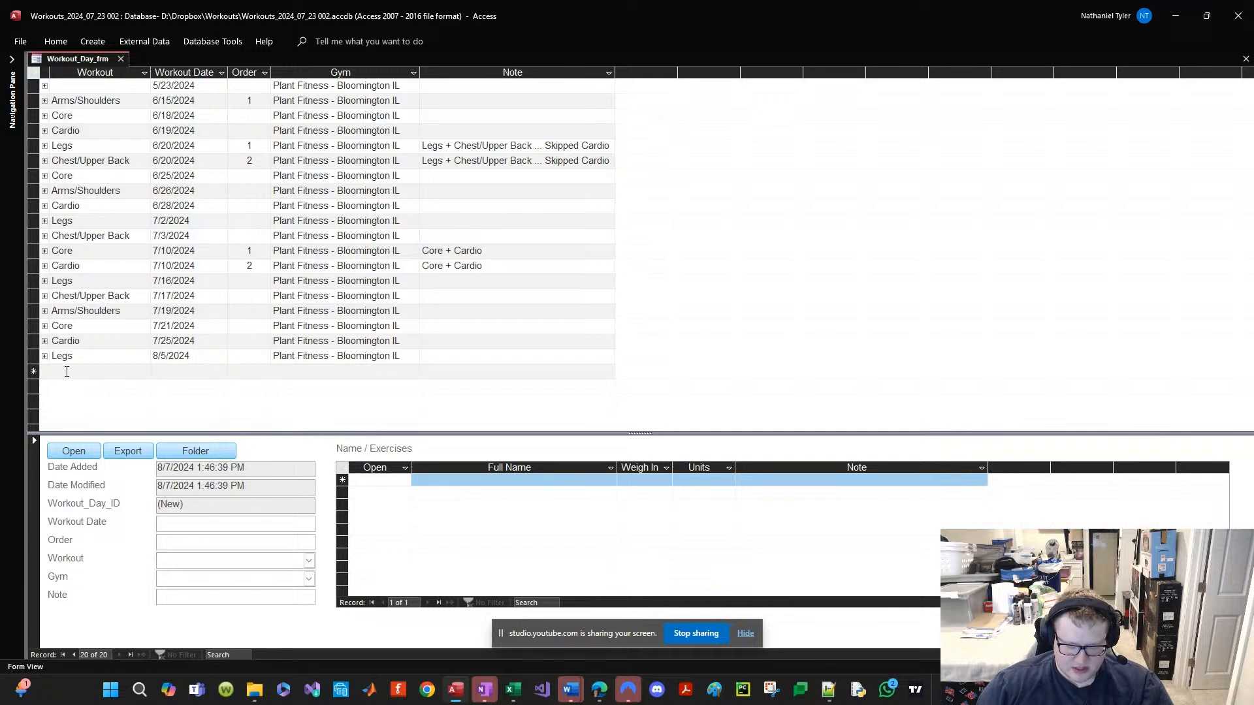
# Step: Start a new workout day record with the date 8/6/2024 and the workout Chest/Upper Back
pyautogui.click(170, 373)
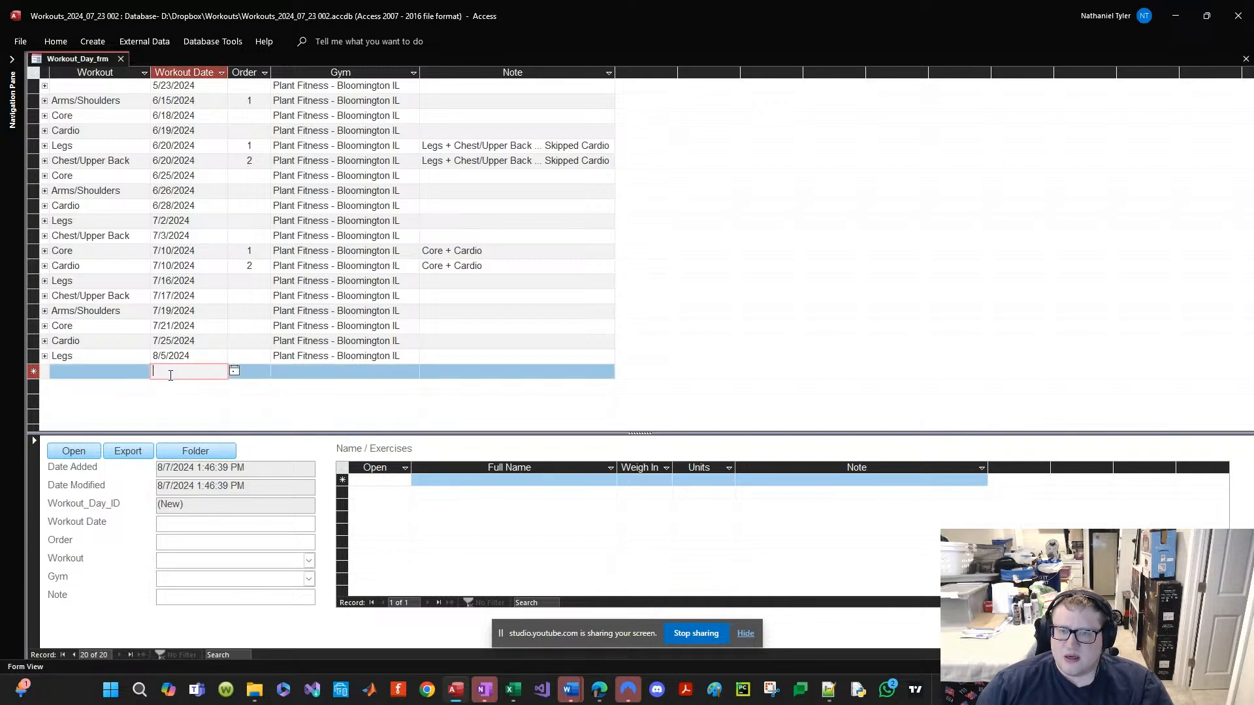
pyautogui.click(229, 362)
pyautogui.click(239, 372)
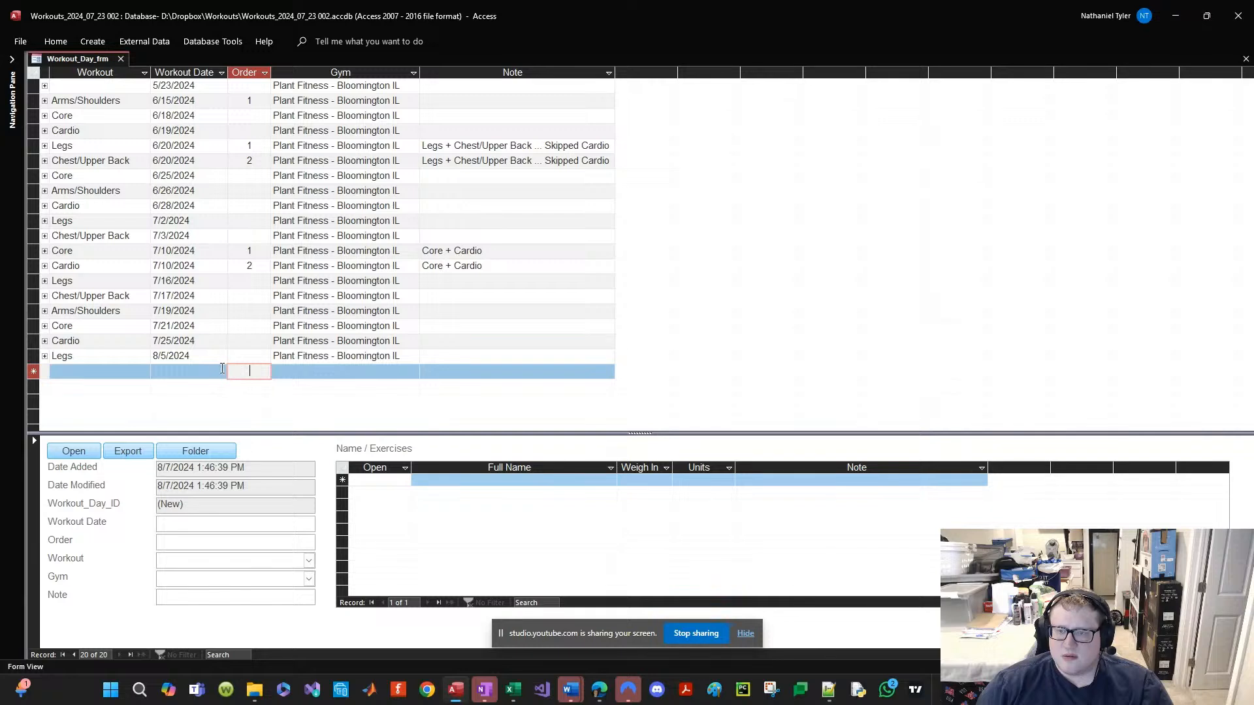
pyautogui.click(222, 368)
pyautogui.click(234, 371)
pyautogui.click(165, 425)
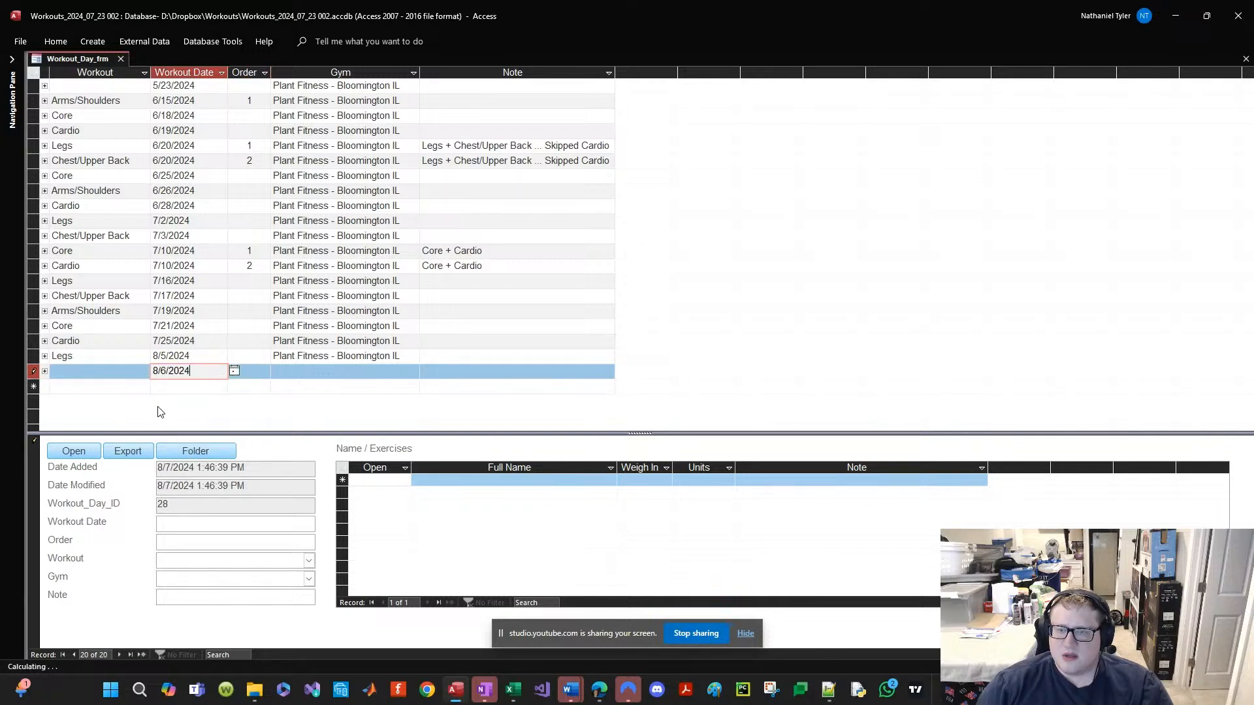
pyautogui.click(130, 373)
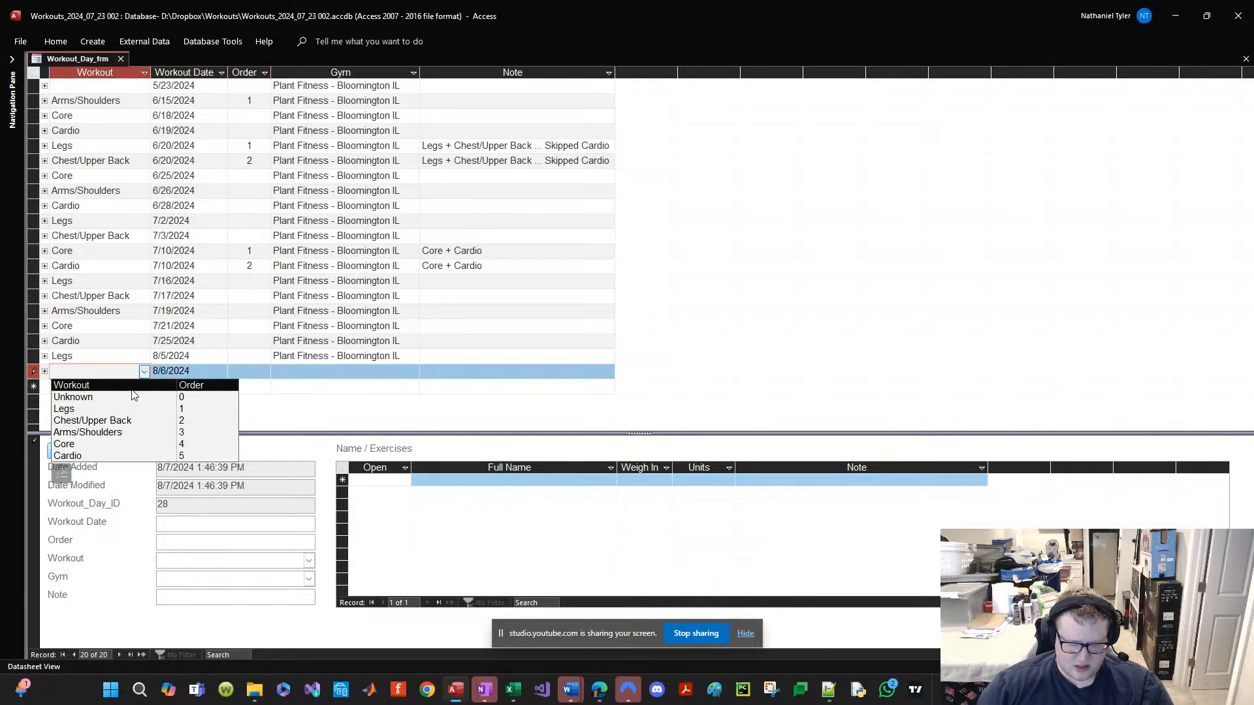
pyautogui.click(92, 421)
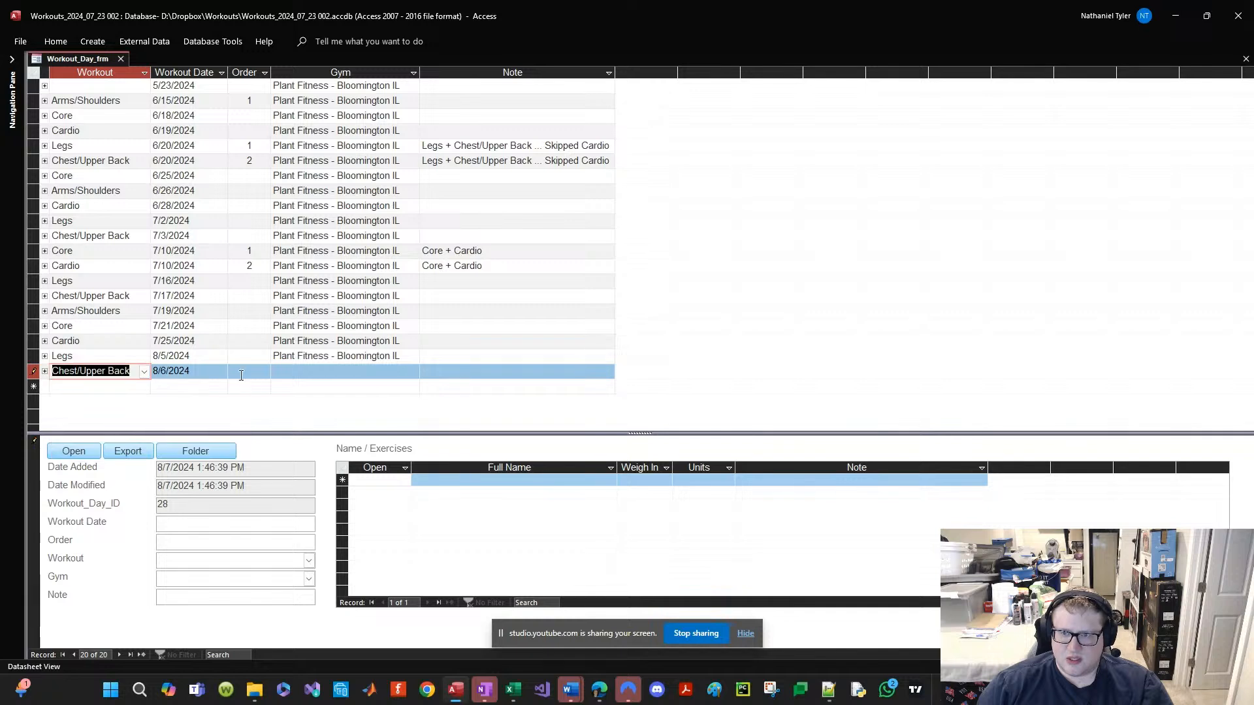
# Step: Set the gym of the 8/6/2024 workout to Plant Fitness - Bloomington IL and commit the record
pyautogui.press('Tab')
pyautogui.click(322, 375)
pyautogui.click(413, 371)
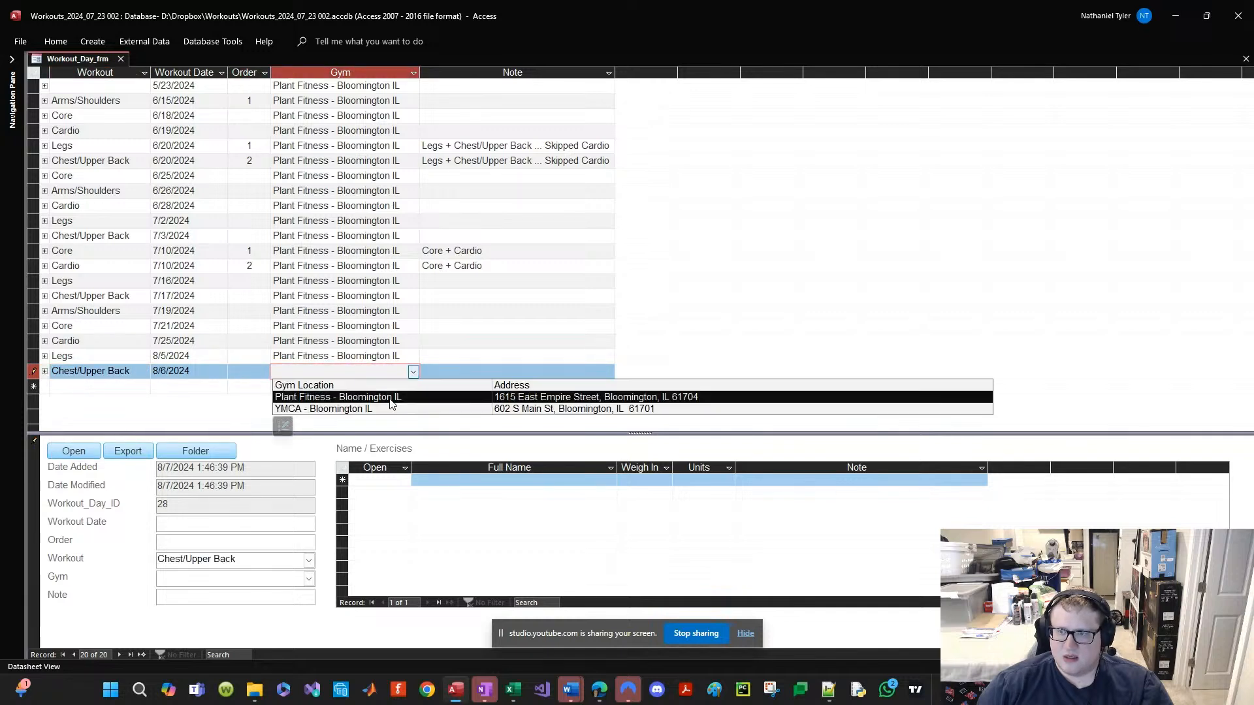
pyautogui.click(392, 396)
pyautogui.click(428, 370)
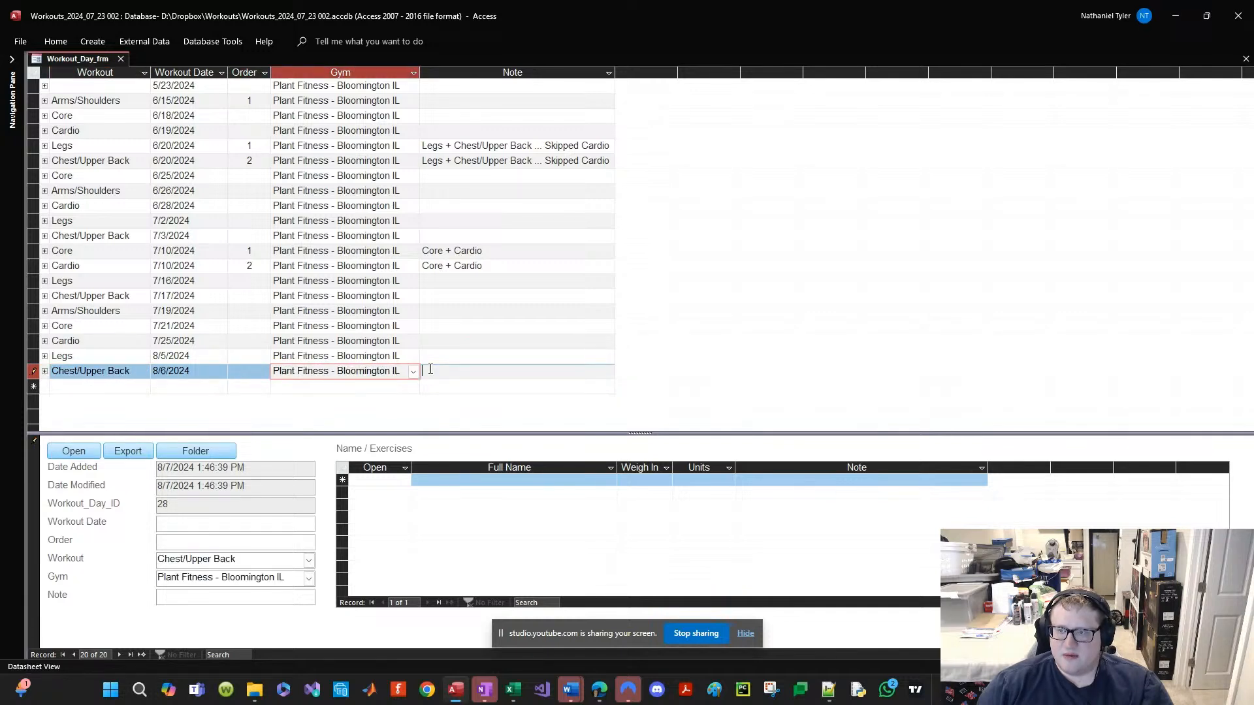
pyautogui.click(104, 386)
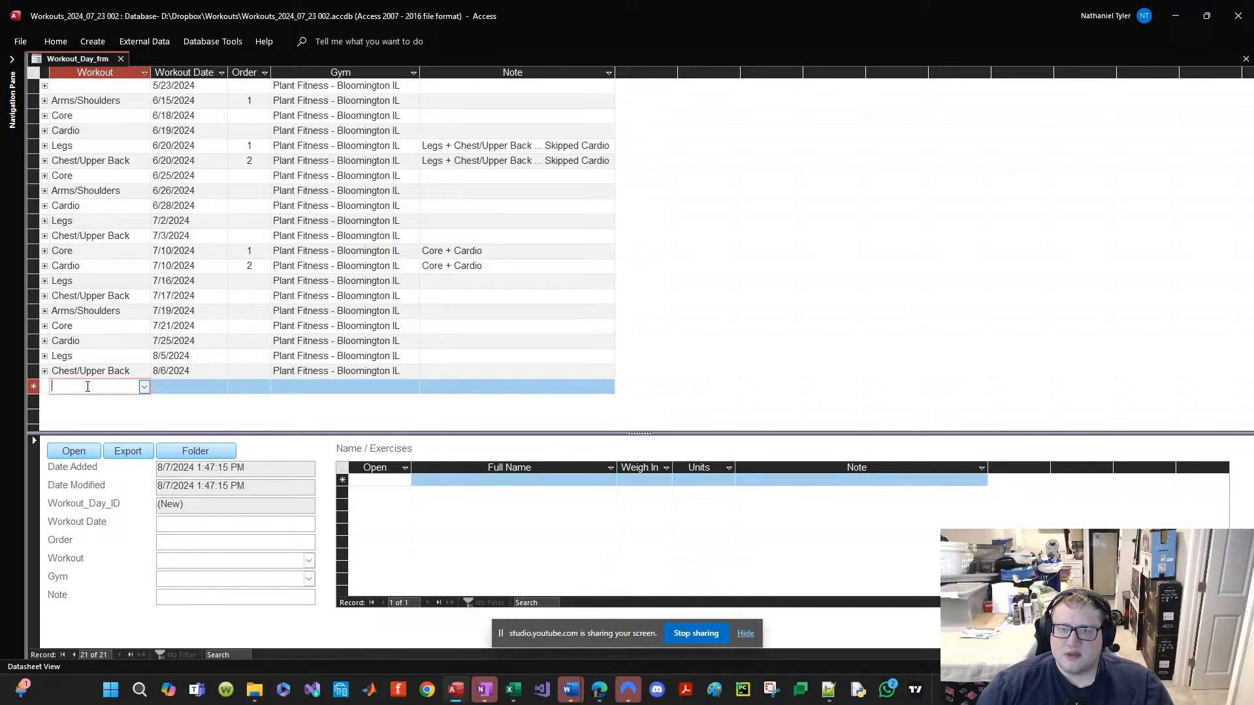
# Step: Copy all exercise records from the 7/17/2024 Chest/Upper Back workout and close its exercise list
pyautogui.click(77, 297)
pyautogui.click(390, 481)
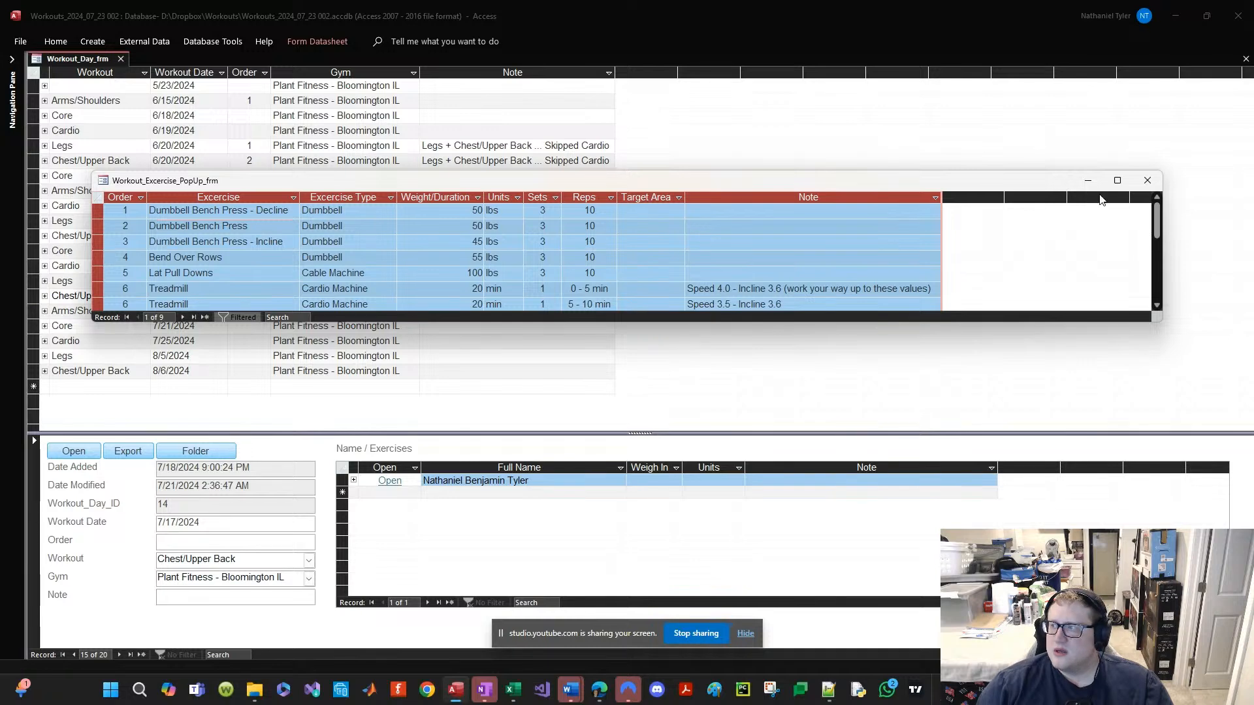
pyautogui.click(1134, 185)
# Step: Add the person's full name to the 8/6/2024 Chest/Upper Back workout and save the entry
pyautogui.click(124, 370)
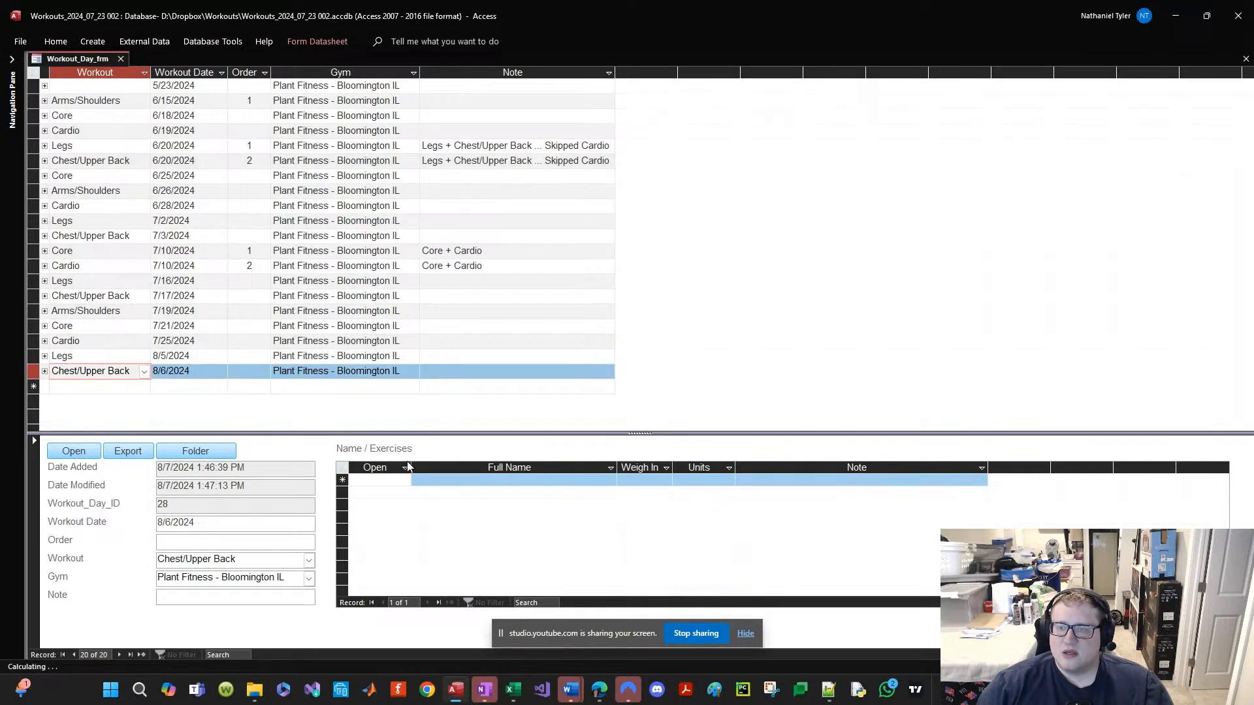
pyautogui.click(377, 482)
pyautogui.click(474, 482)
pyautogui.write('nathaniel Benjamin Tyler')
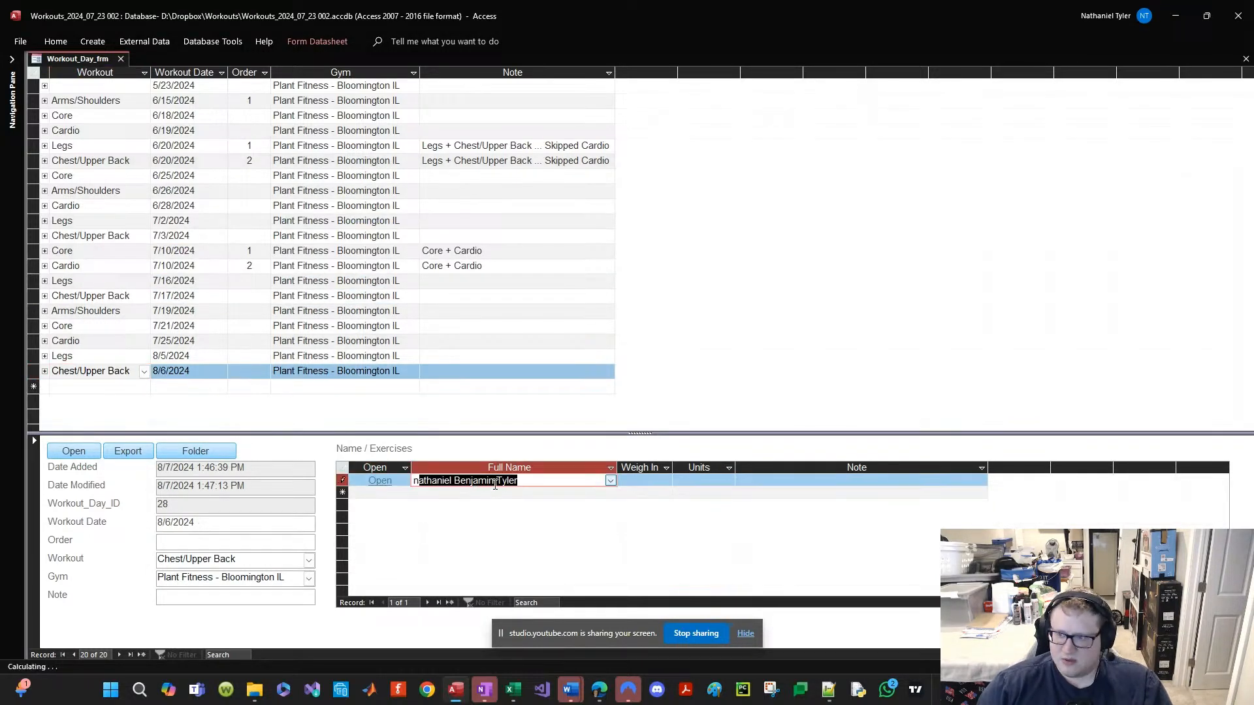
pyautogui.click(517, 494)
# Step: Paste the copied records into the 8/6/2024 workout's exercise list and enlarge its window to show all rows
pyautogui.click(415, 484)
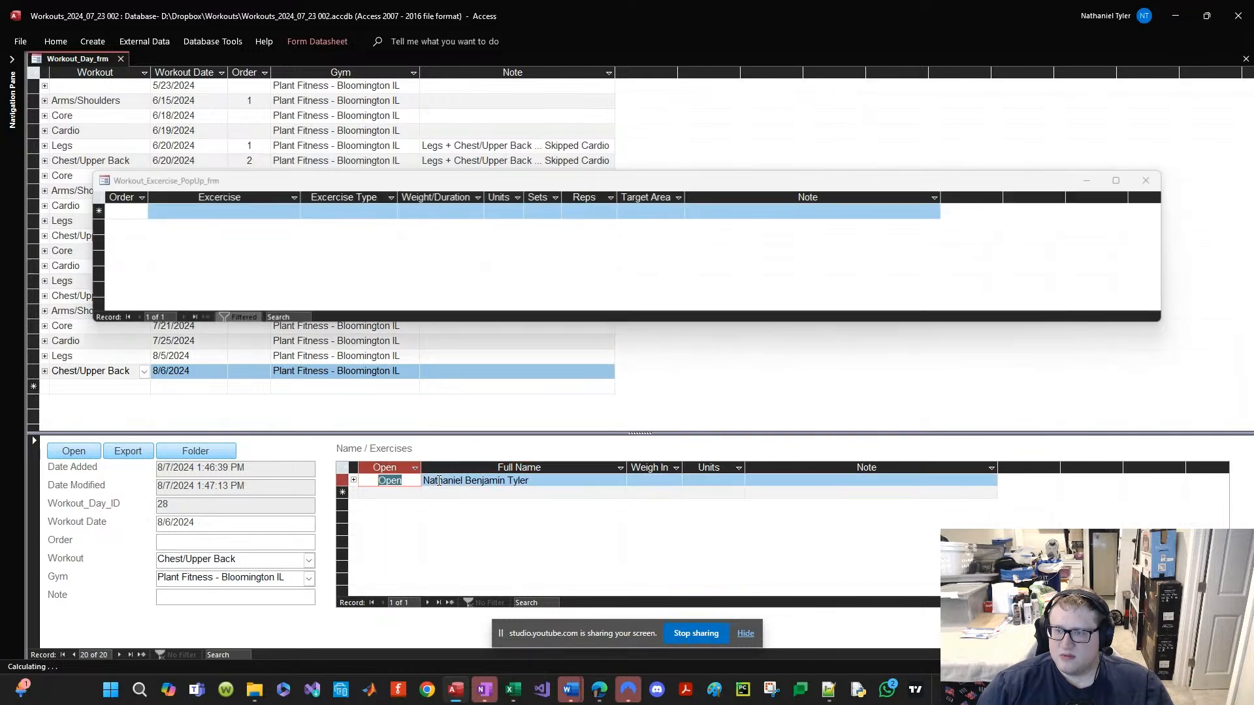
pyautogui.click(97, 211)
pyautogui.hotkey('ctrl', 'v')
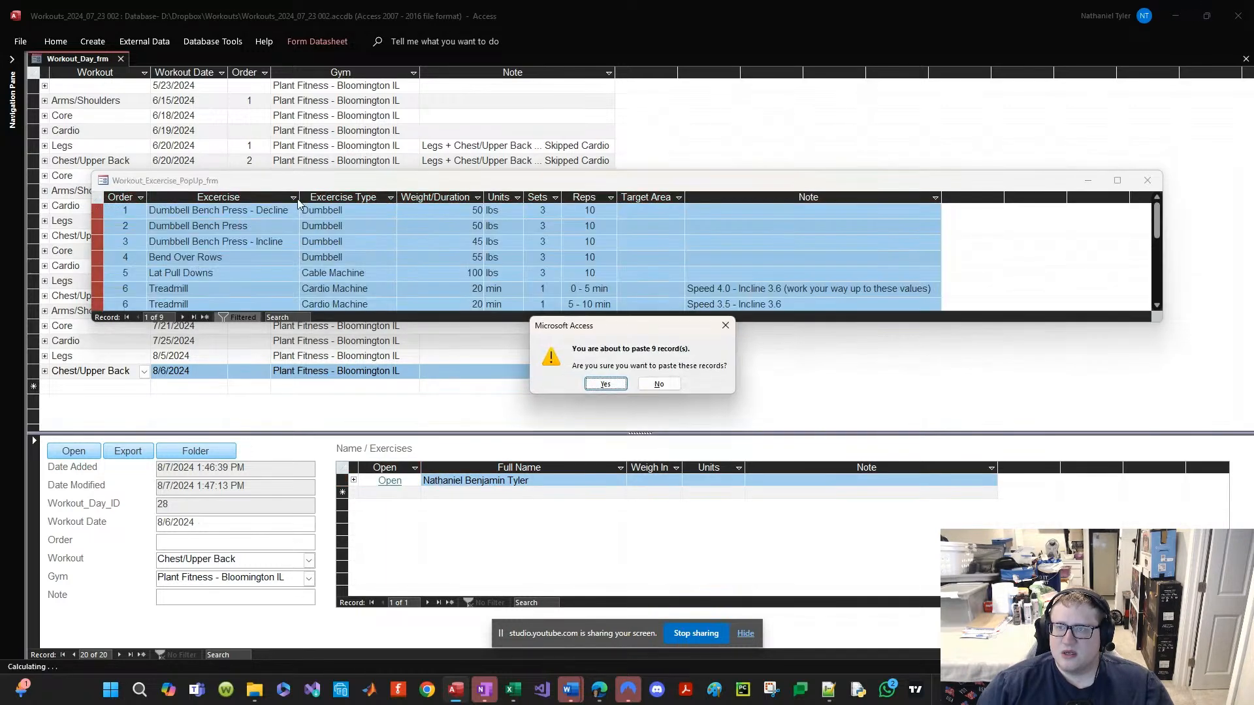
pyautogui.click(606, 384)
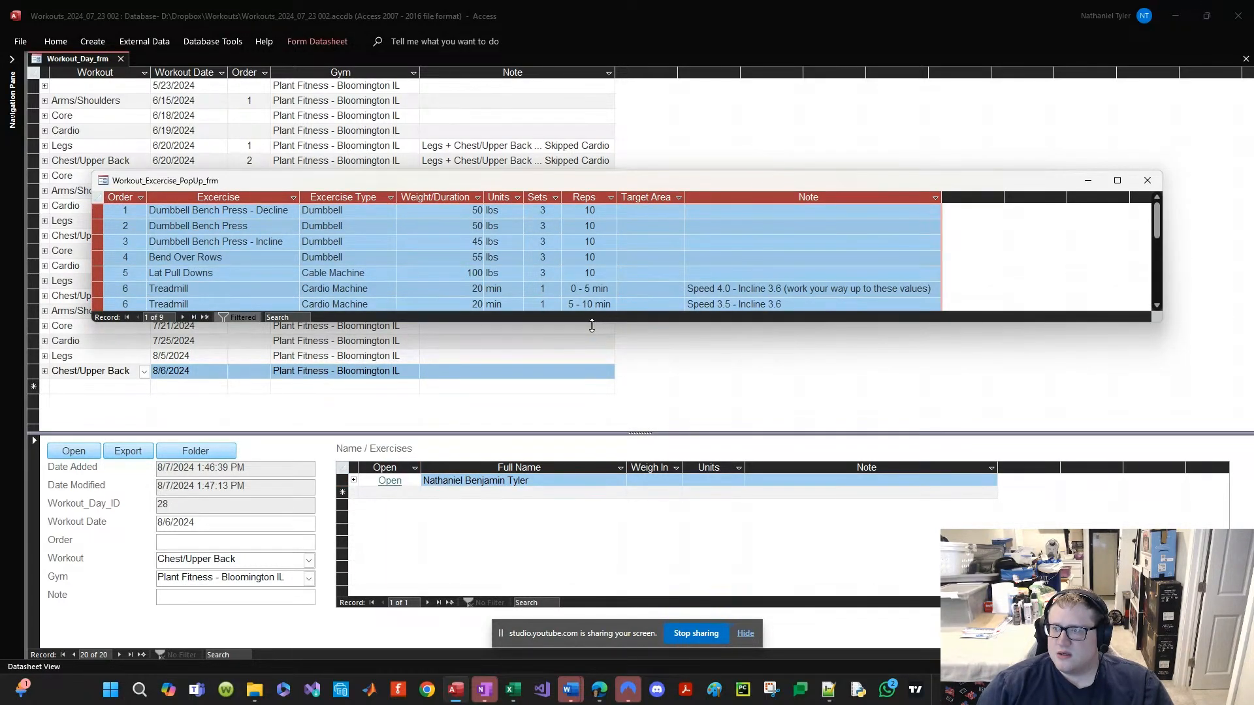
pyautogui.moveTo(584, 321); pyautogui.dragTo(582, 375)
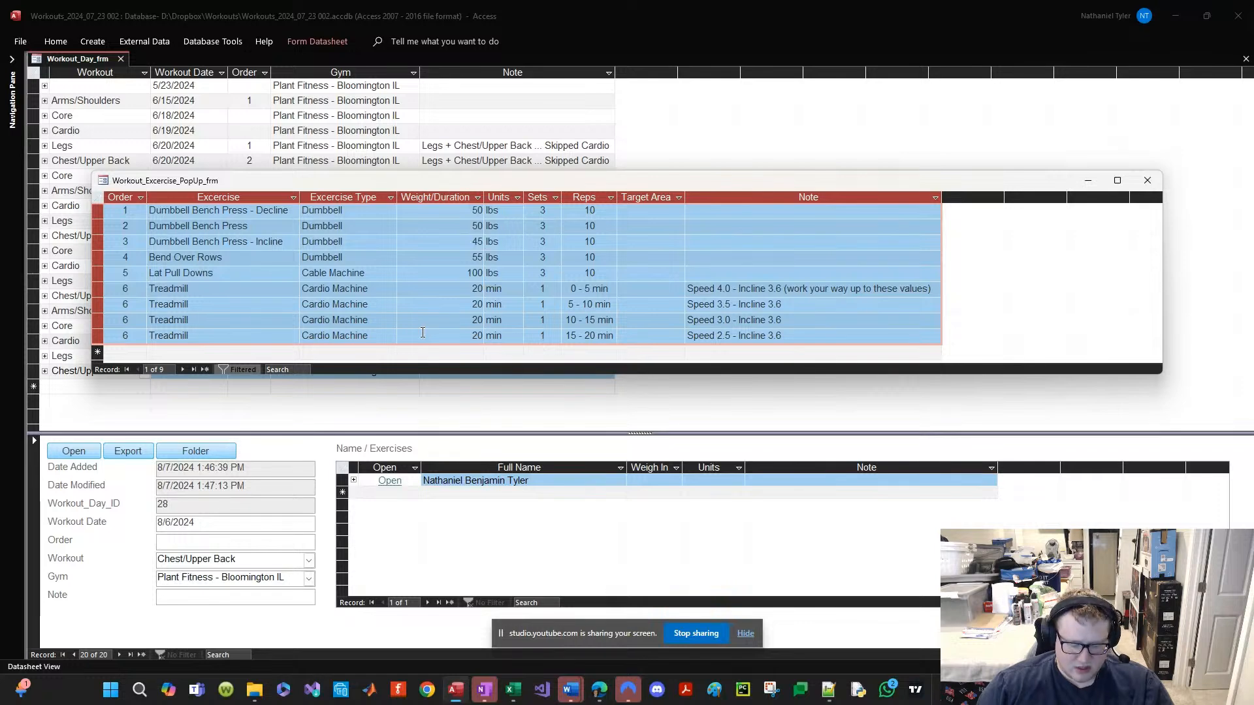
# Step: Delete the Dumbbell Bench Press - Decline record from the exercise list
pyautogui.doubleClick(477, 211)
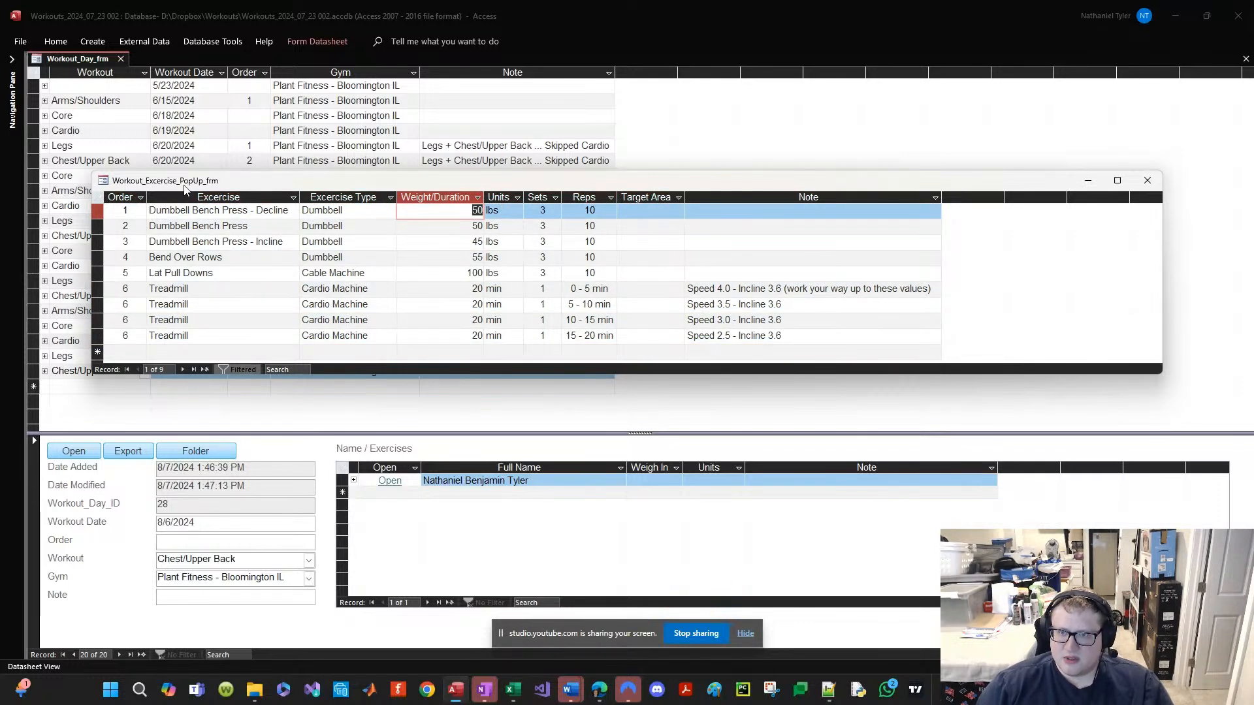
pyautogui.click(97, 210)
pyautogui.press('Delete')
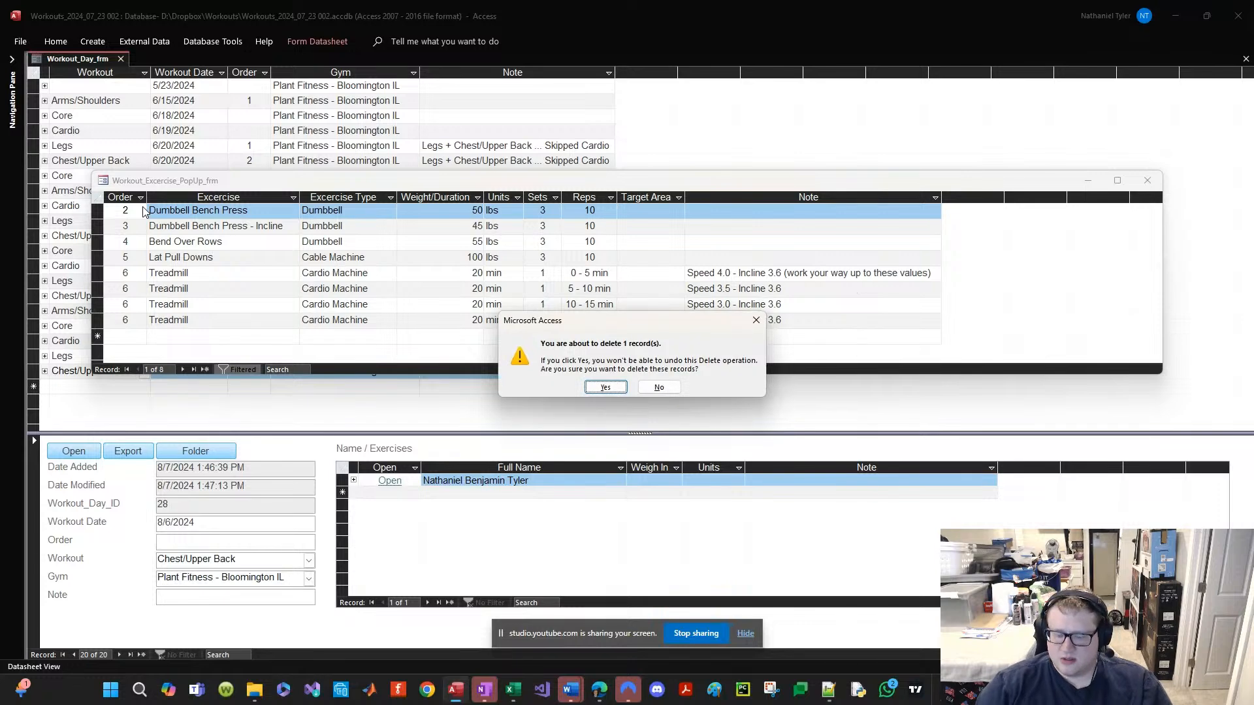
pyautogui.press('Return')
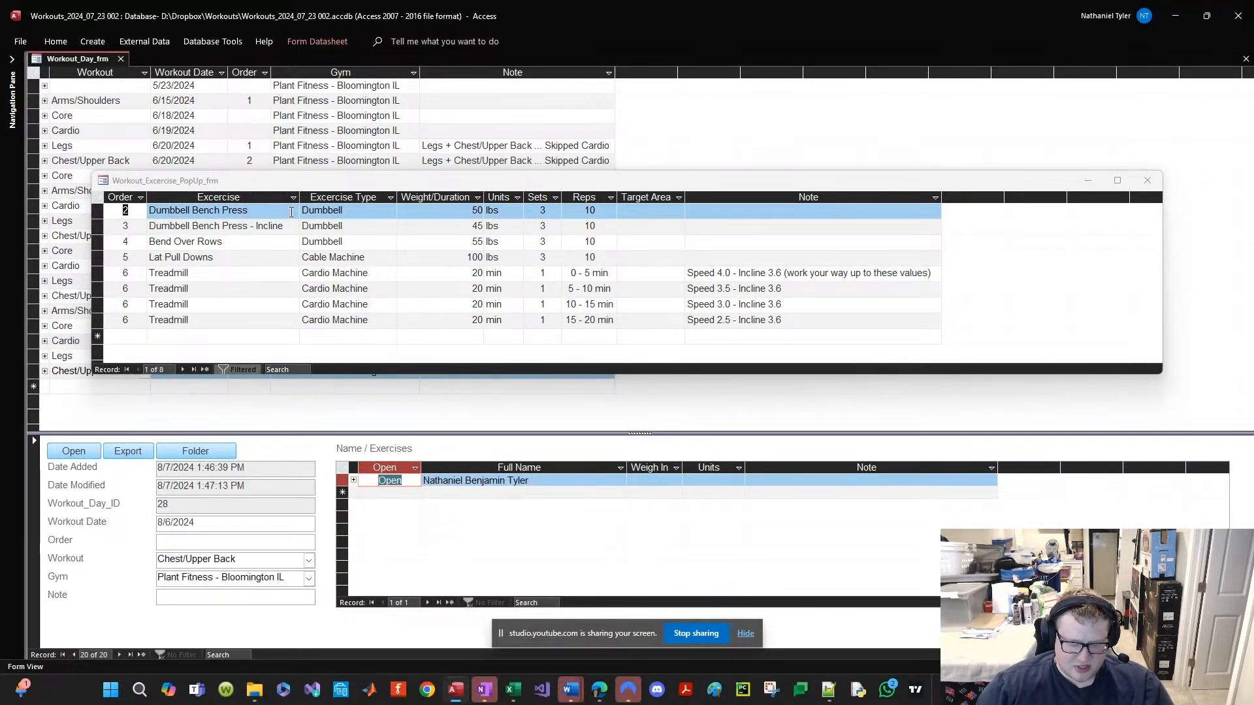
# Step: Delete the 5 - 10, 10 - 15 and 15 - 20 min Treadmill records
pyautogui.click(209, 241)
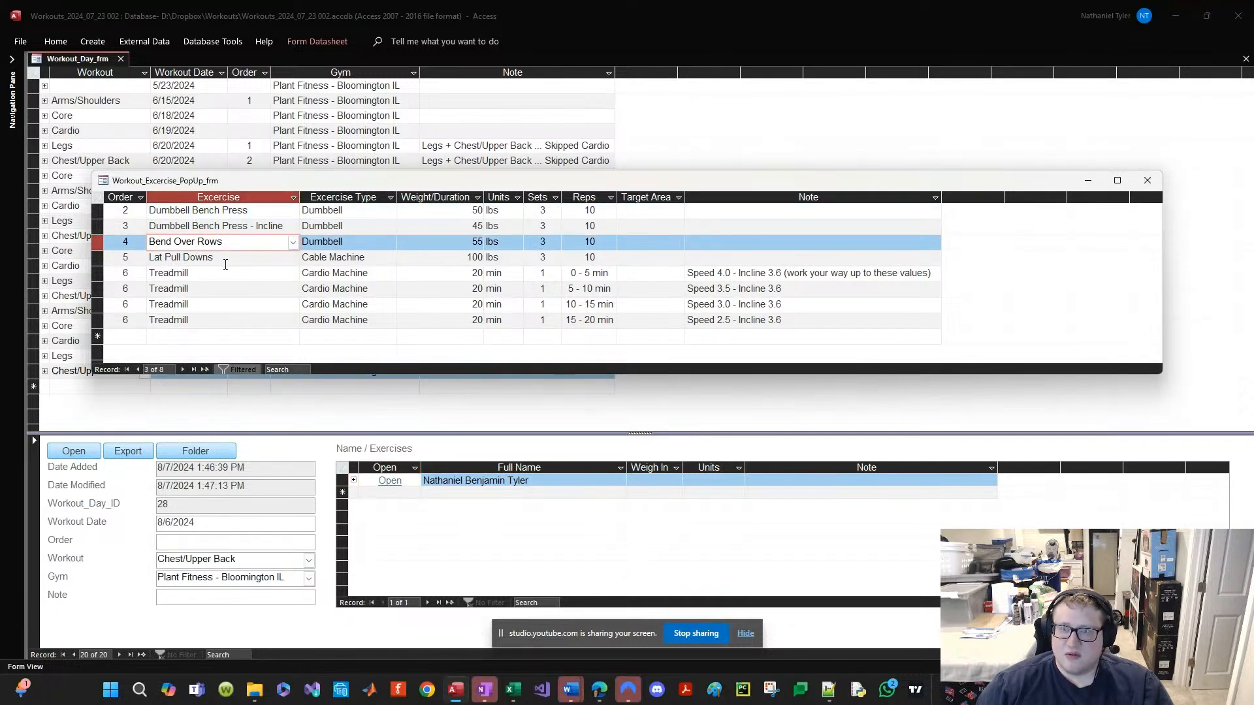
pyautogui.click(225, 263)
pyautogui.moveTo(97, 288); pyautogui.dragTo(98, 319)
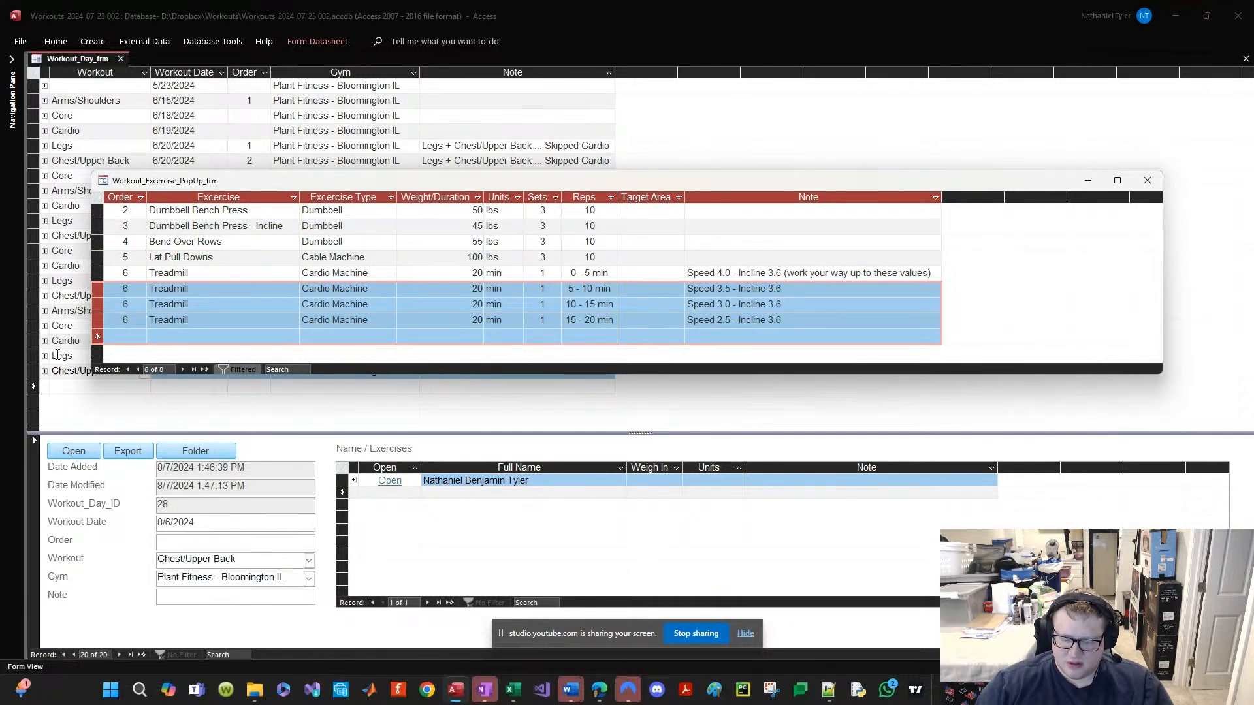
pyautogui.press('Delete')
pyautogui.press('Return')
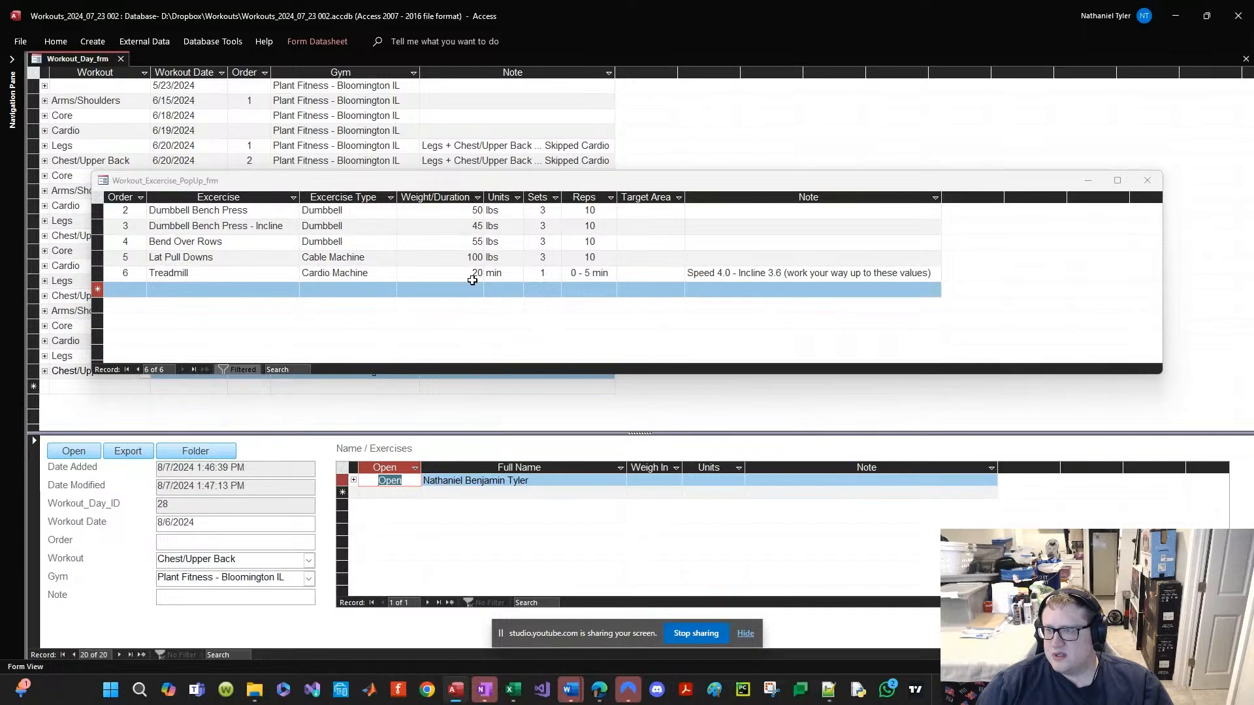
# Step: Set the remaining Treadmill record's duration to 5 min and its note's values to Speed 3.5 - Incline 3.5
pyautogui.moveTo(465, 268); pyautogui.dragTo(514, 279)
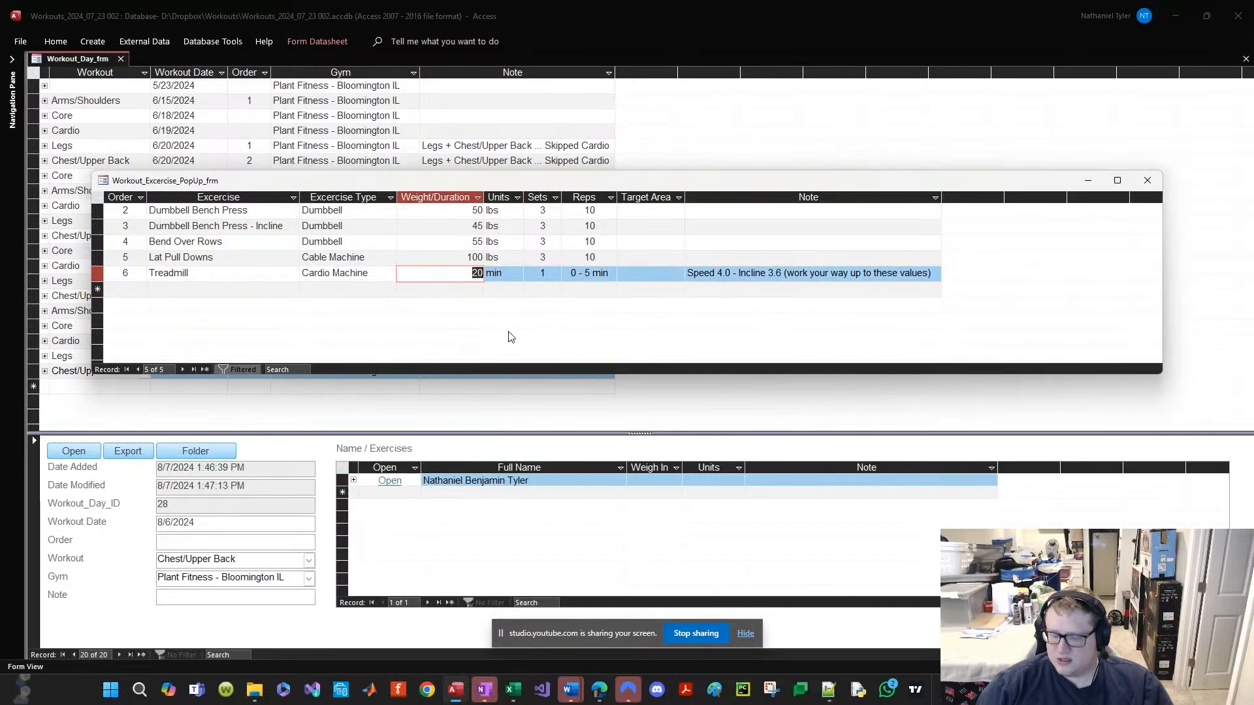
pyautogui.write('5')
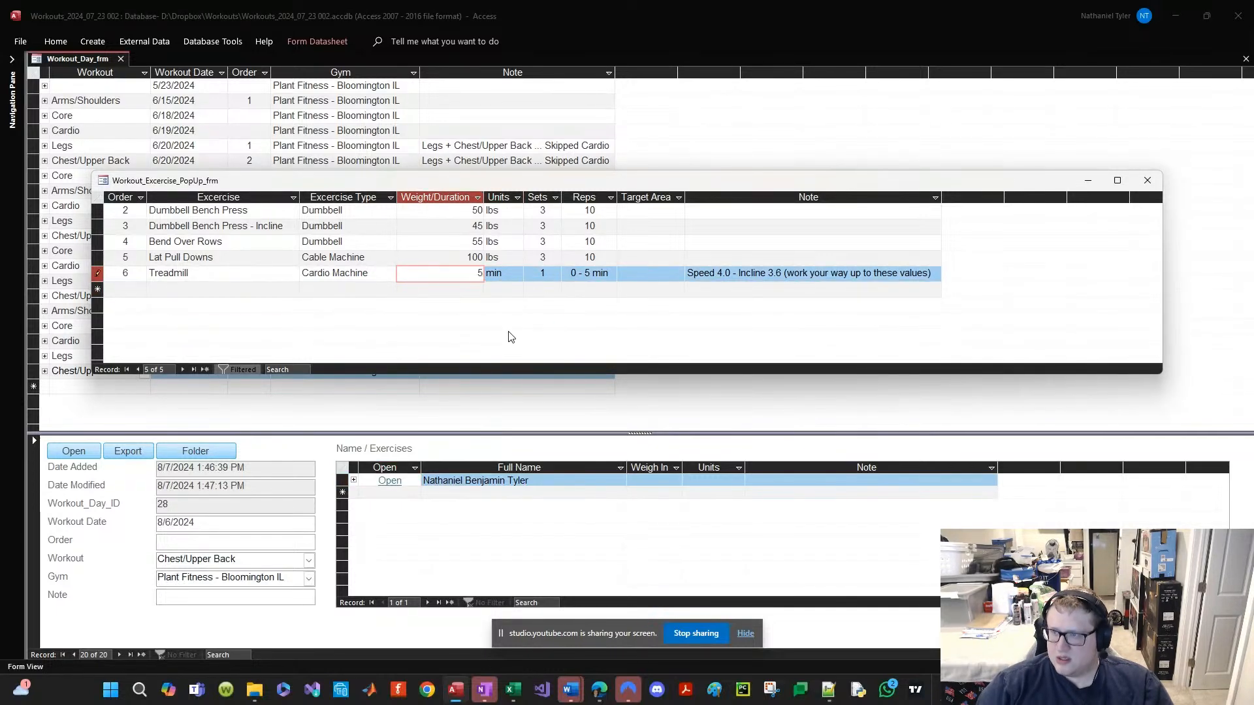
pyautogui.click(720, 275)
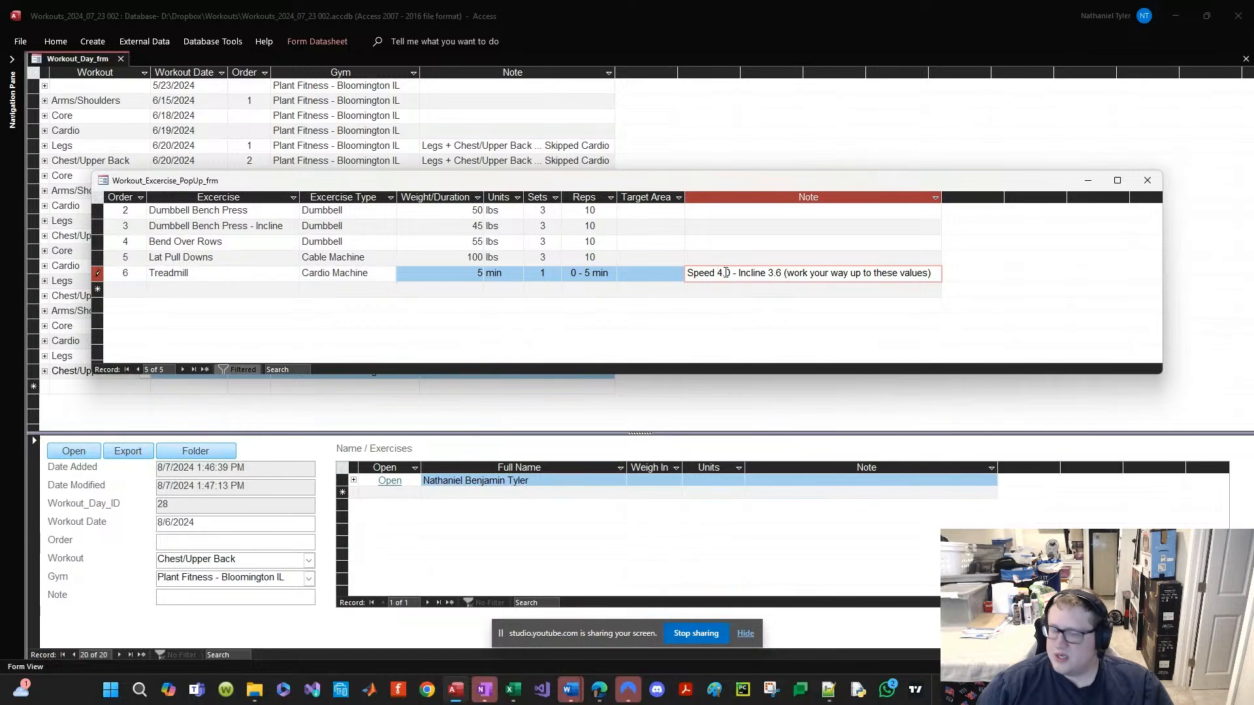
pyautogui.press('Right')
pyautogui.press('Right')
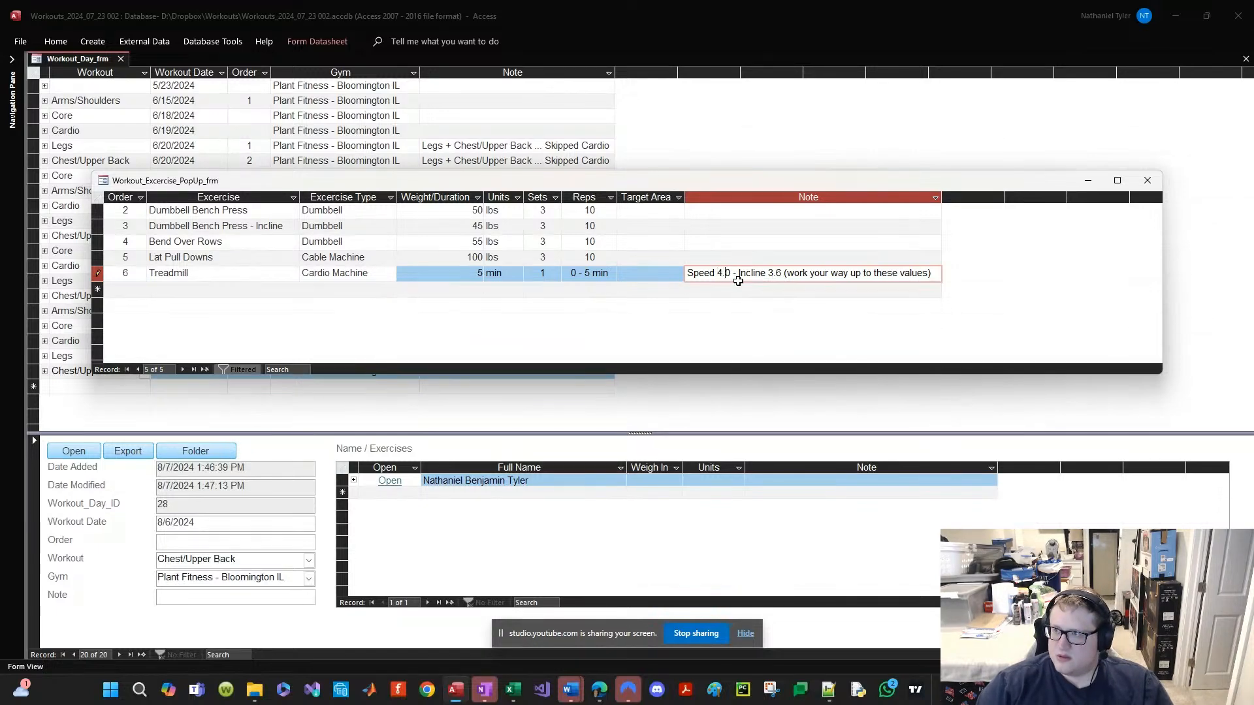
pyautogui.press('BackSpace')
pyautogui.press('BackSpace')
pyautogui.write('3')
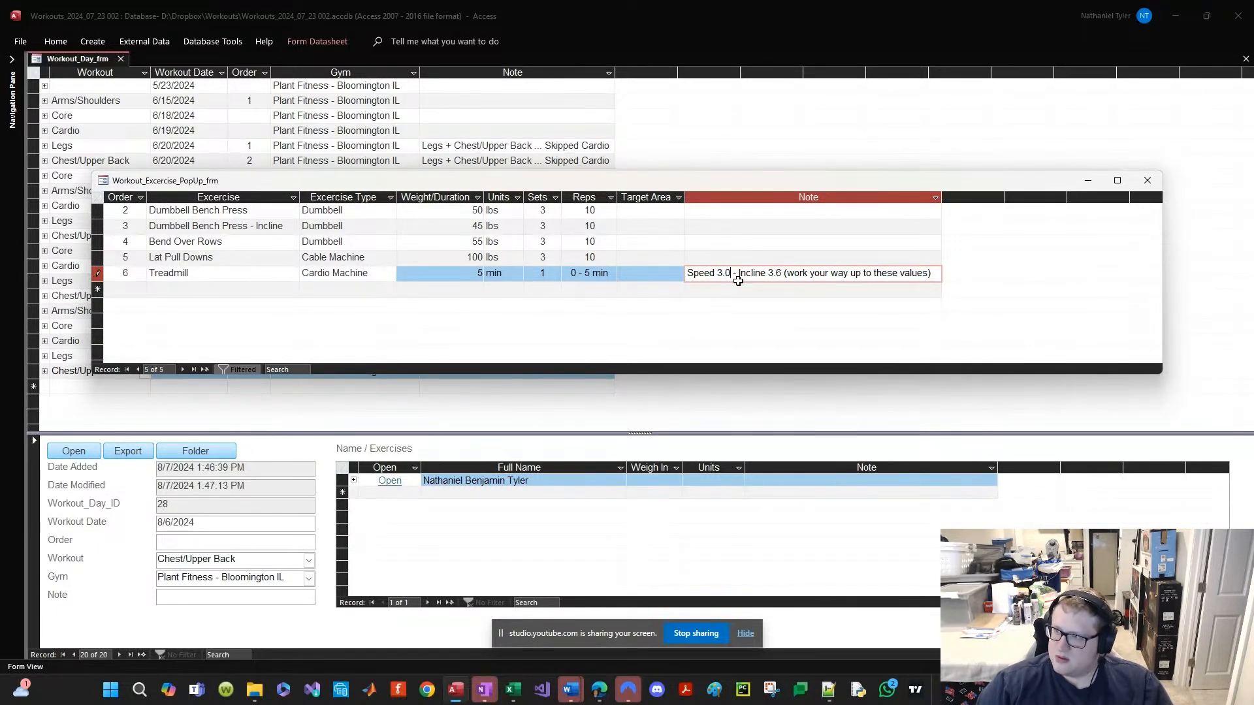
pyautogui.press('Right')
pyautogui.press('Right')
pyautogui.press('BackSpace')
pyautogui.write('5')
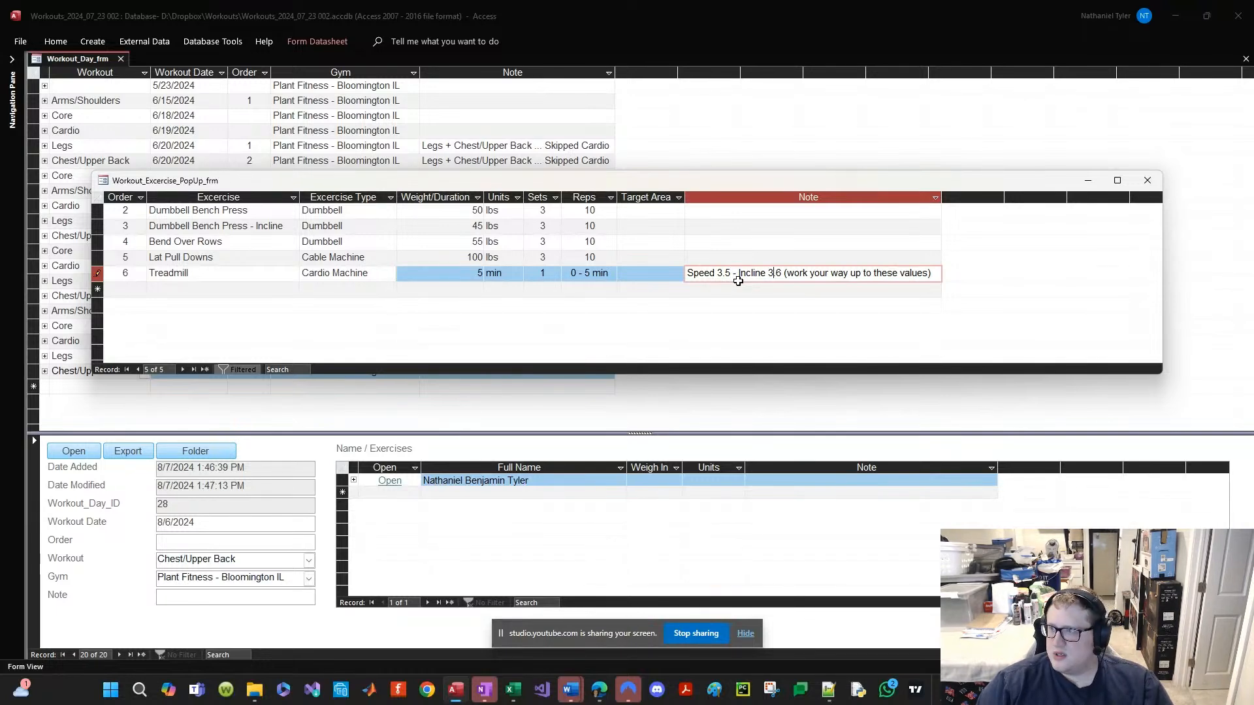
pyautogui.press('BackSpace')
pyautogui.write('5')
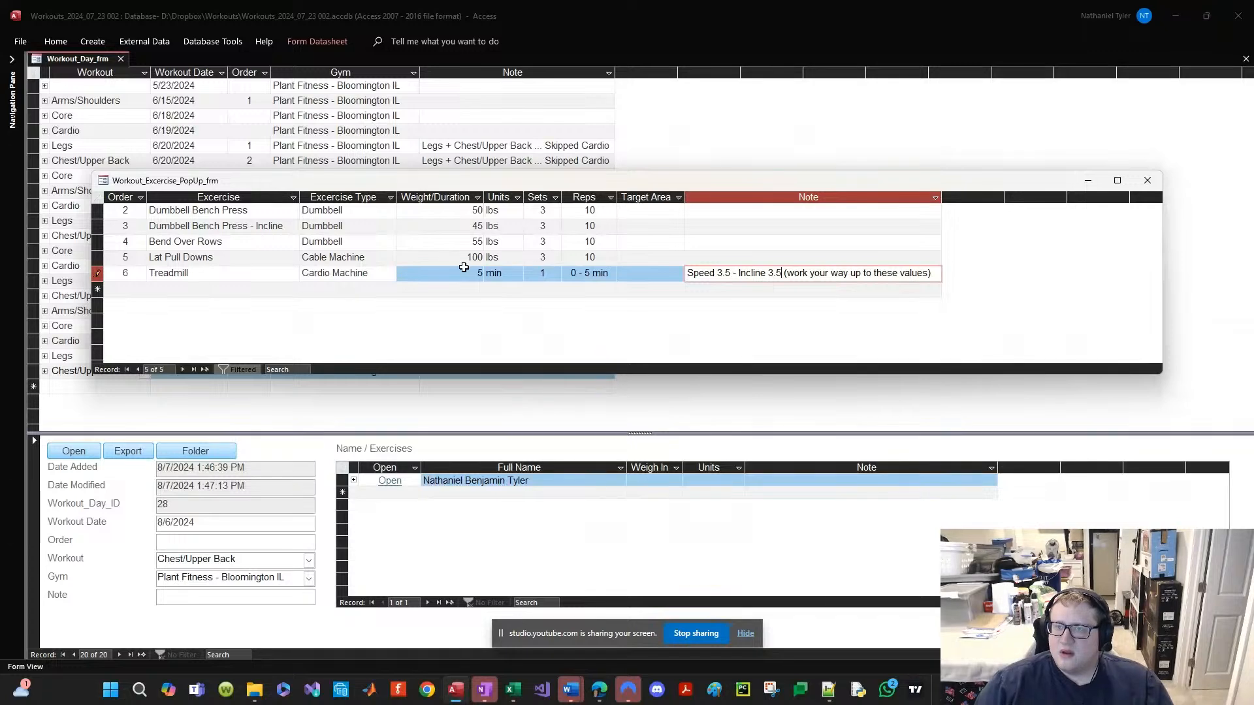
# Step: Set the Lat Pull Downs weight to 115 lbs
pyautogui.click(223, 262)
pyautogui.moveTo(425, 258); pyautogui.dragTo(581, 262)
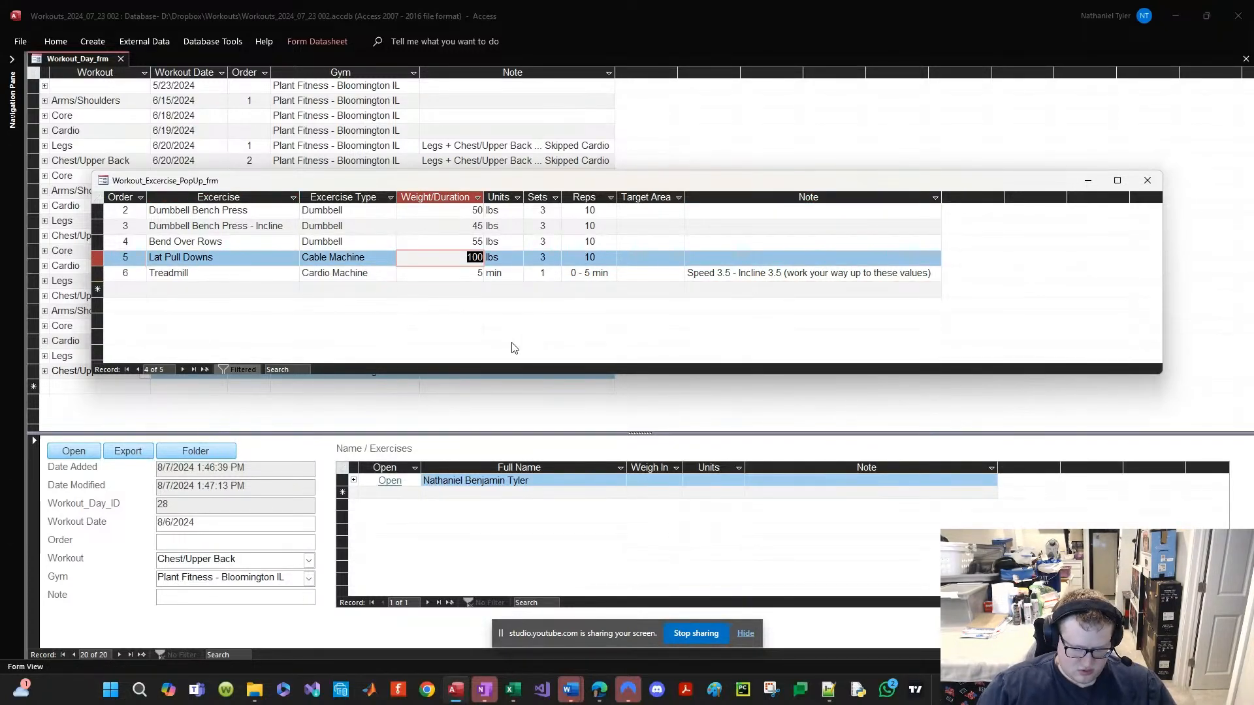
pyautogui.write('115')
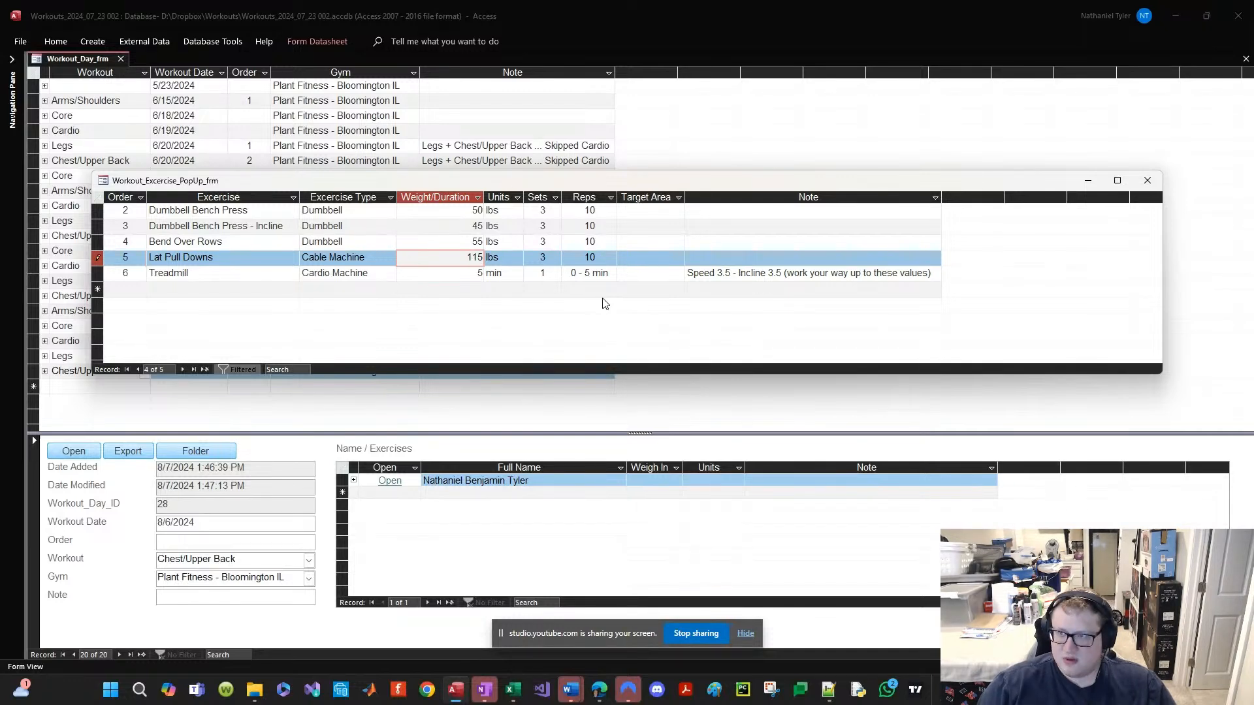
# Step: Set the weights of Dumbbell Bench Press - Incline and Dumbbell Bench Press to 55 lbs each
pyautogui.press('Up')
pyautogui.press('Up')
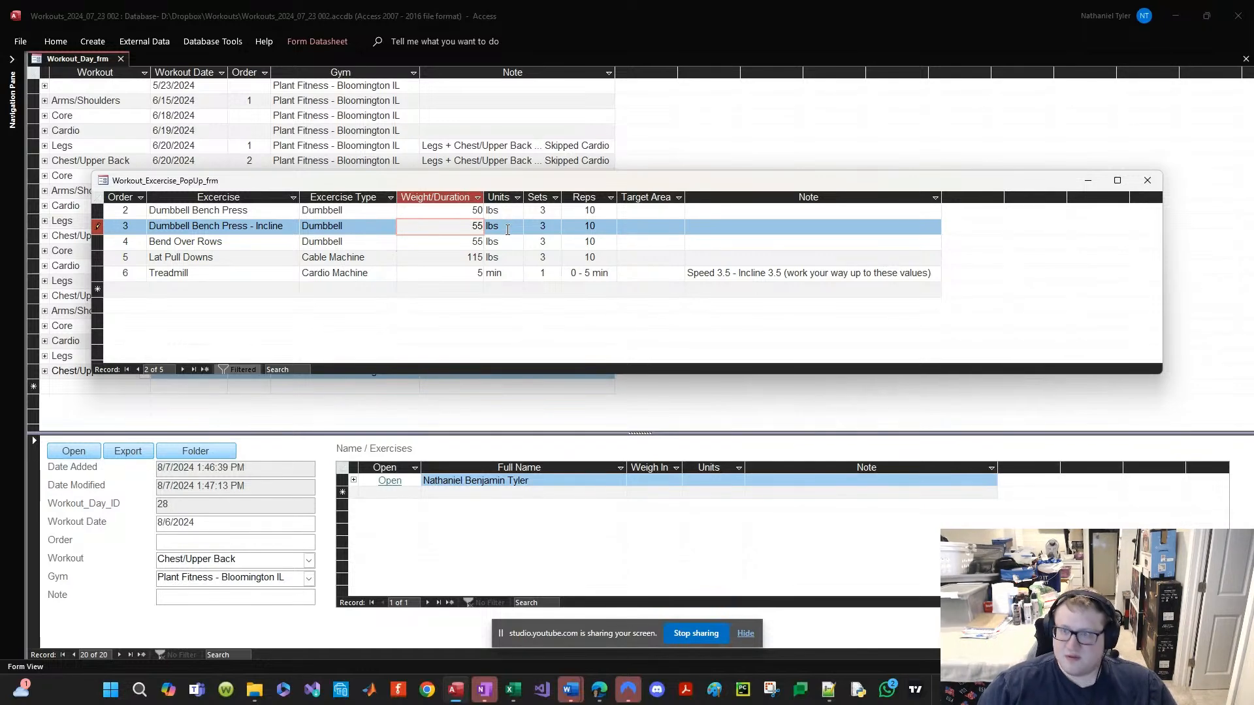
pyautogui.press('Up')
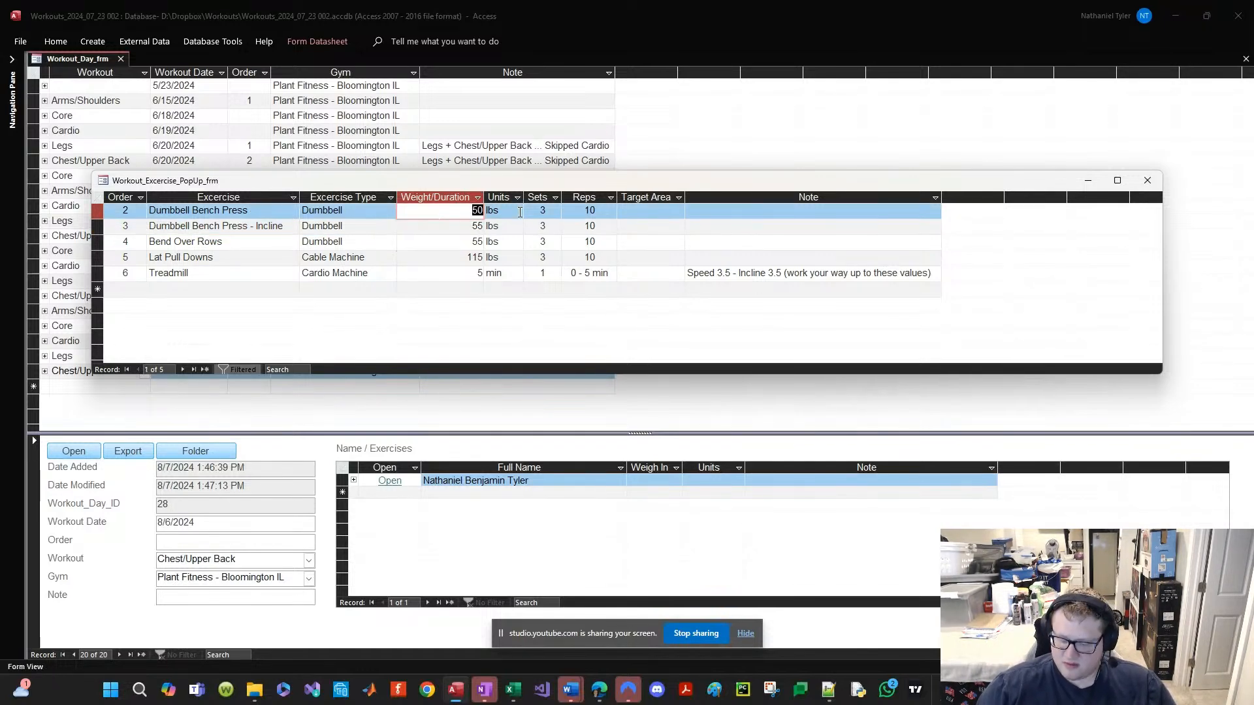
pyautogui.write('55')
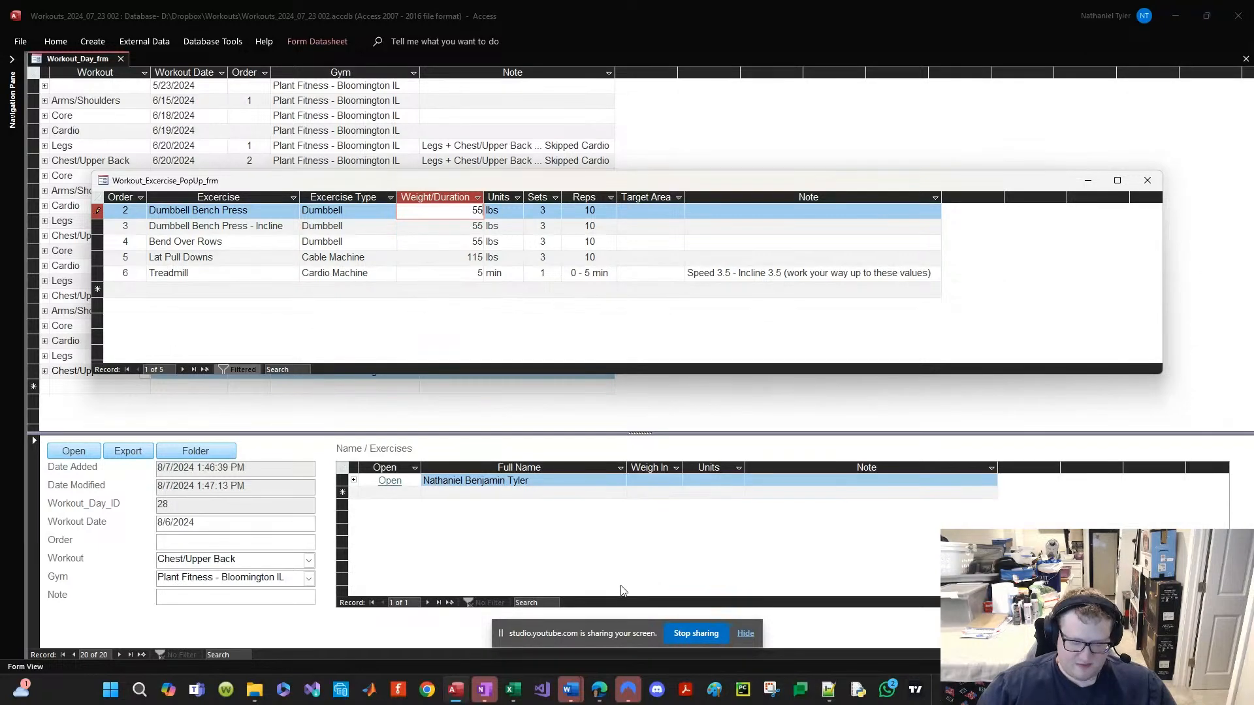
pyautogui.click(634, 225)
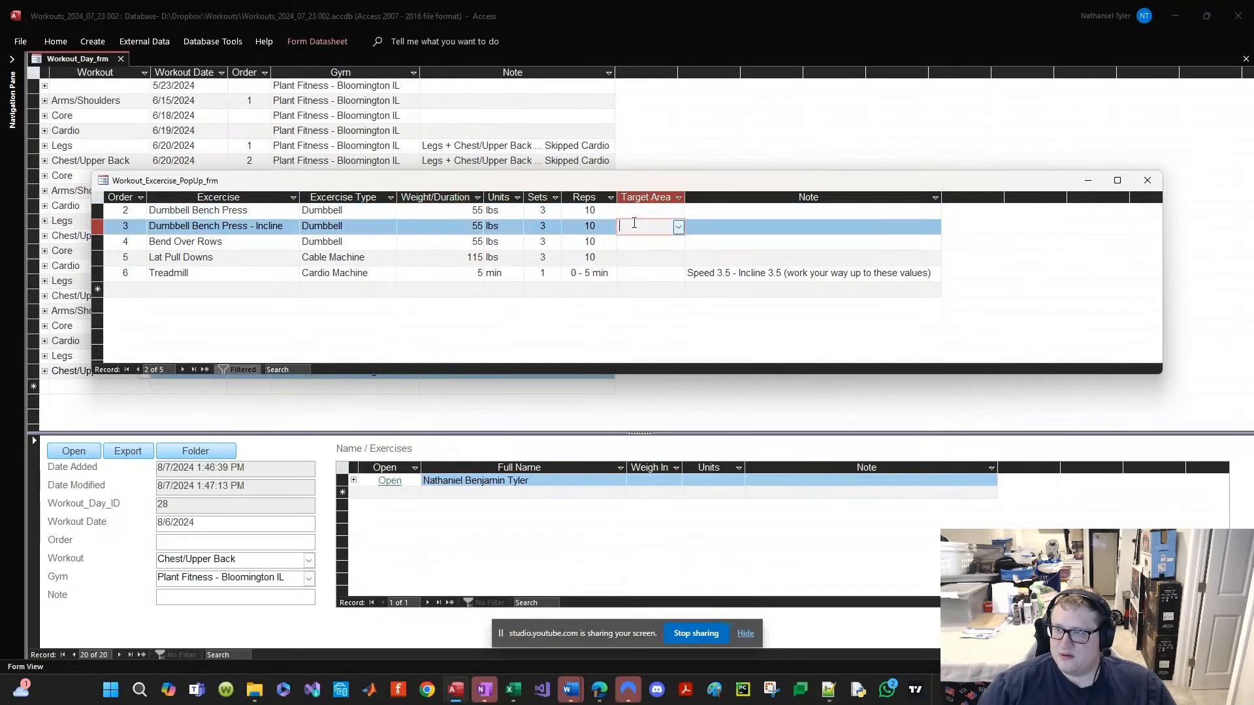
pyautogui.click(776, 226)
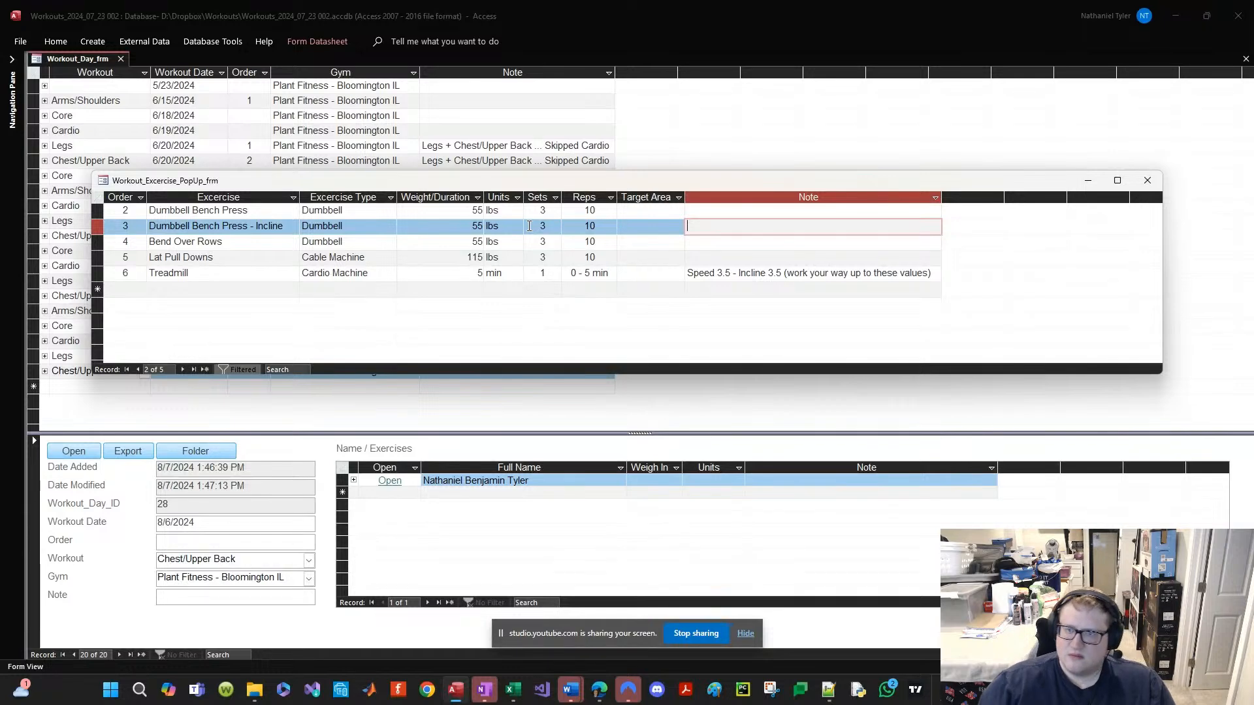
# Step: Copy all the exercise records in the first participant's list for the 8/6/2024 workout and close the list
pyautogui.hotkey('ctrl', 'a')
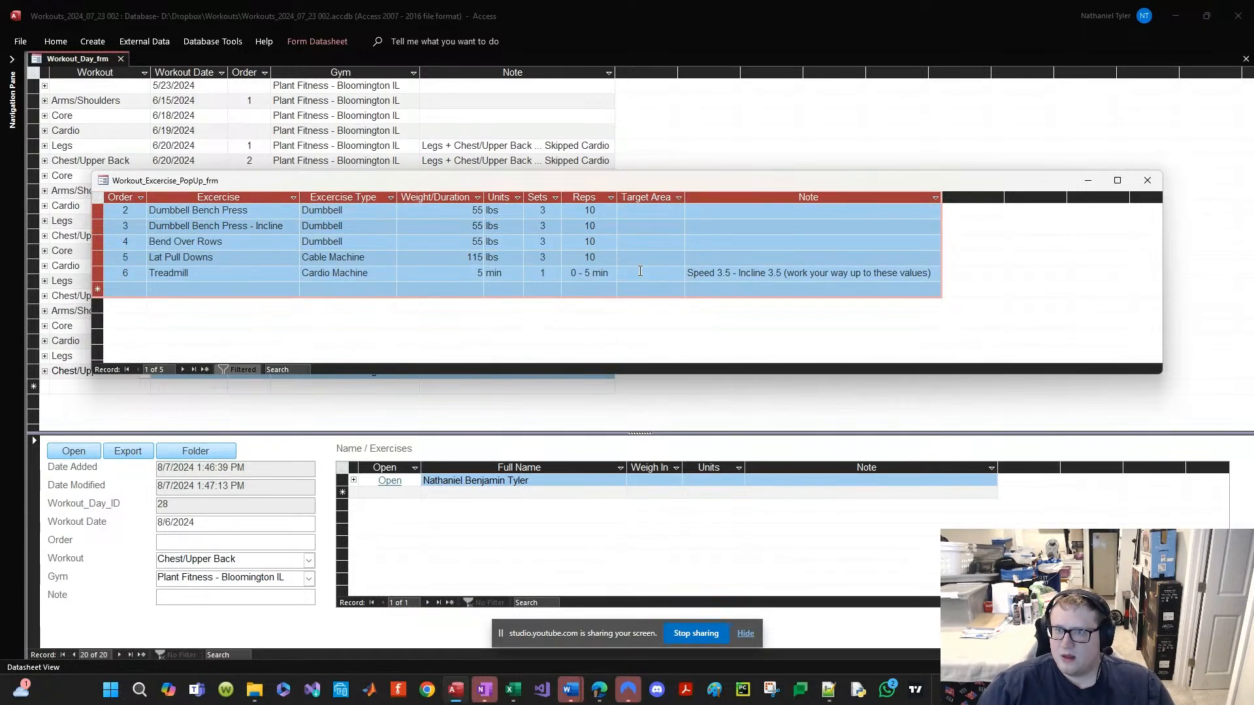
pyautogui.click(1148, 181)
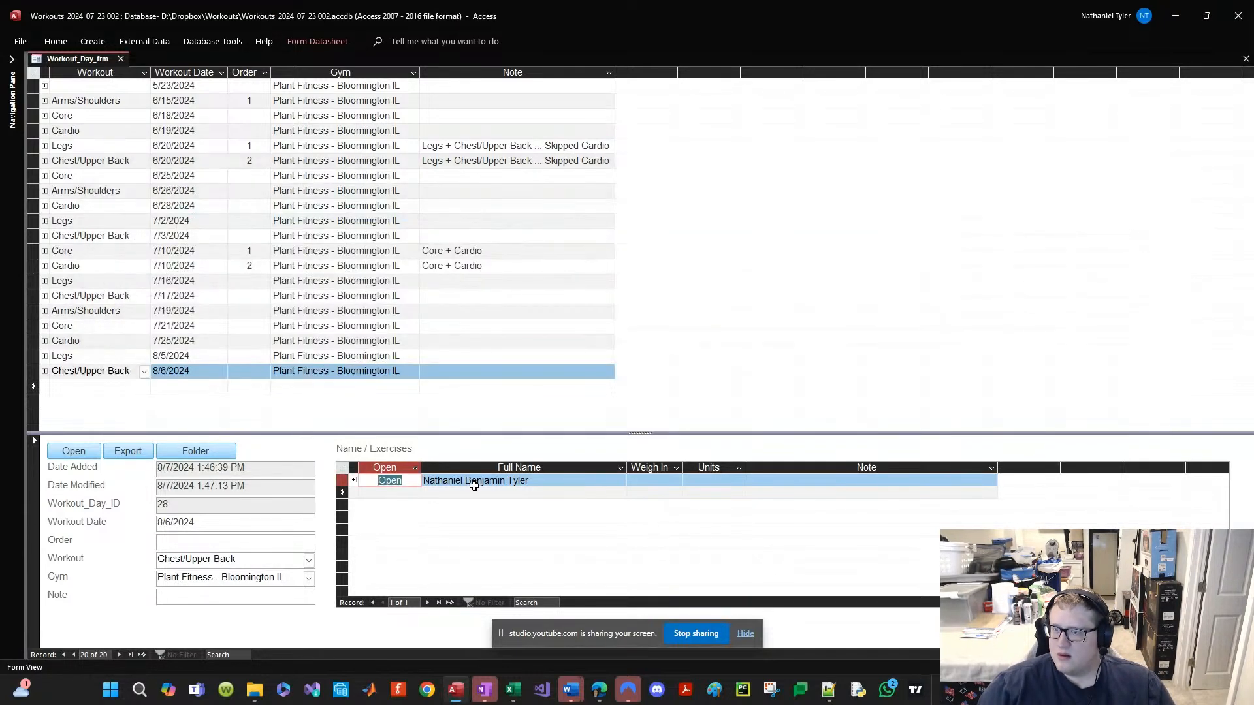
pyautogui.click(475, 482)
pyautogui.click(196, 42)
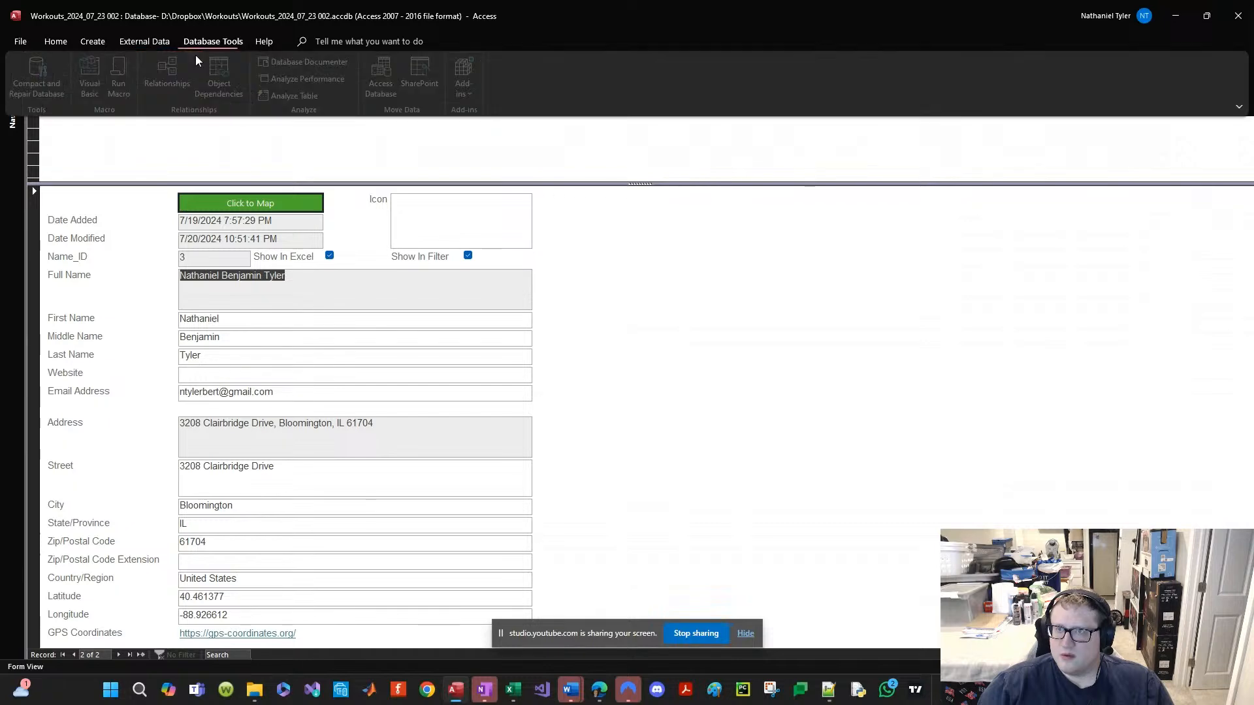
pyautogui.click(198, 43)
pyautogui.click(190, 59)
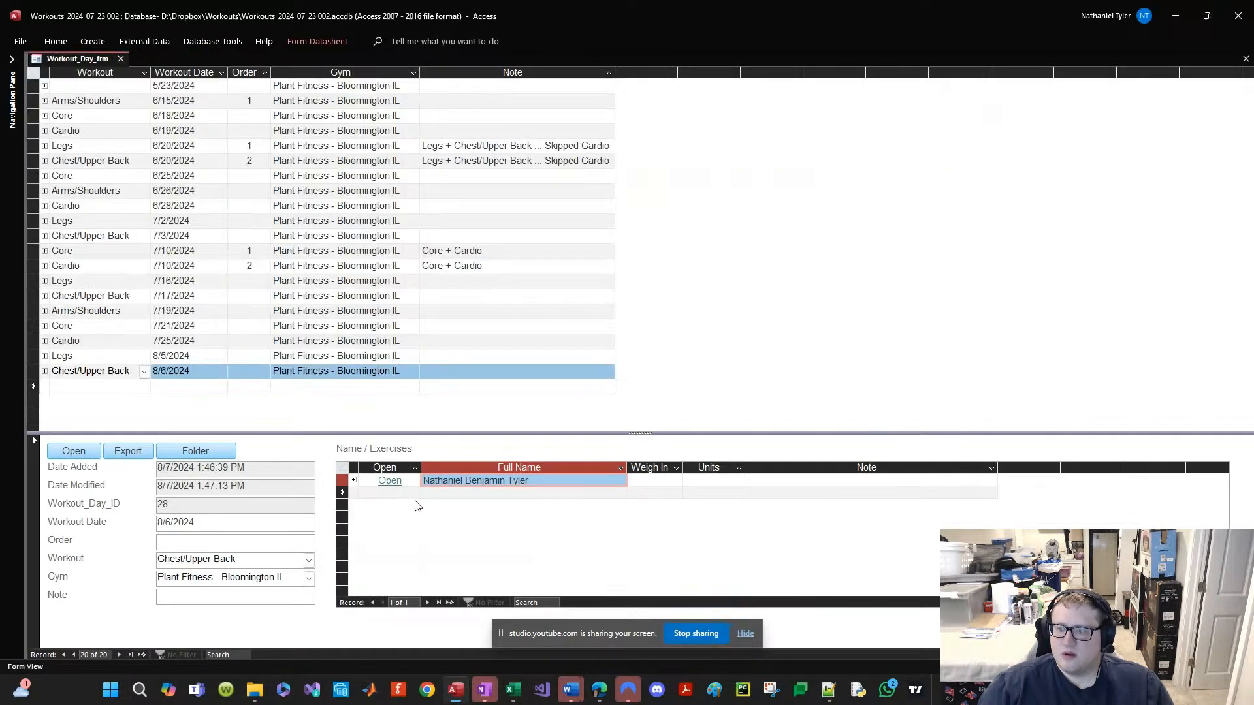
# Step: Add the second participant to the 8/6/2024 Chest/Upper Back workout and open that participant's exercise list
pyautogui.click(456, 495)
pyautogui.write('b')
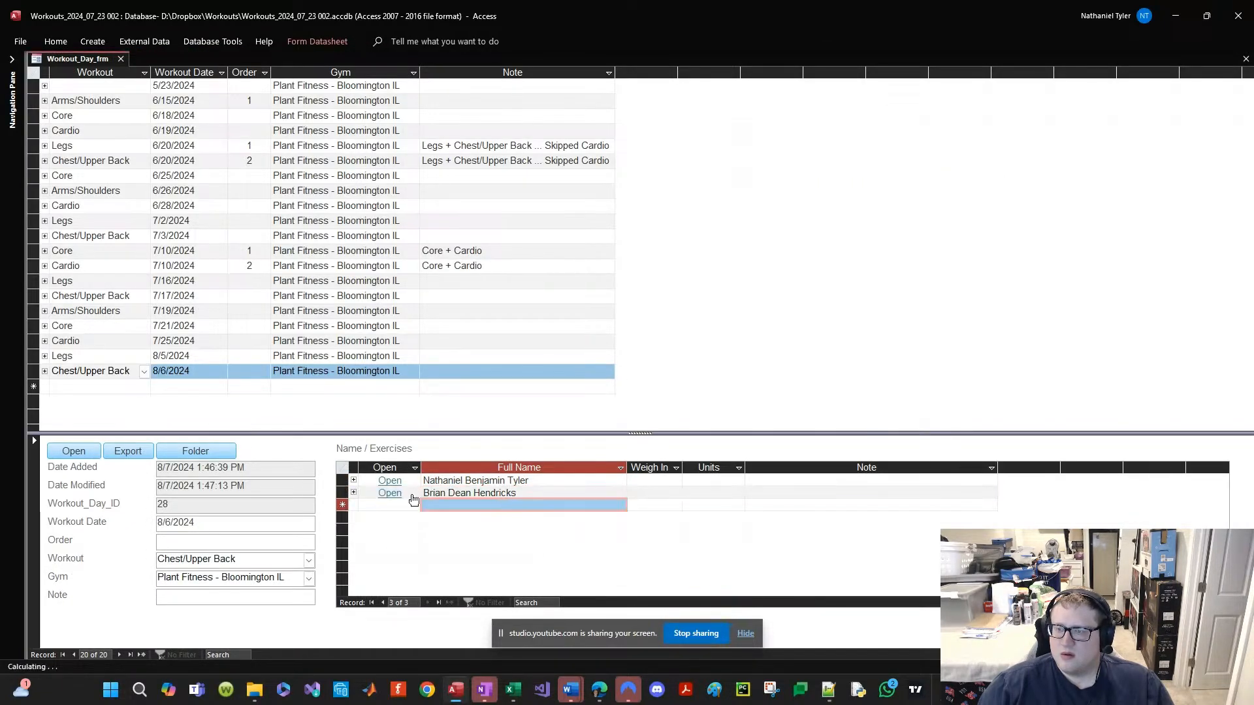
pyautogui.click(405, 494)
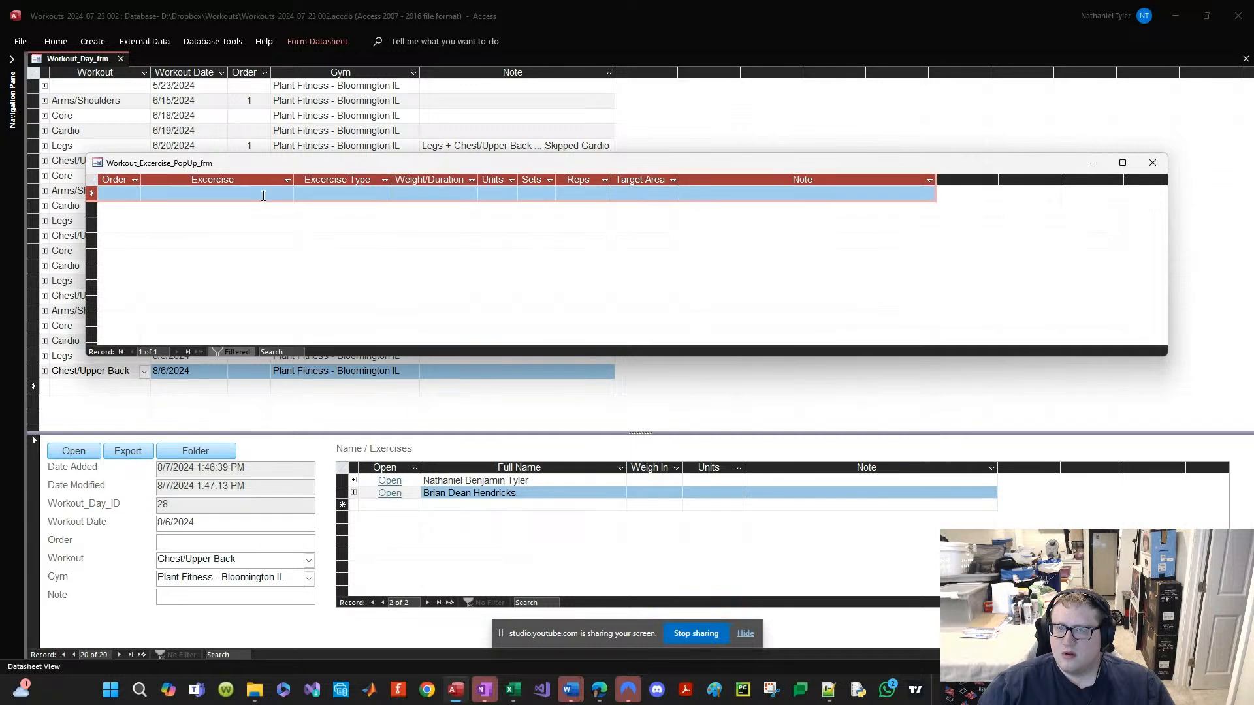
# Step: Paste the copied exercises into the second participant's list and delete all of them again
pyautogui.hotkey('ctrl', 'v')
pyautogui.click(605, 386)
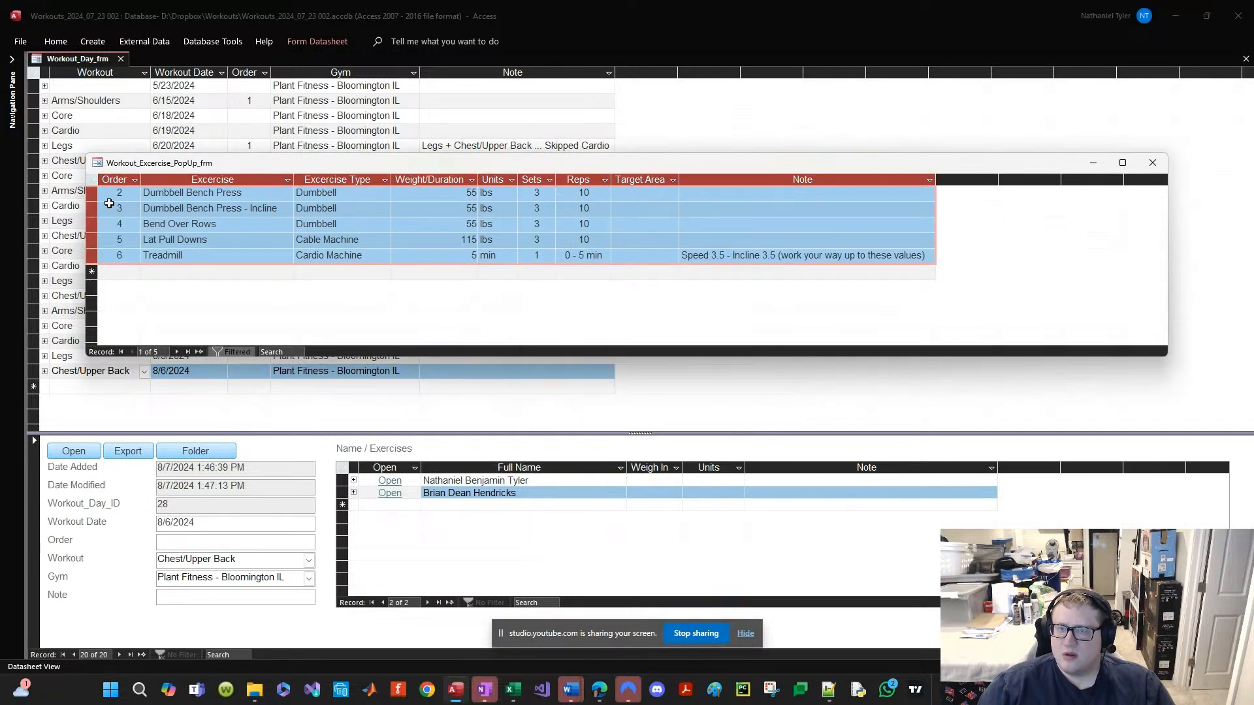
pyautogui.click(161, 248)
pyautogui.hotkey('ctrl', 'a')
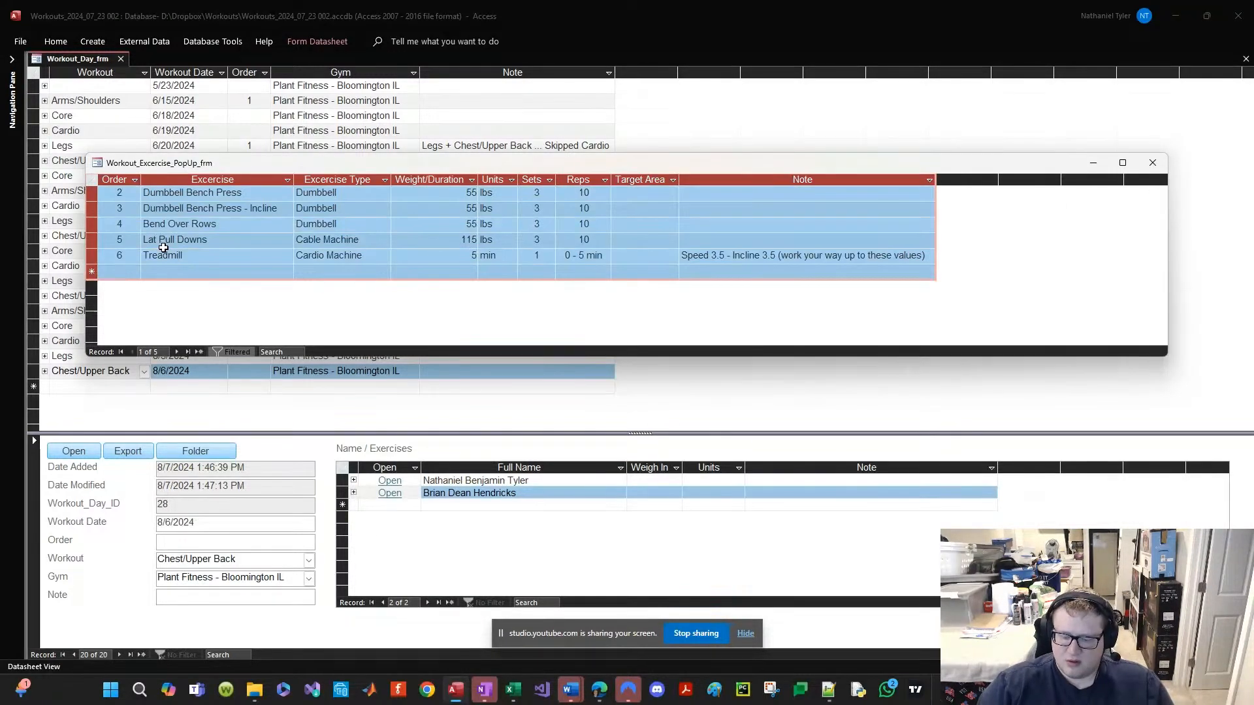
pyautogui.press('Delete')
pyautogui.press('Return')
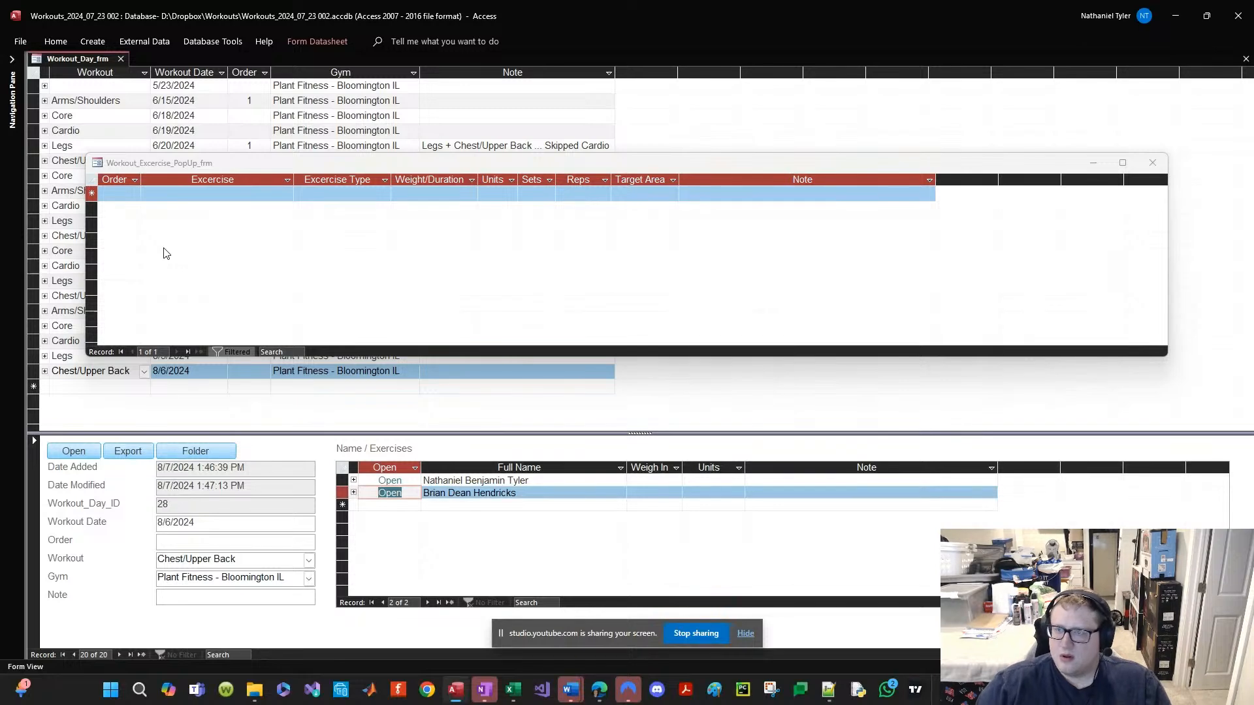
# Step: Renumber the order of the first participant's exercises from 1 for Dumbbell Bench Press through 5 for Treadmill
pyautogui.click(1153, 163)
pyautogui.click(390, 481)
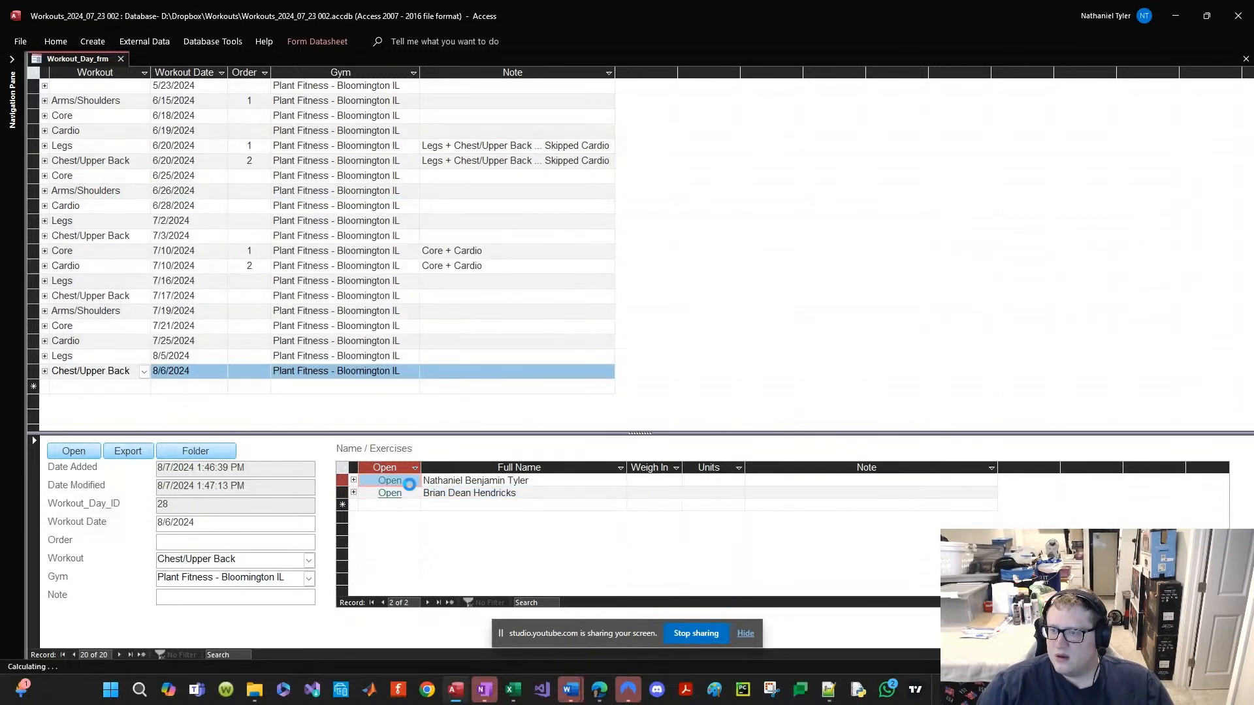
pyautogui.write('1')
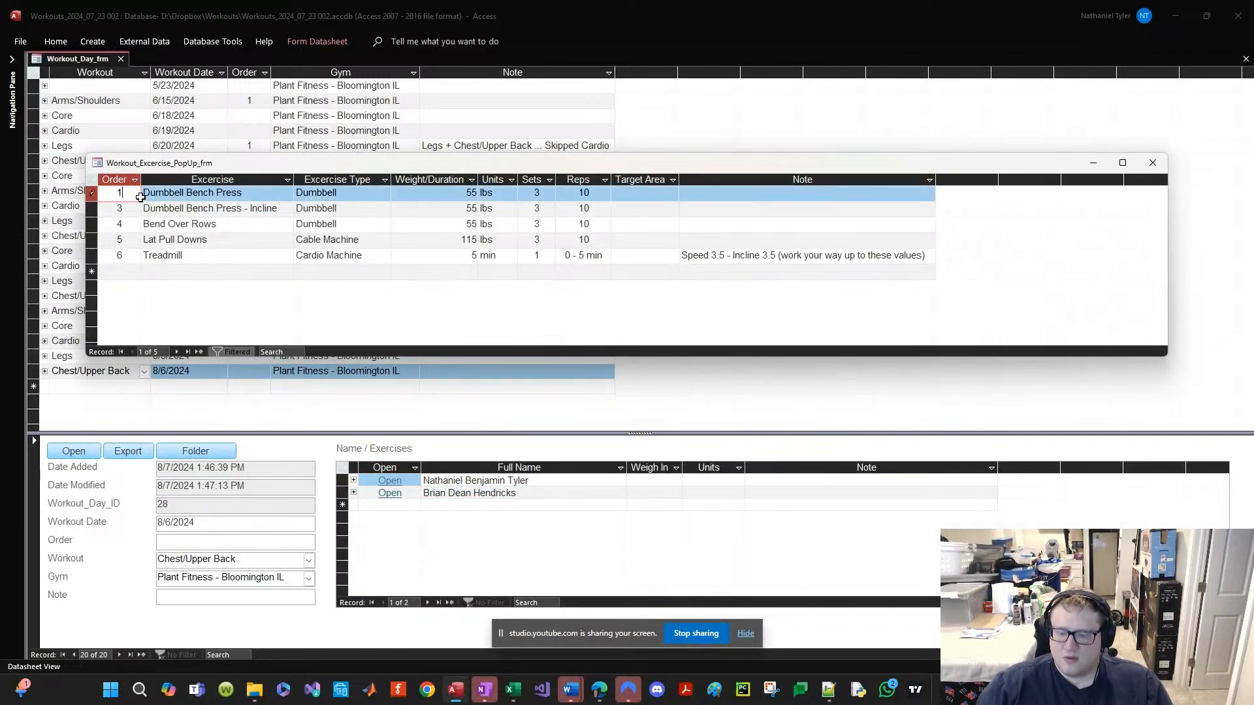
pyautogui.press('Down')
pyautogui.write('2')
pyautogui.press('Down')
pyautogui.write('3')
pyautogui.press('Down')
pyautogui.write('4')
pyautogui.press('Down')
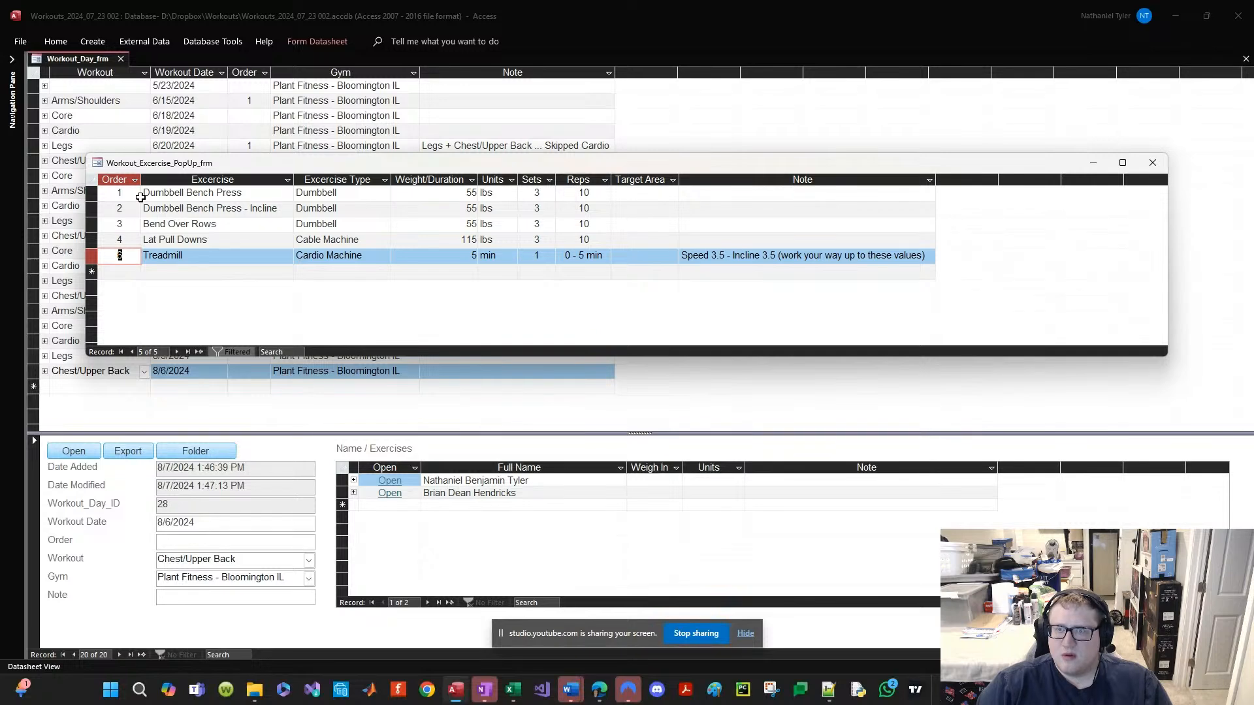
pyautogui.write('5')
pyautogui.press('Up')
# Step: Copy the first participant's five renumbered exercises into the second participant's exercise list and close it
pyautogui.hotkey('ctrl', 'a')
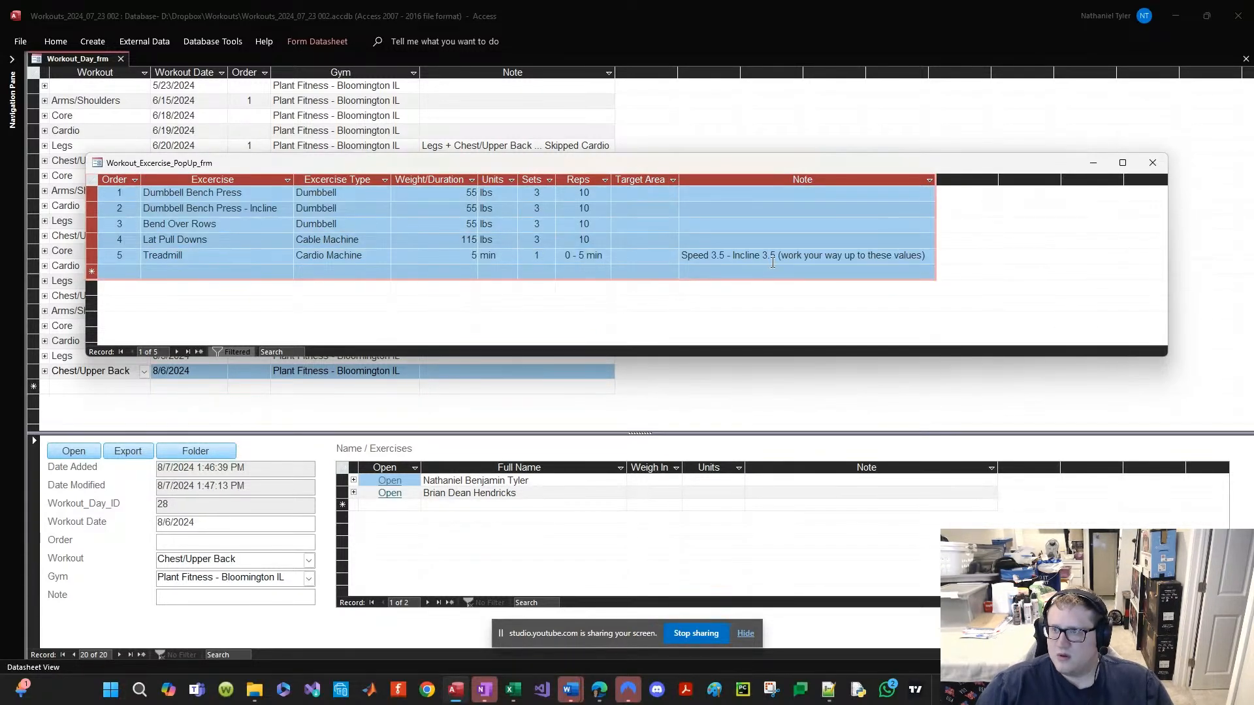
pyautogui.click(1152, 162)
pyautogui.click(390, 493)
pyautogui.click(214, 193)
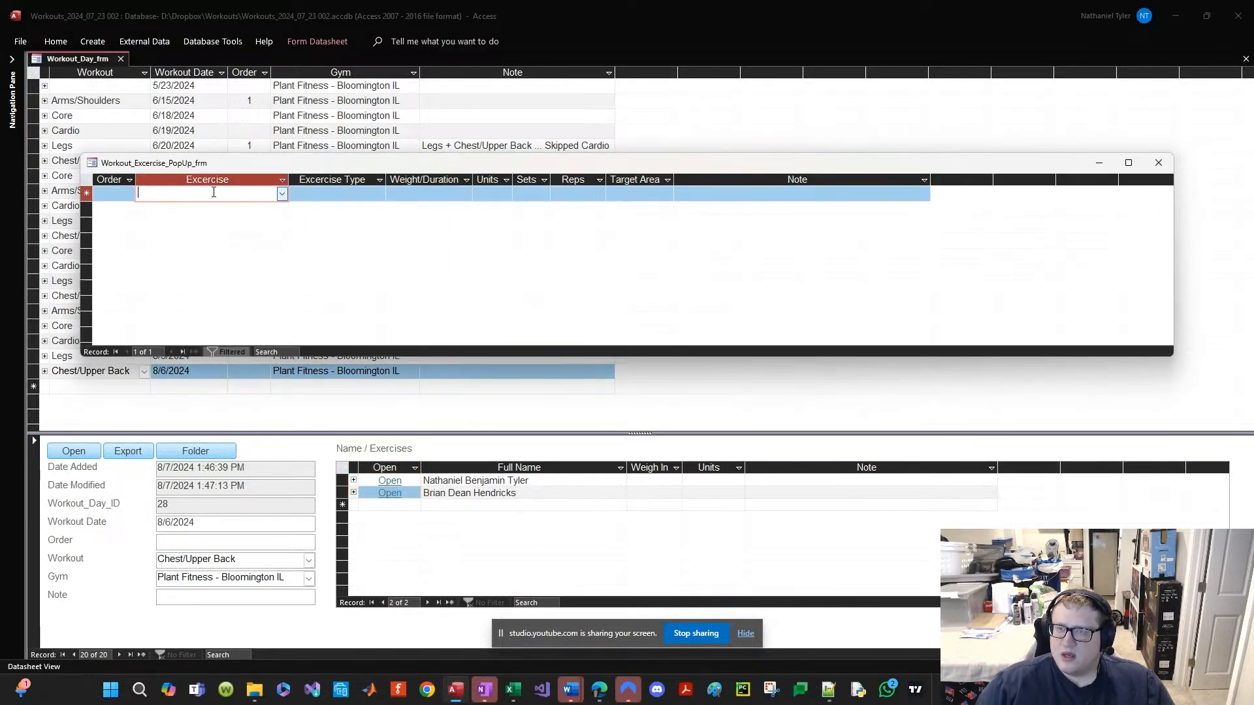
pyautogui.hotkey('ctrl', 'v')
pyautogui.press('Return')
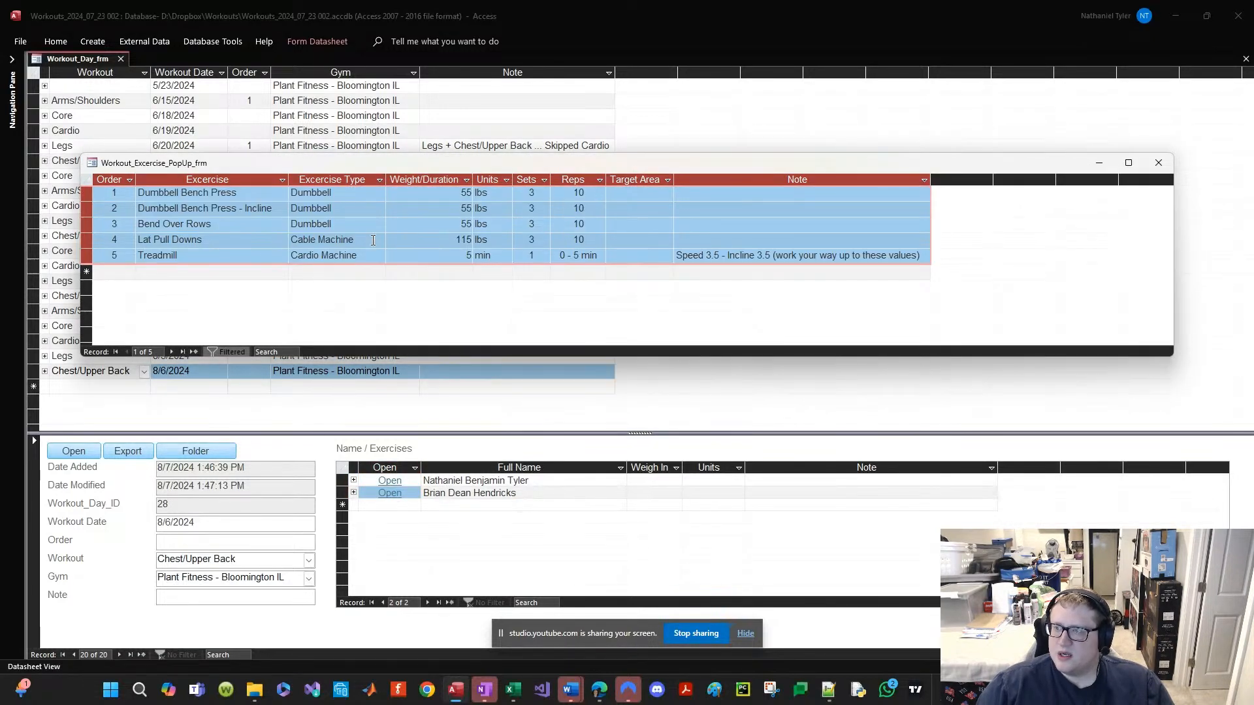
pyautogui.click(398, 208)
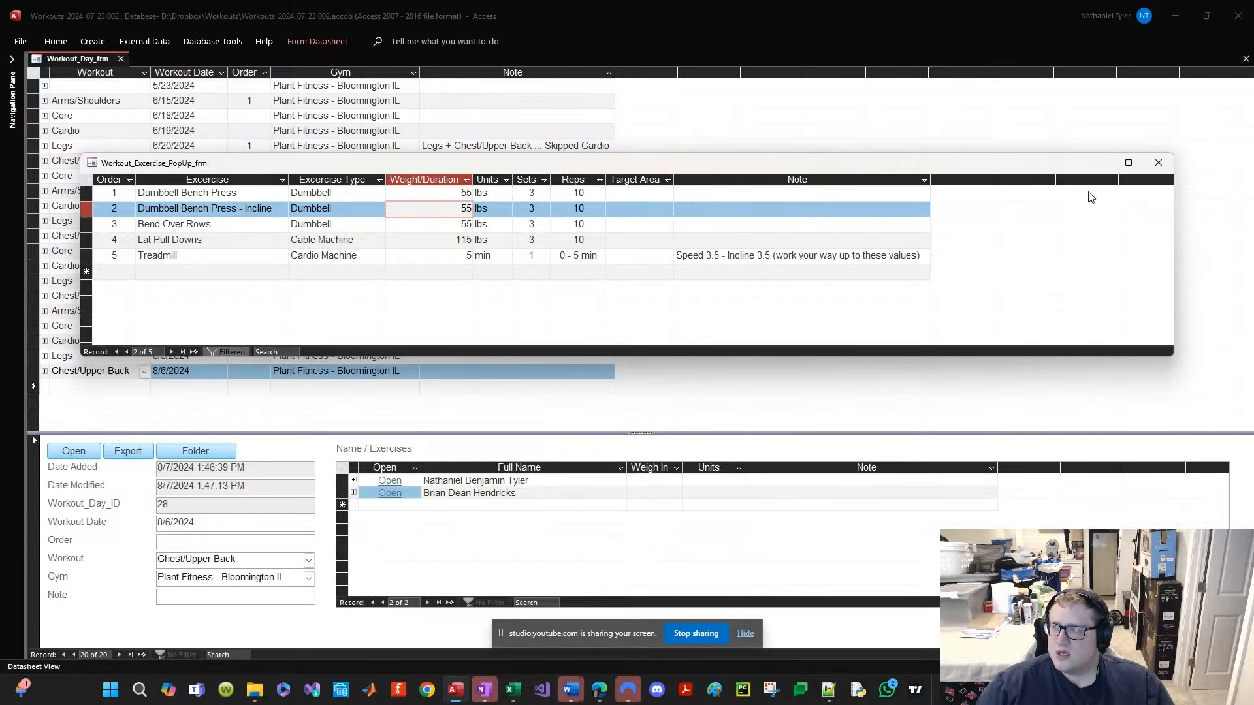
pyautogui.click(1158, 163)
# Step: Reselect the 8/6/2024 workout, export the workout data to Excel and maximize the generated workbook
pyautogui.click(101, 357)
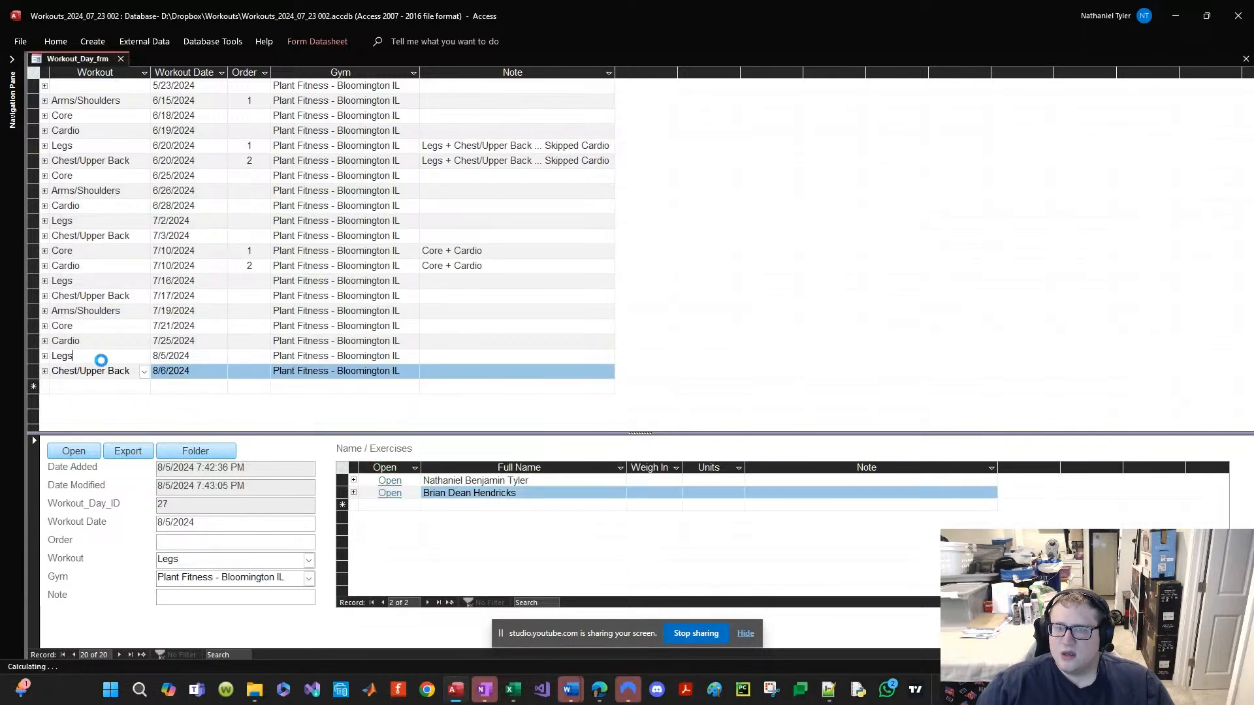
pyautogui.click(196, 373)
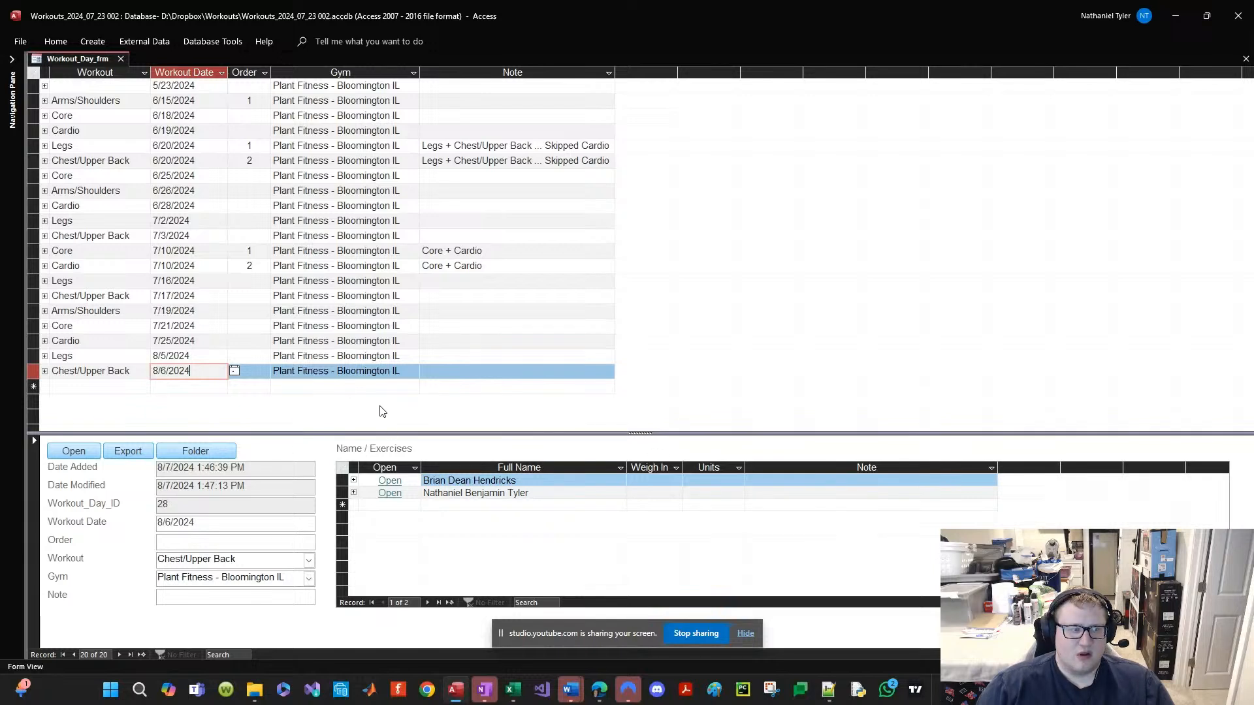
pyautogui.click(131, 457)
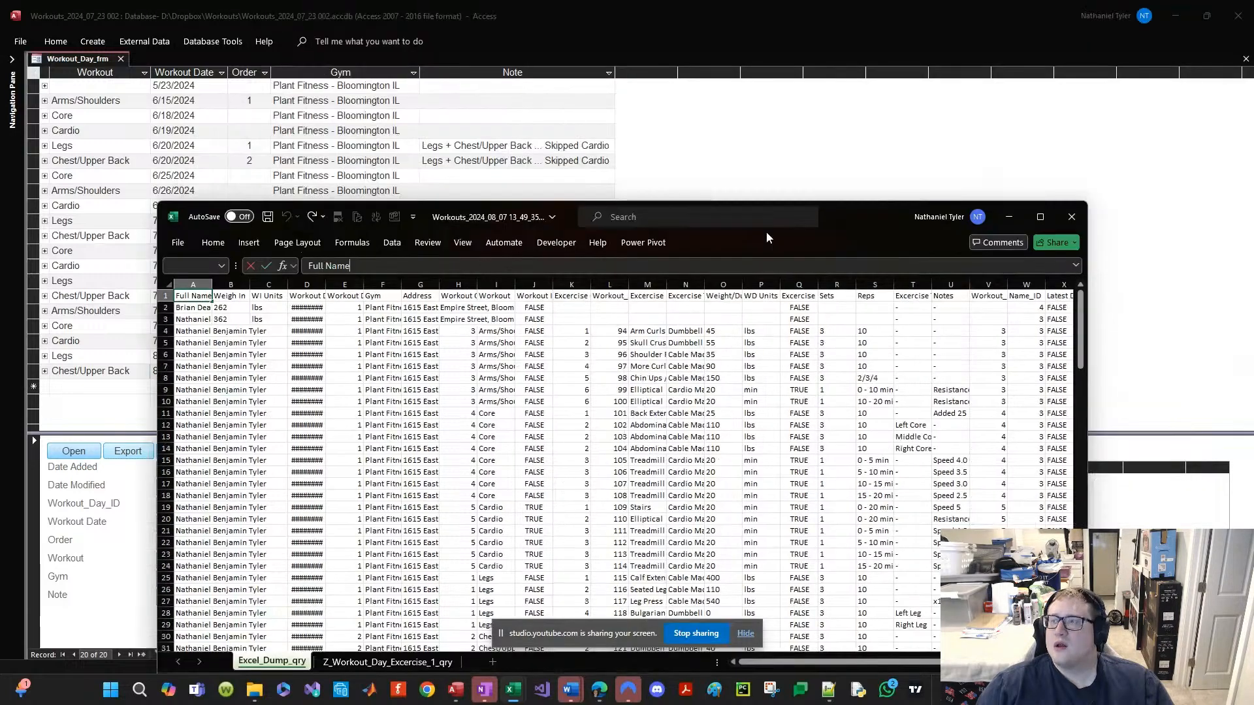
pyautogui.doubleClick(856, 213)
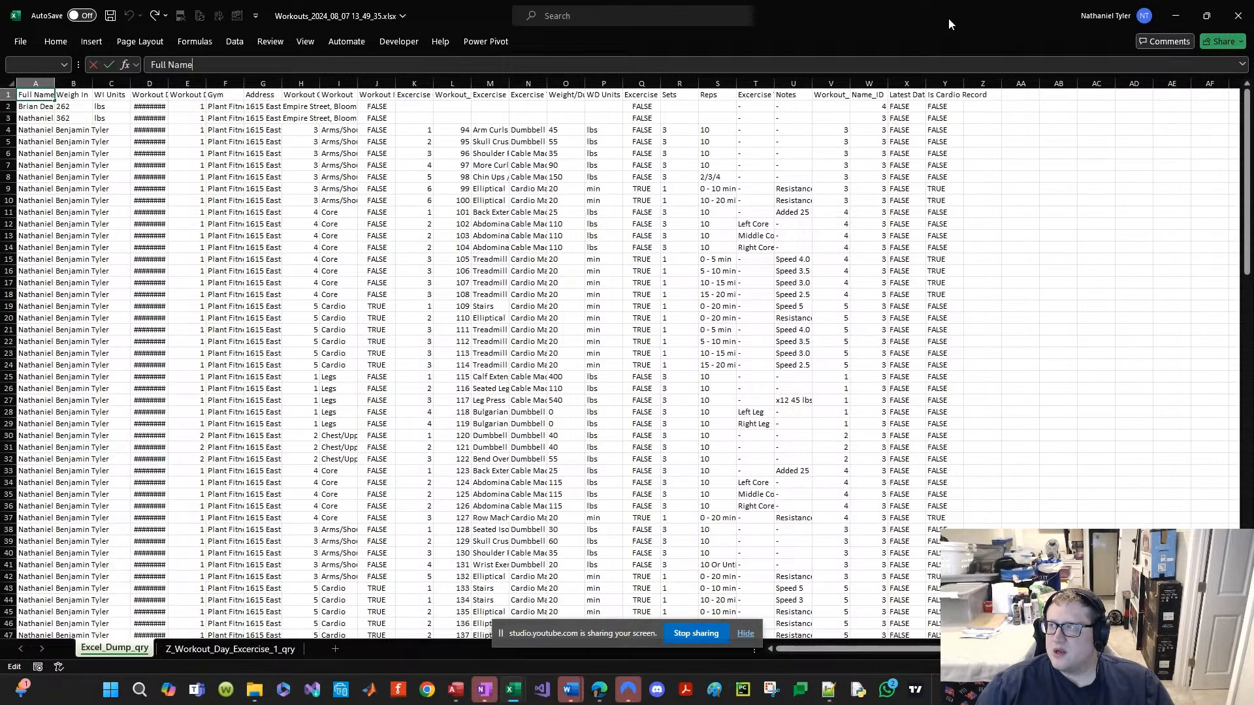
pyautogui.moveTo(951, 24); pyautogui.dragTo(680, 704)
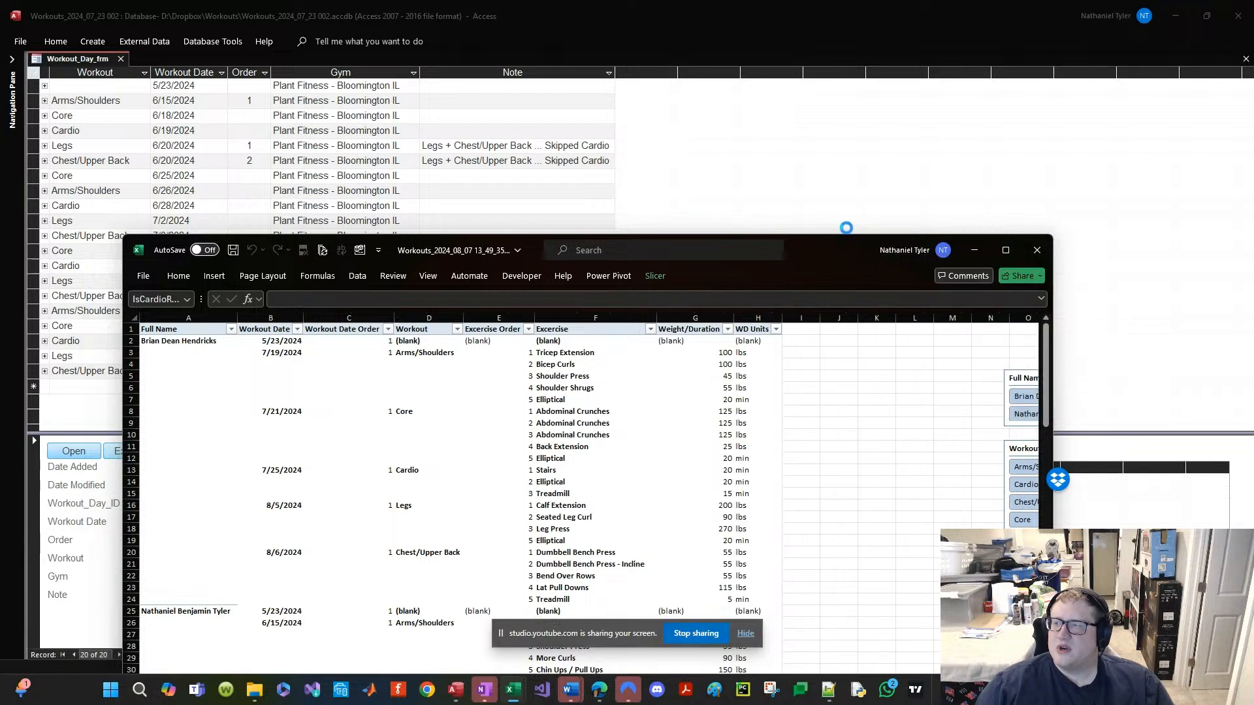
pyautogui.click(1006, 250)
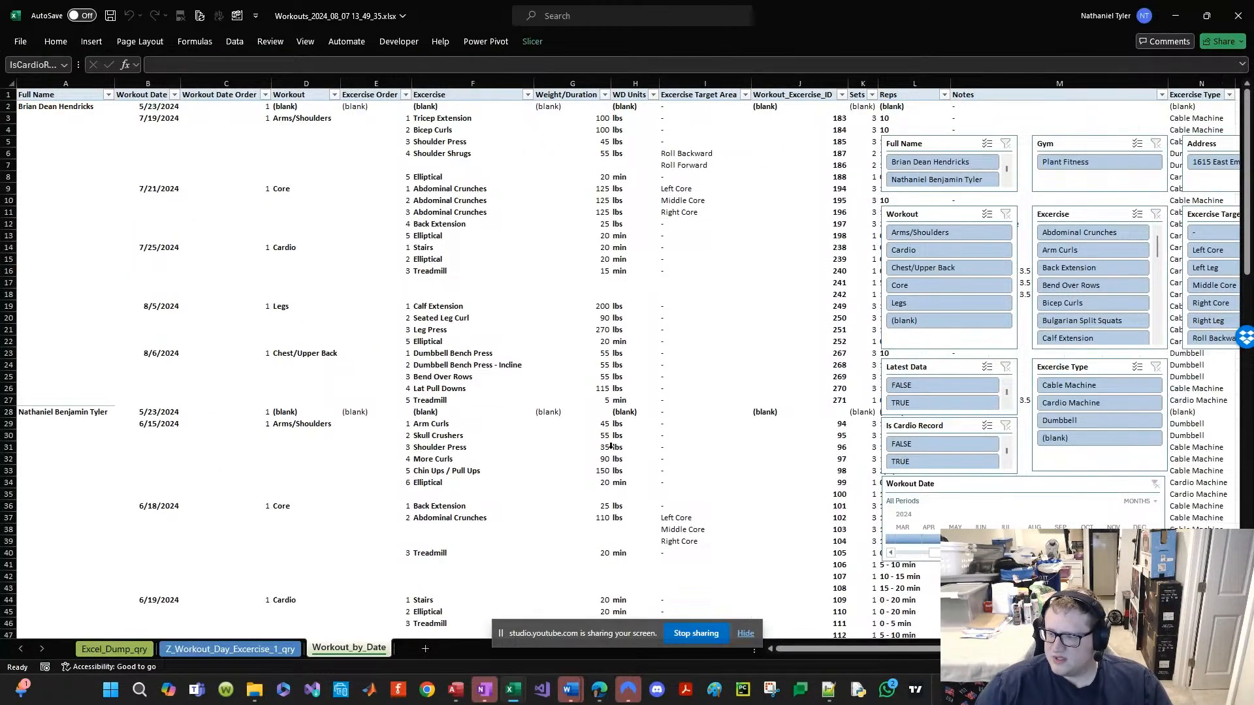
pyautogui.click(745, 633)
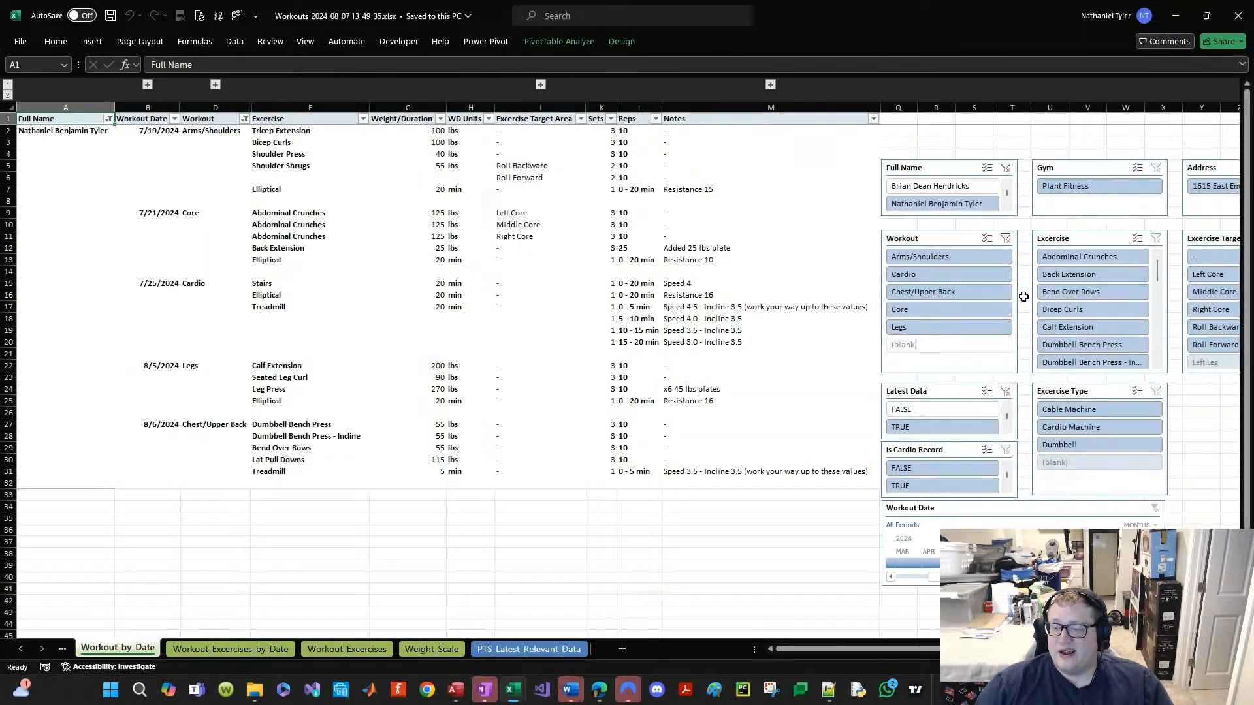
# Step: Review the Excel_Dump_qry, Z_Workout_Day_Excercise_1_qry, Workout_by_Date and Workout_Excercises_by_Date sheets of the exported workbook
pyautogui.moveTo(599, 689)
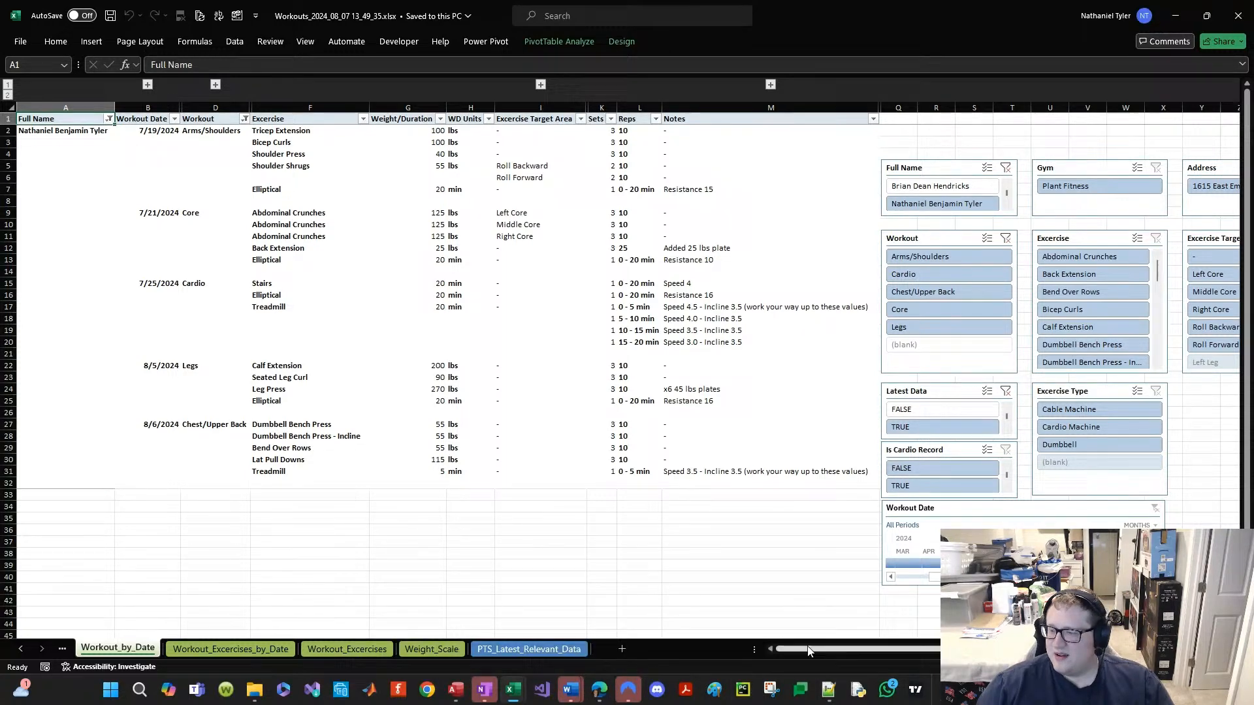
pyautogui.click(24, 652)
pyautogui.click(23, 653)
pyautogui.click(121, 649)
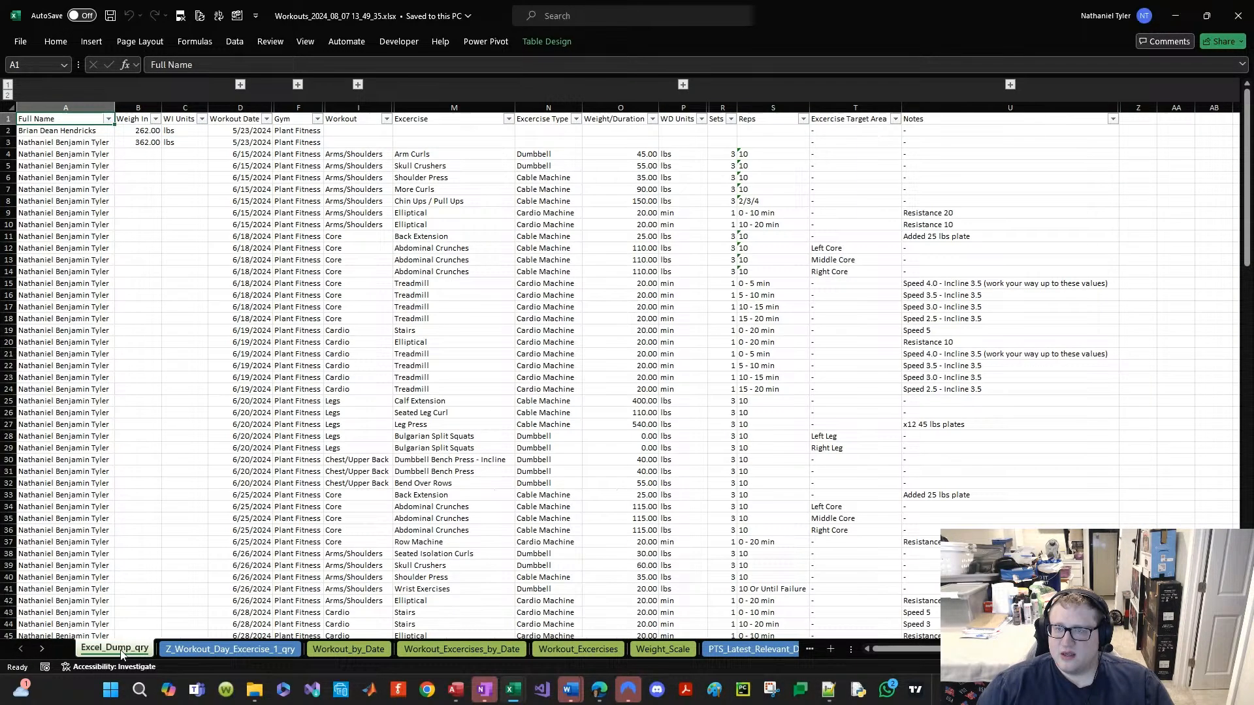
pyautogui.click(210, 649)
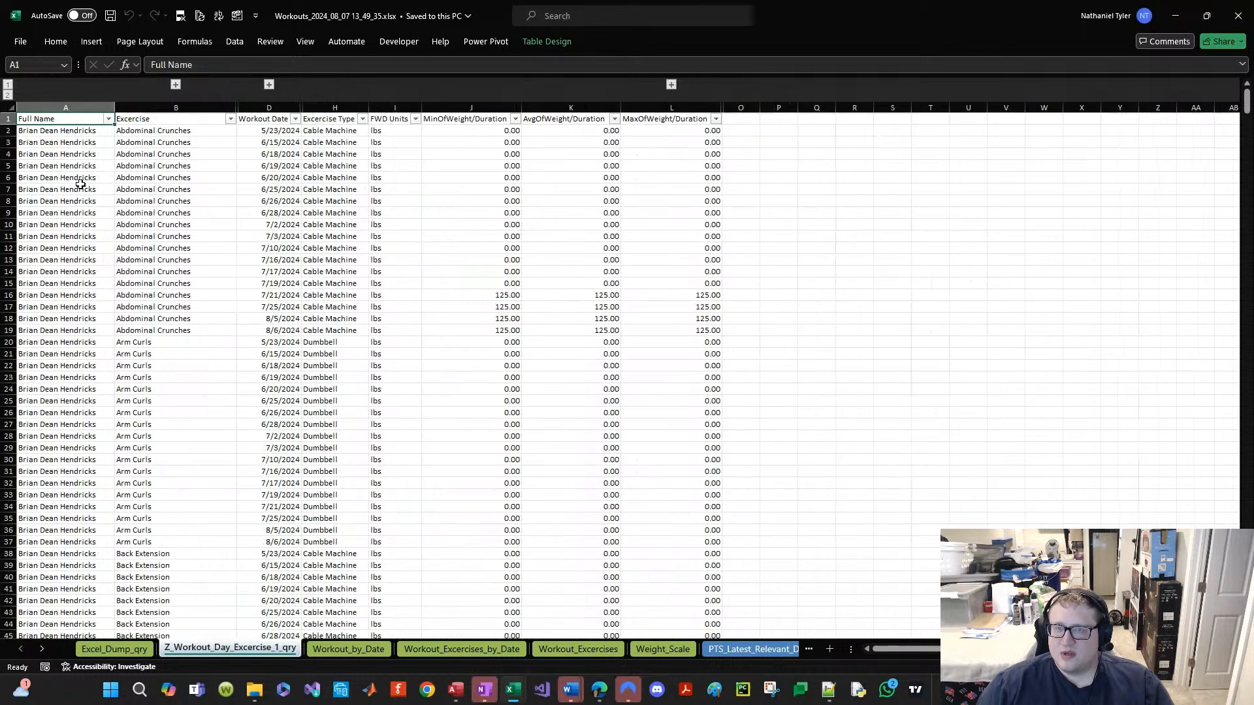
pyautogui.click(348, 649)
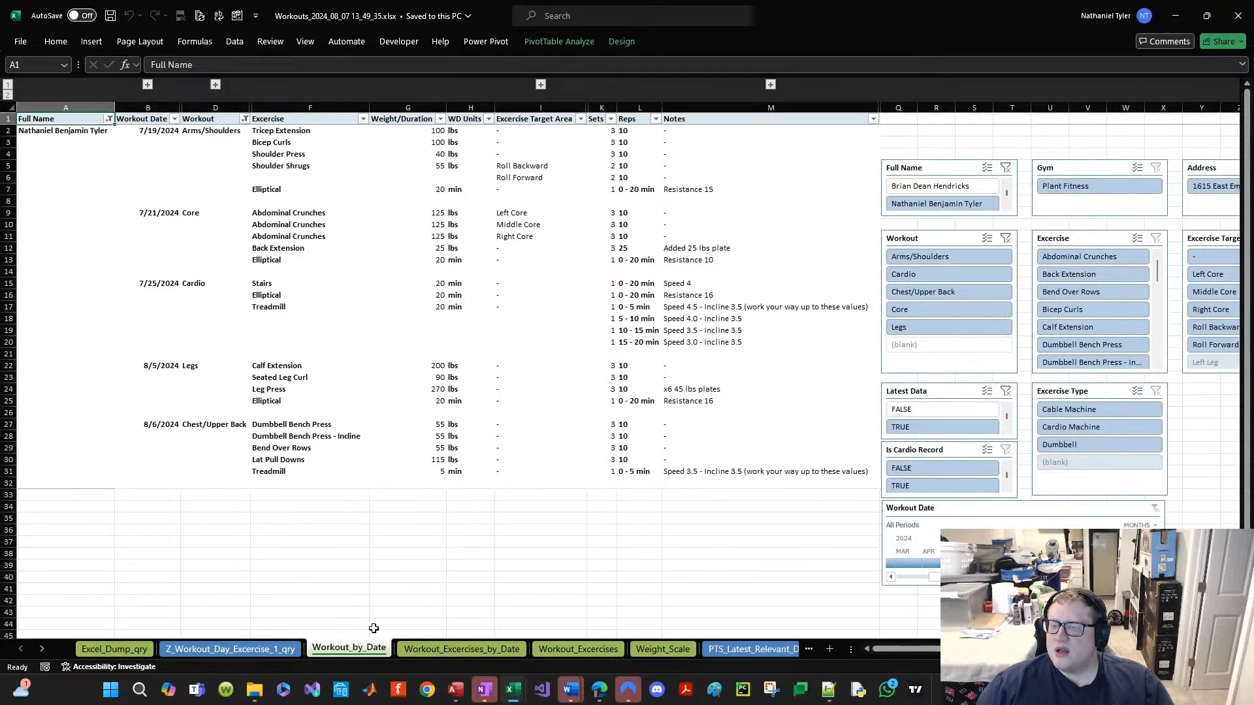
pyautogui.click(492, 645)
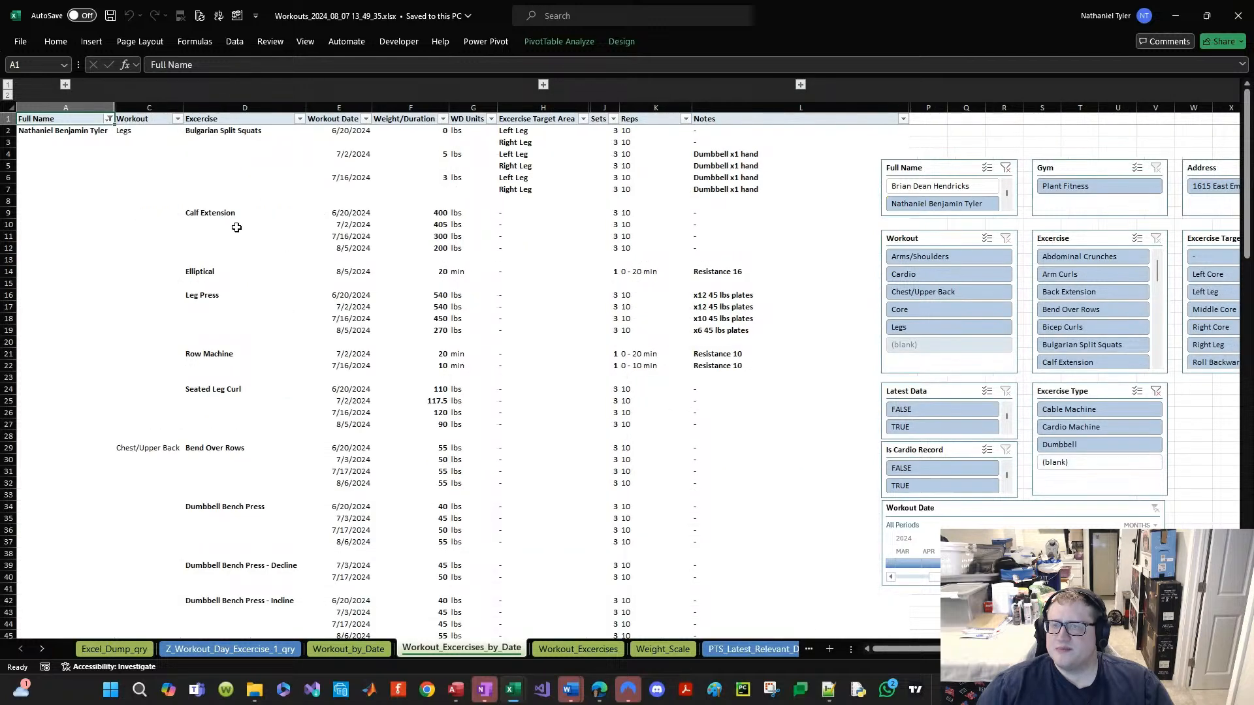
# Step: Filter the Workout_by_Date sheet to the Arms/Shoulders workout and clear its Full Name filter
pyautogui.click(345, 648)
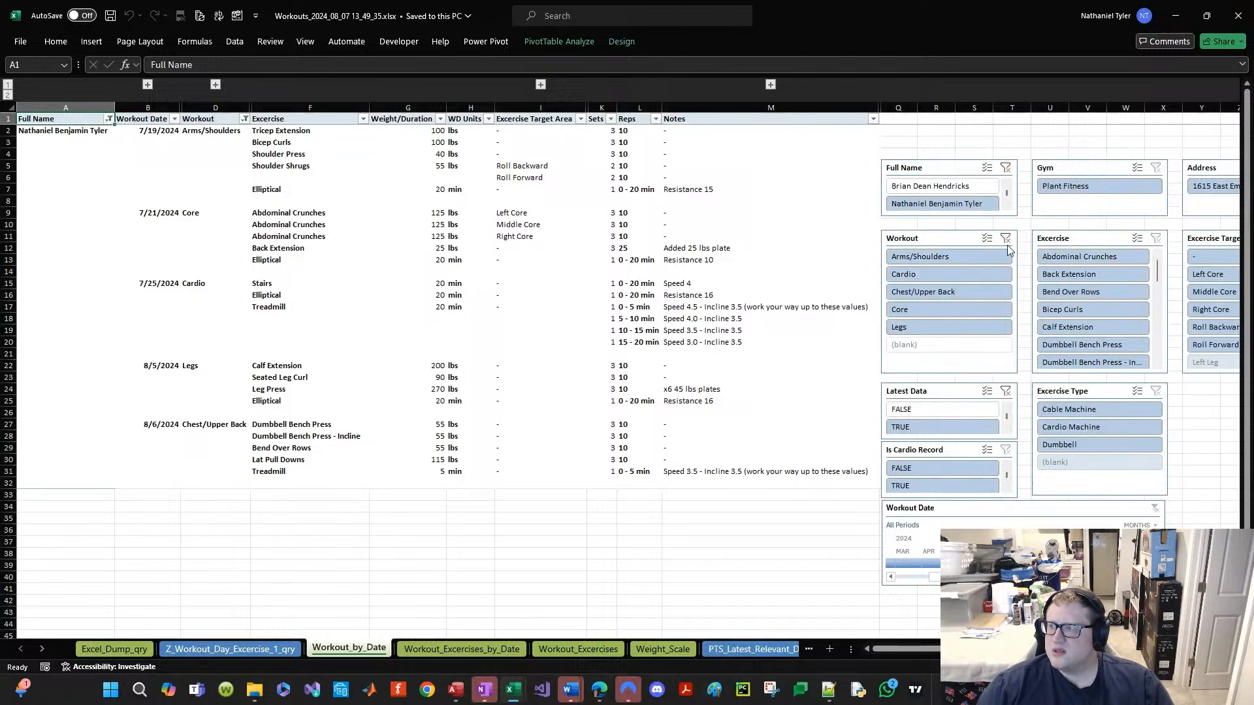
pyautogui.click(950, 259)
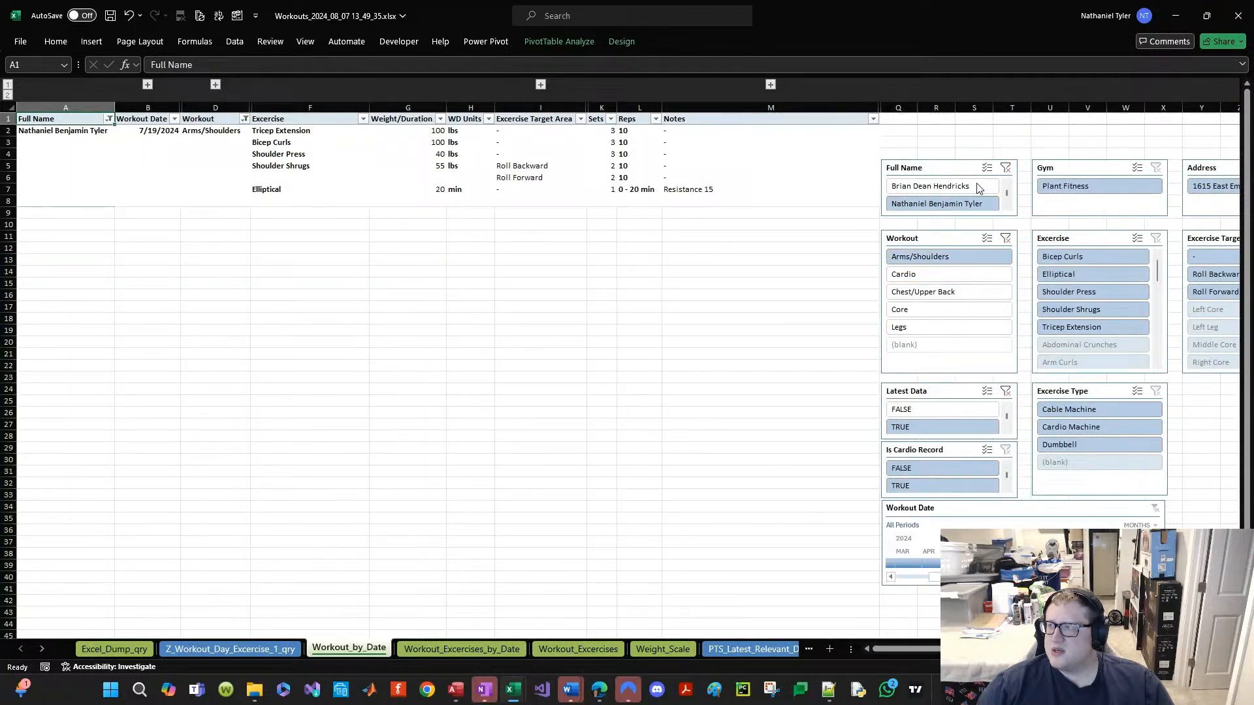
pyautogui.click(1006, 168)
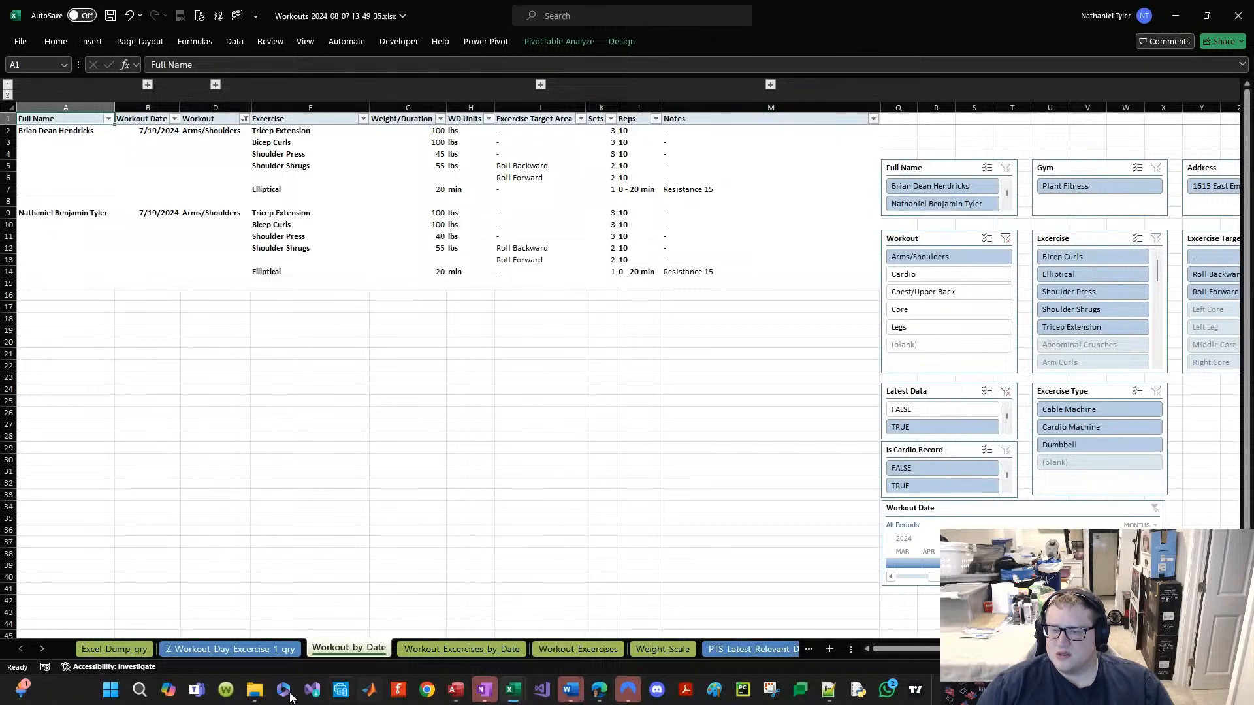
# Step: Snip the filtered Arms/Shoulders table, from the header through both participants' exercises, using Snipping Tool and copy the image
pyautogui.click(772, 690)
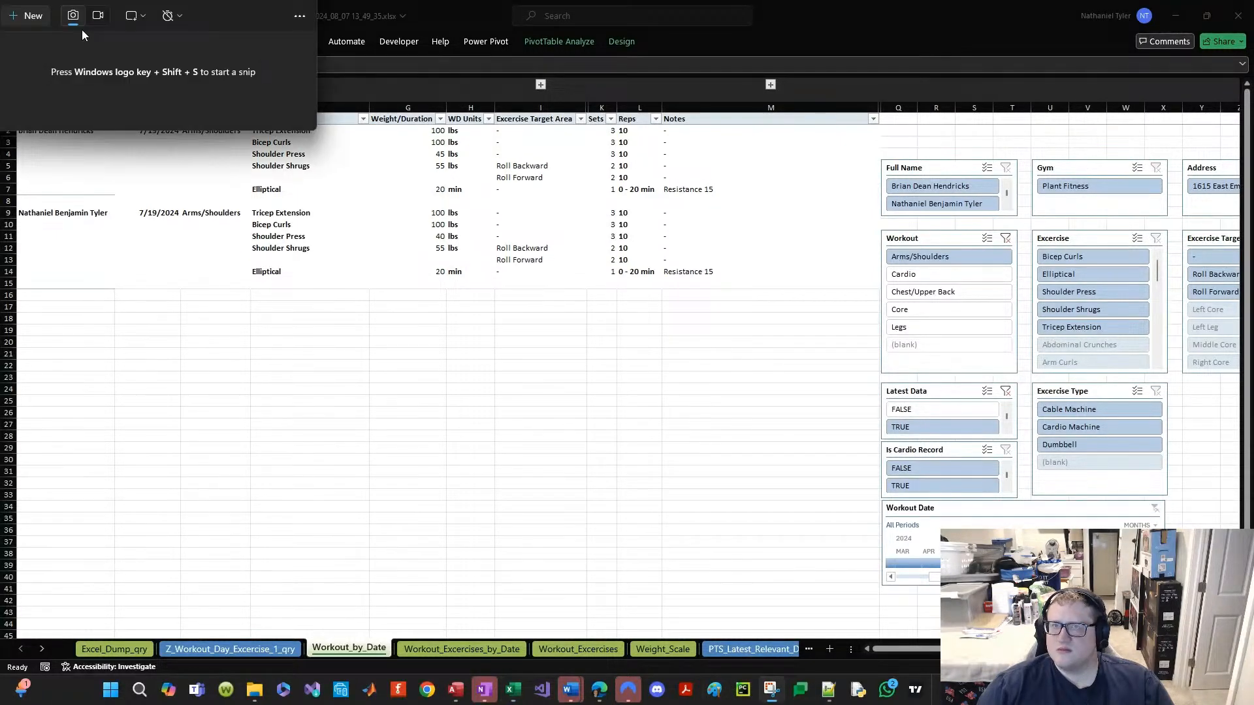
pyautogui.click(28, 16)
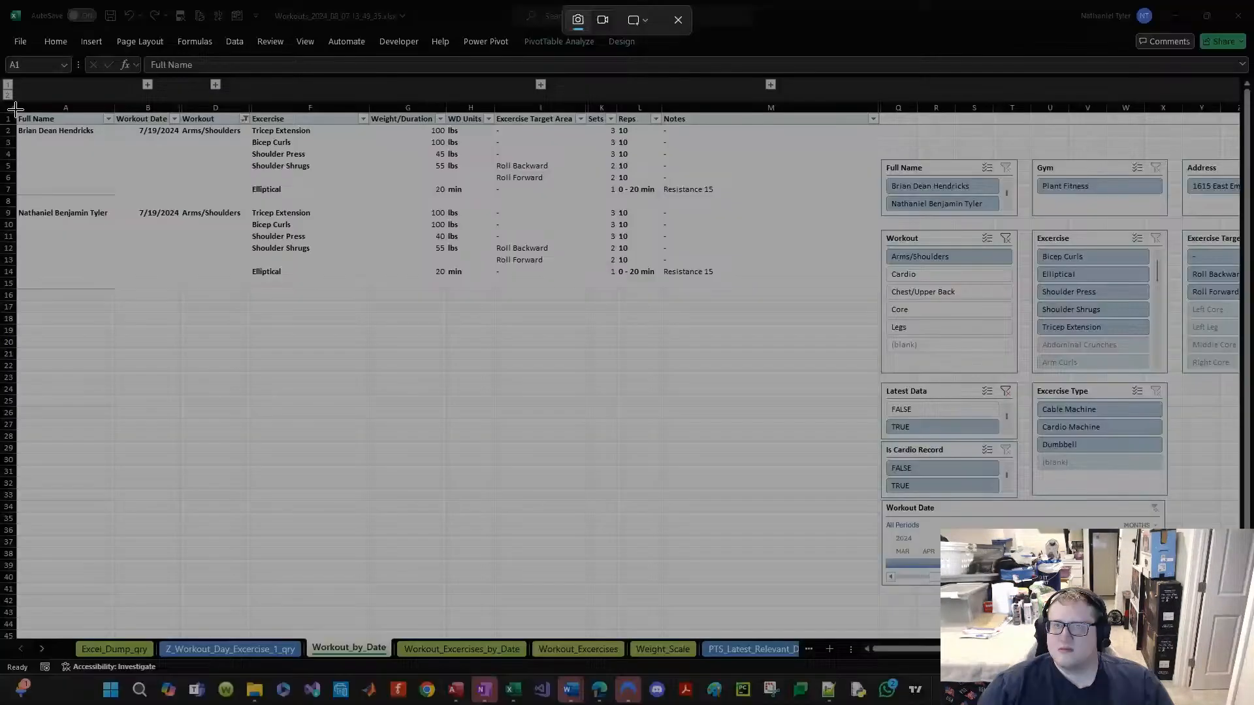
pyautogui.moveTo(15, 110); pyautogui.dragTo(745, 285)
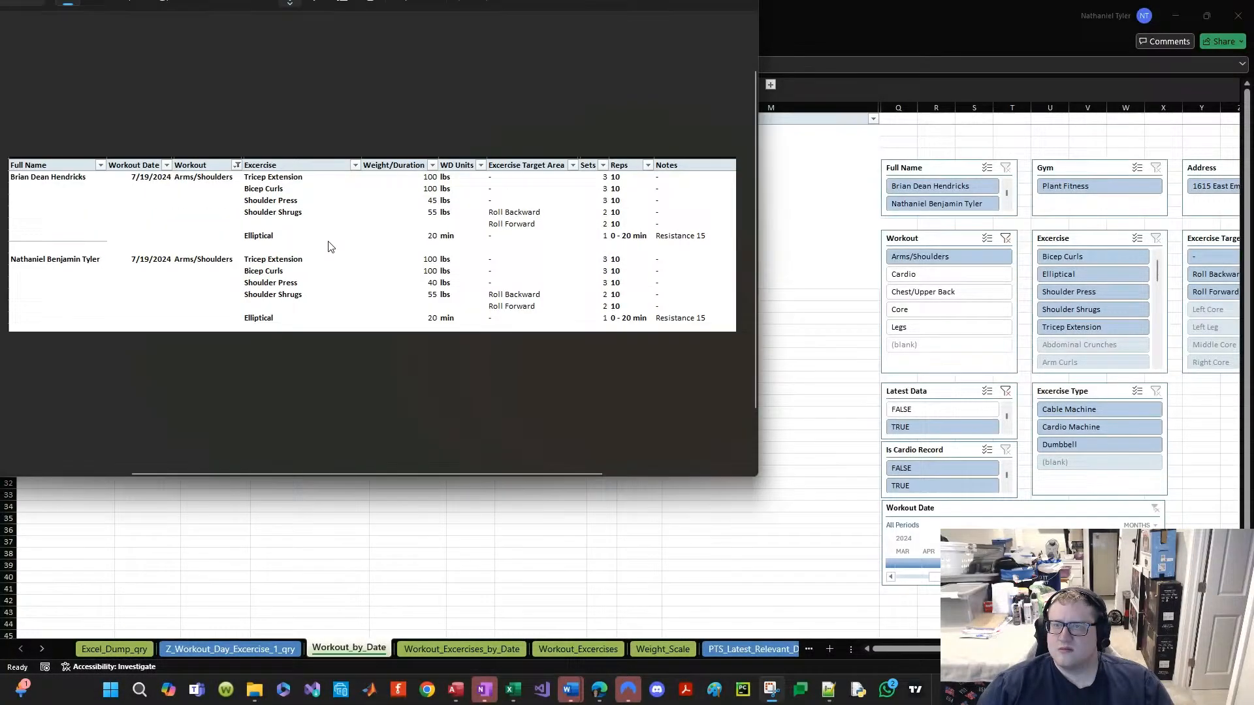
pyautogui.rightClick(329, 245)
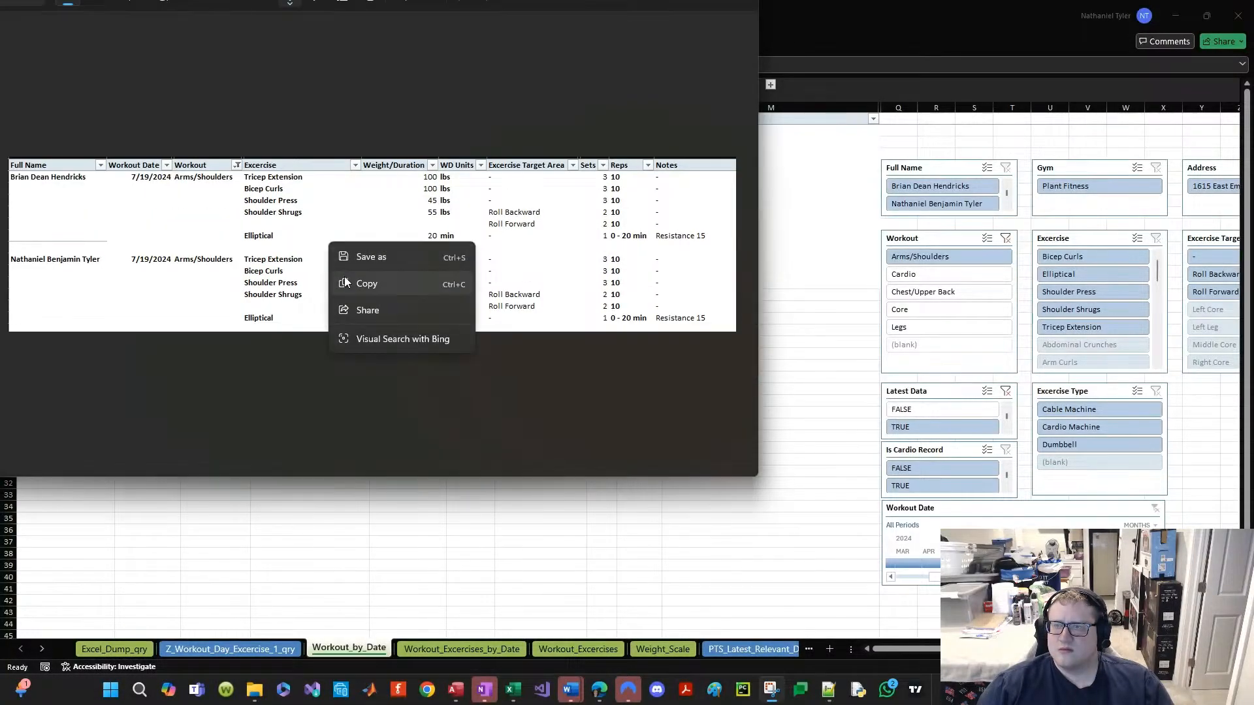
pyautogui.click(345, 281)
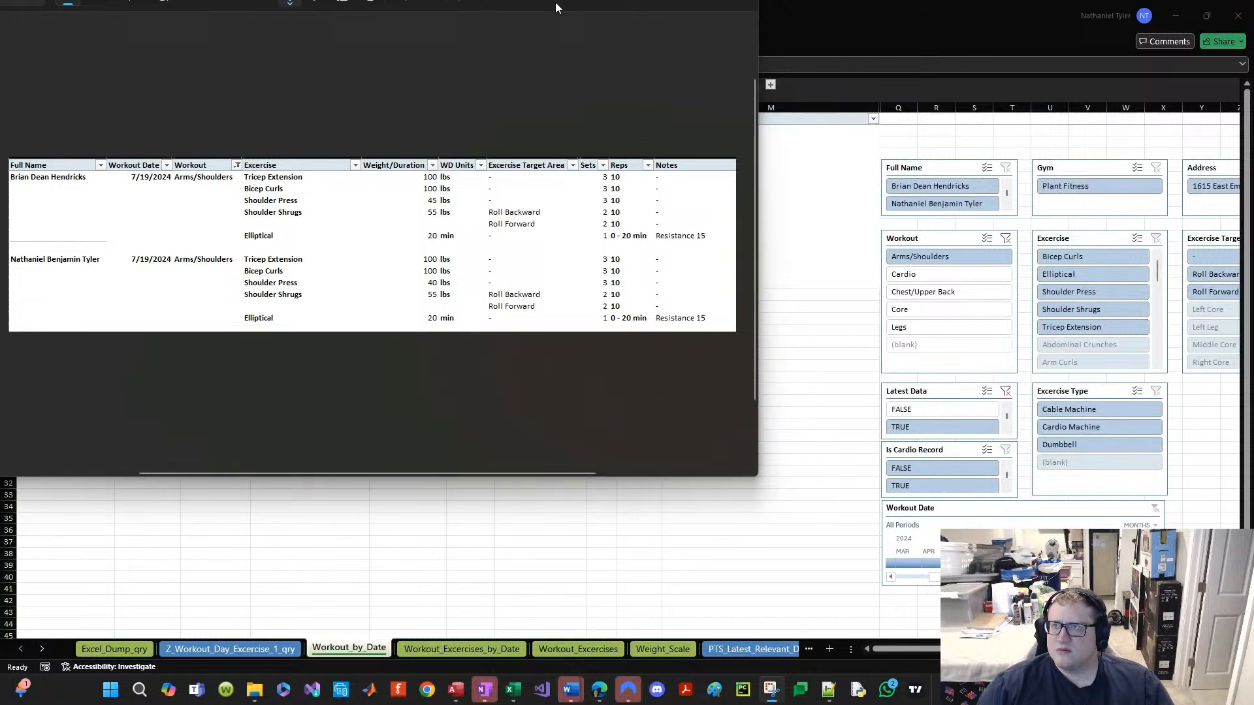
pyautogui.hotkey('ctrl', 's')
pyautogui.click(1238, 9)
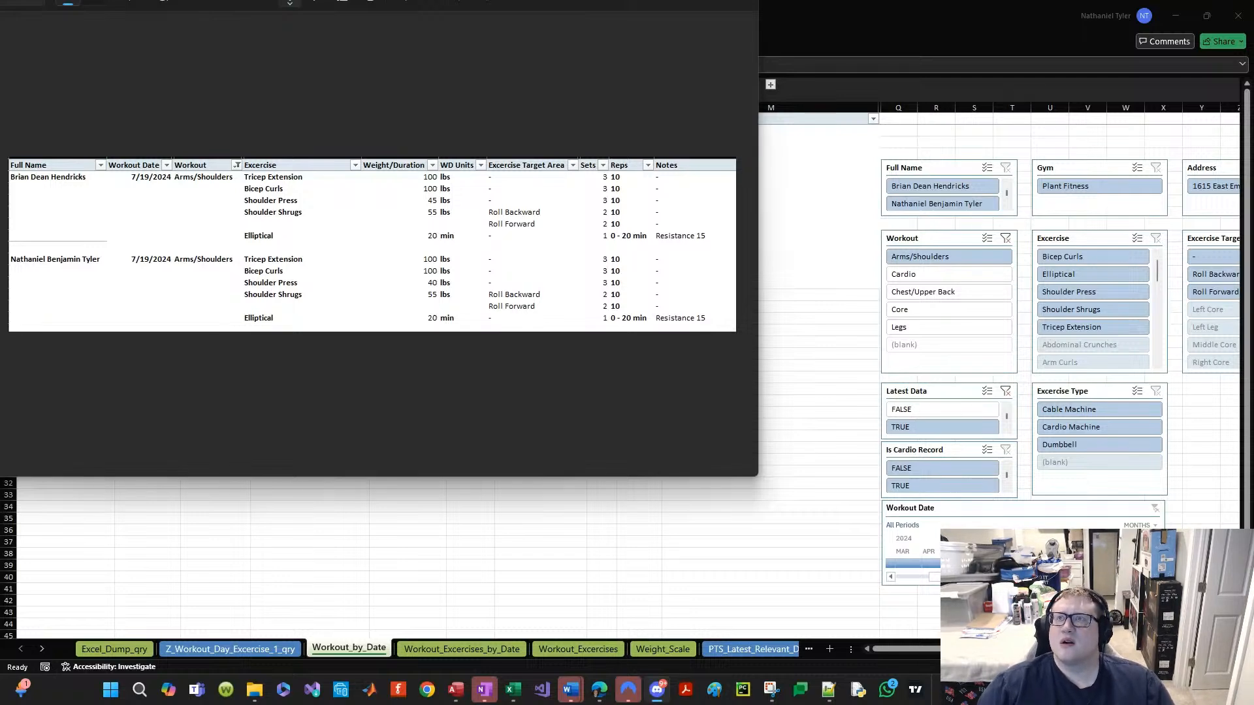
# Step: Return to the workbook and copy the Arms/Shoulders workout name from the first participant's row
pyautogui.click(781, 275)
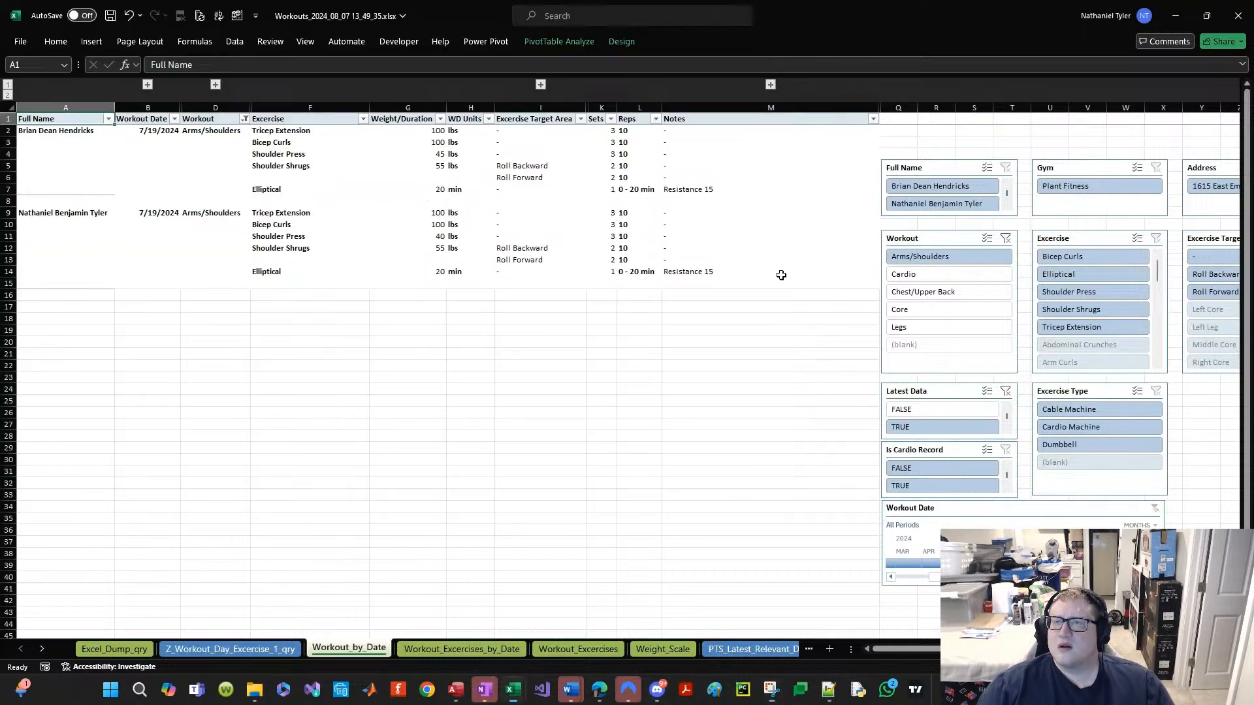
pyautogui.click(222, 133)
pyautogui.hotkey('ctrl', 'c')
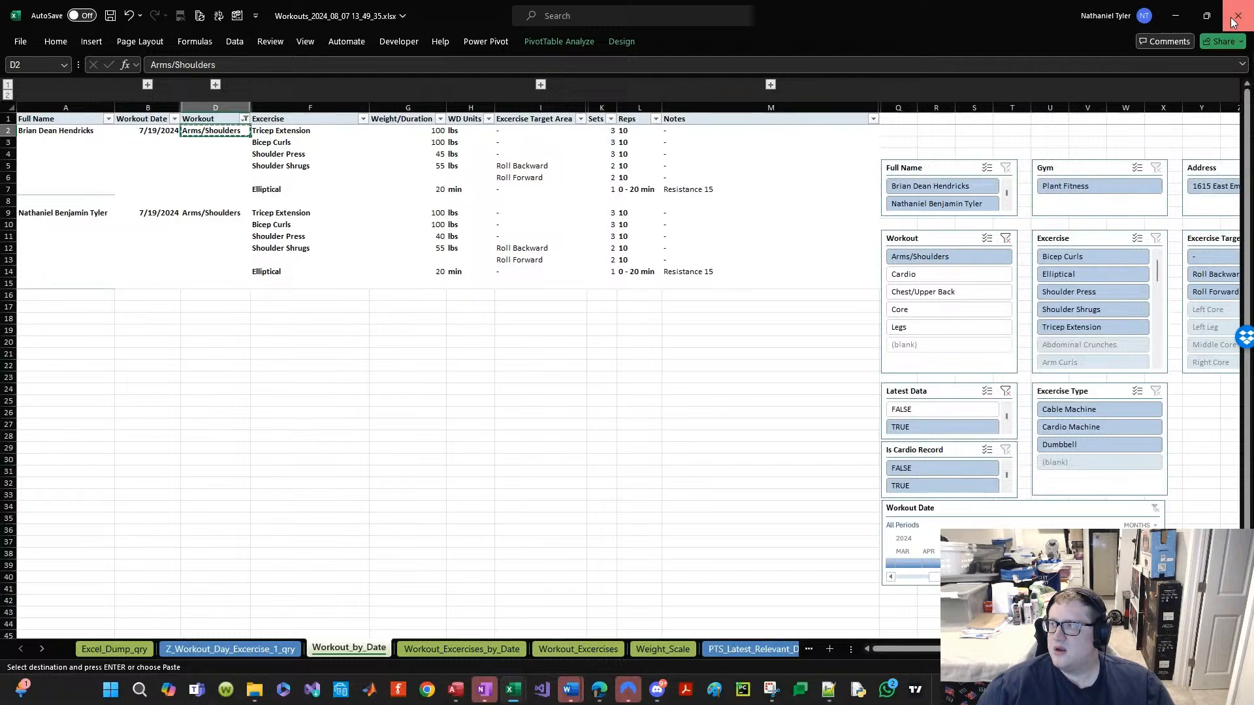
# Step: Review the Workout_Excercises_by_Date, Workout_Excercises, Weight_Scale and PTS_Latest_Relevant_Data sheets of the exported workbook
pyautogui.hotkey('ctrl', 'pagedown')
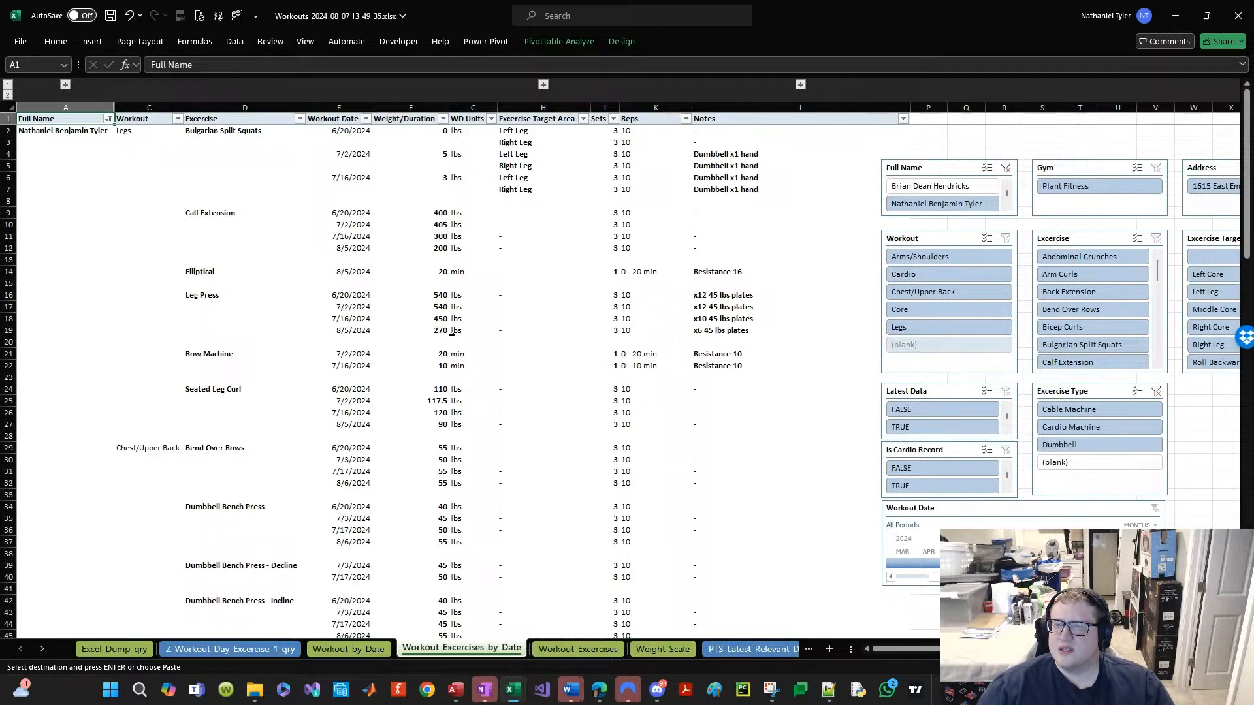
pyautogui.scroll(-4, 451, 334)
pyautogui.scroll(4, 449, 353)
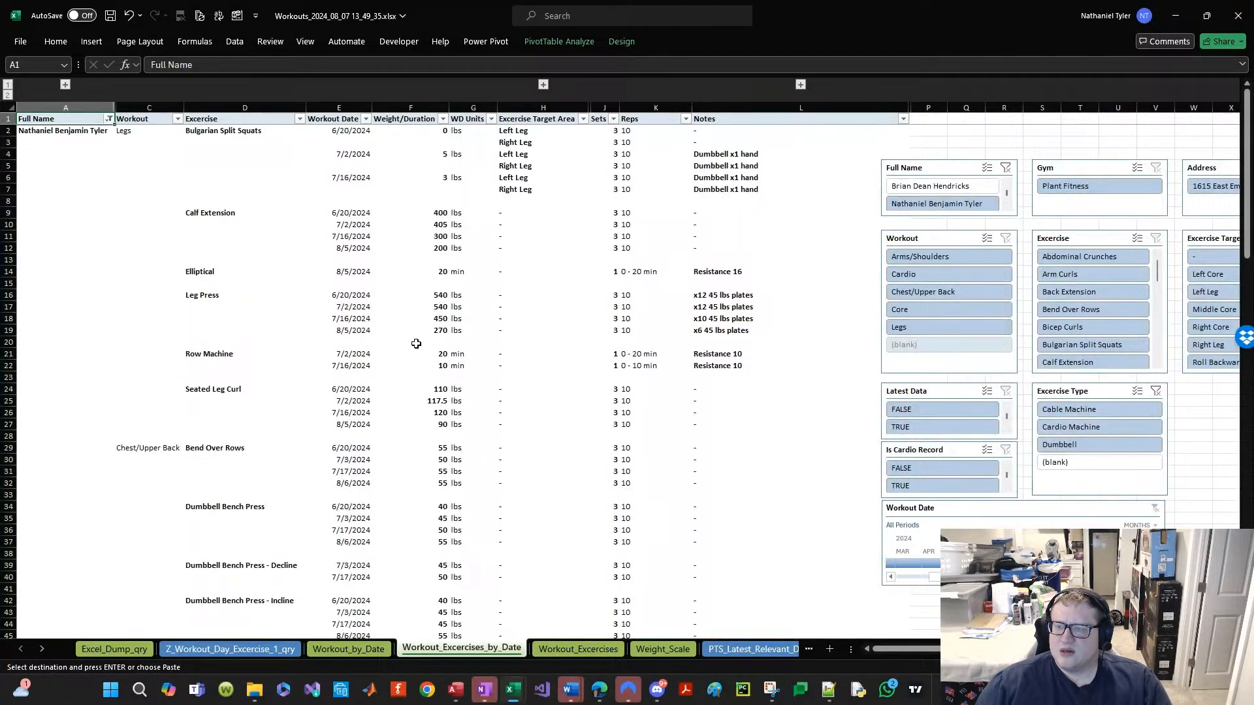
pyautogui.scroll(-8, 421, 311)
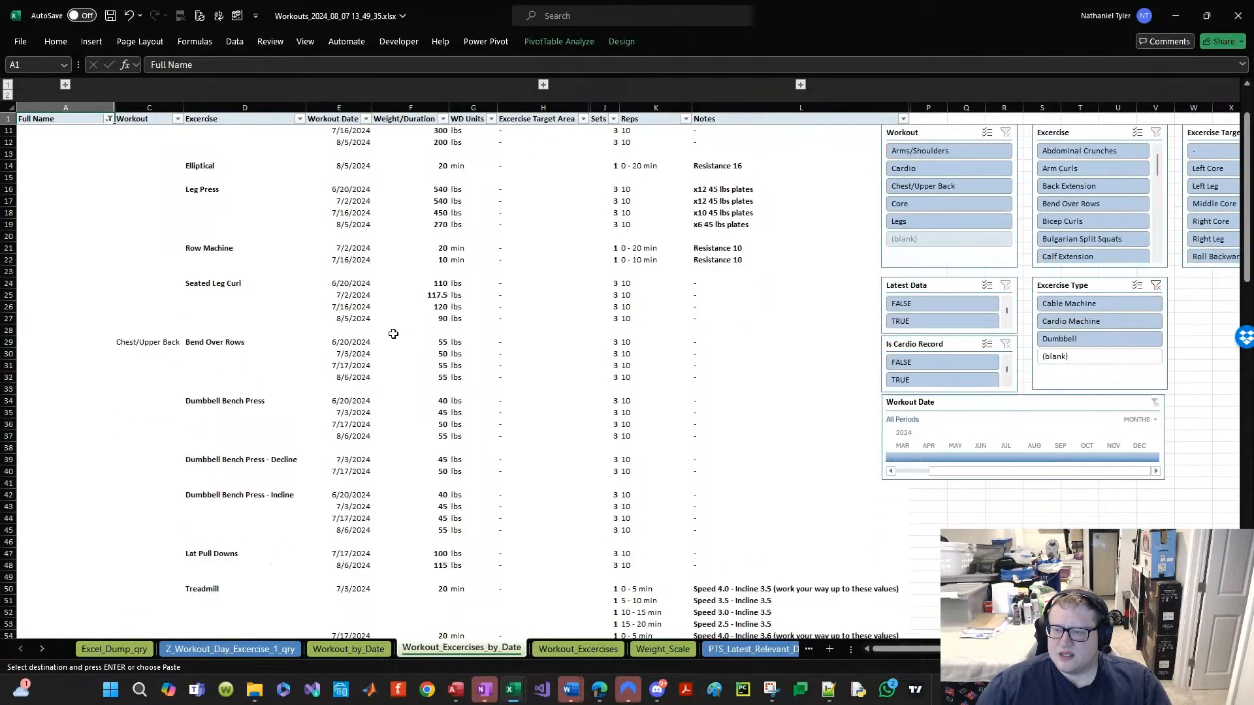
pyautogui.scroll(-8, 379, 336)
pyautogui.scroll(15, 336, 349)
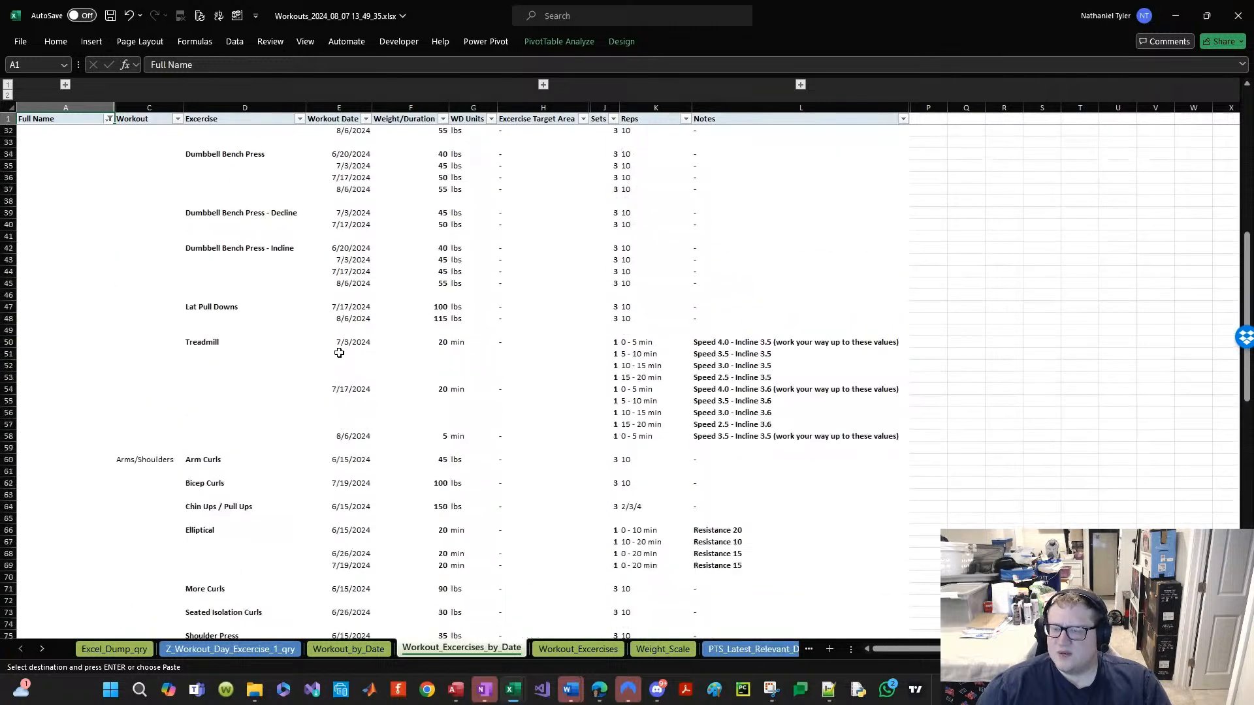
pyautogui.scroll(1, 333, 358)
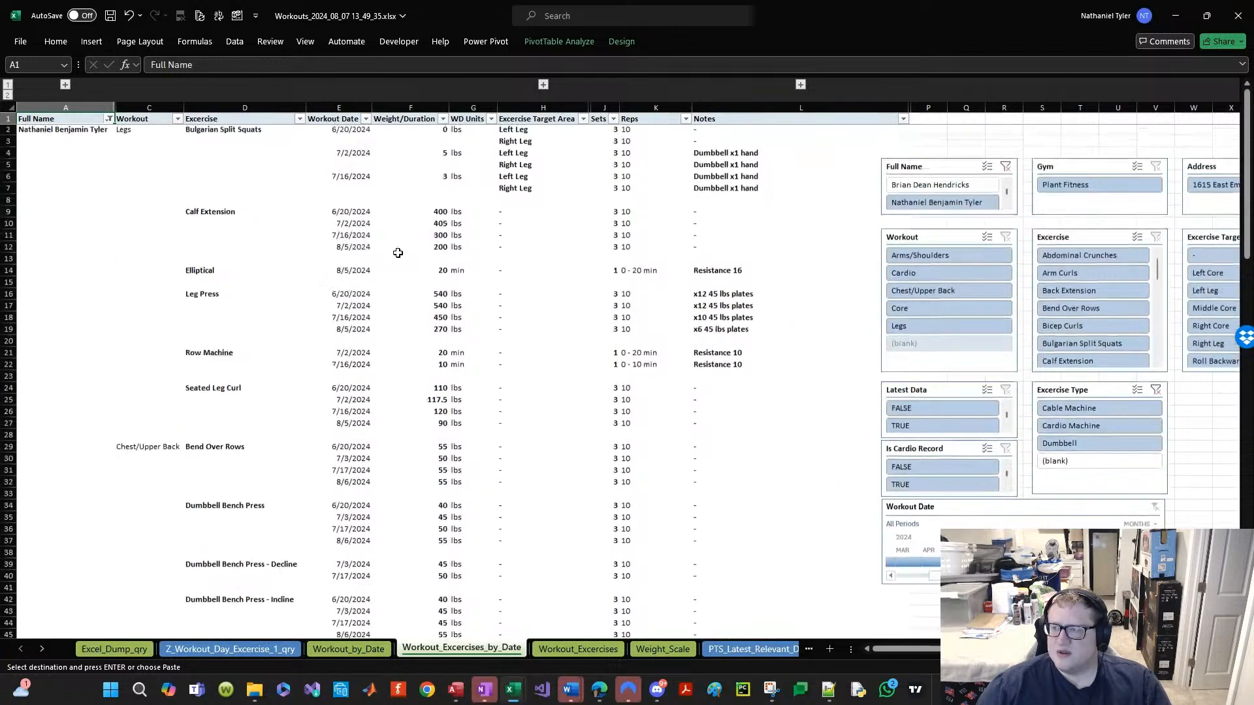
pyautogui.click(555, 654)
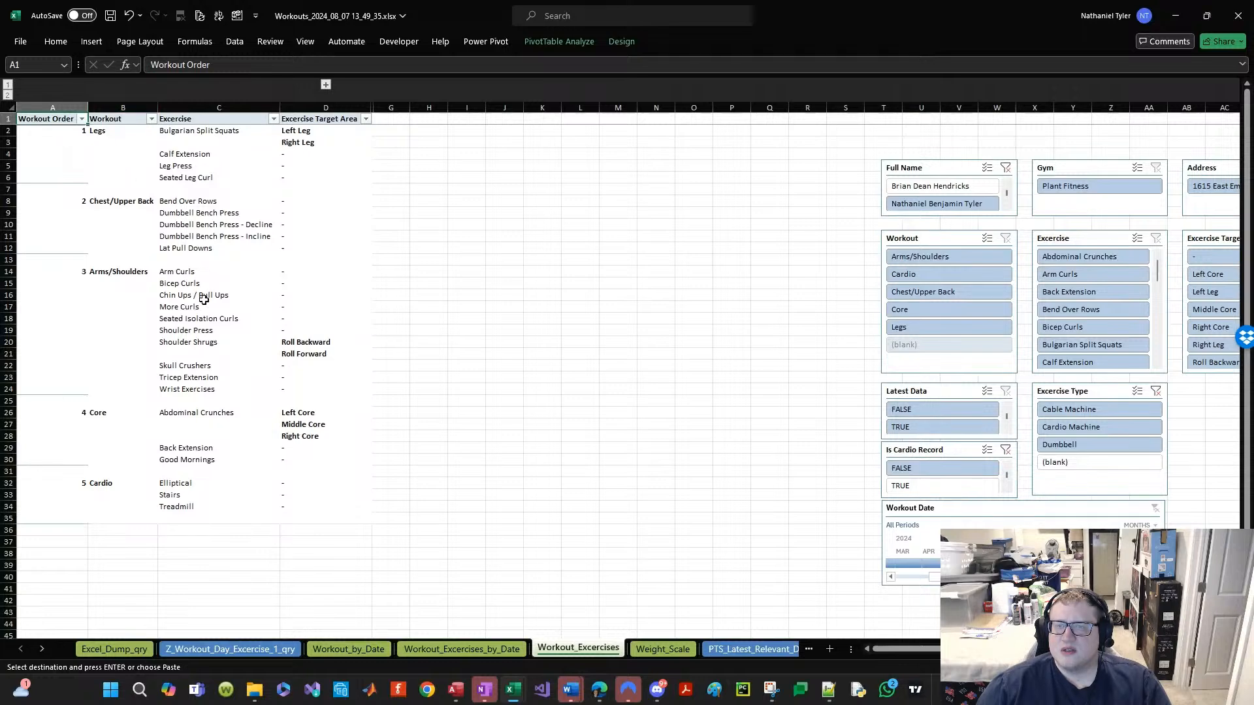
pyautogui.click(661, 649)
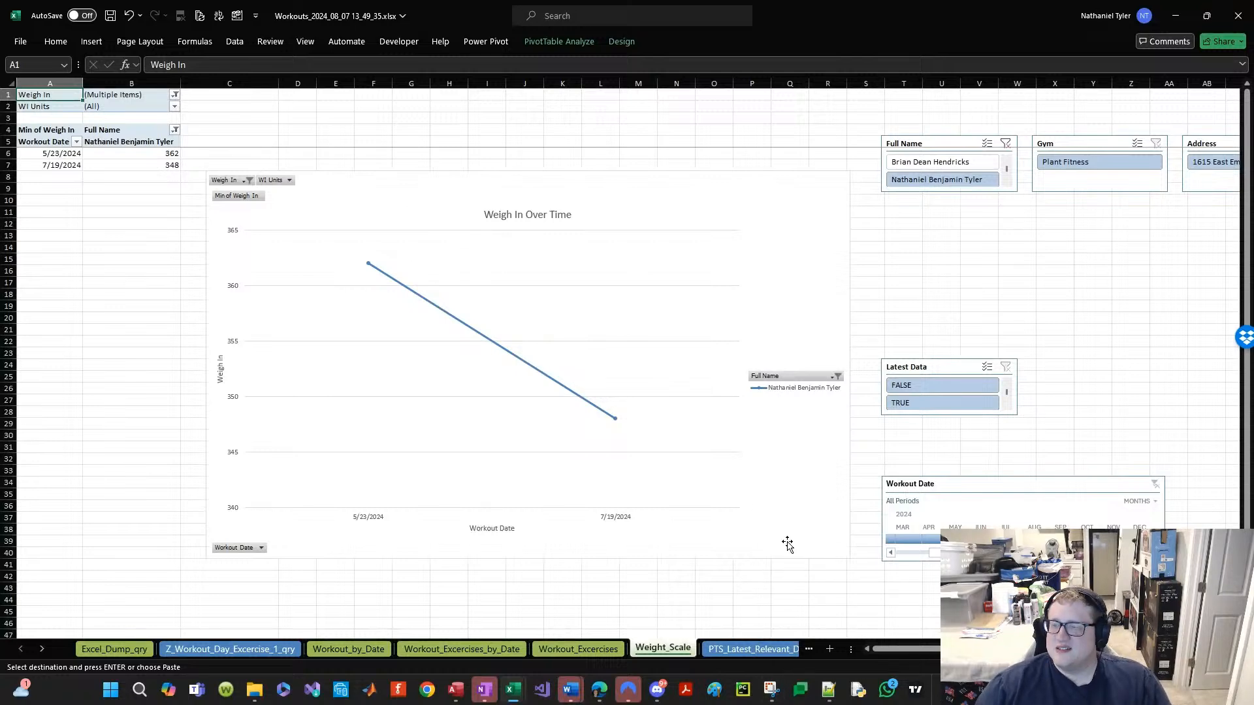
pyautogui.click(752, 649)
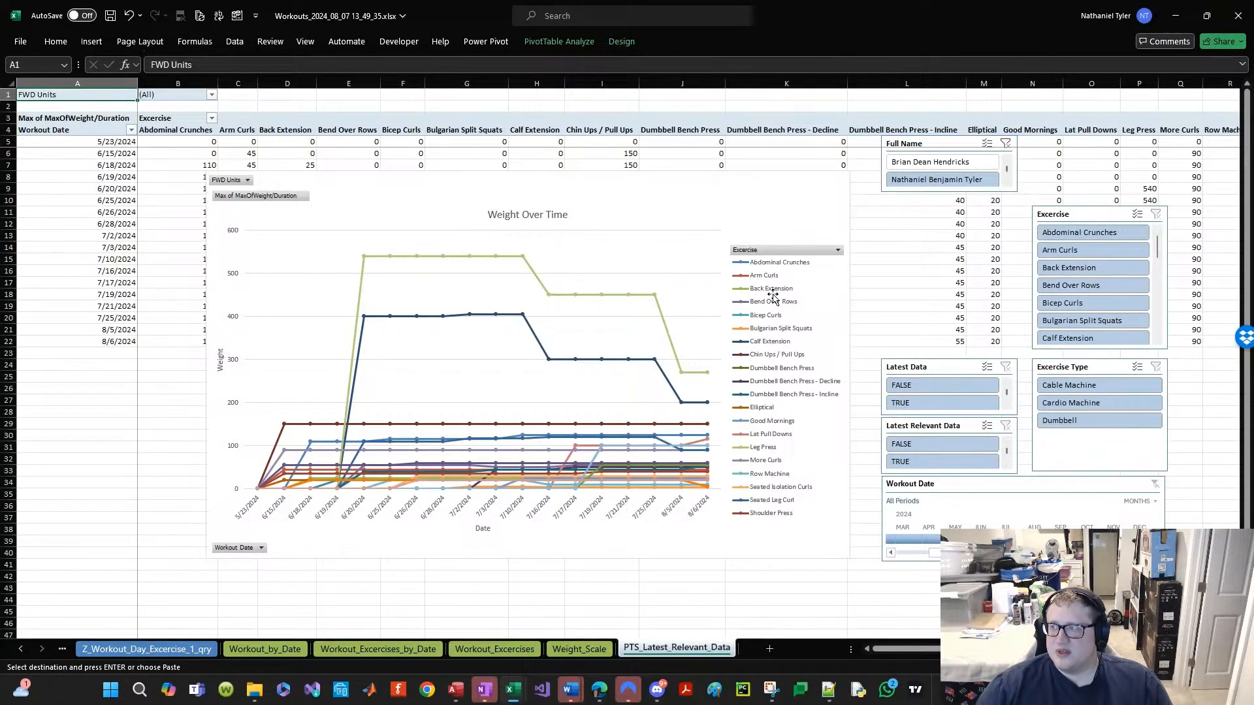
# Step: Close the workbook without saving its changes and locate the exported Workouts_2024_08_07 13_49_35.xlsx in the Workouts folder
pyautogui.click(1238, 16)
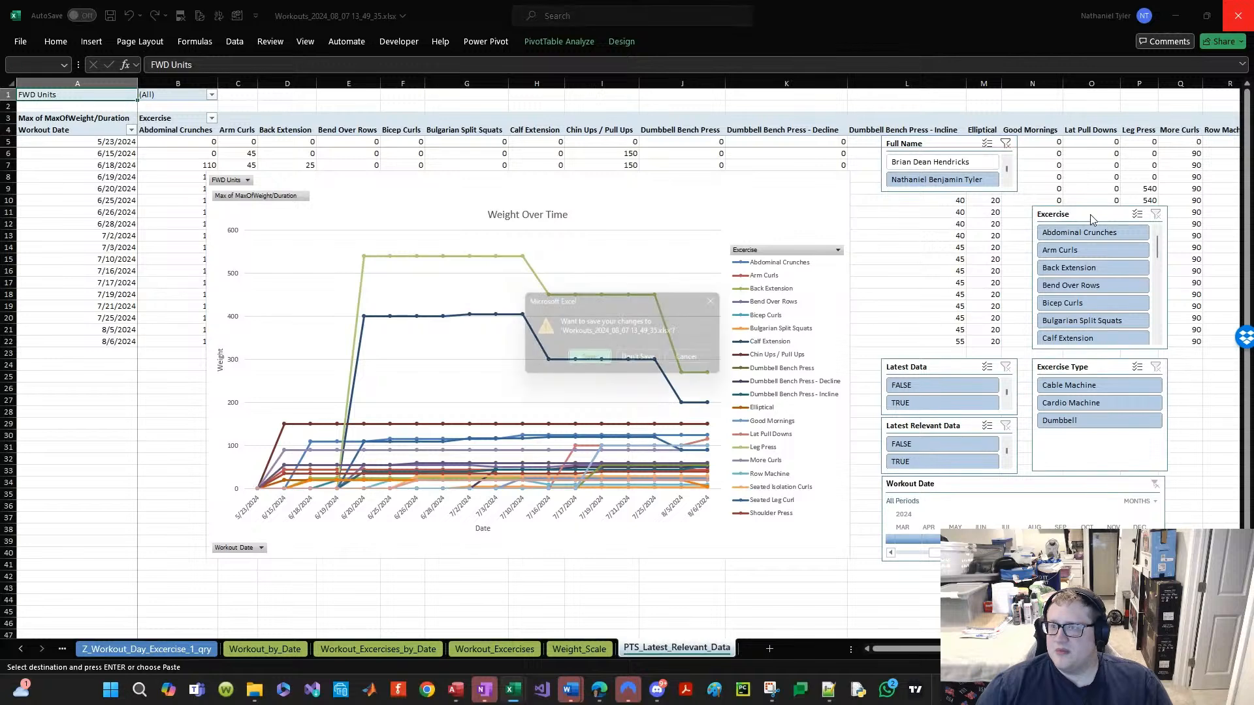
pyautogui.click(645, 360)
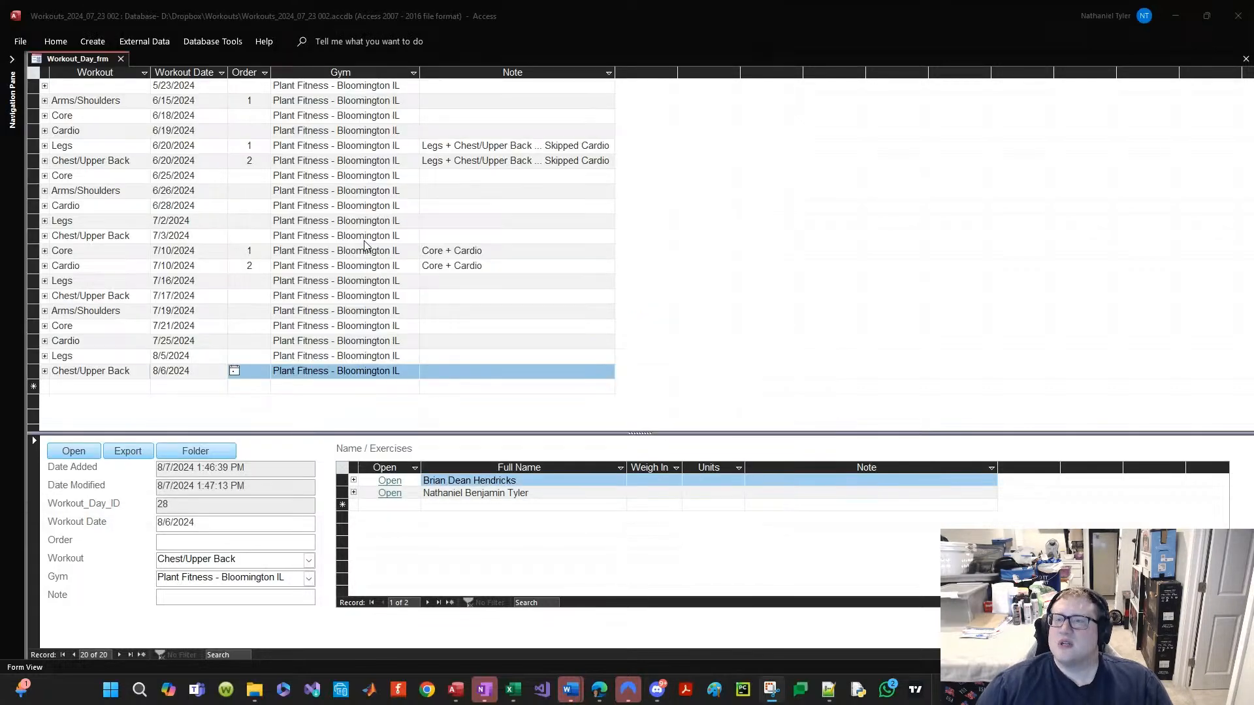
pyautogui.click(184, 459)
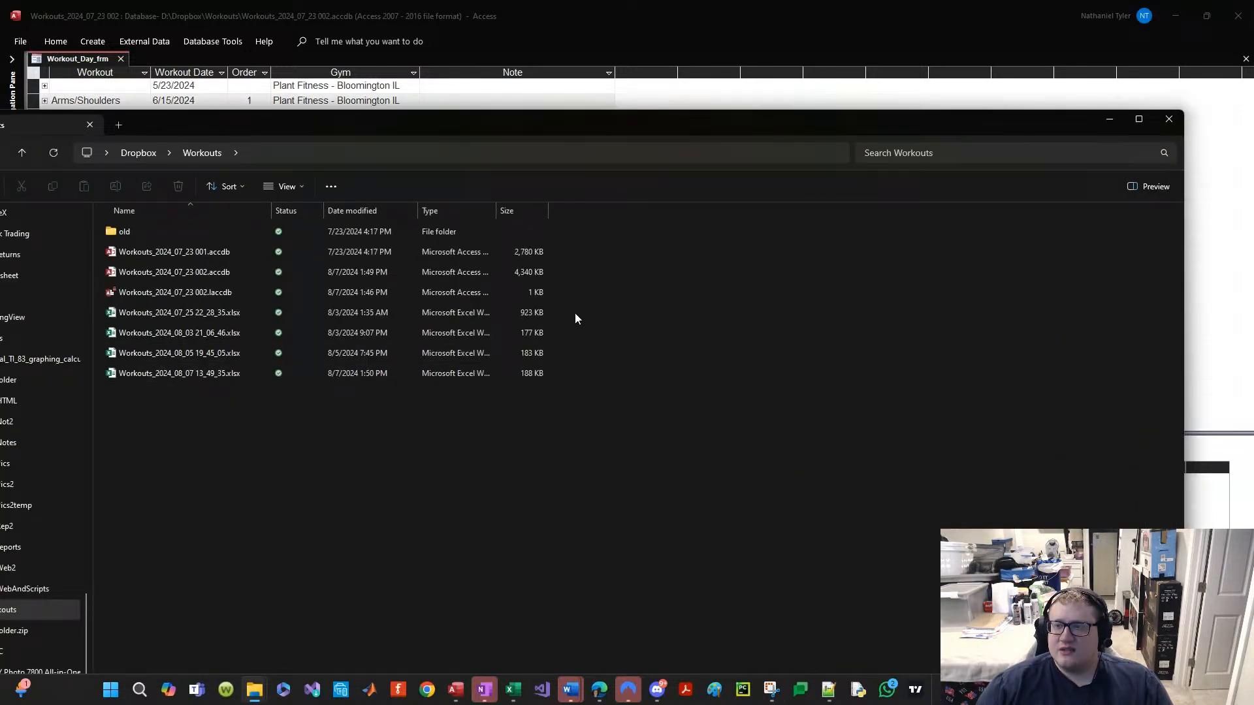
pyautogui.moveTo(575, 313); pyautogui.dragTo(392, 375)
pyautogui.click(869, 441)
pyautogui.click(234, 374)
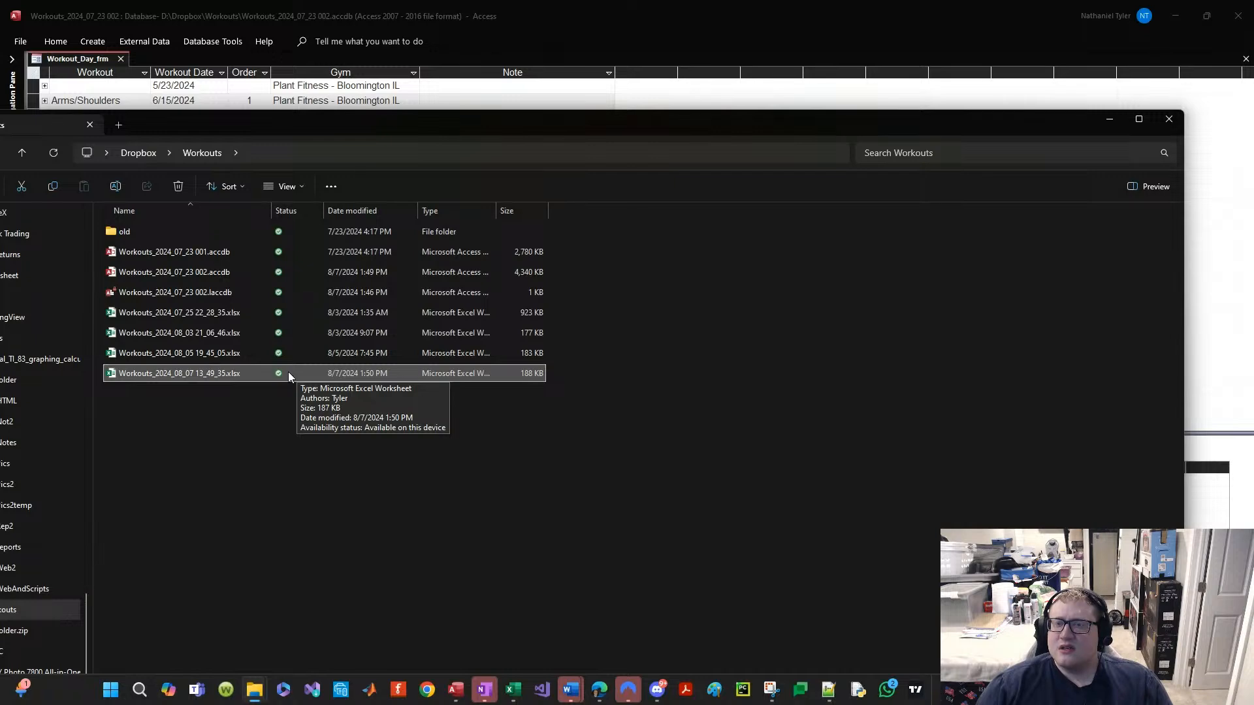
pyautogui.click(776, 331)
pyautogui.click(1166, 124)
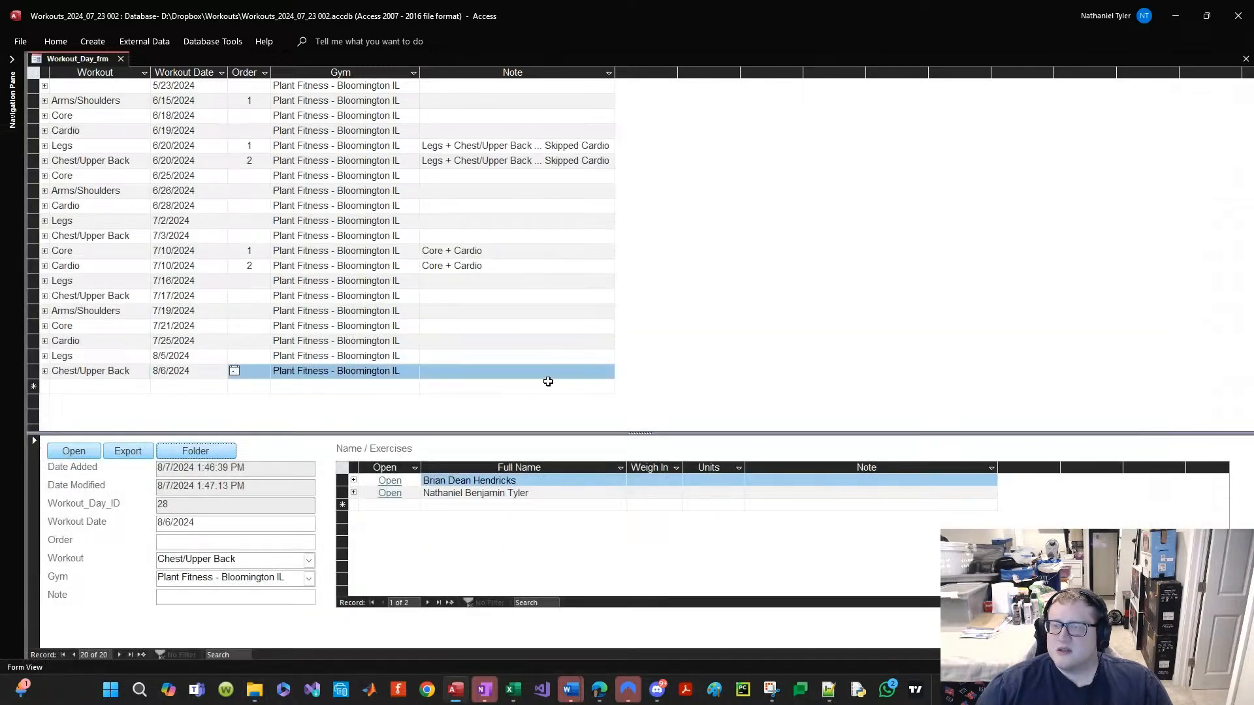
# Step: Close the Workouts database and open the recent database Job_Searching_2024_08_04 001.accdb in Access
pyautogui.click(328, 351)
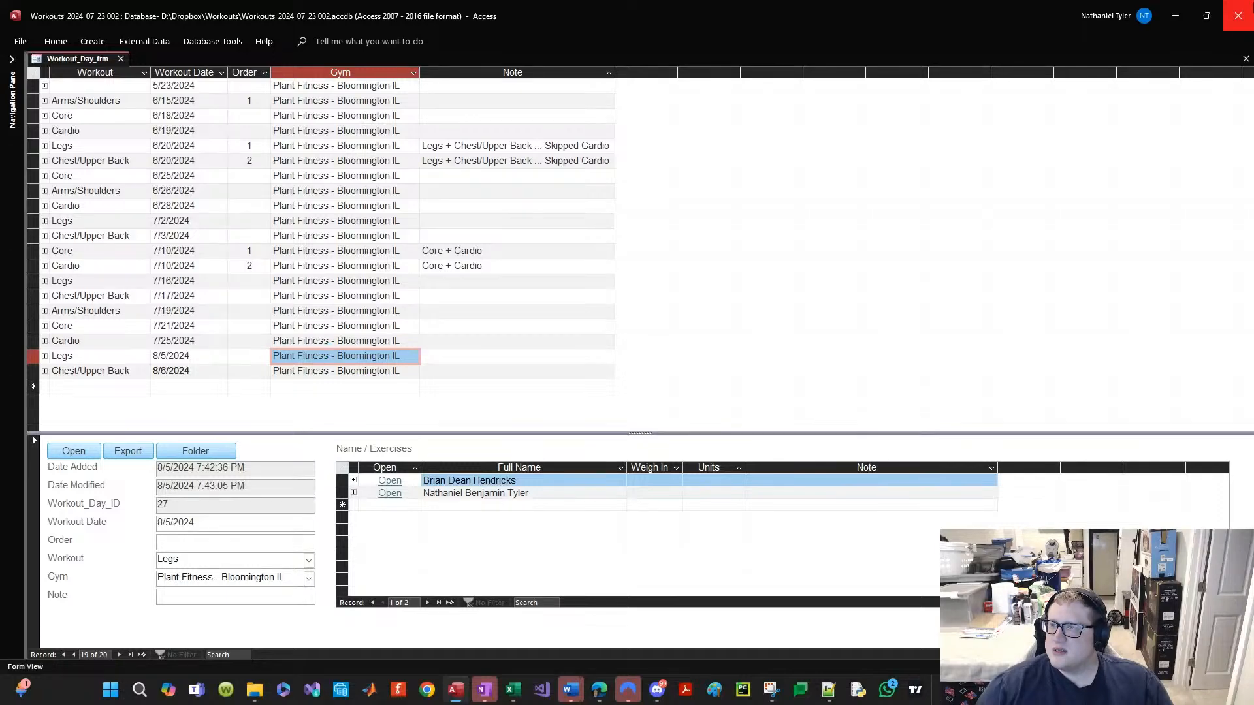
pyautogui.click(1246, 12)
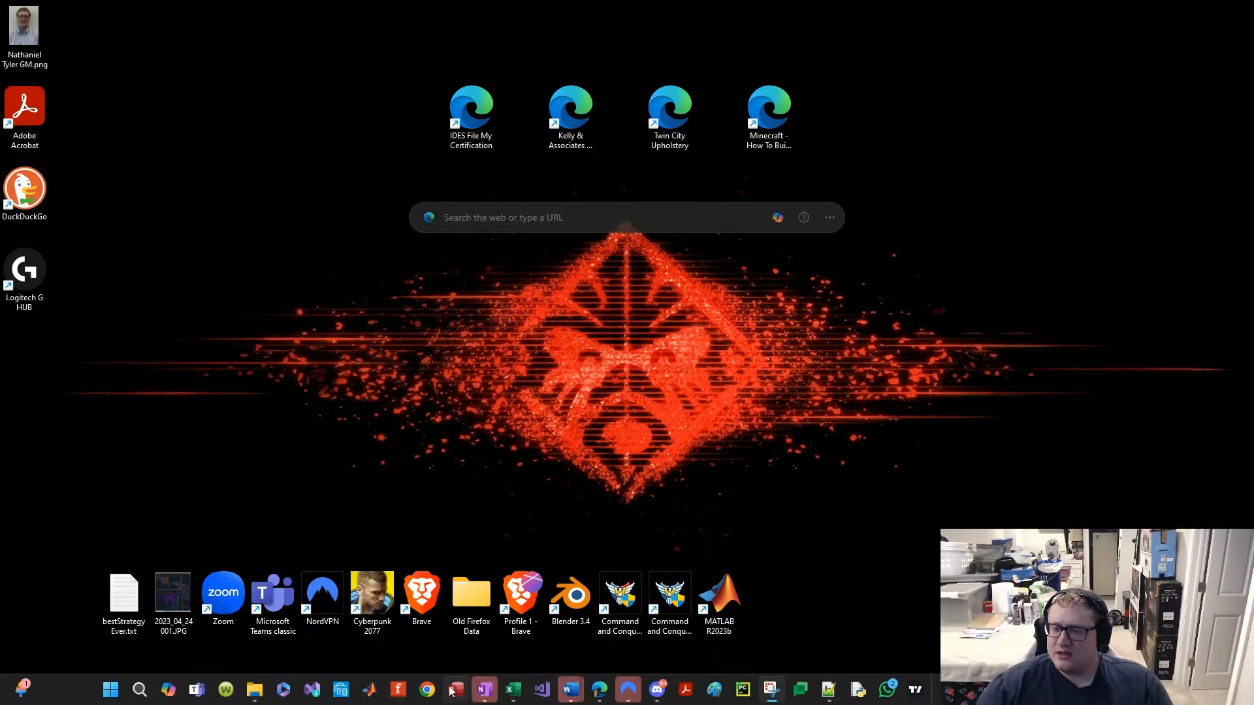
pyautogui.rightClick(456, 697)
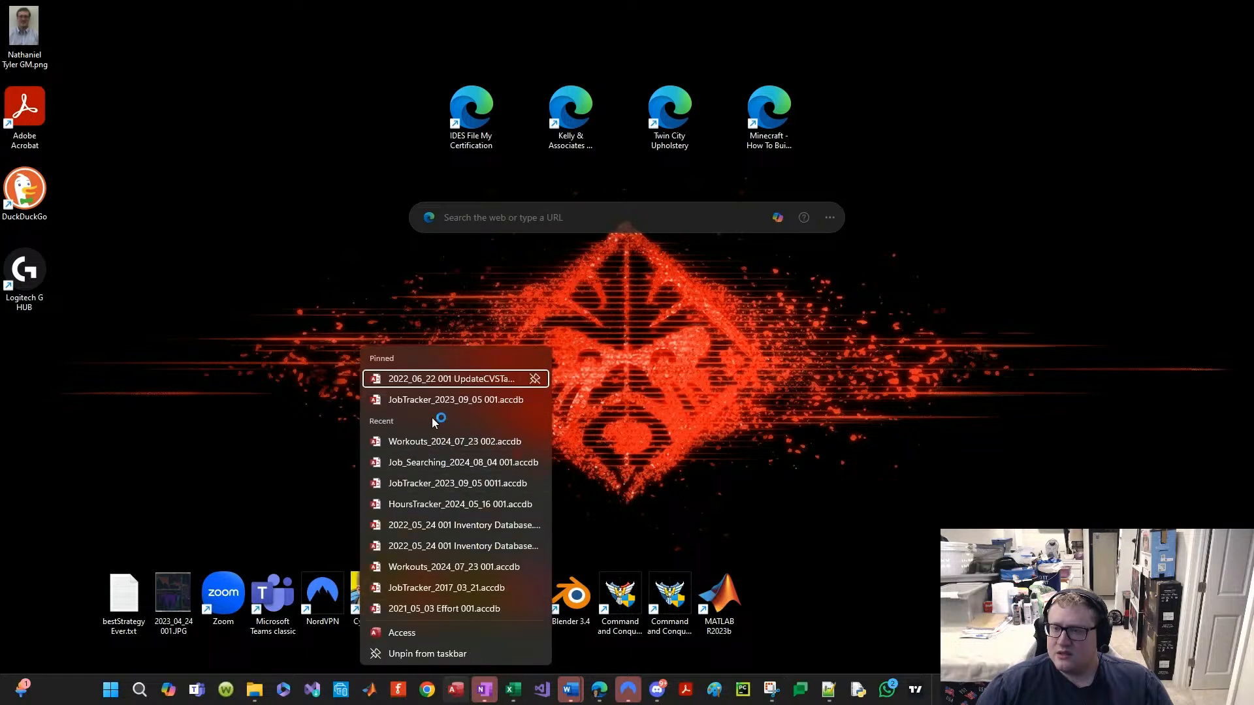
pyautogui.click(459, 691)
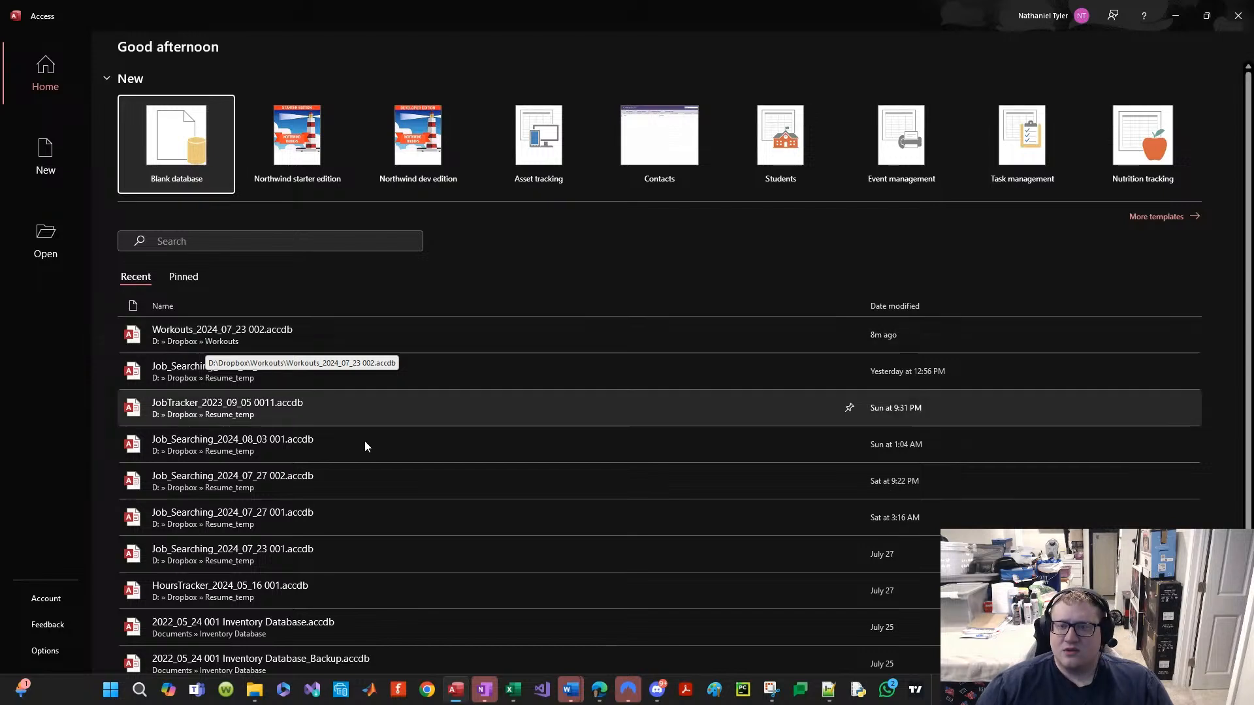
pyautogui.click(190, 373)
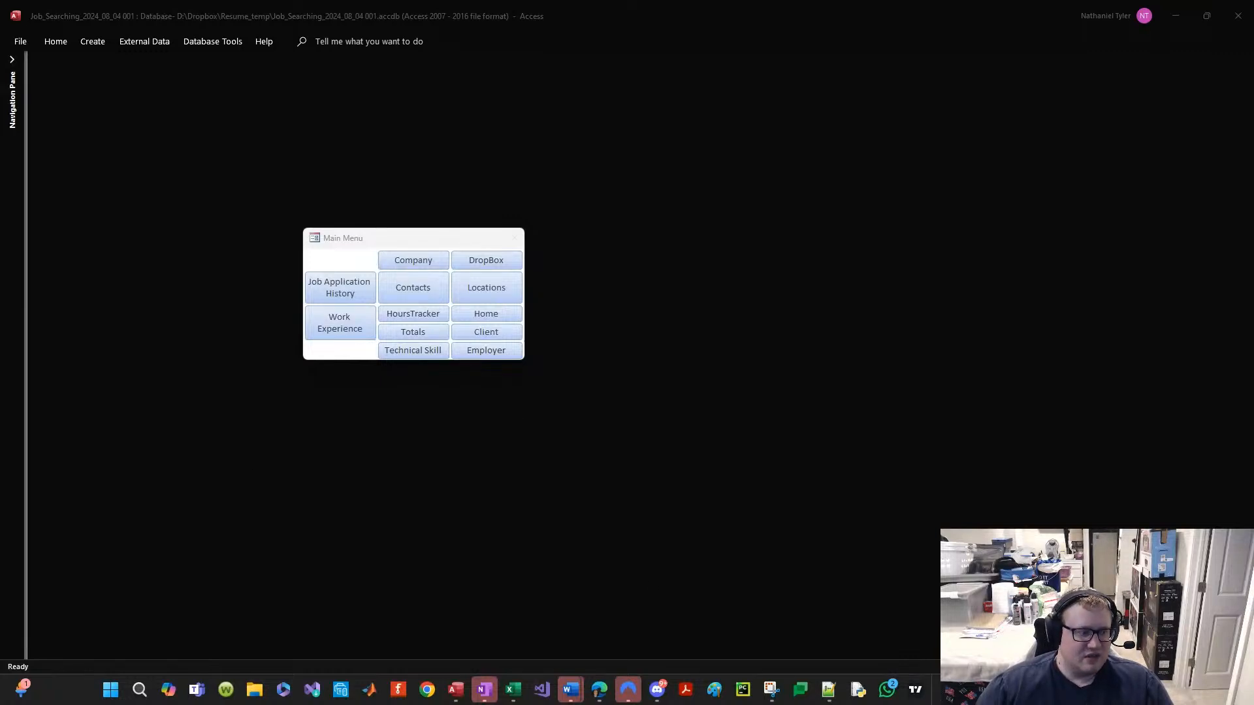
# Step: Open the Resume_temp folder that holds Job_Searching_2024_08_04 001.accdb in File Explorer
pyautogui.press('super+e')
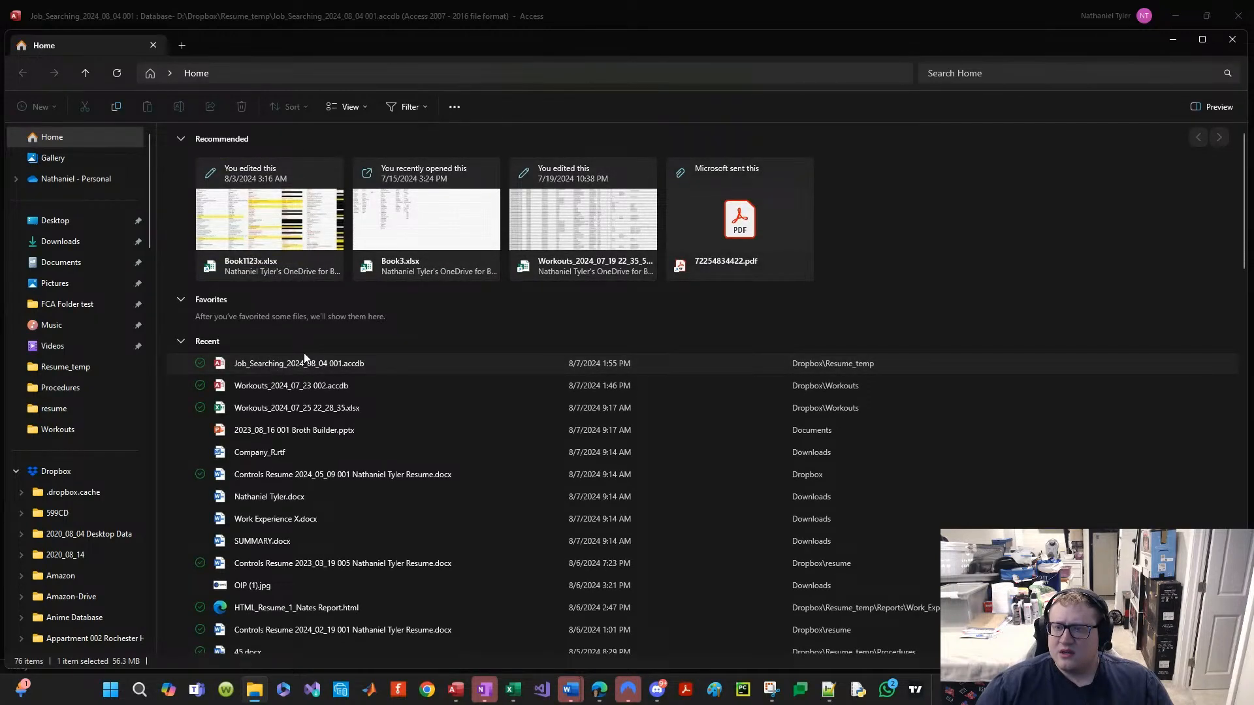
pyautogui.rightClick(273, 366)
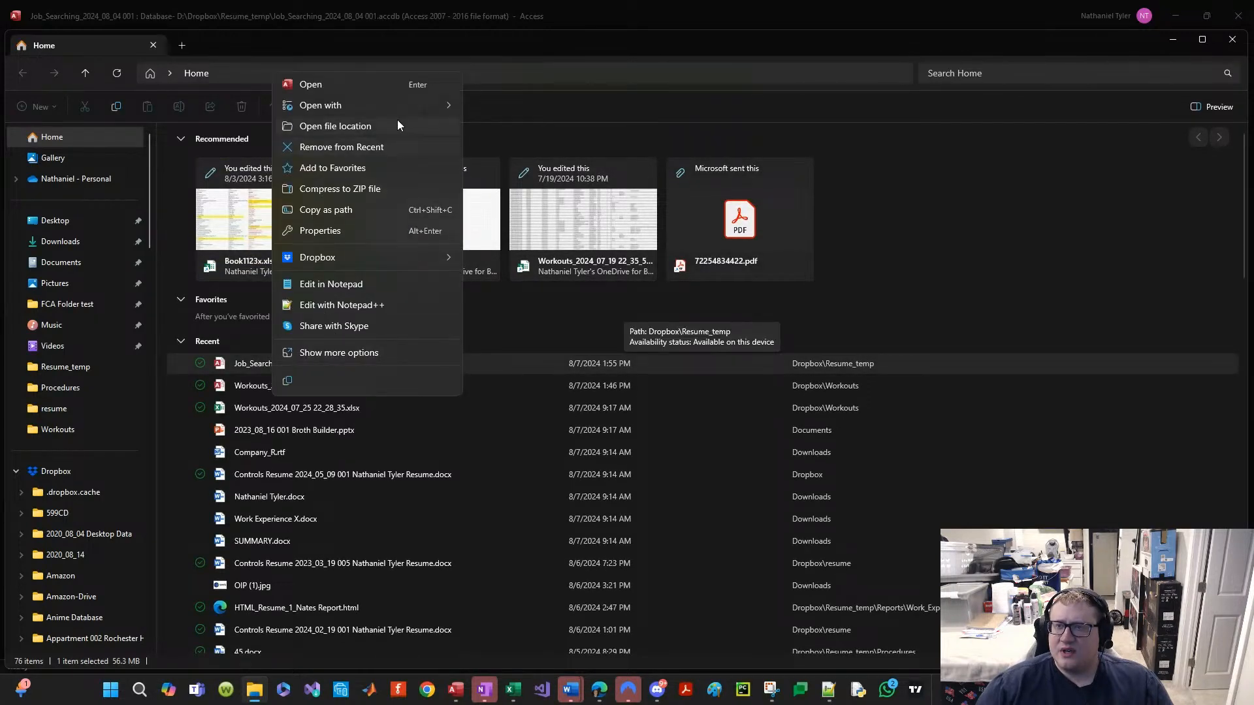
pyautogui.click(389, 126)
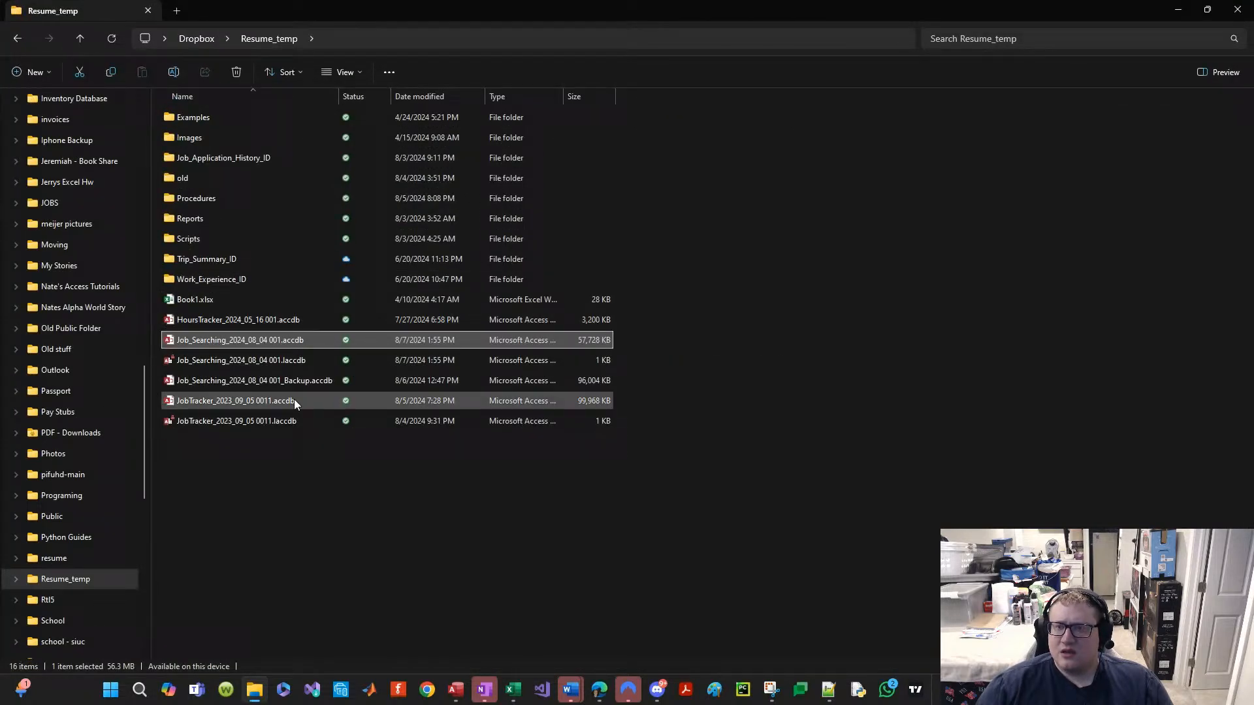
pyautogui.click(320, 493)
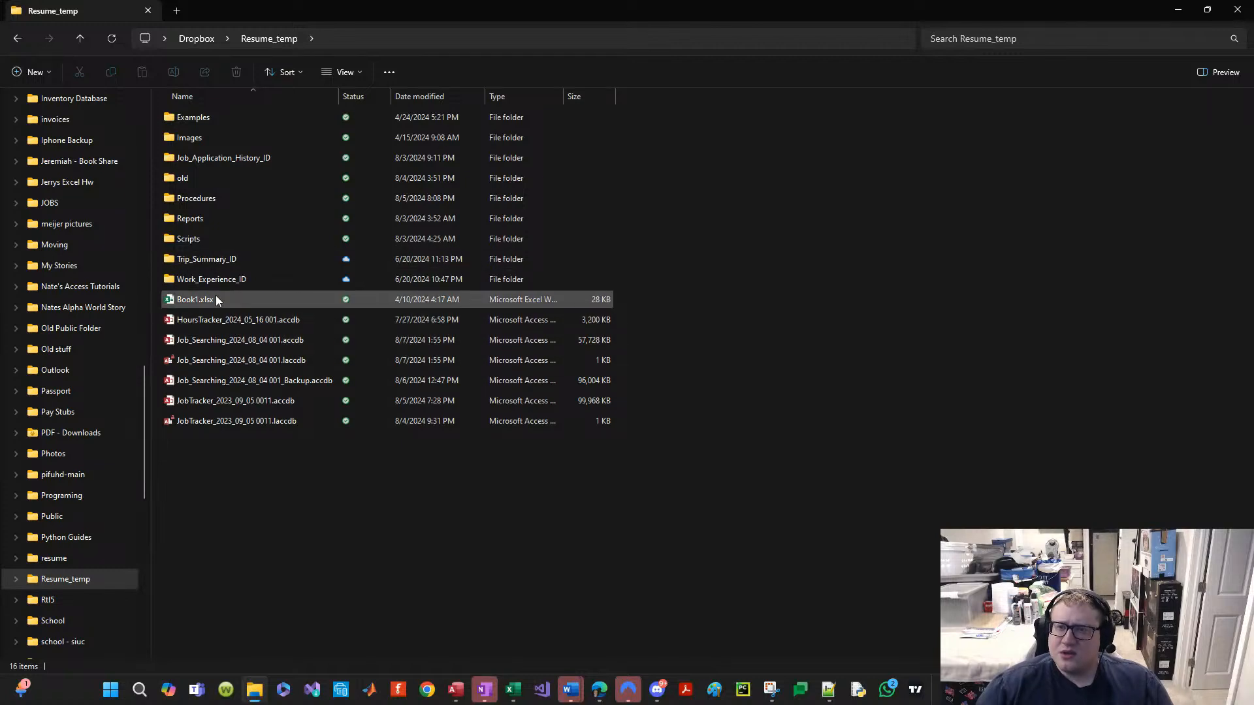
# Step: Delete the file Job_Searching_2024_08_04 001_Backup.accdb from the Resume_temp folder
pyautogui.click(287, 379)
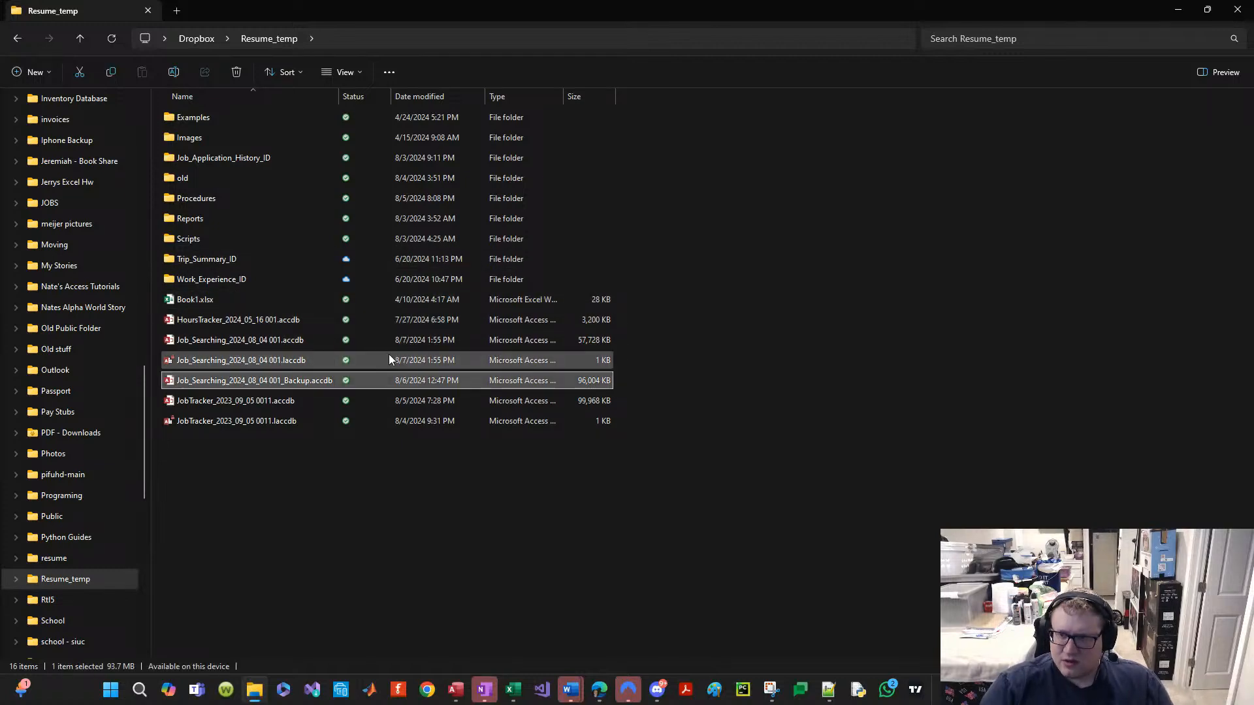
pyautogui.press('Delete')
pyautogui.press('Return')
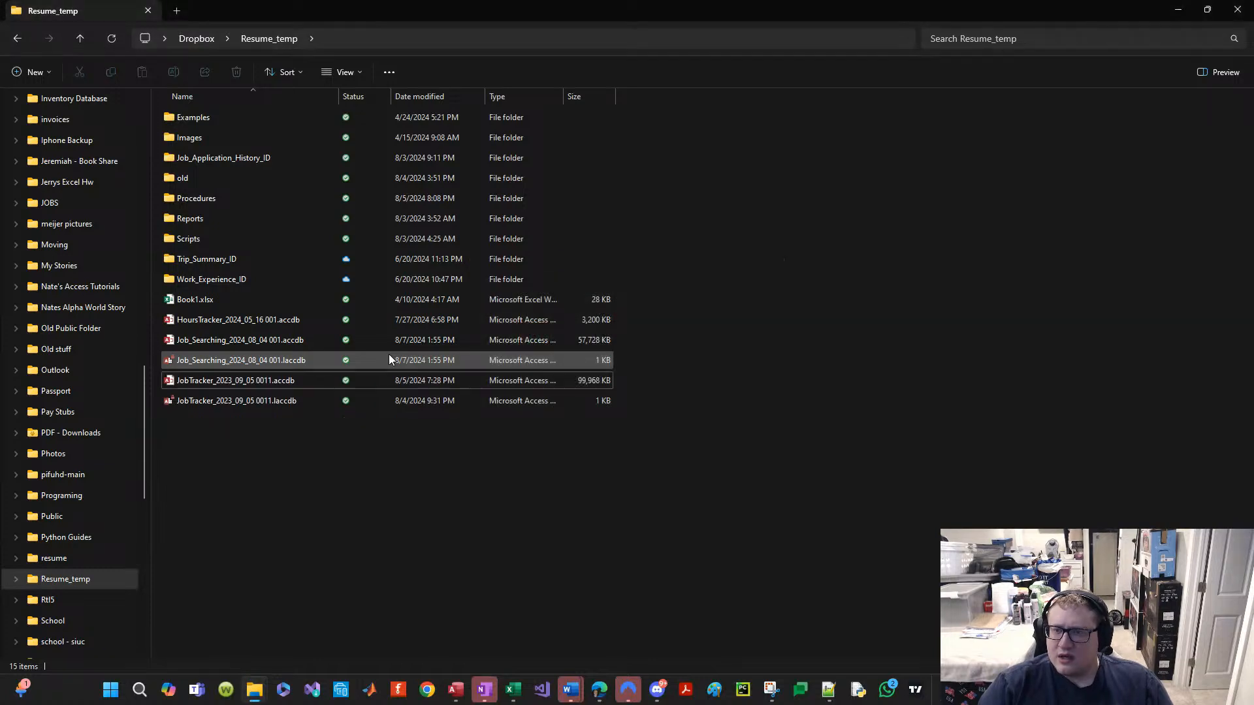
# Step: Duplicate the file Job_Searching_2024_08_04 001.accdb within the Resume_temp folder
pyautogui.press('Up')
pyautogui.press('Up')
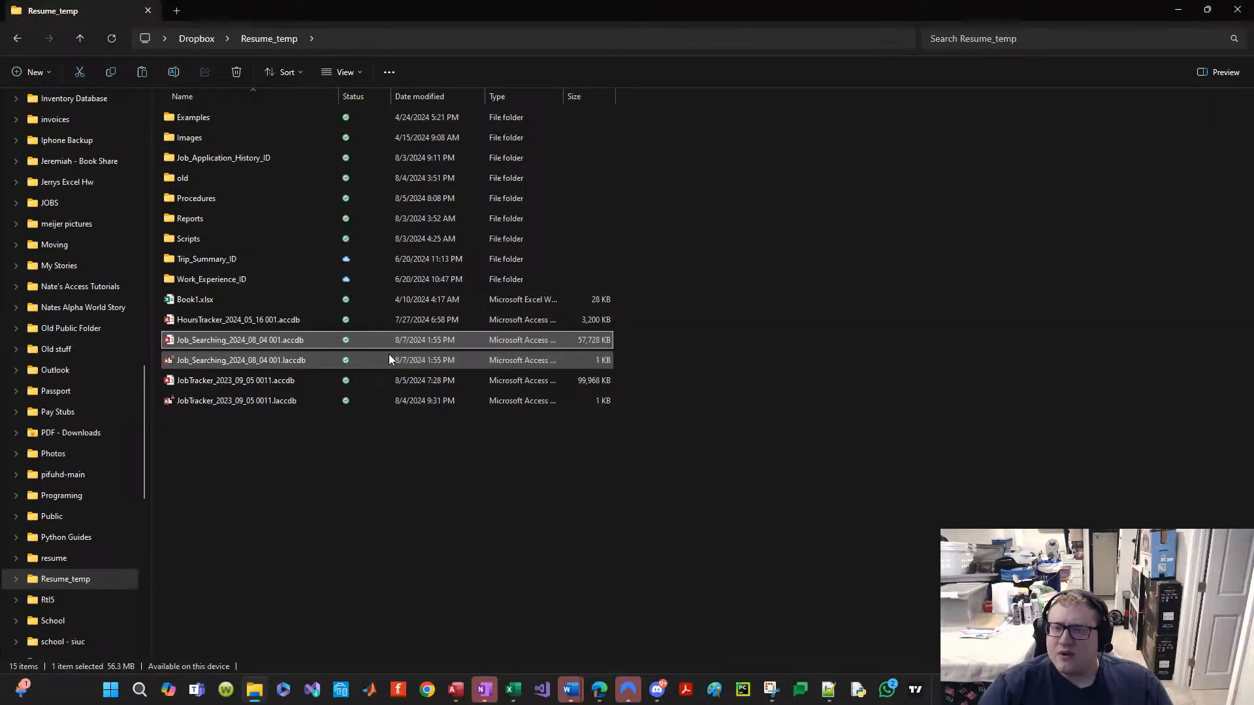
pyautogui.hotkey('ctrl', 'c')
pyautogui.hotkey('ctrl', 'v')
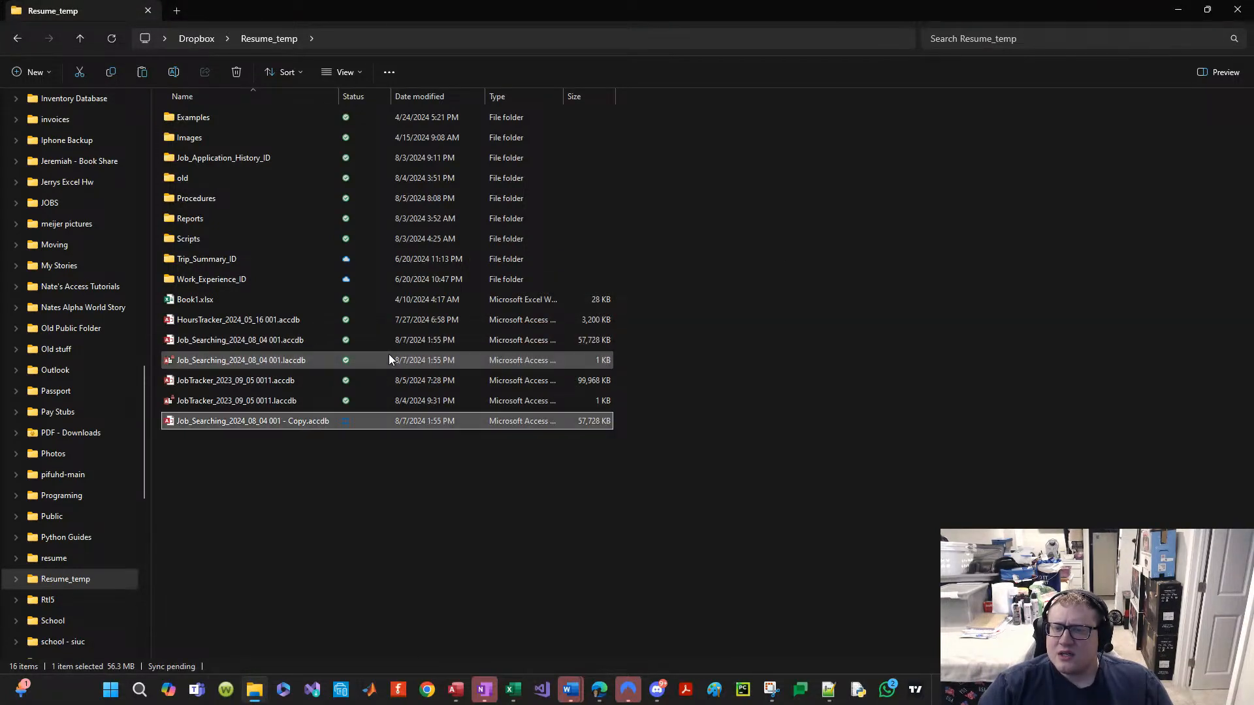
# Step: Rename the copied database file to Job_Searching_2024_08_07 001.accdb
pyautogui.click(249, 425)
pyautogui.click(271, 426)
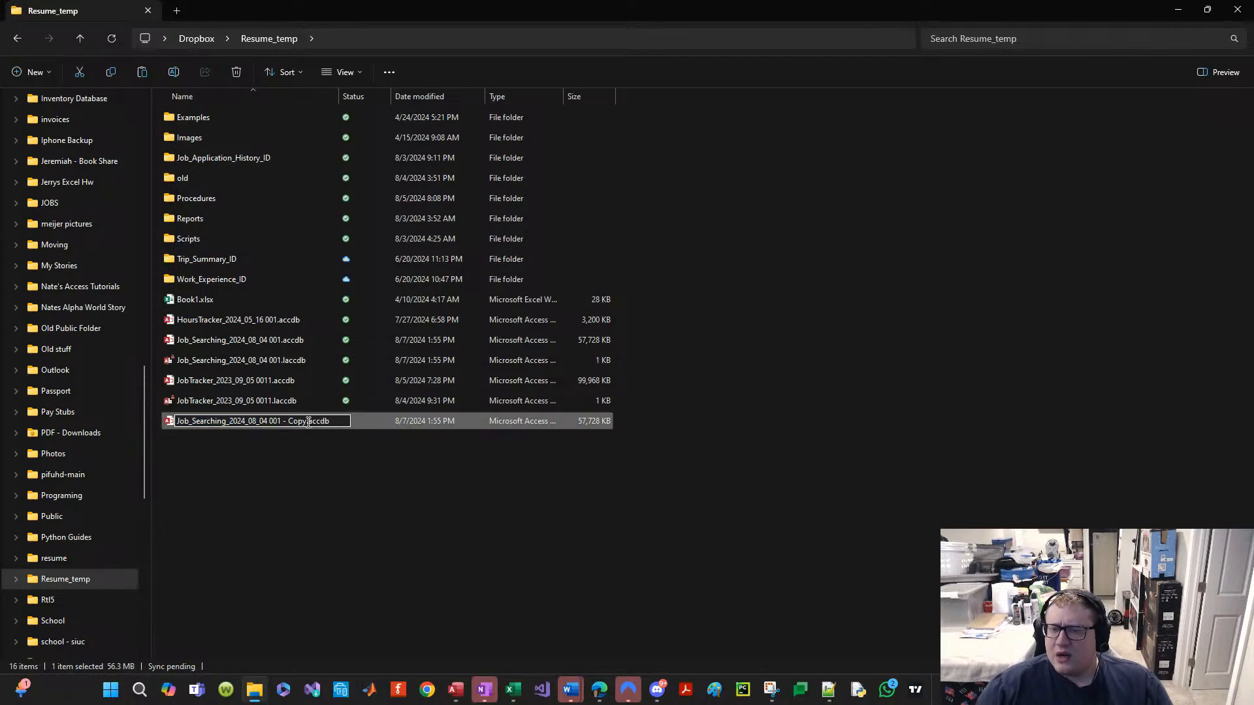
pyautogui.press('Delete')
pyautogui.write('76')
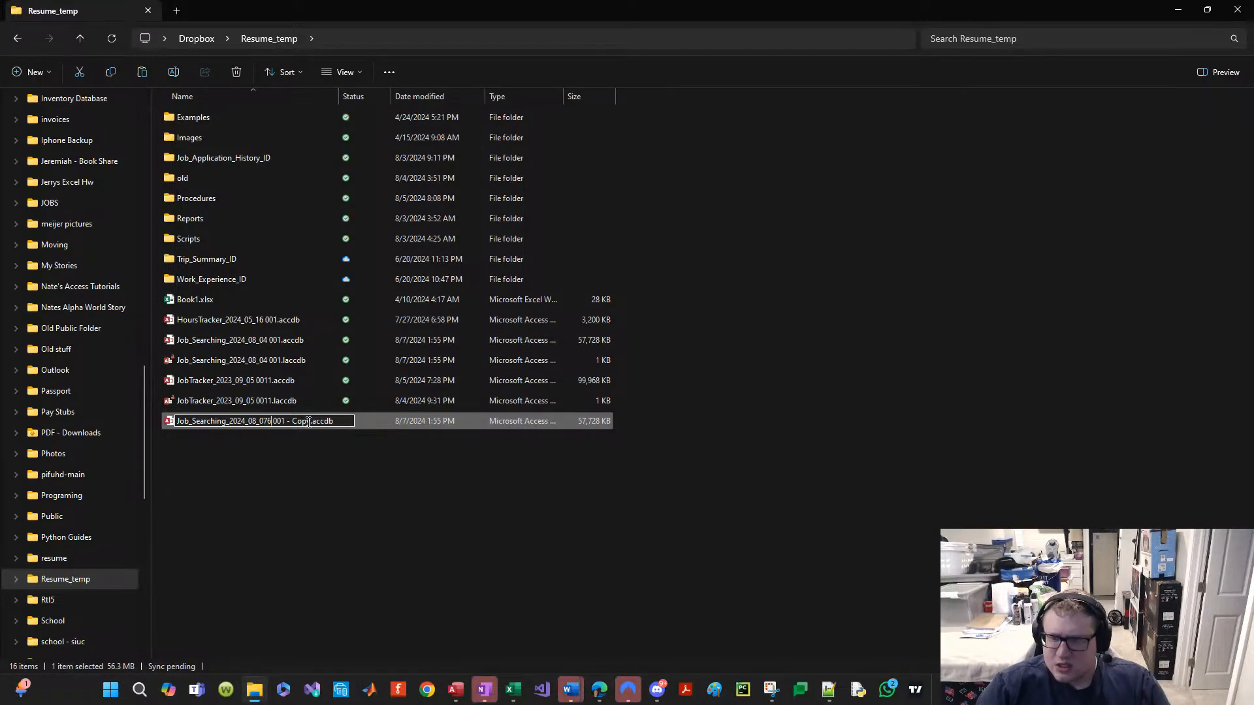
pyautogui.press('/')
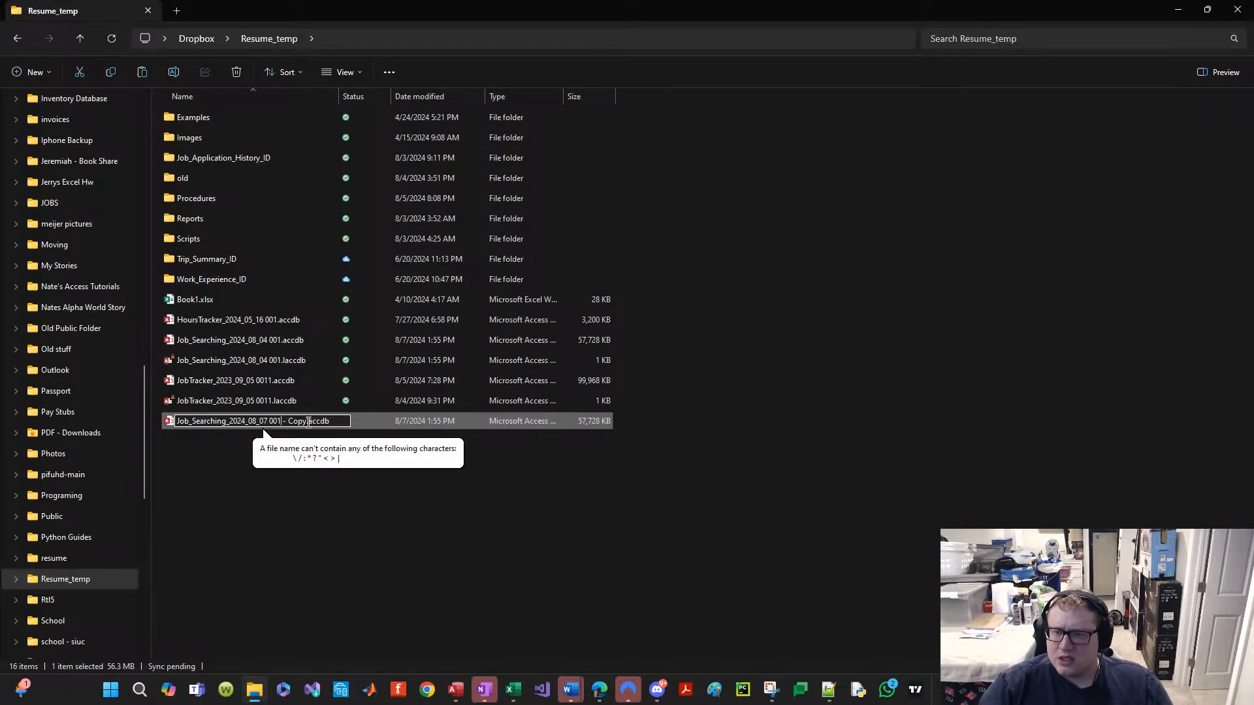
pyautogui.press('Right')
pyautogui.press('Right')
pyautogui.press('Right')
pyautogui.press('Right')
pyautogui.press('Delete')
pyautogui.press('Delete')
pyautogui.press('Delete')
pyautogui.press('Delete')
pyautogui.press('Delete')
pyautogui.press('Delete')
pyautogui.press('Delete')
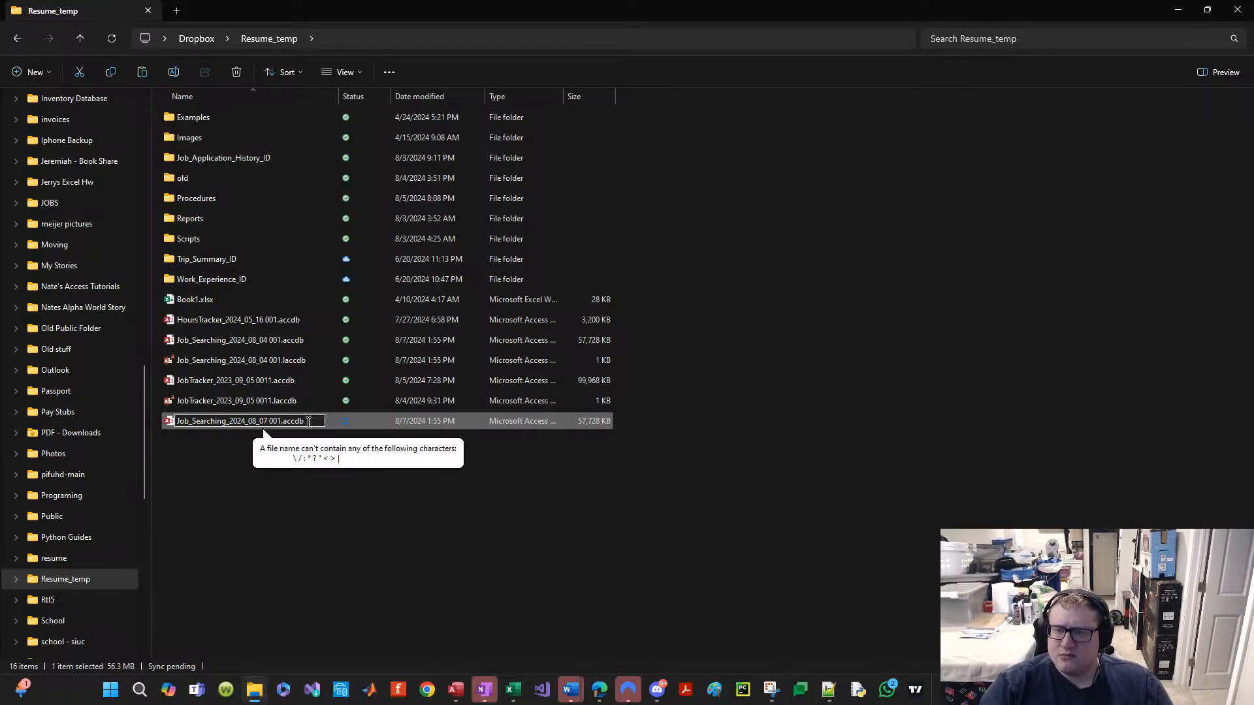
pyautogui.press('Return')
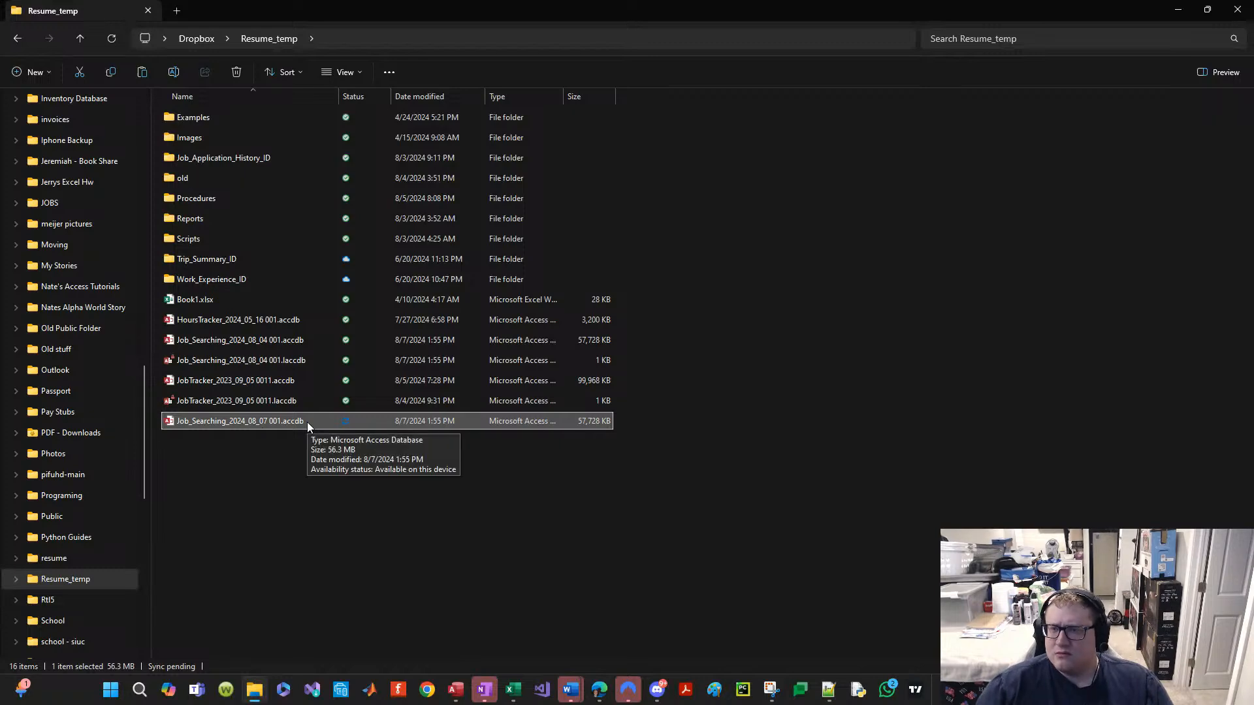
# Step: Close the windows in the way, open Job_Searching_2024_08_07 001.accdb in Access and enable its active content
pyautogui.moveTo(847, 19); pyautogui.dragTo(0, 46)
pyautogui.click(1238, 16)
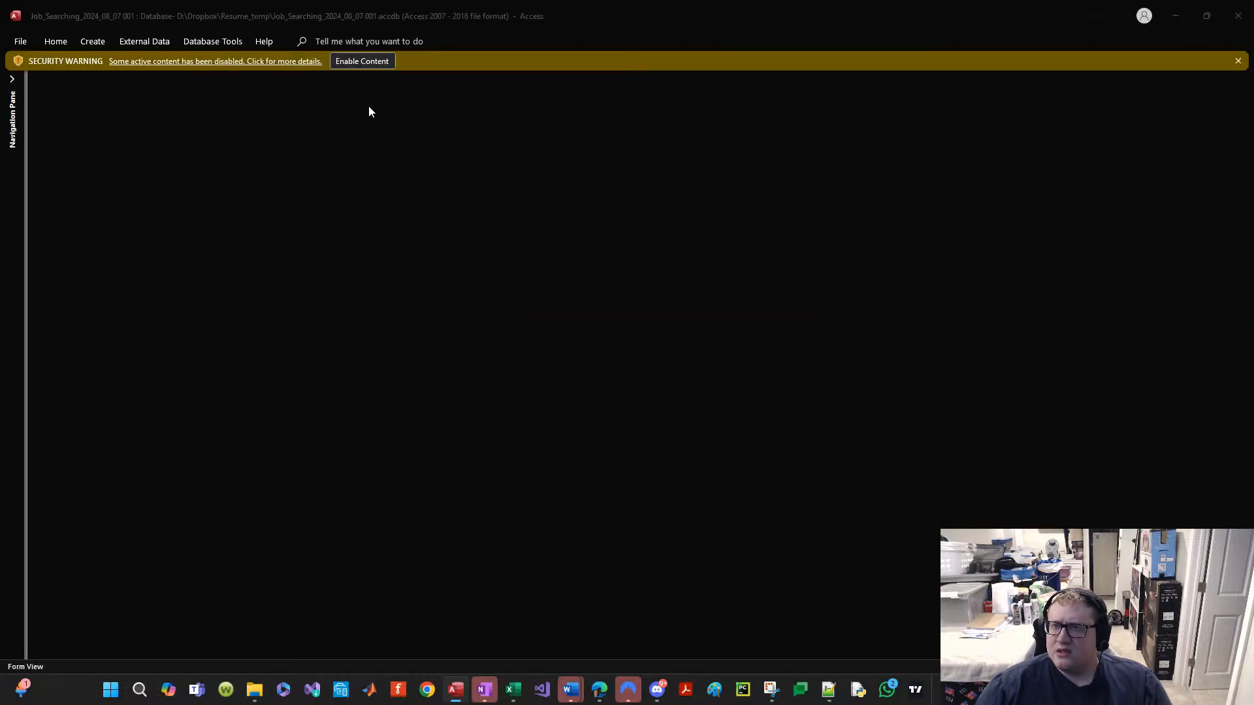
pyautogui.click(362, 62)
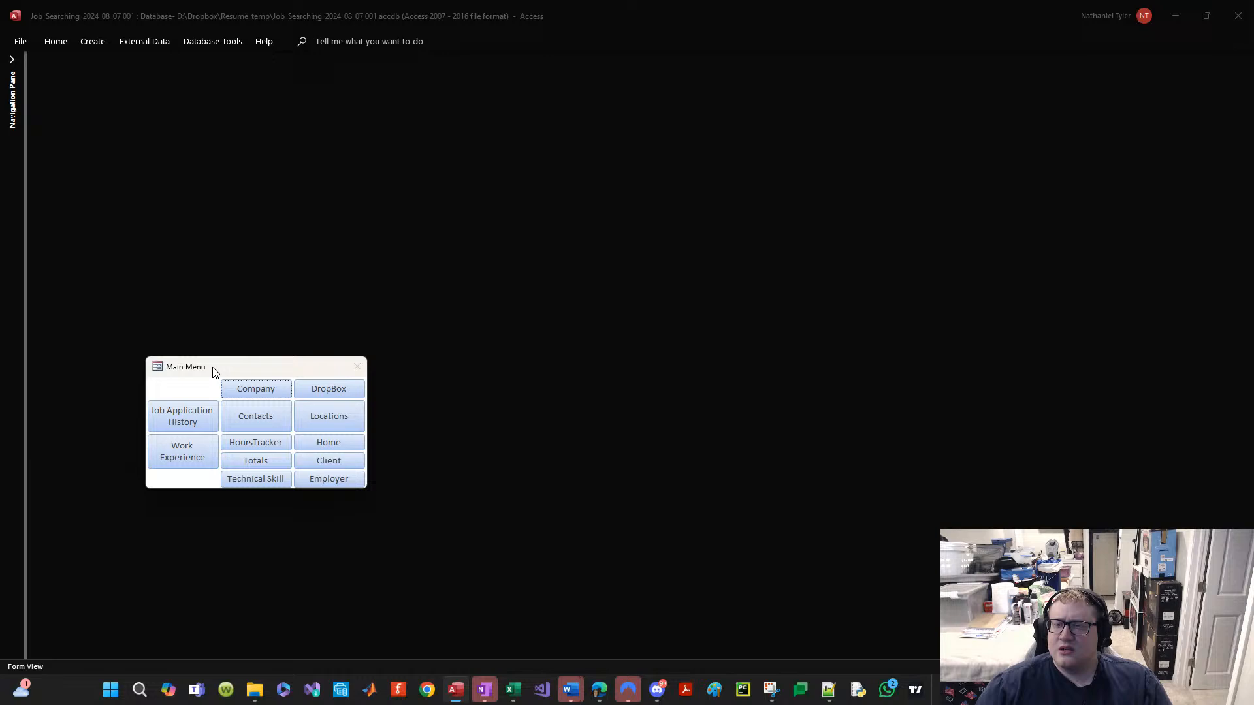
# Step: Open the Job Application History and Work Experience forms from the Main Menu and return to the Job Application History form
pyautogui.click(185, 426)
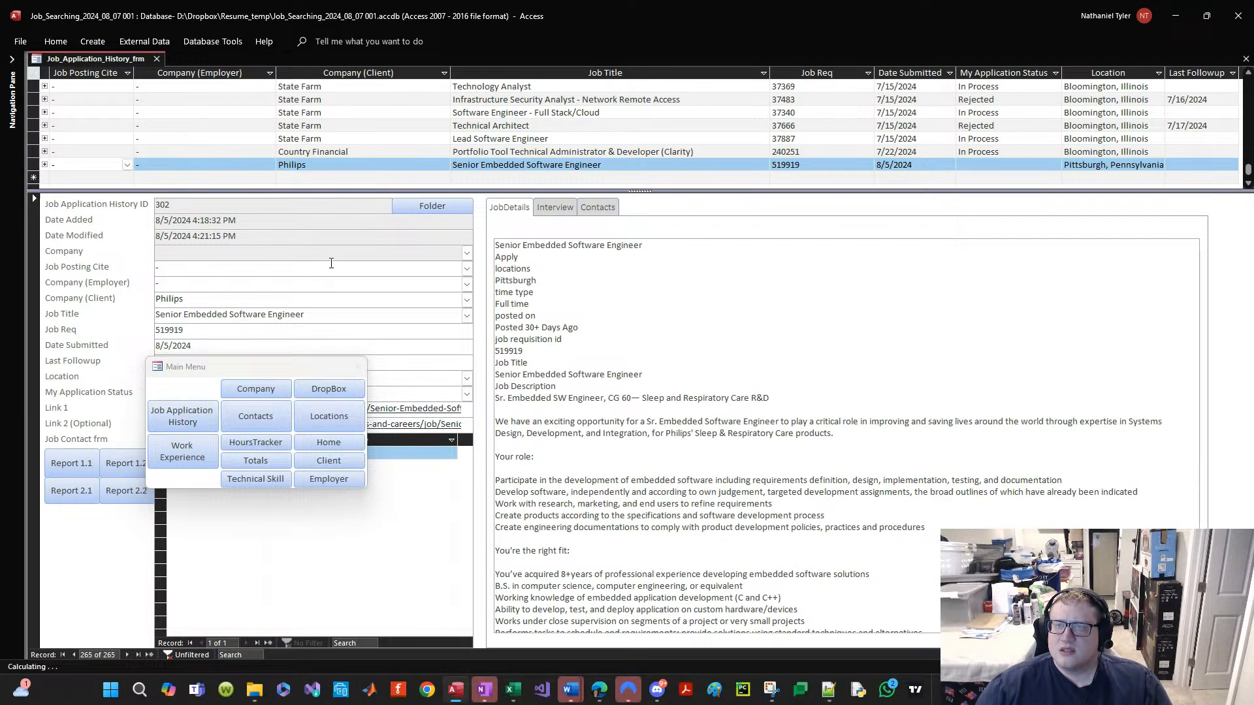
pyautogui.click(182, 452)
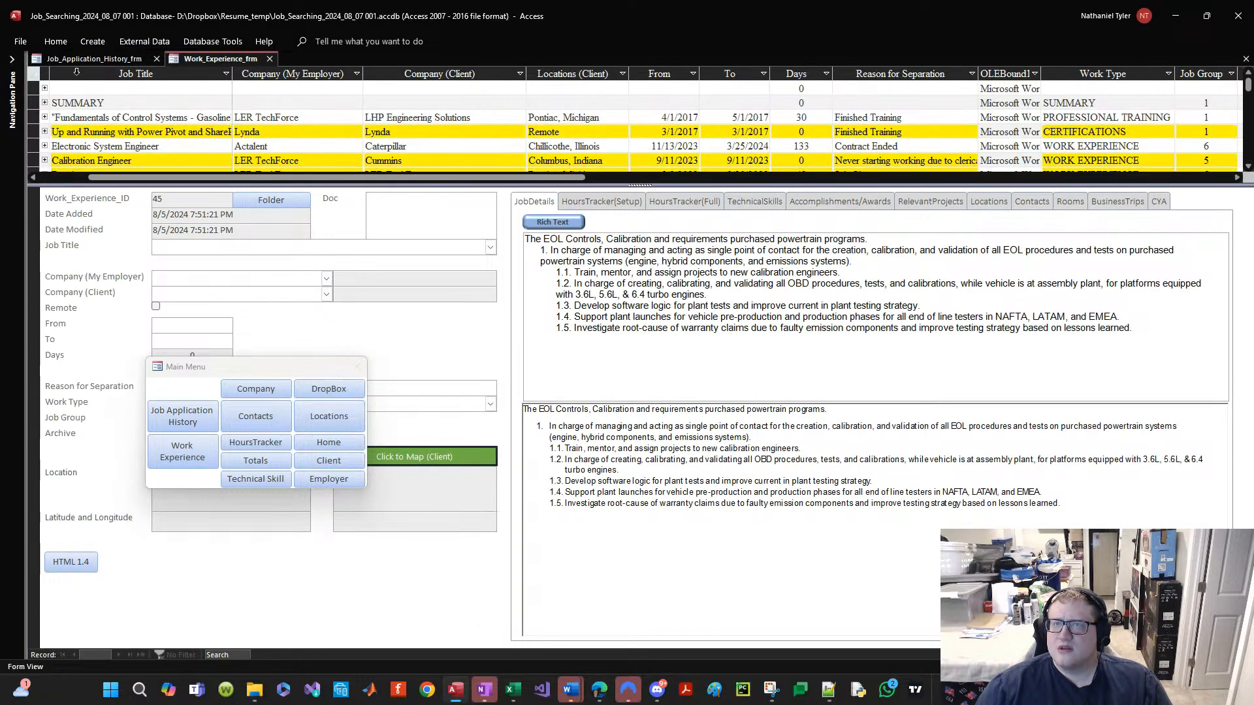
pyautogui.click(124, 59)
# Step: Move the Main Menu off the record fields and open the Link 1 job posting of the Philips application
pyautogui.moveTo(260, 369); pyautogui.dragTo(722, 387)
pyautogui.click(342, 397)
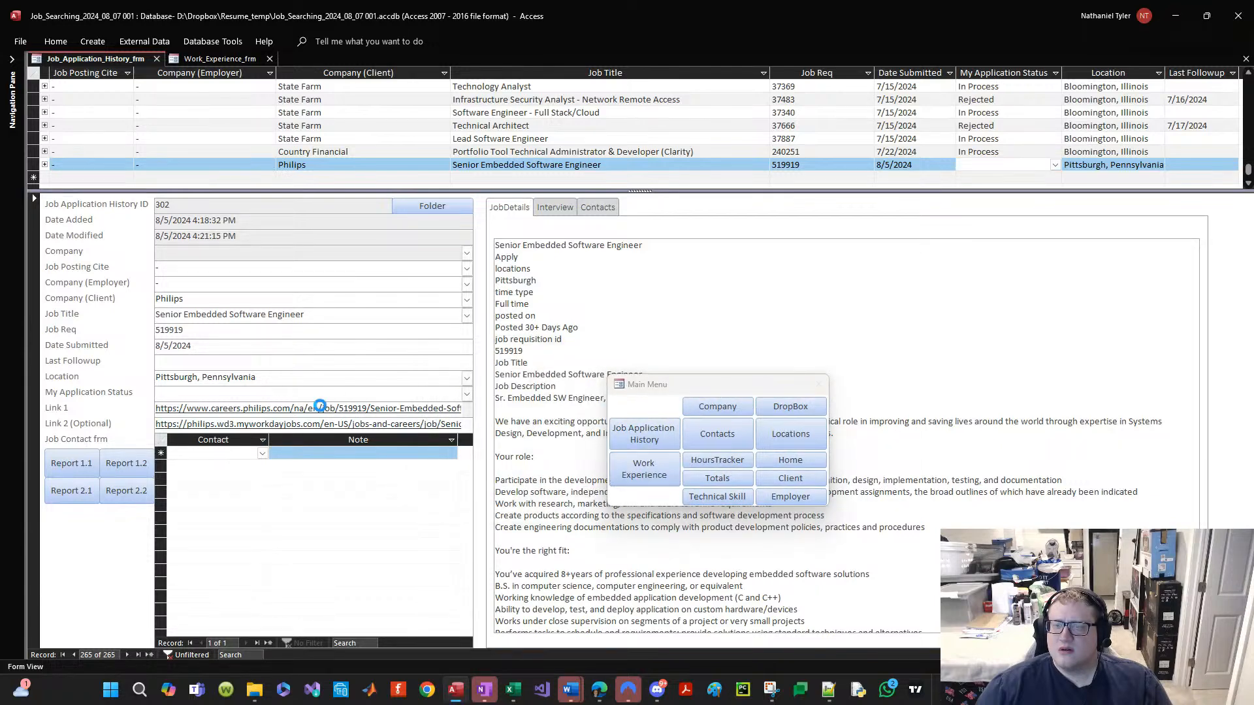
pyautogui.click(322, 408)
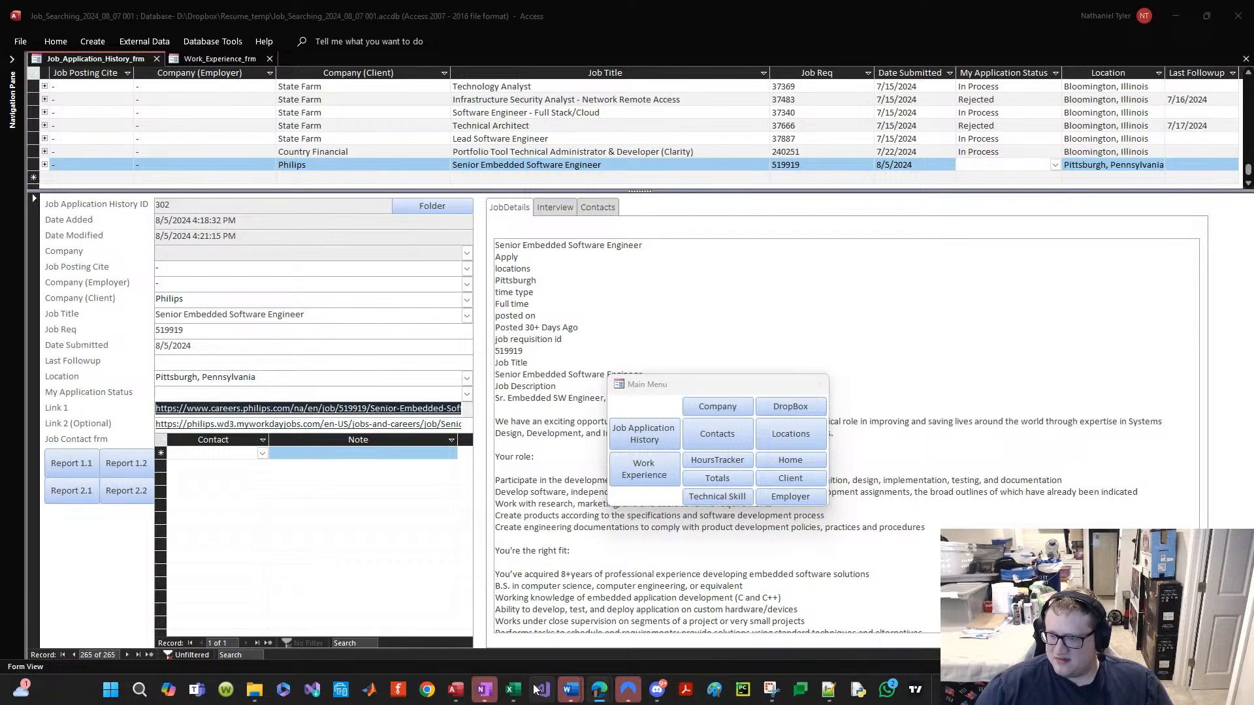
# Step: Switch to the open résumé document in Word, review its work experience sections and minimize it
pyautogui.moveTo(580, 687)
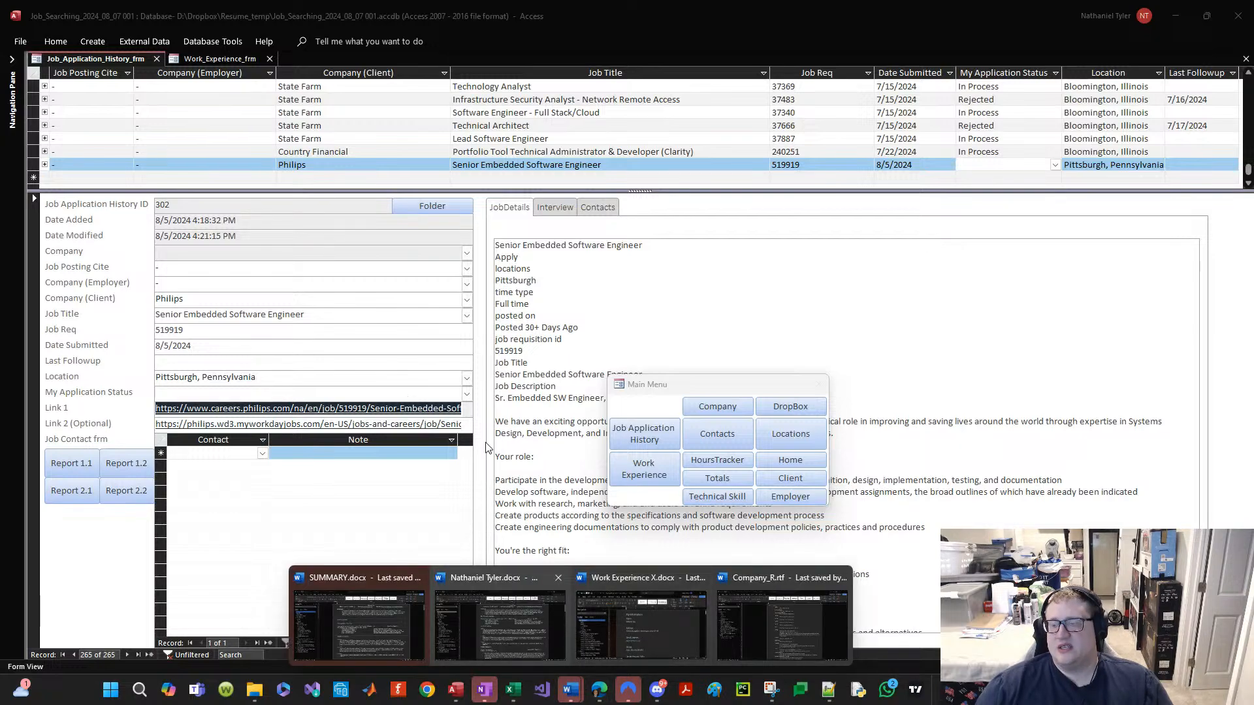
pyautogui.click(475, 600)
pyautogui.scroll(-15, 512, 549)
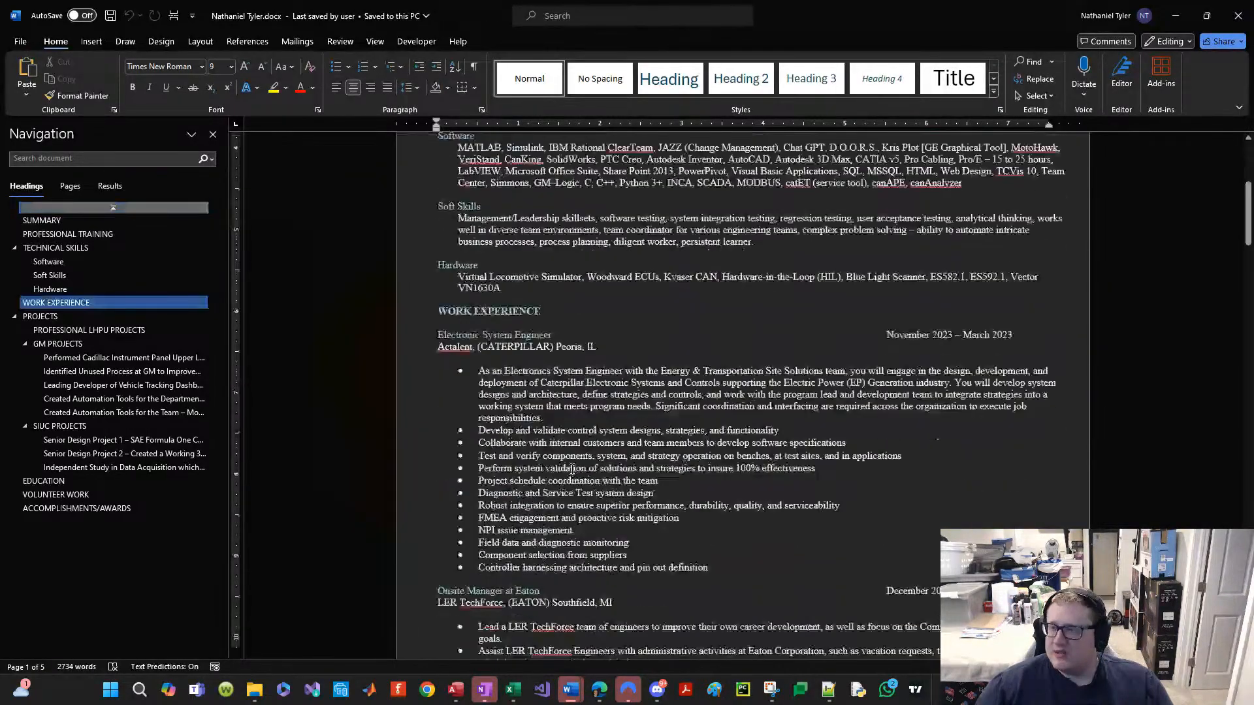
pyautogui.scroll(-15, 515, 502)
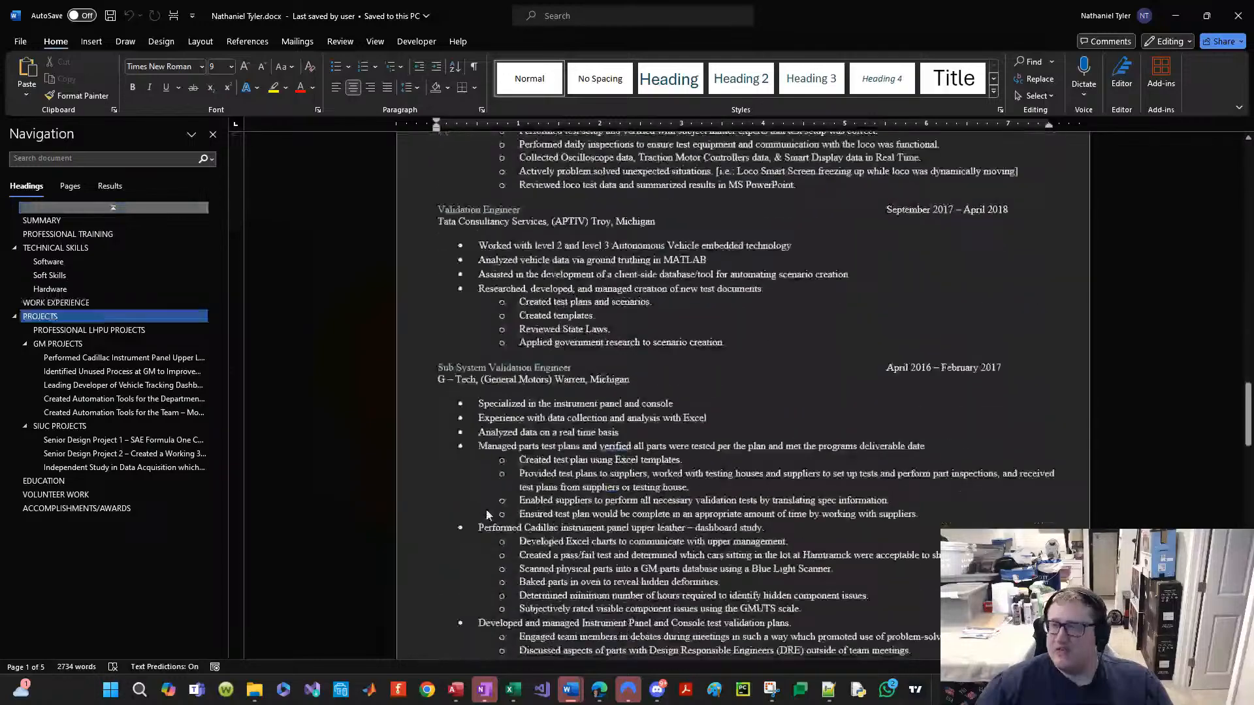
pyautogui.click(1175, 15)
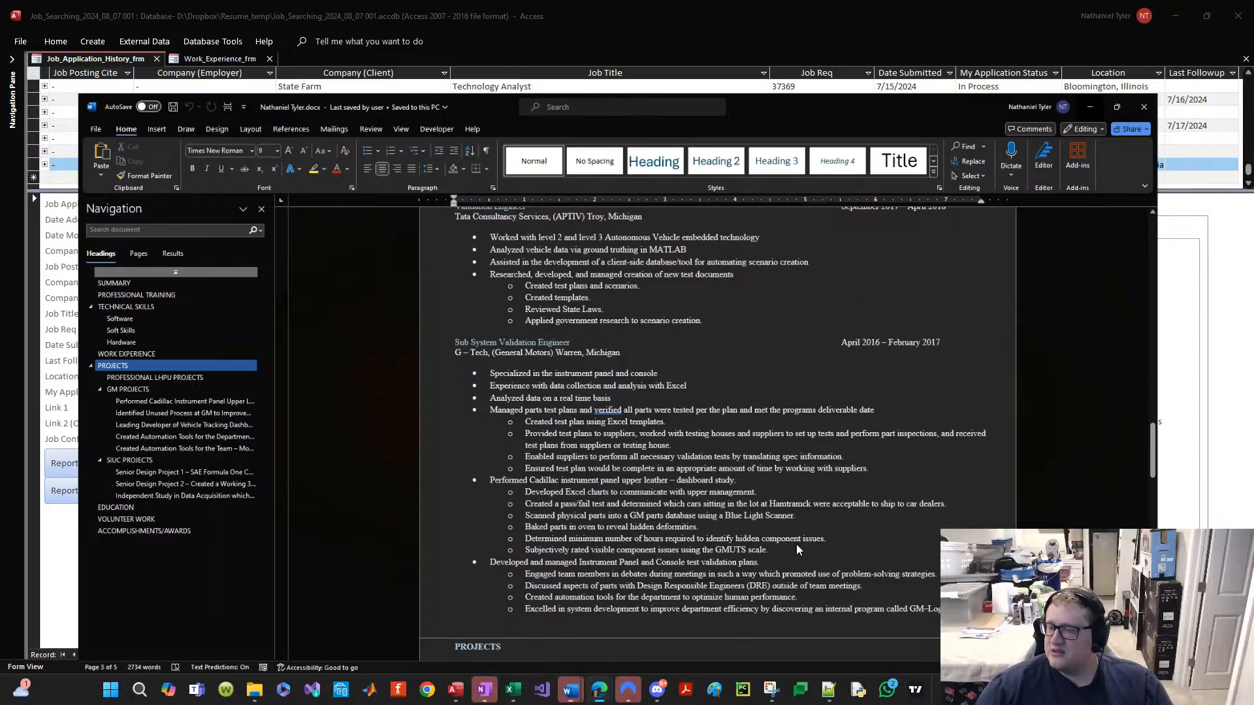
# Step: Close the open Word documents, including Company_R.rtf, Work Experience X.docx and the résumé
pyautogui.moveTo(570, 691)
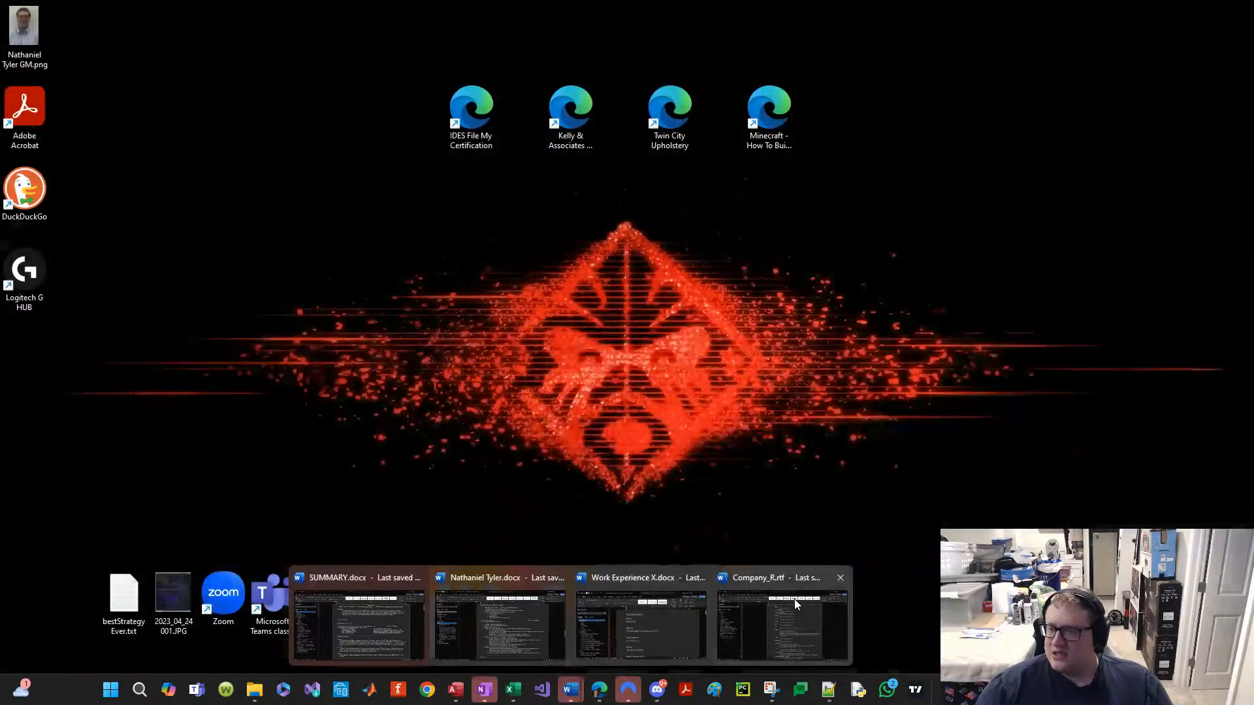
pyautogui.click(840, 578)
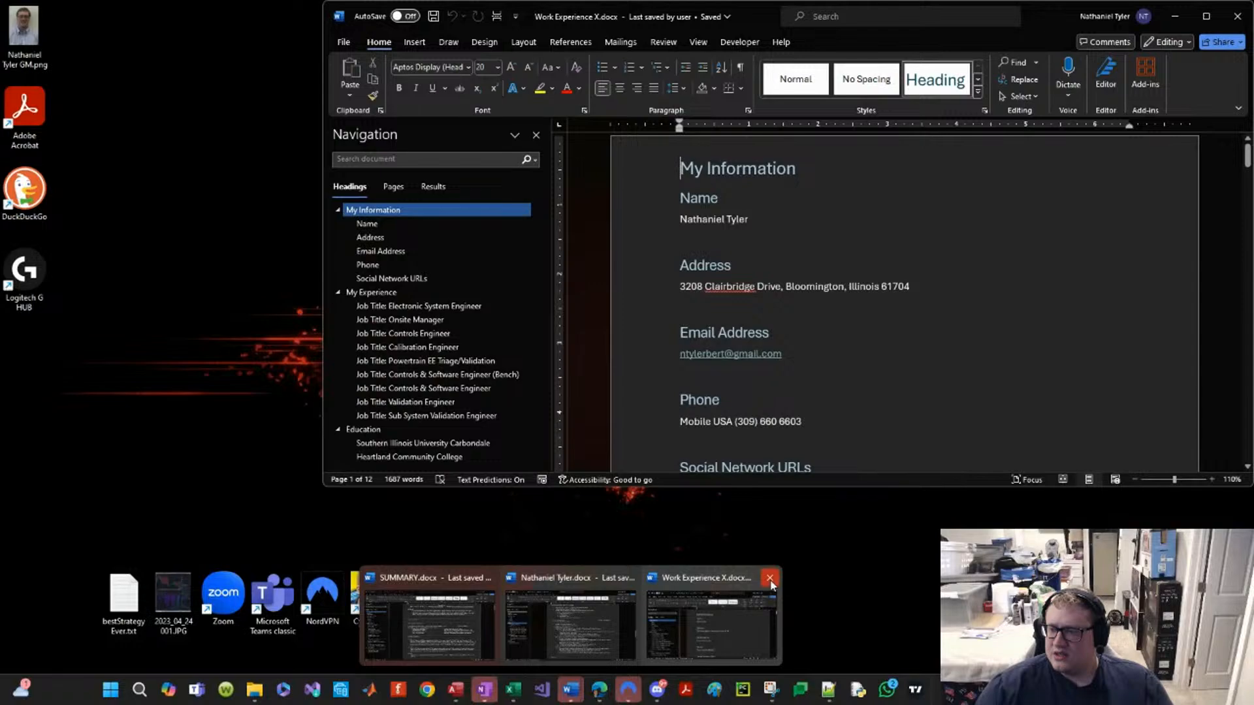
pyautogui.click(770, 580)
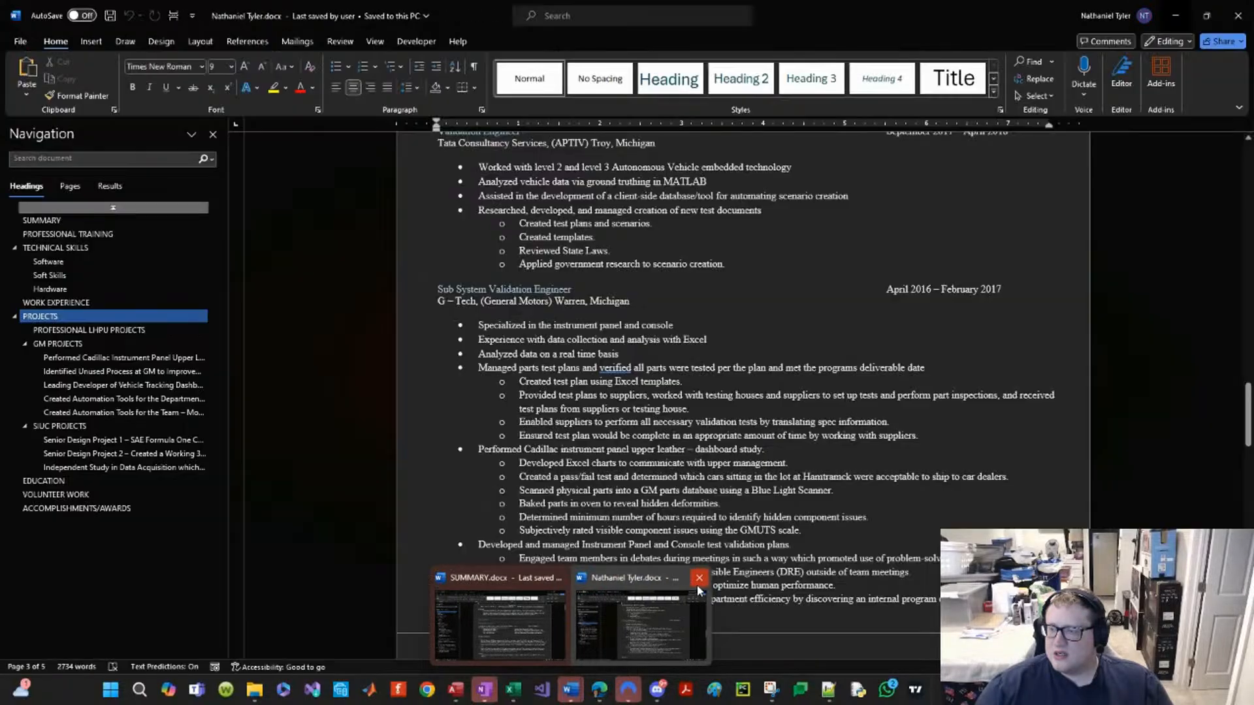
pyautogui.click(698, 579)
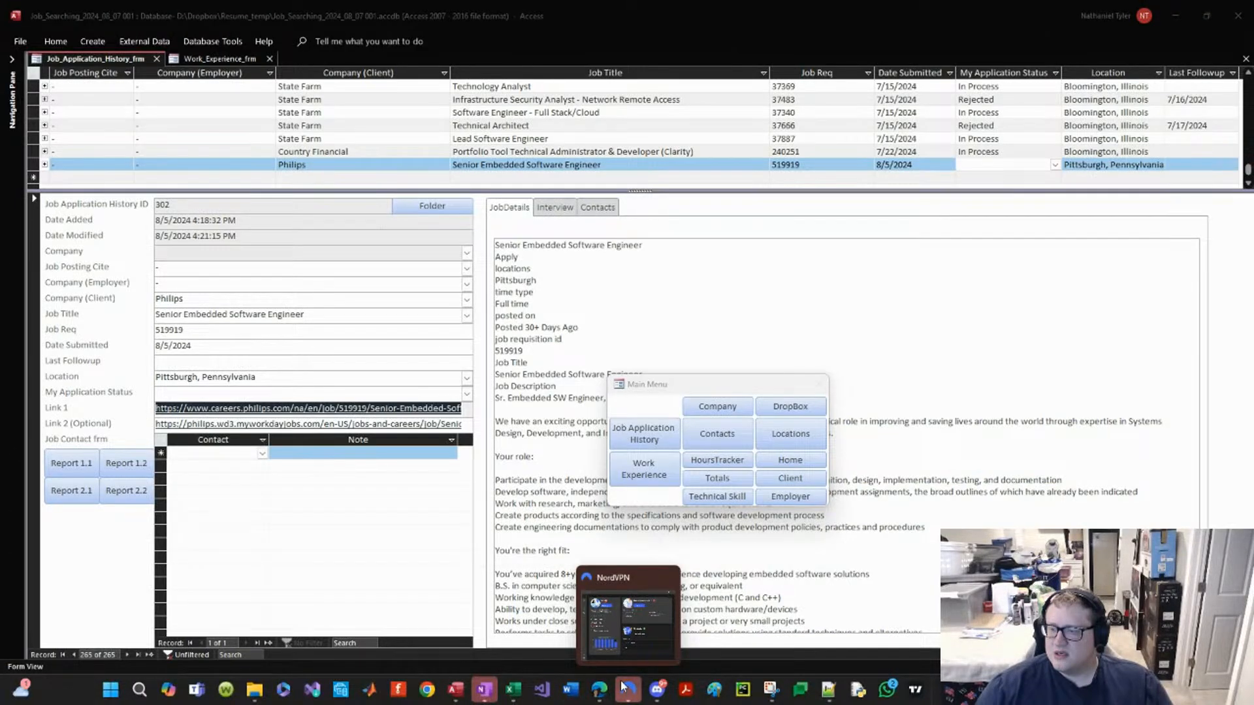
# Step: Restart Word, open the recent Controls Resume 2024_05_09 001 document maximized and review it through to its last sections
pyautogui.click(569, 690)
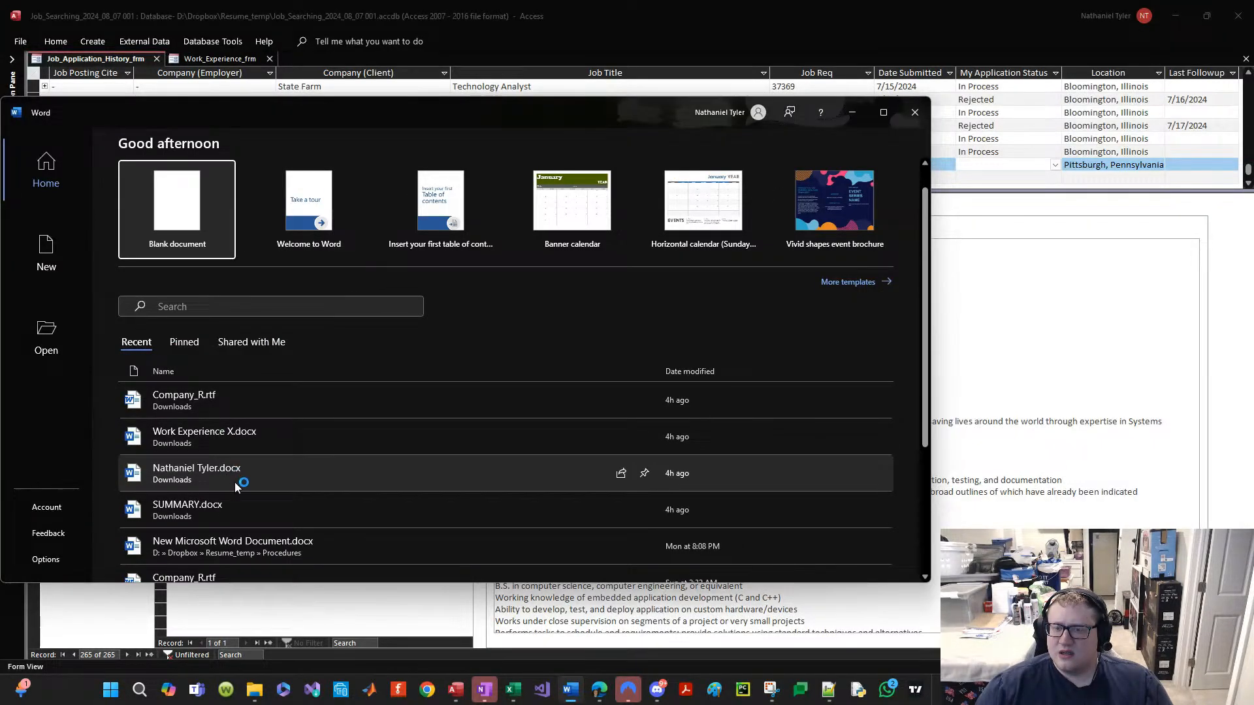
pyautogui.scroll(-3, 242, 490)
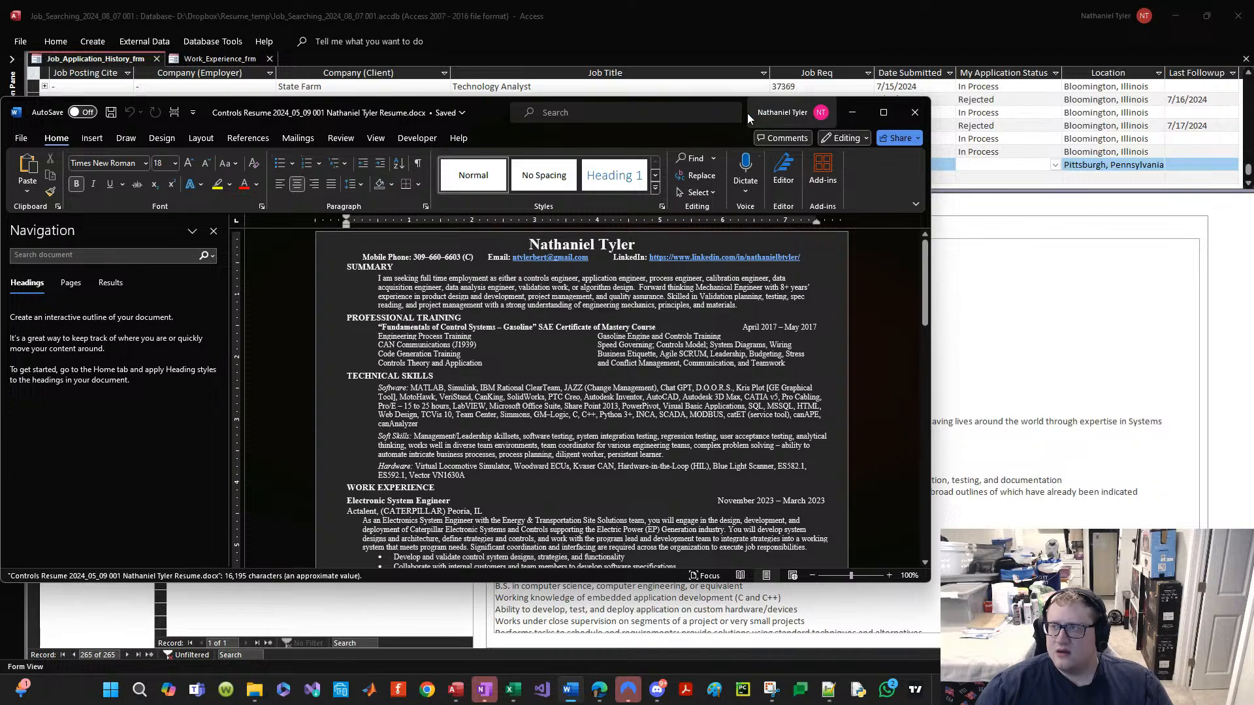
pyautogui.doubleClick(746, 113)
pyautogui.scroll(-20, 292, 163)
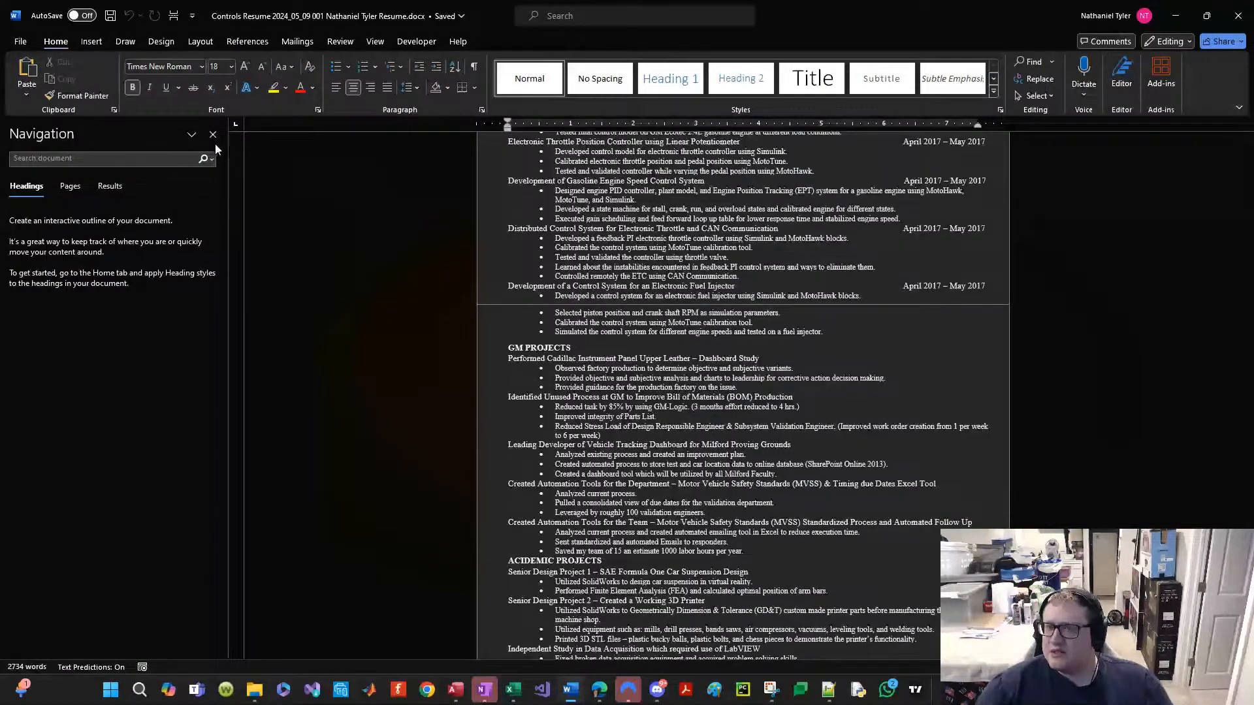
pyautogui.scroll(-10, 414, 372)
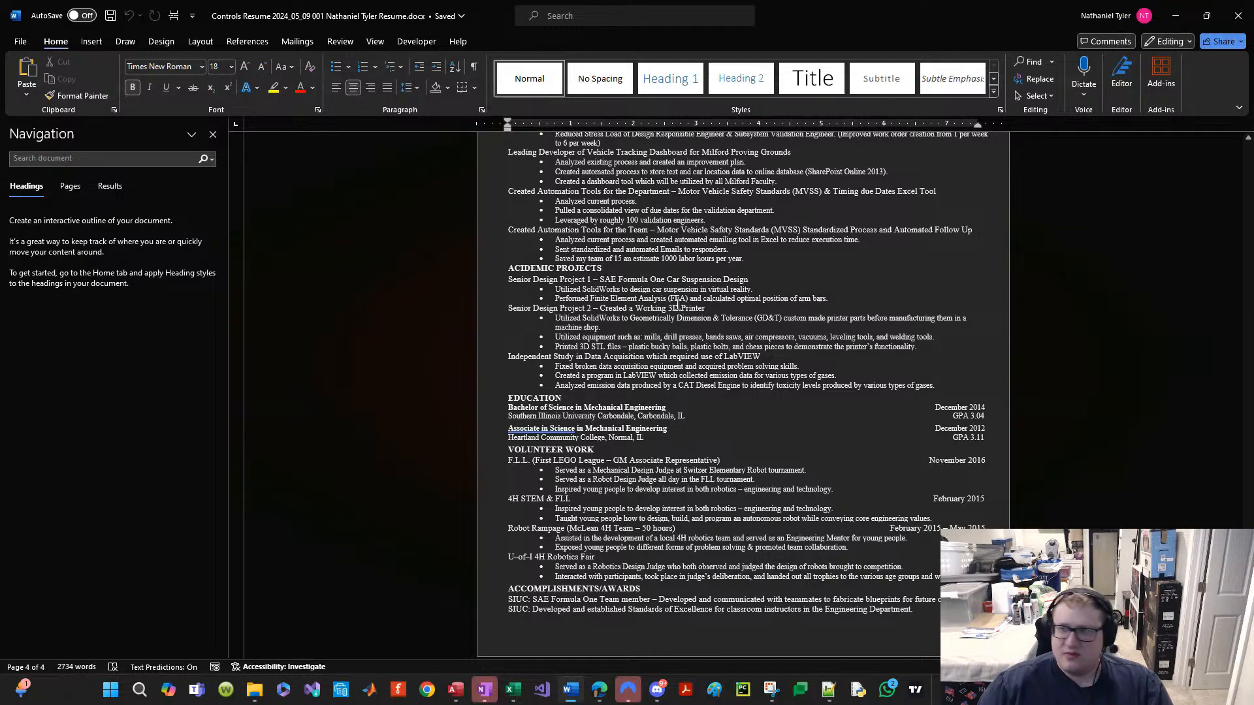
pyautogui.scroll(6, 678, 304)
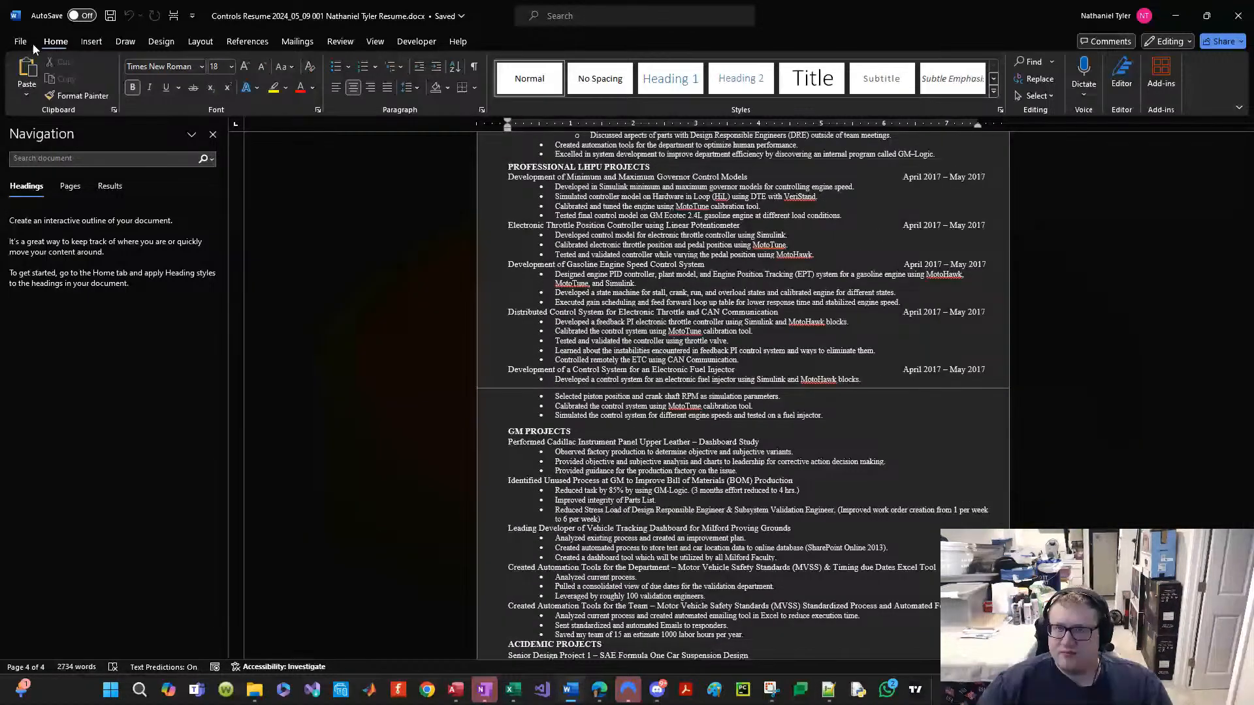
pyautogui.click(21, 41)
pyautogui.click(42, 241)
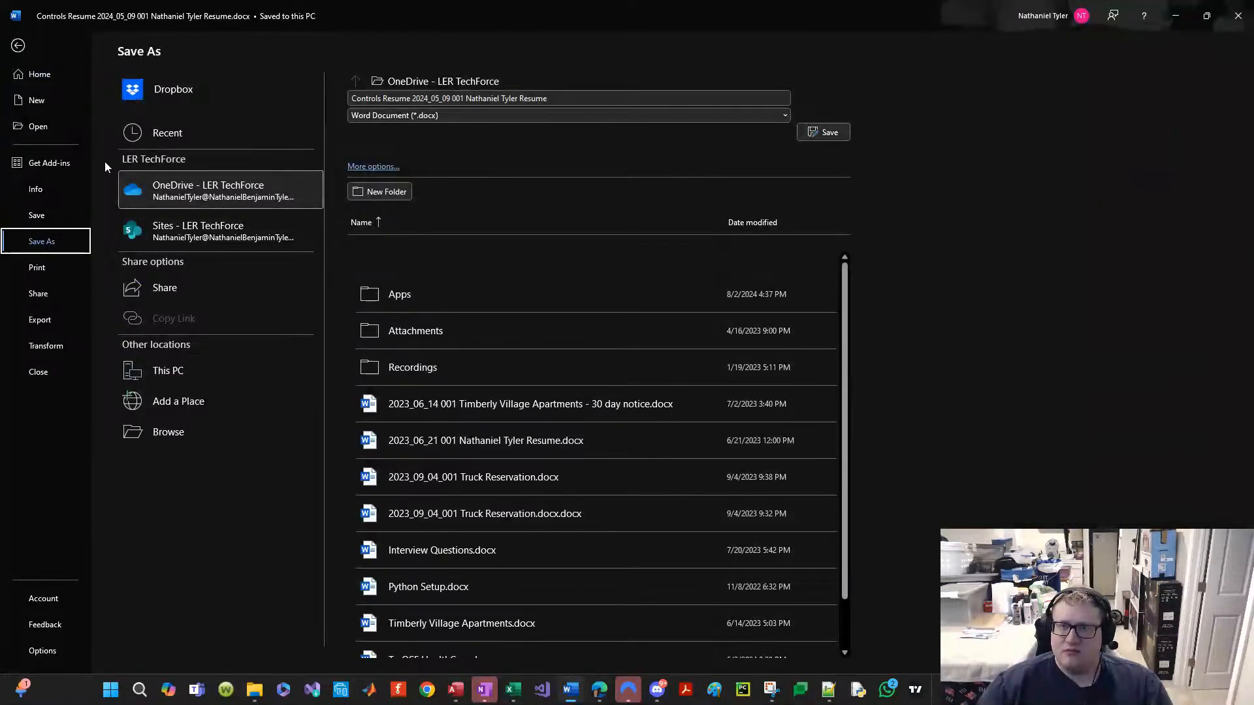
pyautogui.press('Escape')
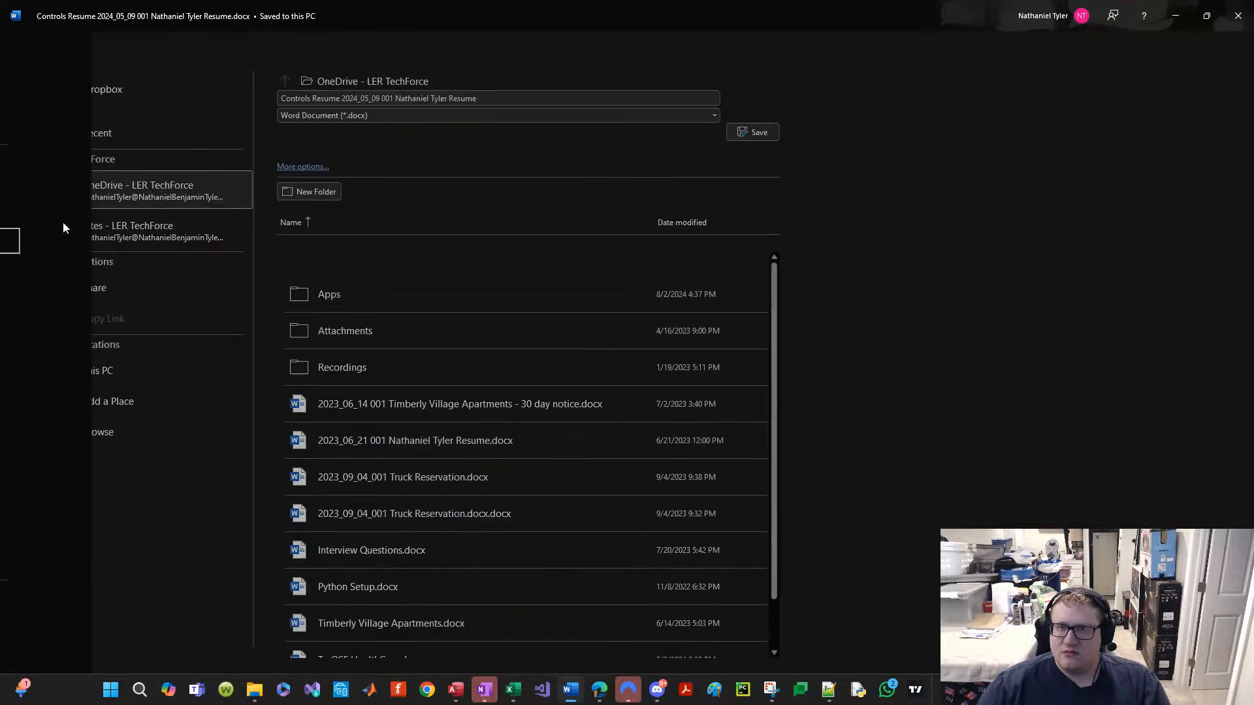
# Step: Create a new blank Word document and enter the line "Cover Page" followed by blank lines
pyautogui.hotkey('ctrl', 'n')
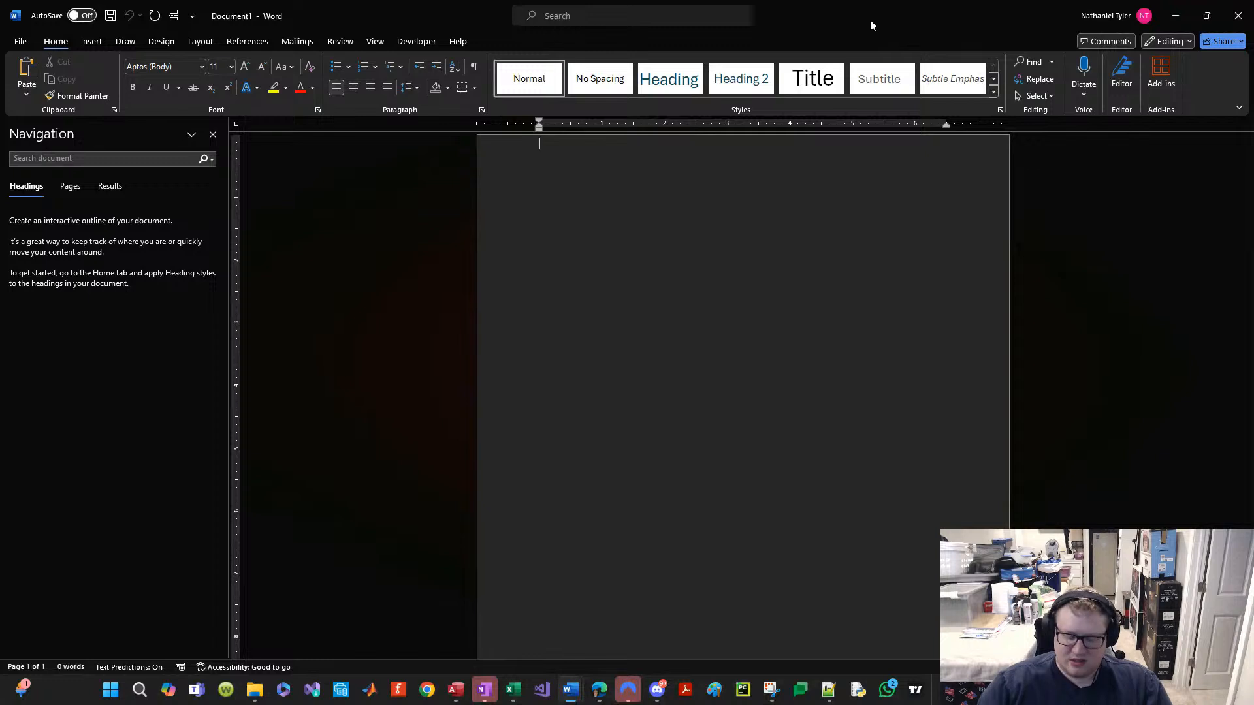
pyautogui.write('Cover Pa')
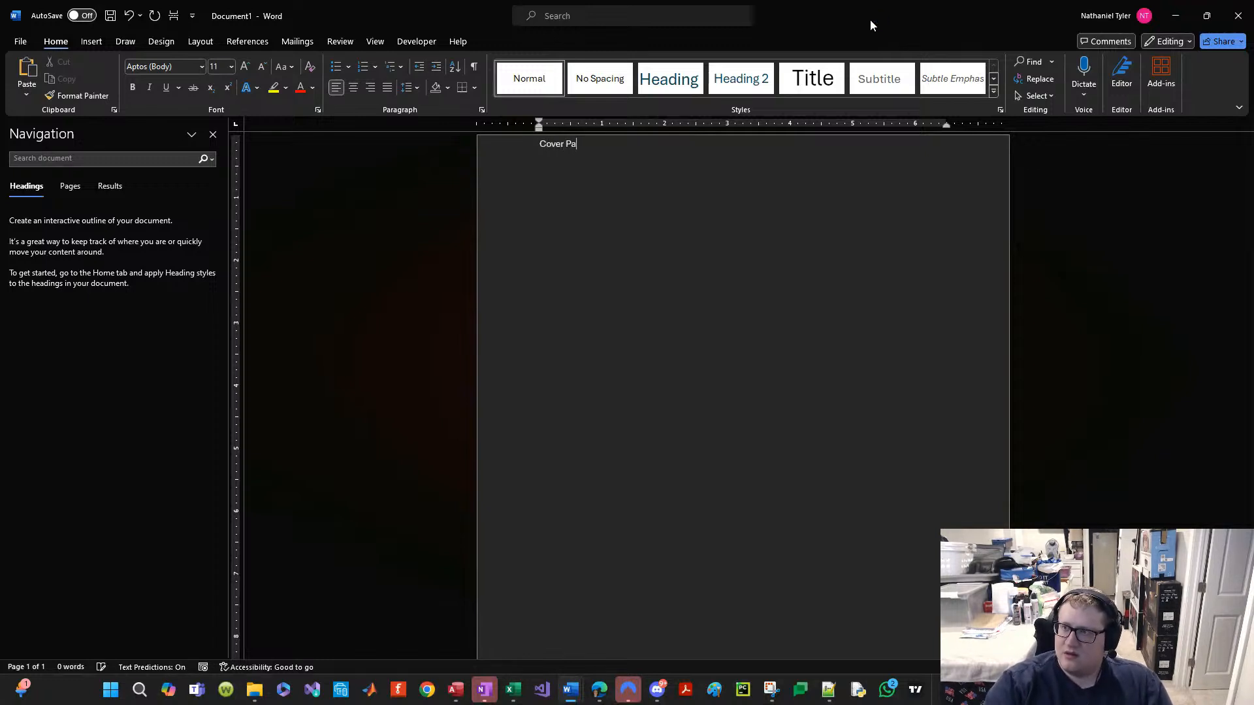
pyautogui.press('BackSpace')
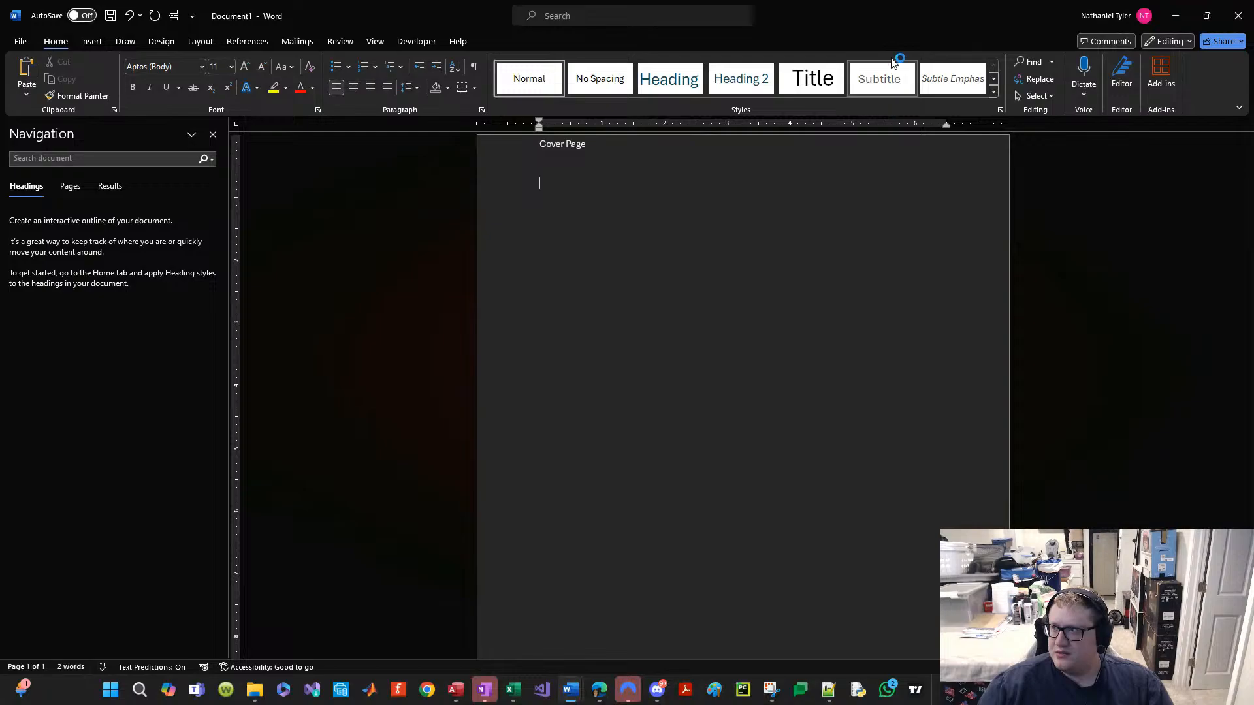
# Step: Arrange the résumé and the new document side by side, hide the résumé's Navigation pane and show its first page
pyautogui.press('super+Right')
pyautogui.click(213, 135)
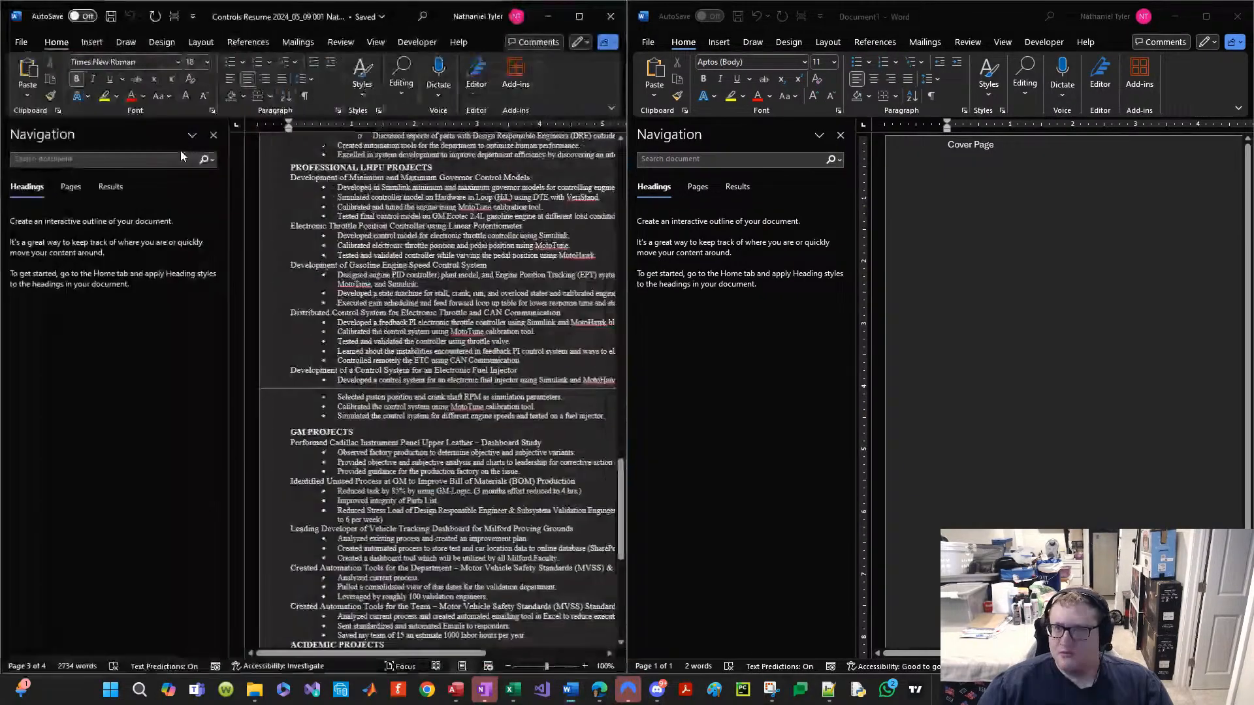
pyautogui.click(213, 135)
pyautogui.scroll(15, 196, 302)
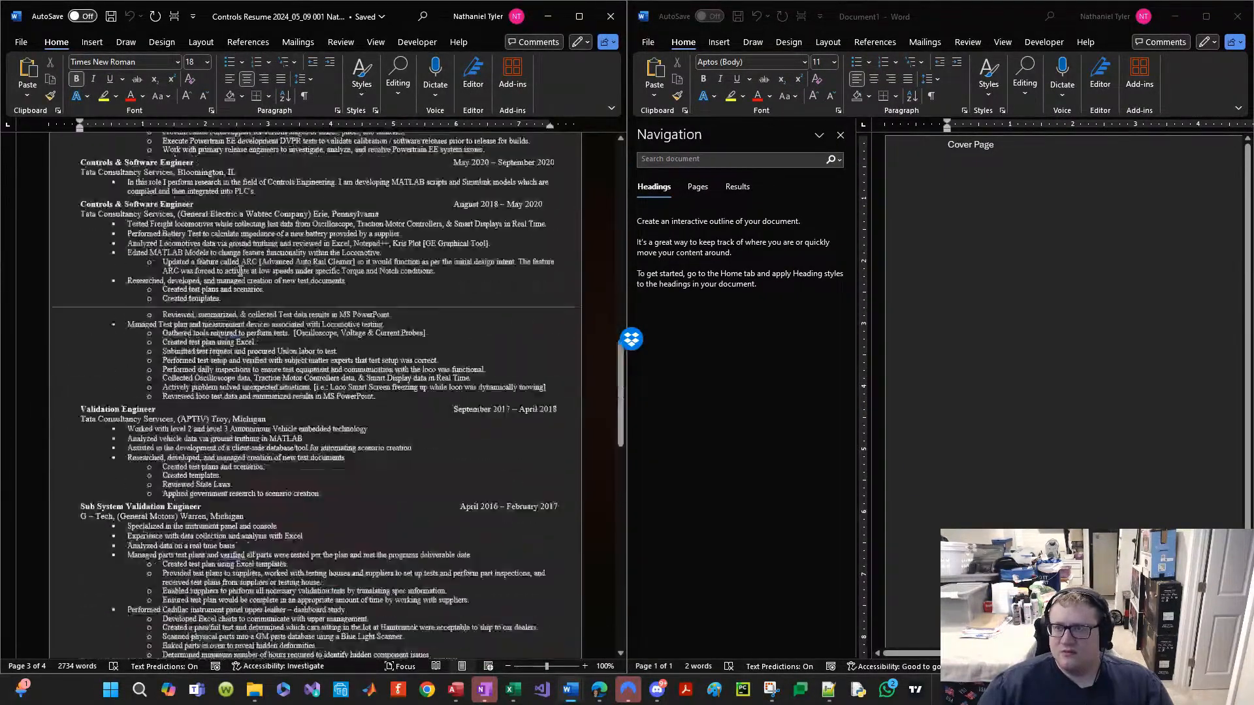
pyautogui.scroll(20, 196, 302)
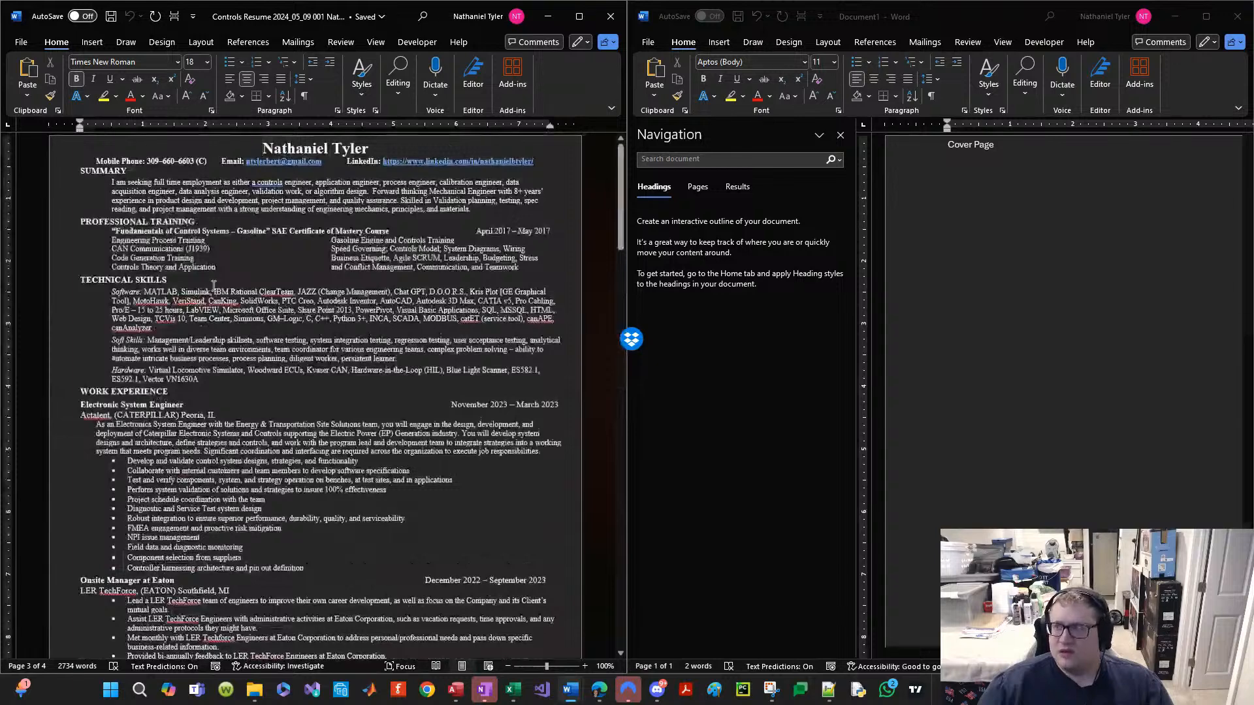
# Step: Set the font of all text in the new cover page document to Times New Roman
pyautogui.click(1012, 264)
pyautogui.hotkey('ctrl', 'a')
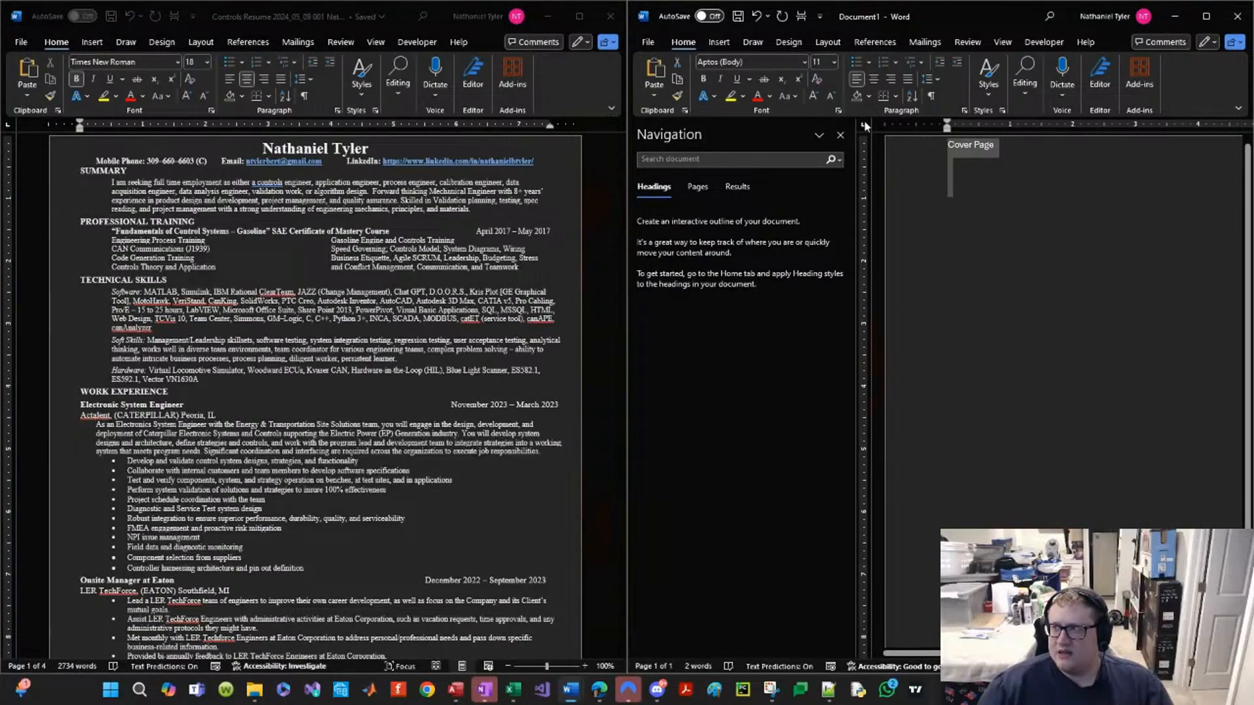
pyautogui.click(769, 65)
pyautogui.write('Times New Roman')
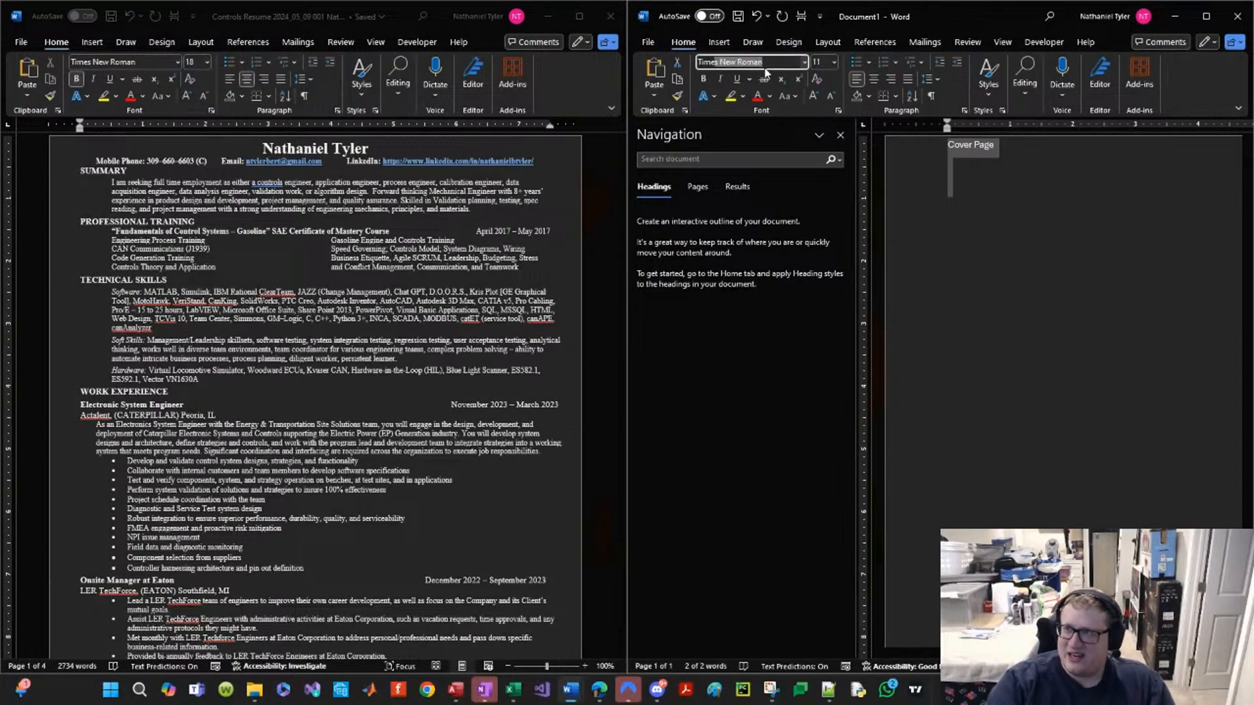
pyautogui.press('Return')
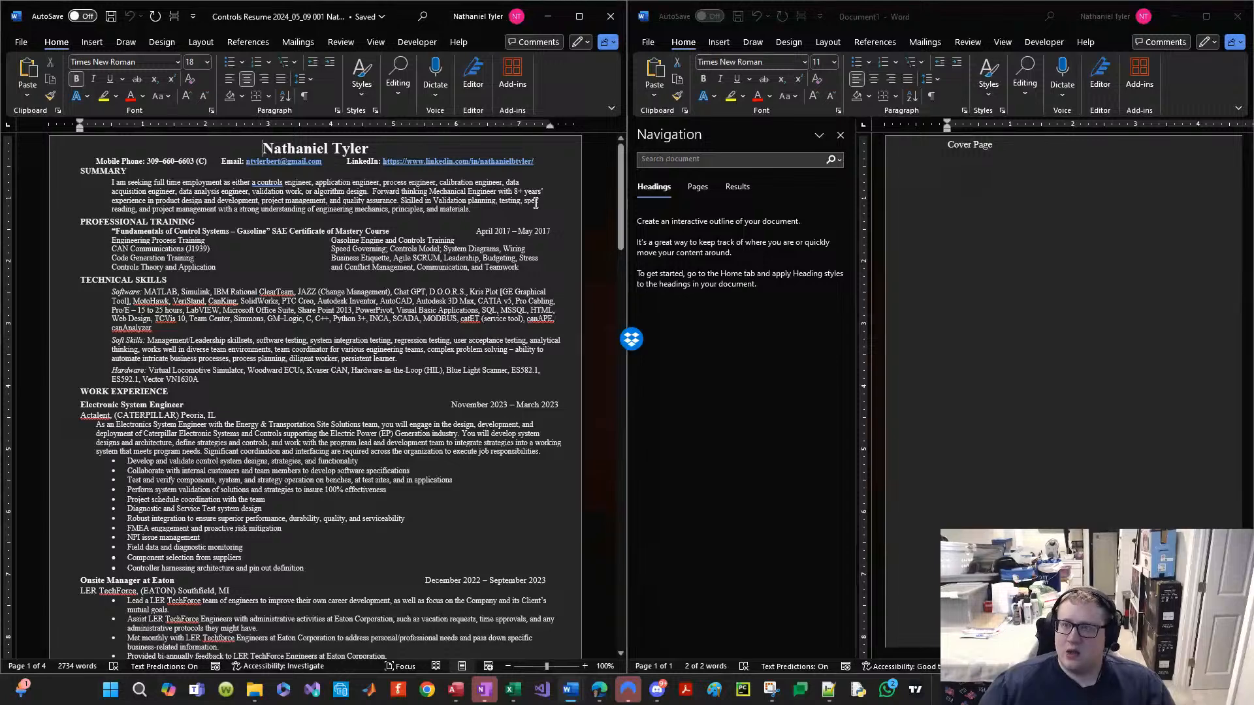
# Step: Copy the résumé's SUMMARY heading and paragraph into the new document below "Cover Page"
pyautogui.moveTo(501, 210); pyautogui.dragTo(29, 169)
pyautogui.hotkey('ctrl', 'c')
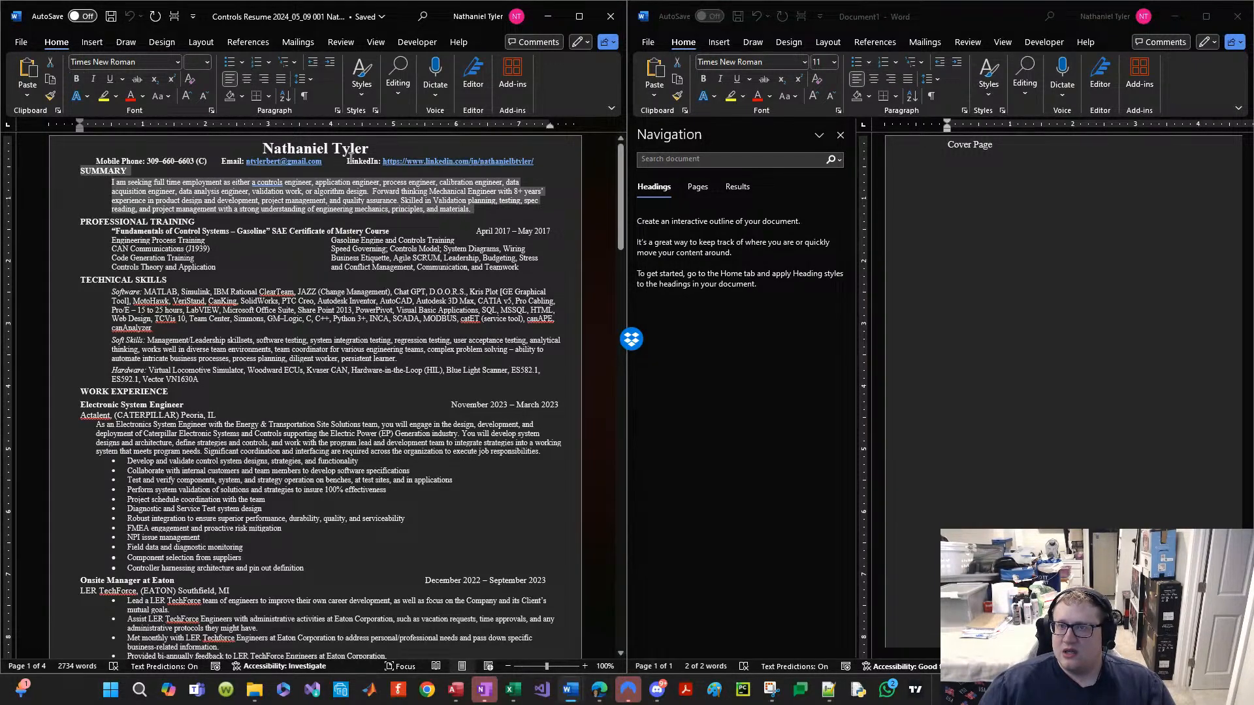
pyautogui.click(907, 225)
pyautogui.hotkey('ctrl', 'v')
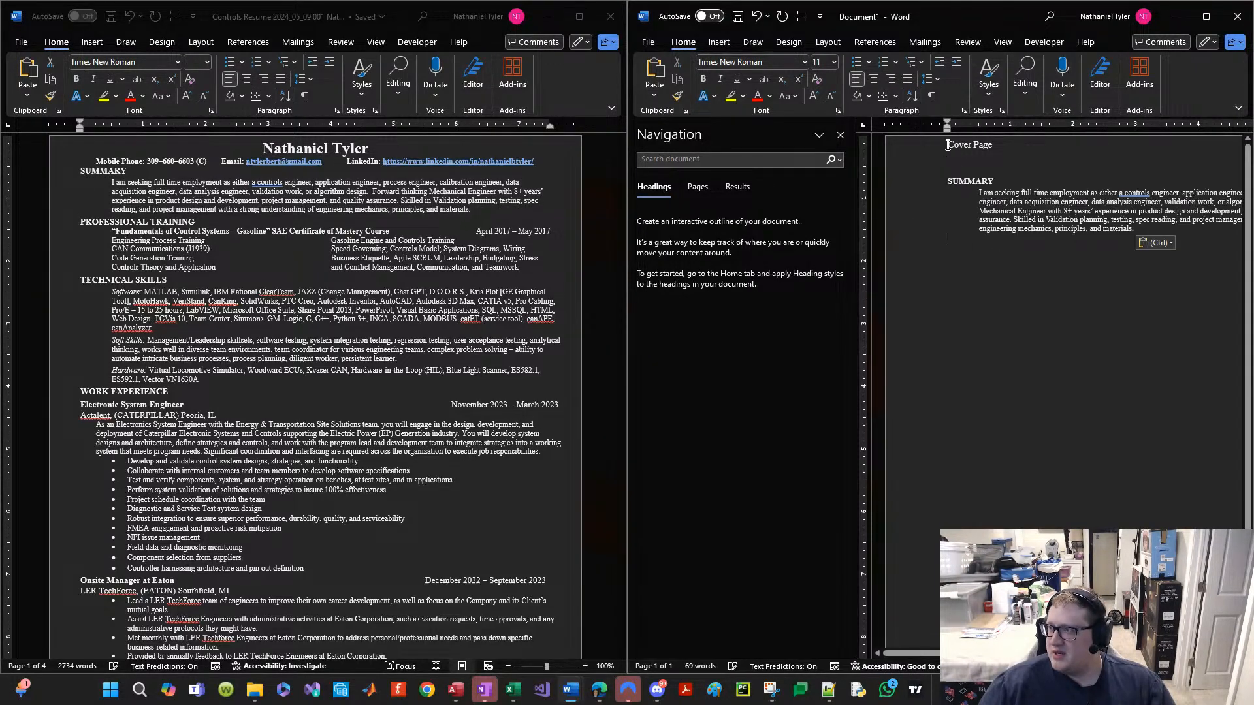
# Step: Set all text in the new document to size 11 and remove the summary paragraph's indent
pyautogui.hotkey('ctrl', 'a')
pyautogui.click(824, 62)
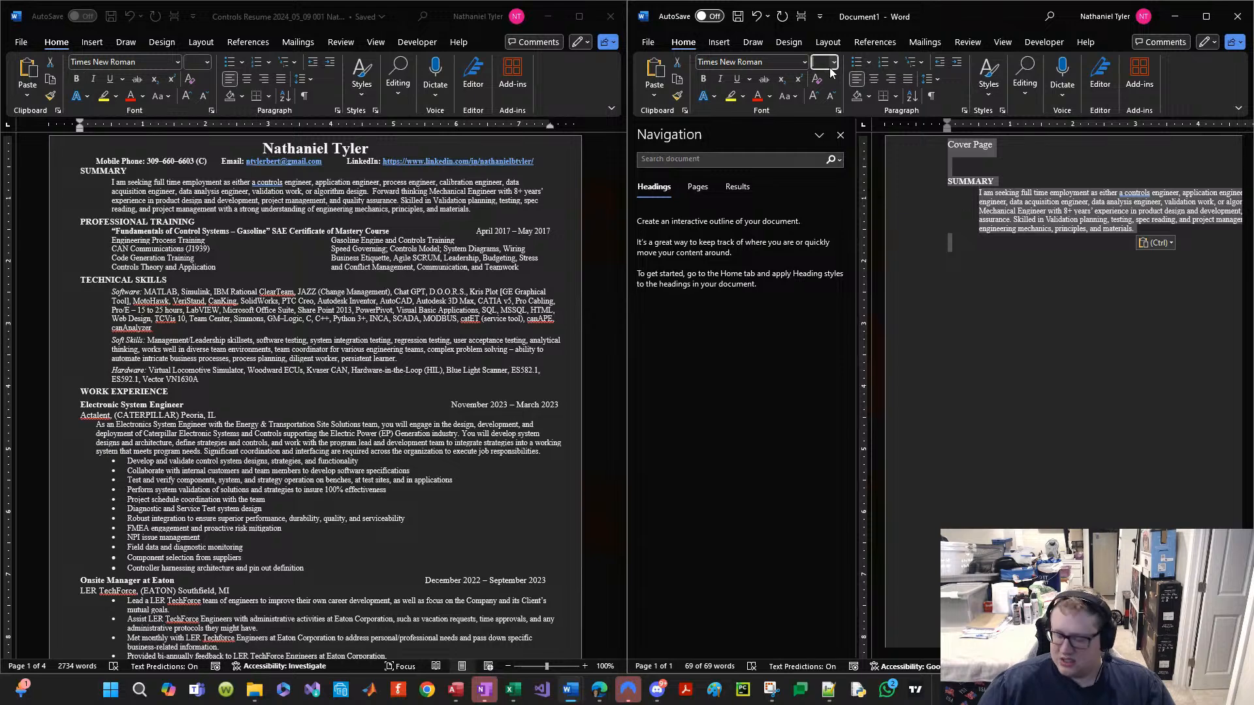
pyautogui.write('11')
pyautogui.press('Return')
pyautogui.click(1029, 314)
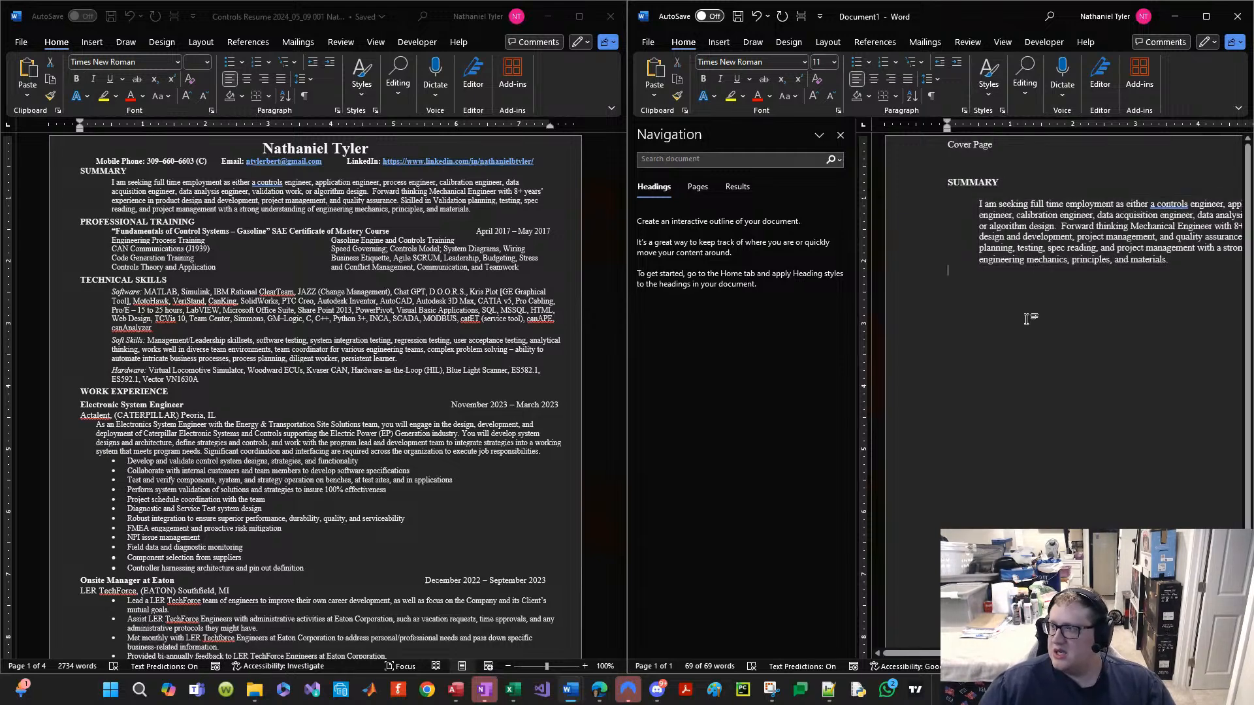
pyautogui.press('Down')
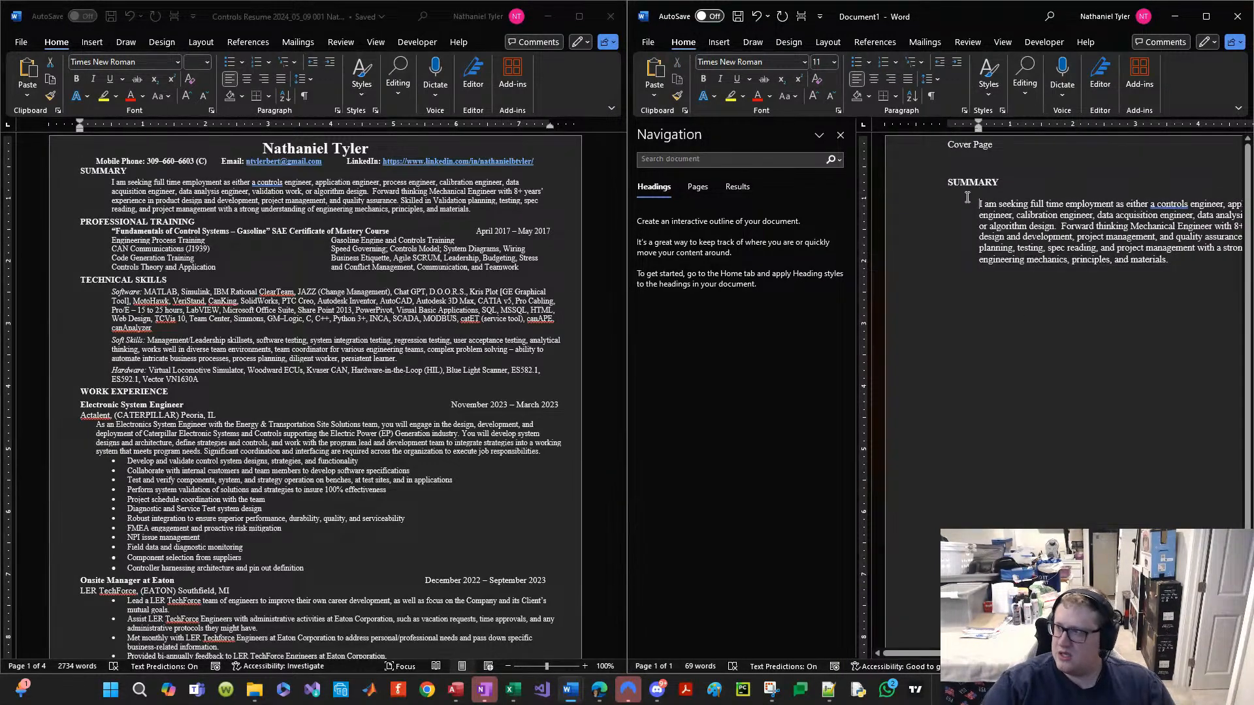
pyautogui.press('BackSpace')
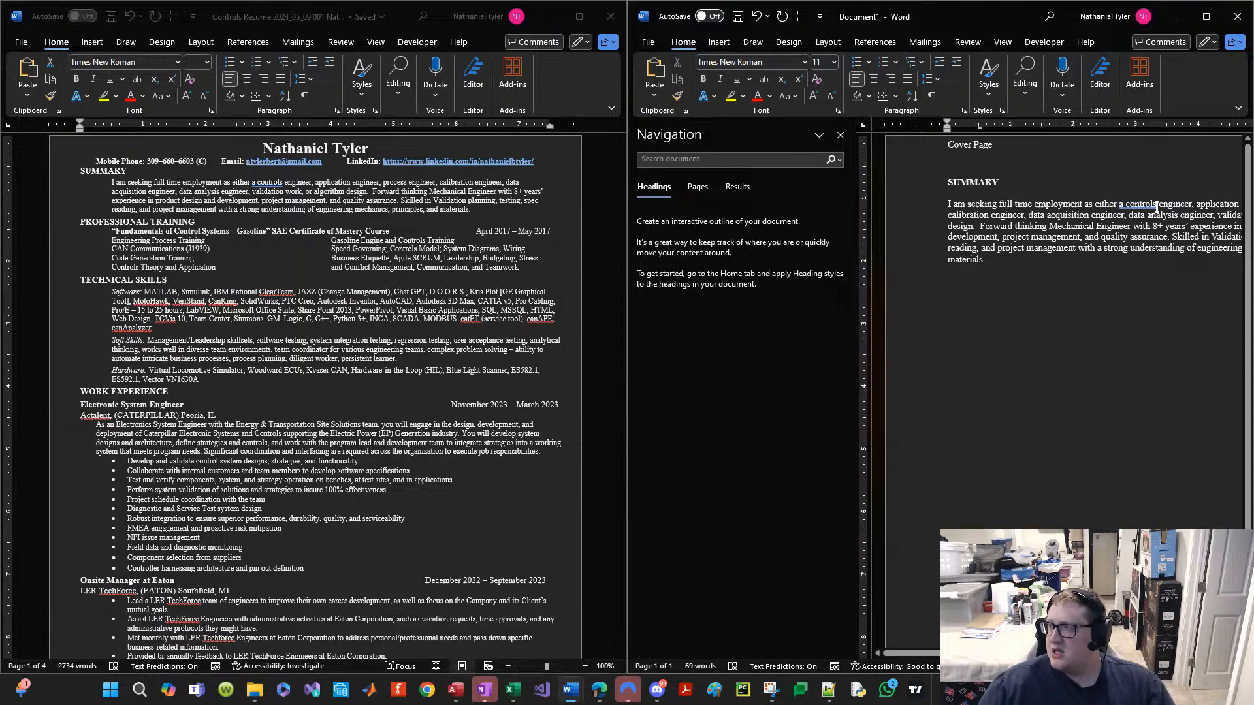
# Step: Try the grammar suggestion "controls" for "a controls" in the copied summary and undo it
pyautogui.click(1121, 203)
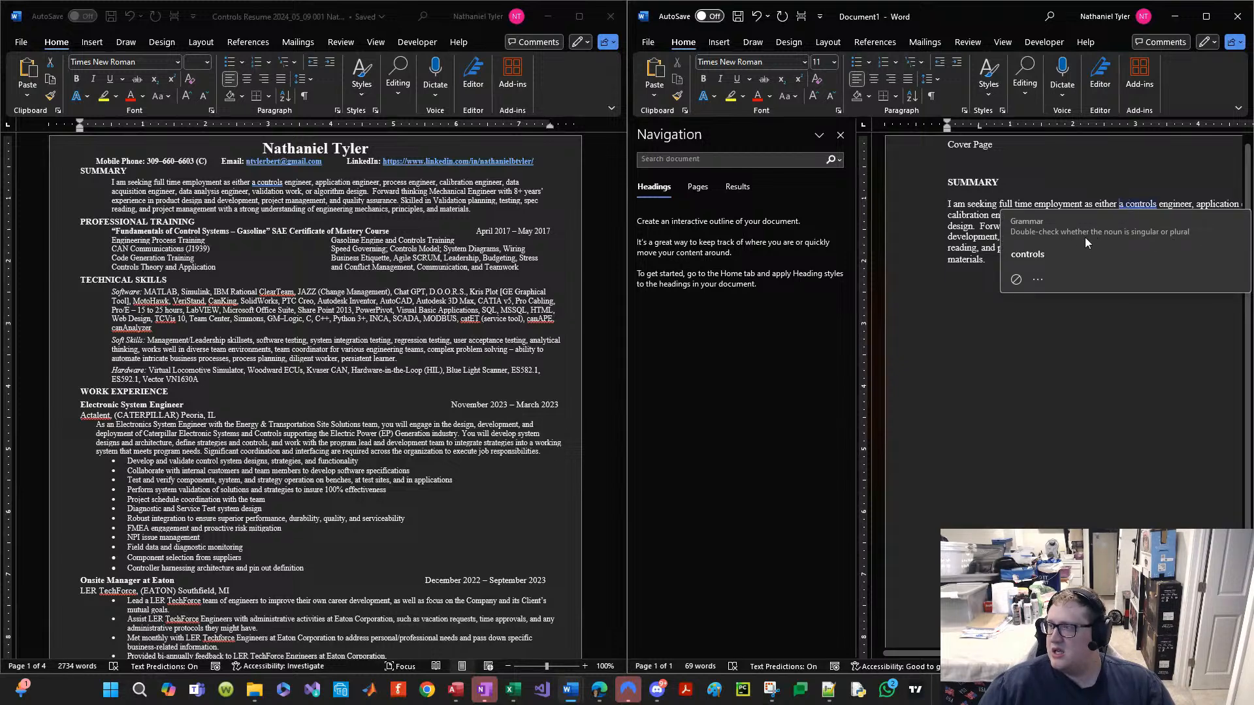
pyautogui.click(1072, 251)
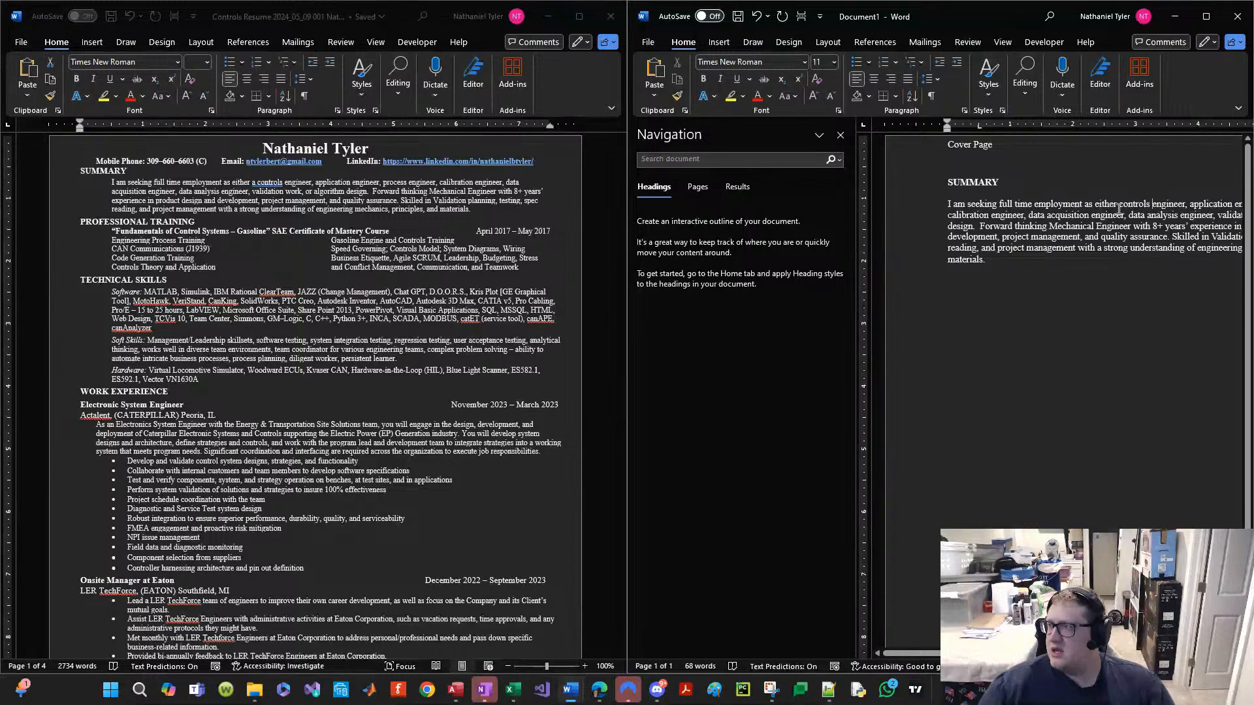
pyautogui.hotkey('ctrl', 'z')
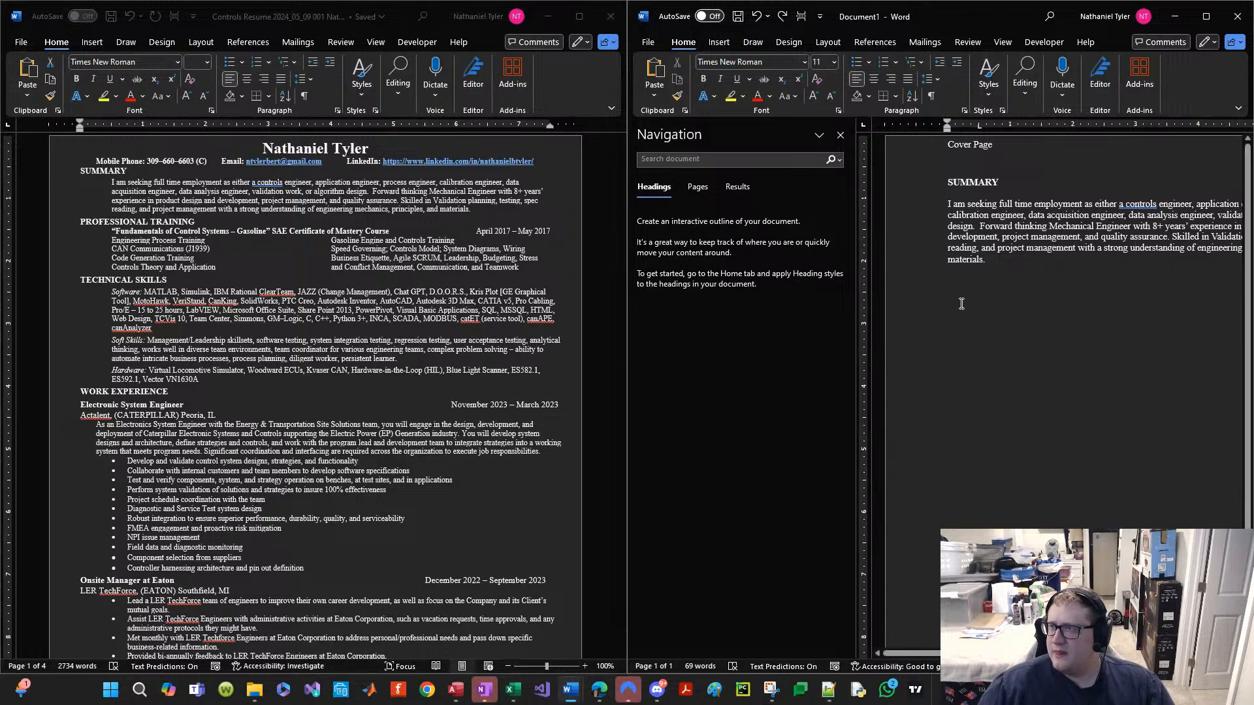
# Step: Hide the new document's Navigation pane and start a second page below the summary
pyautogui.click(839, 135)
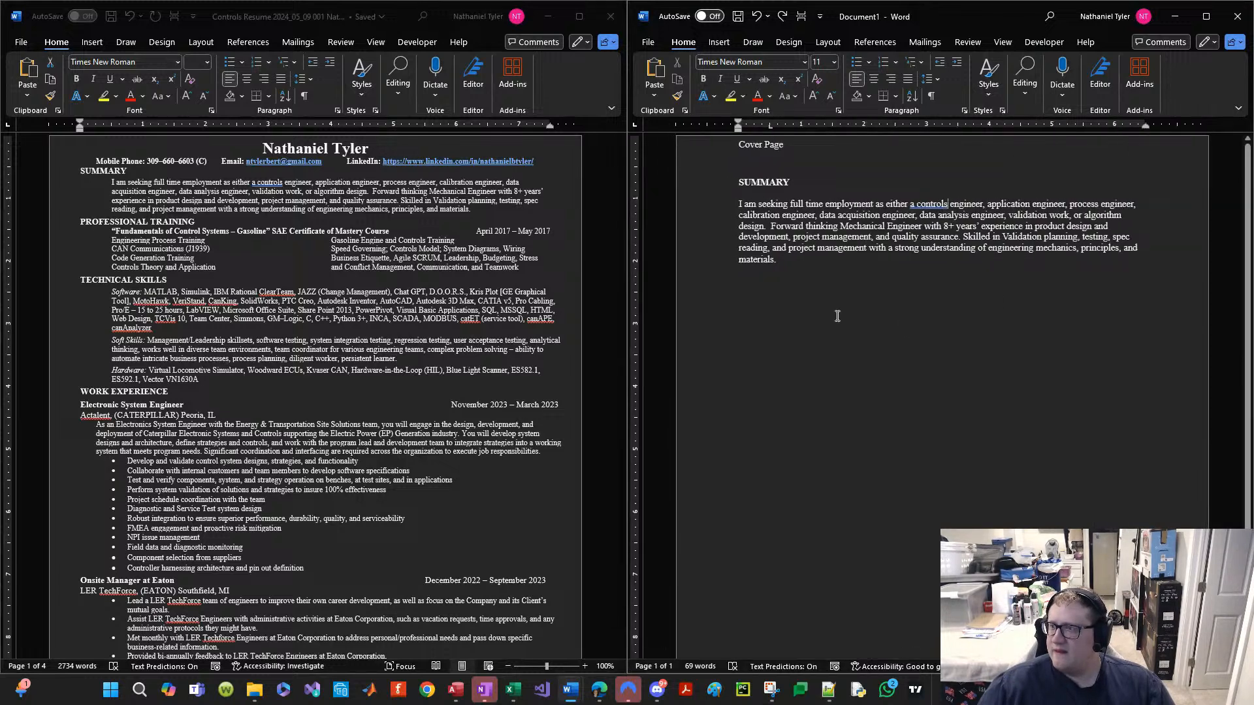
pyautogui.scroll(-3, 810, 379)
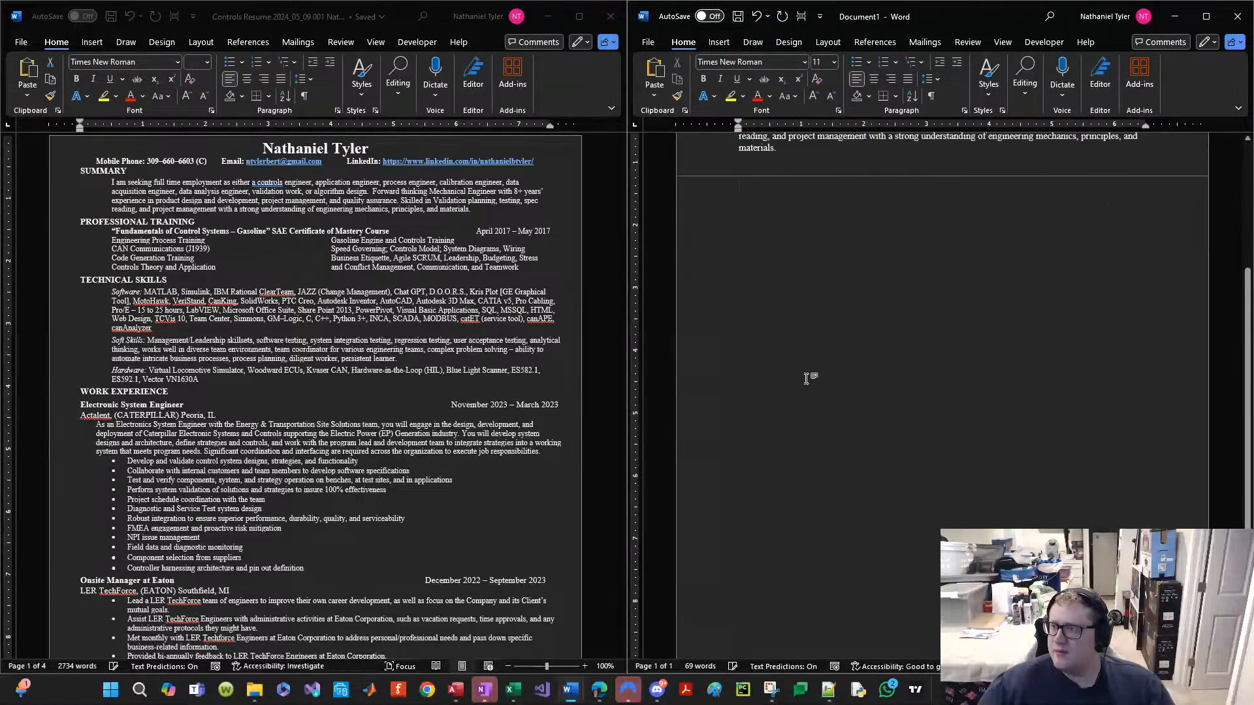
pyautogui.scroll(3, 805, 323)
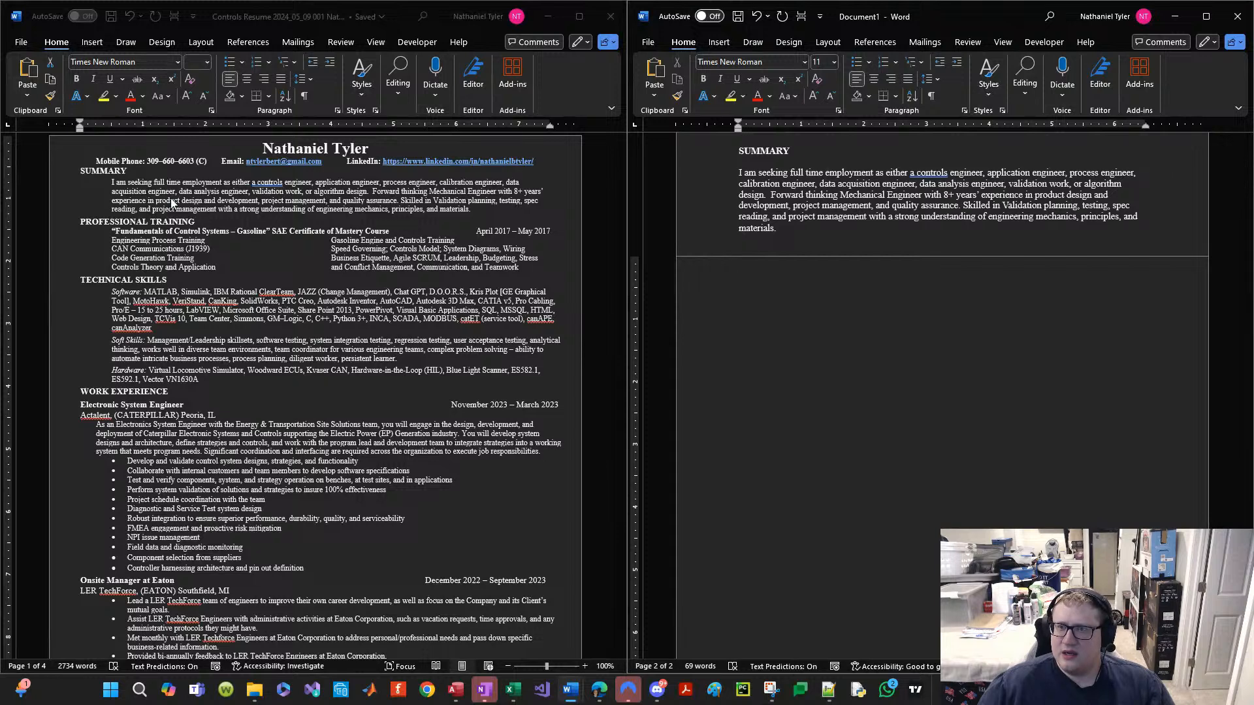
# Step: Copy the name and contact lines from the top of the résumé onto the new document's second page
pyautogui.click(145, 172)
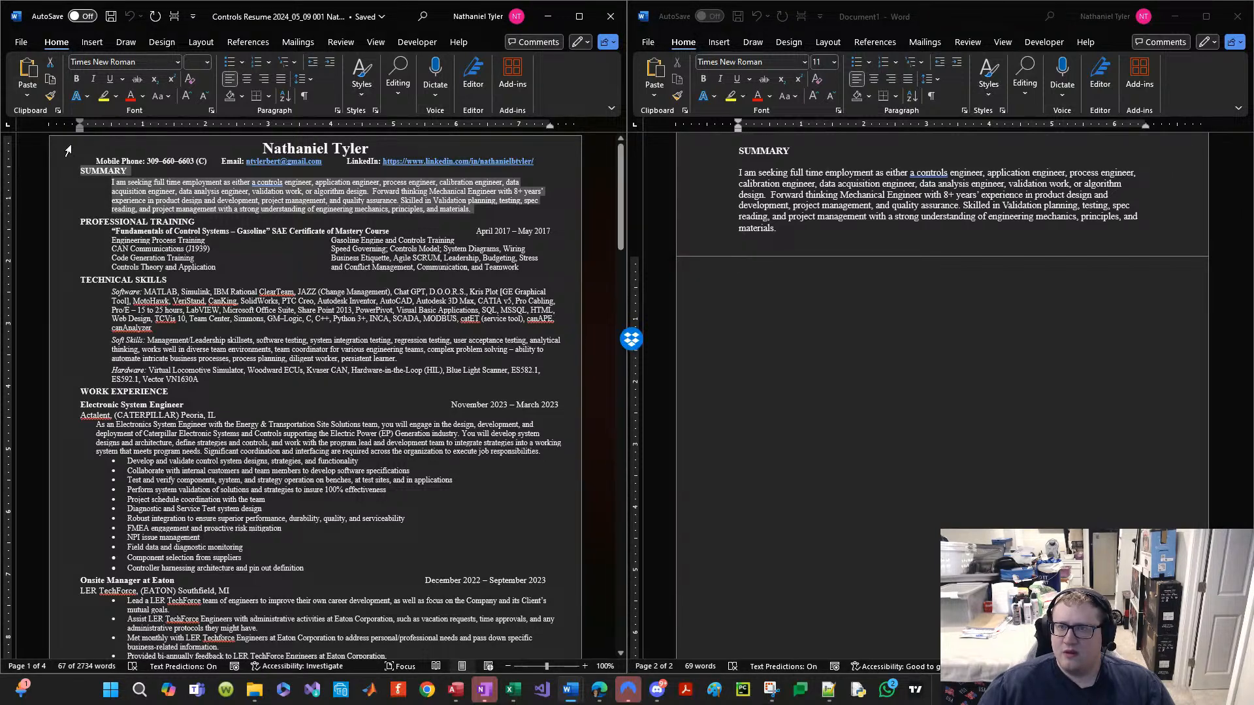
pyautogui.moveTo(67, 150); pyautogui.dragTo(57, 165)
pyautogui.hotkey('ctrl', 'c')
pyautogui.click(810, 319)
pyautogui.hotkey('ctrl', 'v')
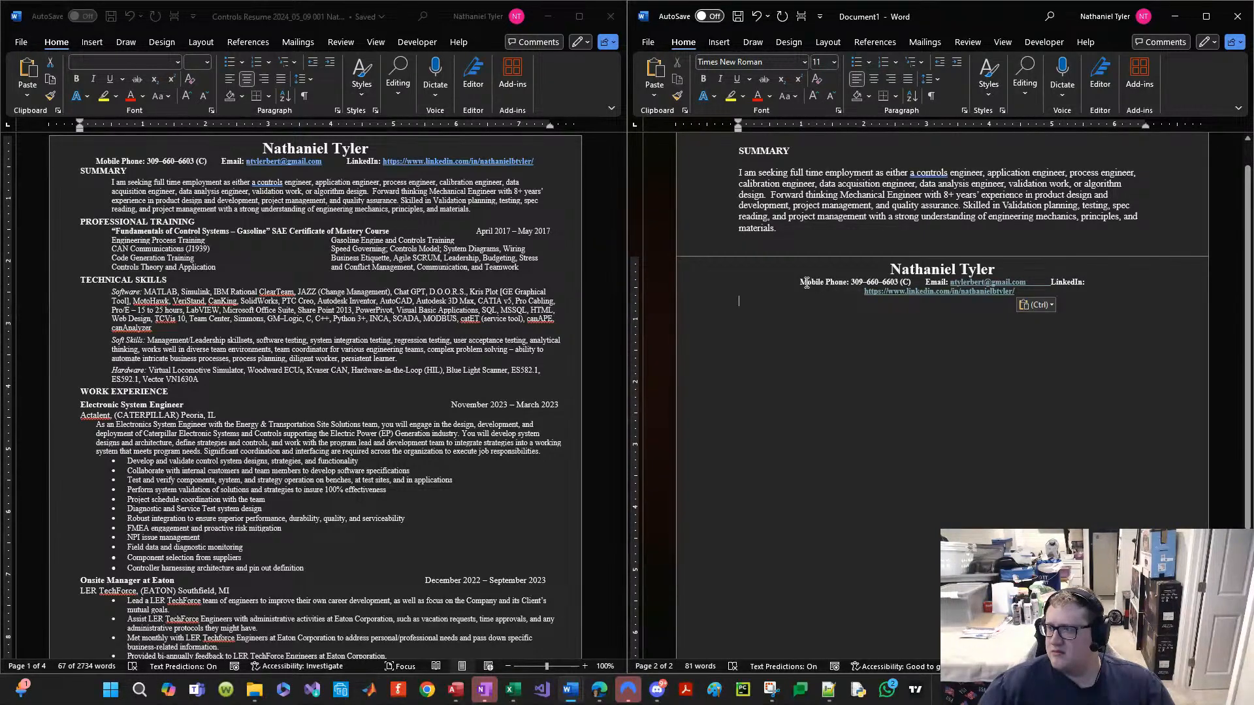
# Step: Delete the word "Phone" from the pasted contact line and replace the underlined gap before "LinkedIn" with a tab
pyautogui.doubleClick(834, 282)
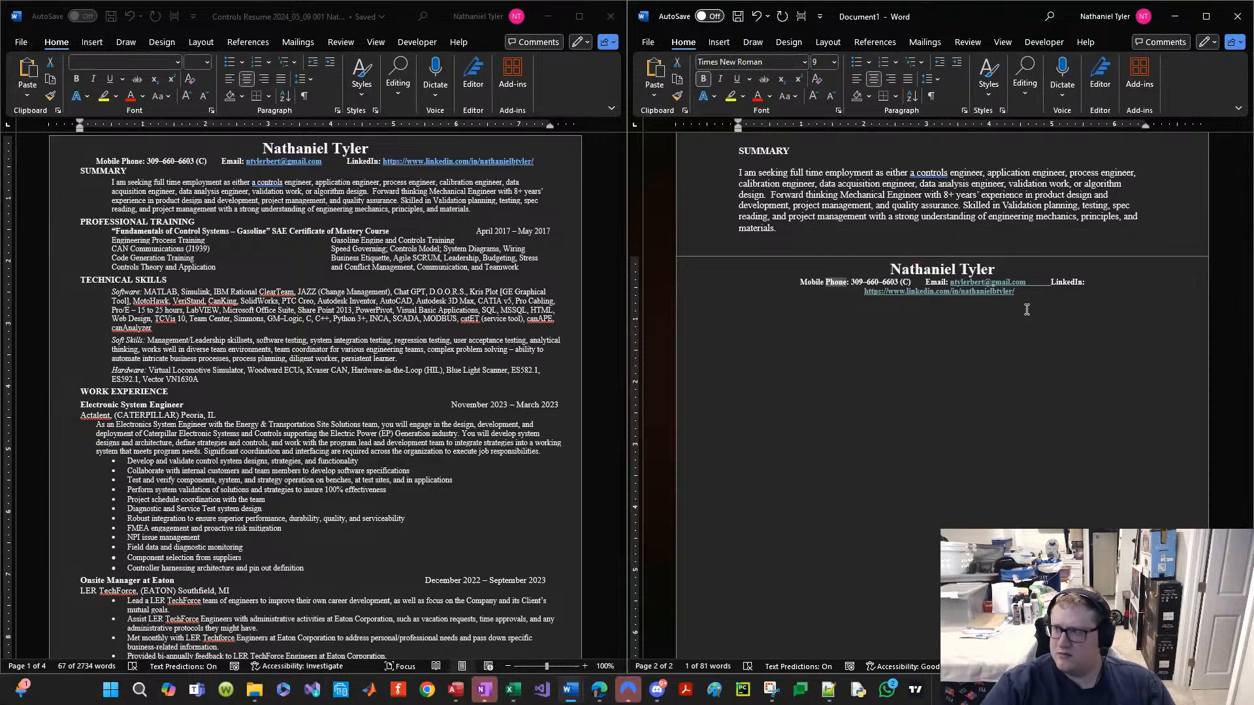
pyautogui.press('BackSpace')
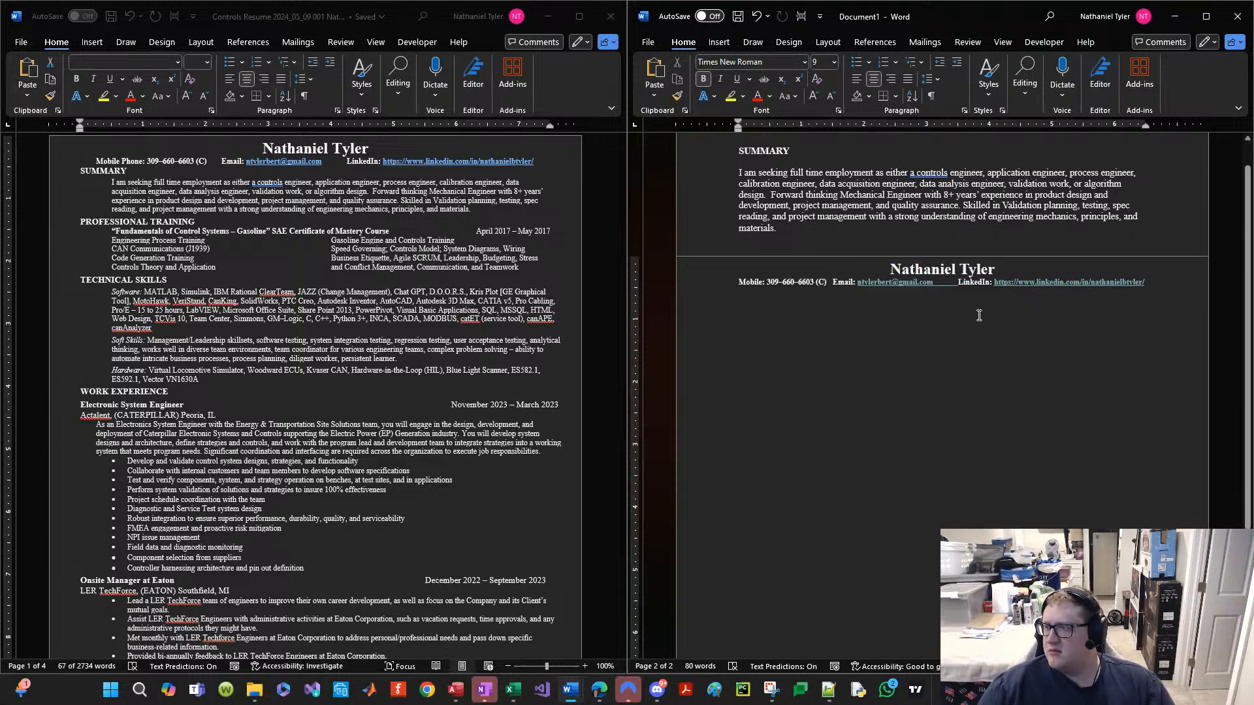
pyautogui.doubleClick(953, 282)
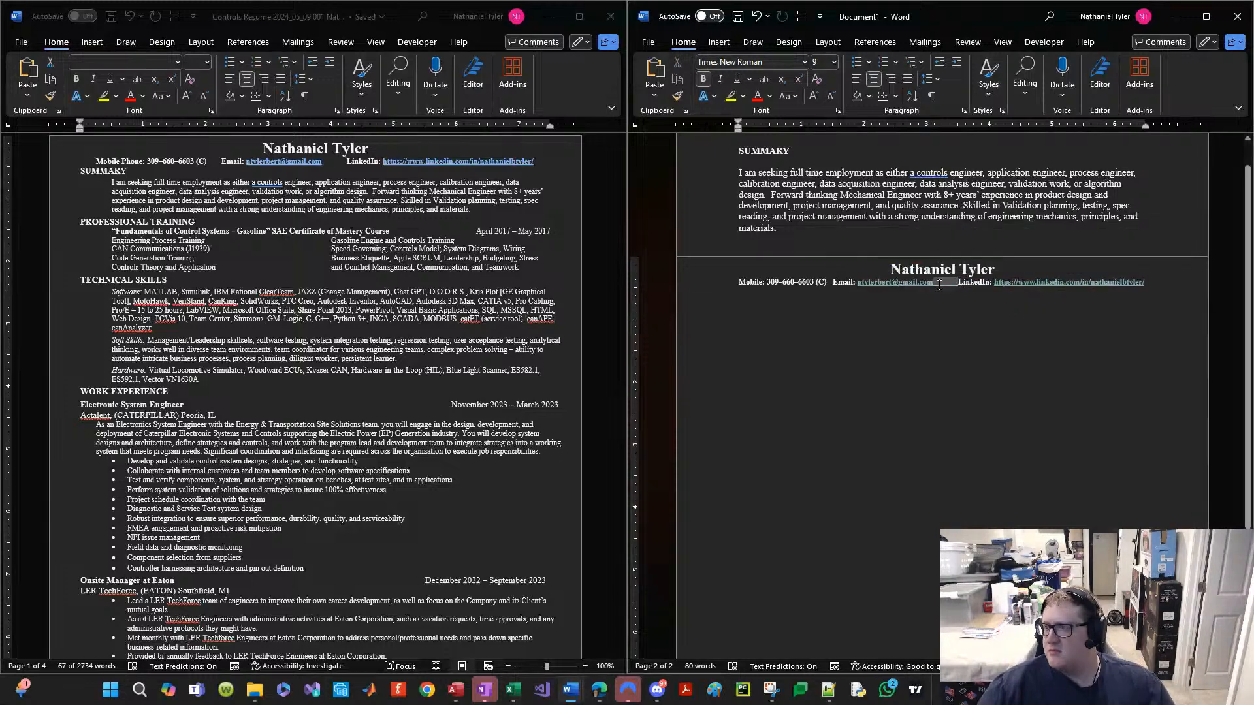
pyautogui.press('BackSpace')
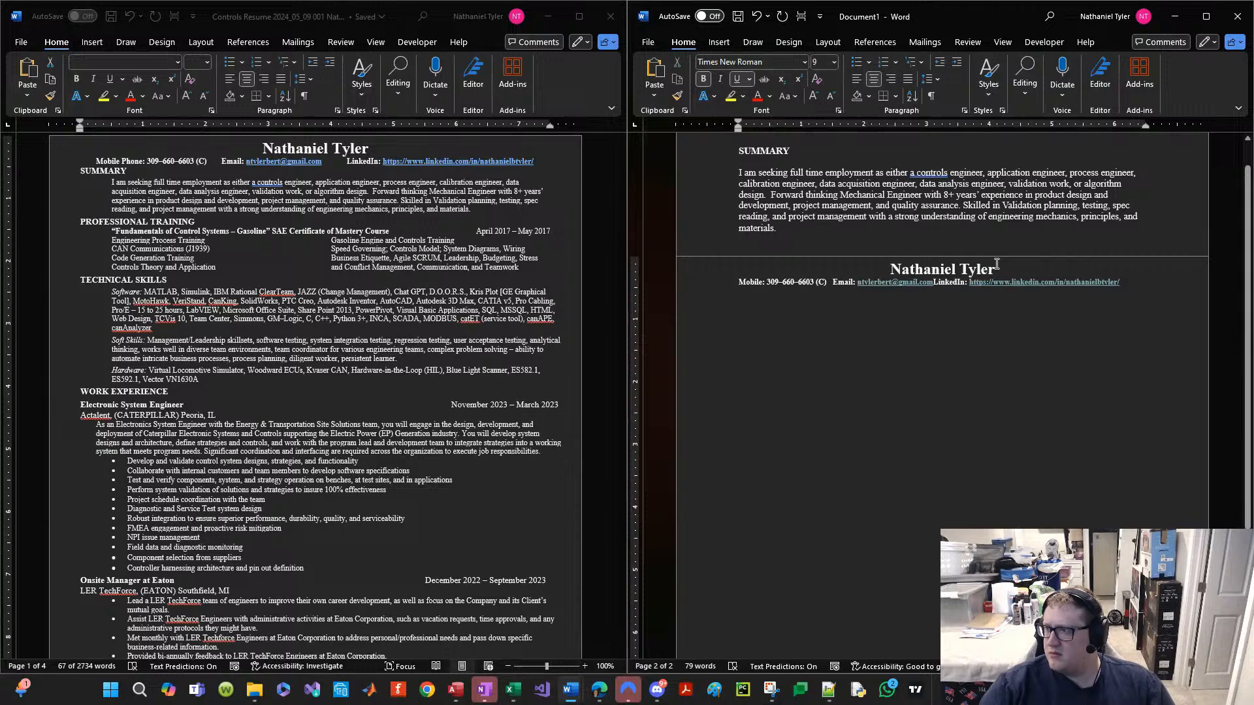
pyautogui.press('Tab')
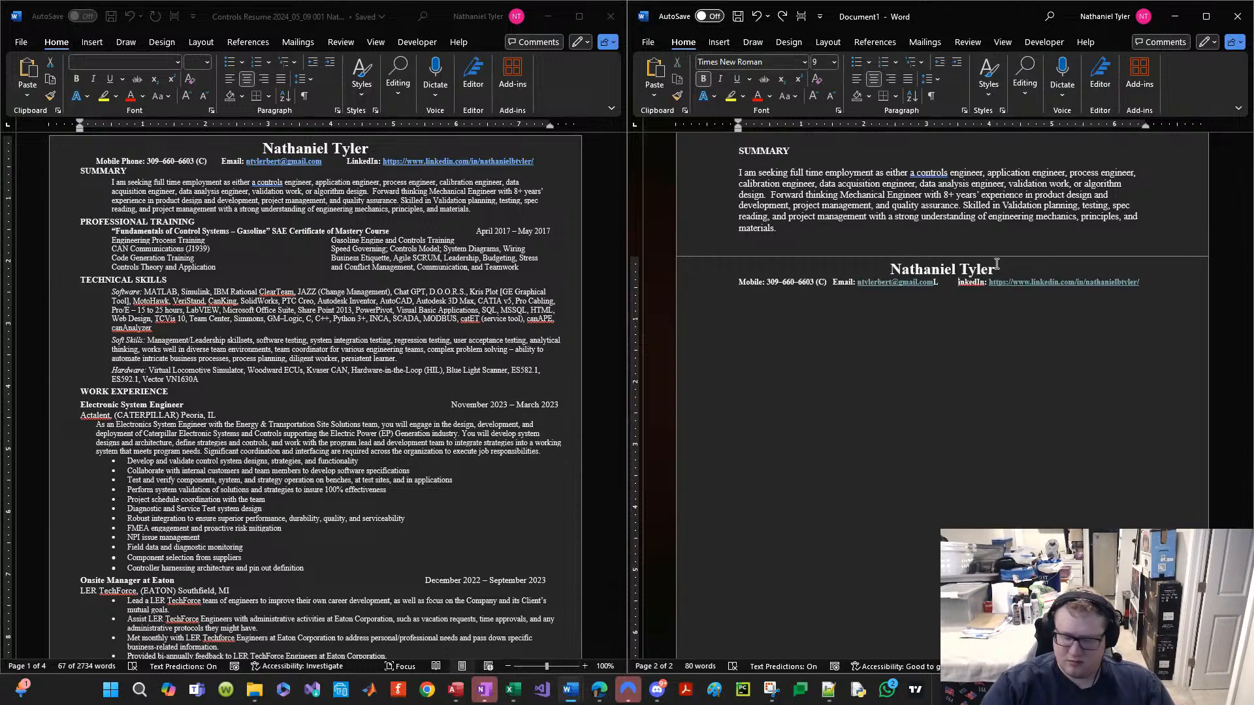
pyautogui.write('L')
pyautogui.press('Left')
pyautogui.press('Left')
pyautogui.press('BackSpace')
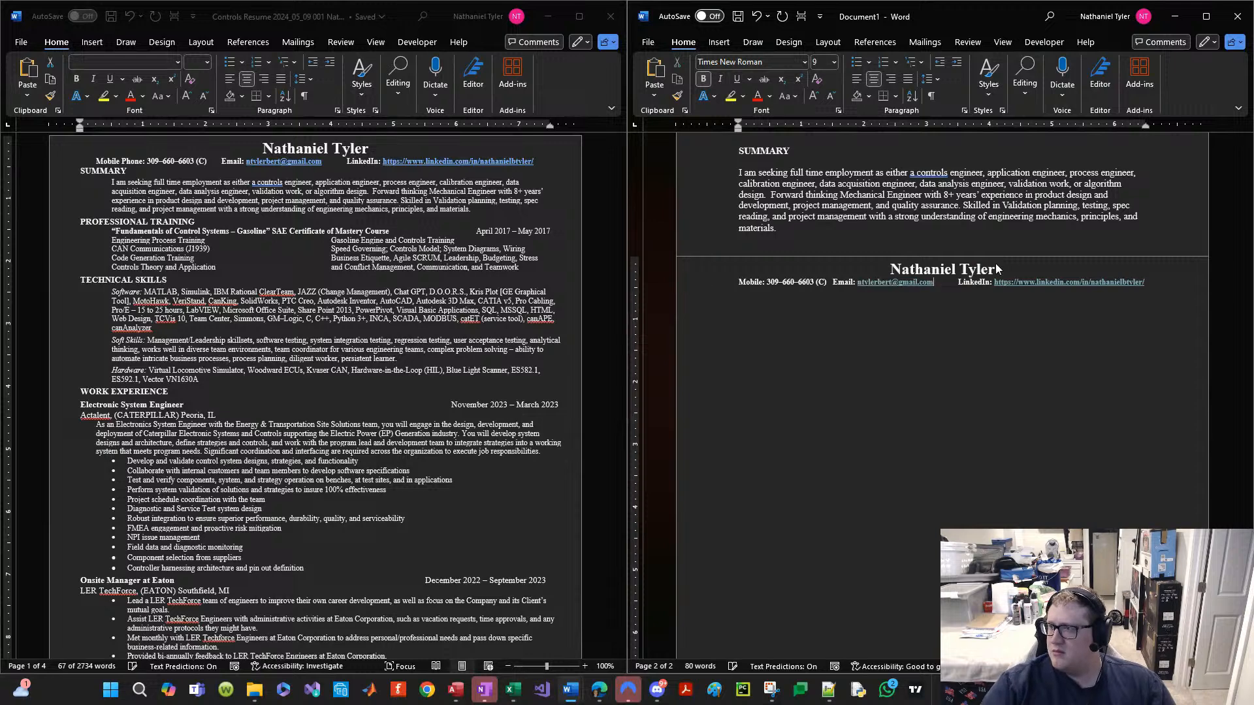
# Step: Try another tab in the contact line, and undo the contact line edits together with the pasted heading
pyautogui.press('Left')
pyautogui.press('Left')
pyautogui.press('Left')
pyautogui.press('Left')
pyautogui.hotkey('ctrl', 'Left')
pyautogui.hotkey('ctrl', 'Left')
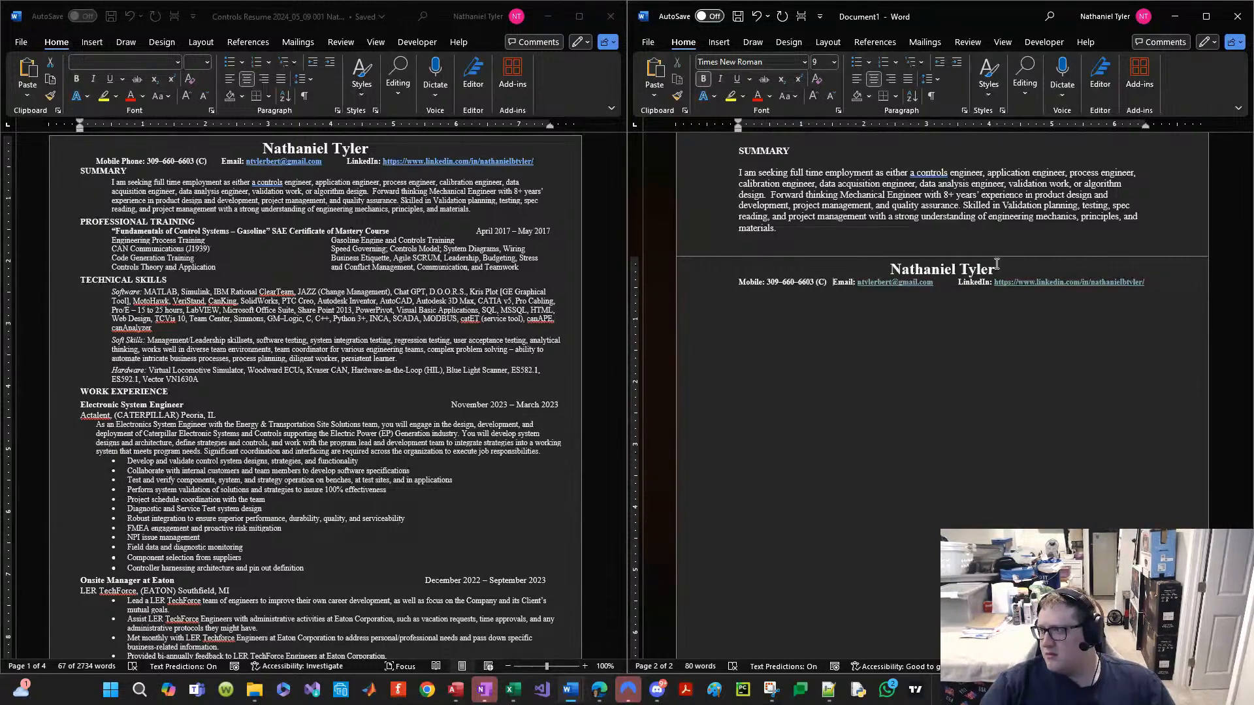
pyautogui.press('Tab')
pyautogui.hotkey('ctrl', 'z')
pyautogui.hotkey('ctrl', 'z')
pyautogui.hotkey('ctrl', 'z')
pyautogui.hotkey('ctrl', 'z')
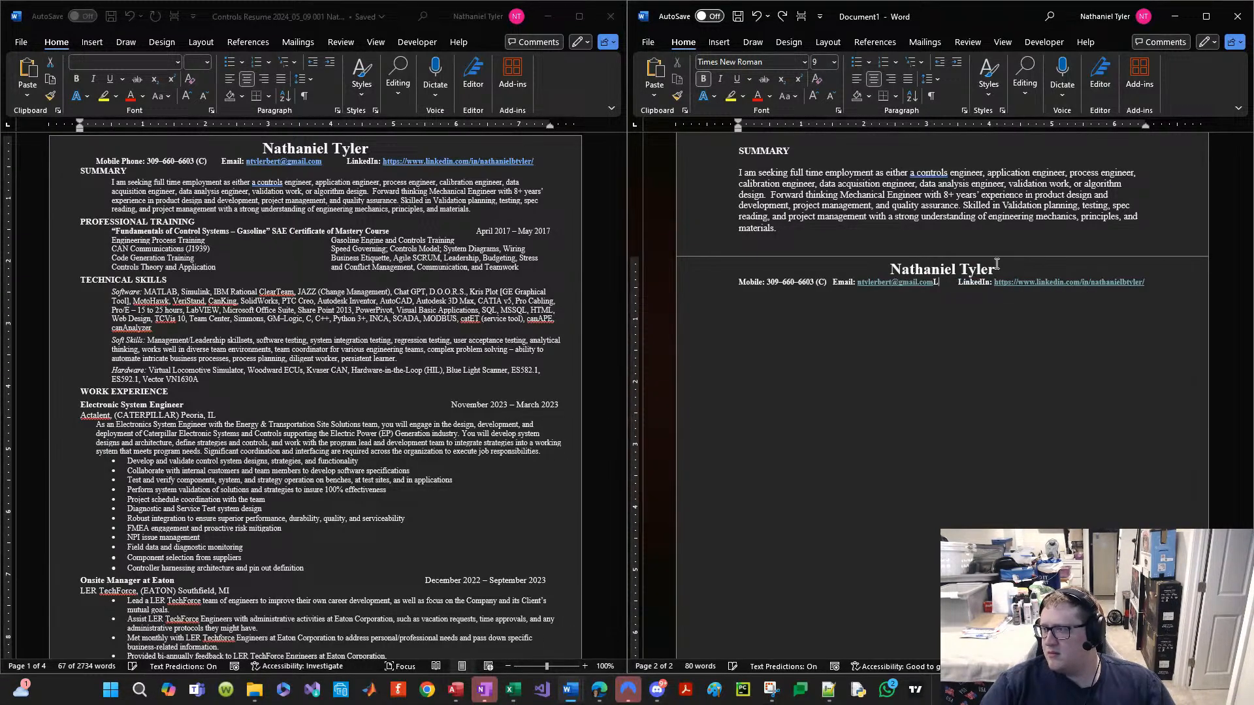
pyautogui.hotkey('ctrl', 'z')
pyautogui.hotkey('ctrl', 'z')
pyautogui.hotkey('ctrl', 'z')
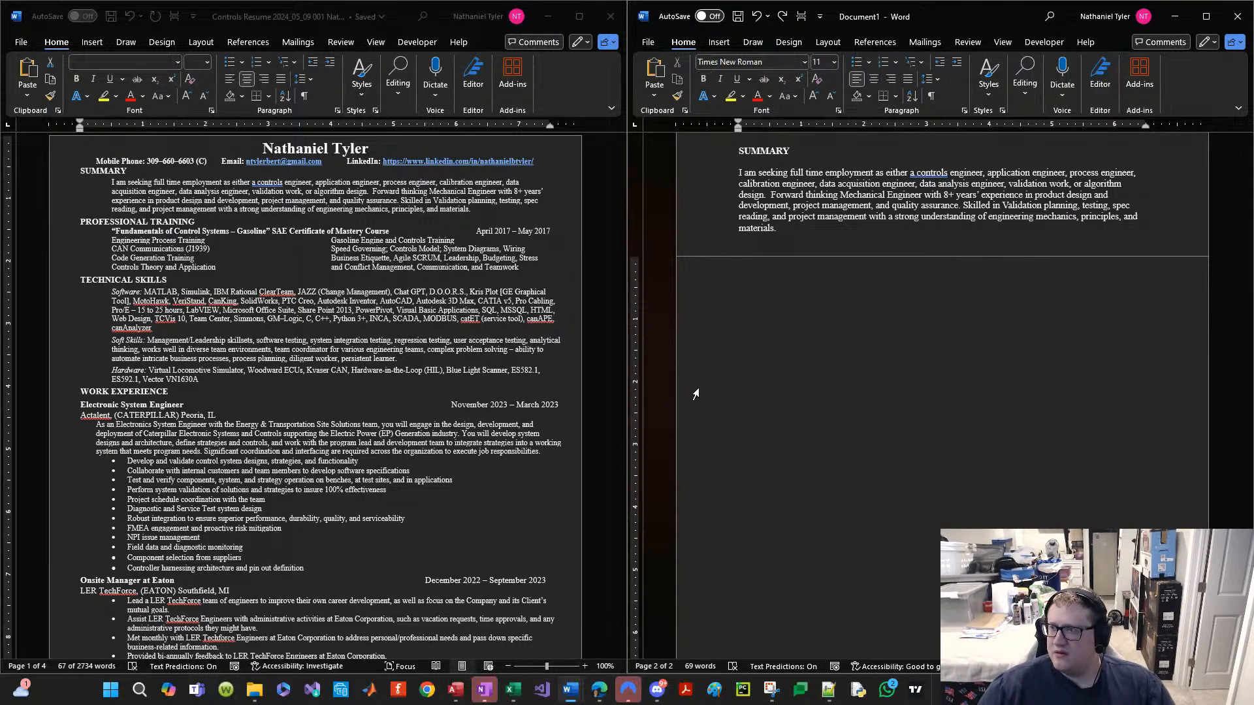
# Step: Paste the résumé heading again on the second page, reduce the gap before "LinkedIn:" to one space and add a tab before its link
pyautogui.hotkey('ctrl', 'v')
pyautogui.moveTo(730, 282); pyautogui.dragTo(720, 298)
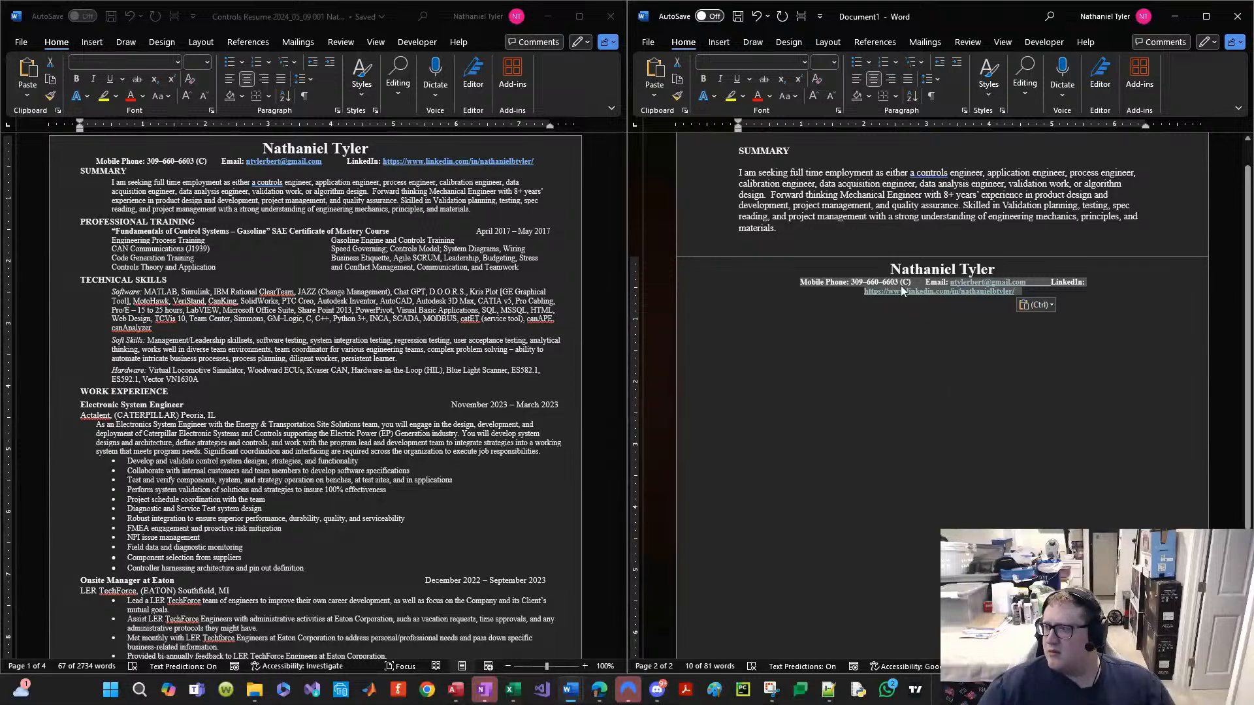
pyautogui.press('ctrl')
pyautogui.click(1045, 279)
pyautogui.click(1053, 283)
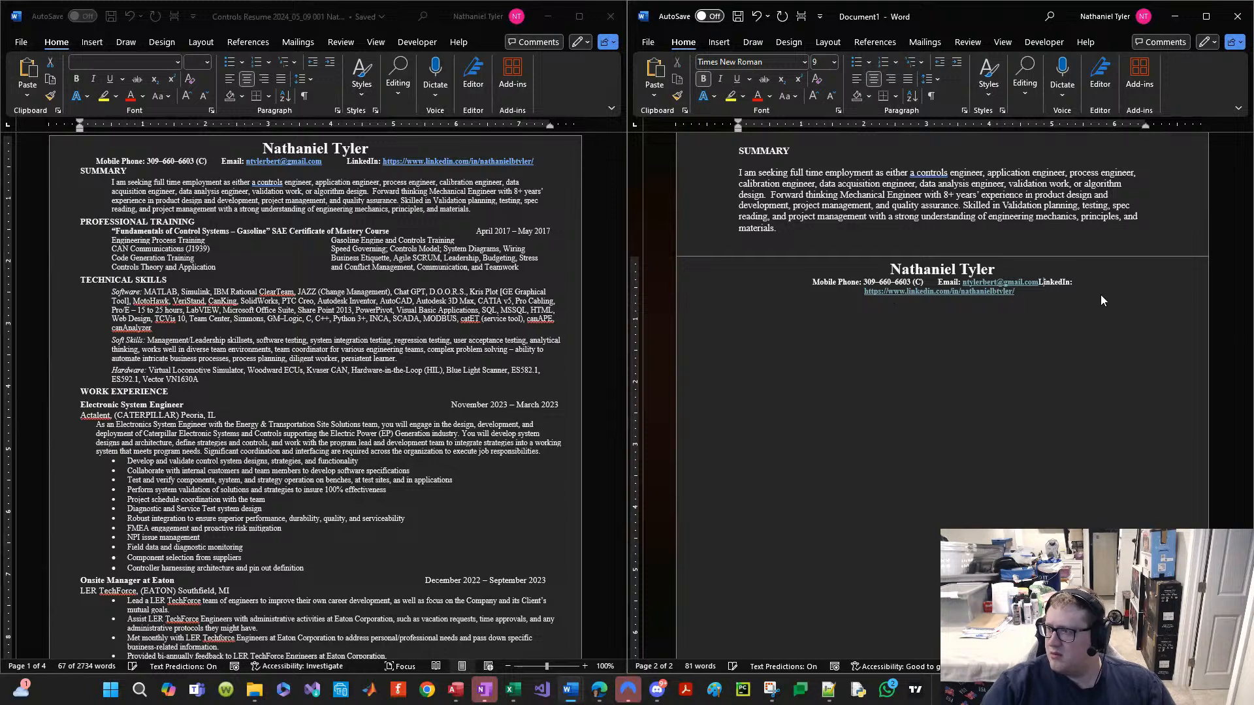
pyautogui.write(':')
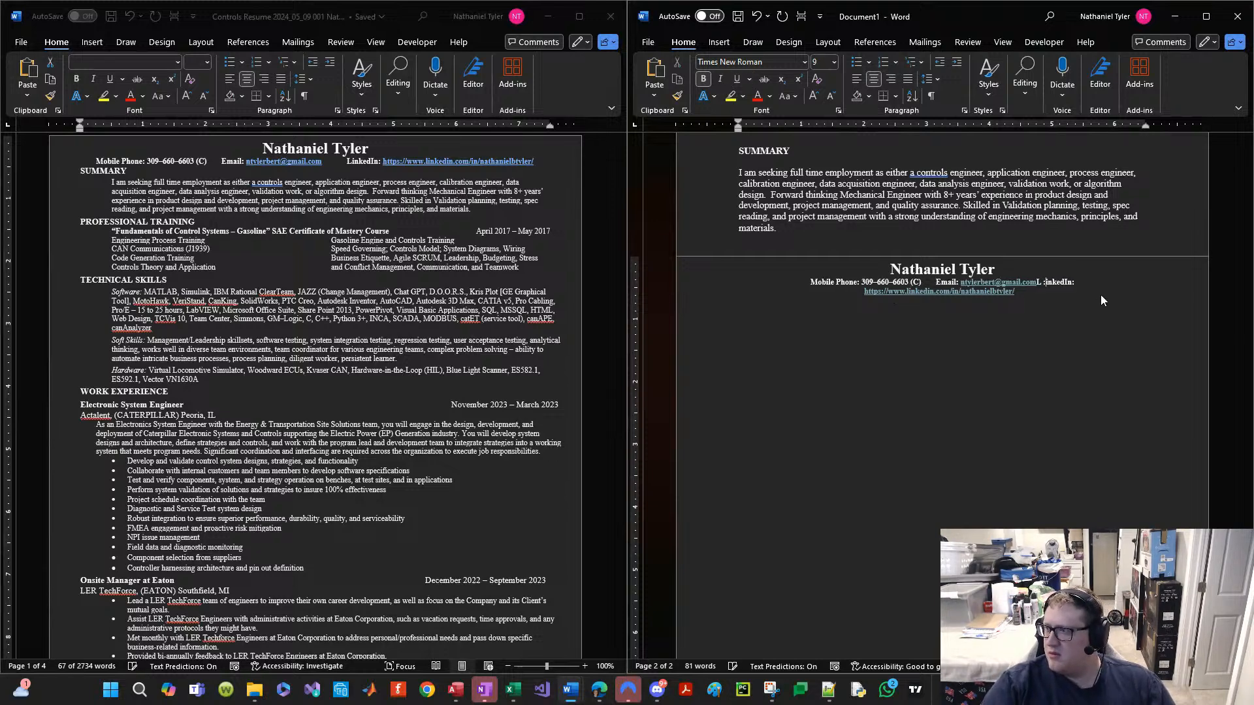
pyautogui.press('BackSpace')
pyautogui.press('BackSpace')
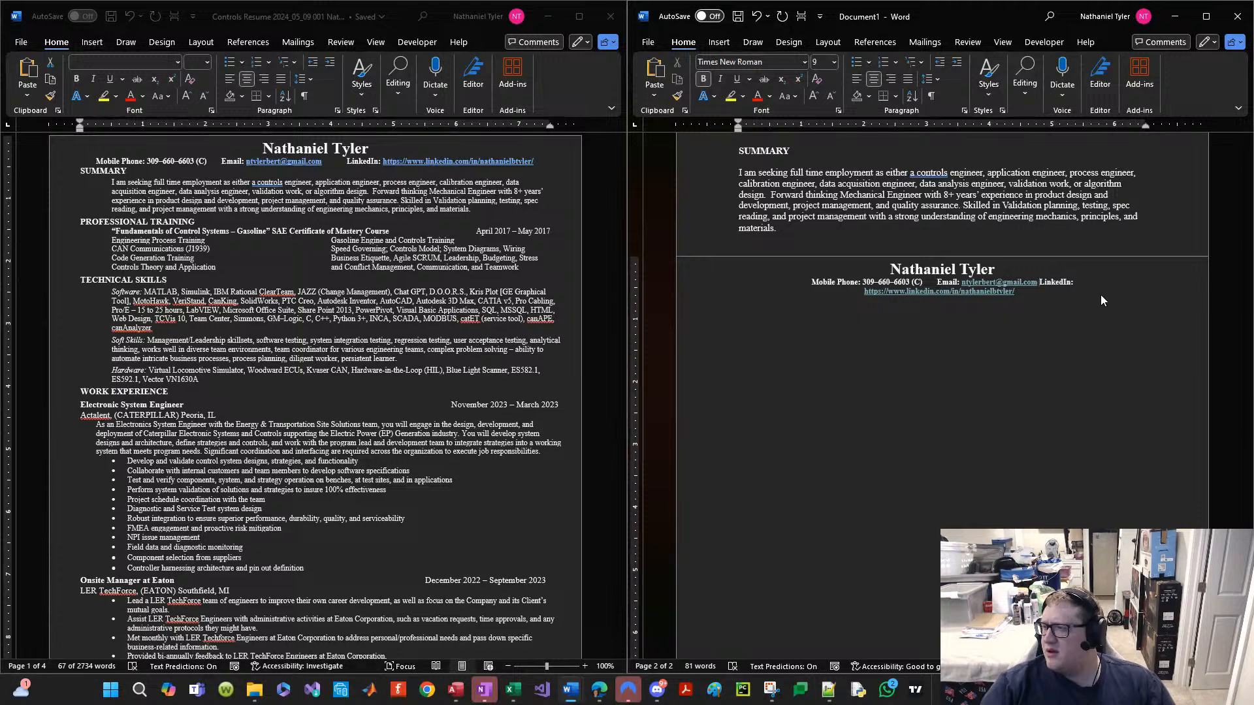
pyautogui.press('Tab')
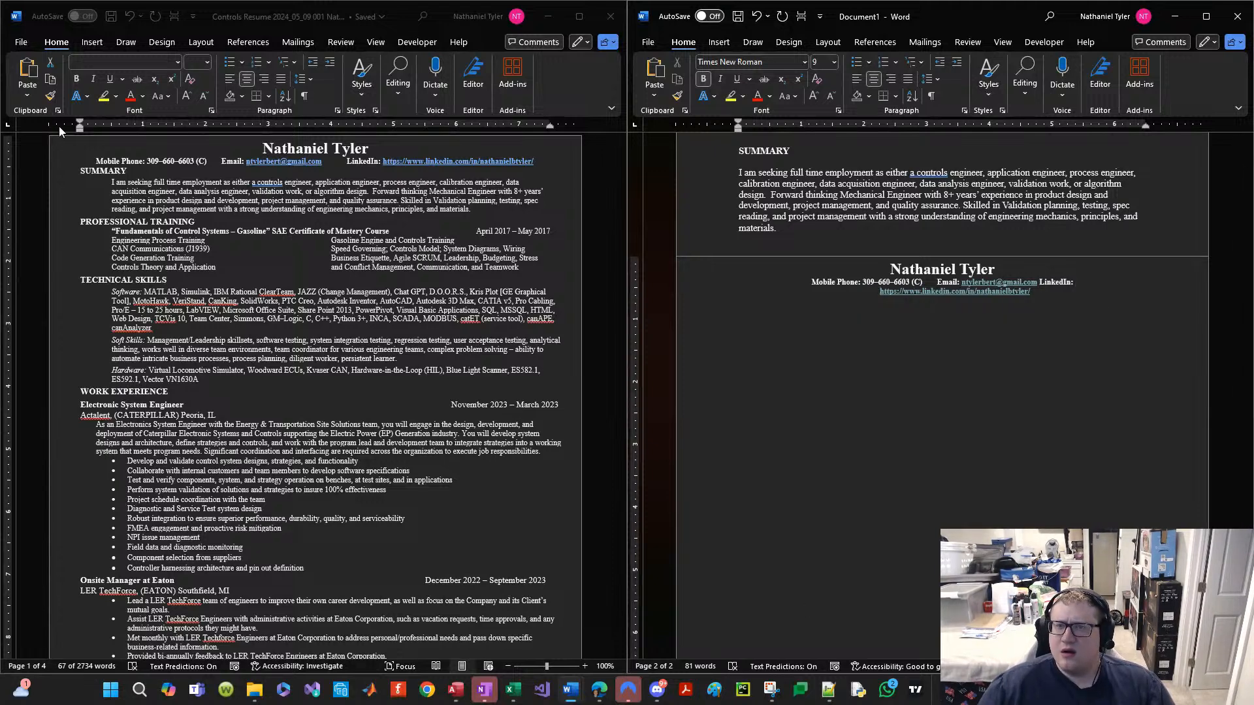
# Step: Widen the contact line's indents by about 0.5 inch on both sides and move the tab from before the link to before "LinkedIn:"
pyautogui.moveTo(738, 128)
pyautogui.mouseDown()
pyautogui.moveTo(701, 139)
pyautogui.moveTo(718, 128)
pyautogui.moveTo(708, 132)
pyautogui.mouseUp()
pyautogui.moveTo(1146, 125); pyautogui.dragTo(1177, 129)
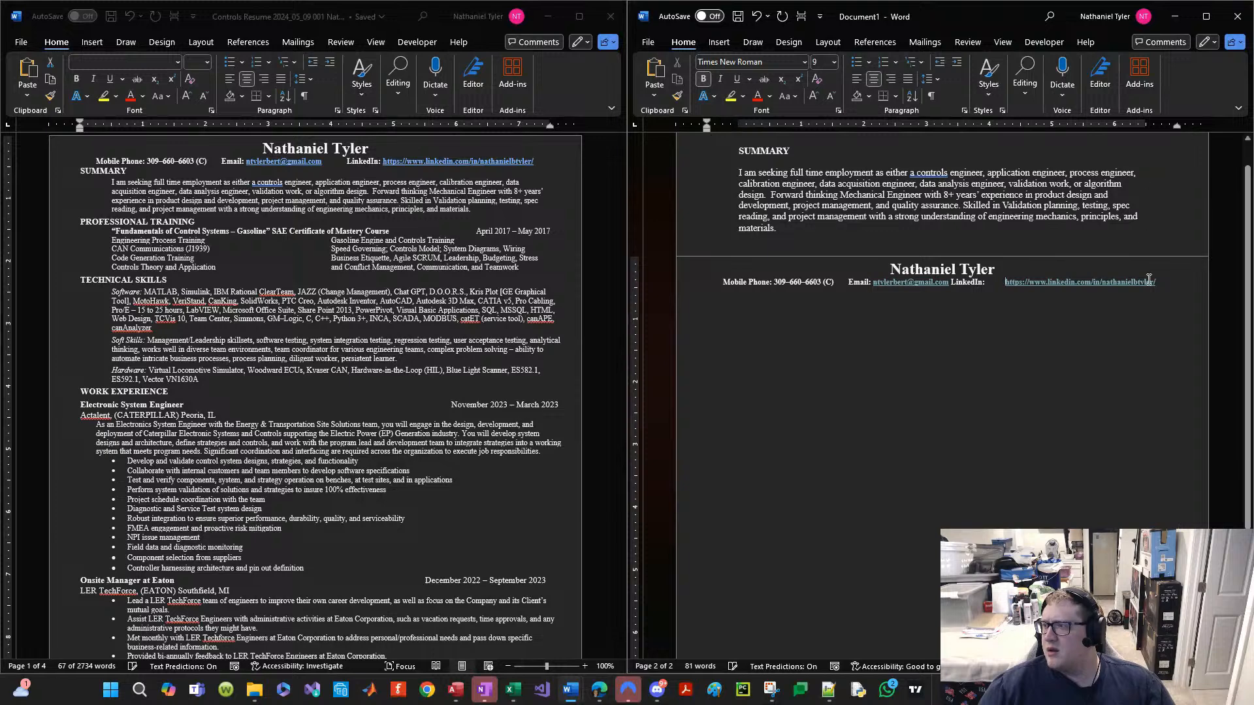
pyautogui.click(952, 282)
pyautogui.press('Tab')
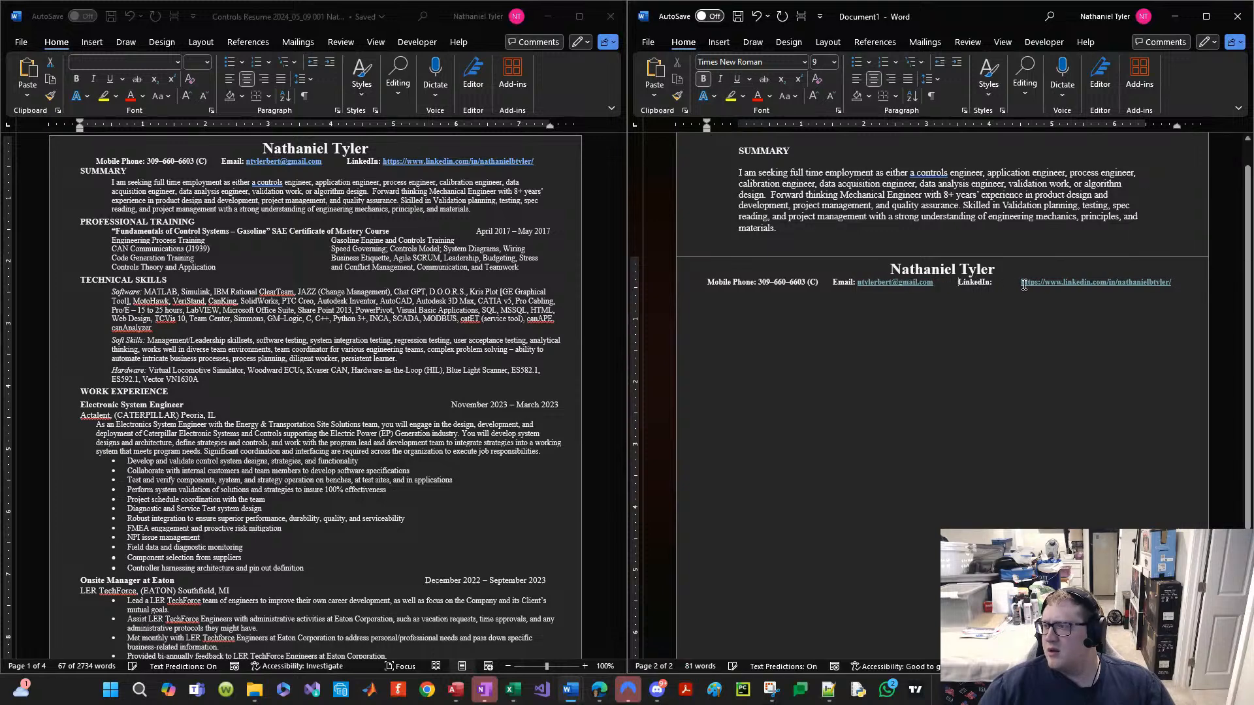
pyautogui.press('BackSpace')
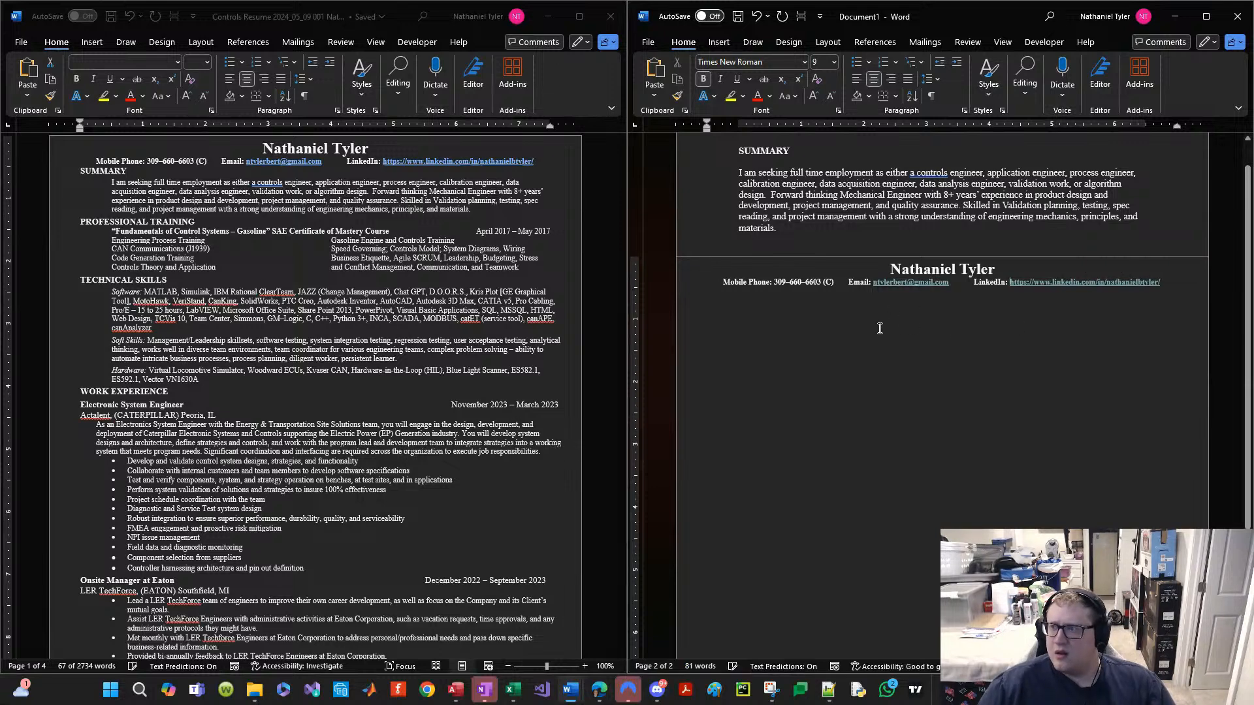
pyautogui.click(798, 282)
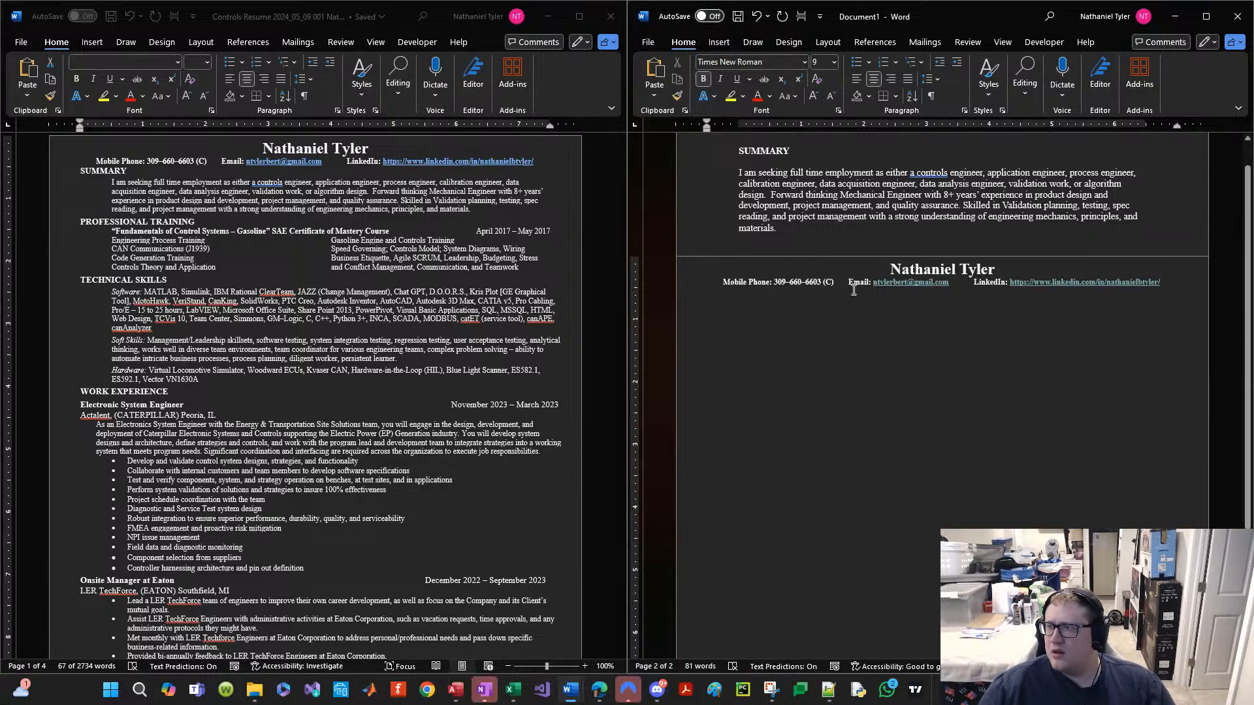
pyautogui.click(160, 161)
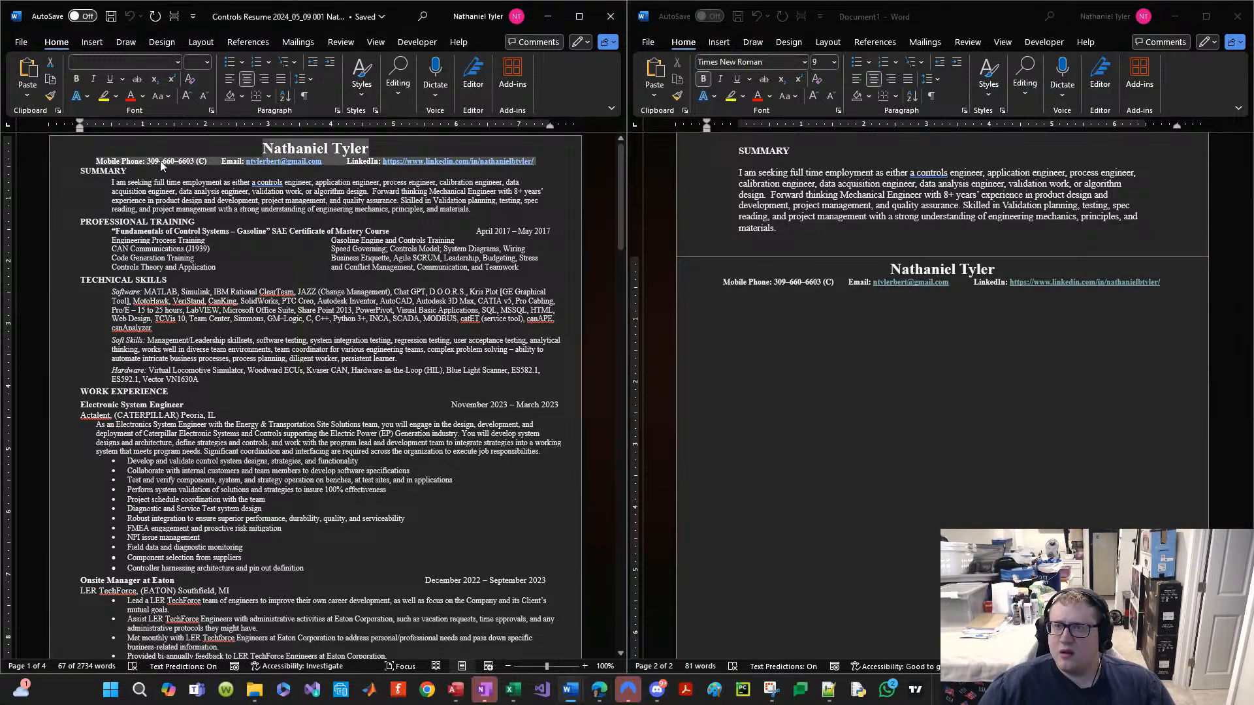
pyautogui.click(190, 167)
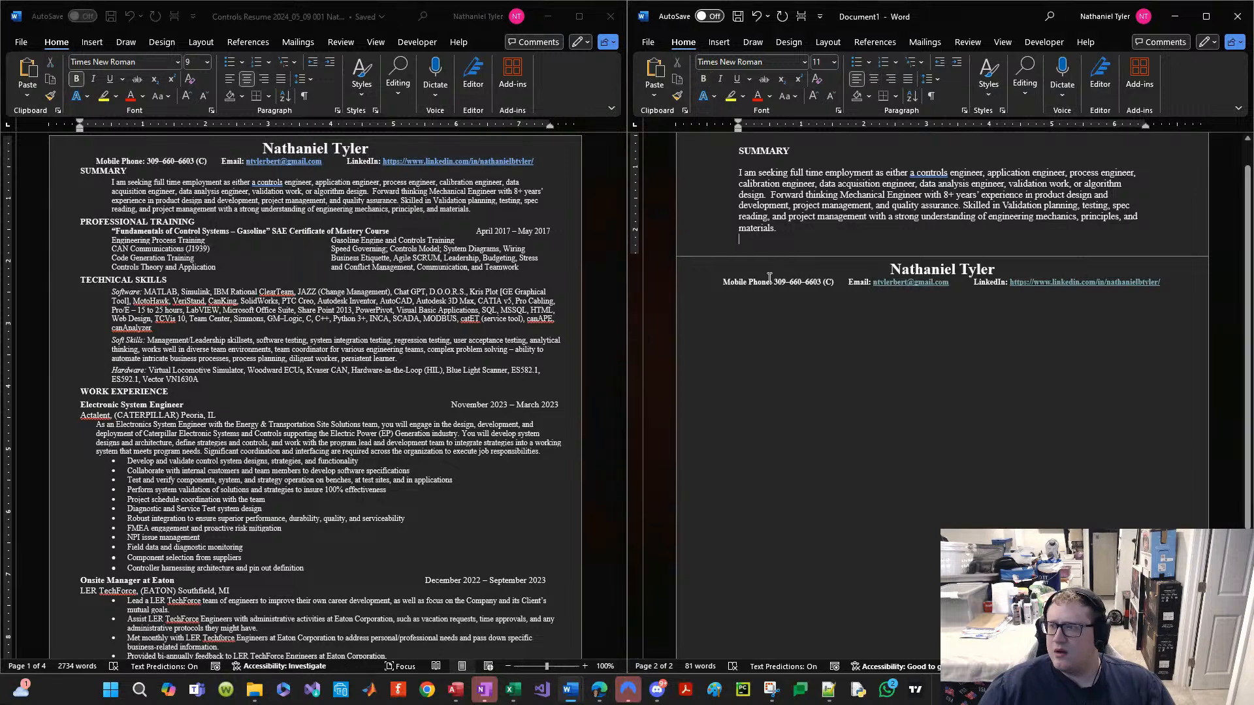
pyautogui.click(832, 292)
pyautogui.scroll(1, 832, 292)
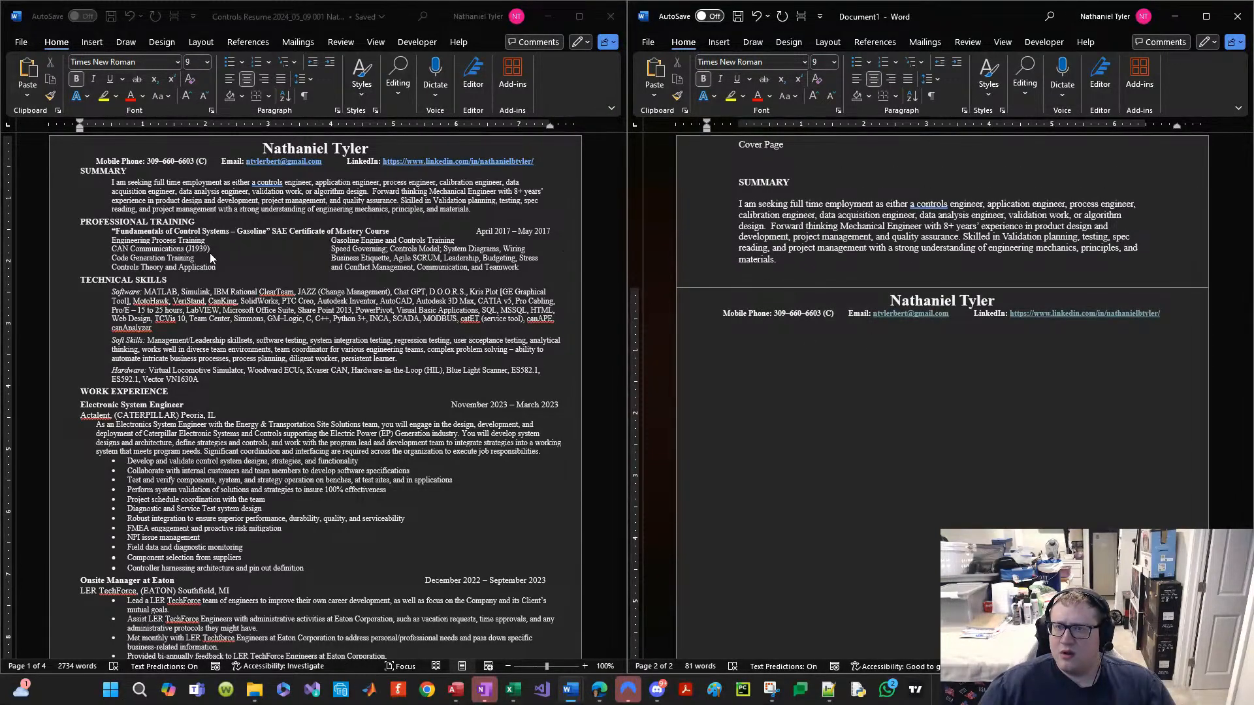
pyautogui.click(716, 308)
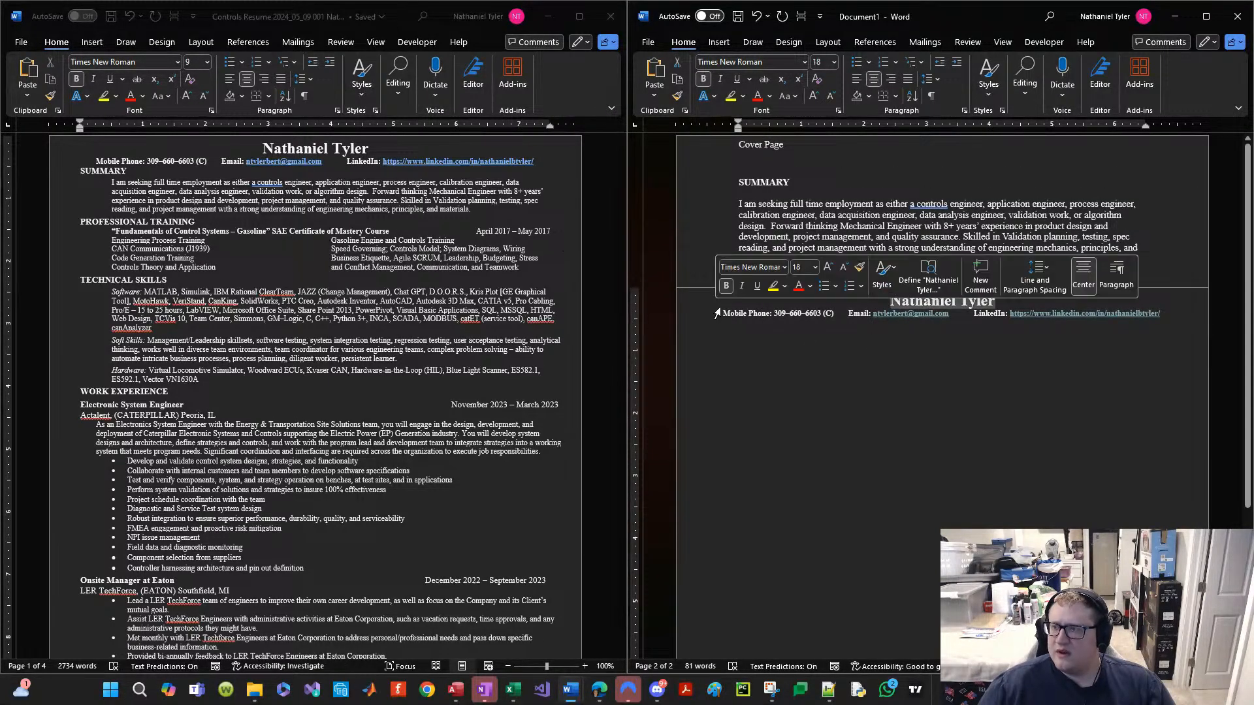
# Step: Start saving the new document, browse to the Dropbox resume folder and sort its contents by name
pyautogui.hotkey('ctrl', 's')
pyautogui.click(855, 487)
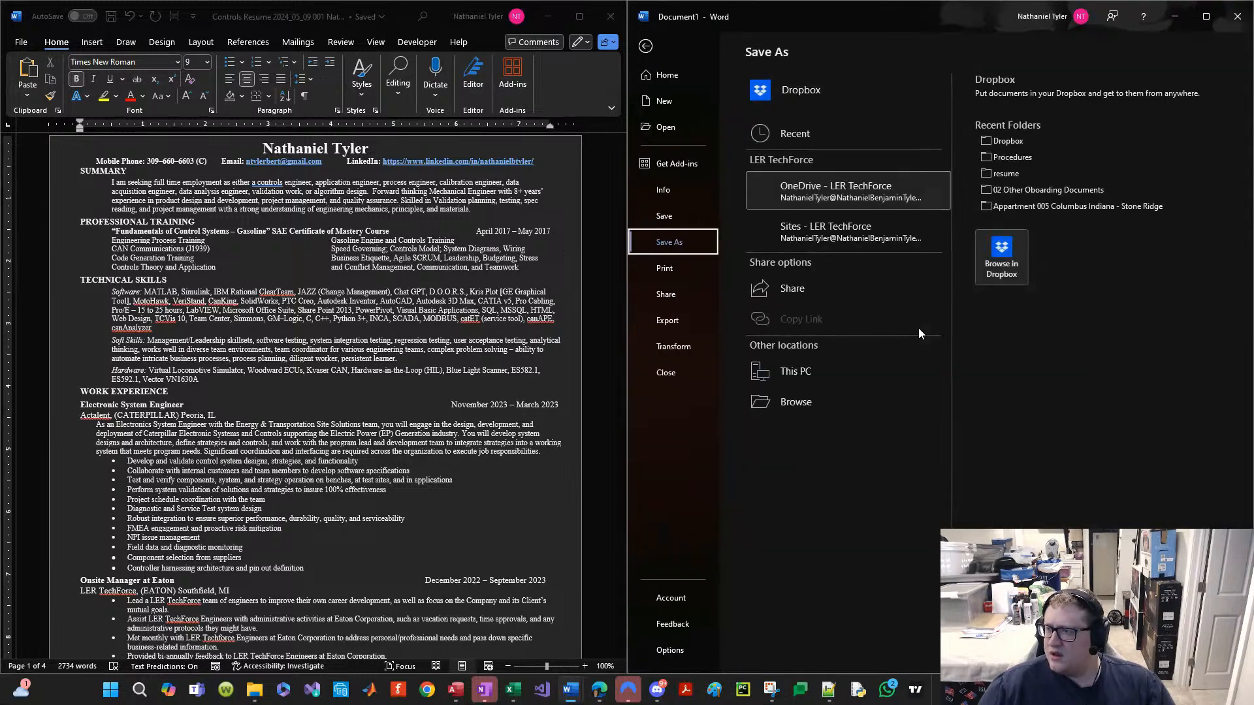
pyautogui.click(810, 90)
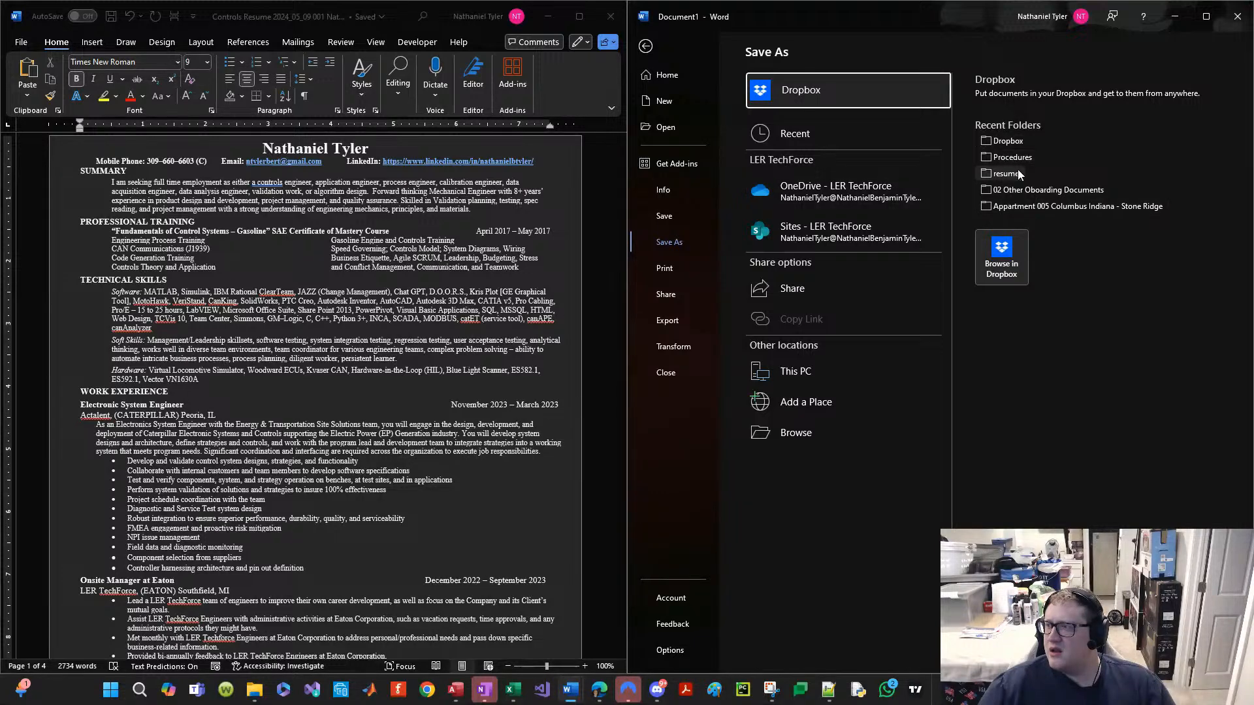
pyautogui.click(1012, 159)
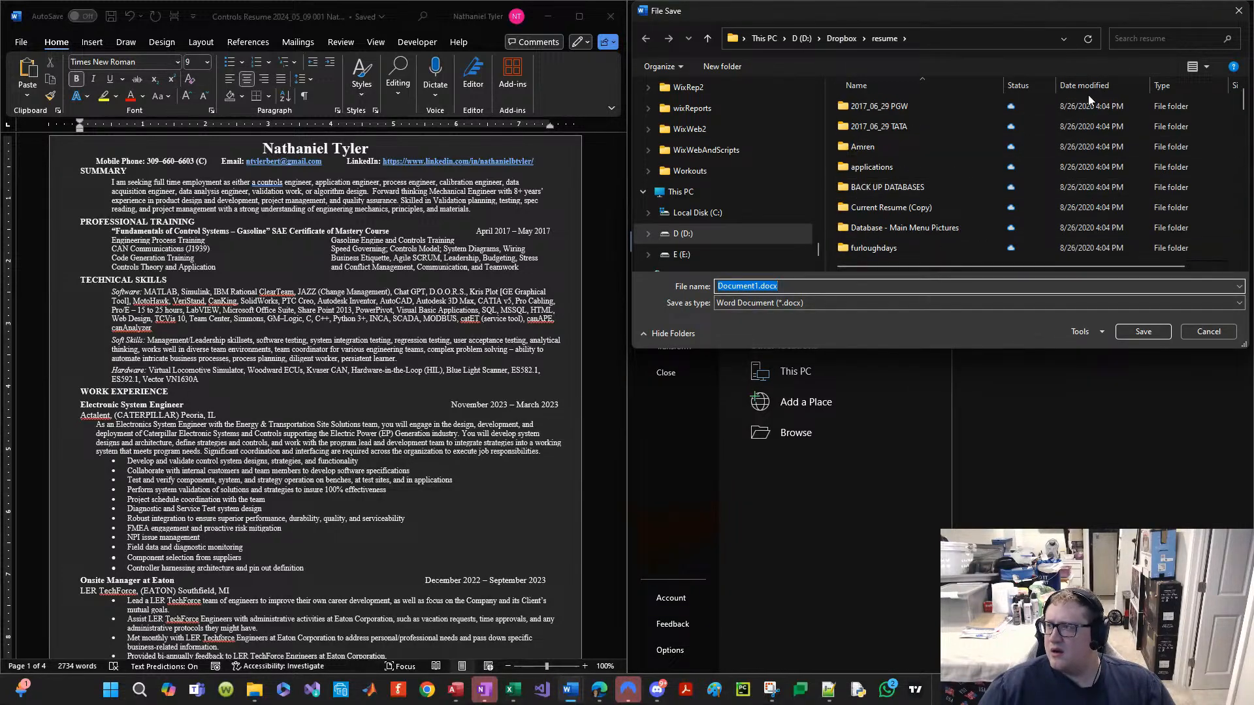
pyautogui.click(953, 88)
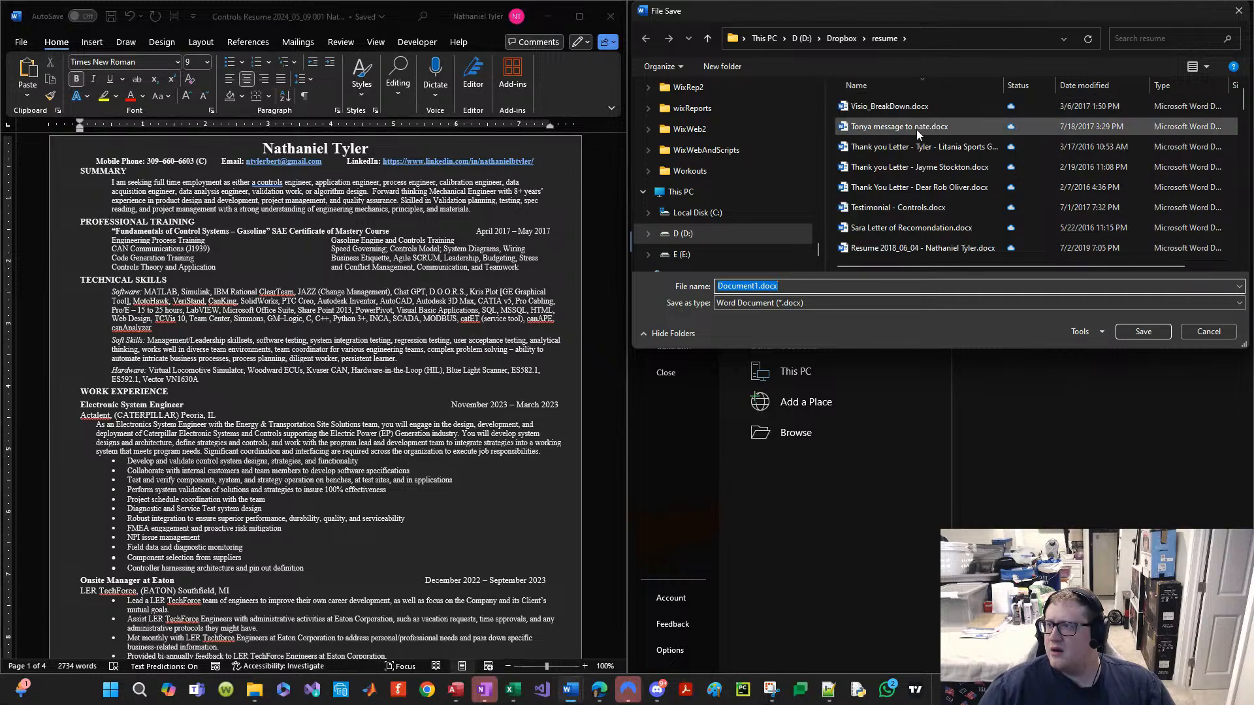
pyautogui.click(946, 86)
pyautogui.scroll(-5, 904, 161)
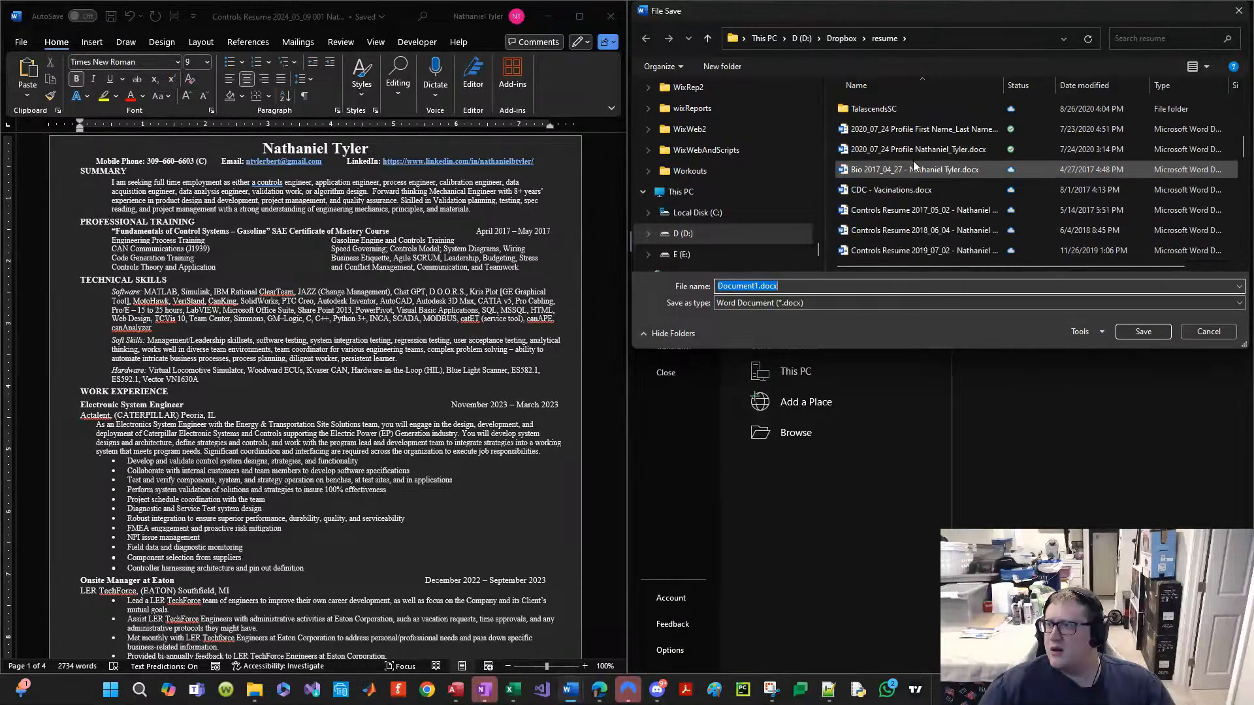
# Step: Change the save location to the Resume_temp folder in Dropbox
pyautogui.click(841, 38)
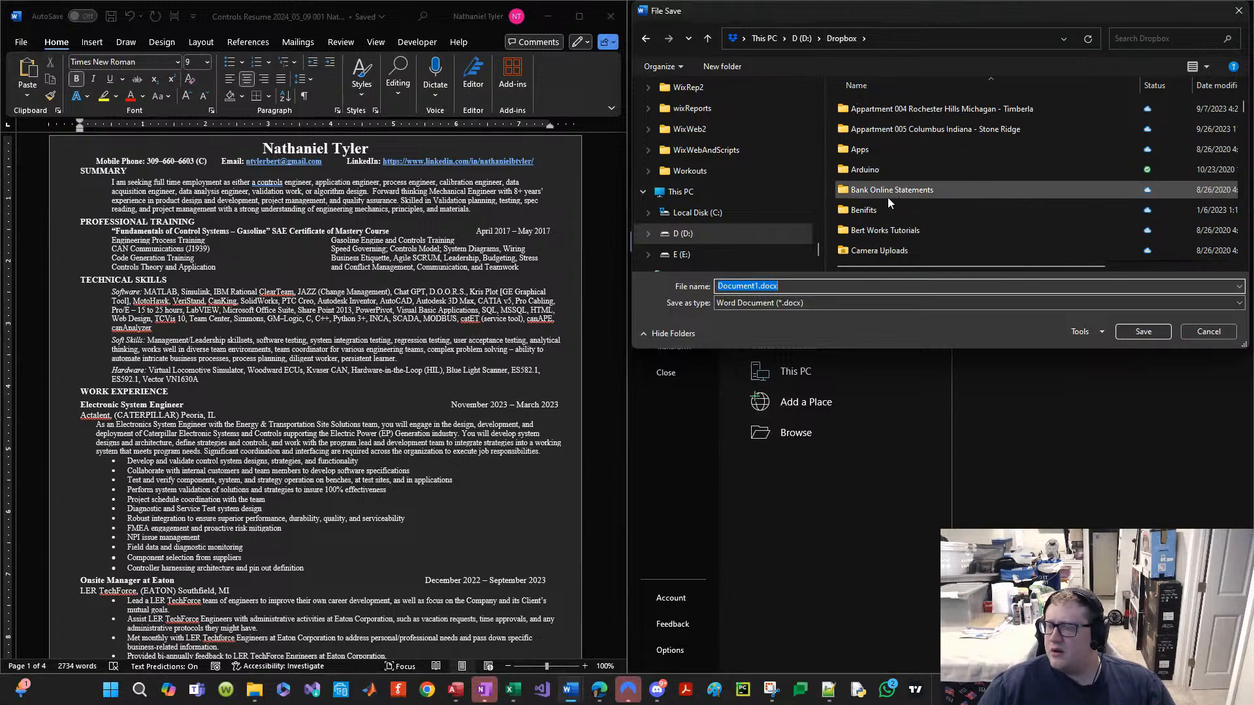
pyautogui.scroll(-2, 887, 197)
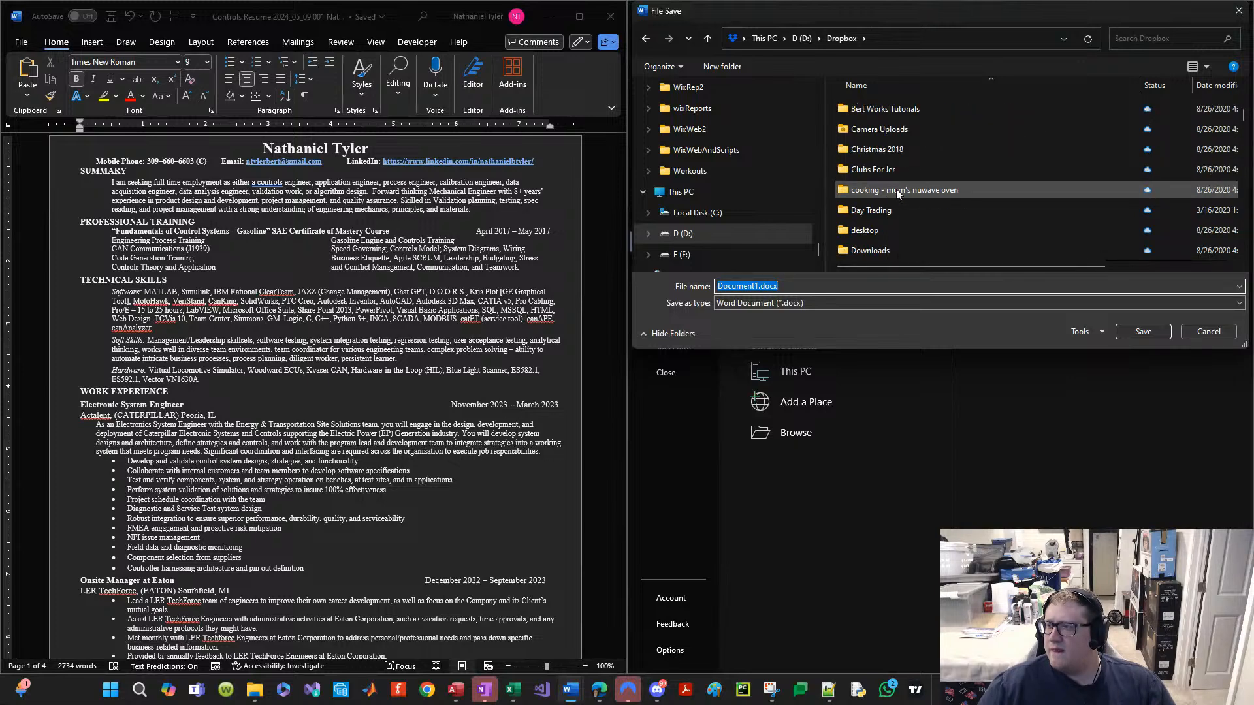
pyautogui.scroll(-1, 897, 191)
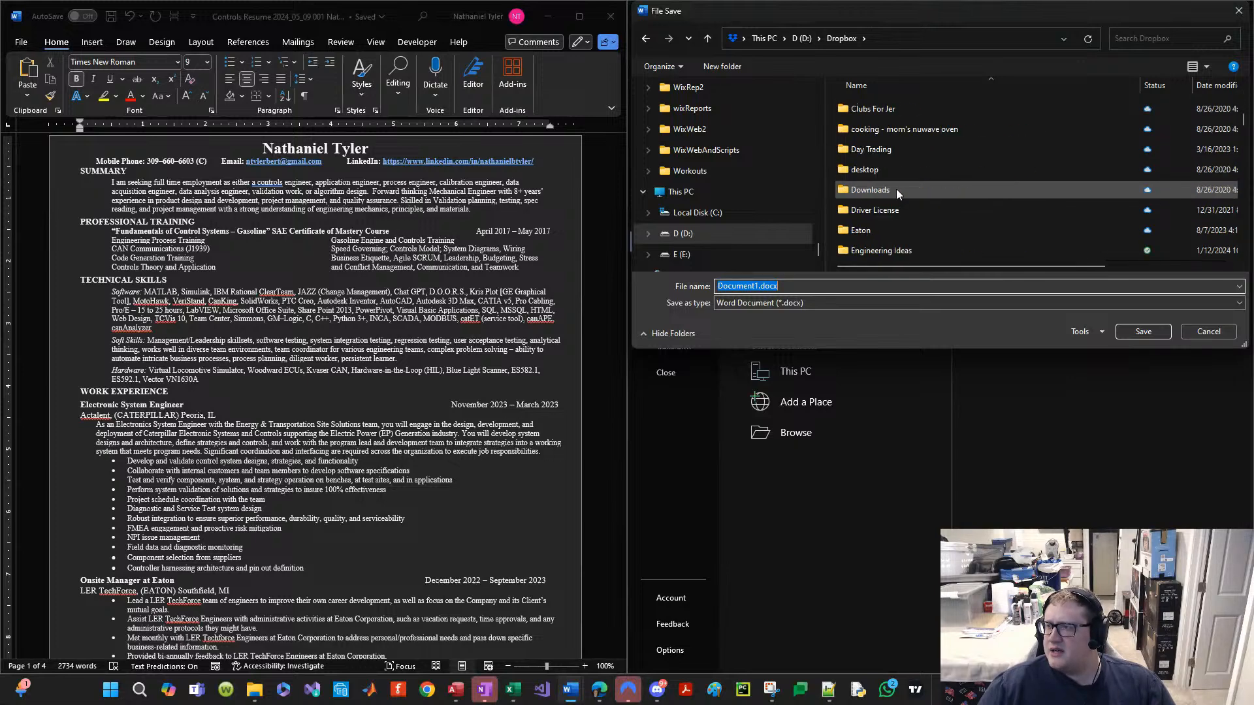
pyautogui.scroll(-10, 896, 190)
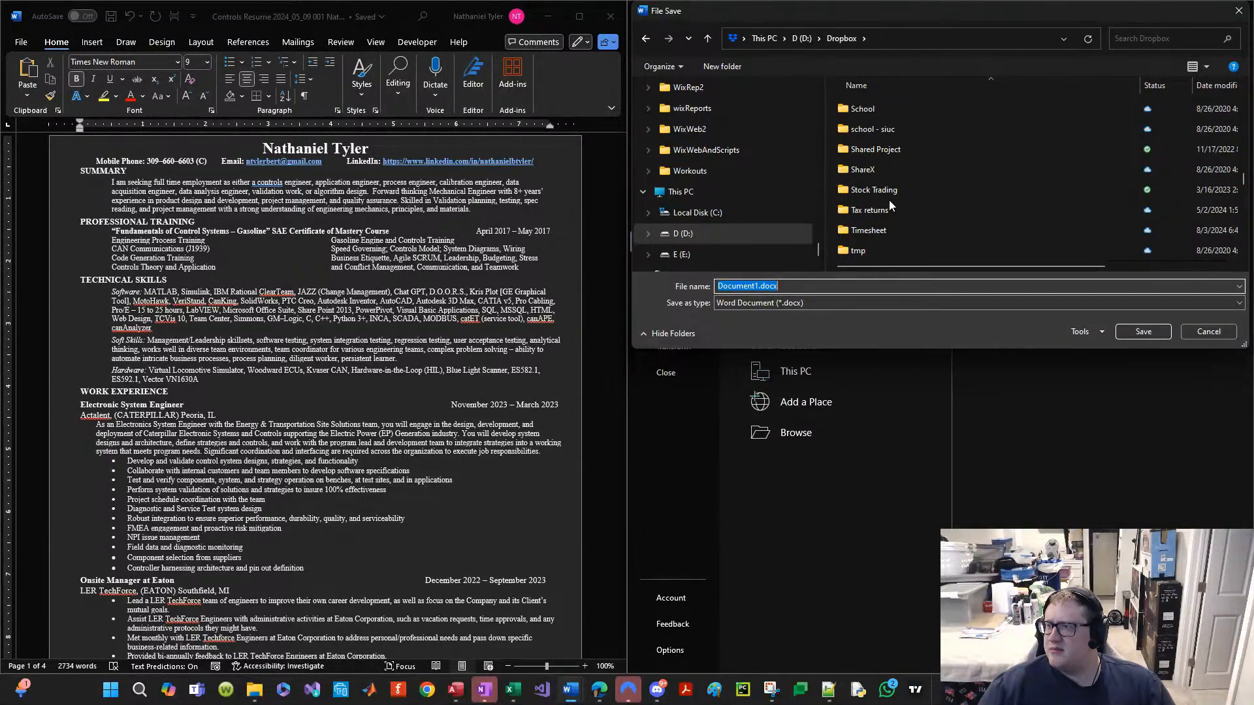
pyautogui.scroll(-5, 889, 203)
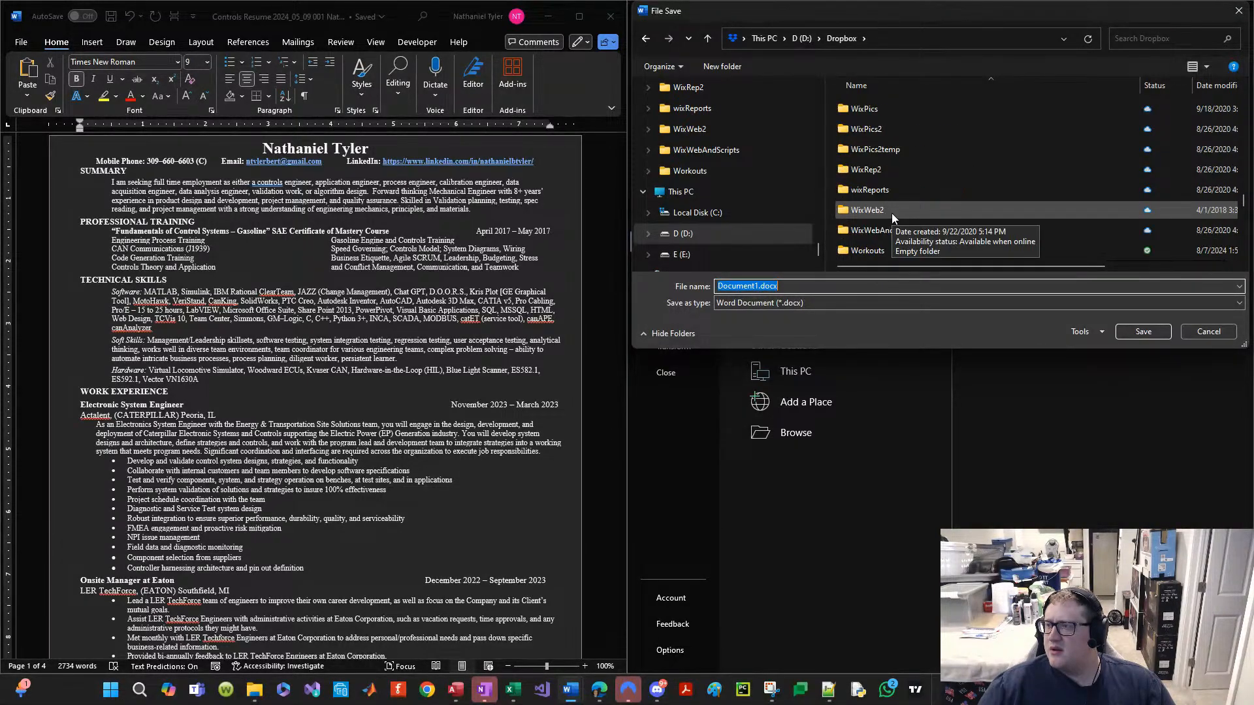
pyautogui.scroll(1, 899, 205)
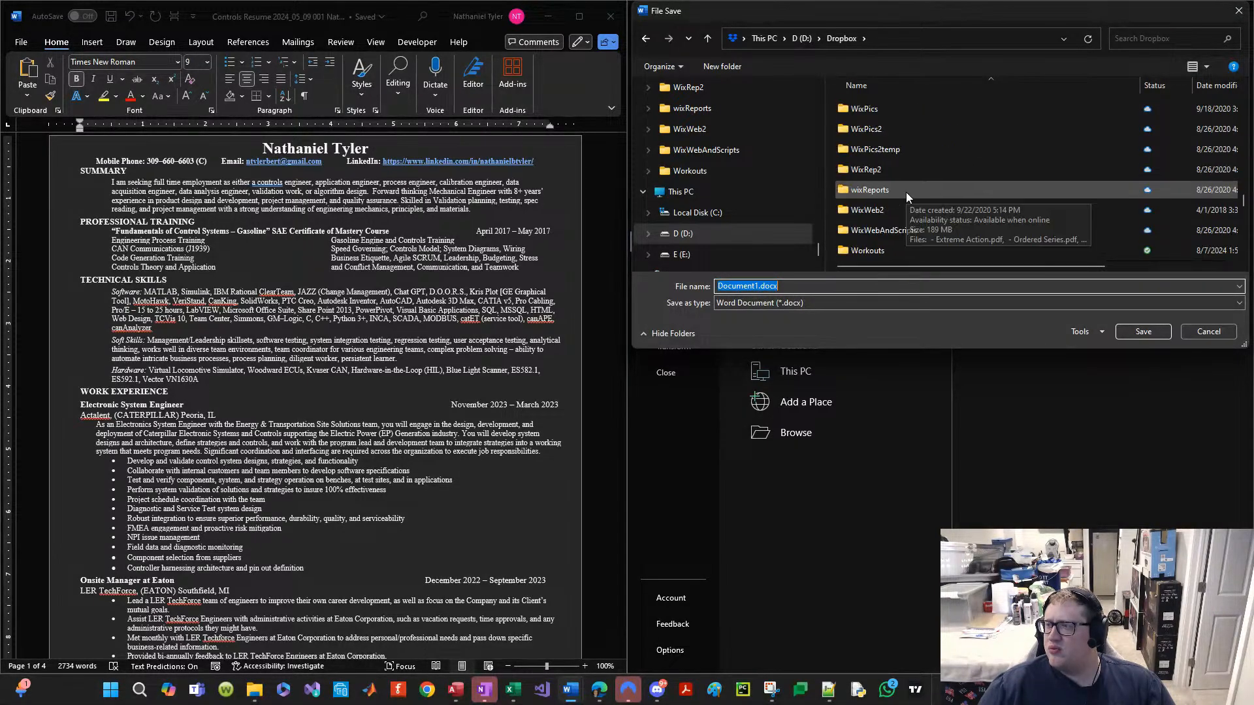
pyautogui.scroll(-1, 895, 206)
pyautogui.scroll(3, 930, 176)
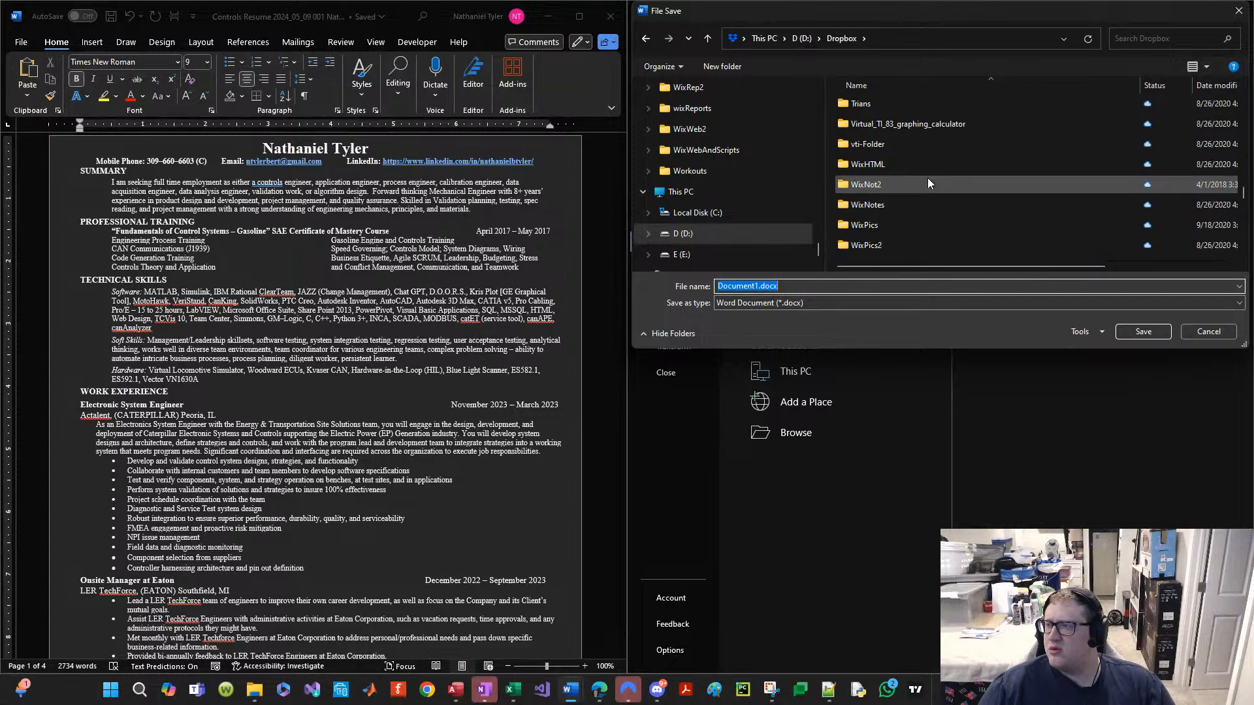
pyautogui.scroll(1, 928, 178)
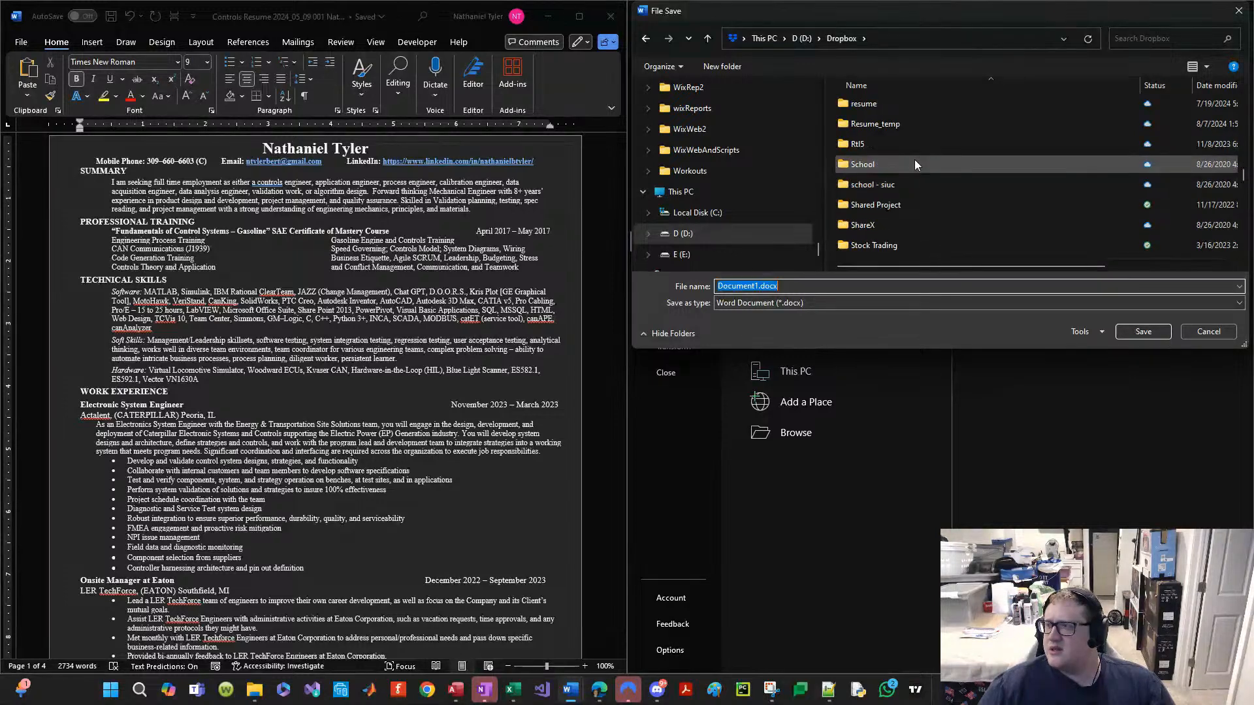
pyautogui.click(903, 141)
pyautogui.doubleClick(893, 124)
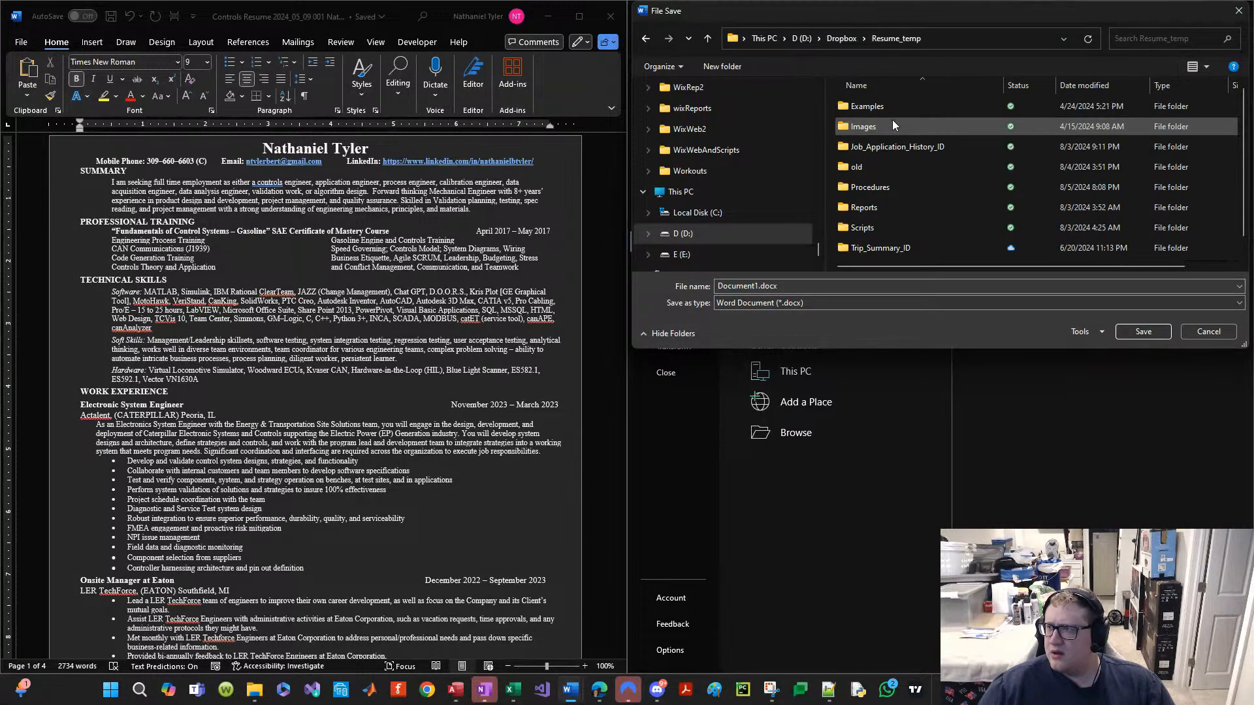
# Step: Replace the default file name with "Resume", keeping the .docx extension
pyautogui.click(784, 289)
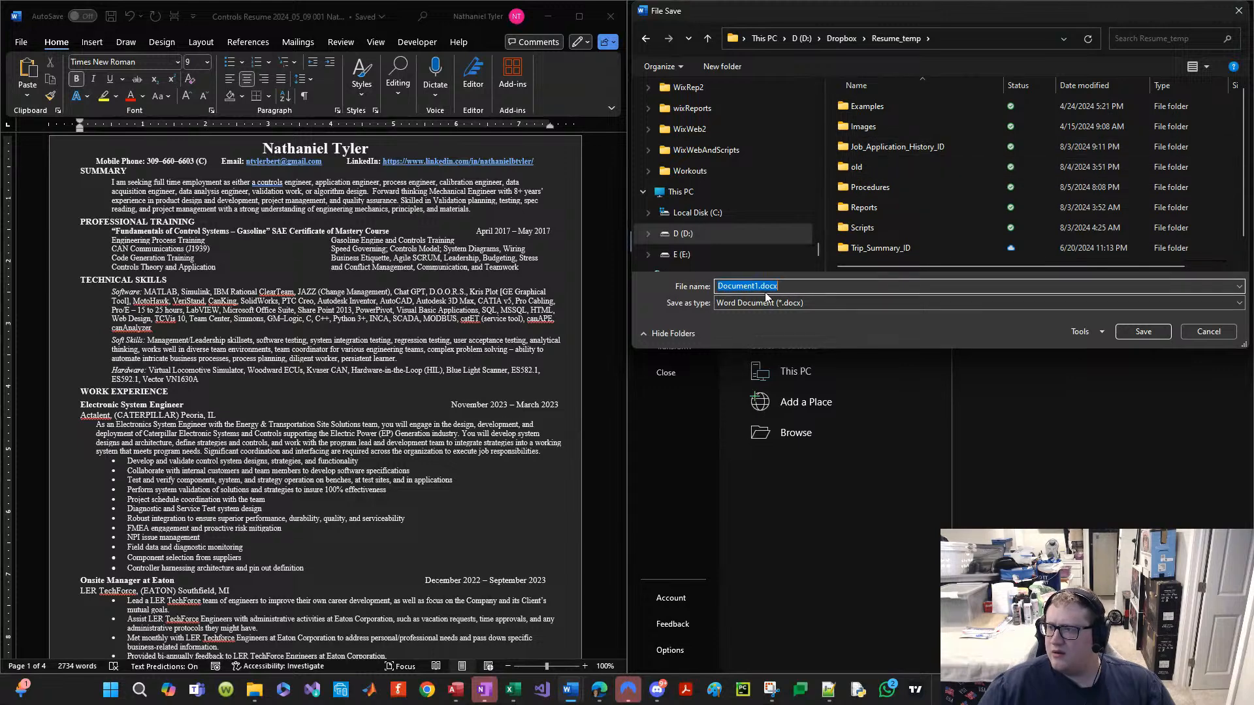
pyautogui.moveTo(758, 285); pyautogui.dragTo(647, 248)
pyautogui.write('Resume_')
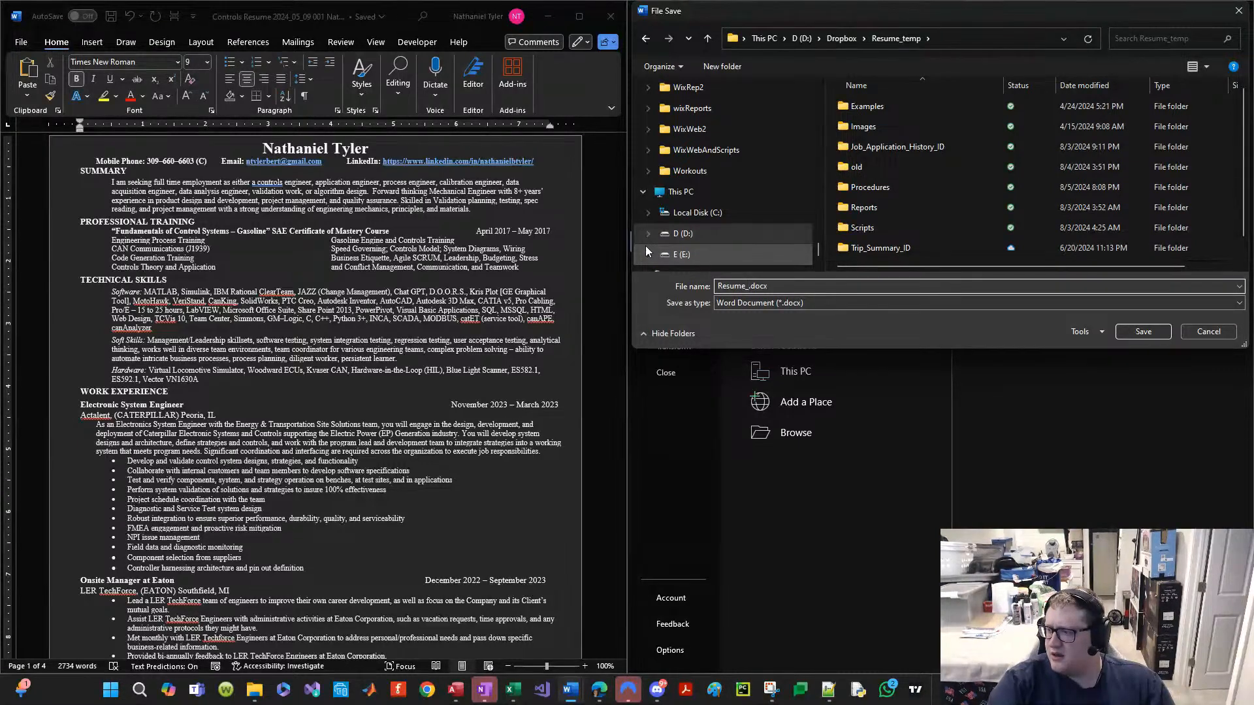
pyautogui.press('BackSpace')
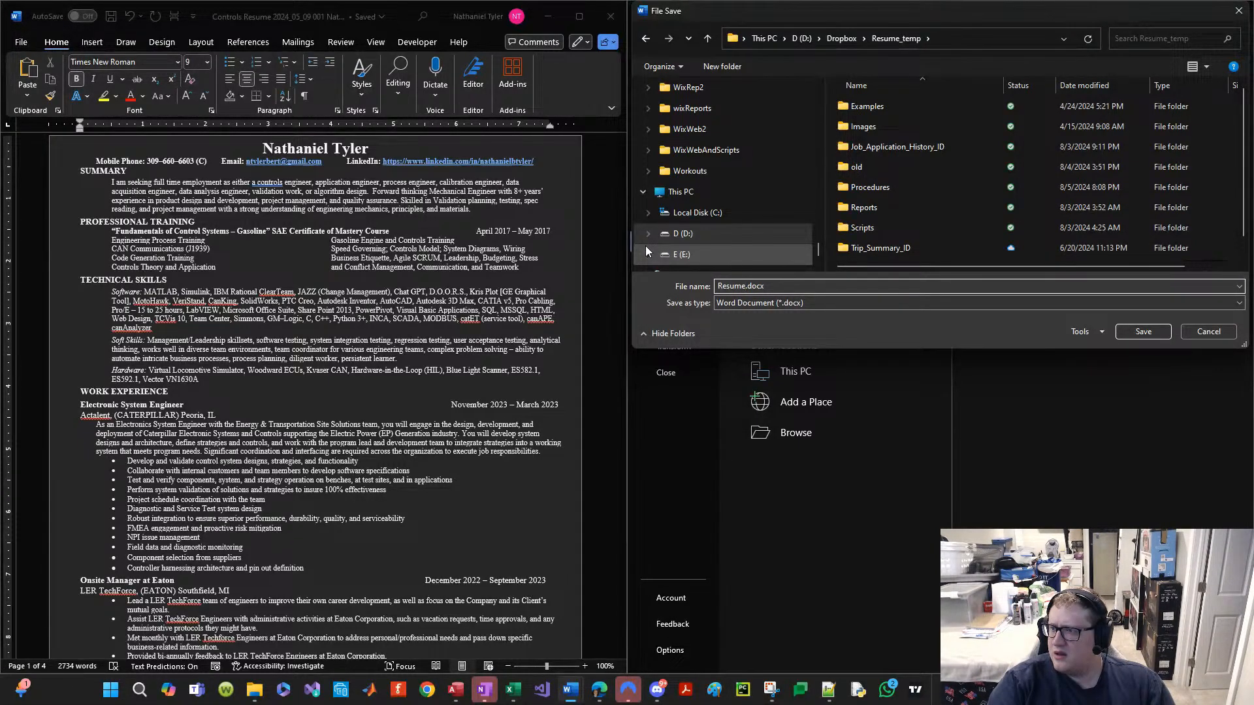
pyautogui.press('BackSpace')
pyautogui.press('BackSpace')
pyautogui.press('BackSpace')
pyautogui.press('BackSpace')
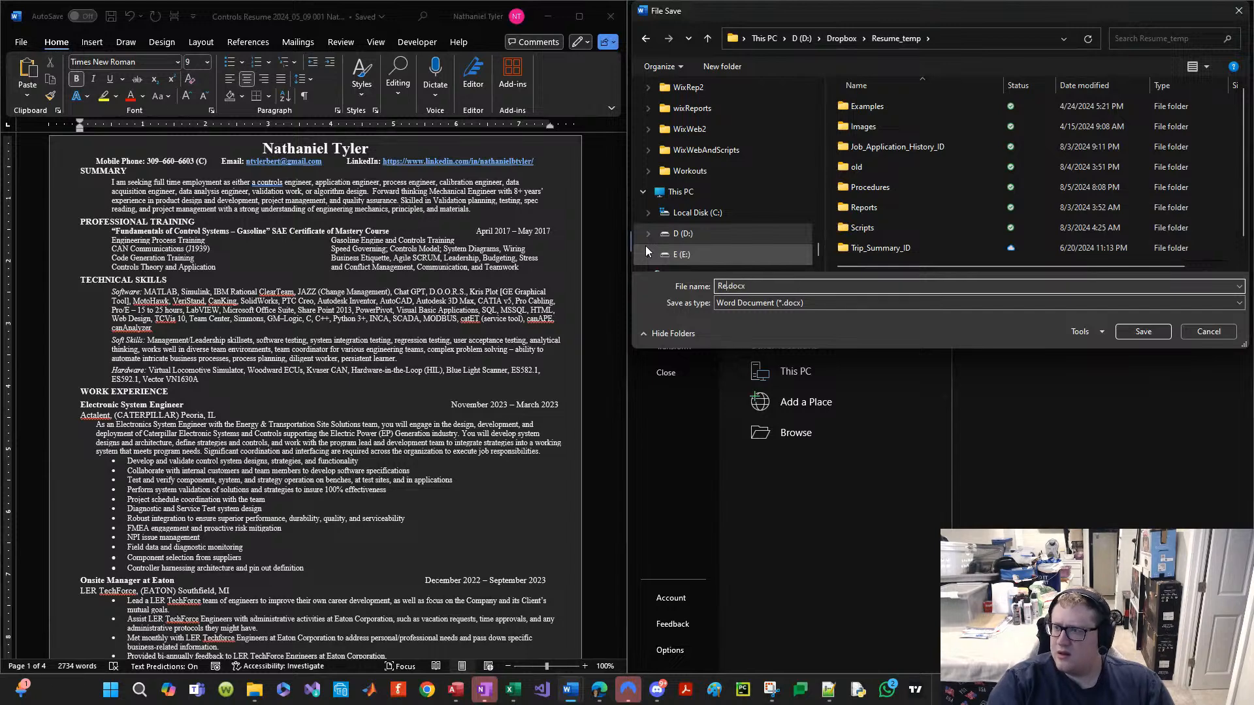
pyautogui.write('sume')
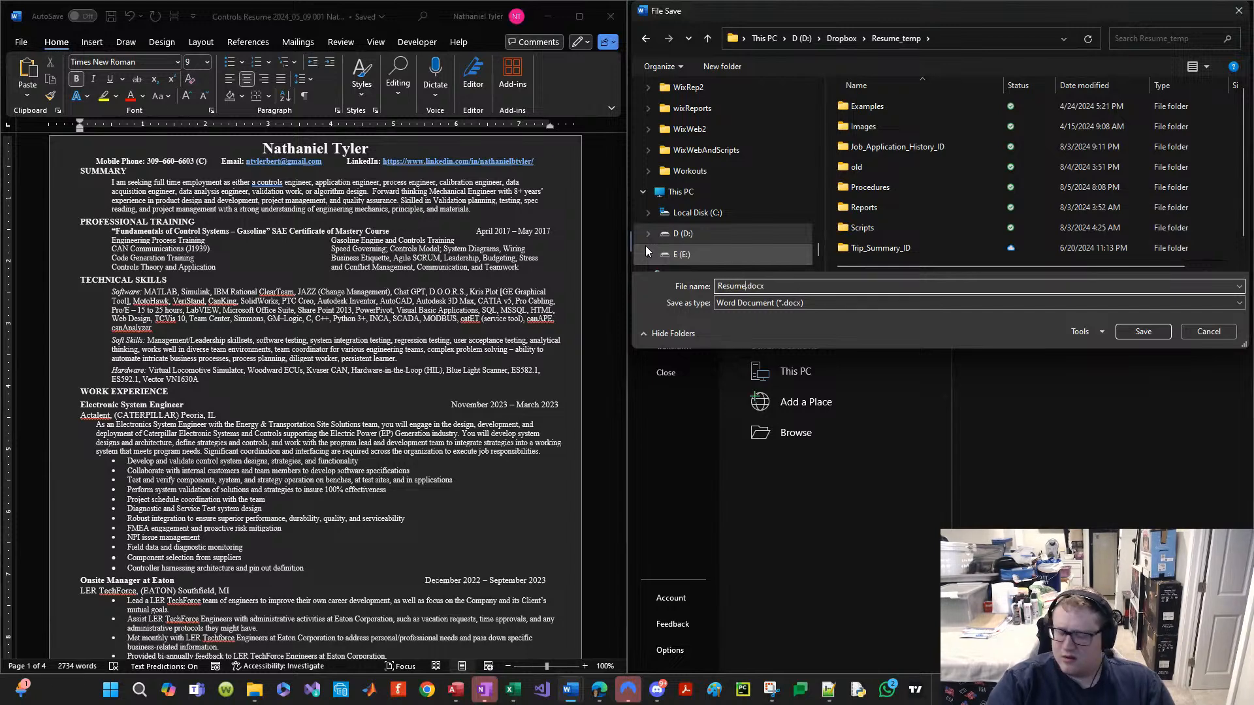
# Step: Add the date 2024_08_07 after "Resume" in the file name, separated by a space
pyautogui.write(' 2024_')
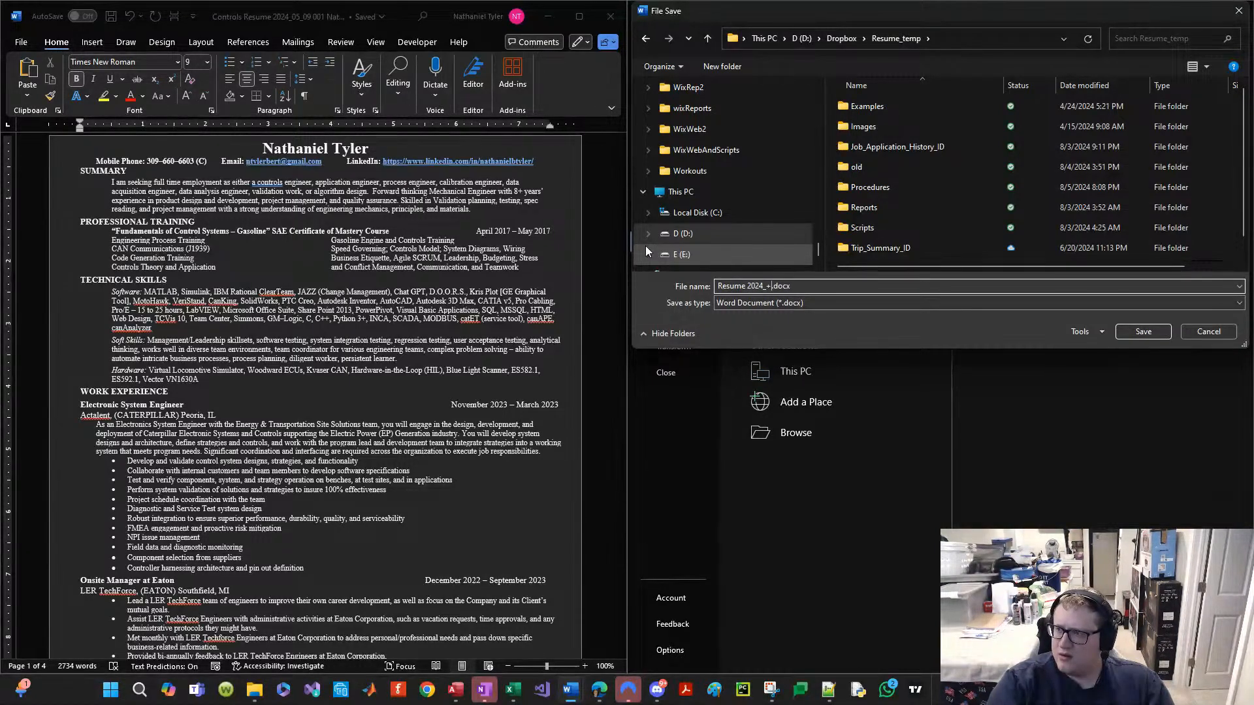
pyautogui.write('08_')
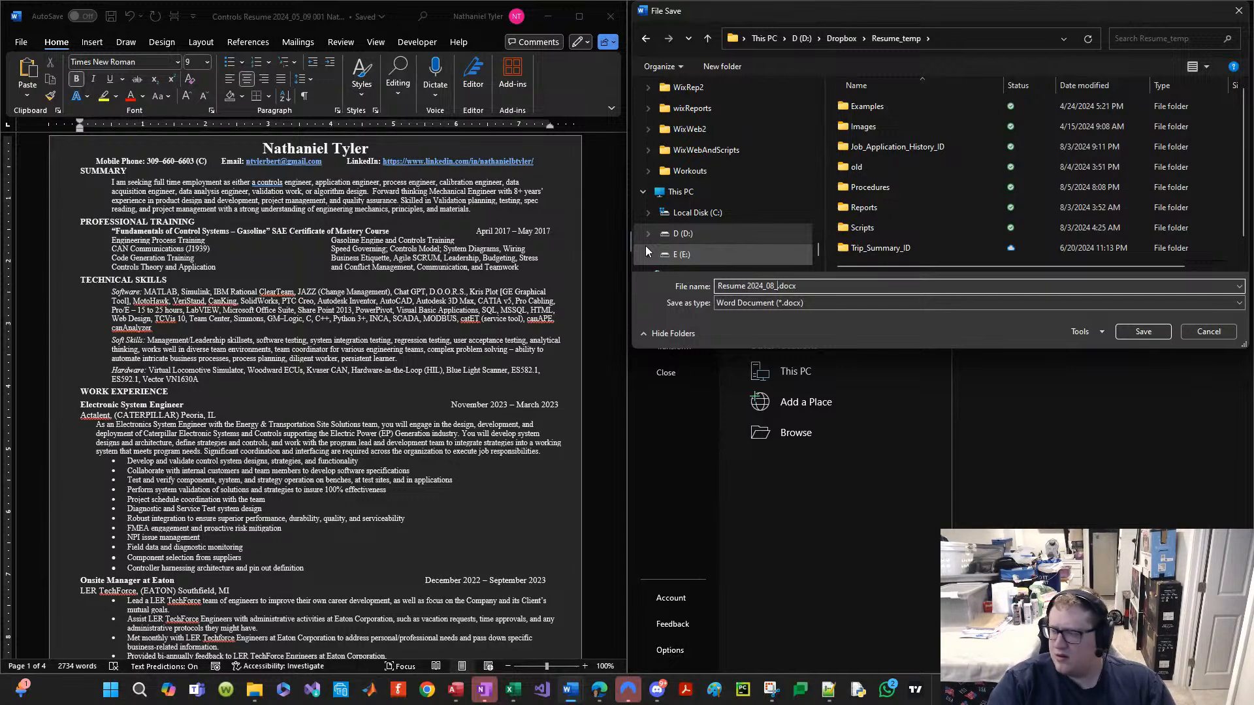
pyautogui.write('2023')
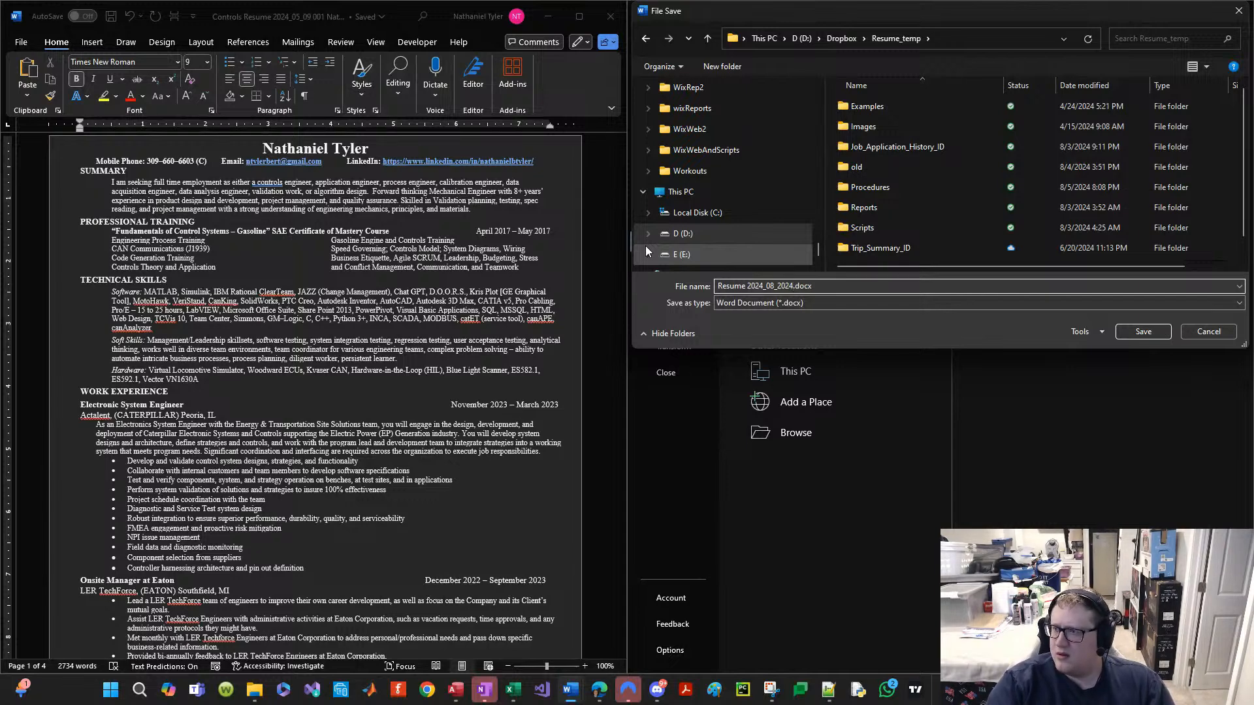
pyautogui.press('BackSpace')
pyautogui.press('BackSpace')
pyautogui.press('BackSpace')
pyautogui.press('BackSpace')
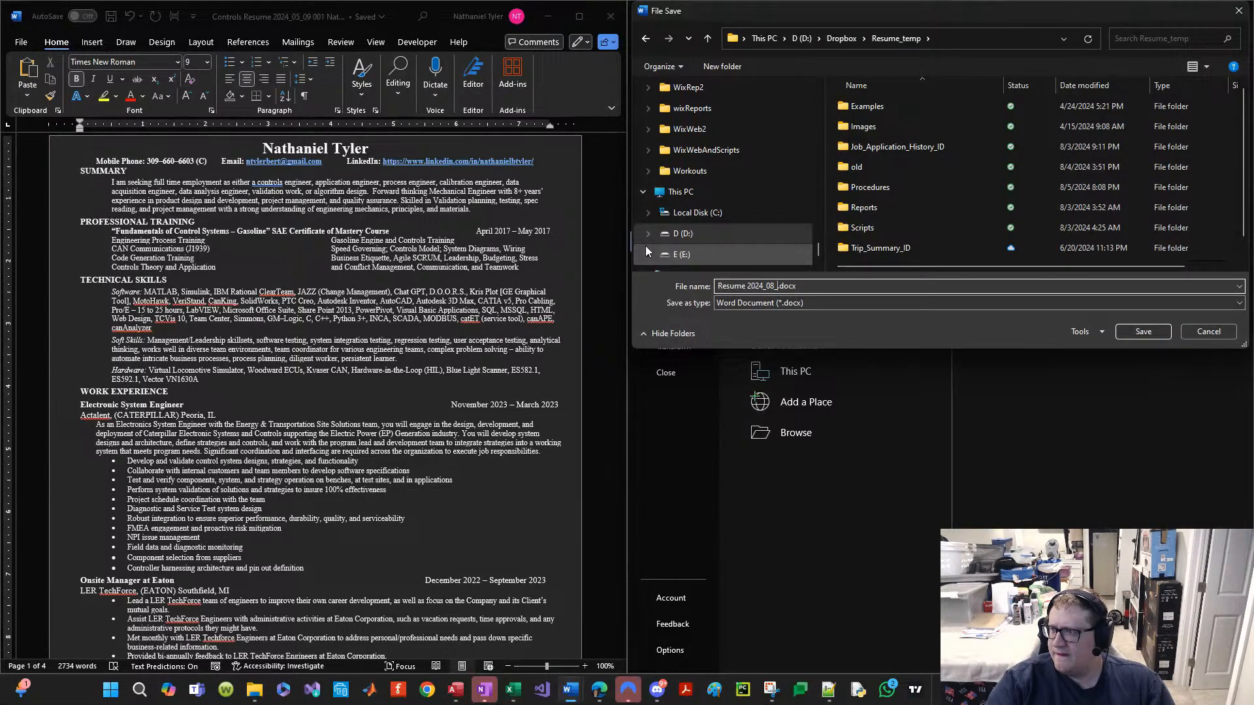
pyautogui.write('07')
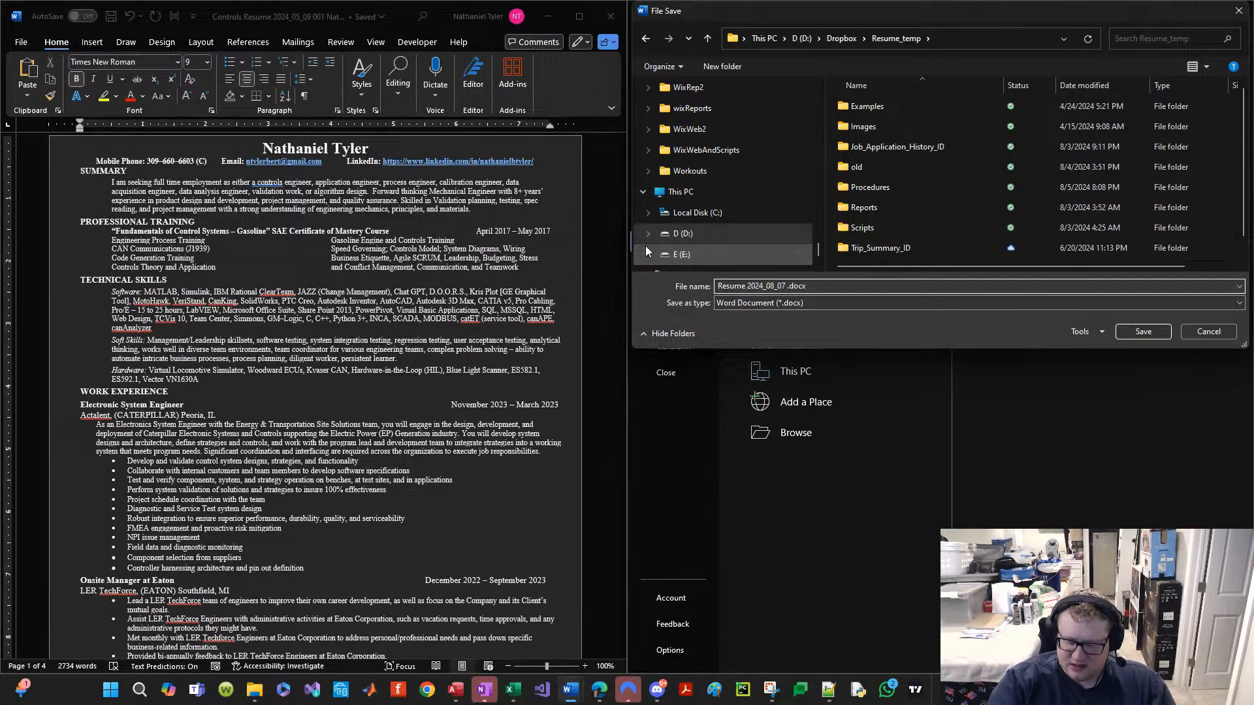
# Step: Add the time 14_02_00 after the date and save the document as Resume 2024_08_07 14_02_00.docx
pyautogui.write(' 14')
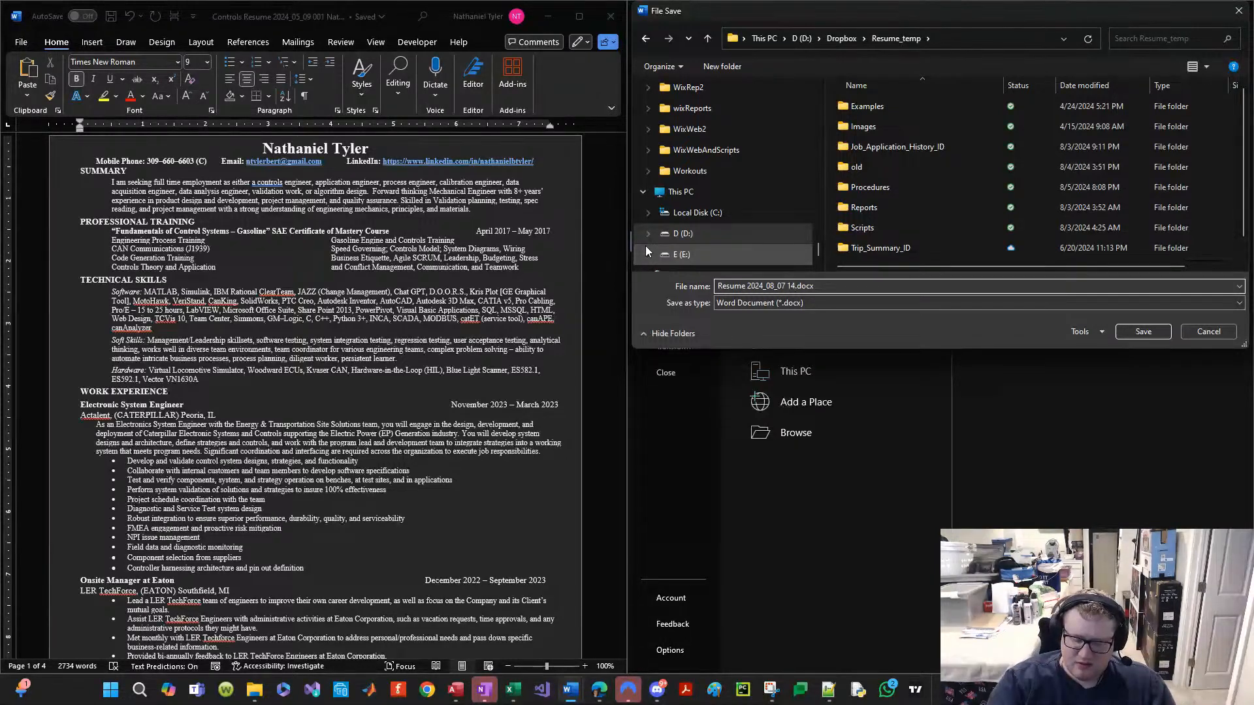
pyautogui.write('_00')
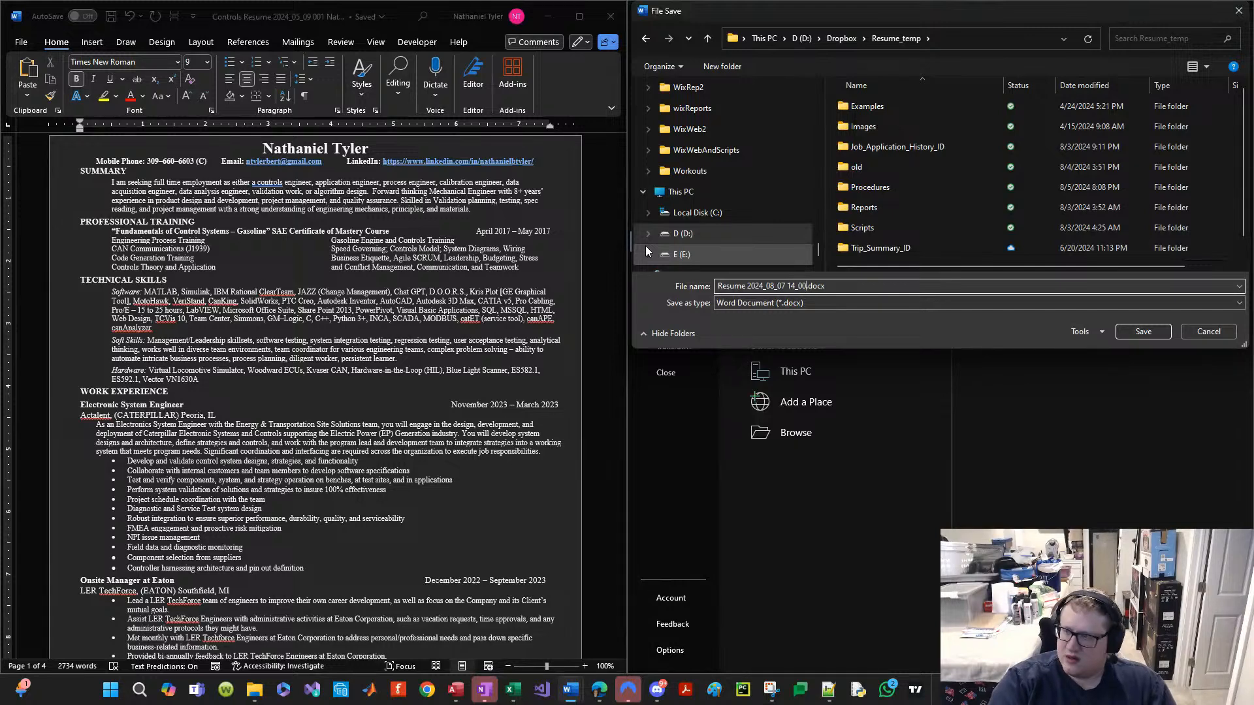
pyautogui.press('BackSpace')
pyautogui.write('2_00')
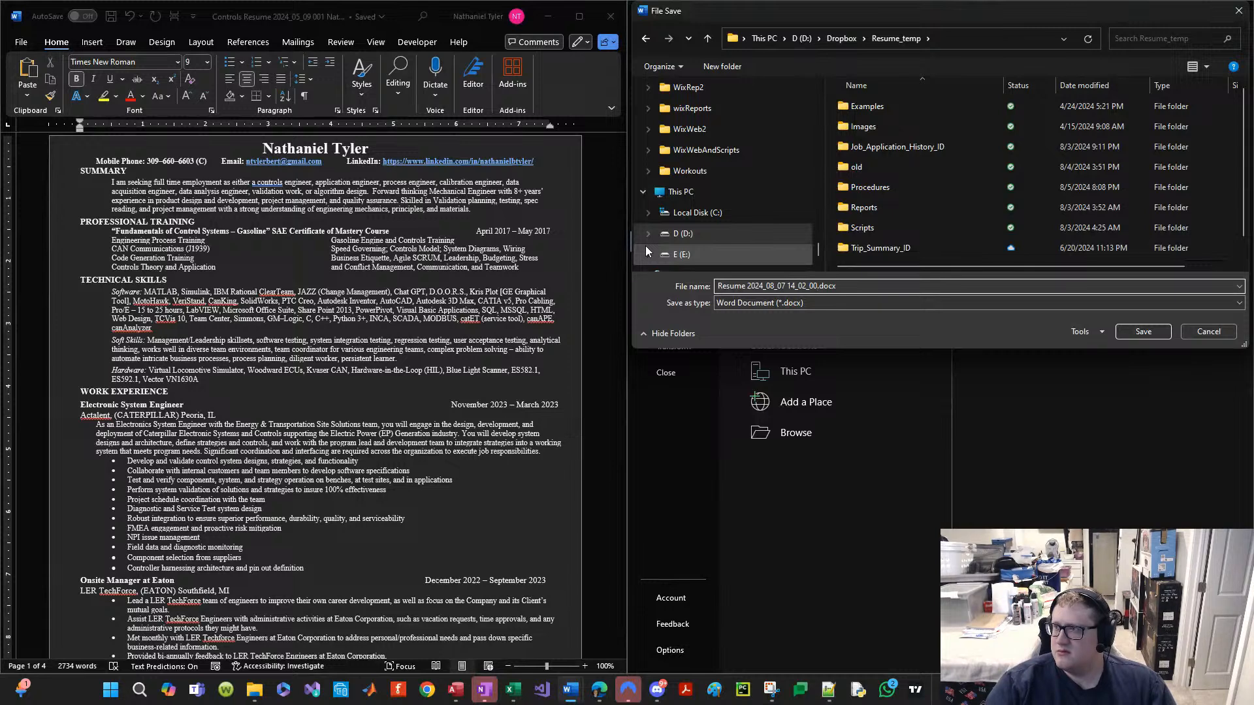
pyautogui.press('Return')
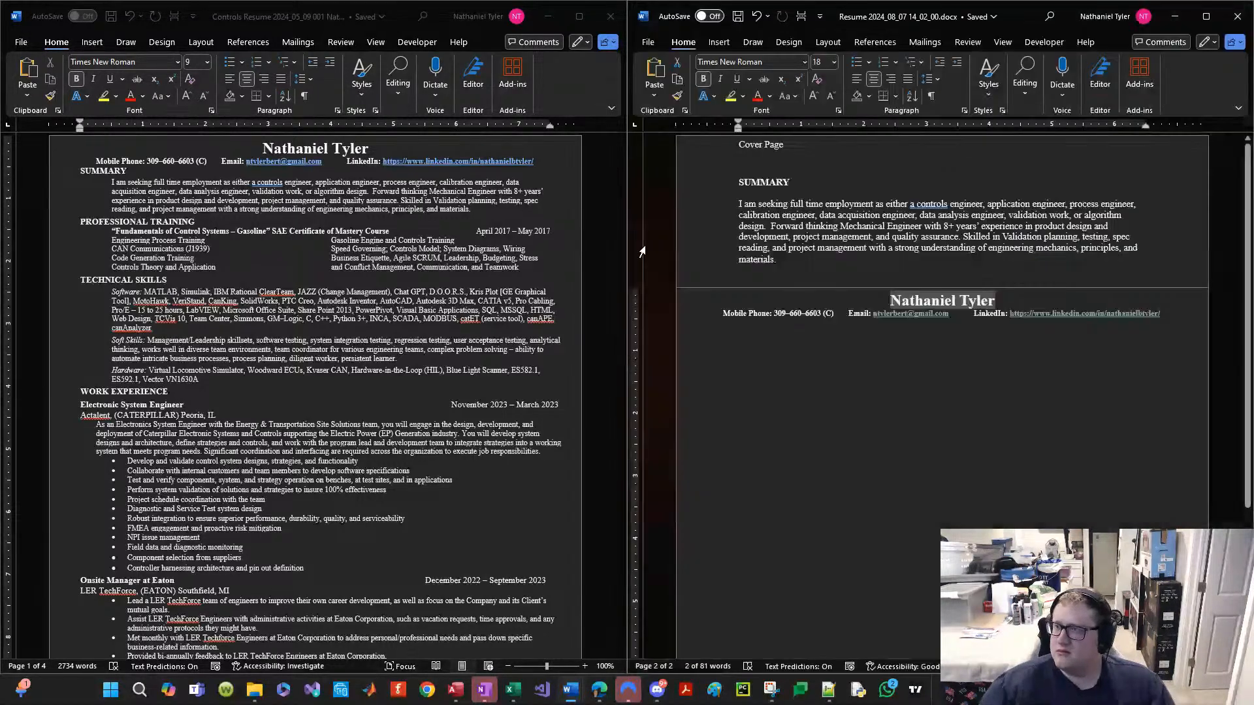
# Step: Copy the Technical Skills section with its Software, Soft Skills and Hardware paragraphs from the Controls Resume document and paste it beneath the new résumé's contact line
pyautogui.click(991, 447)
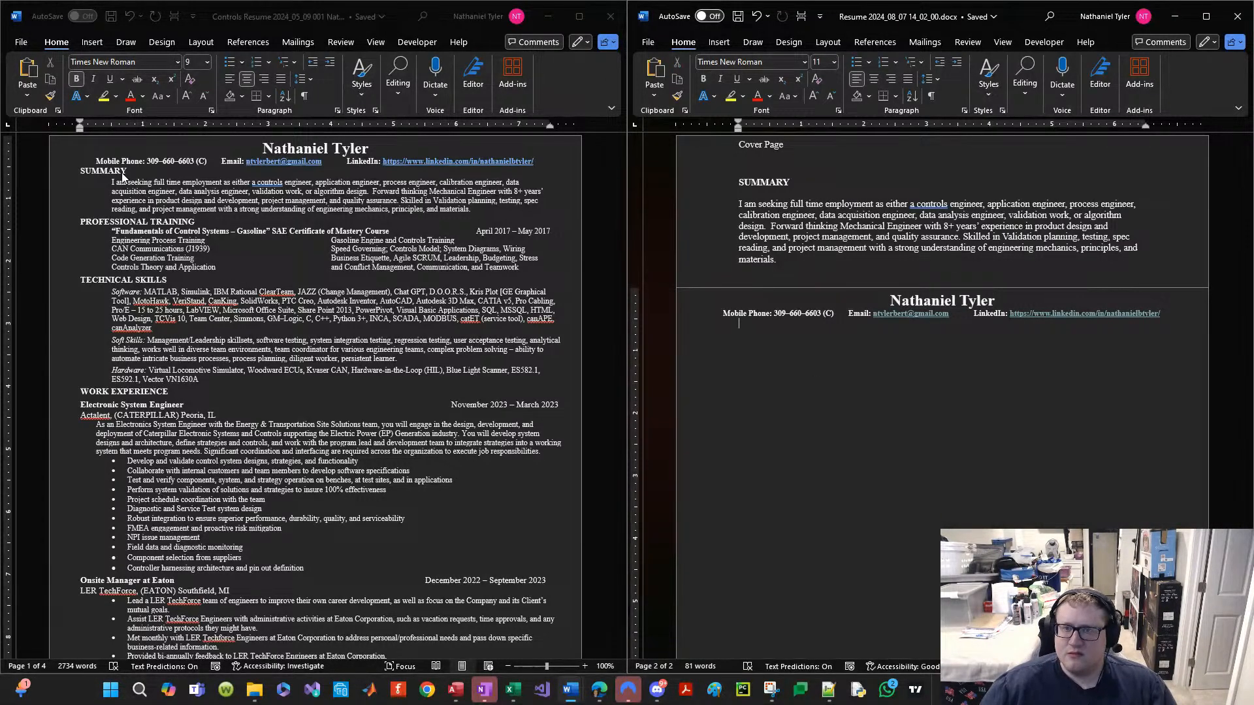
pyautogui.click(88, 165)
pyautogui.moveTo(66, 173); pyautogui.dragTo(46, 270)
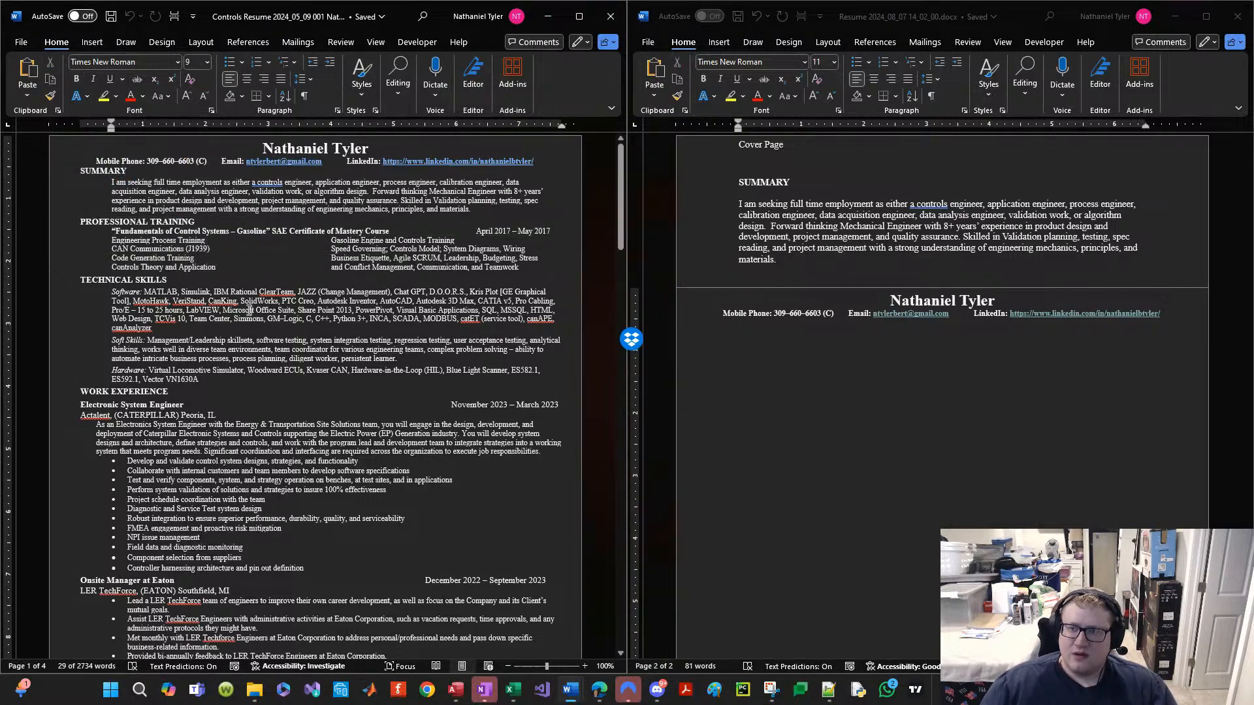
pyautogui.moveTo(57, 222); pyautogui.dragTo(2, 281)
pyautogui.click(703, 389)
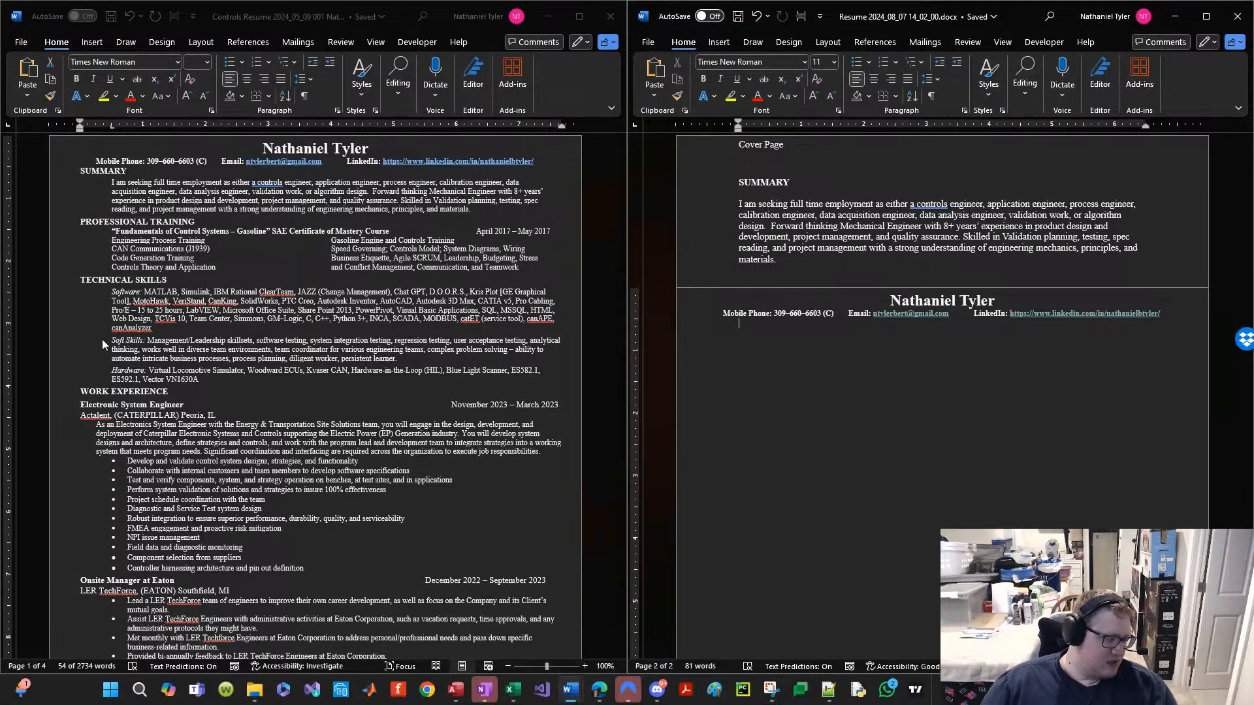
pyautogui.moveTo(54, 281); pyautogui.dragTo(22, 385)
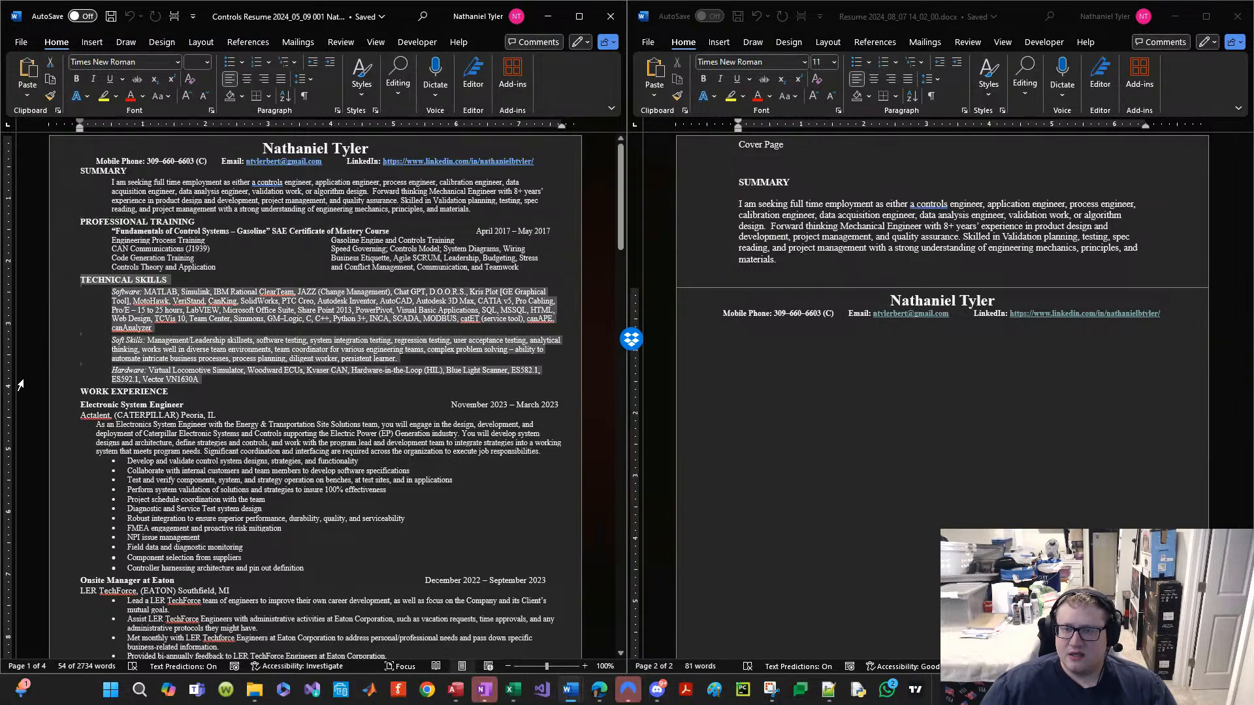
pyautogui.hotkey('ctrl', 'c')
pyautogui.click(737, 374)
pyautogui.hotkey('ctrl', 'v')
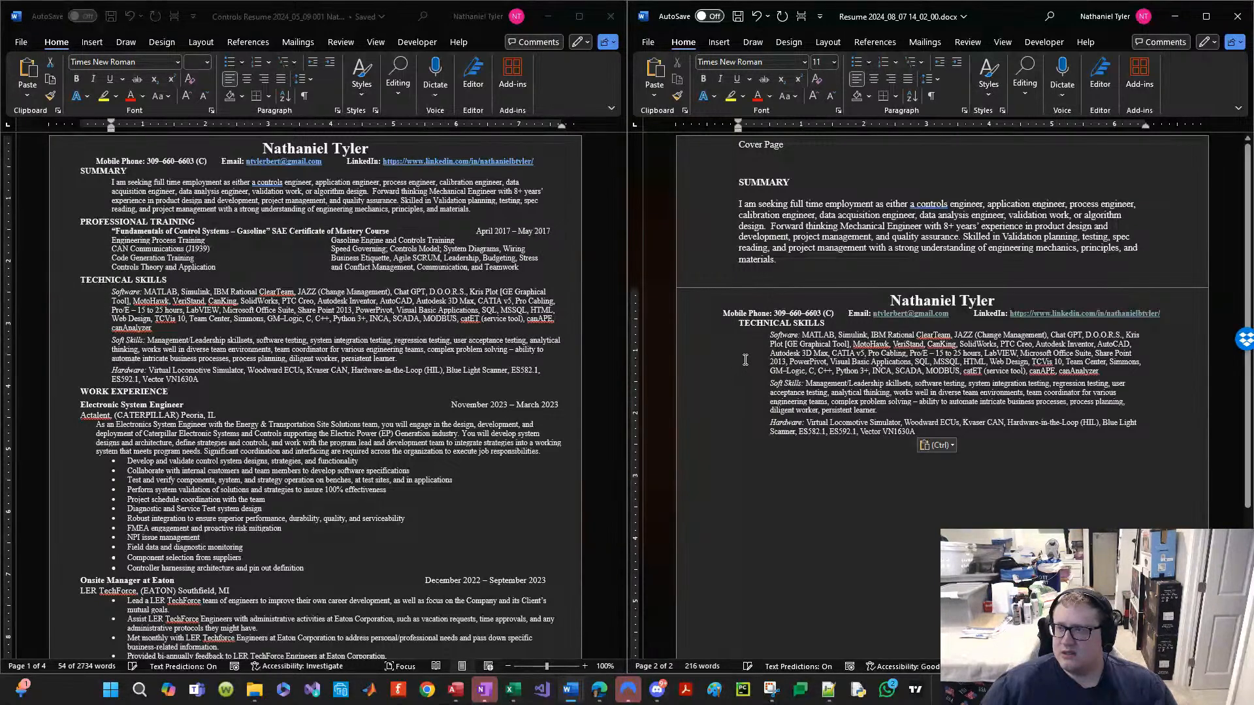
# Step: Undo the paste and insert the Technical Skills section again from the end of the contact line, leaving a blank line above the heading
pyautogui.hotkey('ctrl', 'z')
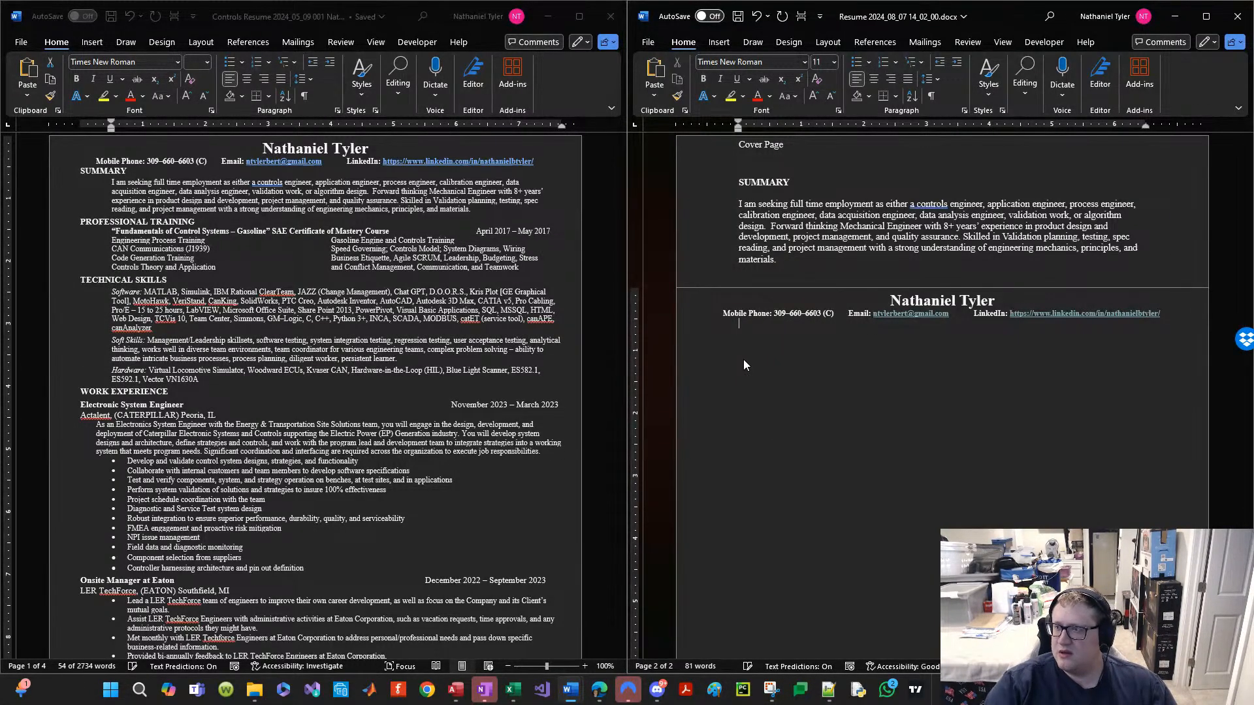
pyautogui.press('Up')
pyautogui.press('End')
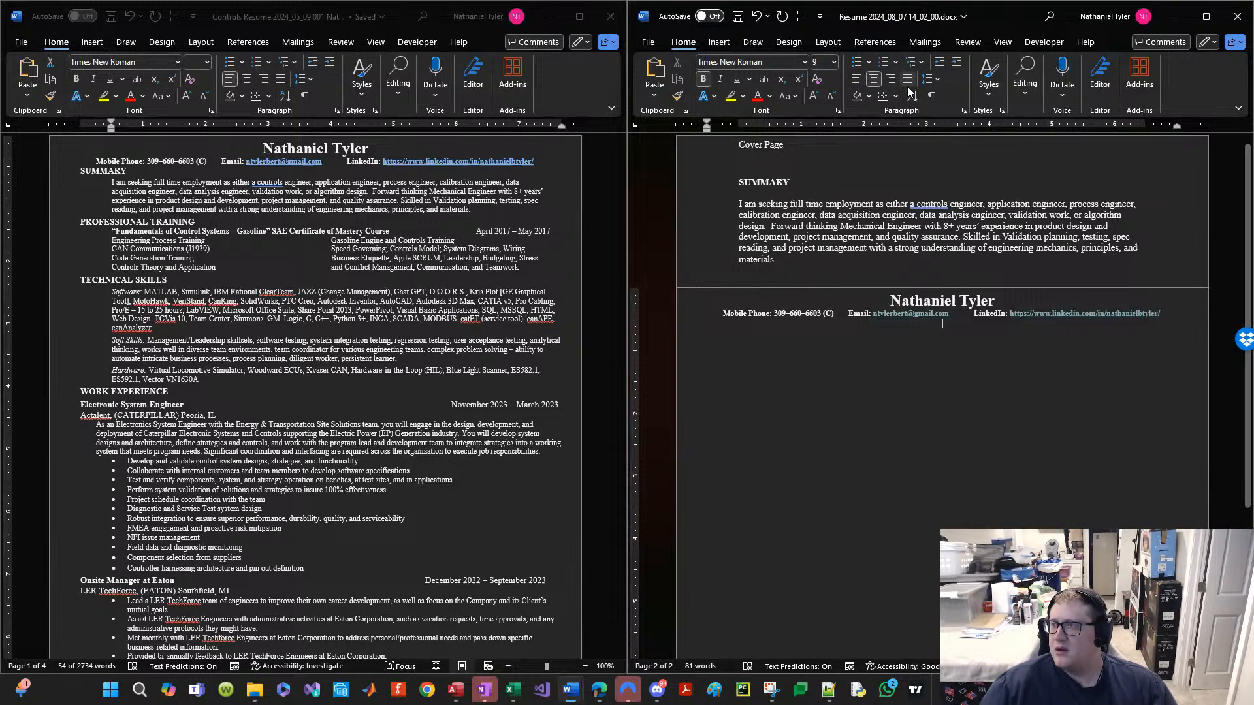
pyautogui.hotkey('ctrl', 'v')
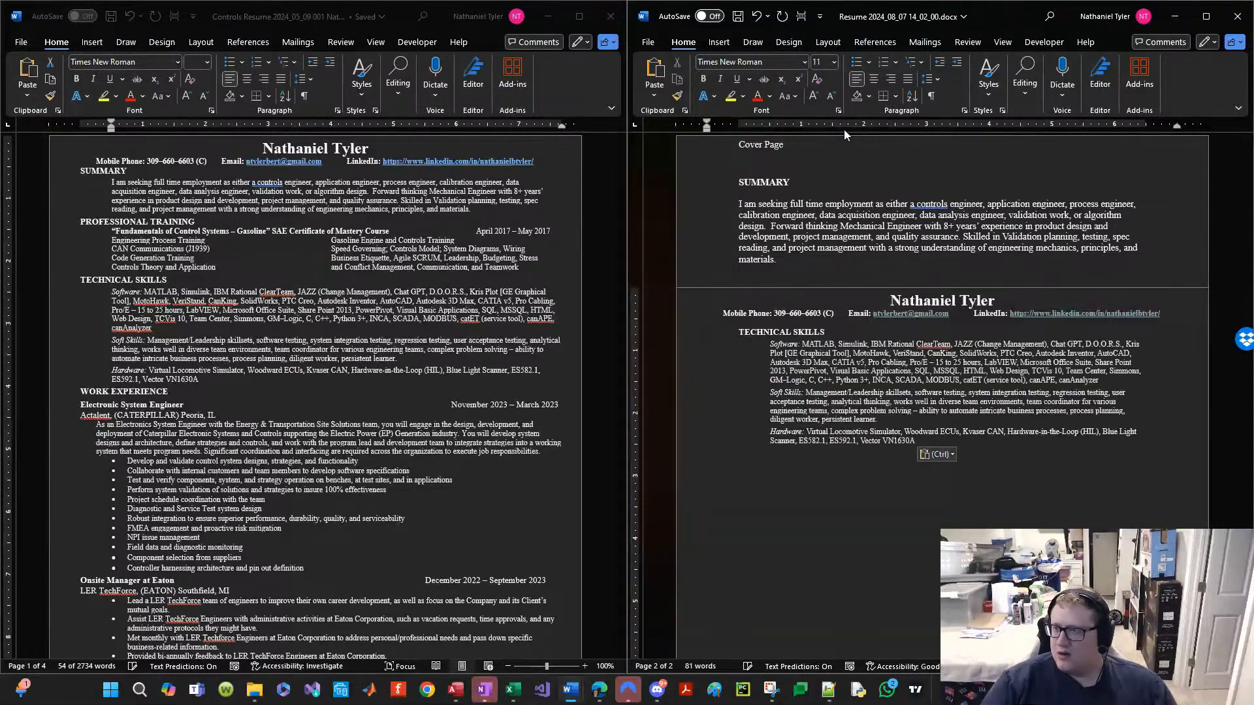
# Step: Move the left indent of the whole pasted Technical Skills section out by half an inch
pyautogui.hotkey('shift', 'Up')
pyautogui.hotkey('shift', 'Up')
pyautogui.hotkey('shift', 'Up')
pyautogui.hotkey('shift', 'Up')
pyautogui.hotkey('shift', 'Up')
pyautogui.hotkey('shift', 'Up')
pyautogui.hotkey('shift', 'Up')
pyautogui.hotkey('shift', 'Up')
pyautogui.hotkey('shift', 'Up')
pyautogui.hotkey('shift', 'Up')
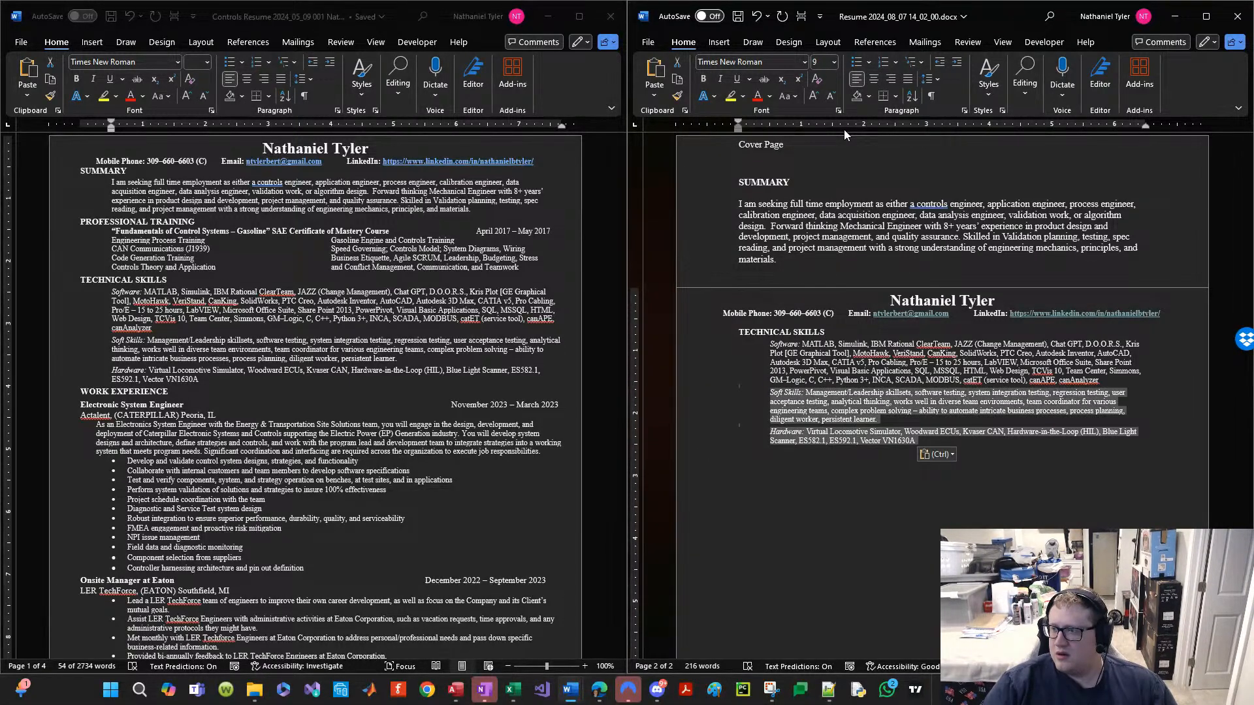
pyautogui.hotkey('shift', 'Up')
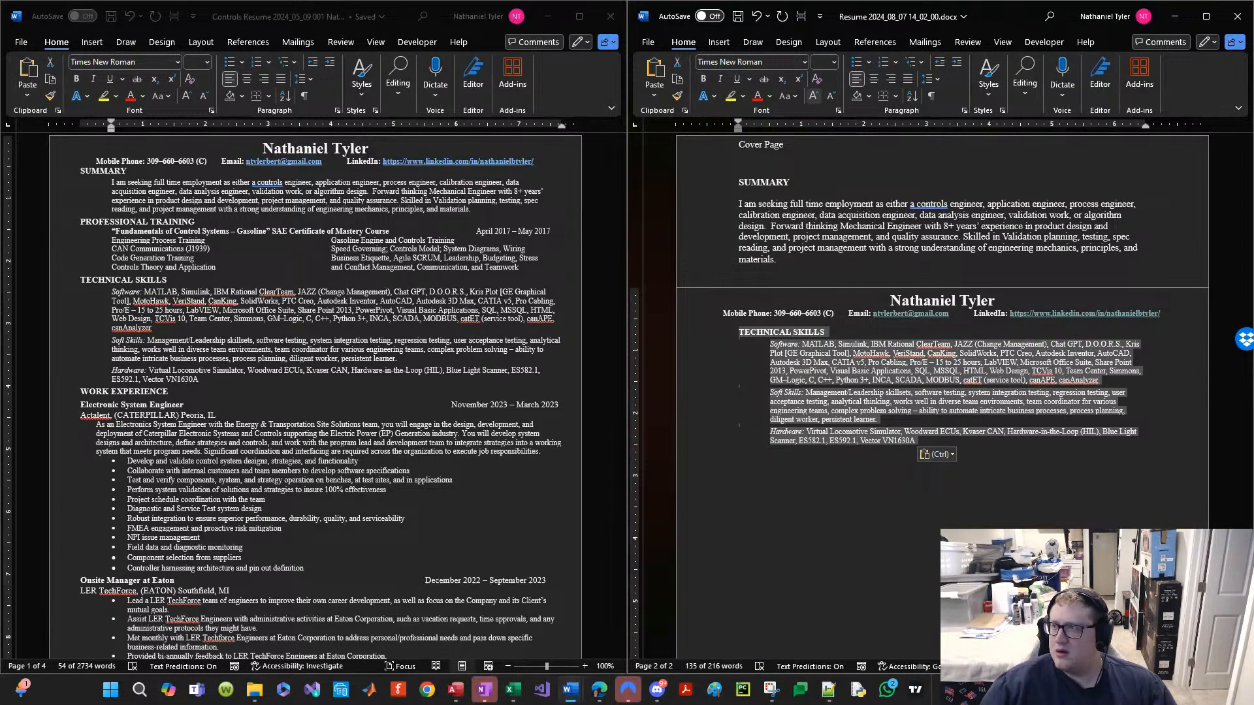
pyautogui.click(938, 64)
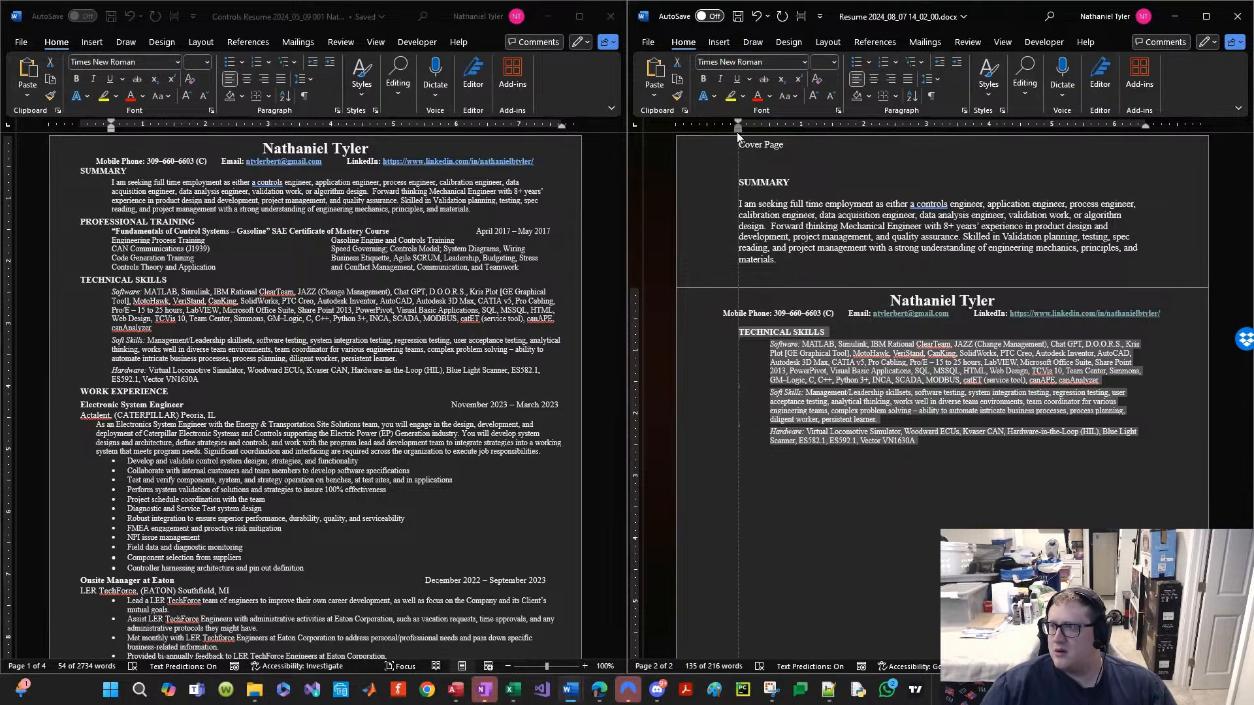
pyautogui.moveTo(737, 132); pyautogui.dragTo(708, 139)
# Step: Indent the Software, Soft Skills and Hardware paragraphs by one level beneath the Technical Skills heading
pyautogui.click(731, 376)
pyautogui.moveTo(692, 354); pyautogui.dragTo(688, 432)
pyautogui.press('Tab')
pyautogui.click(739, 356)
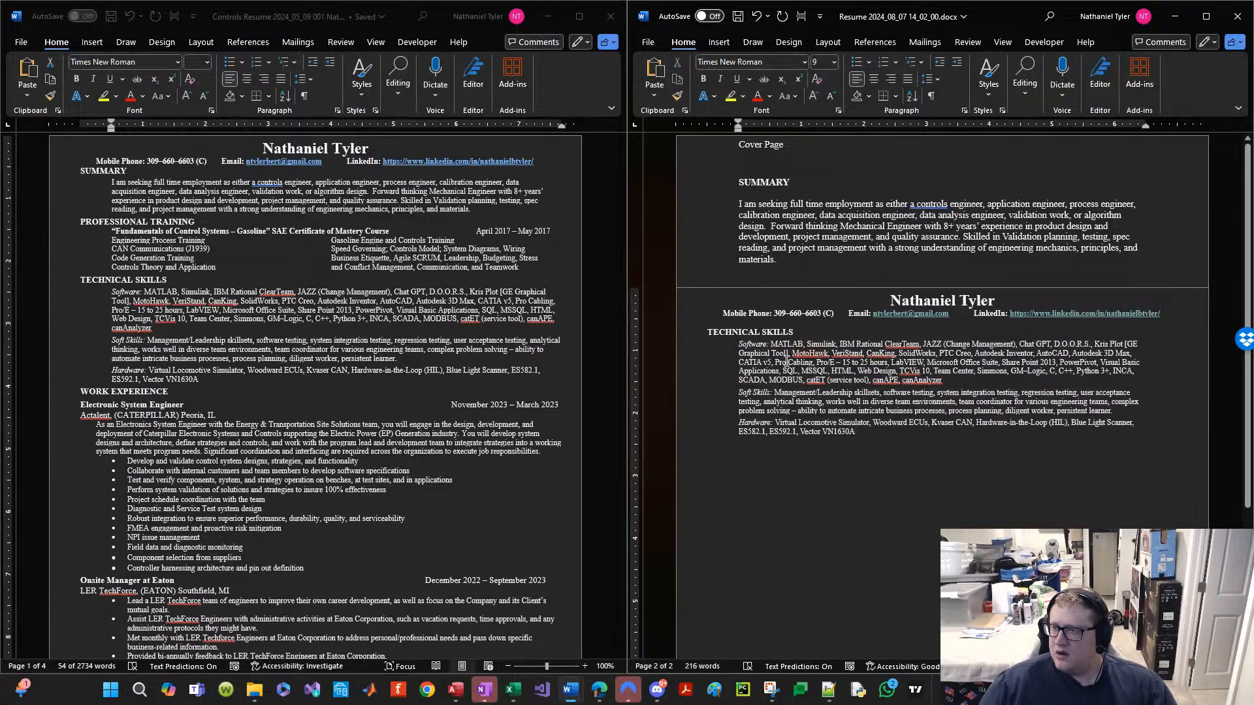
# Step: Try to set the contact line and the Technical Skills section together to font size 11
pyautogui.moveTo(695, 316); pyautogui.dragTo(698, 439)
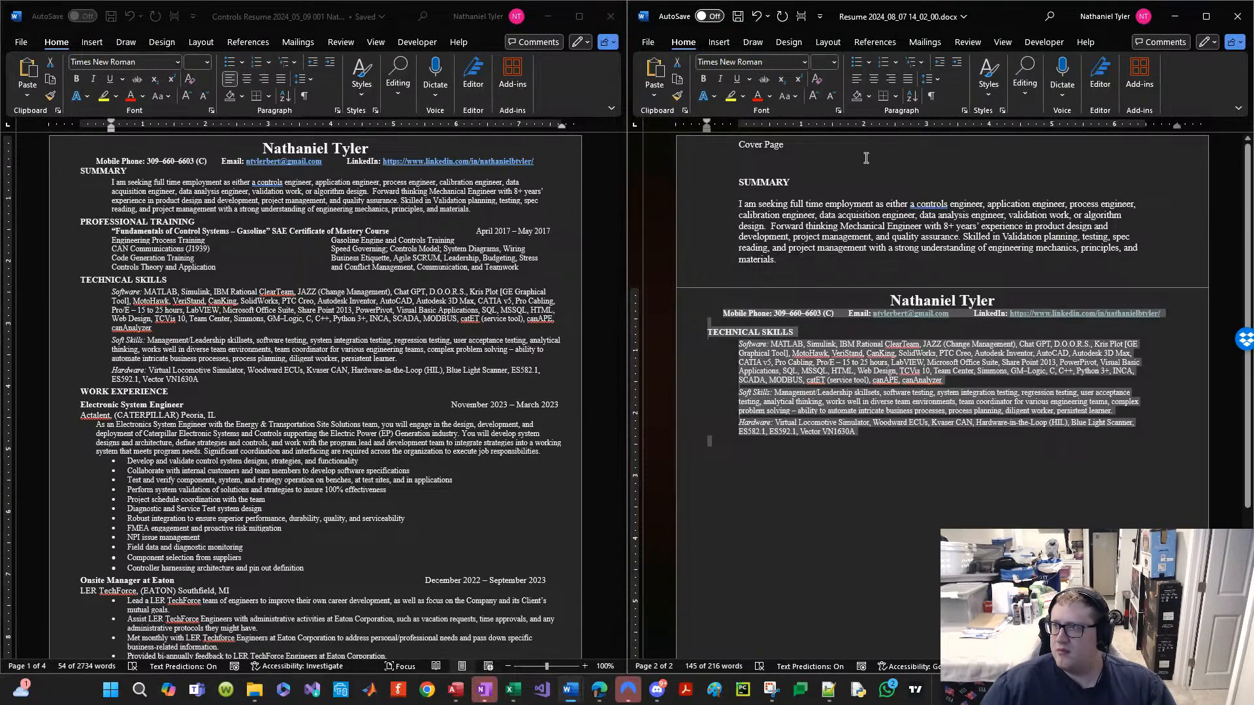
pyautogui.click(822, 63)
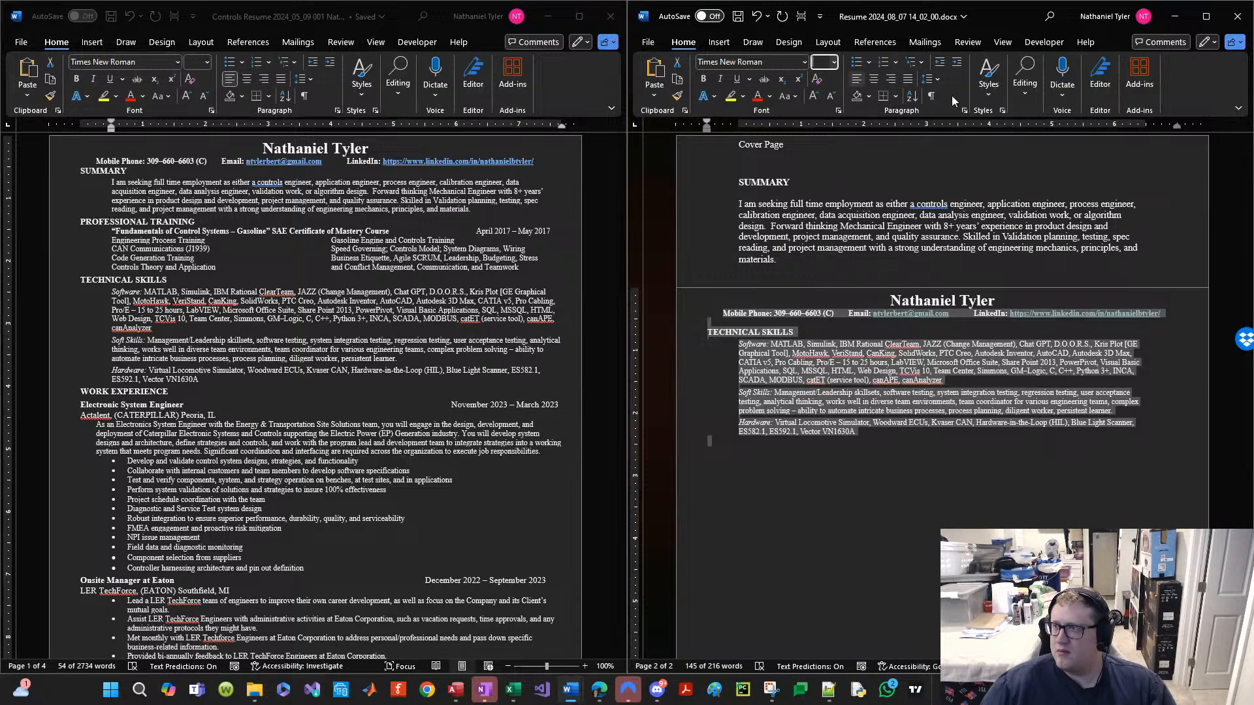
pyautogui.write('10')
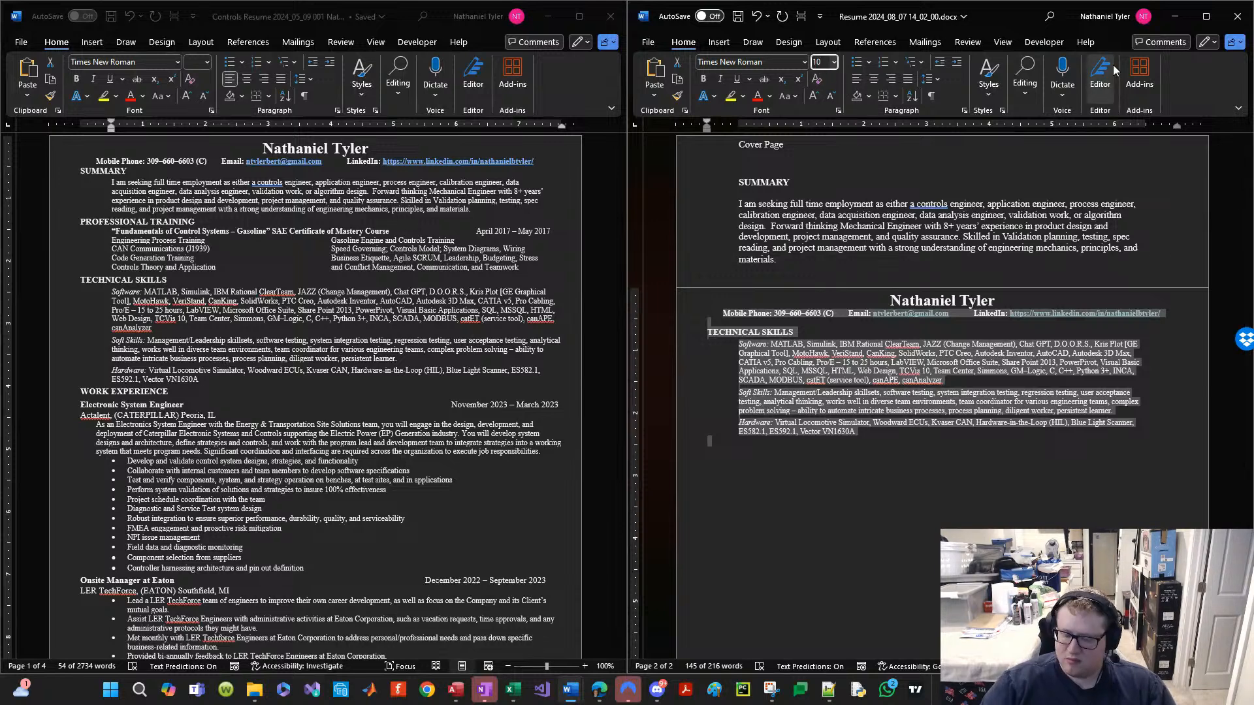
pyautogui.press('BackSpace')
pyautogui.write('1')
pyautogui.press('Return')
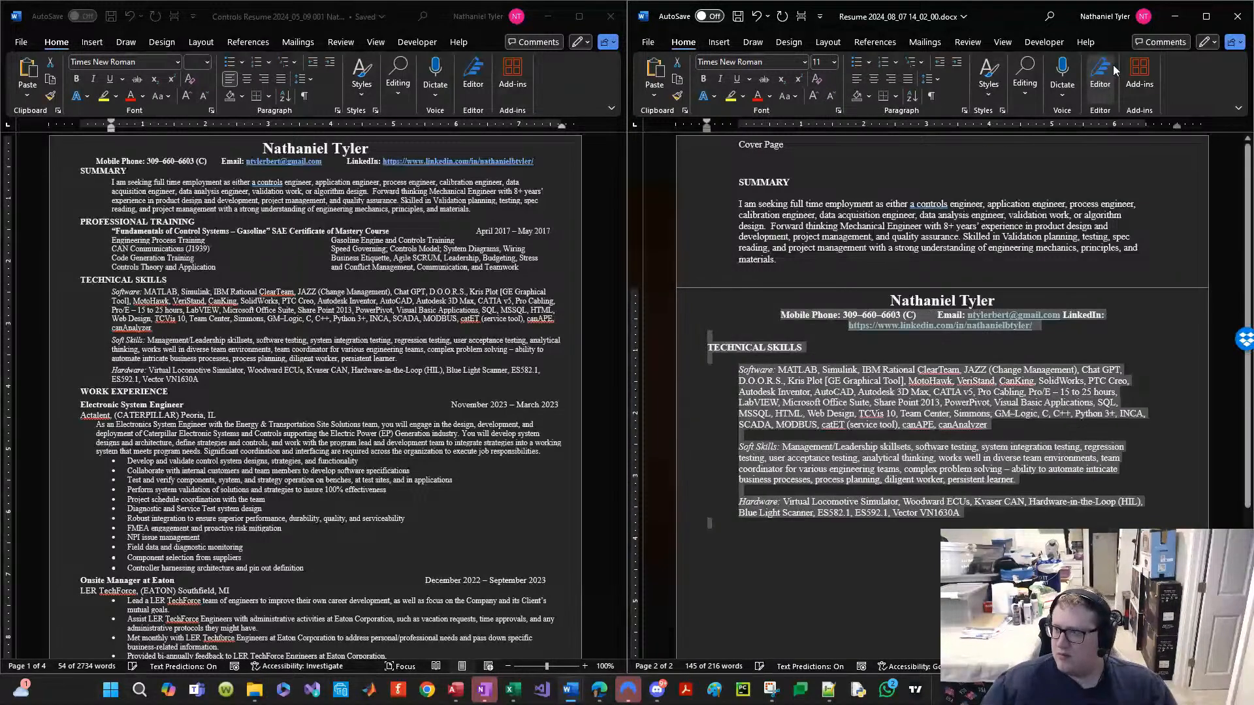
pyautogui.click(789, 320)
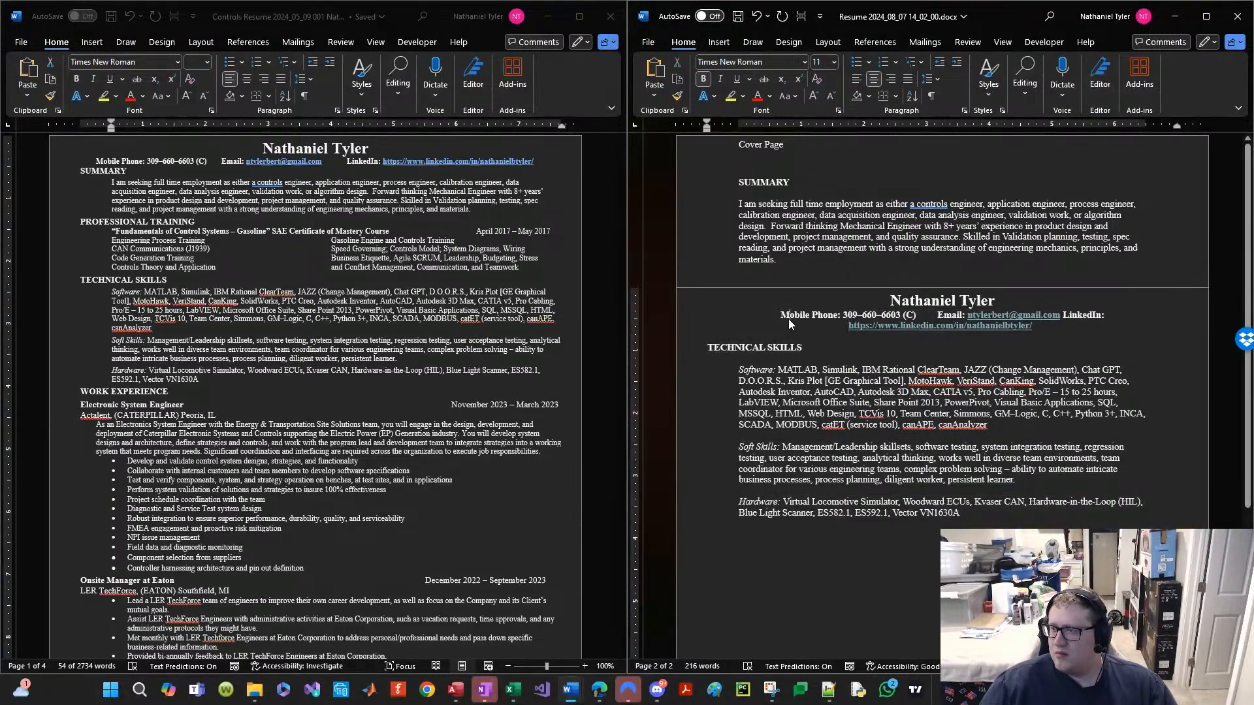
pyautogui.hotkey('ctrl', 'z')
# Step: Set only the Technical Skills heading and its paragraphs to font size 11, leaving out the contact line
pyautogui.moveTo(690, 335); pyautogui.dragTo(873, 433)
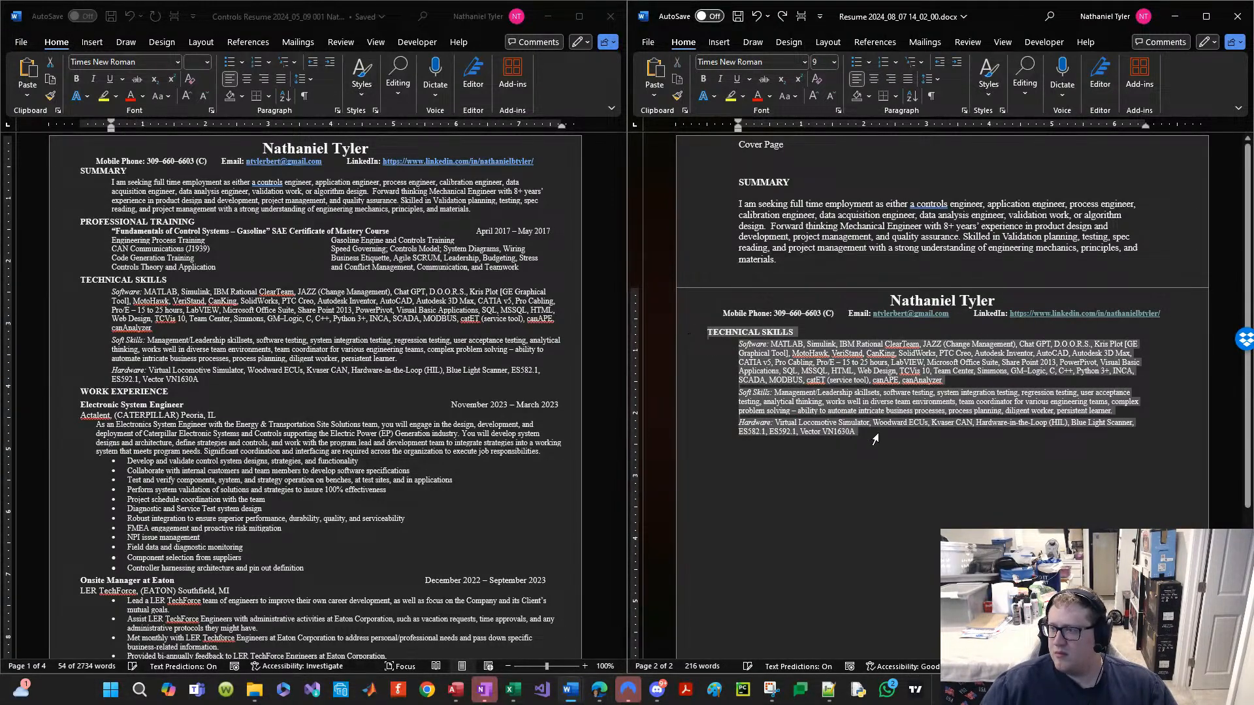
pyautogui.click(816, 61)
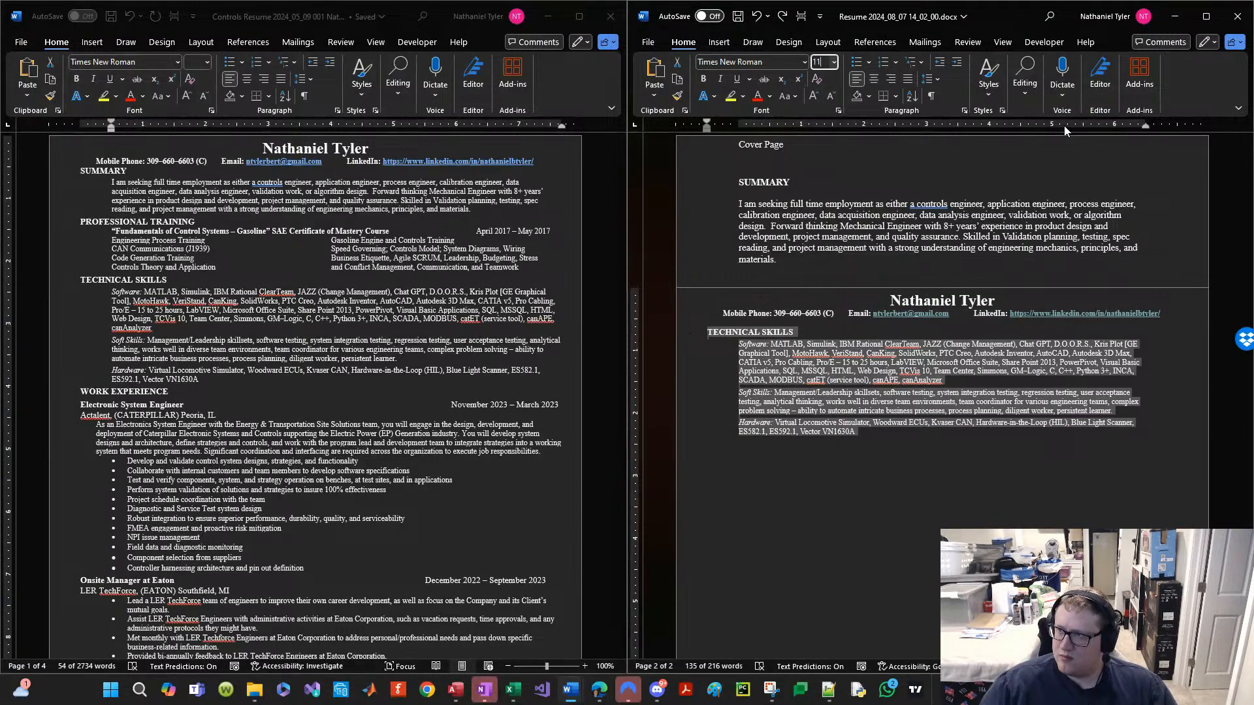
pyautogui.write('11')
pyautogui.press('Return')
pyautogui.click(856, 500)
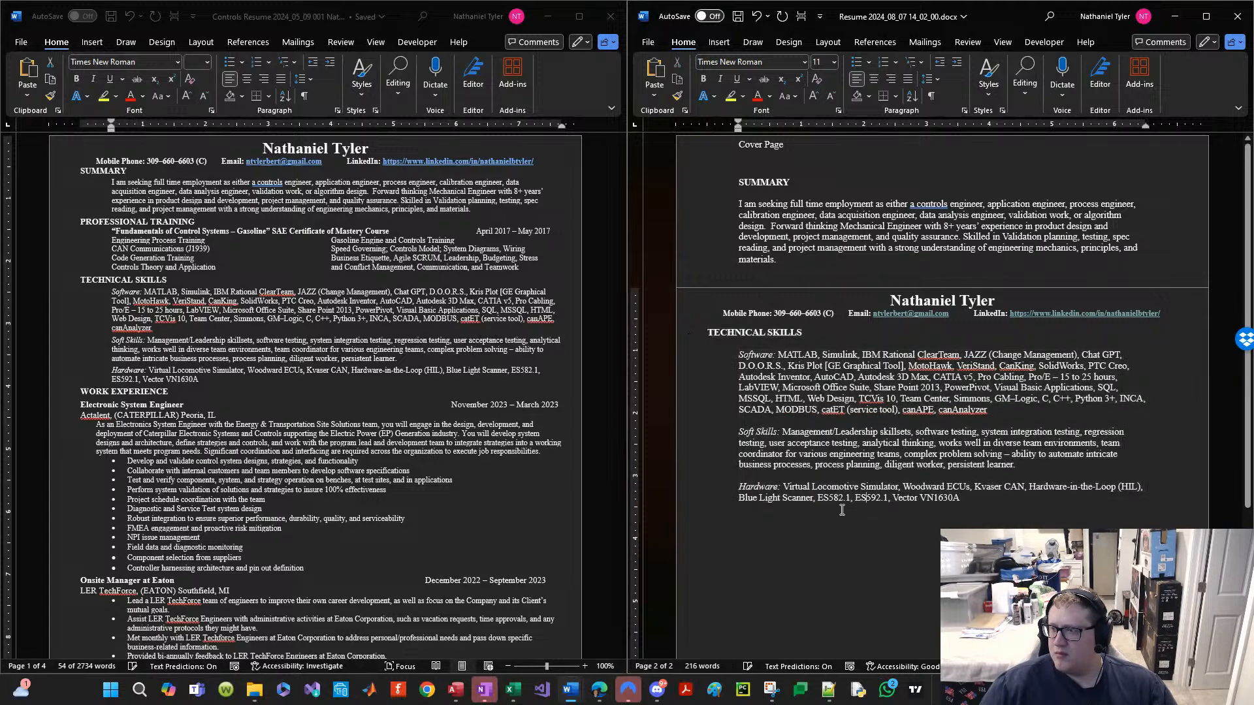
# Step: Copy the Work Experience heading and the complete Electronic System Engineer entry from the old résumé and paste them below the Hardware paragraph
pyautogui.scroll(-4, 844, 508)
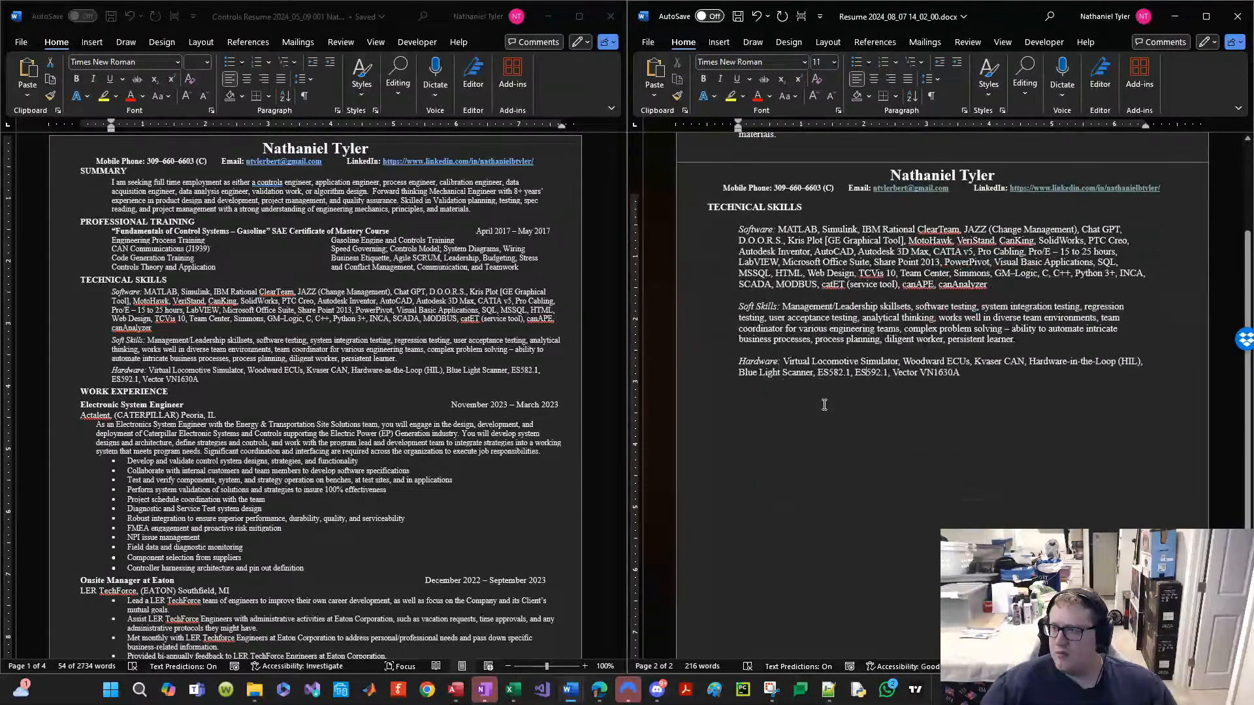
pyautogui.scroll(3, 825, 406)
pyautogui.scroll(1, 824, 406)
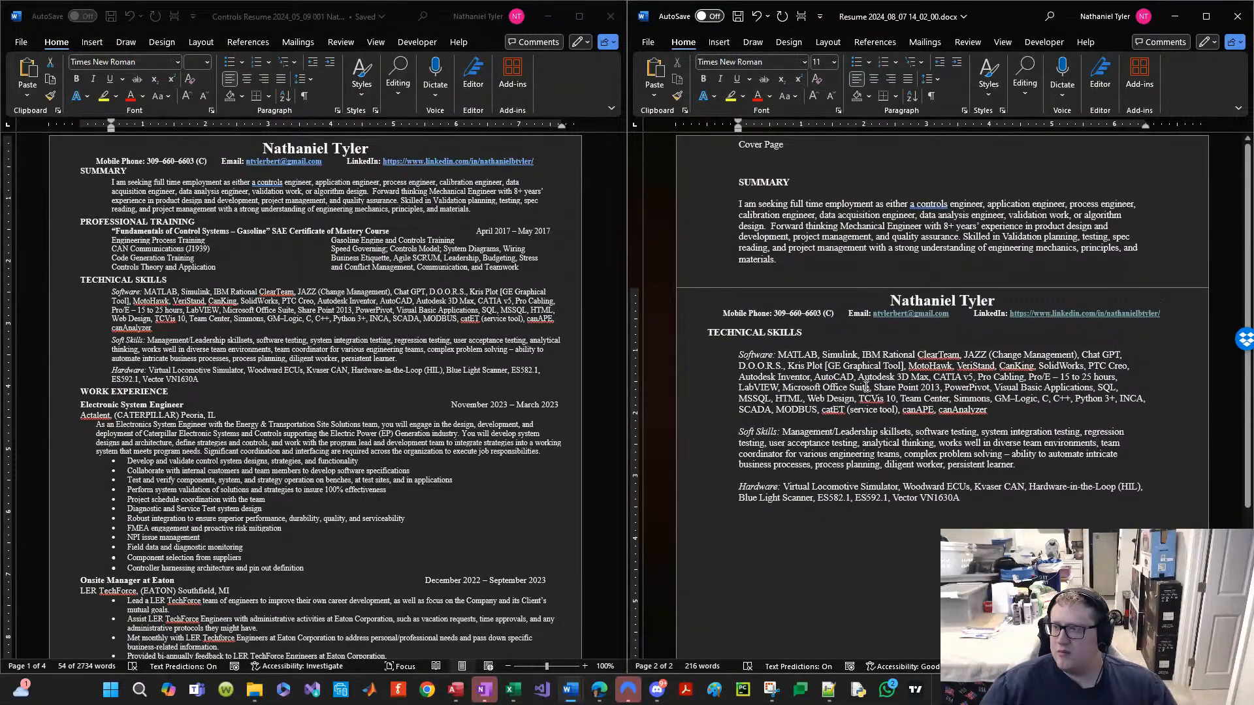
pyautogui.scroll(-1, 868, 385)
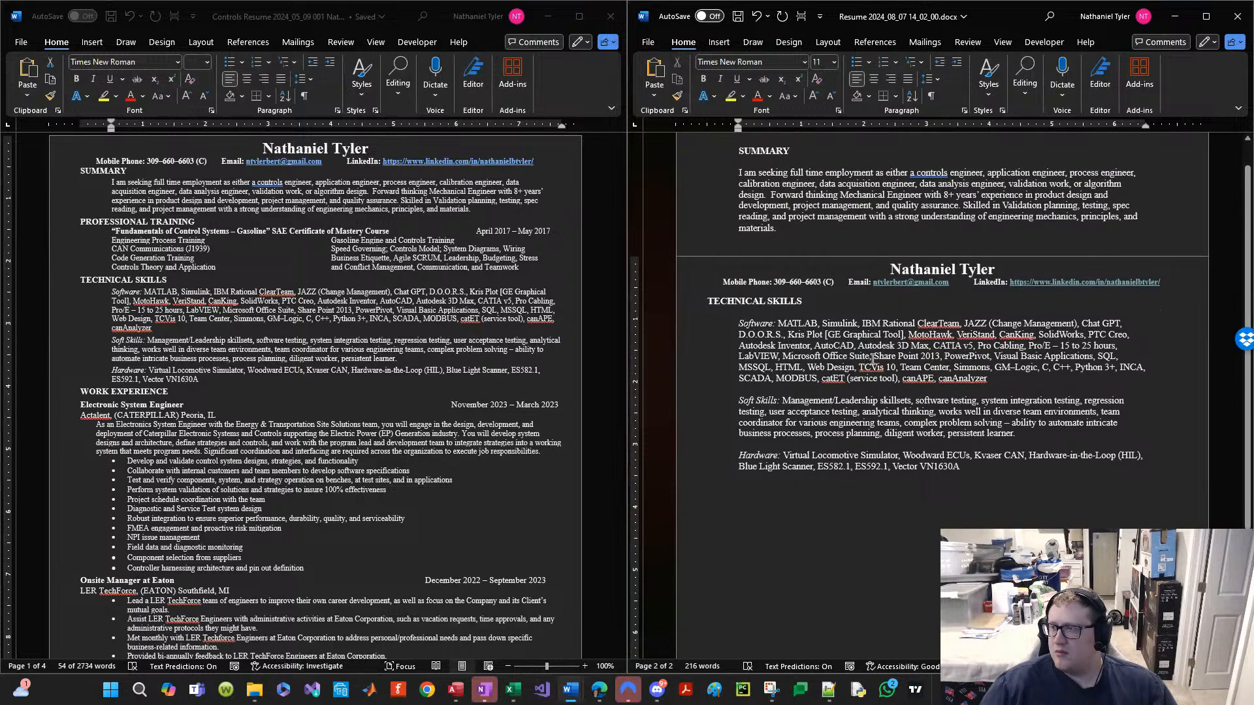
pyautogui.scroll(-2, 952, 300)
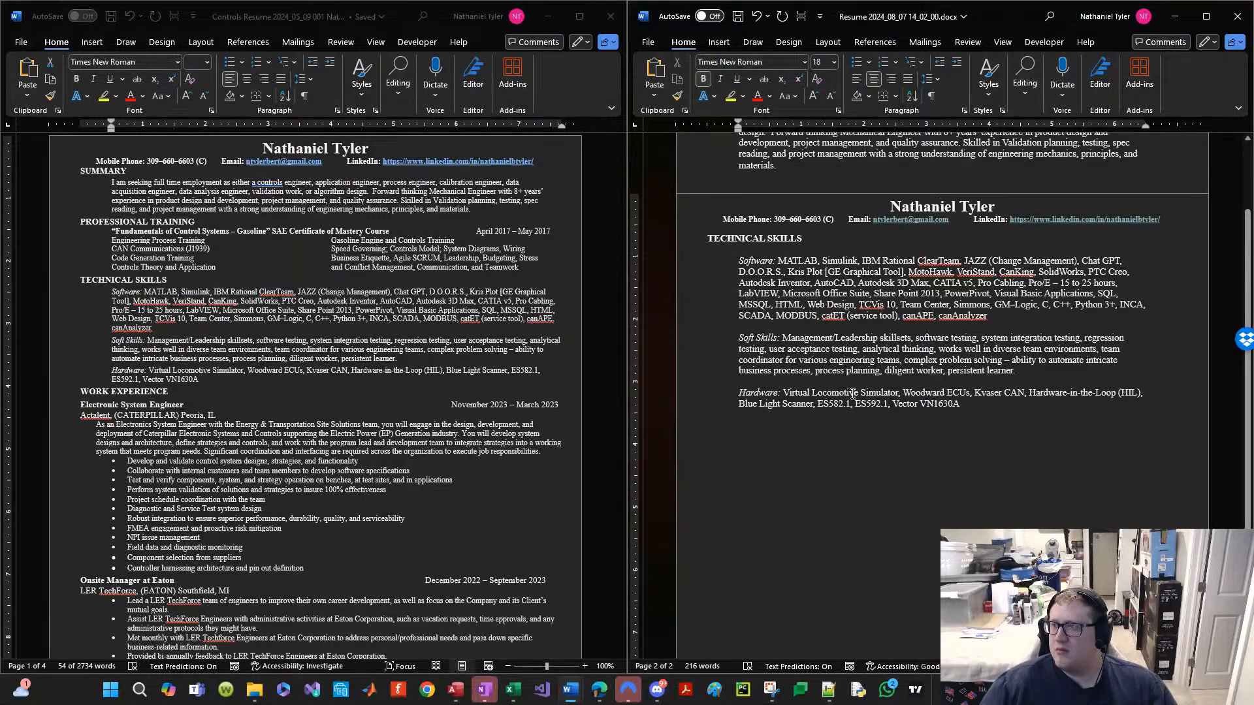
pyautogui.click(879, 384)
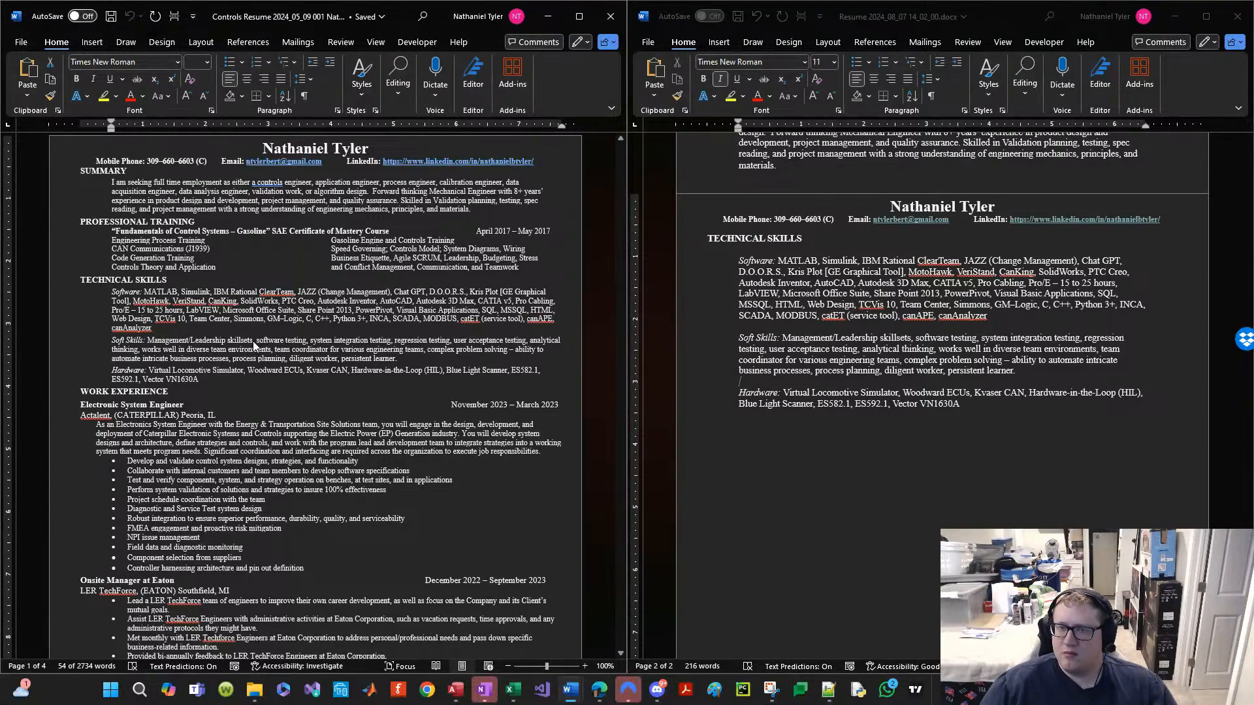
pyautogui.moveTo(81, 279); pyautogui.dragTo(200, 379)
pyautogui.scroll(-3, 168, 353)
pyautogui.moveTo(76, 266); pyautogui.dragTo(307, 445)
pyautogui.hotkey('ctrl', 'c')
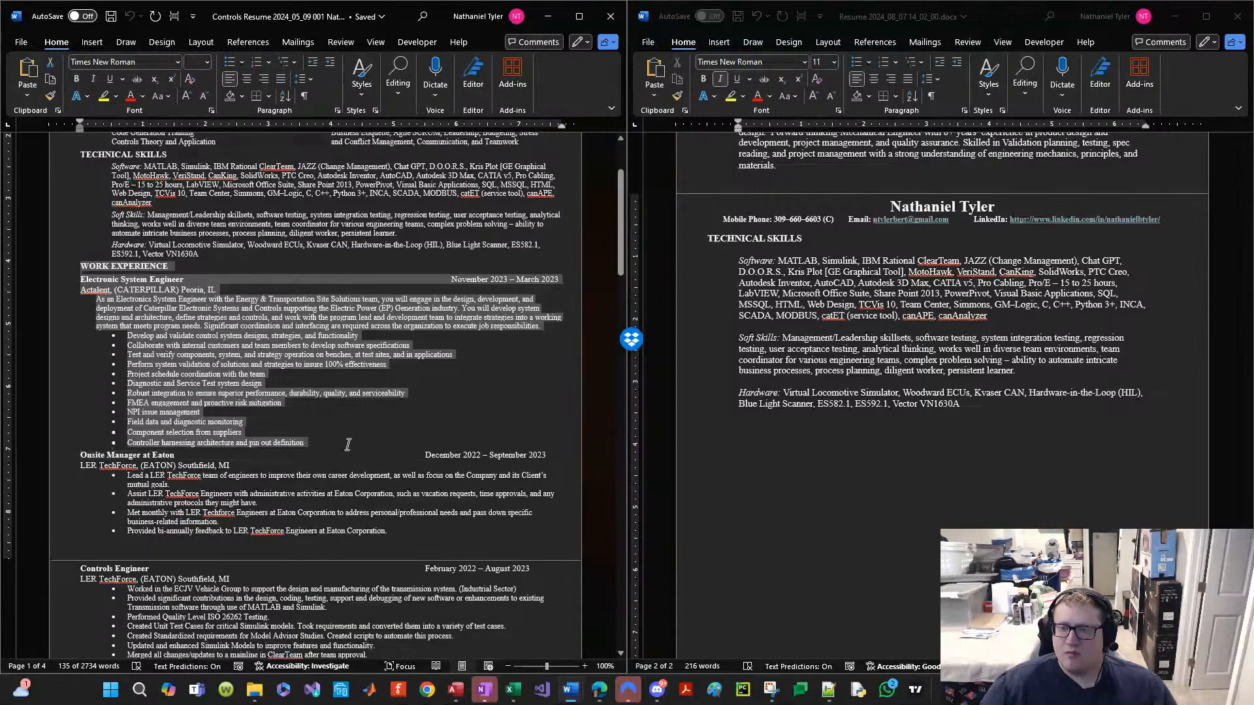
pyautogui.click(738, 461)
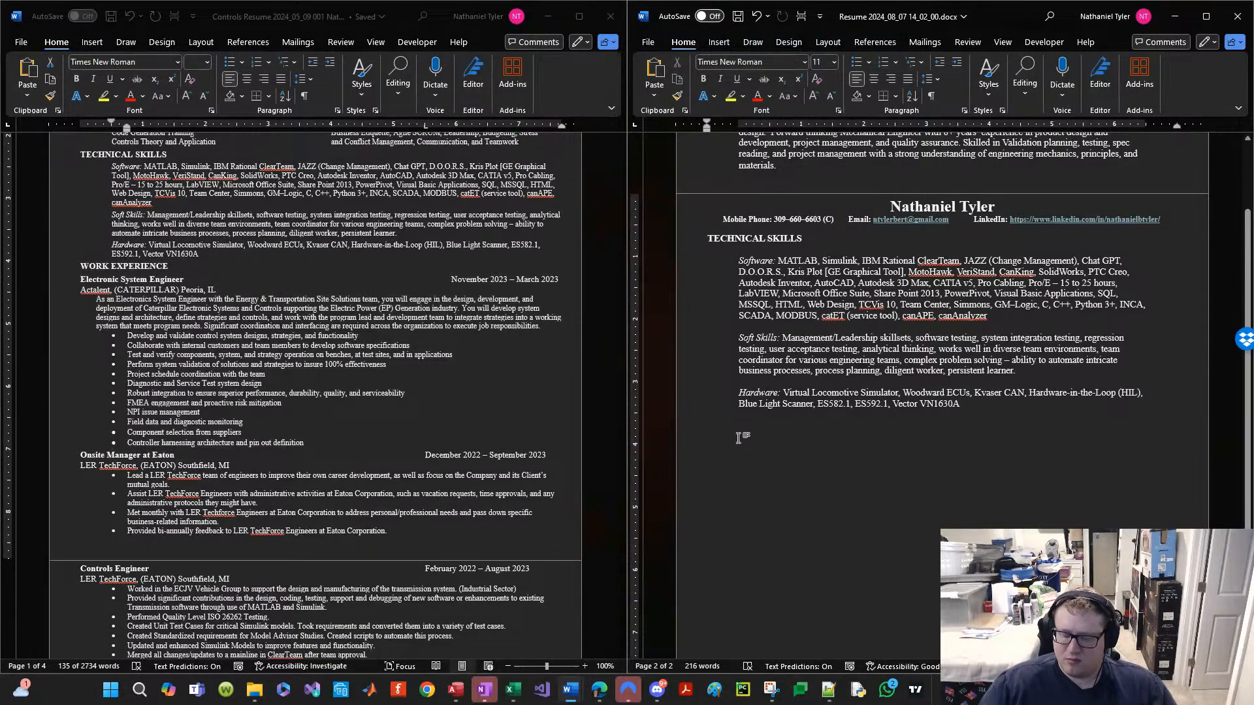
pyautogui.hotkey('ctrl', 'v')
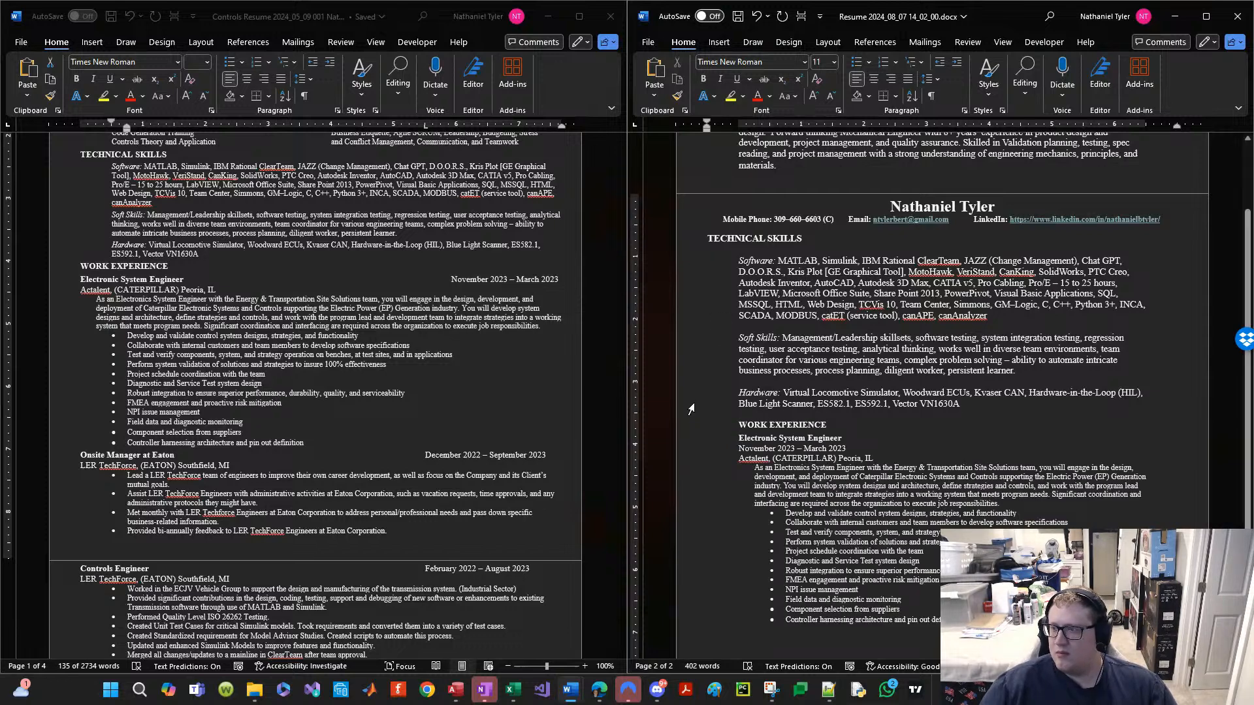
# Step: Set the pasted Work Experience section to font size 11 and move its left and right indents outward by half an inch each
pyautogui.moveTo(739, 425); pyautogui.dragTo(711, 629)
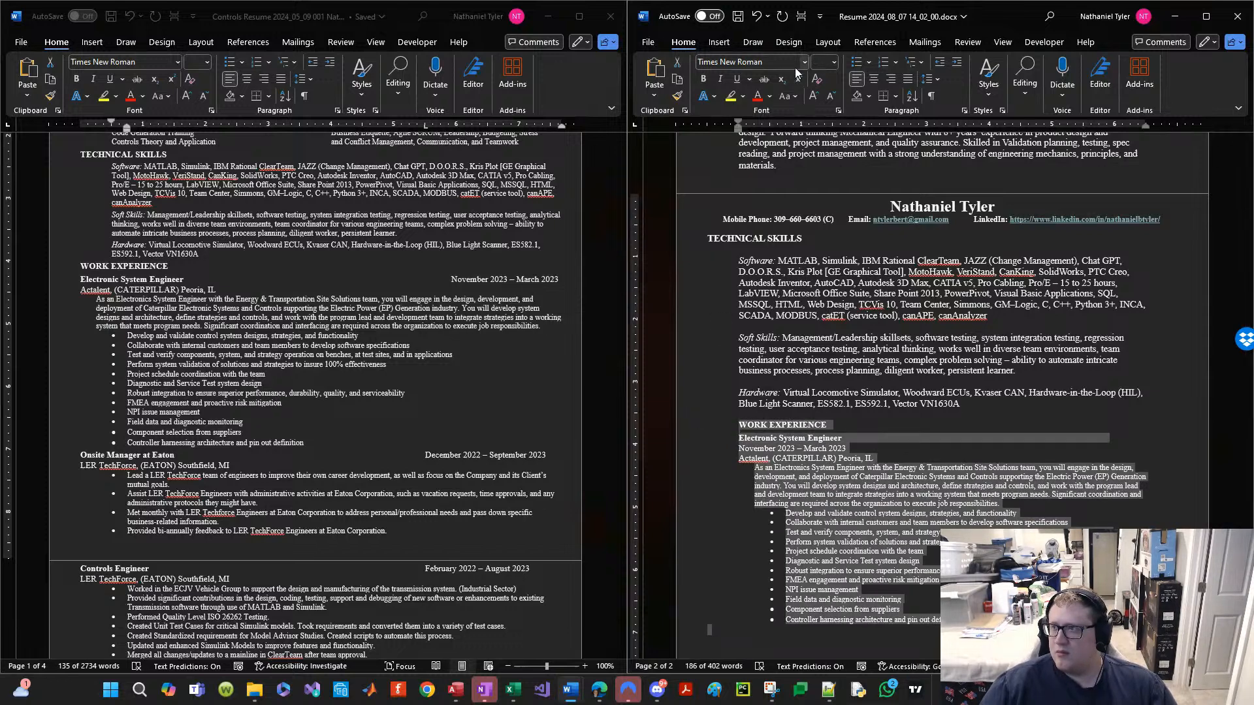
pyautogui.write('10')
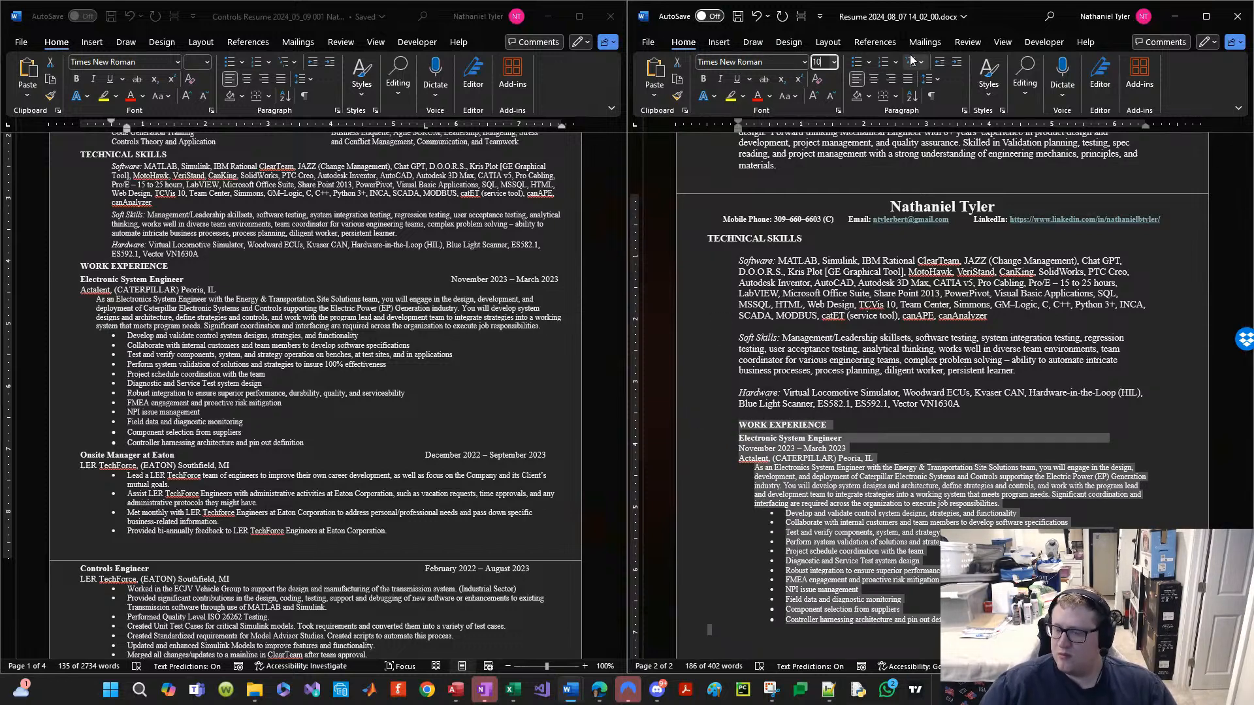
pyautogui.press('BackSpace')
pyautogui.write('1')
pyautogui.press('Return')
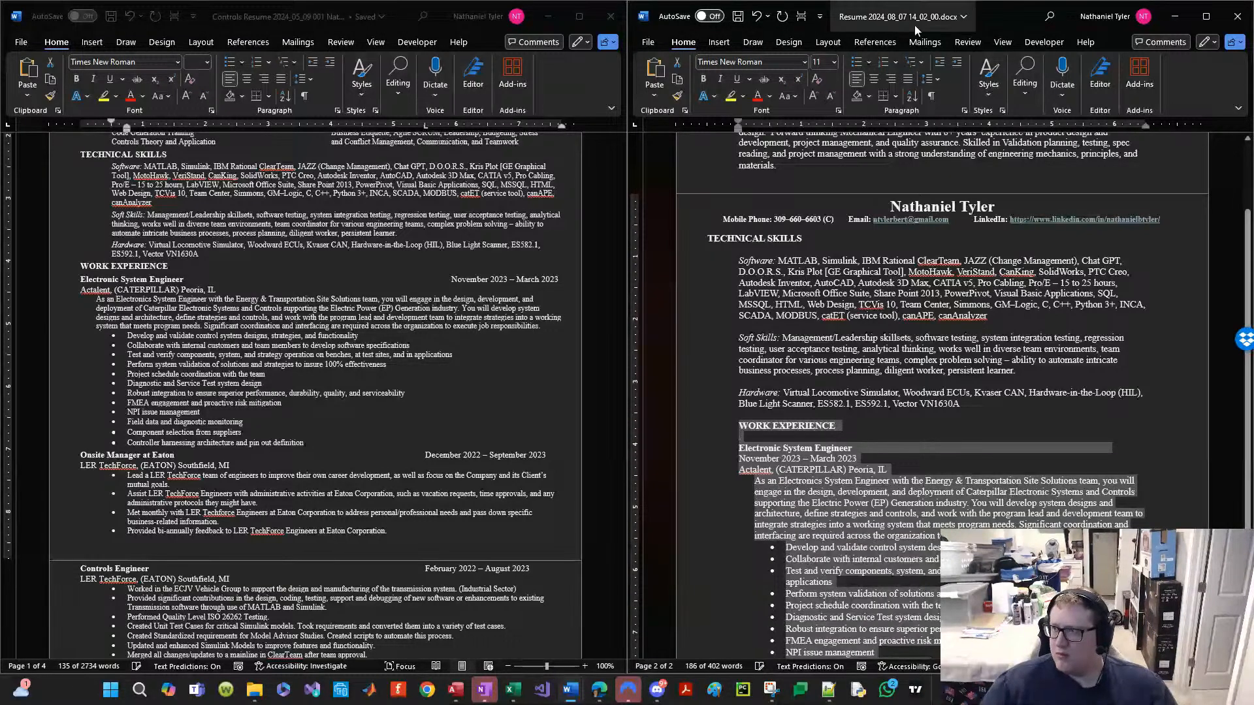
pyautogui.moveTo(738, 125); pyautogui.dragTo(707, 125)
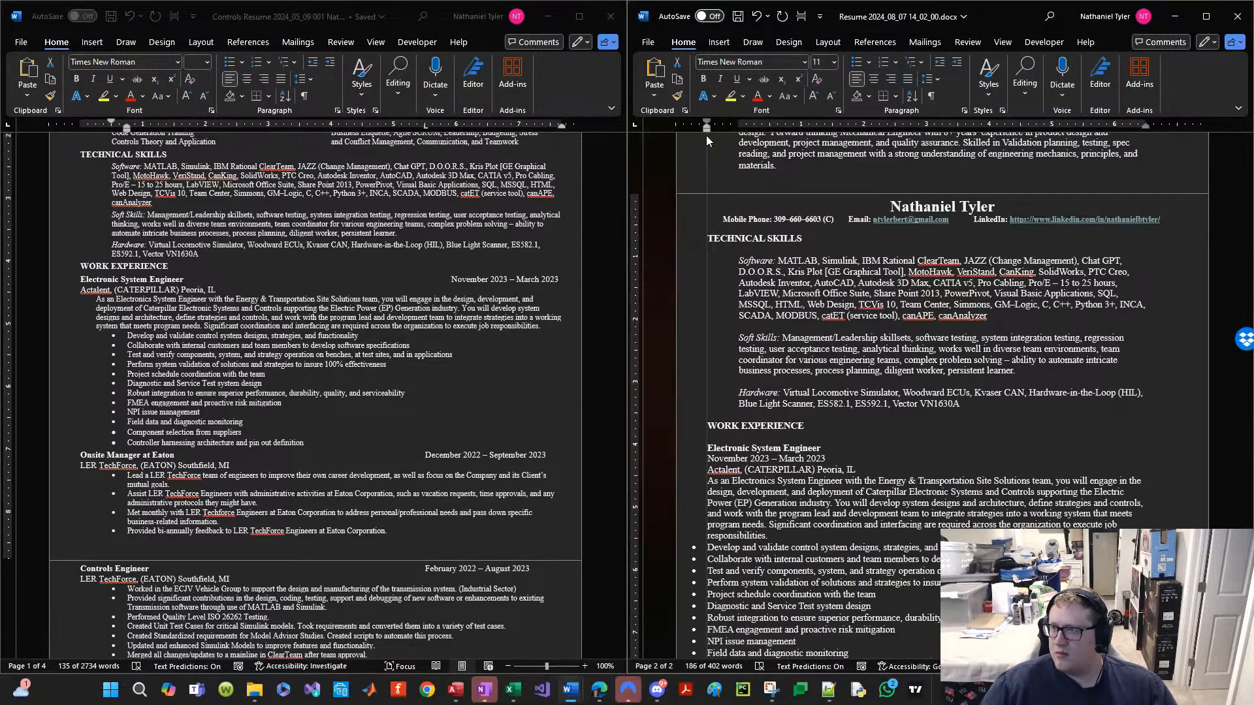
pyautogui.moveTo(1145, 125); pyautogui.dragTo(1177, 125)
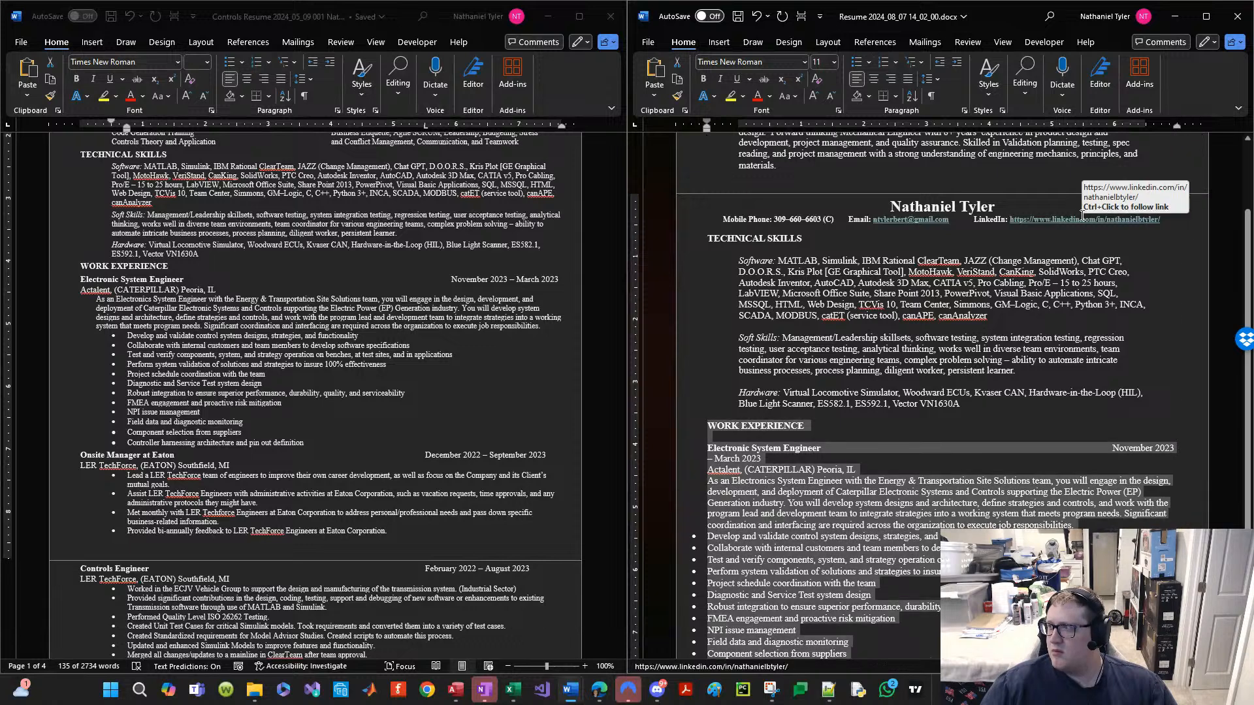
# Step: Extend the Technical Skills section to the 7-inch mark by moving the right text boundary out half an inch
pyautogui.click(930, 413)
pyautogui.moveTo(930, 412); pyautogui.dragTo(706, 237)
pyautogui.moveTo(1019, 398); pyautogui.dragTo(709, 237)
pyautogui.moveTo(1145, 123); pyautogui.dragTo(1177, 123)
pyautogui.click(1057, 377)
# Step: Try the Normal style on the Technical Skills and Work Experience sections and undo it along with the earlier Work Experience size and indent changes
pyautogui.scroll(-3, 959, 400)
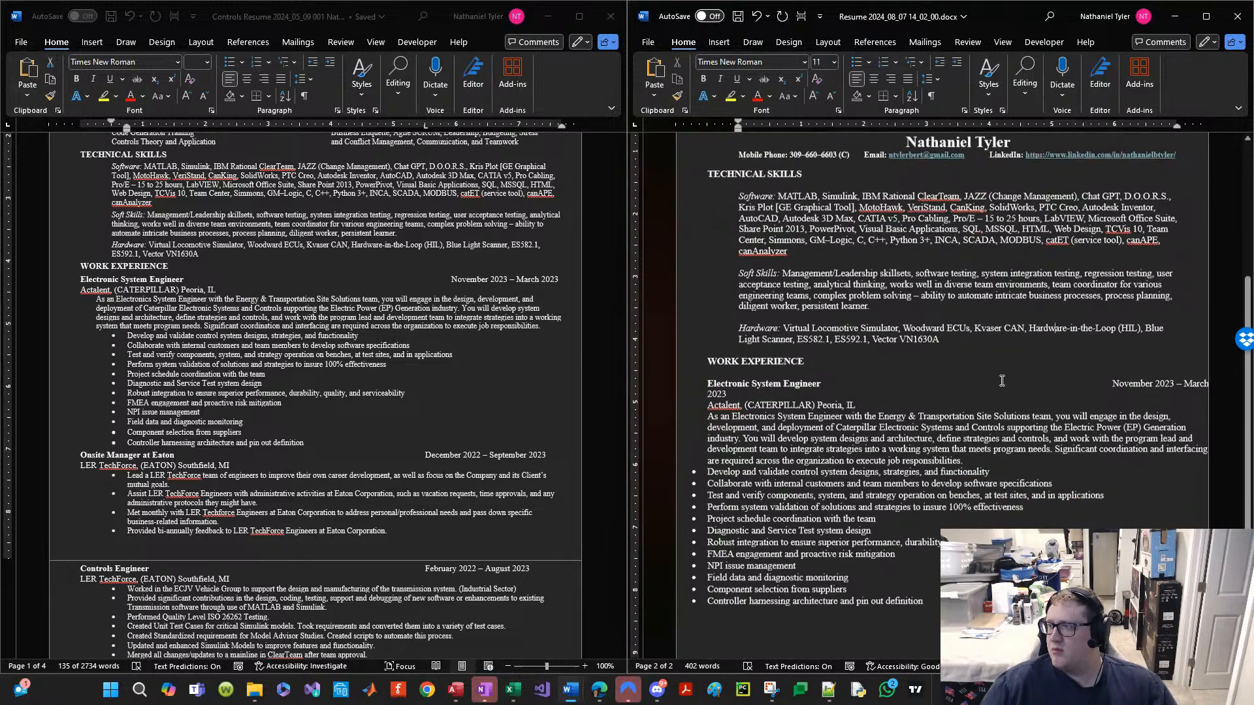
pyautogui.scroll(-1, 760, 439)
pyautogui.click(792, 487)
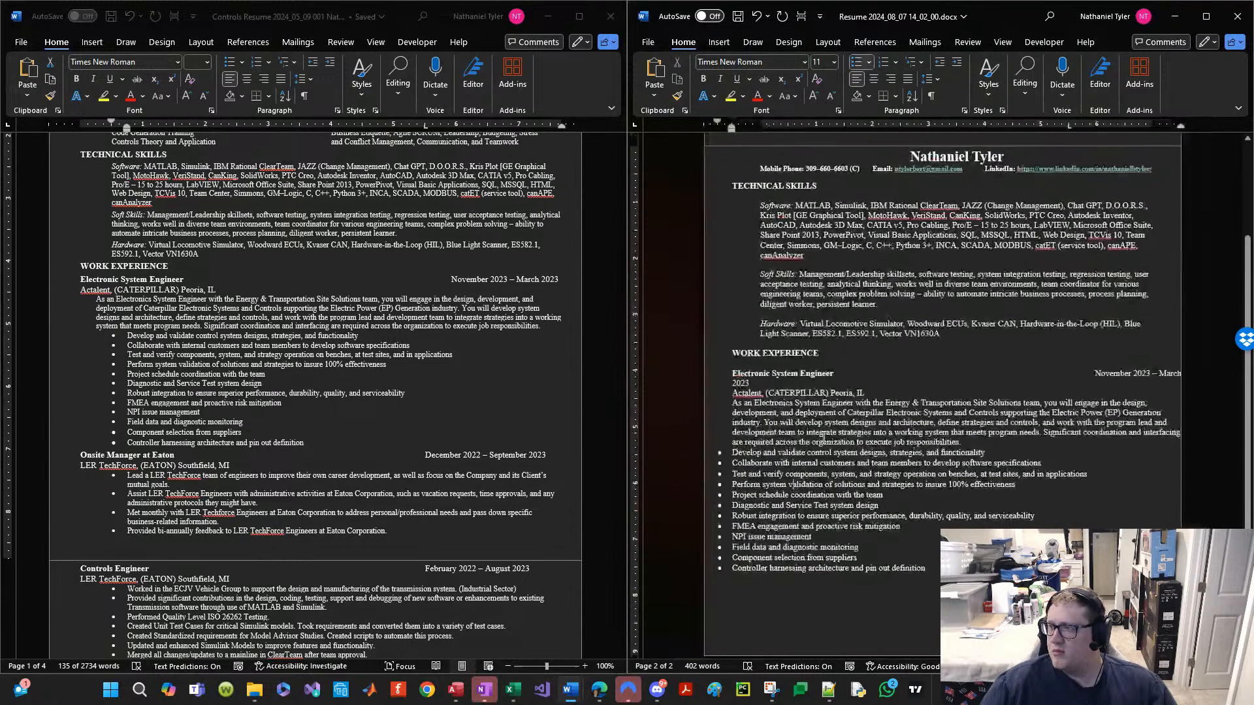
pyautogui.moveTo(716, 358); pyautogui.dragTo(777, 560)
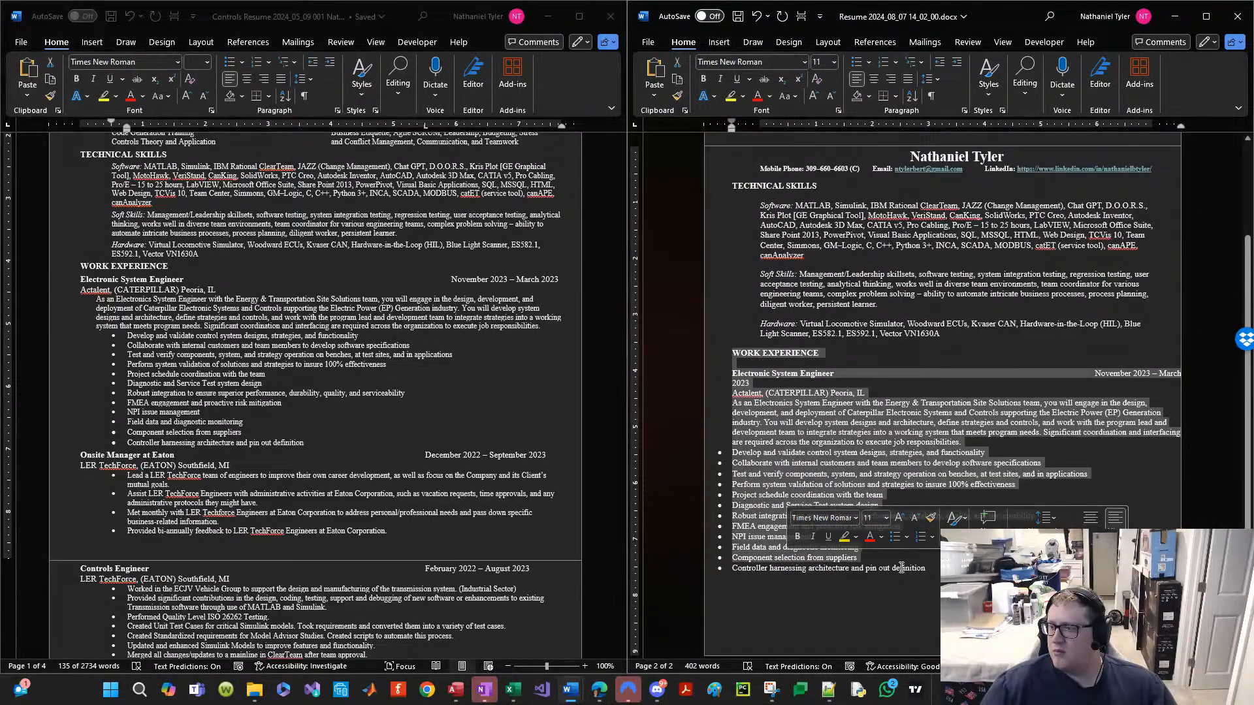
pyautogui.moveTo(934, 570); pyautogui.dragTo(694, 196)
pyautogui.click(988, 97)
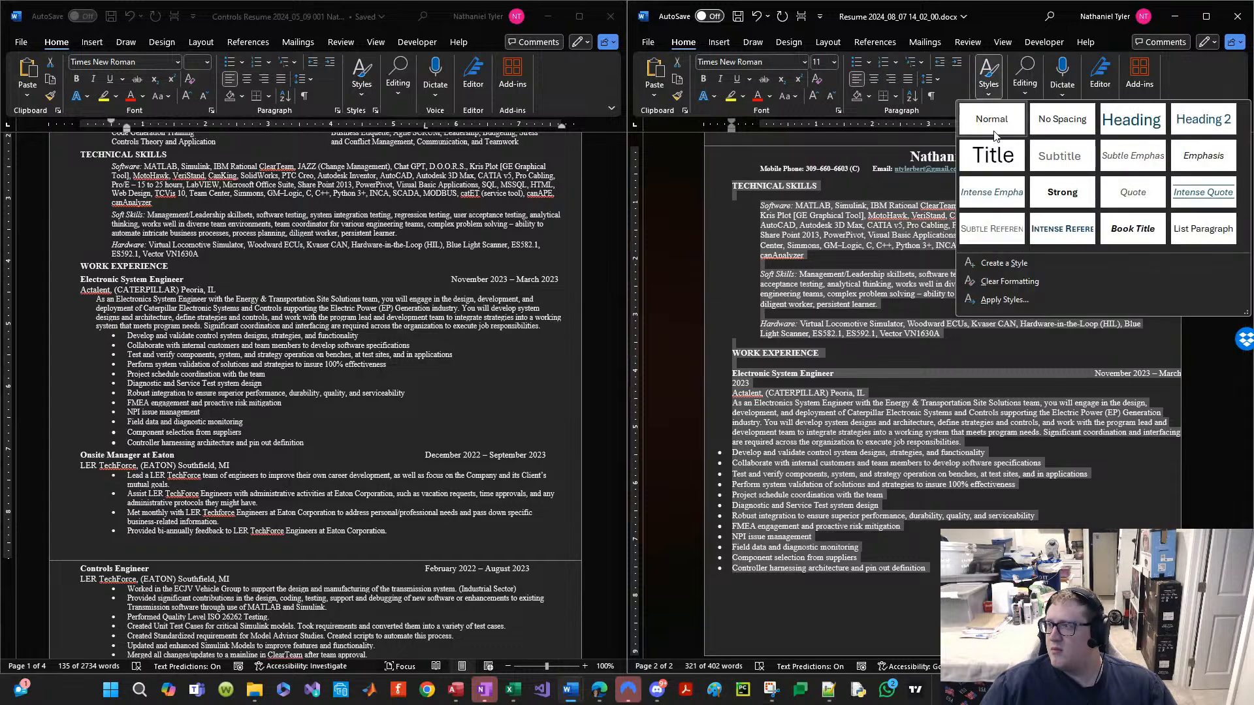
pyautogui.click(980, 262)
pyautogui.hotkey('ctrl', 'z')
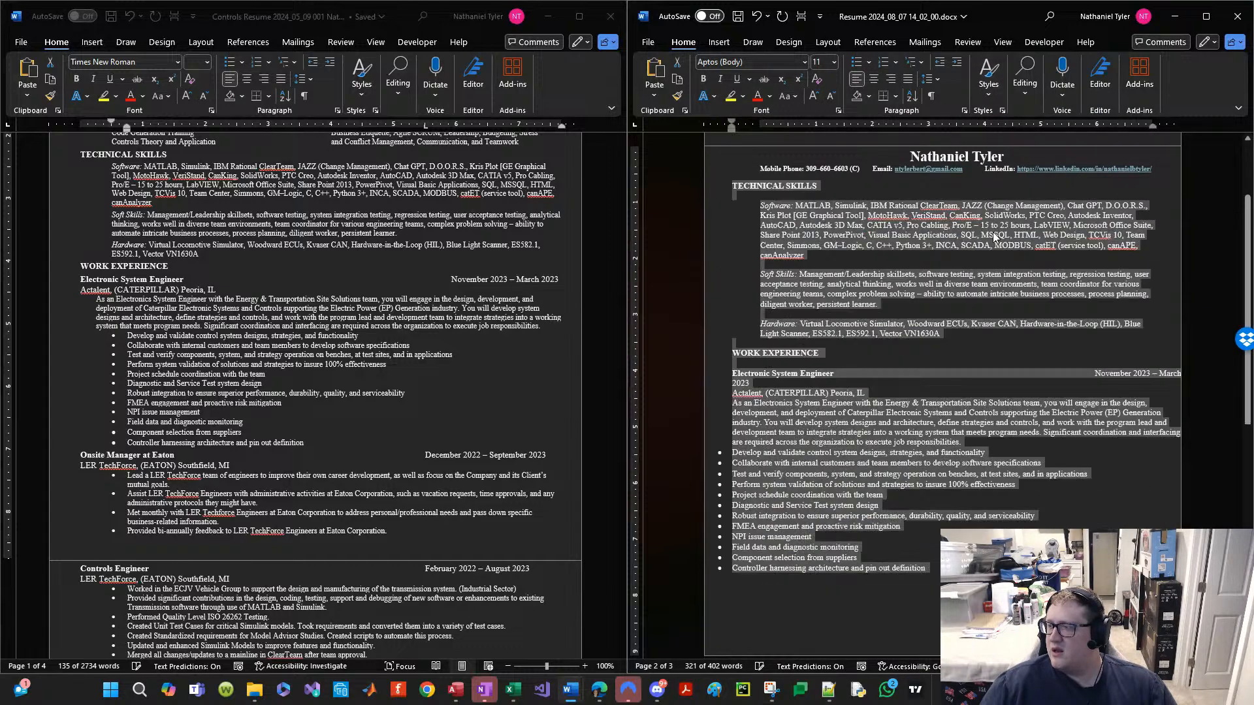
pyautogui.click(927, 248)
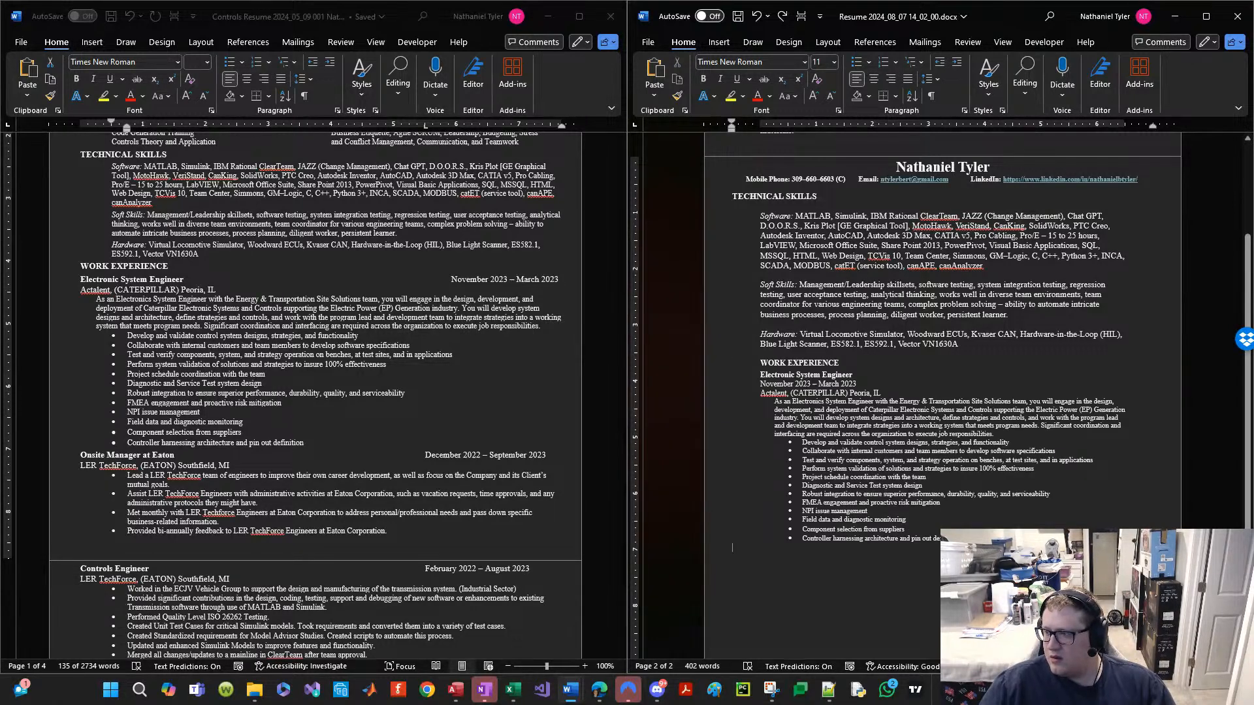
# Step: Widen the pasted Work Experience section by moving its right indent out half an inch and its left indent outward
pyautogui.moveTo(941, 539); pyautogui.dragTo(758, 361)
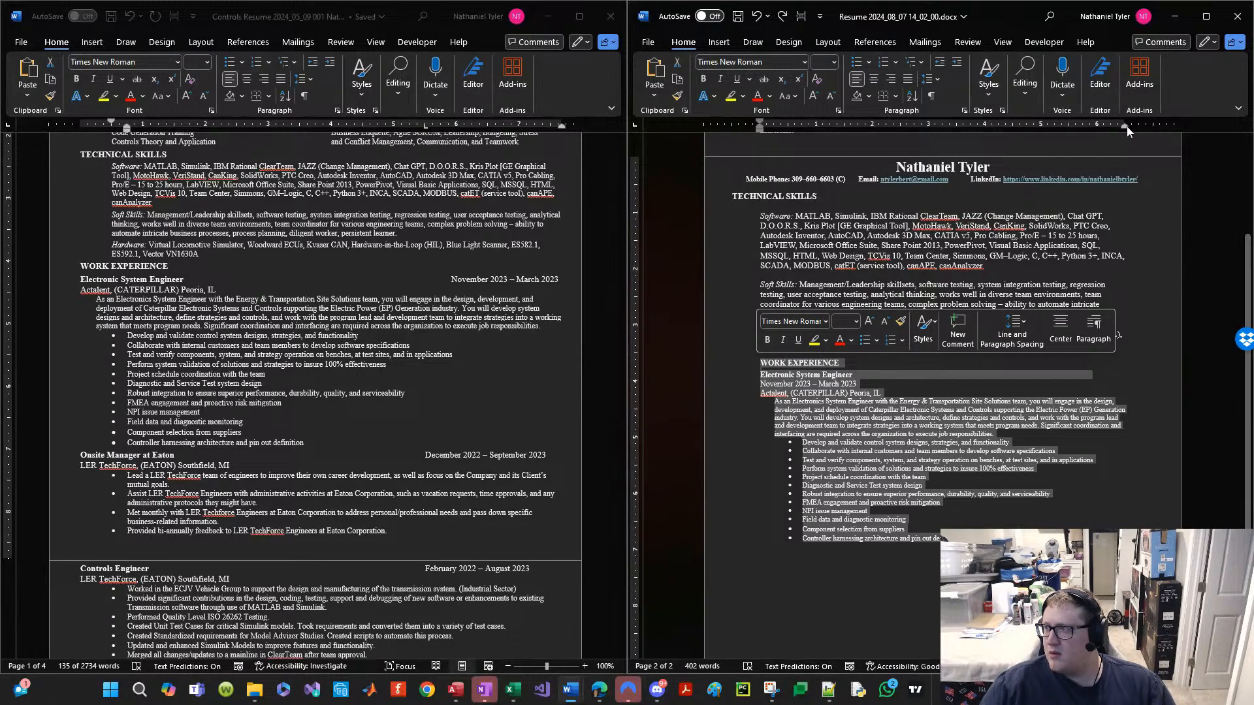
pyautogui.moveTo(1126, 125); pyautogui.dragTo(1154, 158)
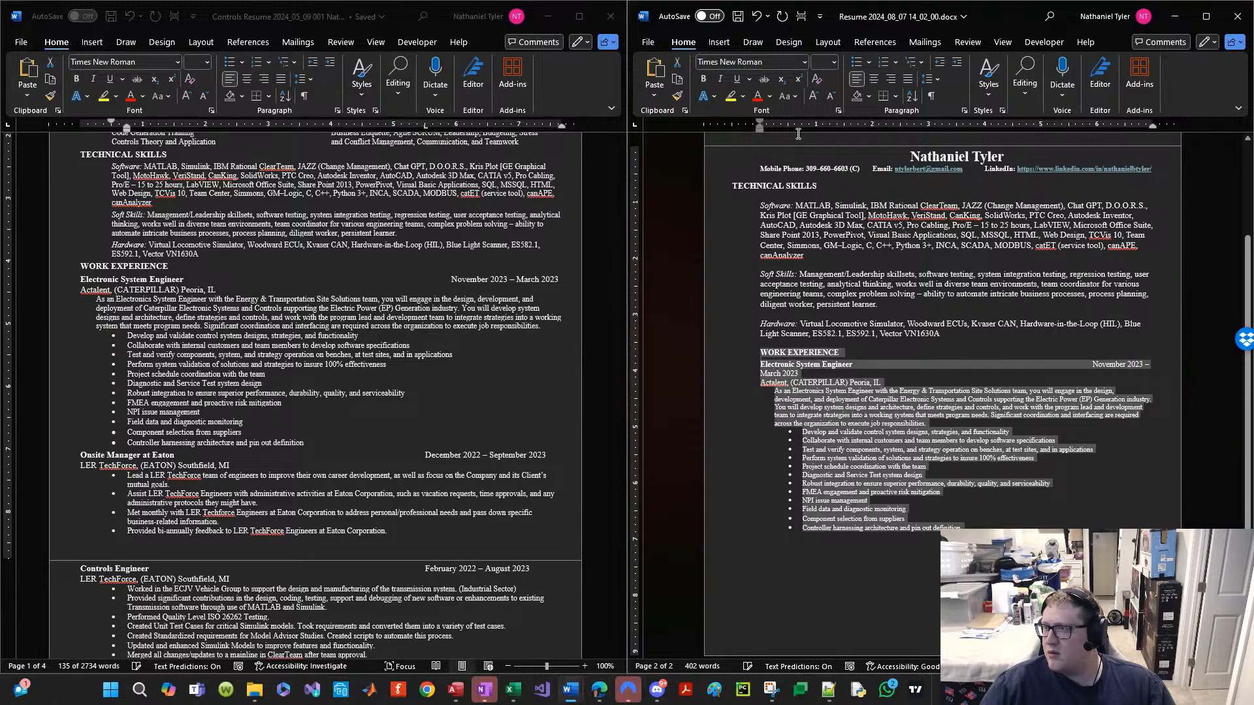
pyautogui.click(762, 130)
pyautogui.moveTo(759, 131); pyautogui.dragTo(736, 138)
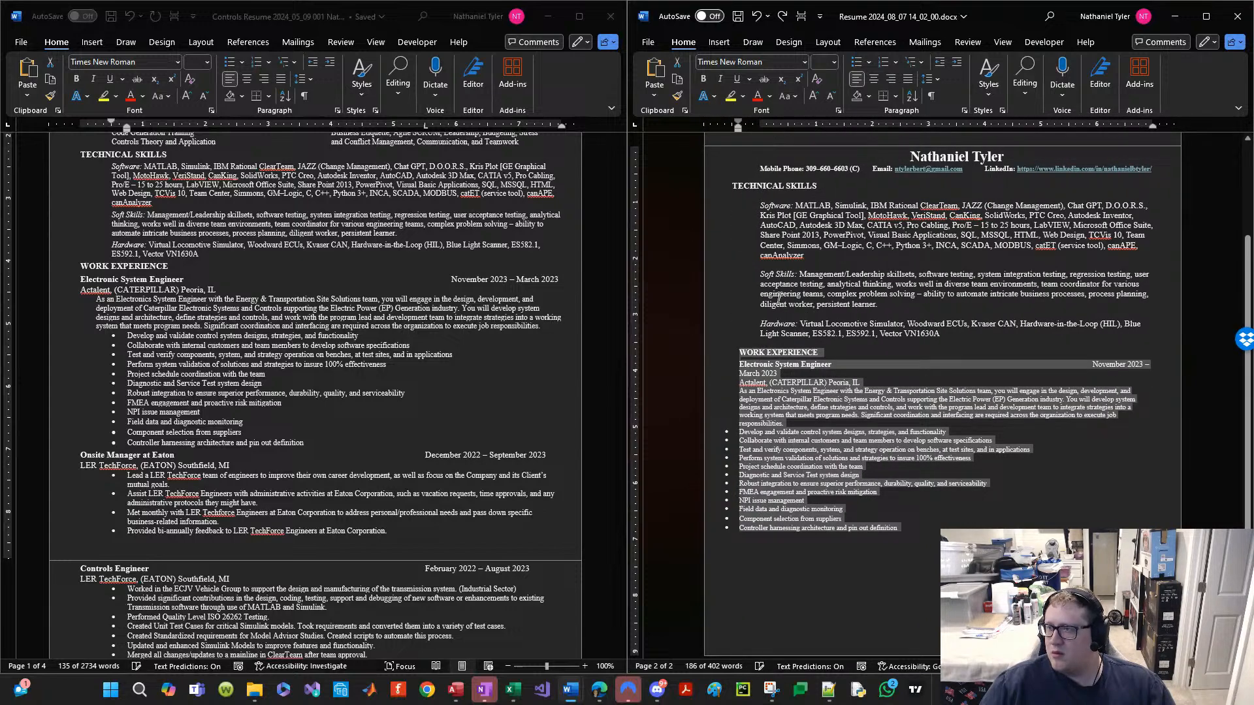
# Step: Undo the Work Experience indent changes and the pasting of that section in the new résumé
pyautogui.scroll(2, 778, 300)
pyautogui.click(780, 297)
pyautogui.hotkey('ctrl', 'z')
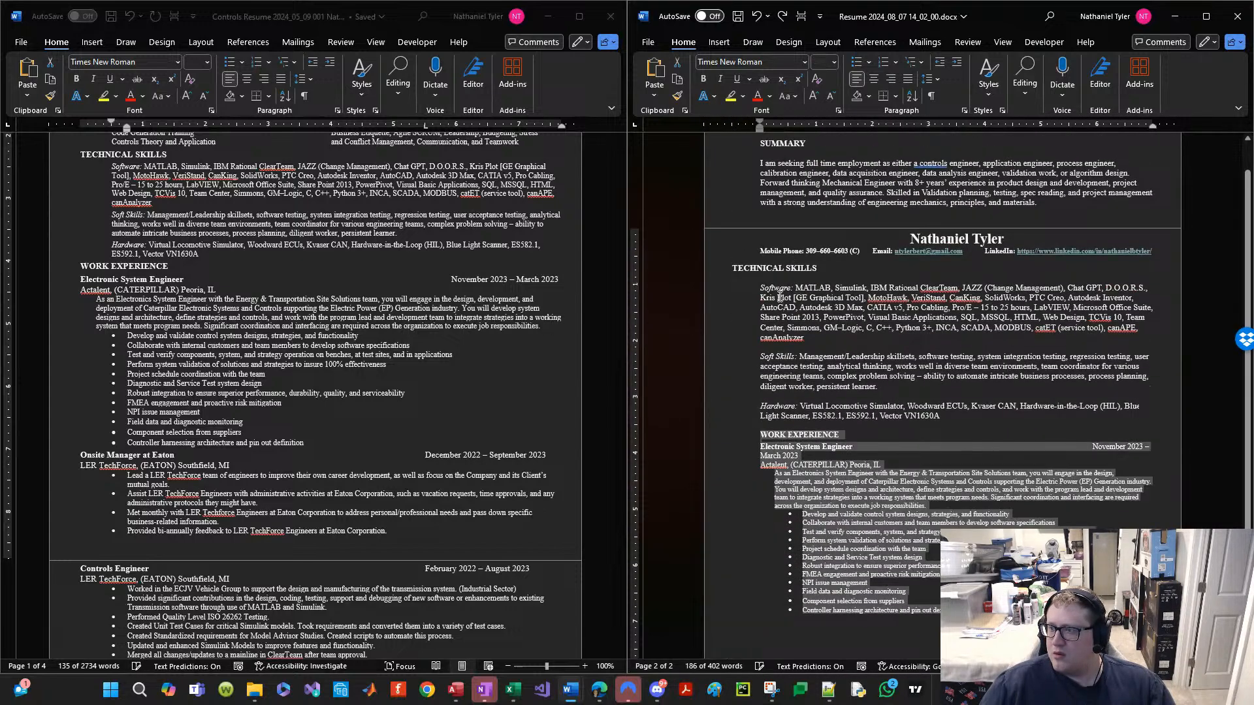
pyautogui.hotkey('ctrl', 'z')
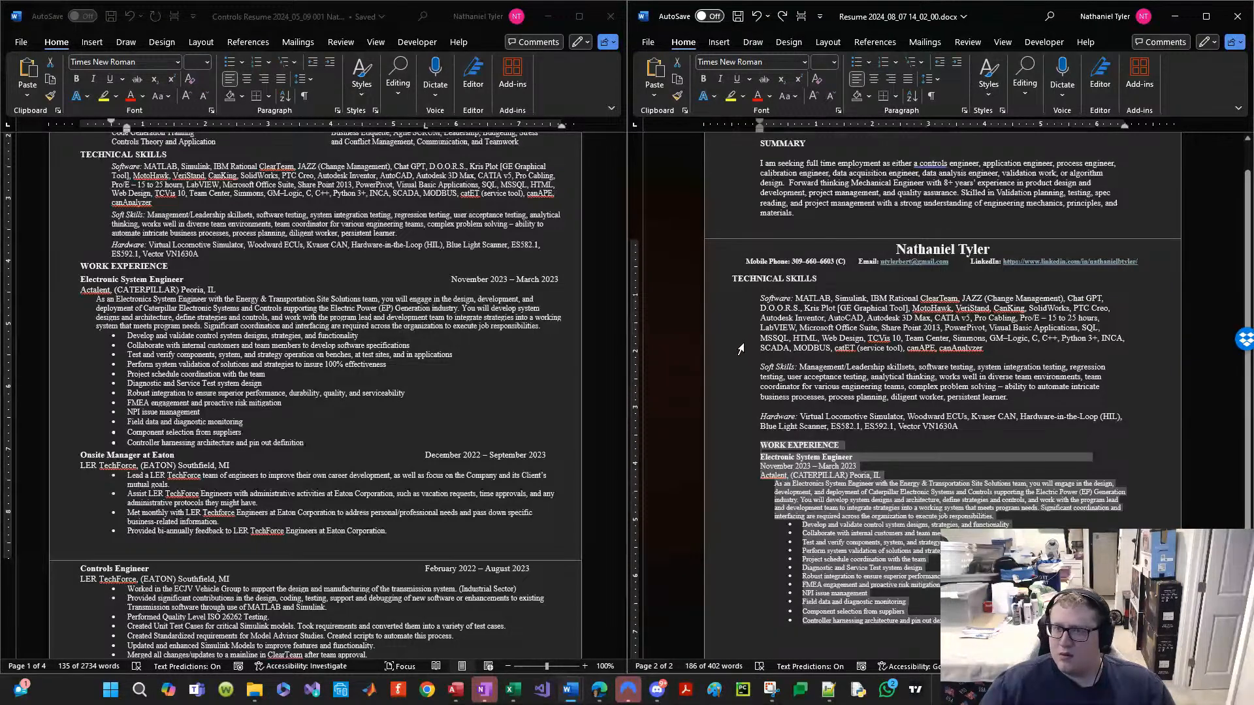
pyautogui.hotkey('ctrl', 'z')
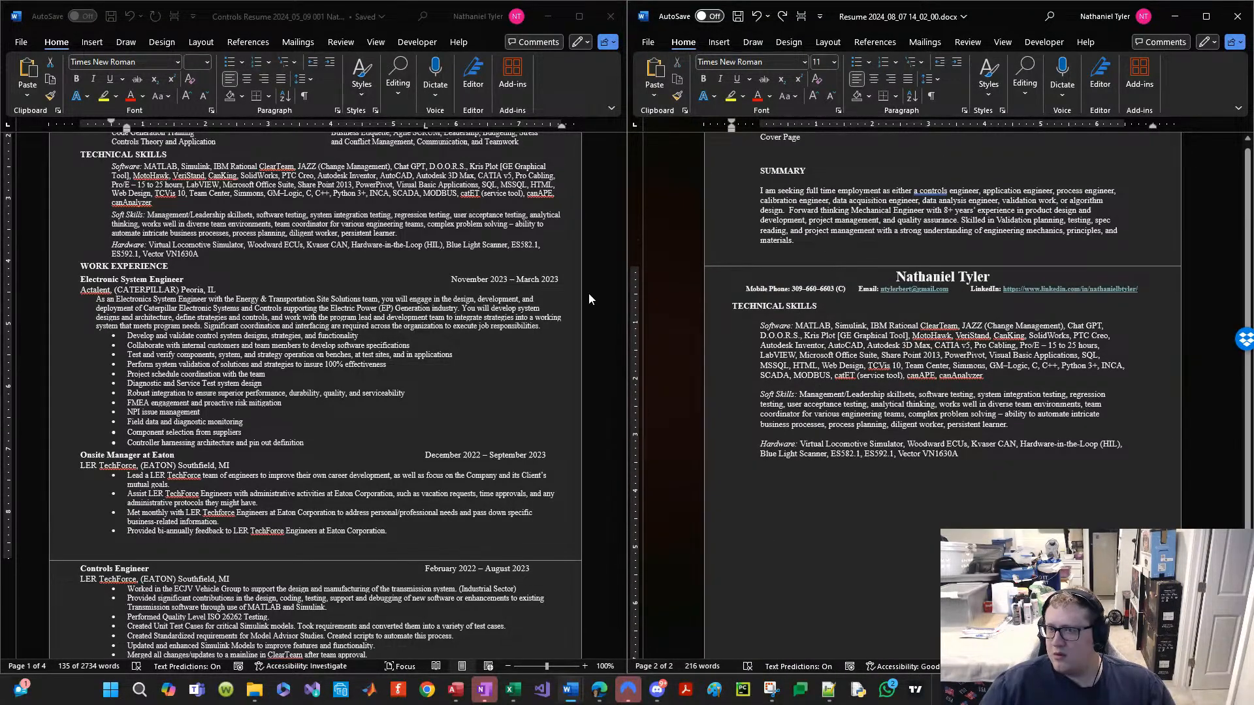
pyautogui.click(275, 356)
pyautogui.scroll(4, 222, 362)
pyautogui.scroll(-1, 213, 362)
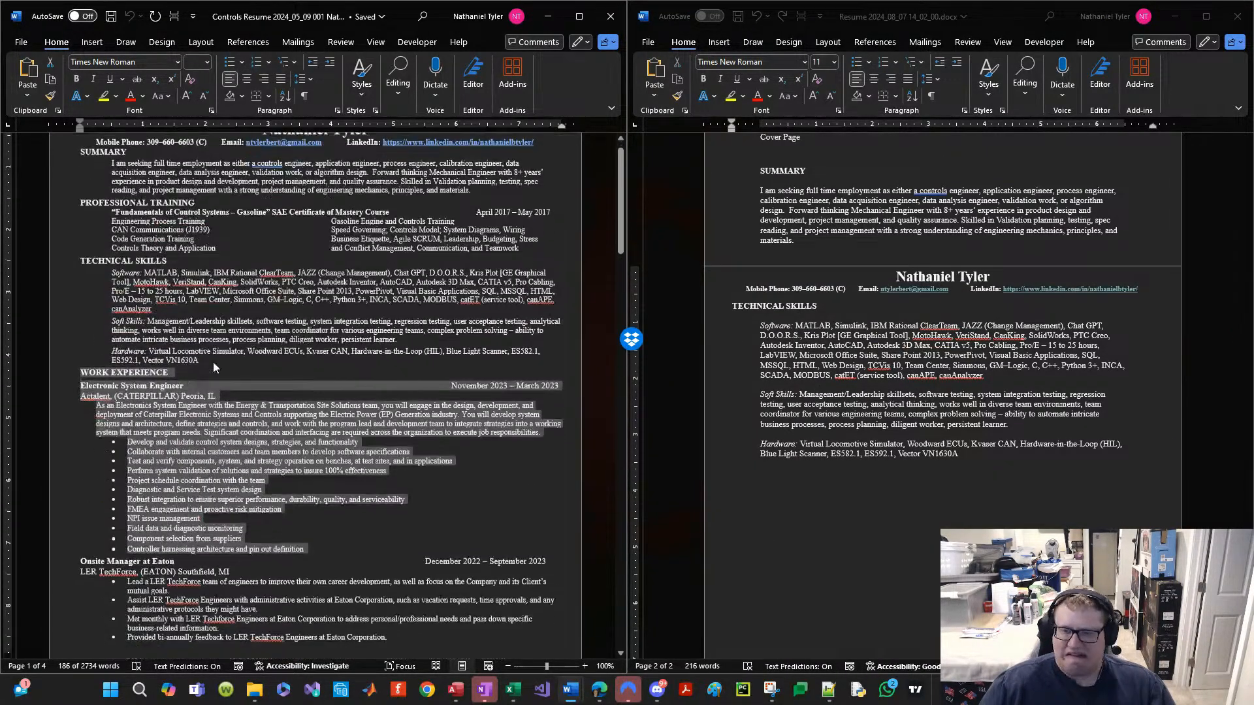
pyautogui.scroll(-1, 213, 362)
pyautogui.click(259, 442)
pyautogui.scroll(-2, 325, 413)
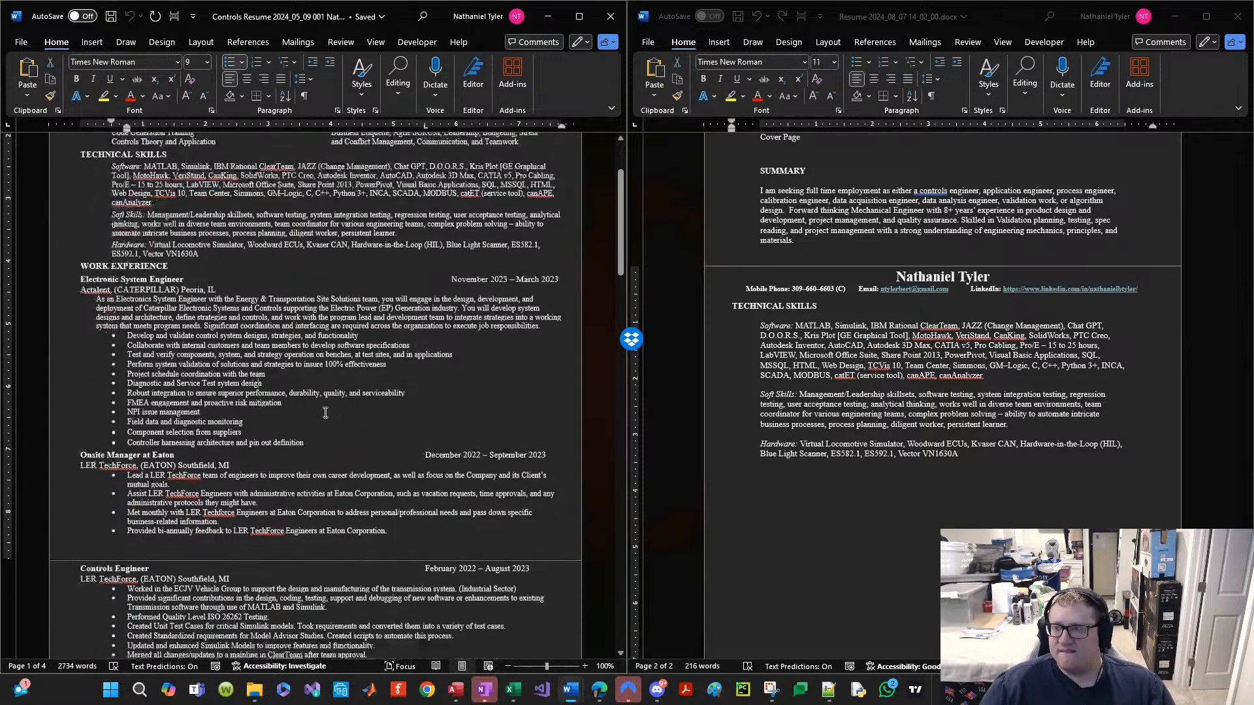
pyautogui.click(978, 471)
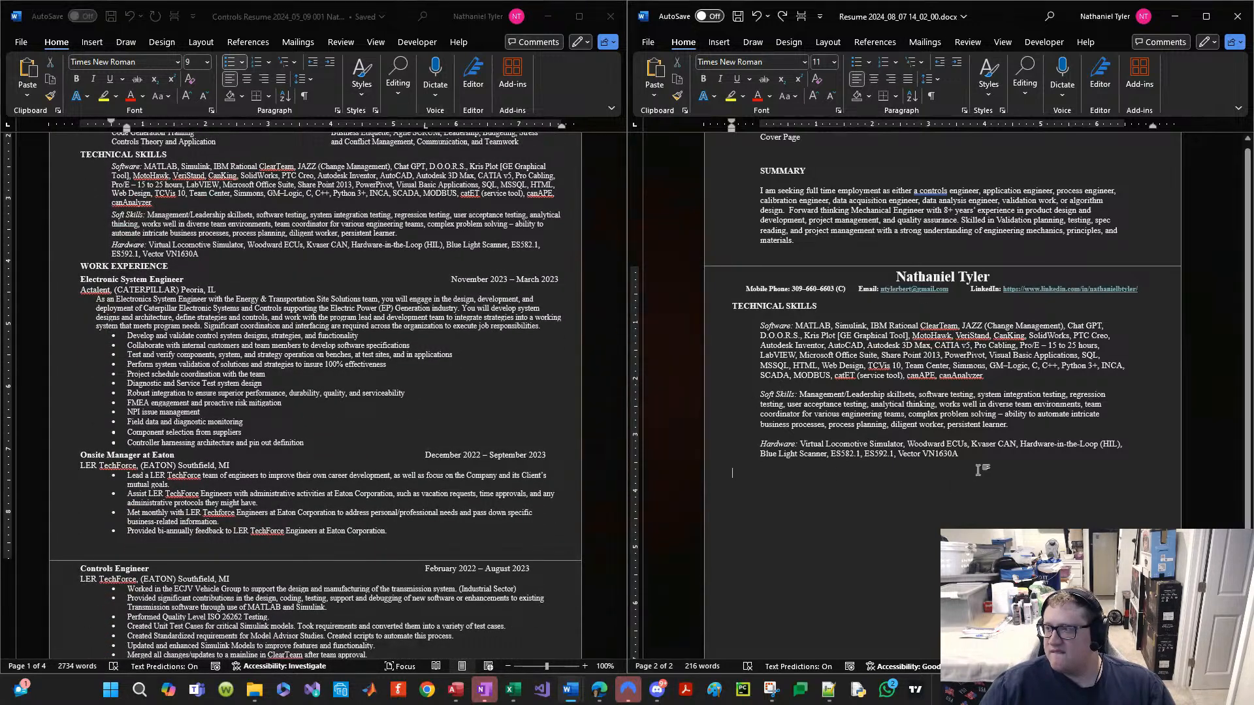
pyautogui.moveTo(979, 471); pyautogui.dragTo(735, 326)
pyautogui.click(849, 432)
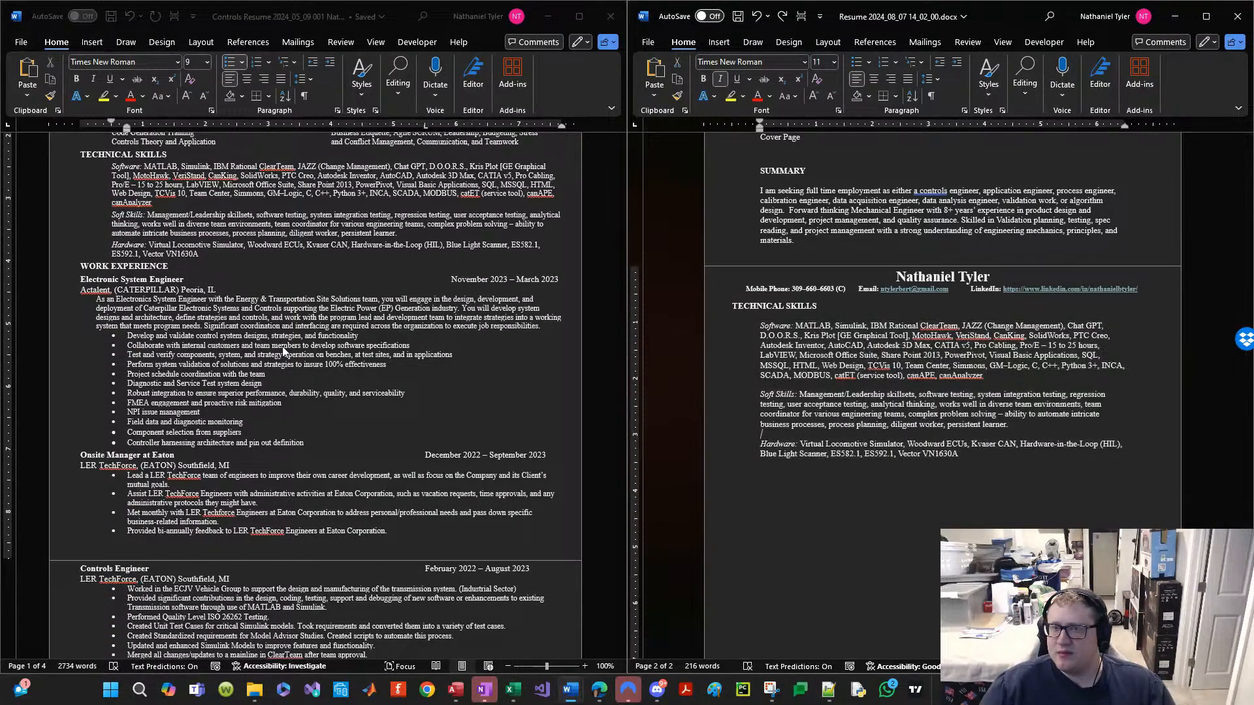
pyautogui.click(116, 303)
pyautogui.moveTo(59, 290); pyautogui.dragTo(235, 409)
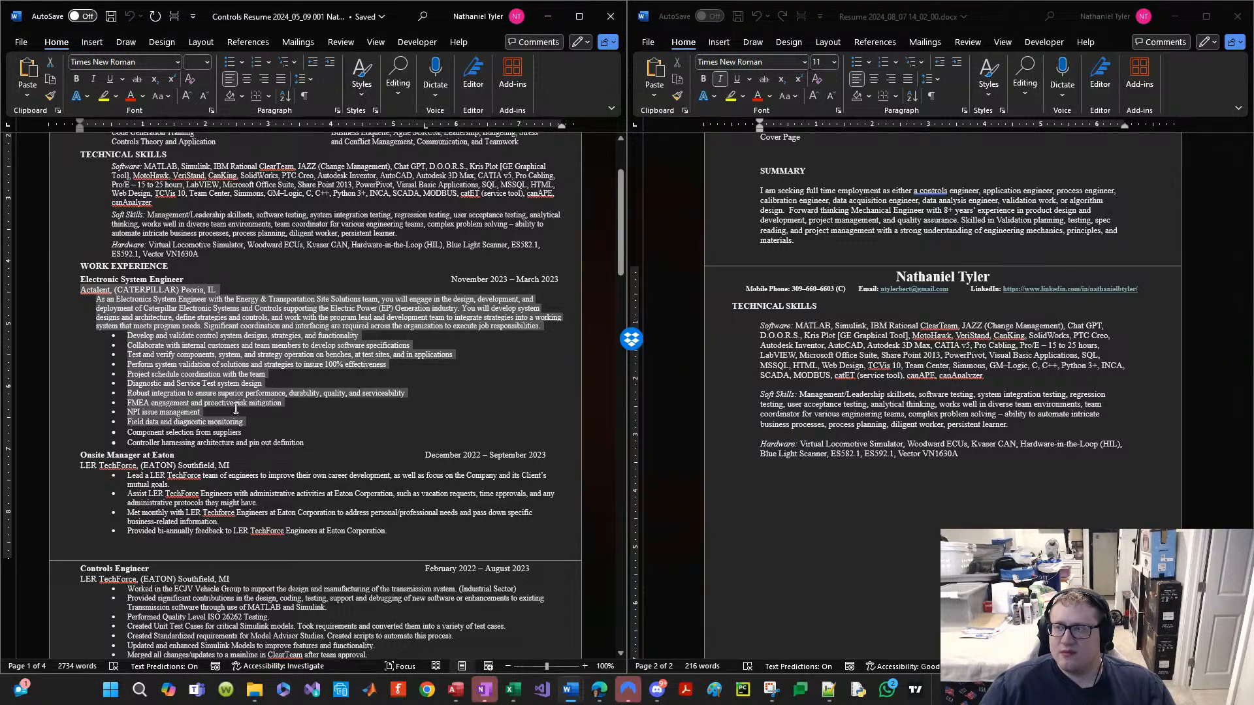
pyautogui.click(236, 409)
pyautogui.click(868, 413)
pyautogui.scroll(1, 942, 492)
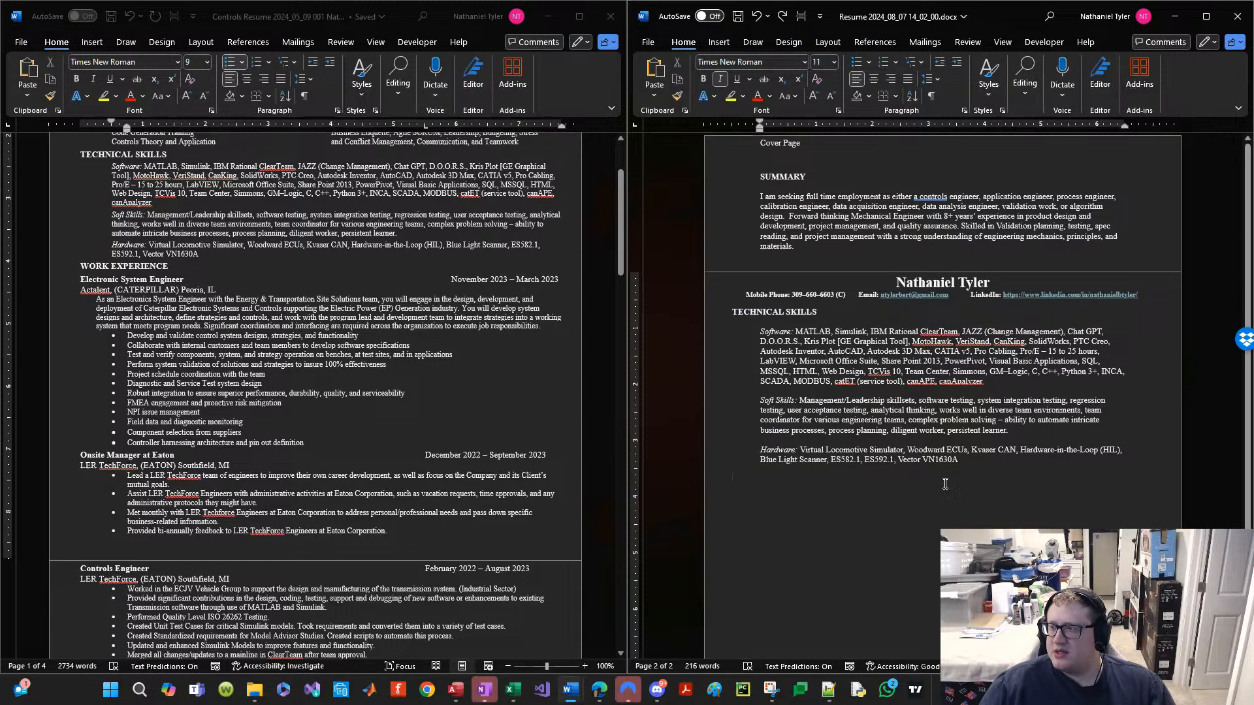
# Step: Copy the entire old résumé and paste it into a new Notepad++ document as plain text, moving that window upward
pyautogui.hotkey('ctrl', 'a')
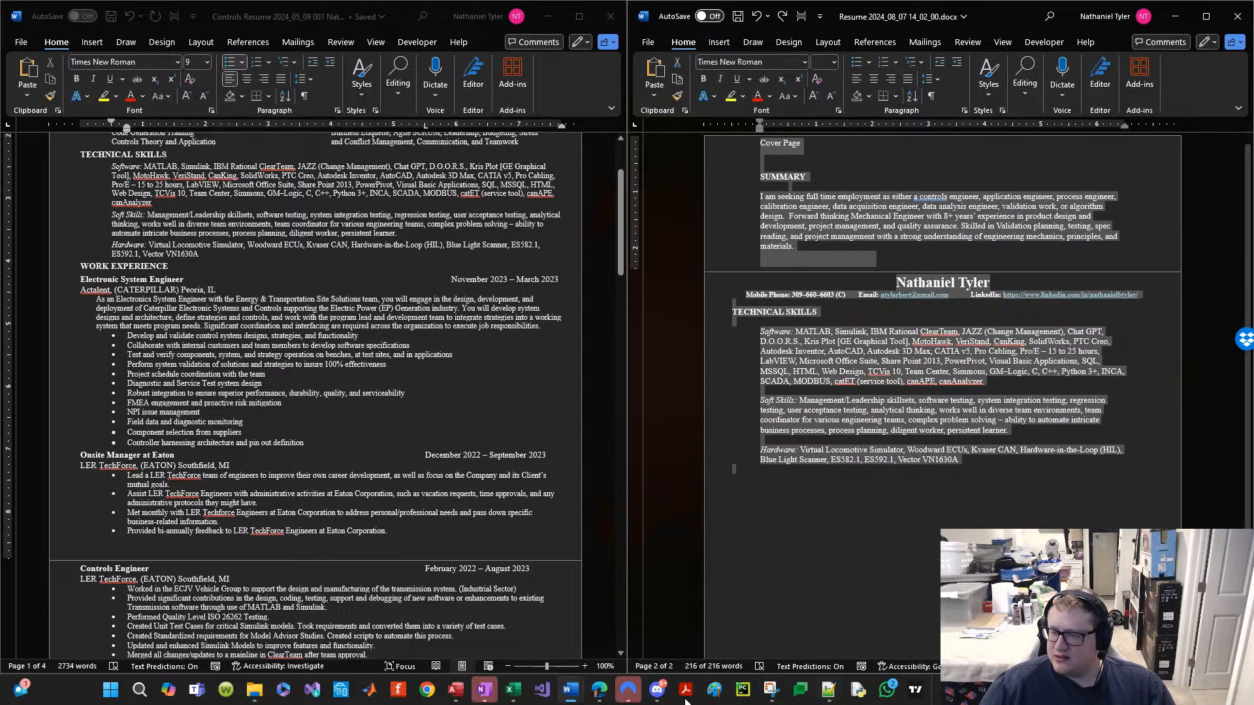
pyautogui.hotkey('alt', 'Tab')
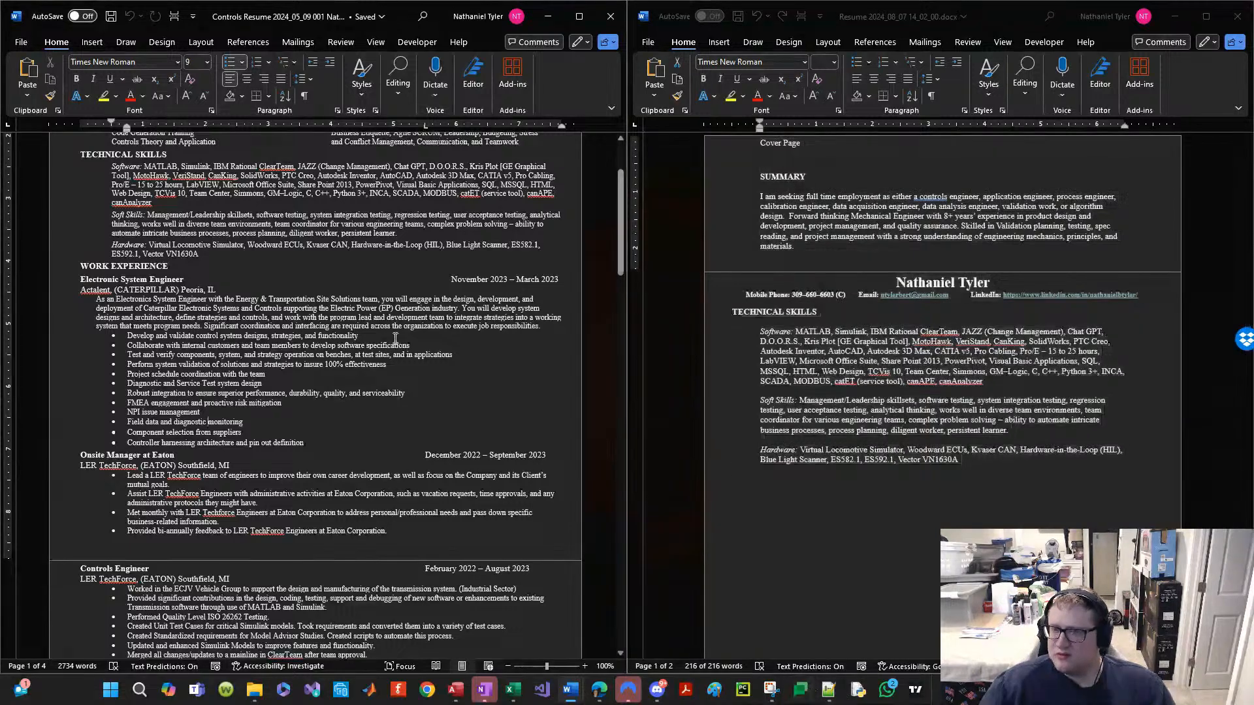
pyautogui.hotkey('ctrl', 'a')
pyautogui.rightClick(828, 691)
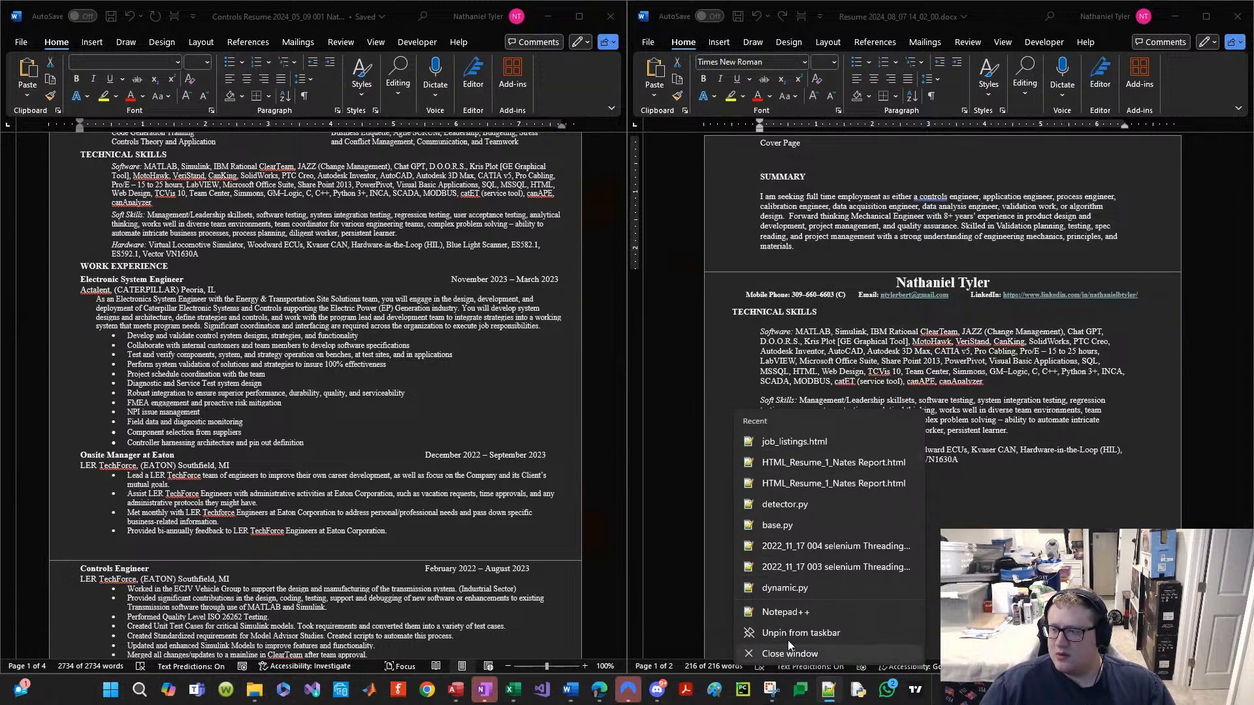
pyautogui.click(788, 613)
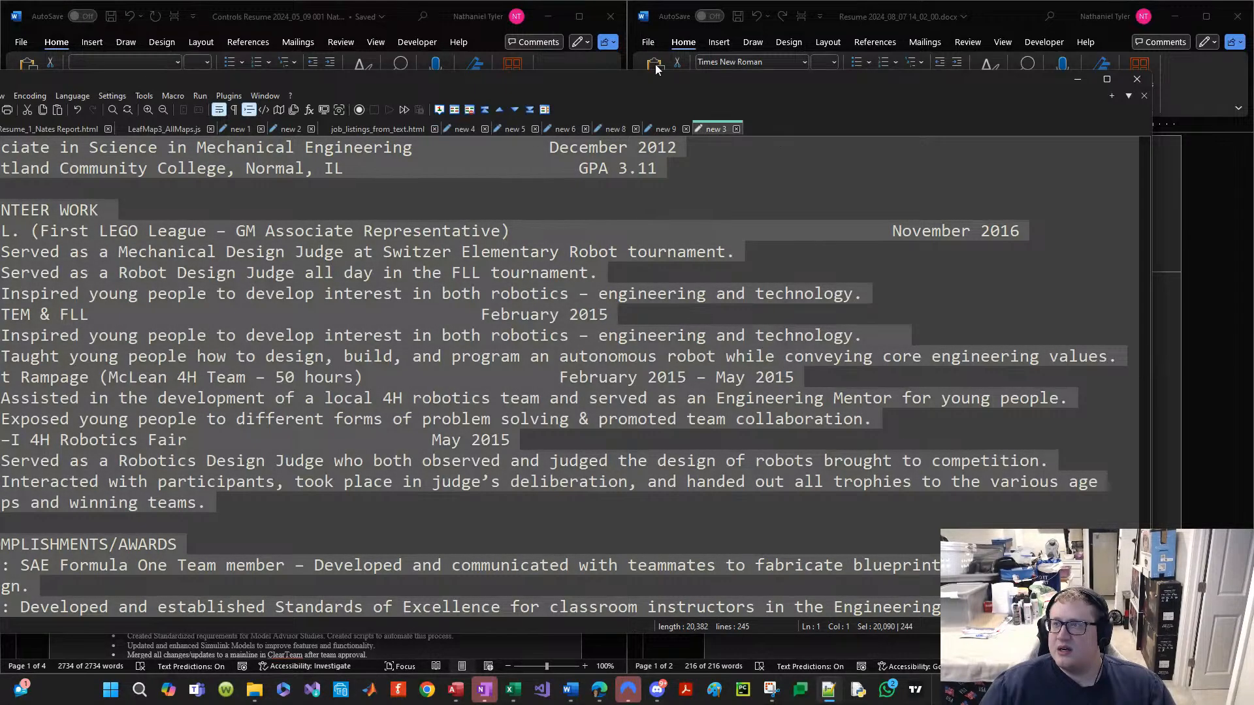
pyautogui.moveTo(622, 103); pyautogui.dragTo(621, 2)
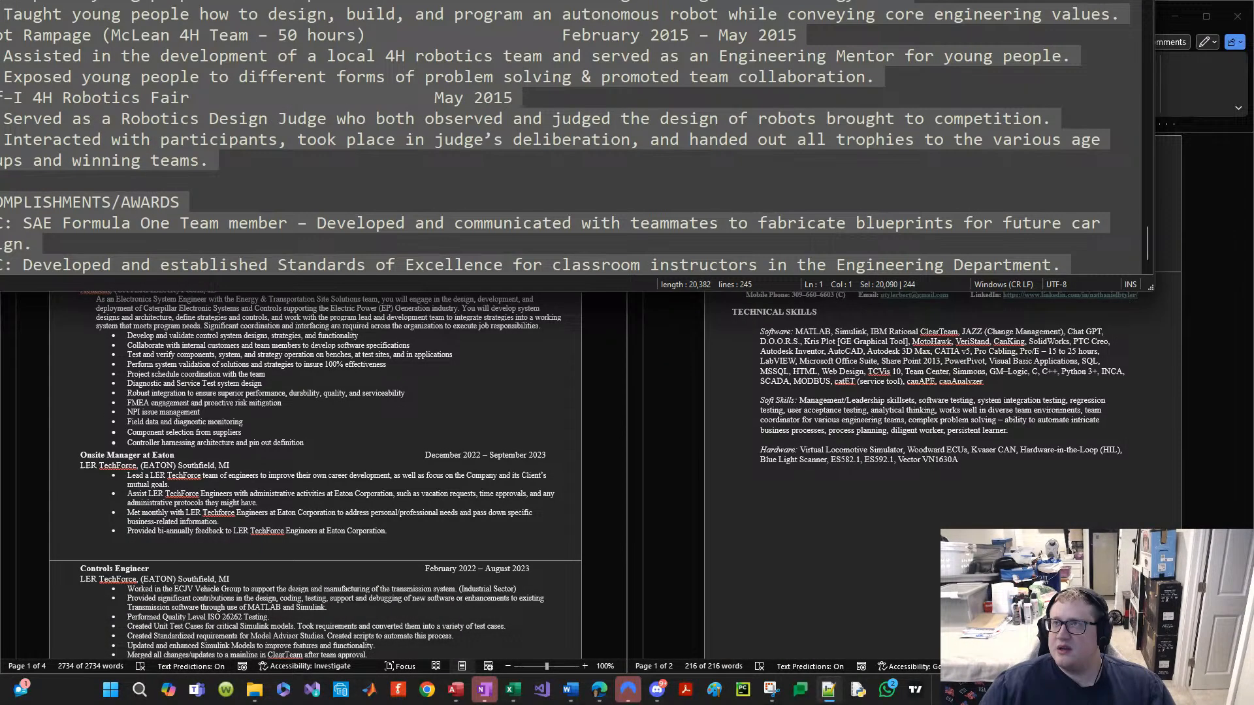
# Step: Replace the entire content of the new résumé with the plain text from Notepad++ and apply the Normal style to all of it
pyautogui.hotkey('alt', 'Tab')
pyautogui.hotkey('ctrl', 'v')
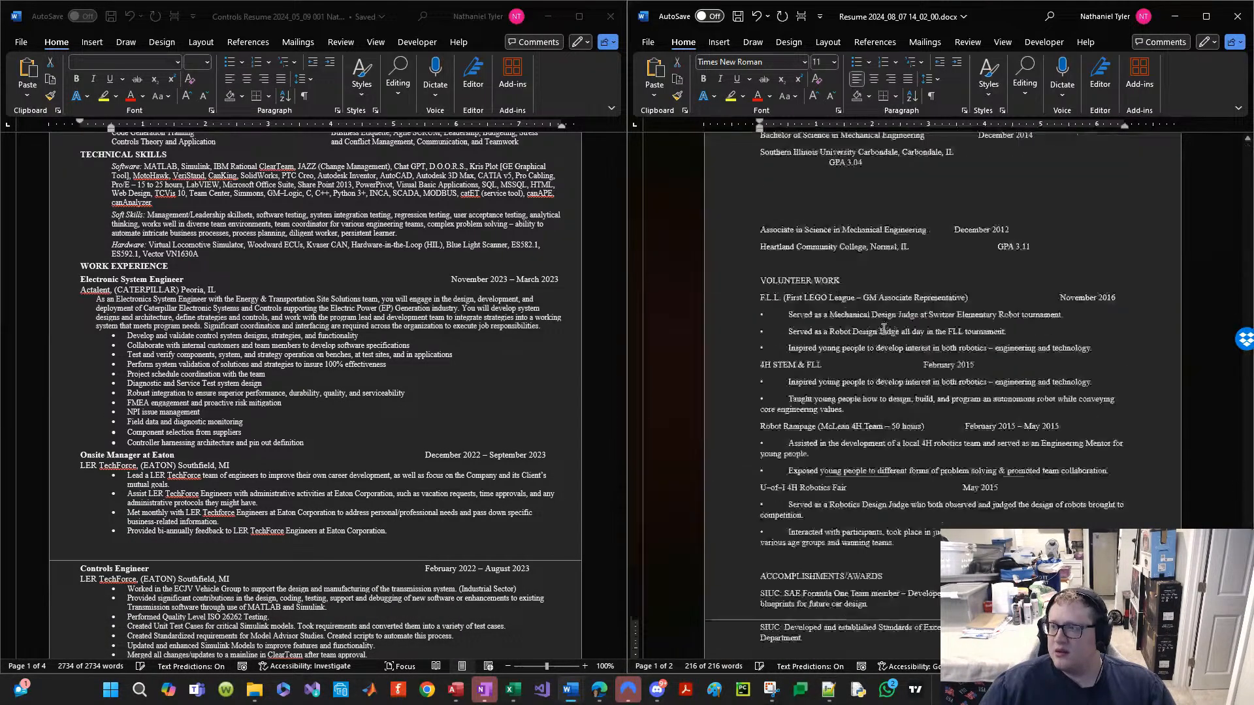
pyautogui.scroll(10, 884, 328)
pyautogui.hotkey('ctrl', 'a')
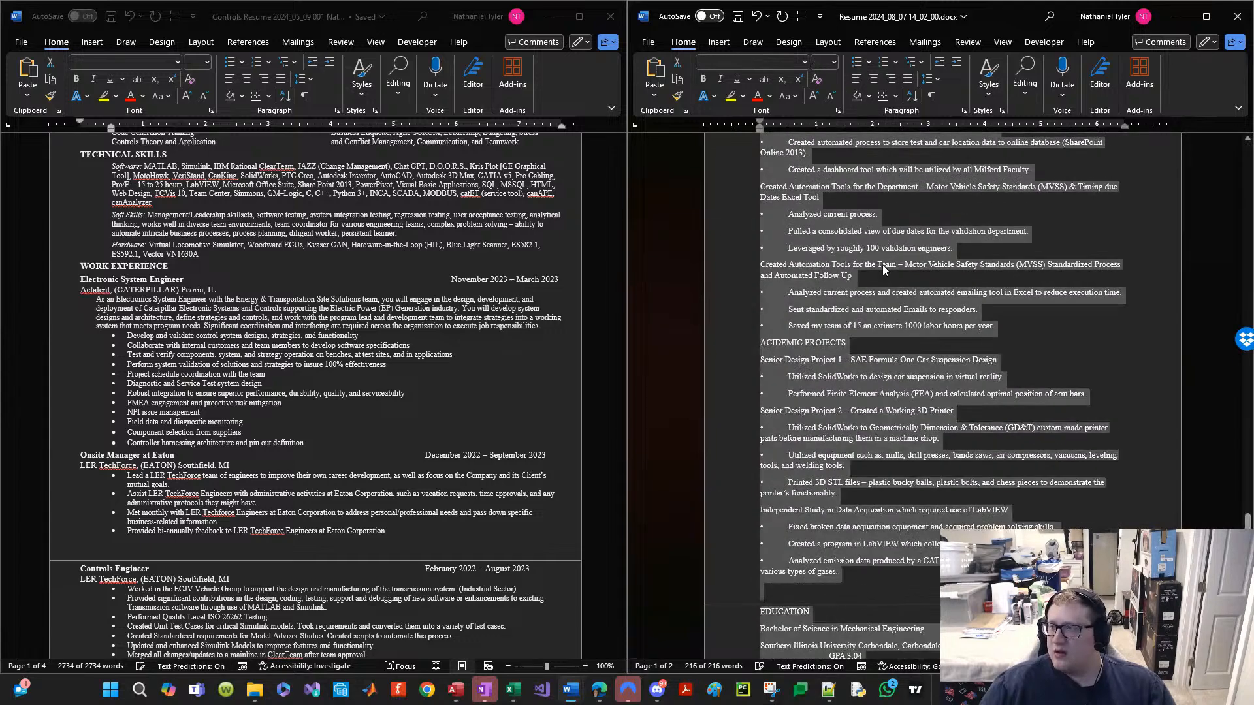
pyautogui.click(989, 83)
pyautogui.click(989, 121)
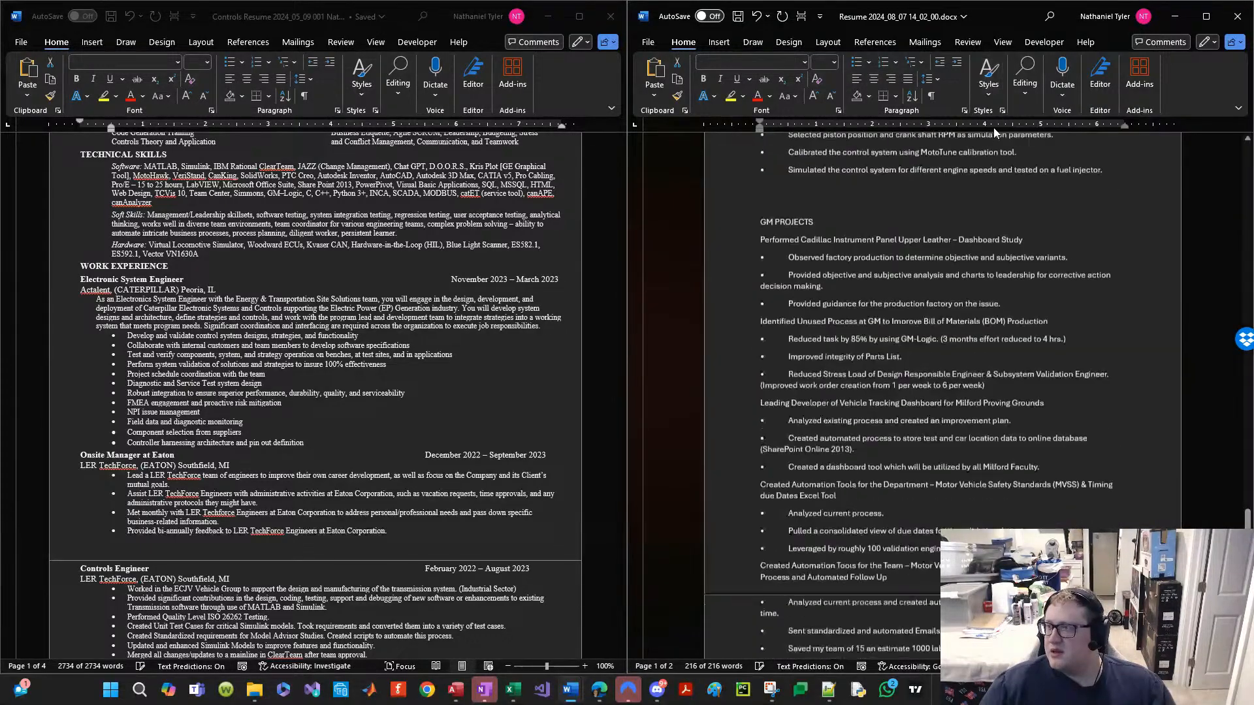
# Step: Set the font of the whole new résumé to Times New Roman
pyautogui.scroll(5, 885, 307)
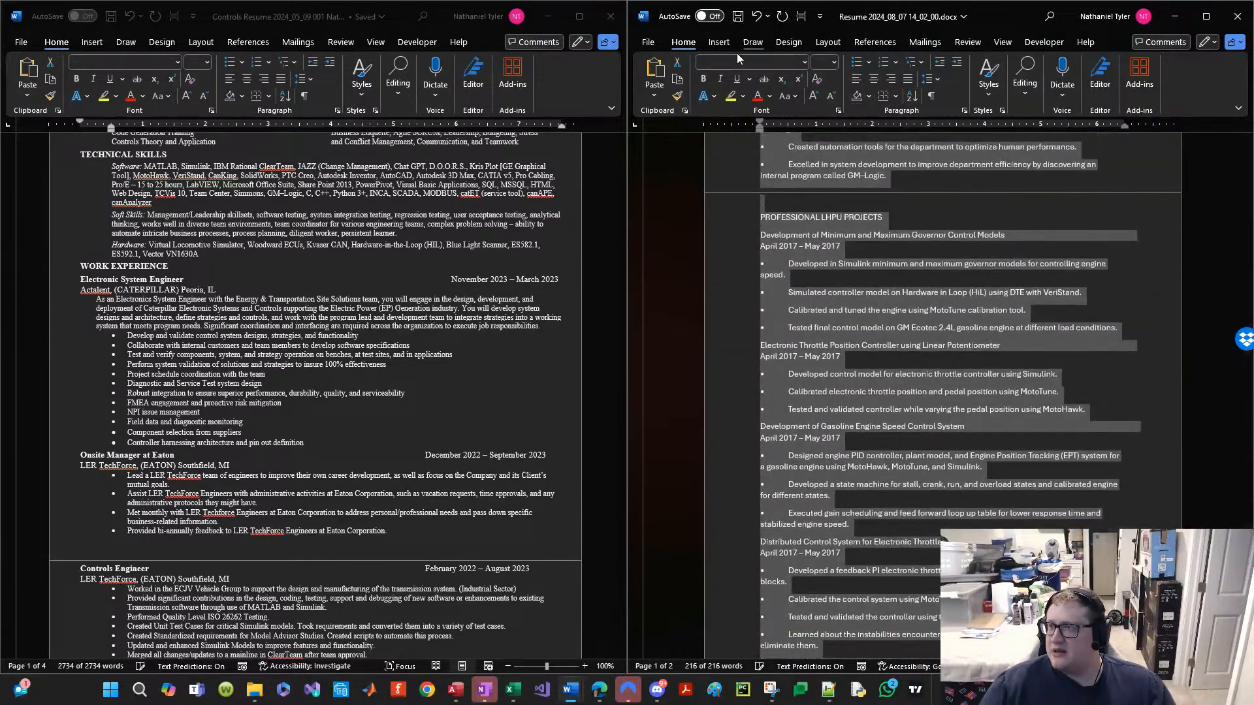
pyautogui.scroll(-2, 734, 60)
pyautogui.click(730, 64)
pyautogui.click(659, 40)
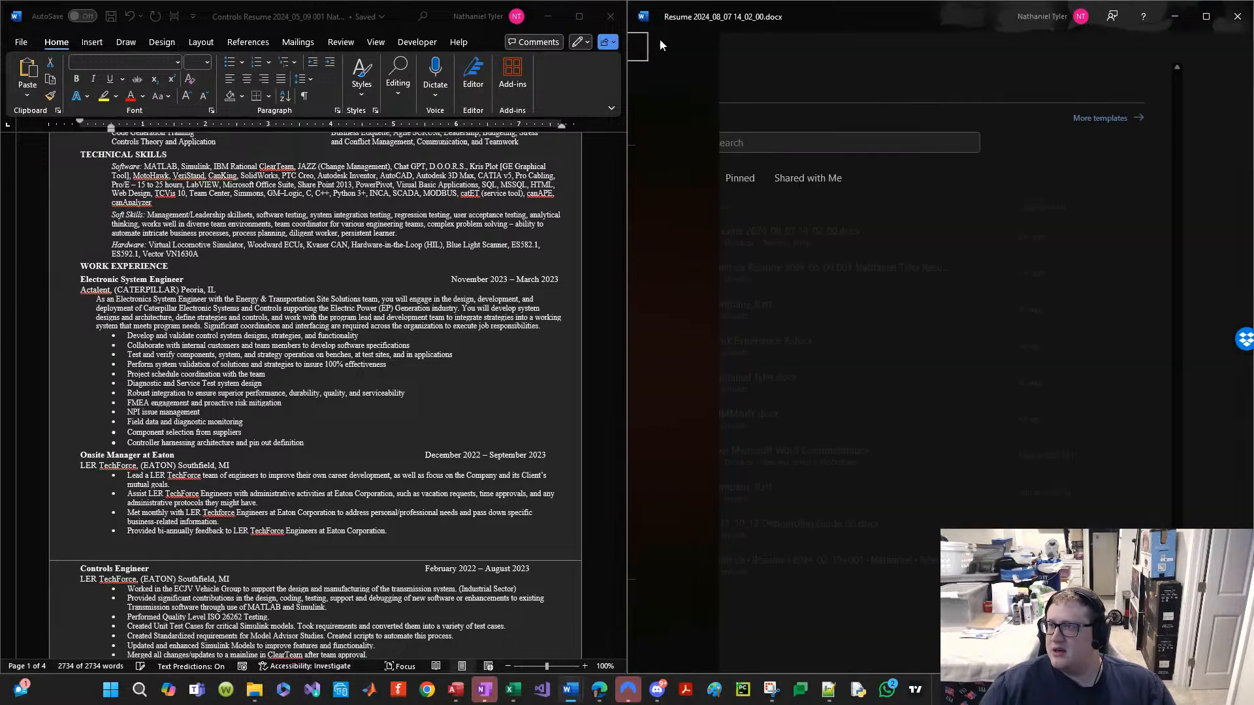
pyautogui.click(660, 42)
pyautogui.click(649, 42)
pyautogui.click(657, 36)
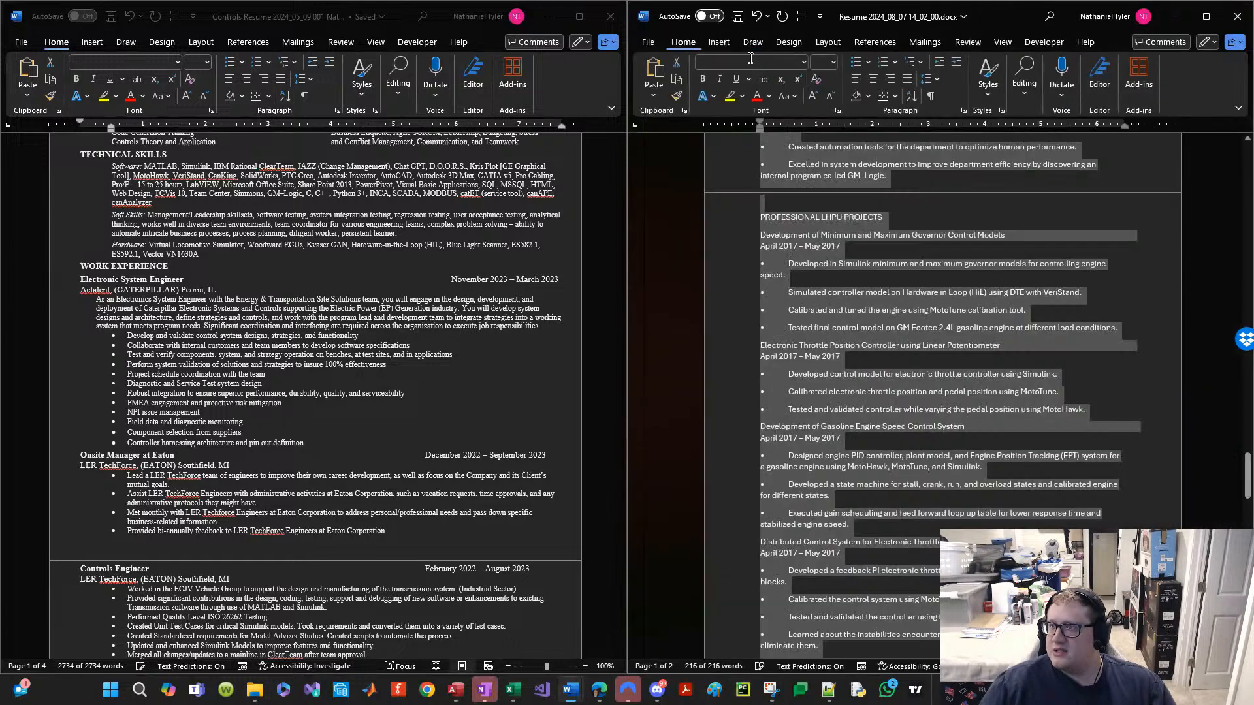
pyautogui.click(684, 42)
pyautogui.write('Times New Roman')
pyautogui.press('Return')
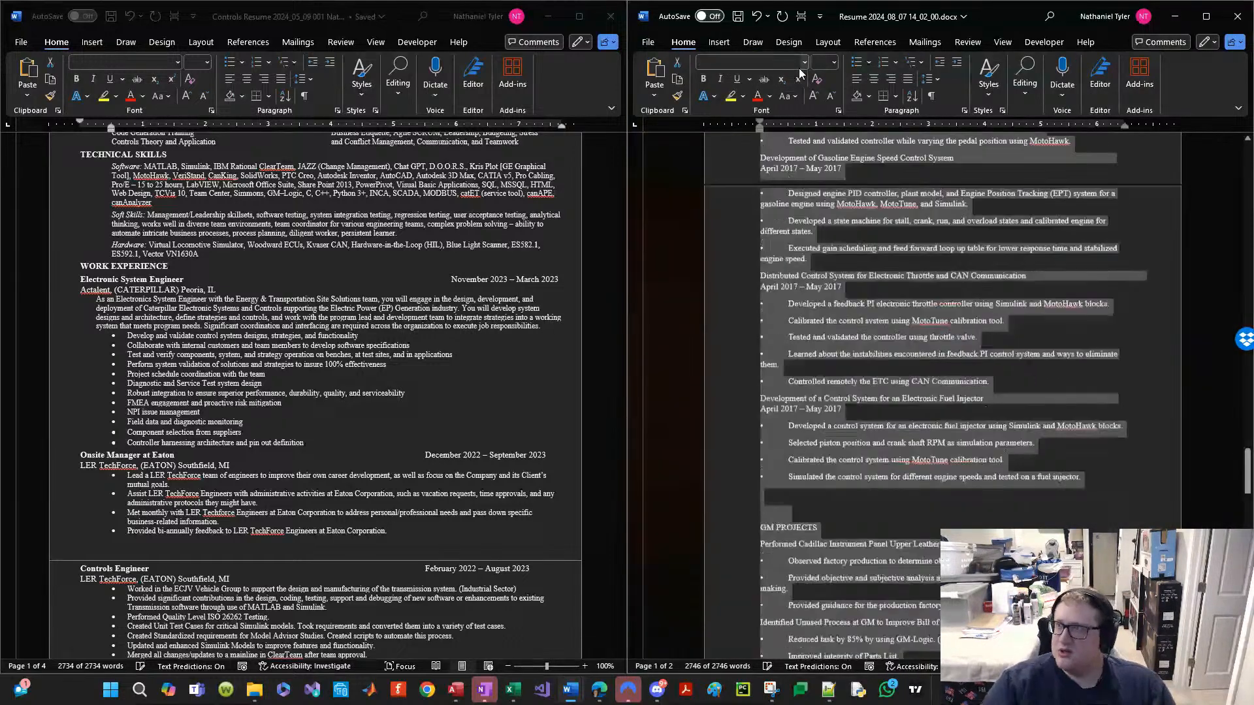
# Step: Set the font size of the whole new résumé to 11, correcting the mistaken entry of 112
pyautogui.click(822, 63)
pyautogui.write('112')
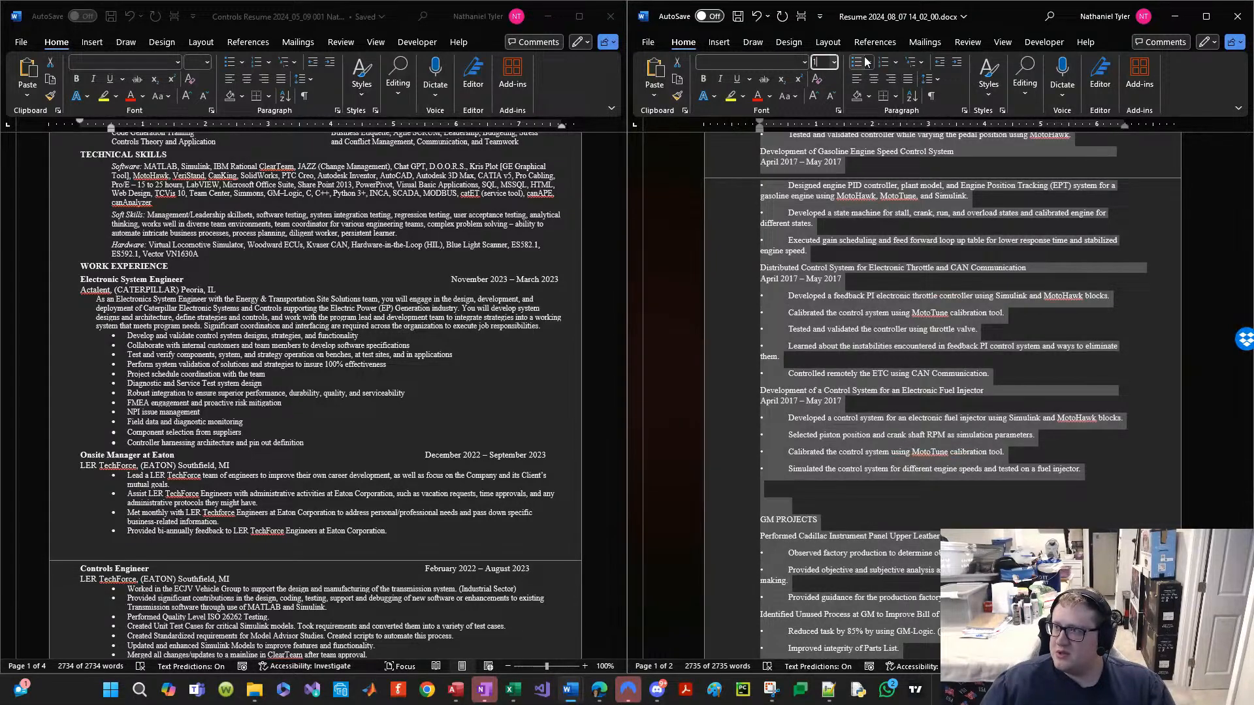
pyautogui.press('Return')
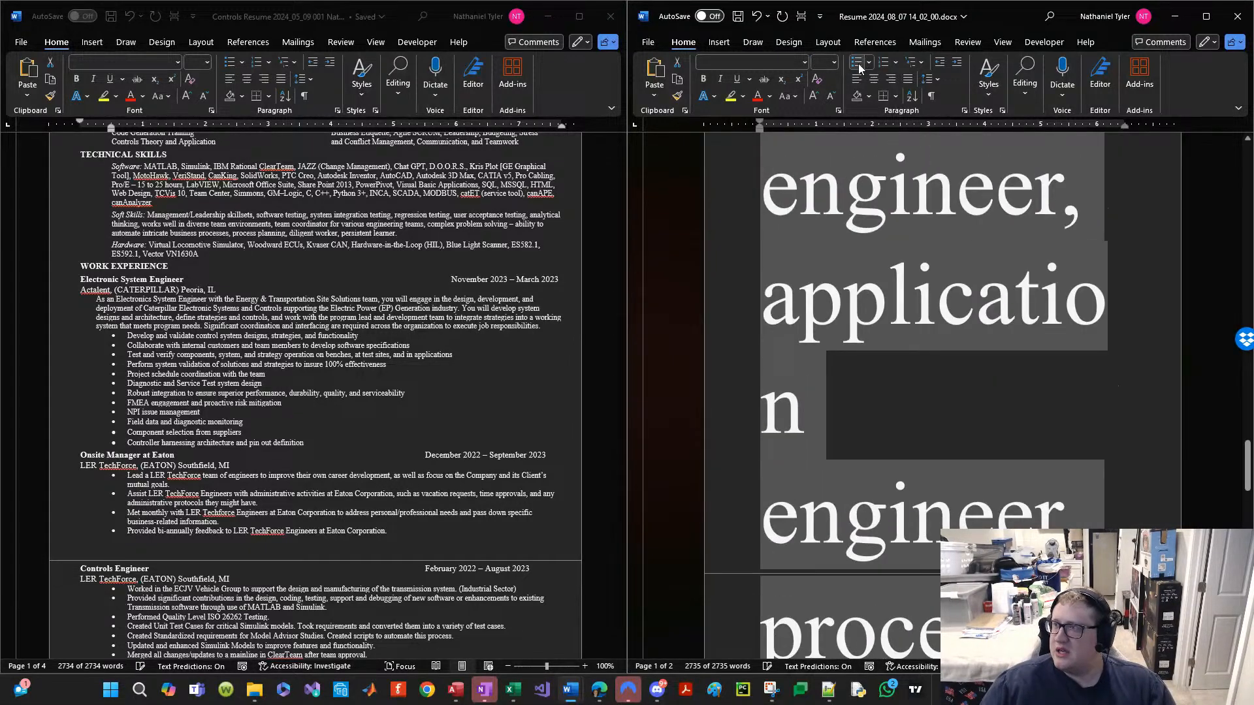
pyautogui.click(819, 61)
pyautogui.write('11')
pyautogui.press('Return')
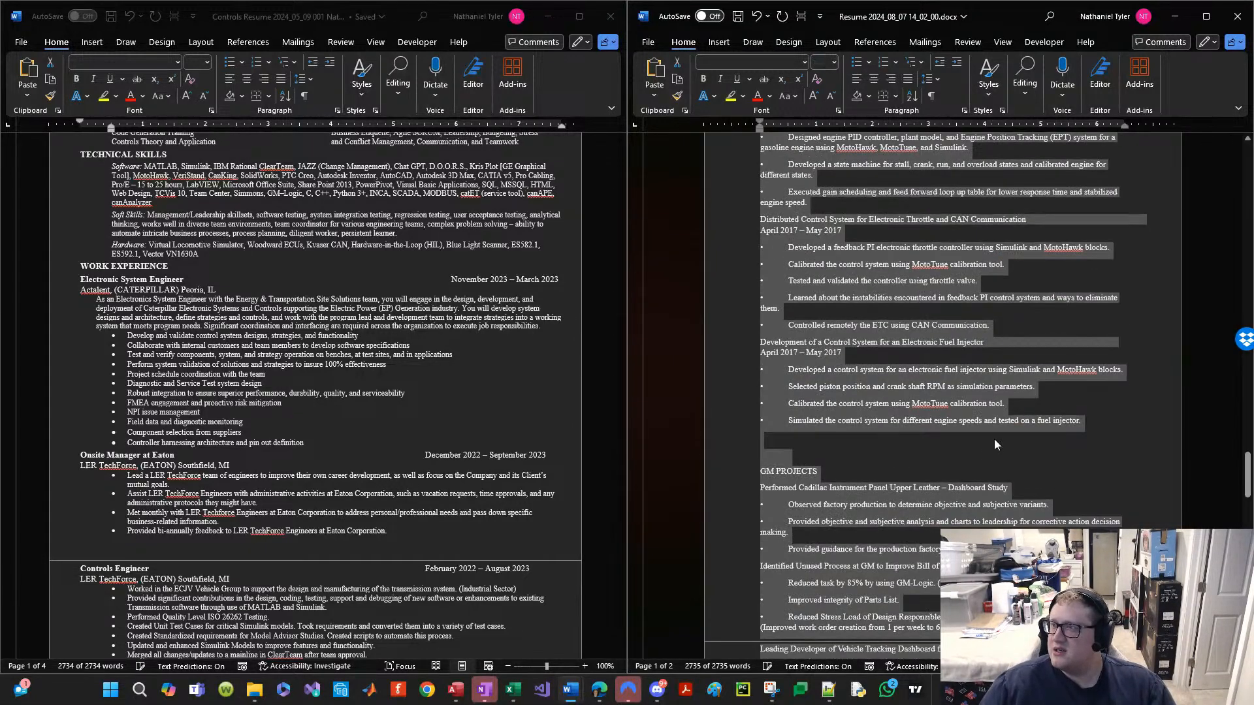
# Step: Look through the newly formatted résumé from end to beginning and compare it with the old résumé
pyautogui.scroll(-10, 870, 322)
pyautogui.scroll(10, 895, 310)
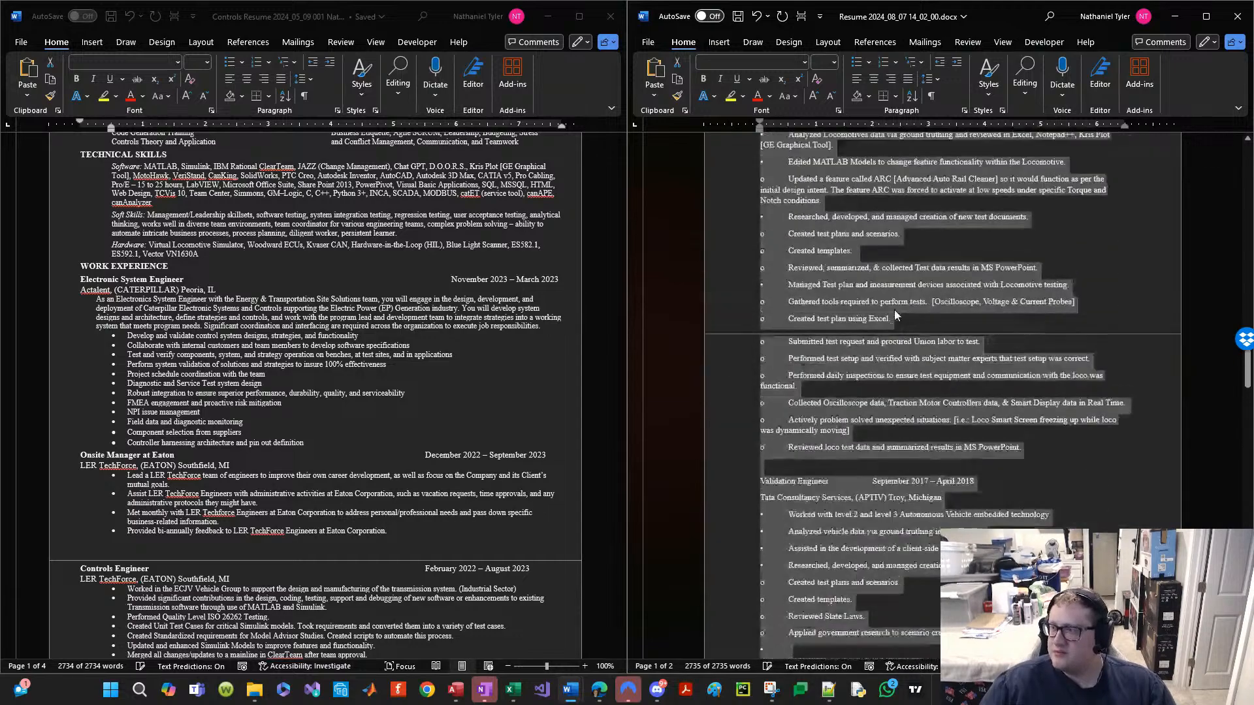
pyautogui.moveTo(1248, 307); pyautogui.dragTo(1245, 160)
pyautogui.moveTo(831, 284); pyautogui.dragTo(690, 229)
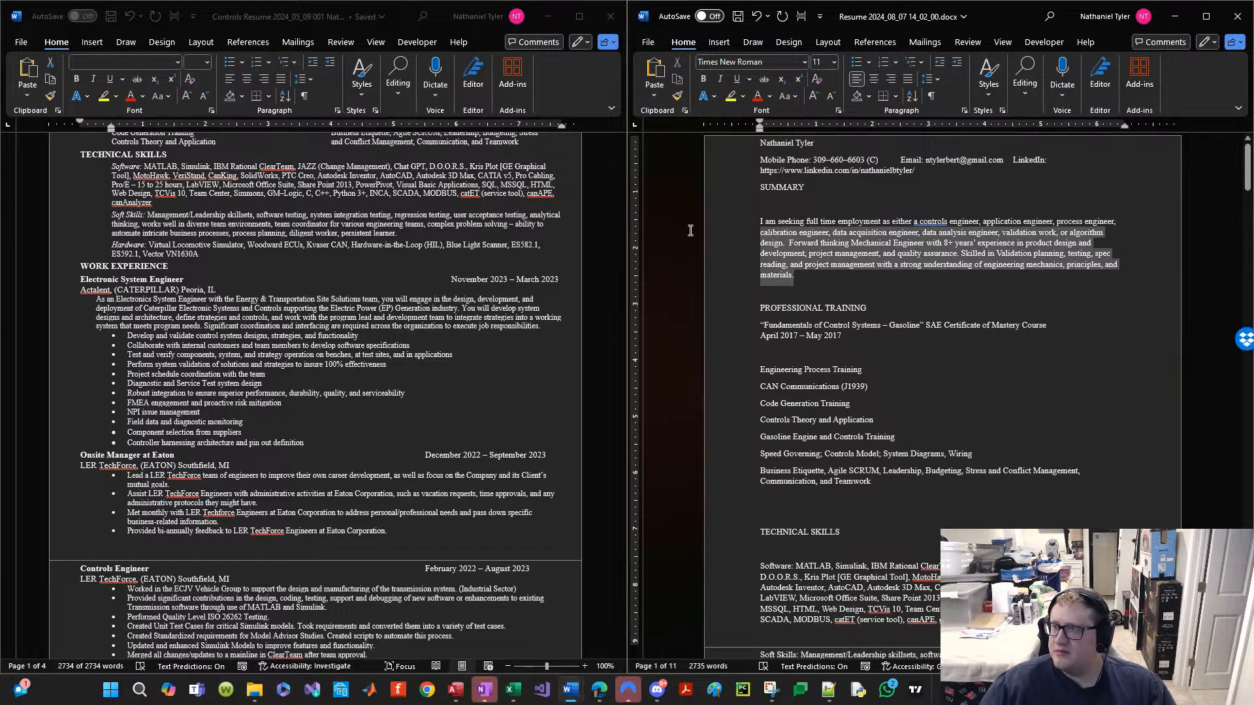
pyautogui.click(837, 320)
pyautogui.click(273, 280)
pyautogui.hotkey('ctrl', 'a')
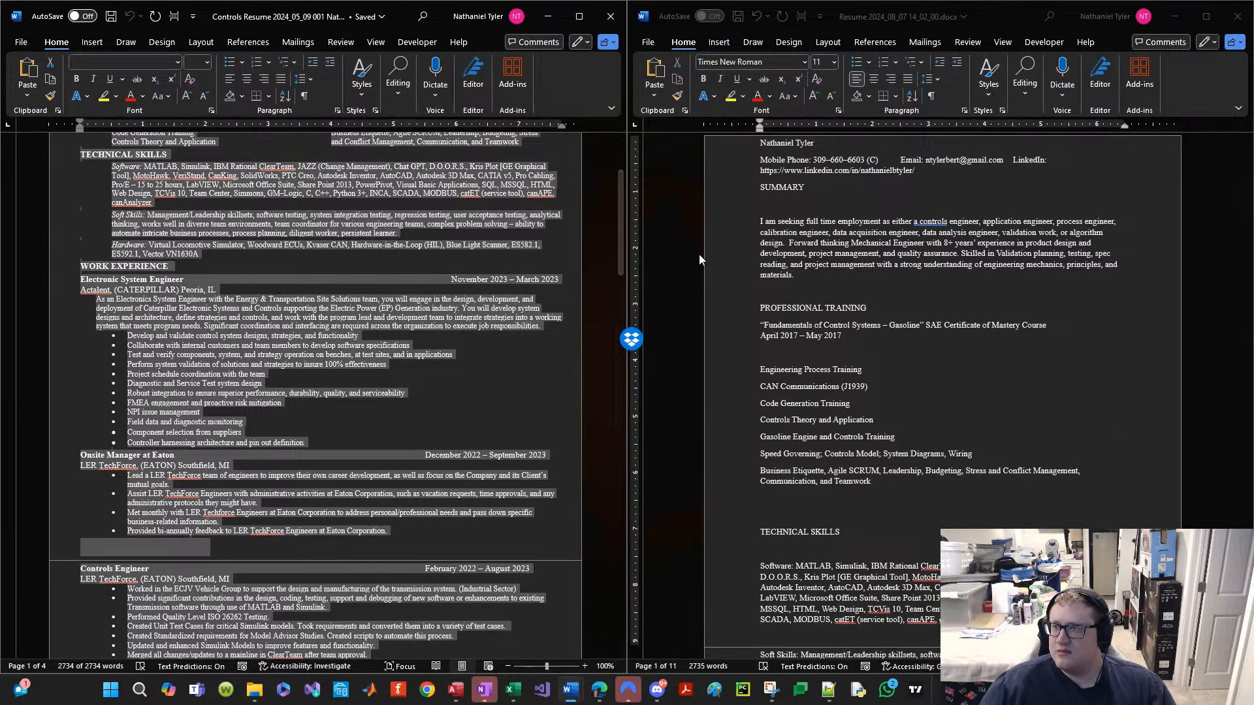
# Step: Show the beginning of the old résumé and insert a page break before the name line of the new résumé
pyautogui.click(955, 242)
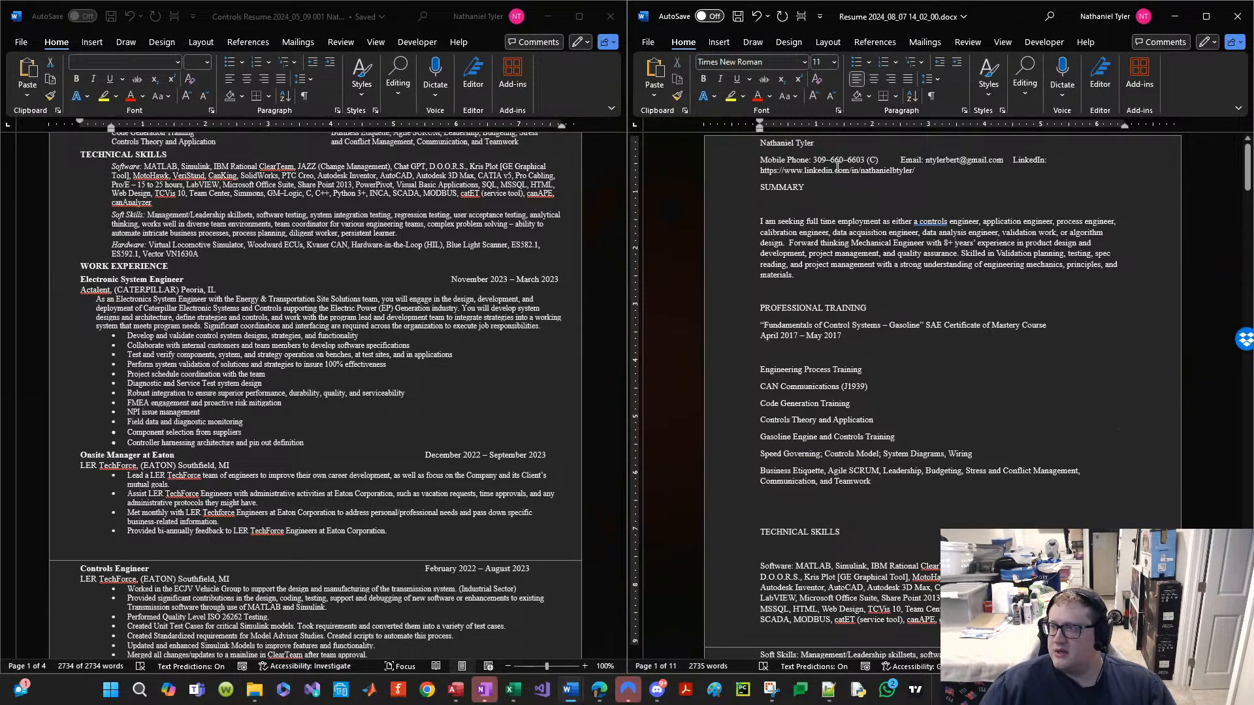
pyautogui.scroll(3, 345, 177)
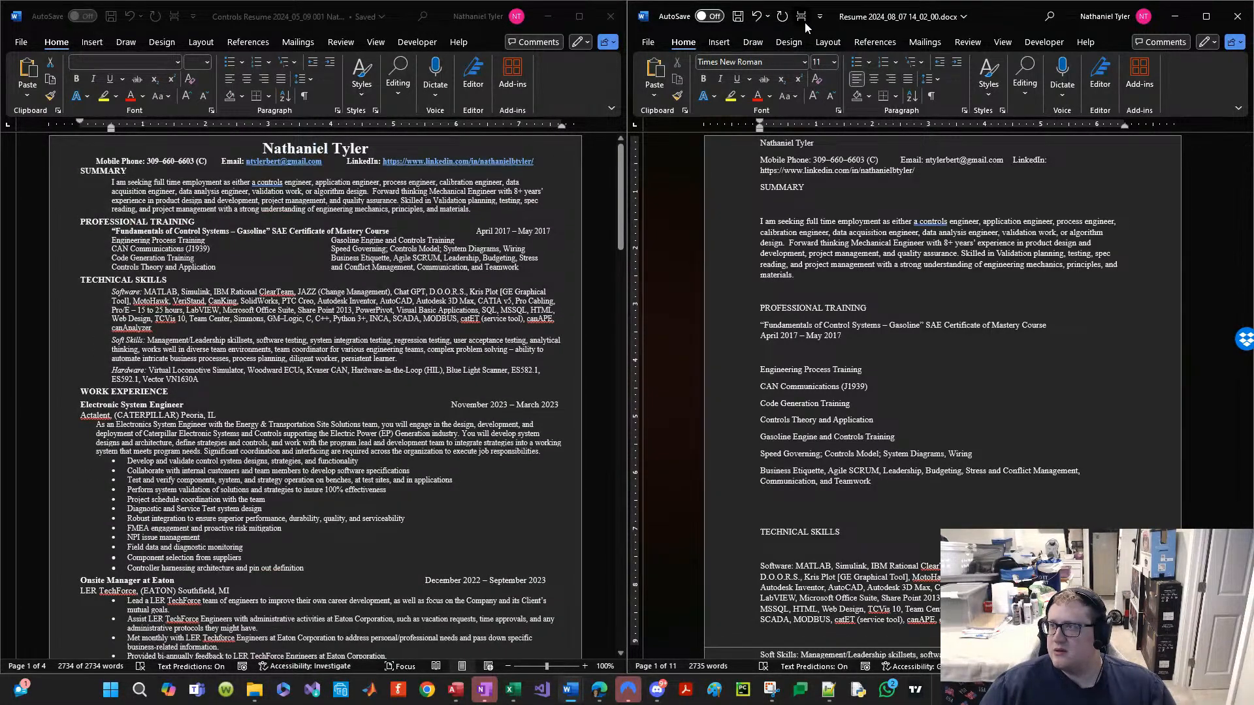
pyautogui.scroll(1, 775, 208)
pyautogui.click(738, 175)
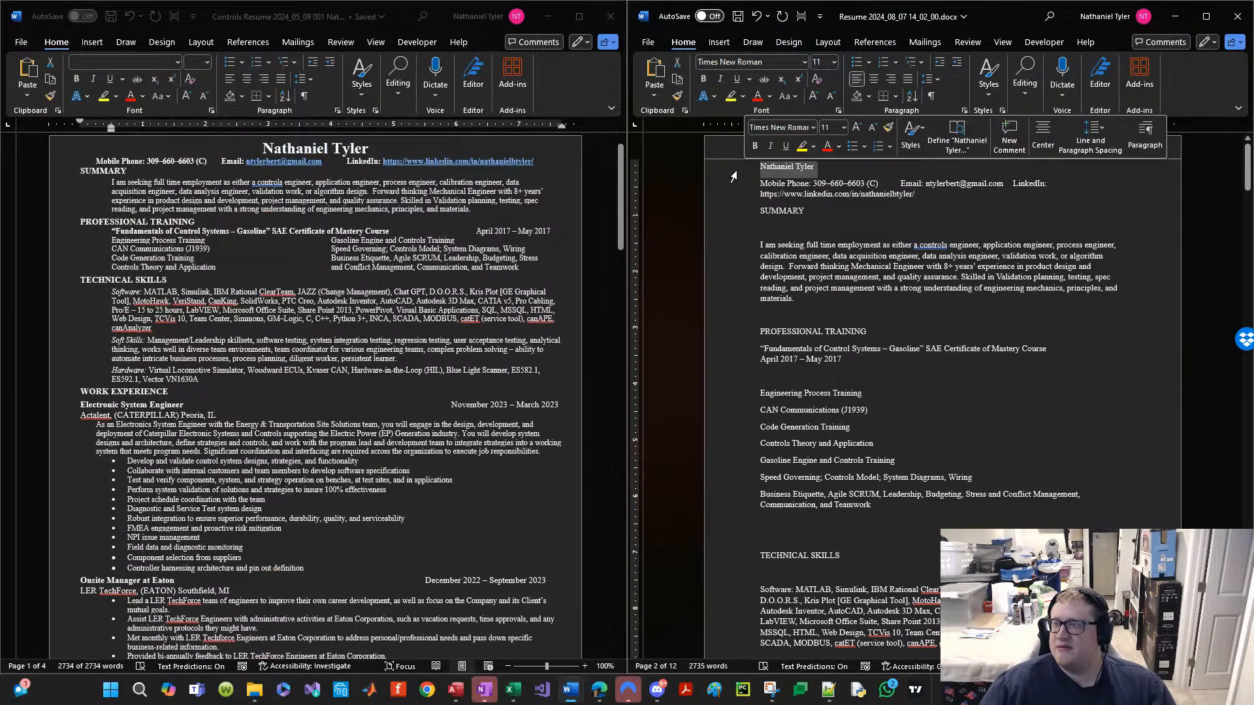
pyautogui.hotkey('ctrl', 'c')
pyautogui.click(868, 150)
pyautogui.hotkey('ctrl', 'v')
pyautogui.hotkey('ctrl', 'z')
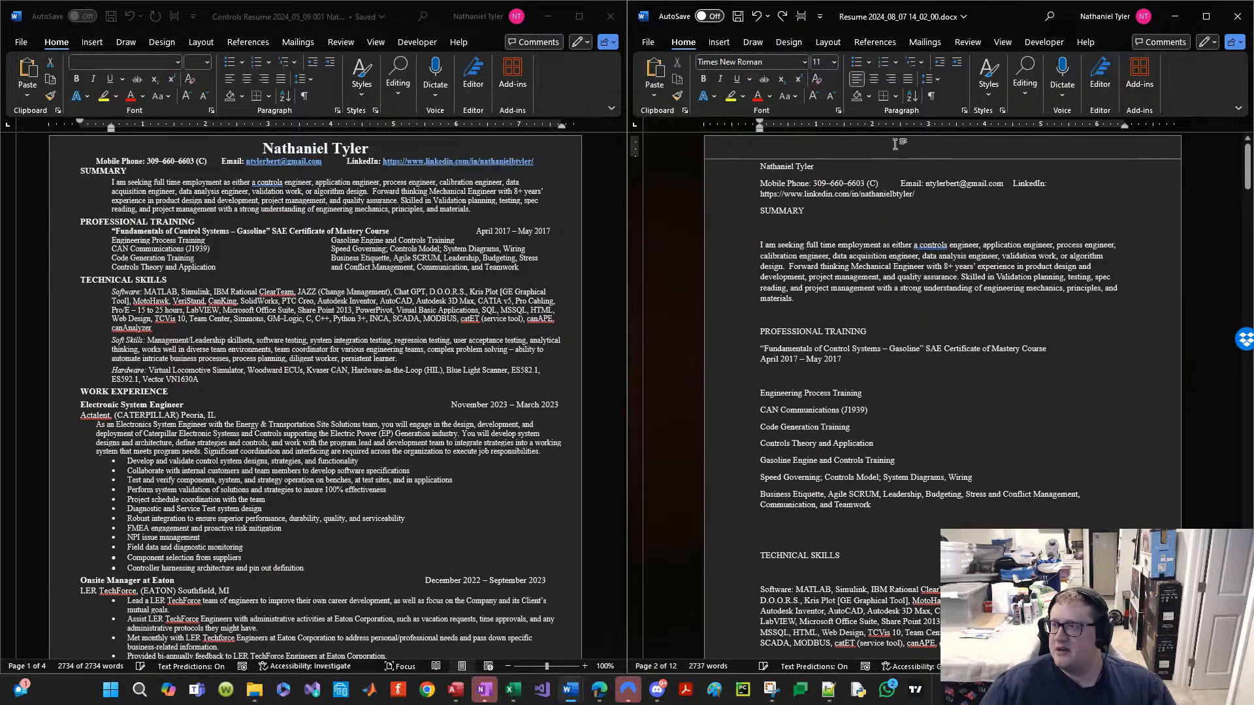
pyautogui.hotkey('ctrl', 'v')
pyautogui.hotkey('ctrl', 'z')
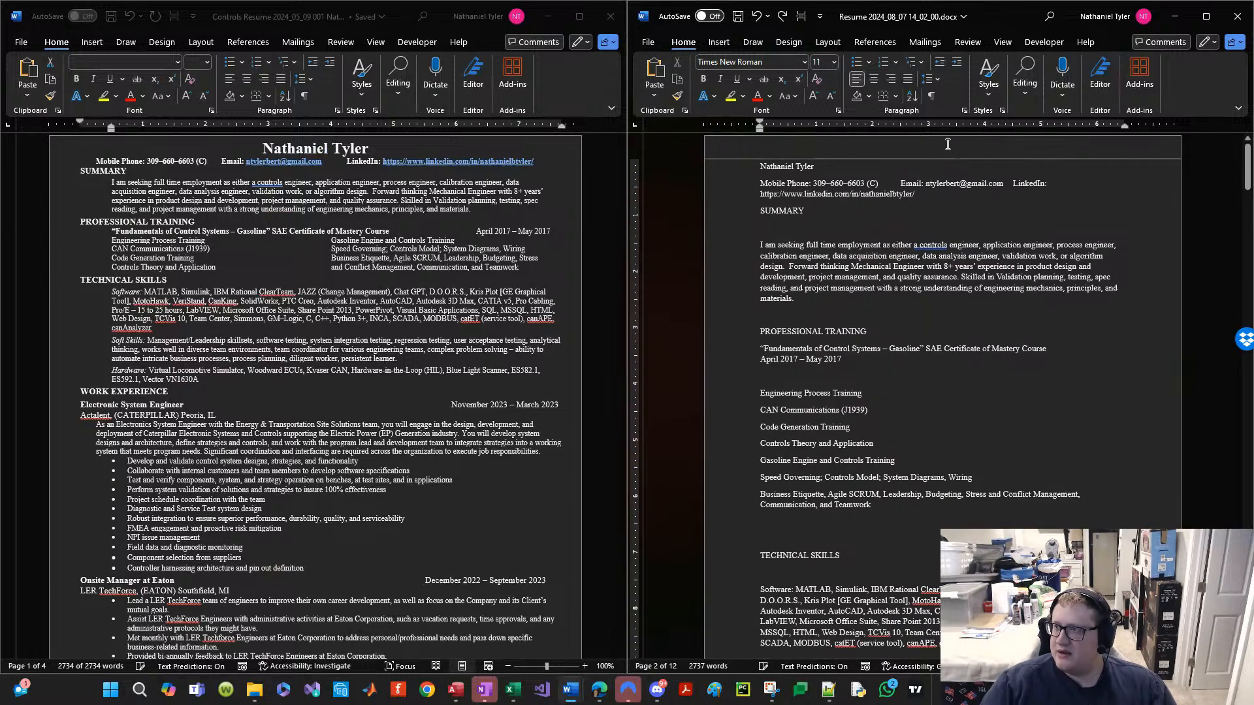
# Step: Enter the applicant's full name on the blank first page and start a new line below it
pyautogui.press('Left')
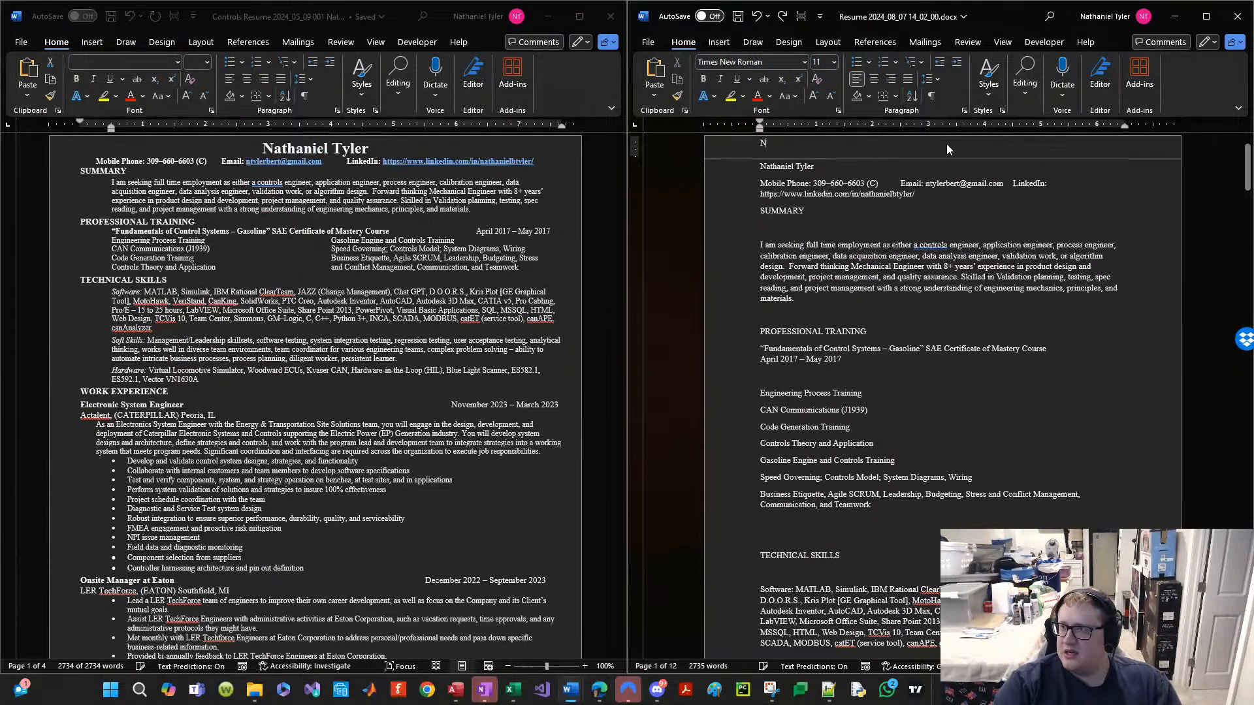
pyautogui.write('Nathaniel Ty')
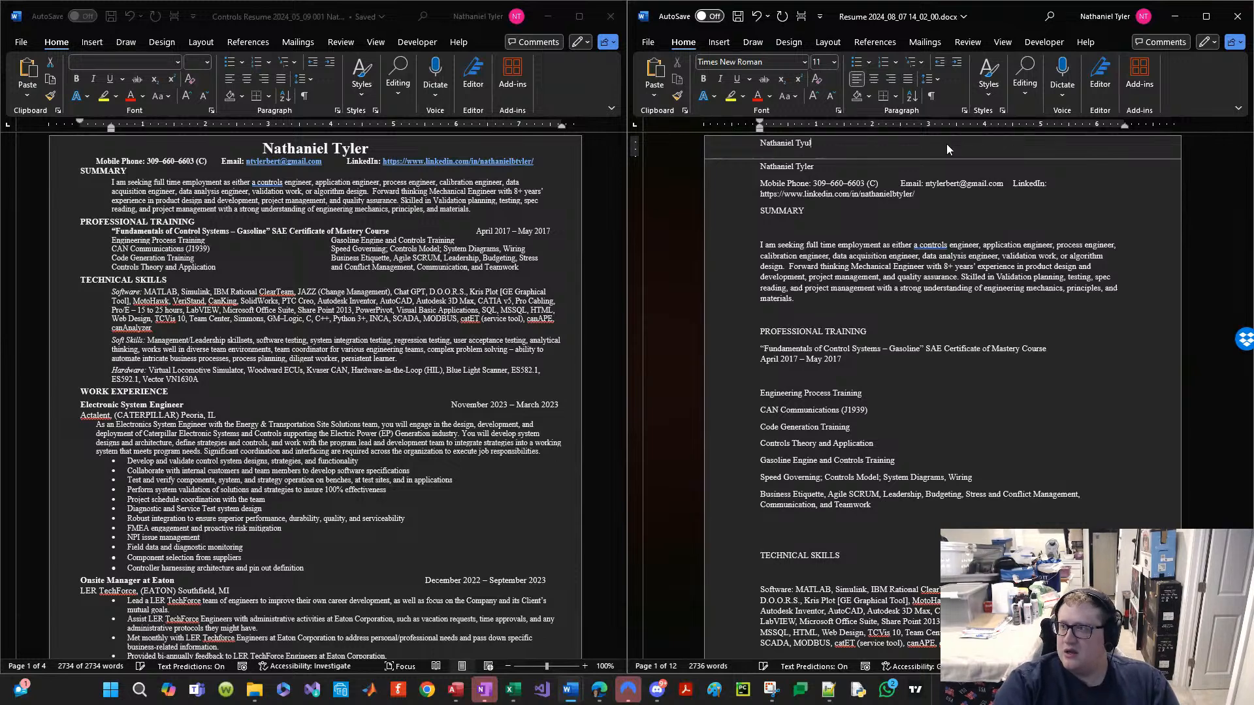
pyautogui.write('ler')
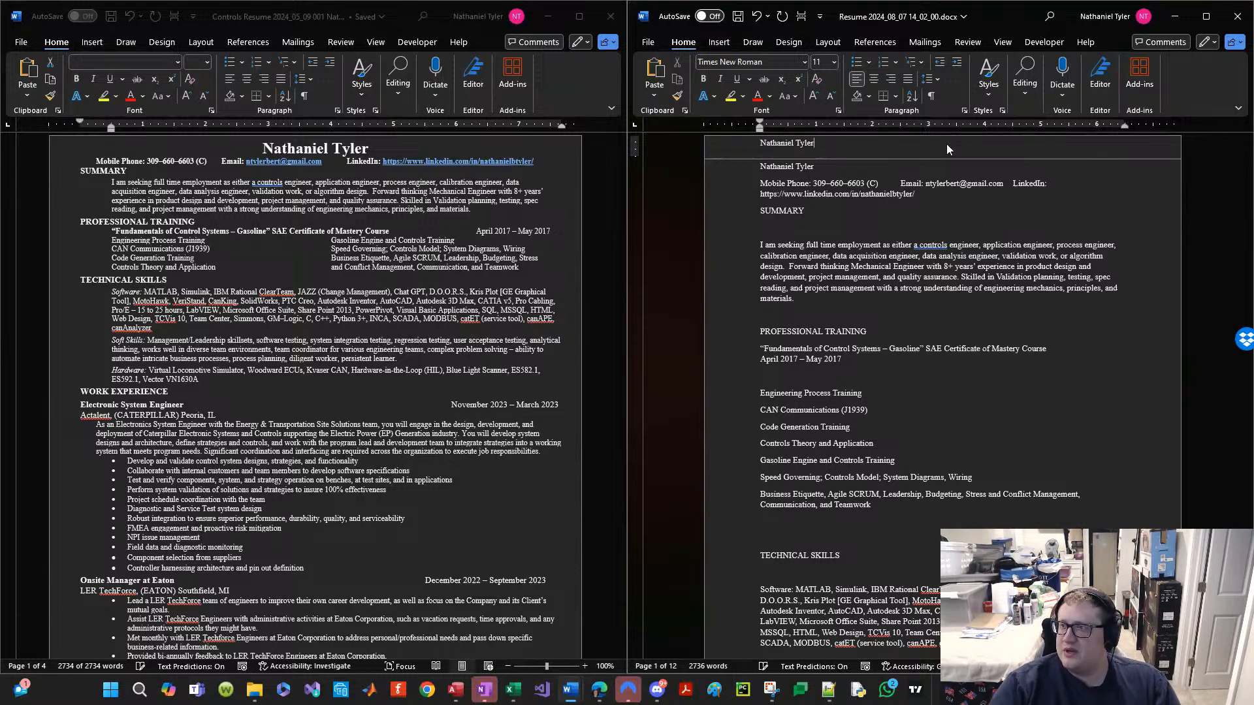
pyautogui.press('Return')
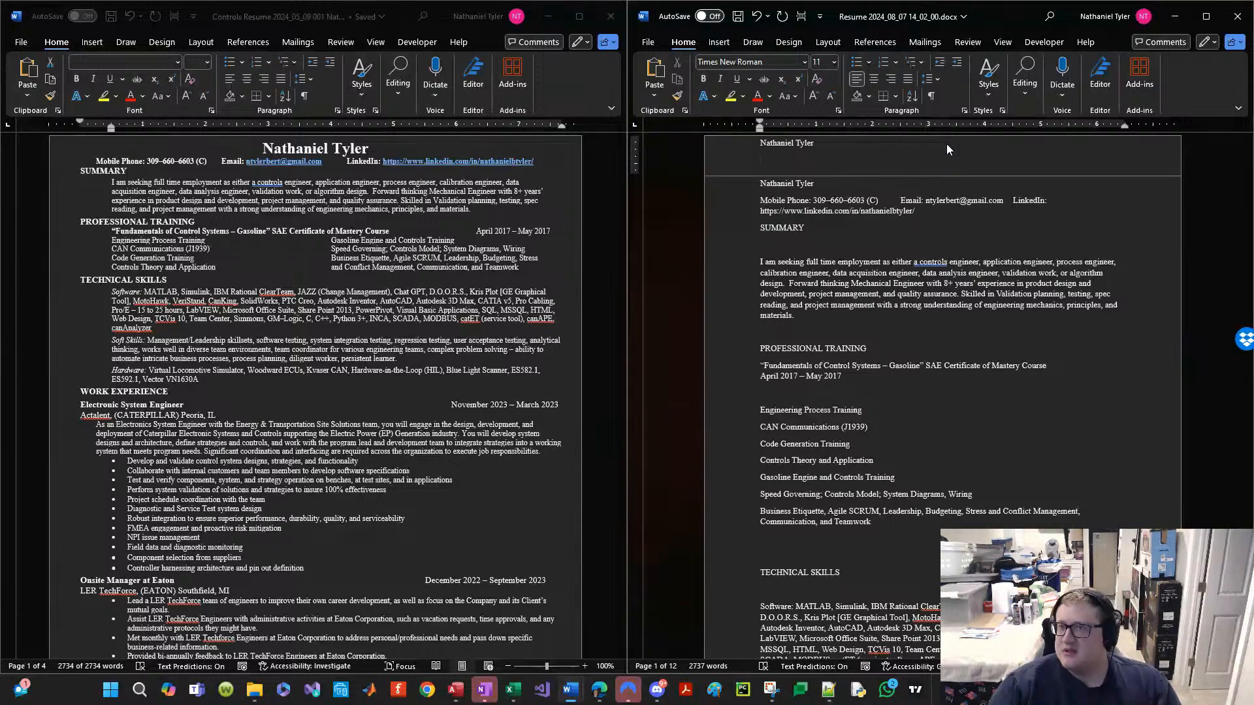
# Step: Copy the line with the phone, email and LinkedIn details onto the first page, directly below the name
pyautogui.press('Down')
pyautogui.press('Down')
pyautogui.hotkey('shift', 'Down')
pyautogui.hotkey('shift', 'Down')
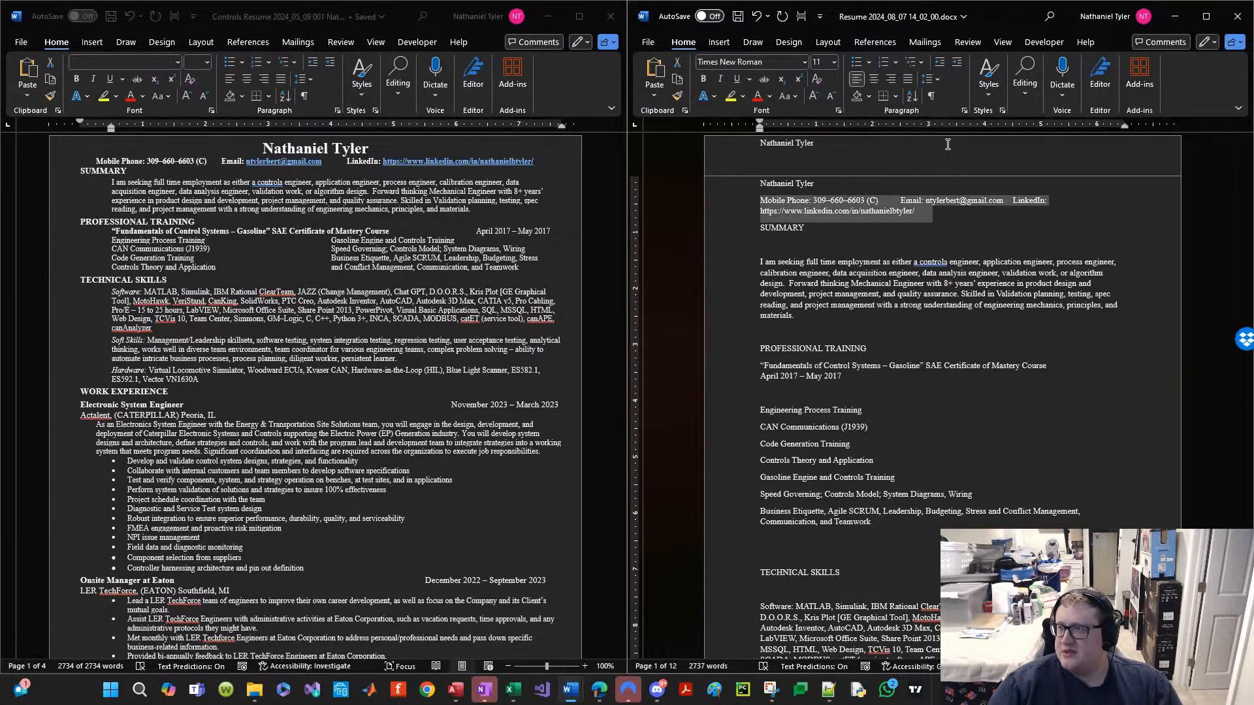
pyautogui.press('Up')
pyautogui.press('Up')
pyautogui.press('Up')
pyautogui.hotkey('ctrl', 'v')
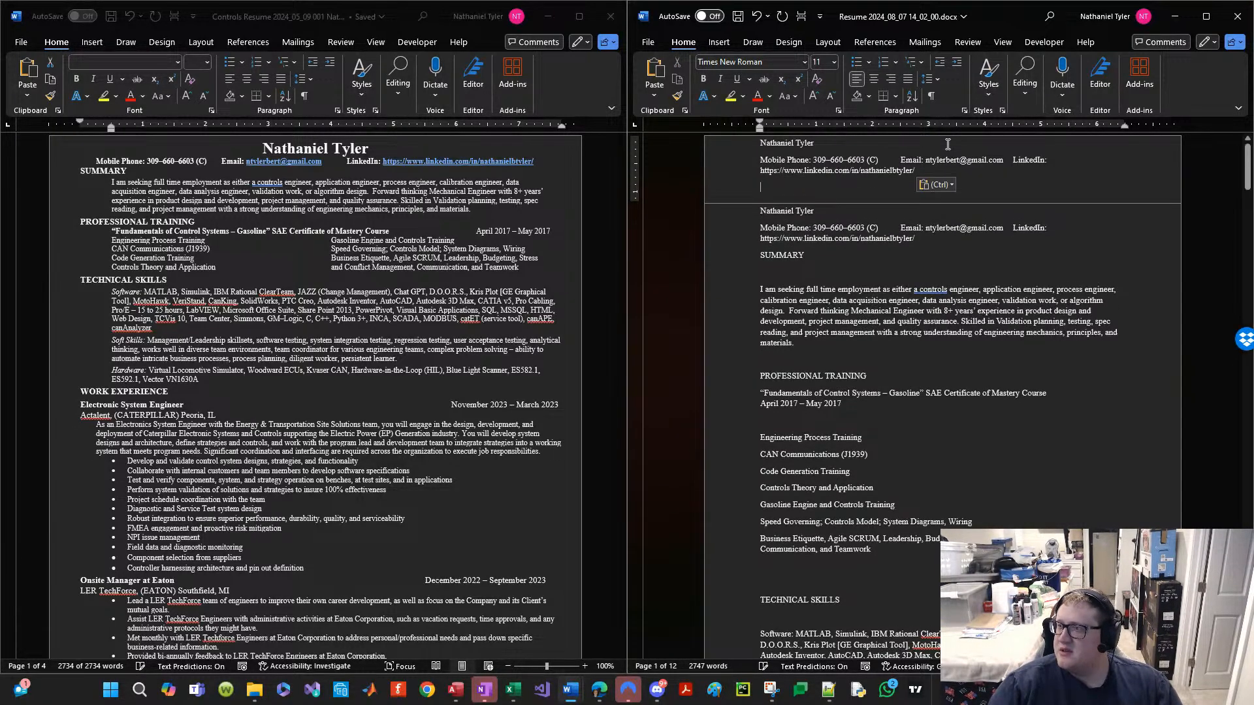
# Step: Shorten the label "Mobile Phone" to "Mobile" in the first page's contact line
pyautogui.press('Delete')
pyautogui.press('Delete')
pyautogui.press('Delete')
pyautogui.press('Delete')
pyautogui.press('Delete')
pyautogui.press('Delete')
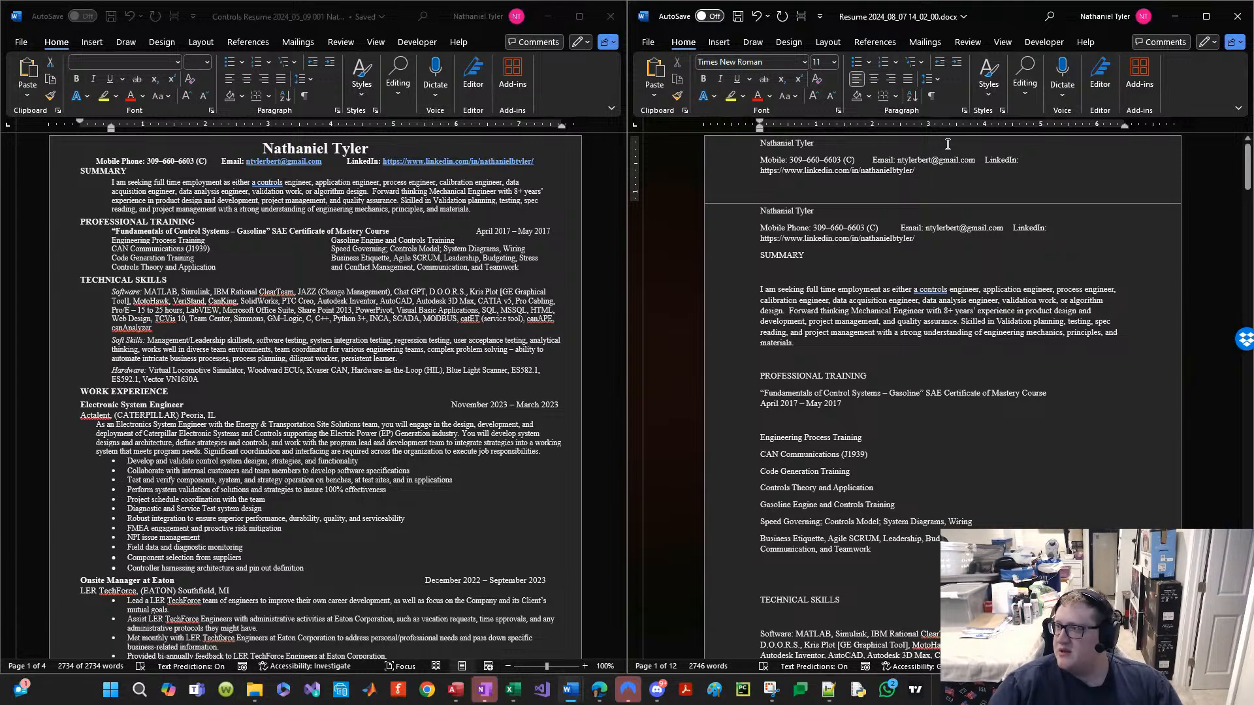
pyautogui.press('BackSpace')
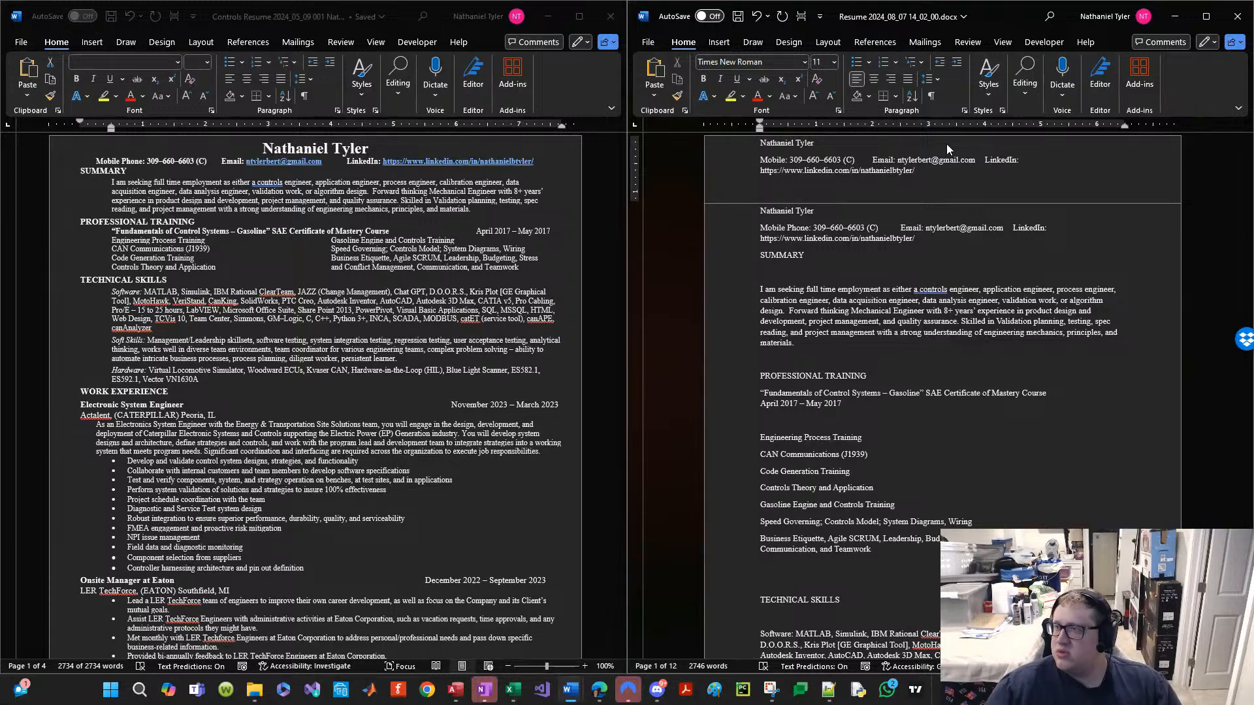
# Step: Widen the whole new résumé's text, with the right indent at about 7 inches and the left and first-line indents at about -0.5 inch
pyautogui.hotkey('ctrl', 'a')
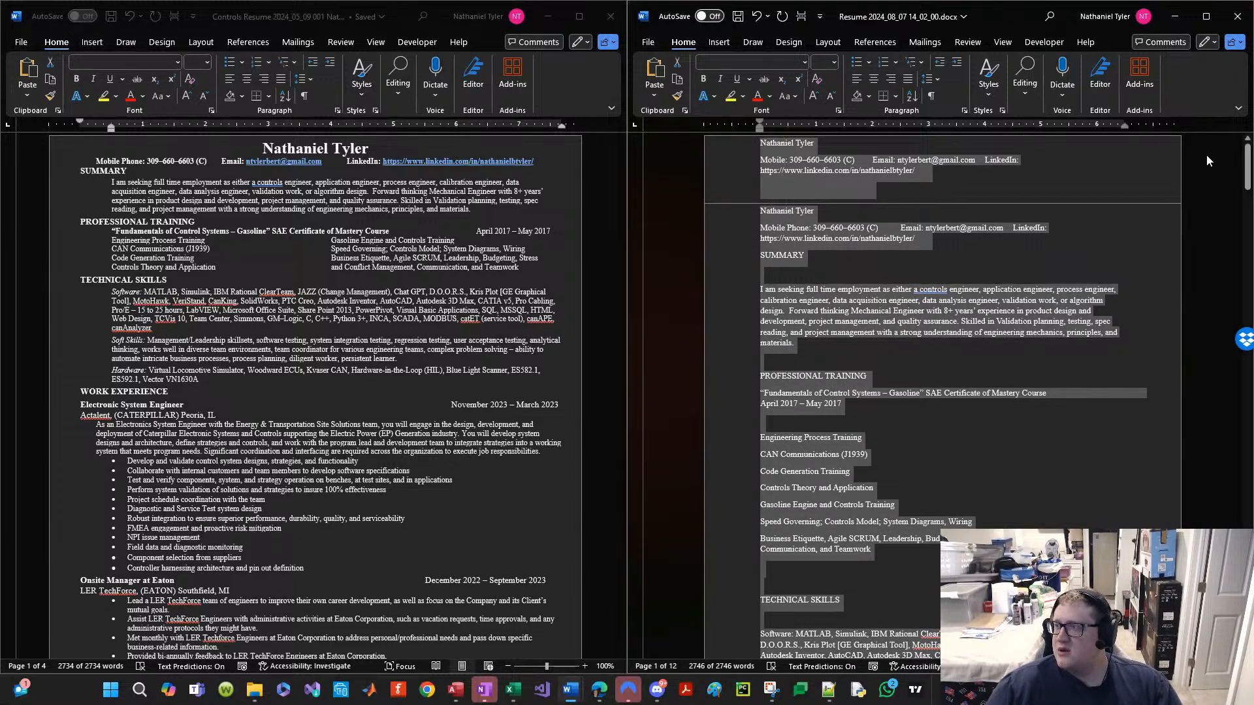
pyautogui.moveTo(1125, 122); pyautogui.dragTo(1153, 129)
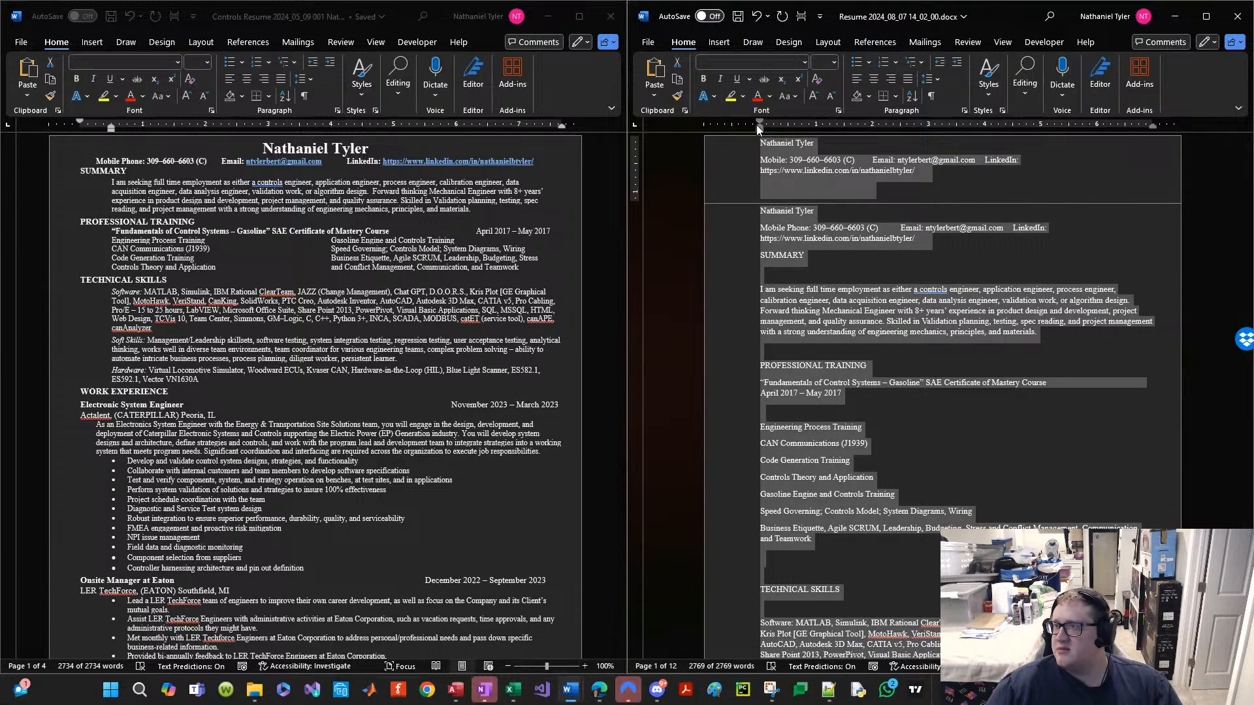
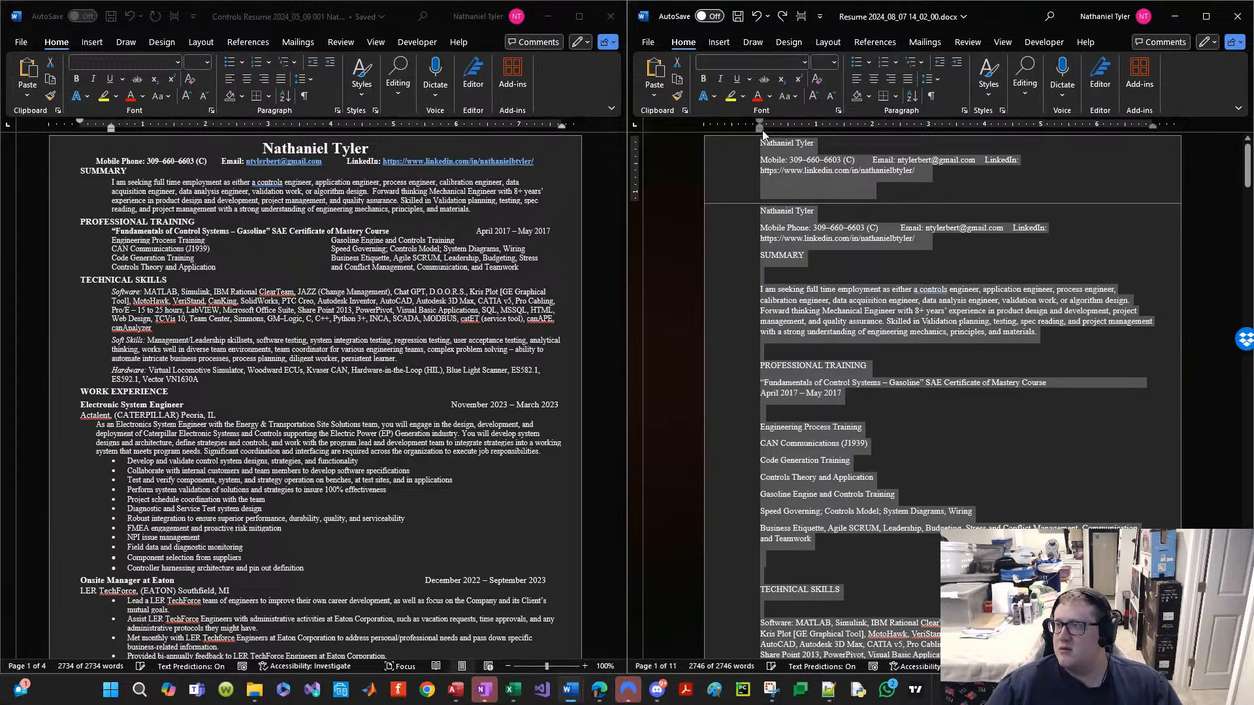
pyautogui.moveTo(759, 129); pyautogui.dragTo(738, 128)
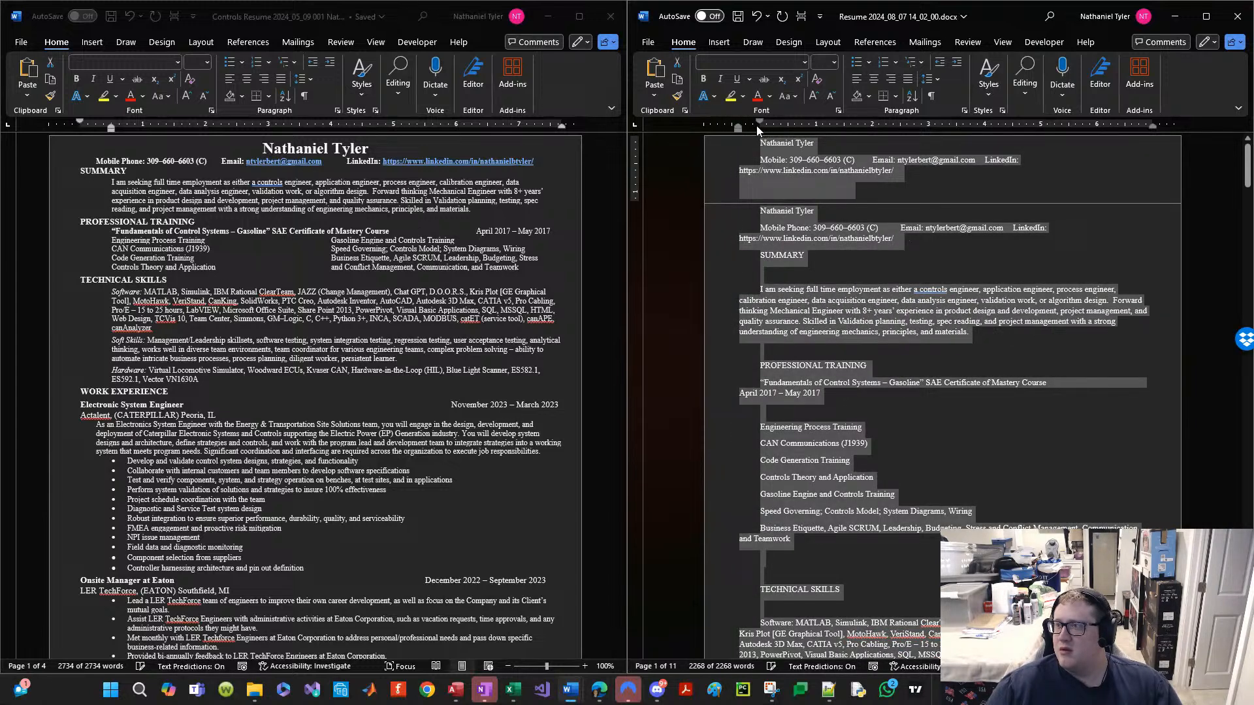
pyautogui.moveTo(759, 128); pyautogui.dragTo(731, 124)
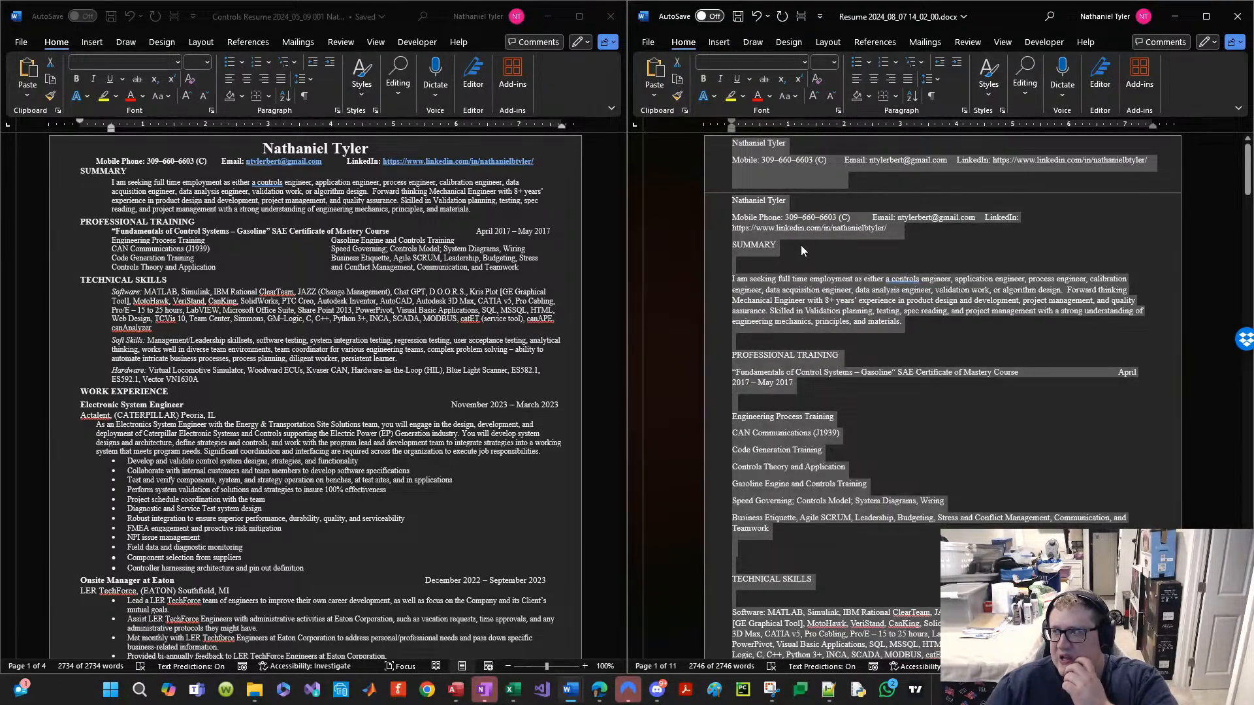
# Step: Center the name line on the first page of the new résumé
pyautogui.click(824, 177)
pyautogui.click(796, 143)
pyautogui.hotkey('ctrl', 'e')
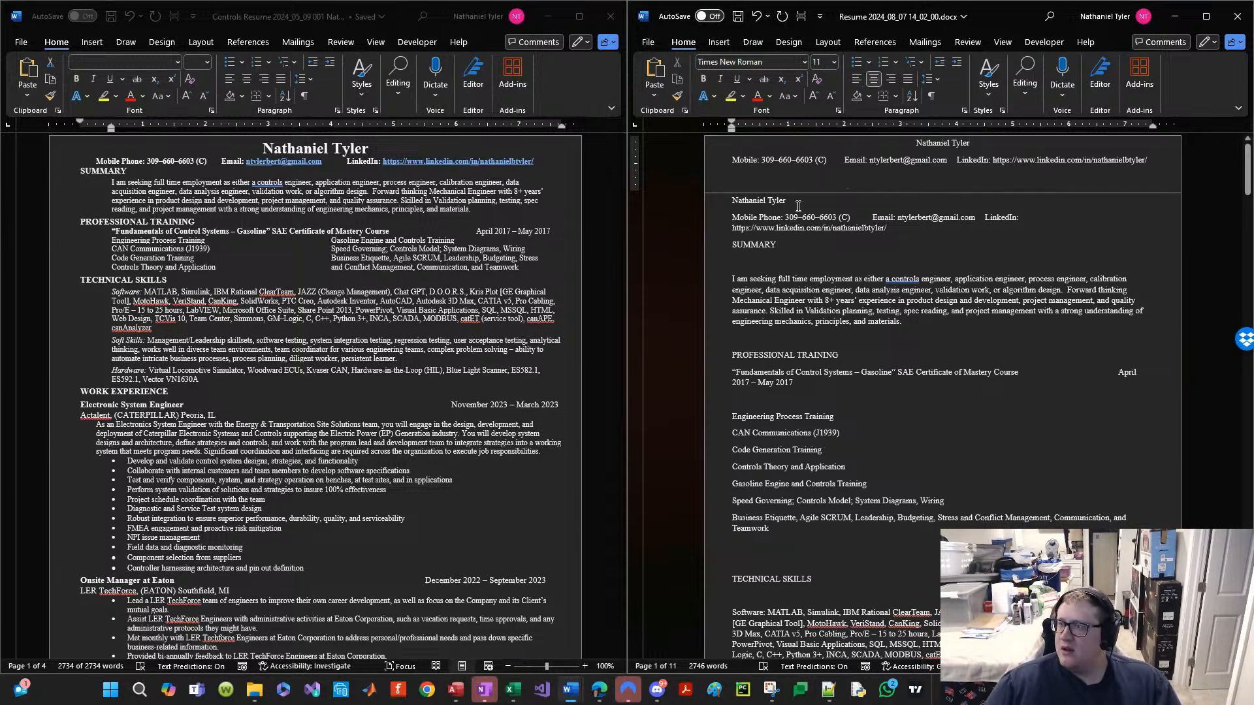
# Step: Delete the duplicate name and contact lines above the SUMMARY heading on the second page
pyautogui.moveTo(712, 226); pyautogui.dragTo(706, 202)
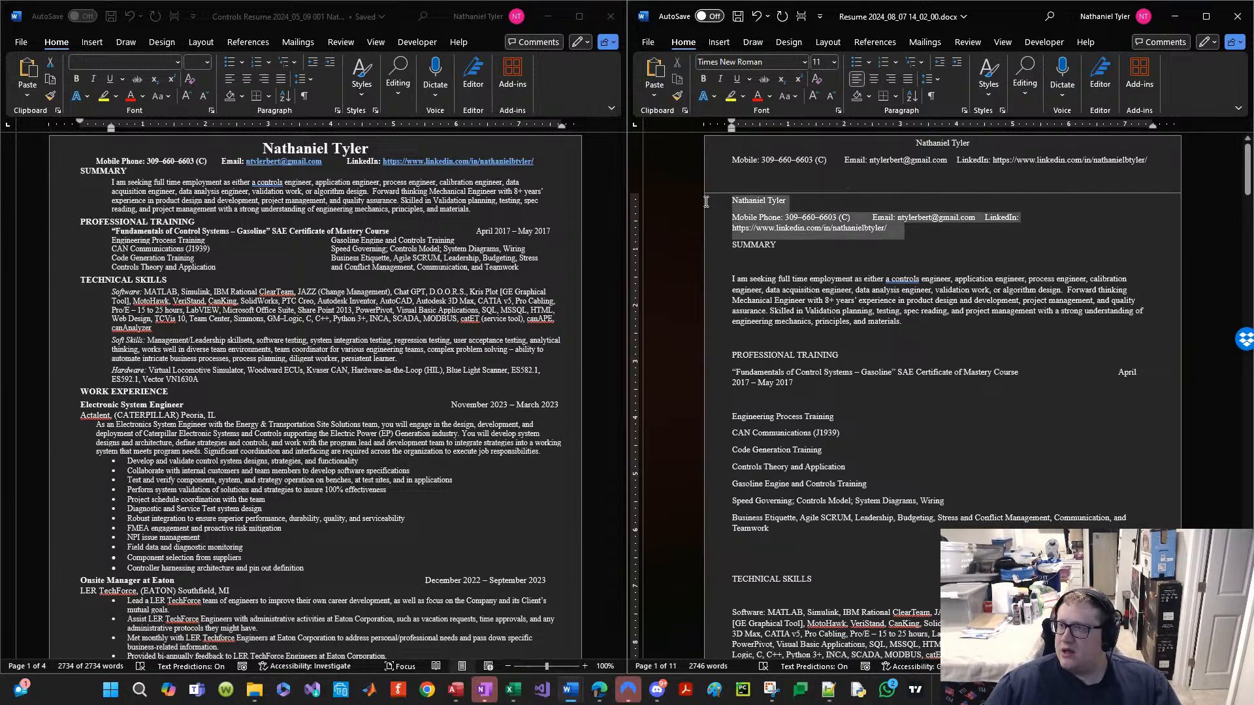
pyautogui.click(813, 193)
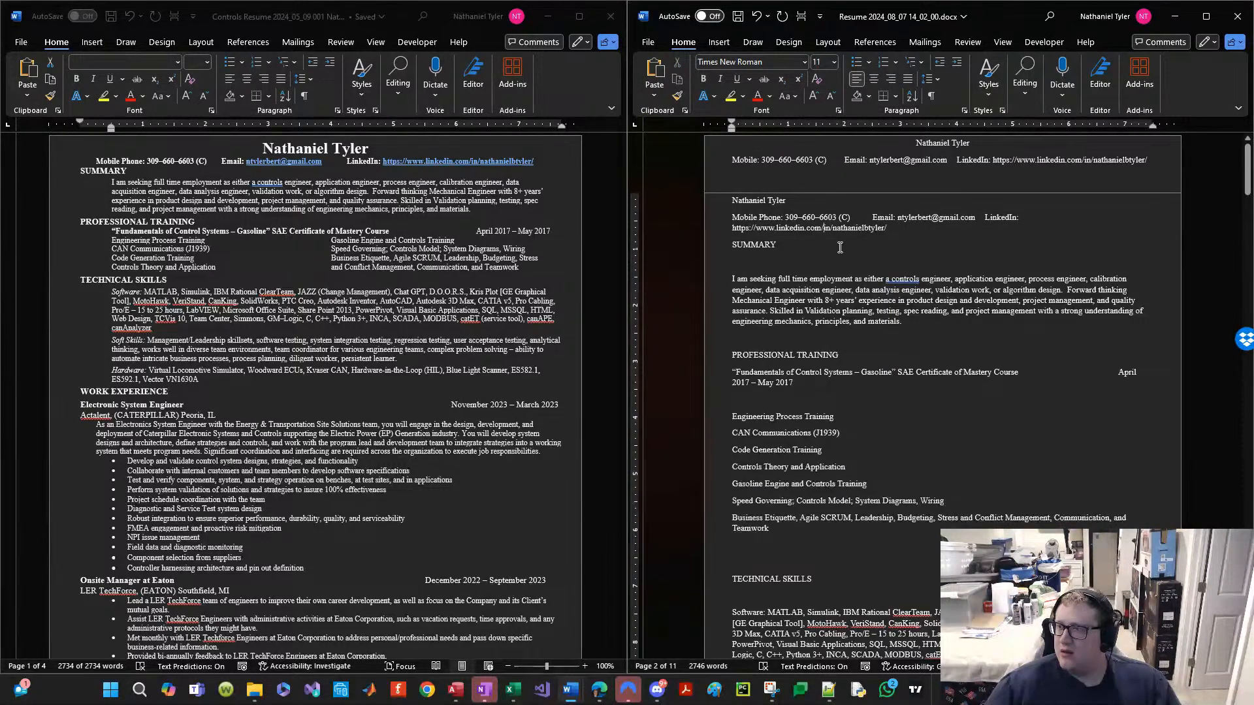
pyautogui.moveTo(909, 227); pyautogui.dragTo(765, 202)
pyautogui.press('Delete')
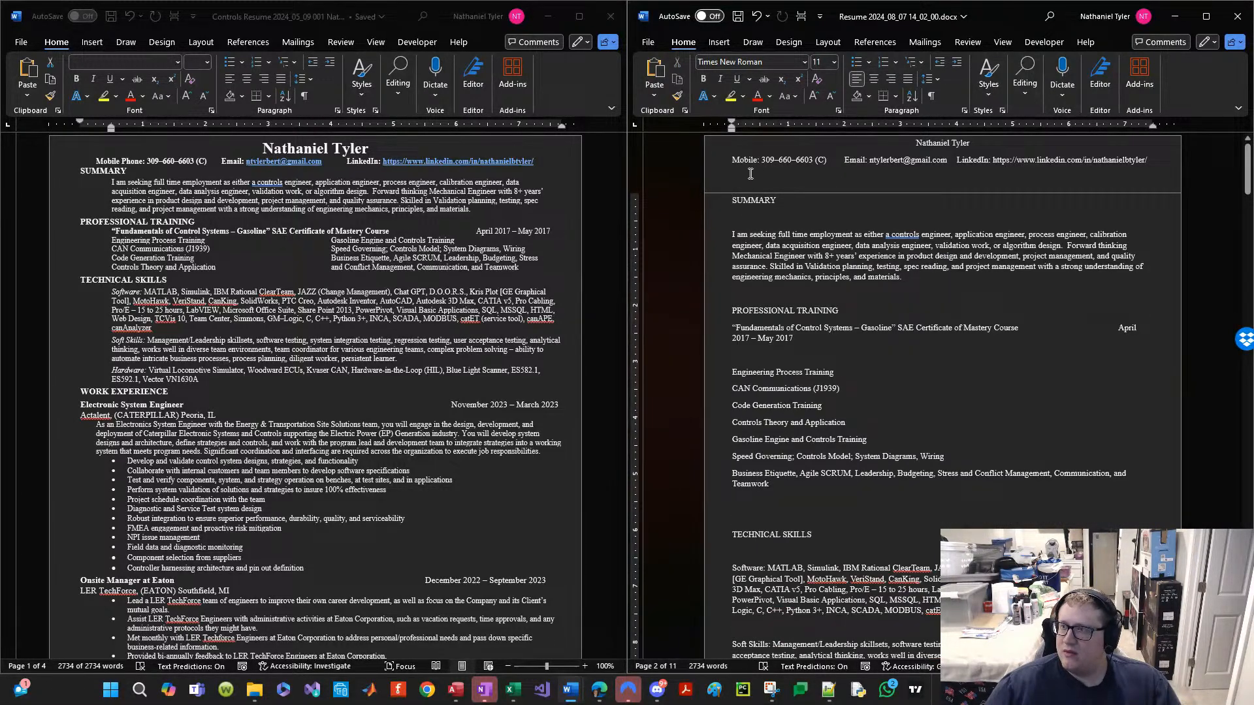
# Step: Insert a page break before the centered name line to create a blank first page
pyautogui.doubleClick(888, 149)
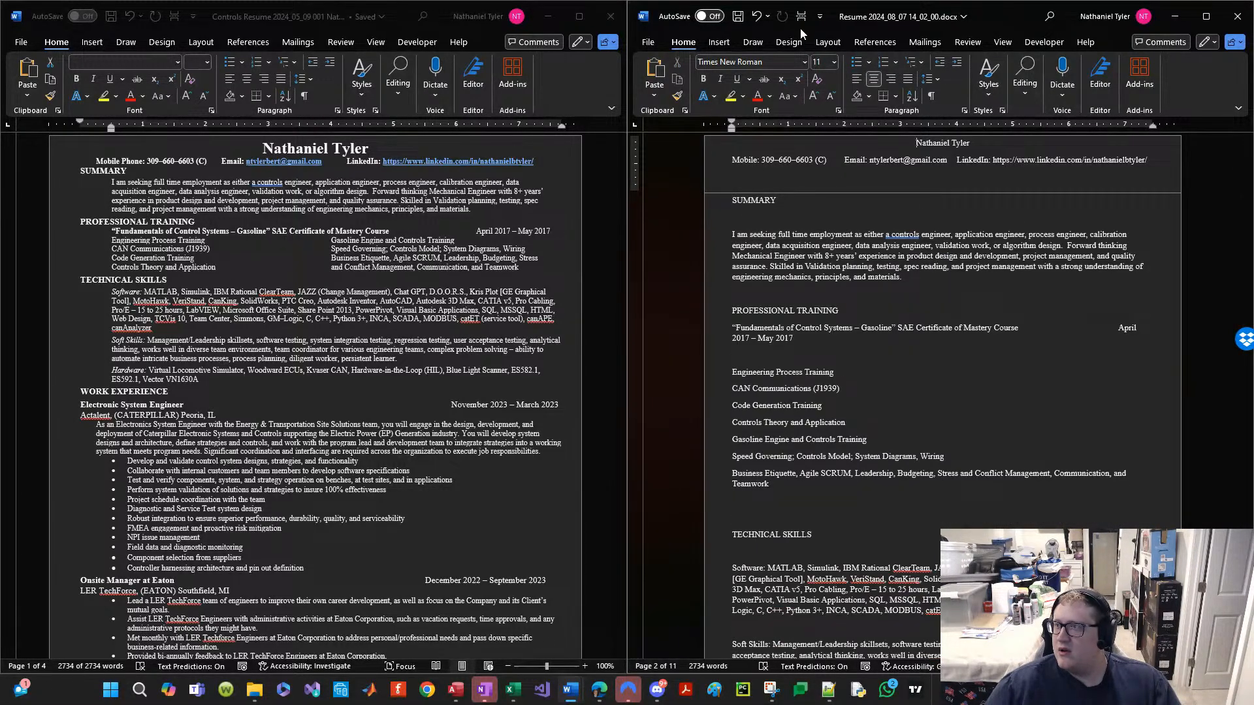
pyautogui.press('Return')
pyautogui.click(800, 157)
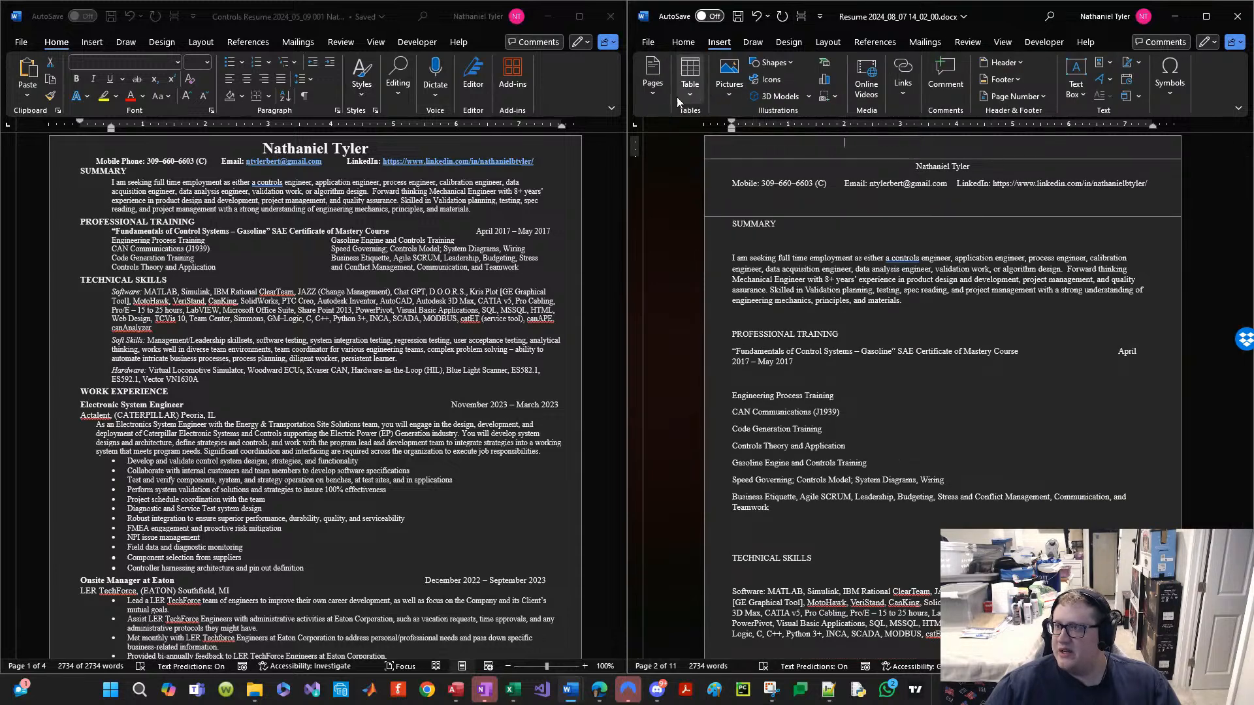
pyautogui.click(664, 94)
pyautogui.click(831, 257)
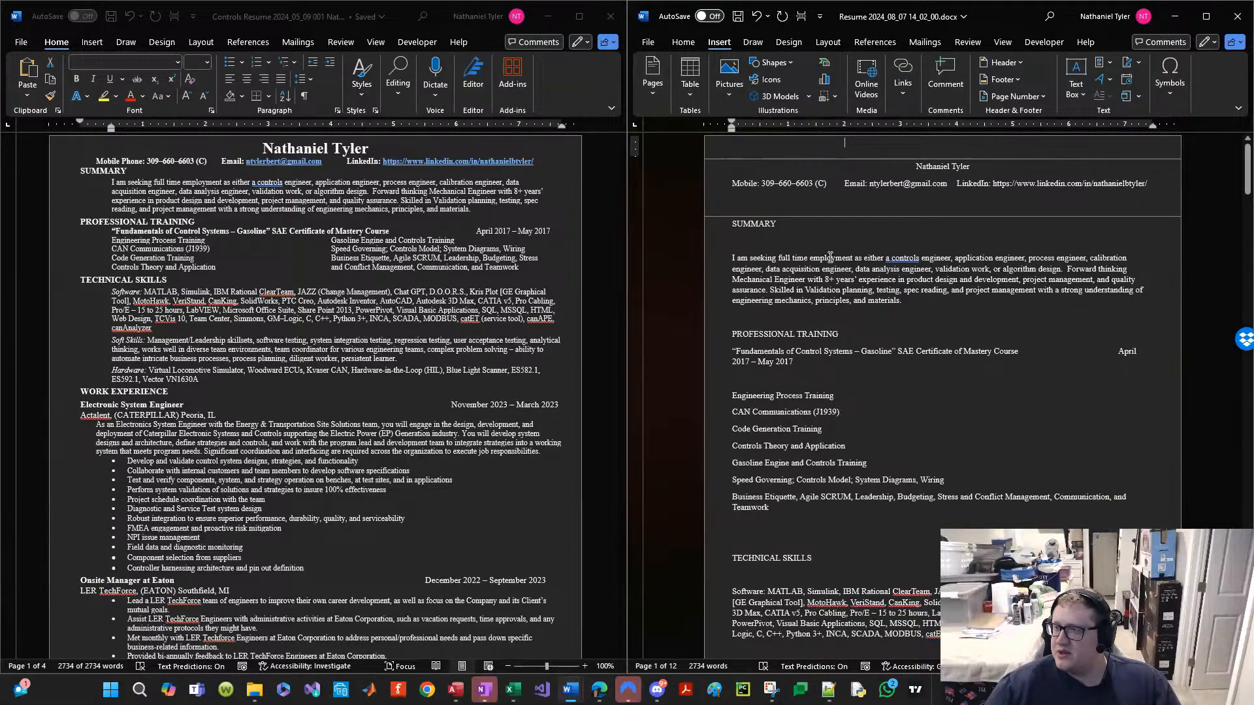
# Step: Move the SUMMARY section to the blank first page and remove the empty line beneath its heading
pyautogui.click(722, 231)
pyautogui.moveTo(936, 303); pyautogui.dragTo(696, 223)
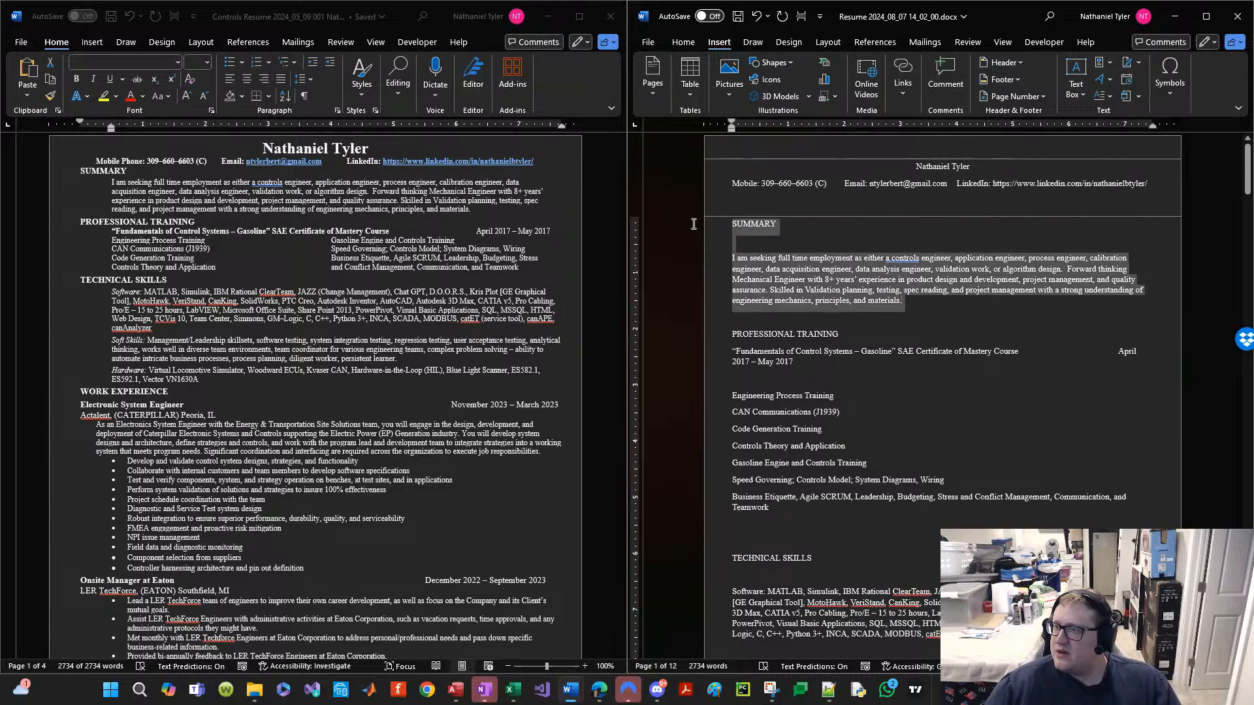
pyautogui.moveTo(759, 156); pyautogui.dragTo(758, 157)
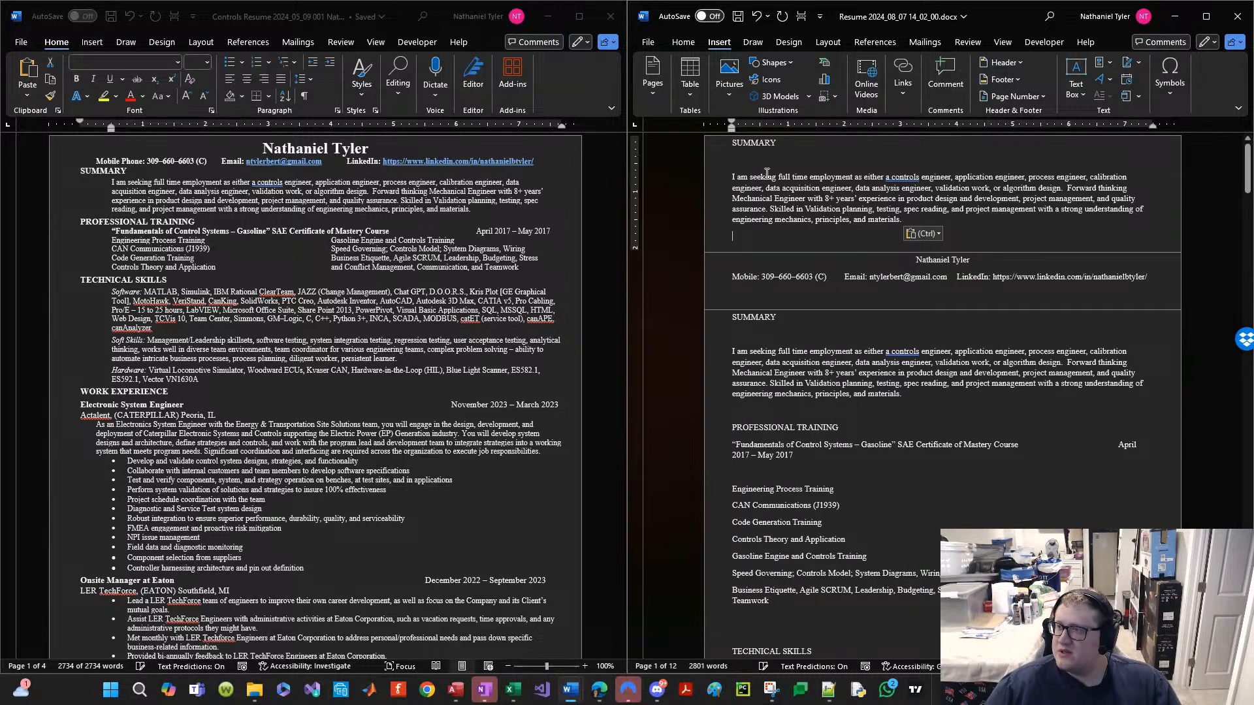
pyautogui.click(784, 163)
pyautogui.press('BackSpace')
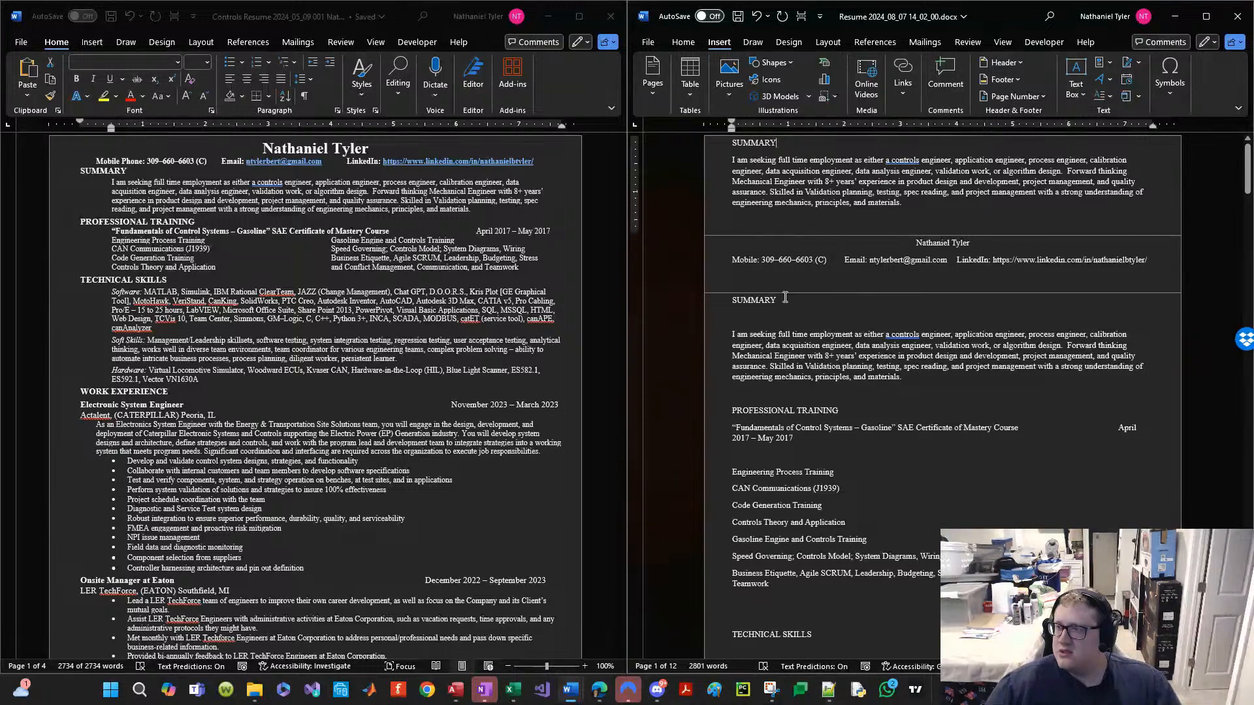
pyautogui.moveTo(902, 376); pyautogui.dragTo(733, 299)
pyautogui.press('BackSpace')
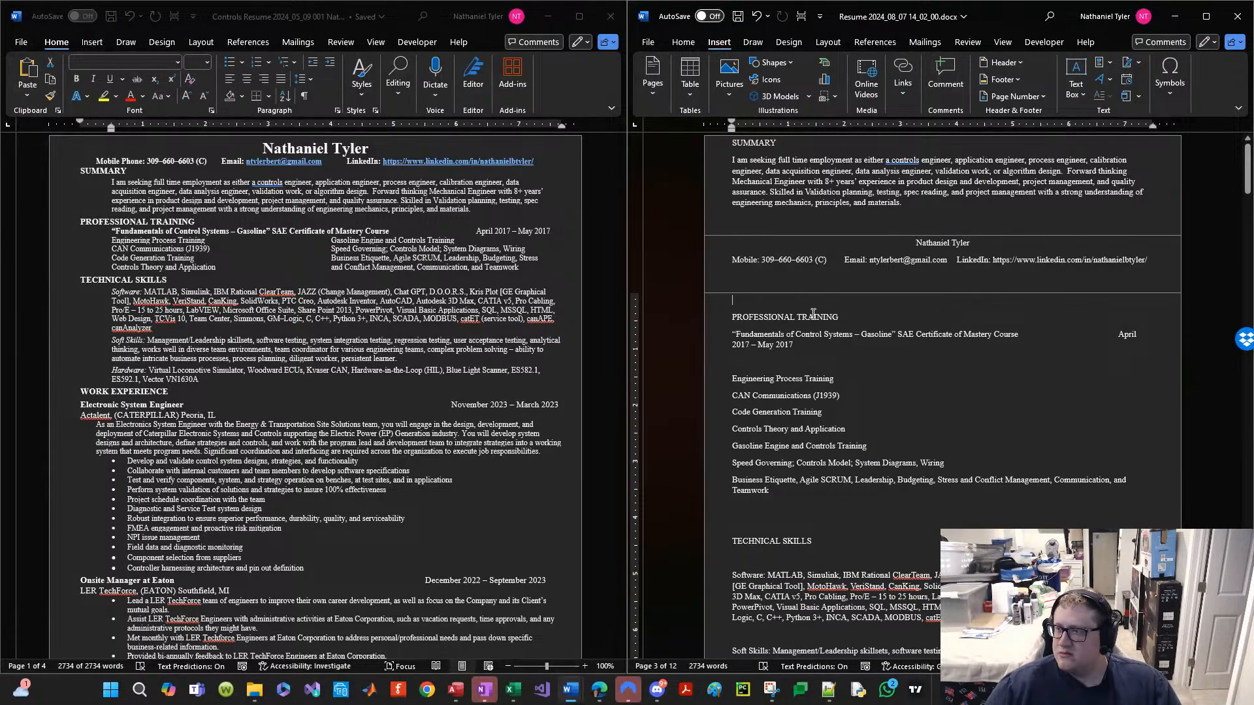
# Step: Move the PROFESSIONAL TRAINING section of the new résumé to the end of the document, after ACCOMPLISHMENTS/AWARDS
pyautogui.scroll(-2, 915, 426)
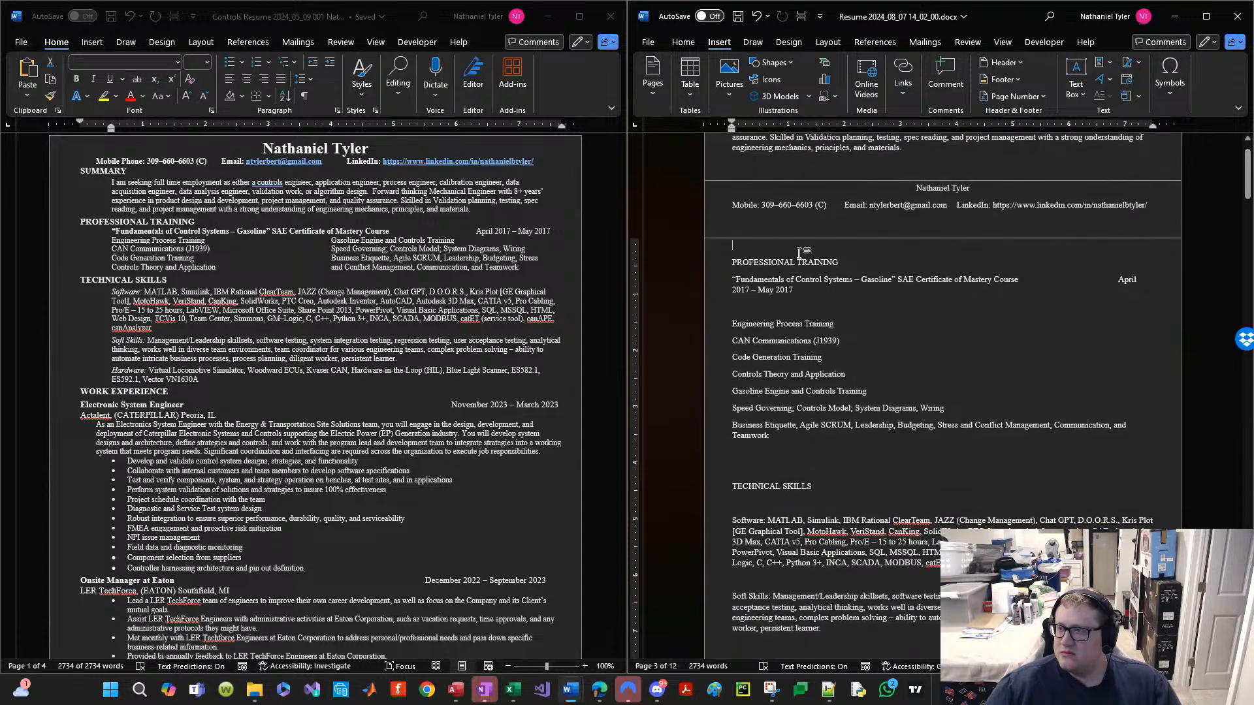
pyautogui.keyDown('shift'); pyautogui.click(814, 451); pyautogui.keyUp('shift')
pyautogui.hotkey('ctrl', 'c')
pyautogui.press('BackSpace')
pyautogui.scroll(-6, 1207, 227)
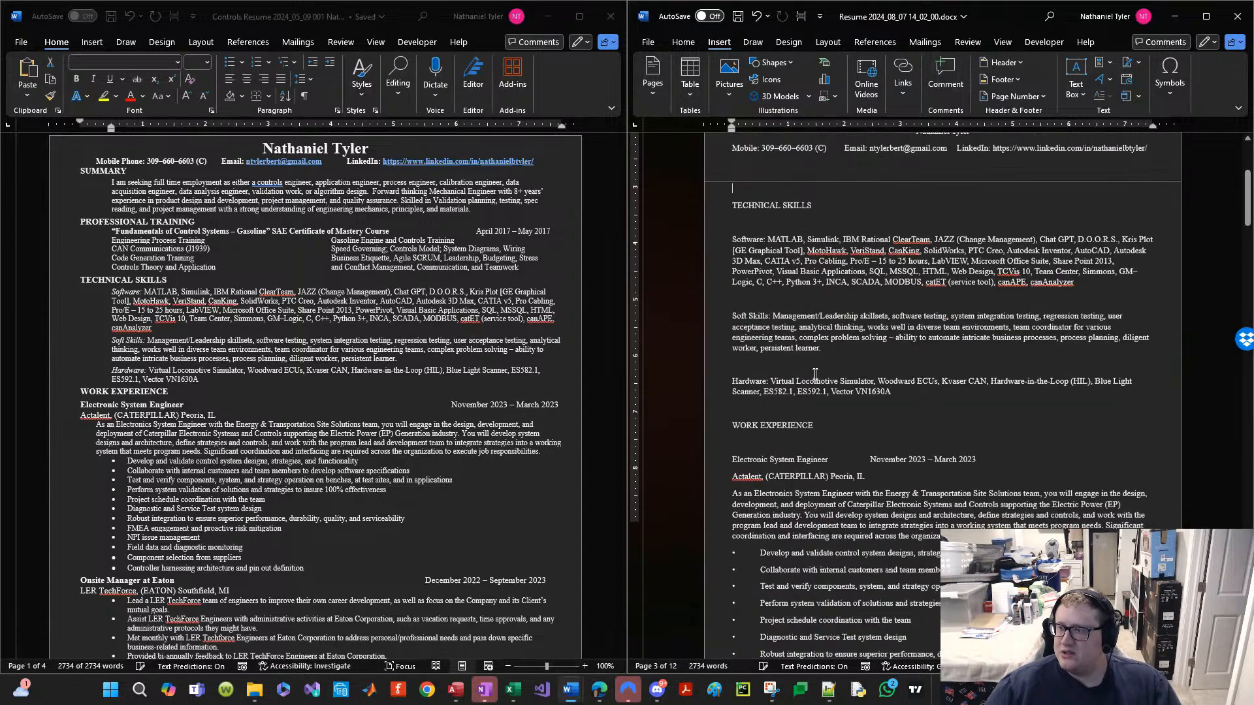
pyautogui.scroll(-15, 1206, 227)
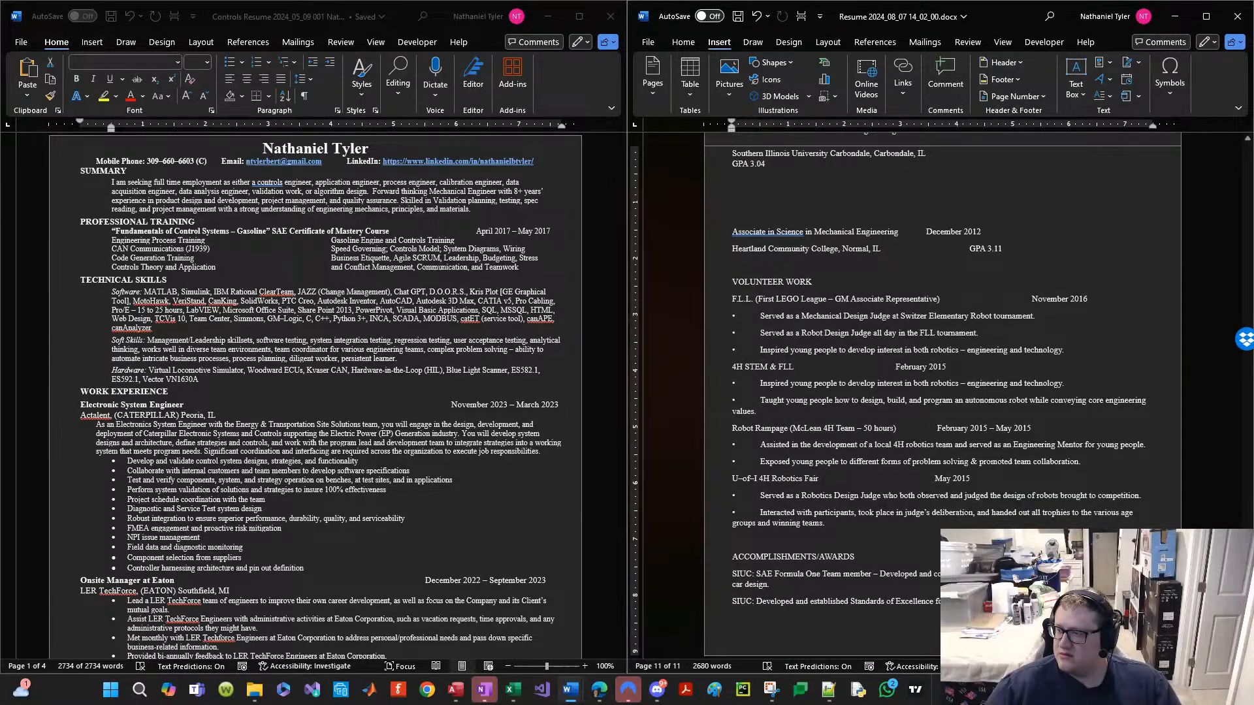
pyautogui.hotkey('ctrl', 'v')
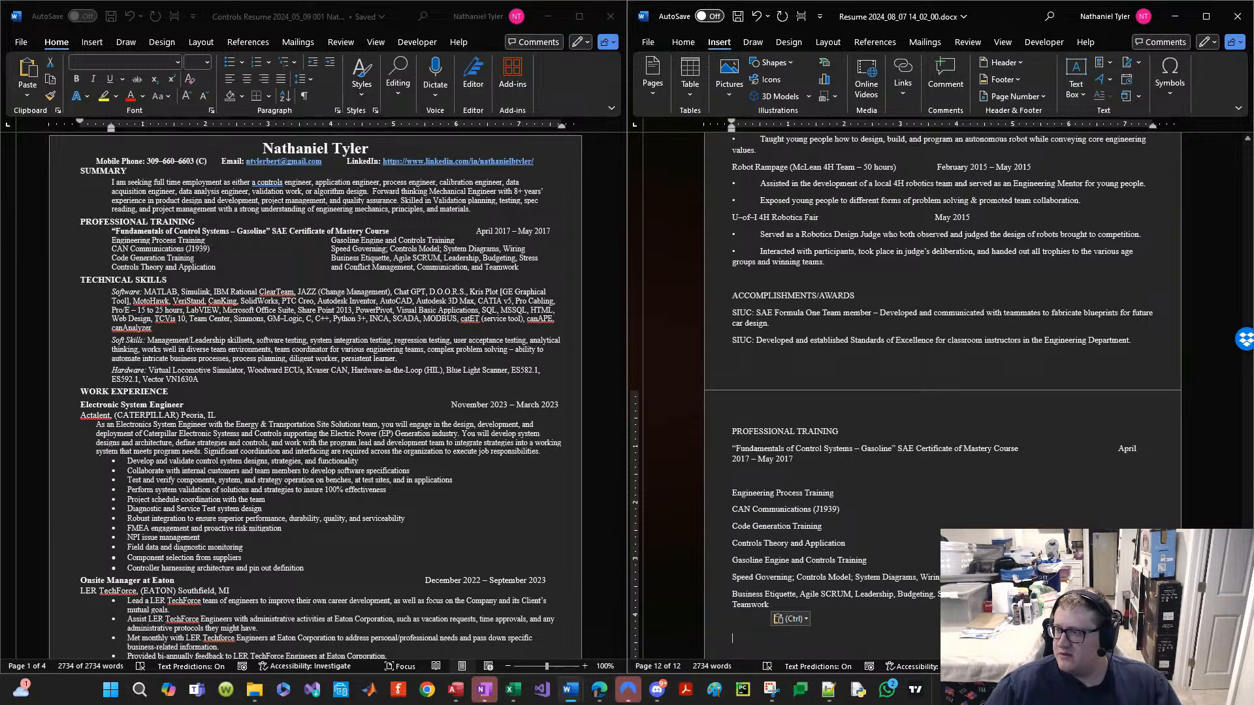
# Step: Move the TECHNICAL SKILLS section, from its heading through the Hardware paragraph, directly below the contact line on the second page
pyautogui.moveTo(1249, 625); pyautogui.dragTo(1243, 27)
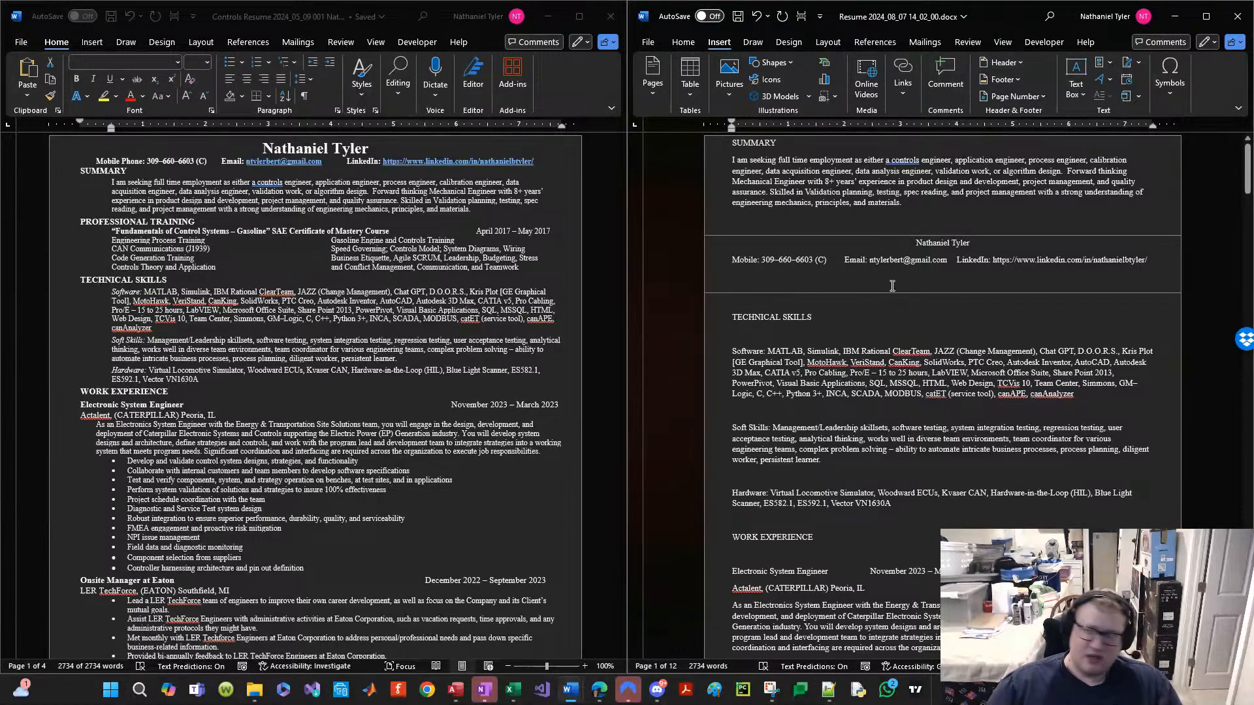
pyautogui.click(796, 319)
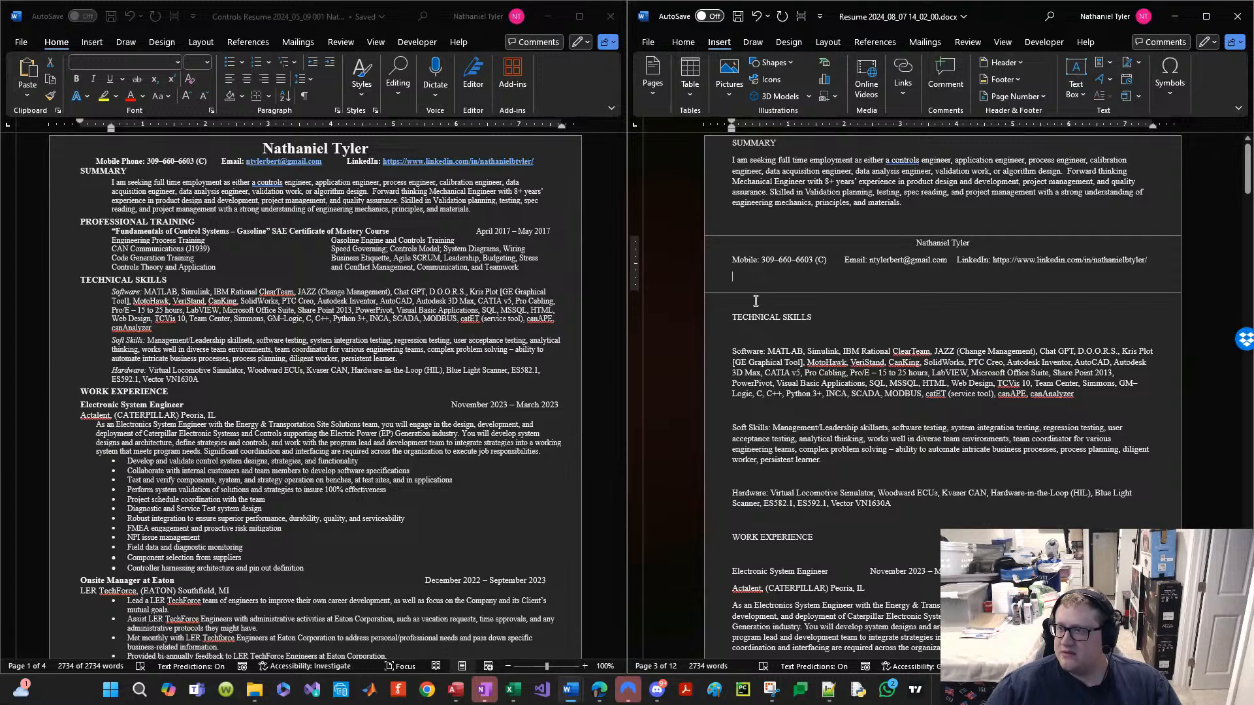
pyautogui.moveTo(757, 300); pyautogui.dragTo(844, 406)
pyautogui.click(845, 411)
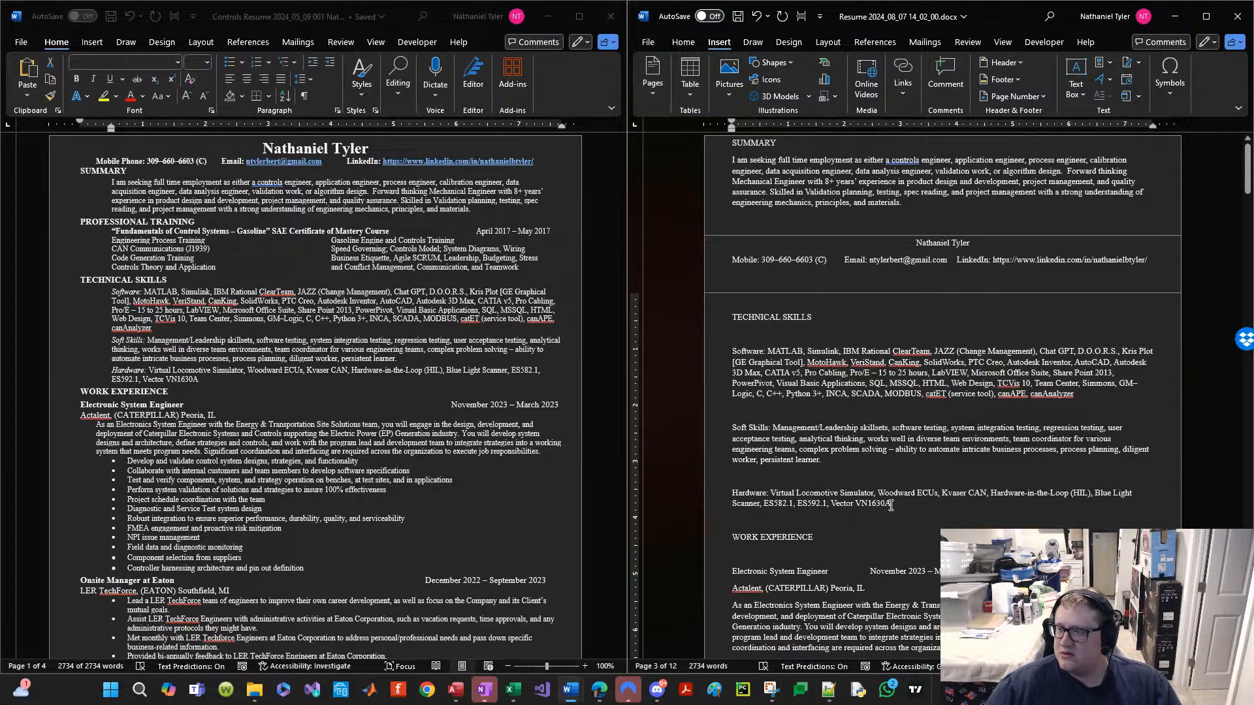
pyautogui.moveTo(890, 505); pyautogui.dragTo(706, 314)
pyautogui.hotkey('ctrl', 'x')
pyautogui.click(763, 275)
pyautogui.hotkey('ctrl', 'v')
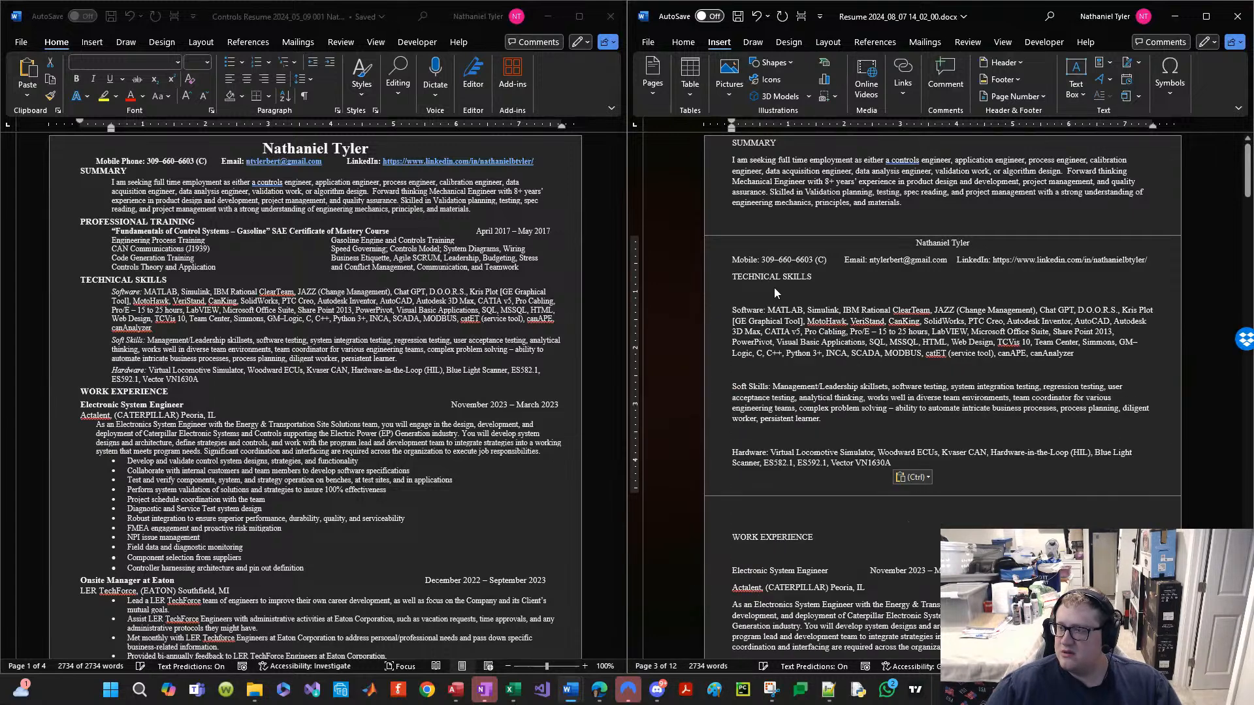
# Step: Add a blank line above the TECHNICAL SKILLS heading and remove the blank line beneath it
pyautogui.press('Return')
pyautogui.press('Down')
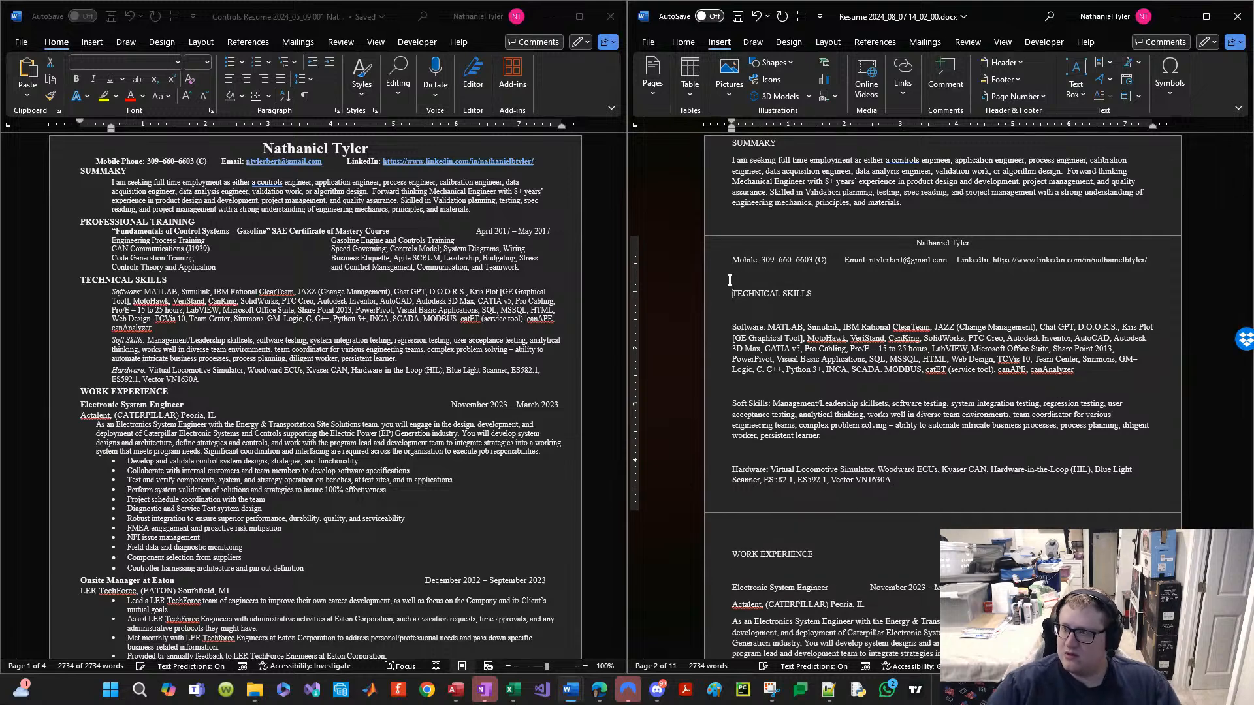
pyautogui.press('Delete')
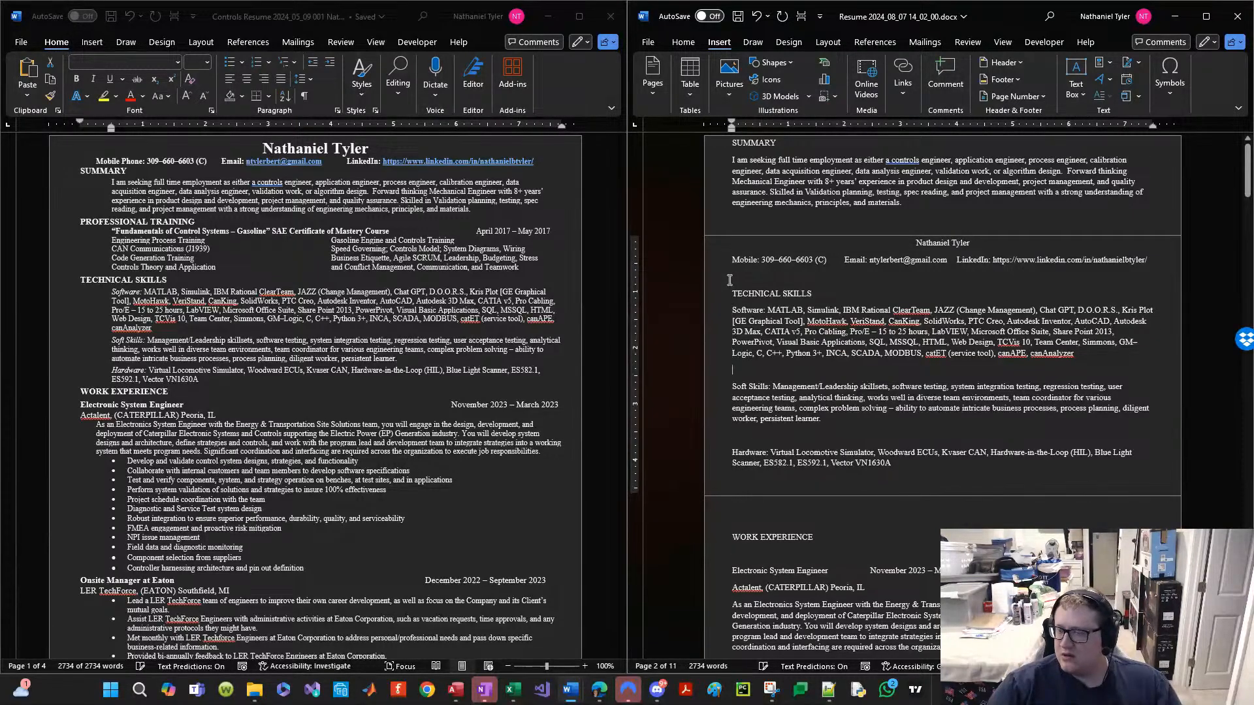
# Step: Set the whole new résumé to single line spacing with 0 pt before and after every paragraph
pyautogui.hotkey('ctrl', 'a')
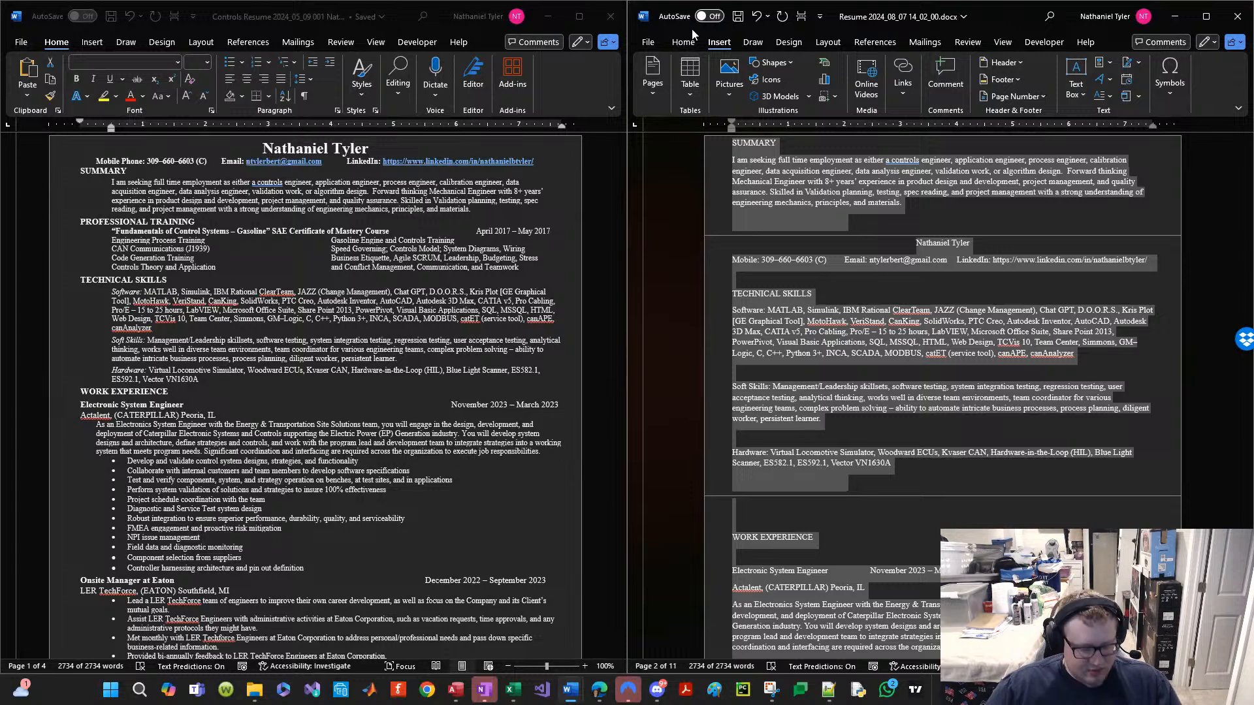
pyautogui.hotkey('ctrl', '1')
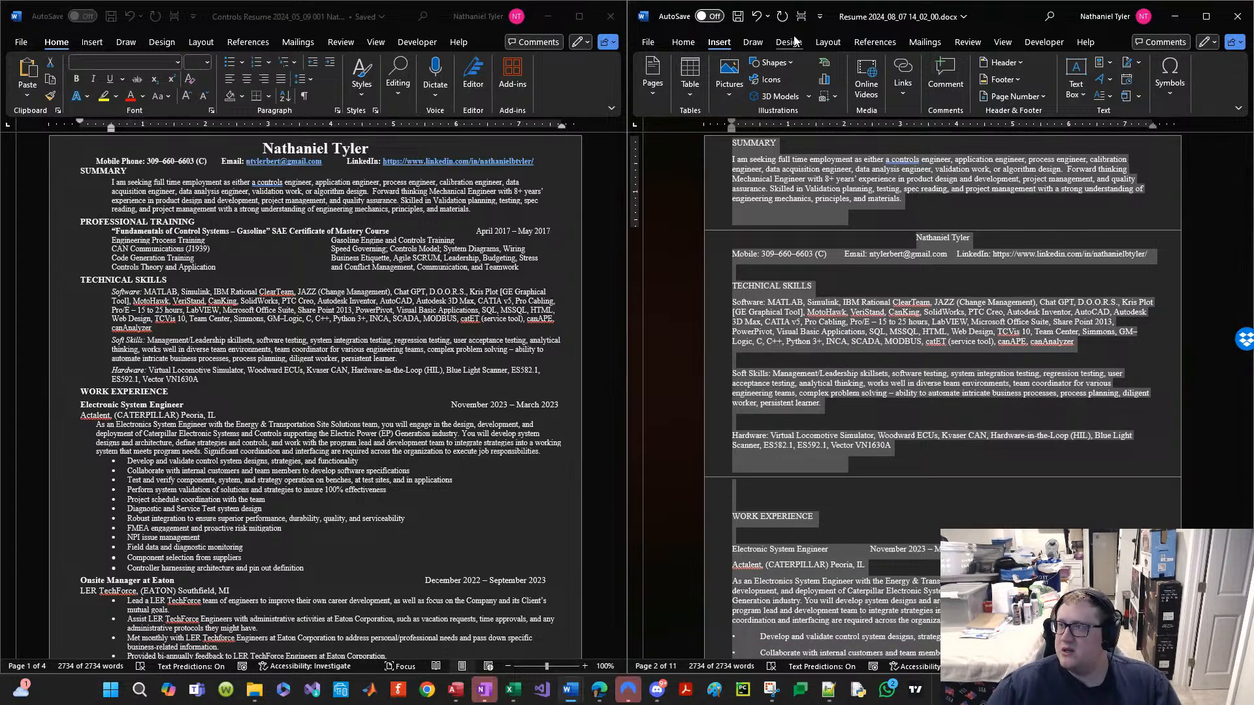
pyautogui.click(828, 42)
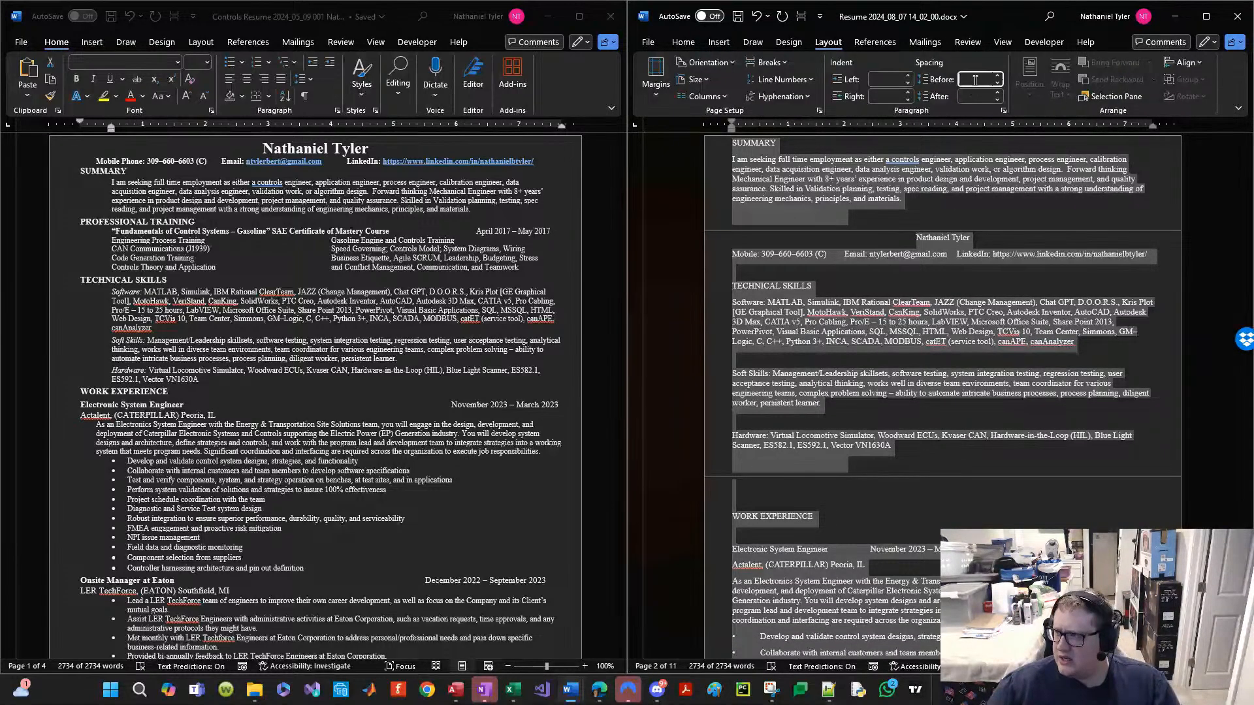
pyautogui.click(976, 96)
pyautogui.write('0')
pyautogui.press('Return')
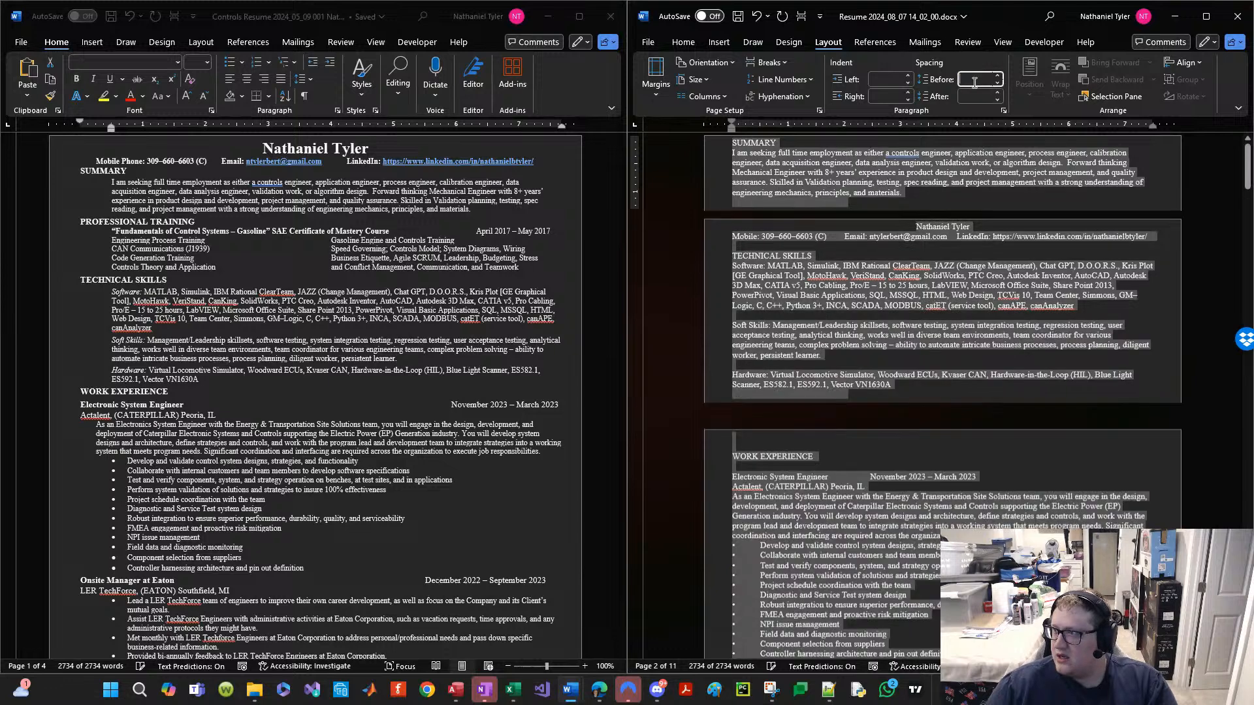
pyautogui.click(895, 298)
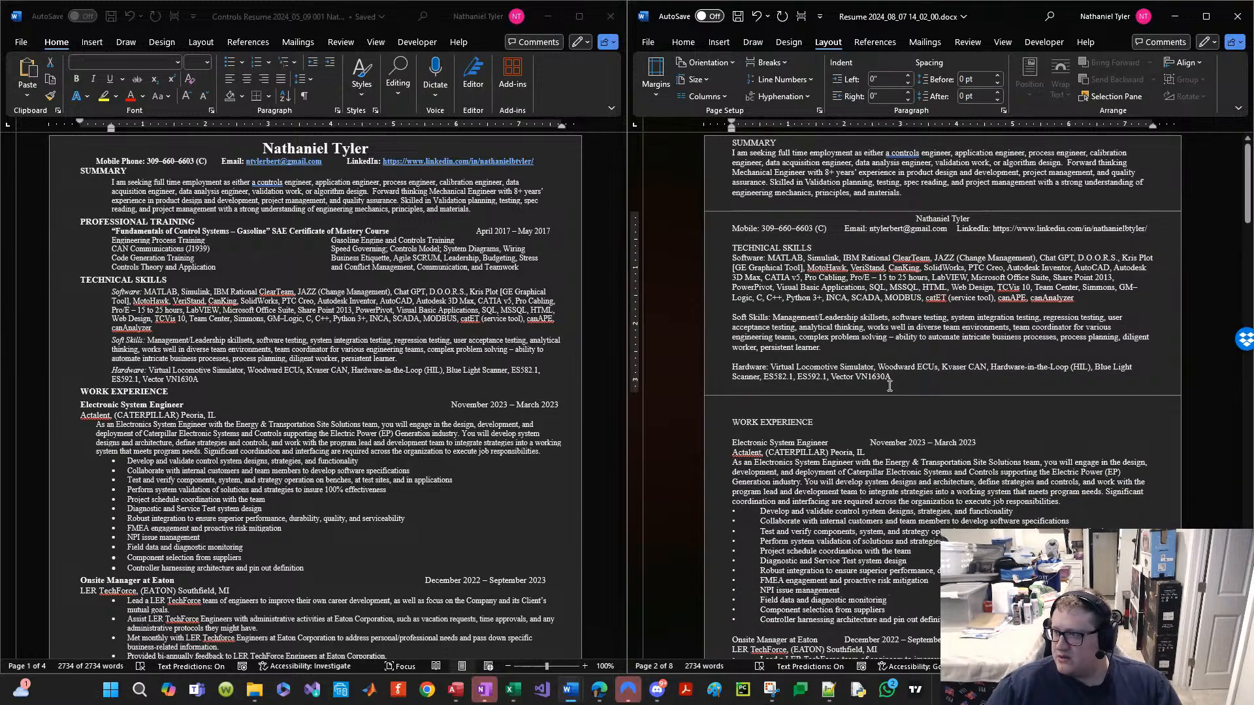
# Step: Indent the Software, Soft Skills and Hardware paragraphs under TECHNICAL SKILLS by 0.5"
pyautogui.moveTo(890, 386); pyautogui.dragTo(732, 257)
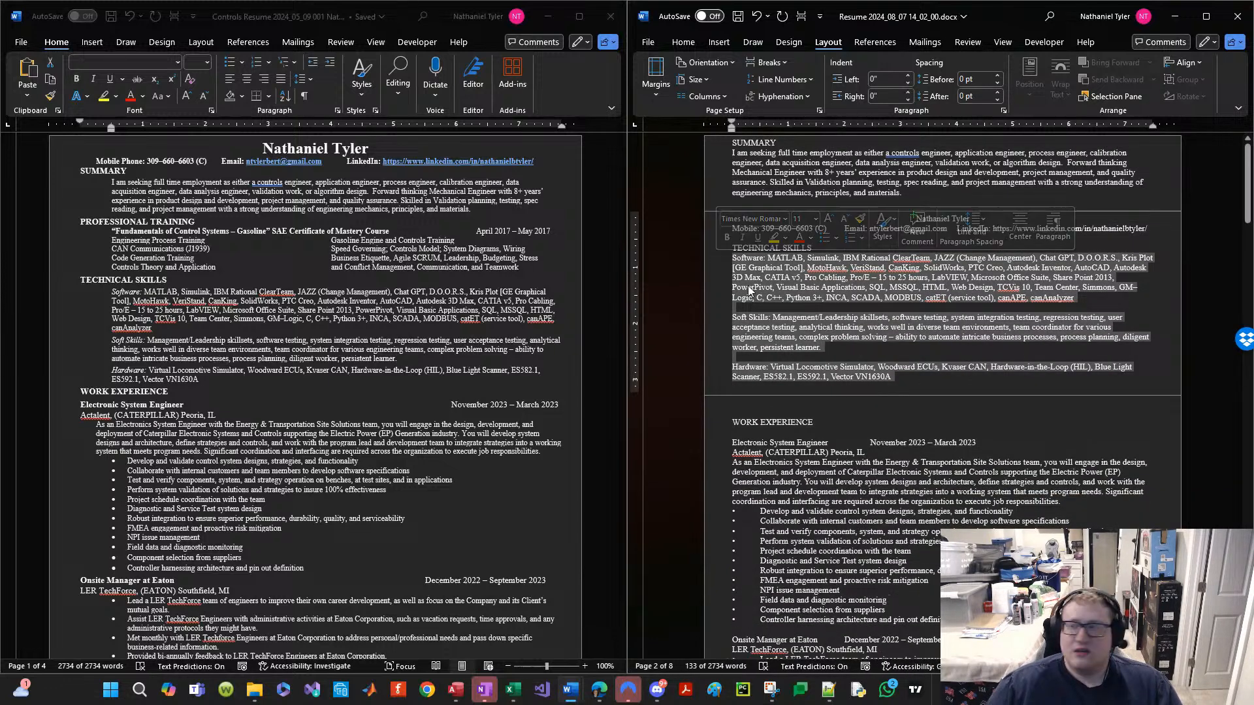
pyautogui.press('Tab')
pyautogui.click(789, 287)
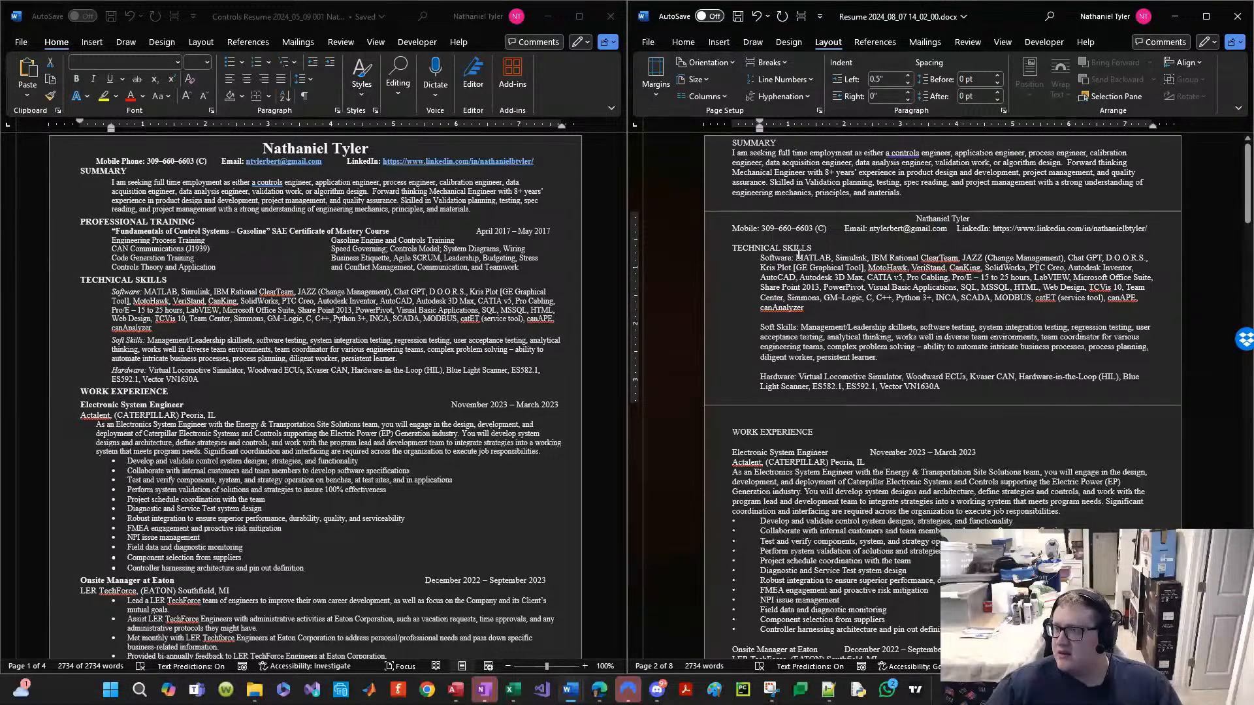
# Step: Put the Software label on its own unindented line and remove the indent from the Soft Skills paragraph
pyautogui.press('Return')
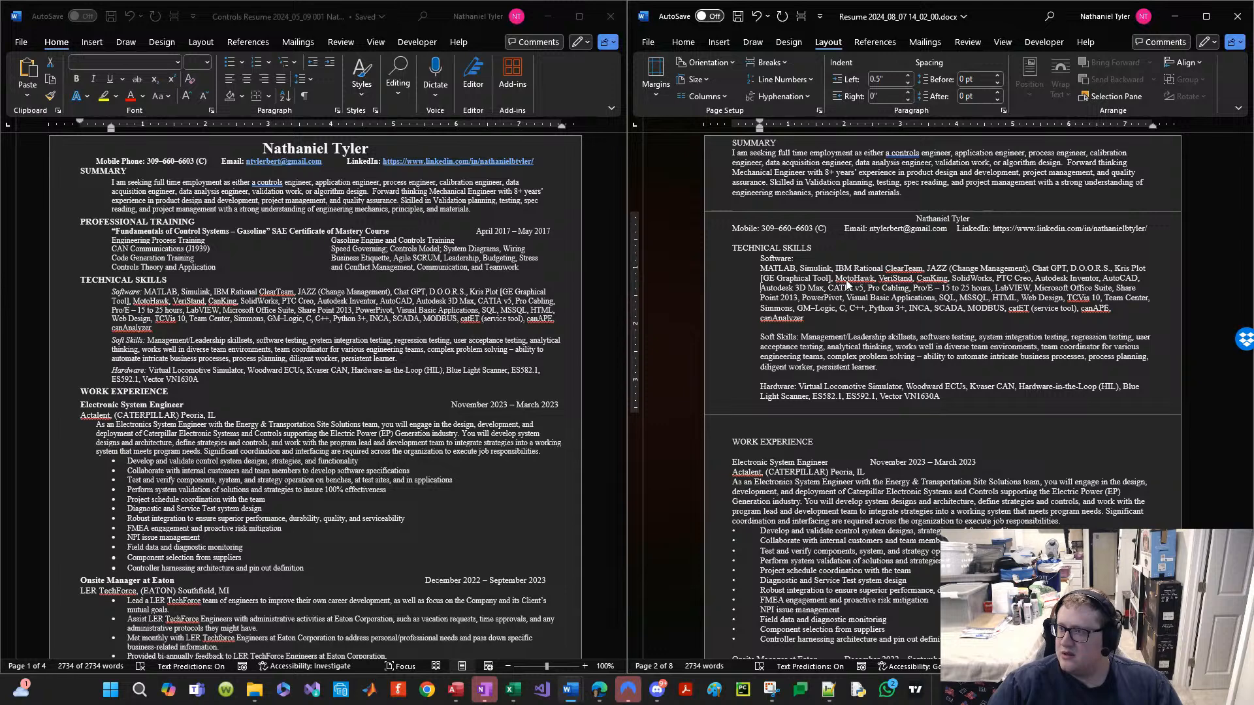
pyautogui.press('BackSpace')
pyautogui.press('Down')
pyautogui.press('Down')
pyautogui.press('Down')
pyautogui.press('Down')
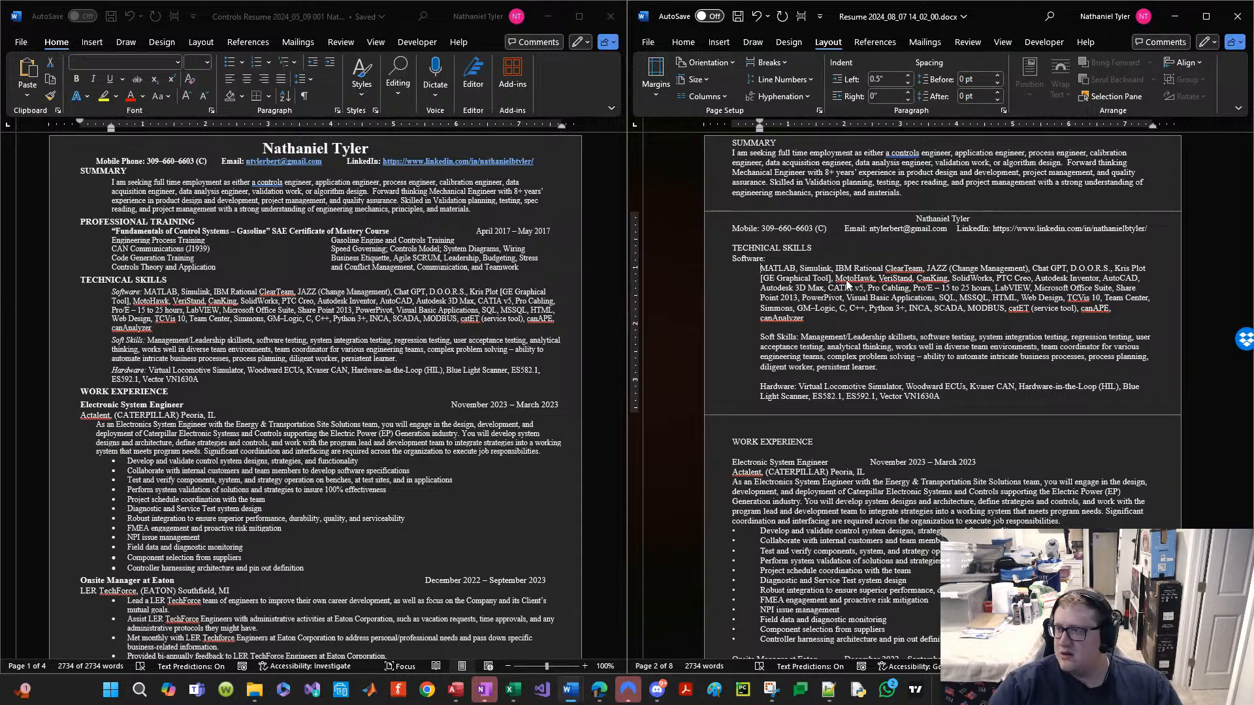
pyautogui.press('BackSpace')
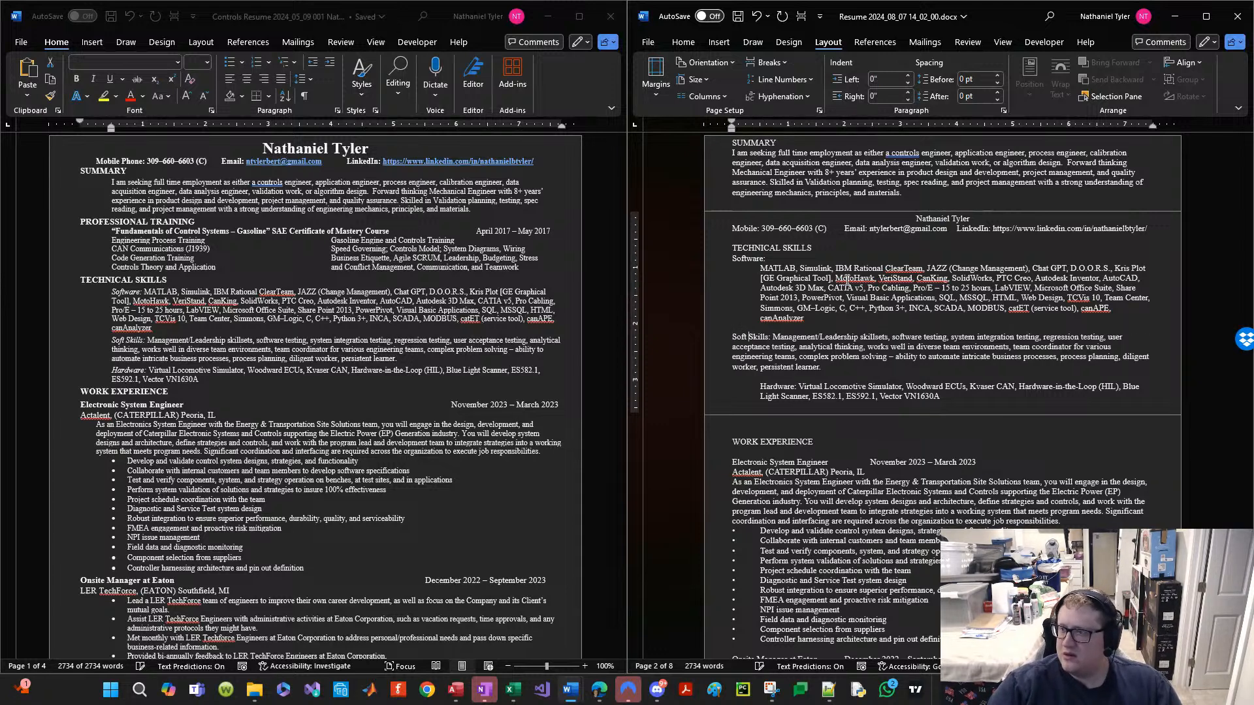
# Step: Place the Soft Skills text on its own indented line beneath its label
pyautogui.press('Return')
pyautogui.press('Tab')
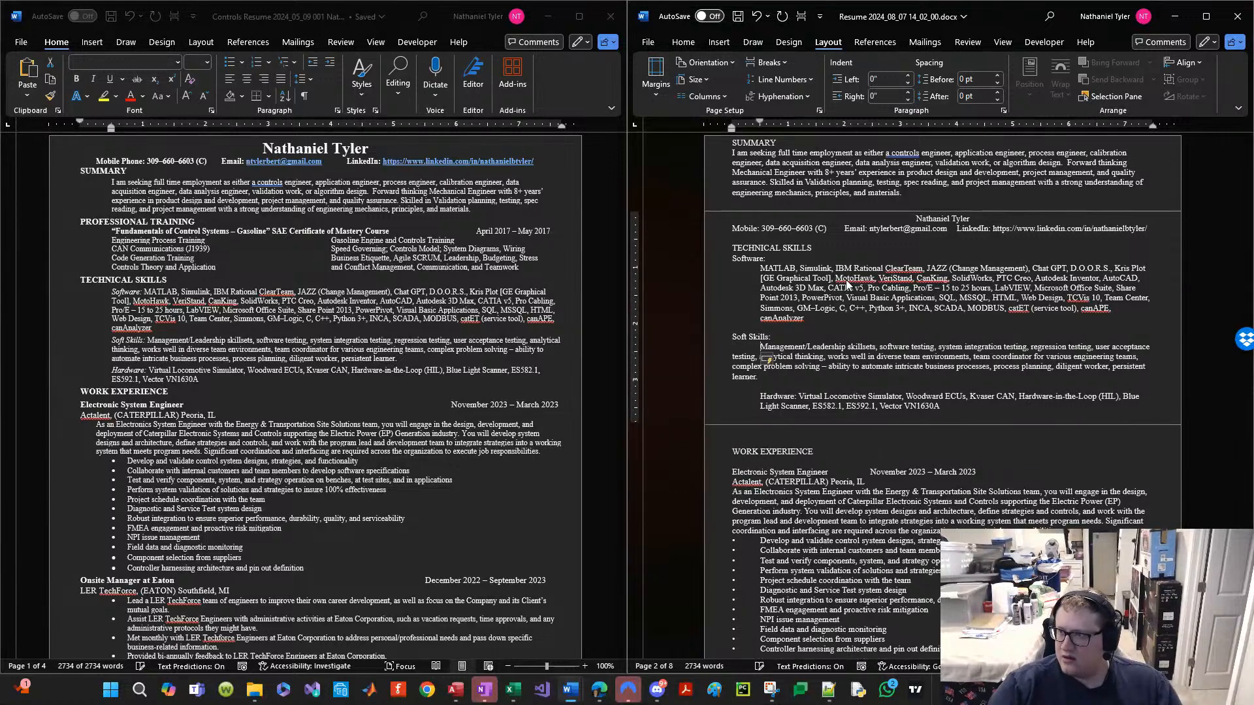
pyautogui.press('Tab')
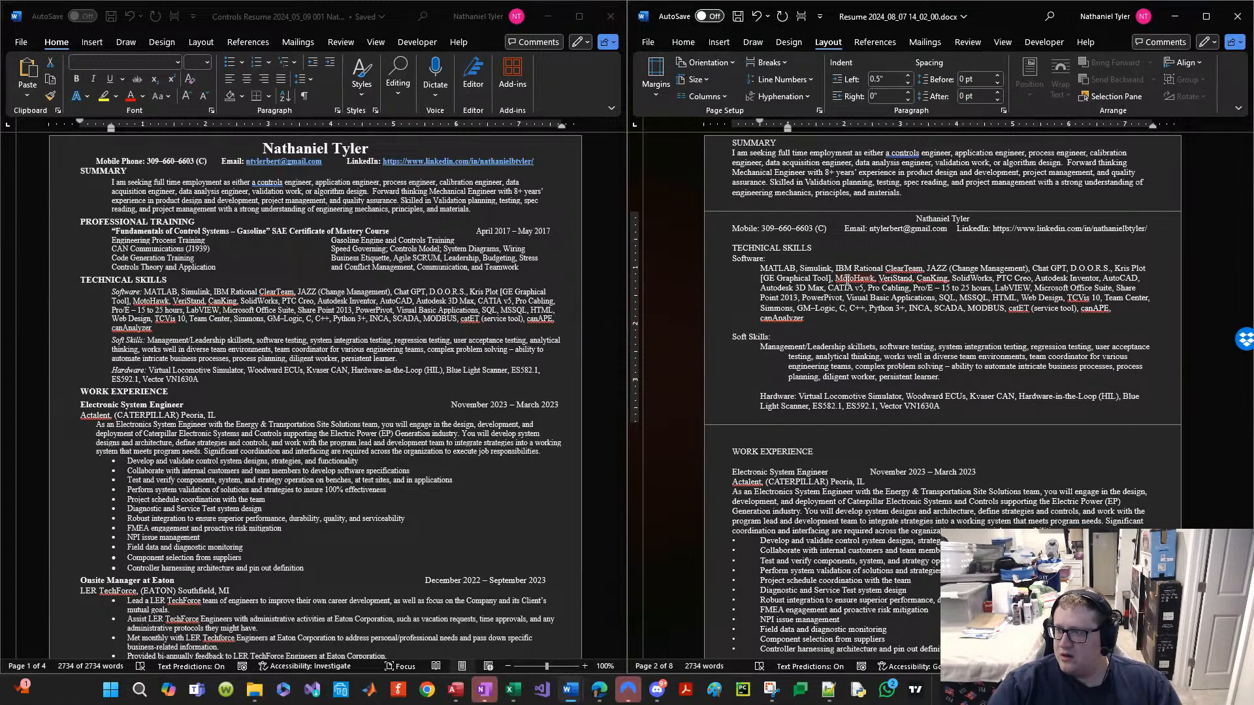
pyautogui.press('BackSpace')
pyautogui.press('BackSpace')
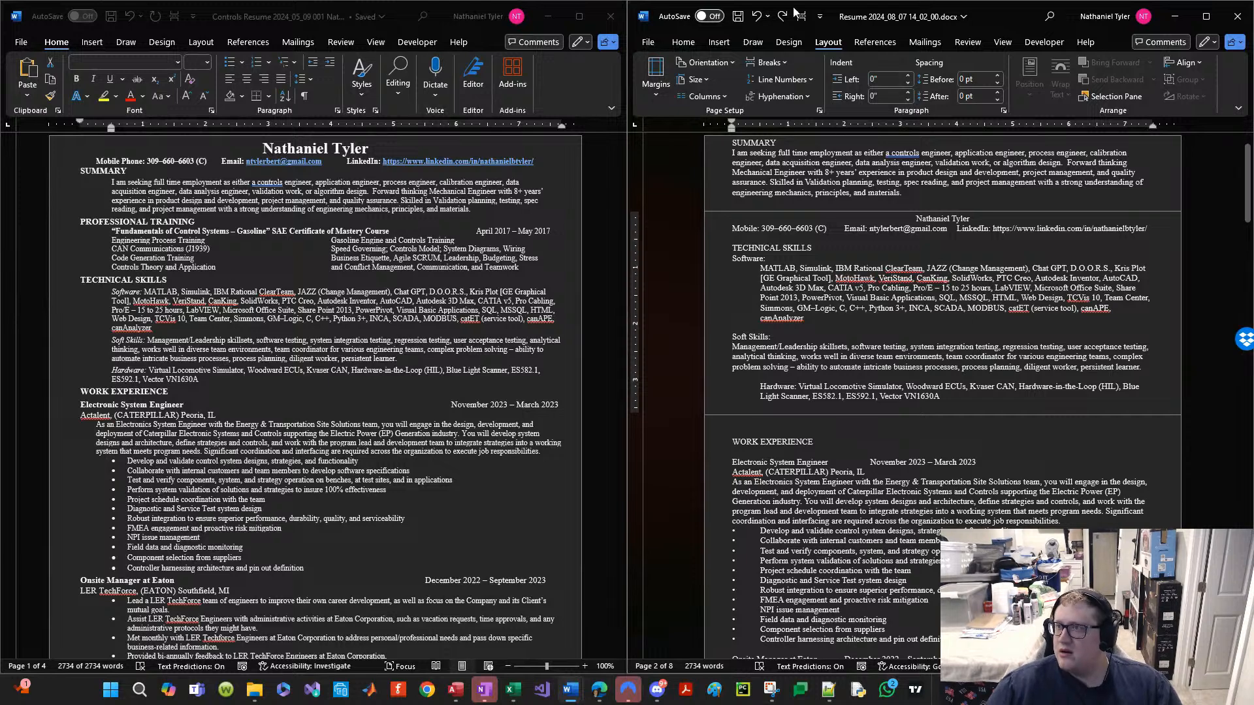
pyautogui.click(683, 42)
pyautogui.click(957, 62)
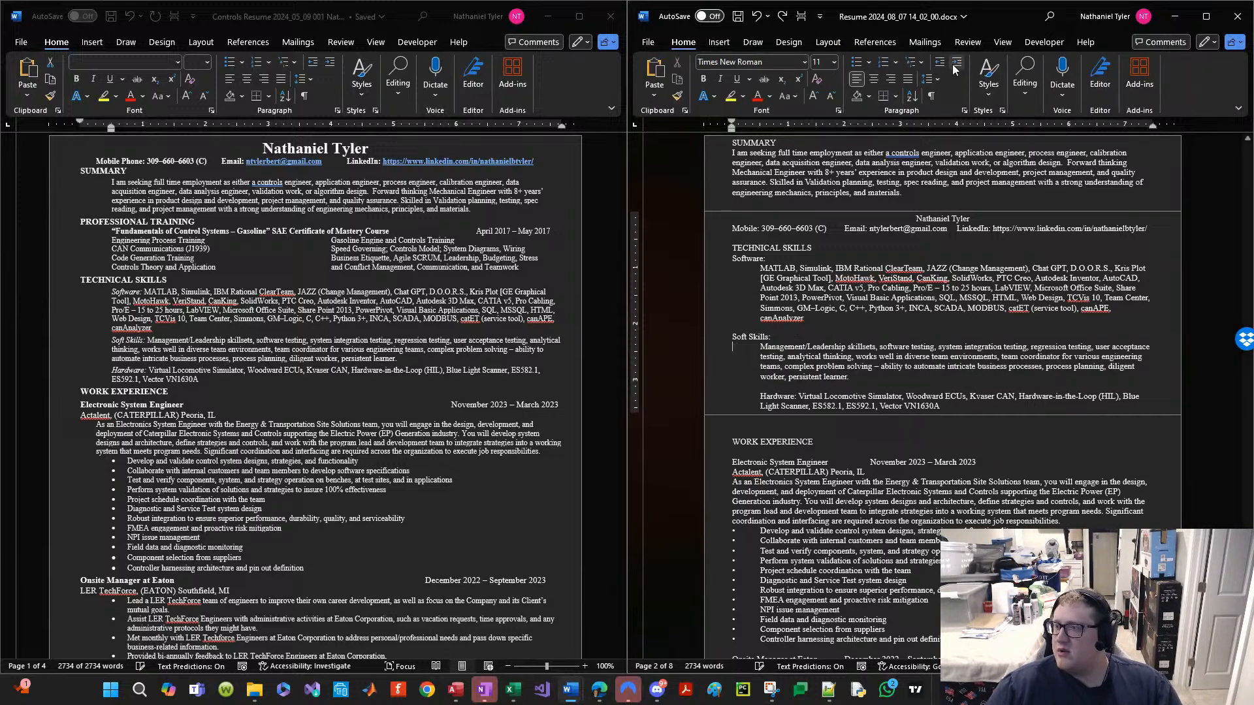
# Step: Put the Hardware label on its own unindented line above its indented text
pyautogui.click(798, 397)
pyautogui.press('Return')
pyautogui.press('Up')
pyautogui.press('BackSpace')
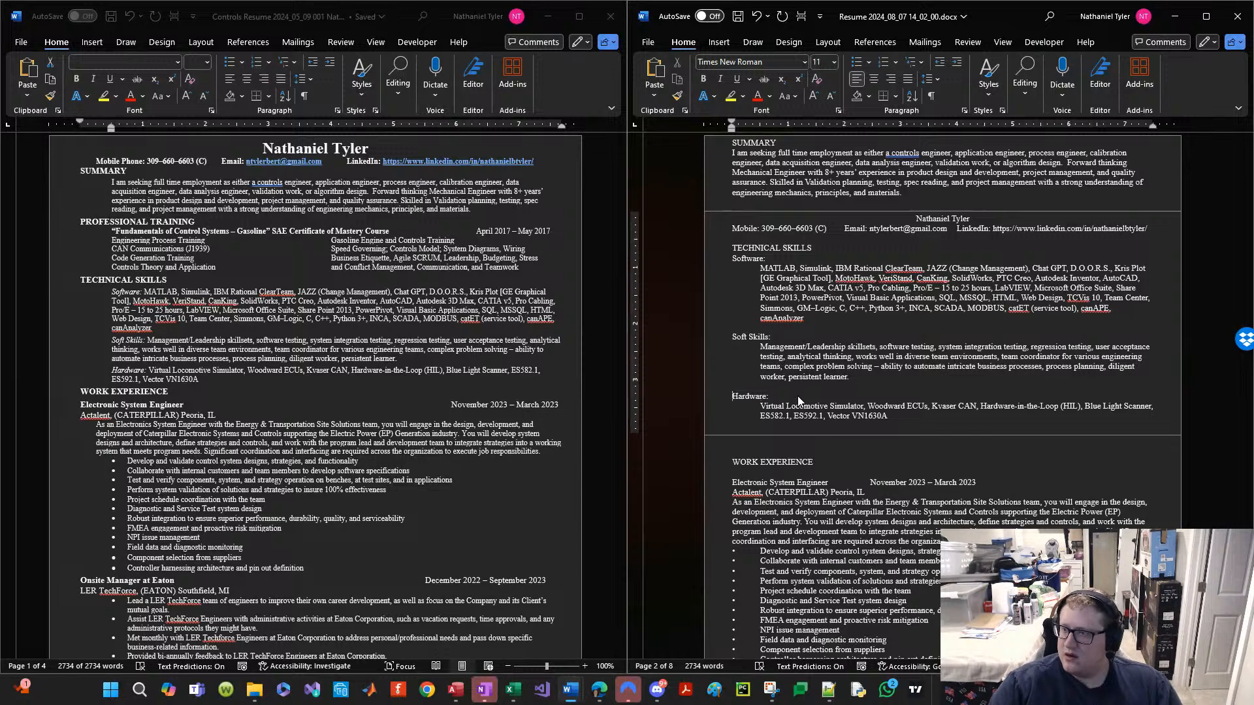
pyautogui.press('Down')
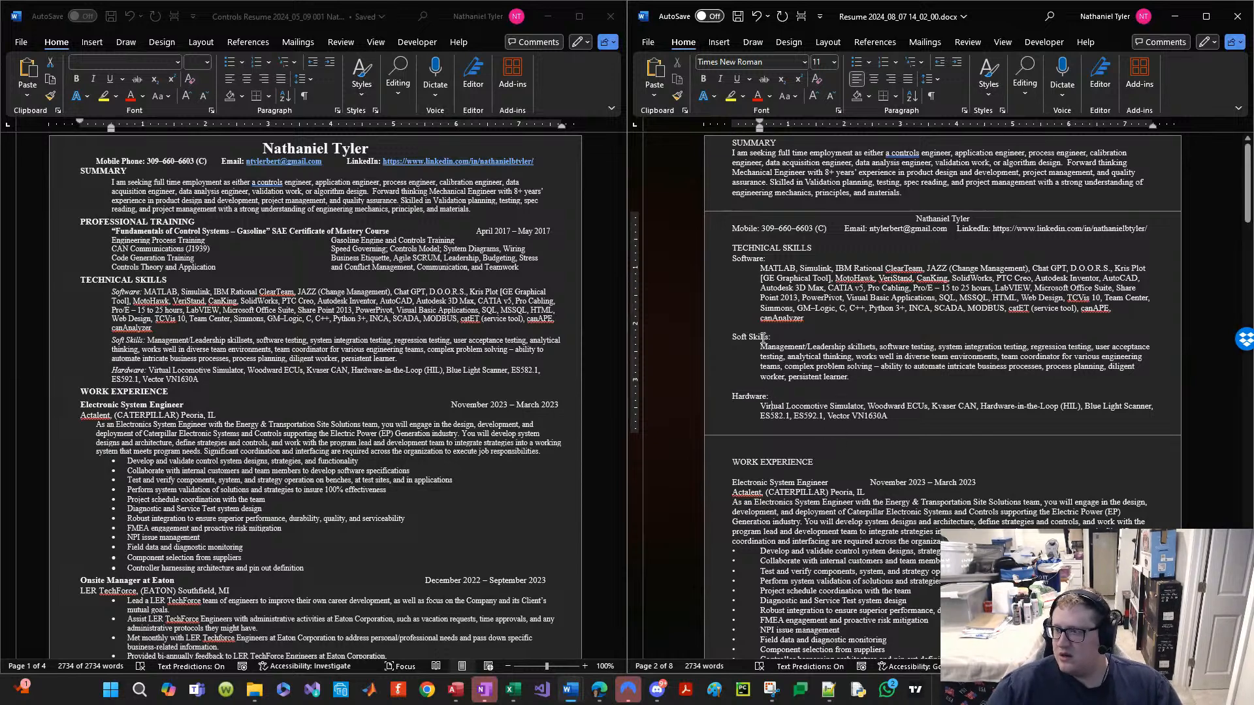
# Step: Italicize the Software label and rejoin it with its text as one fully indented paragraph
pyautogui.click(814, 249)
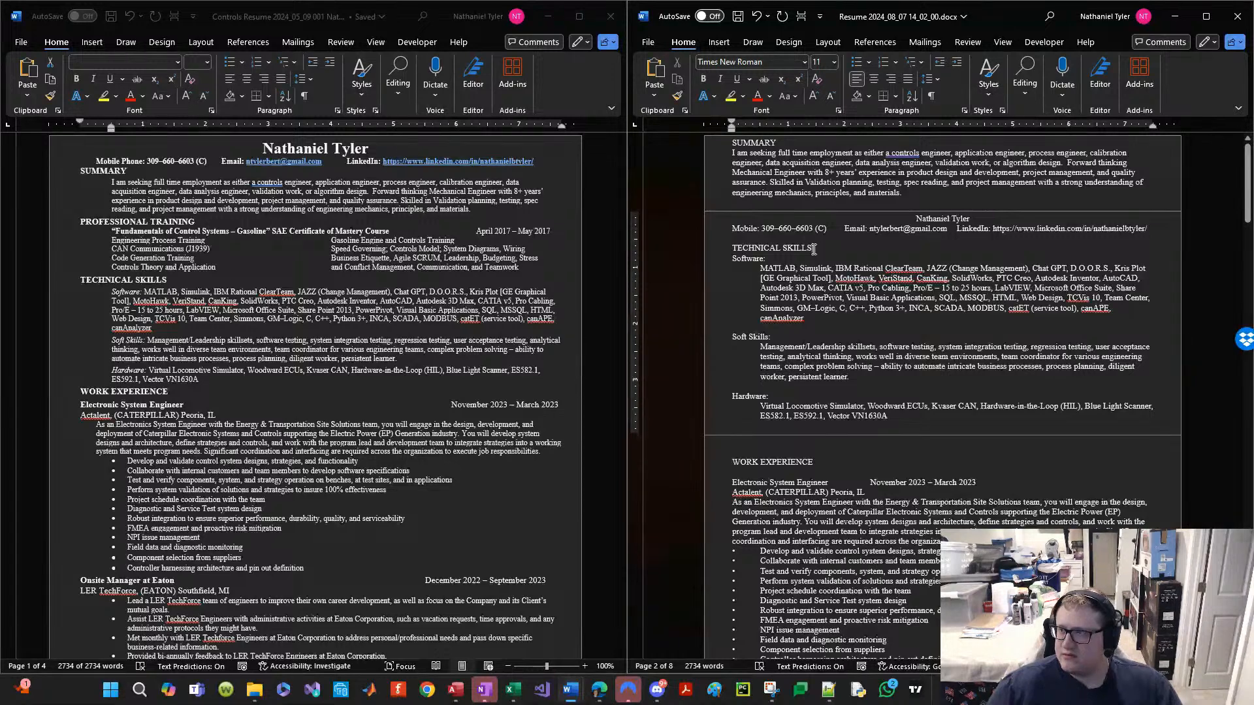
pyautogui.scroll(-1, 814, 248)
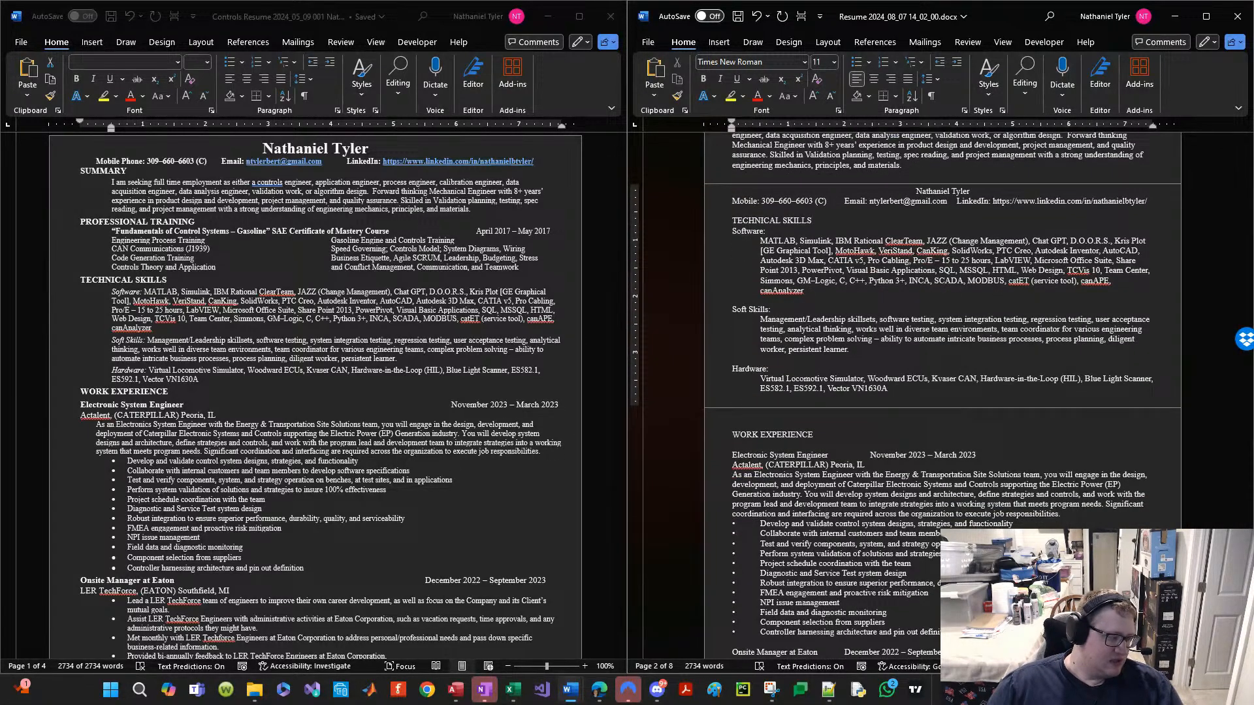
pyautogui.click(708, 230)
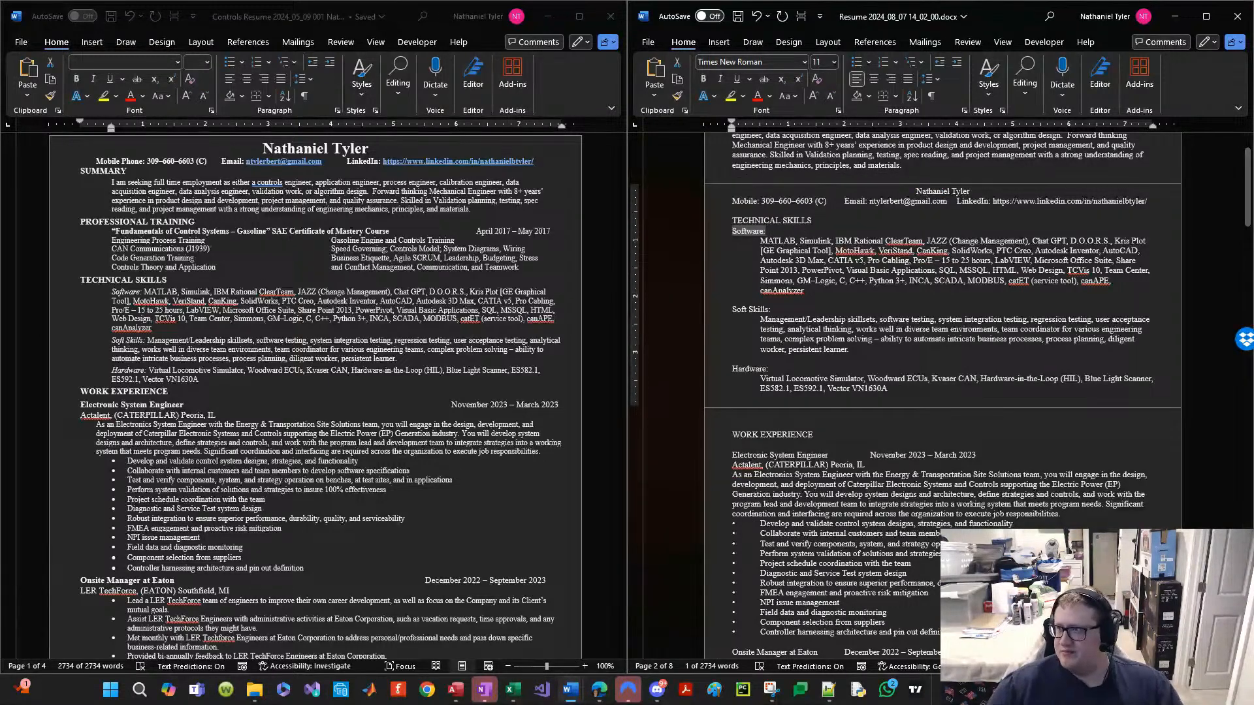
pyautogui.click(720, 79)
pyautogui.click(807, 235)
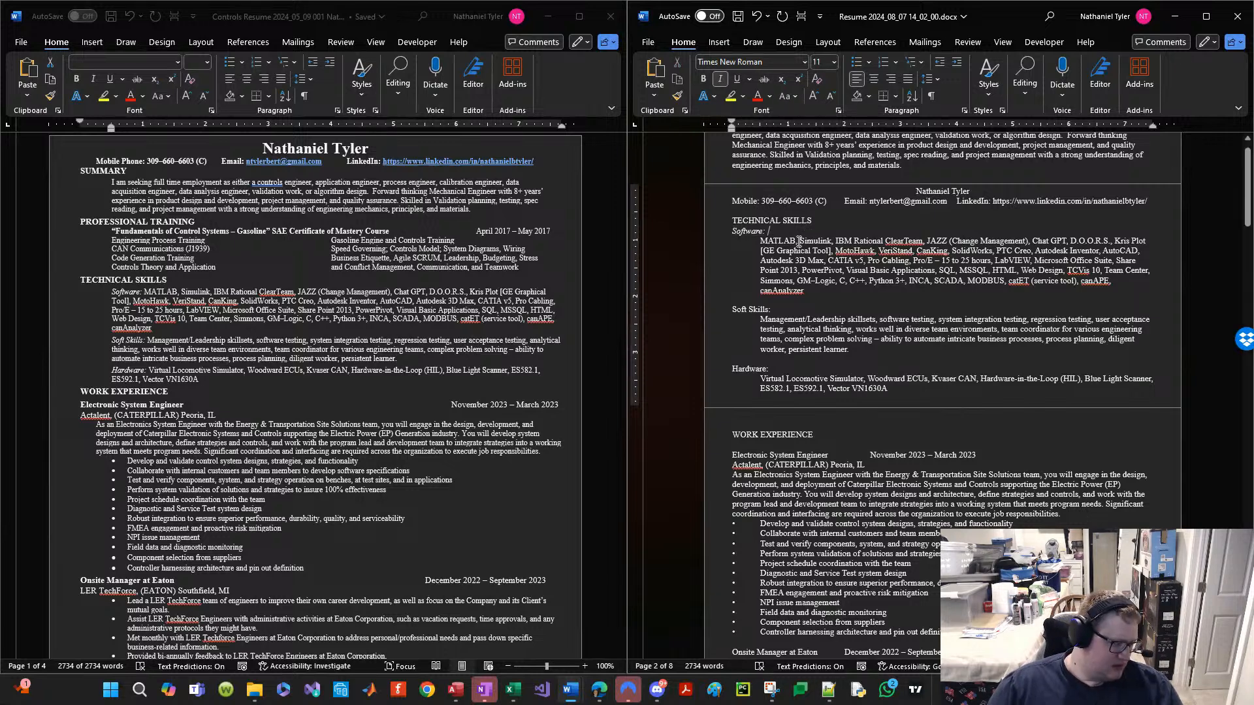
pyautogui.press('Delete')
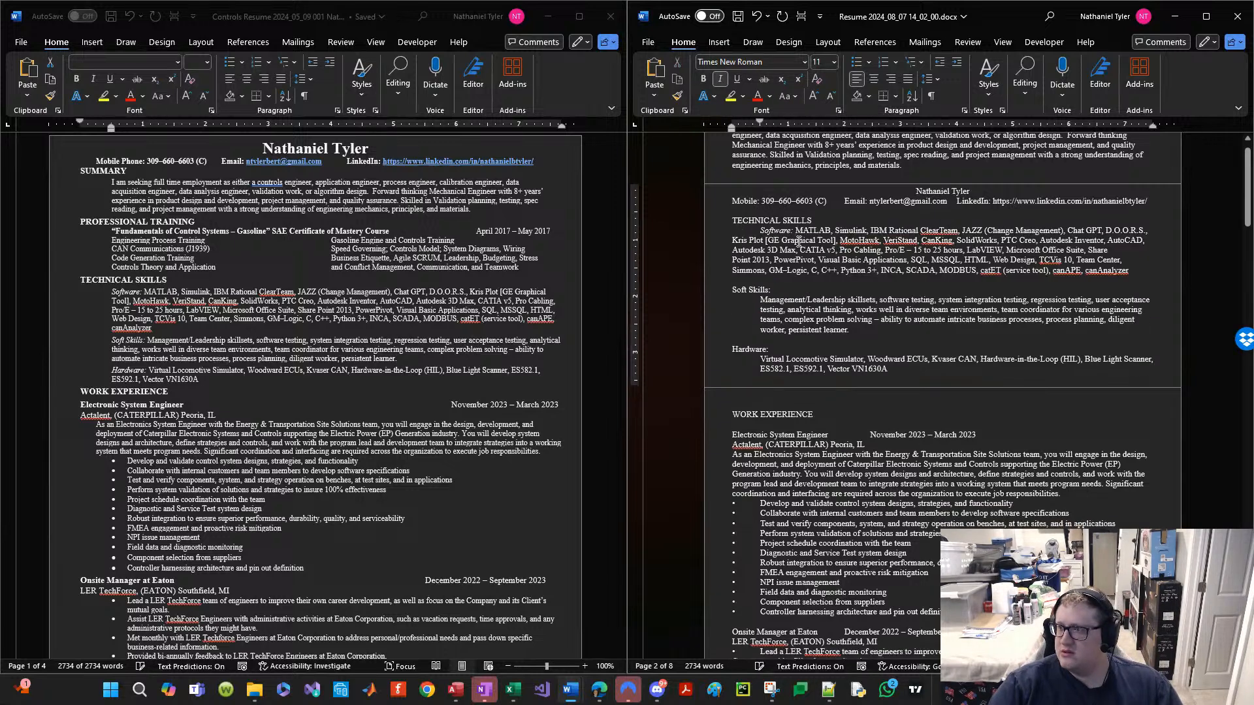
pyautogui.press('Tab')
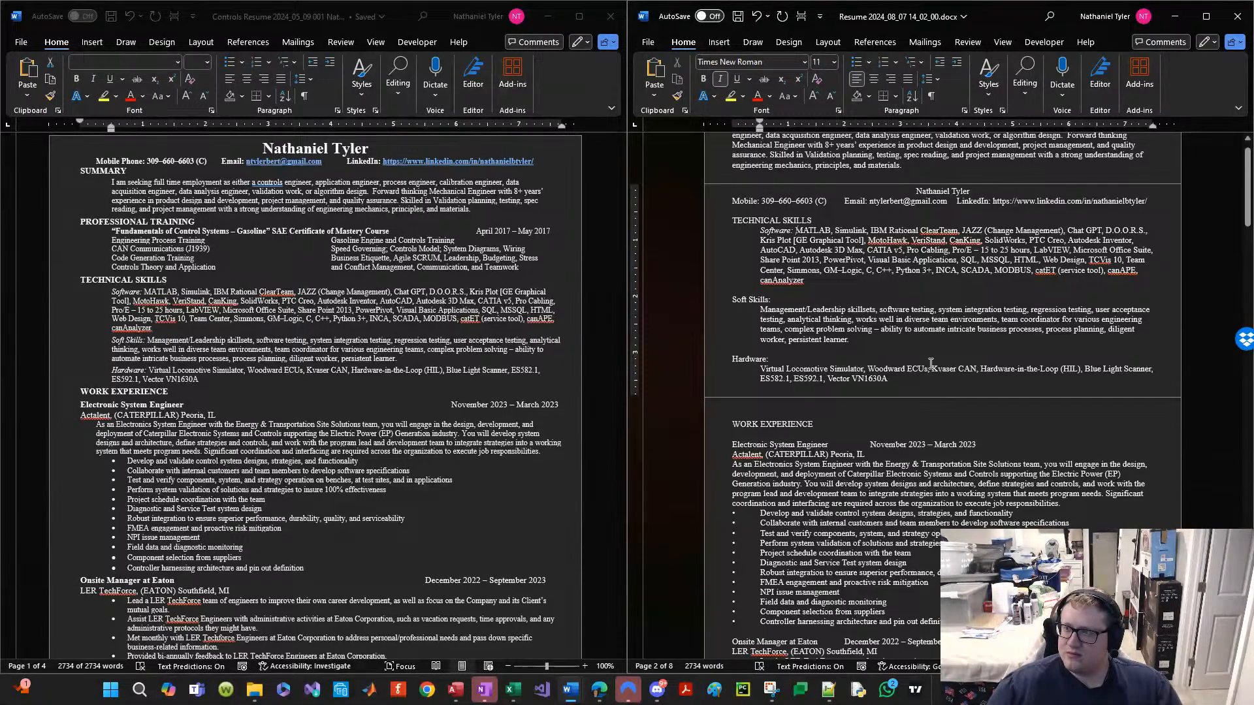
# Step: Rejoin the Soft Skills label with its text and indent the paragraph to match Software
pyautogui.click(790, 297)
pyautogui.press('Delete')
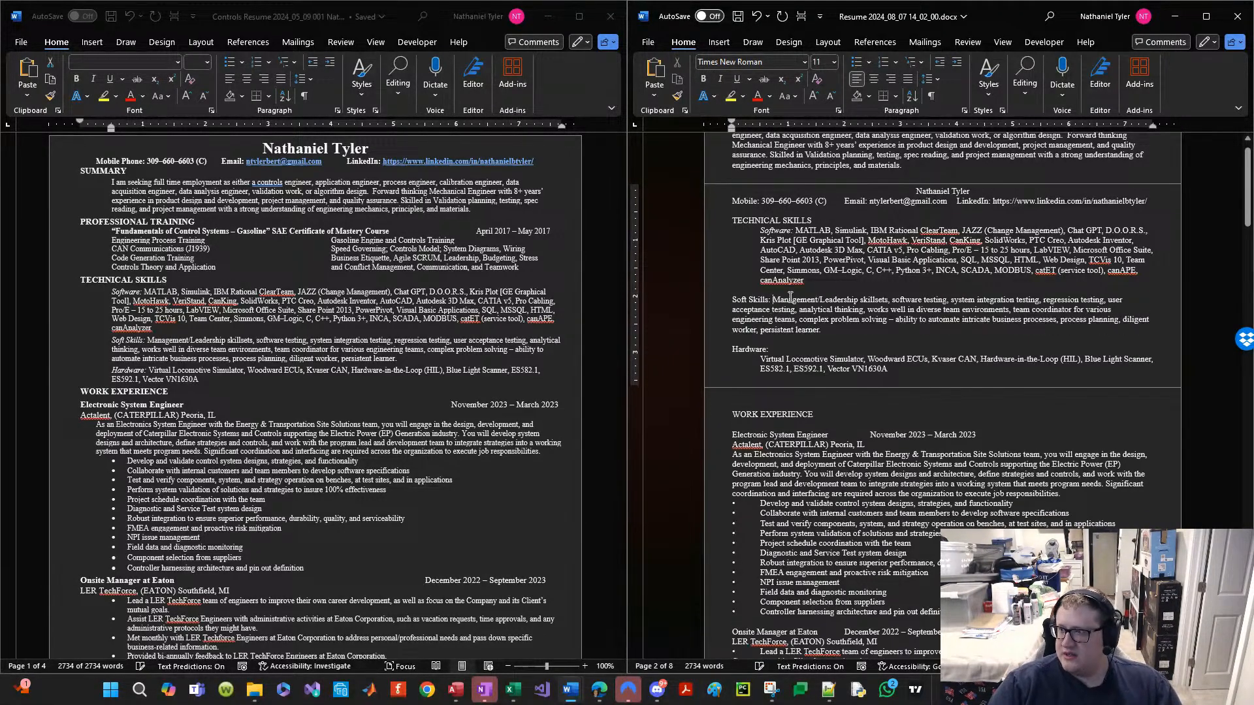
pyautogui.hotkey('ctrl', 't')
pyautogui.press('Home')
pyautogui.press('Tab')
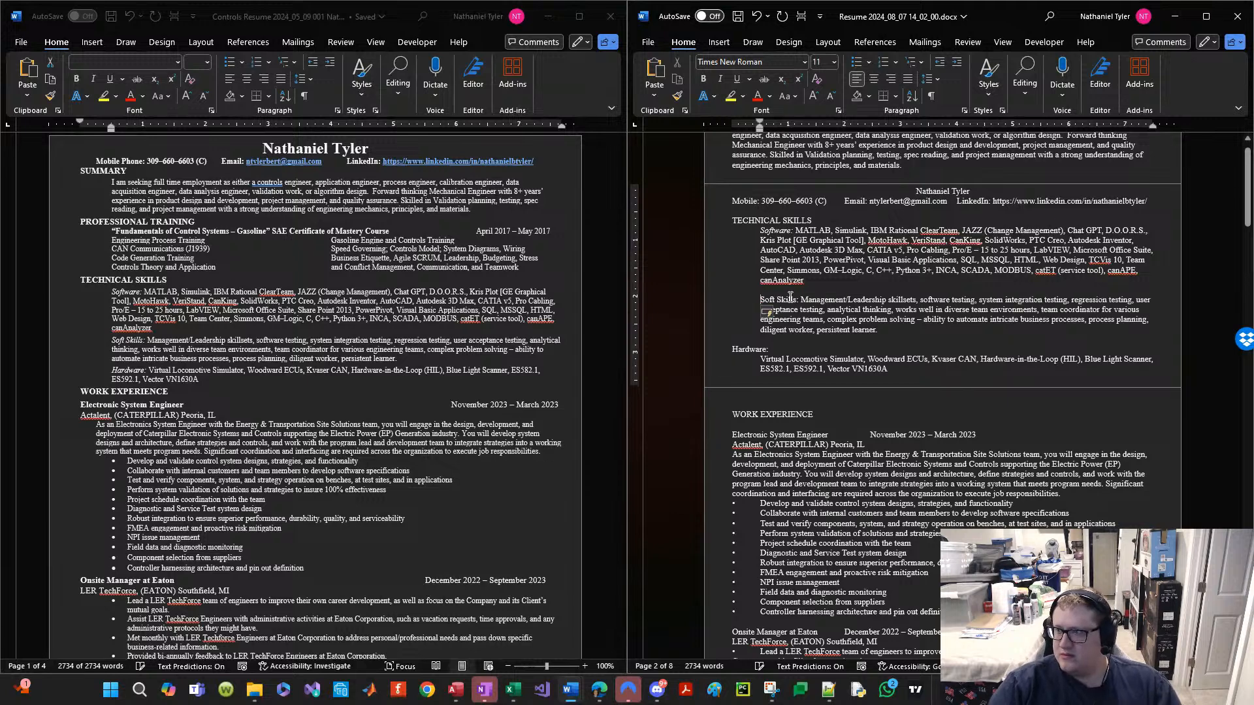
# Step: Make the Soft Skills label bold
pyautogui.hotkey('ctrl', 'shift', 'Right')
pyautogui.hotkey('ctrl', 'shift', 'Right')
pyautogui.hotkey('ctrl', 'b')
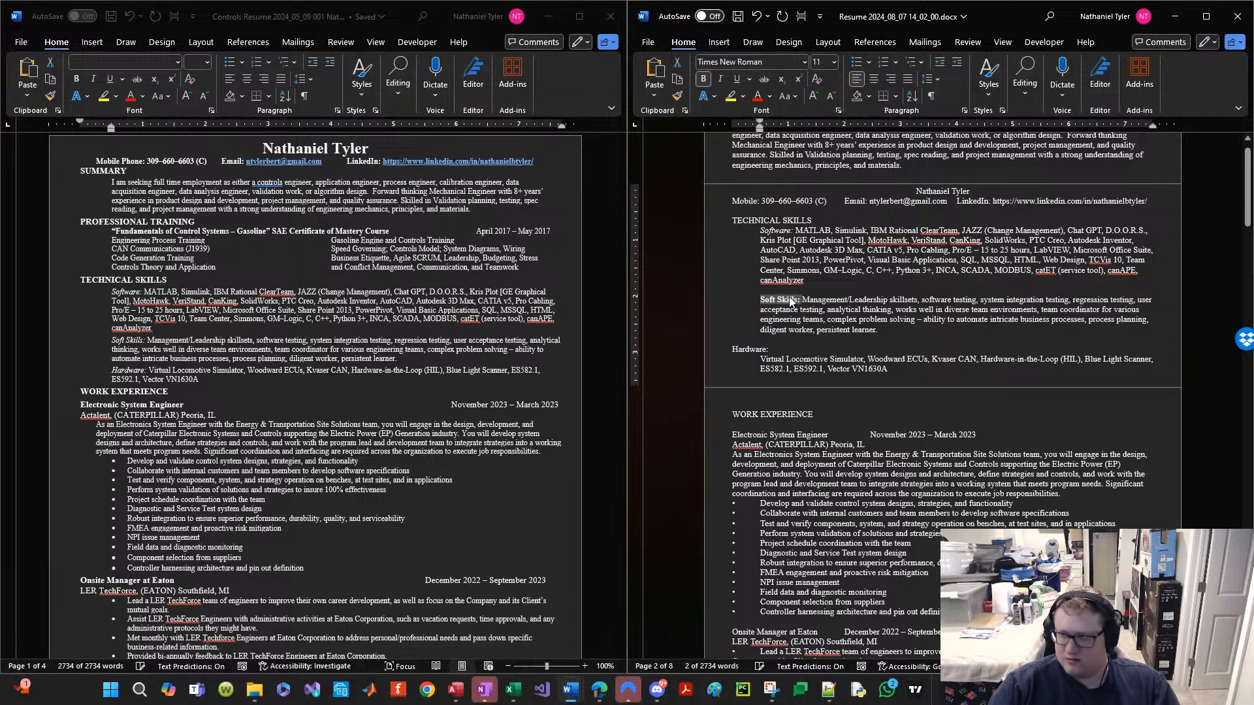
# Step: Change the Soft Skills label from bold to italic, without underline
pyautogui.hotkey('ctrl', 'b')
pyautogui.hotkey('ctrl', 'i')
pyautogui.hotkey('ctrl', 'u')
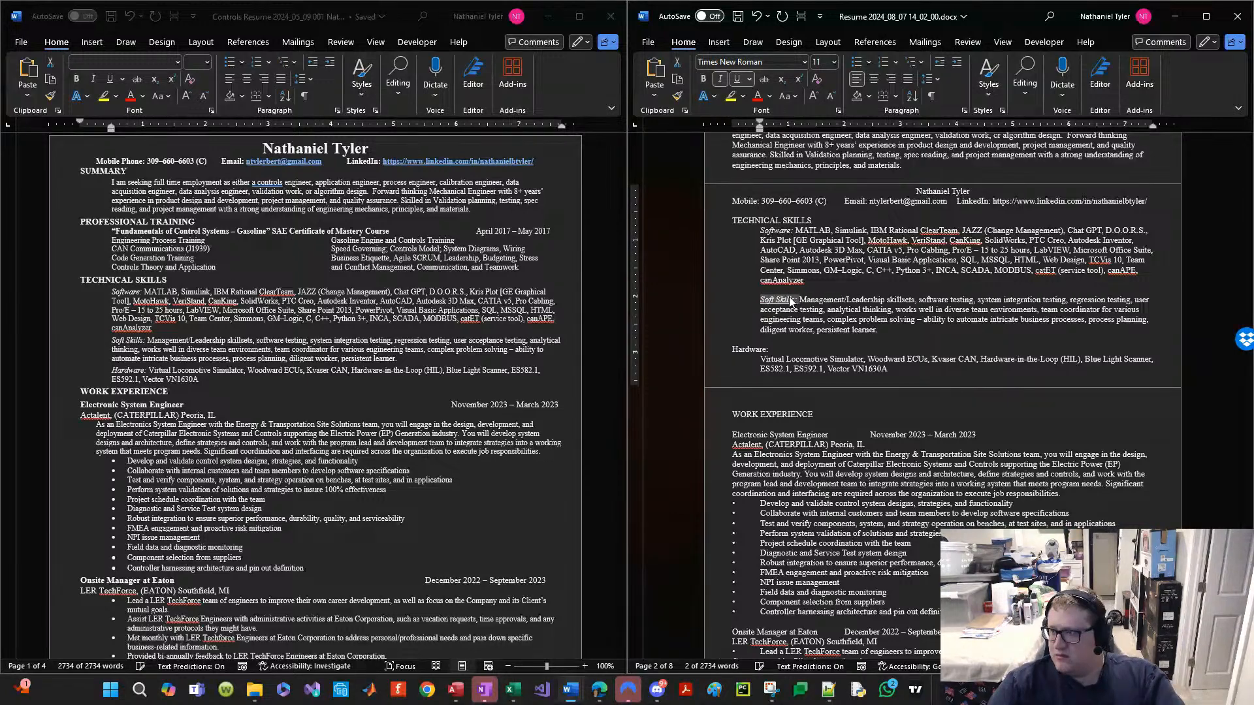
pyautogui.hotkey('ctrl', 'u')
# Step: Rejoin the Hardware label with its text and indent the whole paragraph to match Soft Skills
pyautogui.press('Down')
pyautogui.press('Down')
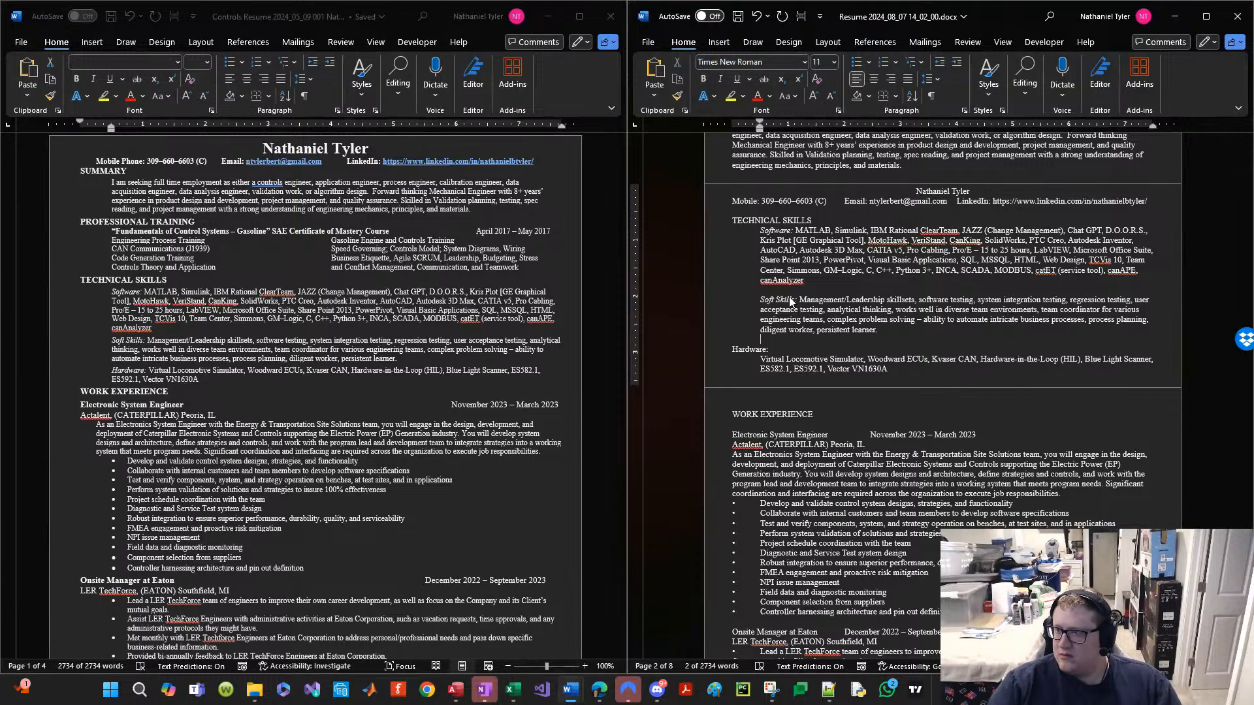
pyautogui.press('Down')
pyautogui.press('End')
pyautogui.press('Delete')
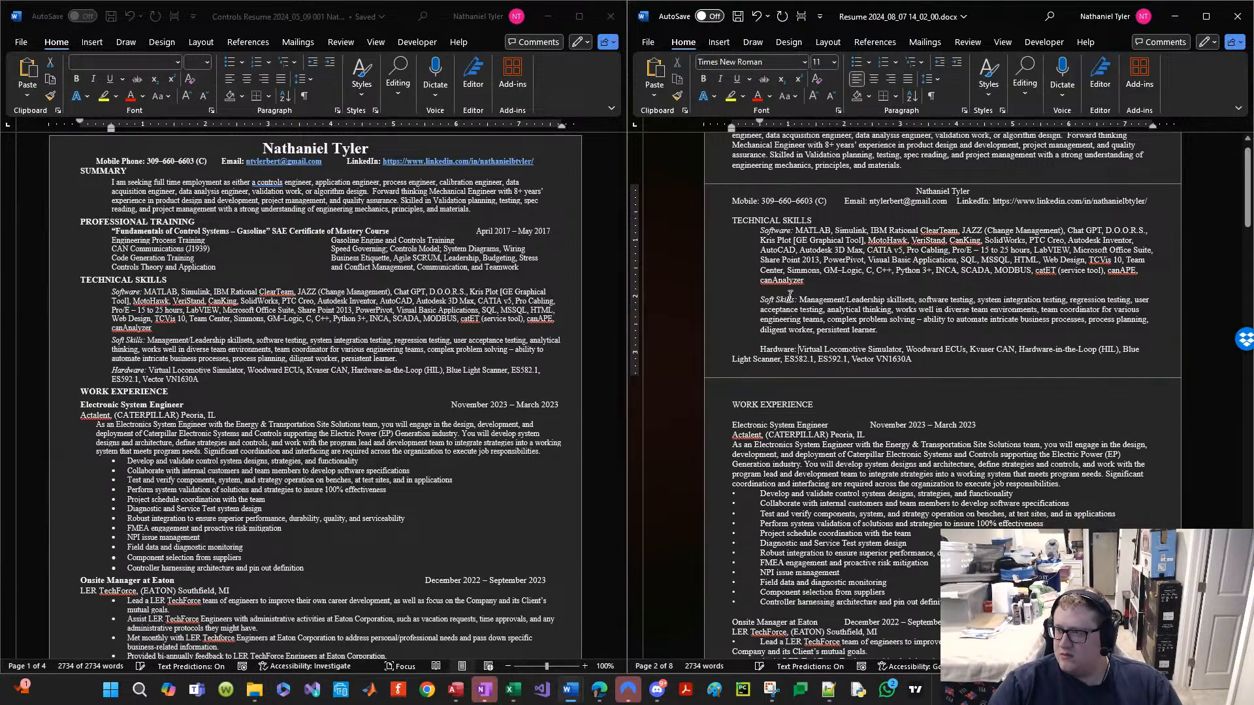
pyautogui.hotkey('ctrl', 't')
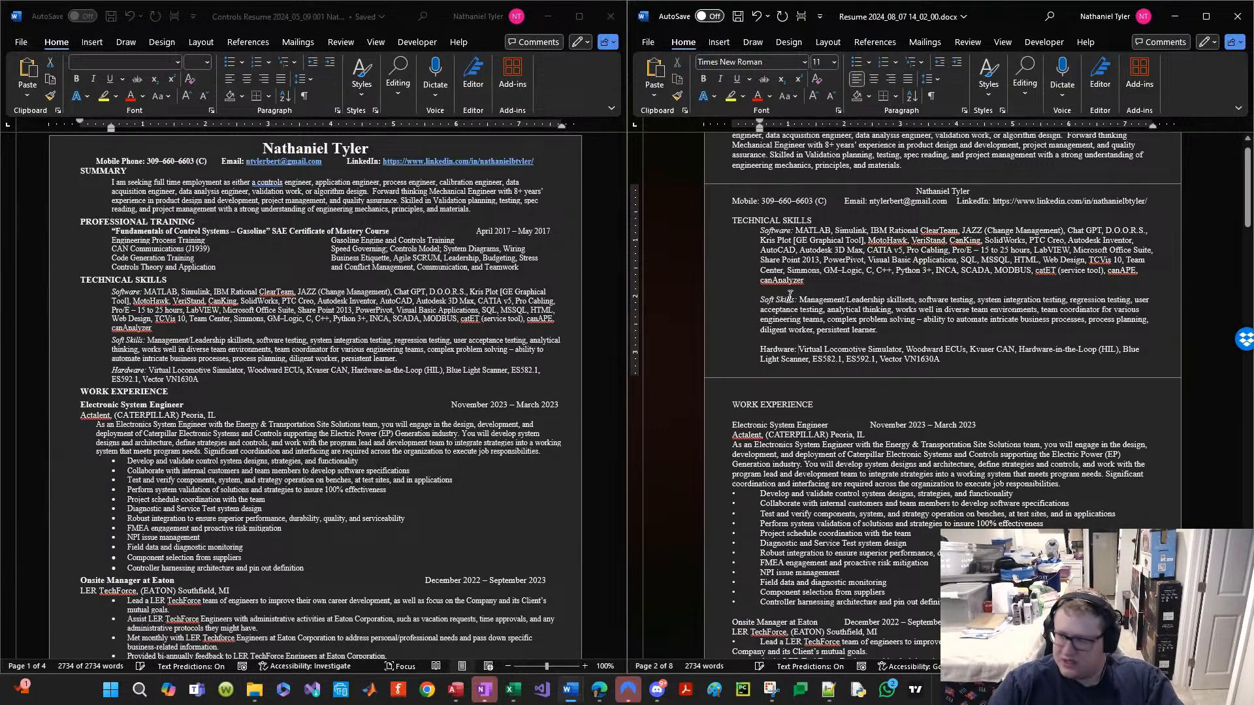
# Step: Italicize the Hardware label without underline and save the résumé
pyautogui.hotkey('shift', 'Home')
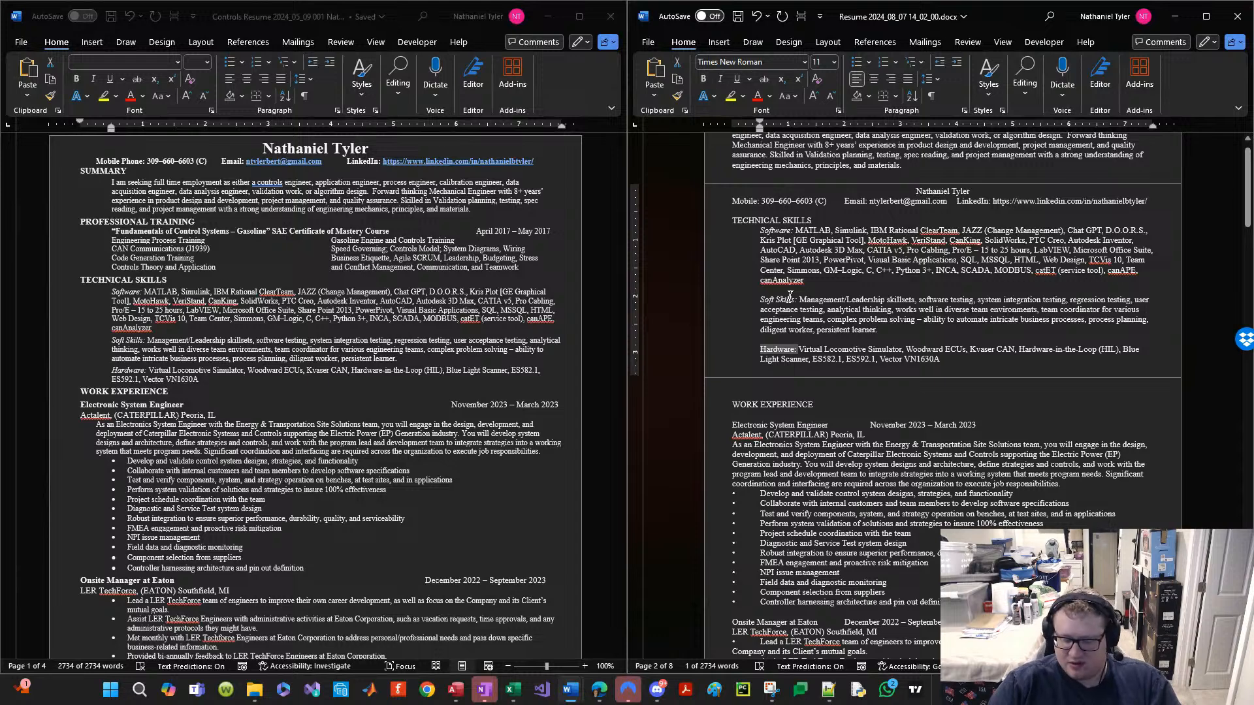
pyautogui.hotkey('ctrl', 'u')
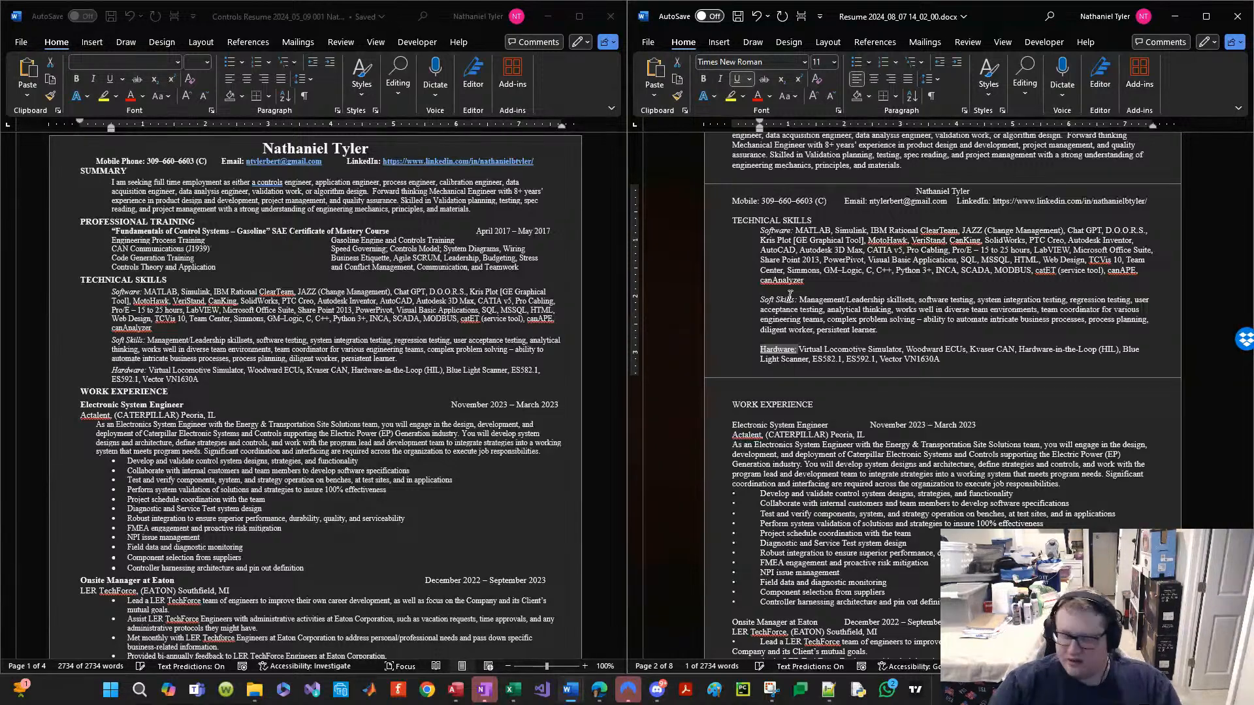
pyautogui.hotkey('ctrl', 'u')
pyautogui.hotkey('ctrl', 'i')
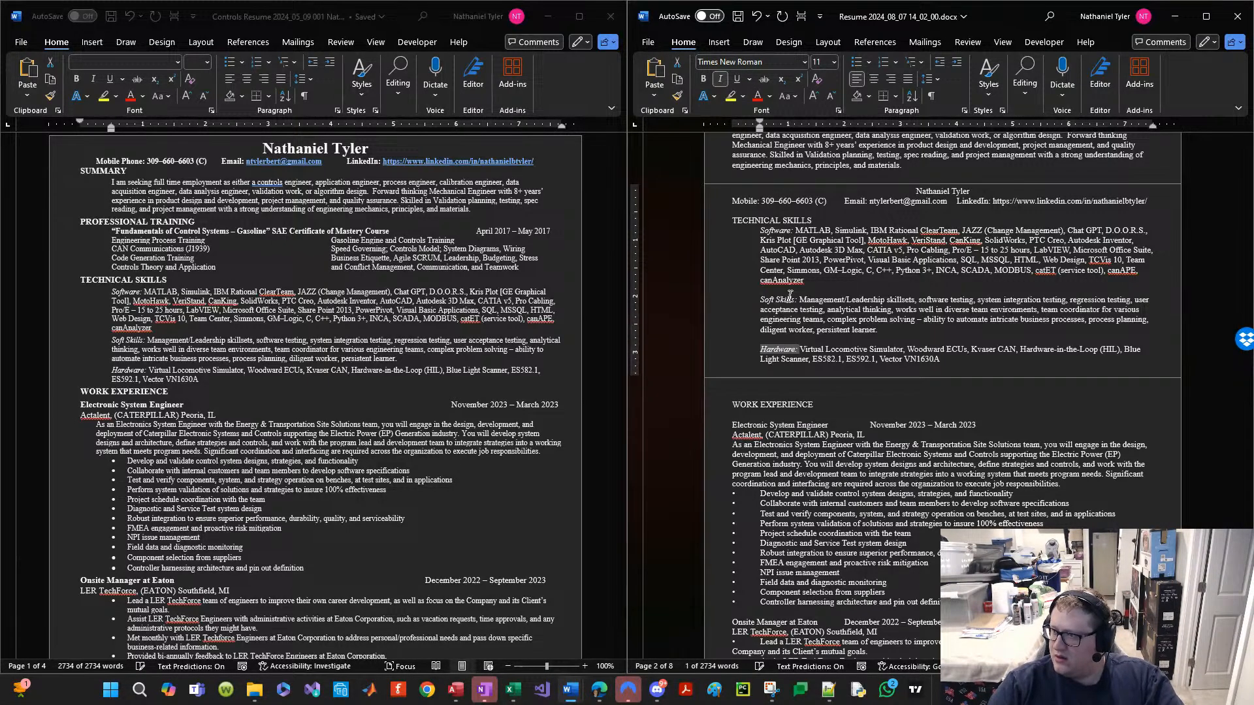
pyautogui.click(790, 298)
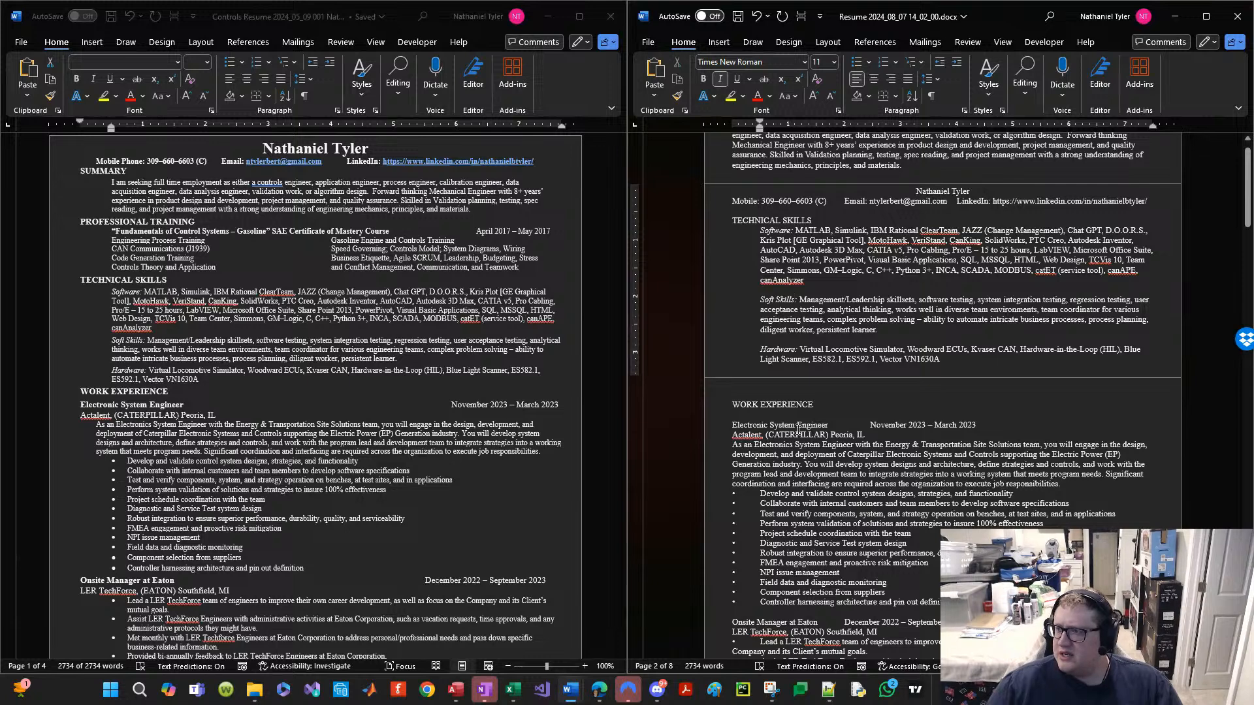
pyautogui.click(813, 351)
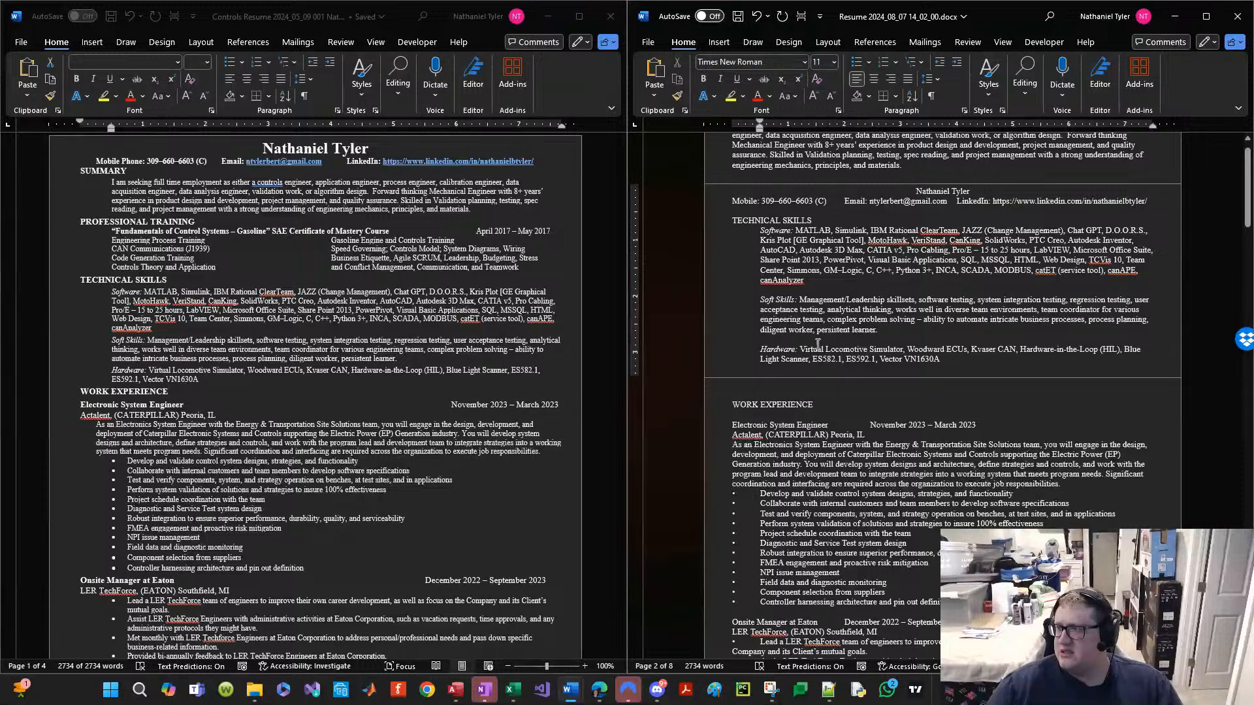
pyautogui.click(793, 368)
pyautogui.hotkey('ctrl', 's')
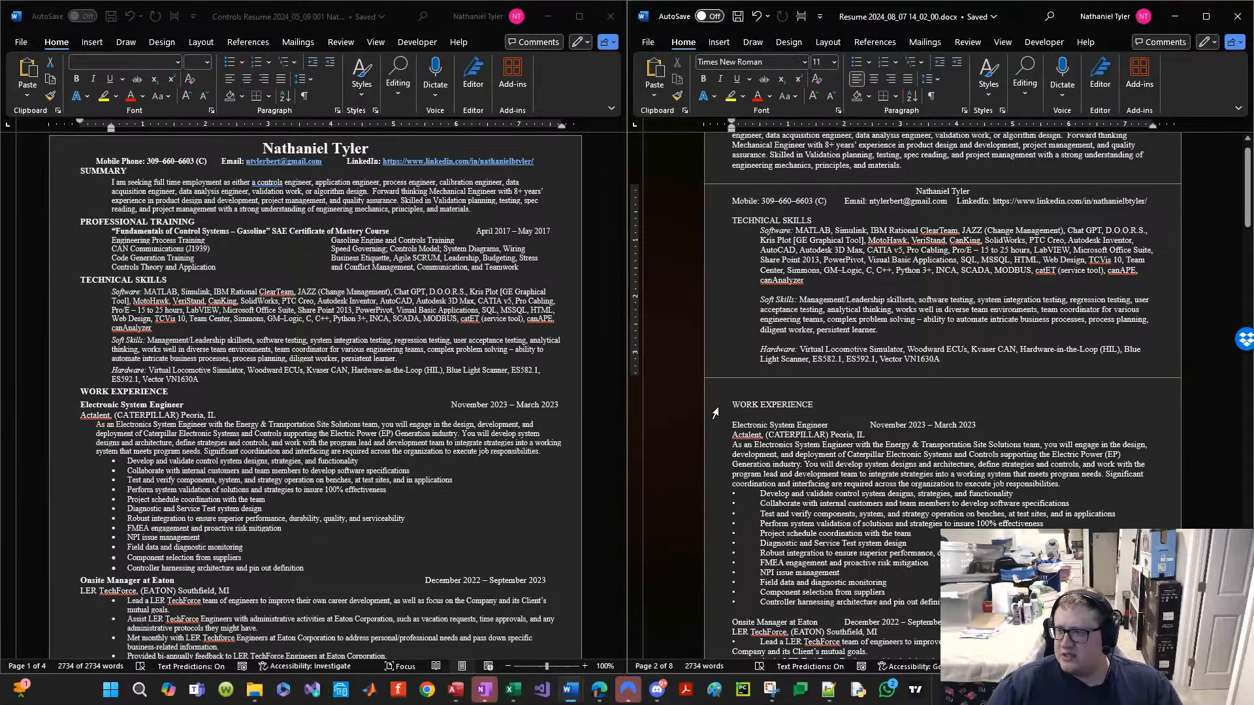
# Step: Insert several blank lines below the Hardware paragraph, above the Work Experience section
pyautogui.moveTo(714, 404); pyautogui.dragTo(718, 432)
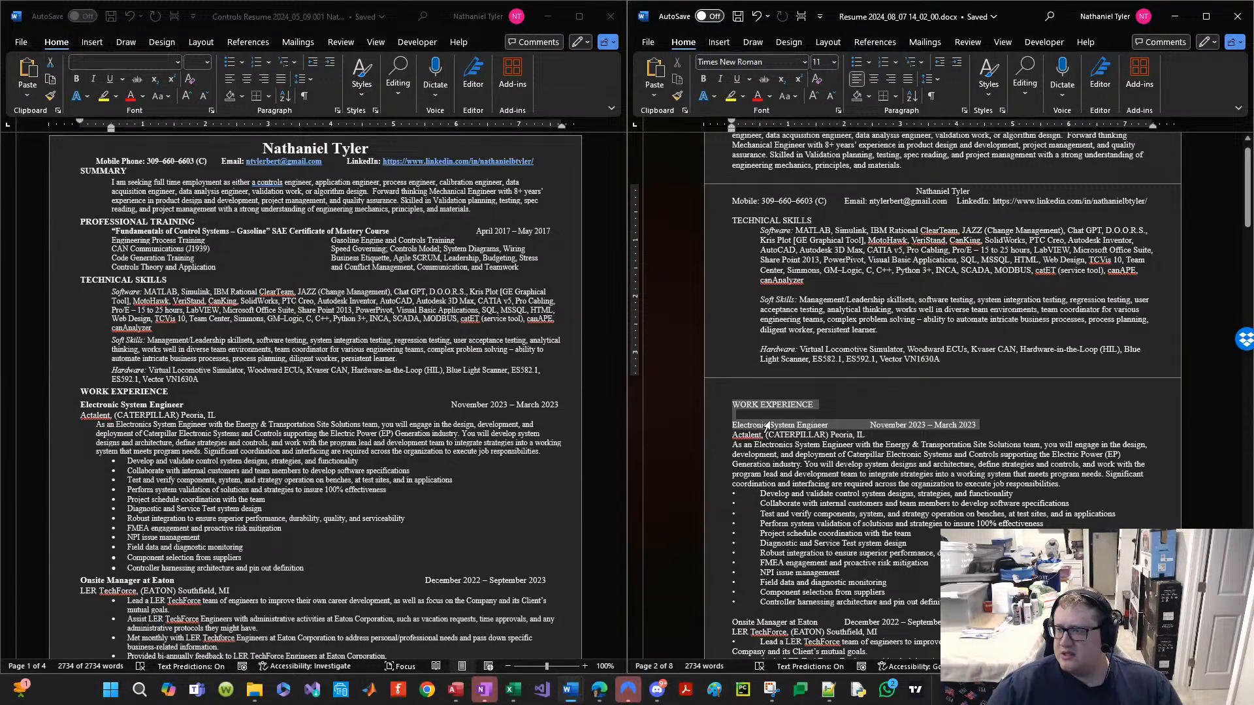
pyautogui.click(766, 372)
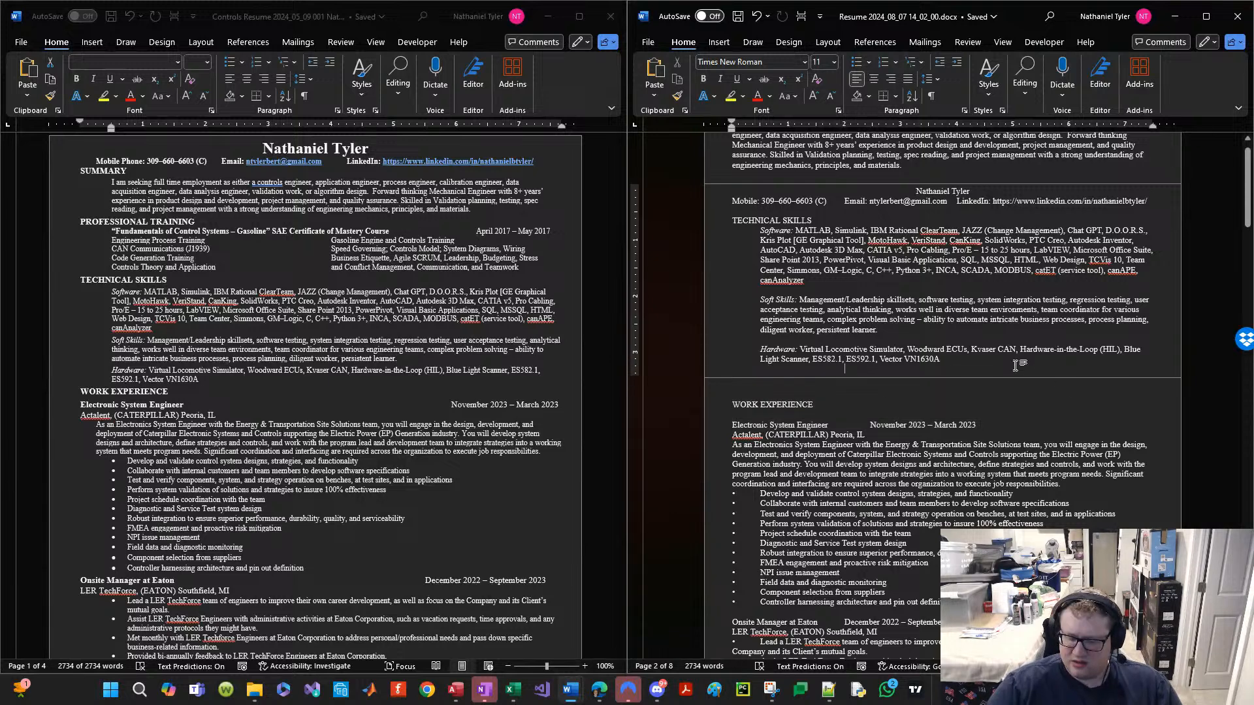
pyautogui.press('Return')
pyautogui.press('Return')
pyautogui.press('Return')
pyautogui.press('Return')
pyautogui.press('Return')
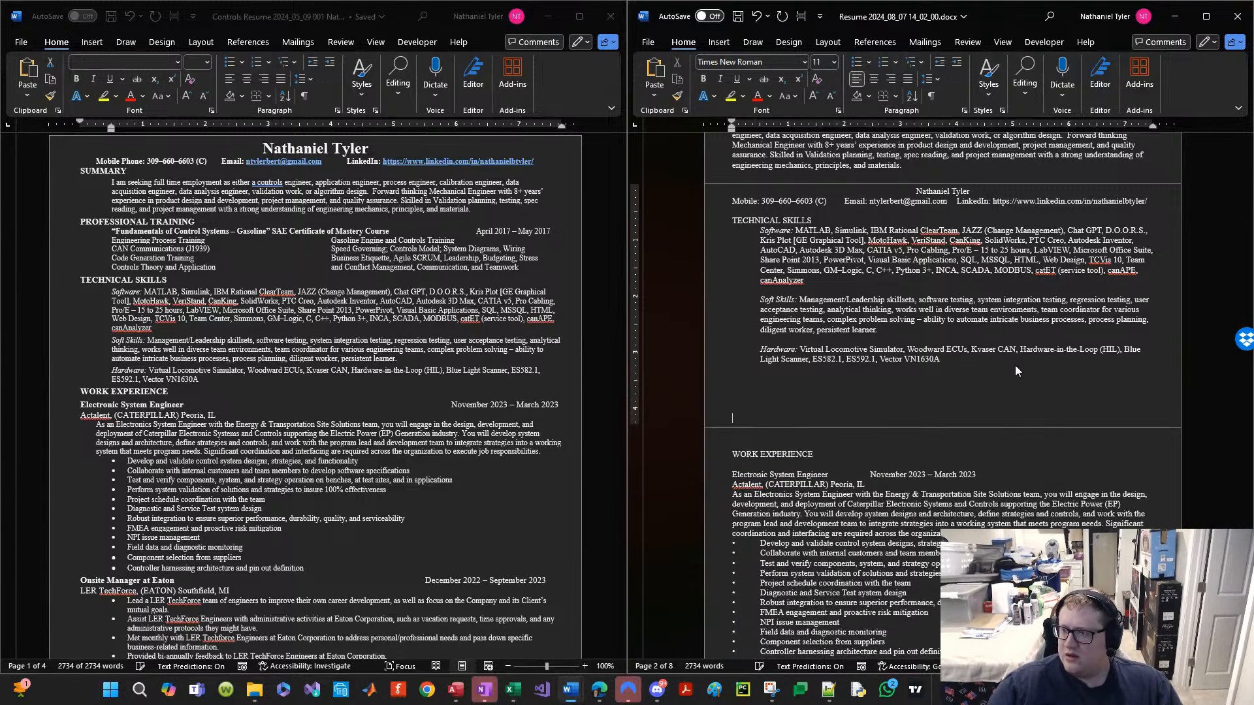
# Step: Copy the full Electronic System Engineer job entry with its bullets into the blank space below the Hardware paragraph
pyautogui.scroll(-2, 881, 613)
pyautogui.scroll(-2, 881, 613)
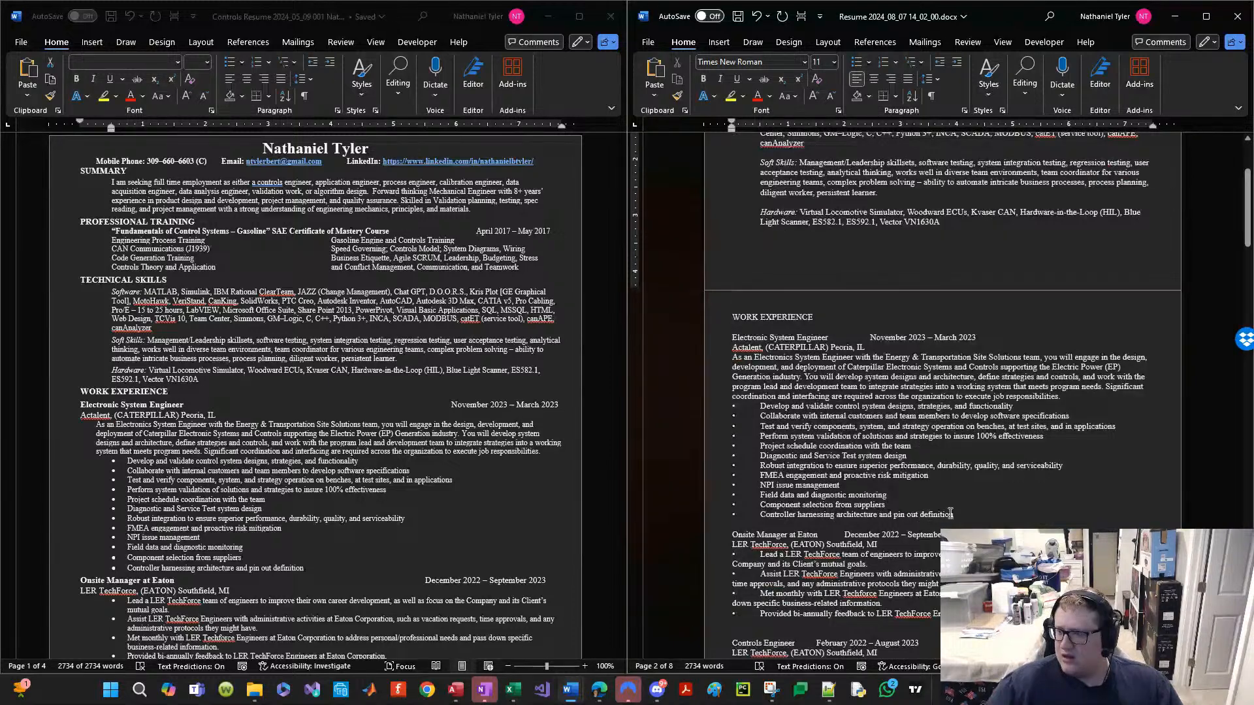
pyautogui.moveTo(949, 514); pyautogui.dragTo(712, 331)
pyautogui.hotkey('ctrl', 'c')
pyautogui.click(755, 258)
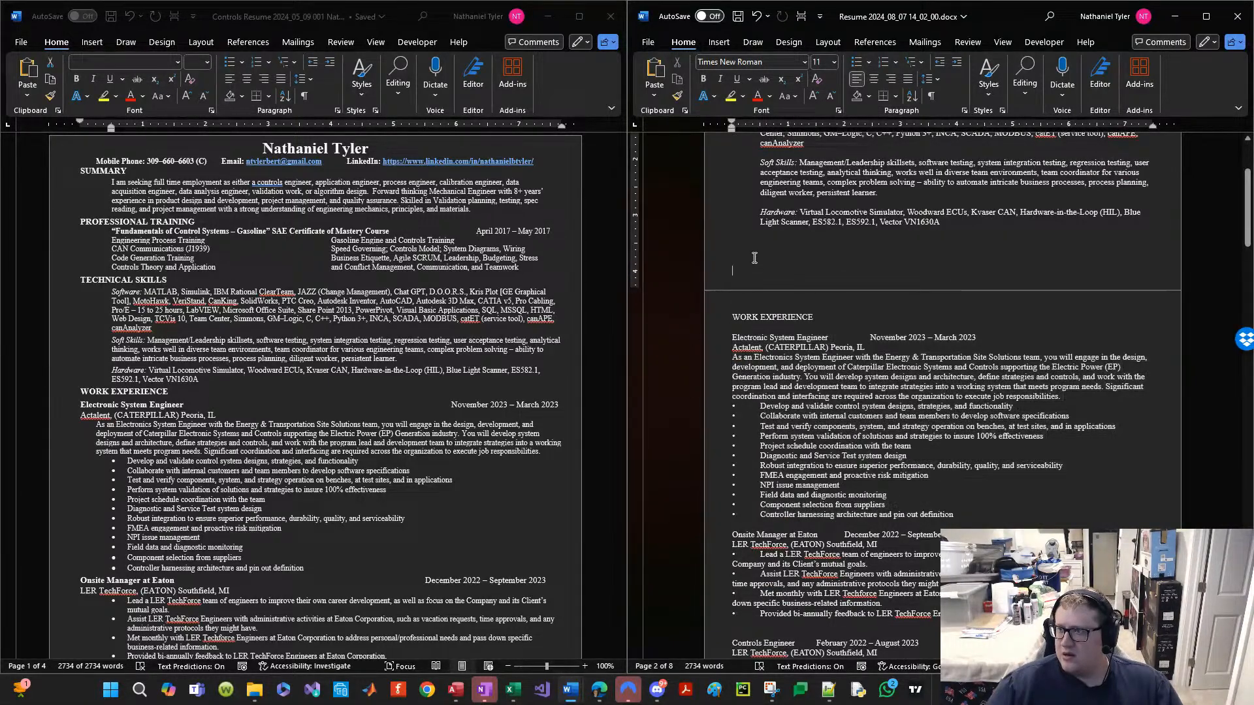
pyautogui.hotkey('ctrl', 'v')
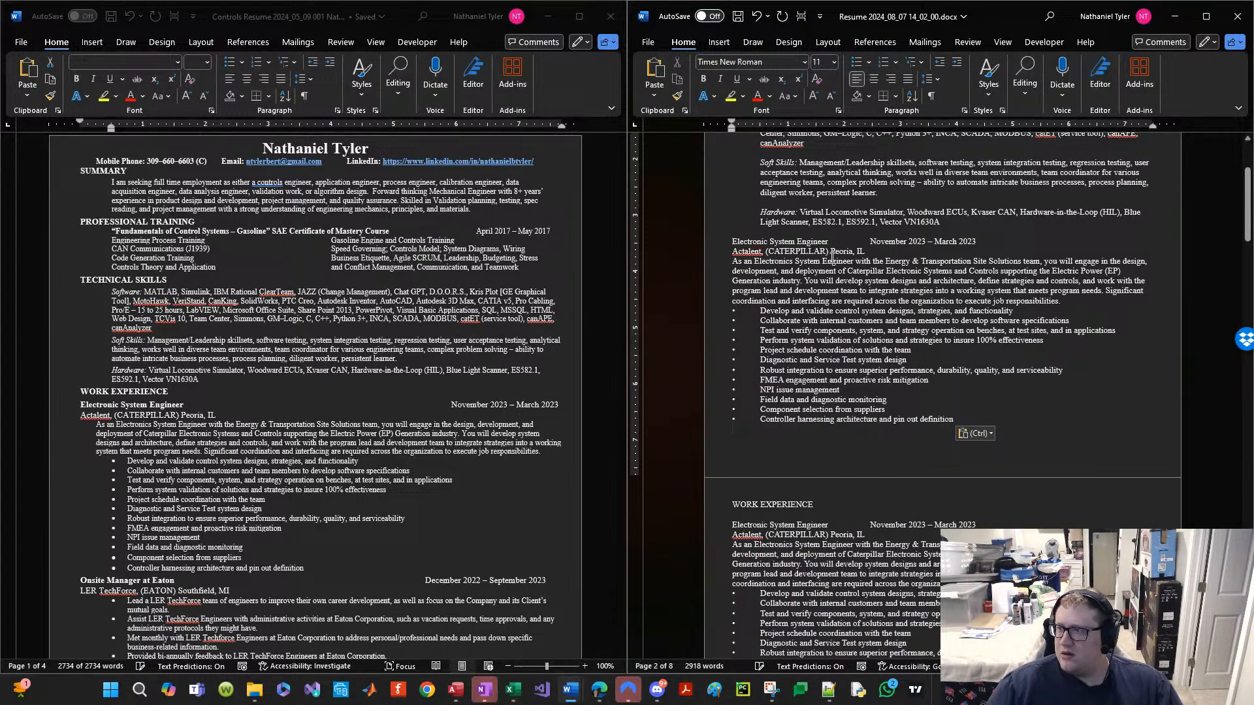
# Step: Switch to the Job_Searching Access database and look up the Caterpillar location in the Electronic System Engineer work experience record
pyautogui.keyDown('ctrl'); pyautogui.scroll(4, 815, 265); pyautogui.keyUp('ctrl')
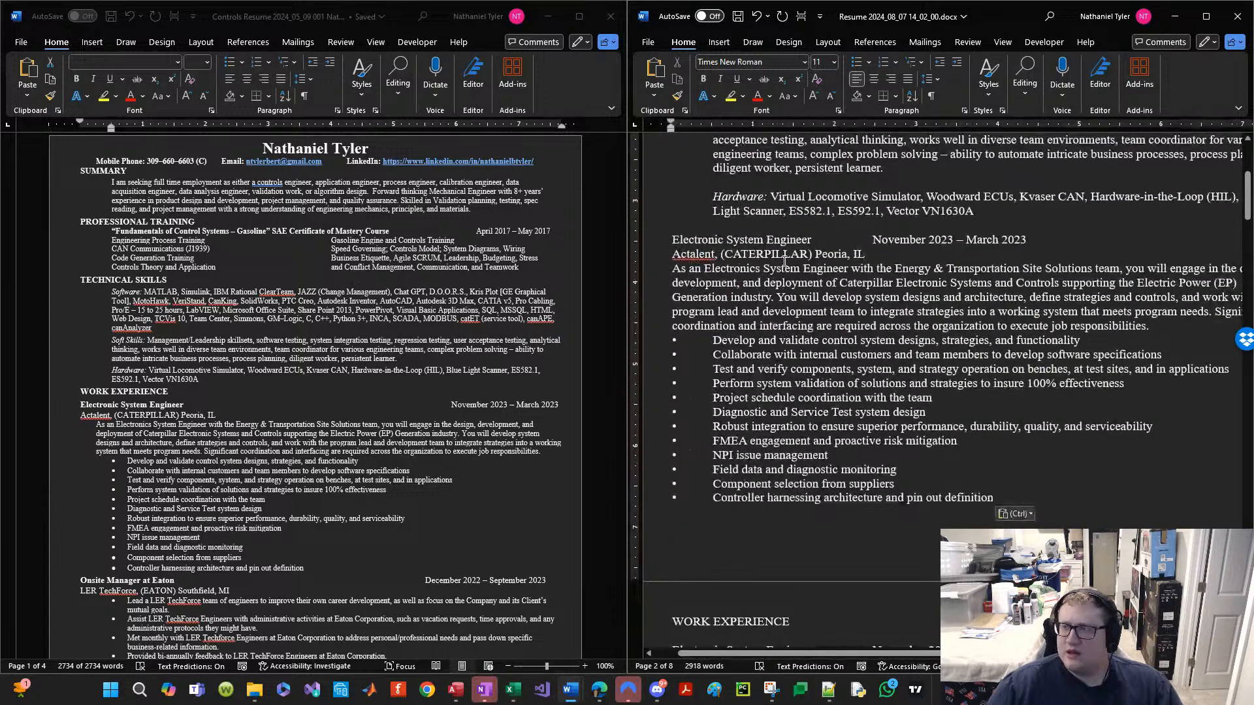
pyautogui.moveTo(815, 254); pyautogui.dragTo(865, 254)
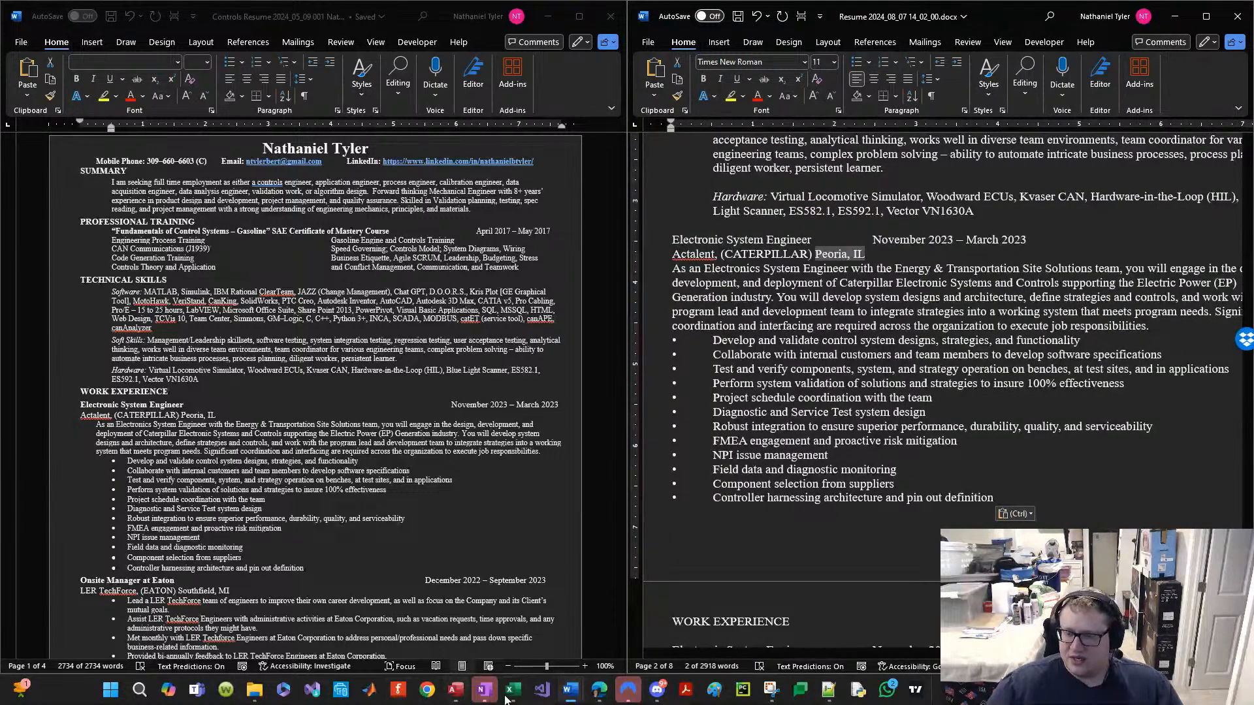
pyautogui.click(455, 695)
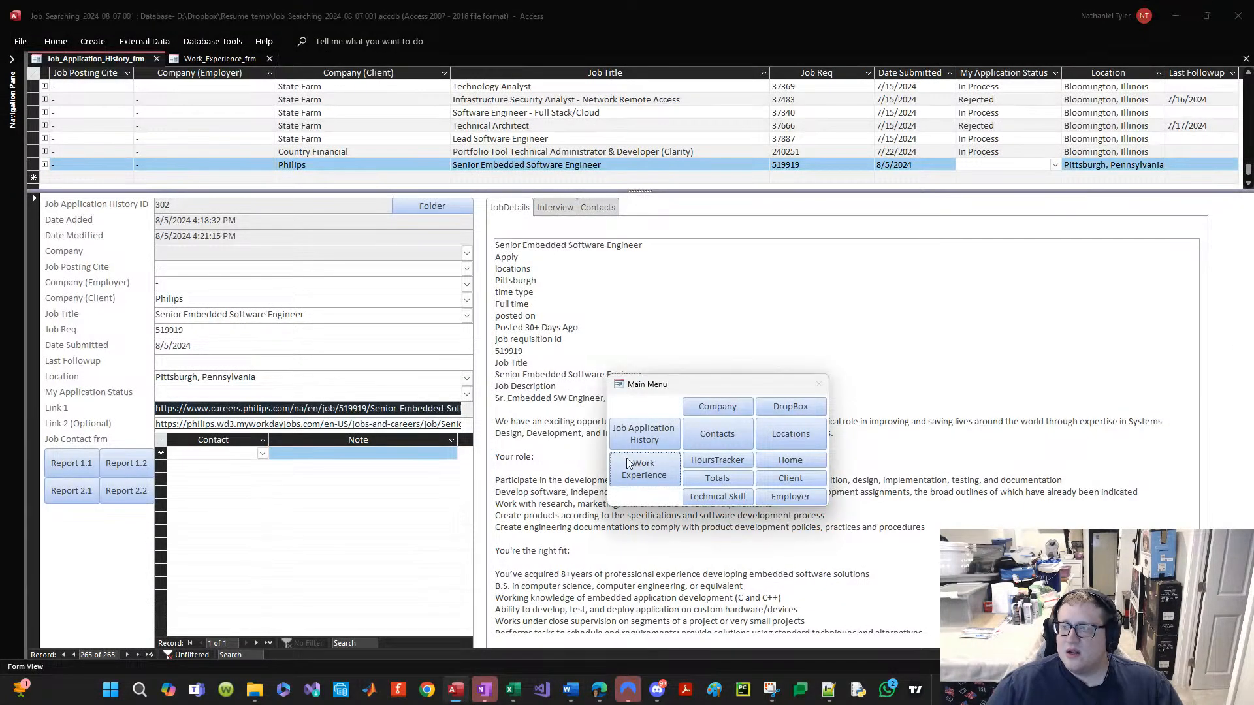
pyautogui.click(644, 469)
pyautogui.click(110, 146)
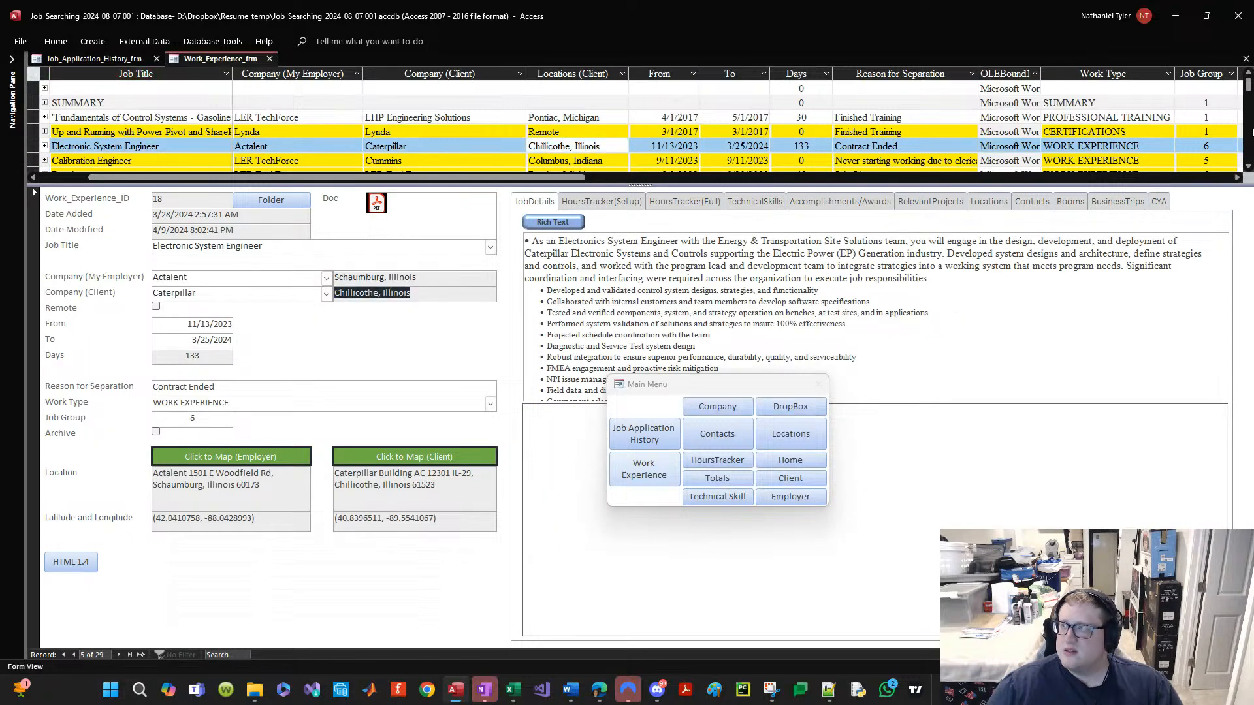
pyautogui.click(1175, 16)
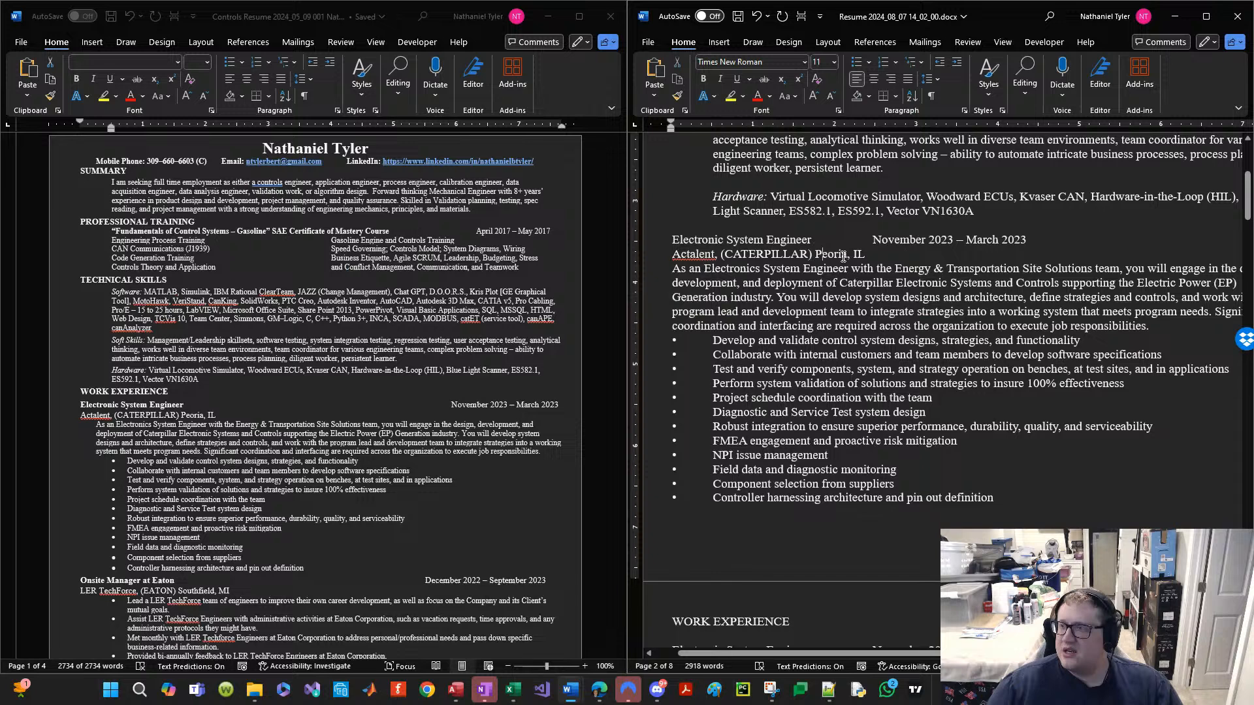
# Step: Replace Peoria, IL with Chillicothe, Illinois in the copied Electronic System Engineer entry
pyautogui.moveTo(815, 254); pyautogui.dragTo(863, 254)
pyautogui.write('Chillicothe, Illinois')
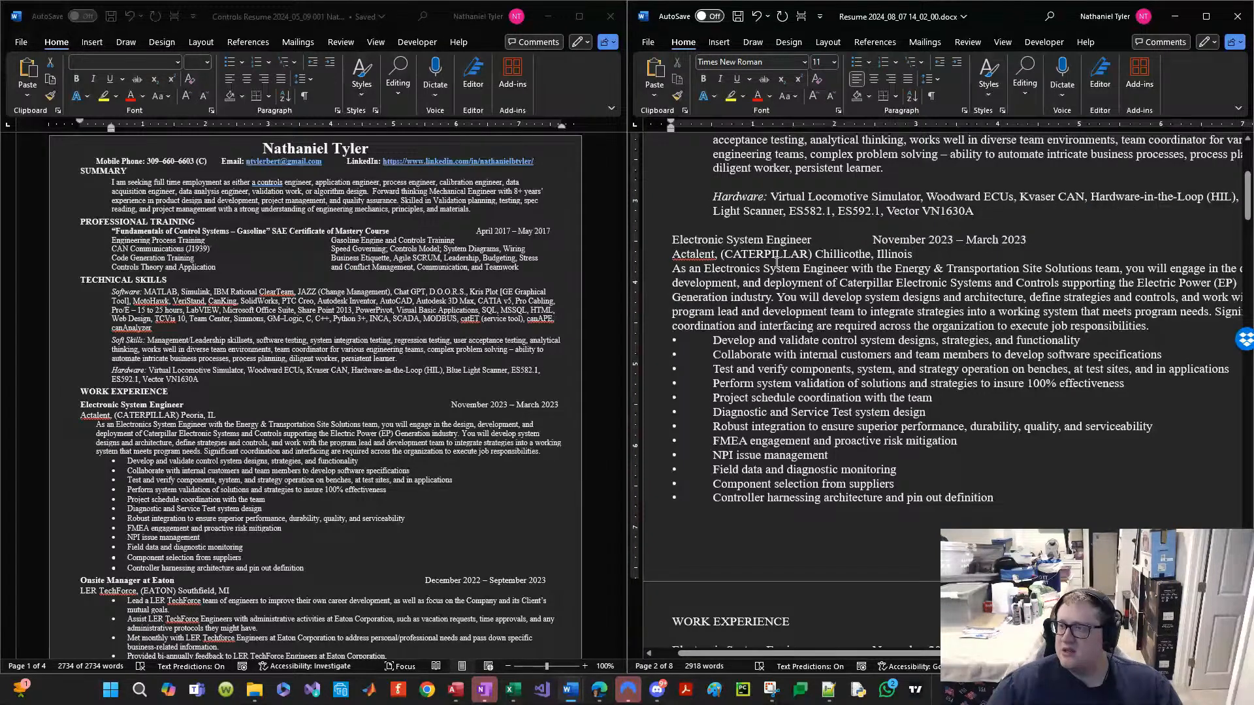
pyautogui.click(573, 697)
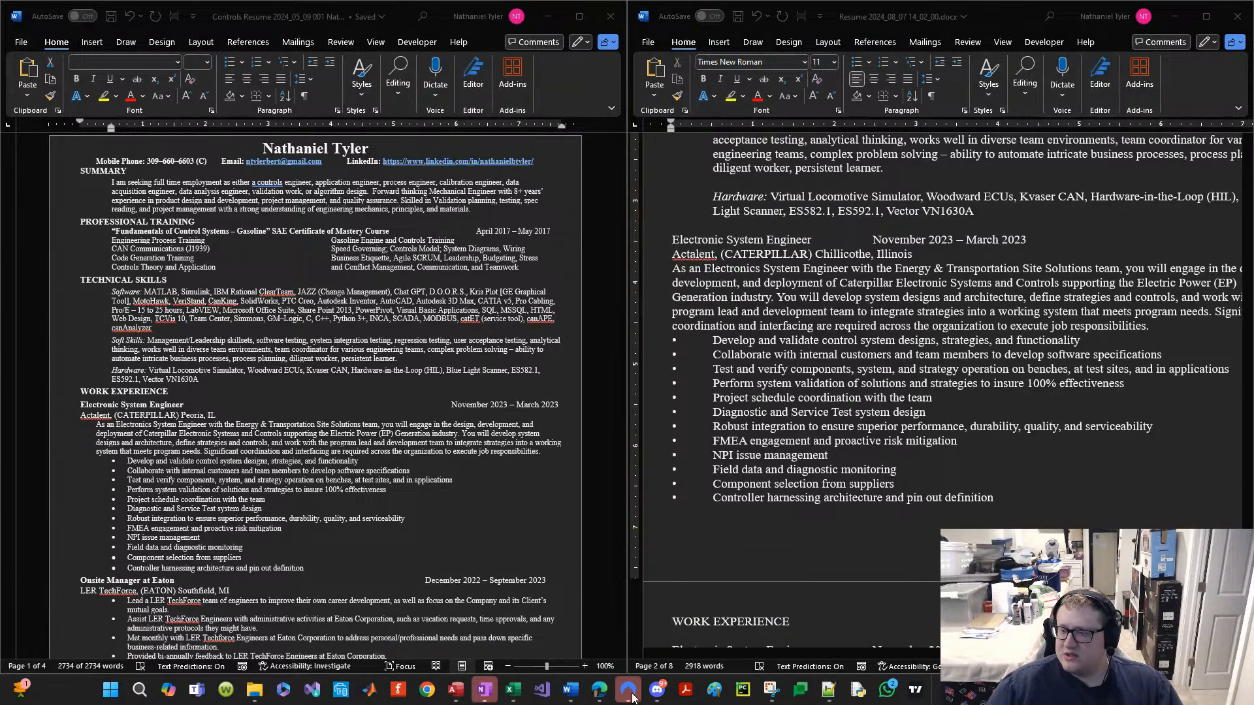
pyautogui.click(913, 254)
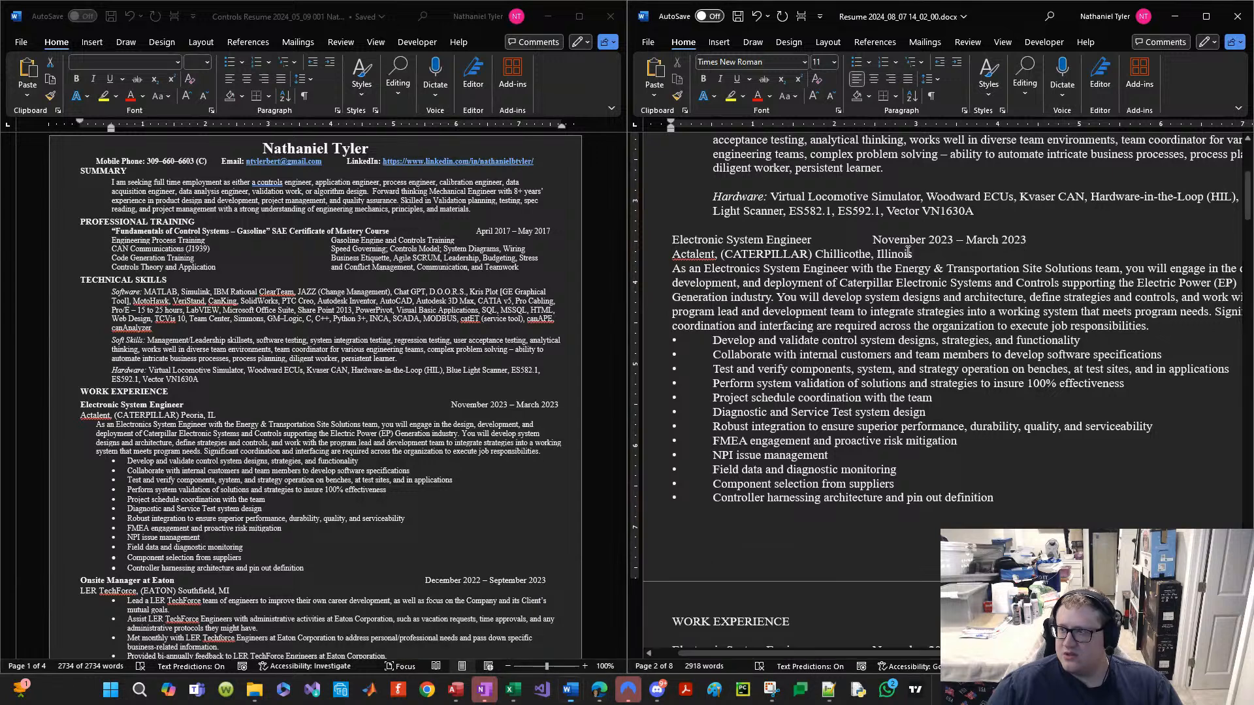
# Step: Move the Actalent, (CATERPILLAR) Chillicothe, Illinois text between the job title and dates, separated by tabs, and remove the surplus tab
pyautogui.moveTo(913, 255); pyautogui.dragTo(672, 255)
pyautogui.hotkey('ctrl', 'c')
pyautogui.press('Delete')
pyautogui.click(834, 239)
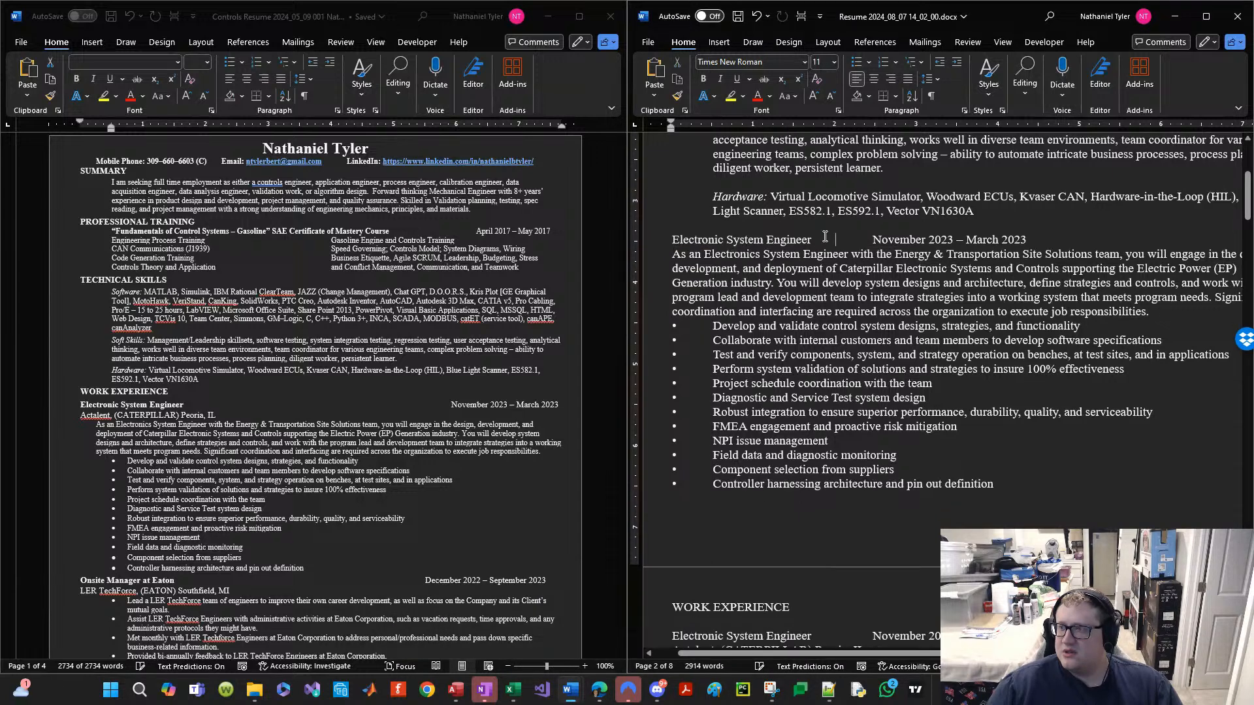
pyautogui.press('Tab')
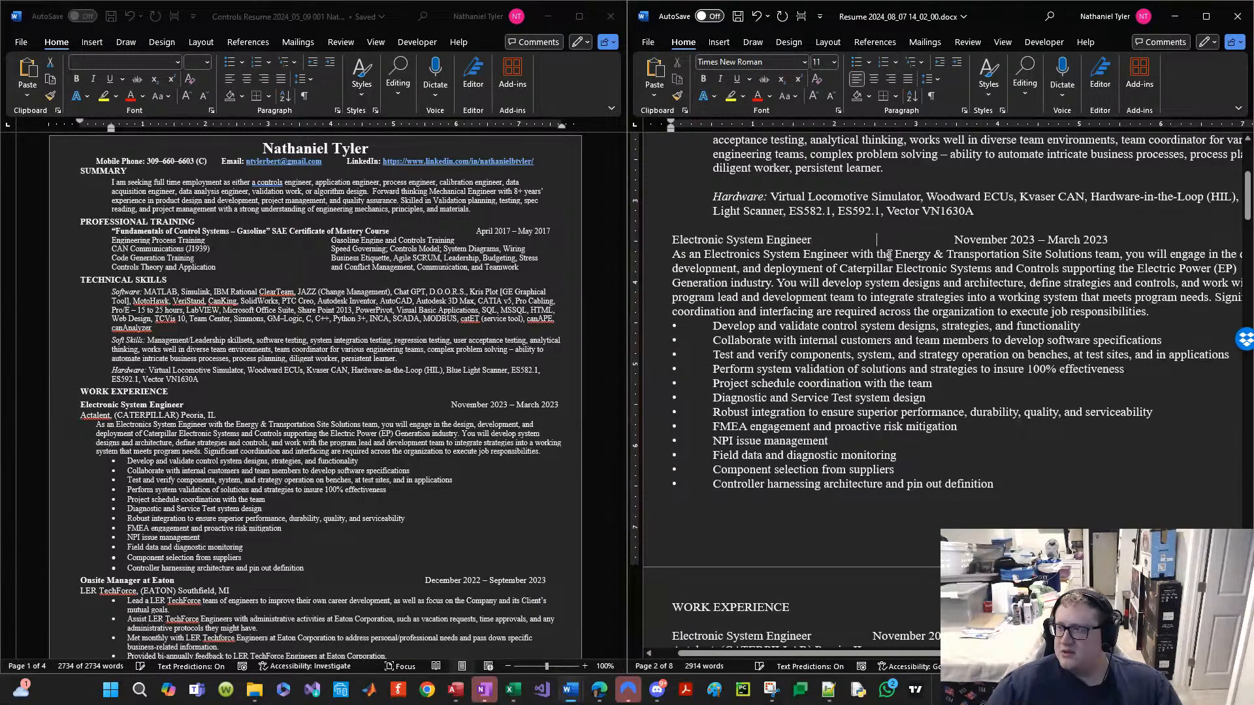
pyautogui.hotkey('ctrl', 'v')
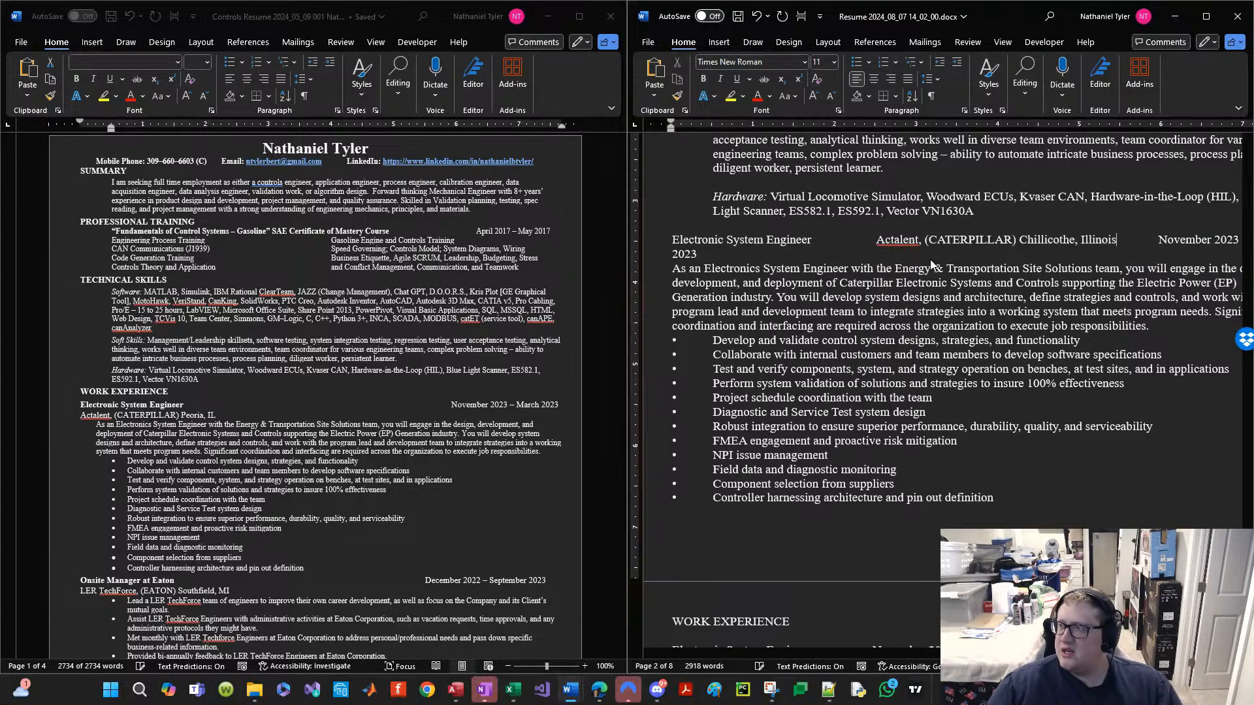
pyautogui.scroll(-5, 931, 263)
pyautogui.scroll(1, 883, 252)
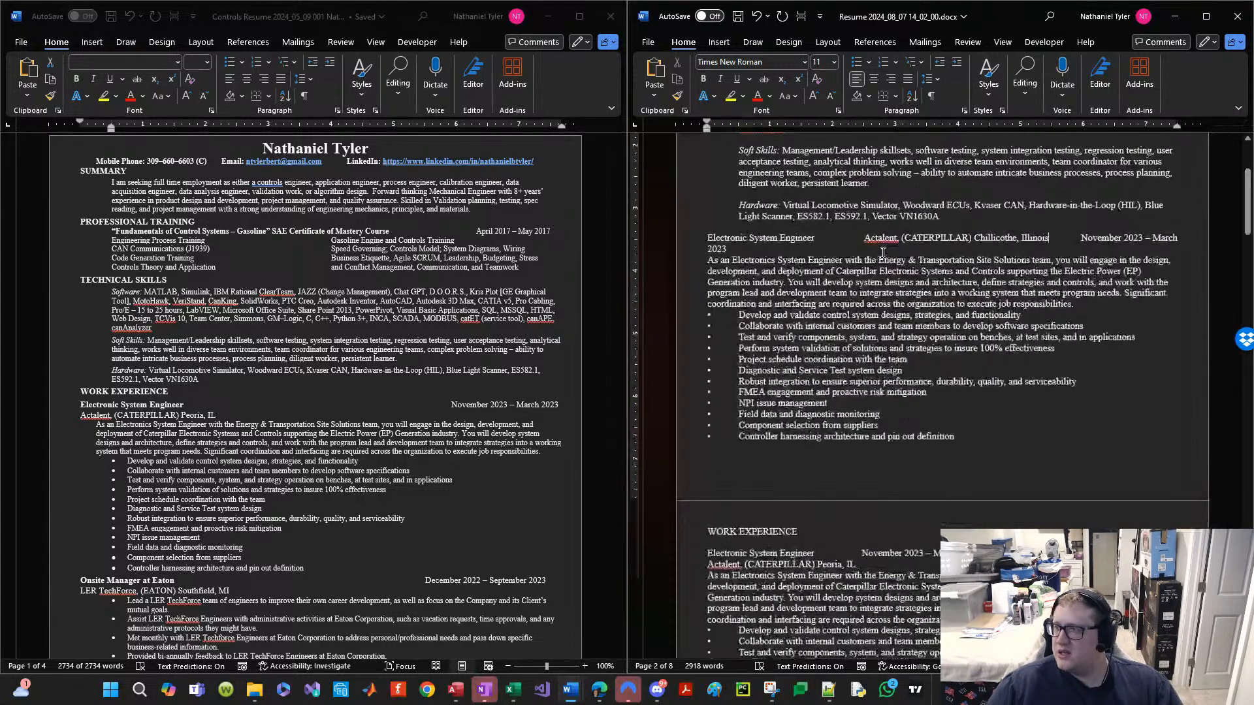
pyautogui.press('Delete')
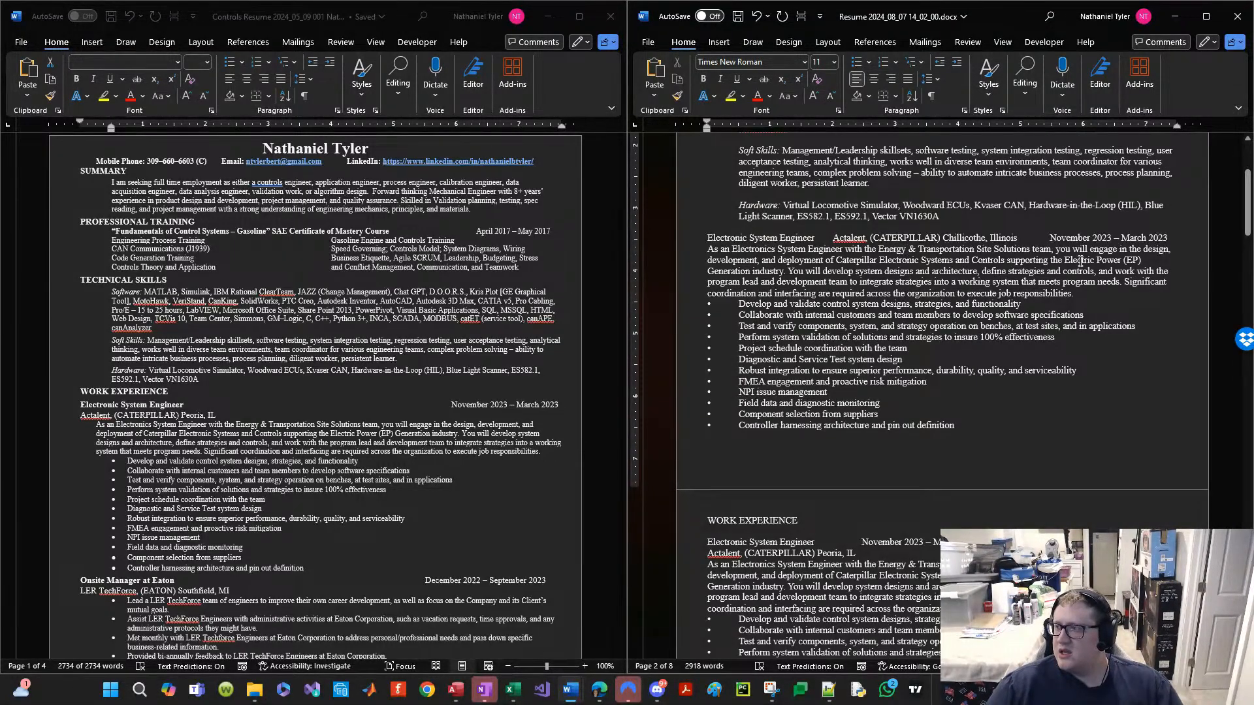
# Step: Make the combined Electronic System Engineer heading line bold, including the employer, location and dates
pyautogui.tripleClick(1188, 239)
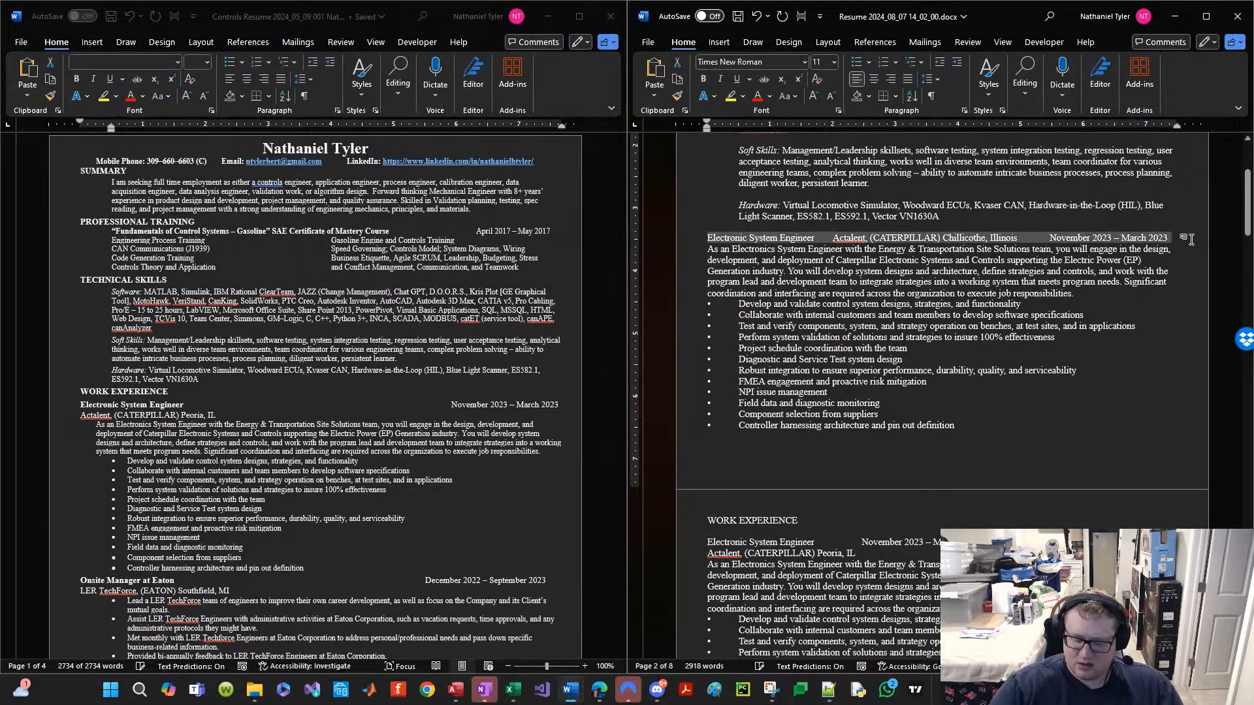
pyautogui.hotkey('ctrl', 'b')
pyautogui.press('Up')
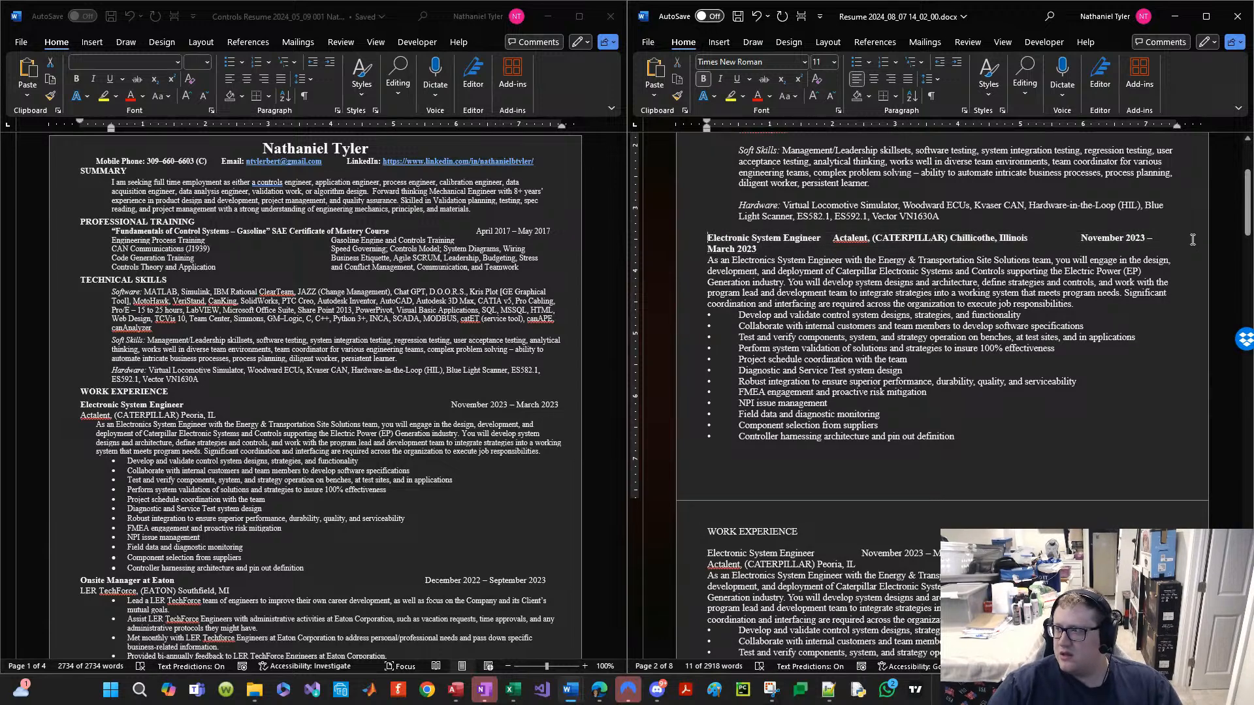
# Step: Undo the bold on the entire first job heading line and bold only the title "Electronic System Engineer"
pyautogui.press('Down')
pyautogui.hotkey('ctrl', 'z')
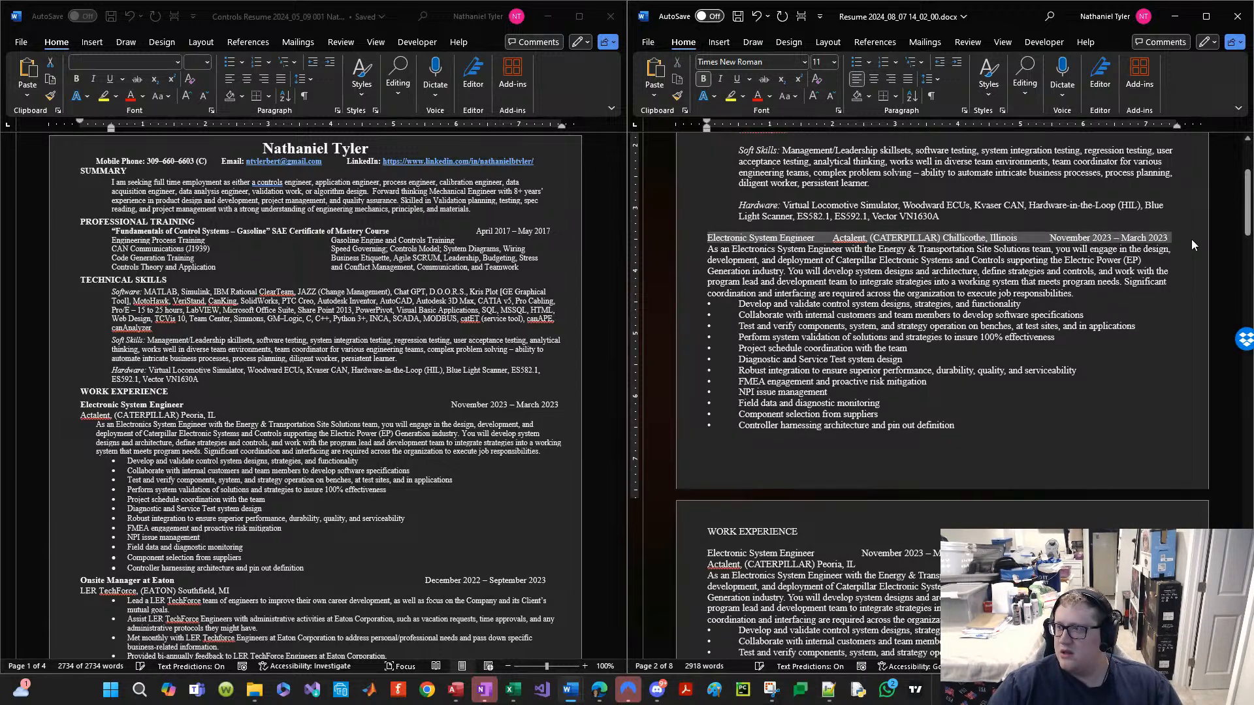
pyautogui.press('Home')
pyautogui.hotkey('ctrl', 'shift', 'Right')
pyautogui.hotkey('ctrl', 'shift', 'Right')
pyautogui.hotkey('ctrl', 'shift', 'Right')
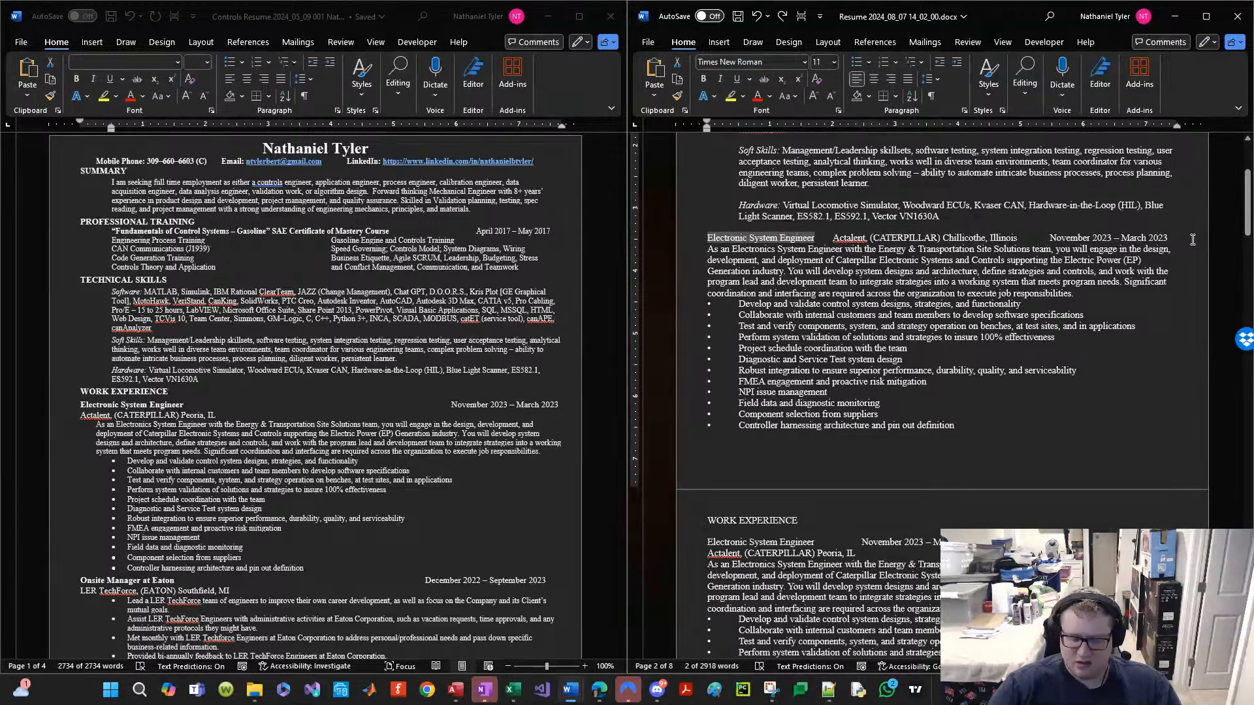
pyautogui.hotkey('ctrl', 'b')
pyautogui.press('Right')
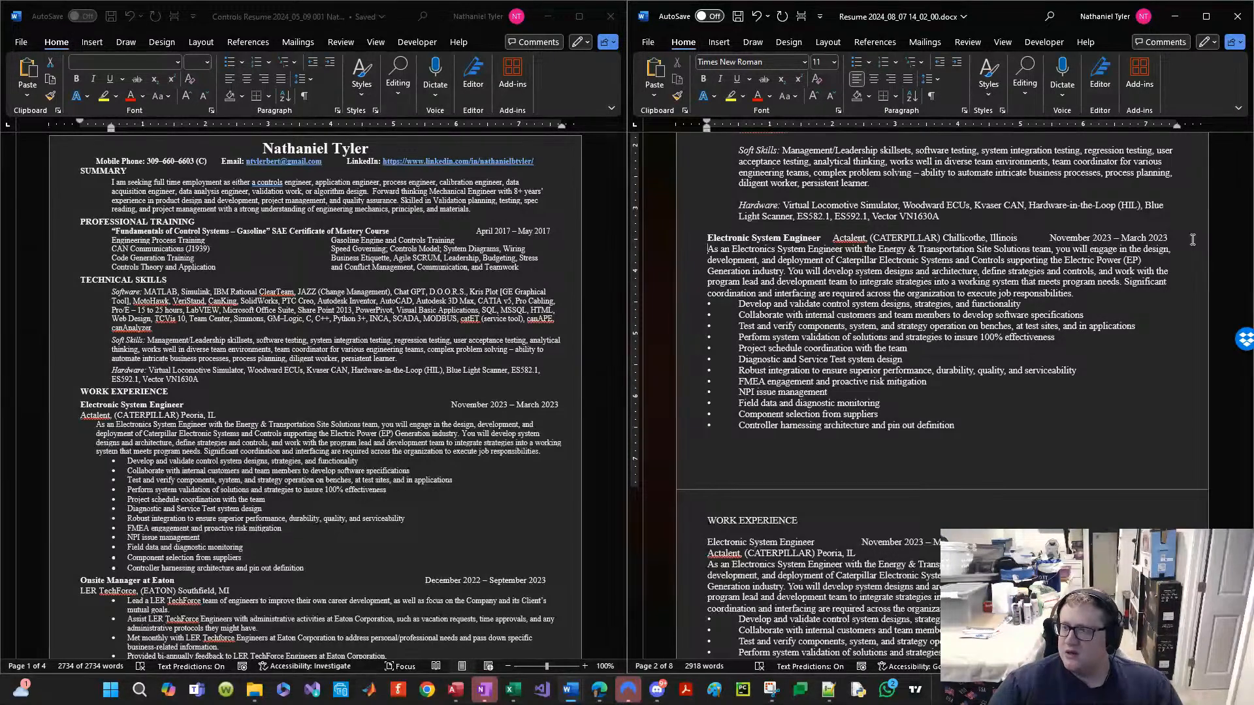
# Step: Copy the description paragraph and all its bullets under the bold Electronic System Engineer heading
pyautogui.moveTo(968, 426); pyautogui.dragTo(702, 266)
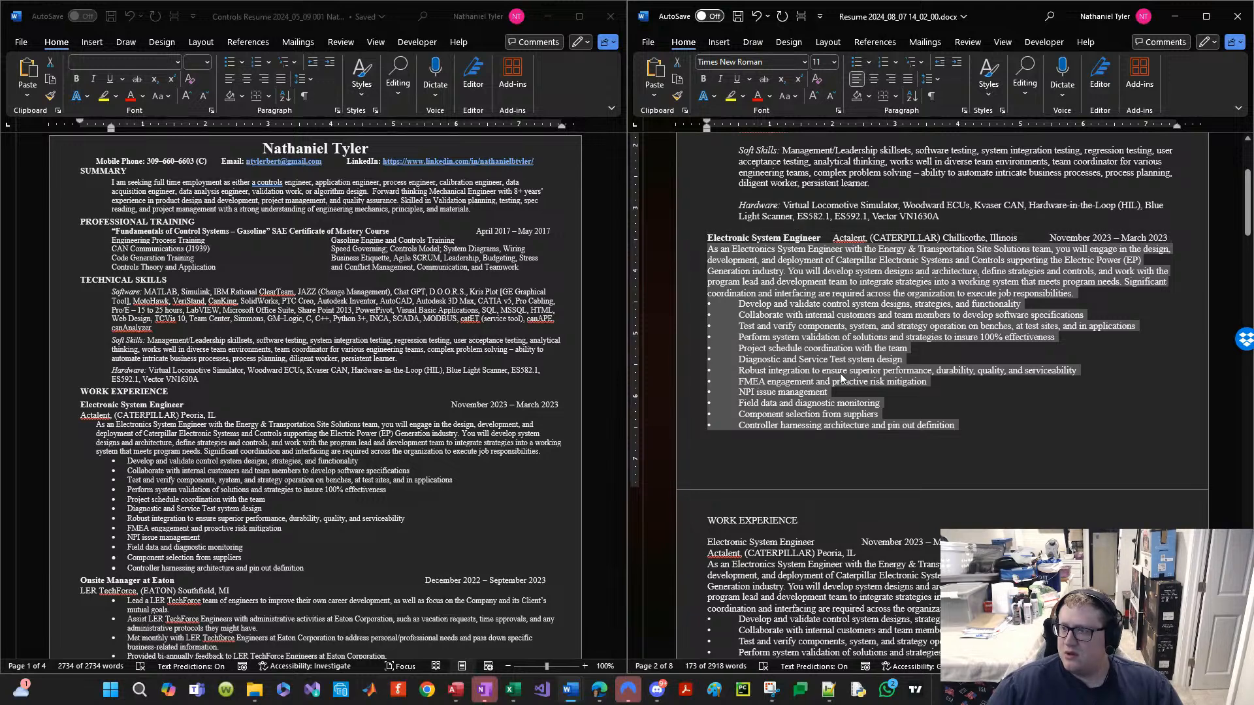
pyautogui.moveTo(979, 430); pyautogui.dragTo(697, 253)
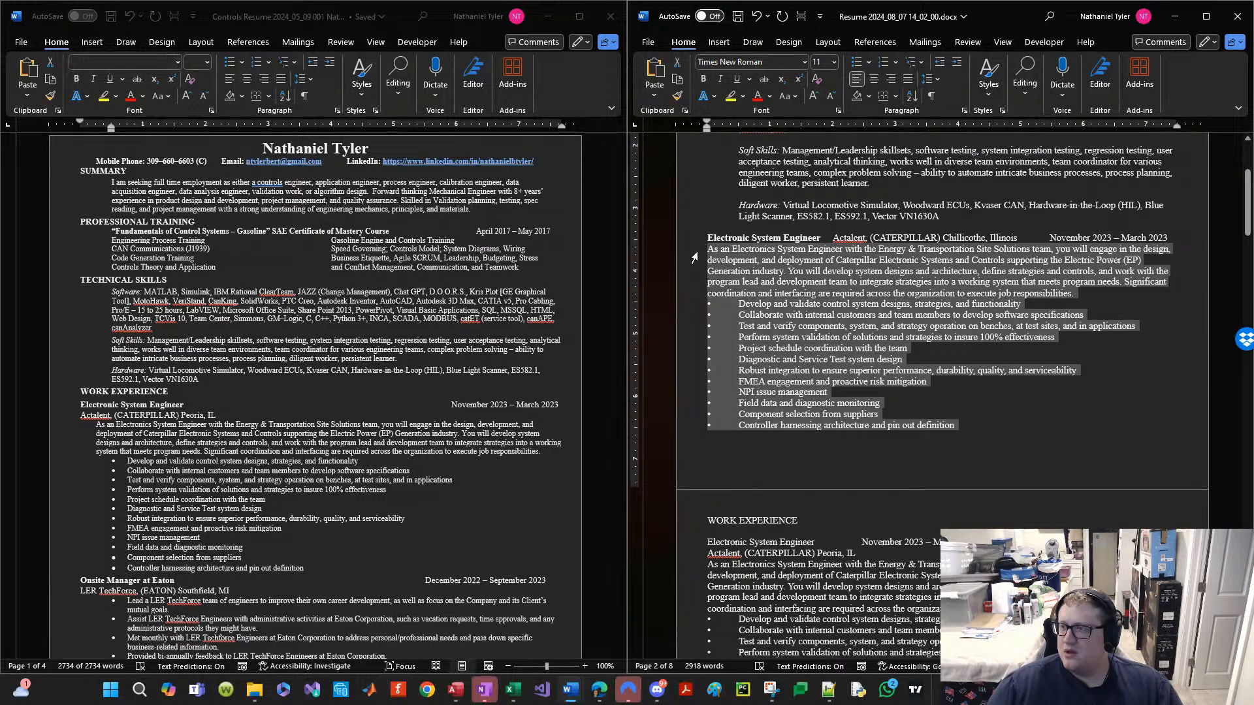
pyautogui.click(948, 436)
pyautogui.moveTo(966, 434); pyautogui.dragTo(647, 247)
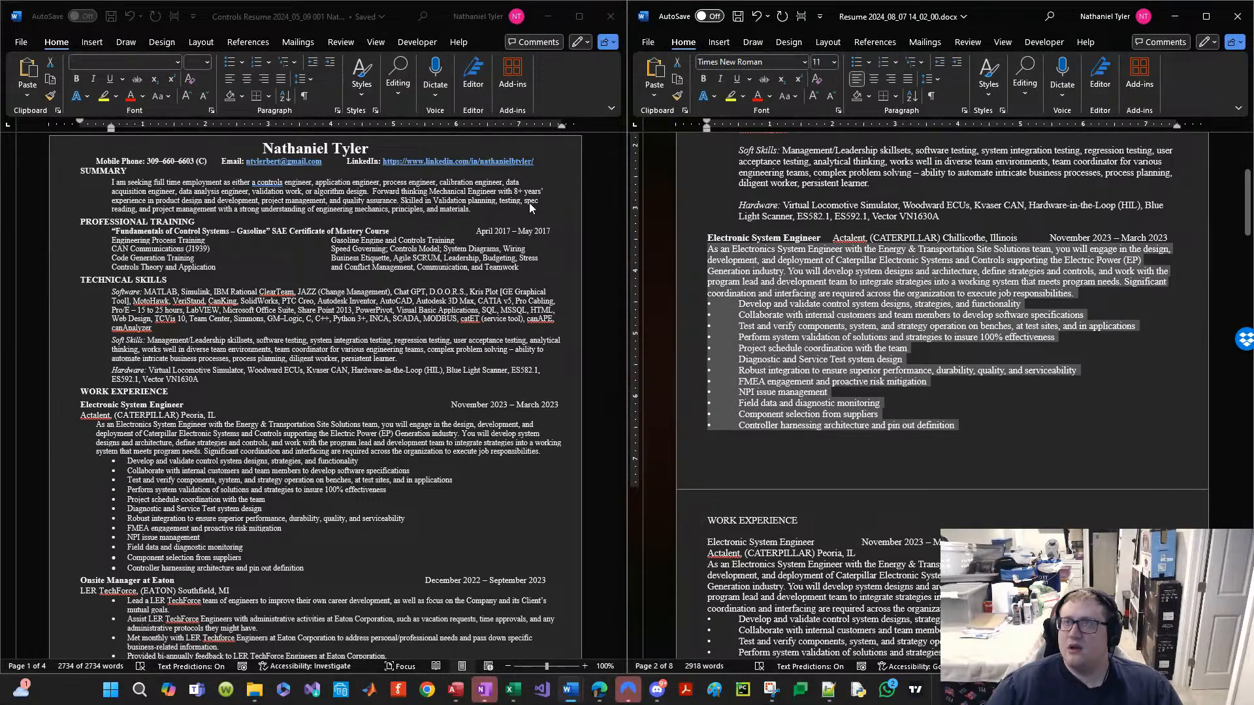
# Step: Switch to the Edge browser, maximize its window and open ChatGPT from the Open AI bookmark
pyautogui.click(595, 697)
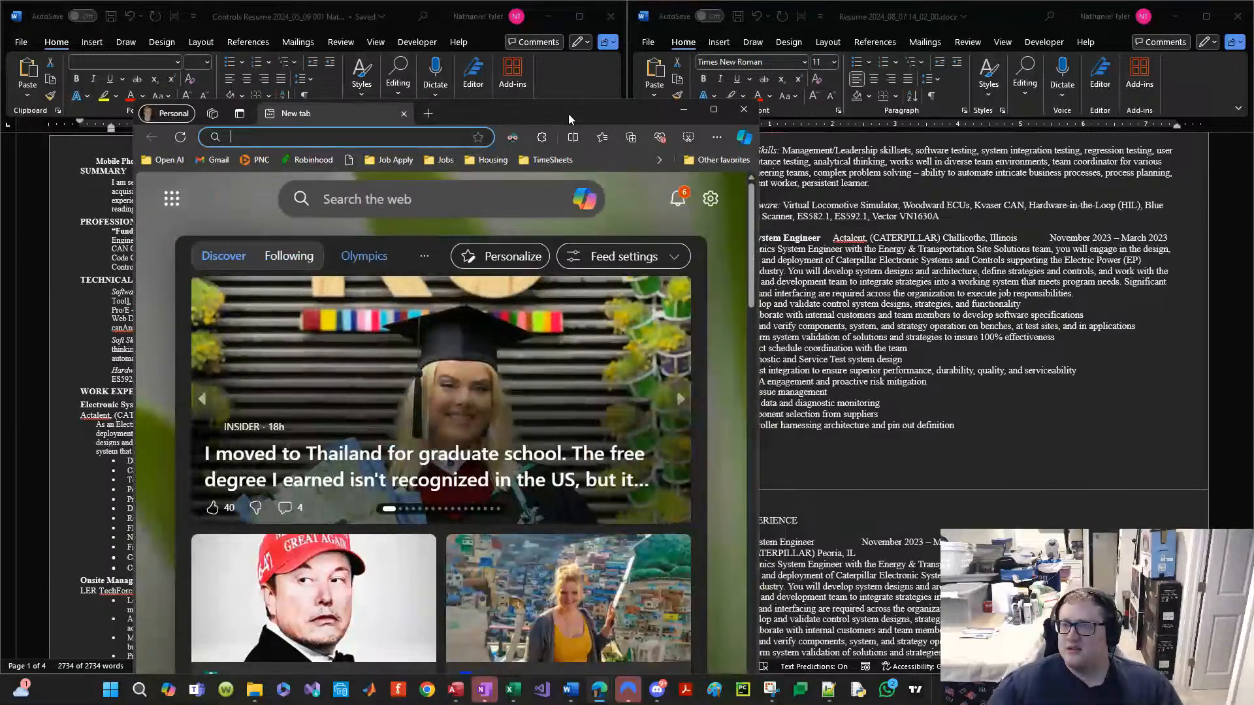
pyautogui.doubleClick(568, 114)
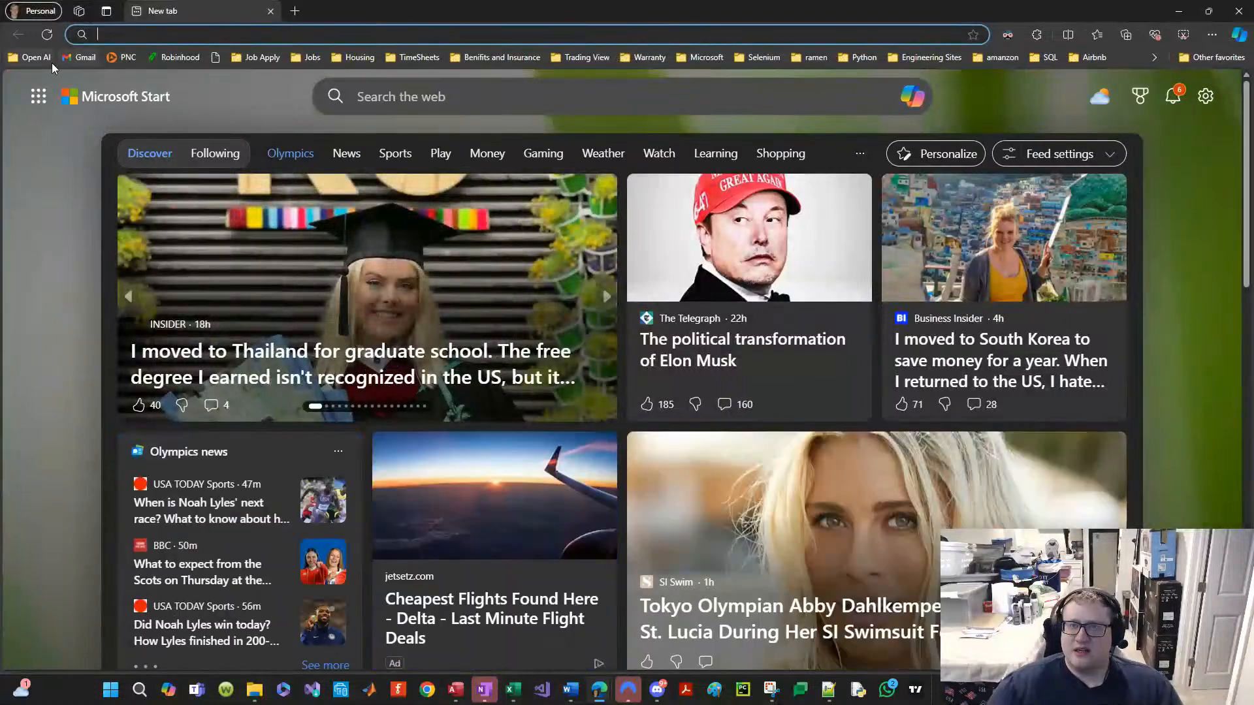
pyautogui.click(50, 61)
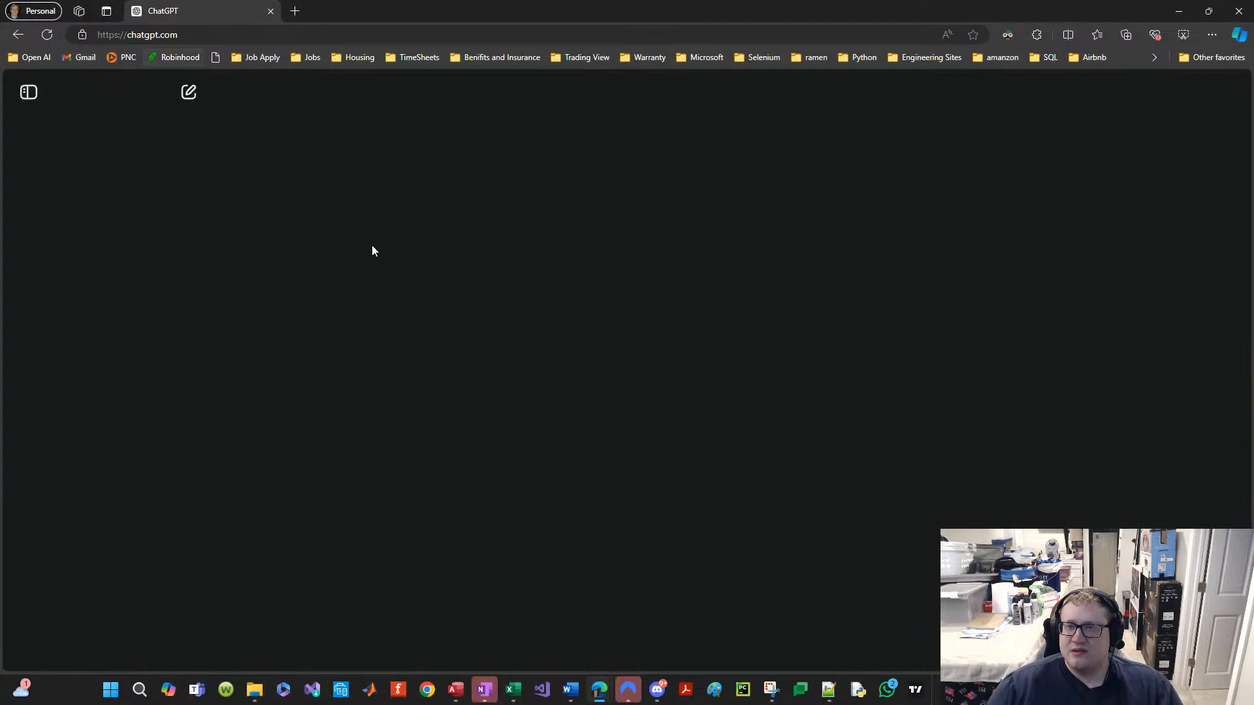
# Step: Write the prompt "Here is a blurb in my resume that I need condenced to 1 sentence and 5 bullet points", followed by a blank line
pyautogui.click(804, 637)
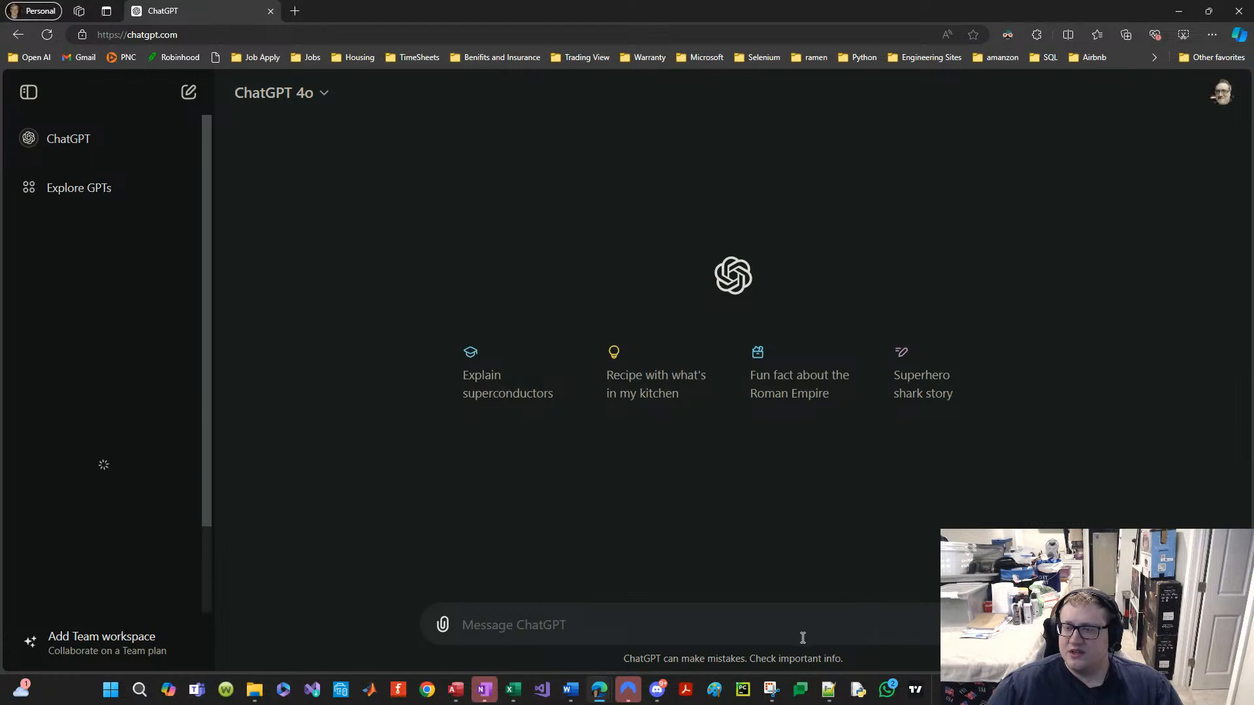
pyautogui.write('Here is')
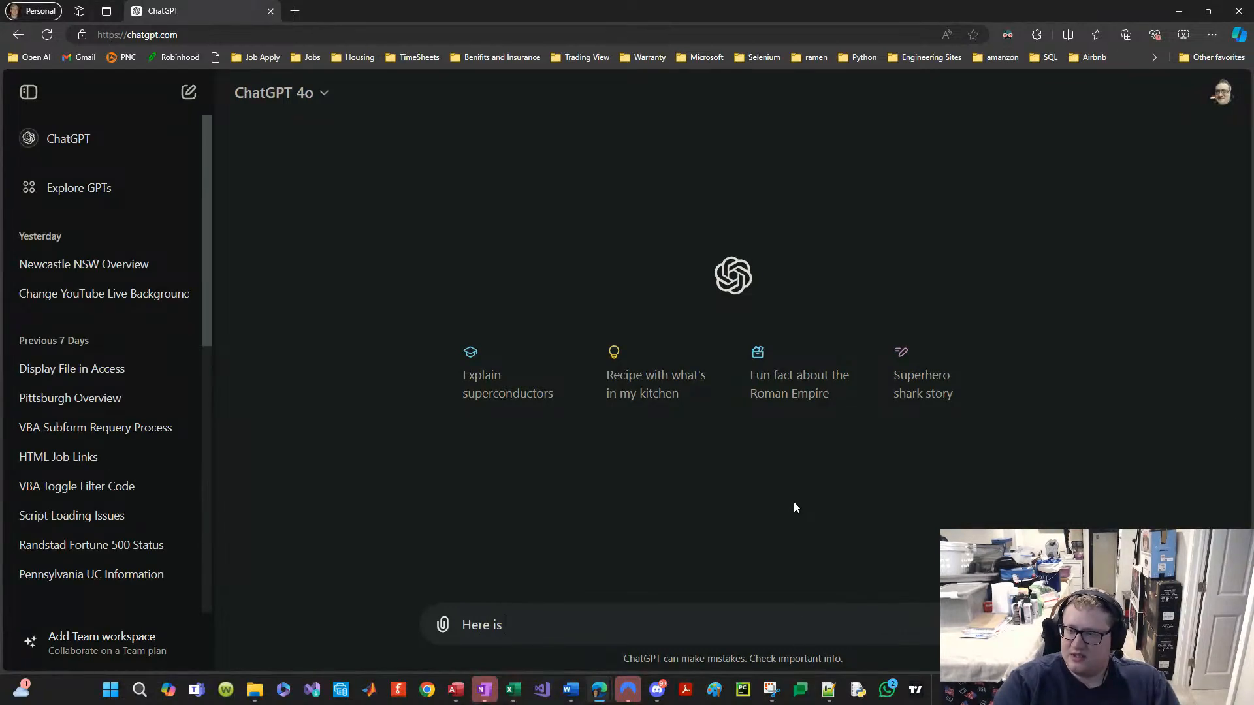
pyautogui.write(' a blu')
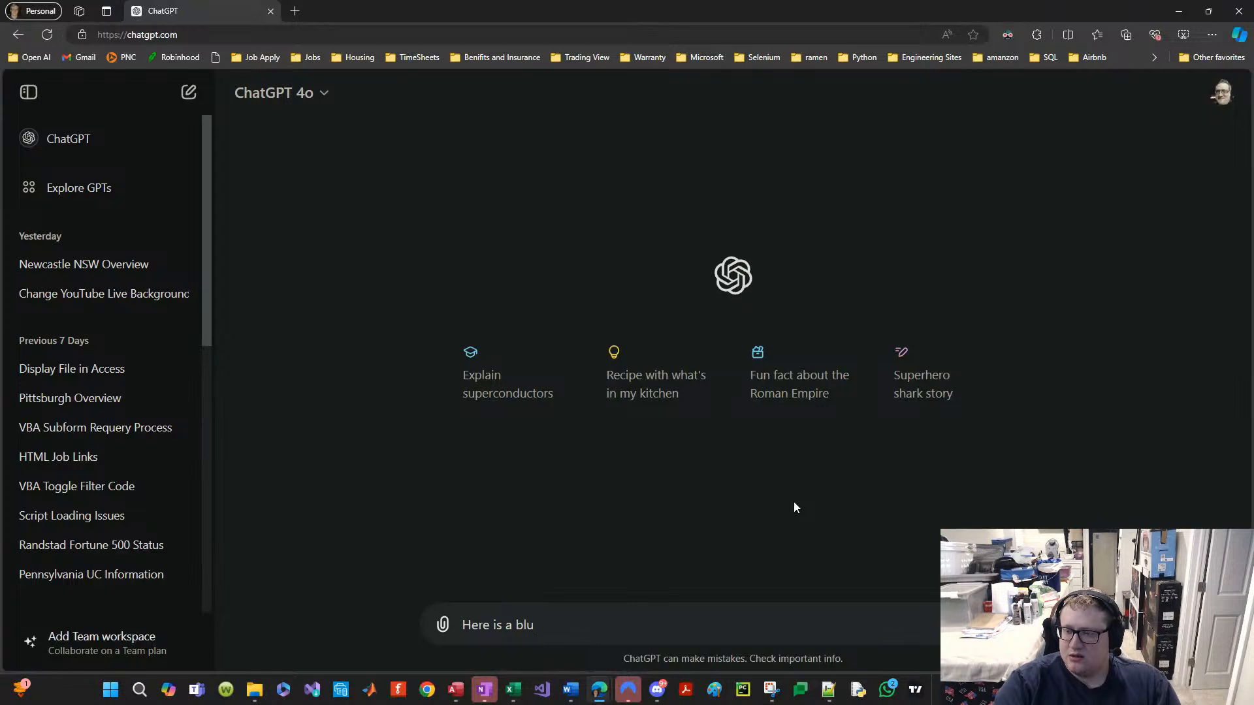
pyautogui.write('g rb')
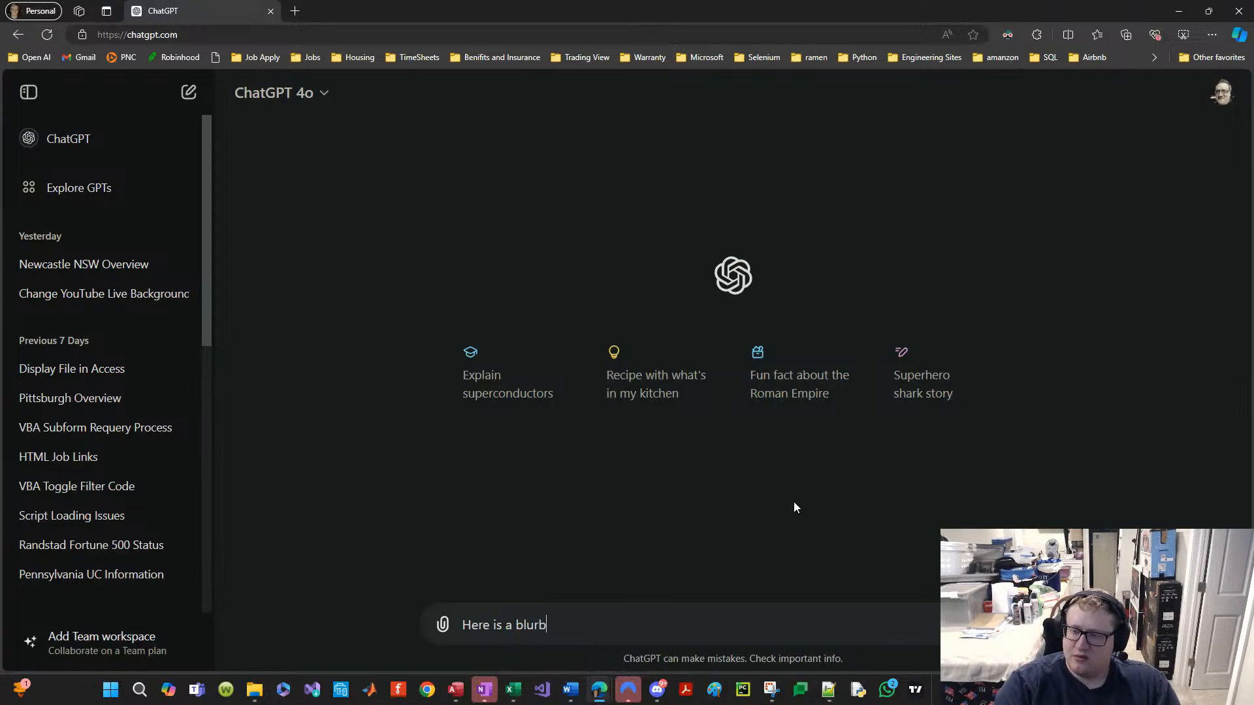
pyautogui.write(' in my resume ')
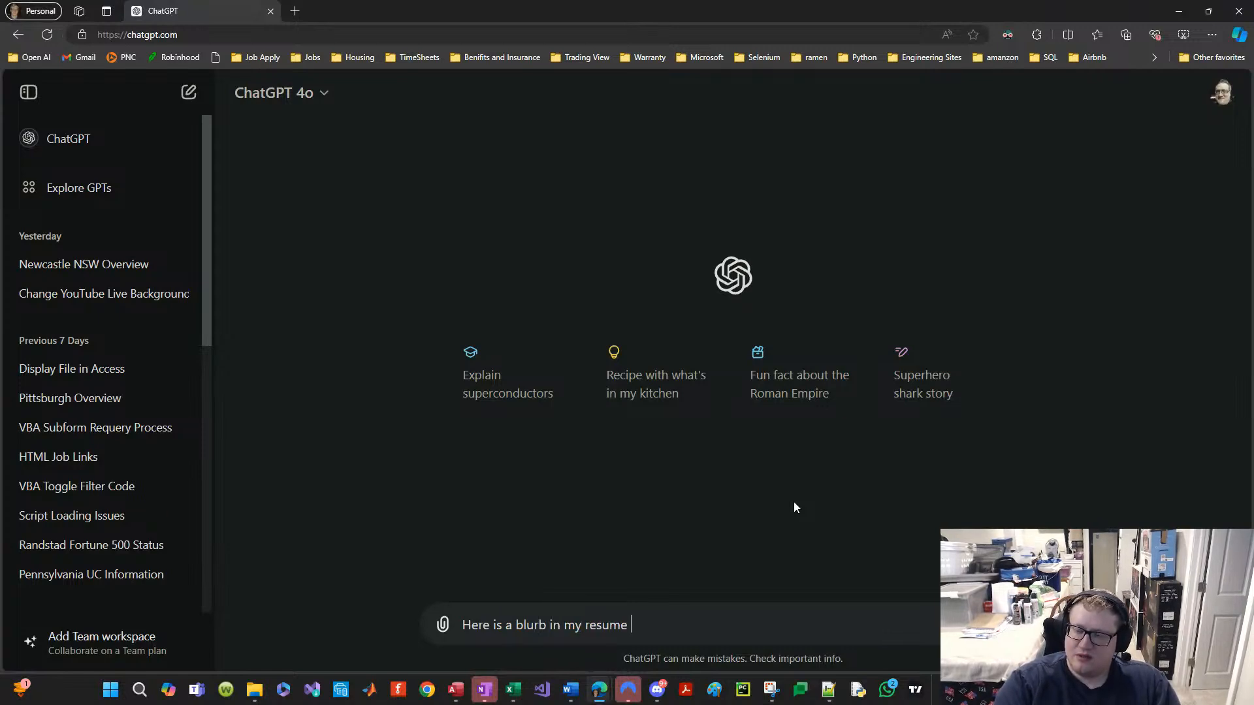
pyautogui.write('that ')
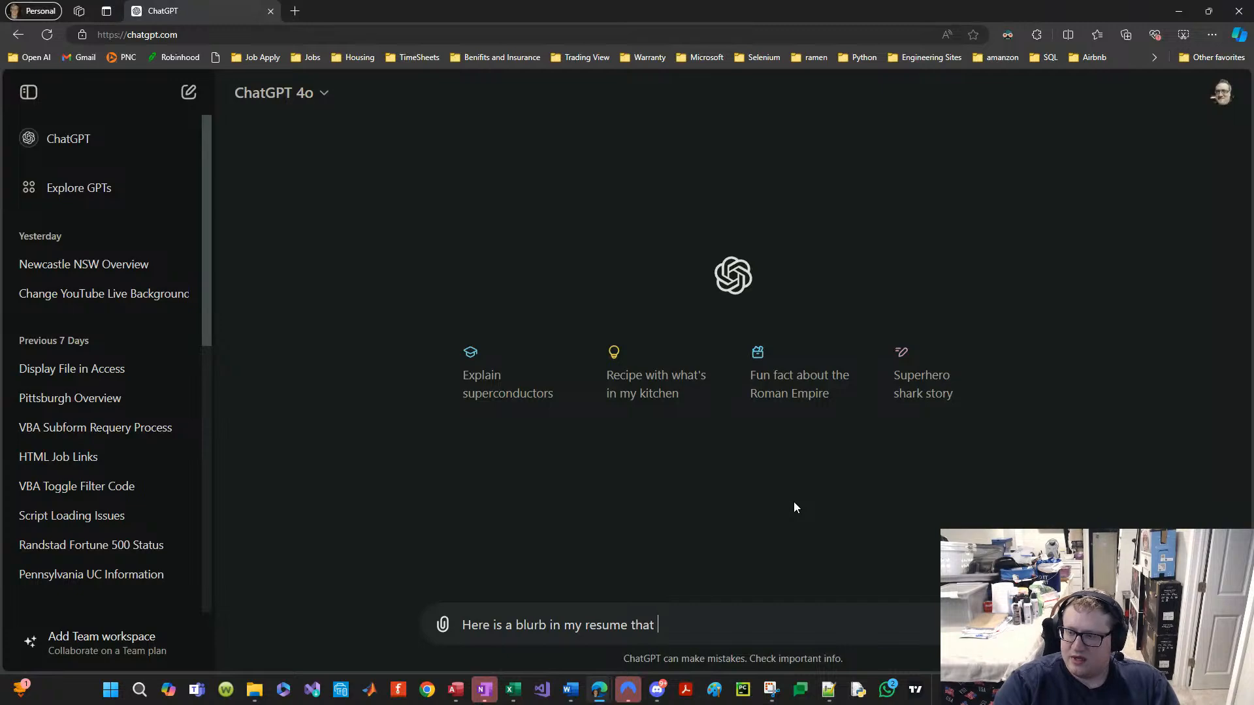
pyautogui.write('I need cond')
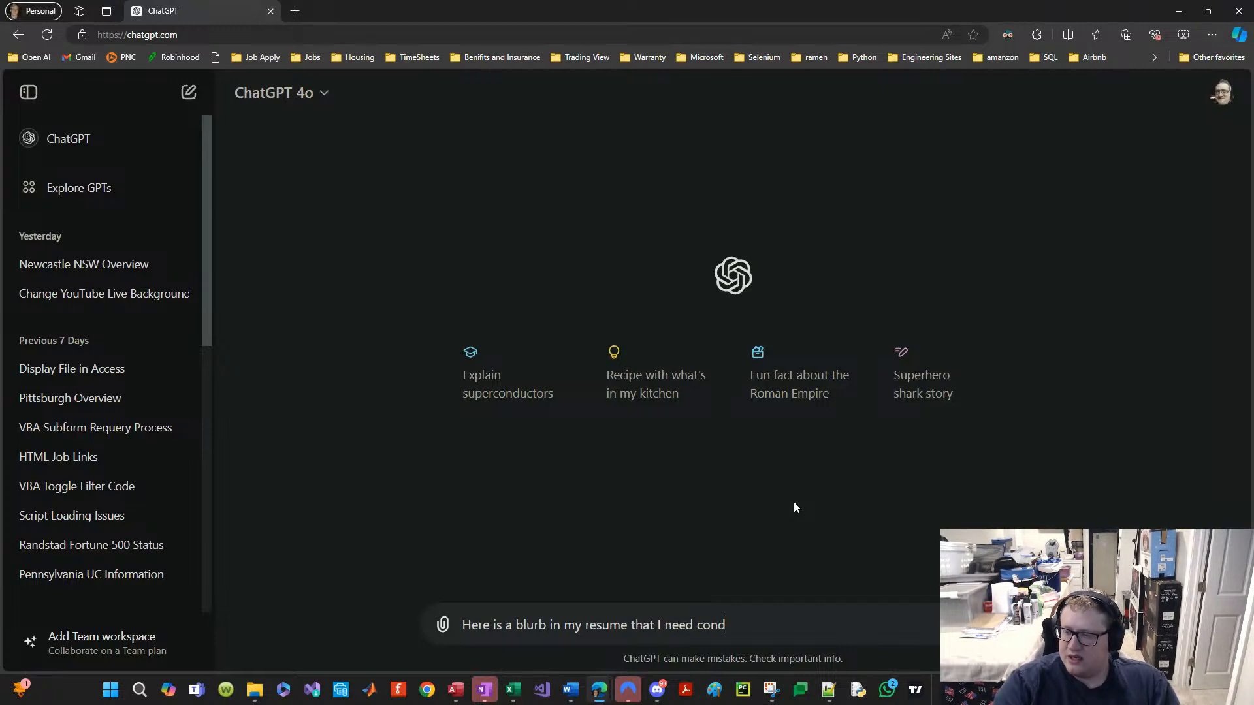
pyautogui.write('enced to 1 ')
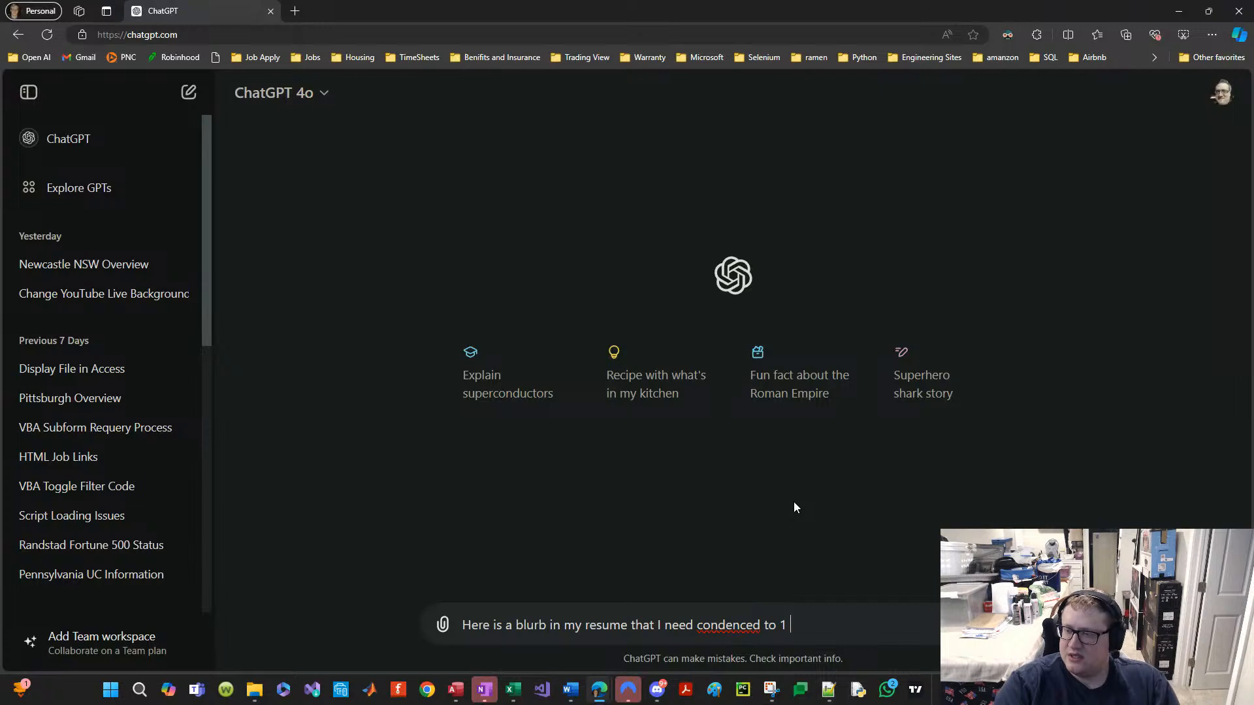
pyautogui.write('sentence and ')
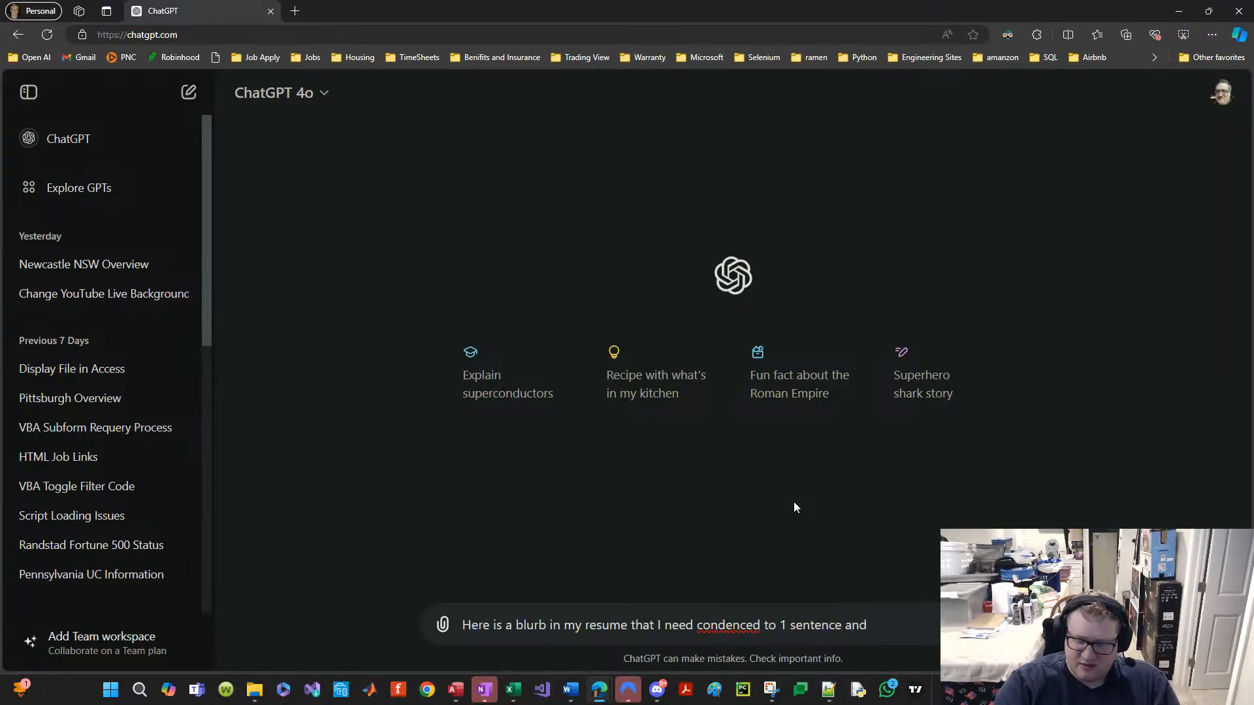
pyautogui.write('5 bul')
pyautogui.write('lets')
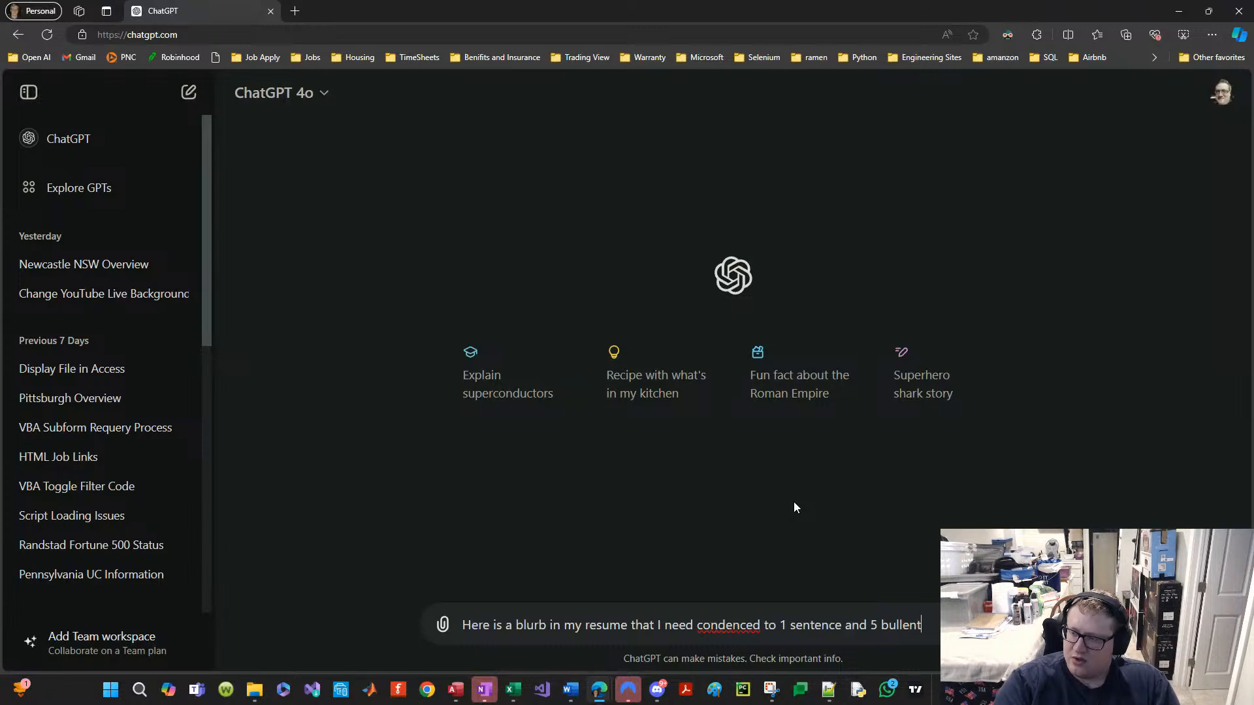
pyautogui.press('BackSpace')
pyautogui.write('pao')
pyautogui.press('BackSpace')
pyautogui.press('BackSpace')
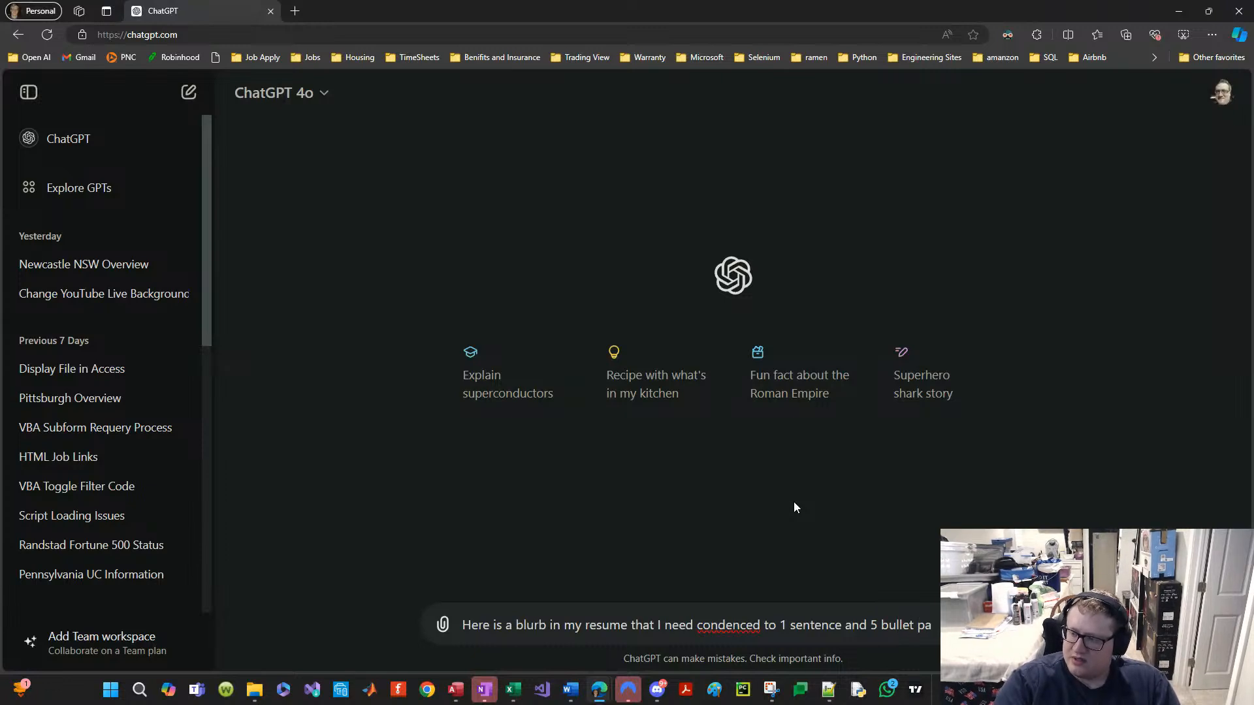
pyautogui.write('oi')
pyautogui.write('n')
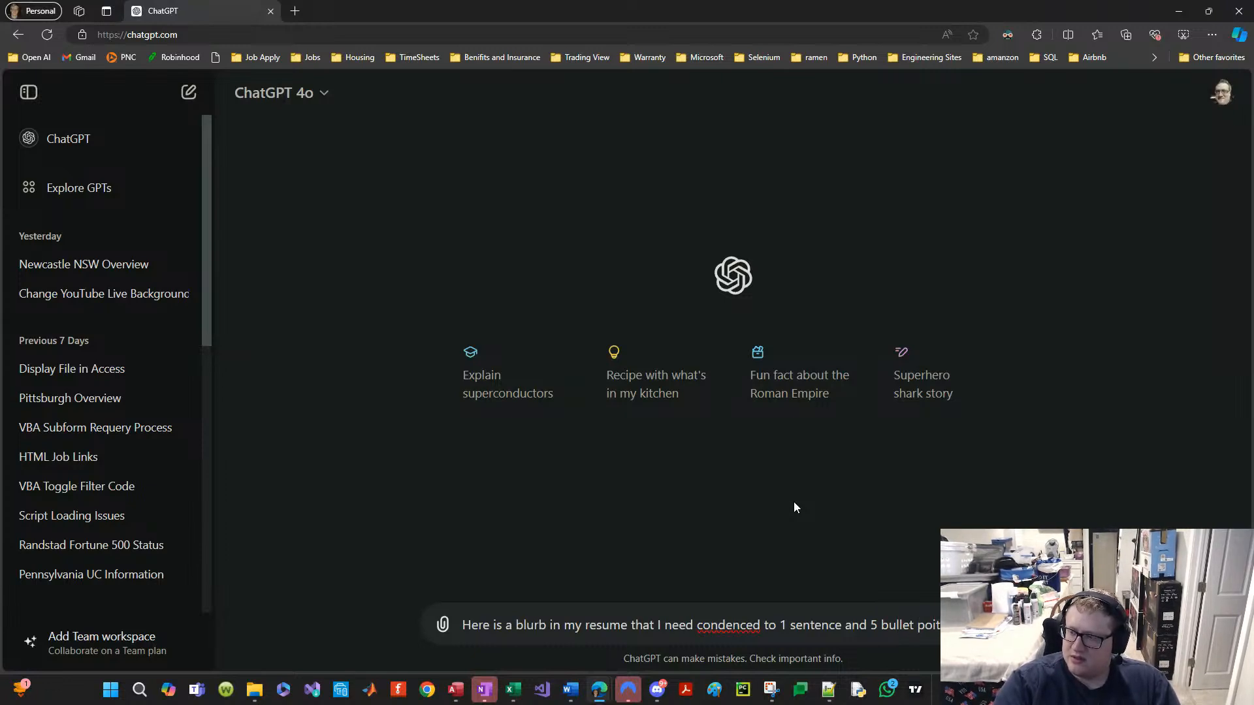
pyautogui.write('ts')
pyautogui.hotkey('shift', 'Return')
pyautogui.hotkey('shift', 'Return')
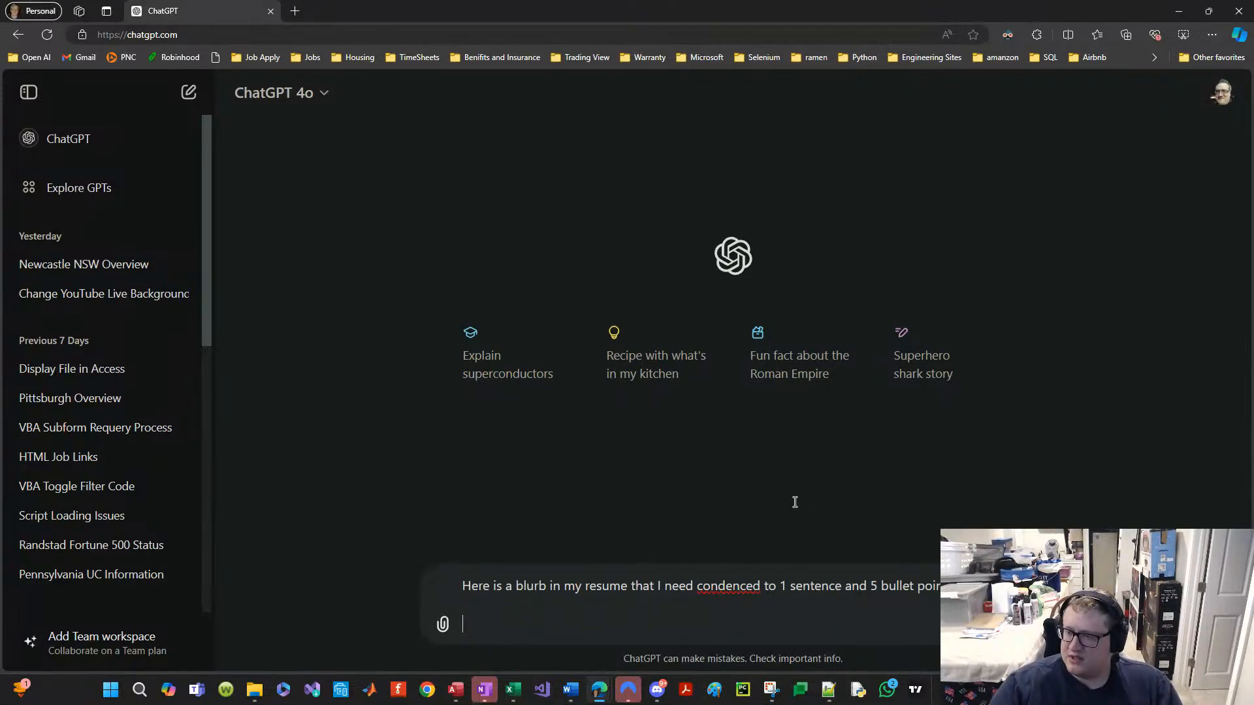
# Step: Add the copied job description to the prompt, correct the misspelled word to "condensed", and send the message
pyautogui.hotkey('ctrl', 'v')
pyautogui.scroll(10, 767, 594)
pyautogui.rightClick(728, 507)
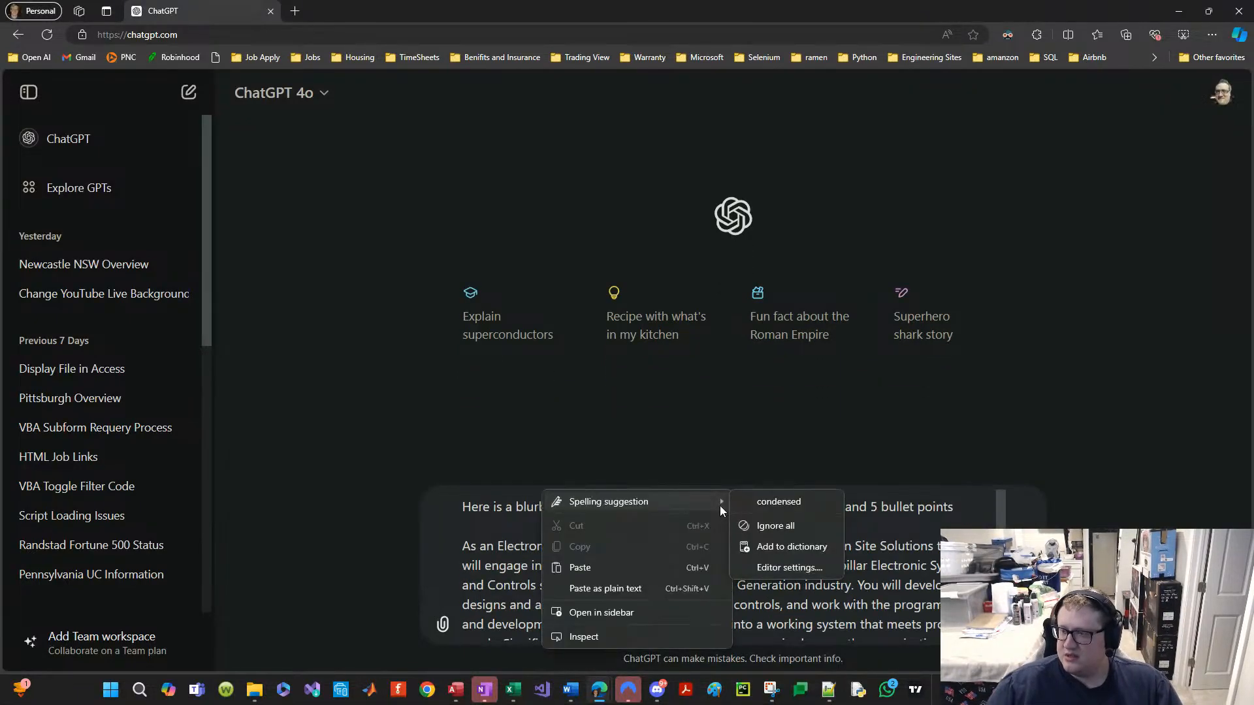
pyautogui.click(770, 502)
pyautogui.scroll(-5, 784, 556)
pyautogui.scroll(-3, 795, 557)
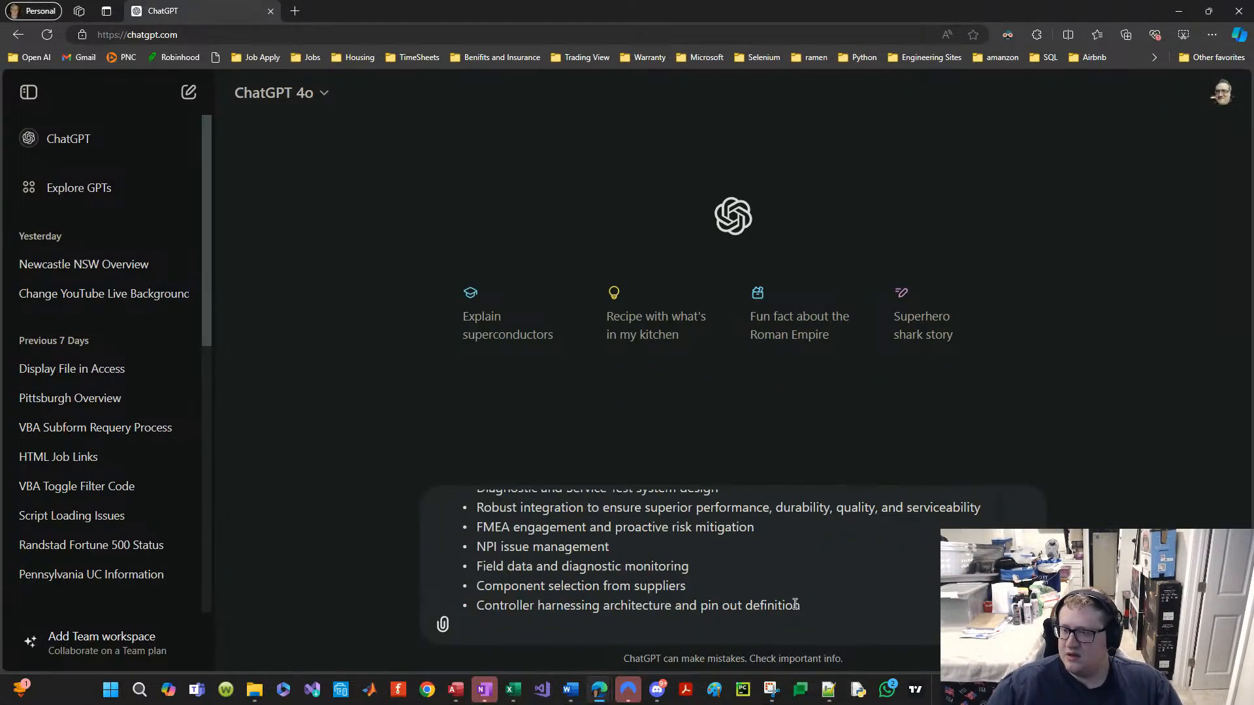
pyautogui.press('Return')
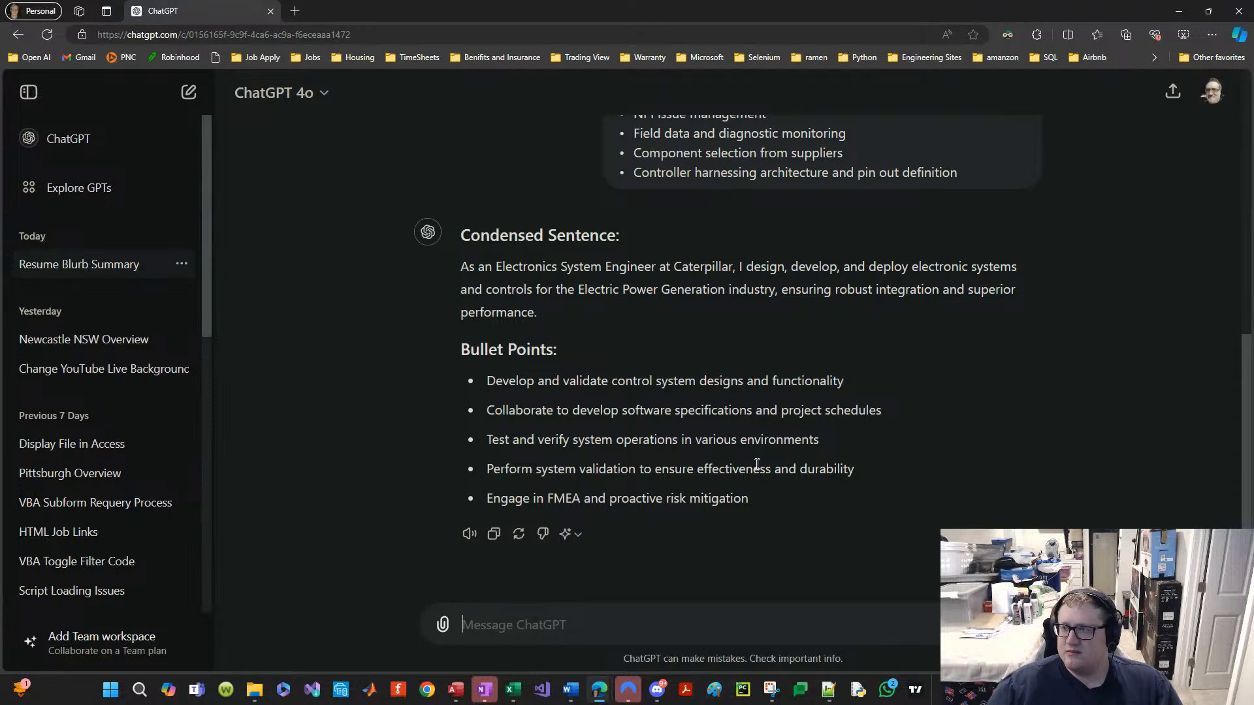
# Step: Copy ChatGPT's reply from the condensed sentence through the last bullet, leaving out the Condensed Sentence heading
pyautogui.moveTo(732, 480); pyautogui.dragTo(455, 269)
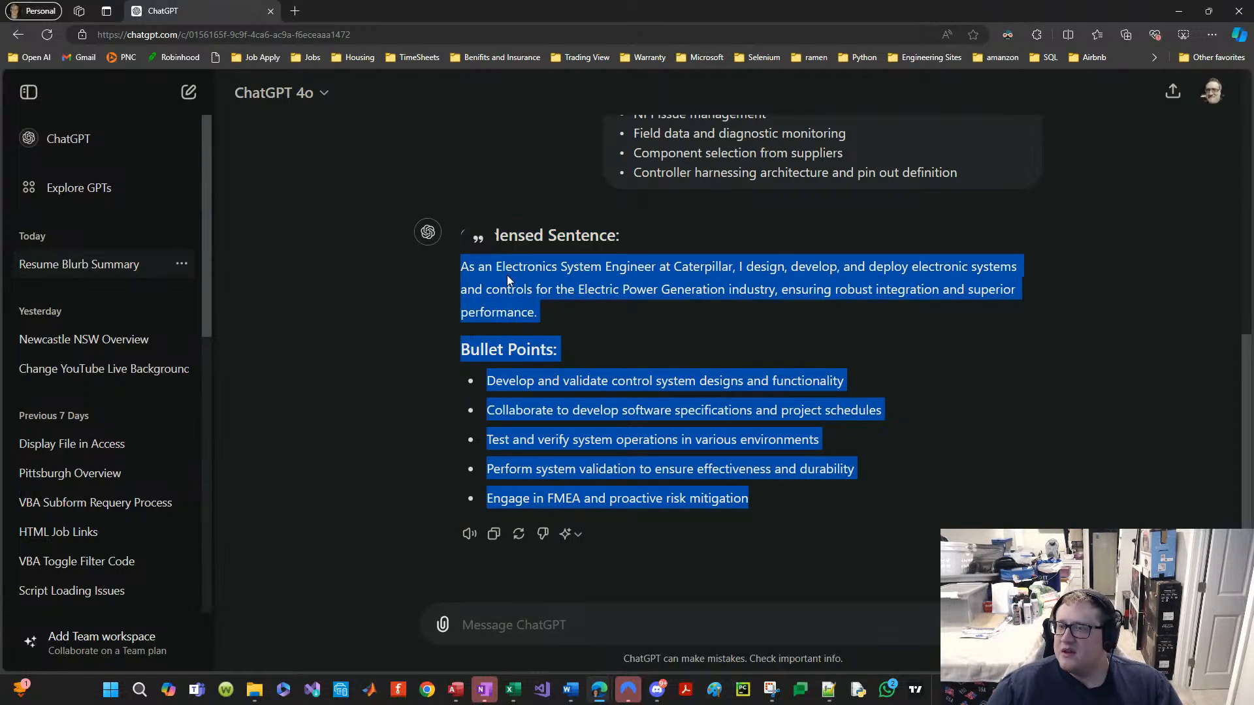
pyautogui.click(471, 272)
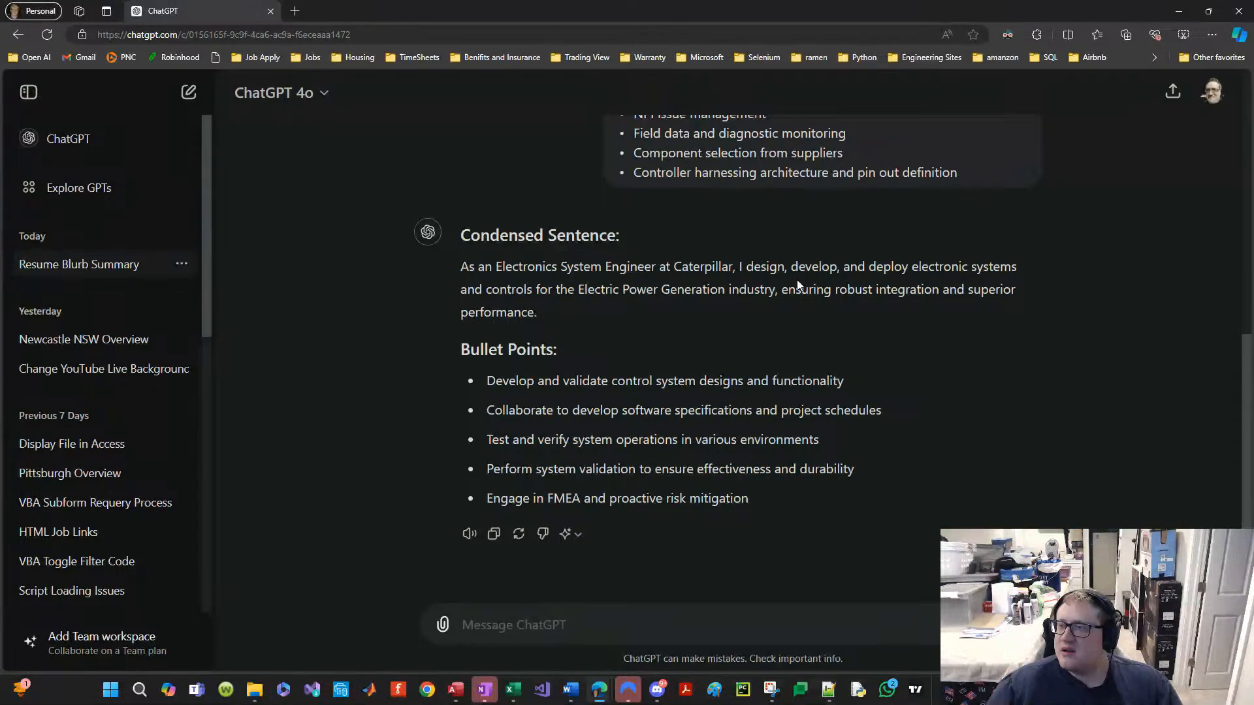
pyautogui.moveTo(462, 288); pyautogui.dragTo(810, 469)
pyautogui.moveTo(750, 500); pyautogui.dragTo(457, 268)
pyautogui.hotkey('ctrl', 'c')
# Step: Return to the resume in Word and replace the first job's description and bullets with the copied condensed text
pyautogui.moveTo(668, 21); pyautogui.dragTo(674, 0)
pyautogui.moveTo(958, 428); pyautogui.dragTo(683, 249)
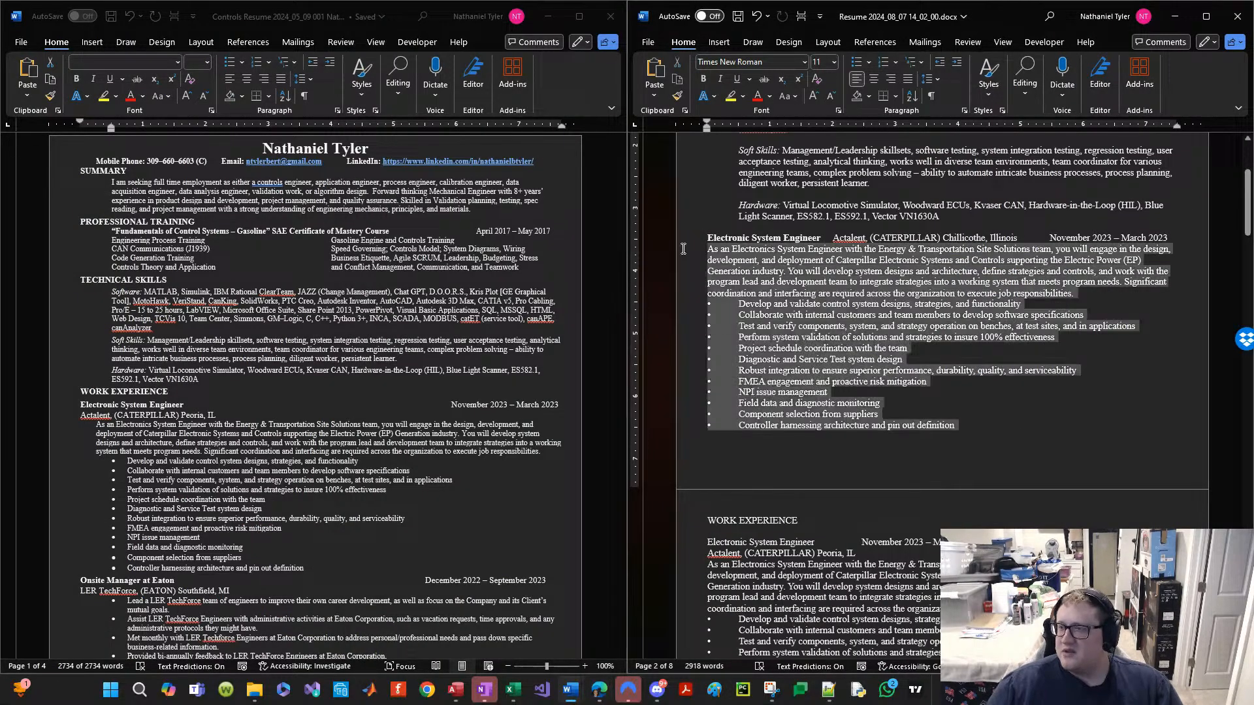
pyautogui.hotkey('ctrl', 'v')
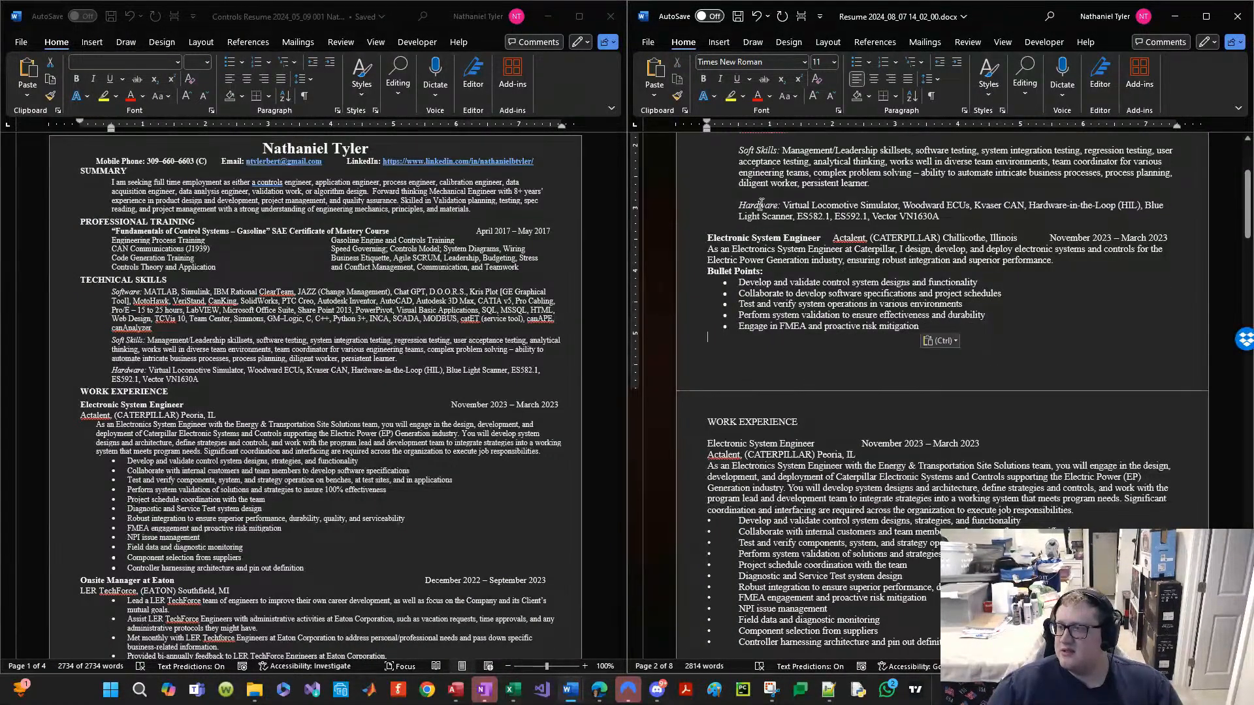
# Step: Delete the "Bullet Points:" line between the condensed sentence and the bullets
pyautogui.click(796, 270)
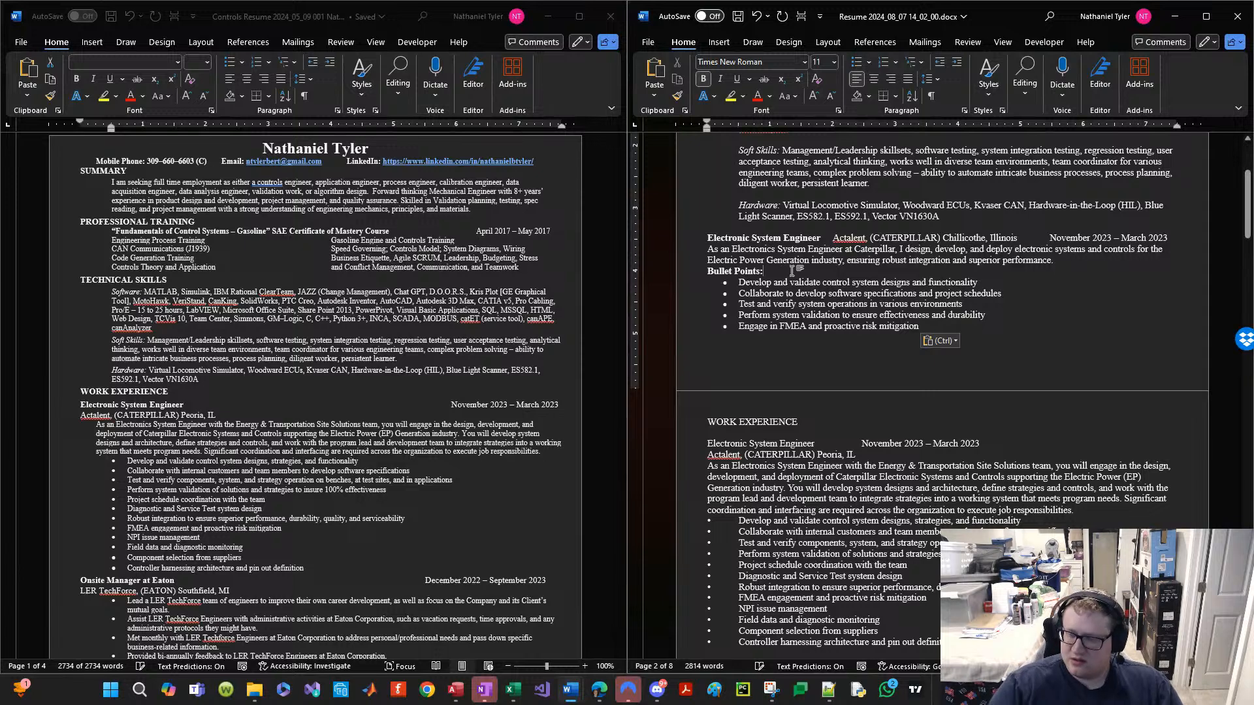
pyautogui.tripleClick(796, 269)
pyautogui.press('Delete')
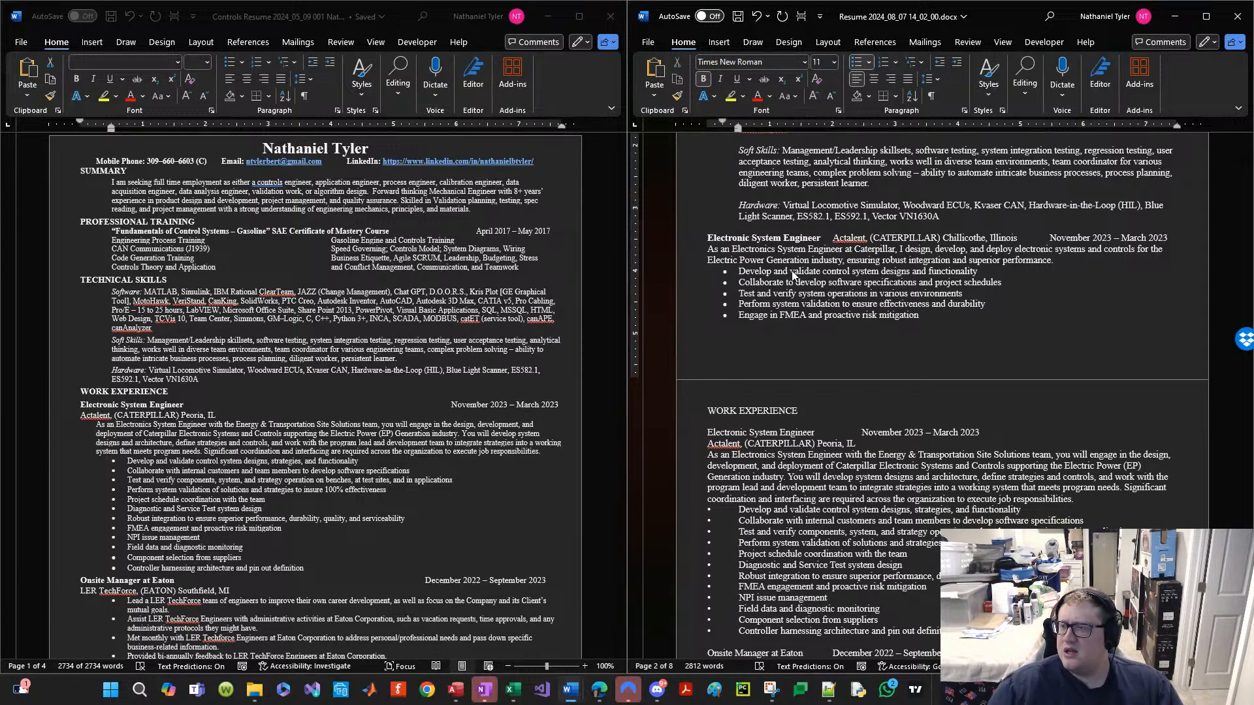
# Step: Reapply standard bullet formatting to the five condensed bullets, from "Develop and validate" through "Engage in FMEA"
pyautogui.moveTo(951, 328); pyautogui.dragTo(708, 267)
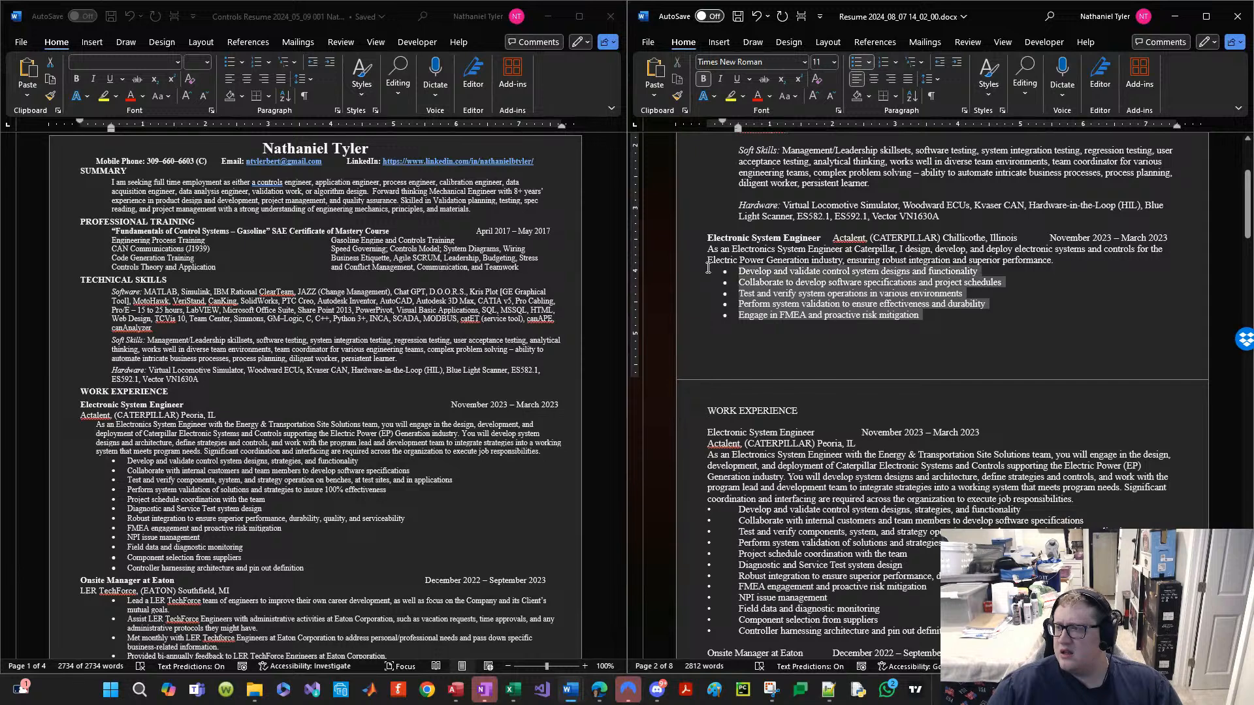
pyautogui.click(853, 67)
pyautogui.click(853, 67)
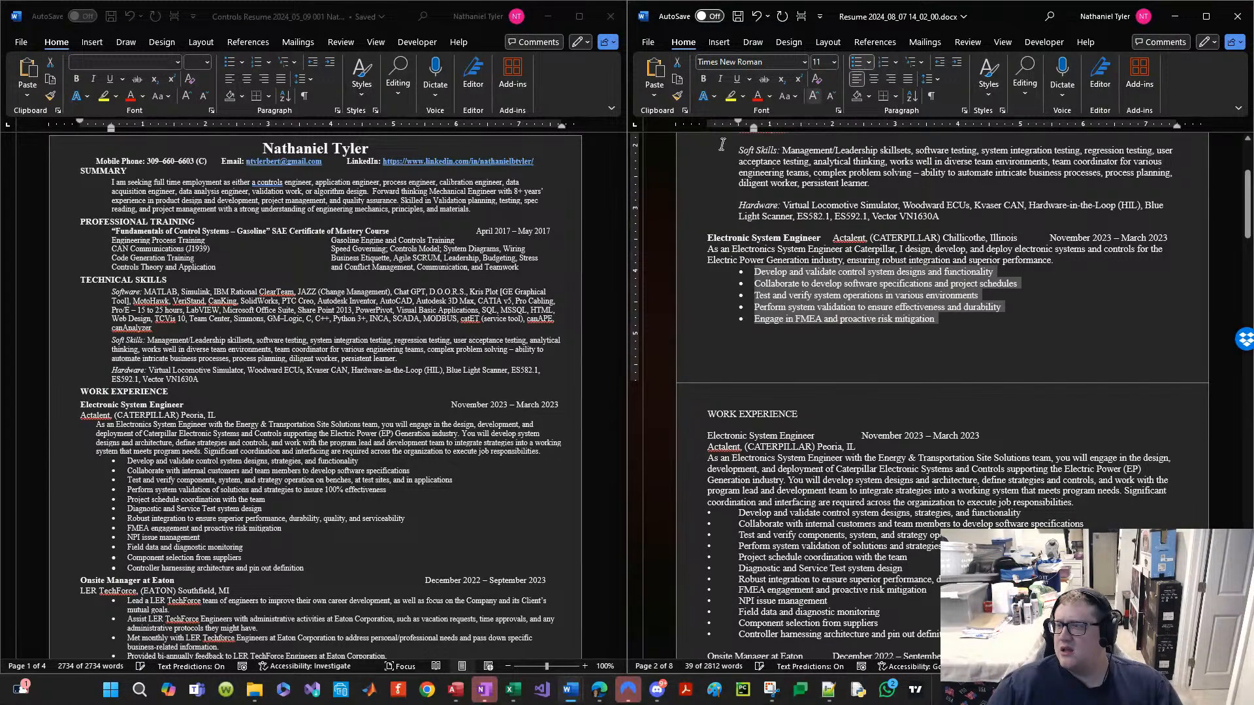
# Step: Indent the condensed sentence under the Electronic System Engineer heading and apply a hanging indent to it
pyautogui.click(709, 250)
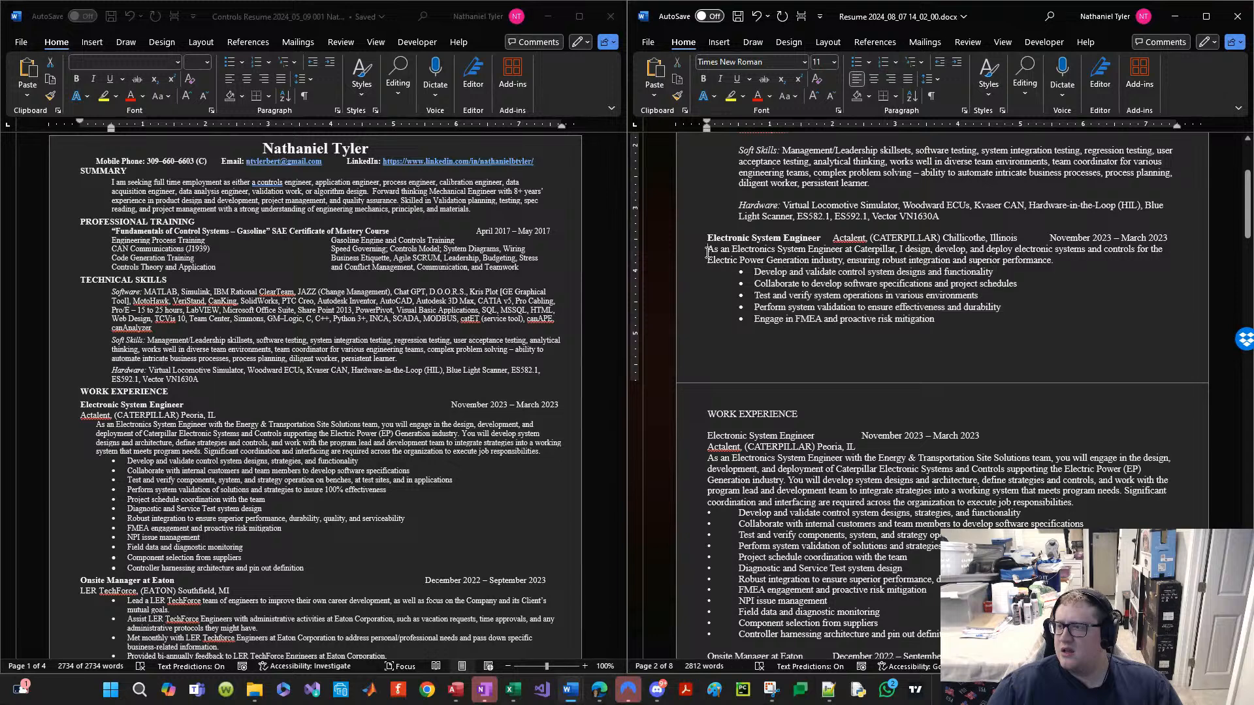
pyautogui.press('Tab')
pyautogui.hotkey('ctrl', 't')
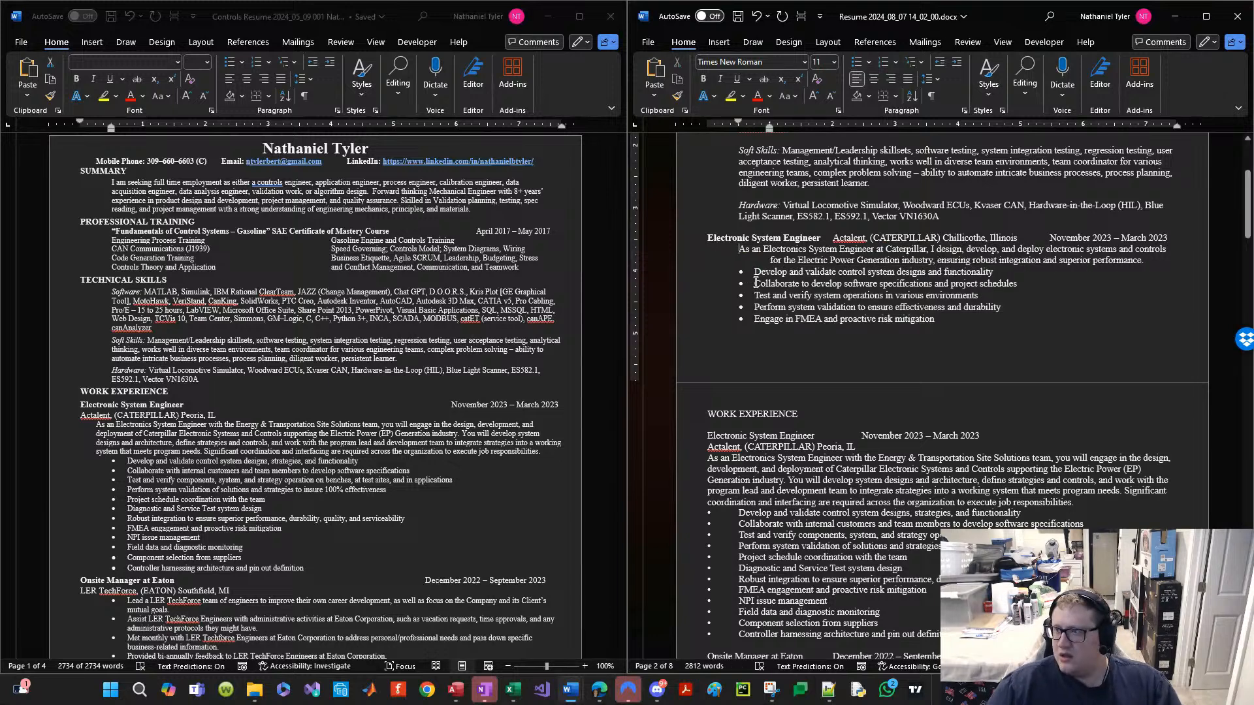
# Step: Undo the hanging indent on the condensed sentence under the Electronic System Engineer heading
pyautogui.hotkey('ctrl', 'z')
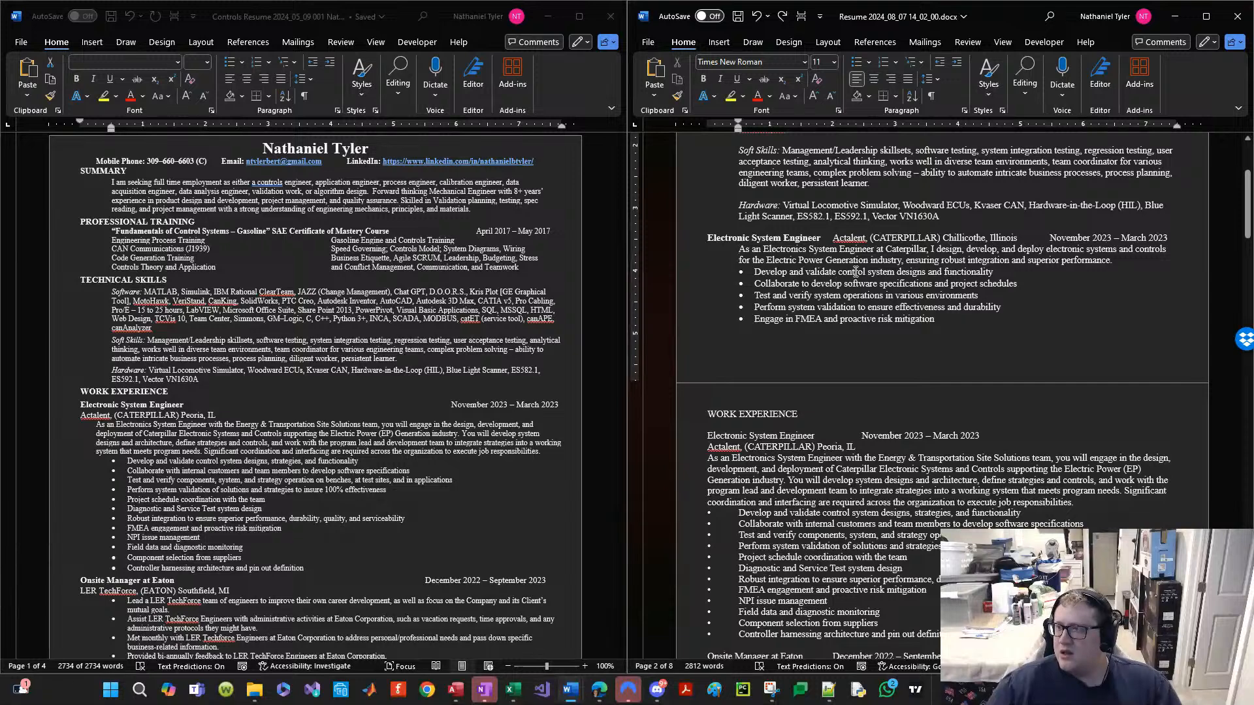
pyautogui.scroll(4, 835, 298)
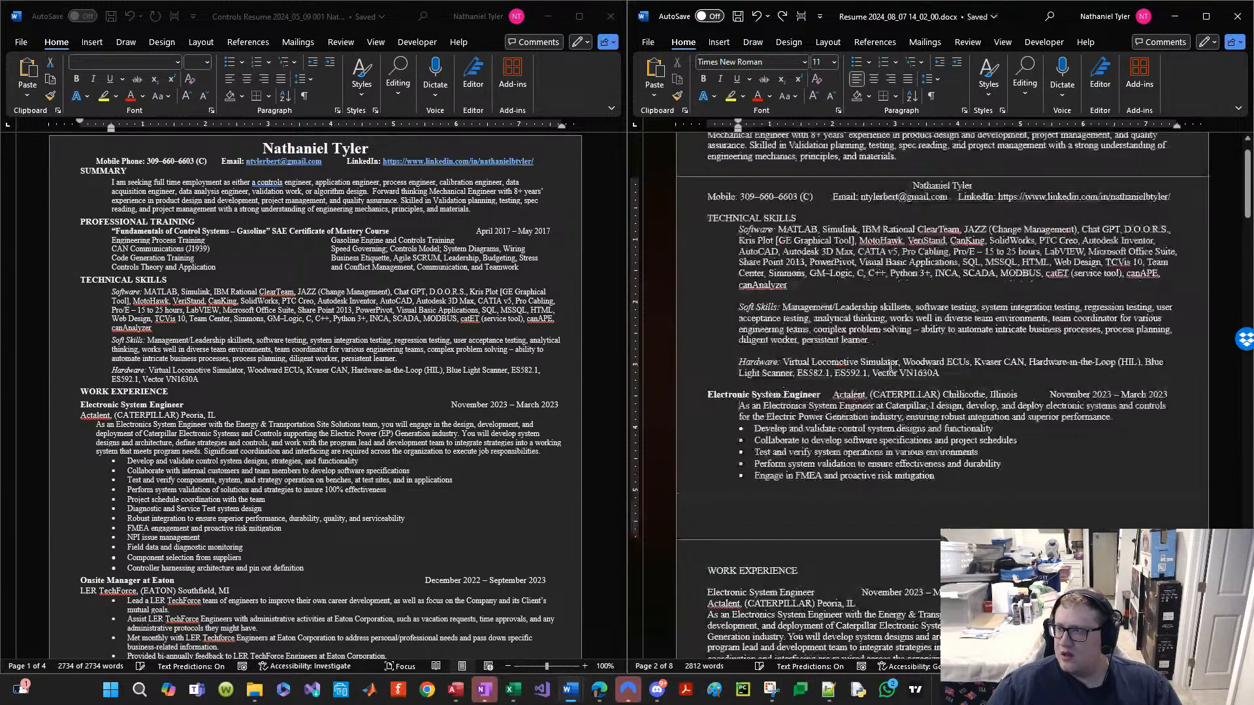
pyautogui.scroll(-4, 891, 365)
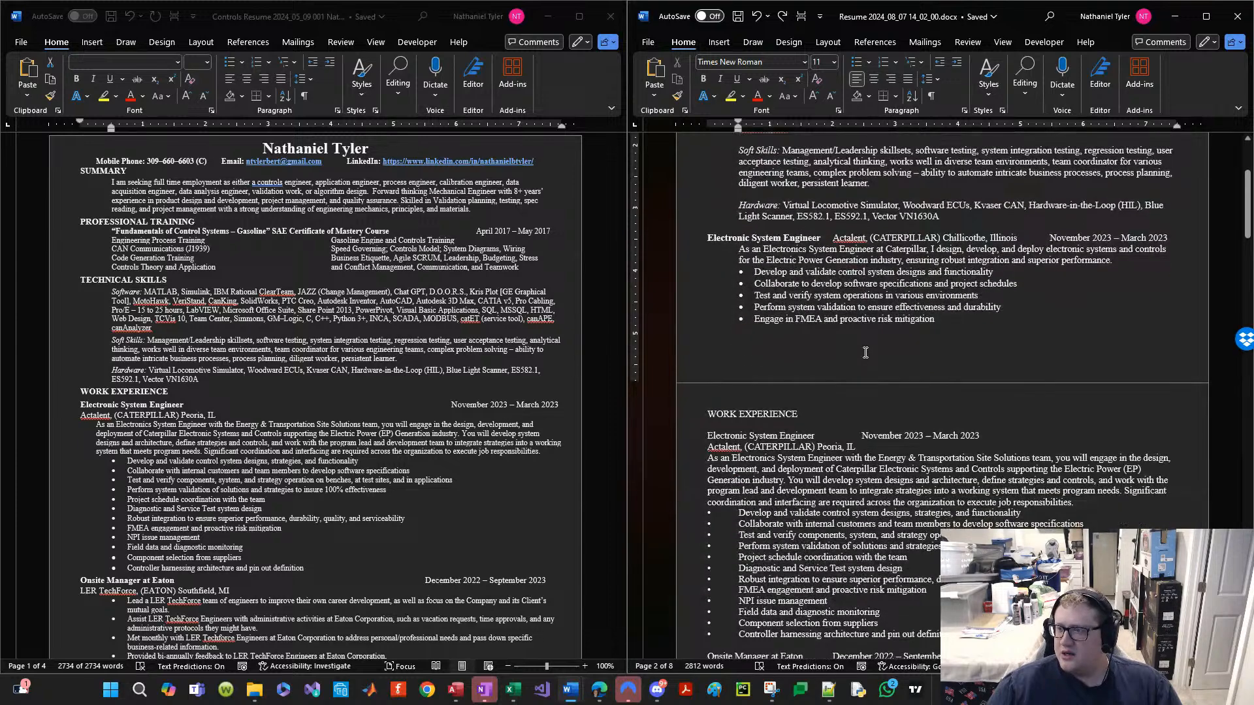
# Step: Copy the WORK EXPERIENCE heading to above the condensed Electronic System Engineer entry, followed by a blank line, and make it bold
pyautogui.scroll(-2, 865, 353)
pyautogui.scroll(4, 736, 477)
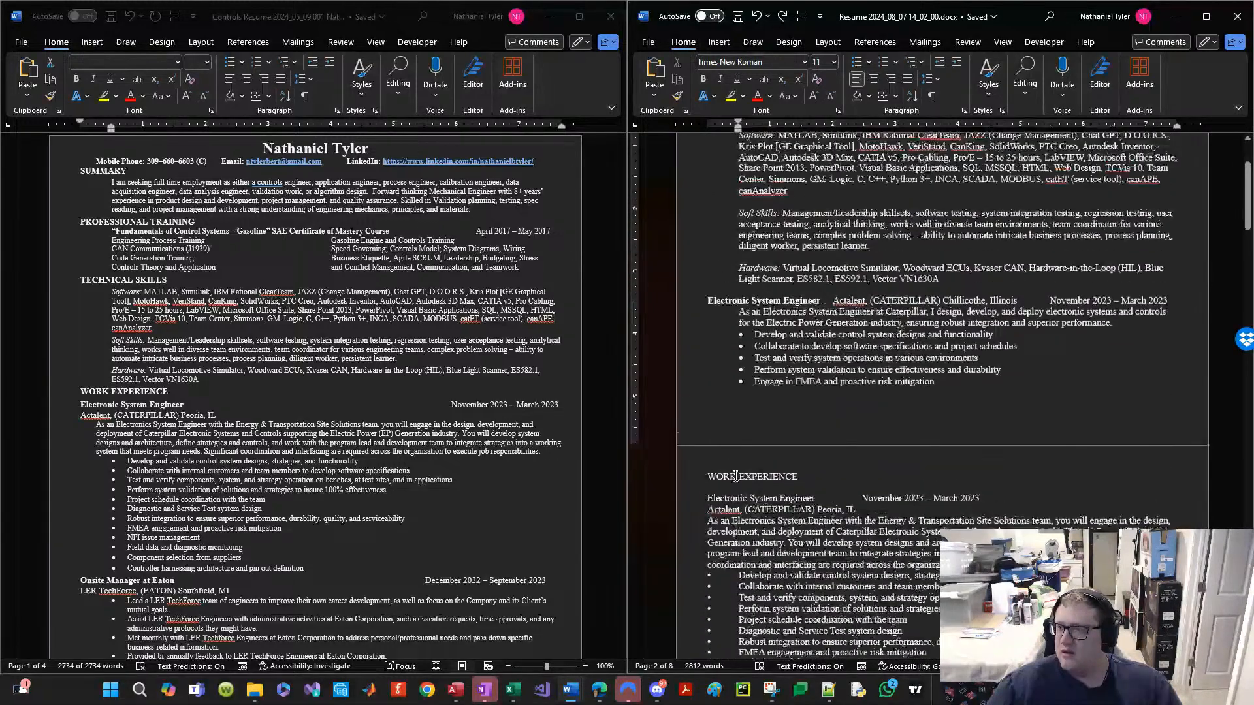
pyautogui.click(678, 481)
pyautogui.hotkey('ctrl', 'c')
pyautogui.click(791, 303)
pyautogui.click(798, 288)
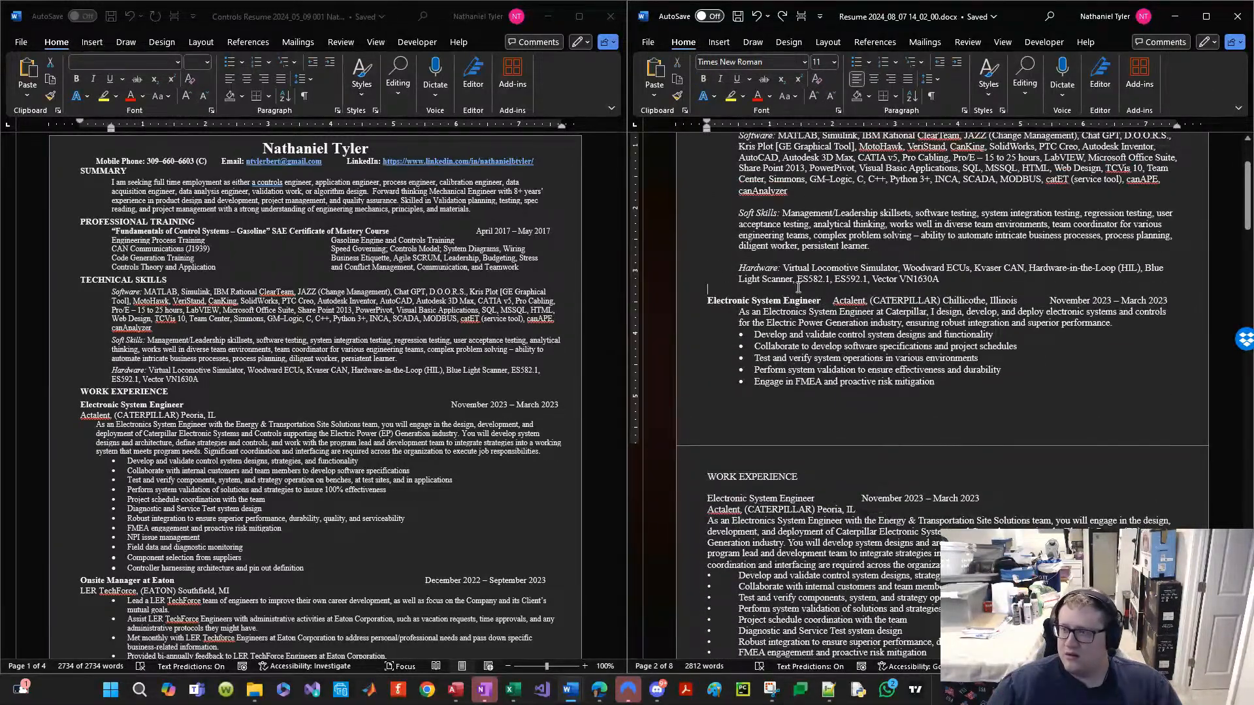
pyautogui.hotkey('ctrl', 'v')
pyautogui.press('Return')
pyautogui.hotkey('shift', 'Down')
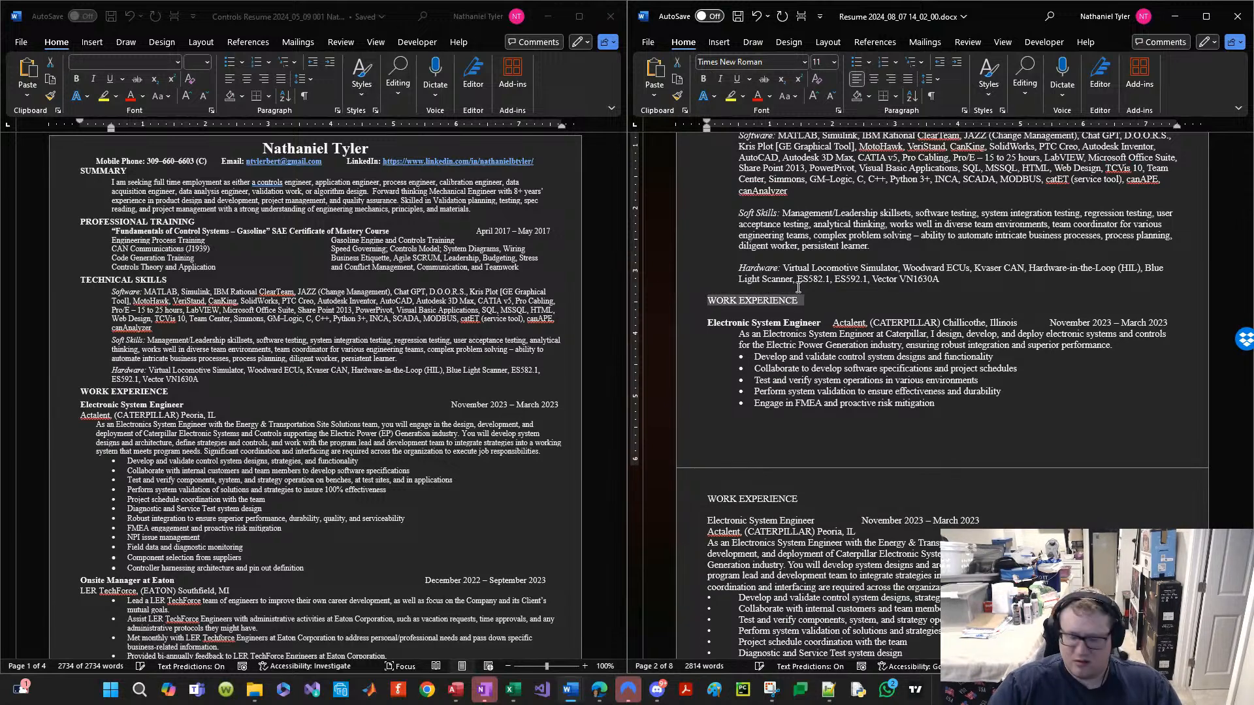
pyautogui.hotkey('ctrl', 'b')
pyautogui.press('Down')
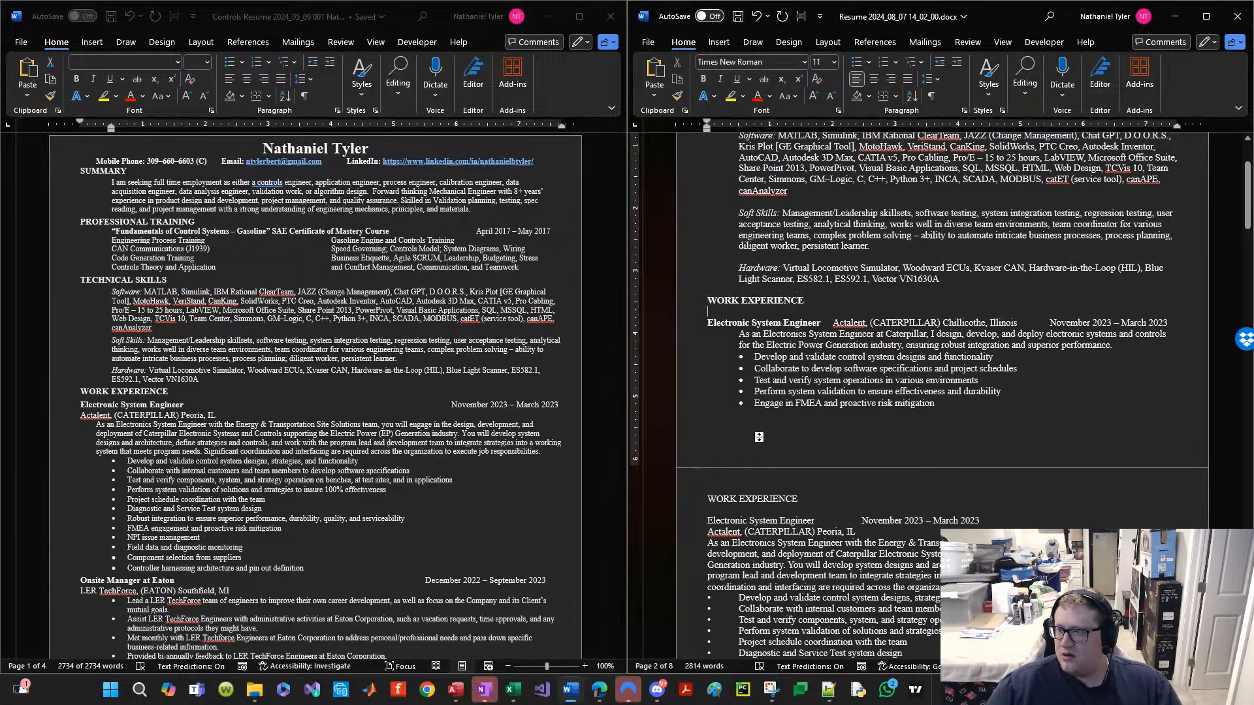
# Step: Delete the old WORK EXPERIENCE heading and the original long Electronic System Engineer entry above Onsite Manager at Eaton
pyautogui.scroll(-3, 821, 431)
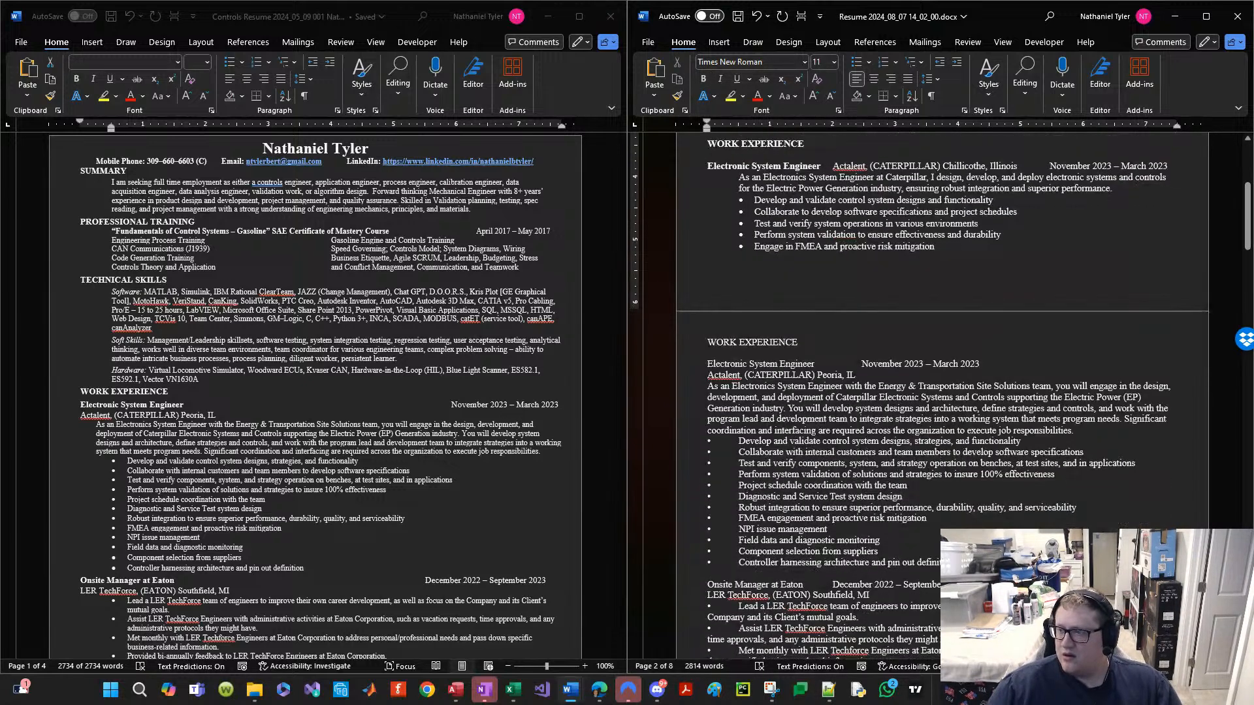
pyautogui.moveTo(882, 573); pyautogui.dragTo(704, 330)
pyautogui.press('Delete')
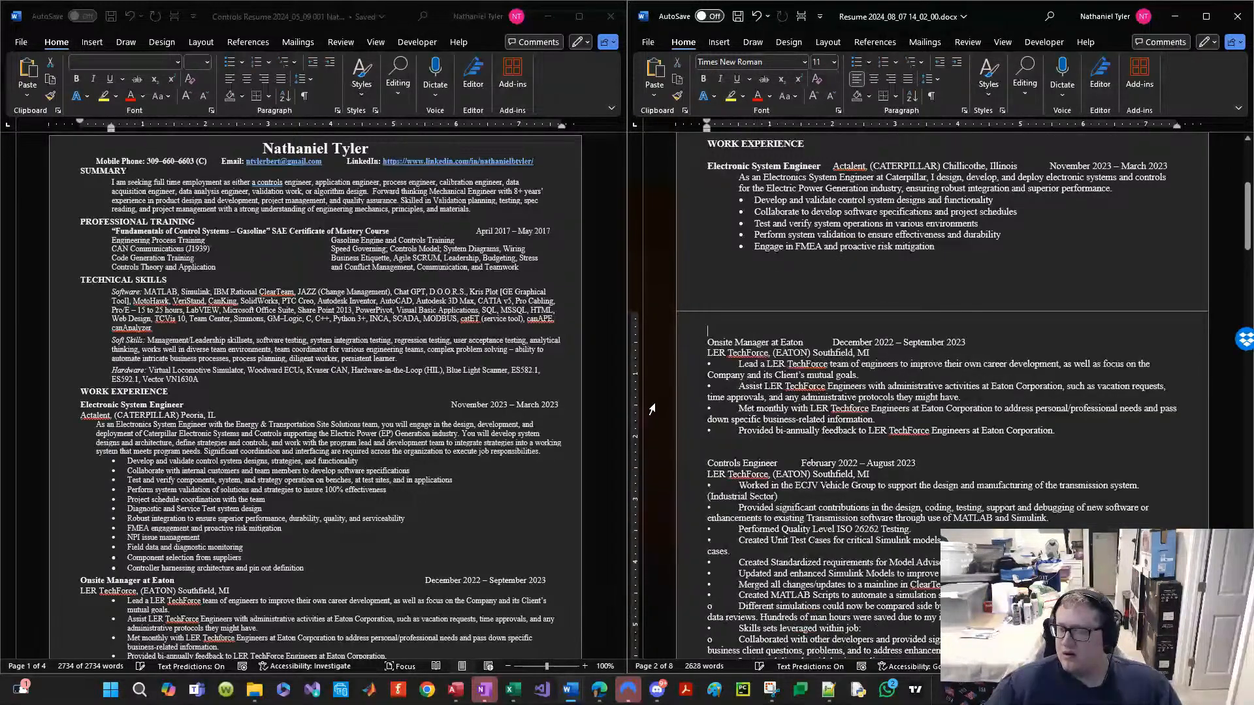
# Step: Look over the reformatted Electronic System Engineer entry, including its condensed sentence and bullets
pyautogui.scroll(3, 803, 382)
pyautogui.scroll(1, 810, 379)
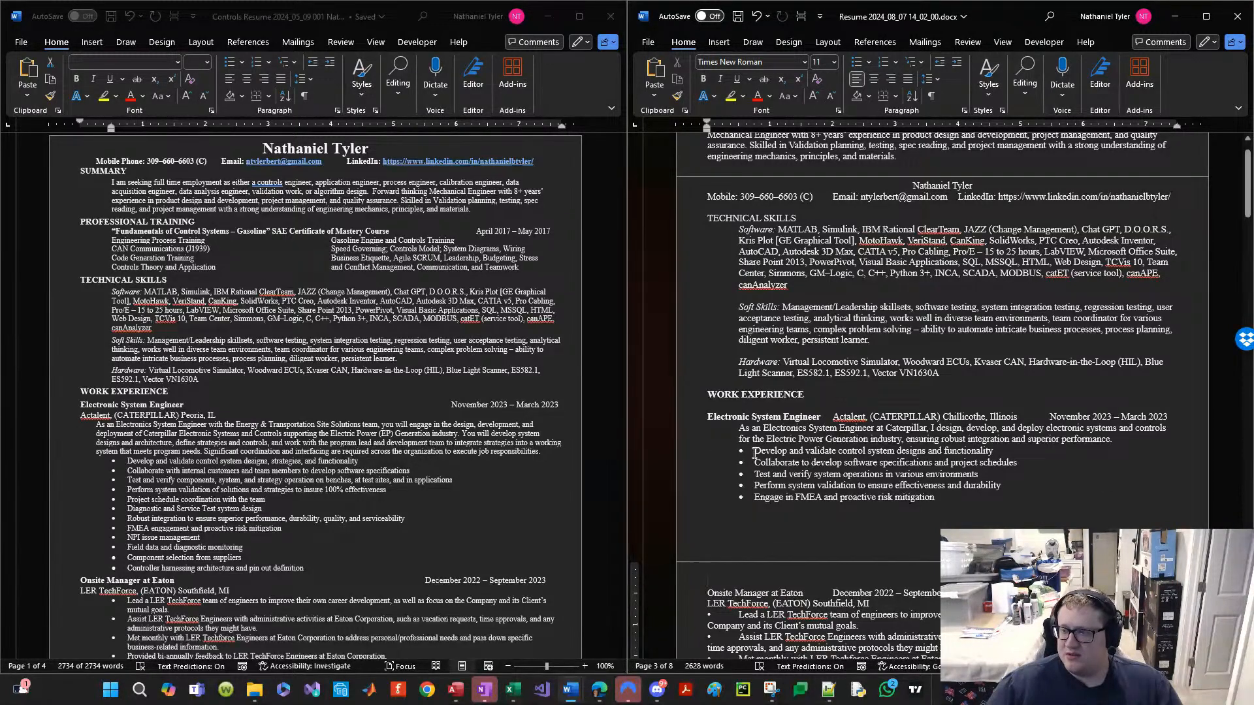
pyautogui.click(847, 403)
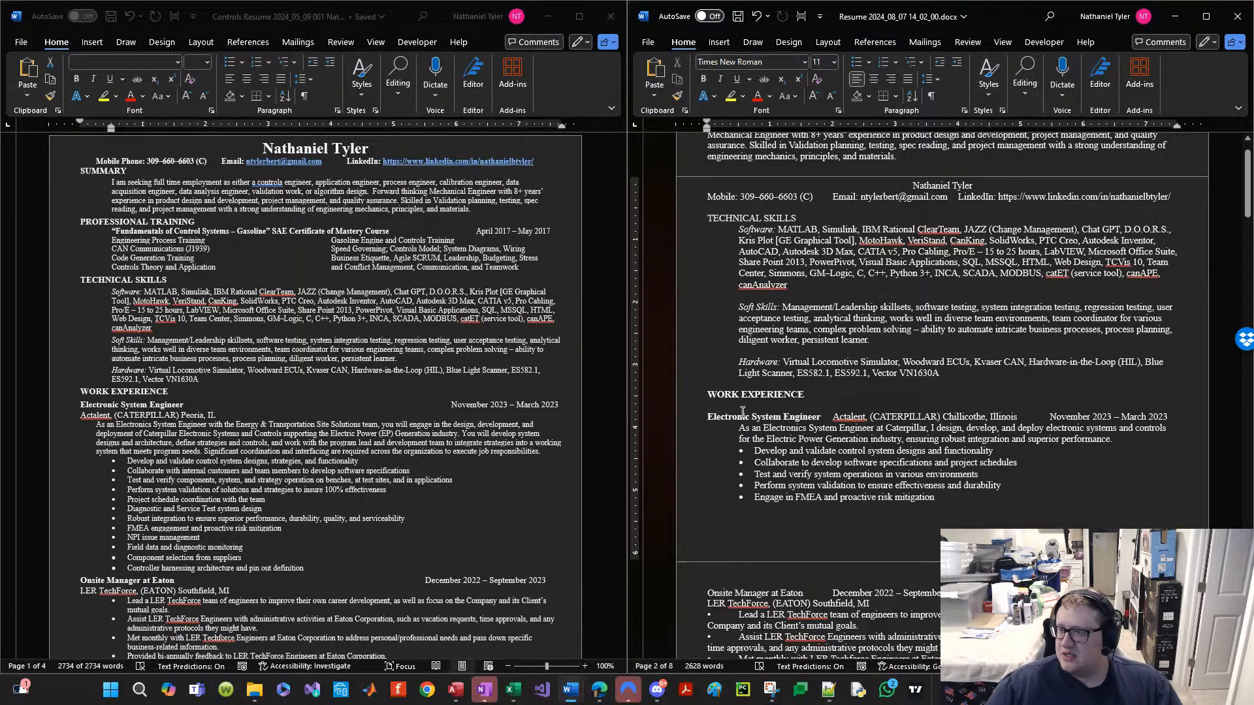
pyautogui.scroll(-3, 742, 411)
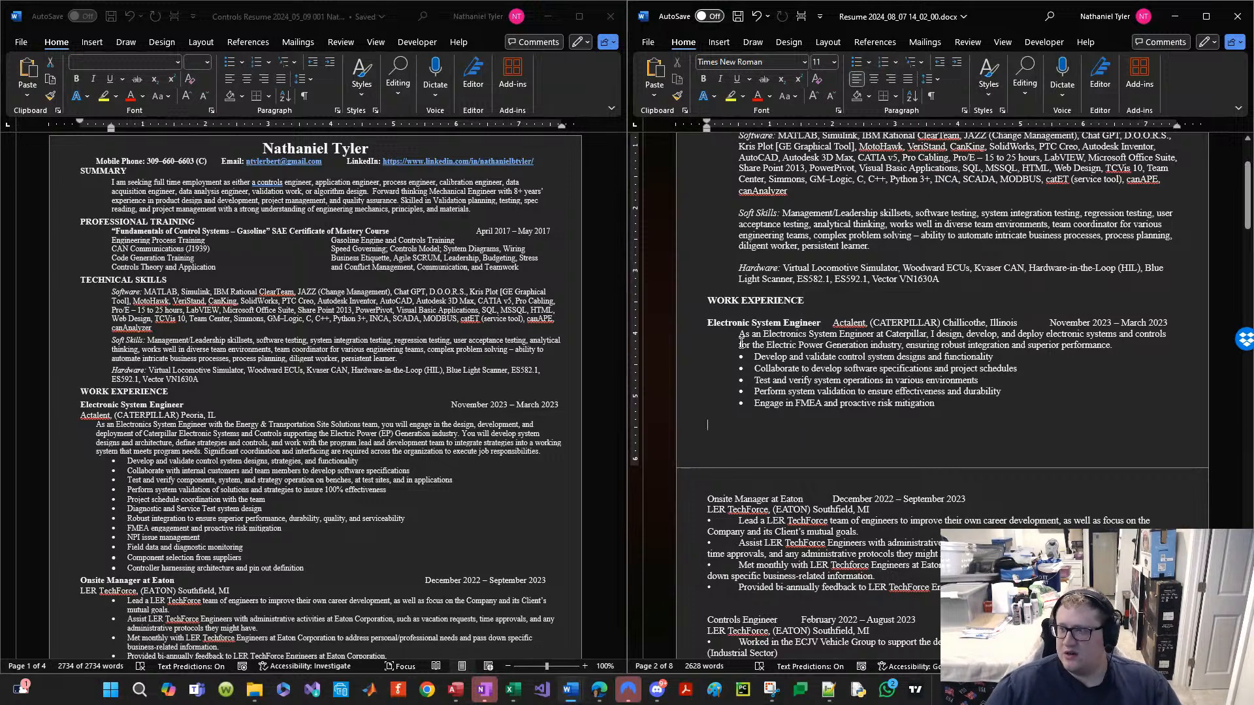
pyautogui.click(703, 335)
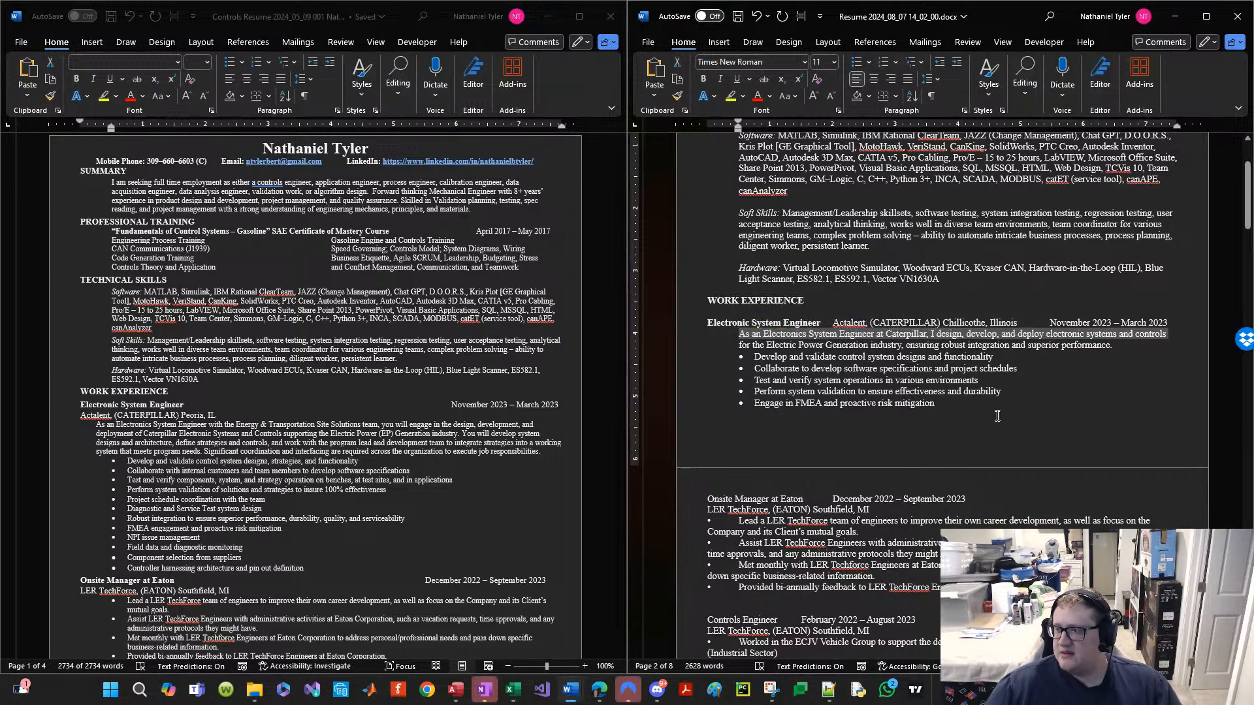
pyautogui.moveTo(998, 416); pyautogui.dragTo(712, 360)
pyautogui.scroll(-1, 827, 467)
pyautogui.scroll(-1, 827, 467)
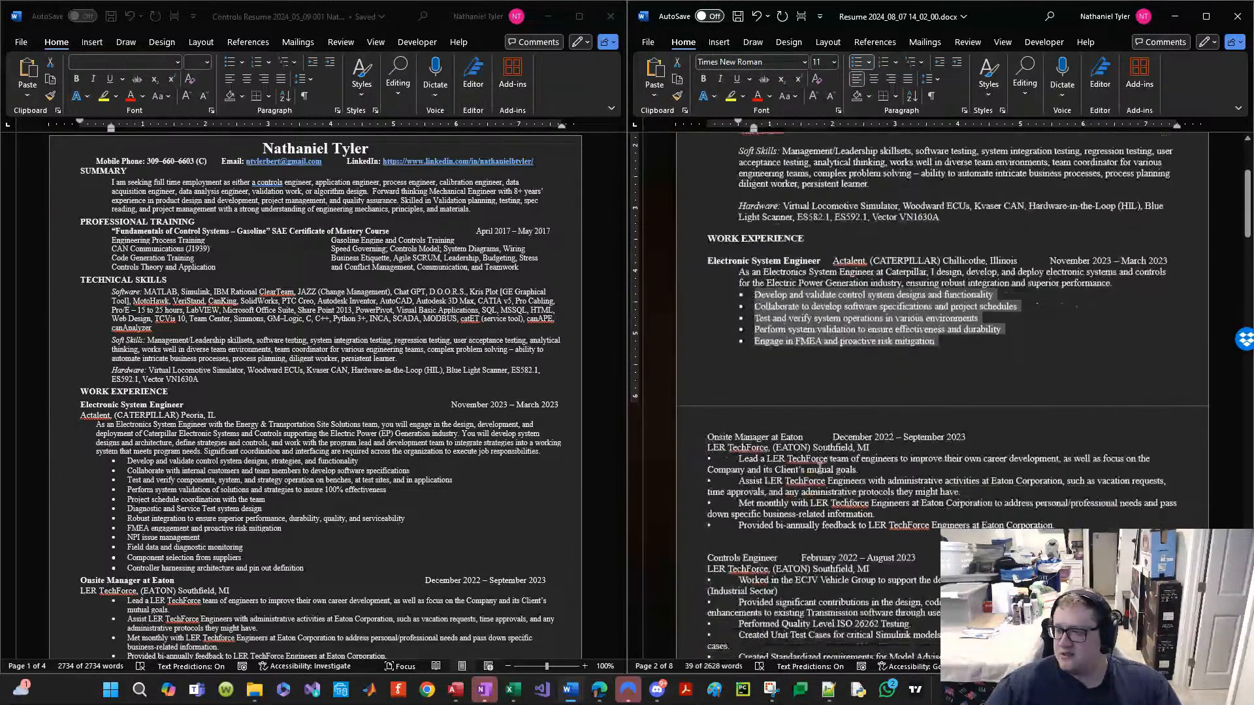
# Step: Switch to ChatGPT and enter the prompt "do the same things for the following", undoing the first paste of the Onsite Manager bullets
pyautogui.moveTo(1062, 527); pyautogui.dragTo(649, 458)
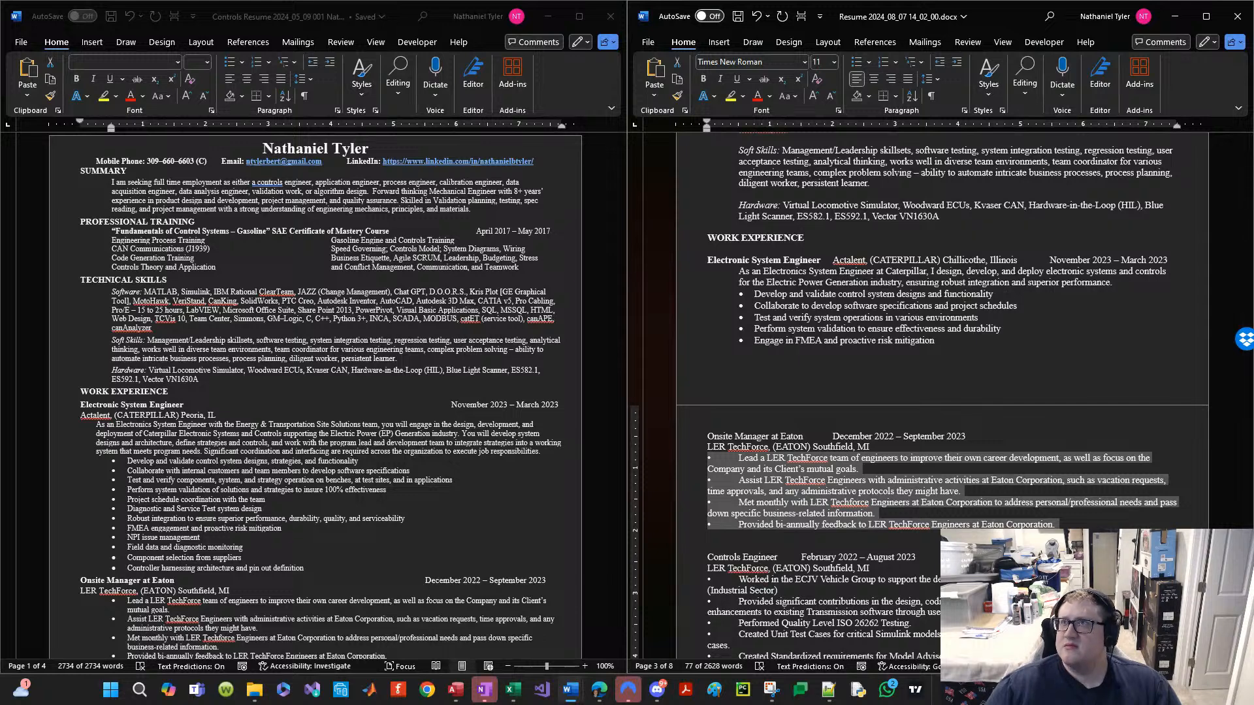
pyautogui.hotkey('alt', 'Tab')
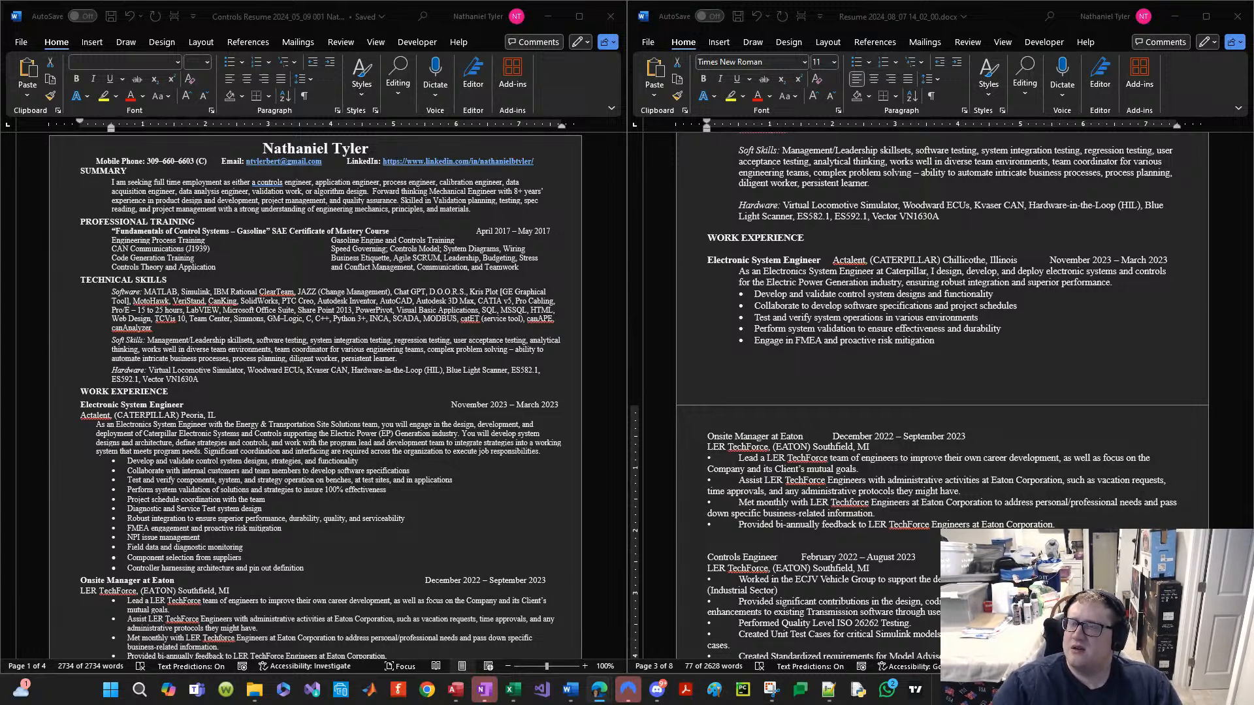
pyautogui.hotkey('alt', 'Tab')
pyautogui.moveTo(676, 281); pyautogui.dragTo(0, 183)
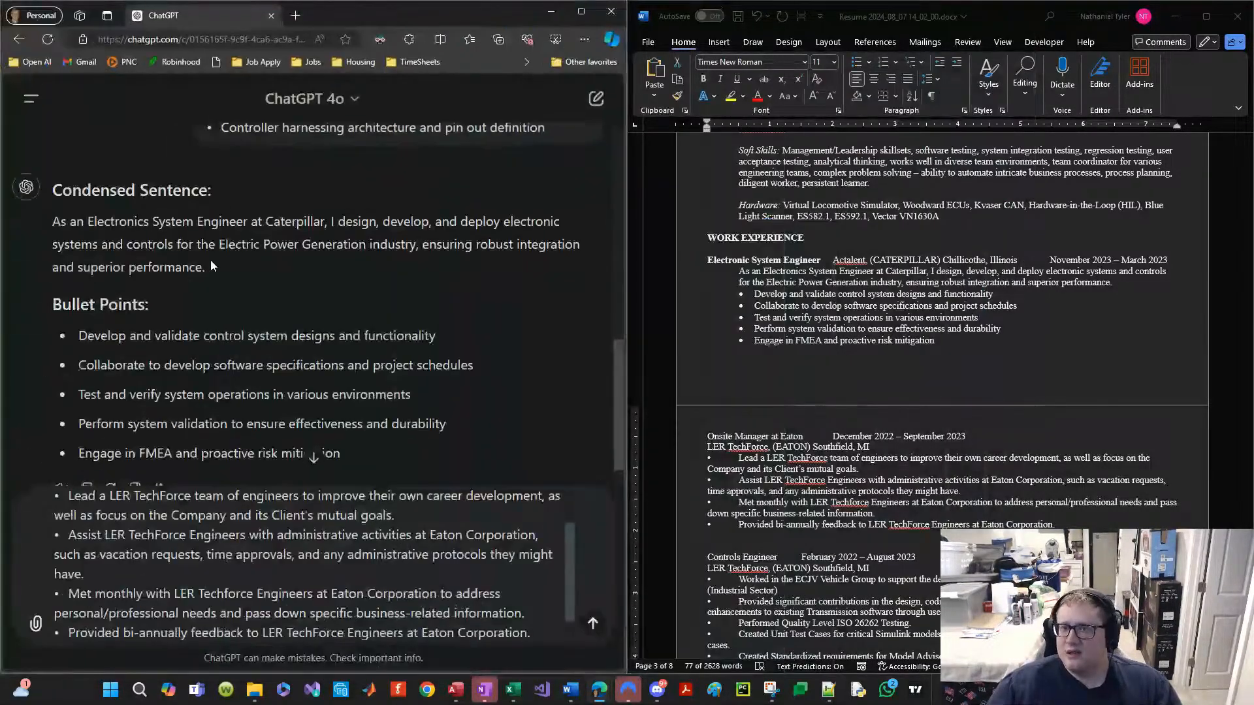
pyautogui.scroll(-2, 227, 418)
pyautogui.scroll(-2, 137, 572)
pyautogui.hotkey('ctrl', 'z')
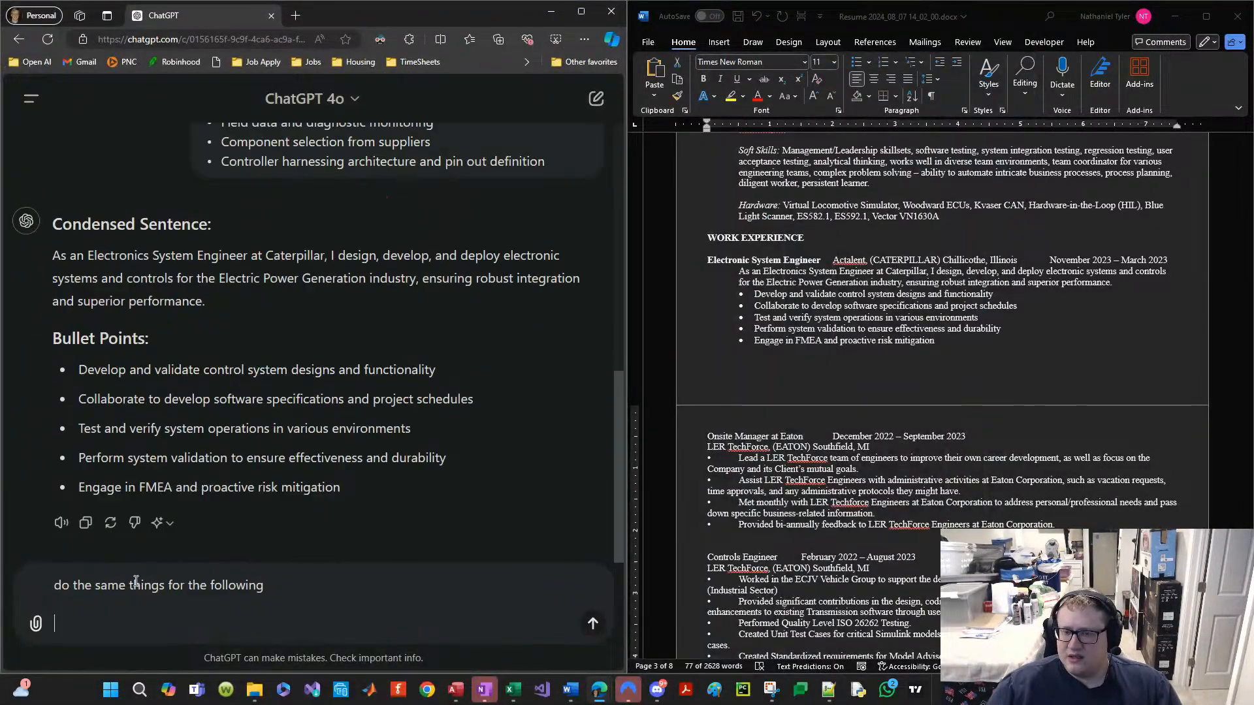
# Step: Copy the original Onsite Manager bullets from the resume into the ChatGPT prompt and send it
pyautogui.click(1078, 527)
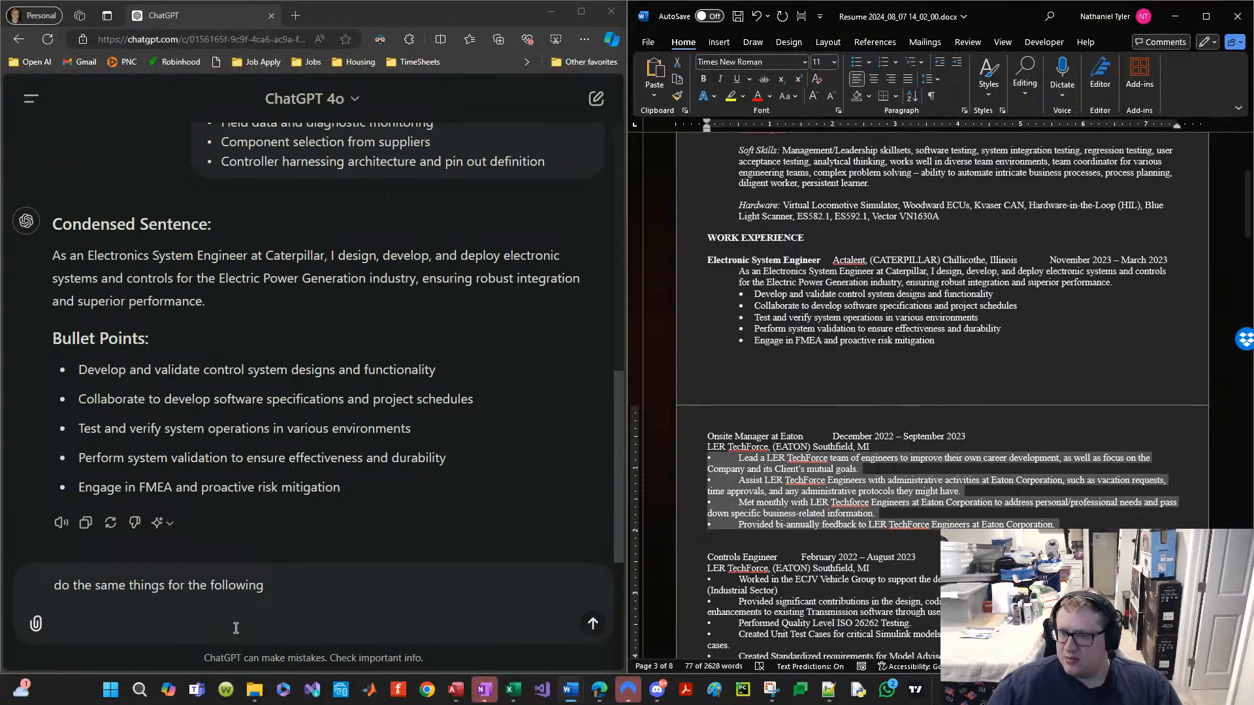
pyautogui.click(313, 611)
pyautogui.write('• Lead a LER TechForce team of engineers to improve their own career development, as well as focus on the Company and its Client’s mutual goals. • Assist LER TechForce Engineers with administrative activities at Eaton Corporation, such as vacation requests, time approvals, and any administrative protocols they might have. • Met monthly with LER Techforce Engineers at Eaton Corporation to address personal/professional needs and pass down specific business-related information. • Provided bi-annually feedback to LER TechForce Engineers at Eaton Corporation.')
pyautogui.click(602, 626)
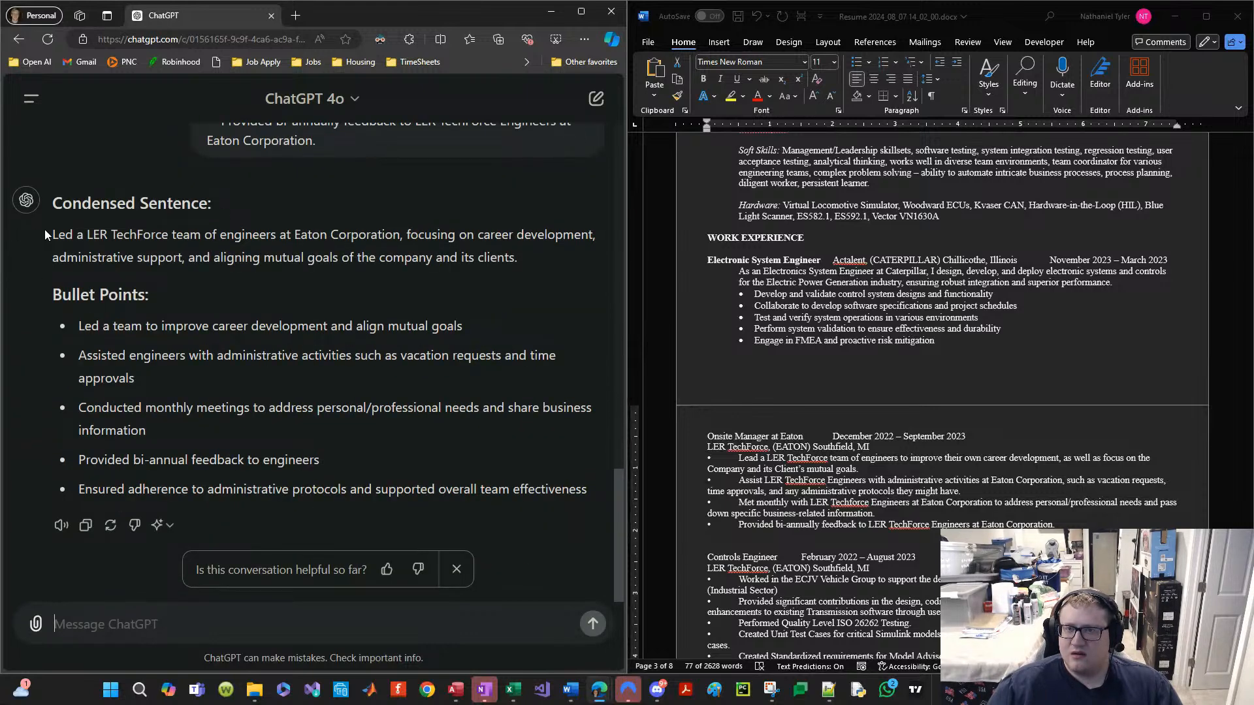
# Step: Copy the Onsite Manager at Eaton title and employer lines in Word to below the condensed Electronic System Engineer entry
pyautogui.moveTo(44, 229); pyautogui.dragTo(523, 260)
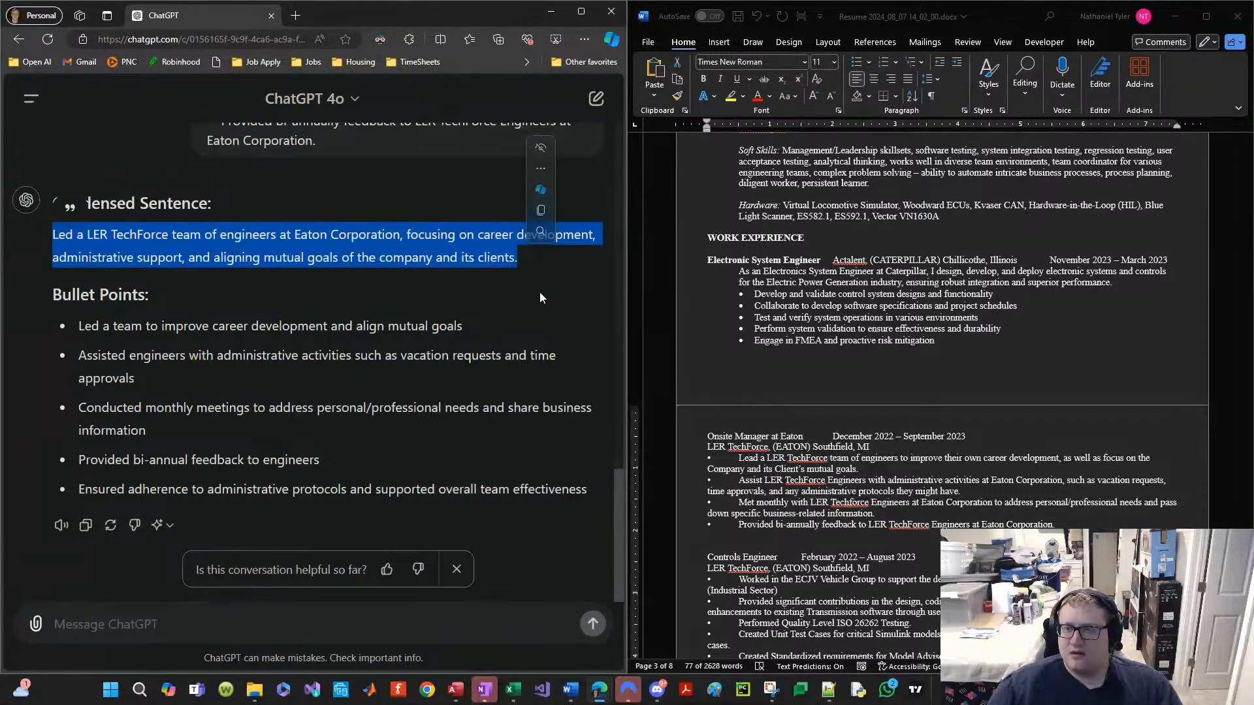
pyautogui.moveTo(588, 493); pyautogui.dragTo(49, 235)
pyautogui.click(730, 358)
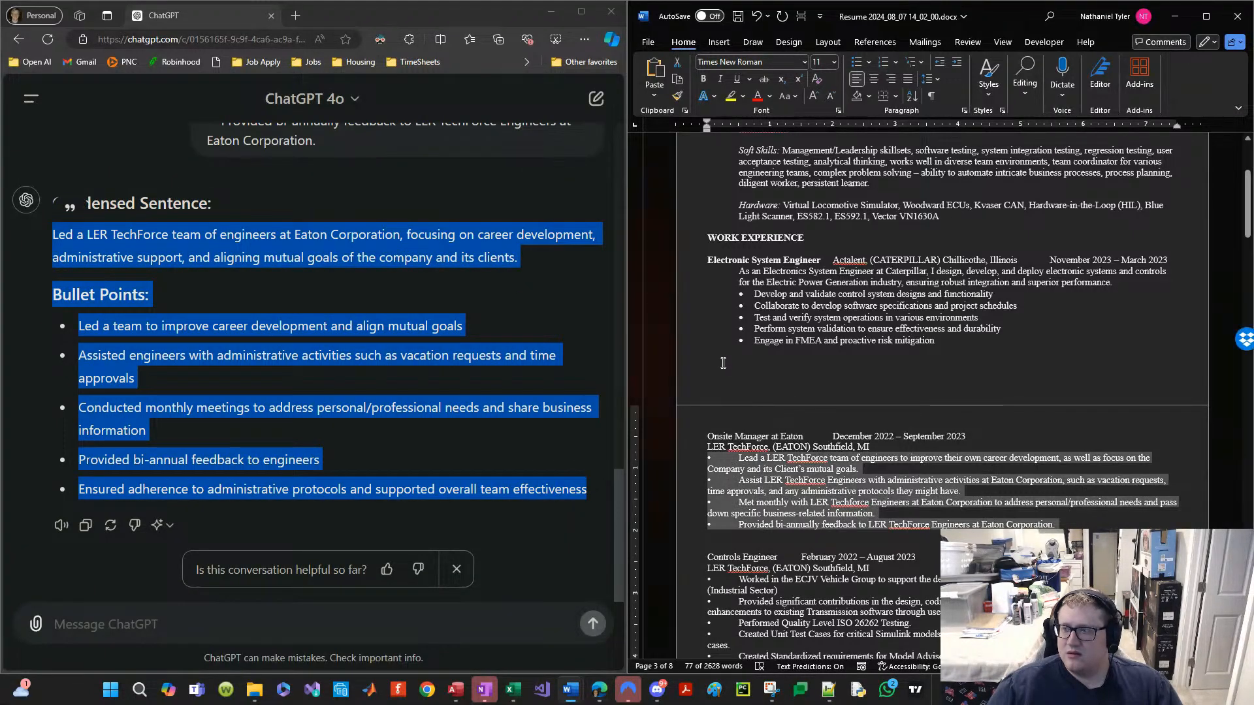
pyautogui.click(814, 459)
pyautogui.moveTo(905, 449); pyautogui.dragTo(699, 432)
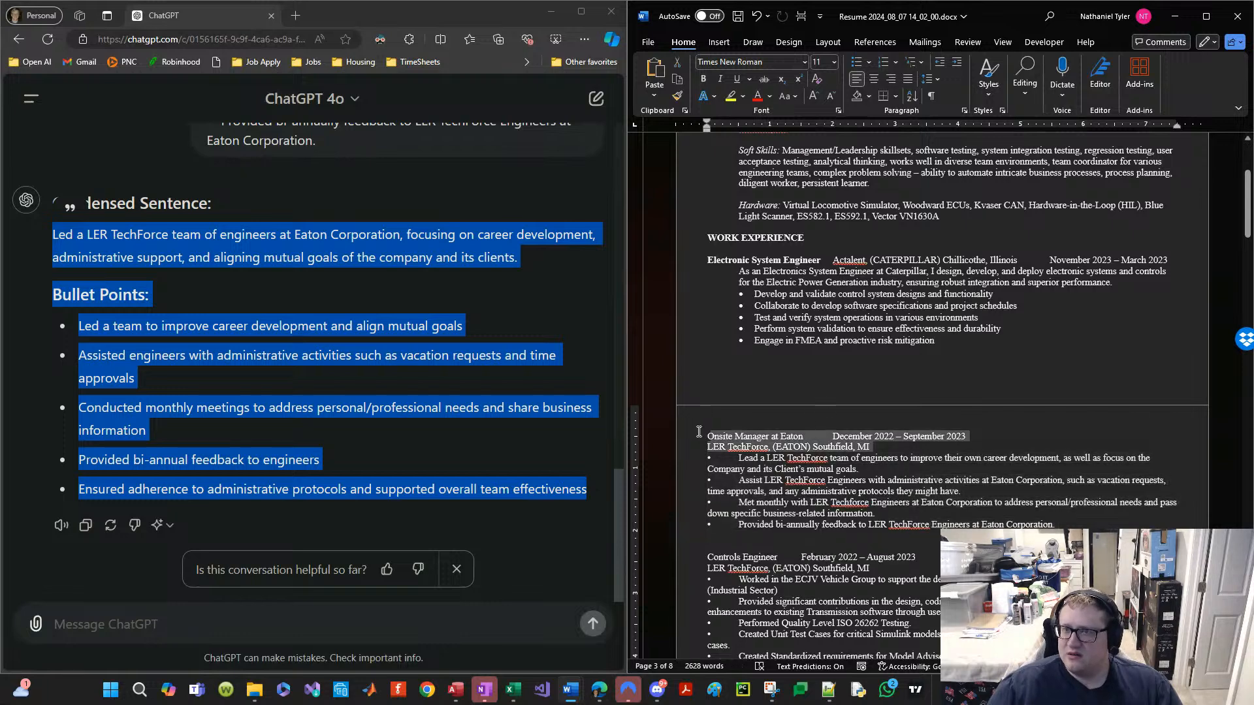
pyautogui.hotkey('ctrl', 'c')
pyautogui.click(758, 372)
pyautogui.hotkey('ctrl', 'v')
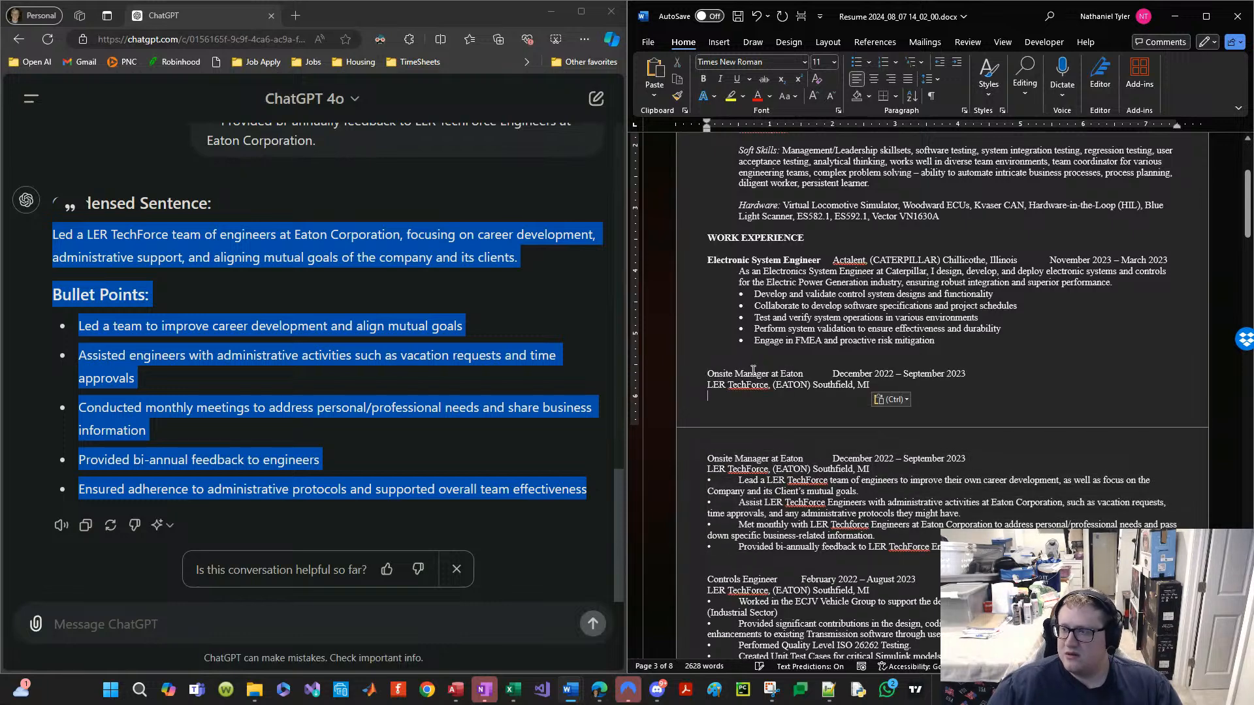
# Step: Copy ChatGPT's condensed sentence and bullets for the Onsite Manager job and paste them under the new LER TechForce line
pyautogui.click(388, 357)
pyautogui.moveTo(589, 484); pyautogui.dragTo(46, 229)
pyautogui.hotkey('ctrl', 'c')
pyautogui.click(866, 396)
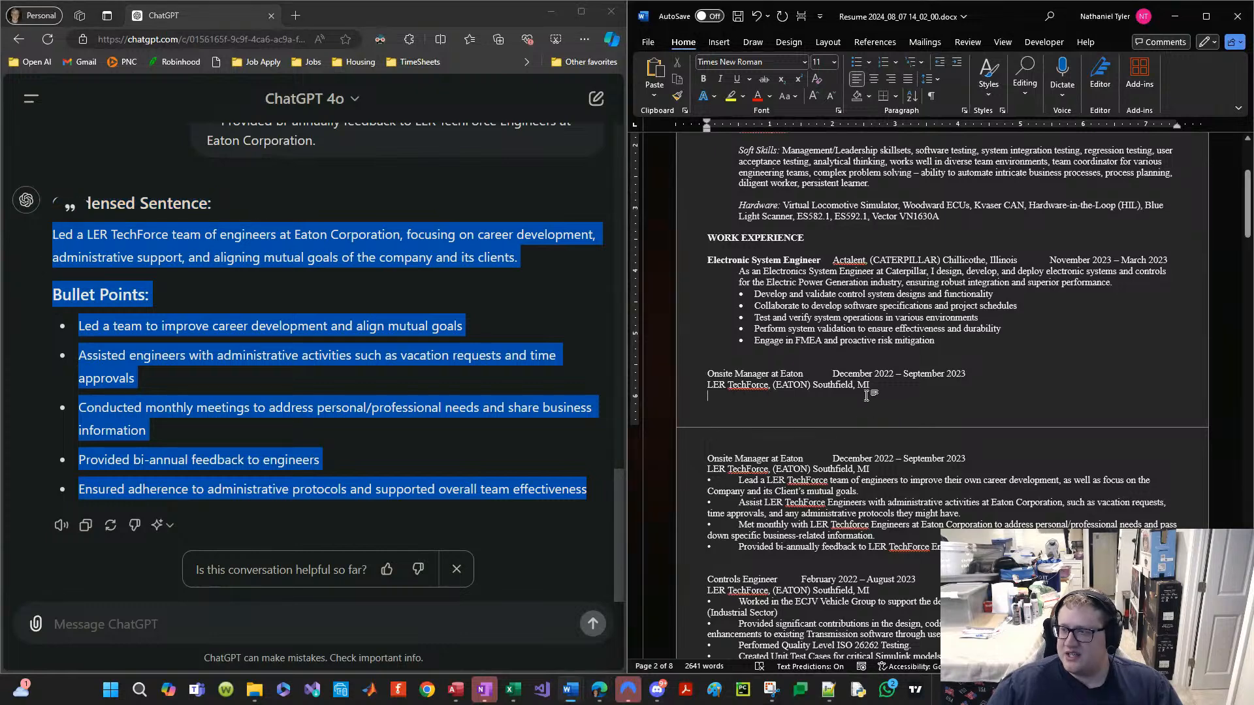
pyautogui.hotkey('ctrl', 'v')
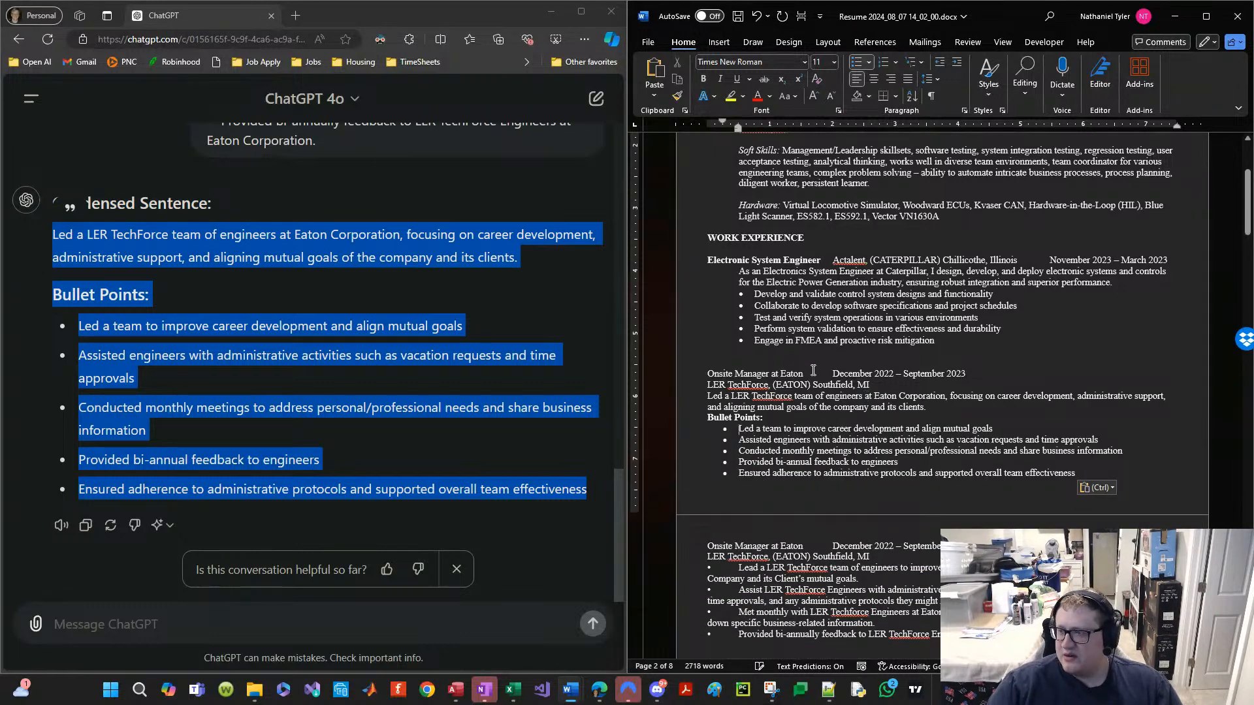
# Step: Add a blank line above the condensed sentence and move "LER TechForce, (EATON) Southfield, MI" between the Onsite Manager title and its dates
pyautogui.press('Up')
pyautogui.press('Up')
pyautogui.press('Up')
pyautogui.press('Home')
pyautogui.press('Return')
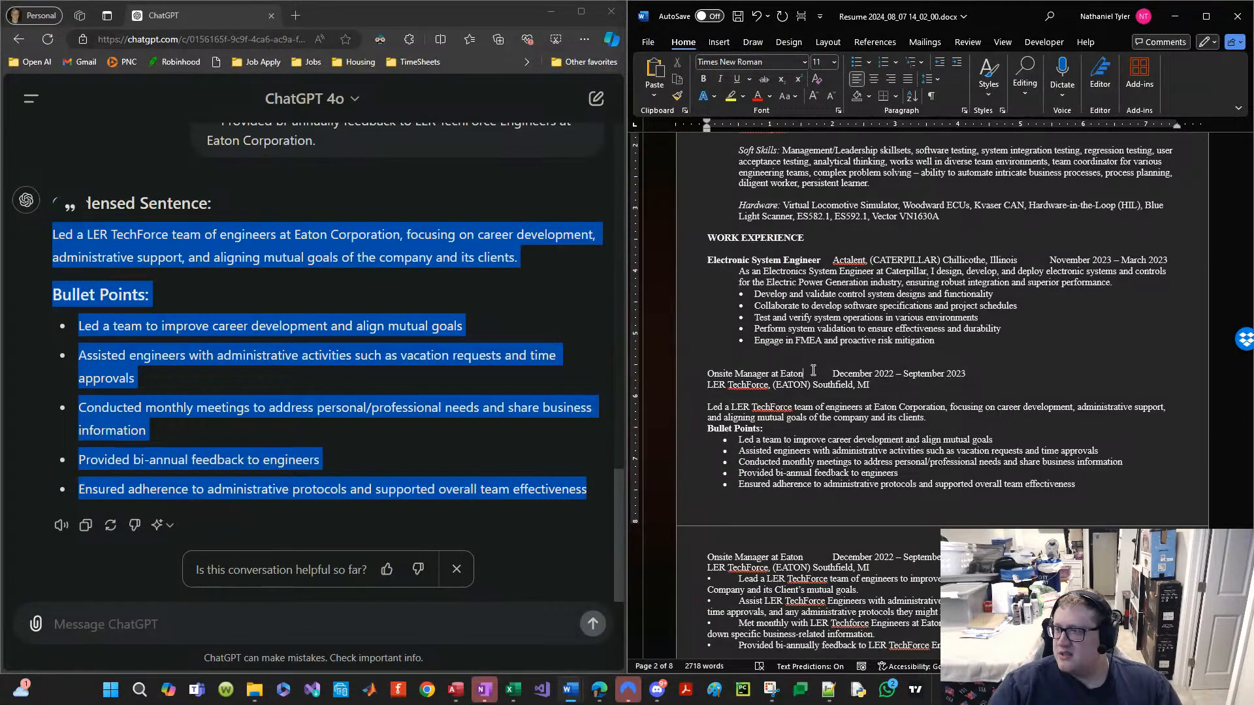
pyautogui.press('Home')
pyautogui.hotkey('shift', 'End')
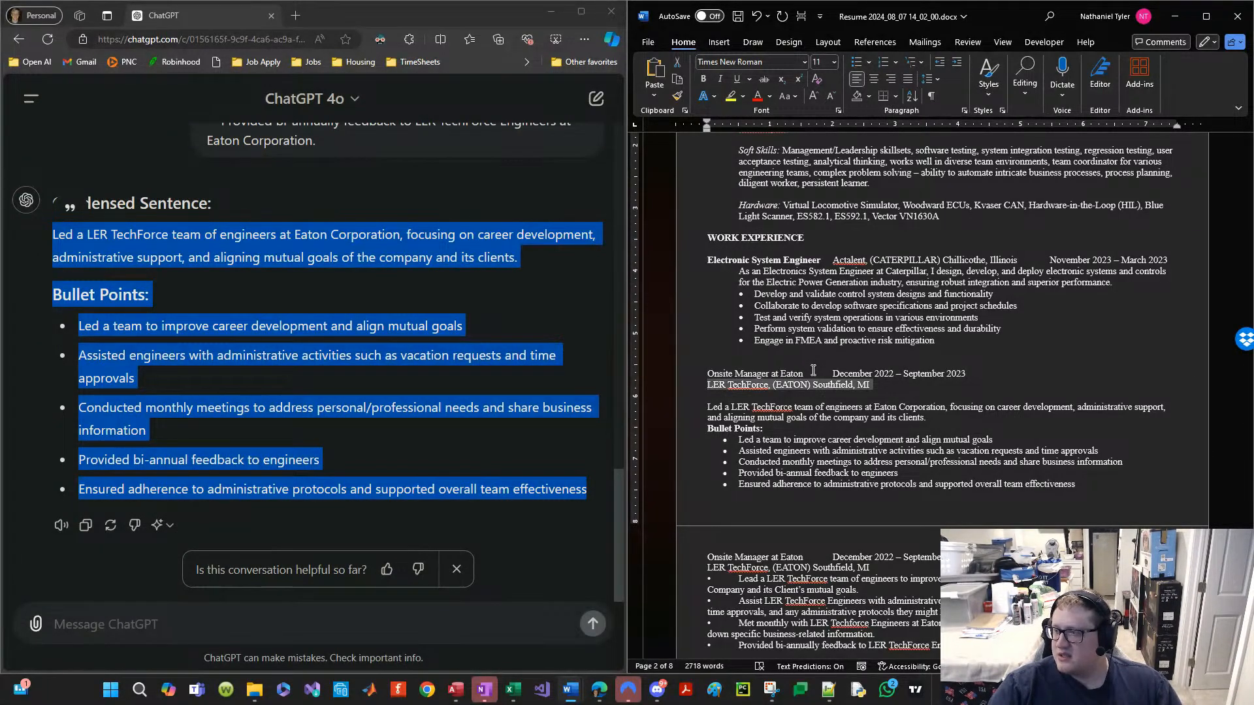
pyautogui.hotkey('ctrl', 'x')
pyautogui.press('Up')
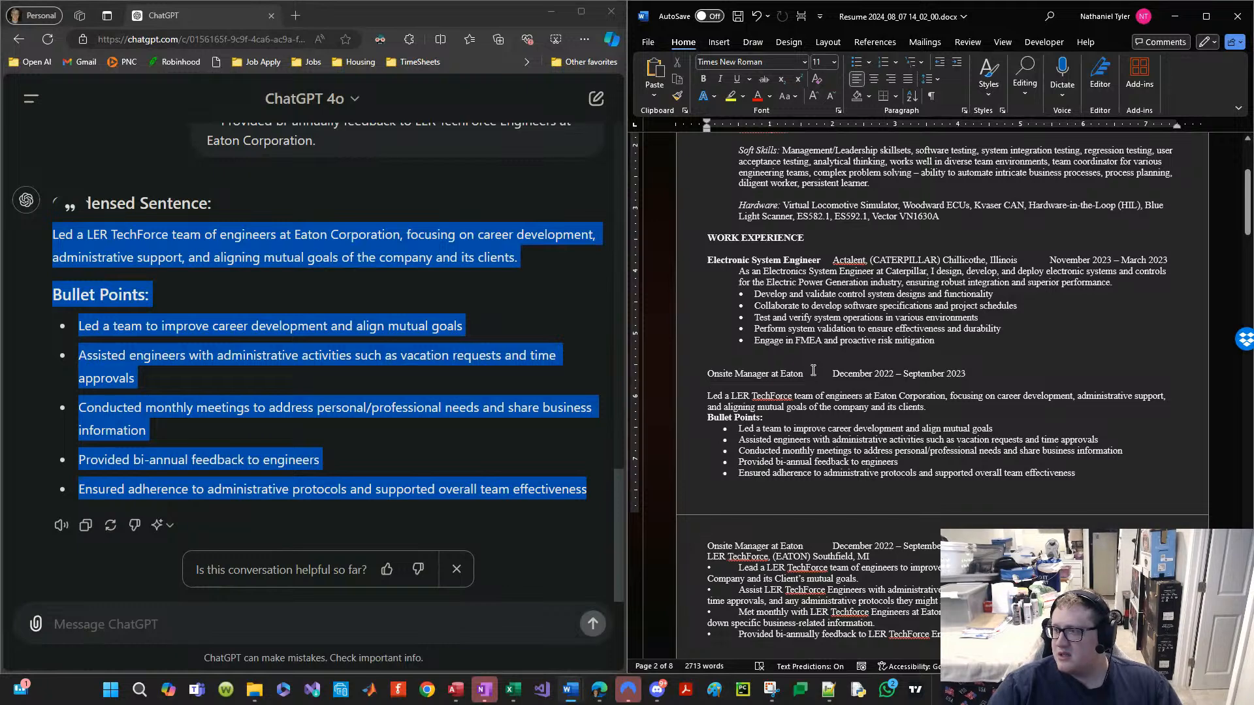
pyautogui.hotkey('ctrl', 'v')
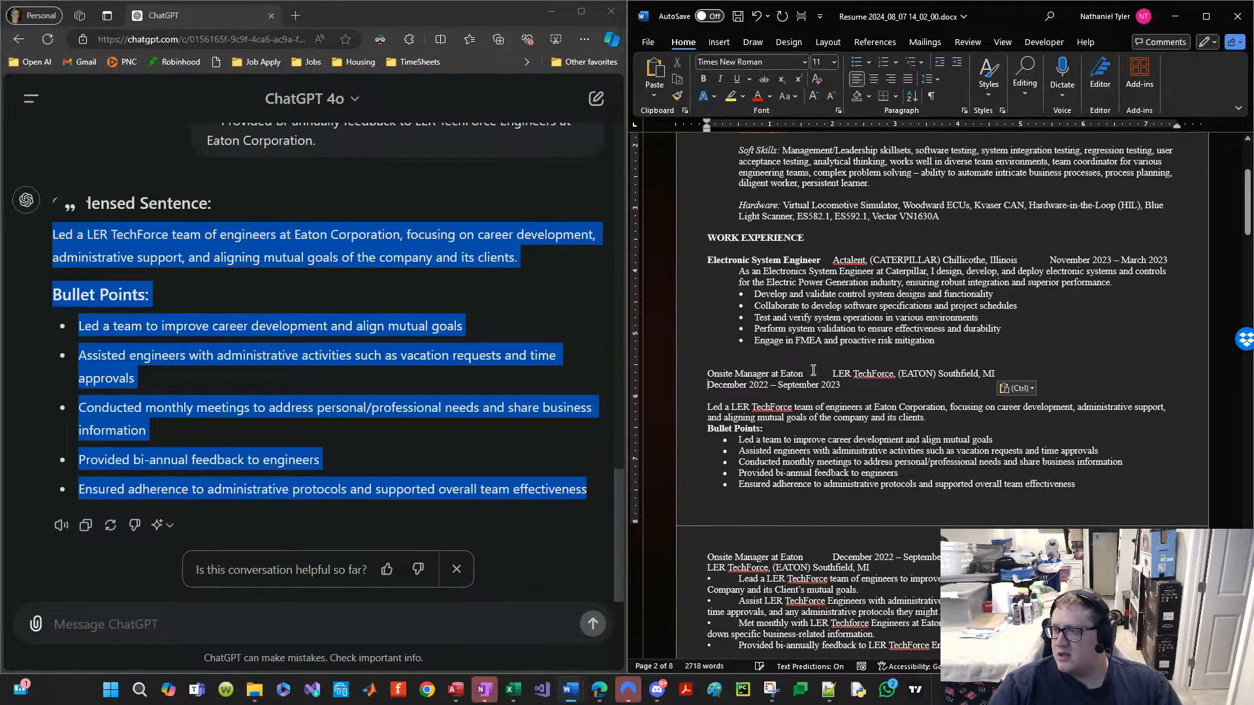
# Step: Join the dates "December 2022 – September 2023" back onto the Onsite Manager heading line, separated from the employer by one tab
pyautogui.press('BackSpace')
pyautogui.press('Tab')
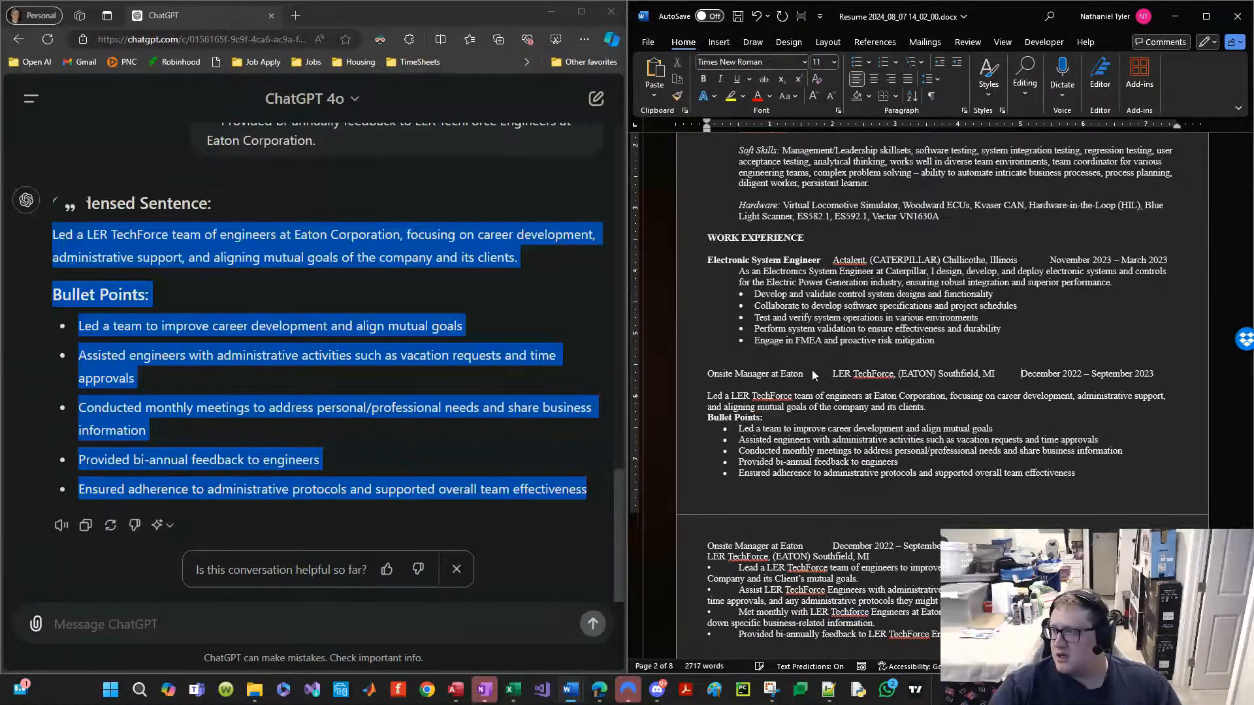
pyautogui.press('Tab')
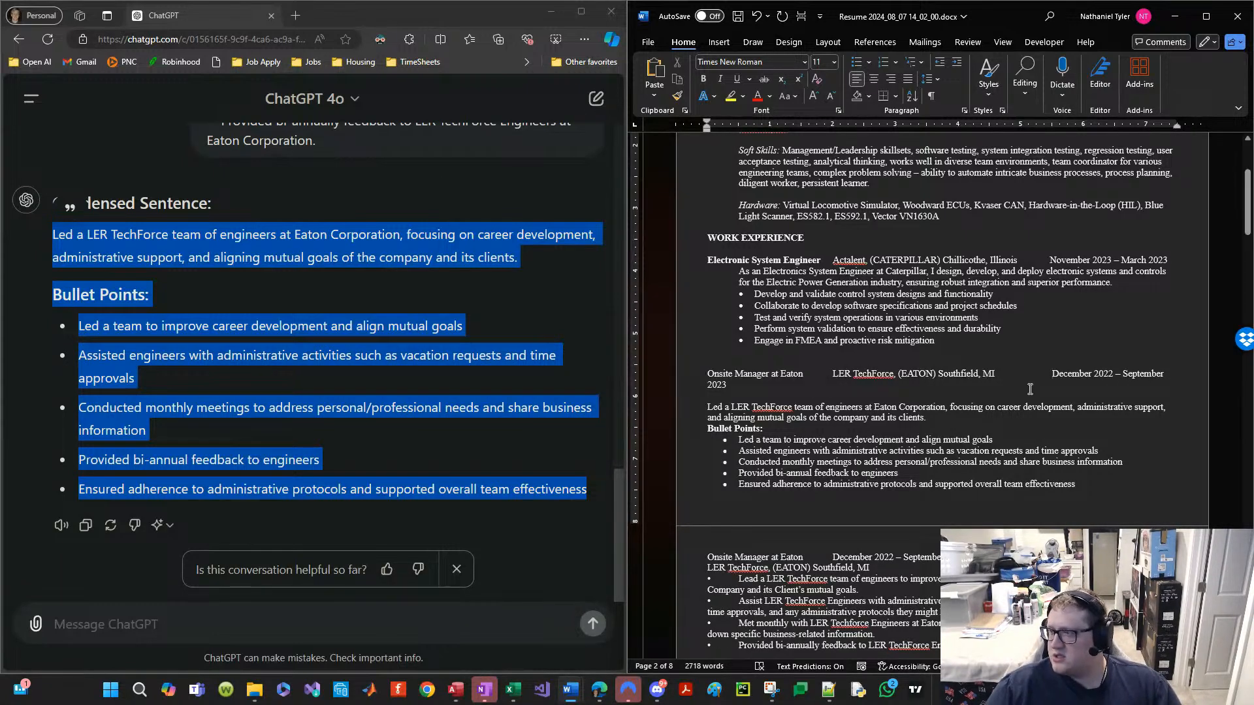
pyautogui.press('BackSpace')
# Step: Abbreviate "Illinois" to "IL" in the Electronic System Engineer heading line
pyautogui.press('Home')
pyautogui.press('Up')
pyautogui.press('Up')
pyautogui.press('Up')
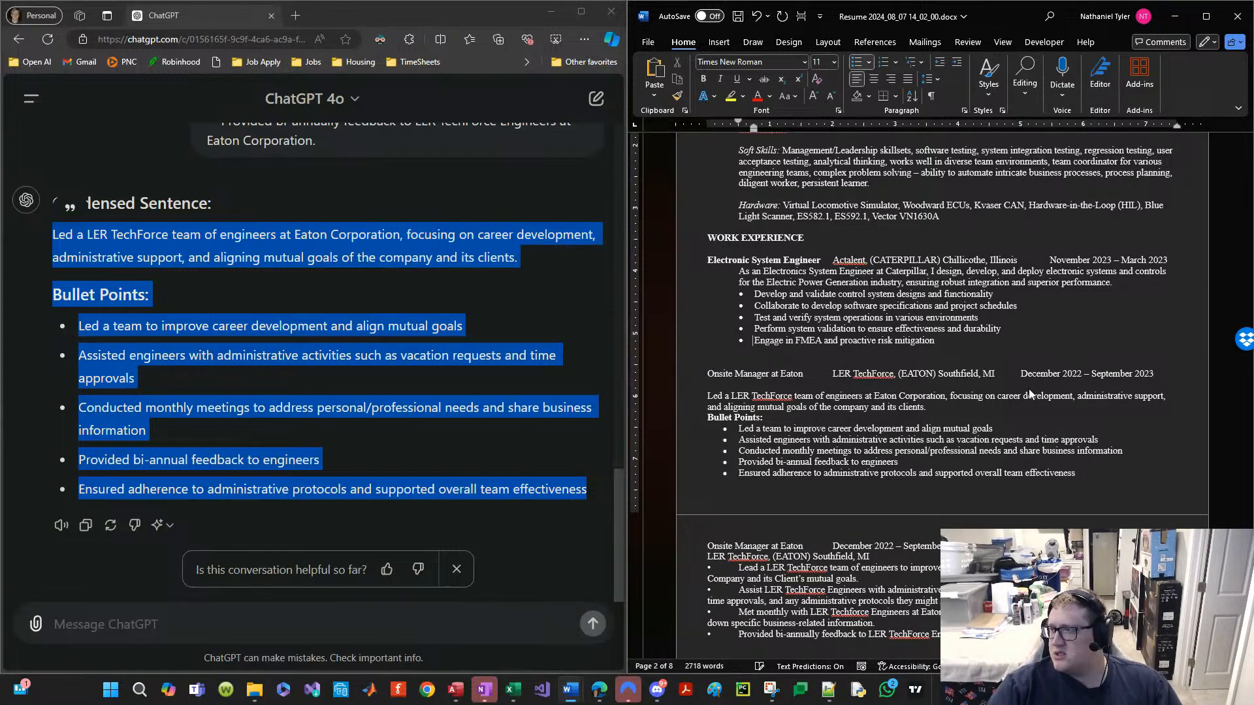
pyautogui.press('Up')
pyautogui.press('Up')
pyautogui.press('Up')
pyautogui.press('Up')
pyautogui.press('Up')
pyautogui.press('Up')
pyautogui.press('Up')
pyautogui.press('Up')
pyautogui.press('Up')
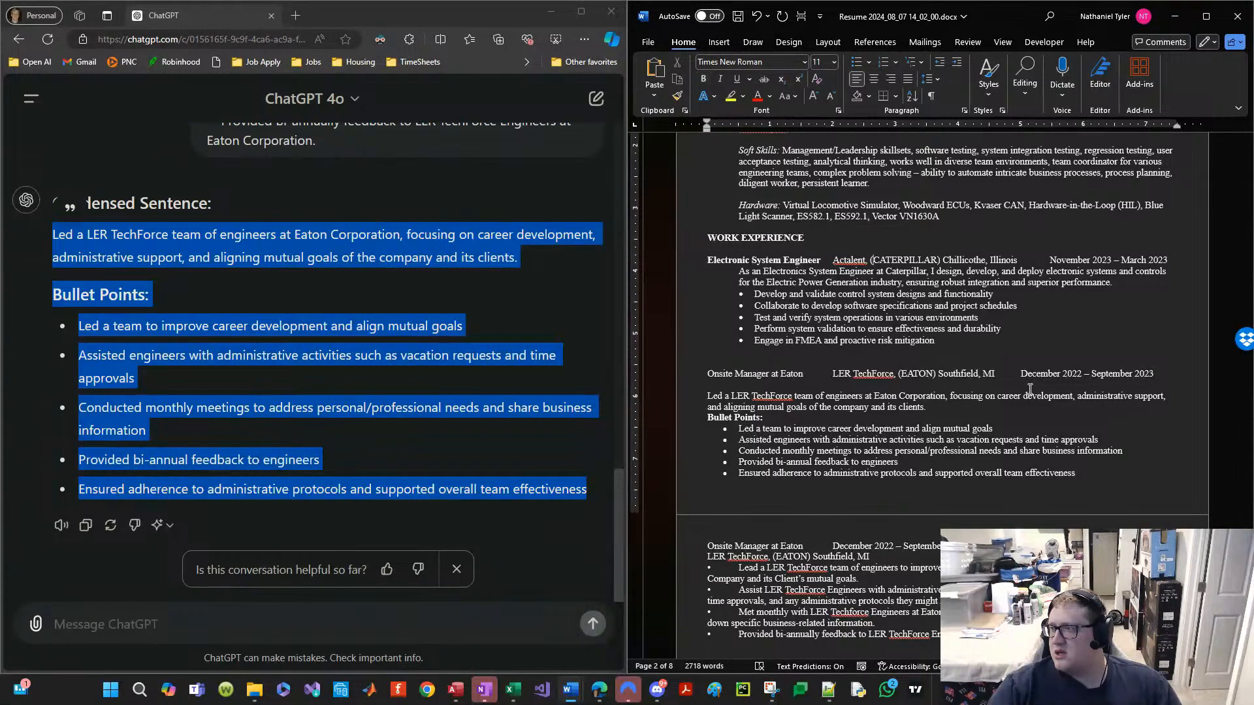
pyautogui.press('Right')
pyautogui.press('Right')
pyautogui.press('Right')
pyautogui.press('Right')
pyautogui.hotkey('ctrl', 'shift', 'Right')
pyautogui.write('IL')
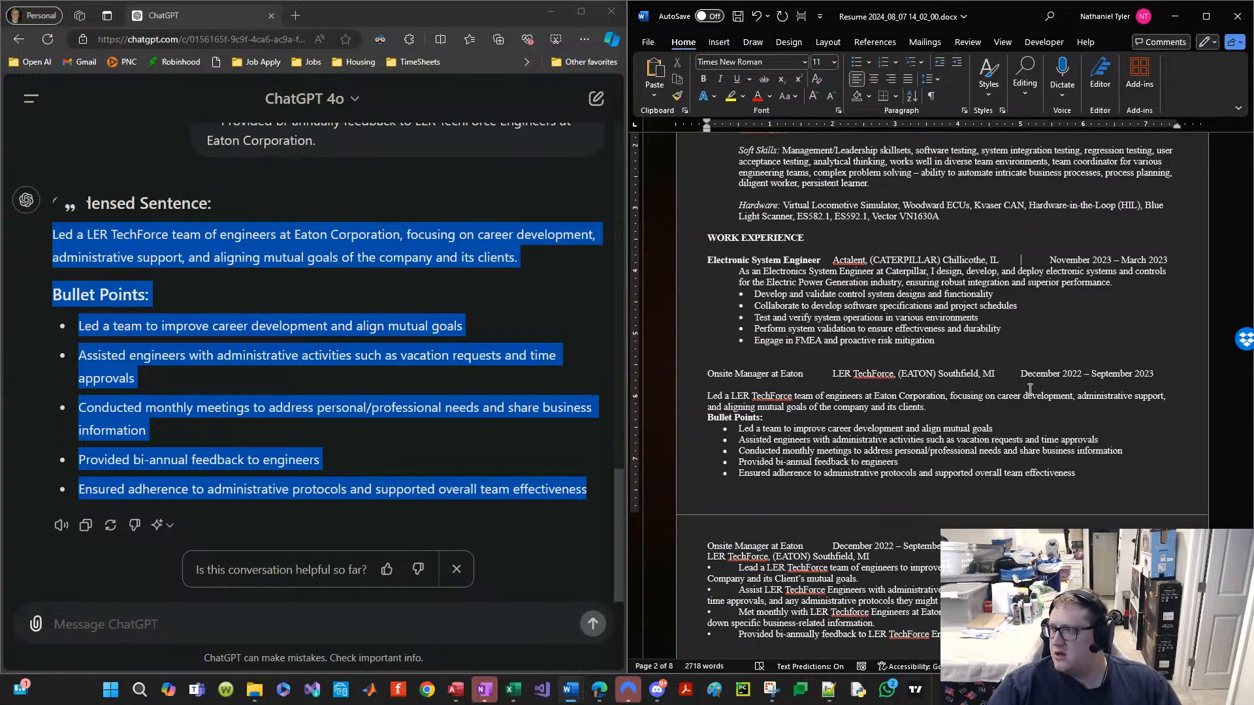
# Step: Finish the "IL" abbreviation in the Electronic System Engineer heading and separate it from "November 2023 – March 2023" by one tab
pyautogui.press('Delete')
pyautogui.press('Delete')
pyautogui.press('Delete')
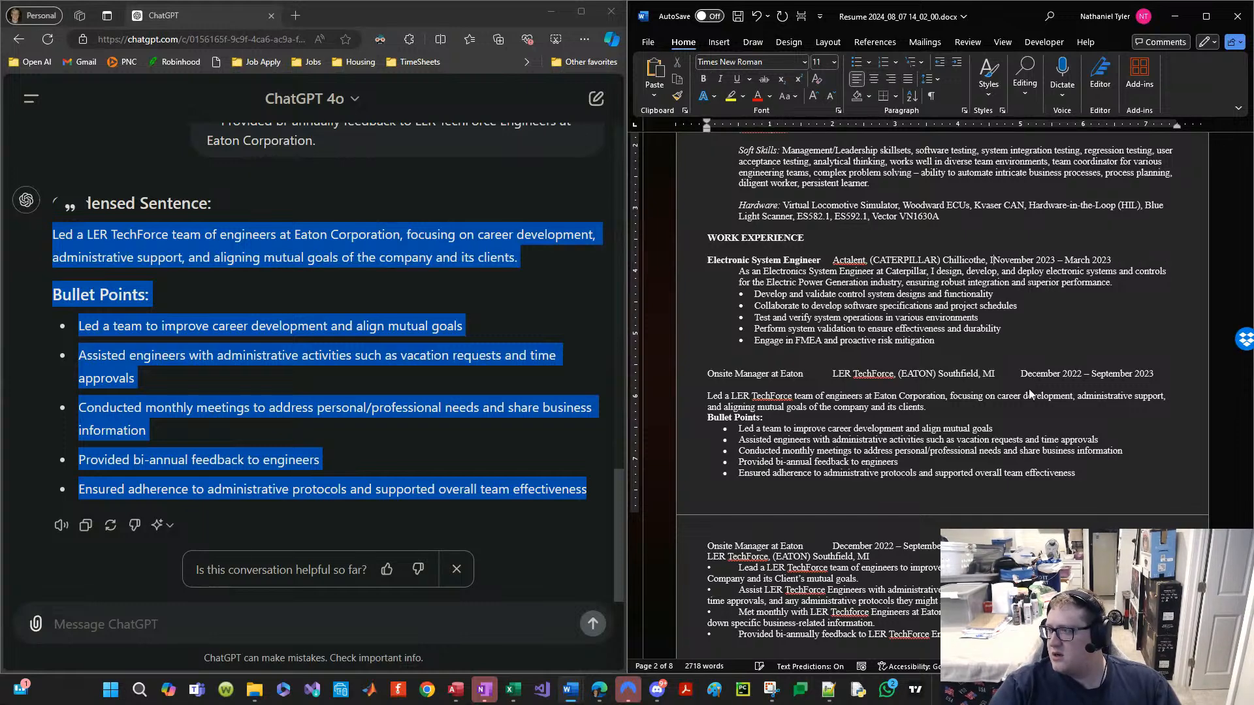
pyautogui.write('L')
pyautogui.press('Tab')
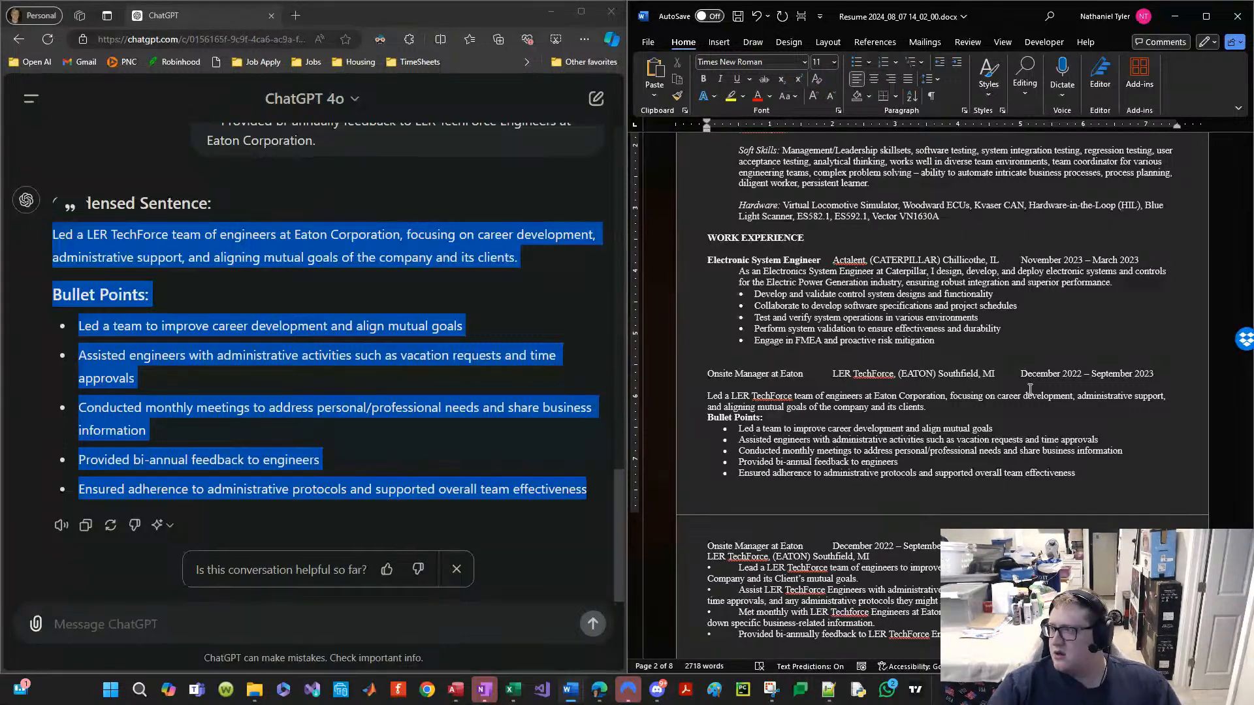
pyautogui.scroll(3, 1030, 389)
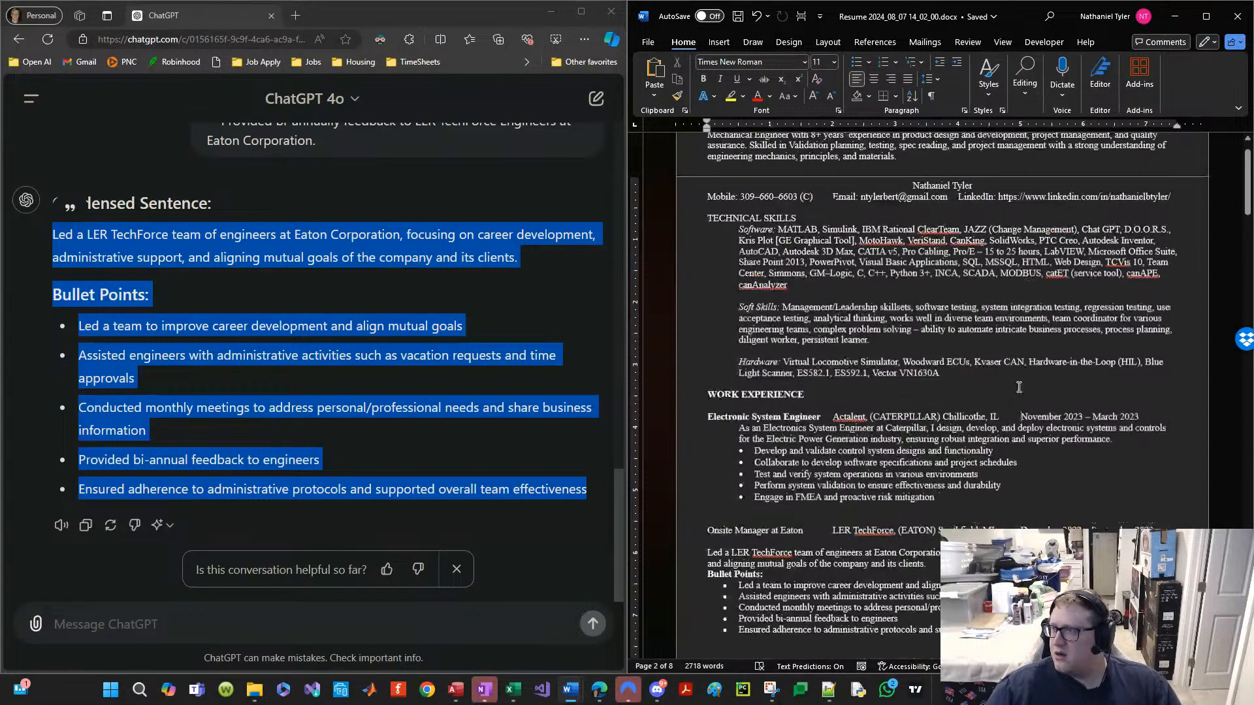
pyautogui.scroll(-3, 1019, 387)
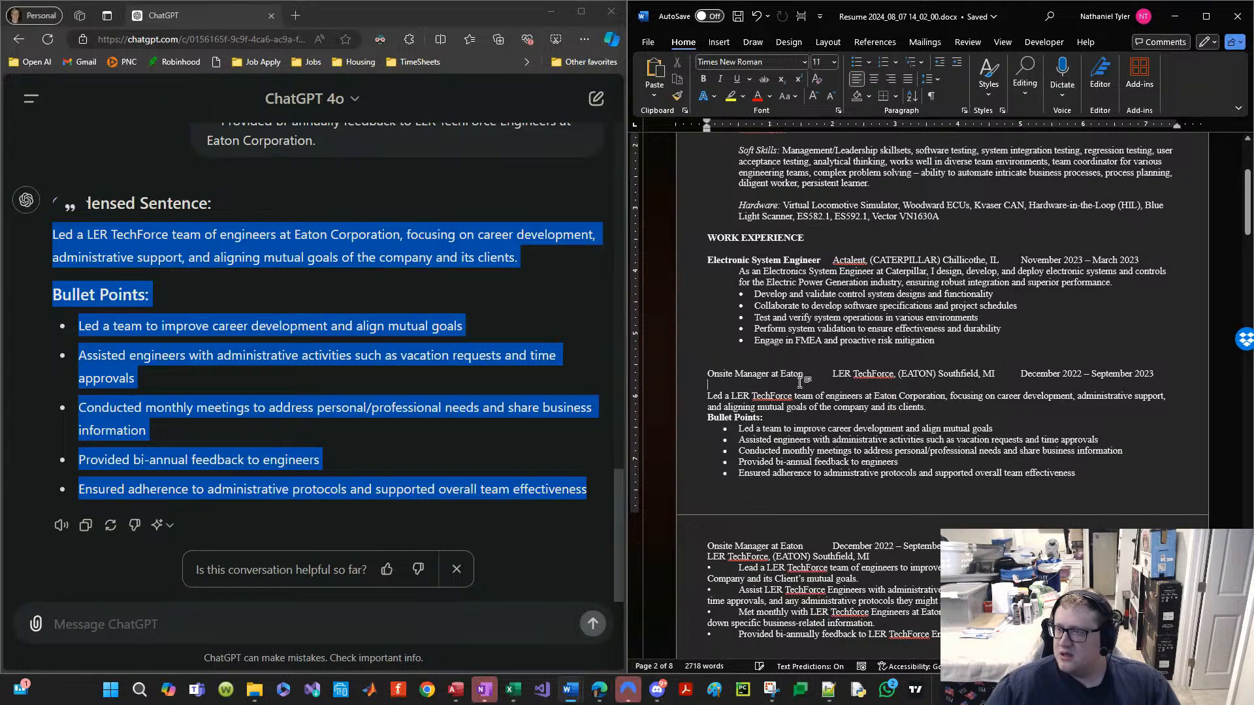
# Step: Make the "Onsite Manager at Eaton" title bold and delete the "Bullet Points:" line from that entry
pyautogui.moveTo(804, 377); pyautogui.dragTo(725, 372)
pyautogui.hotkey('ctrl', 'b')
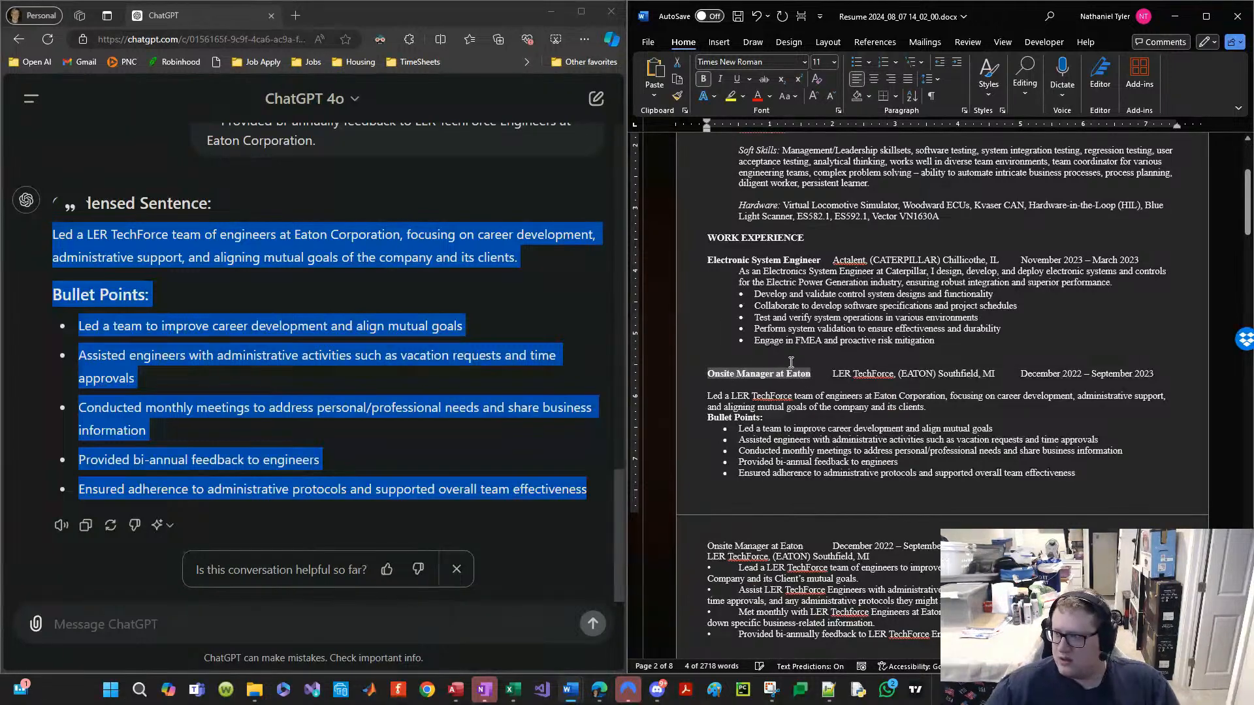
pyautogui.click(774, 385)
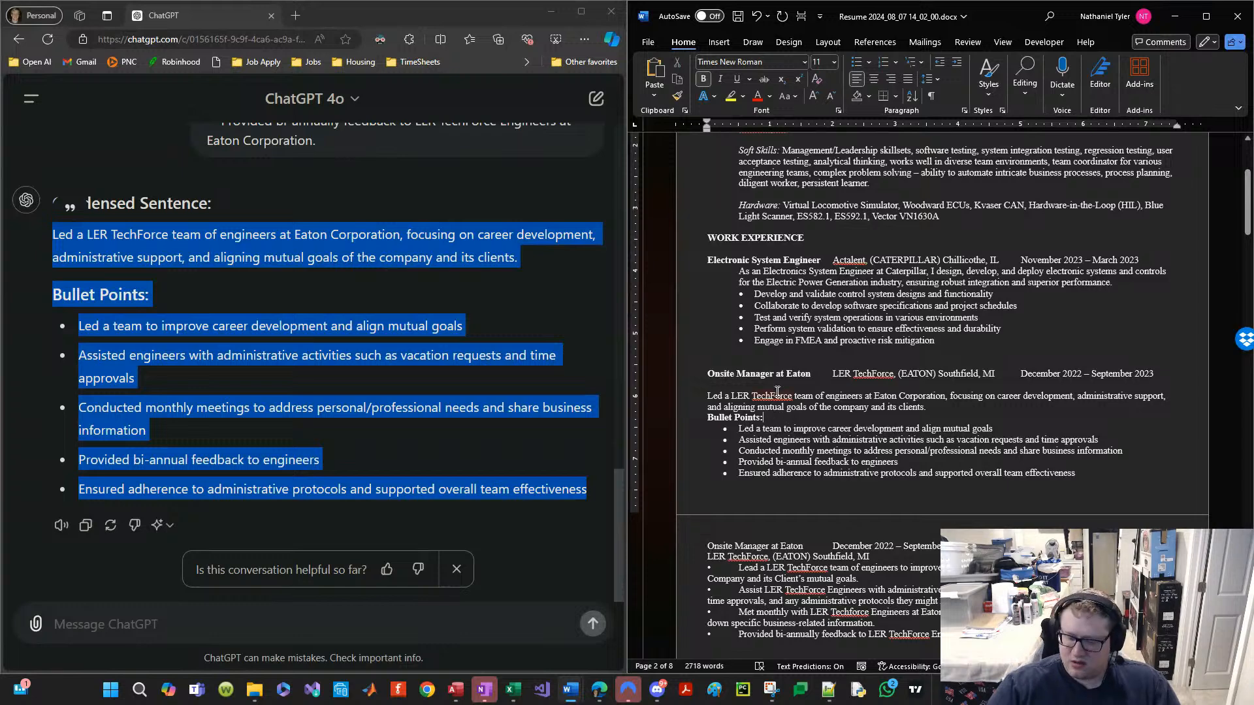
pyautogui.hotkey('shift', 'Home')
pyautogui.press('Delete')
pyautogui.press('Delete')
pyautogui.hotkey('ctrl', 'Up')
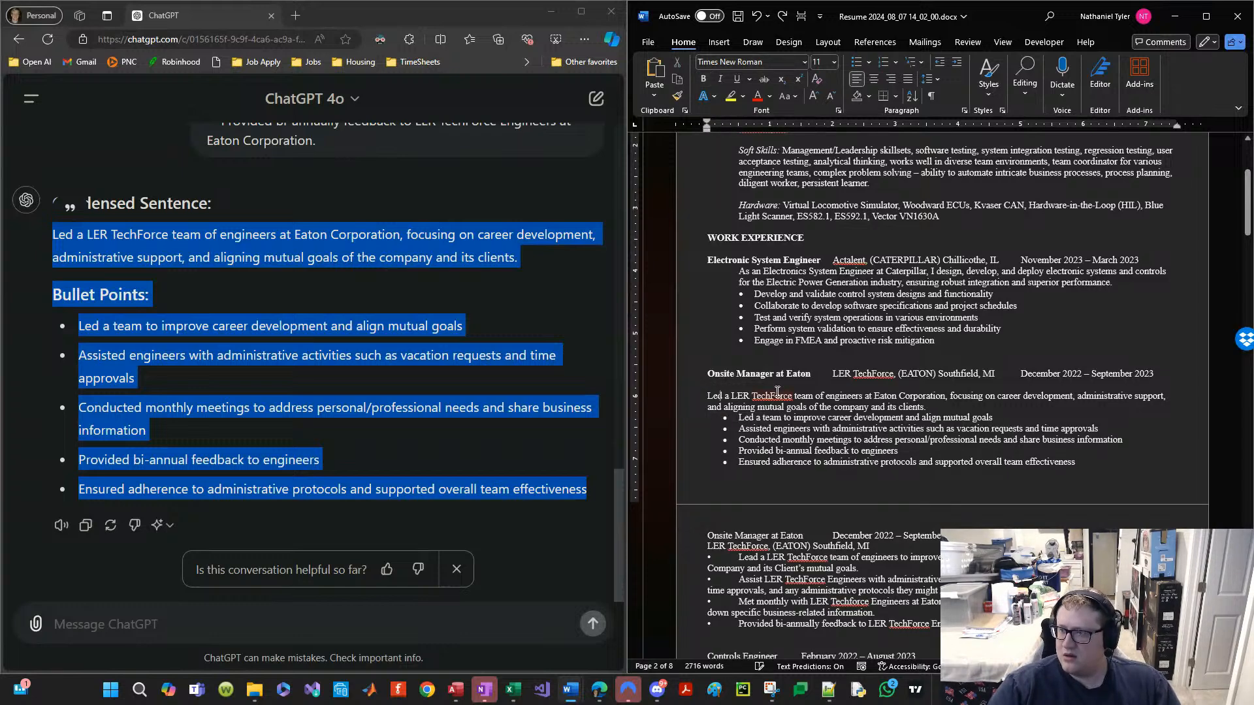
pyautogui.press('Tab')
pyautogui.press('Tab')
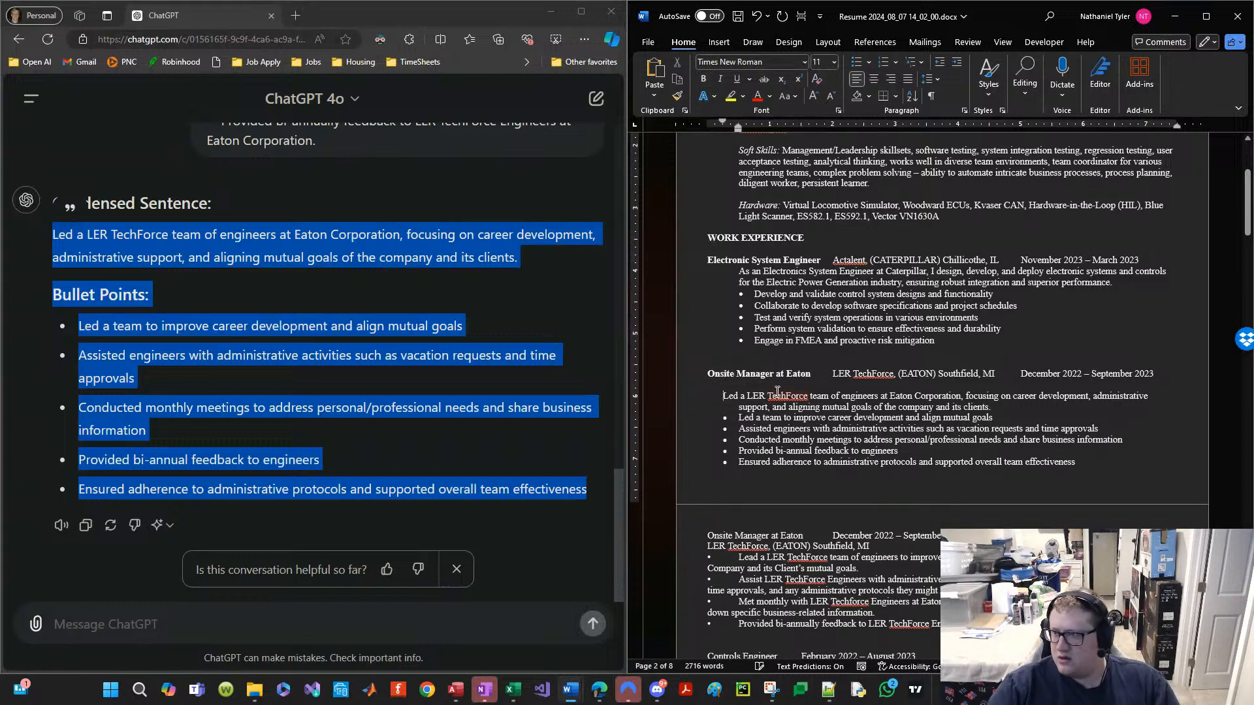
pyautogui.hotkey('ctrl', 'z')
pyautogui.hotkey('ctrl', 'z')
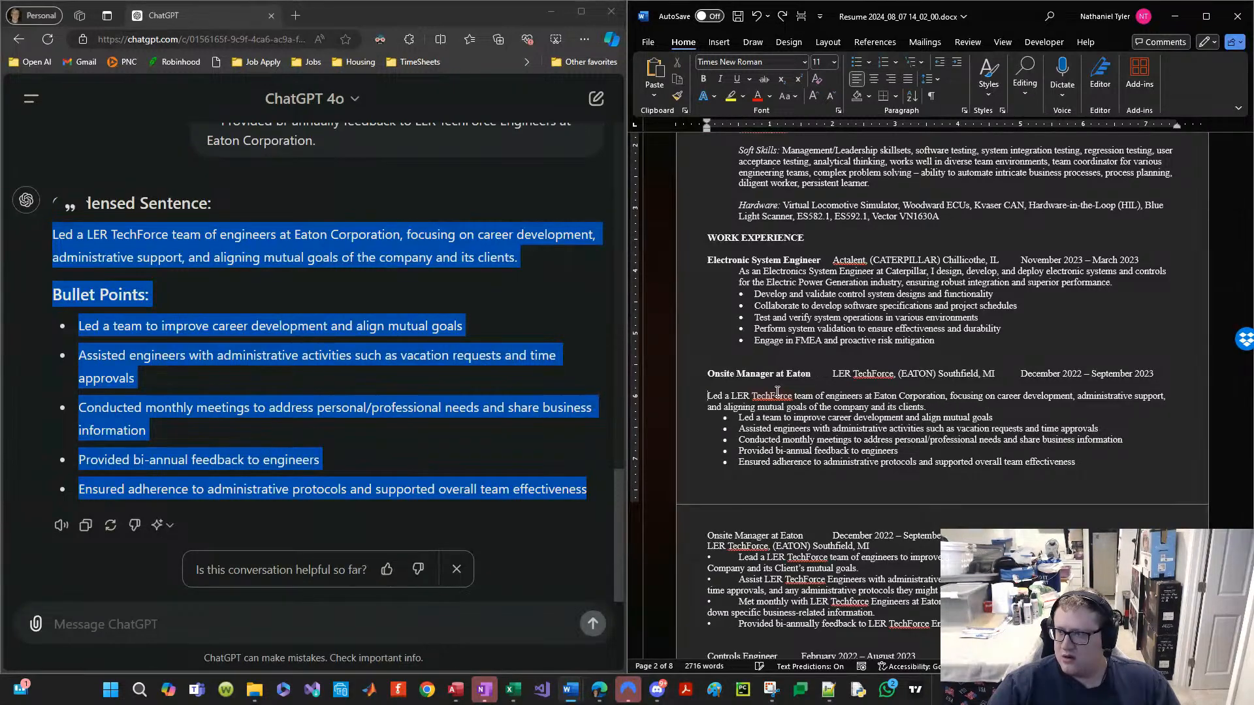
pyautogui.press('Tab')
pyautogui.hotkey('ctrl', 'z')
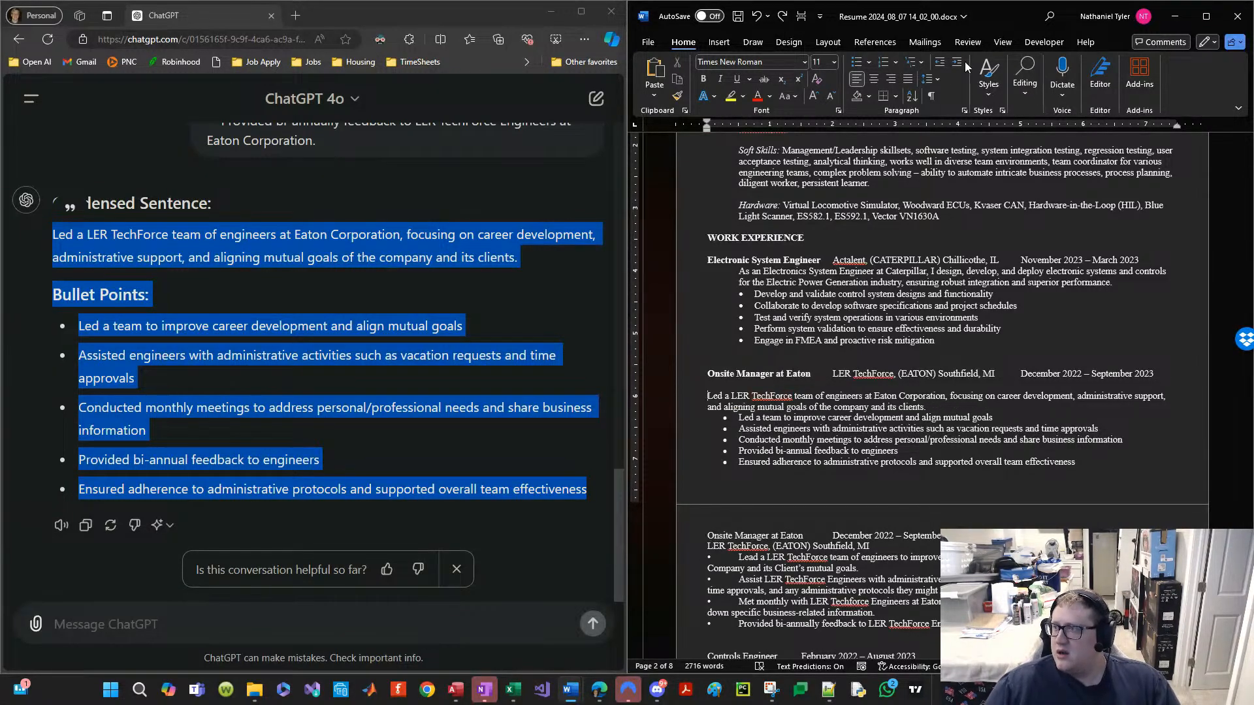
# Step: Indent the Onsite Manager's condensed sentence by one level and remove the blank line between it and the heading
pyautogui.click(963, 62)
pyautogui.click(767, 385)
pyautogui.press('BackSpace')
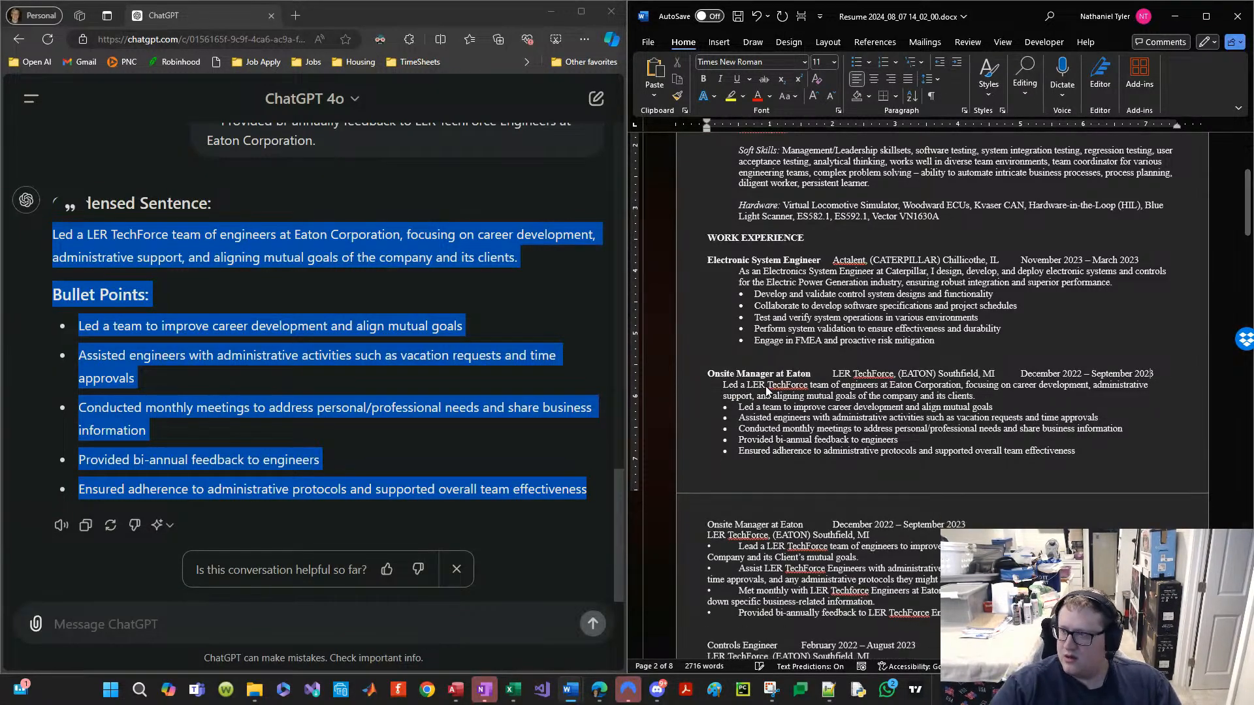
# Step: Delete the old, uncondensed Onsite Manager at Eaton entry and its surplus blank lines above the Controls Engineer entry
pyautogui.scroll(-4, 960, 423)
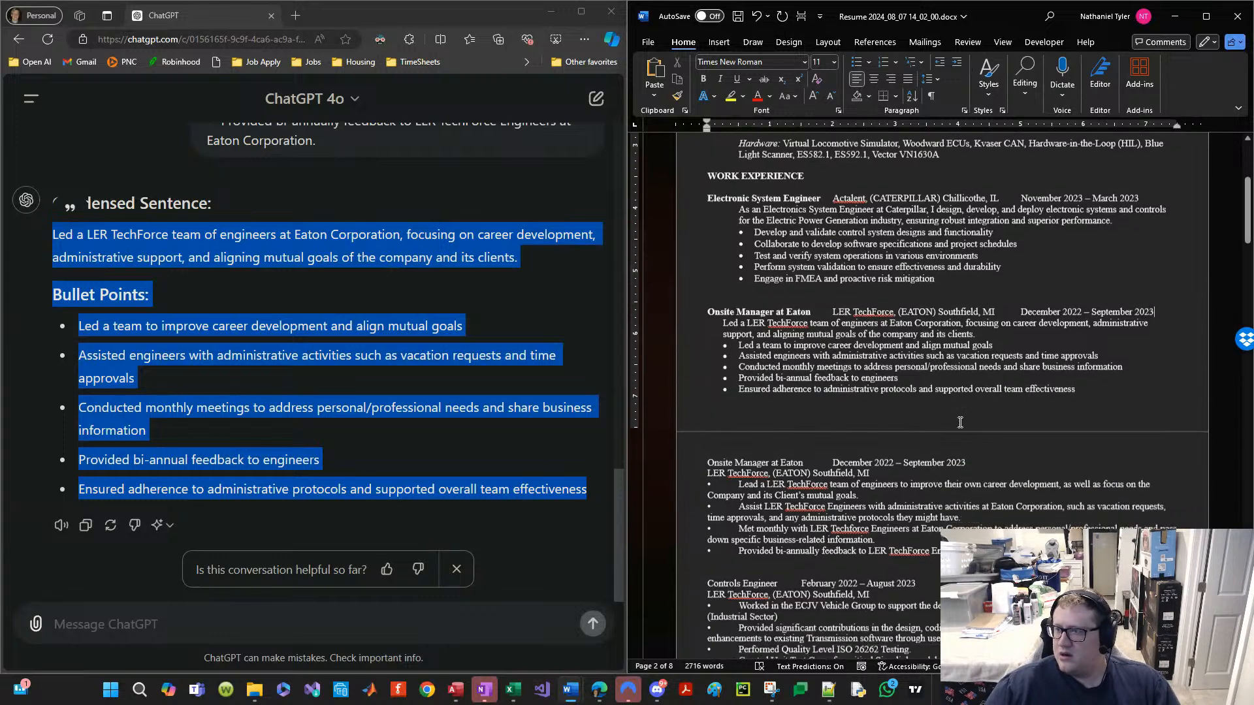
pyautogui.moveTo(1055, 487); pyautogui.dragTo(745, 400)
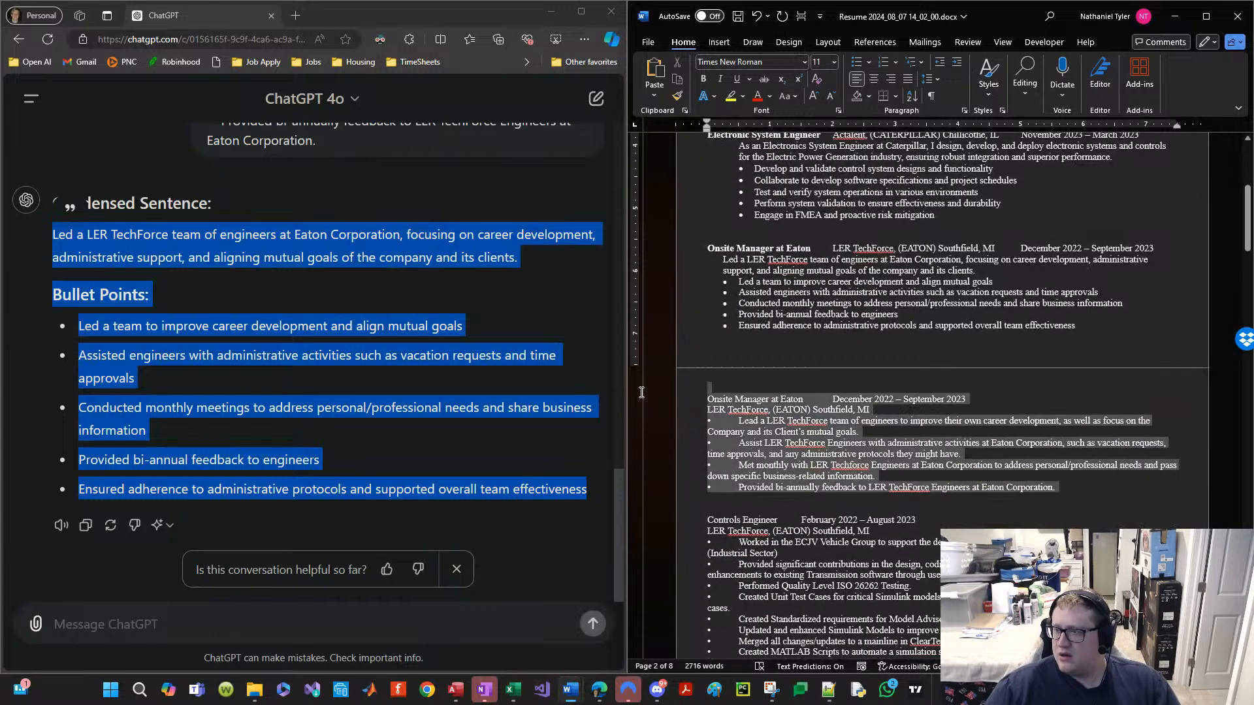
pyautogui.press('BackSpace')
pyautogui.press('BackSpace')
pyautogui.press('BackSpace')
pyautogui.press('BackSpace')
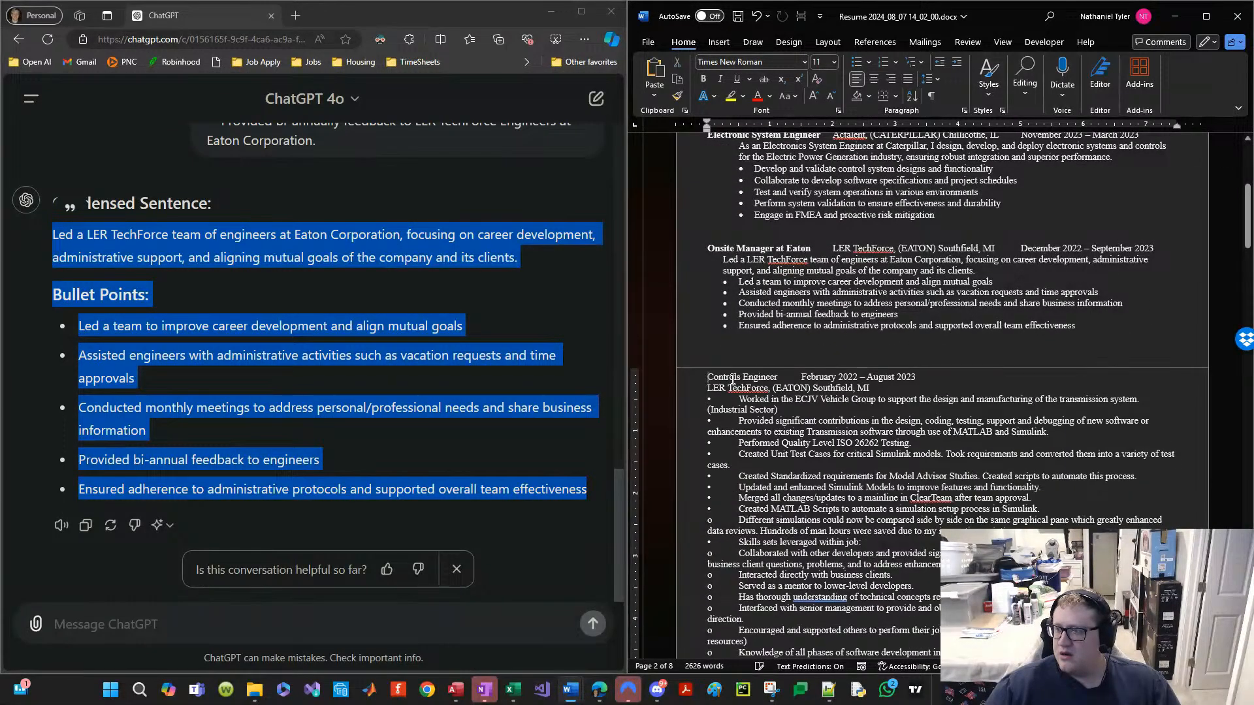
pyautogui.click(759, 344)
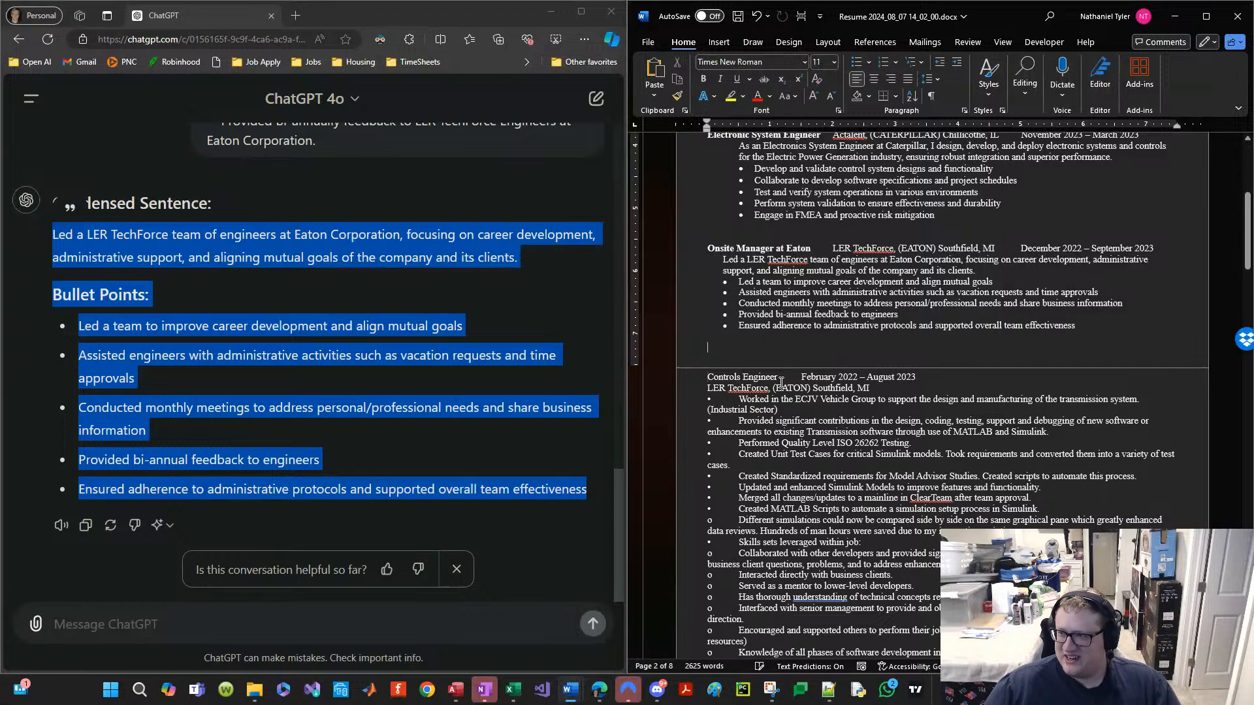
# Step: Place ChatGPT beside the original Controls Resume 2024_05_09 document and bring up the original's Controls Engineer entry
pyautogui.scroll(-7, 807, 428)
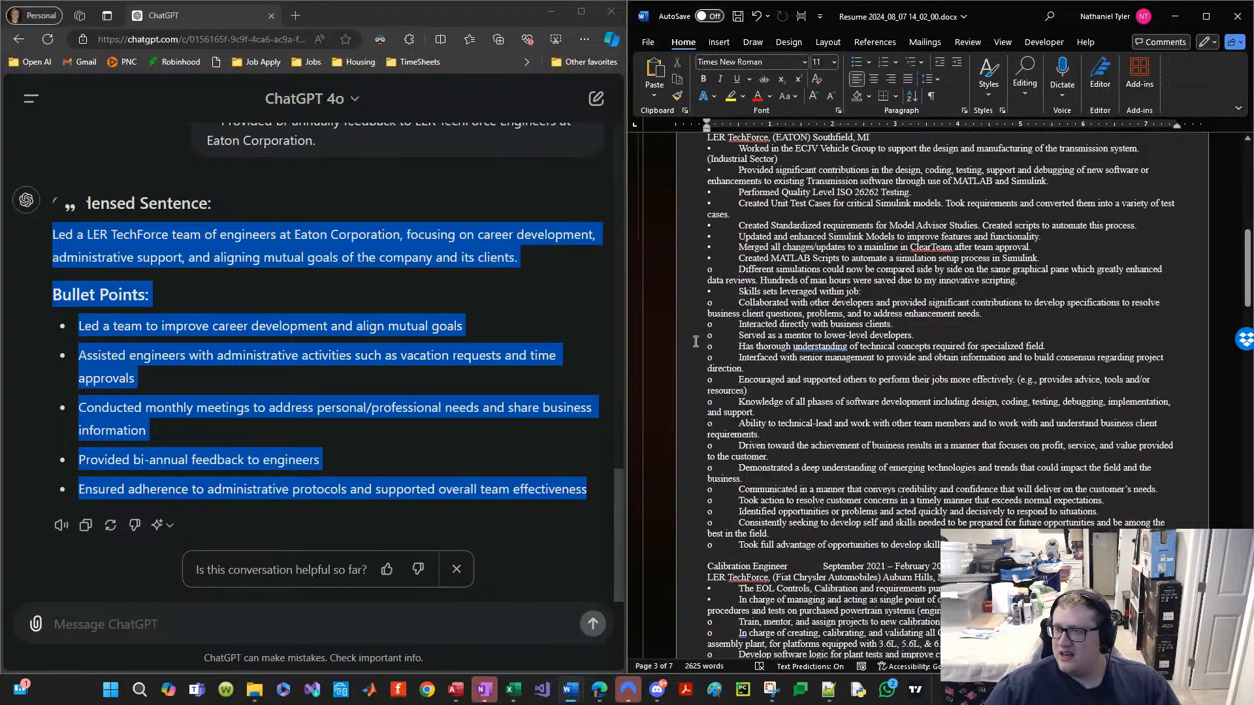
pyautogui.moveTo(461, 17); pyautogui.dragTo(1249, 191)
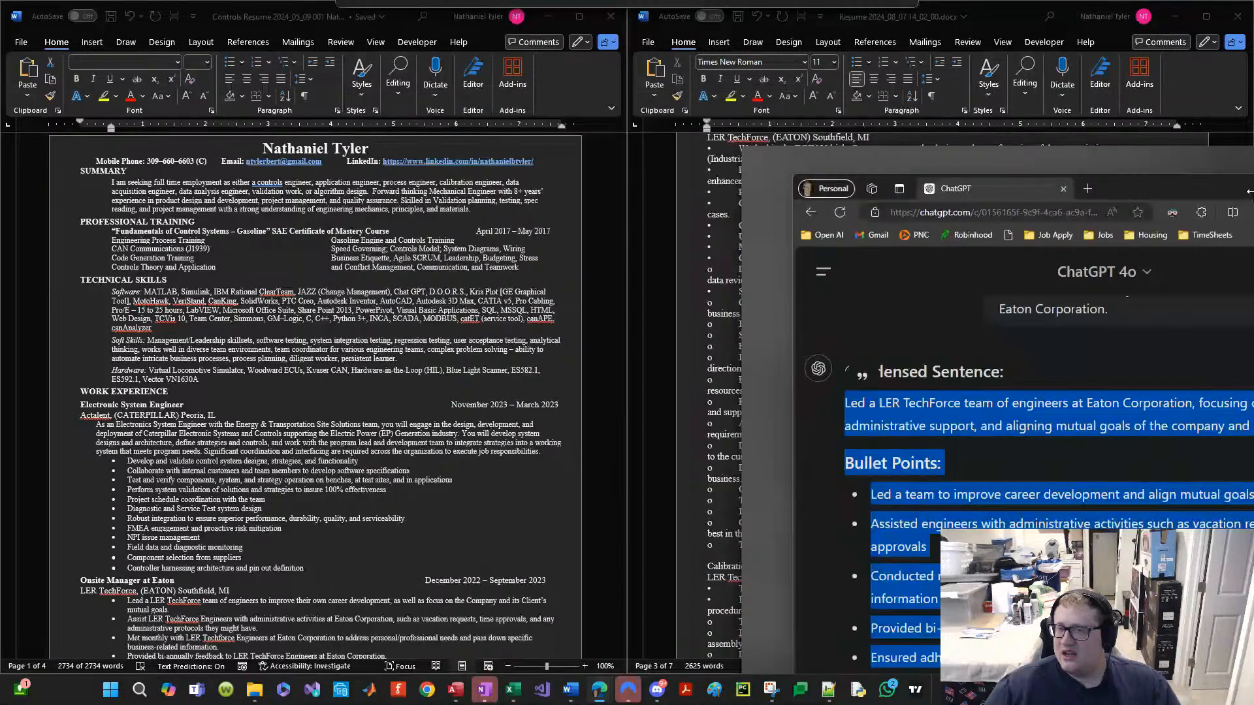
pyautogui.click(228, 415)
pyautogui.scroll(-3, 229, 415)
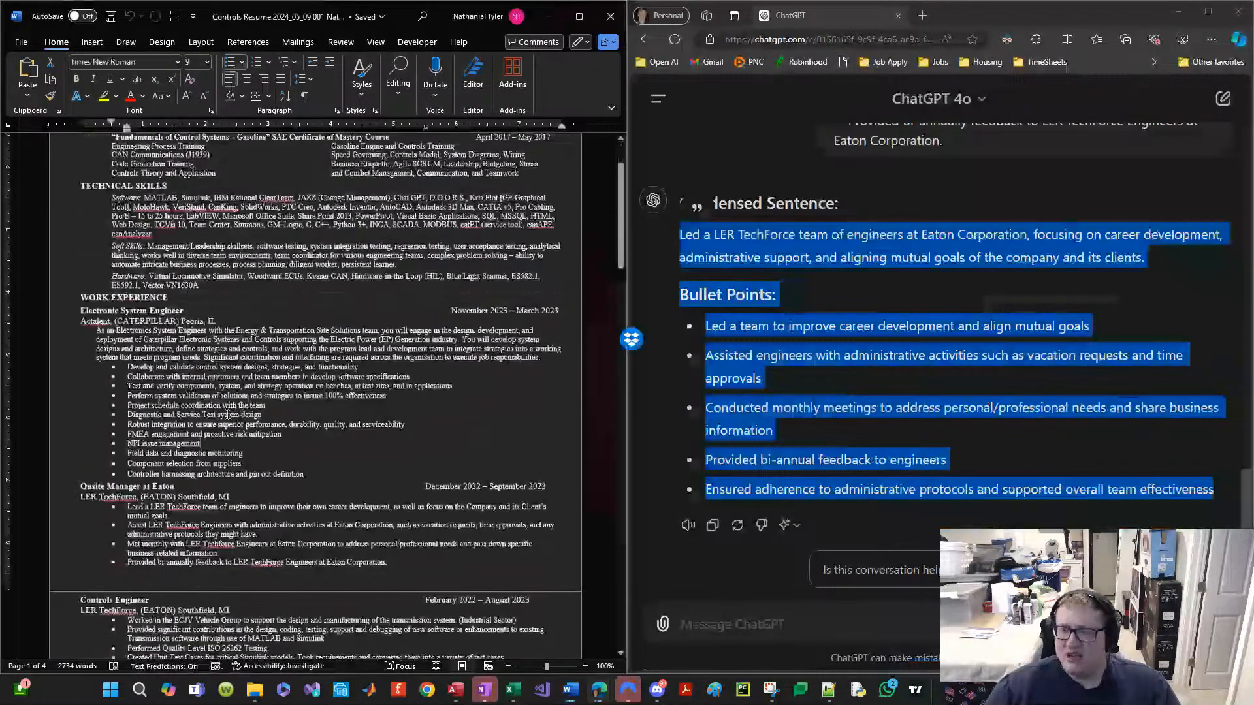
pyautogui.scroll(1, 160, 395)
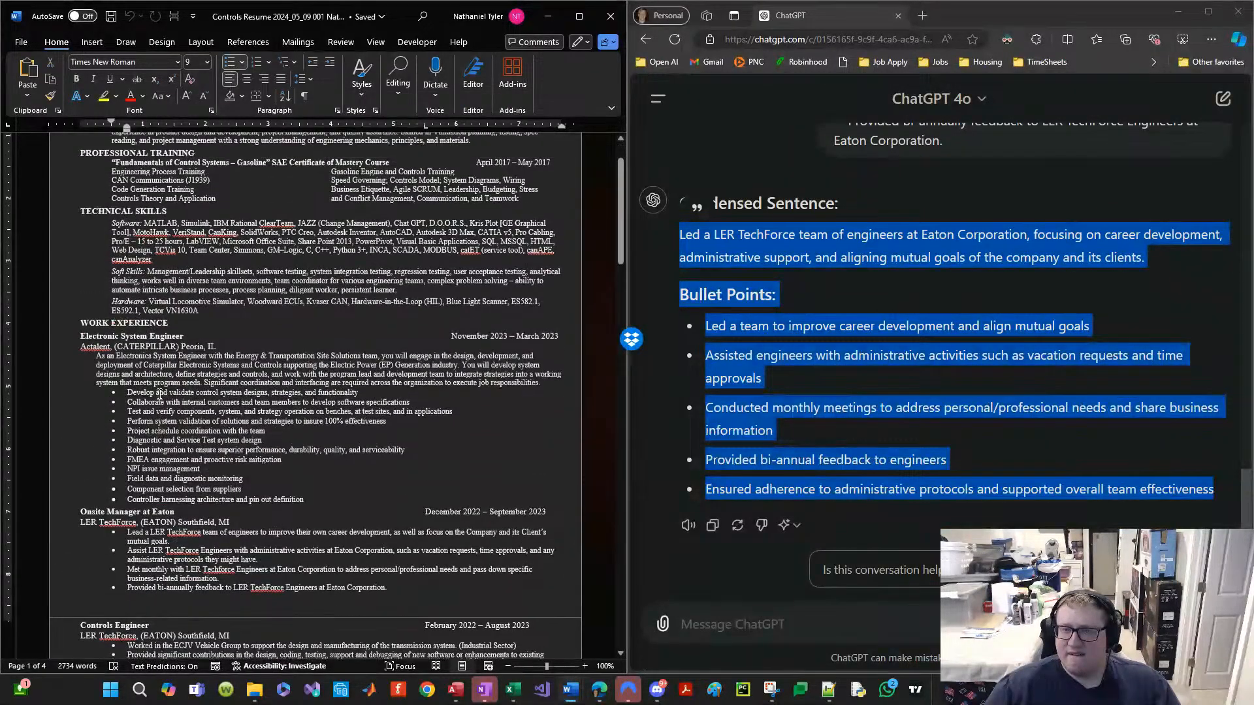
pyautogui.scroll(-8, 160, 394)
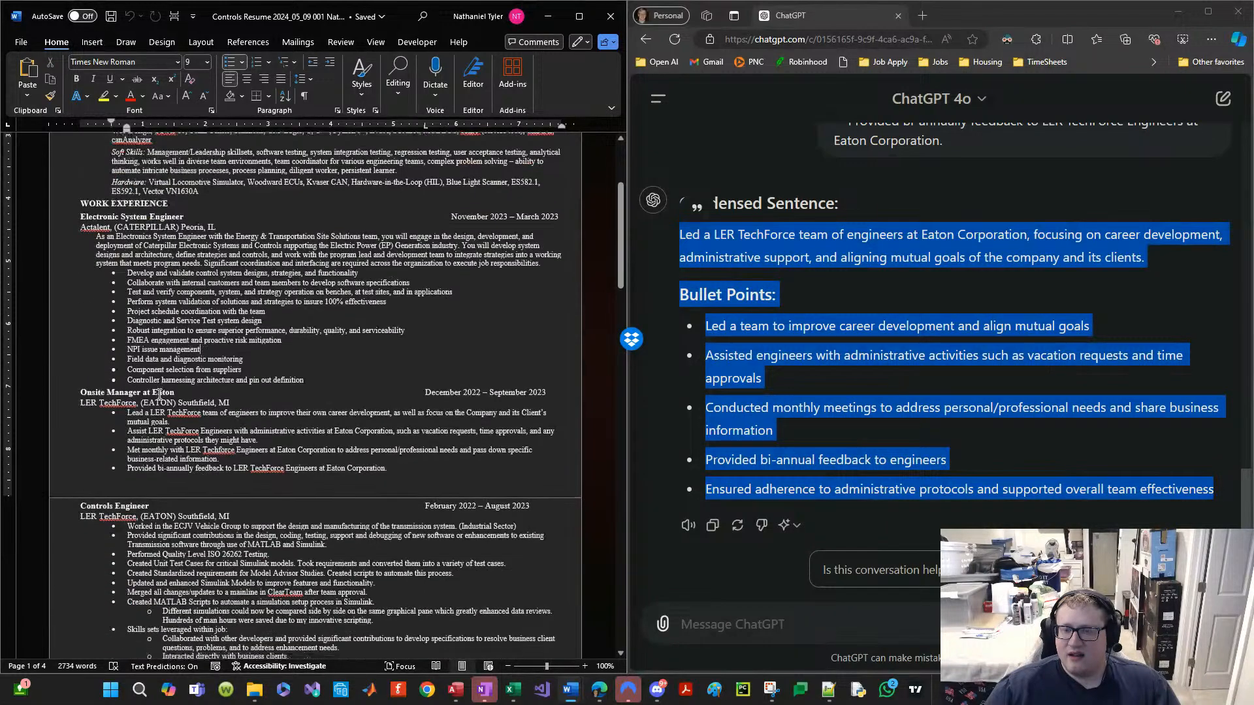
pyautogui.scroll(-2, 155, 394)
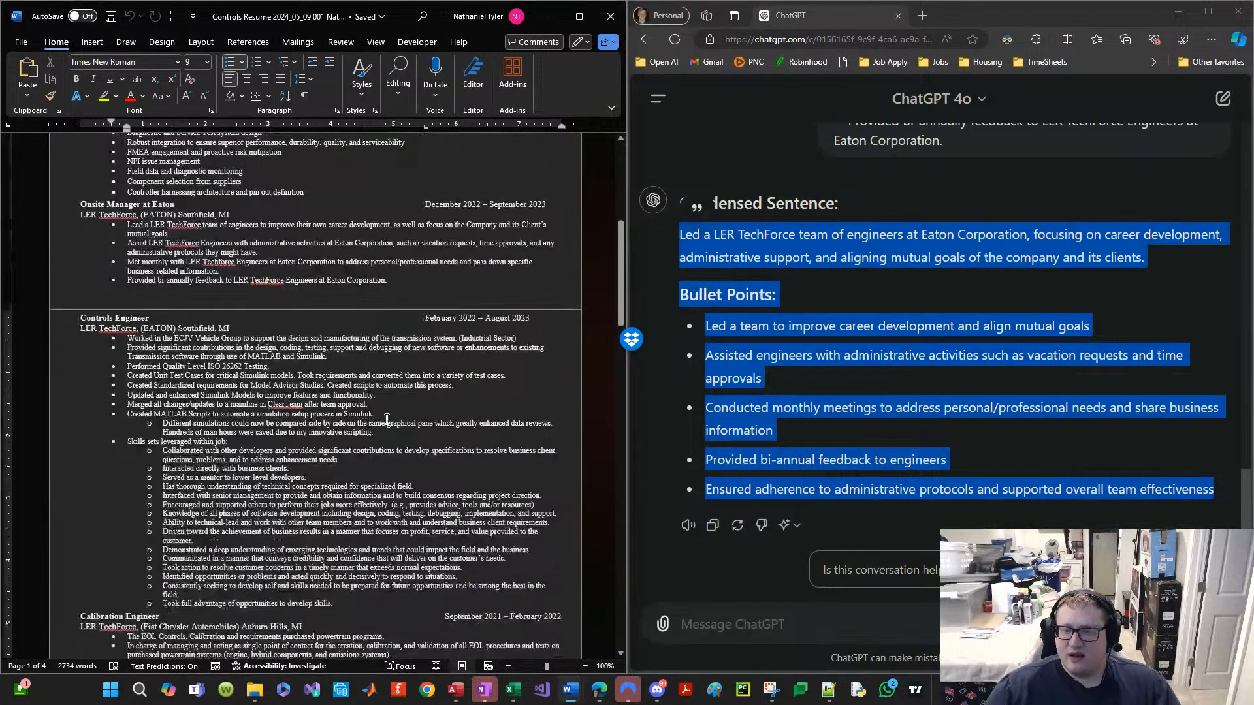
# Step: Copy the earlier prompt "do the same things for the following" in the ChatGPT conversation and paste it as a new message
pyautogui.click(876, 317)
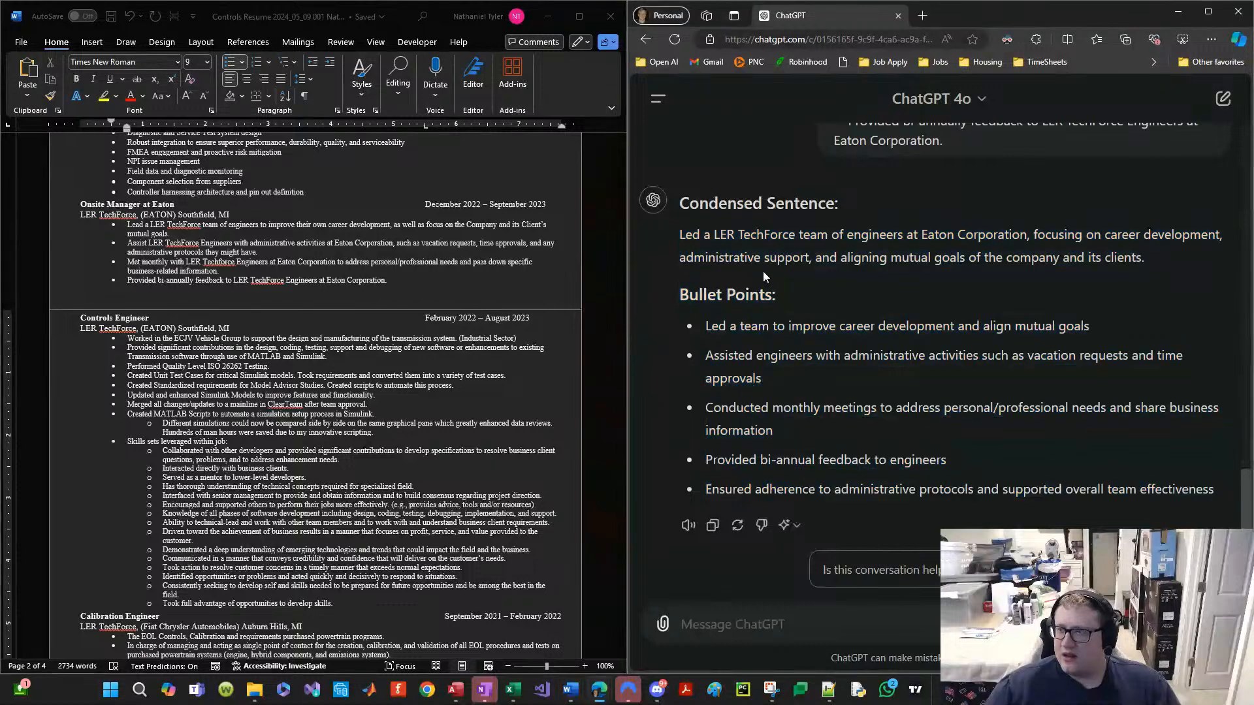
pyautogui.scroll(3, 876, 318)
pyautogui.scroll(6, 876, 317)
pyautogui.tripleClick(919, 495)
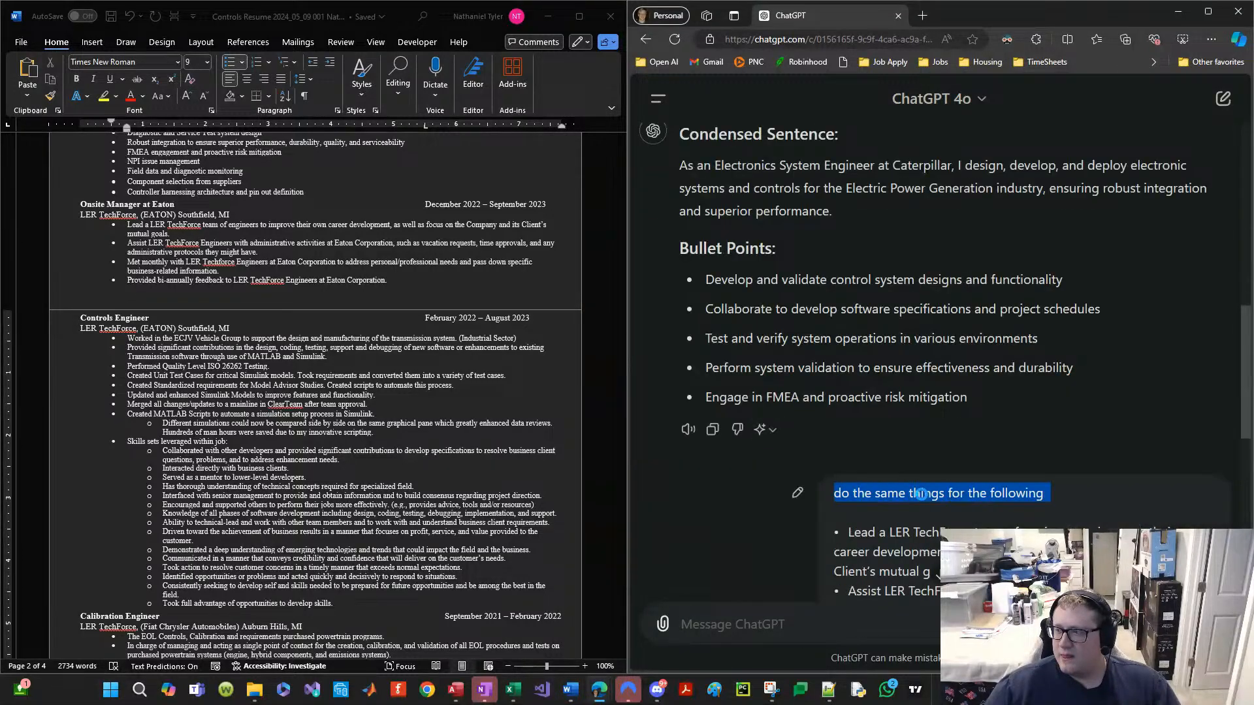
pyautogui.hotkey('ctrl', 'c')
pyautogui.scroll(-10, 919, 497)
pyautogui.click(792, 632)
pyautogui.hotkey('ctrl', 'v')
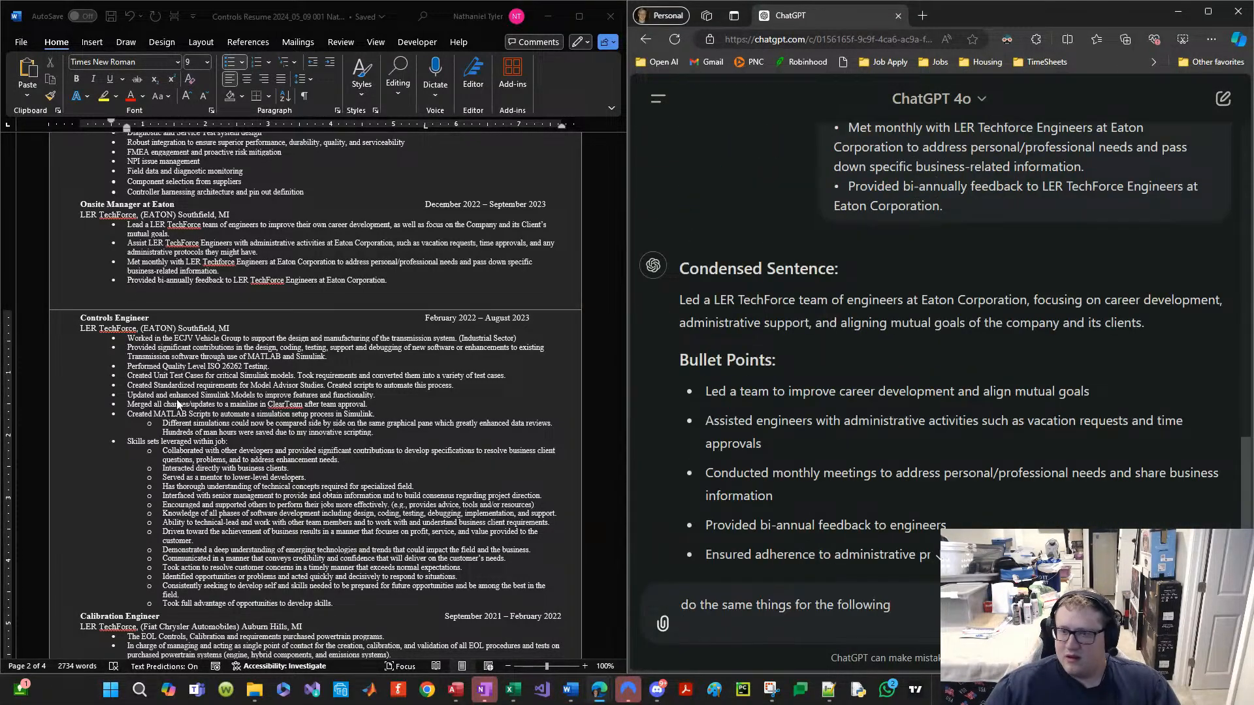
# Step: Copy all Controls Engineer bullets from the original resume, add them below the prompt, and send the message to ChatGPT
pyautogui.click(196, 392)
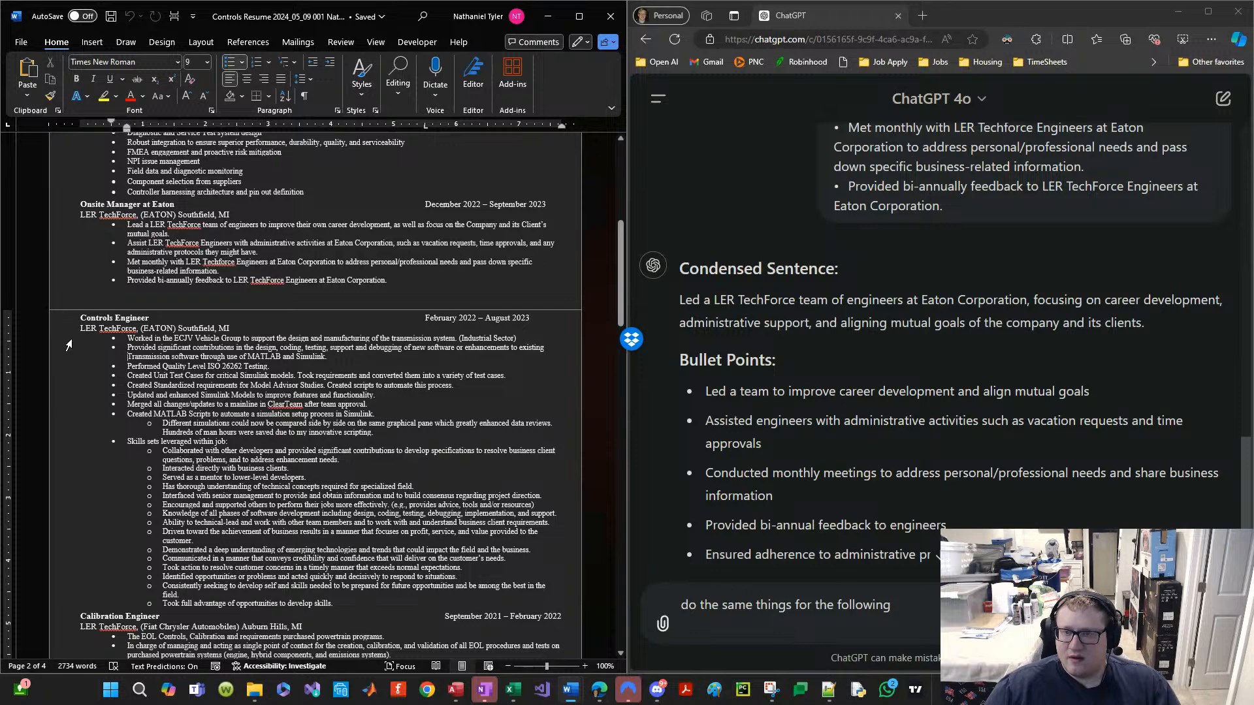
pyautogui.moveTo(68, 344); pyautogui.dragTo(362, 541)
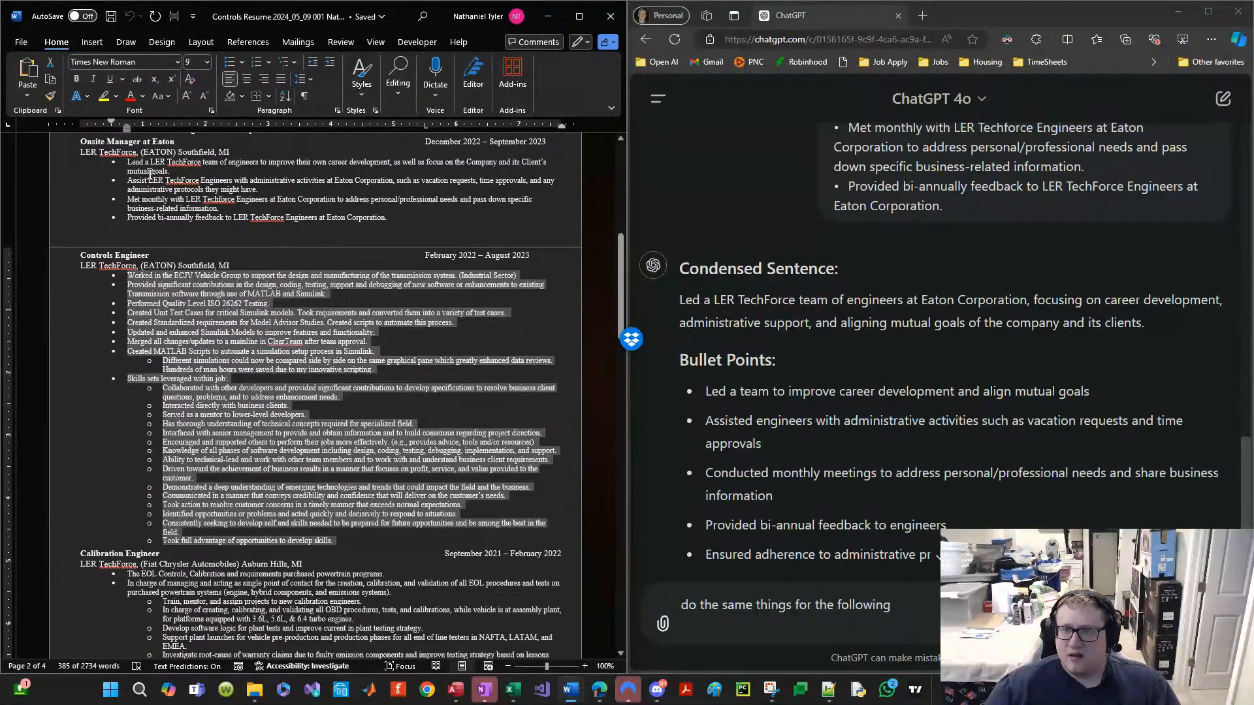
pyautogui.click(796, 631)
pyautogui.hotkey('ctrl', 'v')
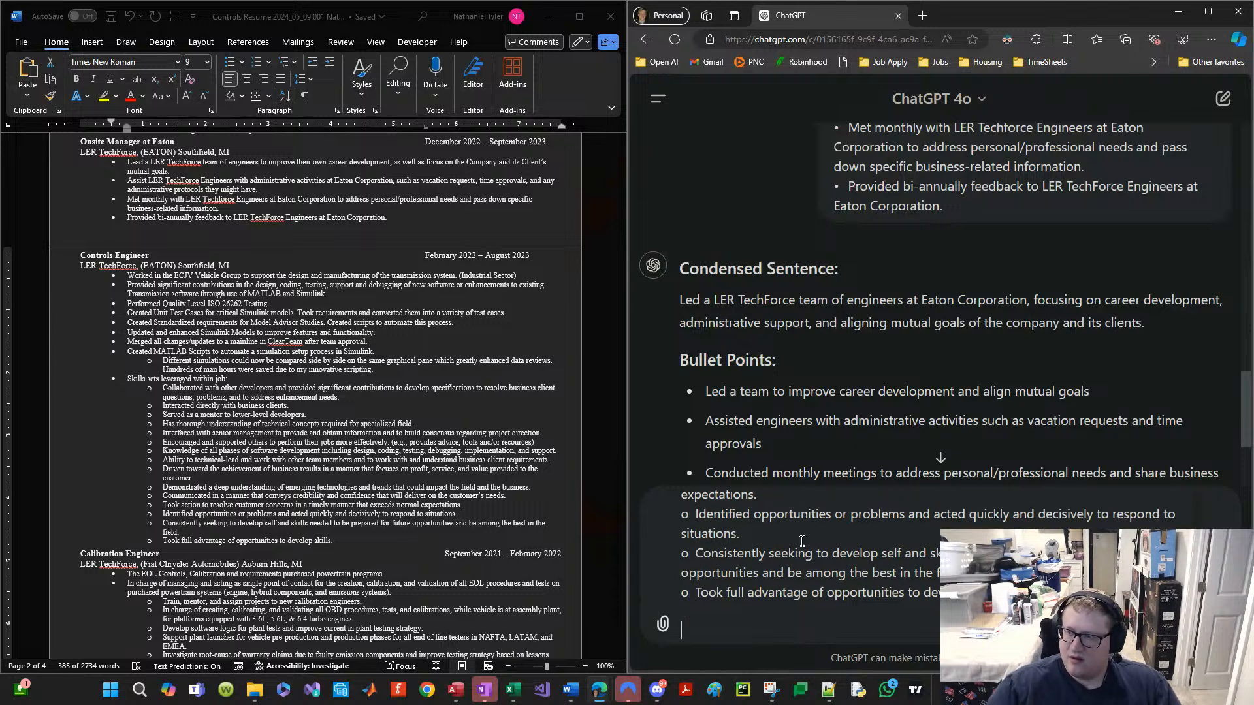
pyautogui.scroll(3, 802, 541)
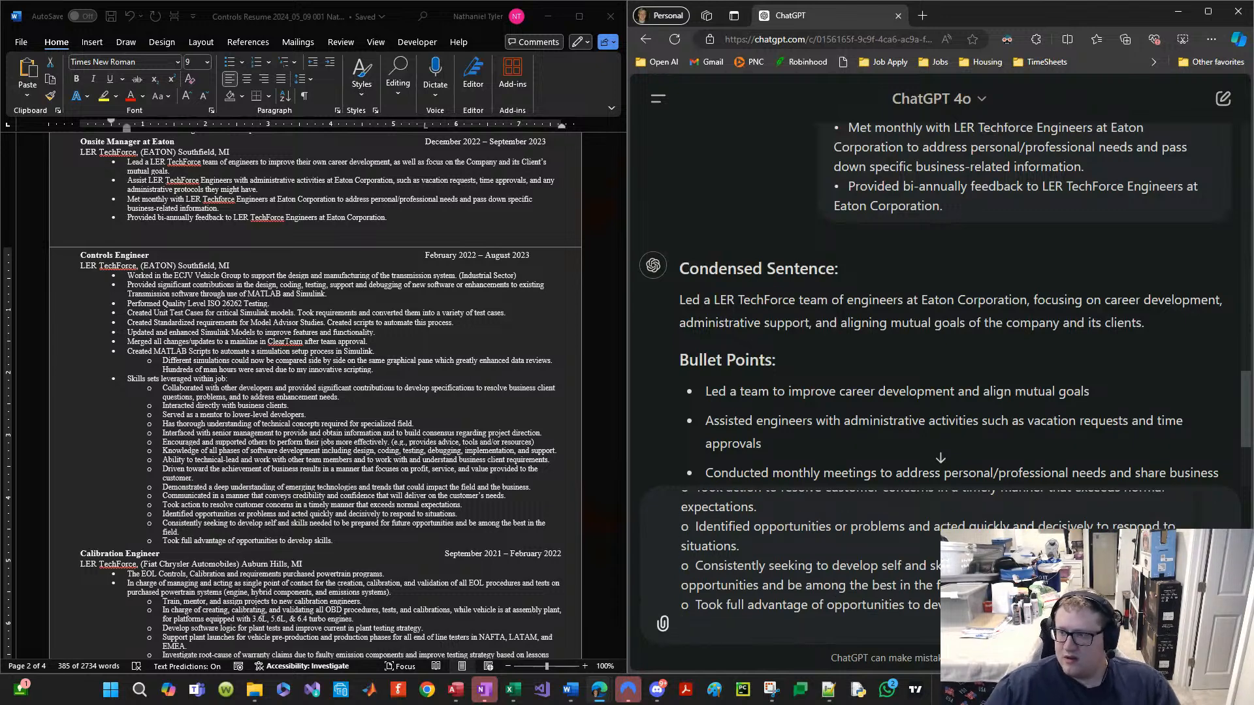
pyautogui.scroll(5, 810, 565)
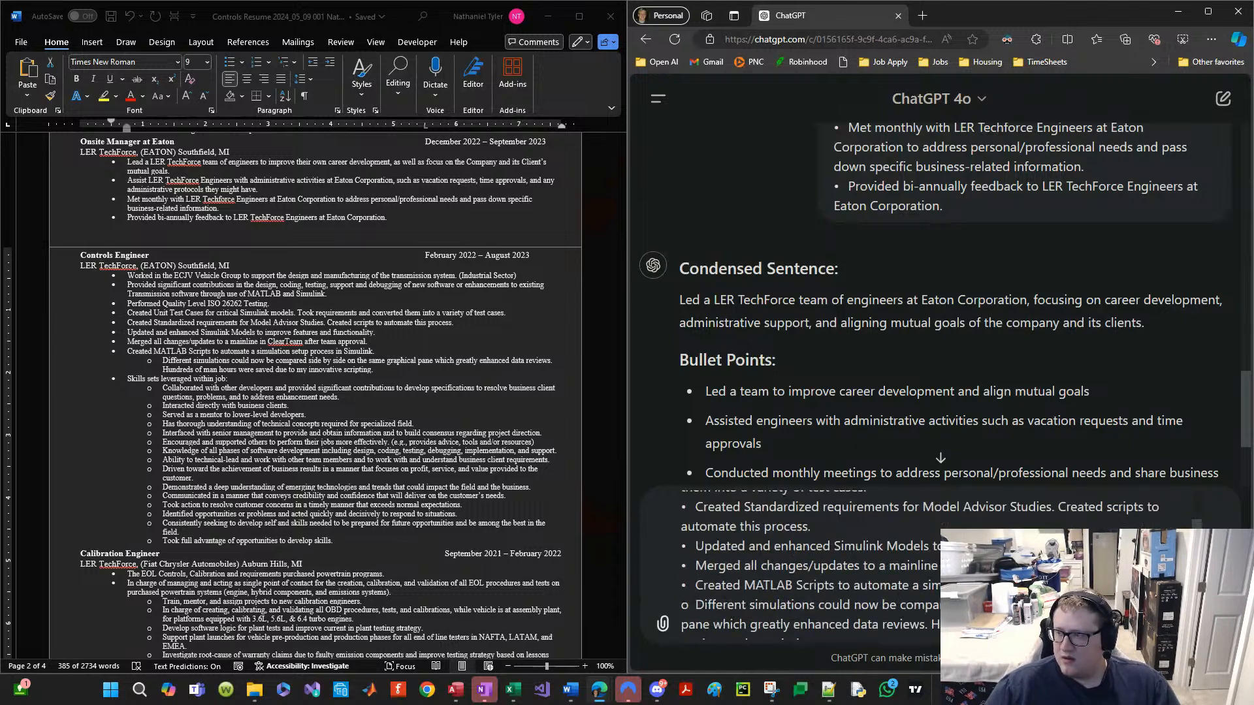
pyautogui.press('Return')
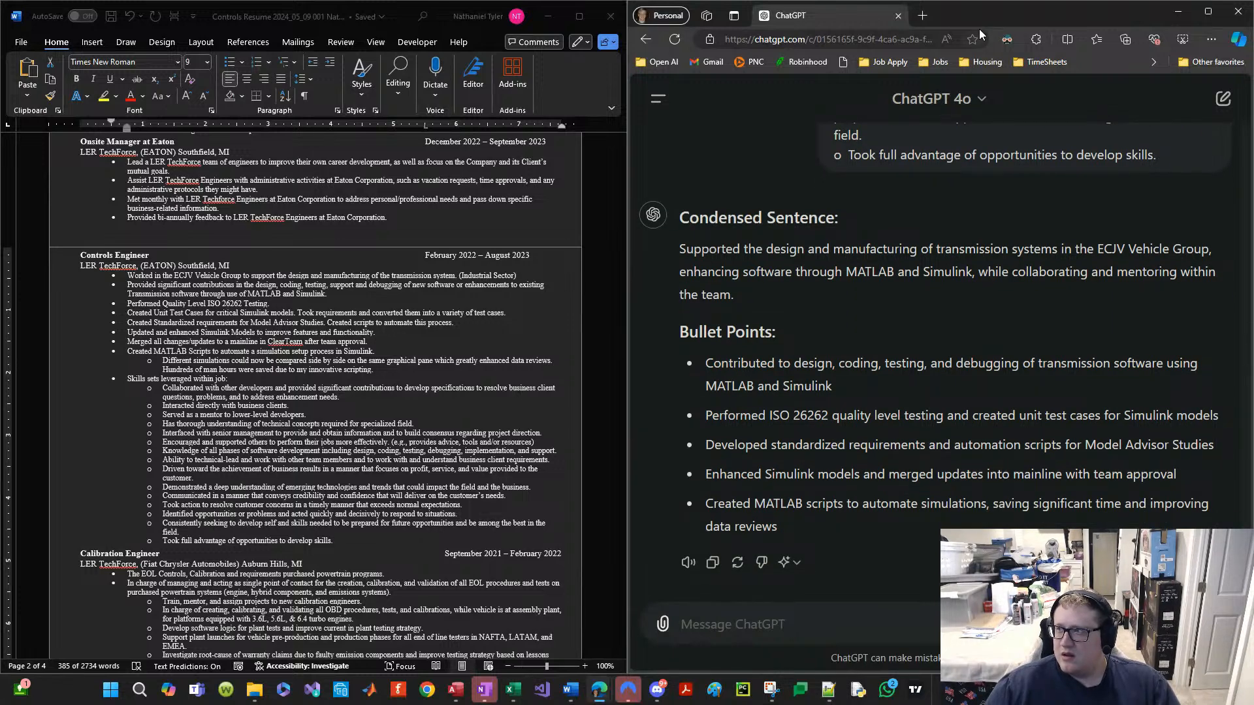
# Step: Replace the Controls Engineer bullets in Resume 2024_08_07 14_02_00.docx with ChatGPT's condensed sentence and bullets, followed by a new line
pyautogui.moveTo(978, 25); pyautogui.dragTo(41, 210)
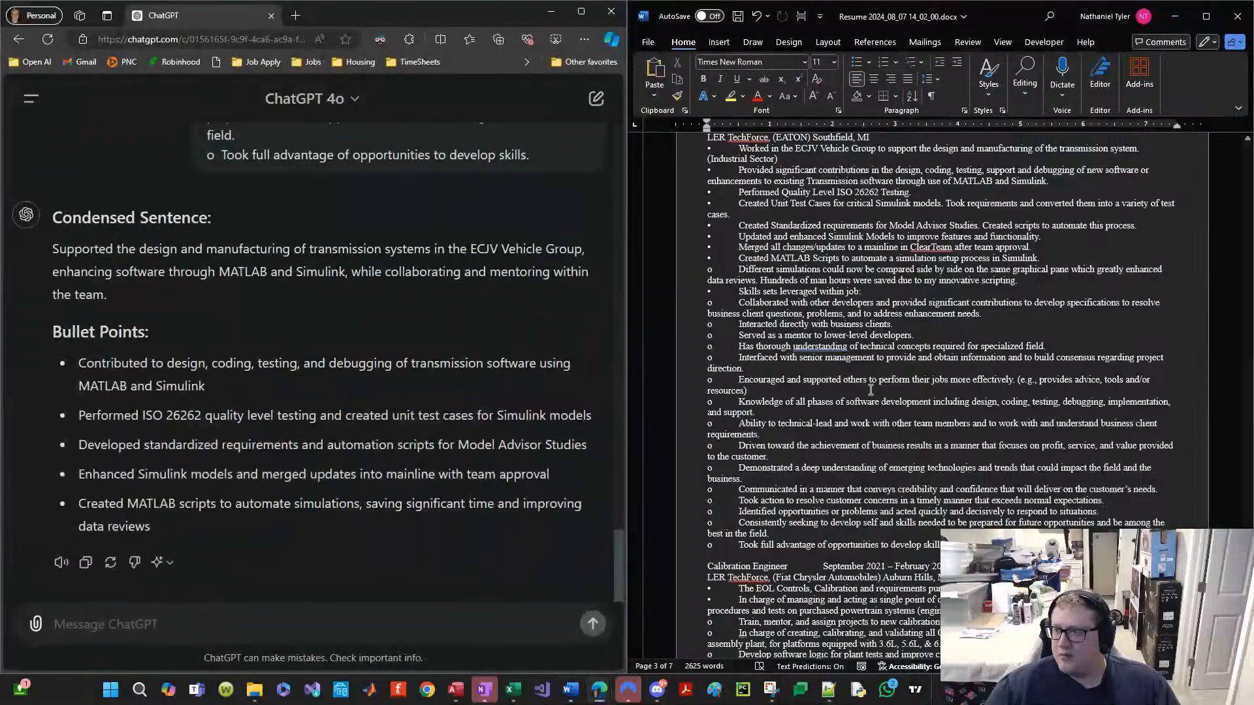
pyautogui.moveTo(194, 516); pyautogui.dragTo(47, 256)
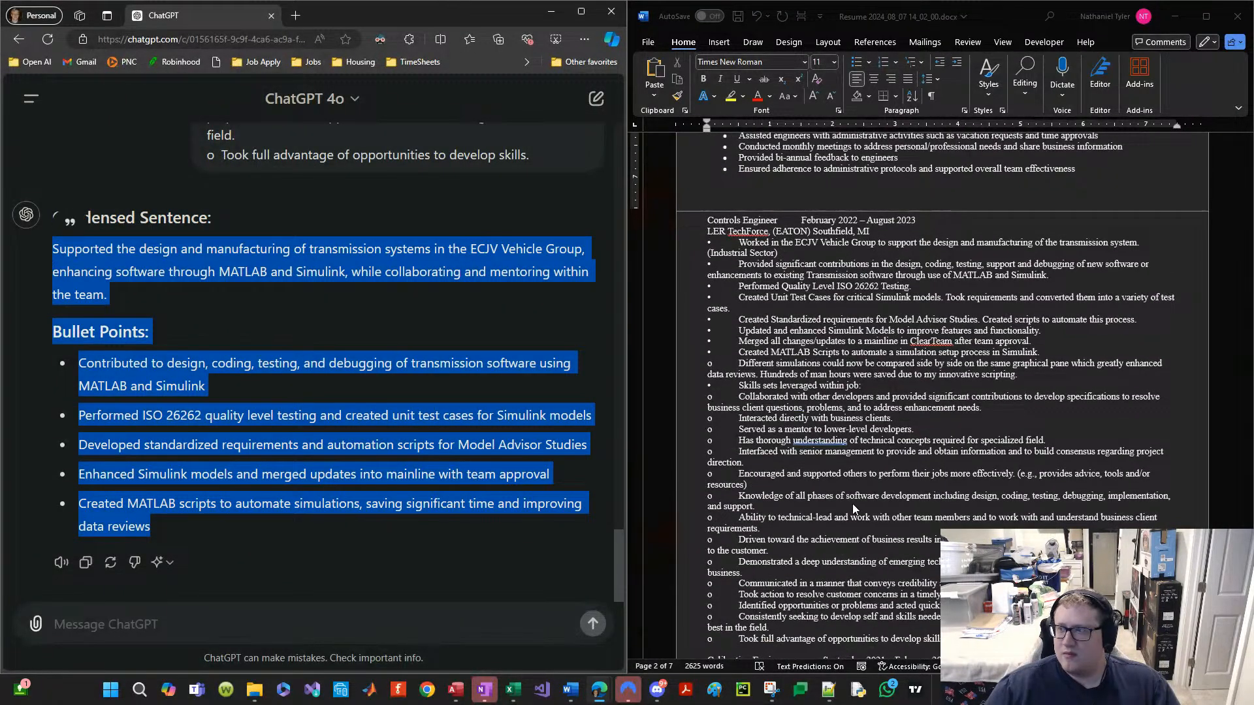
pyautogui.scroll(-5, 981, 475)
pyautogui.click(981, 475)
pyautogui.moveTo(981, 476); pyautogui.dragTo(691, 369)
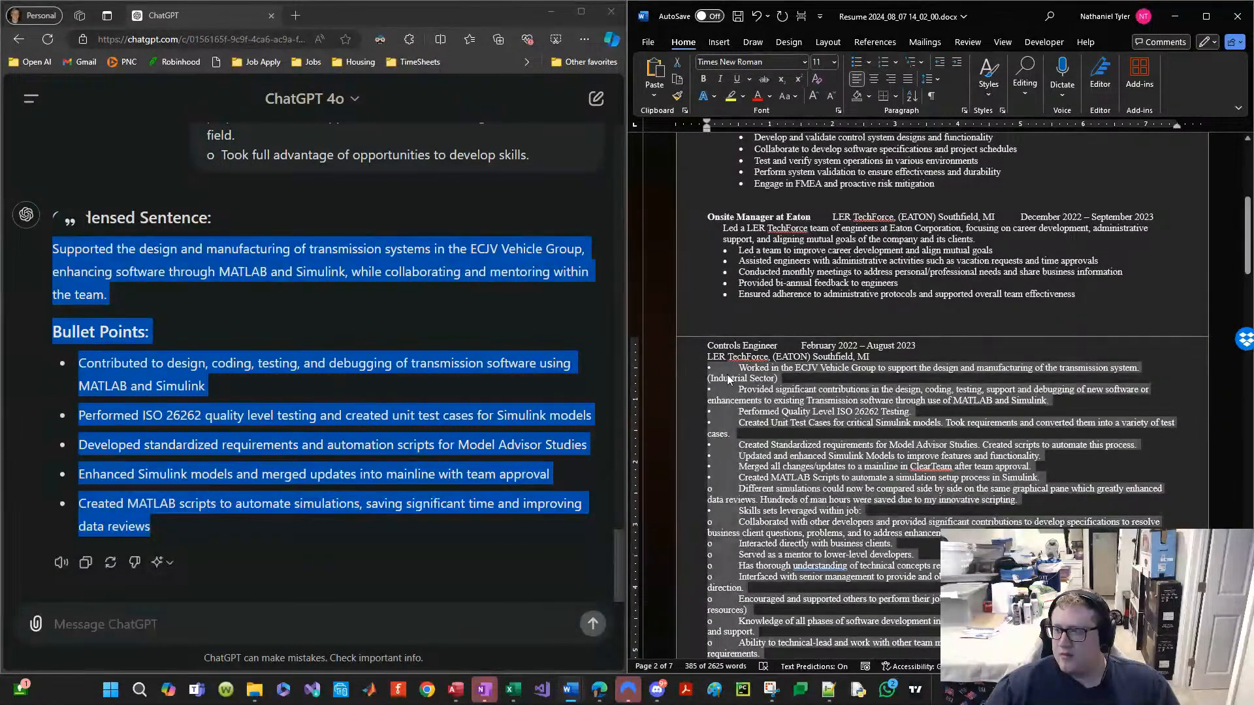
pyautogui.hotkey('ctrl', 'v')
pyautogui.press('Return')
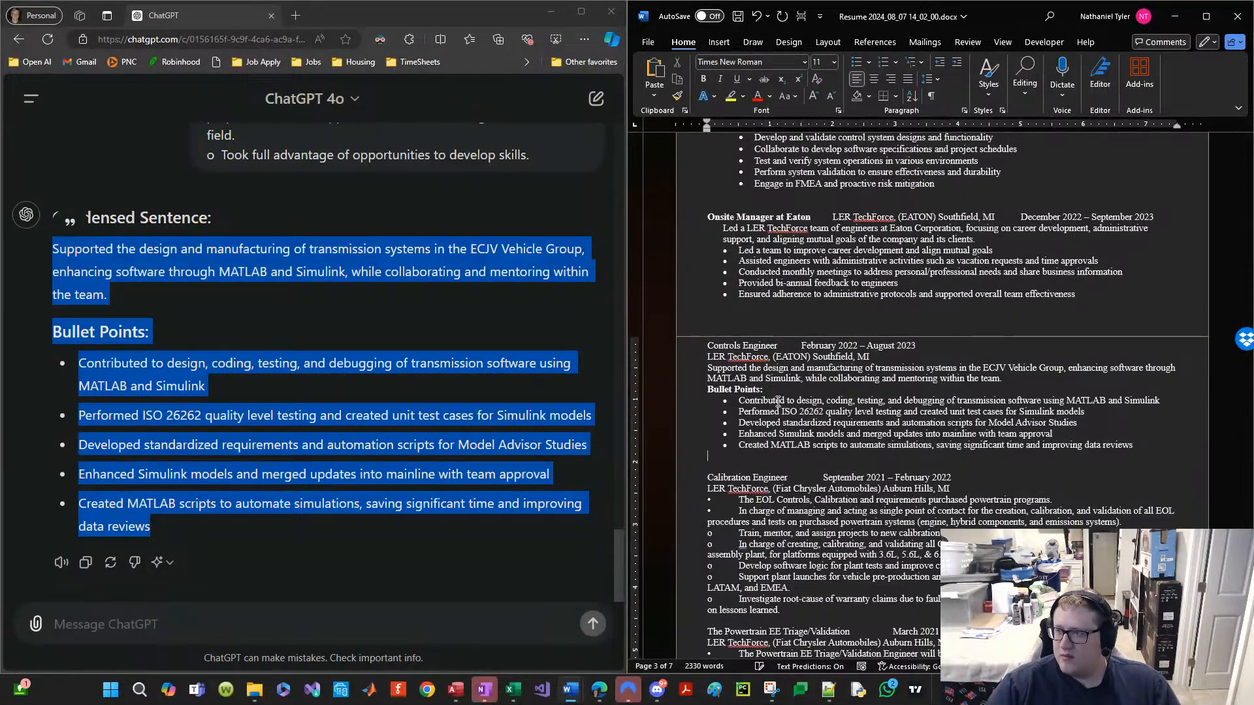
# Step: Move the company and location line of the Controls Engineer entry up between the job title and its dates
pyautogui.hotkey('shift', 'End')
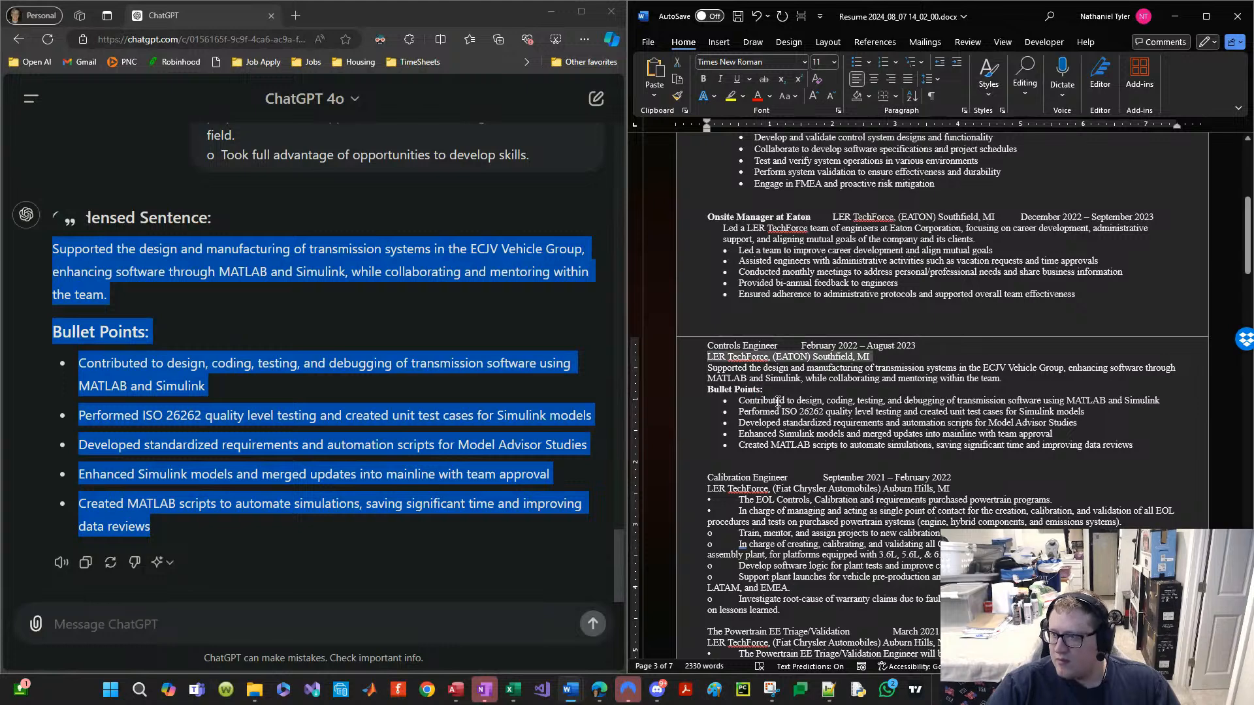
pyautogui.hotkey('ctrl', 'x')
pyautogui.press('Up')
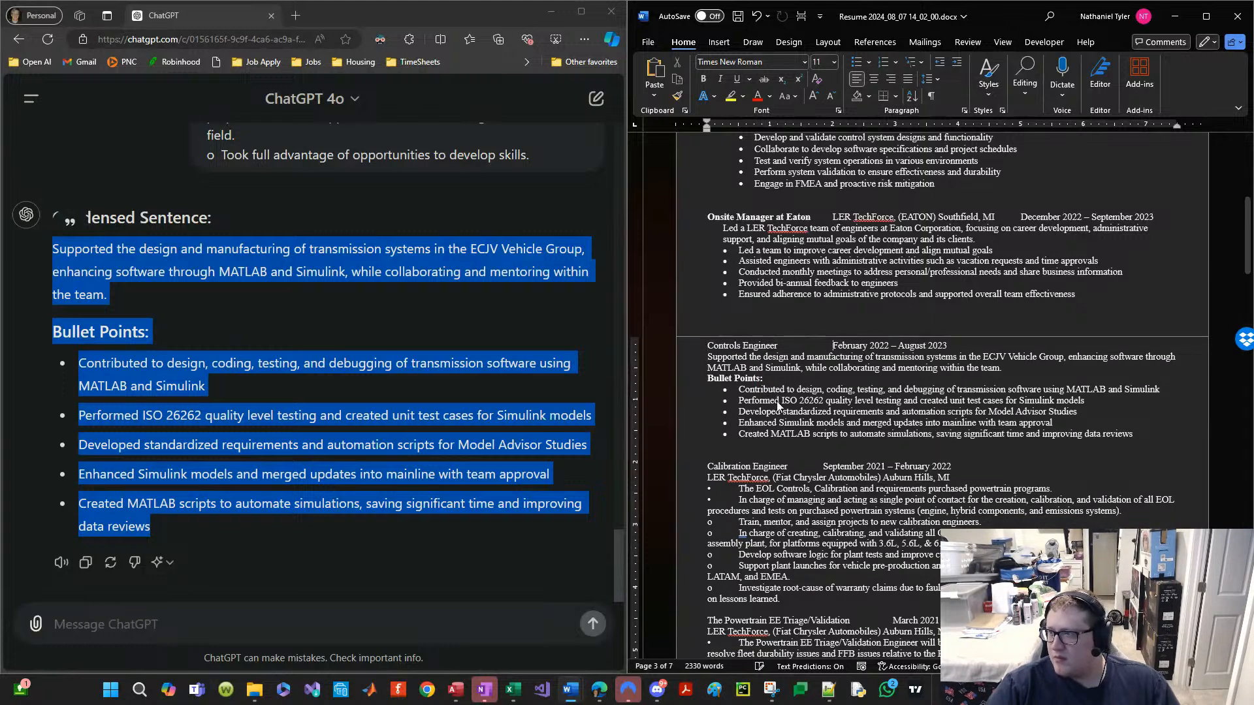
pyautogui.hotkey('ctrl', 'v')
pyautogui.press('BackSpace')
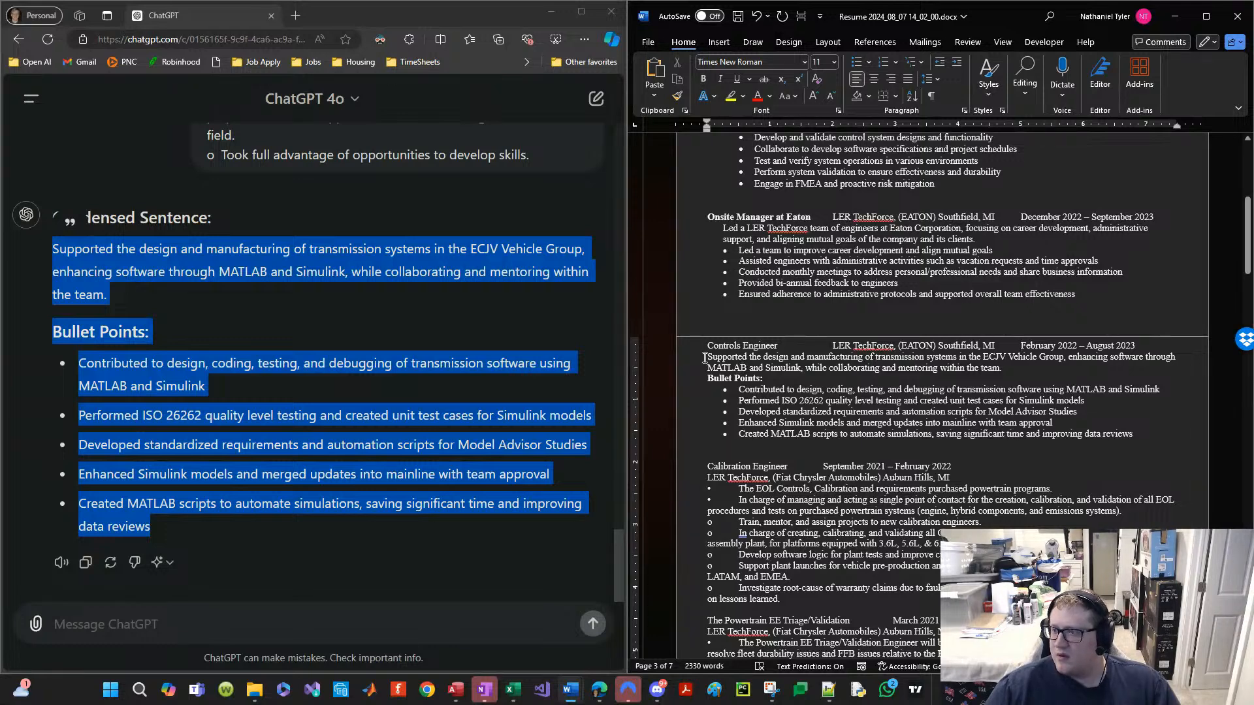
# Step: Delete the "Bullet Points:" heading from the Controls Engineer entry and indent its summary sentence one level
pyautogui.click(700, 361)
pyautogui.click(815, 377)
pyautogui.press('Home')
pyautogui.hotkey('shift', 'End')
pyautogui.press('Delete')
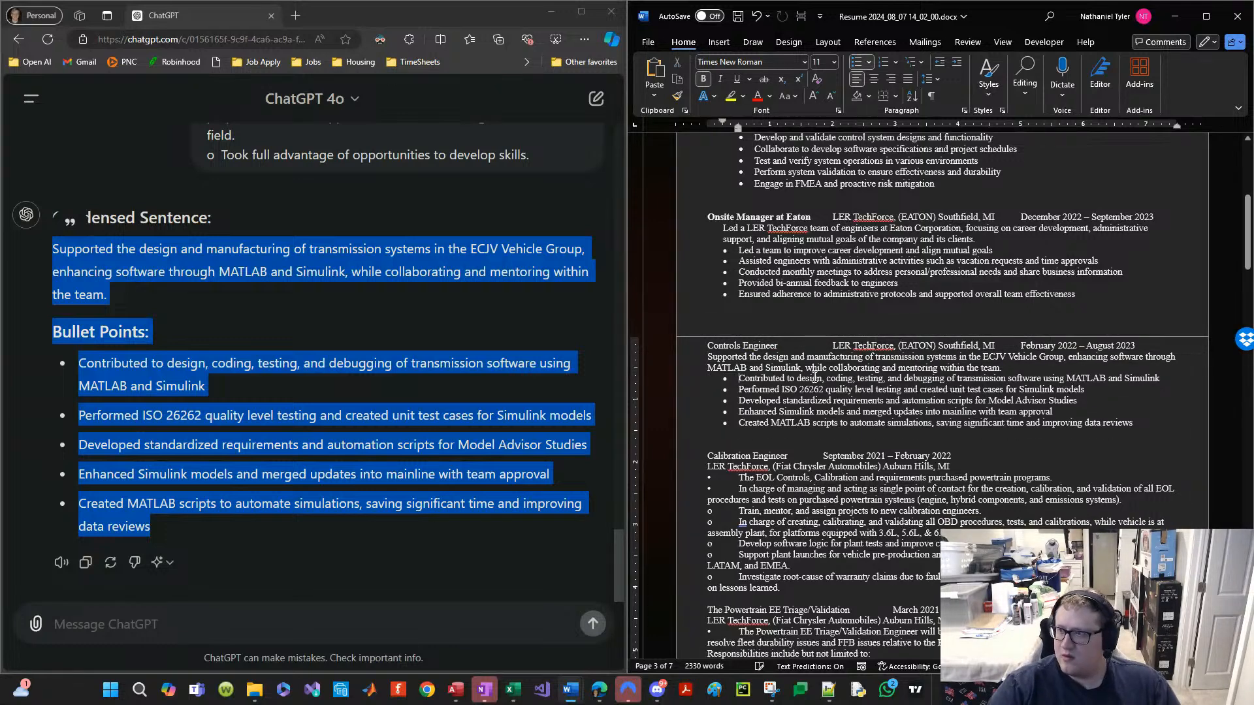
pyautogui.press('Up')
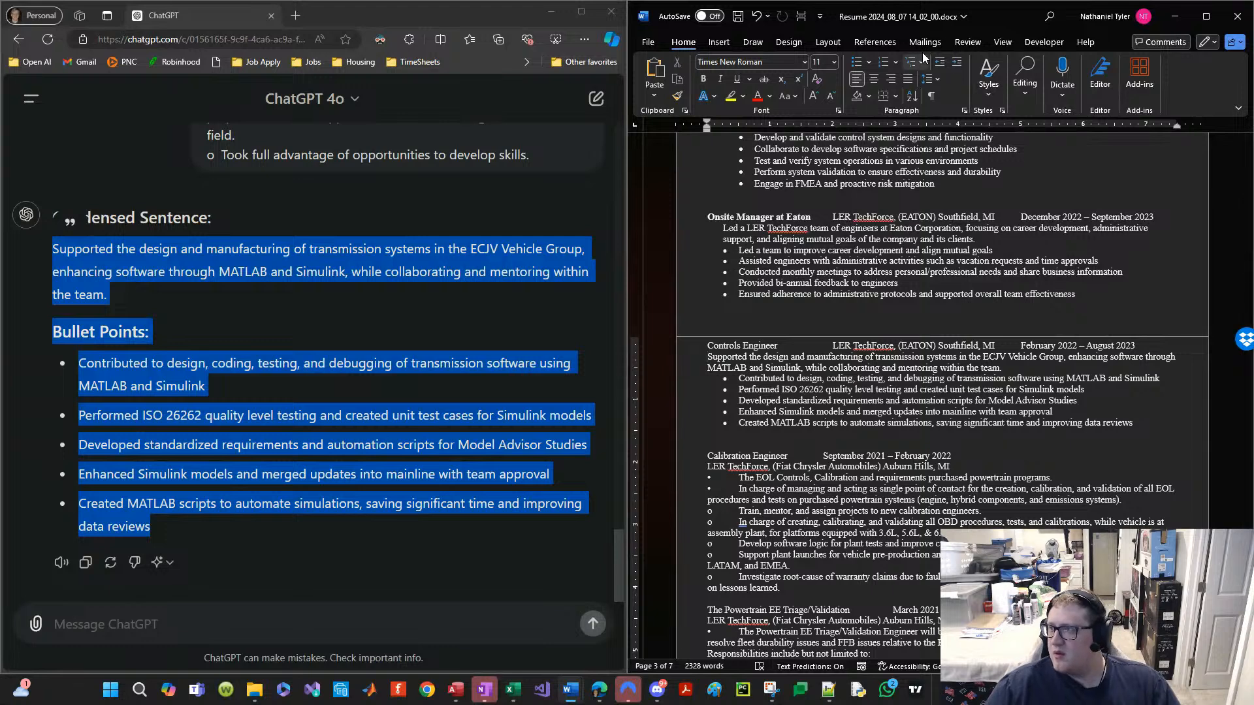
pyautogui.click(957, 62)
pyautogui.click(858, 400)
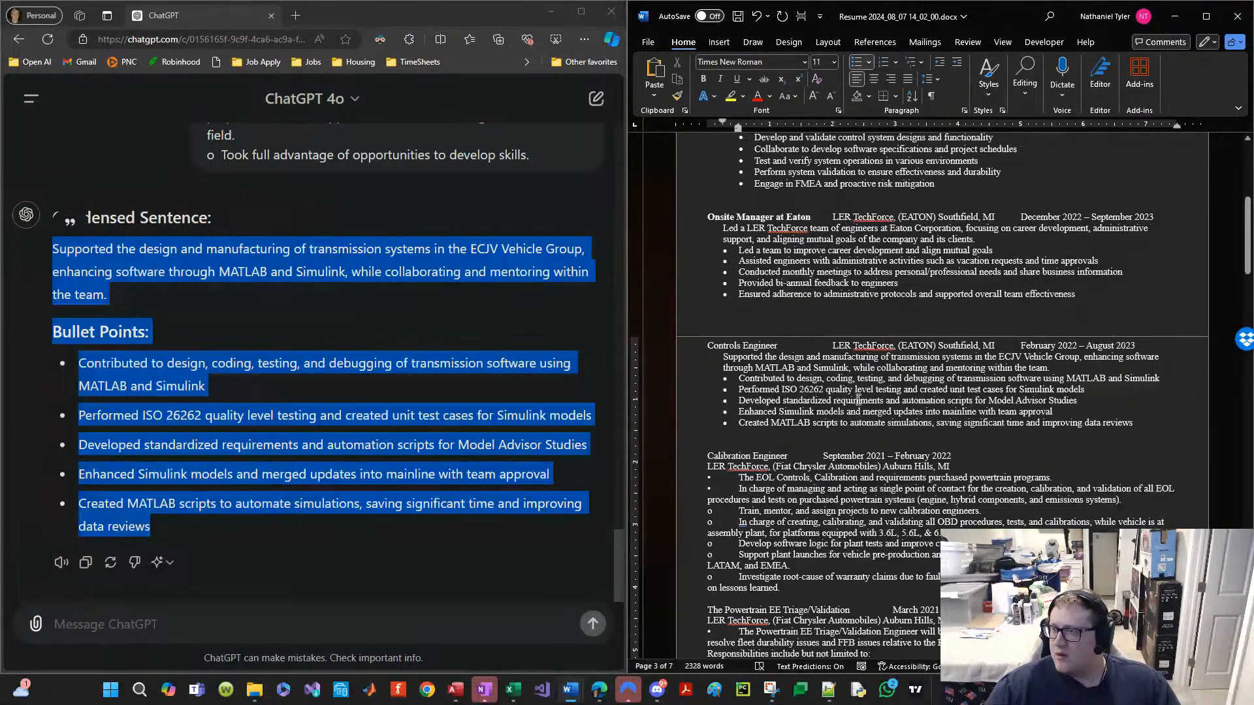
# Step: Remove the extra blank lines between the Onsite Manager at Eaton and Controls Engineer entries
pyautogui.scroll(1, 812, 400)
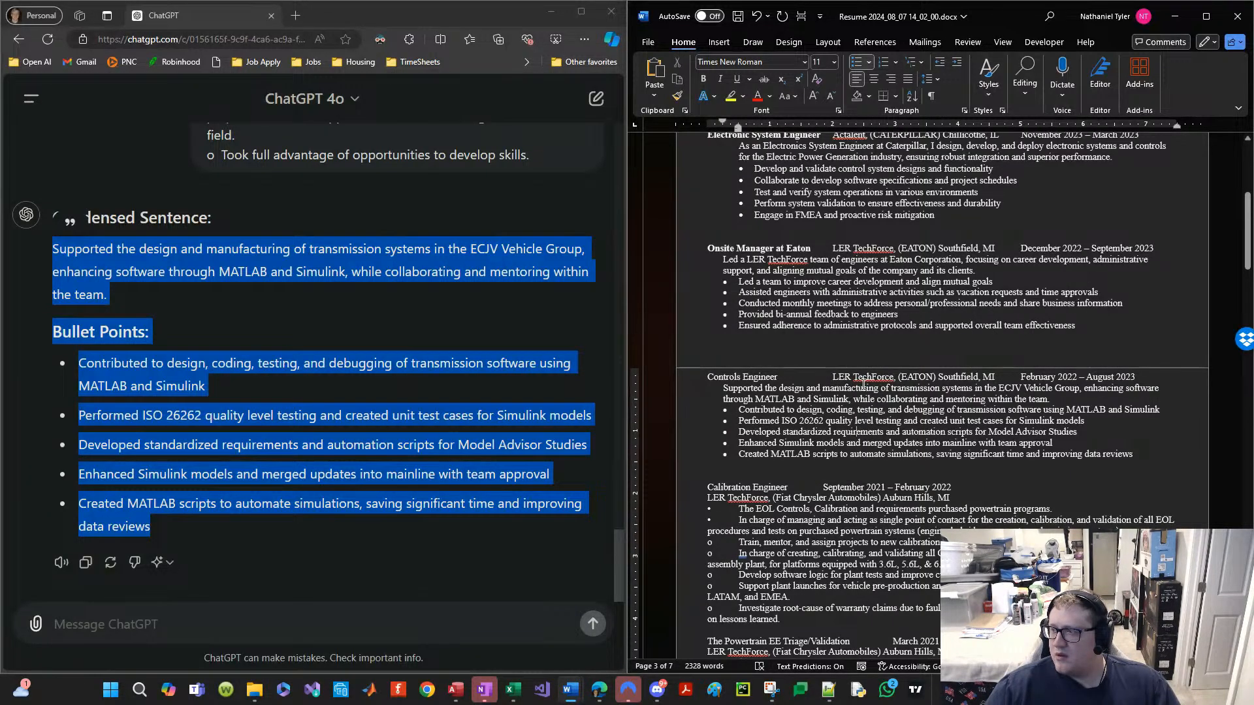
pyautogui.scroll(2, 863, 384)
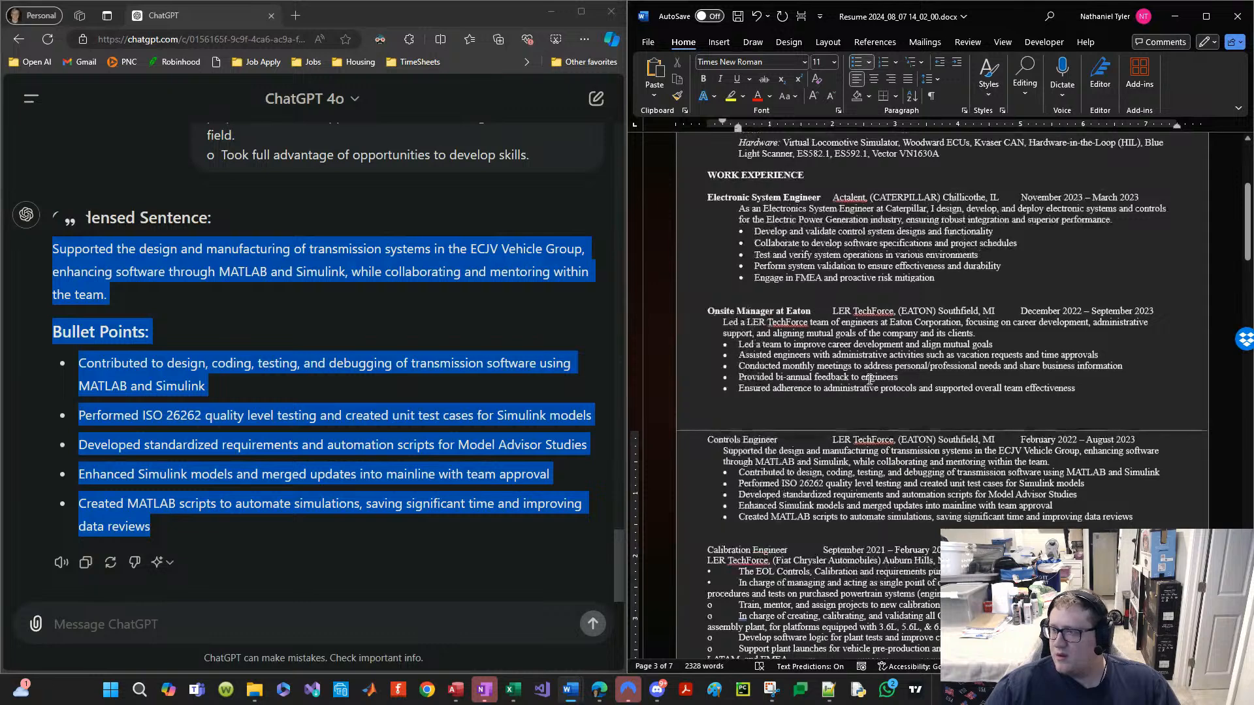
pyautogui.click(828, 422)
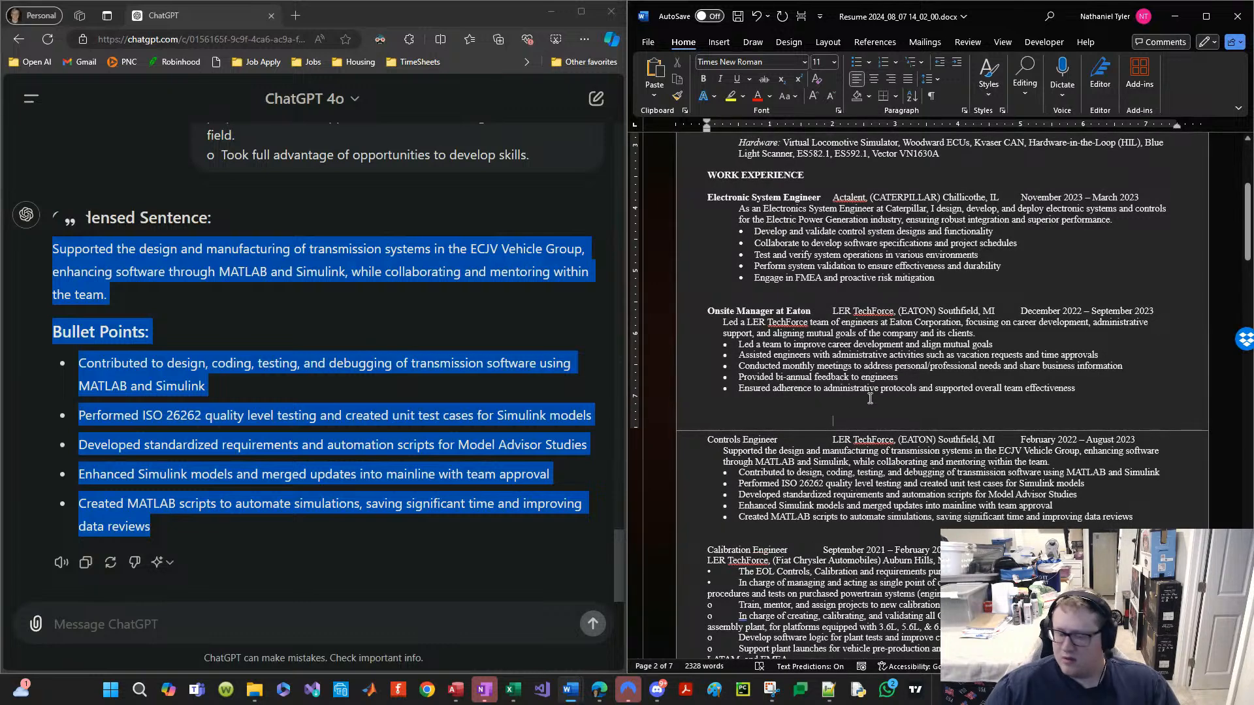
pyautogui.press('BackSpace')
pyautogui.press('BackSpace')
pyautogui.press('BackSpace')
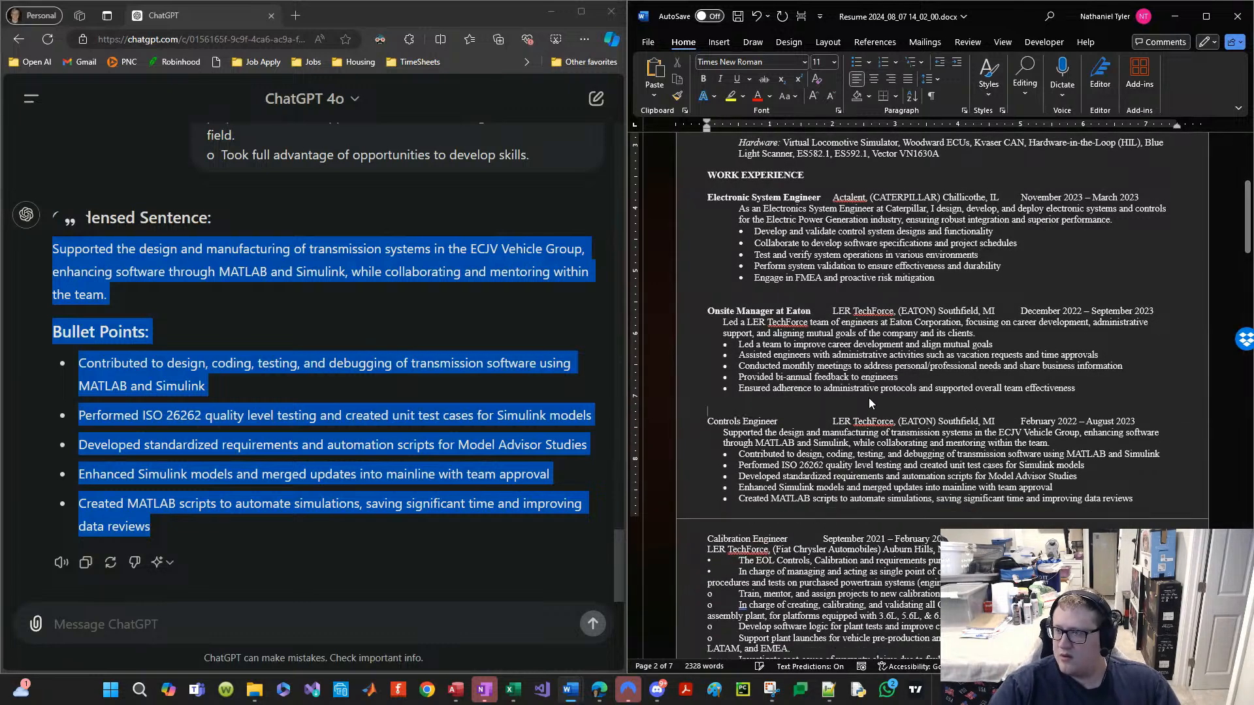
# Step: Make the "Controls Engineer" job title bold and save the resume
pyautogui.hotkey('ctrl', 'shift', 'Right')
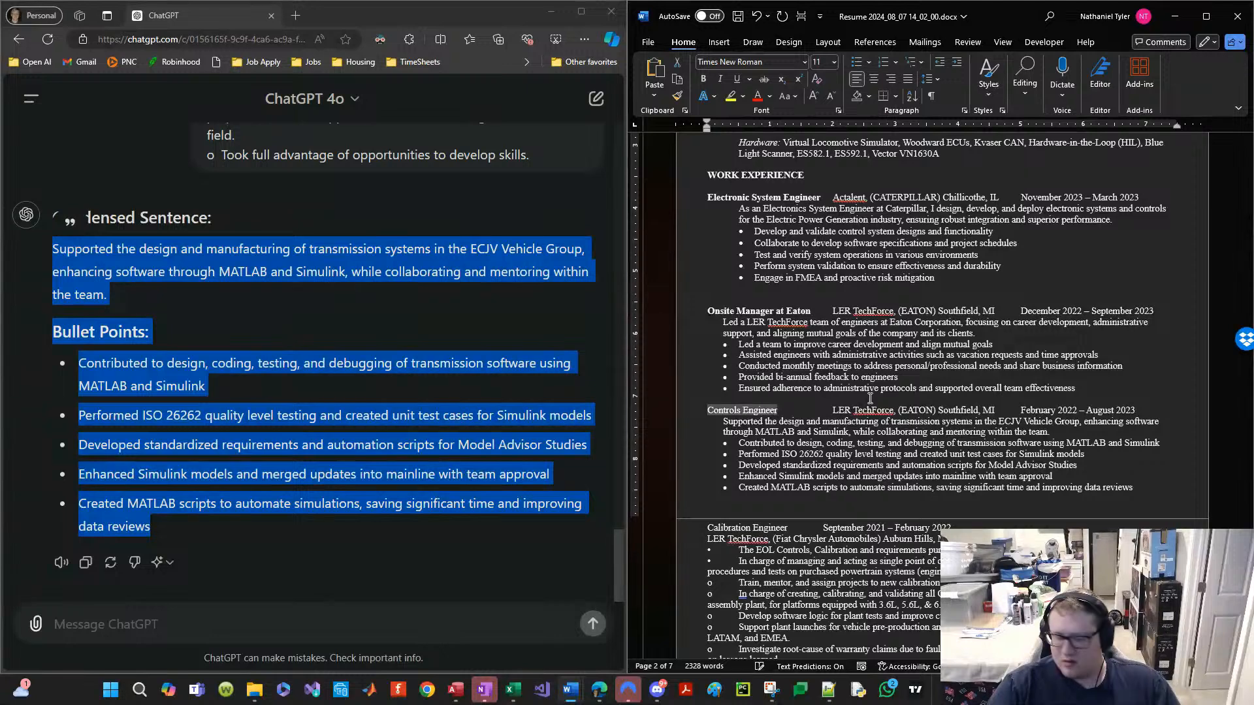
pyautogui.hotkey('ctrl', 'b')
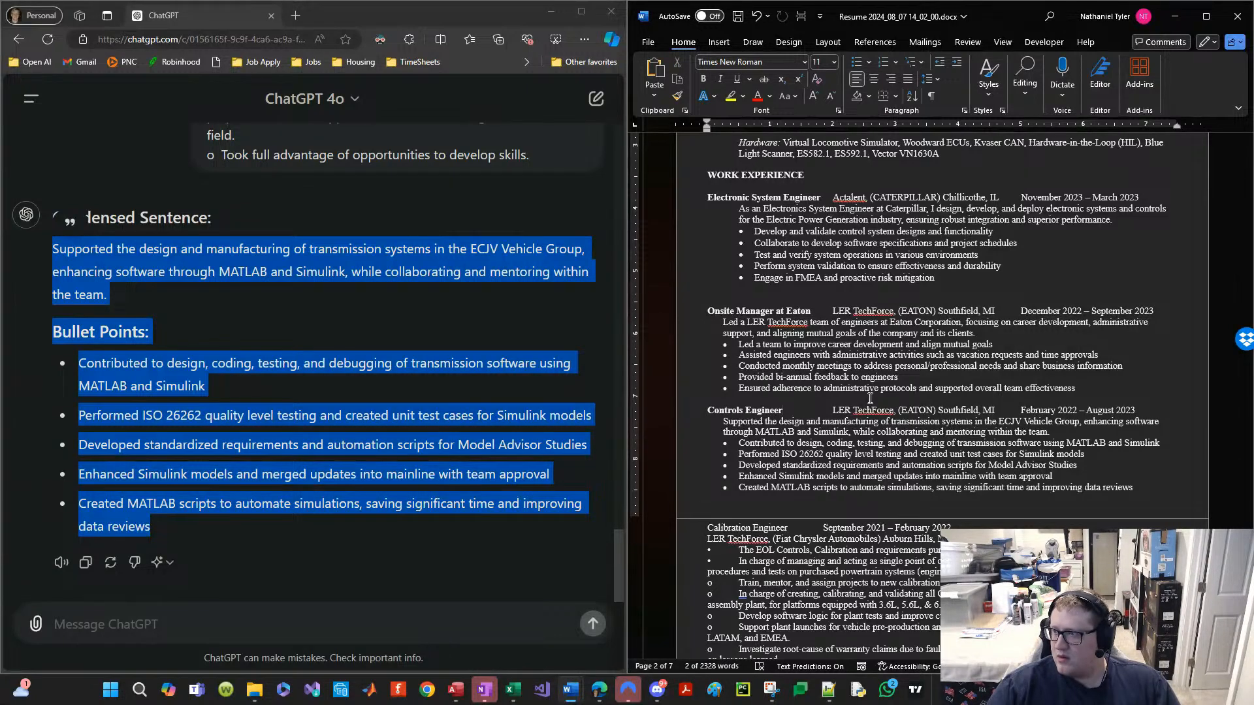
pyautogui.hotkey('ctrl', 's')
pyautogui.press('Right')
# Step: Place ChatGPT beside the original Controls Resume 2024_05_09 document and make the original active
pyautogui.scroll(-1, 963, 432)
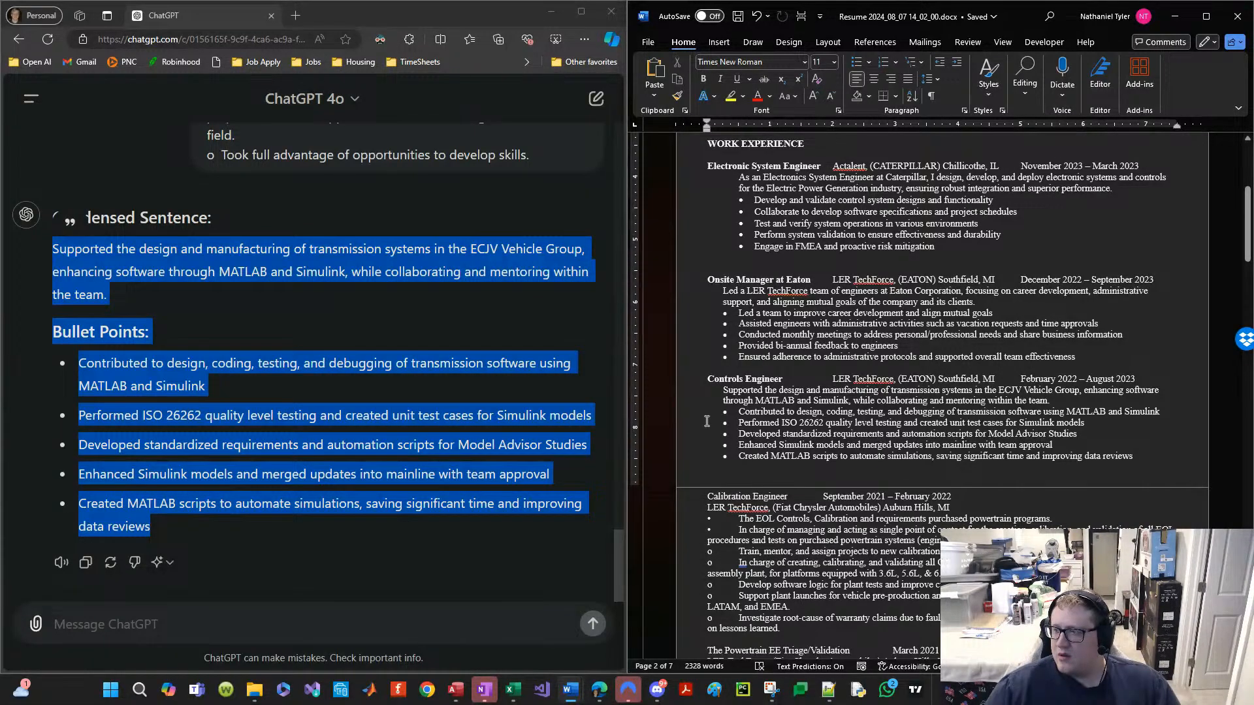
pyautogui.scroll(-3, 706, 422)
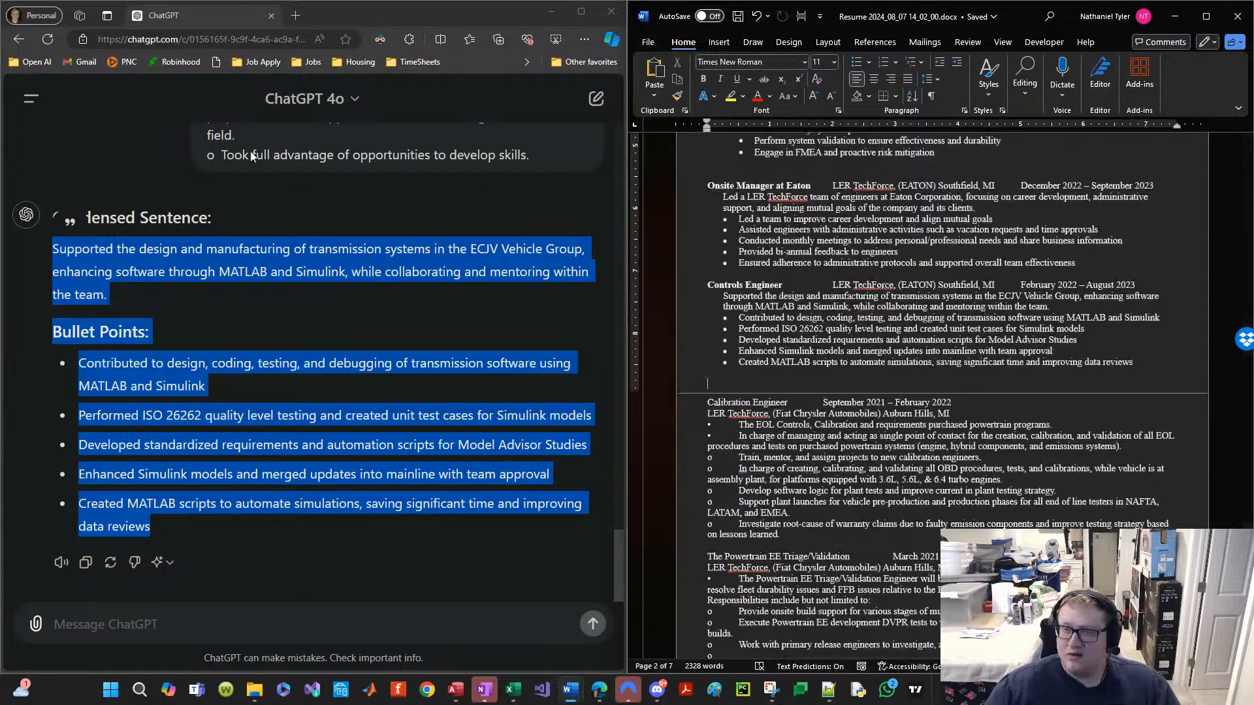
pyautogui.click(373, 18)
pyautogui.press('super+Right')
pyautogui.press('super+Right')
pyautogui.click(190, 469)
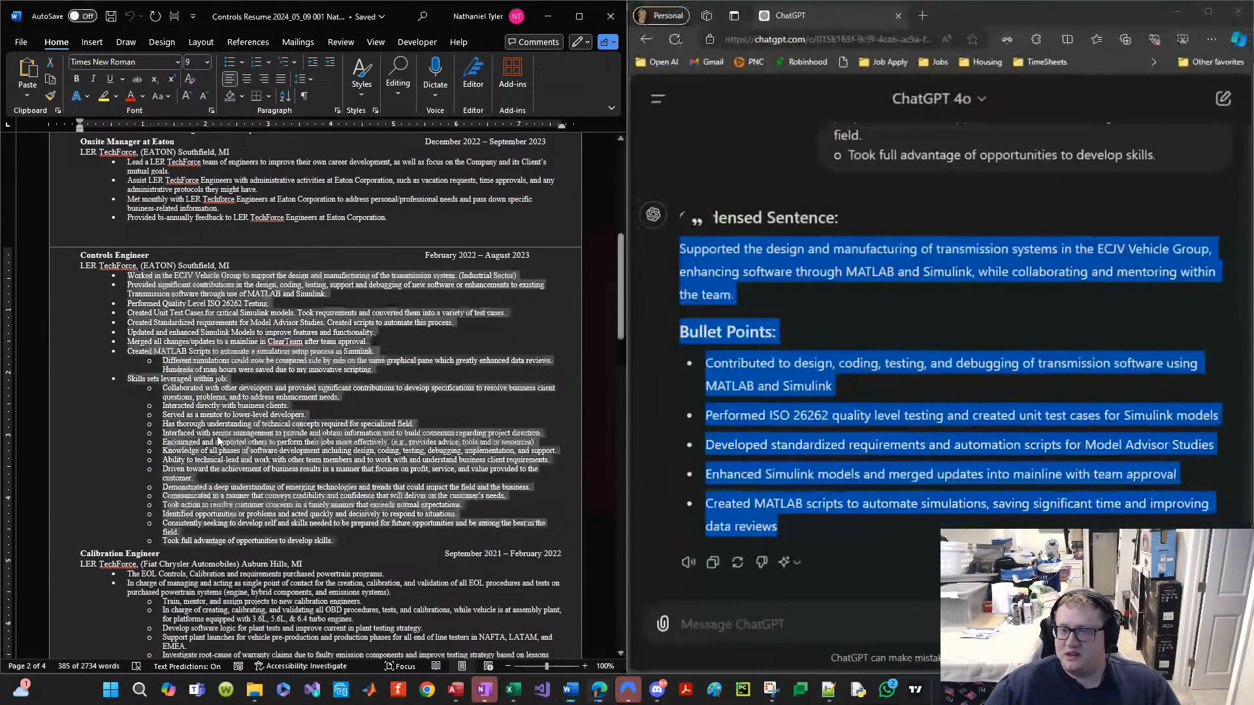
# Step: Copy all Calibration Engineer bullets from the original resume and paste them into a new ChatGPT message
pyautogui.scroll(-4, 190, 470)
pyautogui.scroll(-2, 190, 470)
pyautogui.moveTo(60, 479); pyautogui.dragTo(62, 380)
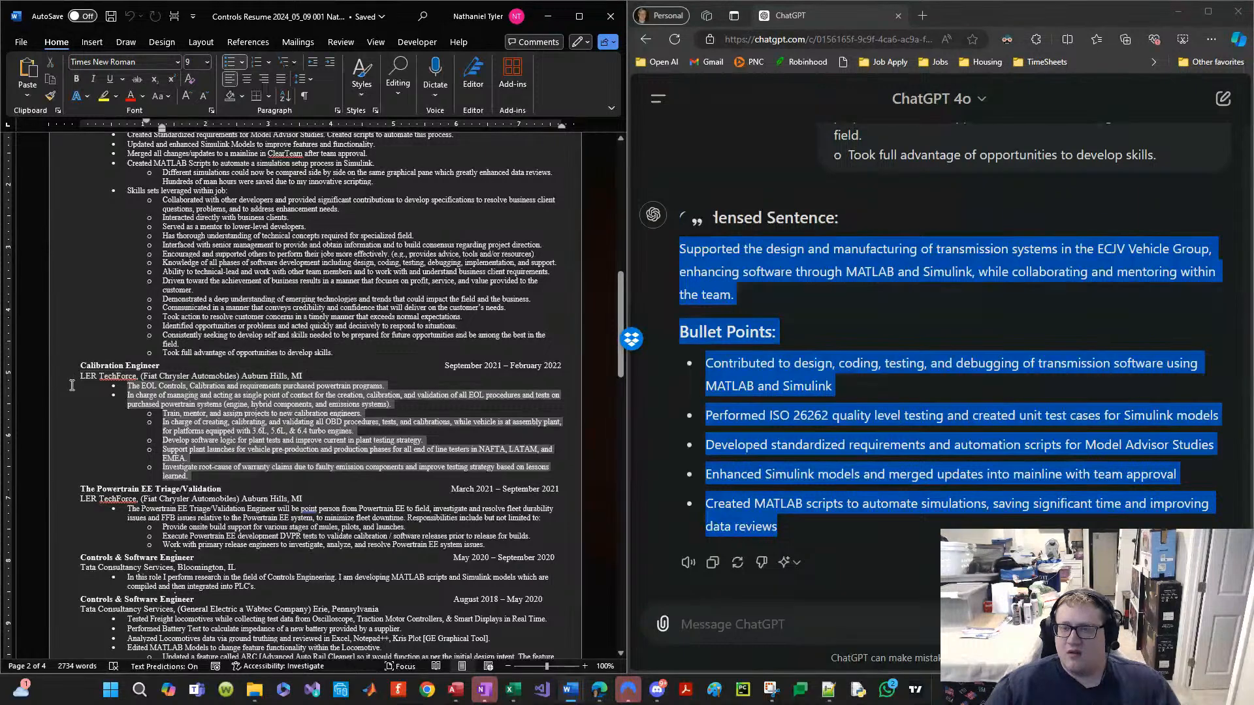
pyautogui.click(761, 585)
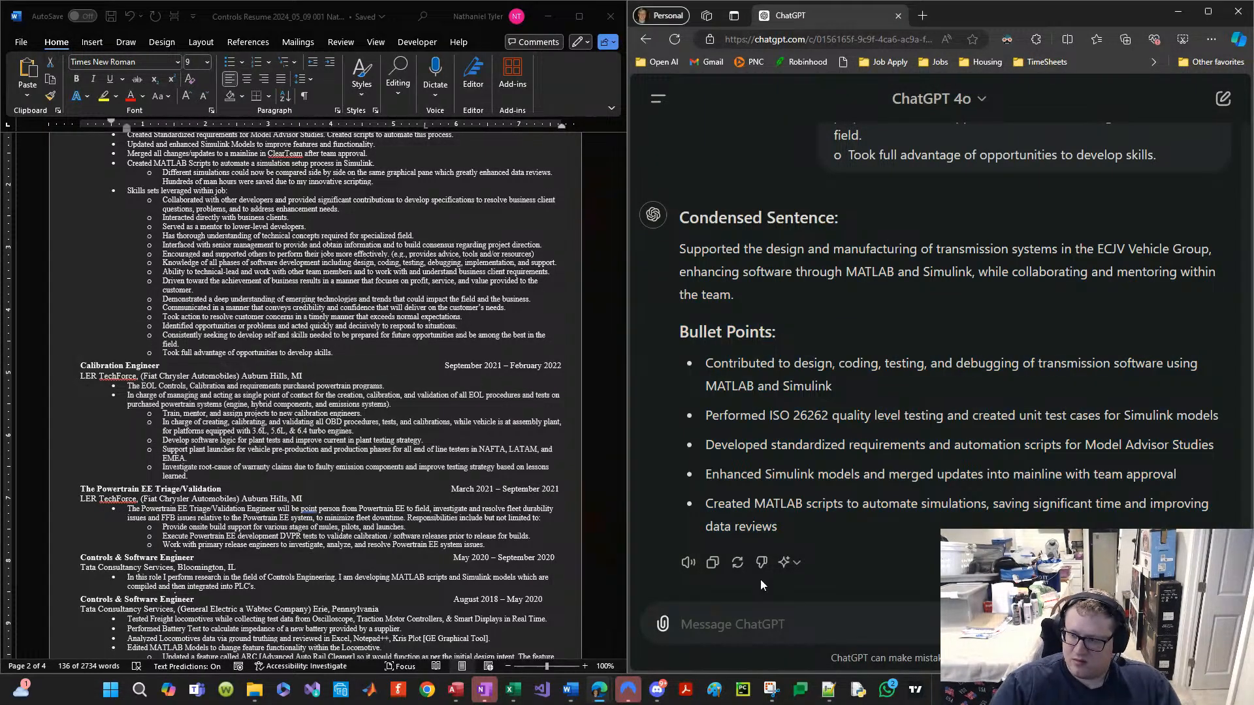
pyautogui.hotkey('ctrl', 'v')
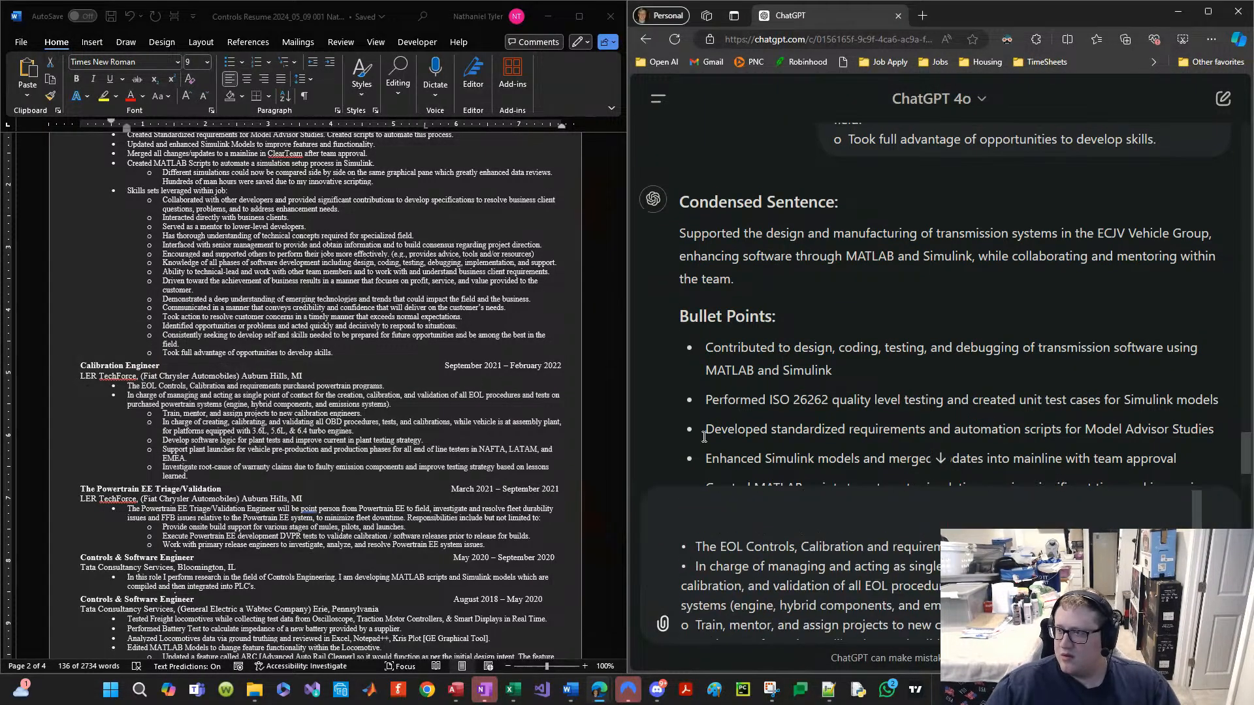
# Step: Copy the earlier prompt "do the same things for the following", insert it above the pasted Calibration Engineer bullets, and send the message
pyautogui.scroll(1, 841, 396)
pyautogui.scroll(-15, 841, 396)
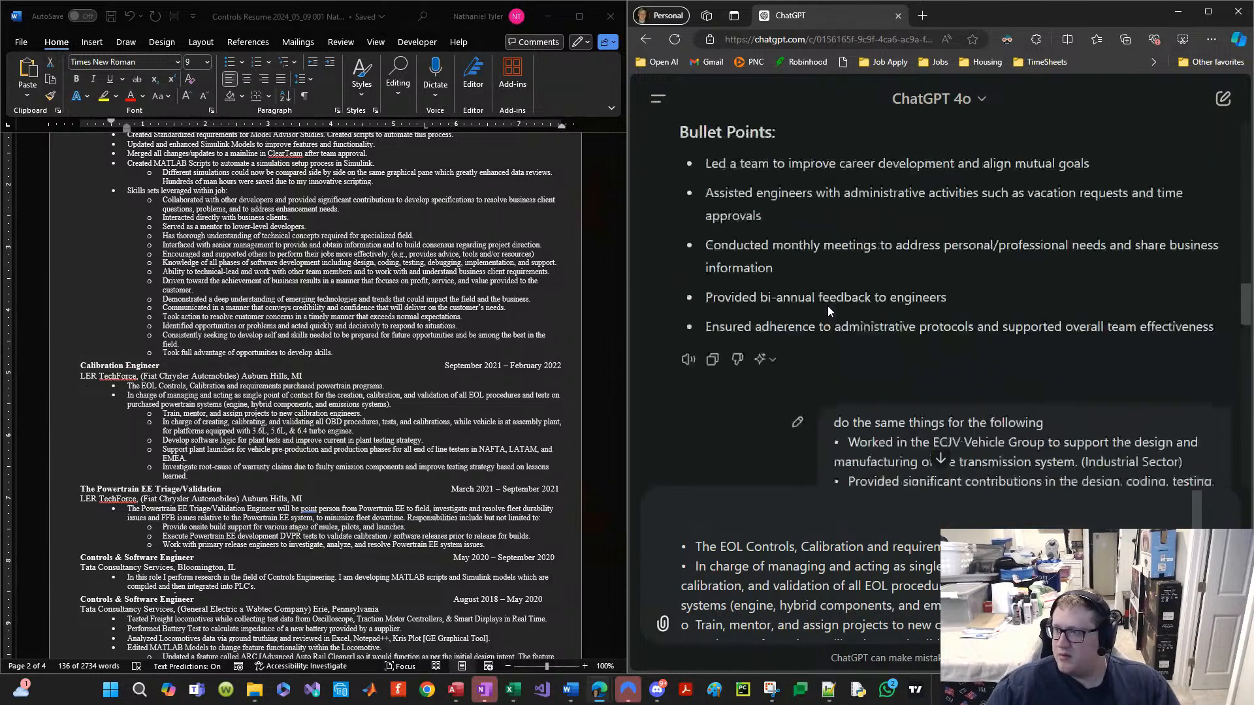
pyautogui.tripleClick(929, 422)
pyautogui.hotkey('ctrl', 'c')
pyautogui.scroll(-1, 734, 515)
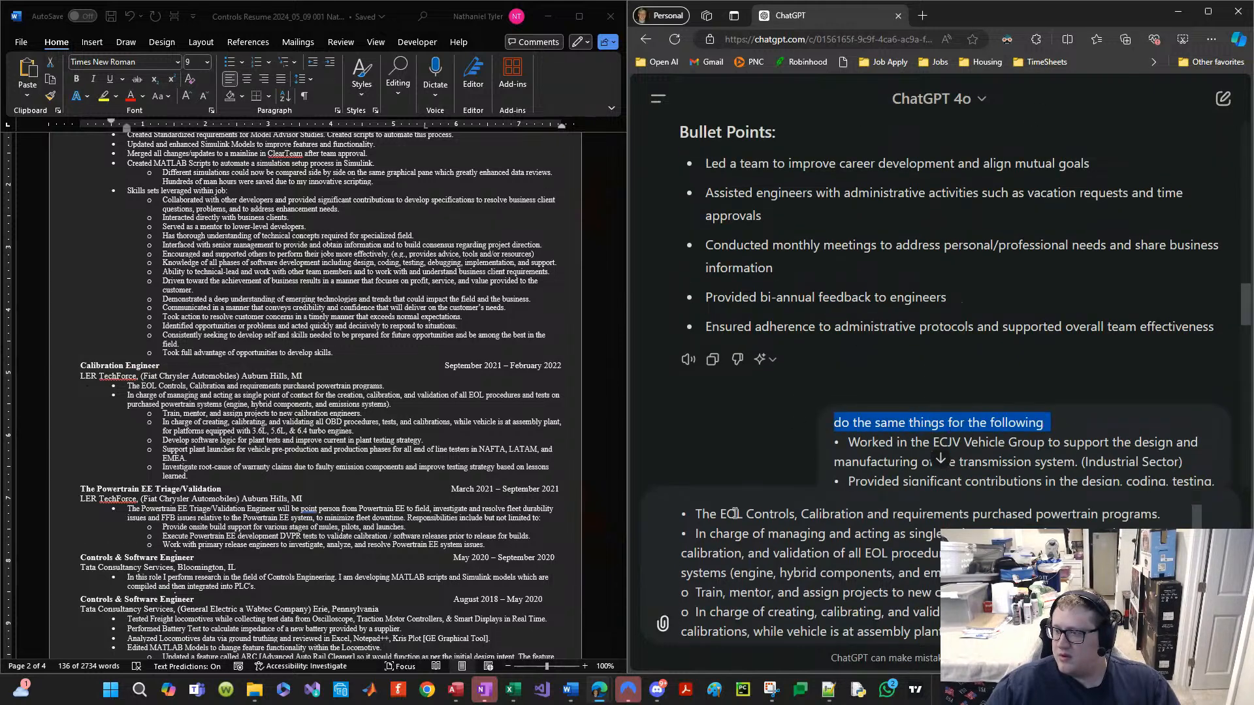
pyautogui.click(734, 516)
pyautogui.scroll(1, 723, 528)
pyautogui.click(708, 507)
pyautogui.hotkey('ctrl', 'v')
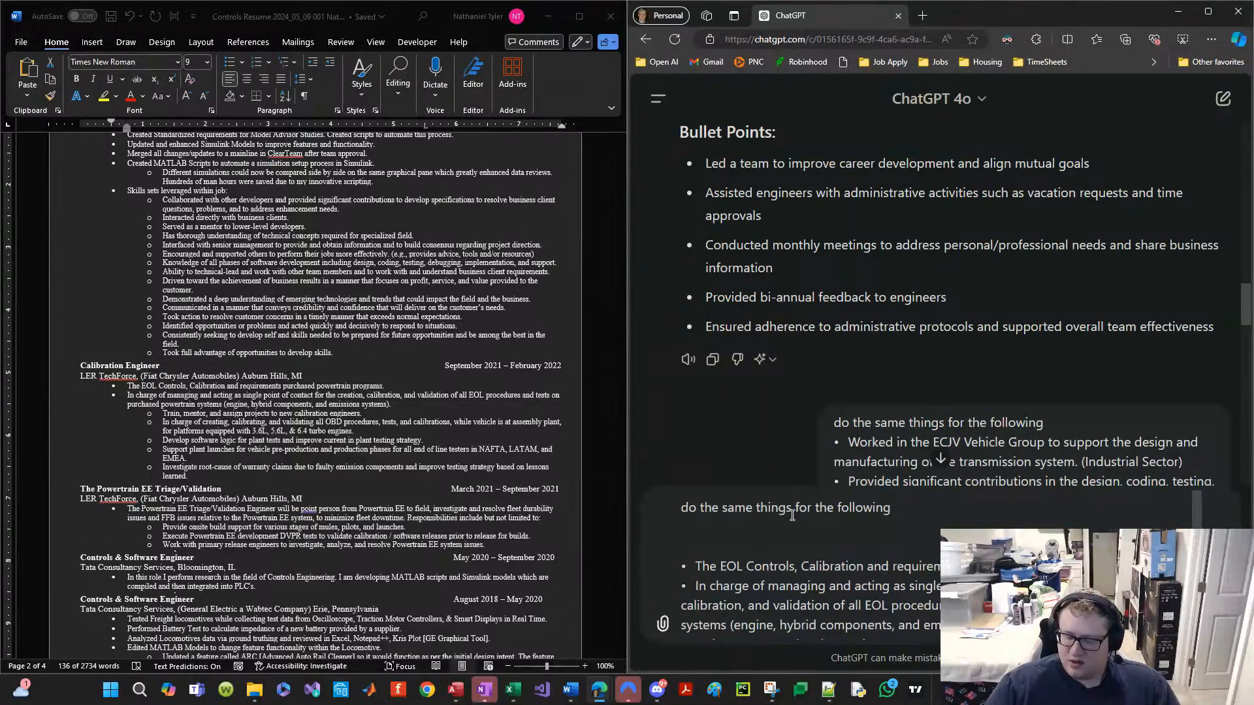
pyautogui.press('Delete')
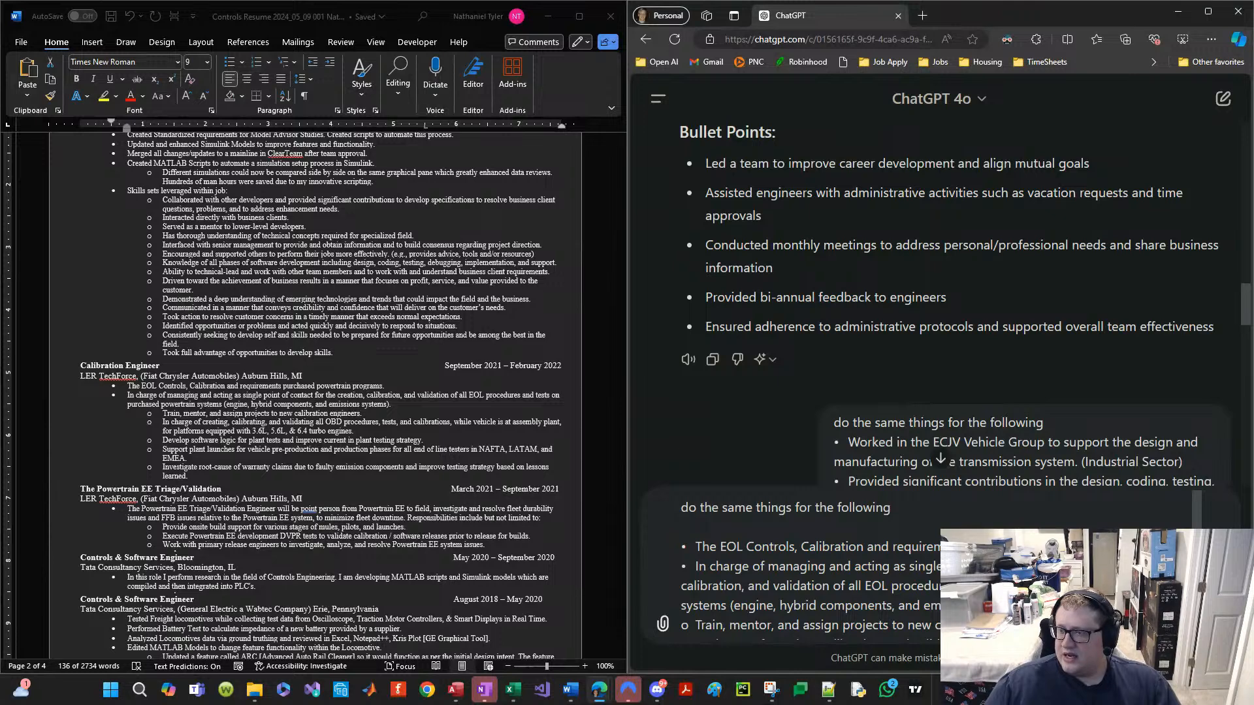
pyautogui.press('Return')
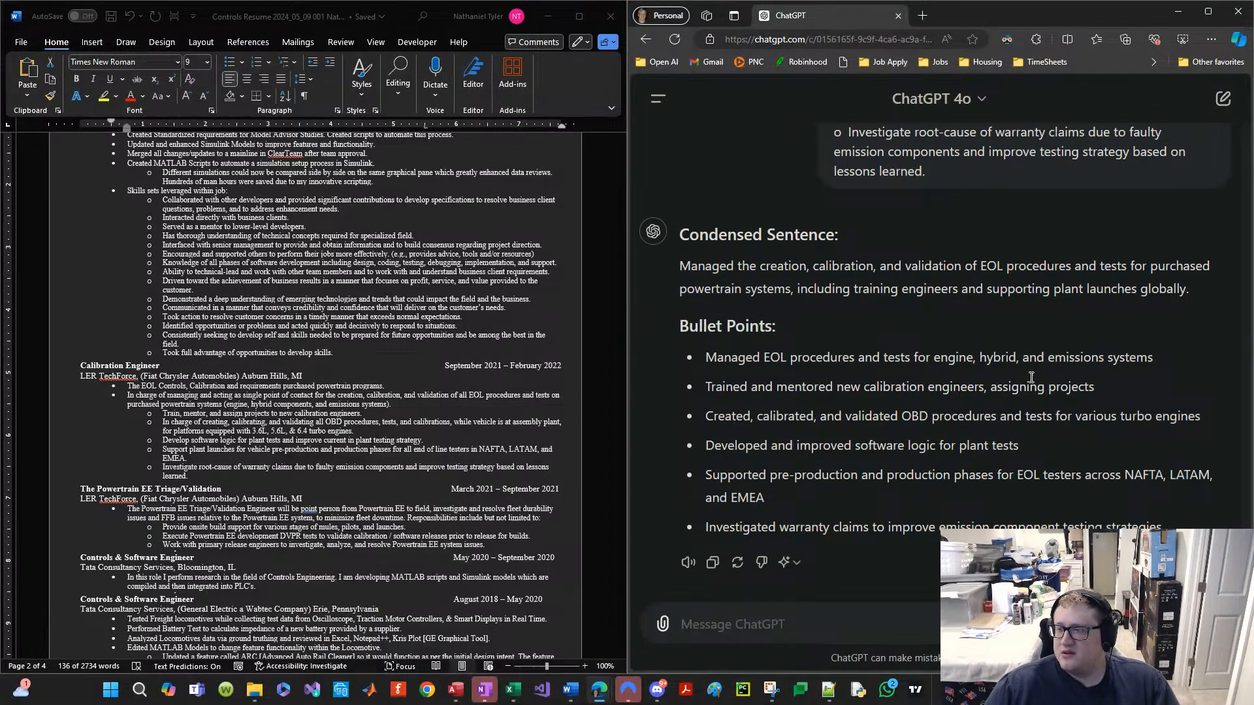
# Step: Replace the Calibration Engineer bullets in Resume 2024_08_07 14_02_00.docx with ChatGPT's condensed sentence and bullets
pyautogui.moveTo(1170, 530); pyautogui.dragTo(679, 261)
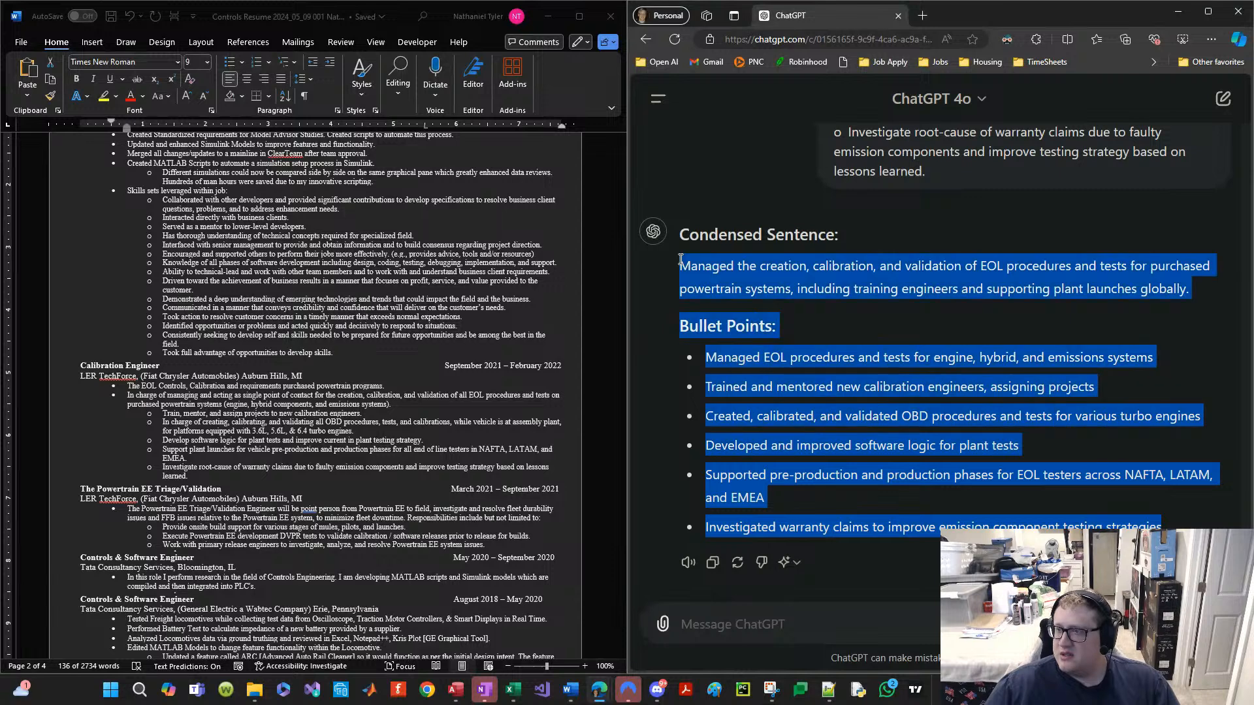
pyautogui.hotkey('ctrl', 'd')
pyautogui.press('Escape')
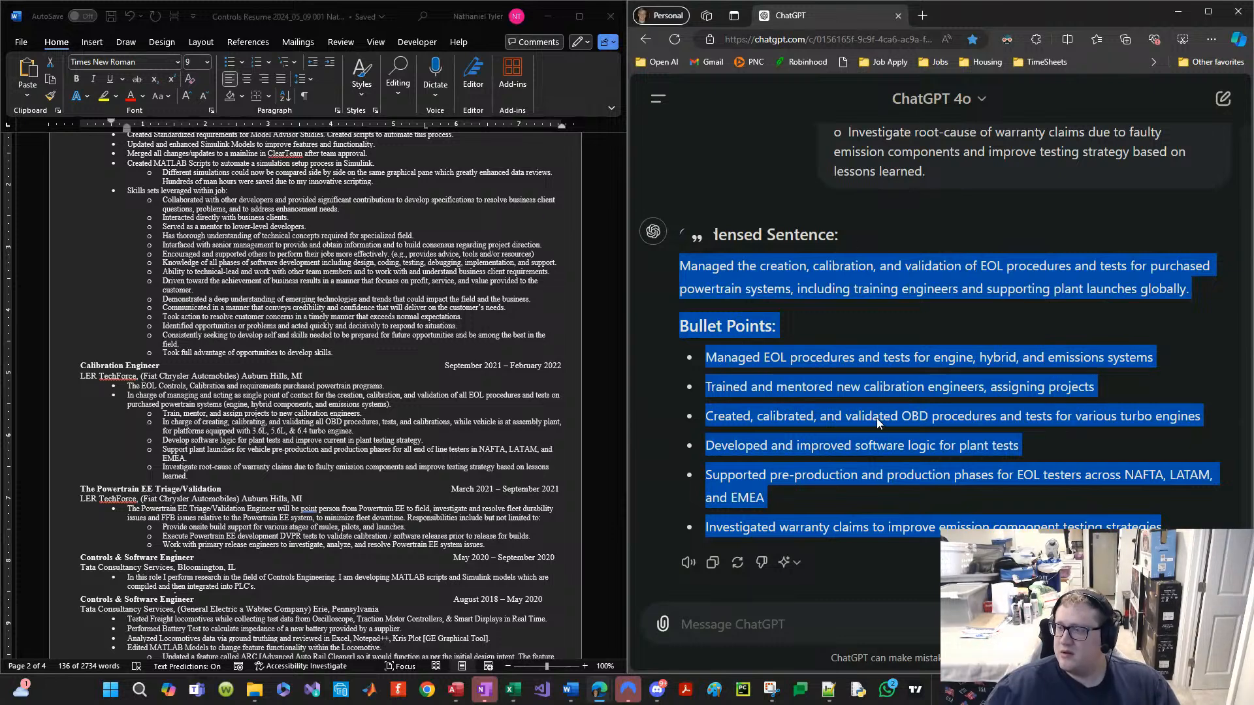
pyautogui.rightClick(878, 397)
pyautogui.click(918, 410)
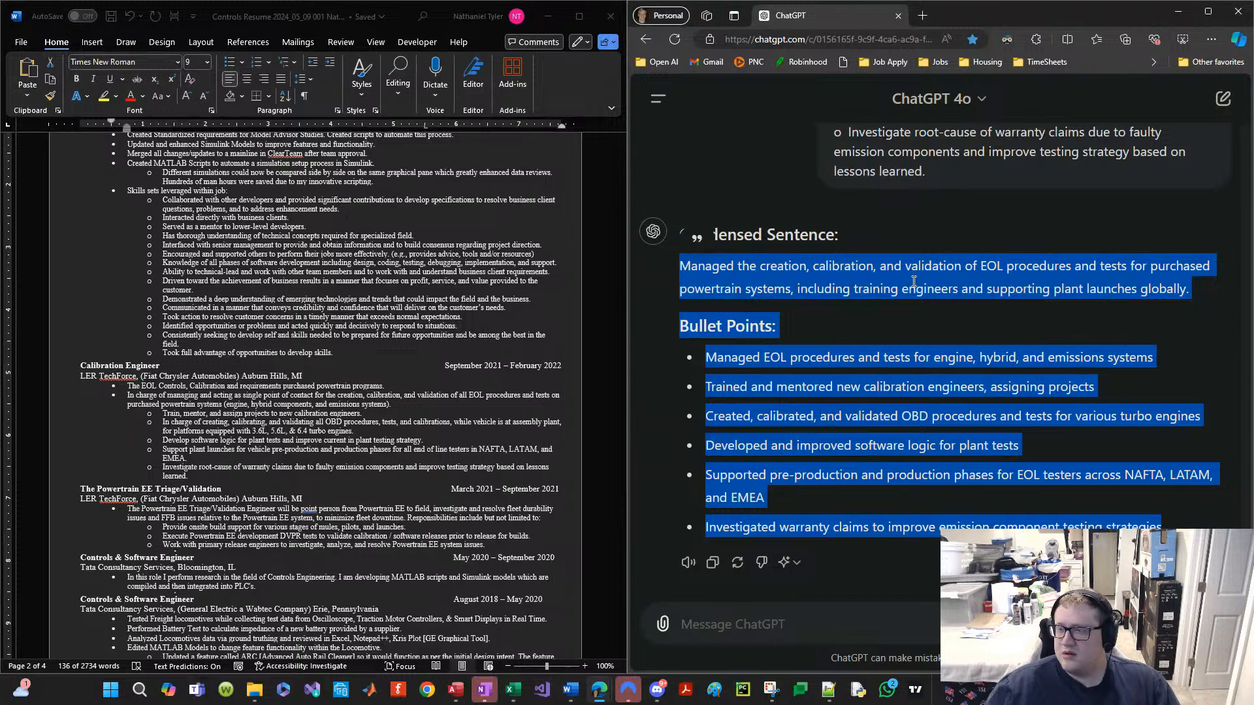
pyautogui.hotkey('alt', 'Tab')
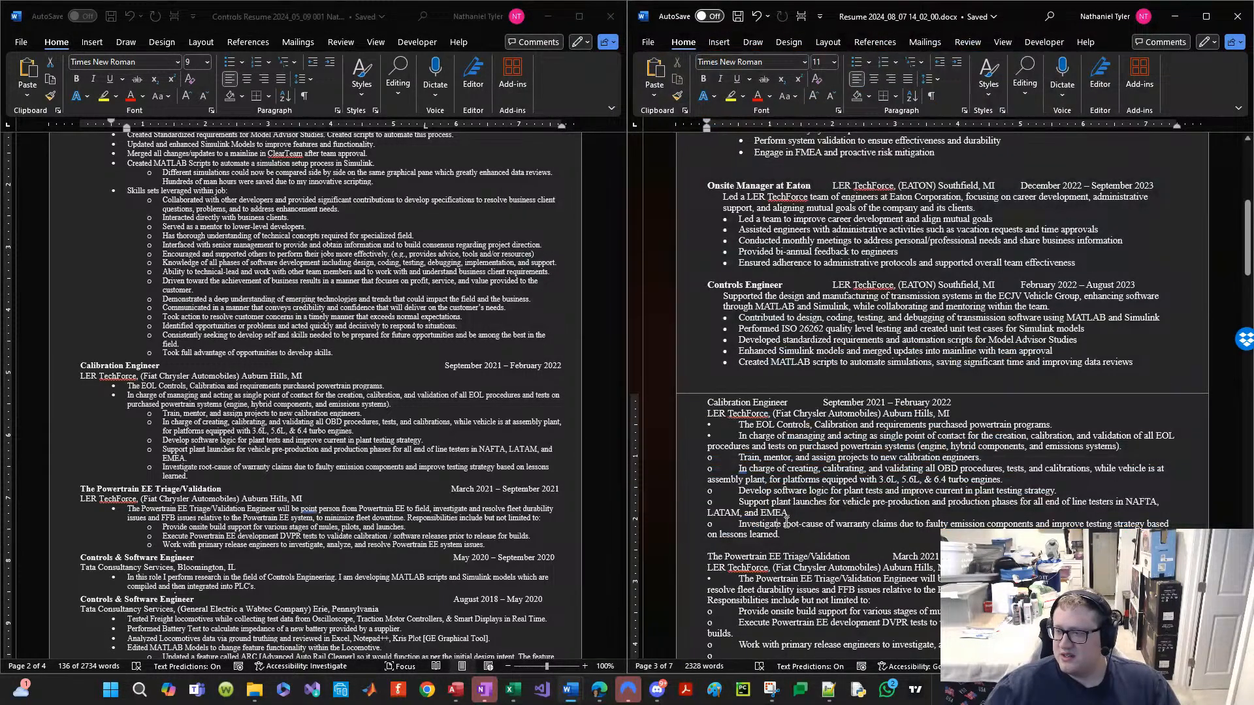
pyautogui.moveTo(784, 536); pyautogui.dragTo(680, 425)
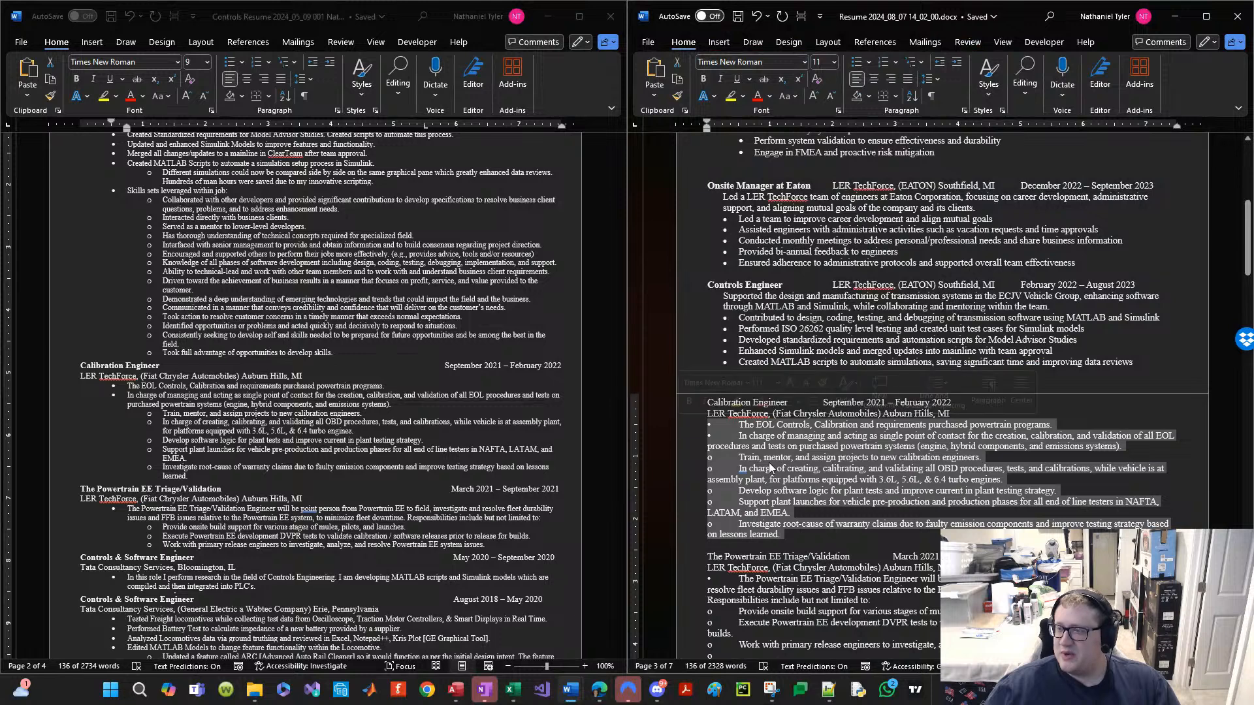
pyautogui.moveTo(835, 527); pyautogui.dragTo(653, 423)
pyautogui.hotkey('ctrl', 'v')
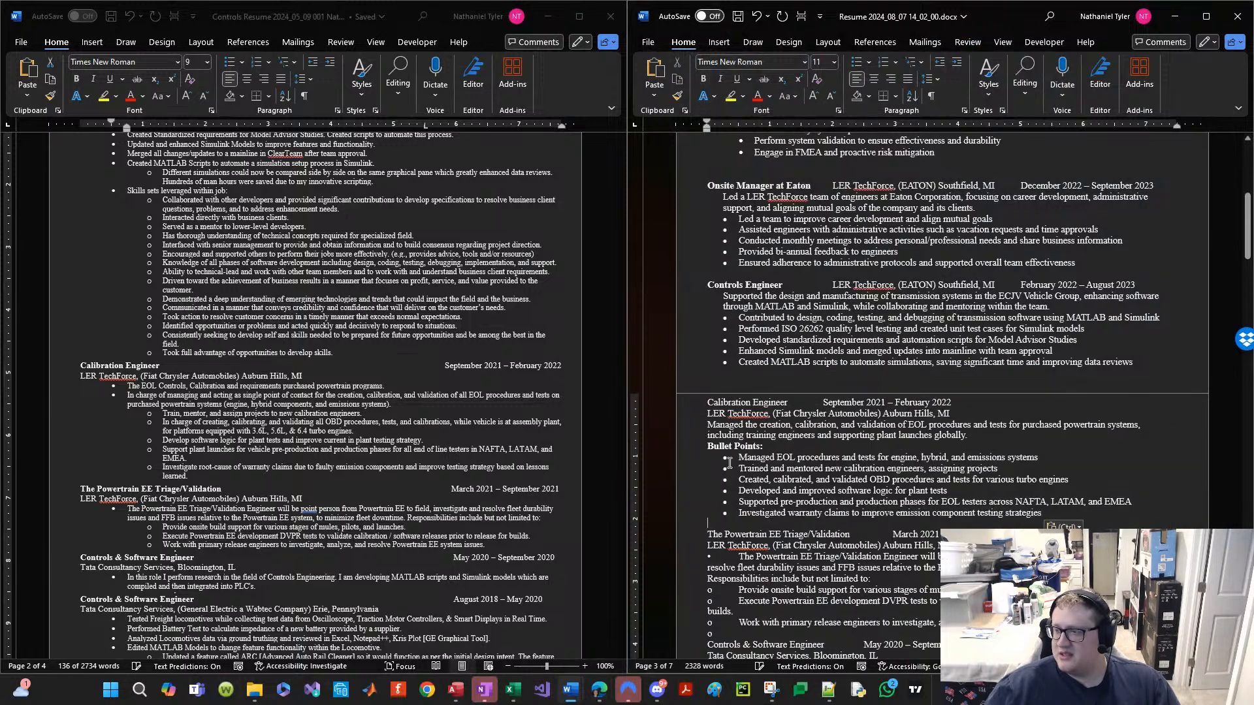
# Step: Delete the "Bullet Points:" heading from the Calibration Engineer entry and indent its summary sentence one level
pyautogui.press('Up')
pyautogui.press('Up')
pyautogui.press('Up')
pyautogui.press('Up')
pyautogui.press('Up')
pyautogui.press('Up')
pyautogui.press('Up')
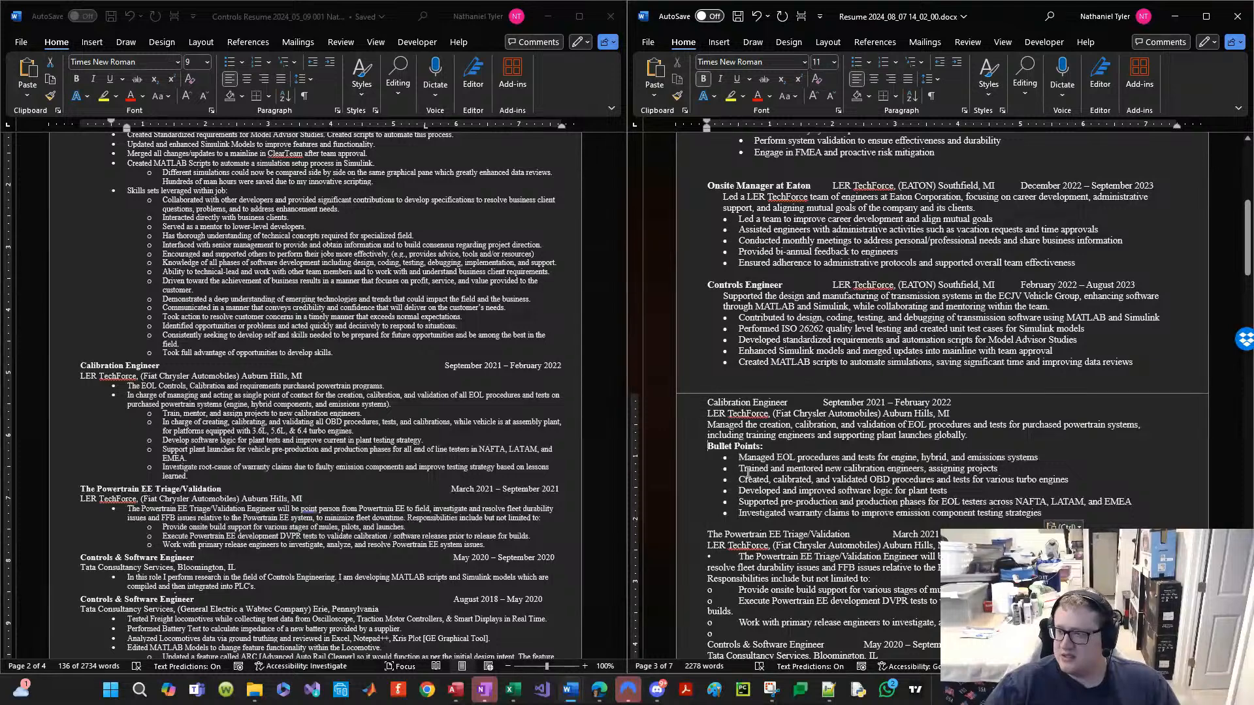
pyautogui.hotkey('shift', 'Down')
pyautogui.press('Delete')
pyautogui.press('Up')
pyautogui.press('Up')
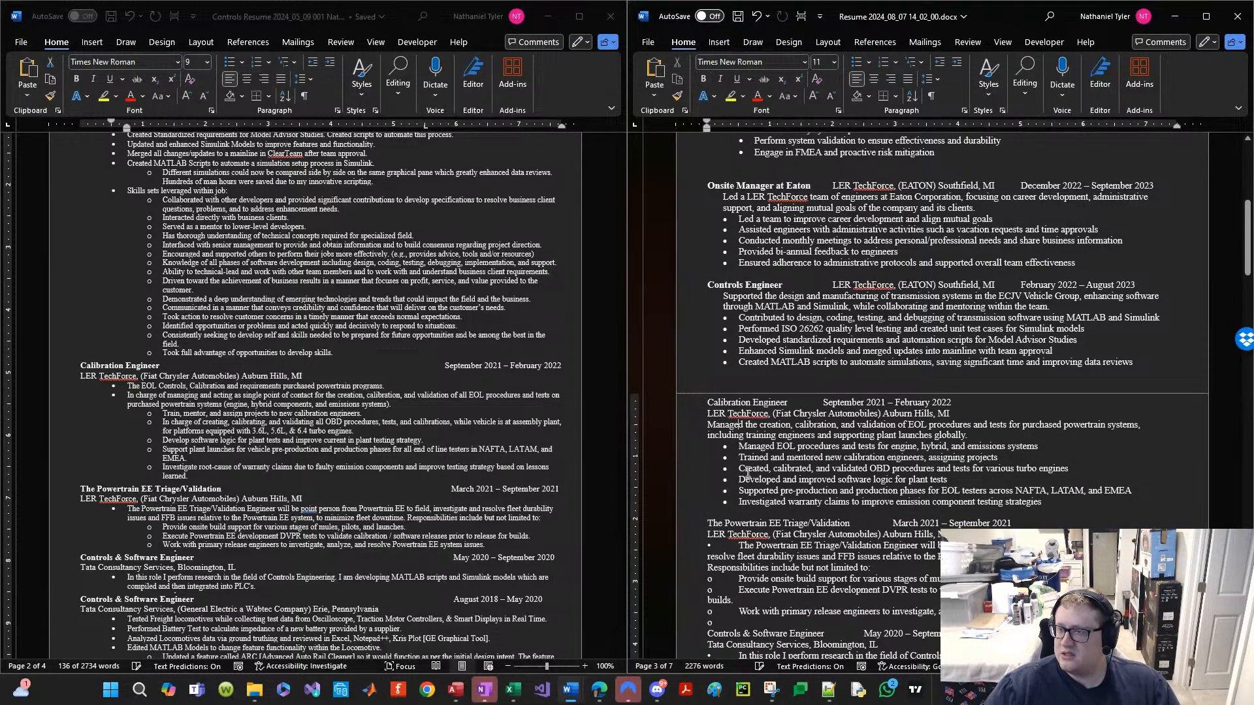
pyautogui.click(957, 63)
# Step: Move the LER TechForce company line onto the Calibration Engineer title line, spaced by a tab and placed before the dates
pyautogui.moveTo(714, 416); pyautogui.dragTo(955, 416)
pyautogui.press('Delete')
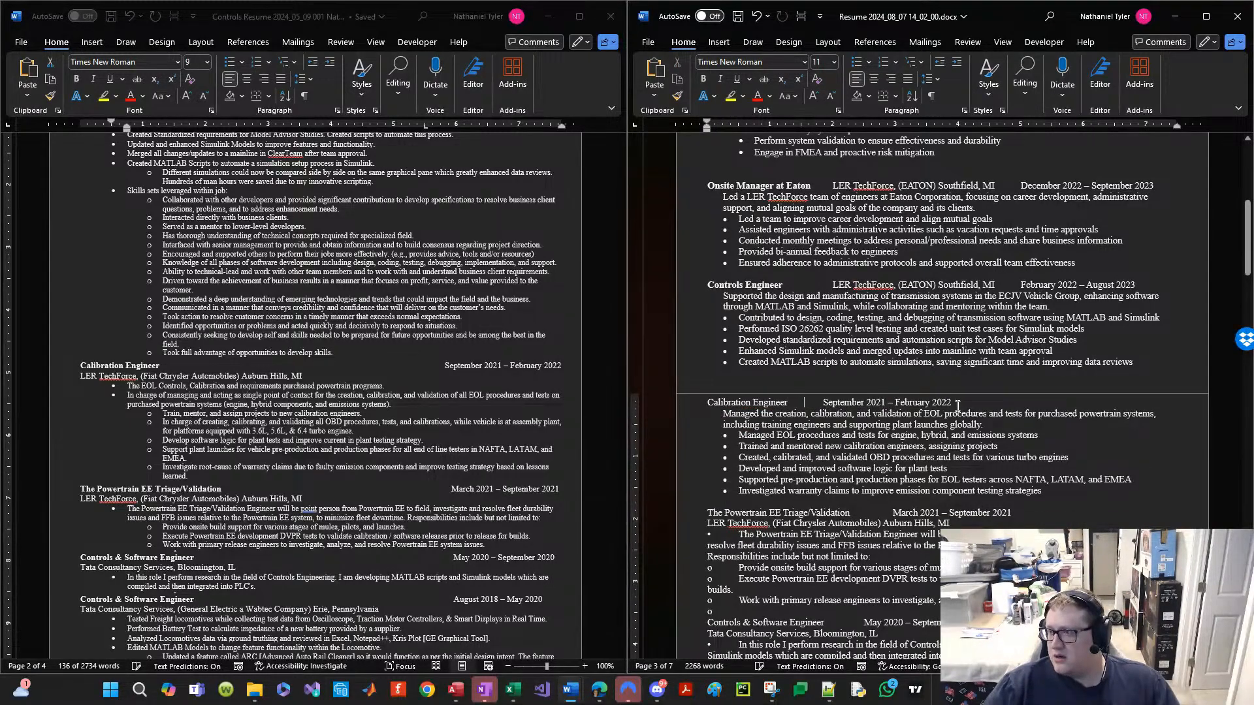
pyautogui.press('Delete')
pyautogui.press('Delete')
pyautogui.press('Delete')
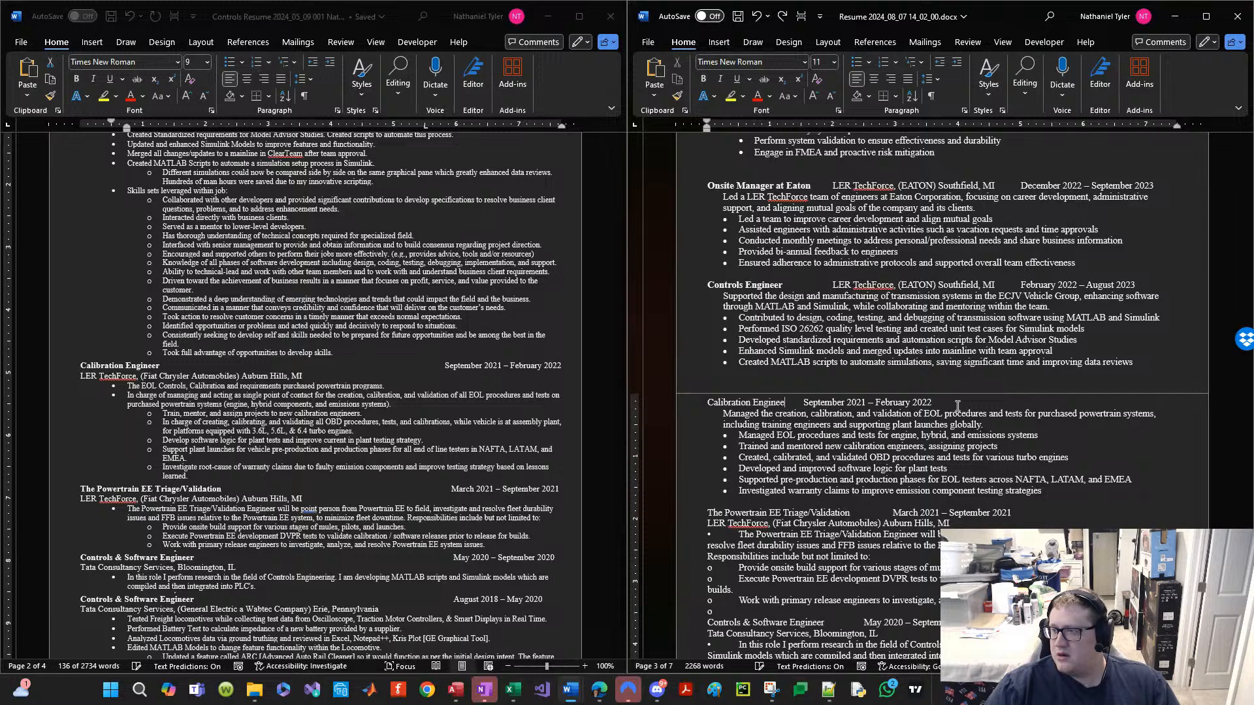
pyautogui.press('Tab')
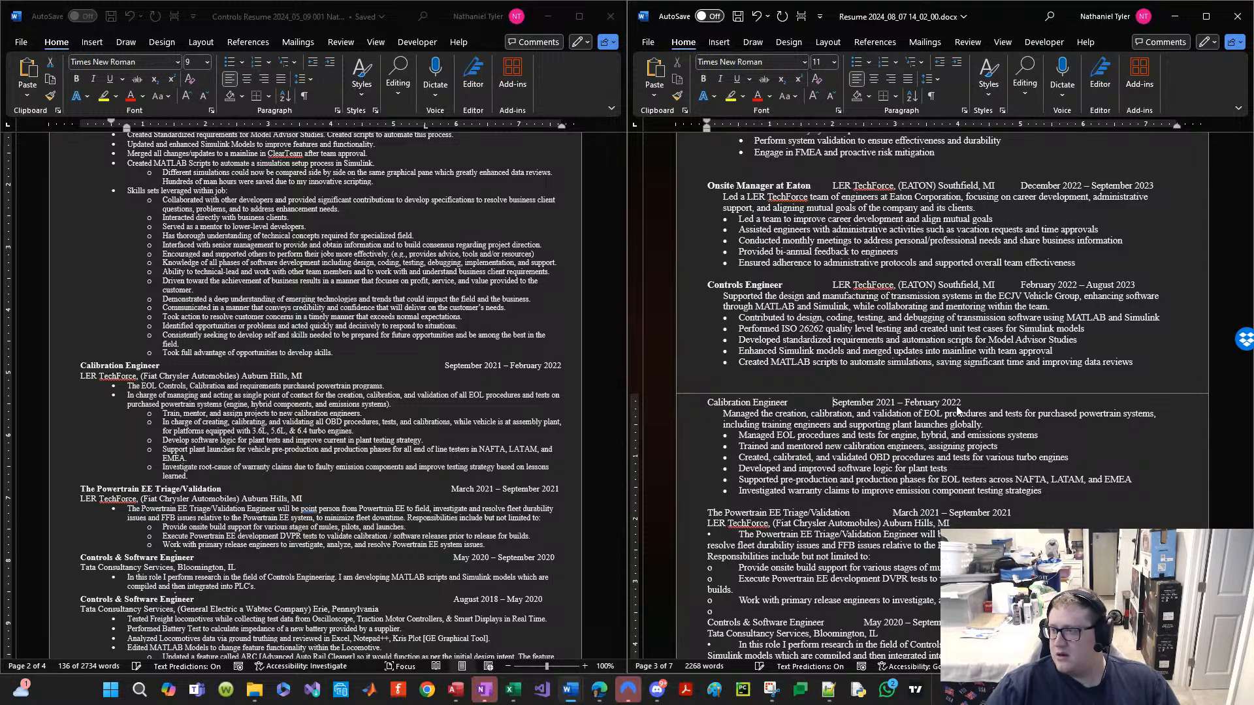
pyautogui.hotkey('ctrl', 'v')
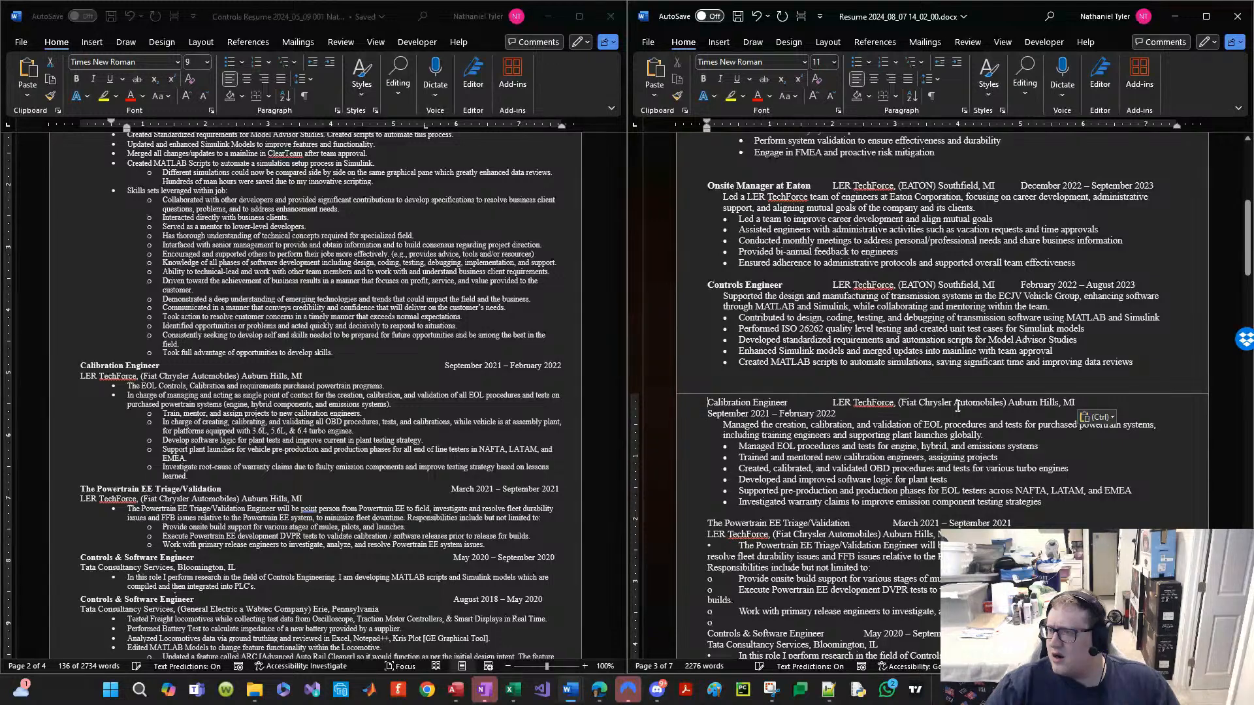
# Step: Shorten "Fiat Chrysler Automobiles" to "FCA" in the Calibration Engineer heading and join the dates to that line, separated by a tab
pyautogui.hotkey('ctrl', 'Right')
pyautogui.hotkey('ctrl', 'Right')
pyautogui.hotkey('ctrl', 'Right')
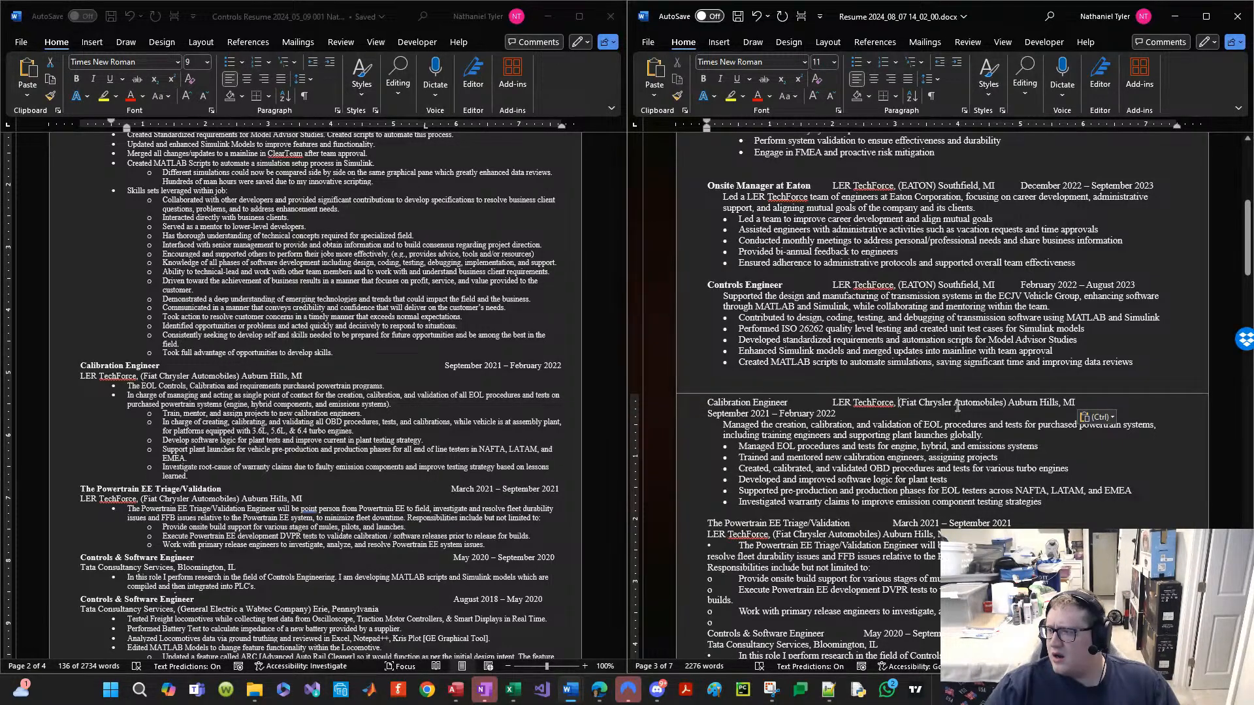
pyautogui.hotkey('ctrl', 'Right')
pyautogui.hotkey('ctrl', 'shift', 'Right')
pyautogui.hotkey('ctrl', 'shift', 'Right')
pyautogui.hotkey('ctrl', 'shift', 'Right')
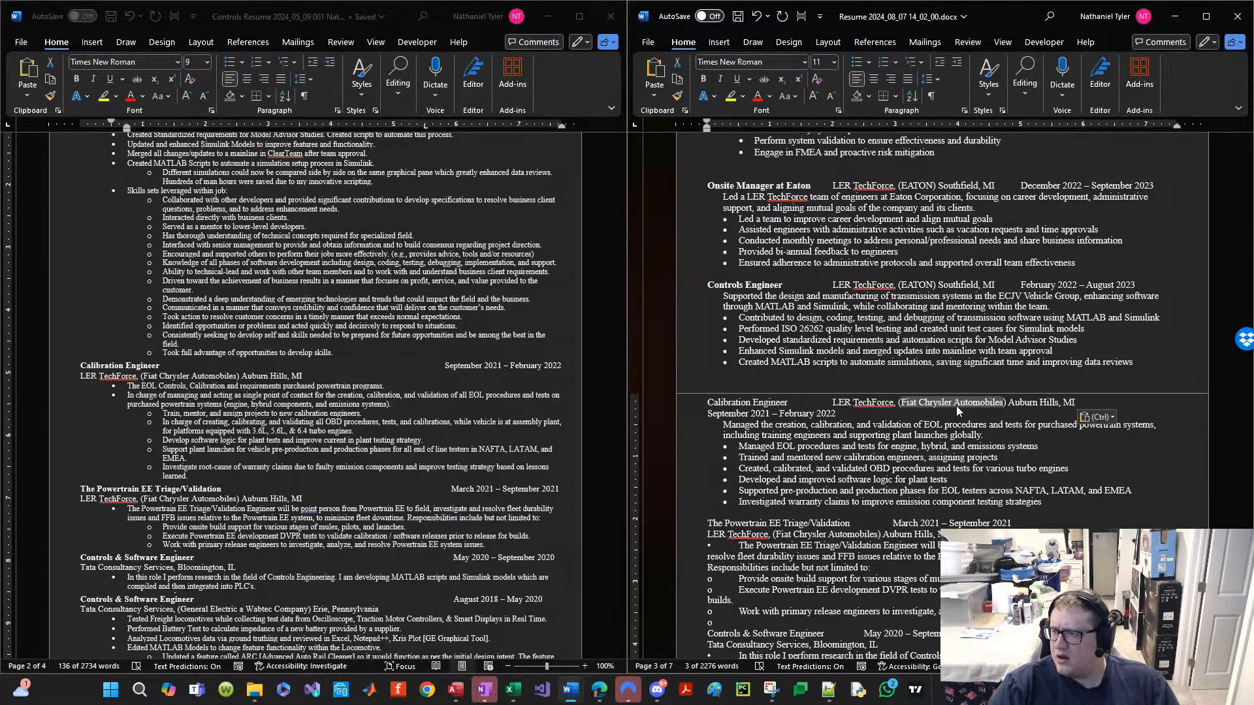
pyautogui.write('FCA')
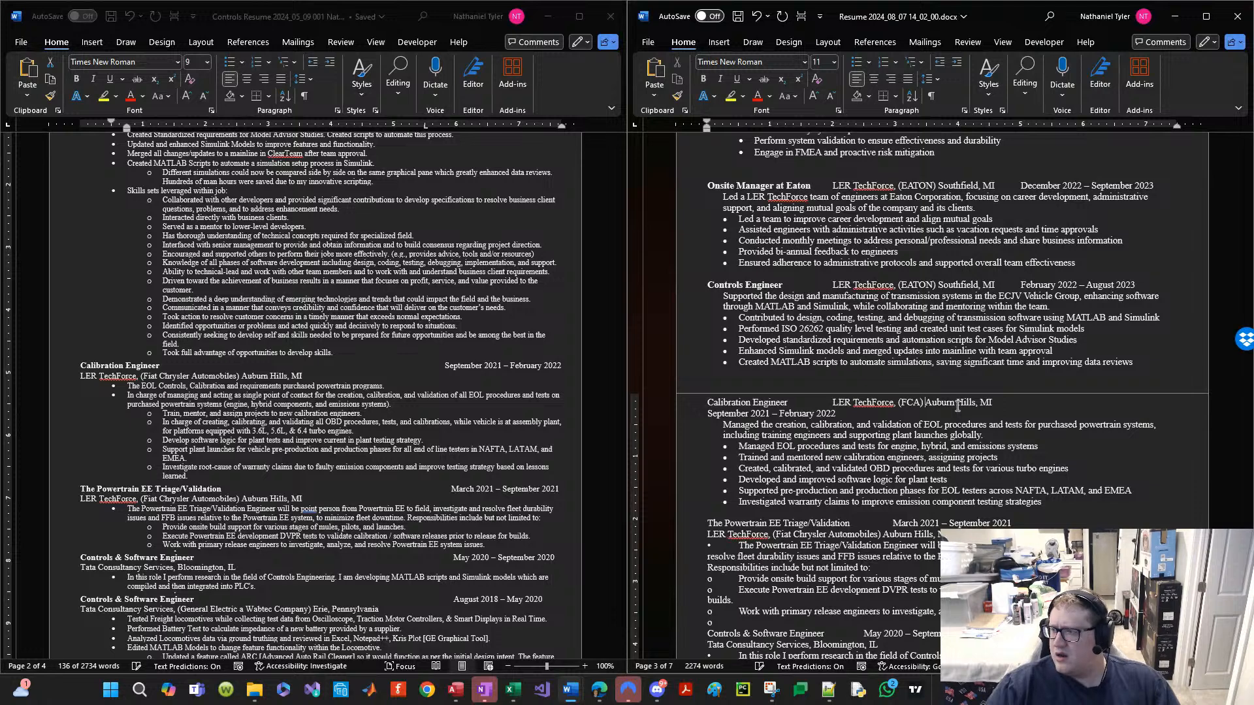
pyautogui.press('Delete')
pyautogui.press('Tab')
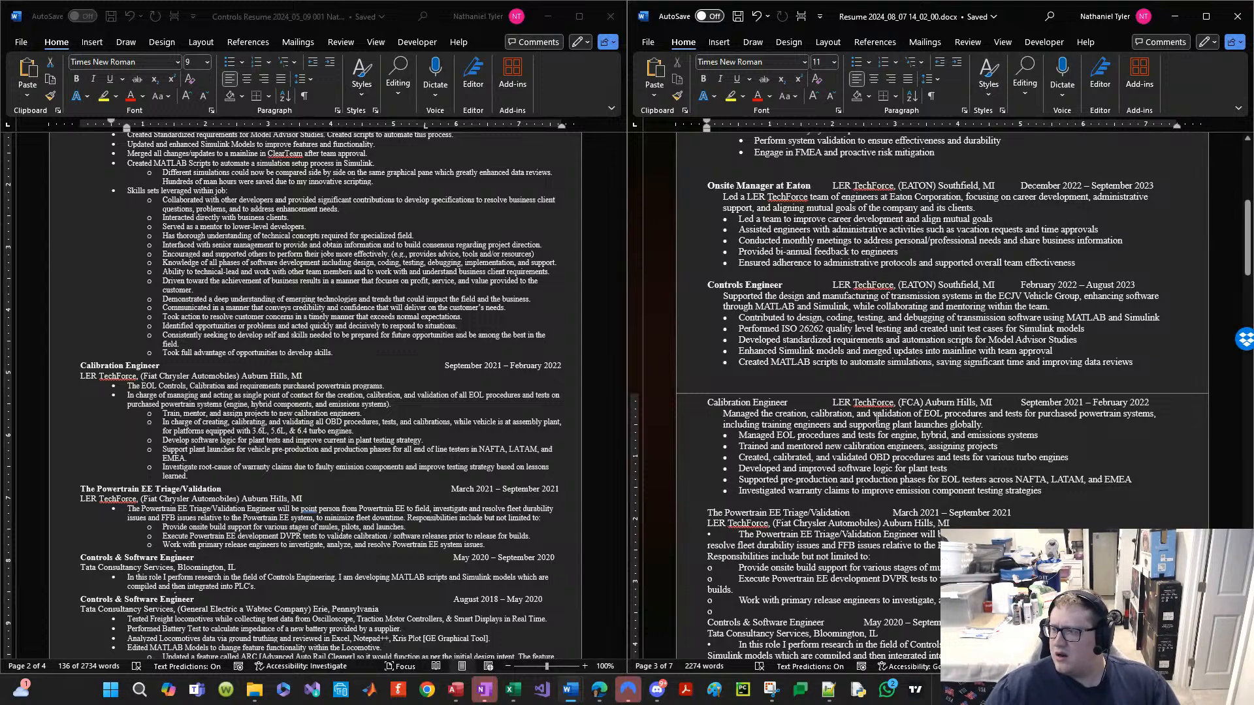
# Step: Make the "Calibration Engineer" job title bold to match the other entries
pyautogui.scroll(2, 877, 420)
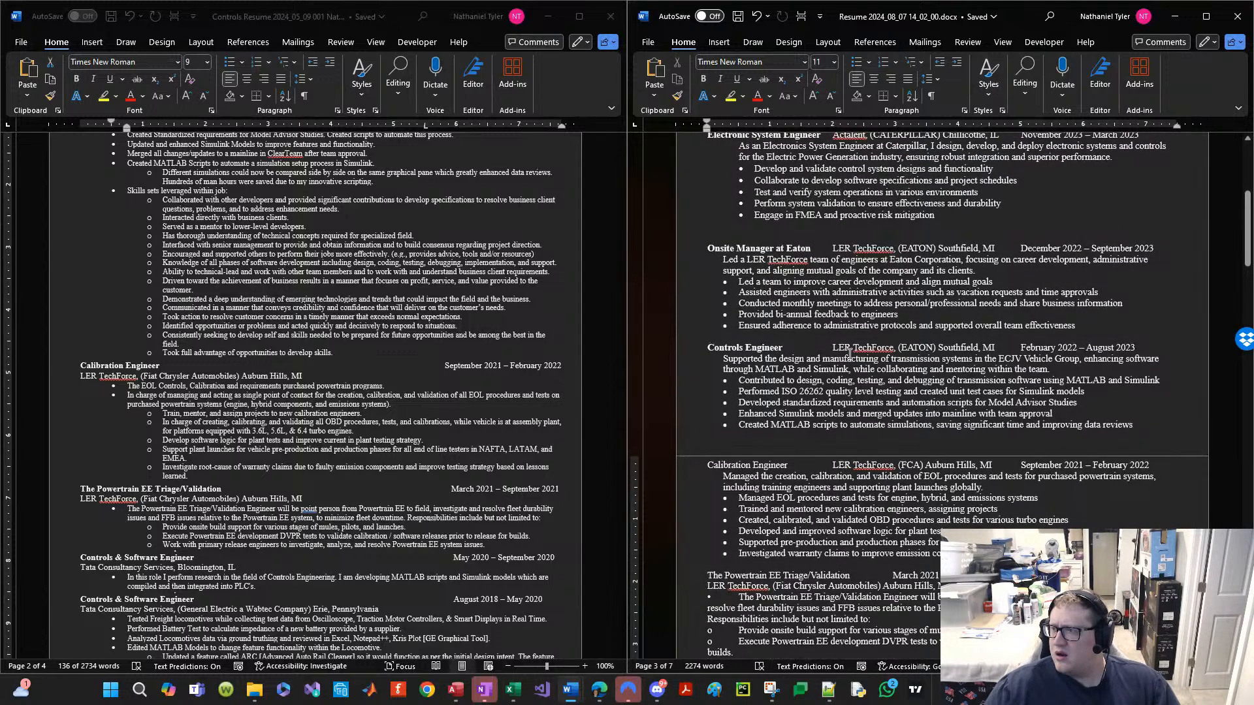
pyautogui.scroll(-2, 848, 353)
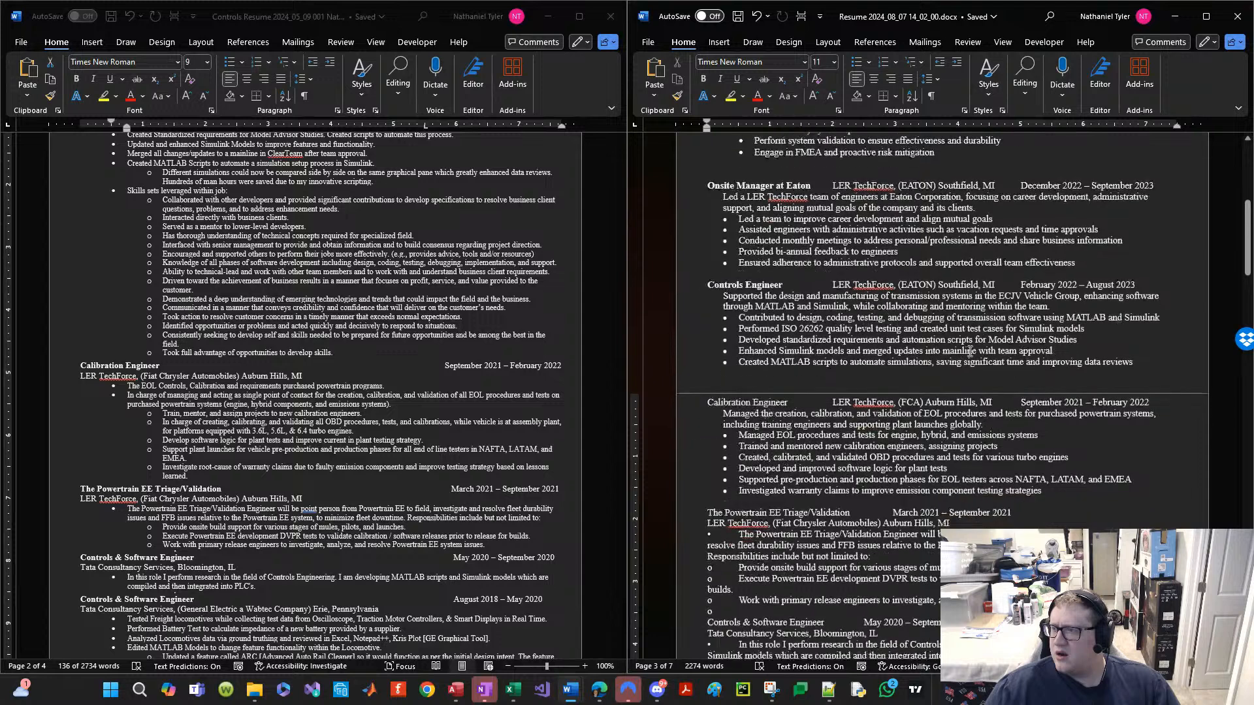
pyautogui.click(819, 377)
pyautogui.moveTo(709, 404); pyautogui.dragTo(788, 404)
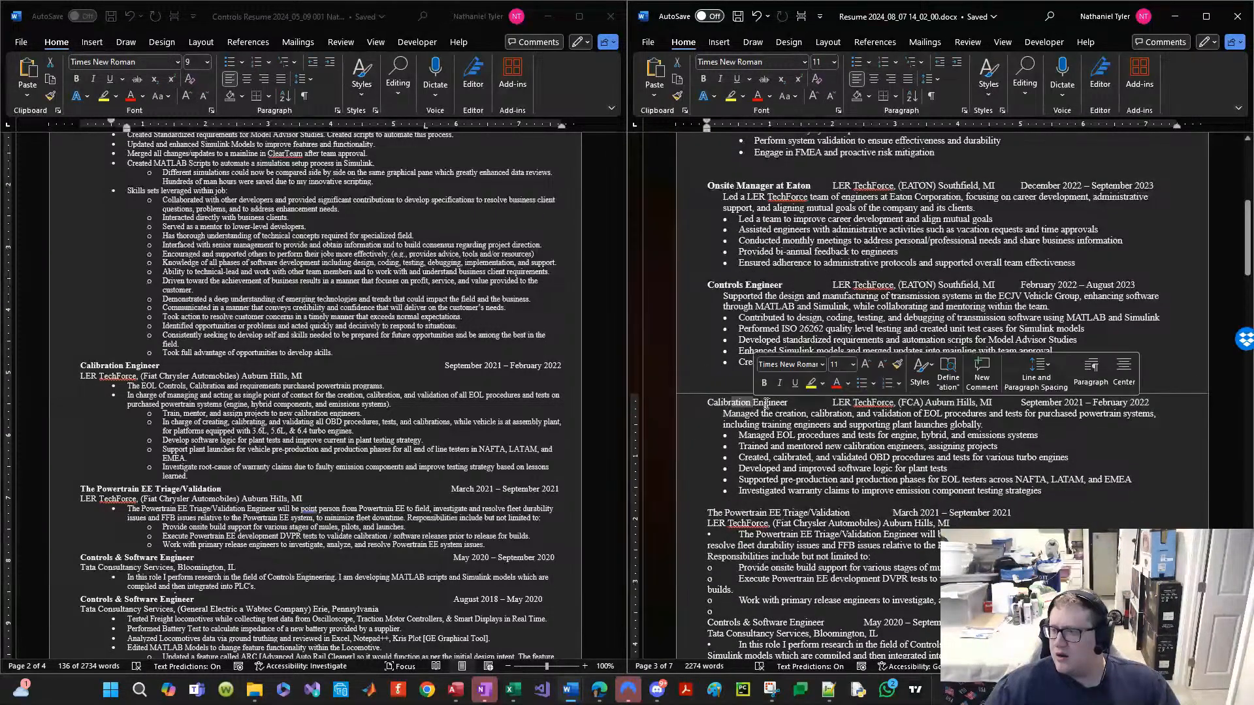
pyautogui.hotkey('ctrl', 'b')
pyautogui.click(763, 368)
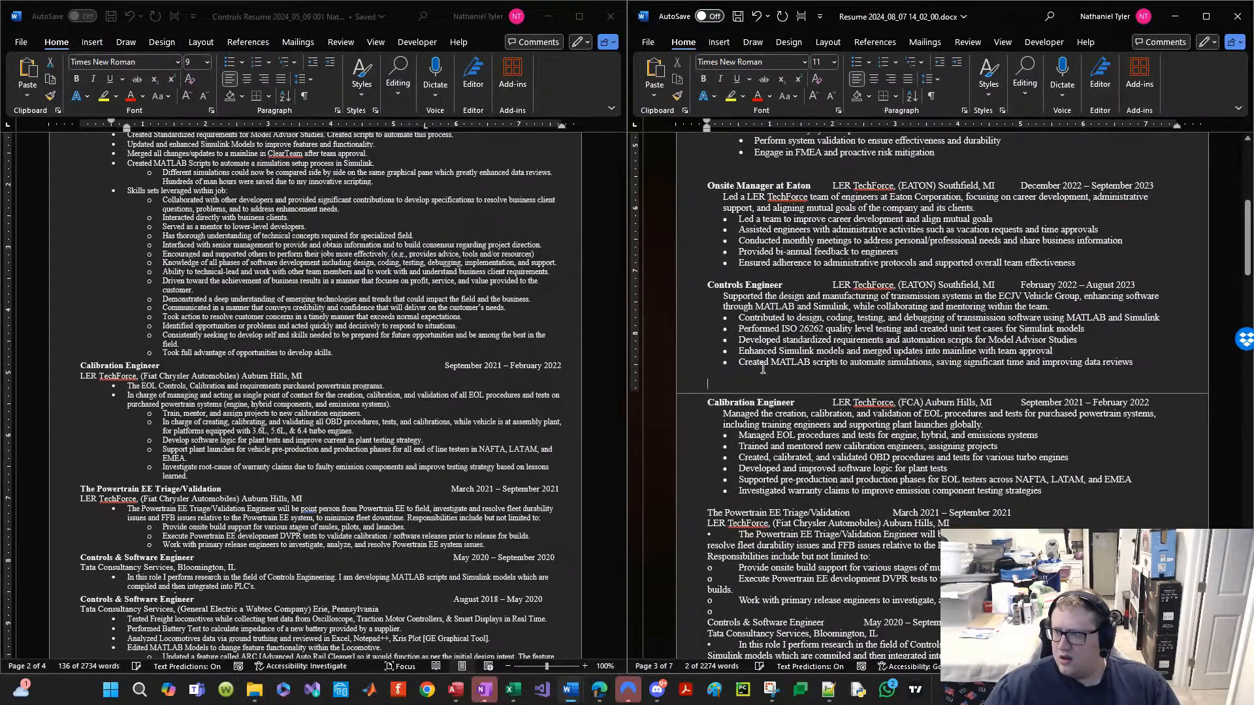
# Step: Remove the extra blank line above the Onsite Manager at Eaton entry
pyautogui.press('Delete')
pyautogui.hotkey('ctrl', 'z')
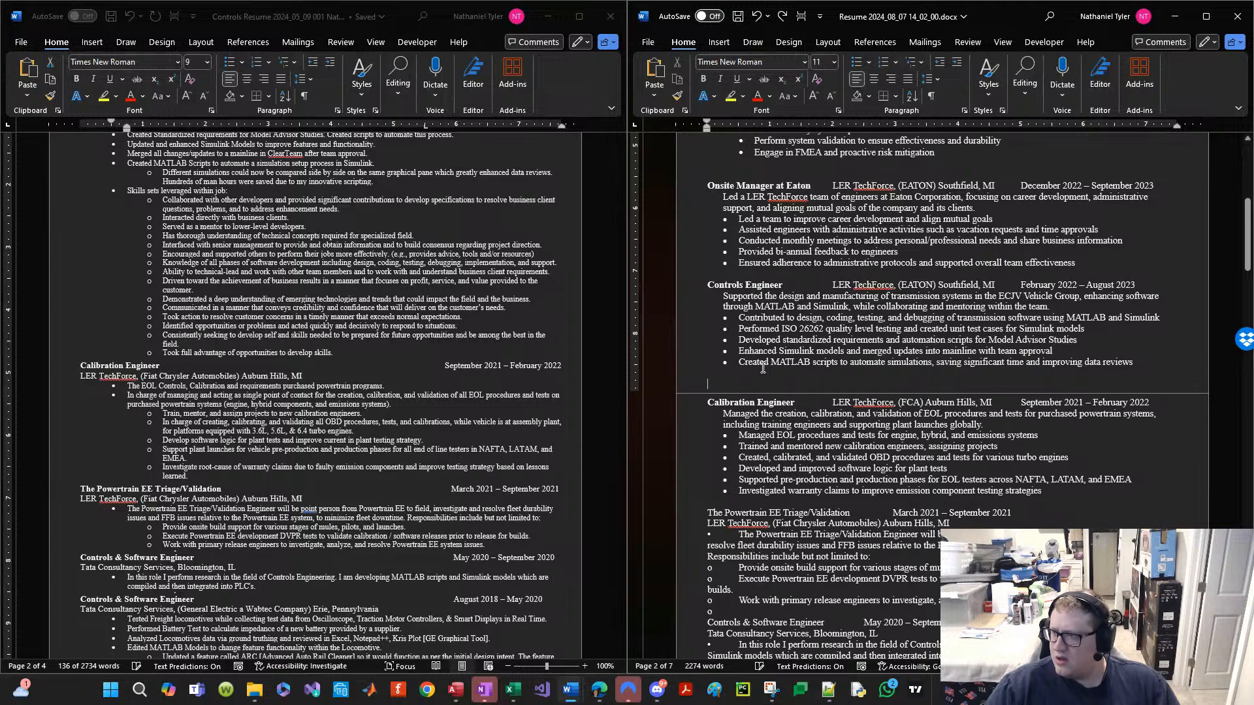
pyautogui.scroll(7, 855, 435)
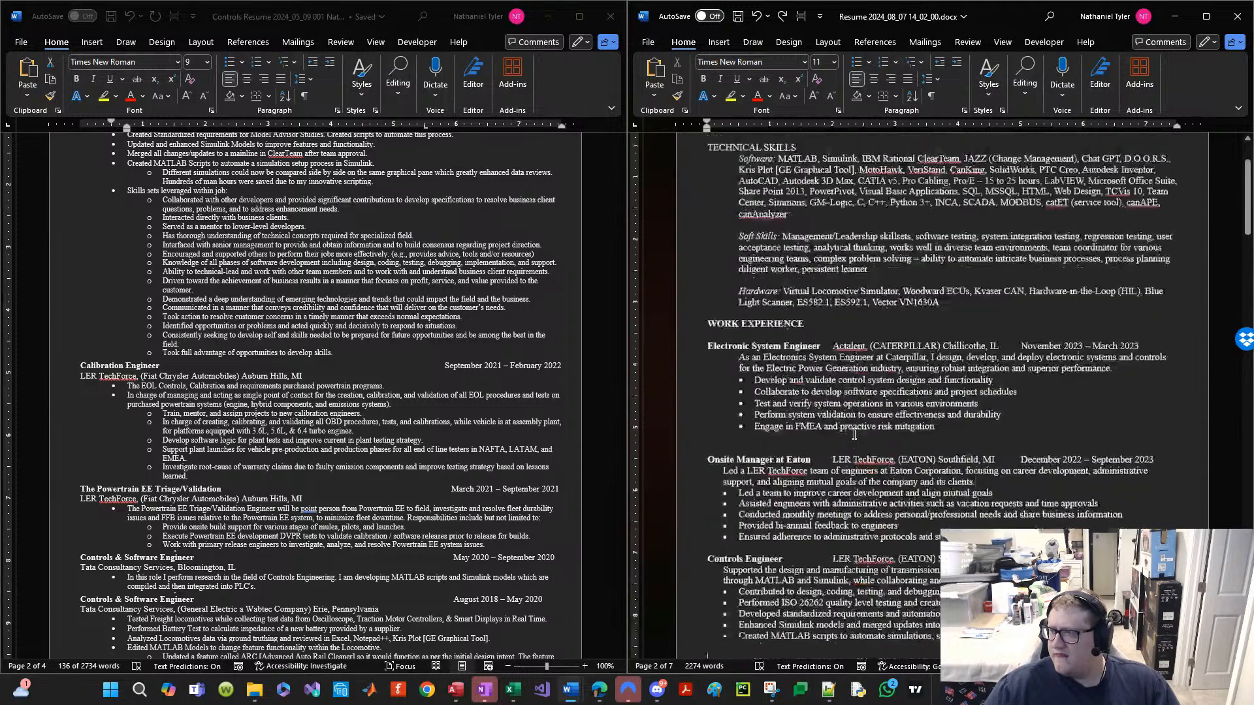
pyautogui.scroll(-5, 778, 318)
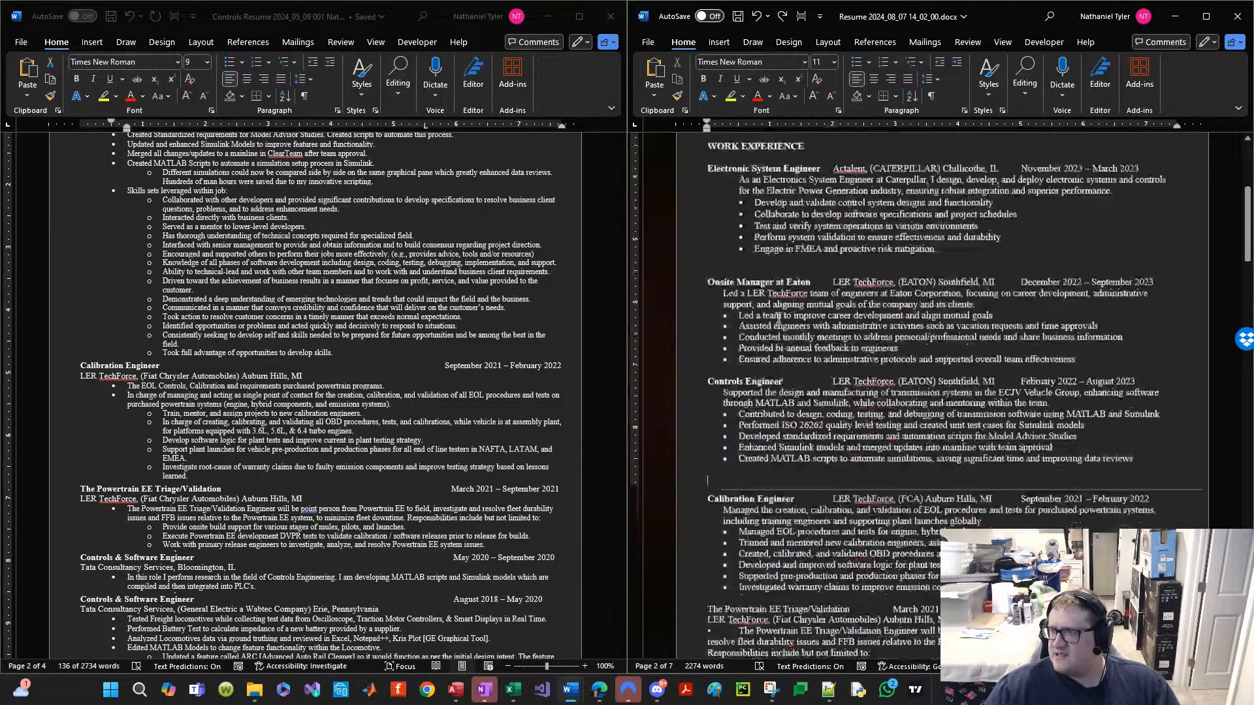
pyautogui.click(776, 268)
pyautogui.press('BackSpace')
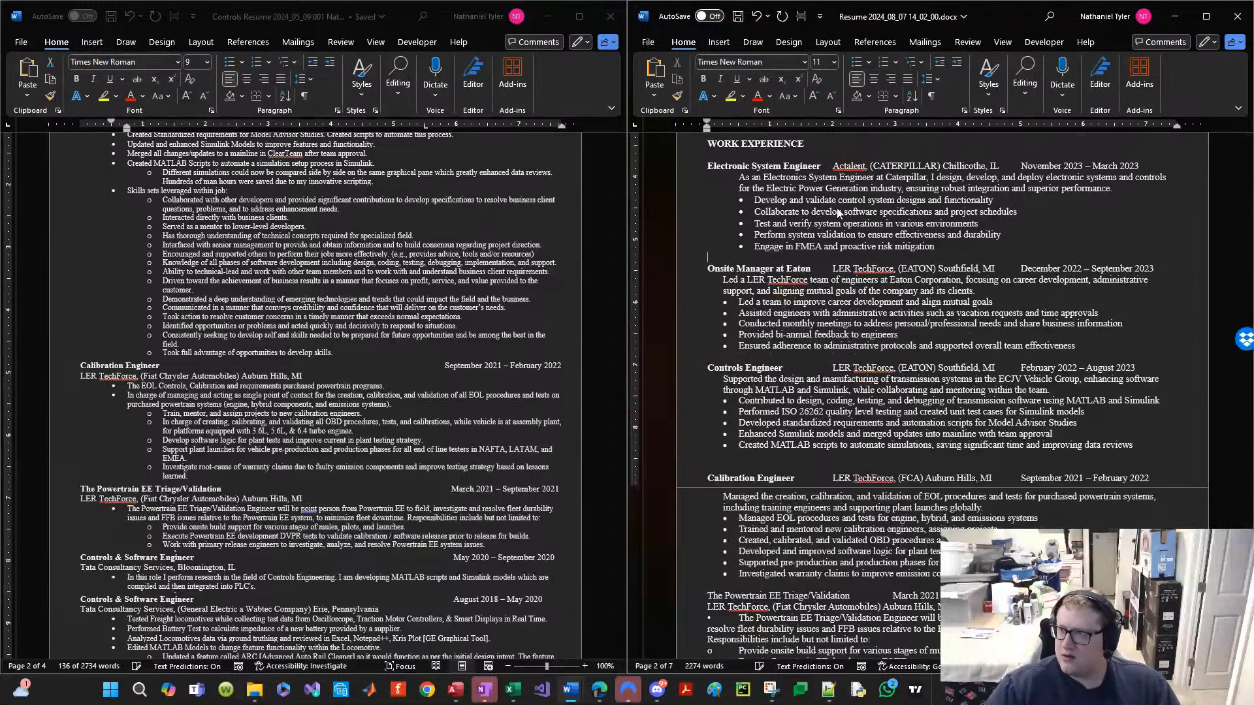
# Step: Remove the extra blank line between the Controls Engineer bullets and the Calibration Engineer heading
pyautogui.press('Down')
pyautogui.press('Down')
pyautogui.press('Down')
pyautogui.press('Down')
pyautogui.press('Down')
pyautogui.press('Down')
pyautogui.press('Down')
pyautogui.press('Down')
pyautogui.press('Down')
pyautogui.press('Down')
pyautogui.press('Down')
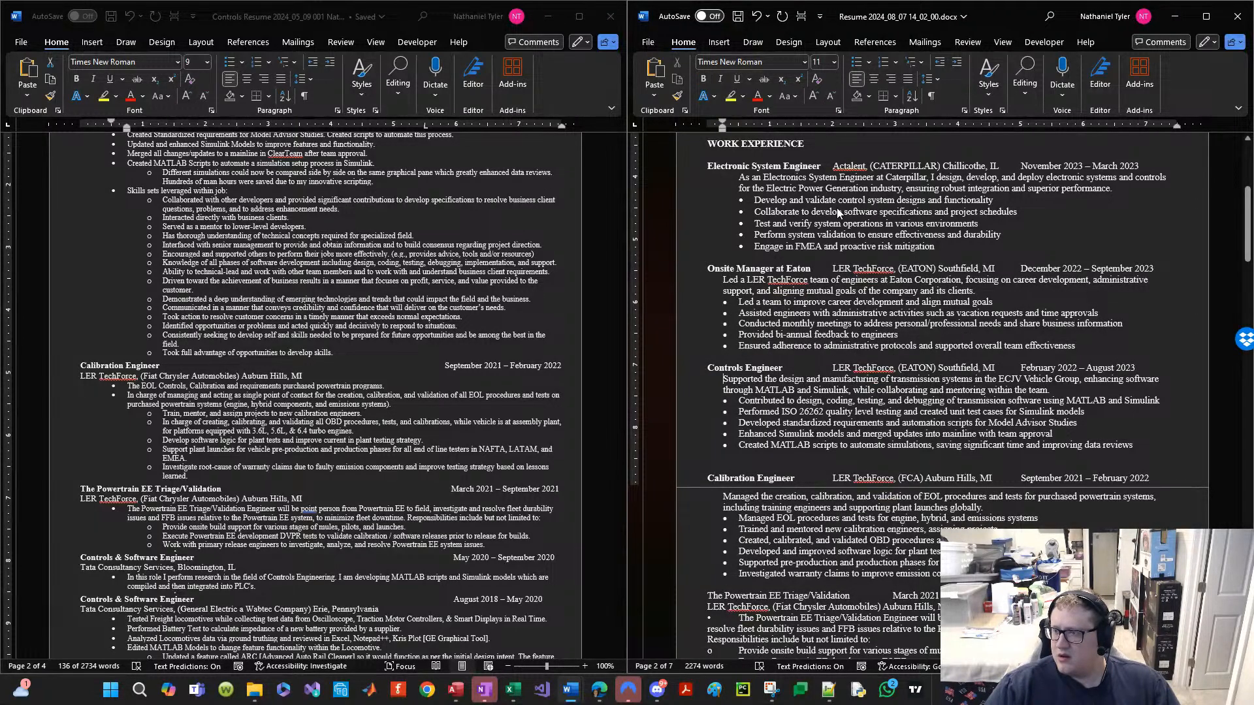
pyautogui.press('Down')
pyautogui.press('Down')
pyautogui.press('Down')
pyautogui.press('Down')
pyautogui.press('Down')
pyautogui.press('Down')
pyautogui.press('Down')
pyautogui.press('Down')
pyautogui.press('BackSpace')
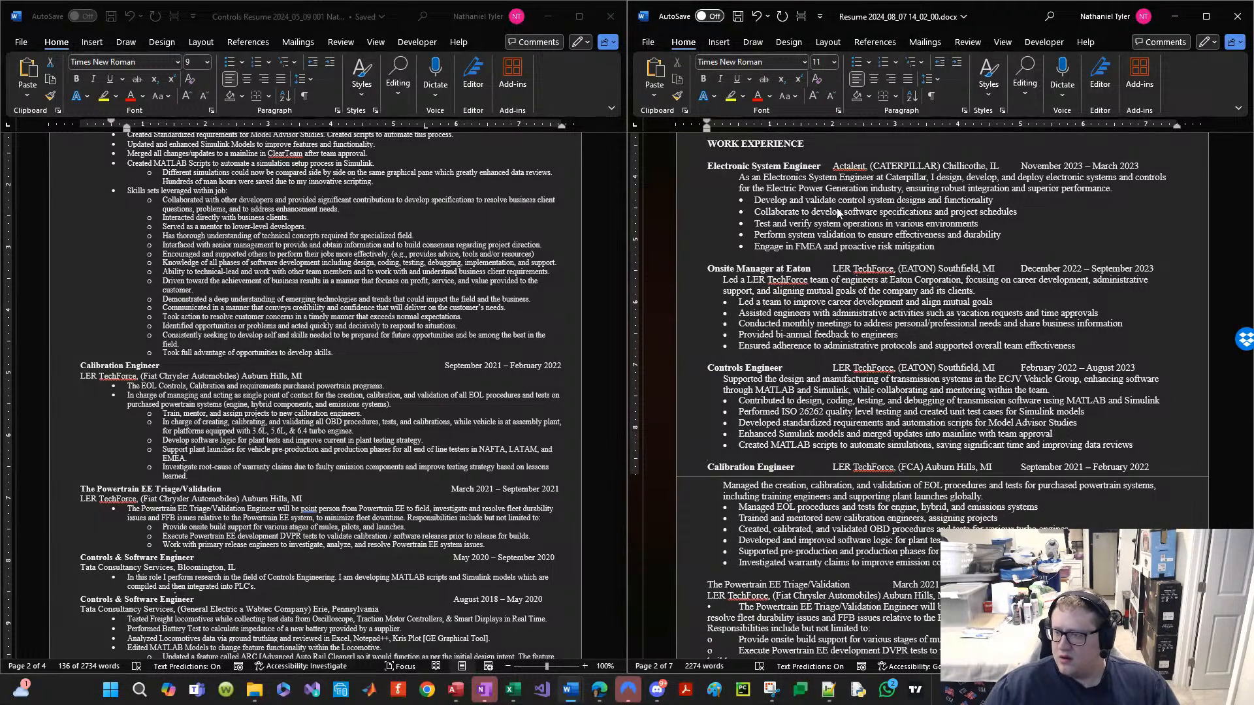
# Step: Push the Calibration Engineer heading onto the next page with a break before it, and save the document
pyautogui.scroll(4, 895, 251)
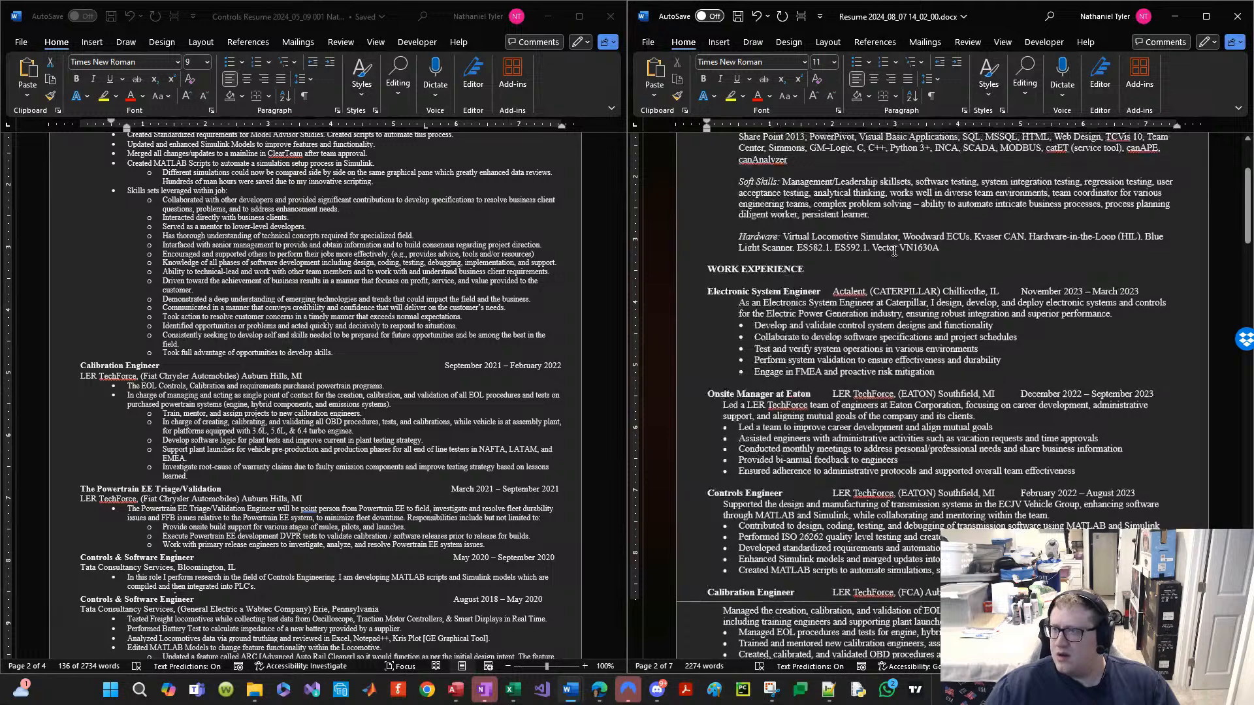
pyautogui.scroll(-5, 894, 251)
pyautogui.scroll(7, 894, 251)
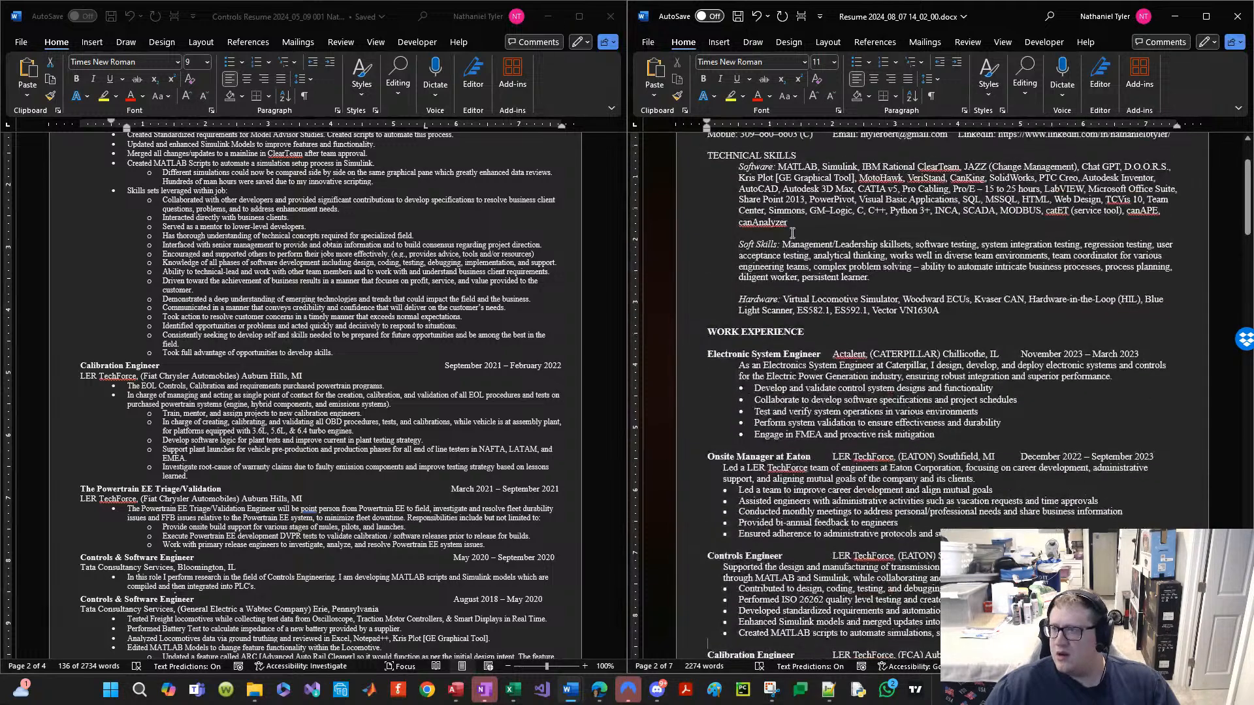
pyautogui.scroll(-5, 787, 326)
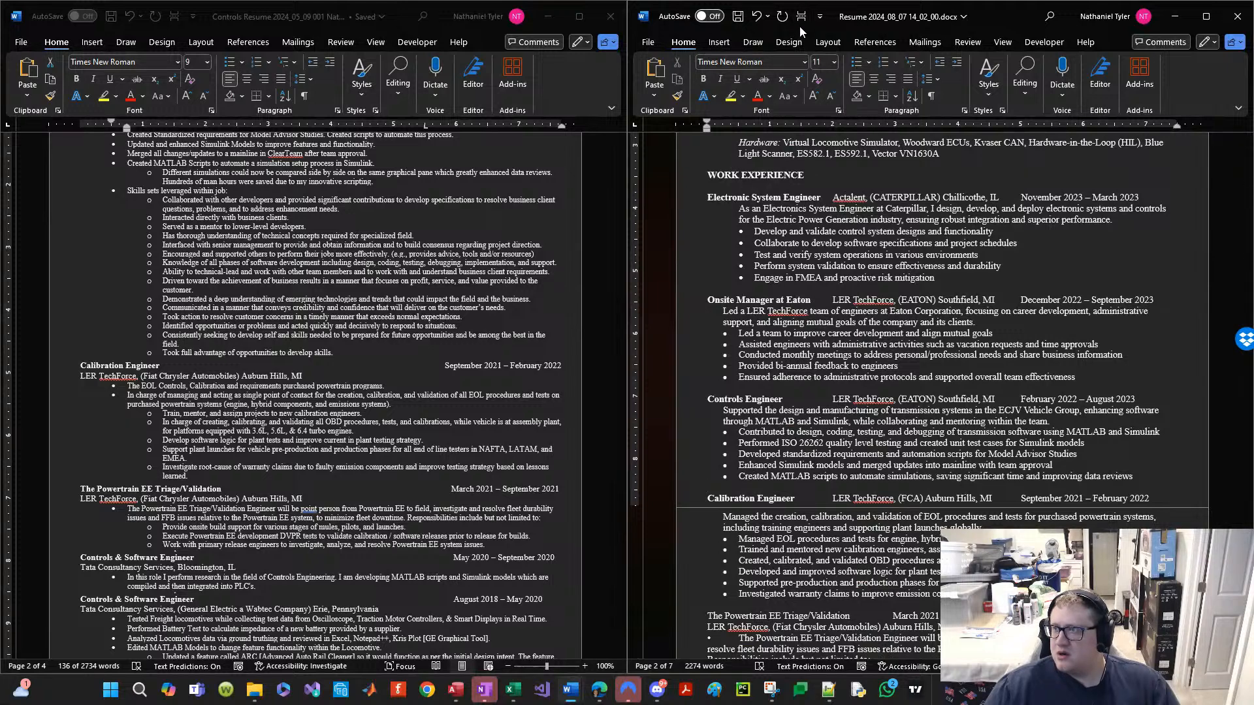
pyautogui.press('Return')
pyautogui.hotkey('ctrl', 'z')
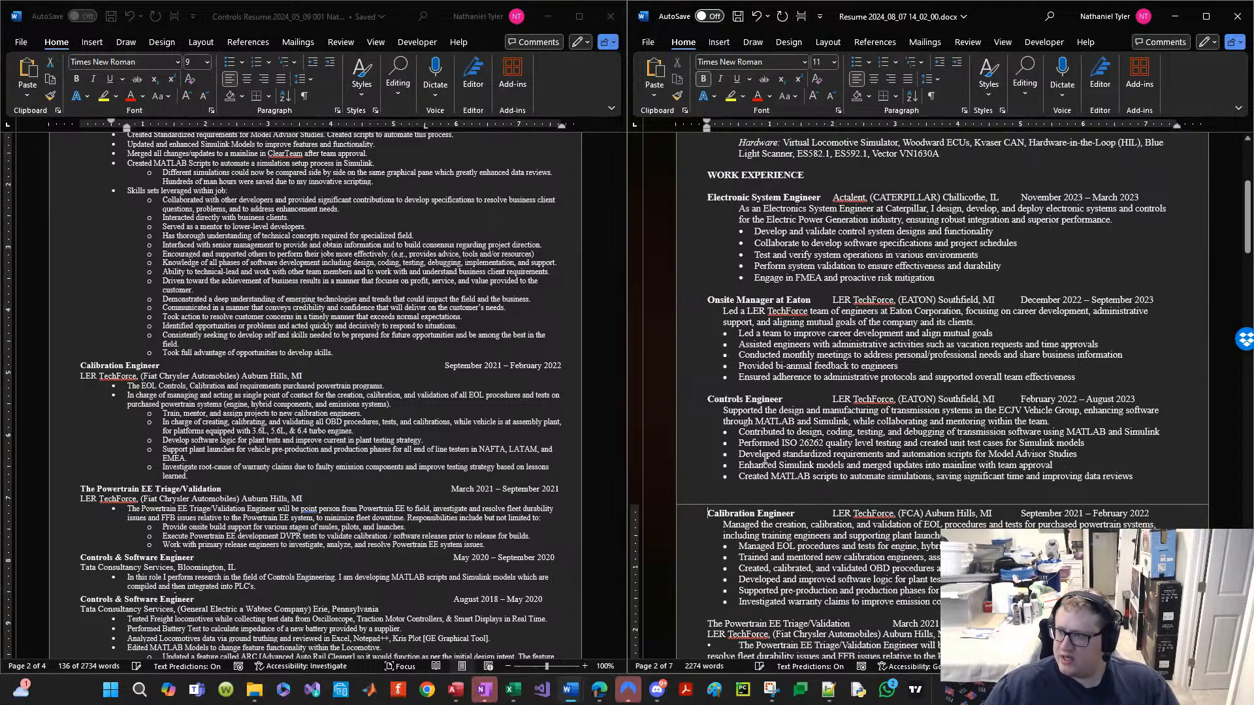
pyautogui.scroll(-5, 808, 544)
pyautogui.scroll(-1, 807, 544)
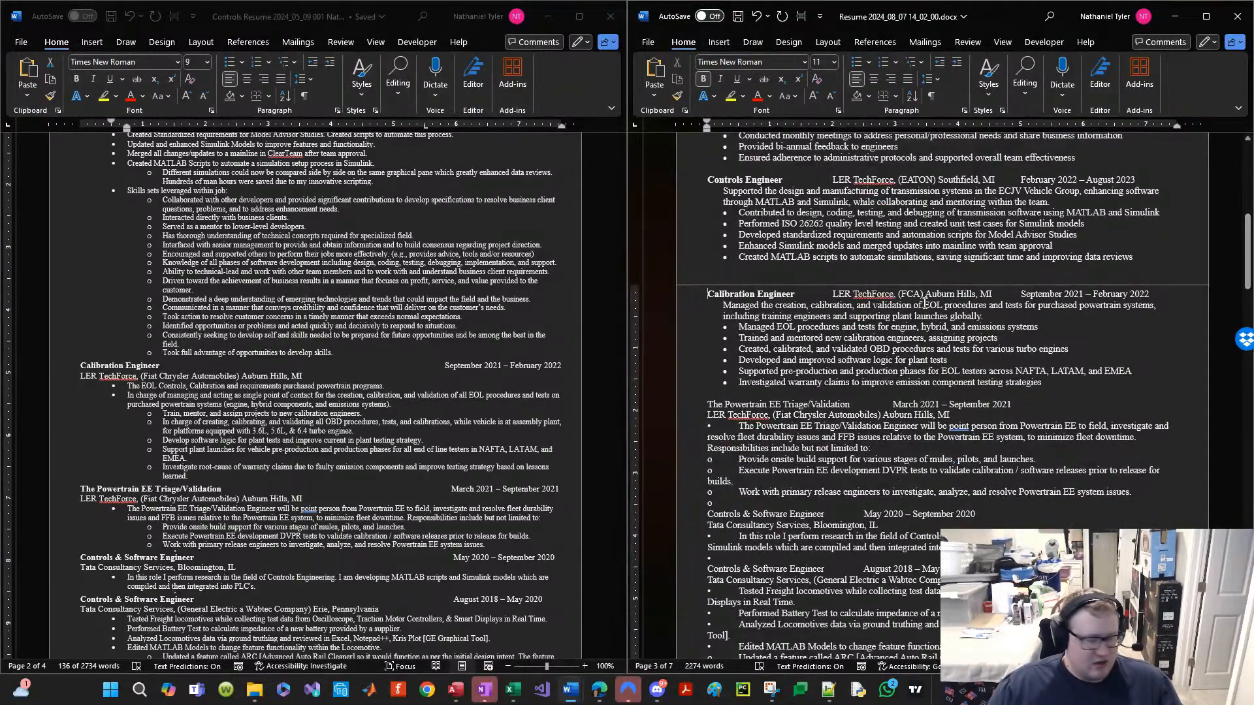
pyautogui.click(983, 393)
pyautogui.hotkey('ctrl', 's')
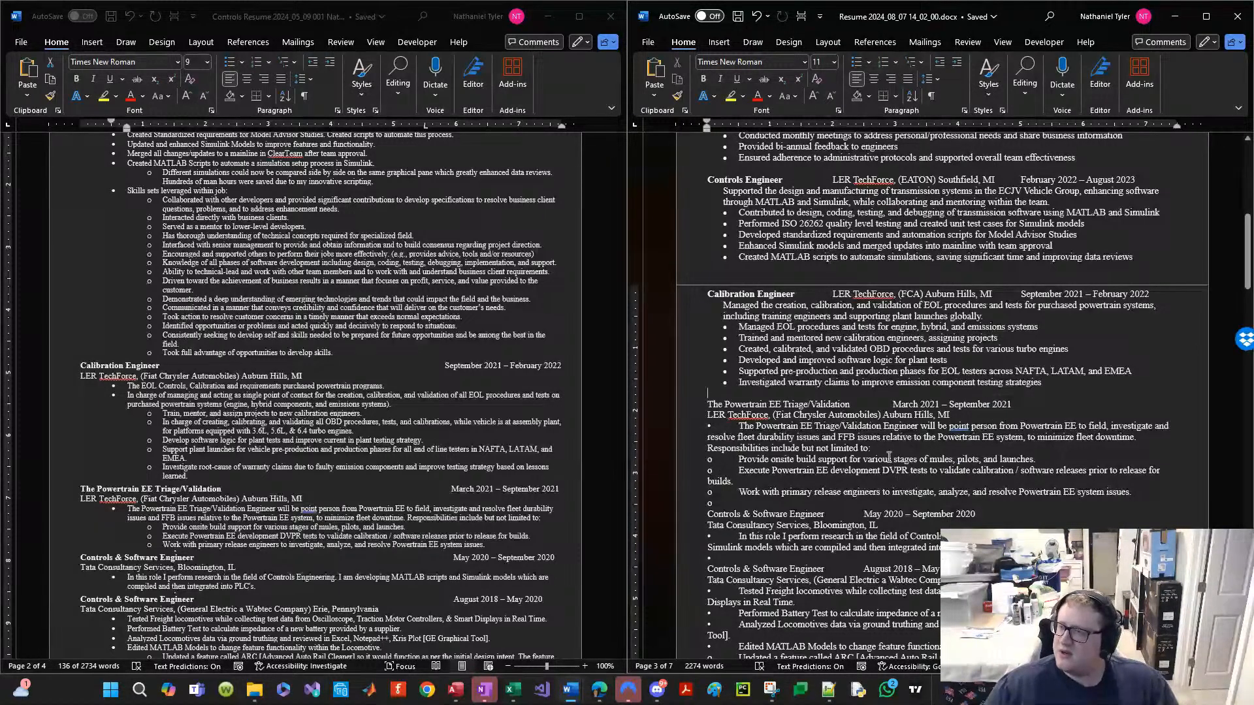
# Step: Copy all of The Powertrain EE Triage/Validation bullets from the original resume and switch to ChatGPT
pyautogui.click(777, 384)
pyautogui.click(730, 412)
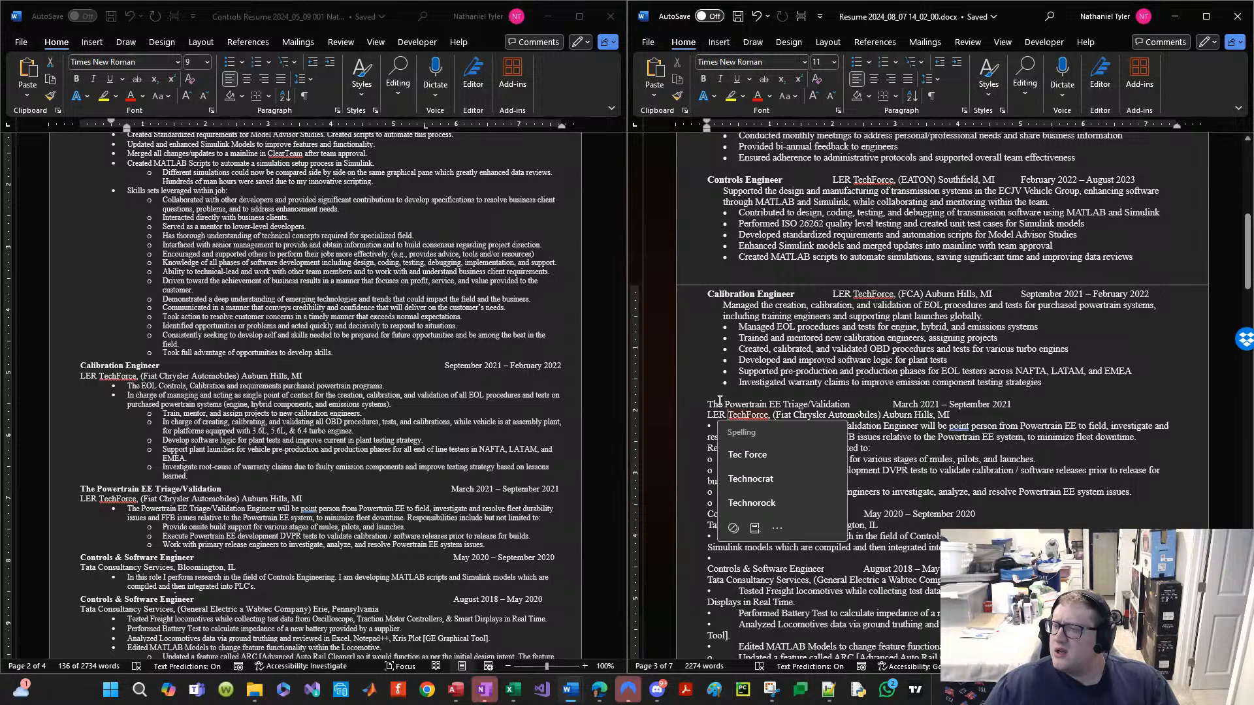
pyautogui.click(722, 401)
pyautogui.click(285, 391)
pyautogui.click(249, 487)
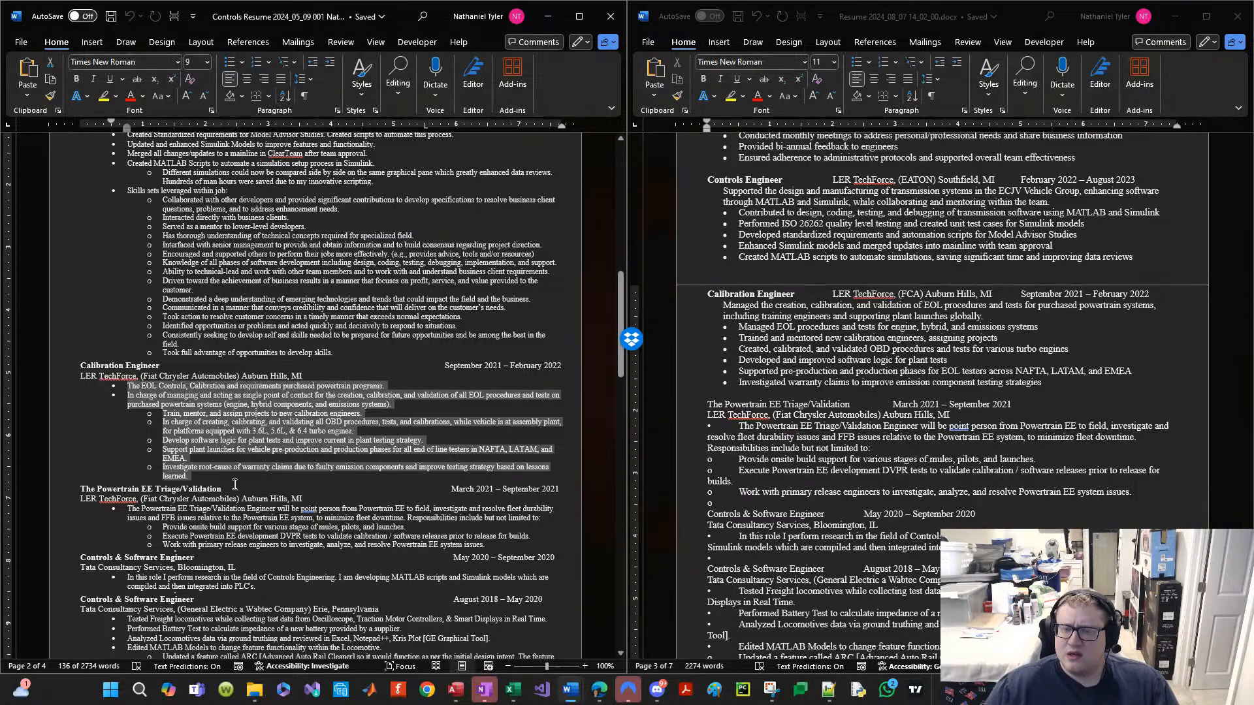
pyautogui.scroll(-3, 485, 481)
pyautogui.moveTo(485, 482); pyautogui.dragTo(127, 447)
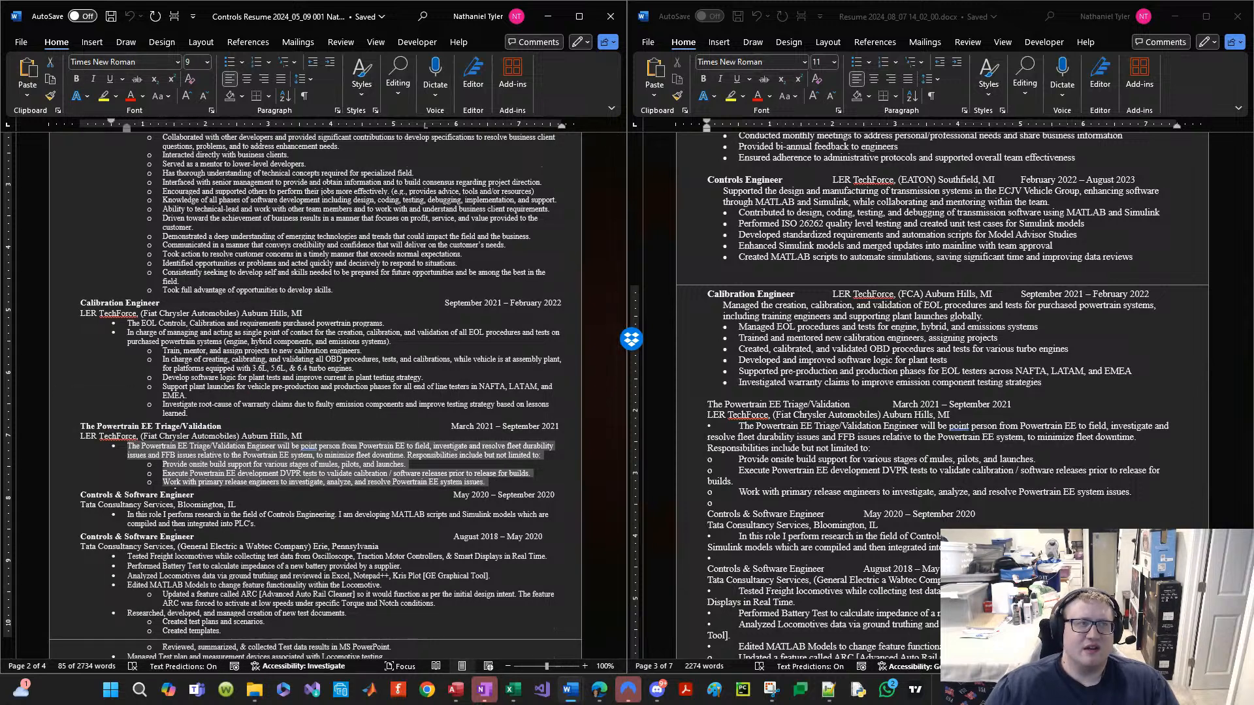
pyautogui.hotkey('alt', 'Tab')
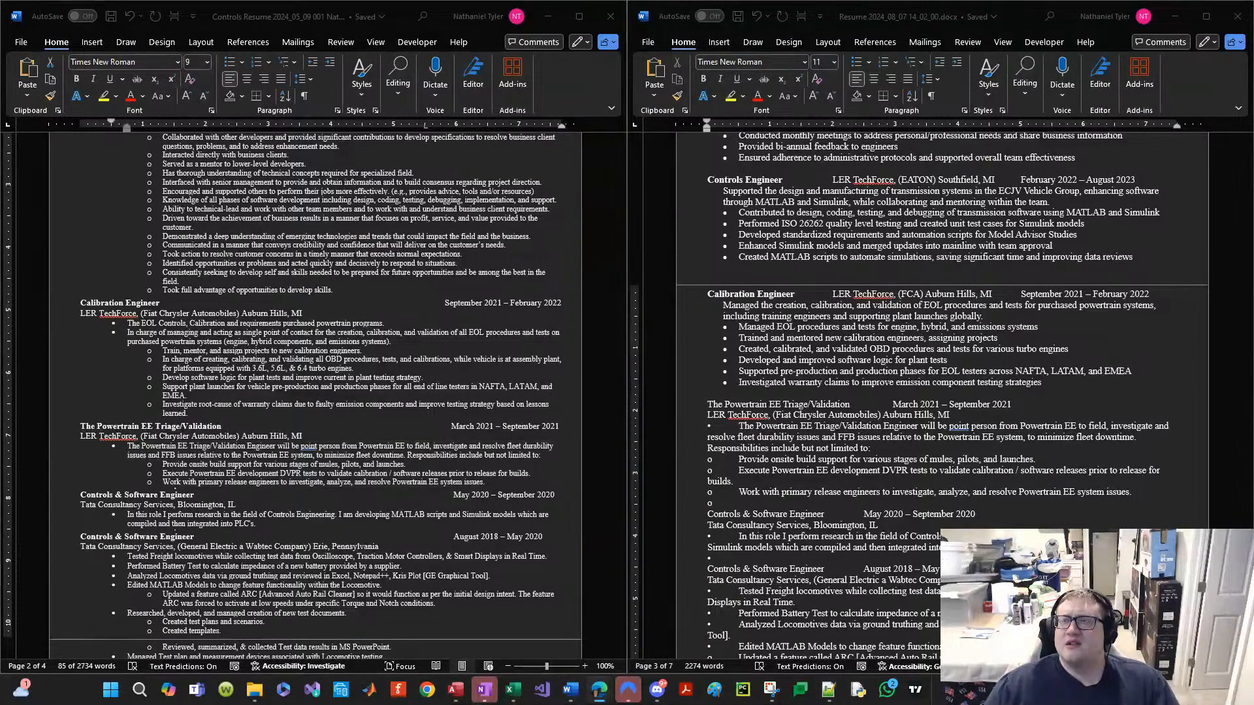
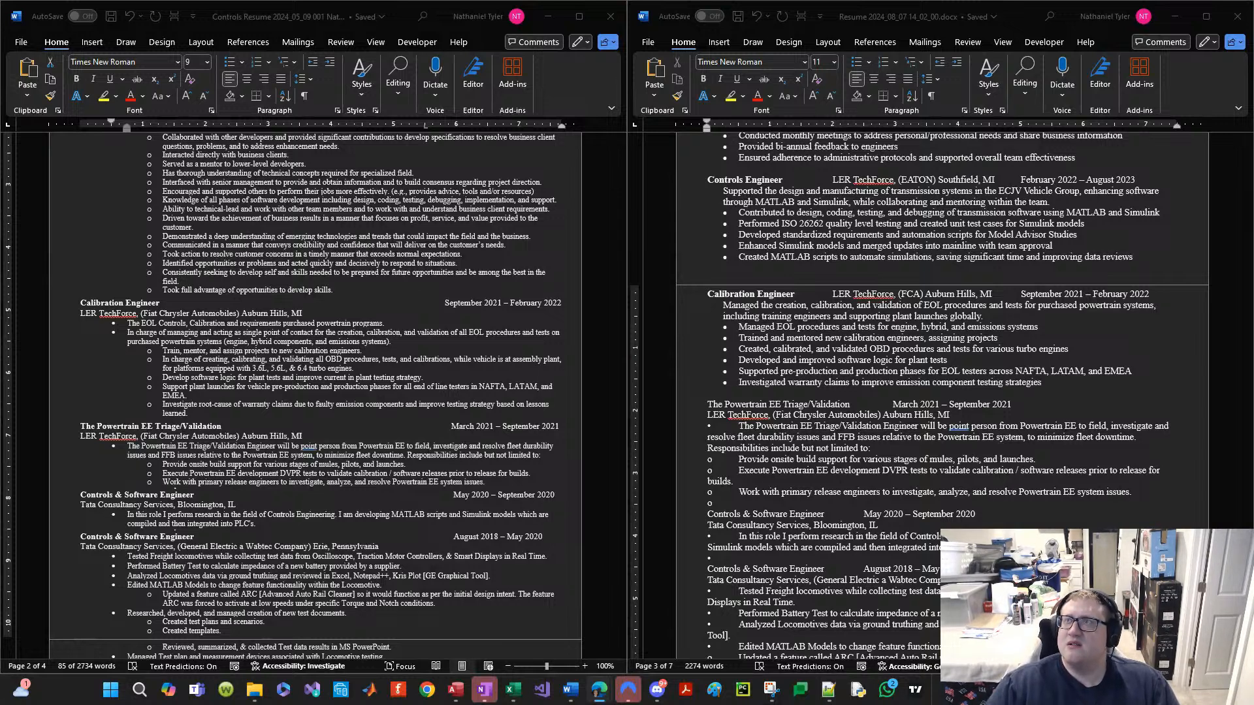
pyautogui.moveTo(127, 447); pyautogui.dragTo(486, 483)
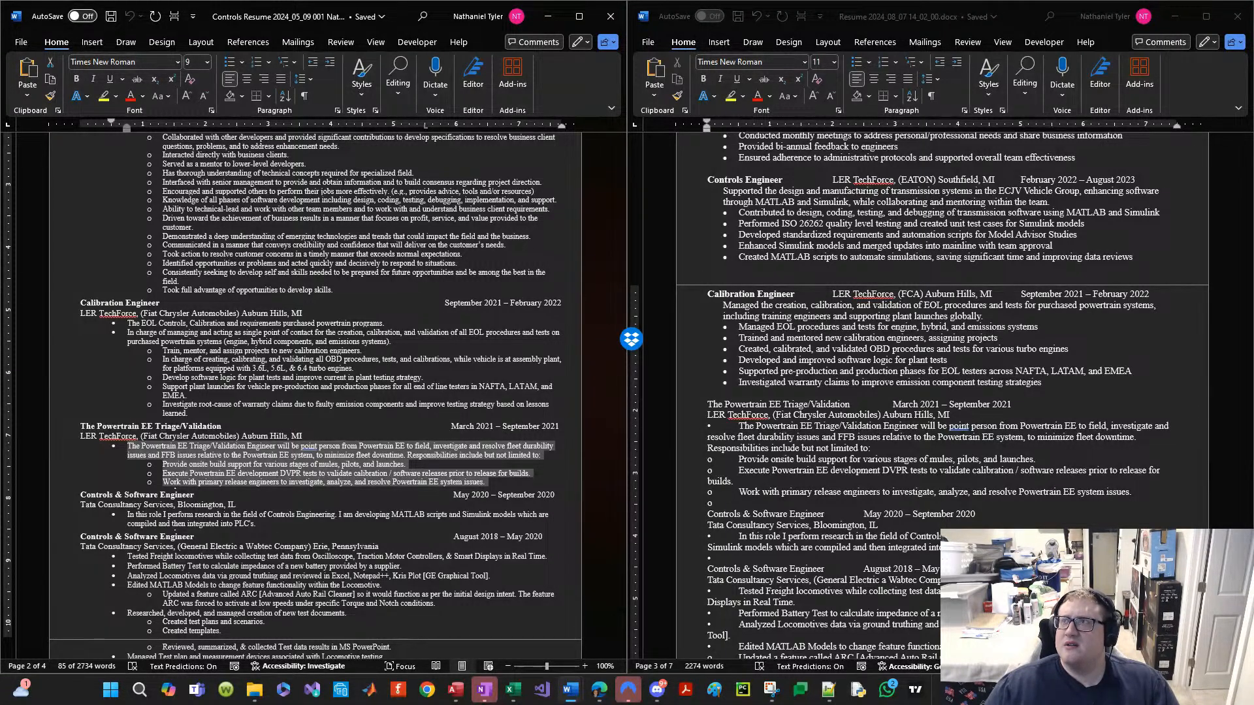
pyautogui.hotkey('alt', 'Tab')
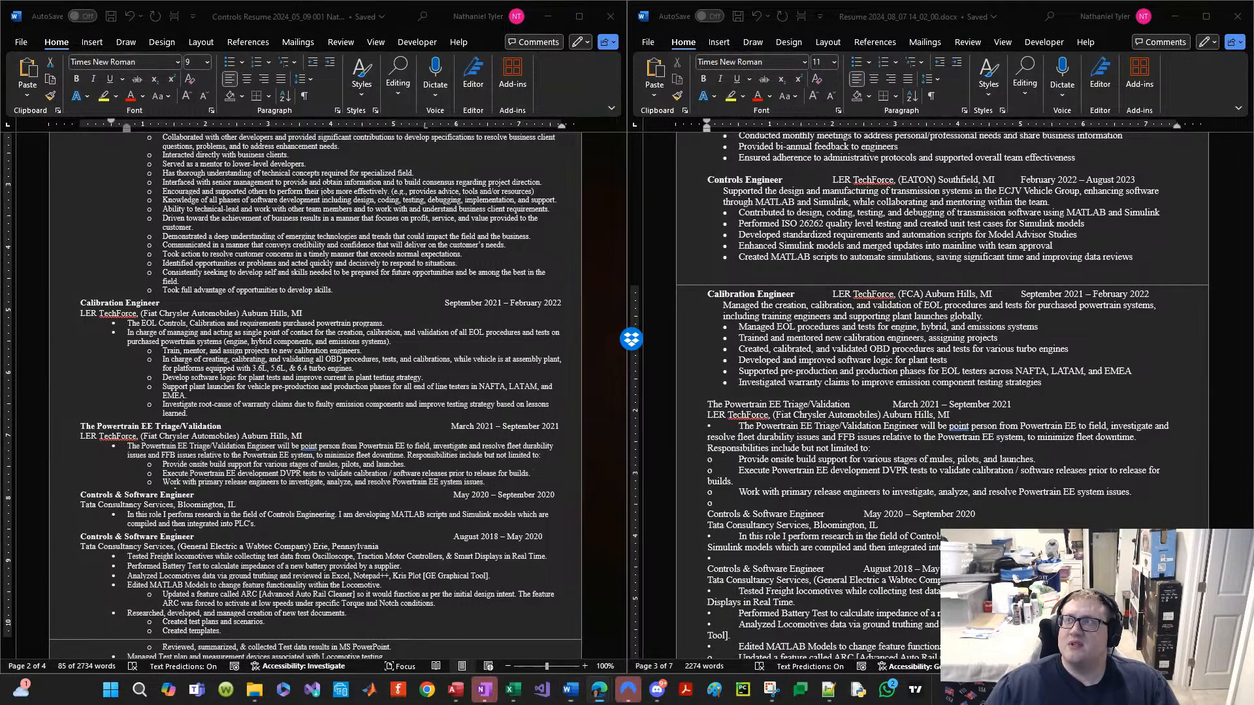
# Step: Add a blank line between The Powertrain EE Triage/Validation entry and the May 2020 Controls & Software Engineer heading
pyautogui.click(828, 403)
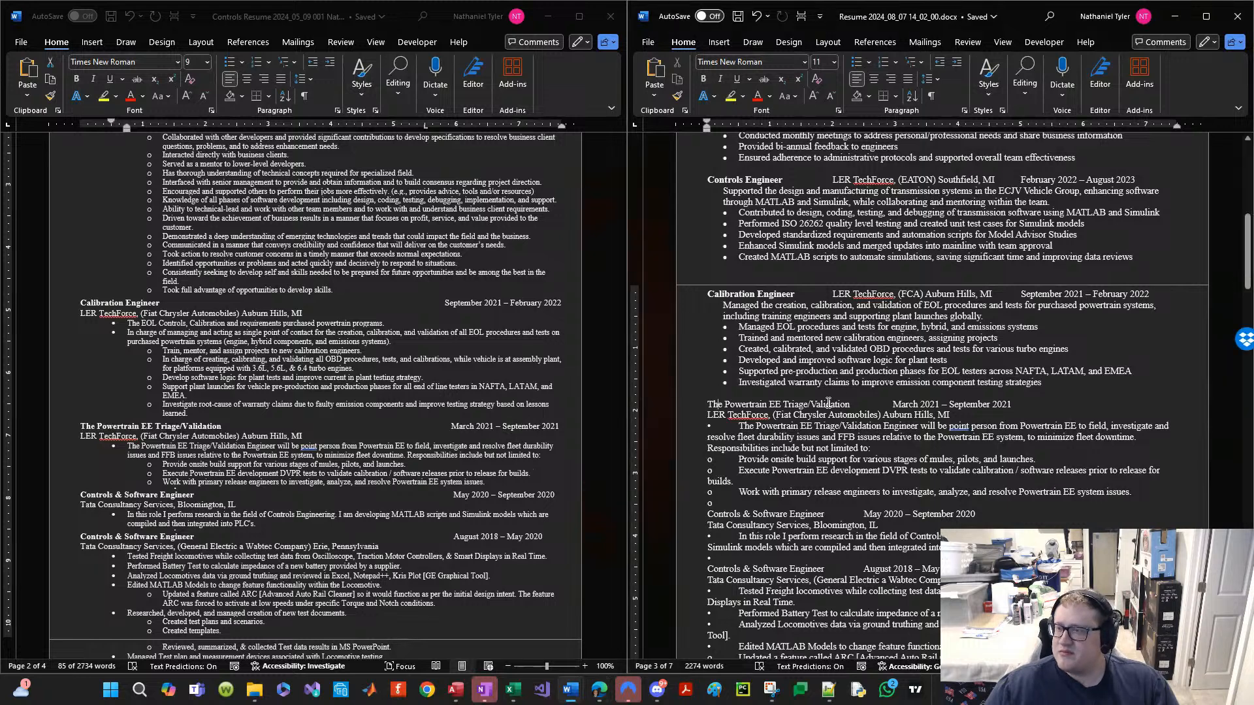
pyautogui.scroll(-3, 900, 455)
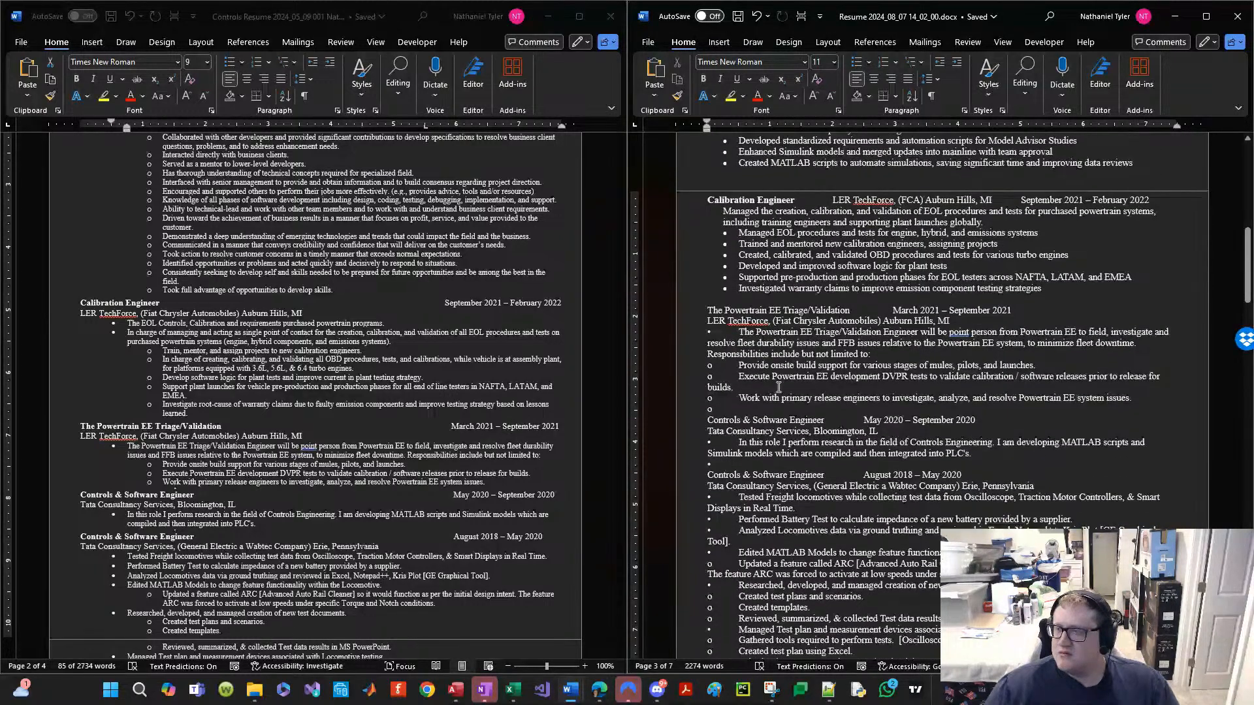
pyautogui.press('Return')
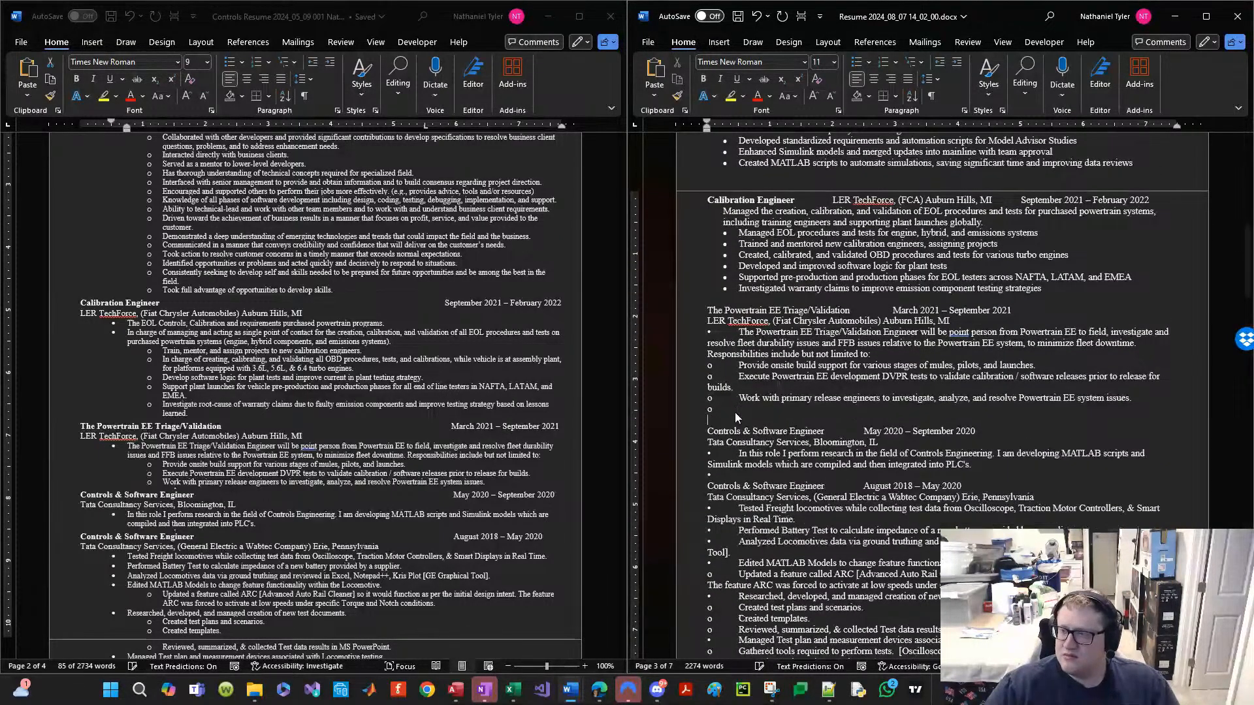
# Step: Replace the old Powertrain EE Triage/Validation description and bullets with the shortened one-sentence summary and bullet list from ChatGPT
pyautogui.press('Left')
pyautogui.press('Left')
pyautogui.hotkey('shift', 'Up')
pyautogui.hotkey('shift', 'Up')
pyautogui.hotkey('shift', 'Up')
pyautogui.hotkey('shift', 'Up')
pyautogui.hotkey('shift', 'Up')
pyautogui.hotkey('shift', 'Up')
pyautogui.hotkey('shift', 'Up')
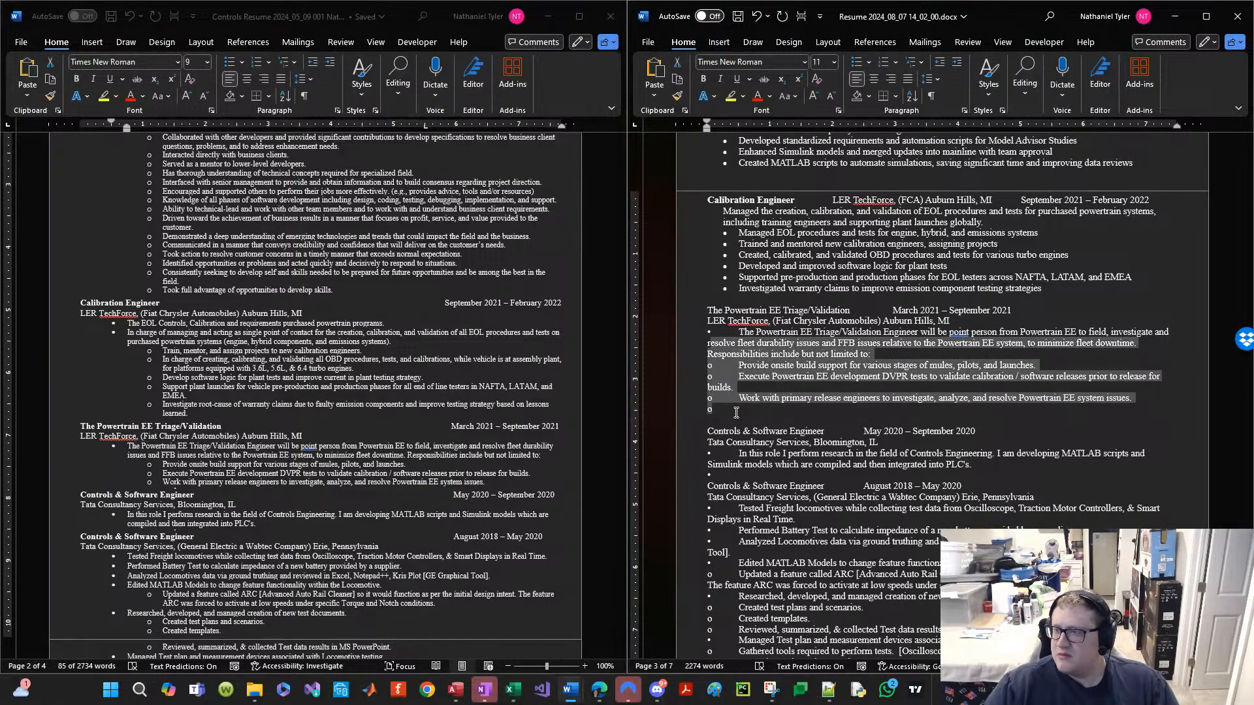
pyautogui.write('As a Powertrain EE Triage/Validation Engineer, managed the investigation and resolution of fleet durability issues, provided build support, and executed validation tests for Powertrain EE systems. Bullet Points: Acted as the point person for resolving fleet durability and FFB issues related to Powertrain EE systems Provided onsite build support for mules, pilots, and launches Executed DVPR tests to validate calibration and software releases Collaborated with release engineers to investigate and resolve Powertrain EE system issues Minimized fleet downtime through effective issue resolution and support')
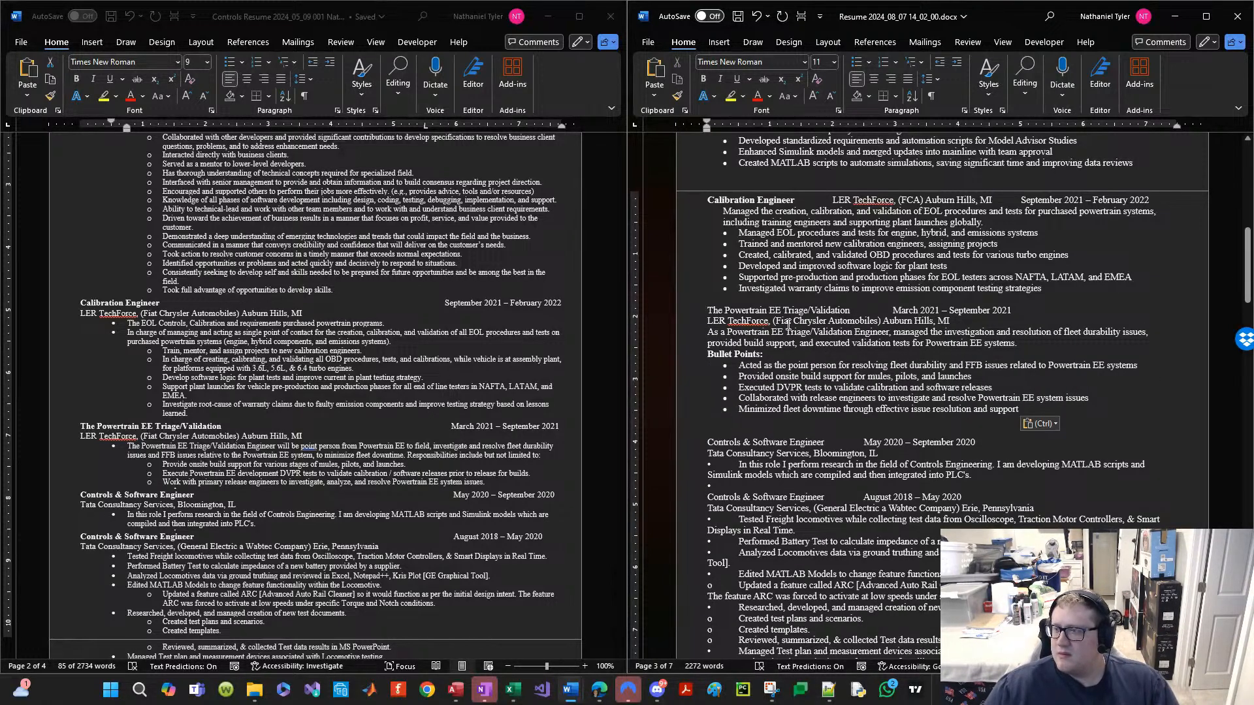
# Step: Shorten "Fiat Chrysler Automobiles" to "FCA" in the Powertrain EE Triage/Validation employer line
pyautogui.moveTo(774, 322); pyautogui.dragTo(876, 321)
pyautogui.write('FCA')
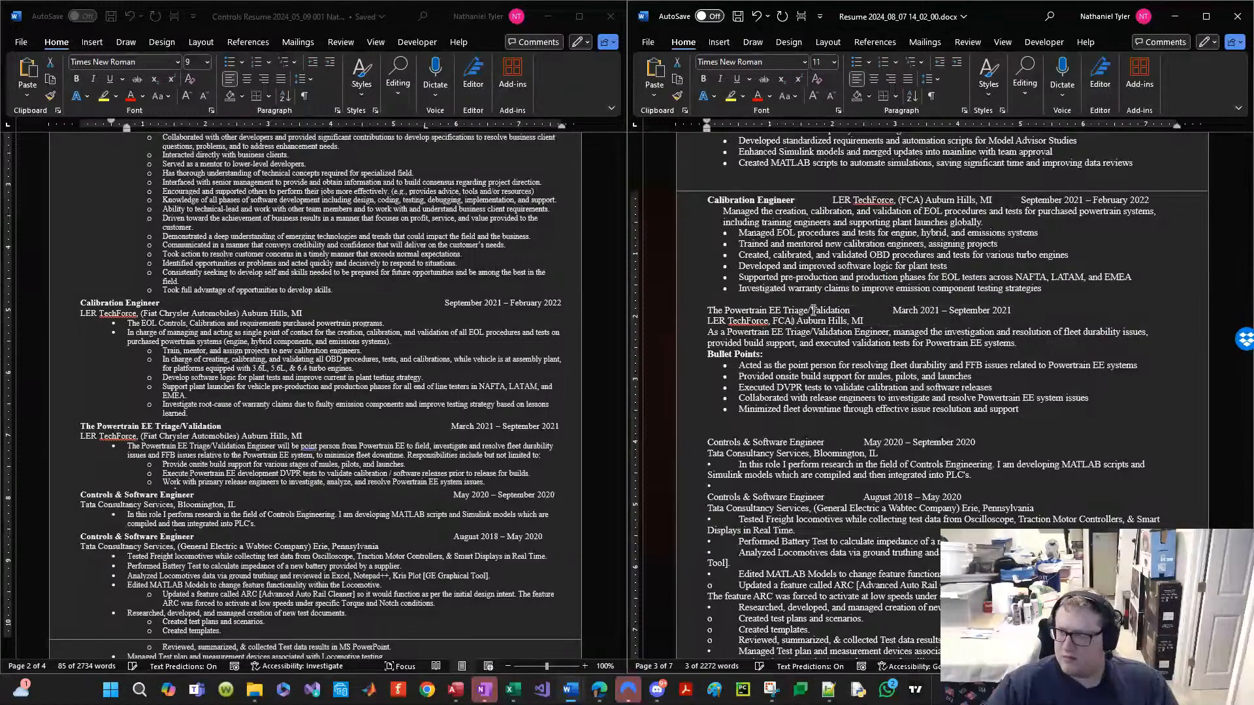
pyautogui.hotkey('ctrl', 'z')
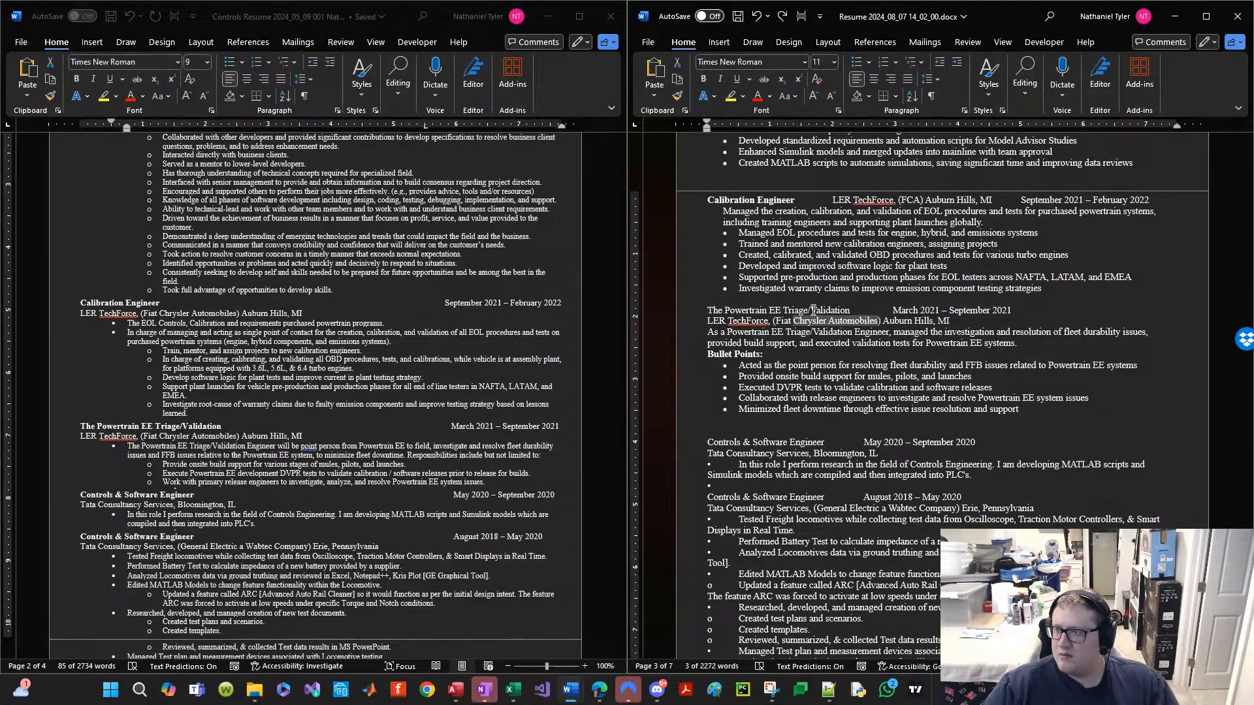
pyautogui.hotkey('ctrl', 'y')
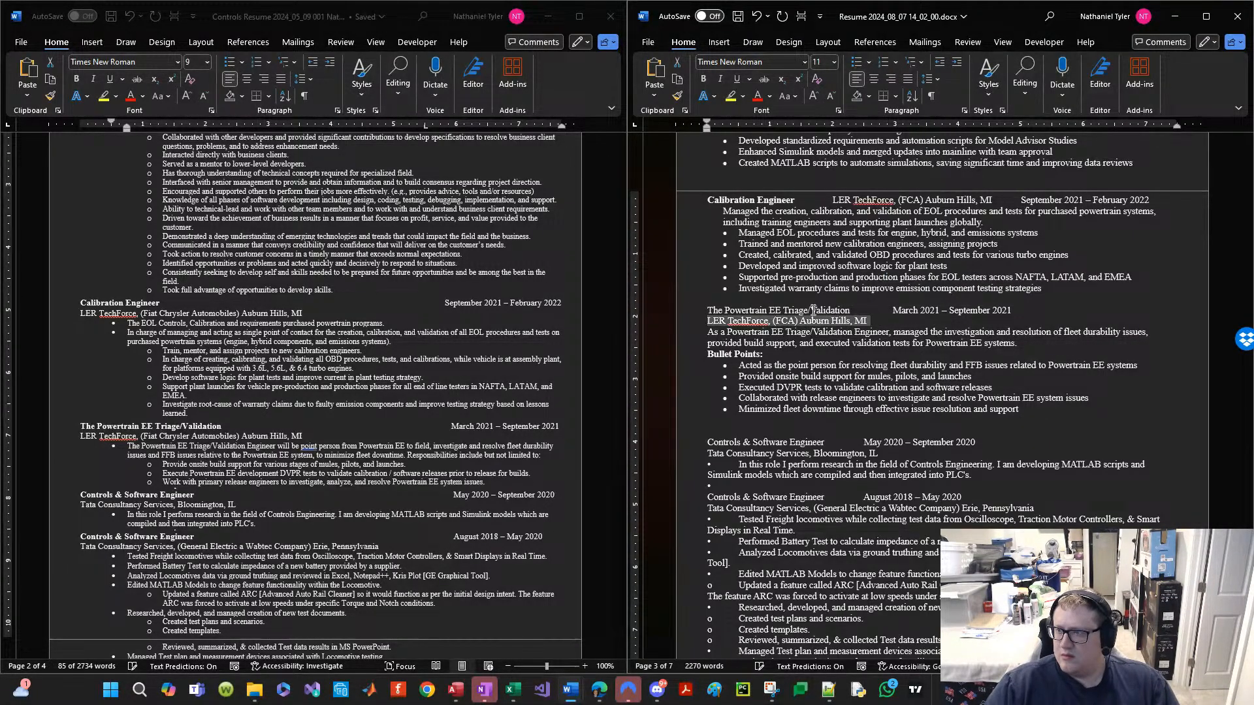
# Step: Move "LER TechForce, (FCA) Auburn Hills, MI" into the Powertrain EE Triage/Validation heading, between title and dates, keeping everything on one line
pyautogui.hotkey('ctrl', 'x')
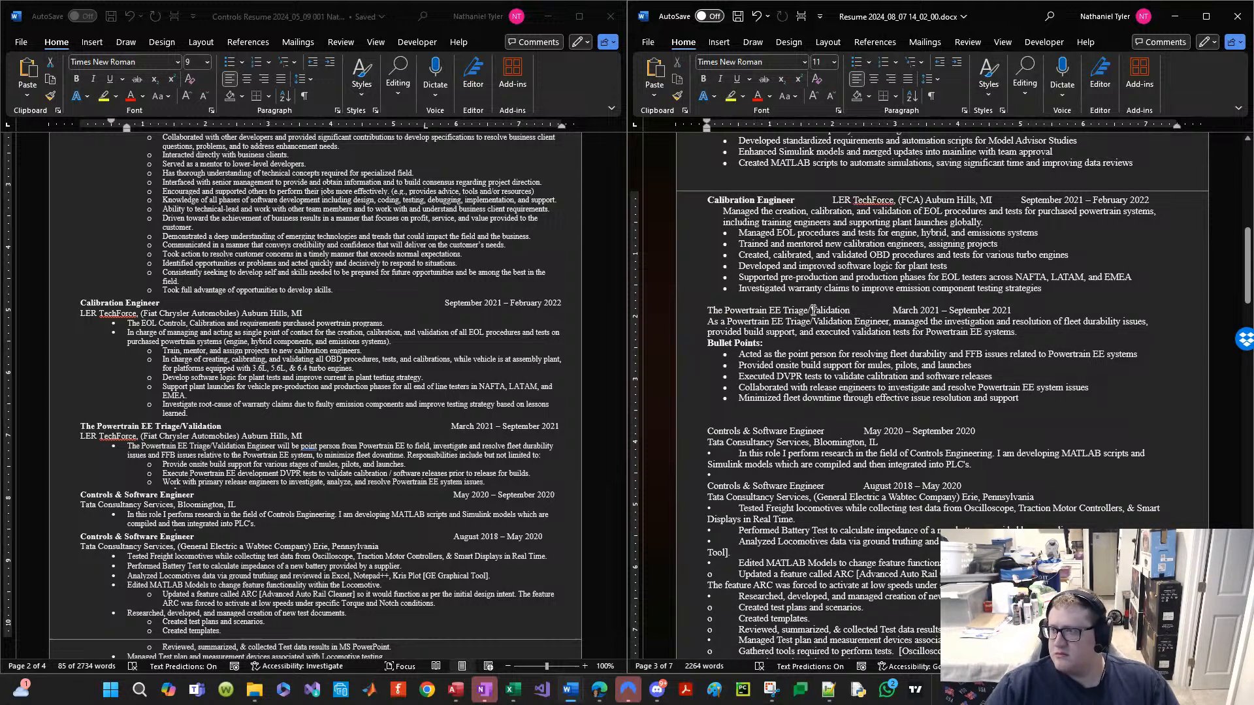
pyautogui.hotkey('ctrl', 'v')
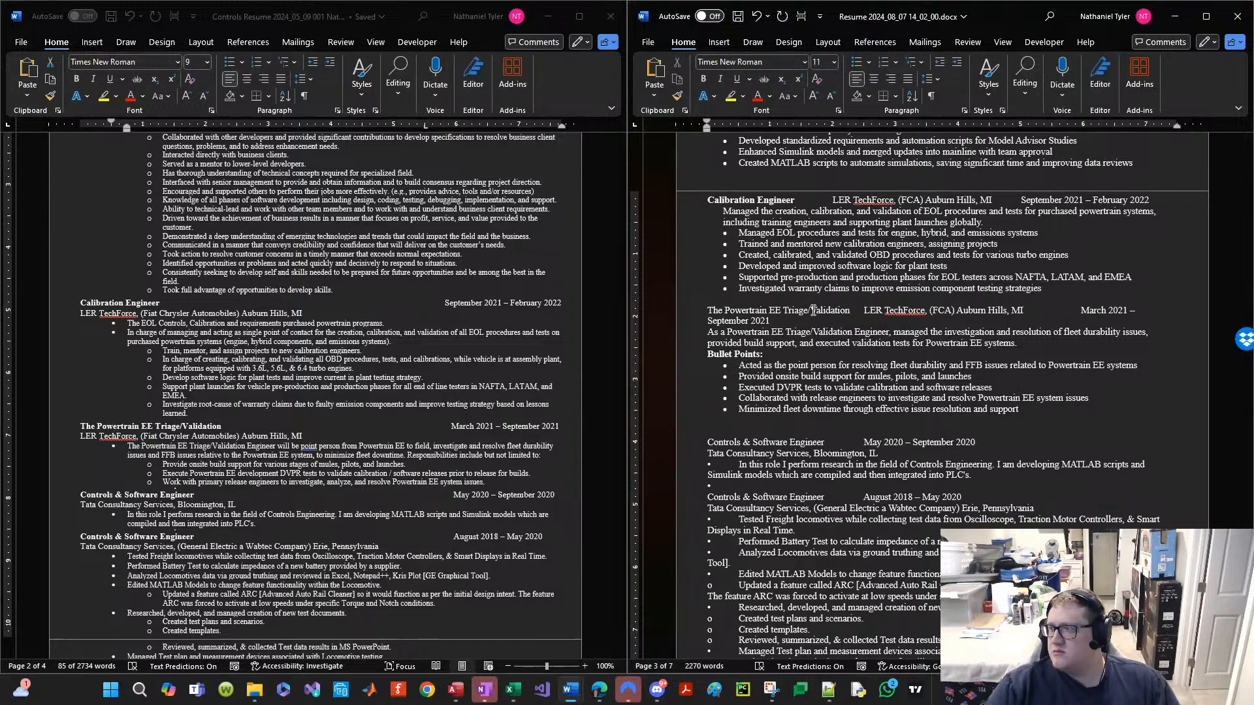
pyautogui.press('BackSpace')
pyautogui.press('Delete')
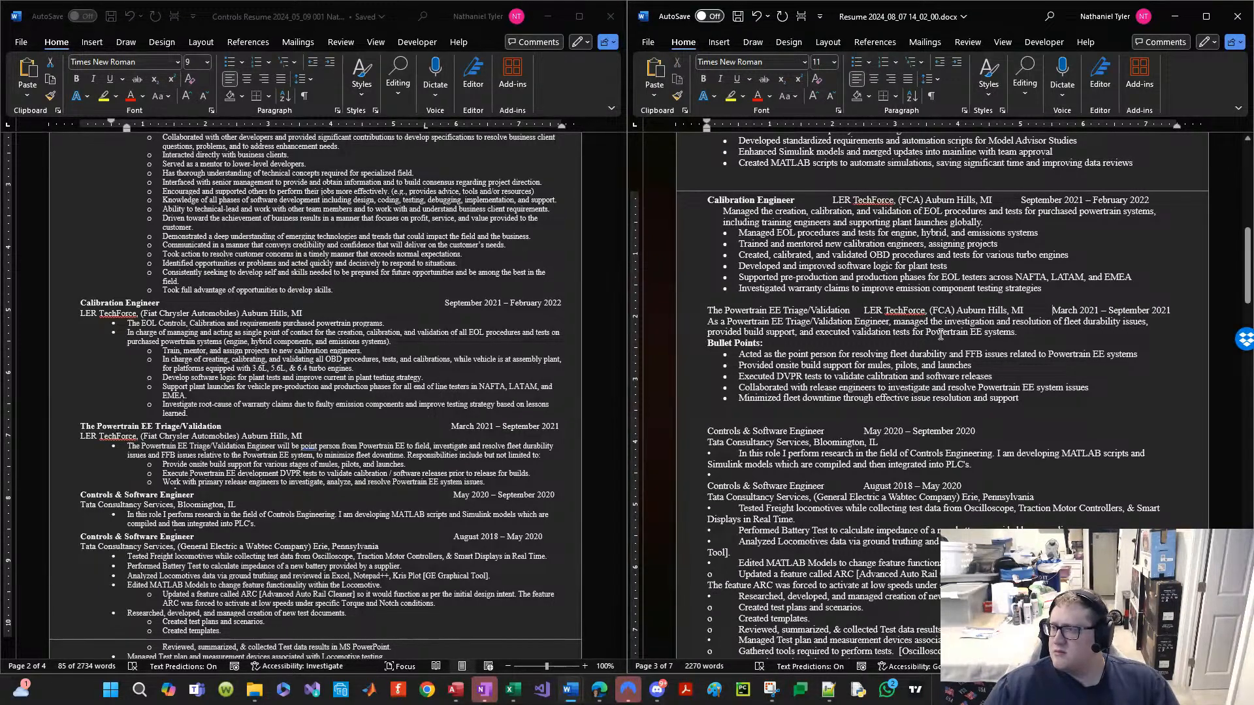
# Step: Make the title "The Powertrain EE Triage/Validation" bold and save the document
pyautogui.moveTo(850, 311); pyautogui.dragTo(708, 311)
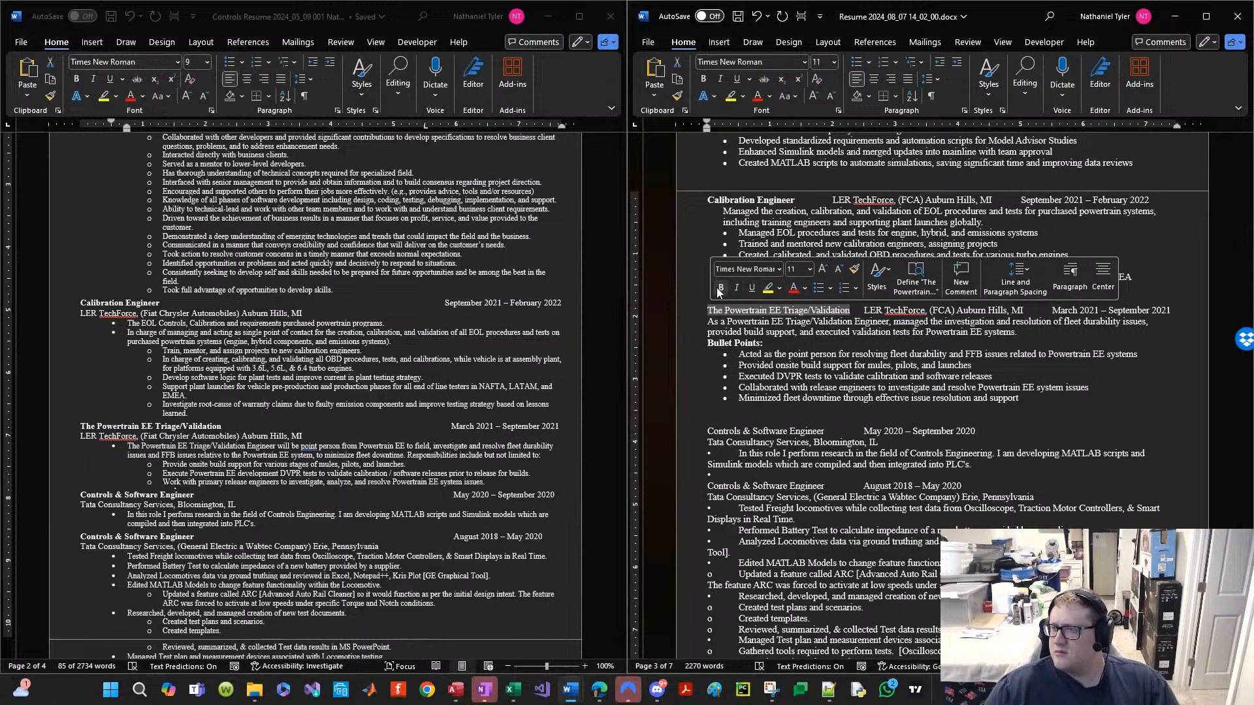
pyautogui.click(721, 288)
pyautogui.click(763, 323)
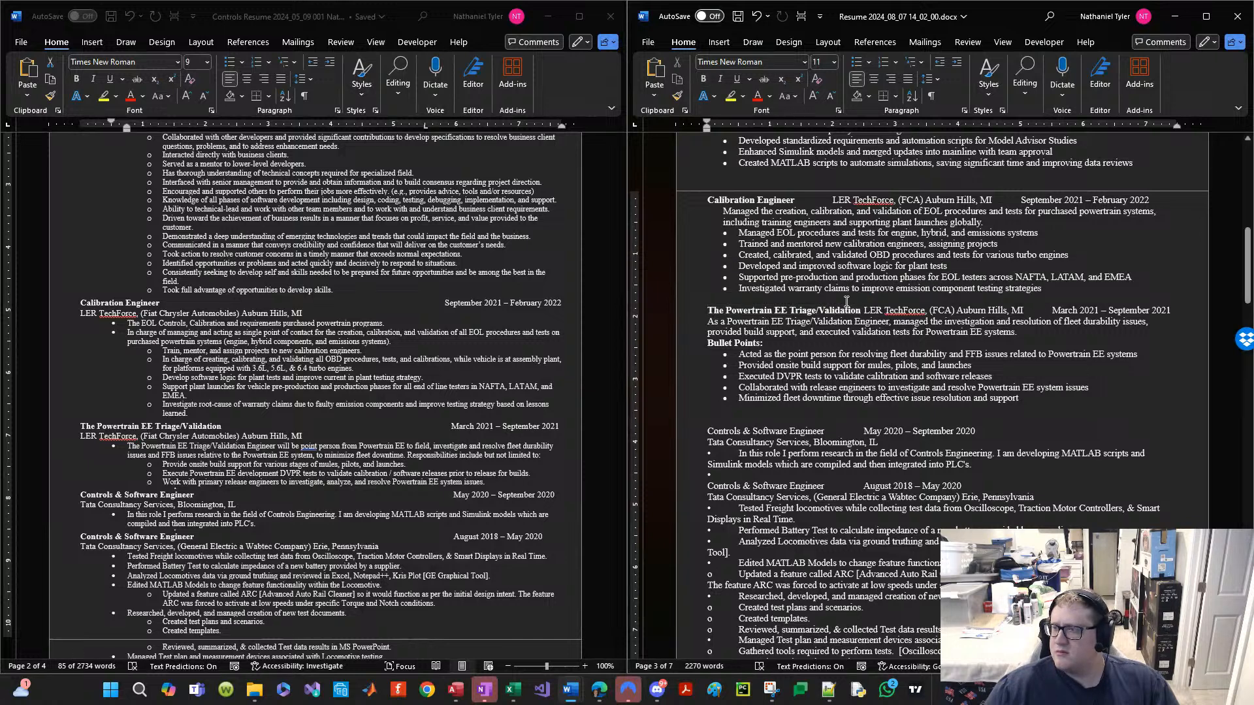
pyautogui.hotkey('ctrl', 's')
# Step: Delete the "Bullet Points:" line from The Powertrain EE Triage/Validation entry and indent its summary paragraph
pyautogui.moveTo(762, 343); pyautogui.dragTo(695, 349)
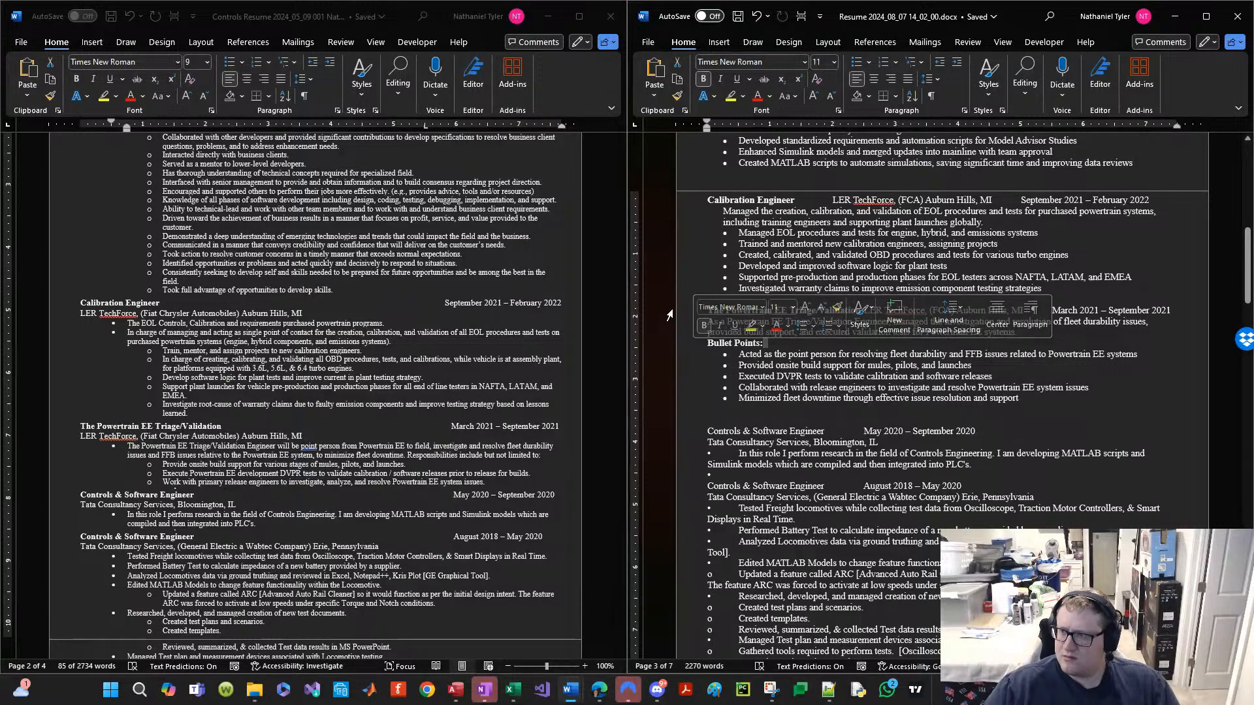
pyautogui.press('BackSpace')
pyautogui.press('BackSpace')
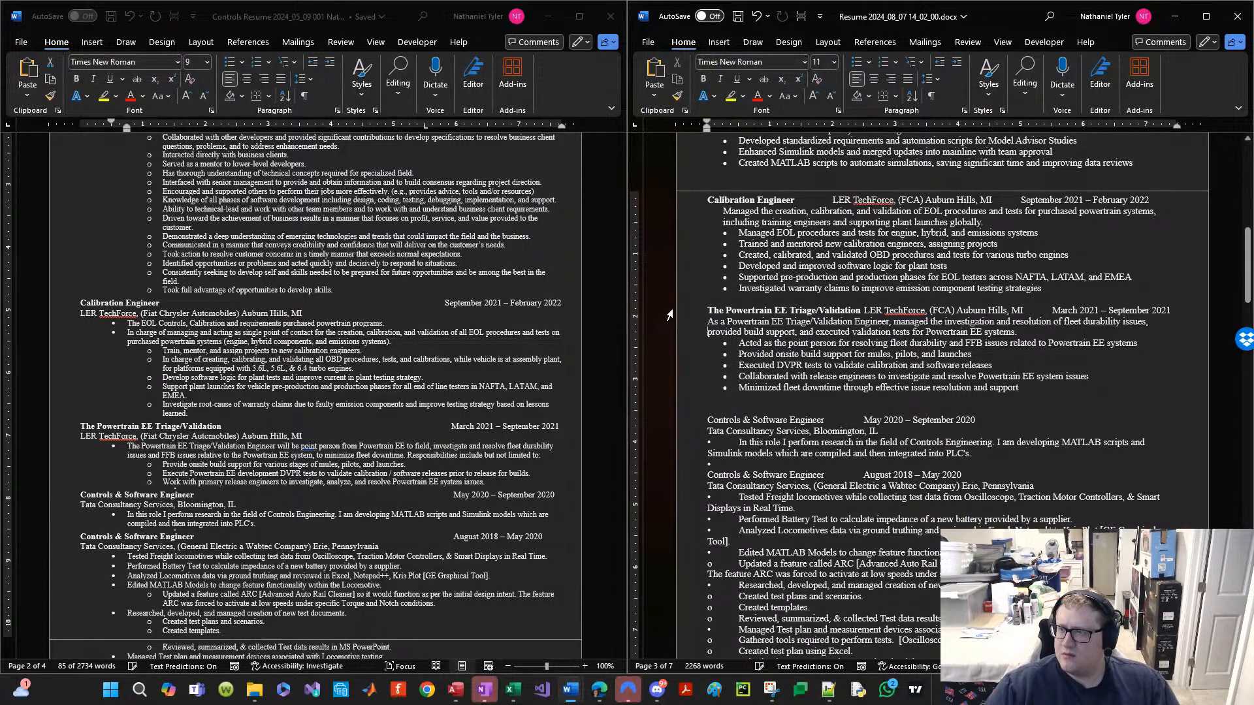
pyautogui.press('Tab')
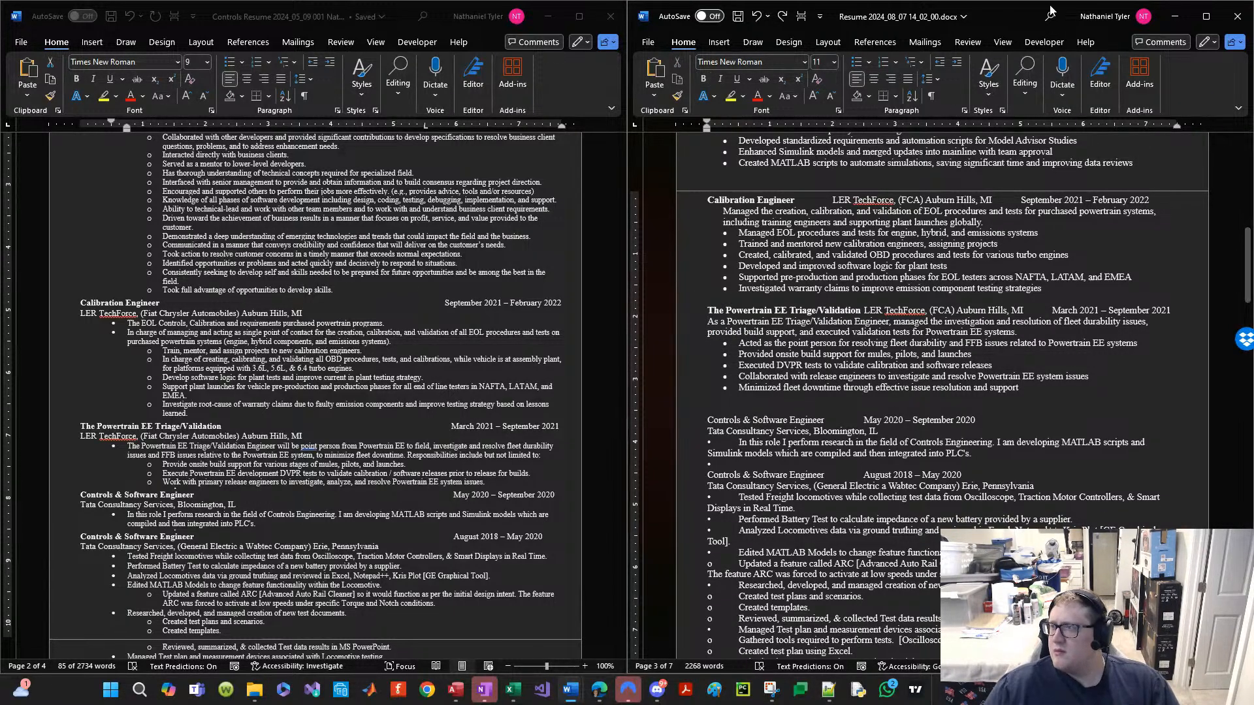
pyautogui.click(957, 61)
pyautogui.click(838, 356)
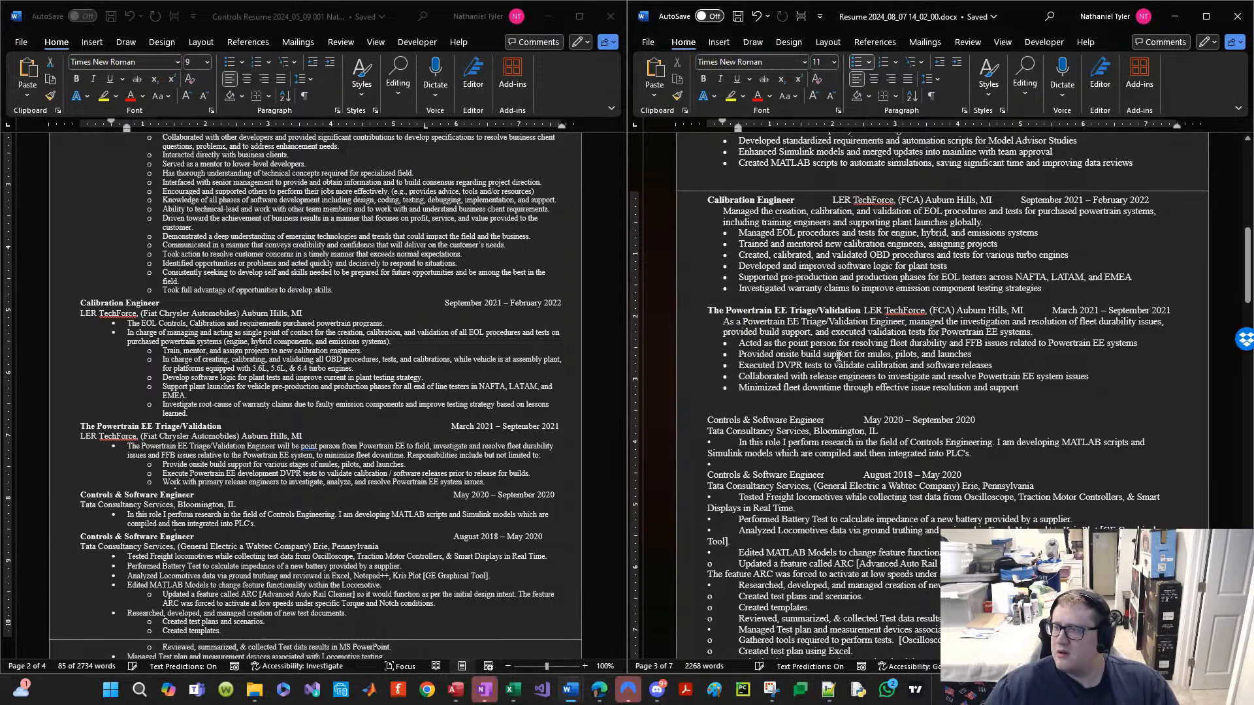
# Step: Copy "Tata Consultancy Services, Bloomington, IL" into the May 2020 Controls & Software Engineer heading, between the title and the dates
pyautogui.scroll(3, 840, 355)
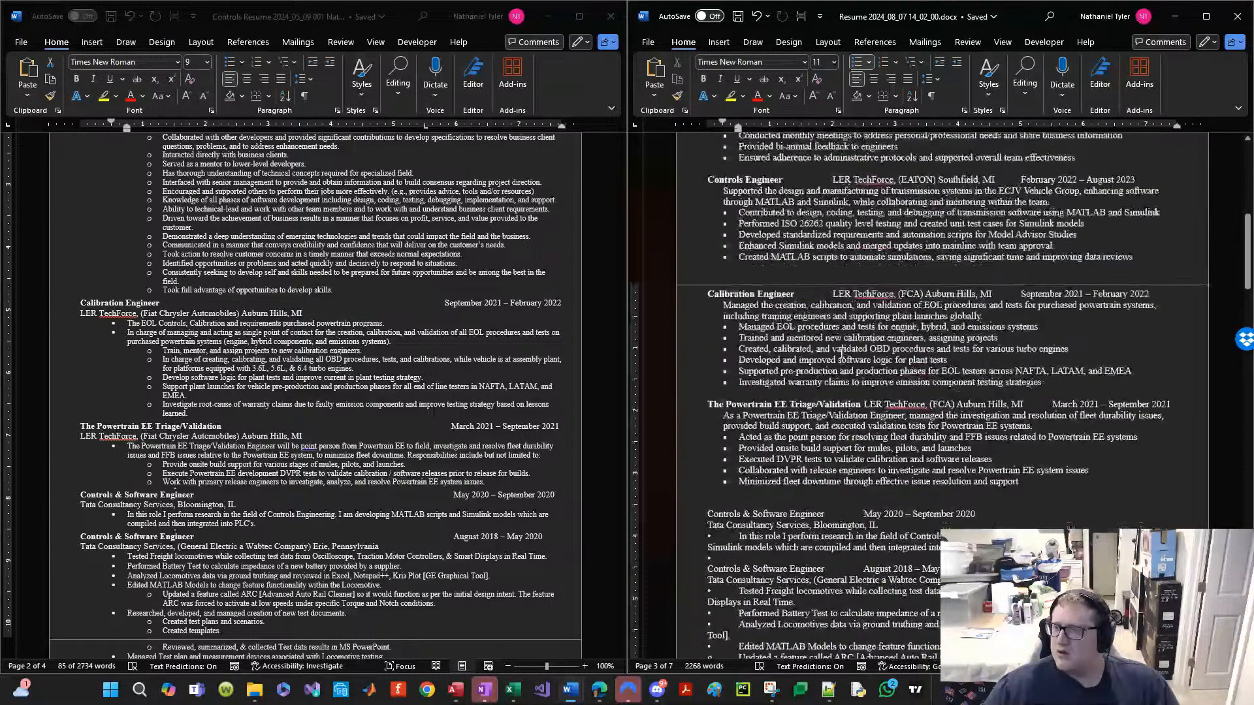
pyautogui.scroll(-3, 843, 354)
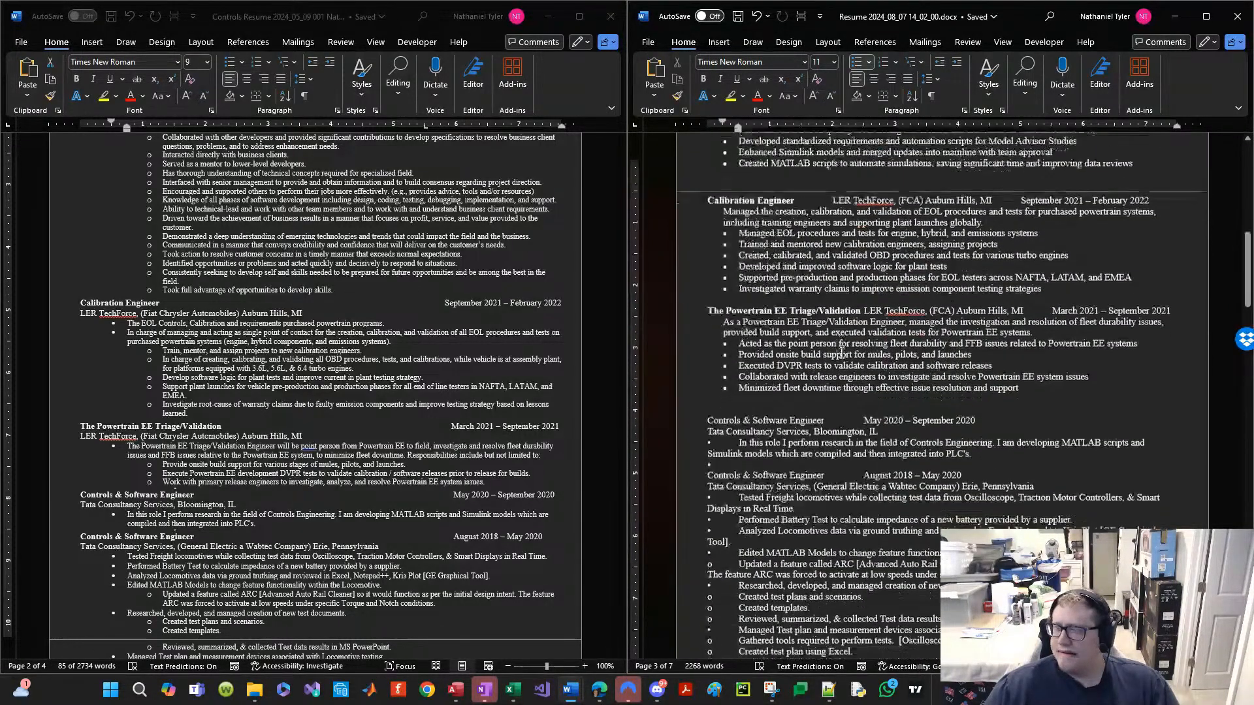
pyautogui.scroll(-1, 843, 354)
pyautogui.scroll(2, 813, 356)
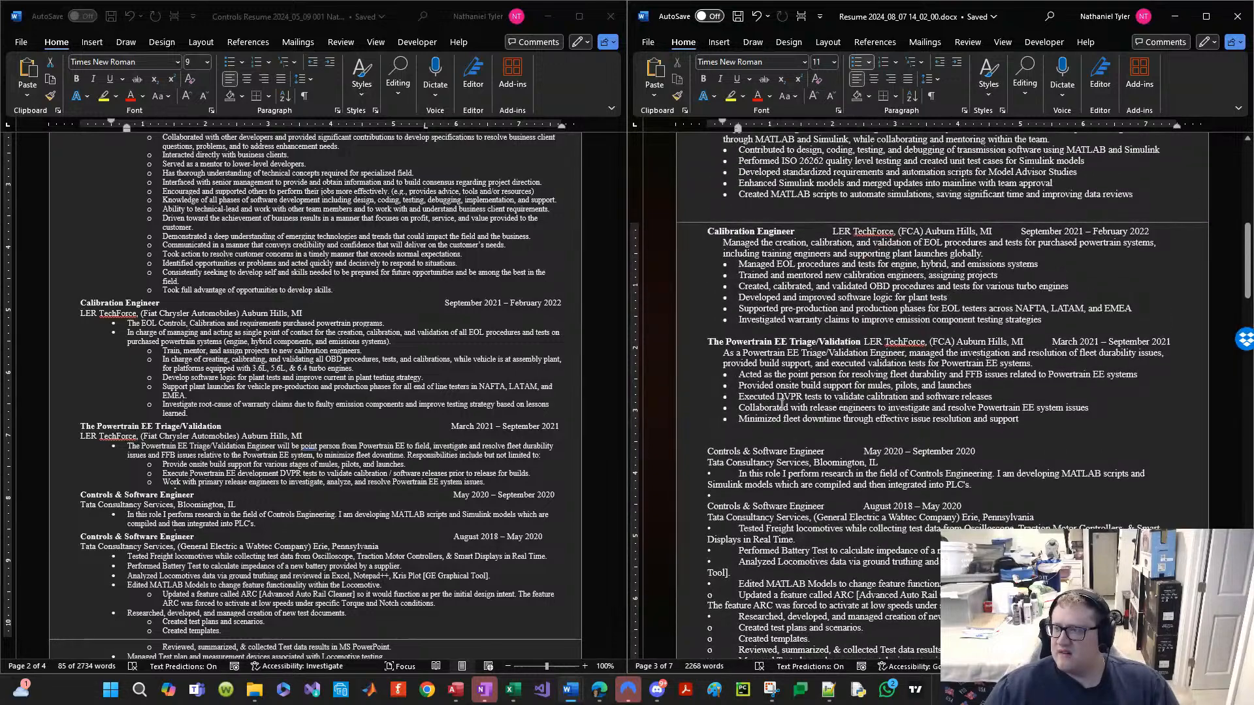
pyautogui.scroll(-3, 867, 387)
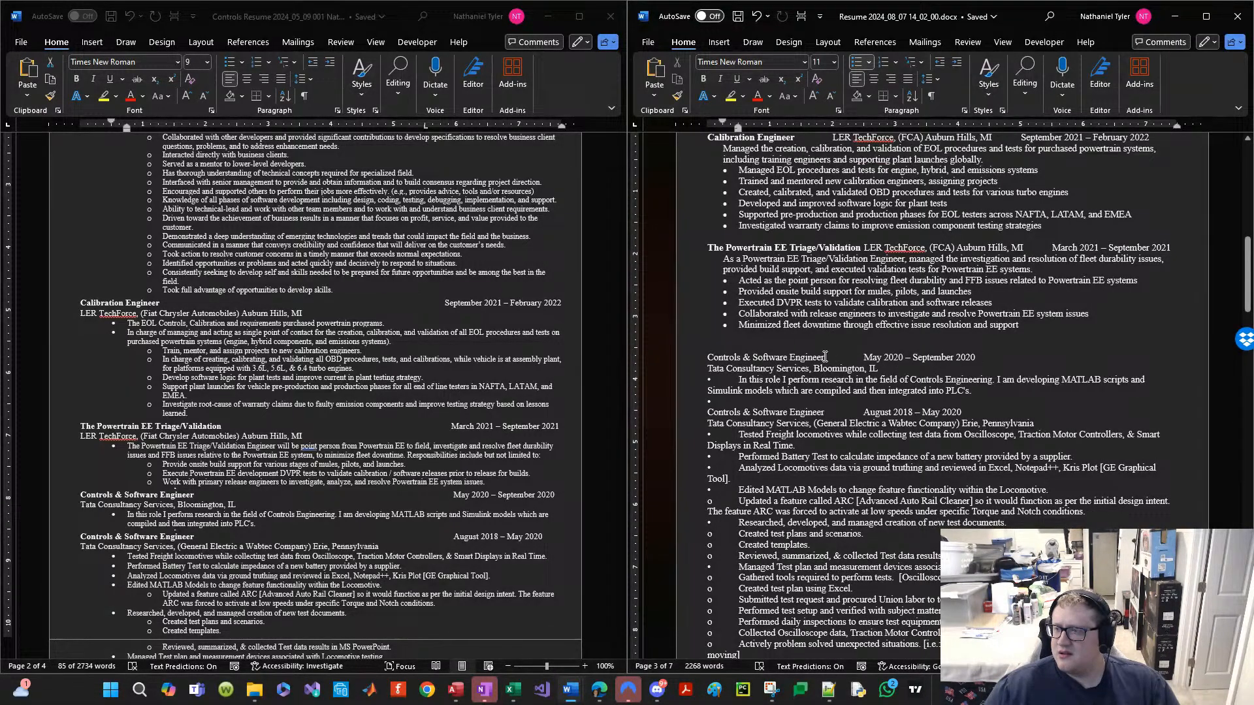
pyautogui.click(825, 356)
pyautogui.press('Tab')
pyautogui.press('Tab')
pyautogui.press('Tab')
pyautogui.press('Tab')
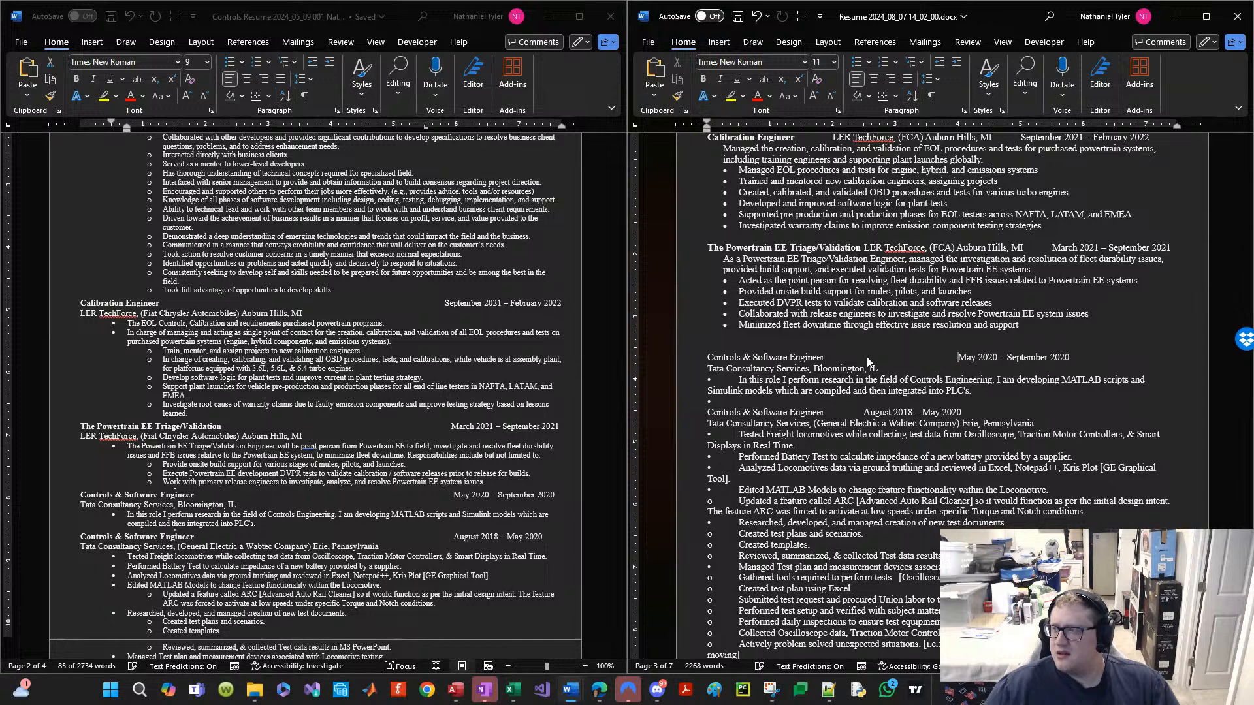
pyautogui.moveTo(864, 368); pyautogui.dragTo(708, 374)
pyautogui.moveTo(879, 369); pyautogui.dragTo(715, 368)
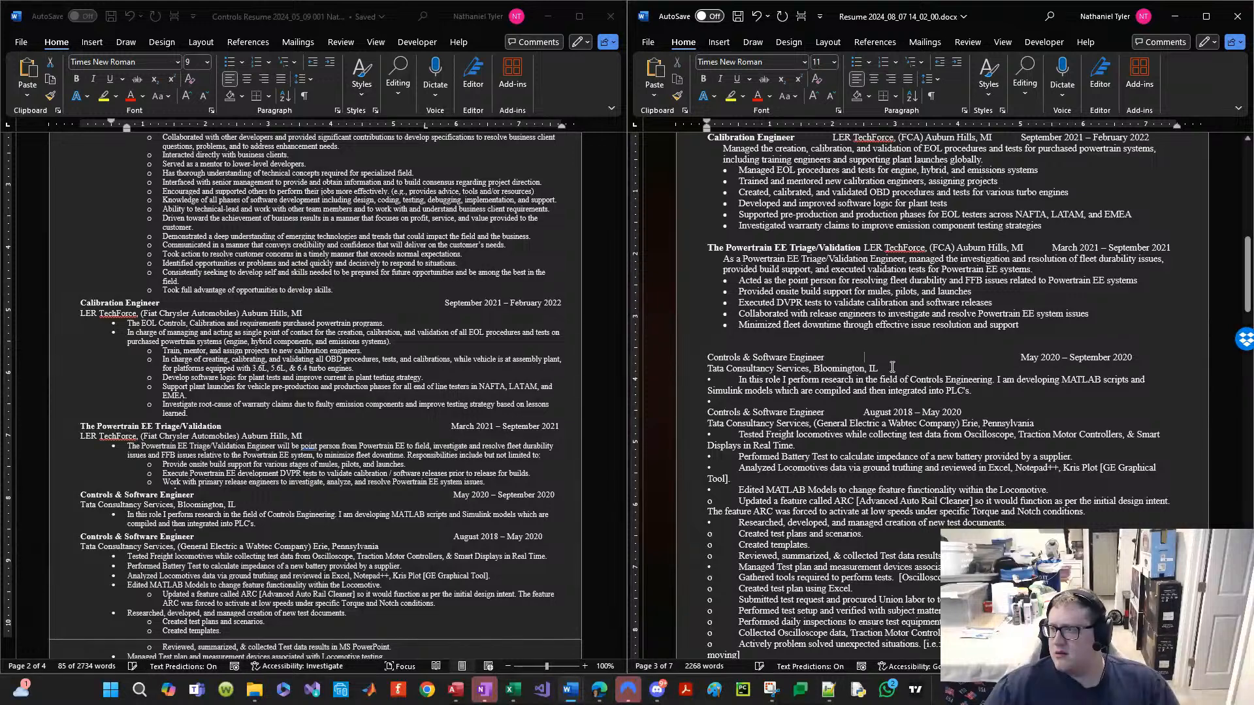
pyautogui.hotkey('ctrl', 'v')
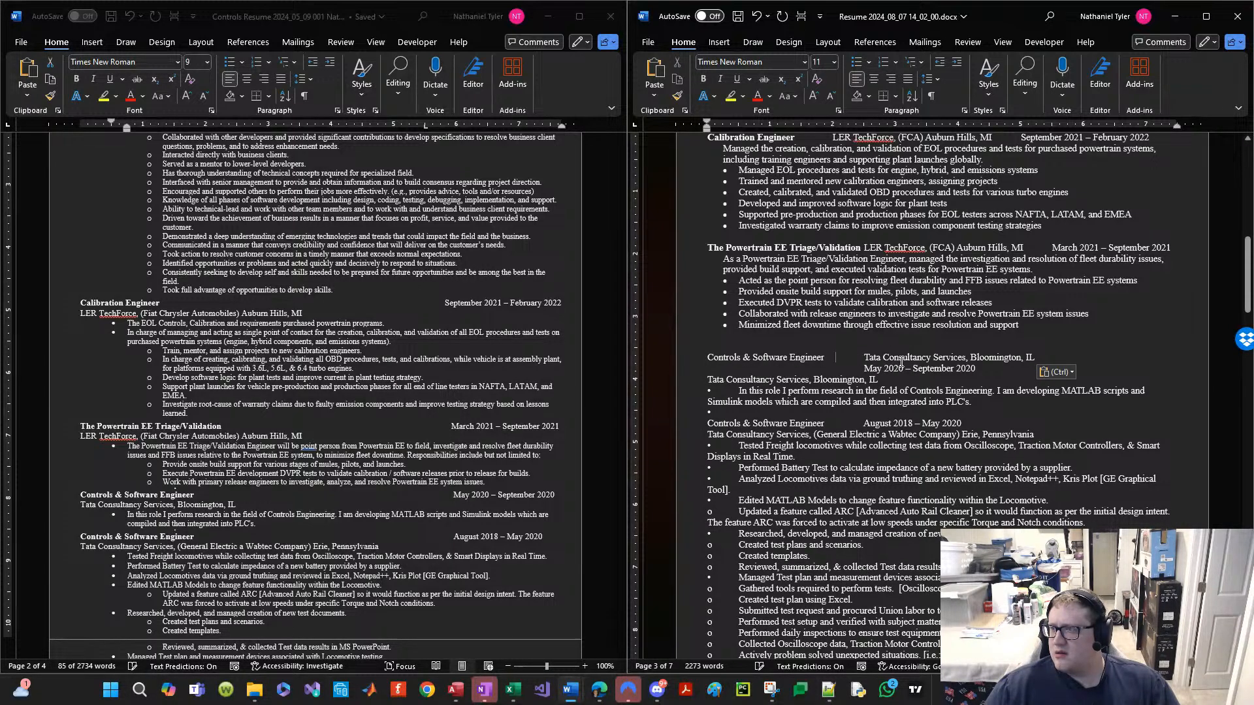
# Step: Trim the spacing around the employer in the May 2020 Controls & Software Engineer heading so title, employer and dates share one line
pyautogui.hotkey('shift', 'Right')
pyautogui.press('Delete')
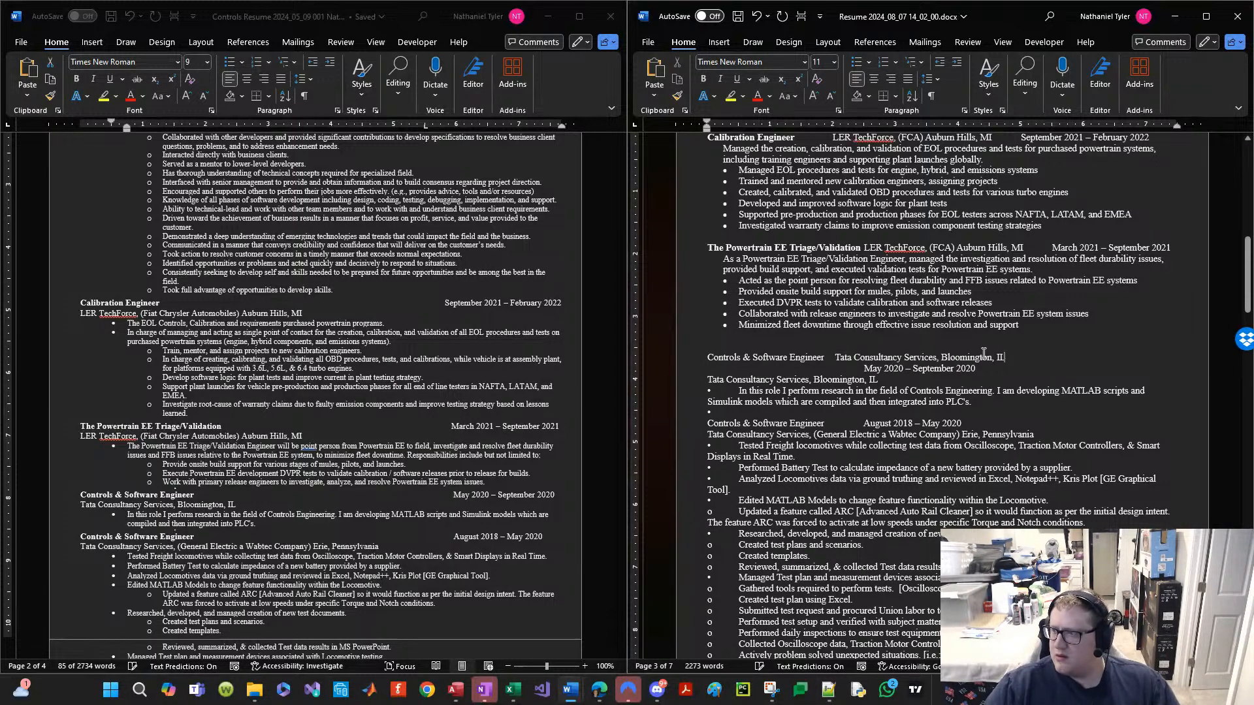
pyautogui.press('Delete')
pyautogui.hotkey('shift', 'Right')
pyautogui.hotkey('shift', 'Right')
pyautogui.hotkey('shift', 'Right')
pyautogui.hotkey('shift', 'Right')
pyautogui.hotkey('shift', 'Right')
pyautogui.hotkey('shift', 'Right')
pyautogui.hotkey('shift', 'Right')
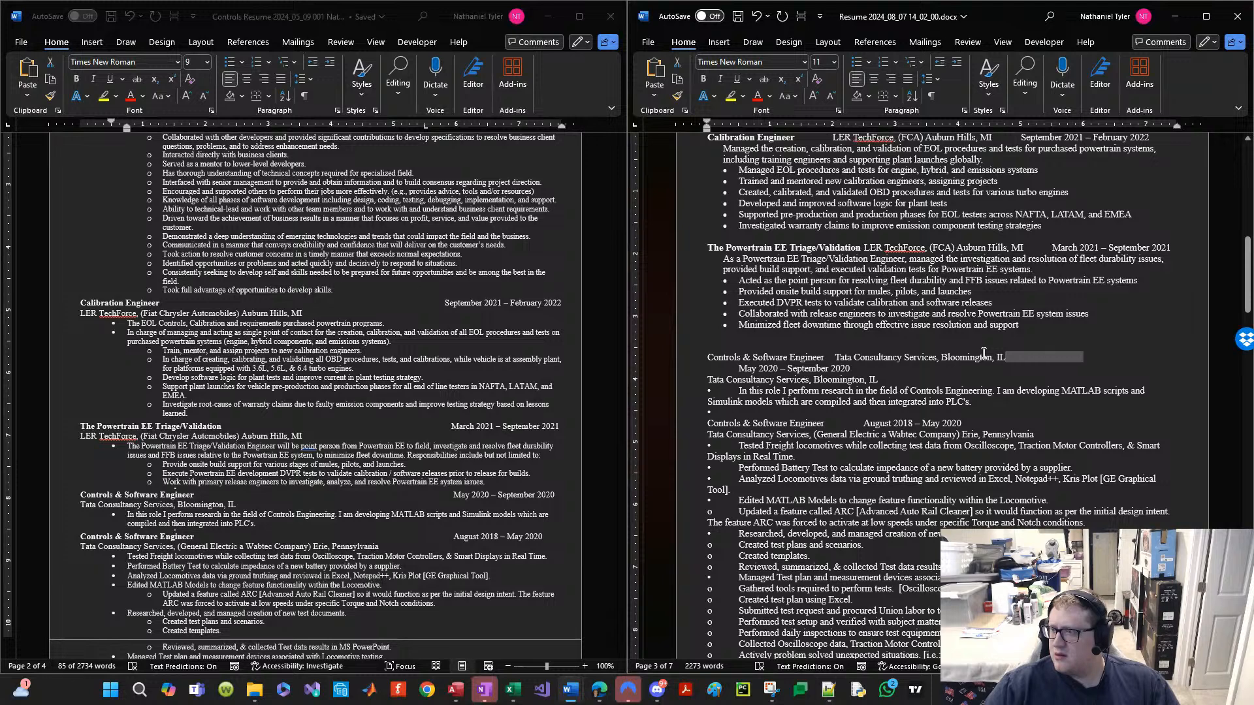
pyautogui.press('Tab')
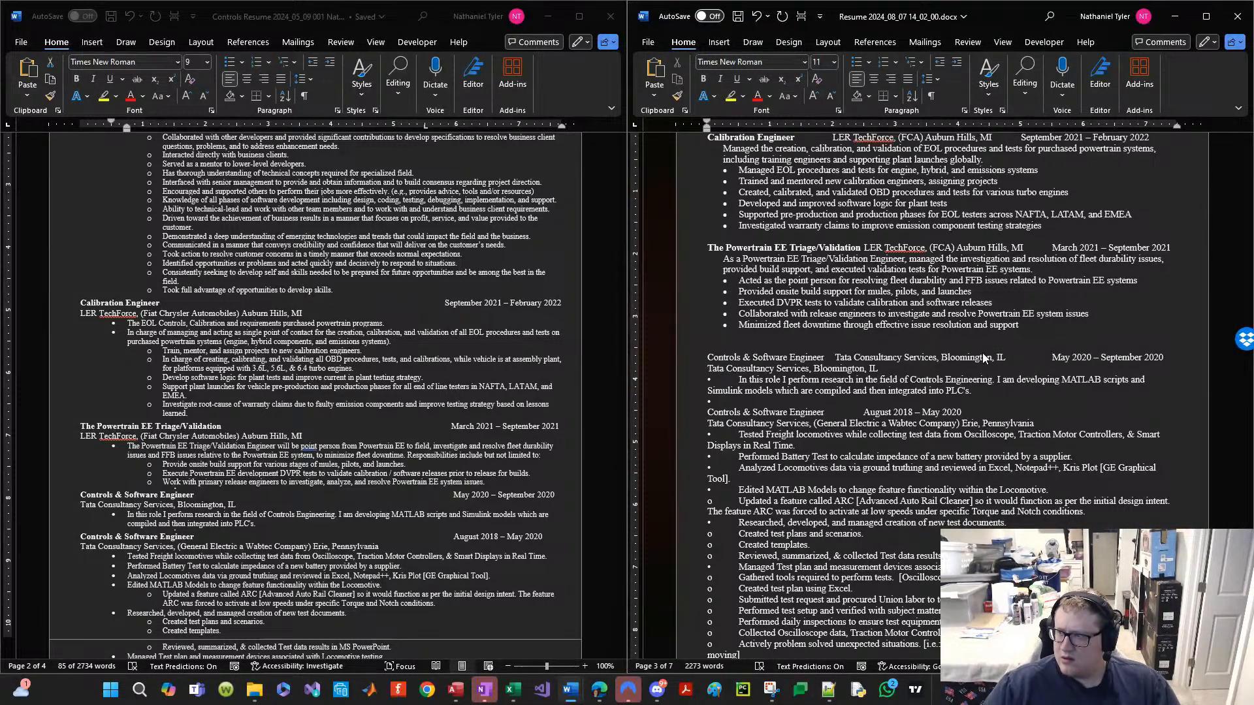
# Step: Delete the duplicate Tata Consultancy Services line below the May 2020 Controls & Software Engineer heading
pyautogui.press('Down')
pyautogui.press('Home')
pyautogui.hotkey('shift', 'Down')
pyautogui.press('Delete')
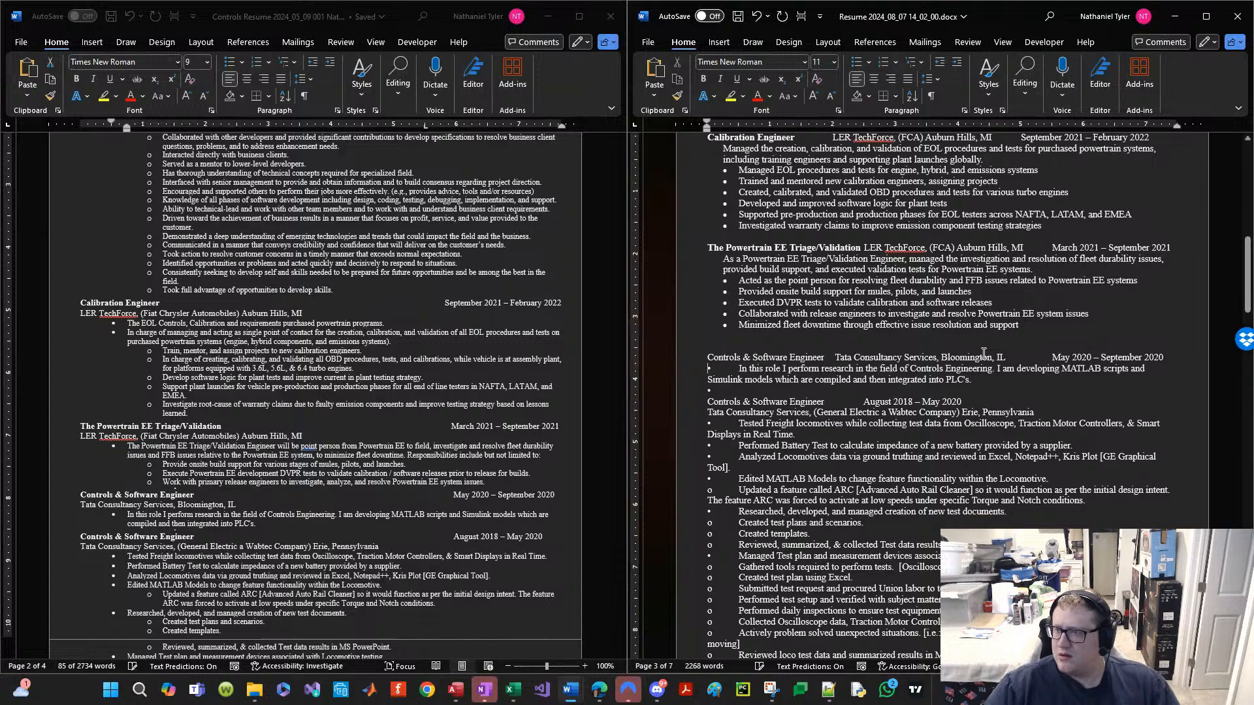
# Step: Remove the bullet from the May 2020 Controls & Software Engineer description and indent it as a plain paragraph
pyautogui.hotkey('ctrl', 'v')
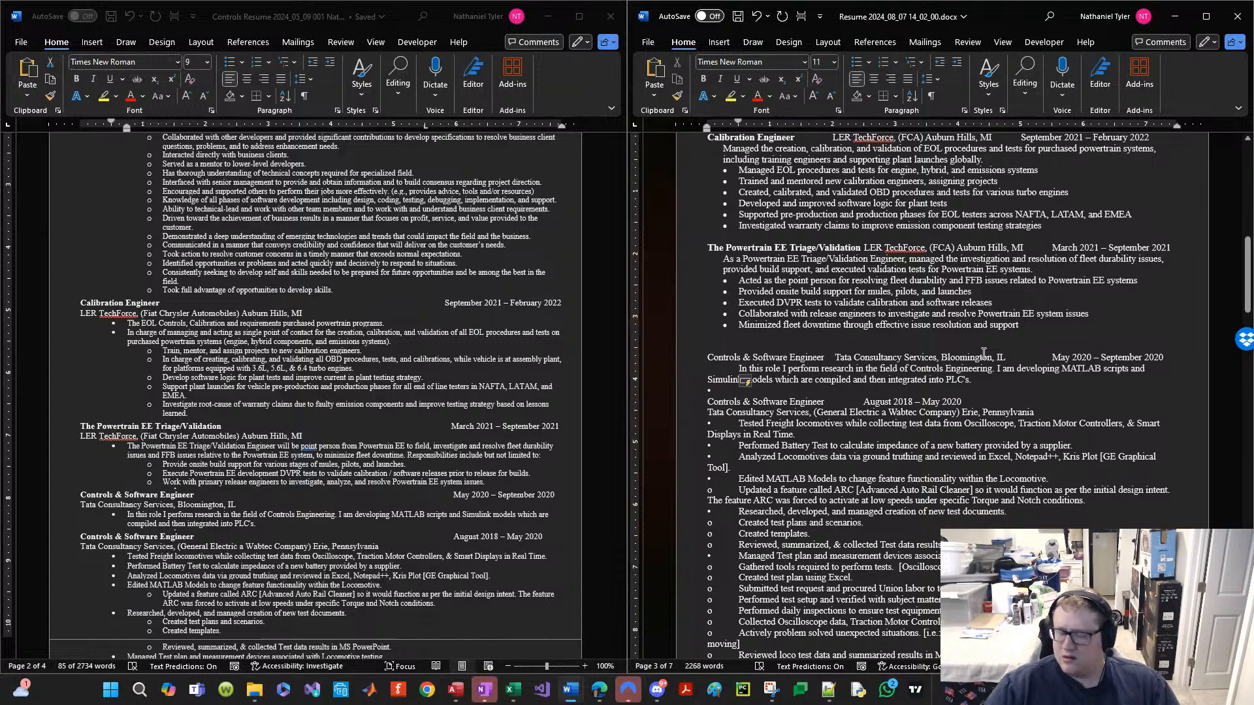
pyautogui.press('Tab')
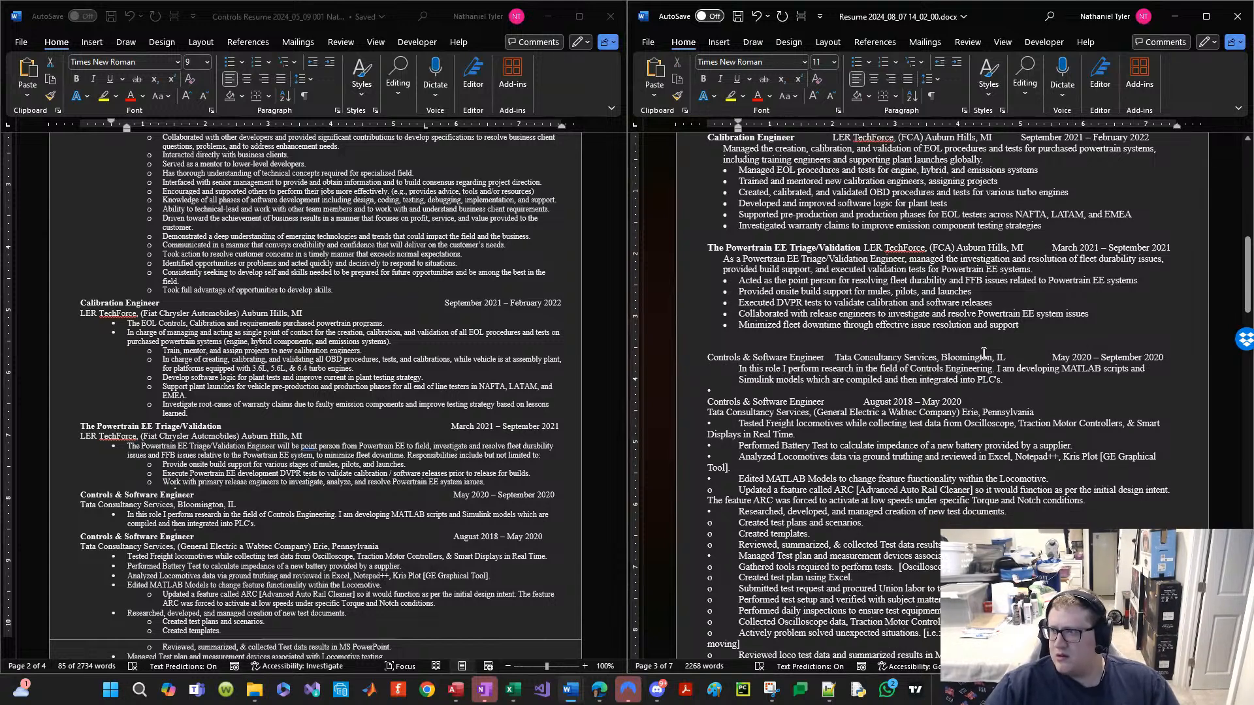
pyautogui.hotkey('ctrl', 'z')
pyautogui.press('BackSpace')
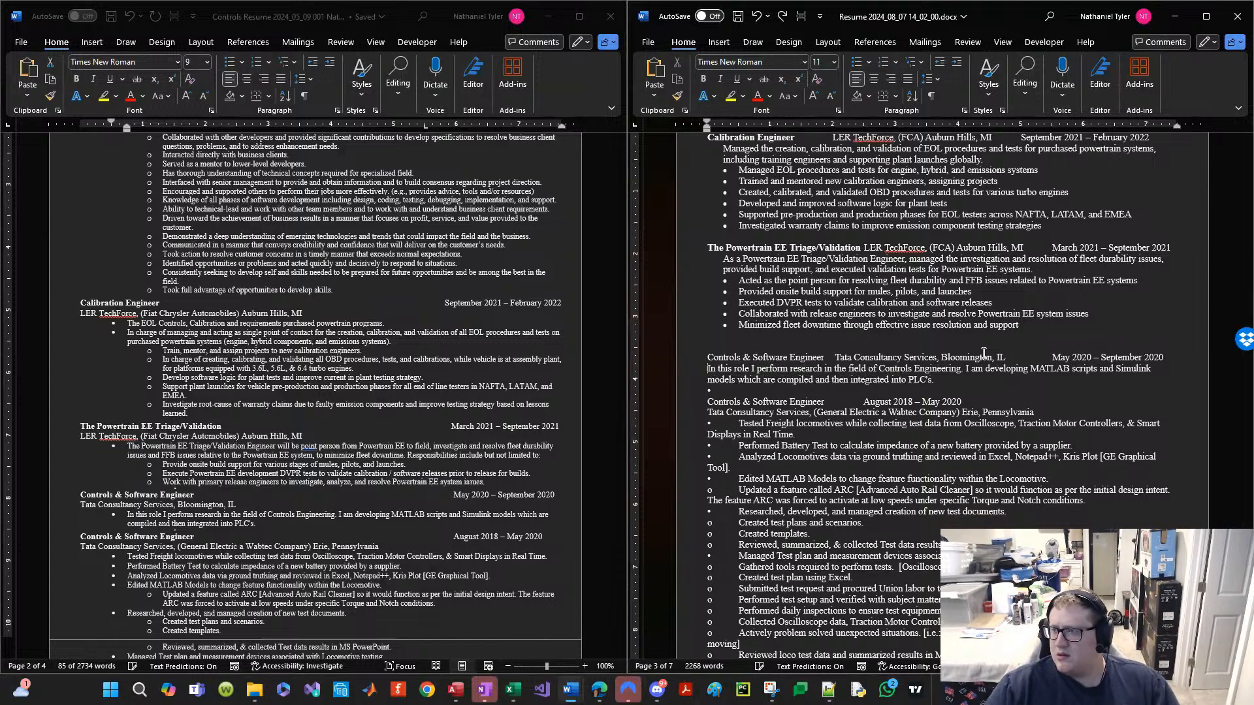
pyautogui.click(958, 61)
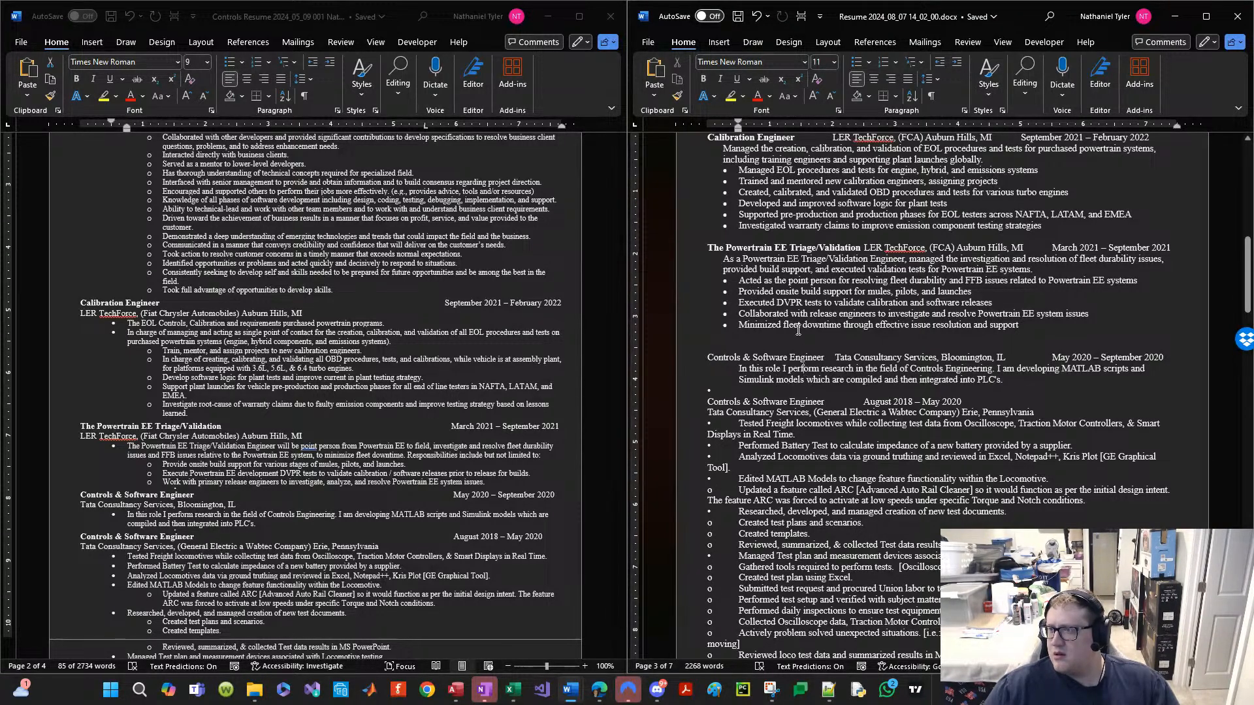
# Step: Try indenting the summaries and bullets of the Onsite Manager at Eaton and Controls Engineer entries one level further
pyautogui.moveTo(684, 264); pyautogui.dragTo(680, 273)
pyautogui.scroll(5, 712, 314)
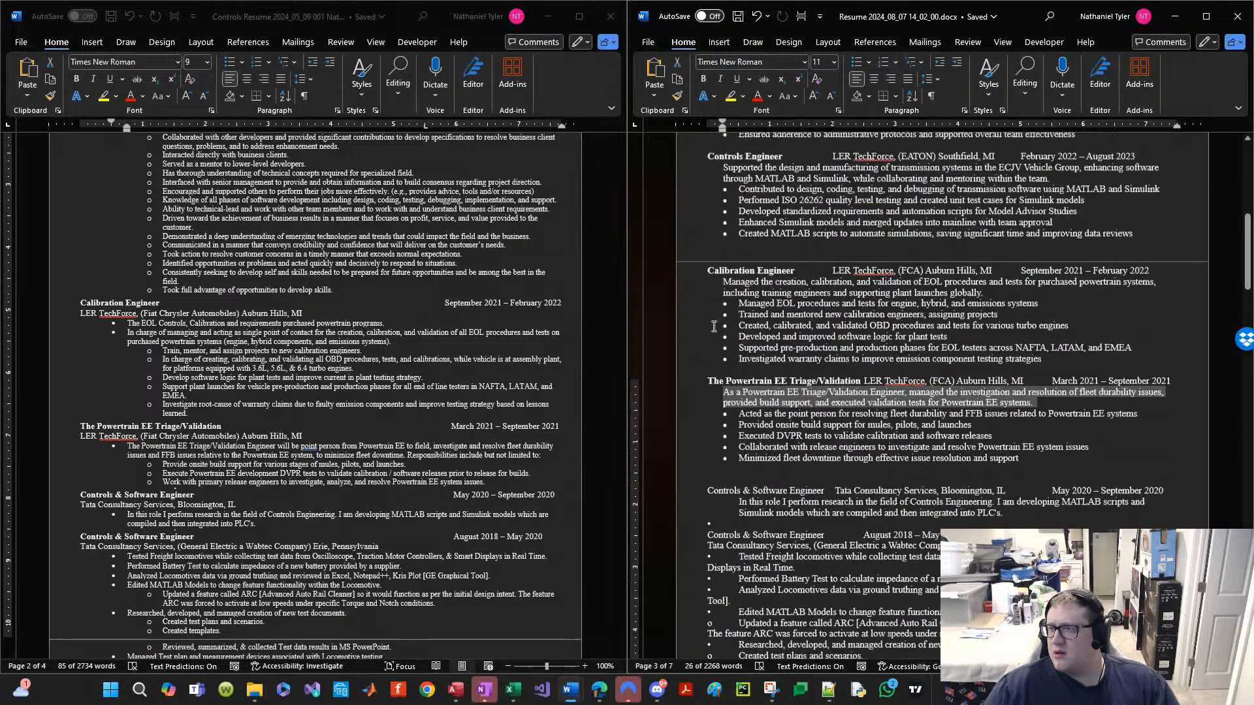
pyautogui.scroll(5, 714, 327)
pyautogui.scroll(-4, 713, 320)
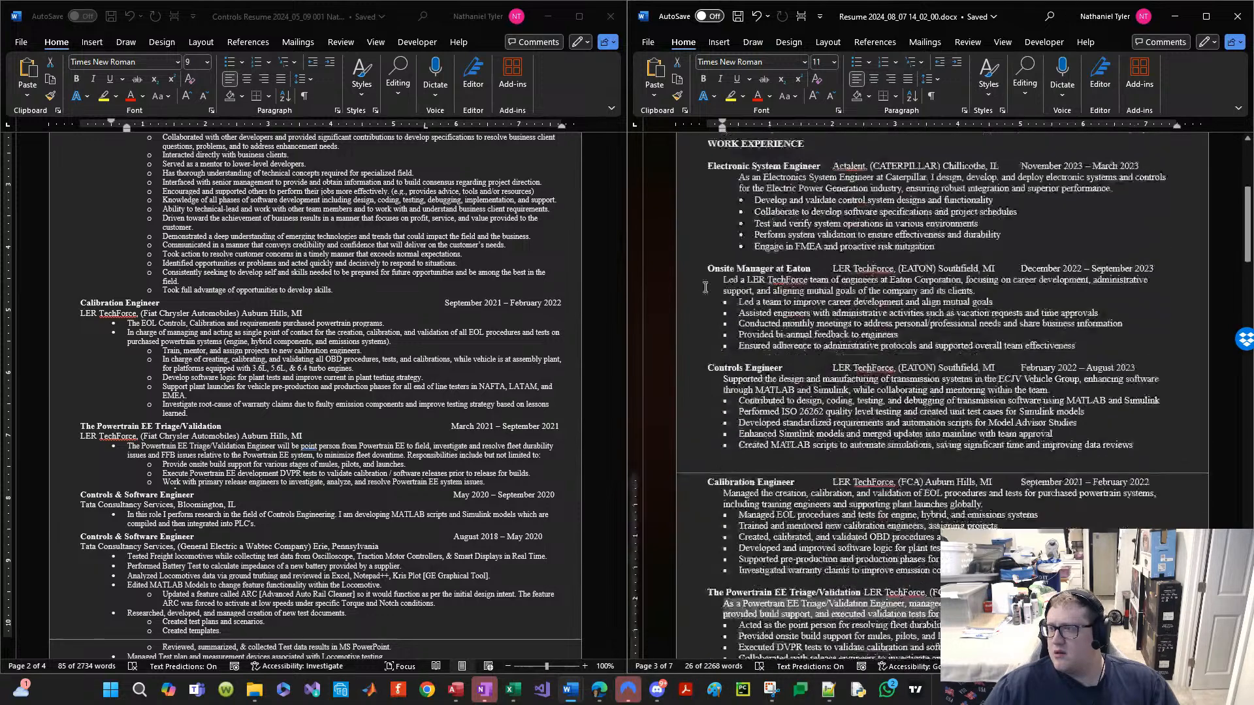
pyautogui.moveTo(703, 283); pyautogui.dragTo(682, 349)
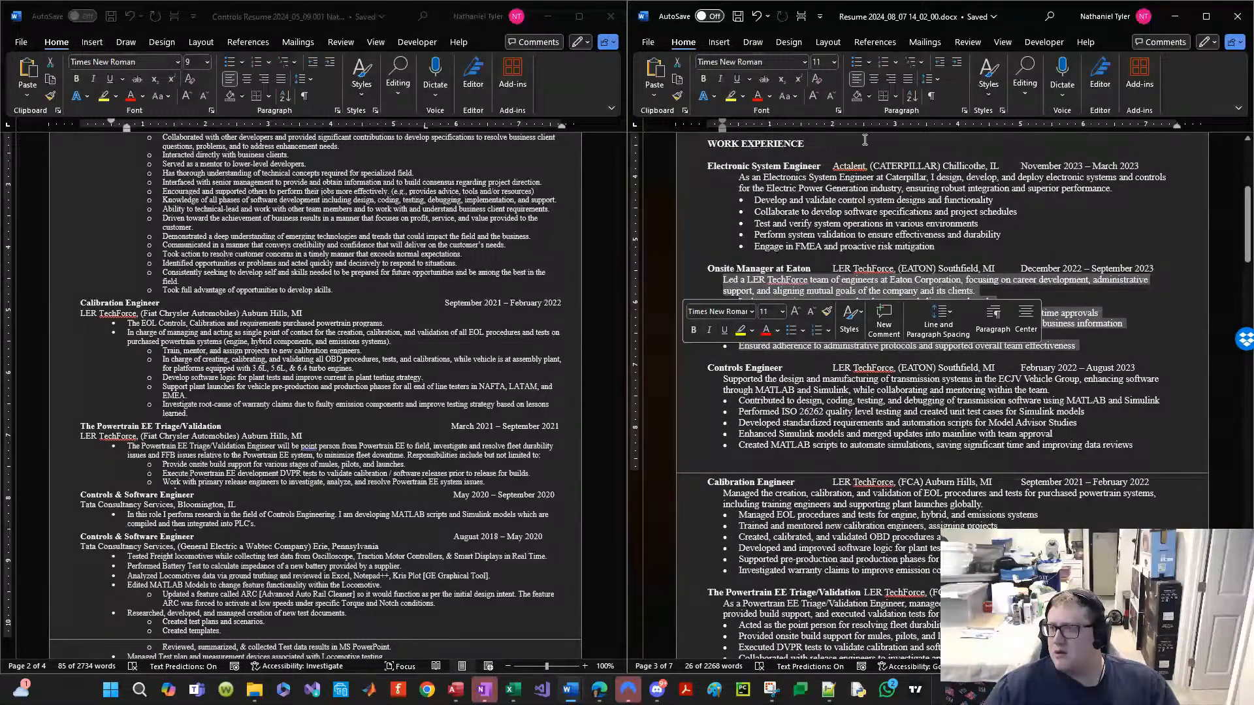
pyautogui.click(940, 63)
pyautogui.click(955, 65)
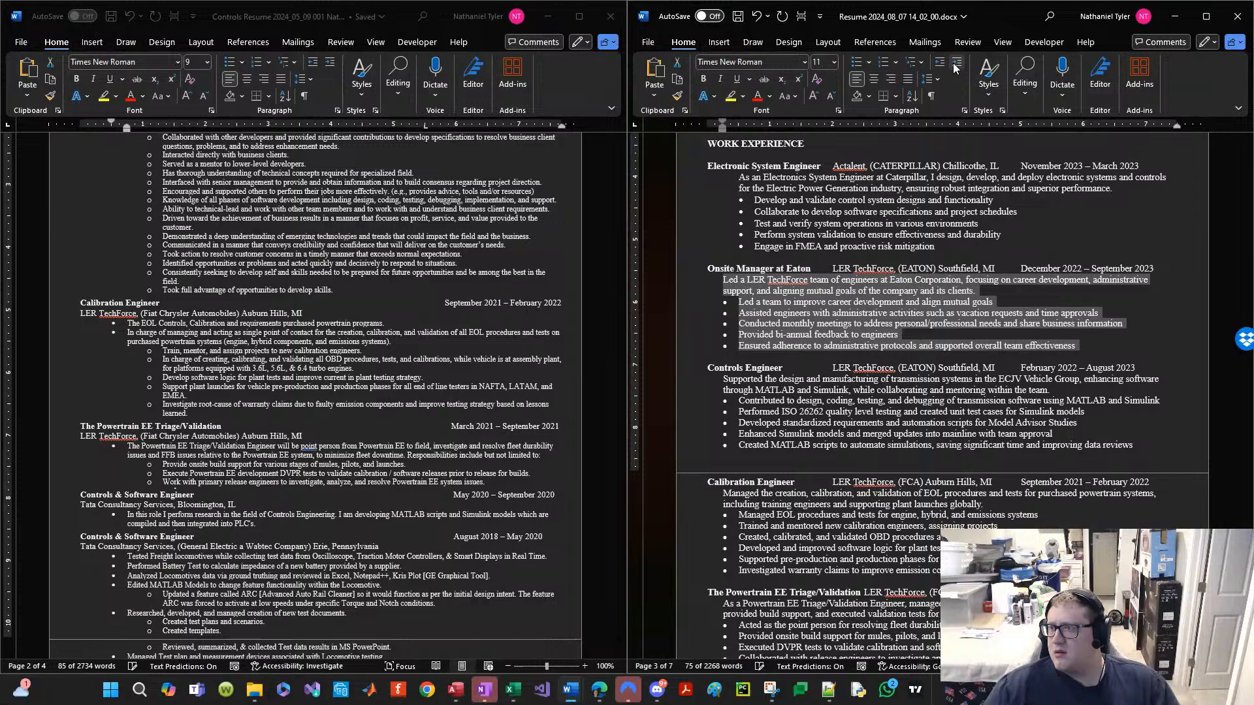
pyautogui.click(956, 65)
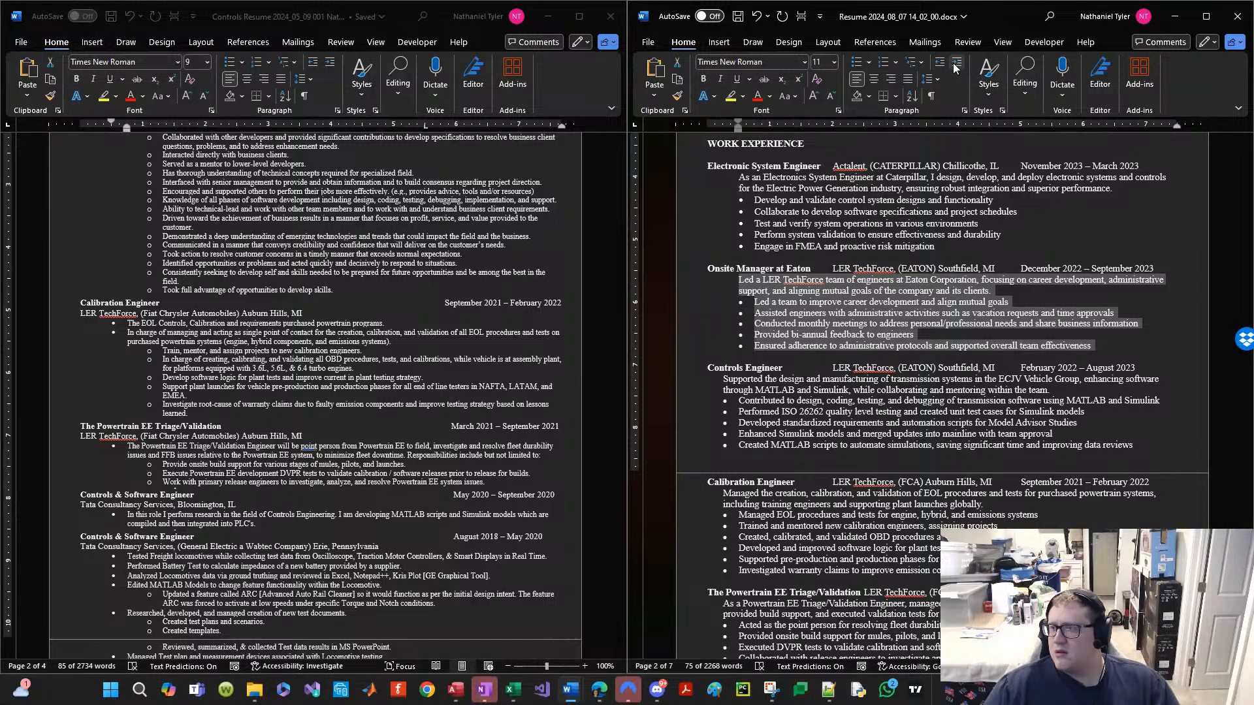
pyautogui.moveTo(717, 385); pyautogui.dragTo(686, 451)
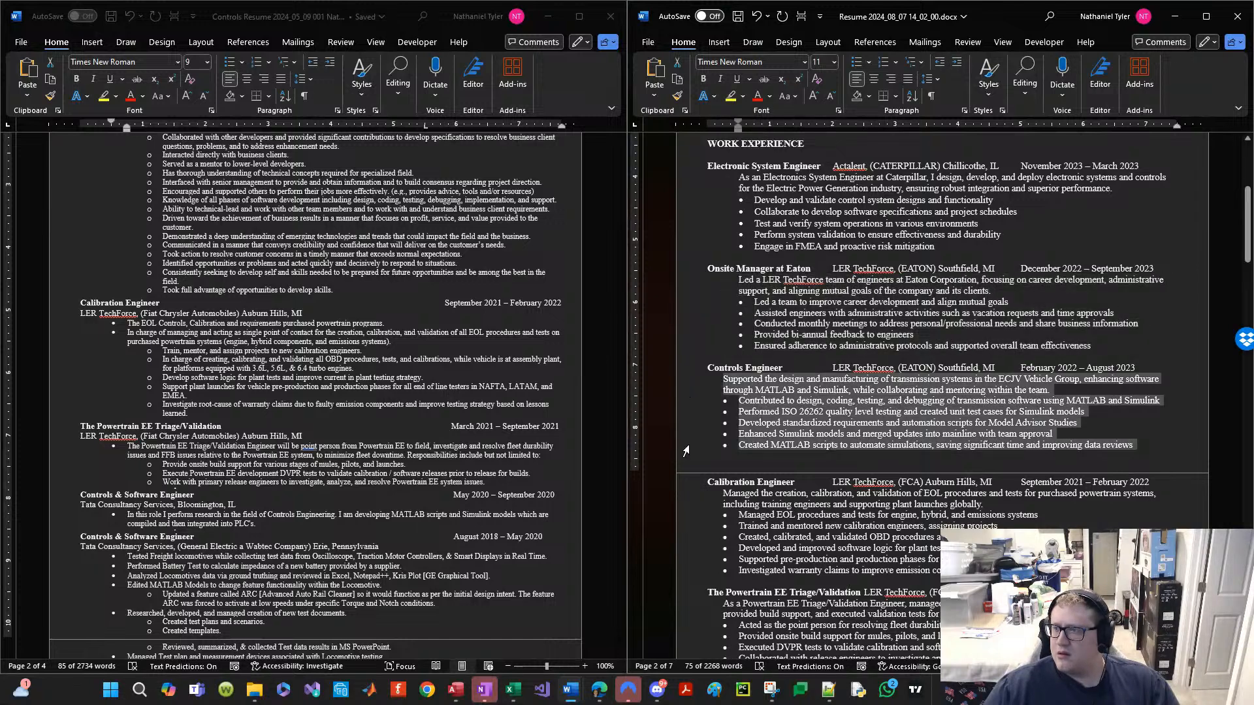
pyautogui.click(959, 63)
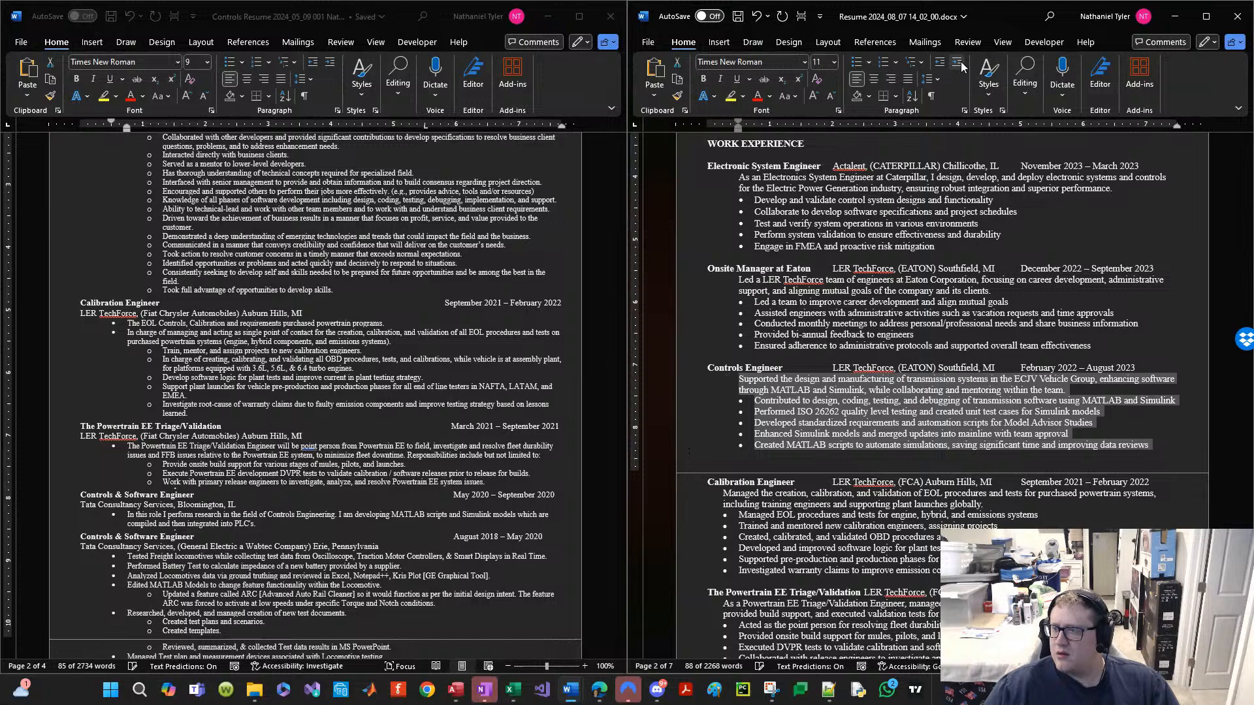
# Step: Try reapplying the bullet format to the Calibration Engineer list so it sits deeper than the summary
pyautogui.scroll(-6, 750, 330)
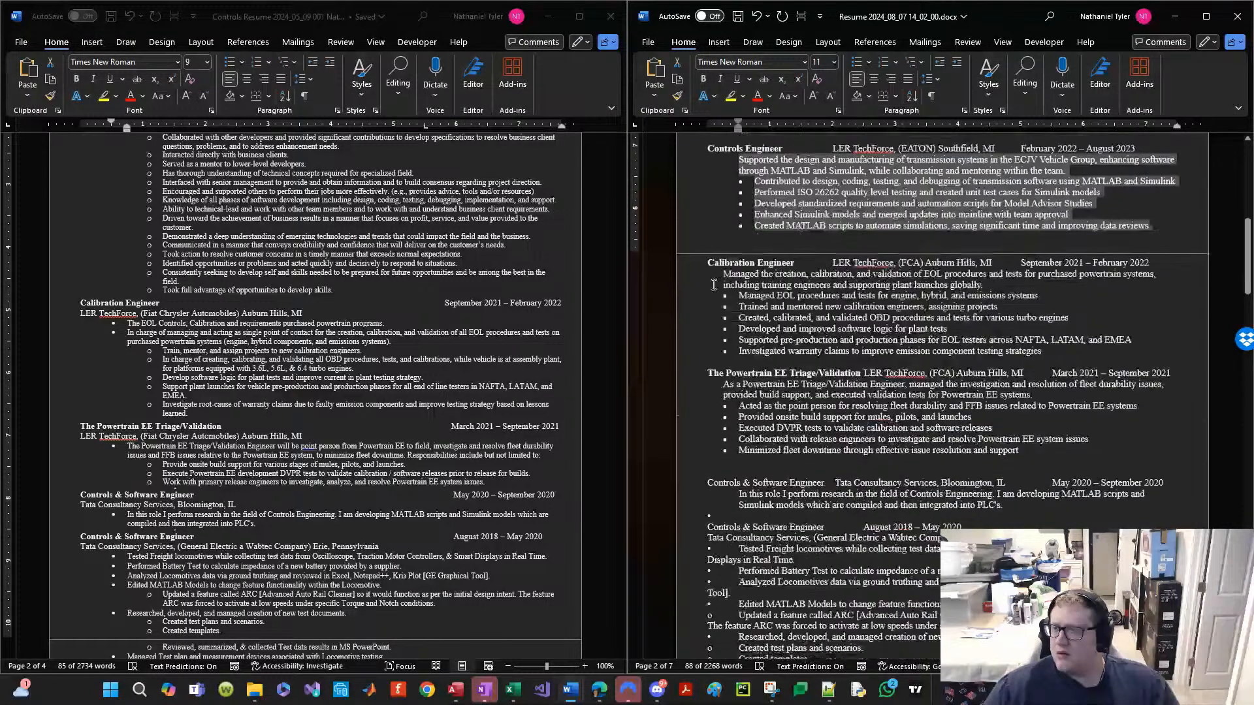
pyautogui.moveTo(680, 274); pyautogui.dragTo(681, 354)
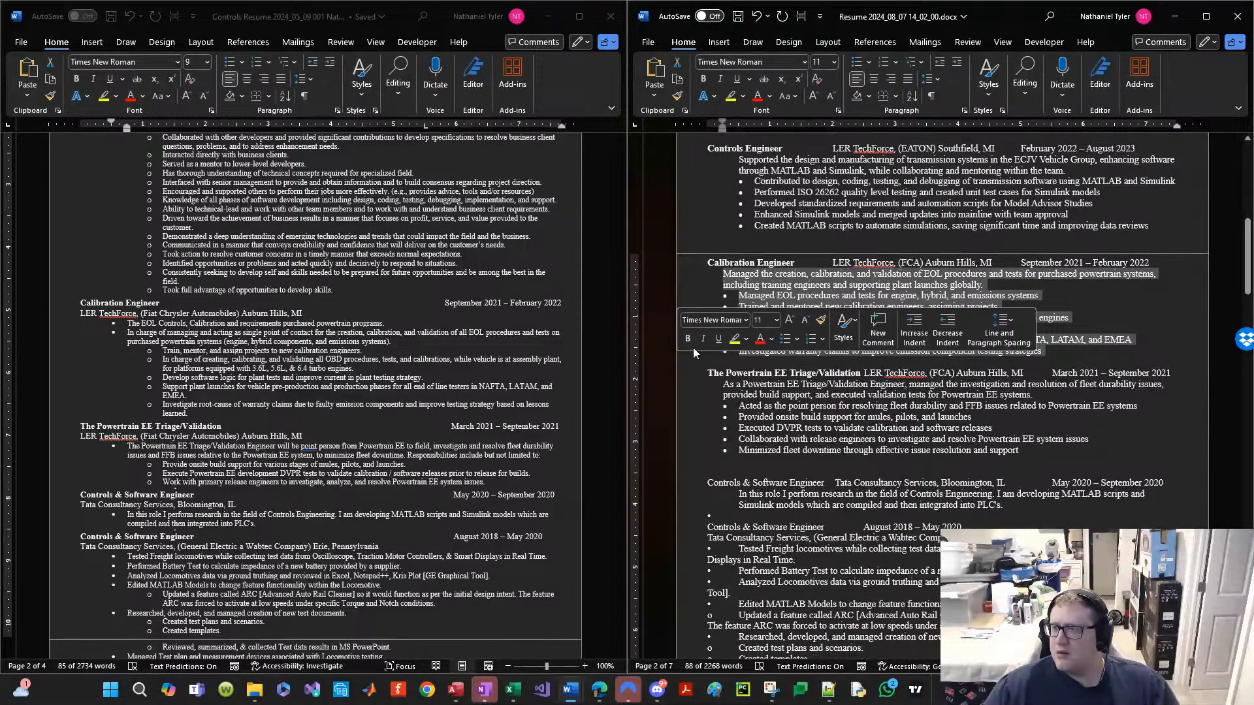
pyautogui.click(708, 288)
pyautogui.moveTo(695, 299); pyautogui.dragTo(676, 353)
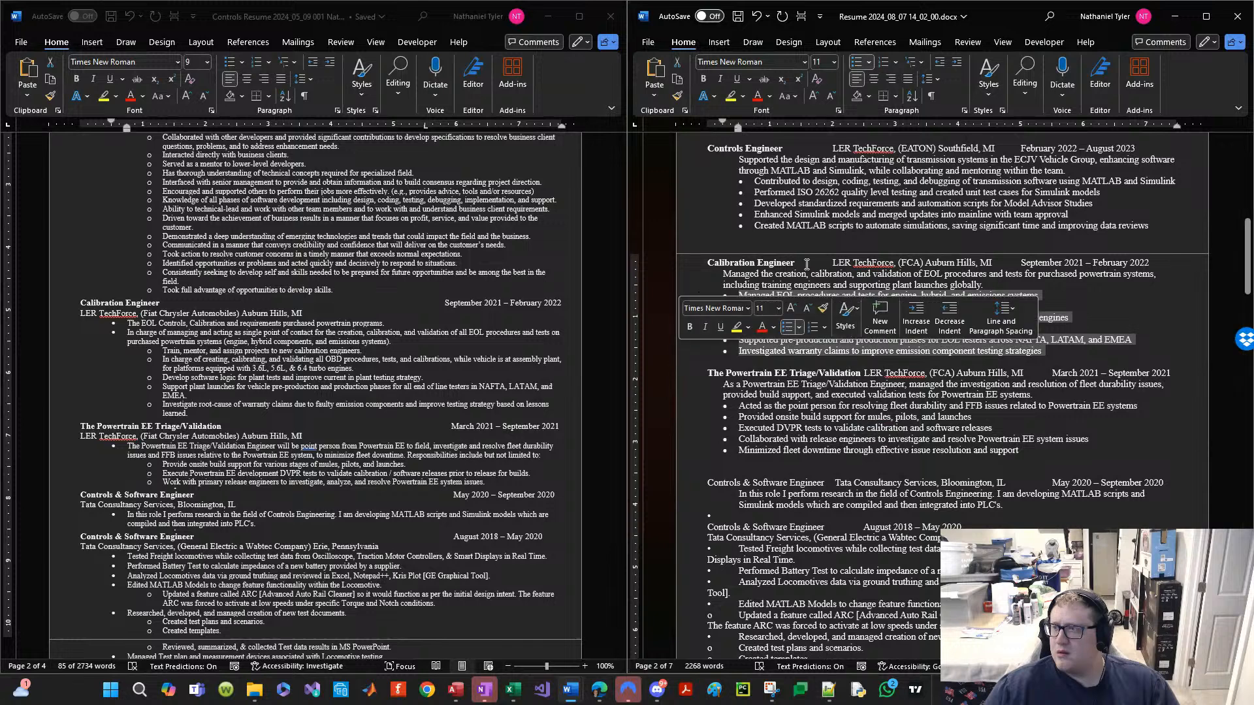
pyautogui.click(856, 62)
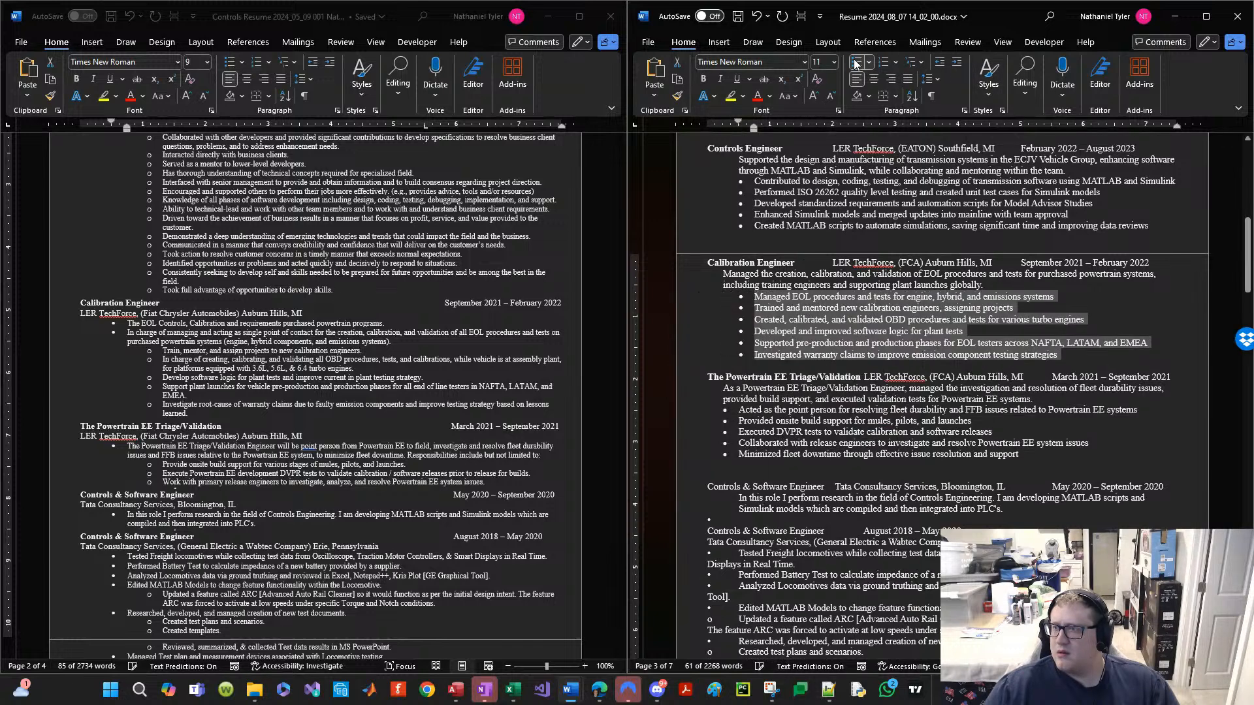
# Step: Try removing and reapplying the indent on the Controls Engineer summary paragraph
pyautogui.scroll(2, 781, 288)
pyautogui.moveTo(718, 241); pyautogui.dragTo(703, 276)
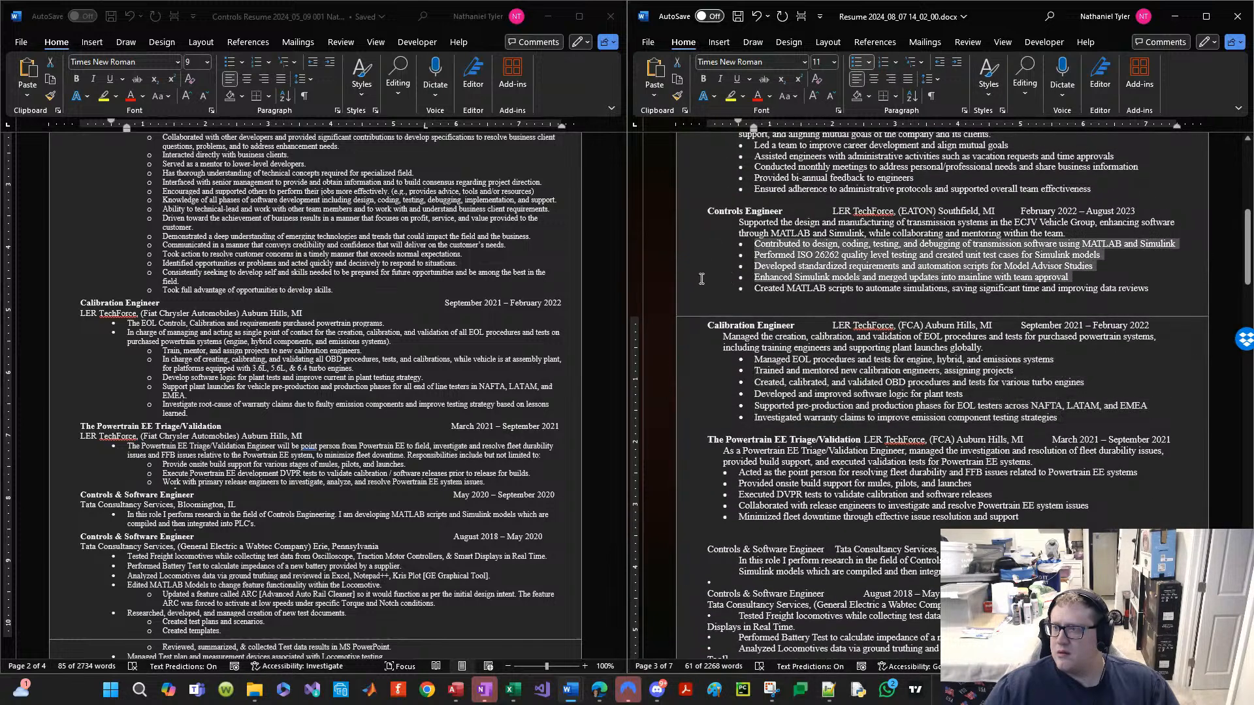
pyautogui.click(744, 222)
pyautogui.press('BackSpace')
pyautogui.scroll(4, 894, 147)
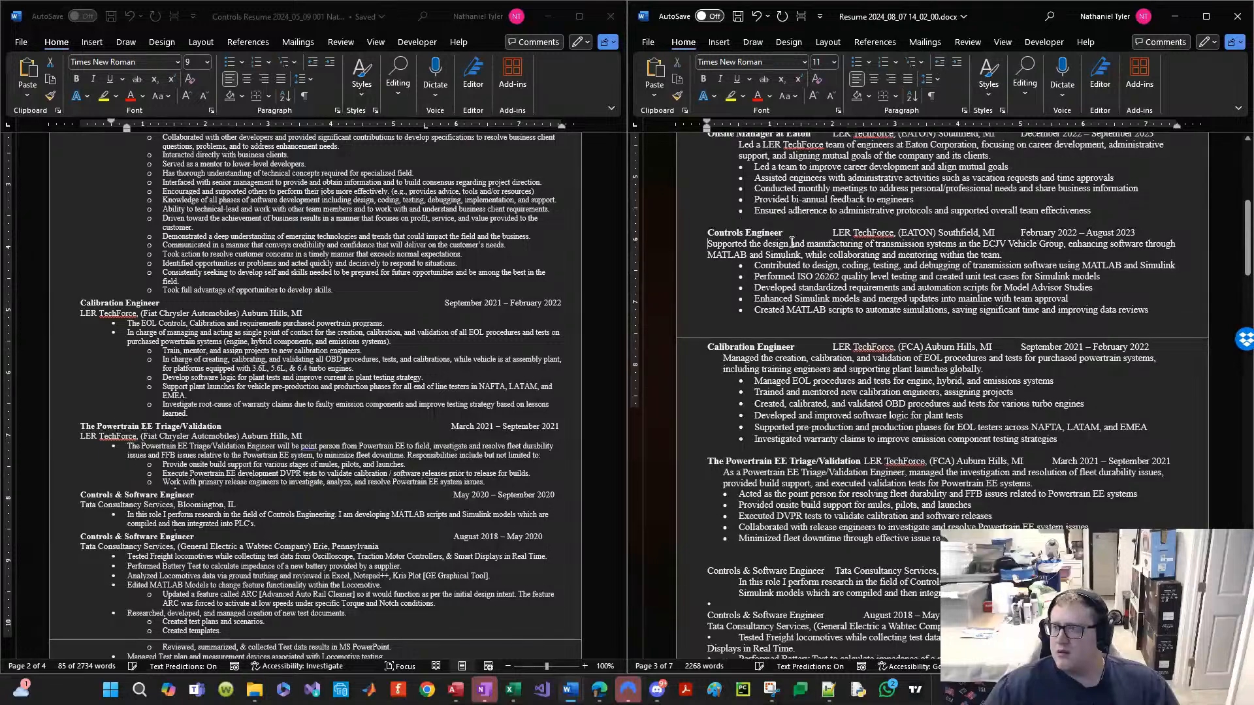
pyautogui.click(957, 62)
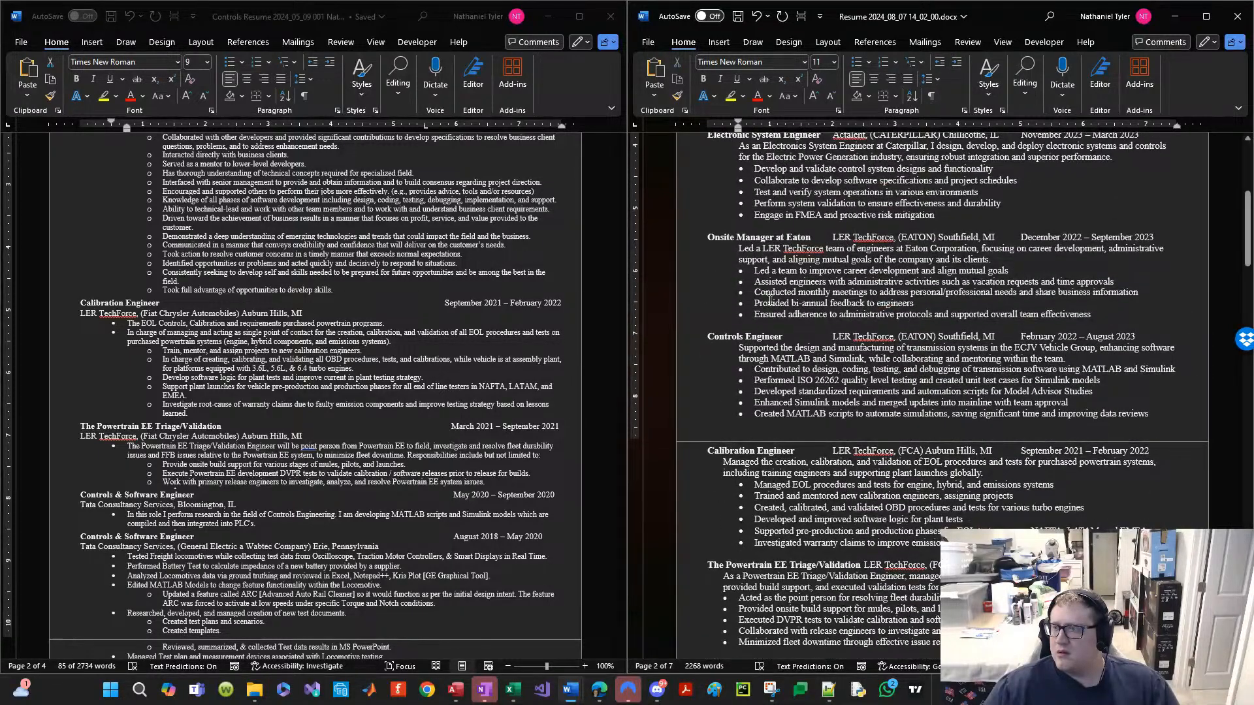
# Step: Undo the recent indentation changes back to the original Onsite Manager at Eaton layout
pyautogui.press('BackSpace')
pyautogui.hotkey('ctrl', 'z')
pyautogui.hotkey('ctrl', 'z')
pyautogui.hotkey('ctrl', 'z')
pyautogui.hotkey('ctrl', 'z')
pyautogui.hotkey('ctrl', 'z')
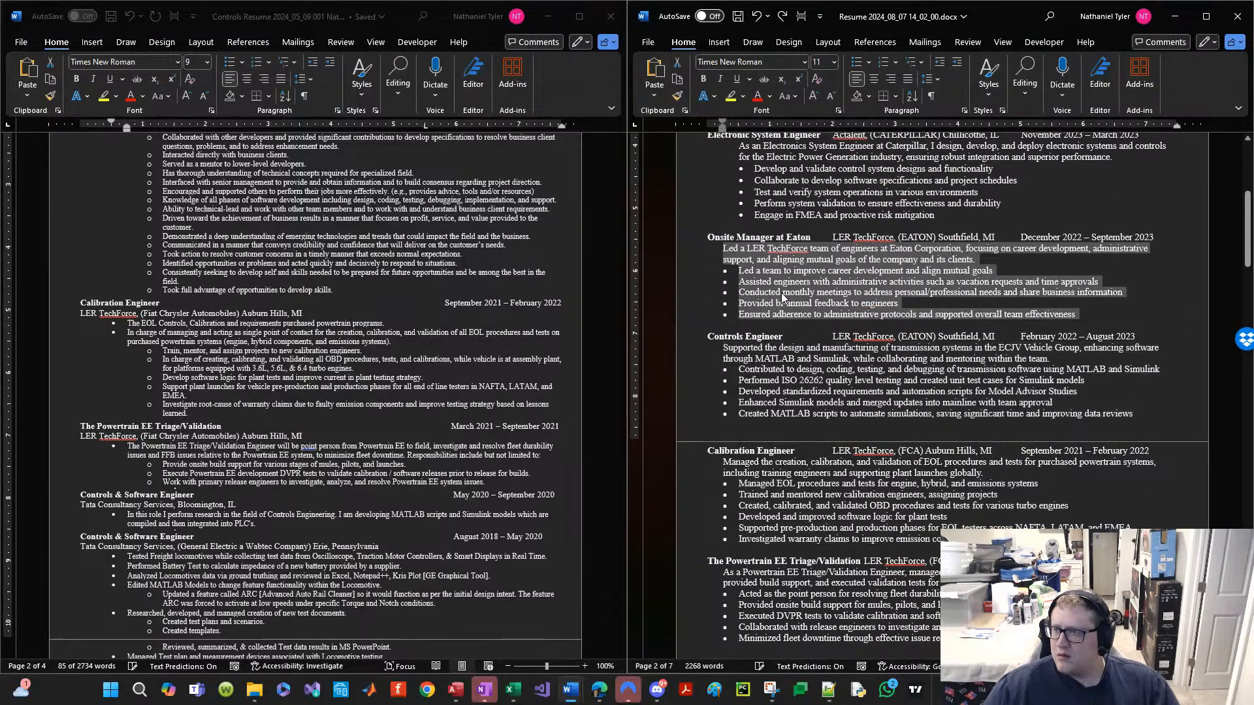
# Step: Reapply the bullet format to the Onsite Manager at Eaton list so its bullets sit deeper than the summary
pyautogui.scroll(3, 806, 322)
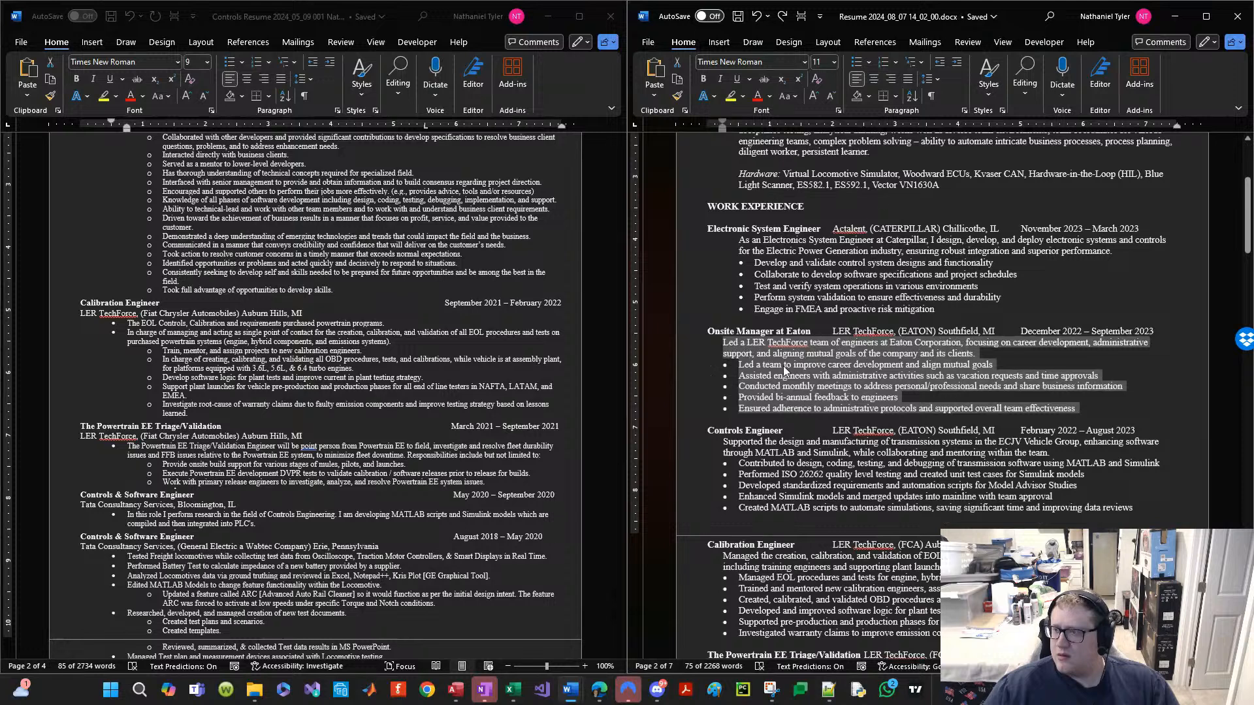
pyautogui.click(810, 290)
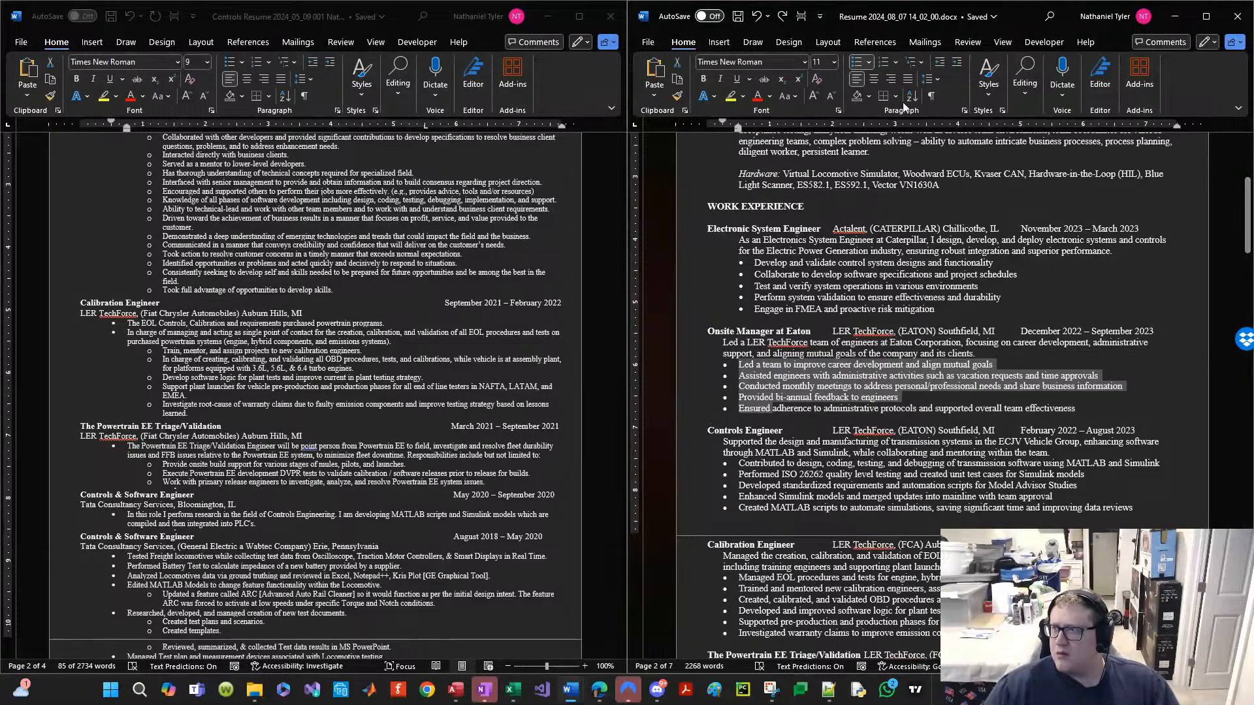
pyautogui.click(855, 63)
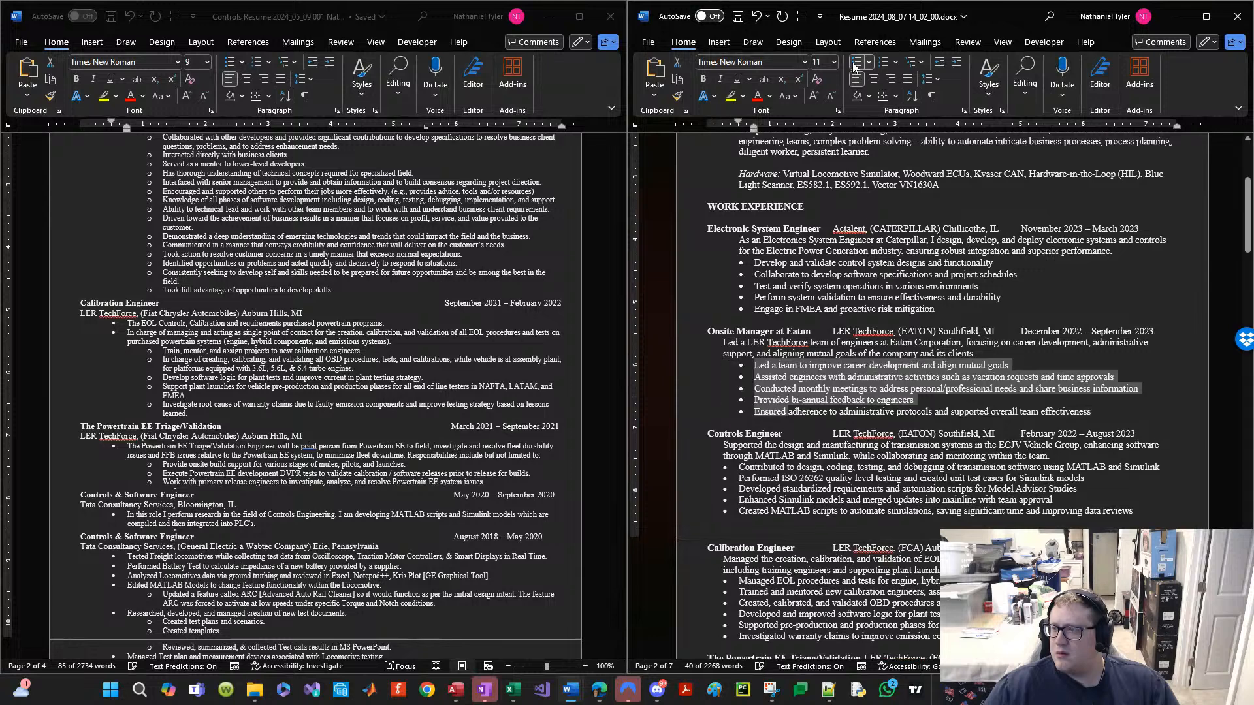
# Step: Reapply the bullet format to the Controls Engineer list so its bullets indent beyond the summary paragraph
pyautogui.scroll(-1, 732, 436)
pyautogui.moveTo(756, 436); pyautogui.dragTo(787, 480)
pyautogui.click(855, 62)
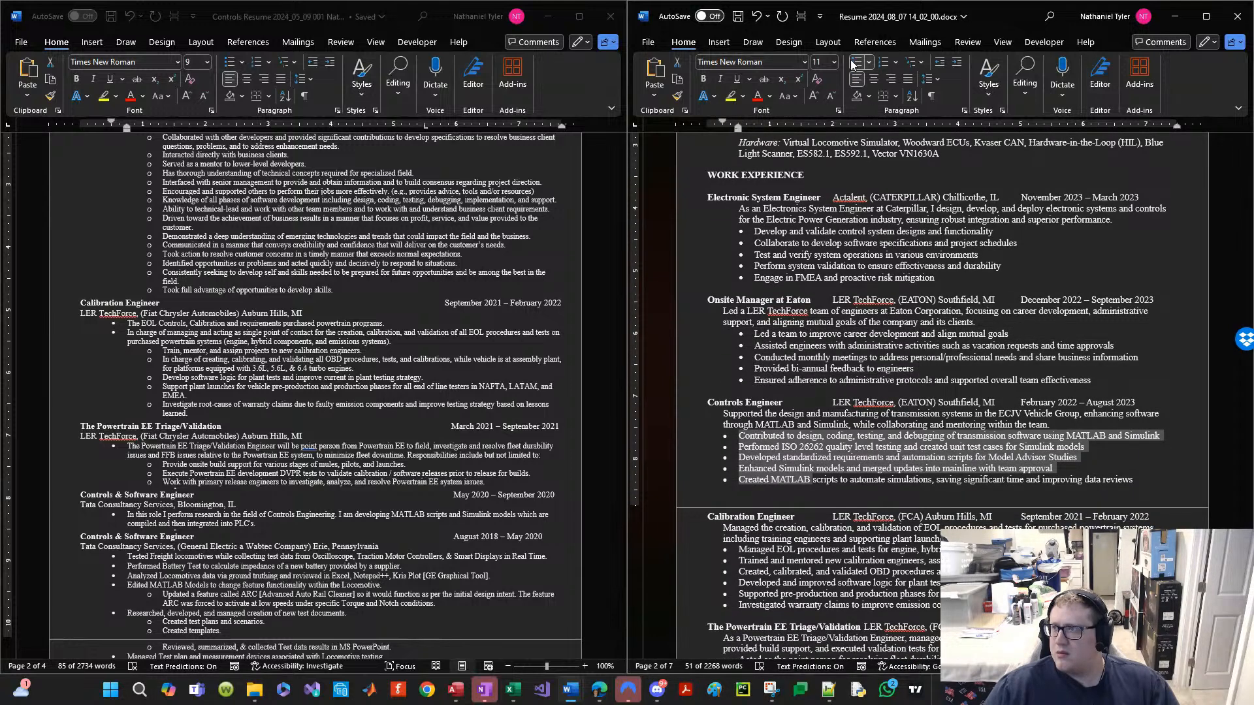
# Step: Reset the Calibration Engineer bullets to the same deeper bullet indentation as the entries above
pyautogui.scroll(-3, 792, 408)
pyautogui.scroll(-2, 815, 362)
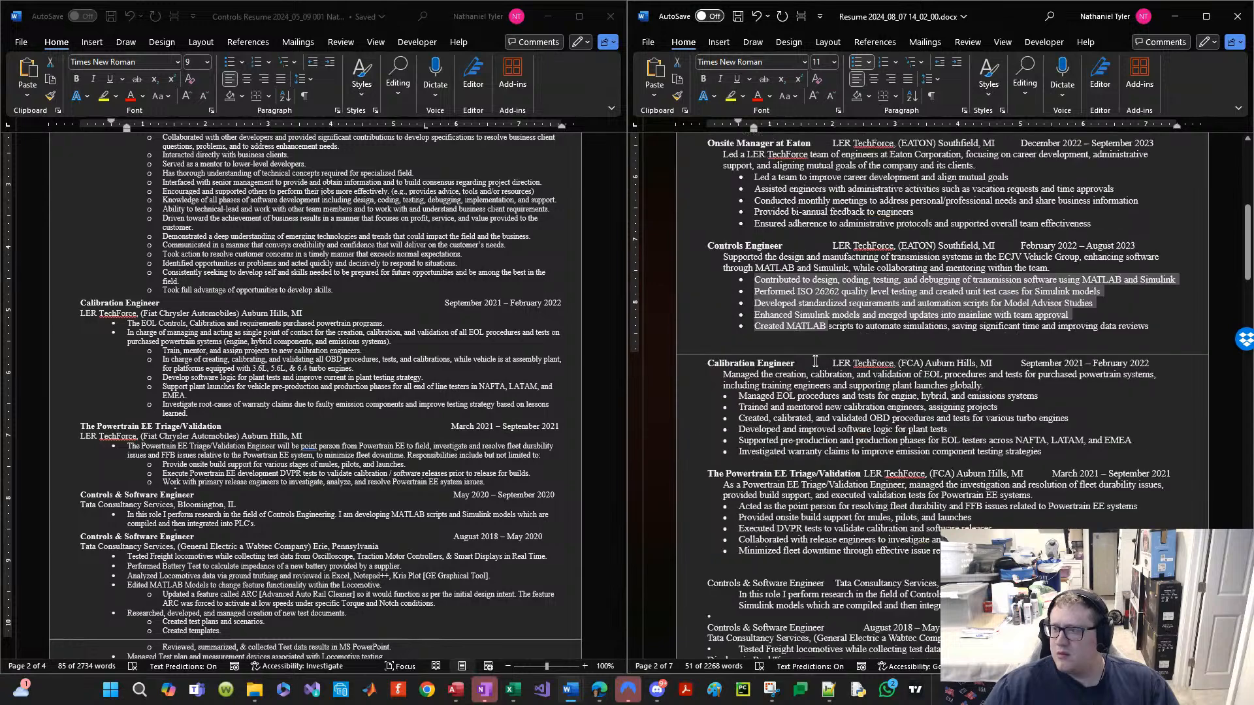
pyautogui.moveTo(743, 393); pyautogui.dragTo(761, 451)
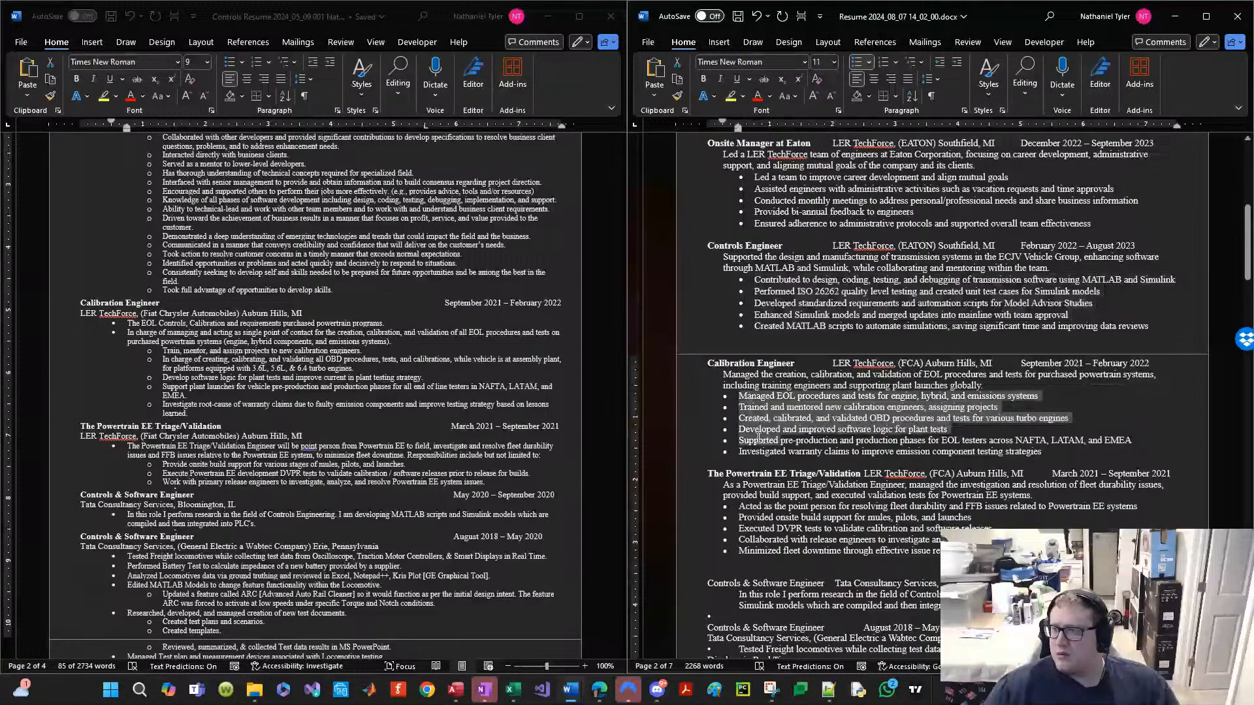
pyautogui.click(856, 62)
pyautogui.click(855, 62)
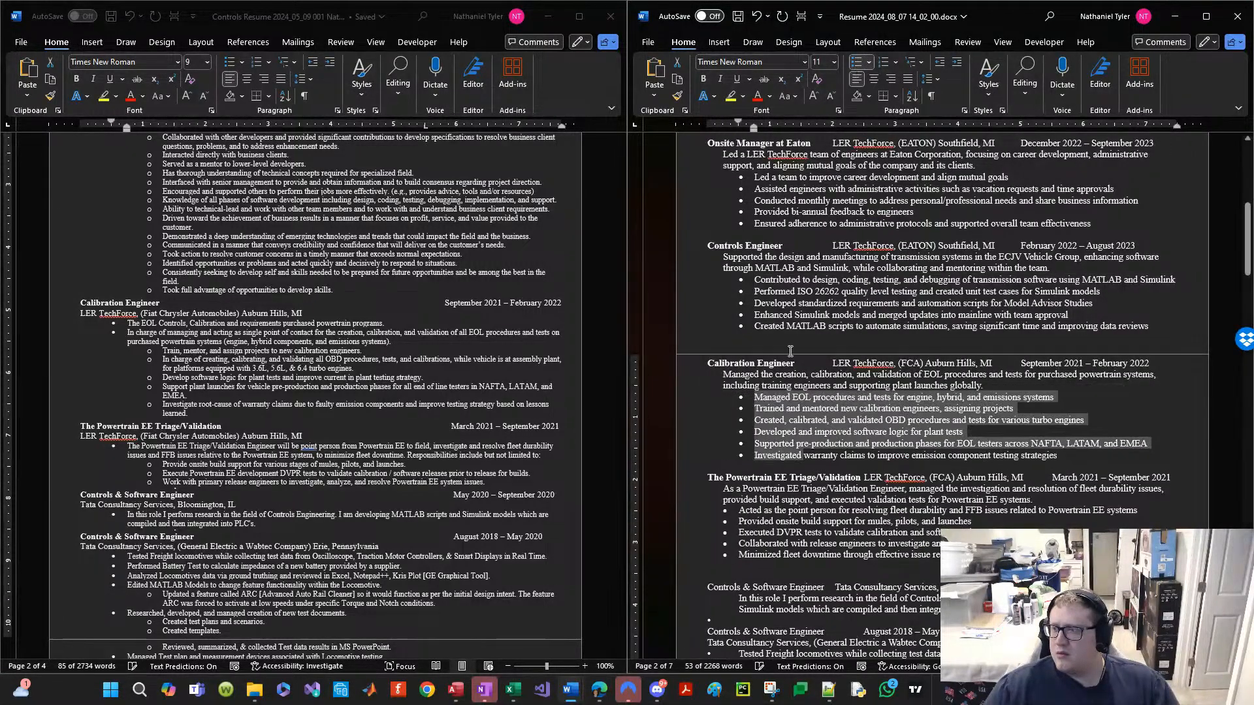
# Step: Reset the Powertrain EE Triage/Validation bullets to the same deeper bullet indentation
pyautogui.scroll(-3, 784, 424)
pyautogui.moveTo(739, 385); pyautogui.dragTo(781, 429)
pyautogui.click(855, 62)
pyautogui.click(856, 62)
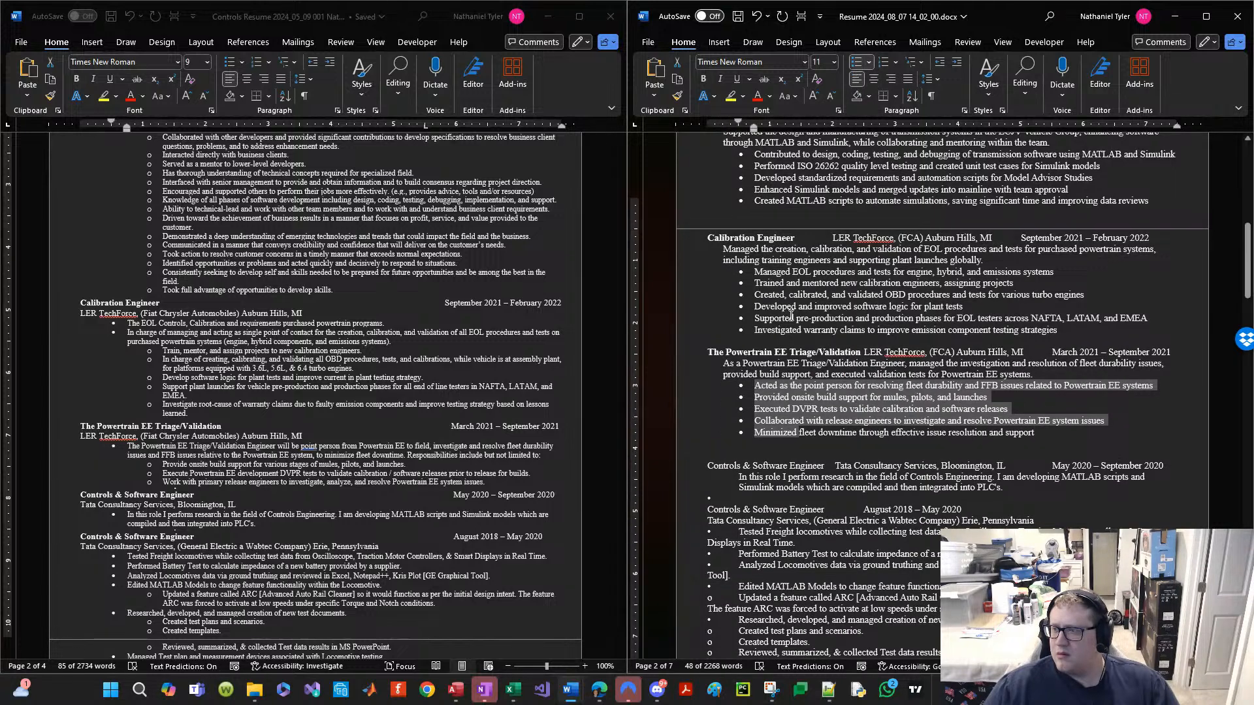
# Step: Delete the extra blank line between the Powertrain EE bullets and the May 2020 Controls & Software Engineer heading
pyautogui.scroll(-2, 812, 393)
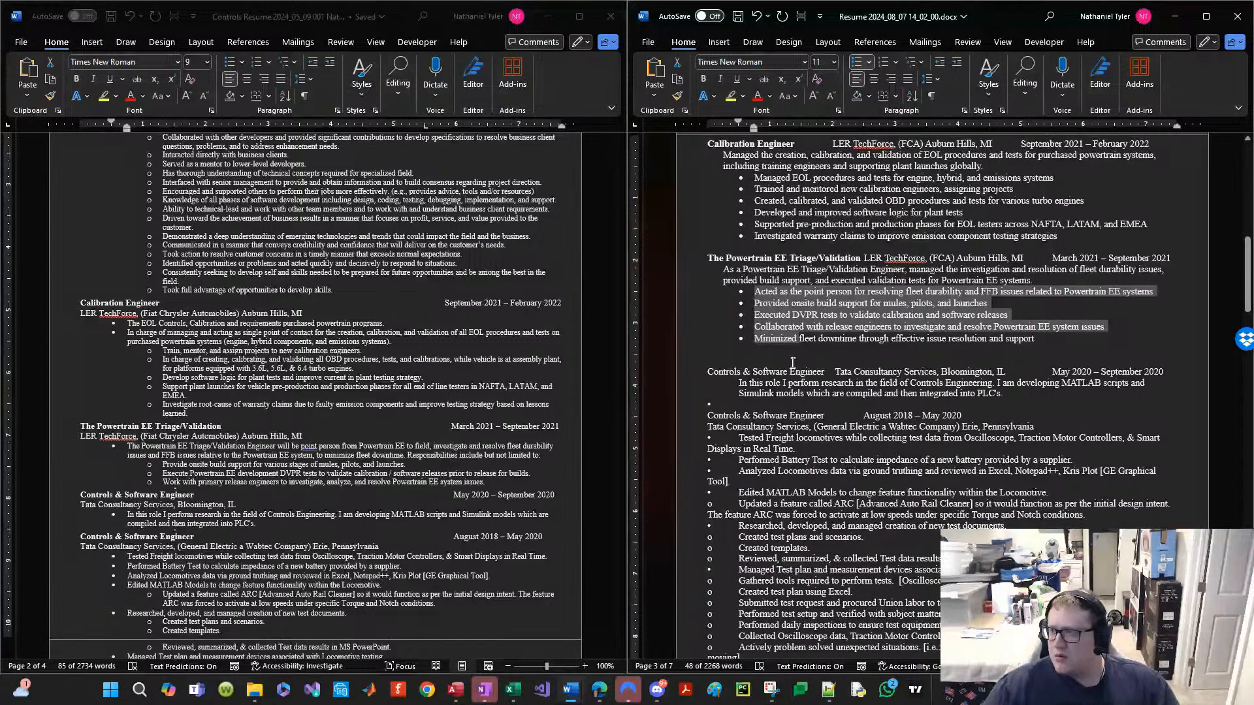
pyautogui.click(839, 318)
pyautogui.click(818, 359)
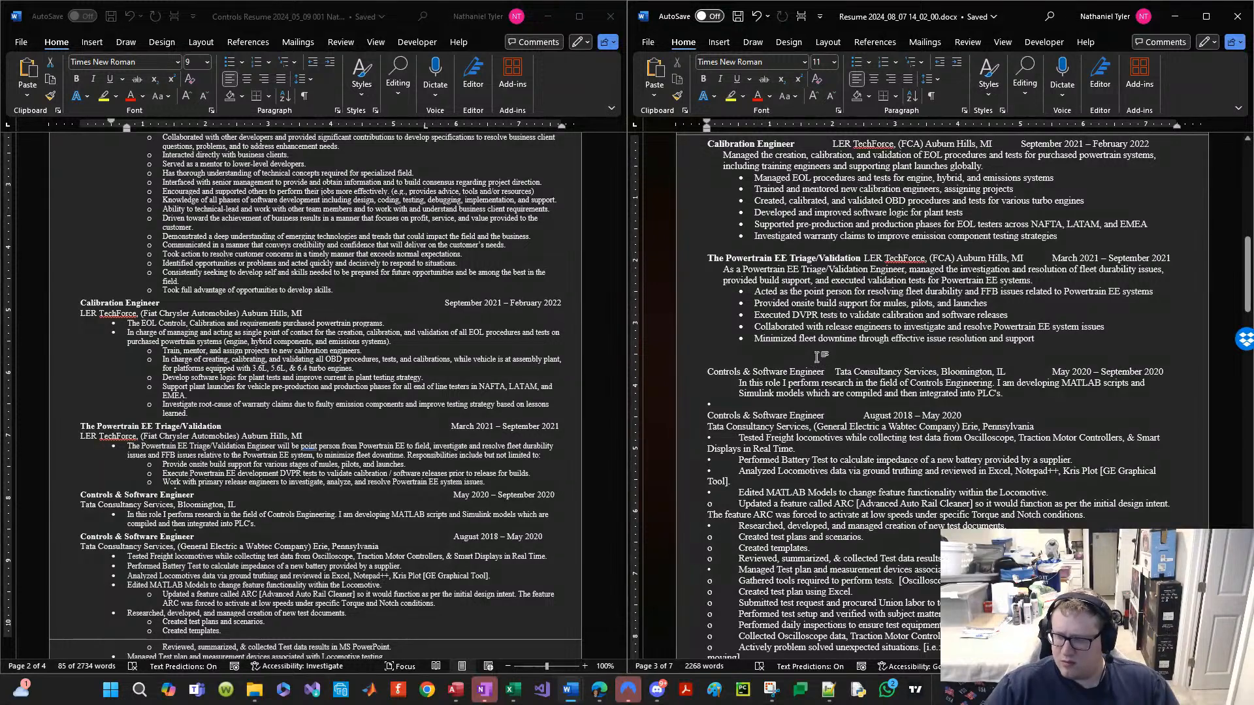
pyautogui.press('Delete')
# Step: Bold the job title "Controls & Software Engineer" in the May 2020 heading and save the document
pyautogui.hotkey('ctrl', 'shift', 'Right')
pyautogui.hotkey('ctrl', 'shift', 'Right')
pyautogui.hotkey('ctrl', 'shift', 'Right')
pyautogui.hotkey('ctrl', 'shift', 'Right')
pyautogui.hotkey('ctrl', 'b')
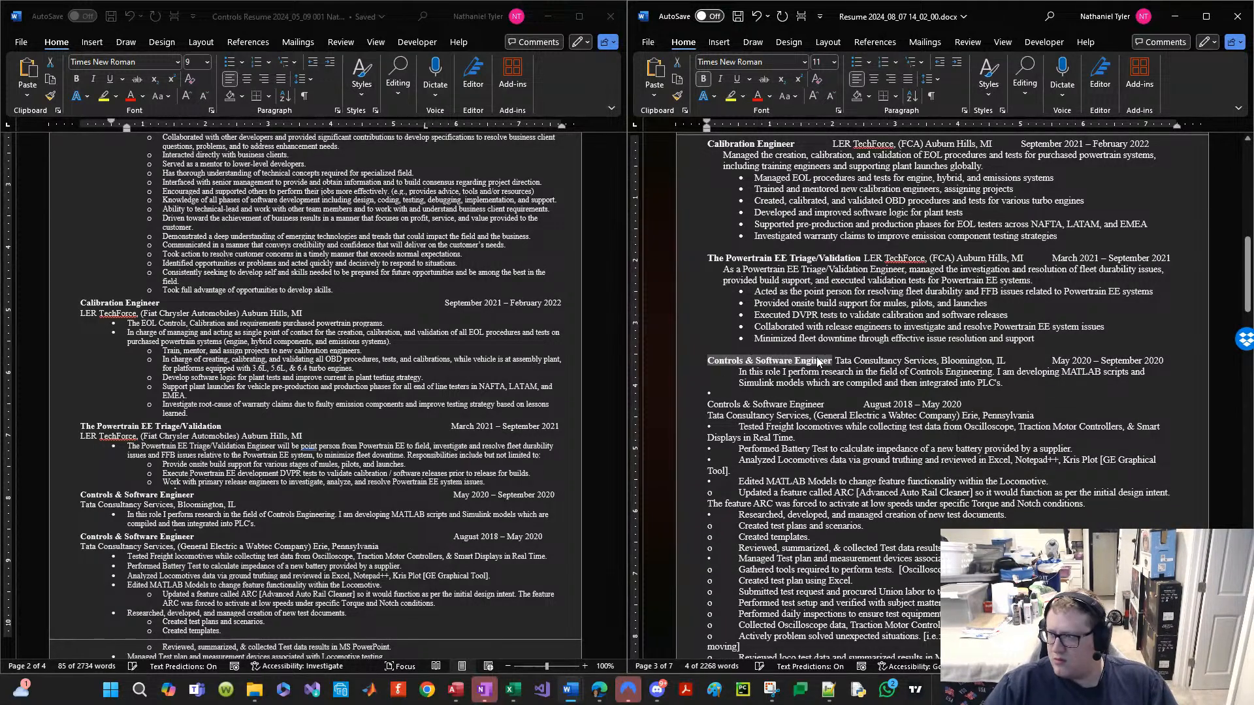
pyautogui.hotkey('ctrl', 's')
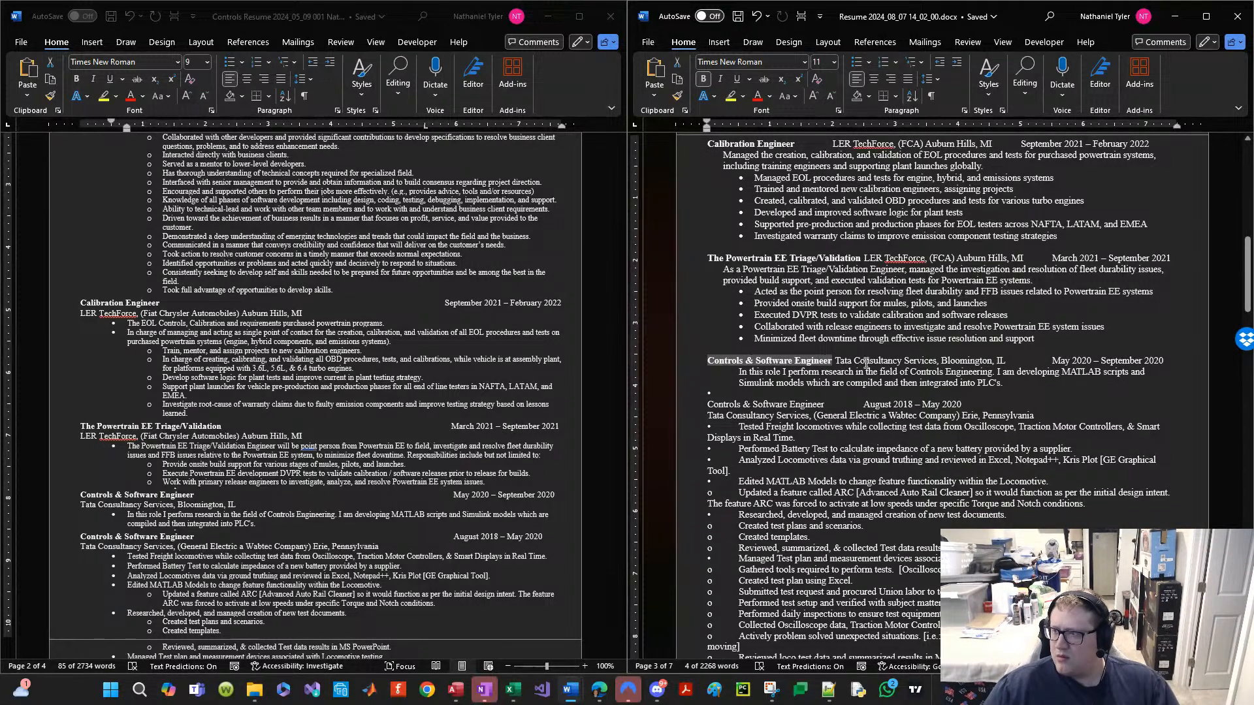
pyautogui.moveTo(836, 361); pyautogui.dragTo(937, 361)
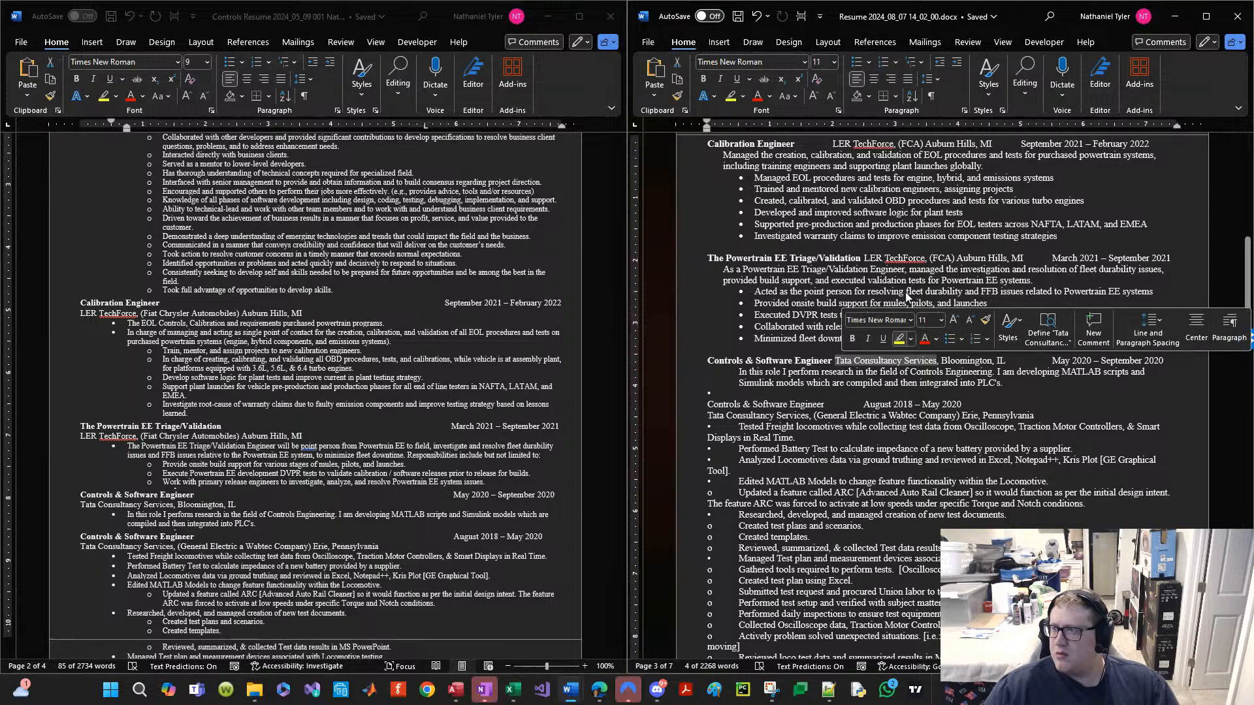
pyautogui.click(885, 258)
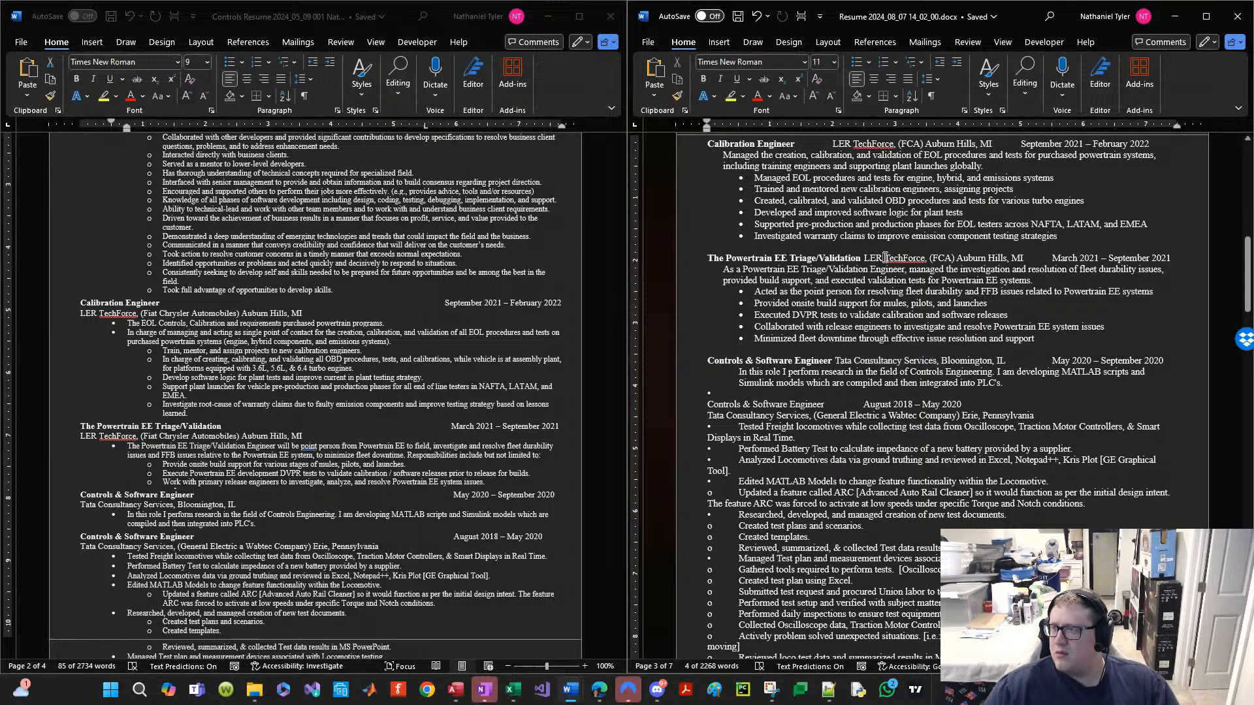
pyautogui.click(944, 258)
pyautogui.scroll(2, 1002, 257)
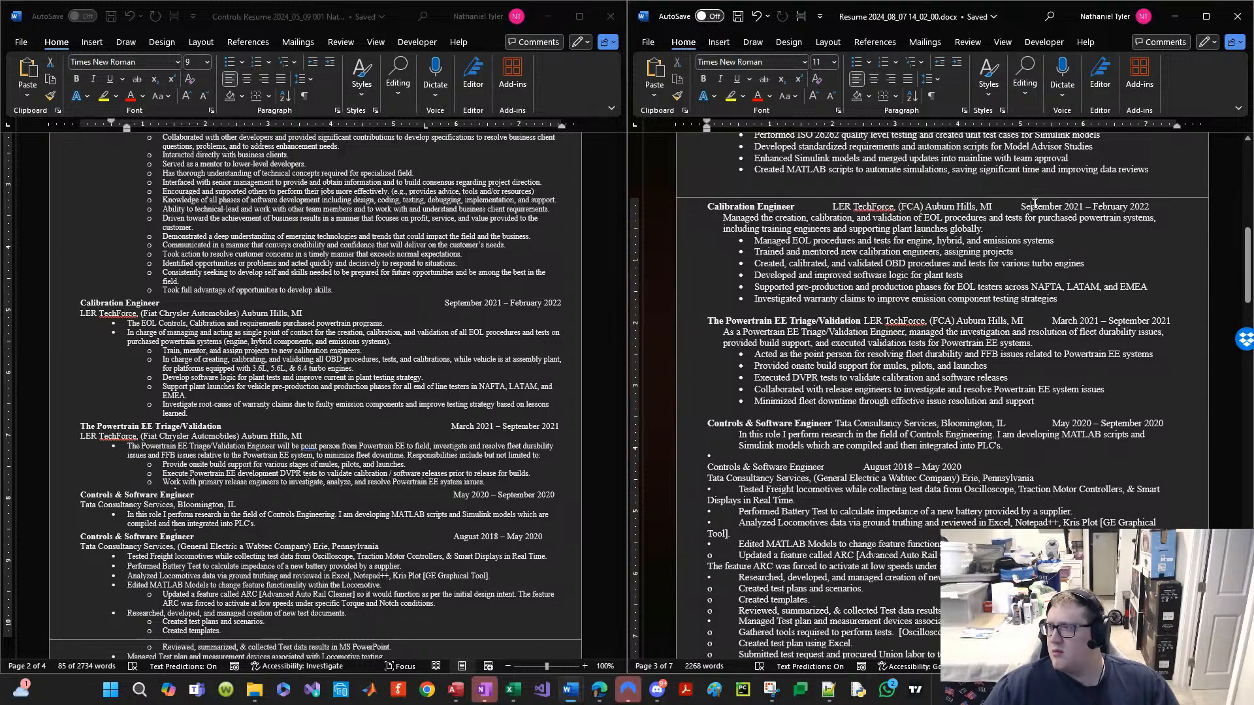
pyautogui.click(1008, 237)
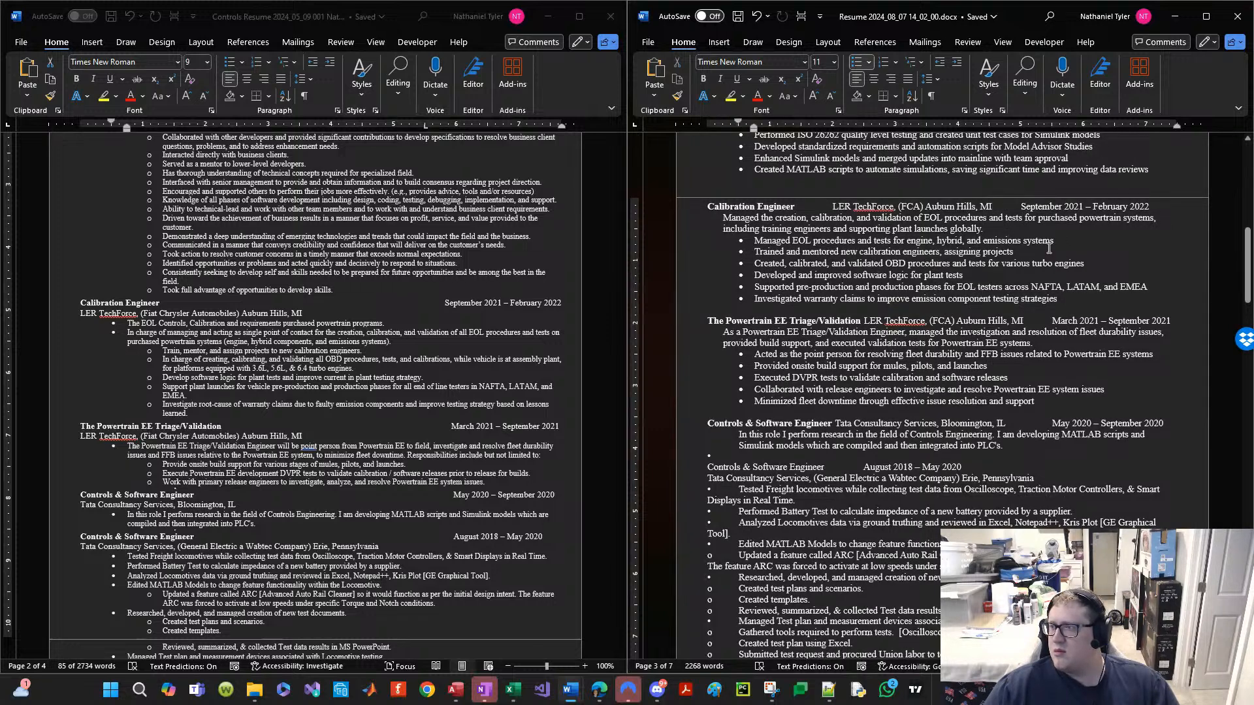
pyautogui.click(1032, 207)
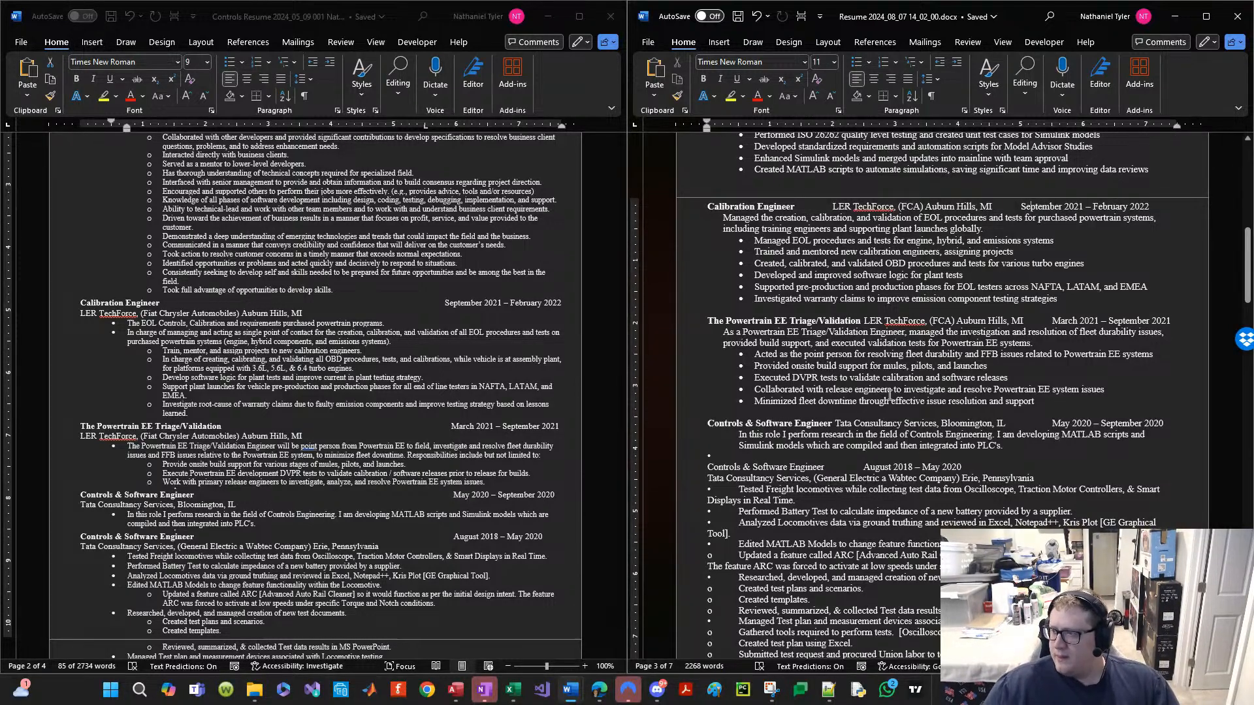
# Step: Delete the stray empty bullet below the May 2020 Controls & Software Engineer description
pyautogui.scroll(-2, 875, 412)
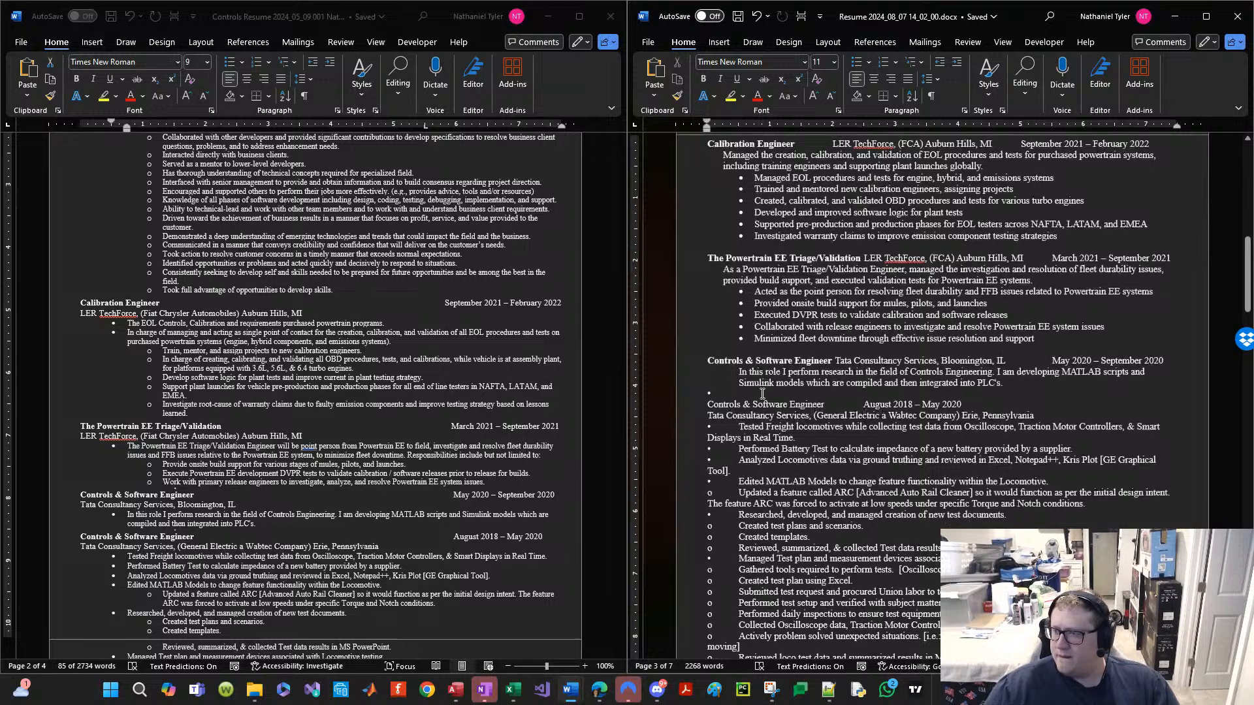
pyautogui.press('BackSpace')
pyautogui.press('BackSpace')
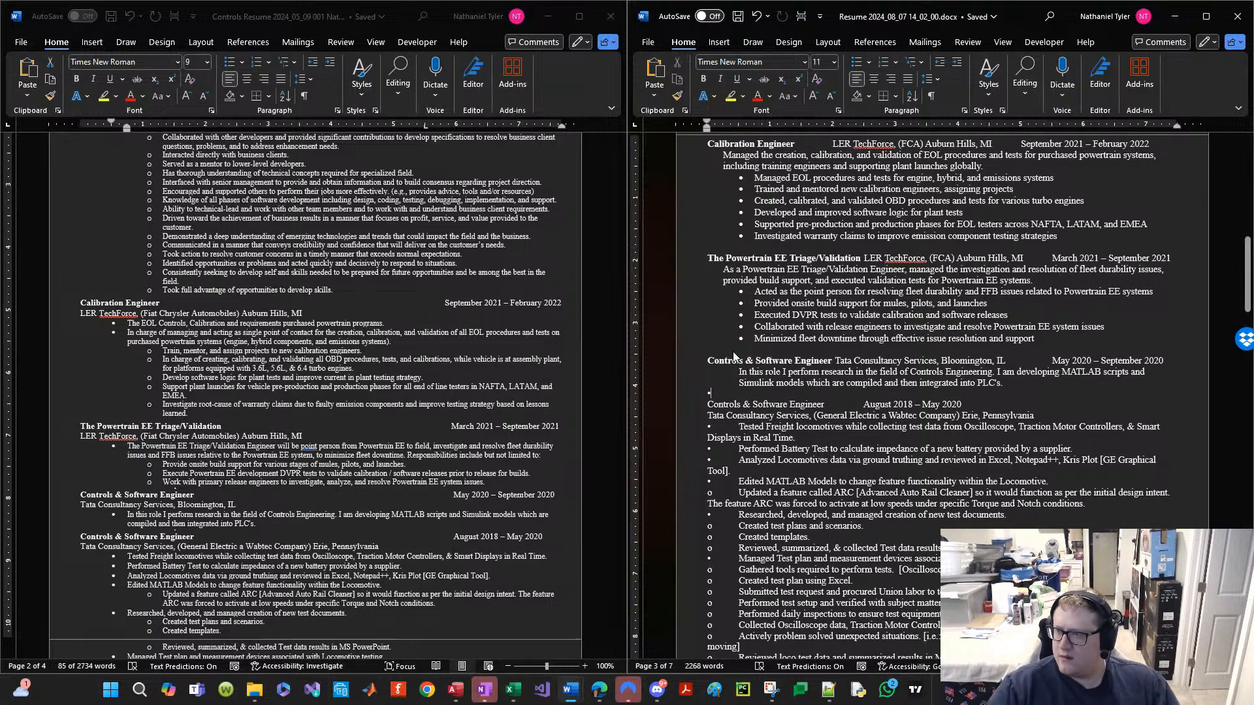
pyautogui.press('BackSpace')
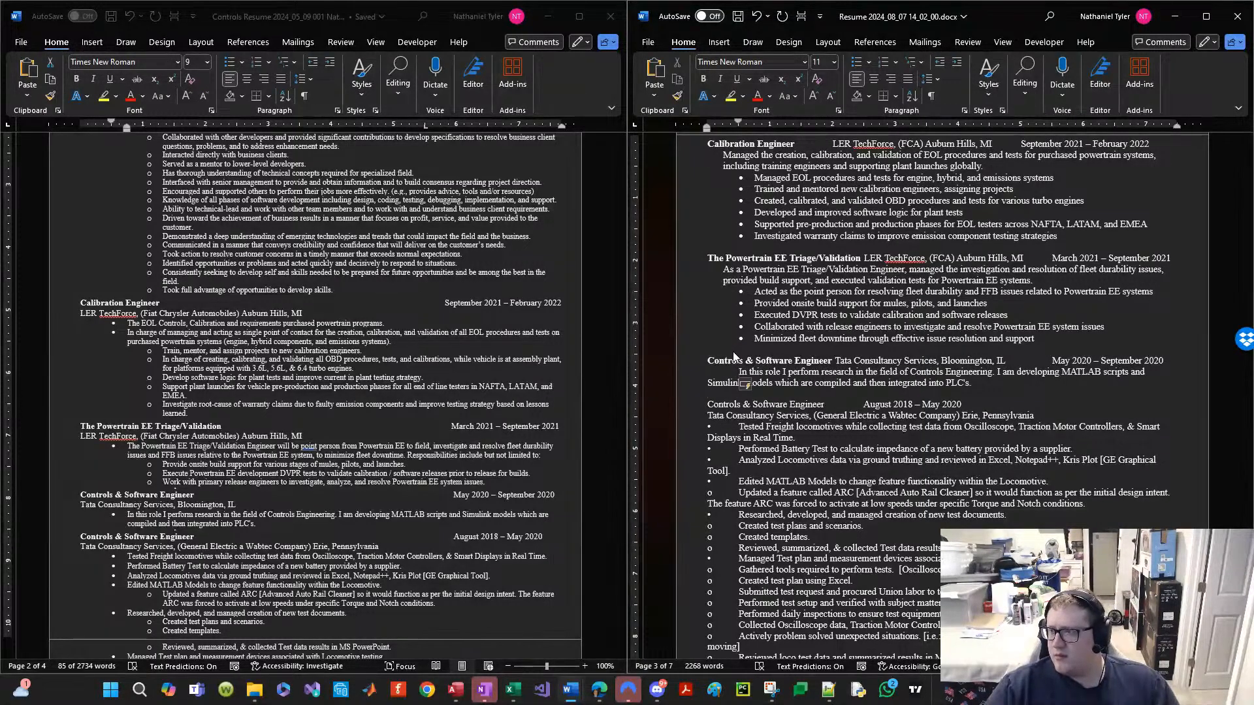
# Step: Try to match the May 2020 Controls & Software Engineer description's indentation to the Powertrain EE summary by adjusting its indent and copying formatting
pyautogui.press('BackSpace')
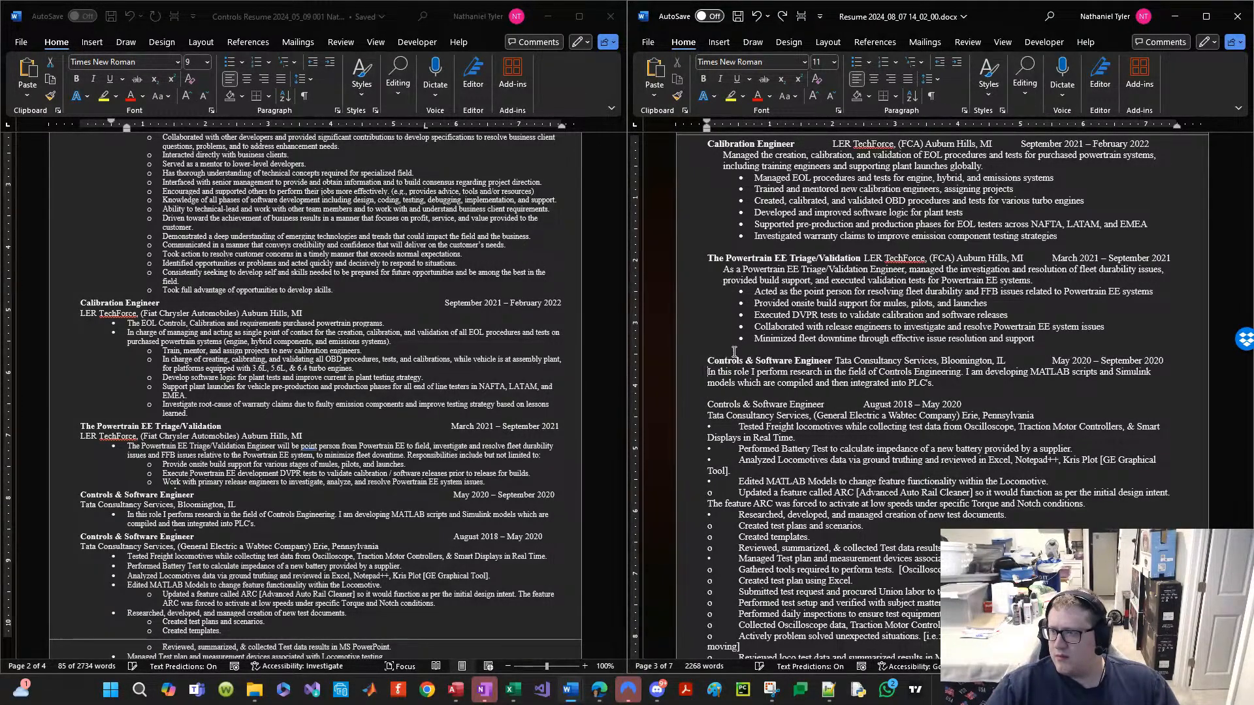
pyautogui.click(958, 62)
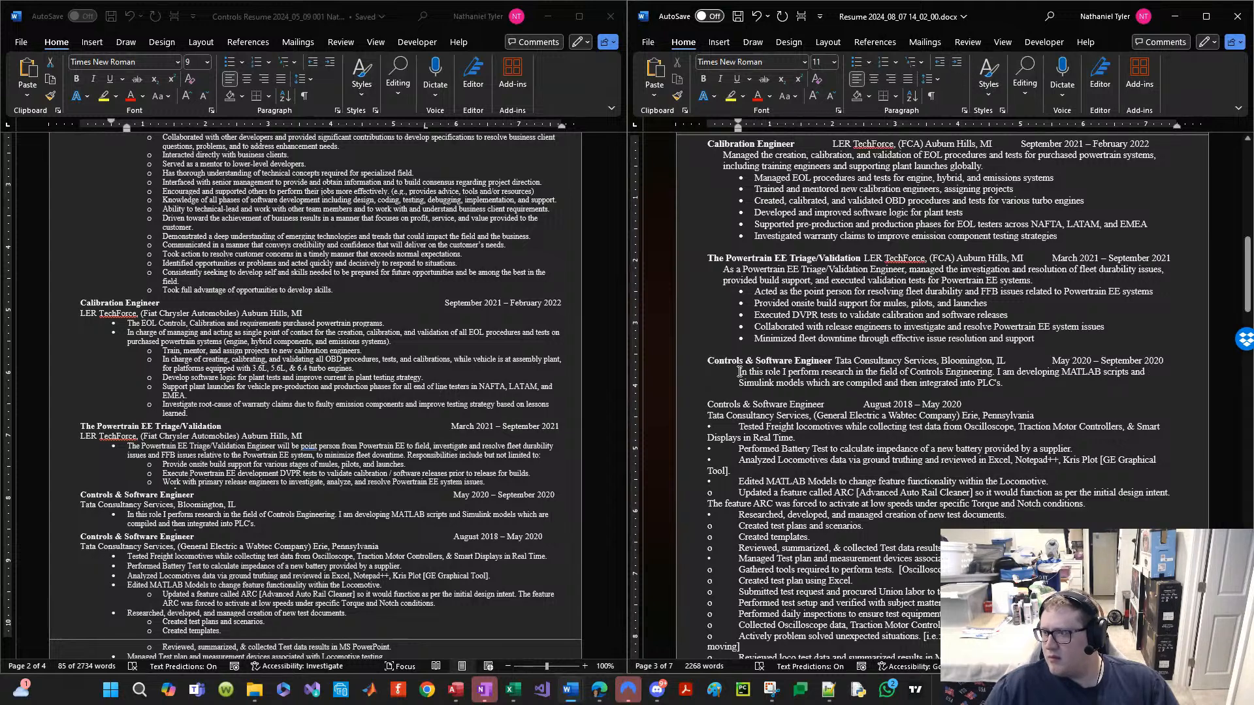
pyautogui.click(686, 274)
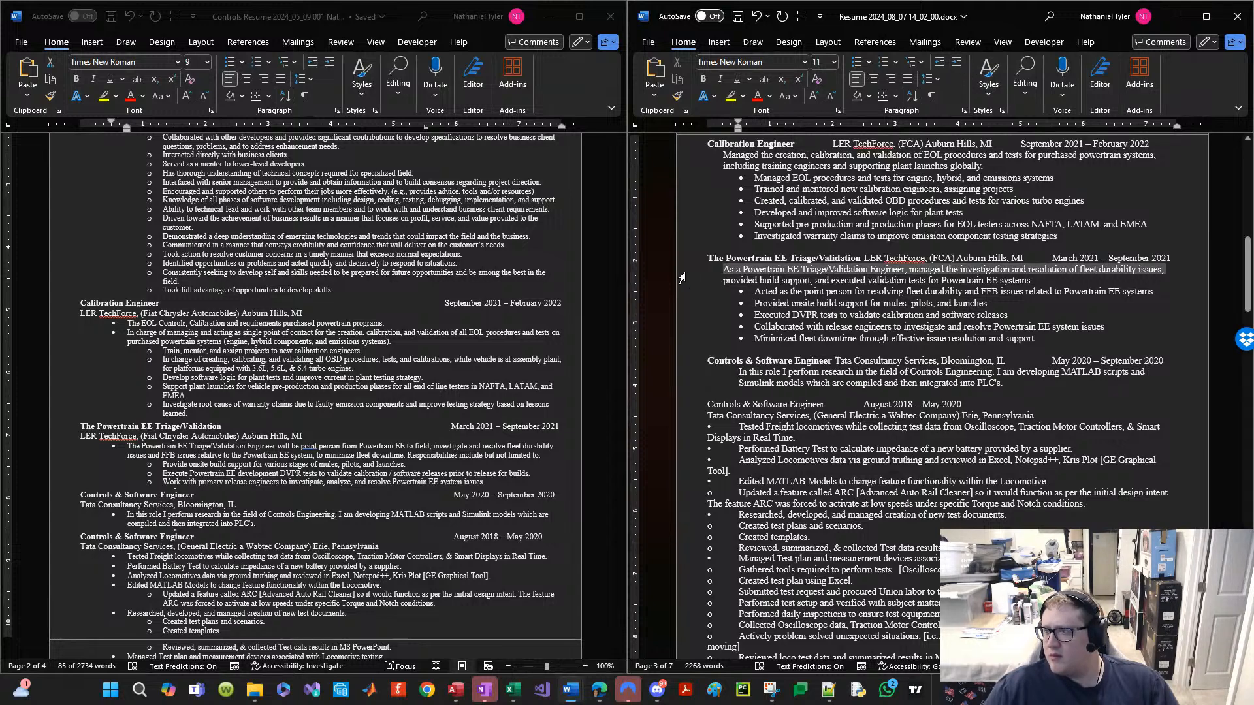
pyautogui.click(678, 96)
pyautogui.click(697, 390)
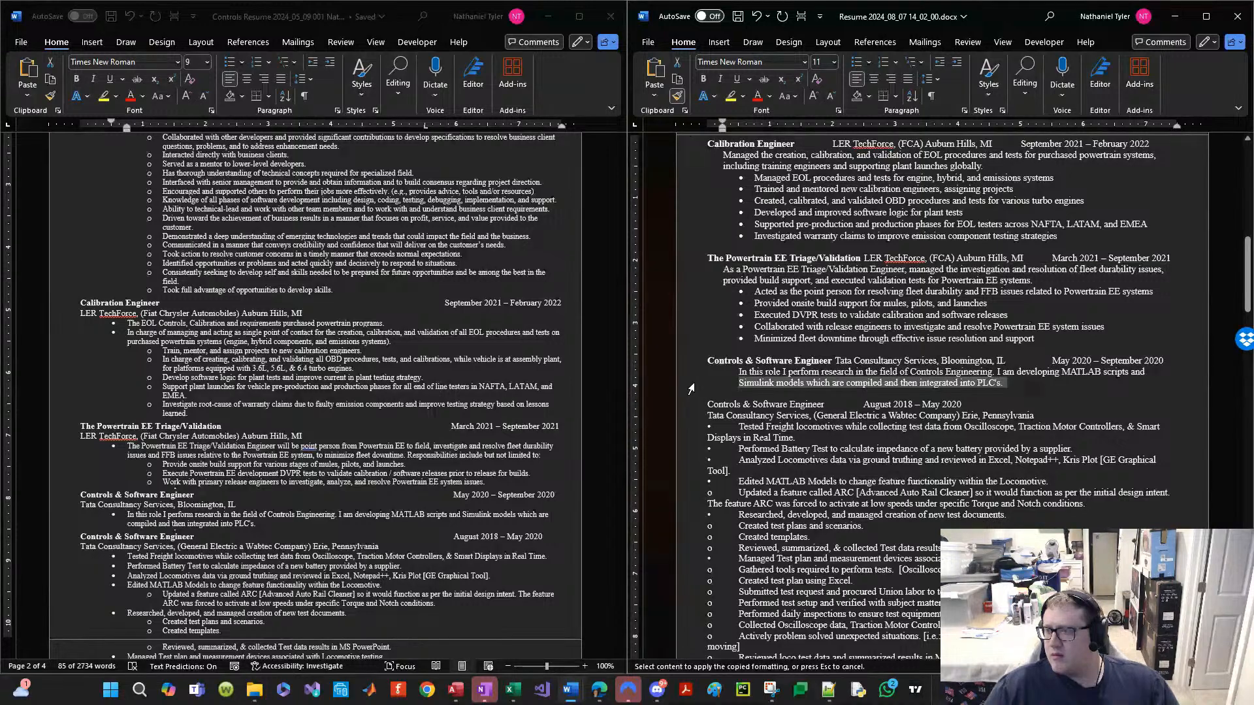
# Step: Apply the formatting of the full Powertrain EE summary paragraph to the May 2020 Controls & Software Engineer description with Format Painter
pyautogui.moveTo(679, 270); pyautogui.dragTo(679, 283)
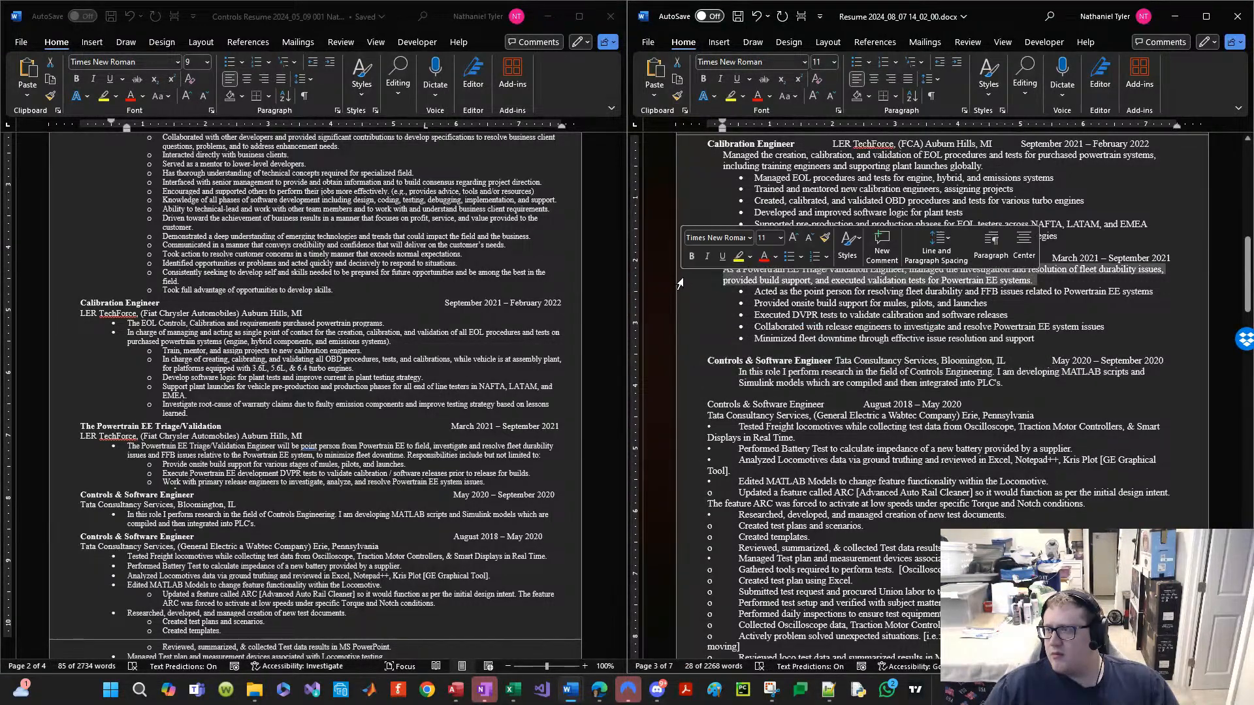
pyautogui.click(677, 95)
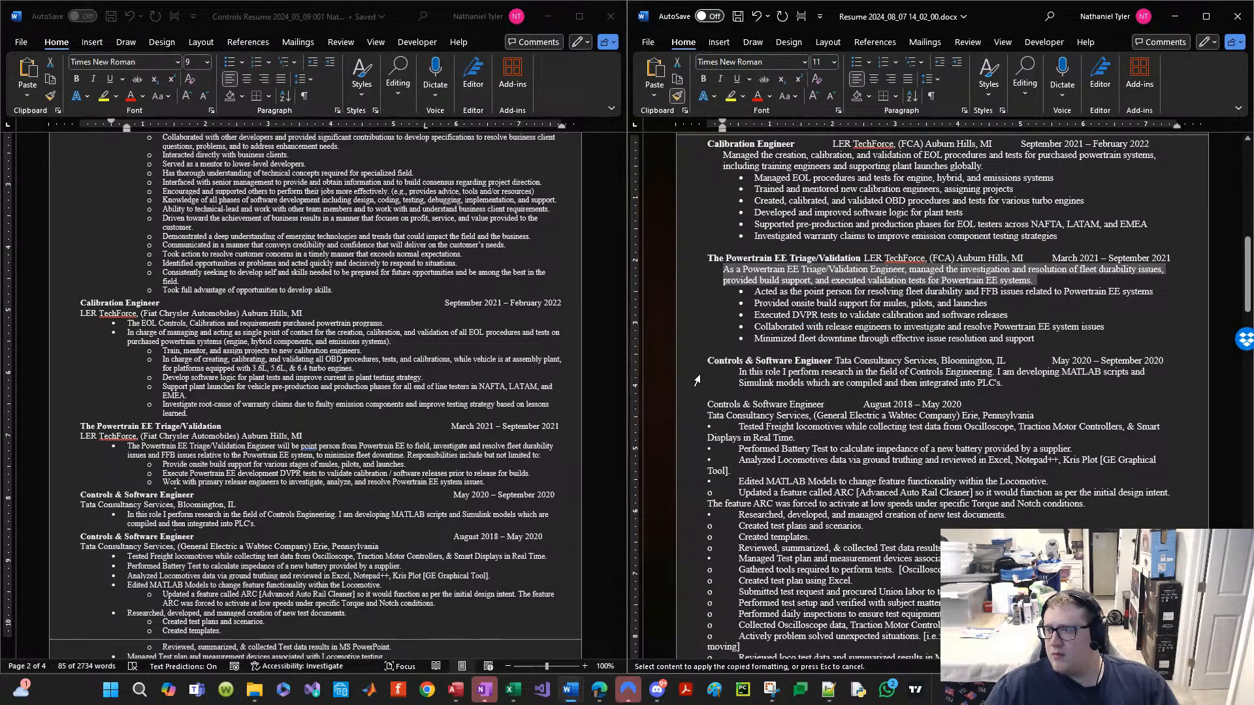
pyautogui.moveTo(697, 379); pyautogui.dragTo(692, 384)
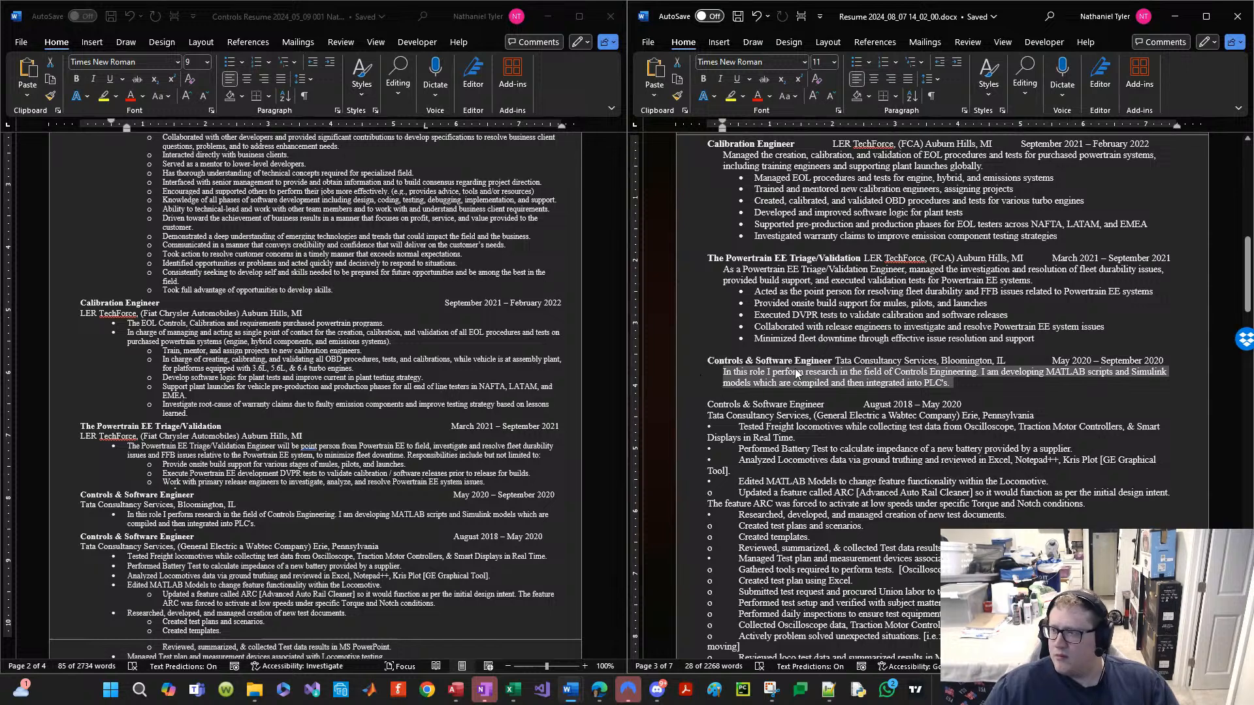
pyautogui.click(888, 384)
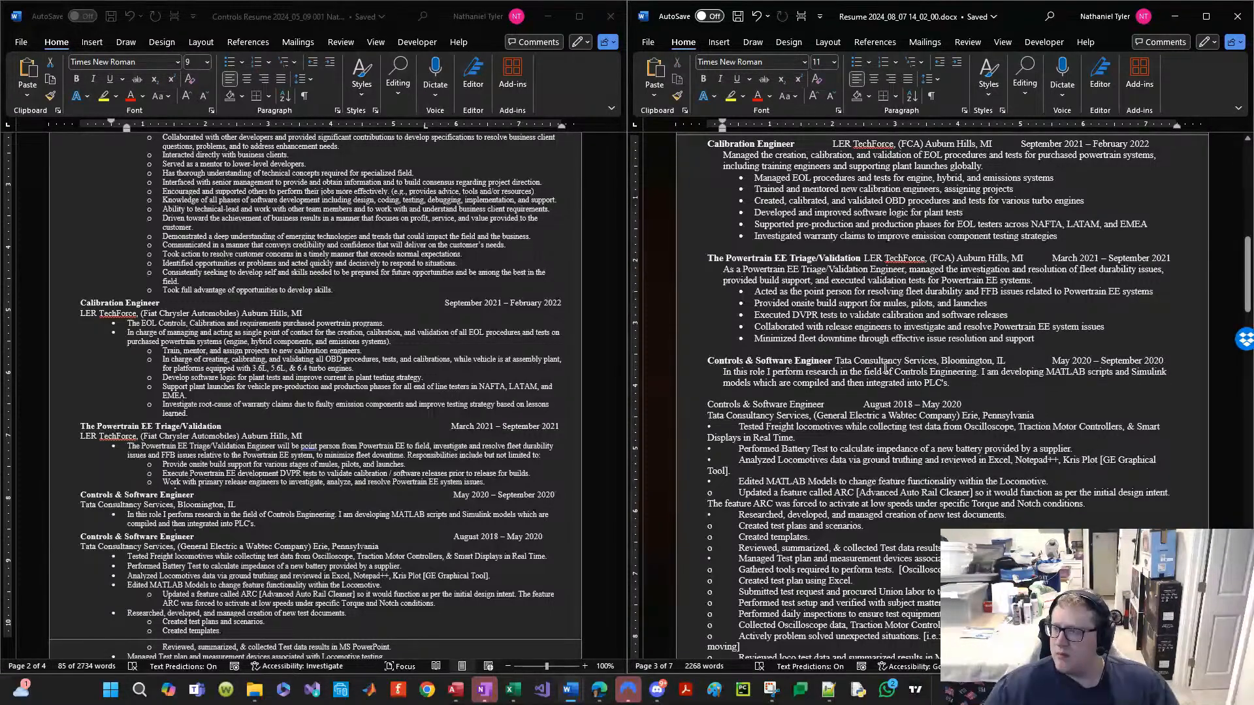
# Step: Copy all bullets of the August 2018 – May 2020 Controls & Software Engineer entry from the older resume
pyautogui.scroll(-2, 849, 362)
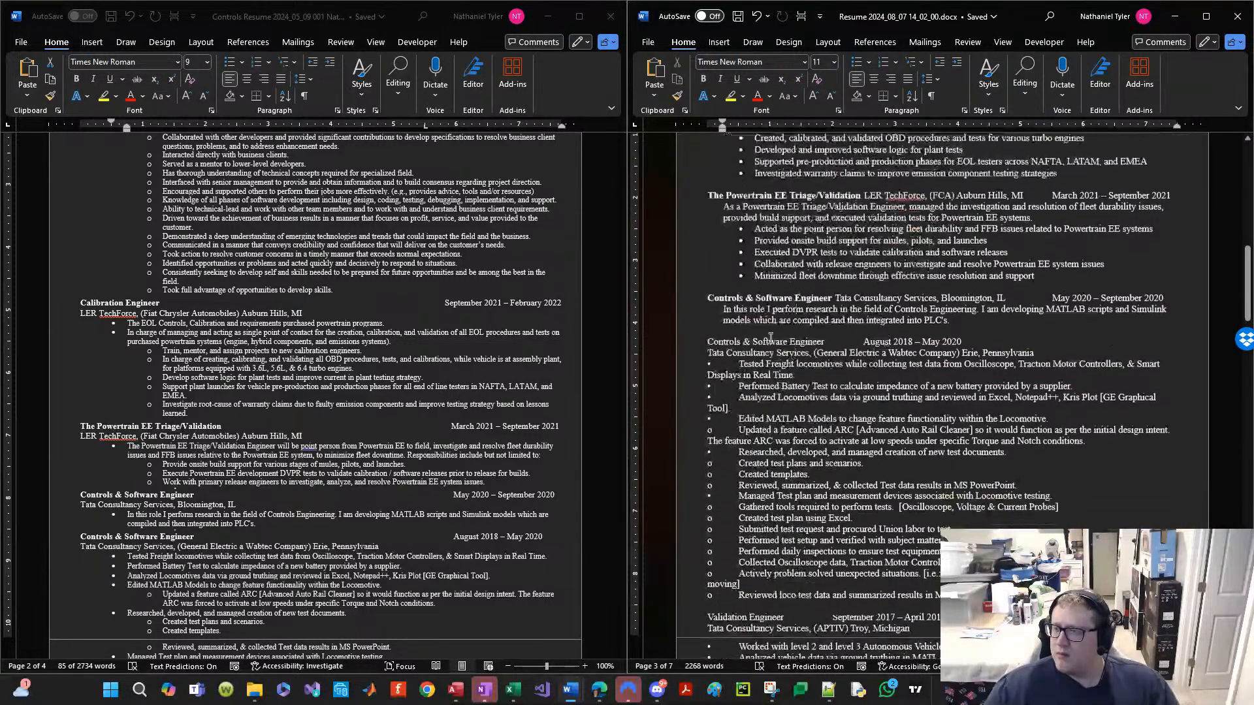
pyautogui.click(582, 350)
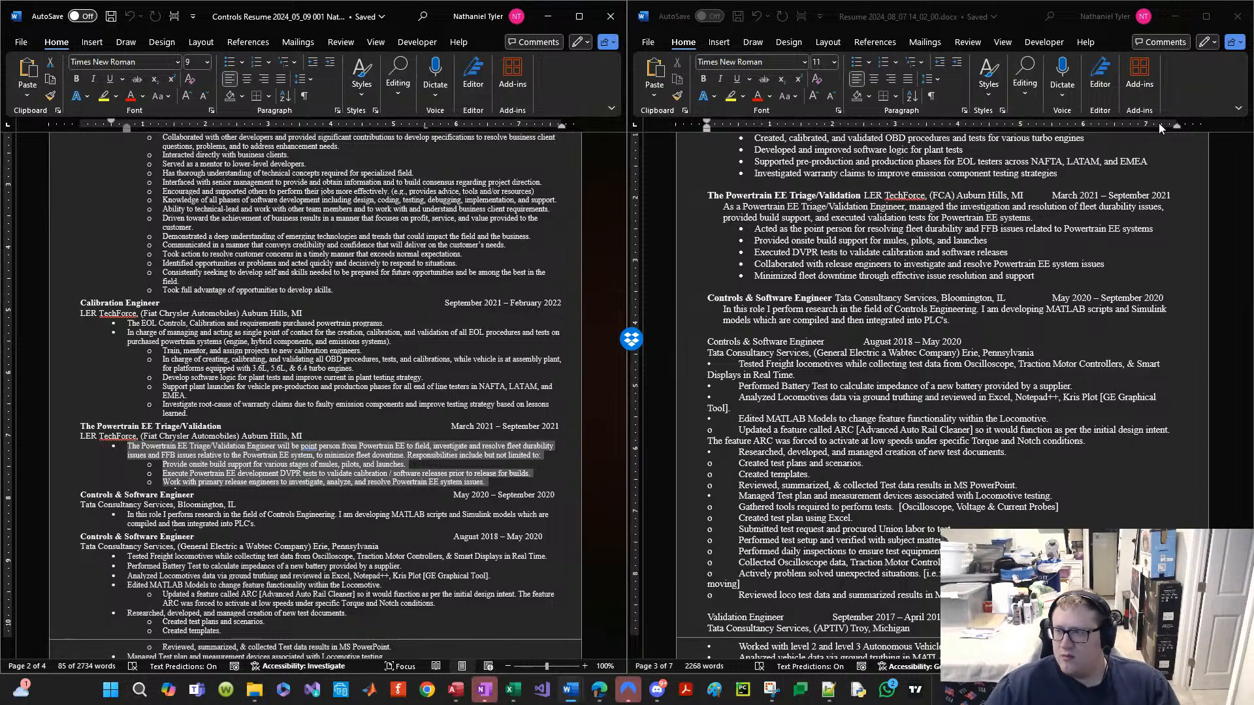
pyautogui.click(1024, 517)
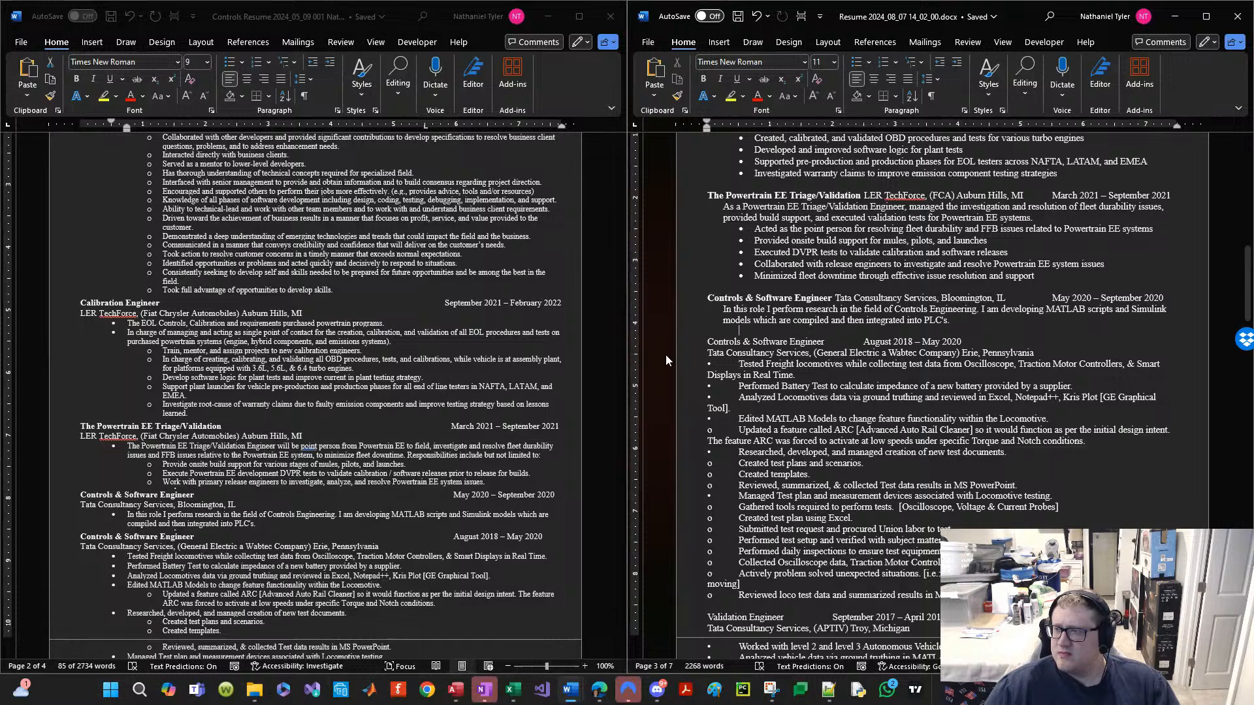
pyautogui.scroll(-2, 162, 400)
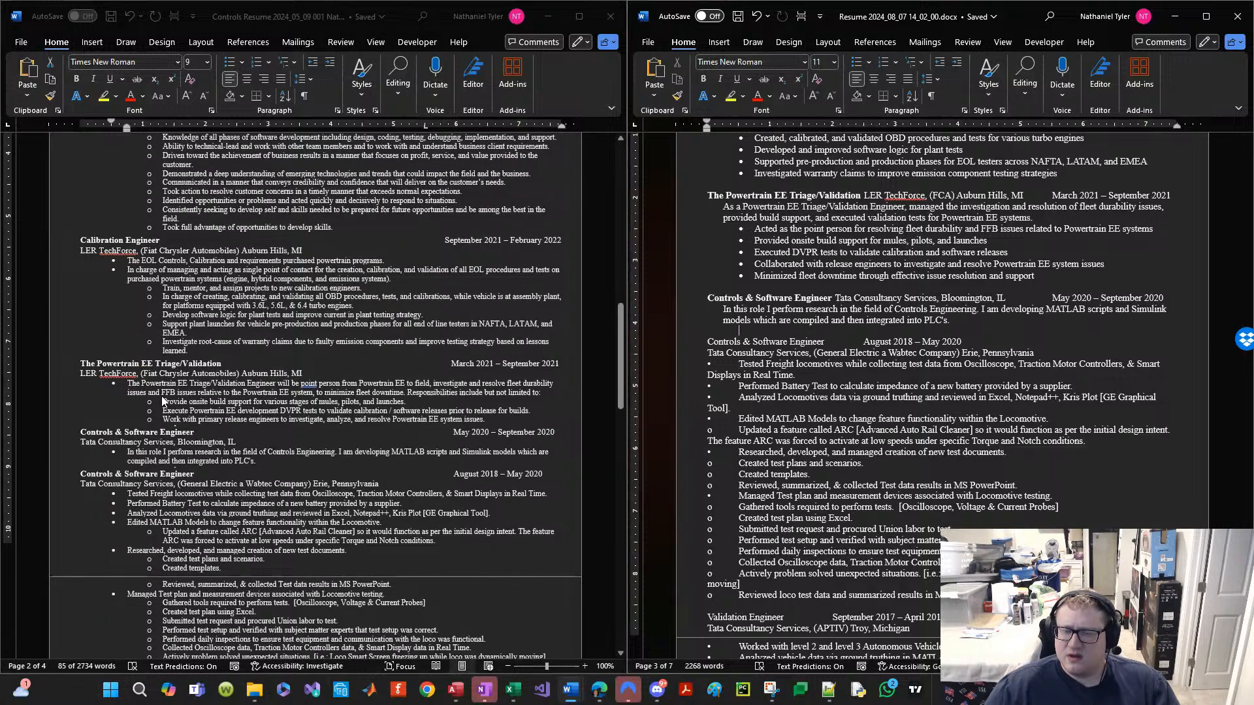
pyautogui.scroll(-4, 162, 396)
pyautogui.moveTo(534, 422); pyautogui.dragTo(77, 244)
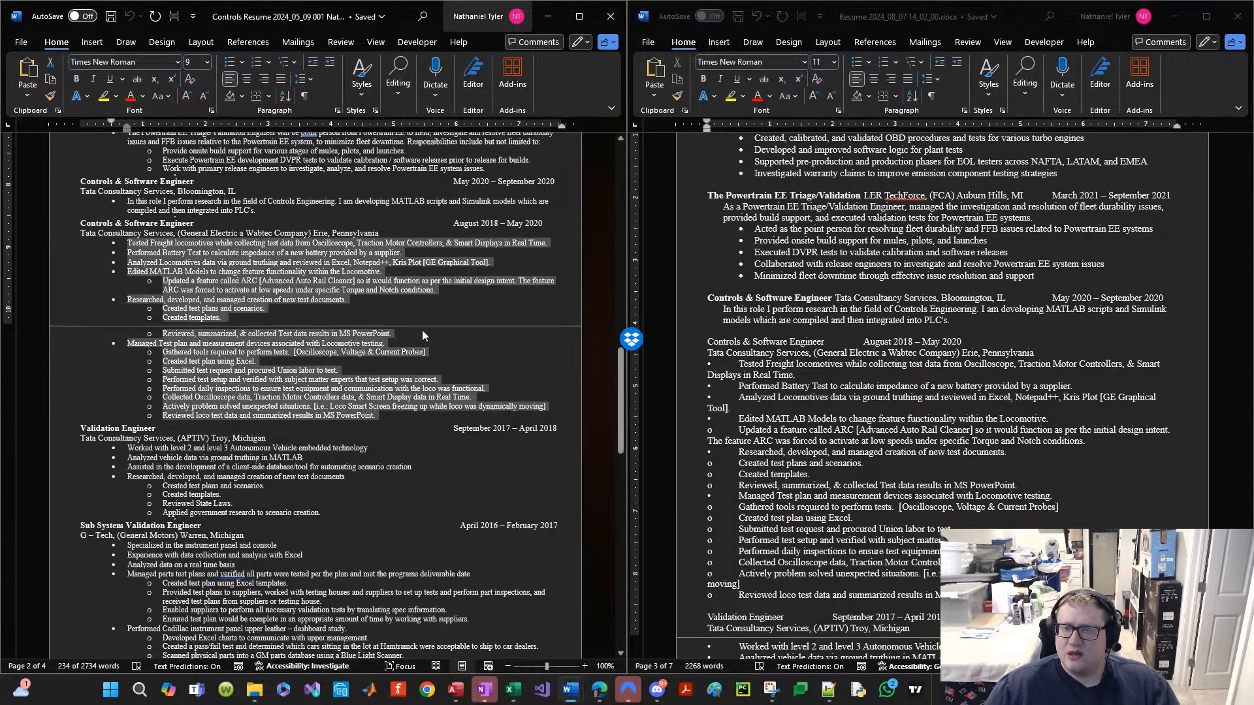
pyautogui.rightClick(234, 301)
pyautogui.click(234, 353)
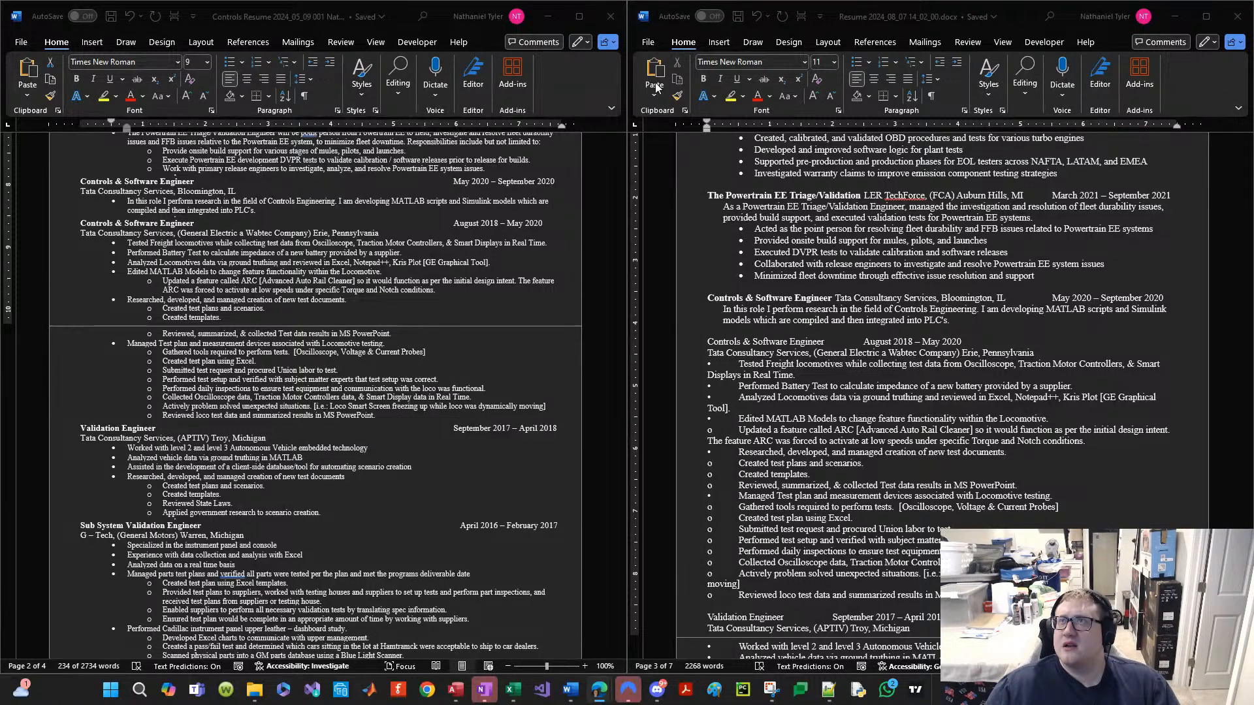
# Step: Replace the August 2018 Controls & Software Engineer bullets in the new resume with the pasted condensed summary and bullet list
pyautogui.click(841, 507)
pyautogui.scroll(-2, 918, 504)
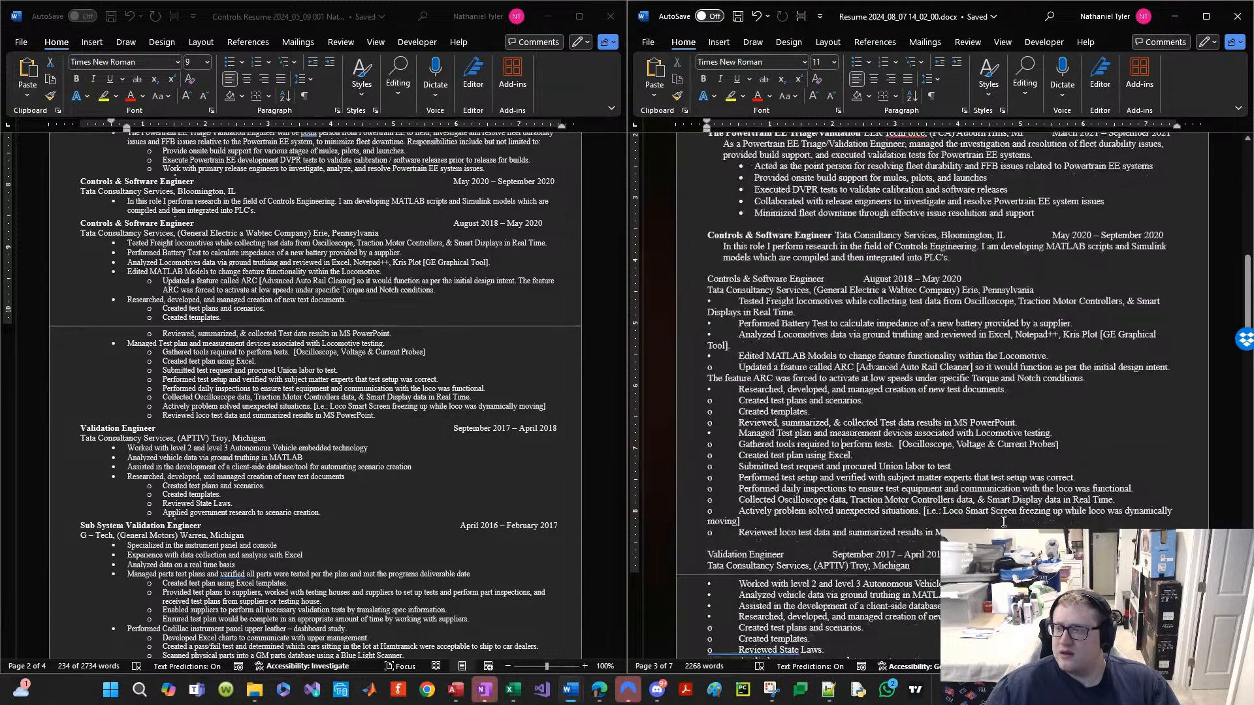
pyautogui.scroll(3, 989, 505)
pyautogui.moveTo(660, 628); pyautogui.dragTo(658, 397)
pyautogui.hotkey('ctrl', 'v')
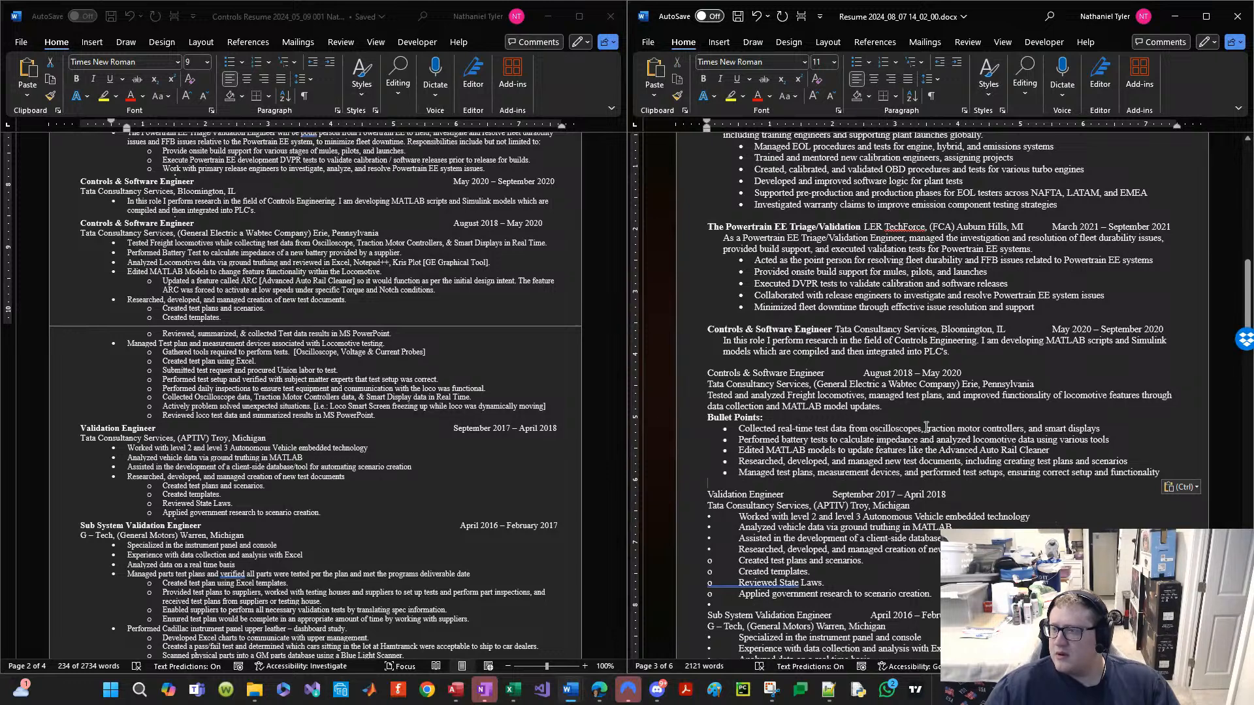
# Step: Delete the "Bullet Points:" line from the August 2018 Controls & Software Engineer entry
pyautogui.press('Up')
pyautogui.press('Up')
pyautogui.press('Up')
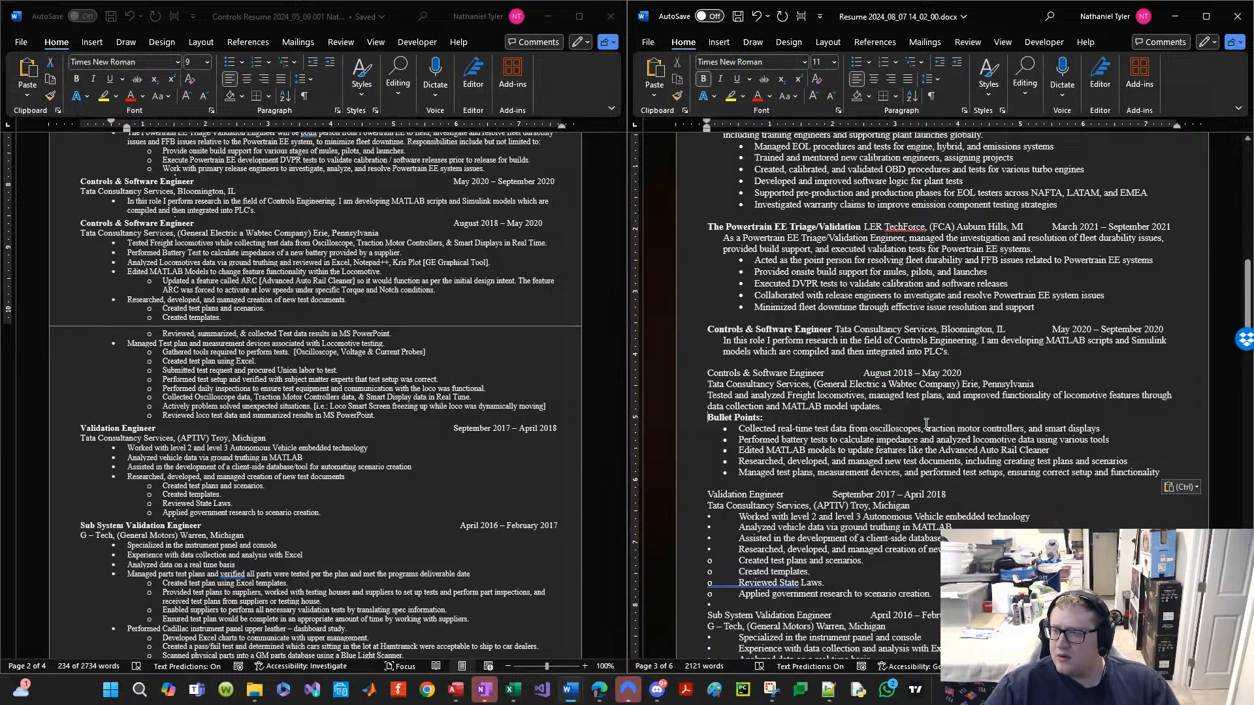
pyautogui.hotkey('shift', 'Down')
pyautogui.press('Delete')
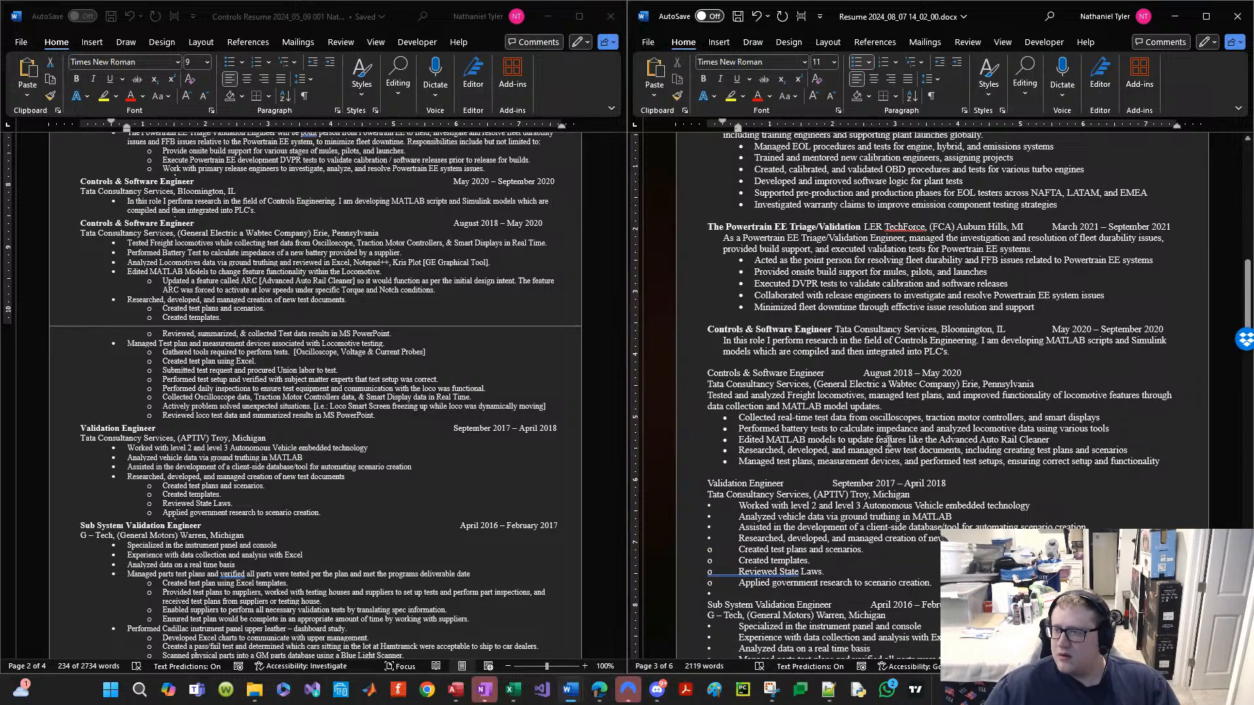
# Step: Indent the August 2018 entry's summary paragraph and set its bullets one level deeper beneath it
pyautogui.click(703, 401)
pyautogui.moveTo(702, 385); pyautogui.dragTo(760, 455)
pyautogui.click(703, 406)
pyautogui.doubleClick(697, 400)
pyautogui.press('Tab')
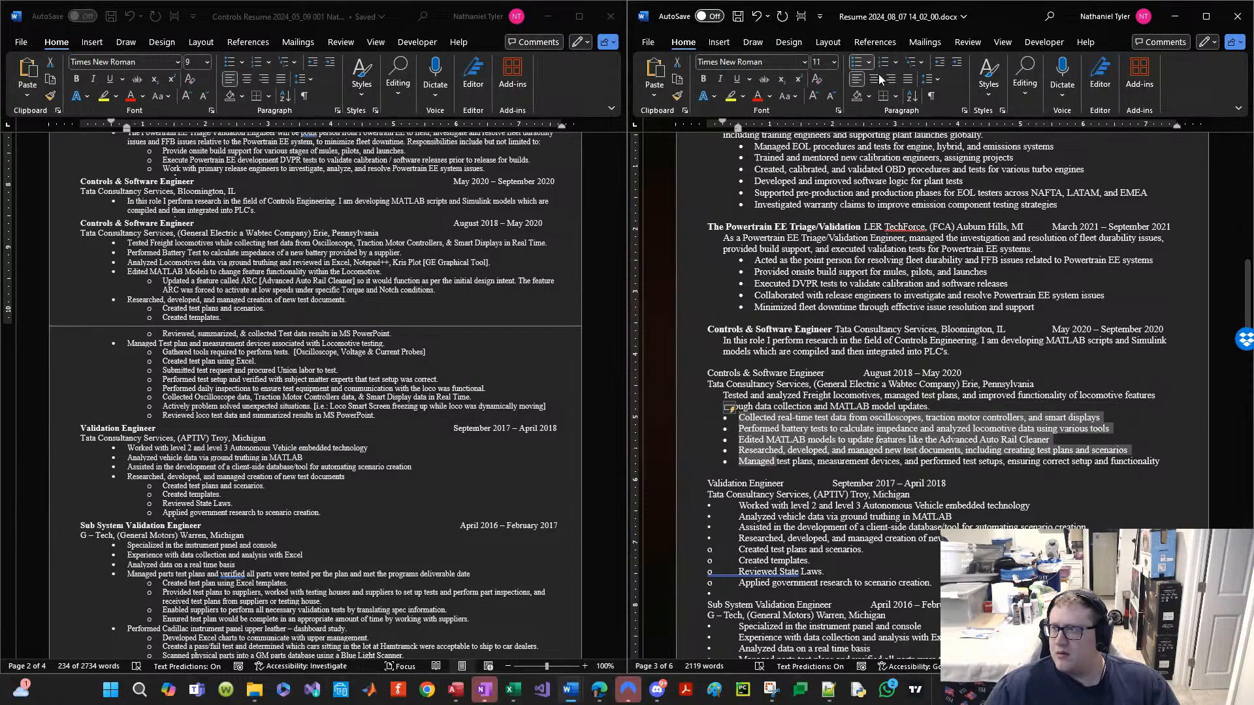
pyautogui.click(855, 62)
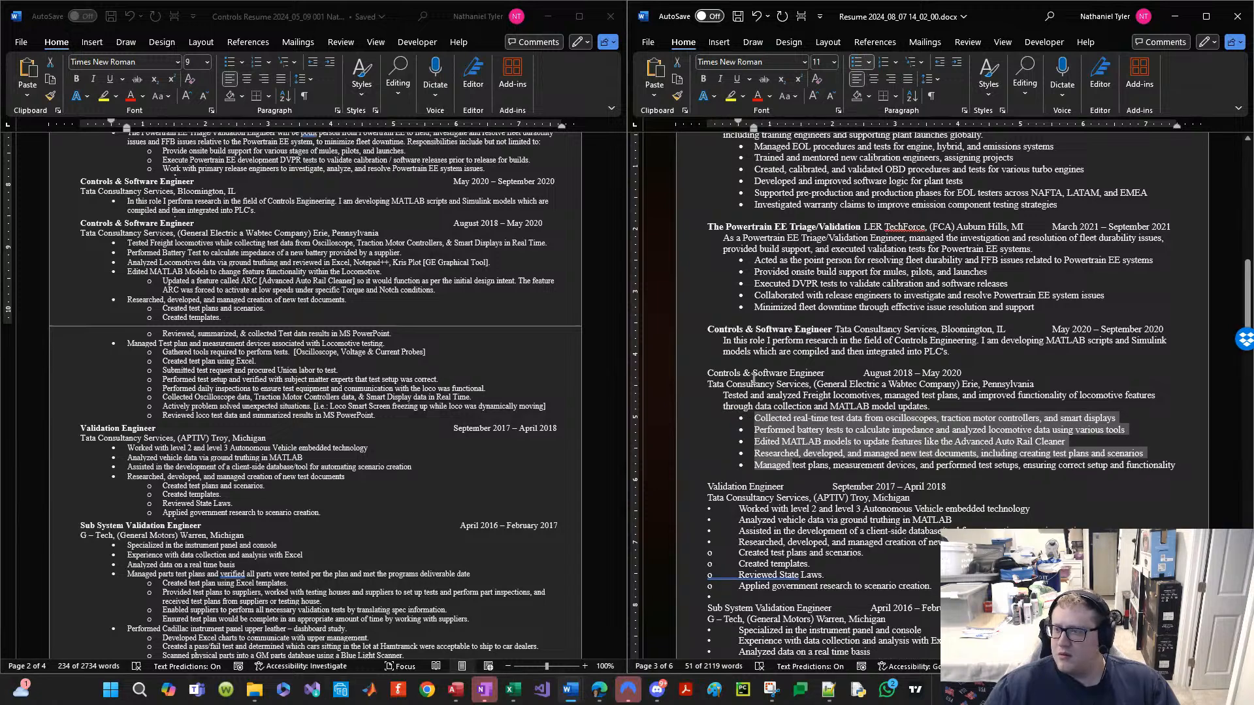
# Step: Shorten "General Electric" to "GE" in the August 2018 entry's company line
pyautogui.moveTo(841, 381); pyautogui.dragTo(867, 387)
pyautogui.click(842, 384)
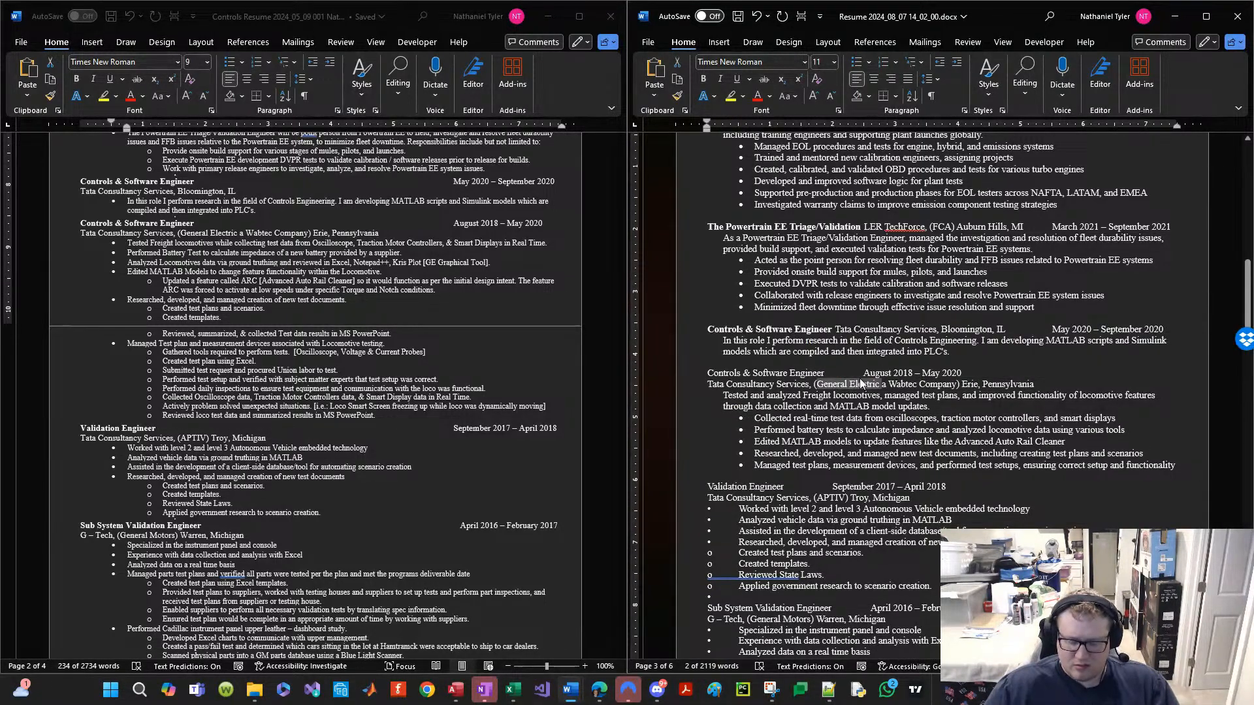
pyautogui.write('GR')
pyautogui.press('BackSpace')
pyautogui.write('E')
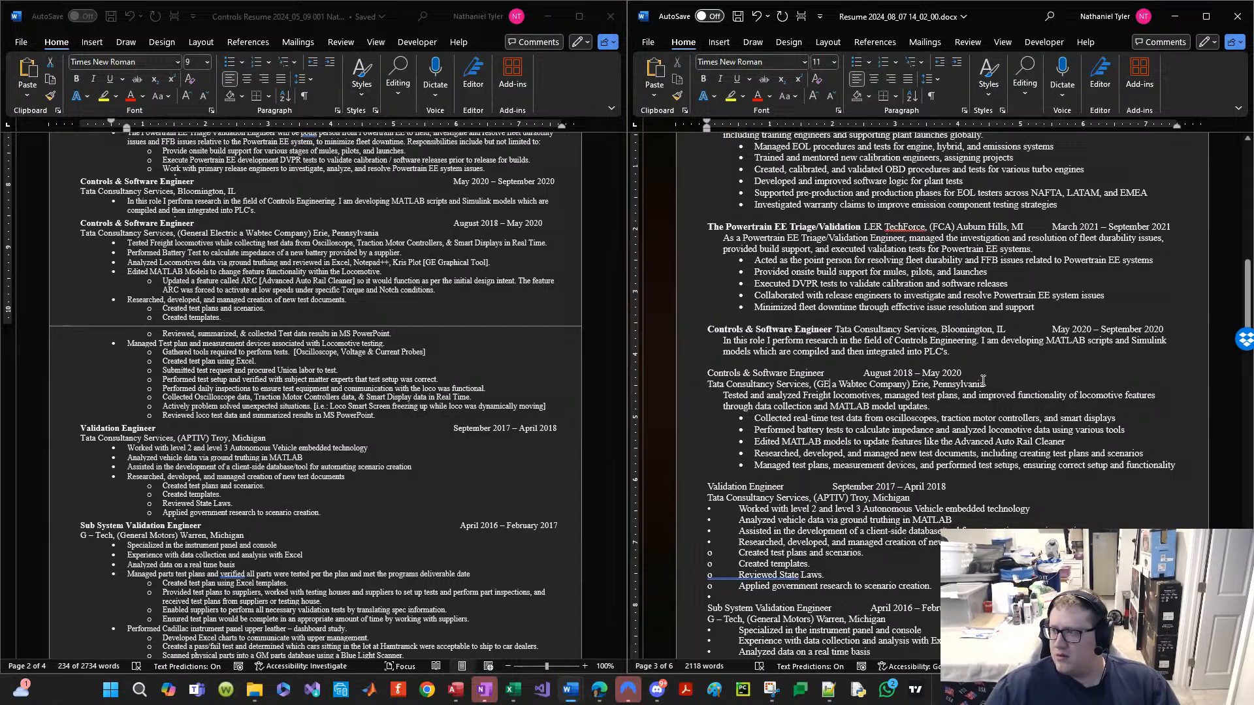
# Step: Move the Tata Consultancy Services company line up into the August 2018 heading, between the job title and the dates
pyautogui.moveTo(983, 381); pyautogui.dragTo(712, 390)
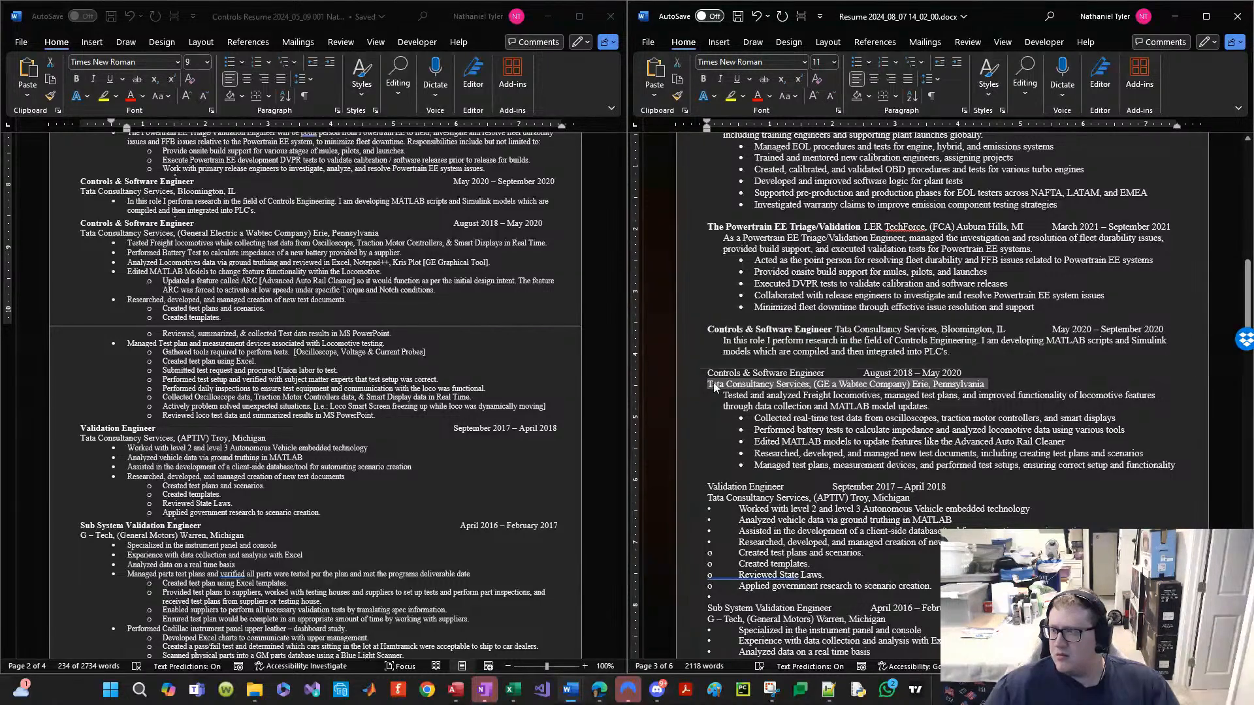
pyautogui.press('Delete')
pyautogui.click(826, 377)
pyautogui.press('Tab')
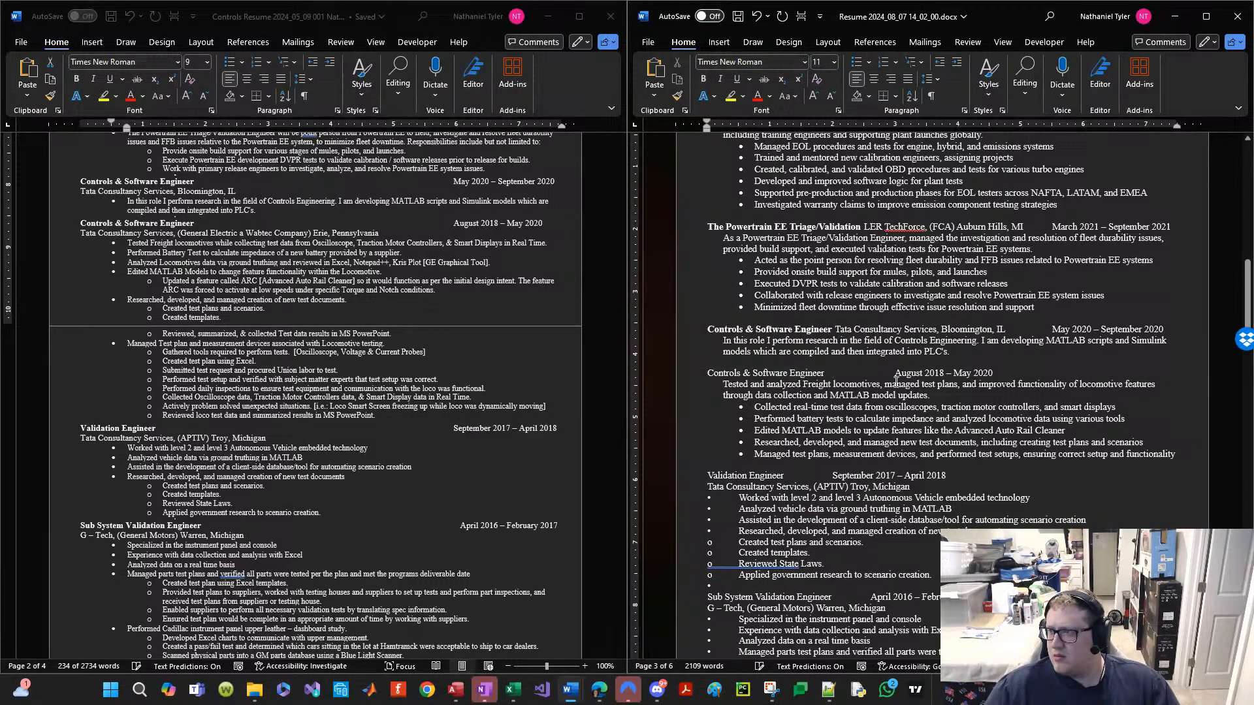
pyautogui.hotkey('ctrl', 'v')
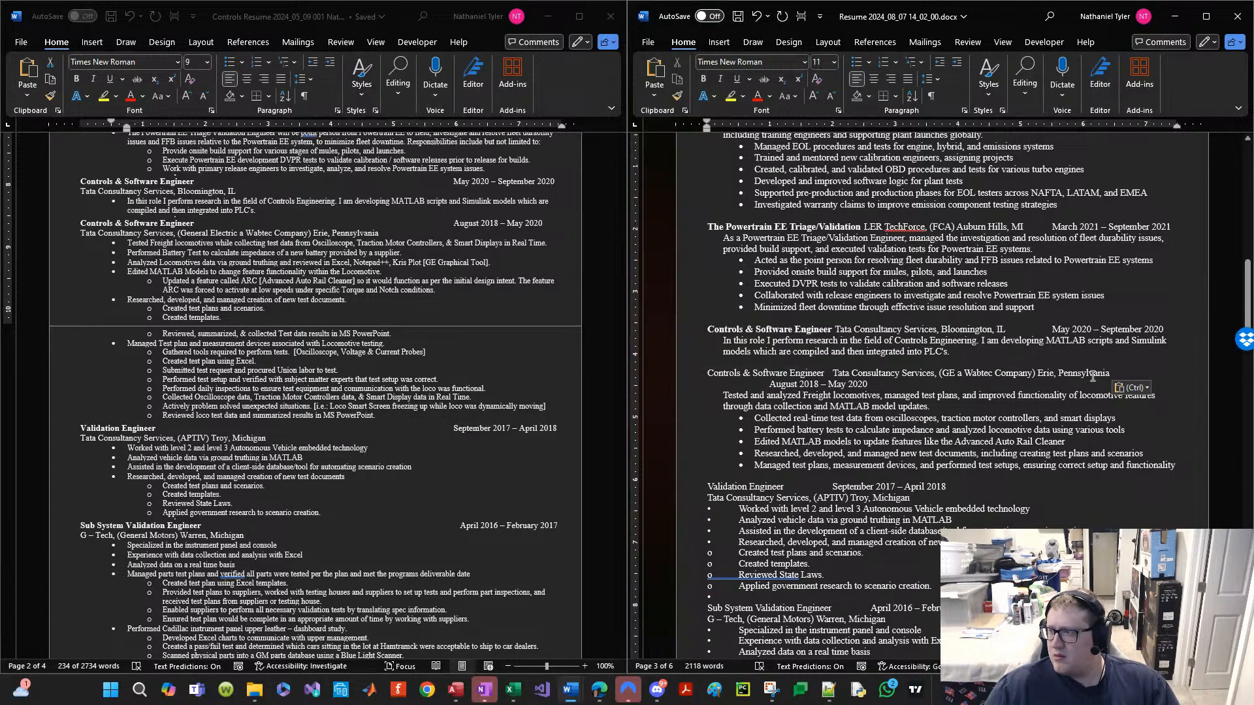
# Step: Abbreviate "Pennsylvania" to "PA" and "Company" to "Co" in the August 2018 heading
pyautogui.doubleClick(1065, 373)
pyautogui.write('PA')
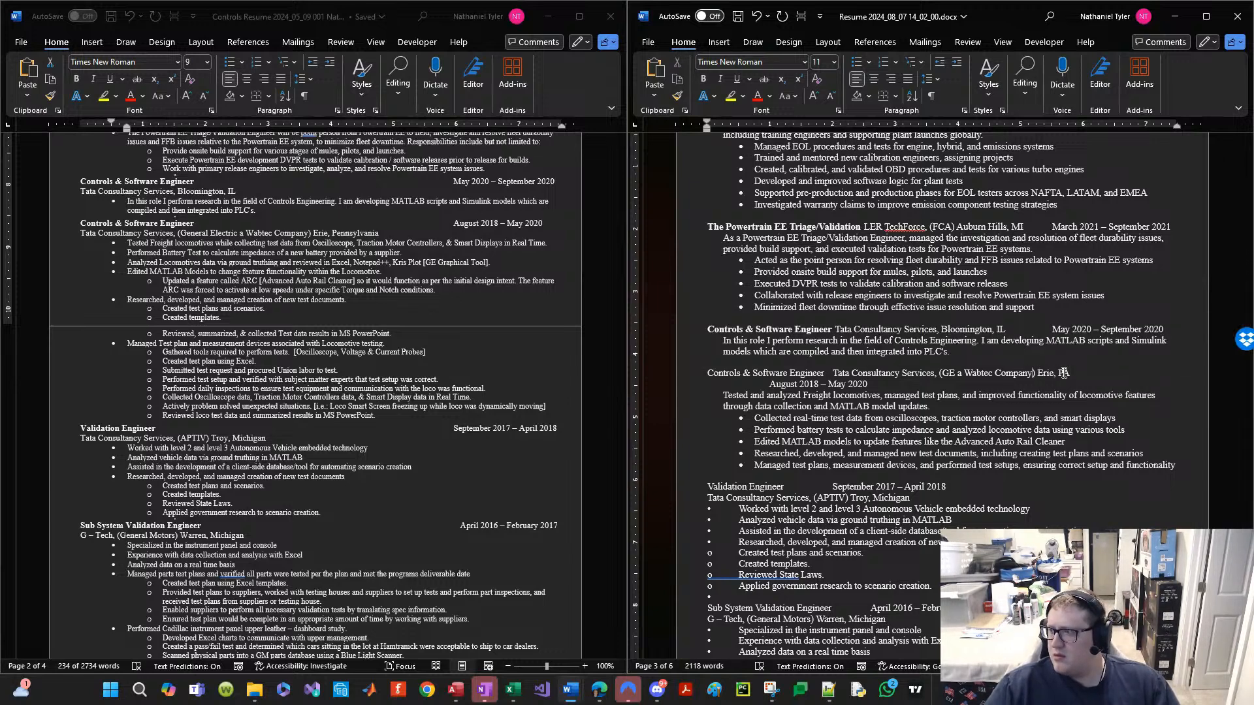
pyautogui.hotkey('ctrl', 'shift', 'Left')
pyautogui.write('Co')
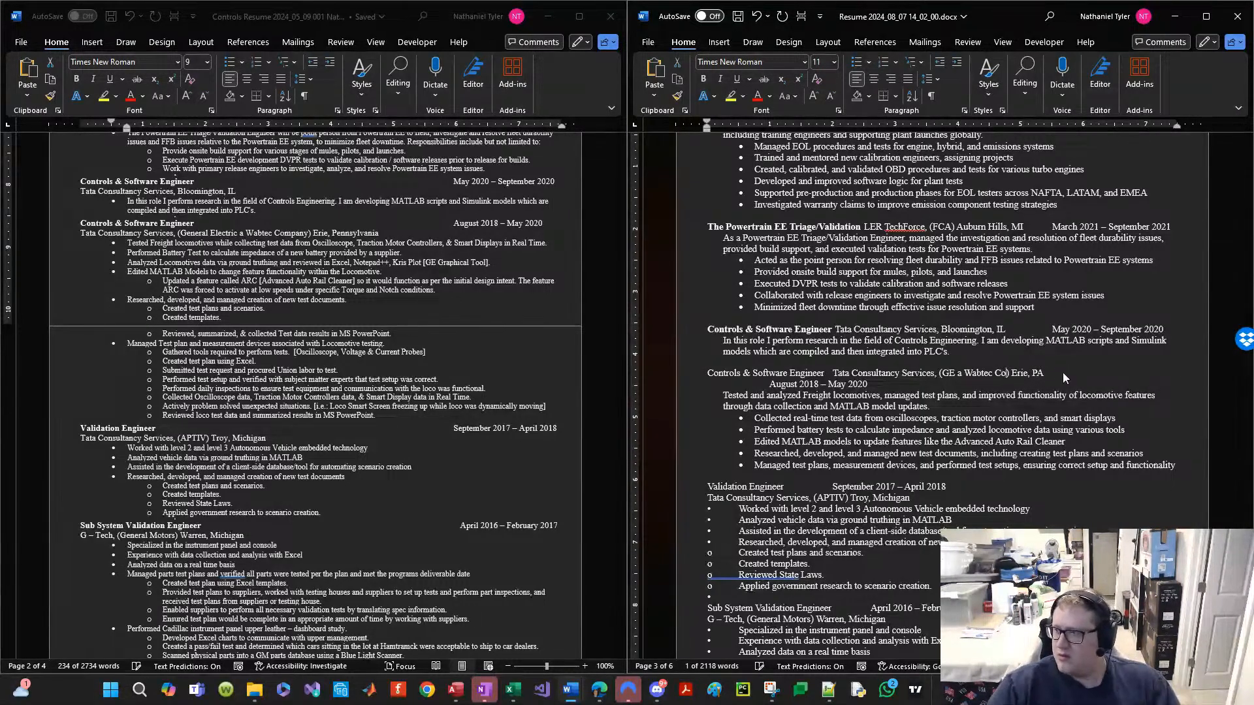
# Step: Remove the extra spacing before "August 2018 – May 2020" to fit the heading on one line, and save the document
pyautogui.press('Delete')
pyautogui.press('Delete')
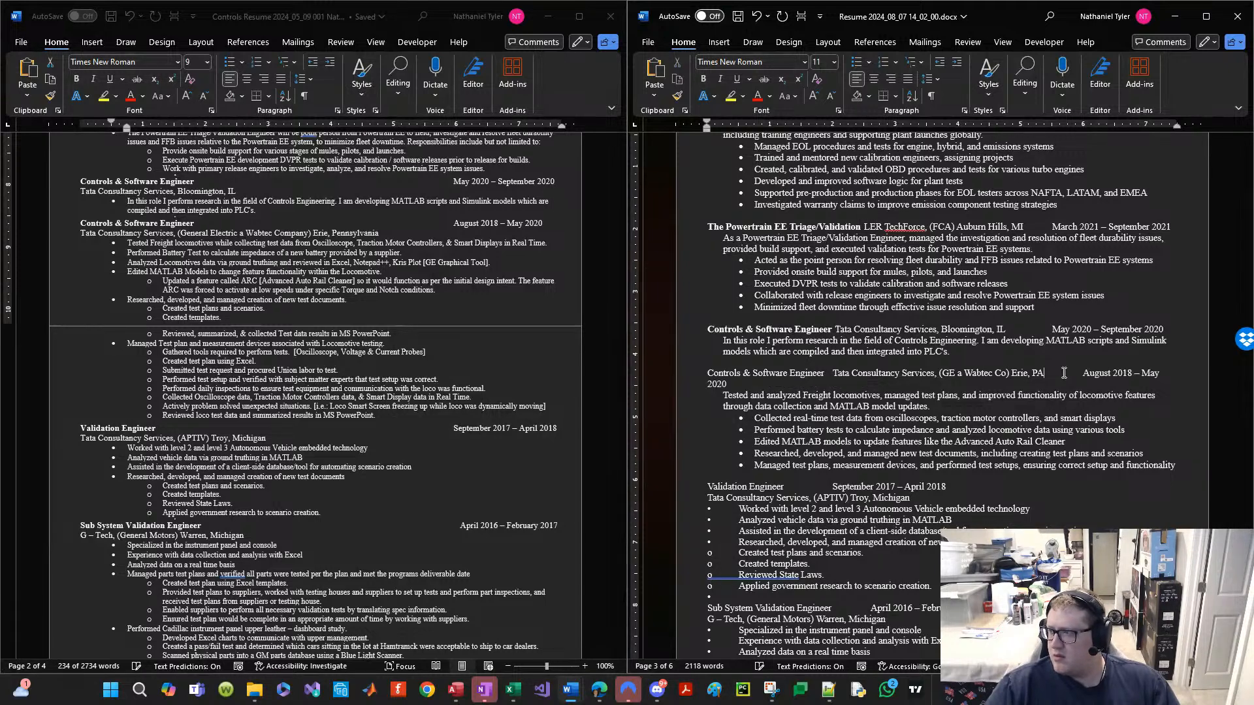
pyautogui.hotkey('ctrl', 'shift', 'Right')
pyautogui.press('Delete')
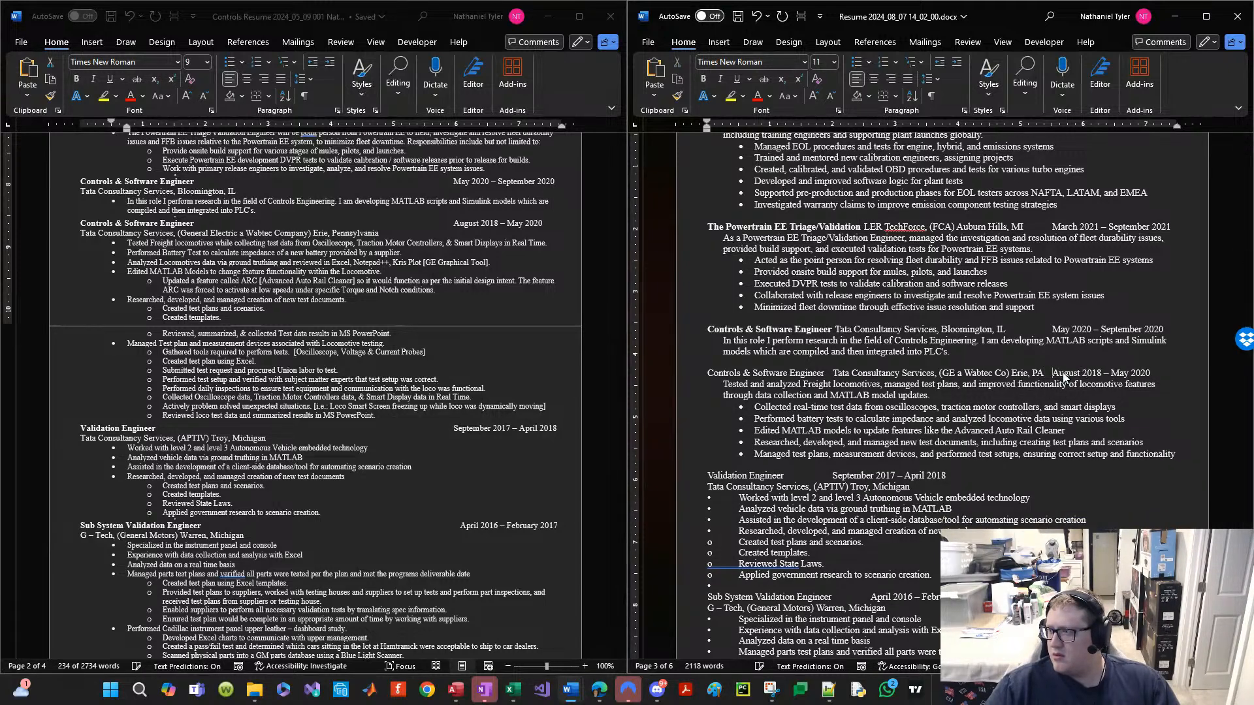
pyautogui.hotkey('ctrl', 's')
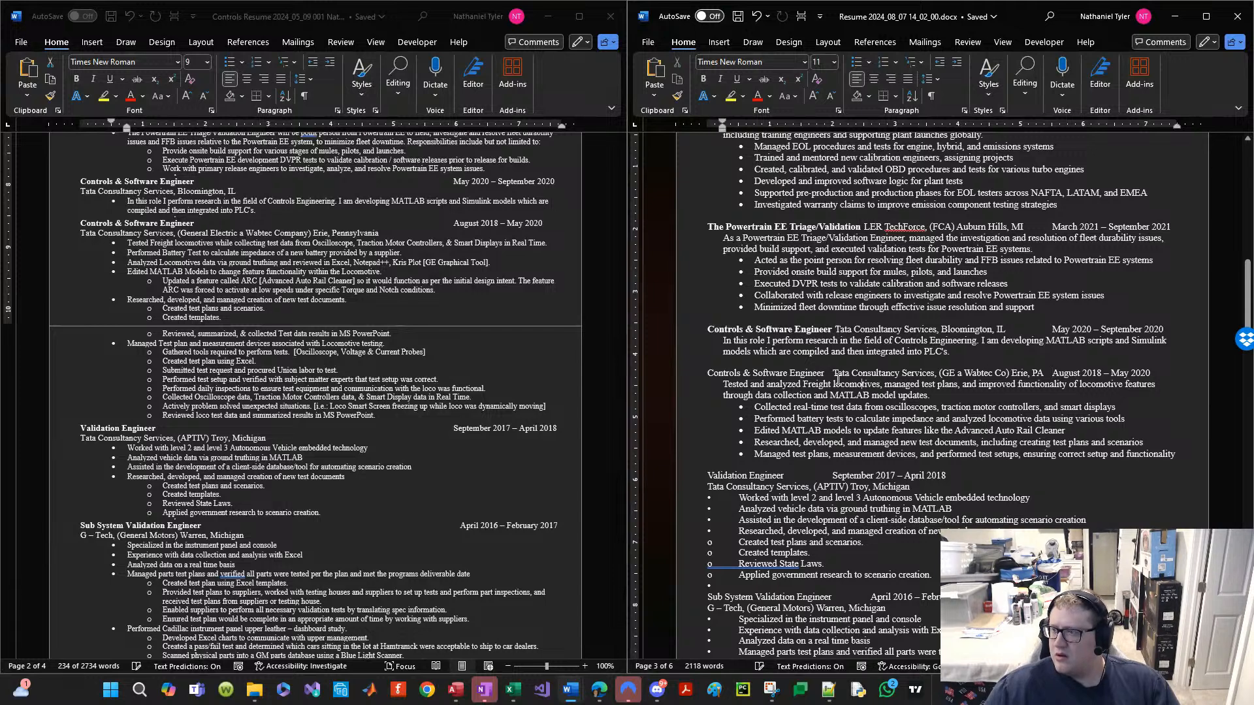
pyautogui.moveTo(852, 373); pyautogui.dragTo(914, 370)
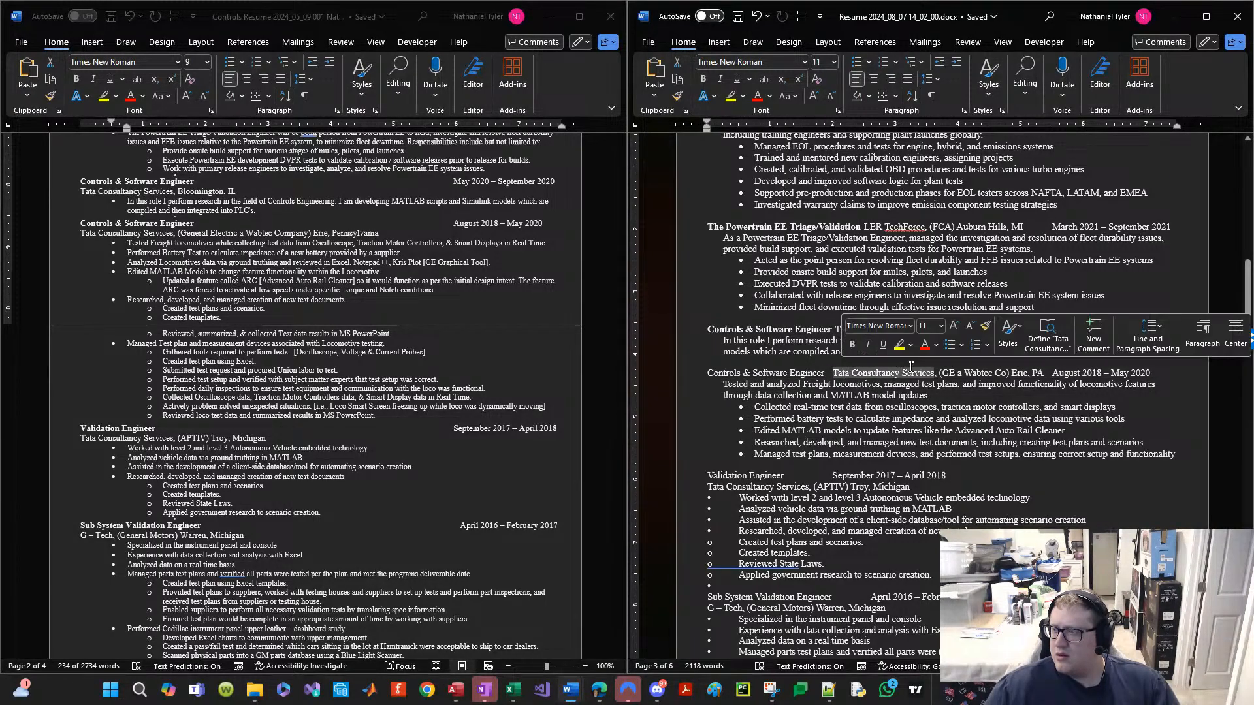
pyautogui.click(788, 391)
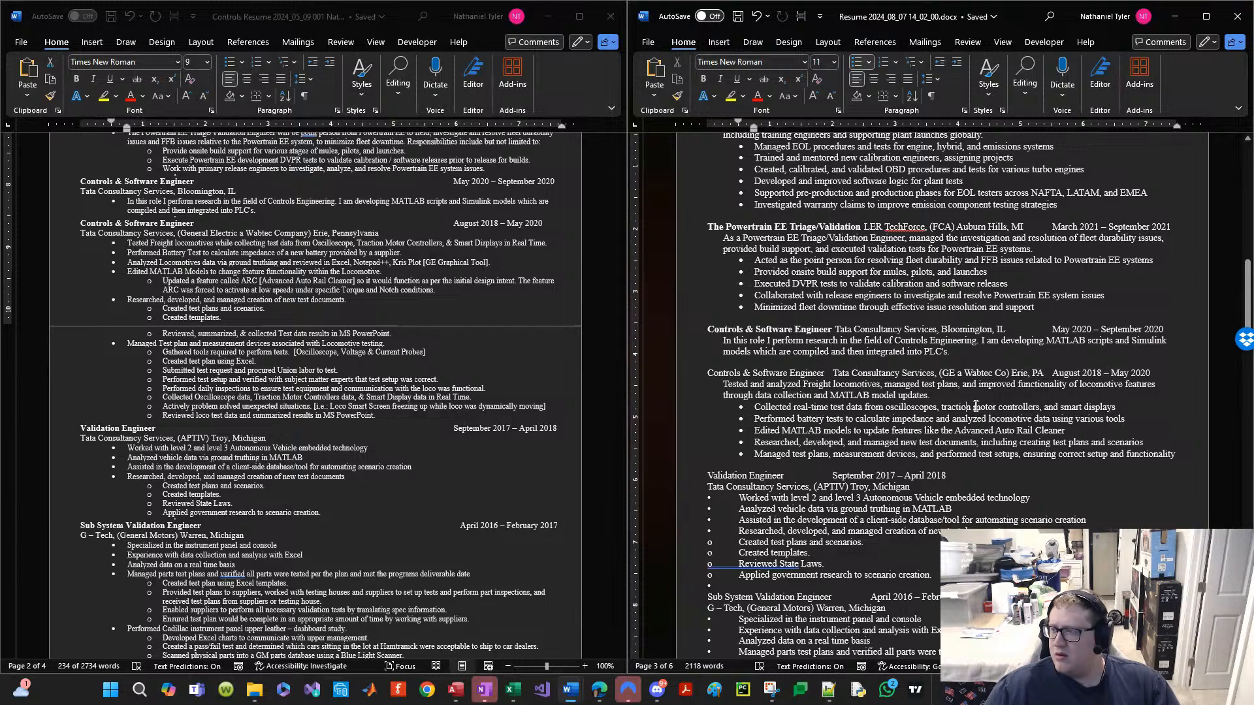
# Step: Copy the September 2017 – April 2018 Validation Engineer bullets from the older resume and switch to the other window
pyautogui.scroll(-3, 876, 443)
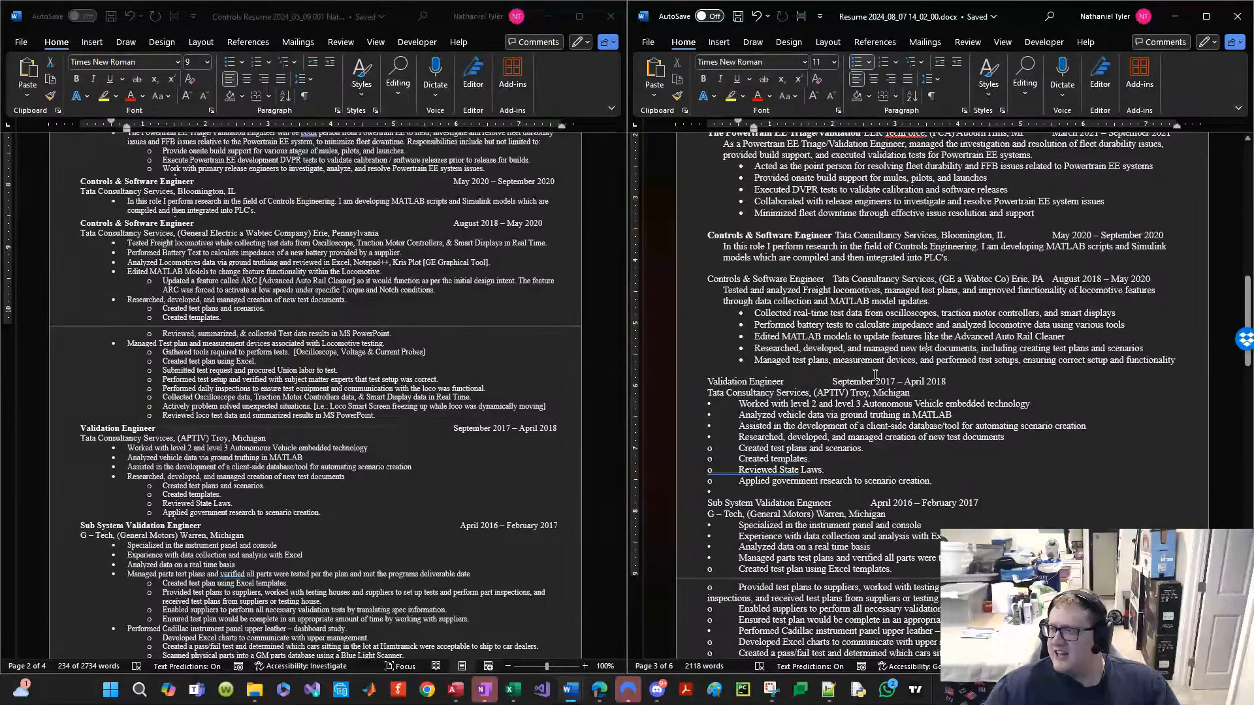
pyautogui.click(211, 465)
pyautogui.moveTo(325, 514); pyautogui.dragTo(67, 450)
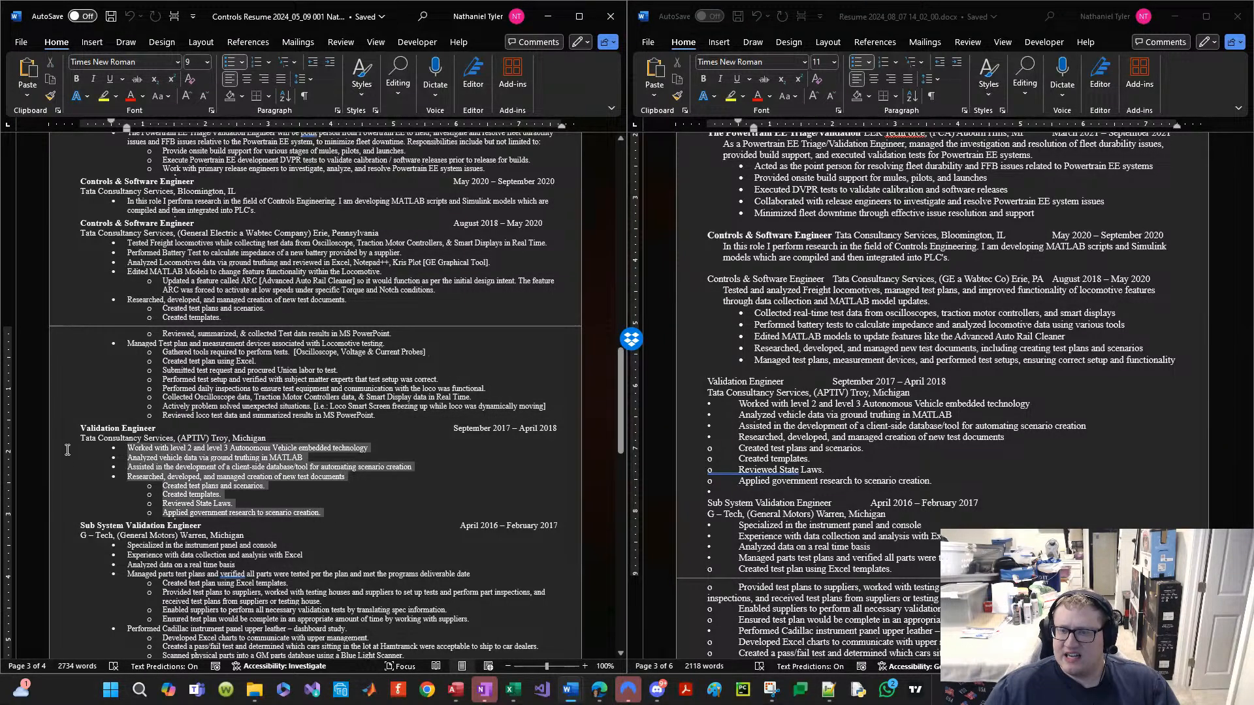
pyautogui.hotkey('alt', 'Tab')
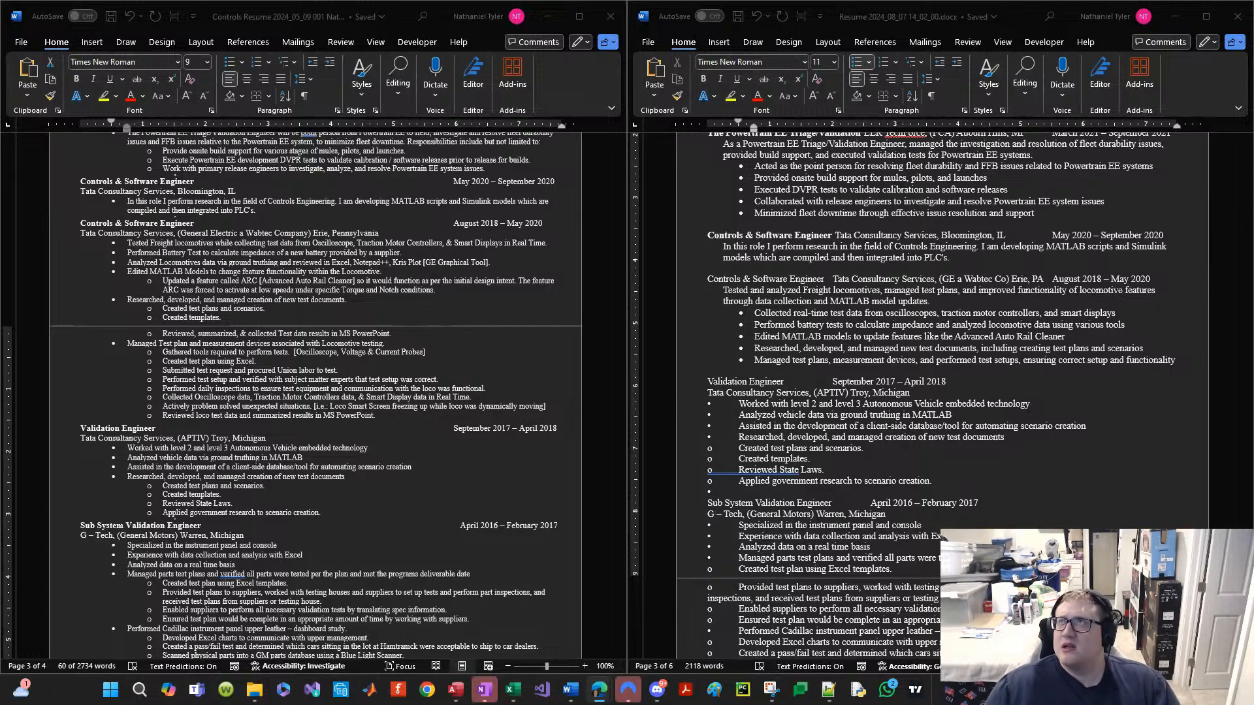
# Step: Copy the condensed sentence and bullet points for the Validation Engineer role from the ChatGPT reply and return to the resume in Word
pyautogui.hotkey('alt', 'Tab')
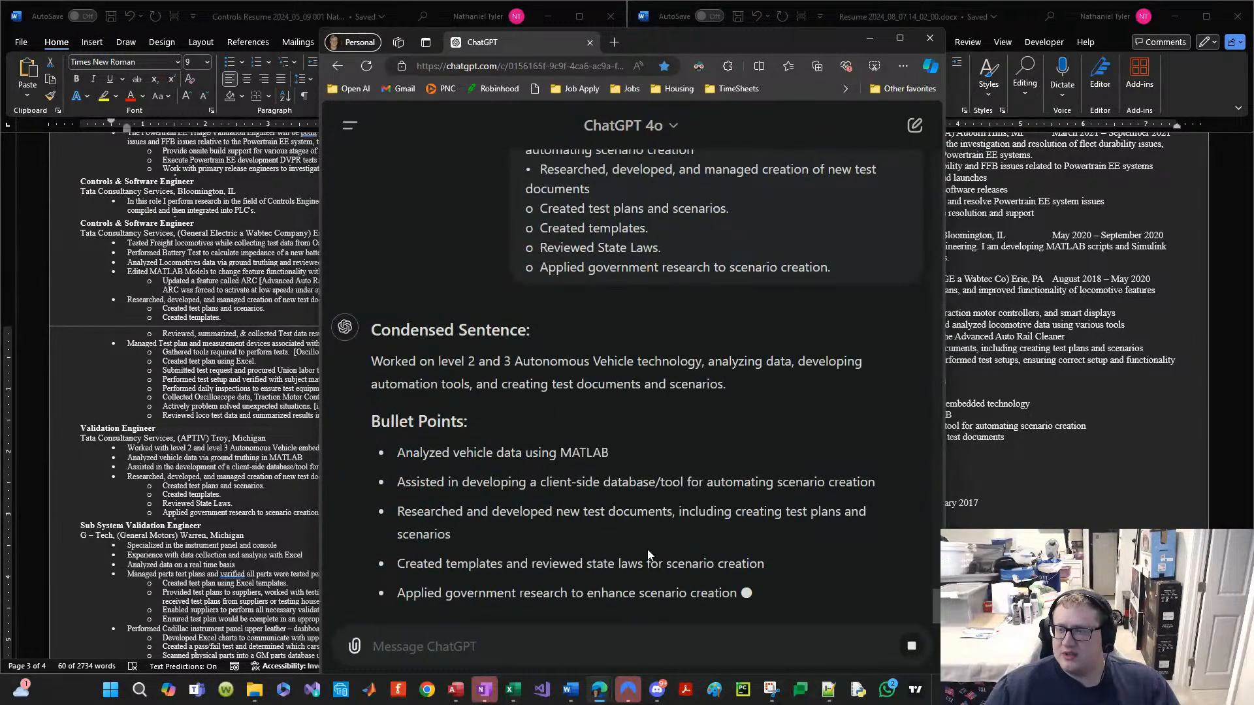
pyautogui.moveTo(775, 552); pyautogui.dragTo(847, 549)
pyautogui.hotkey('ctrl', 'c')
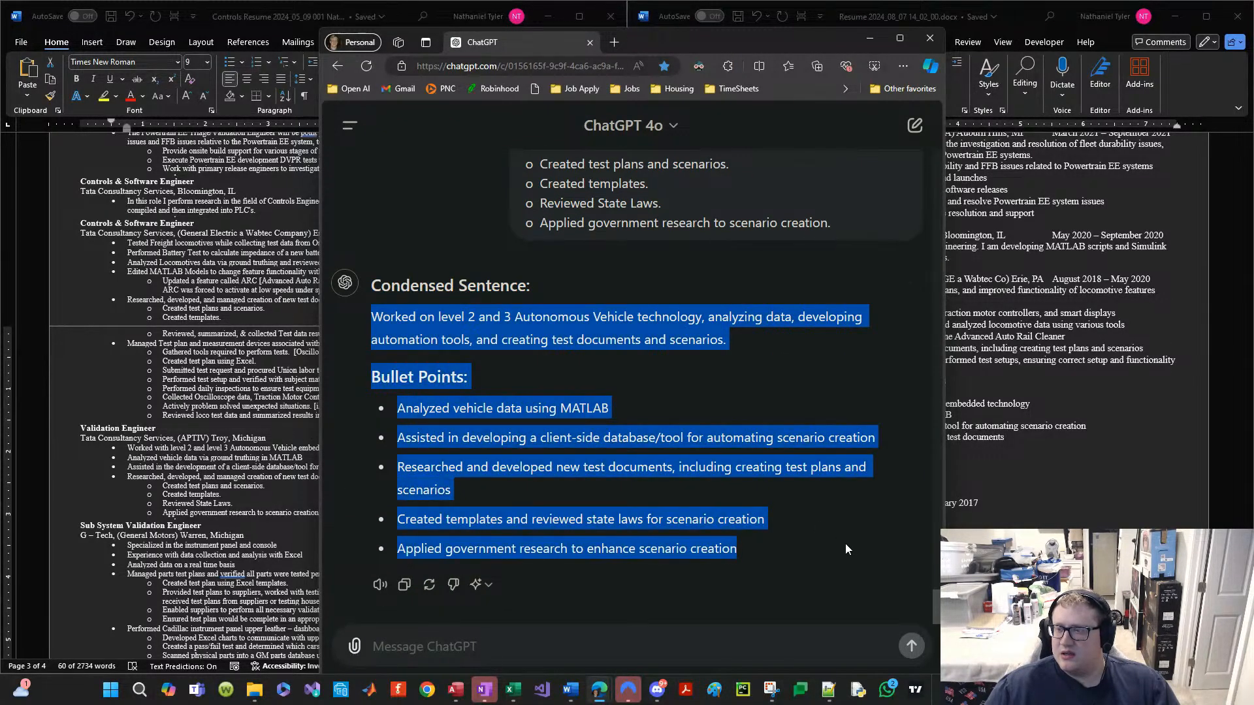
pyautogui.moveTo(771, 42); pyautogui.dragTo(725, 0)
pyautogui.click(842, 431)
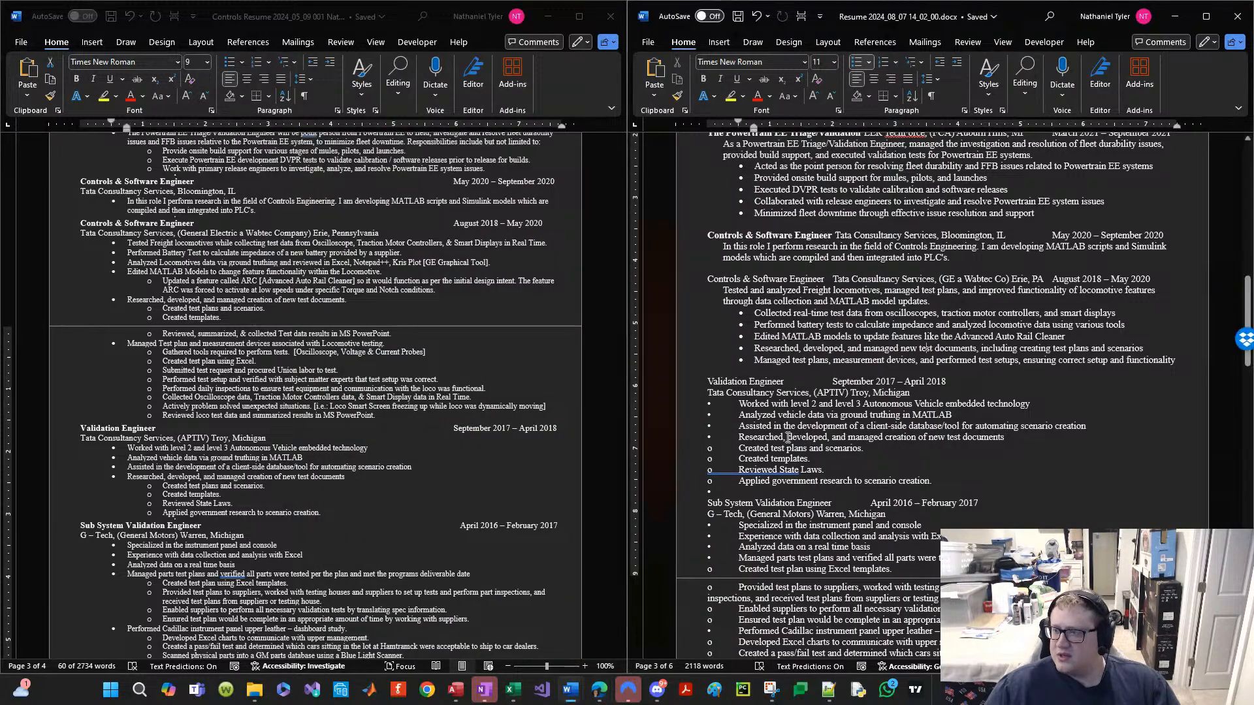
# Step: Replace the old September 2017 – April 2018 Validation Engineer bullets with the copied condensed sentence and bullet points
pyautogui.click(697, 412)
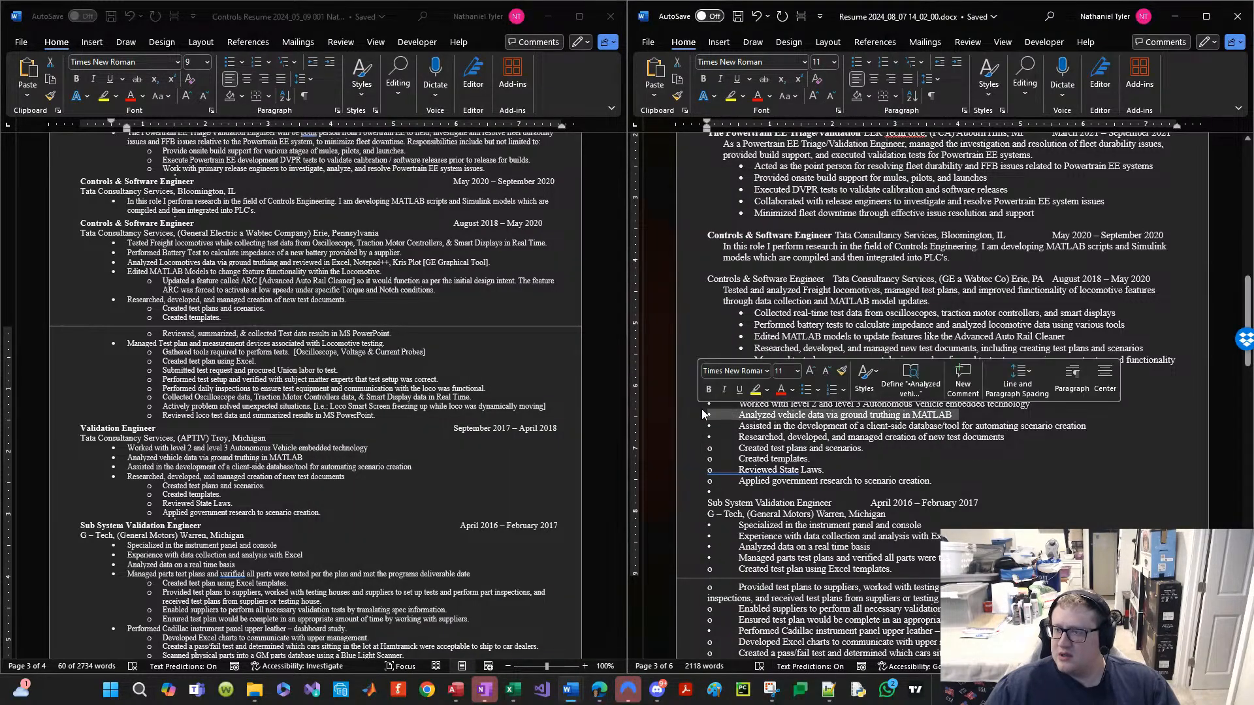
pyautogui.click(703, 410)
pyautogui.moveTo(702, 403); pyautogui.dragTo(863, 482)
pyautogui.hotkey('ctrl', 'v')
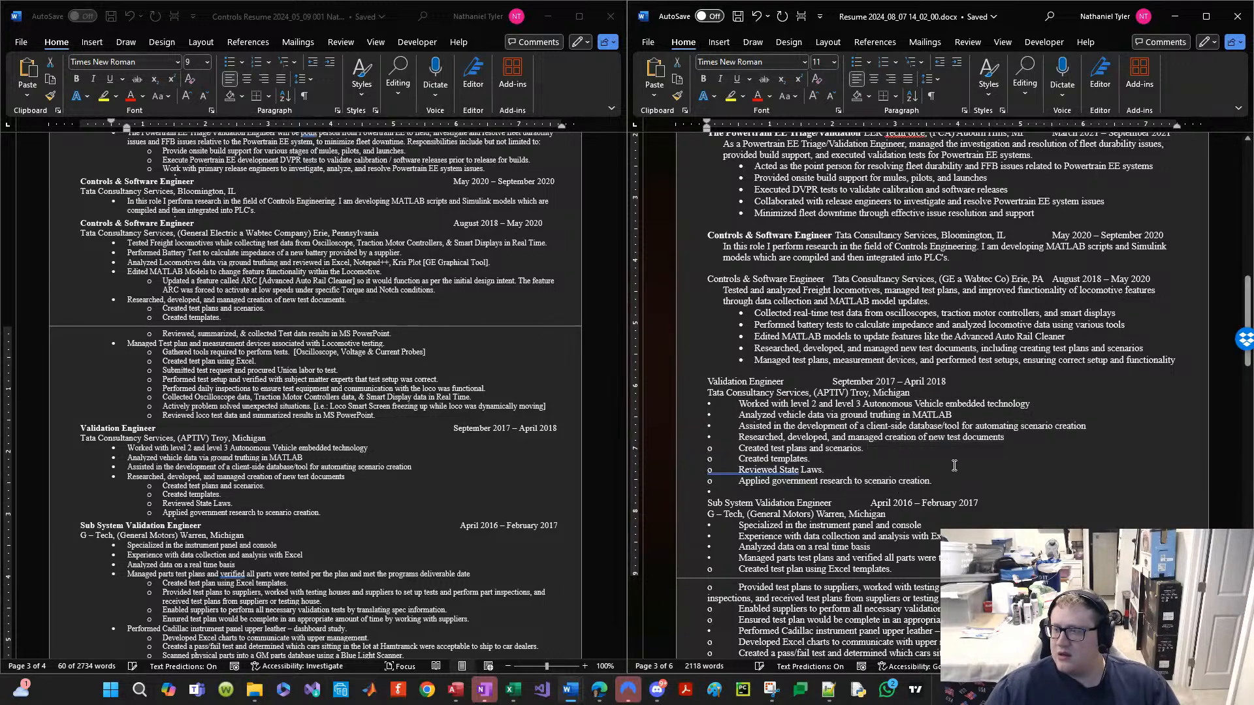
pyautogui.press('BackSpace')
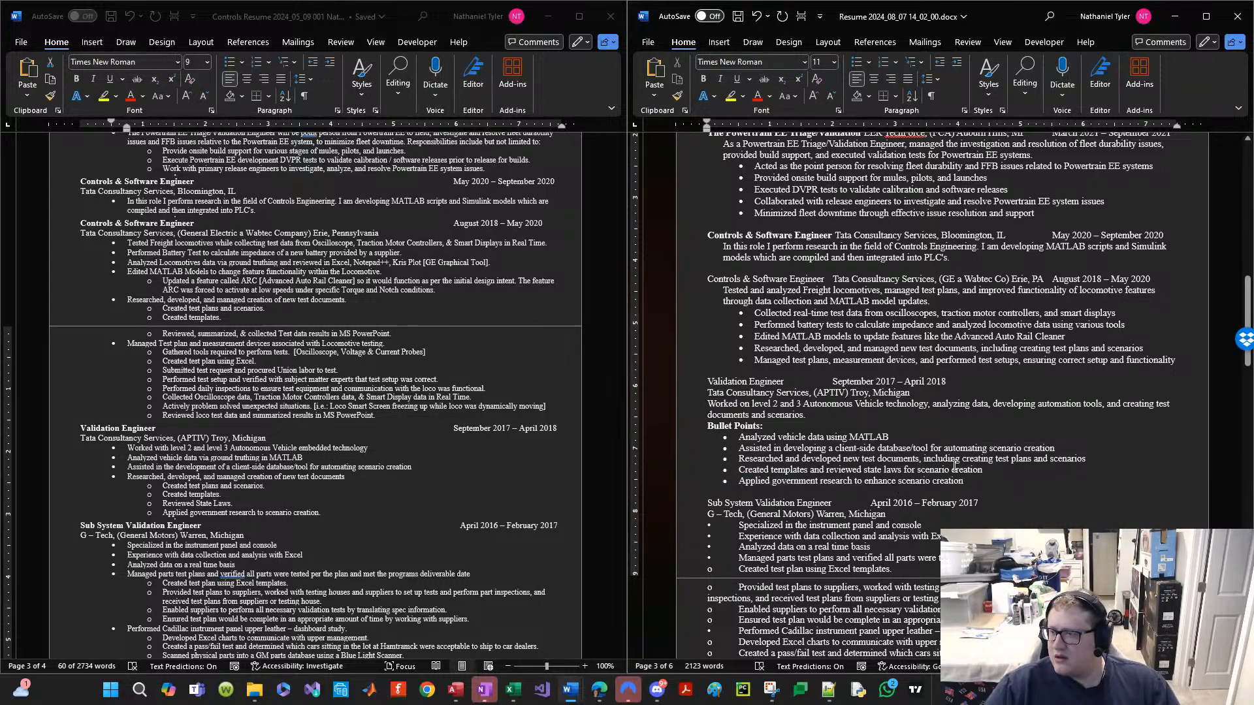
# Step: Delete the pasted "Bullet Points:" line from the Validation Engineer entry
pyautogui.press('Up')
pyautogui.press('Up')
pyautogui.press('Up')
pyautogui.press('Up')
pyautogui.hotkey('shift', 'Down')
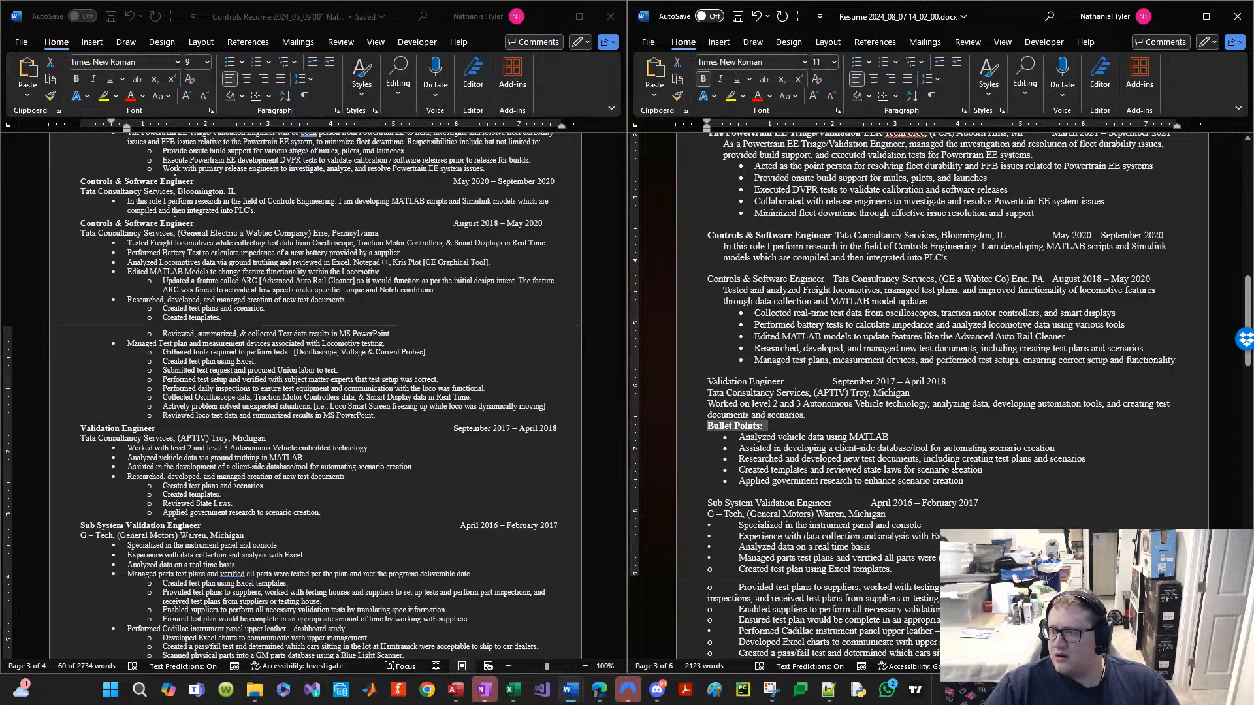
pyautogui.press('Delete')
# Step: Indent the Validation Engineer summary sentence beneath the Tata Consultancy Services line
pyautogui.press('Up')
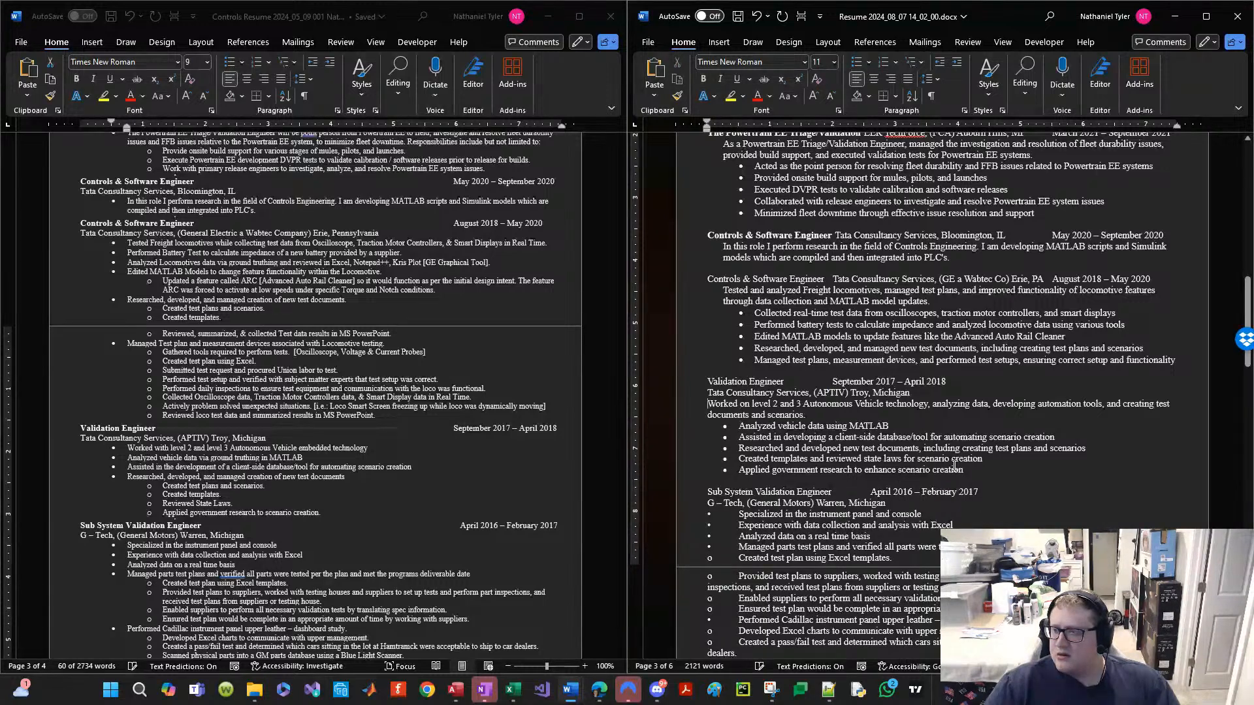
pyautogui.click(962, 62)
pyautogui.moveTo(966, 470); pyautogui.dragTo(650, 405)
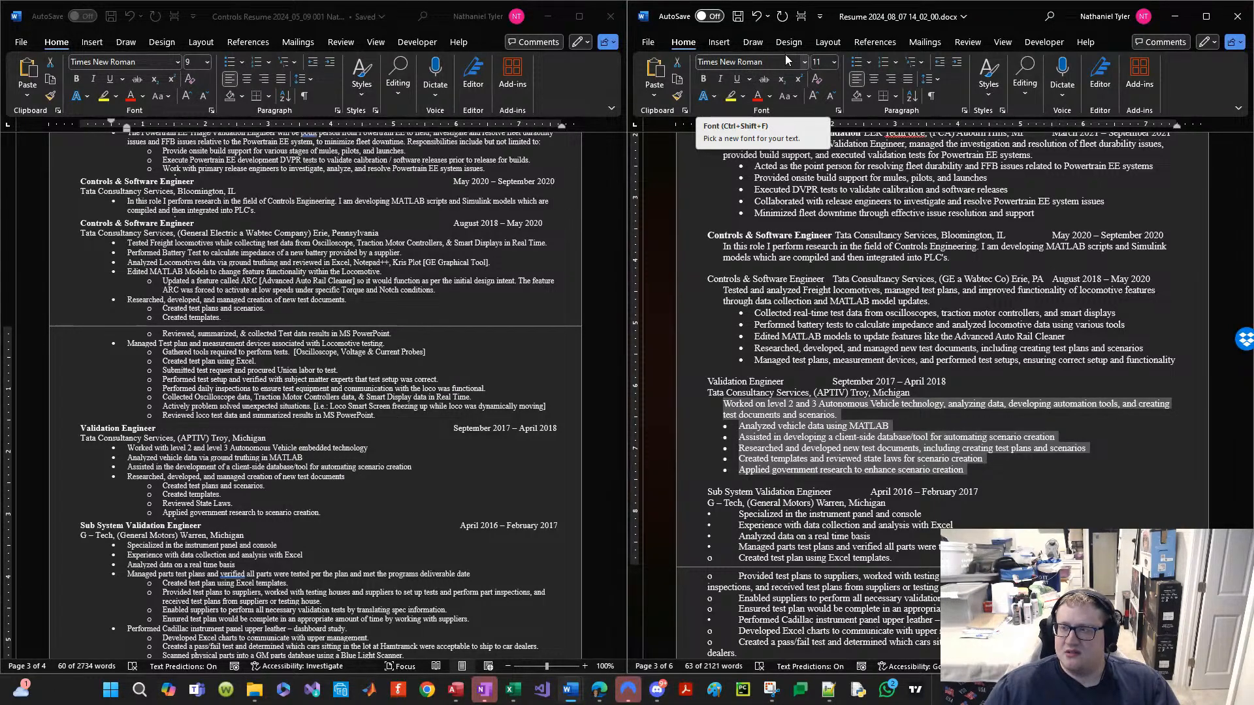
pyautogui.click(970, 471)
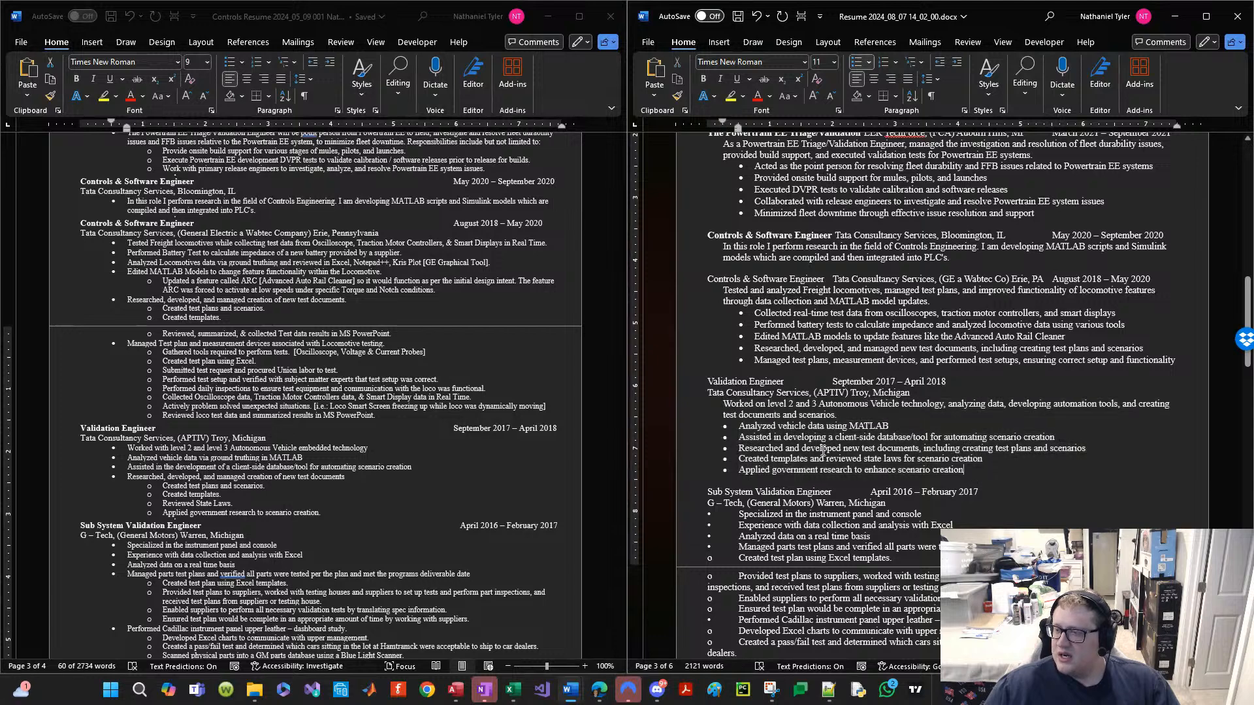
# Step: Abbreviate "Michigan" to "MI" and move the Tata Consultancy Services line into the Validation Engineer heading, between the job title and the dates
pyautogui.doubleClick(904, 394)
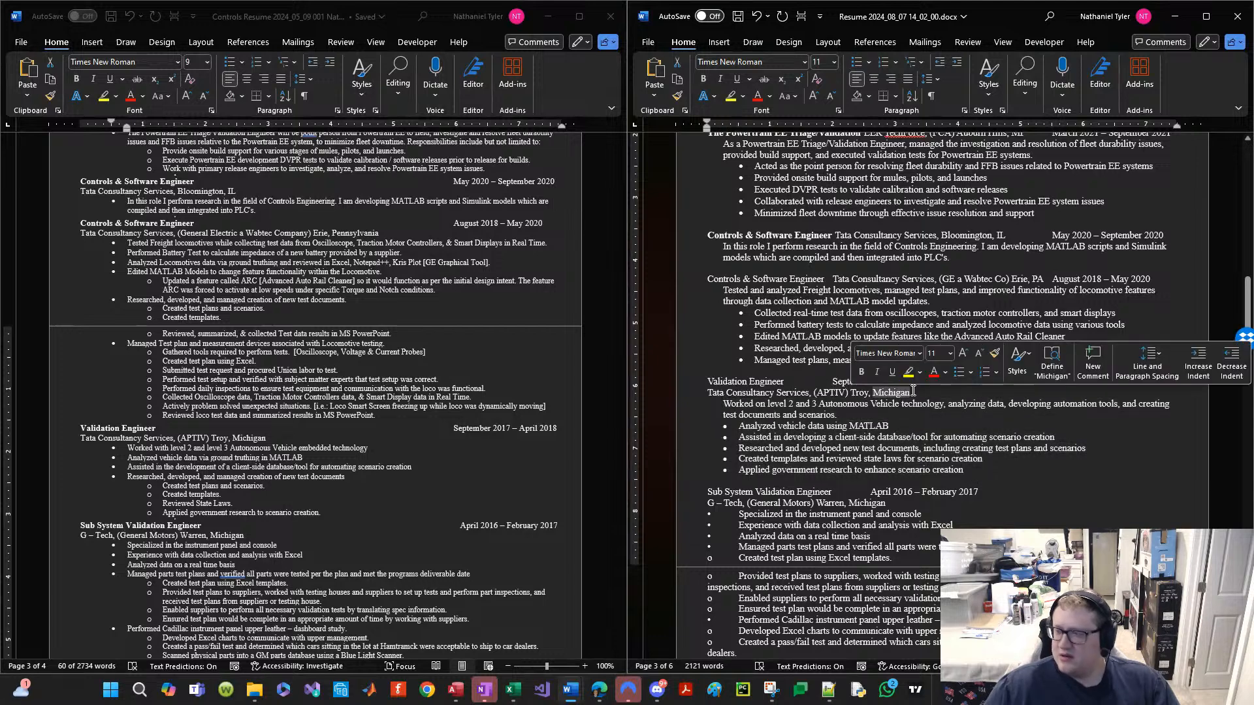
pyautogui.write('MI')
pyautogui.tripleClick(913, 390)
pyautogui.hotkey('ctrl', 'c')
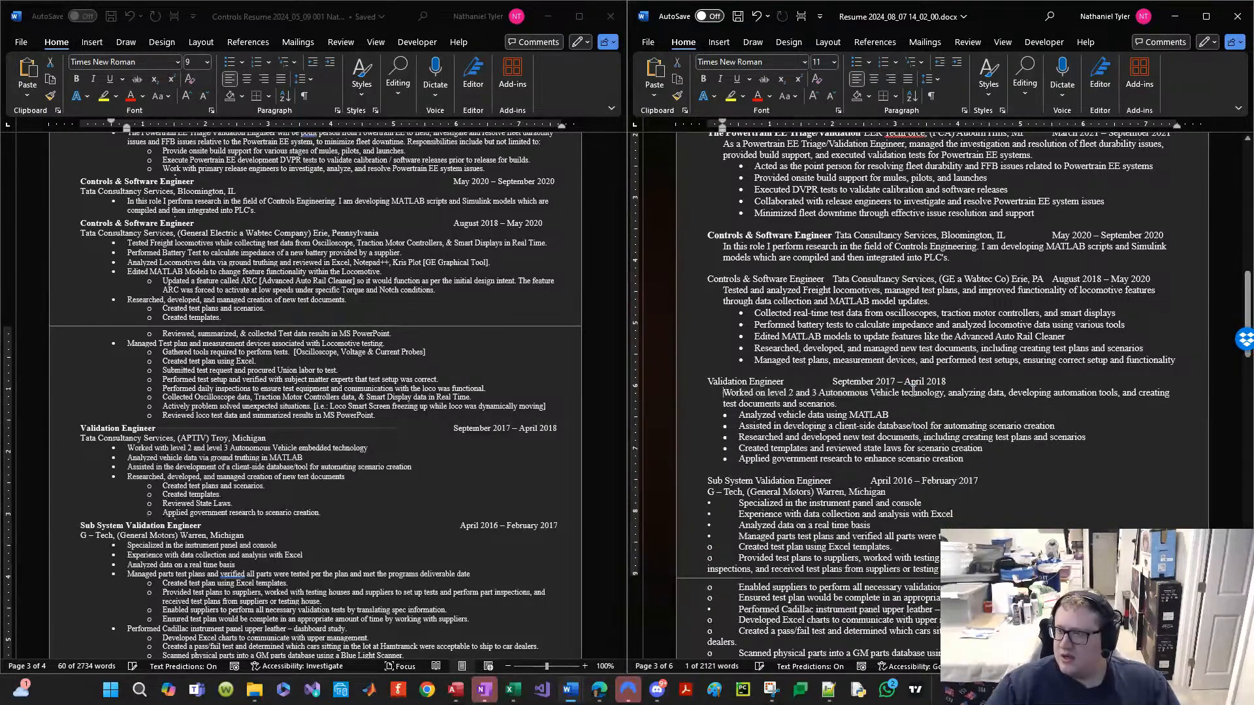
pyautogui.press('Delete')
pyautogui.press('Tab')
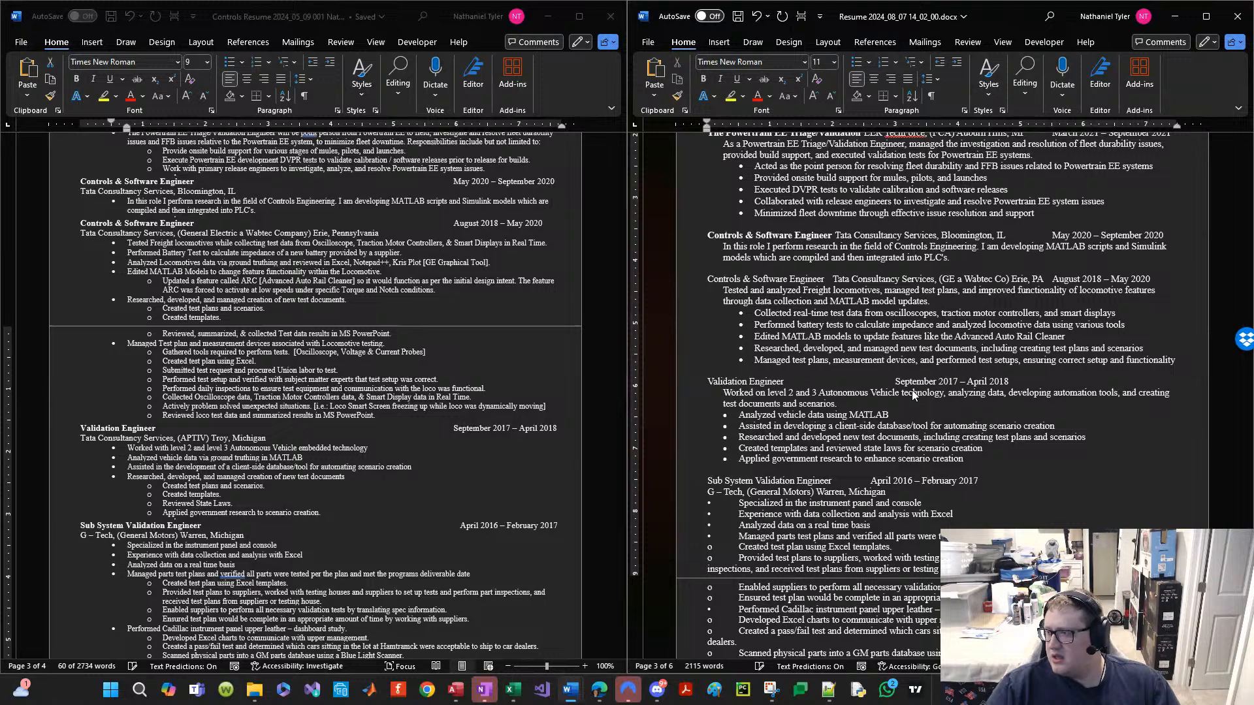
pyautogui.hotkey('ctrl', 'v')
pyautogui.press('BackSpace')
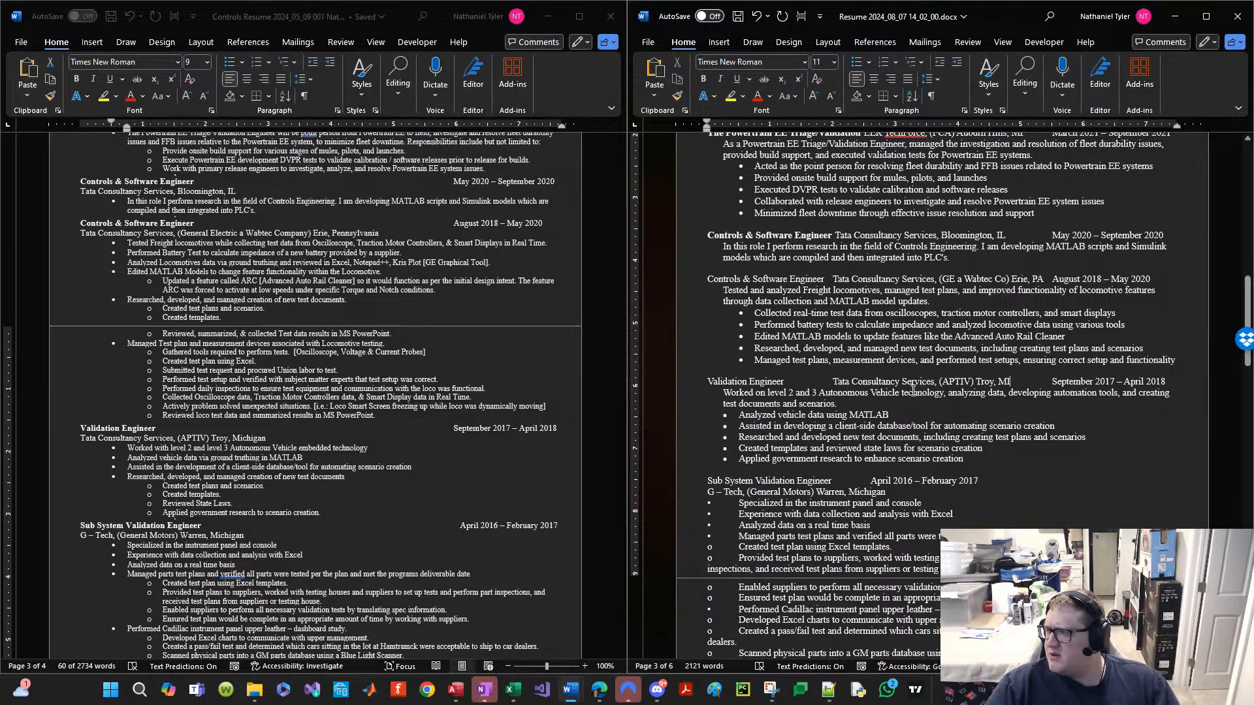
# Step: Replace the extra spacing between "Troy, MI" and "September 2017 – April 2018" with a single tab
pyautogui.press('BackSpace')
pyautogui.press('BackSpace')
pyautogui.press('BackSpace')
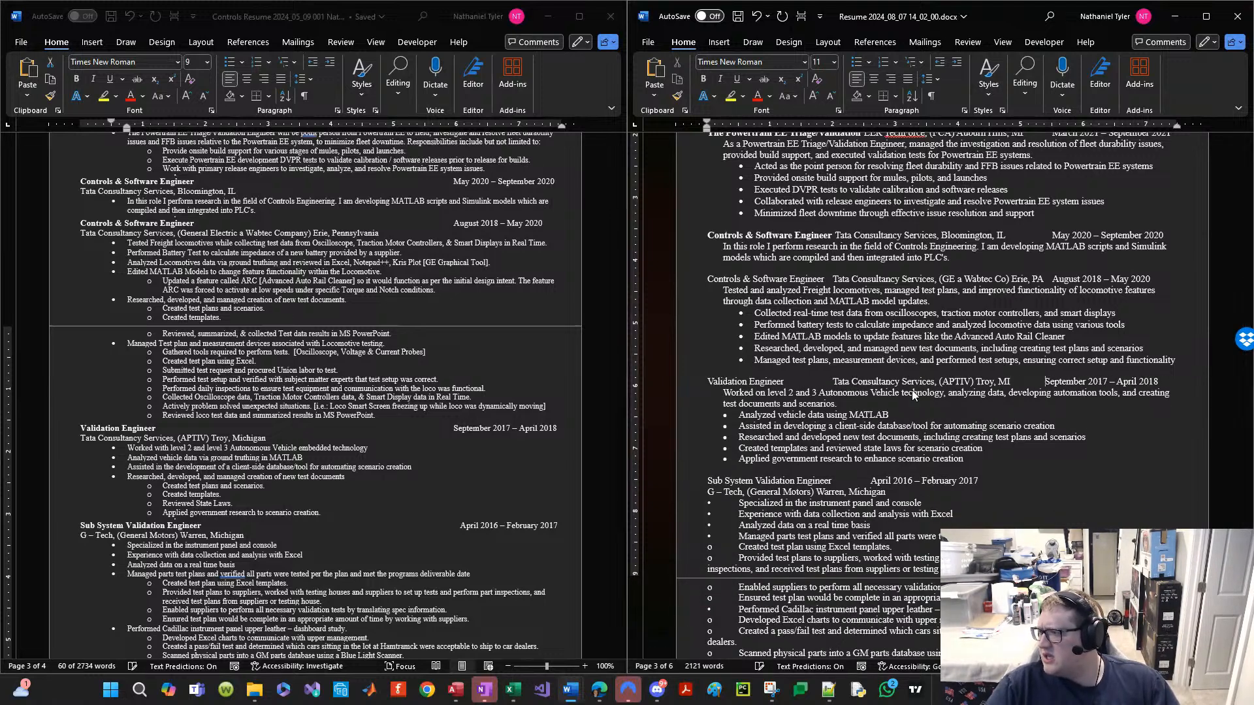
pyautogui.hotkey('ctrl', 'shift', 'Left')
pyautogui.press('BackSpace')
pyautogui.press('BackSpace')
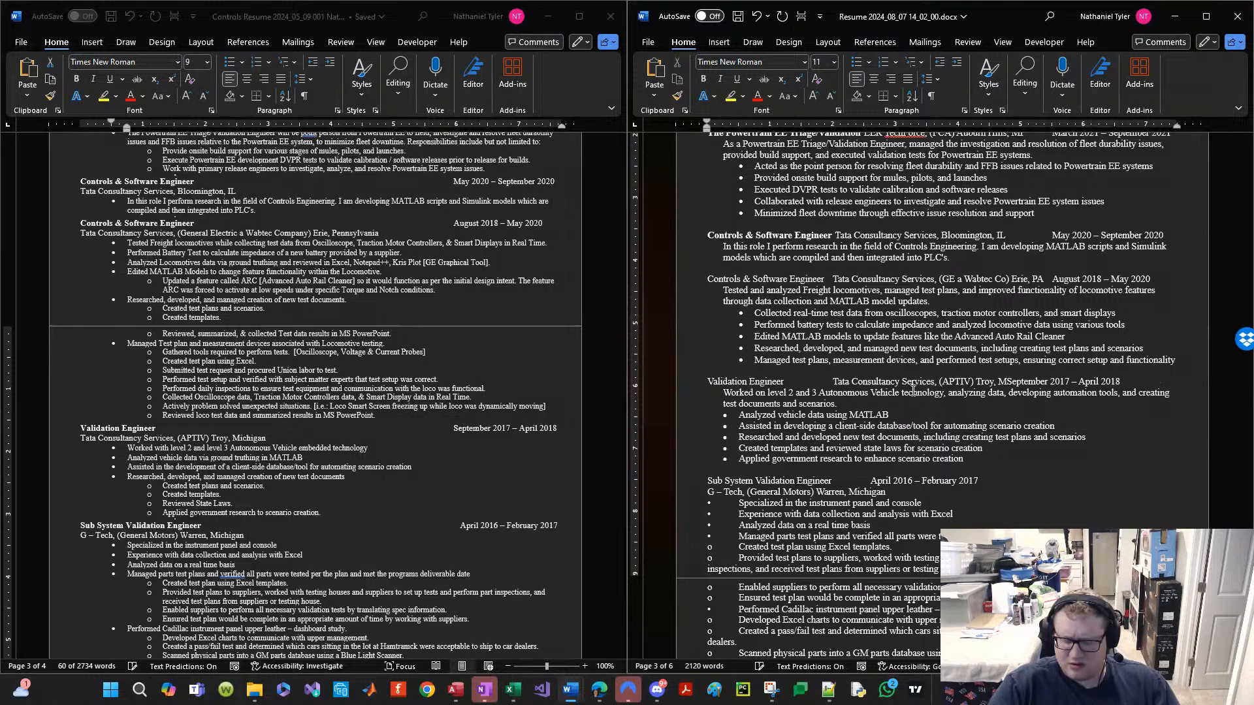
pyautogui.press('Tab')
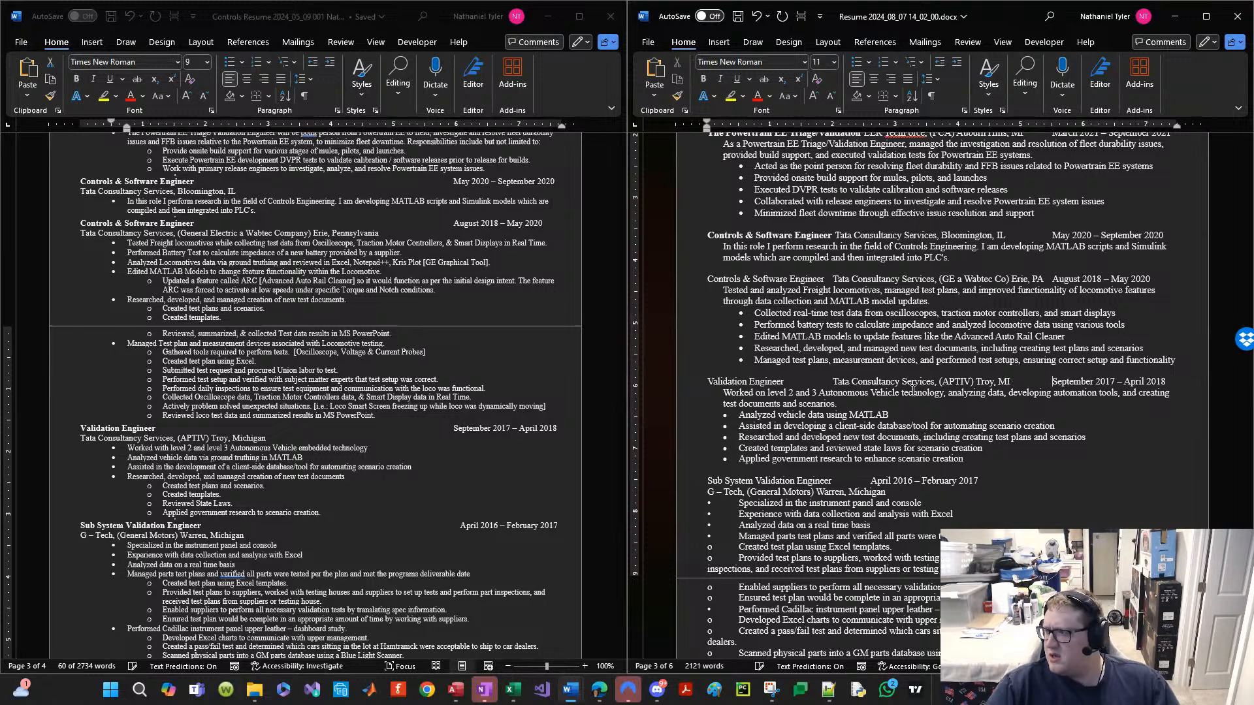
# Step: Remove and reapply the bullets on the five Validation Engineer points to indent them beneath the summary, and save the document
pyautogui.moveTo(739, 416); pyautogui.dragTo(709, 470)
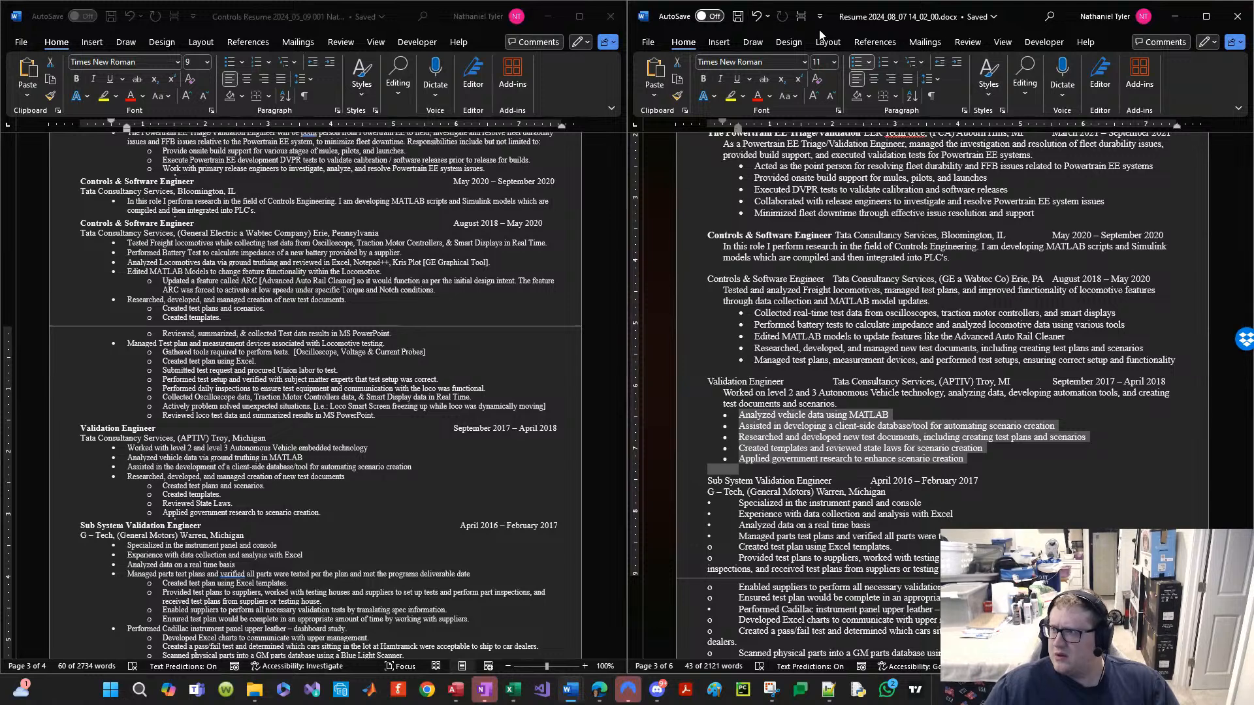
pyautogui.click(857, 62)
pyautogui.click(752, 420)
pyautogui.moveTo(752, 419); pyautogui.dragTo(746, 460)
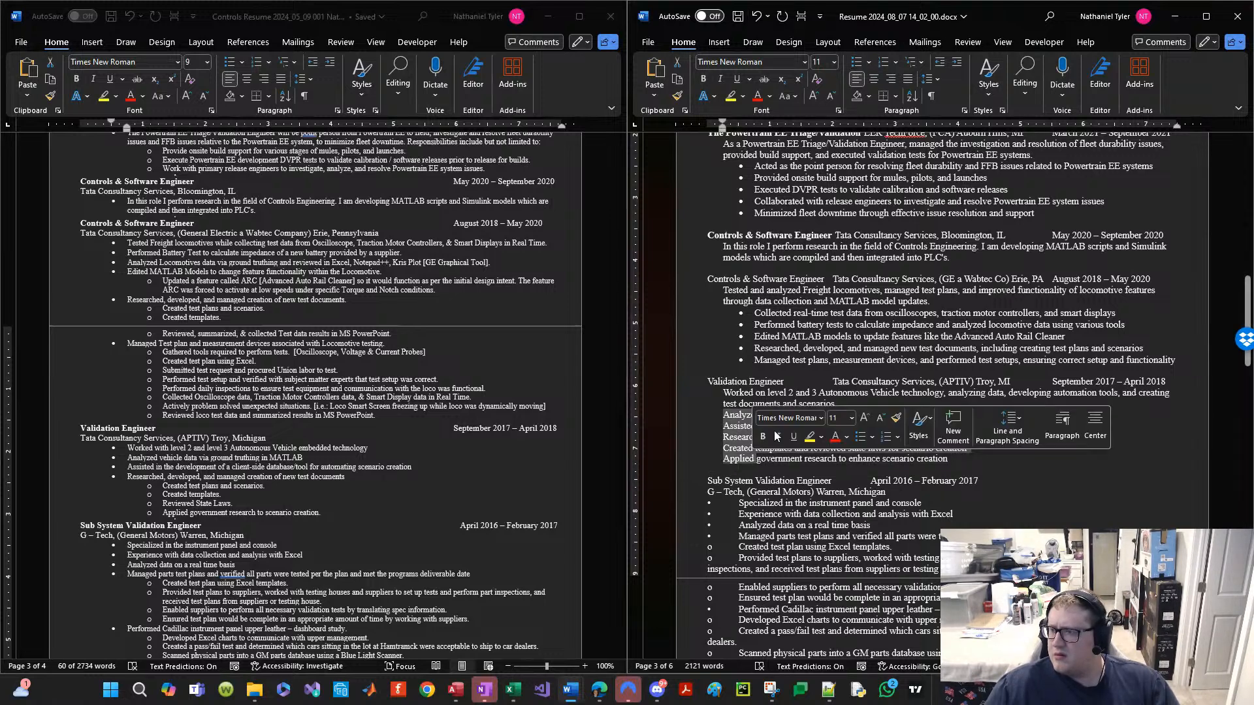
pyautogui.click(857, 62)
pyautogui.click(848, 349)
pyautogui.click(839, 404)
pyautogui.hotkey('ctrl', 's')
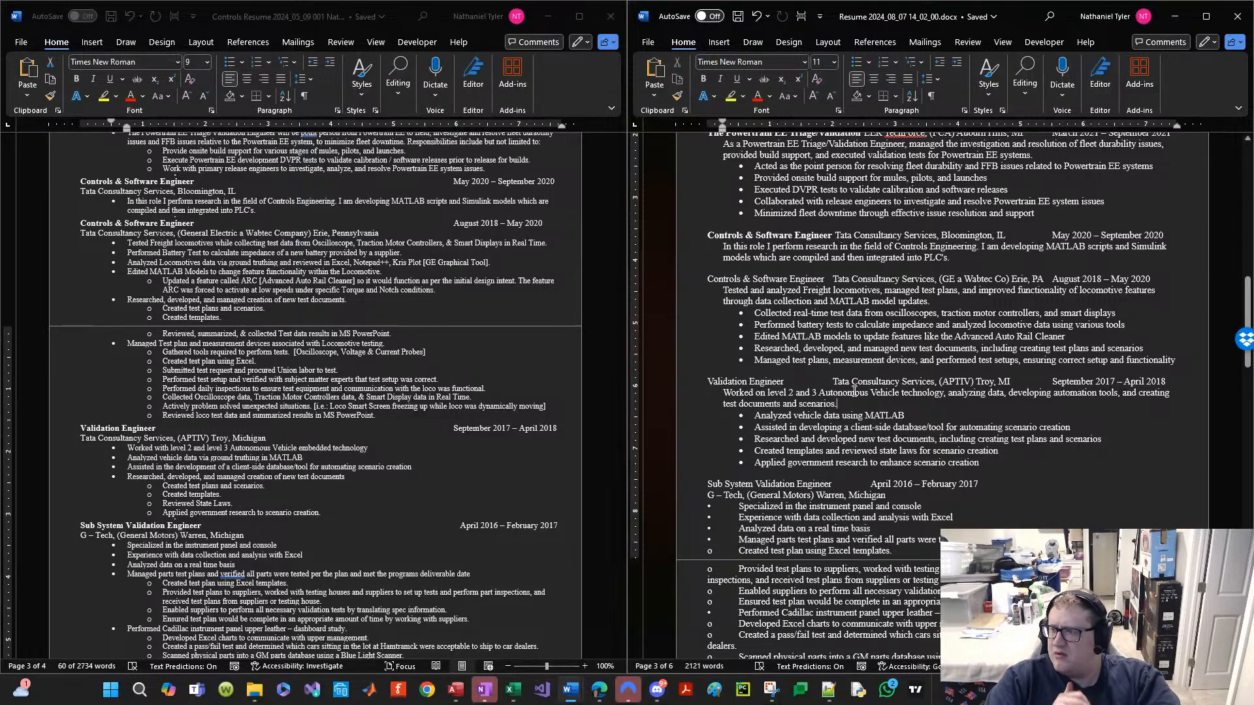
# Step: Review the formatting of the work experience entries from Electronic System Engineer down to Sub System Validation Engineer
pyautogui.scroll(-1, 840, 554)
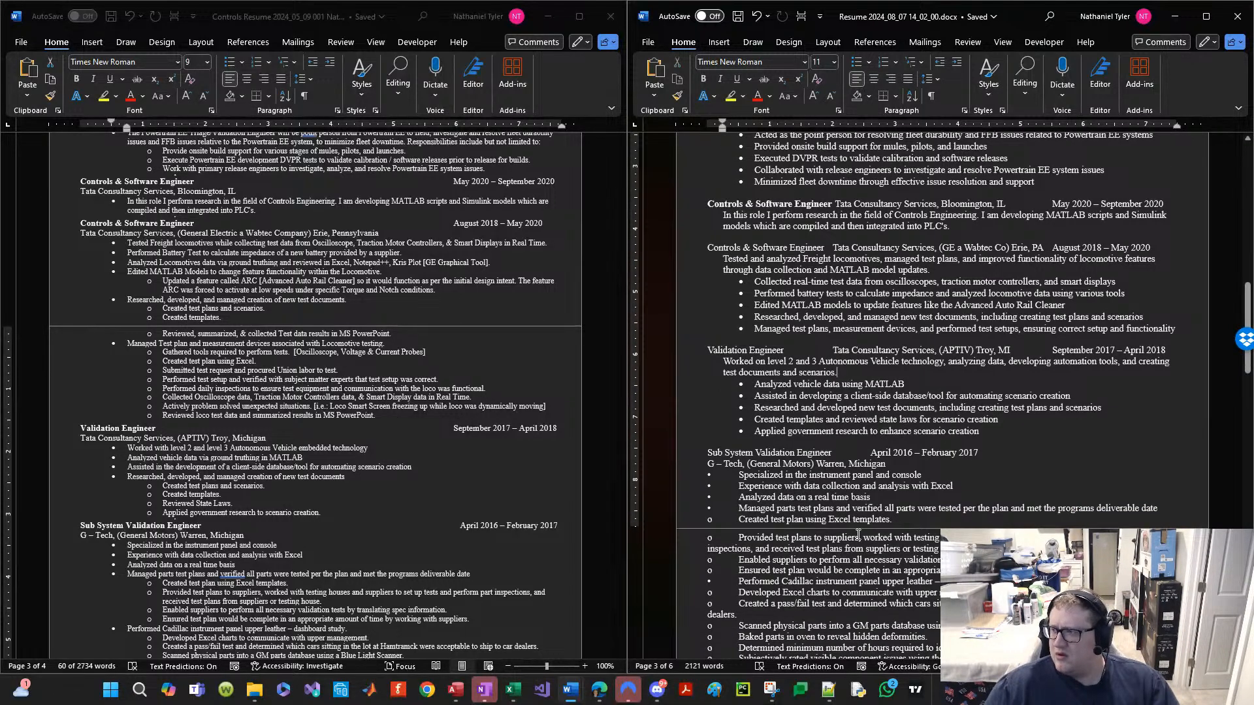
pyautogui.scroll(6, 858, 534)
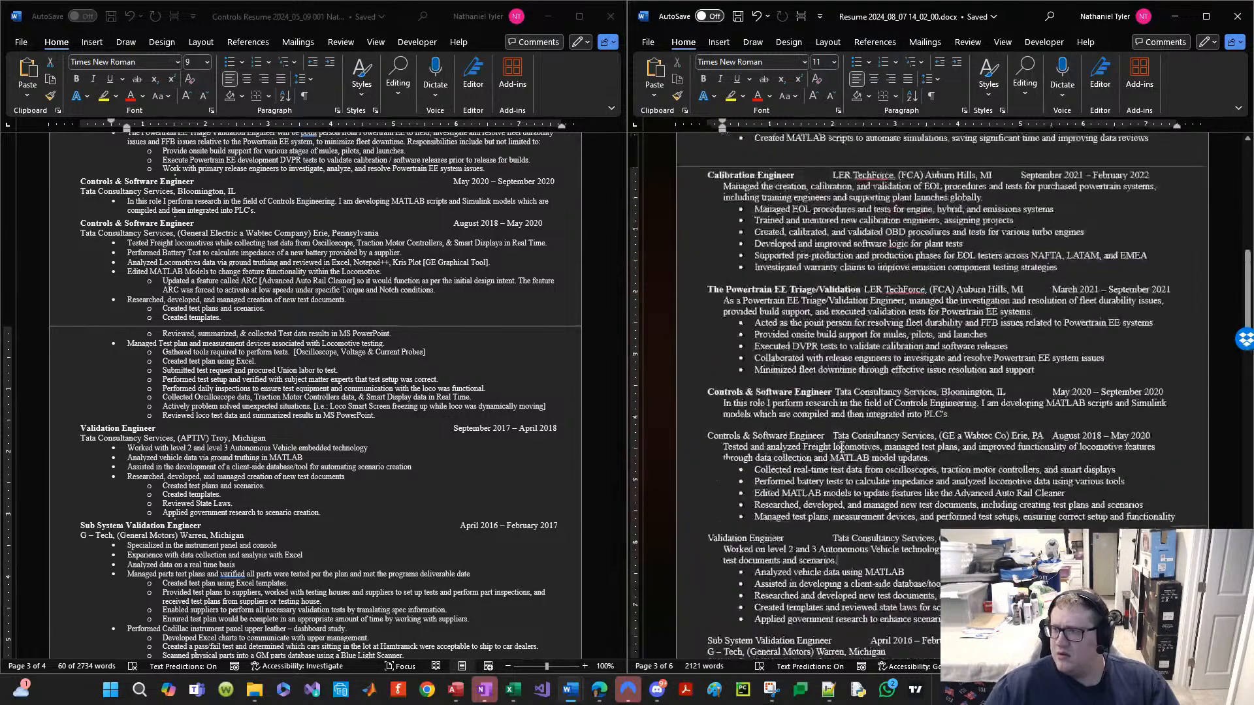
pyautogui.scroll(15, 842, 447)
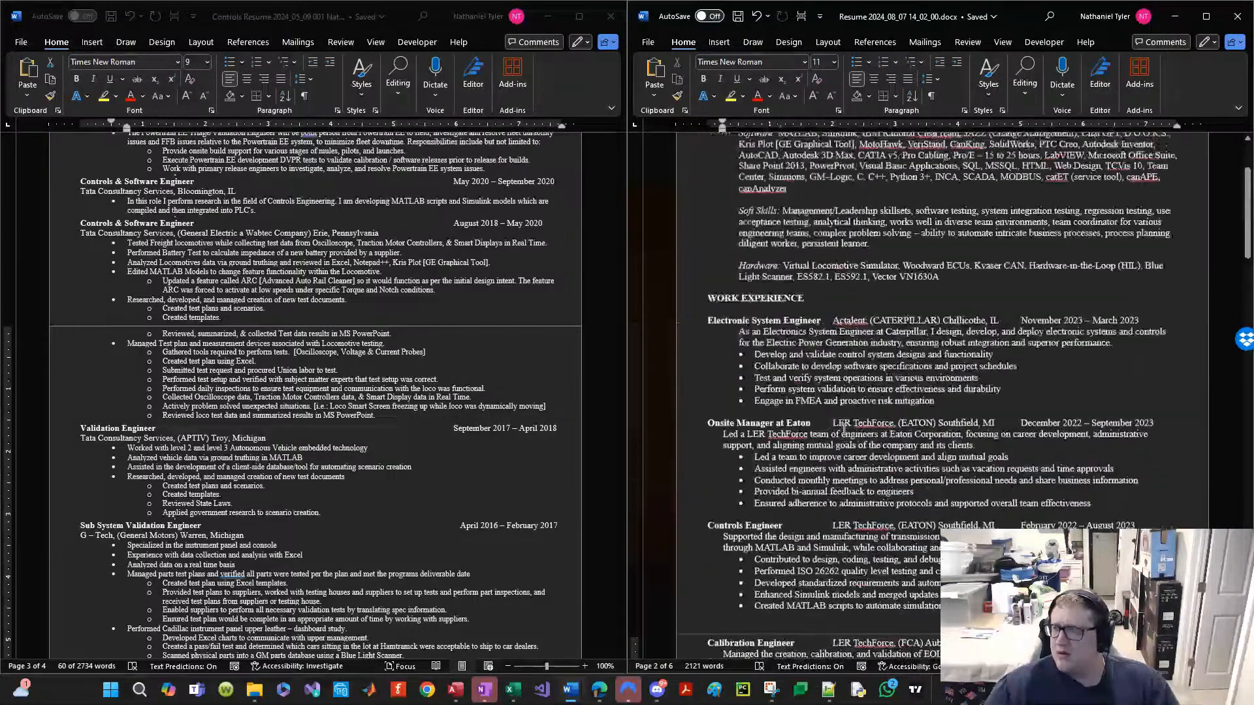
pyautogui.scroll(3, 844, 430)
pyautogui.scroll(-20, 848, 377)
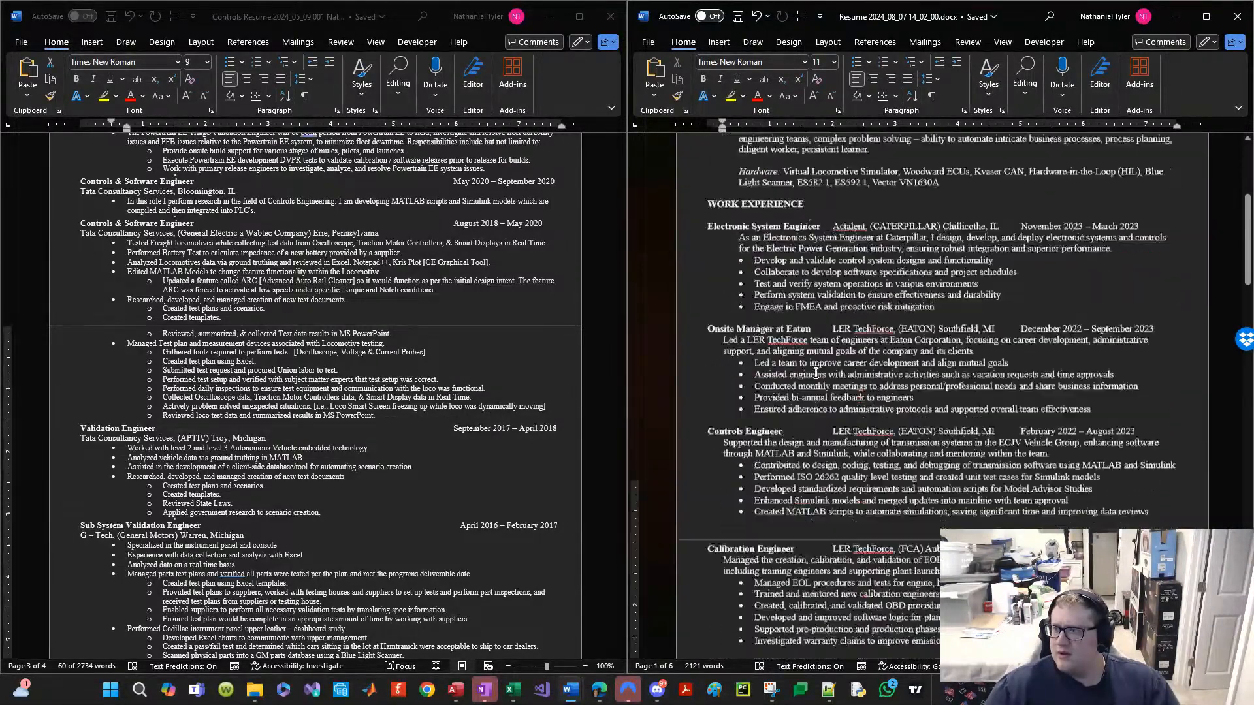
pyautogui.scroll(-2, 838, 345)
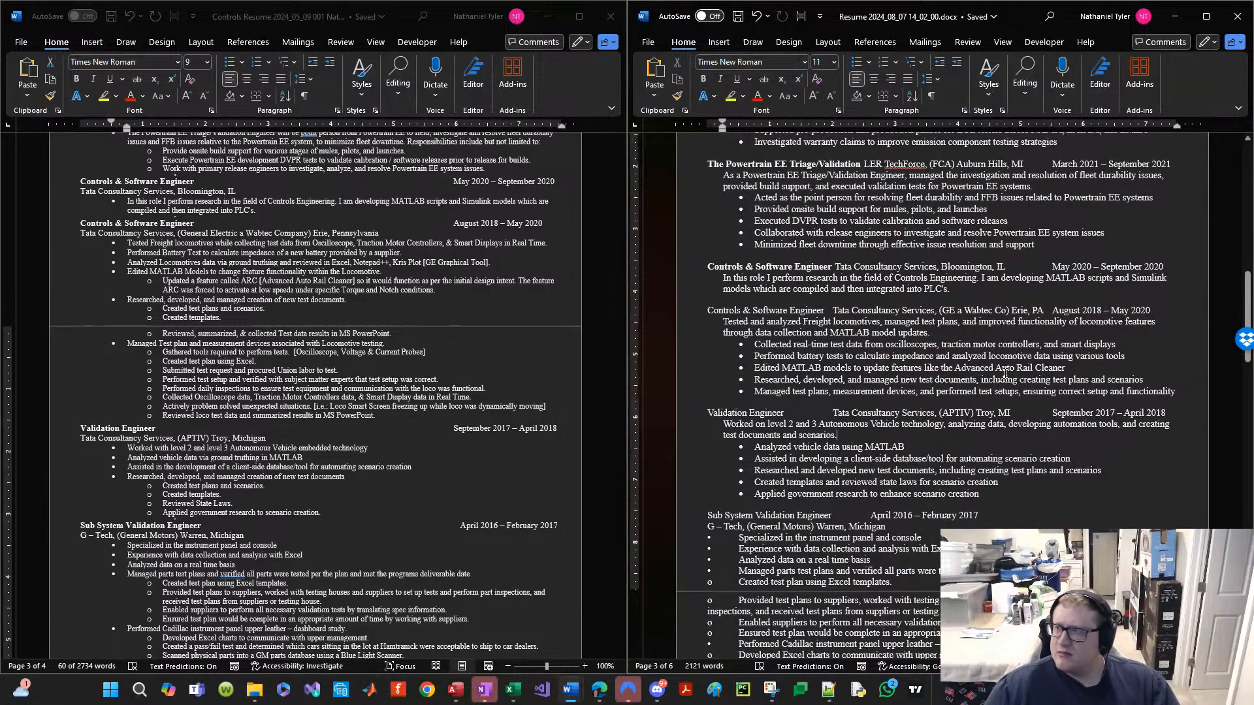
pyautogui.scroll(-2, 878, 456)
pyautogui.scroll(-10, 878, 457)
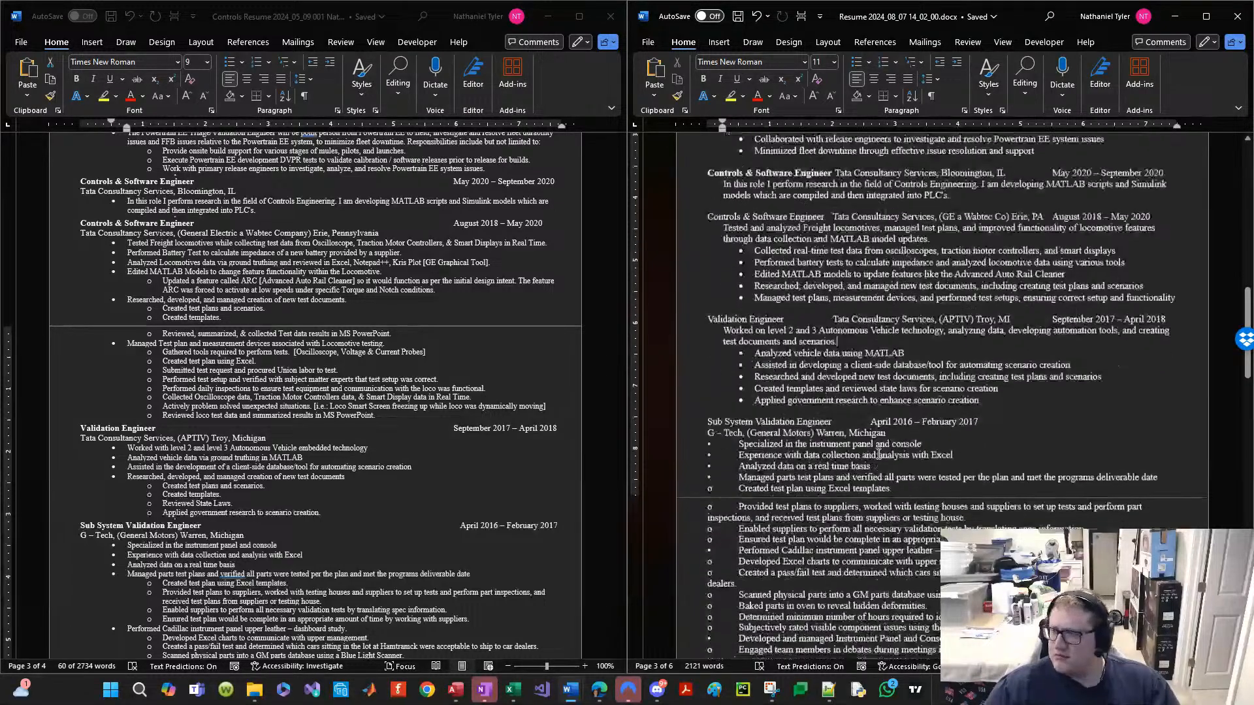
pyautogui.scroll(4, 878, 452)
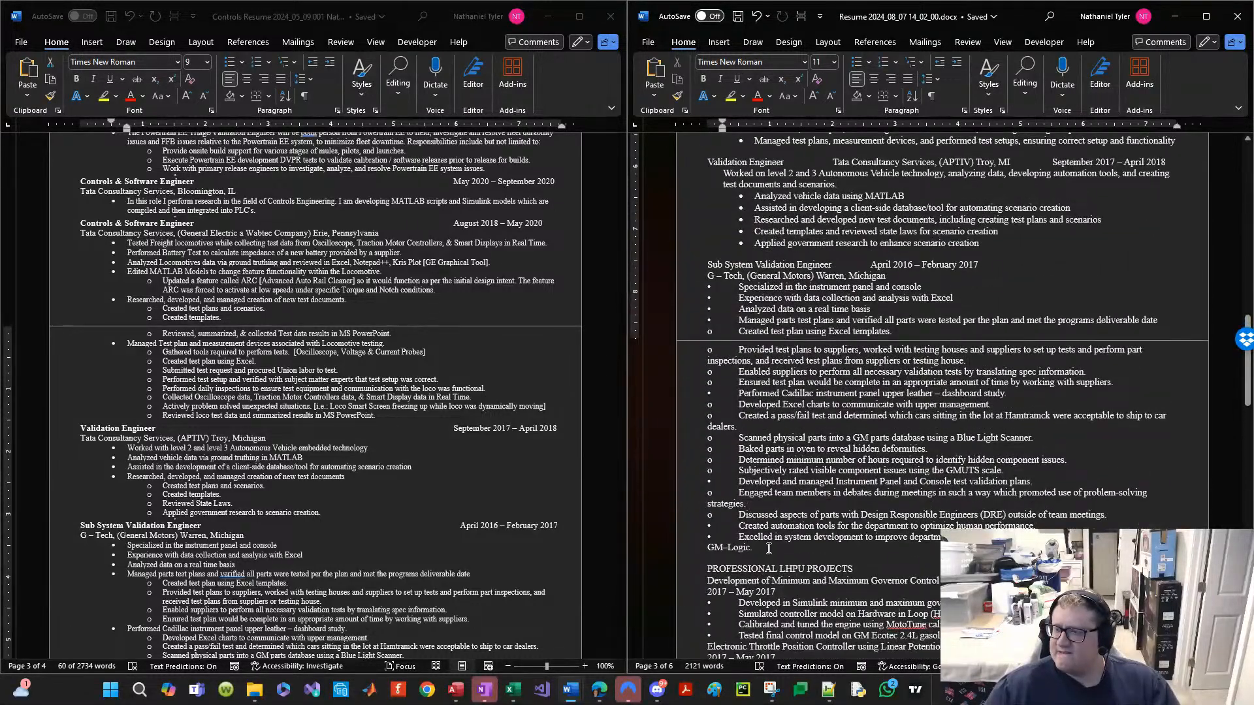
# Step: Copy the Sub System Validation Engineer bullets, from "Specialized in the instrument panel and console" through "GM–Logic.", and switch to the ChatGPT window
pyautogui.moveTo(769, 548); pyautogui.dragTo(692, 265)
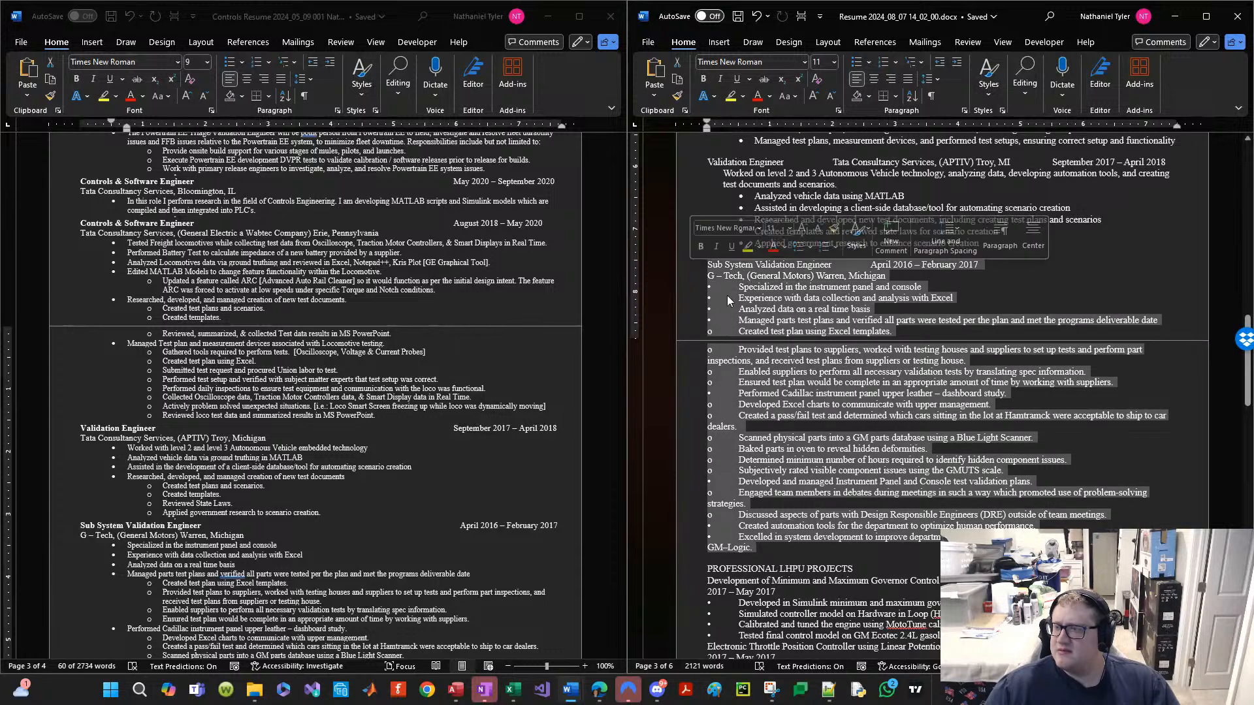
pyautogui.click(773, 320)
pyautogui.moveTo(791, 550); pyautogui.dragTo(680, 276)
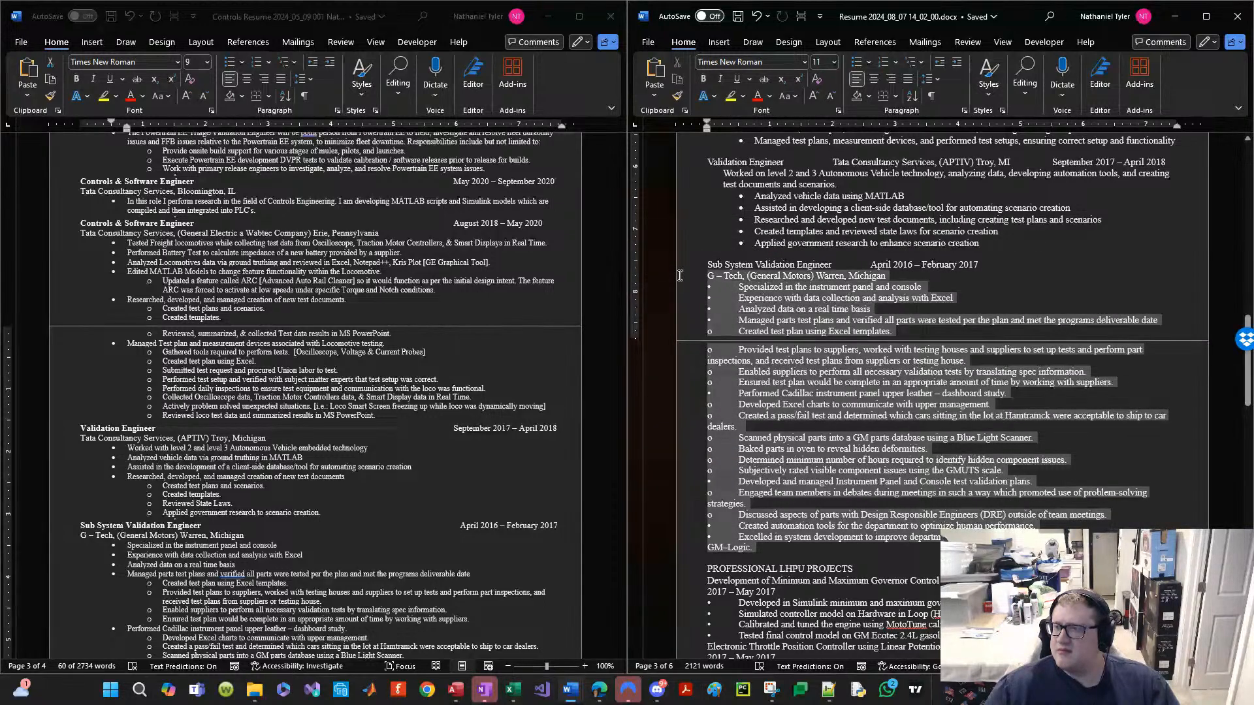
pyautogui.click(782, 413)
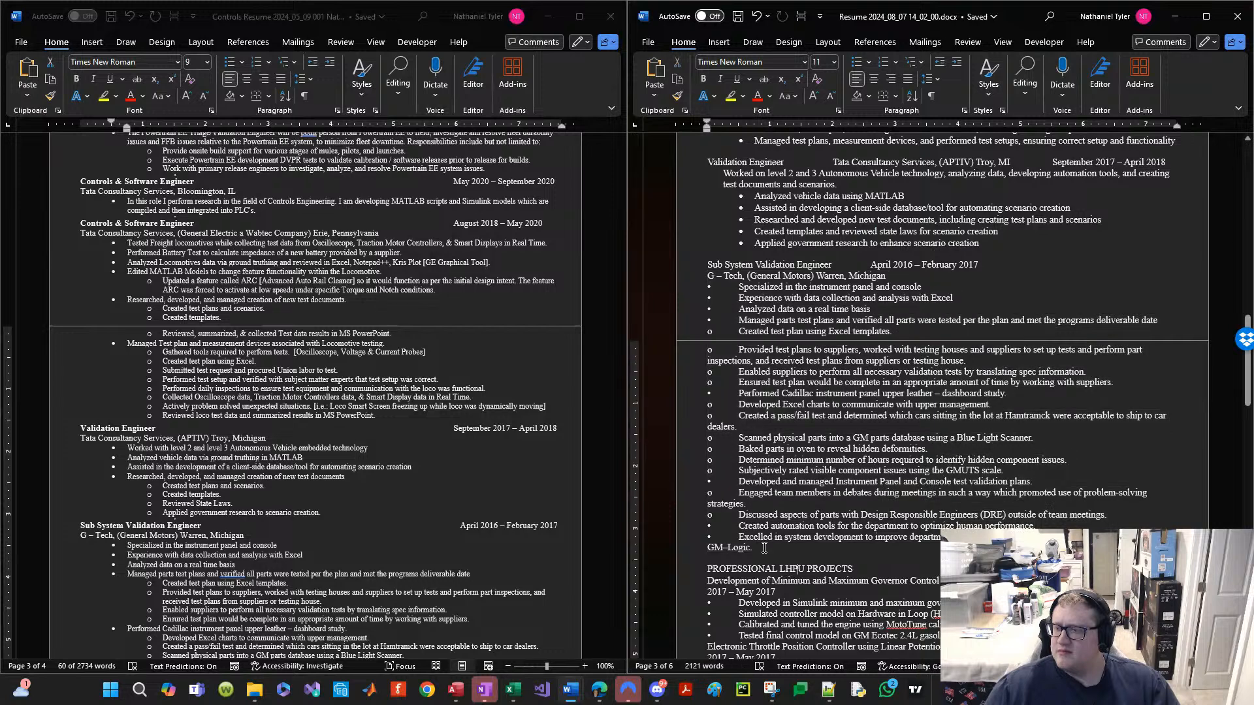
pyautogui.moveTo(764, 549); pyautogui.dragTo(700, 274)
pyautogui.scroll(-4, 793, 510)
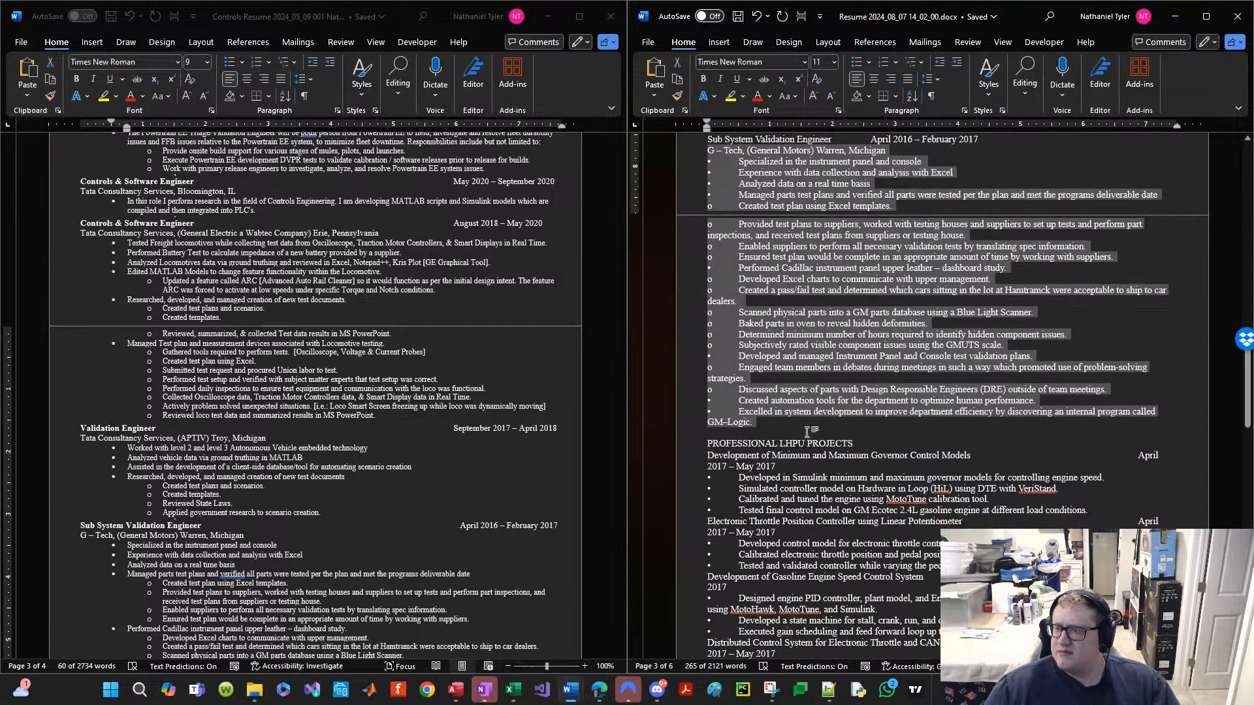
pyautogui.scroll(4, 808, 432)
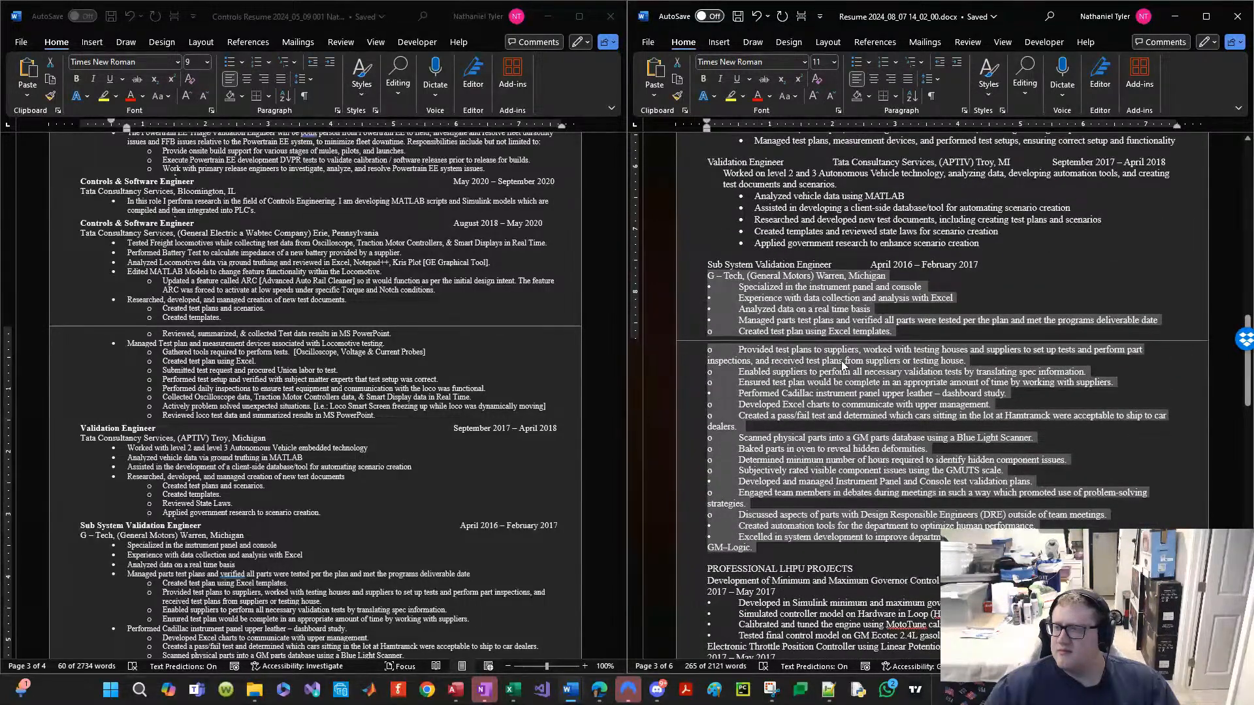
pyautogui.click(817, 540)
pyautogui.moveTo(783, 546); pyautogui.dragTo(676, 290)
pyautogui.hotkey('alt', 'Tab')
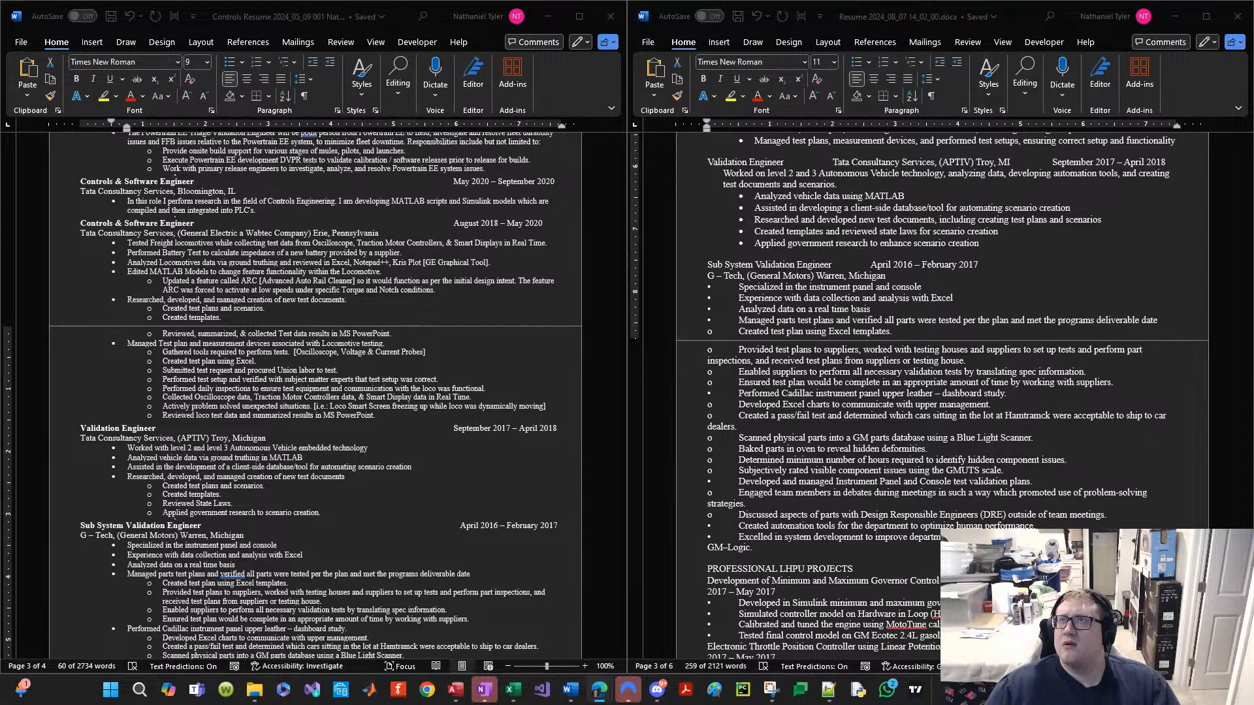
# Step: Replace the old Sub System Validation Engineer bullets with ChatGPT's condensed sentence and bullet points
pyautogui.click(805, 327)
pyautogui.click(787, 516)
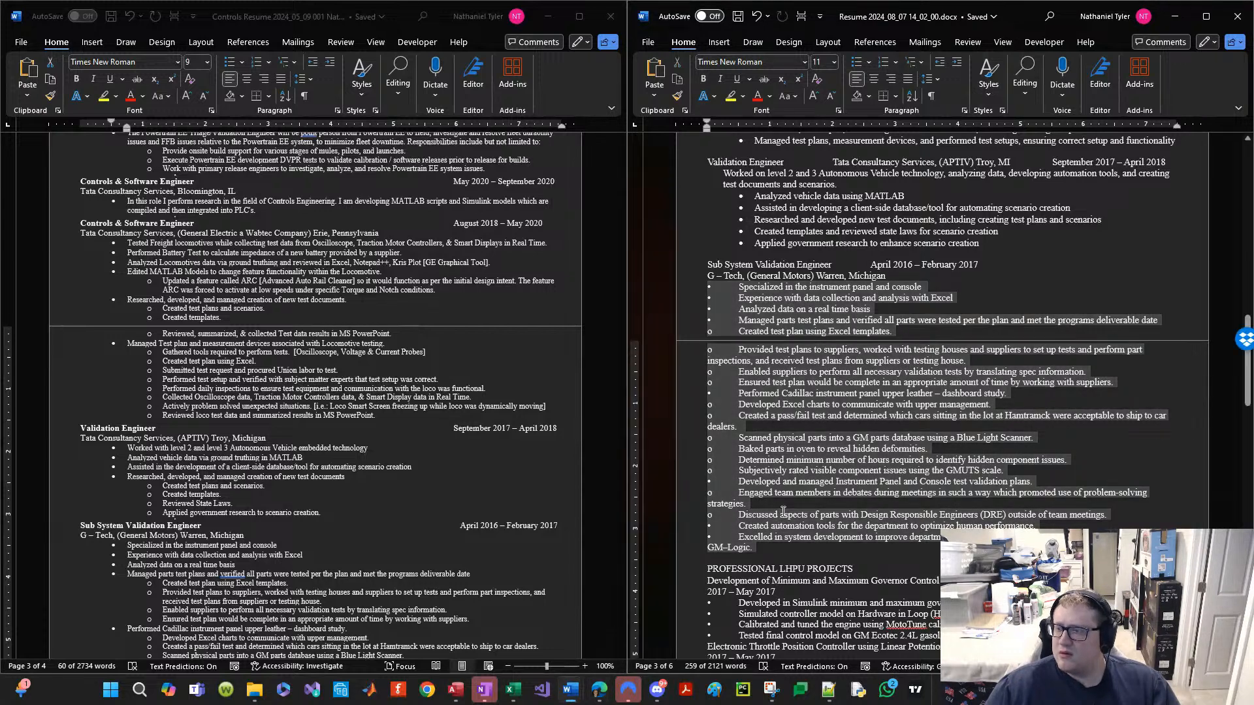
pyautogui.moveTo(758, 549); pyautogui.dragTo(664, 294)
pyautogui.write('Condensed Sentence: Specialized in instrument panel and console, managed test plans, analyzed data, and developed tools to optimize performance and efficiency. Bullet Points: Specialized in instrument panel and console with real-time data analysis experience using Excel Managed parts test plans, ensuring all parts met program deadlines and specifications Created test plans, coordinated with suppliers, and facilitated validation tests Conducted Cadillac instrument panel upper leather study, developing Excel charts and performing part inspections Developed and managed validation plans, engaging in problem-solving discussions with team members and DREs Created automation tools to optimize department performance and efficiency Improved system efficiency by discovering and leveraging the GM-Logic internal program')
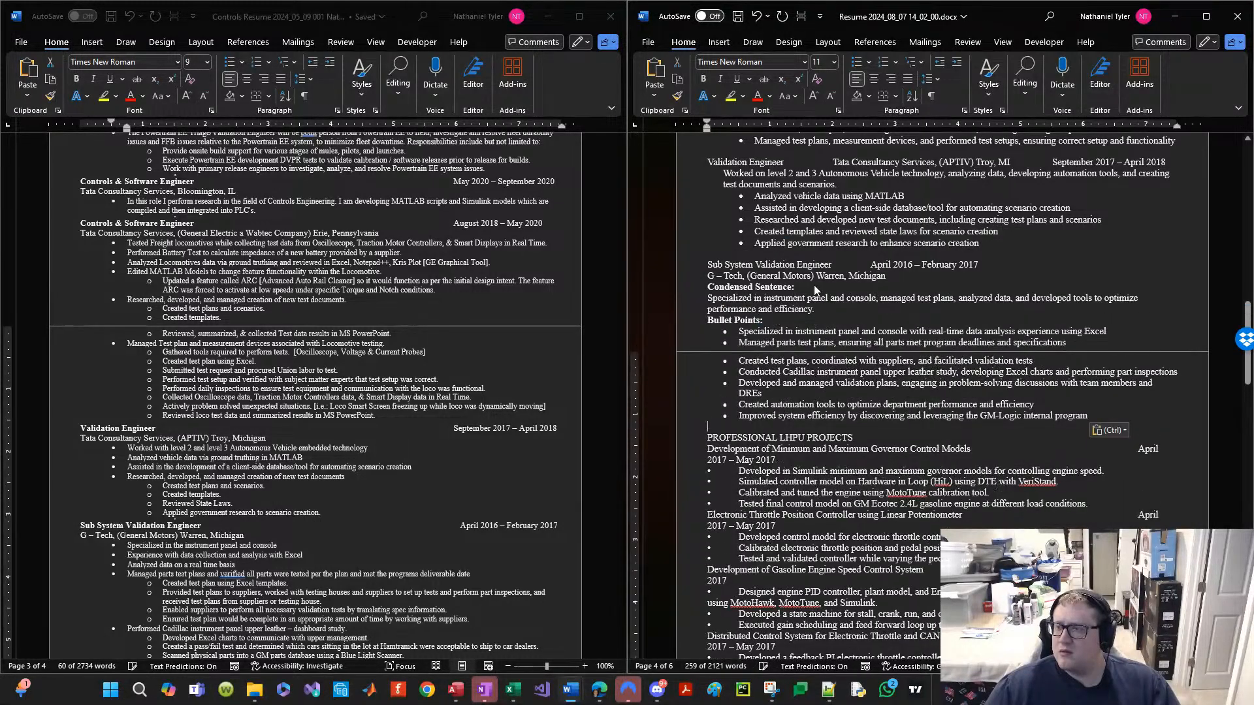
# Step: Delete the "Bullet Points:" and "Condensed Sentence:" labels from the Sub System Validation Engineer entry
pyautogui.click(683, 320)
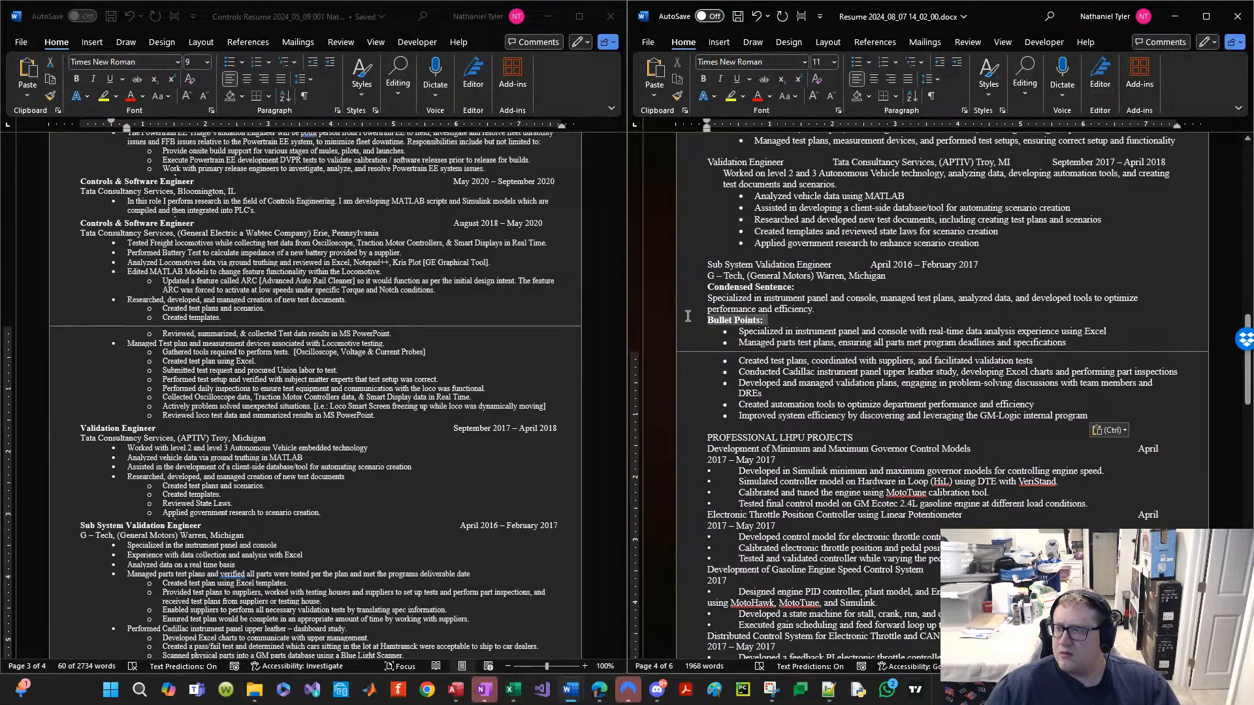
pyautogui.press('Delete')
pyautogui.press('Up')
pyautogui.press('Up')
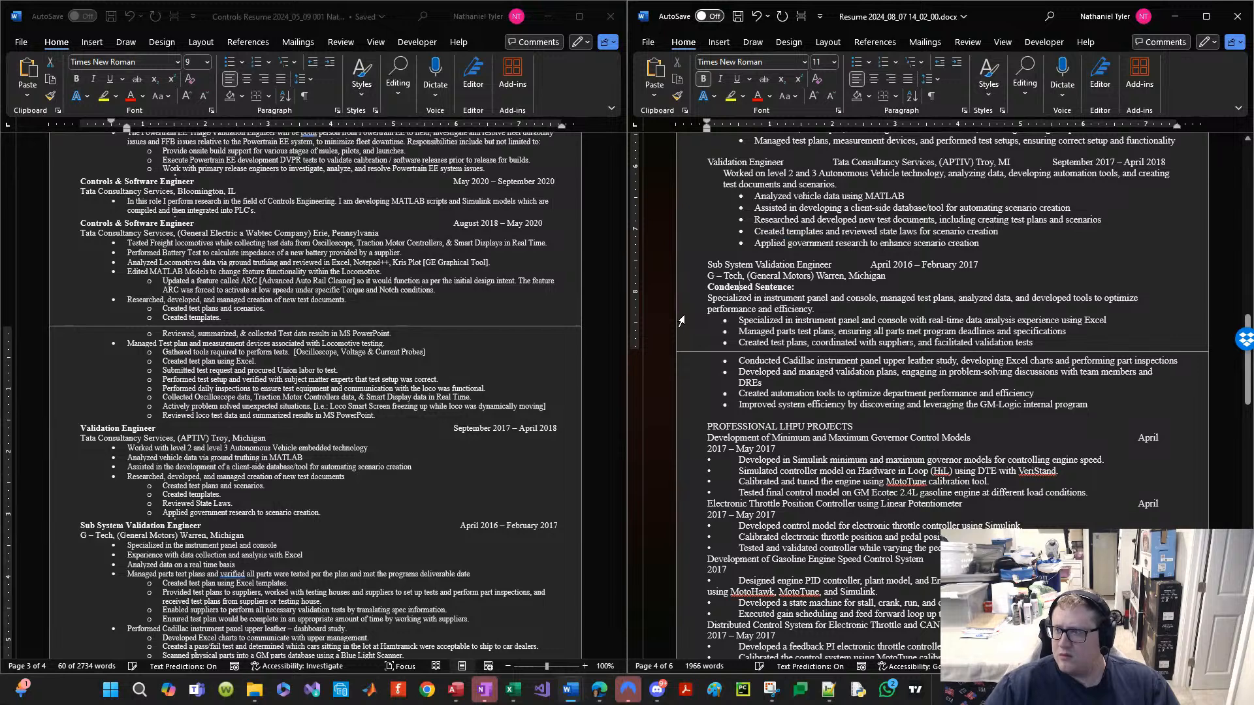
pyautogui.press('Home')
pyautogui.hotkey('shift', 'End')
pyautogui.press('Delete')
pyautogui.press('Down')
pyautogui.press('Down')
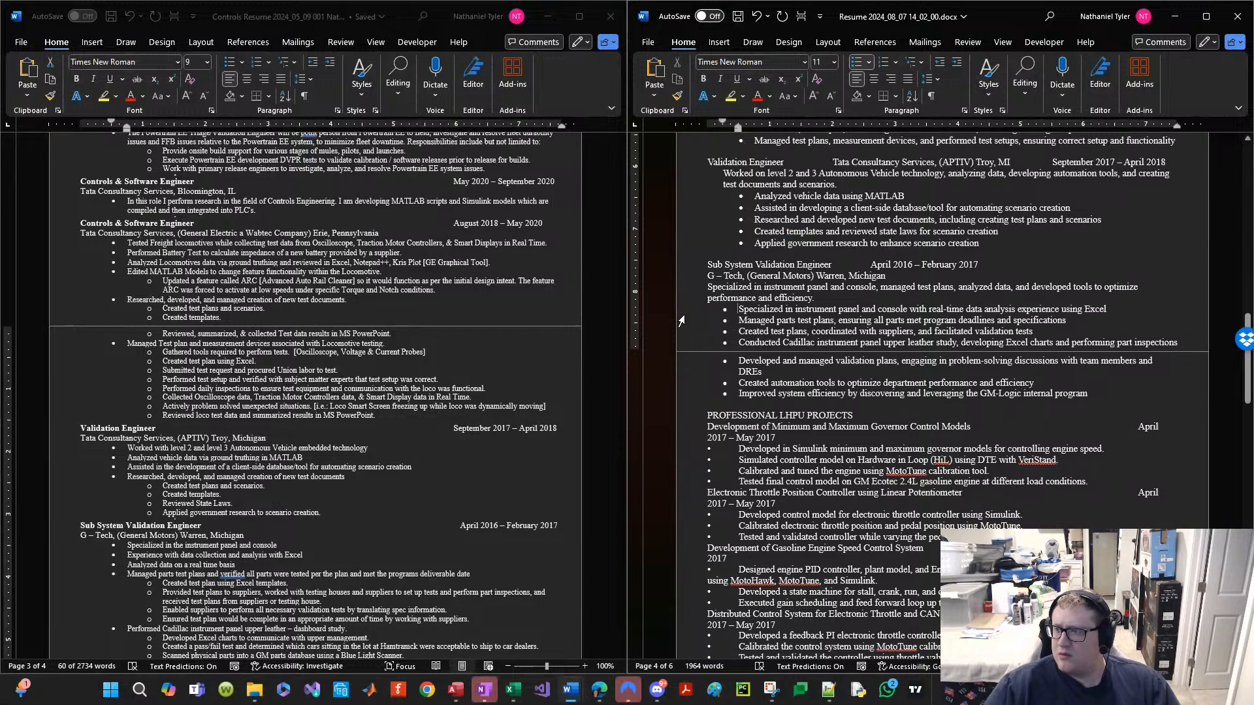
# Step: Indent the Sub System Validation Engineer summary, and remove and reapply the bullets on its seven points to indent them beneath it
pyautogui.hotkey('shift', 'Down')
pyautogui.hotkey('shift', 'Down')
pyautogui.hotkey('shift', 'Down')
pyautogui.hotkey('shift', 'Down')
pyautogui.press('Up')
pyautogui.press('Up')
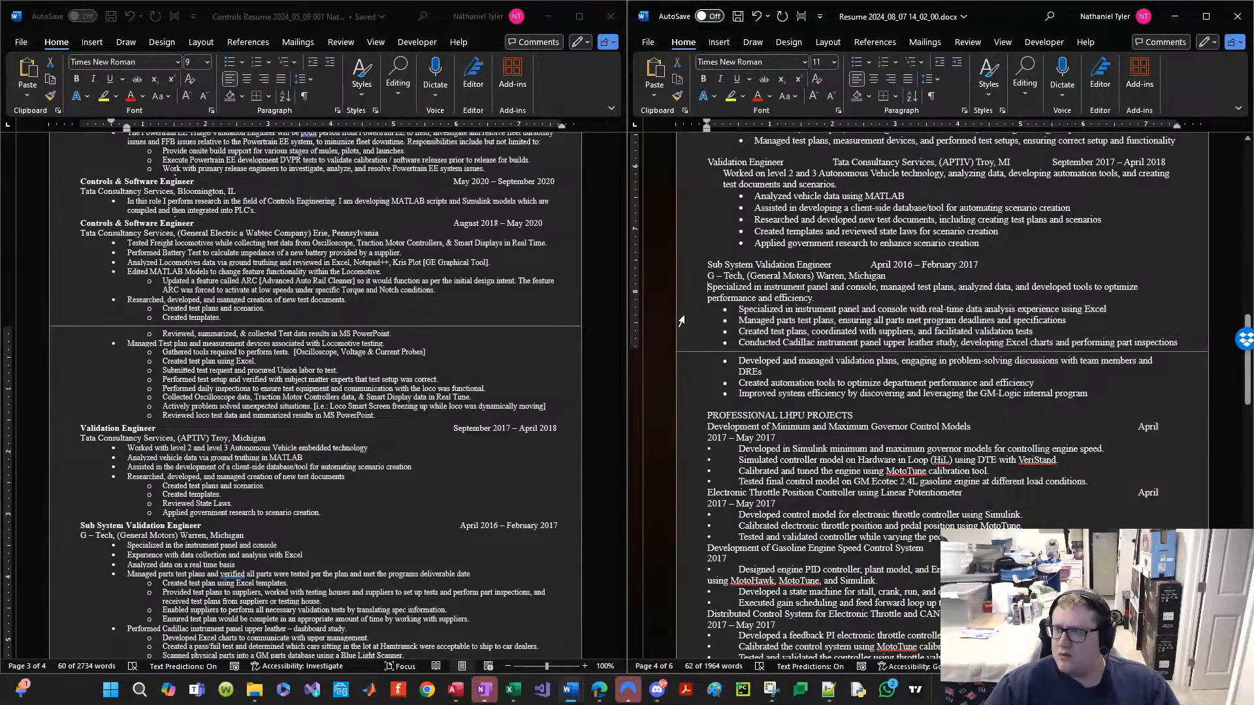
pyautogui.click(956, 62)
pyautogui.moveTo(728, 312); pyautogui.dragTo(776, 393)
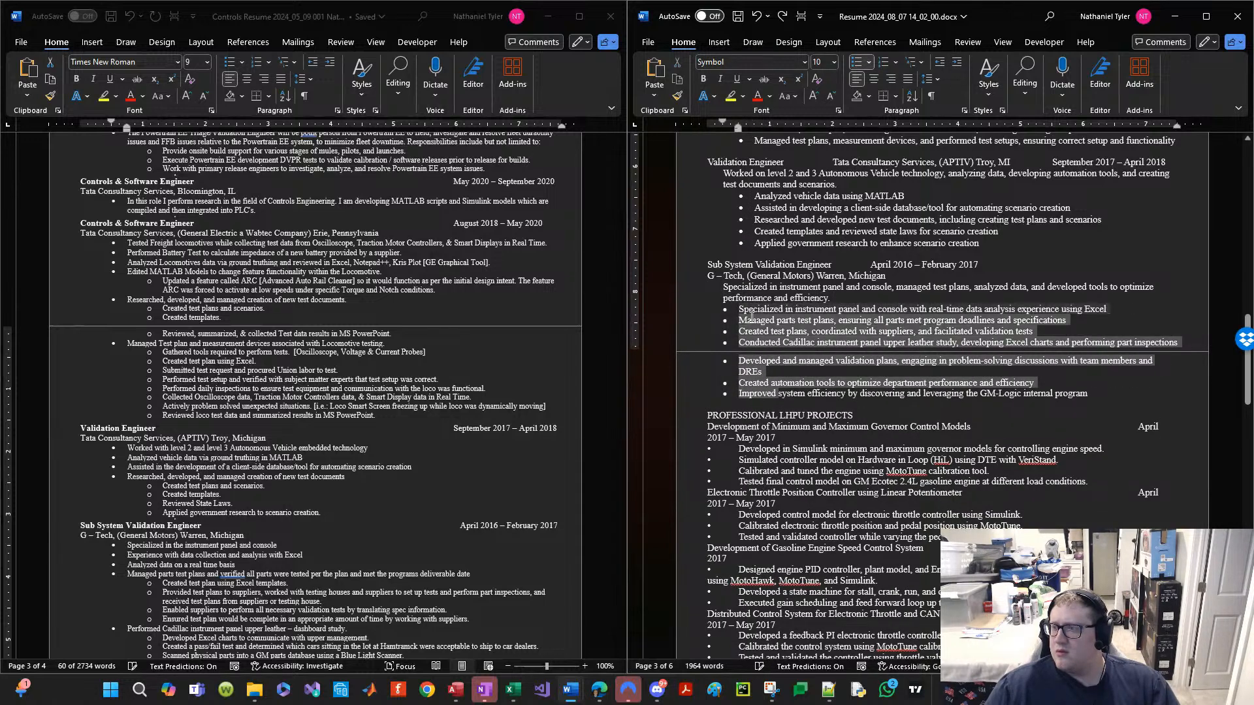
pyautogui.click(856, 65)
pyautogui.click(857, 64)
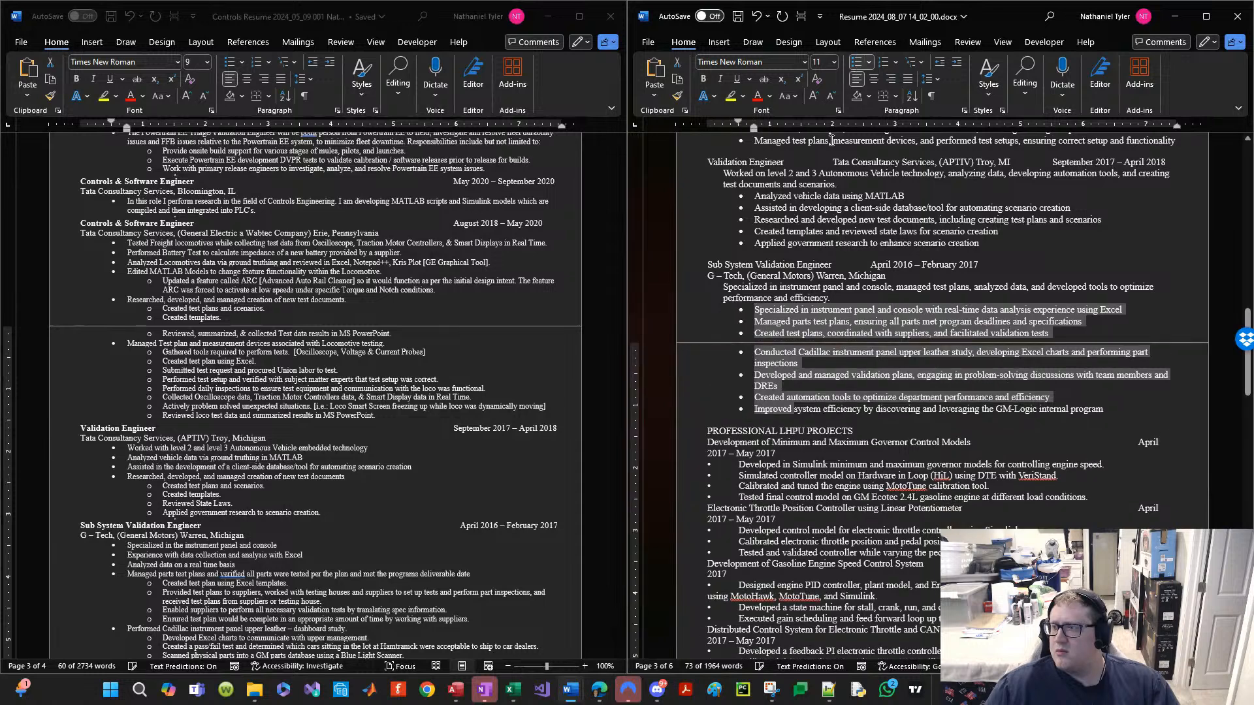
# Step: Move "G – Tech, (General Motors) Warren, Michigan" up into the Sub System Validation Engineer heading, between the job title and the dates
pyautogui.click(725, 288)
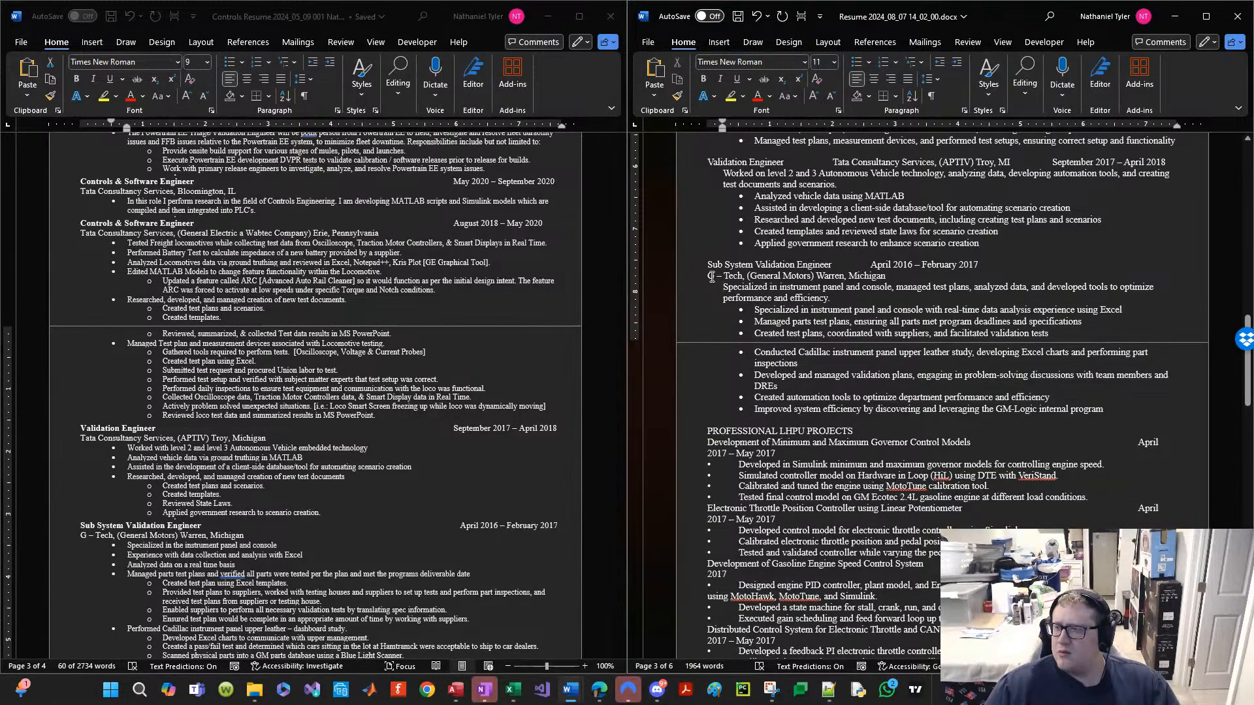
pyautogui.moveTo(708, 275); pyautogui.dragTo(886, 275)
pyautogui.hotkey('ctrl', 'c')
pyautogui.press('Delete')
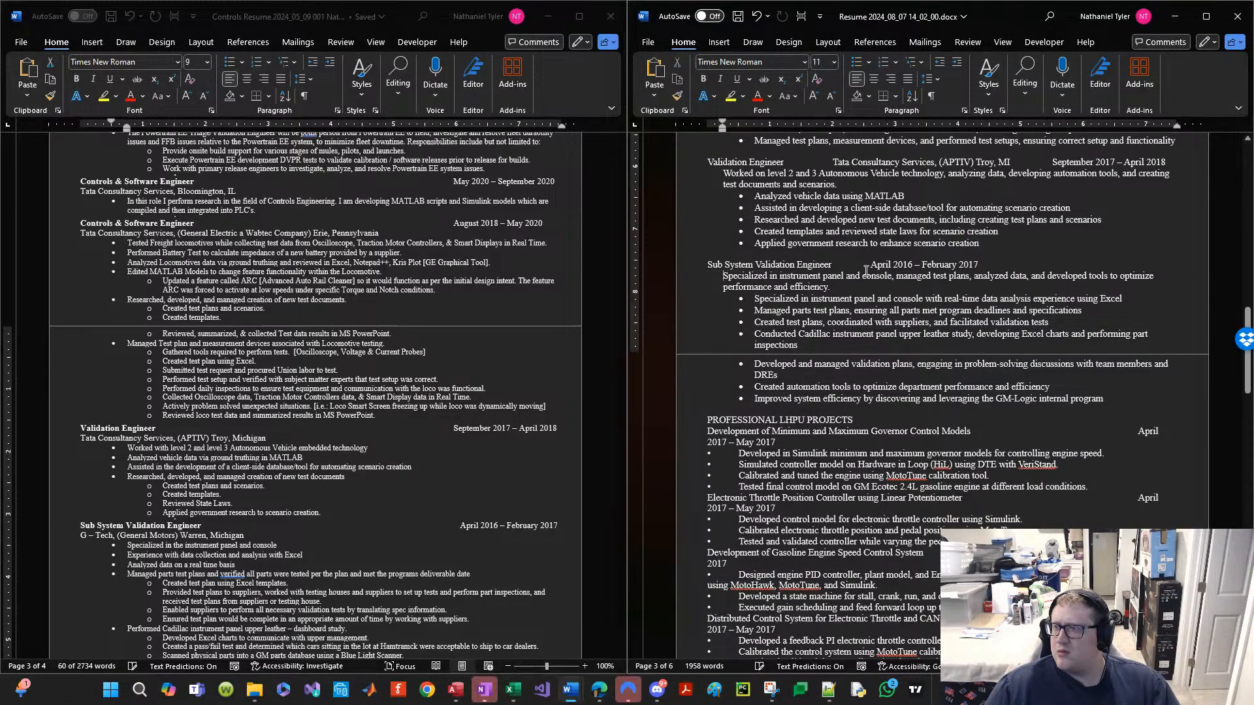
pyautogui.click(857, 266)
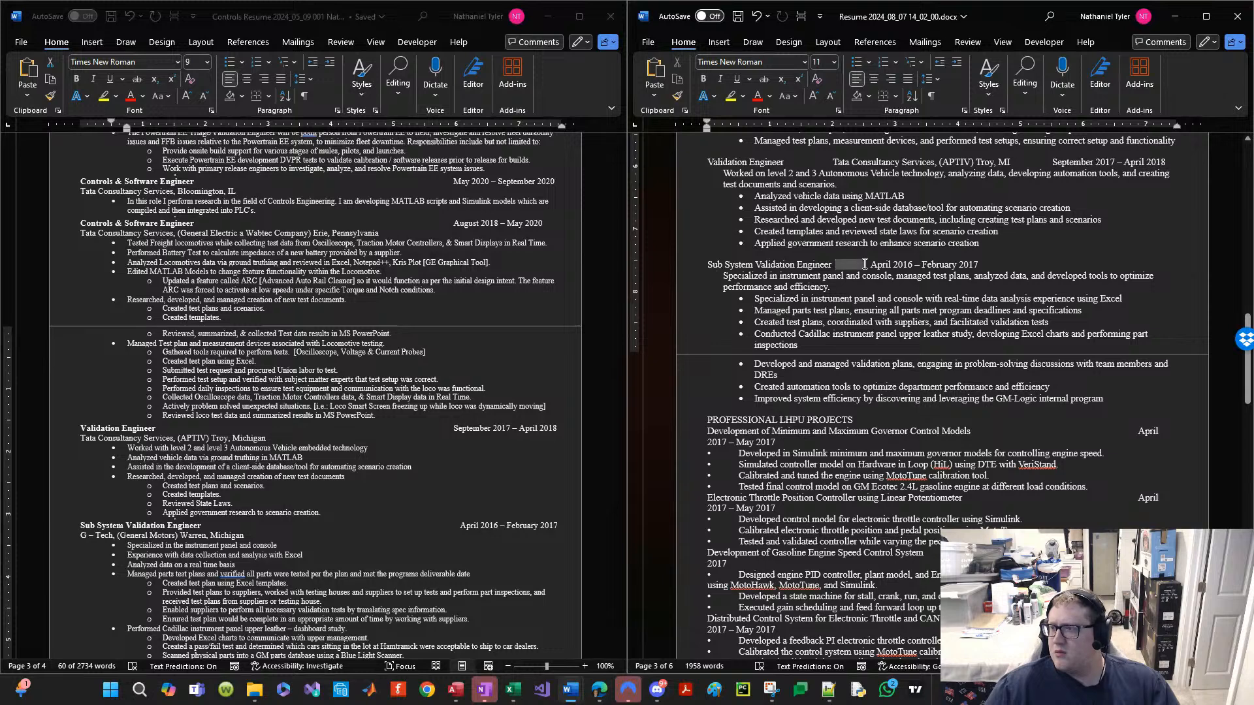
pyautogui.press('Delete')
pyautogui.press('Delete')
pyautogui.press('Delete')
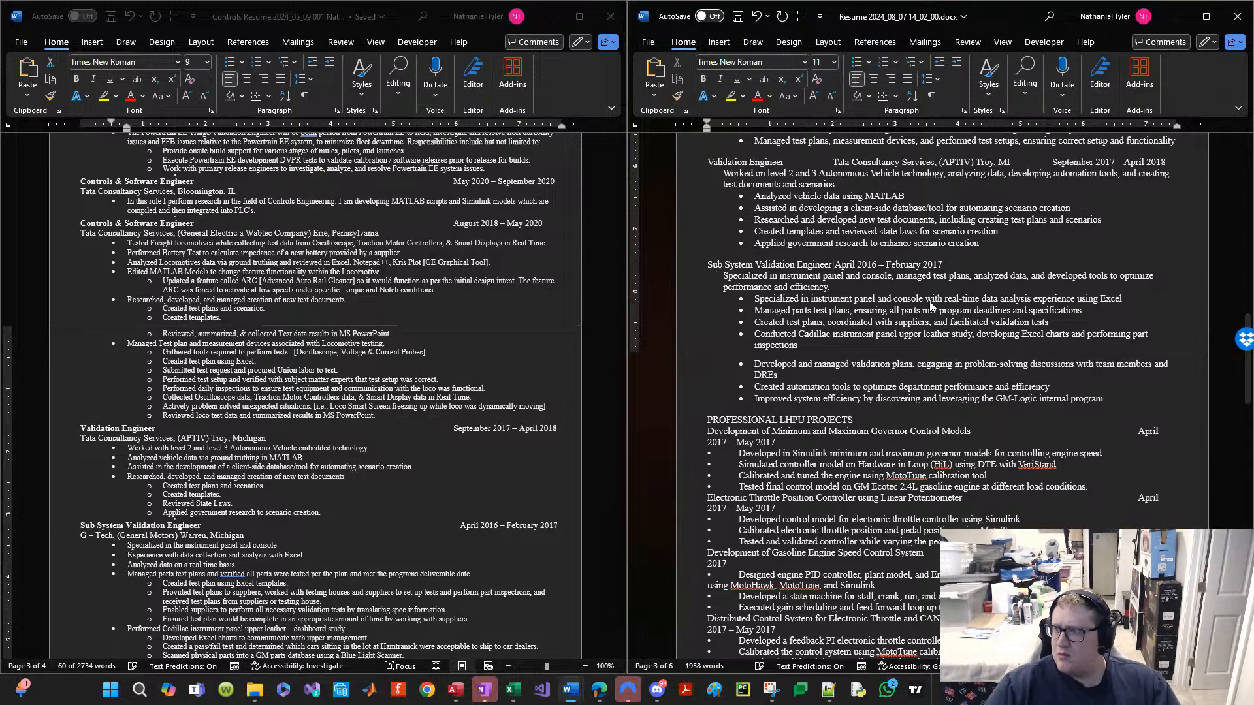
pyautogui.press('BackSpace')
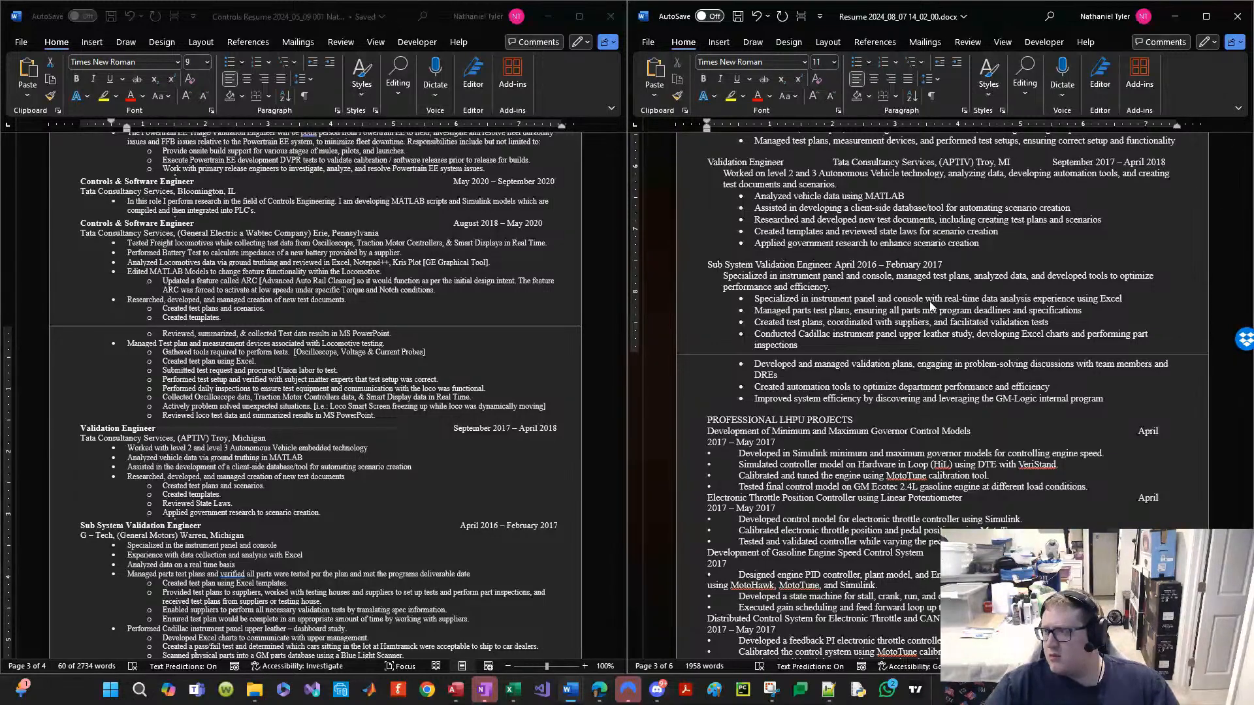
pyautogui.hotkey('ctrl', 'v')
pyautogui.hotkey('ctrl', 'z')
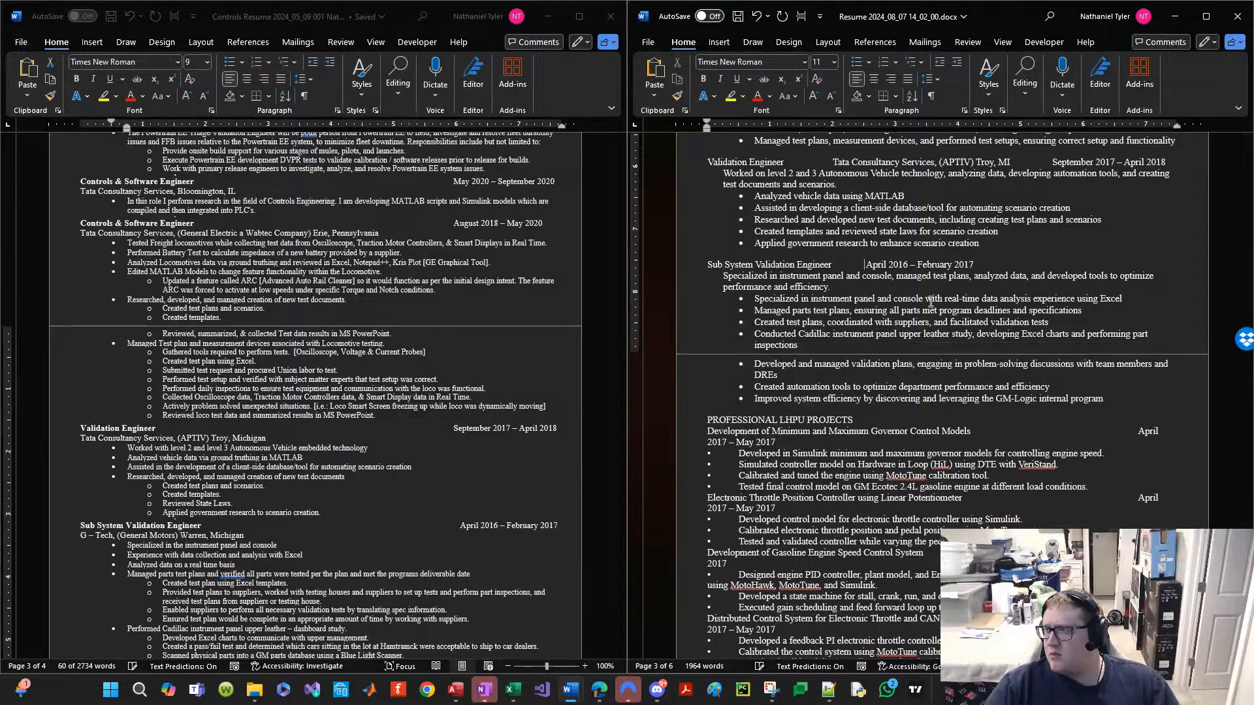
pyautogui.hotkey('ctrl', 'v')
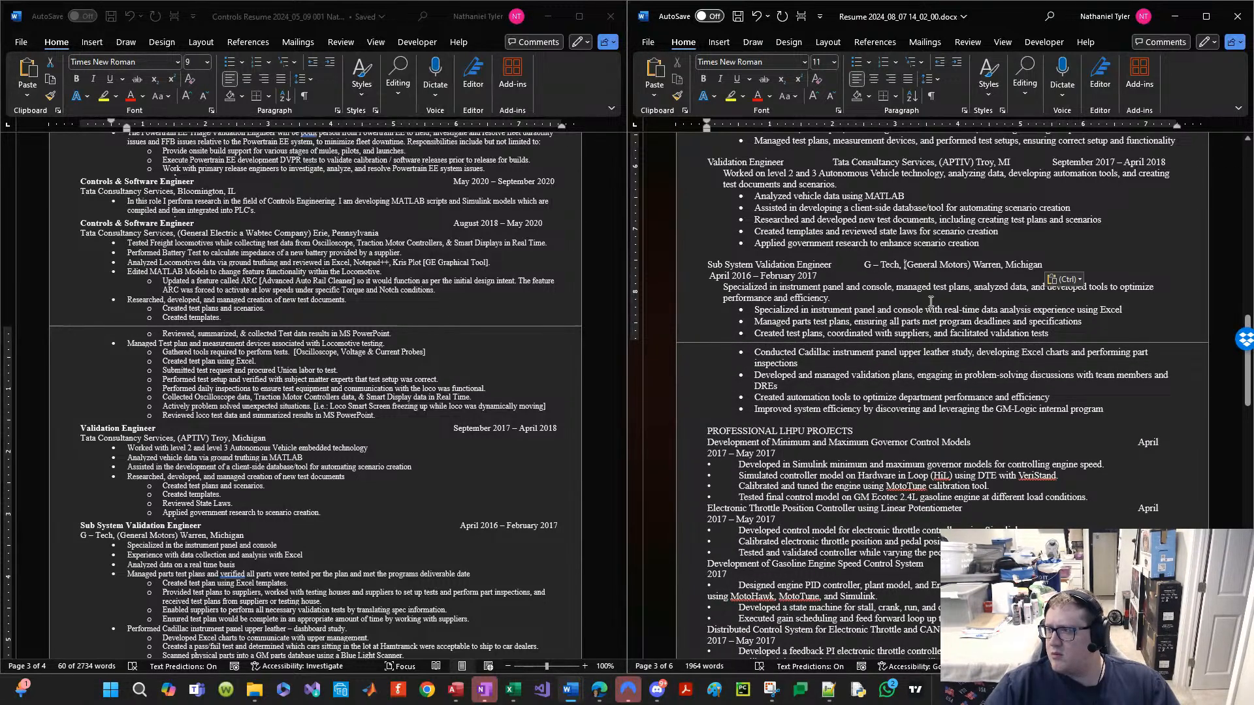
# Step: Shorten "General Motors" to "GM" and "Michigan" to "MI" in the Sub System Validation Engineer heading
pyautogui.hotkey('ctrl', 'shift', 'Right')
pyautogui.hotkey('ctrl', 'shift', 'Right')
pyautogui.press('Left')
pyautogui.press('Right')
pyautogui.hotkey('ctrl', 'shift', 'Right')
pyautogui.hotkey('ctrl', 'shift', 'Right')
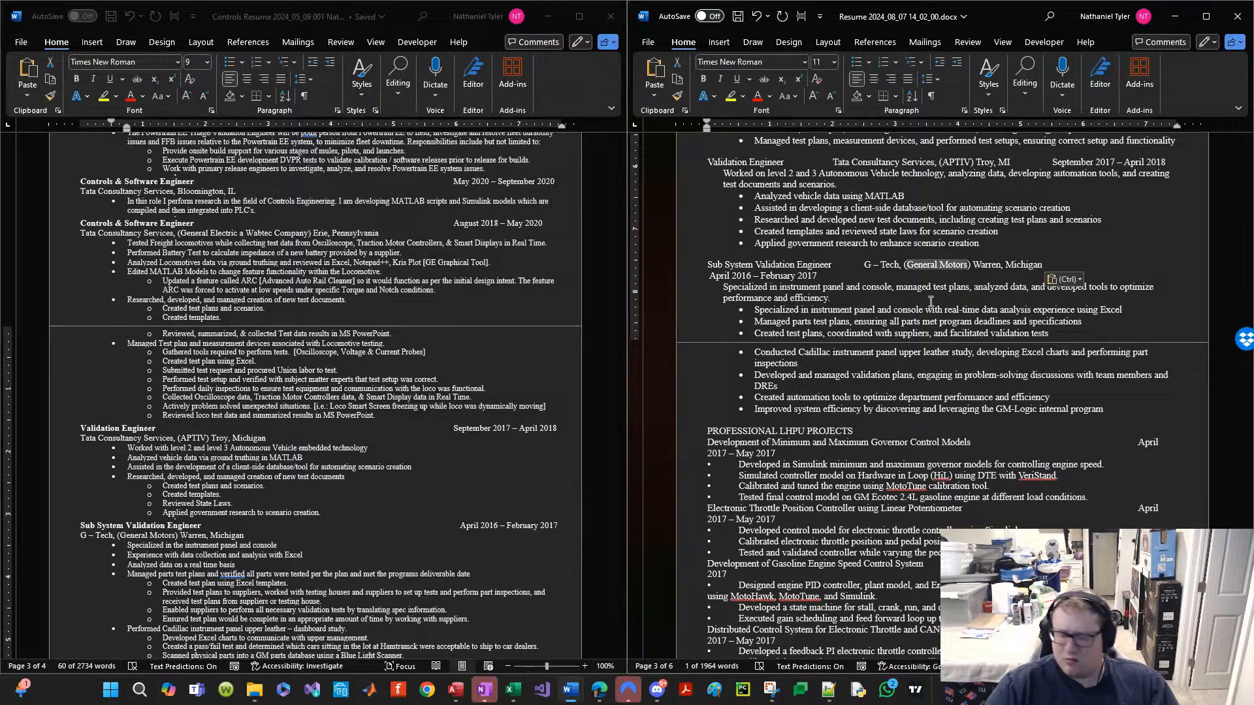
pyautogui.write('GM')
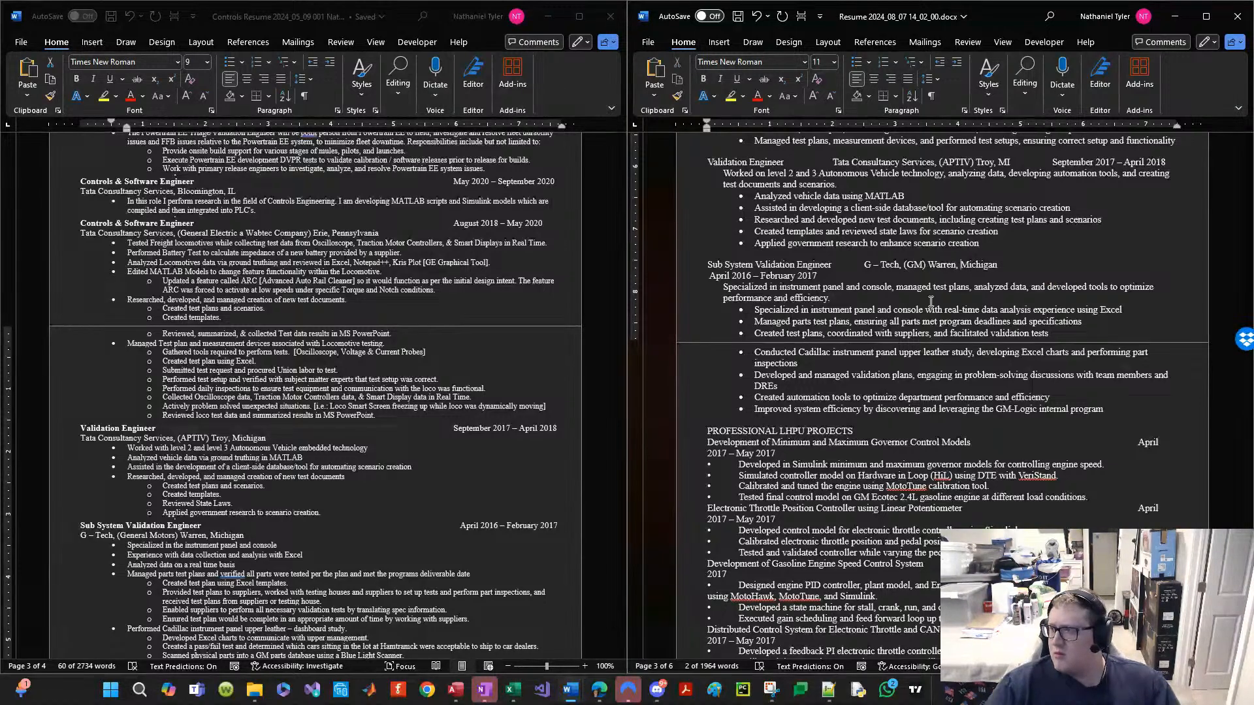
pyautogui.hotkey('ctrl', 'shift', 'Right')
pyautogui.write('MI')
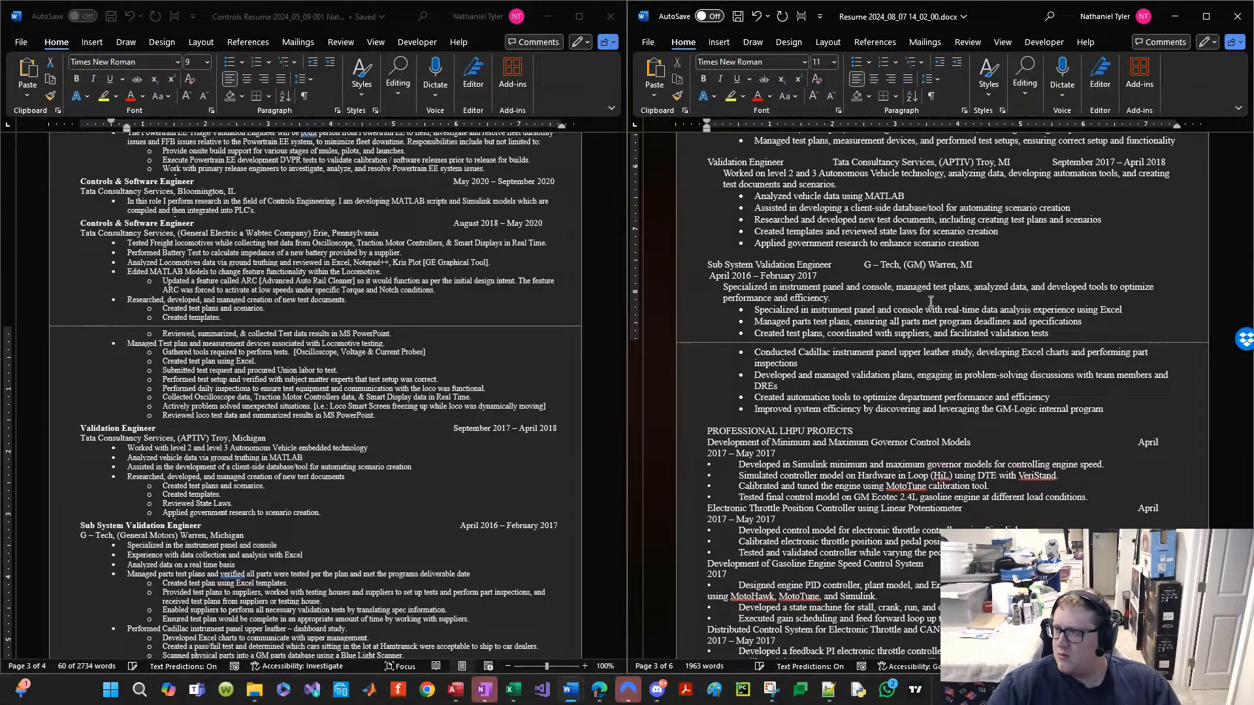
# Step: Join the April 2016 – February 2017 dates to the heading line and replace the long dash in "G – Tech" with a hyphen
pyautogui.press('Delete')
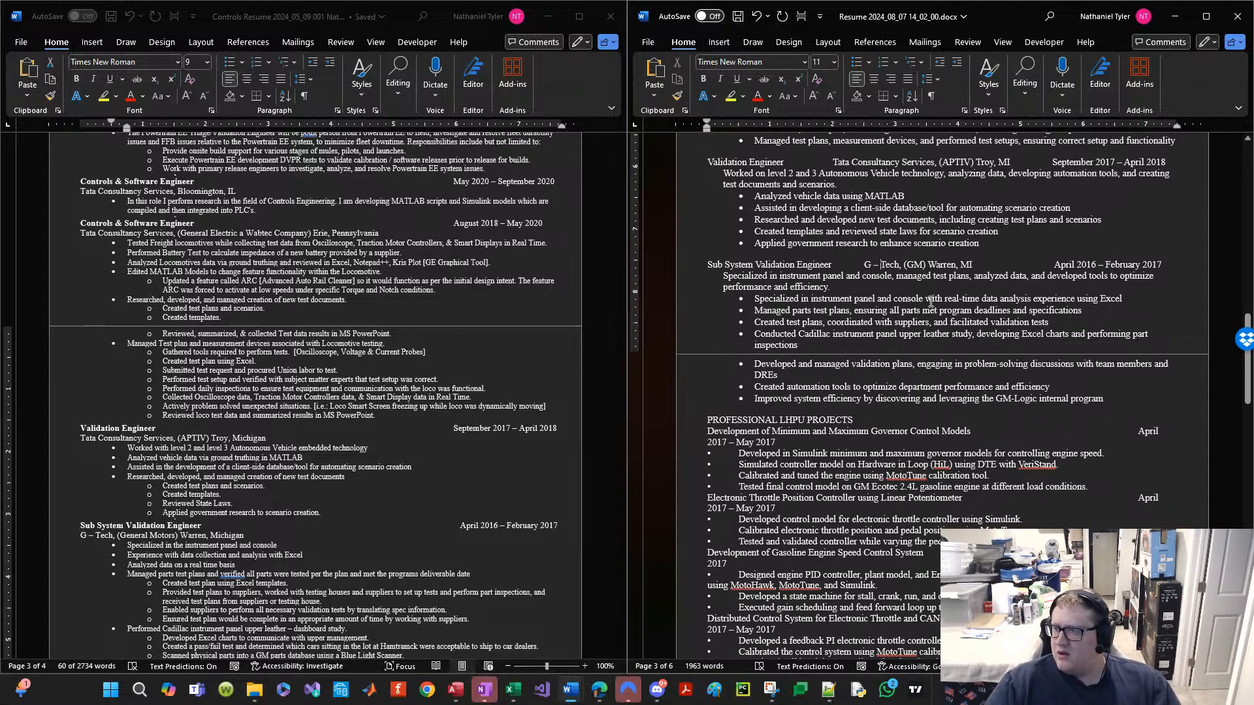
pyautogui.press('BackSpace')
pyautogui.press('BackSpace')
pyautogui.write('-')
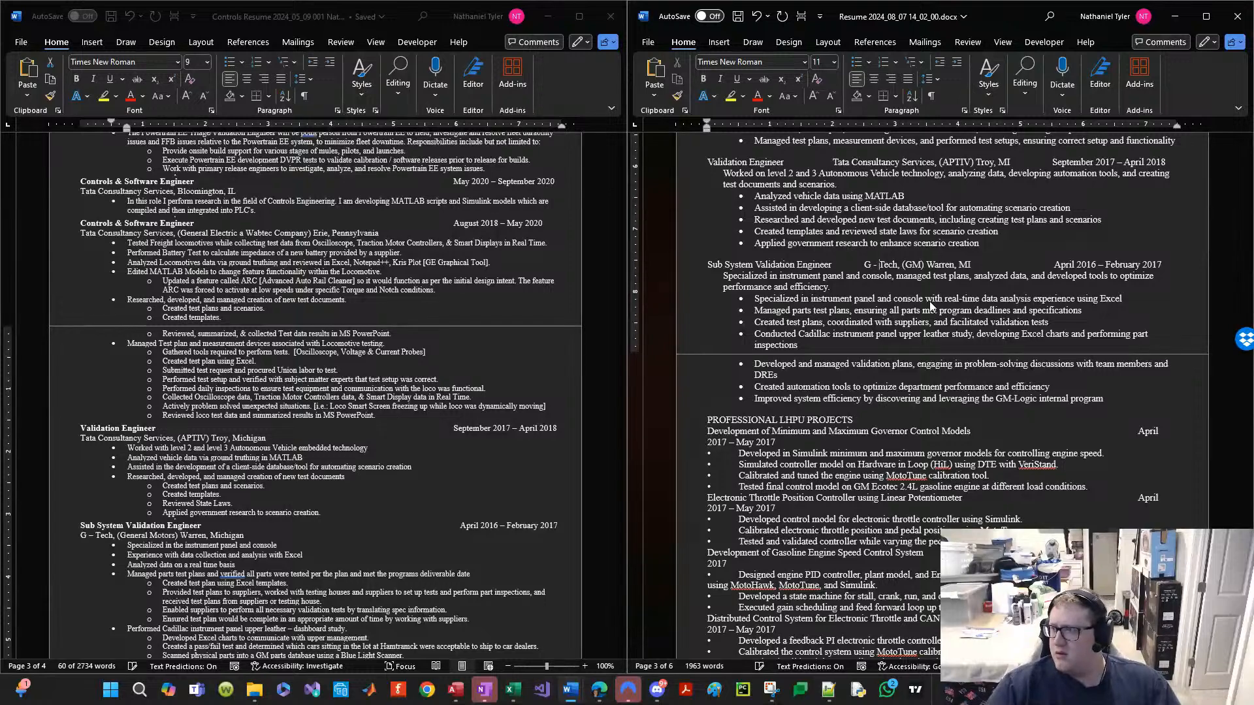
pyautogui.press('Down')
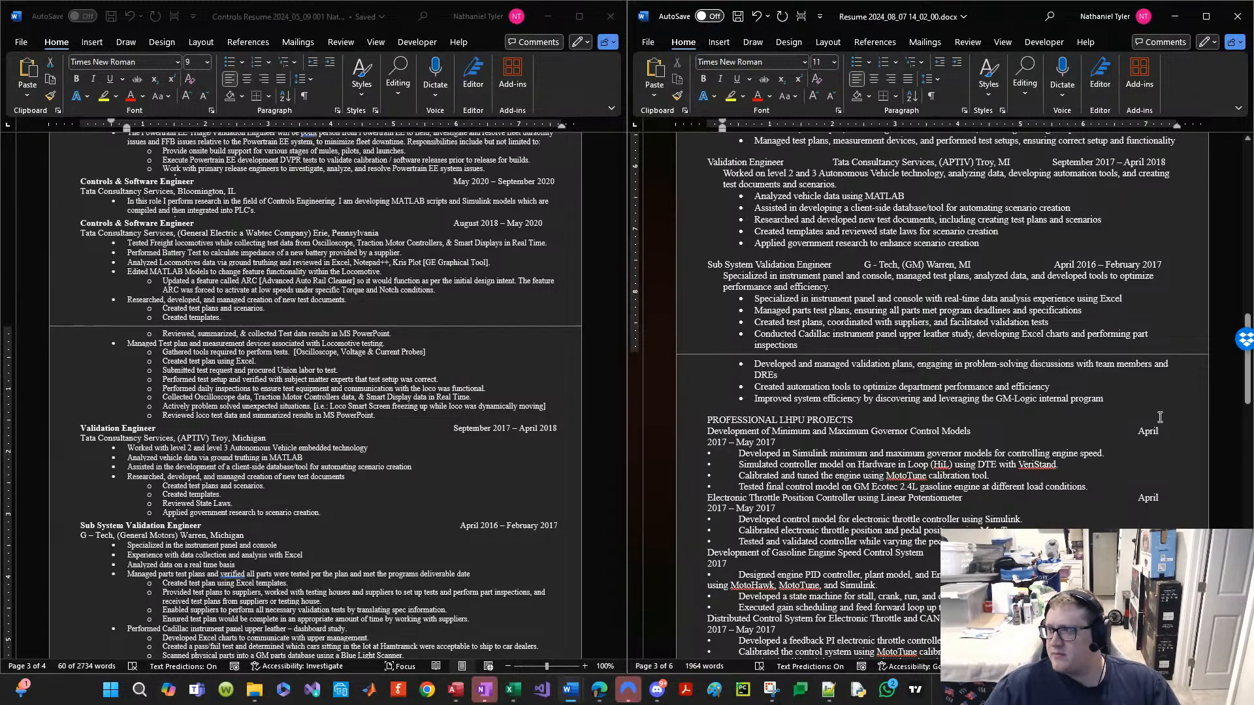
# Step: Abbreviate "Tata Consultancy Services" to "TCS" in the Controls & Software Engineer heading dated August 2018 – May 2020
pyautogui.scroll(1, 826, 337)
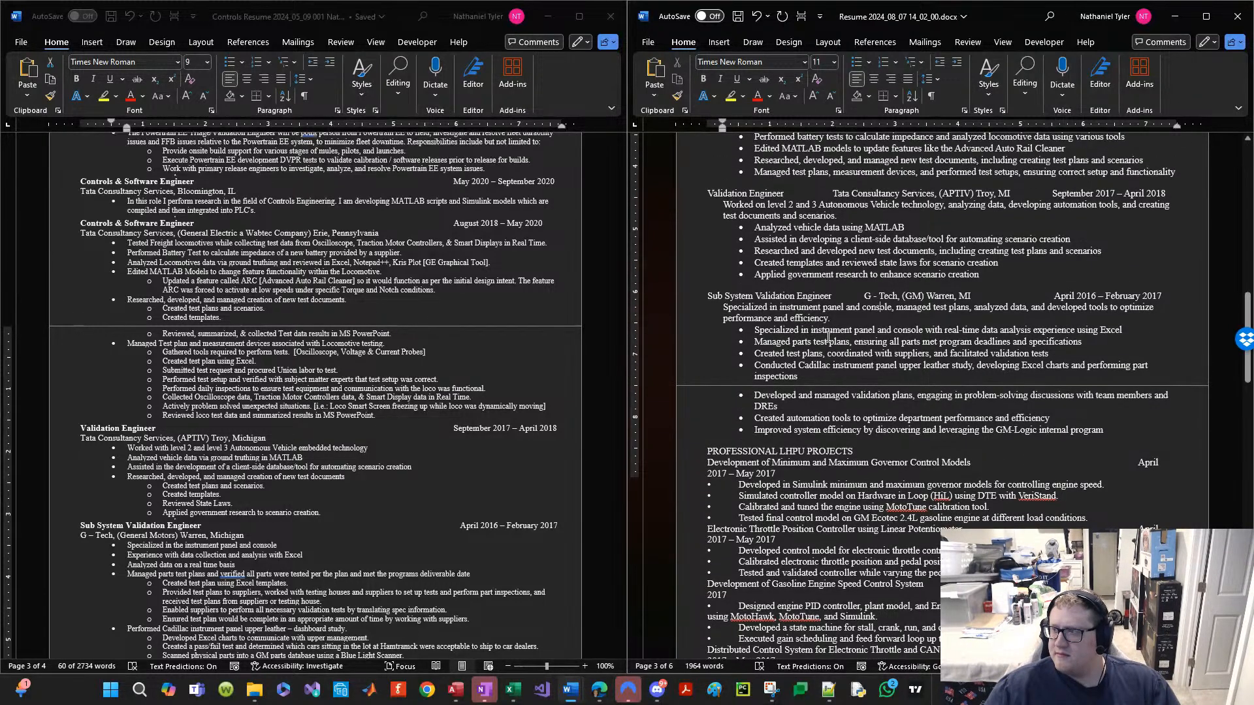
pyautogui.scroll(3, 827, 337)
pyautogui.scroll(3, 930, 266)
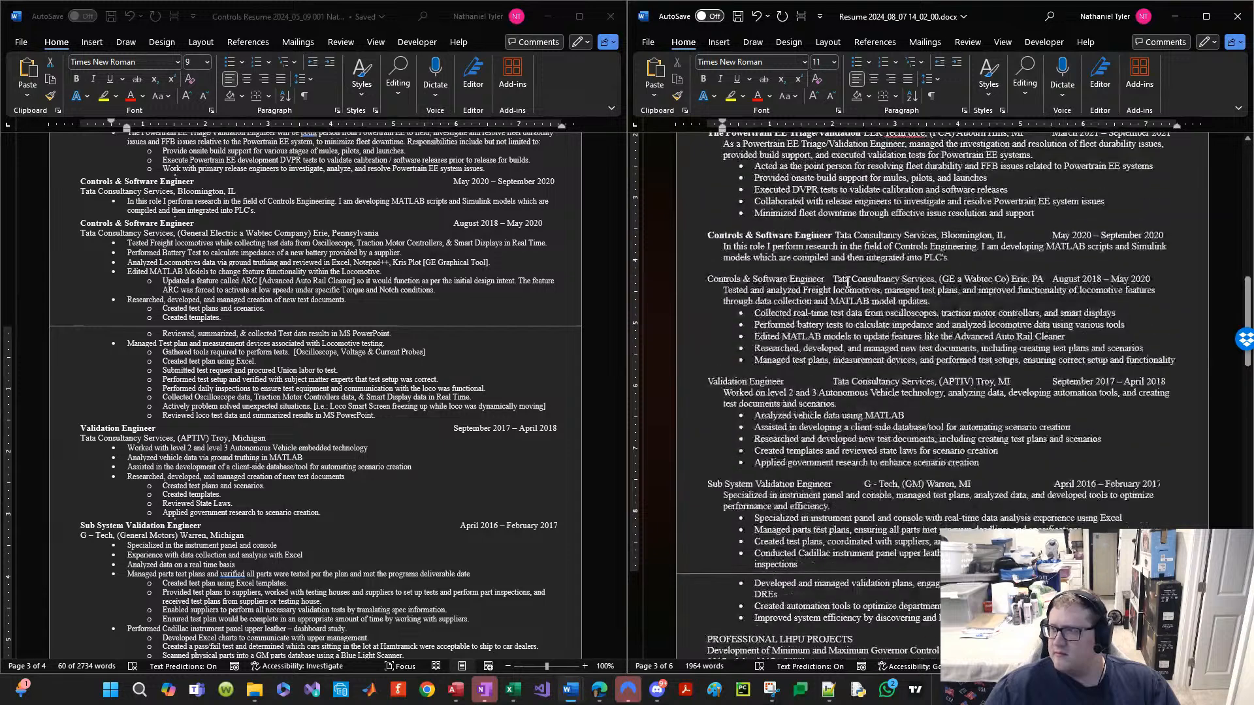
pyautogui.moveTo(834, 279); pyautogui.dragTo(933, 280)
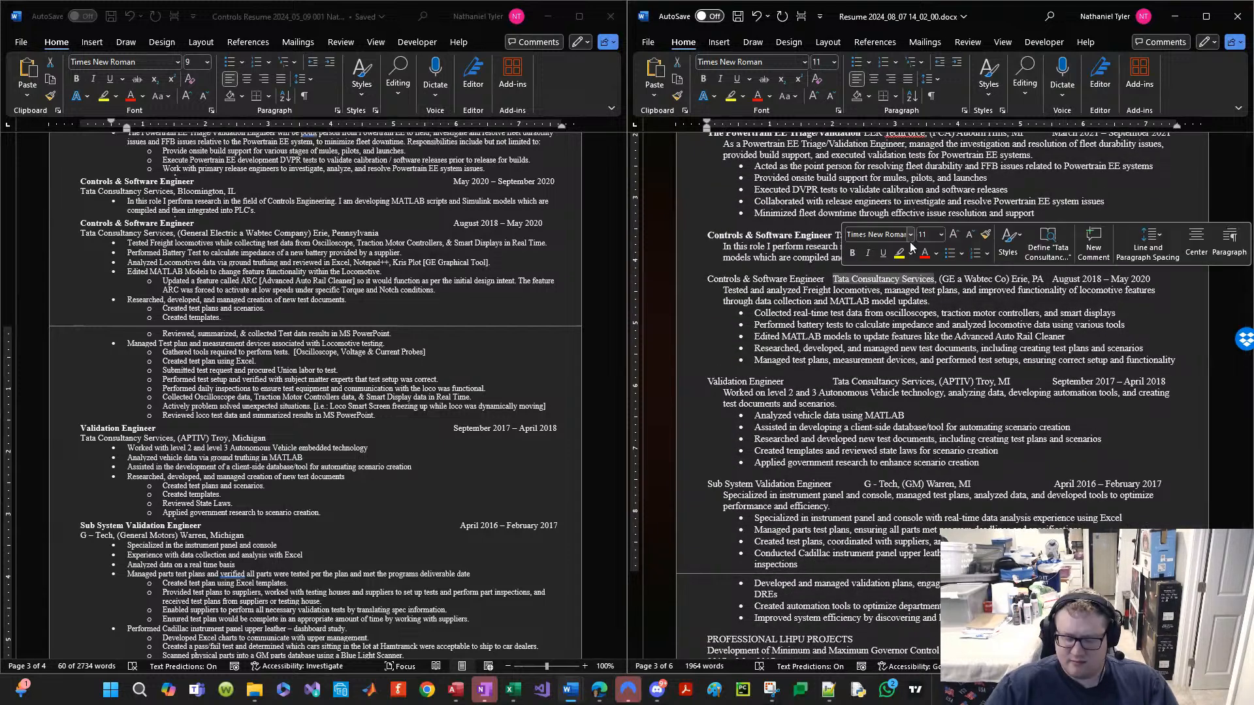
pyautogui.write('TCSX')
pyautogui.press('BackSpace')
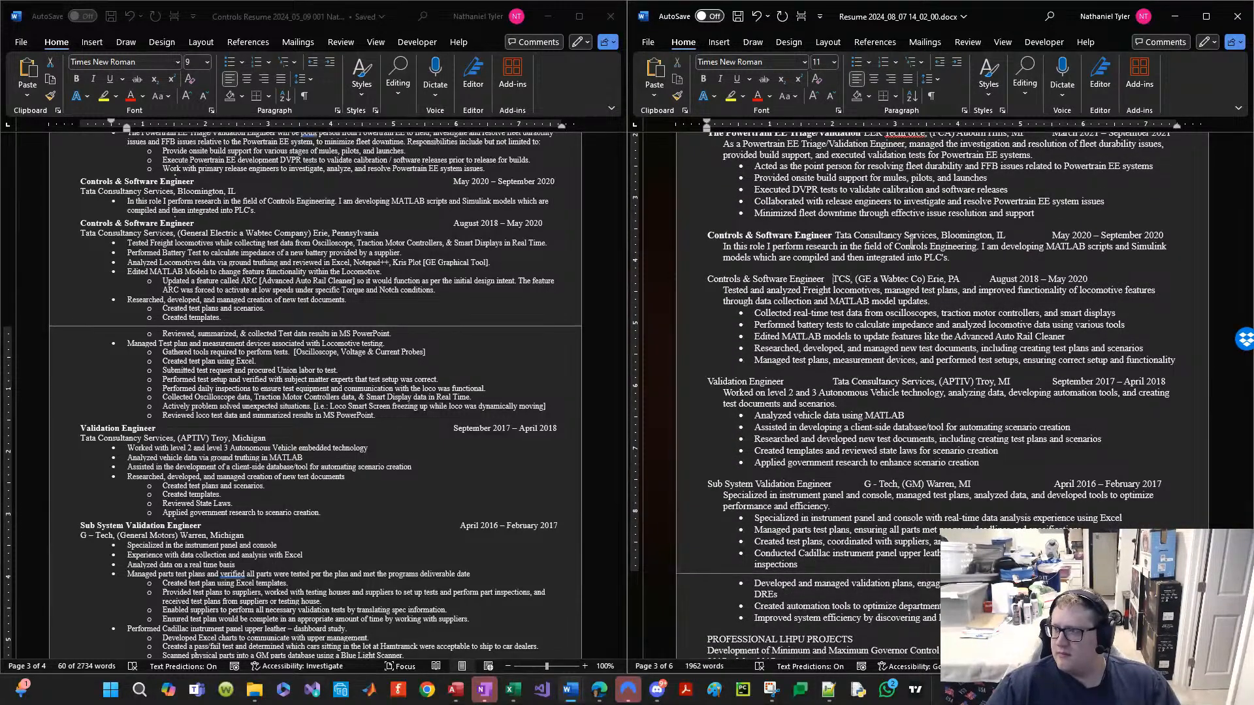
# Step: Replace "Tata Consultancy Services" with "TCS" in the Bloomington, IL Controls & Software Engineer heading
pyautogui.press('Up')
pyautogui.press('Up')
pyautogui.press('Up')
pyautogui.press('Up')
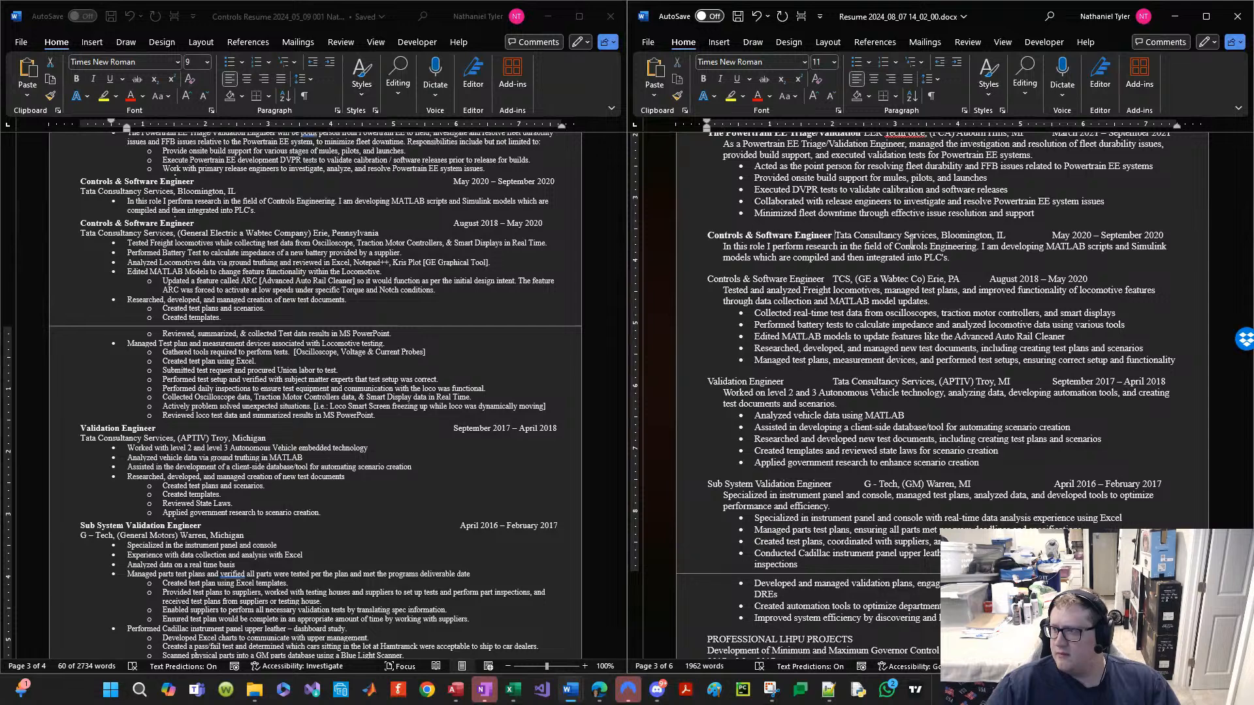
pyautogui.hotkey('ctrl', 'shift', 'Right')
pyautogui.hotkey('ctrl', 'shift', 'Right')
pyautogui.hotkey('ctrl', 'shift', 'Right')
pyautogui.write('TCS')
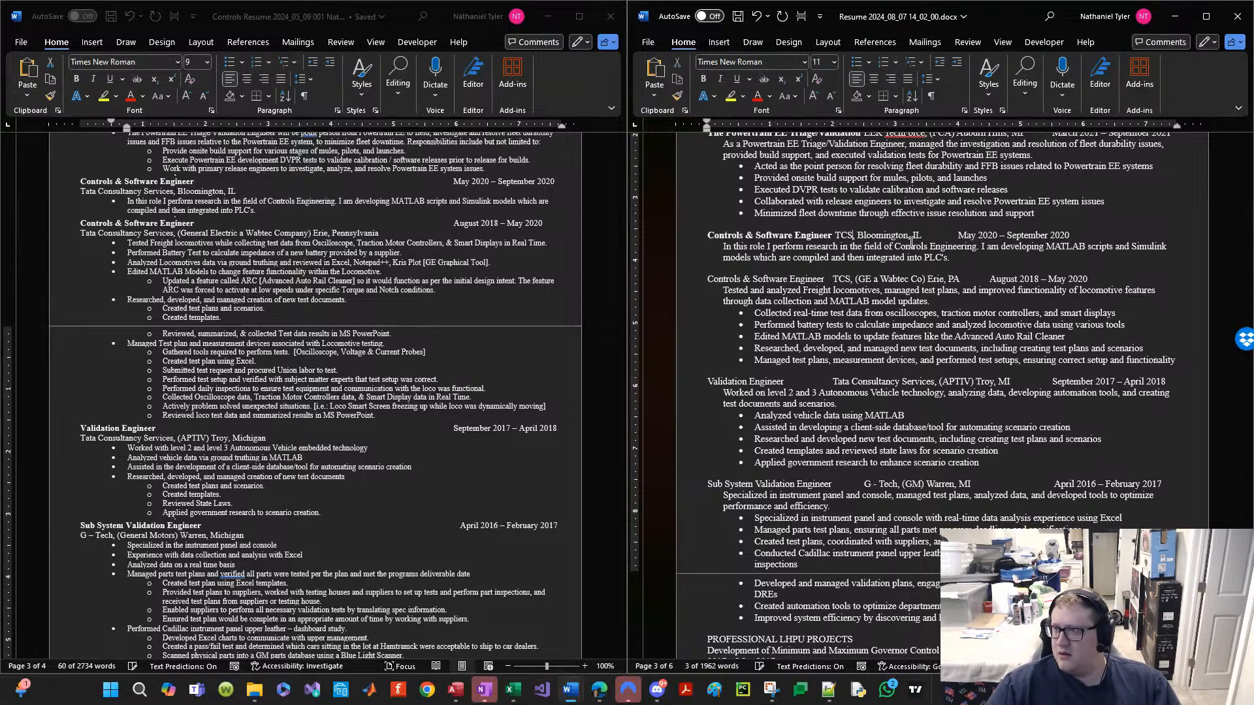
# Step: Insert a tab before "TCS" in both Controls & Software Engineer headings to align the company names with the other entries
pyautogui.press('Tab')
pyautogui.press('Down')
pyautogui.press('Down')
pyautogui.press('Down')
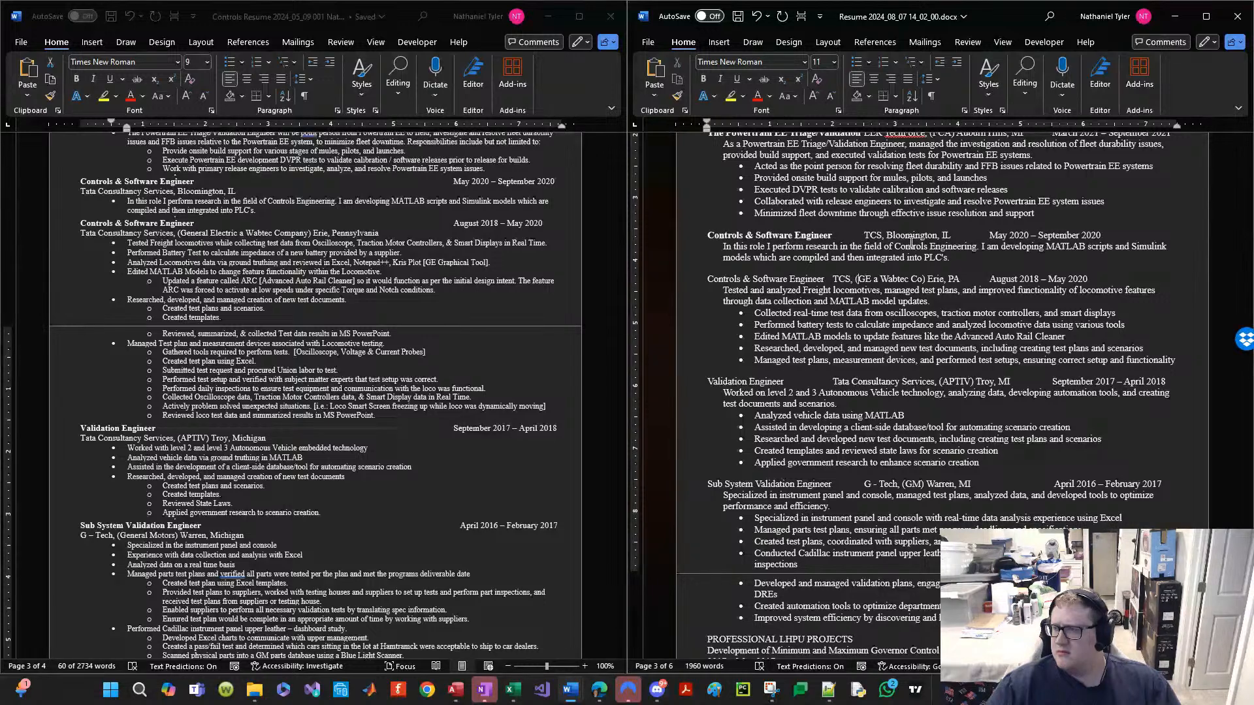
pyautogui.hotkey('ctrl', 'Left')
pyautogui.press('Tab')
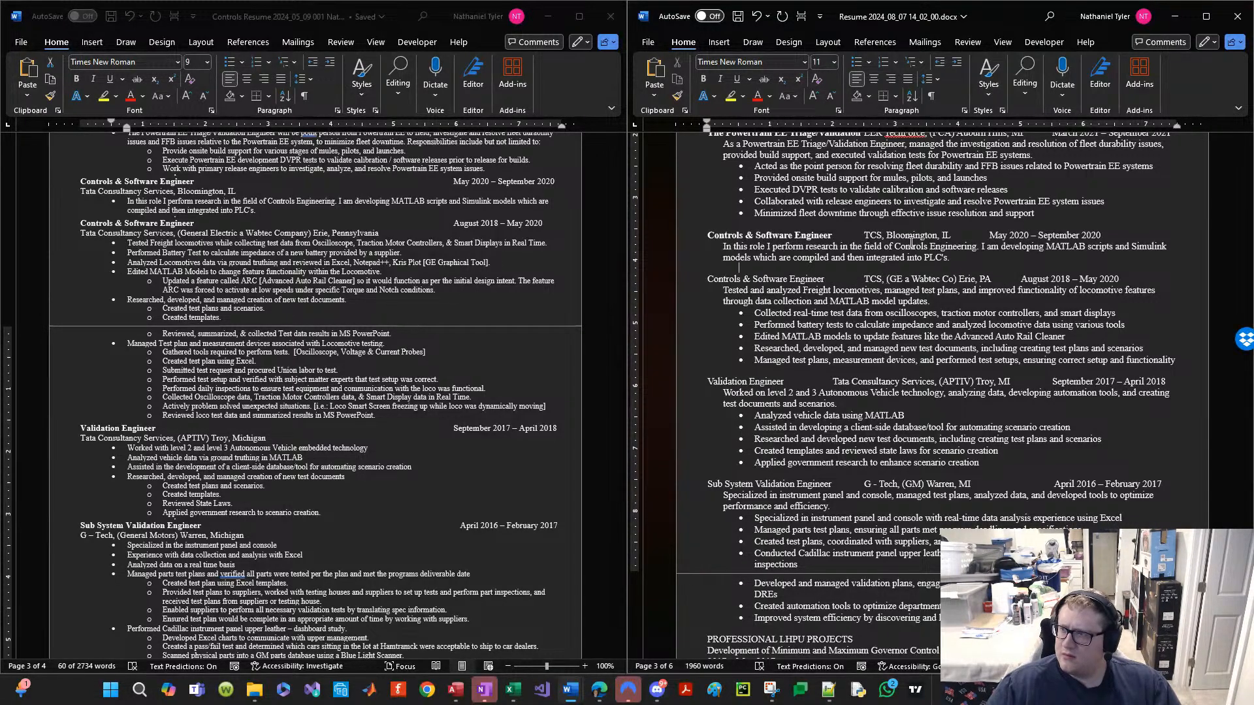
# Step: Add "(TCS)" before "Bloomington, IL" in the first Controls & Software Engineer heading
pyautogui.press('Up')
pyautogui.press('Up')
pyautogui.press('Up')
pyautogui.press('Up')
pyautogui.hotkey('ctrl', 'Right')
pyautogui.hotkey('ctrl', 'Right')
pyautogui.write('(TCS')
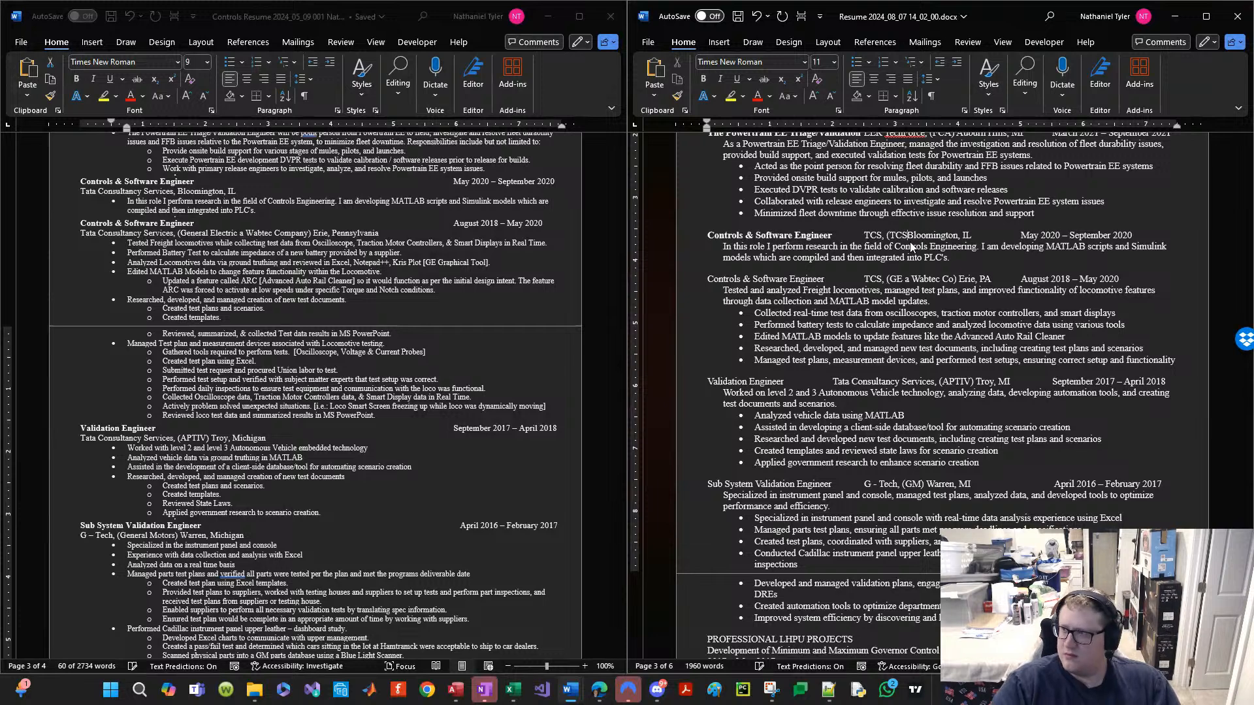
pyautogui.write(')')
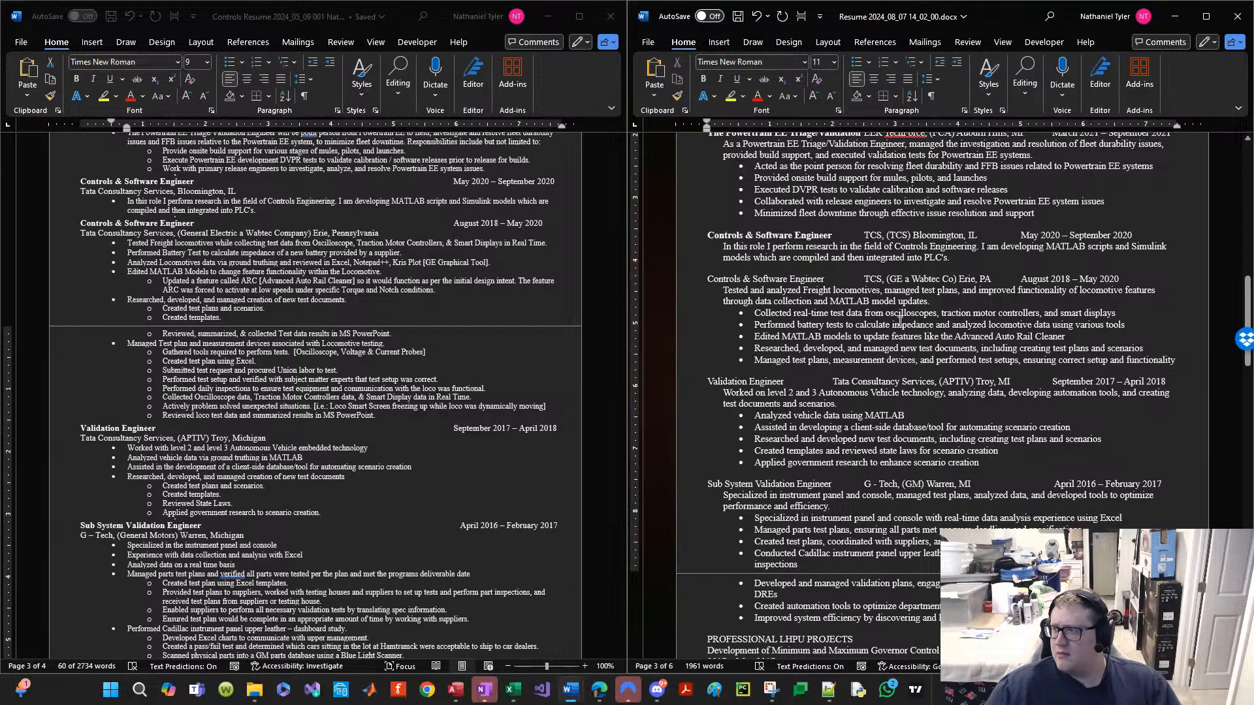
# Step: Insert a tab before "LER TechForce" in the Calibration Engineer heading to align it with the Powertrain EE Triage/Validation heading
pyautogui.scroll(3, 901, 321)
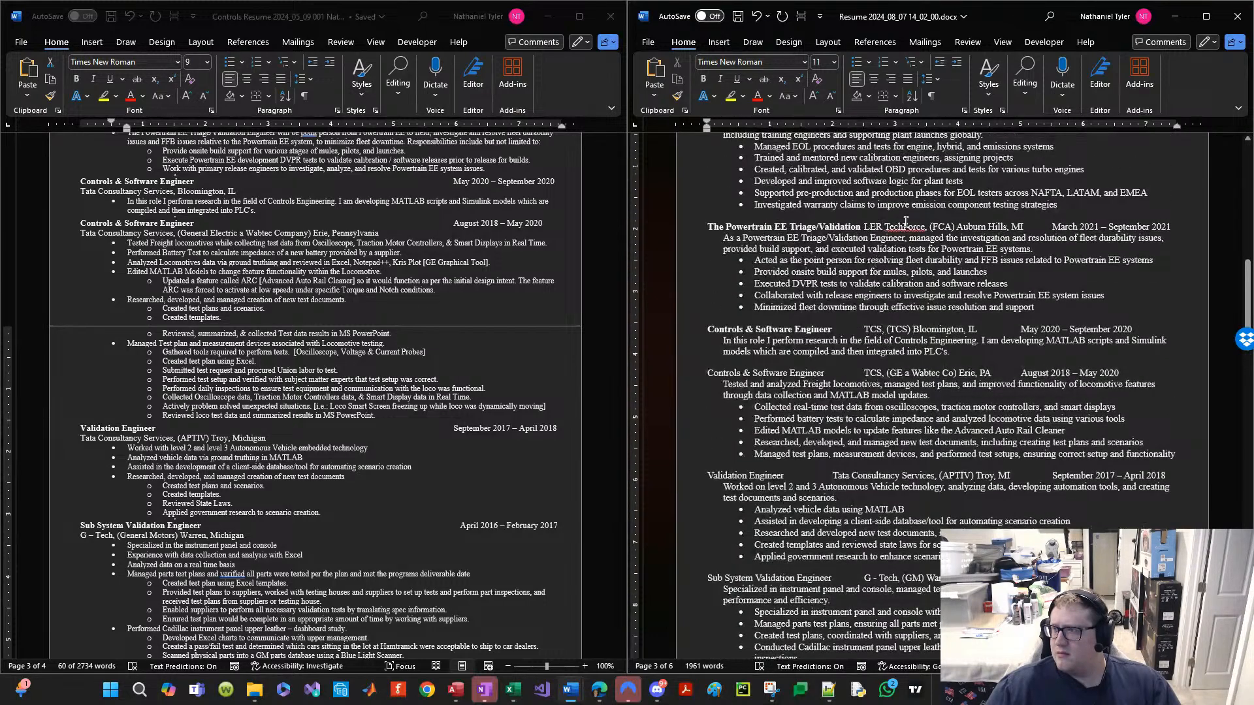
pyautogui.scroll(4, 868, 226)
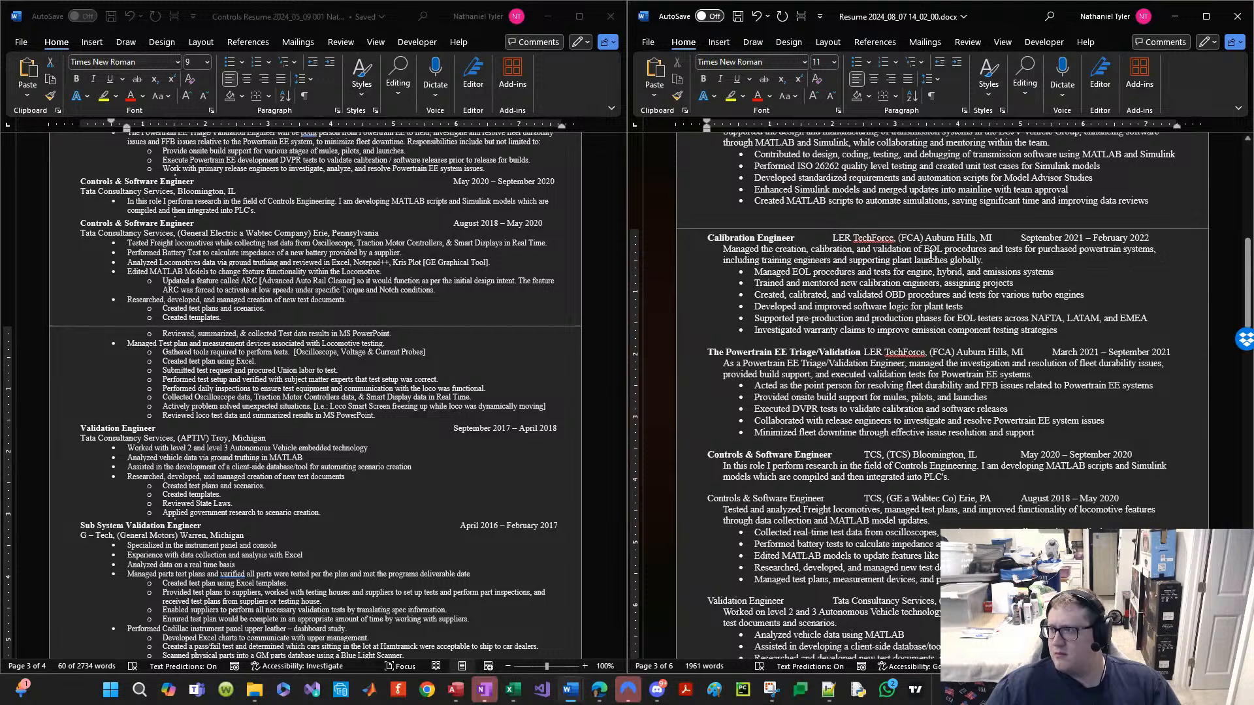
pyautogui.press('Tab')
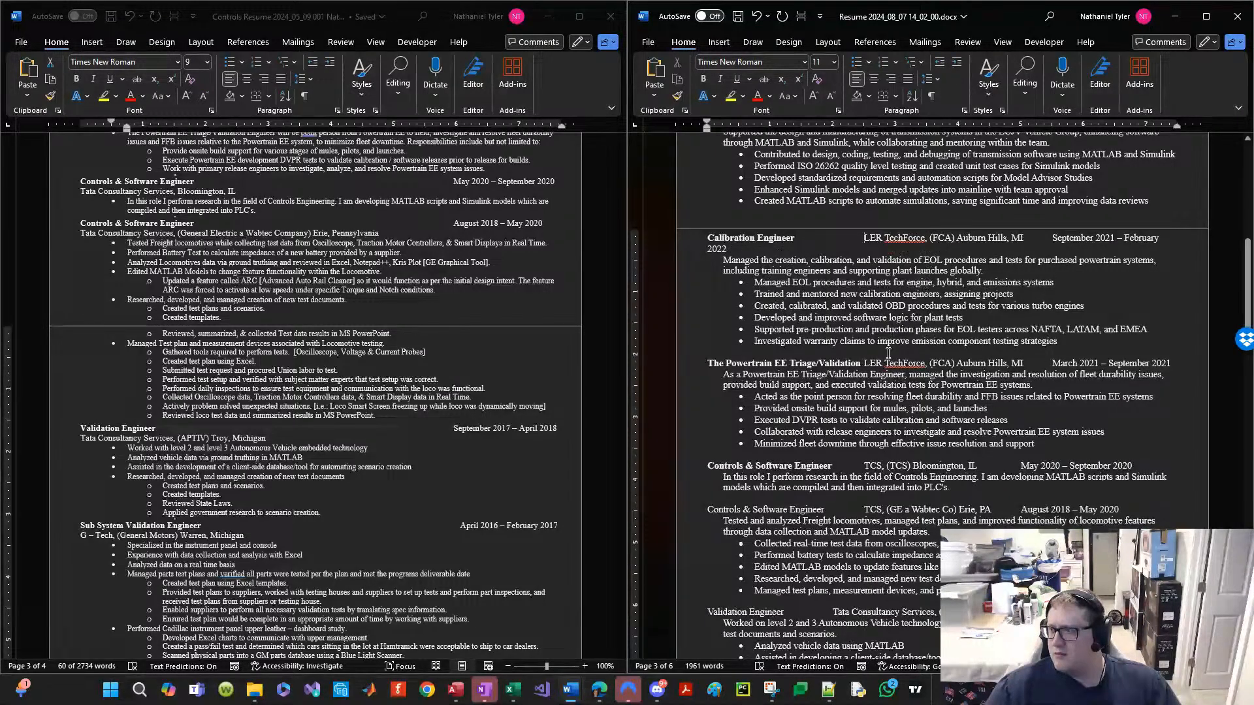
pyautogui.click(862, 363)
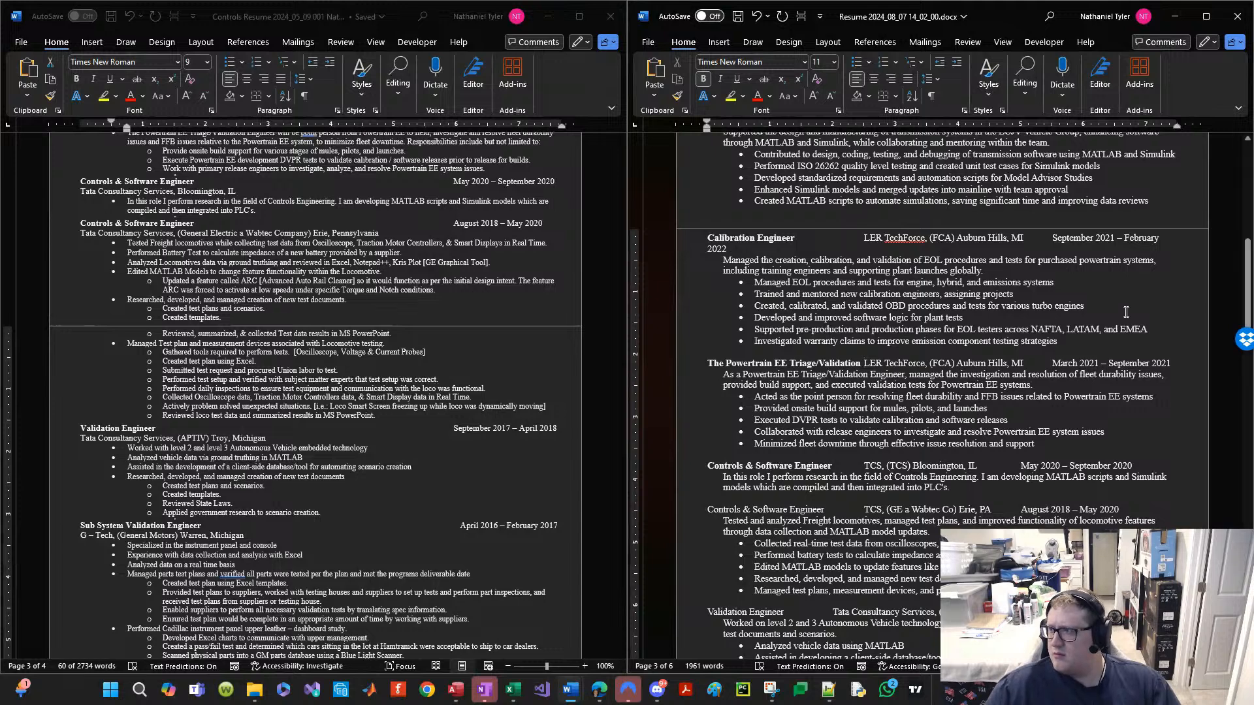
# Step: Abbreviate the Calibration Engineer dates to "Sept 2021 – Feb 2022", keeping a tab between the location and the dates
pyautogui.click(1050, 237)
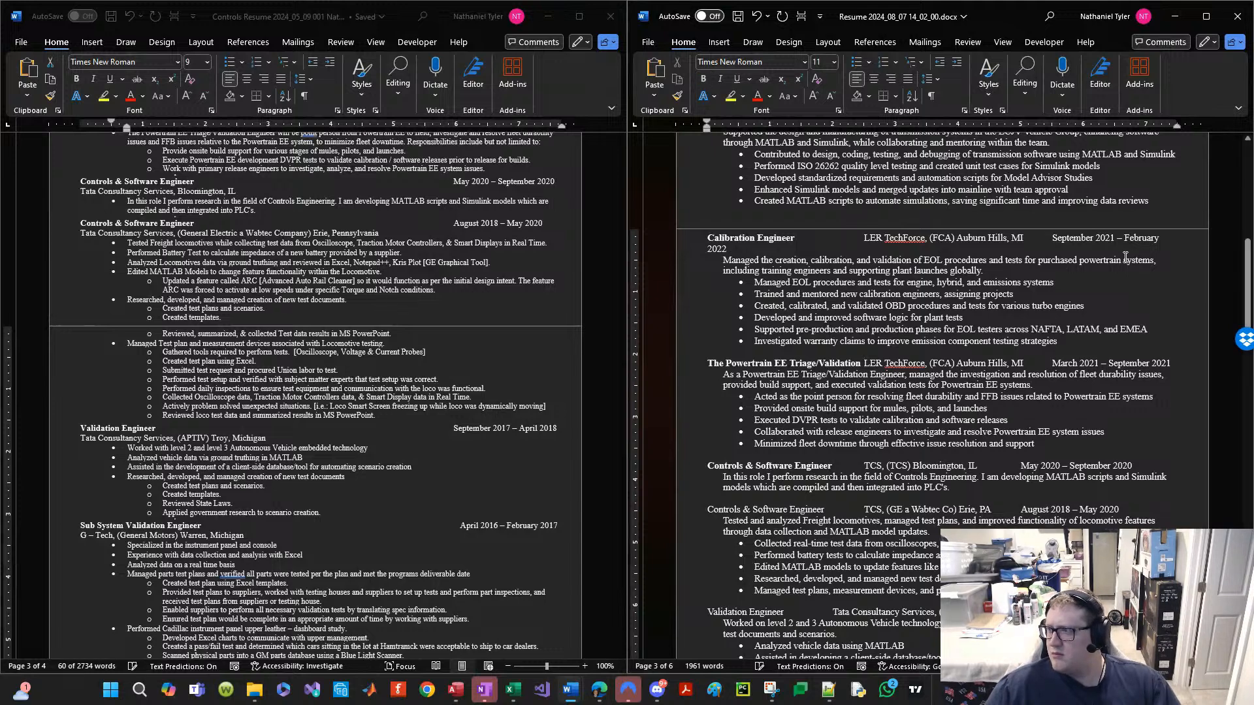
pyautogui.press('BackSpace')
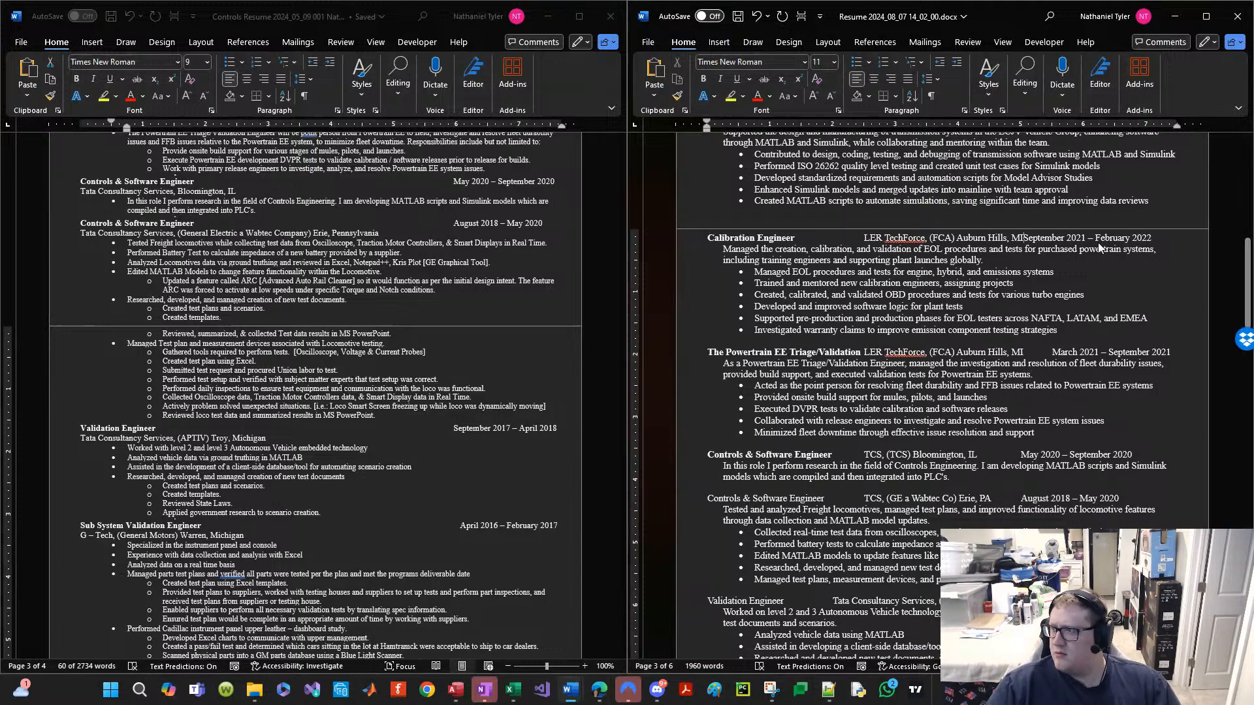
pyautogui.press('Tab')
pyautogui.press('BackSpace')
pyautogui.press('BackSpace')
pyautogui.press('BackSpace')
pyautogui.press('BackSpace')
pyautogui.press('BackSpace')
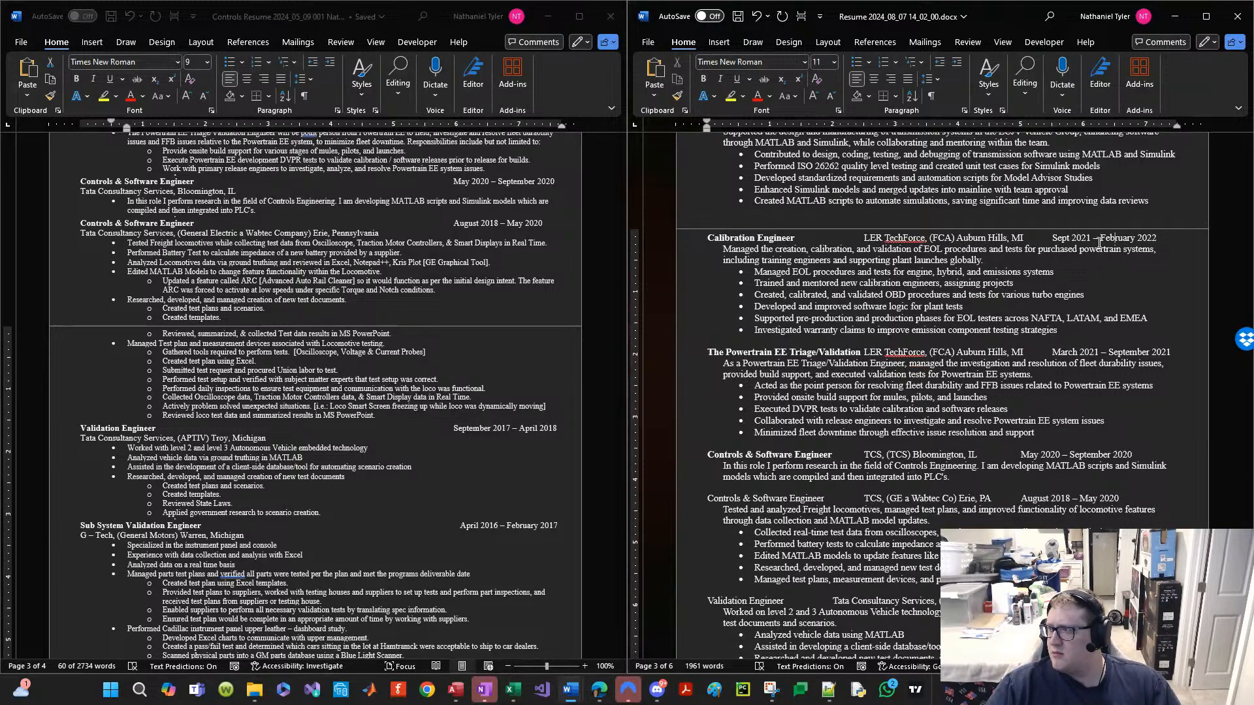
pyautogui.press('BackSpace')
pyautogui.press('BackSpace')
pyautogui.press('BackSpace')
pyautogui.press('BackSpace')
pyautogui.press('BackSpace')
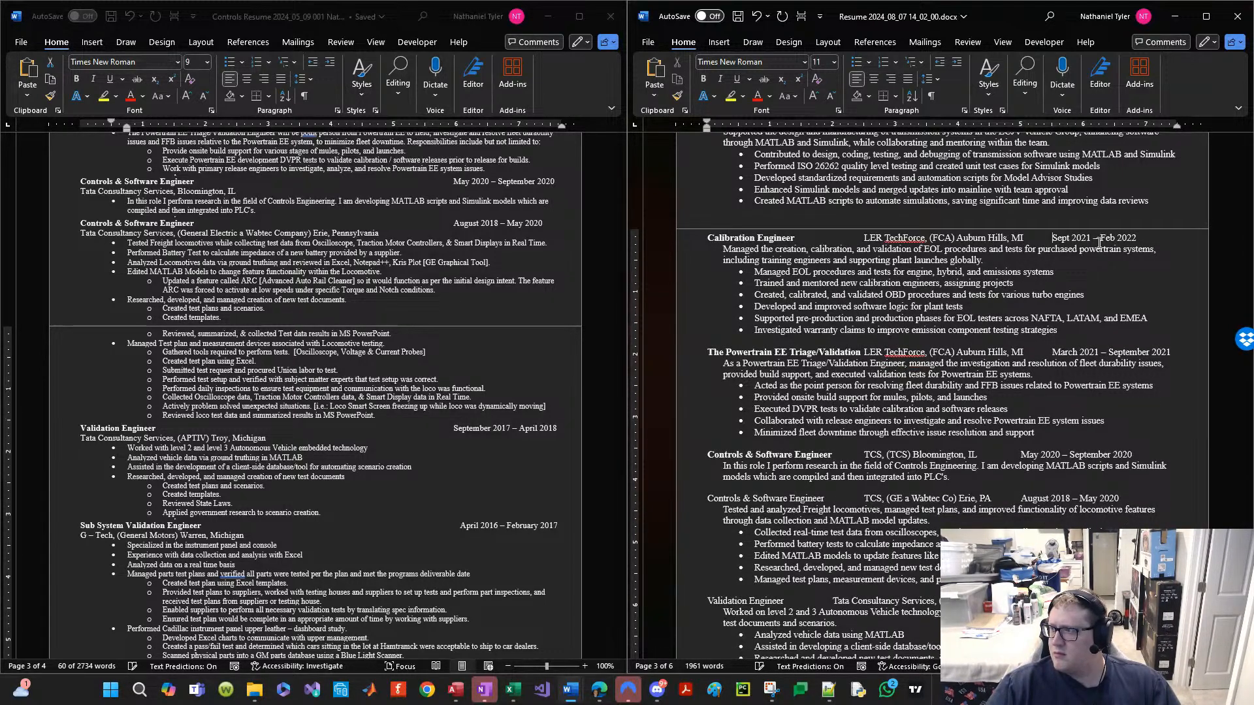
pyautogui.press('Tab')
pyautogui.press('BackSpace')
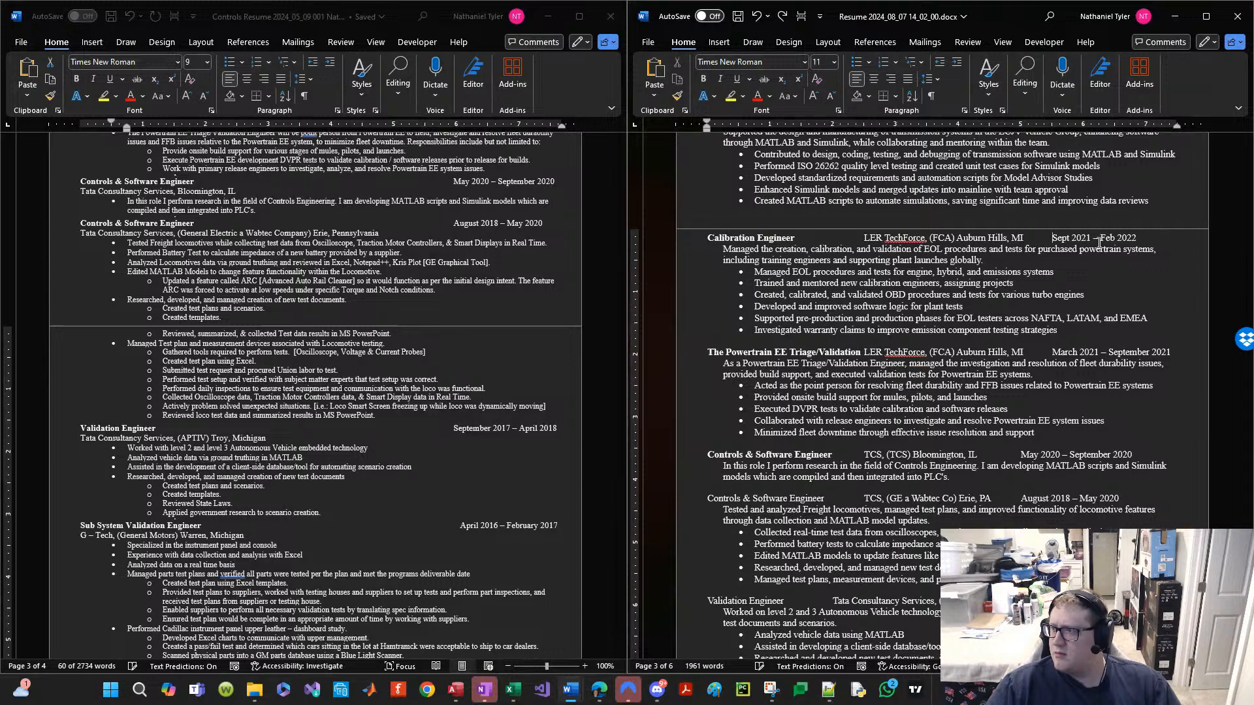
pyautogui.click(1050, 295)
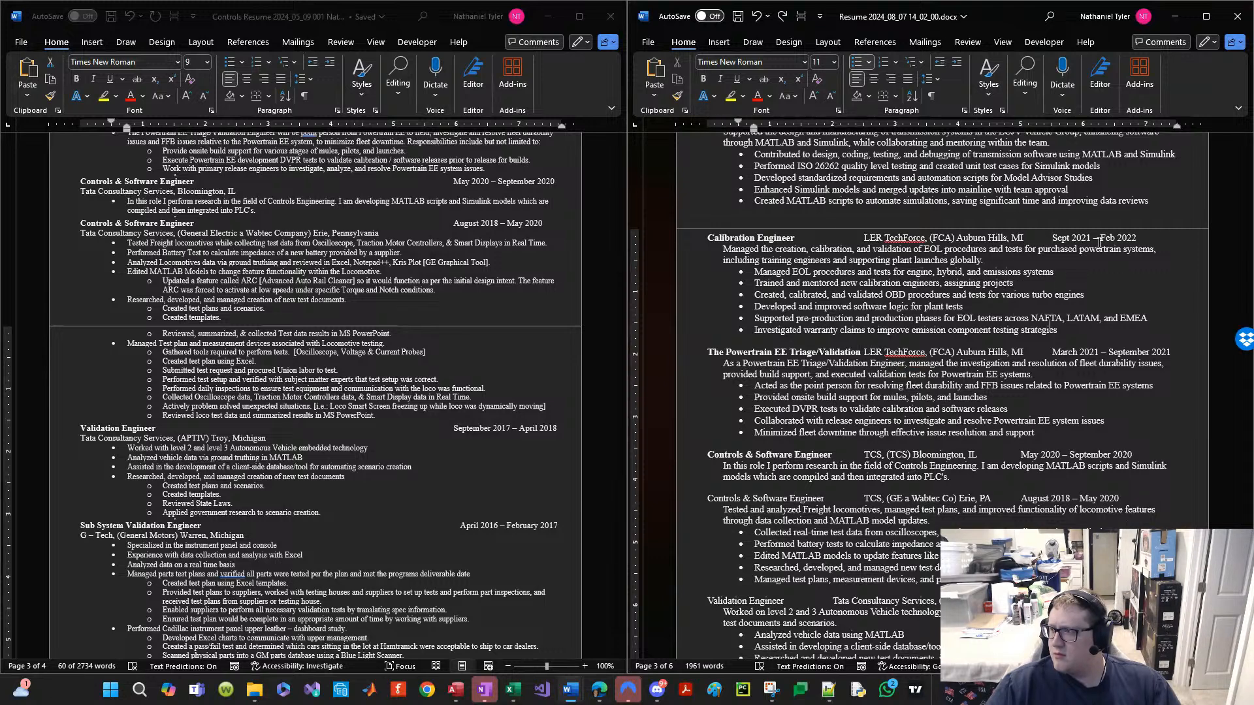
# Step: Abbreviate the dates in the Powertrain EE Triage/Validation heading to "Mar 2021 – Sept 2021"
pyautogui.click(1081, 352)
pyautogui.press('BackSpace')
pyautogui.press('BackSpace')
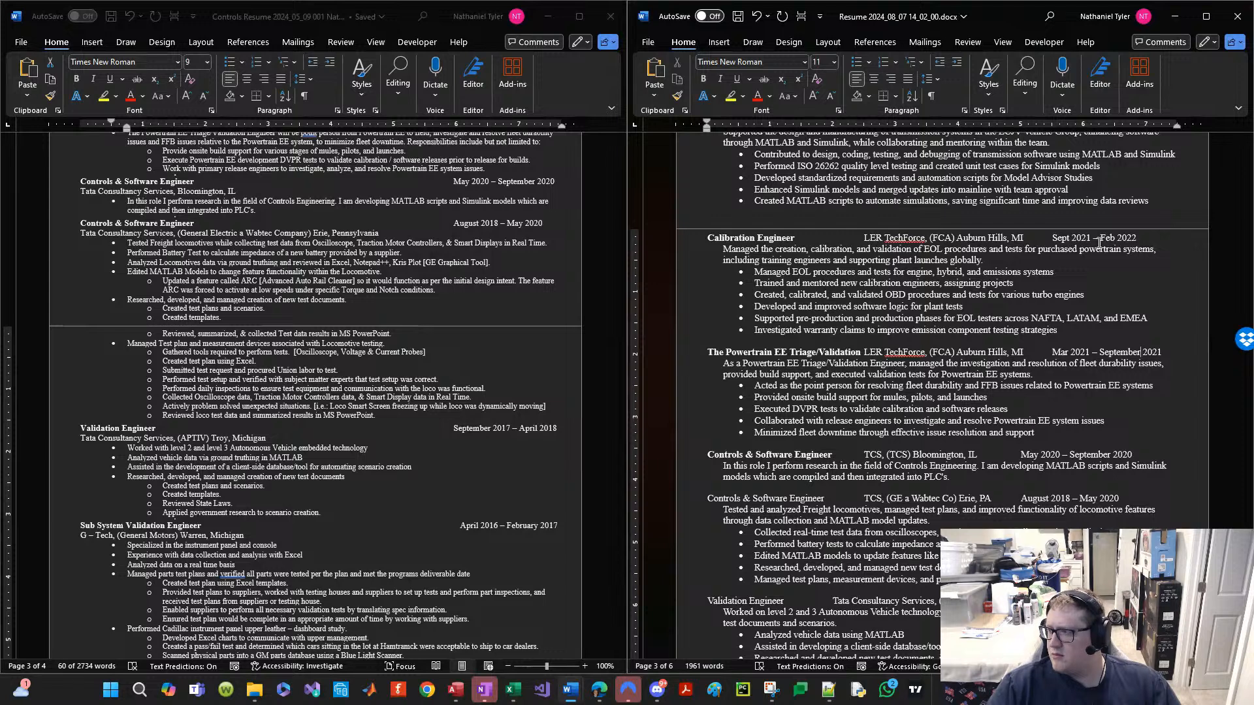
pyautogui.press('BackSpace')
pyautogui.press('BackSpace')
pyautogui.press('BackSpace')
pyautogui.press('BackSpace')
pyautogui.press('BackSpace')
pyautogui.hotkey('ctrl', 'Left')
pyautogui.hotkey('ctrl', 'Left')
pyautogui.hotkey('ctrl', 'Left')
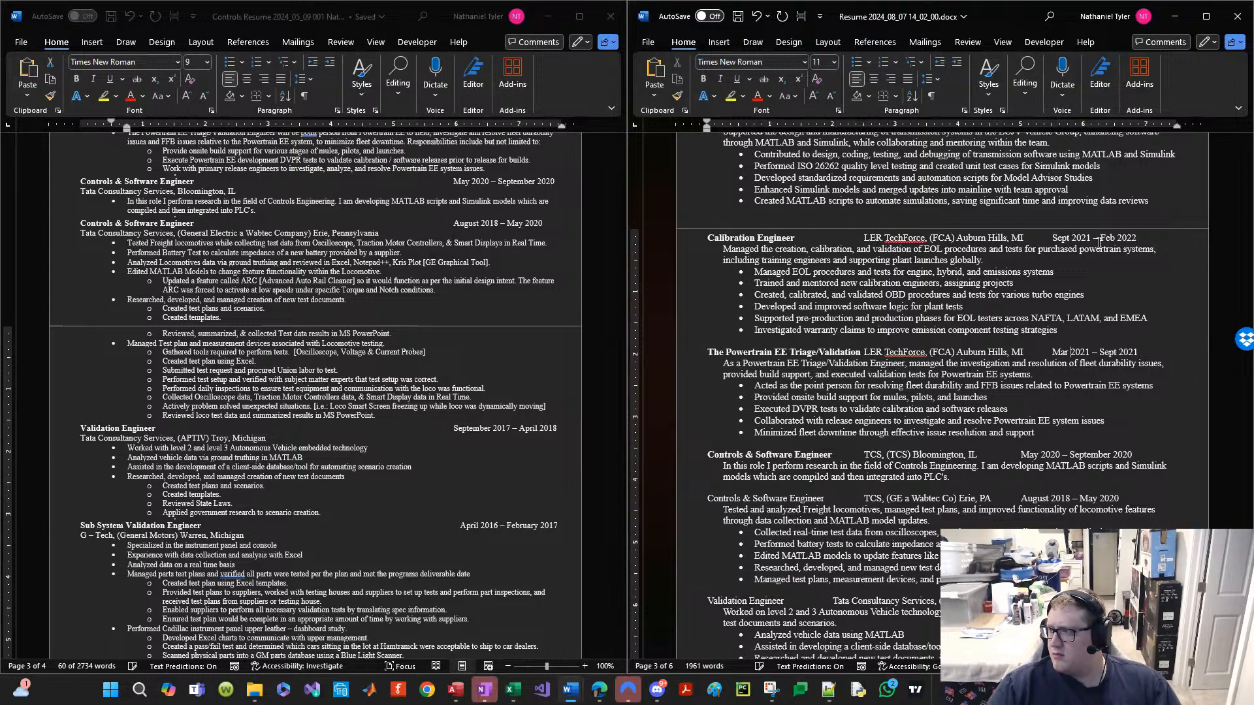
# Step: Insert an extra tab before the dates in the Powertrain EE Triage/Validation and Calibration Engineer headings
pyautogui.hotkey('ctrl', 'Left')
pyautogui.press('Tab')
pyautogui.press('Up')
pyautogui.press('Up')
pyautogui.press('Up')
pyautogui.press('Up')
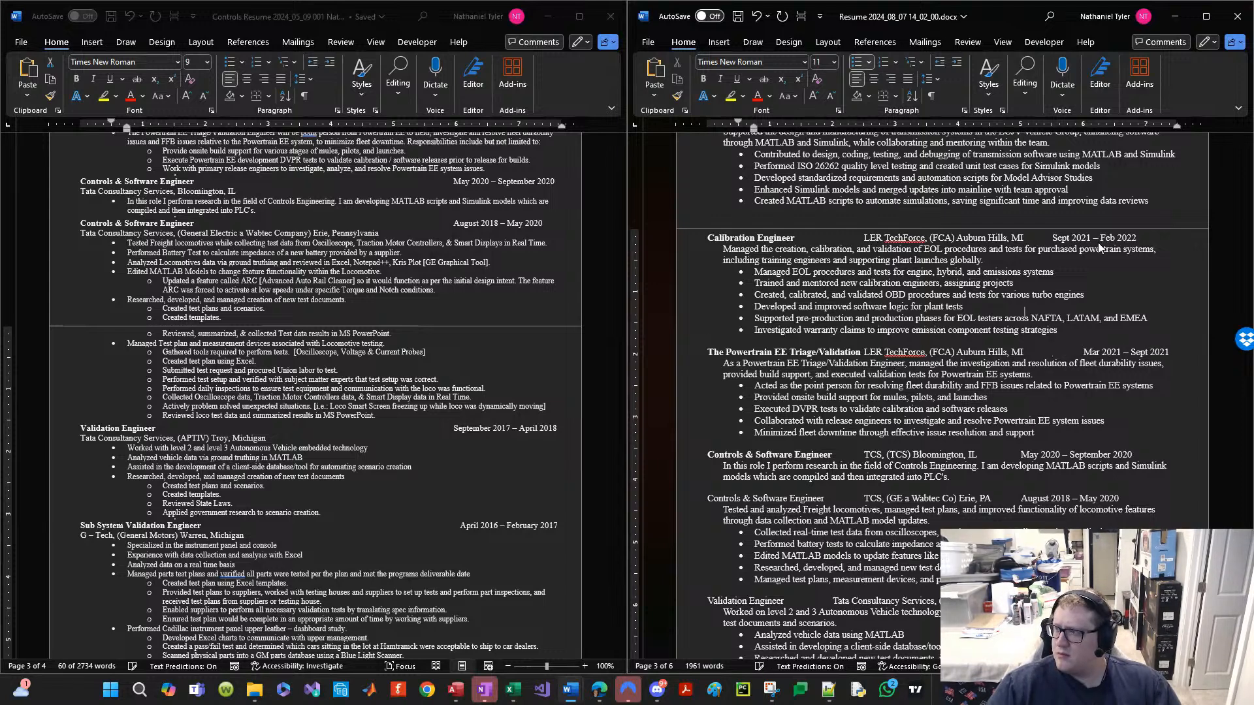
pyautogui.press('Up')
pyautogui.press('Up')
pyautogui.press('Up')
pyautogui.press('Tab')
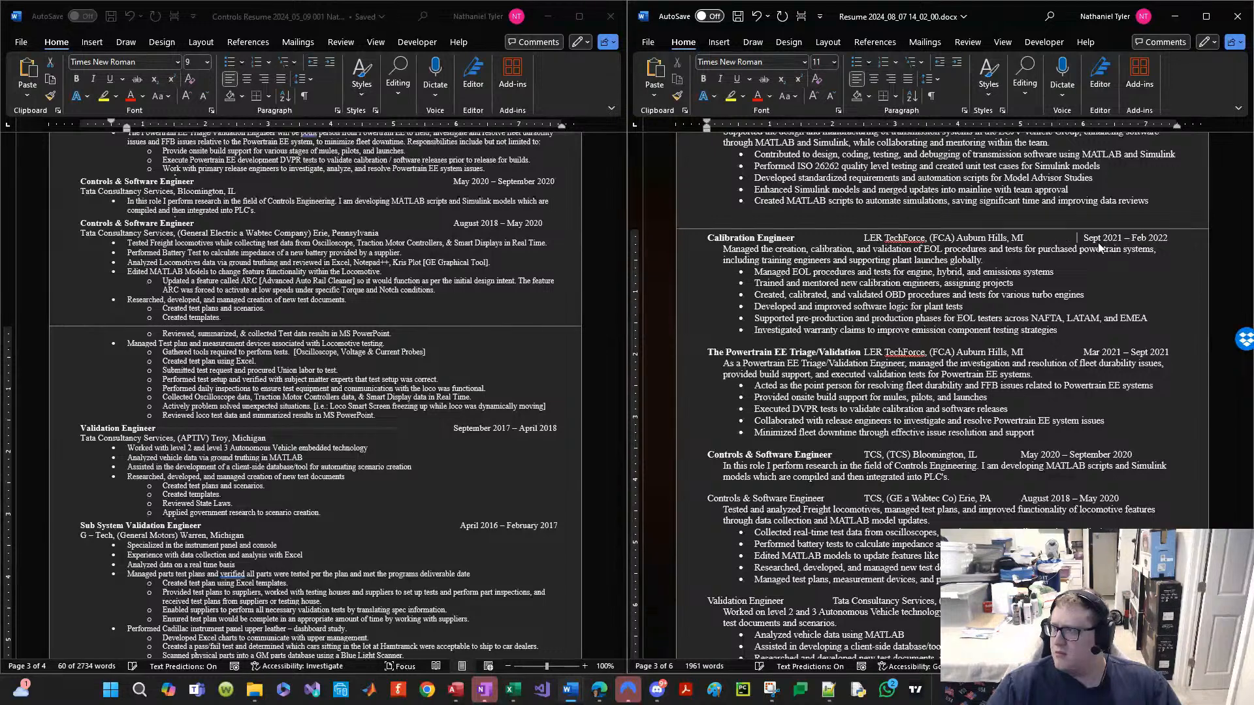
pyautogui.press('Down')
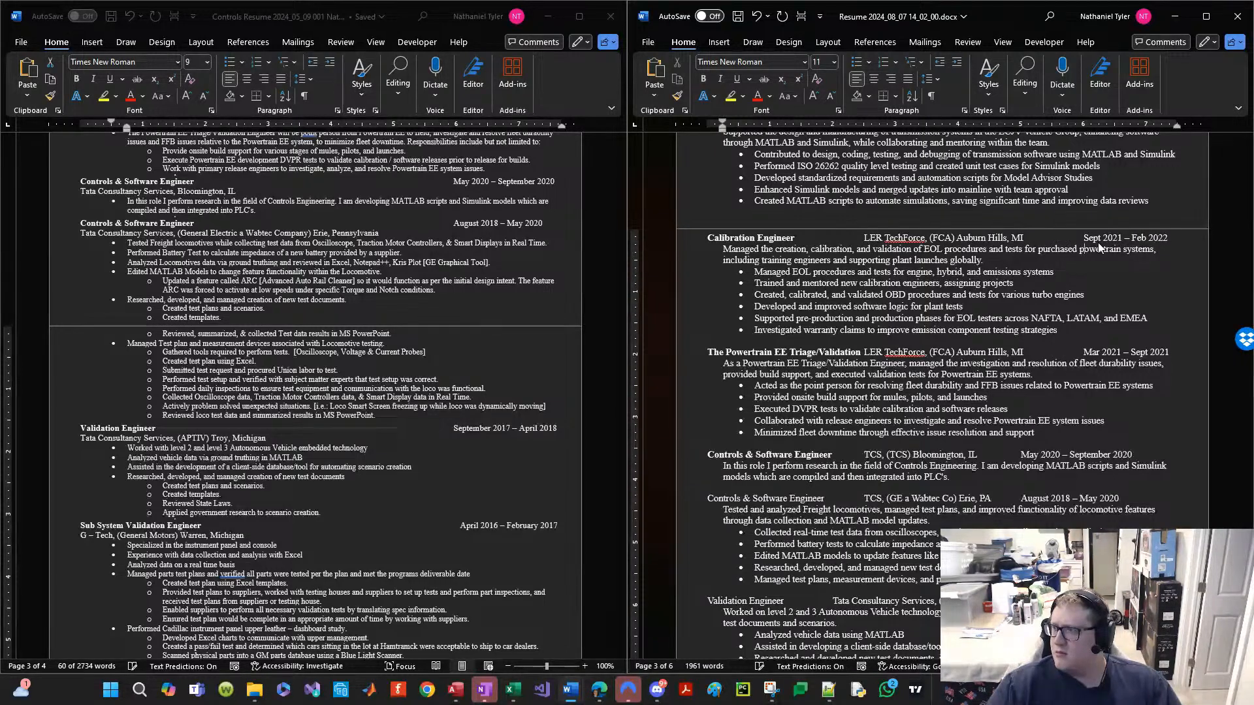
# Step: Add a tab before "LER TechForce" in the Powertrain and Calibration Engineer headings, leaving only one tab before their dates
pyautogui.click(868, 353)
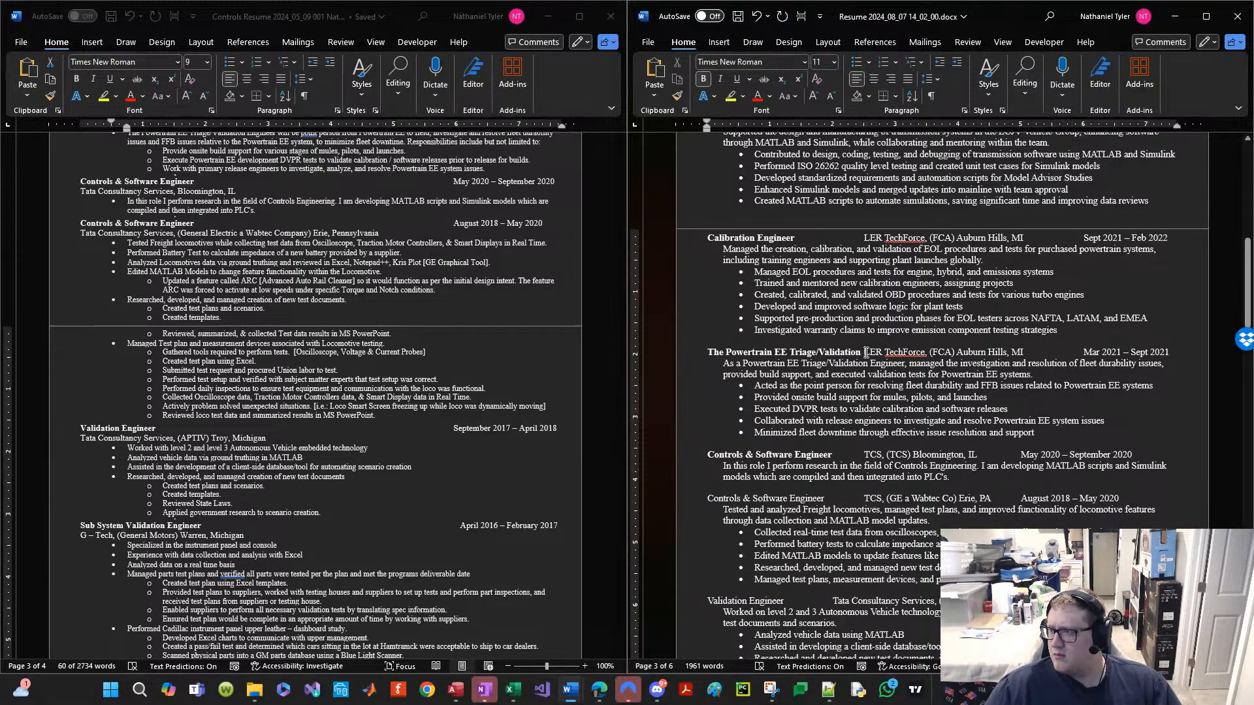
pyautogui.press('Tab')
pyautogui.moveTo(1116, 353); pyautogui.dragTo(1067, 353)
pyautogui.press('Tab')
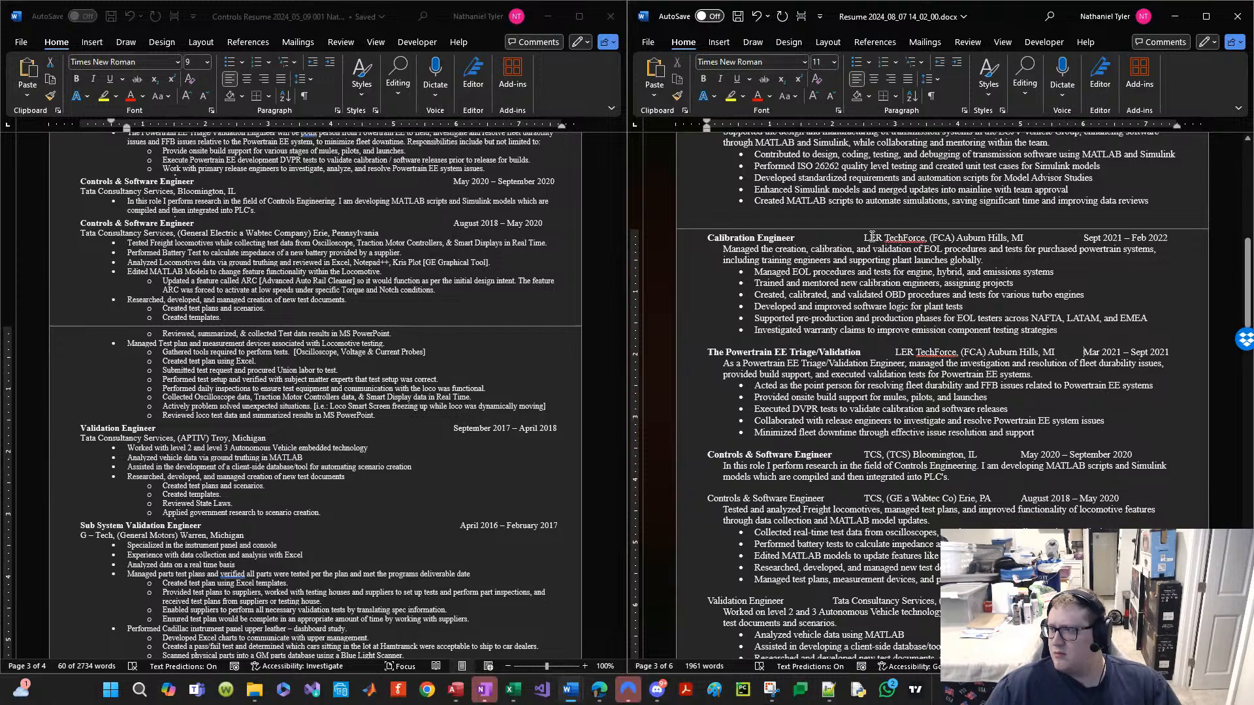
pyautogui.click(871, 237)
pyautogui.press('Tab')
pyautogui.moveTo(1115, 238); pyautogui.dragTo(1065, 238)
pyautogui.press('Tab')
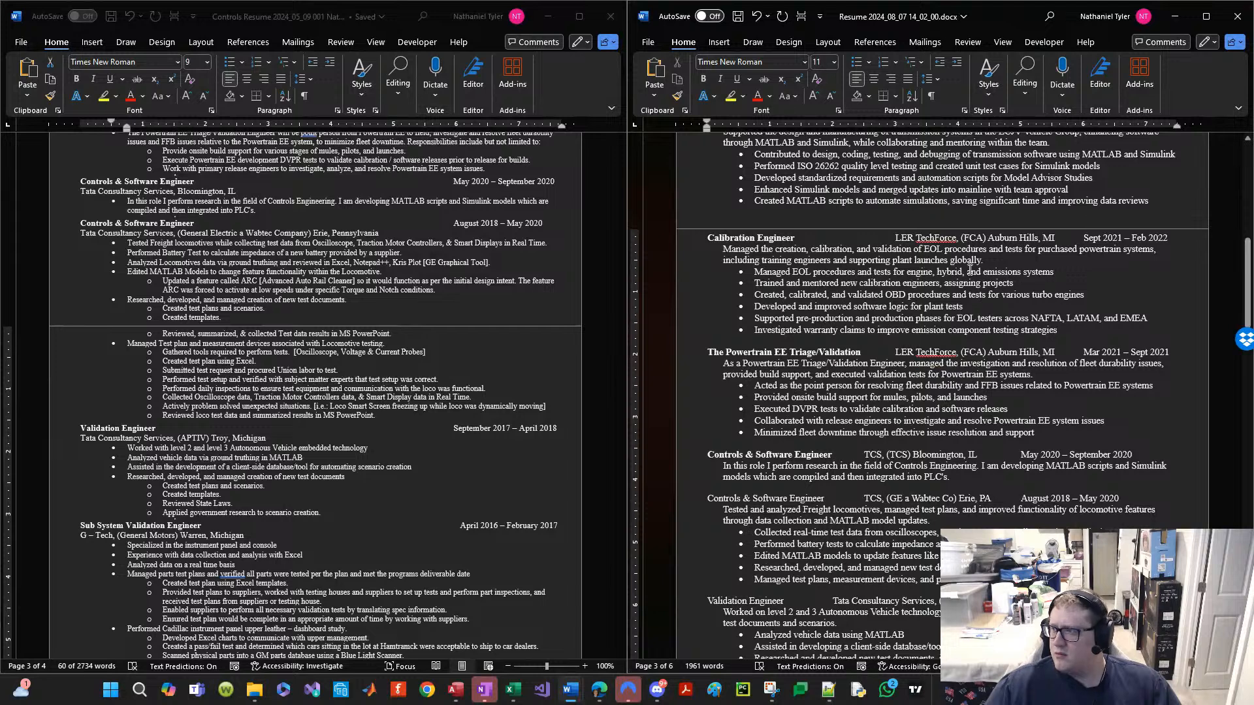
# Step: Insert another tab before "TCS" in both Controls & Software Engineer headings to align them with the LER TechForce entries
pyautogui.scroll(1, 915, 386)
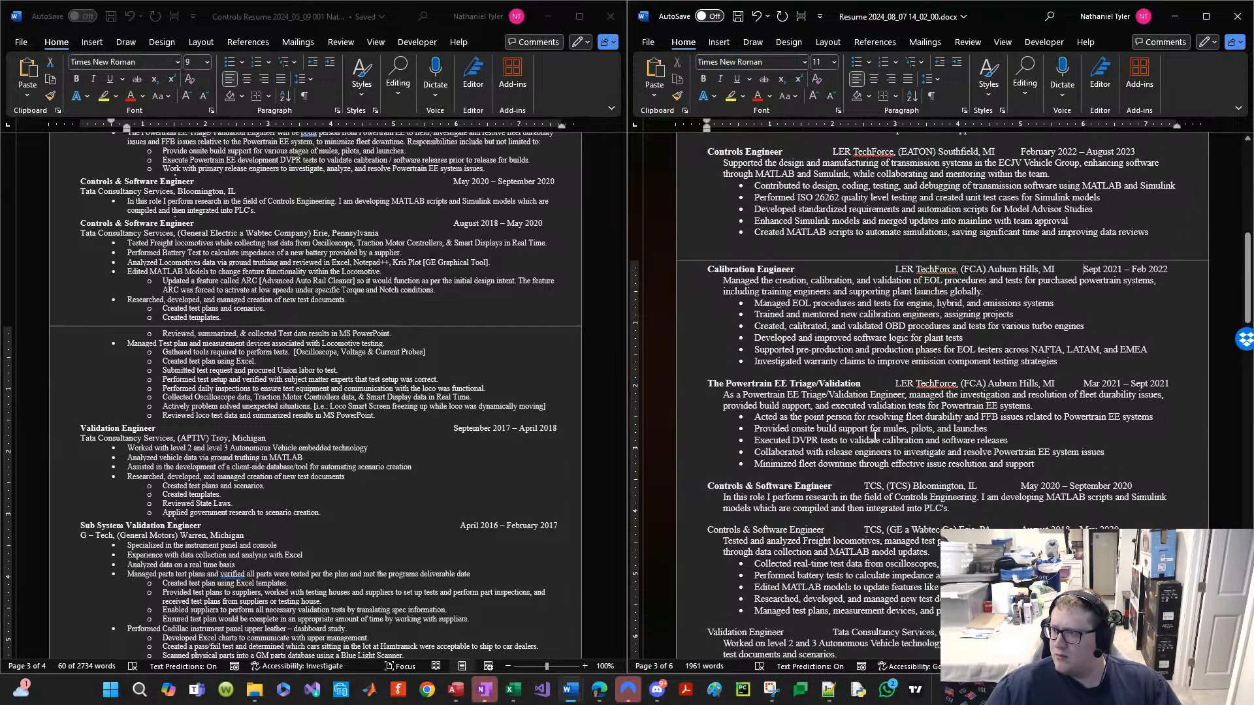
pyautogui.click(865, 487)
pyautogui.press('Tab')
pyautogui.click(864, 531)
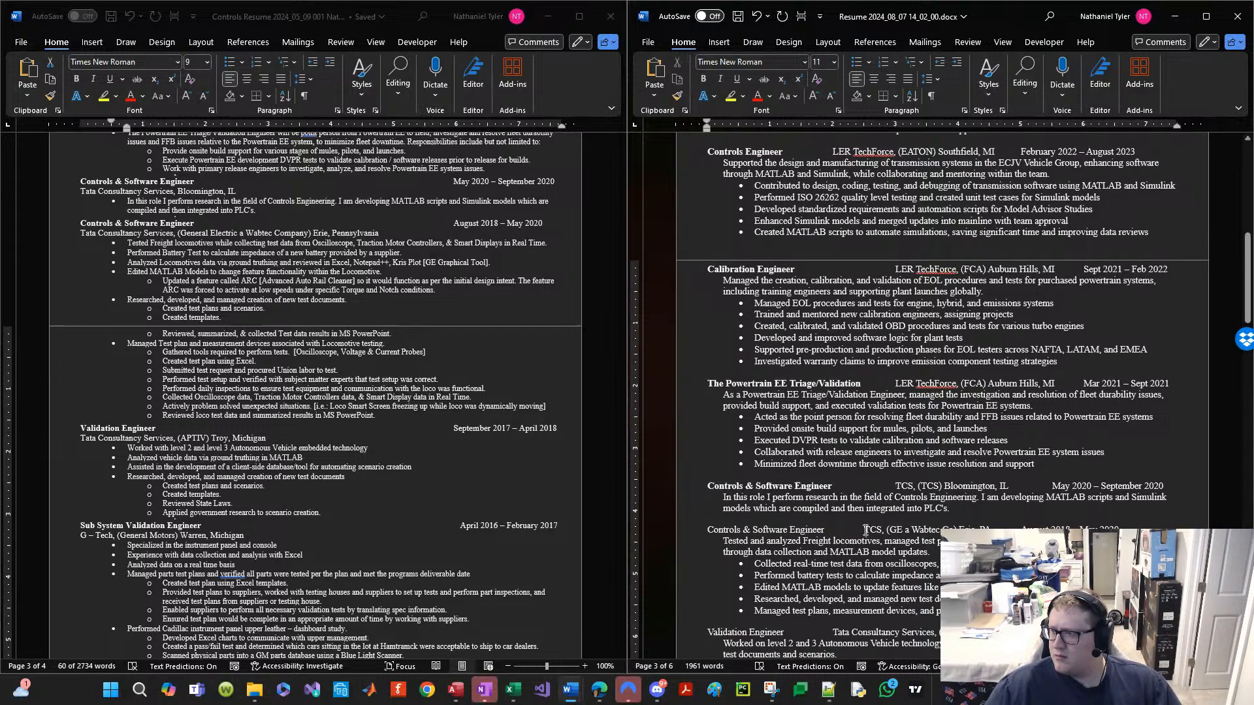
pyautogui.press('Tab')
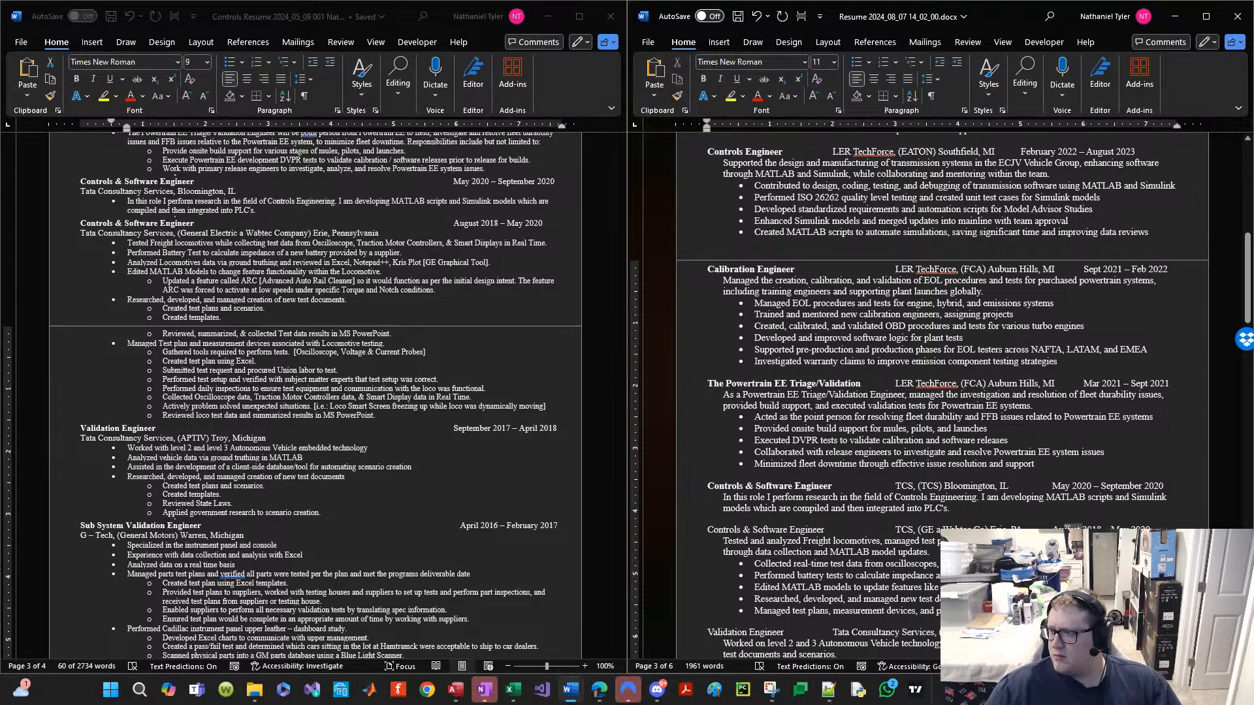
# Step: Abbreviate the Erie, PA entry's dates to "Aug 2018 – May 2020" and insert a tab before them
pyautogui.moveTo(1068, 527); pyautogui.dragTo(1082, 527)
pyautogui.press('BackSpace')
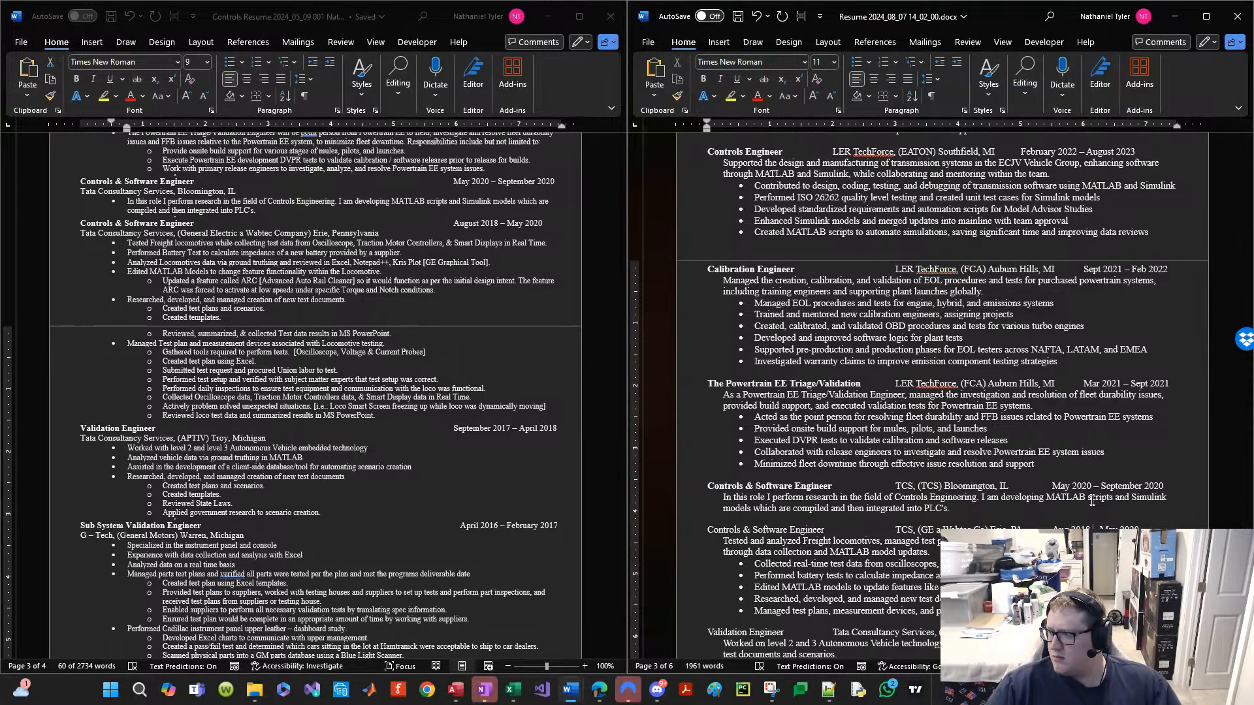
pyautogui.hotkey('ctrl', 'Left')
pyautogui.hotkey('ctrl', 'Left')
# Step: Insert a tab before the Bloomington, IL entry's dates and abbreviate them to "May 2020 – Sept 2020"
pyautogui.press('Up')
pyautogui.press('Up')
pyautogui.press('Up')
pyautogui.press('Up')
pyautogui.hotkey('ctrl', 'Left')
pyautogui.hotkey('ctrl', 'Left')
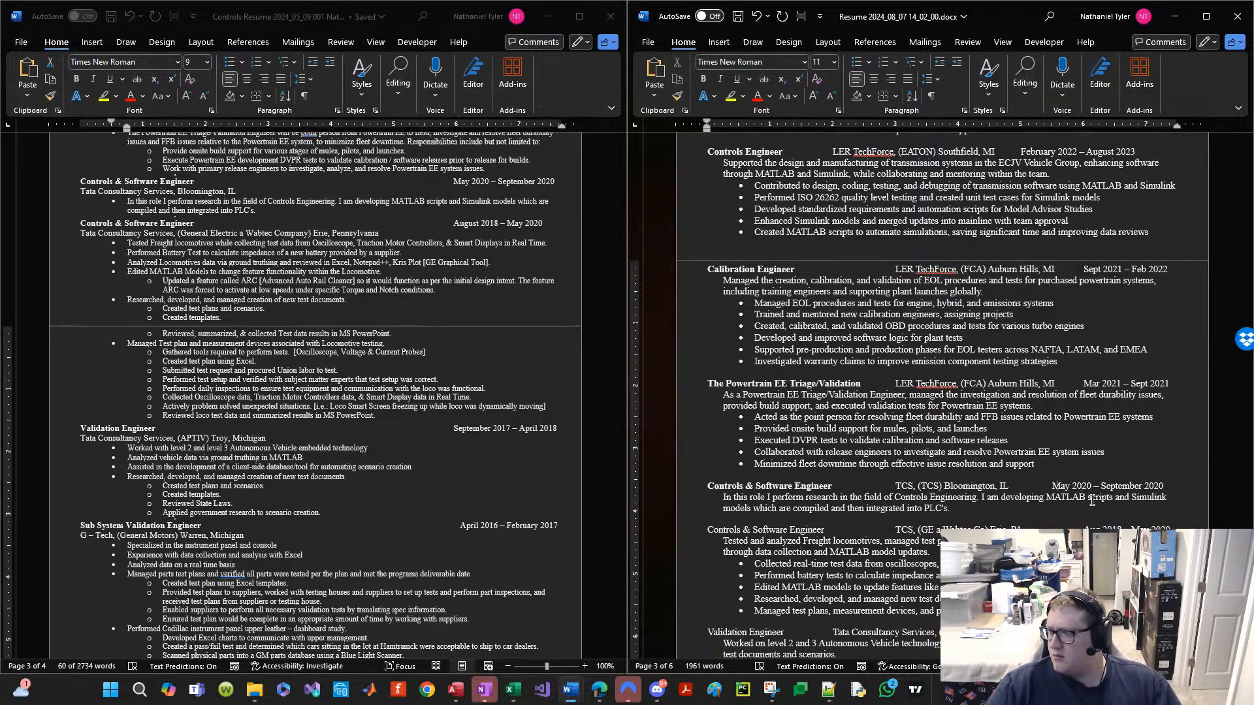
pyautogui.press('Tab')
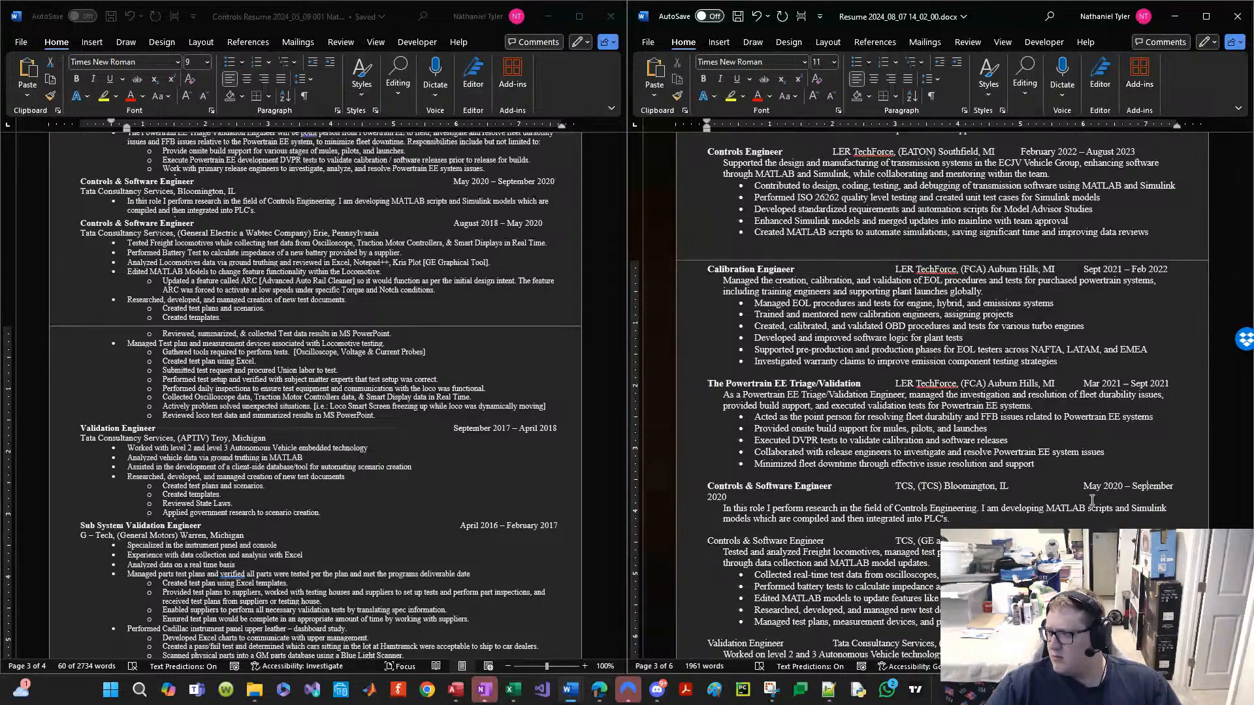
pyautogui.press('Right')
pyautogui.press('Delete')
pyautogui.press('Delete')
pyautogui.press('Delete')
pyautogui.press('Delete')
pyautogui.press('Delete')
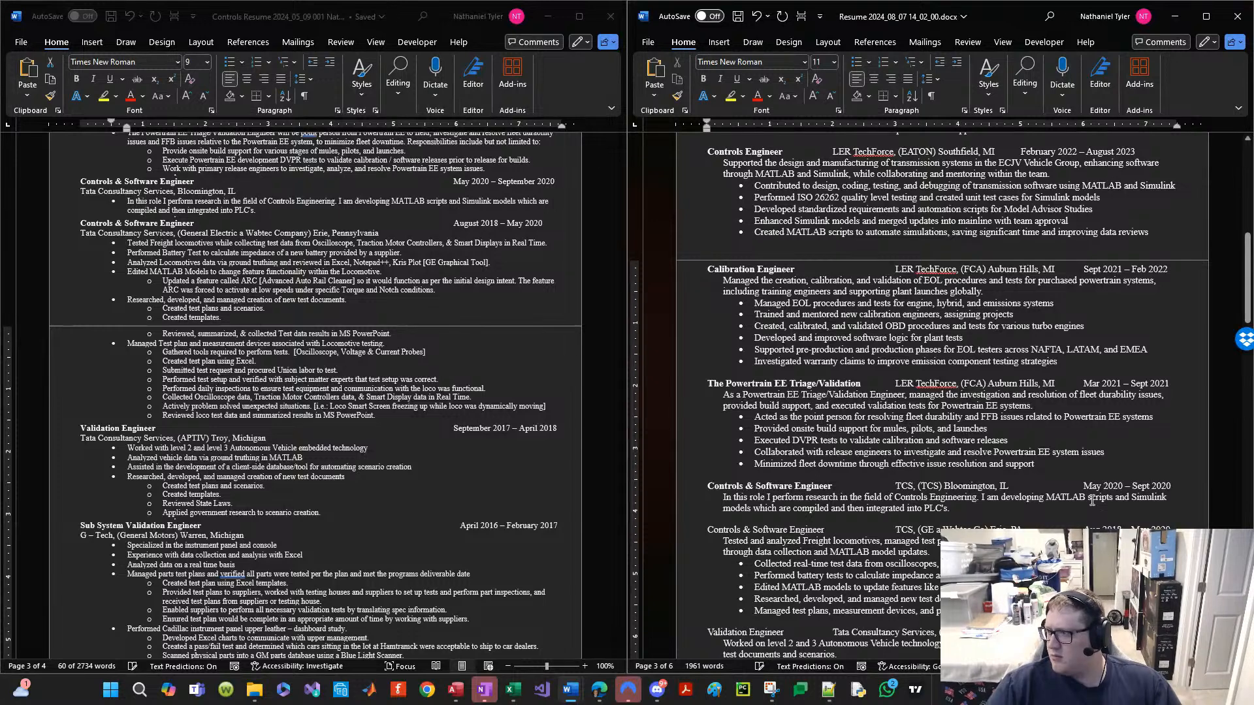
# Step: Abbreviate the dates in the Controls Engineer heading for Southfield, MI to "Feb 2022 – Aug 2023"
pyautogui.scroll(2, 965, 464)
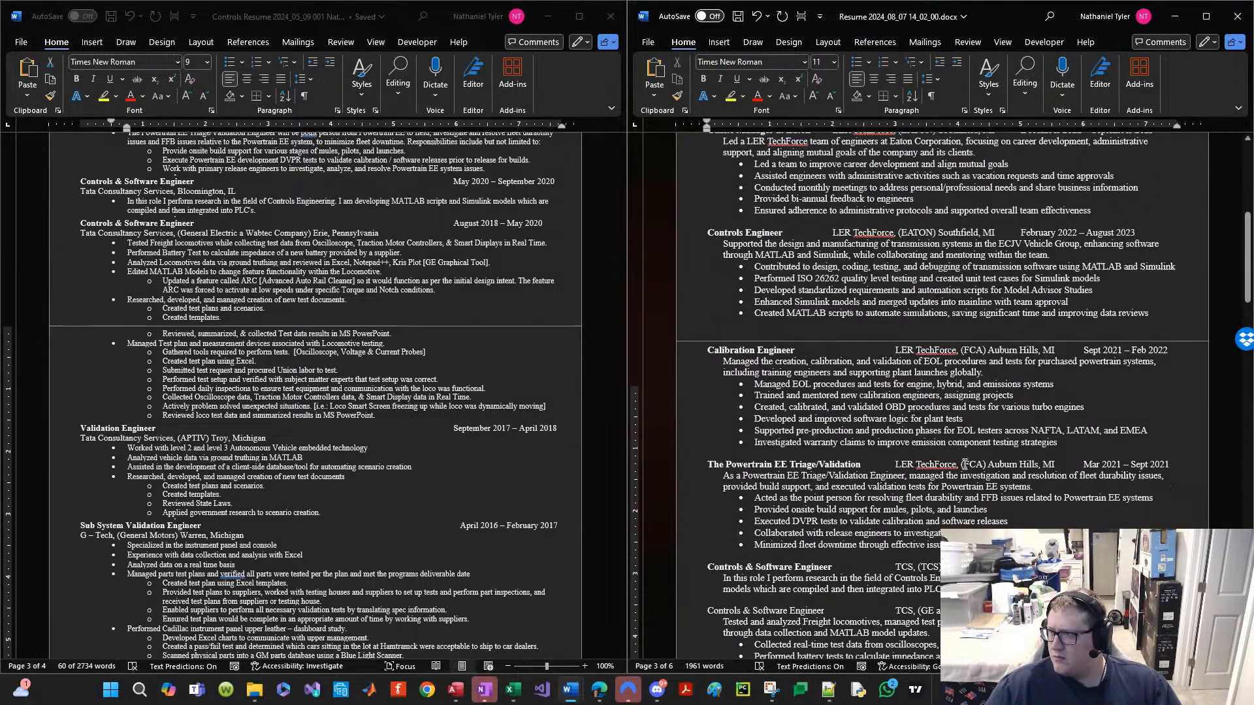
pyautogui.scroll(2, 964, 465)
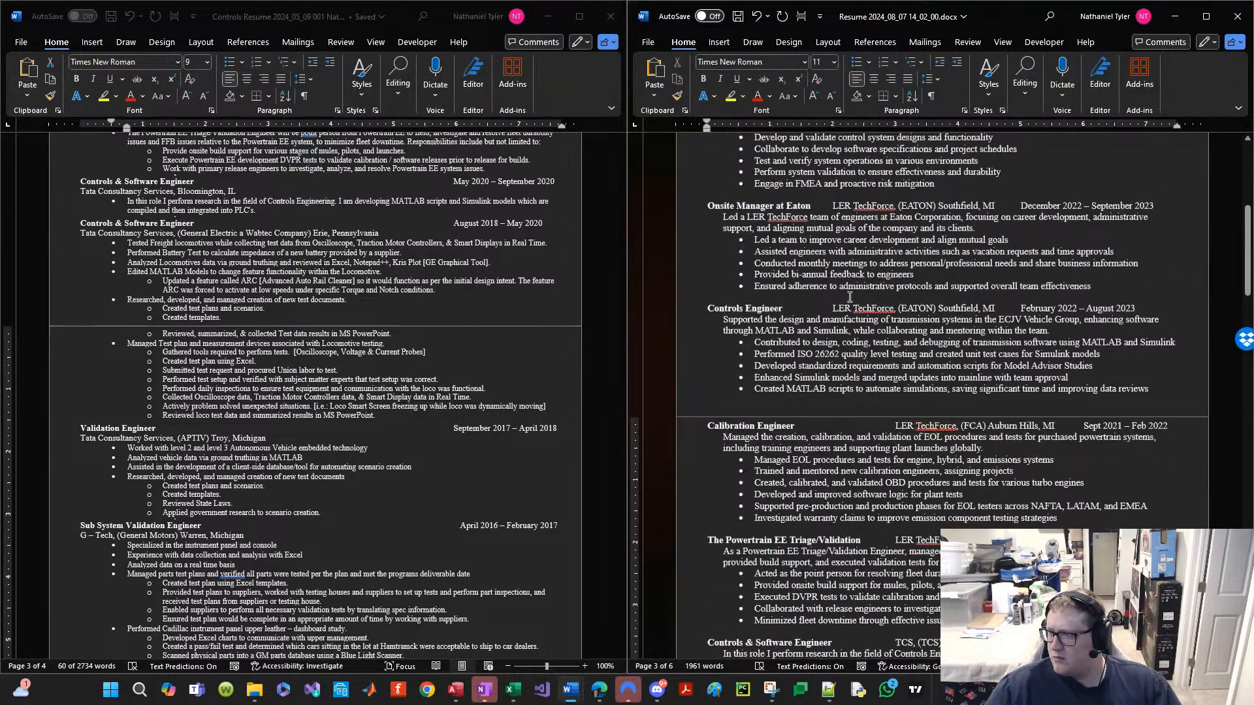
pyautogui.click(1038, 309)
pyautogui.press('Delete')
pyautogui.press('Delete')
pyautogui.press('Delete')
pyautogui.press('Delete')
pyautogui.press('Delete')
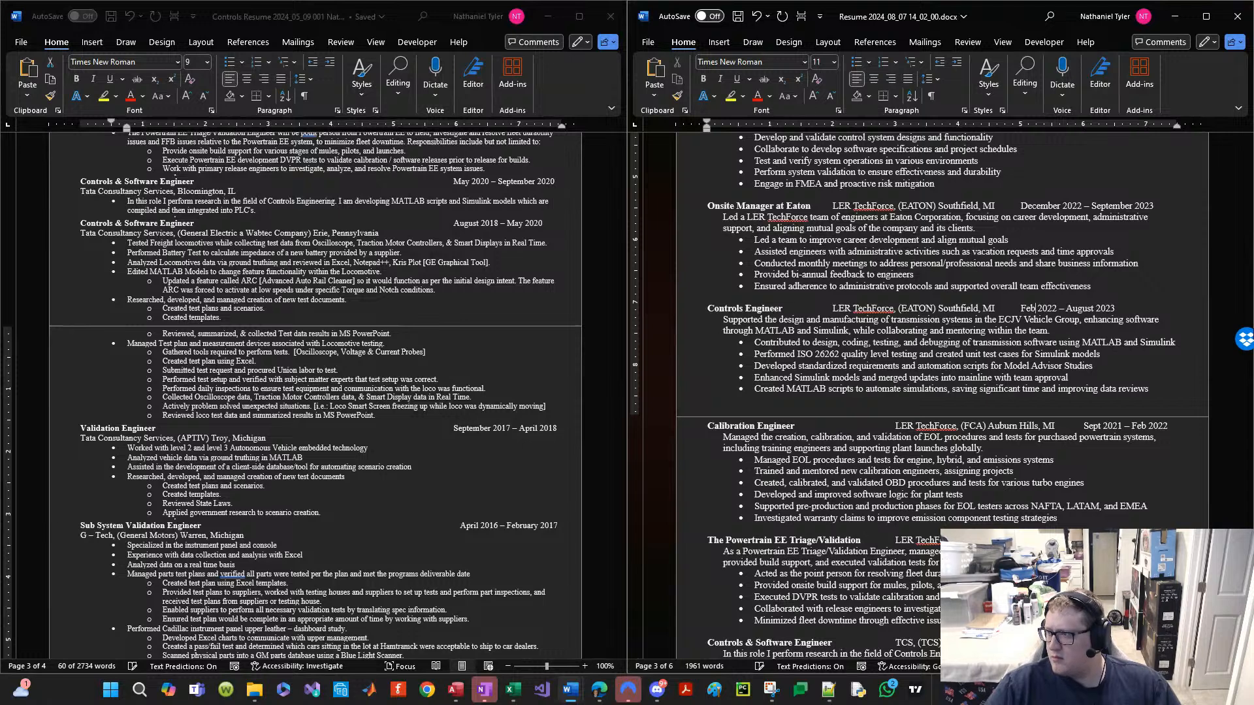
pyautogui.click(1083, 308)
pyautogui.press('Delete')
pyautogui.press('Delete')
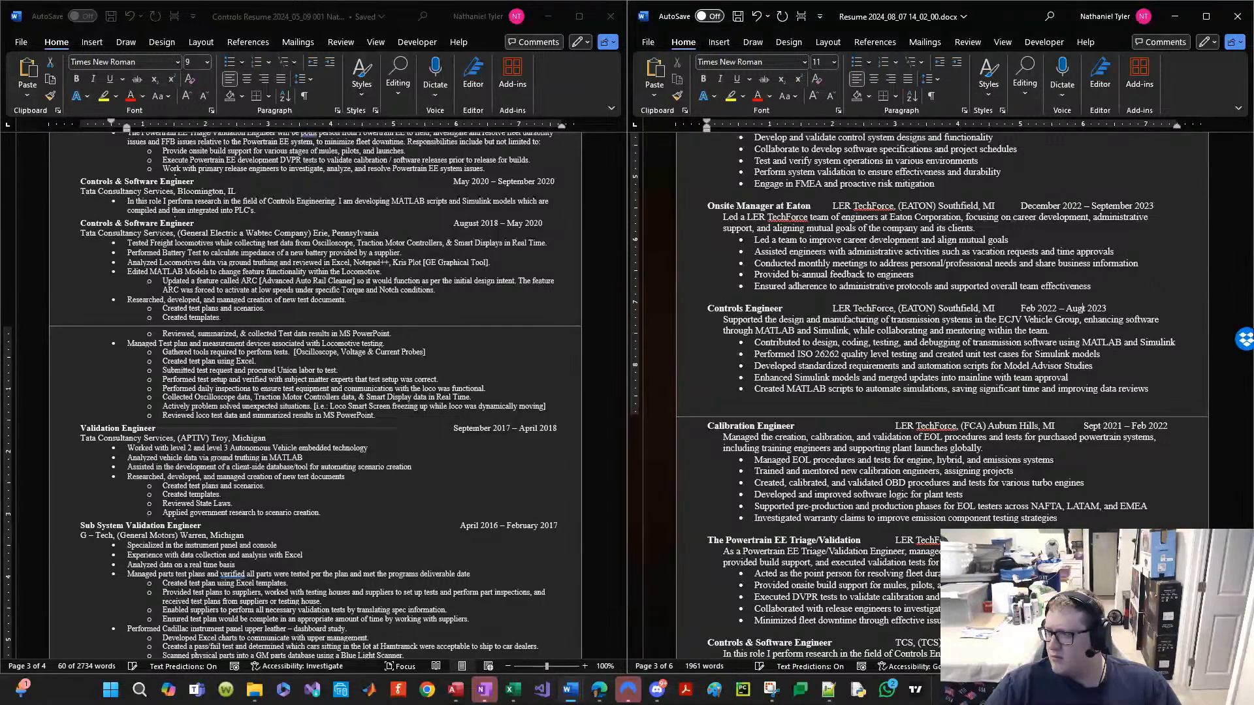
pyautogui.press('Delete')
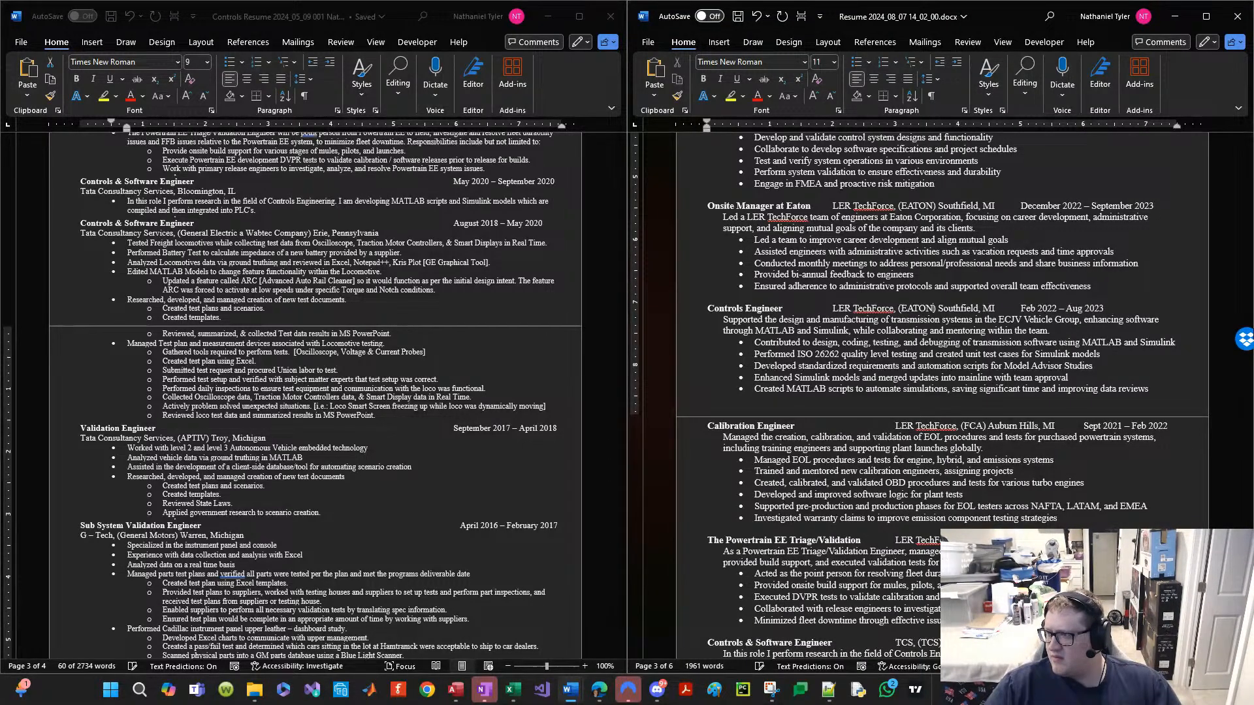
# Step: Insert two tabs before "LER TechForce" in the Controls Engineer heading to align its company and dates with the entries below
pyautogui.click(832, 308)
pyautogui.press('Tab')
pyautogui.press('Tab')
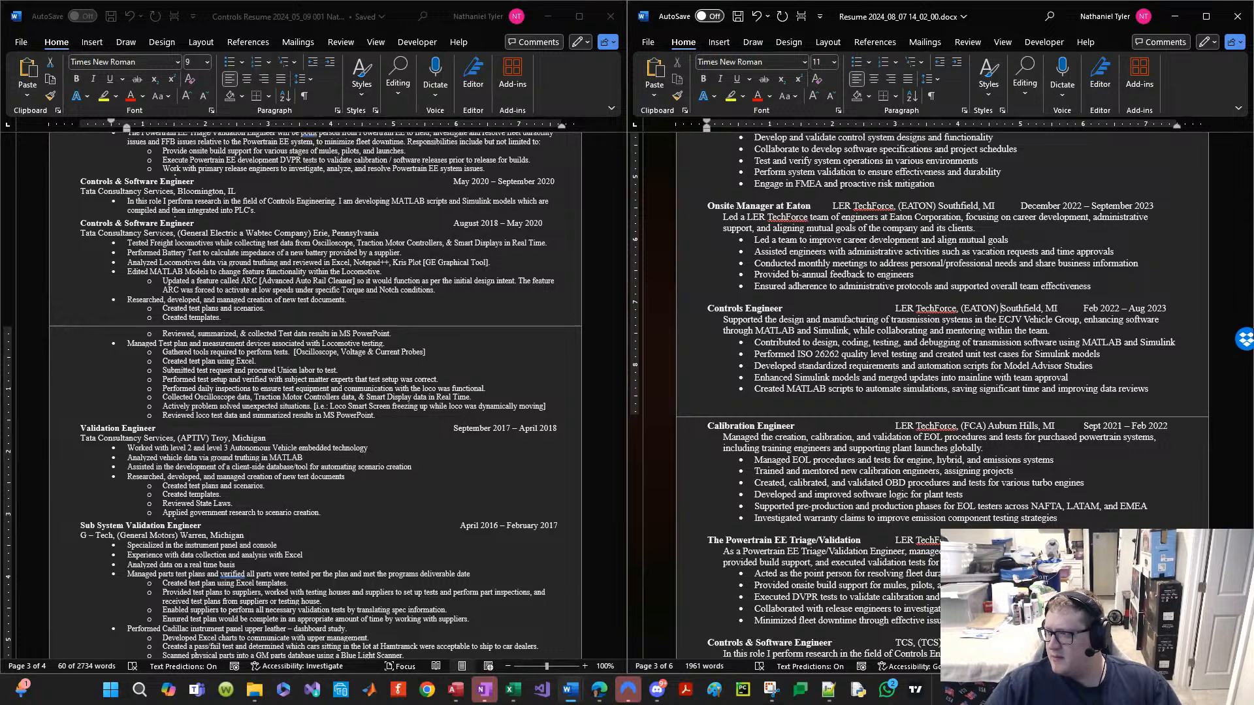
# Step: Align the employer and dates in the Onsite Manager at Eaton heading with the columns of the Controls Engineer heading
pyautogui.click(995, 217)
pyautogui.click(995, 206)
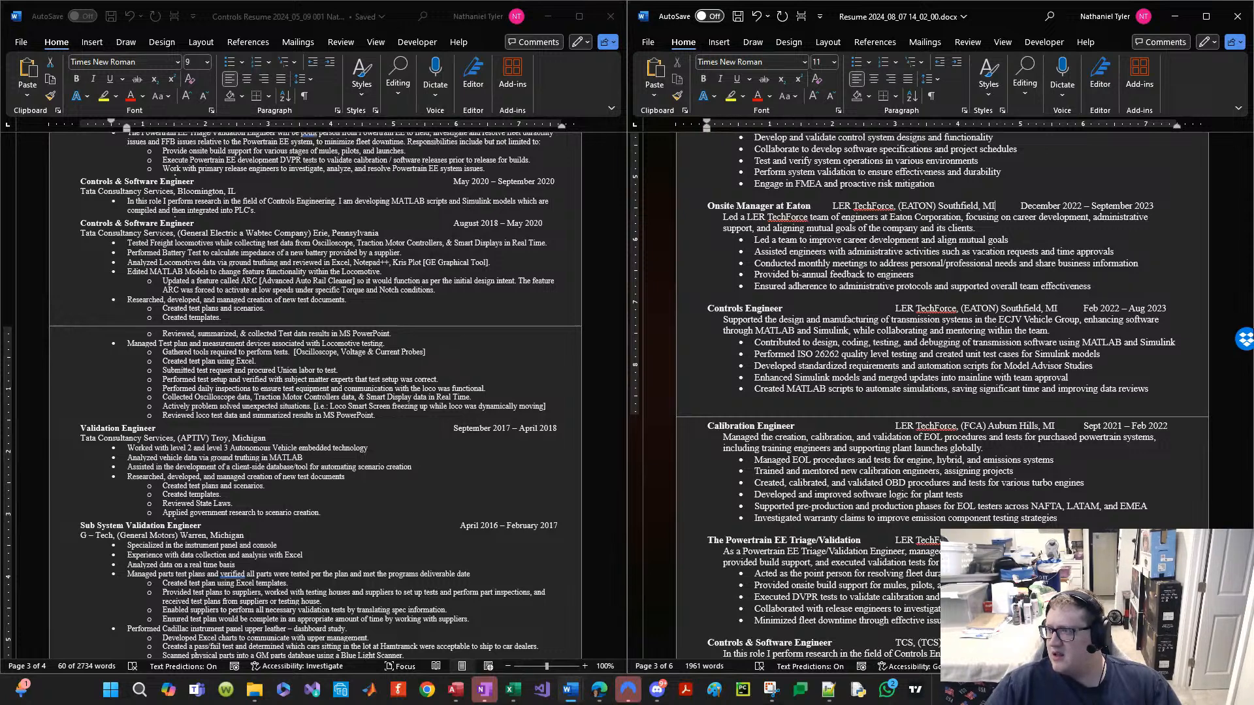
pyautogui.hotkey('ctrl', 'Left')
pyautogui.hotkey('ctrl', 'Left')
pyautogui.hotkey('ctrl', 'Right')
pyautogui.press('Tab')
pyautogui.press('Tab')
pyautogui.hotkey('ctrl', 'Right')
pyautogui.hotkey('ctrl', 'Right')
pyautogui.hotkey('ctrl', 'Right')
pyautogui.hotkey('ctrl', 'Right')
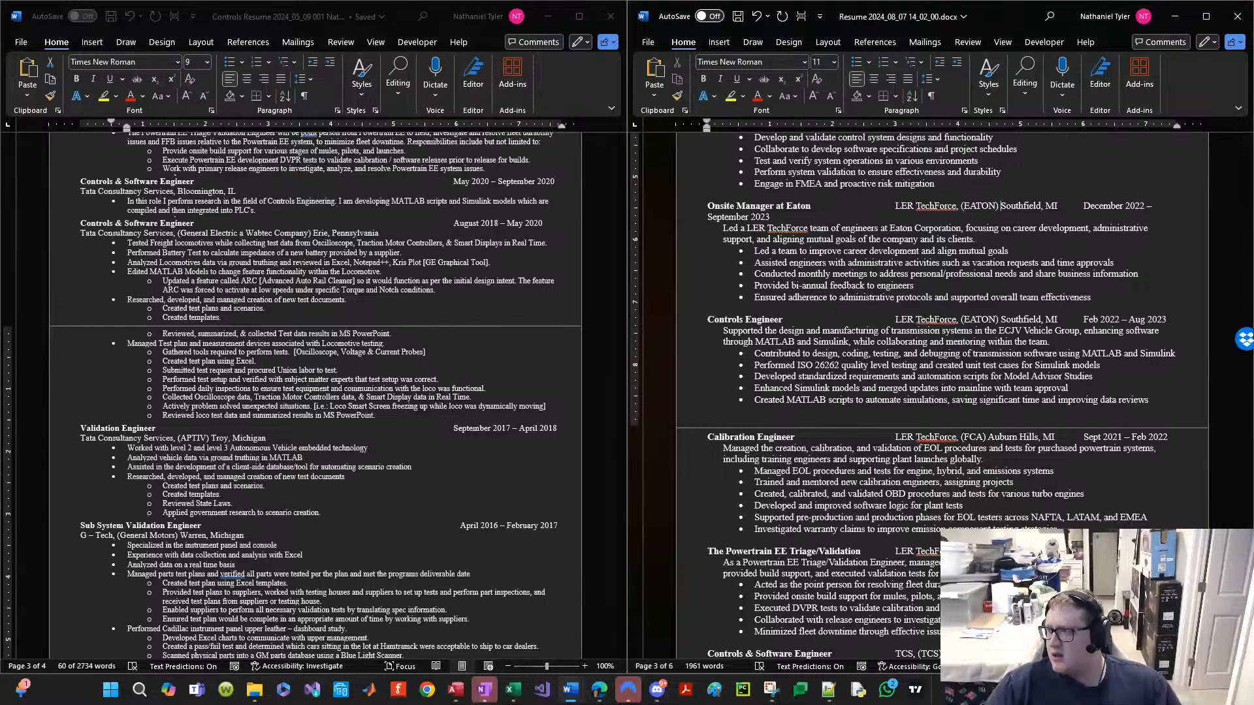
# Step: Shorten the Onsite Manager at Eaton dates to Dec 2022 – Sept 2023 so they fit on one line
pyautogui.press('Right')
pyautogui.press('Right')
pyautogui.press('Delete')
pyautogui.press('Delete')
pyautogui.press('Delete')
pyautogui.press('Delete')
pyautogui.press('Delete')
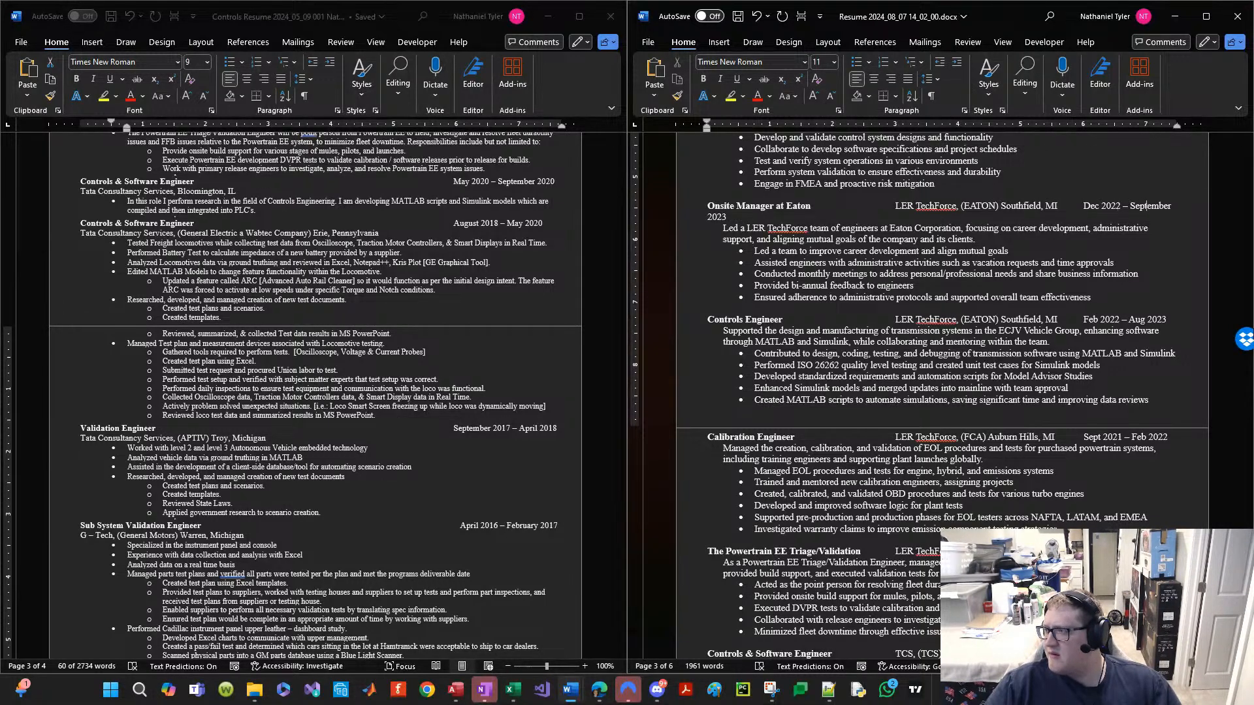
pyautogui.press('Delete')
pyautogui.press('Delete')
pyautogui.press('Delete')
pyautogui.press('Delete')
pyautogui.press('Delete')
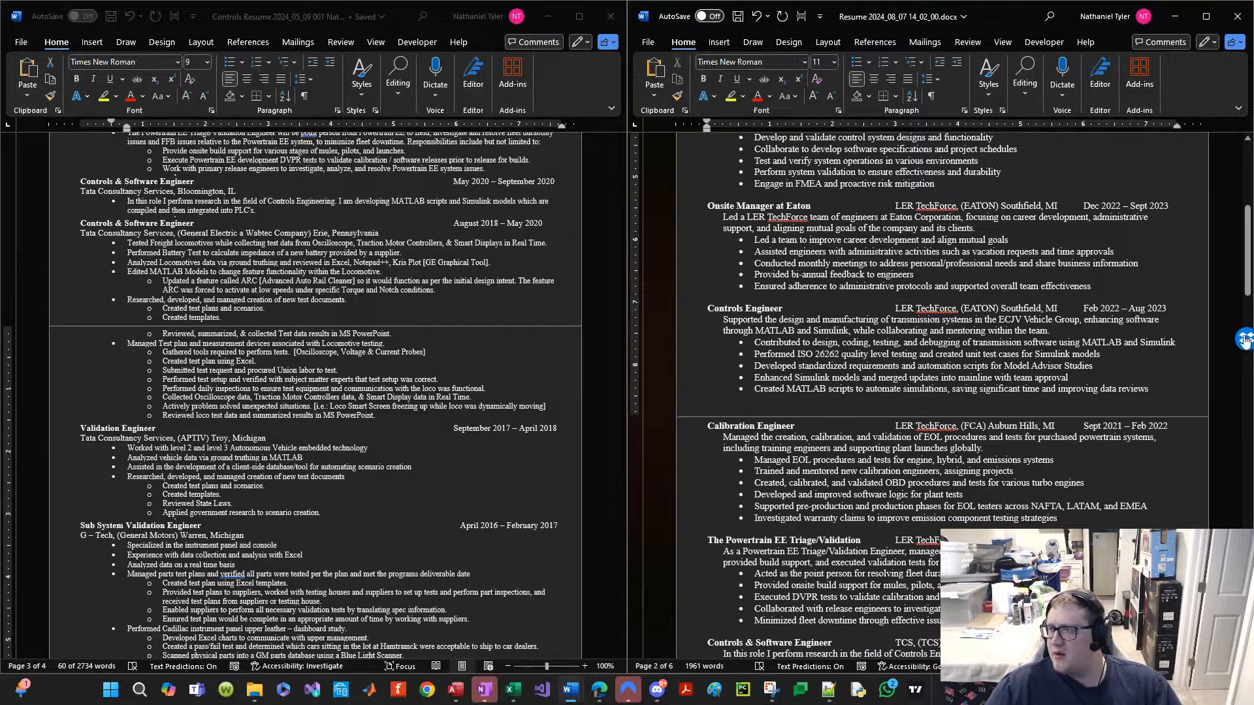
# Step: Shorten the month names in the Electronic System Engineer dates to Nov 2023 – Mar 2023
pyautogui.scroll(8, 976, 380)
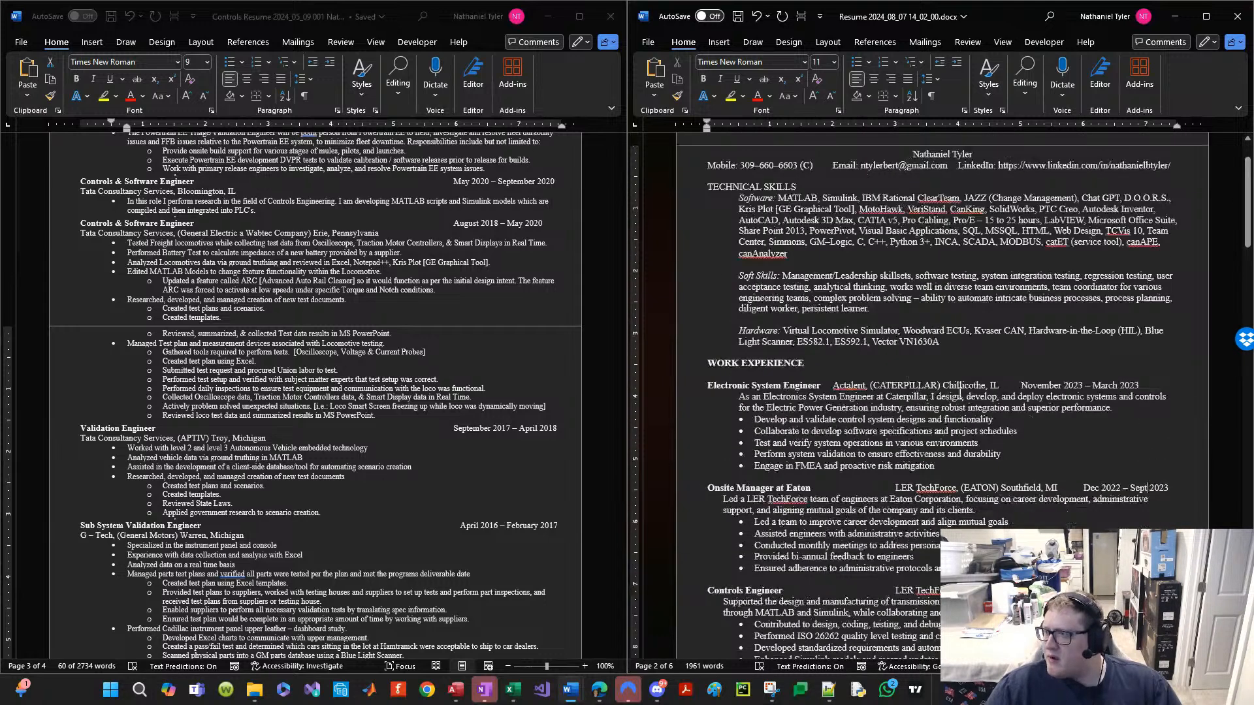
pyautogui.click(1054, 385)
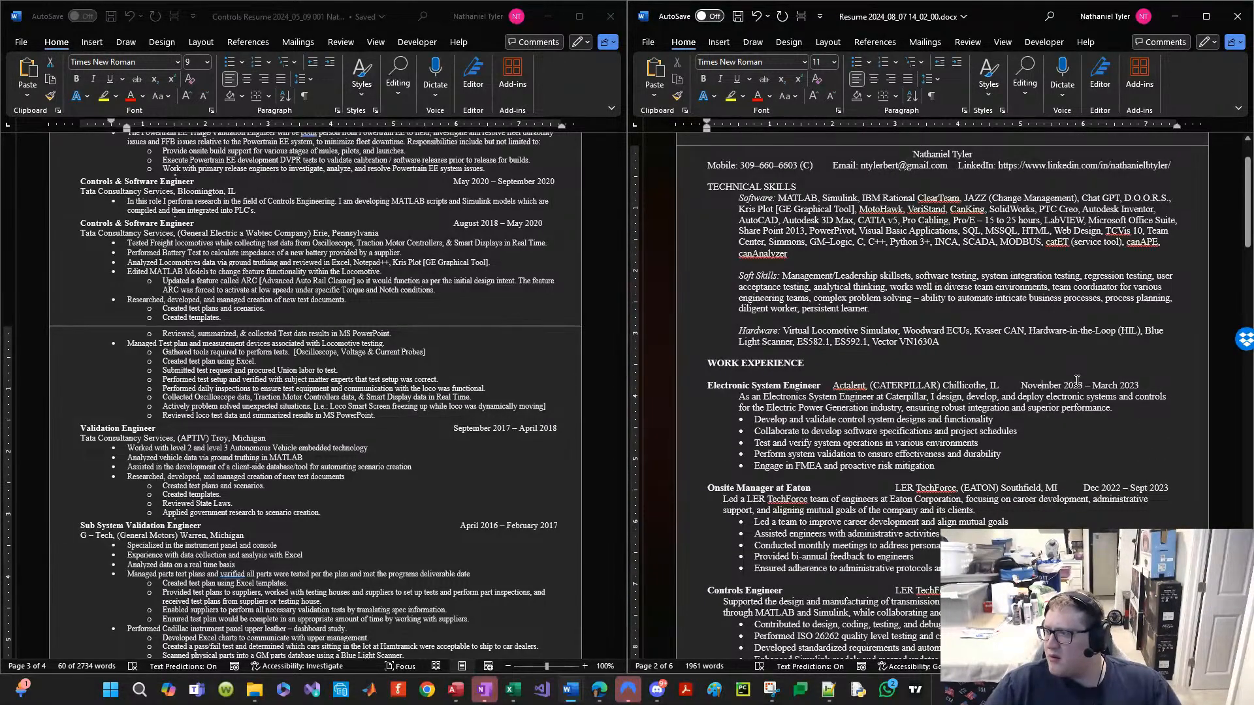
pyautogui.press('Delete')
pyautogui.press('Delete')
pyautogui.press('Delete')
pyautogui.press('Delete')
pyautogui.press('Delete')
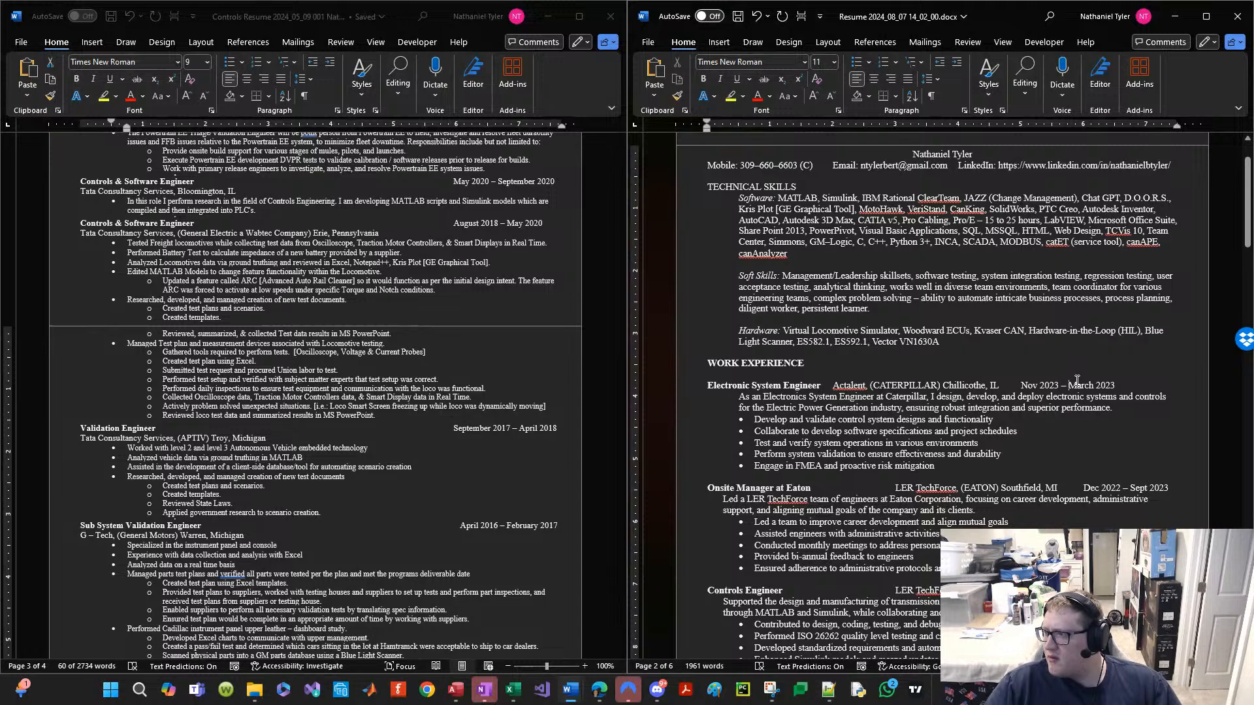
pyautogui.press('Right')
pyautogui.press('Delete')
pyautogui.press('Delete')
# Step: Align the Electronic System Engineer's employer and dates with the headings below and save the resume
pyautogui.press('Home')
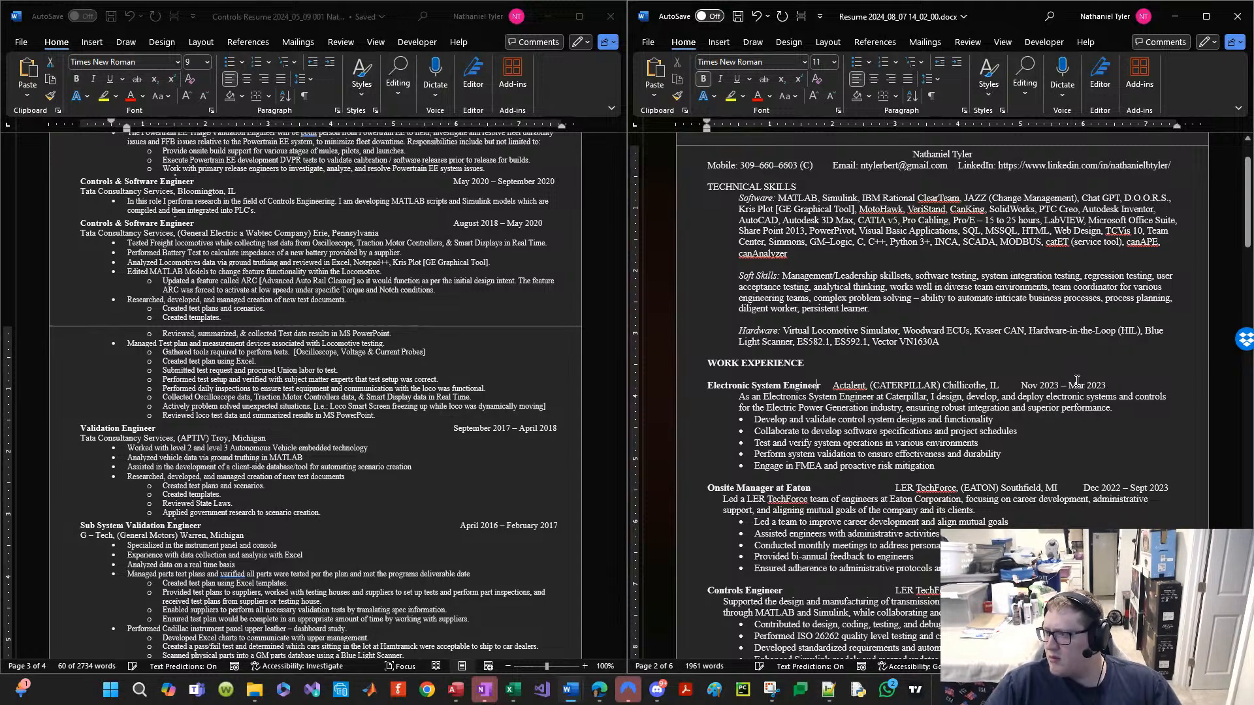
pyautogui.press('Right')
pyautogui.press('Tab')
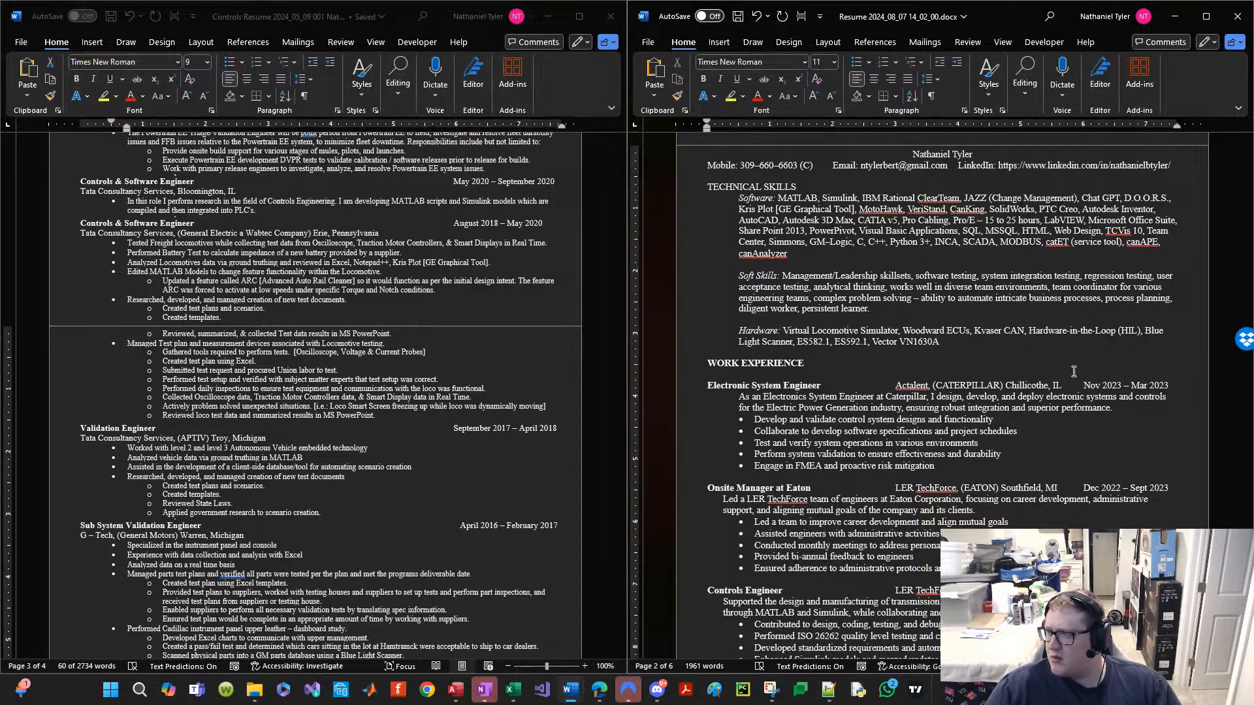
pyautogui.click(937, 412)
pyautogui.hotkey('ctrl', 's')
# Step: Shorten the Sub System Validation Engineer dates to Apr 2016 – Feb 2017
pyautogui.scroll(-1, 937, 413)
pyautogui.scroll(-4, 937, 413)
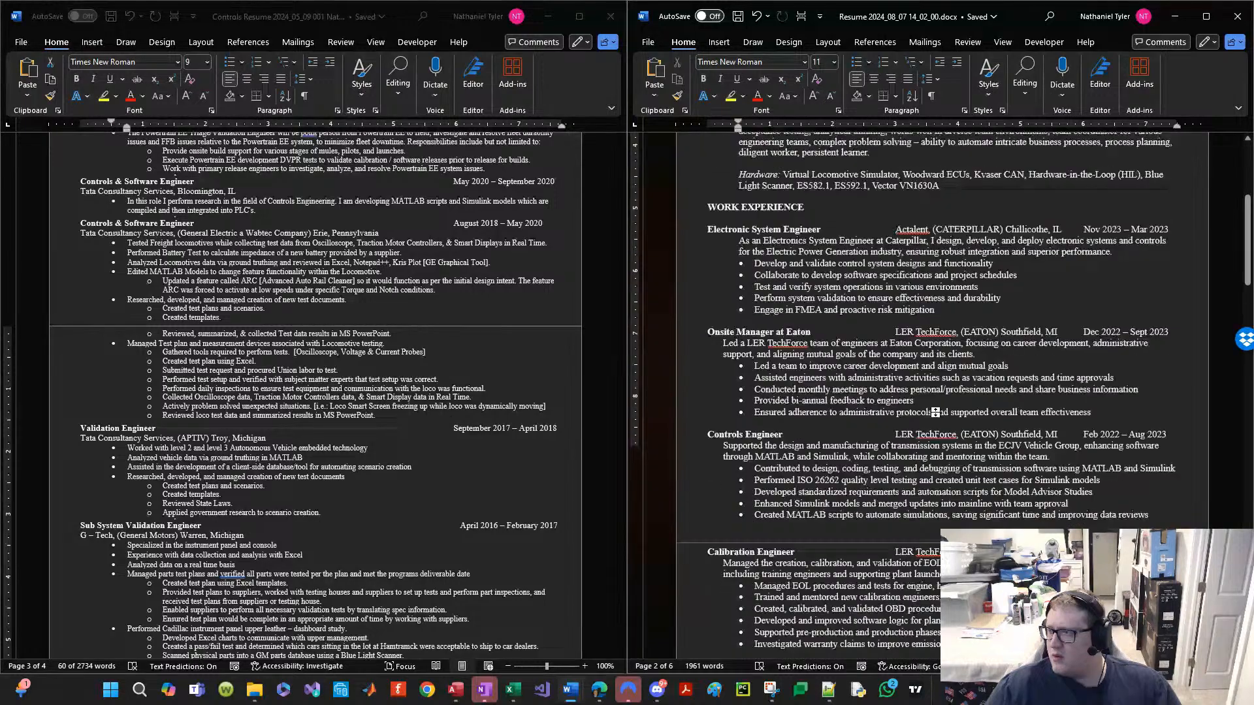
pyautogui.scroll(-6, 935, 412)
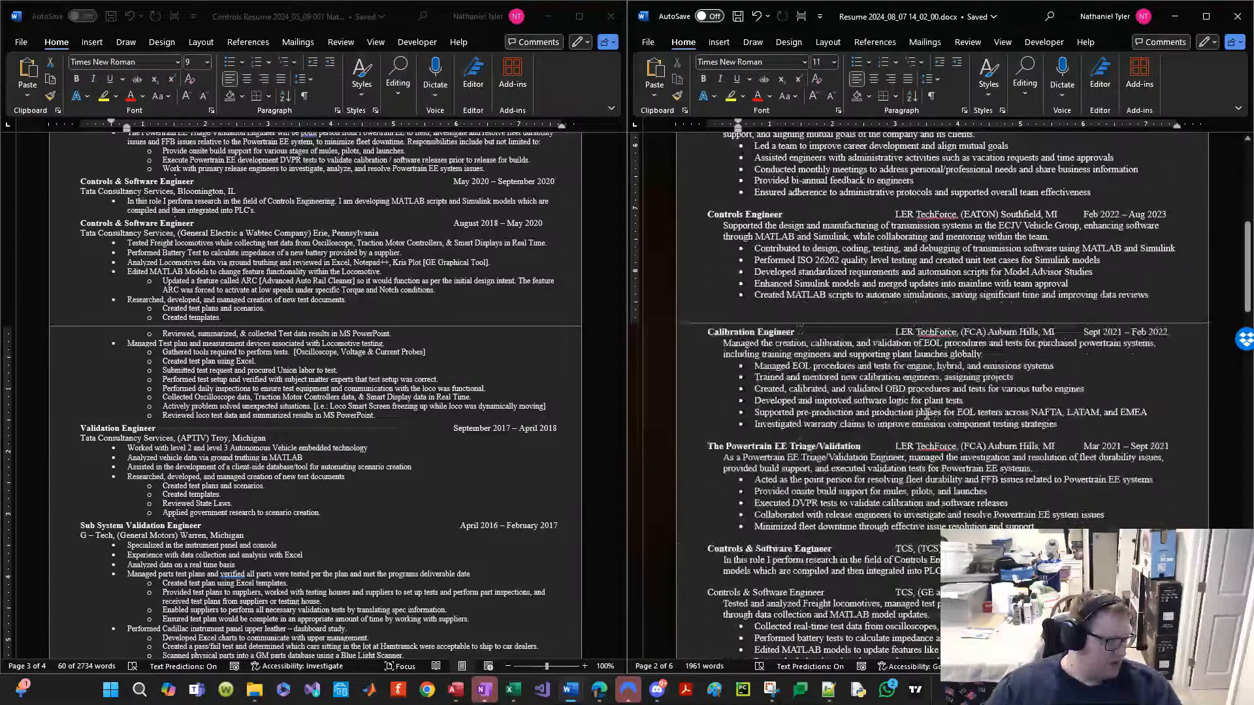
pyautogui.scroll(-10, 927, 414)
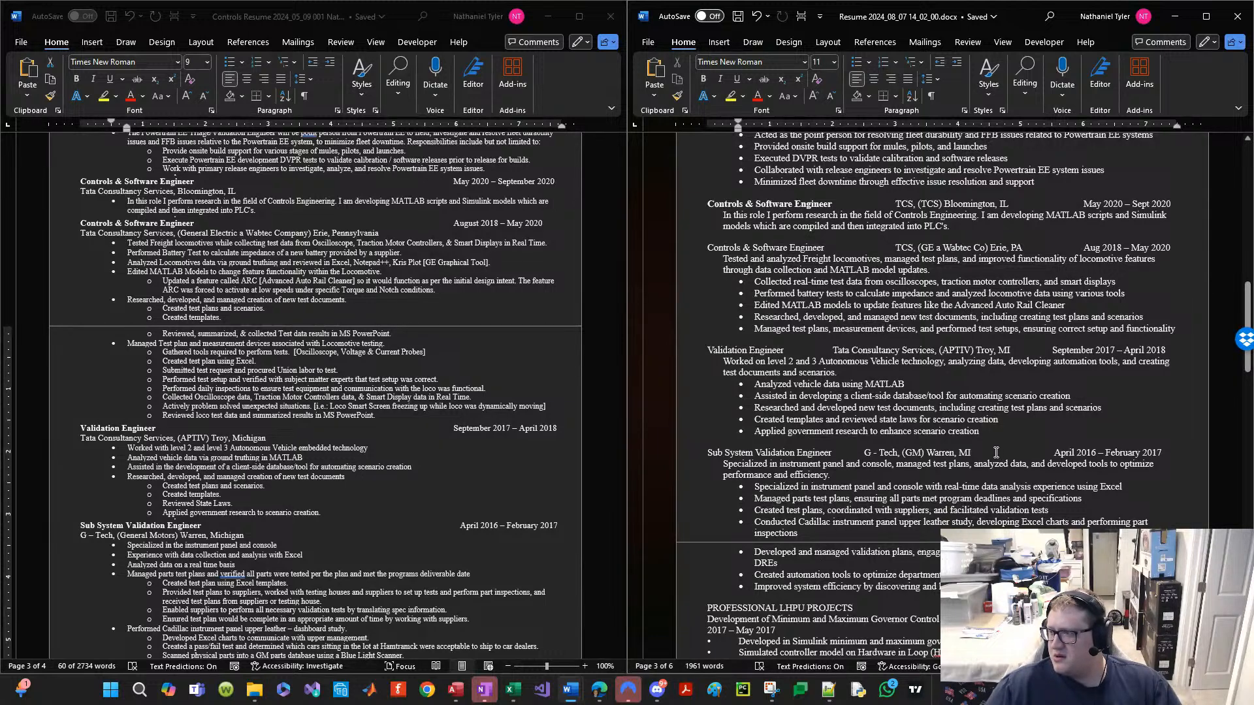
pyautogui.click(1073, 451)
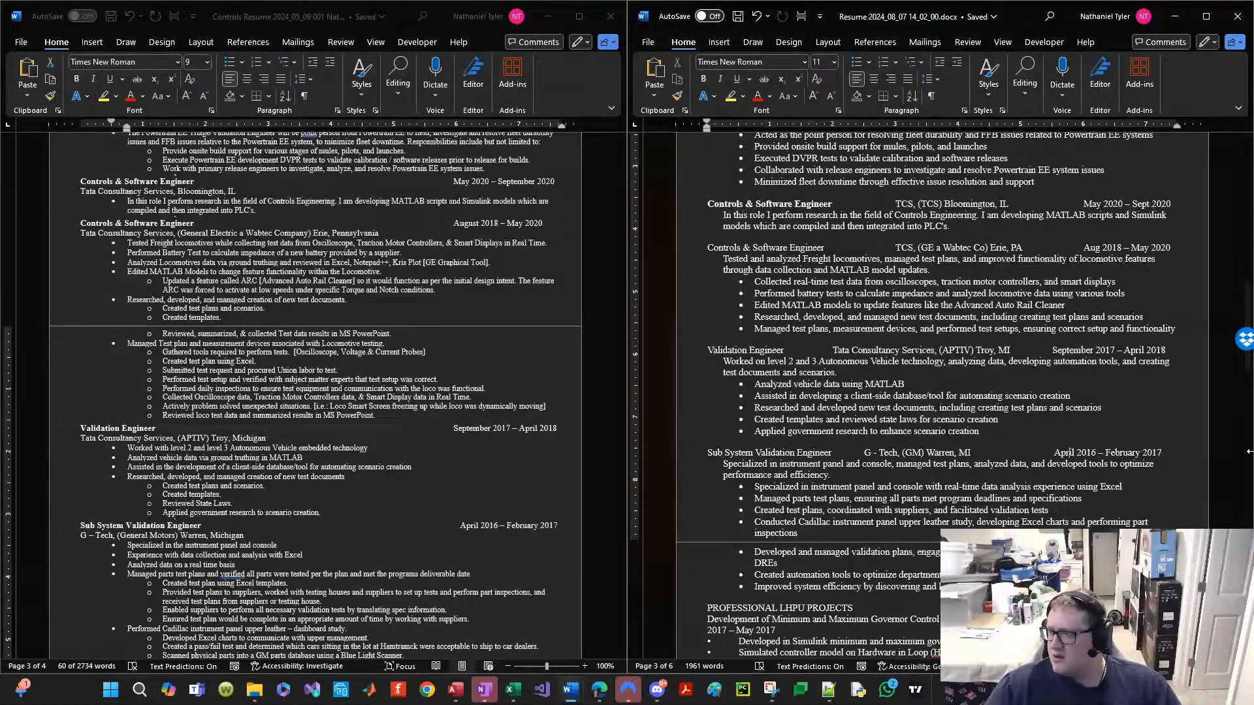
pyautogui.press('BackSpace')
pyautogui.press('BackSpace')
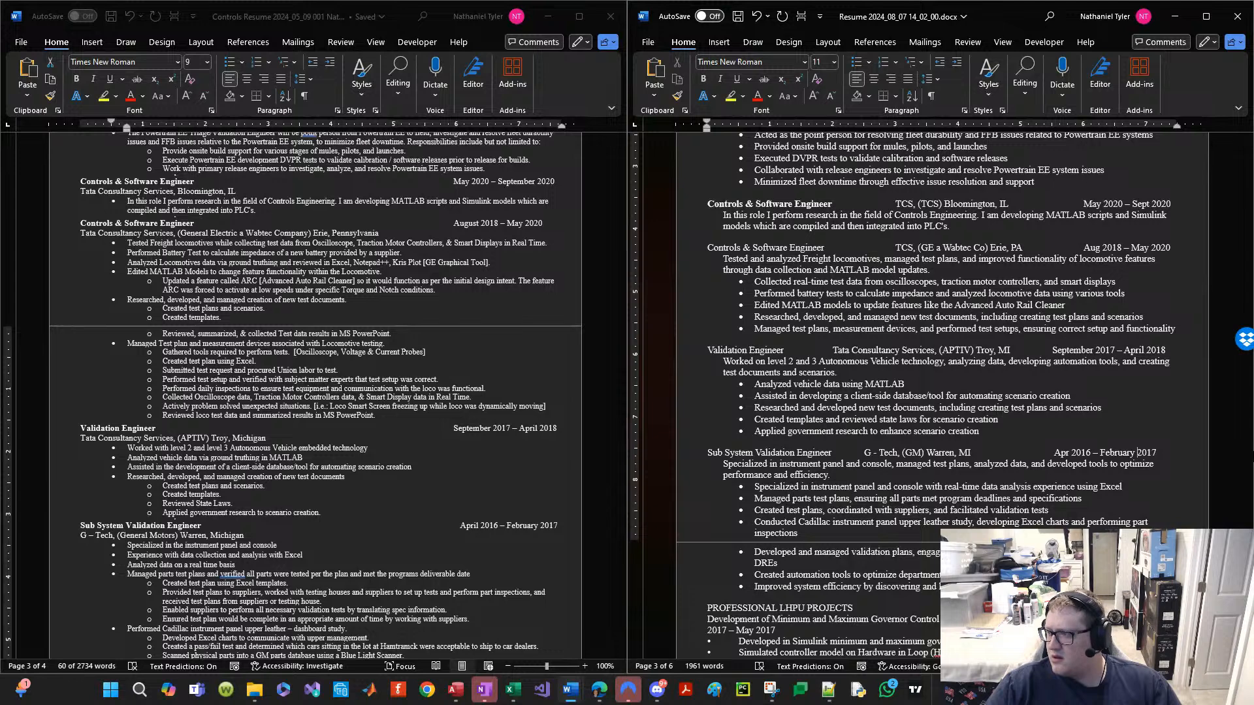
pyautogui.press('BackSpace')
pyautogui.press('BackSpace')
pyautogui.press('BackSpace')
pyautogui.press('BackSpace')
pyautogui.press('BackSpace')
pyautogui.press('BackSpace')
# Step: Align the Sub System Validation Engineer dates with the date column of the other job headings
pyautogui.click(1054, 453)
pyautogui.press('Tab')
pyautogui.click(946, 432)
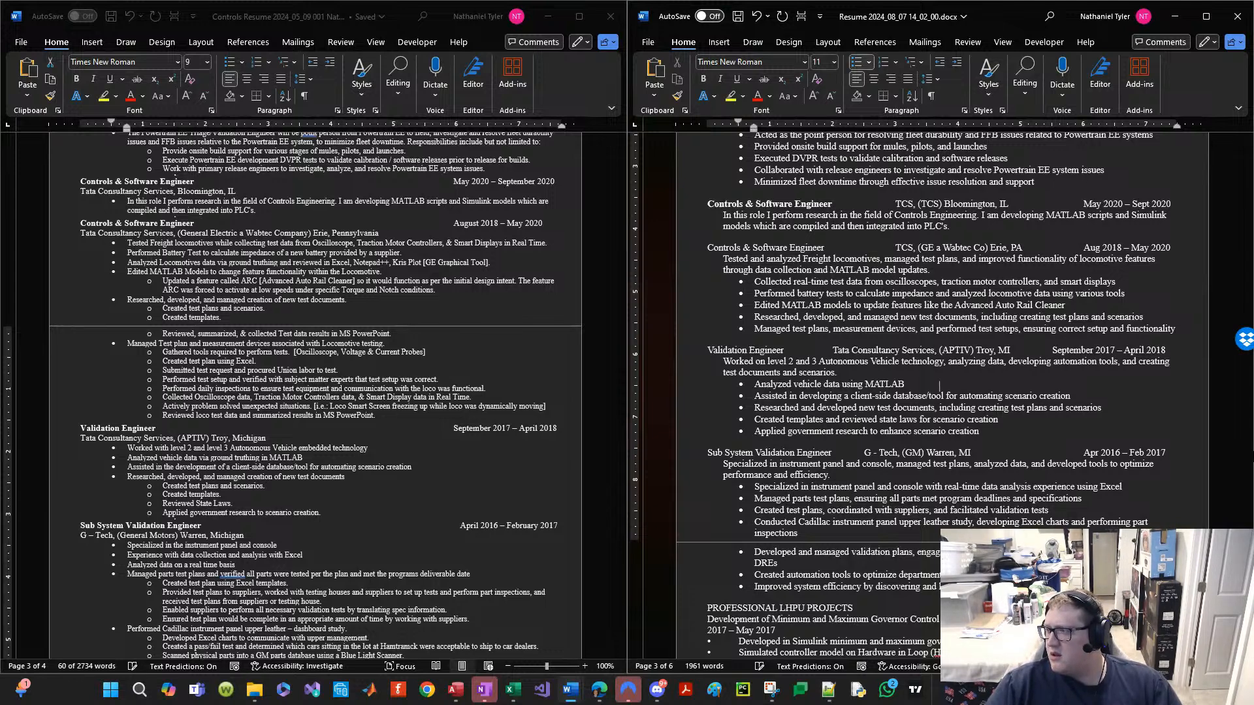
# Step: Shorten the Validation Engineer start month to Sept and align the dates with the other headings' date column
pyautogui.click(1086, 350)
pyautogui.press('Delete')
pyautogui.press('Delete')
pyautogui.press('Delete')
pyautogui.press('Delete')
pyautogui.press('BackSpace')
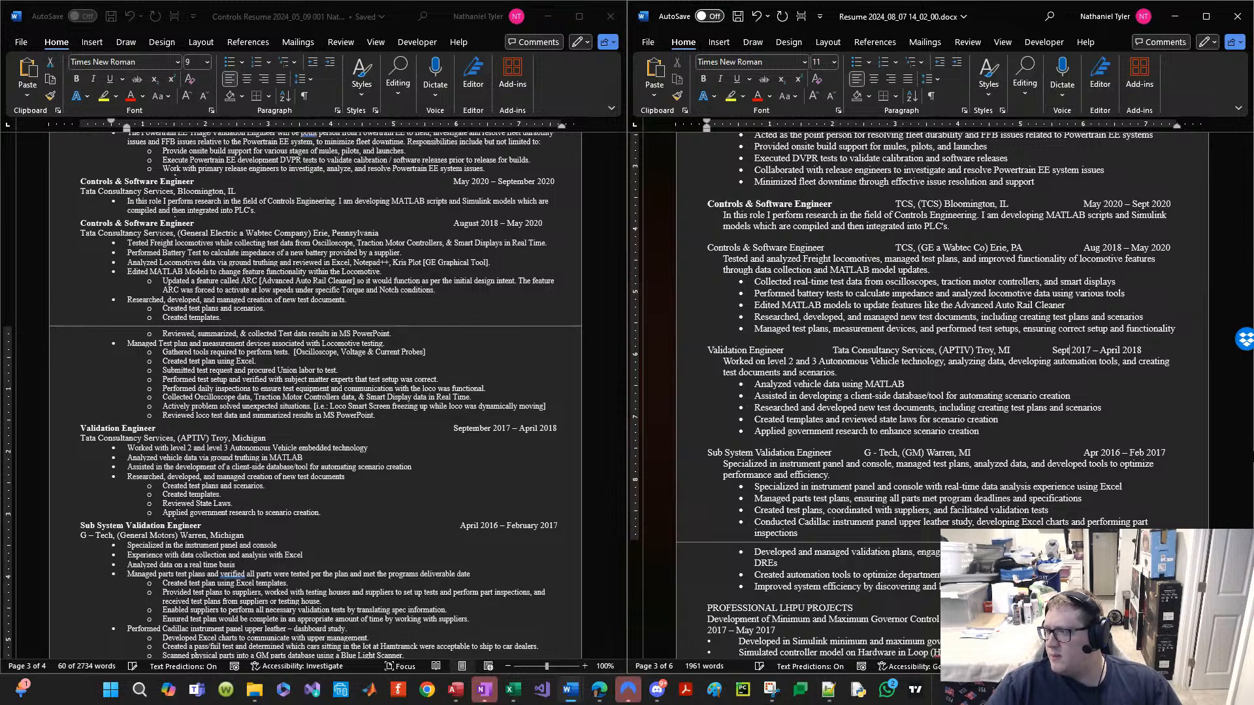
pyautogui.press('Tab')
# Step: Shorten the end month of the Validation Engineer dates to Apr and save the resume
pyautogui.click(1124, 351)
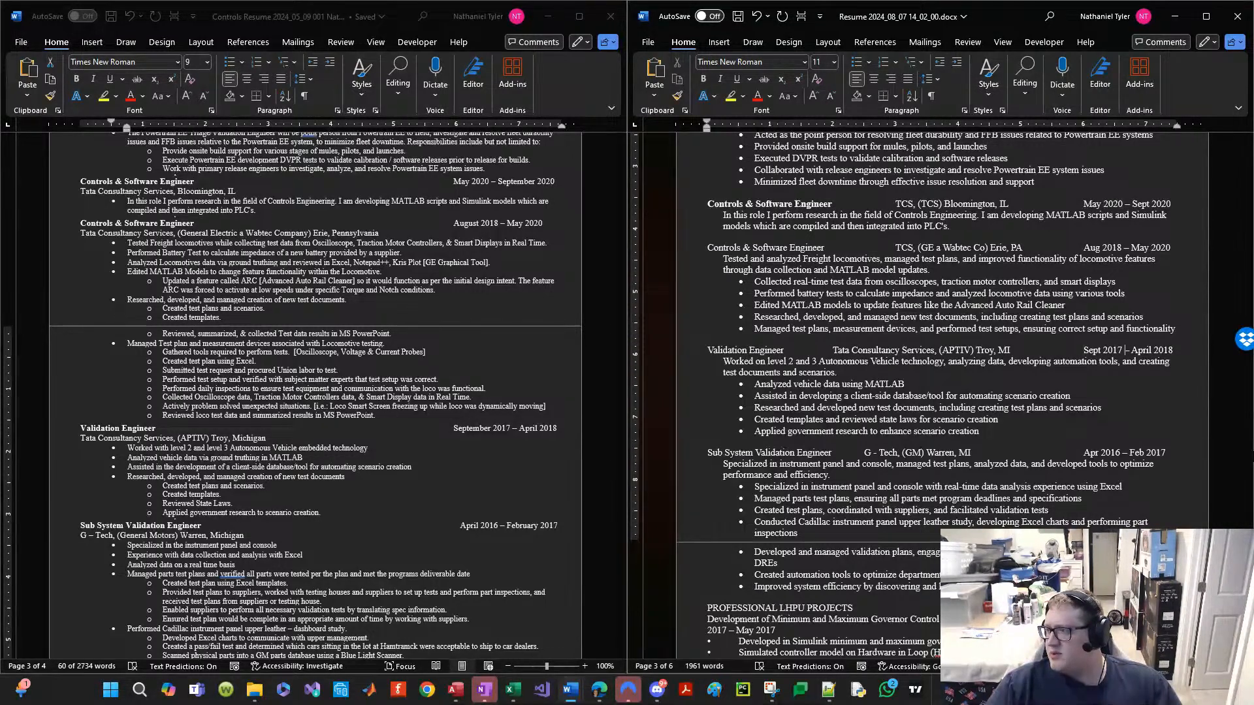
pyautogui.click(1147, 351)
pyautogui.press('Delete')
pyautogui.press('Delete')
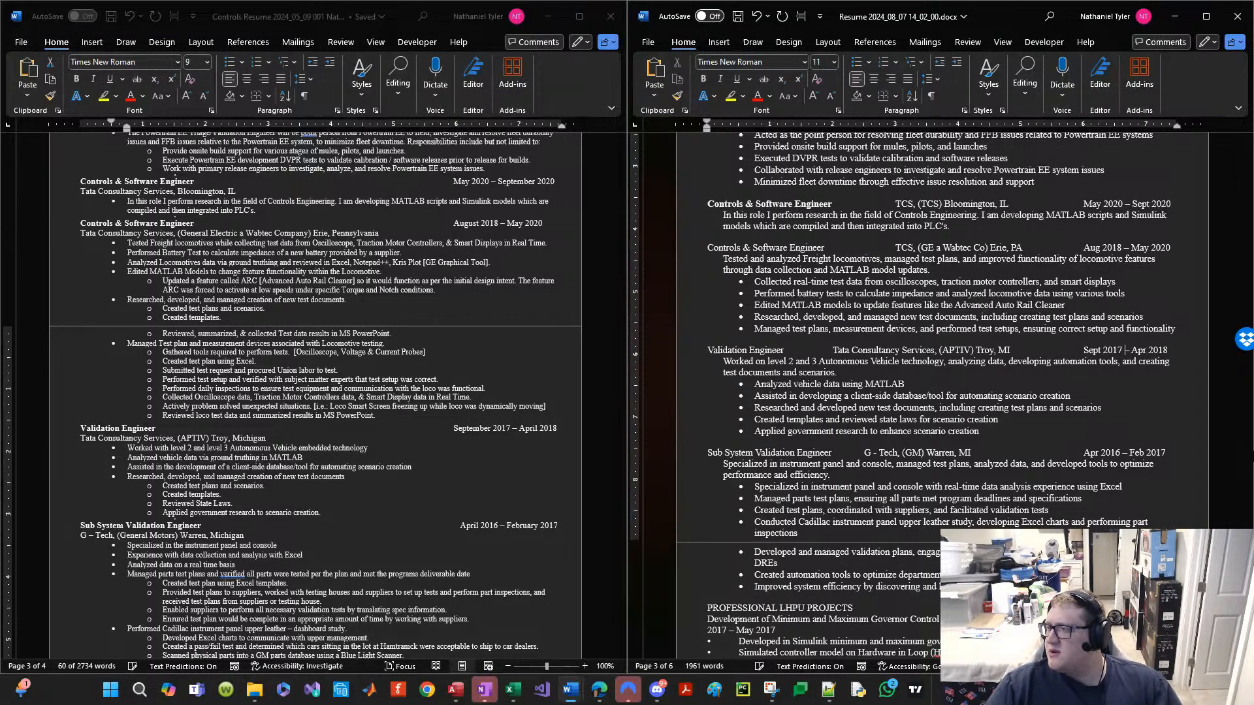
pyautogui.hotkey('ctrl', 's')
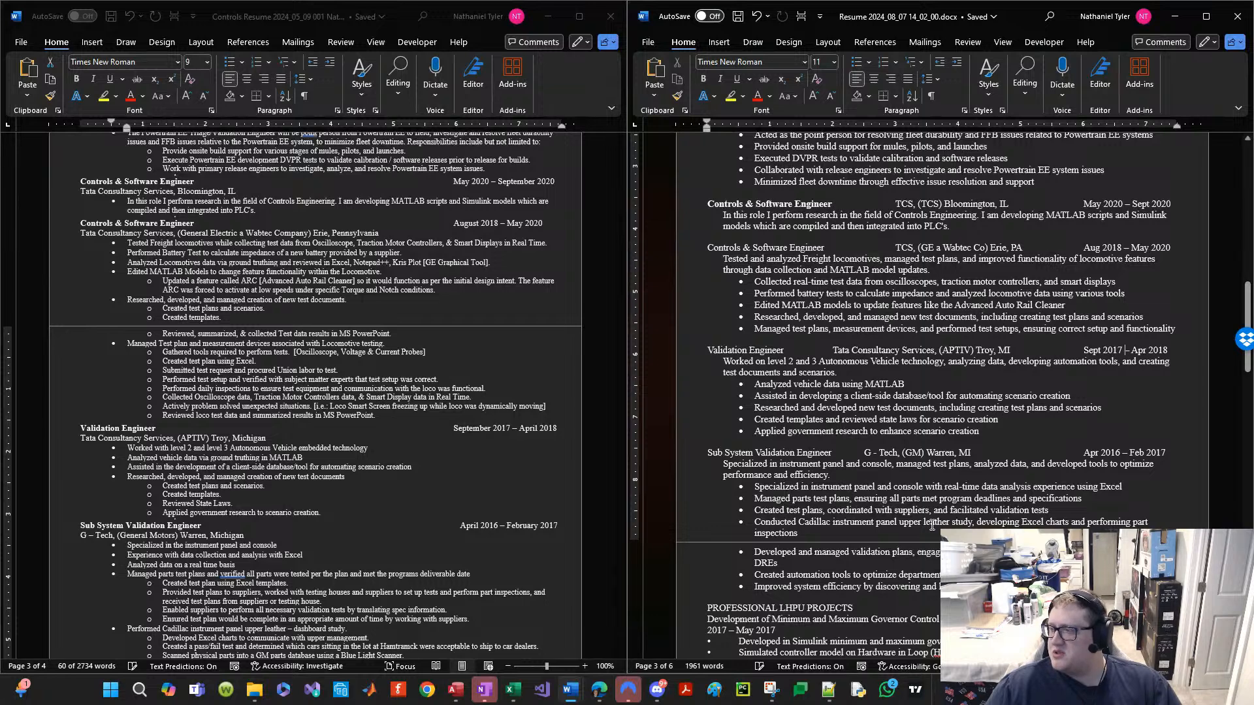
# Step: Set the font size of the entire resume text to 10
pyautogui.scroll(-3, 1002, 517)
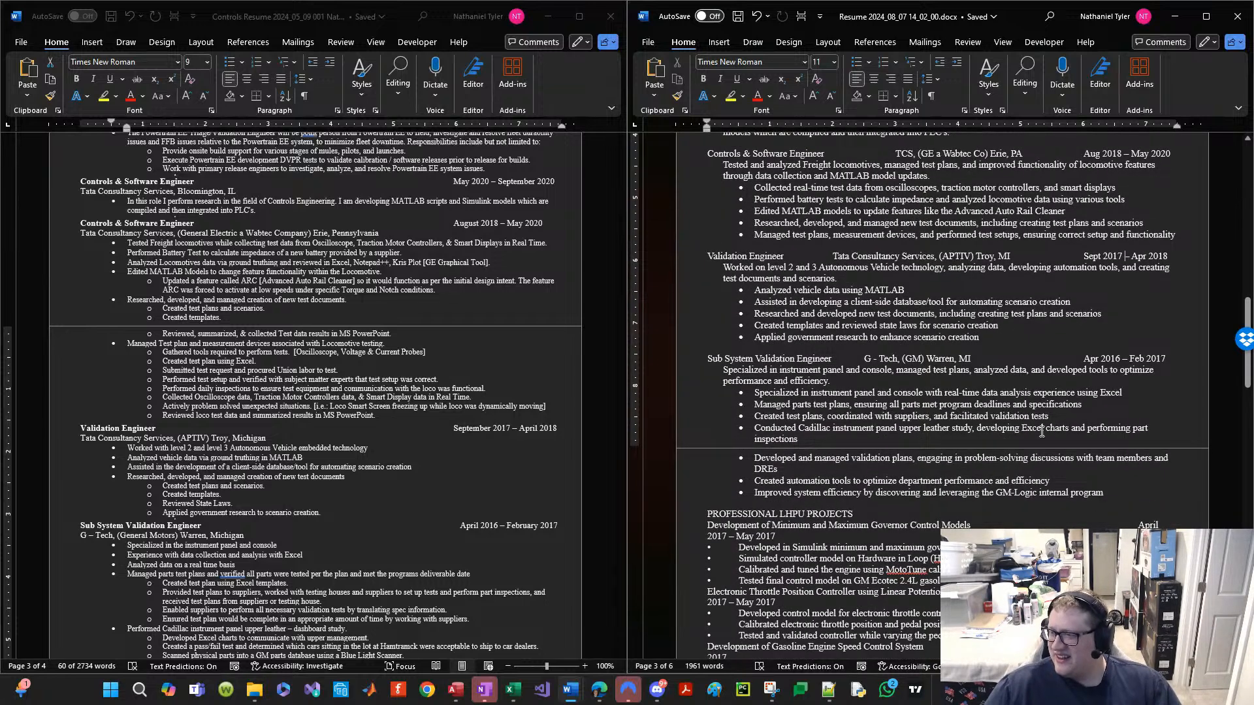
pyautogui.scroll(-3, 1042, 432)
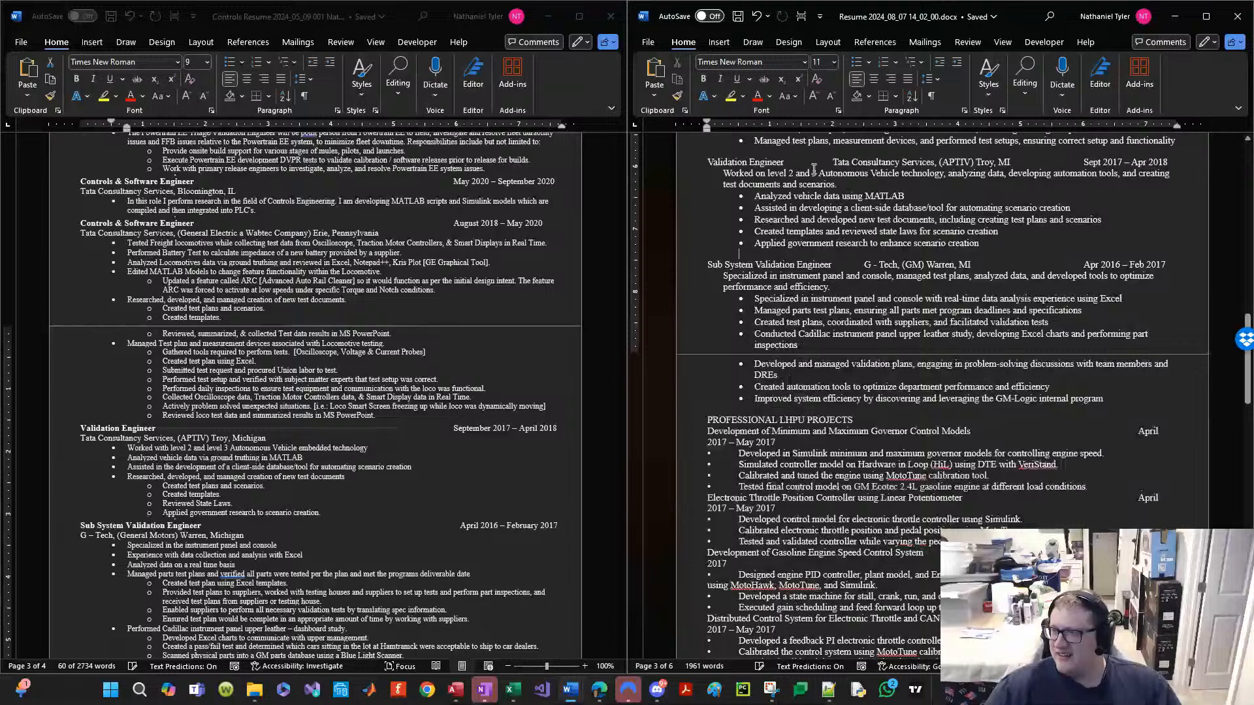
pyautogui.scroll(20, 814, 168)
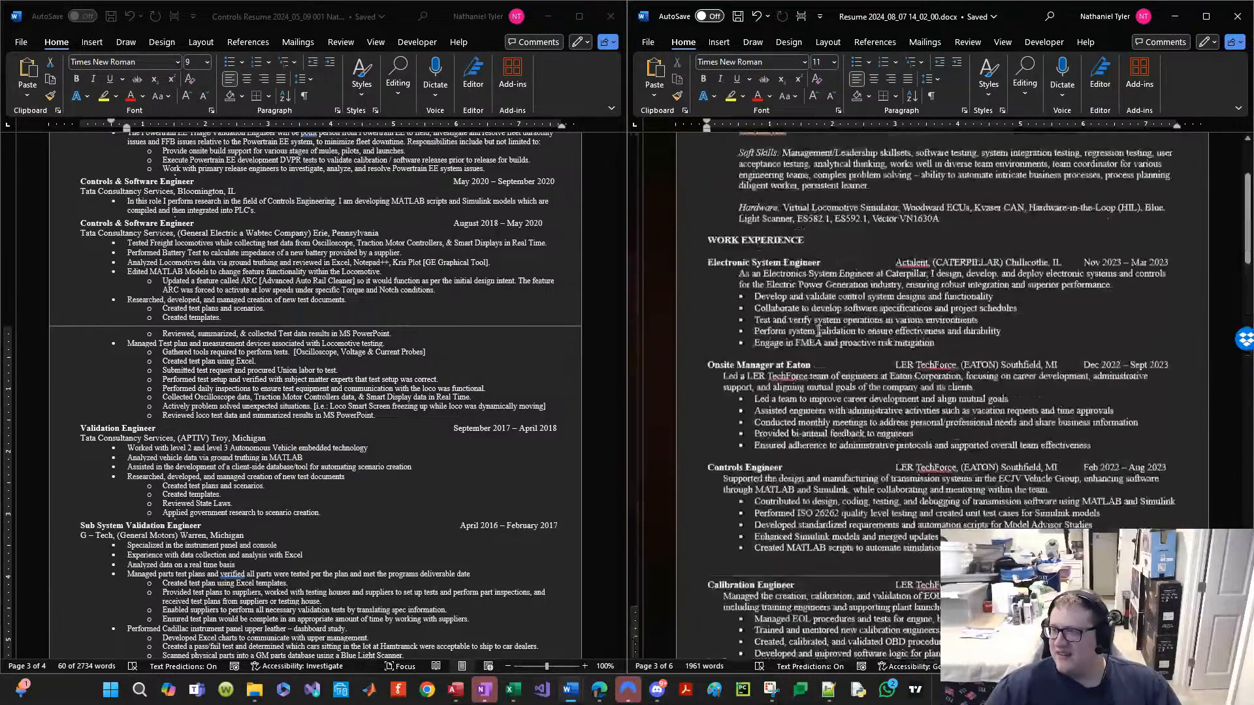
pyautogui.scroll(6, 819, 331)
pyautogui.scroll(-3, 847, 288)
pyautogui.hotkey('ctrl', 'a')
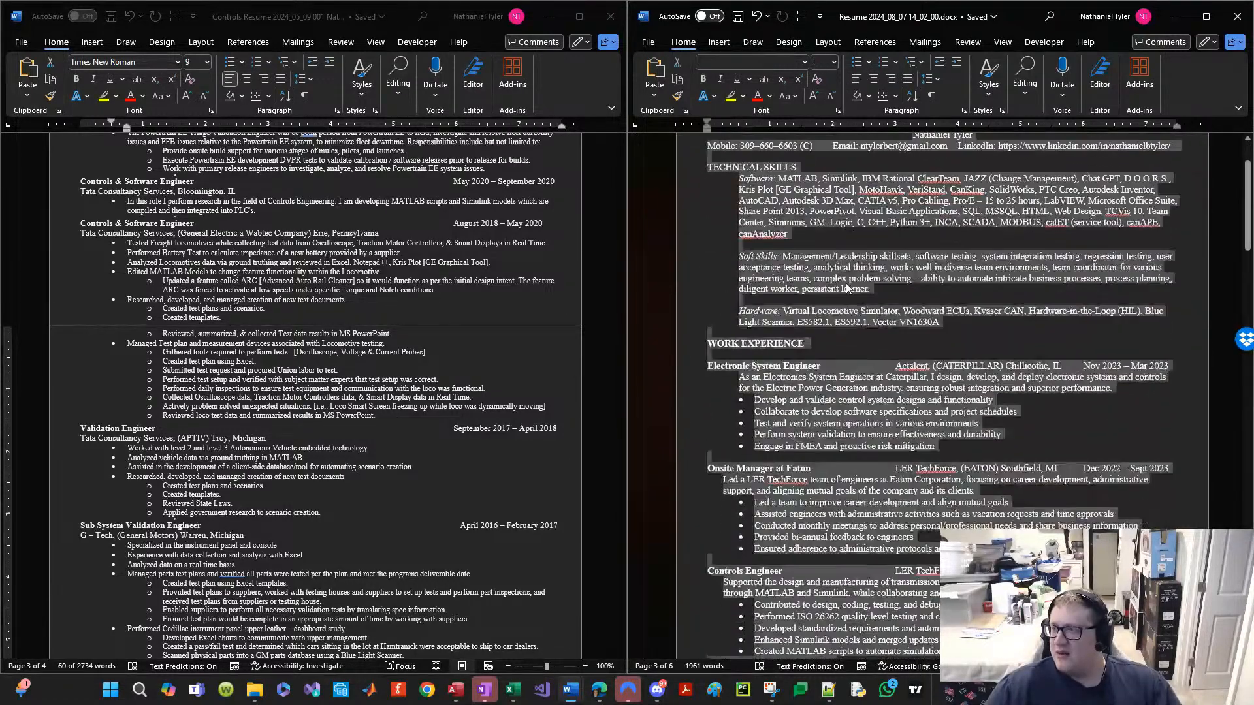
pyautogui.click(755, 62)
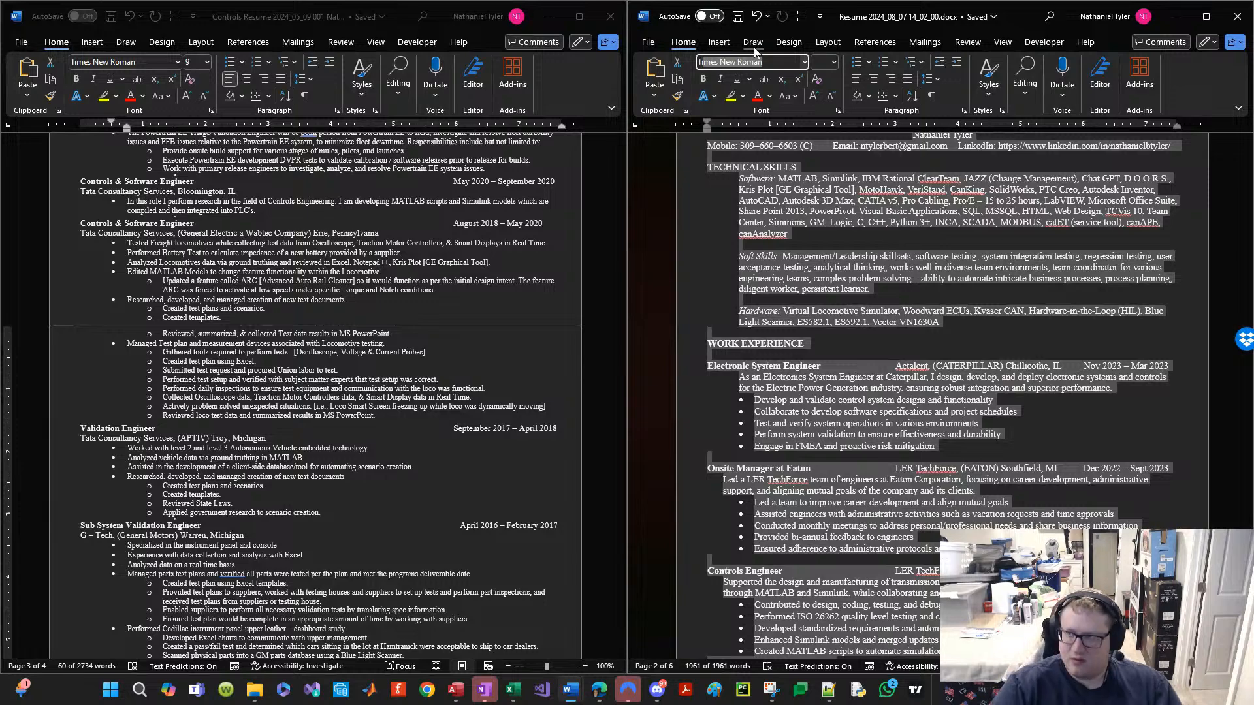
pyautogui.press('Tab')
pyautogui.write('100')
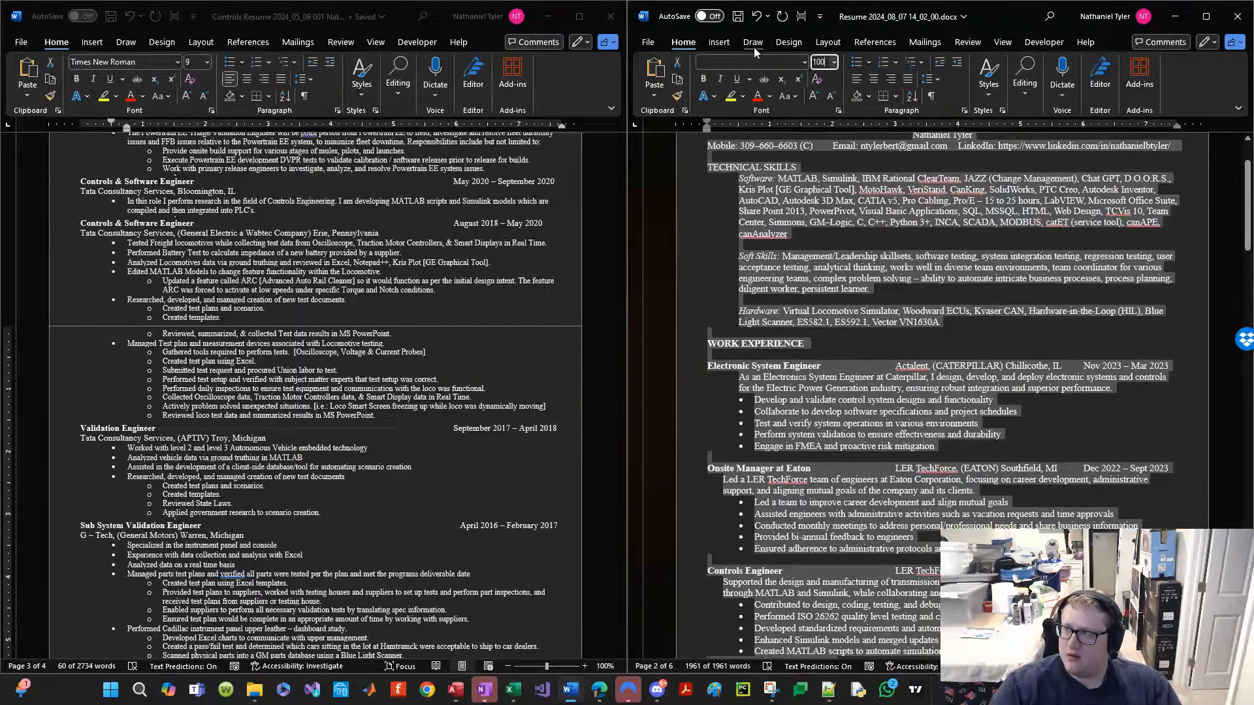
pyautogui.press('Return')
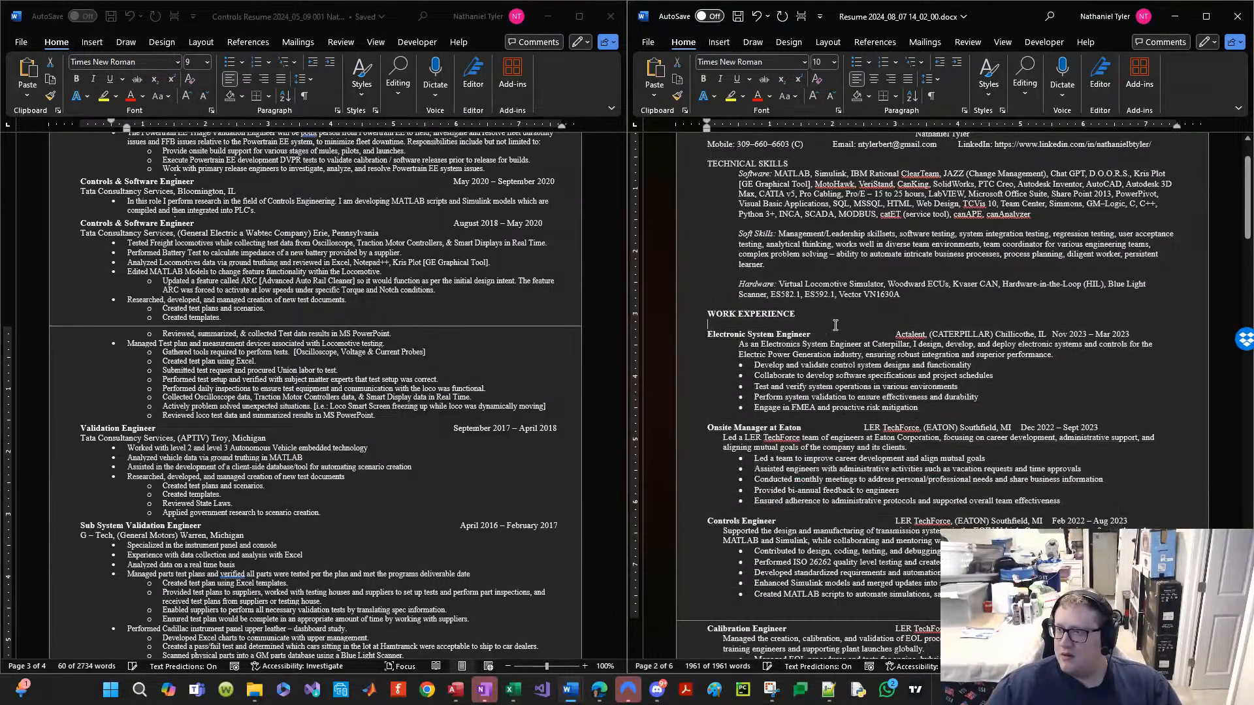
# Step: Delete the four bullet points under Development of Minimum and Maximum Governor Control Models in the Professional LHPU Projects section
pyautogui.scroll(-5, 822, 300)
pyautogui.scroll(-6, 821, 268)
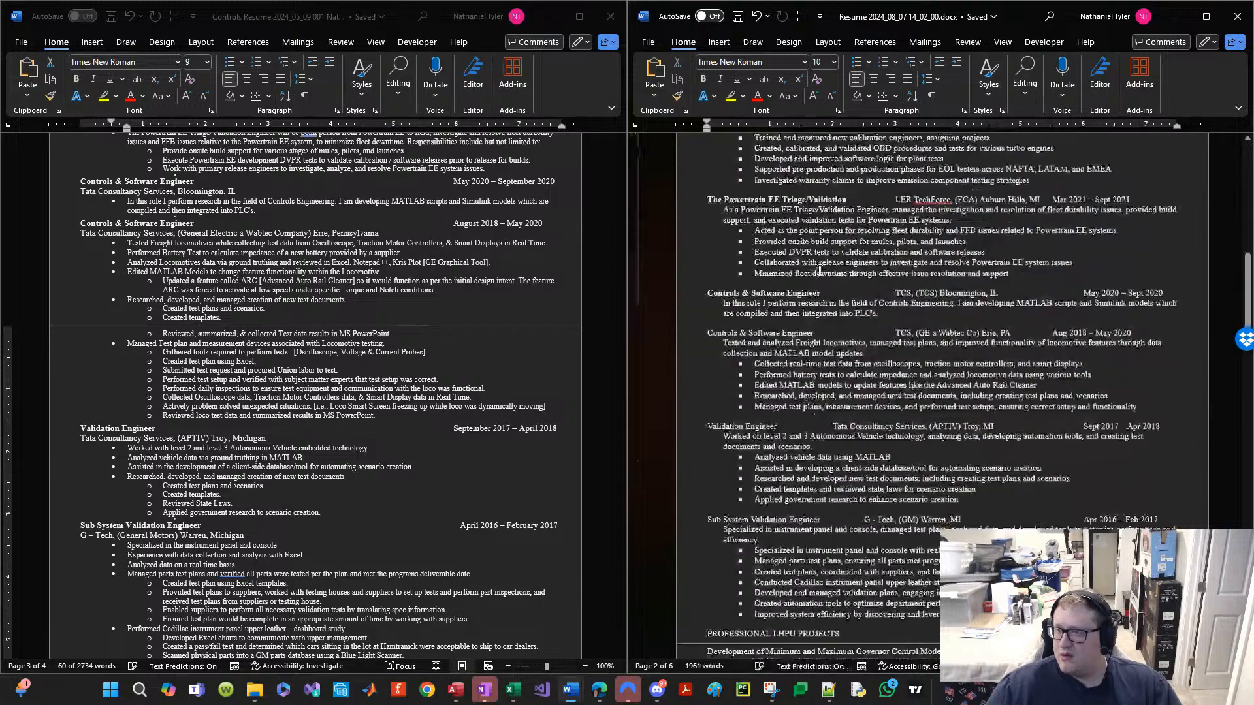
pyautogui.scroll(-5, 802, 293)
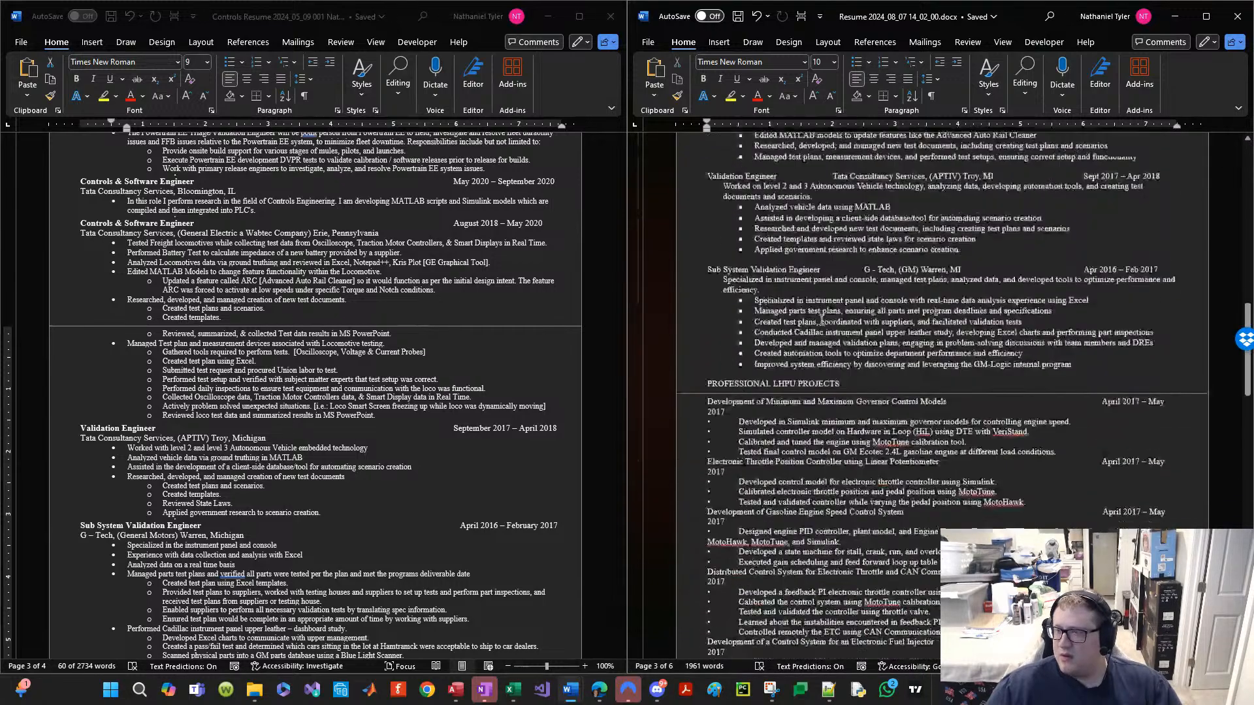
pyautogui.scroll(5, 798, 321)
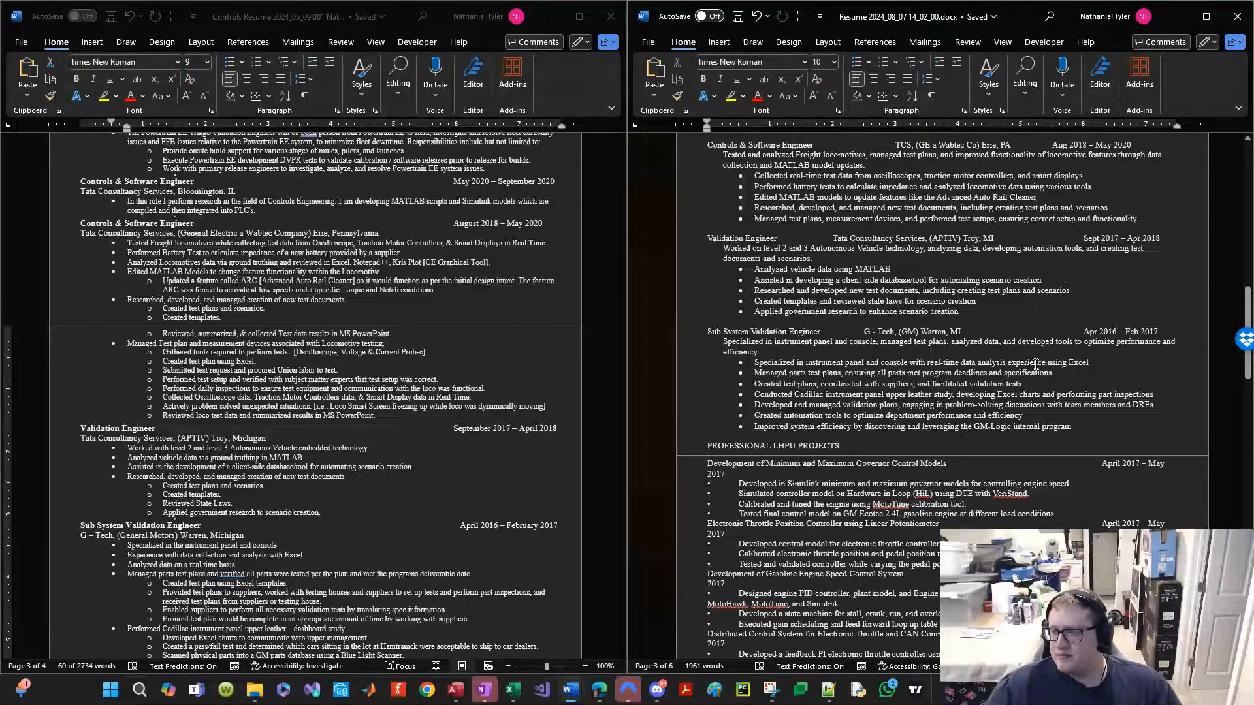
pyautogui.scroll(-2, 895, 474)
pyautogui.scroll(-2, 882, 487)
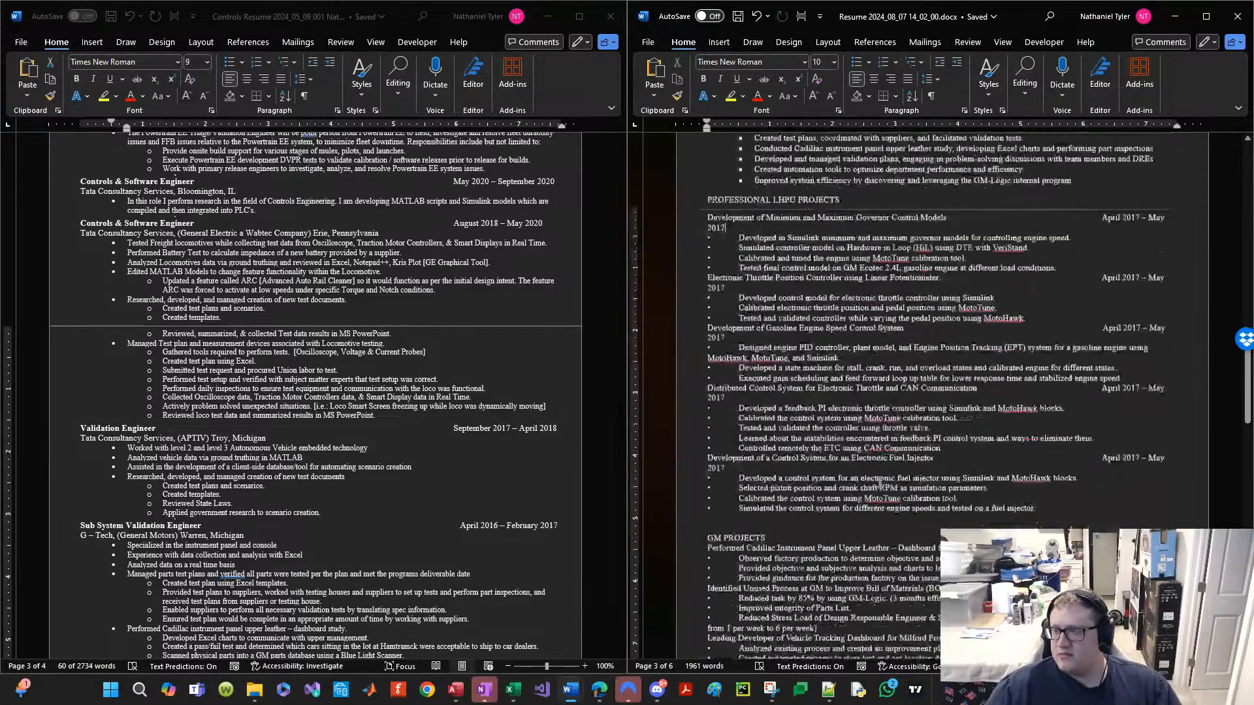
pyautogui.scroll(1, 934, 337)
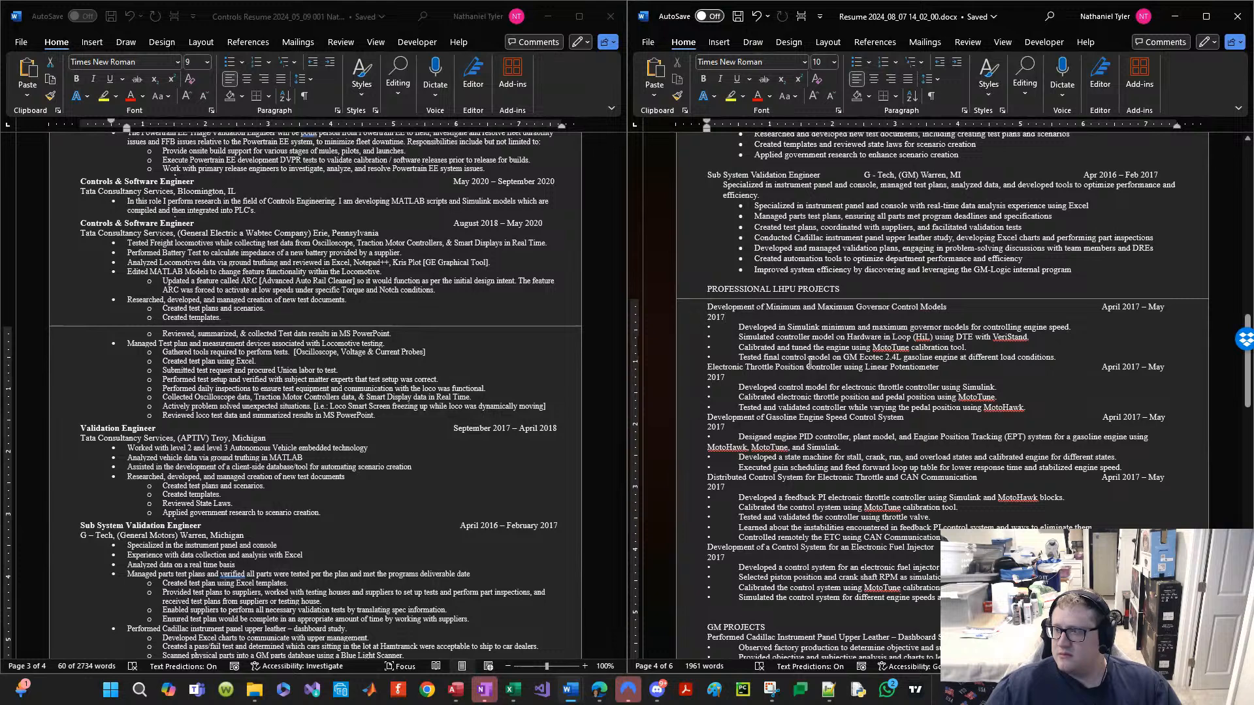
pyautogui.moveTo(707, 332); pyautogui.dragTo(1074, 358)
pyautogui.press('Delete')
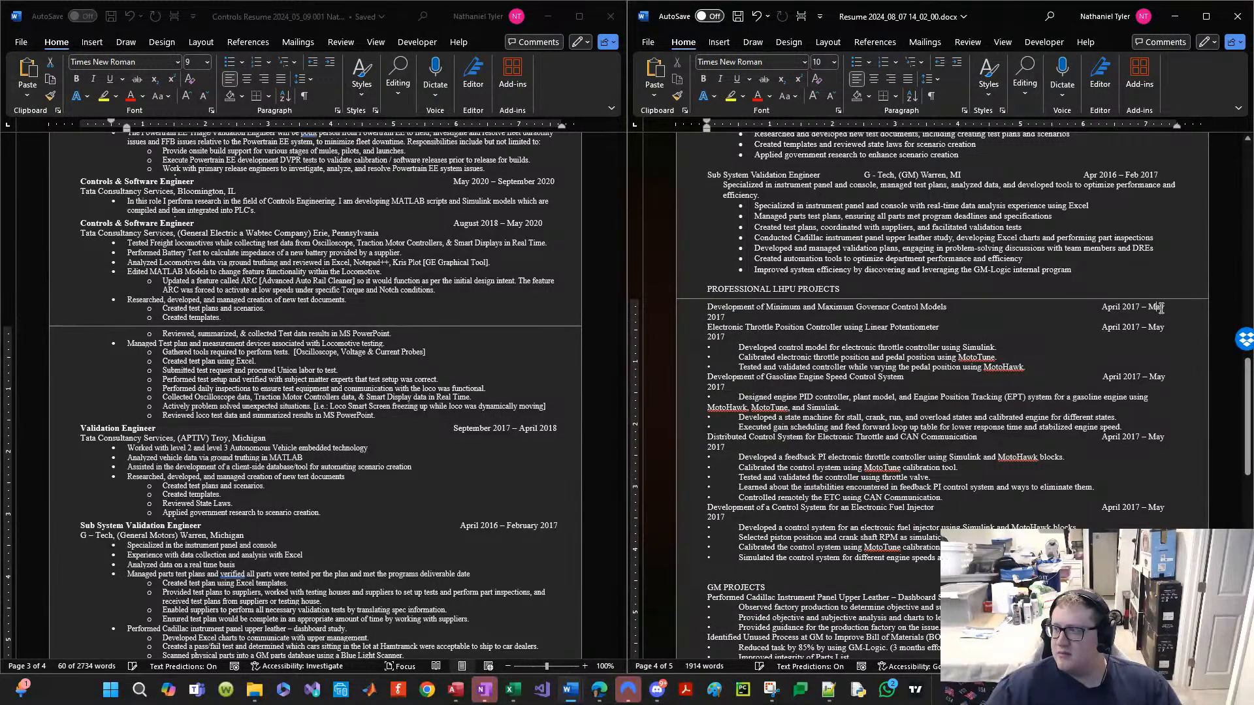
# Step: Try removing the April 2017 – May text from the Minimum and Maximum Governor Control Models line, and undo that removal
pyautogui.moveTo(1165, 308); pyautogui.dragTo(968, 307)
pyautogui.press('Delete')
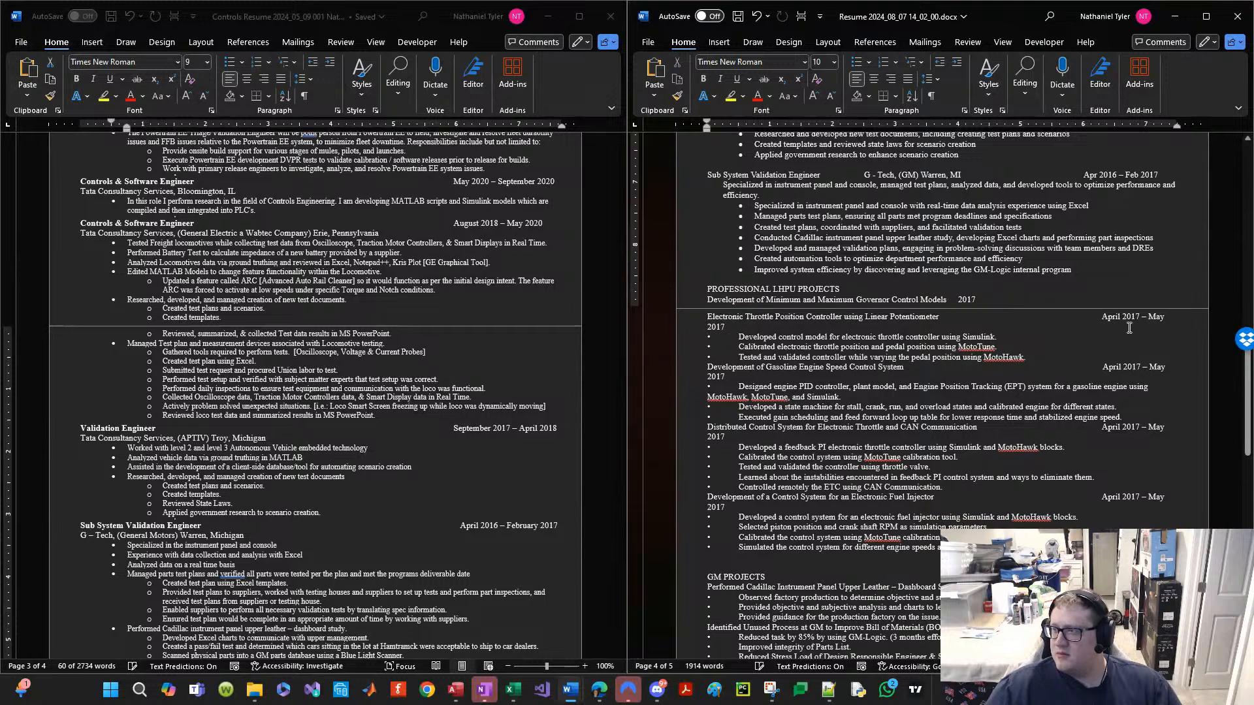
pyautogui.hotkey('ctrl', 'z')
pyautogui.hotkey('ctrl', 'y')
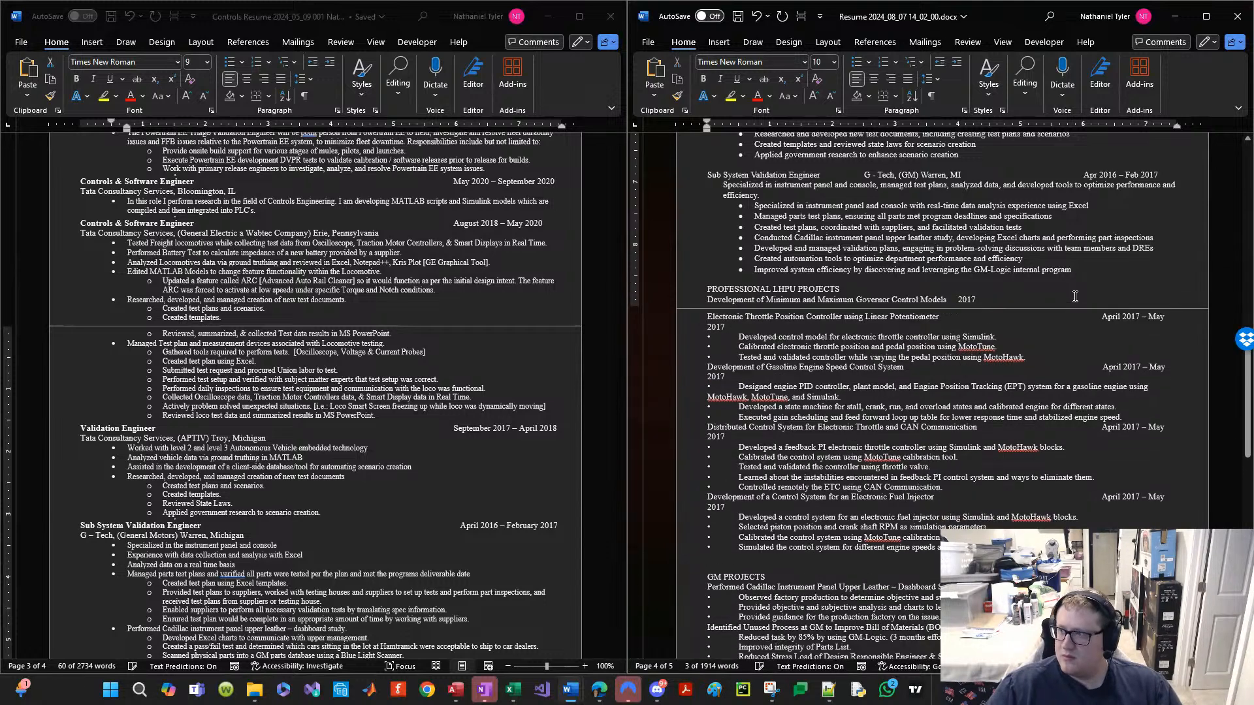
pyautogui.hotkey('ctrl', 'z')
pyautogui.hotkey('ctrl', 'z')
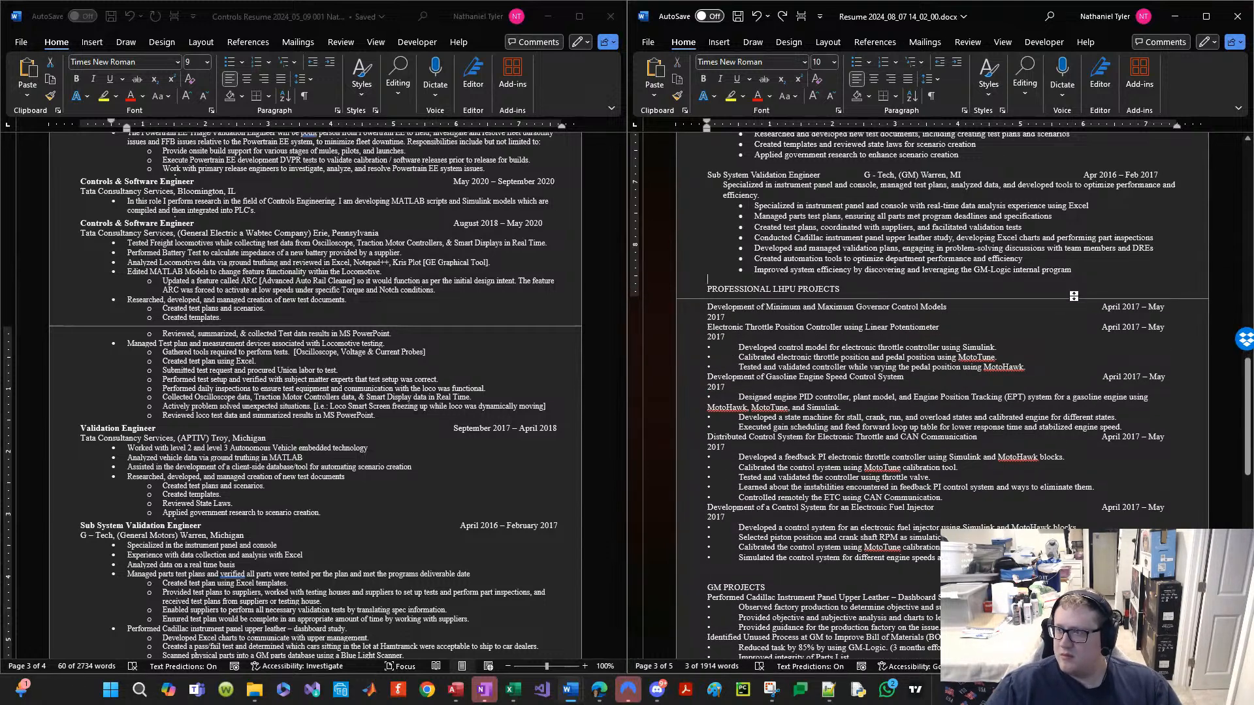
# Step: Insert a page break before the PROFESSIONAL LHPU PROJECTS heading and add a blank line below that heading
pyautogui.hotkey('ctrl', 'z')
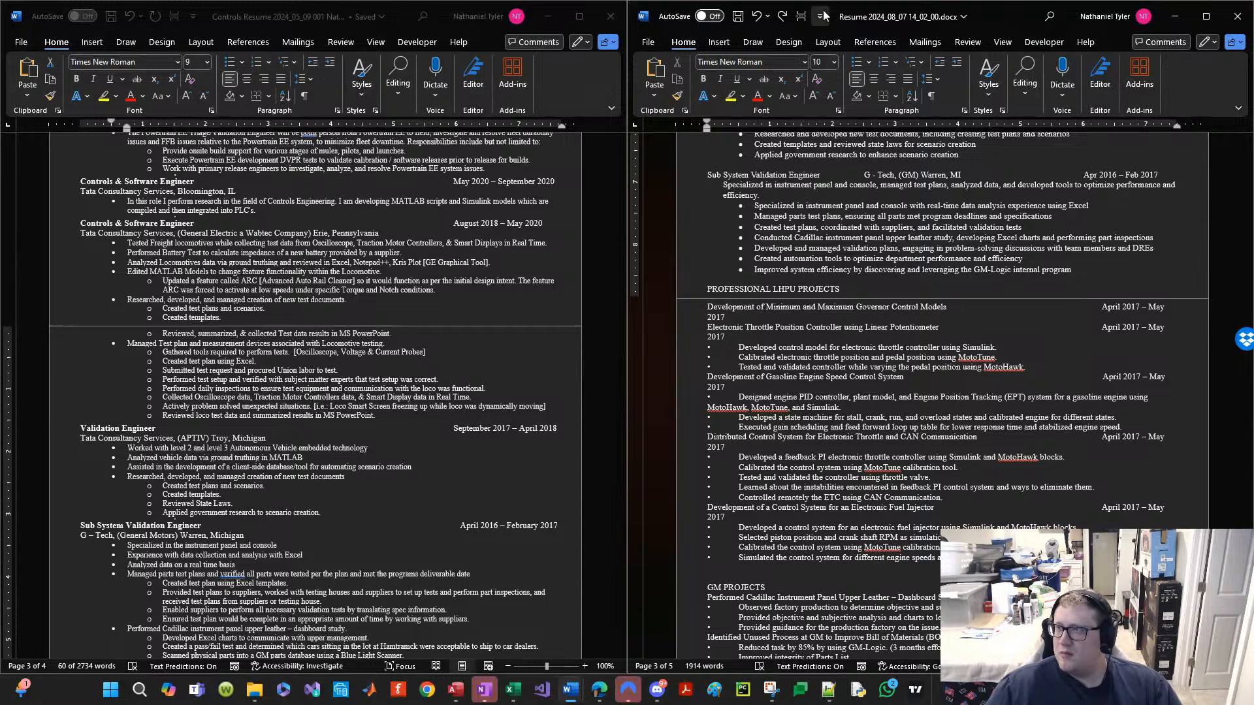
pyautogui.click(801, 16)
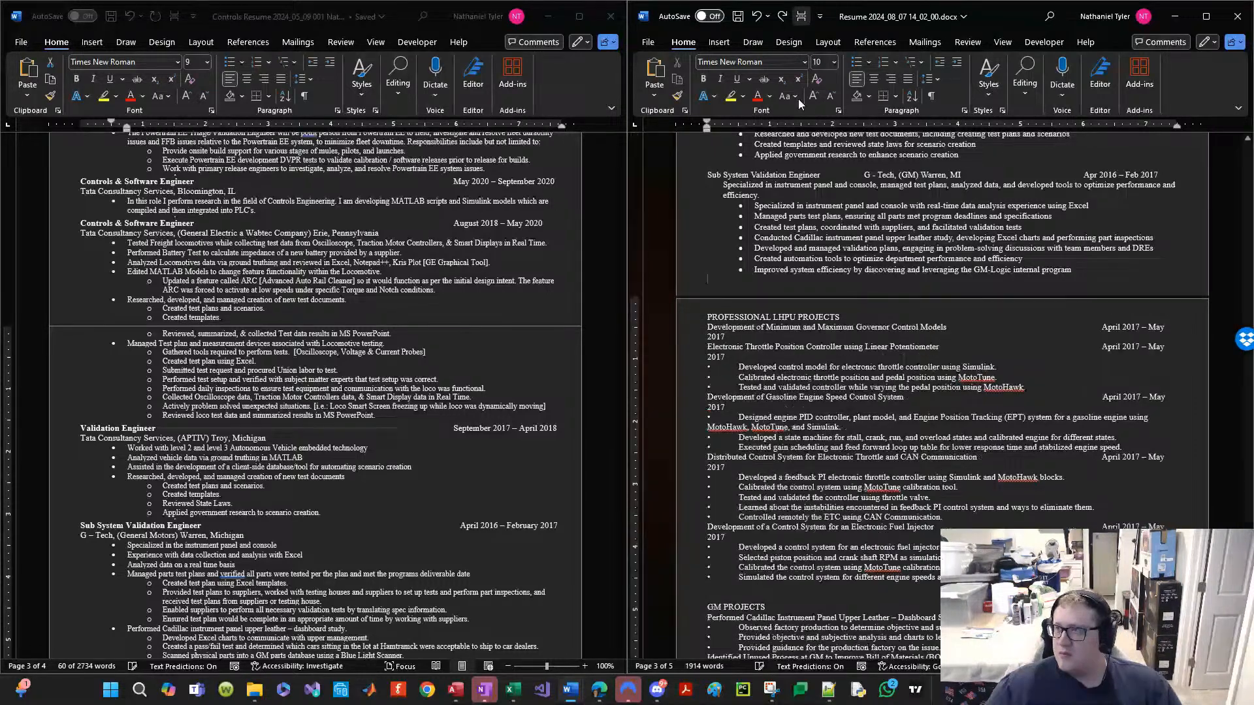
pyautogui.click(845, 316)
pyautogui.press('Return')
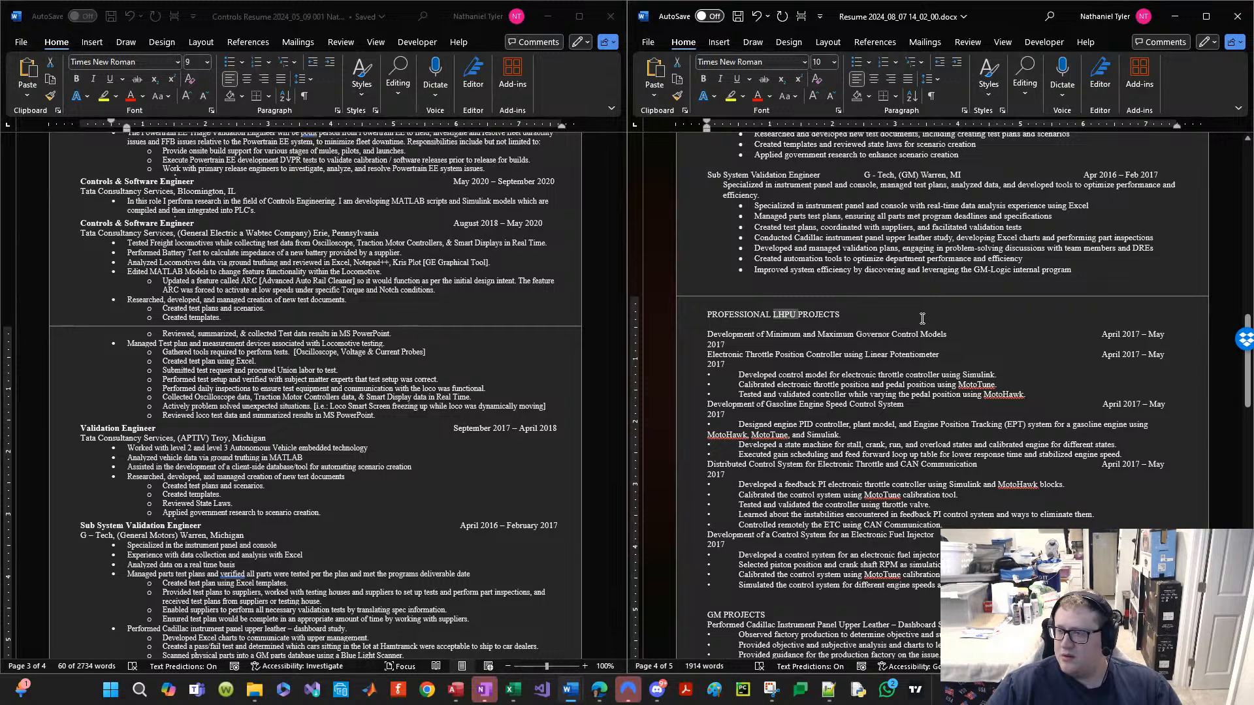
pyautogui.click(823, 324)
pyautogui.scroll(-1, 823, 325)
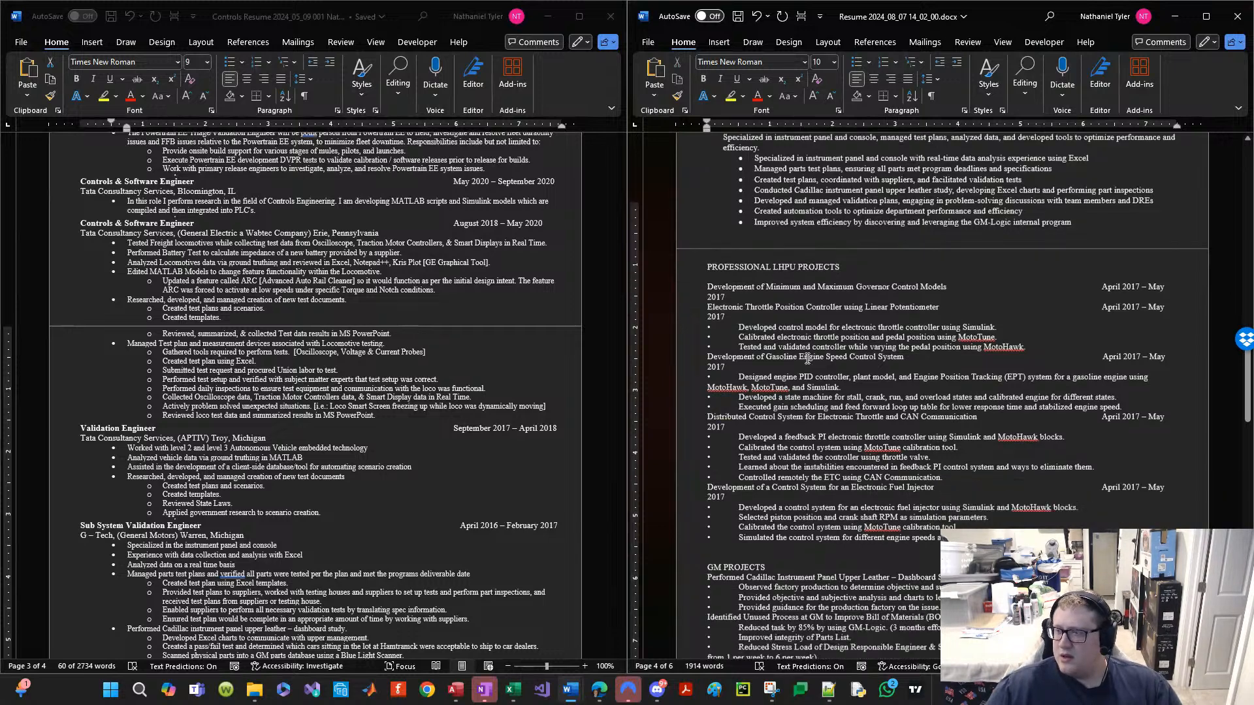
pyautogui.click(827, 362)
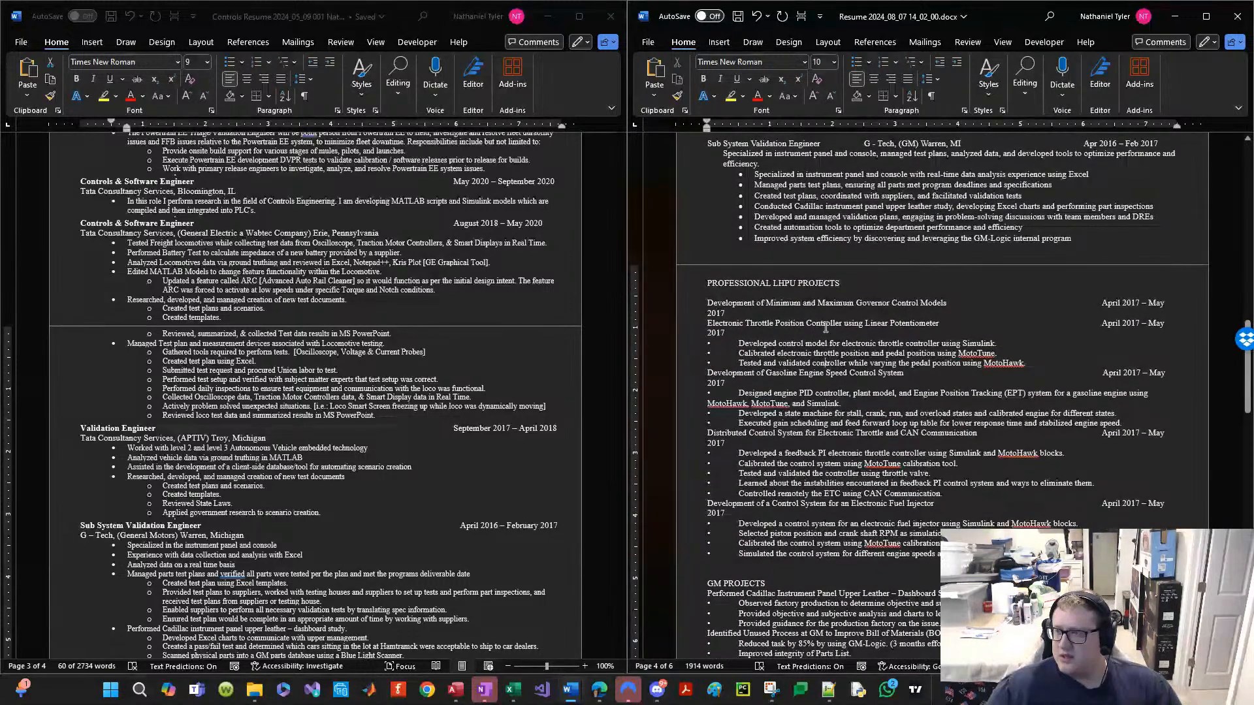
pyautogui.scroll(-10, 798, 290)
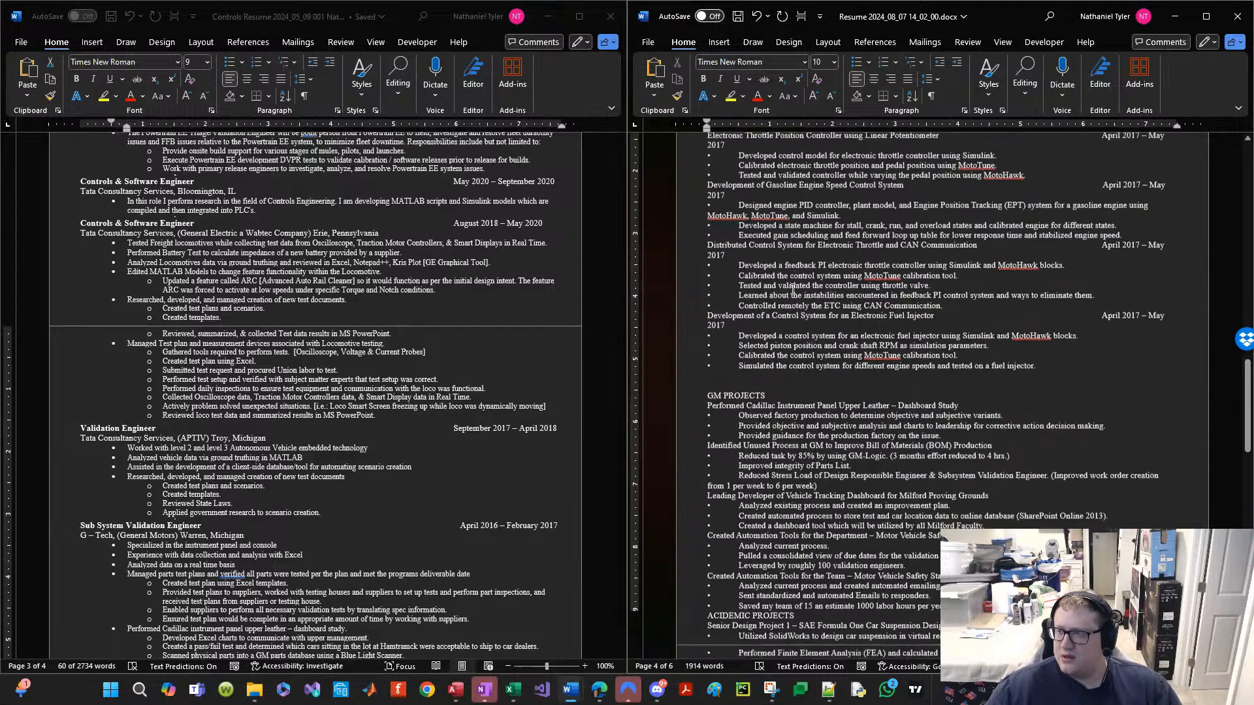
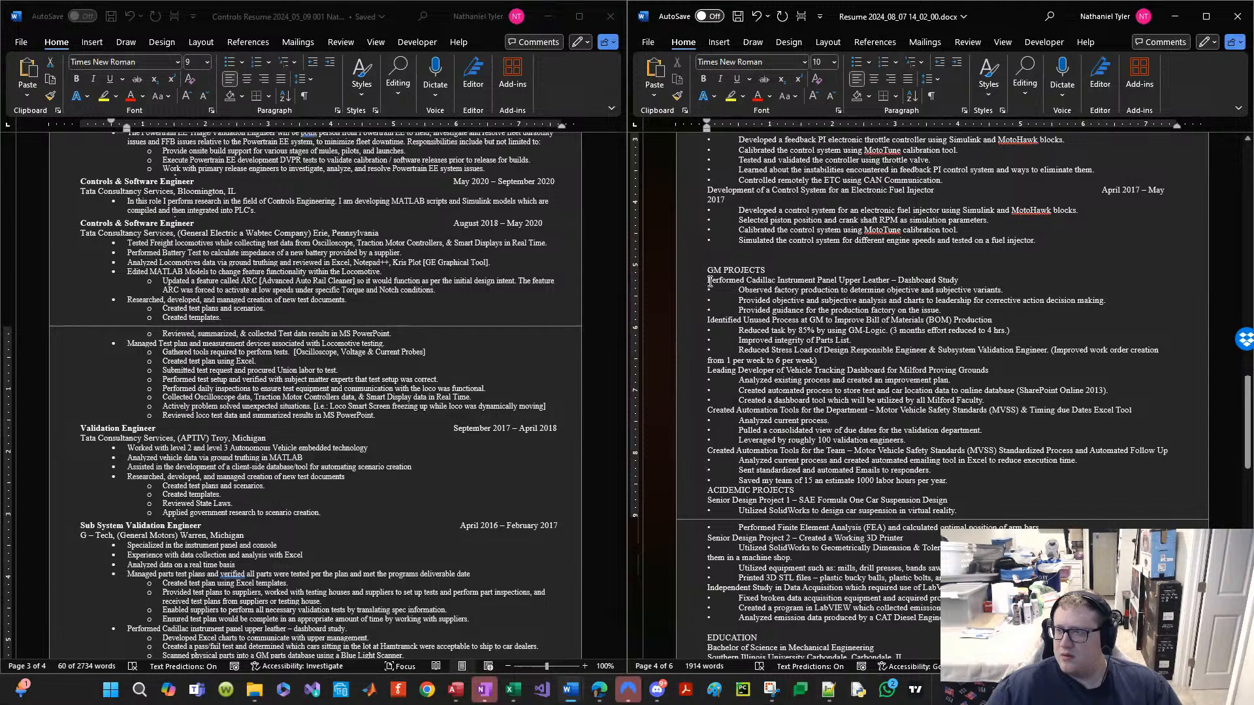
pyautogui.moveTo(710, 282); pyautogui.dragTo(940, 282)
pyautogui.click(824, 297)
pyautogui.moveTo(691, 311)
pyautogui.mouseDown()
pyautogui.moveTo(690, 285)
pyautogui.moveTo(680, 293)
pyautogui.mouseUp()
pyautogui.press('Delete')
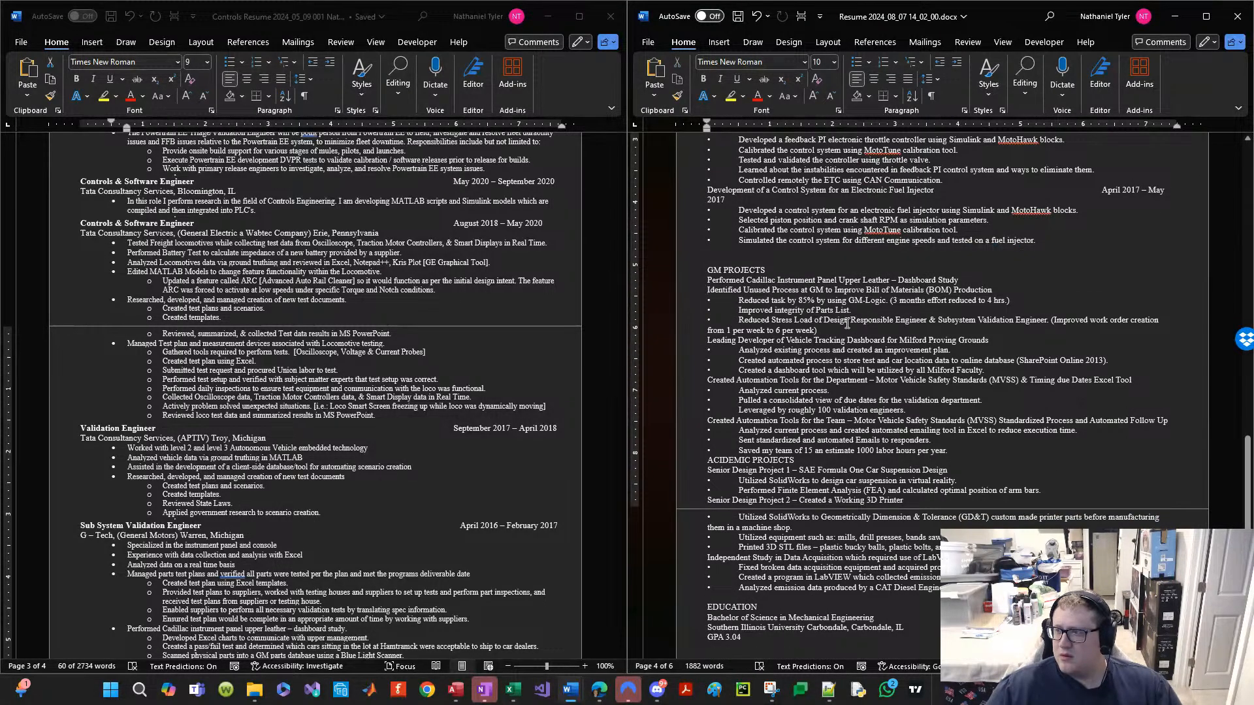
pyautogui.moveTo(1166, 320); pyautogui.dragTo(702, 300)
pyautogui.press('Delete')
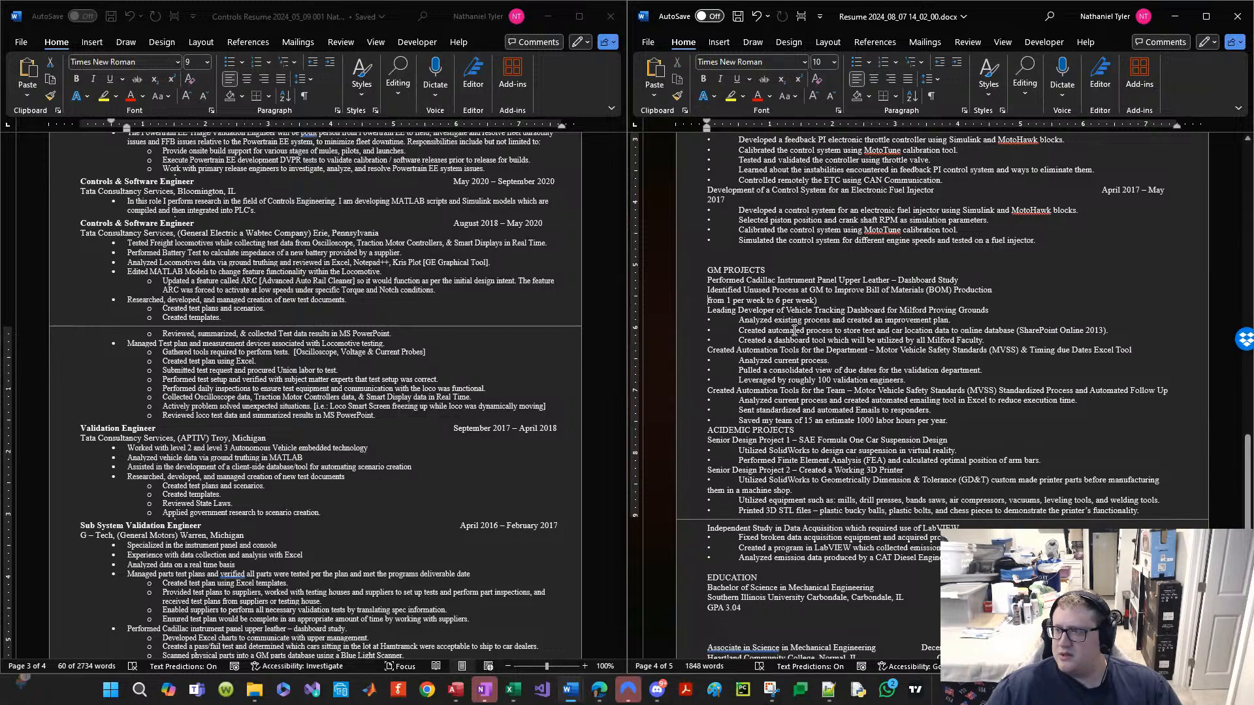
pyautogui.hotkey('ctrl', 'z')
pyautogui.hotkey('ctrl', 'z')
# Step: Separate the projects in the GM PROJECTS section from one another with blank lines
pyautogui.click(968, 310)
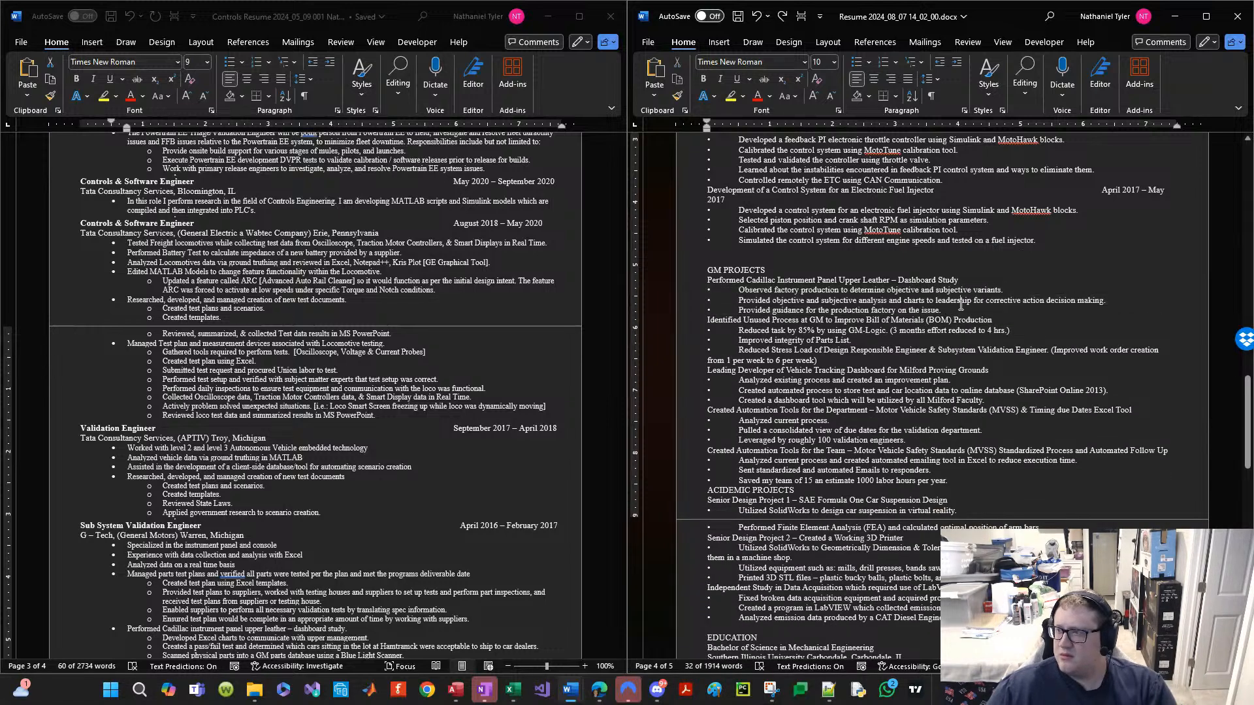
pyautogui.press('Return')
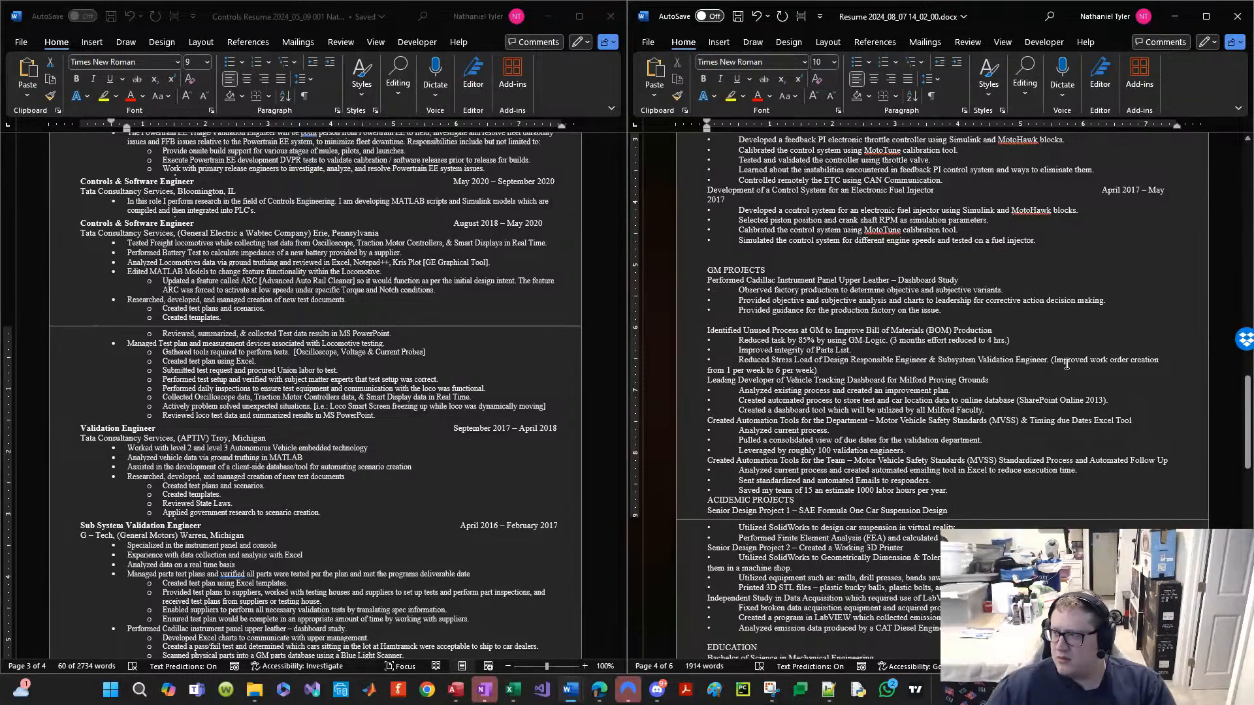
pyautogui.press('Return')
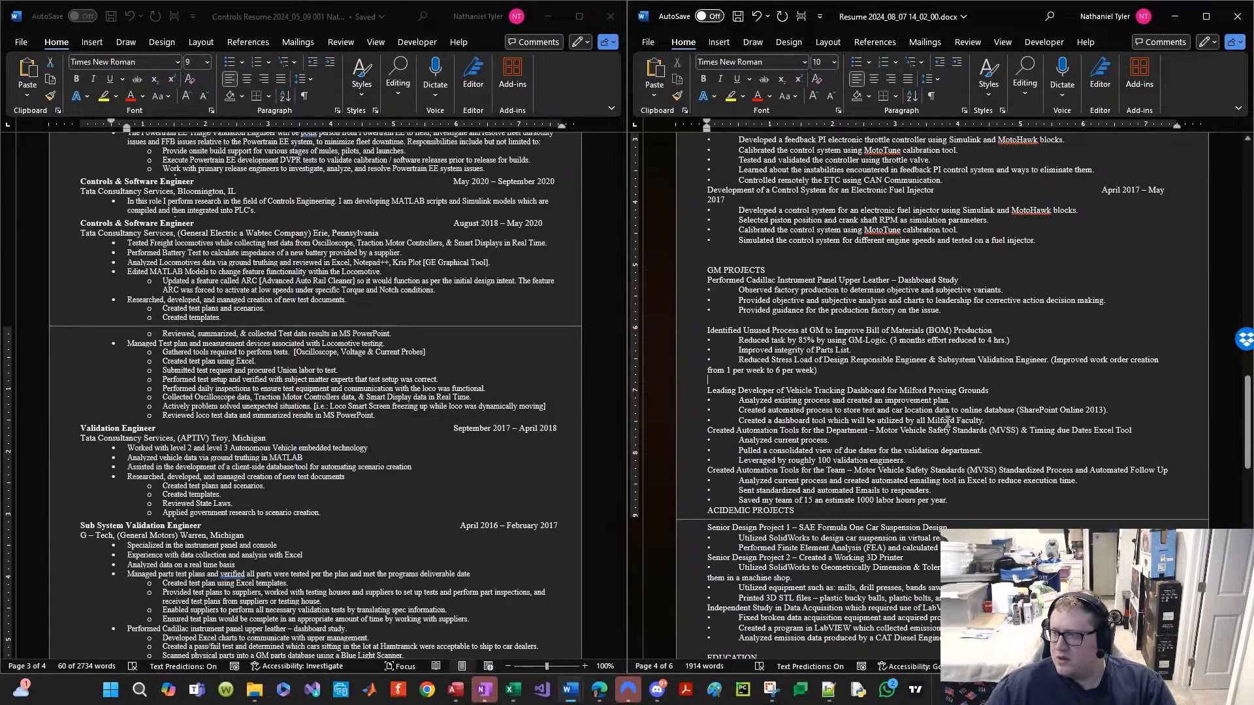
pyautogui.press('Return')
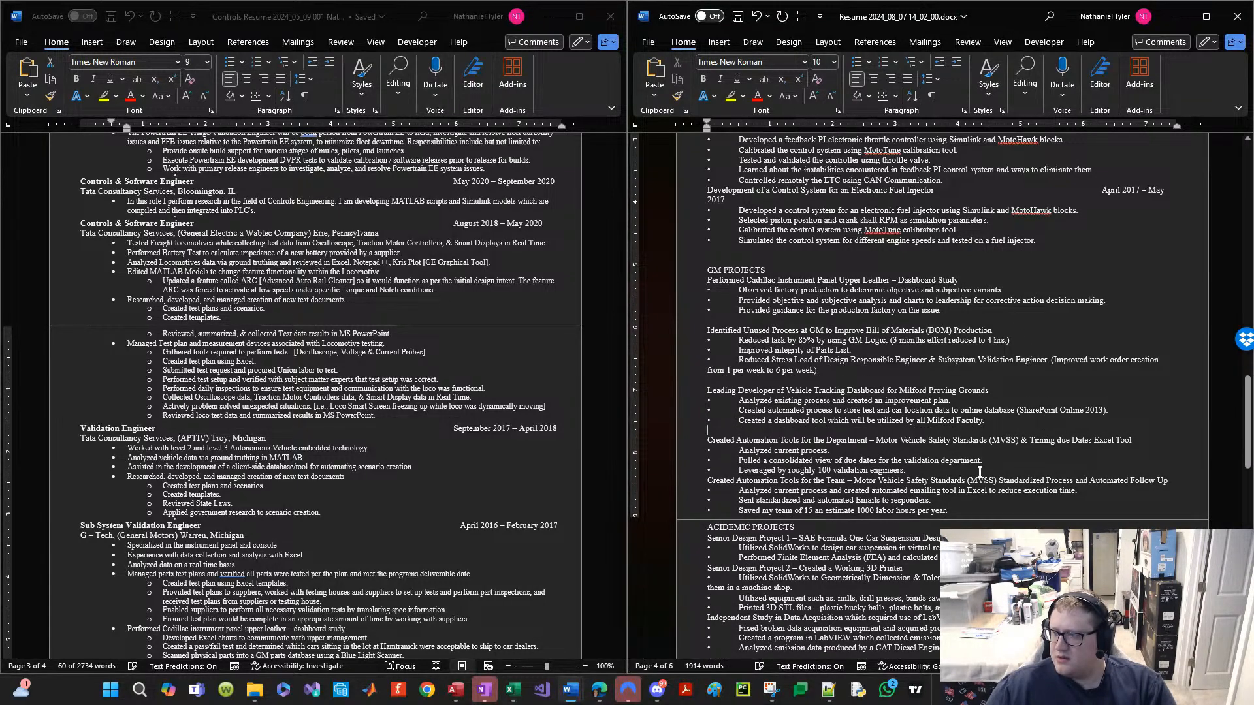
pyautogui.press('Return')
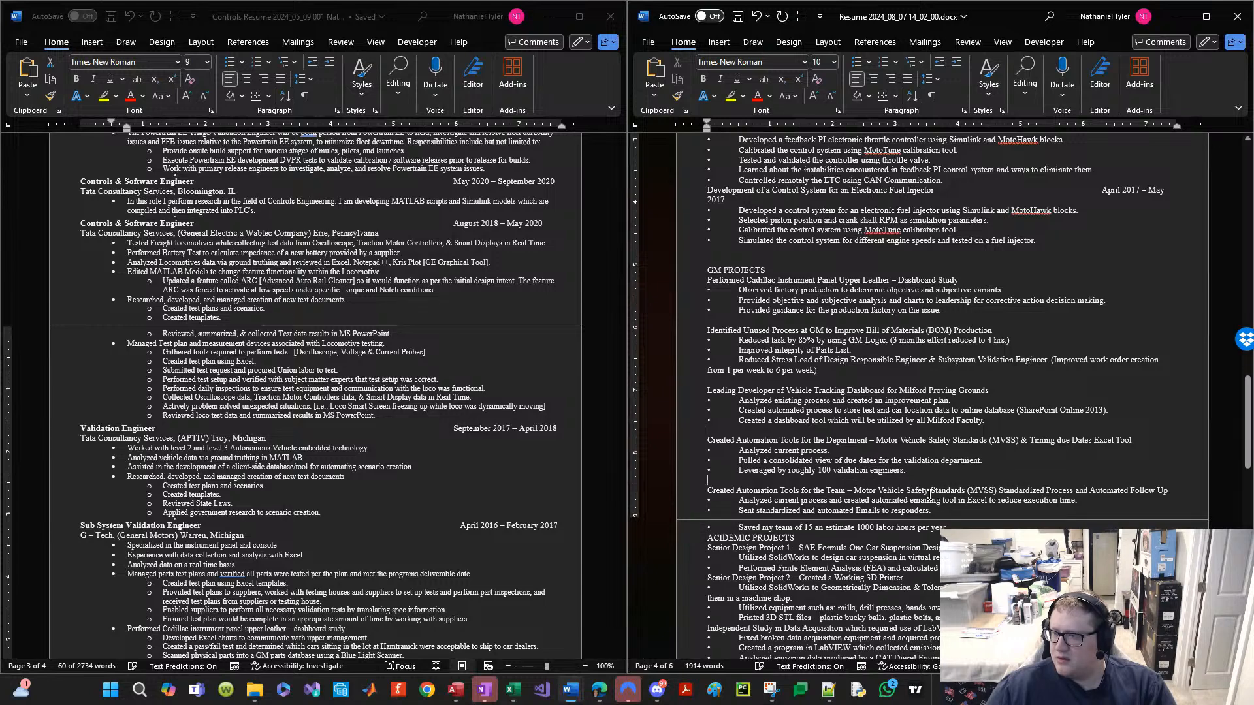
# Step: Delete the bullet points under all five projects in the GM PROJECTS section, keeping only the project titles
pyautogui.moveTo(724, 480); pyautogui.dragTo(691, 446)
pyautogui.press('Delete')
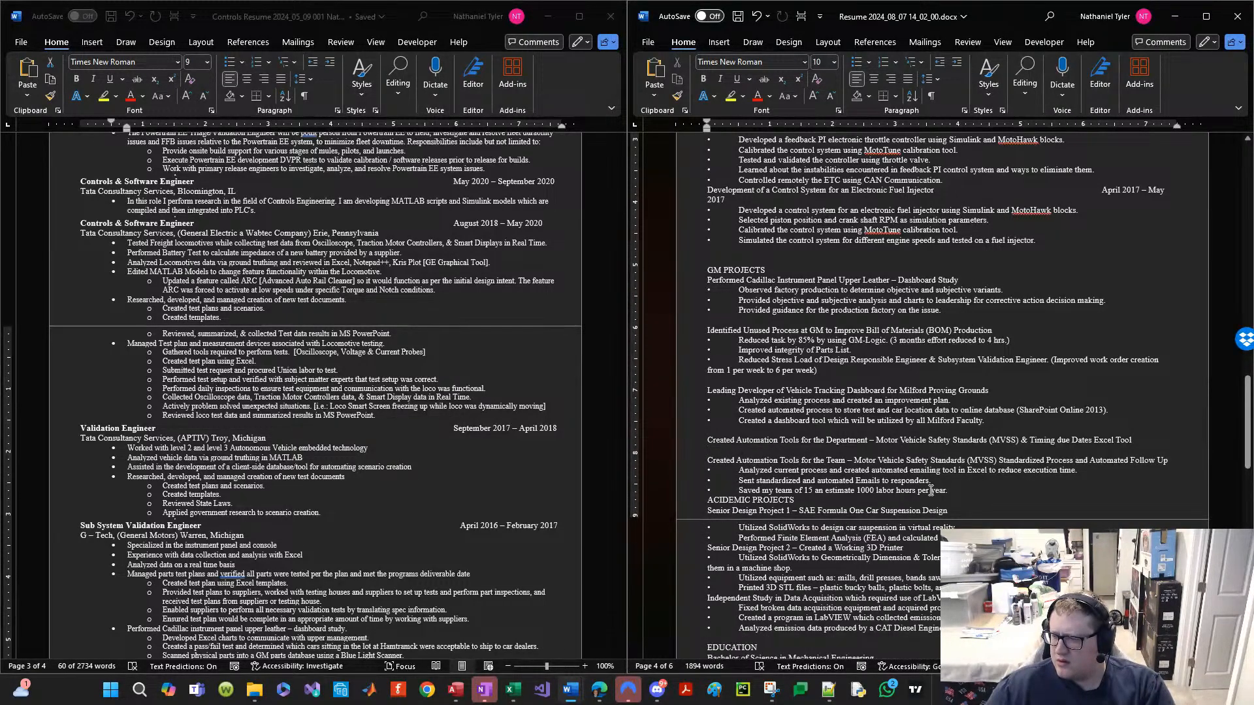
pyautogui.moveTo(942, 490); pyautogui.dragTo(693, 470)
pyautogui.press('Delete')
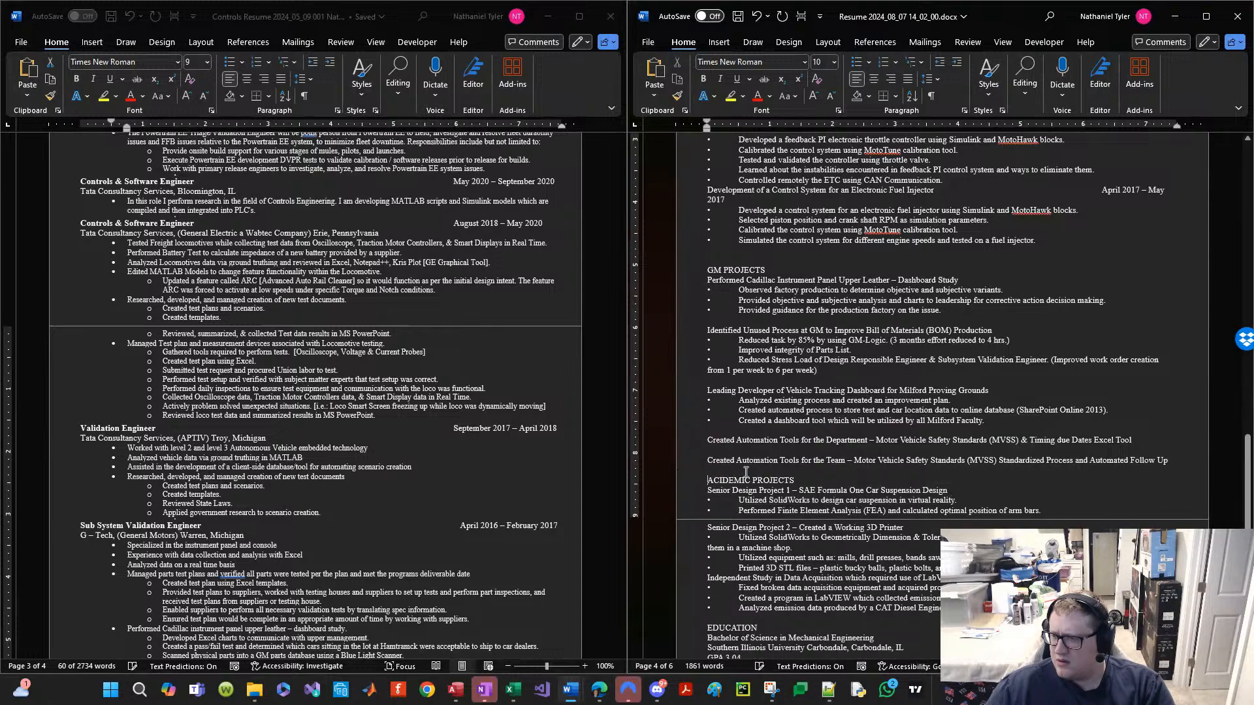
pyautogui.moveTo(851, 429); pyautogui.dragTo(691, 290)
pyautogui.press('Delete')
pyautogui.press('Delete')
pyautogui.press('Delete')
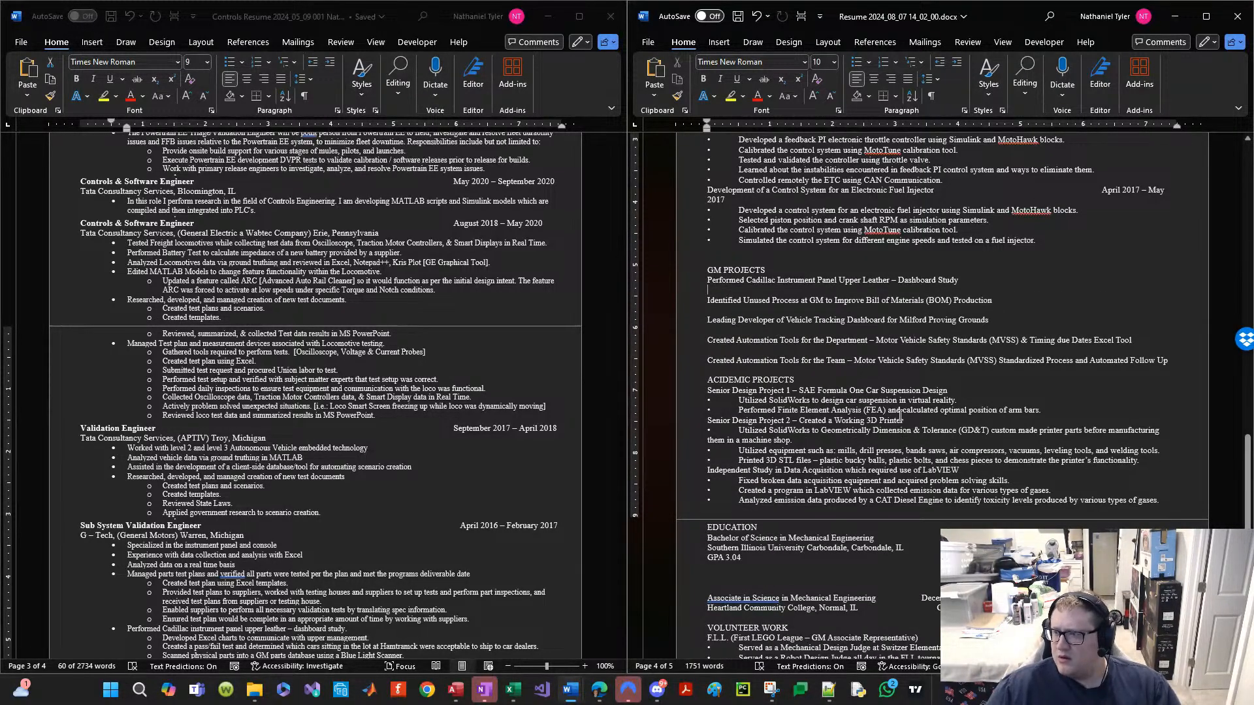
# Step: Delete the bullet points under Senior Design Project 1, Senior Design Project 2 and the Independent Study in the ACIDEMIC PROJECTS section
pyautogui.moveTo(1051, 411); pyautogui.dragTo(690, 404)
pyautogui.press('Delete')
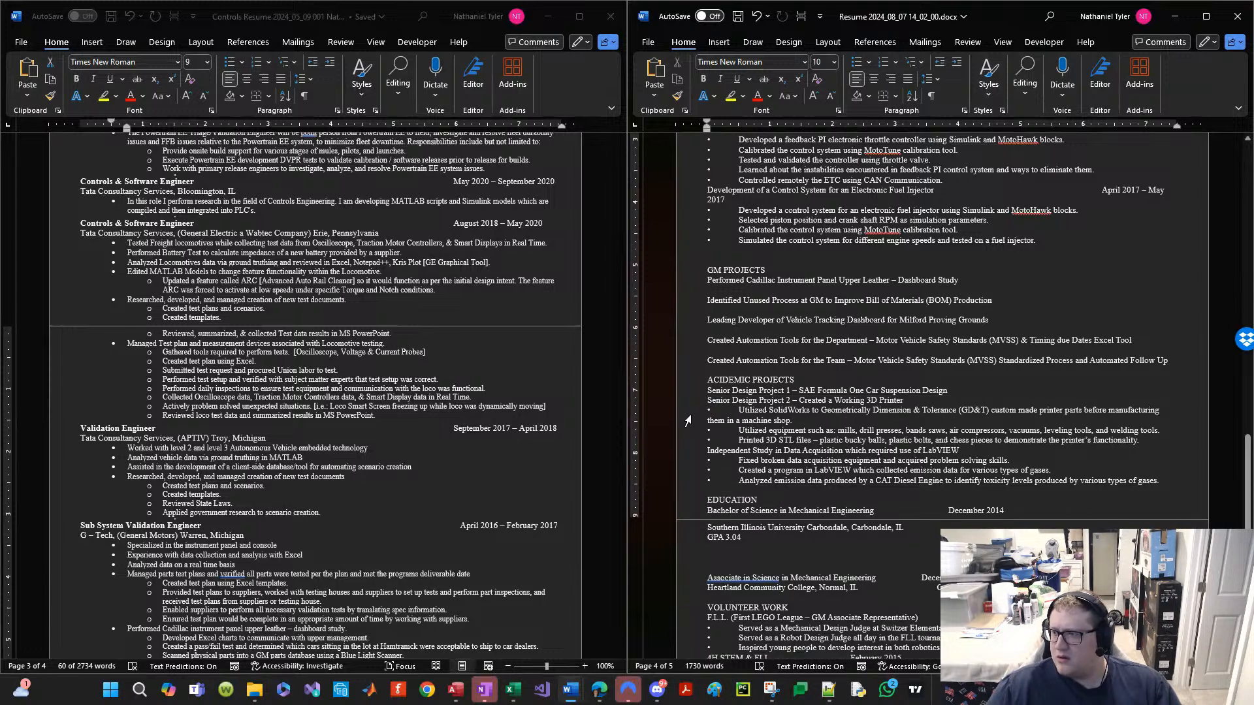
pyautogui.click(789, 411)
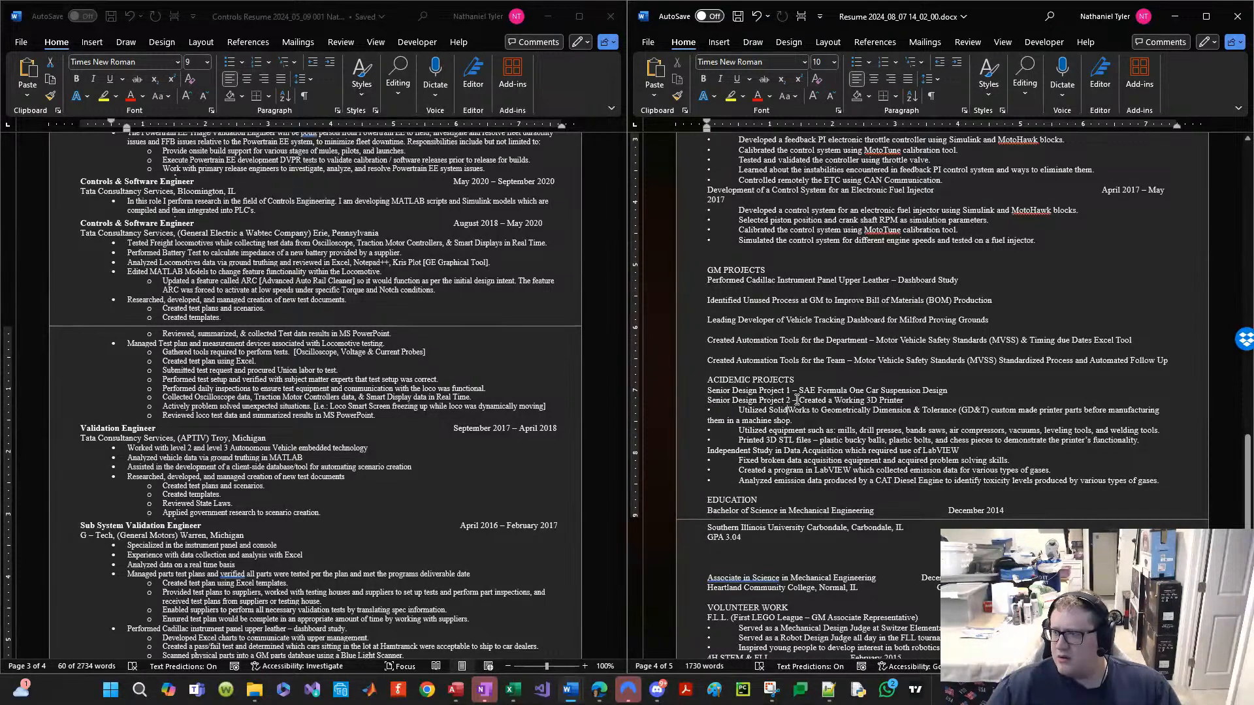
pyautogui.click(688, 410)
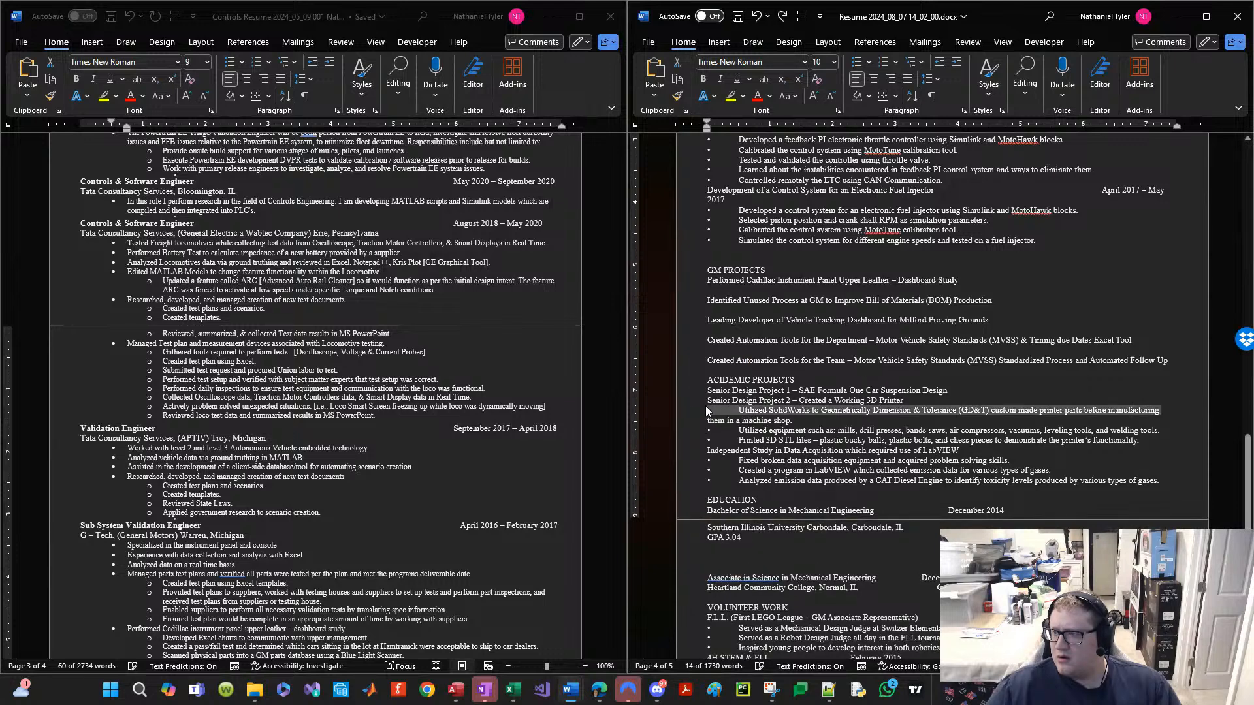
pyautogui.press('Delete')
pyautogui.hotkey('ctrl', 'z')
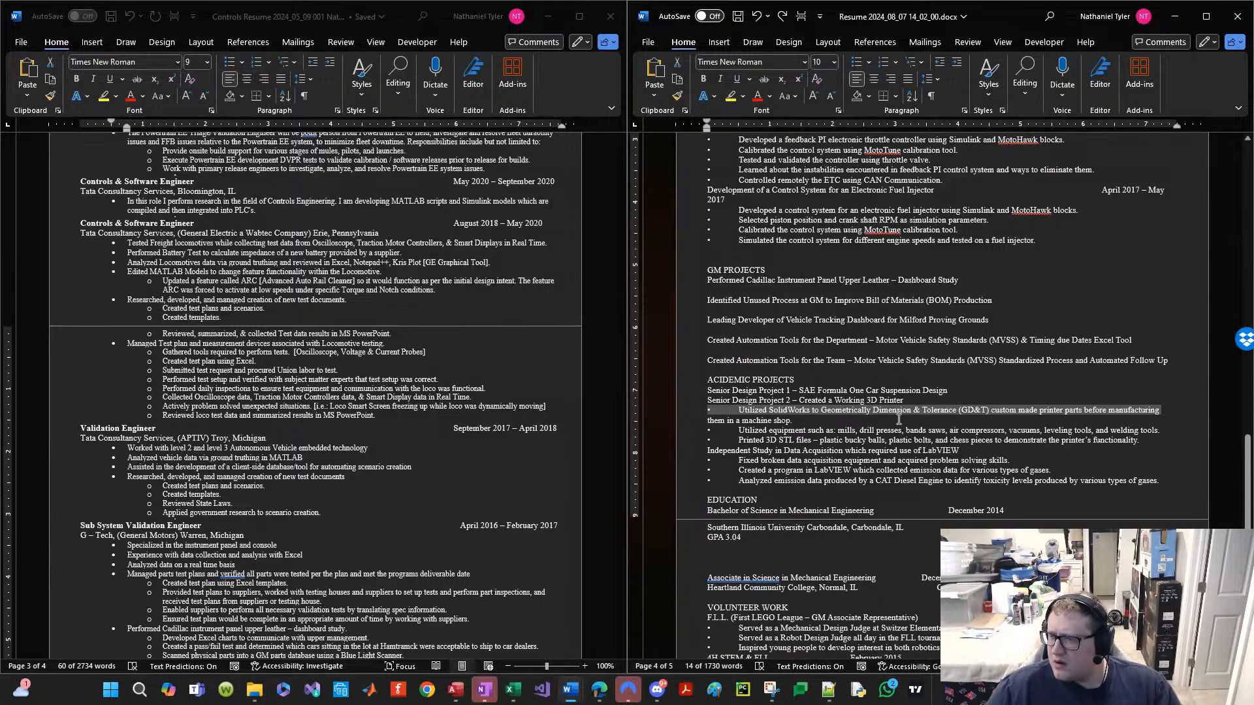
pyautogui.press('Delete')
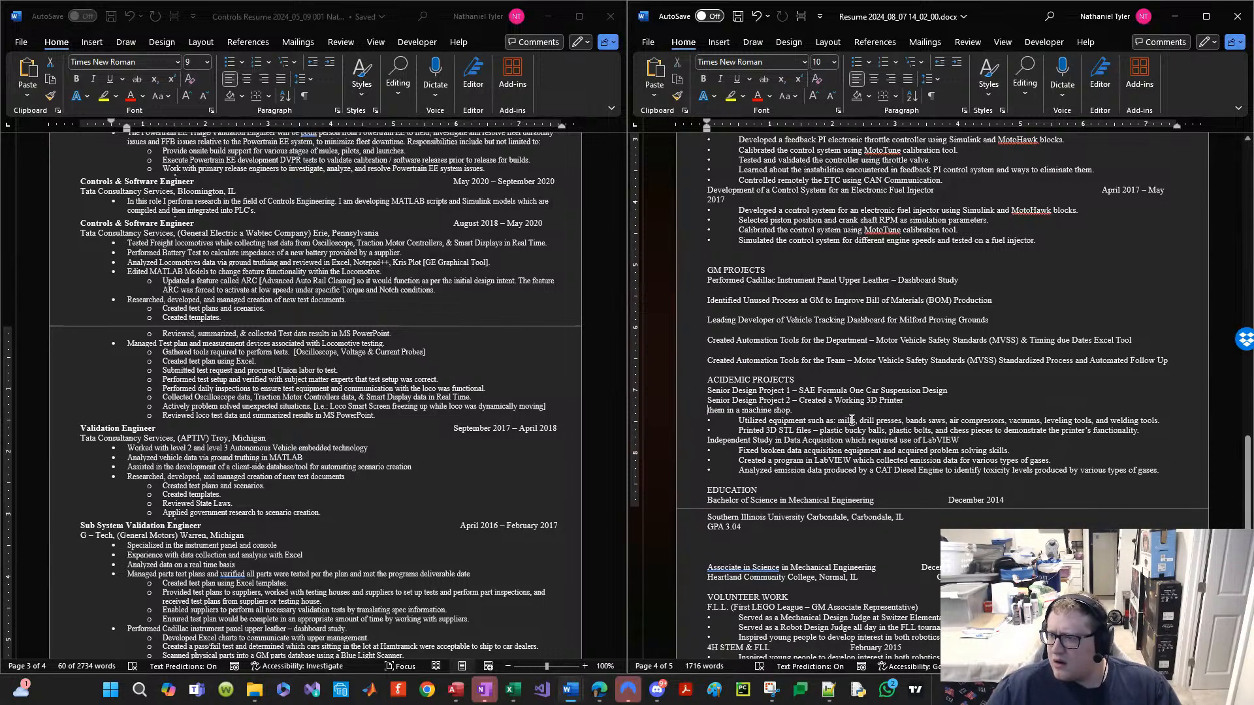
pyautogui.hotkey('ctrl', 'z')
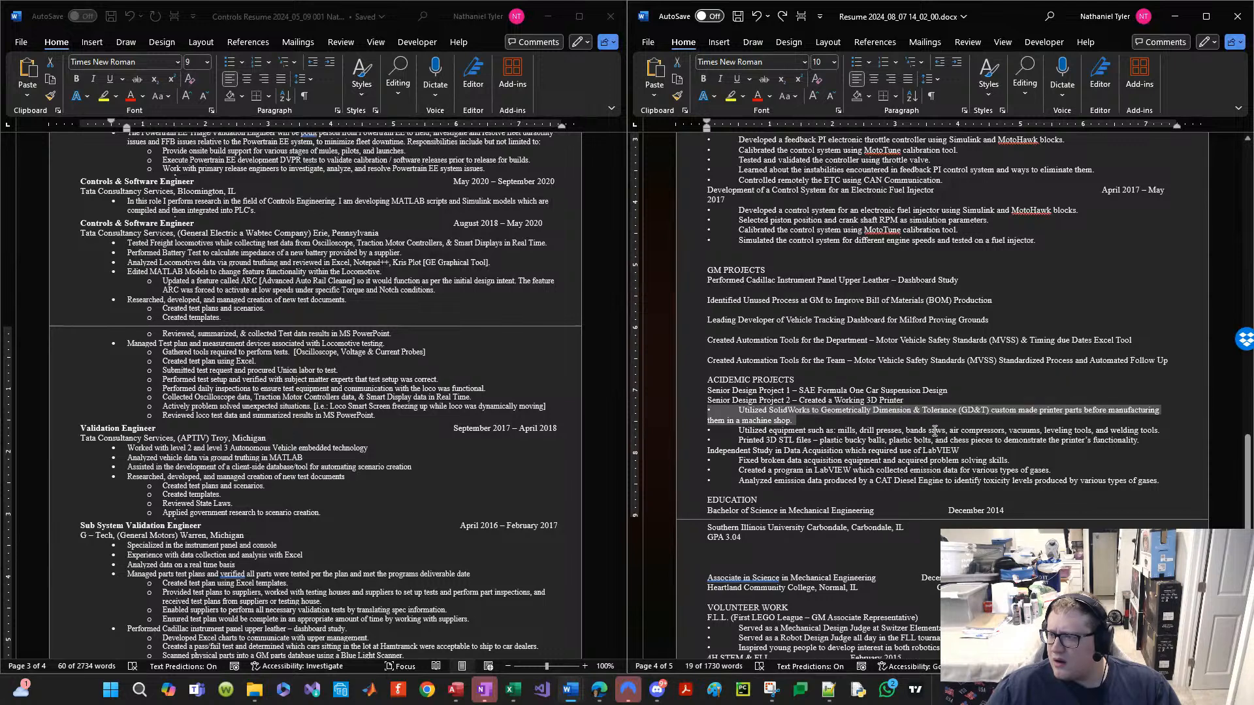
pyautogui.keyDown('shift'); pyautogui.click(1160, 439); pyautogui.keyUp('shift')
pyautogui.press('Delete')
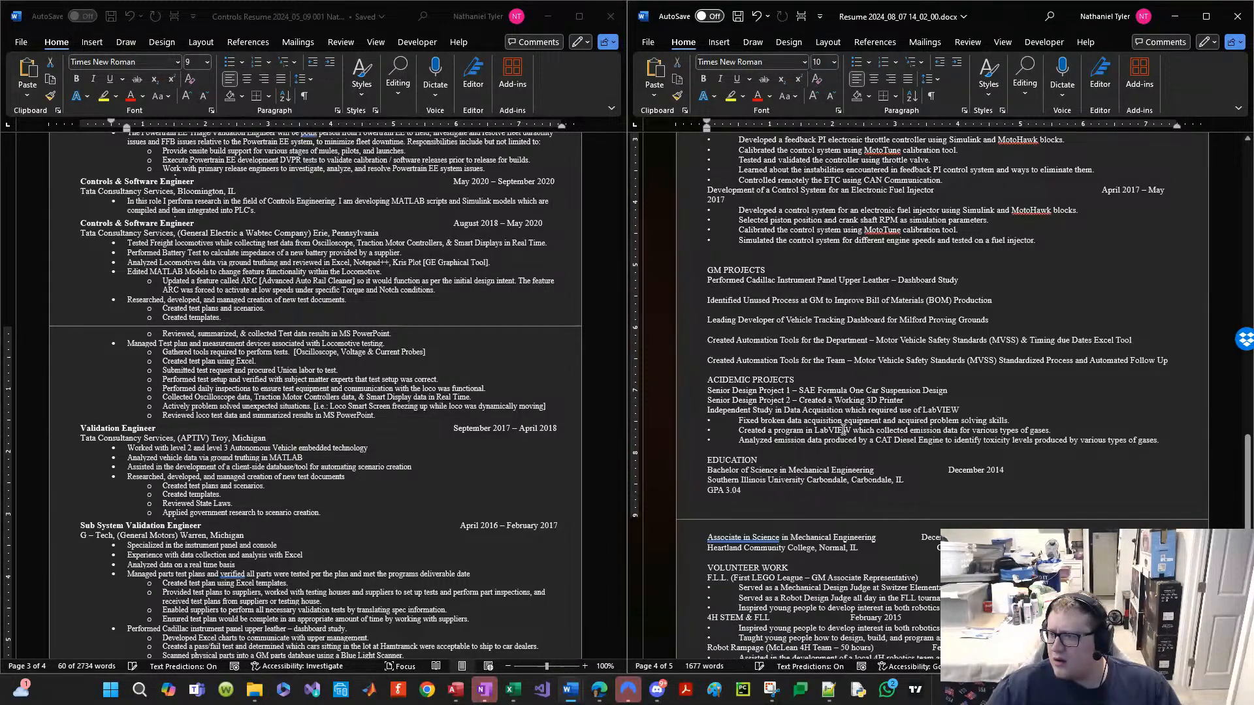
pyautogui.moveTo(682, 423); pyautogui.dragTo(680, 445)
pyautogui.press('Delete')
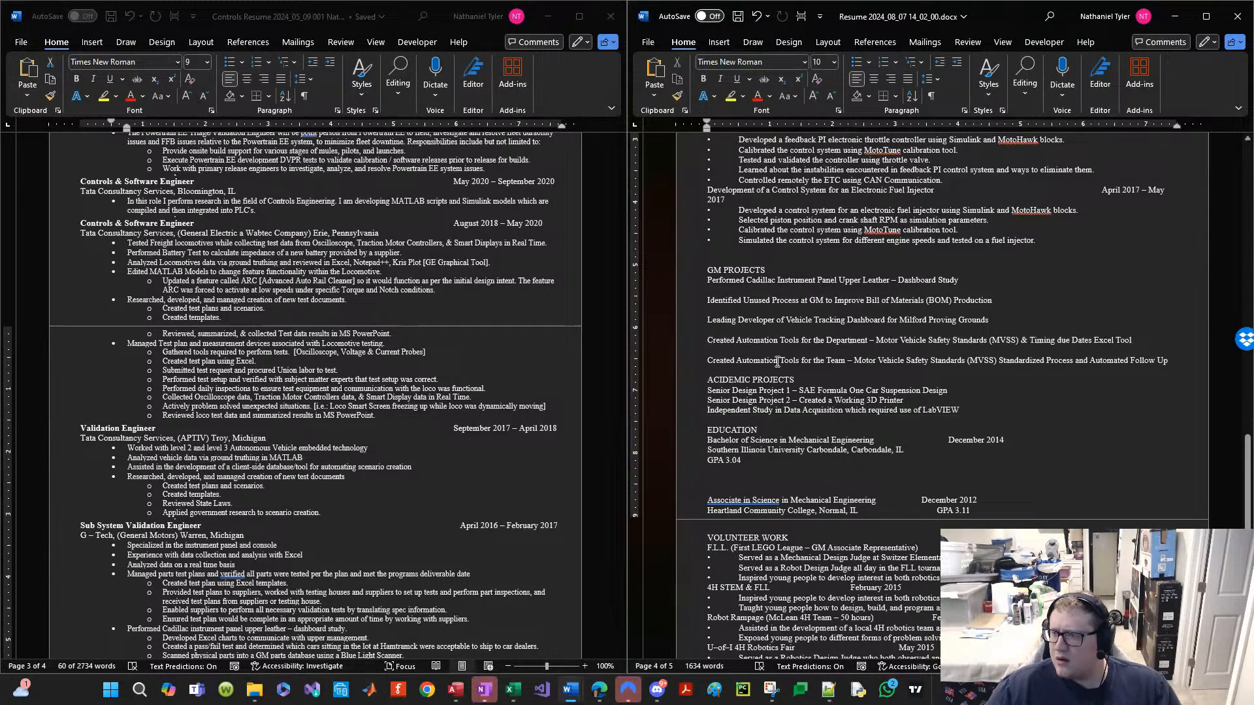
# Step: Remove the blank lines between the project titles in the GM PROJECTS section
pyautogui.press('Delete')
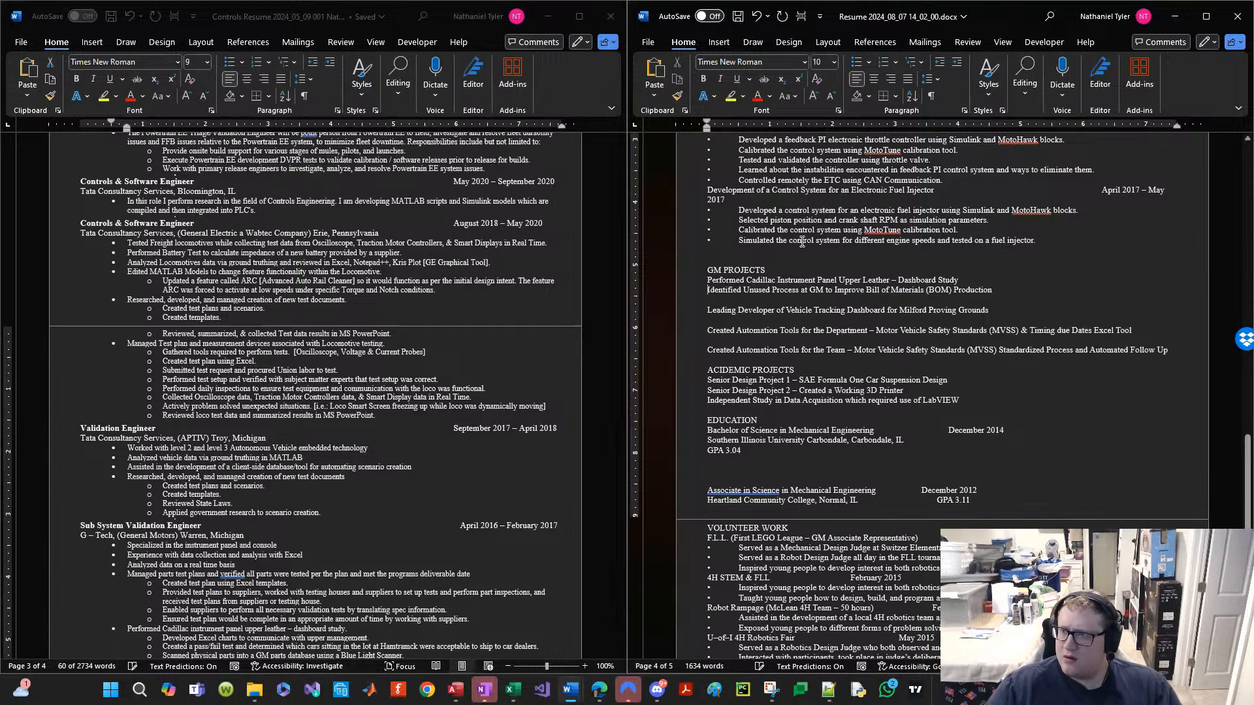
pyautogui.press('Down')
pyautogui.press('Delete')
pyautogui.press('Down')
pyautogui.press('Delete')
pyautogui.press('Down')
pyautogui.press('Delete')
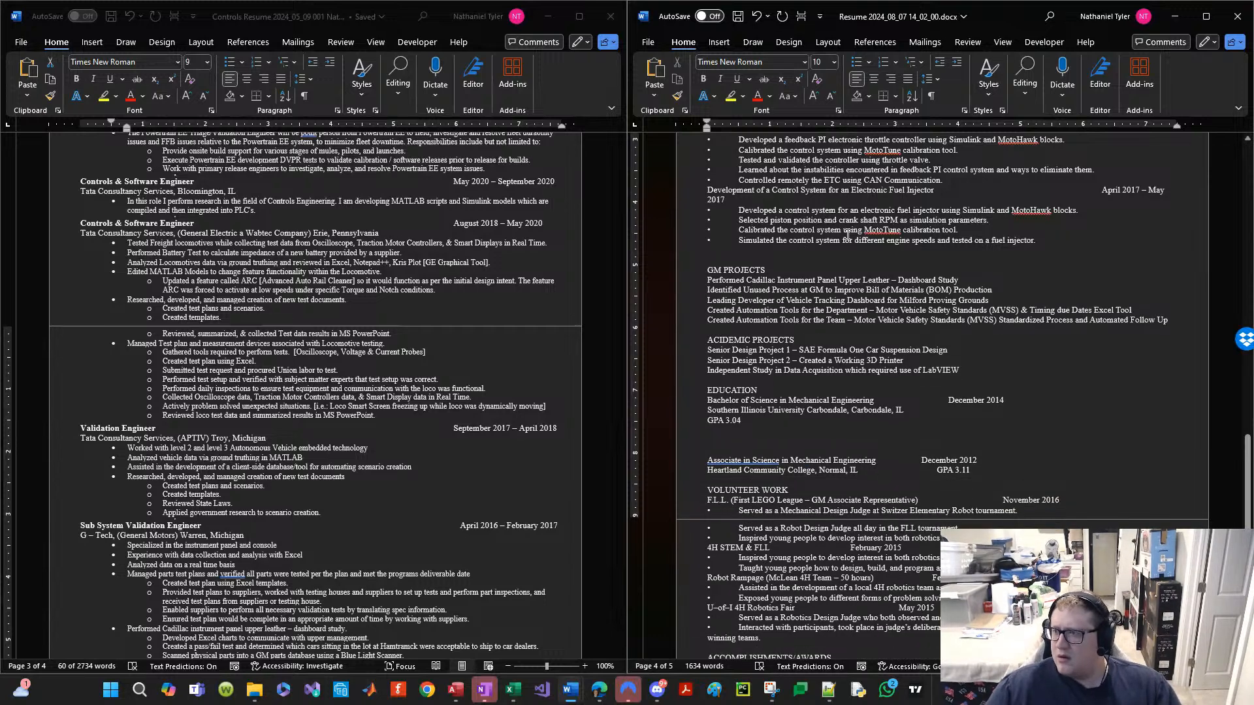
# Step: Format the five GM project titles and the three ACIDEMIC PROJECTS titles as bulleted lists
pyautogui.moveTo(728, 281); pyautogui.dragTo(742, 320)
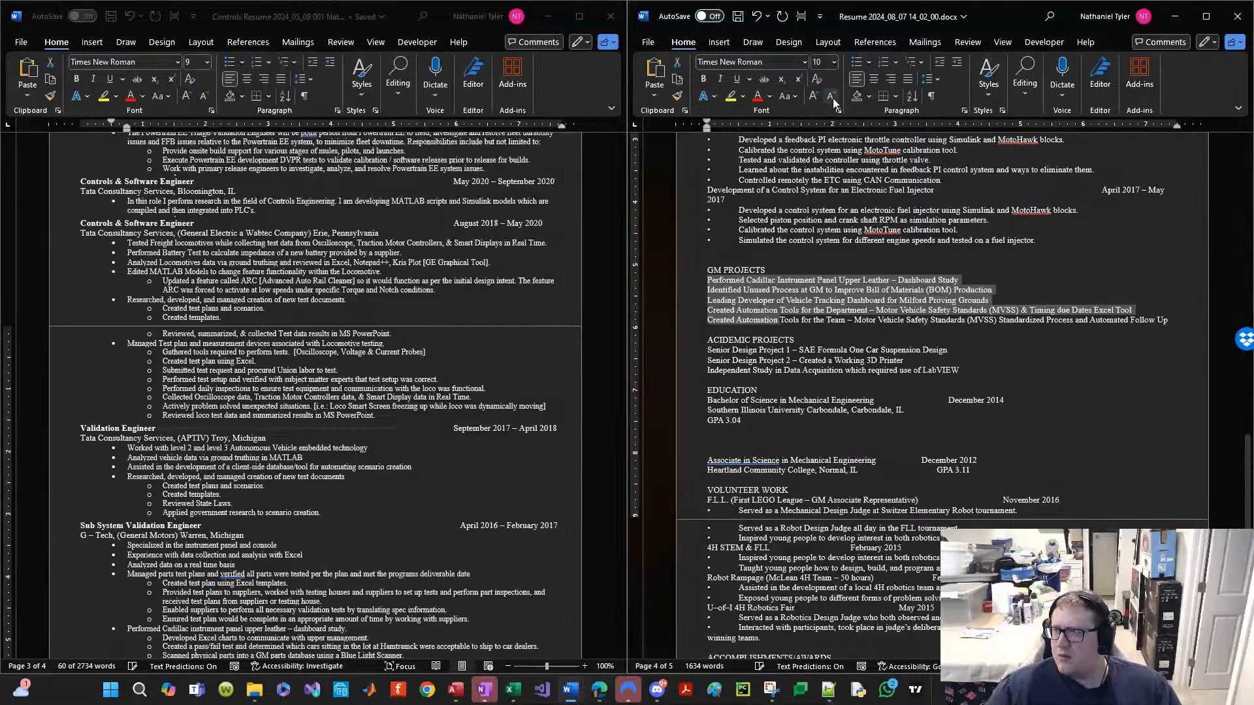
pyautogui.click(857, 62)
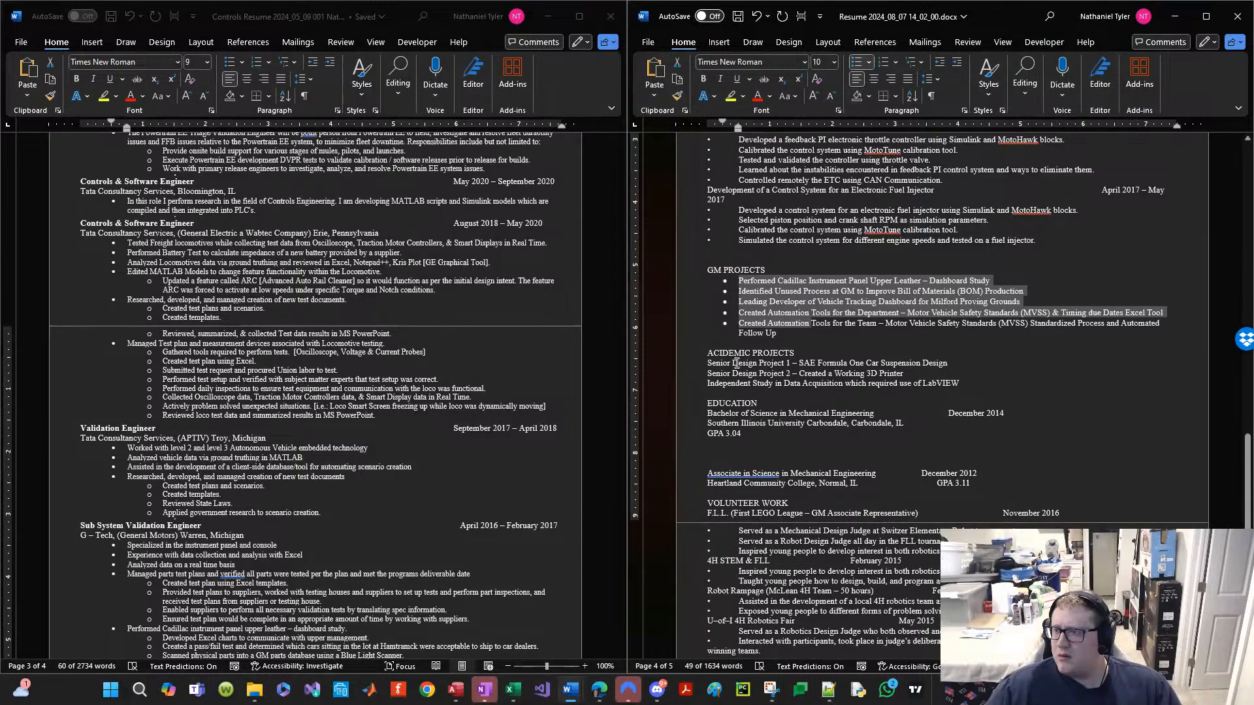
pyautogui.moveTo(733, 363); pyautogui.dragTo(736, 383)
pyautogui.click(856, 62)
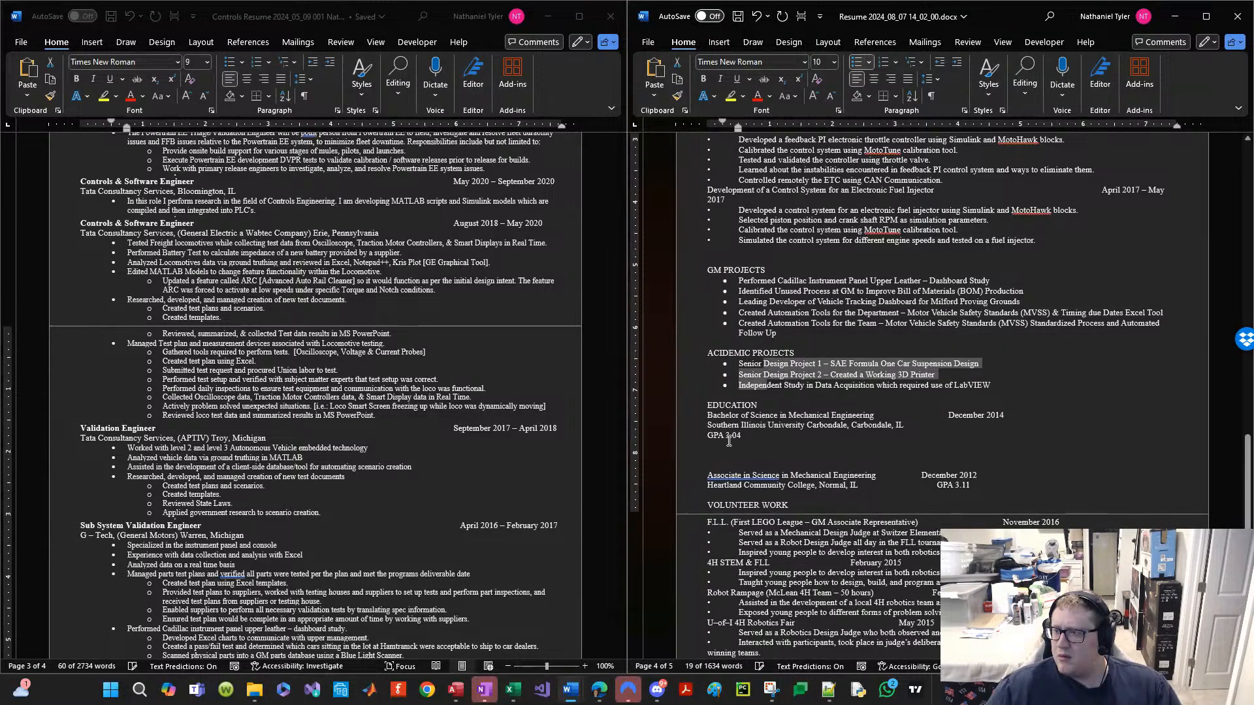
pyautogui.click(729, 416)
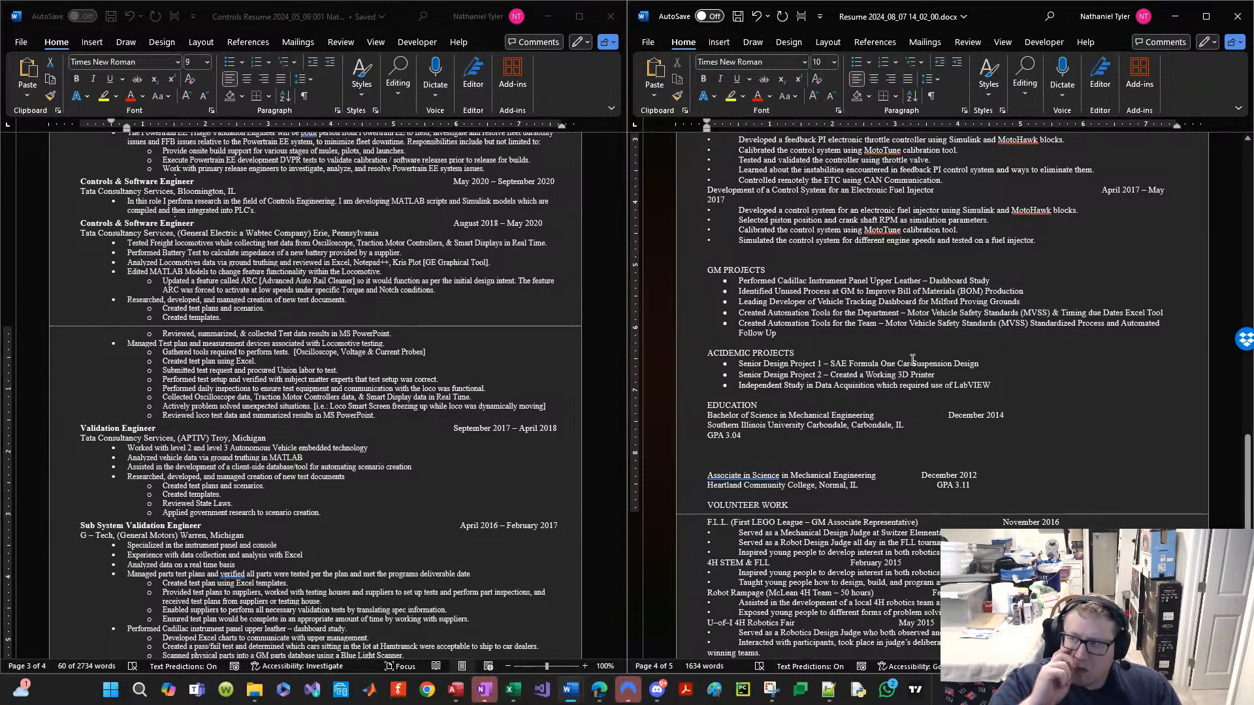
# Step: Delete the bullet points and the April 2017 – May 2017 dates from the Distributed Control System and Electronic Fuel Injector projects
pyautogui.scroll(6, 867, 302)
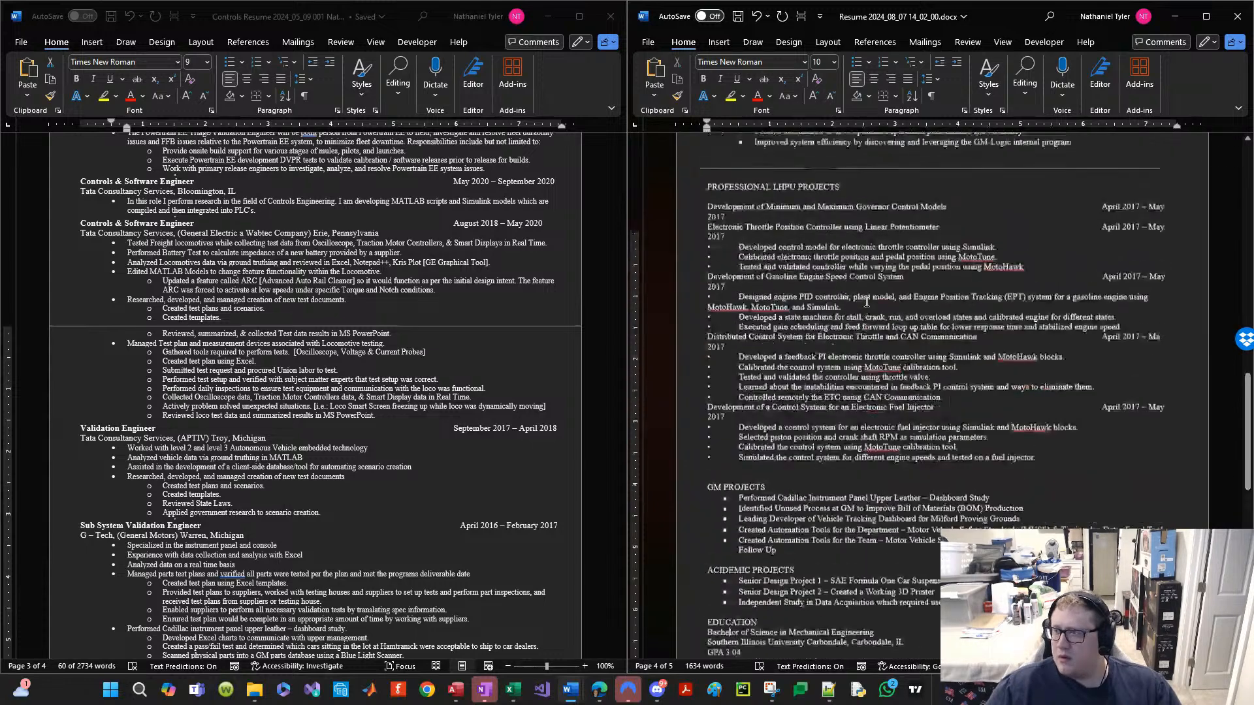
pyautogui.scroll(2, 867, 302)
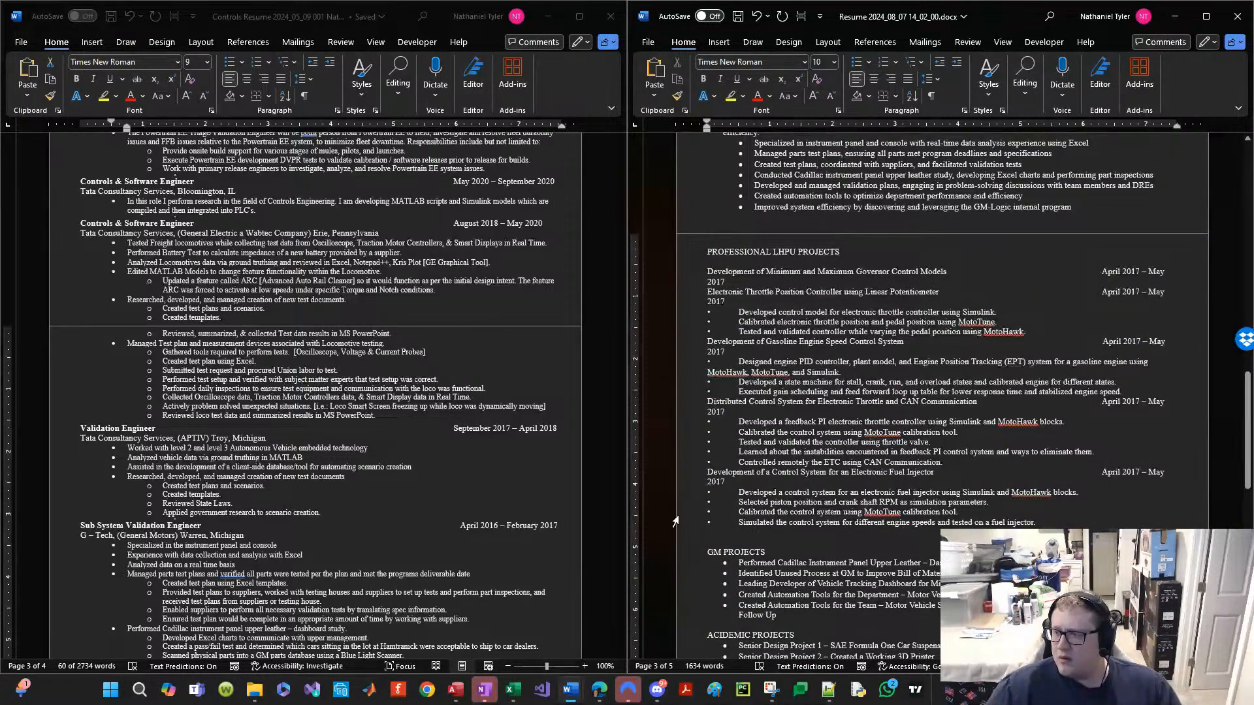
pyautogui.moveTo(674, 498); pyautogui.dragTo(686, 526)
pyautogui.press('Delete')
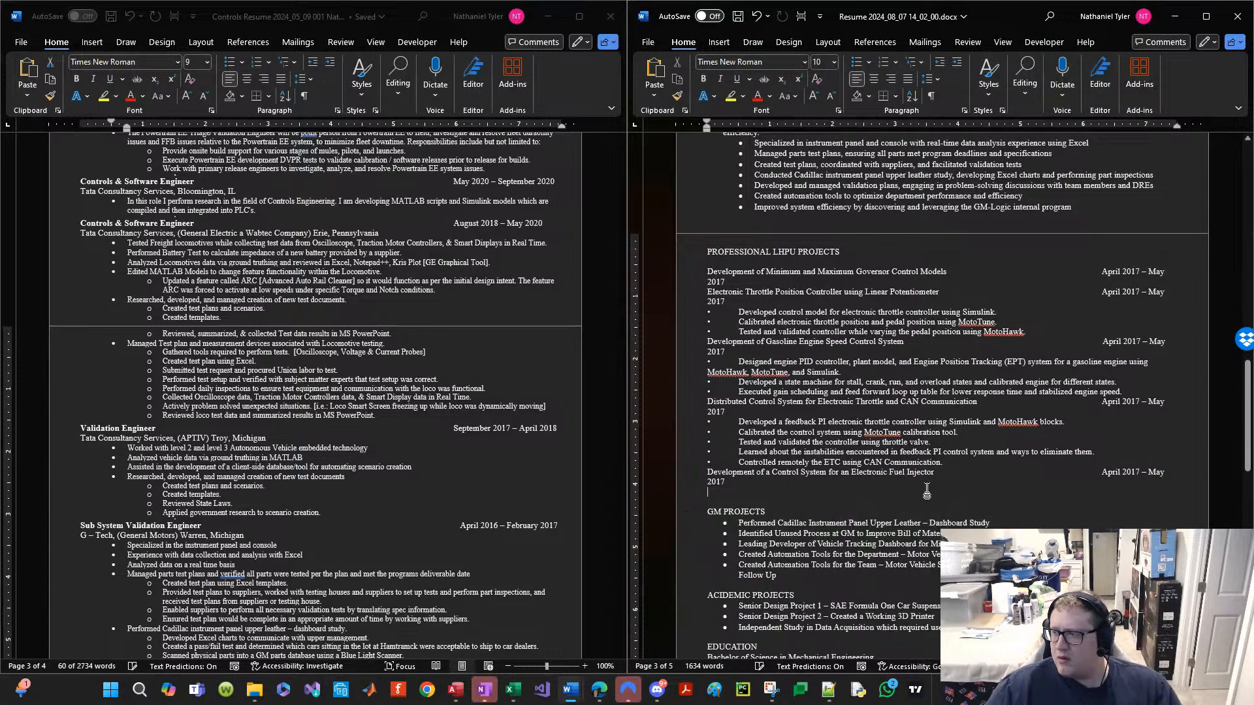
pyautogui.moveTo(1166, 473); pyautogui.dragTo(979, 402)
pyautogui.press('Delete')
pyautogui.press('Delete')
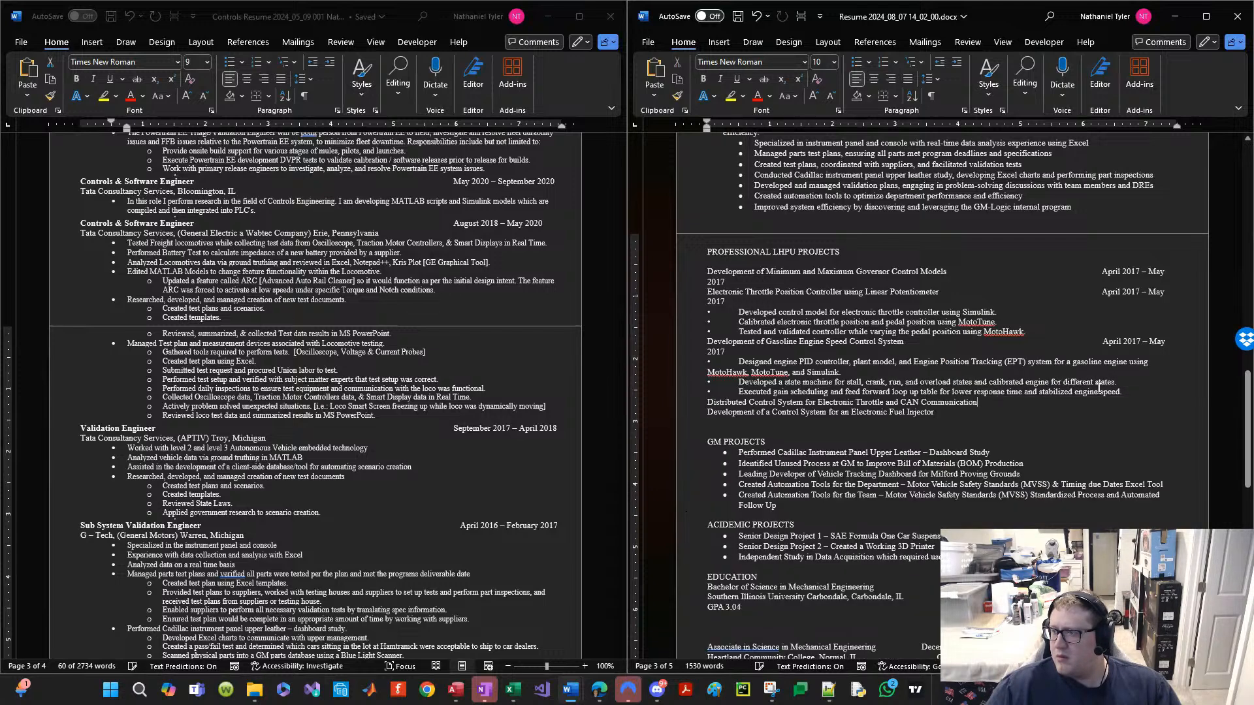
# Step: Delete the bullet points and April 2017 – May 2017 dates from the Gasoline Engine Speed, Throttle Position and Governor Control projects
pyautogui.moveTo(1152, 391); pyautogui.dragTo(908, 341)
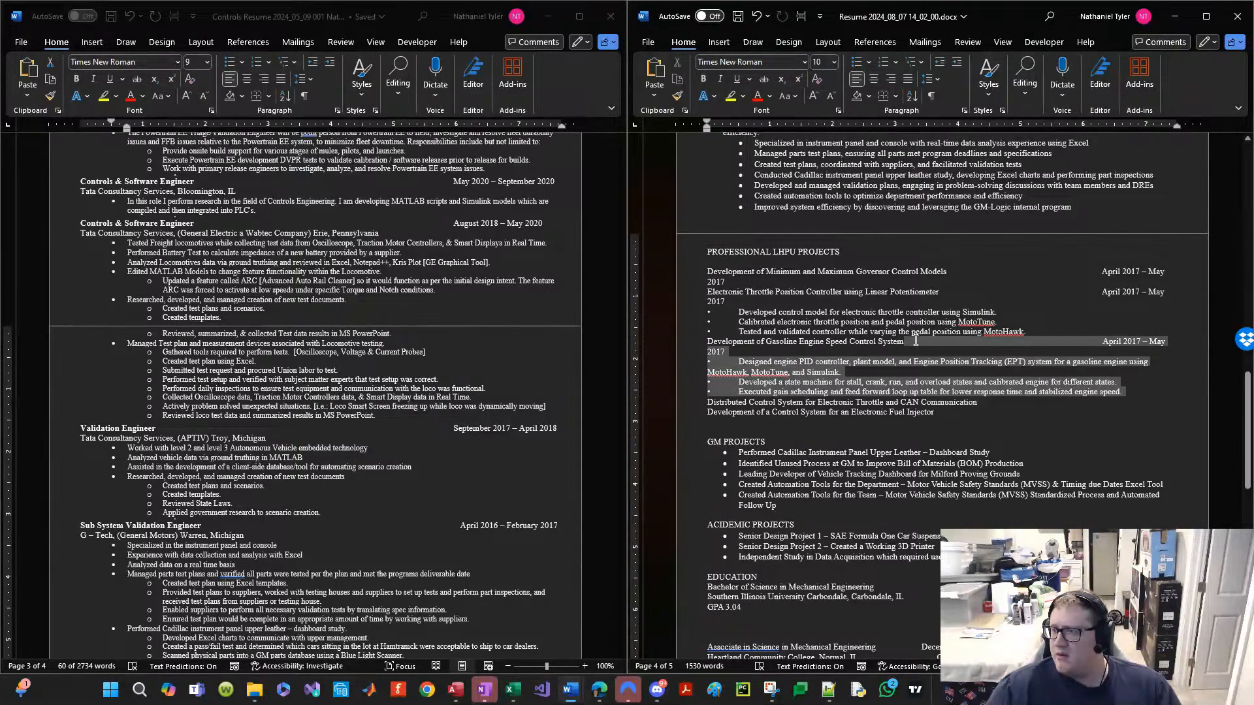
pyautogui.press('Delete')
pyautogui.moveTo(1043, 332); pyautogui.dragTo(945, 272)
pyautogui.press('Delete')
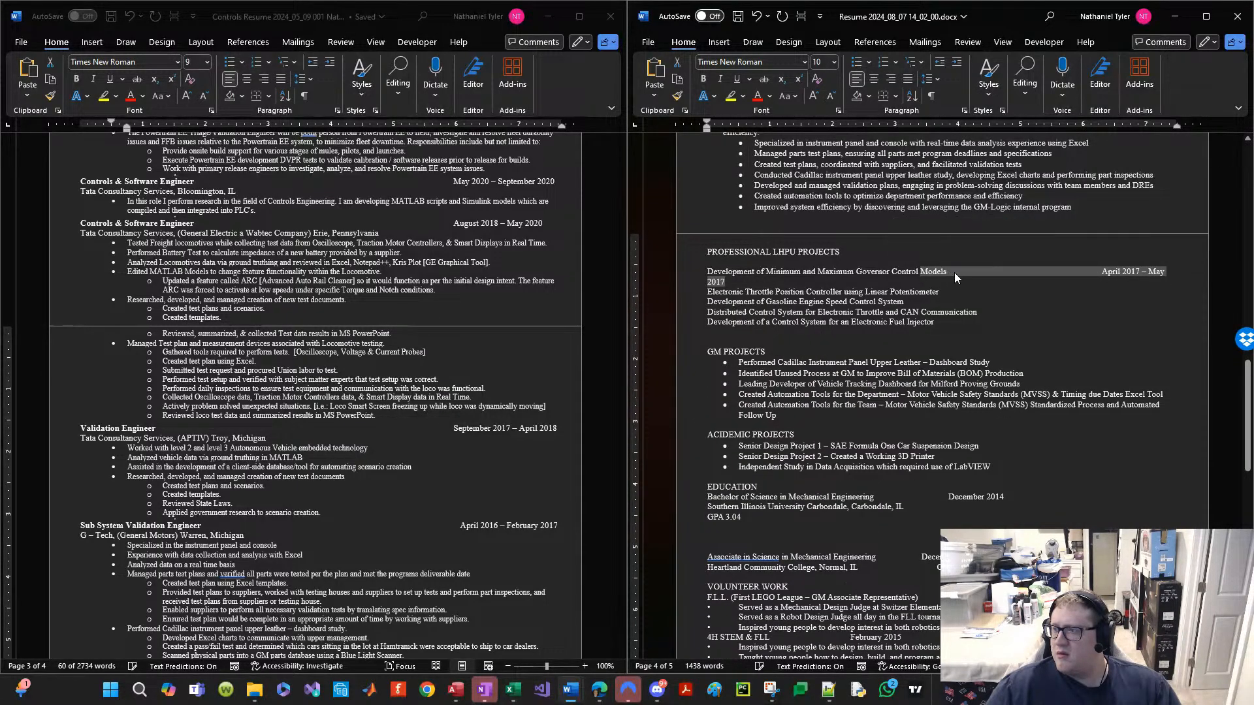
pyautogui.click(954, 273)
pyautogui.hotkey('shift', 'Down')
pyautogui.press('Delete')
# Step: Remove the extra blank line above GM PROJECTS and the blank line under the PROFESSIONAL LHPU PROJECTS heading
pyautogui.scroll(4, 748, 348)
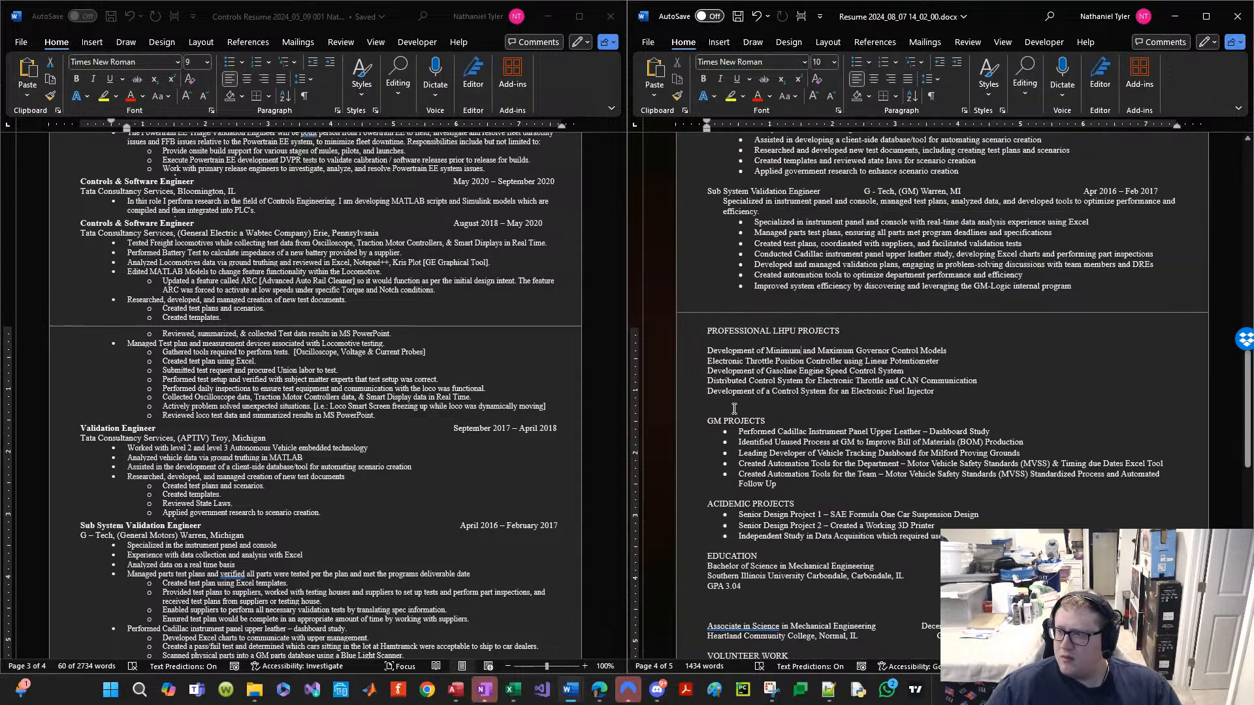
pyautogui.scroll(1, 735, 412)
pyautogui.click(736, 426)
pyautogui.press('BackSpace')
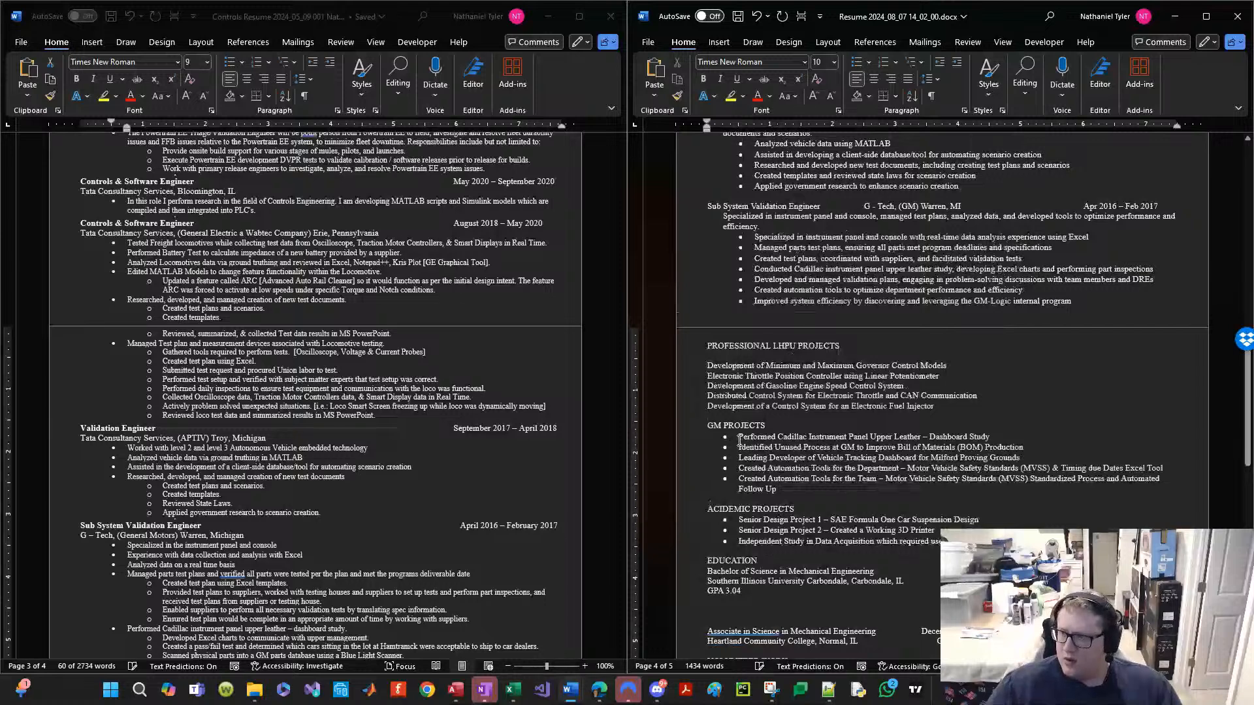
pyautogui.press('Up')
pyautogui.press('Up')
pyautogui.press('Up')
pyautogui.press('Up')
pyautogui.press('Up')
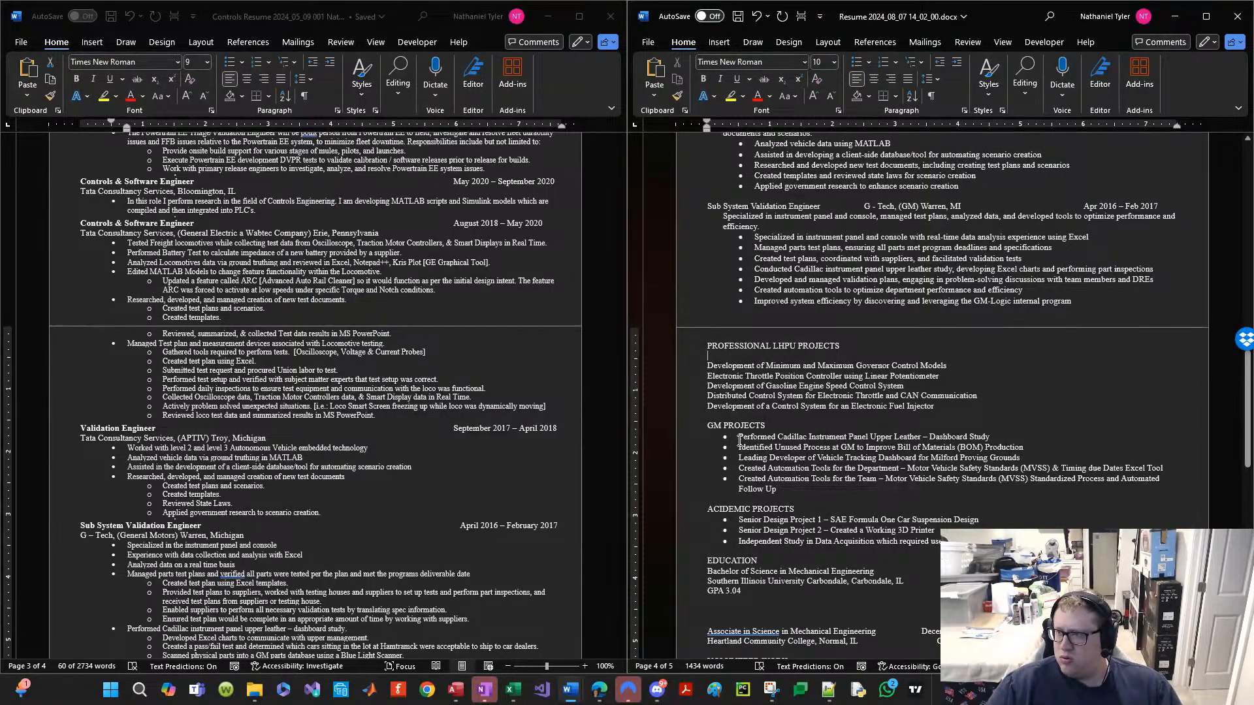
pyautogui.press('Delete')
# Step: Format the five project titles under PROFESSIONAL LHPU PROJECTS as a bulleted list
pyautogui.hotkey('shift', 'Down')
pyautogui.hotkey('shift', 'Down')
pyautogui.hotkey('shift', 'Down')
pyautogui.hotkey('shift', 'Down')
pyautogui.hotkey('shift', 'Down')
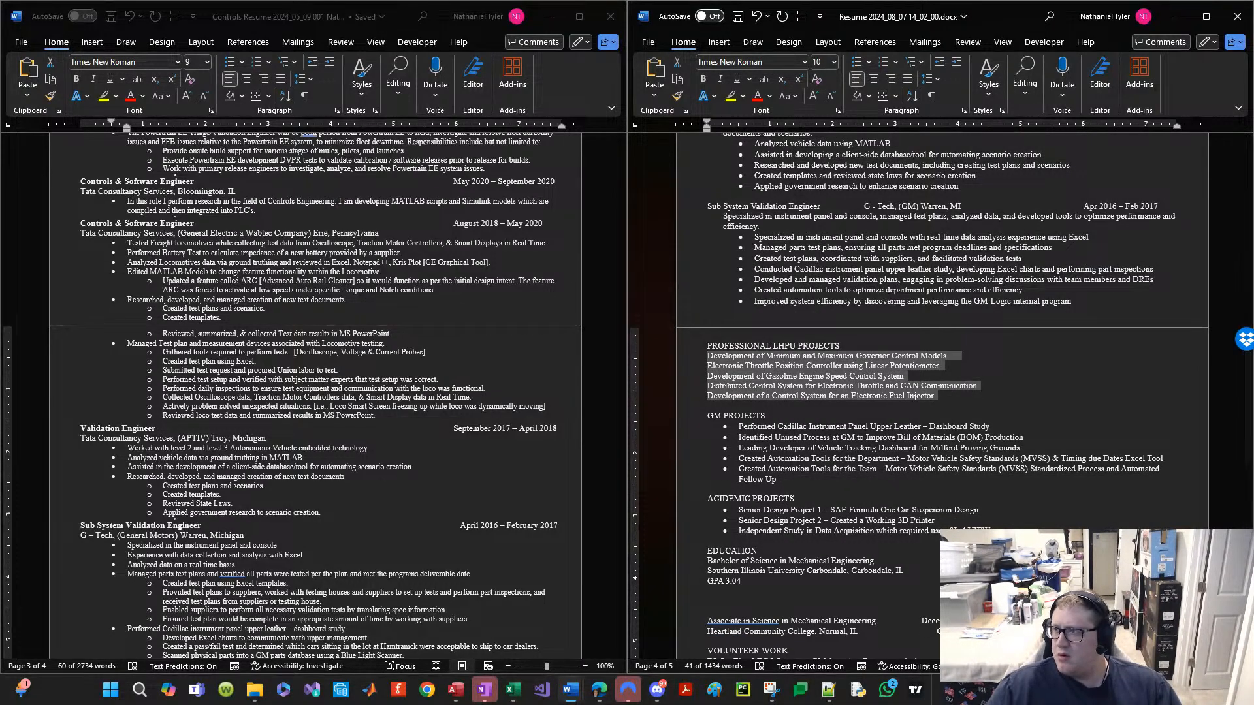
pyautogui.click(870, 63)
pyautogui.click(863, 107)
pyautogui.click(853, 430)
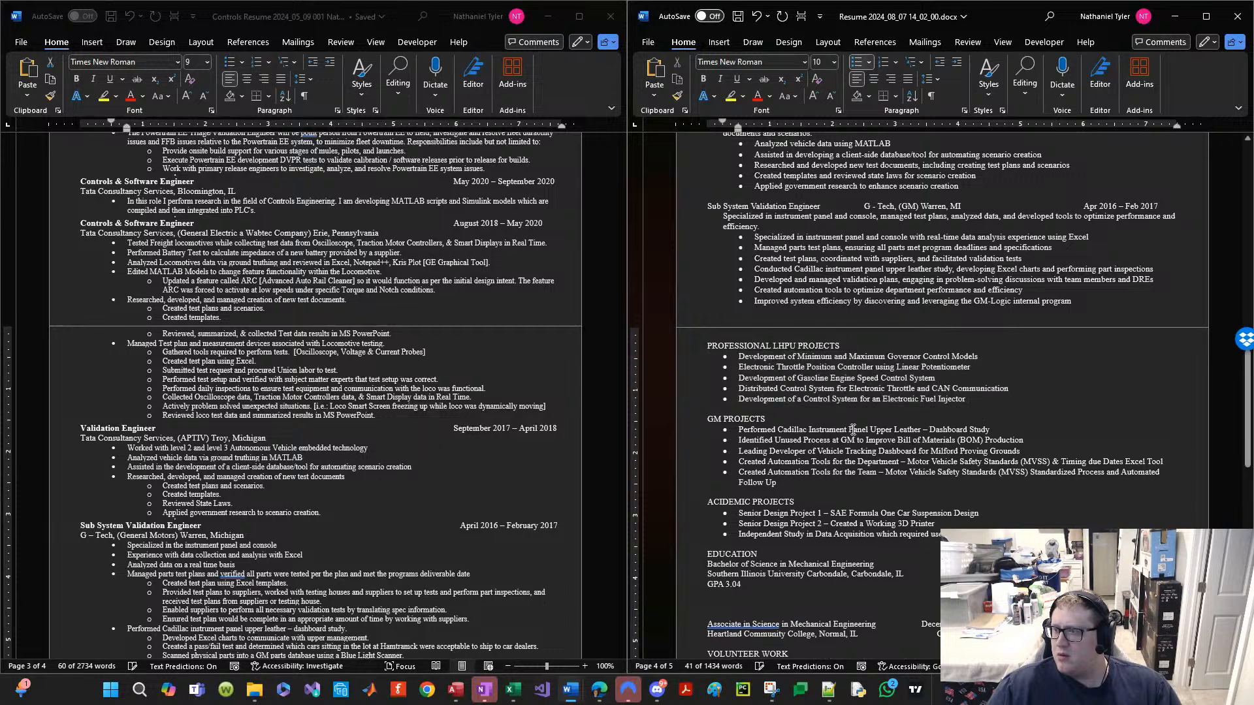
# Step: Copy Southern Illinois University Carbondale, Carbondale, IL onto the Bachelor of Science line, tabbed between the degree and its date
pyautogui.scroll(-4, 736, 431)
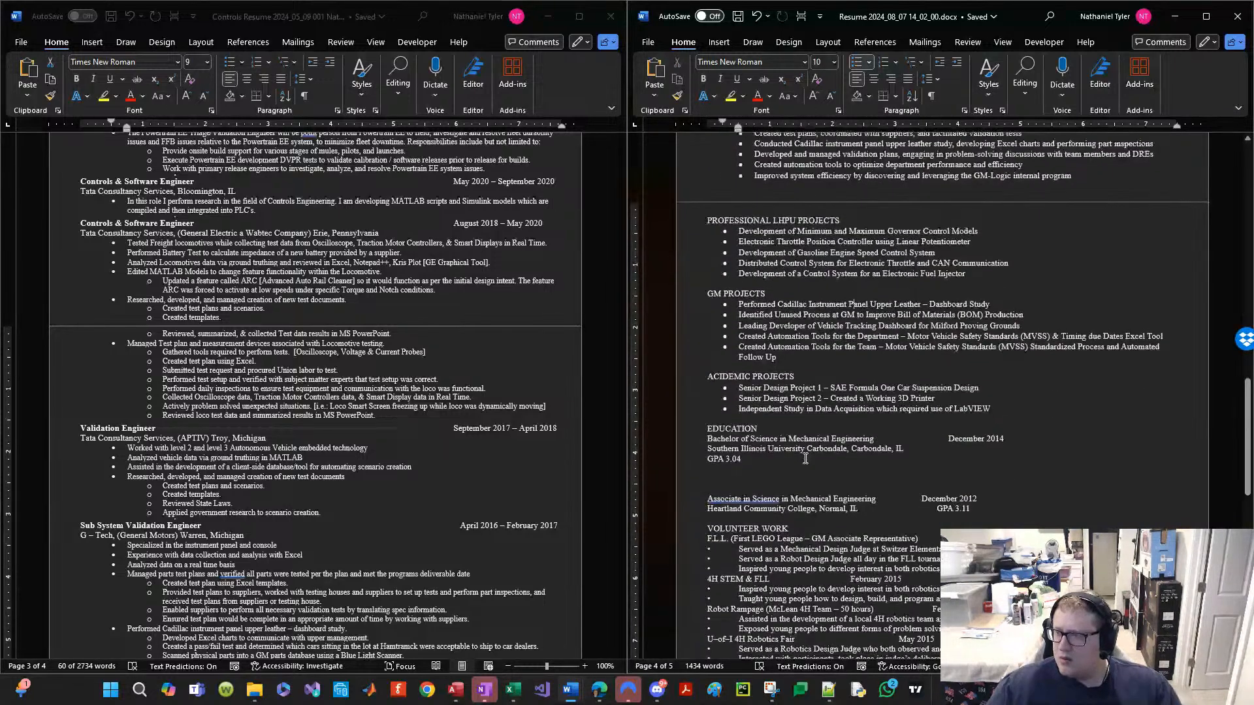
pyautogui.click(932, 442)
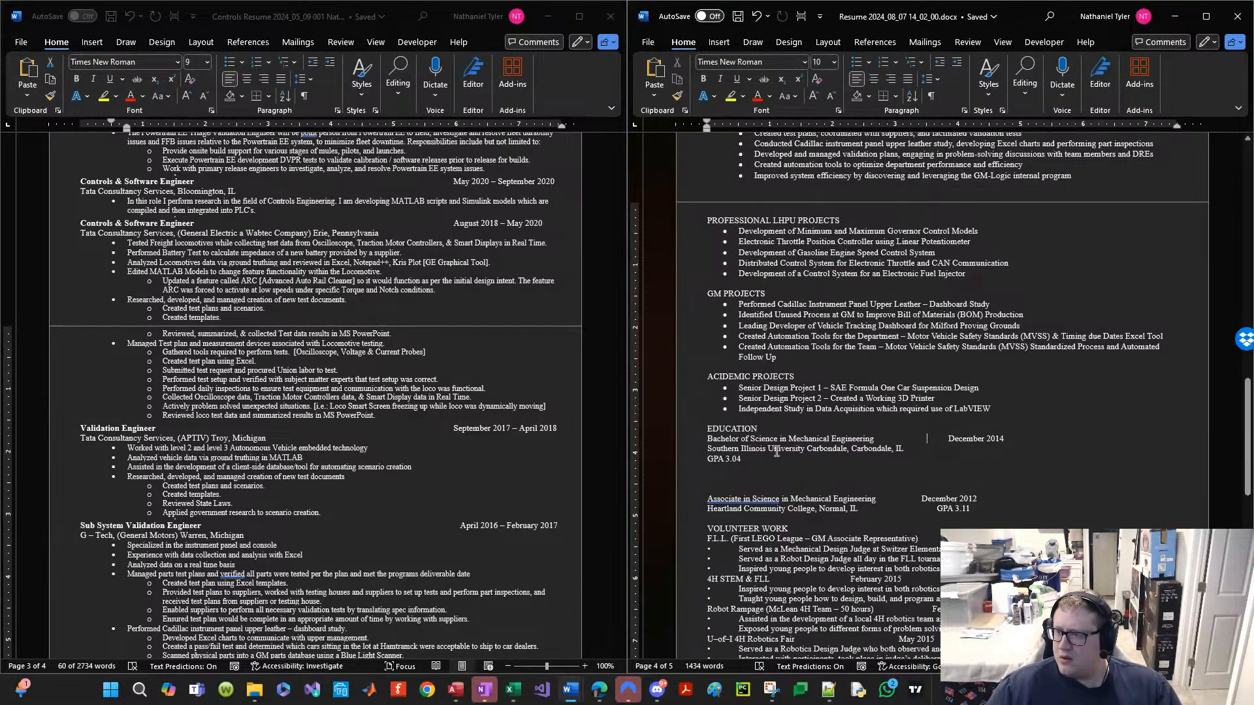
pyautogui.moveTo(906, 448); pyautogui.dragTo(730, 449)
pyautogui.hotkey('ctrl', 'c')
pyautogui.click(880, 438)
pyautogui.press('Tab')
pyautogui.hotkey('ctrl', 'v')
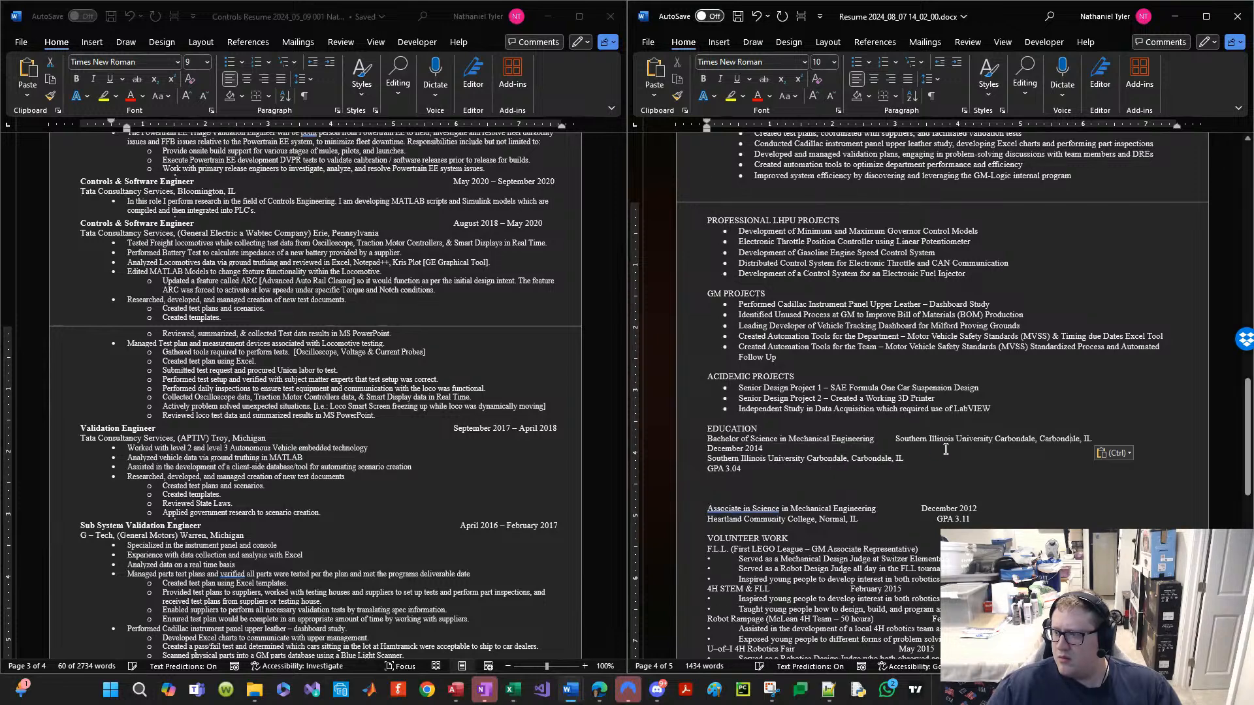
pyautogui.press('Tab')
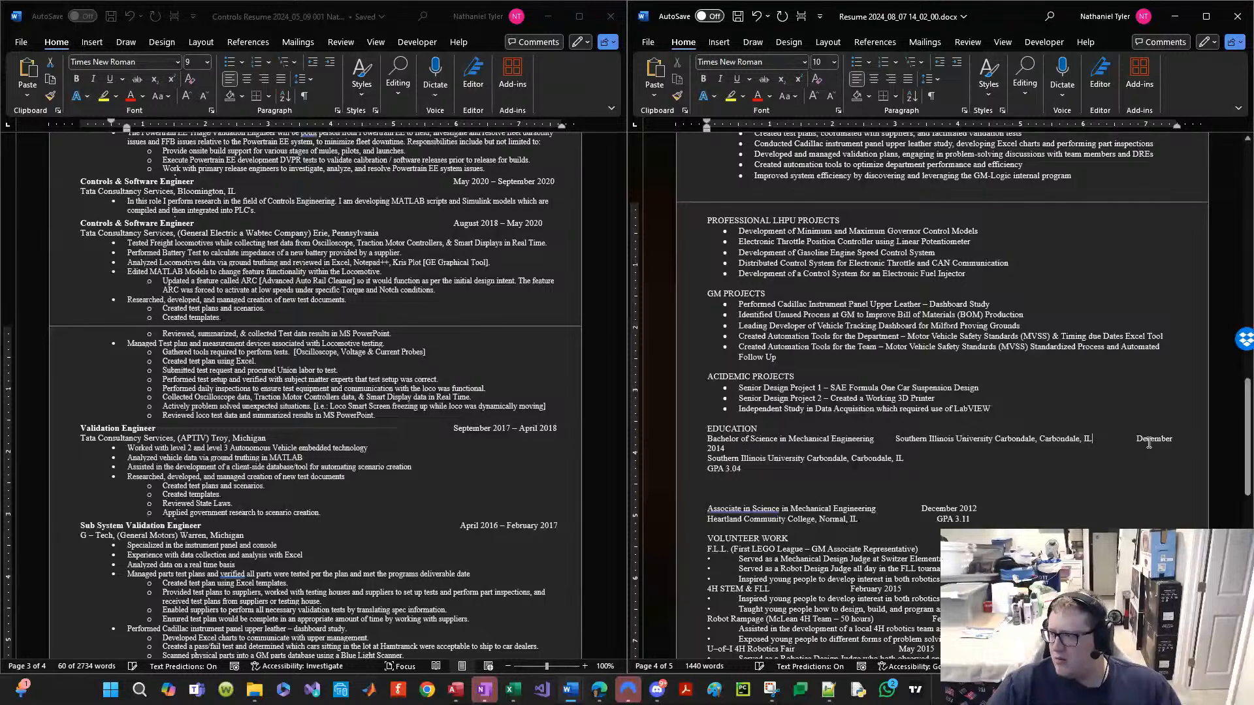
pyautogui.press('BackSpace')
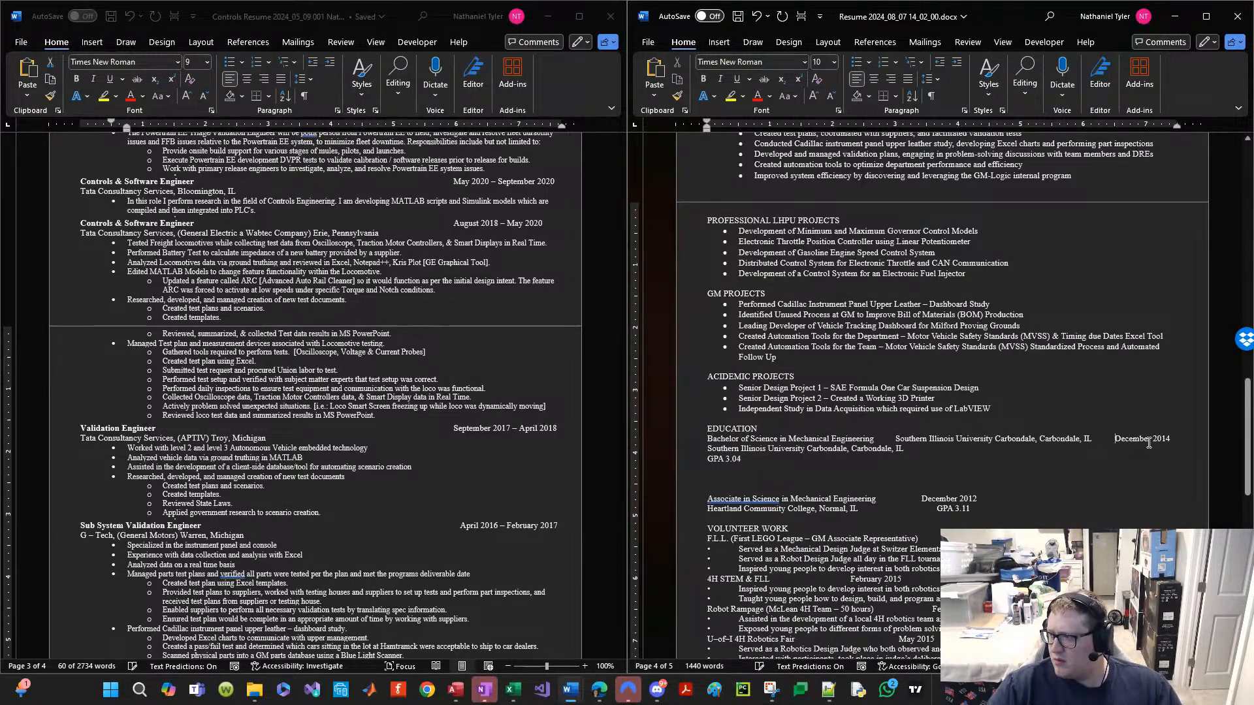
# Step: Abbreviate the bachelor's degree date to Dec 2014 and delete the duplicate university line below it
pyautogui.press('BackSpace')
pyautogui.press('BackSpace')
pyautogui.press('BackSpace')
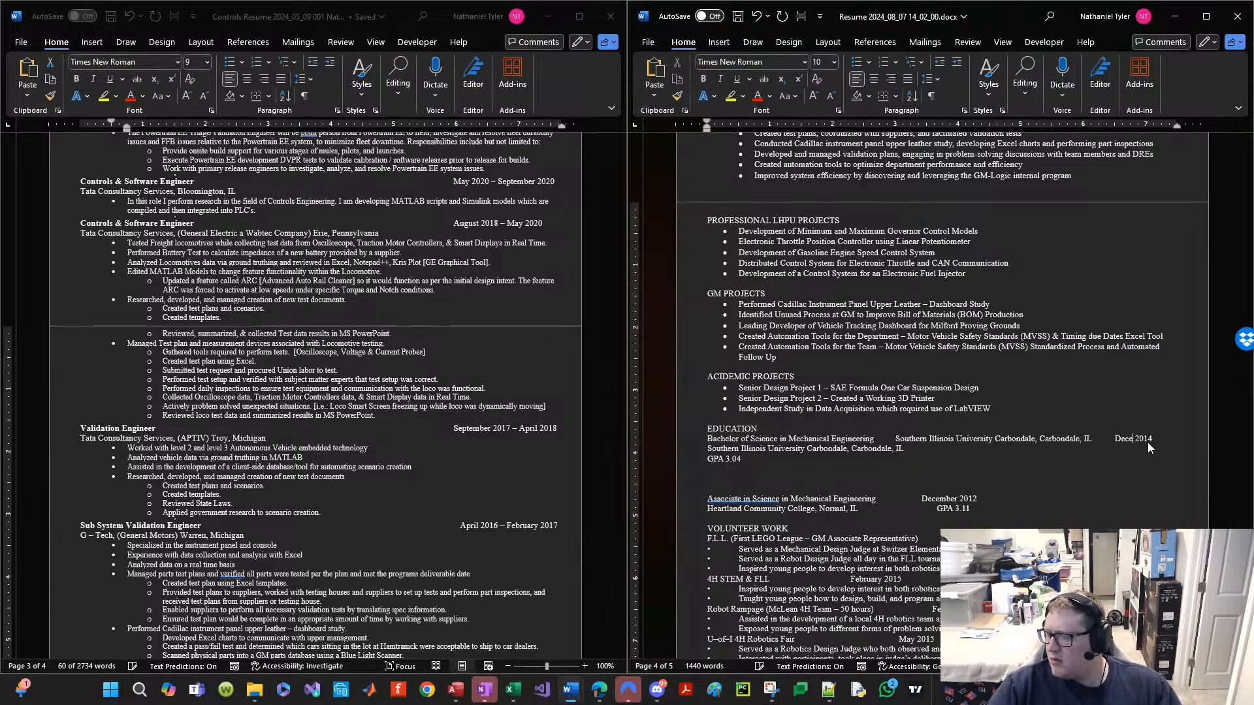
pyautogui.press('BackSpace')
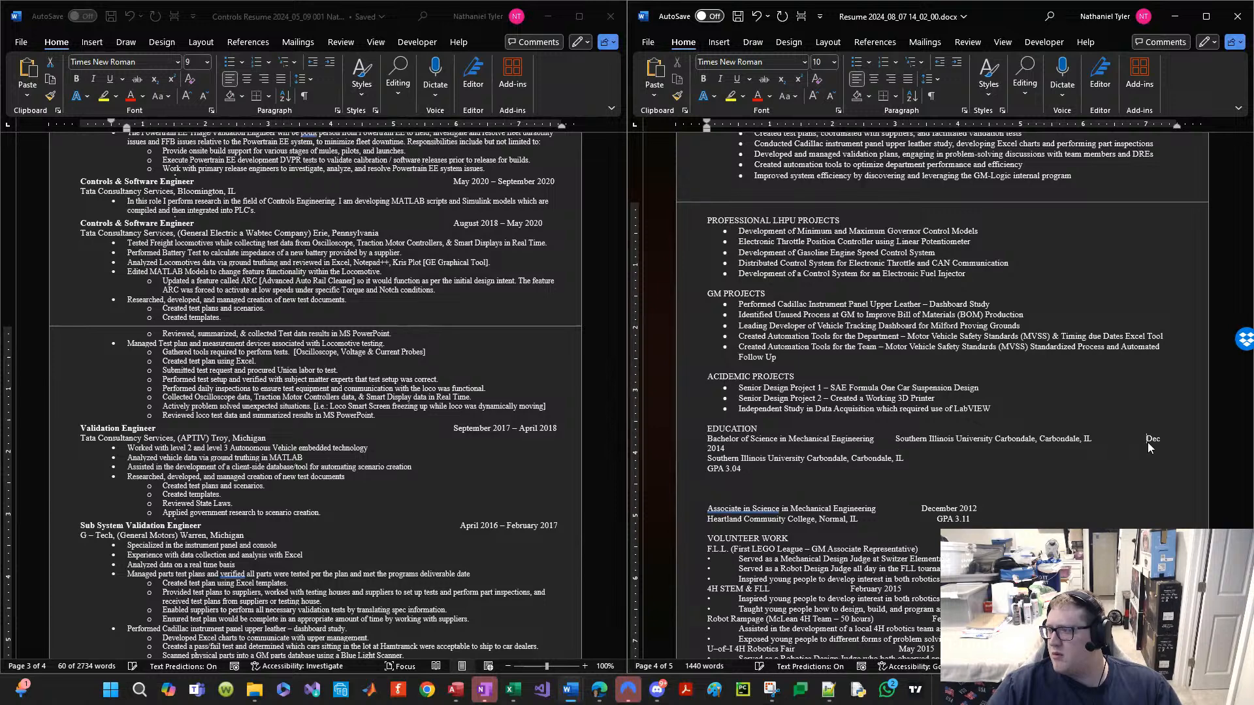
pyautogui.hotkey('shift', 'Home')
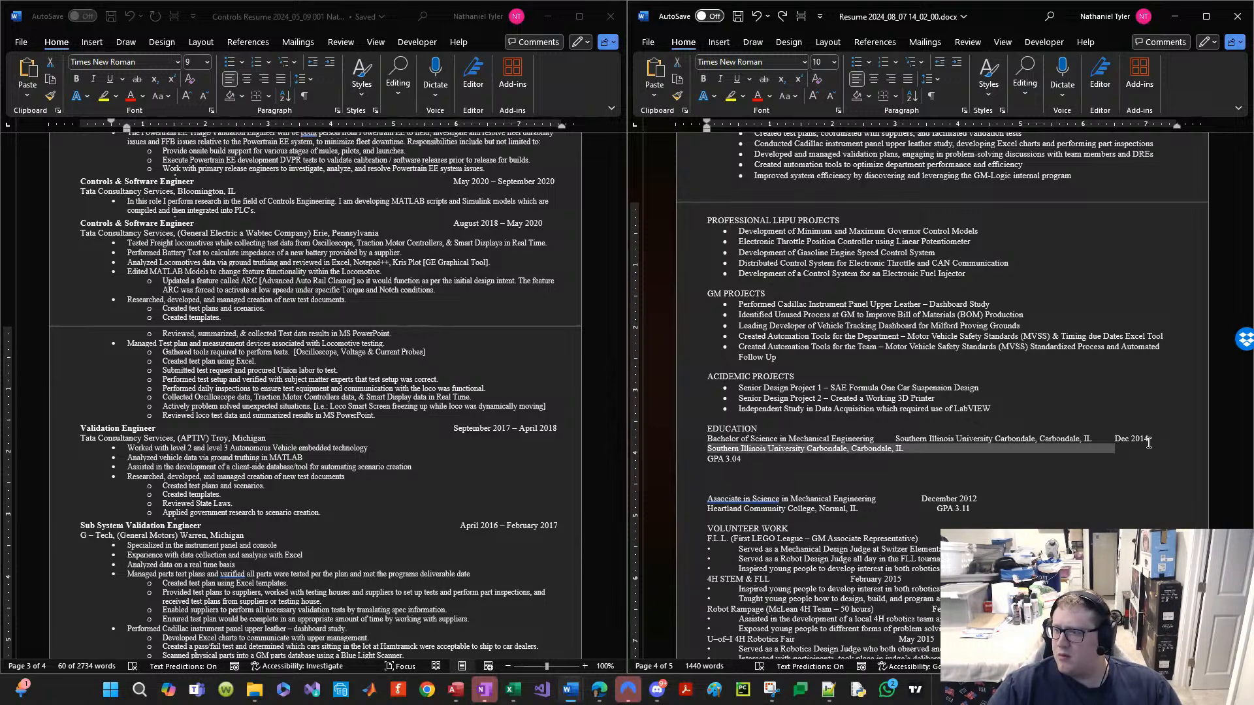
pyautogui.press('BackSpace')
# Step: Cut the GPA 3.04 text and remove its line beneath the bachelor's degree
pyautogui.hotkey('shift', 'Right')
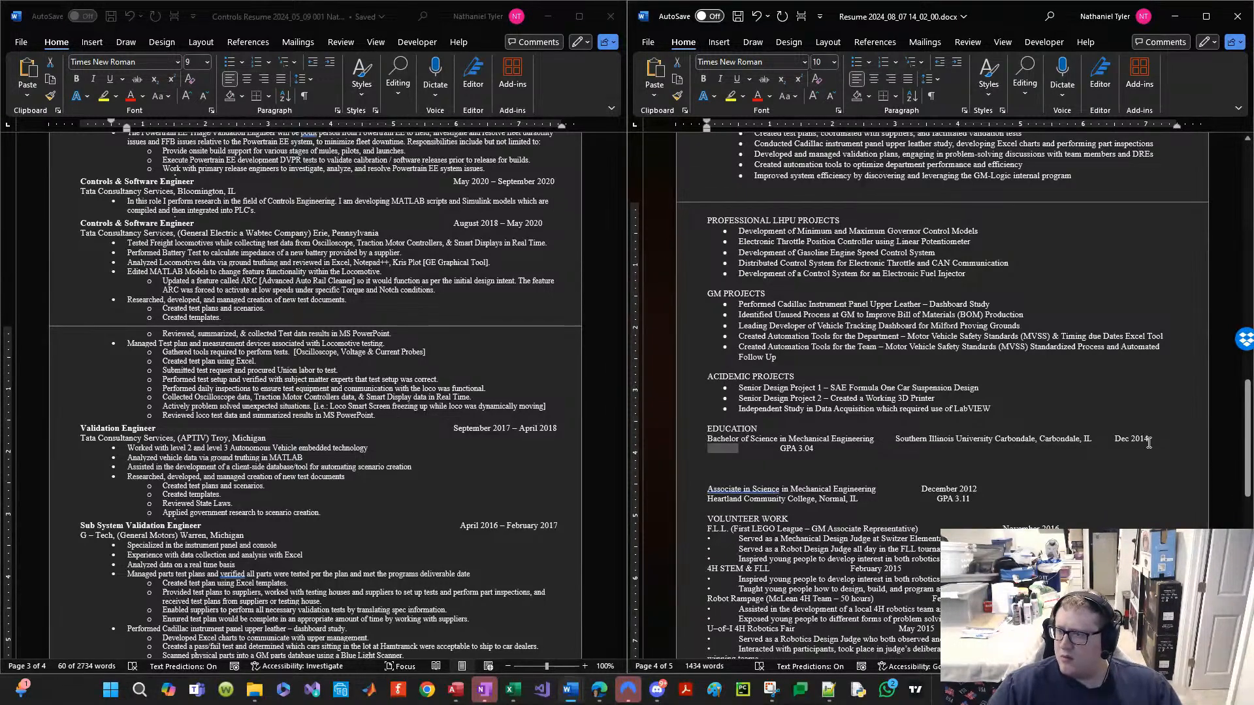
pyautogui.hotkey('shift', 'Right')
pyautogui.press('BackSpace')
pyautogui.hotkey('shift', 'End')
pyautogui.hotkey('ctrl', 'c')
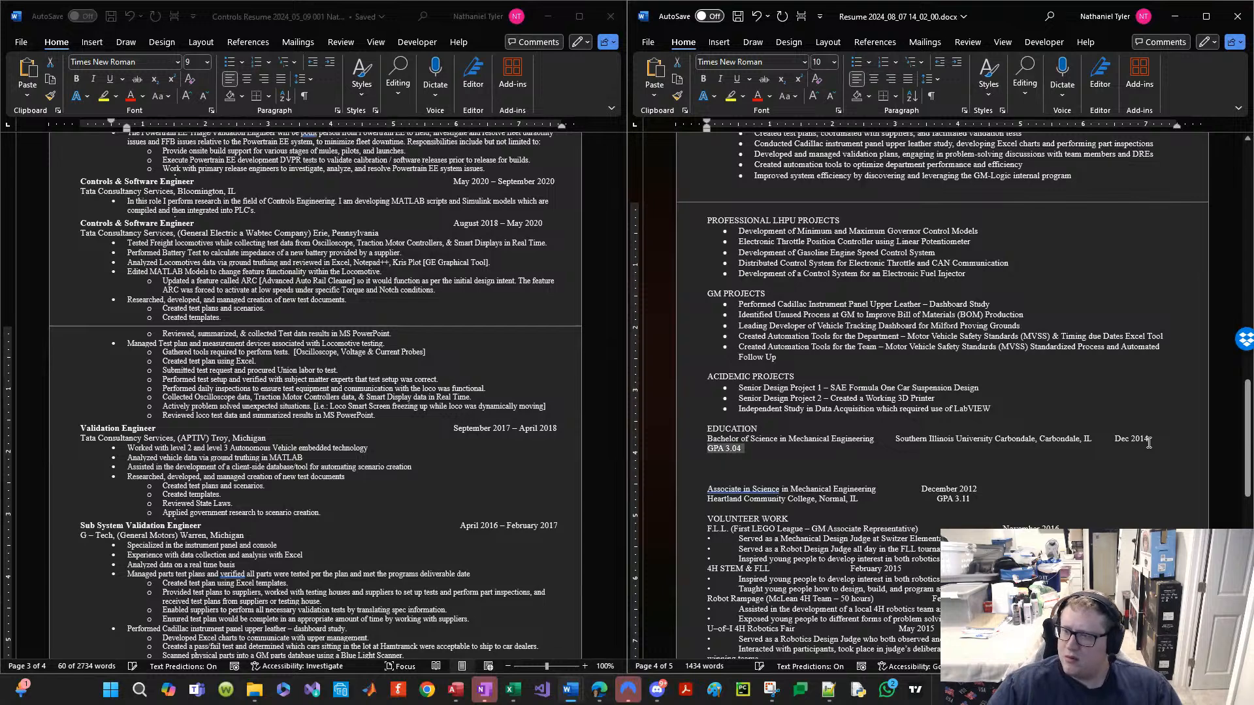
pyautogui.press('BackSpace')
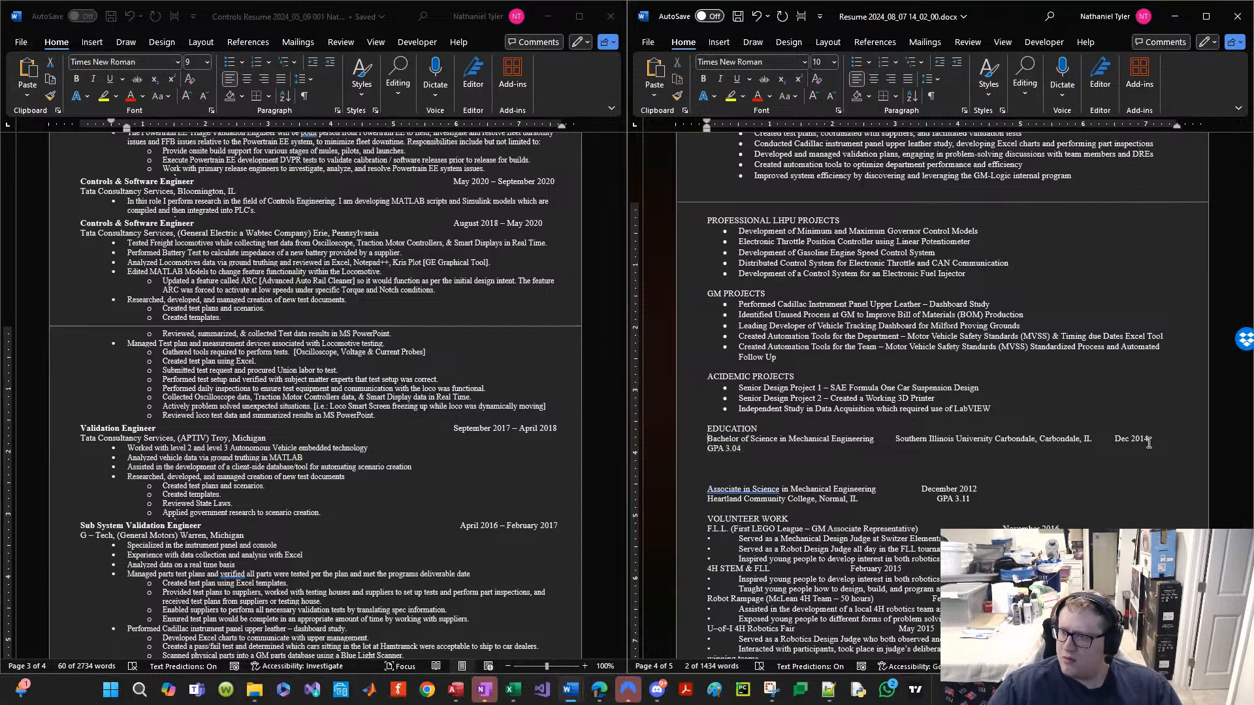
pyautogui.press('Delete')
pyautogui.press('BackSpace')
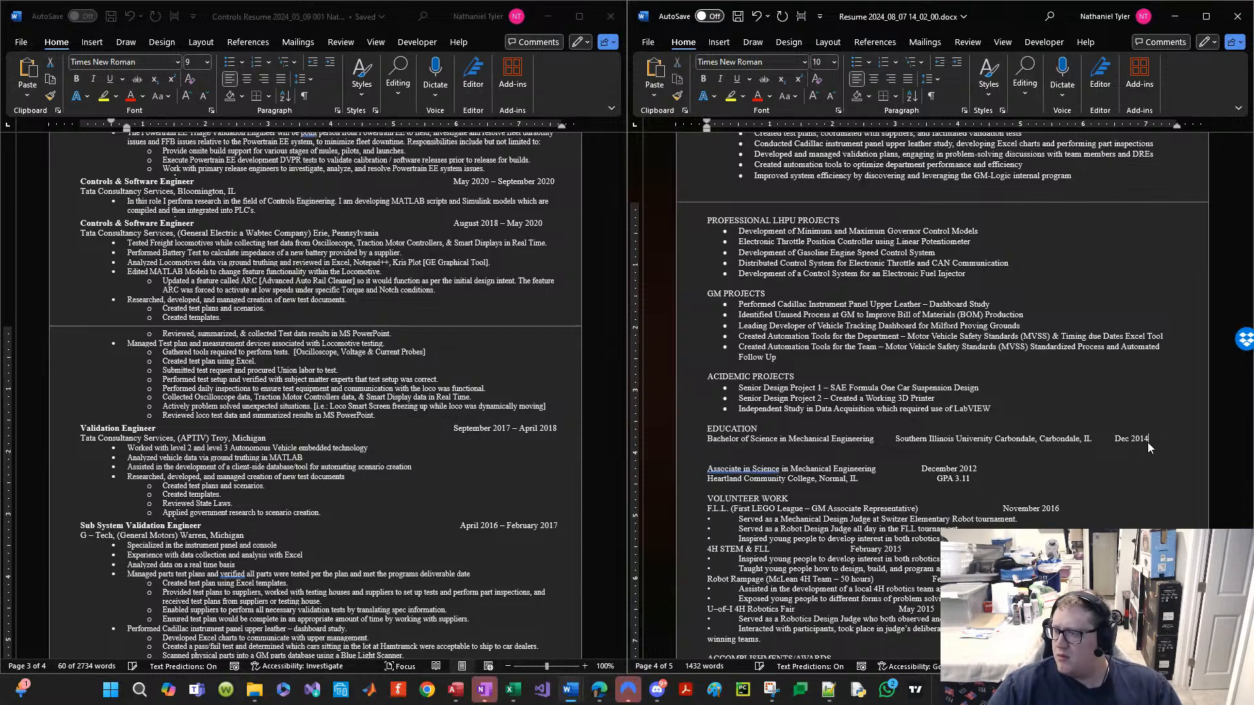
# Step: Try to append a slash and GPA 3.04 after the bachelor's degree date
pyautogui.write('/')
pyautogui.hotkey('ctrl', 'v')
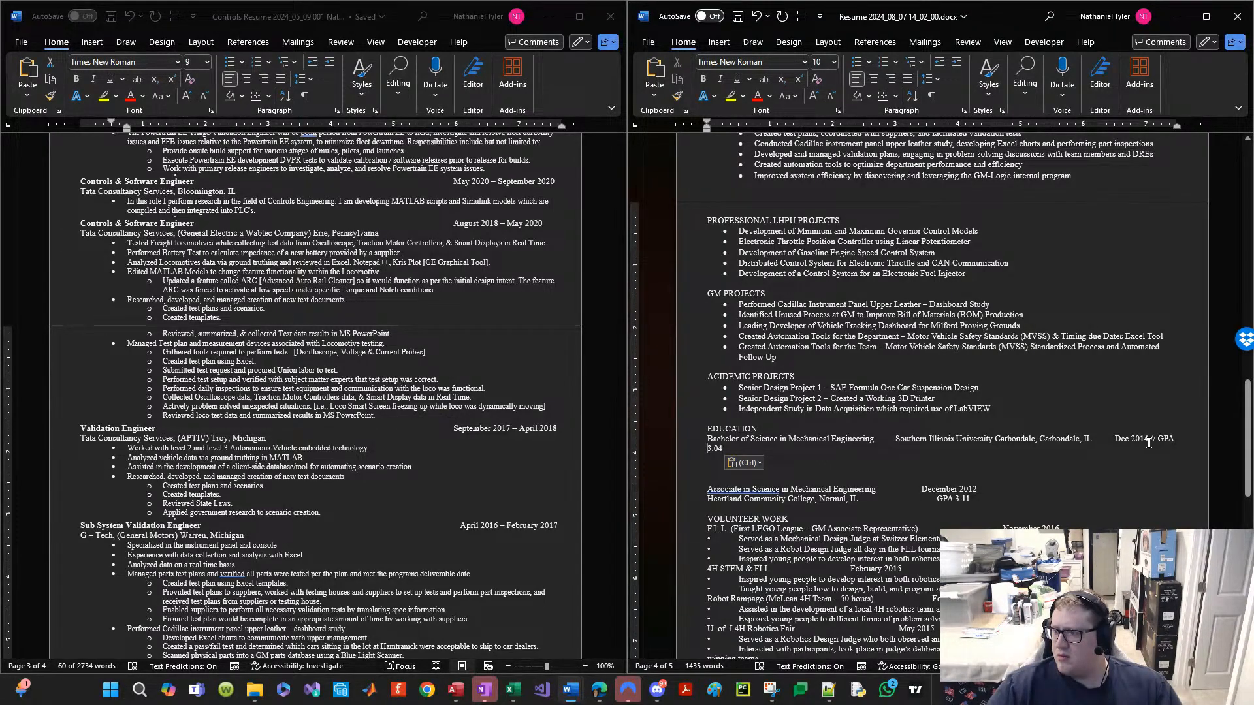
pyautogui.hotkey('ctrl', 'z')
pyautogui.hotkey('ctrl', 'z')
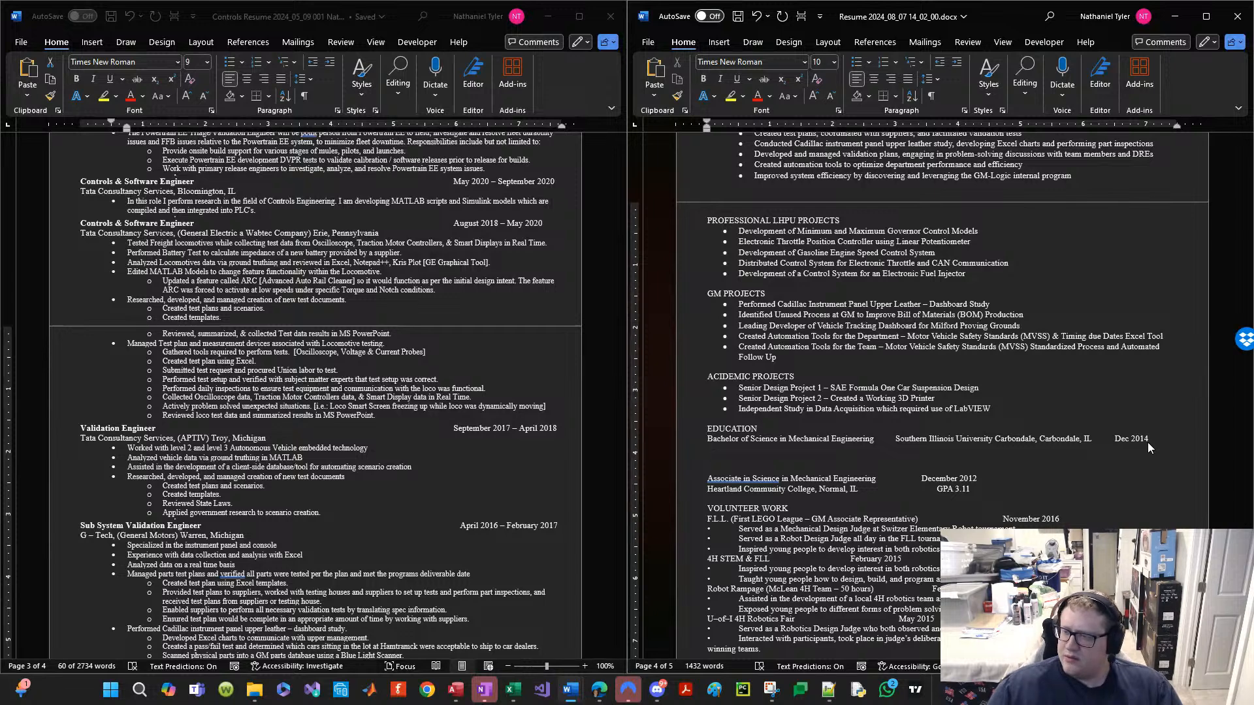
# Step: Delete the blank lines between the Bachelor of Science and Associate in Science entries
pyautogui.press('Delete')
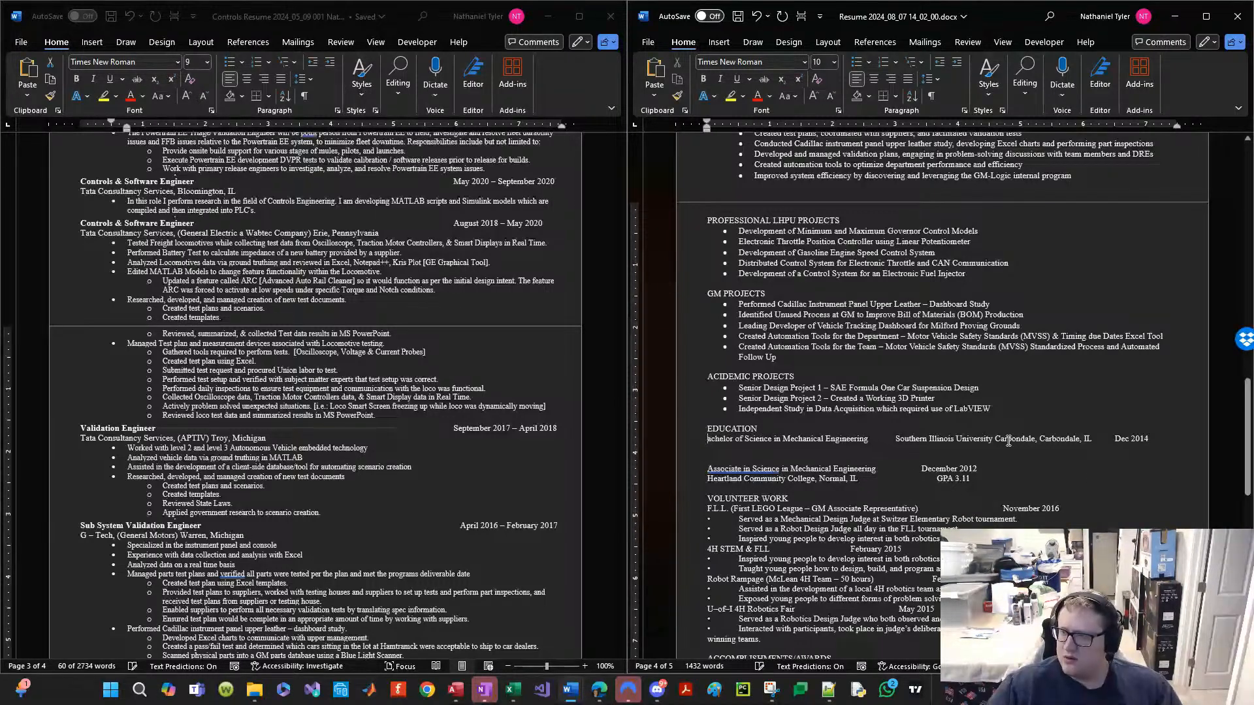
pyautogui.press('Delete')
pyautogui.press('Delete')
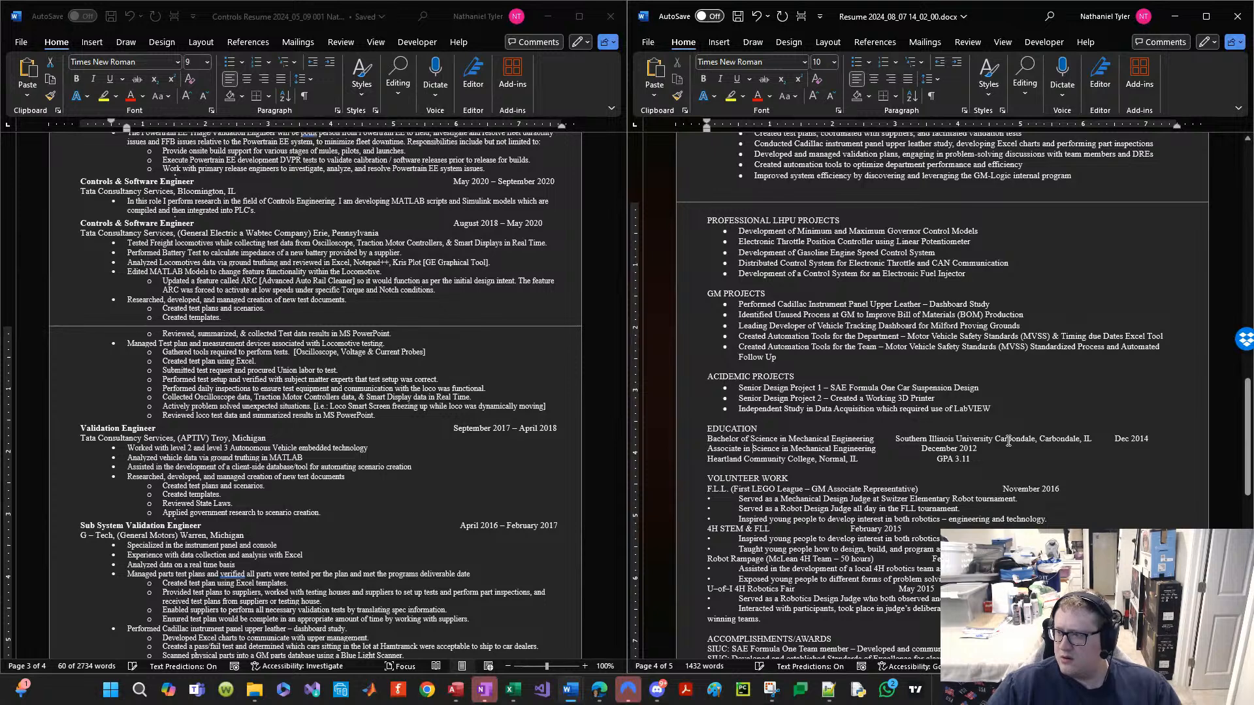
# Step: Copy Heartland Community College, Normal, IL onto the Associate in Science line and align it and the date with the bachelor's entry
pyautogui.press('Down')
pyautogui.press('Home')
pyautogui.hotkey('ctrl', 'shift', 'Right')
pyautogui.hotkey('ctrl', 'shift', 'Right')
pyautogui.hotkey('ctrl', 'shift', 'Right')
pyautogui.hotkey('ctrl', 'shift', 'Right')
pyautogui.hotkey('ctrl', 'shift', 'Right')
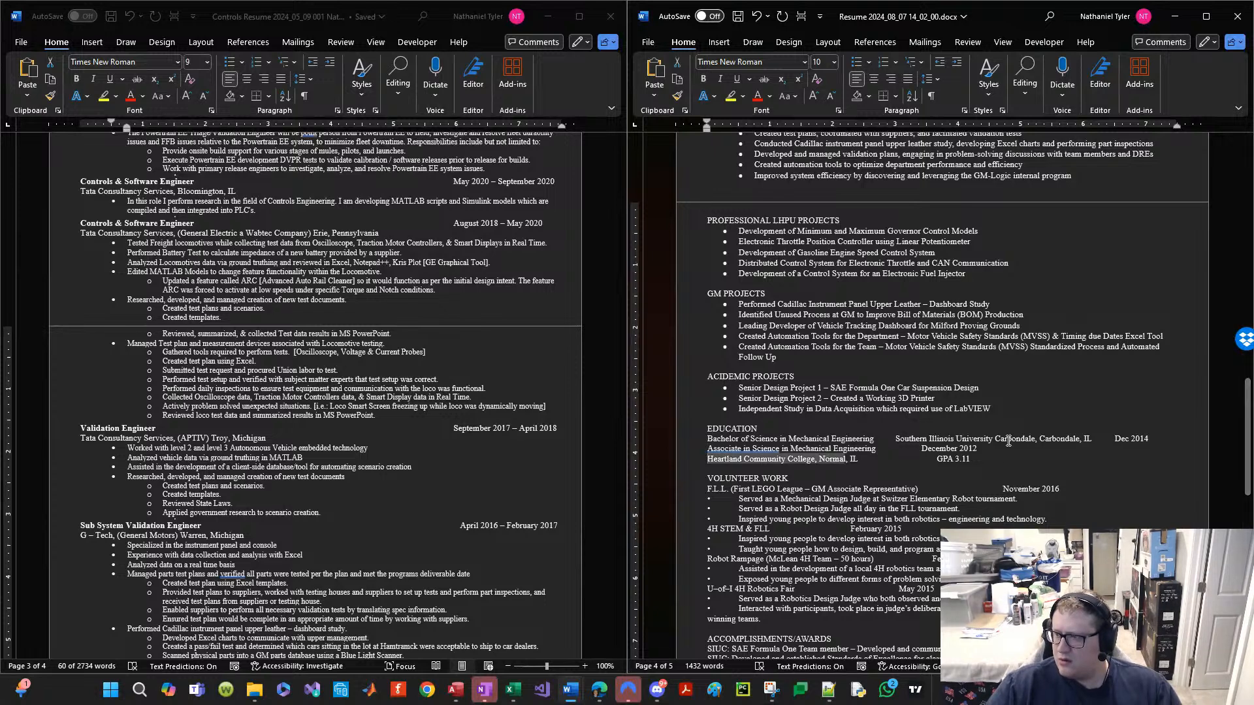
pyautogui.hotkey('ctrl', 'shift', 'Right')
pyautogui.press('Up')
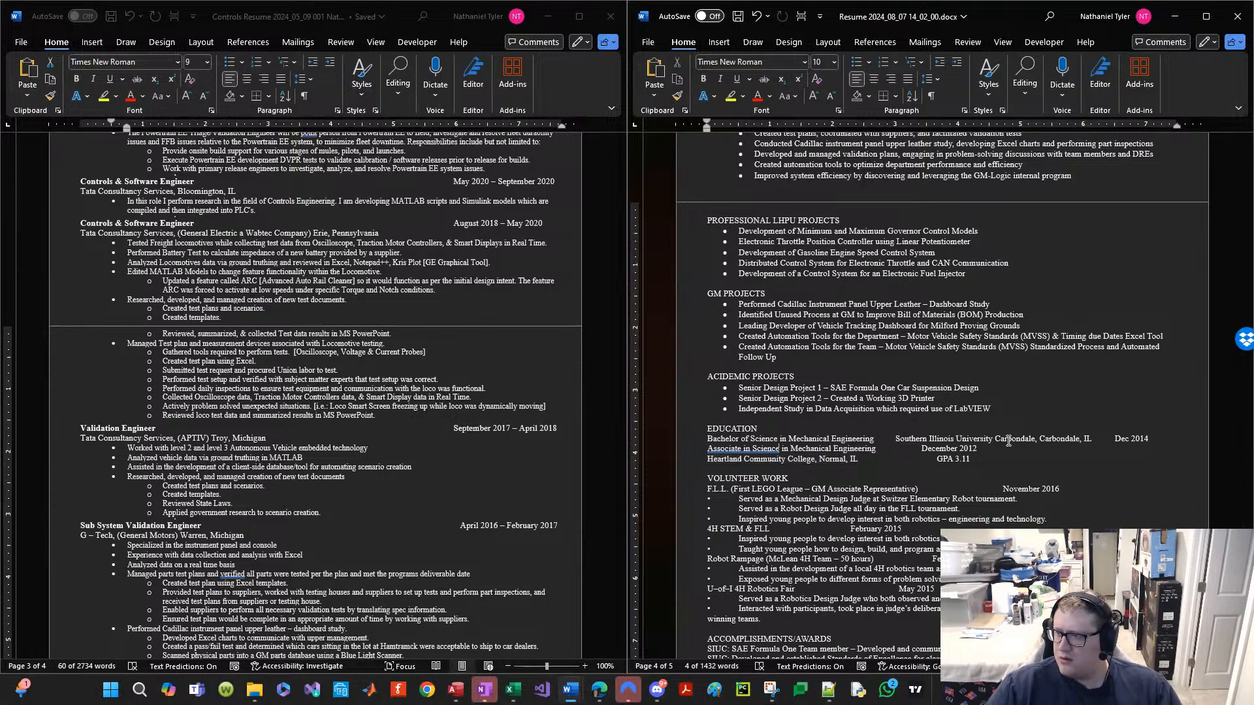
pyautogui.write('Heartland Community College, Normal, IL')
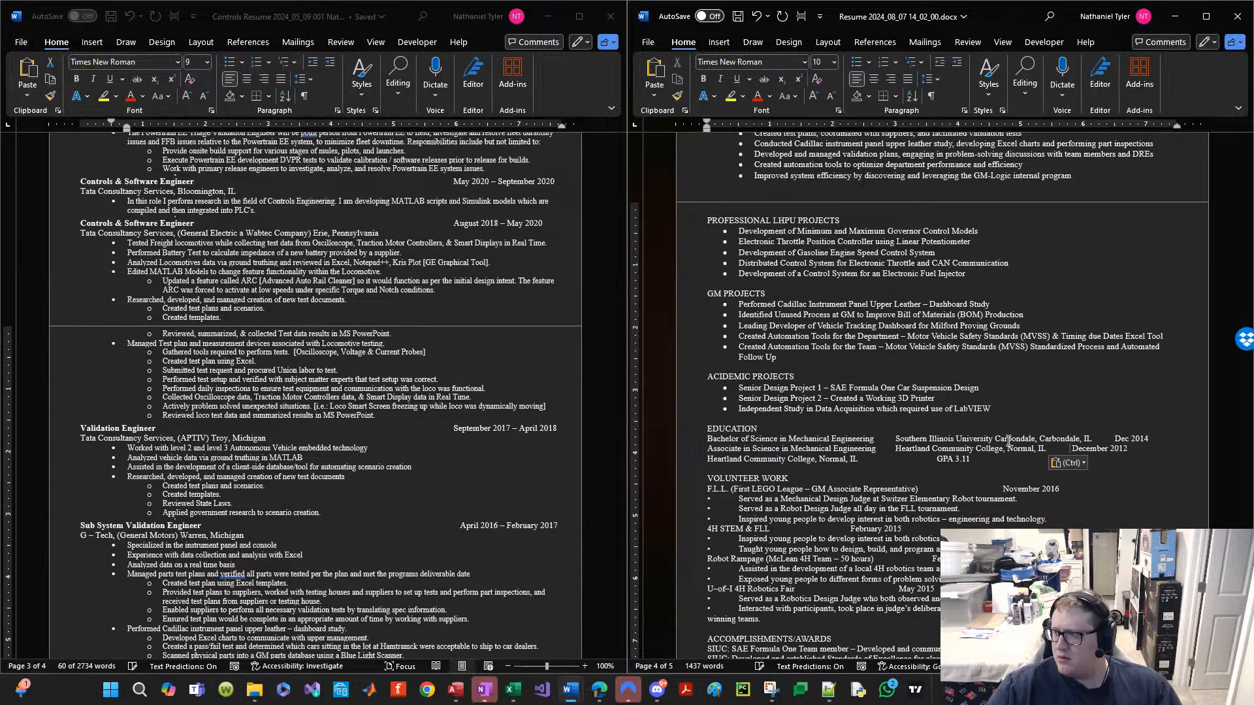
pyautogui.press('Tab')
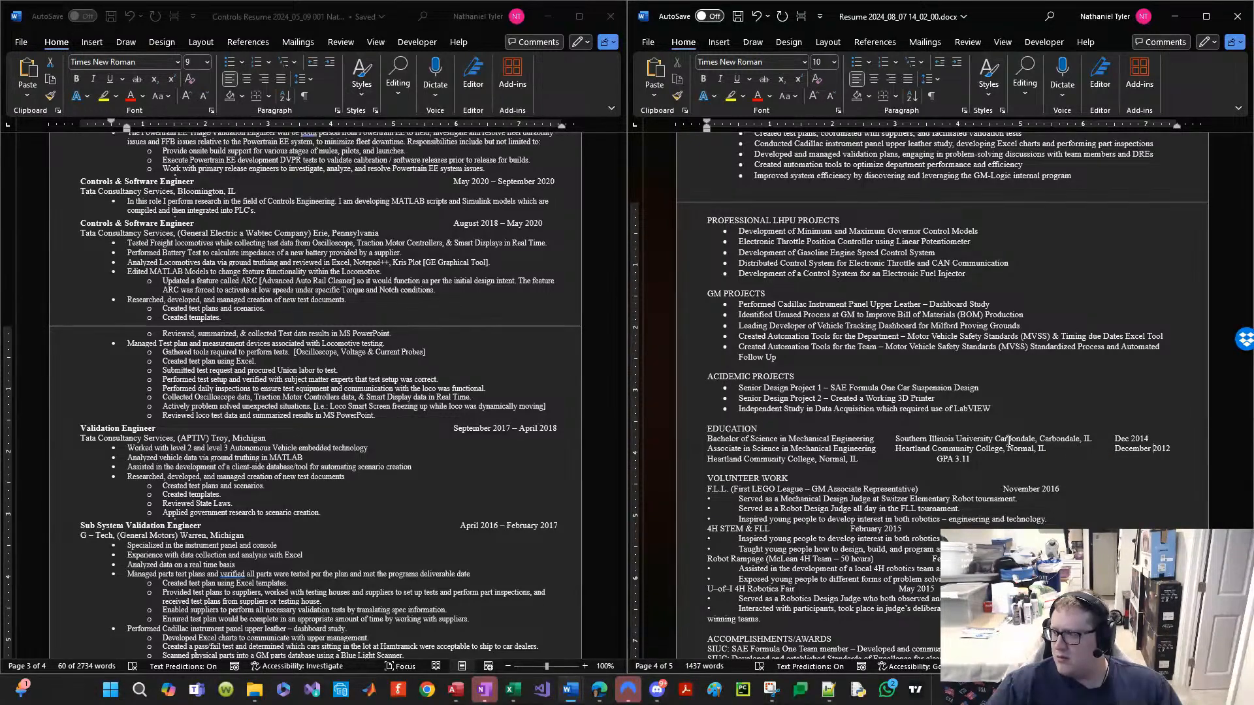
# Step: Abbreviate the associate degree date to Dec 2012, keeping the bachelor's date as Dec 2014
pyautogui.hotkey('ctrl', 'shift', 'Left')
pyautogui.hotkey('ctrl', 'shift', 'Left')
pyautogui.hotkey('ctrl', 'shift', 'Right')
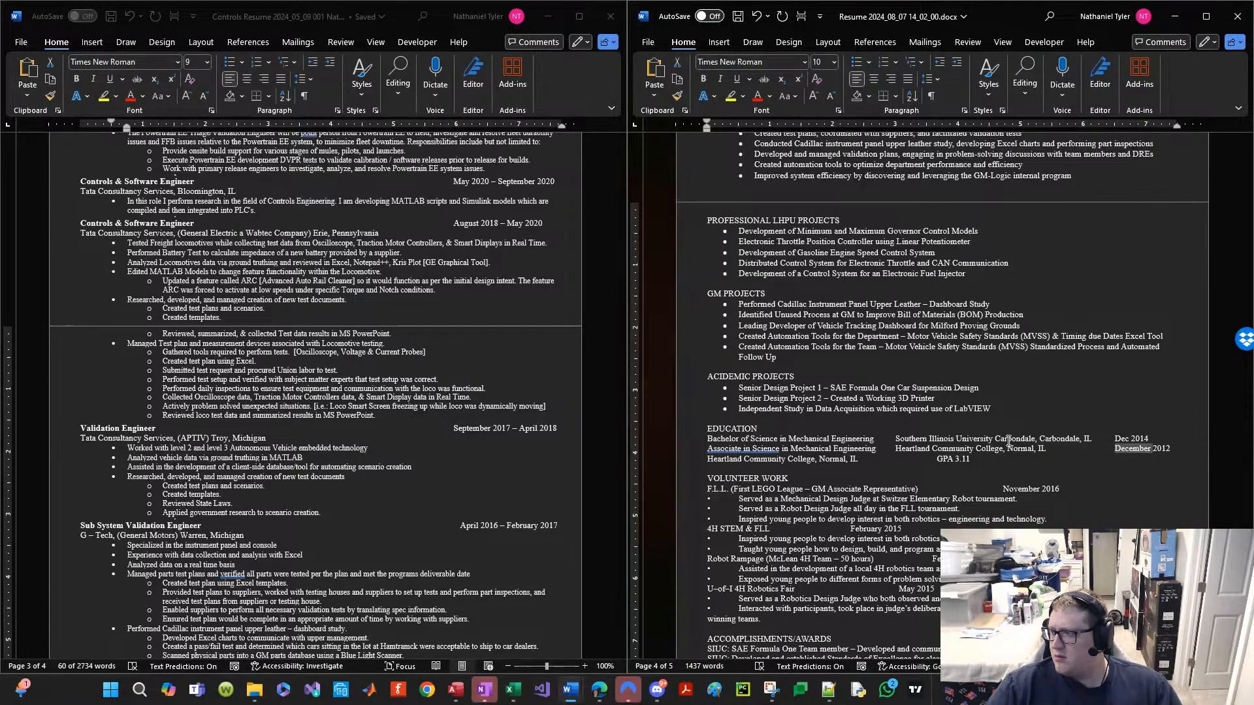
pyautogui.press('Up')
pyautogui.hotkey('ctrl', 'shift', 'Right')
pyautogui.write('Dece')
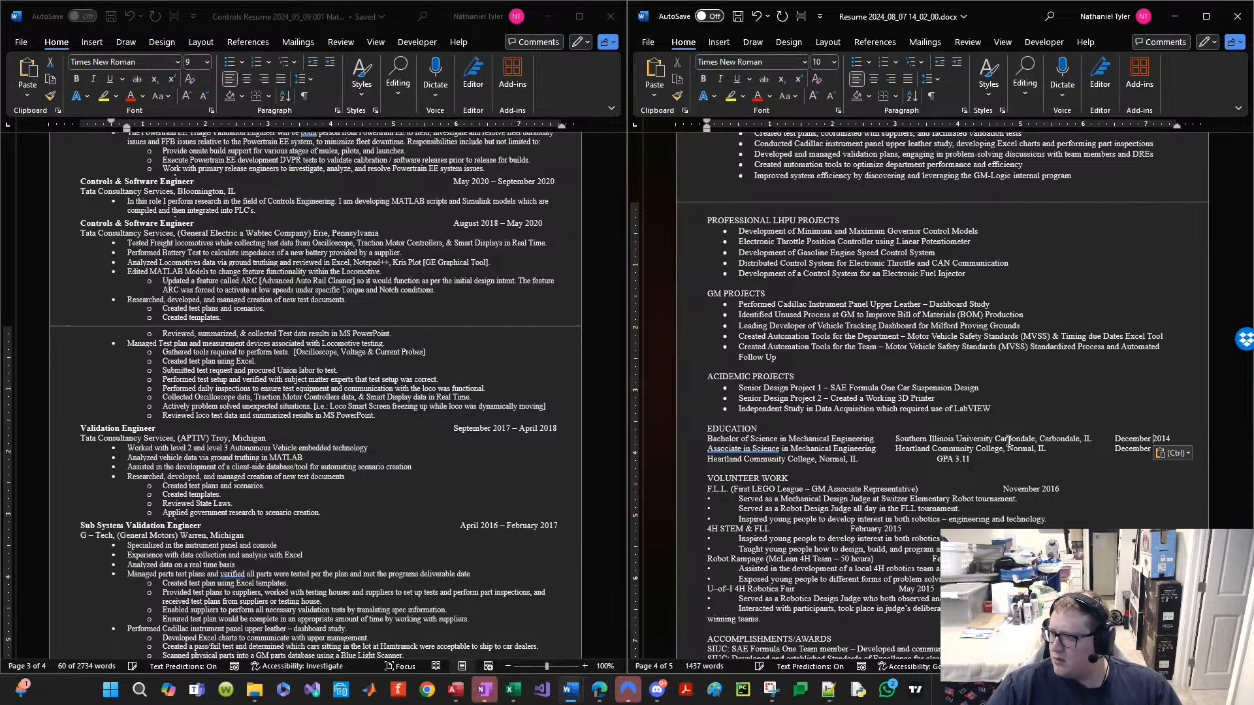
pyautogui.press('BackSpace')
pyautogui.press('Down')
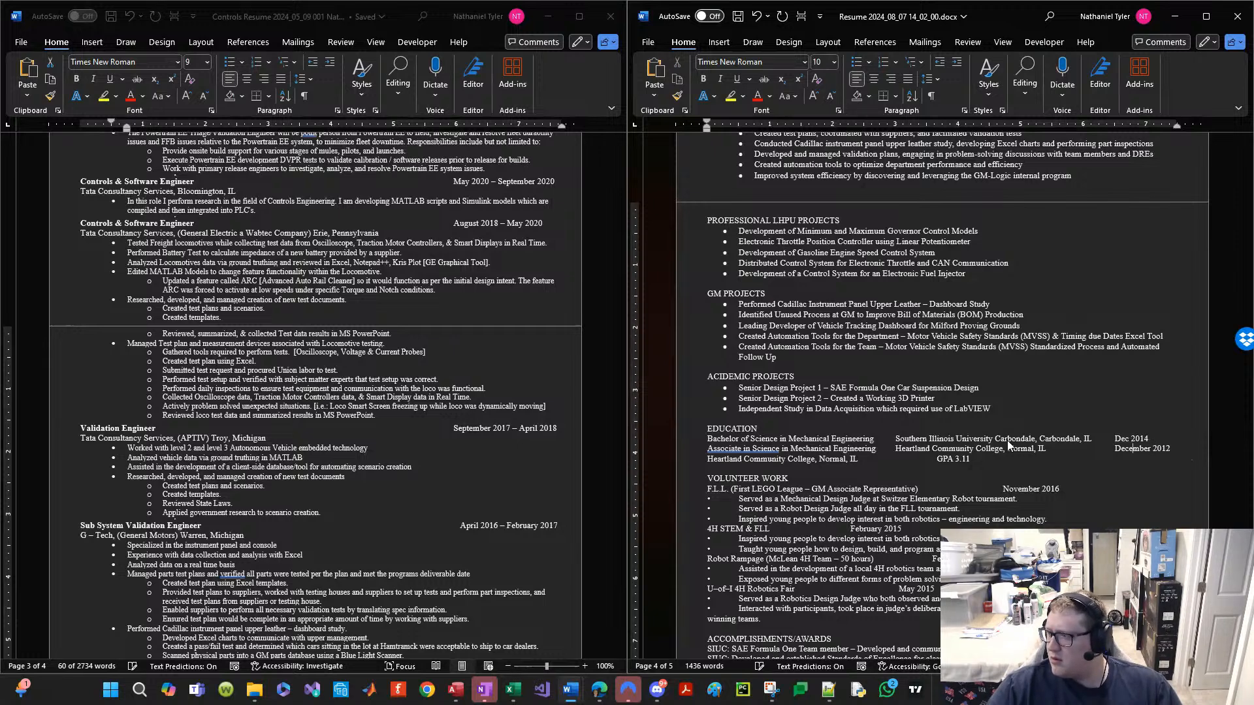
pyautogui.hotkey('ctrl', 'shift', 'Right')
pyautogui.press('Delete')
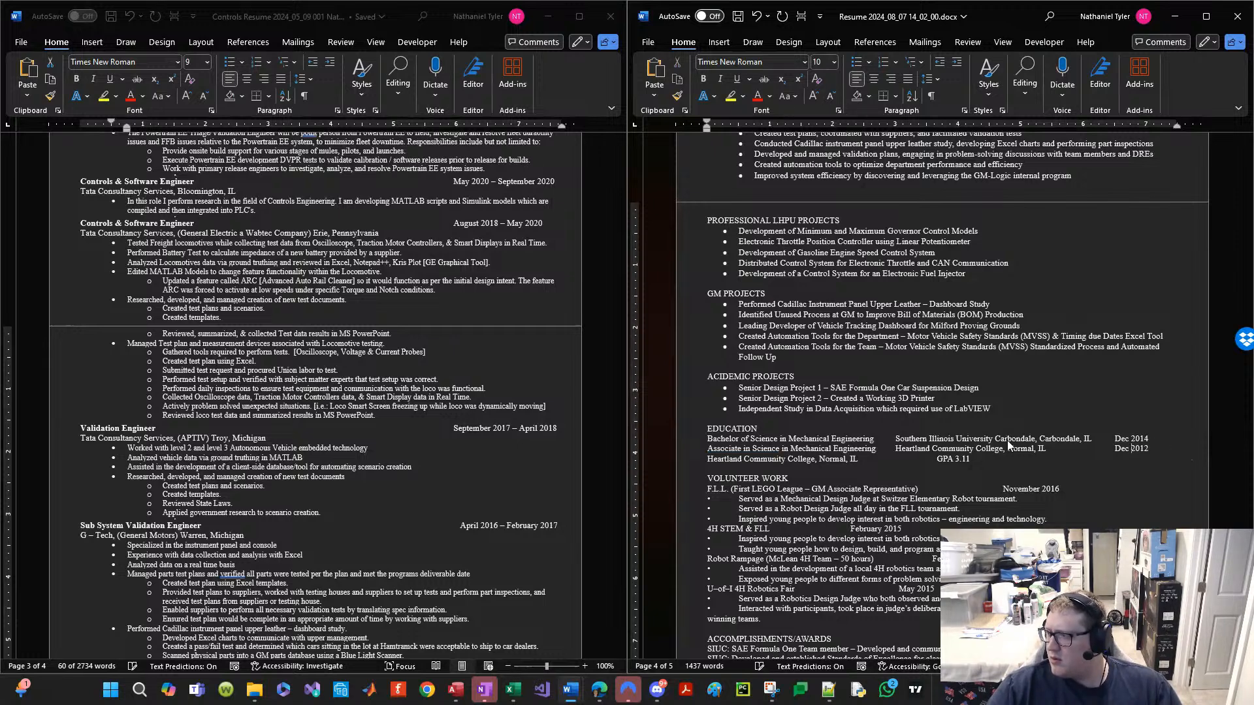
# Step: Delete the leftover Heartland Community College and GPA 3.11 line below the Associate in Science entry
pyautogui.press('Down')
pyautogui.hotkey('shift', 'Home')
pyautogui.press('Delete')
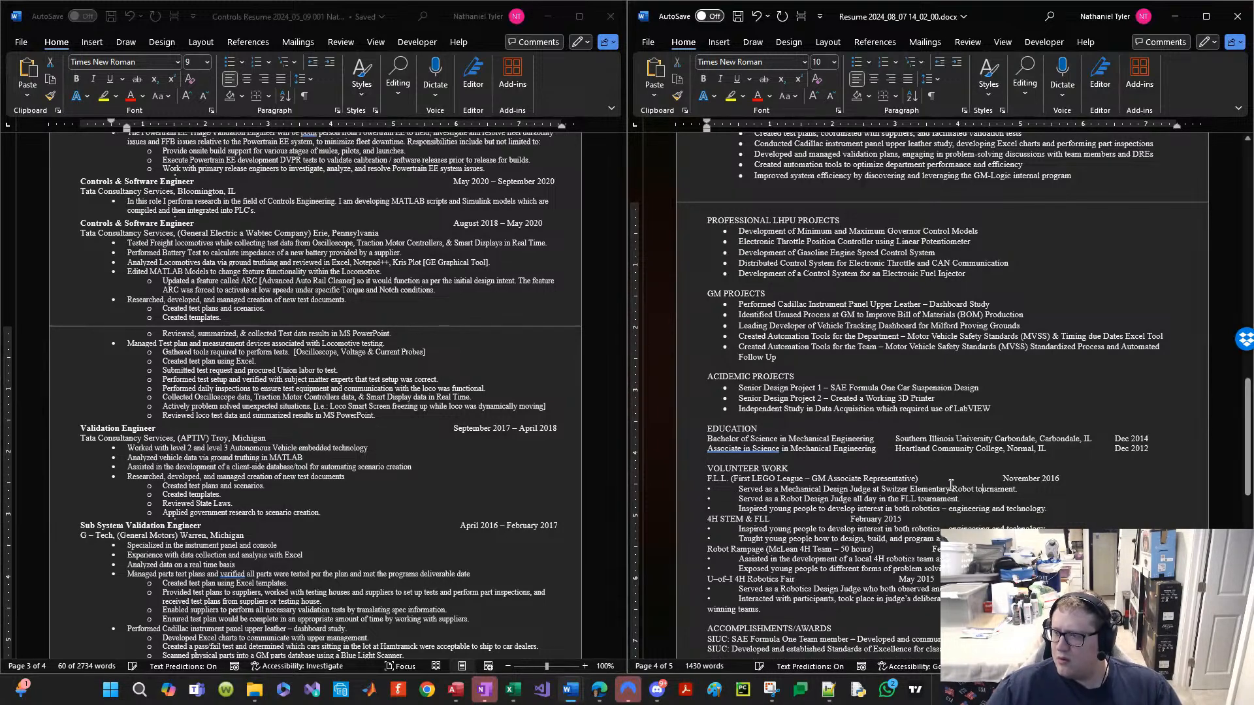
pyautogui.click(843, 458)
pyautogui.scroll(2, 843, 459)
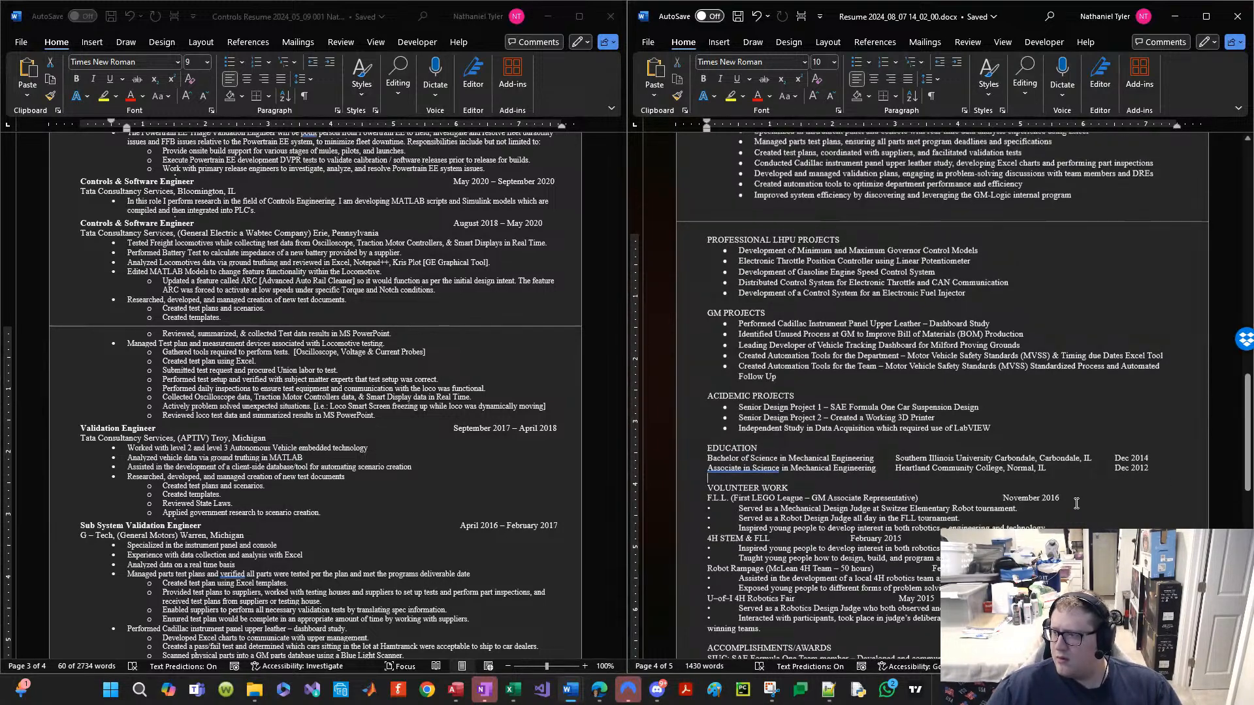
# Step: Delete the three bullet points under the F.L.L. (First LEGO League) entry in the VOLUNTEER WORK section
pyautogui.scroll(-7, 863, 419)
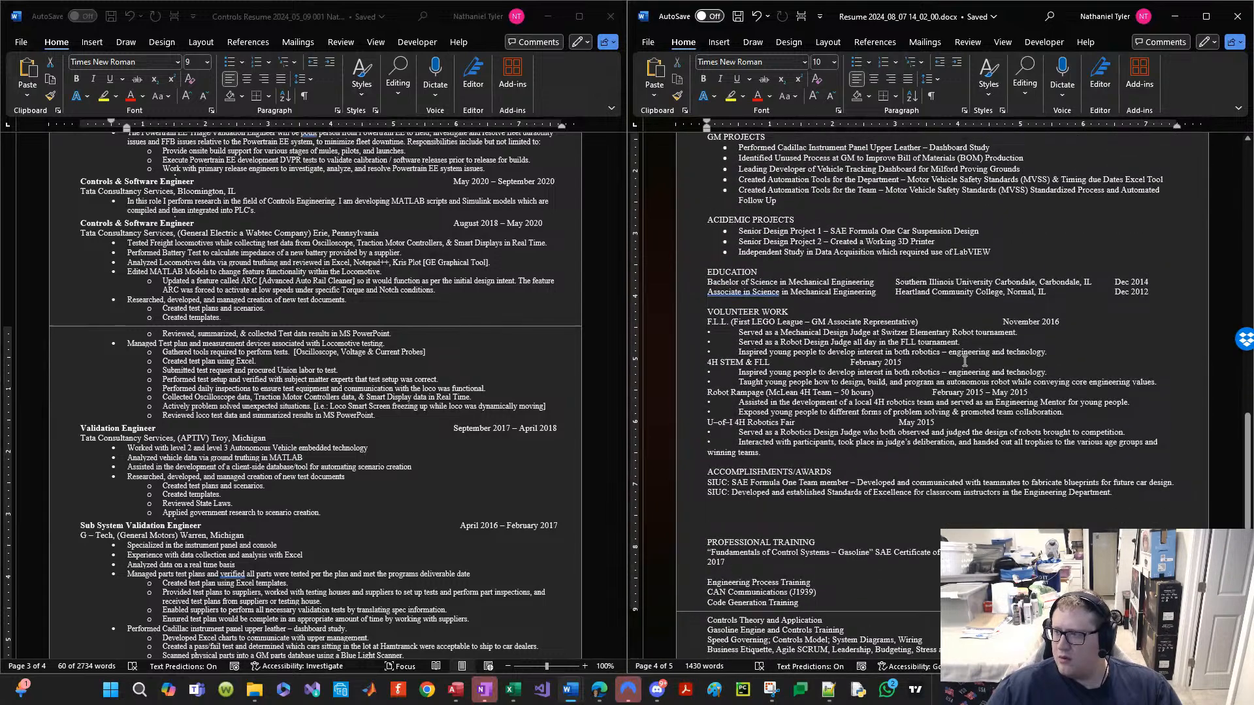
pyautogui.moveTo(1065, 357); pyautogui.dragTo(652, 332)
pyautogui.press('Delete')
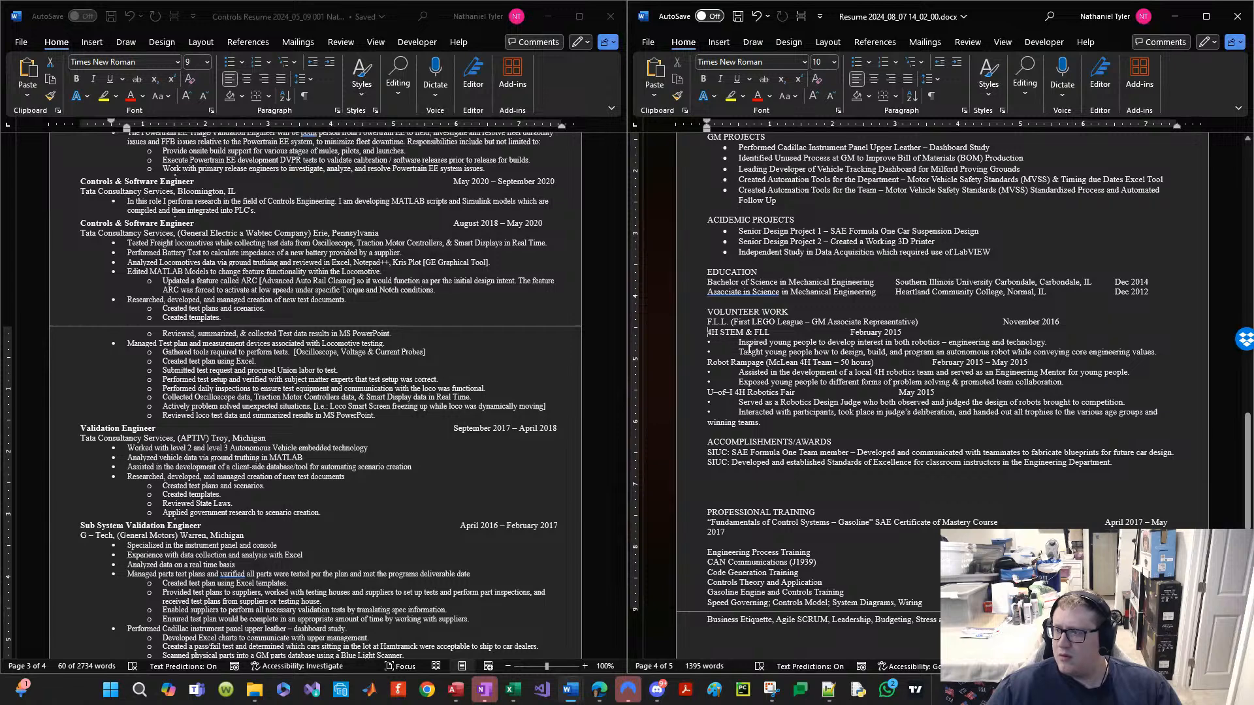
# Step: Undo the last deletion and delete all bullet points under the four VOLUNTEER WORK entries, keeping only their title and date lines
pyautogui.hotkey('ctrl', 'z')
pyautogui.click(1047, 323)
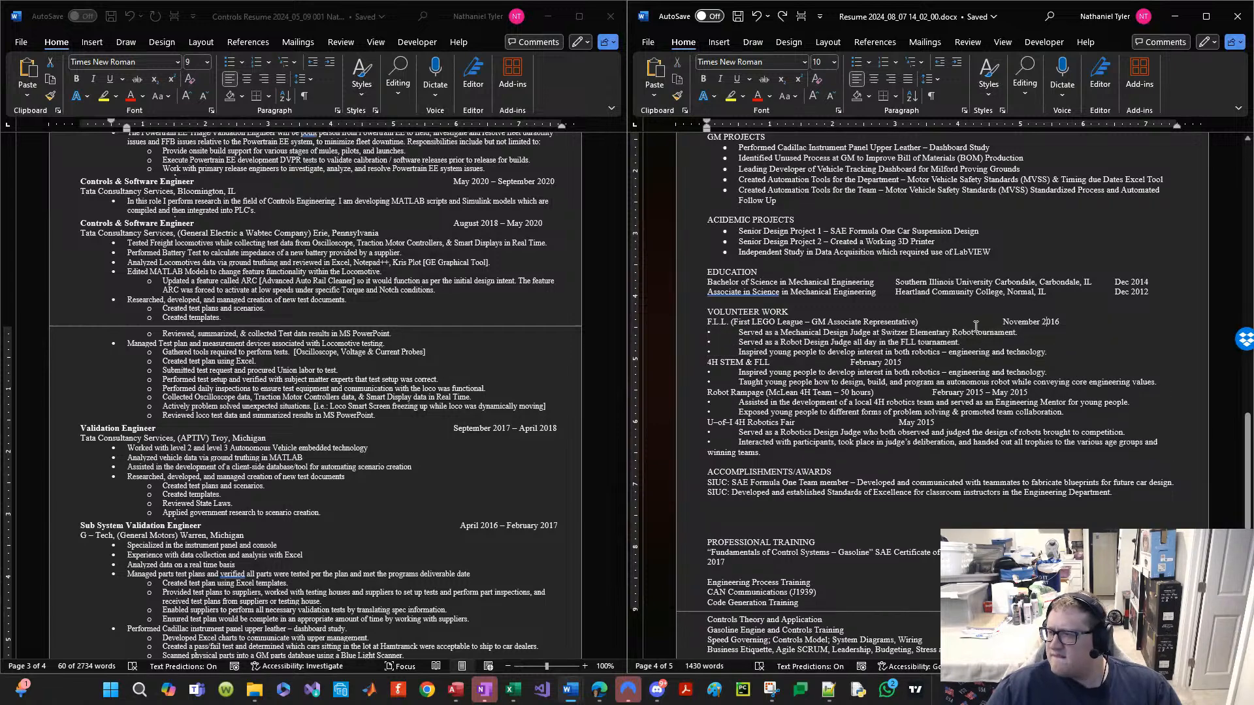
pyautogui.moveTo(695, 354)
pyautogui.mouseDown()
pyautogui.moveTo(694, 333)
pyautogui.moveTo(679, 364)
pyautogui.mouseUp()
pyautogui.press('Delete')
pyautogui.press('Delete')
pyautogui.press('Delete')
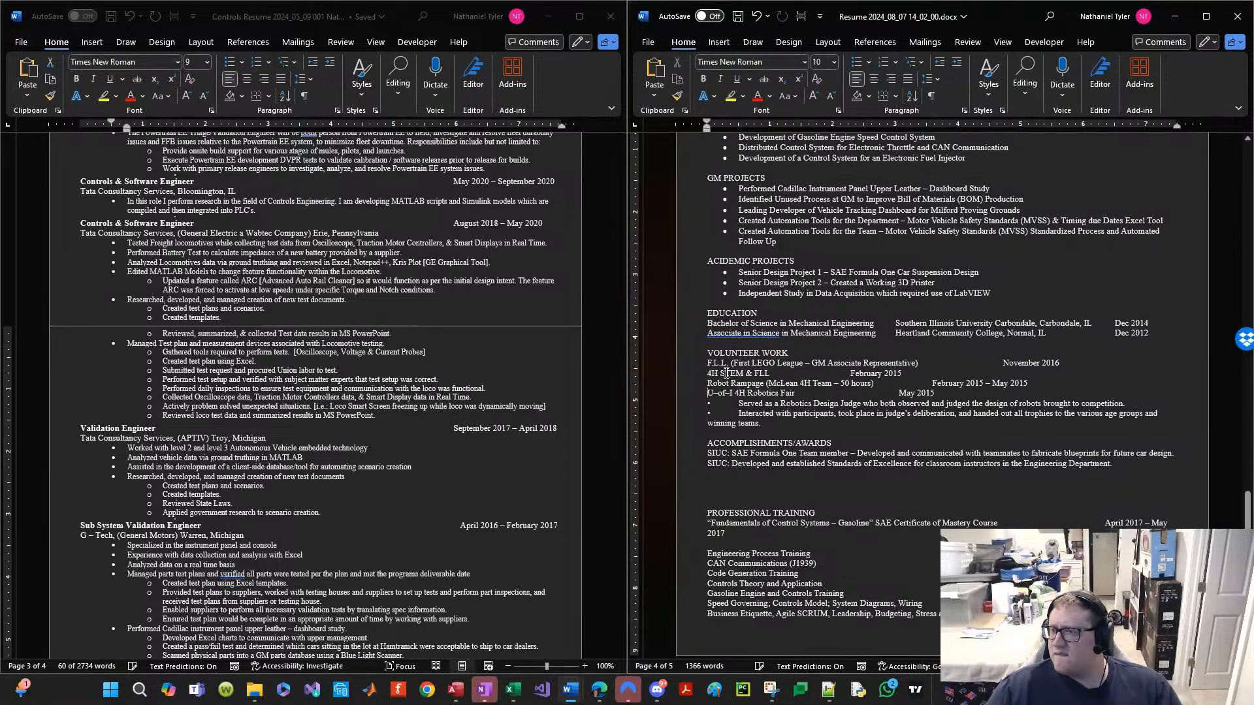
pyautogui.moveTo(682, 413); pyautogui.dragTo(666, 434)
pyautogui.press('Delete')
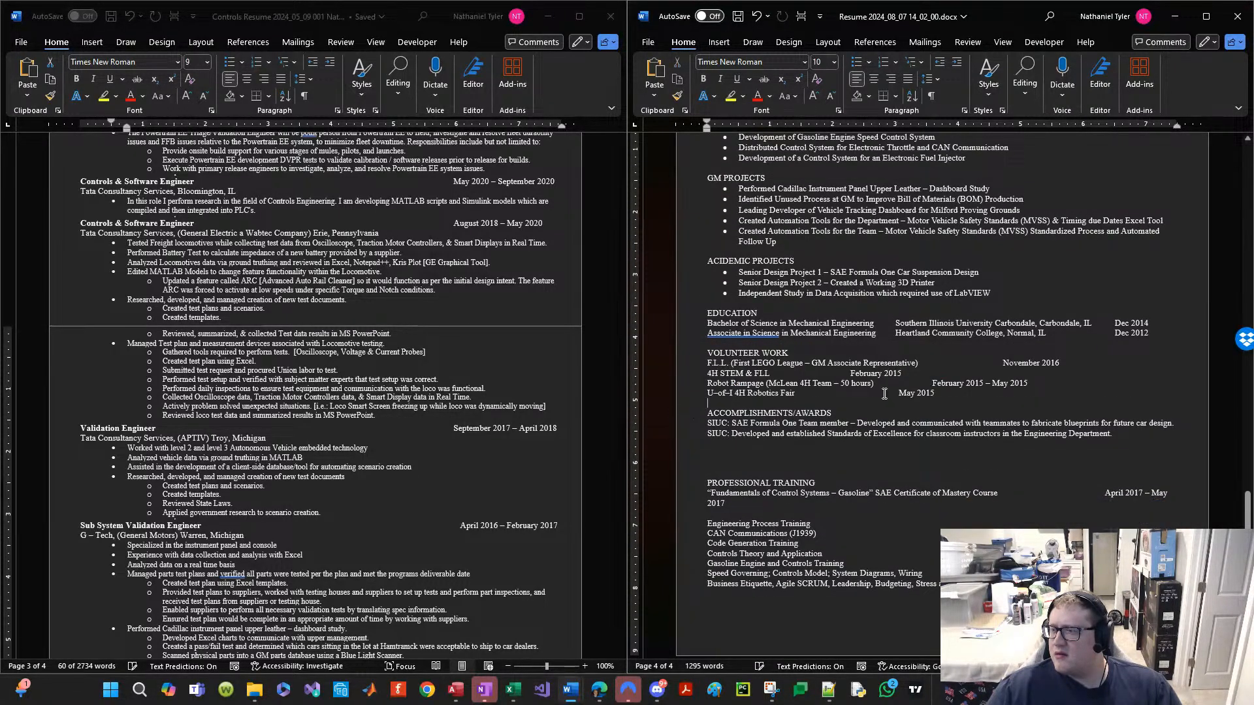
# Step: Align the 4H STEM & FLL and F.L.L. volunteer dates with the date column of the EDUCATION entries
pyautogui.click(848, 373)
pyautogui.press('Tab')
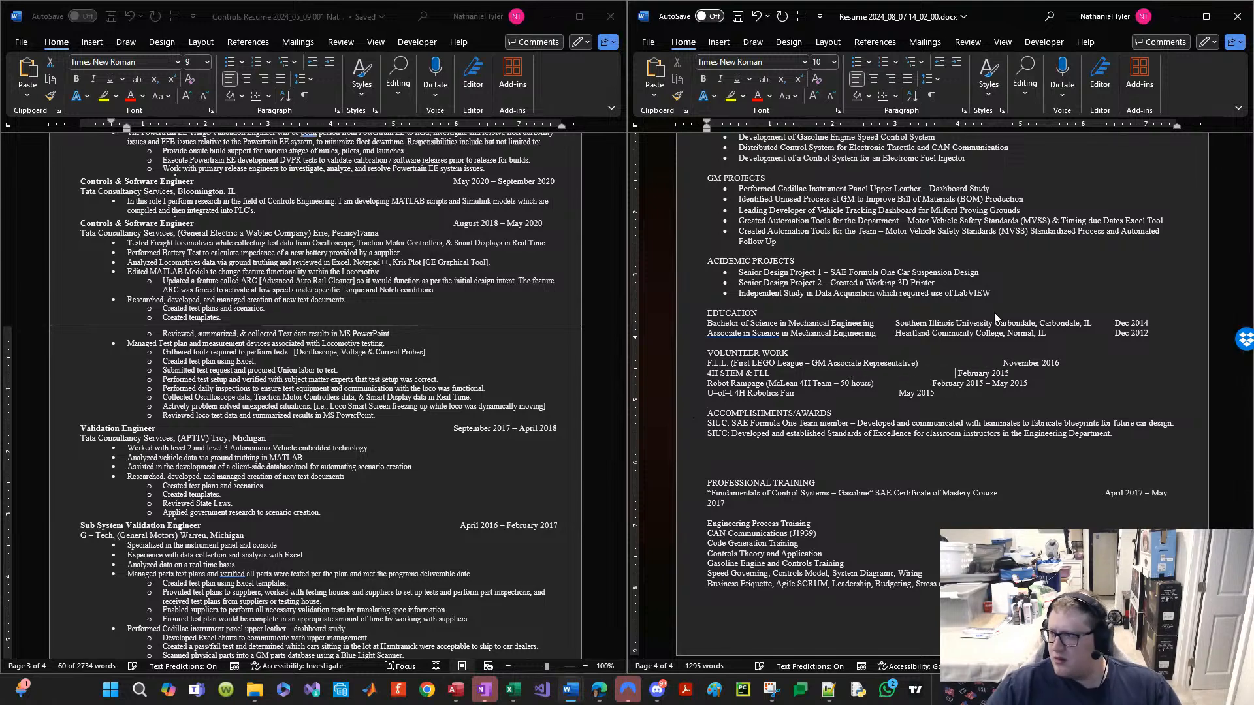
pyautogui.press('Tab')
pyautogui.press('Tab')
pyautogui.press('Tab')
pyautogui.press('Tab')
pyautogui.press('Tab')
pyautogui.press('Up')
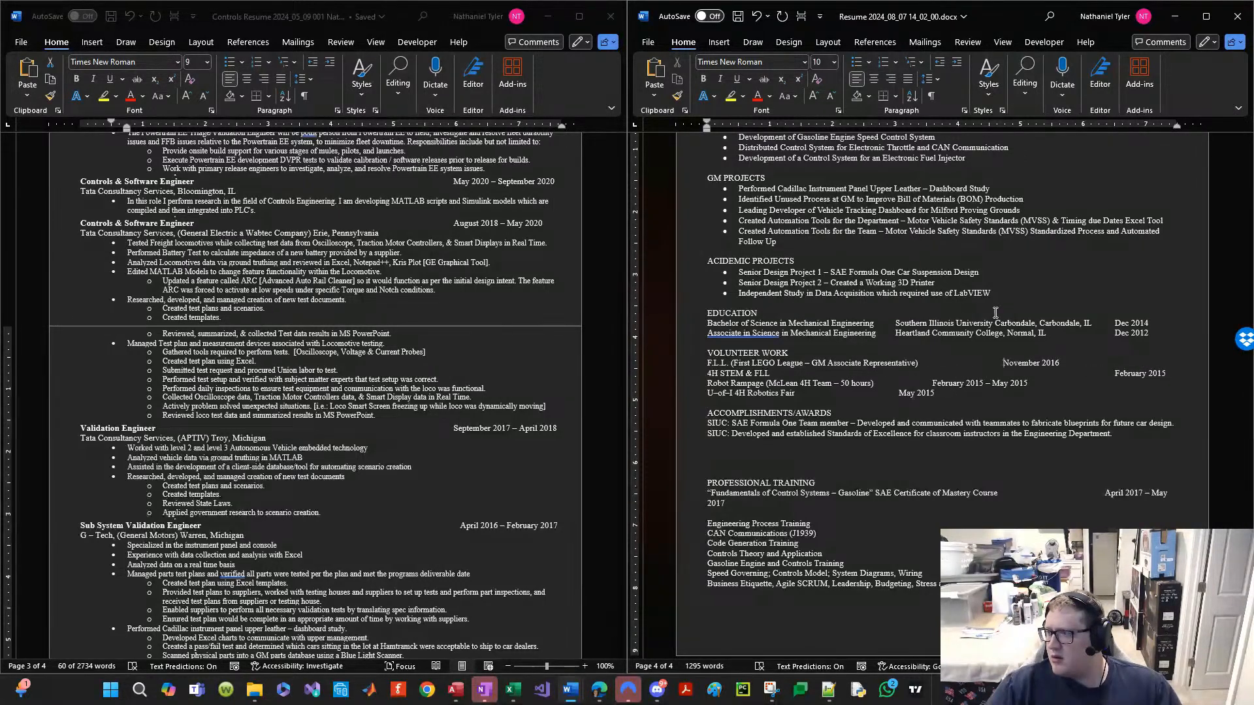
pyautogui.press('Tab')
pyautogui.press('Tab')
pyautogui.press('Tab')
pyautogui.press('Tab')
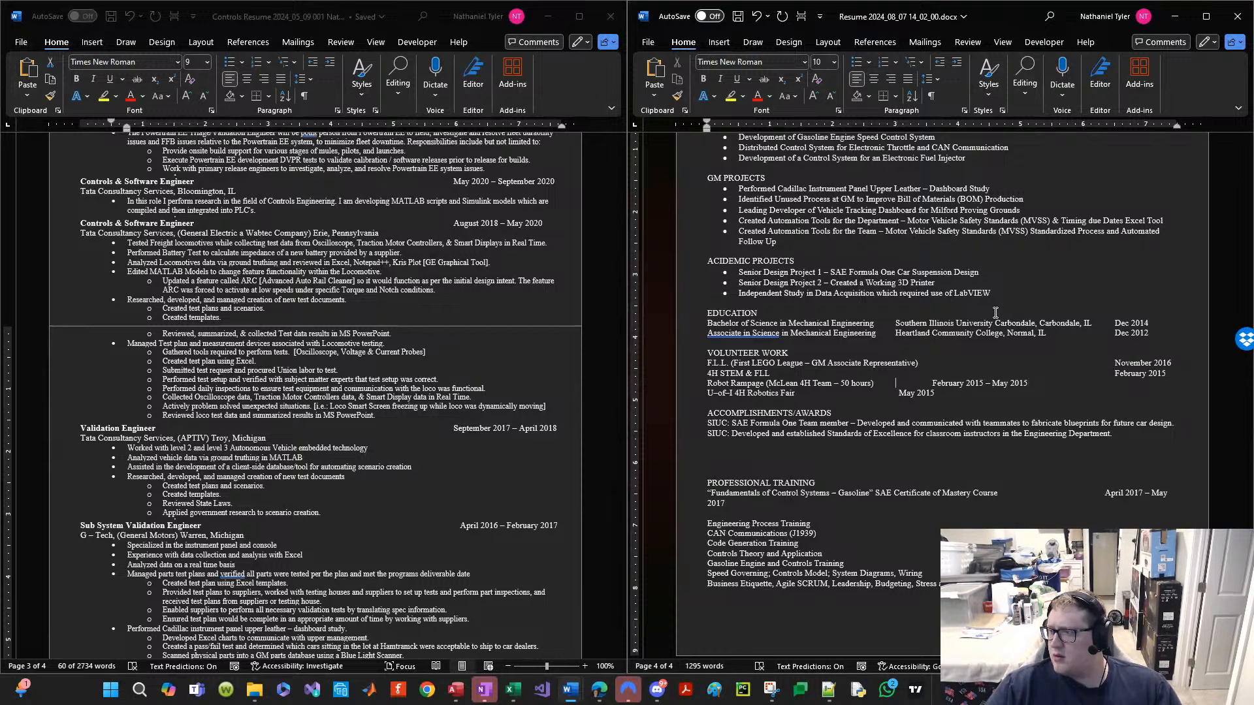
# Step: Move the Robot Rampage and U-of-I 4H Robotics Fair dates over to the same column as the other volunteer dates
pyautogui.press('Tab')
pyautogui.press('Tab')
pyautogui.press('Tab')
pyautogui.press('Tab')
pyautogui.press('Tab')
pyautogui.press('Tab')
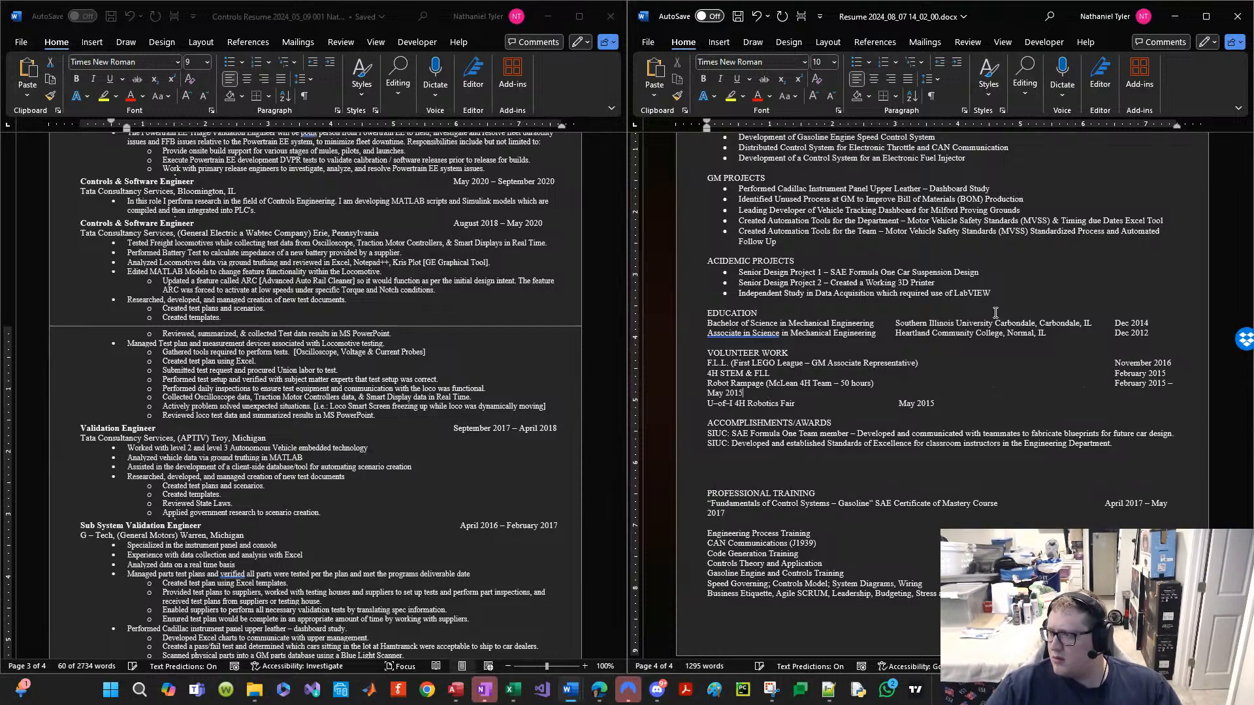
pyautogui.press('Tab')
pyautogui.press('Tab')
pyautogui.press('Tab')
pyautogui.press('Tab')
pyautogui.press('Tab')
pyautogui.press('Tab')
pyautogui.press('Tab')
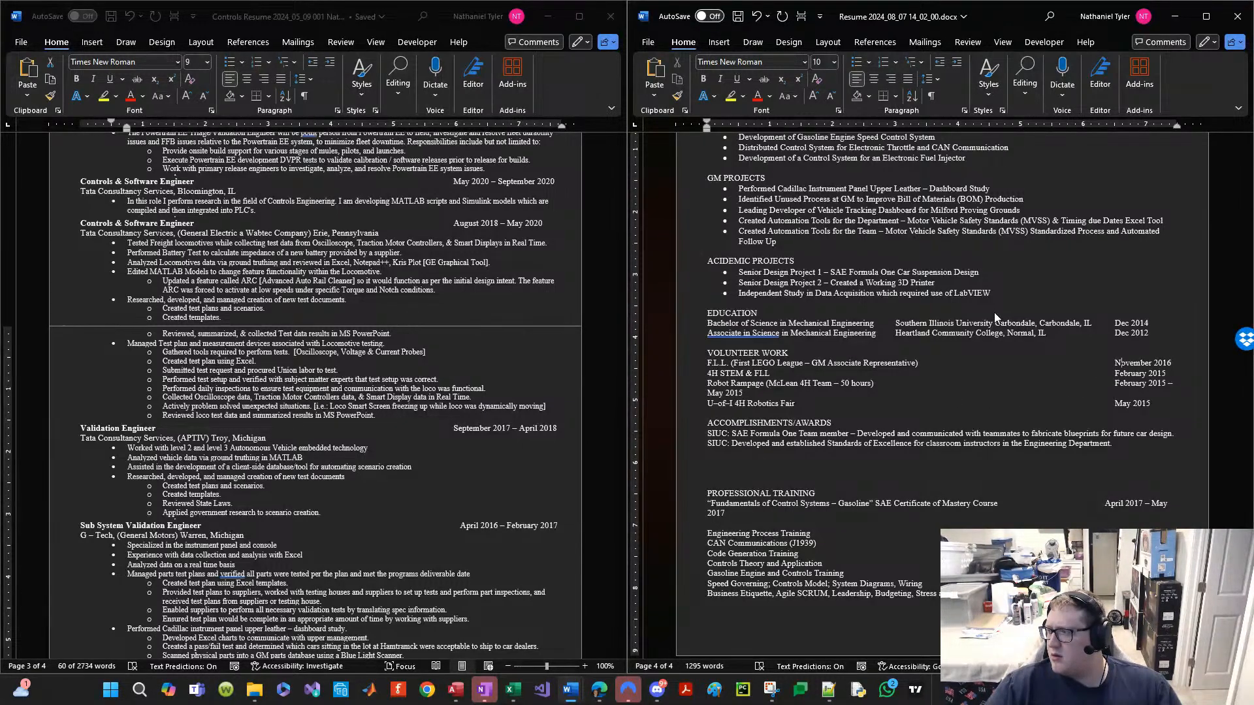
# Step: Abbreviate the months in the volunteer dates to Nov 2016, Feb 2015 and Feb 2015 – May 2015
pyautogui.press('Right')
pyautogui.press('Right')
pyautogui.press('Delete')
pyautogui.press('Delete')
pyautogui.press('Delete')
pyautogui.press('Delete')
pyautogui.press('Delete')
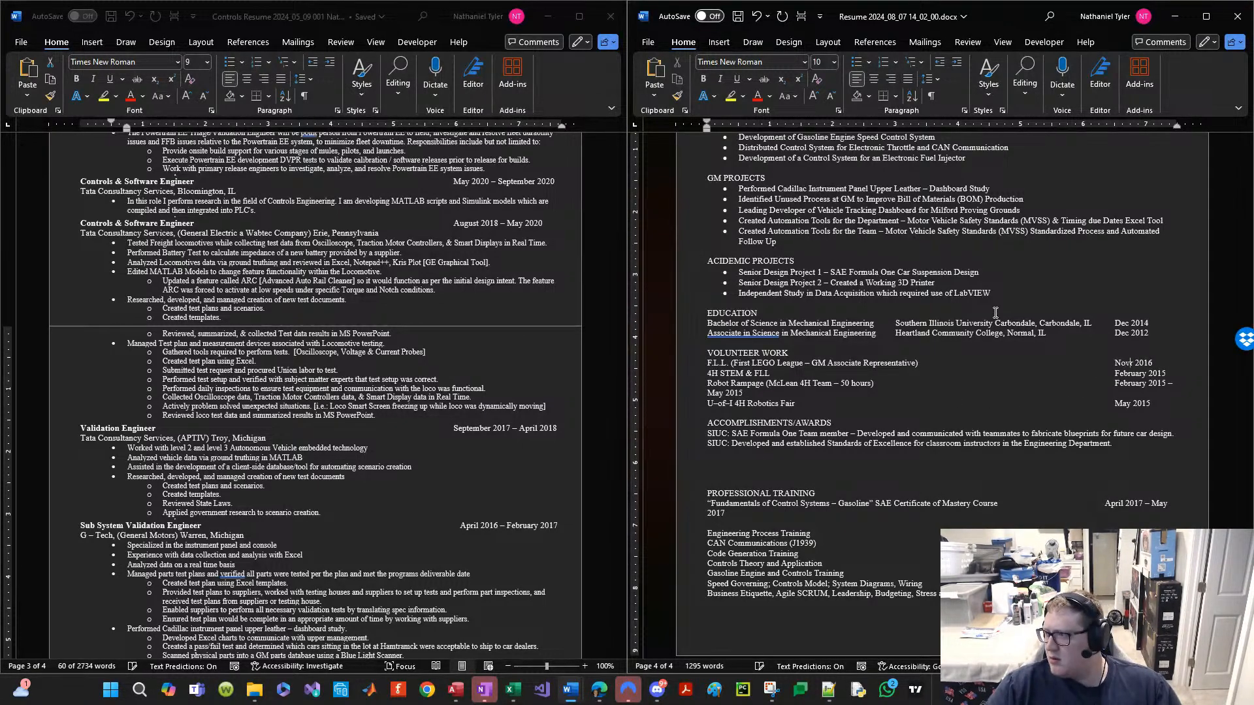
pyautogui.press('Delete')
pyautogui.press('Delete')
pyautogui.press('Delete')
pyautogui.press('Delete')
pyautogui.press('Delete')
pyautogui.press('Delete')
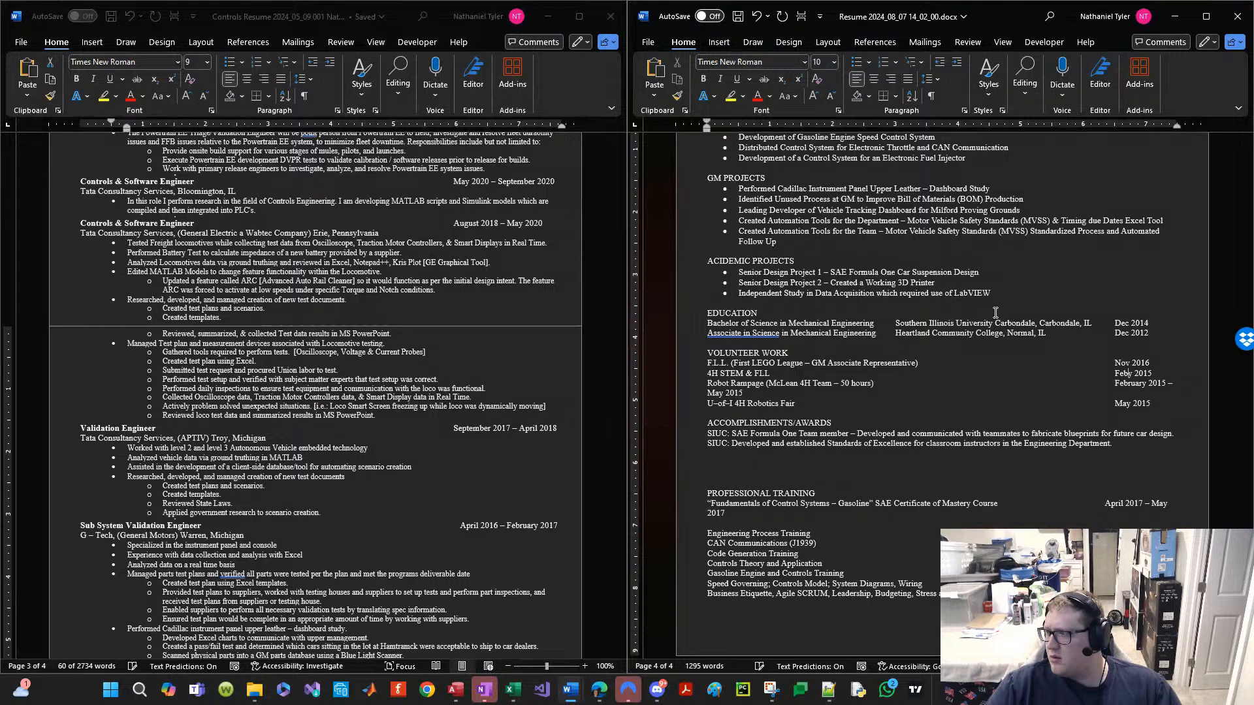
pyautogui.press('Delete')
pyautogui.press('Delete')
pyautogui.press('Delete')
pyautogui.press('Delete')
pyautogui.press('Delete')
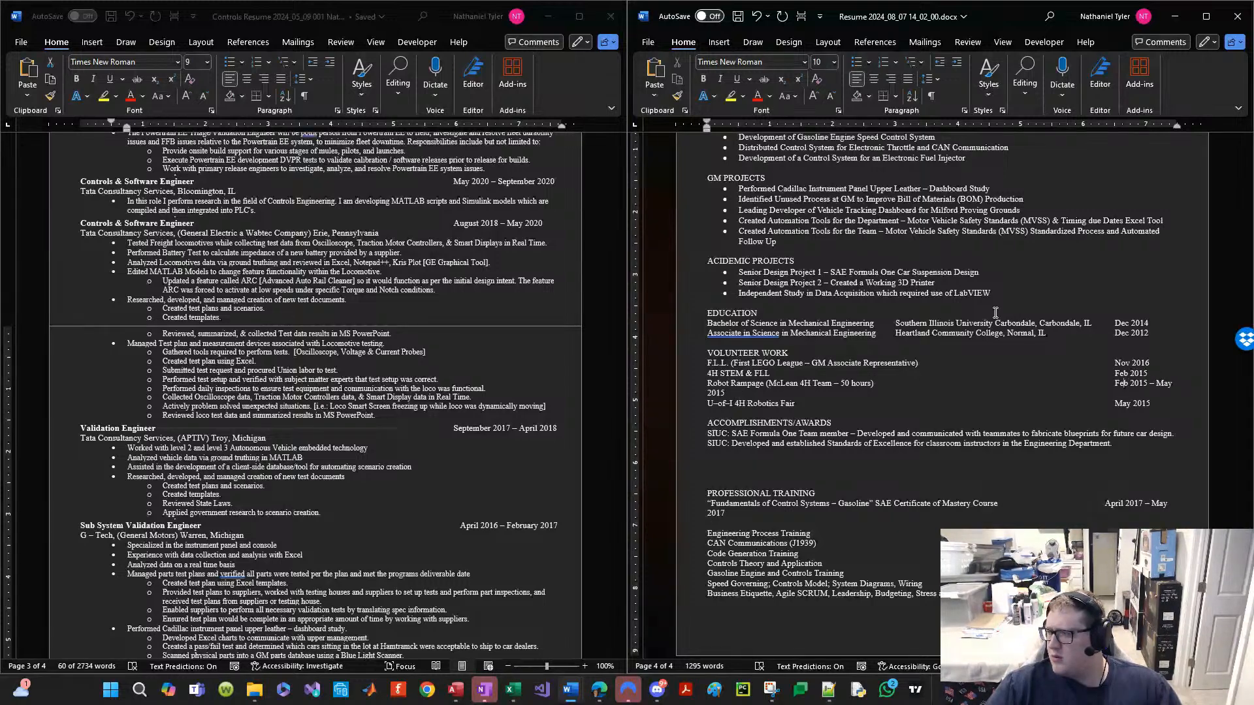
pyautogui.press('Down')
pyautogui.press('Down')
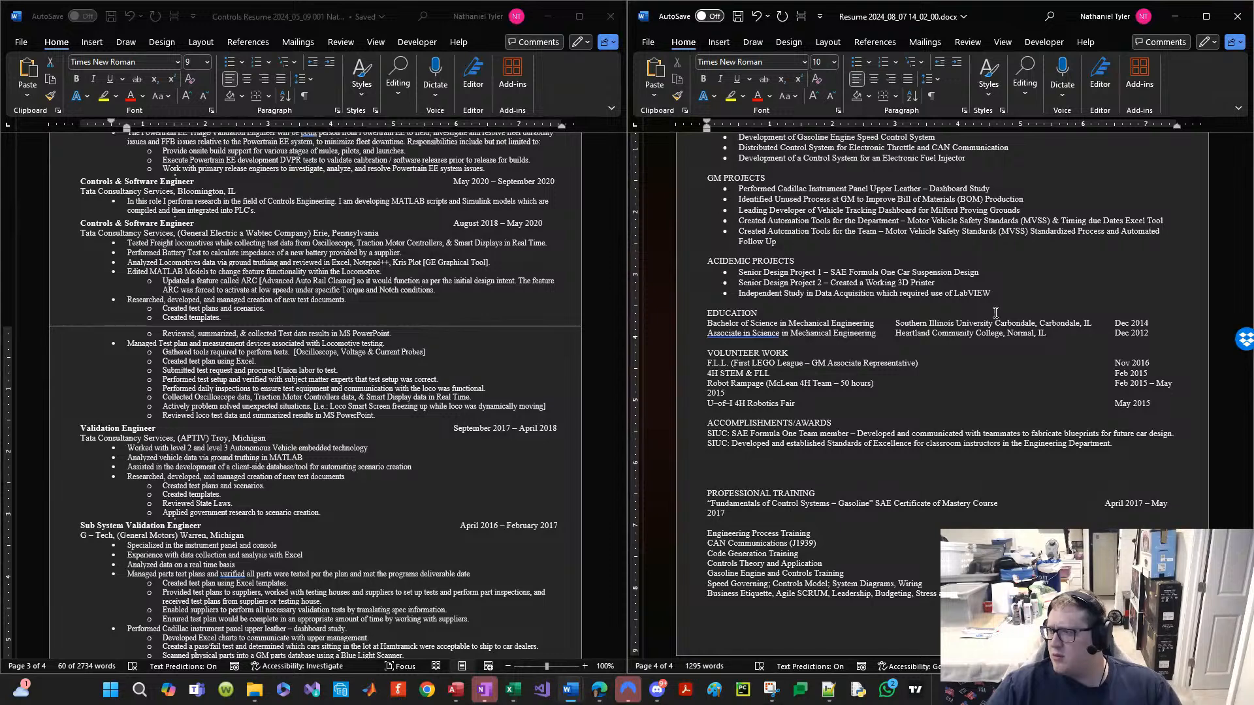
# Step: Replace Southern Illinois University Carbondale with SIUC and Heartland Community College with HCC in the EDUCATION entries
pyautogui.scroll(2, 1047, 400)
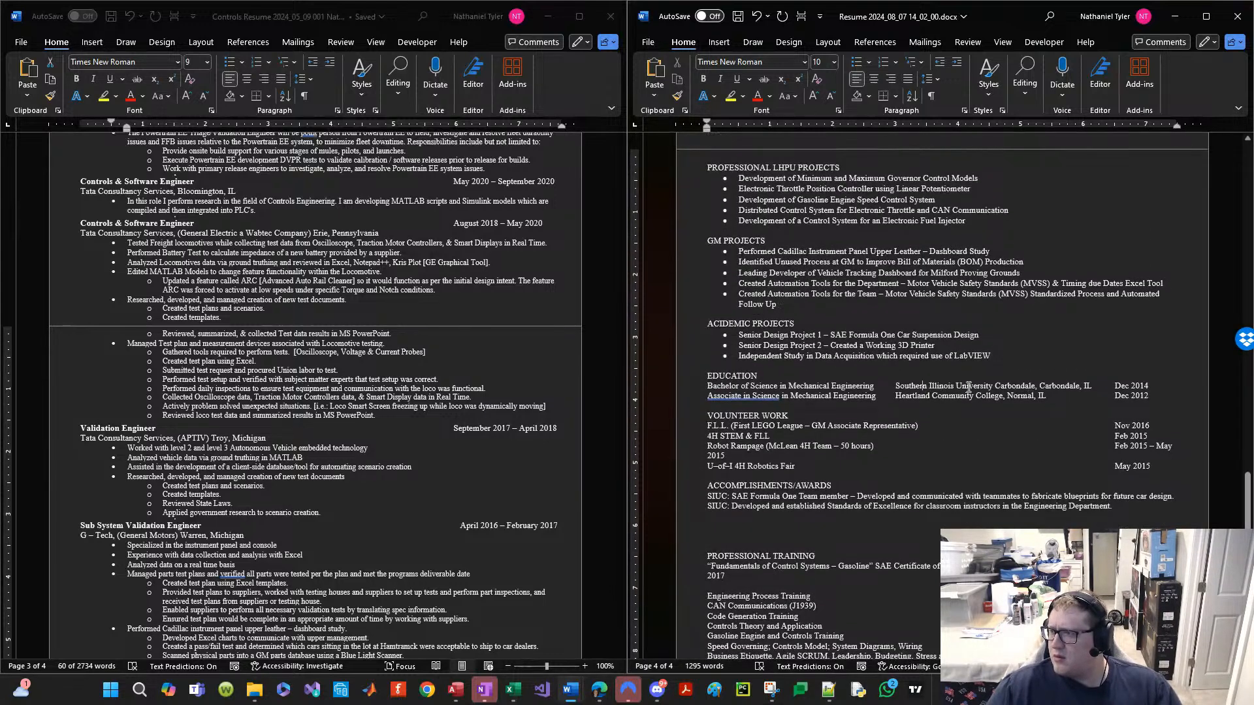
pyautogui.moveTo(896, 387); pyautogui.dragTo(1015, 391)
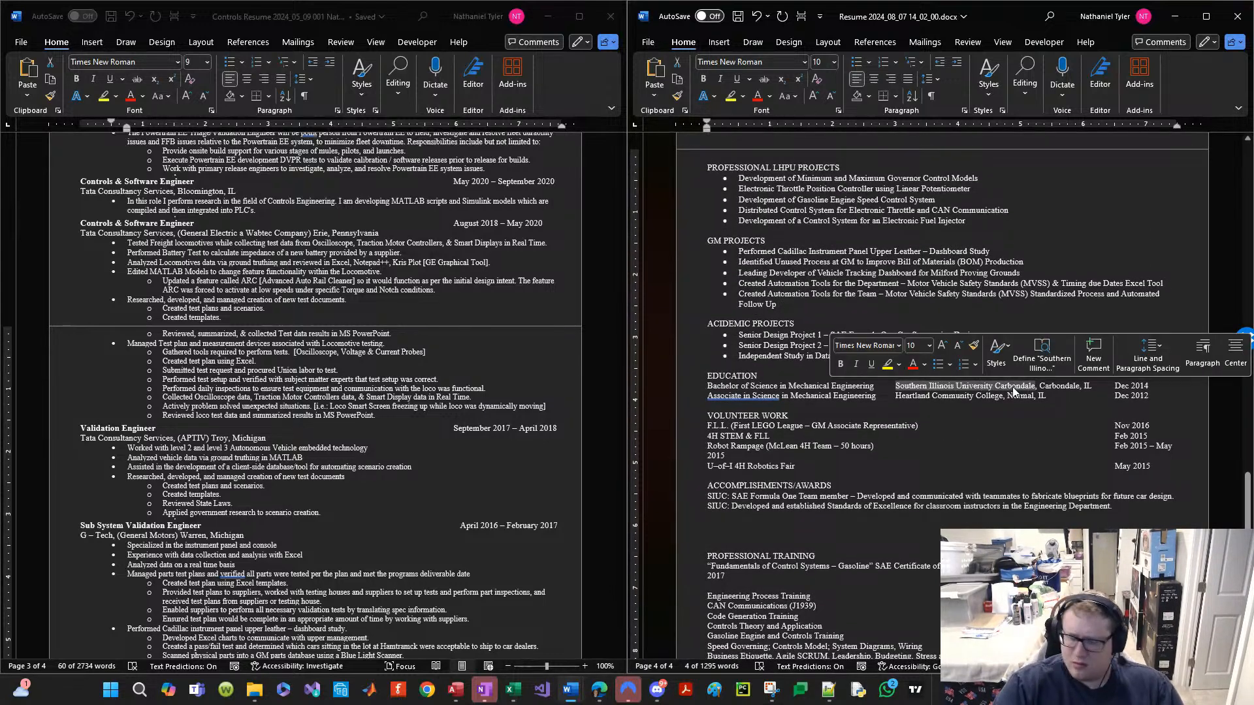
pyautogui.write('SIUC')
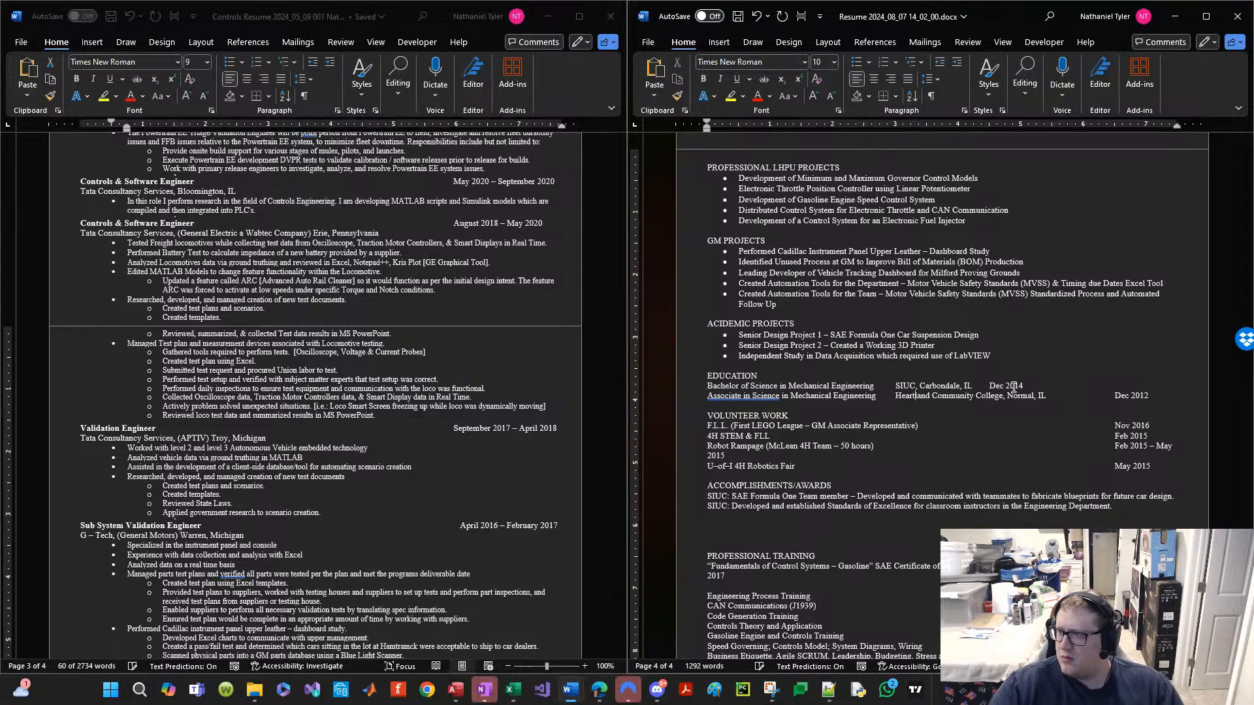
pyautogui.hotkey('ctrl', 'shift', 'Right')
pyautogui.hotkey('ctrl', 'shift', 'Right')
pyautogui.hotkey('ctrl', 'shift', 'Right')
pyautogui.write('HCC')
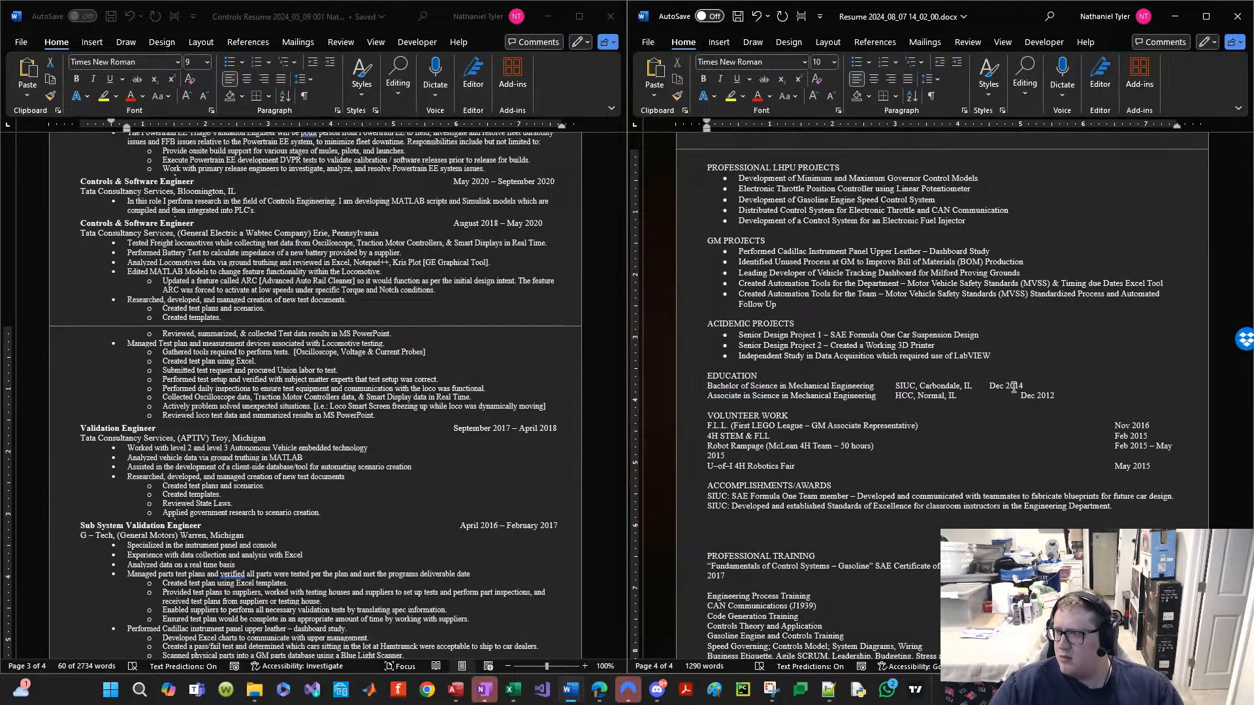
# Step: Realign the Dec 2014 and Dec 2012 education dates with the volunteer date column
pyautogui.press('Up')
pyautogui.hotkey('ctrl', 'Right')
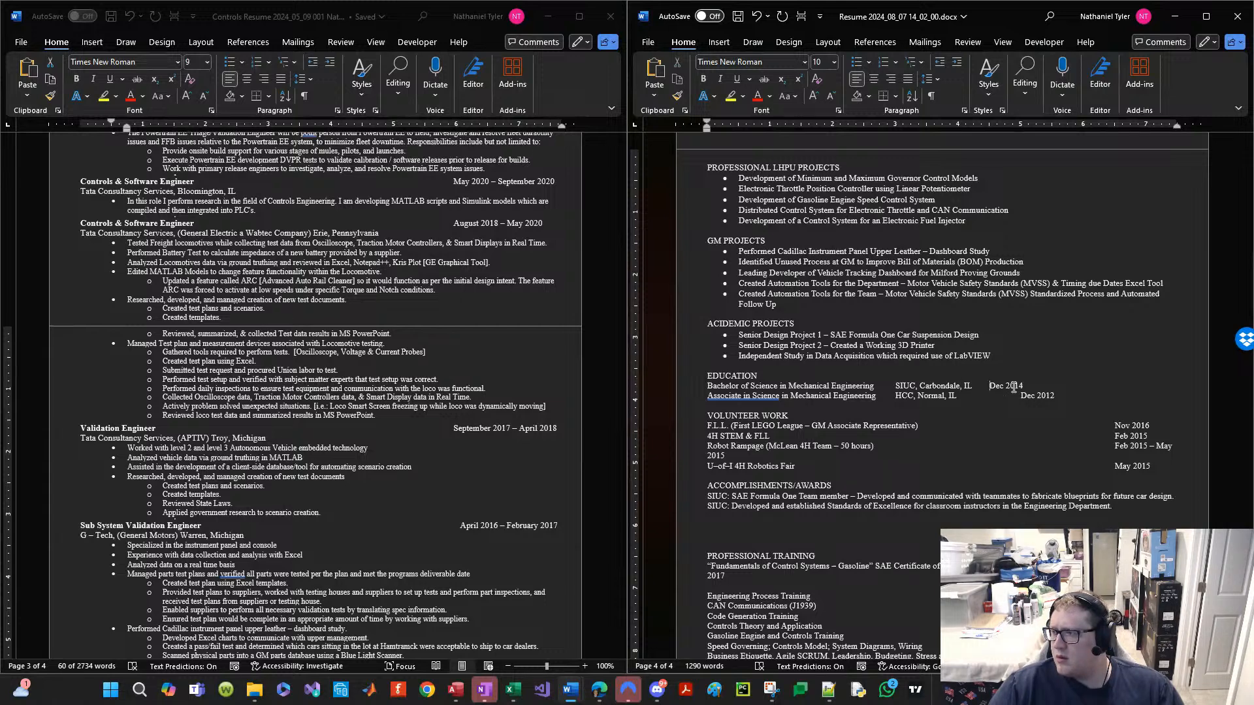
pyautogui.press('Tab')
pyautogui.press('Tab')
pyautogui.press('Tab')
pyautogui.press('Tab')
pyautogui.press('Down')
pyautogui.hotkey('ctrl', 'Left')
pyautogui.hotkey('ctrl', 'Left')
pyautogui.hotkey('ctrl', 'Left')
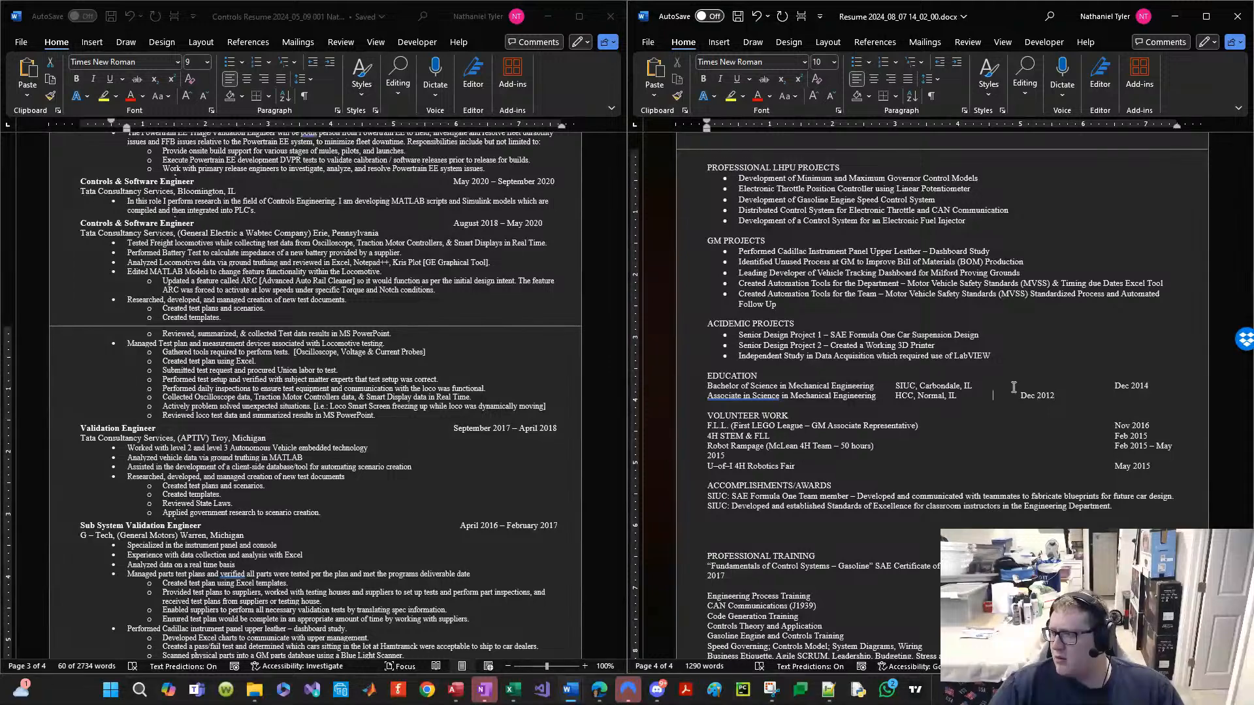
pyautogui.press('Tab')
pyautogui.press('Tab')
pyautogui.press('Tab')
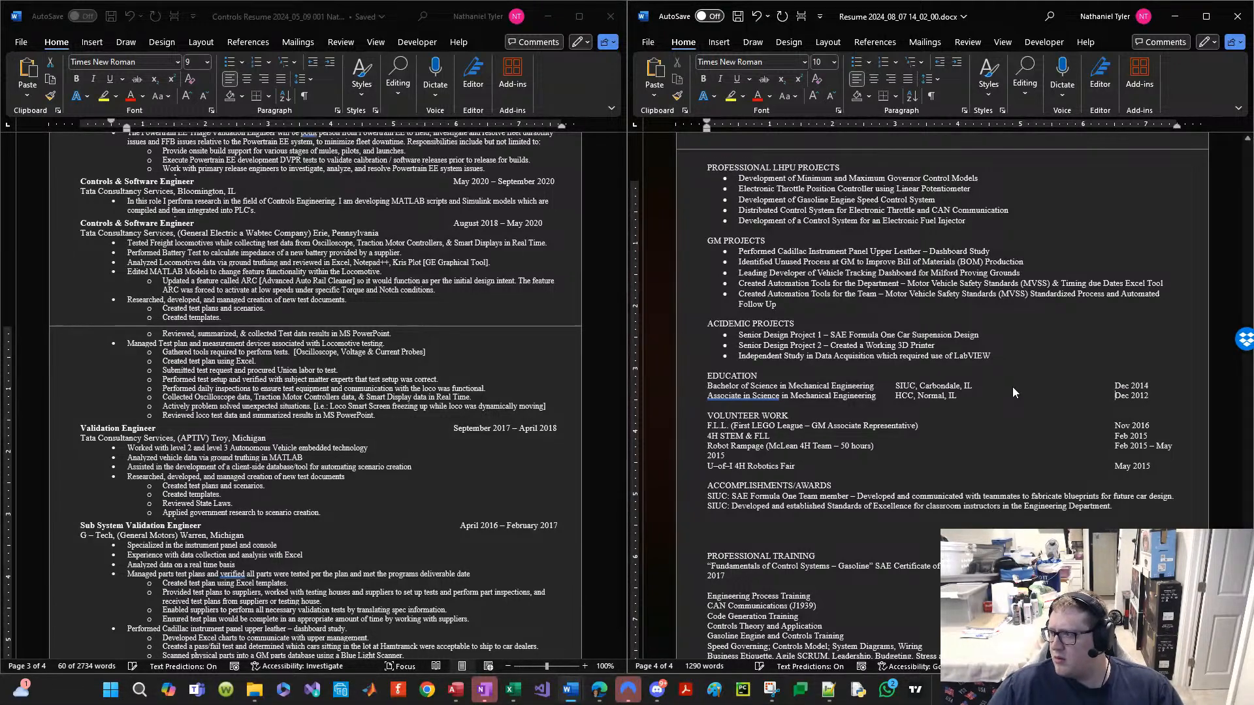
# Step: Move both education dates back one tab stop to line up with the Sub System Validation Engineer date
pyautogui.scroll(3, 1014, 389)
pyautogui.scroll(-3, 1013, 392)
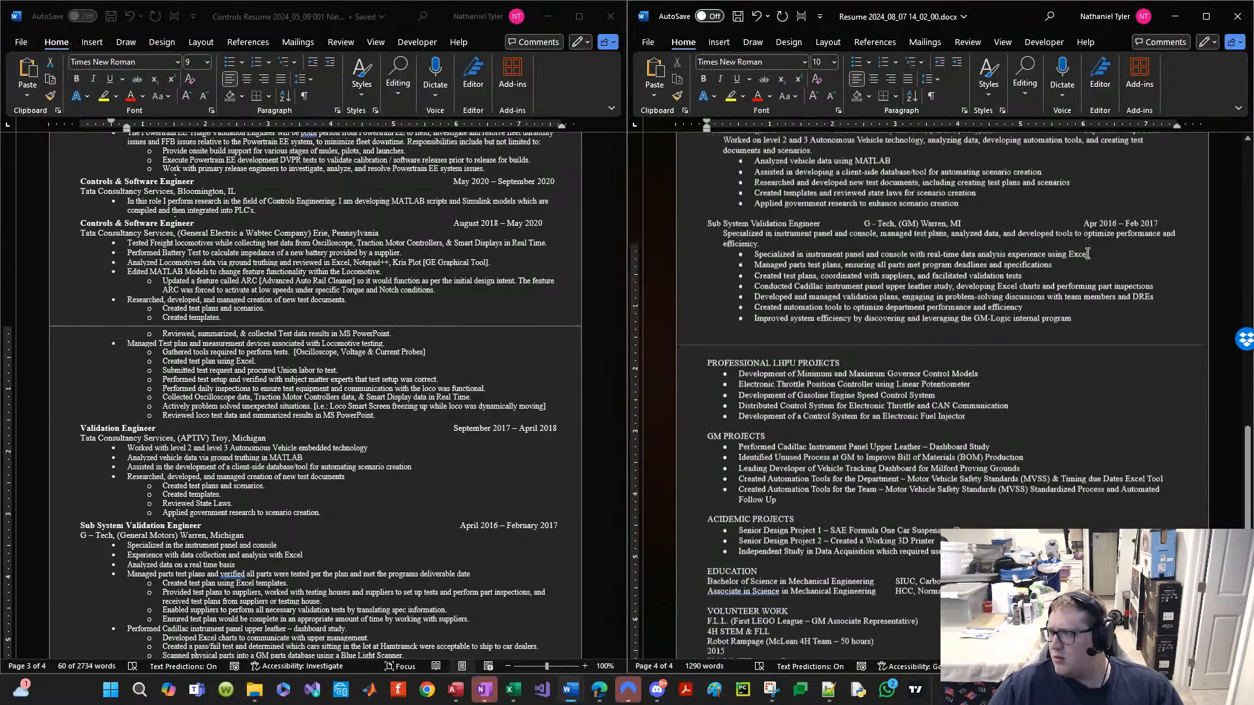
pyautogui.scroll(-1, 1086, 254)
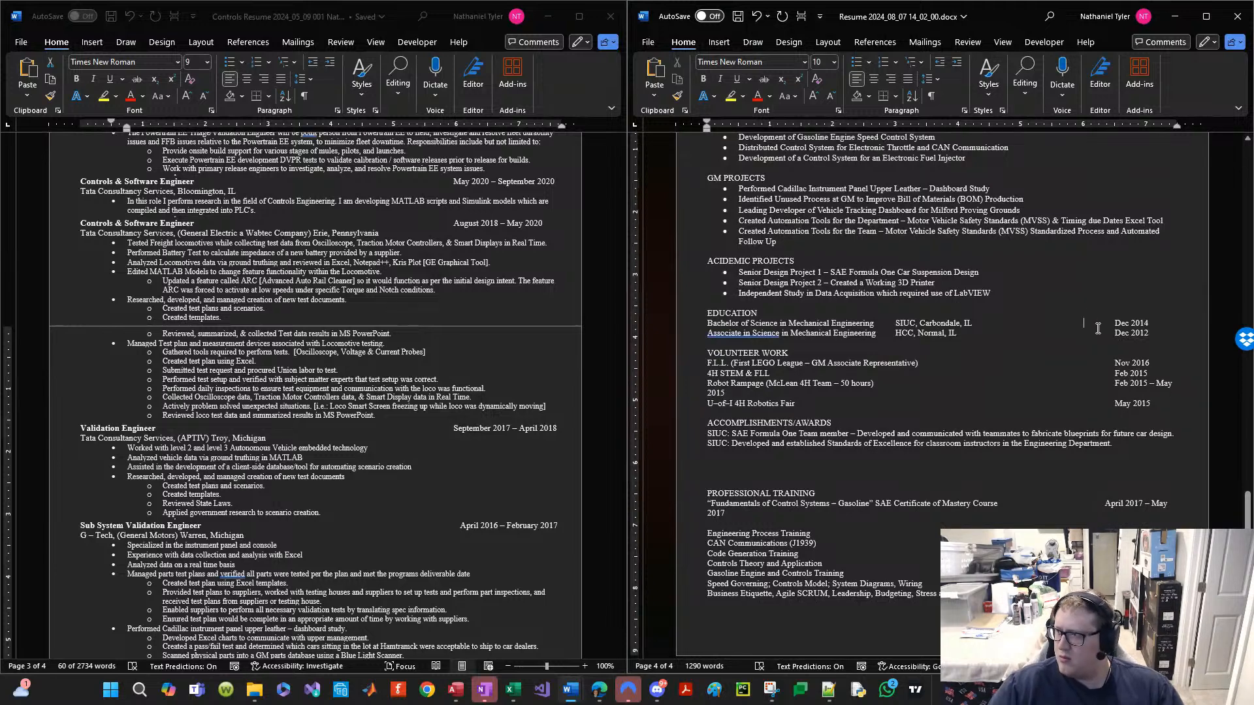
pyautogui.press('Up')
pyautogui.press('Delete')
pyautogui.press('Down')
pyautogui.press('Delete')
pyautogui.press('Down')
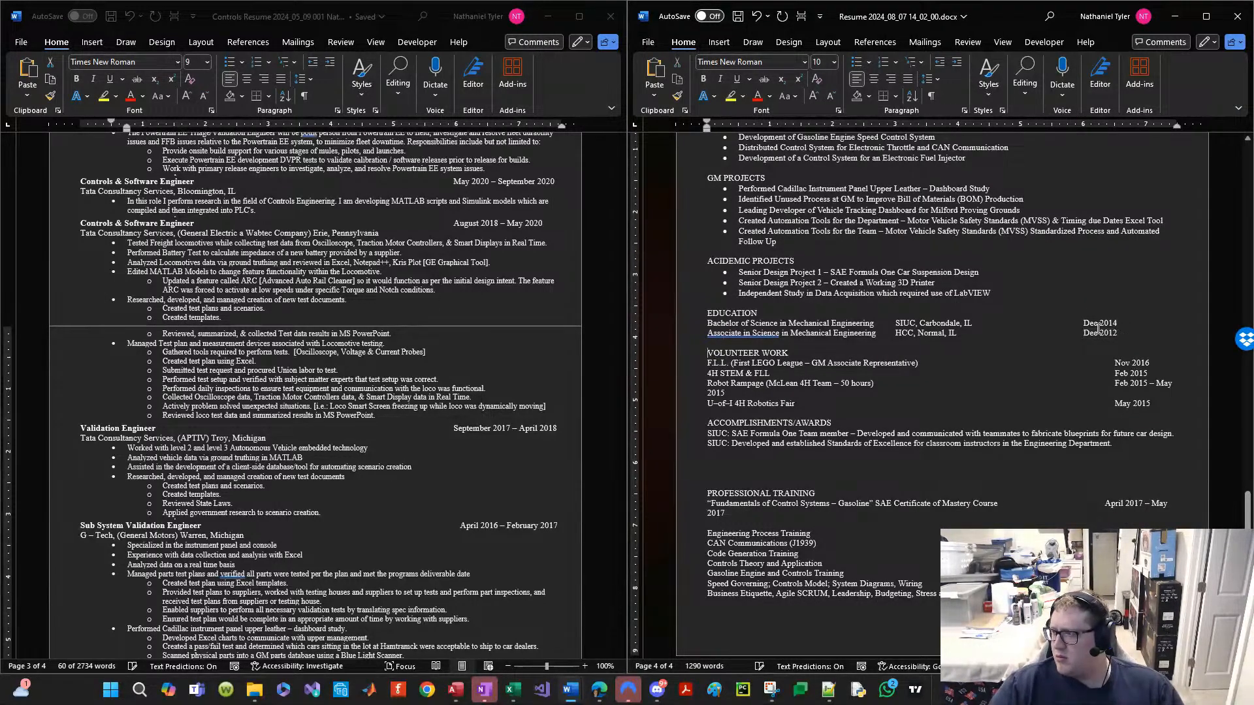
# Step: Move the four volunteer dates back one tab stop to line up with the education dates, and save the document
pyautogui.press('Down')
pyautogui.press('End')
pyautogui.hotkey('ctrl', 'Left')
pyautogui.hotkey('ctrl', 'Left')
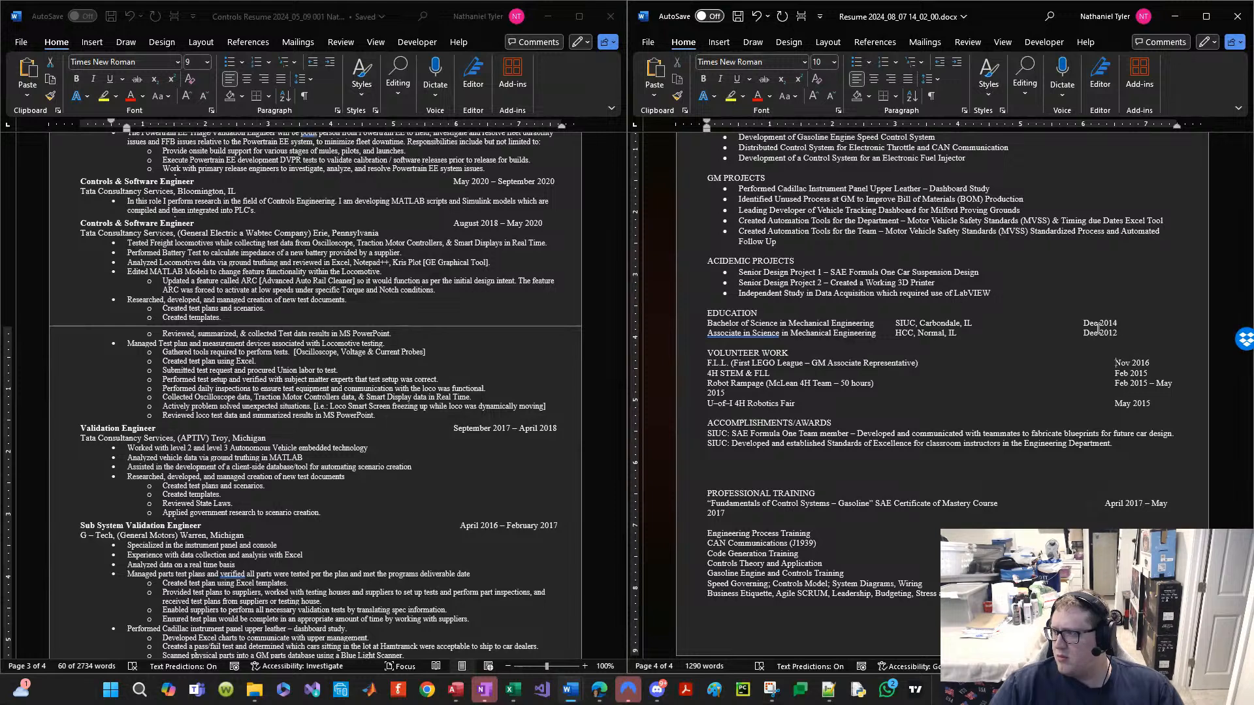
pyautogui.hotkey('shift', 'Left')
pyautogui.press('Delete')
pyautogui.press('Down')
pyautogui.hotkey('shift', 'Left')
pyautogui.press('Delete')
pyautogui.press('Down')
pyautogui.hotkey('shift', 'Left')
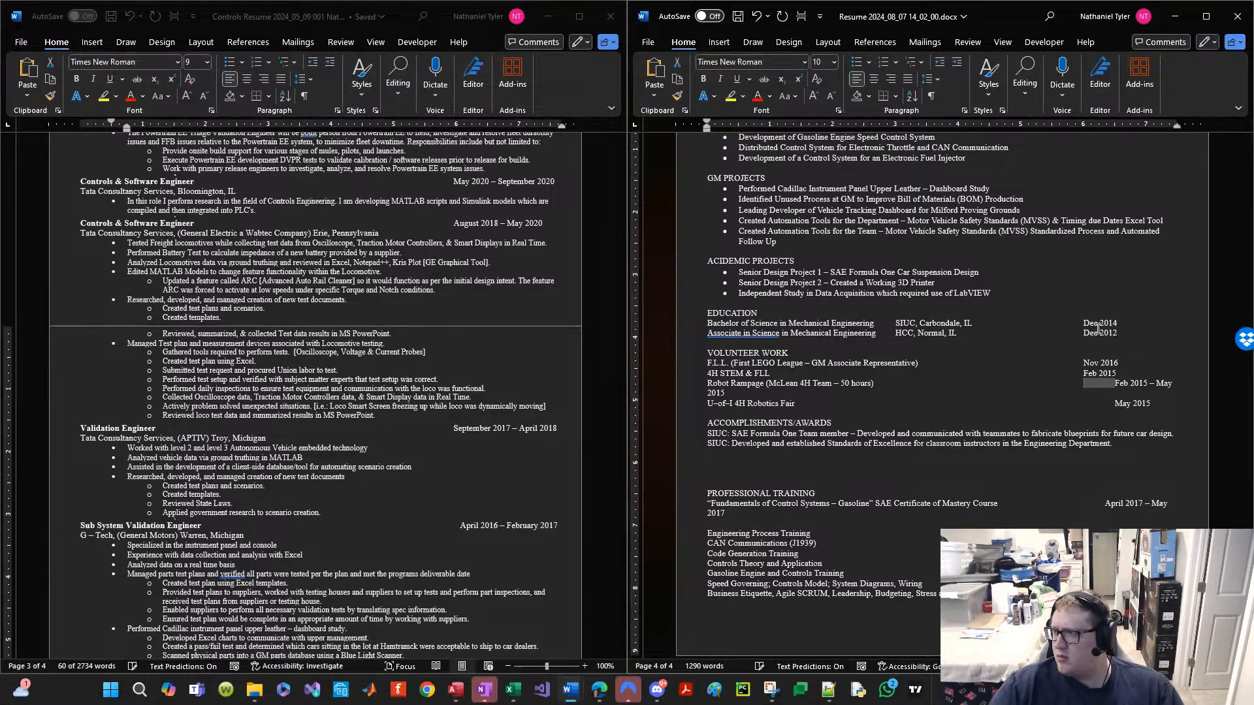
pyautogui.press('Delete')
pyautogui.press('Down')
pyautogui.hotkey('shift', 'Left')
pyautogui.press('Delete')
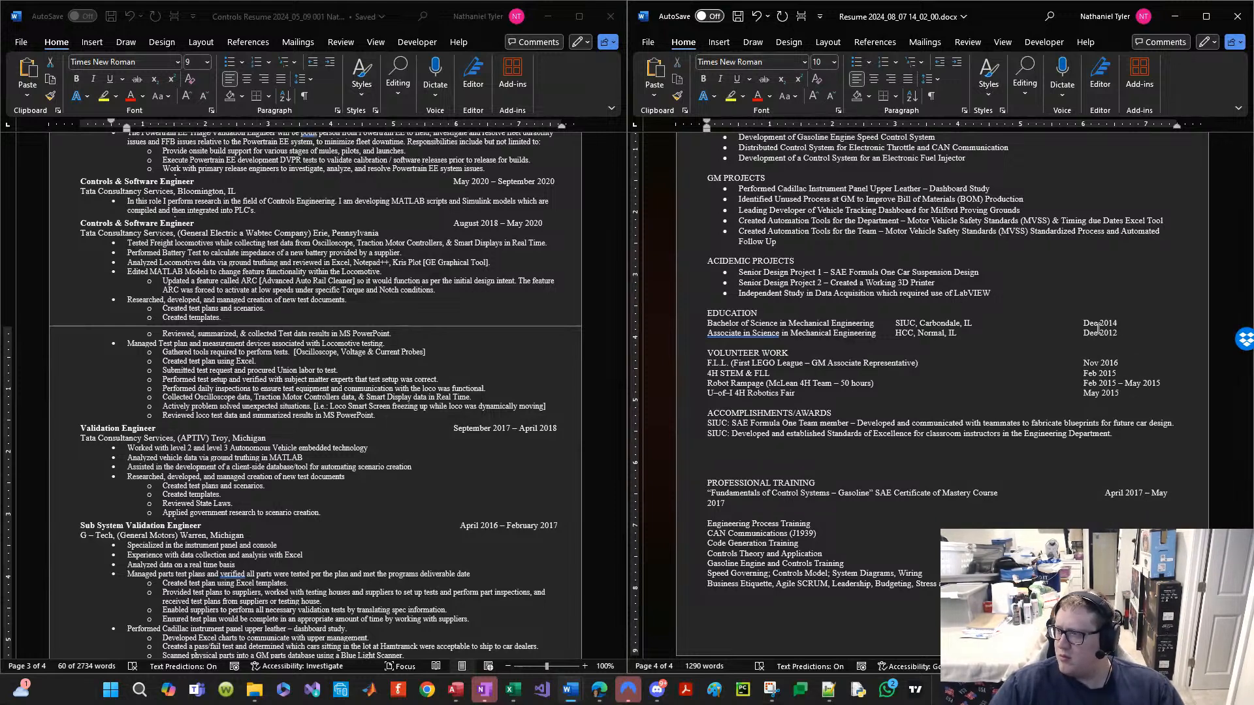
pyautogui.hotkey('ctrl', 's')
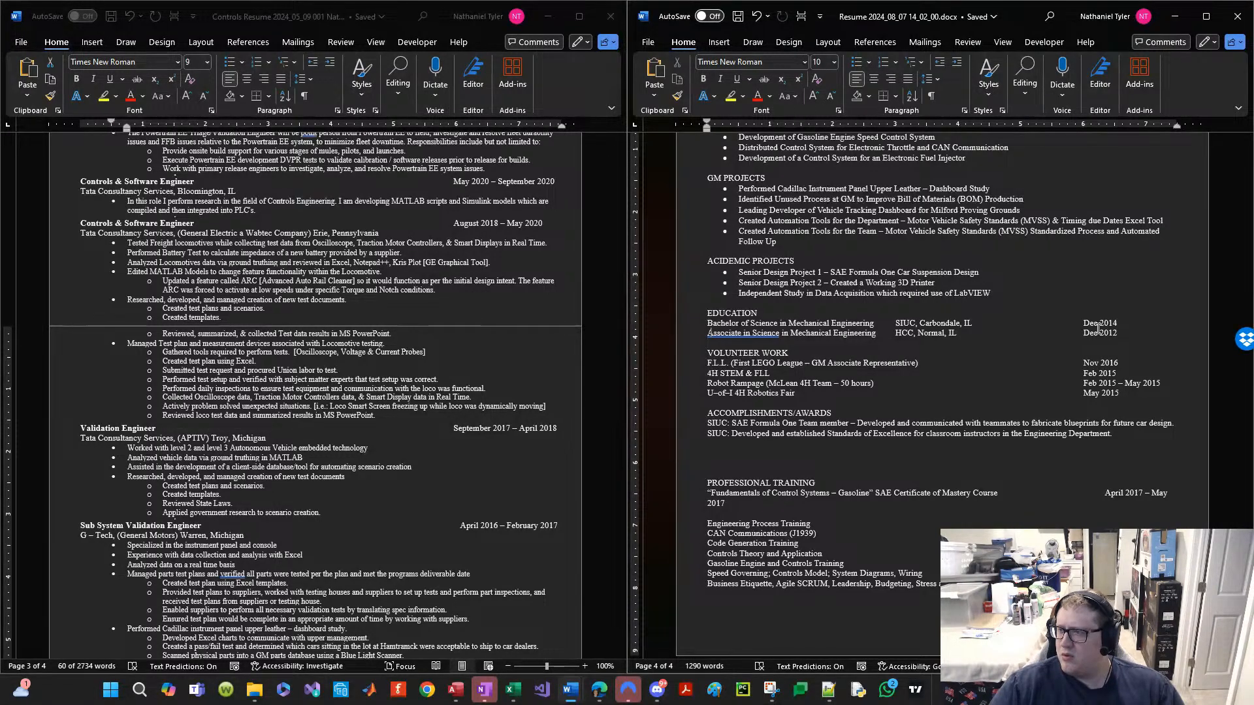
# Step: Format the two degree lines under EDUCATION as an indented bulleted list and pull their dates back one tab stop
pyautogui.hotkey('shift', 'Down')
pyautogui.hotkey('shift', 'Down')
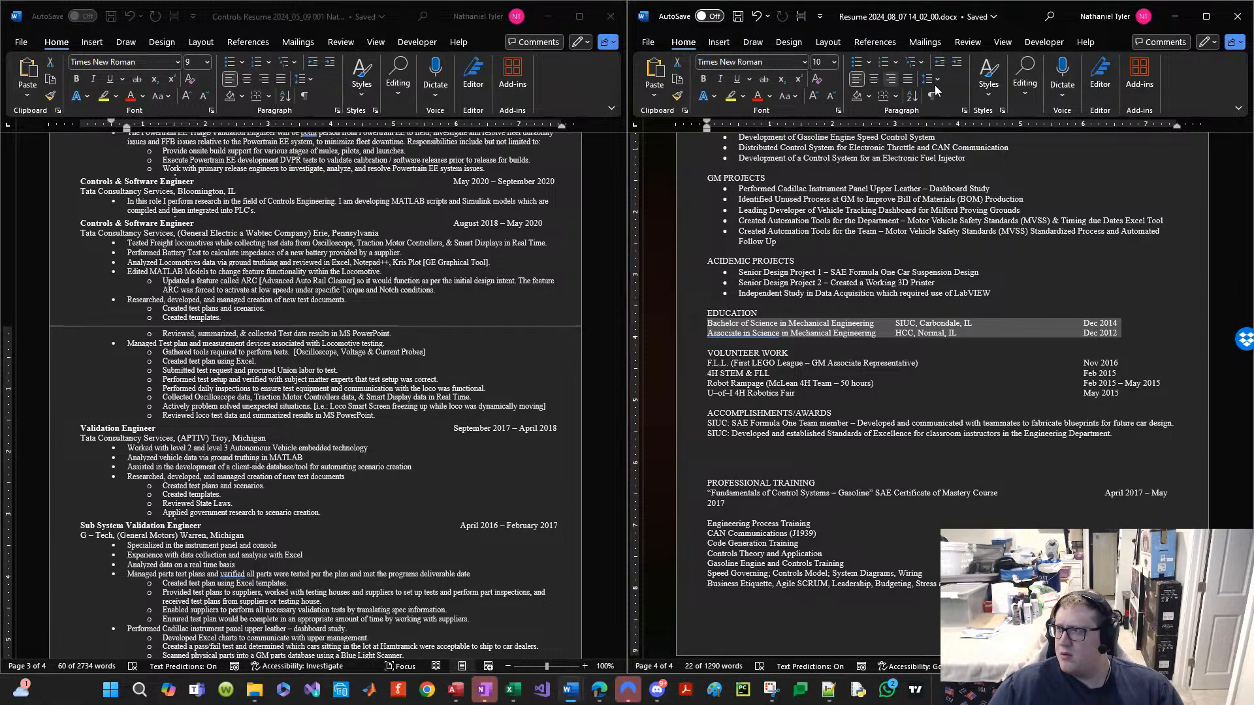
pyautogui.click(956, 66)
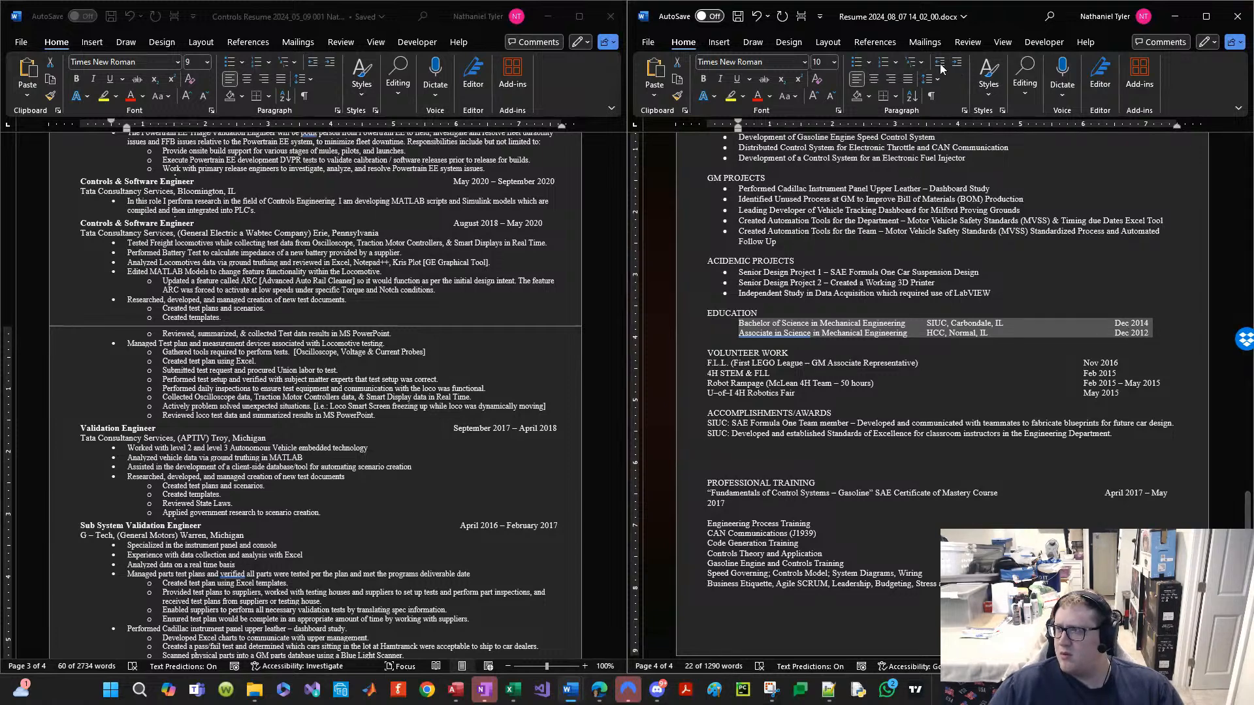
pyautogui.click(857, 61)
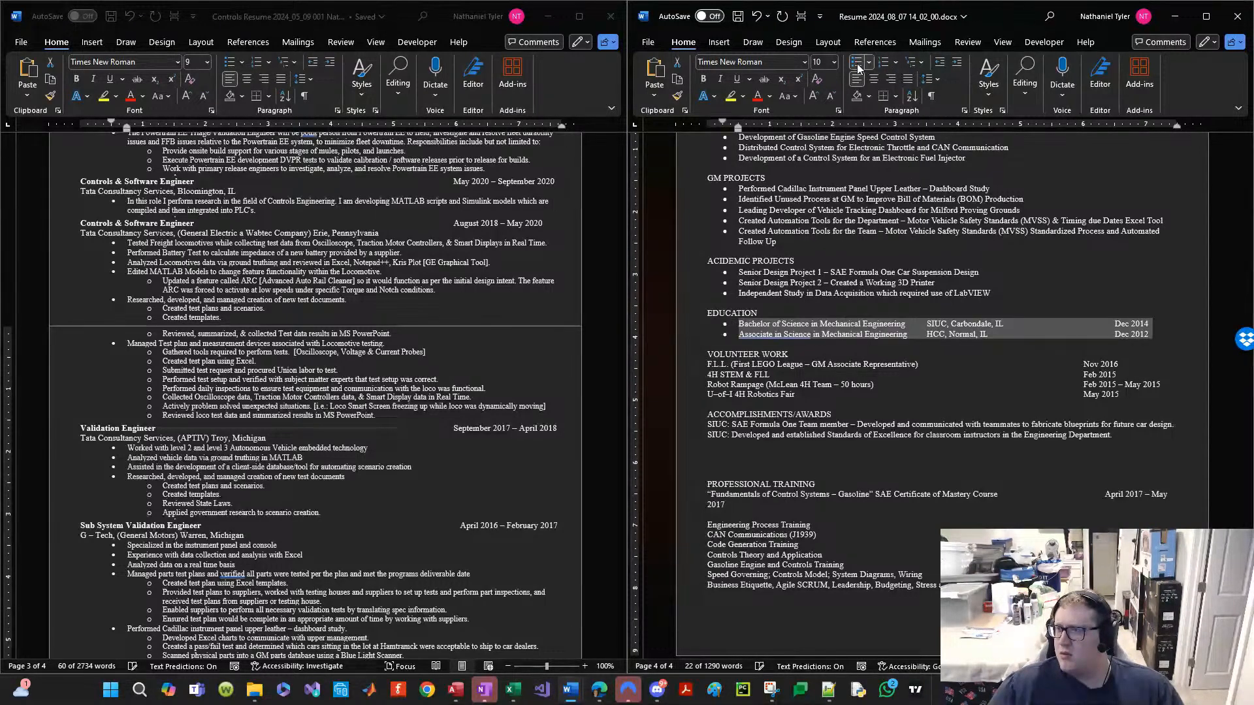
pyautogui.click(1113, 336)
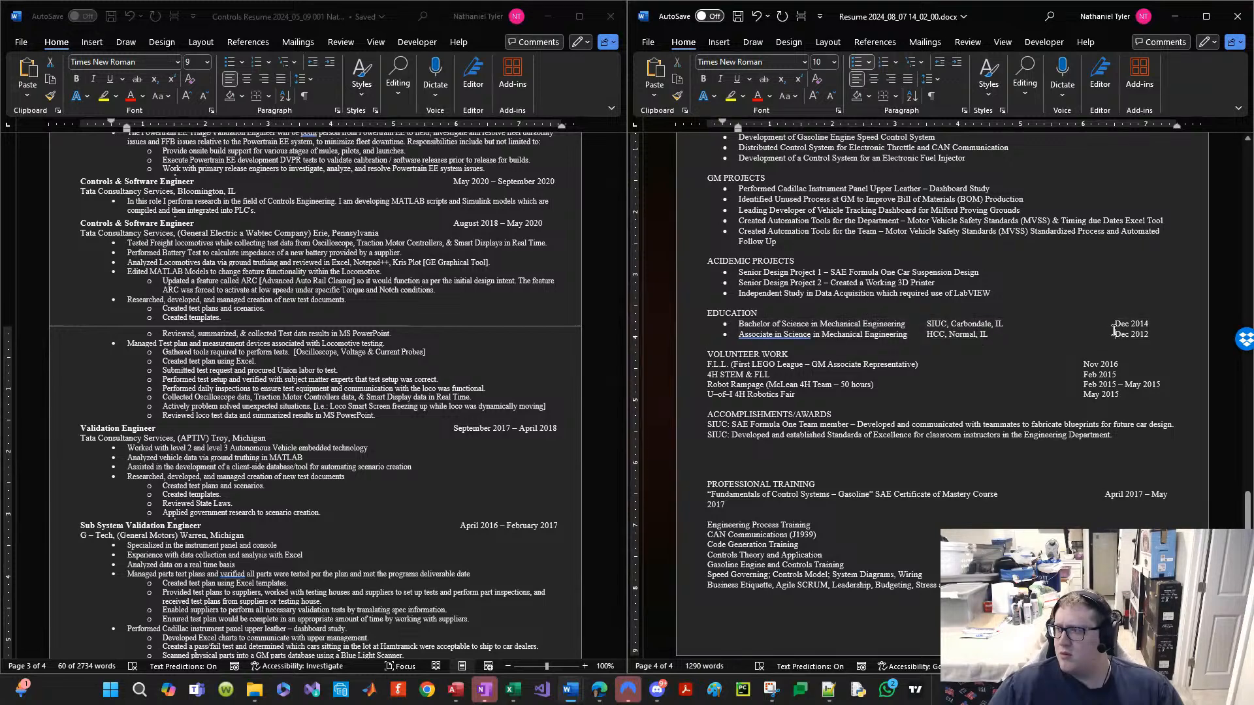
pyautogui.press('BackSpace')
pyautogui.click(1119, 318)
pyautogui.press('BackSpace')
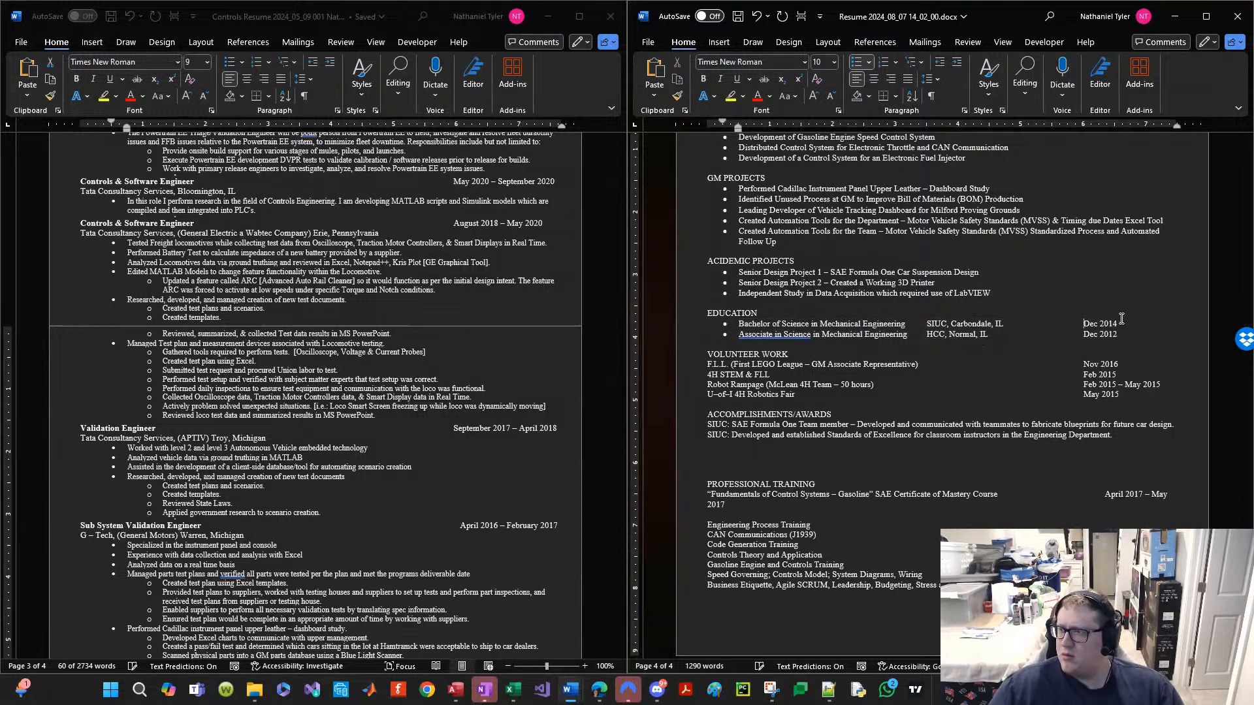
# Step: Format the four VOLUNTEER WORK entries as a bulleted list and pull their dates back into line with the education dates
pyautogui.moveTo(694, 367); pyautogui.dragTo(692, 395)
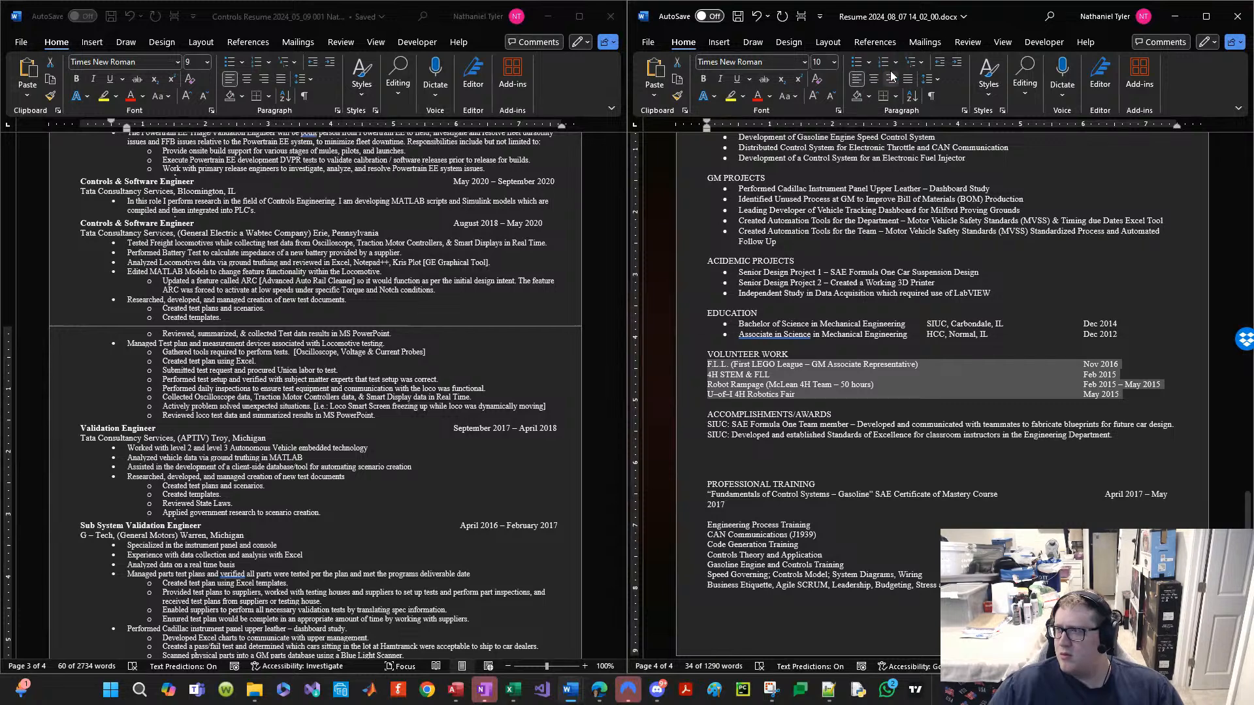
pyautogui.click(855, 62)
pyautogui.click(1053, 323)
pyautogui.click(1107, 369)
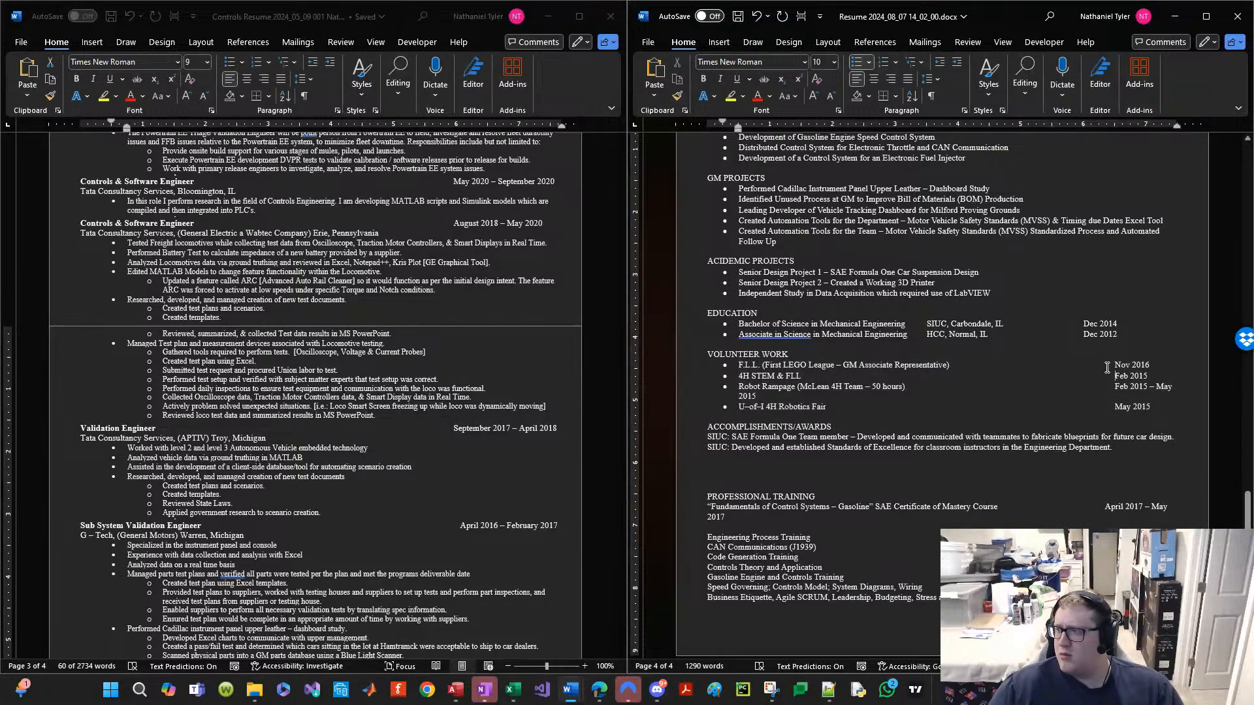
pyautogui.press('BackSpace')
pyautogui.press('Down')
pyautogui.press('BackSpace')
pyautogui.press('Down')
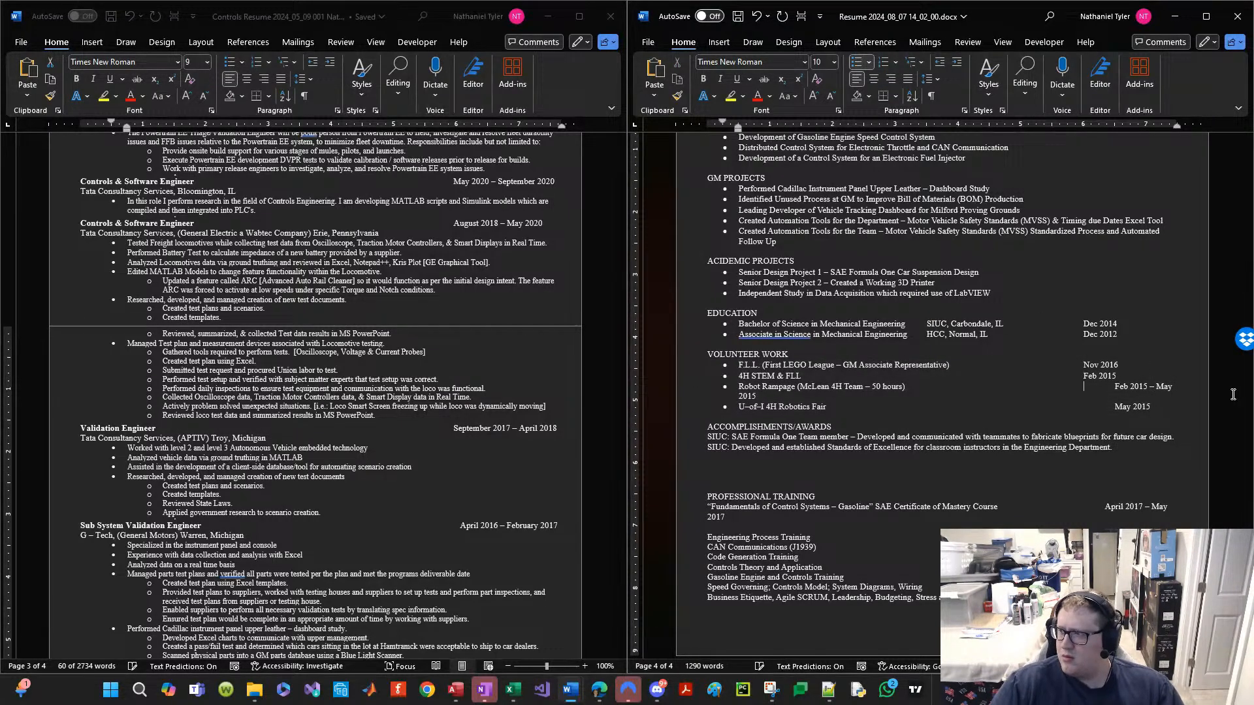
pyautogui.press('BackSpace')
pyautogui.press('Down')
pyautogui.press('BackSpace')
pyautogui.press('Down')
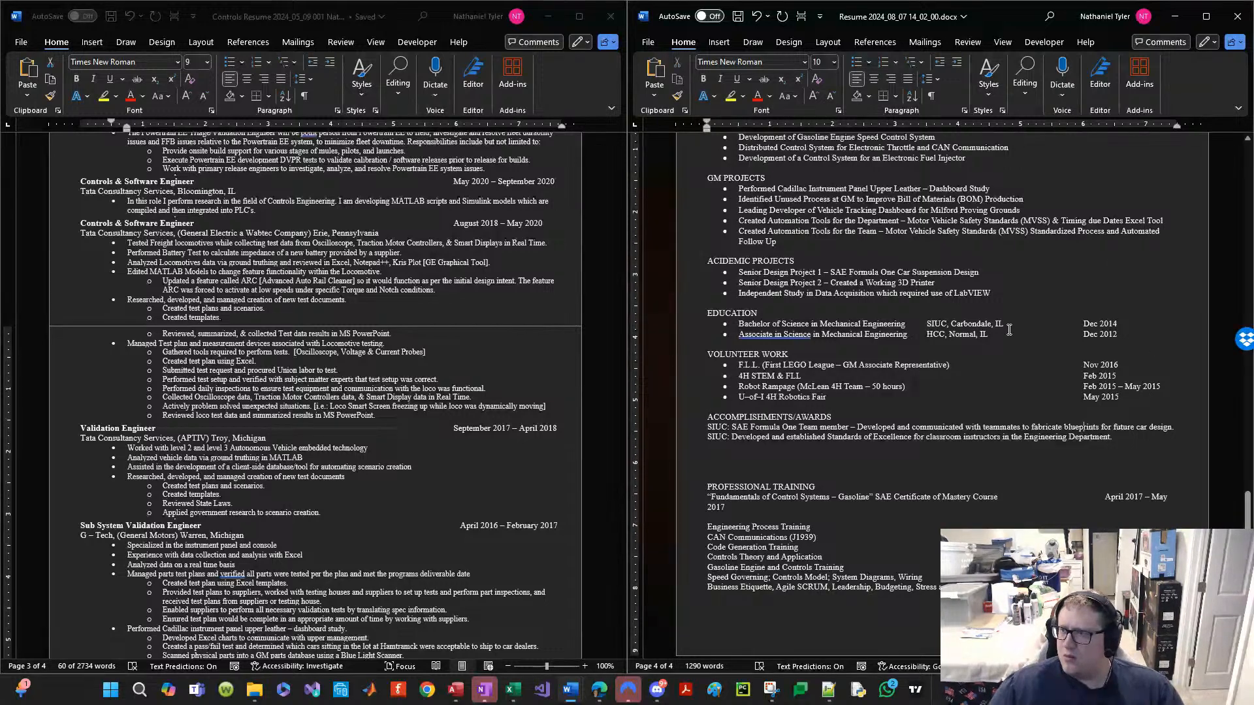
# Step: Delete one blank line above the PROFESSIONAL TRAINING heading
pyautogui.scroll(5, 893, 361)
pyautogui.scroll(-3, 893, 361)
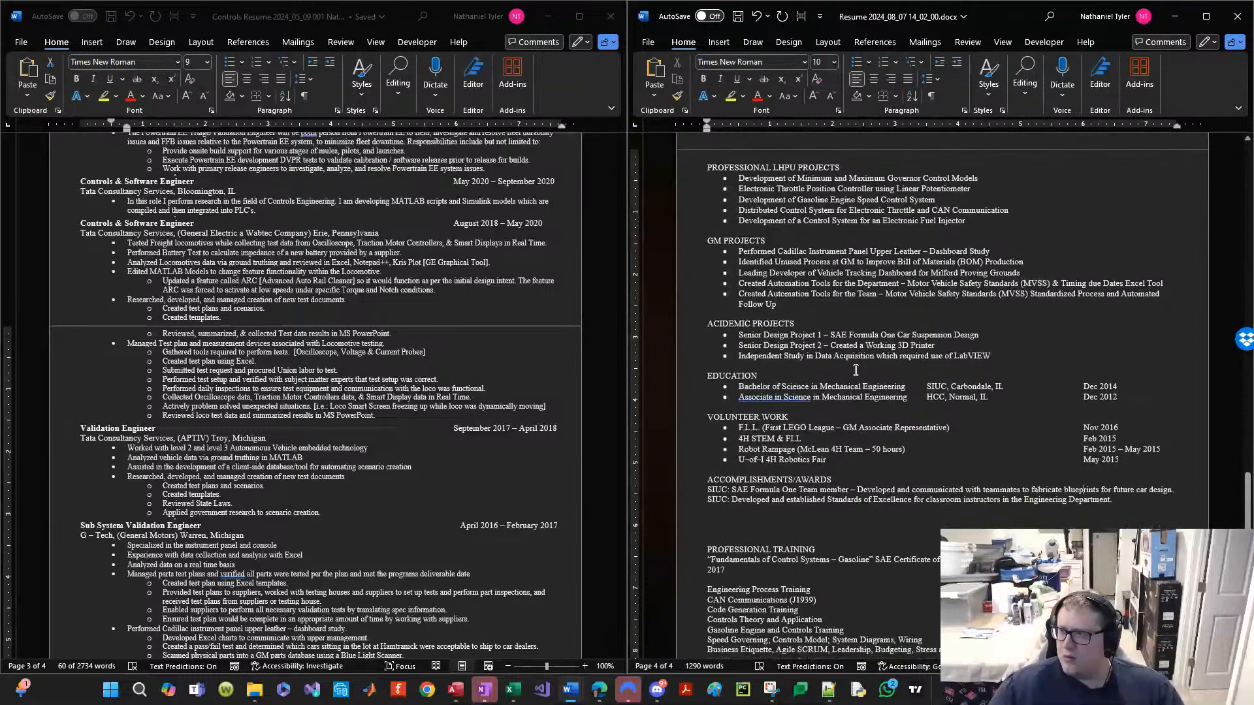
pyautogui.scroll(2, 822, 359)
pyautogui.scroll(5, 822, 358)
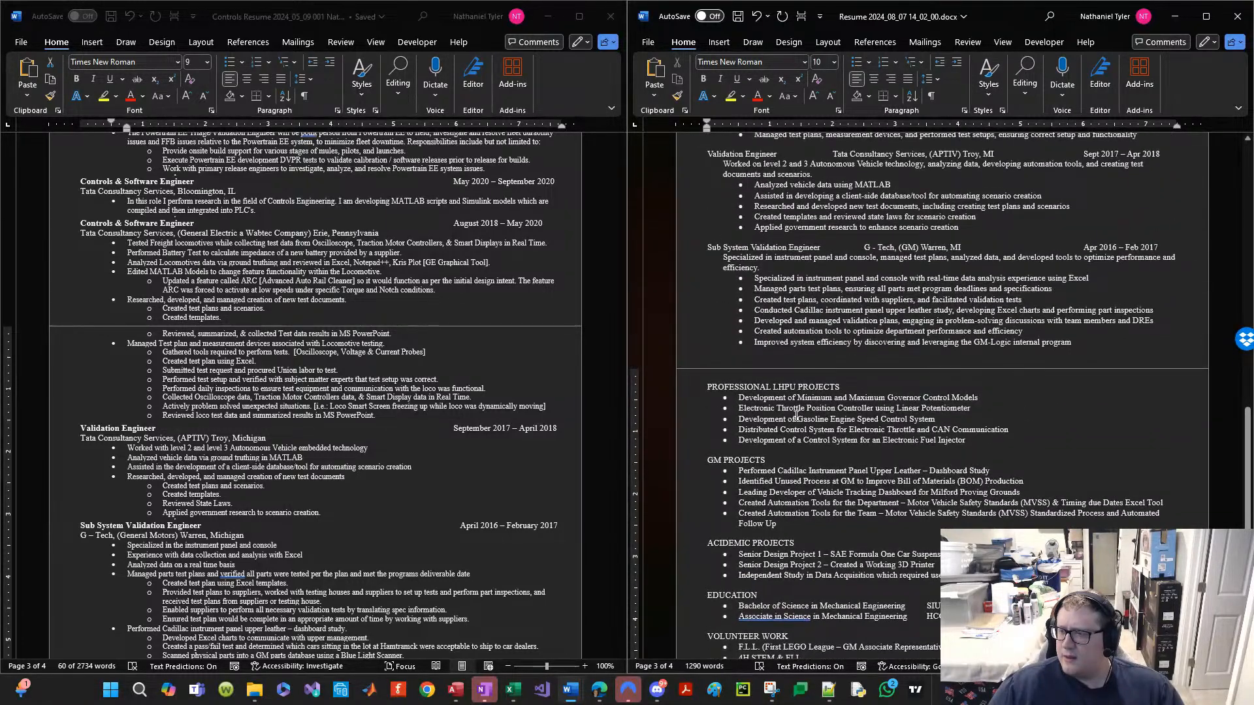
pyautogui.scroll(-4, 800, 405)
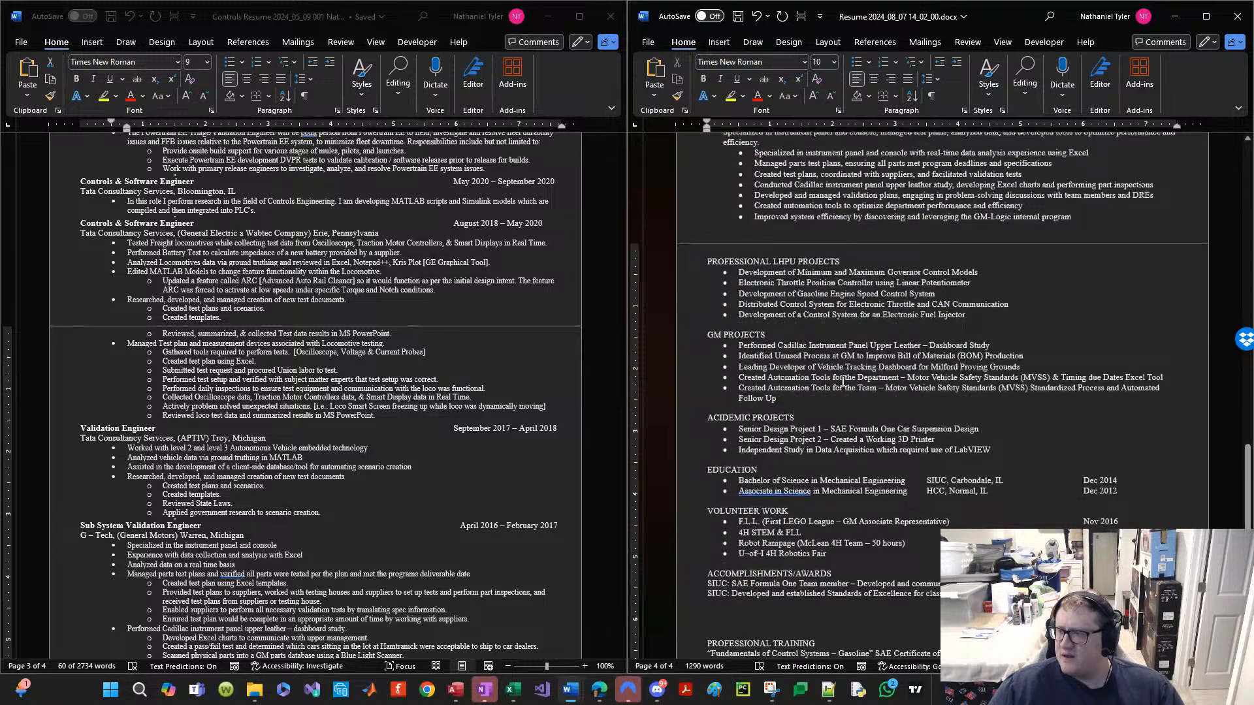
pyautogui.click(817, 415)
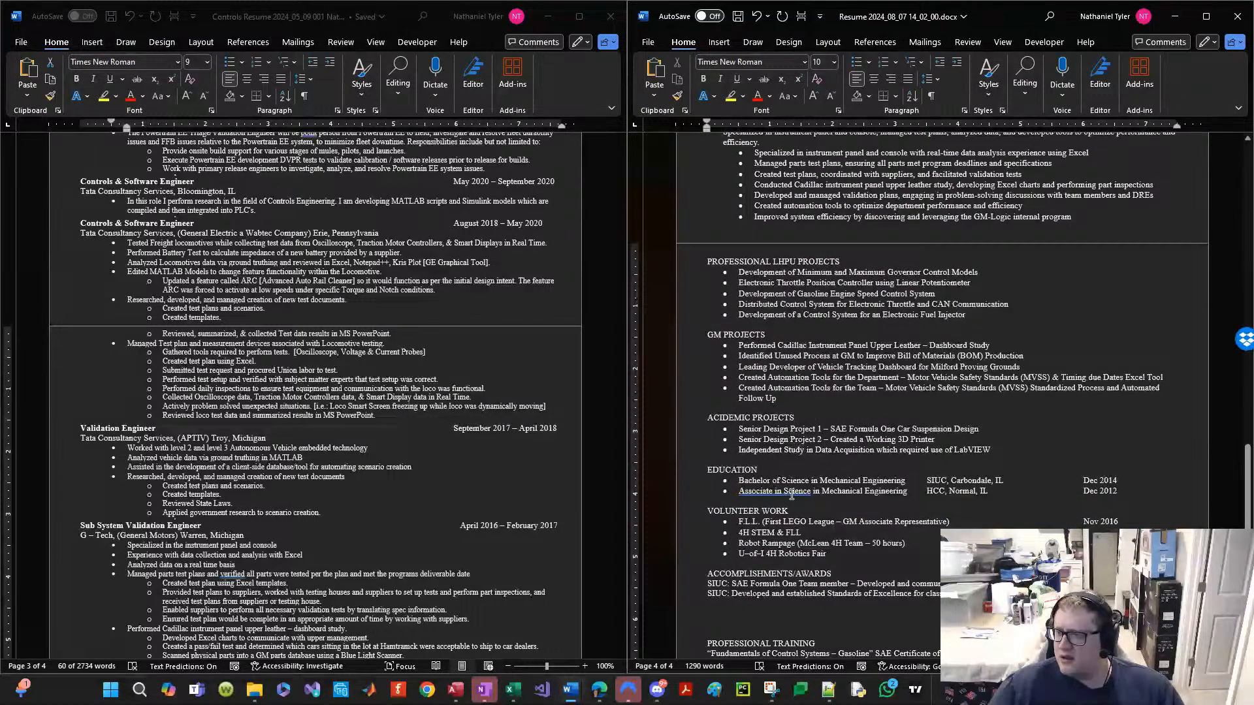
pyautogui.scroll(-5, 813, 529)
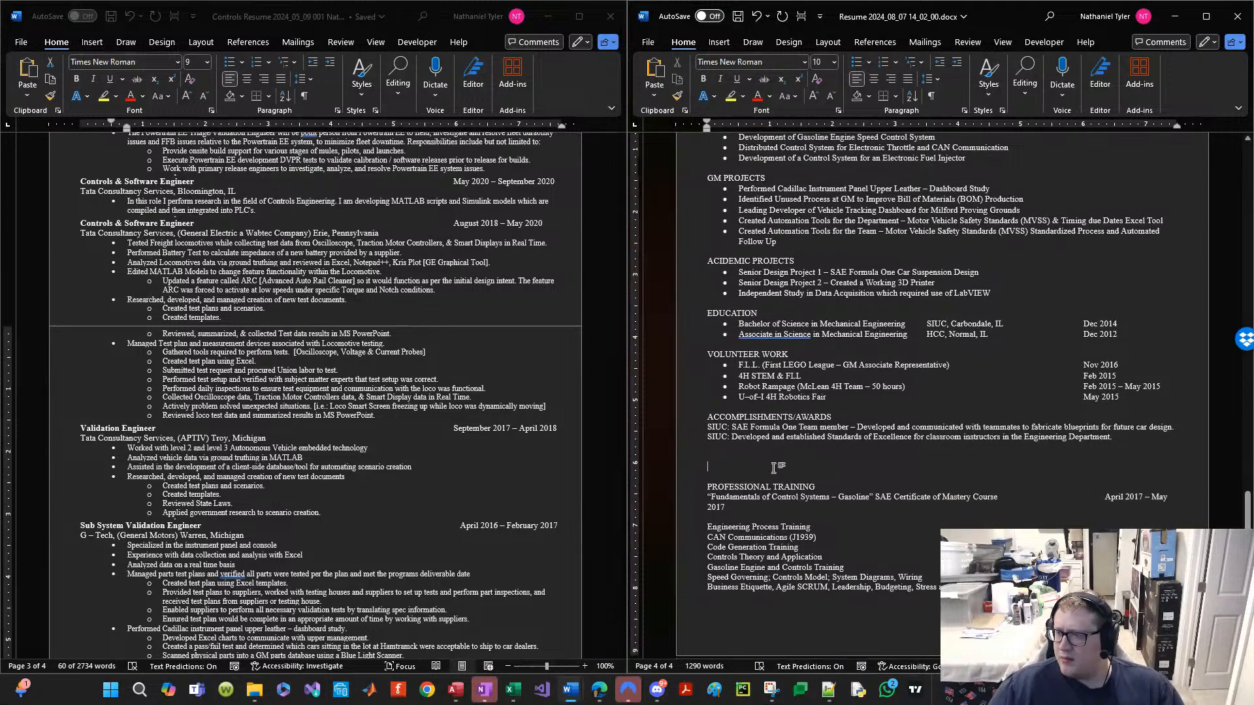
pyautogui.click(762, 471)
pyautogui.press('BackSpace')
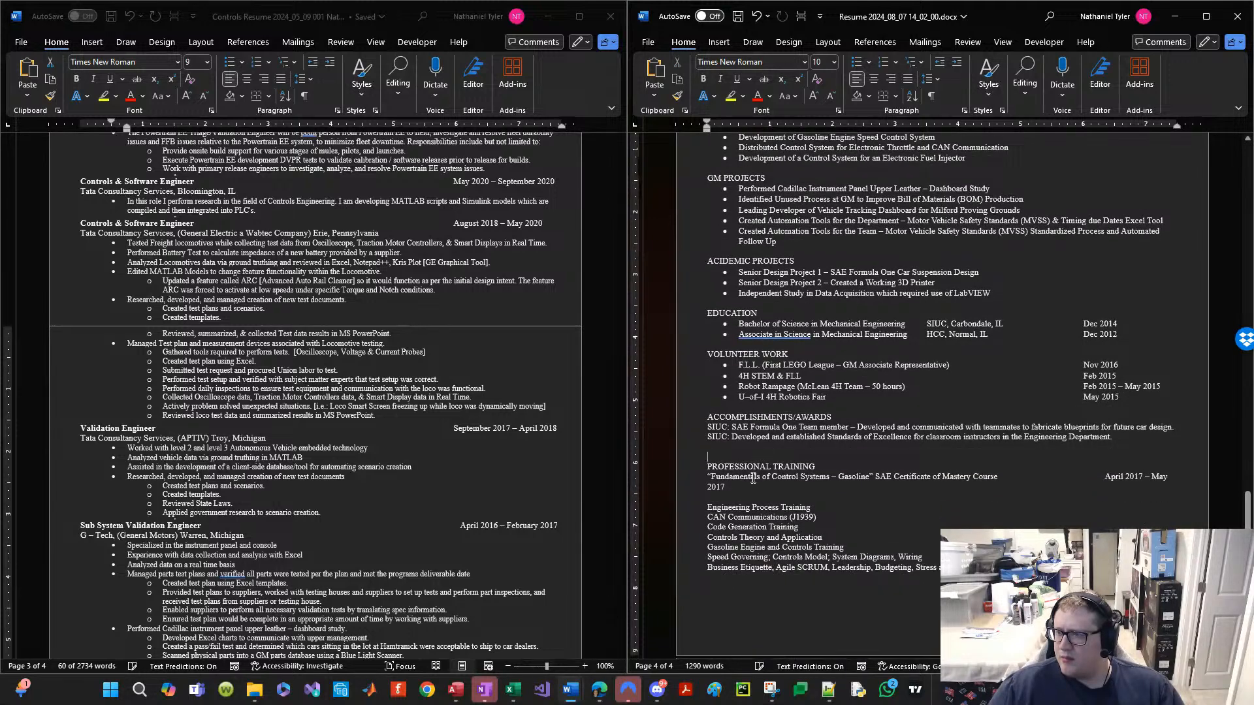
# Step: Copy the Sub System Validation Engineer description with its bullets, and separately the GM PROJECTS list, switching to the Edge browser after each
pyautogui.scroll(3, 770, 451)
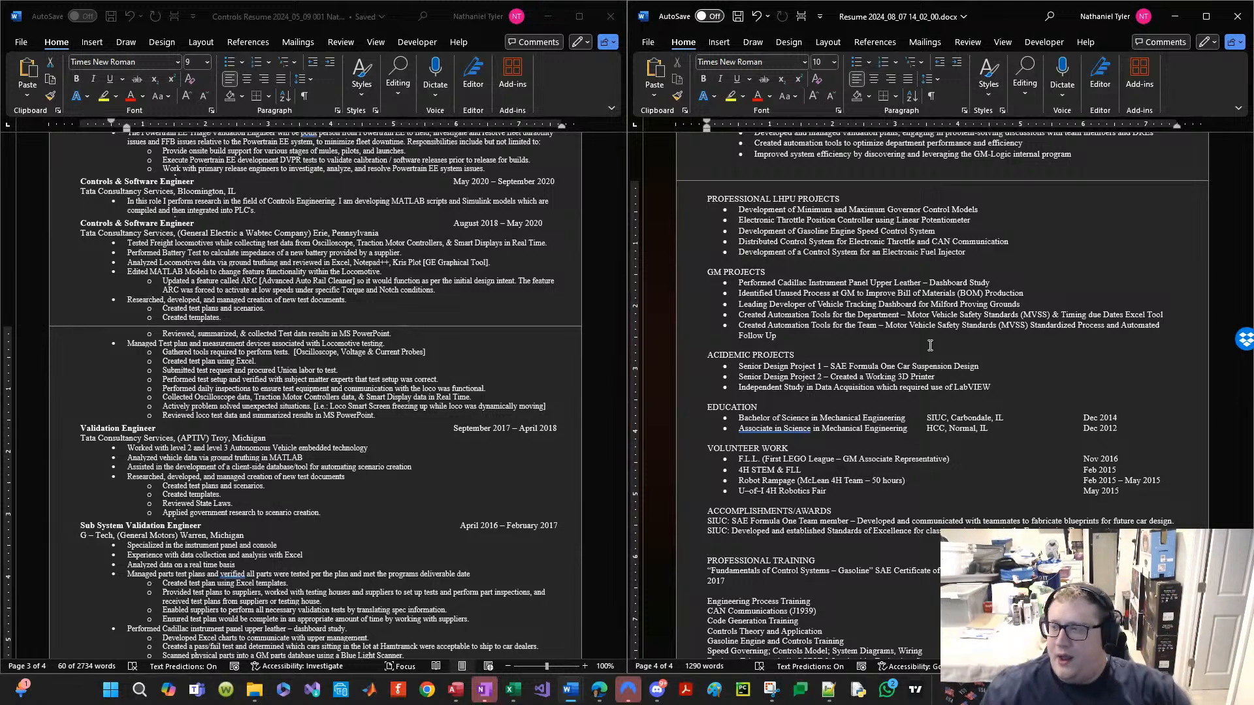
pyautogui.scroll(5, 947, 356)
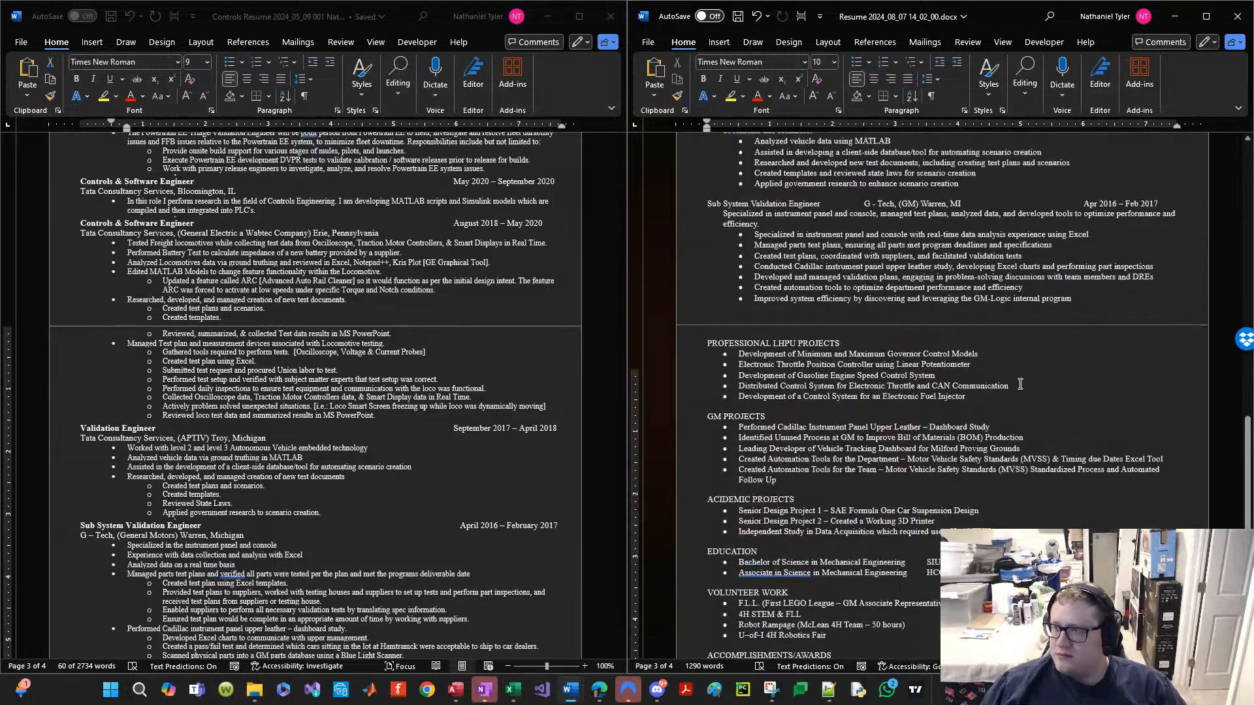
pyautogui.scroll(2, 1020, 384)
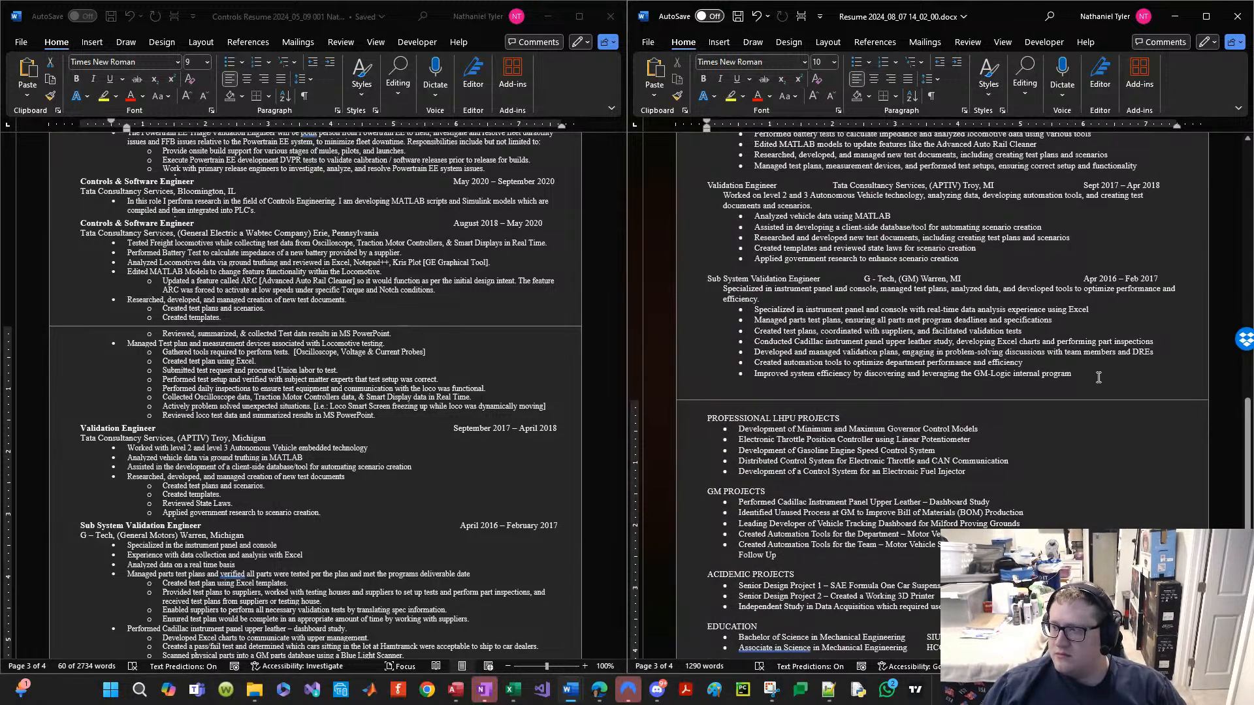
pyautogui.moveTo(1099, 378); pyautogui.dragTo(617, 281)
pyautogui.click(800, 364)
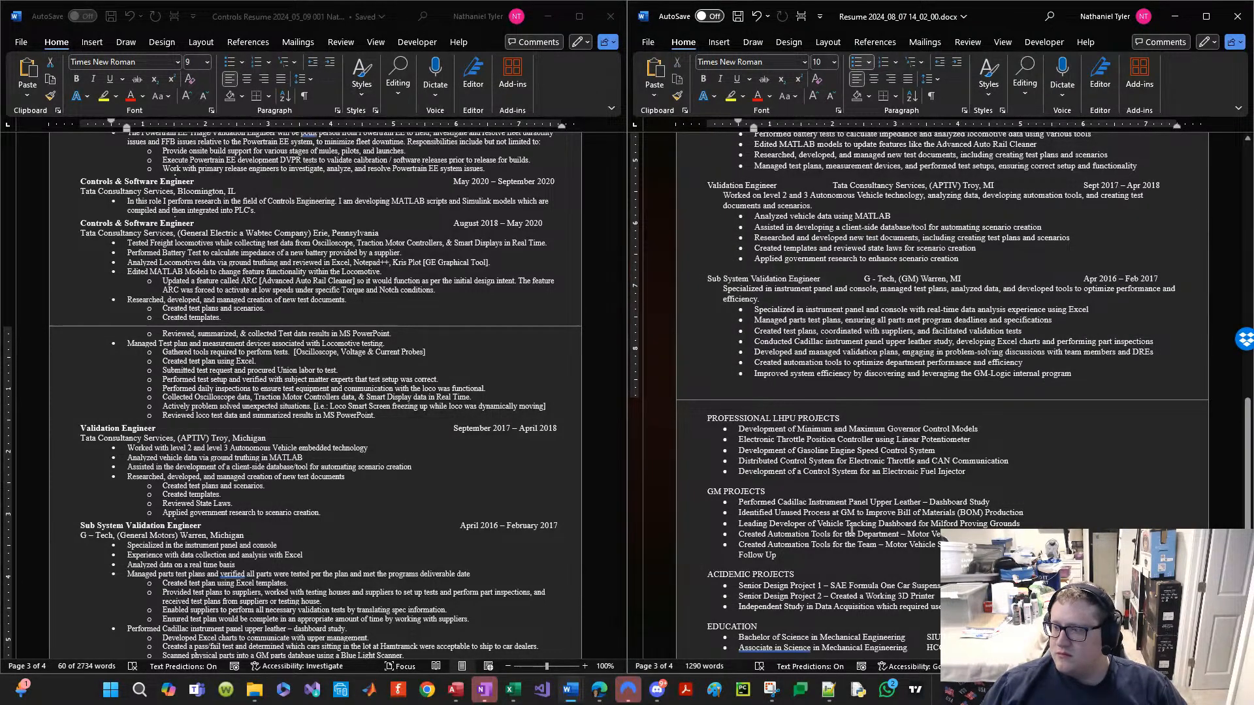
pyautogui.click(827, 555)
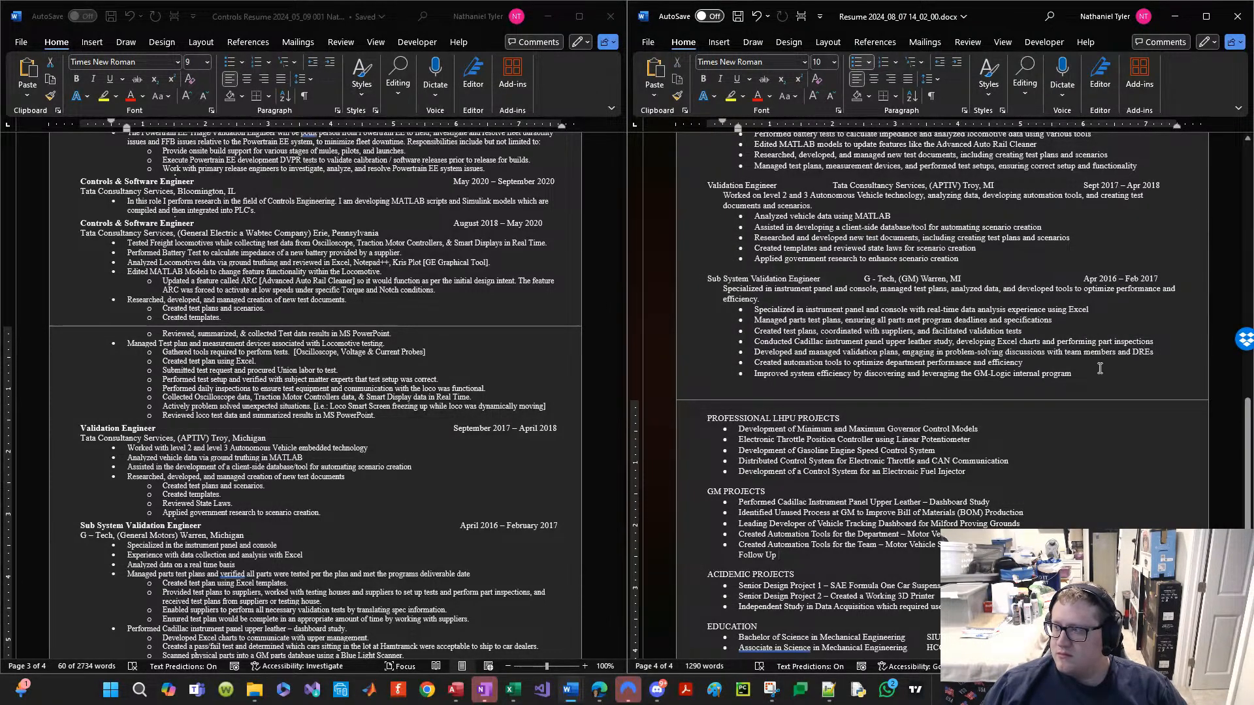
pyautogui.moveTo(1096, 372); pyautogui.dragTo(711, 292)
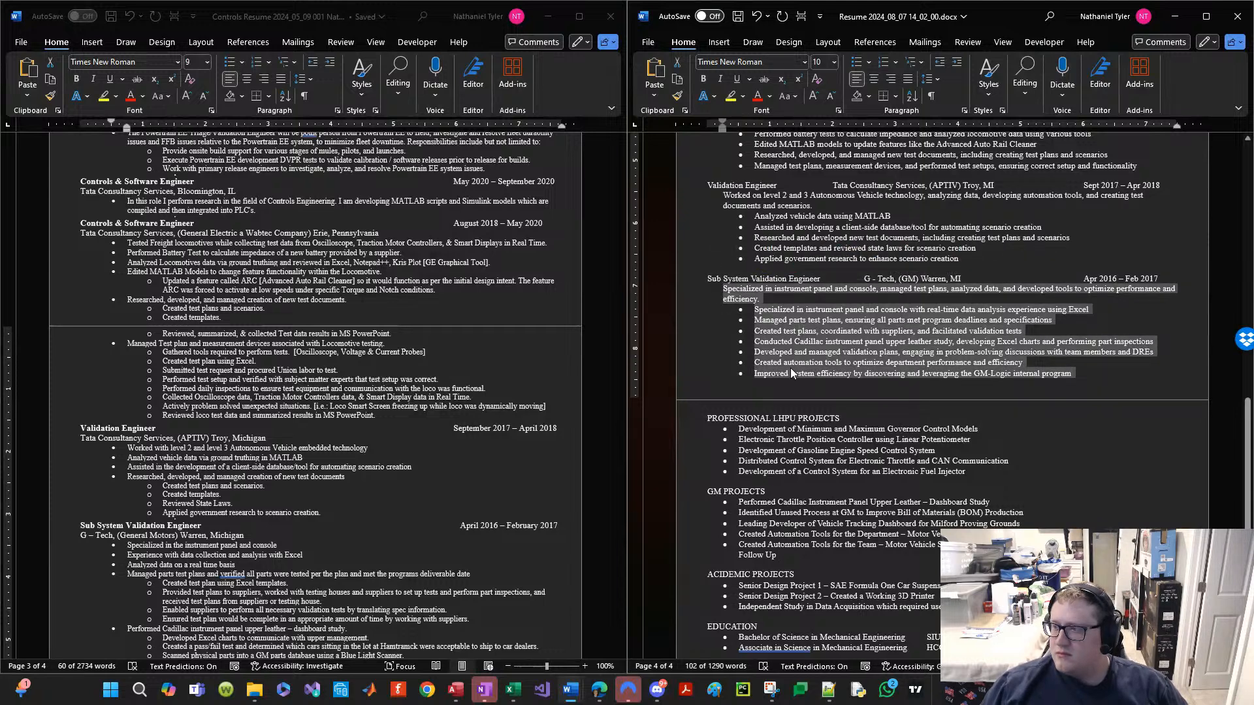
pyautogui.click(599, 690)
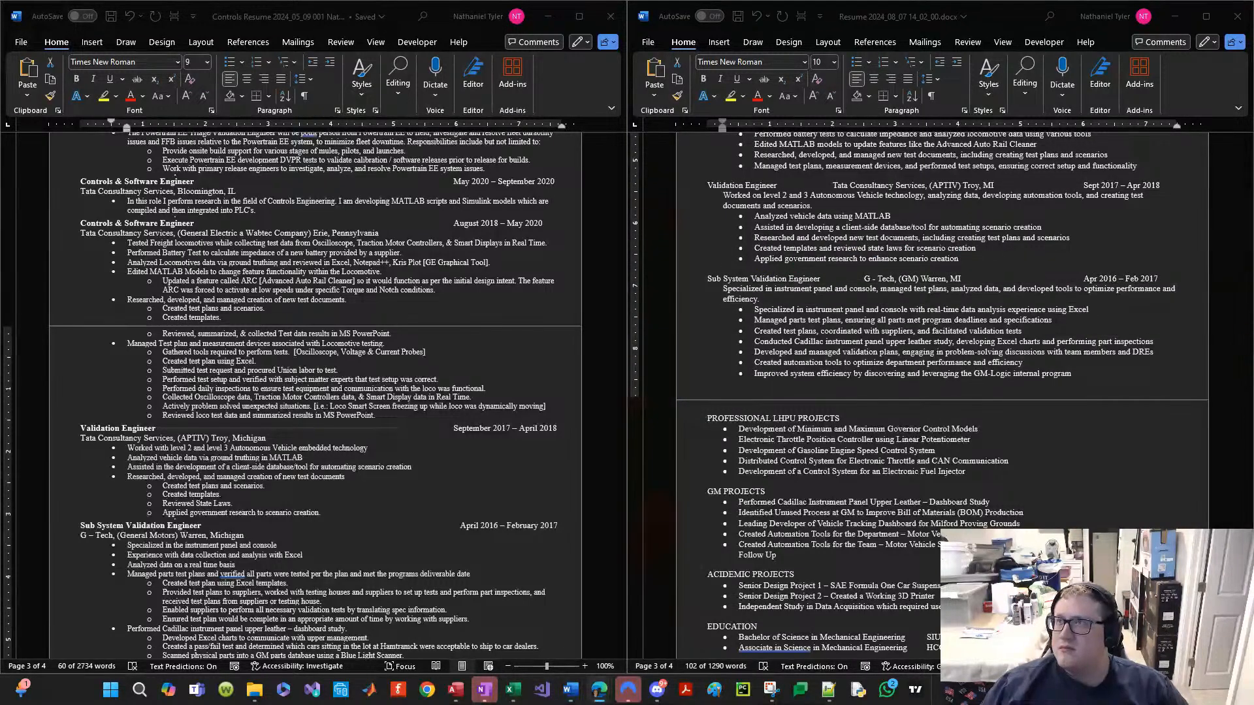
pyautogui.moveTo(781, 555); pyautogui.dragTo(730, 489)
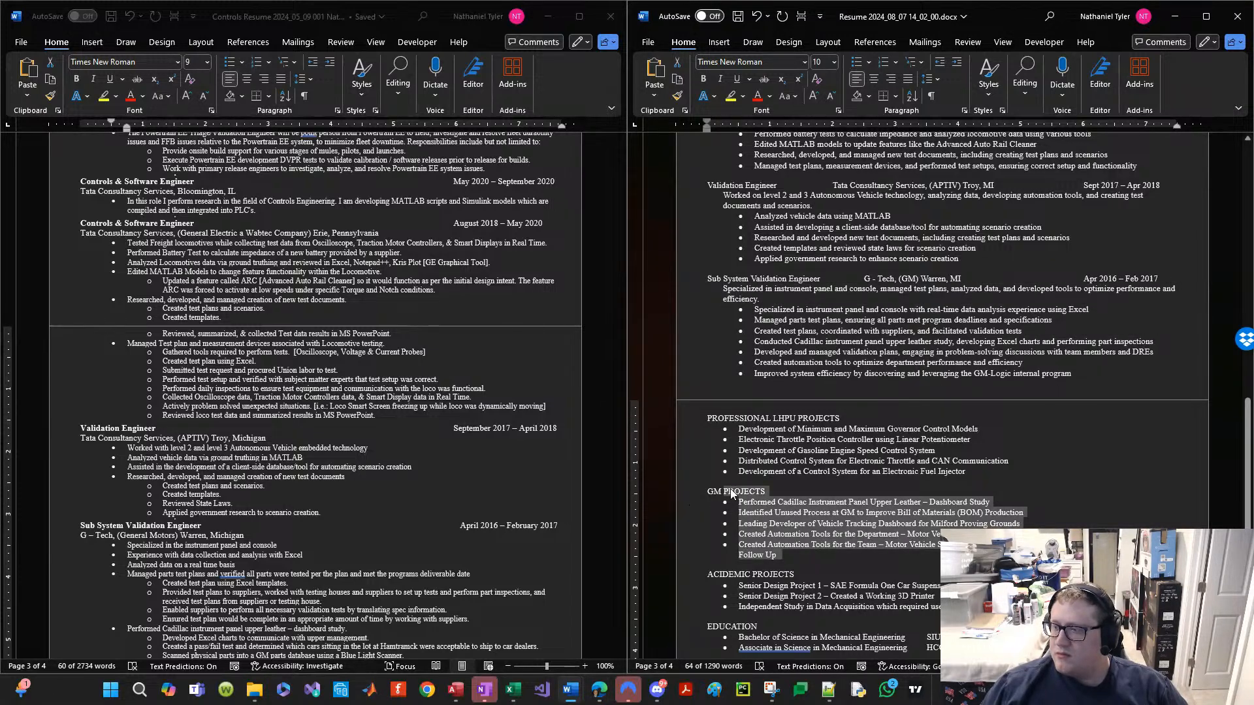
pyautogui.click(599, 690)
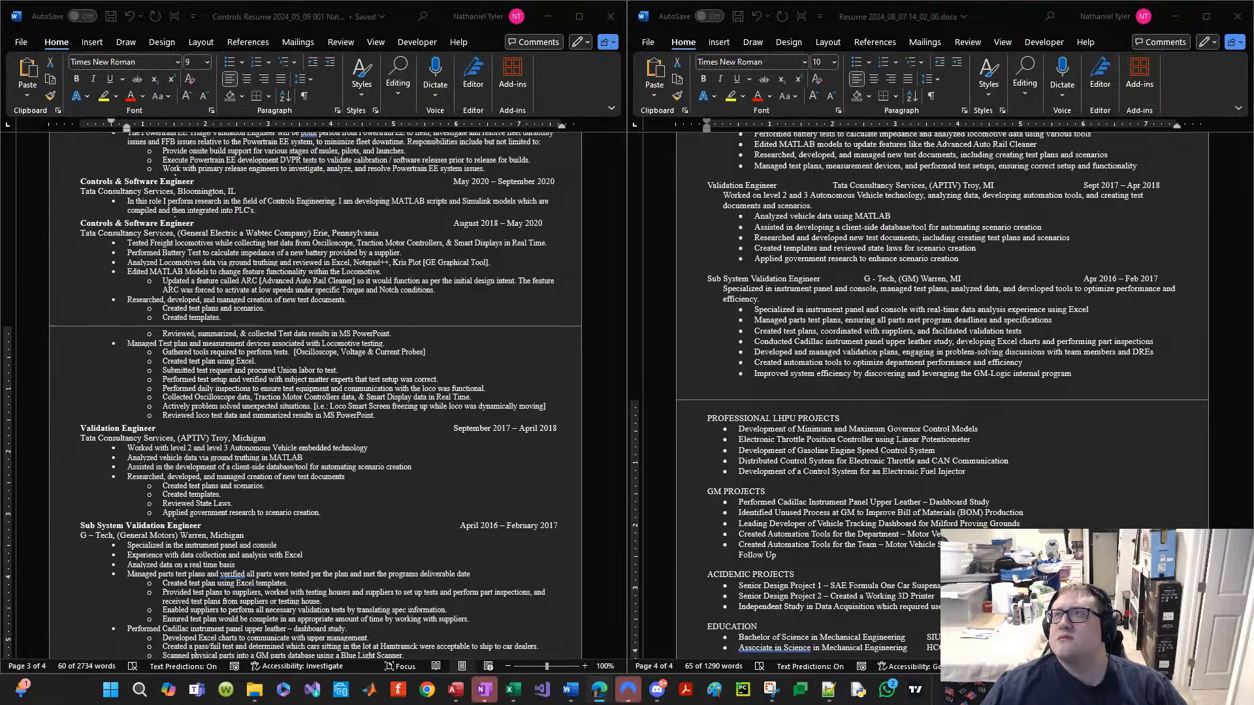
# Step: Paste the copied GM PROJECTS heading and bullets directly below the last Sub System Validation Engineer bullet
pyautogui.scroll(-3, 821, 392)
pyautogui.moveTo(708, 397)
pyautogui.mouseDown()
pyautogui.moveTo(787, 458)
pyautogui.moveTo(731, 428)
pyautogui.moveTo(726, 398)
pyautogui.mouseUp()
pyautogui.hotkey('ctrl', 'c')
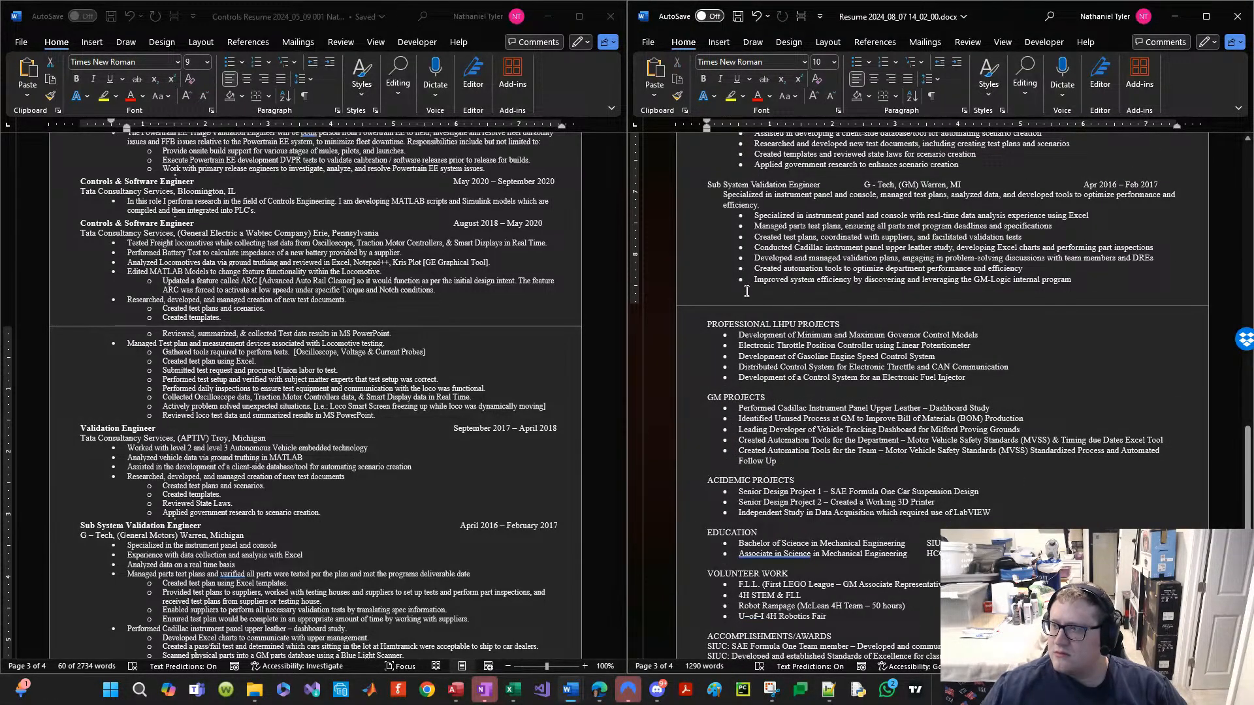
pyautogui.click(726, 290)
pyautogui.scroll(3, 727, 290)
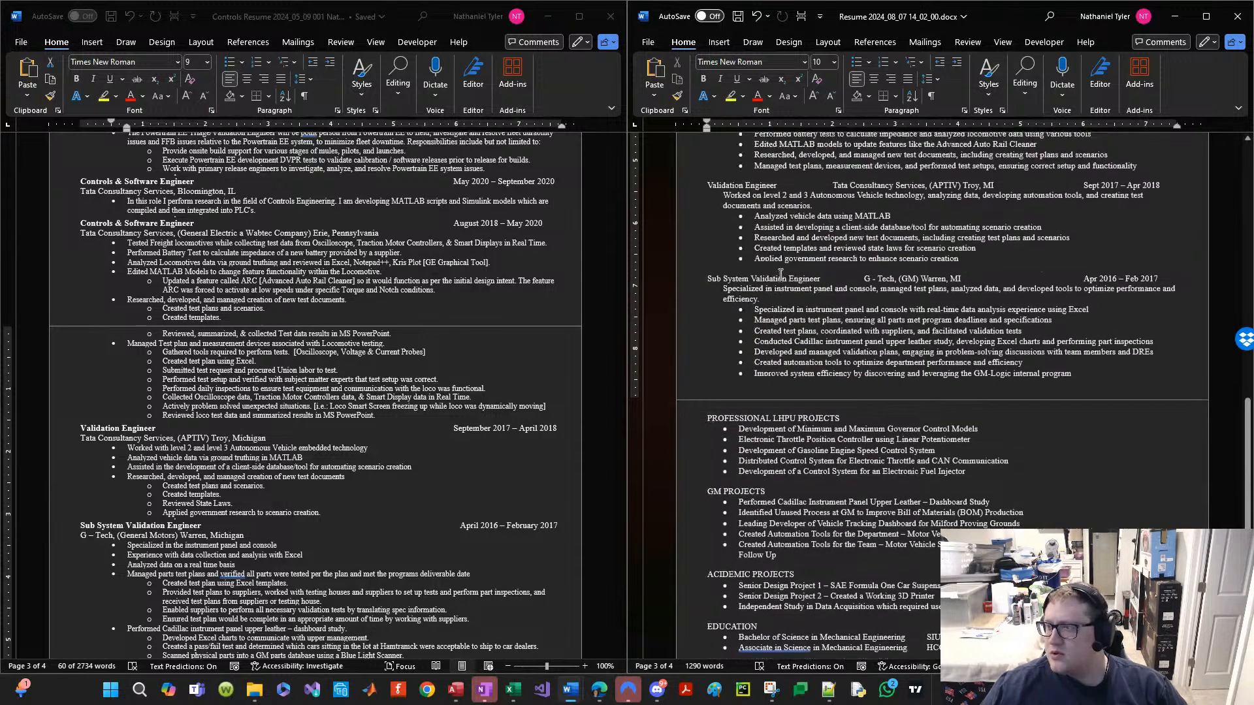
pyautogui.hotkey('ctrl', 'v')
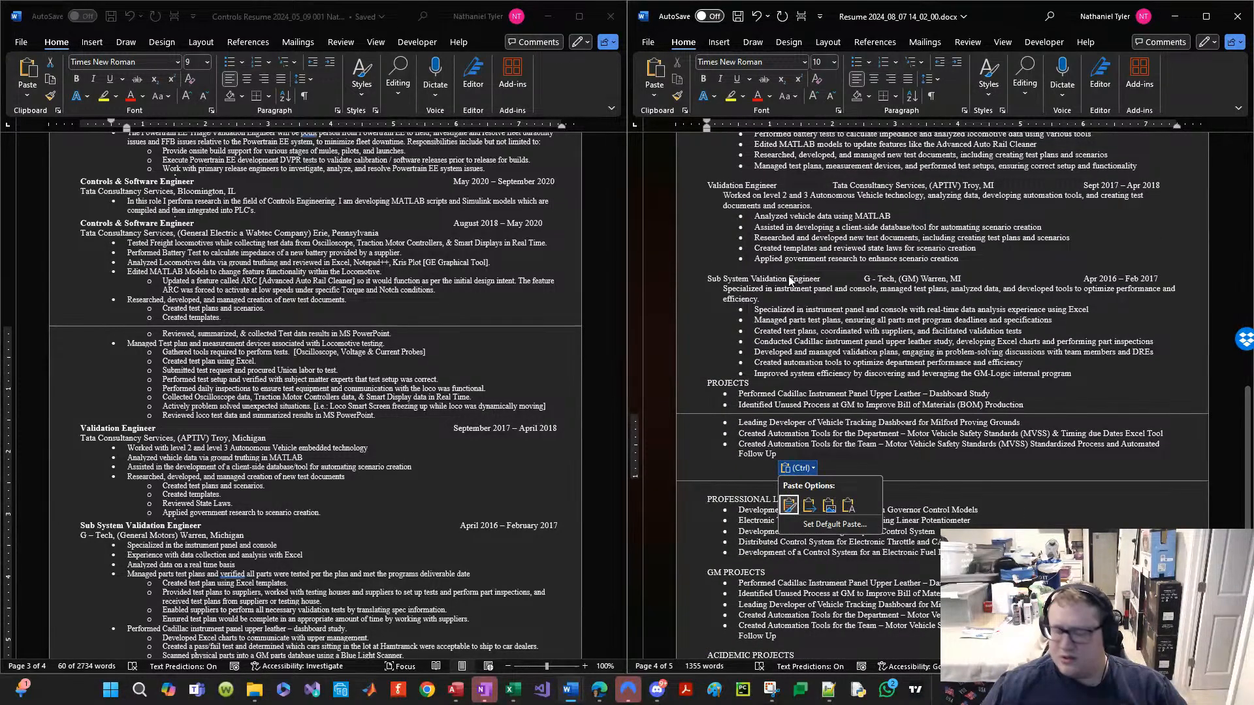
pyautogui.click(772, 383)
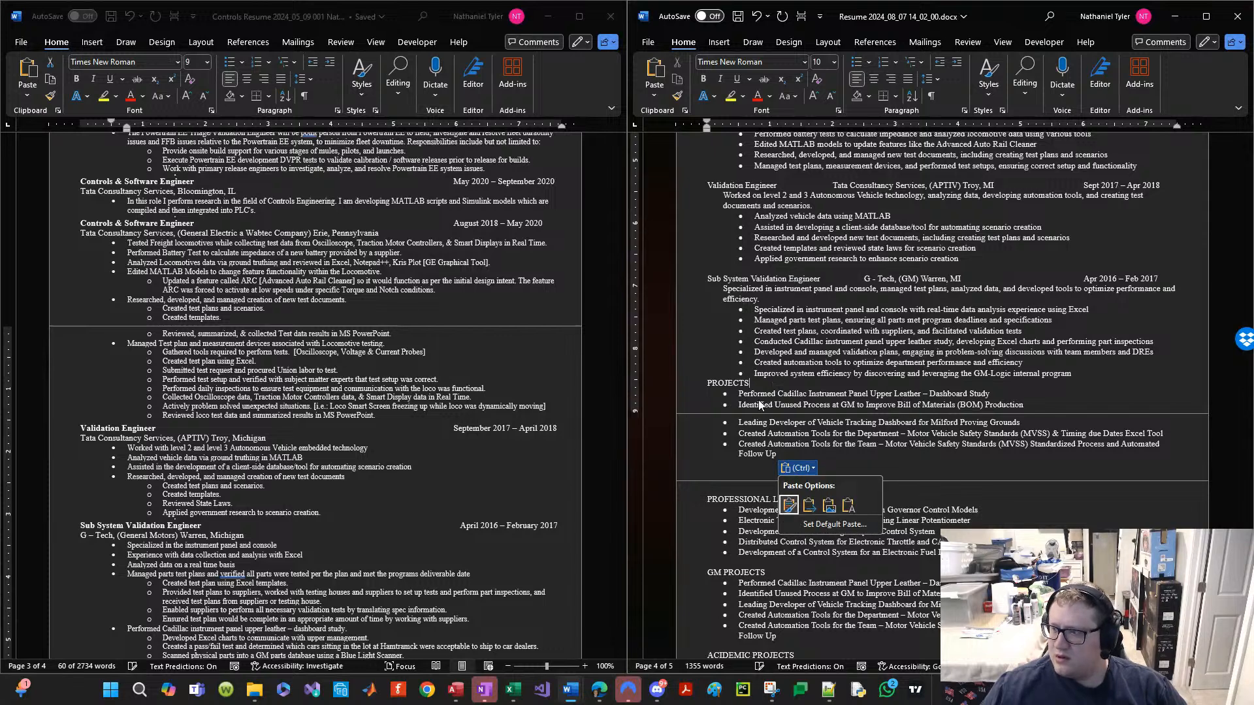
pyautogui.hotkey('ctrl', 'z')
pyautogui.hotkey('ctrl', 'v')
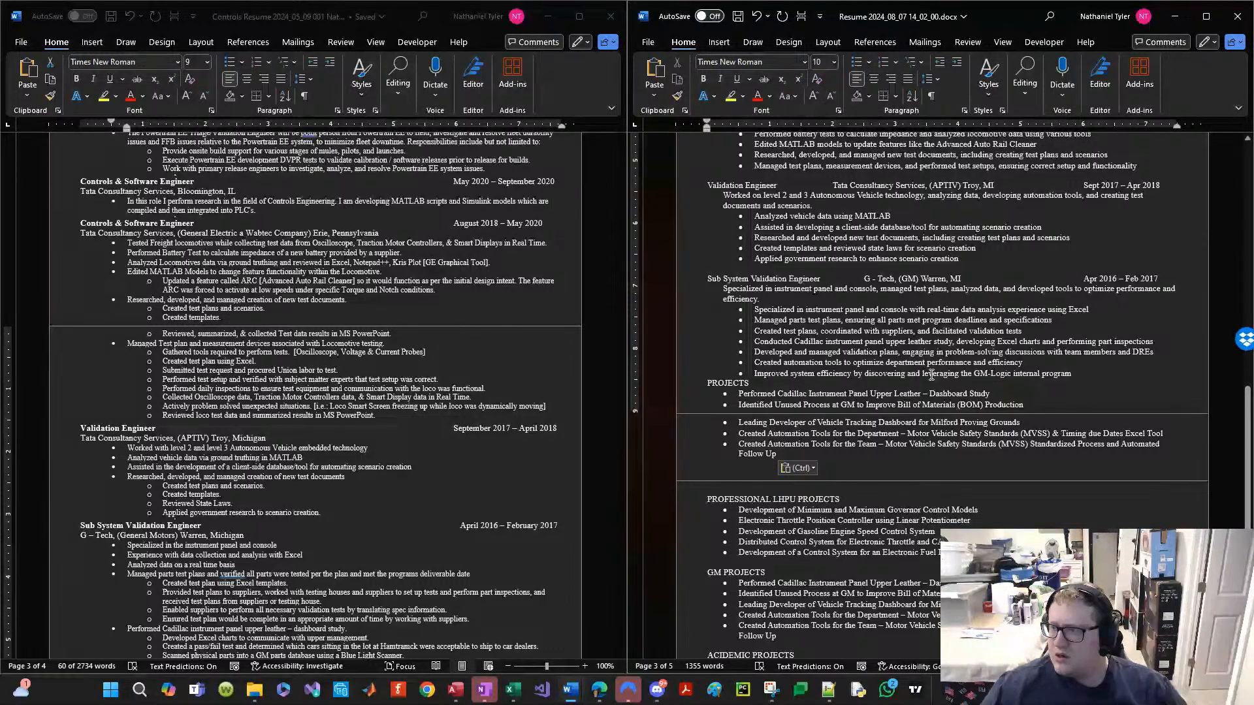
# Step: Indent the pasted PROJECTS heading and its bullets one level to match the Sub System Validation Engineer text
pyautogui.click(747, 384)
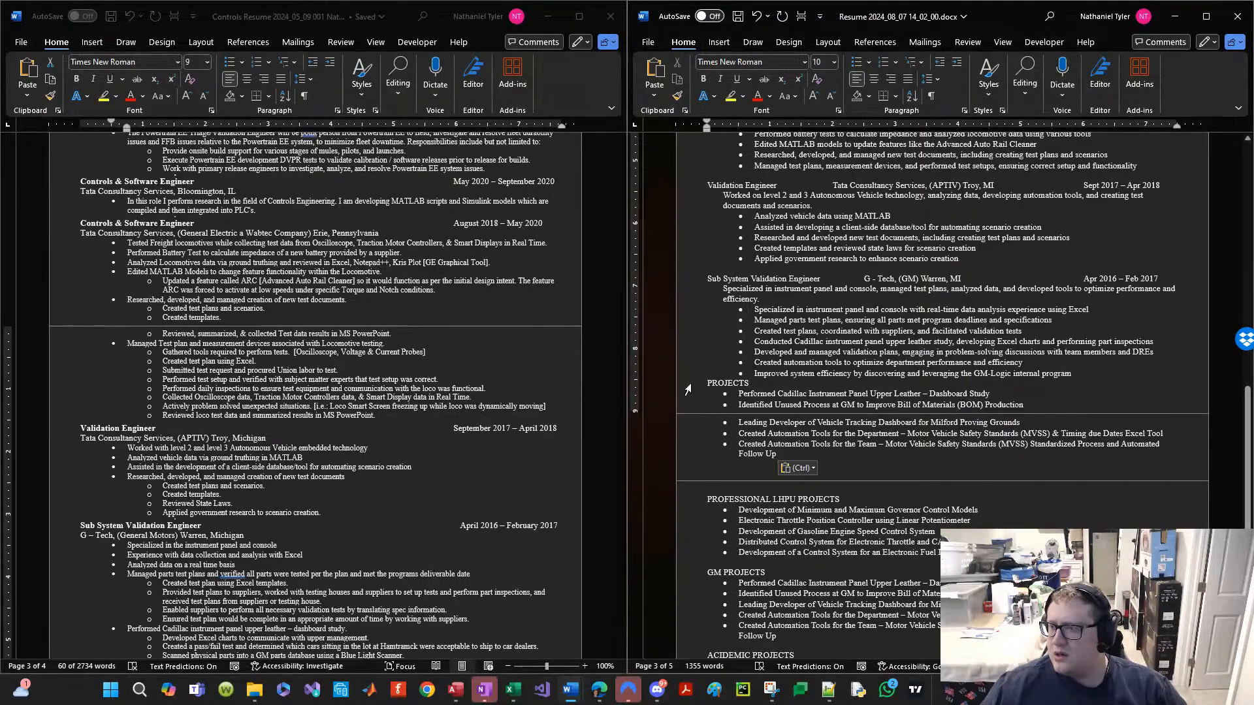
pyautogui.moveTo(688, 389); pyautogui.dragTo(779, 456)
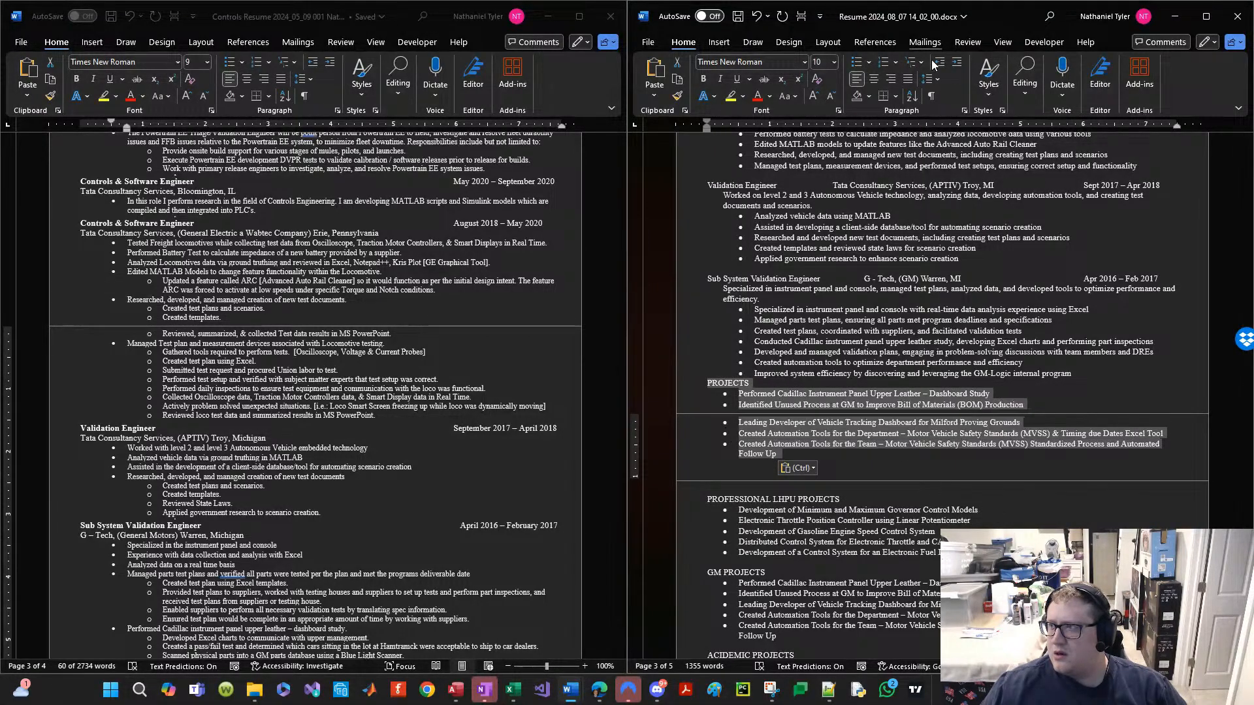
pyautogui.click(956, 62)
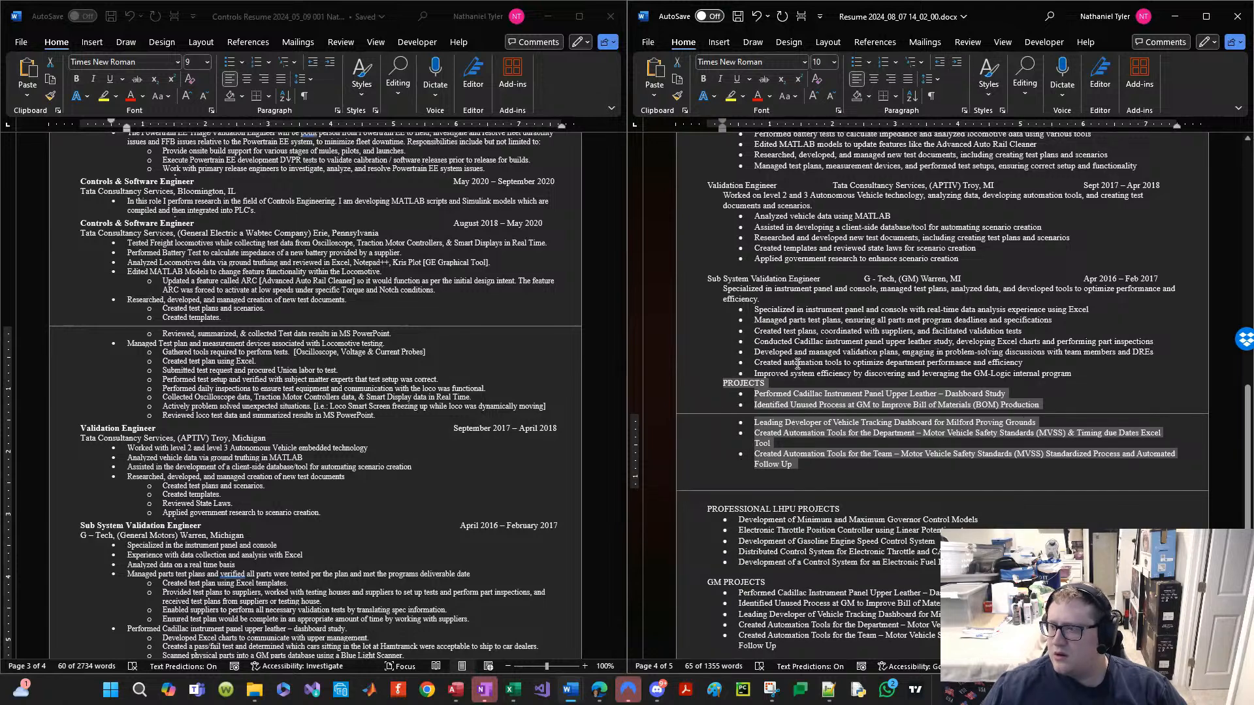
pyautogui.click(787, 383)
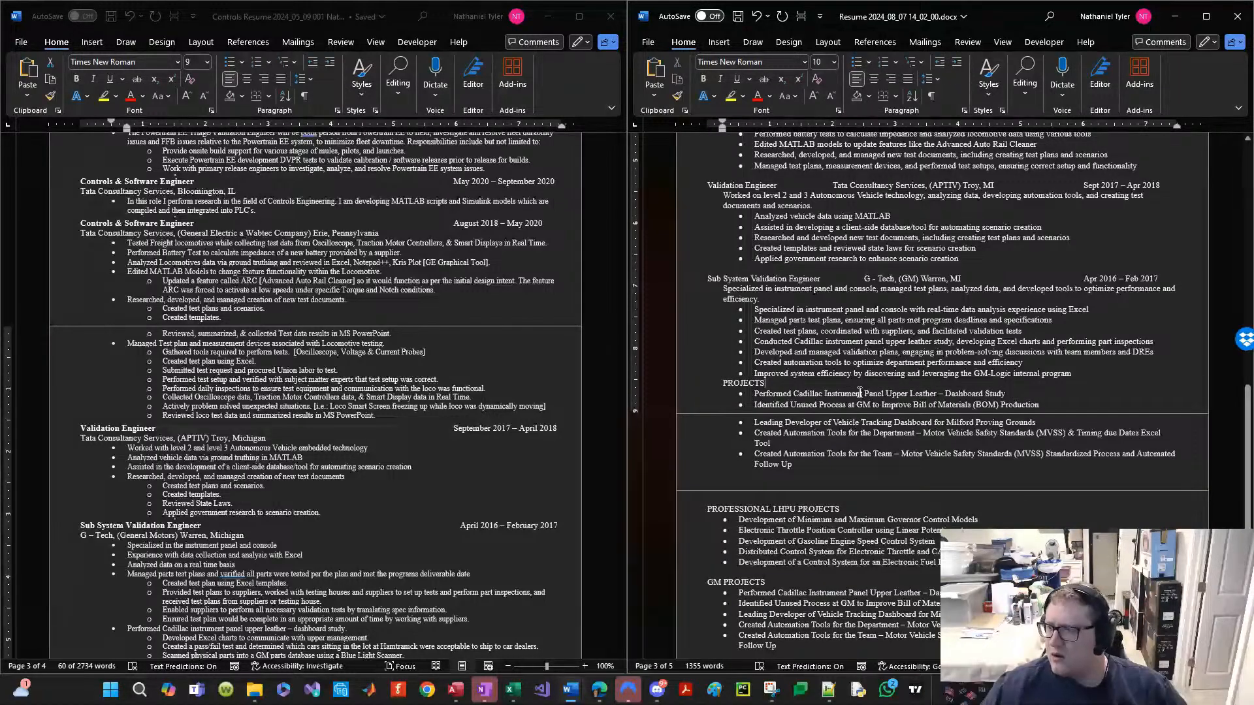
# Step: Select the Sub System Validation Engineer description through the end of its PROJECTS list and switch to the Edge browser with it
pyautogui.moveTo(818, 461); pyautogui.dragTo(710, 286)
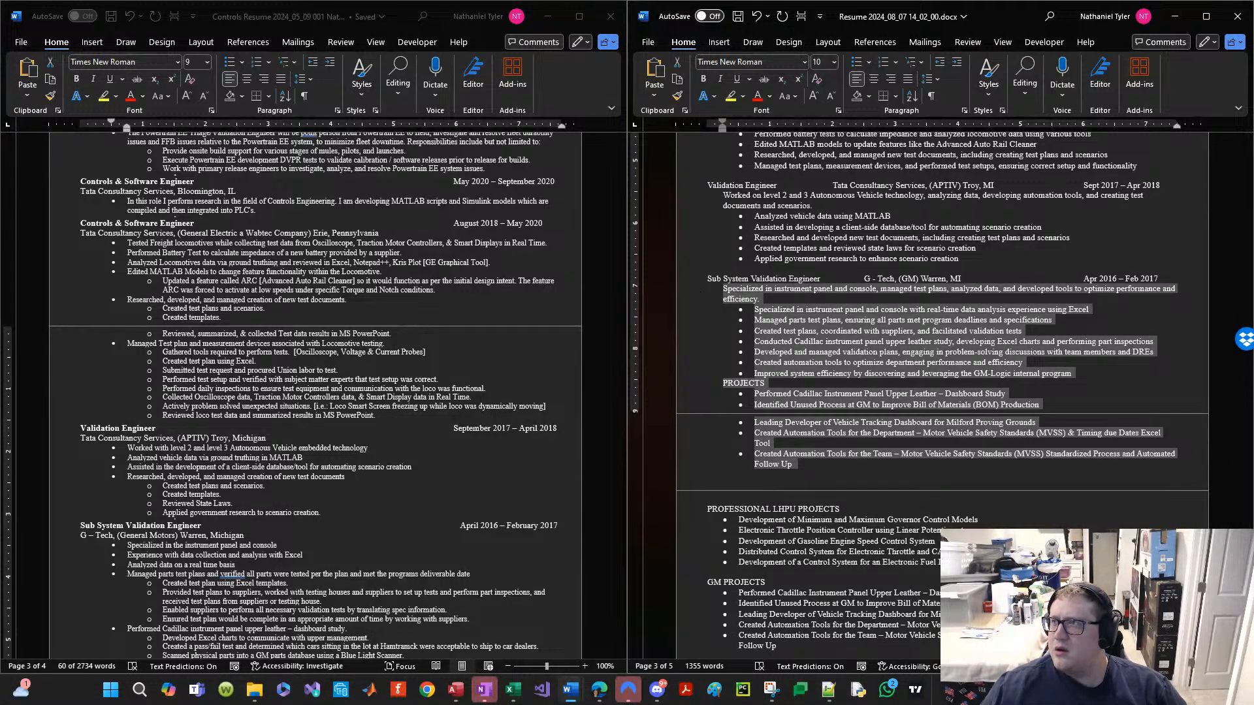
pyautogui.hotkey('alt', 'Tab')
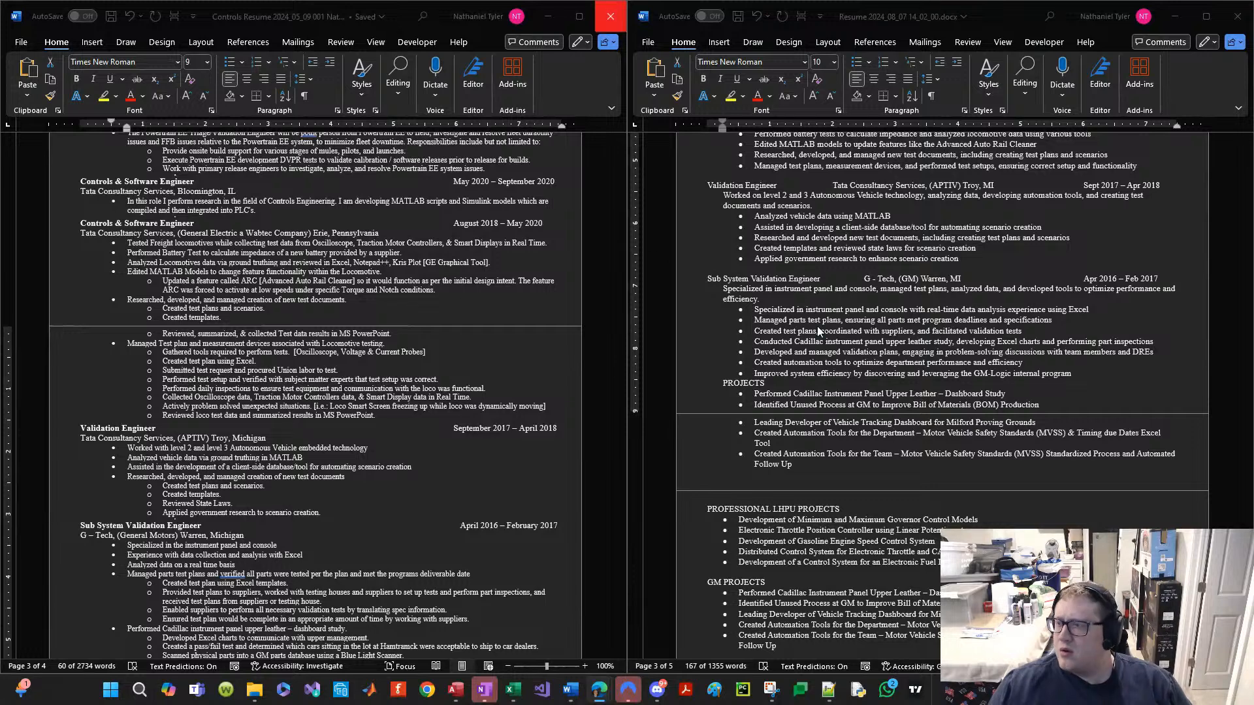
pyautogui.click(874, 378)
pyautogui.click(844, 463)
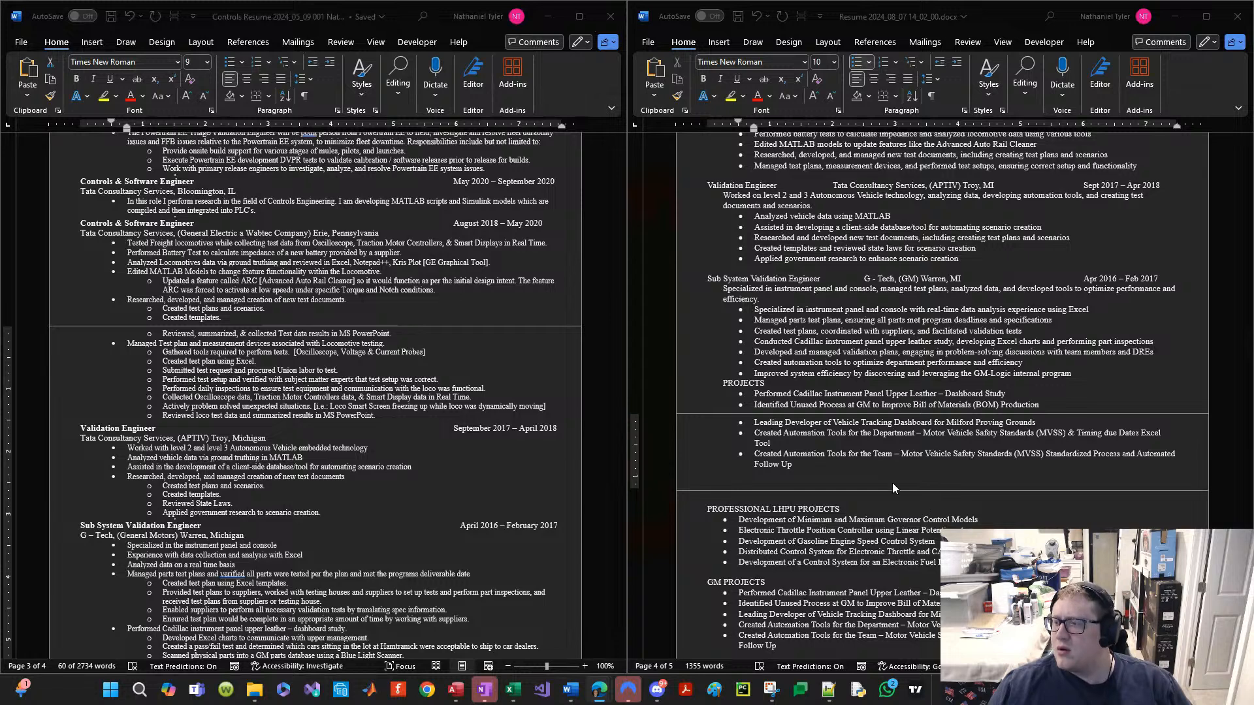
pyautogui.click(866, 445)
pyautogui.moveTo(860, 456); pyautogui.dragTo(742, 408)
pyautogui.click(797, 455)
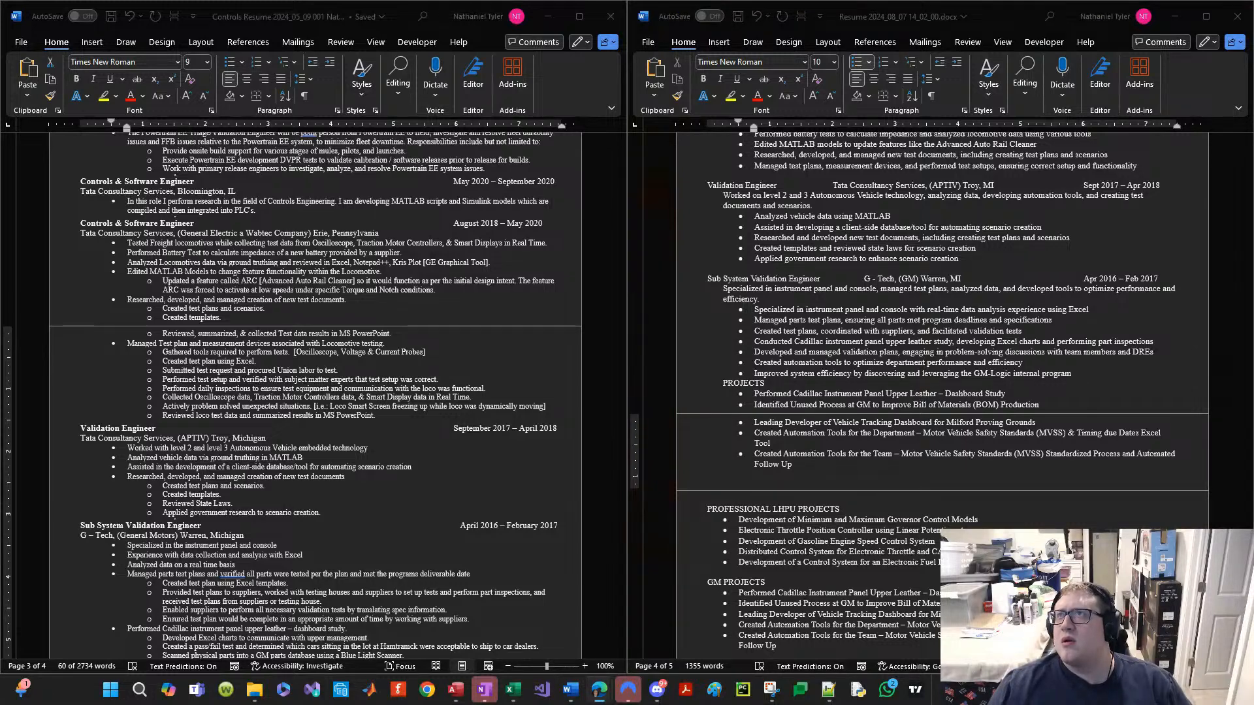
pyautogui.click(849, 446)
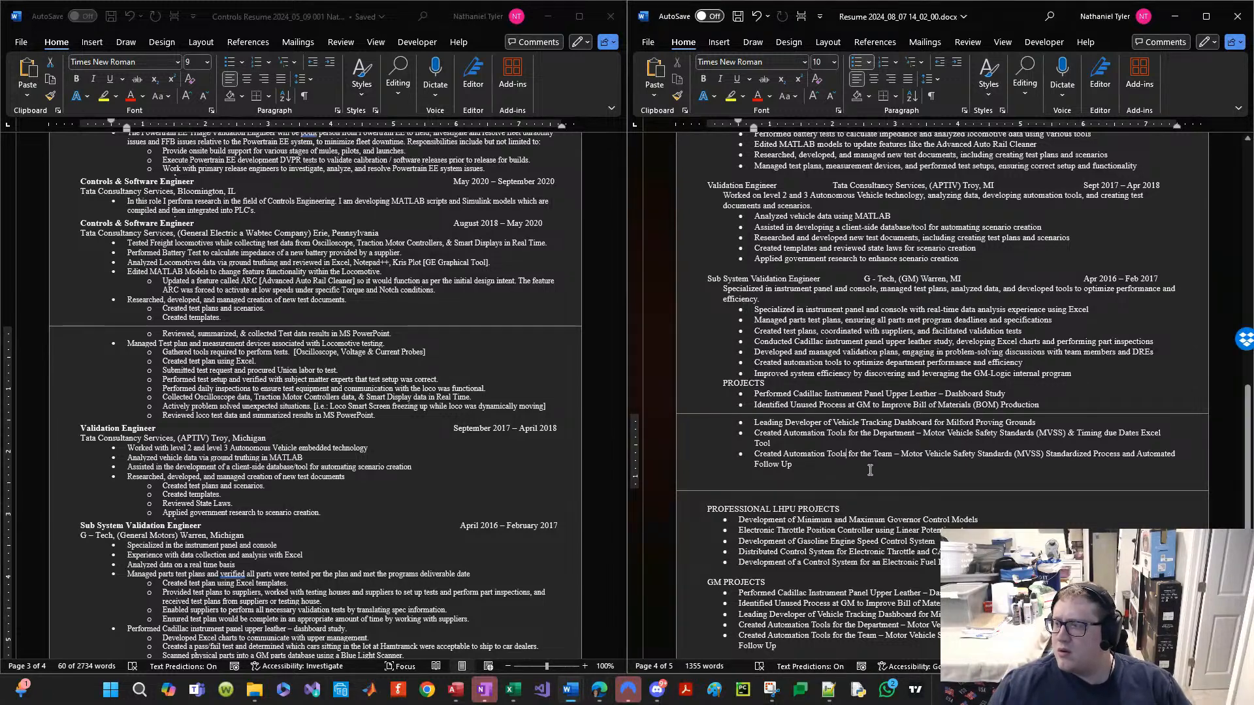
# Step: Replace the Sub System Validation Engineer description, bullets and PROJECTS list with the condensed summary, a "Bullet Points:" heading and five bullets
pyautogui.moveTo(870, 471); pyautogui.dragTo(745, 332)
pyautogui.click(812, 473)
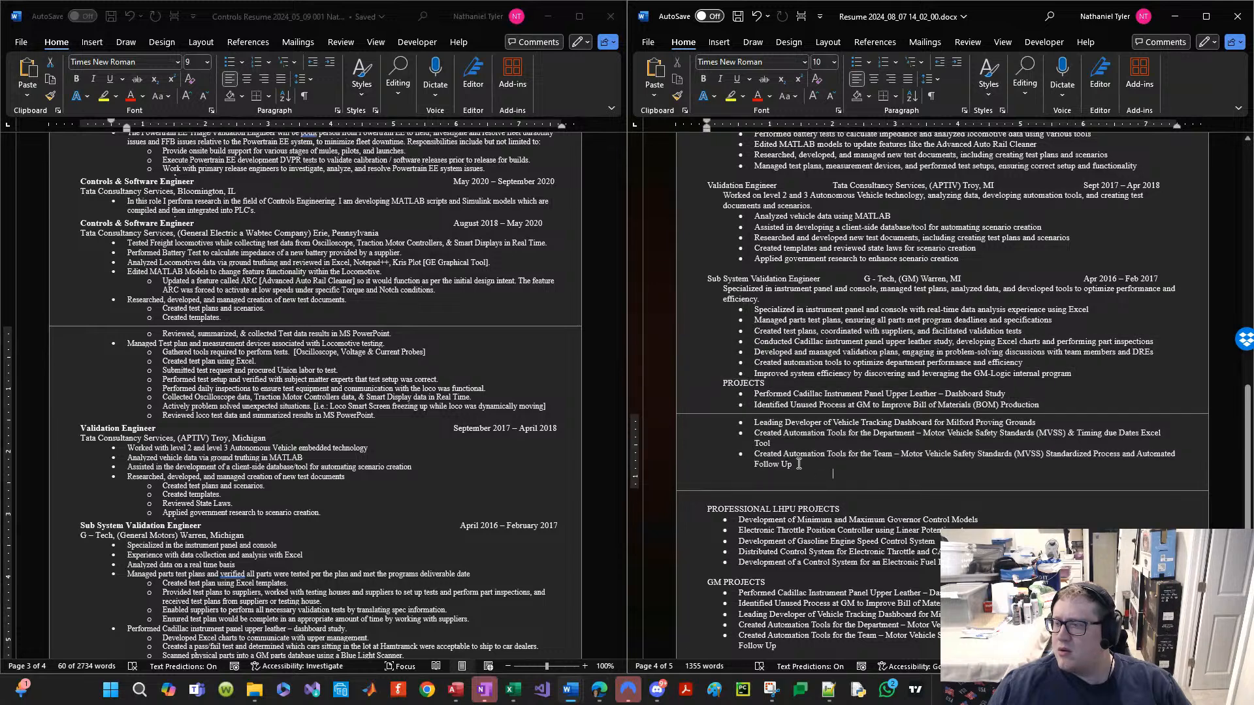
pyautogui.moveTo(800, 463); pyautogui.dragTo(769, 428)
pyautogui.click(868, 455)
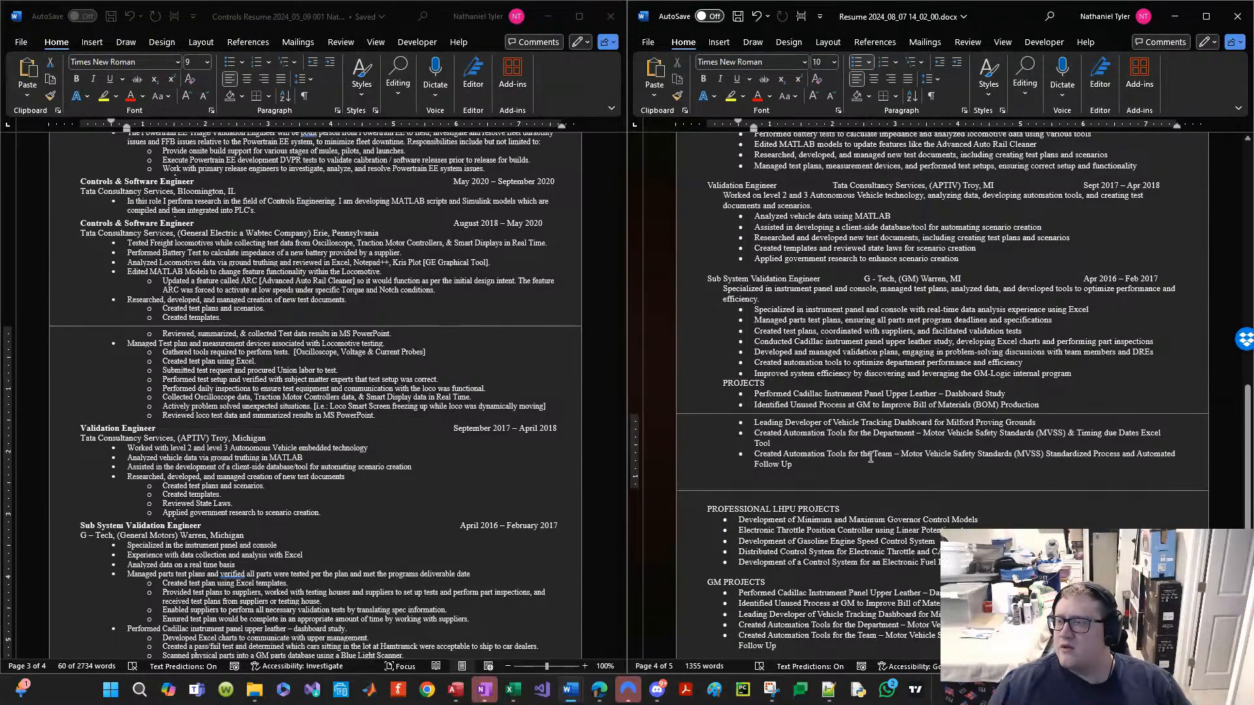
pyautogui.moveTo(830, 468); pyautogui.dragTo(704, 299)
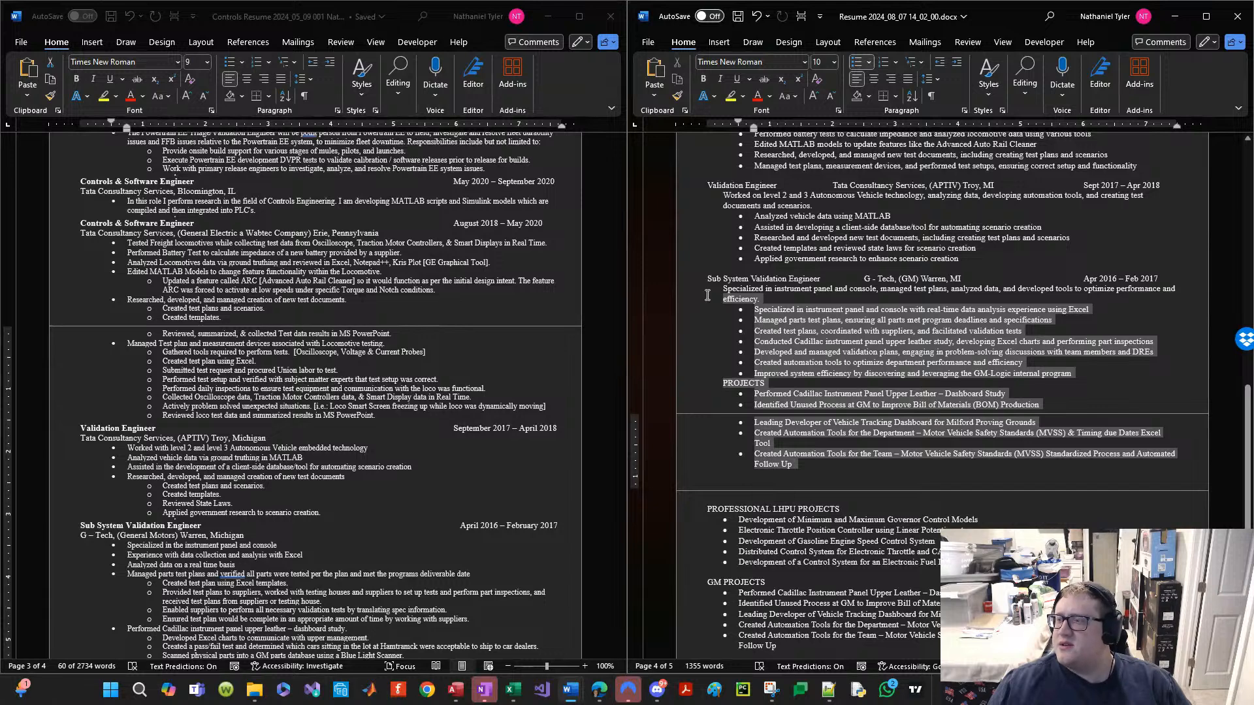
pyautogui.moveTo(708, 295); pyautogui.dragTo(697, 290)
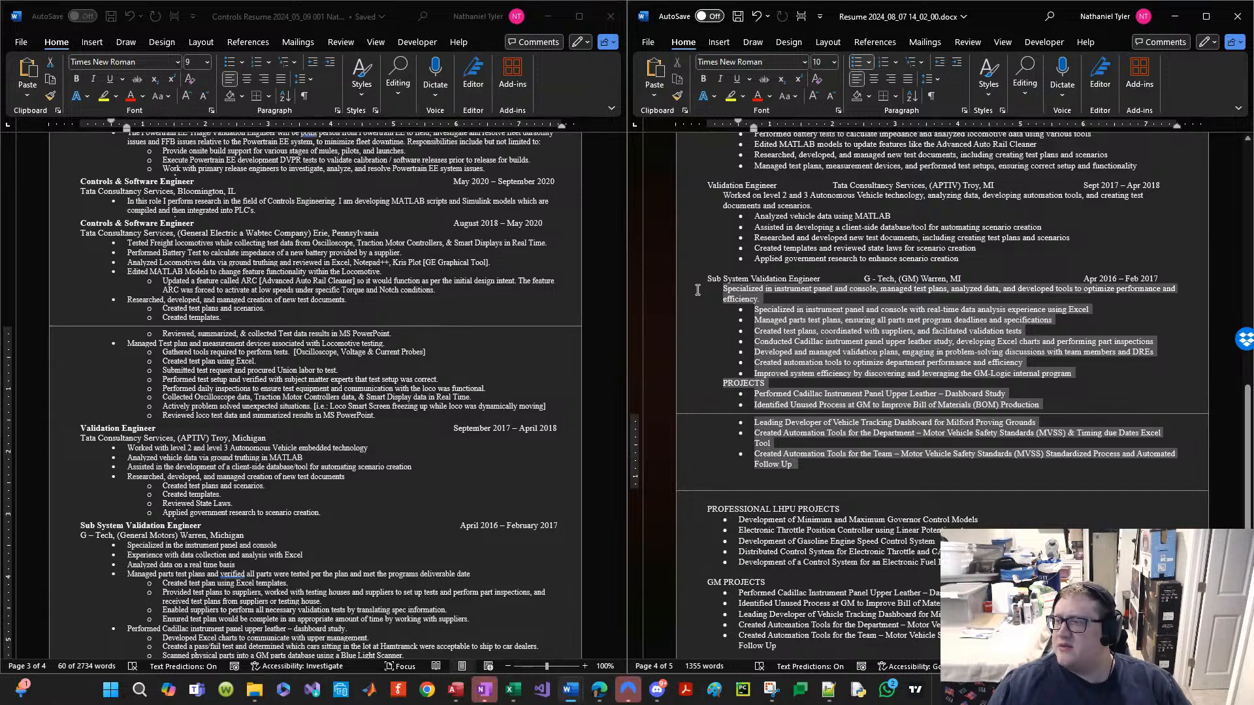
pyautogui.write('Specialized in instrument panel and console, managing test plans, analyzing data, and developing tools and projects to optimize performance and efficiency. Bullet Points: Managed parts test plans and facilitated validation tests, ensuring program deadlines and specifications were met Conducted Cadillac instrument panel upper leather study, developing Excel charts and performing part inspections Created automation tools and improved system efficiency with GM-Logic Led development of Vehicle Tracking Dashboard for Milford Proving Grounds Developed tools for Motor Vehicle Safety Standards (MVSS) and improved Bill of Materials (BOM) production at GM')
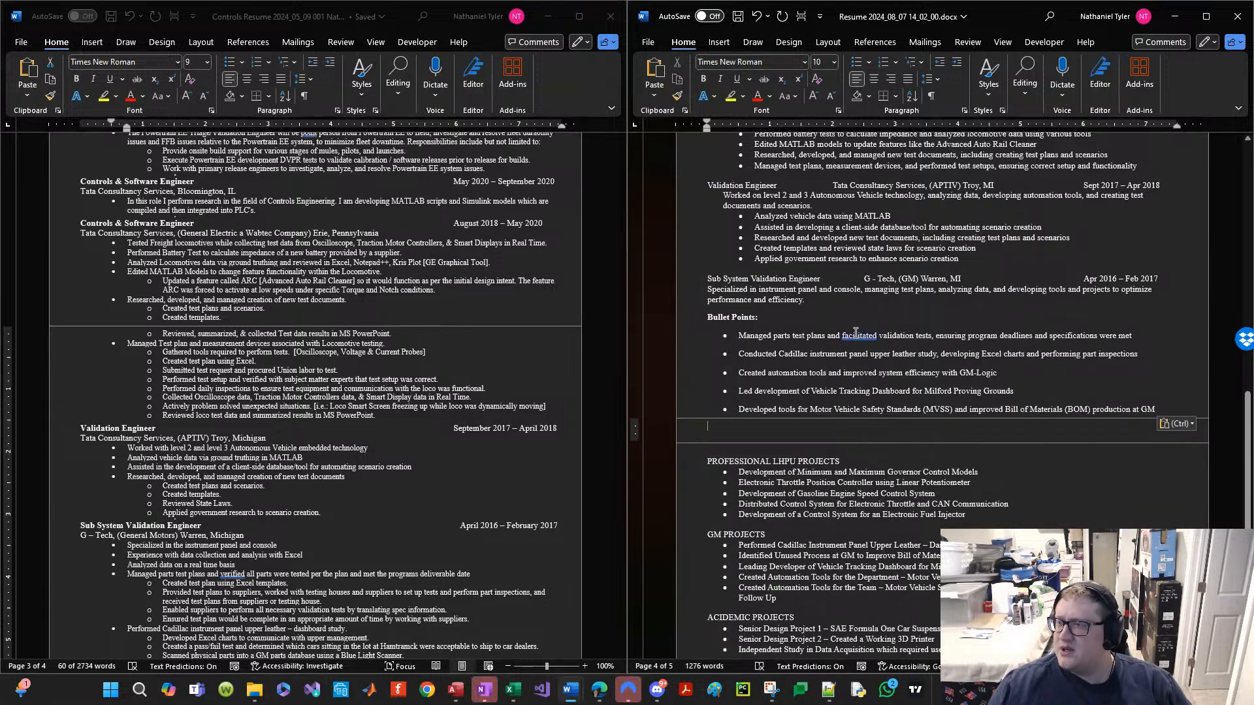
# Step: Undo the replacement of the Sub System Validation Engineer text and place the cursor on the blank line below its PROJECTS list
pyautogui.click(789, 335)
pyautogui.moveTo(1162, 406); pyautogui.dragTo(718, 302)
pyautogui.hotkey('ctrl', 'z')
pyautogui.click(794, 496)
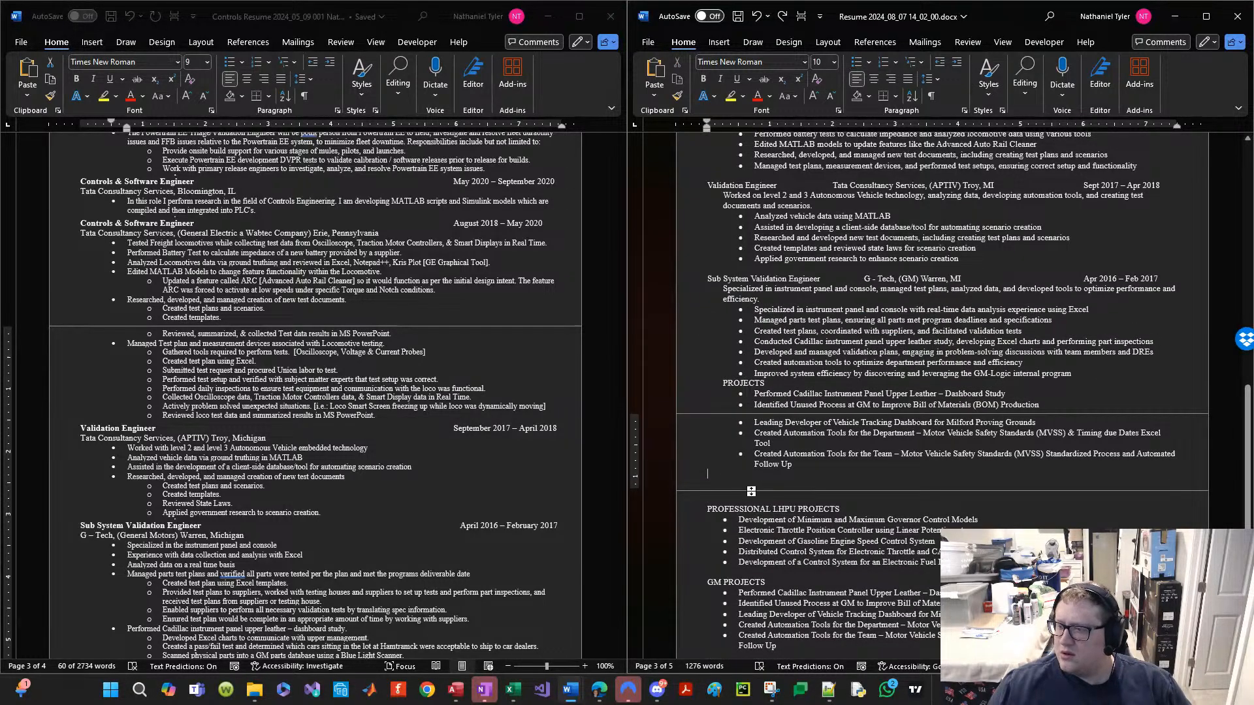
# Step: Paste the condensed summary and bullets below the Sub System Validation Engineer PROJECTS list and delete the pasted "Bullet Points:" heading
pyautogui.hotkey('ctrl', 'v')
pyautogui.press('Return')
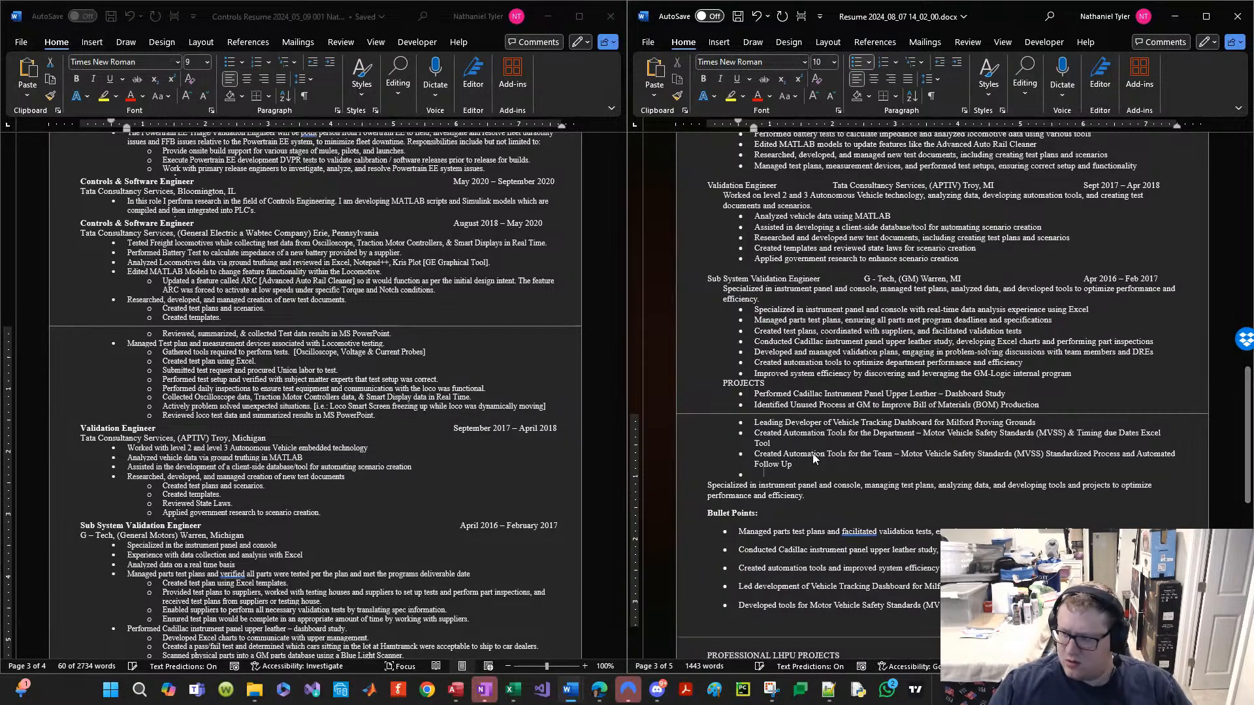
pyautogui.press('Down')
pyautogui.press('Down')
pyautogui.press('Down')
pyautogui.hotkey('shift', 'Down')
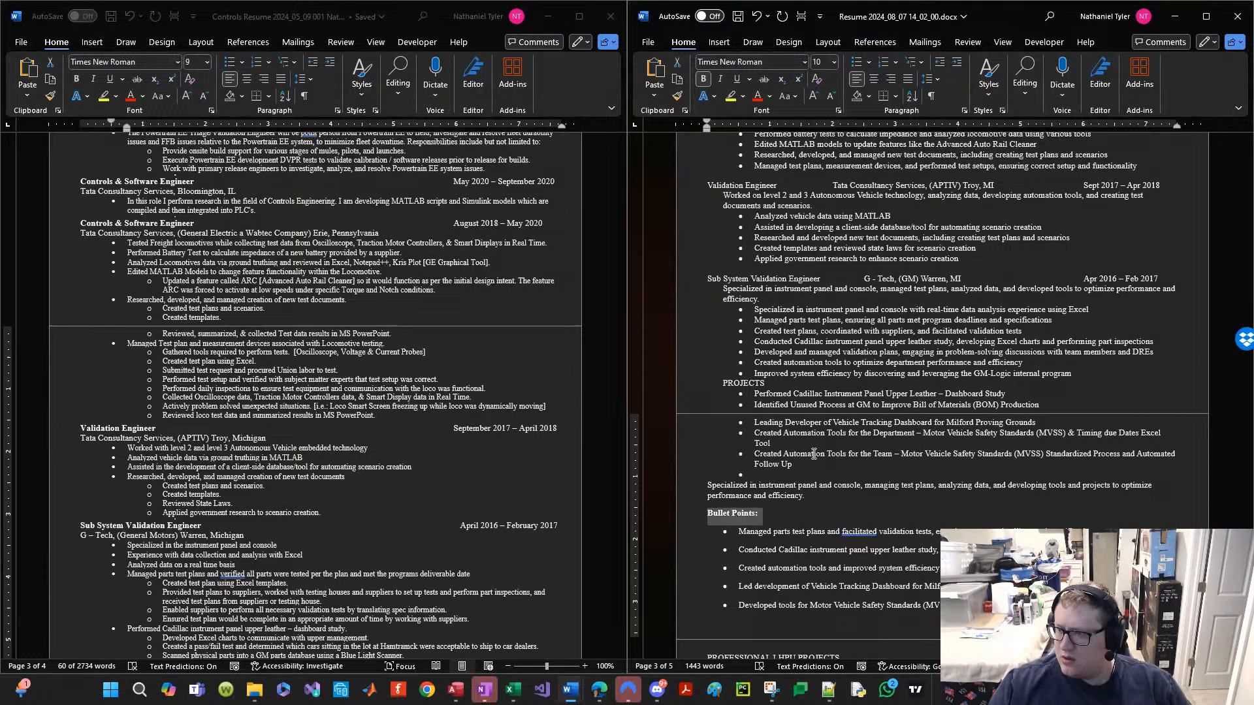
pyautogui.press('Delete')
# Step: Set the entire resume to Times New Roman with 0 pt spacing after paragraphs
pyautogui.hotkey('ctrl', 'a')
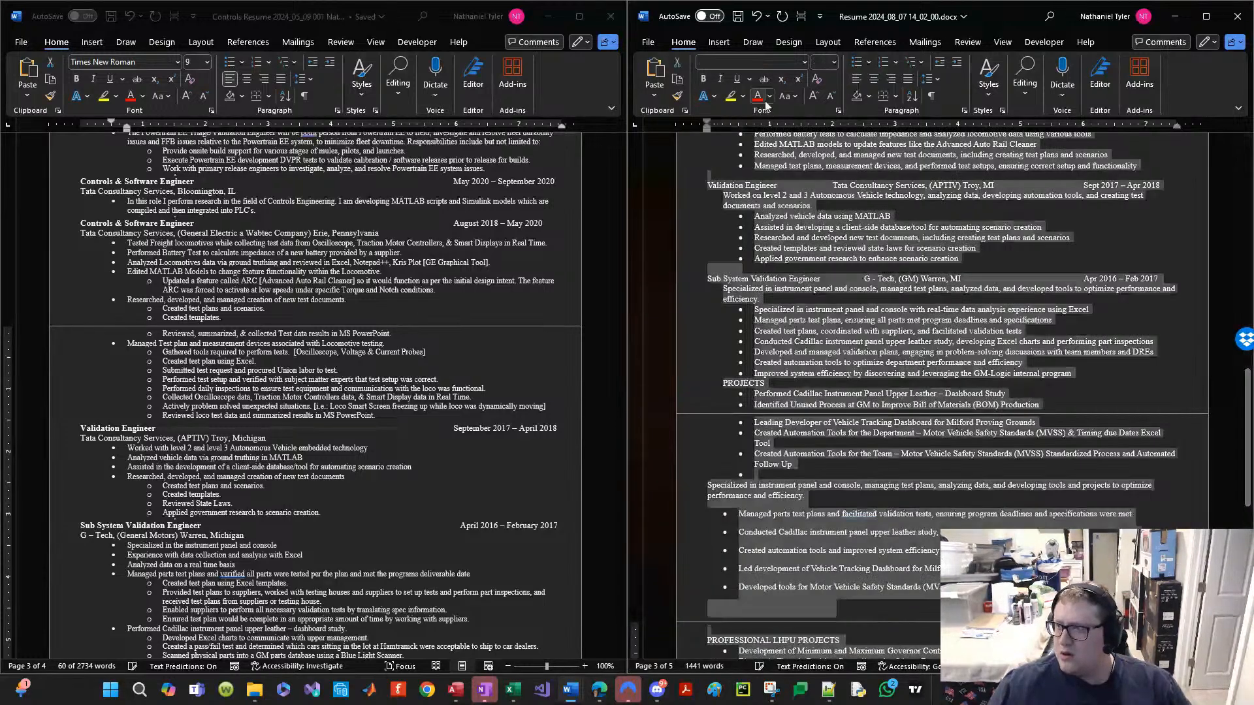
pyautogui.click(751, 63)
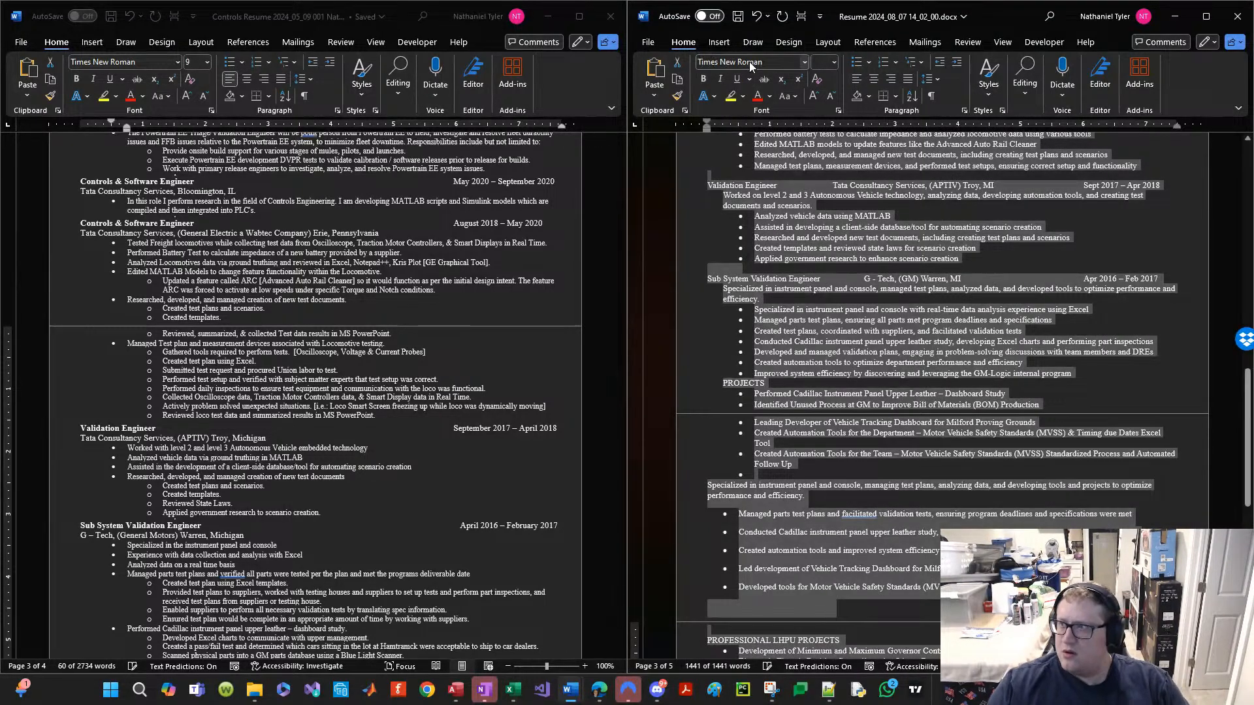
pyautogui.click(828, 41)
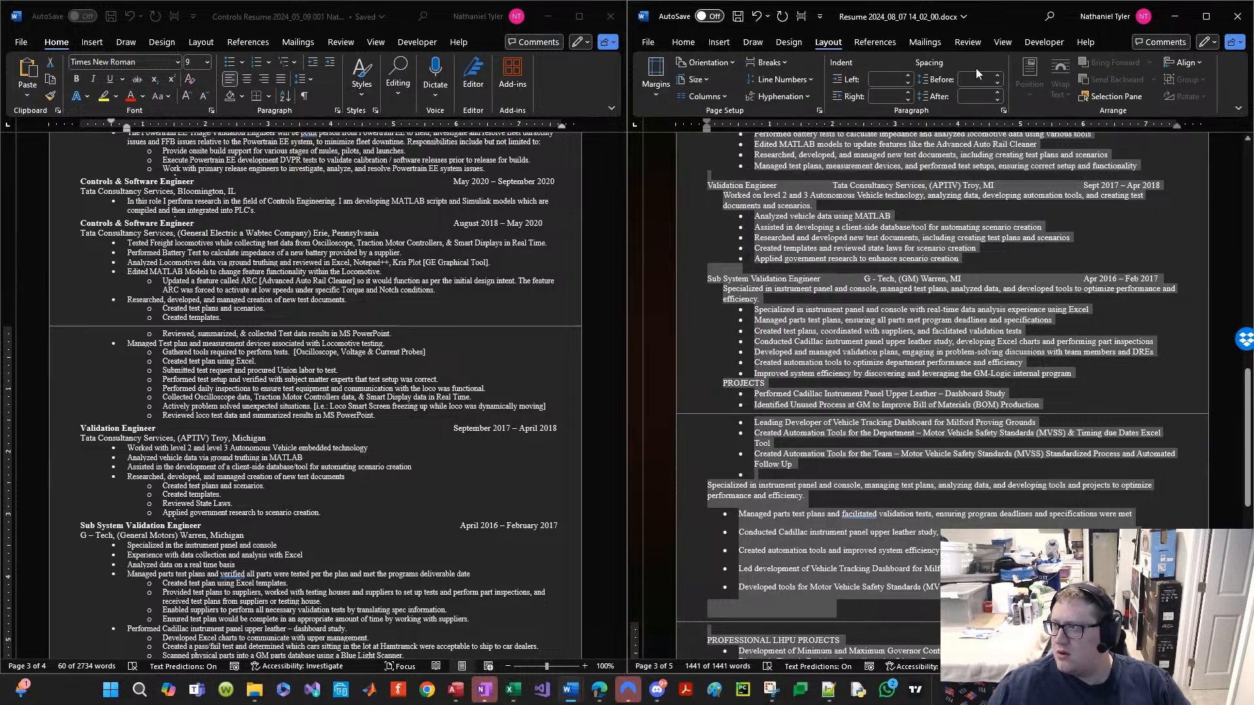
pyautogui.click(981, 96)
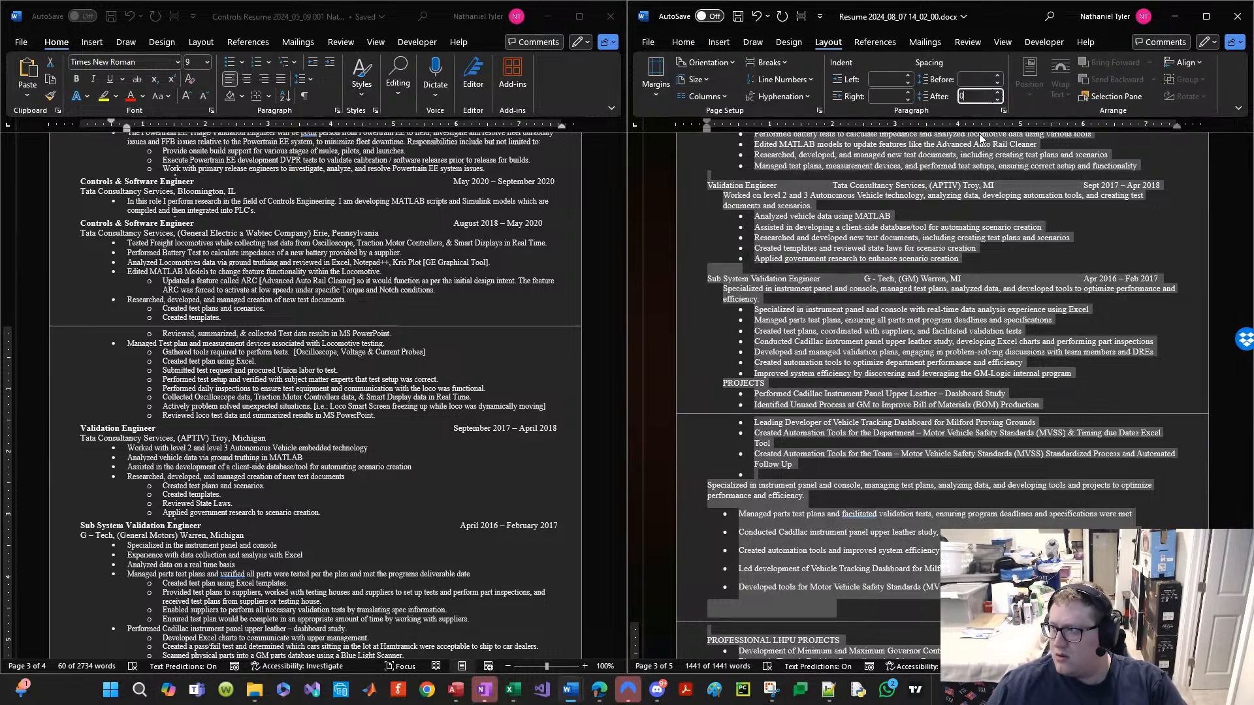
pyautogui.write('0')
pyautogui.press('Return')
pyautogui.click(892, 553)
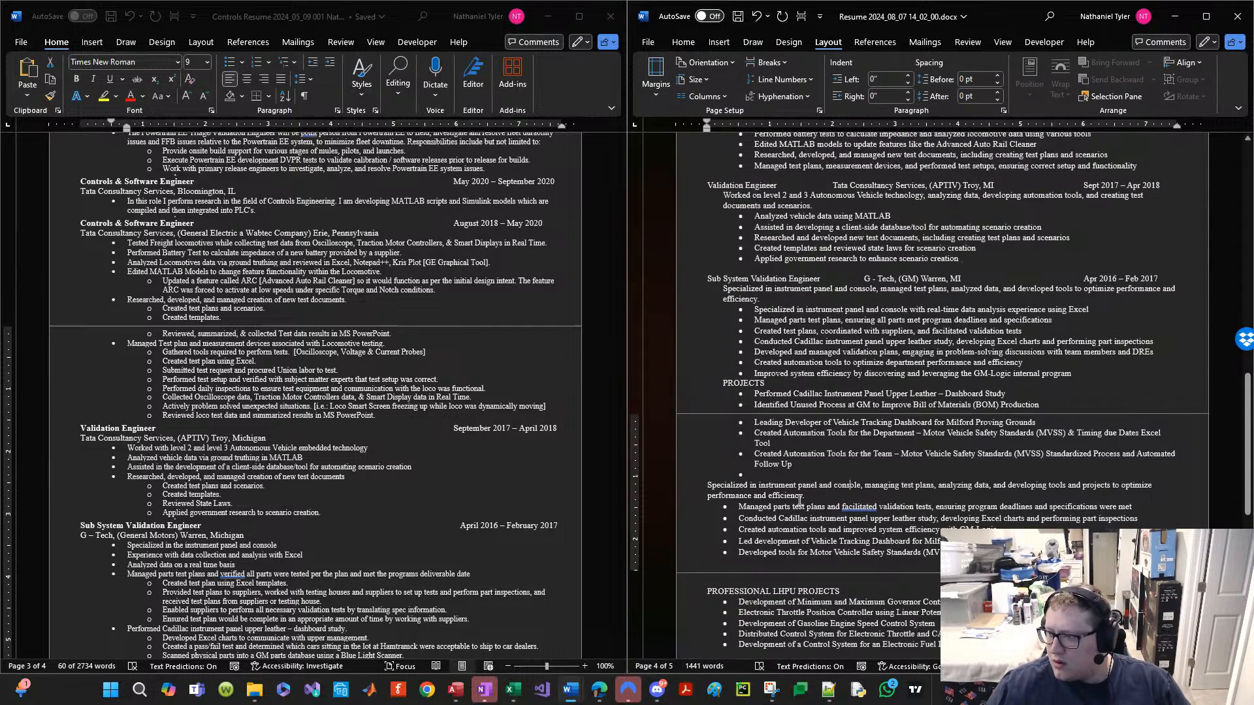
# Step: Indent the pasted condensed summary one level and reapply bullets to its five points so they sit one level deeper
pyautogui.moveTo(708, 495)
pyautogui.mouseDown()
pyautogui.moveTo(749, 545)
pyautogui.moveTo(711, 486)
pyautogui.mouseUp()
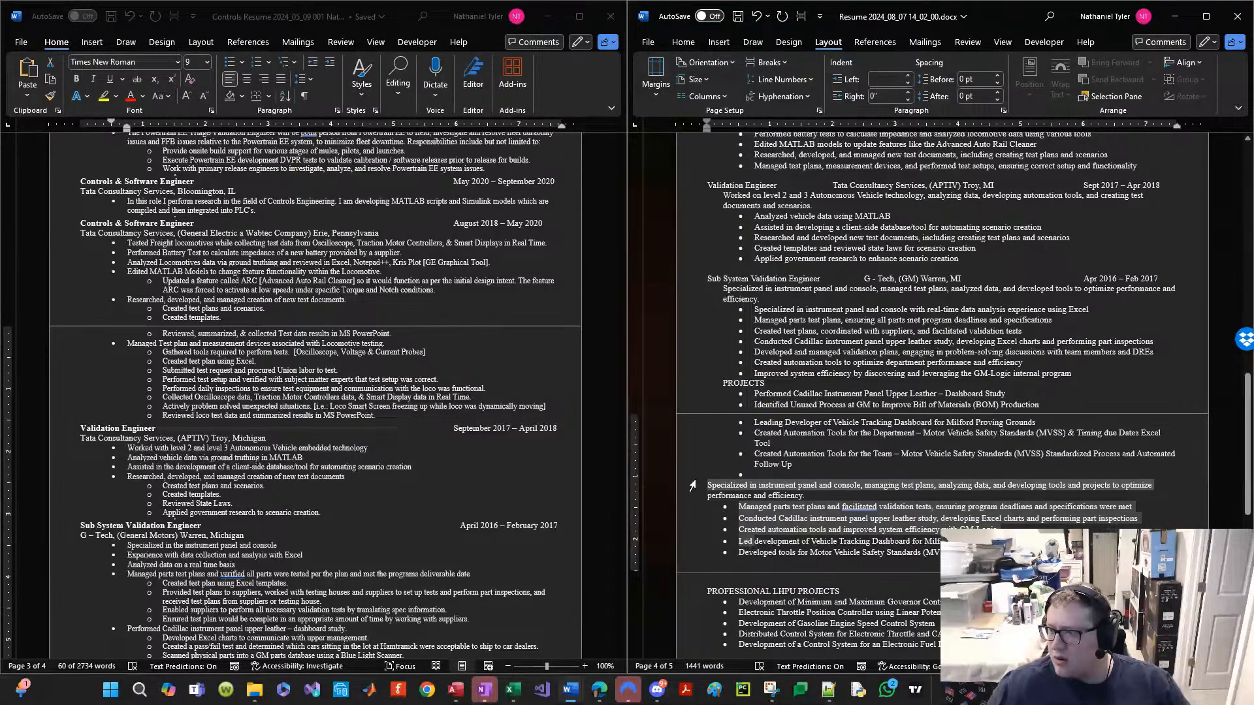
pyautogui.click(711, 486)
pyautogui.click(683, 42)
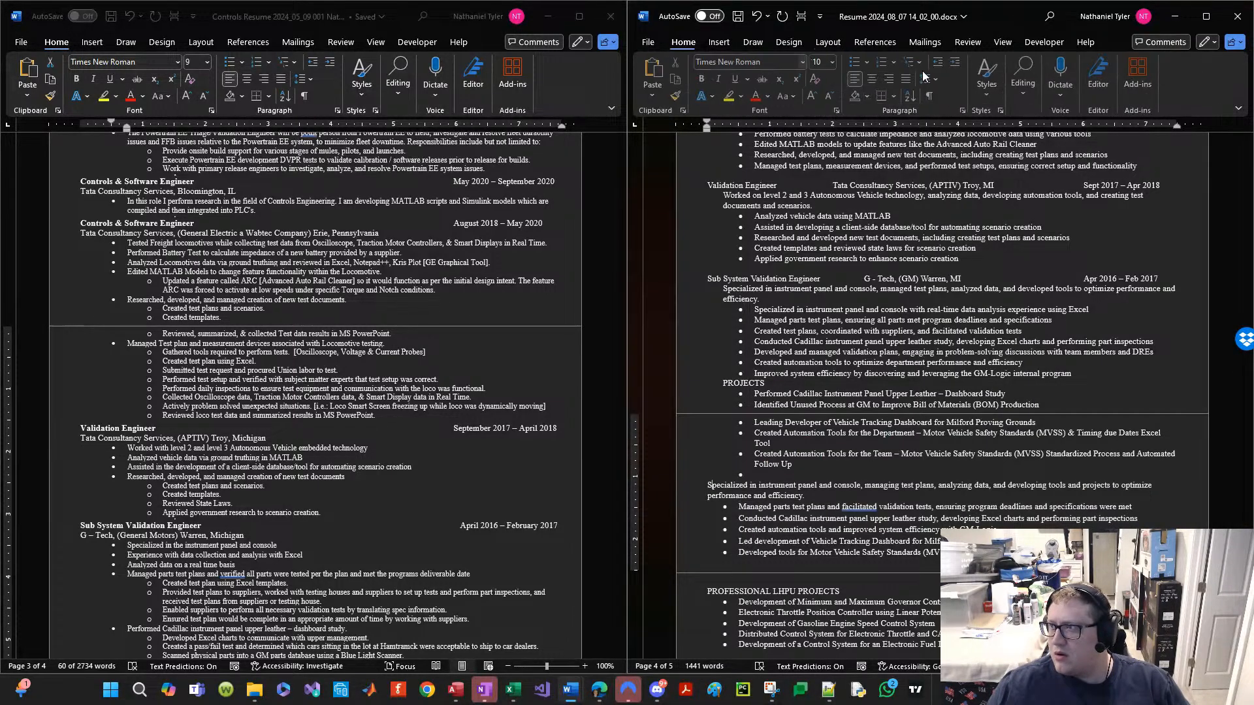
pyautogui.press('Tab')
pyautogui.moveTo(739, 507); pyautogui.dragTo(763, 553)
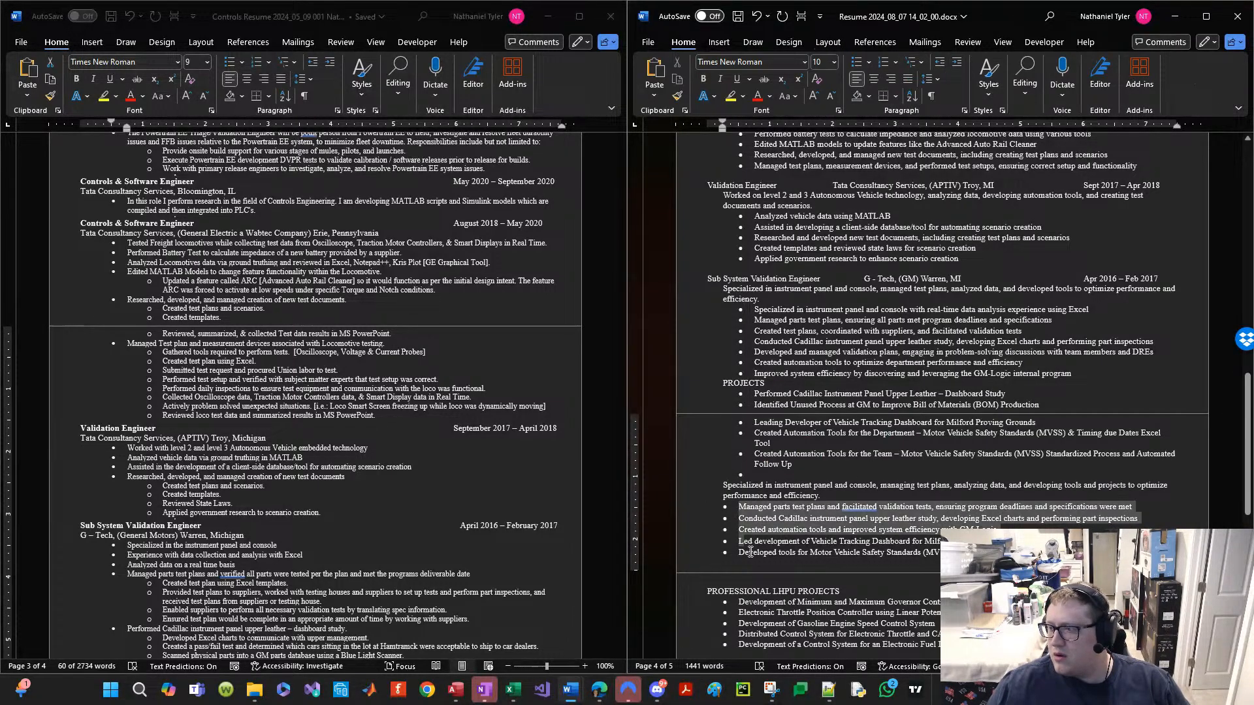
pyautogui.click(857, 61)
pyautogui.click(859, 61)
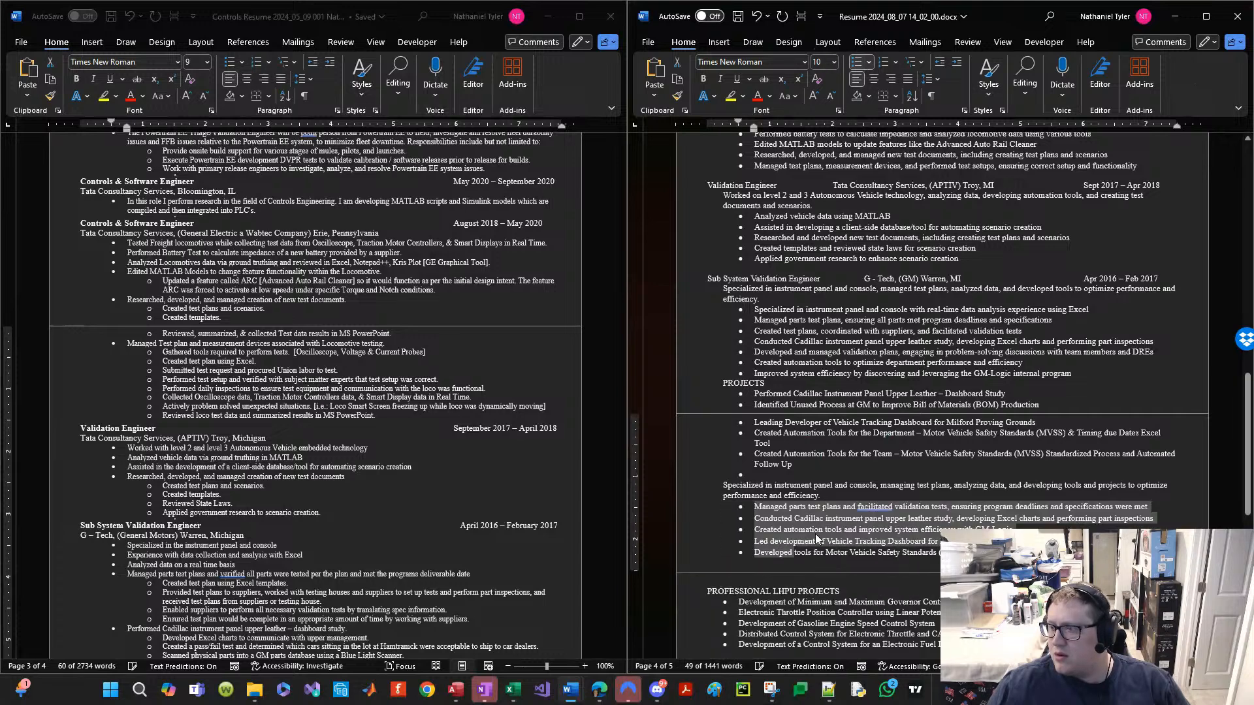
# Step: Copy and delete the original Sub System Validation Engineer description, bullets and PROJECTS list, leaving only the condensed version under the job heading
pyautogui.moveTo(800, 472); pyautogui.dragTo(715, 291)
pyautogui.hotkey('ctrl', 'c')
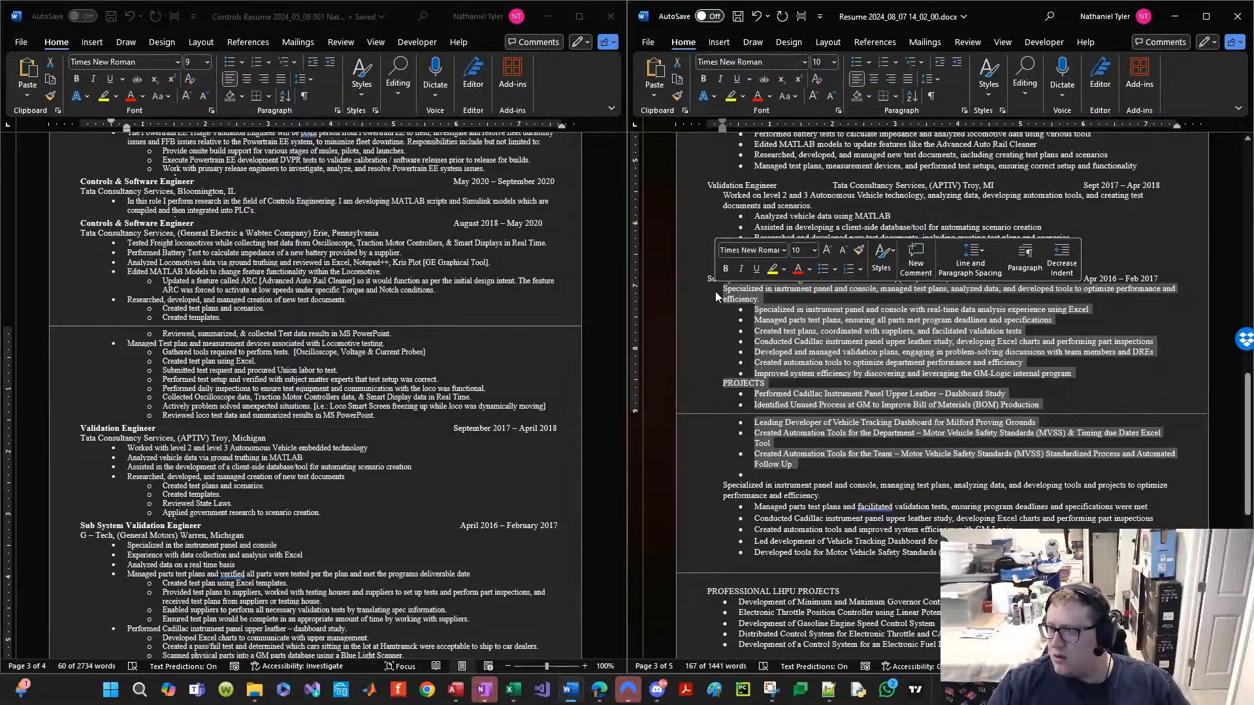
pyautogui.press('Delete')
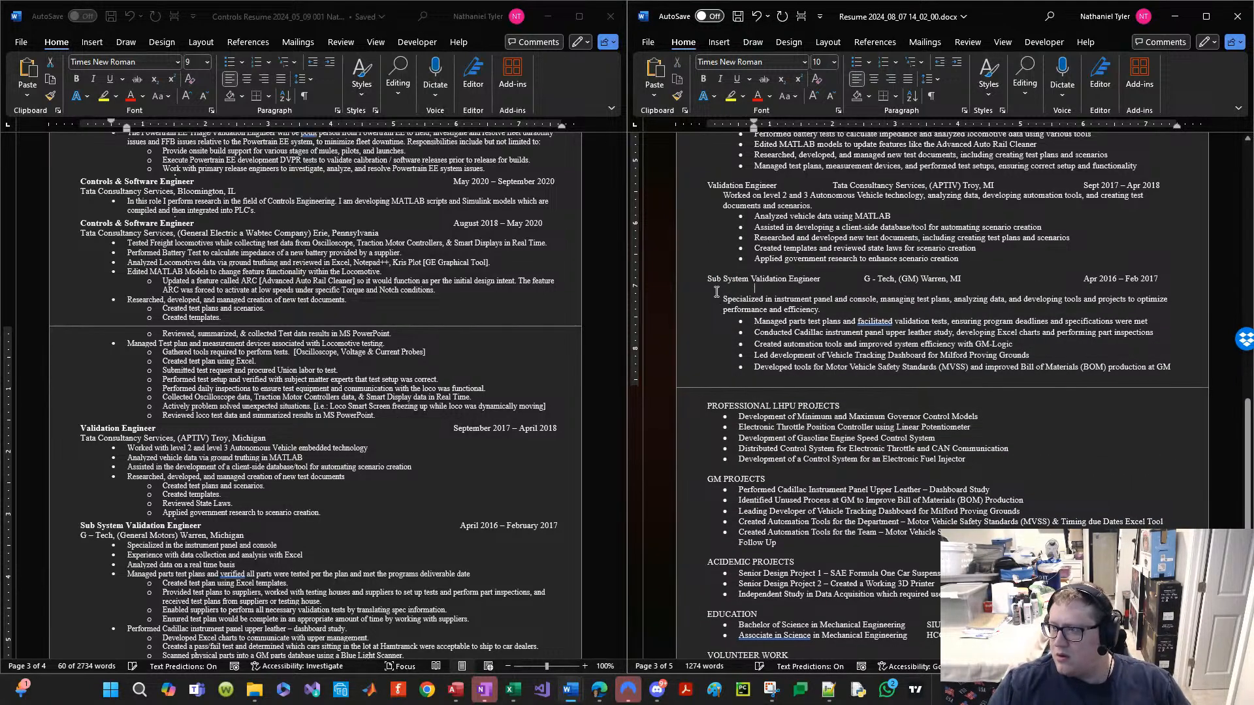
pyautogui.press('Delete')
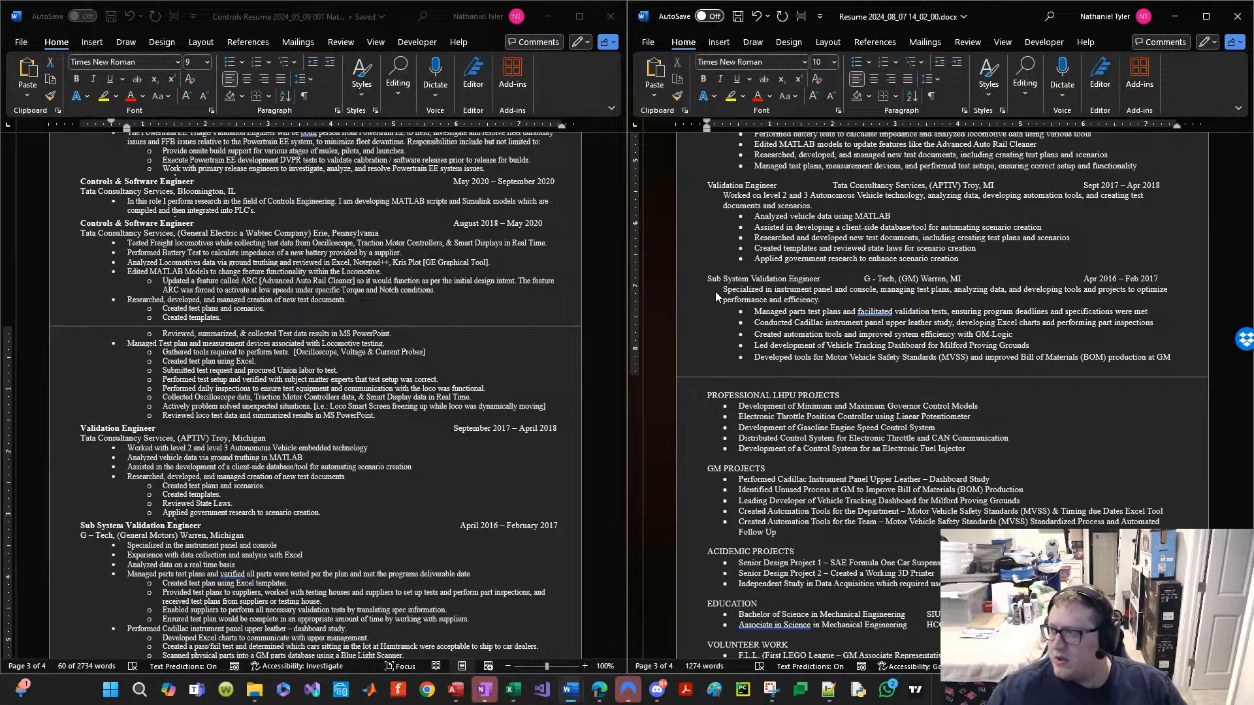
# Step: Check the grammar suggestion for "facilitated" in the first condensed bullet
pyautogui.click(863, 345)
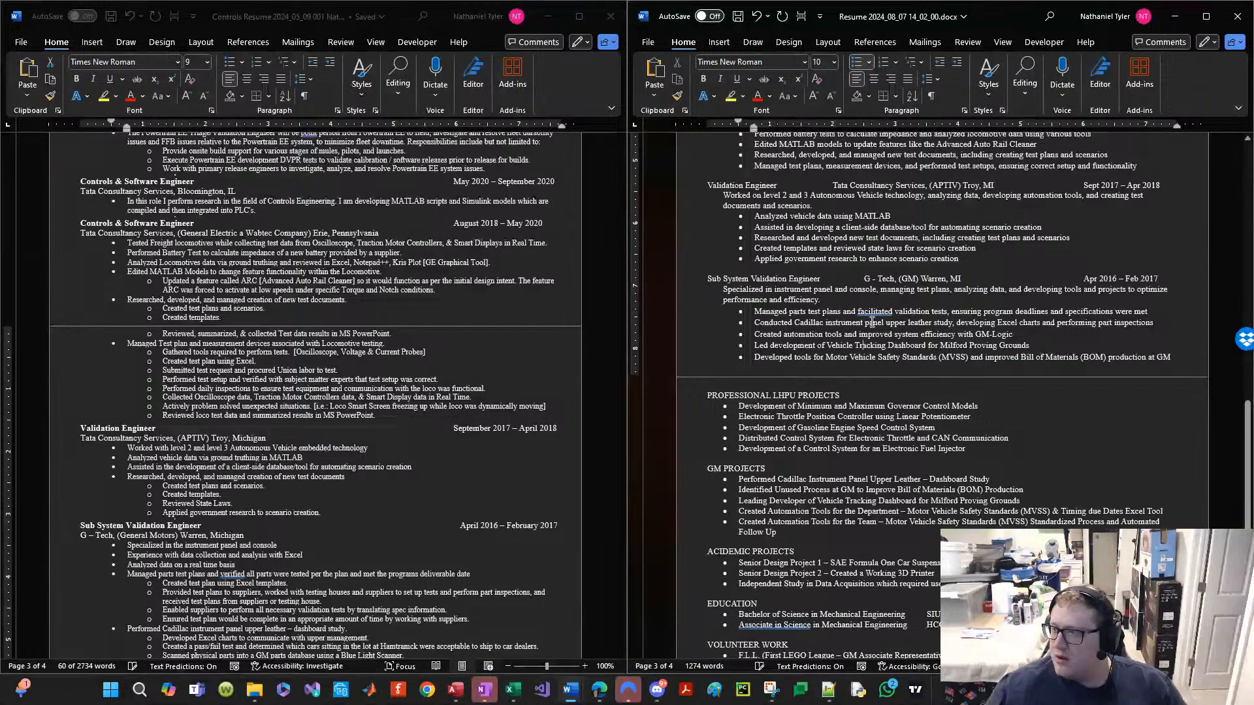
pyautogui.rightClick(874, 313)
pyautogui.moveTo(885, 327)
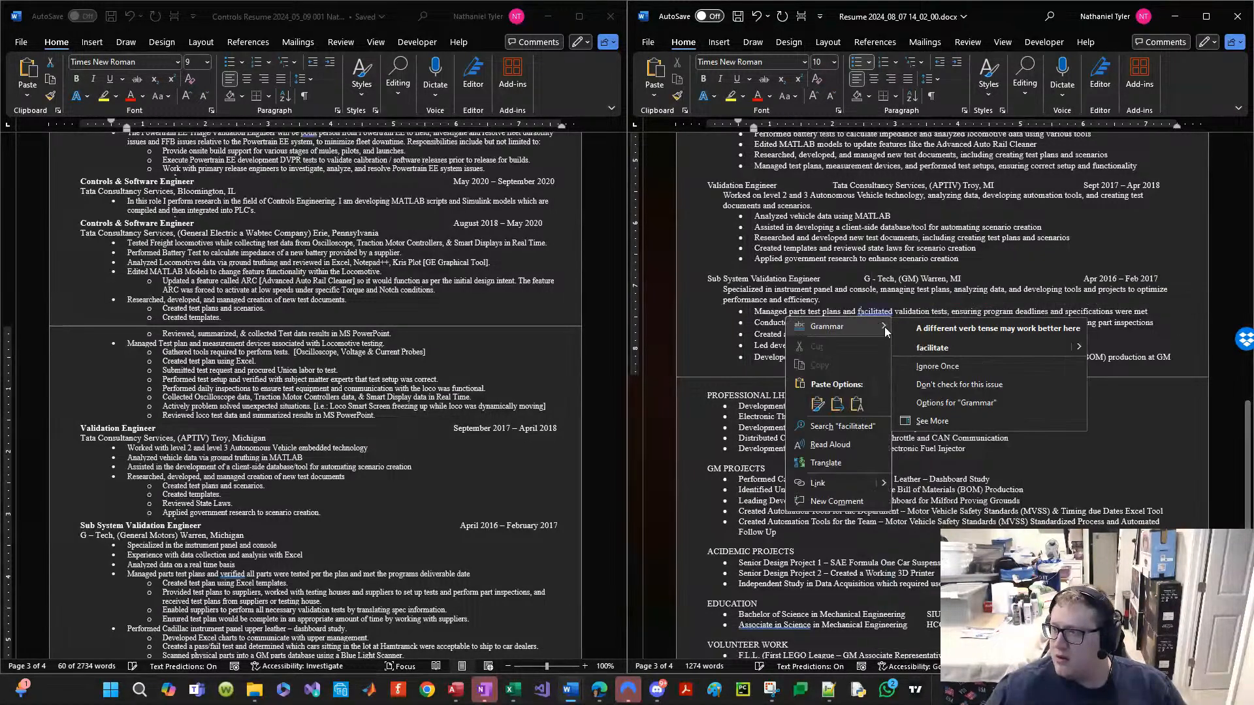
pyautogui.click(926, 314)
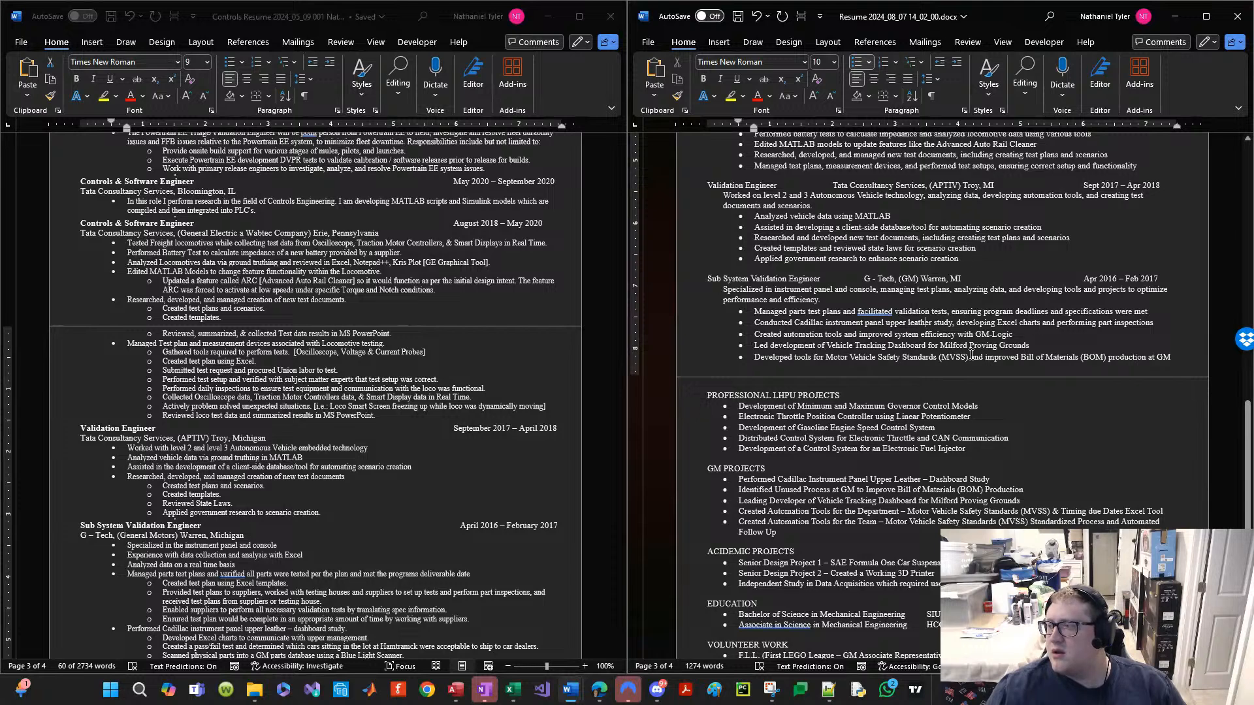
# Step: Undo the deletion of the original Sub System Validation Engineer description, bullets and PROJECTS list
pyautogui.hotkey('alt', 'Tab')
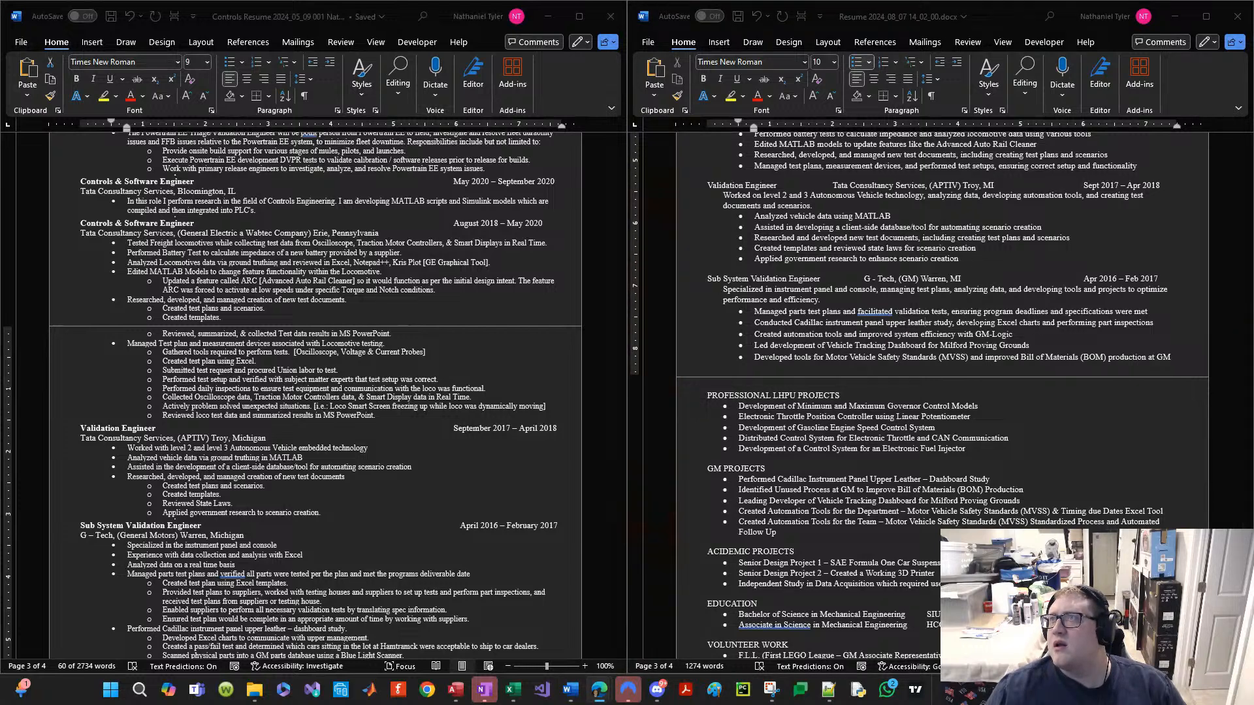
pyautogui.click(889, 298)
pyautogui.hotkey('ctrl', 'v')
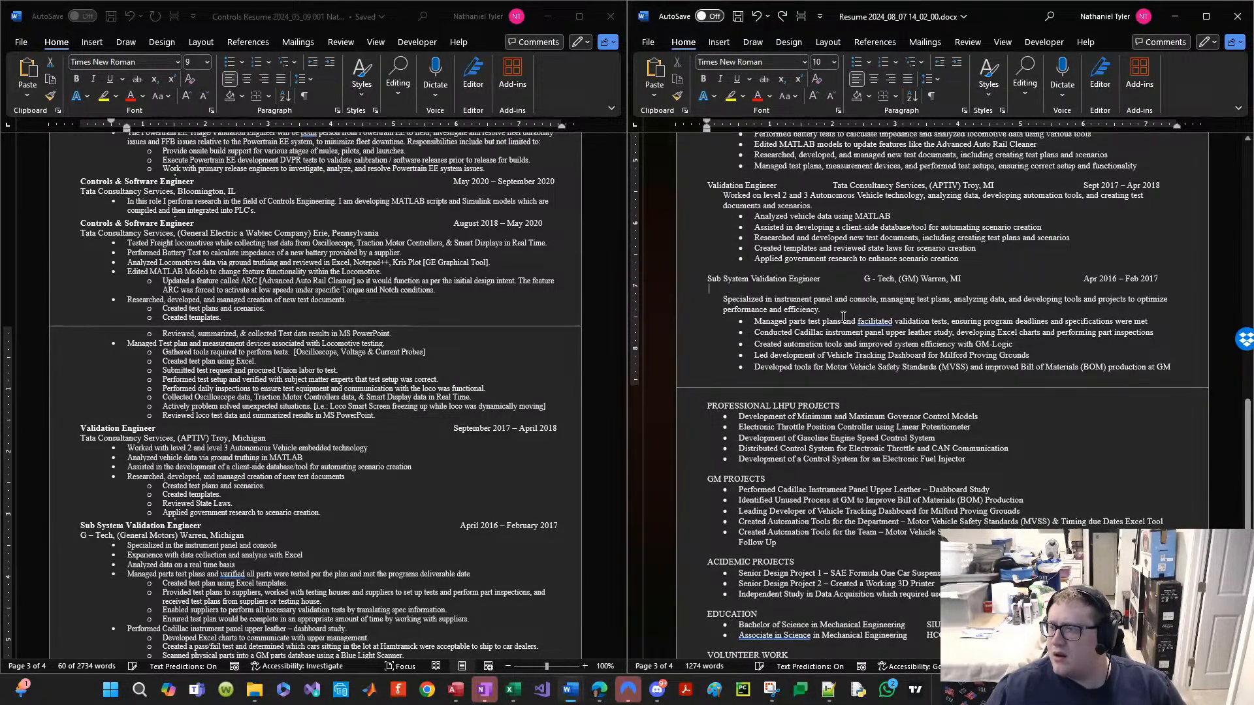
pyautogui.hotkey('ctrl', 'z')
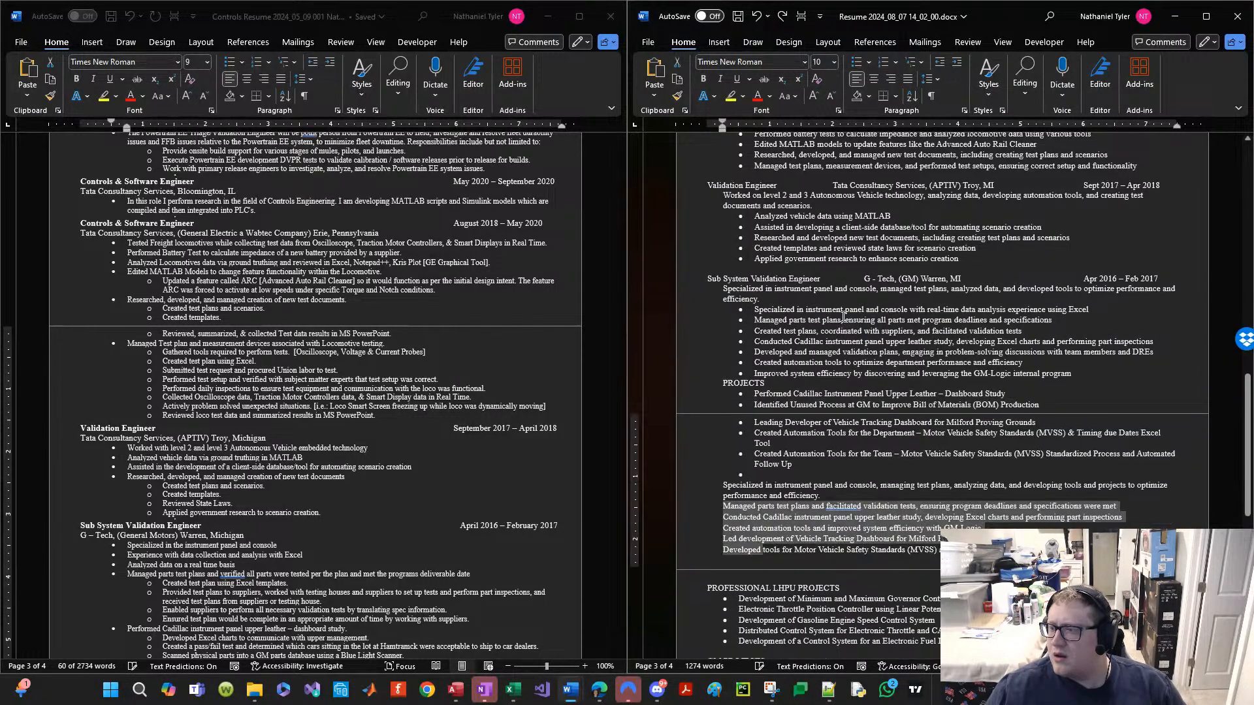
pyautogui.hotkey('ctrl', 'y')
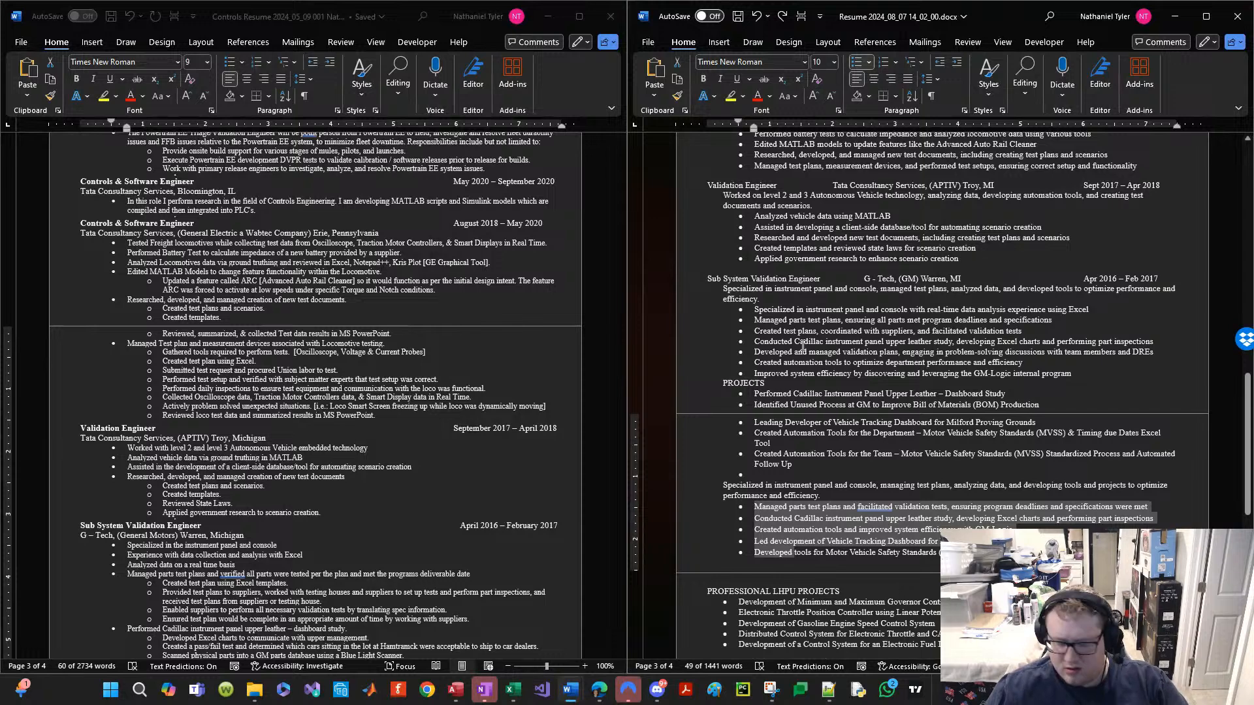
pyautogui.hotkey('ctrl', 'z')
pyautogui.hotkey('ctrl', 'z')
pyautogui.hotkey('ctrl', 'z')
pyautogui.click(764, 396)
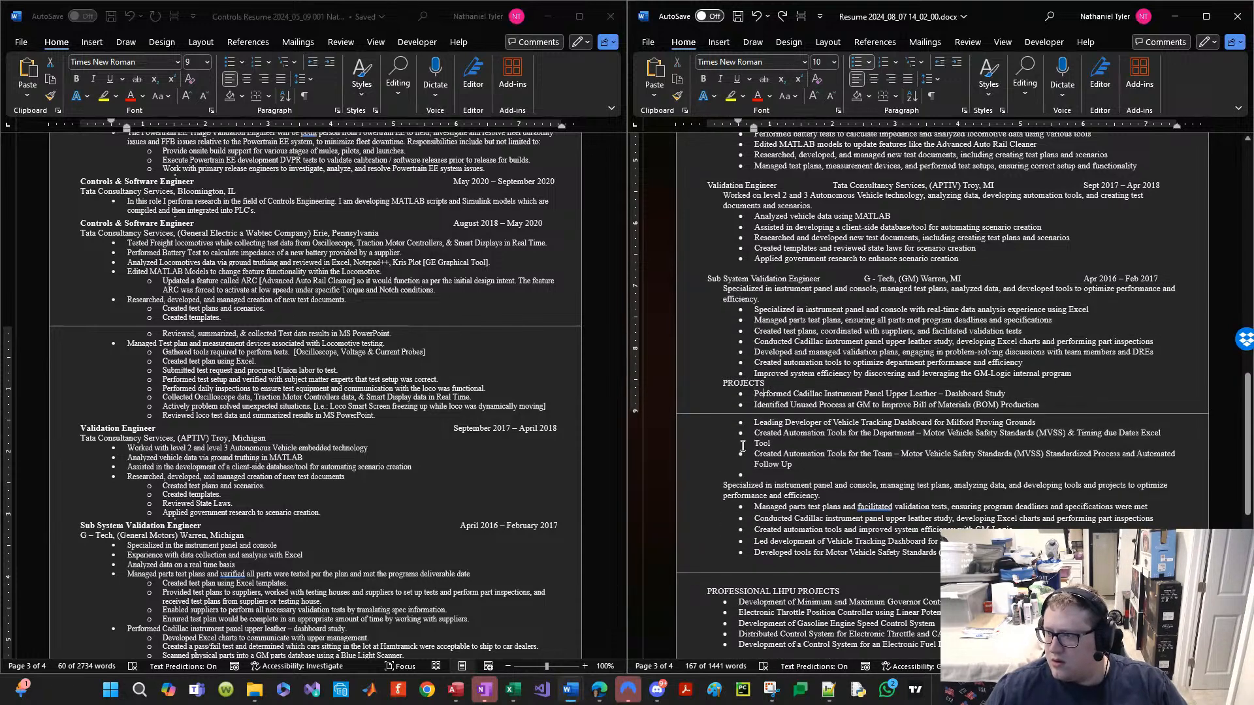
# Step: Indent the condensed summary one more level and toggle the bullets of the five points beneath it off and on
pyautogui.click(729, 485)
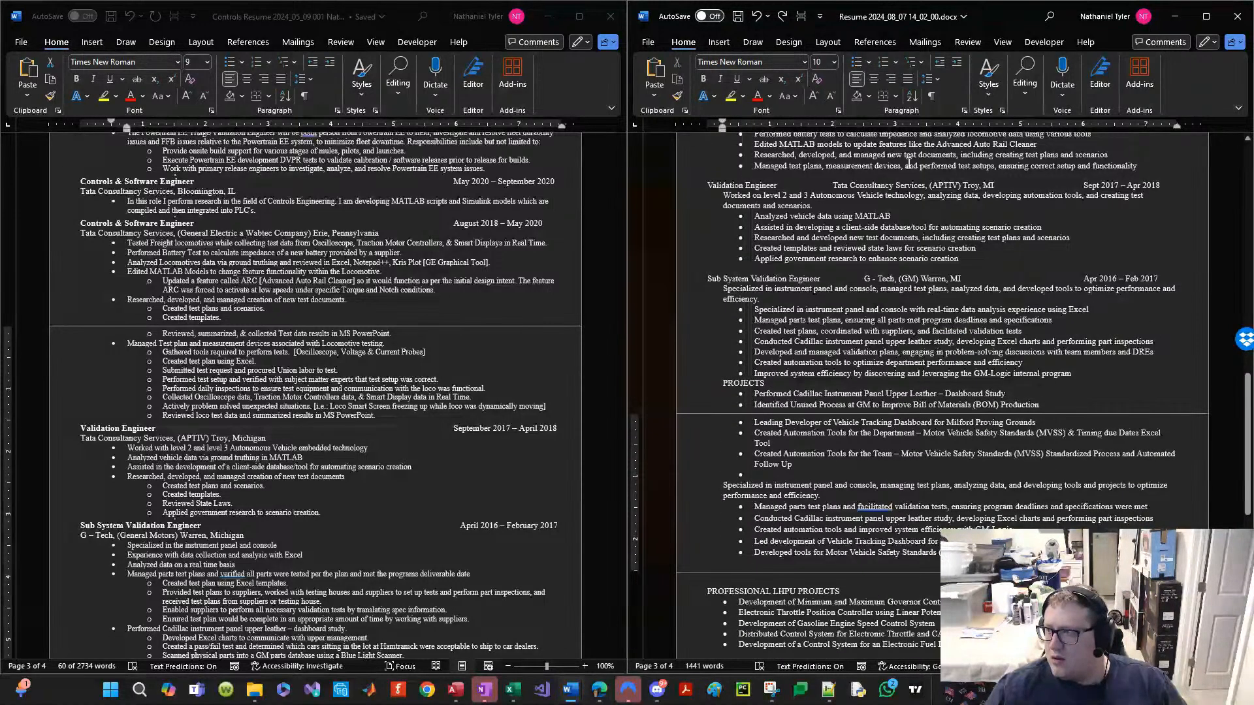
pyautogui.press('Tab')
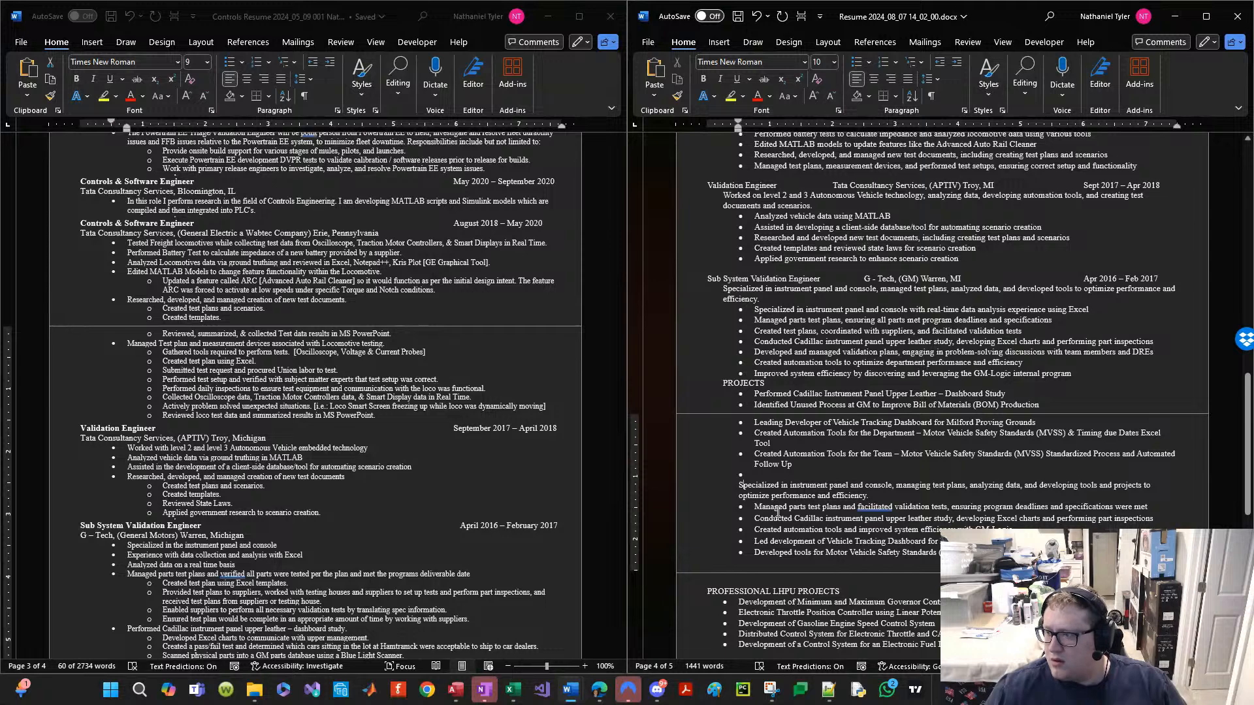
pyautogui.moveTo(756, 507); pyautogui.dragTo(793, 553)
pyautogui.click(853, 59)
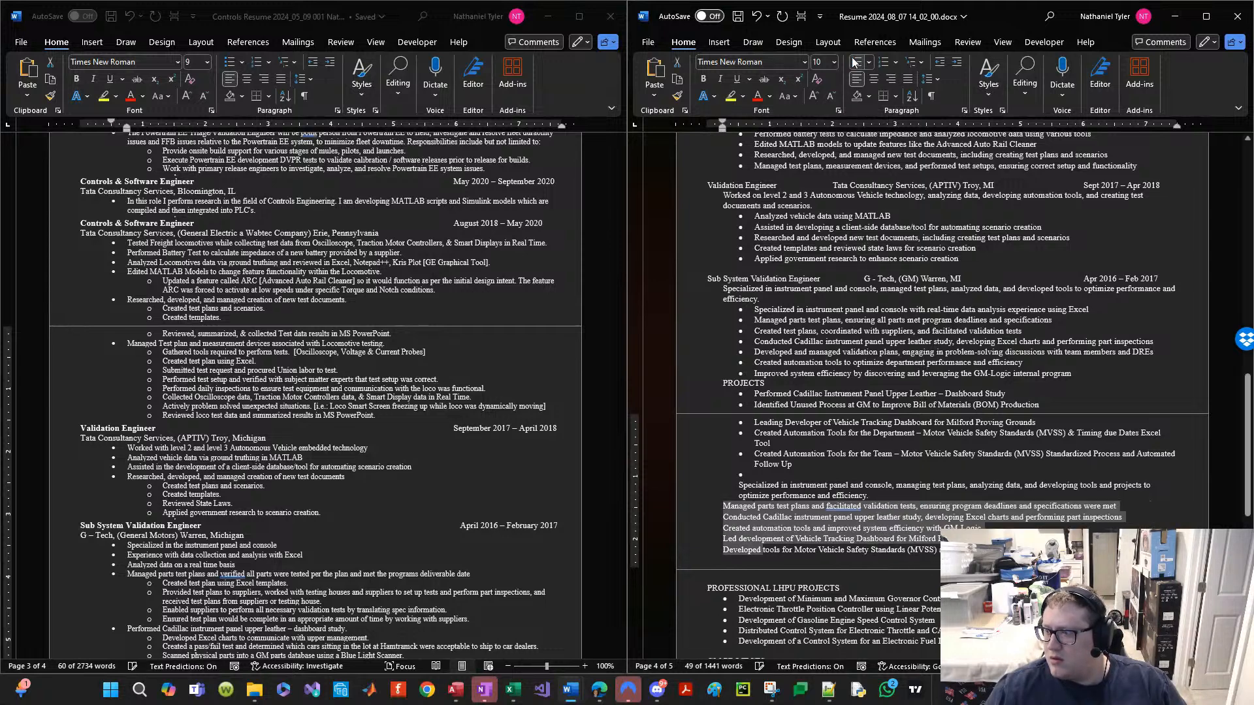
pyautogui.click(853, 59)
pyautogui.click(856, 60)
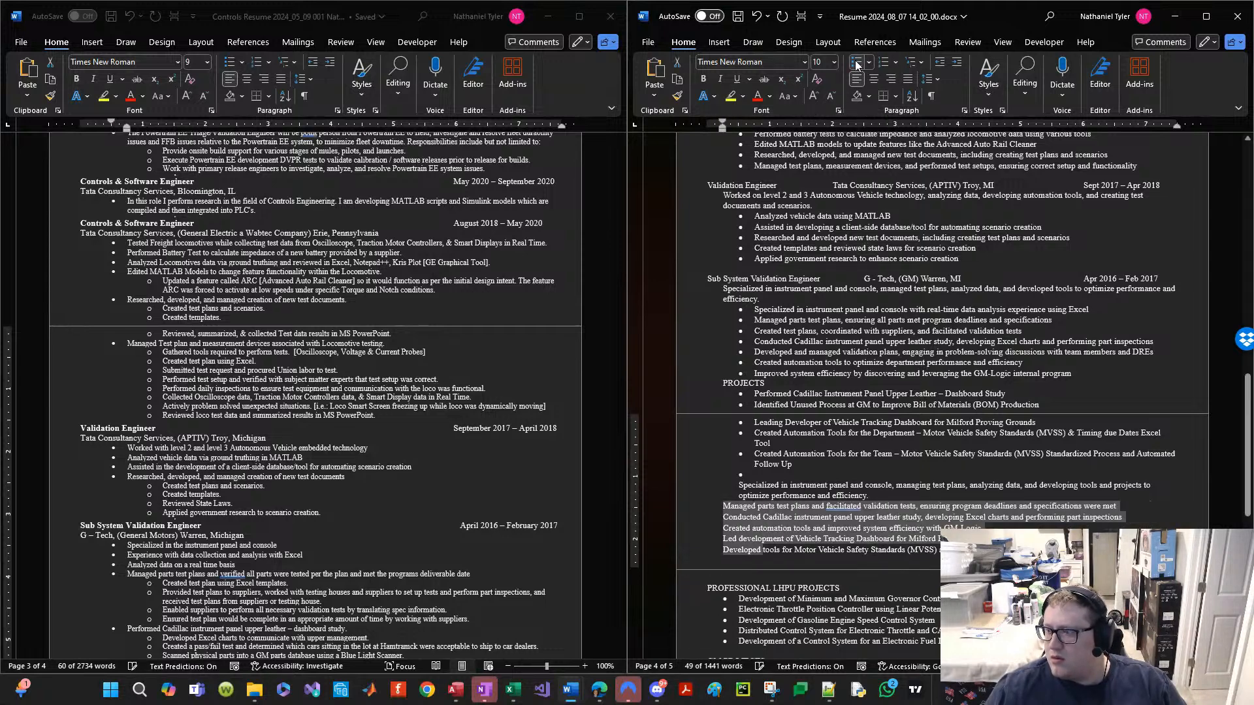
pyautogui.click(857, 60)
# Step: Remove the empty bullet above the condensed summary and readjust the summary's indent
pyautogui.click(787, 475)
pyautogui.press('BackSpace')
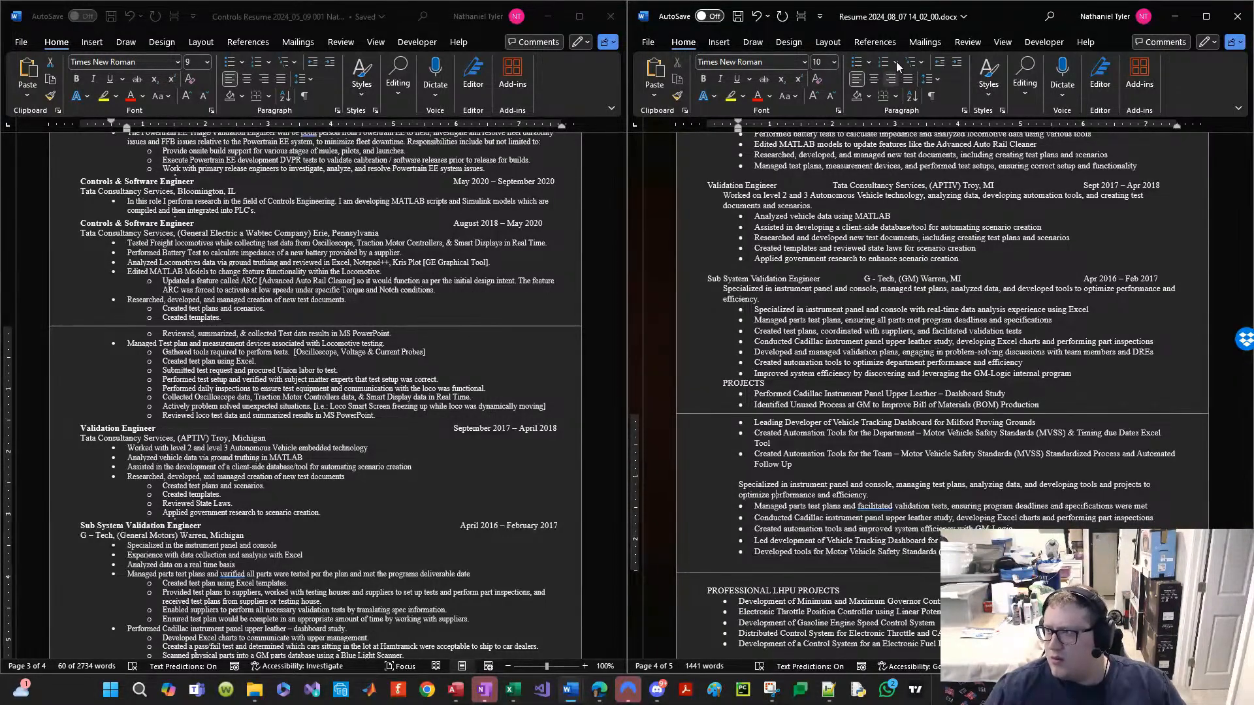
pyautogui.click(940, 62)
pyautogui.click(958, 63)
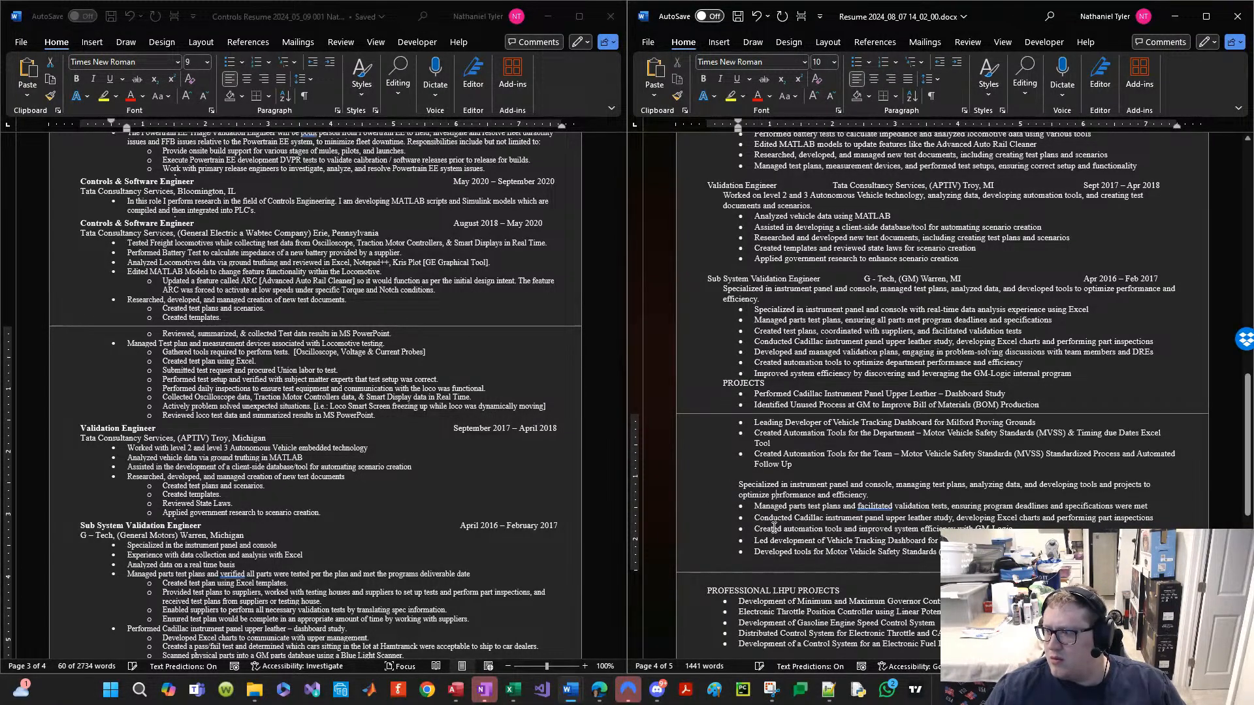
# Step: Reapply the bullets of the five condensed points one indent level deeper and save the resume
pyautogui.moveTo(775, 509); pyautogui.dragTo(812, 552)
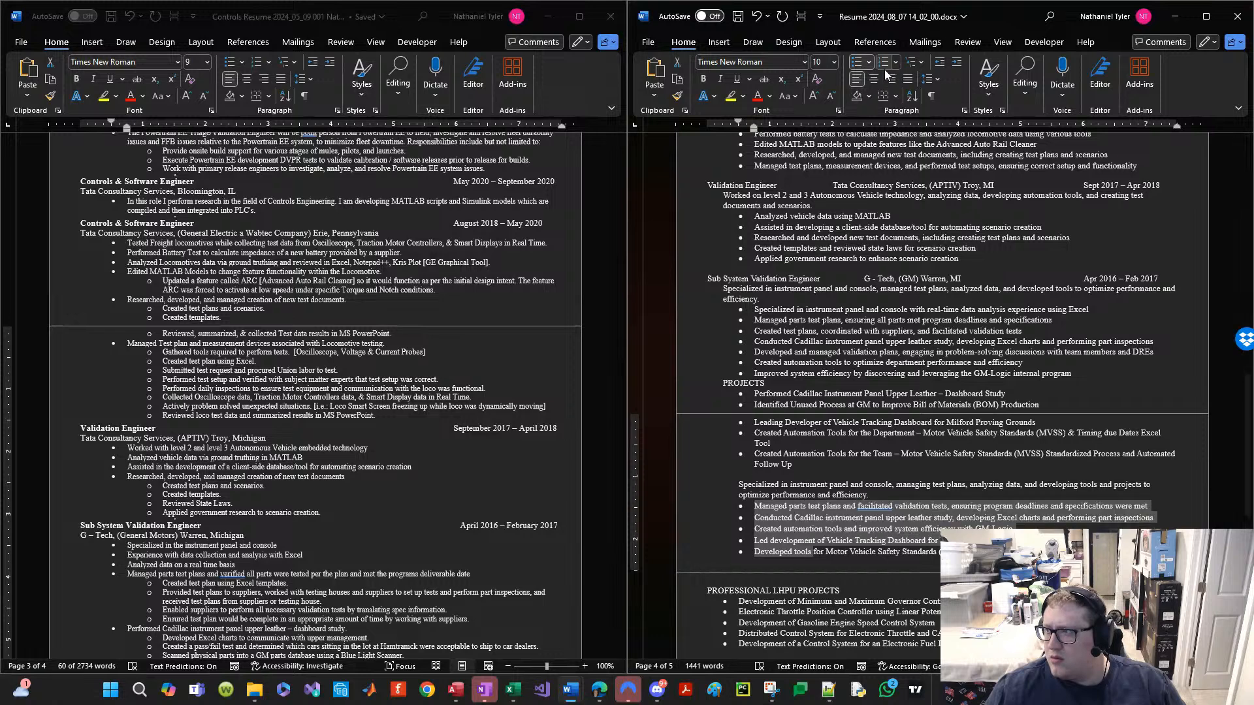
pyautogui.click(856, 61)
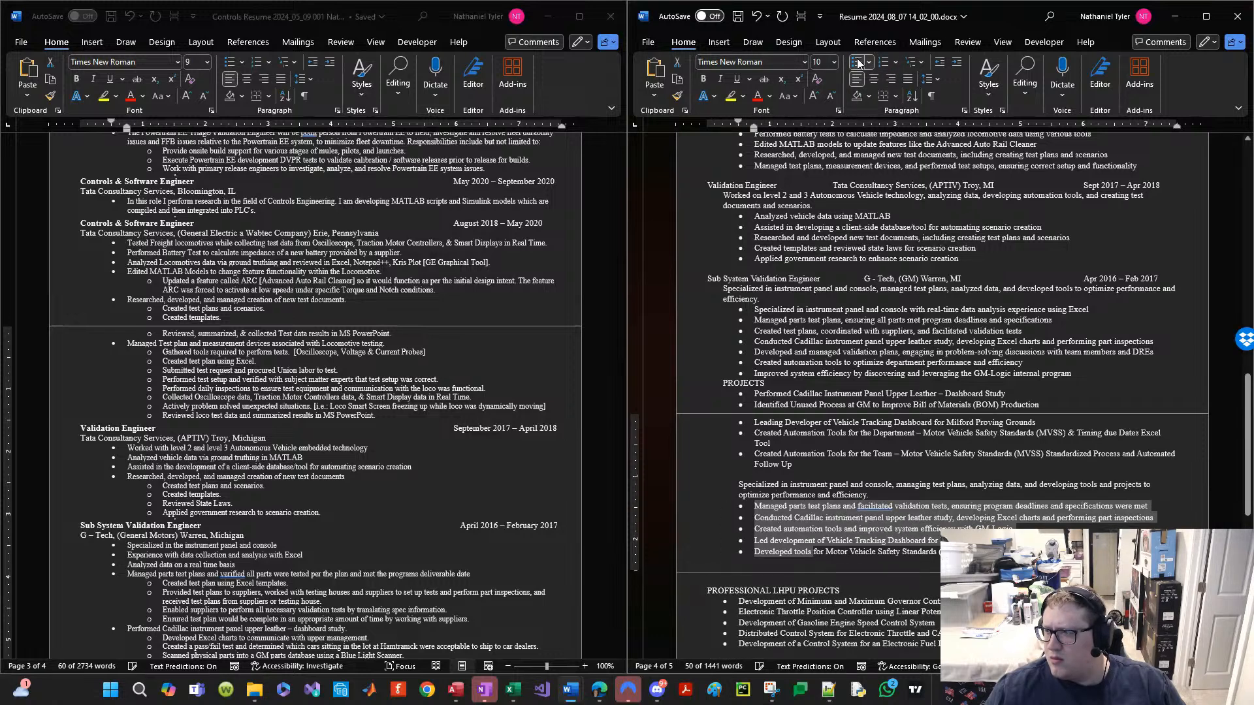
pyautogui.click(857, 66)
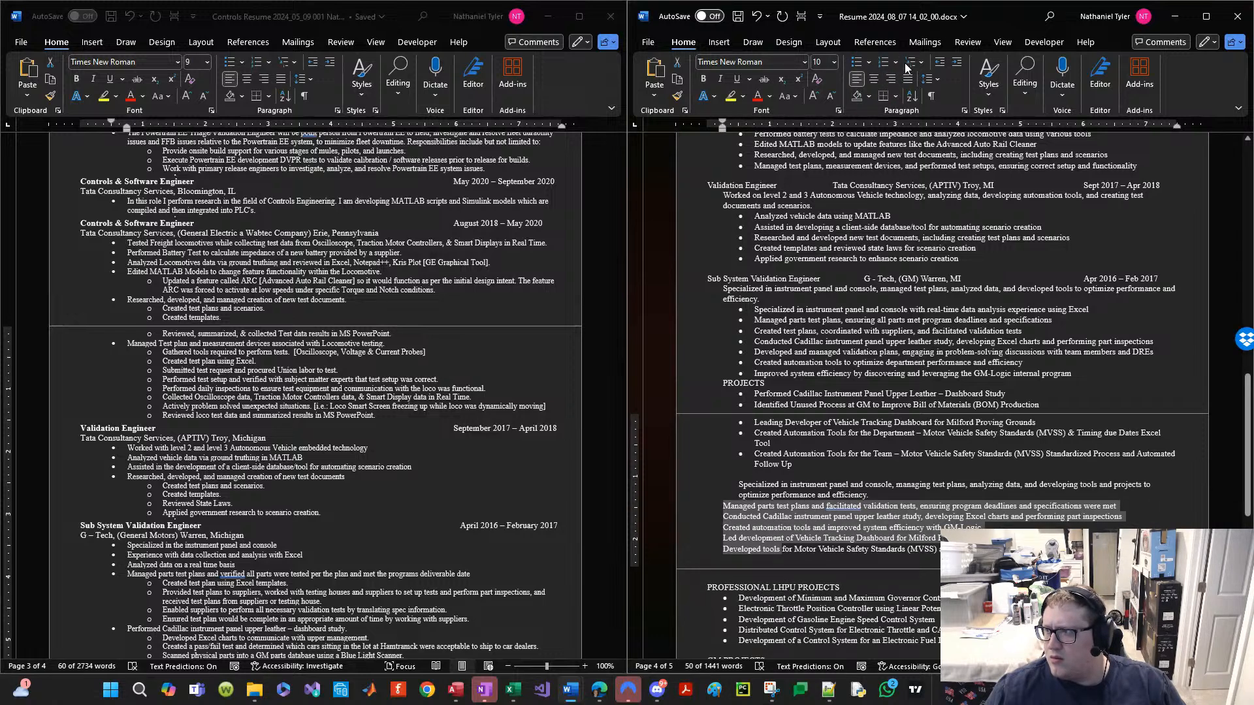
pyautogui.click(957, 61)
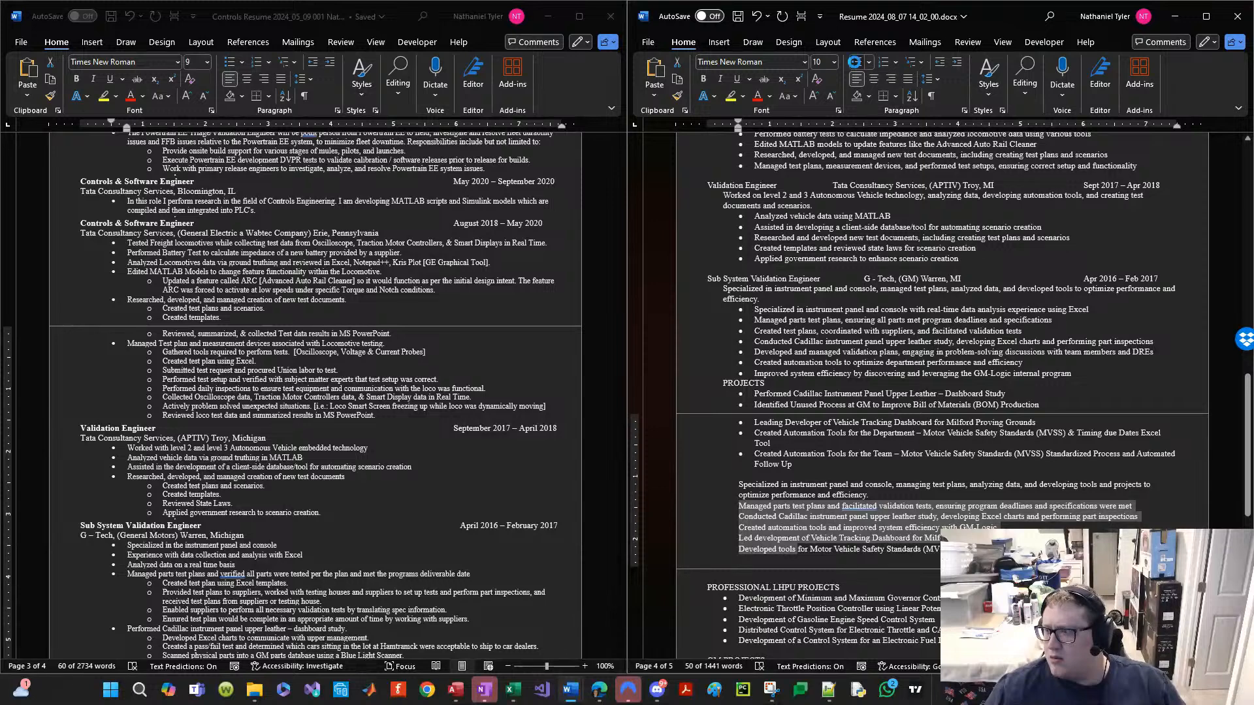
pyautogui.click(857, 63)
pyautogui.hotkey('ctrl', 's')
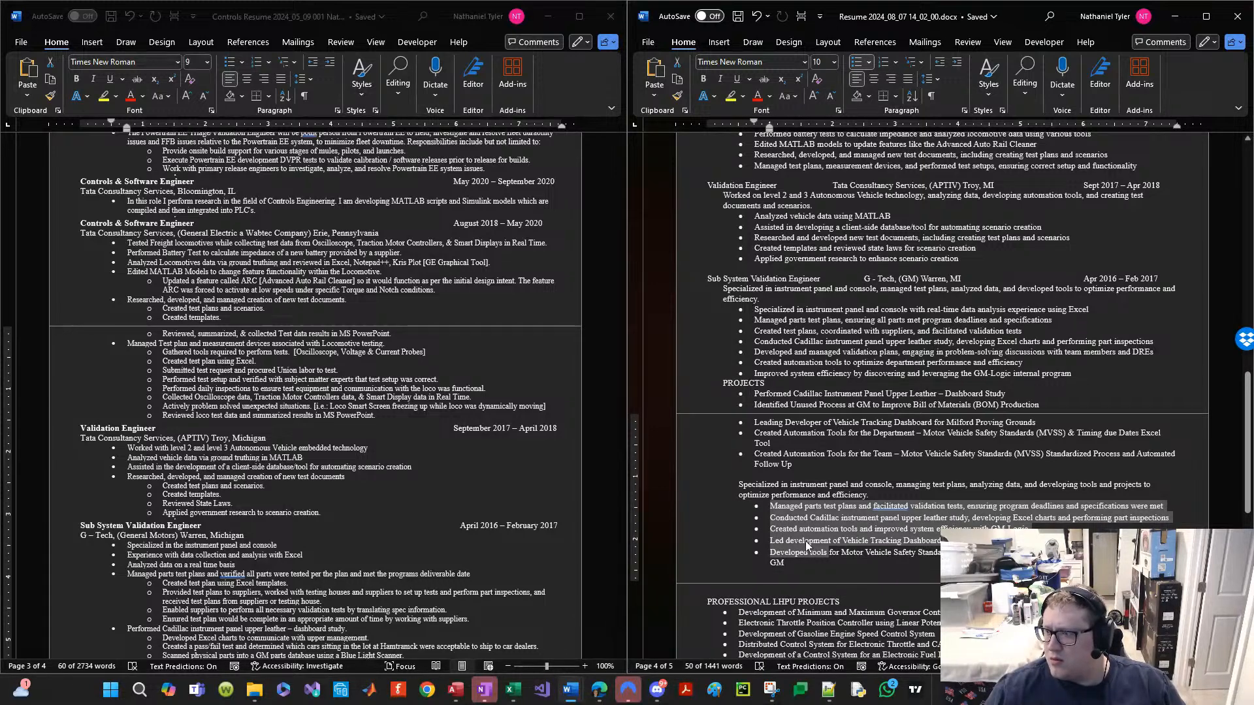
# Step: Undo the deeper indent of the five condensed bullets and the last indent increase of the condensed summary
pyautogui.hotkey('ctrl', 'z')
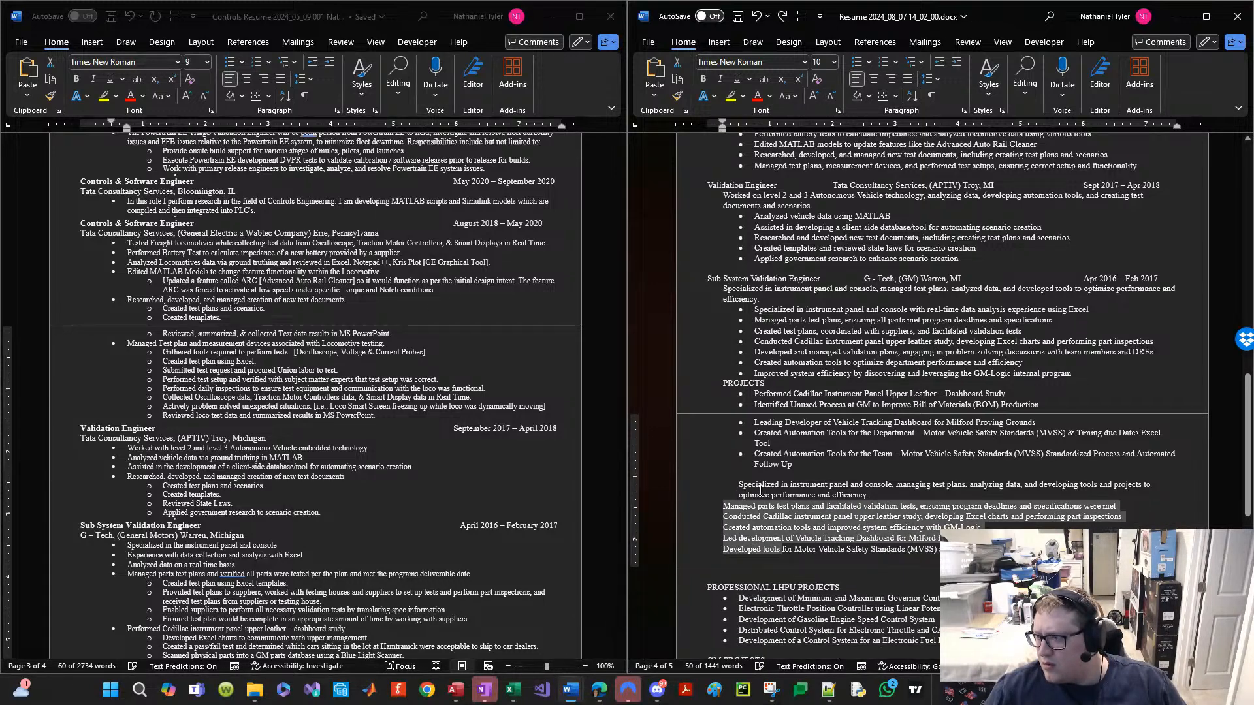
pyautogui.hotkey('ctrl', 'z')
pyautogui.hotkey('ctrl', 'z')
pyautogui.hotkey('ctrl', 'z')
pyautogui.hotkey('ctrl', 'z')
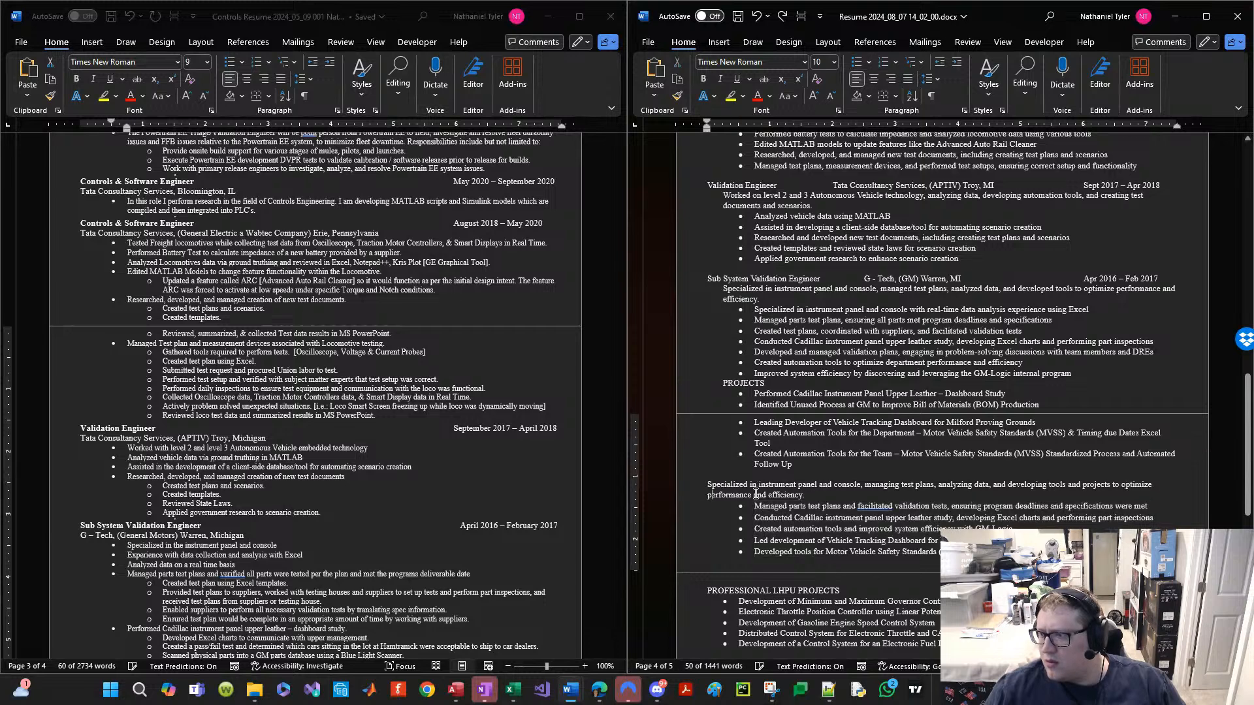
pyautogui.click(727, 486)
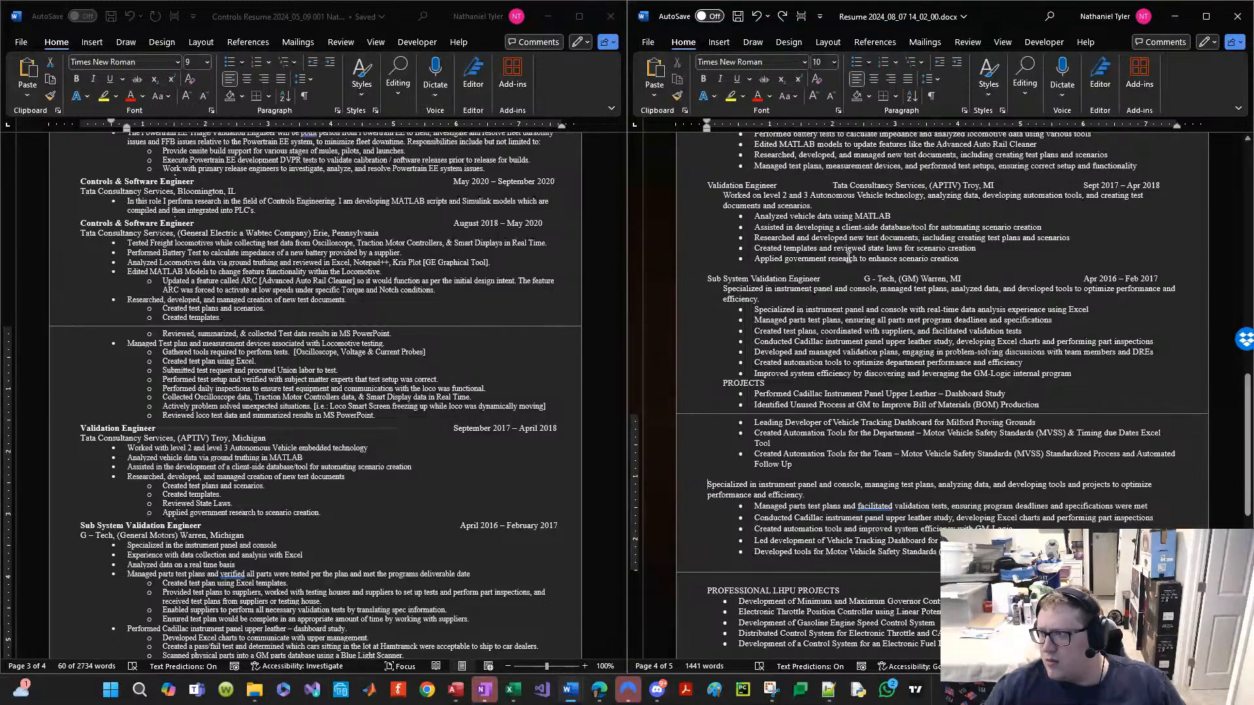
pyautogui.click(956, 62)
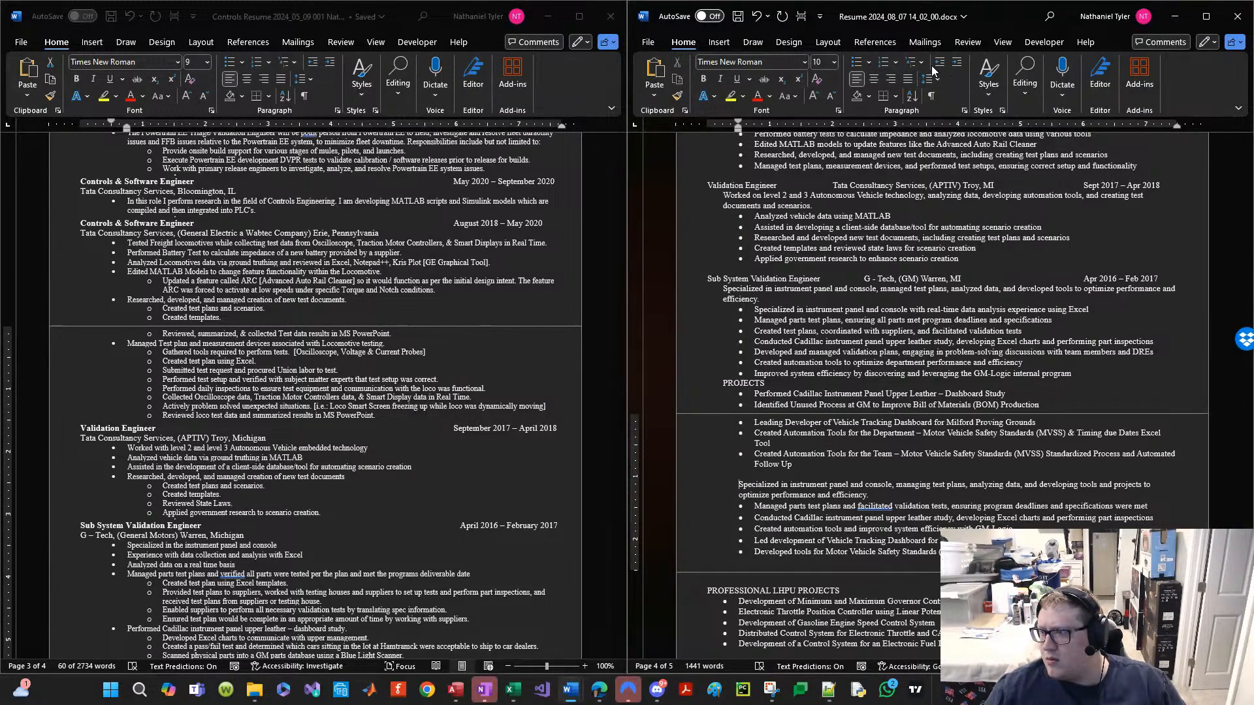
pyautogui.click(939, 62)
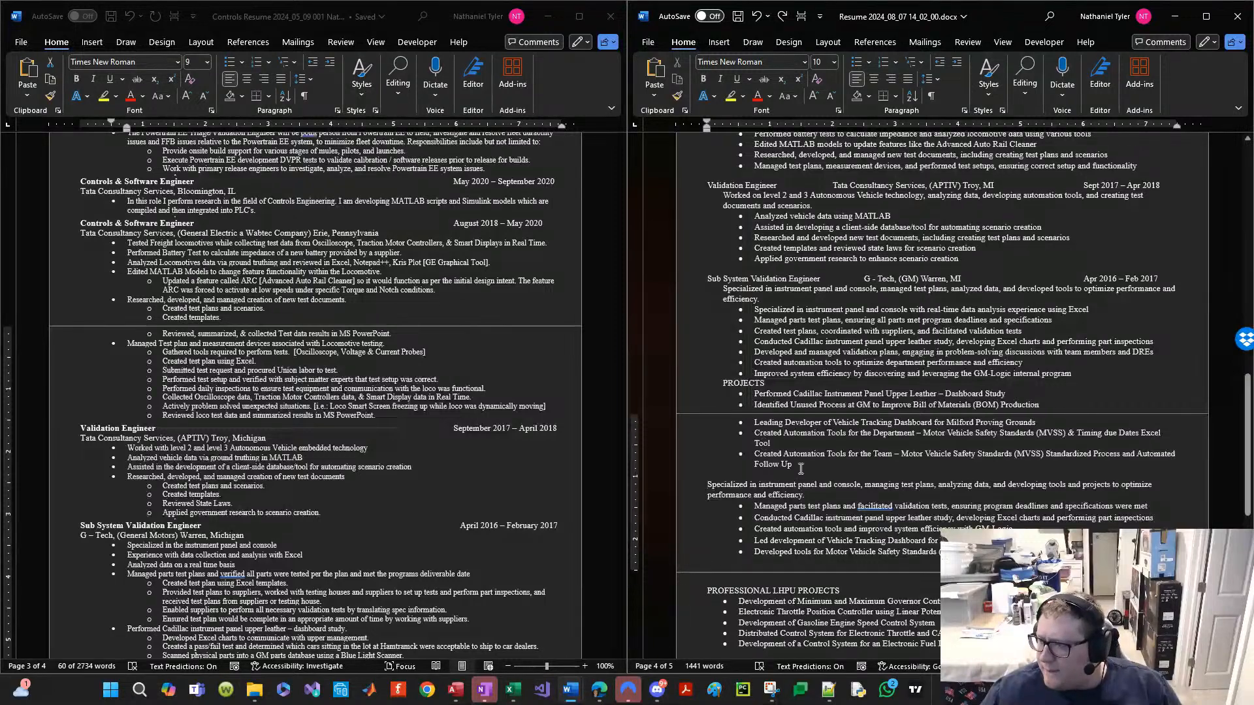
# Step: Delete the old Sub System Validation Engineer summary, its bullets and its PROJECTS list, keeping the condensed version under the job heading
pyautogui.click(809, 326)
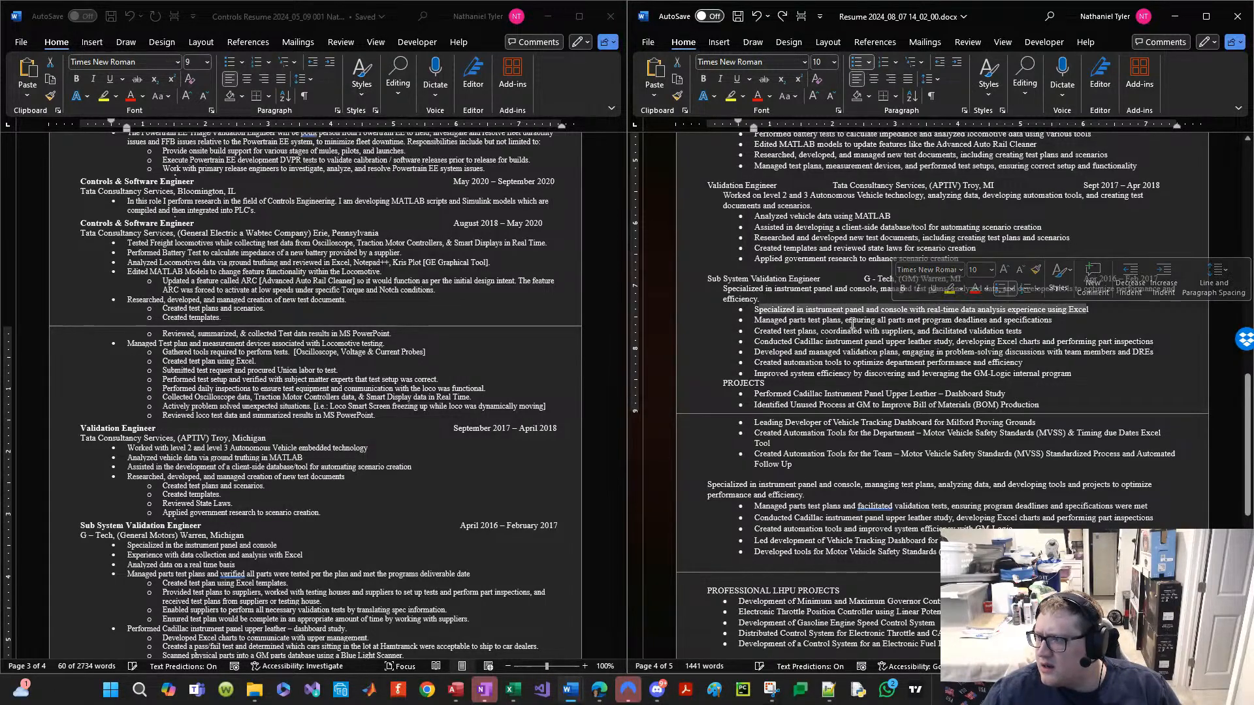
pyautogui.moveTo(766, 332); pyautogui.dragTo(1040, 324)
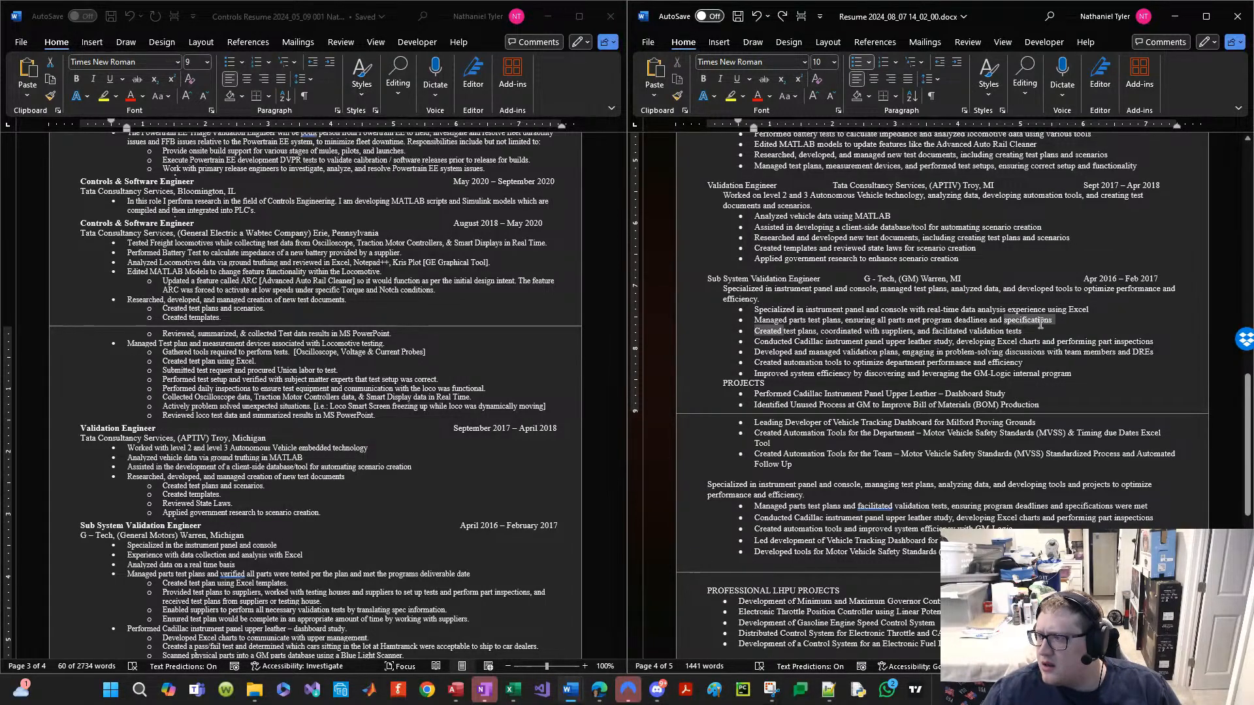
pyautogui.click(878, 351)
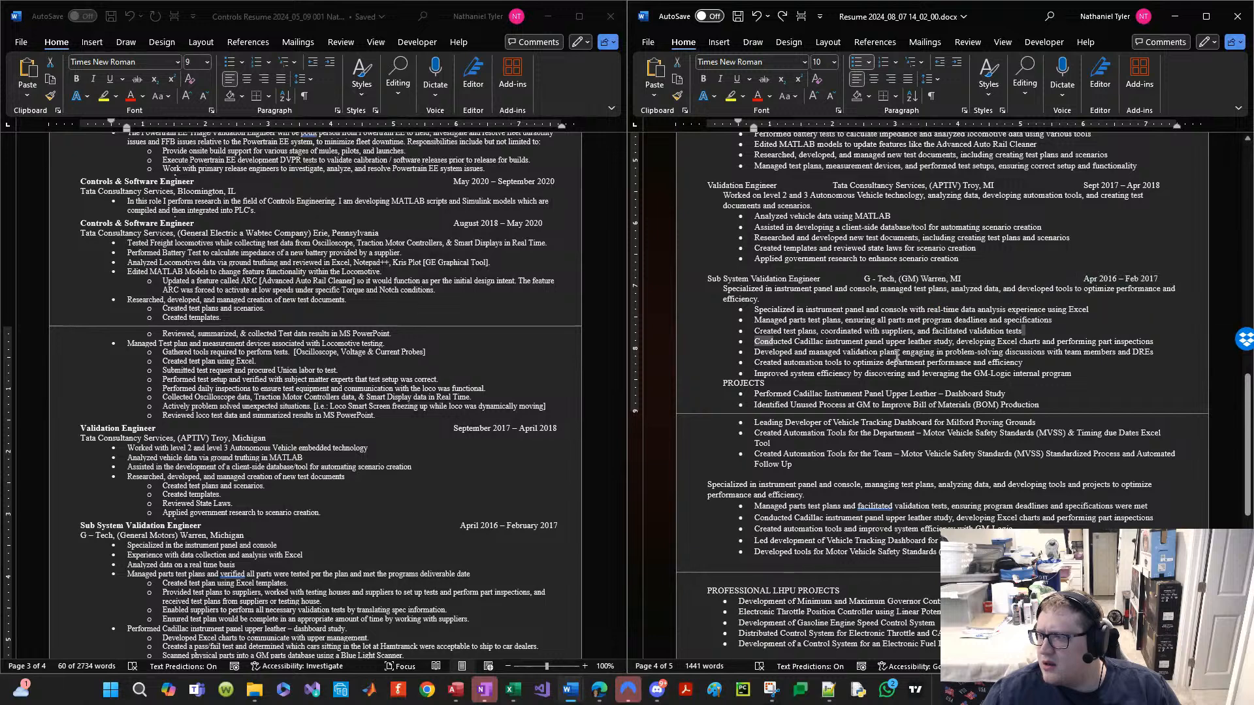
pyautogui.moveTo(756, 341); pyautogui.dragTo(1088, 365)
pyautogui.click(992, 374)
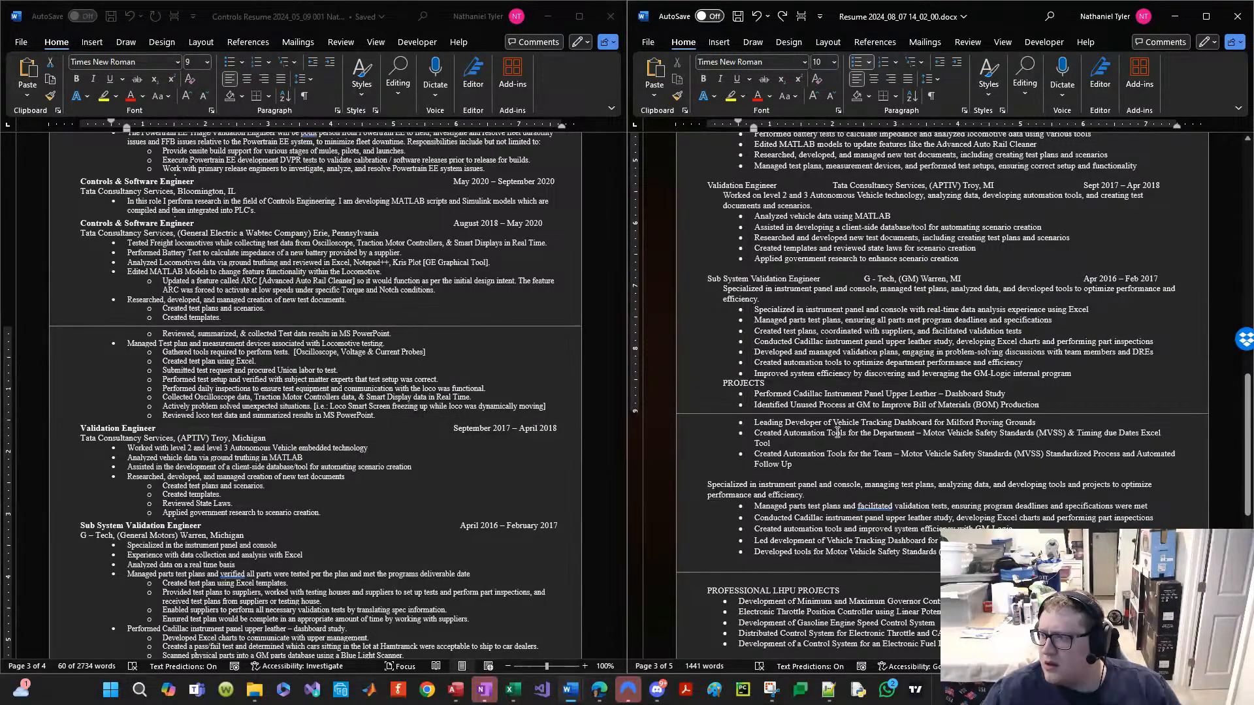
pyautogui.click(888, 541)
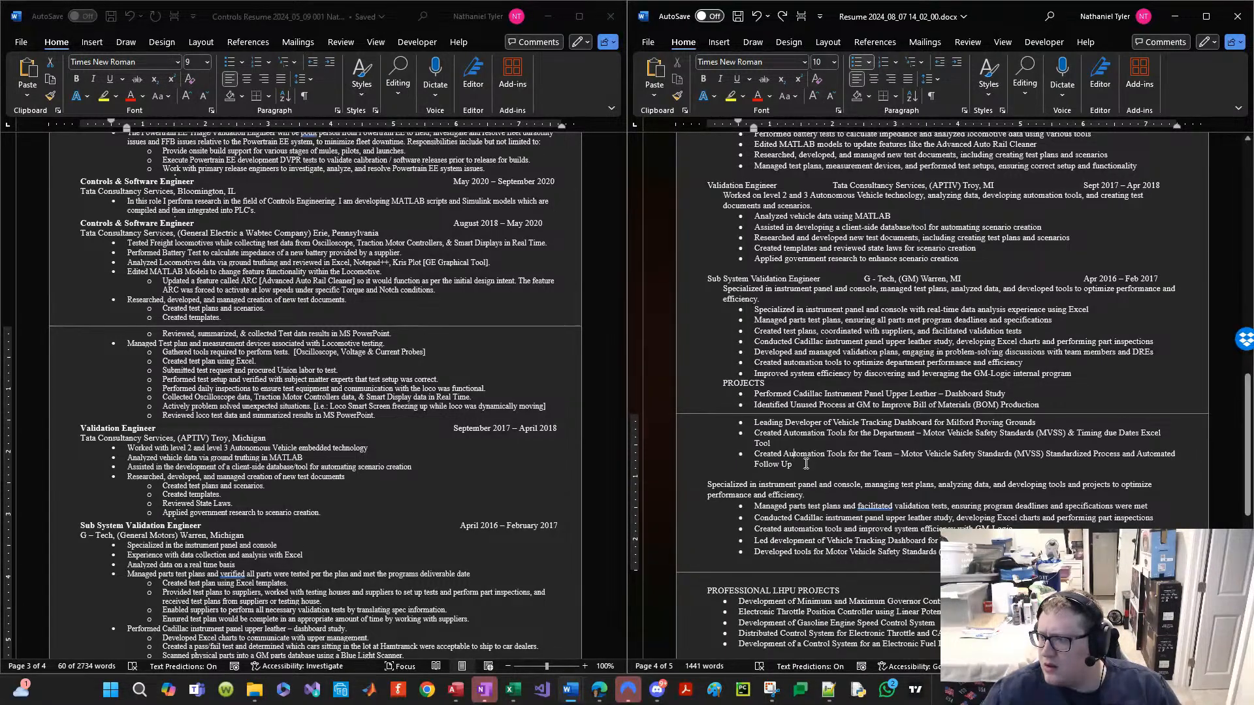
pyautogui.moveTo(804, 464); pyautogui.dragTo(675, 297)
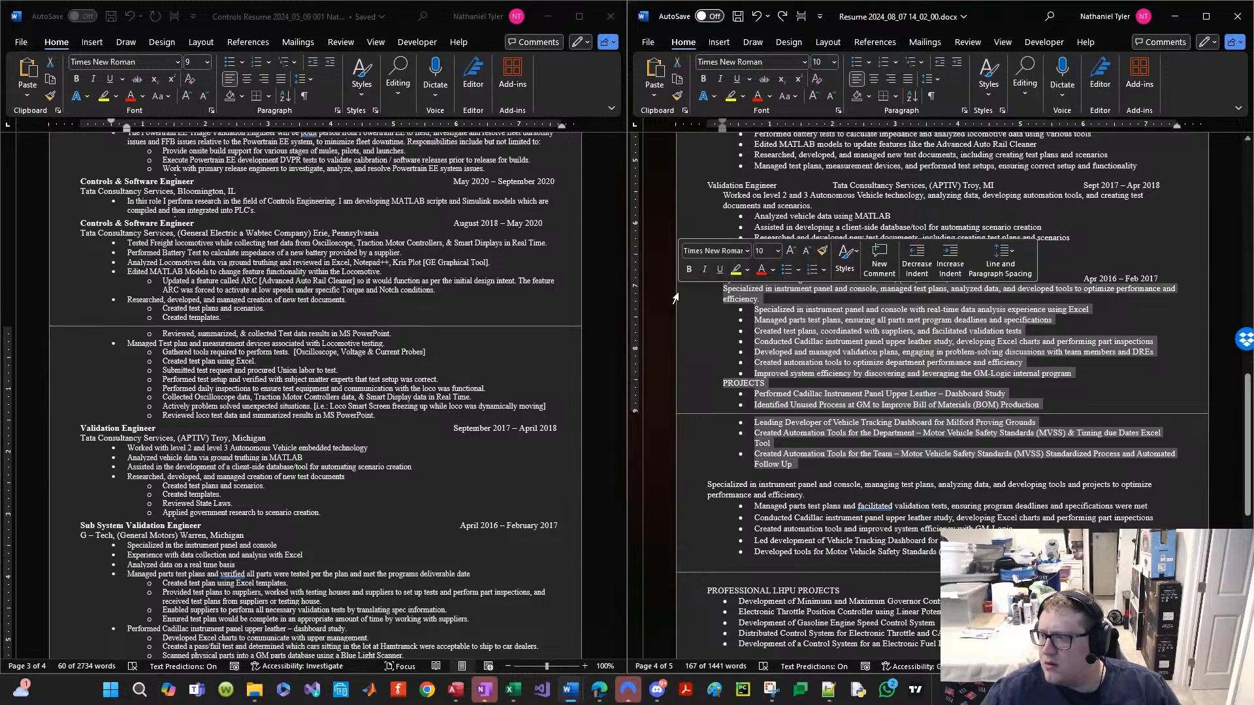
pyautogui.press('BackSpace')
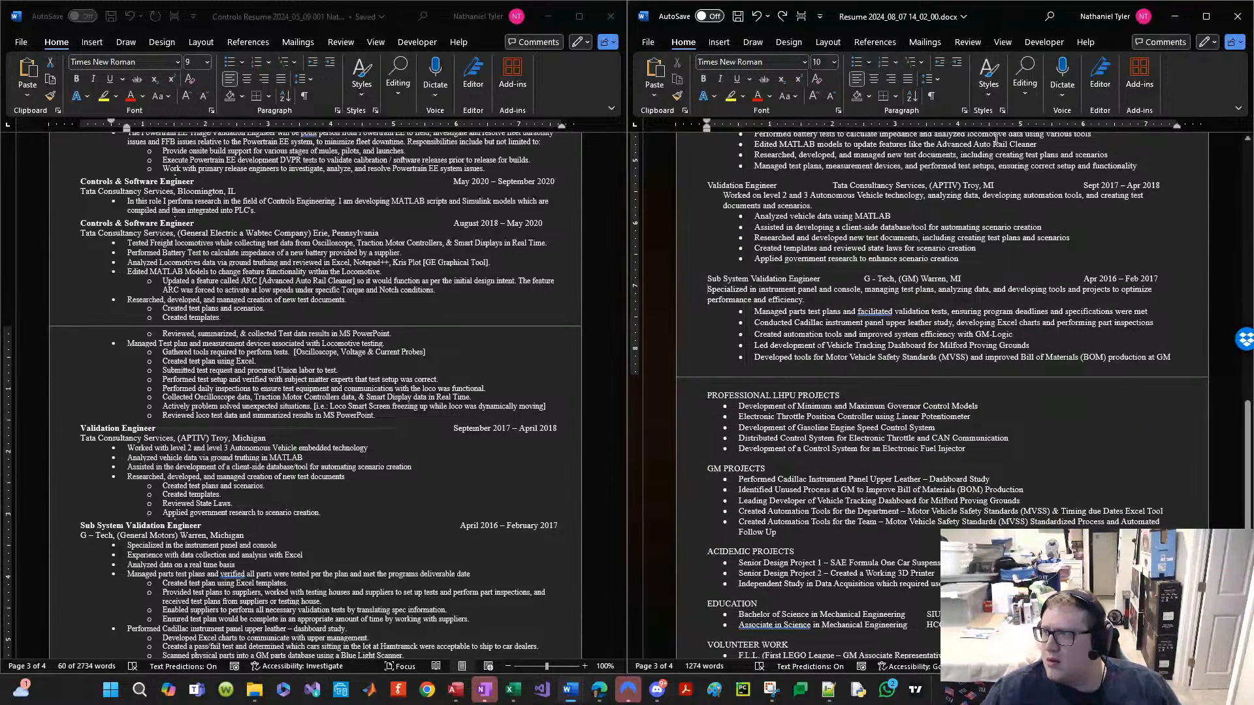
# Step: Copy the Validation Engineer summary's formatting onto the condensed Sub System Validation Engineer summary and save the resume
pyautogui.click(957, 62)
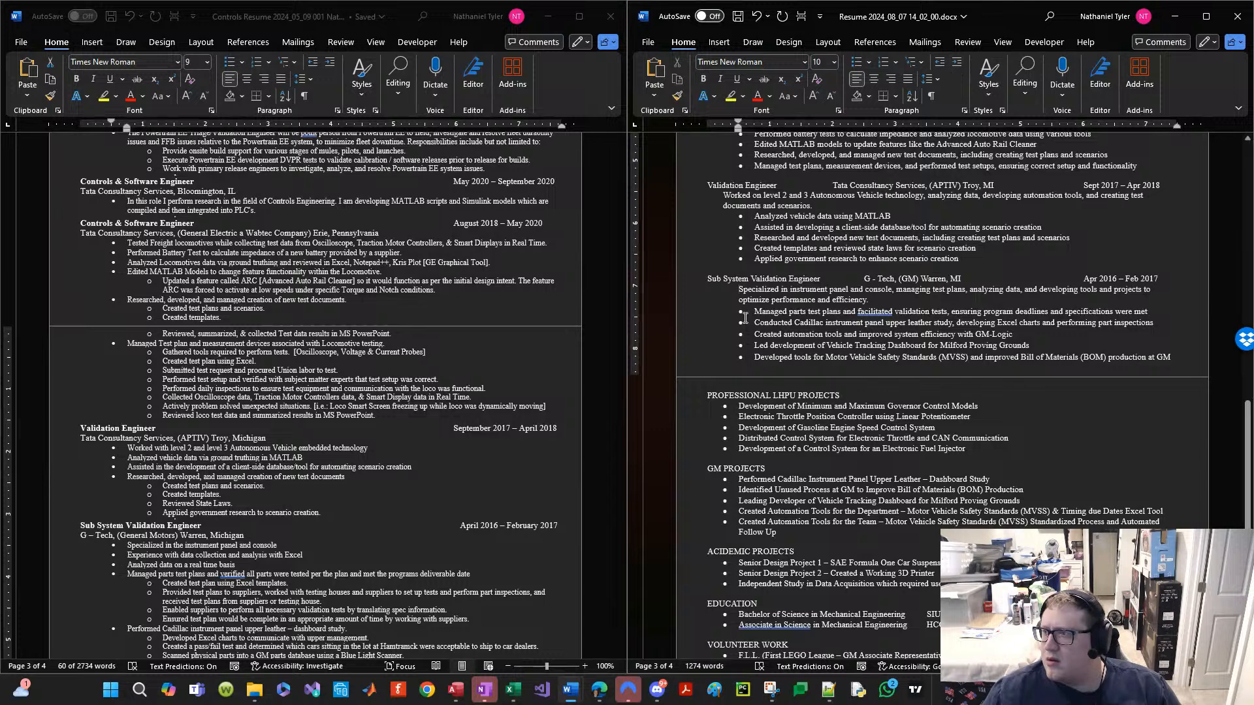
pyautogui.doubleClick(693, 209)
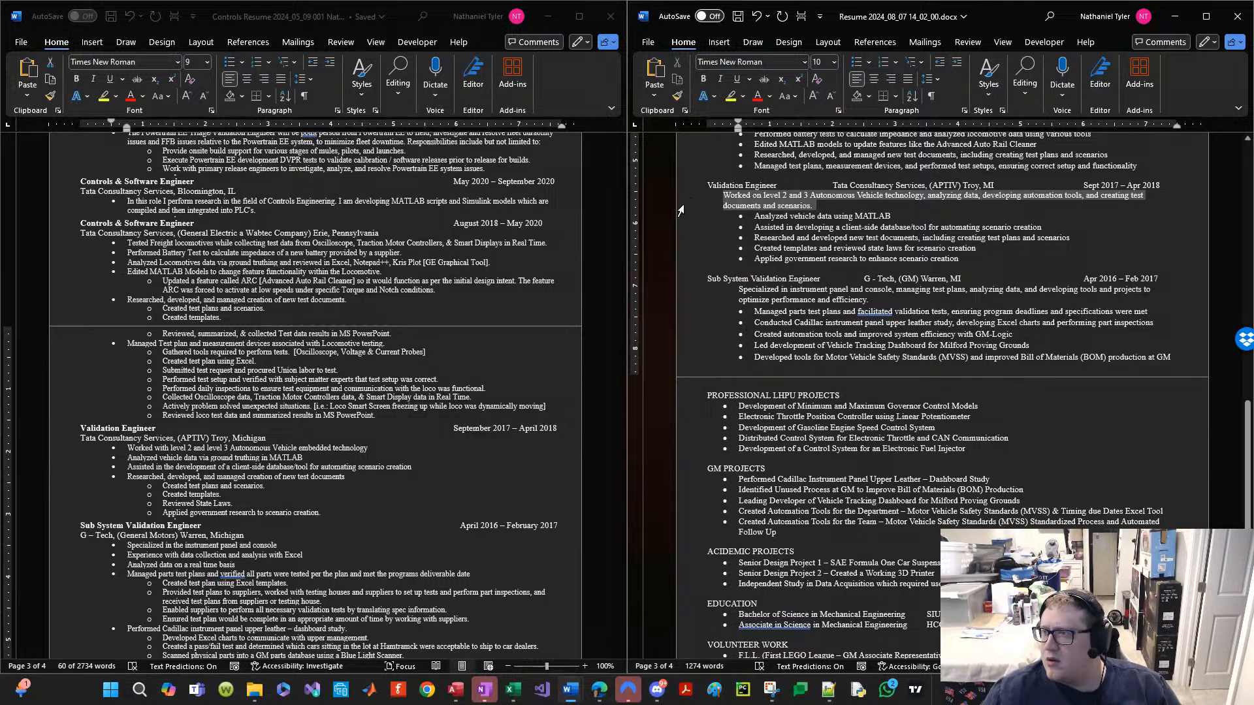
pyautogui.click(677, 96)
pyautogui.moveTo(713, 302)
pyautogui.mouseDown()
pyautogui.moveTo(703, 290)
pyautogui.moveTo(699, 301)
pyautogui.mouseUp()
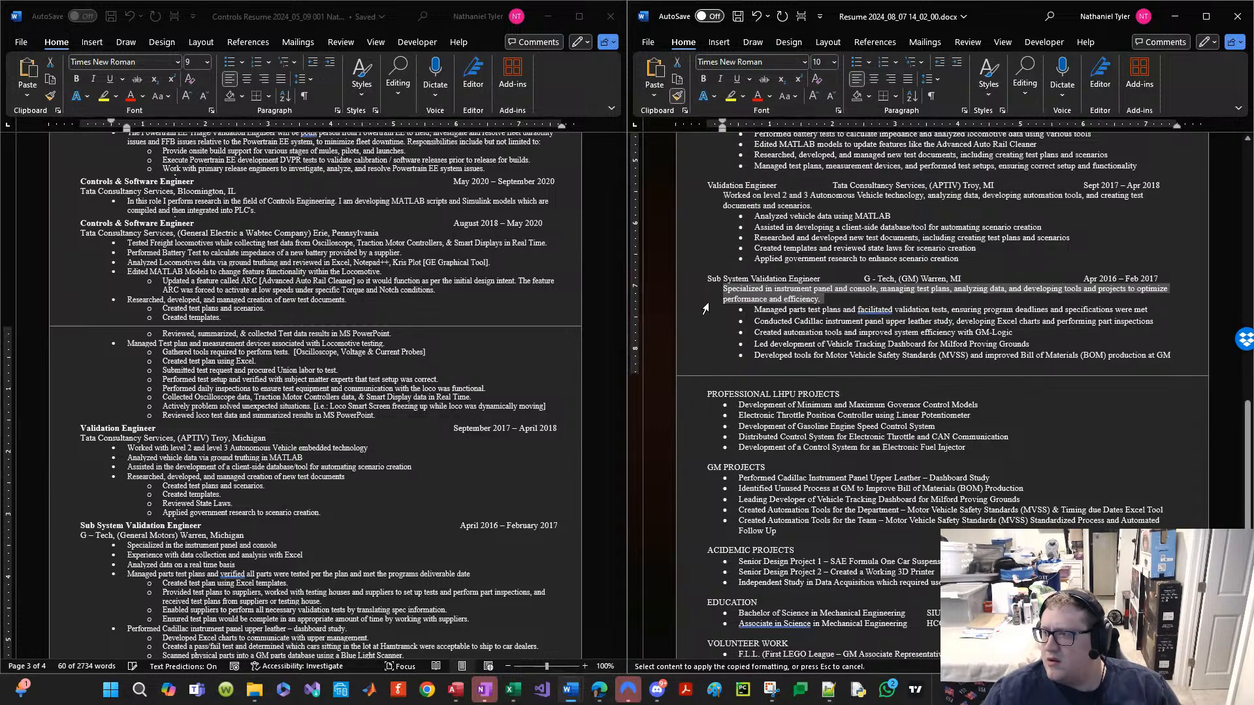
pyautogui.click(776, 306)
pyautogui.hotkey('ctrl', 's')
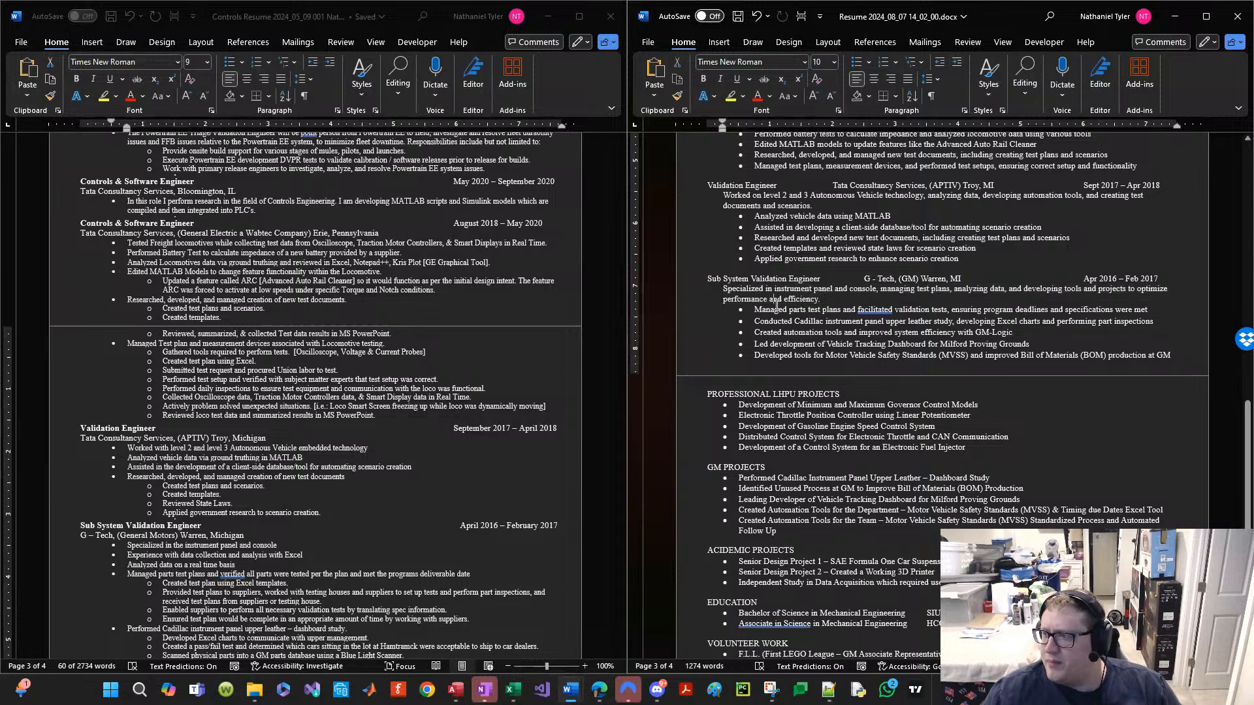
# Step: Shorten the Validation Engineer employer to TCS and move the employer and the dates one tab stop over
pyautogui.moveTo(782, 311); pyautogui.dragTo(793, 352)
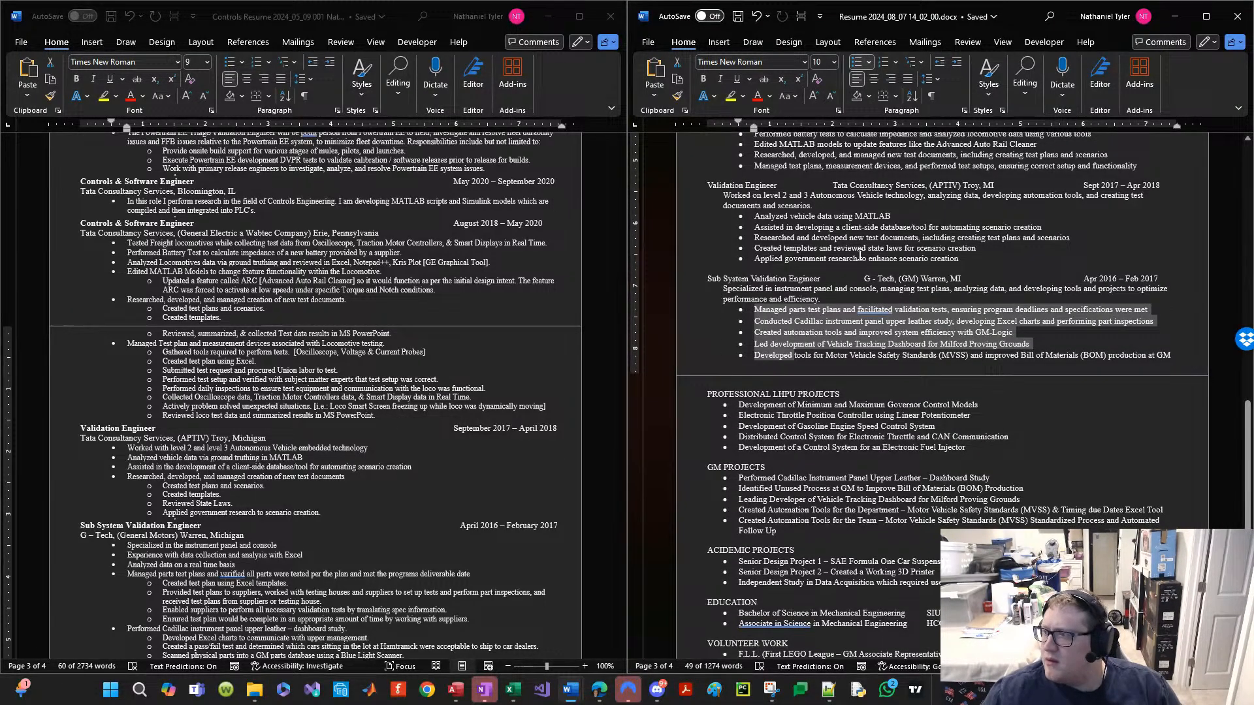
pyautogui.moveTo(837, 185); pyautogui.dragTo(902, 188)
pyautogui.press('BackSpace')
pyautogui.write('CS')
pyautogui.hotkey('ctrl', 'Left')
pyautogui.press('Tab')
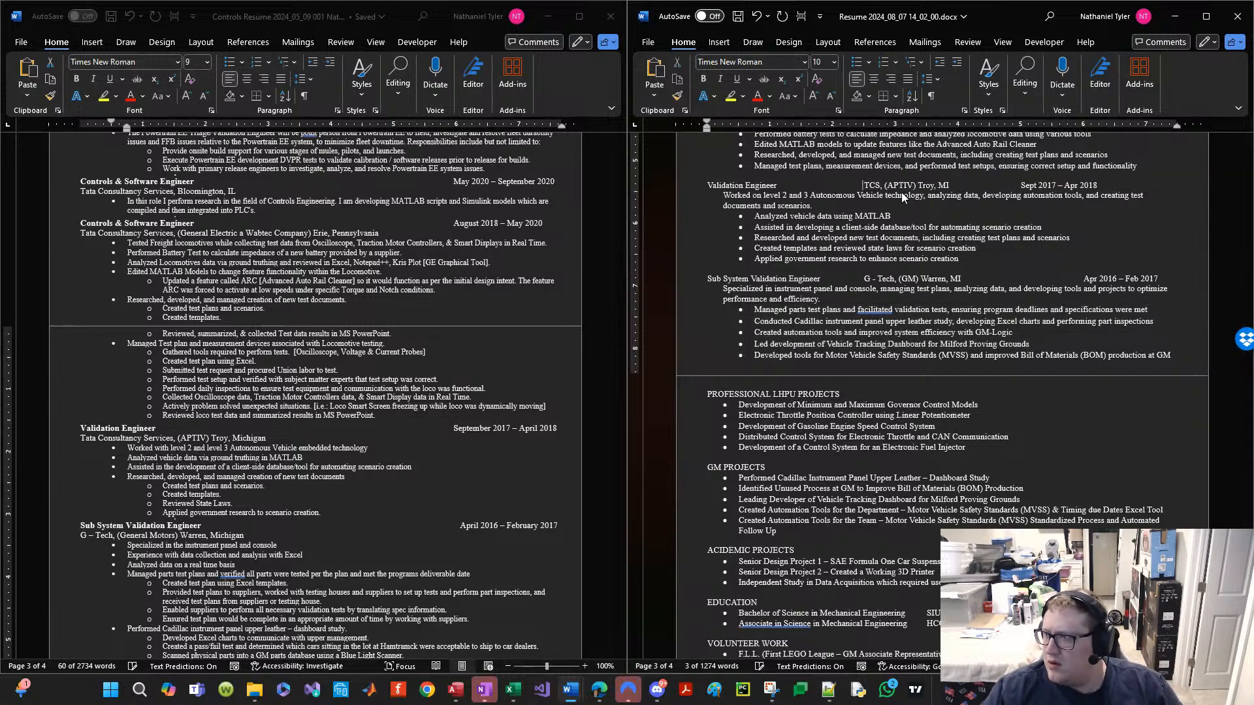
pyautogui.click(1022, 185)
pyautogui.press('Tab')
# Step: Align the Validation Engineer and Sub System Validation Engineer employers and dates with the TCS Bloomington job's columns and save the resume
pyautogui.scroll(5, 915, 274)
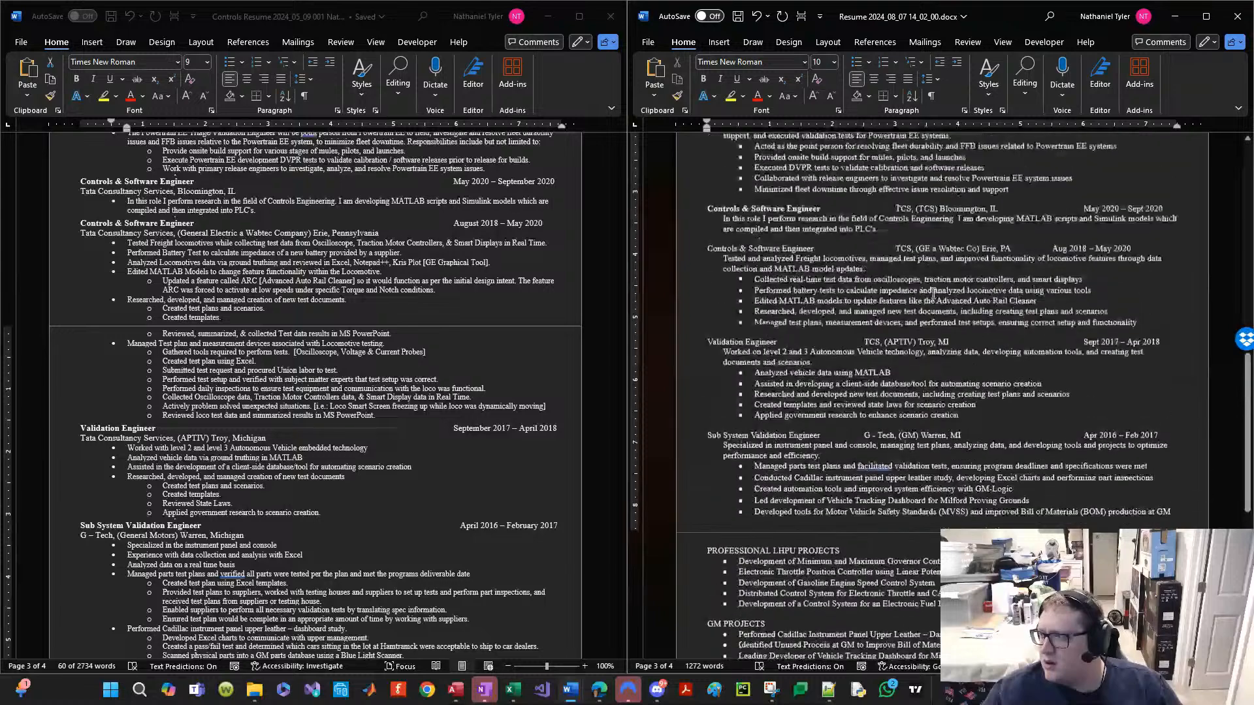
pyautogui.click(864, 435)
pyautogui.press('Tab')
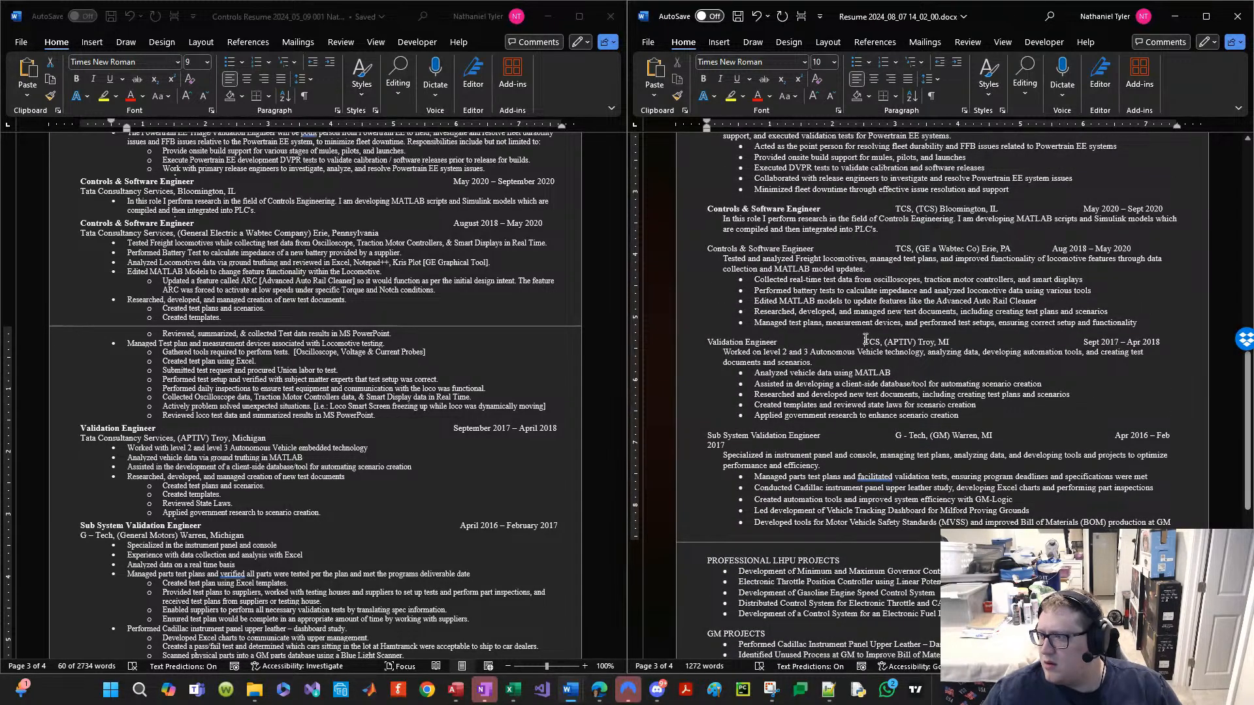
pyautogui.click(866, 340)
pyautogui.press('Tab')
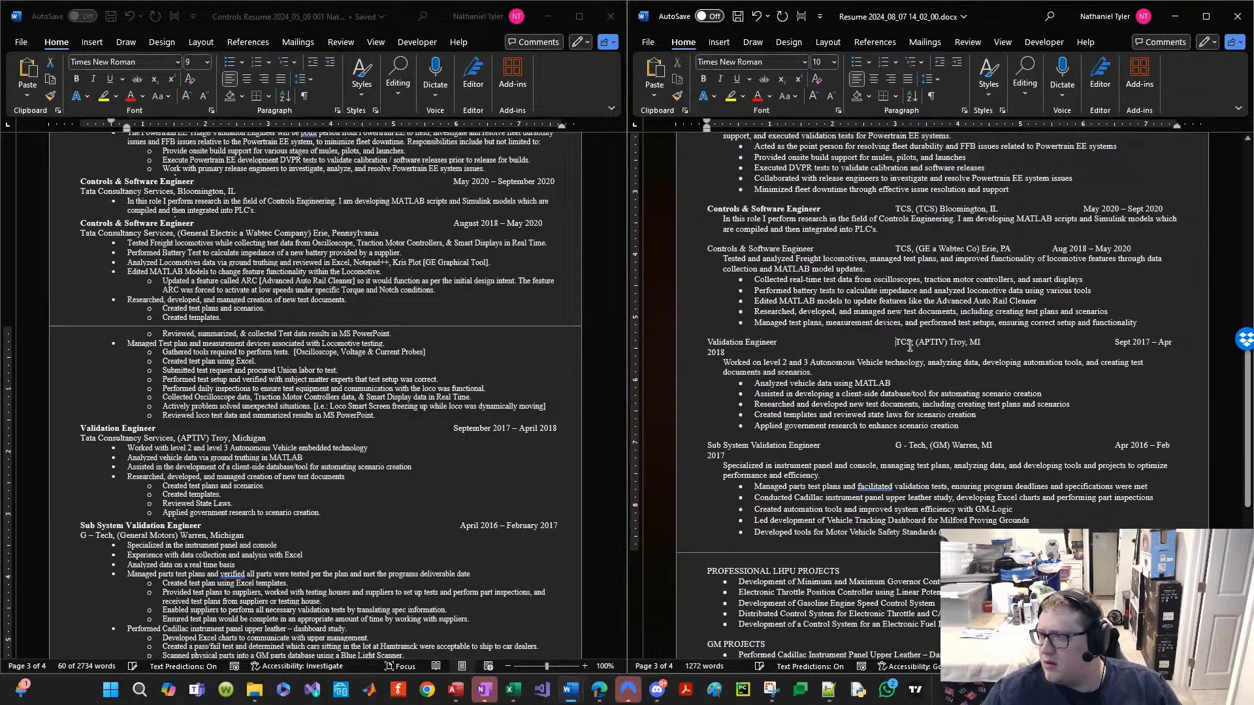
pyautogui.click(1099, 337)
pyautogui.press('BackSpace')
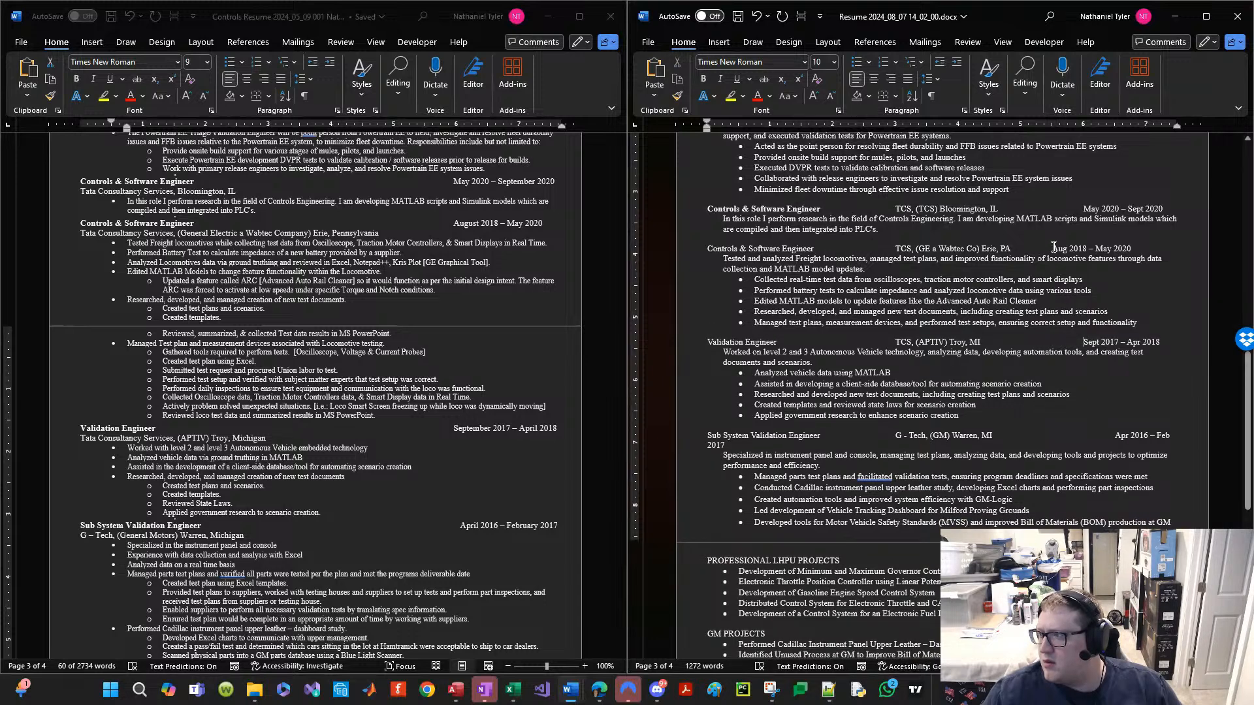
pyautogui.moveTo(1115, 436); pyautogui.dragTo(1063, 434)
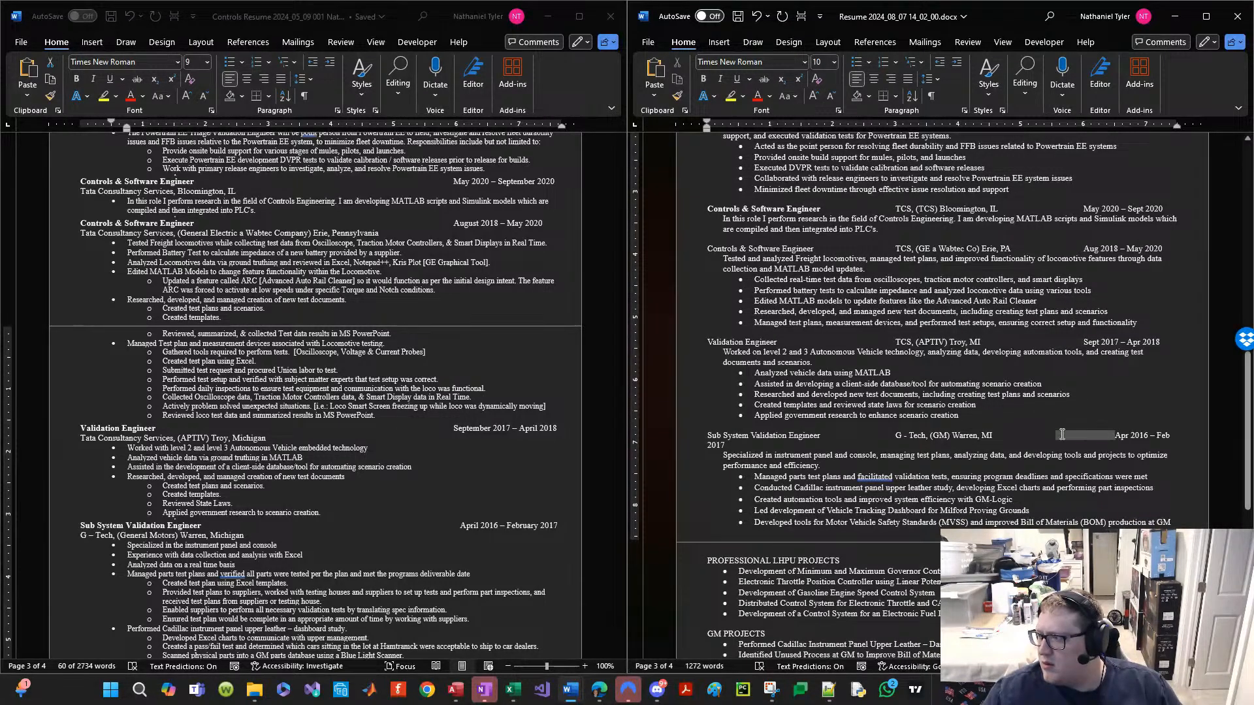
pyautogui.press('BackSpace')
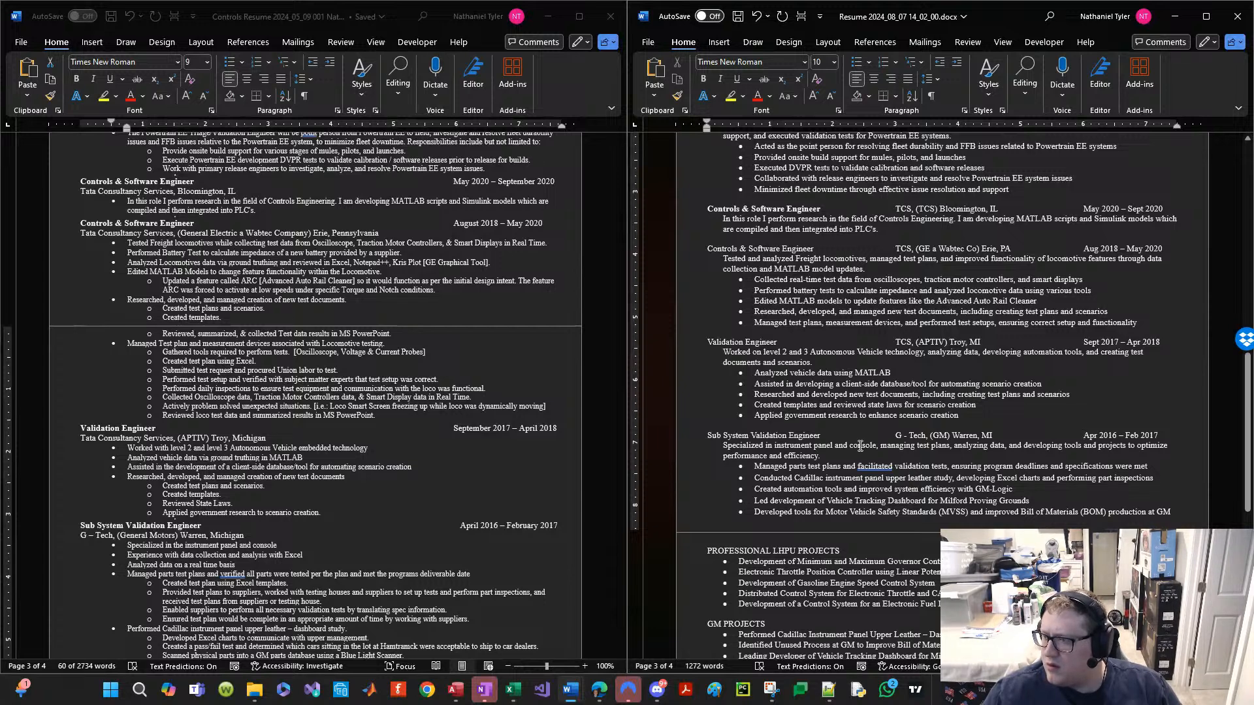
pyautogui.hotkey('ctrl', 's')
# Step: Tab the Calibration Engineer and Controls Engineer dates over to line up with the other jobs' date column
pyautogui.scroll(5, 908, 373)
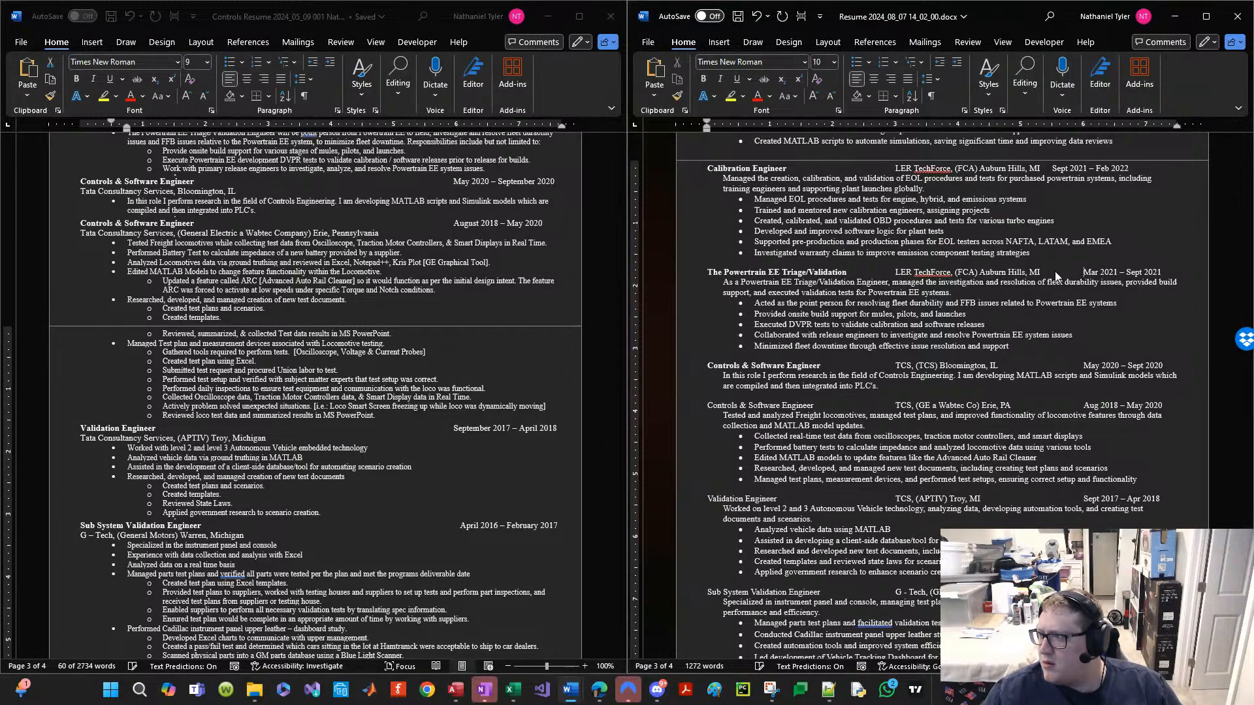
pyautogui.click(1054, 169)
pyautogui.press('Tab')
pyautogui.hotkey('ctrl', 's')
pyautogui.scroll(4, 1045, 344)
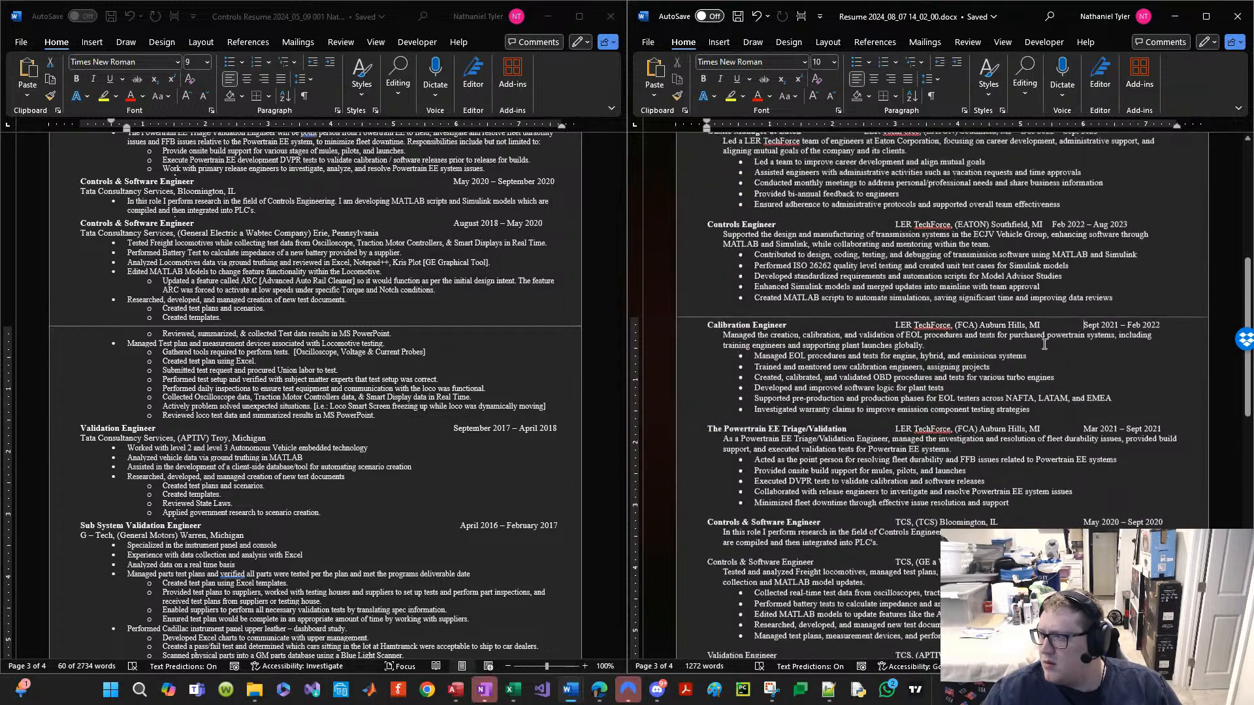
pyautogui.click(1059, 225)
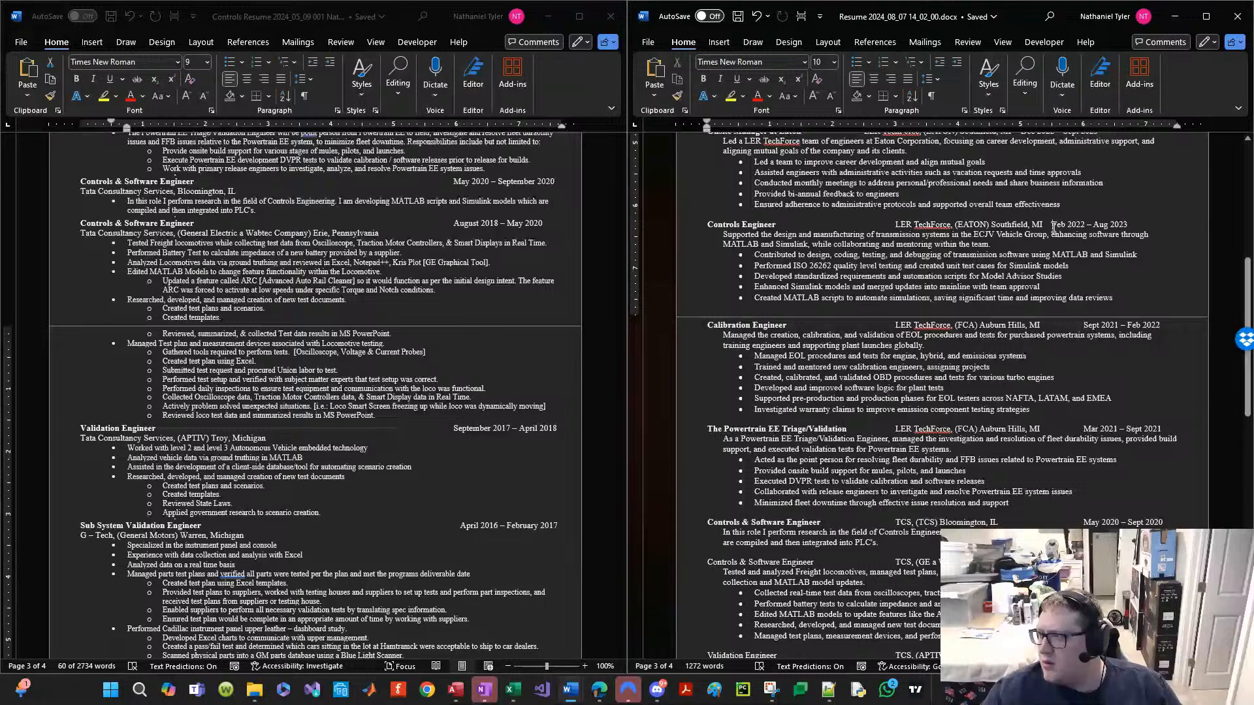
pyautogui.press('Tab')
# Step: Tab the Onsite Manager at Eaton and Electronic System Engineer dates over to the common date column and save the resume
pyautogui.scroll(5, 1047, 289)
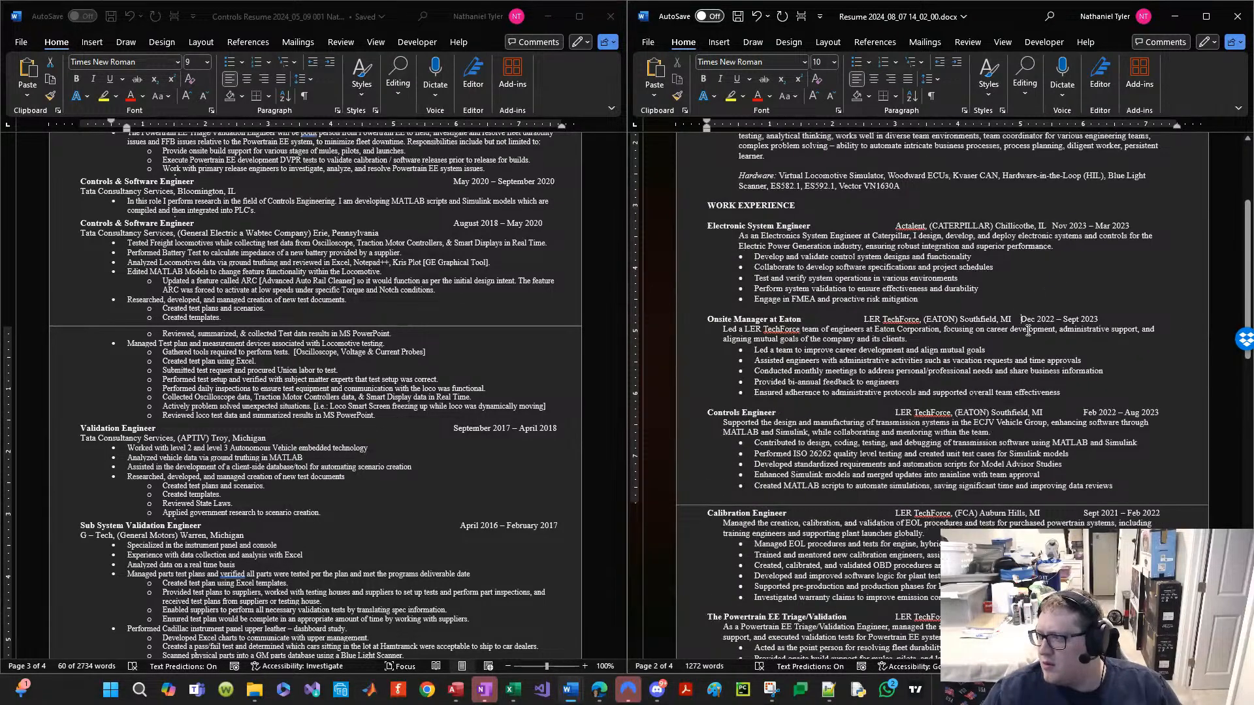
pyautogui.click(1023, 318)
pyautogui.press('Tab')
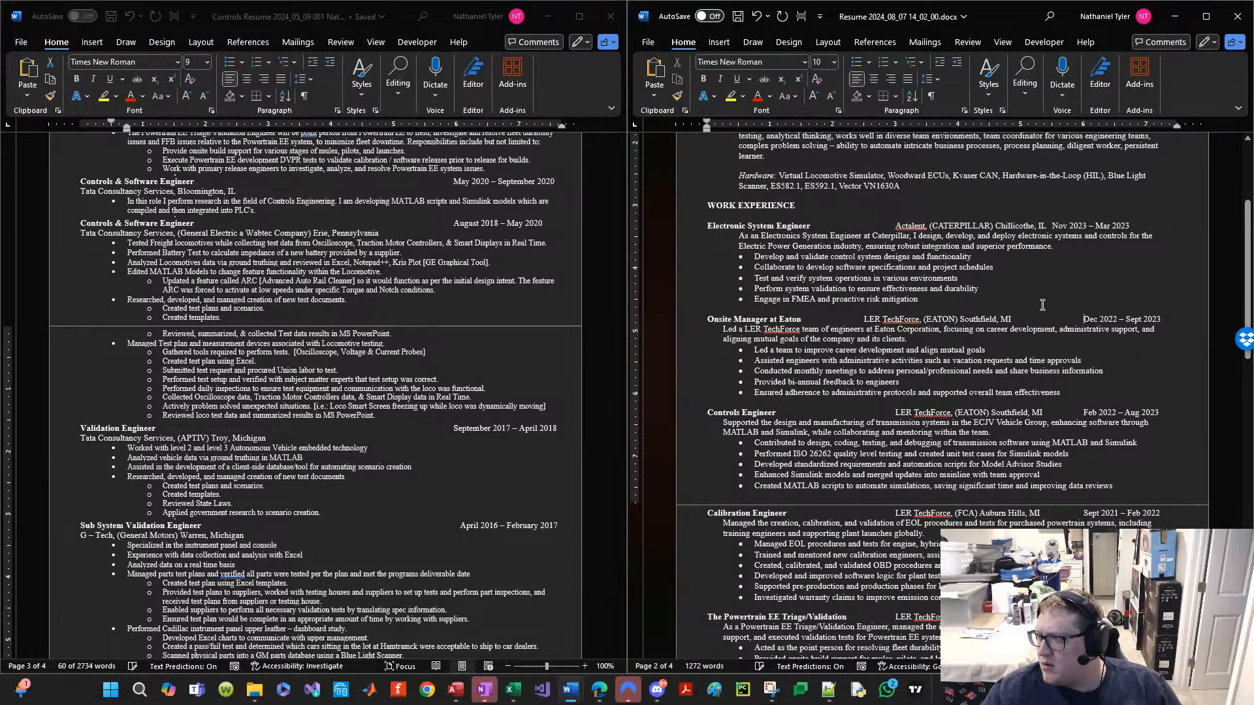
pyautogui.click(1051, 226)
pyautogui.press('Tab')
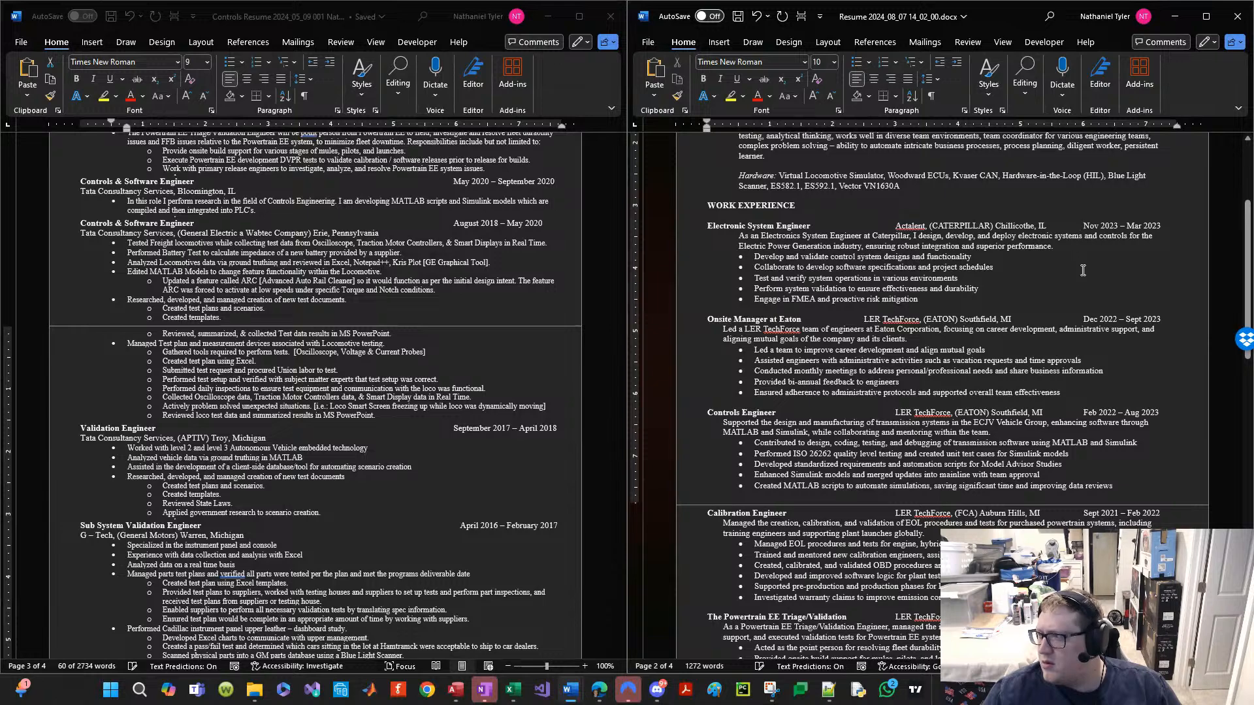
pyautogui.hotkey('ctrl', 's')
# Step: Align the Onsite Manager at Eaton employer with the other employers, remove the extra tab spacing before its dates, and save
pyautogui.scroll(-2, 1011, 317)
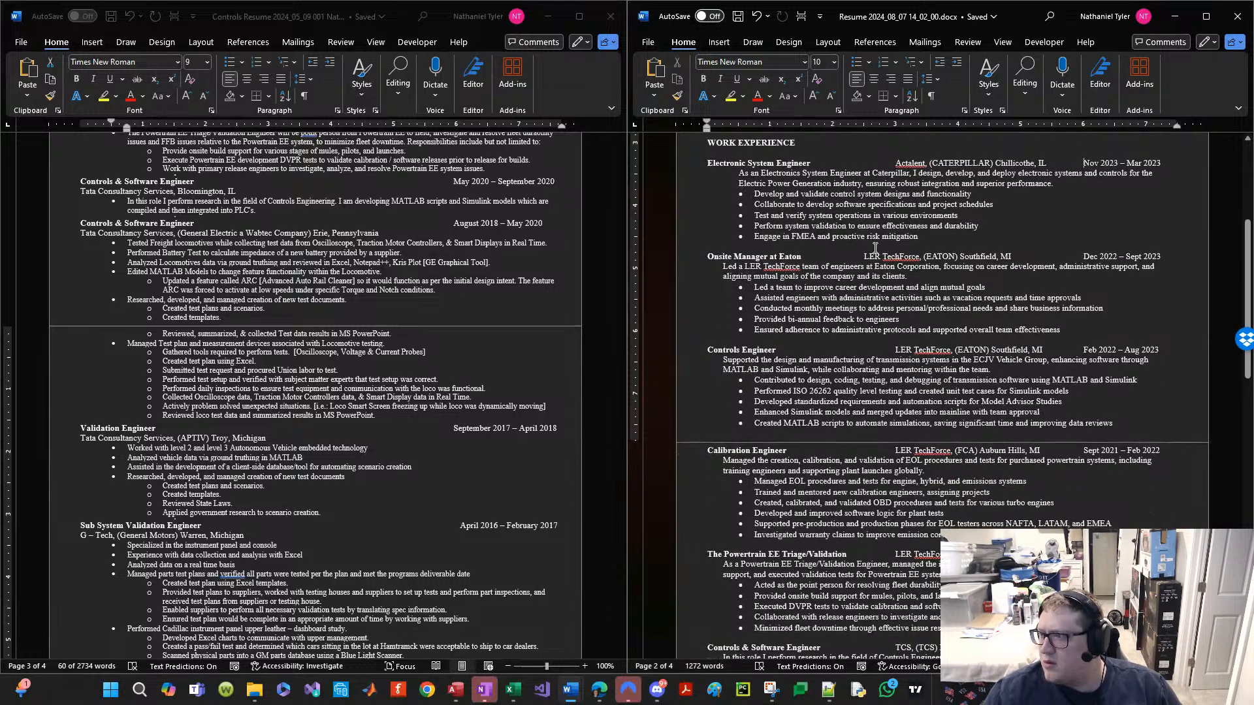
pyautogui.click(864, 255)
pyautogui.scroll(-2, 911, 333)
pyautogui.press('Tab')
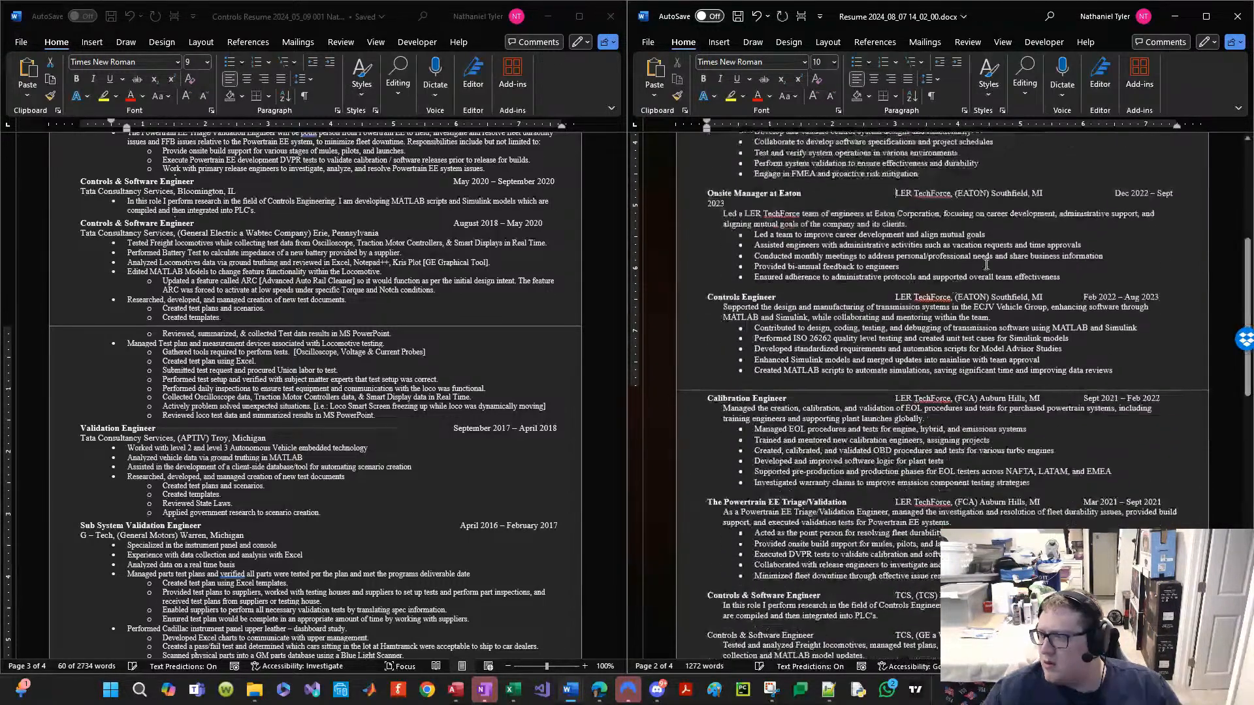
pyautogui.moveTo(1114, 193); pyautogui.dragTo(1068, 190)
pyautogui.press('BackSpace')
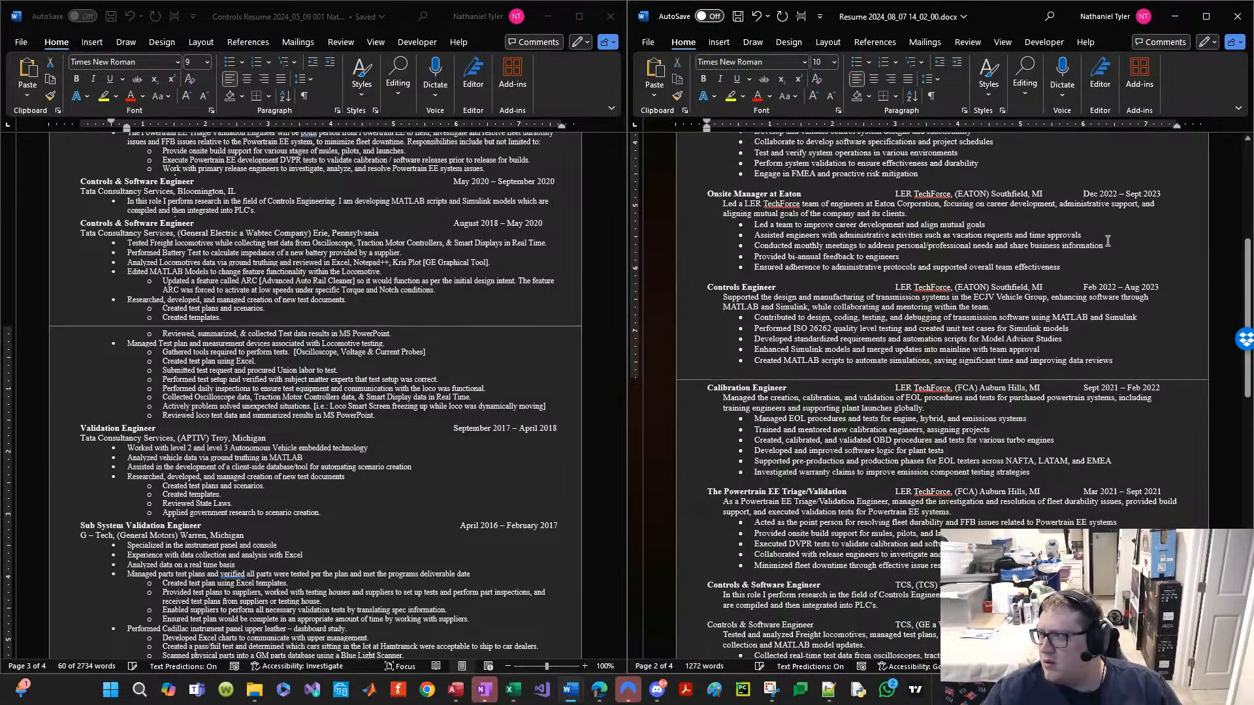
pyautogui.hotkey('ctrl', 's')
pyautogui.scroll(-10, 921, 315)
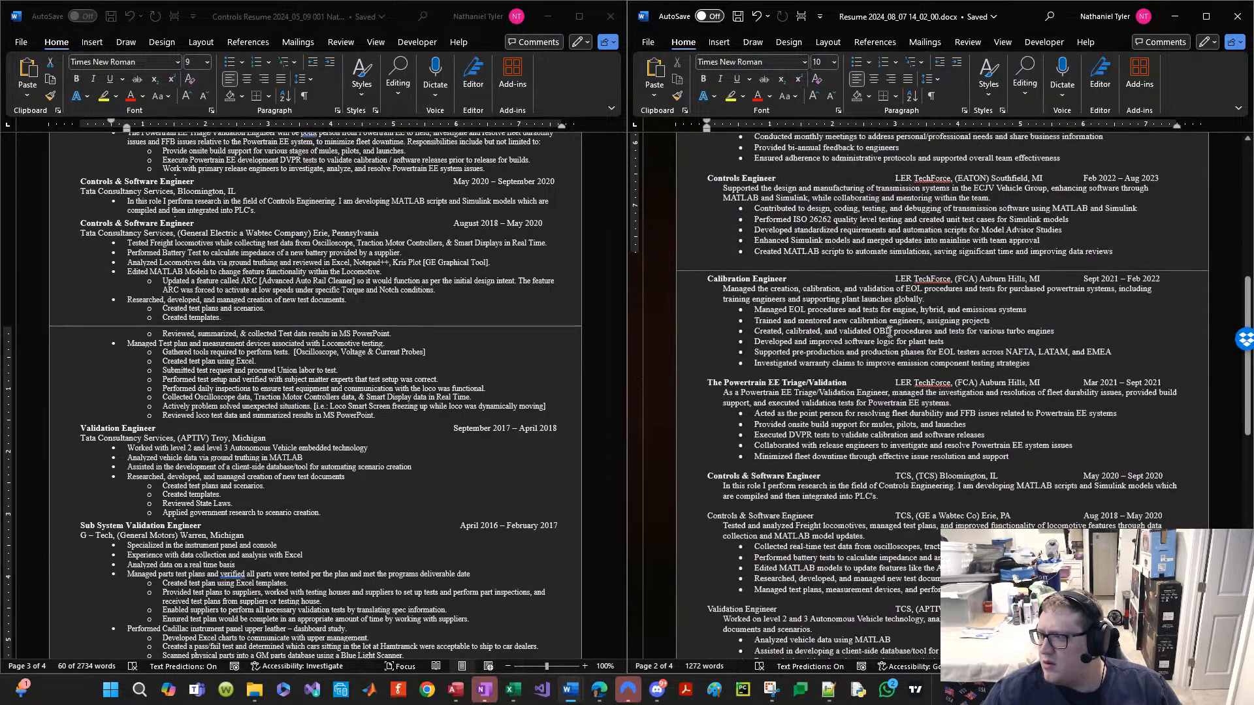
pyautogui.scroll(12, 870, 405)
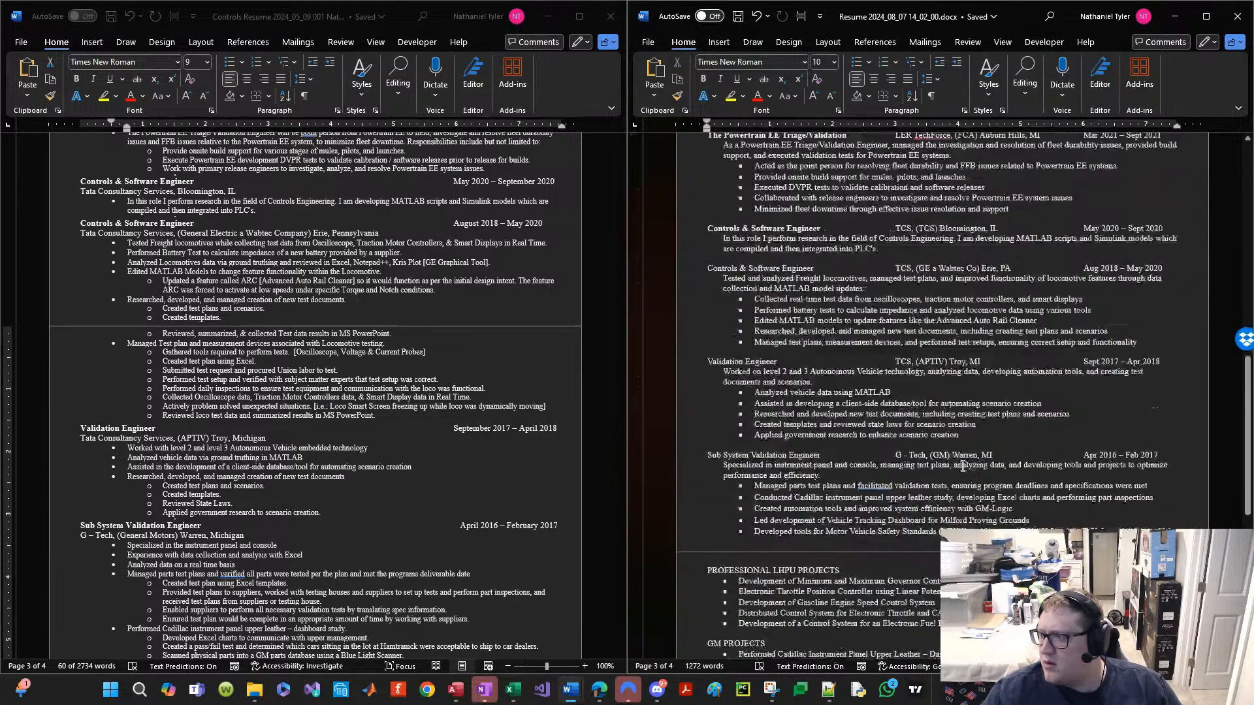
pyautogui.scroll(2, 936, 403)
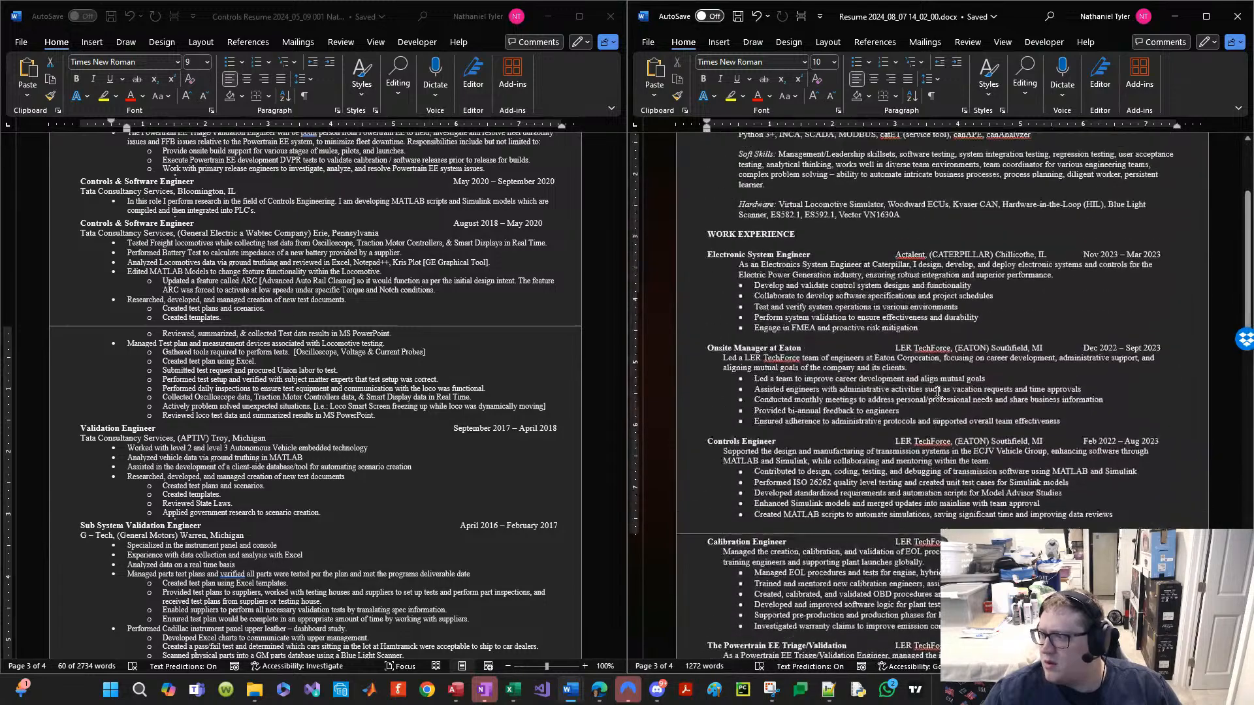
pyautogui.scroll(-12, 914, 407)
pyautogui.scroll(-13, 907, 399)
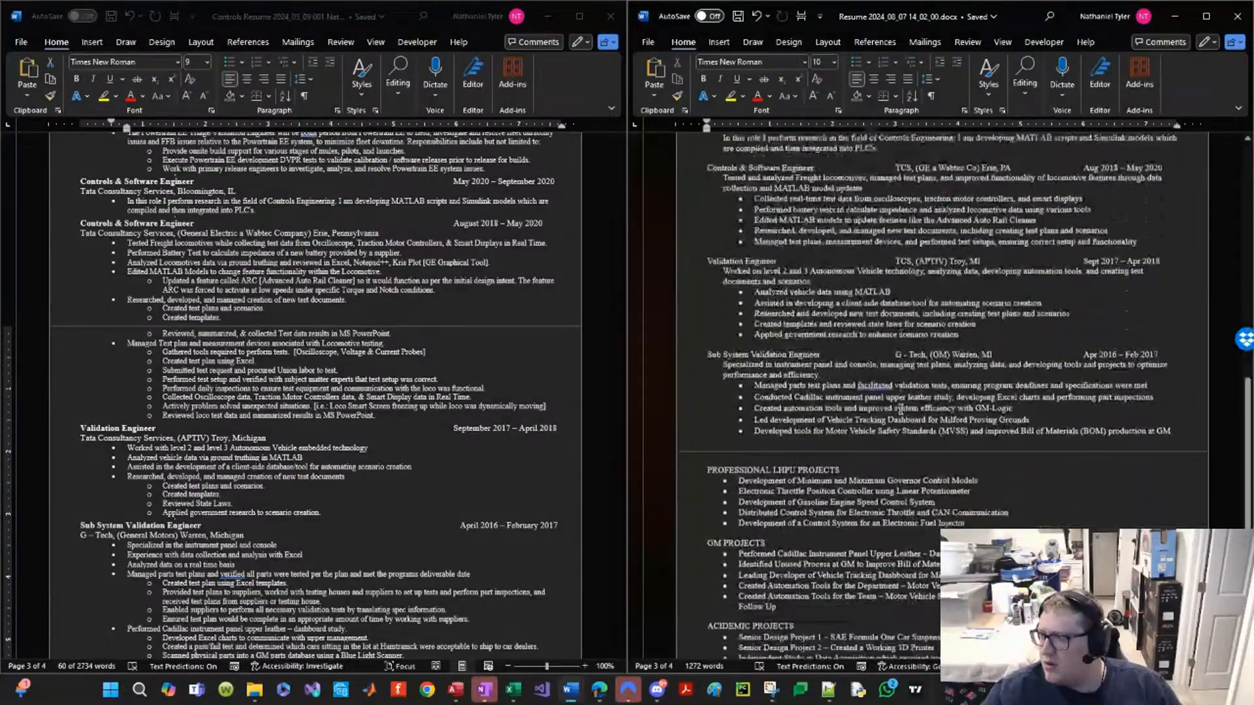
# Step: Delete the GM PROJECTS heading with all of its bullets and save the resume
pyautogui.scroll(3, 921, 377)
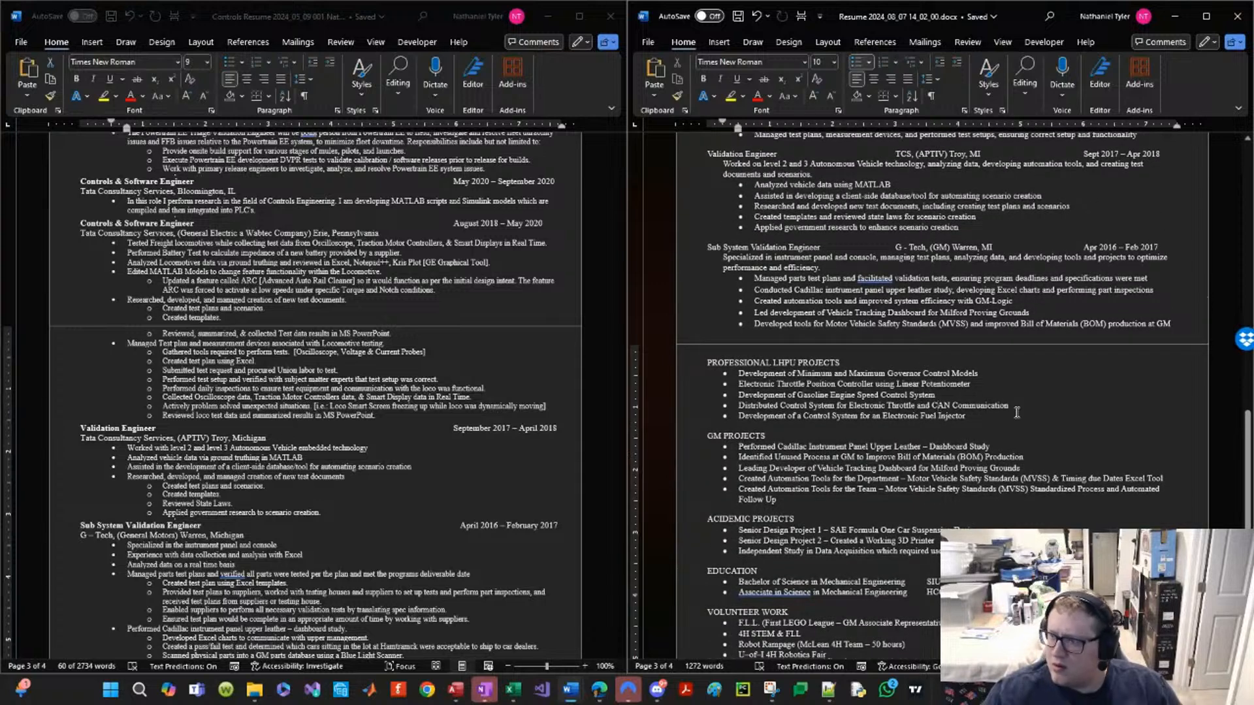
pyautogui.click(1017, 412)
pyautogui.moveTo(805, 502); pyautogui.dragTo(706, 436)
pyautogui.press('Delete')
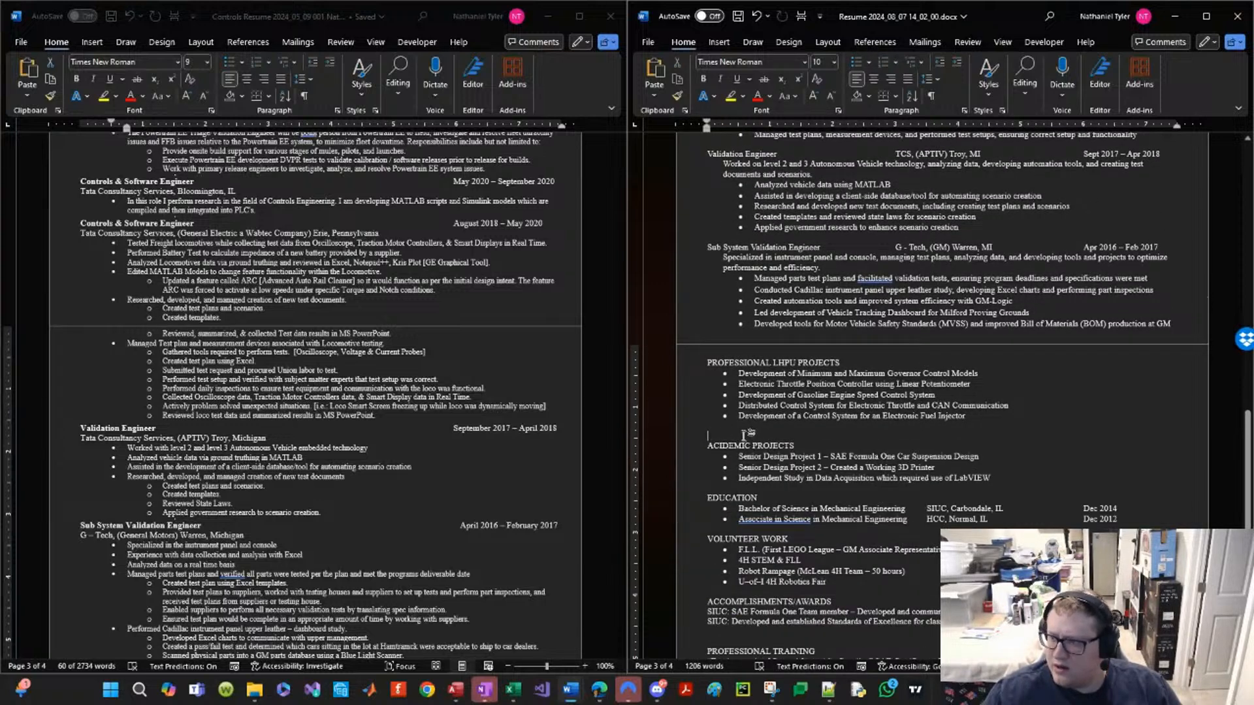
pyautogui.hotkey('ctrl', 's')
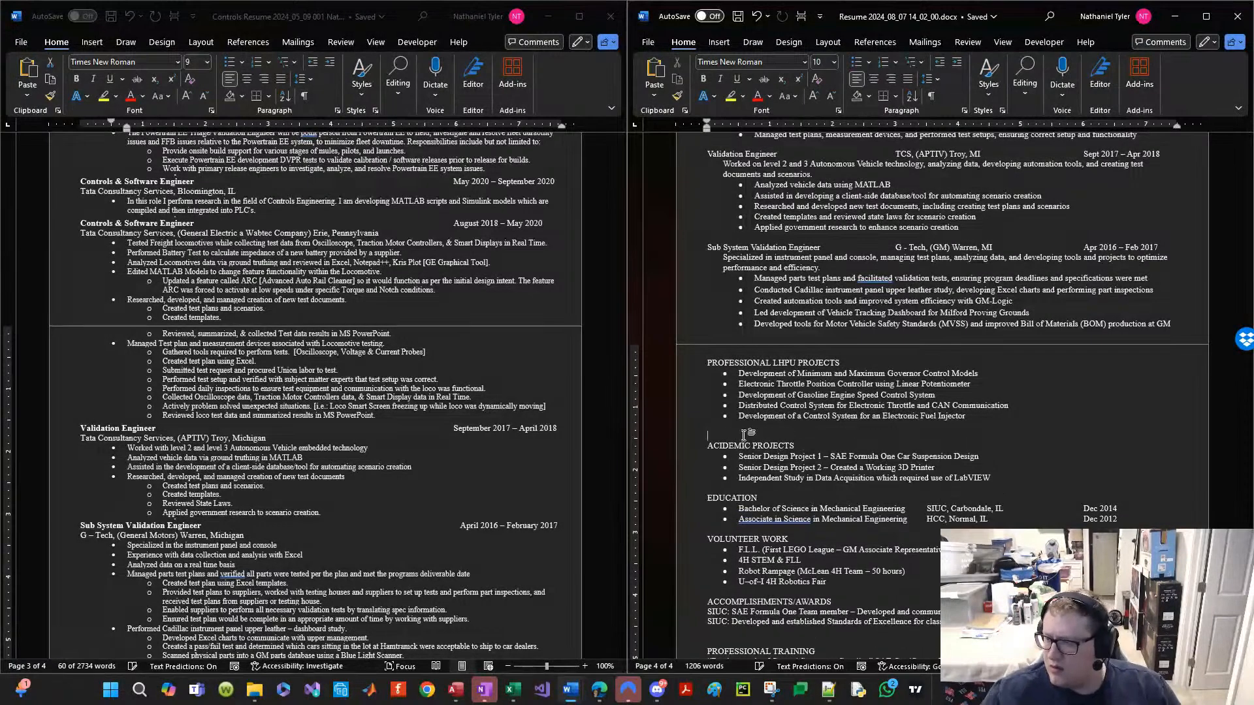
# Step: Review the academic projects, education, volunteer work and accomplishments sections for formatting consistency
pyautogui.moveTo(1010, 478); pyautogui.dragTo(721, 444)
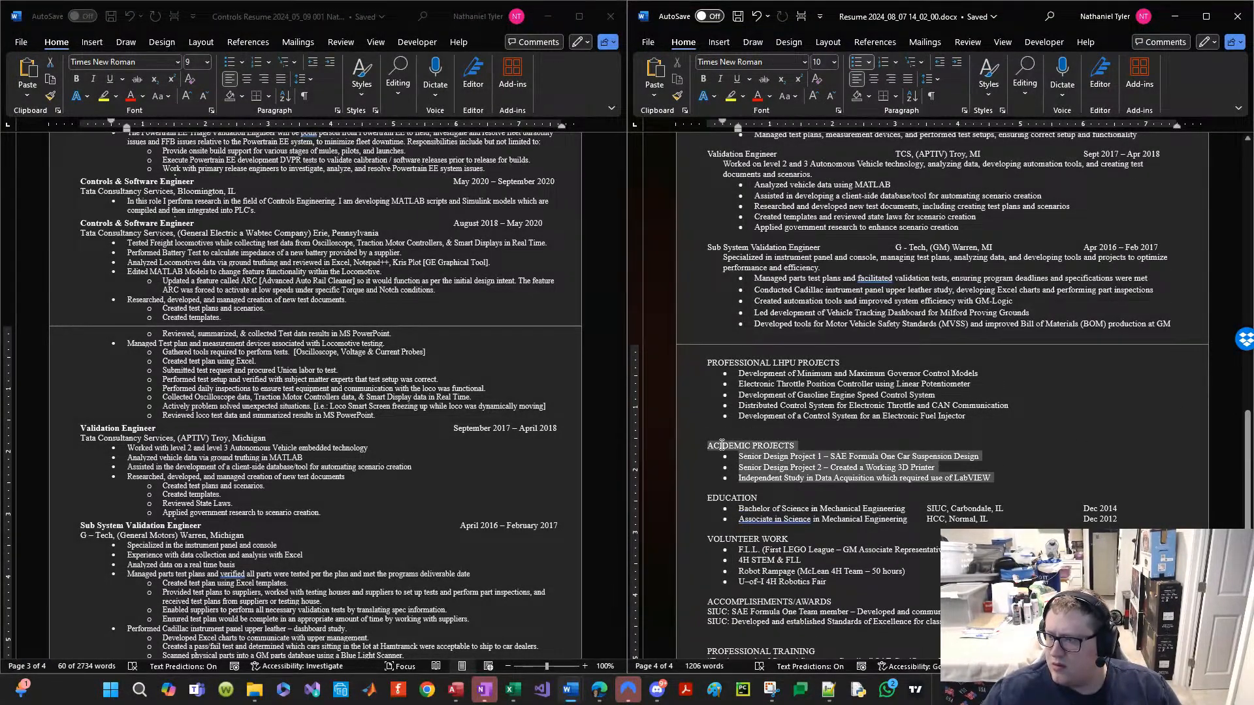
pyautogui.click(908, 473)
pyautogui.moveTo(991, 484); pyautogui.dragTo(714, 450)
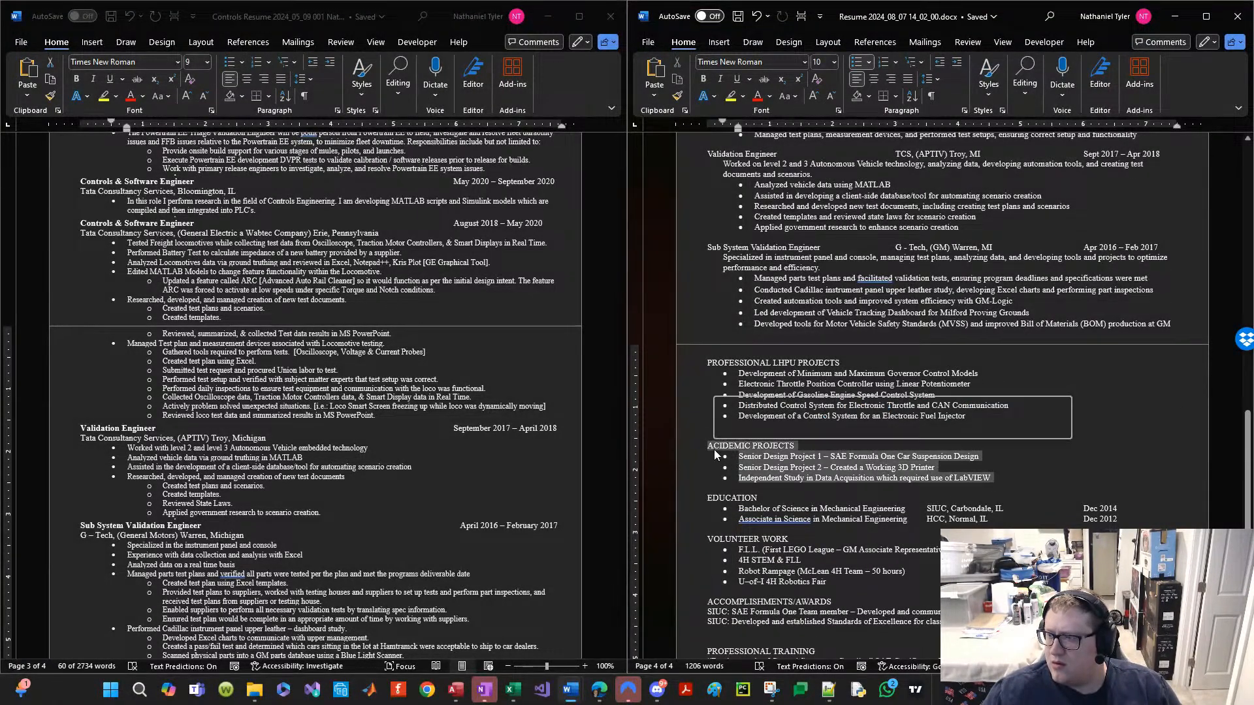
pyautogui.click(759, 456)
pyautogui.scroll(-4, 814, 361)
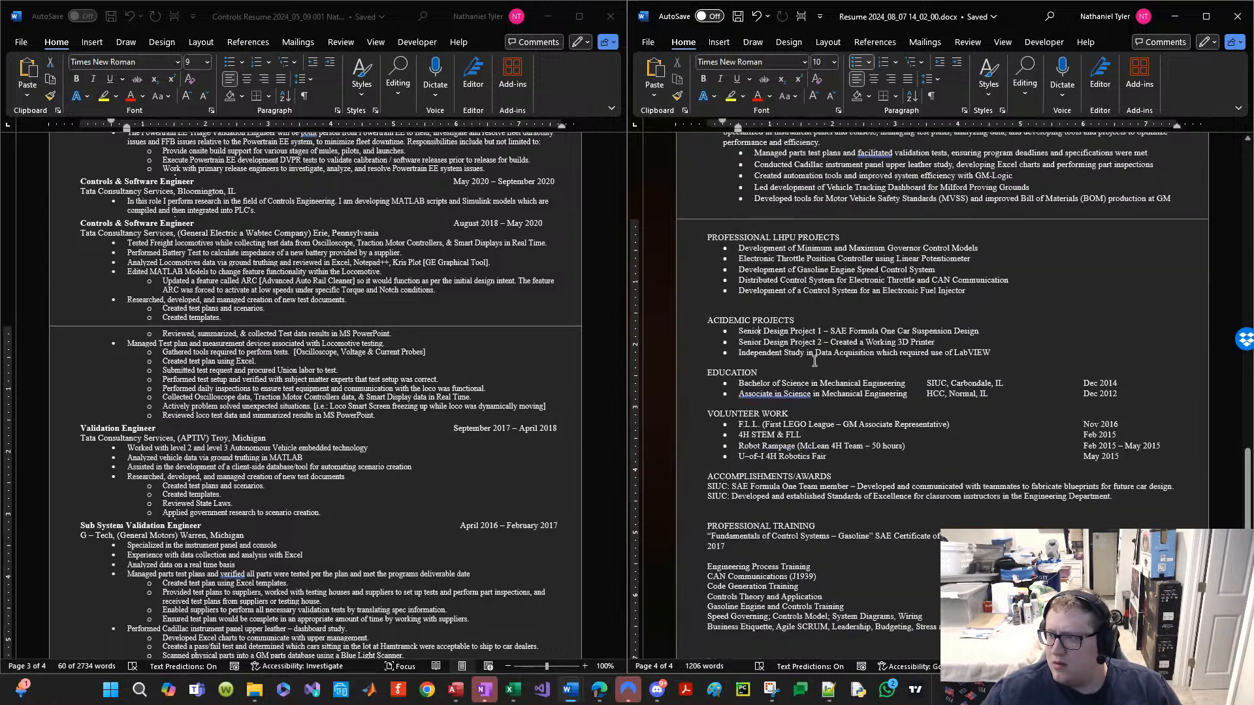
pyautogui.moveTo(1122, 394); pyautogui.dragTo(685, 371)
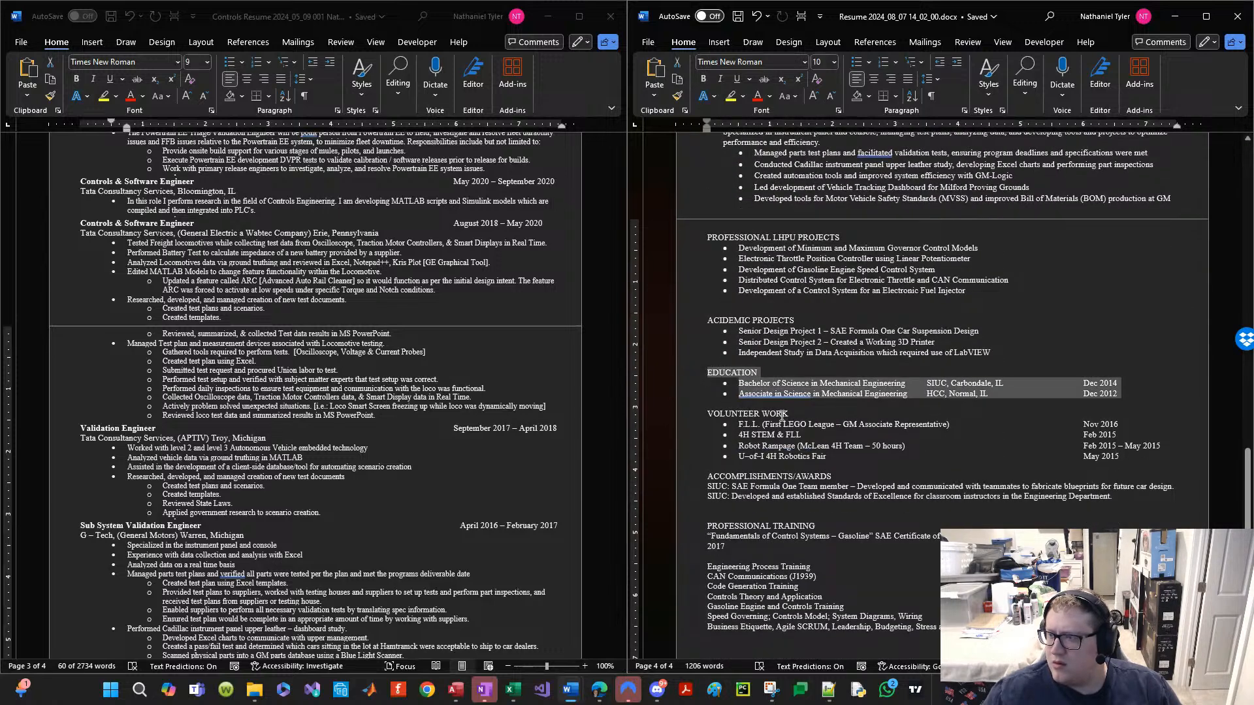
pyautogui.click(784, 416)
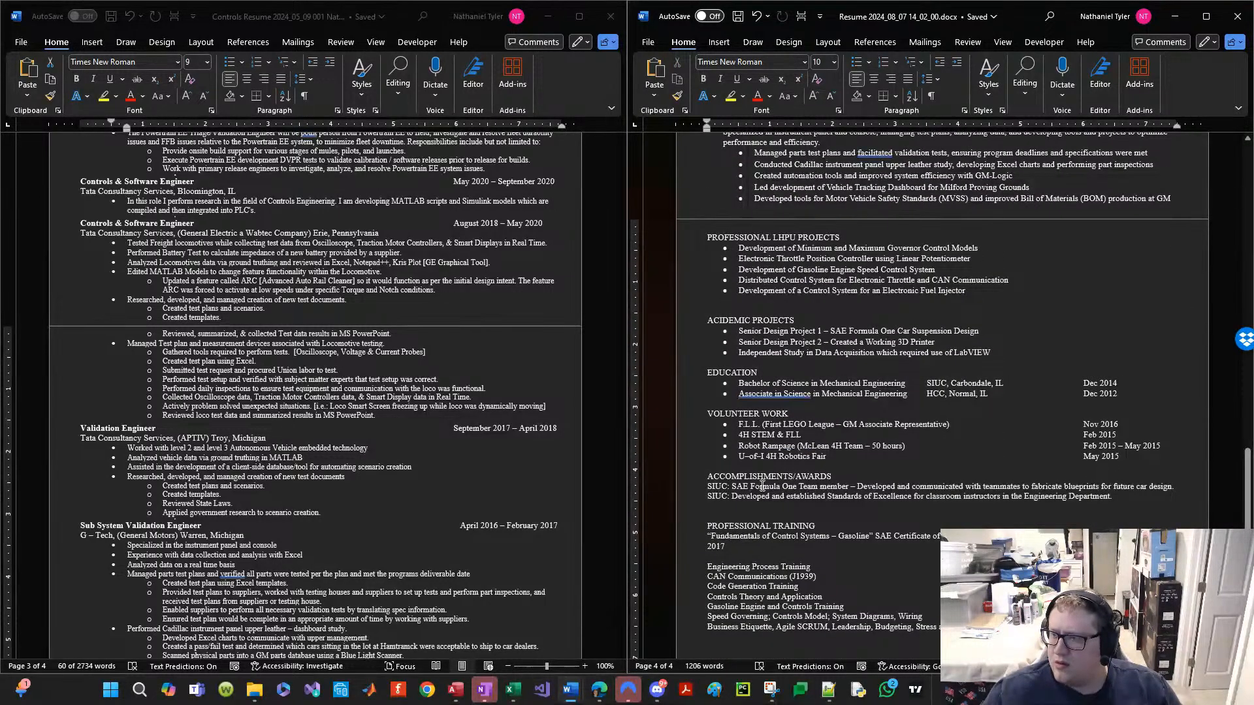
pyautogui.moveTo(694, 488); pyautogui.dragTo(696, 498)
pyautogui.click(778, 507)
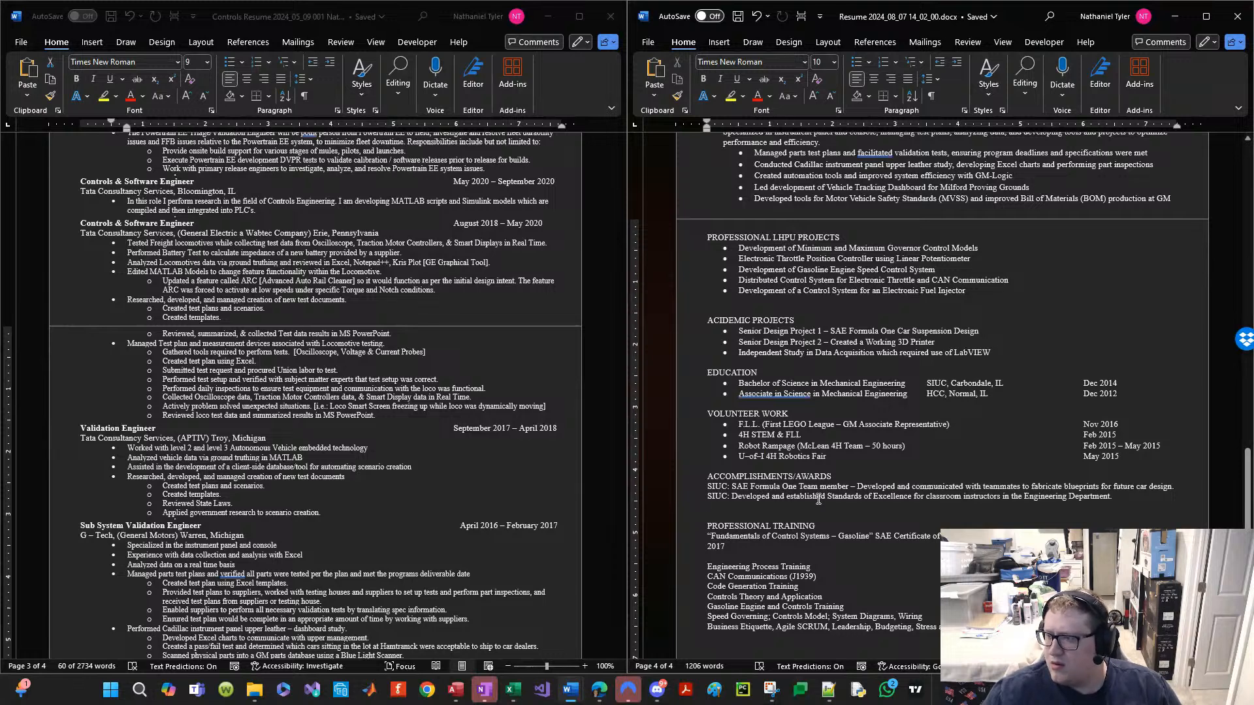
# Step: Pull the SAE Certificate of Mastery Course dates back onto one line, aligned with the date column above, and save
pyautogui.scroll(-2, 818, 499)
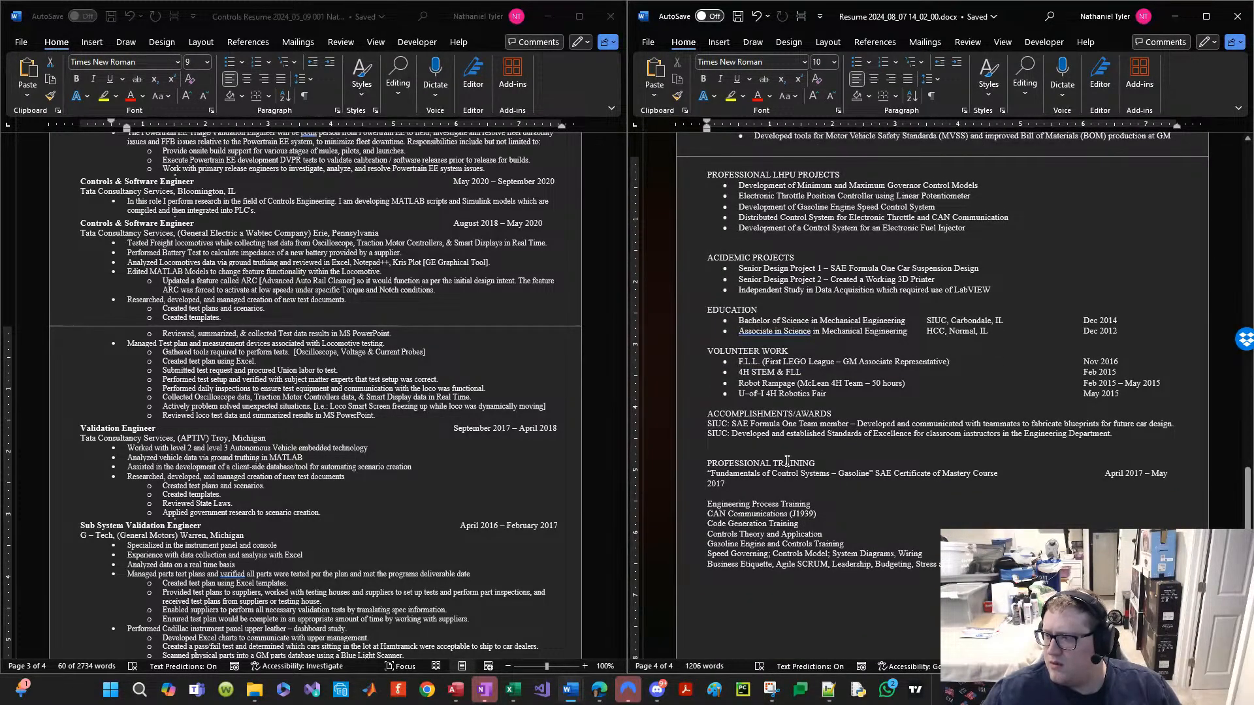
pyautogui.scroll(-2, 761, 479)
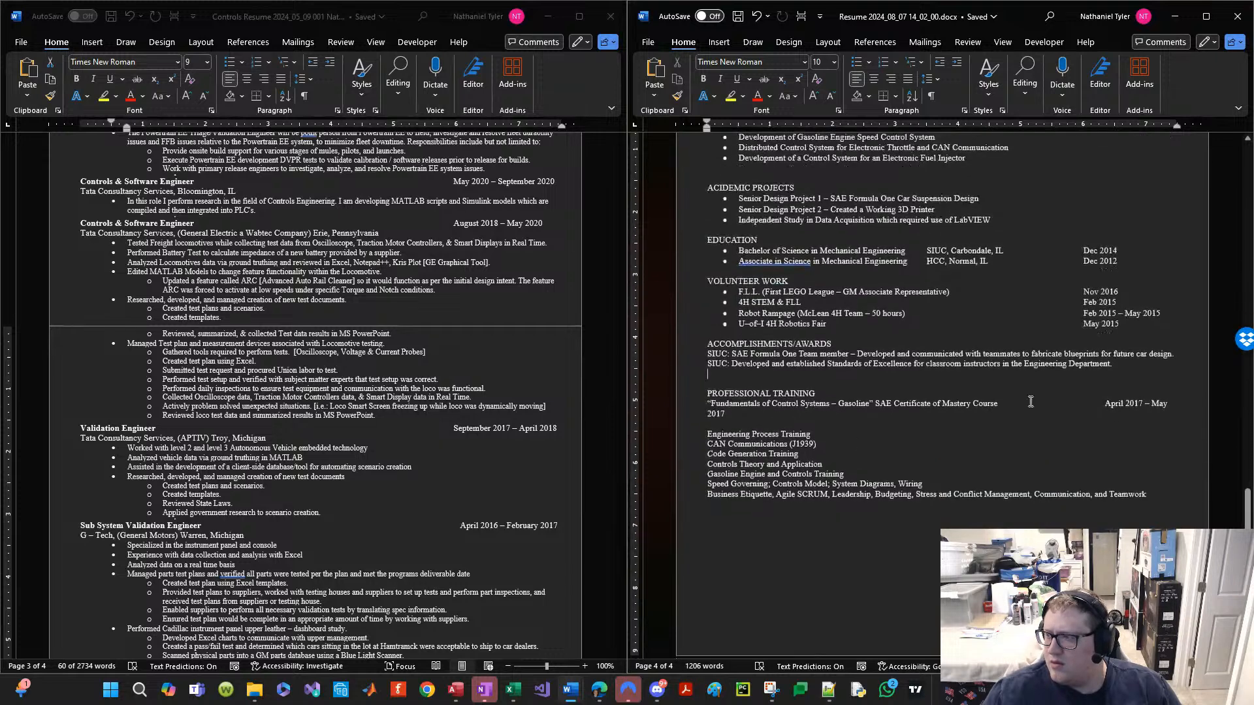
pyautogui.doubleClick(1097, 410)
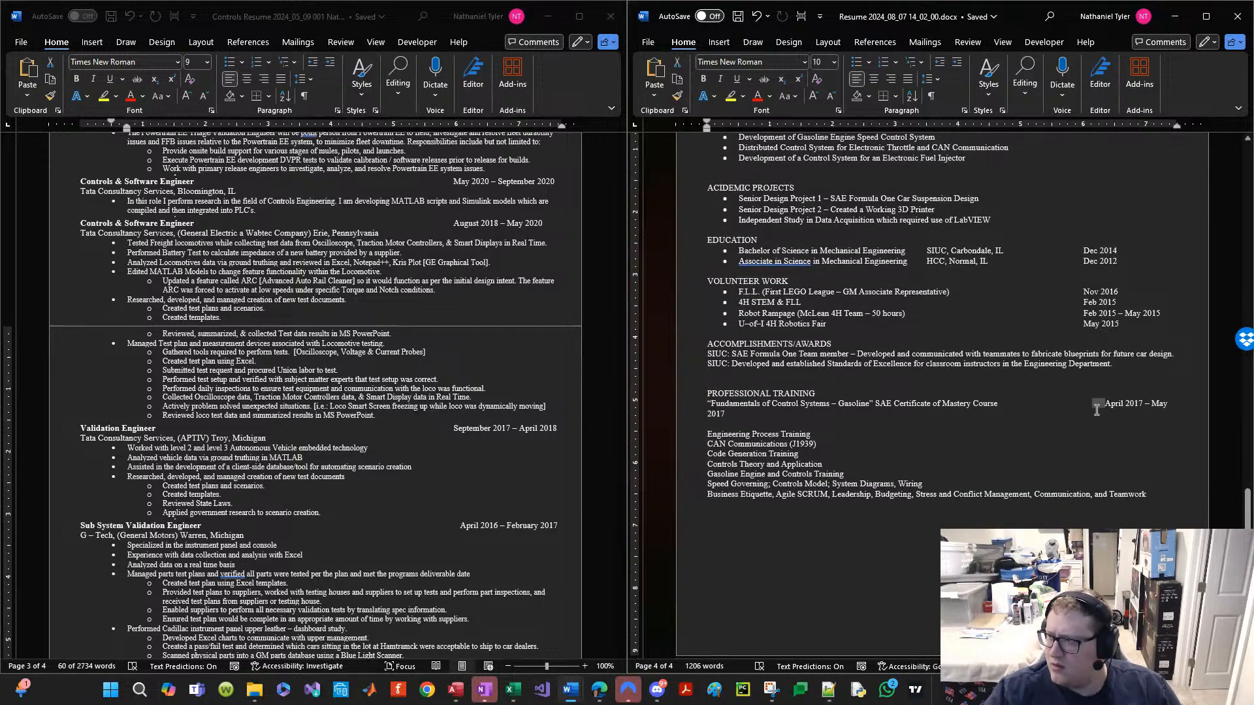
pyautogui.press('BackSpace')
pyautogui.press('BackSpace')
pyautogui.press('BackSpace')
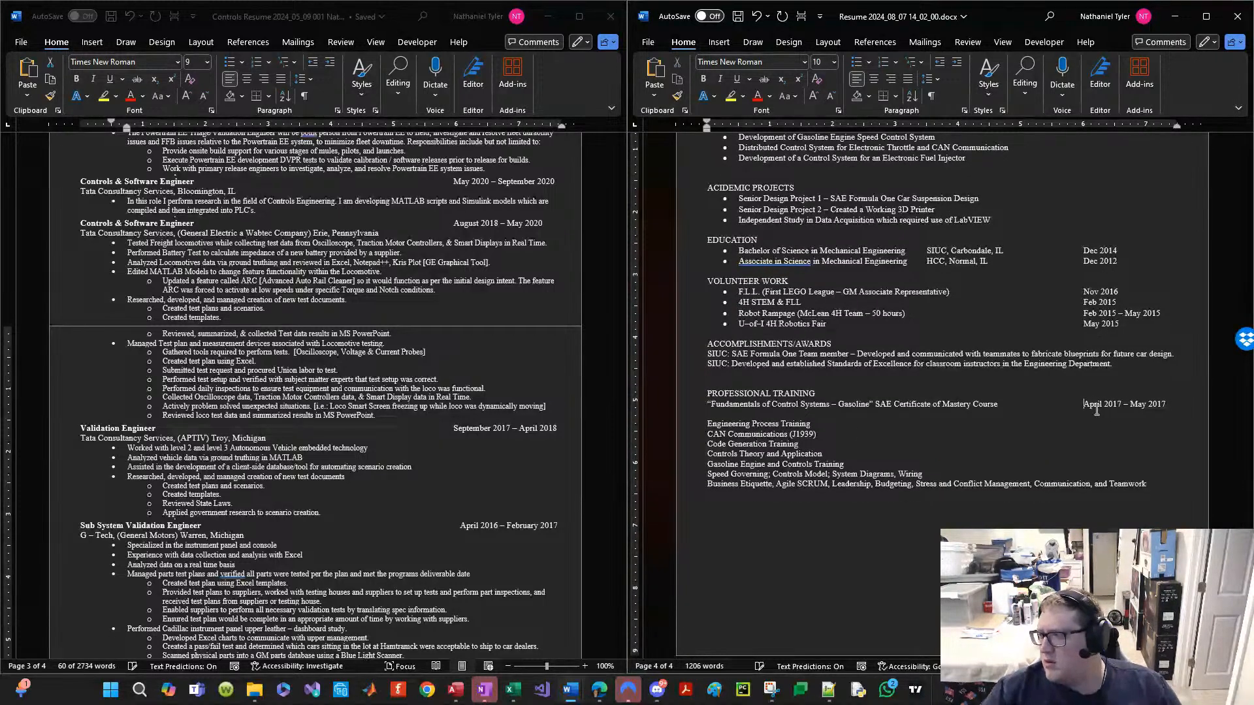
pyautogui.hotkey('shift', 'Left')
pyautogui.hotkey('shift', 'Left')
pyautogui.hotkey('shift', 'Left')
pyautogui.hotkey('shift', 'Left')
pyautogui.hotkey('shift', 'Left')
pyautogui.hotkey('shift', 'Left')
pyautogui.hotkey('shift', 'Left')
pyautogui.hotkey('shift', 'Left')
pyautogui.hotkey('shift', 'Left')
pyautogui.hotkey('shift', 'Left')
pyautogui.hotkey('shift', 'Left')
pyautogui.hotkey('shift', 'Left')
pyautogui.hotkey('shift', 'Left')
pyautogui.hotkey('shift', 'Left')
pyautogui.hotkey('shift', 'Left')
pyautogui.hotkey('shift', 'Left')
pyautogui.hotkey('shift', 'Left')
pyautogui.press('Tab')
pyautogui.press('Tab')
pyautogui.press('Tab')
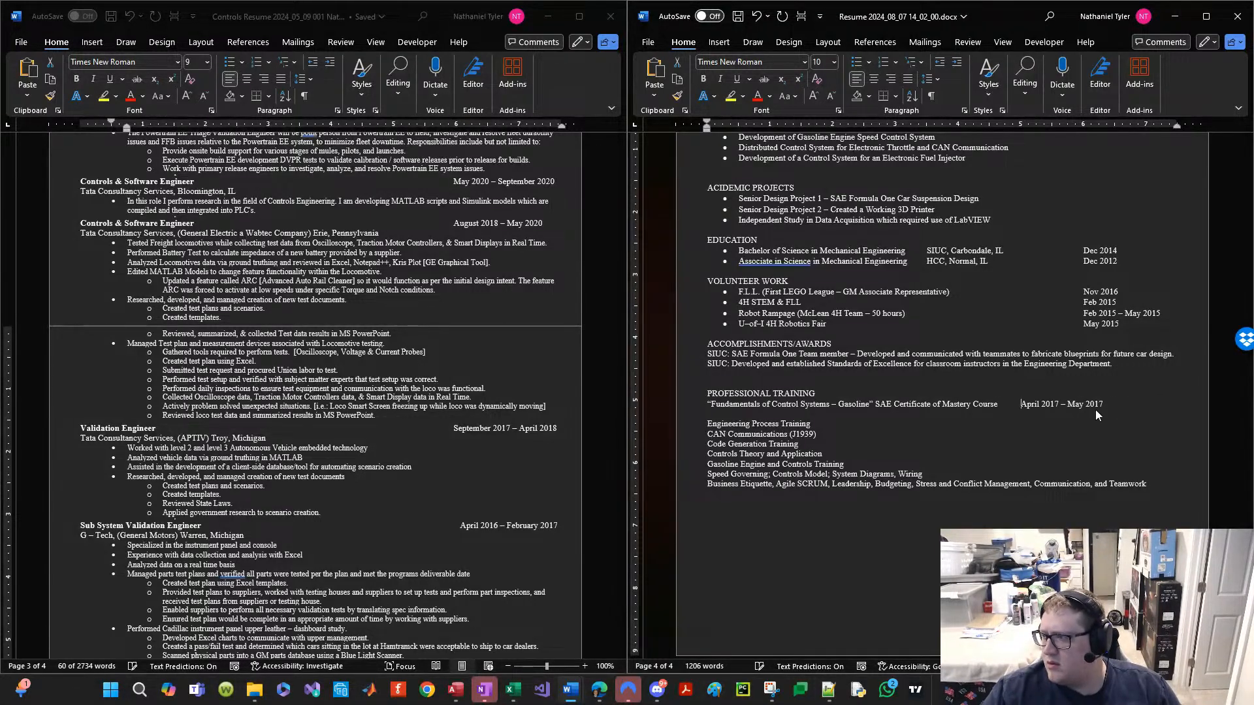
pyautogui.hotkey('ctrl', 's')
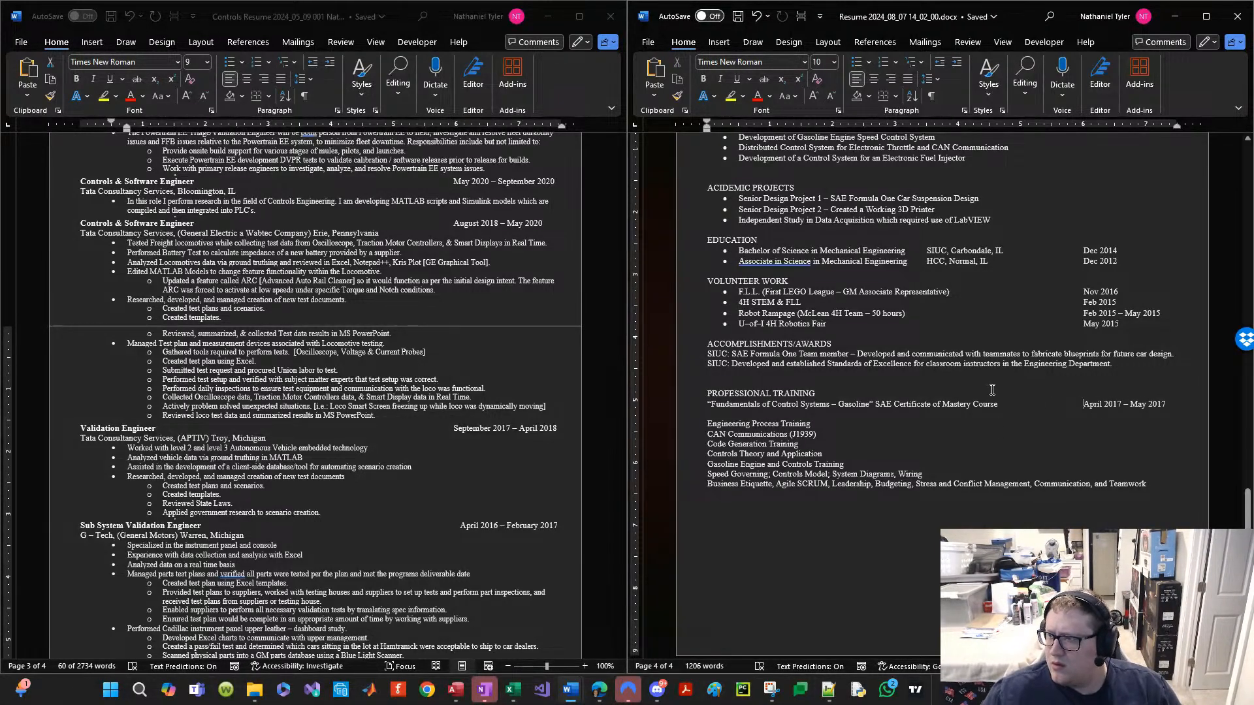
# Step: Examine the whole resume from the technical skills to the Sub System Validation Engineer bullets for consistent layout
pyautogui.click(836, 437)
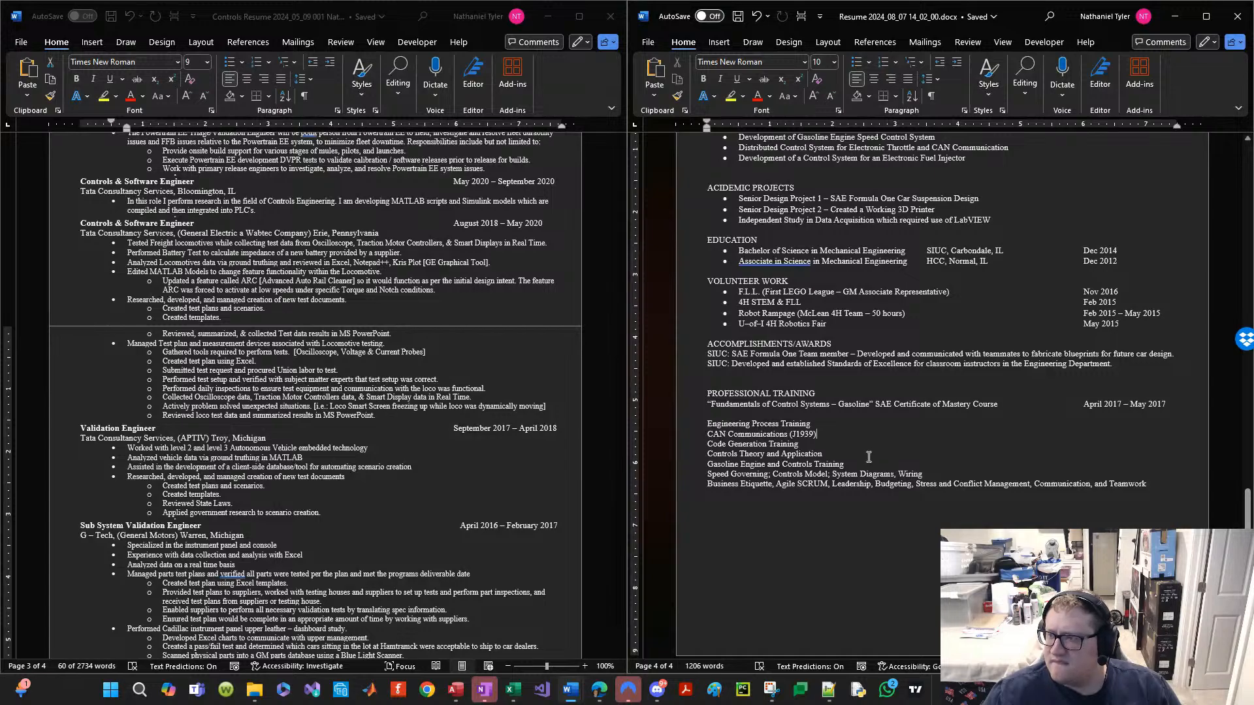
pyautogui.scroll(5, 869, 457)
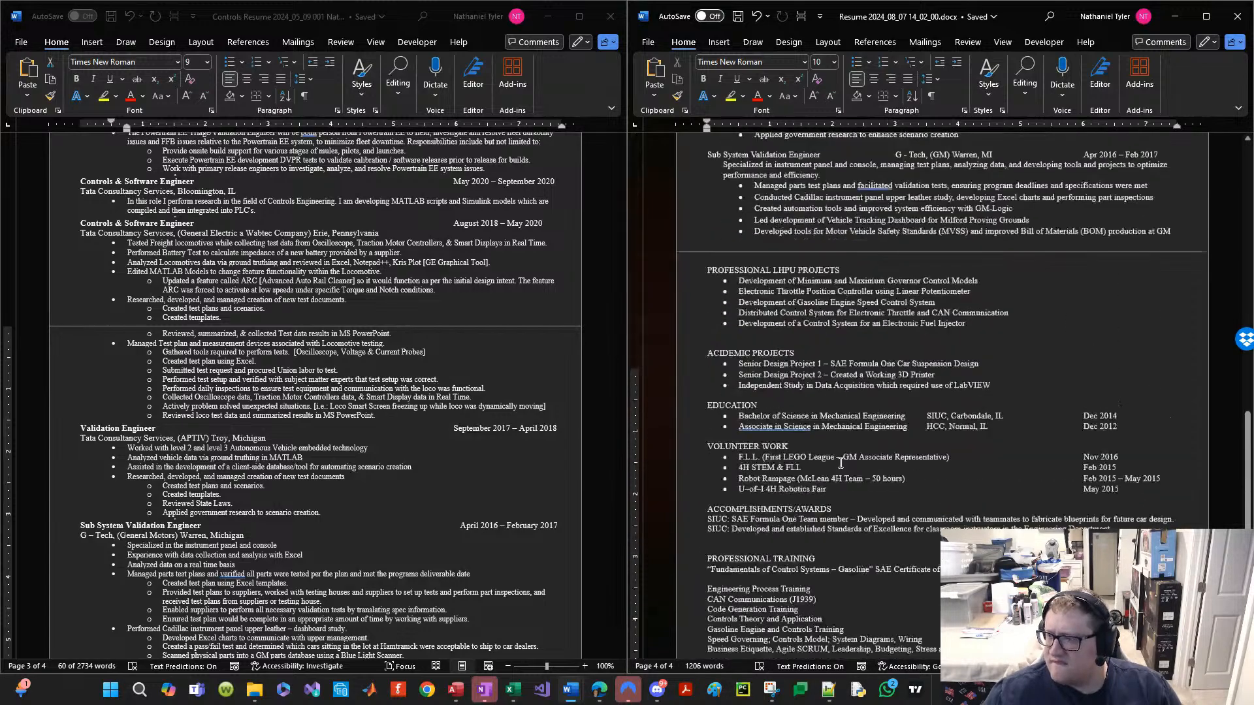
pyautogui.scroll(20, 841, 462)
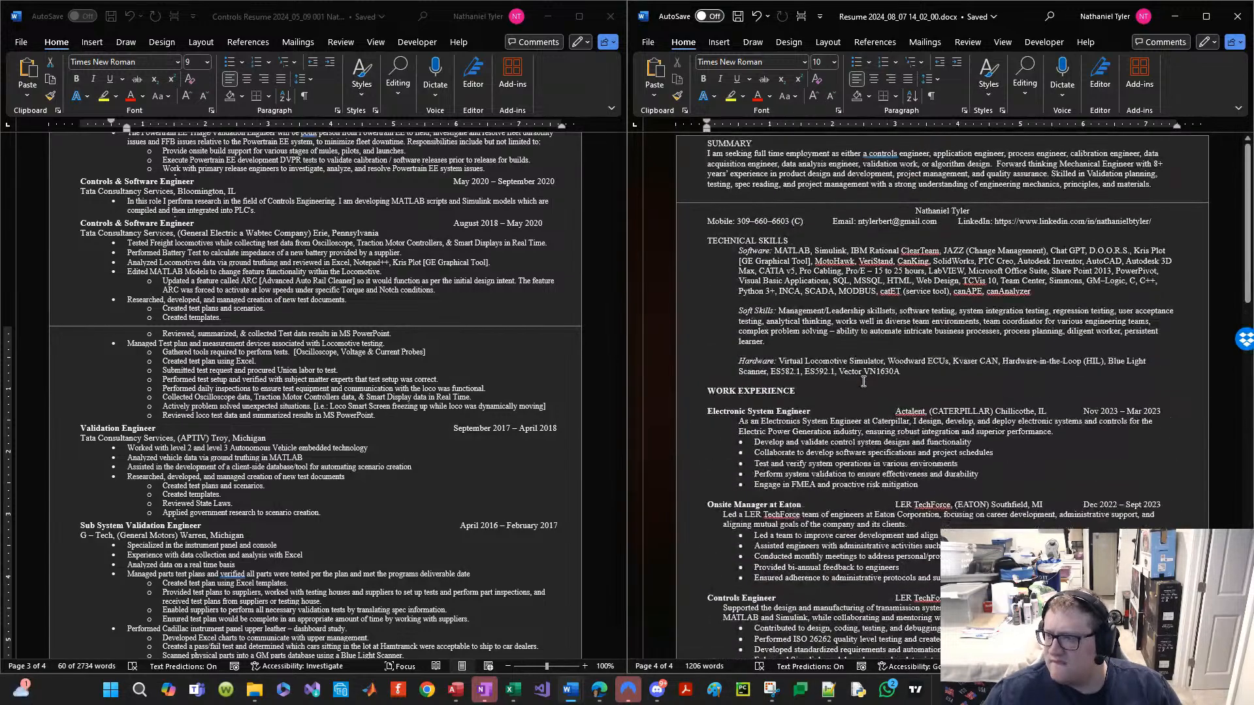
pyautogui.scroll(-12, 862, 379)
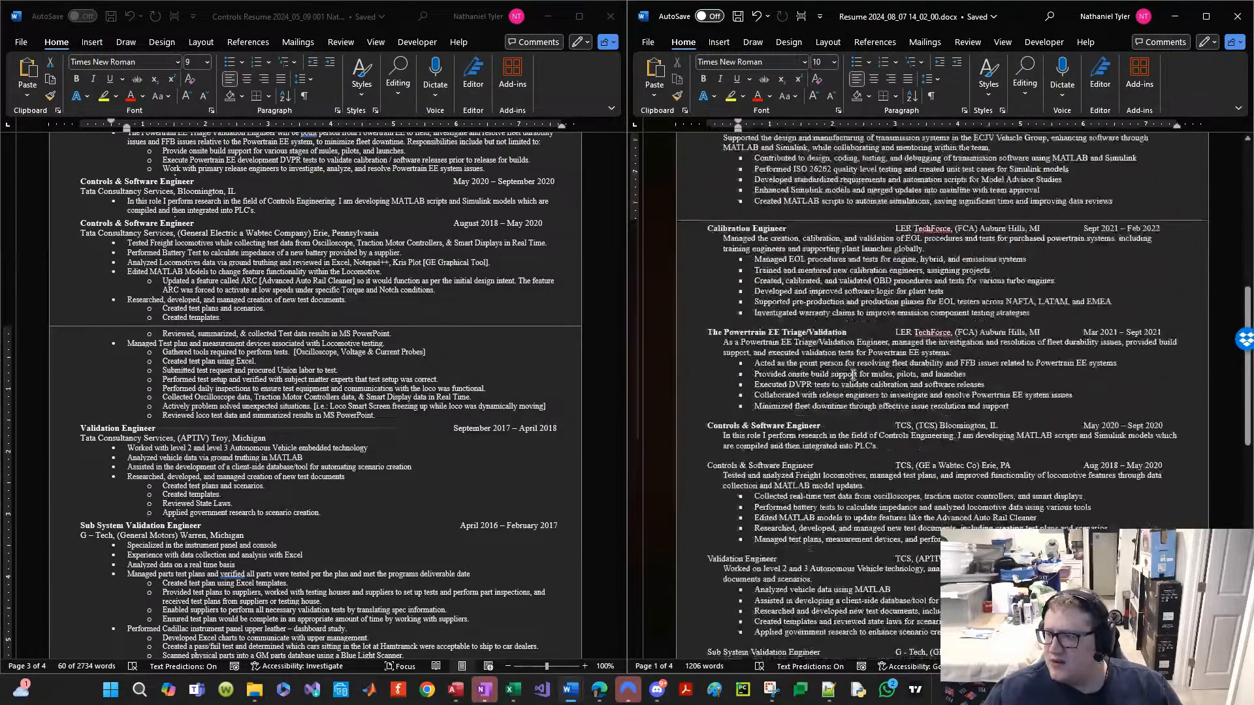
pyautogui.scroll(-9, 853, 375)
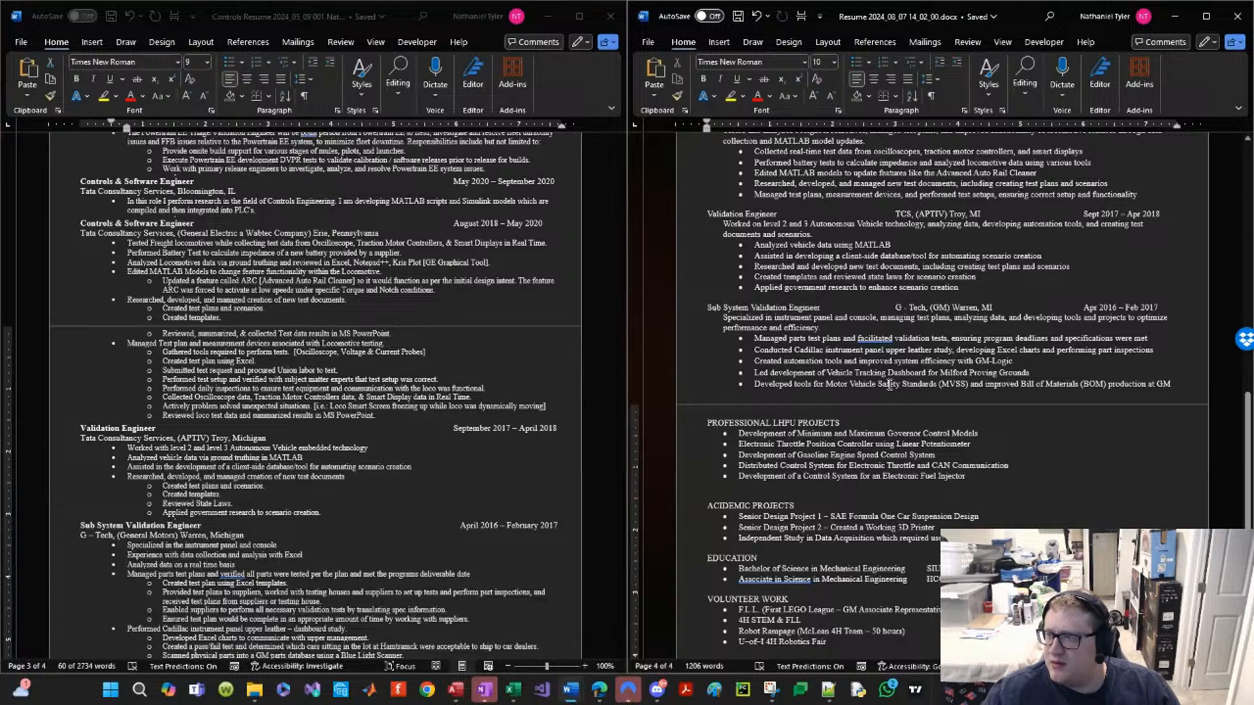
pyautogui.scroll(1, 829, 390)
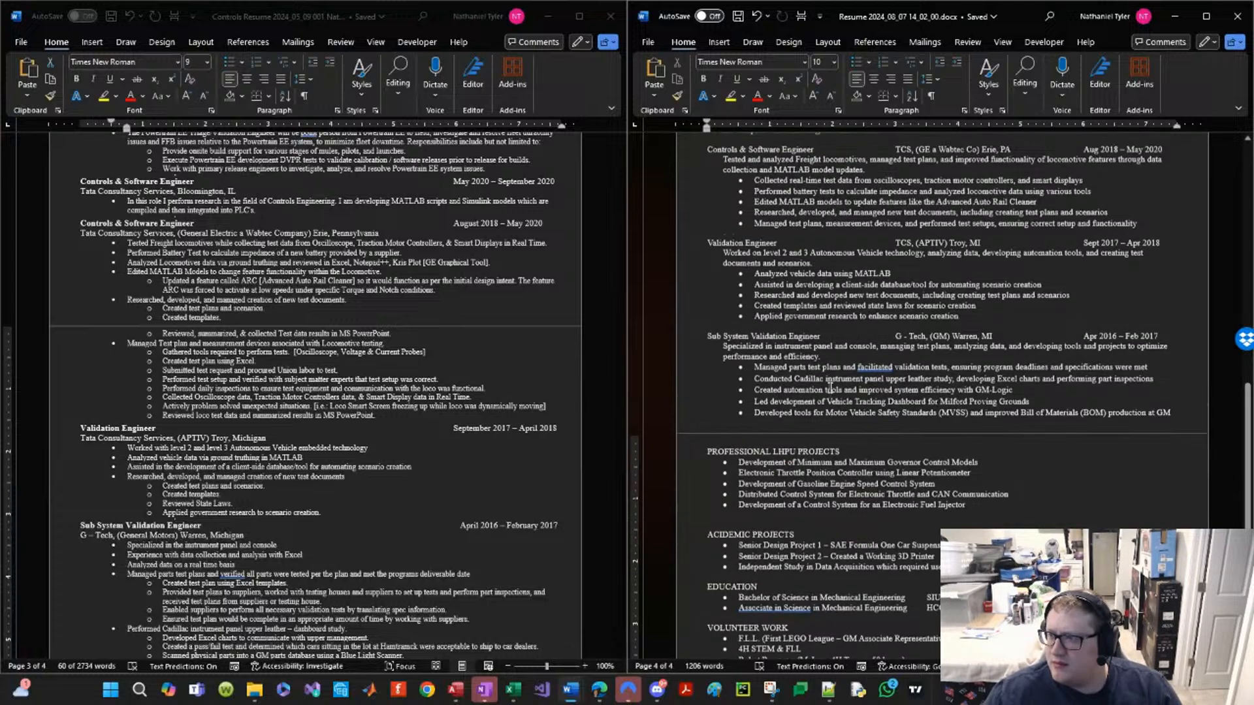
pyautogui.click(889, 392)
pyautogui.moveTo(1181, 414); pyautogui.dragTo(692, 372)
pyautogui.click(813, 392)
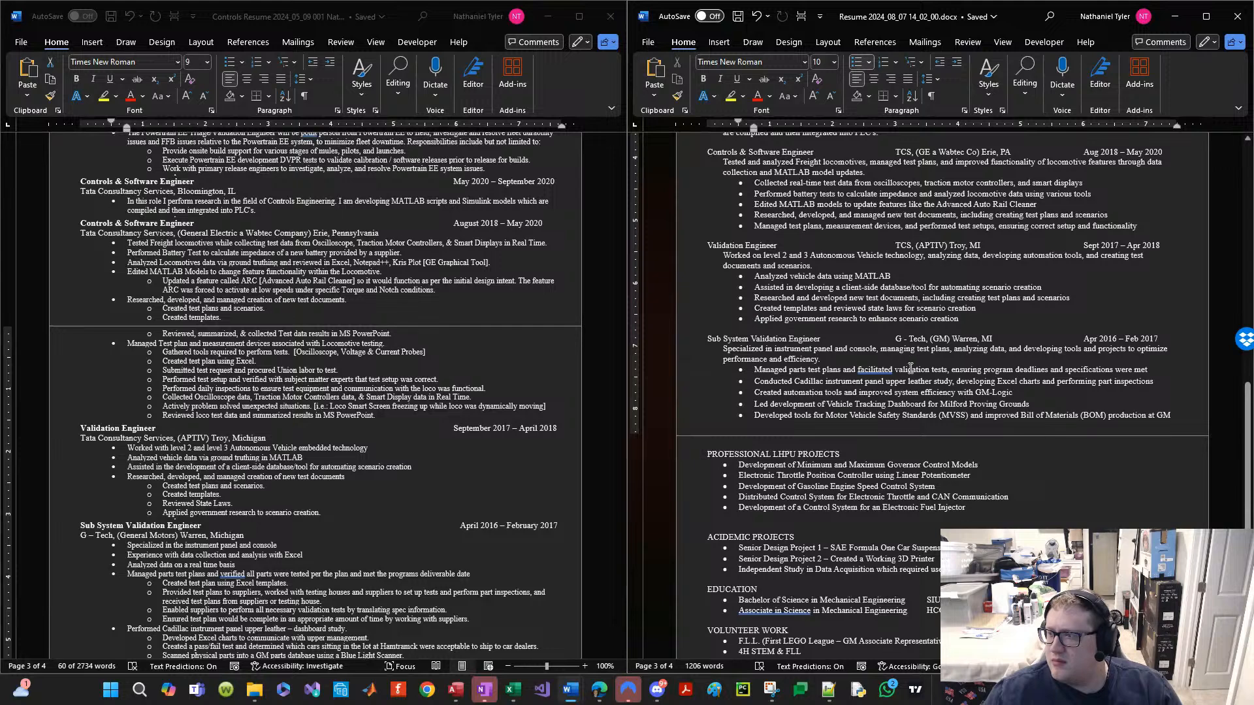
# Step: Try to remove the indent from the job summary of the Controls & Software Engineer position in Erie, PA
pyautogui.scroll(2, 760, 255)
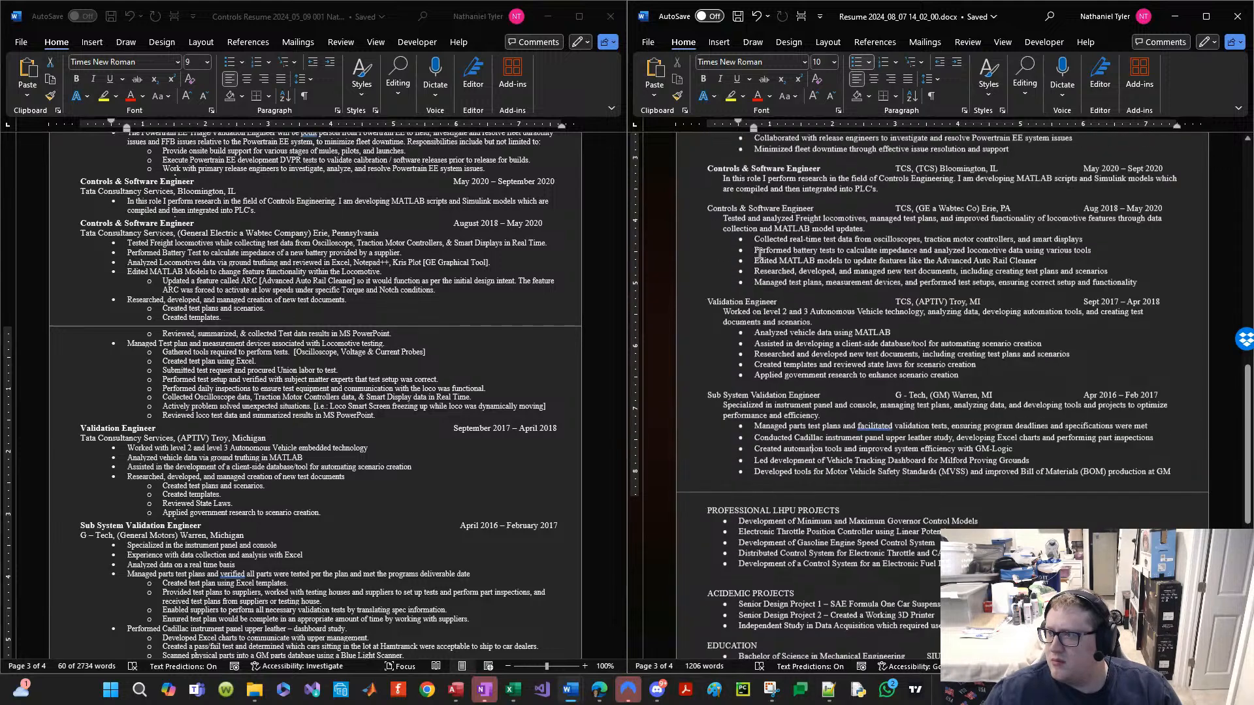
pyautogui.click(718, 224)
pyautogui.press('BackSpace')
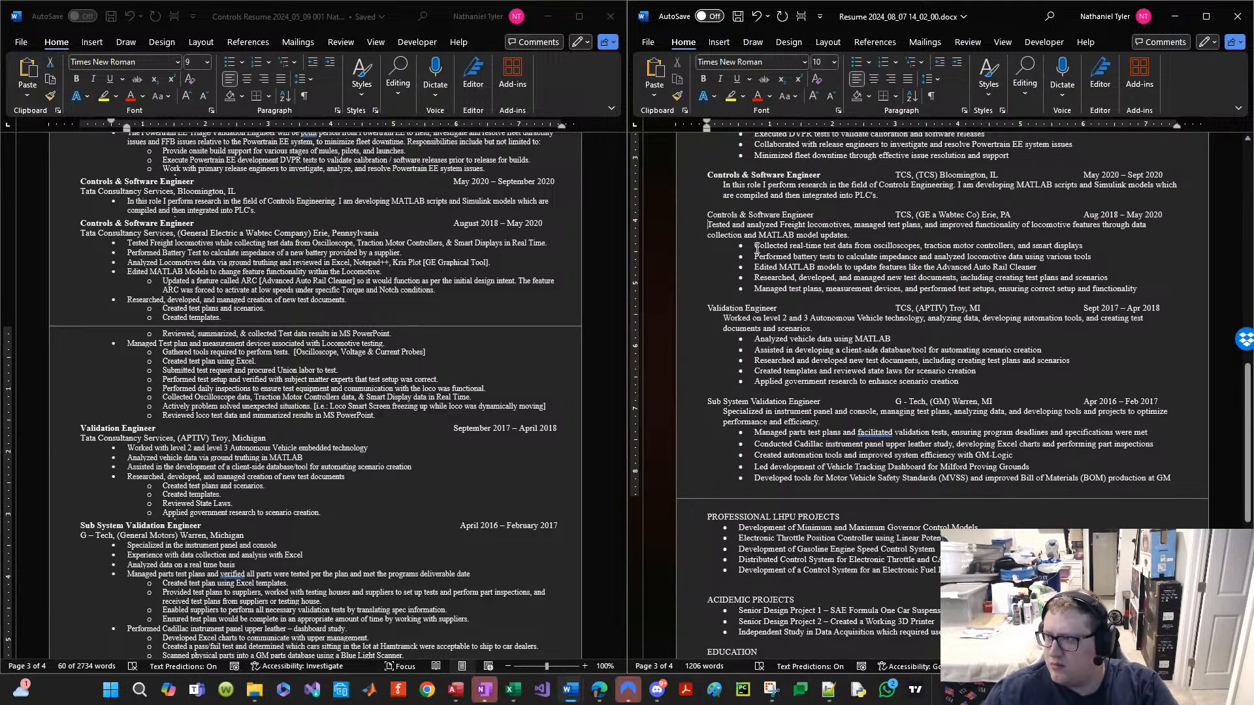
pyautogui.hotkey('ctrl', 'z')
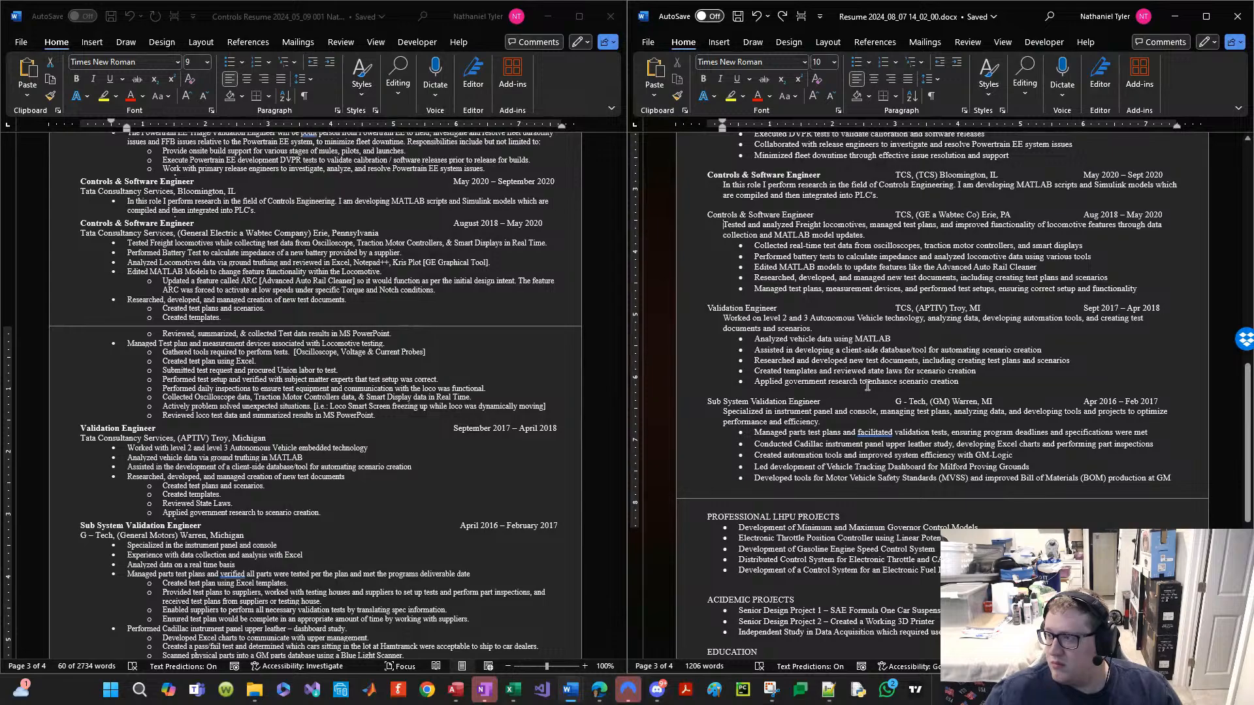
# Step: Check the indentation of the Electronic System Engineer bullets against the other jobs' bullets
pyautogui.scroll(5, 848, 388)
pyautogui.scroll(8, 907, 369)
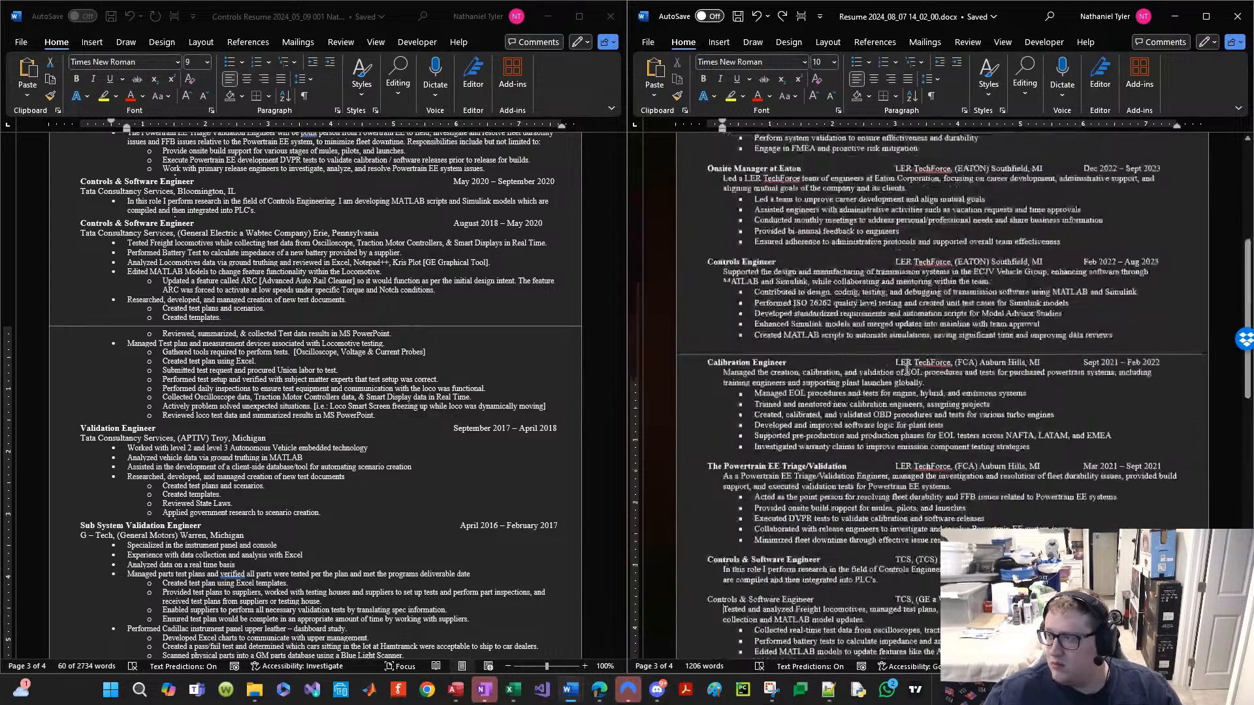
pyautogui.scroll(5, 907, 369)
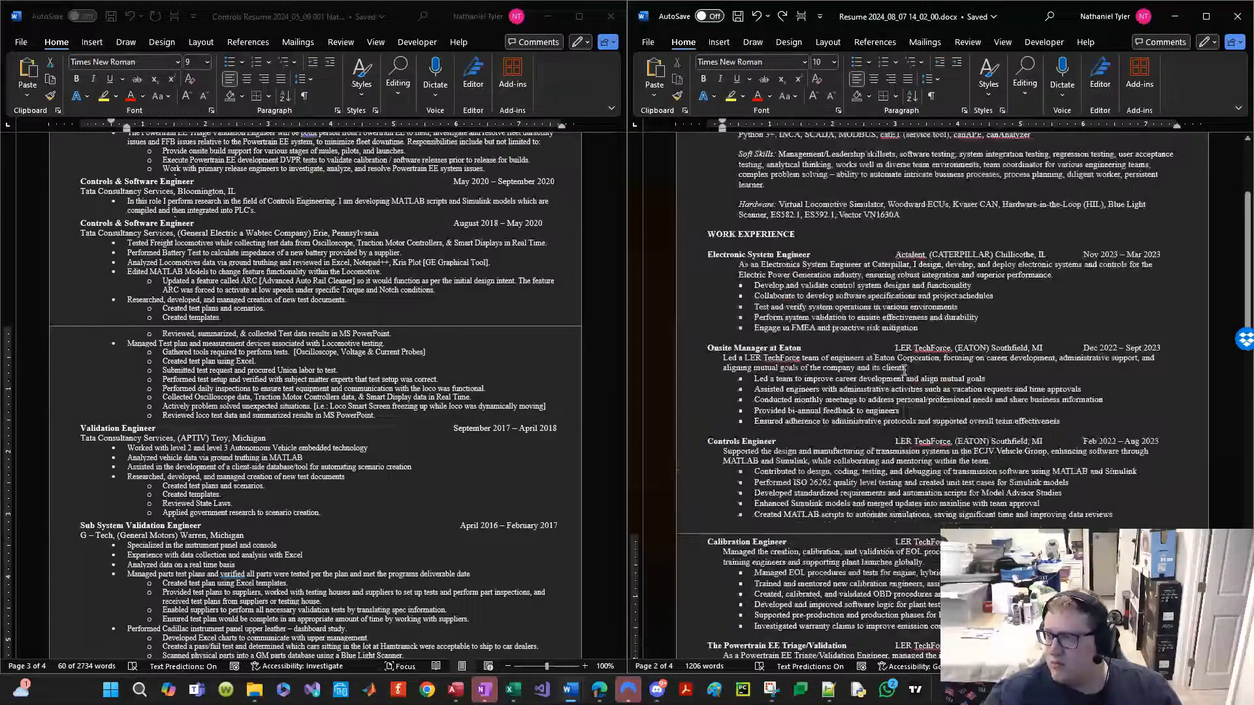
pyautogui.moveTo(916, 427); pyautogui.dragTo(716, 375)
pyautogui.moveTo(1004, 430); pyautogui.dragTo(655, 375)
pyautogui.moveTo(934, 422); pyautogui.dragTo(715, 384)
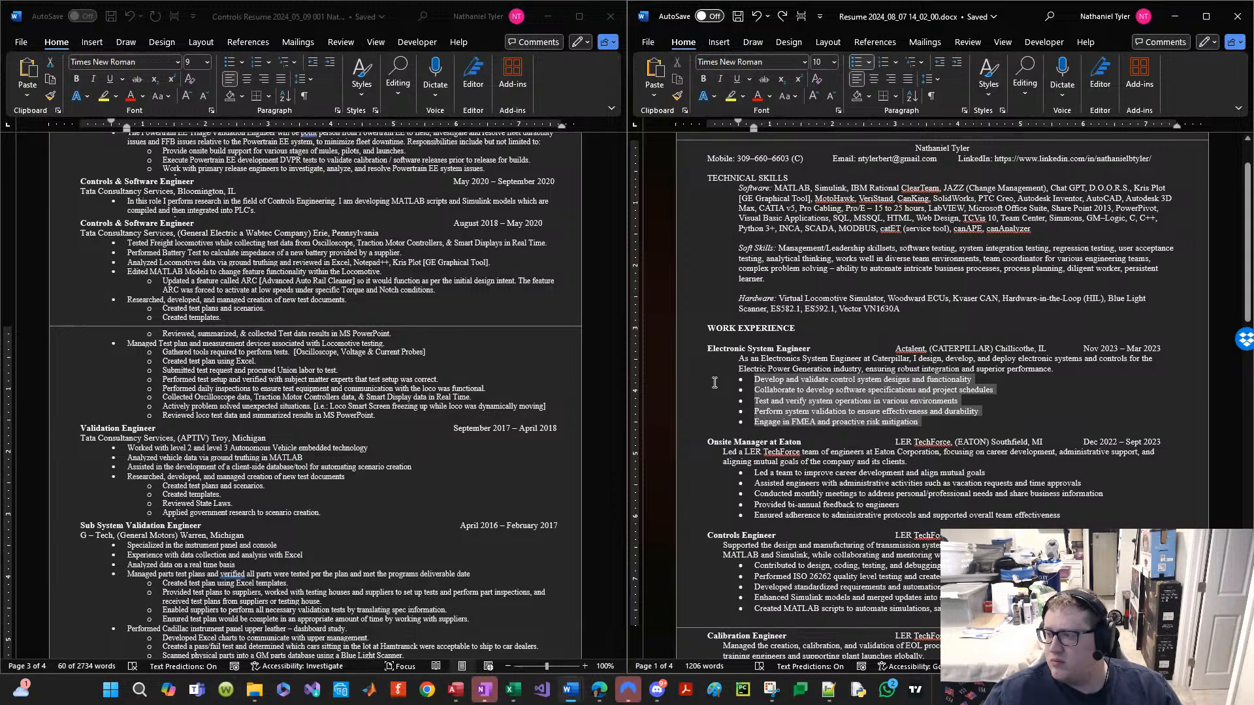
pyautogui.click(905, 424)
pyautogui.moveTo(926, 424); pyautogui.dragTo(719, 383)
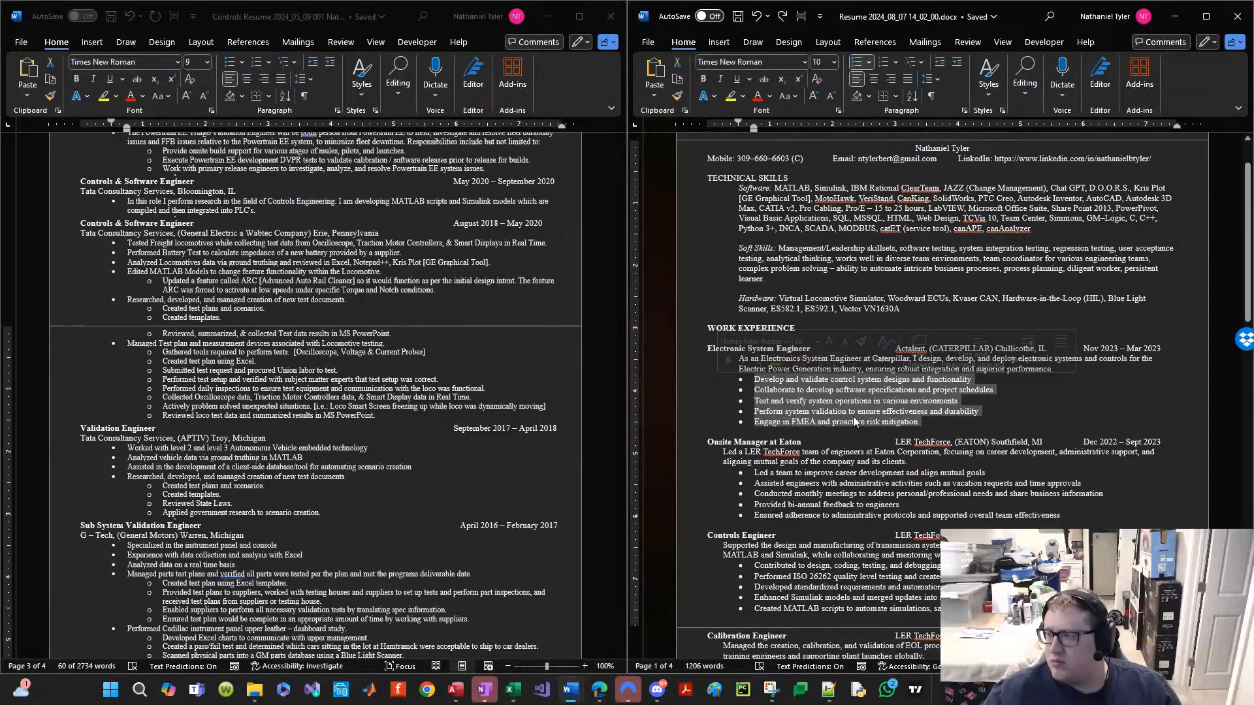
pyautogui.click(878, 419)
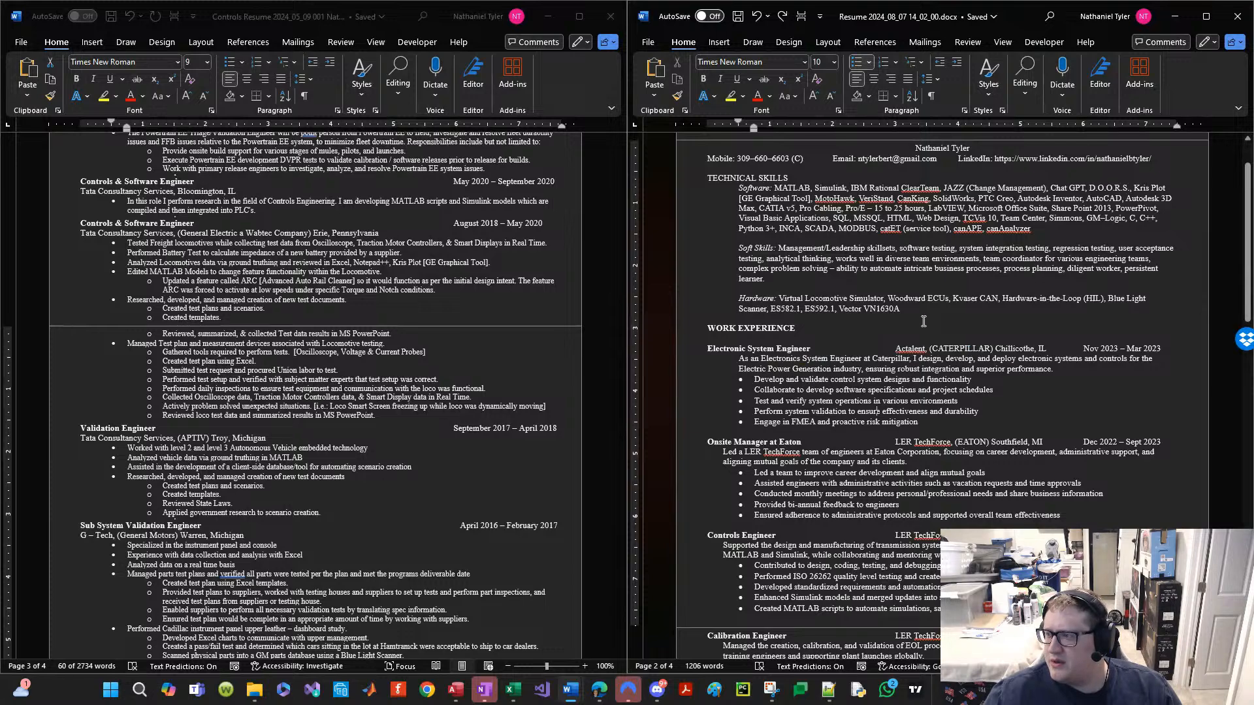
# Step: Compare the bullet indentation of the academic and professional LHPU projects with the job bullets
pyautogui.scroll(-6, 924, 320)
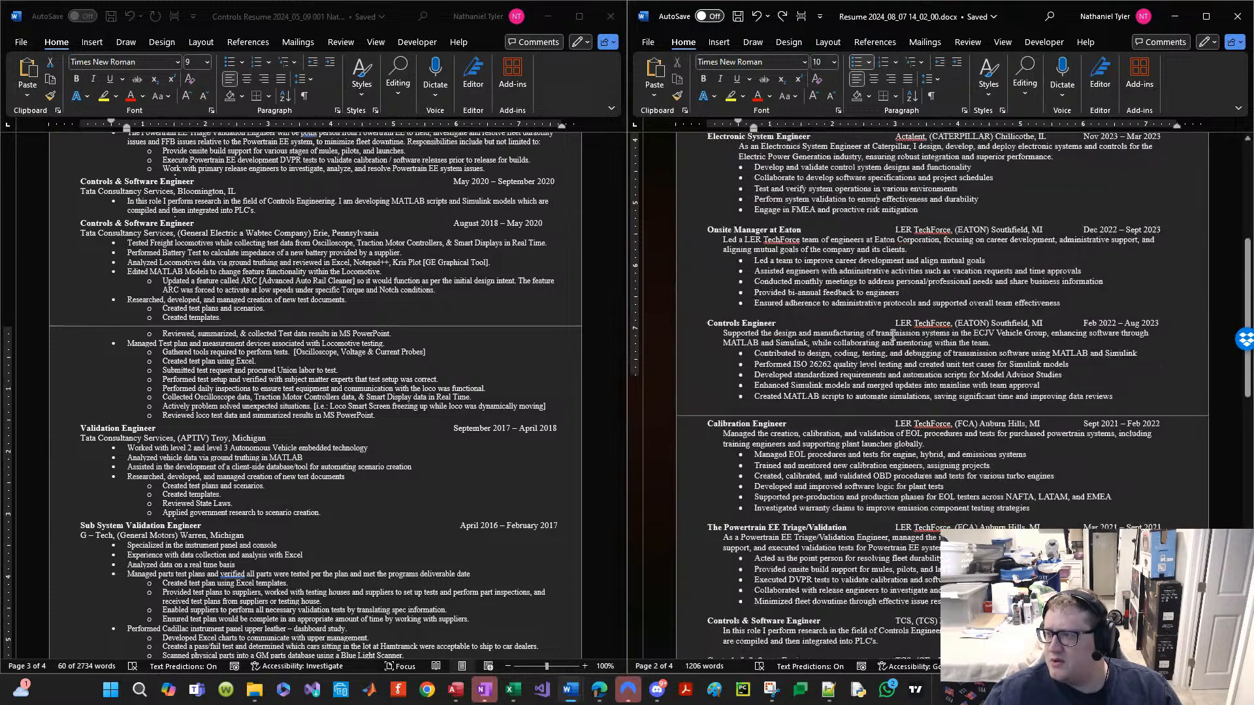
pyautogui.scroll(-20, 893, 334)
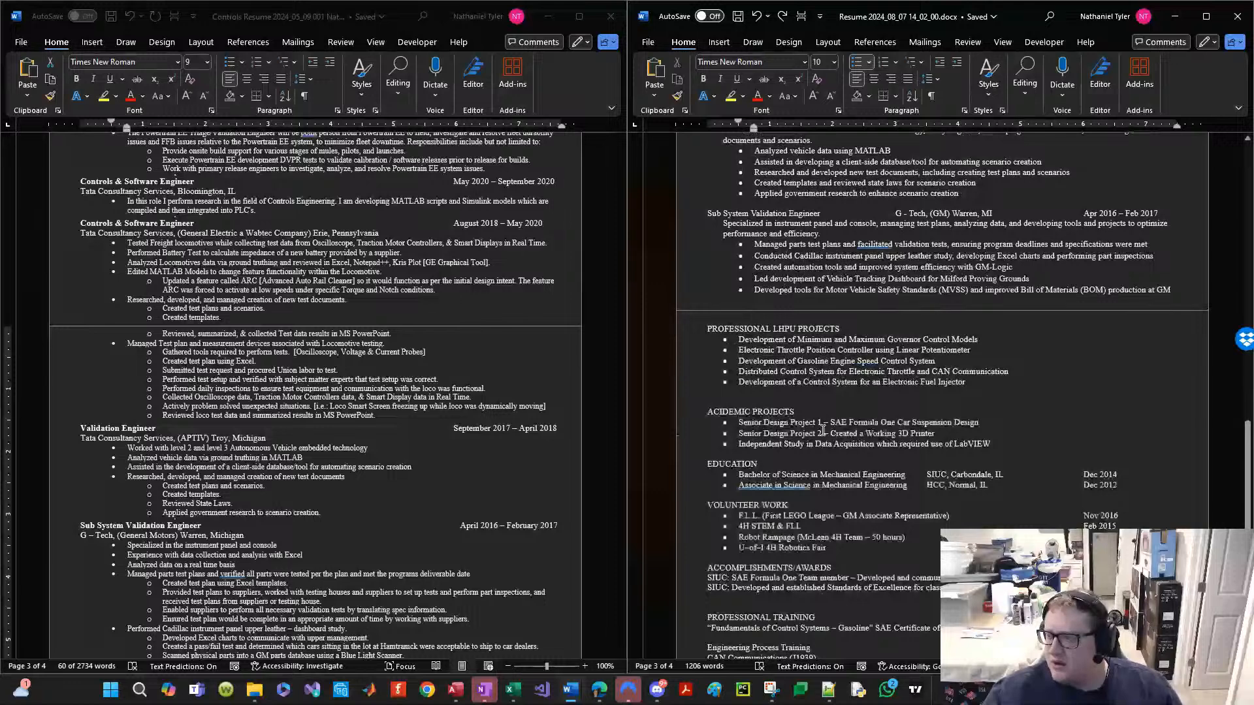
pyautogui.moveTo(995, 443); pyautogui.dragTo(735, 424)
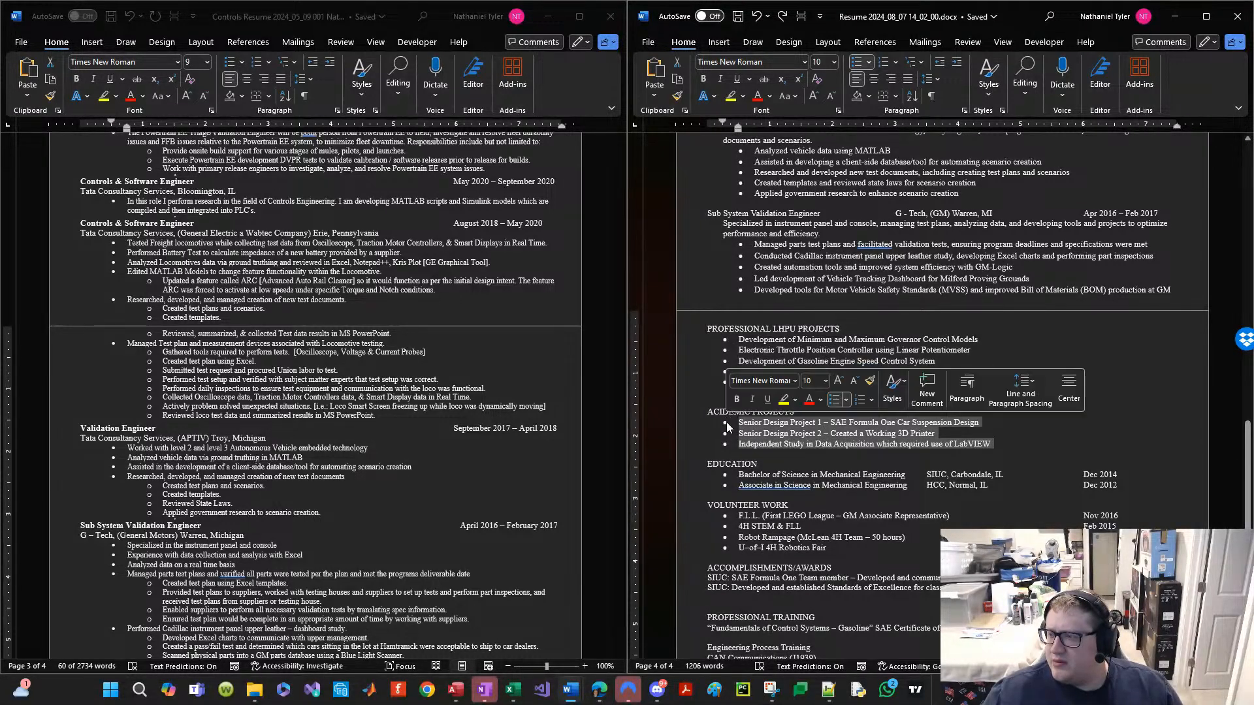
pyautogui.click(754, 474)
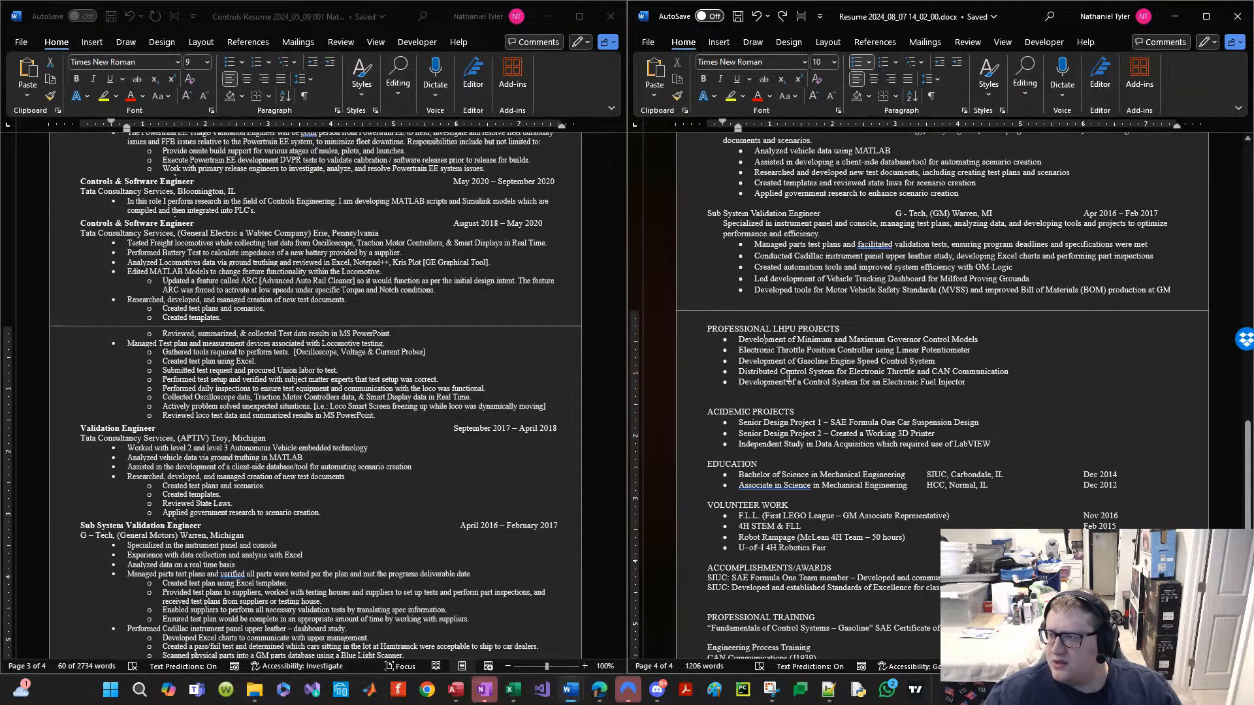
pyautogui.moveTo(970, 380); pyautogui.dragTo(693, 343)
pyautogui.click(745, 356)
pyautogui.scroll(-4, 767, 529)
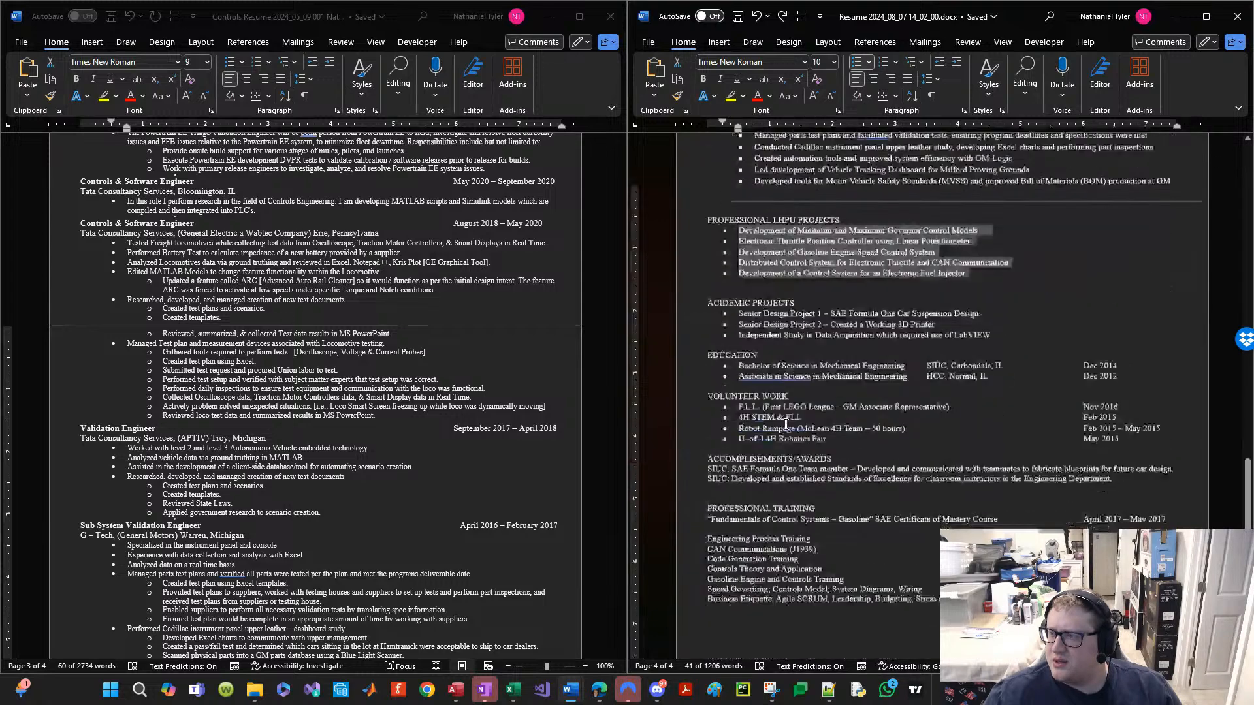
# Step: Copy the list of professional training topics, from Engineering Process Training through the Business Etiquette line, for the ChatGPT condensing request
pyautogui.click(780, 523)
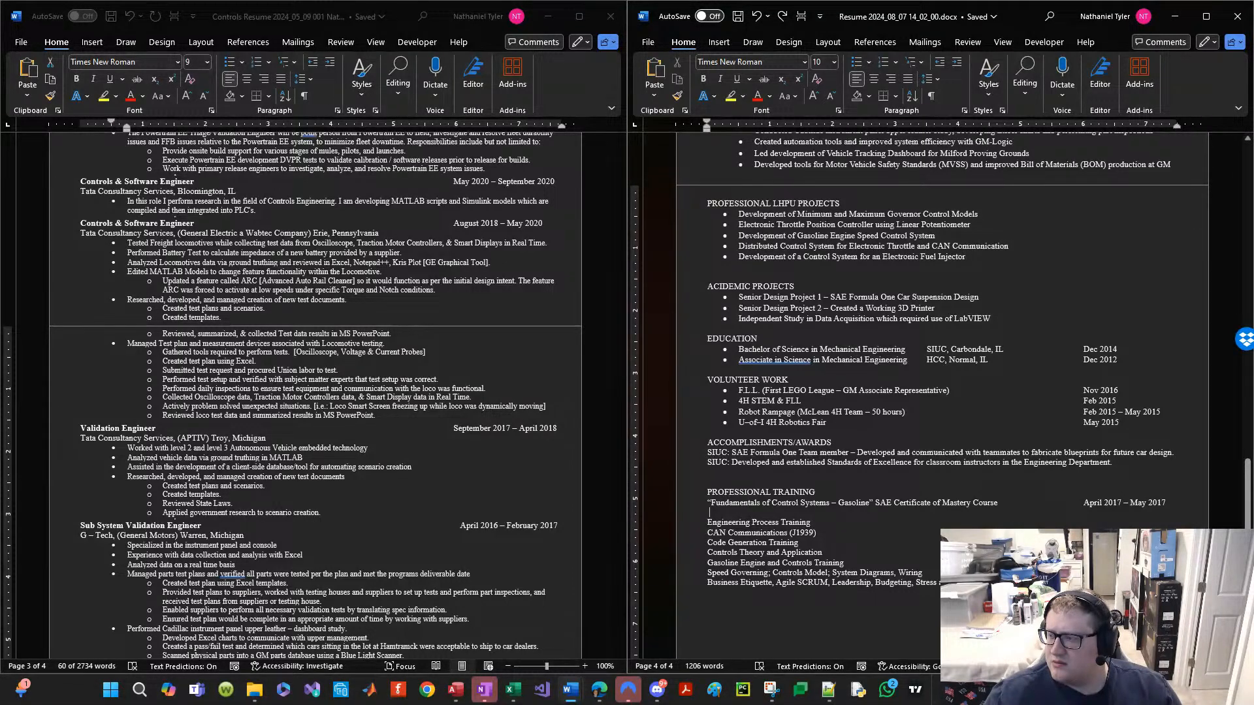
pyautogui.moveTo(928, 585); pyautogui.dragTo(684, 532)
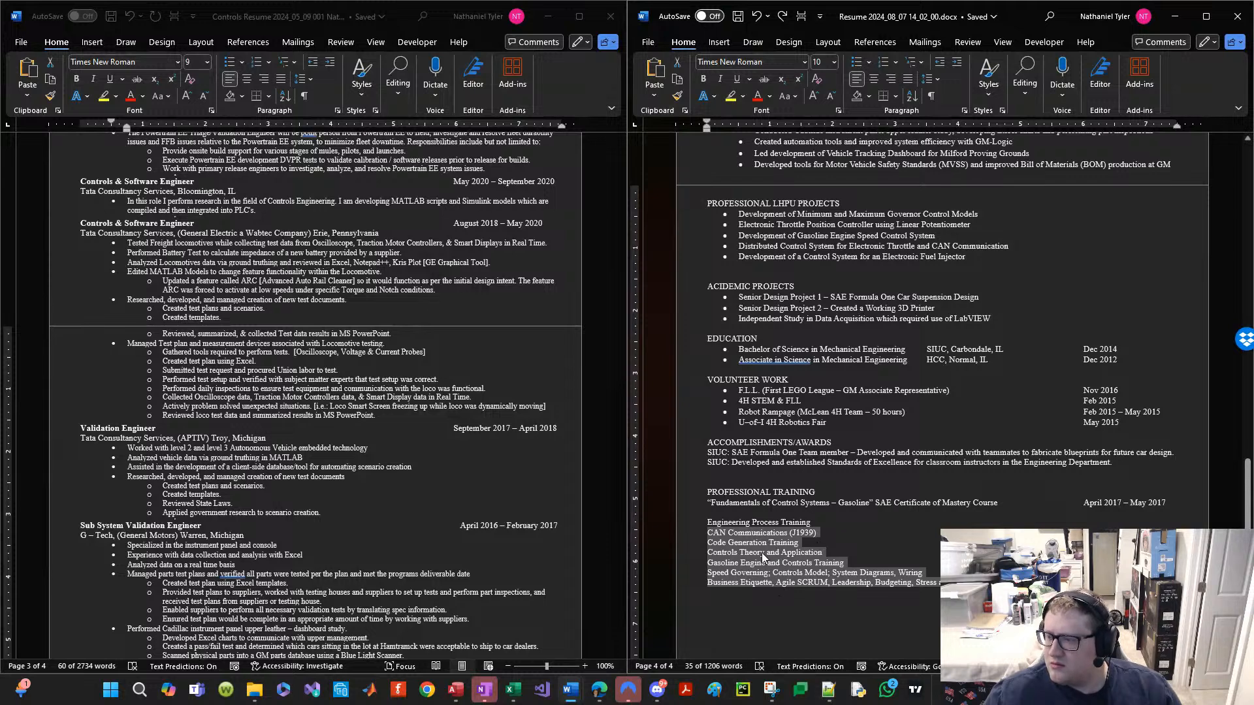
pyautogui.click(762, 553)
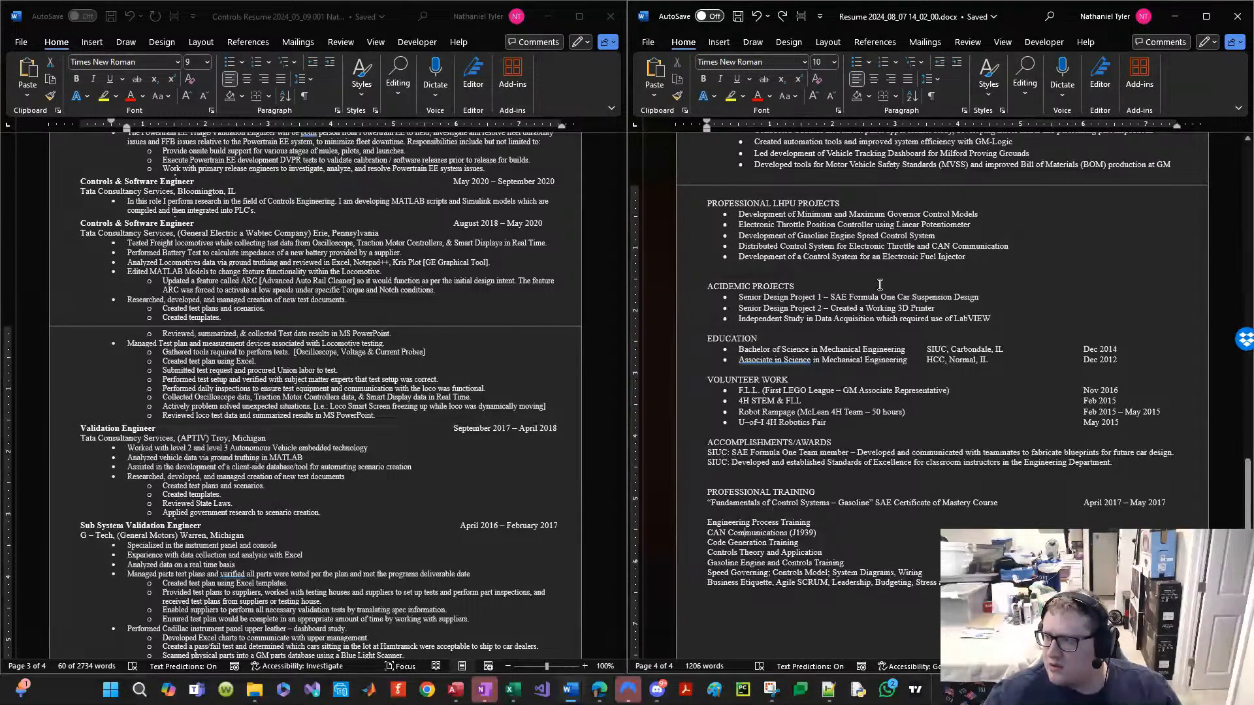
pyautogui.moveTo(967, 258); pyautogui.dragTo(693, 203)
pyautogui.moveTo(993, 594); pyautogui.dragTo(657, 521)
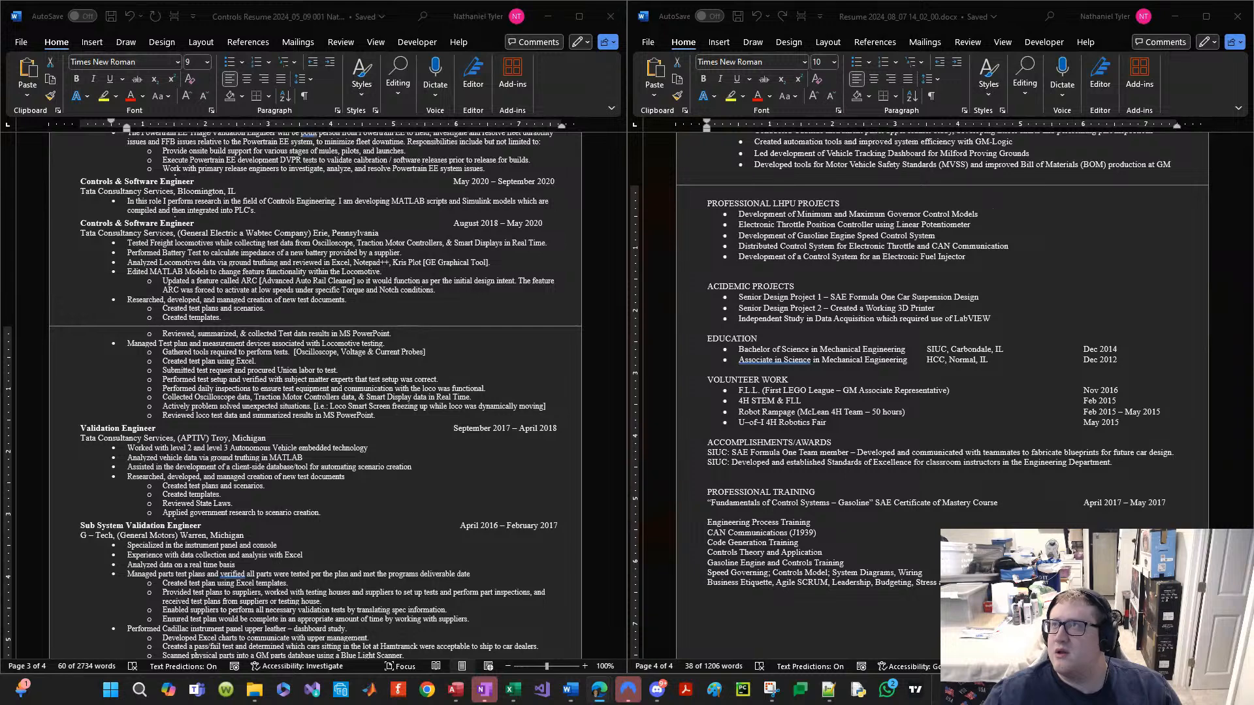
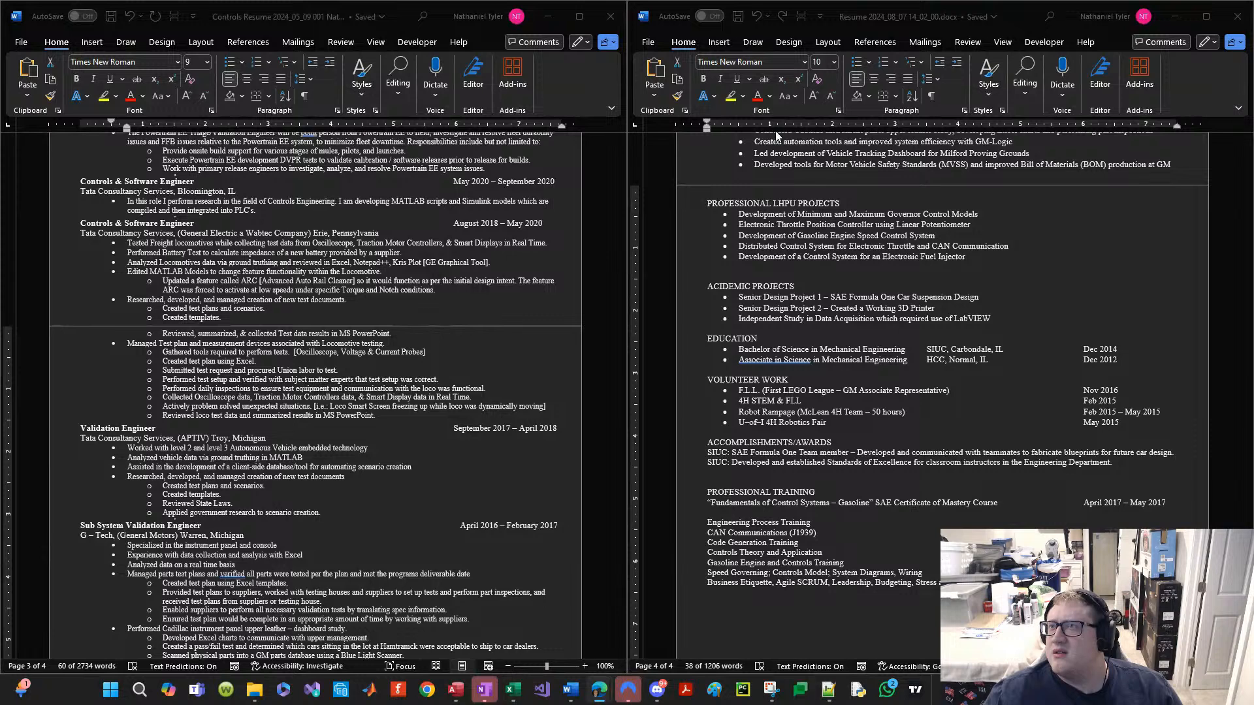
# Step: Copy the PROFESSIONAL LHPU PROJECTS heading and bullets into the ChatGPT request to condense to 1 sentence and 5 bullet points in total
pyautogui.scroll(-2, 874, 446)
pyautogui.click(840, 517)
pyautogui.scroll(3, 874, 425)
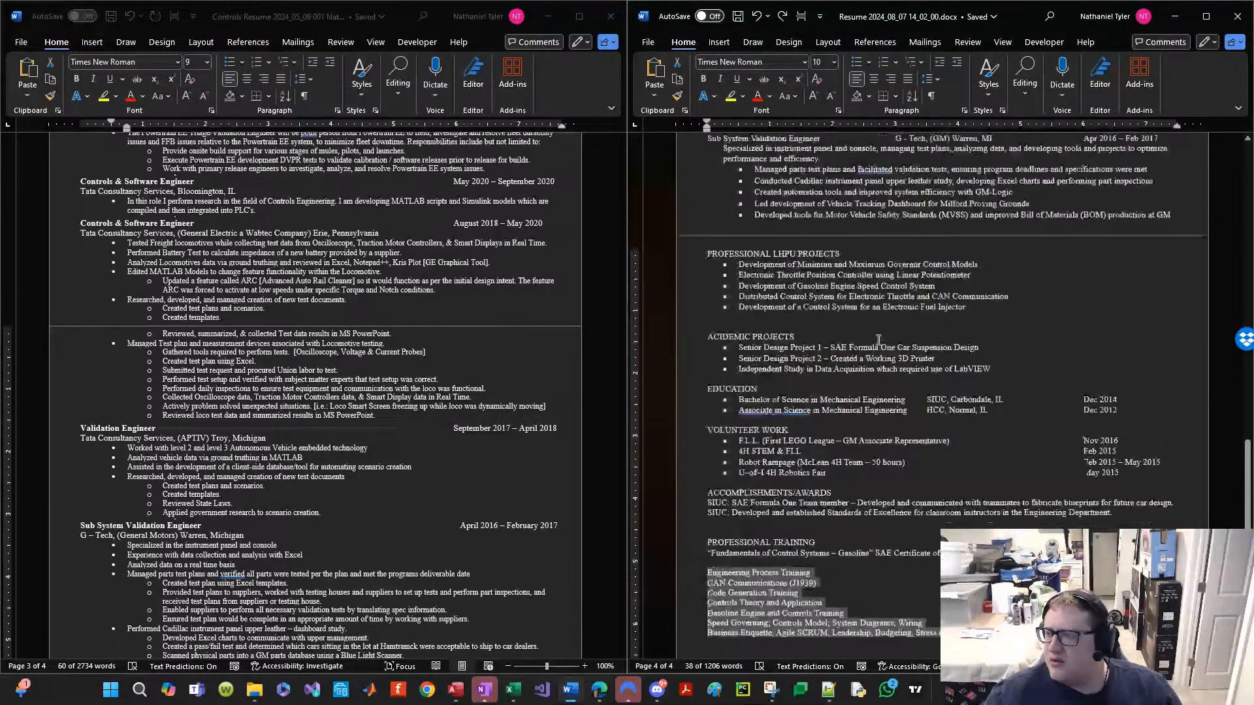
pyautogui.moveTo(970, 321); pyautogui.dragTo(708, 266)
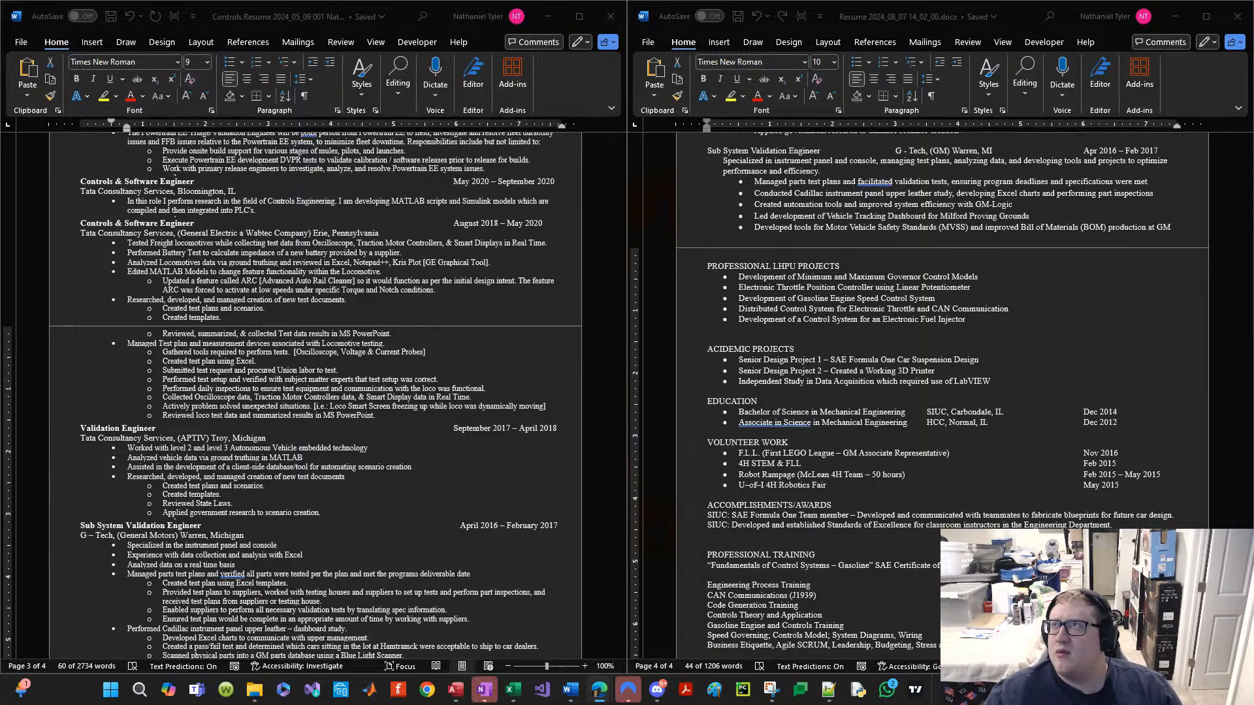
# Step: Switch to the ChatGPT conversation and place its window side by side with the resume
pyautogui.moveTo(791, 0); pyautogui.dragTo(758, 34)
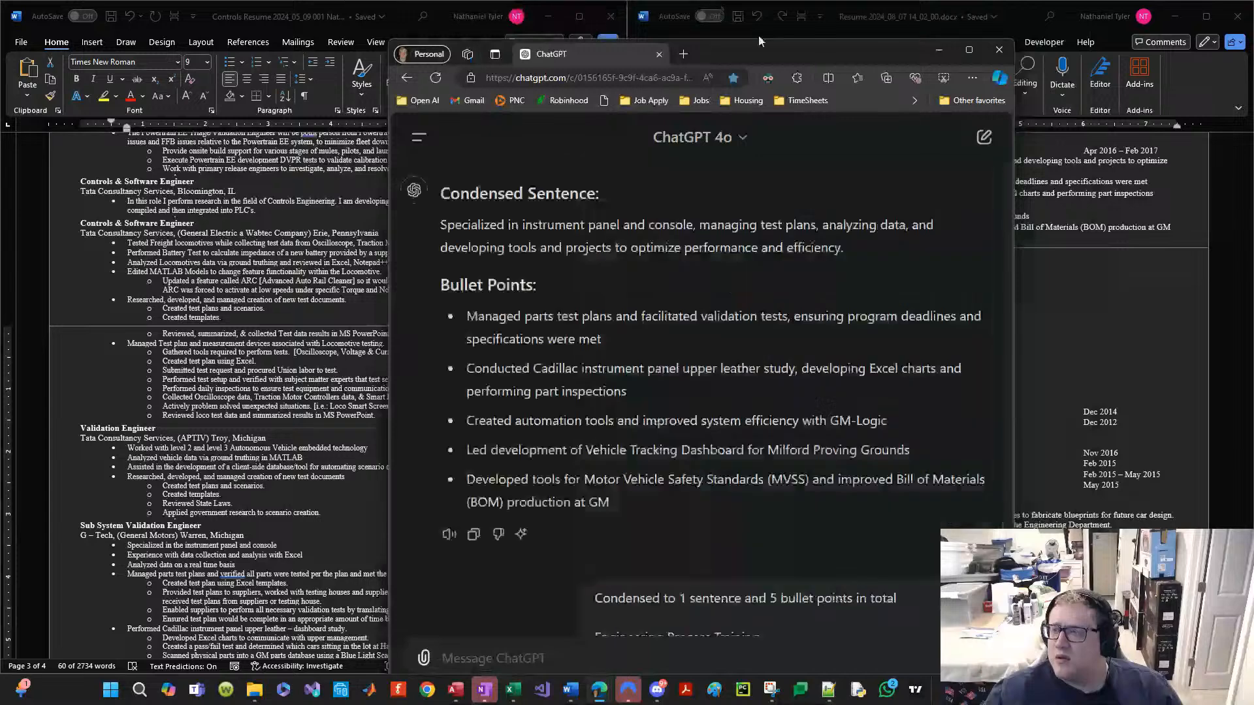
pyautogui.doubleClick(750, 54)
pyautogui.scroll(3, 640, 311)
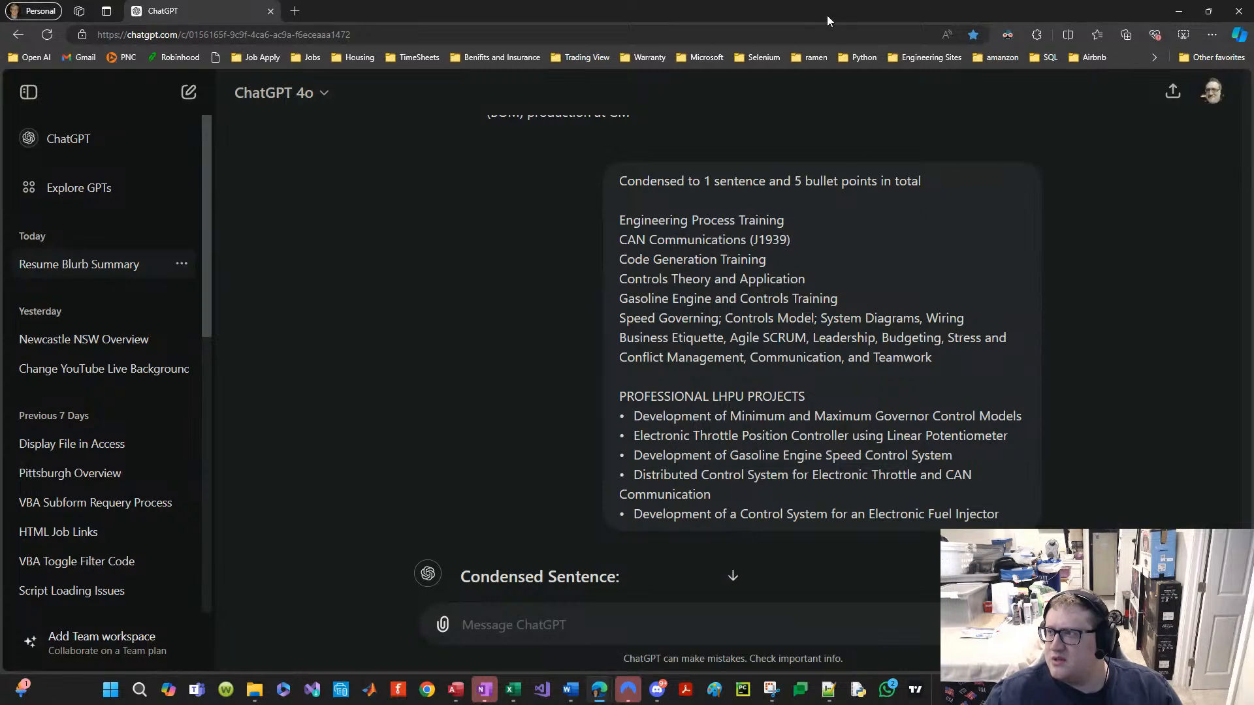
pyautogui.moveTo(827, 14); pyautogui.dragTo(2, 274)
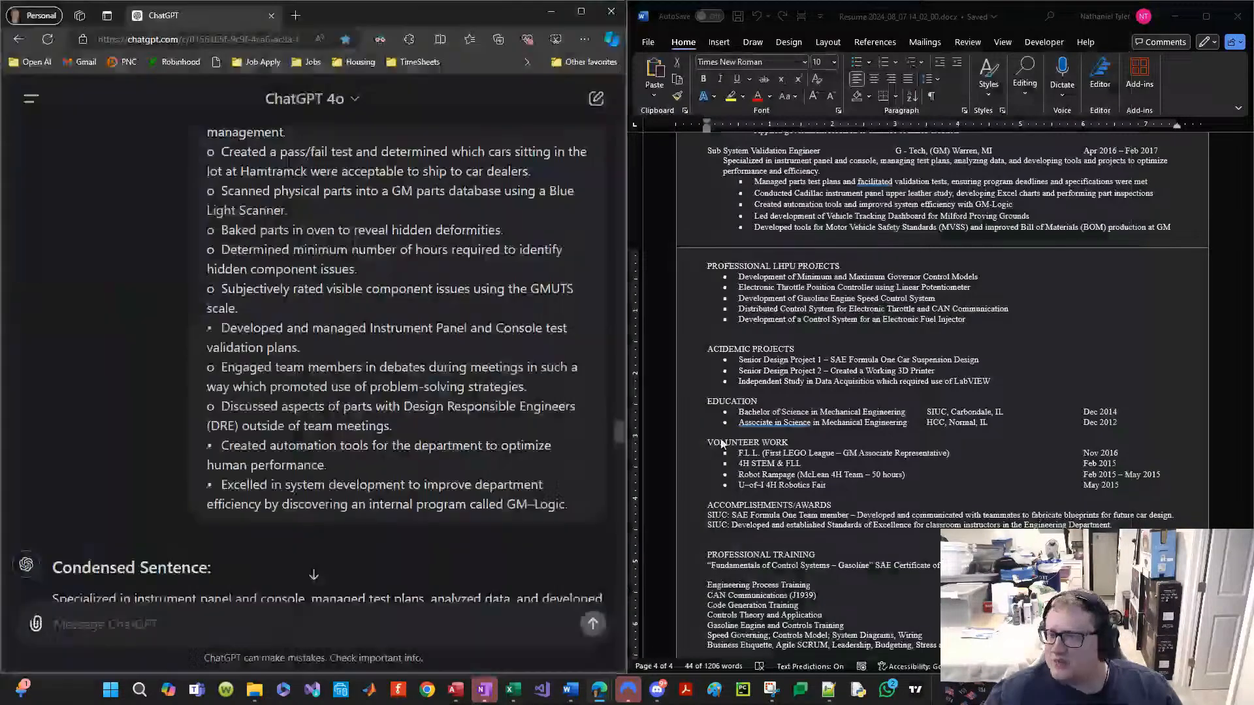
# Step: Review the resume's LHPU project bullets and professional training topics that the condensed text replaces
pyautogui.scroll(-2, 845, 503)
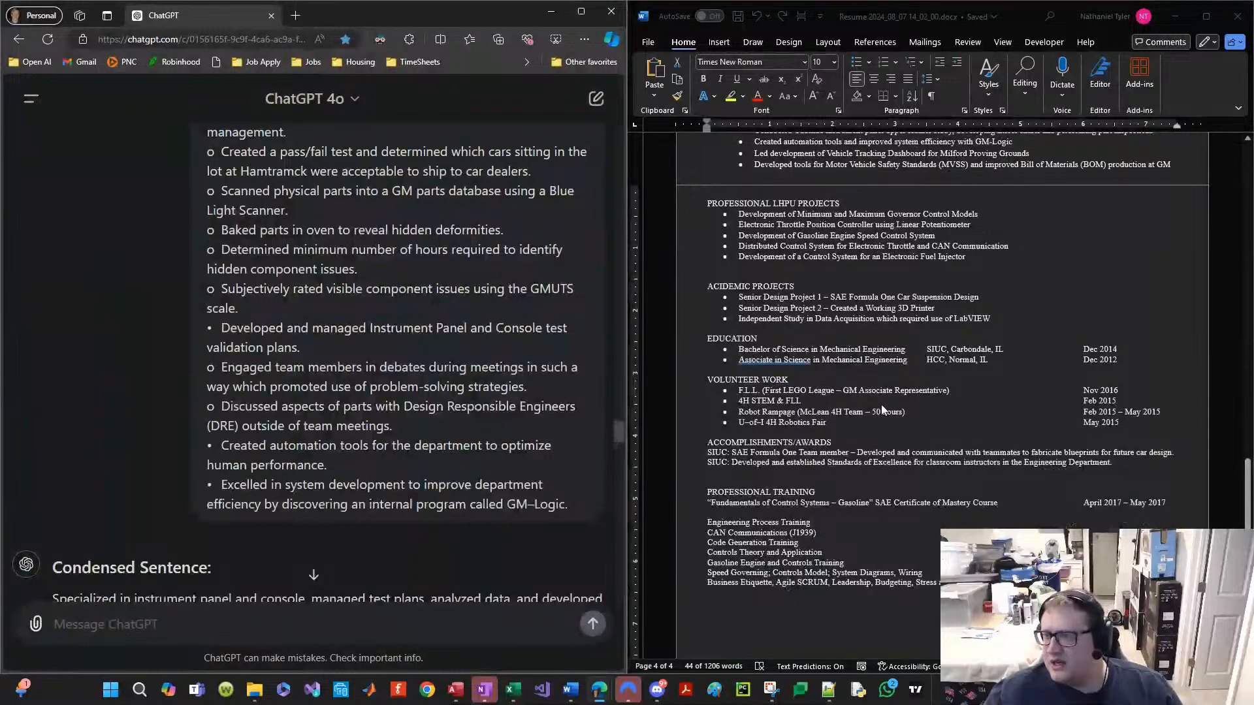
pyautogui.scroll(2, 907, 344)
pyautogui.moveTo(1014, 317); pyautogui.dragTo(733, 283)
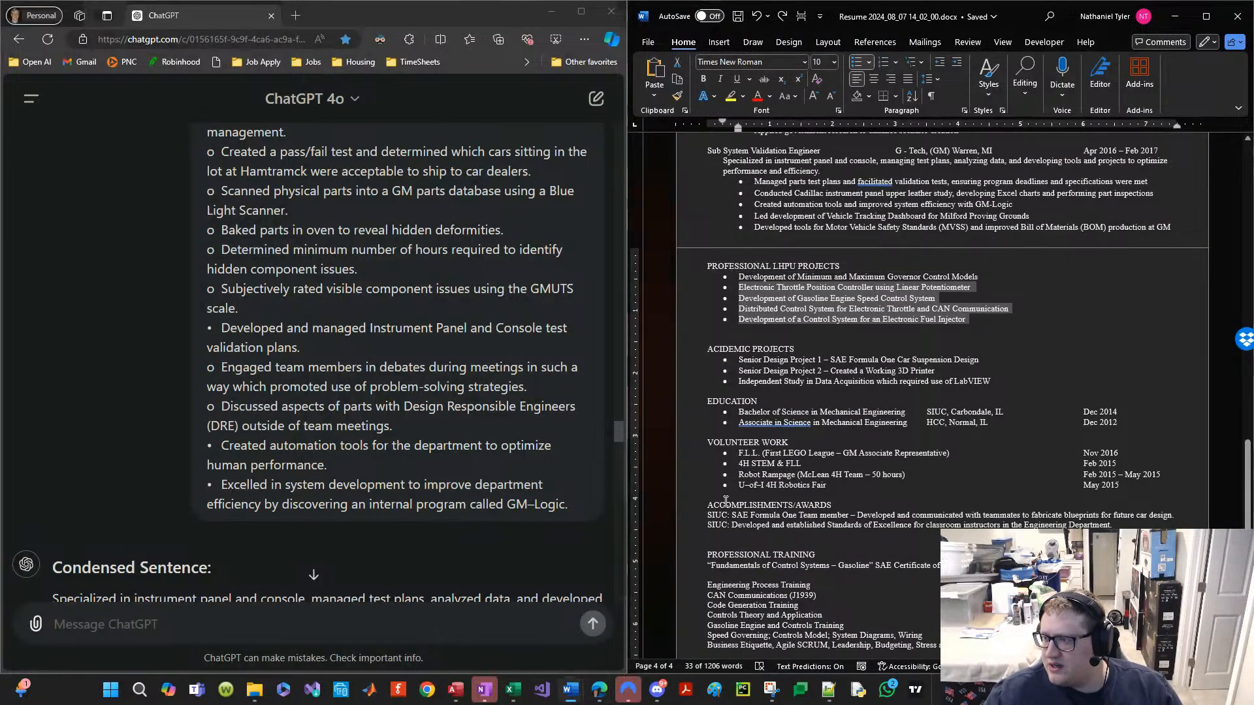
pyautogui.scroll(-2, 797, 559)
pyautogui.moveTo(709, 592); pyautogui.dragTo(708, 533)
# Step: Copy the condensed sentence and five bullet points from ChatGPT's latest reply about engineering training and LHPU projects
pyautogui.scroll(-10, 314, 425)
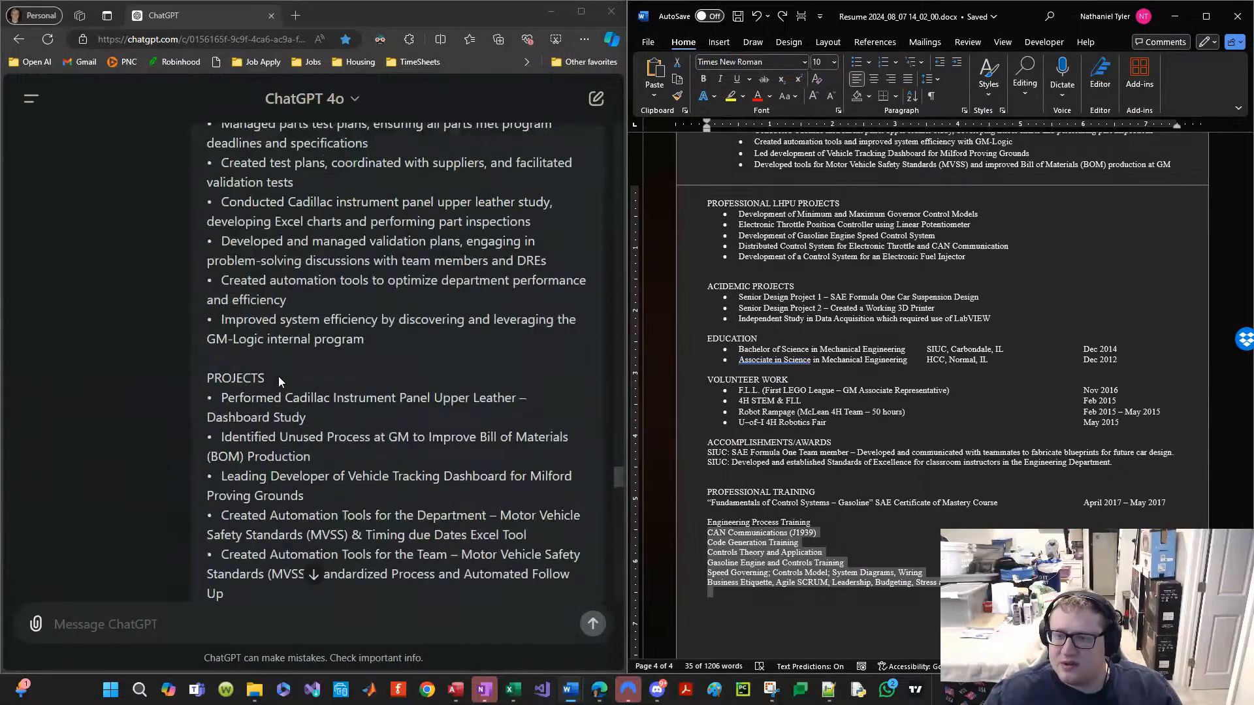
pyautogui.hotkey('ctrl', '-')
pyautogui.hotkey('ctrl', '-')
pyautogui.scroll(-5, 307, 385)
pyautogui.scroll(-6, 315, 378)
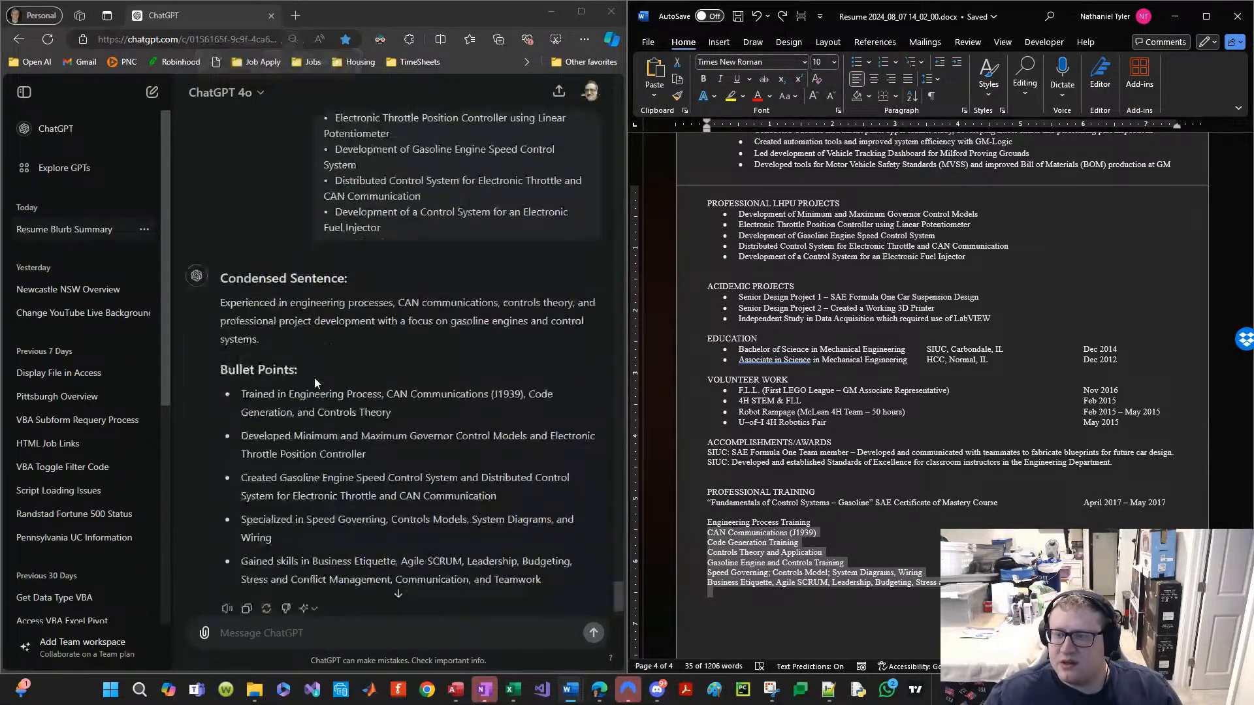
pyautogui.click(467, 429)
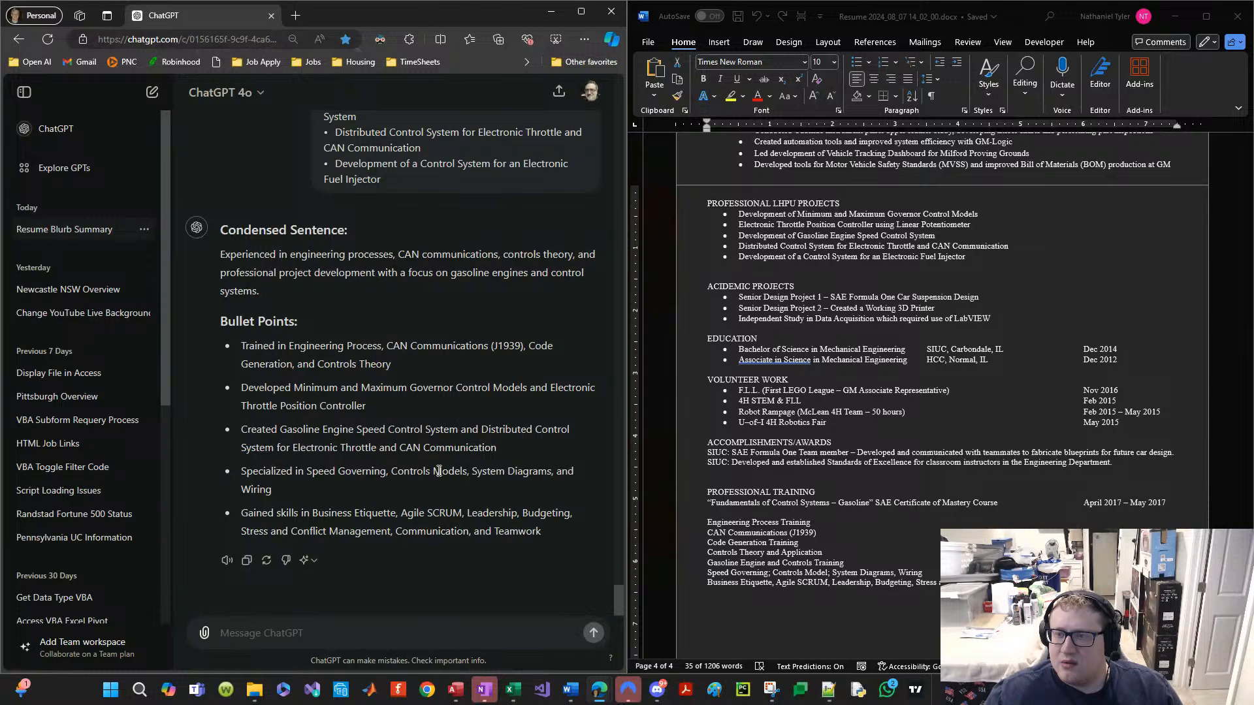
pyautogui.moveTo(556, 538); pyautogui.dragTo(302, 514)
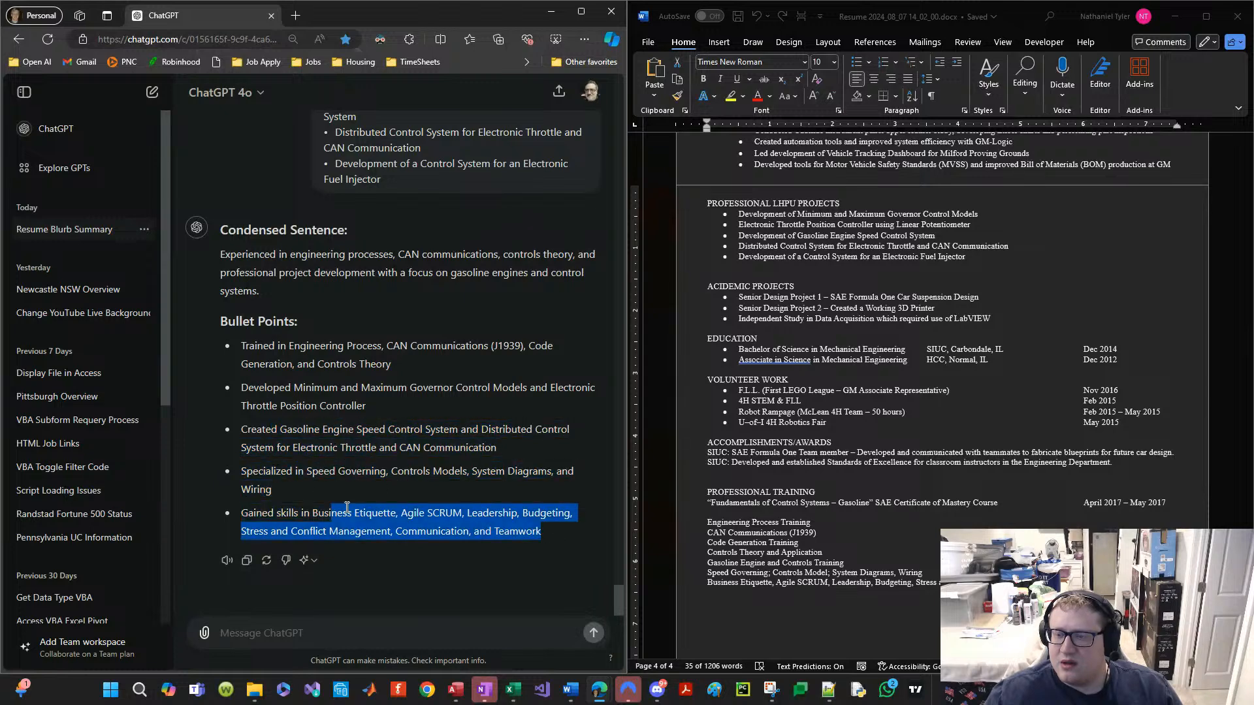
pyautogui.click(490, 535)
pyautogui.moveTo(544, 532); pyautogui.dragTo(571, 535)
pyautogui.hotkey('ctrl', 'c')
pyautogui.click(218, 256)
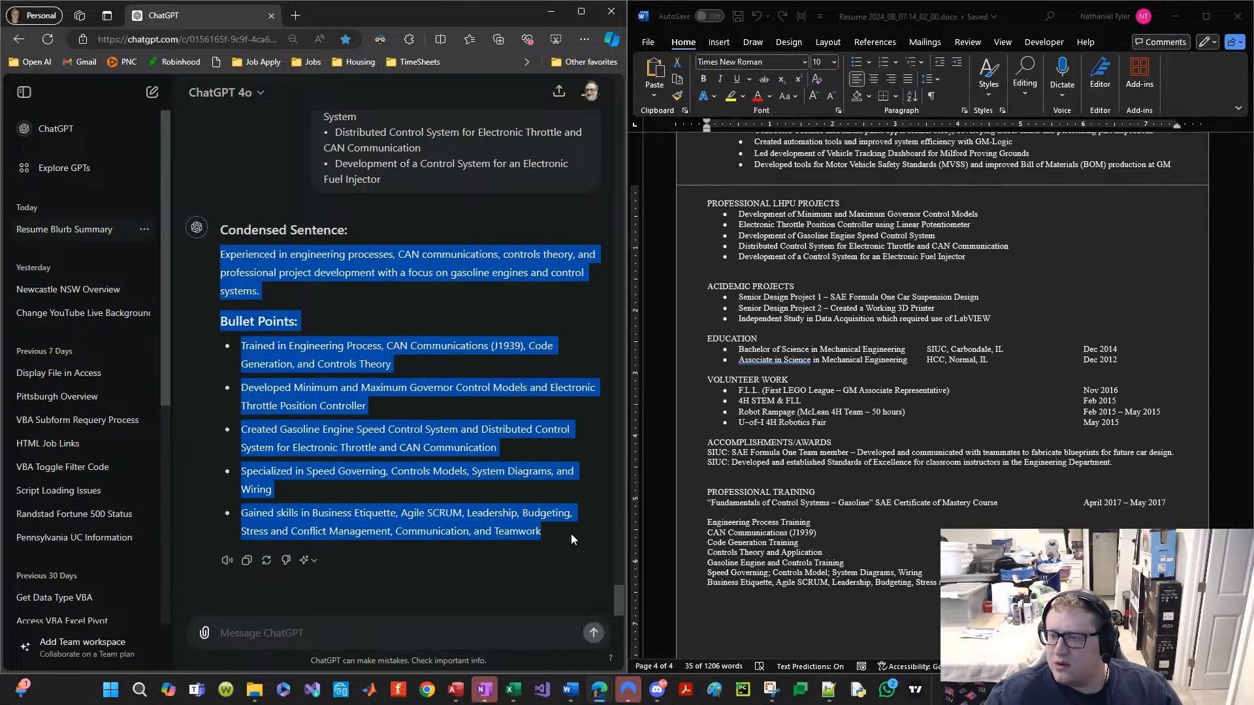
pyautogui.rightClick(356, 386)
pyautogui.click(392, 399)
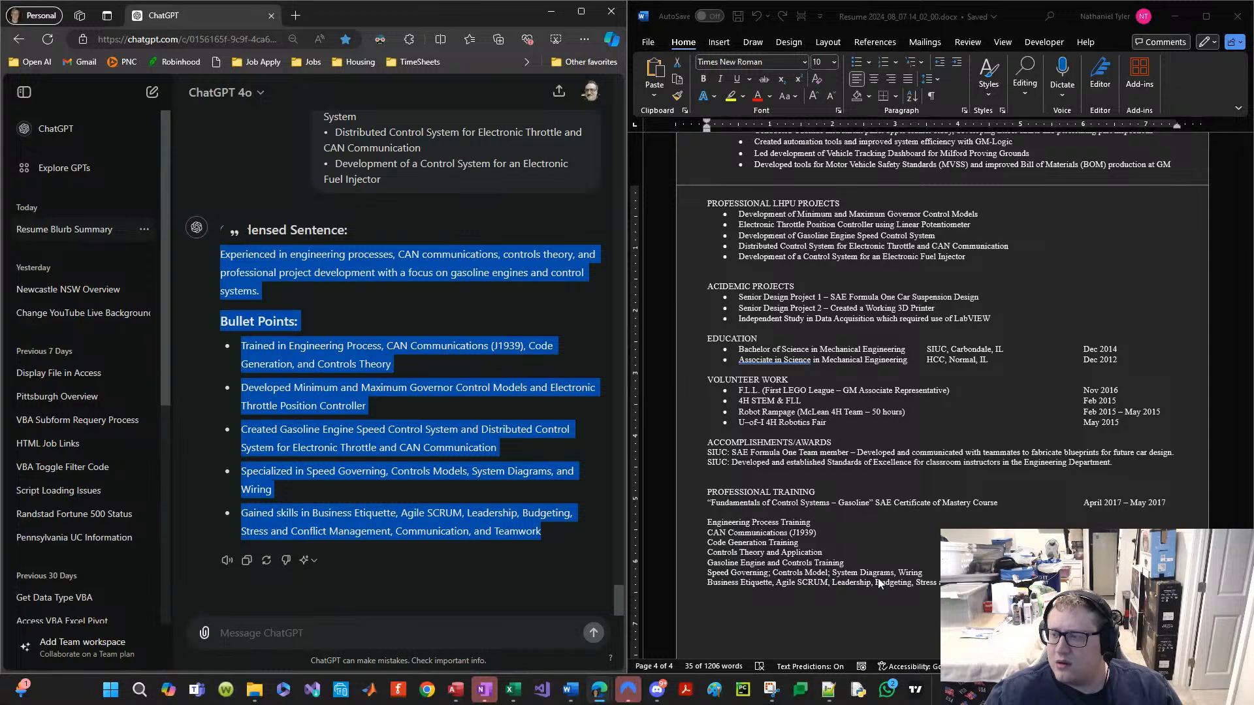
# Step: Replace the training topics list under PROFESSIONAL TRAINING with the condensed sentence and bullet points copied from ChatGPT
pyautogui.click(907, 583)
pyautogui.click(907, 583)
pyautogui.moveTo(814, 555); pyautogui.dragTo(633, 518)
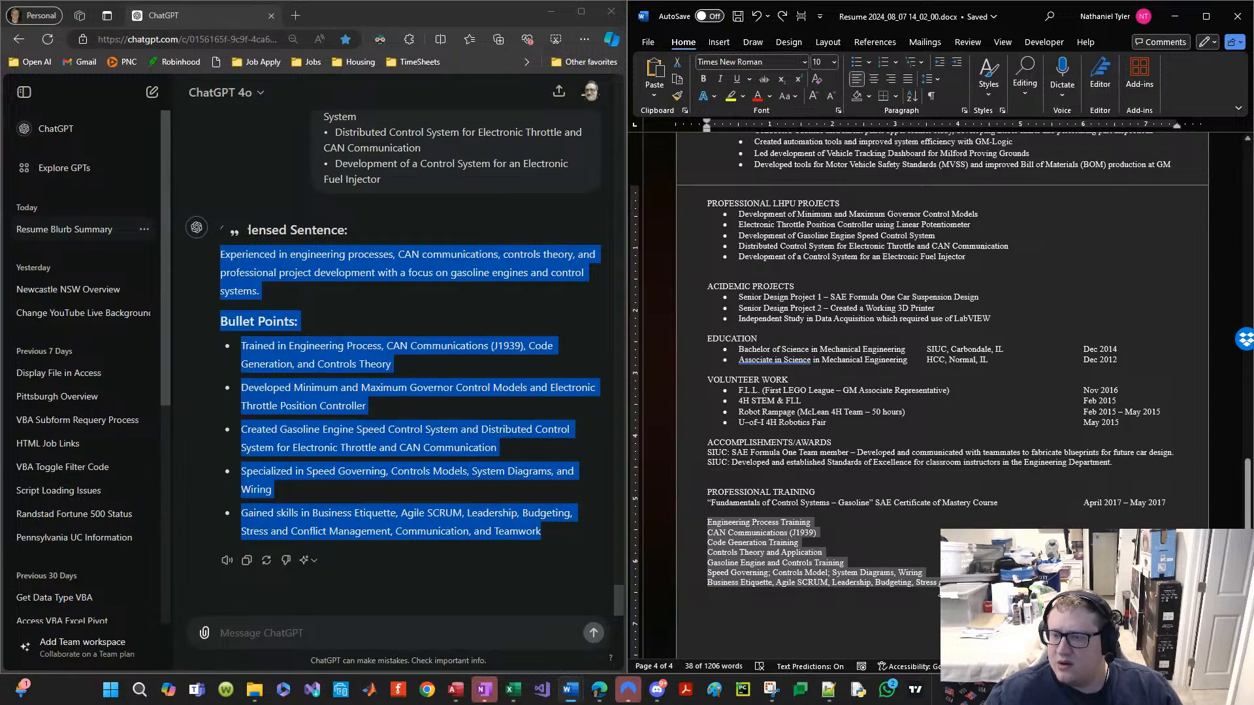
pyautogui.hotkey('ctrl', 'v')
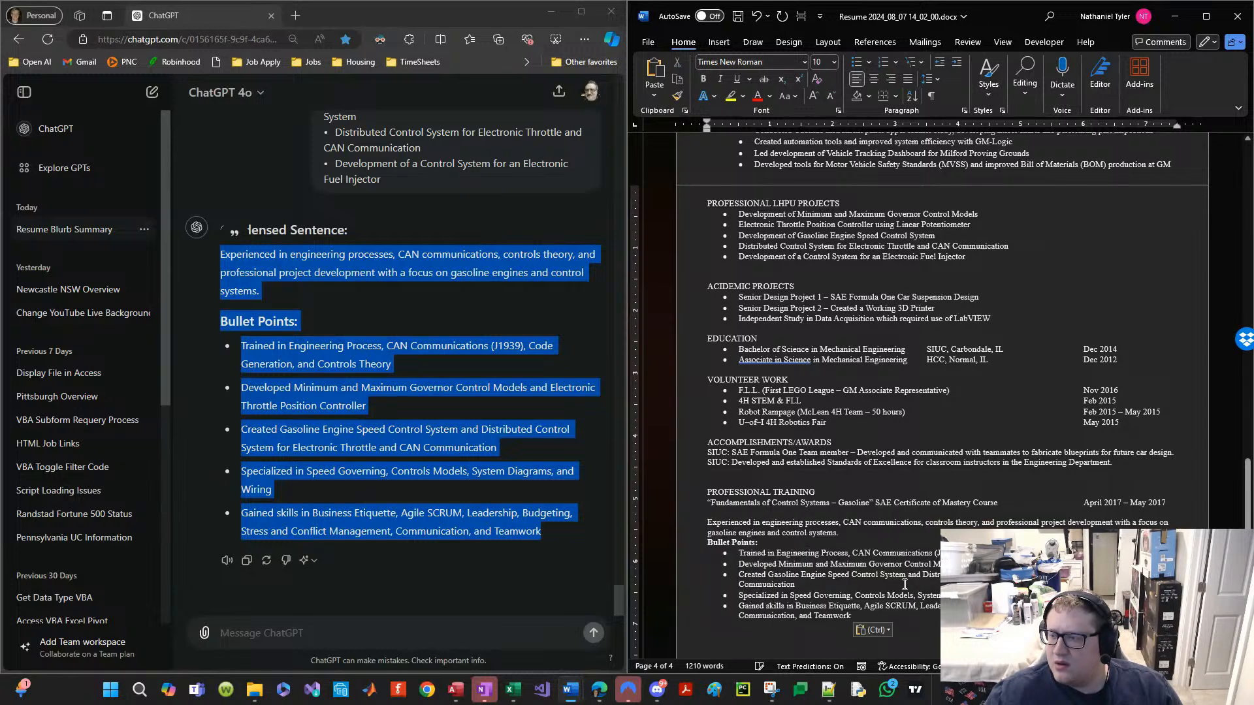
pyautogui.hotkey('ctrl', 'z')
pyautogui.hotkey('ctrl', 'v')
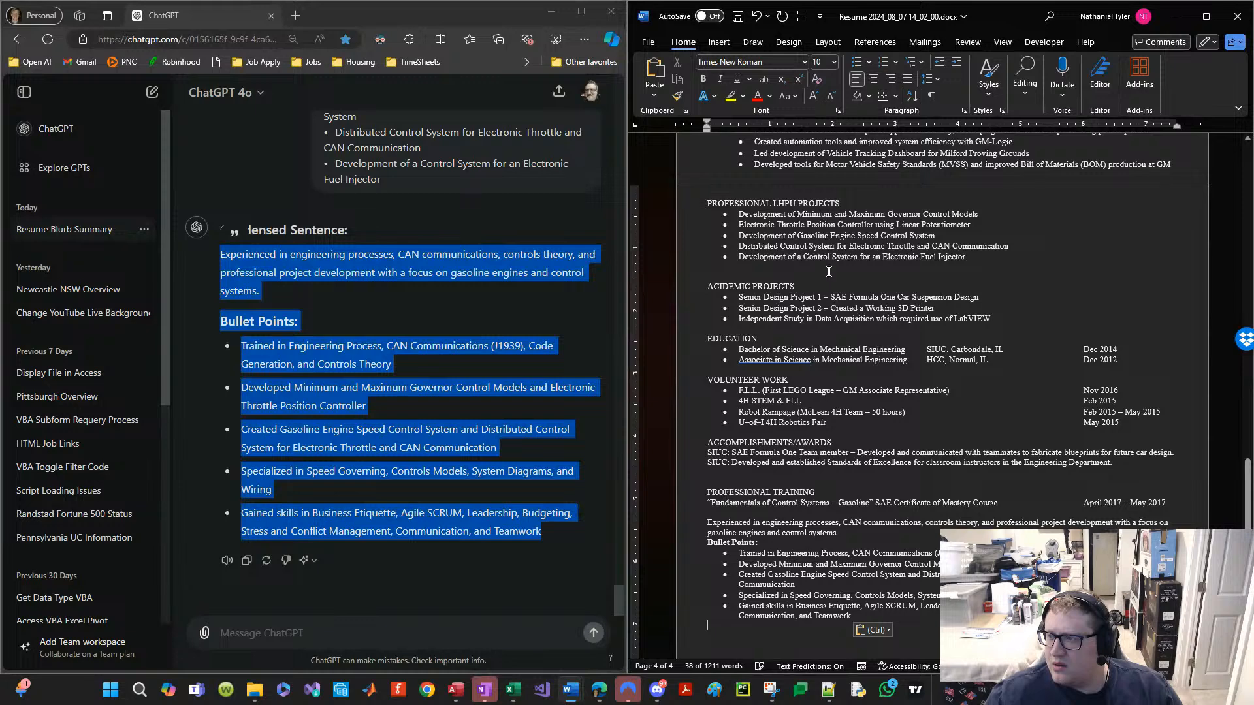
# Step: Delete the PROFESSIONAL LHPU PROJECTS heading together with all of its bullets
pyautogui.click(821, 267)
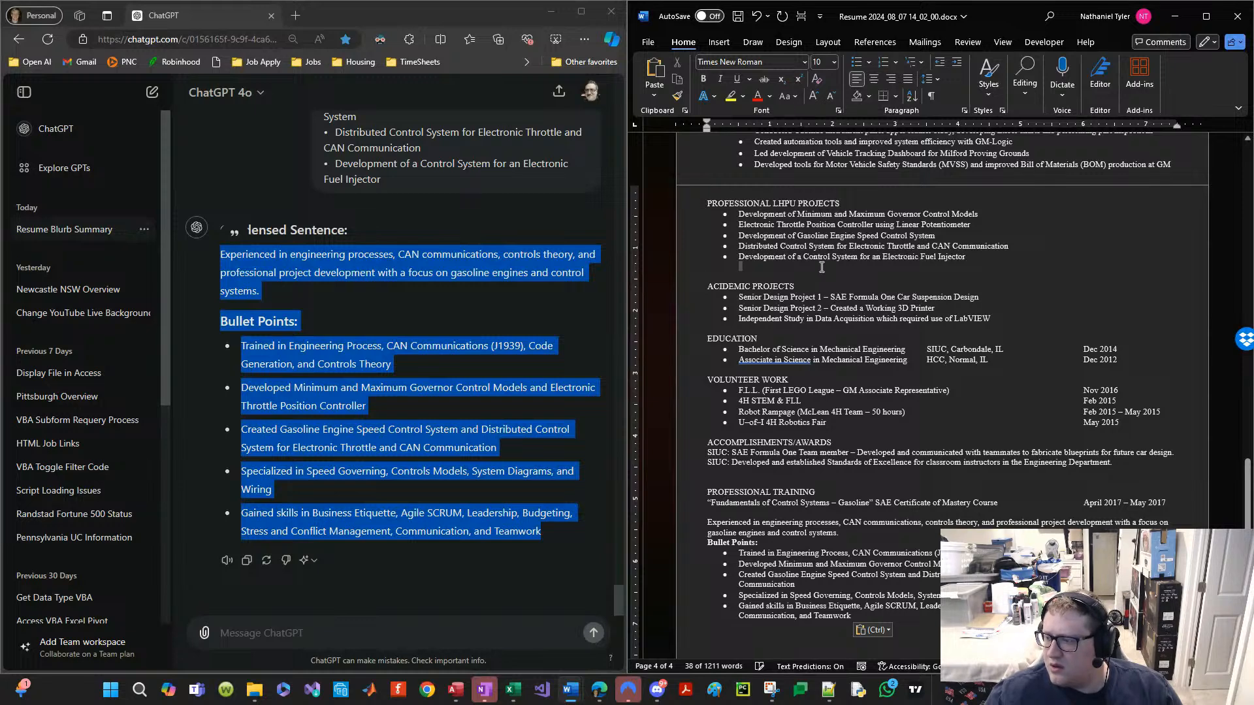
pyautogui.moveTo(822, 265); pyautogui.dragTo(700, 204)
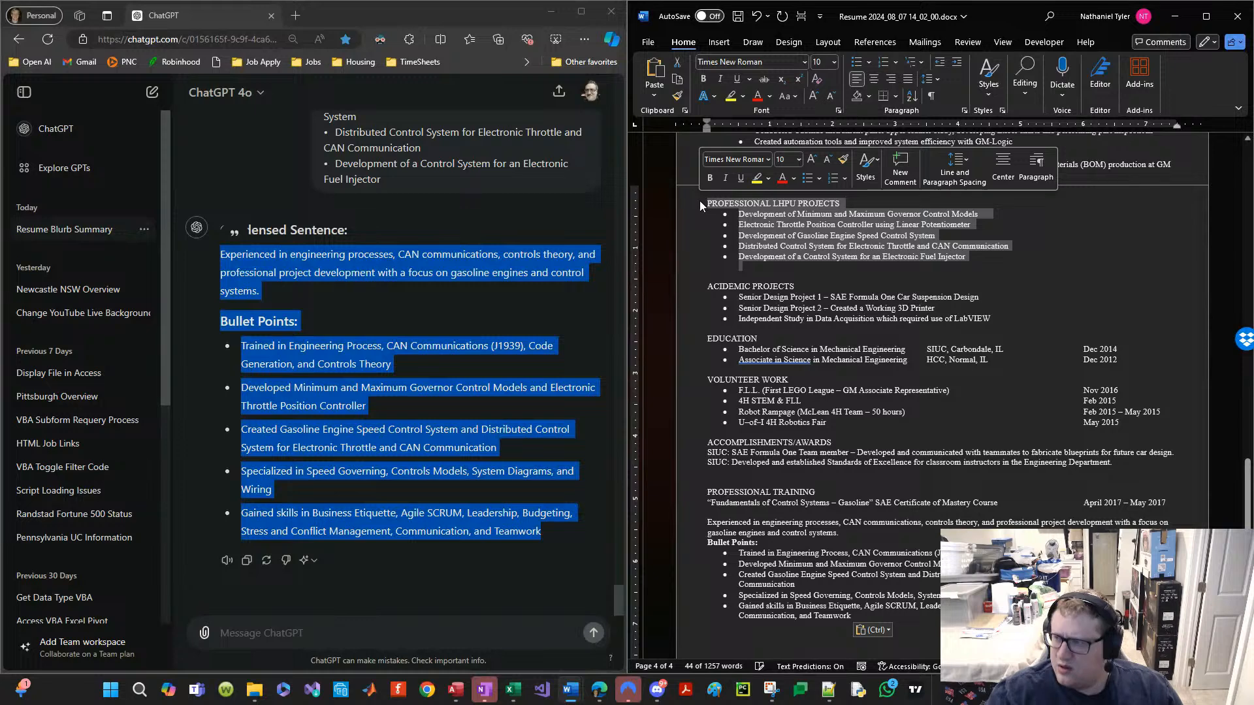
pyautogui.press('Delete')
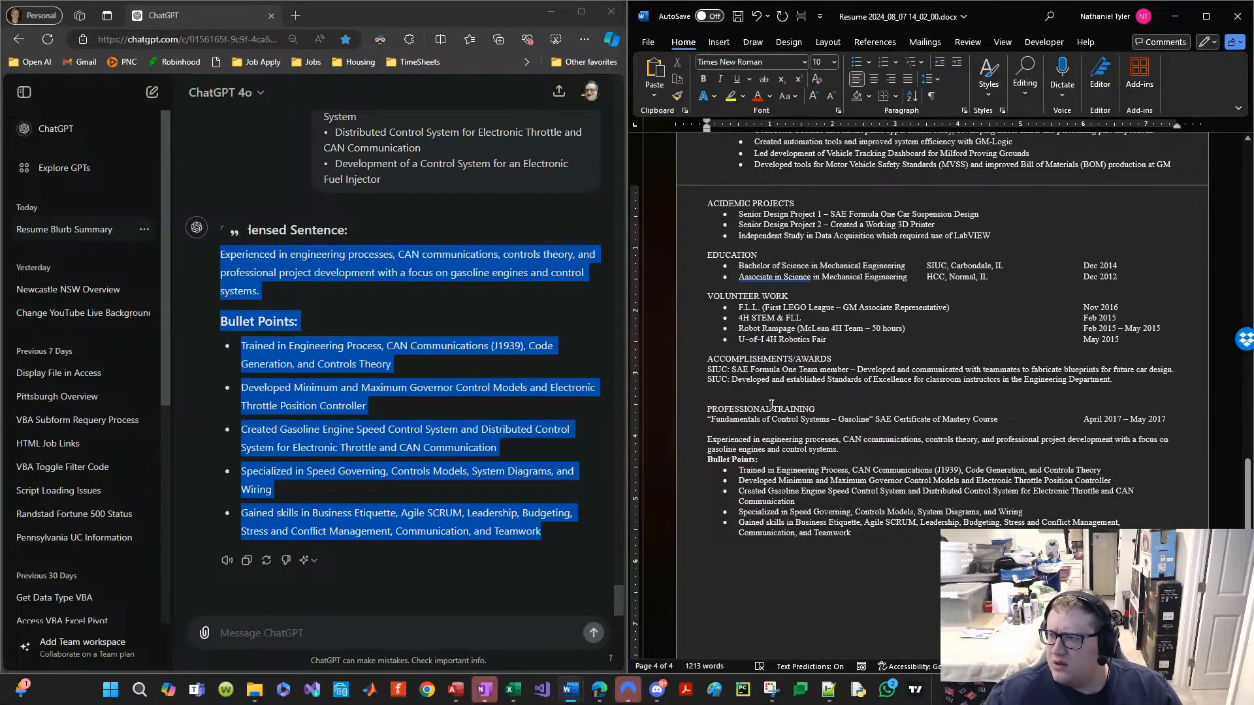
# Step: Move the whole PROFESSIONAL TRAINING section from the end of the resume to directly above ACIDEMIC PROJECTS
pyautogui.scroll(2, 793, 413)
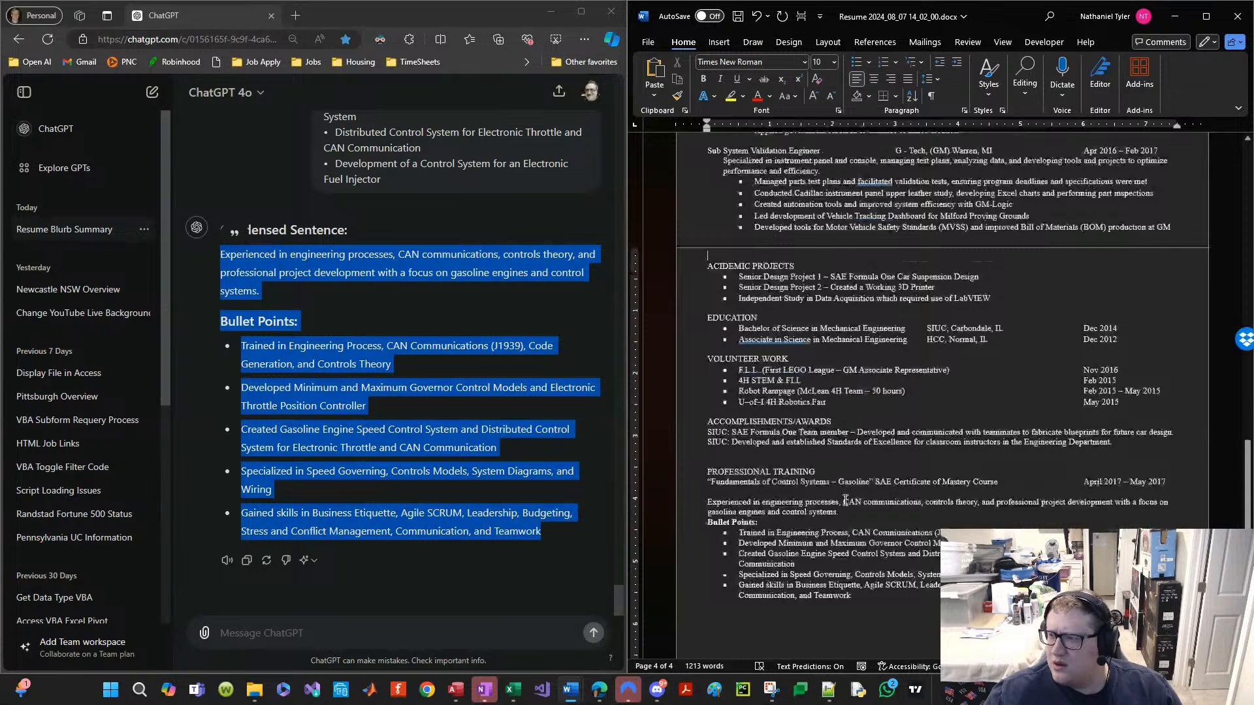
pyautogui.moveTo(898, 599); pyautogui.dragTo(820, 457)
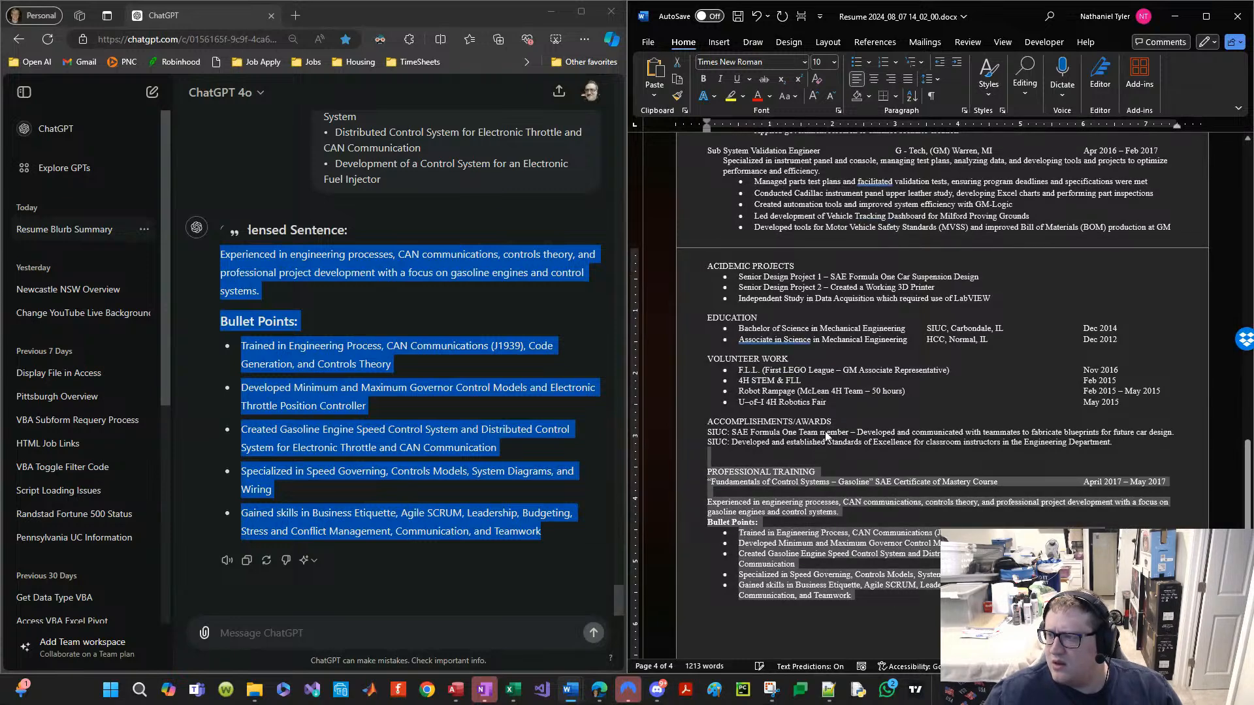
pyautogui.hotkey('ctrl', 'x')
pyautogui.click(759, 252)
pyautogui.hotkey('ctrl', 'v')
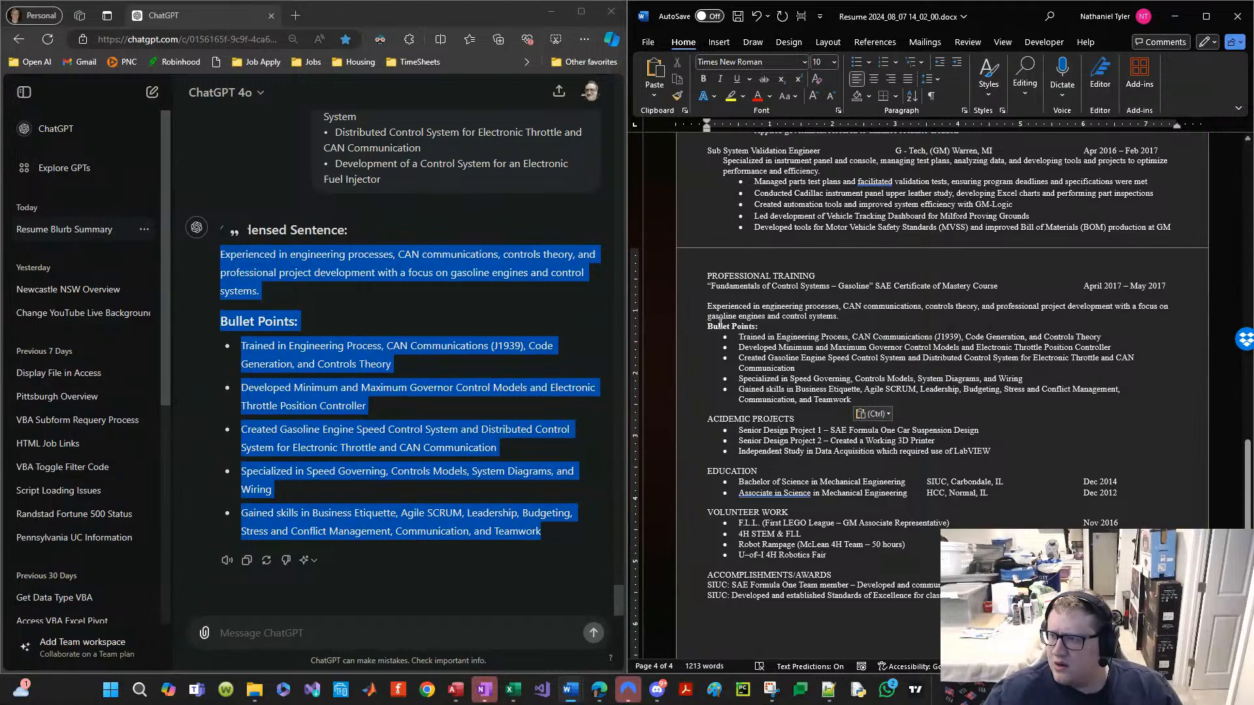
# Step: Remove the blank lines above the PROFESSIONAL TRAINING heading
pyautogui.scroll(1, 750, 332)
pyautogui.click(771, 301)
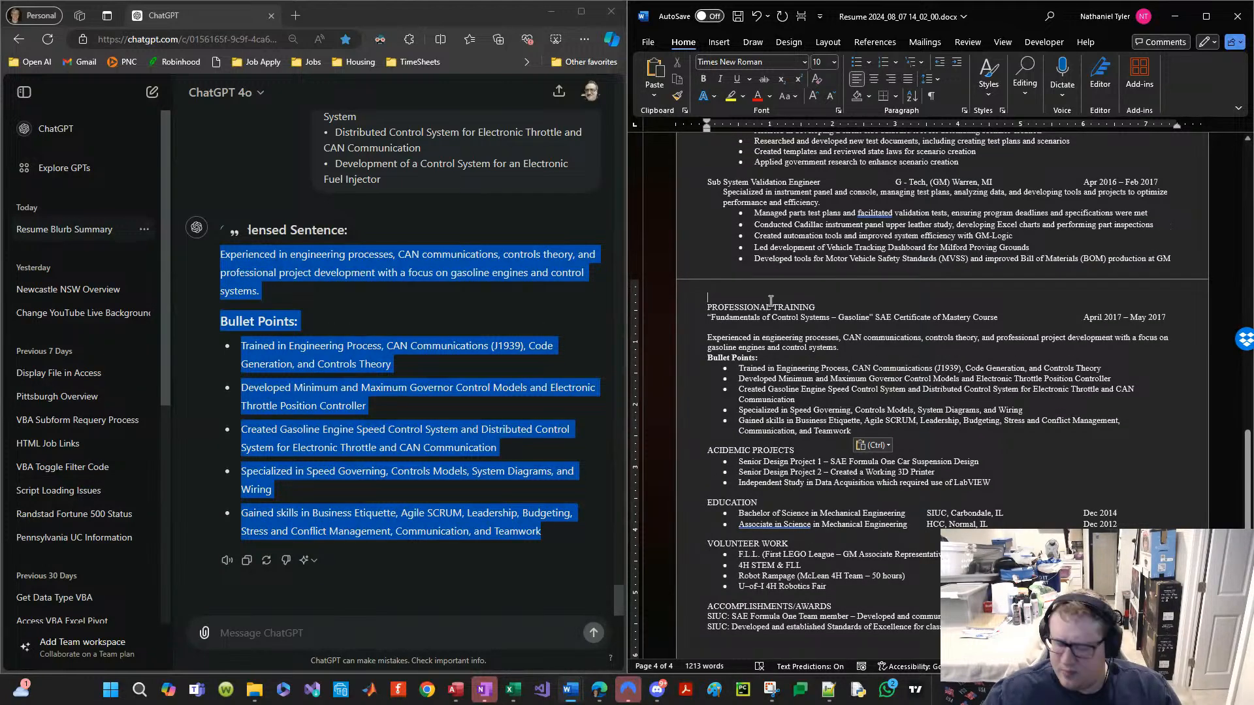
pyautogui.press('BackSpace')
pyautogui.press('BackSpace')
# Step: Make the PROFESSIONAL TRAINING heading bold and leave the SAE certificate line below it in regular weight
pyautogui.press('Down')
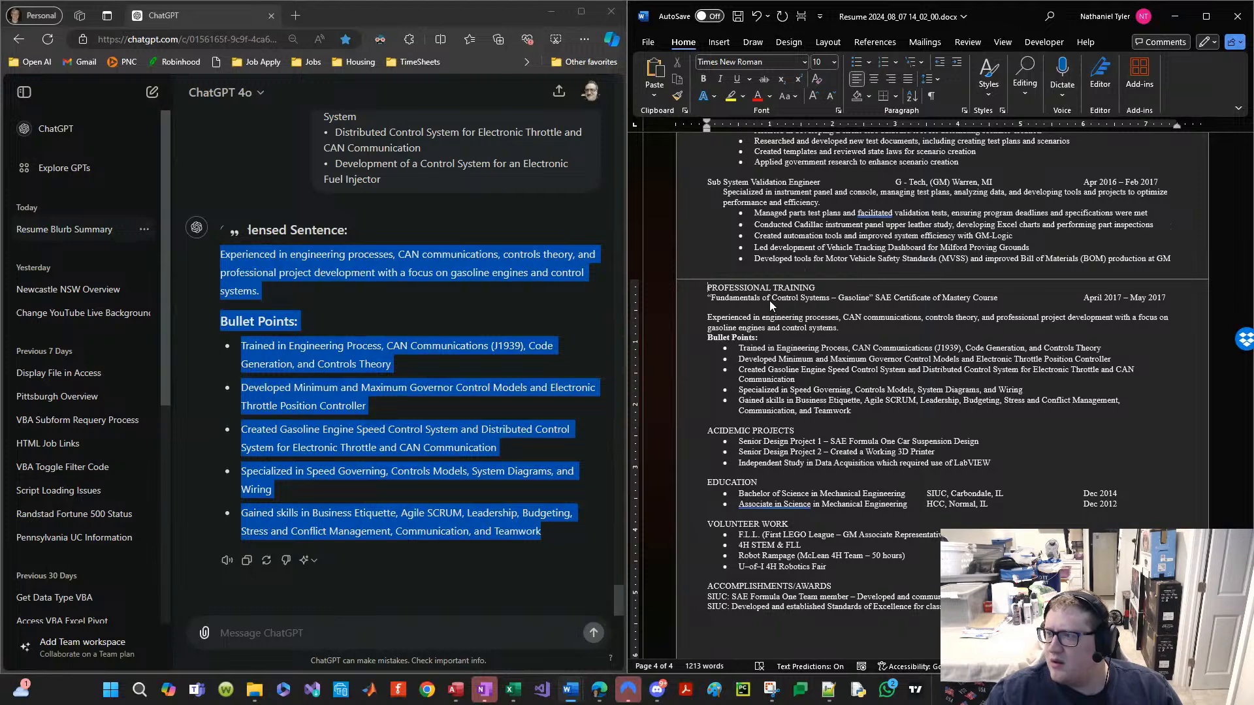
pyautogui.hotkey('shift', 'Home')
pyautogui.hotkey('ctrl', 'b')
pyautogui.press('Down')
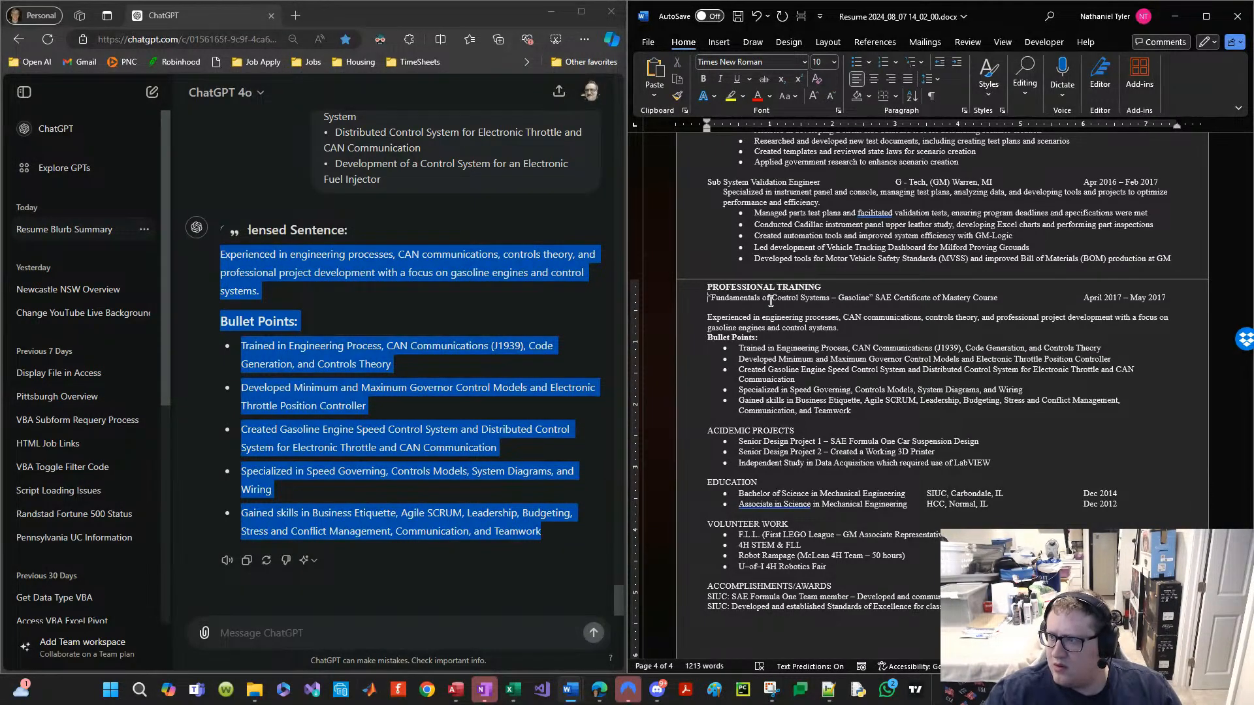
pyautogui.hotkey('ctrl', 'b')
pyautogui.hotkey('ctrl', 'Right')
pyautogui.hotkey('ctrl', 'Right')
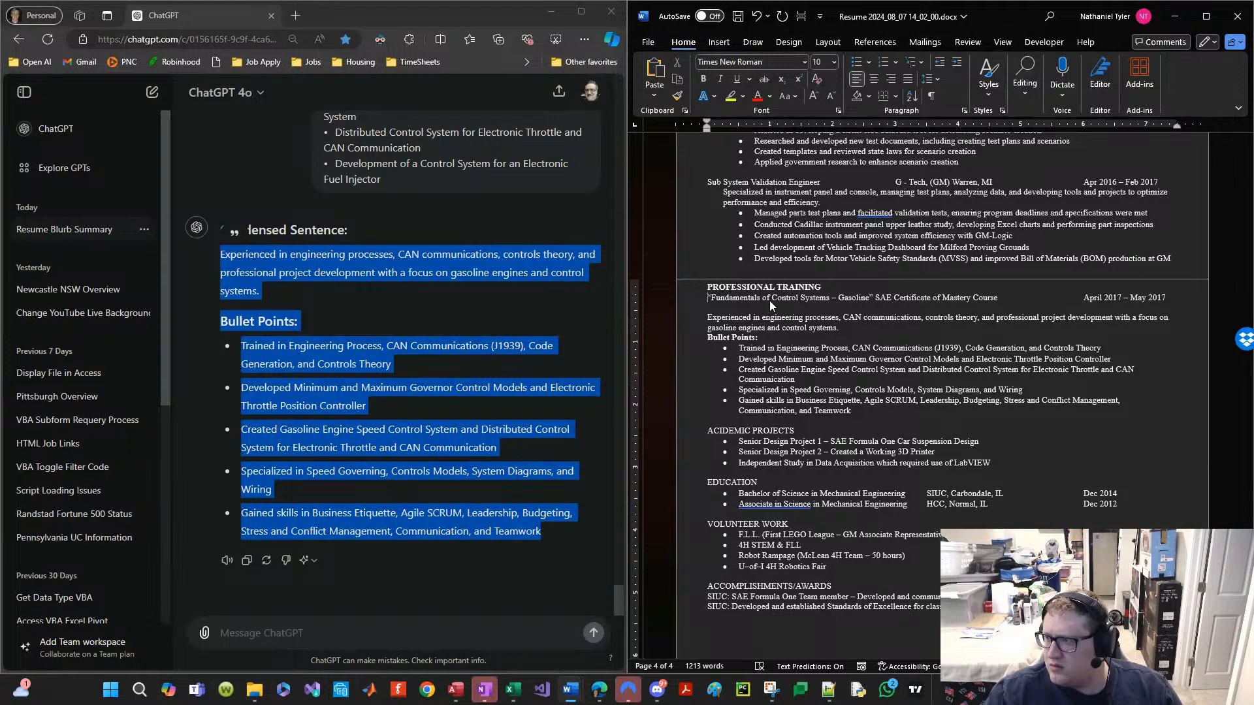
# Step: Remove the bold from the Controls & Software Engineer title of the Bloomington, IL job
pyautogui.scroll(8, 771, 305)
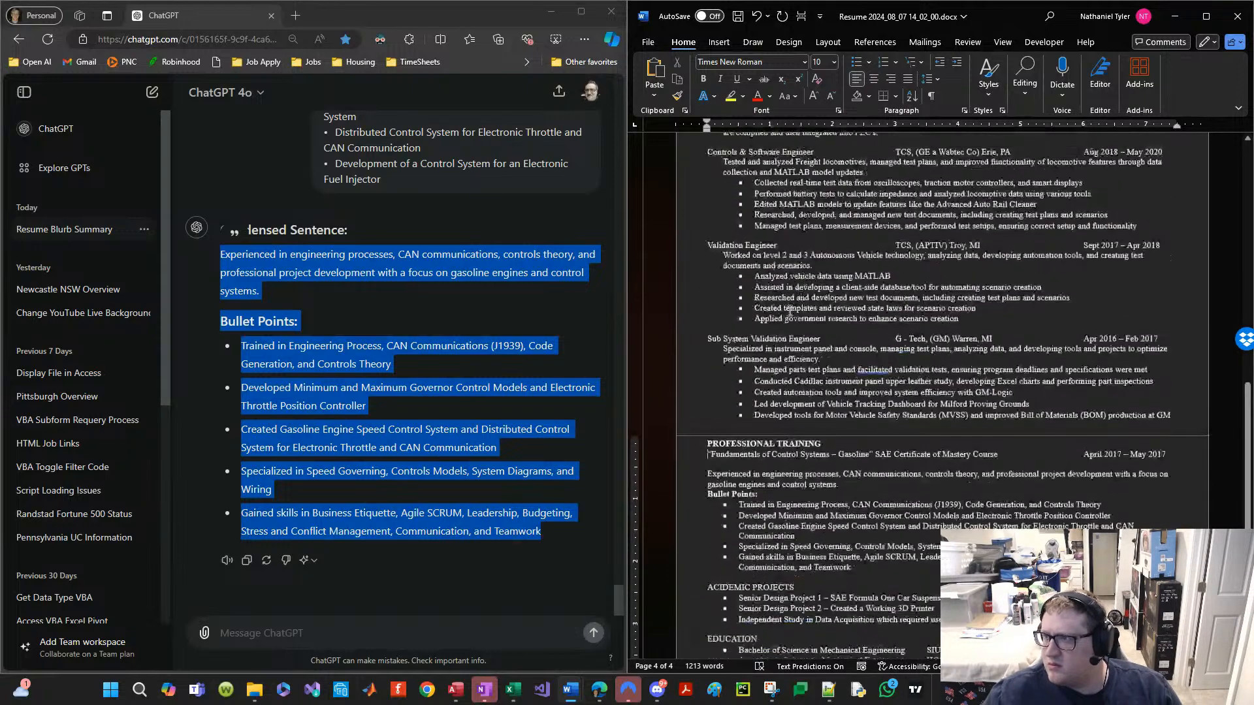
pyautogui.scroll(1, 792, 298)
pyautogui.moveTo(819, 269); pyautogui.dragTo(709, 268)
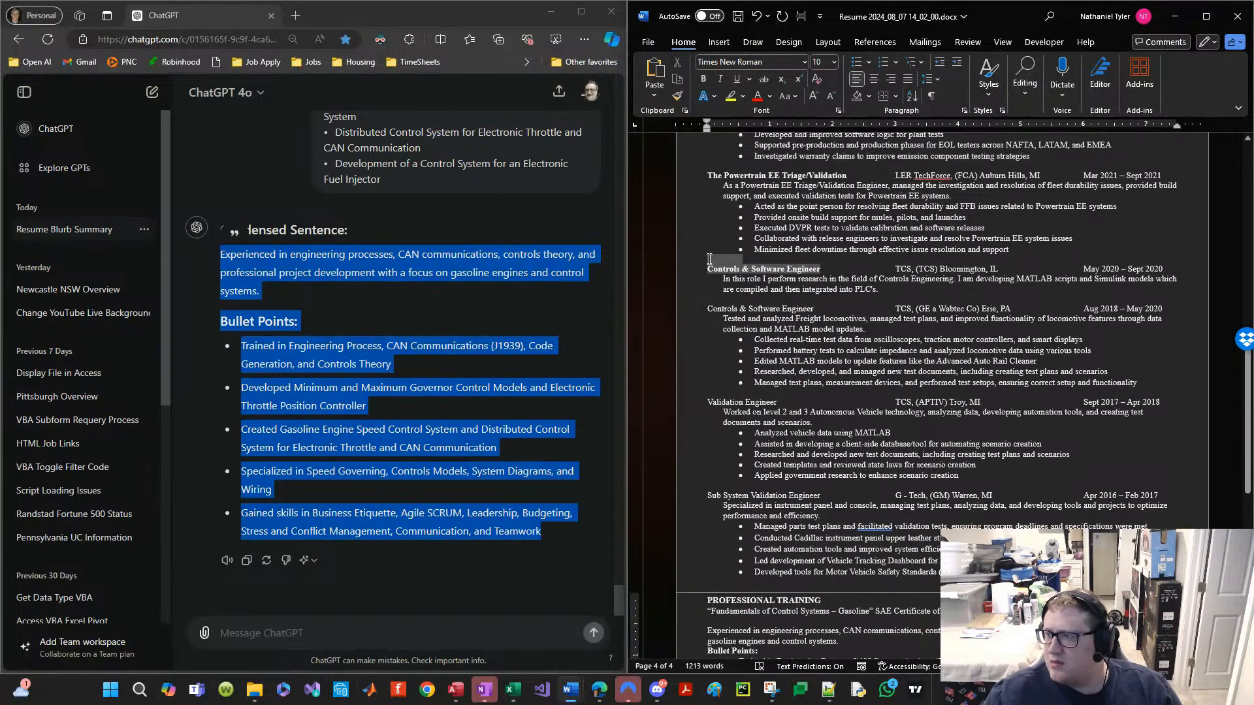
pyautogui.hotkey('ctrl', 'b')
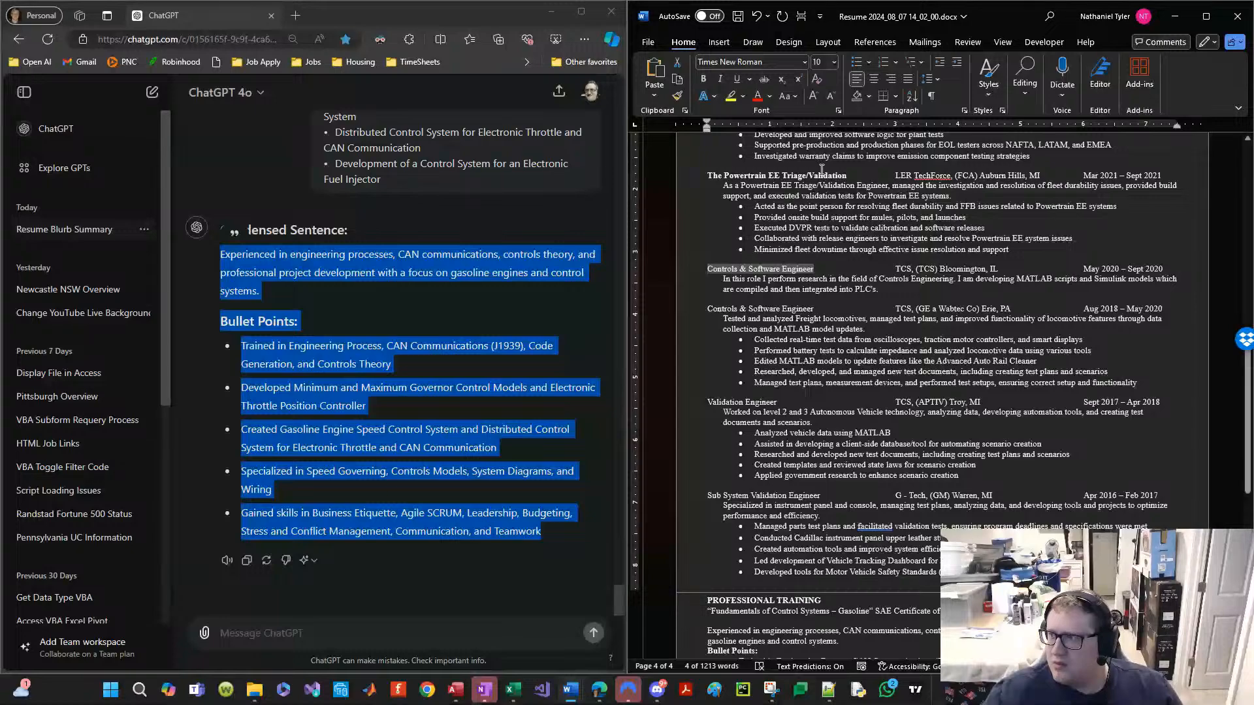
pyautogui.moveTo(847, 175); pyautogui.dragTo(709, 176)
pyautogui.hotkey('ctrl', 'v')
pyautogui.scroll(4, 807, 303)
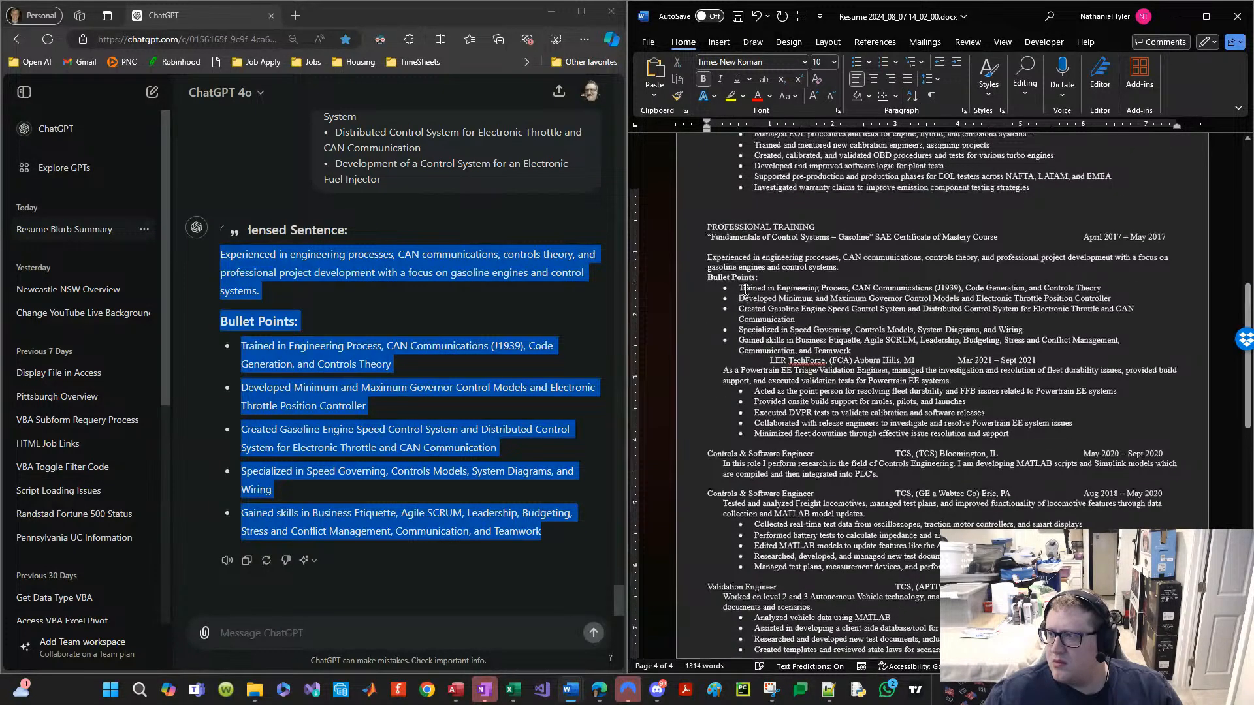
pyautogui.hotkey('ctrl', 'z')
pyautogui.hotkey('ctrl', 'b')
pyautogui.scroll(2, 808, 302)
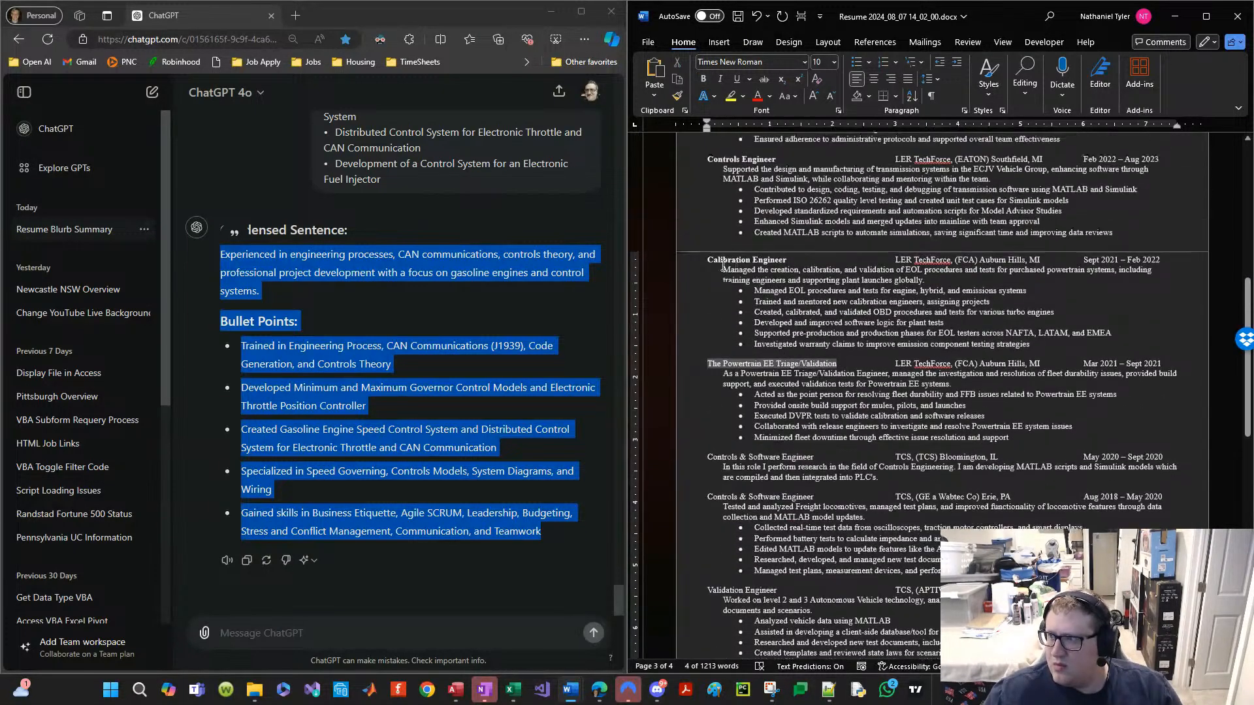
pyautogui.hotkey('ctrl', 'b')
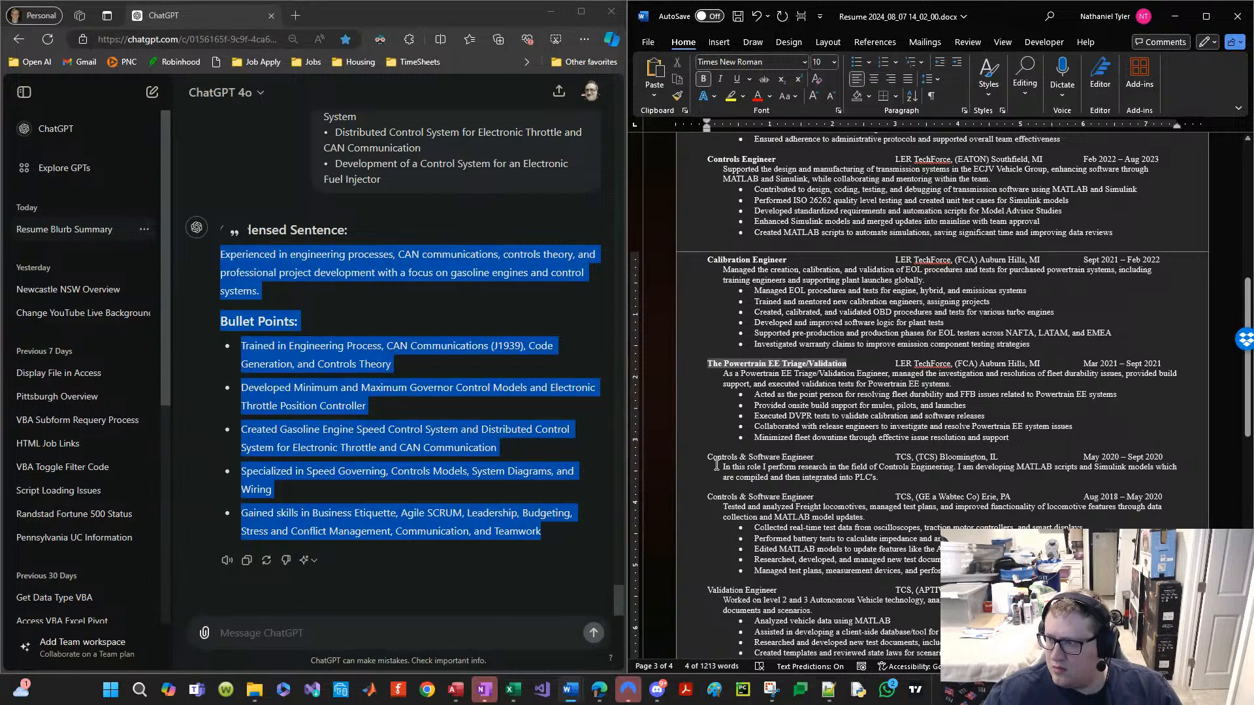
# Step: Make the Controls & Software Engineer titles of the Bloomington, IL and Erie, PA jobs bold
pyautogui.tripleClick(717, 458)
pyautogui.moveTo(797, 464); pyautogui.dragTo(802, 461)
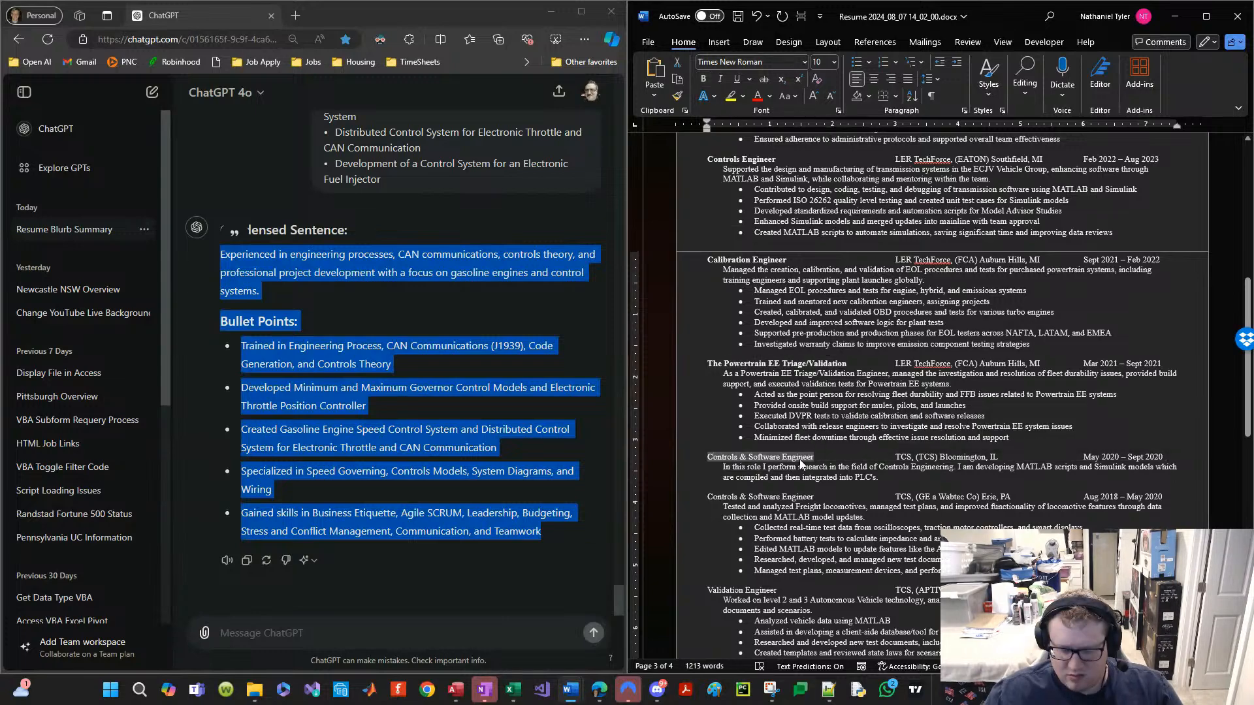
pyautogui.hotkey('ctrl', 'b')
pyautogui.scroll(-3, 768, 465)
pyautogui.scroll(-1, 768, 464)
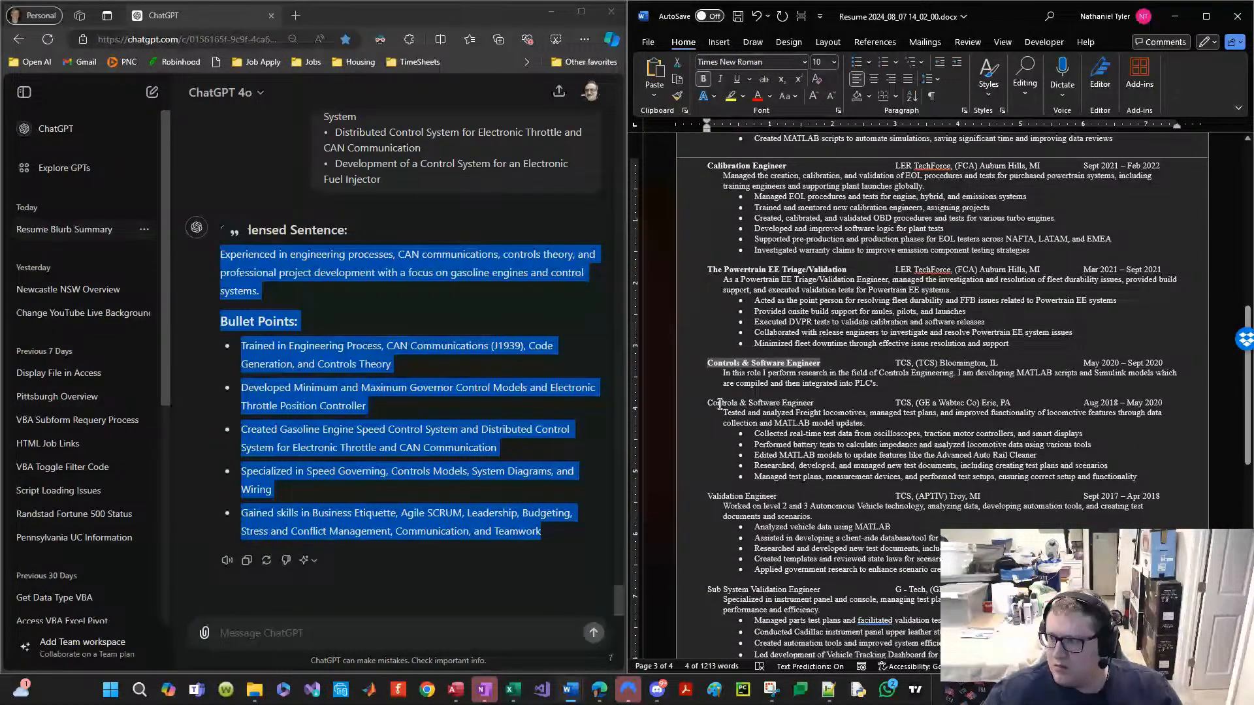
pyautogui.moveTo(720, 405); pyautogui.dragTo(815, 404)
pyautogui.hotkey('ctrl', 'b')
# Step: Make the Validation Engineer and Sub System Validation Engineer job titles bold
pyautogui.scroll(-3, 784, 405)
pyautogui.moveTo(709, 403)
pyautogui.mouseDown()
pyautogui.moveTo(784, 401)
pyautogui.moveTo(715, 401)
pyautogui.mouseUp()
pyautogui.hotkey('ctrl', 'b')
pyautogui.scroll(-3, 764, 405)
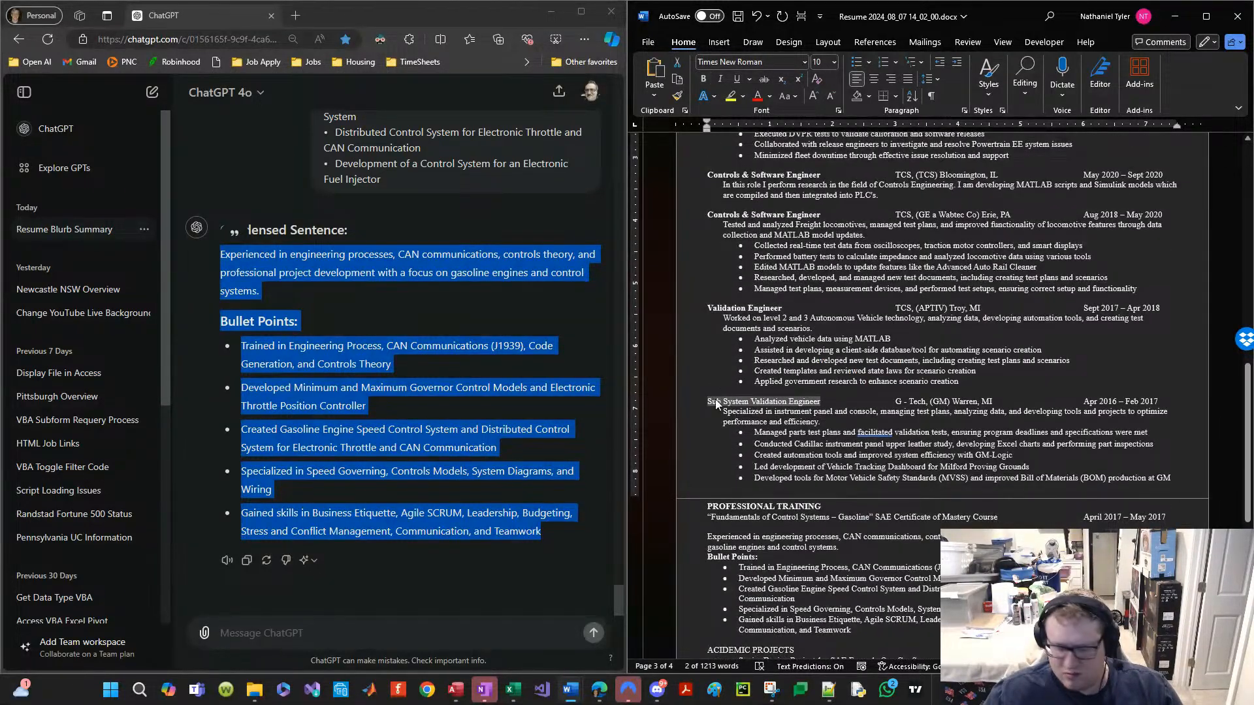
pyautogui.hotkey('ctrl', 'b')
pyautogui.scroll(-3, 722, 405)
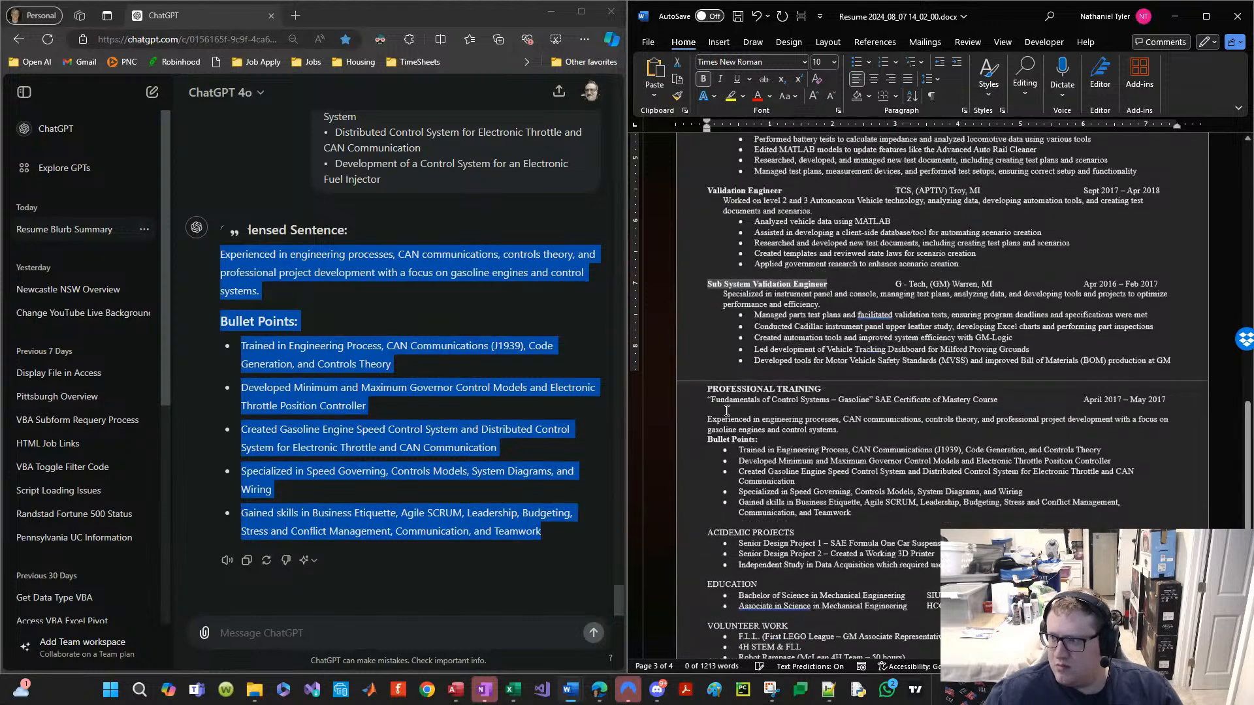
# Step: Make the TECHNICAL SKILLS heading bold and save the document
pyautogui.scroll(15, 727, 411)
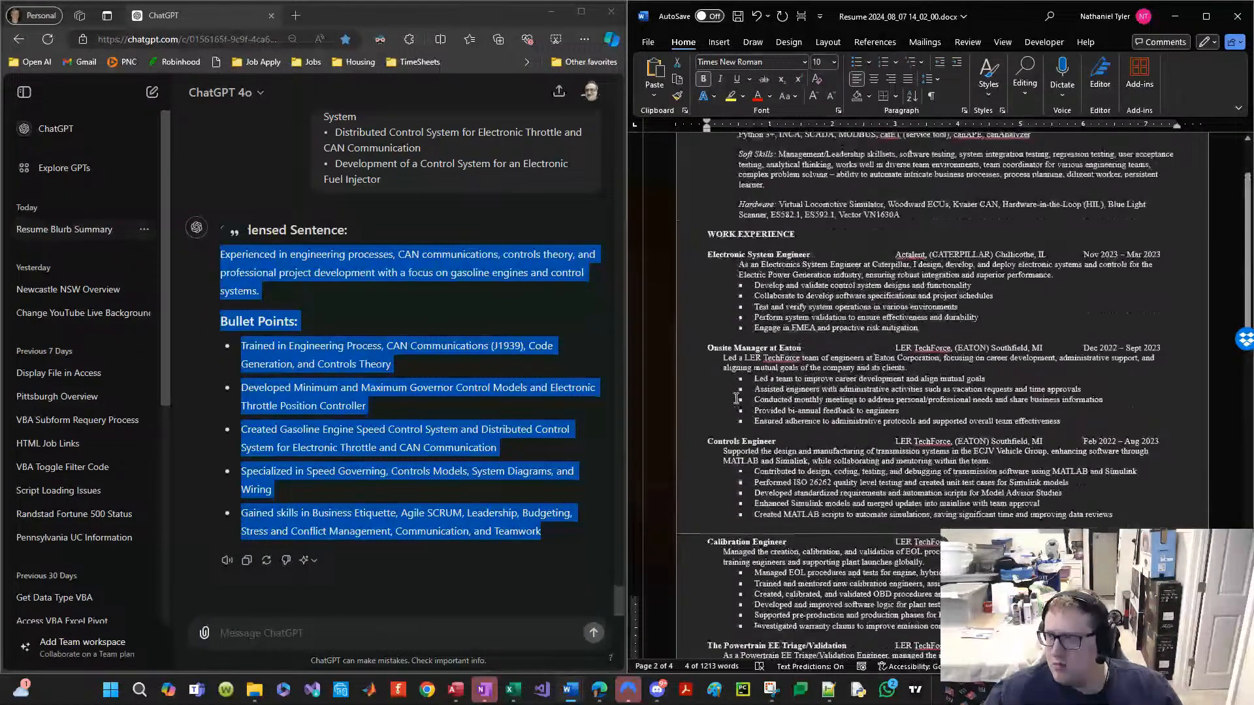
pyautogui.scroll(4, 737, 398)
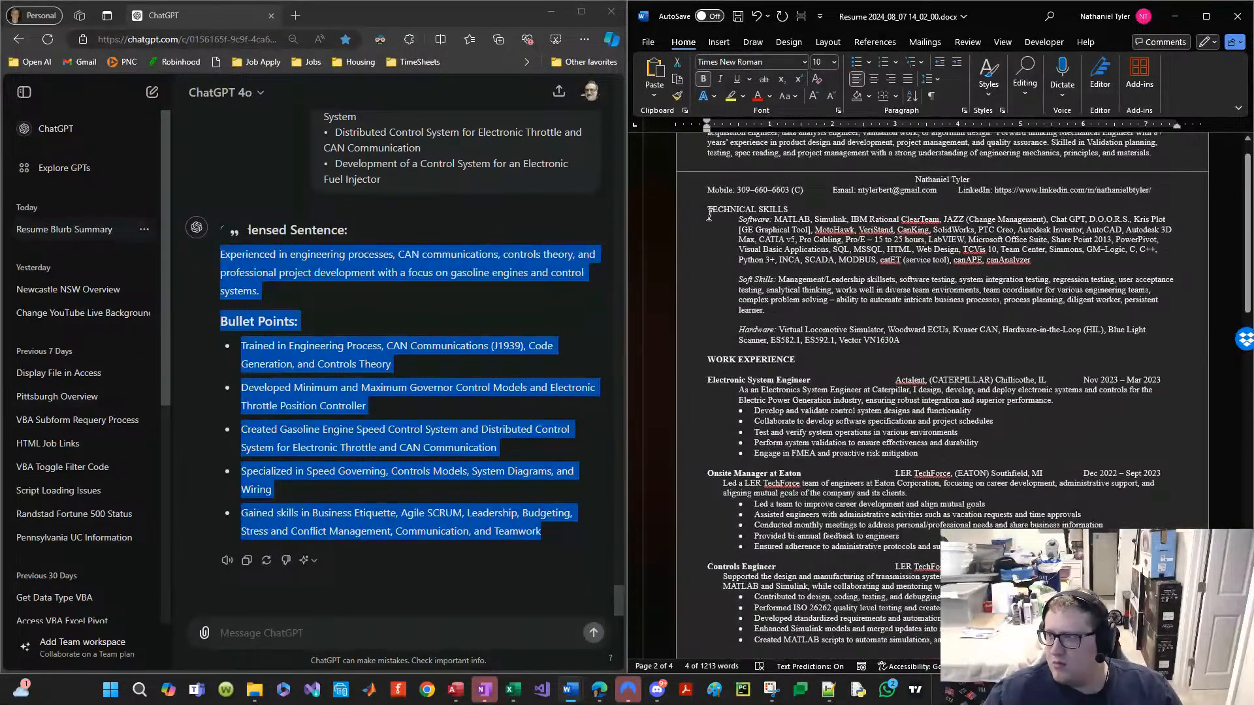
pyautogui.moveTo(709, 210); pyautogui.dragTo(793, 207)
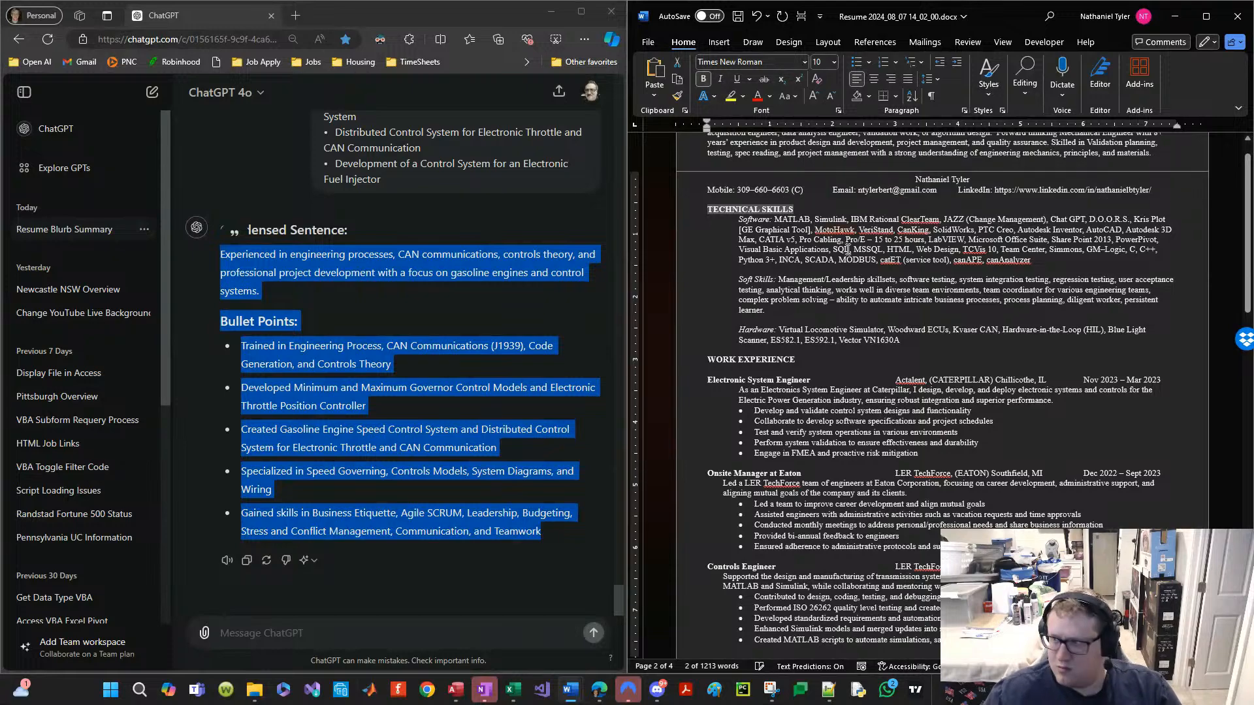
pyautogui.click(764, 320)
pyautogui.scroll(-10, 751, 346)
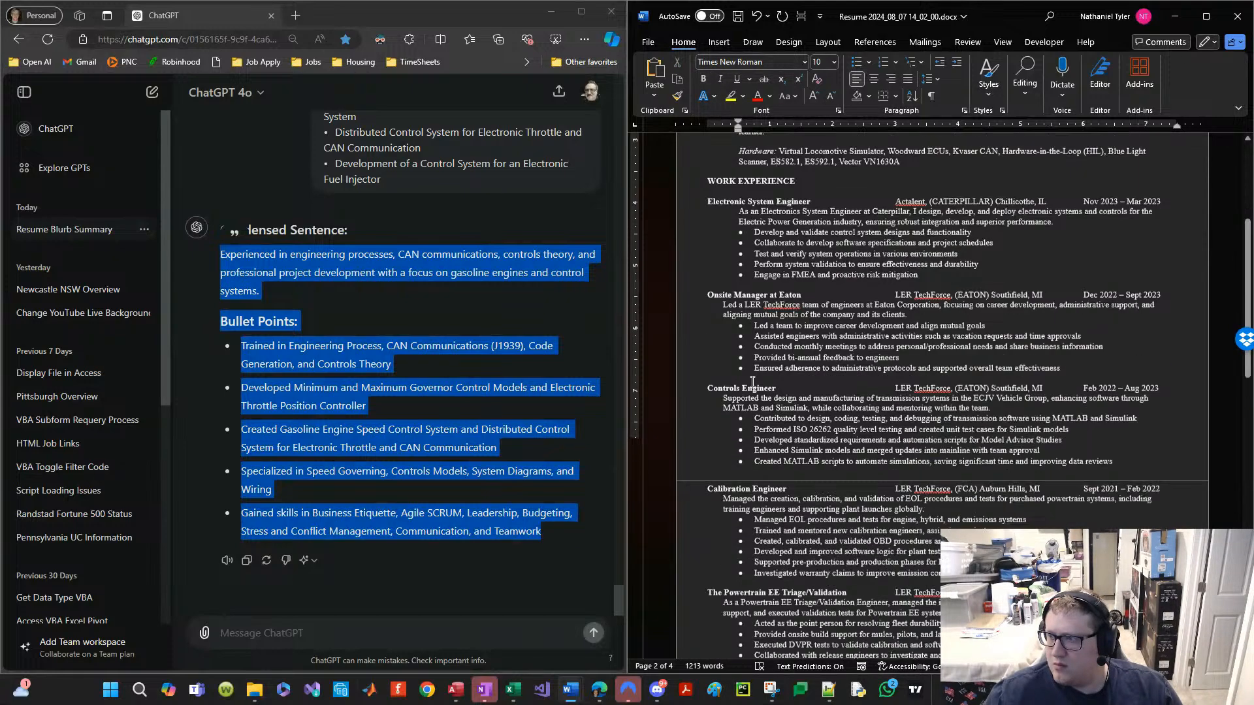
pyautogui.hotkey('ctrl', 's')
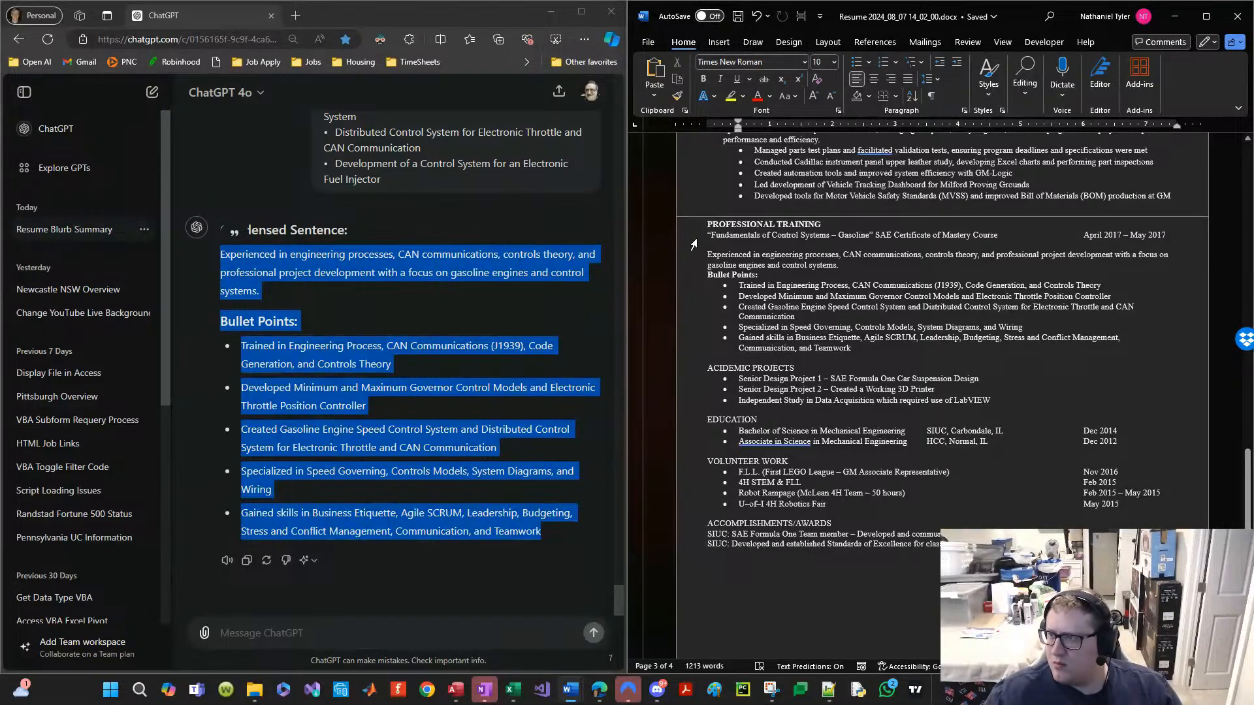
pyautogui.moveTo(711, 235); pyautogui.dragTo(991, 232)
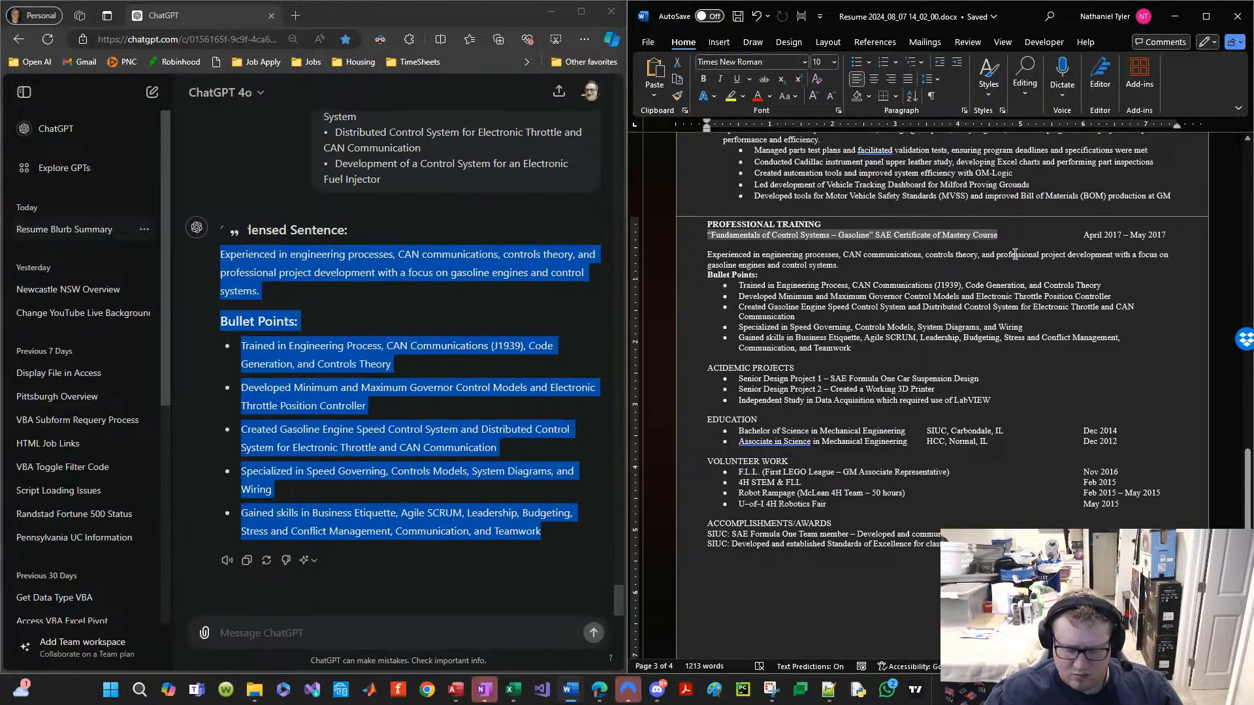
pyautogui.hotkey('ctrl', 'b')
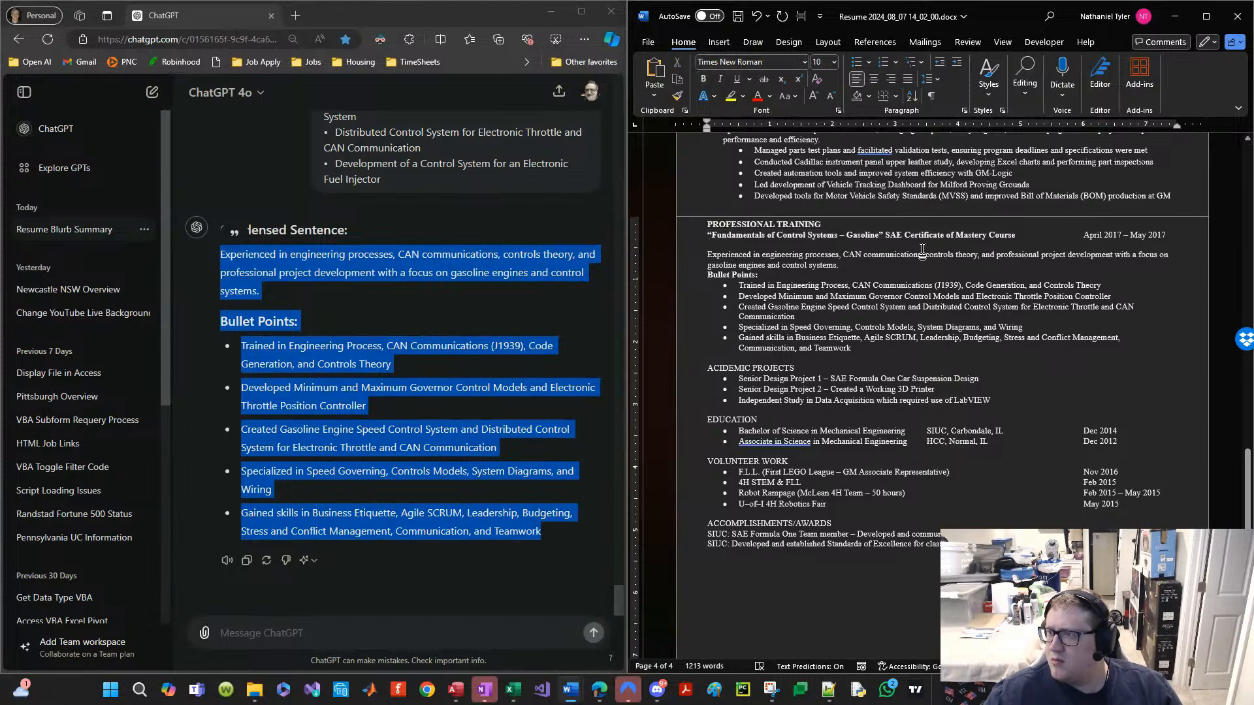
pyautogui.hotkey('ctrl', 'z')
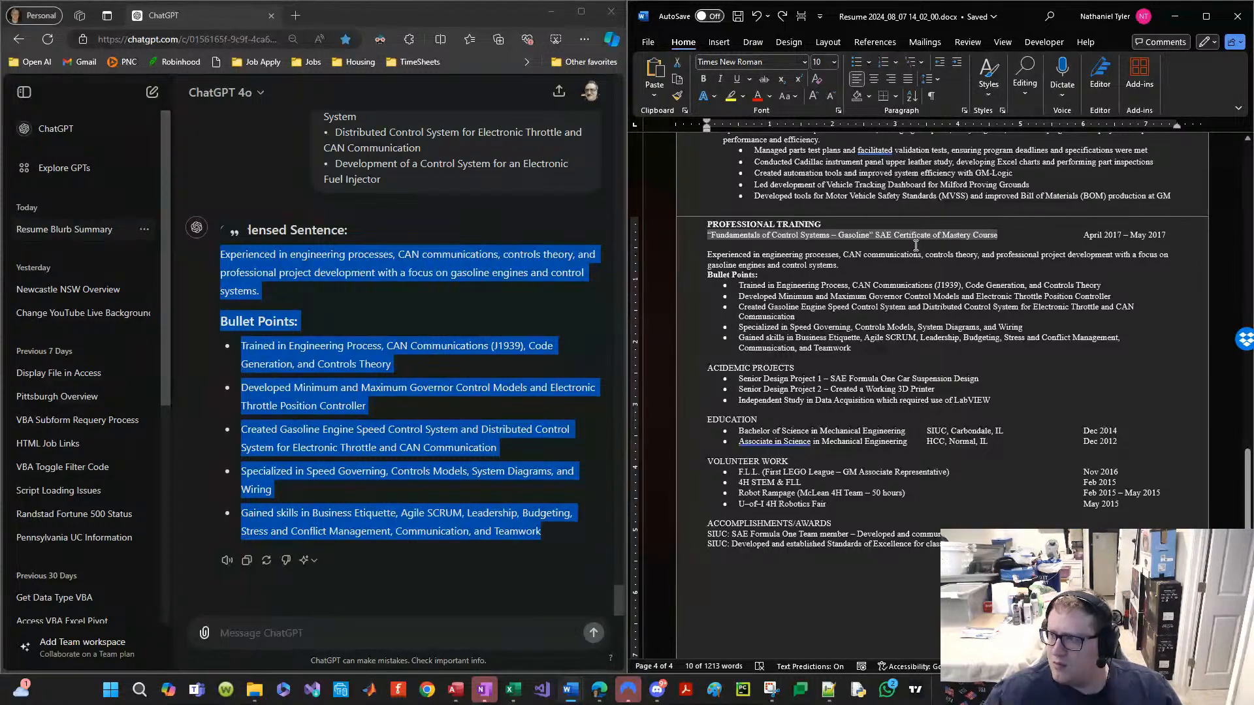
pyautogui.click(923, 238)
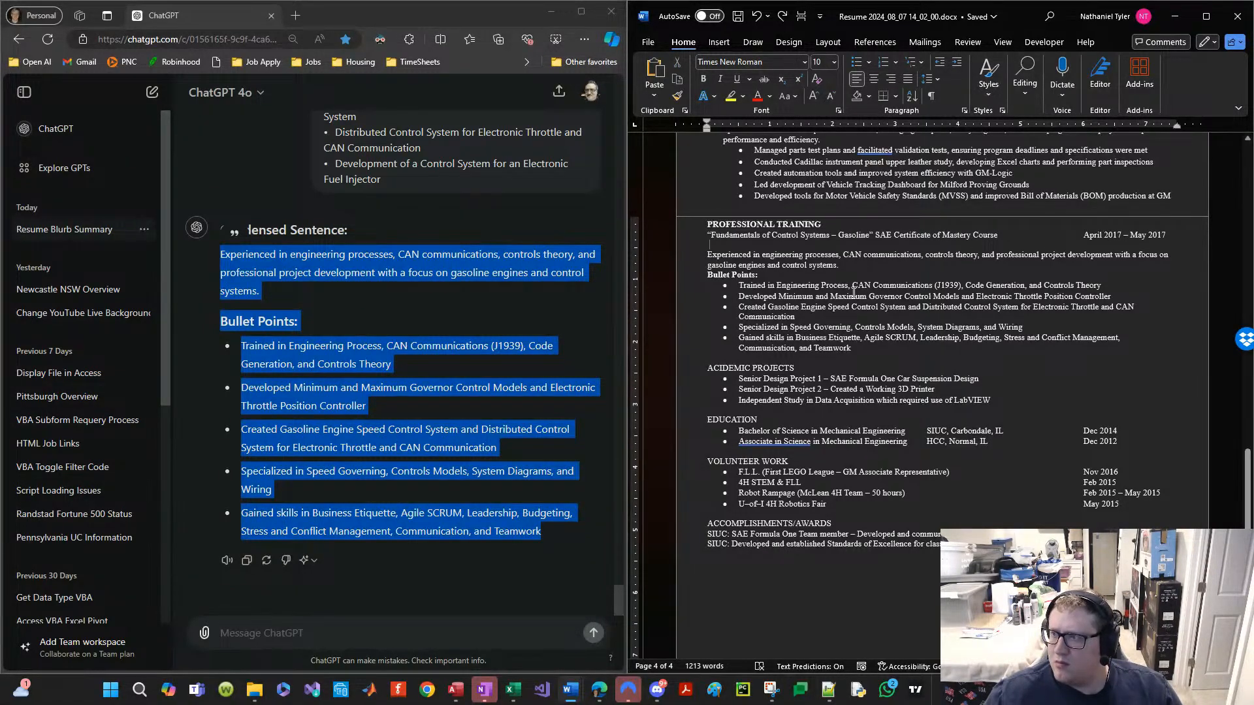
pyautogui.scroll(5, 862, 277)
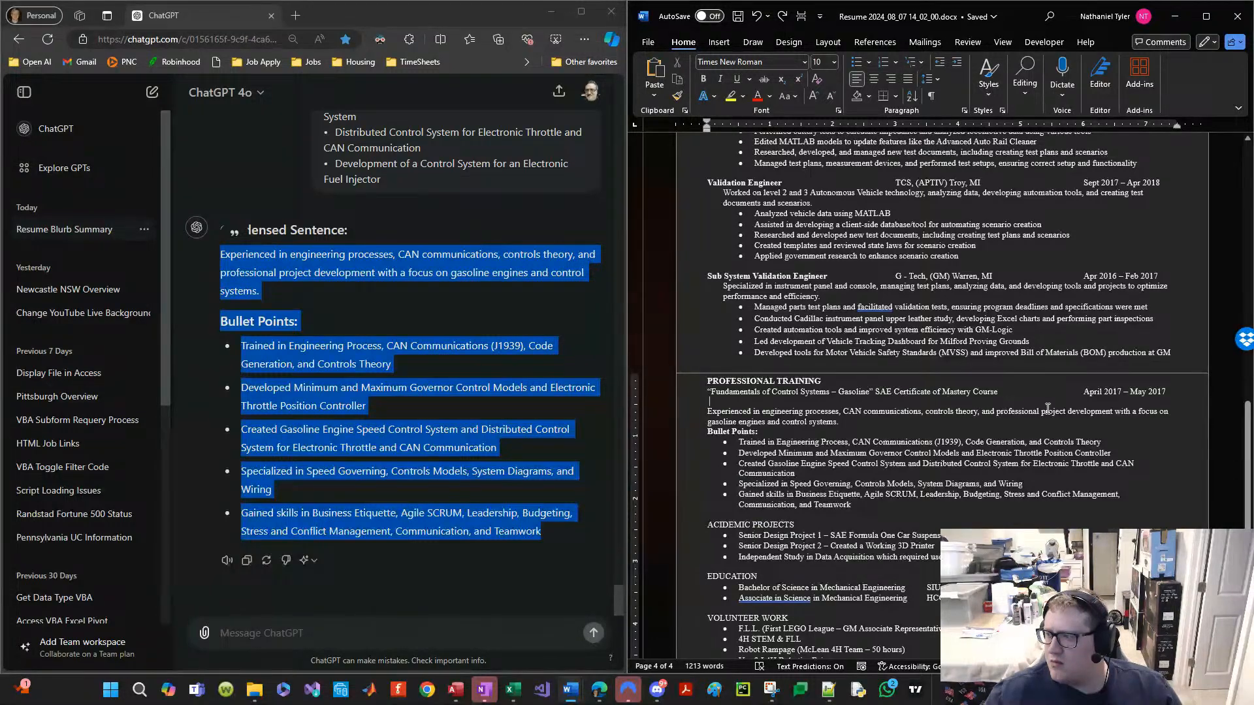
pyautogui.click(900, 277)
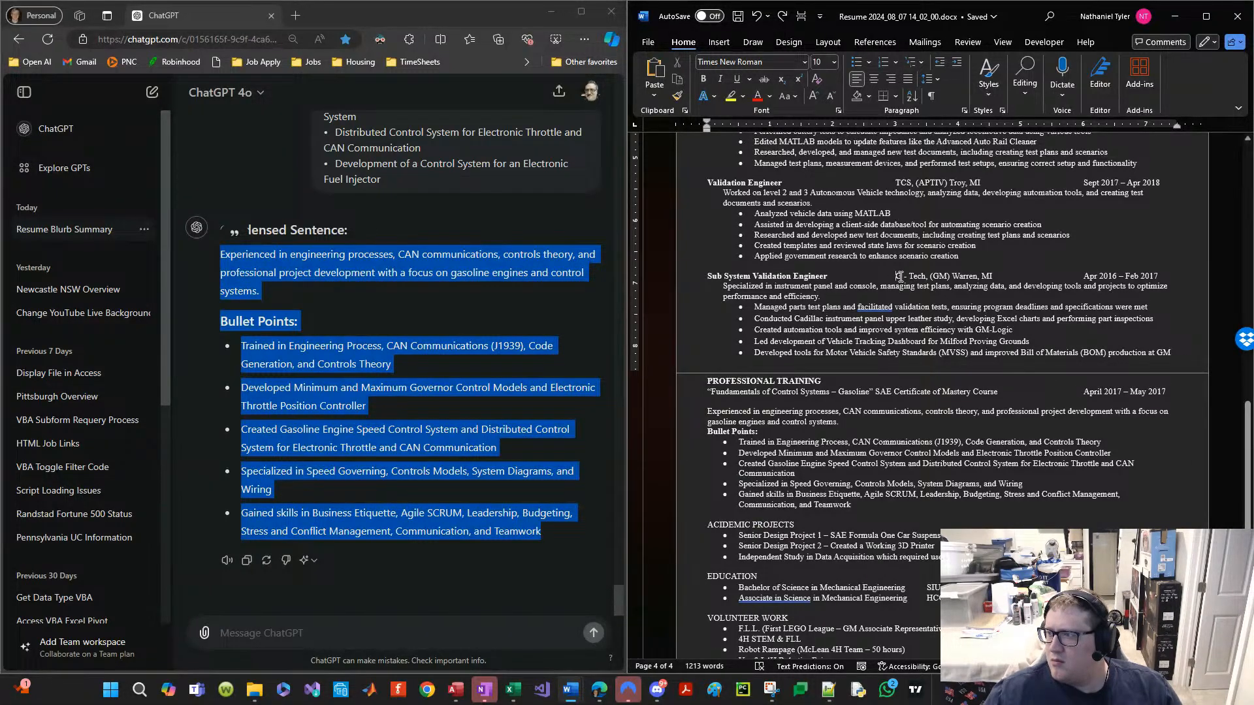
pyautogui.keyDown('shift'); pyautogui.click(998, 276); pyautogui.keyUp('shift')
pyautogui.click(1019, 392)
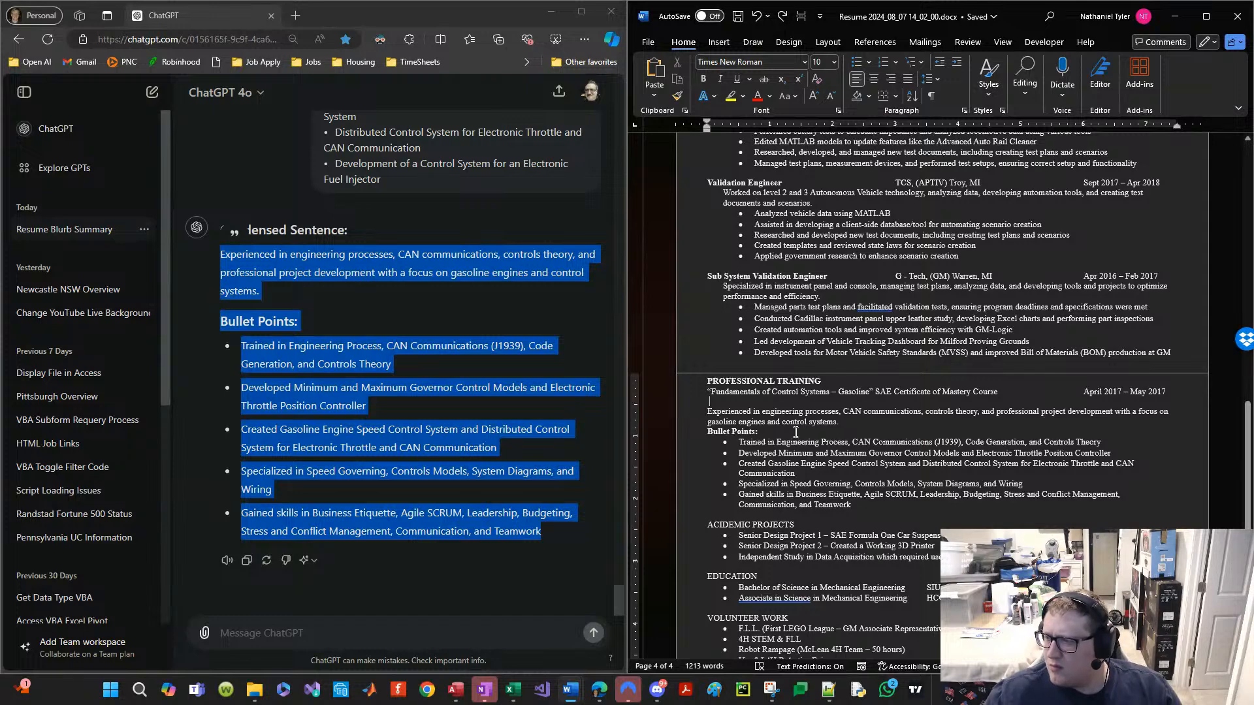
# Step: Delete the "Bullet Points:" label from the training section and remove the blank line above its summary paragraph
pyautogui.moveTo(796, 432); pyautogui.dragTo(675, 430)
pyautogui.press('Delete')
pyautogui.click(708, 414)
pyautogui.press('Tab')
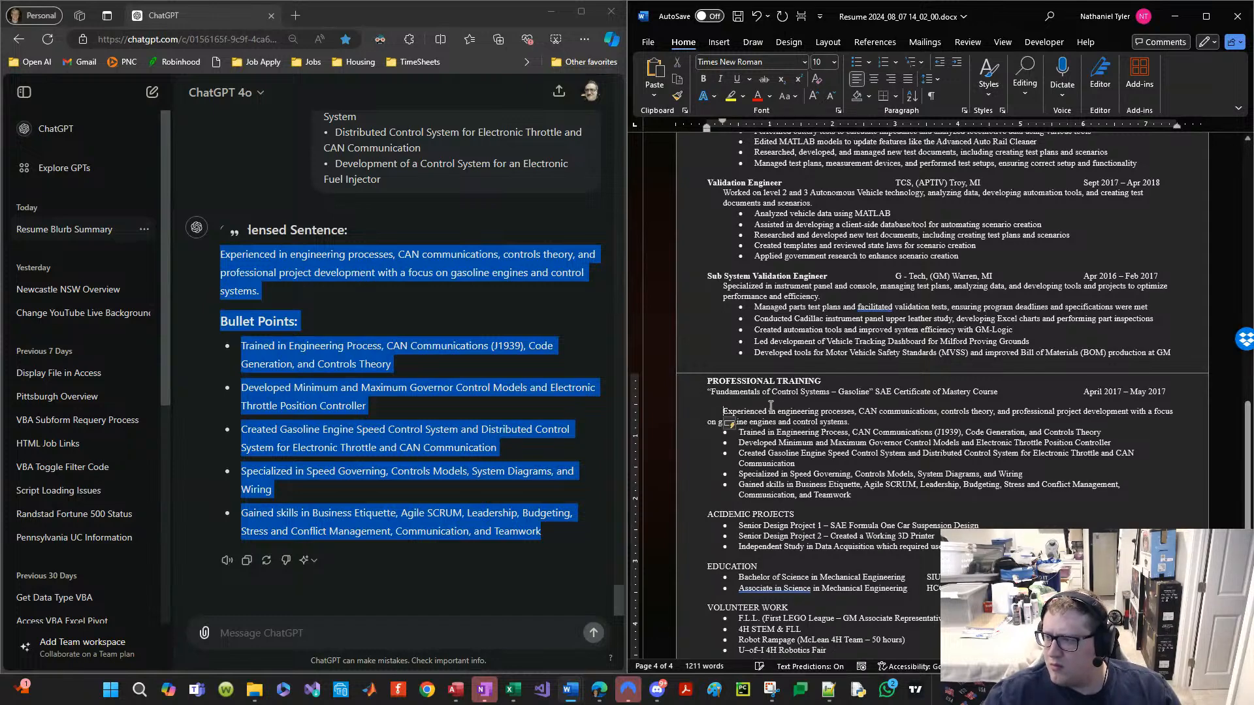
pyautogui.press('BackSpace')
pyautogui.press('BackSpace')
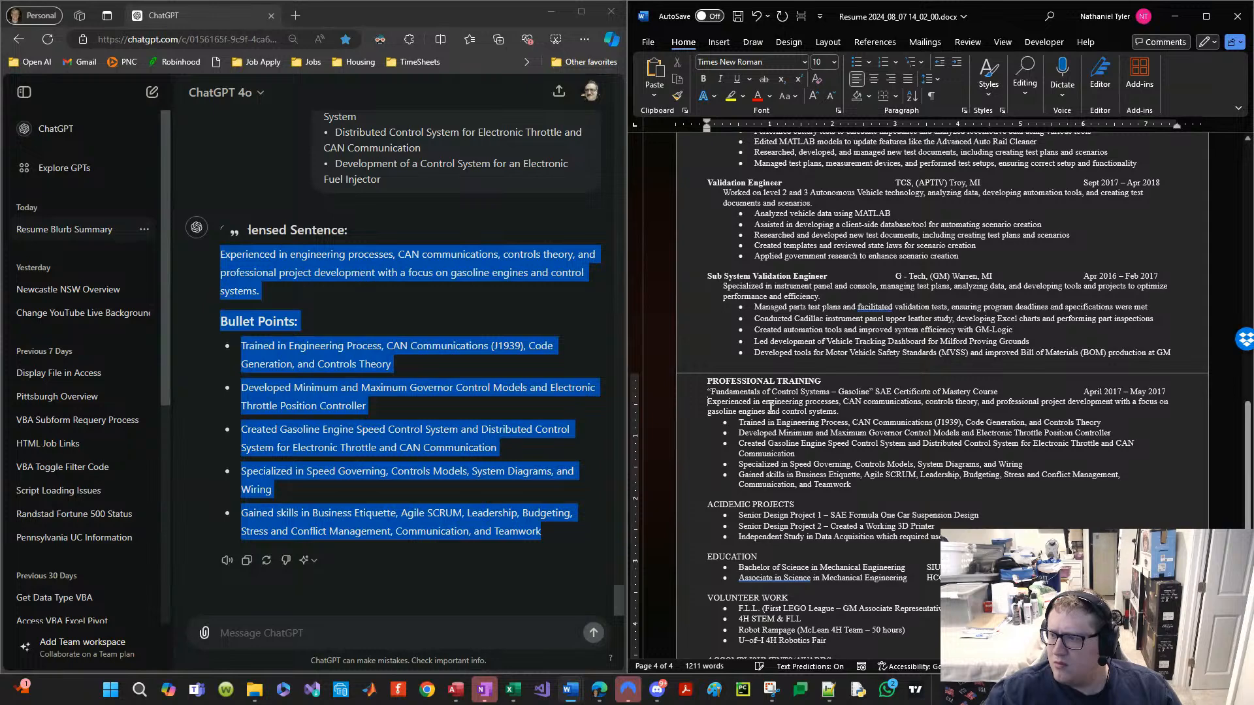
# Step: Indent the training summary paragraph like the Sub System Validation Engineer description, and reapply the bullets below it so the list is indented further
pyautogui.click(957, 62)
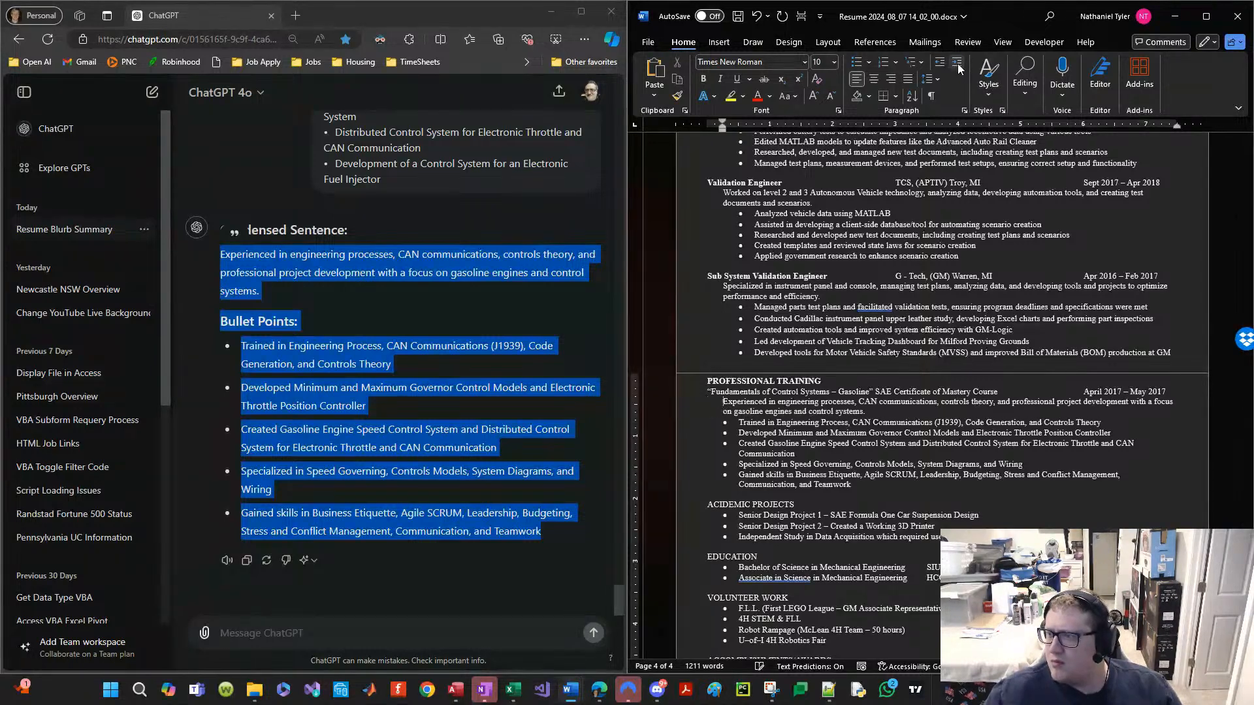
pyautogui.doubleClick(689, 289)
pyautogui.click(677, 96)
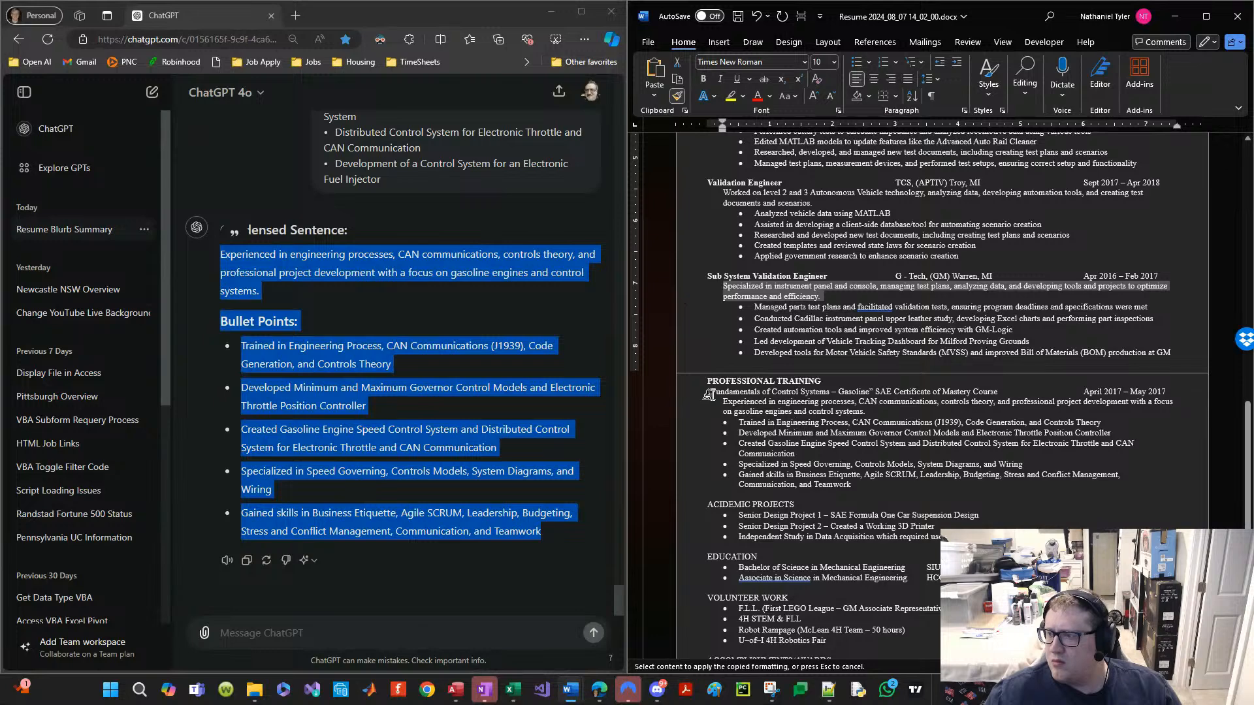
pyautogui.doubleClick(688, 411)
pyautogui.click(689, 409)
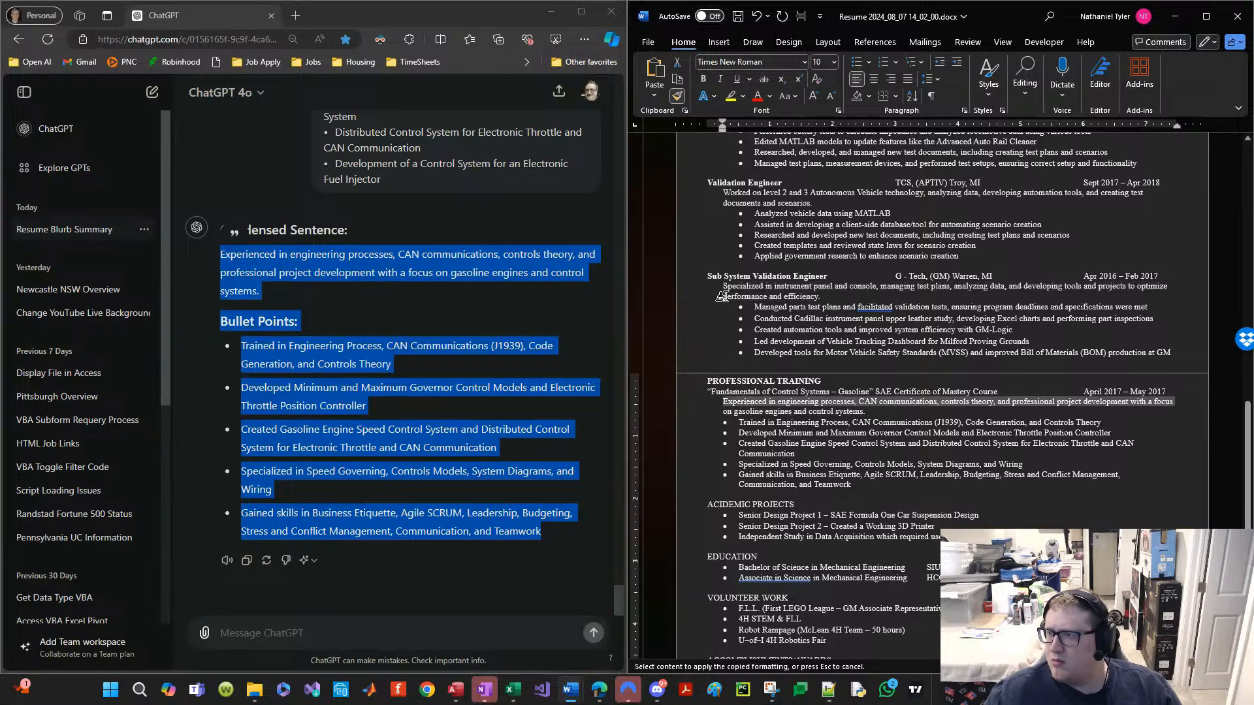
pyautogui.moveTo(738, 422); pyautogui.dragTo(796, 484)
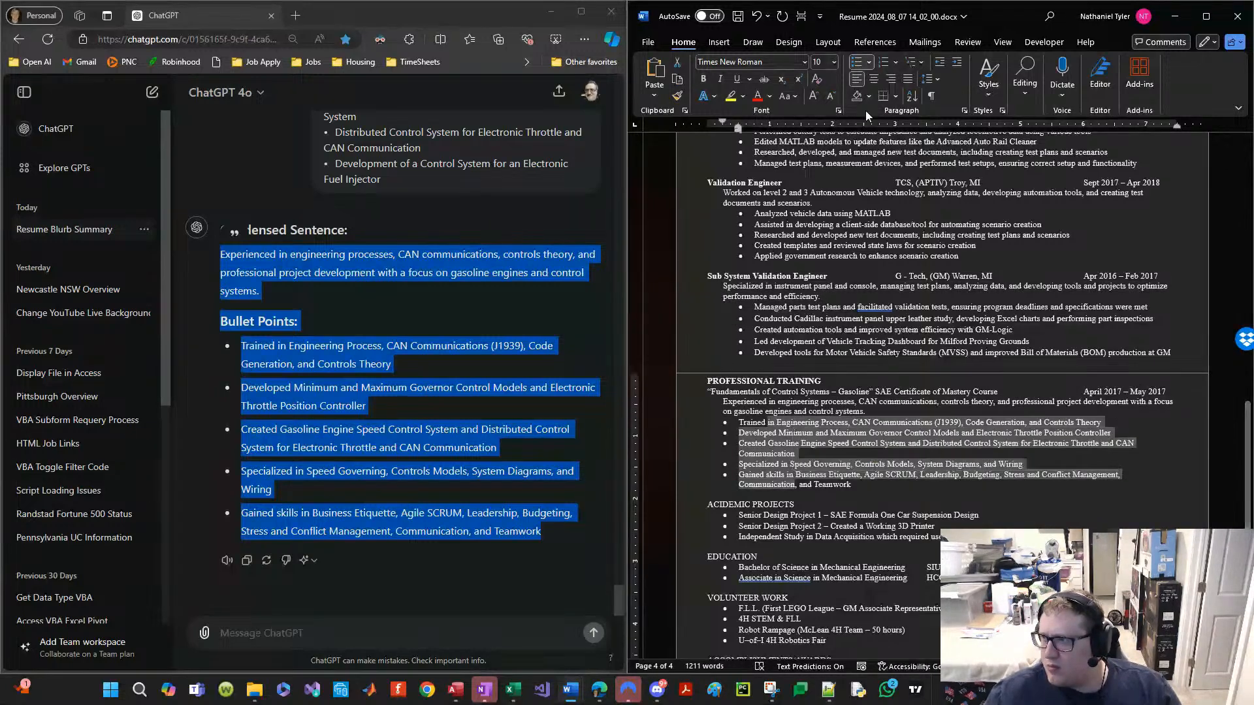
pyautogui.doubleClick(857, 63)
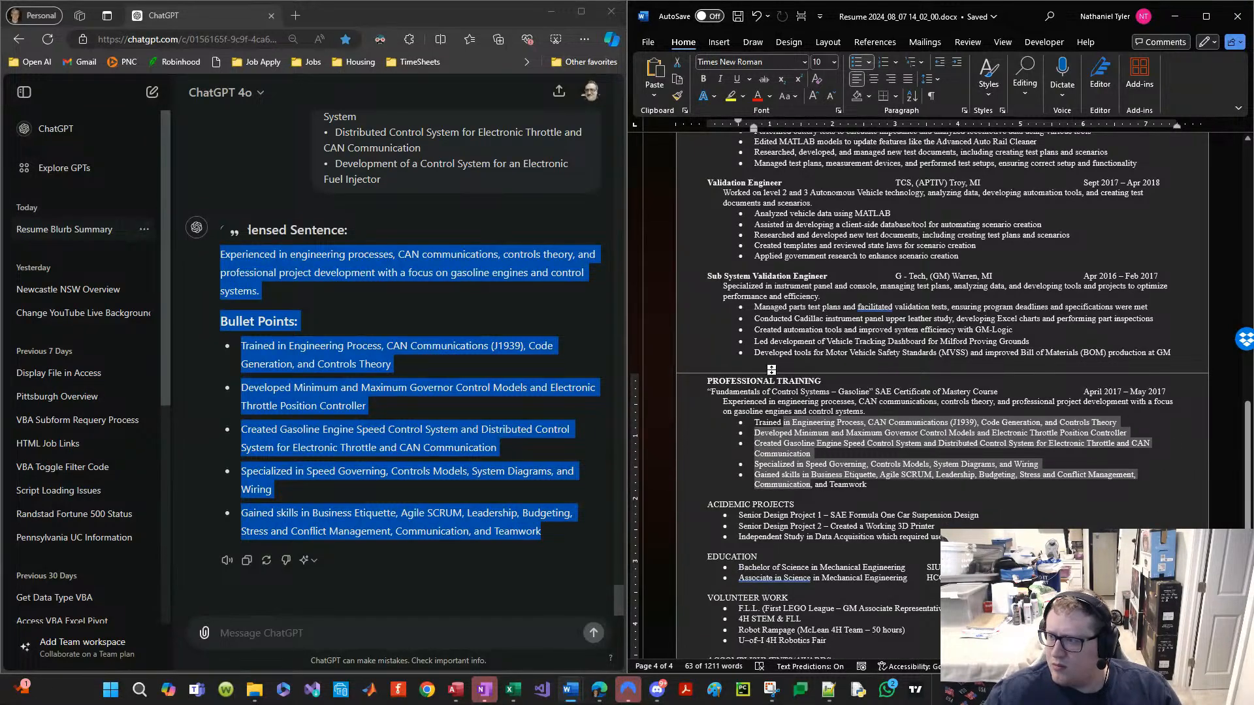
# Step: Insert a blank line between the PROFESSIONAL TRAINING heading and the SAE certificate line
pyautogui.click(833, 381)
pyautogui.scroll(4, 854, 361)
pyautogui.scroll(1, 854, 361)
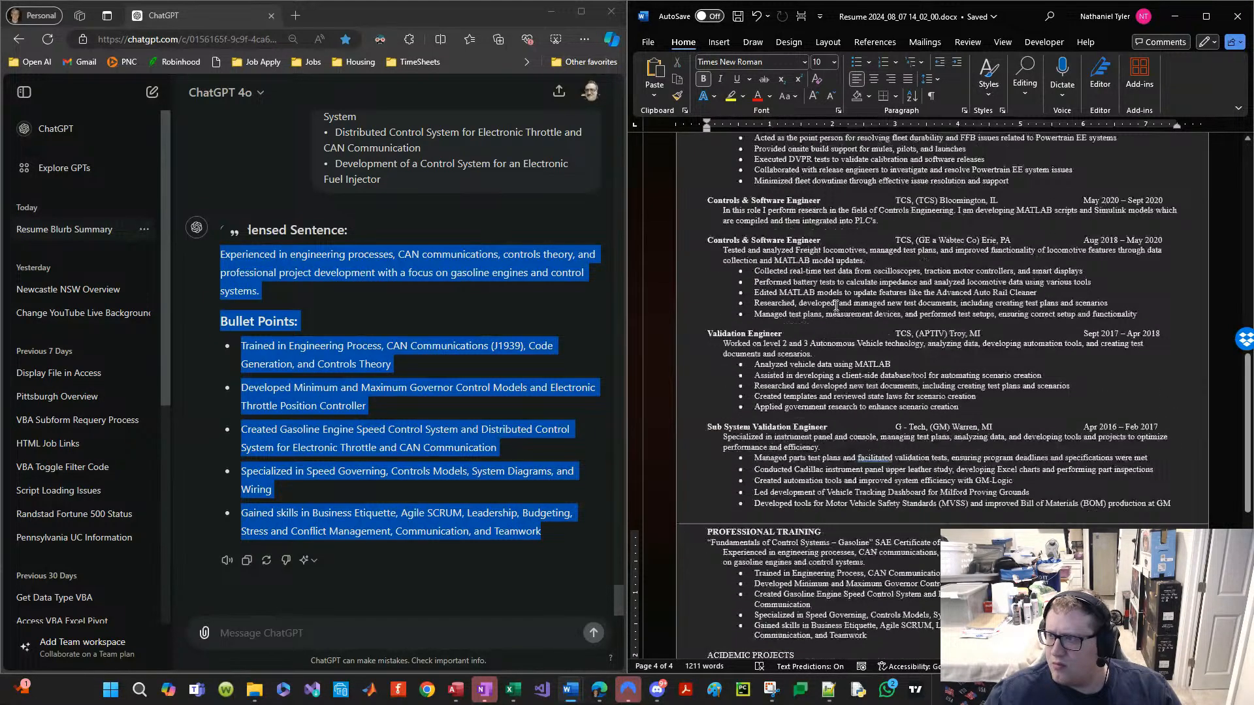
pyautogui.press('Return')
pyautogui.scroll(-5, 855, 405)
pyautogui.scroll(-1, 856, 436)
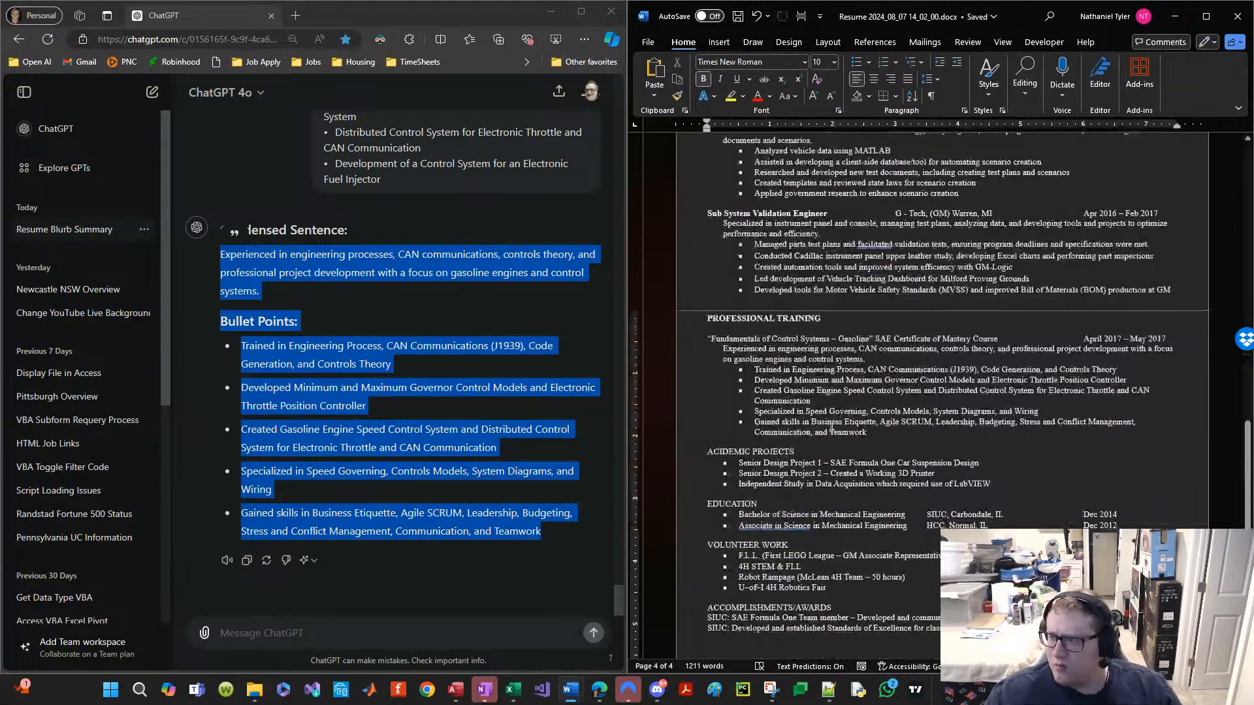
# Step: Make the ACIDEMIC PROJECTS, EDUCATION and VOLUNTEER WORK headings bold
pyautogui.moveTo(807, 449); pyautogui.dragTo(706, 456)
pyautogui.hotkey('ctrl', 'b')
pyautogui.click(810, 463)
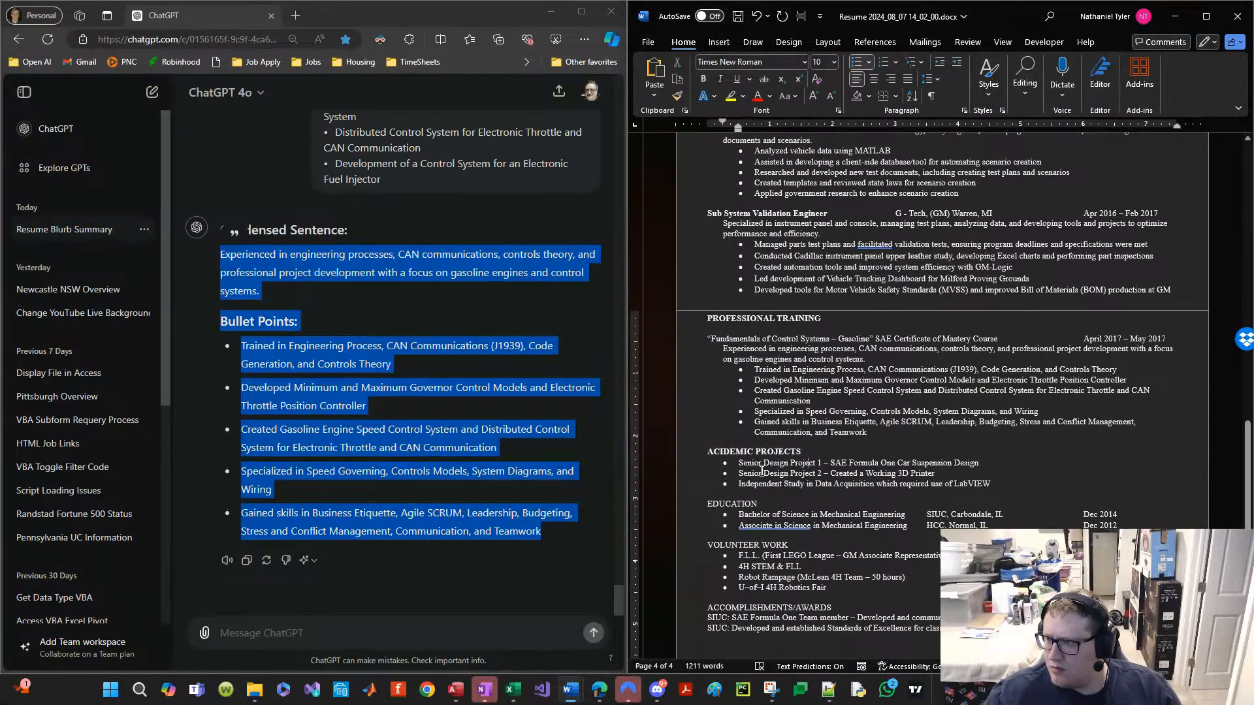
pyautogui.doubleClick(716, 506)
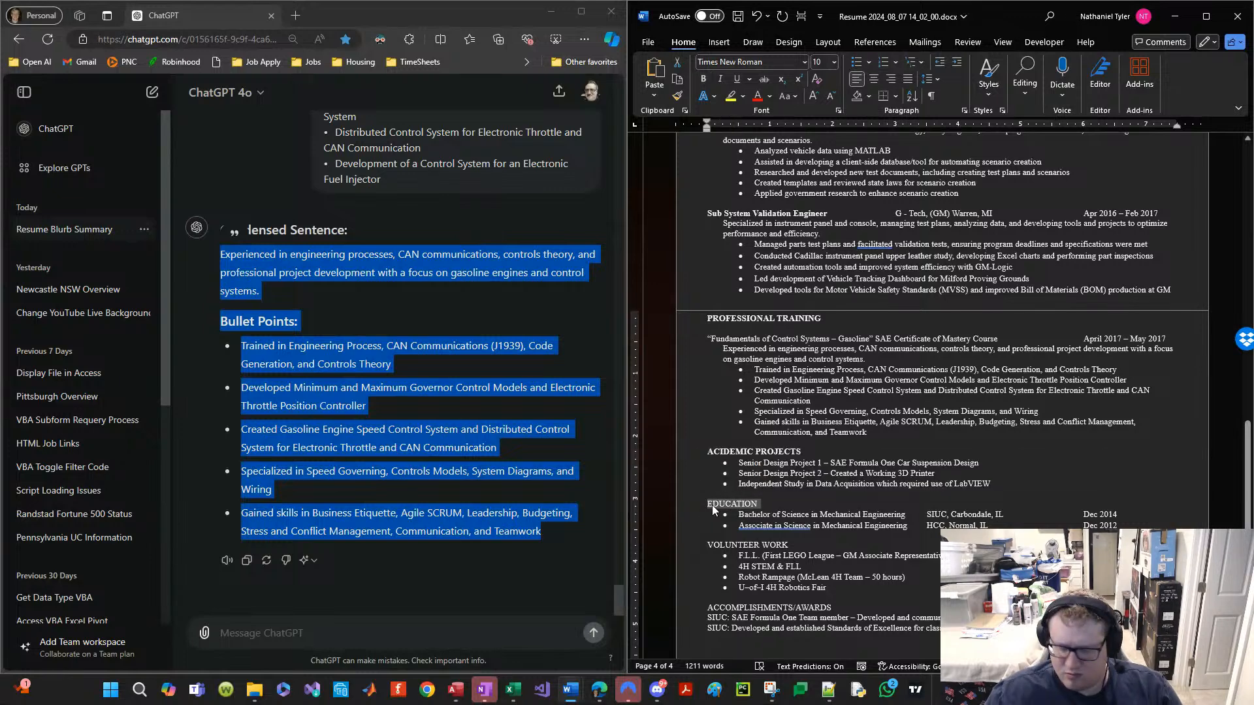
pyautogui.hotkey('ctrl', 'b')
pyautogui.moveTo(705, 546); pyautogui.dragTo(796, 545)
pyautogui.hotkey('ctrl', 'b')
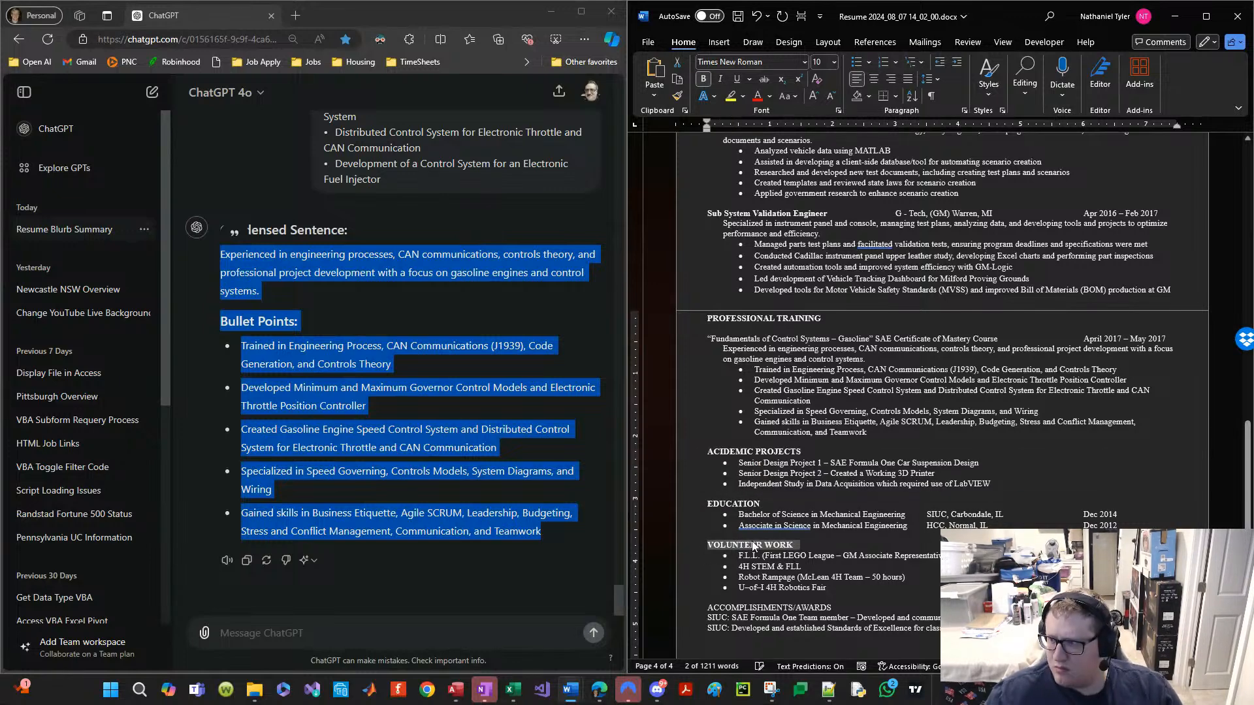
pyautogui.click(790, 504)
pyautogui.click(795, 489)
pyautogui.hotkey('ctrl', 's')
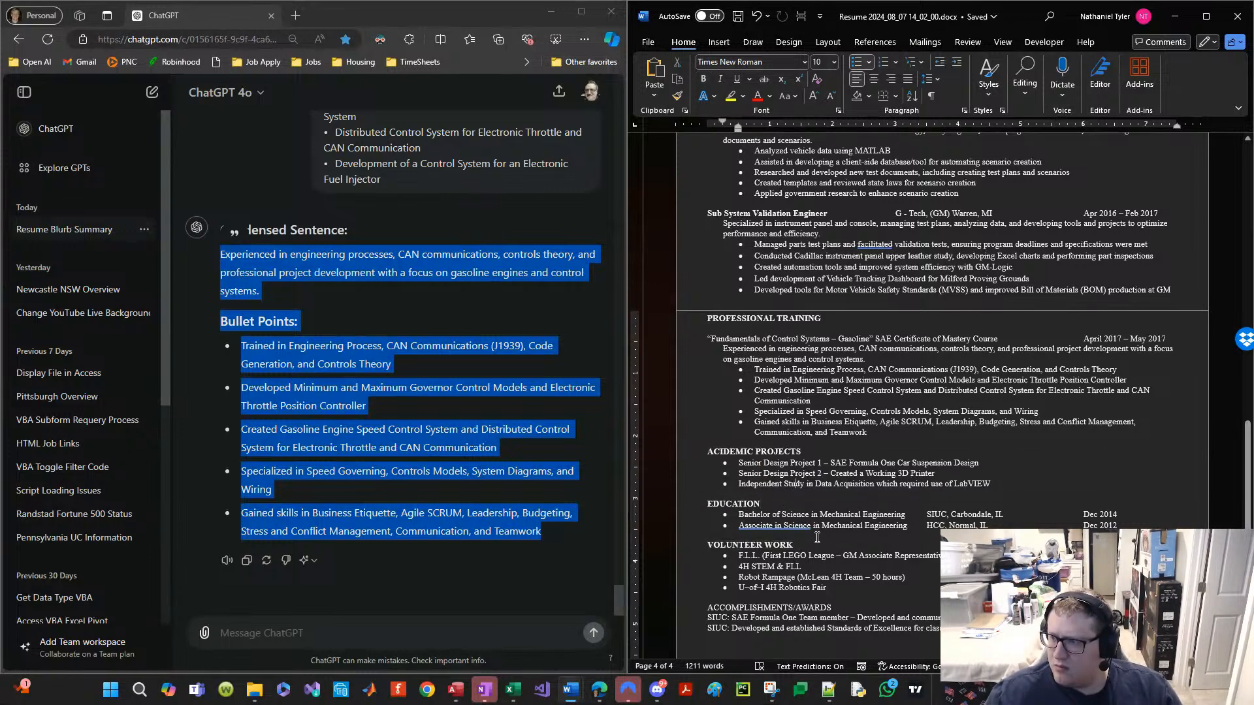
# Step: Copy the three project bullets under ACIDEMIC PROJECTS
pyautogui.moveTo(821, 528); pyautogui.dragTo(848, 493)
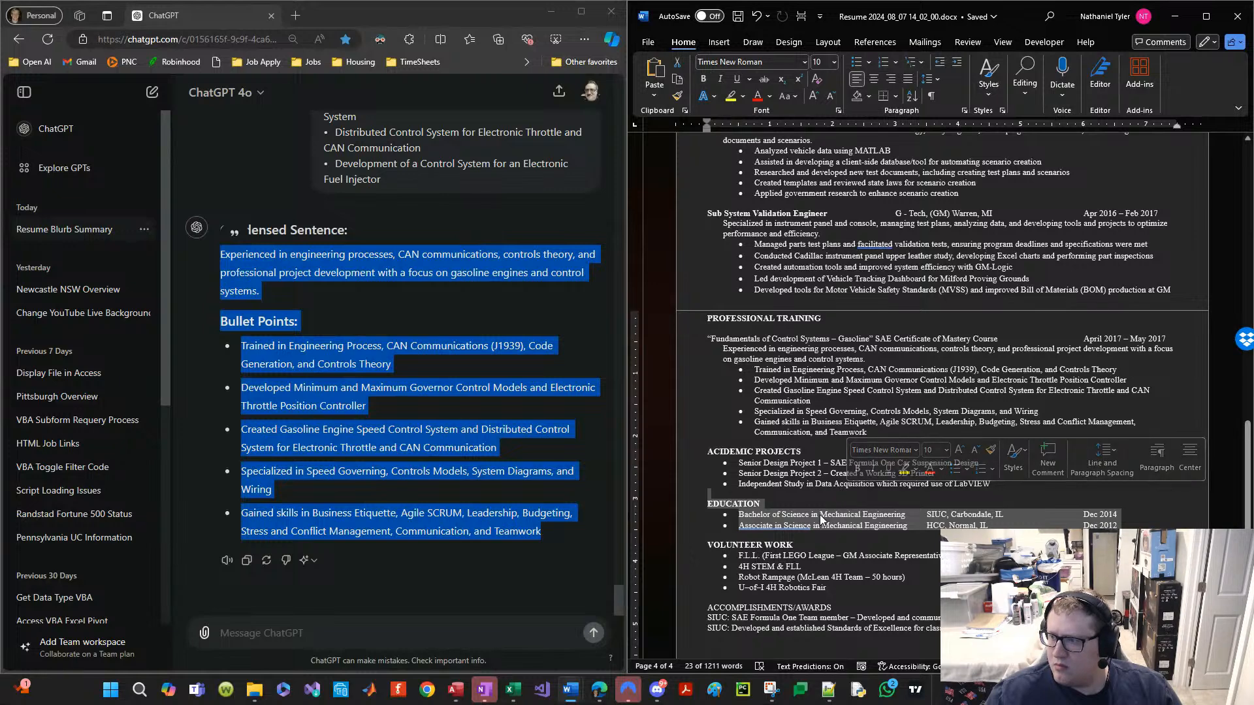
pyautogui.click(819, 515)
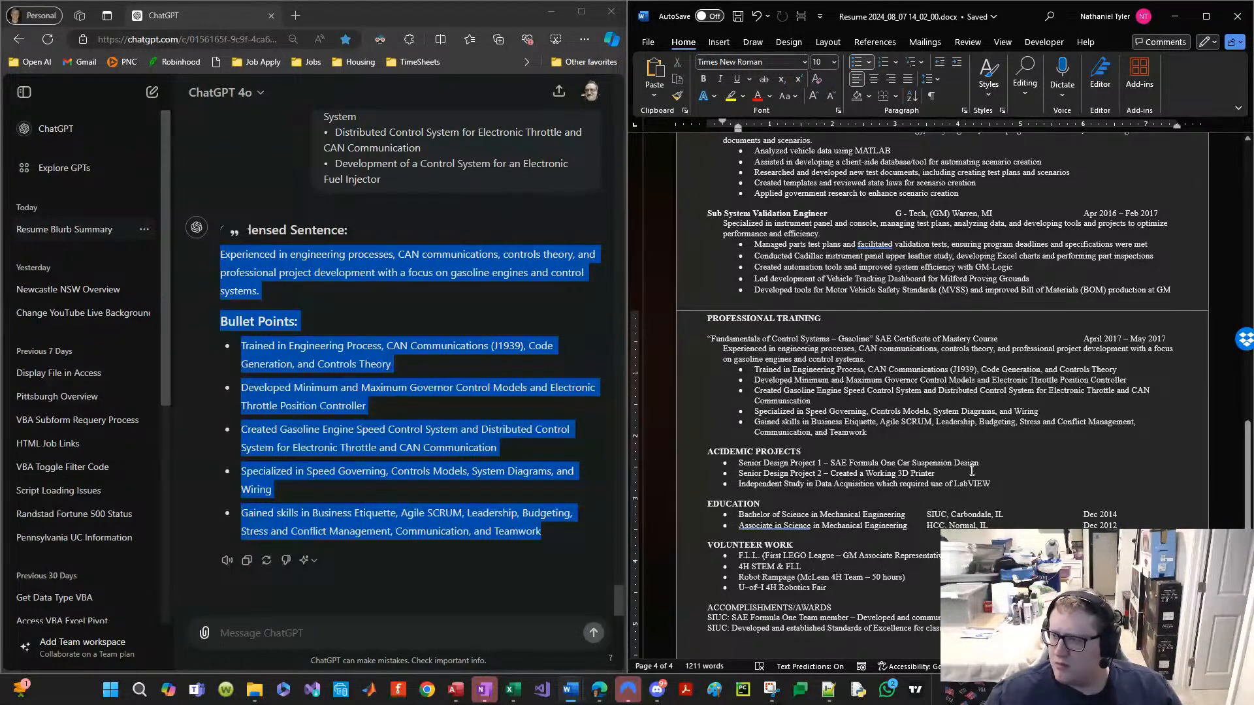
pyautogui.moveTo(1005, 484); pyautogui.dragTo(737, 463)
pyautogui.hotkey('ctrl', 'c')
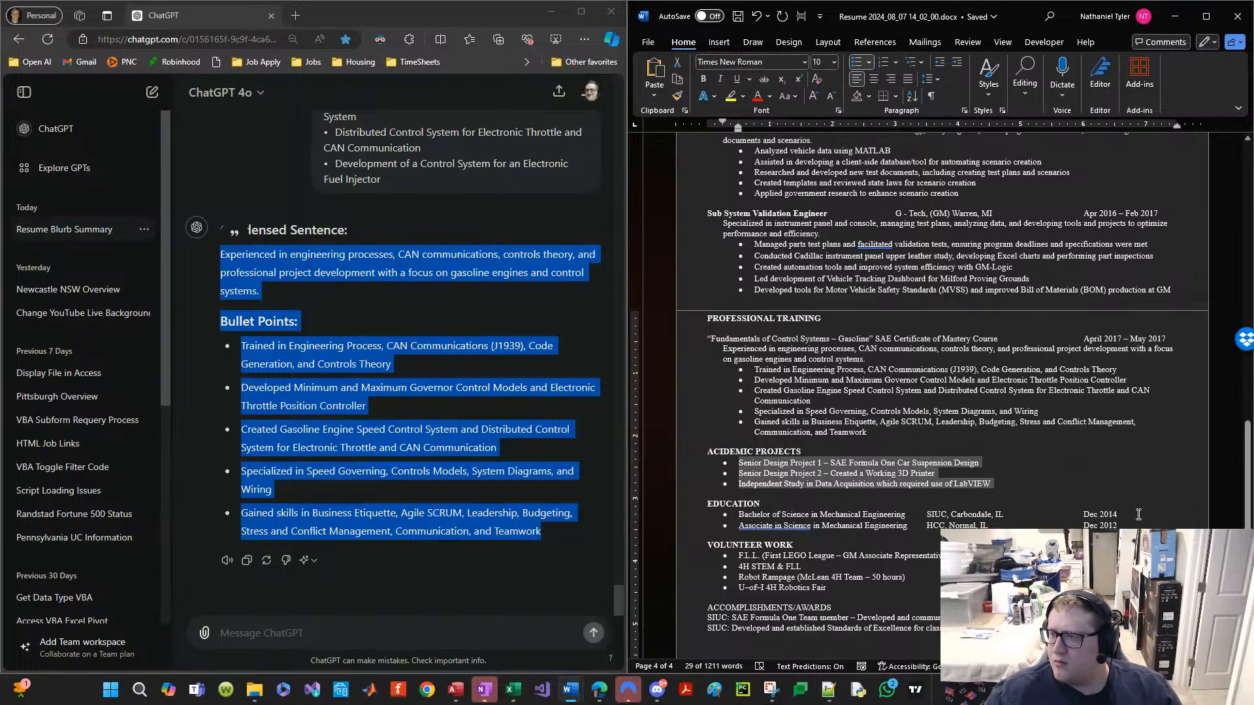
# Step: Paste the three copied project bullets beneath the Bachelor of Science in Mechanical Engineering line under EDUCATION
pyautogui.click(1139, 514)
pyautogui.press('Return')
pyautogui.hotkey('ctrl', 'v')
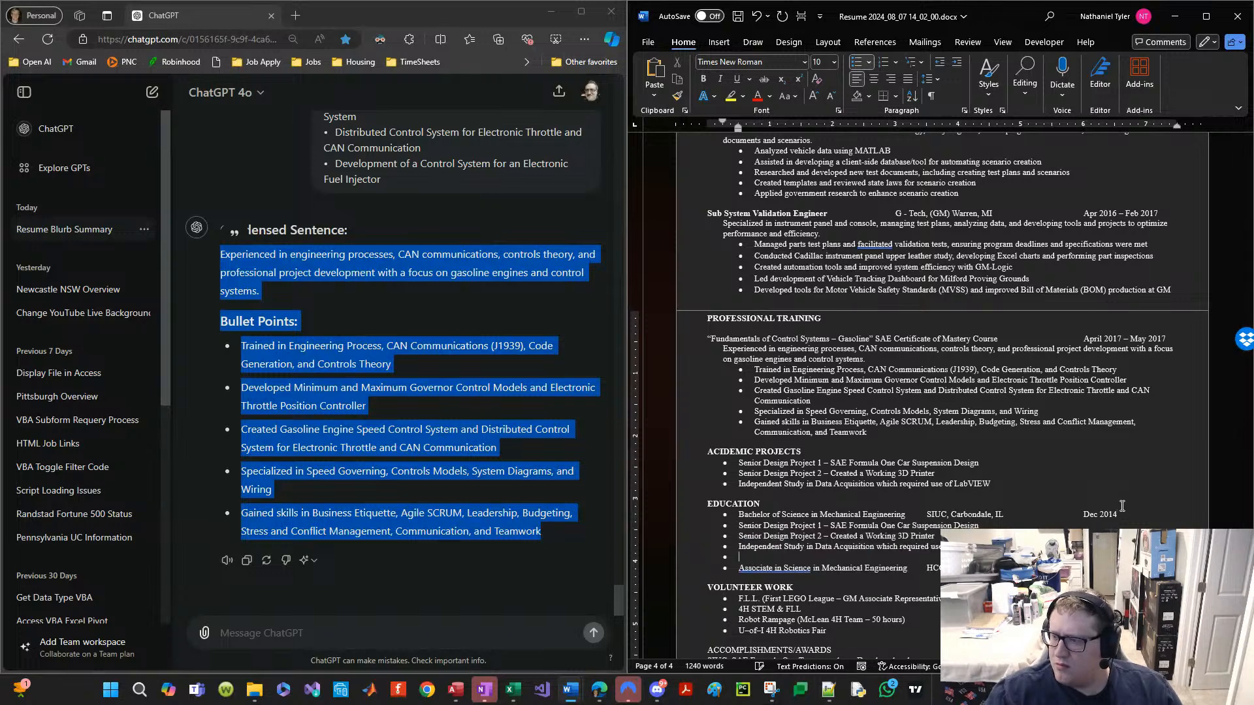
# Step: Remove the bullet from the Bachelor of Science line, indent the line under EDUCATION, and realign its Dec 2014 date with the date column
pyautogui.press('BackSpace')
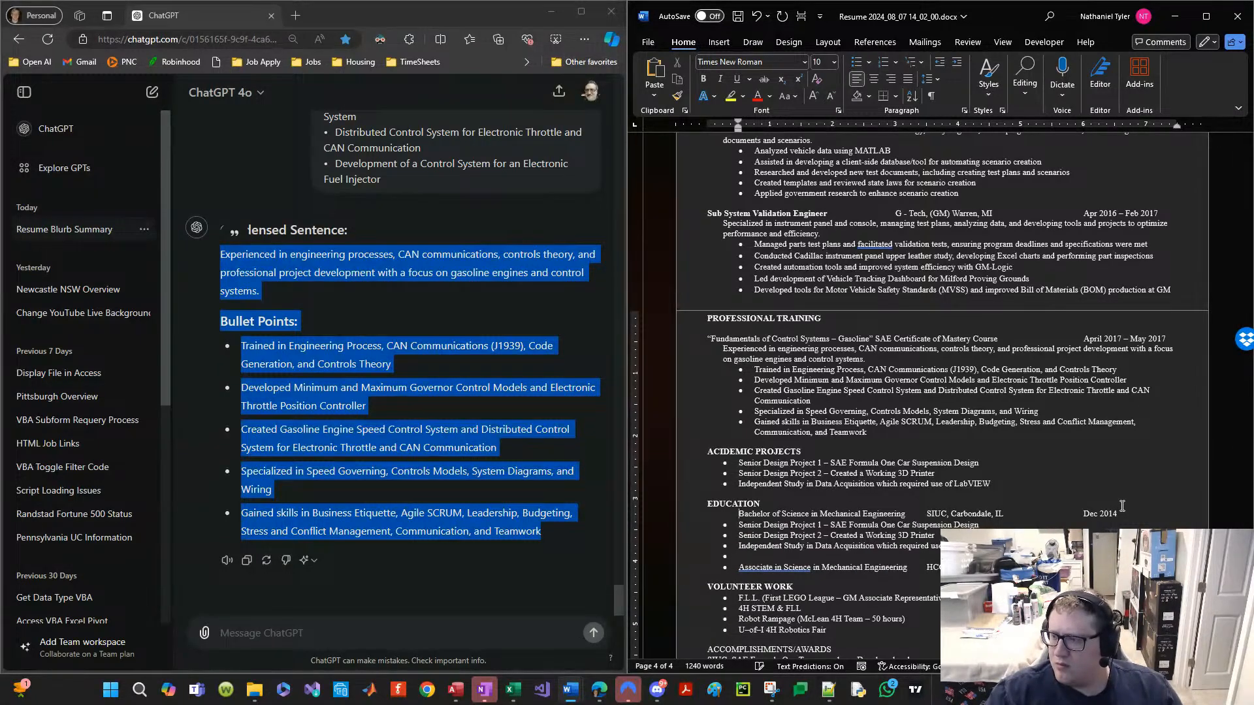
pyautogui.press('BackSpace')
pyautogui.press('Tab')
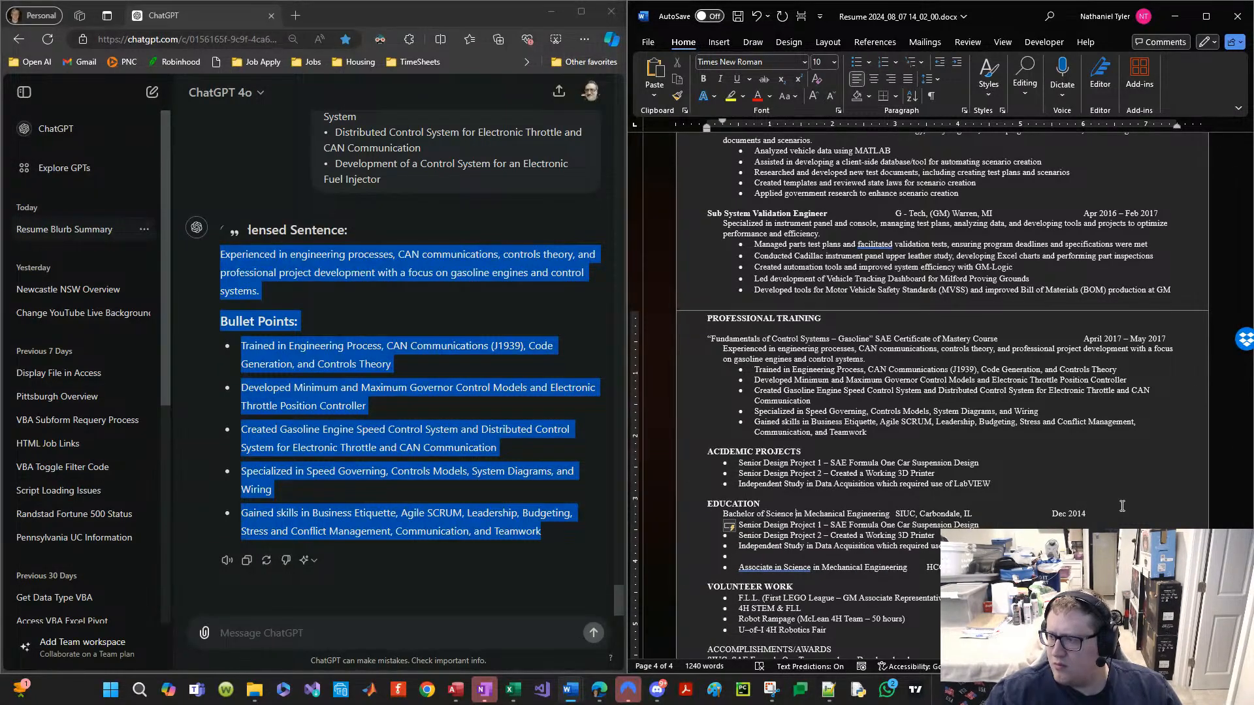
pyautogui.press('End')
pyautogui.hotkey('ctrl', 'Left')
pyautogui.hotkey('ctrl', 'Left')
pyautogui.press('Tab')
# Step: Delete the ACIDEMIC PROJECTS heading and its three original bullets above EDUCATION
pyautogui.press('Down')
pyautogui.press('Up')
pyautogui.press('Up')
pyautogui.press('Up')
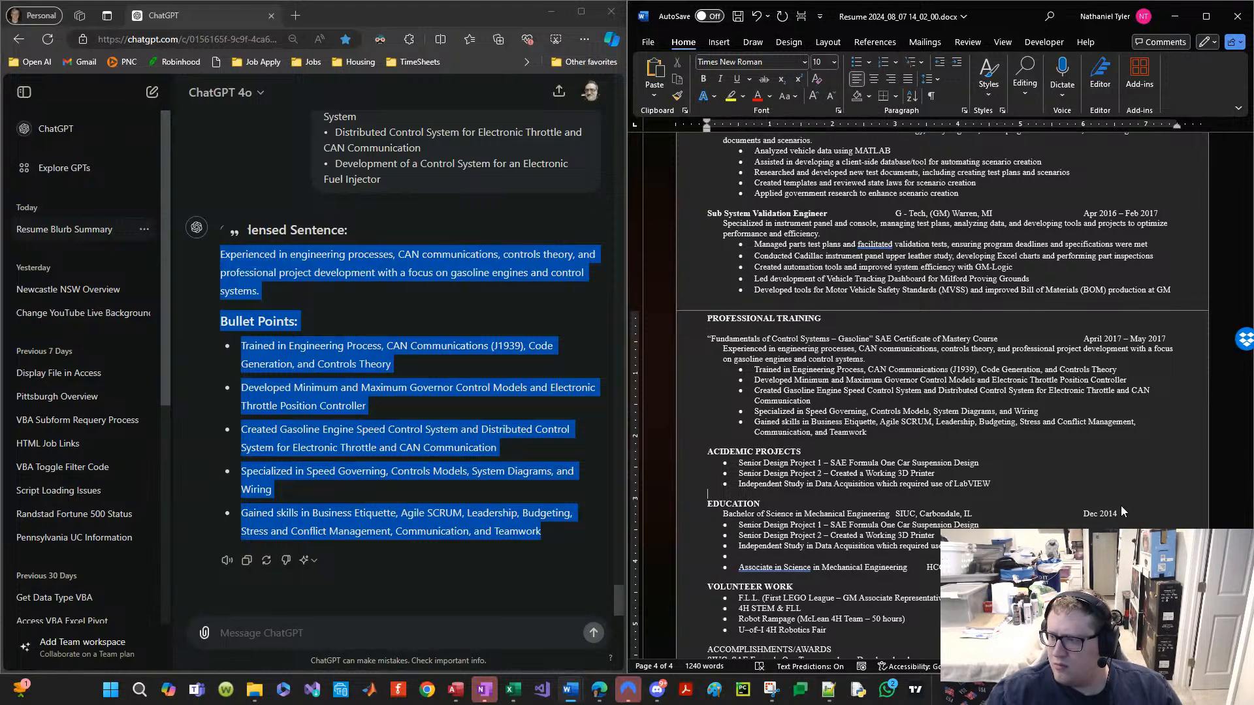
pyautogui.hotkey('shift', 'Up')
pyautogui.hotkey('shift', 'Up')
pyautogui.hotkey('shift', 'Up')
pyautogui.hotkey('shift', 'Up')
pyautogui.press('Delete')
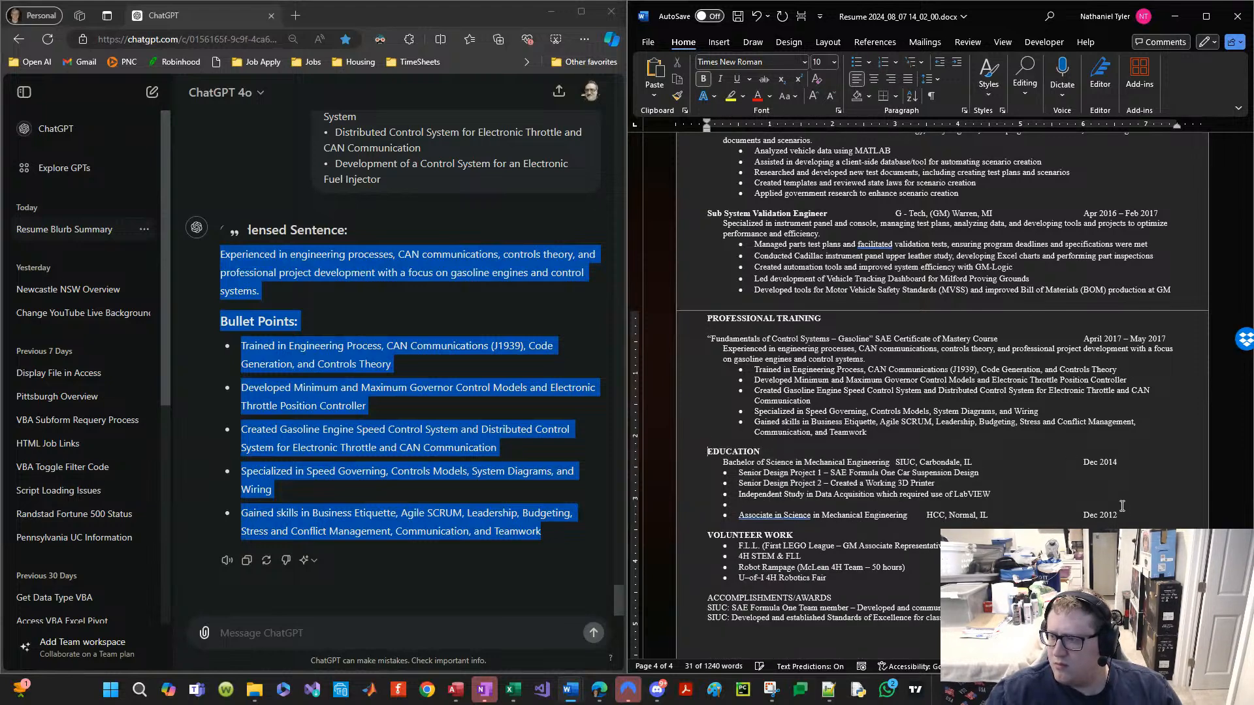
# Step: Remove the bullets from the blank line and the Associate in Science line, realign its Dec 2012 date, and save the document
pyautogui.click(1122, 507)
pyautogui.press('BackSpace')
pyautogui.press('Delete')
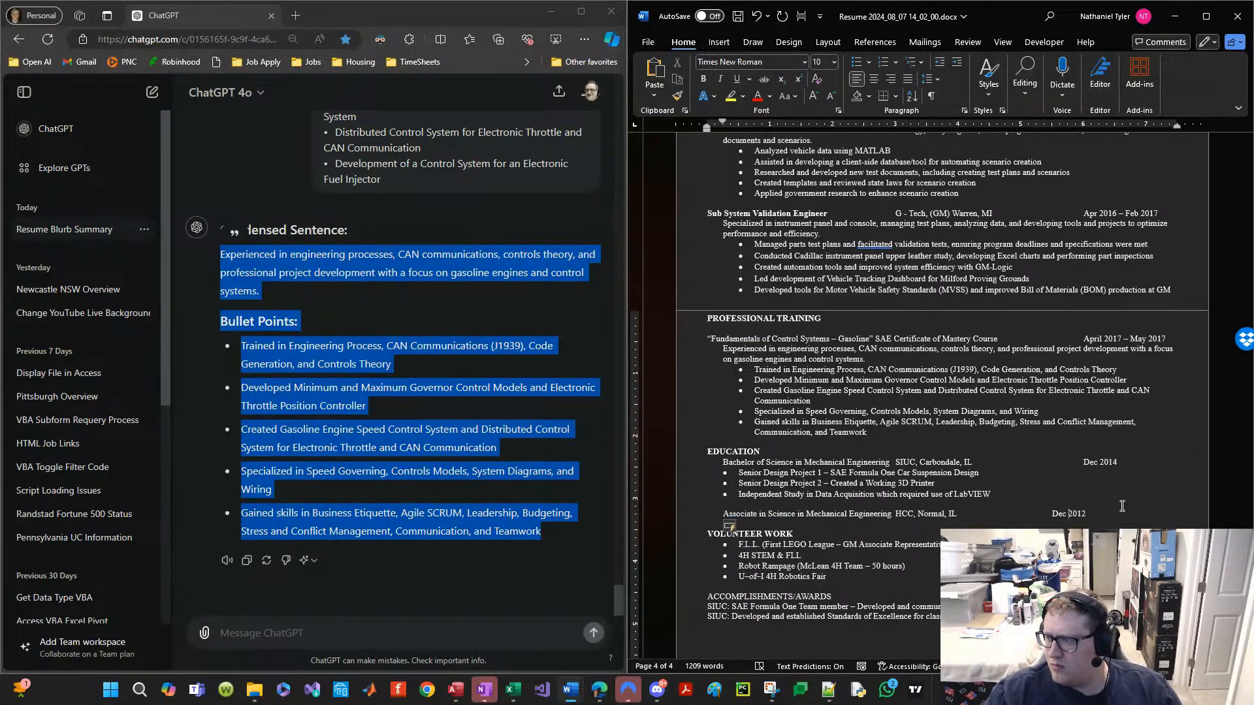
pyautogui.press('Tab')
pyautogui.hotkey('ctrl', 's')
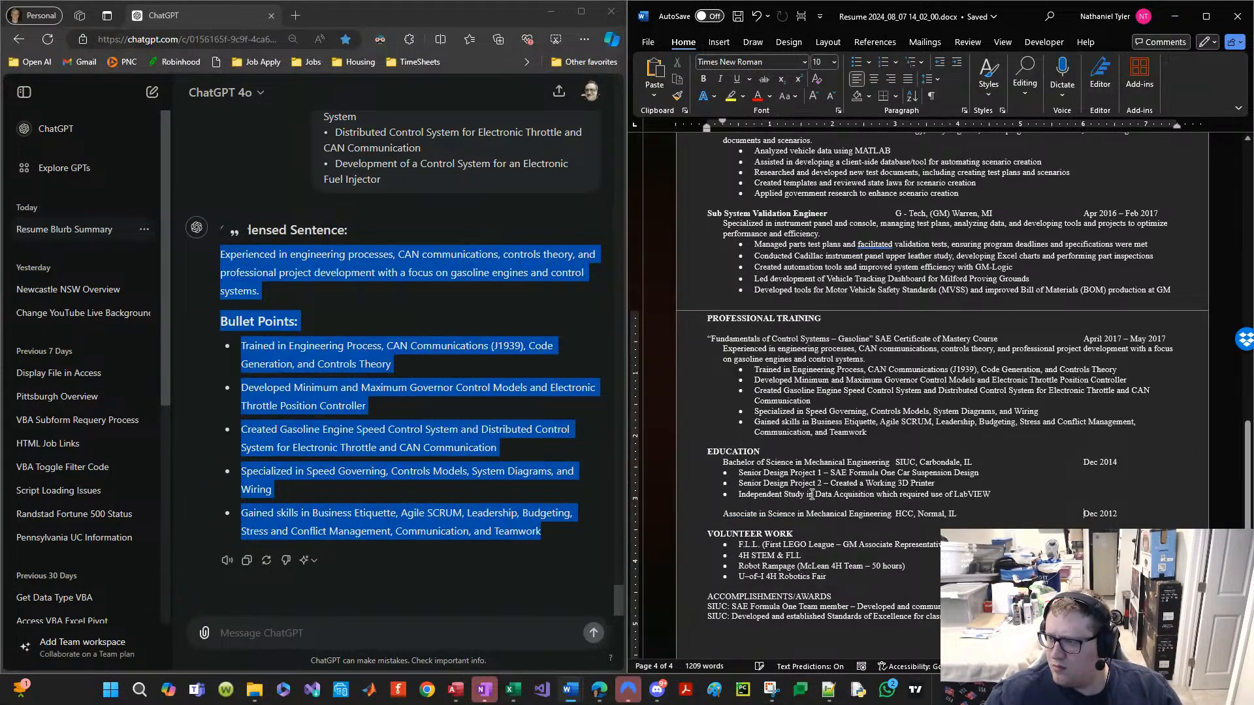
pyautogui.click(897, 461)
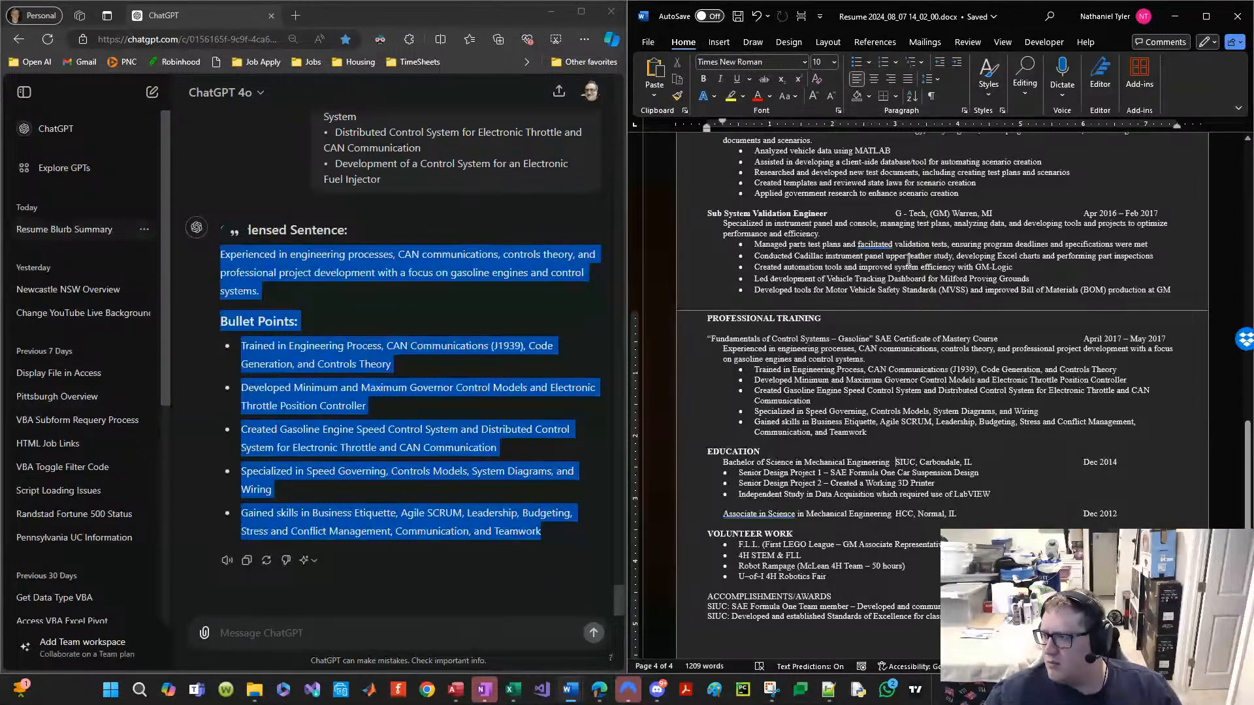
pyautogui.scroll(-5, 896, 213)
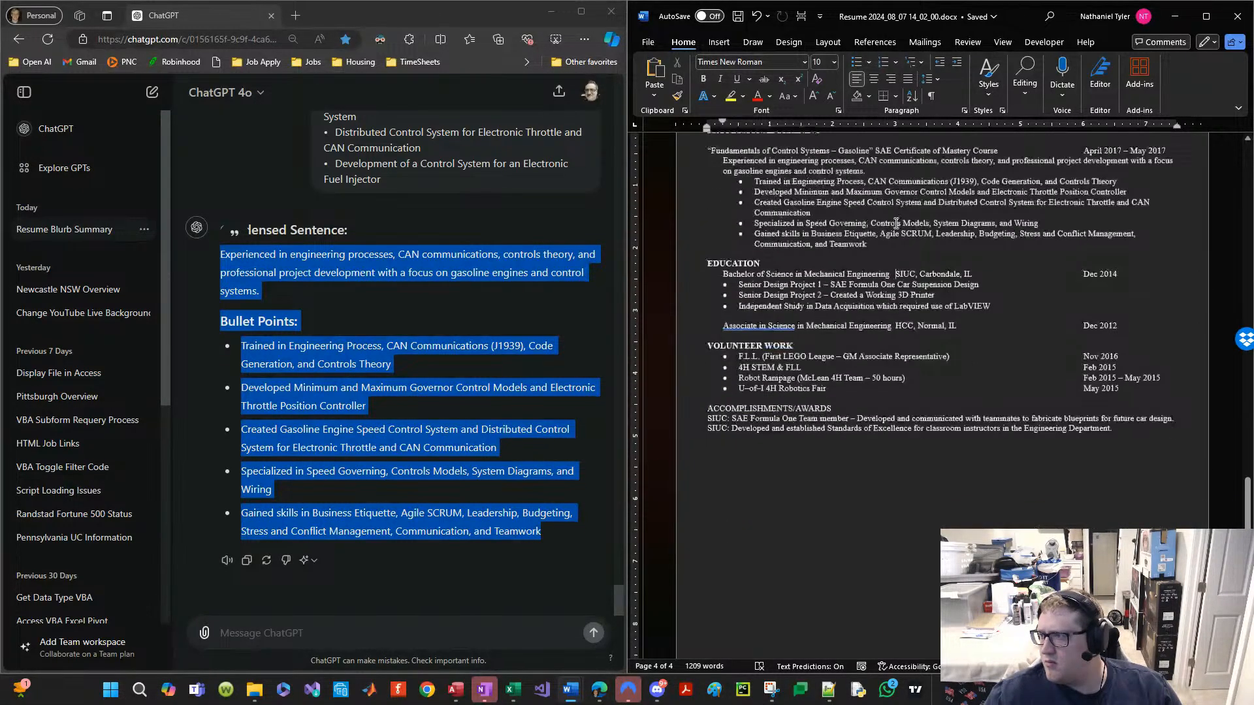
pyautogui.scroll(4, 896, 225)
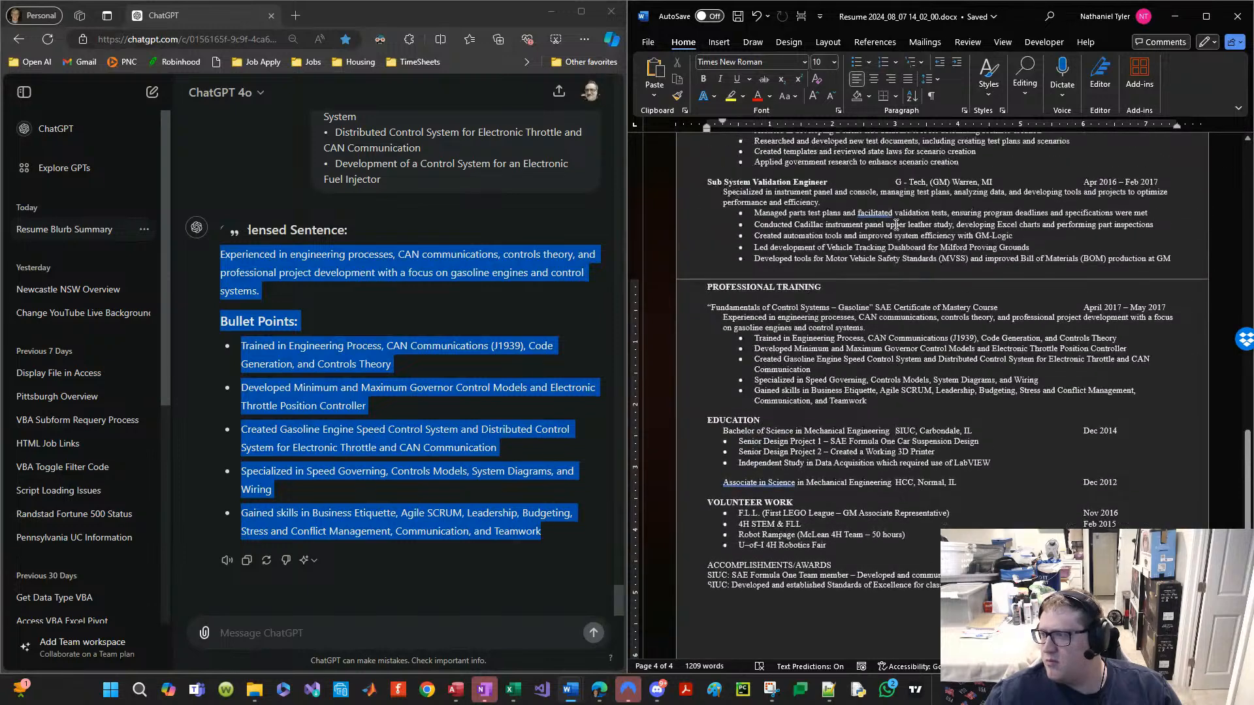
pyautogui.doubleClick(875, 431)
pyautogui.click(900, 452)
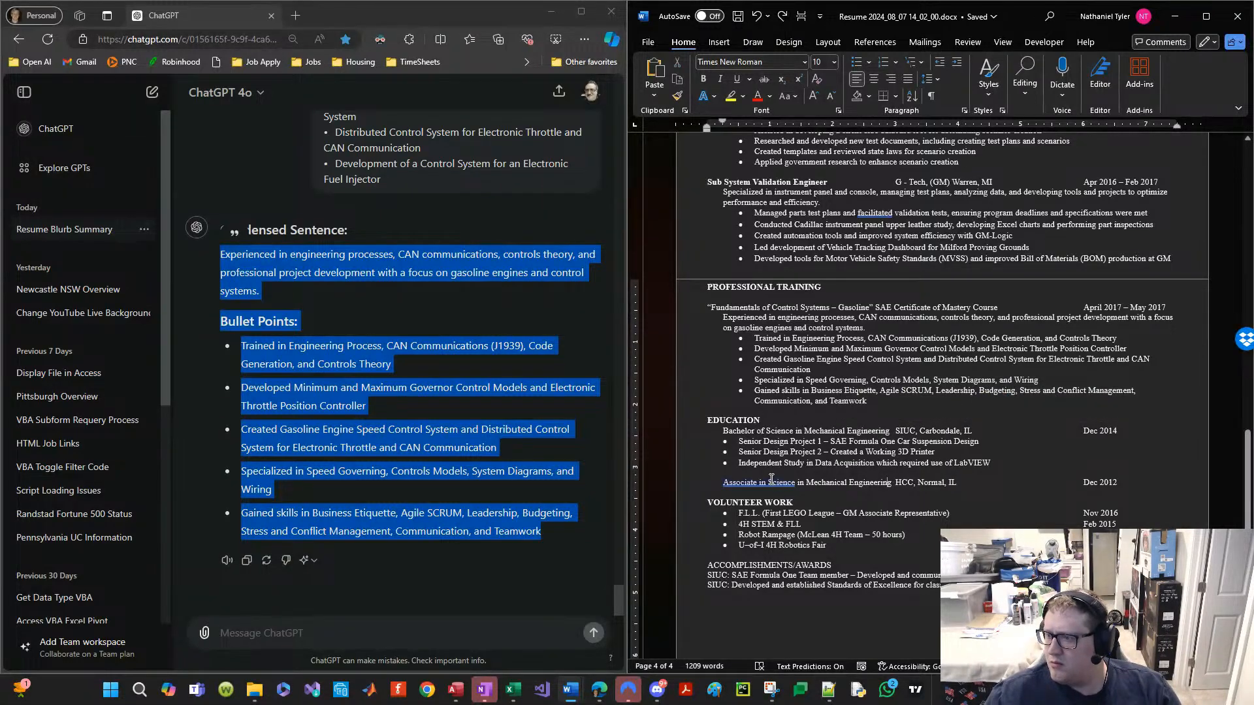
# Step: Make "Bachelor of Science in Mechanical Engineering" and "Associate in Science in Mechanical" bold under EDUCATION
pyautogui.moveTo(723, 431); pyautogui.dragTo(890, 432)
pyautogui.hotkey('ctrl', 'b')
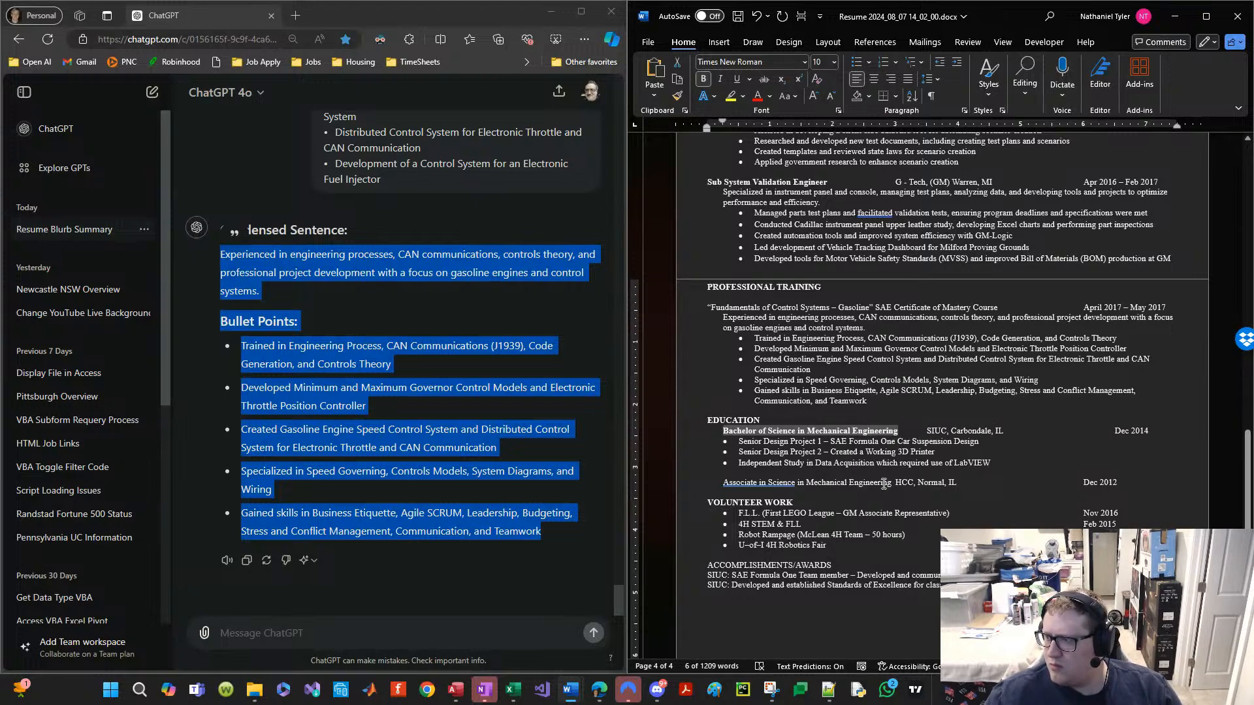
pyautogui.moveTo(849, 483); pyautogui.dragTo(732, 484)
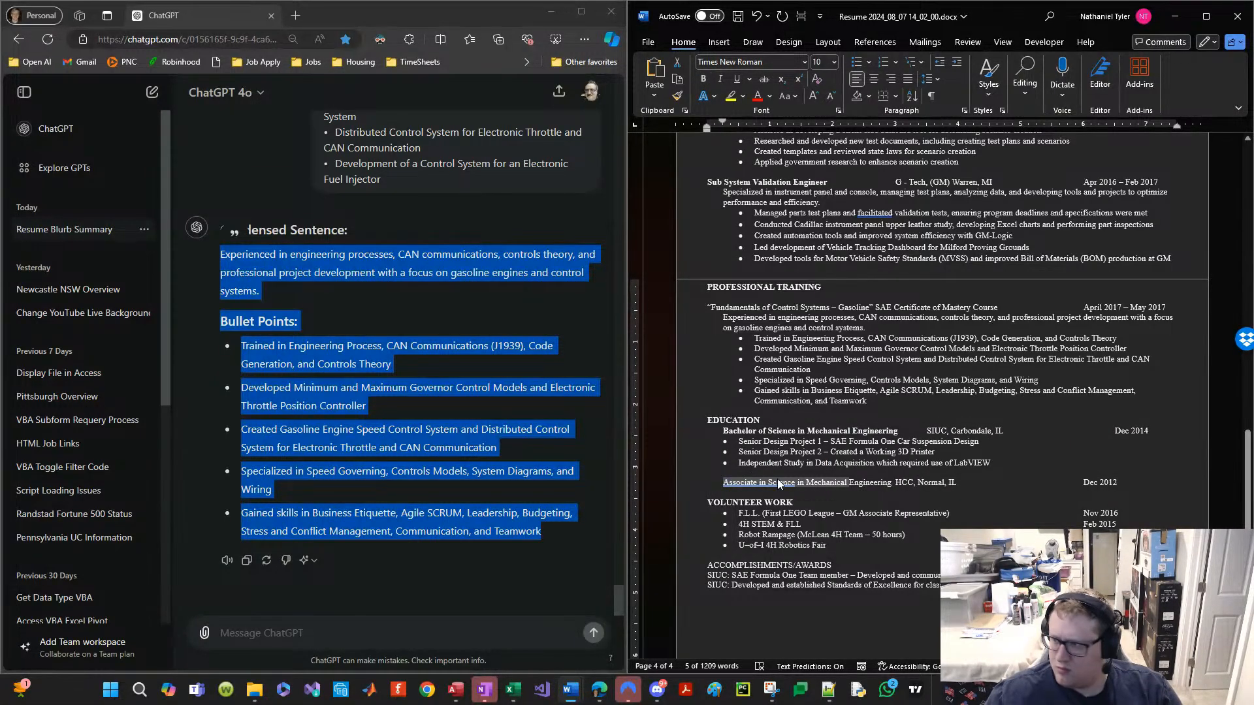
pyautogui.hotkey('ctrl', 'b')
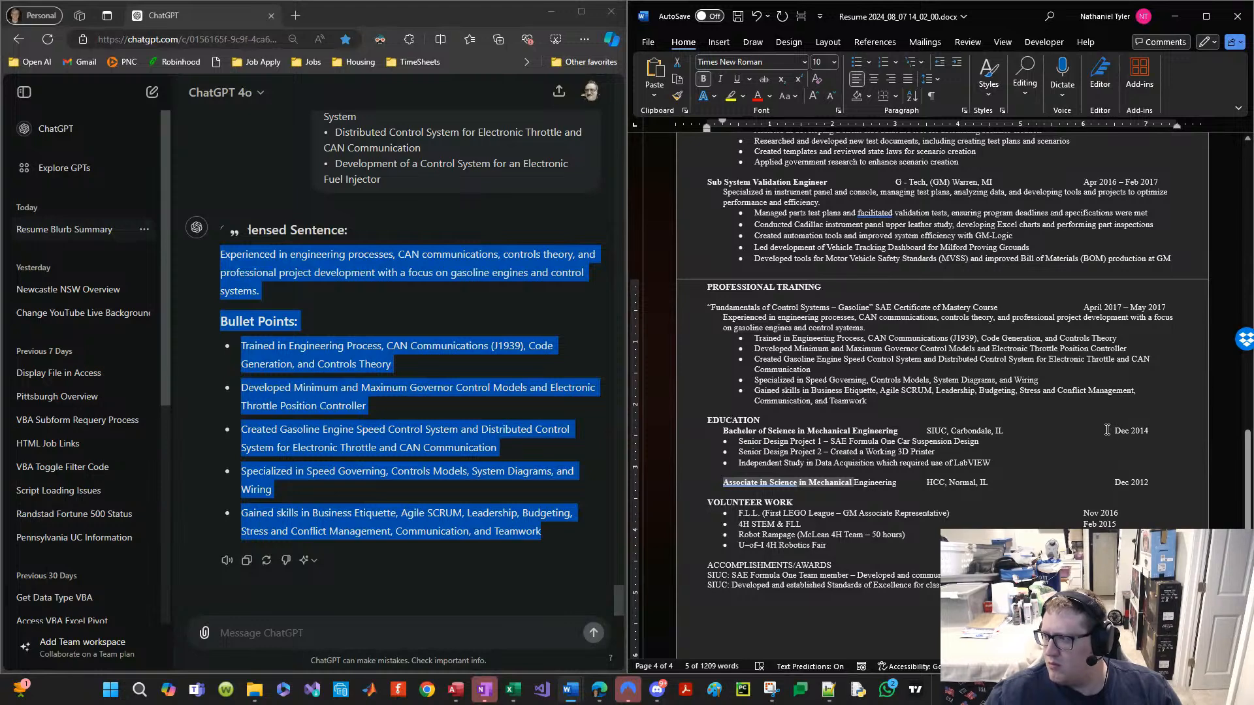
# Step: Remove the extra tab space before the Dec 2014 and Dec 2012 education dates and save the resume
pyautogui.click(1108, 430)
pyautogui.press('BackSpace')
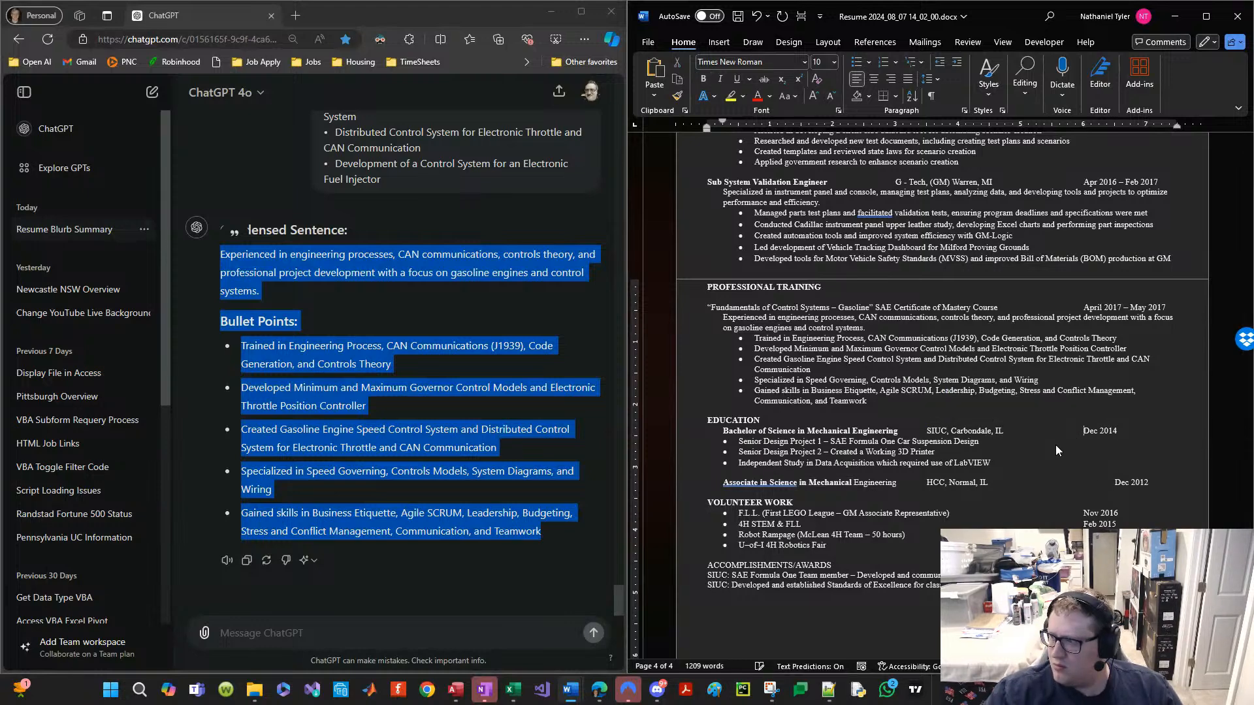
pyautogui.press('Down')
pyautogui.press('Down')
pyautogui.press('Down')
pyautogui.press('Down')
pyautogui.press('Down')
pyautogui.hotkey('shift', 'Right')
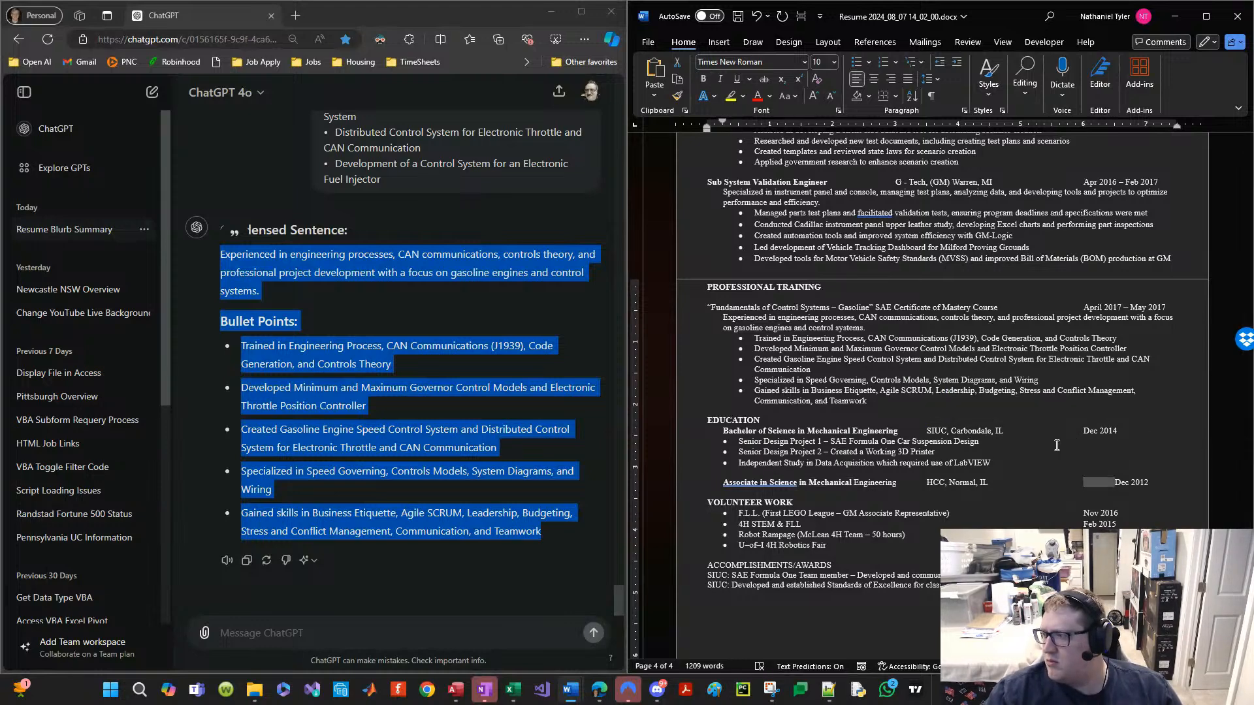
pyautogui.press('BackSpace')
pyautogui.hotkey('ctrl', 's')
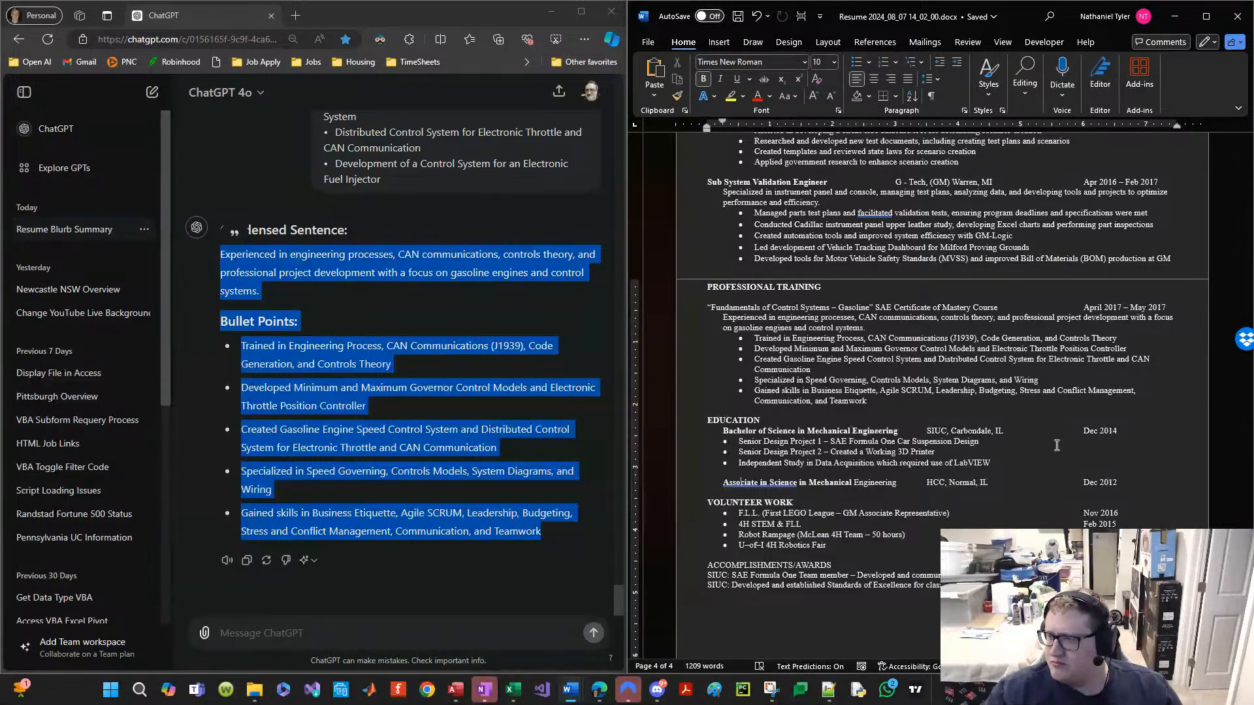
pyautogui.press('Up')
pyautogui.press('Up')
pyautogui.press('Up')
pyautogui.press('Up')
pyautogui.press('Up')
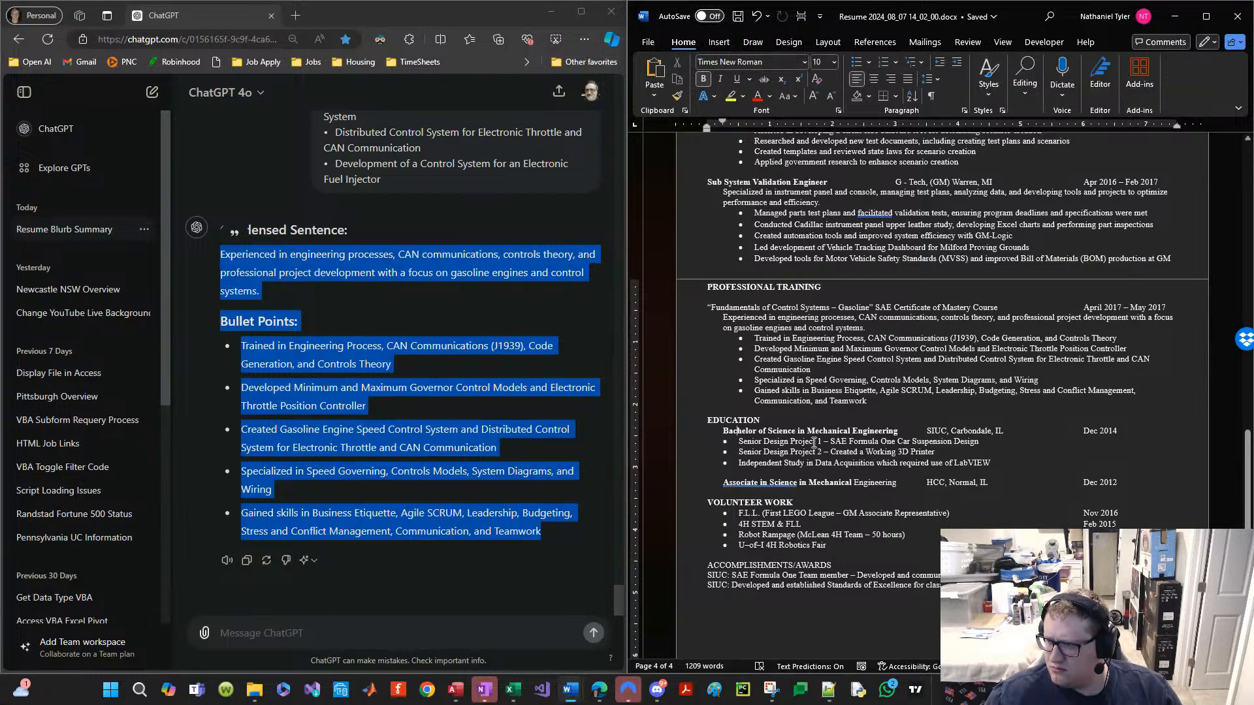
# Step: Turn the four bulleted Volunteer Work entries into plain lines indented by one tab and save the resume
pyautogui.click(729, 521)
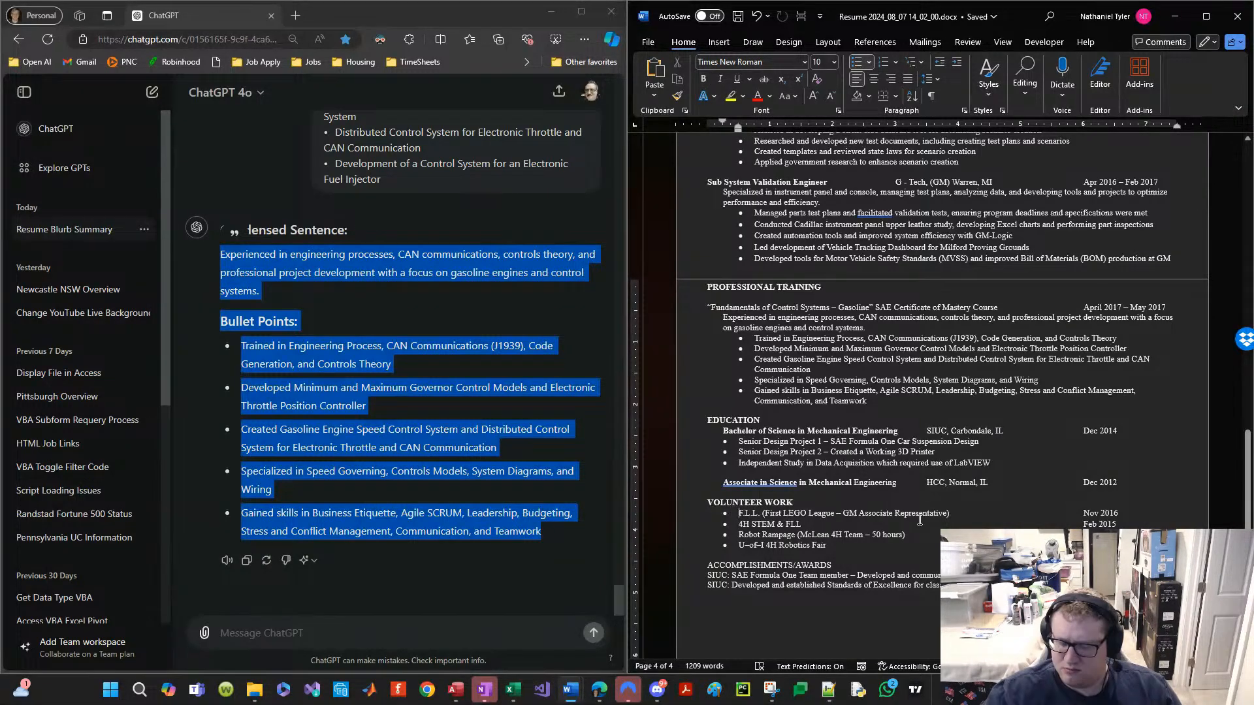
pyautogui.press('BackSpace')
pyautogui.press('BackSpace')
pyautogui.press('Tab')
pyautogui.press('Down')
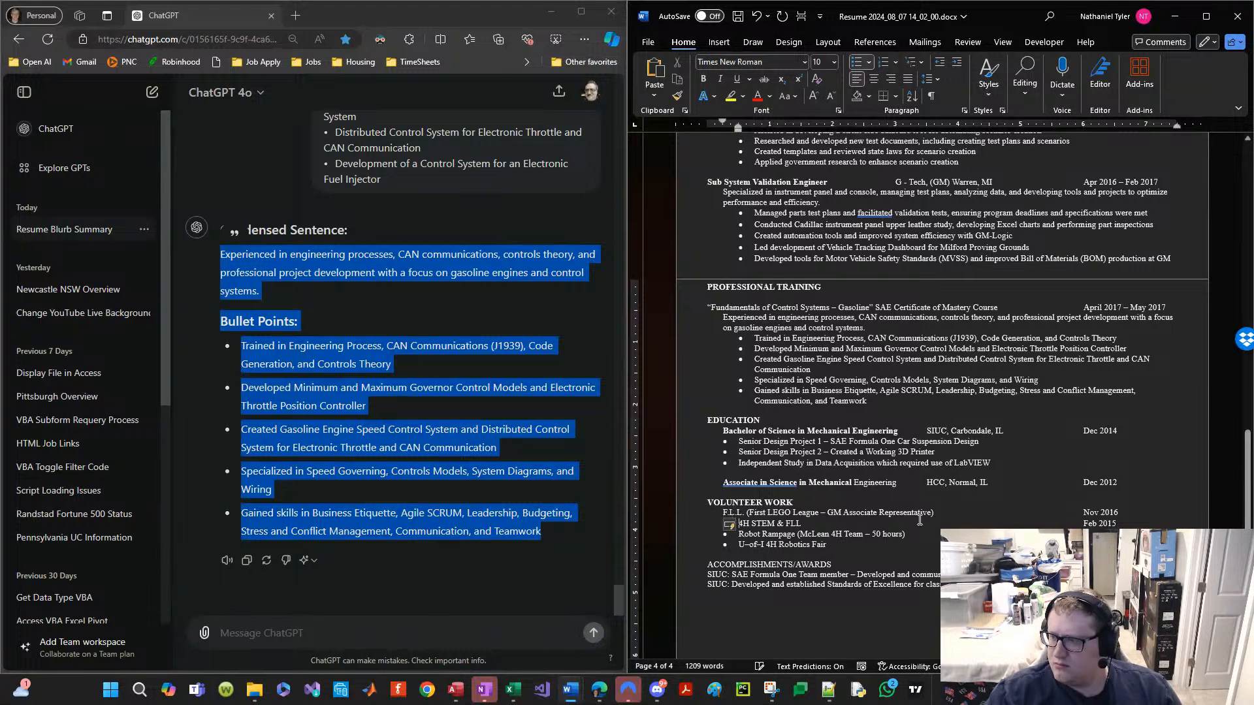
pyautogui.press('BackSpace')
pyautogui.press('BackSpace')
pyautogui.press('Tab')
pyautogui.press('Down')
pyautogui.press('BackSpace')
pyautogui.press('BackSpace')
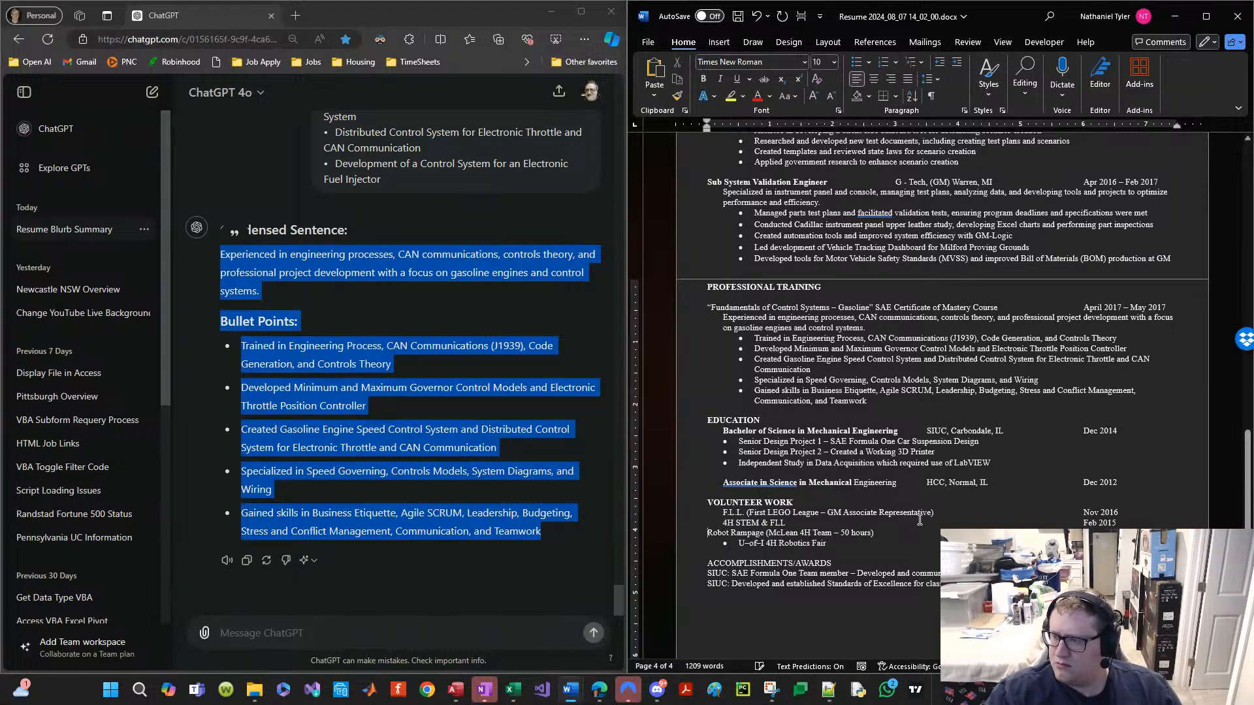
pyautogui.press('Tab')
pyautogui.press('Down')
pyautogui.press('BackSpace')
pyautogui.press('BackSpace')
pyautogui.press('Tab')
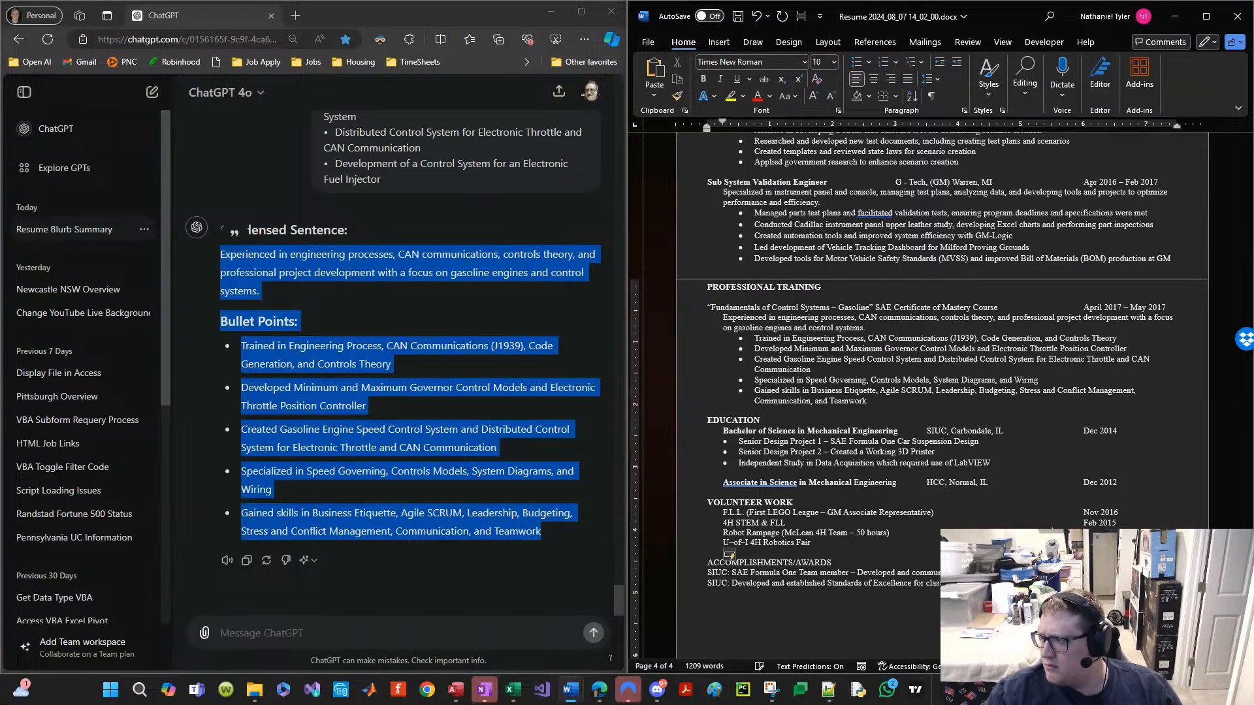
pyautogui.hotkey('ctrl', 's')
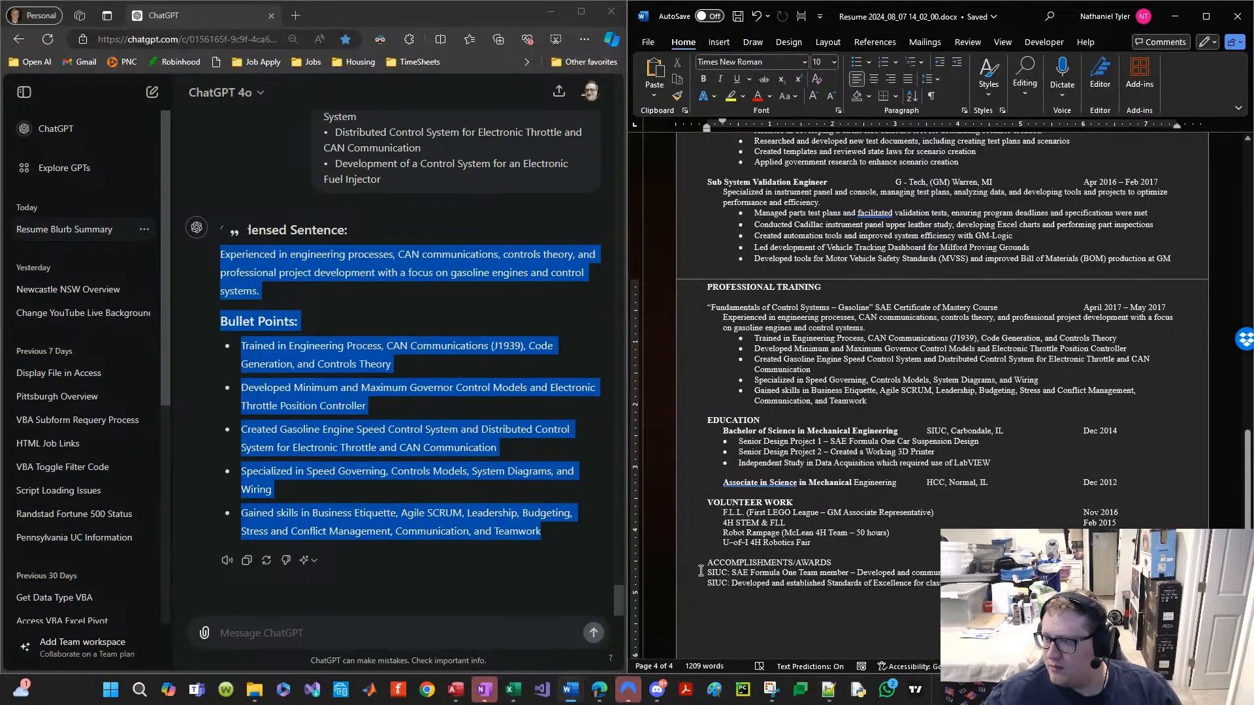
pyautogui.click(701, 572)
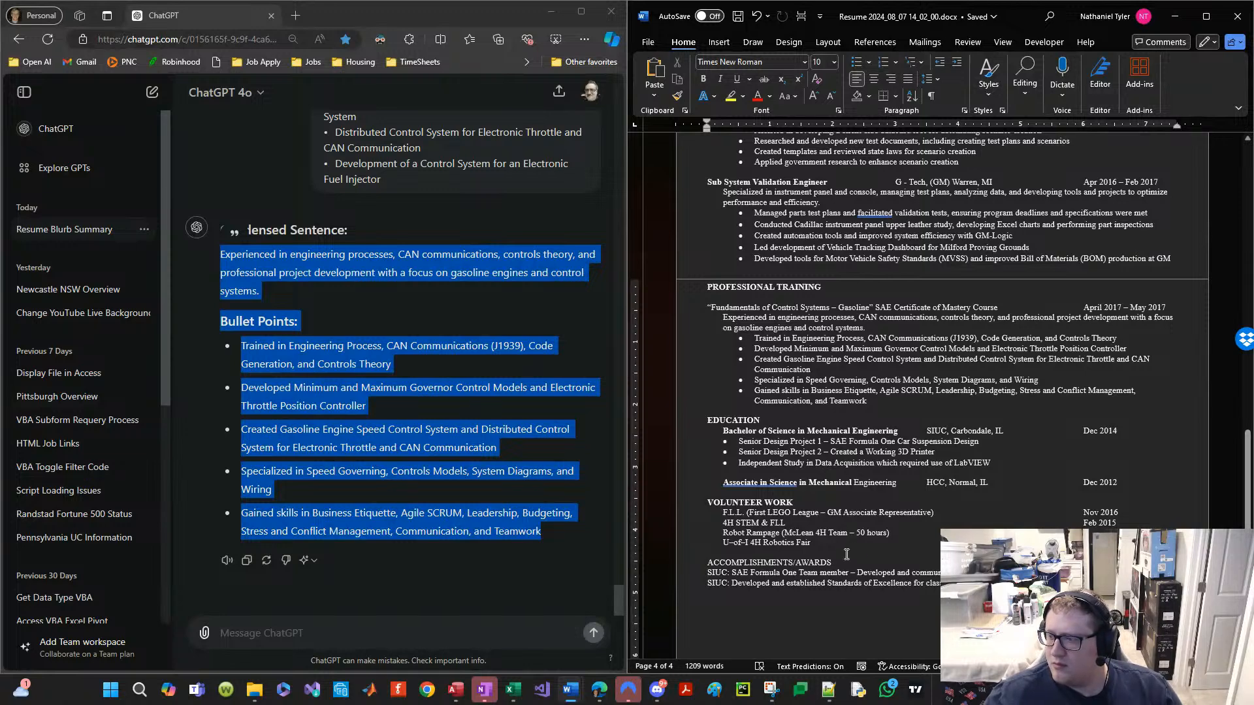
pyautogui.moveTo(837, 562)
pyautogui.mouseDown()
pyautogui.moveTo(697, 564)
pyautogui.moveTo(824, 561)
pyautogui.moveTo(704, 562)
pyautogui.moveTo(874, 582)
pyautogui.moveTo(822, 565)
pyautogui.mouseUp()
pyautogui.click(721, 567)
pyautogui.click(825, 562)
pyautogui.click(711, 565)
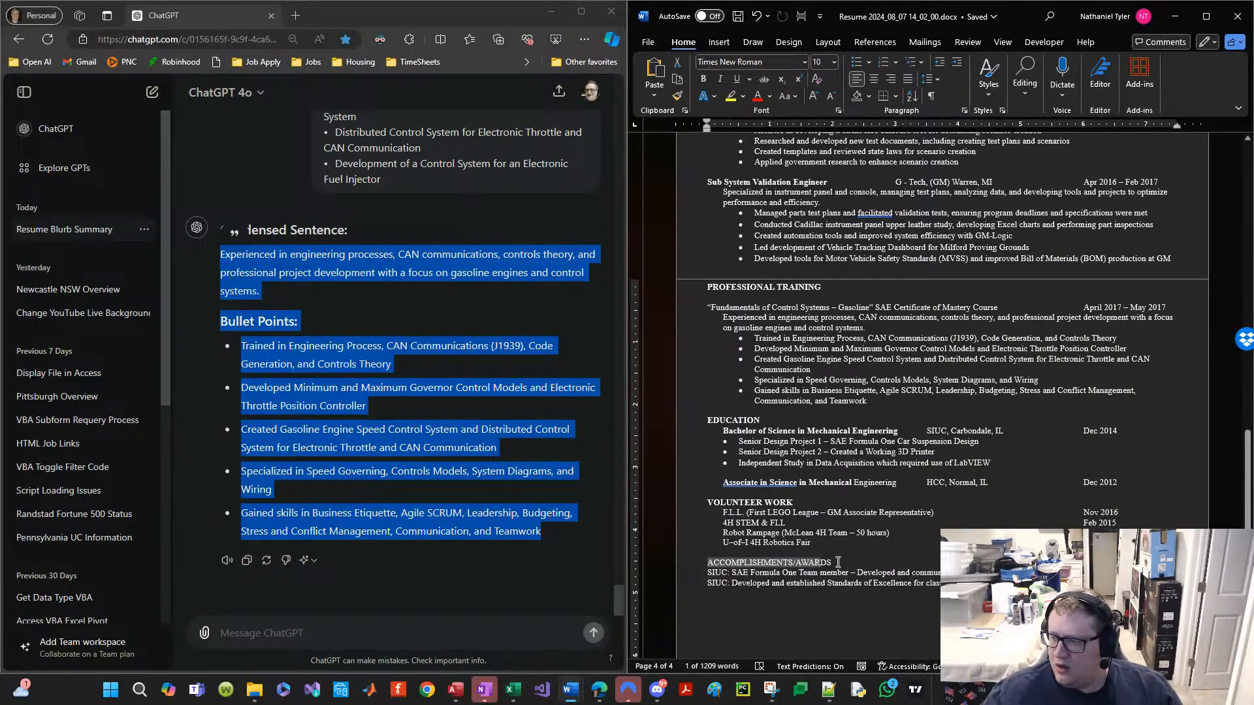
# Step: Copy the Bachelor of Science in Mechanical Engineering entry with its three bullets into a new ChatGPT message
pyautogui.click(775, 463)
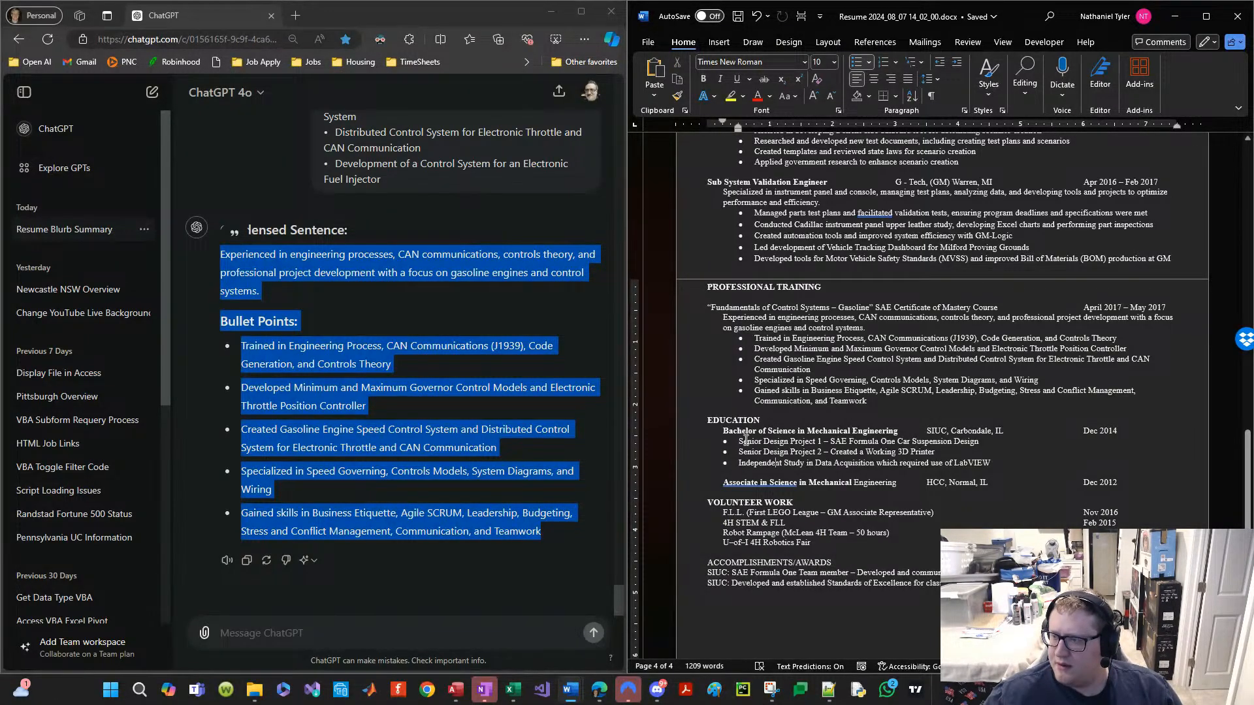
pyautogui.moveTo(973, 463); pyautogui.dragTo(722, 431)
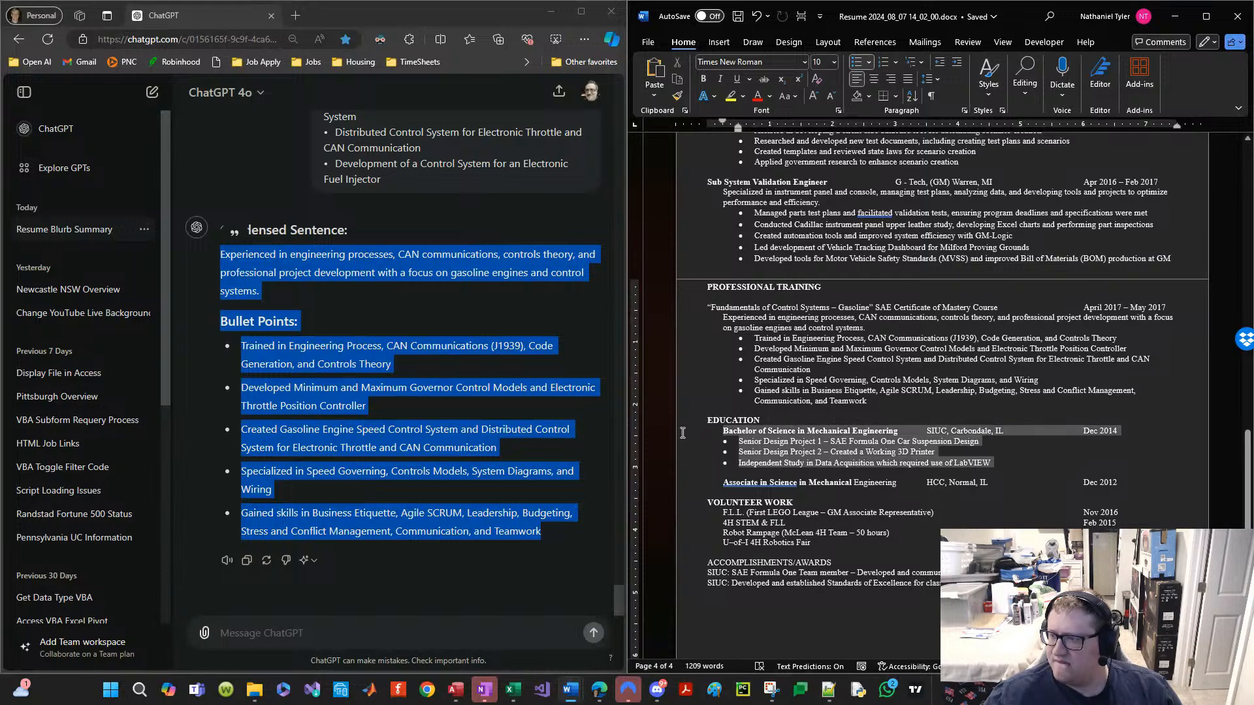
pyautogui.hotkey('ctrl', 'c')
pyautogui.click(401, 601)
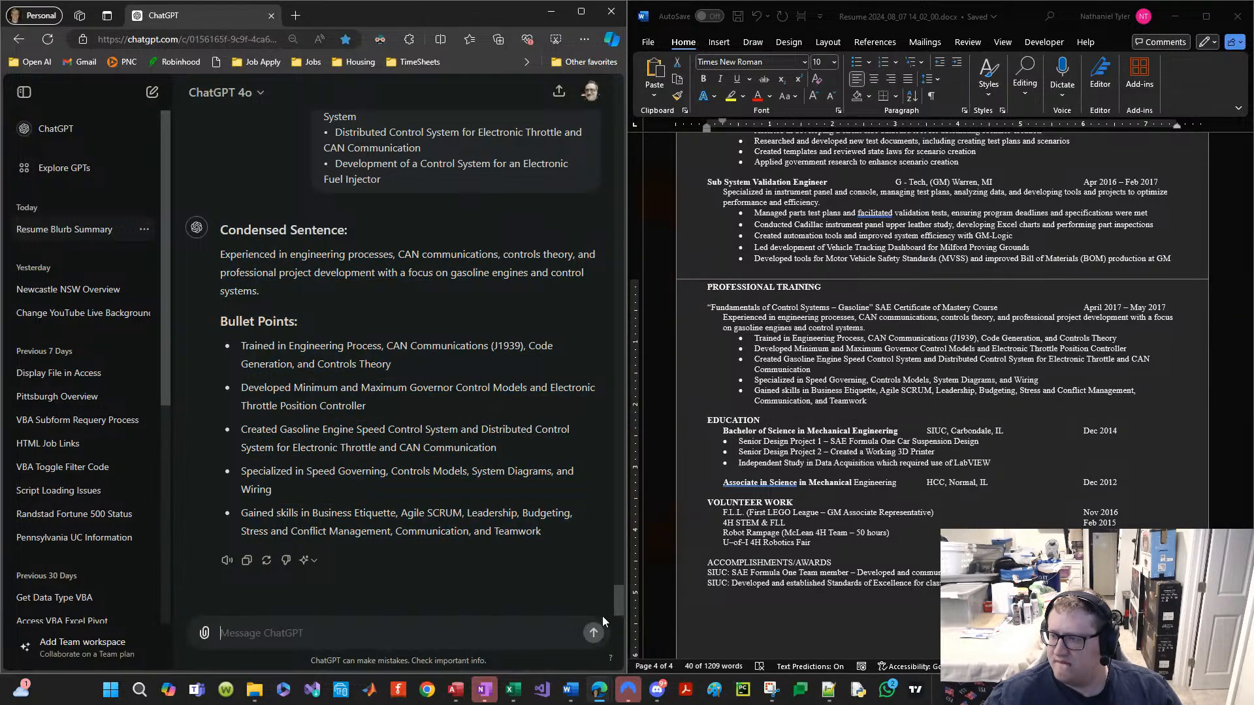
pyautogui.hotkey('ctrl', 'v')
# Step: Copy the resume's ACCOMPLISHMENTS/AWARDS heading and its two SIUC lines to the end of the ChatGPT message draft
pyautogui.moveTo(708, 563); pyautogui.dragTo(960, 588)
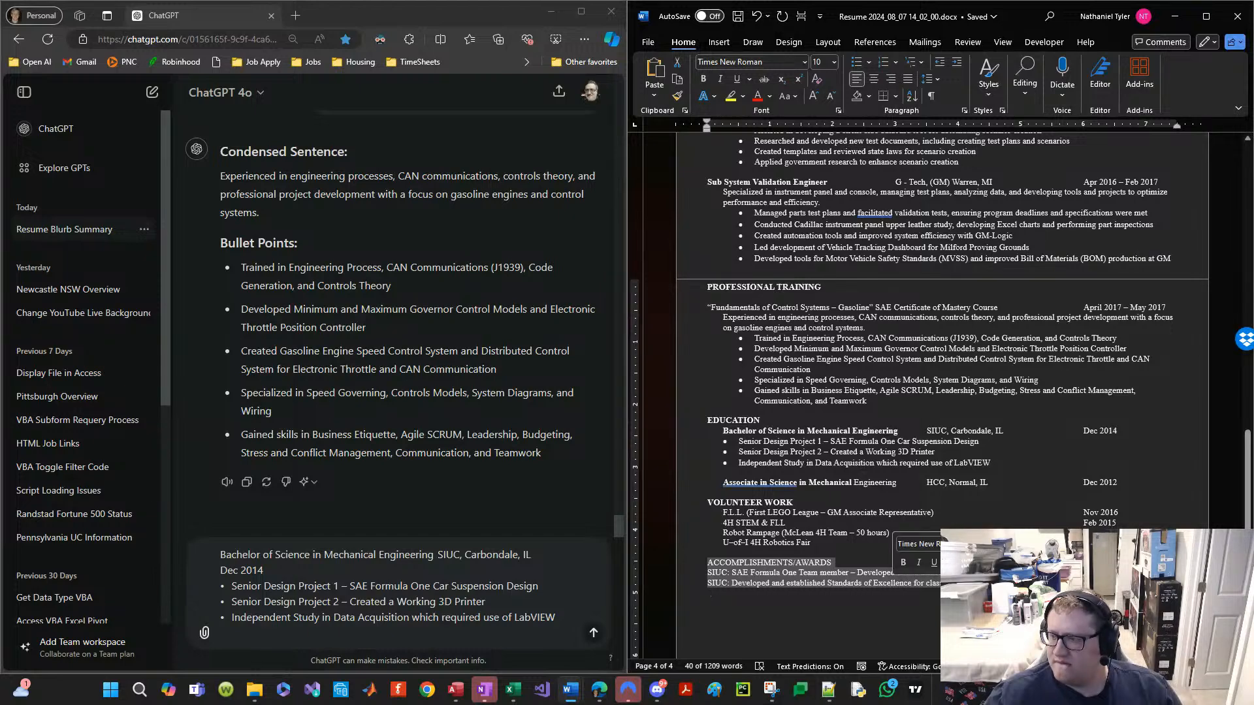
pyautogui.click(382, 631)
pyautogui.hotkey('ctrl', 'v')
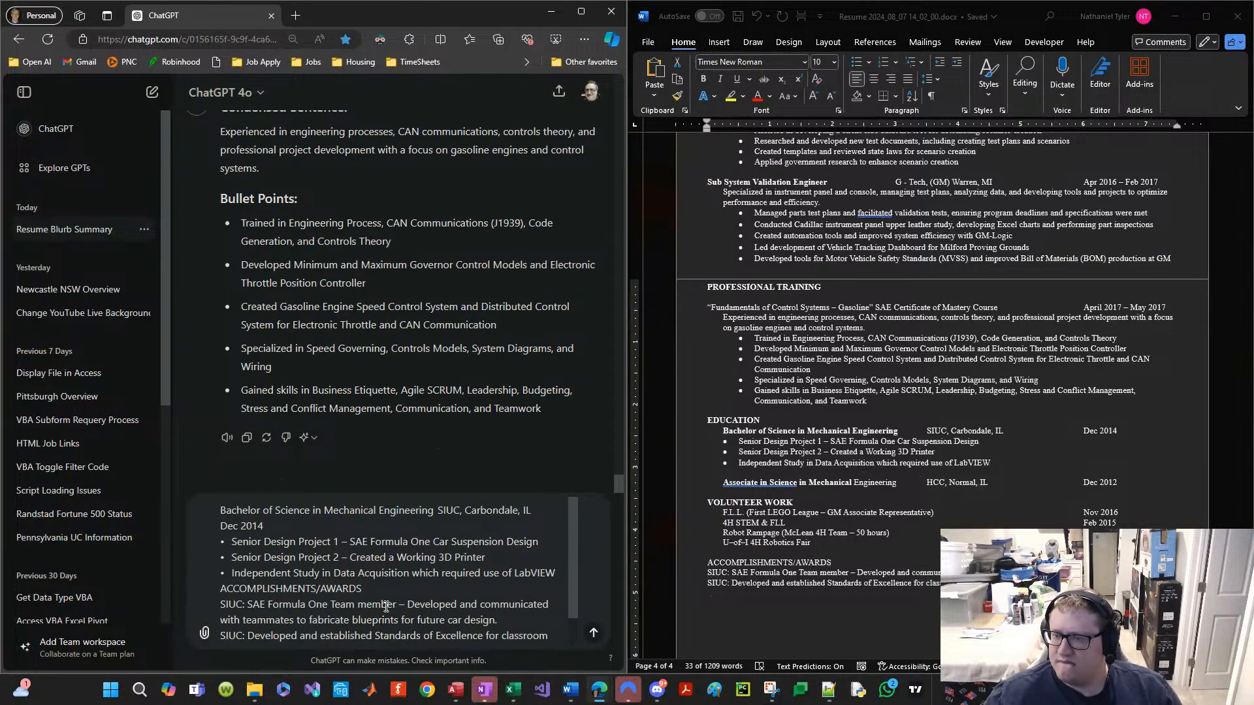
pyautogui.moveTo(381, 599); pyautogui.dragTo(224, 591)
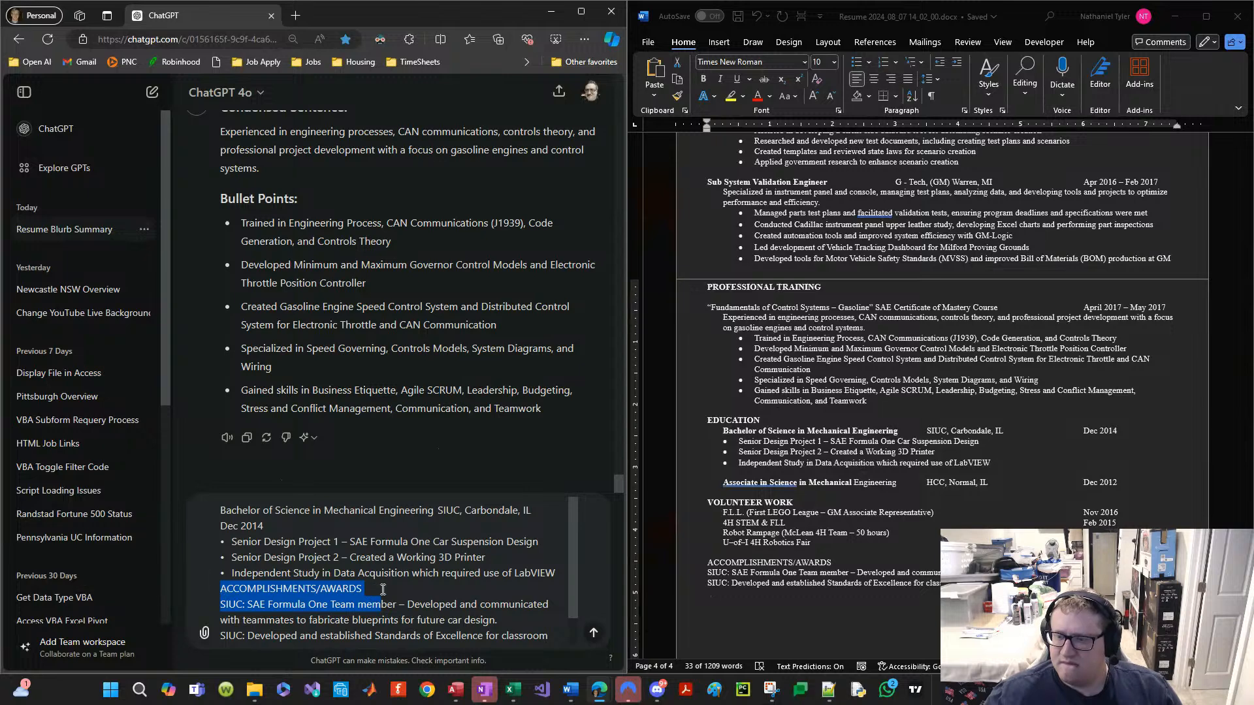
pyautogui.click(425, 577)
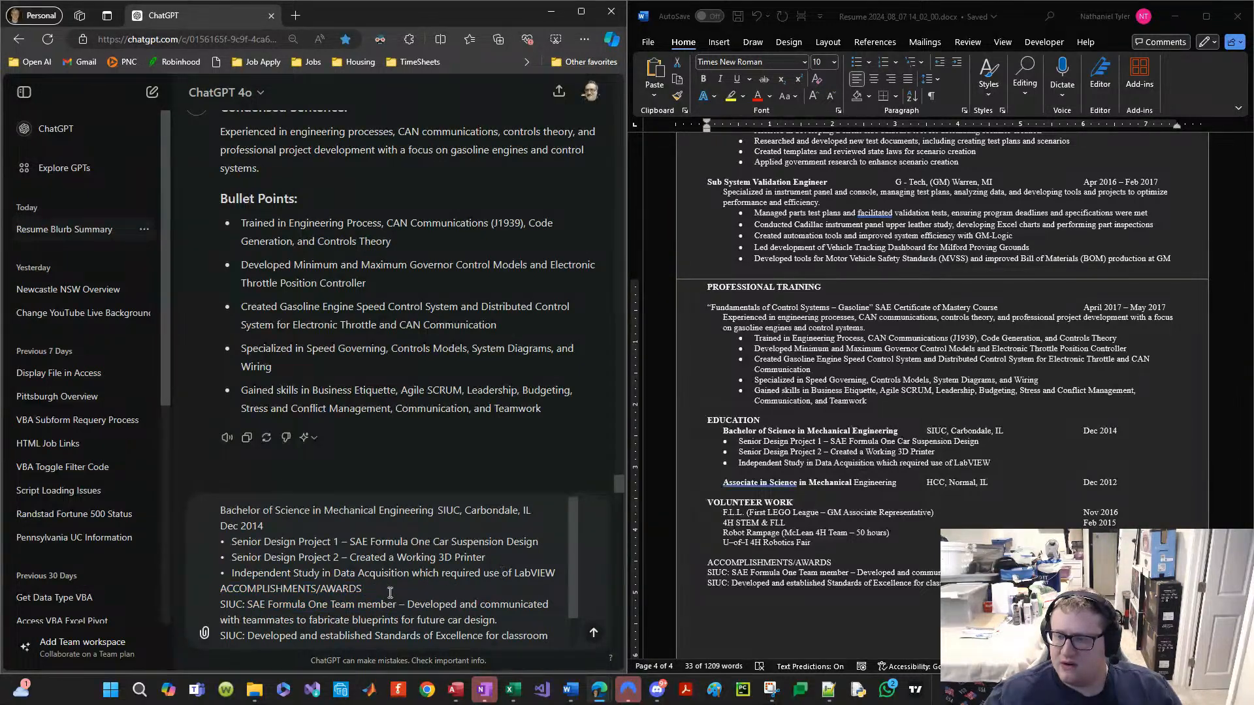
# Step: Add a line reading PROJECTS above the Senior Design Project bullets in the ChatGPT message draft
pyautogui.scroll(1, 724, 417)
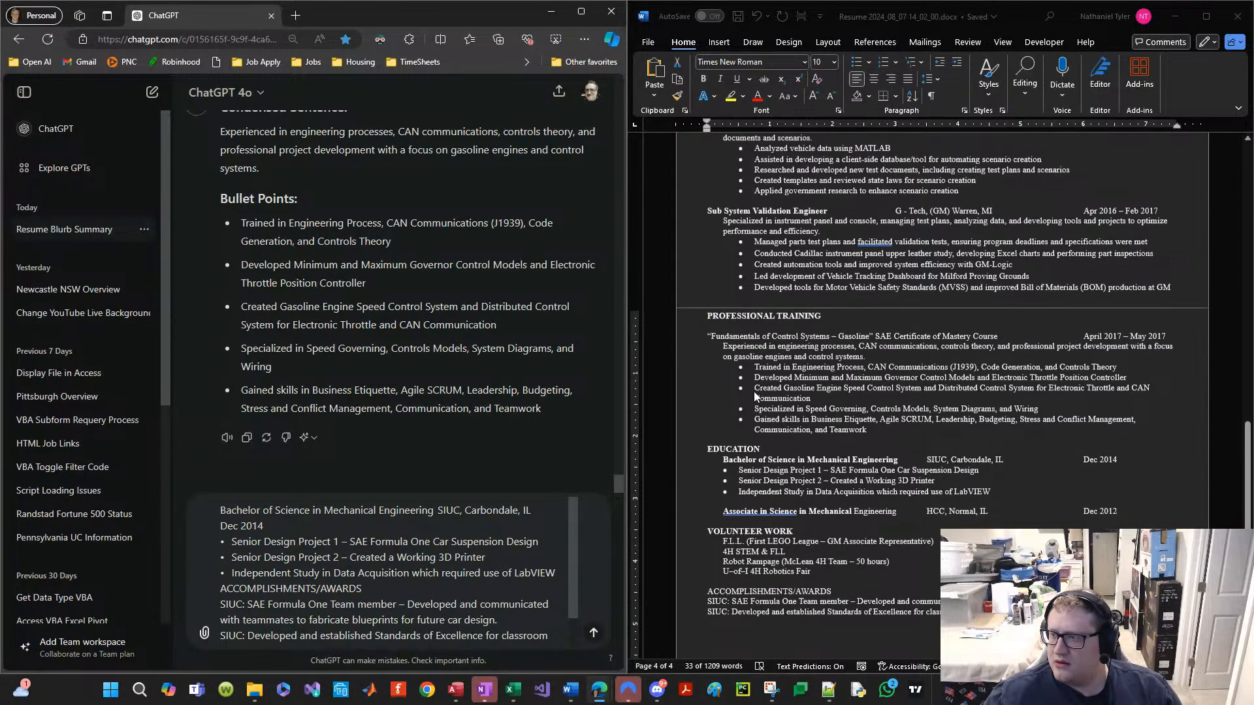
pyautogui.click(767, 330)
pyautogui.doubleClick(755, 316)
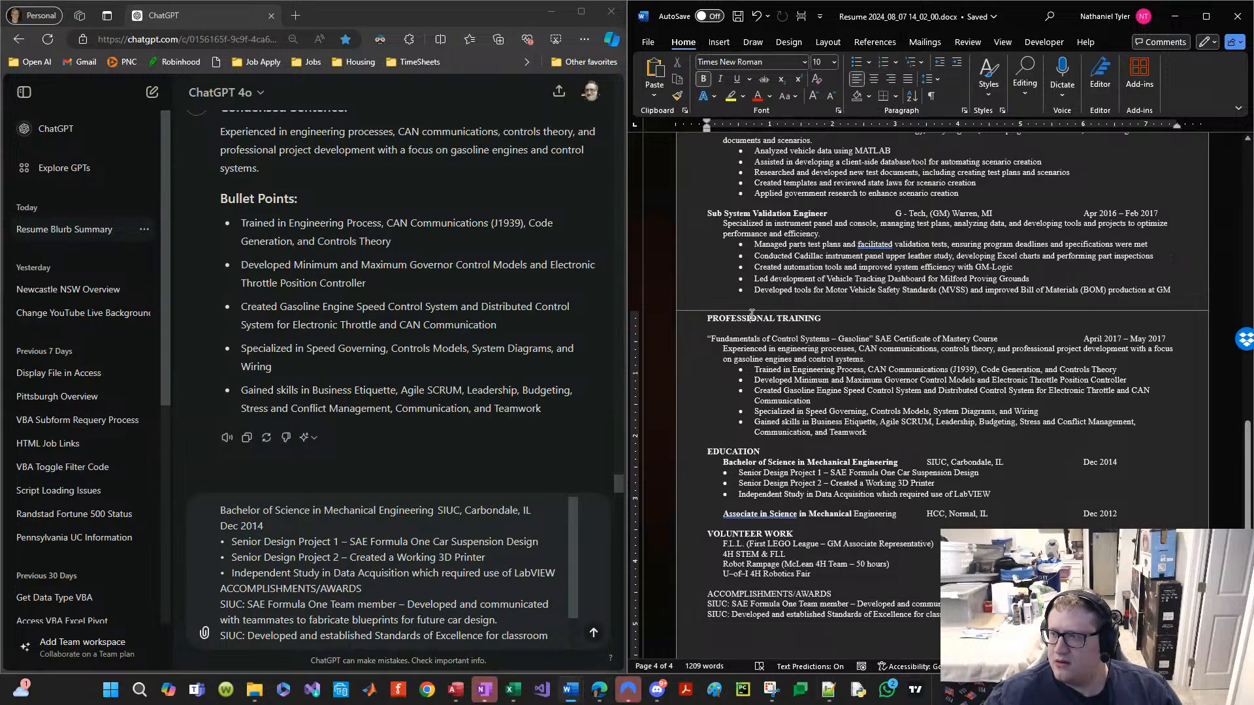
pyautogui.click(310, 540)
pyautogui.press('Home')
pyautogui.hotkey('shift', 'Return')
pyautogui.press('Up')
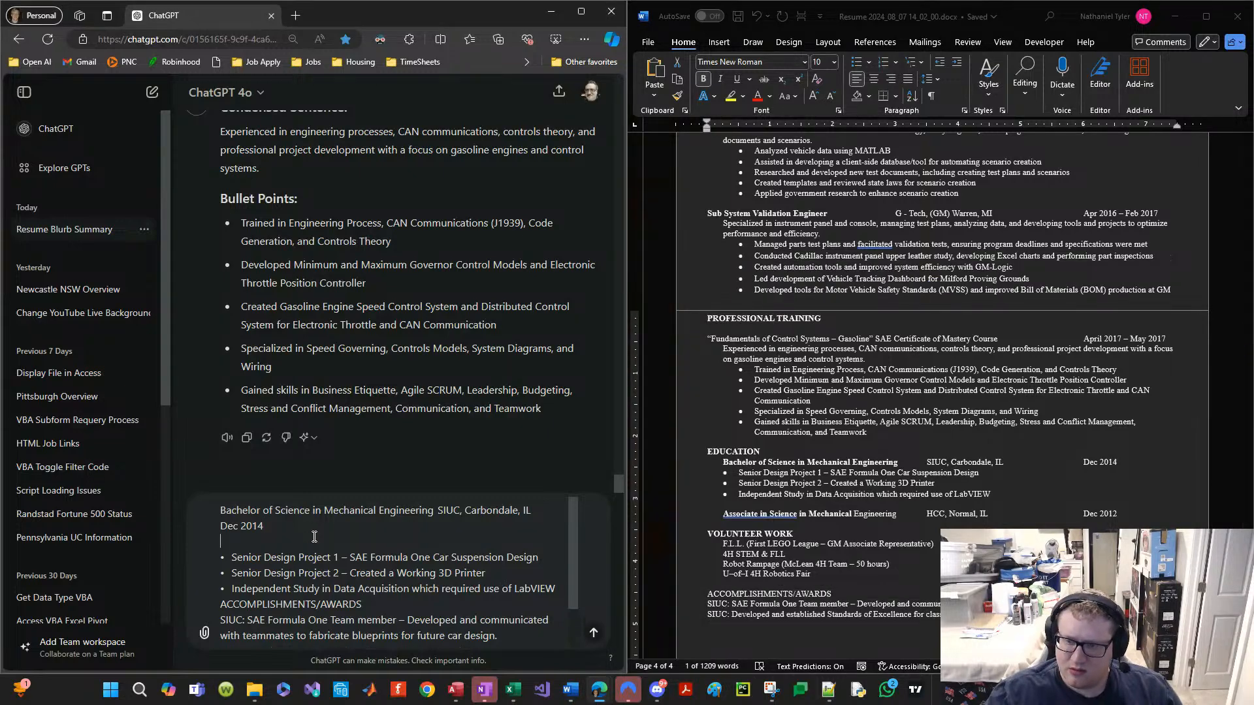
pyautogui.write('Pro')
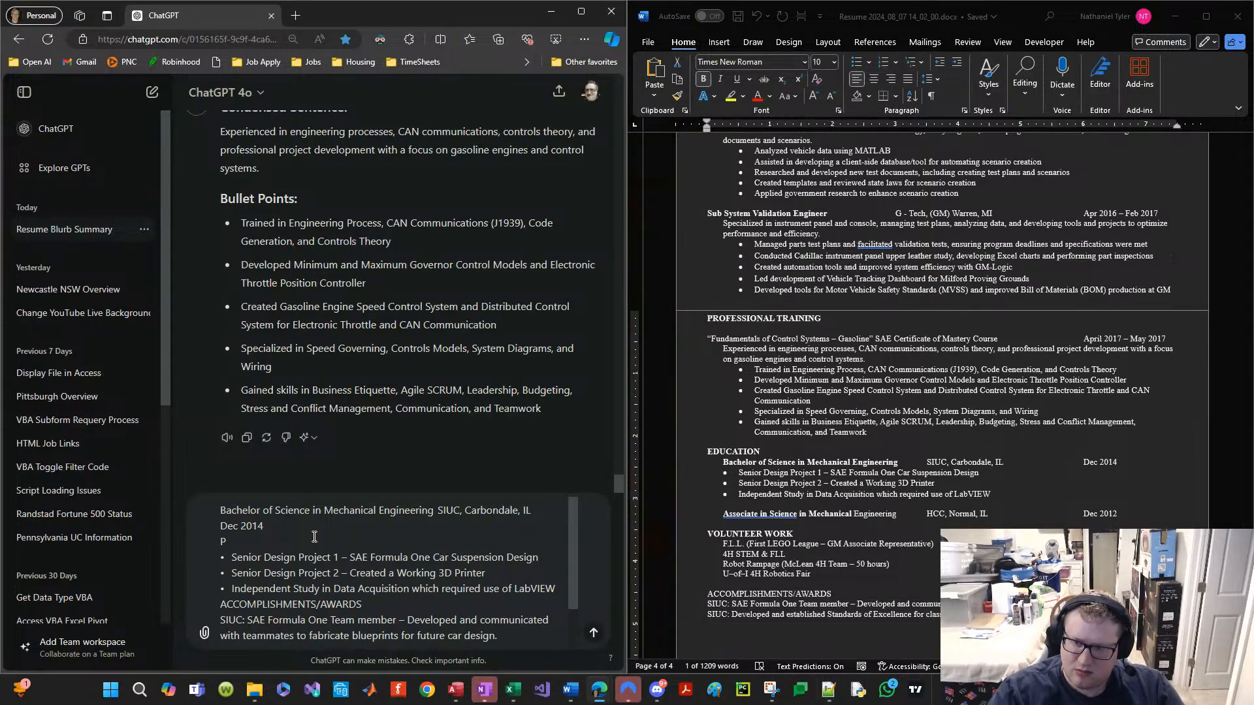
pyautogui.press('BackSpace')
pyautogui.press('BackSpace')
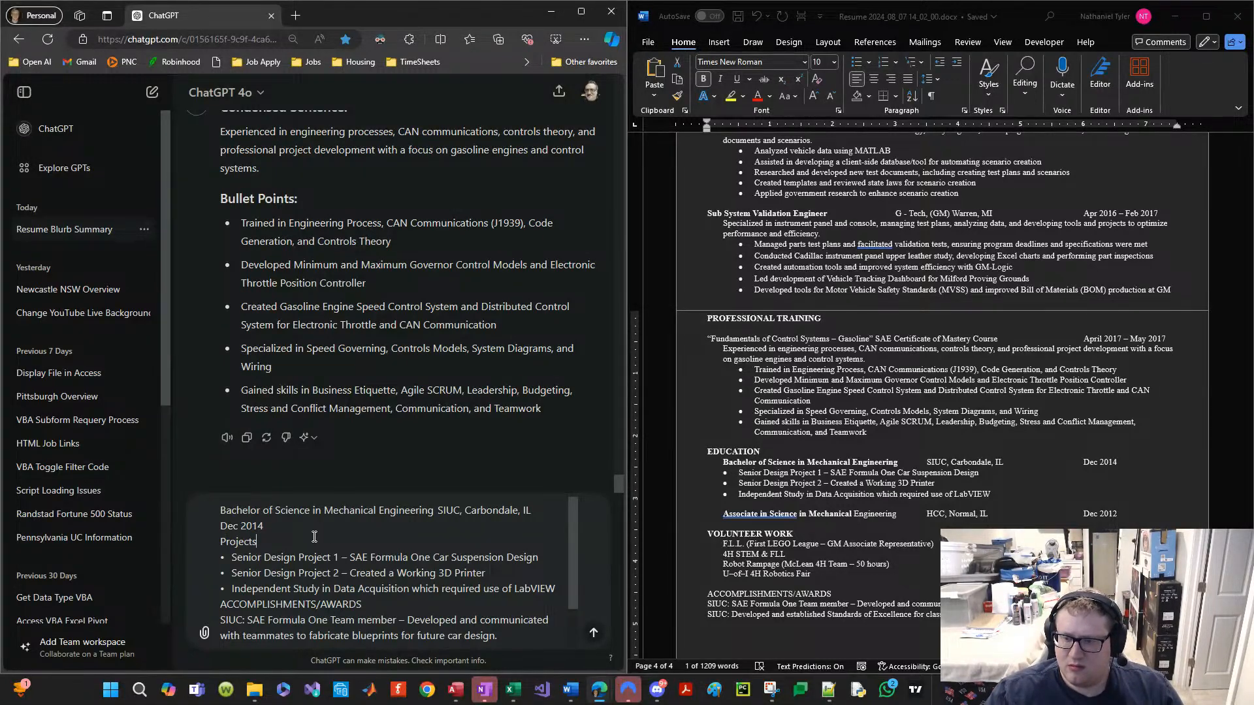
pyautogui.hotkey('shift', 'Home')
pyautogui.write('PROP')
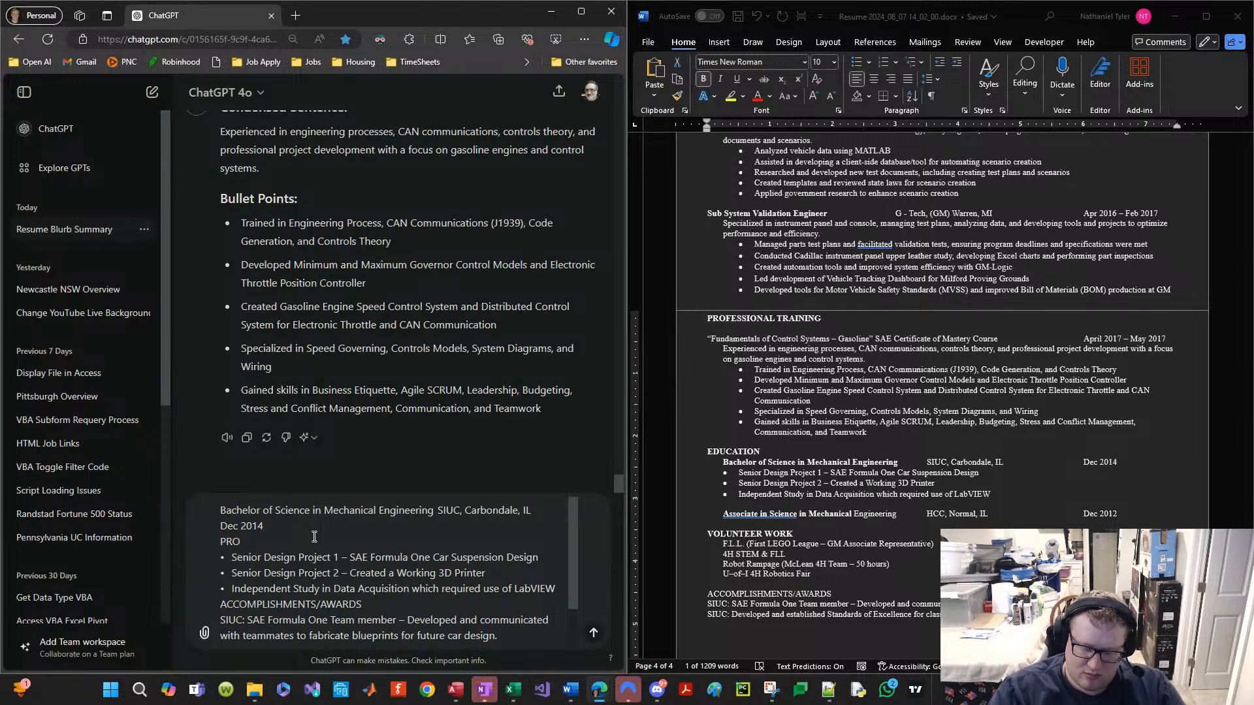
# Step: Reuse the earlier instruction "Condensed to 1 sentence and 5 bullet points in total" above the draft text and send the message
pyautogui.press('Home')
pyautogui.hotkey('shift', 'Return')
pyautogui.hotkey('shift', 'Return')
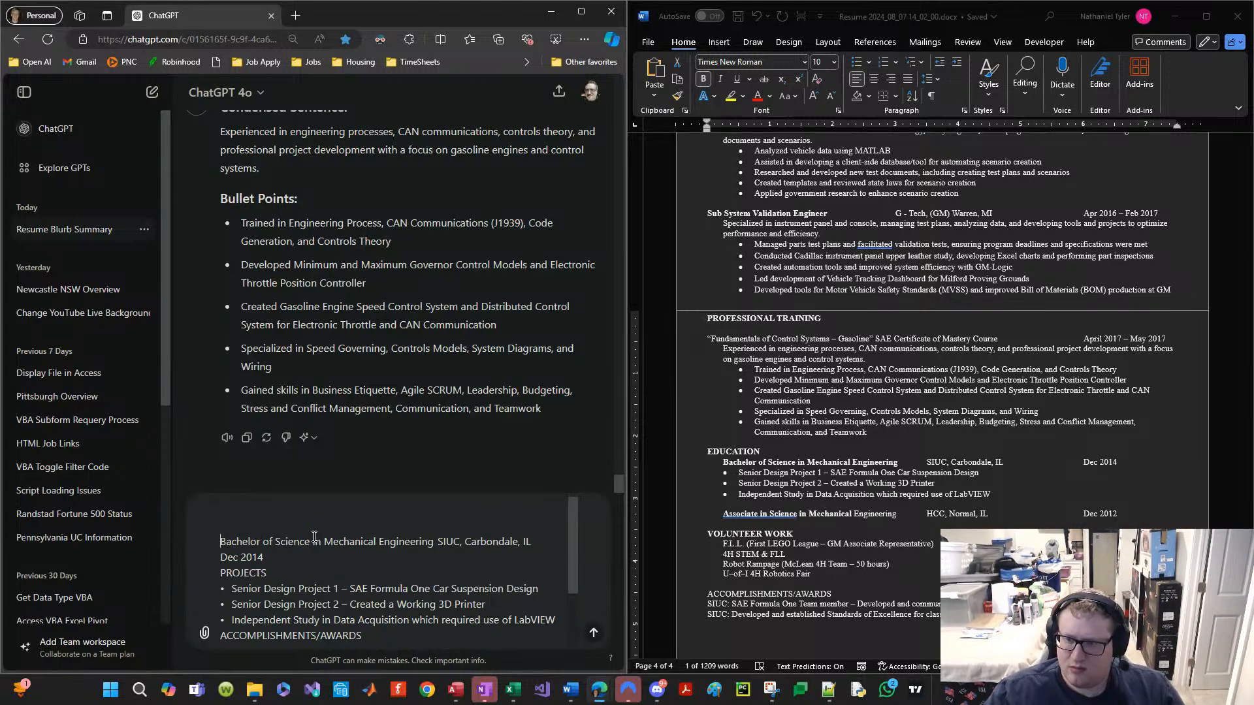
pyautogui.scroll(3, 301, 320)
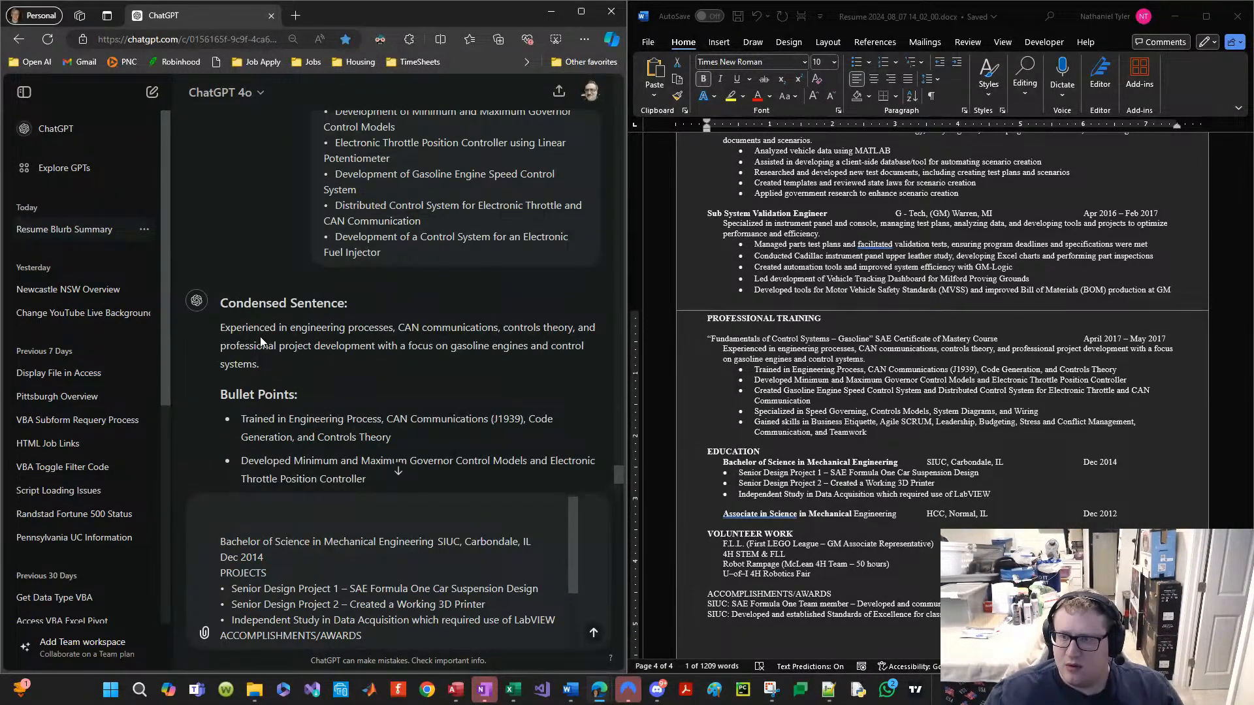
pyautogui.scroll(5, 330, 301)
pyautogui.doubleClick(359, 279)
pyautogui.tripleClick(360, 279)
pyautogui.hotkey('ctrl', 'c')
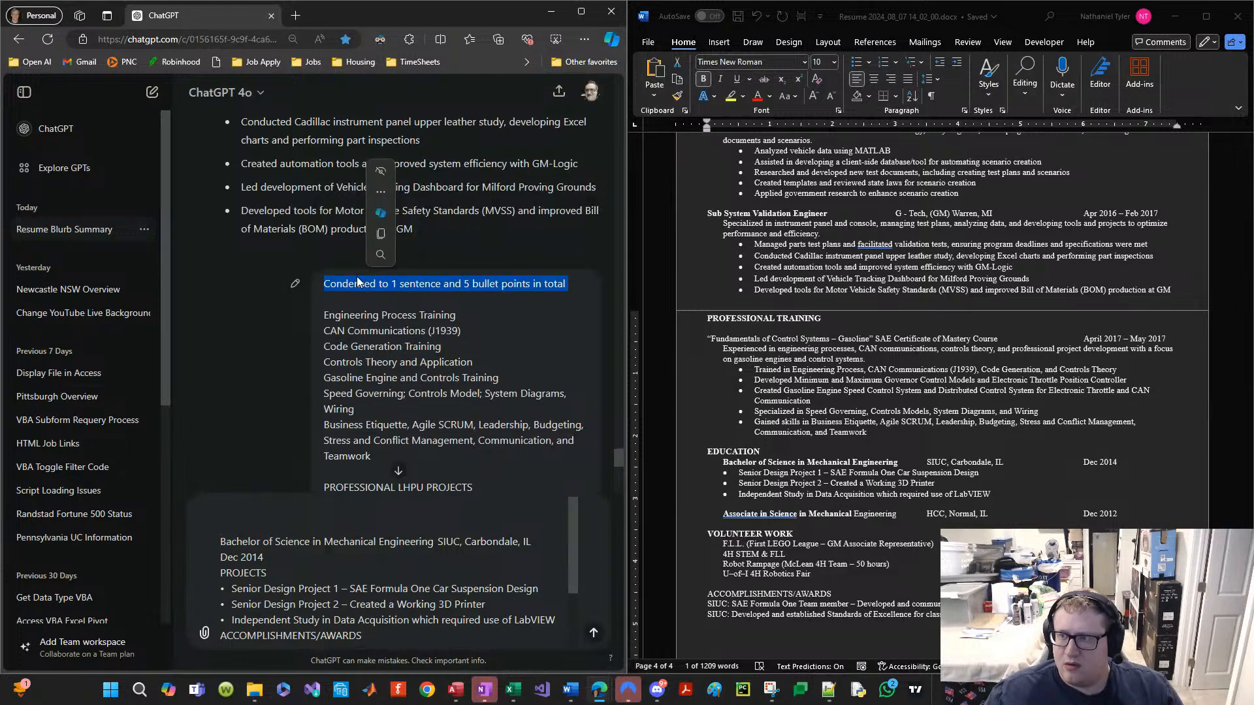
pyautogui.click(253, 519)
pyautogui.hotkey('ctrl', 'v')
pyautogui.press('Return')
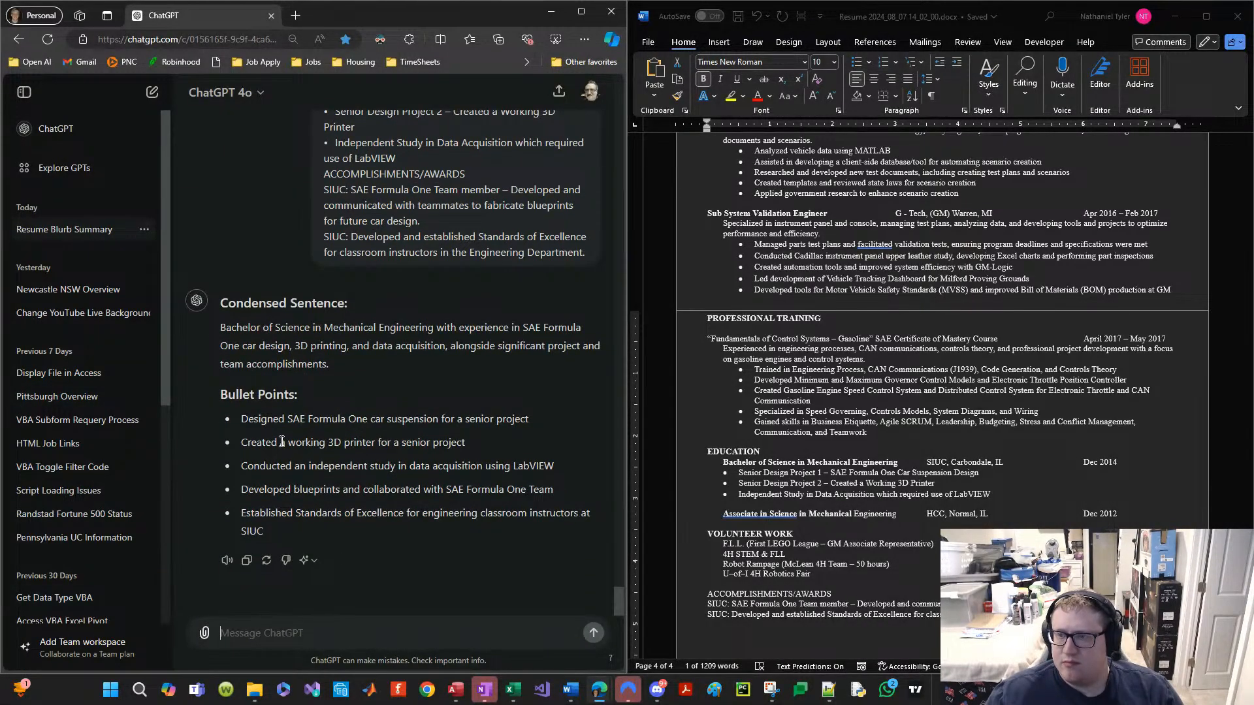
# Step: Replace the three bachelor's degree bullets in the Word resume with ChatGPT's response, from "experience in SAE Formula One" through the last bullet
pyautogui.moveTo(209, 344); pyautogui.dragTo(332, 522)
pyautogui.click(437, 330)
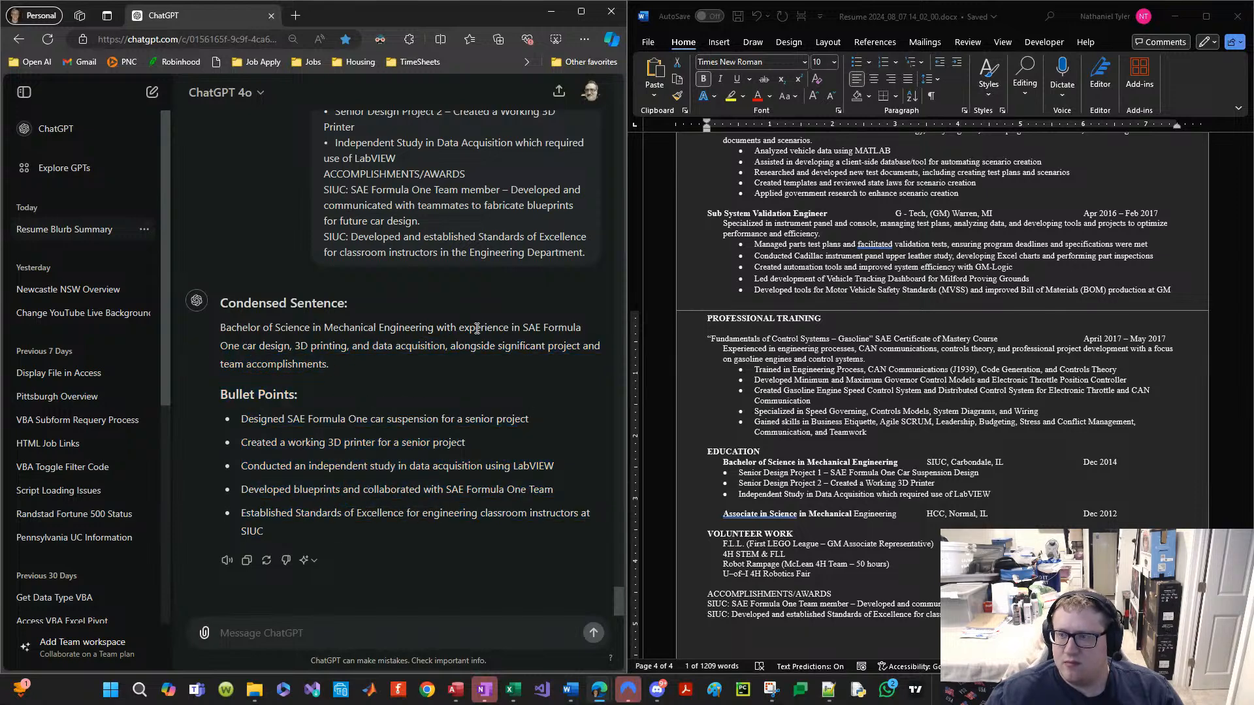
pyautogui.moveTo(477, 328); pyautogui.dragTo(327, 527)
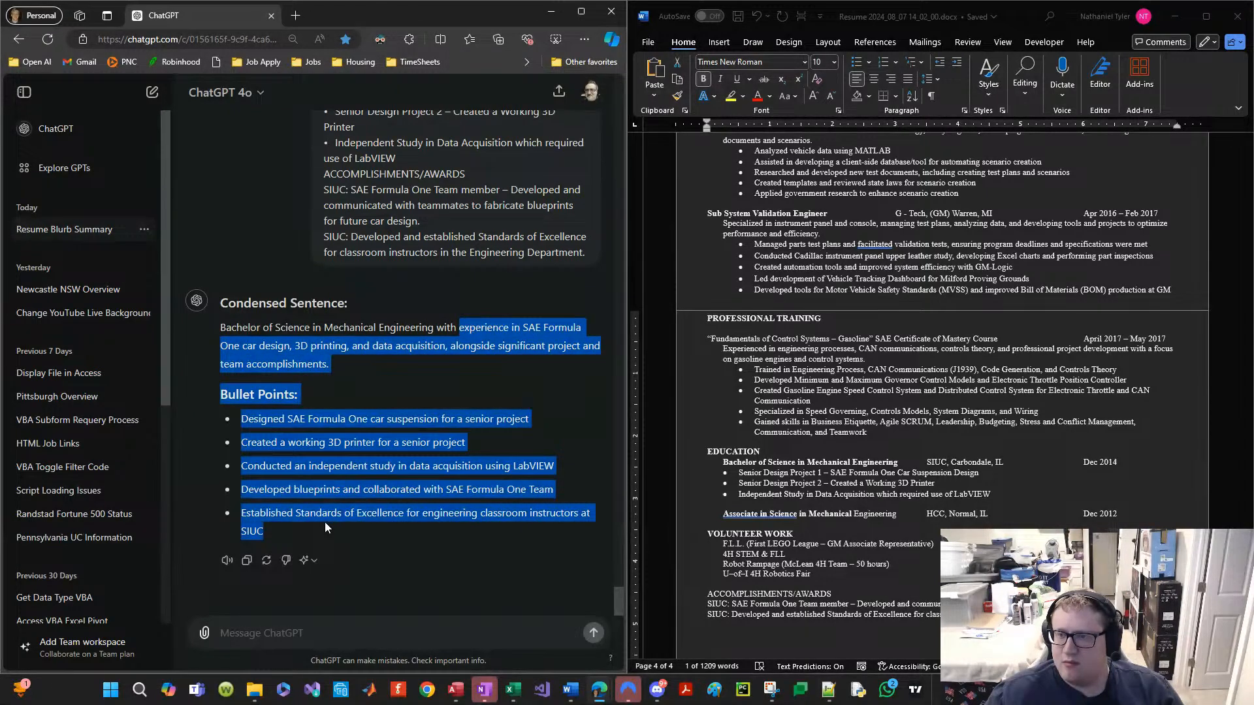
pyautogui.click(757, 475)
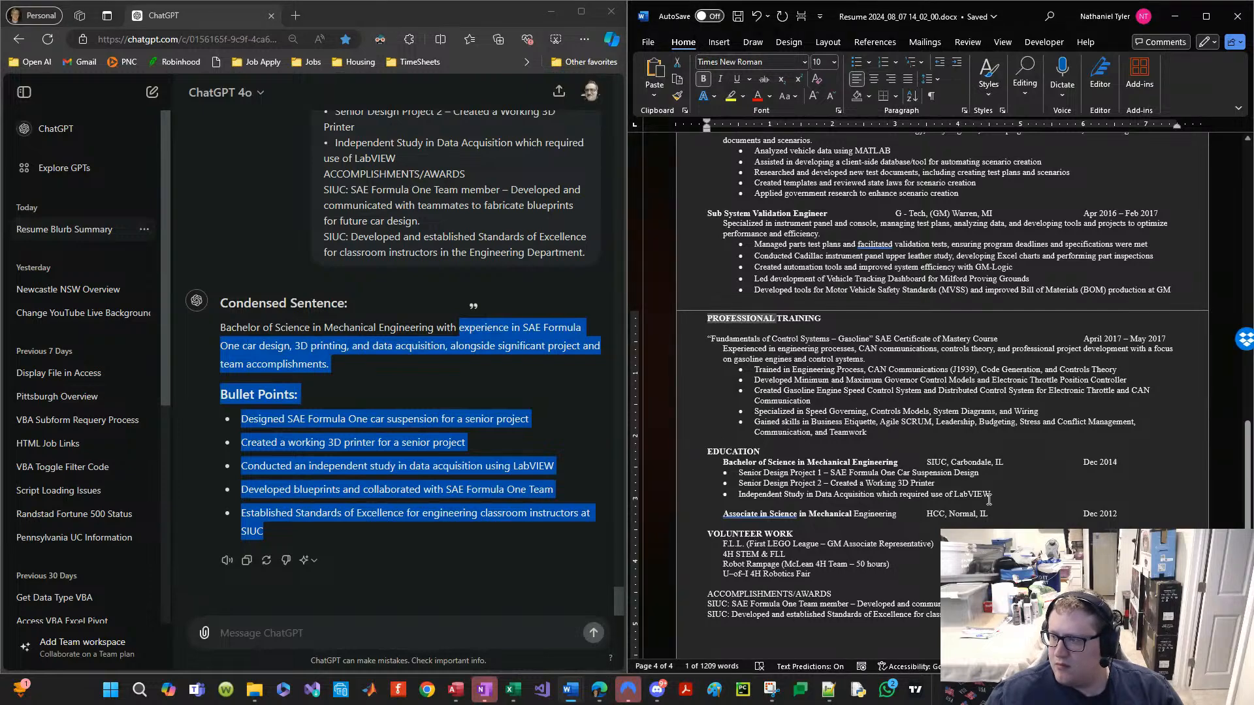
pyautogui.moveTo(991, 494); pyautogui.dragTo(721, 472)
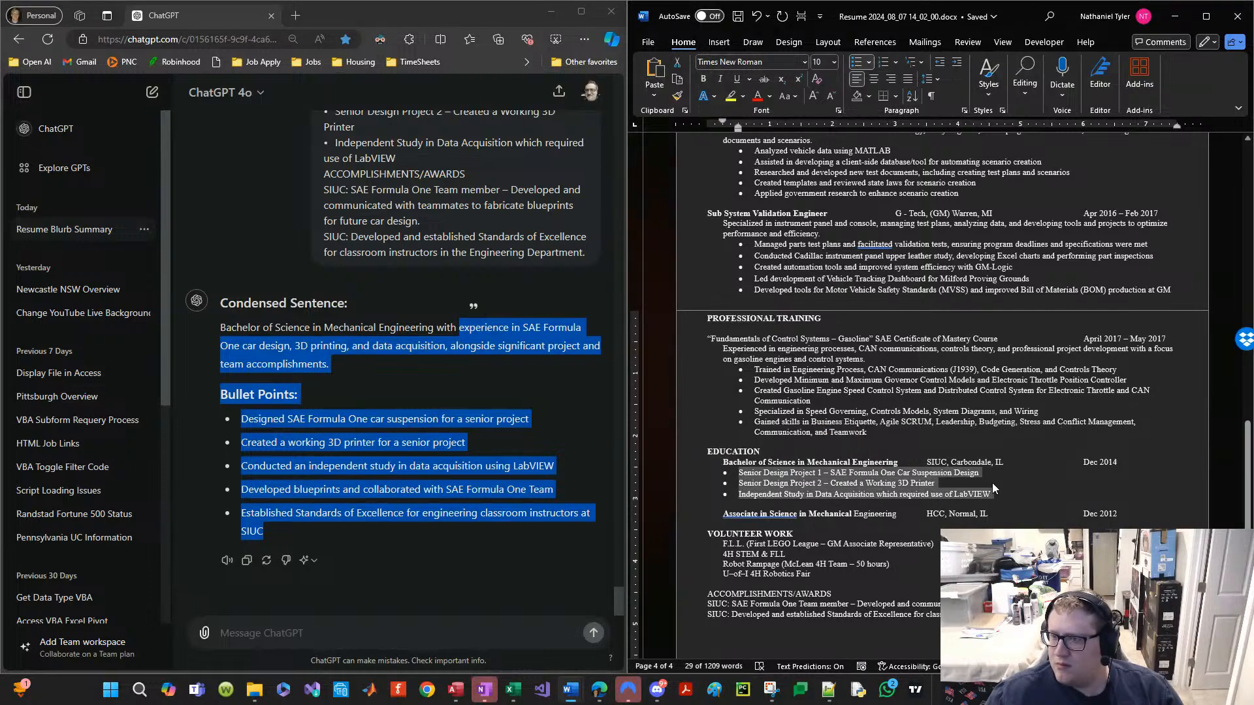
pyautogui.hotkey('ctrl', 'v')
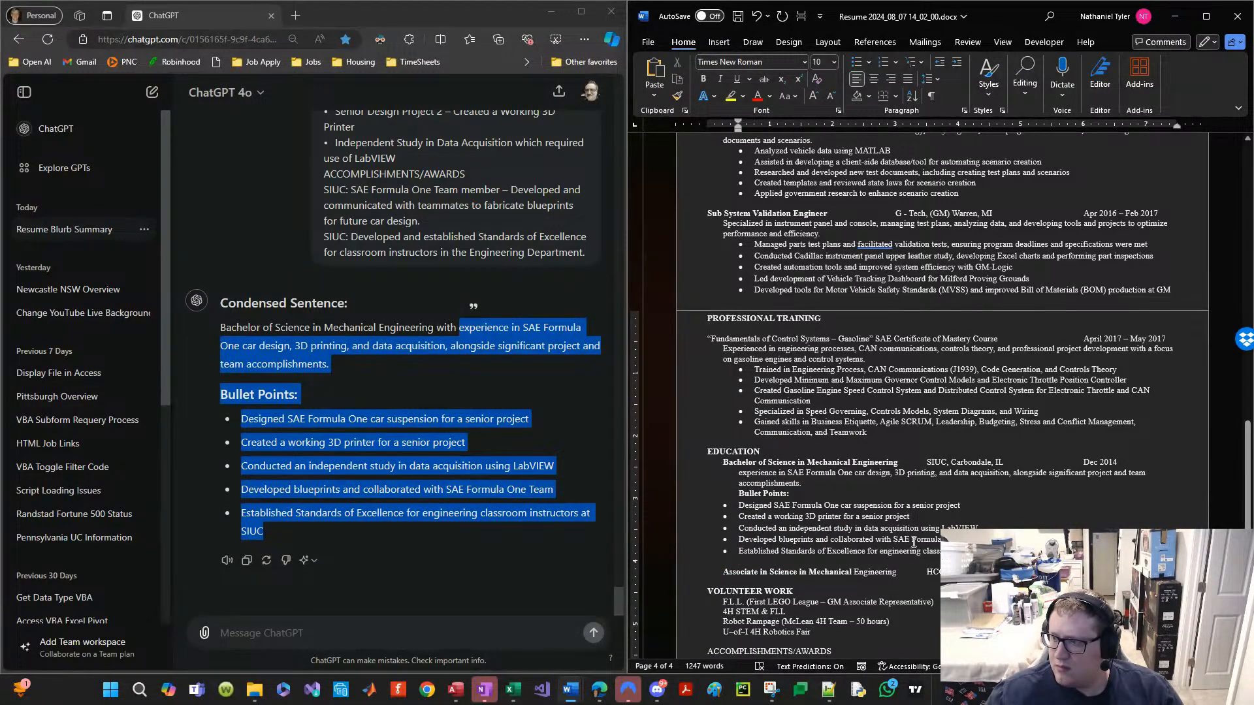
# Step: Capitalize the first word of the pasted bachelor's degree summary so it reads "Experience"
pyautogui.moveTo(915, 553); pyautogui.dragTo(731, 482)
pyautogui.click(736, 471)
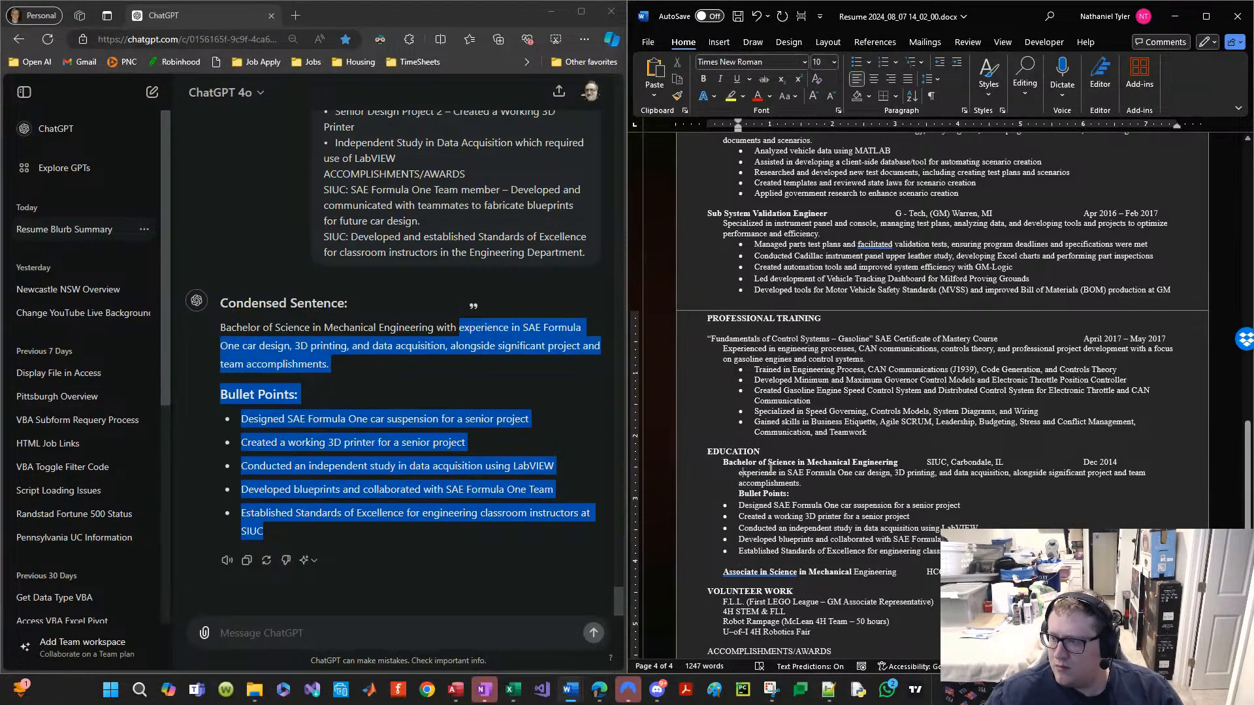
pyautogui.write('E')
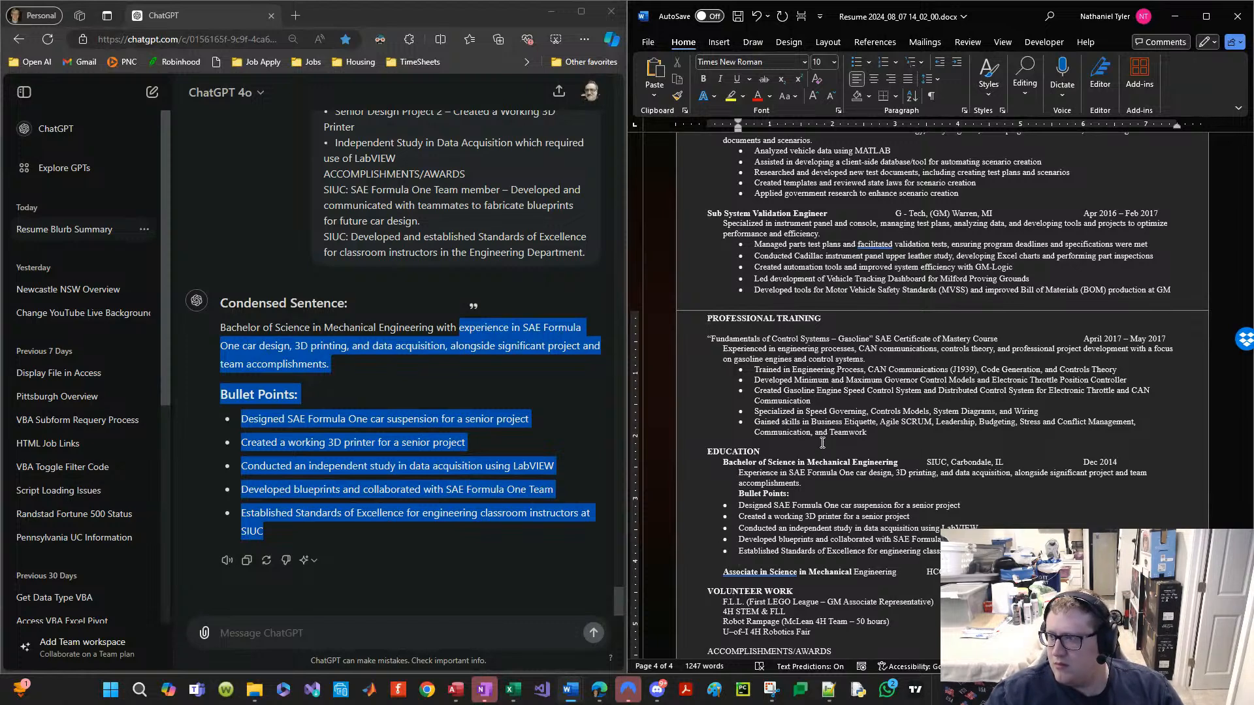
# Step: Change the first word of the bachelor's degree summary to "Experienced" and remove the indent from the degree's title line
pyautogui.write('d')
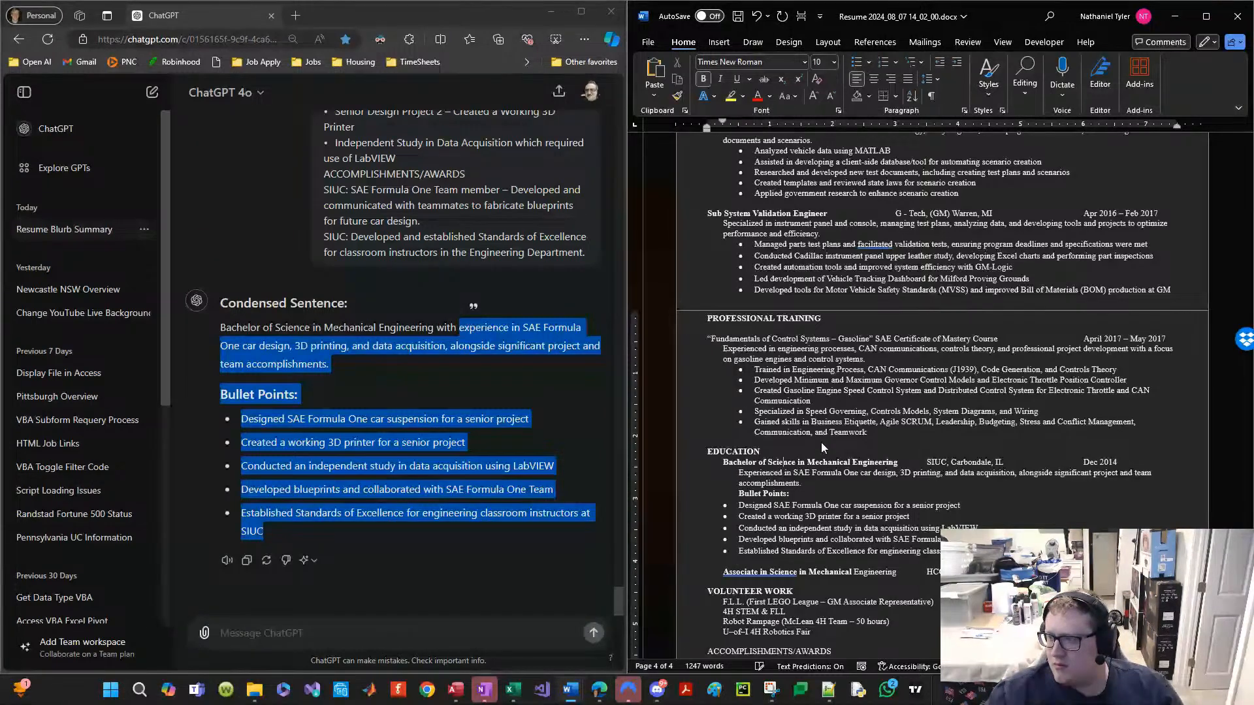
pyautogui.press('Up')
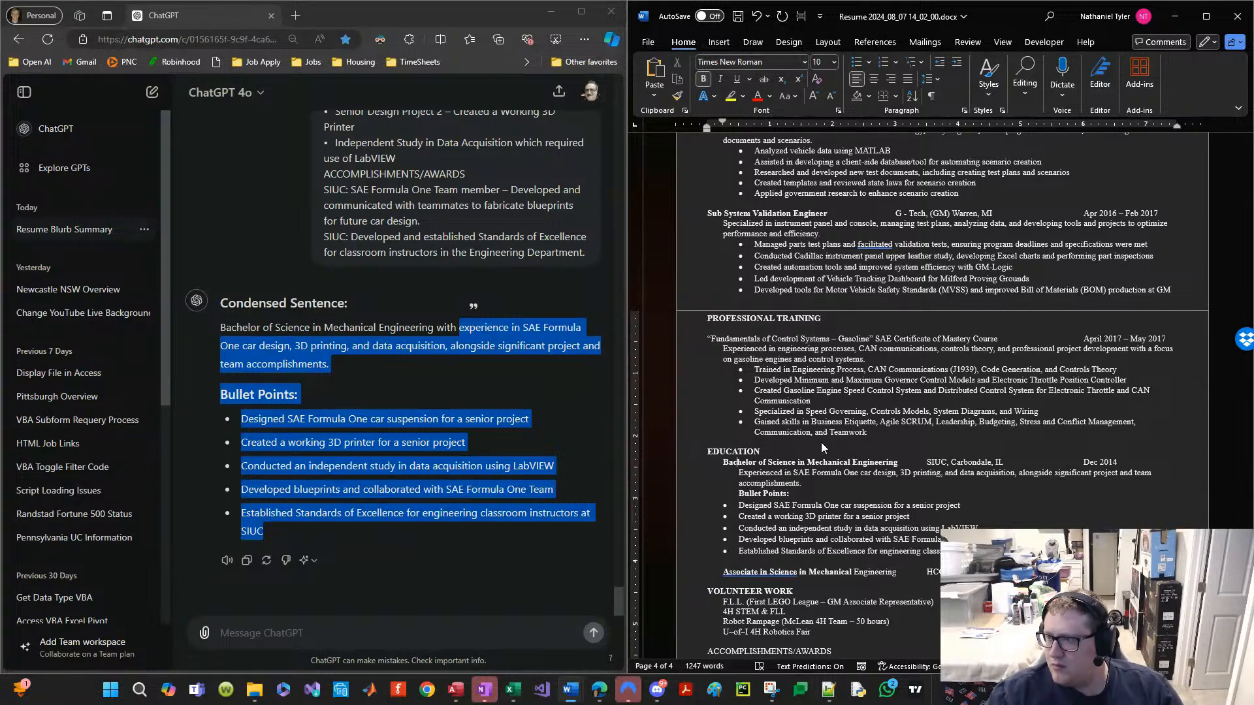
pyautogui.press('Home')
pyautogui.press('BackSpace')
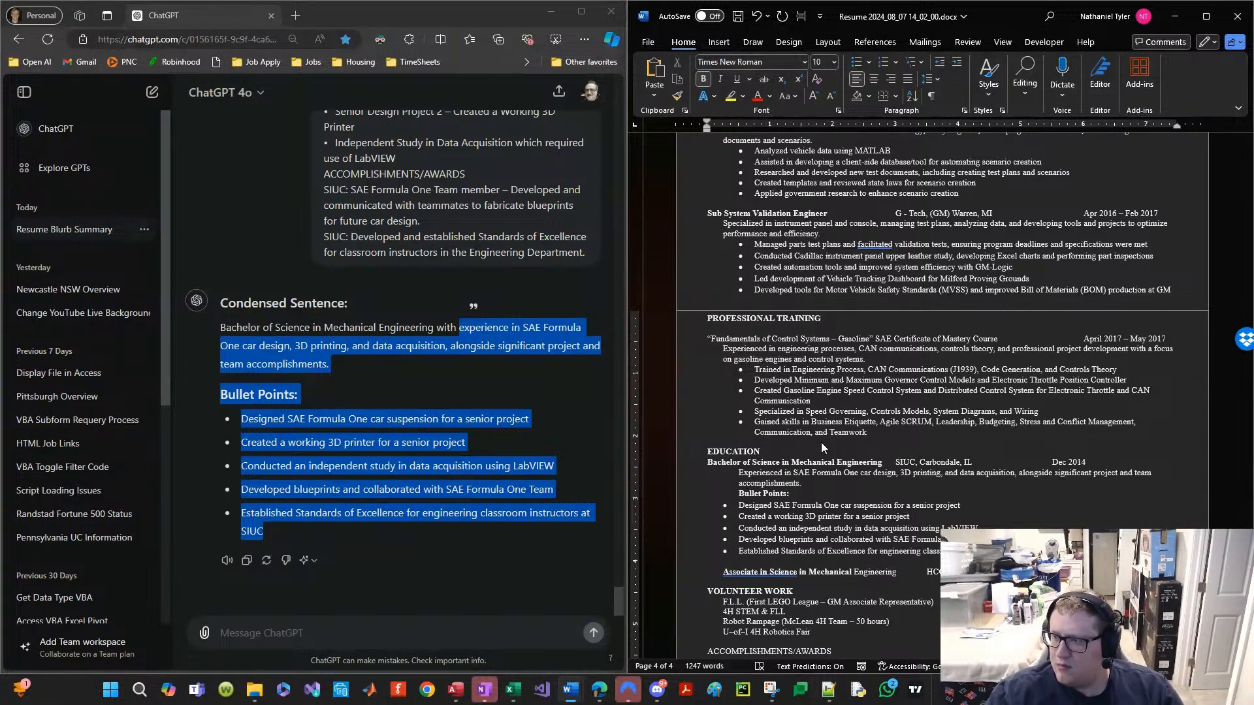
pyautogui.press('End')
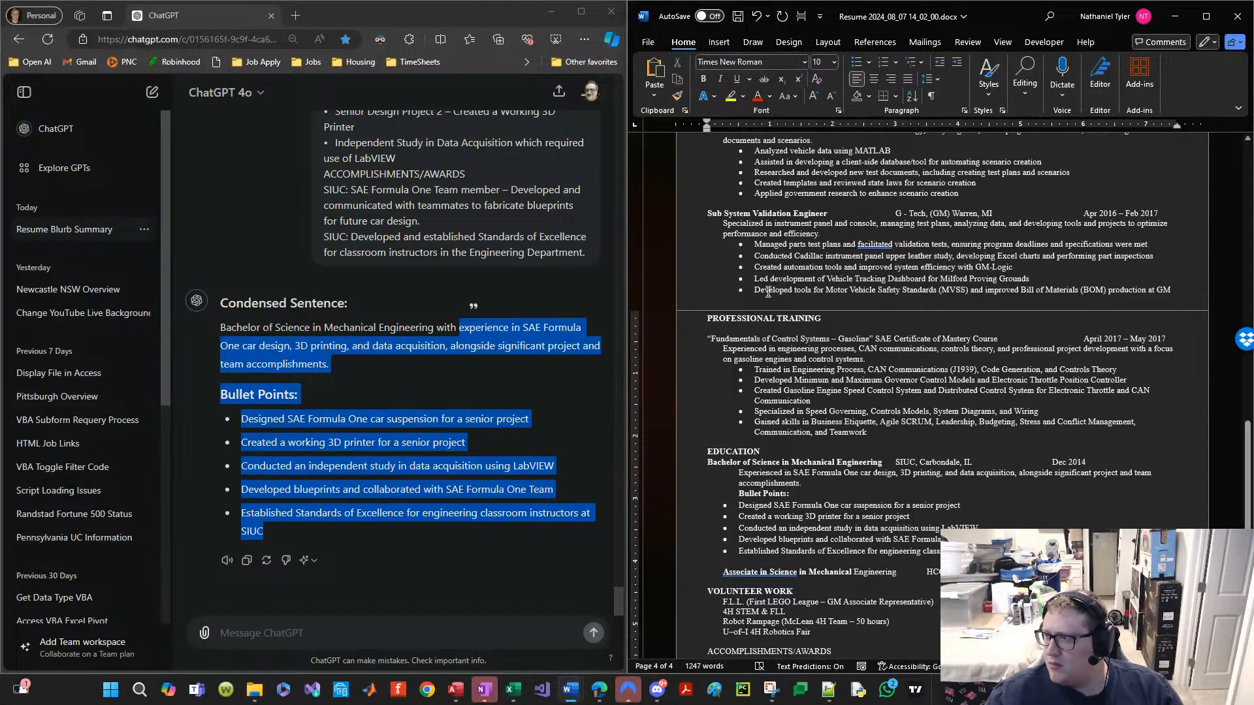
# Step: Remove the indent from the Associate in Science in Mechanical Engineering line under EDUCATION
pyautogui.scroll(-5, 899, 220)
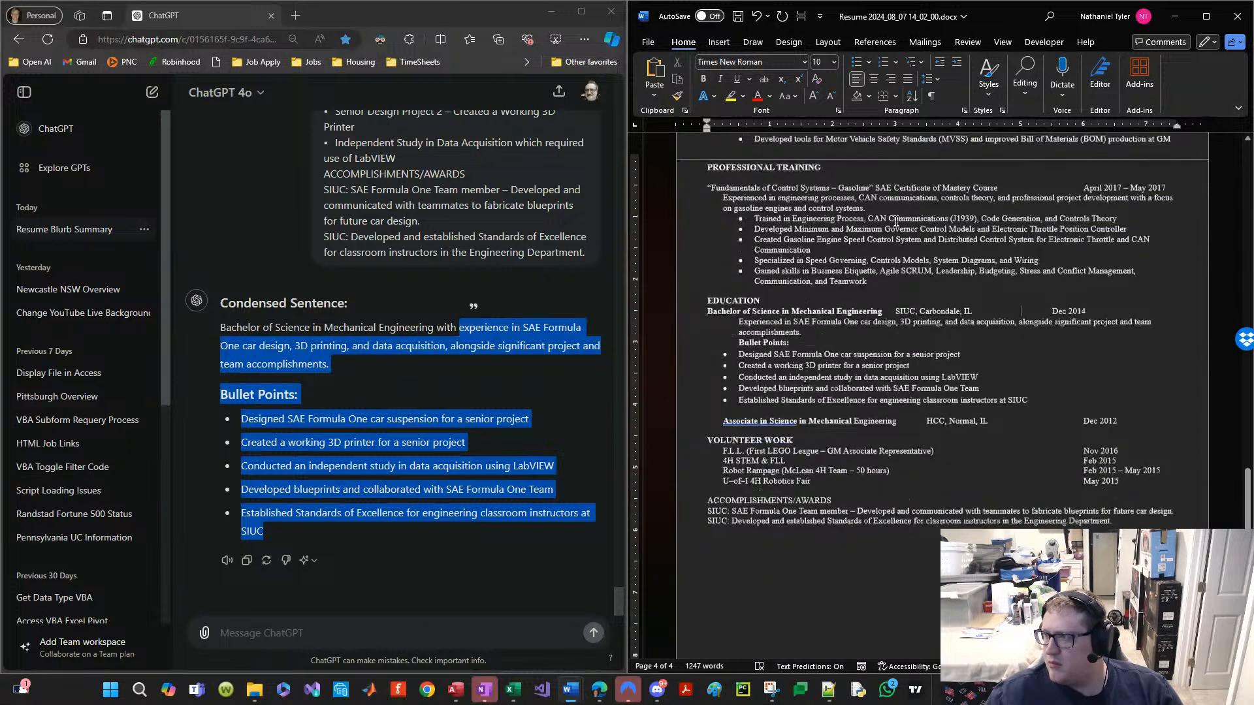
pyautogui.scroll(1, 897, 224)
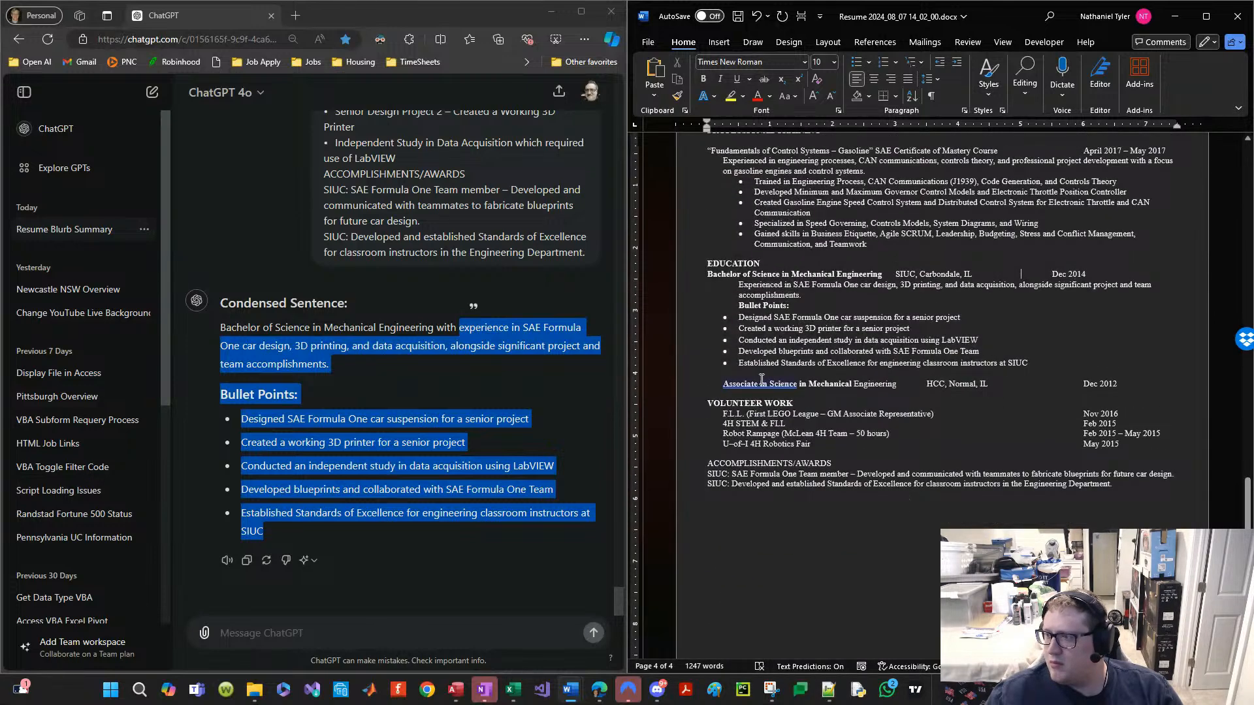
pyautogui.click(721, 385)
pyautogui.press('BackSpace')
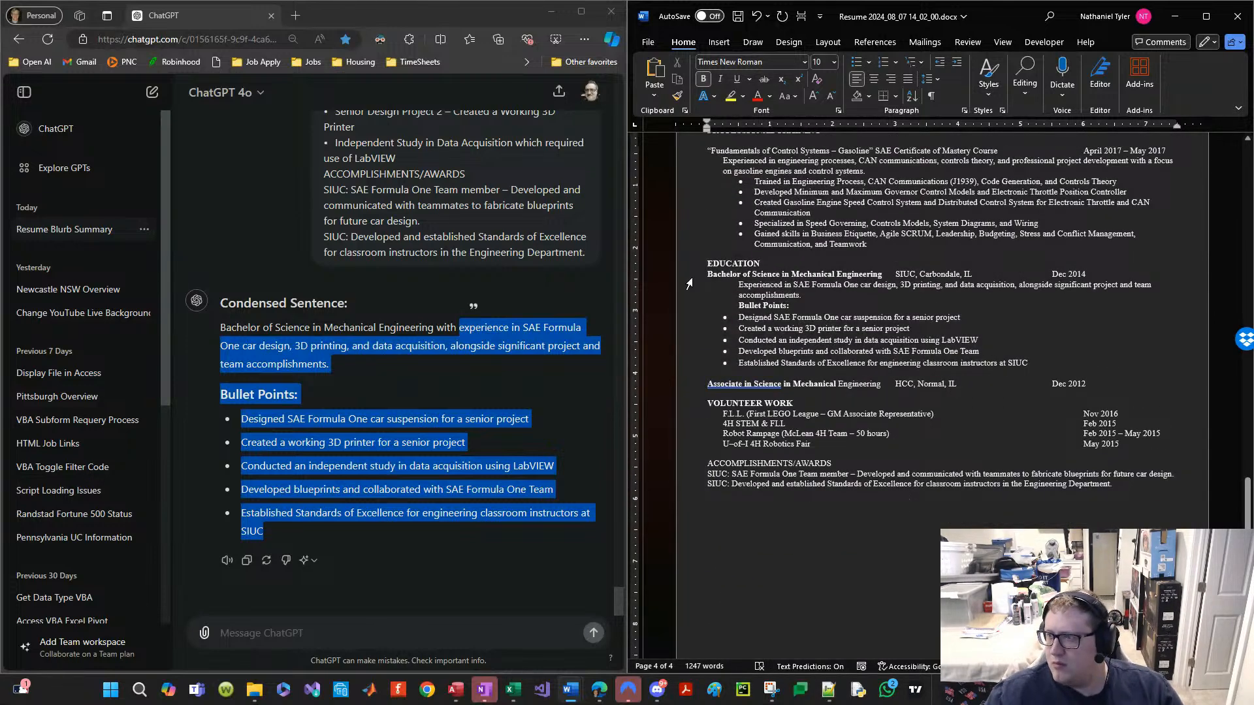
pyautogui.click(737, 285)
pyautogui.press('BackSpace')
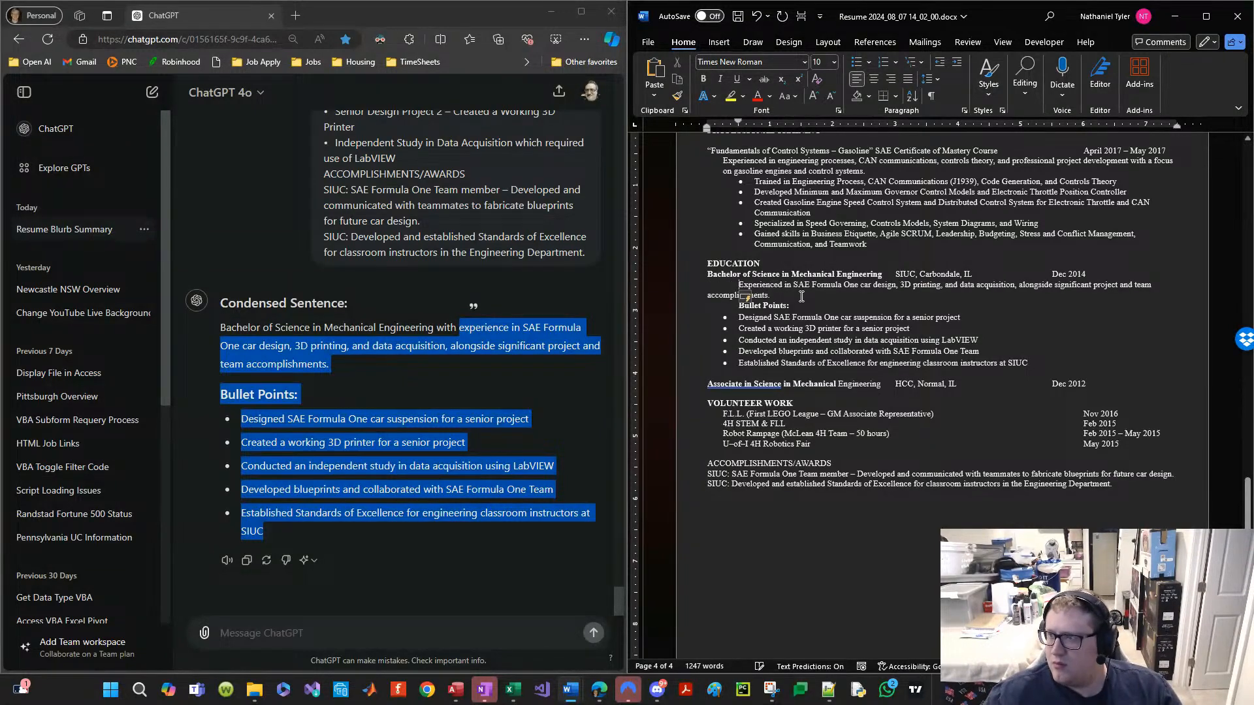
pyautogui.click(957, 62)
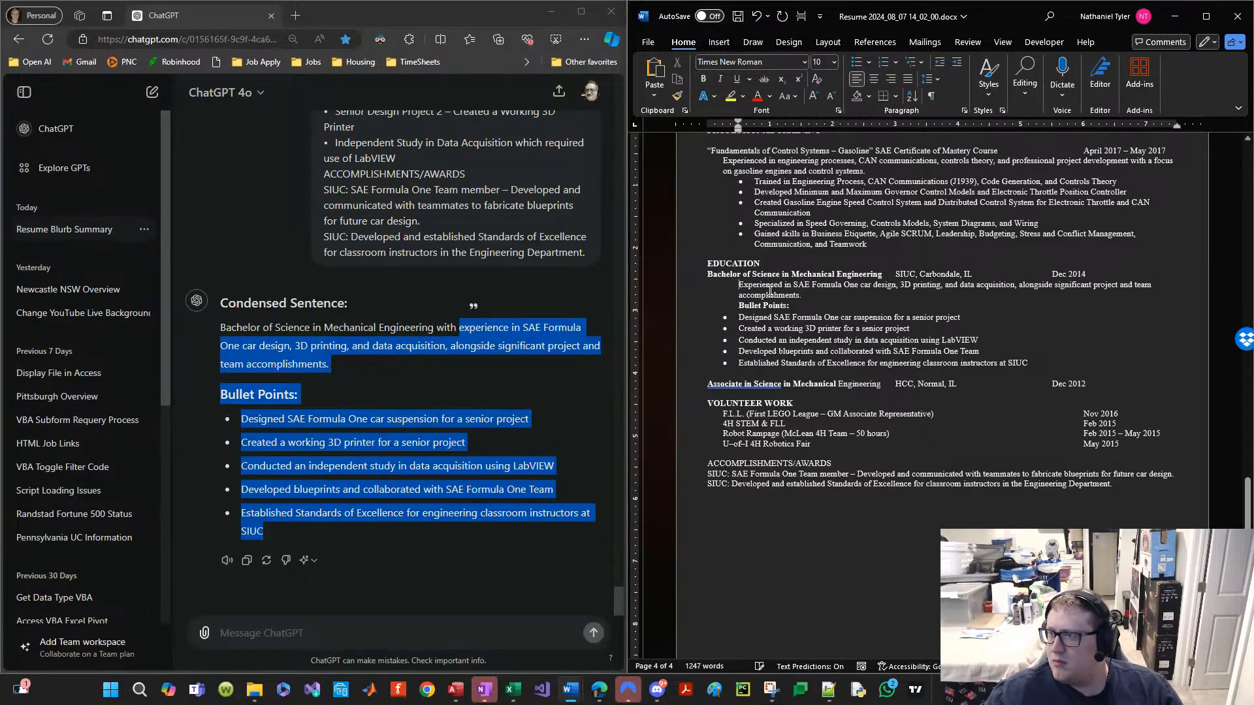
pyautogui.moveTo(748, 318); pyautogui.dragTo(781, 363)
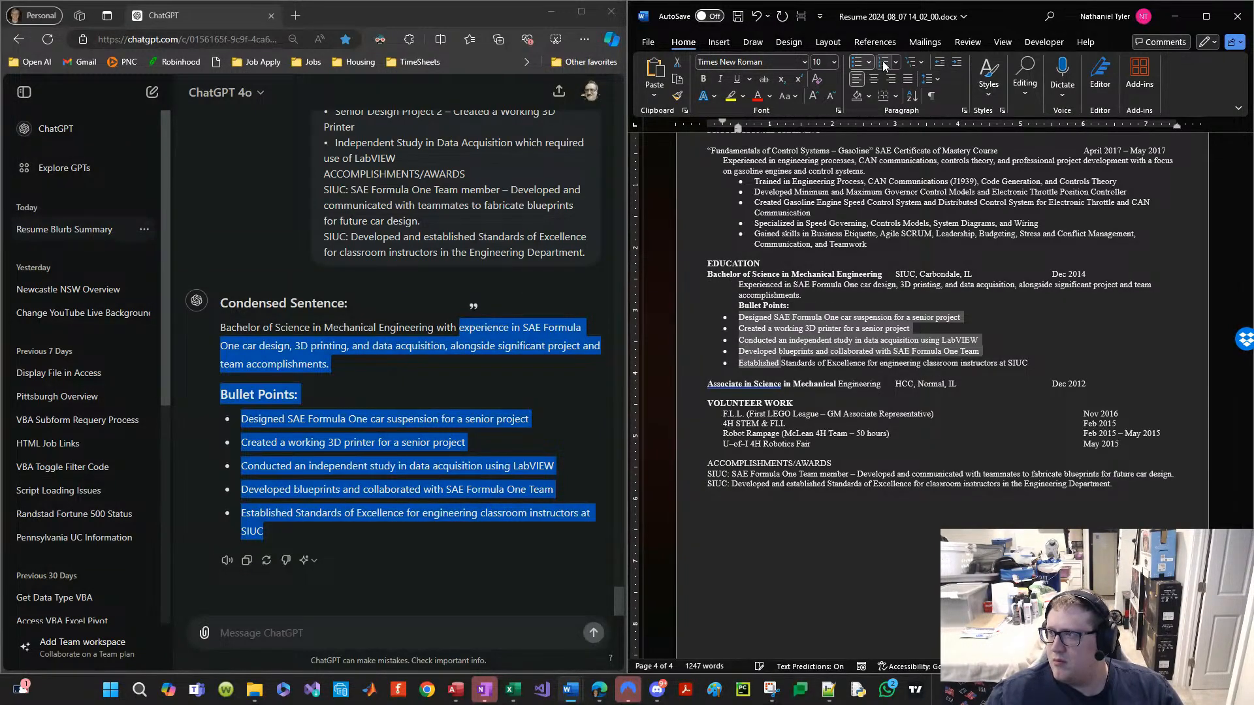
# Step: Copy the paragraph formatting of the SAE training course summary onto the bachelor's degree summary
pyautogui.scroll(1, 802, 191)
pyautogui.moveTo(729, 192); pyautogui.dragTo(738, 203)
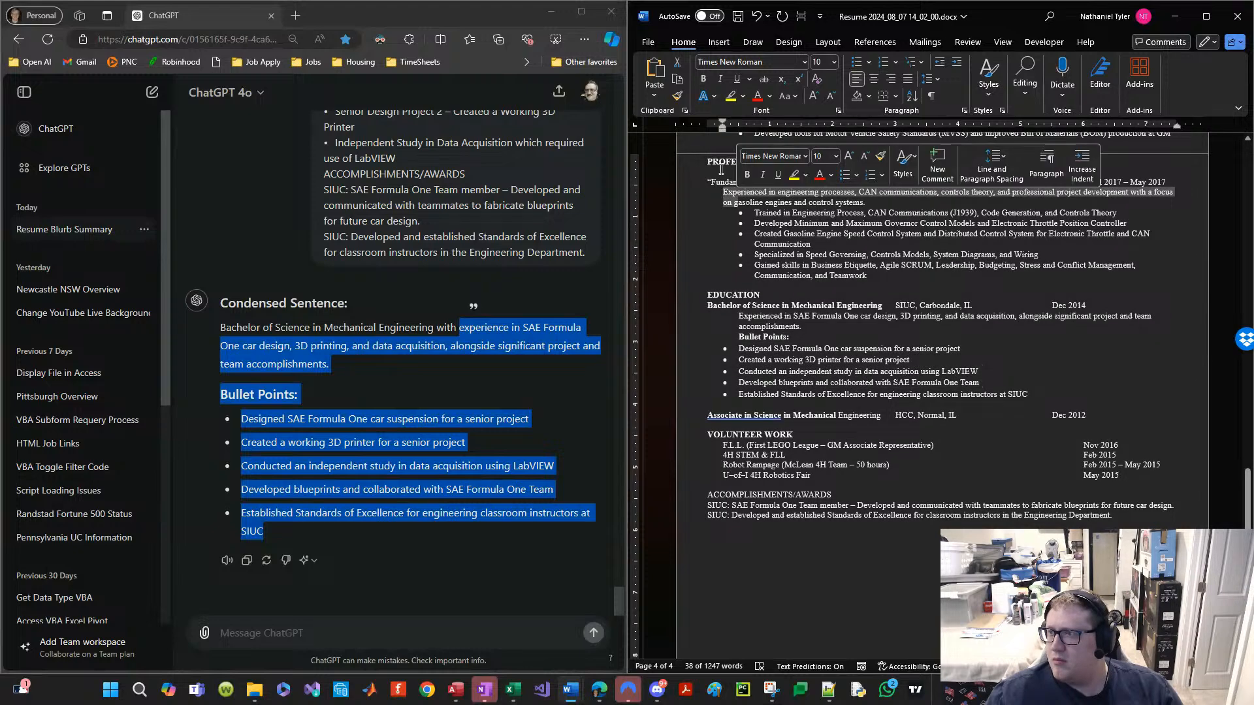
pyautogui.click(684, 97)
pyautogui.moveTo(706, 325); pyautogui.dragTo(693, 320)
pyautogui.doubleClick(696, 194)
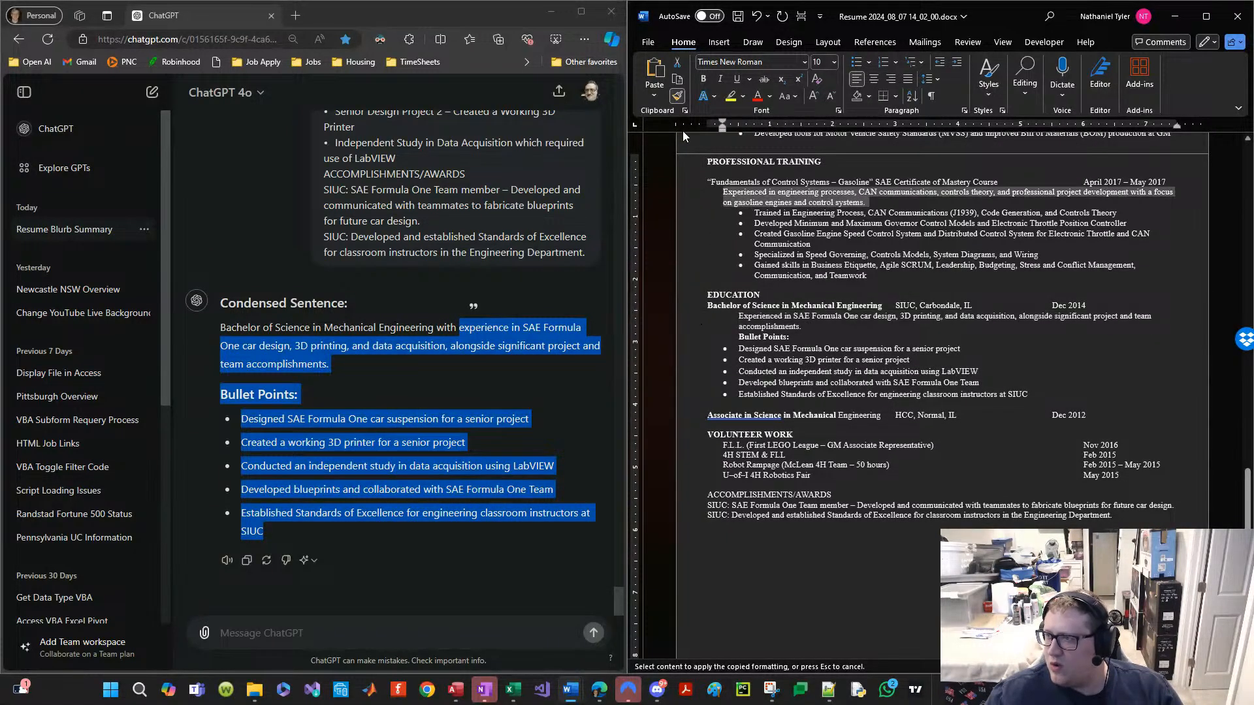
pyautogui.moveTo(704, 325); pyautogui.dragTo(689, 326)
# Step: Delete the "Bullet Points:" line beneath the bachelor's degree summary
pyautogui.click(821, 333)
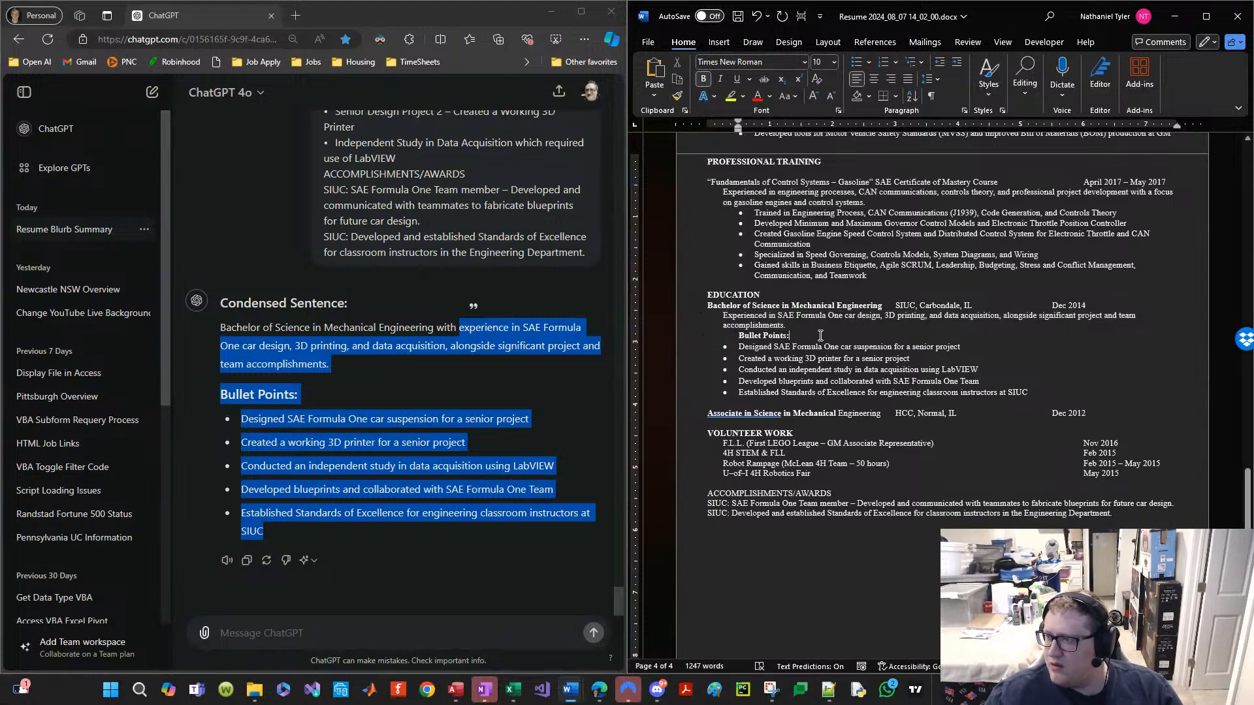
pyautogui.tripleClick(821, 333)
pyautogui.press('Delete')
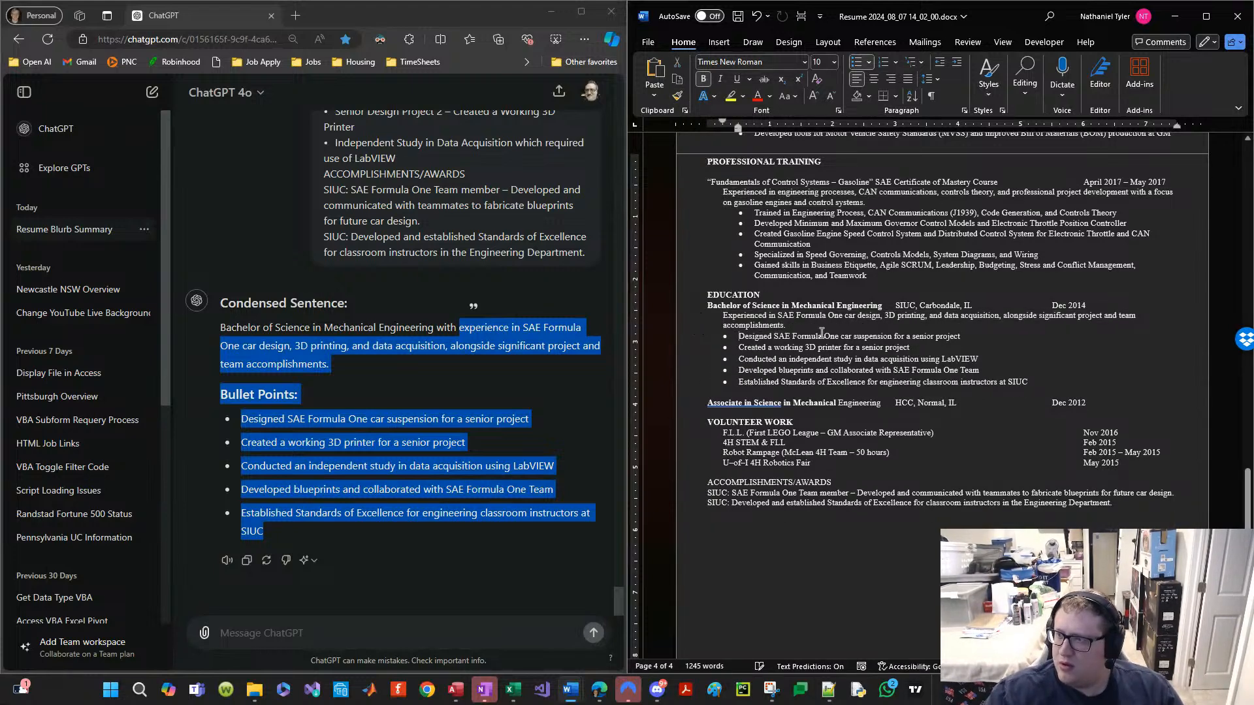
# Step: Indent the five bachelor's degree bullets by one level and save the resume
pyautogui.keyDown('shift'); pyautogui.click(840, 384); pyautogui.keyUp('shift')
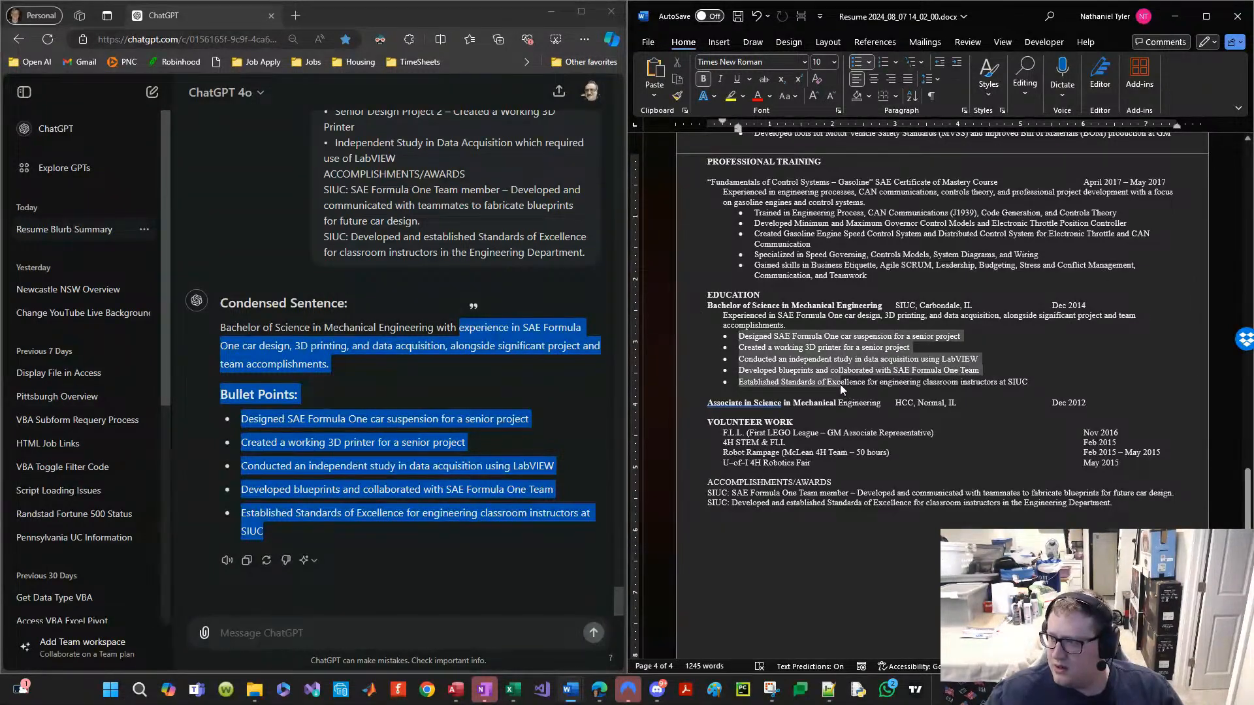
pyautogui.press('Tab')
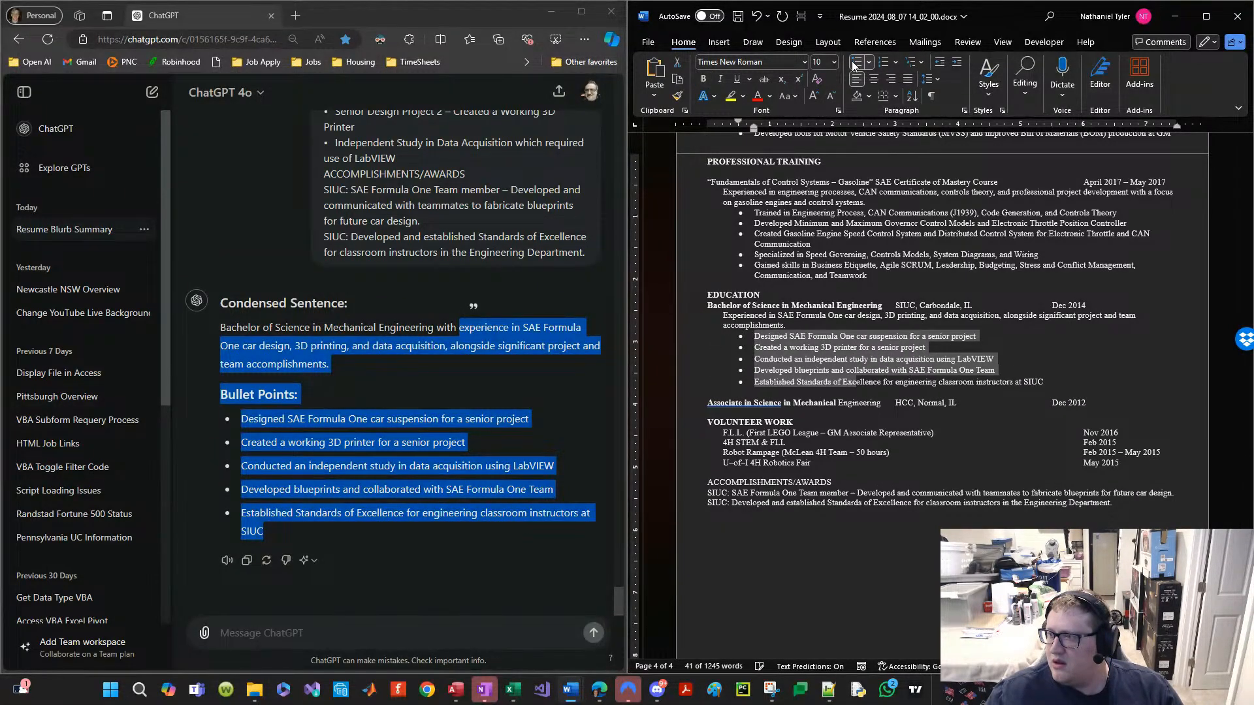
pyautogui.click(822, 322)
pyautogui.hotkey('ctrl', 's')
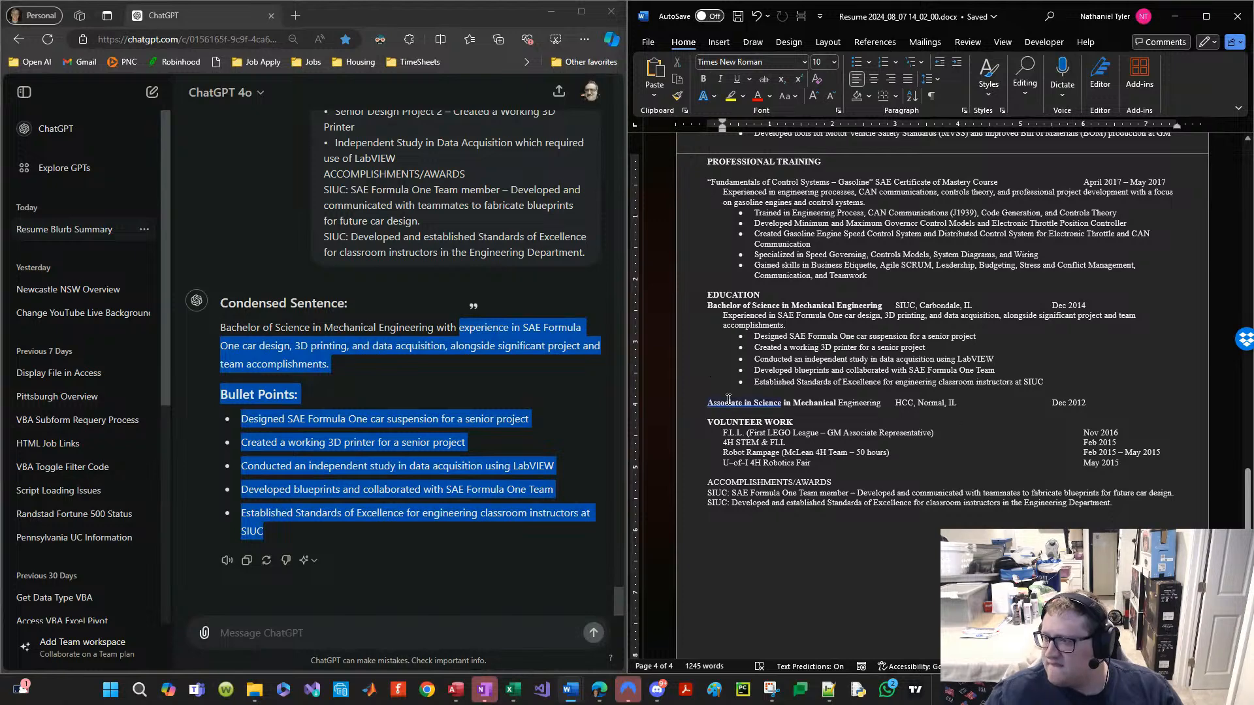
# Step: Insert a blank line between the EDUCATION heading and the bachelor's degree line, and save the resume
pyautogui.moveTo(707, 402); pyautogui.dragTo(774, 403)
pyautogui.click(775, 402)
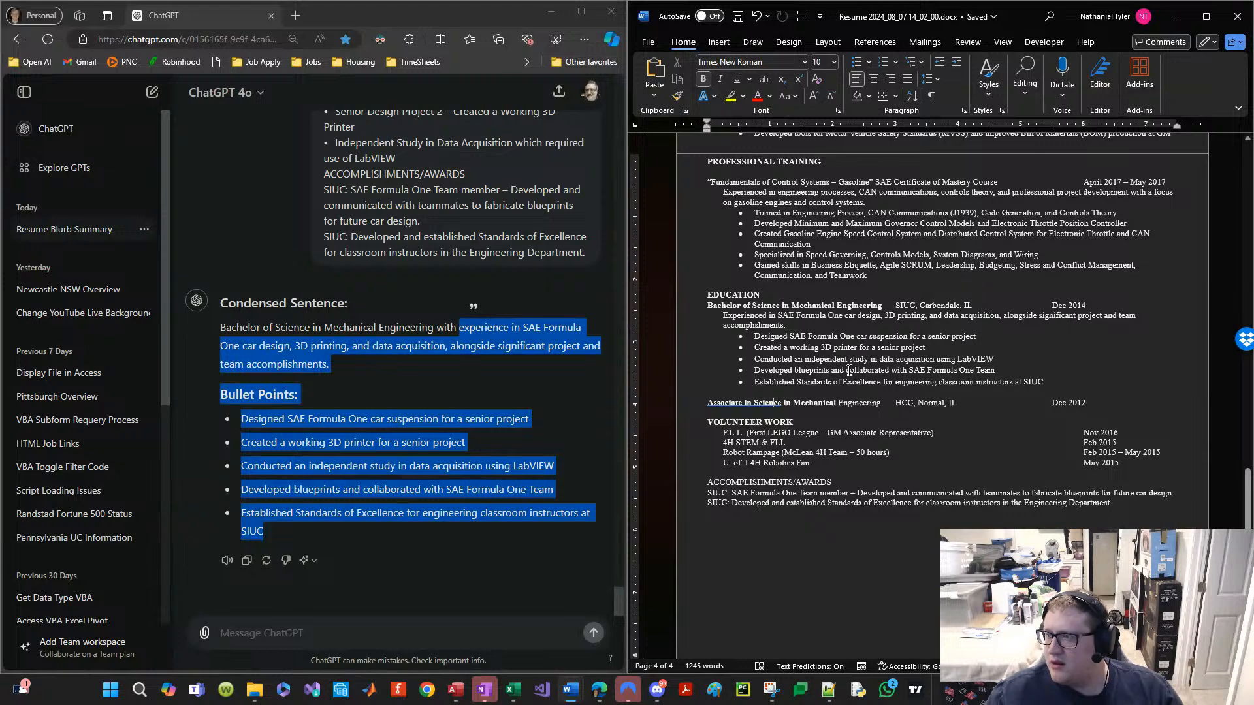
pyautogui.click(791, 284)
pyautogui.scroll(1, 791, 283)
pyautogui.press('Return')
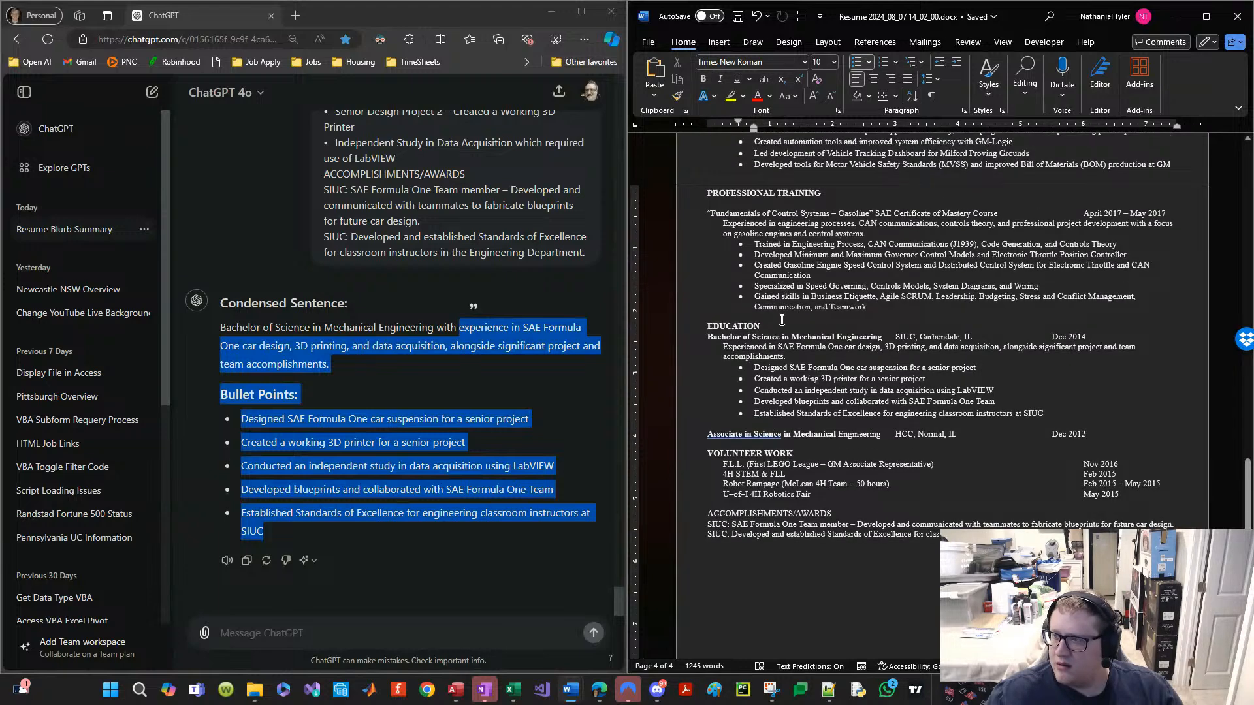
pyautogui.hotkey('ctrl', 's')
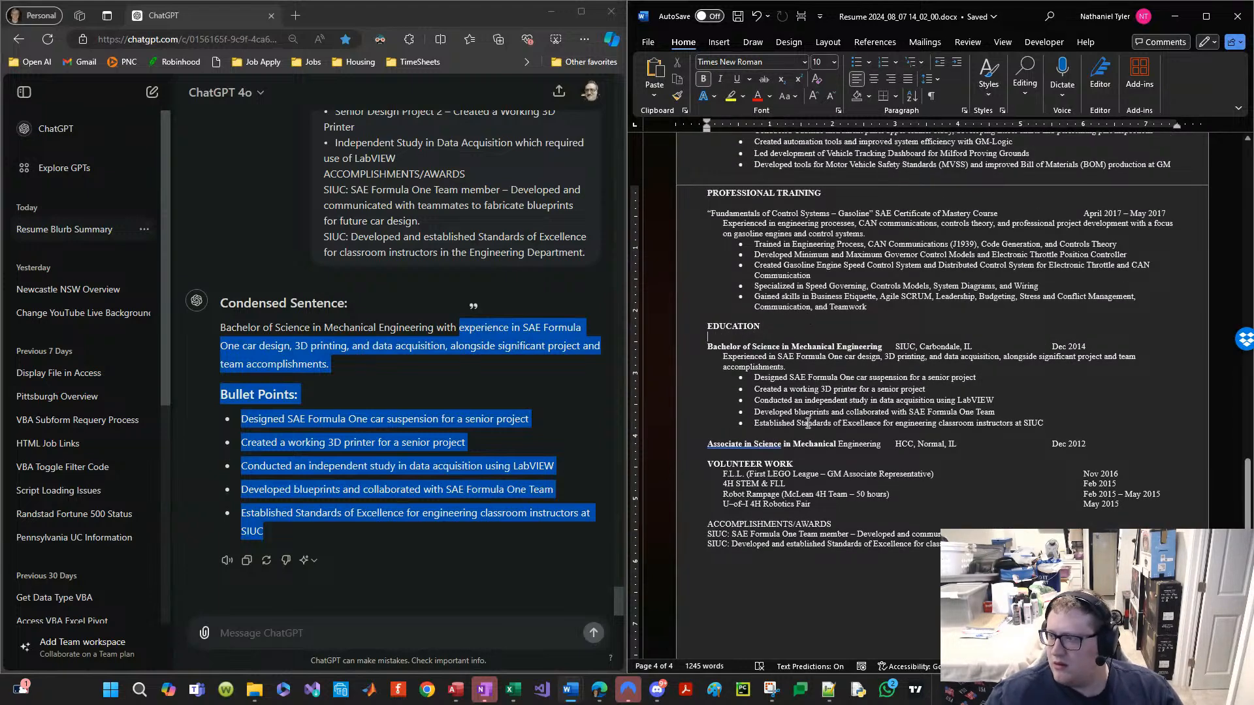
# Step: Delete the ACCOMPLISHMENTS/AWARDS heading with its two SIUC entries and save the resume
pyautogui.moveTo(791, 572); pyautogui.dragTo(786, 515)
pyautogui.press('Delete')
pyautogui.hotkey('ctrl', 's')
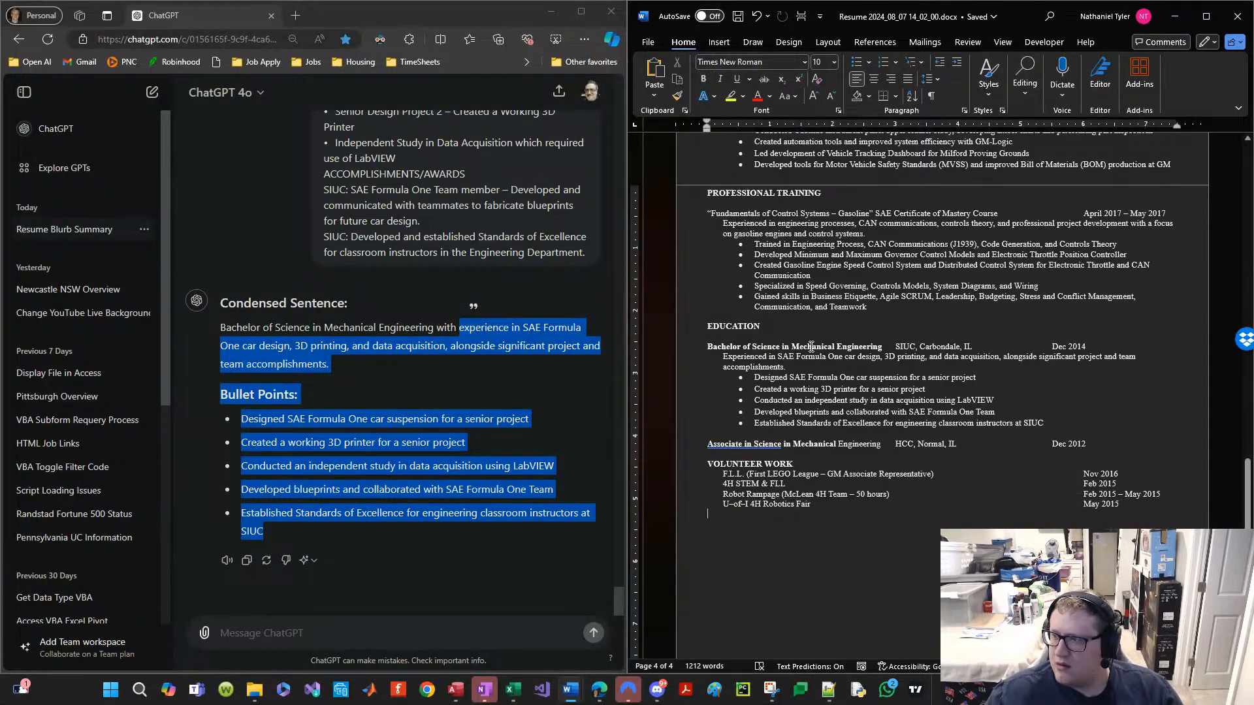
# Step: Insert a blank line below the VOLUNTEER WORK heading, remove the indent from its four entries and save
pyautogui.scroll(3, 833, 462)
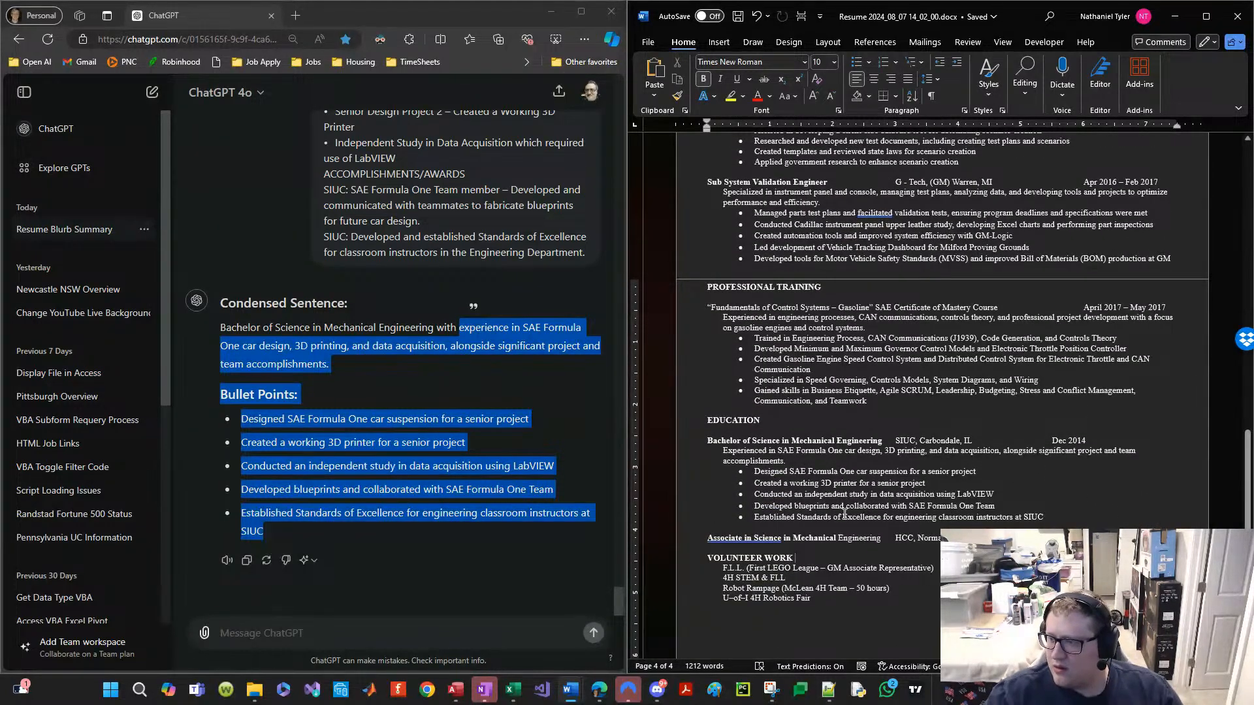
pyautogui.press('Return')
pyautogui.press('BackSpace')
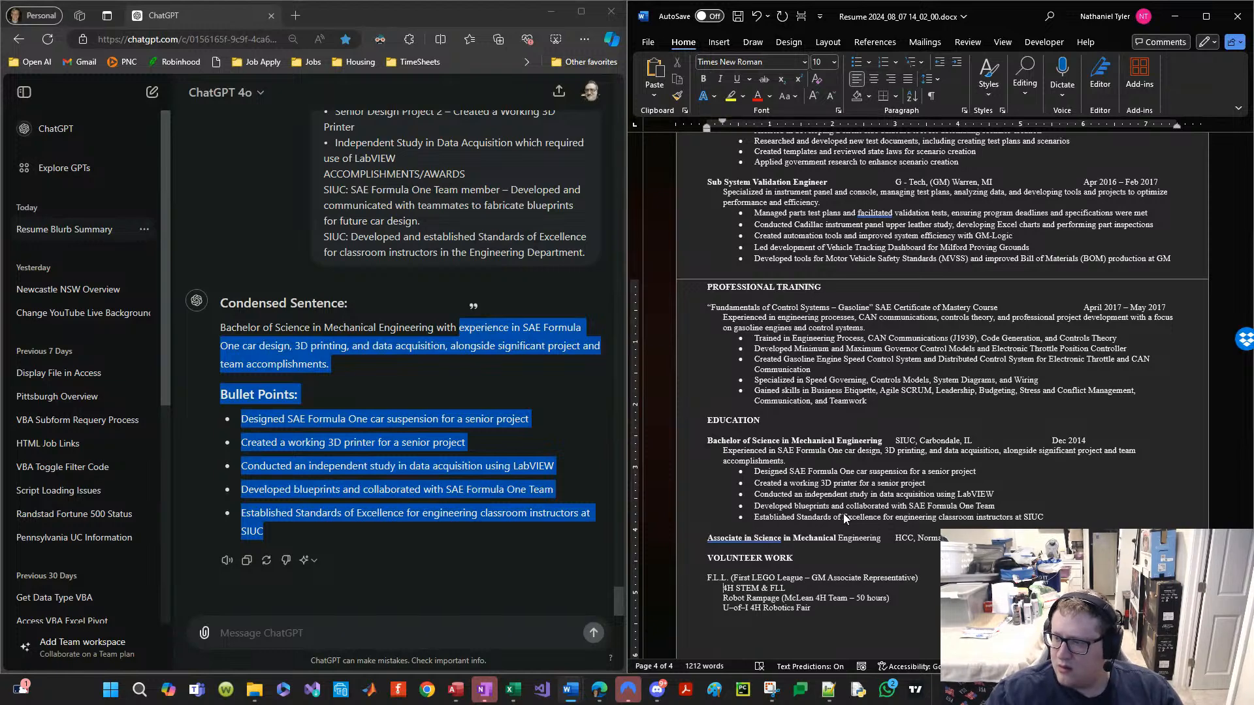
pyautogui.press('BackSpace')
pyautogui.press('Down')
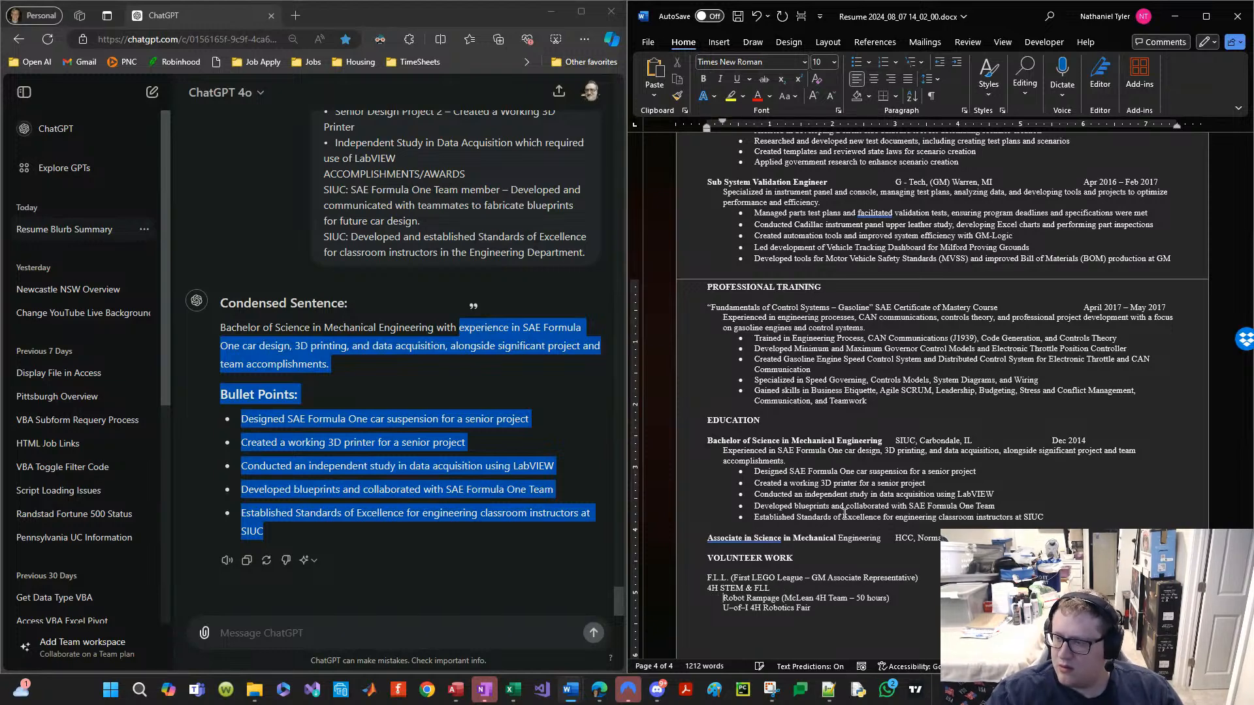
pyautogui.press('BackSpace')
pyautogui.press('Down')
pyautogui.press('BackSpace')
pyautogui.press('Up')
pyautogui.press('Up')
pyautogui.press('Up')
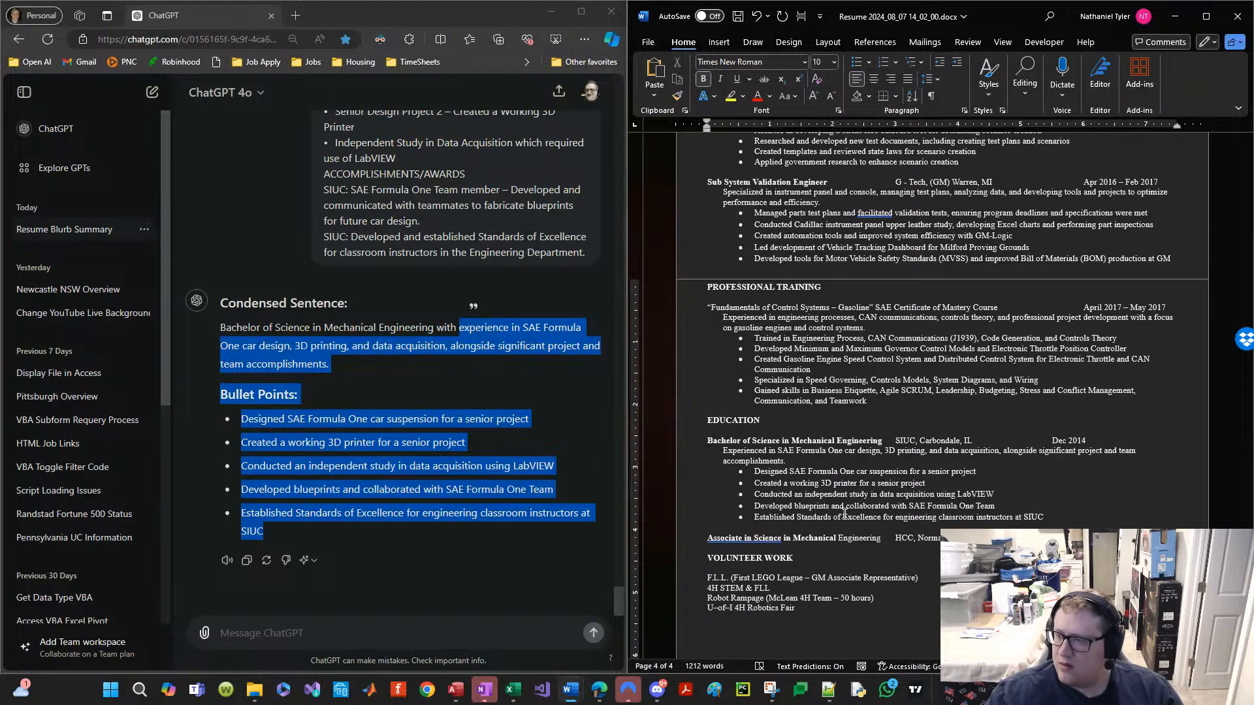
pyautogui.hotkey('ctrl', 's')
# Step: Shift the degree dates Dec 2014 and Dec 2012 to line up with the training course date, and save the resume
pyautogui.press('Up')
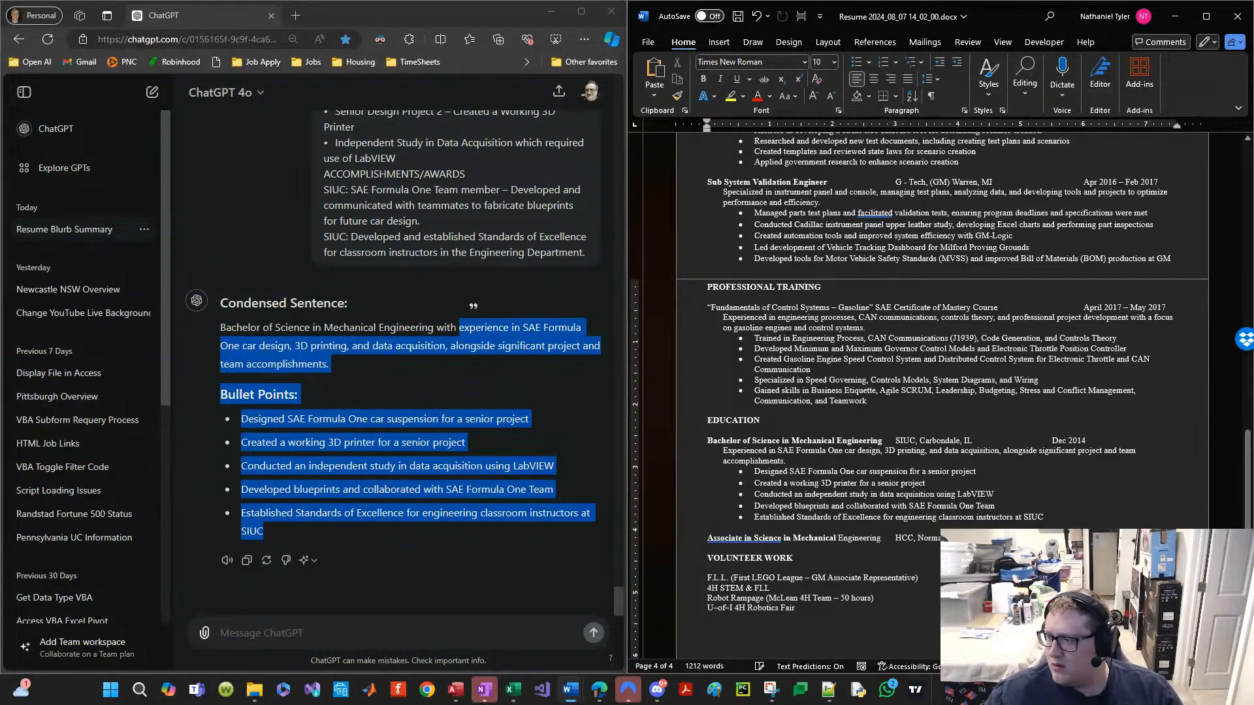
pyautogui.press('BackSpace')
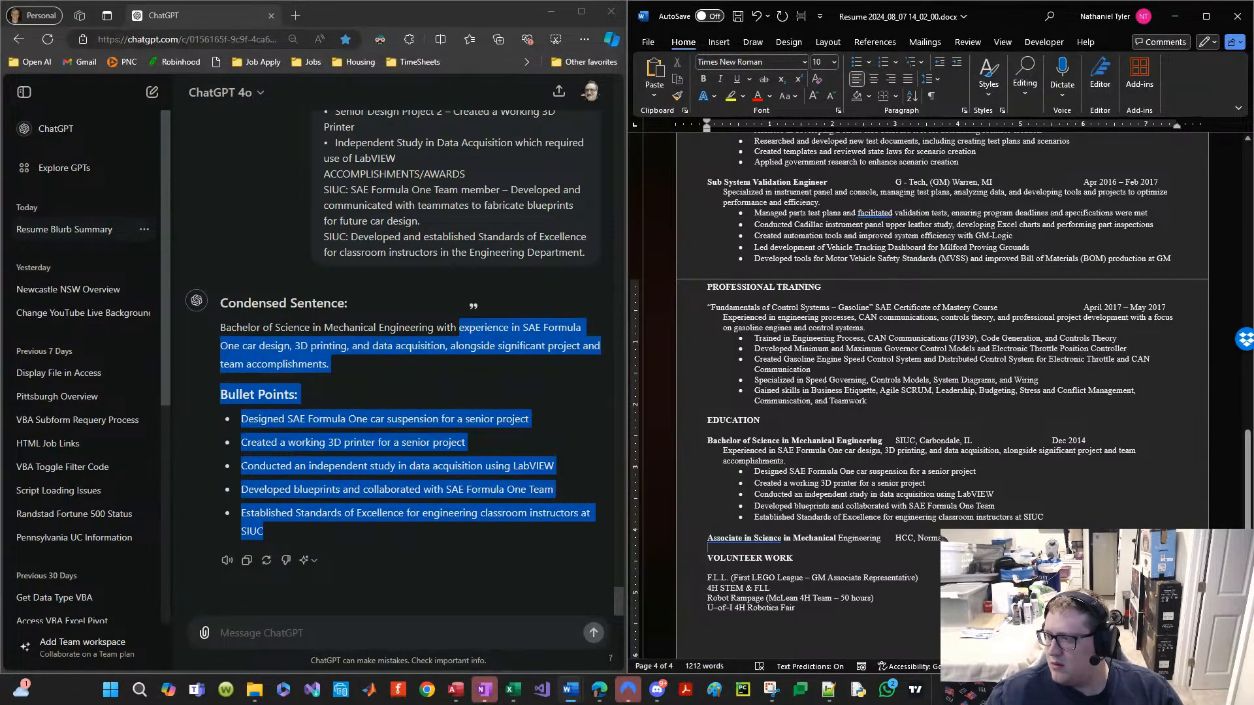
pyautogui.click(1050, 437)
pyautogui.scroll(1, 1053, 437)
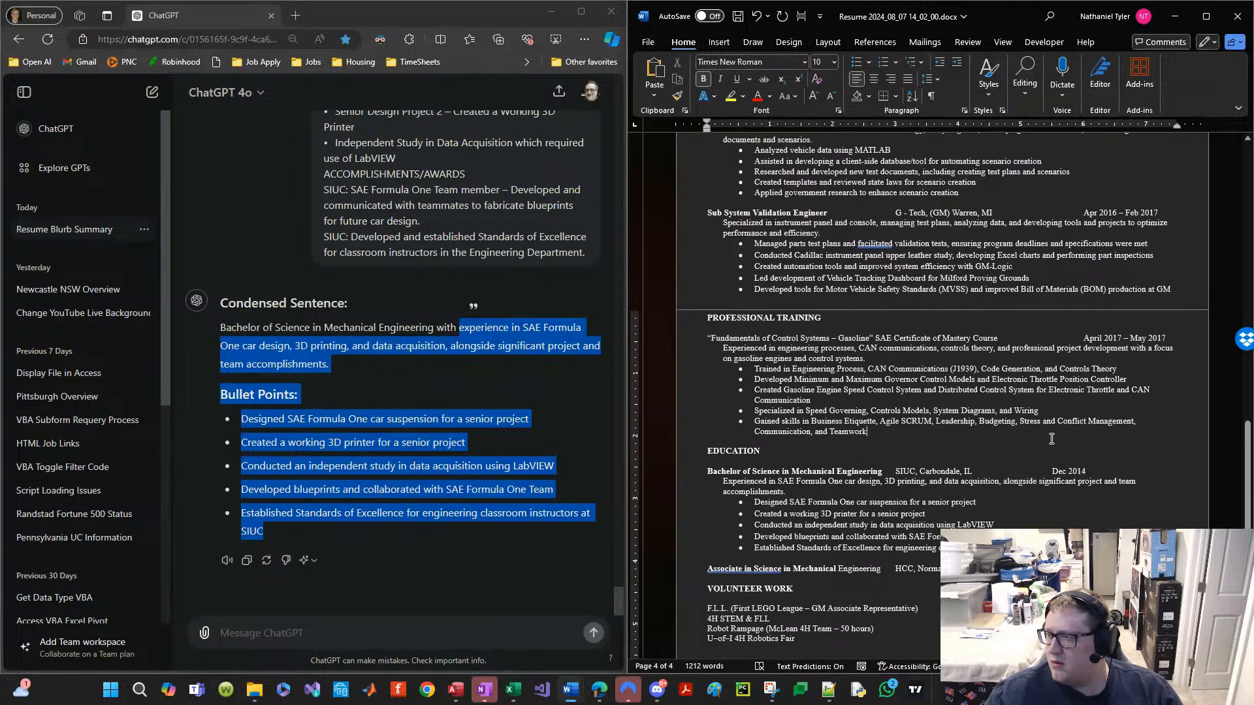
pyautogui.press('Tab')
pyautogui.hotkey('ctrl', 's')
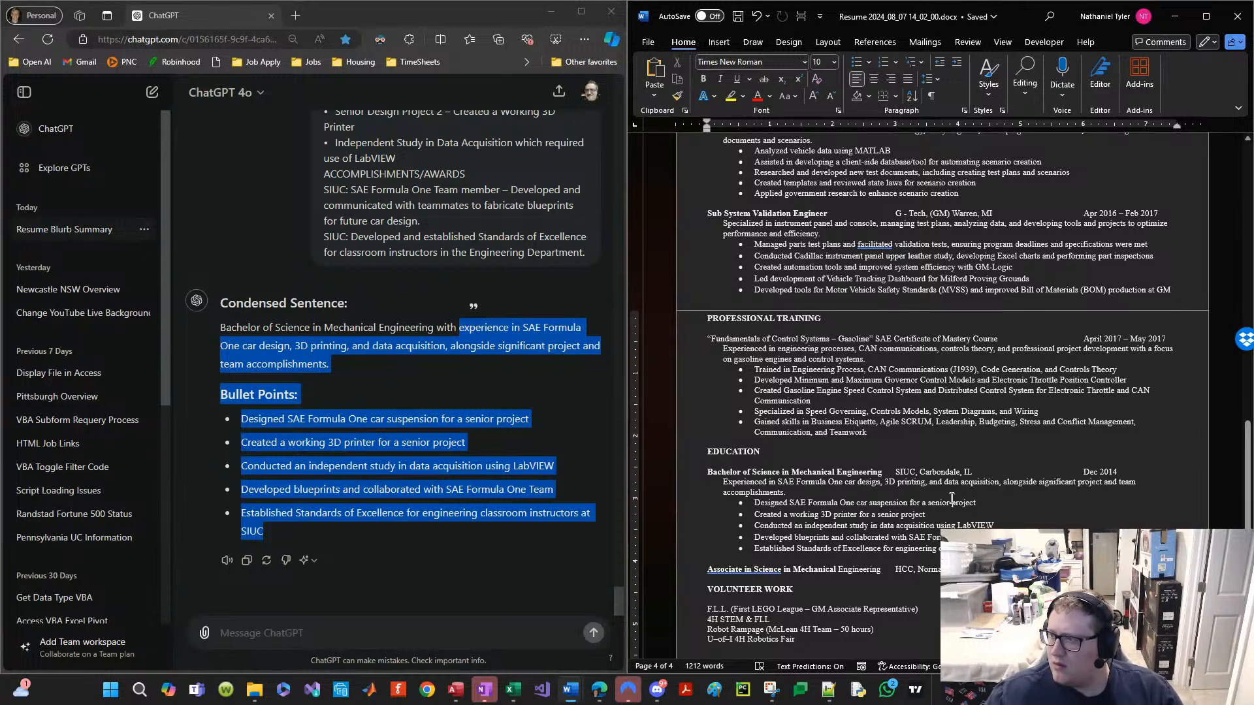
# Step: Review the layout of the professional training, education and volunteer work sections for consistent spacing and alignment
pyautogui.click(918, 472)
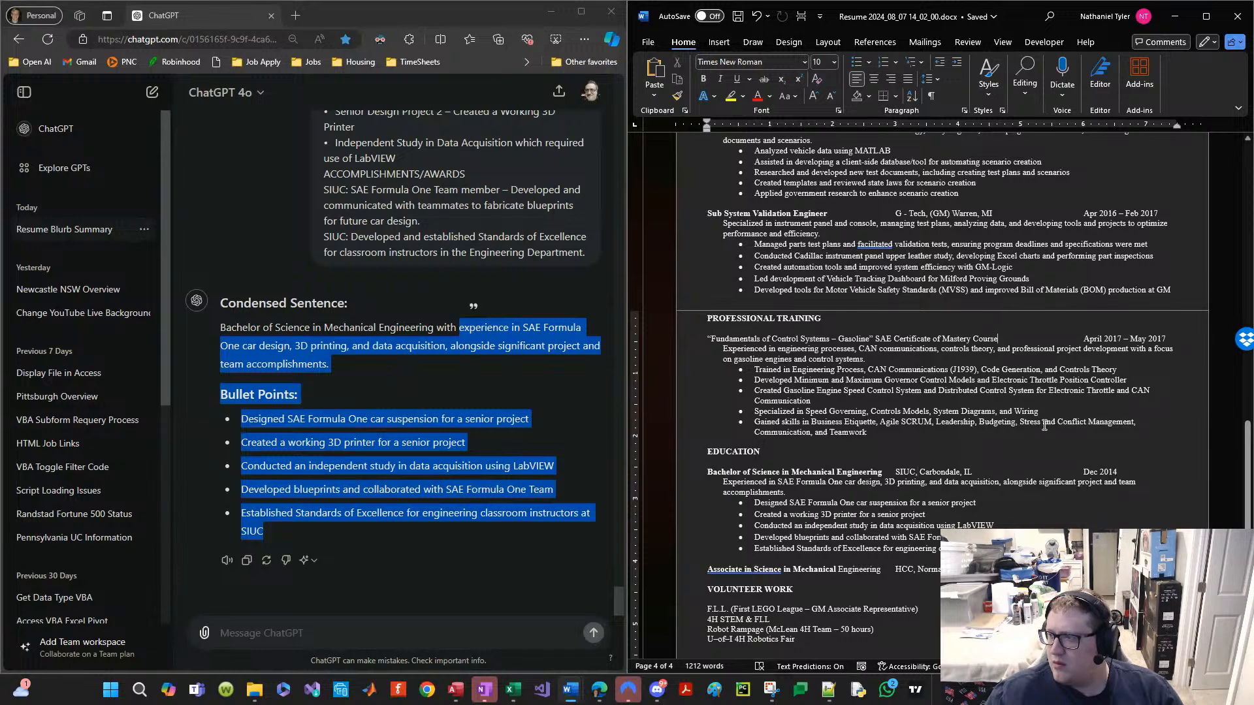
pyautogui.scroll(1, 1039, 428)
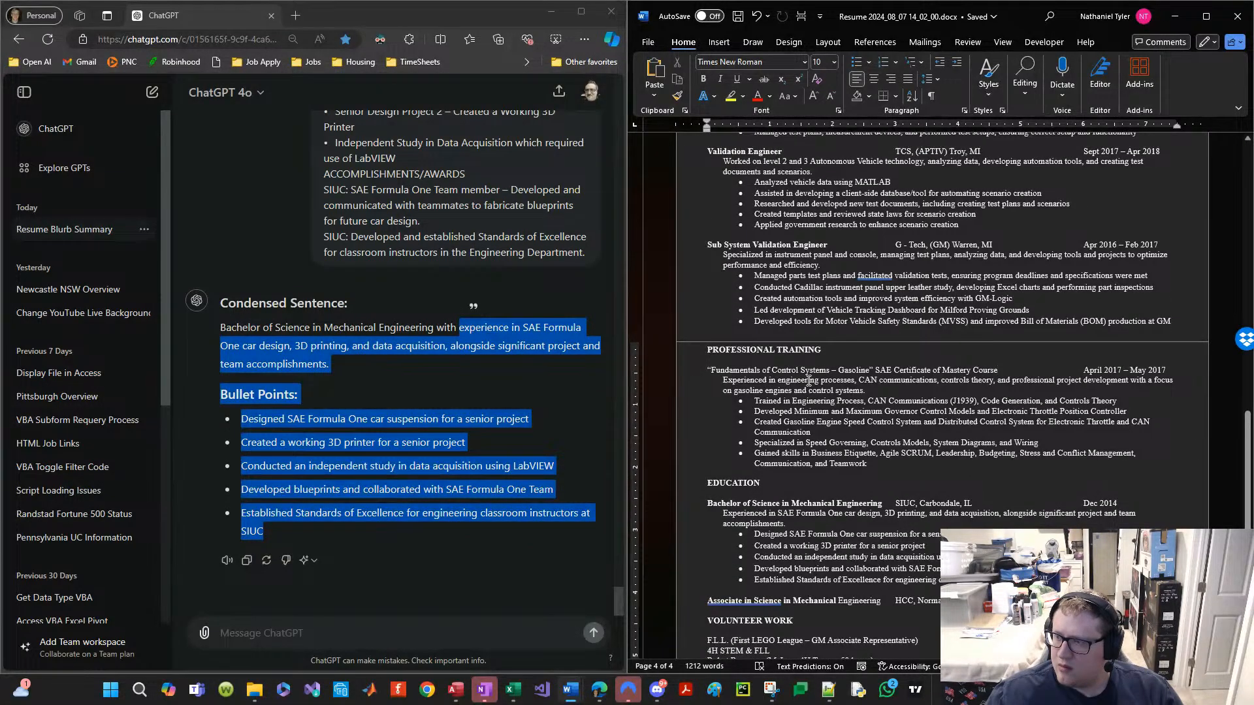
pyautogui.scroll(-6, 798, 410)
pyautogui.scroll(6, 796, 411)
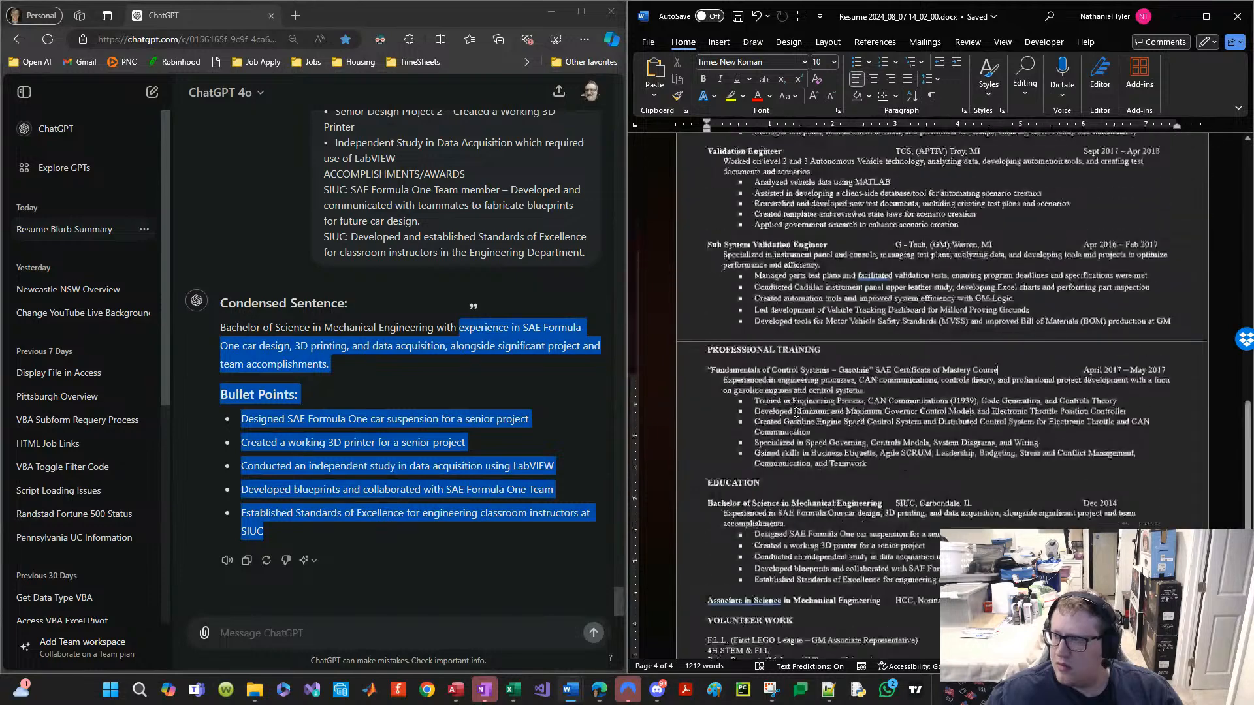
pyautogui.scroll(1, 798, 412)
pyautogui.moveTo(892, 495); pyautogui.dragTo(705, 403)
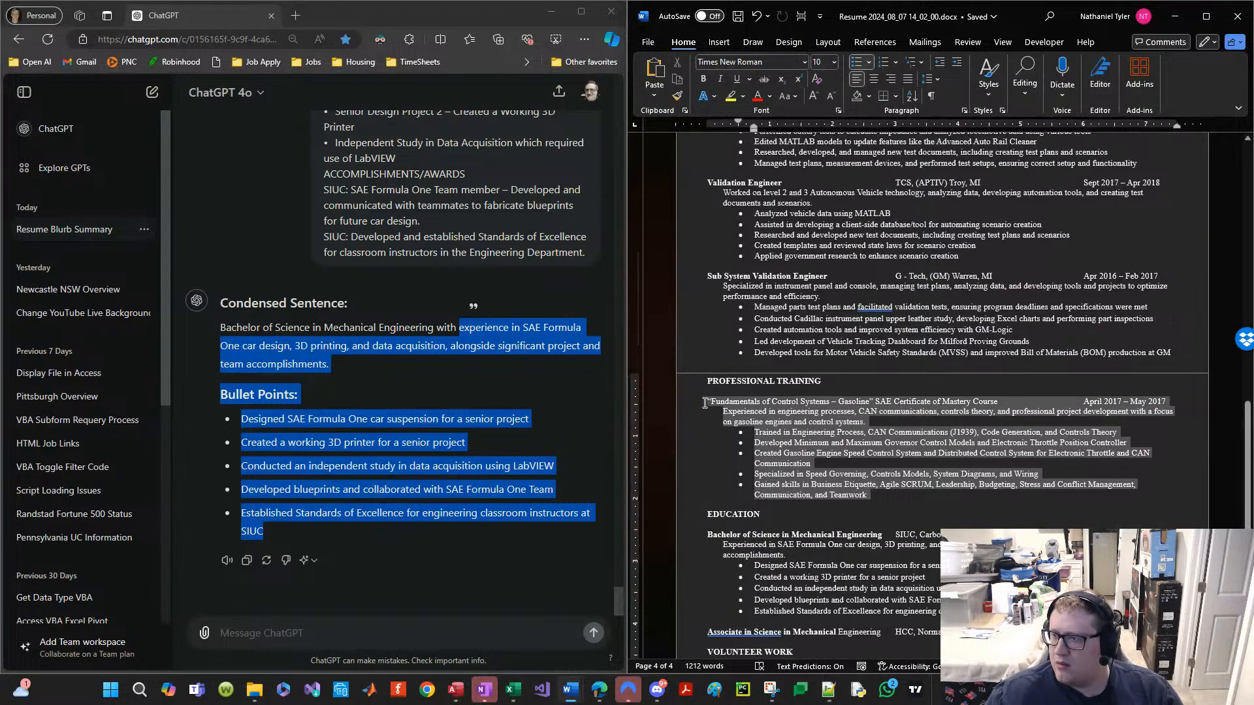
pyautogui.click(865, 485)
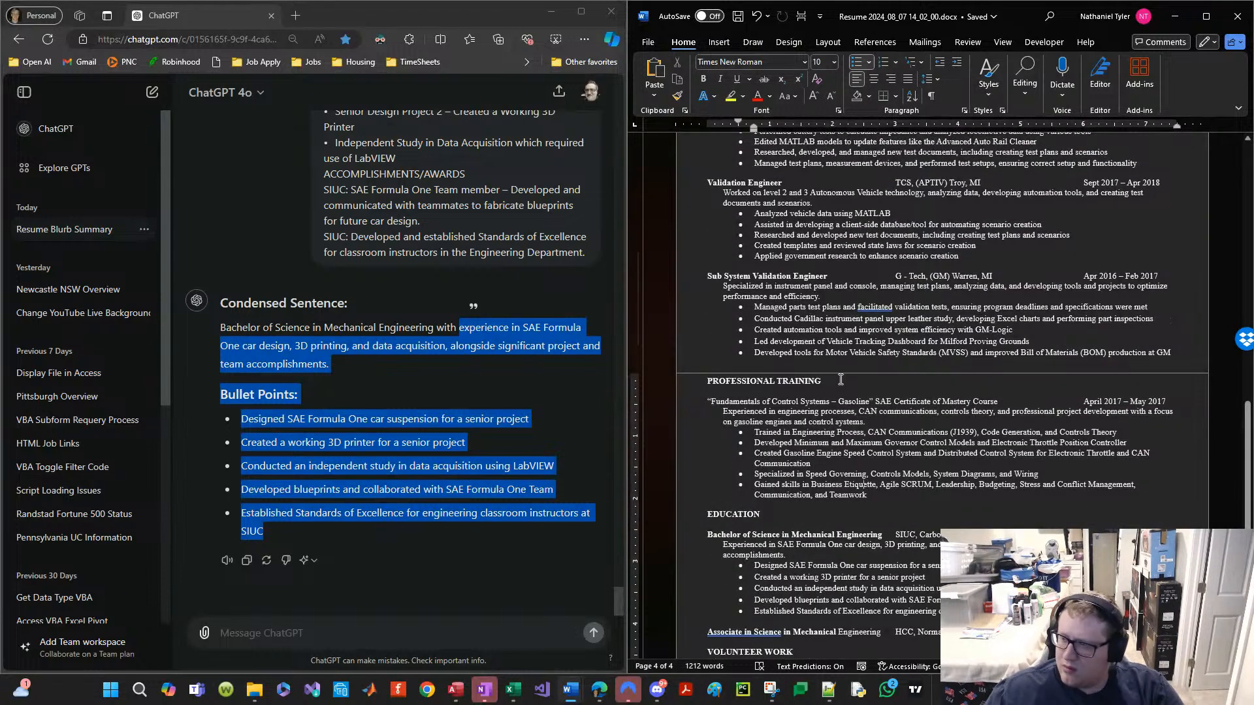
pyautogui.scroll(-5, 855, 474)
pyautogui.scroll(-1, 845, 490)
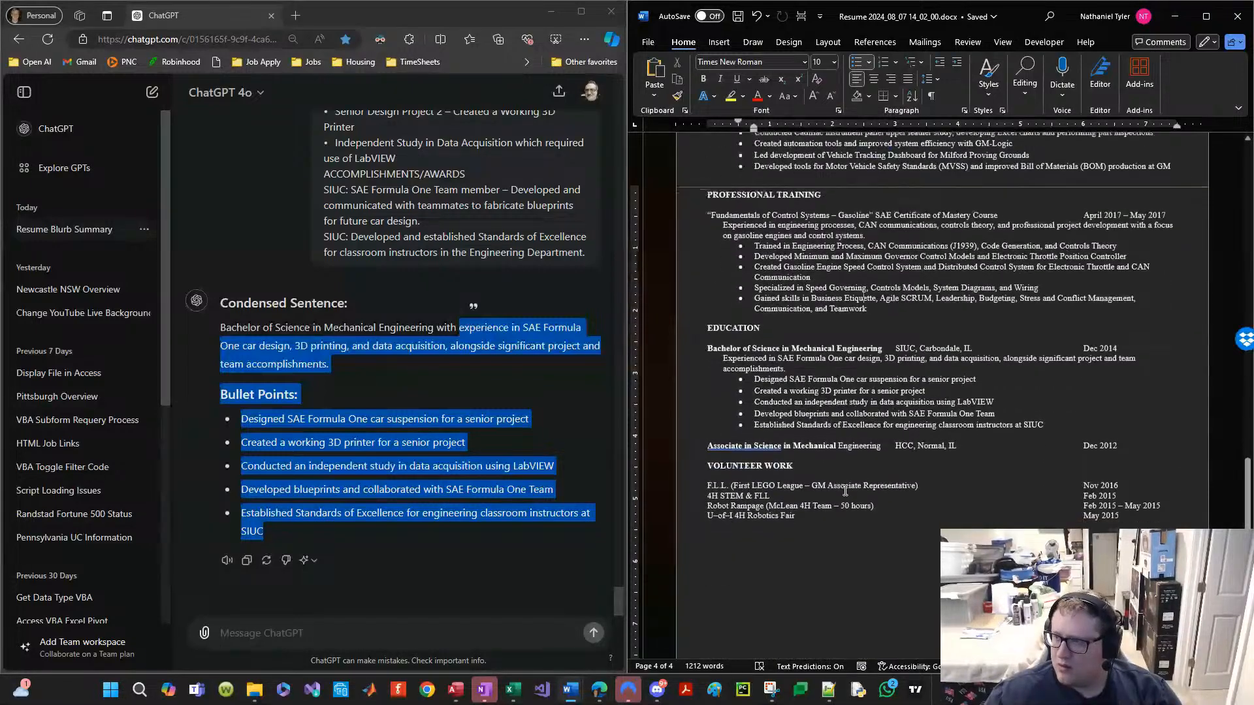
# Step: Compare the volunteer work section's formatting with the work experience, professional training and education sections
pyautogui.moveTo(948, 585); pyautogui.dragTo(681, 464)
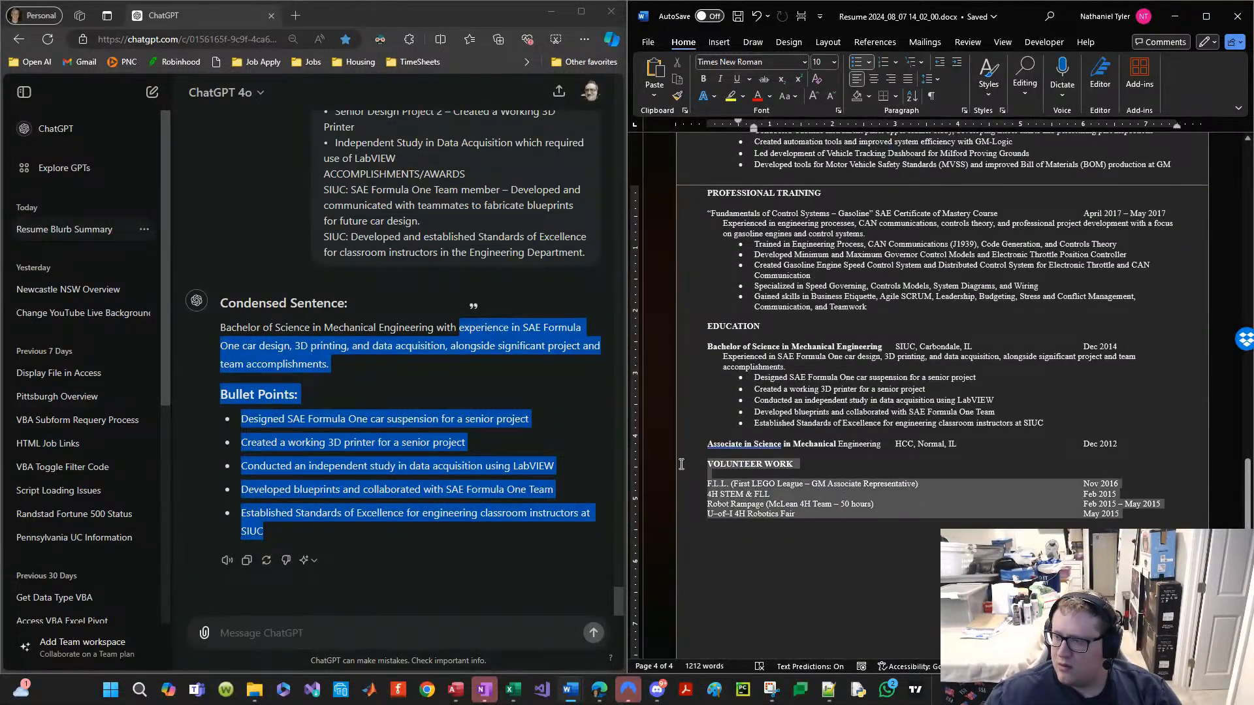
pyautogui.click(818, 507)
pyautogui.scroll(1, 1088, 492)
pyautogui.scroll(15, 1089, 492)
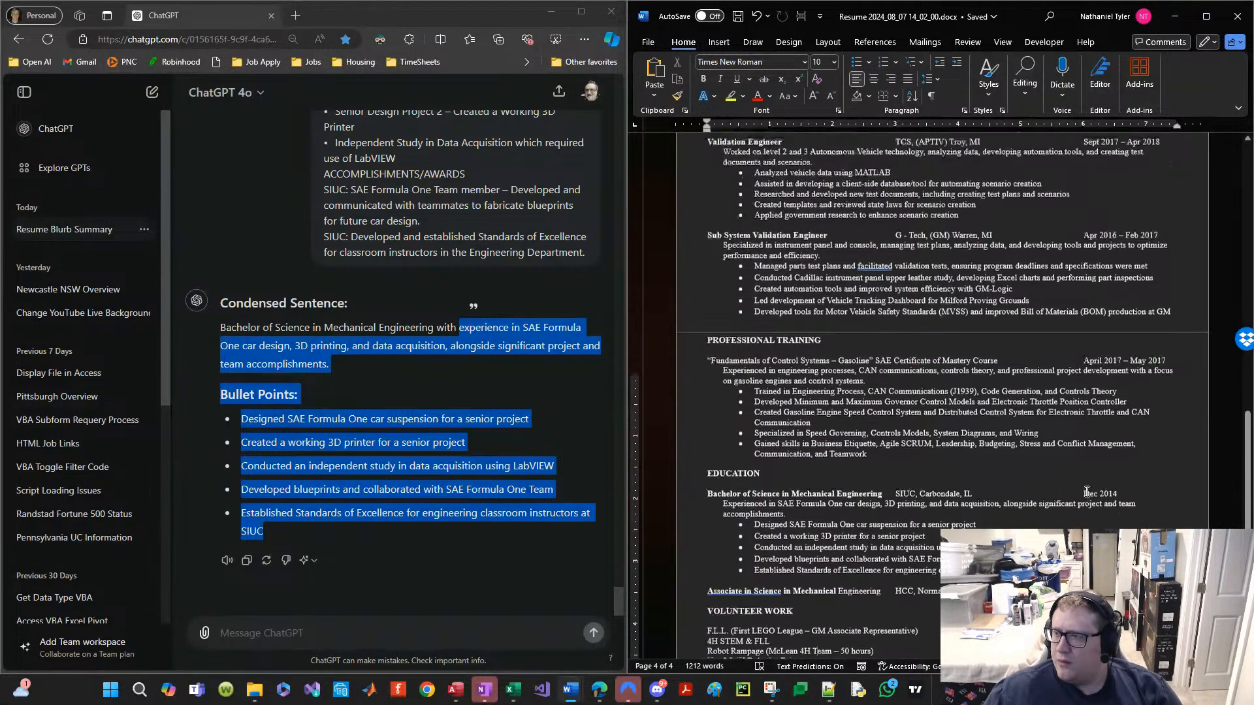
pyautogui.scroll(12, 1095, 484)
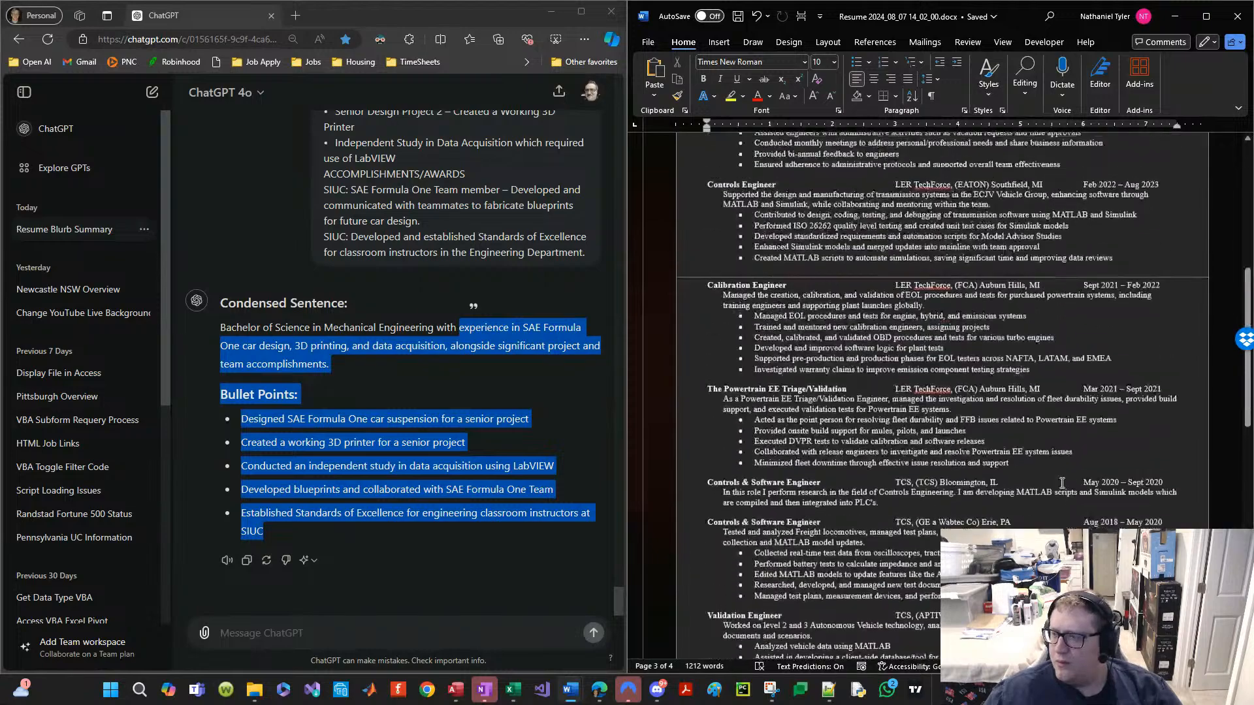
pyautogui.scroll(-20, 1006, 449)
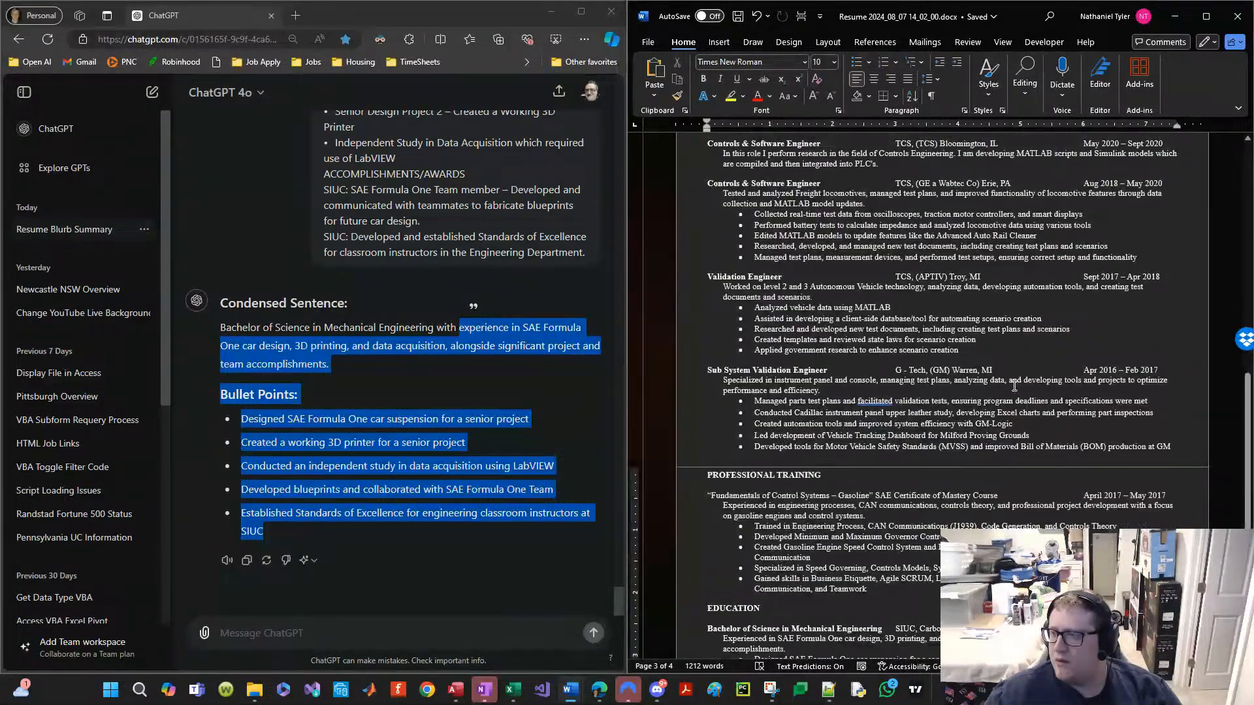
pyautogui.scroll(-4, 1015, 386)
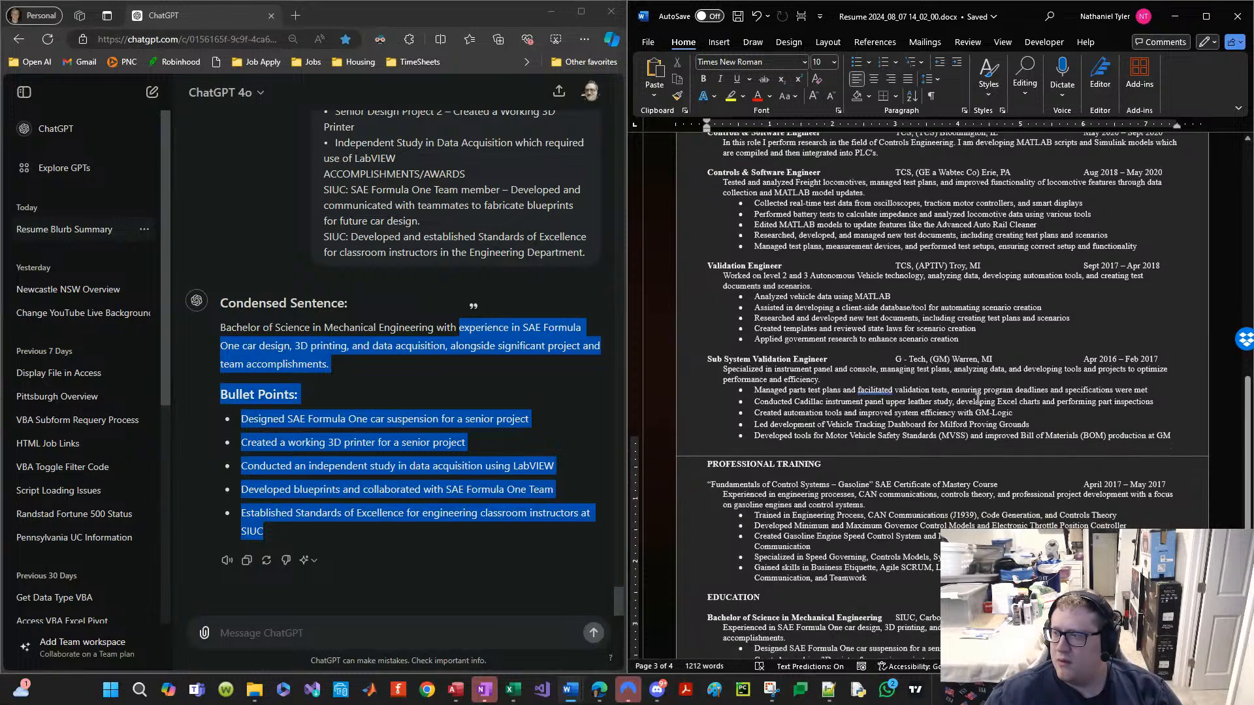
pyautogui.scroll(-1, 957, 398)
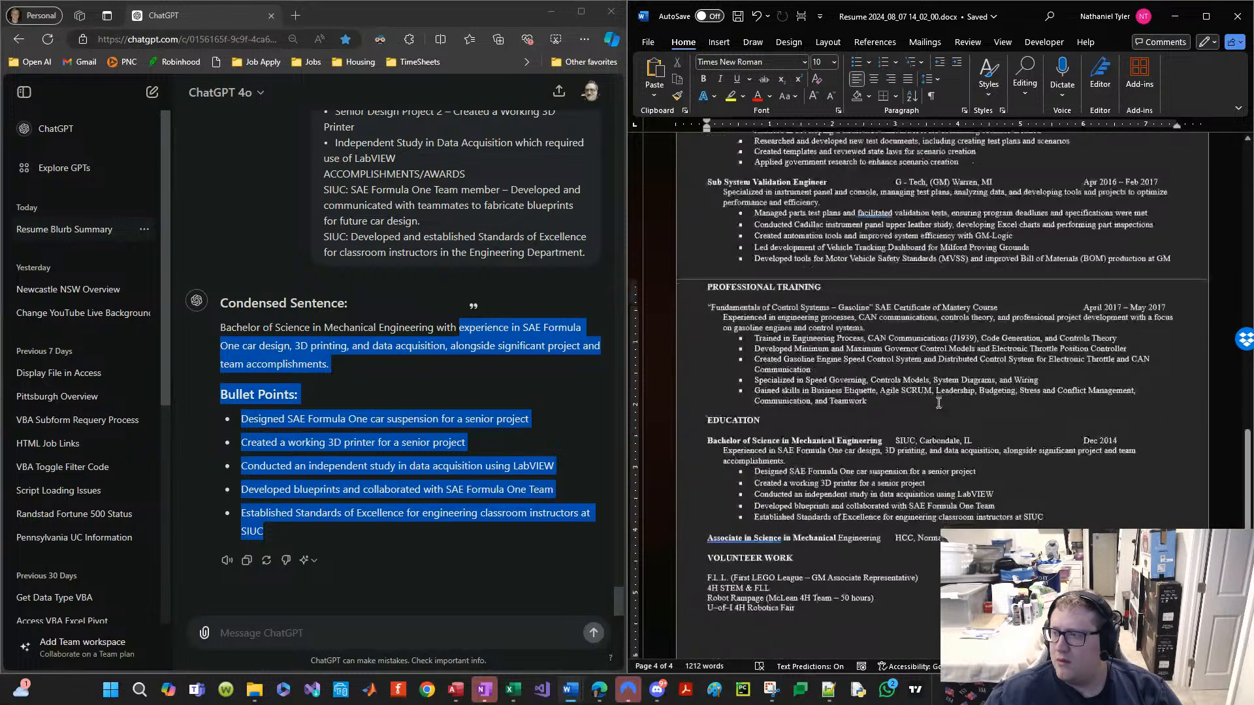
pyautogui.scroll(-3, 939, 403)
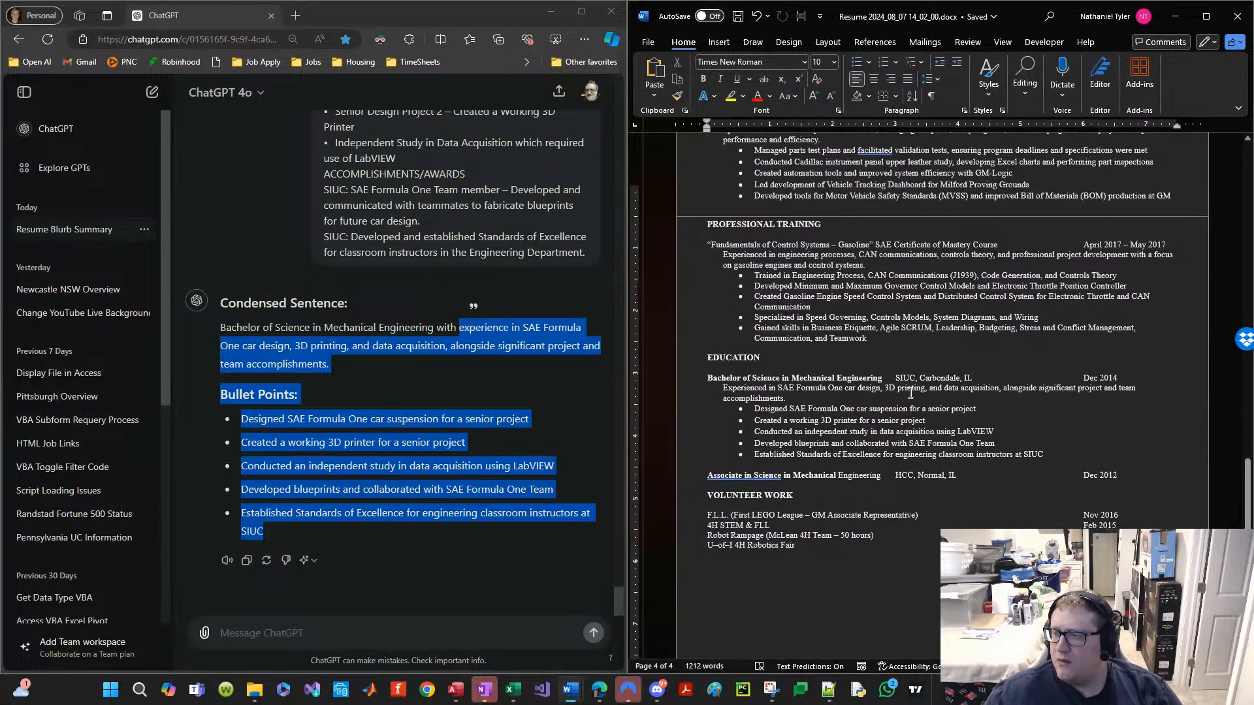
pyautogui.scroll(-3, 911, 394)
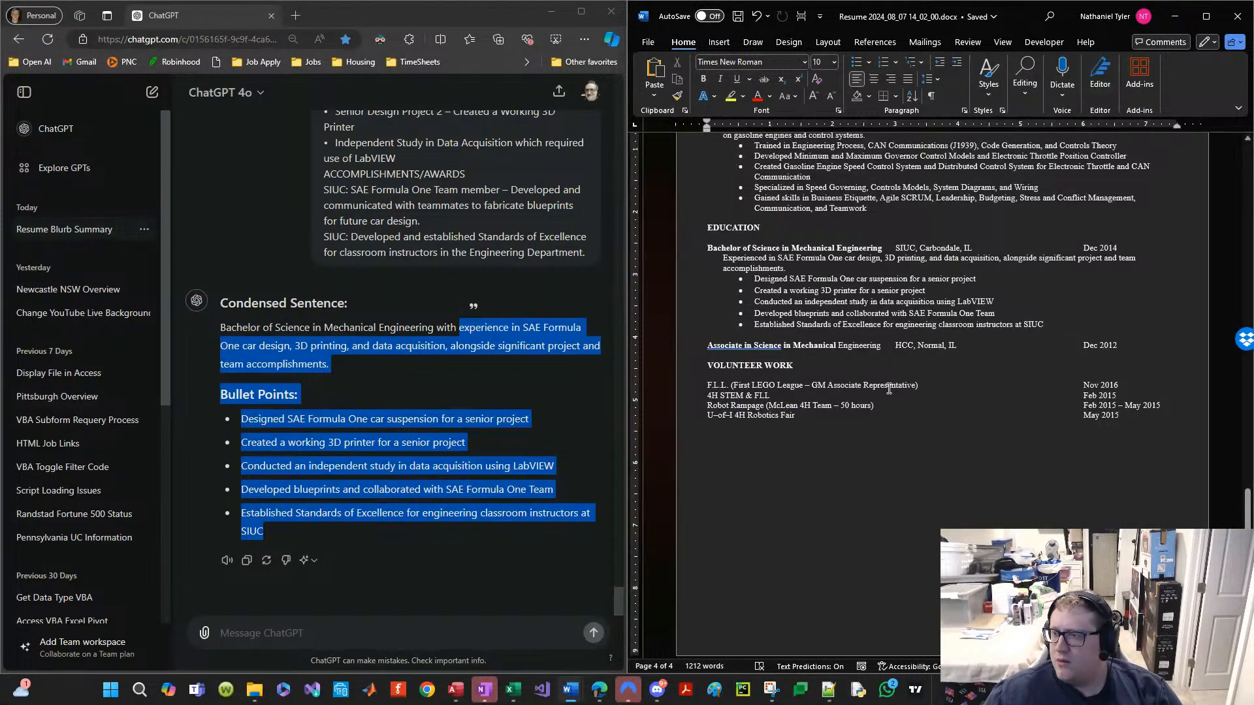
pyautogui.click(688, 369)
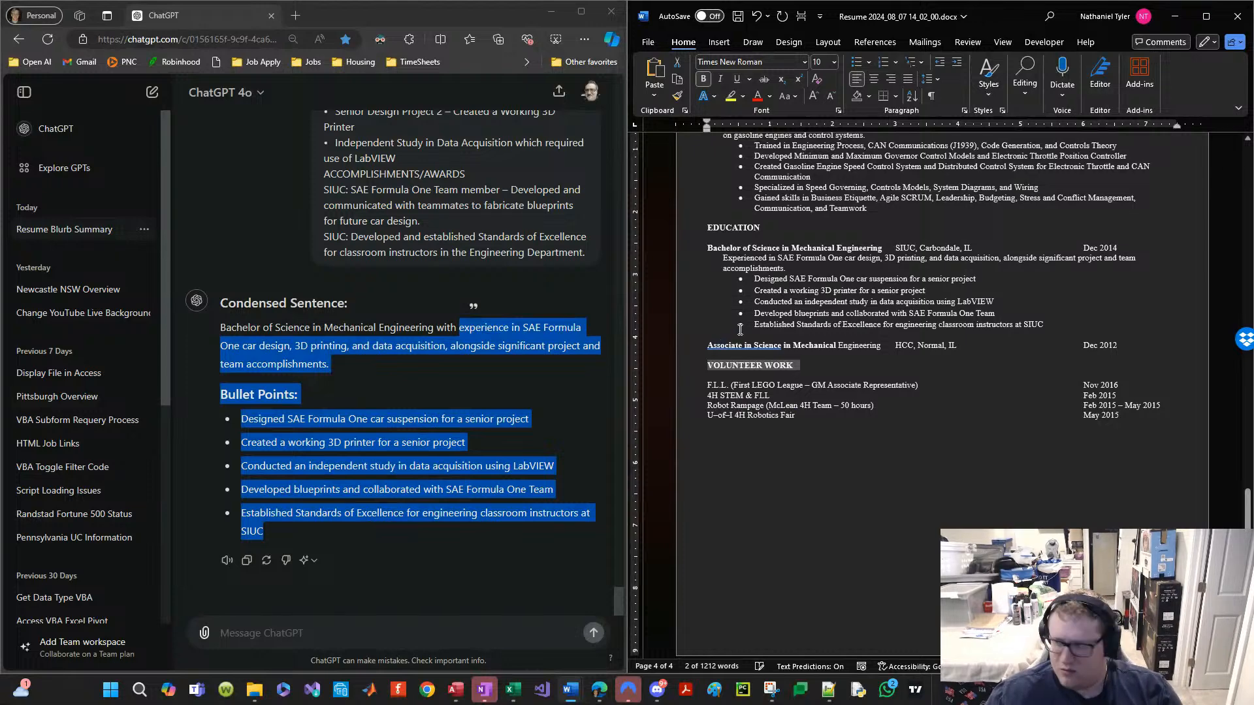
pyautogui.click(915, 393)
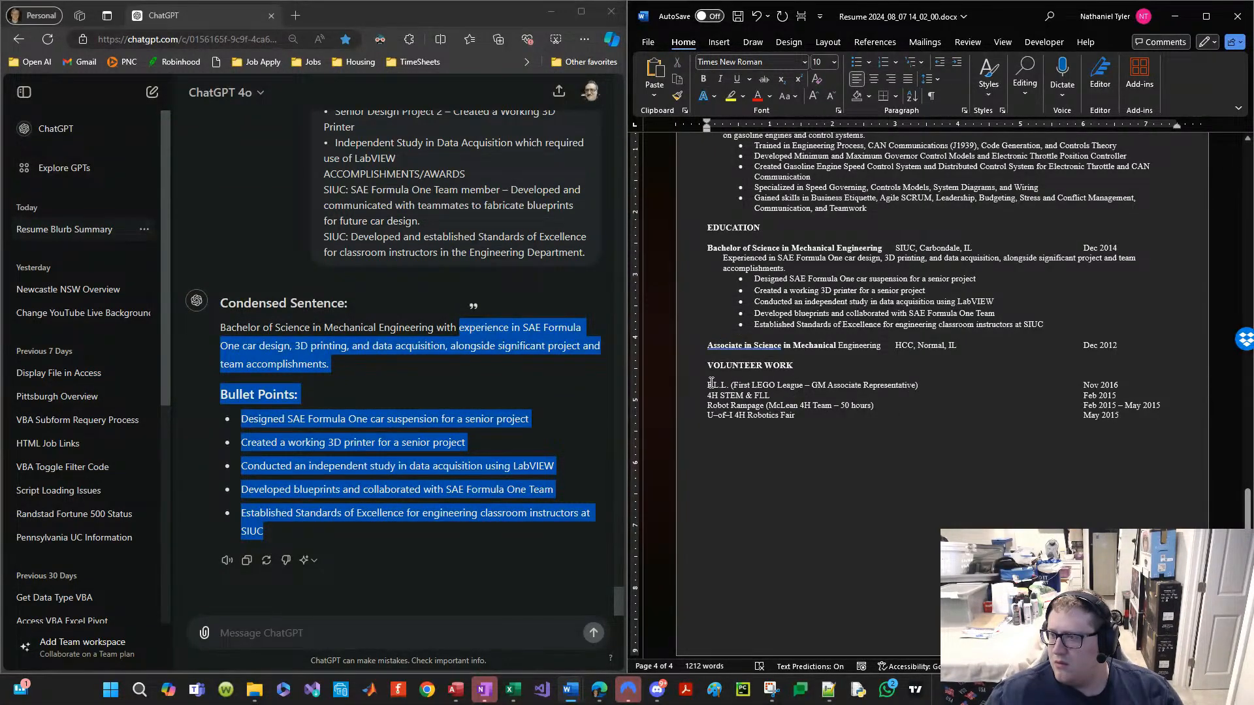
# Step: Try bolding the F.L.L. and 4H STEM & FLL volunteer entries, undo the formatting and save the resume
pyautogui.moveTo(710, 385); pyautogui.dragTo(930, 385)
pyautogui.hotkey('ctrl', 'b')
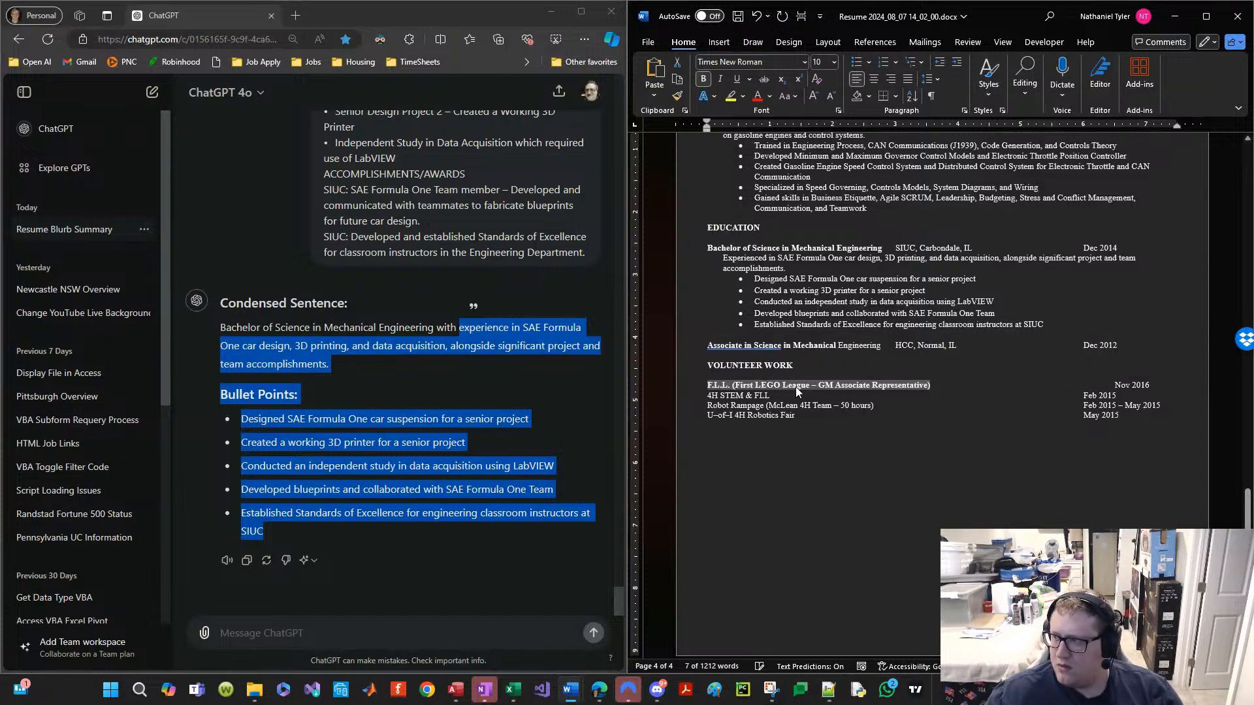
pyautogui.moveTo(709, 396); pyautogui.dragTo(875, 409)
pyautogui.hotkey('ctrl', 'b')
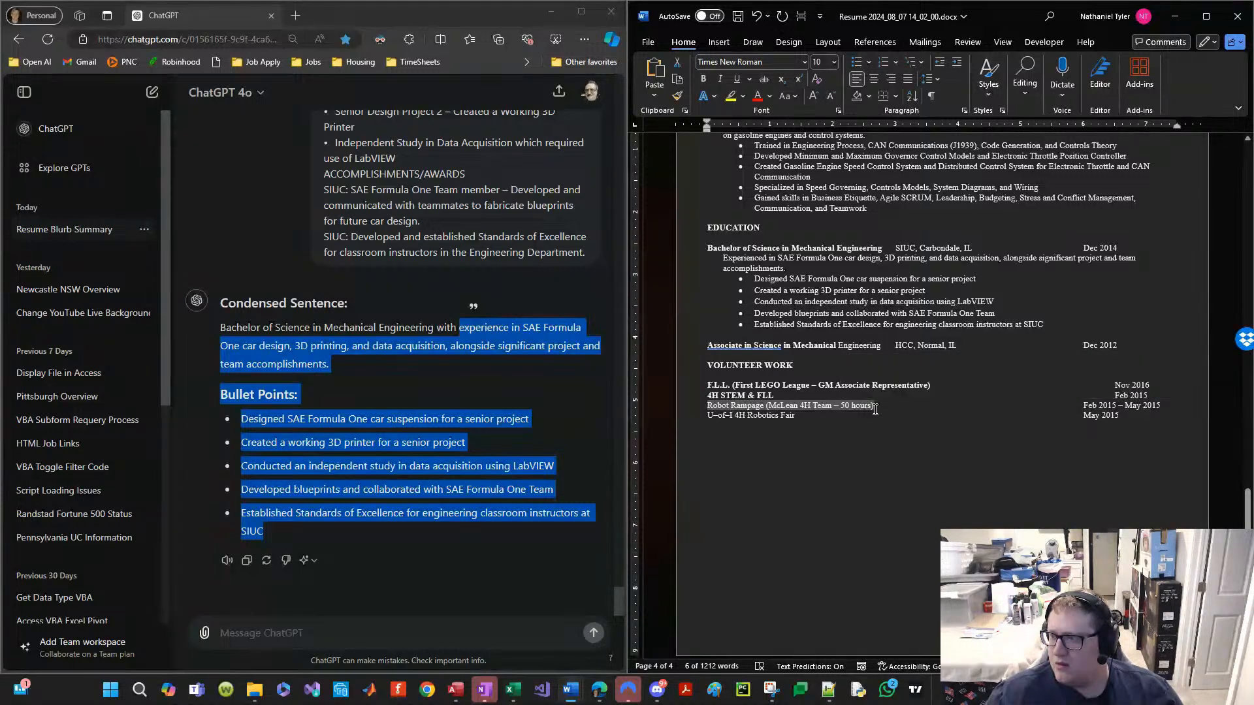
pyautogui.hotkey('ctrl', 'z')
pyautogui.hotkey('ctrl', 'z')
pyautogui.click(869, 377)
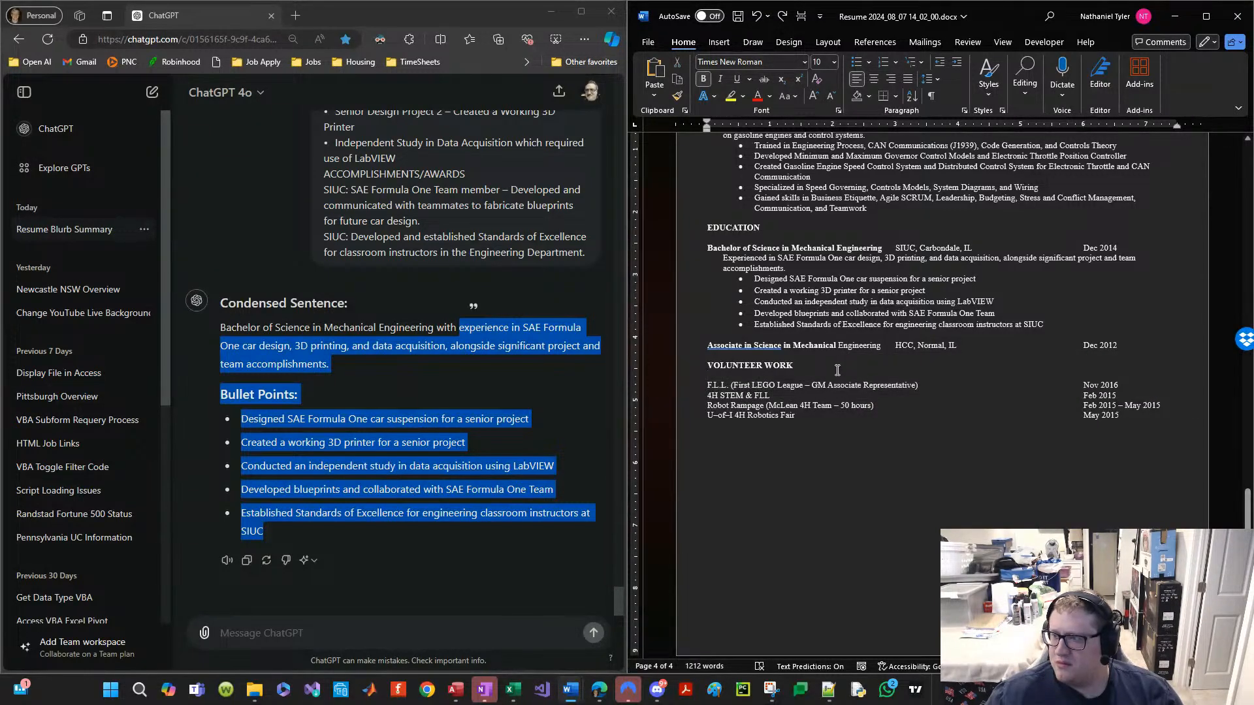
pyautogui.hotkey('ctrl', 's')
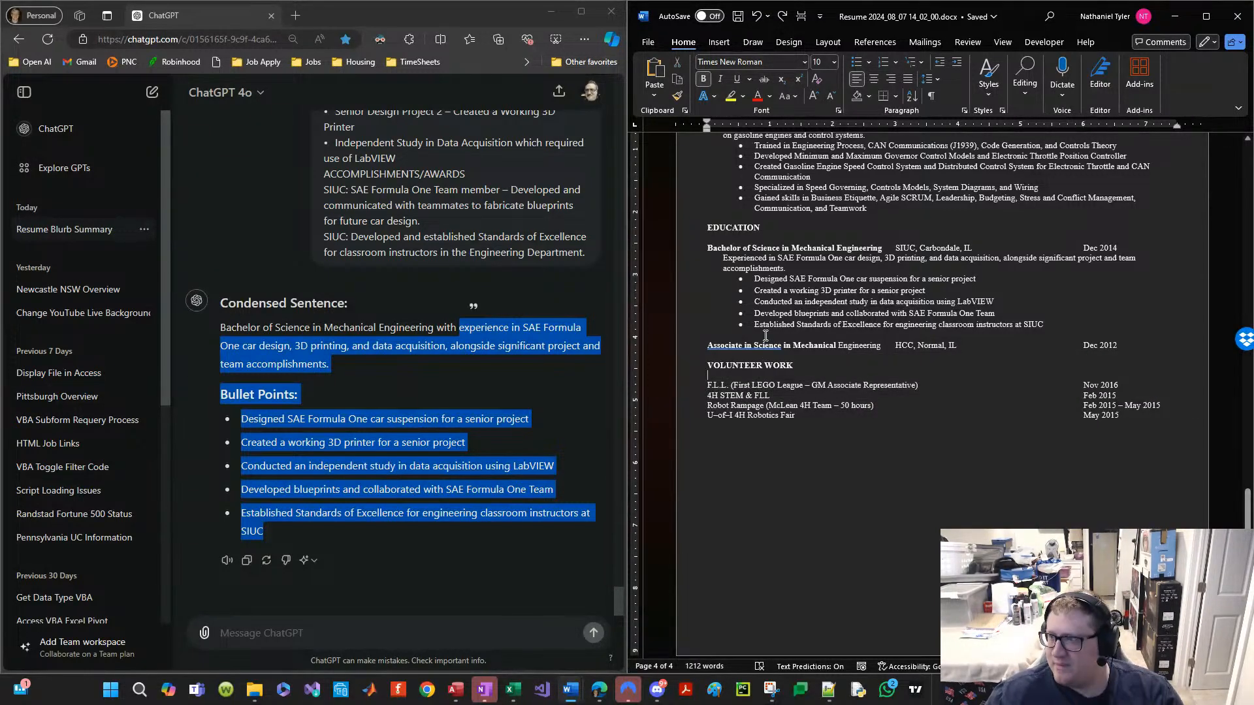
# Step: Examine how headings, entry titles and spacing are styled across the training, education and volunteer work sections
pyautogui.scroll(3, 765, 336)
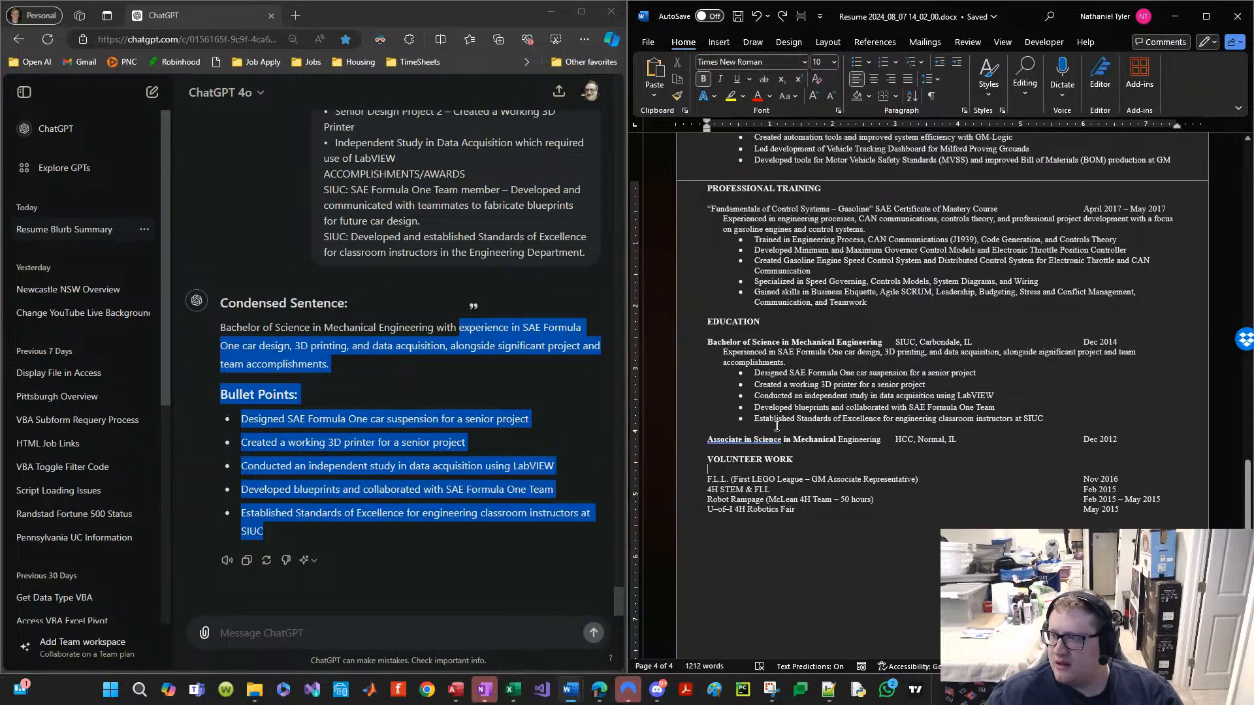
pyautogui.click(729, 416)
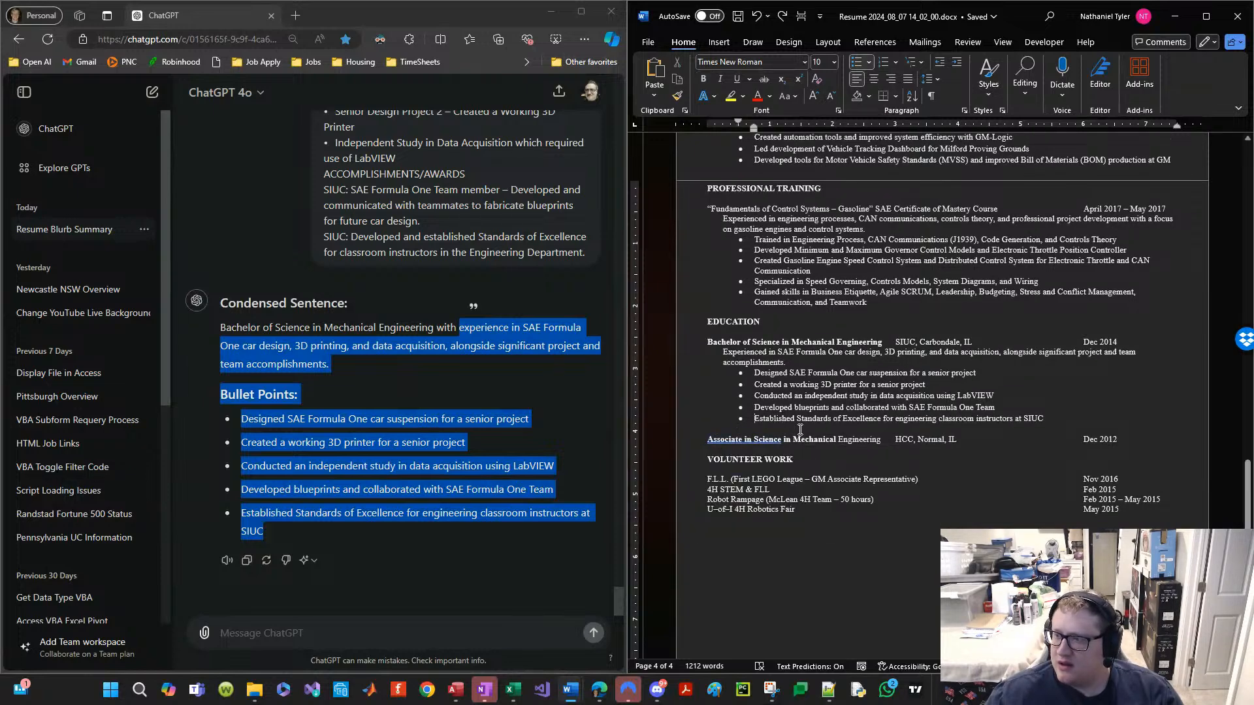
pyautogui.scroll(4, 1058, 410)
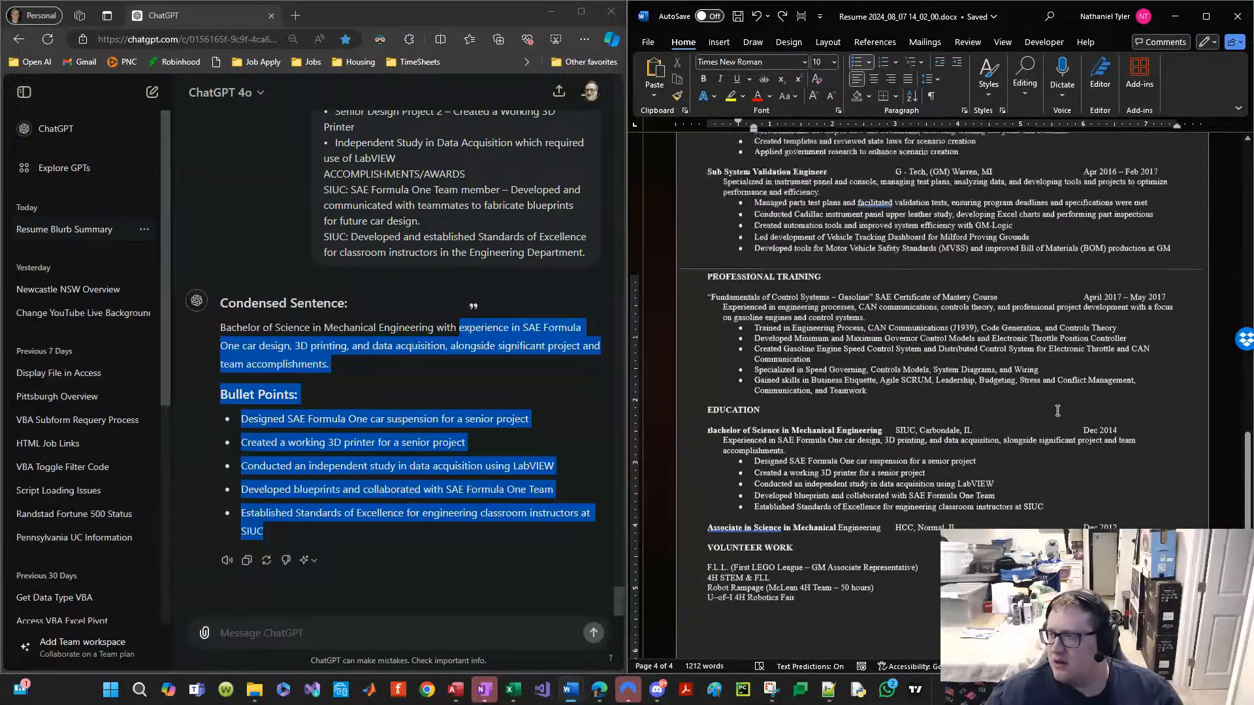
pyautogui.scroll(2, 1058, 411)
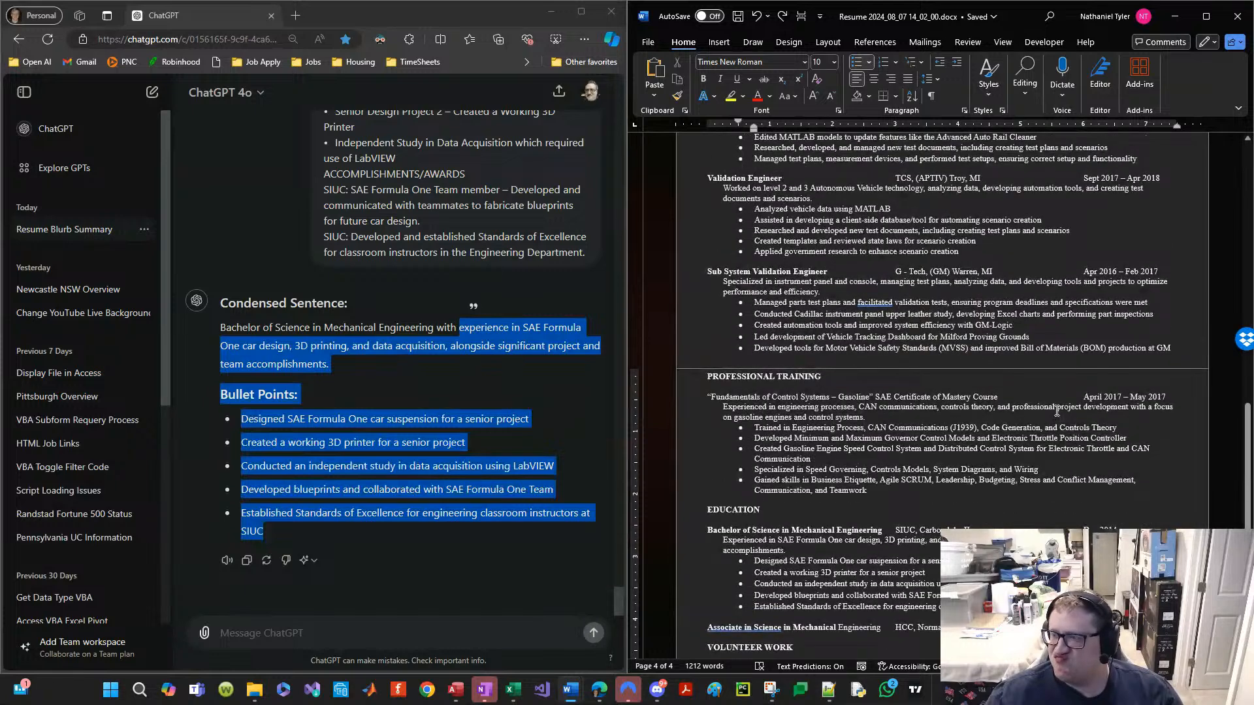
pyautogui.click(913, 521)
pyautogui.scroll(-4, 844, 501)
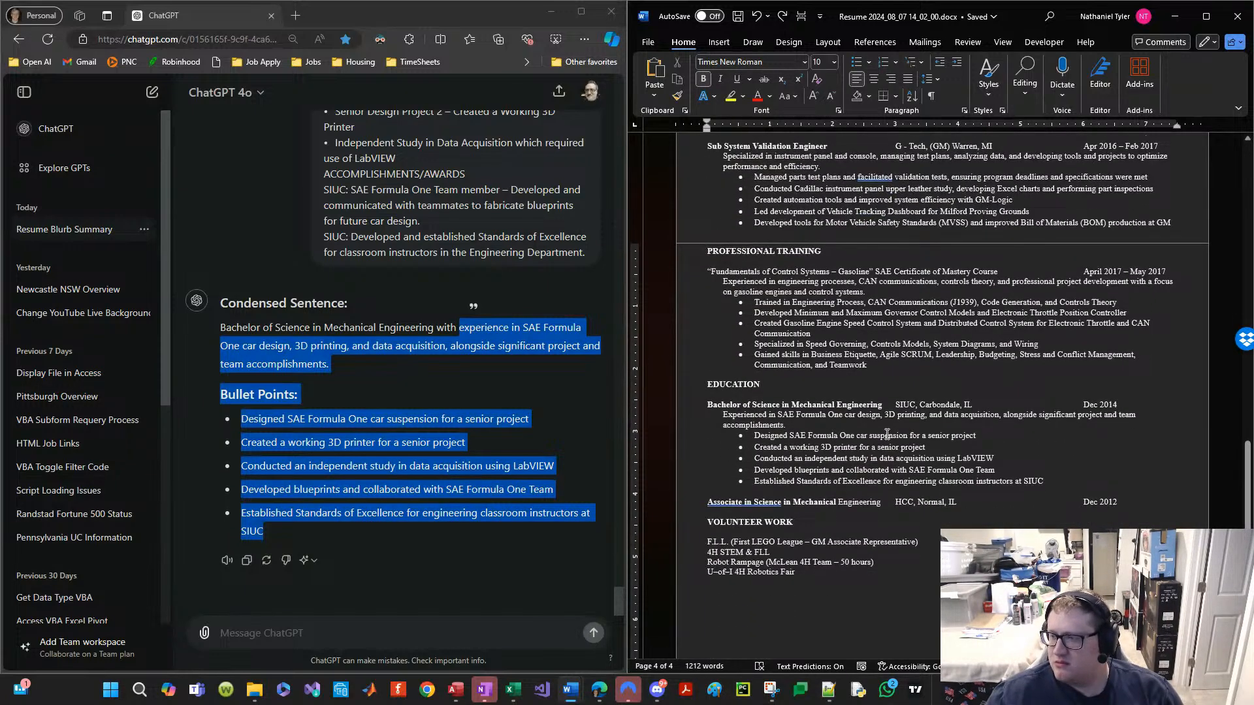
pyautogui.scroll(-1, 836, 483)
pyautogui.click(778, 519)
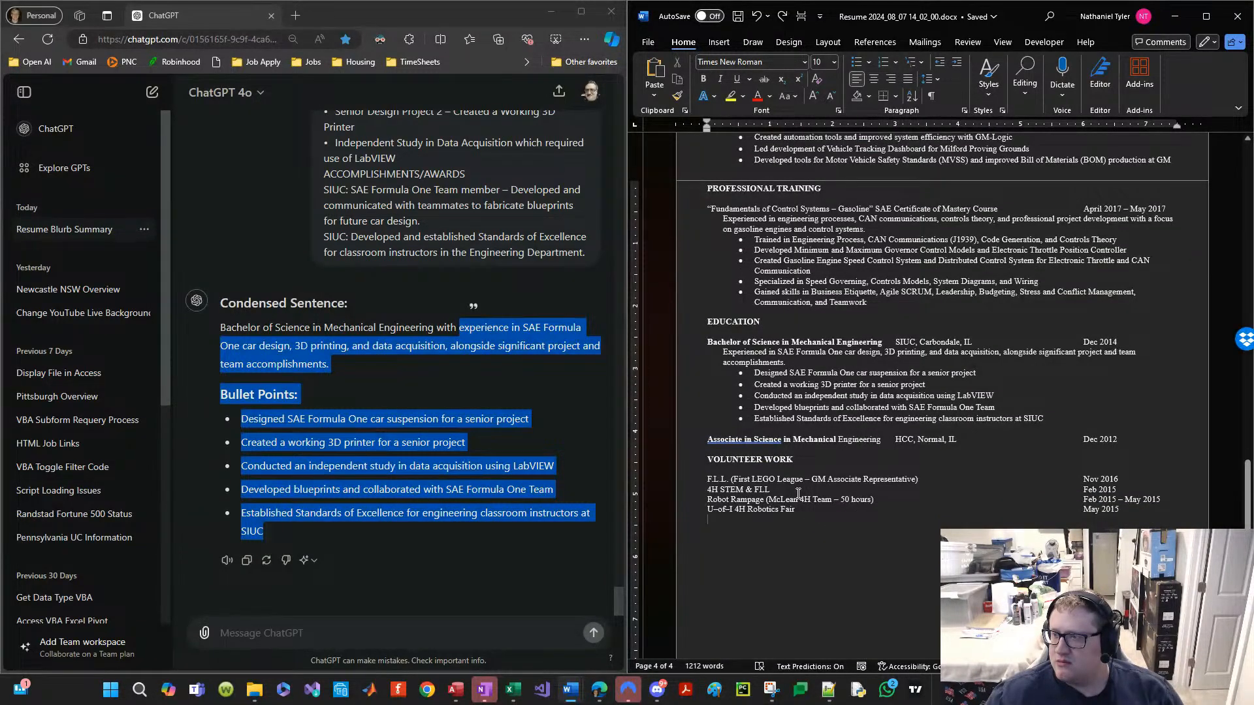
# Step: Underline the EDUCATION, VOLUNTEER WORK and PROFESSIONAL TRAINING section headings
pyautogui.scroll(1, 799, 493)
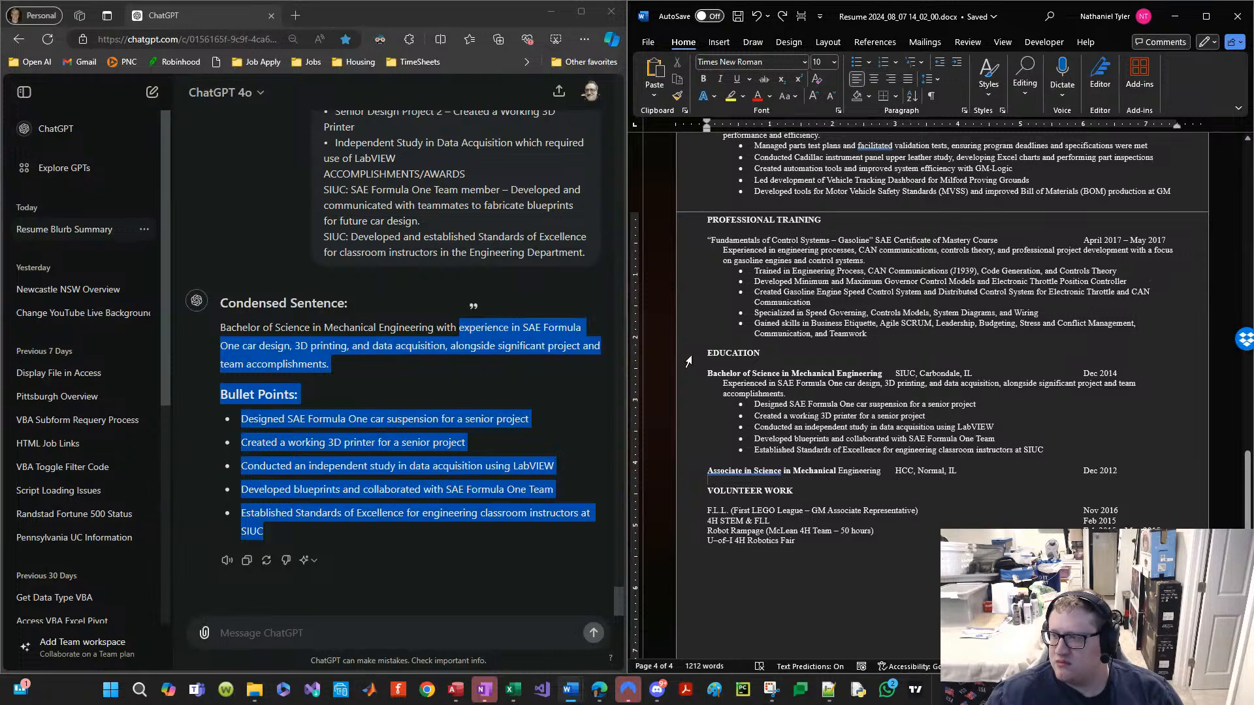
pyautogui.click(689, 358)
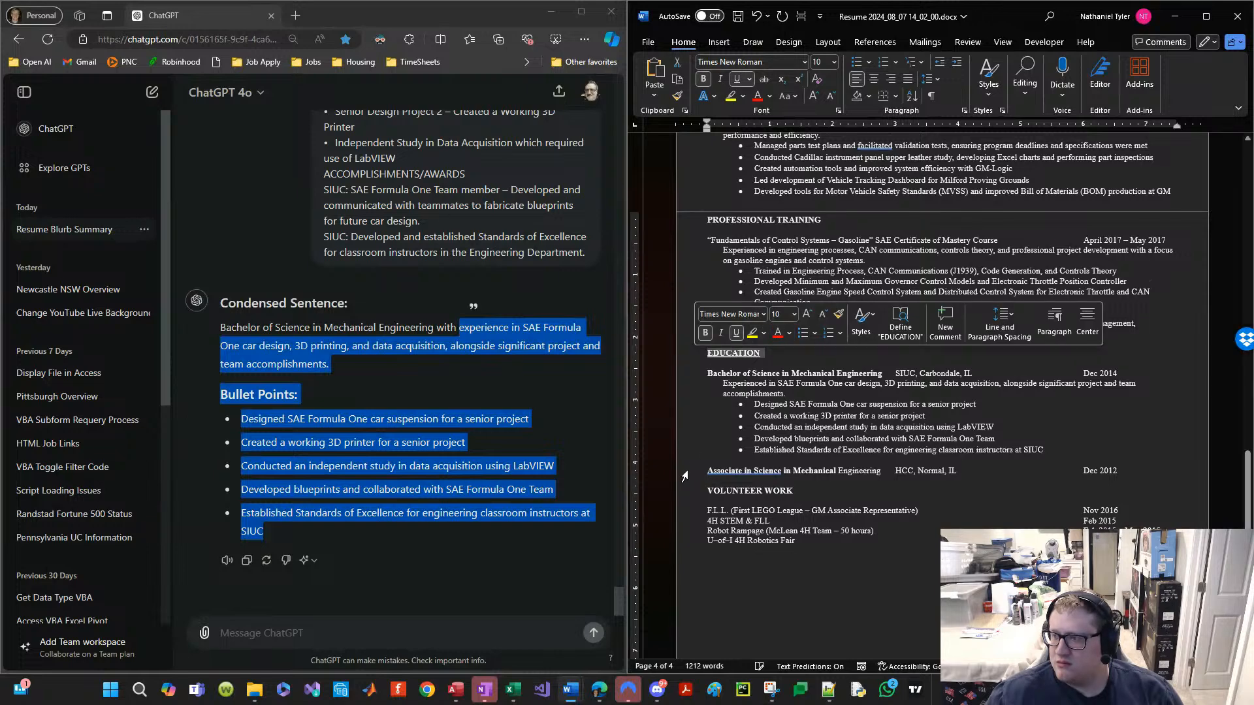
pyautogui.click(693, 496)
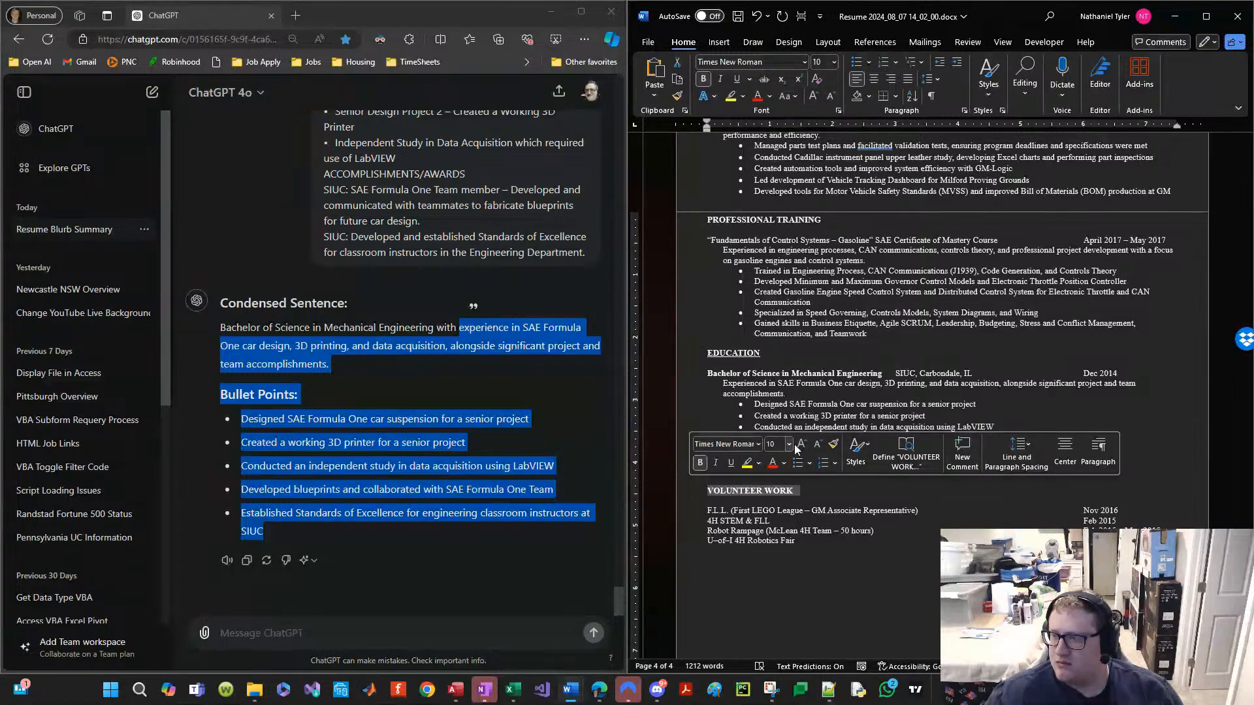
pyautogui.click(772, 516)
pyautogui.scroll(2, 773, 513)
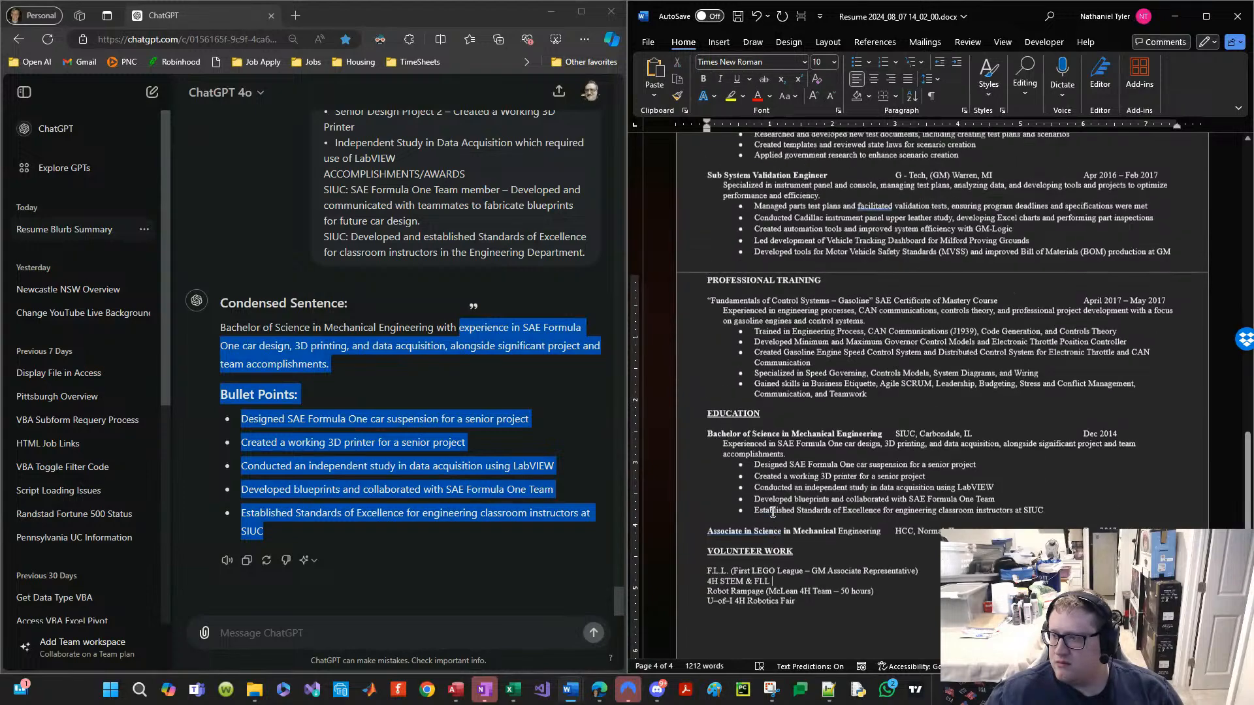
pyautogui.scroll(3, 773, 513)
pyautogui.click(691, 375)
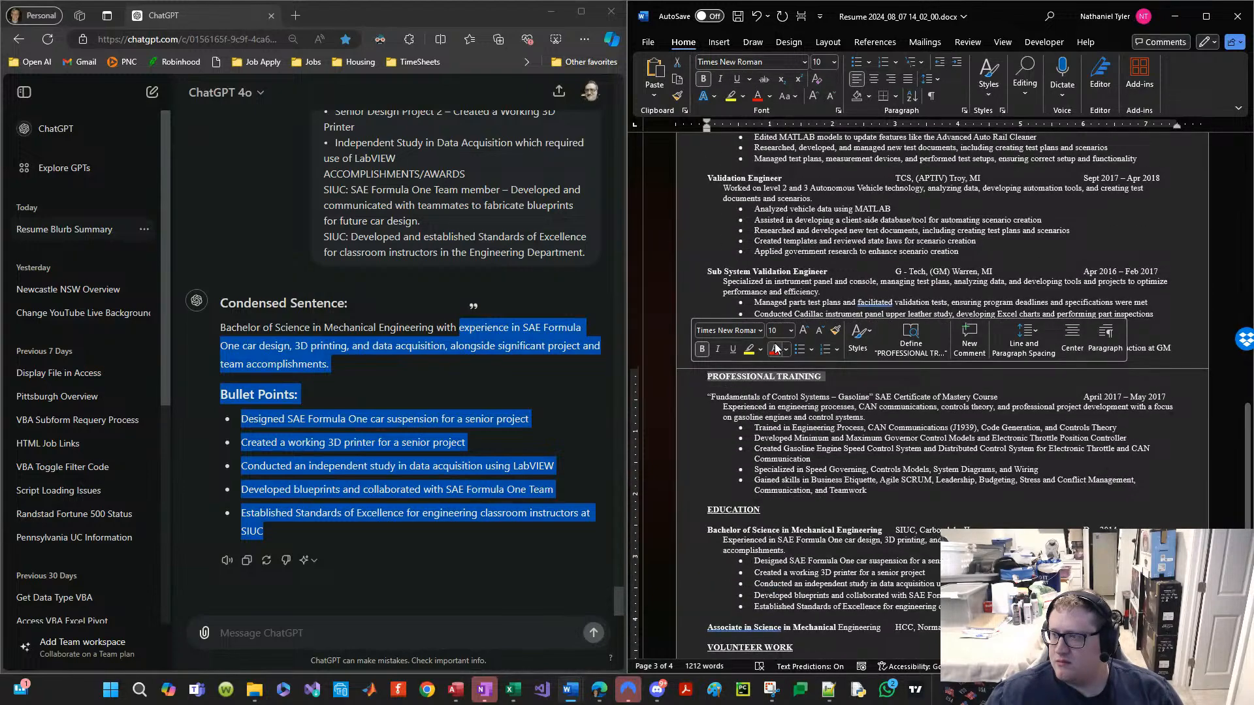
pyautogui.click(732, 349)
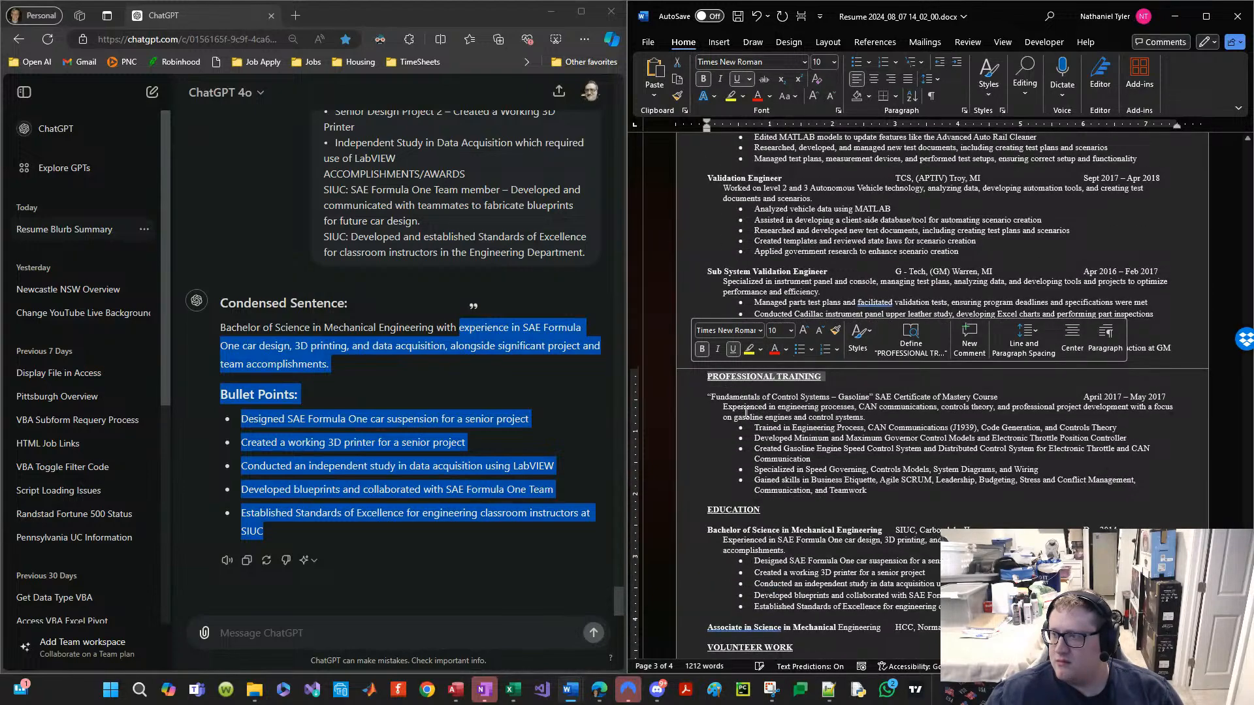
pyautogui.click(745, 431)
# Step: Bold the "Fundamentals of Control Systems – Gasoline" SAE Certificate of Mastery Course title and save the resume
pyautogui.scroll(6, 745, 431)
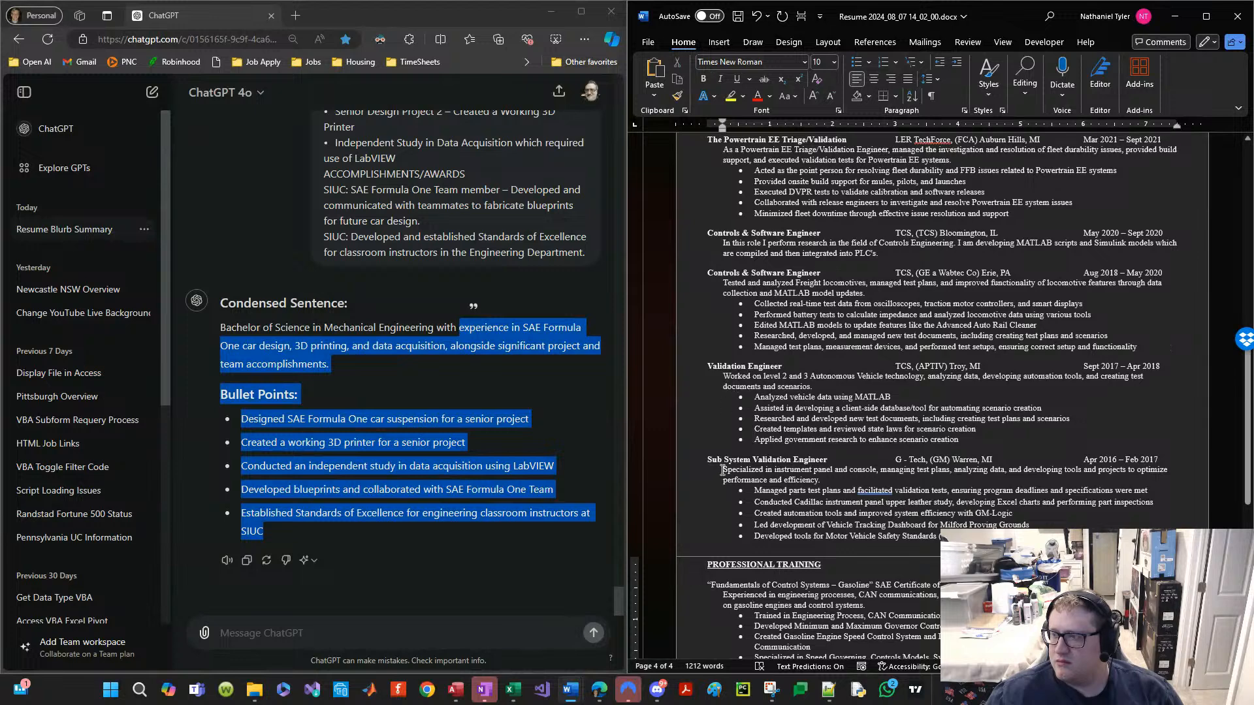
pyautogui.scroll(-2, 722, 470)
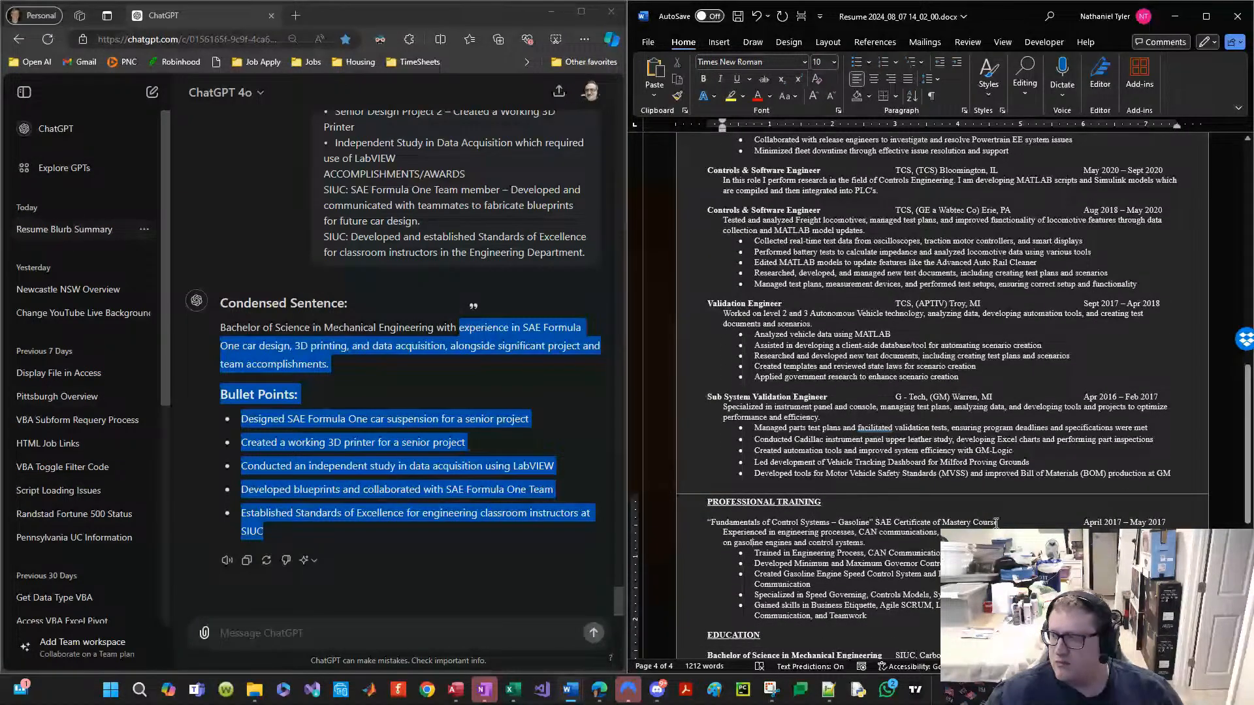
pyautogui.moveTo(999, 522); pyautogui.dragTo(705, 522)
pyautogui.hotkey('ctrl', 'b')
pyautogui.click(795, 561)
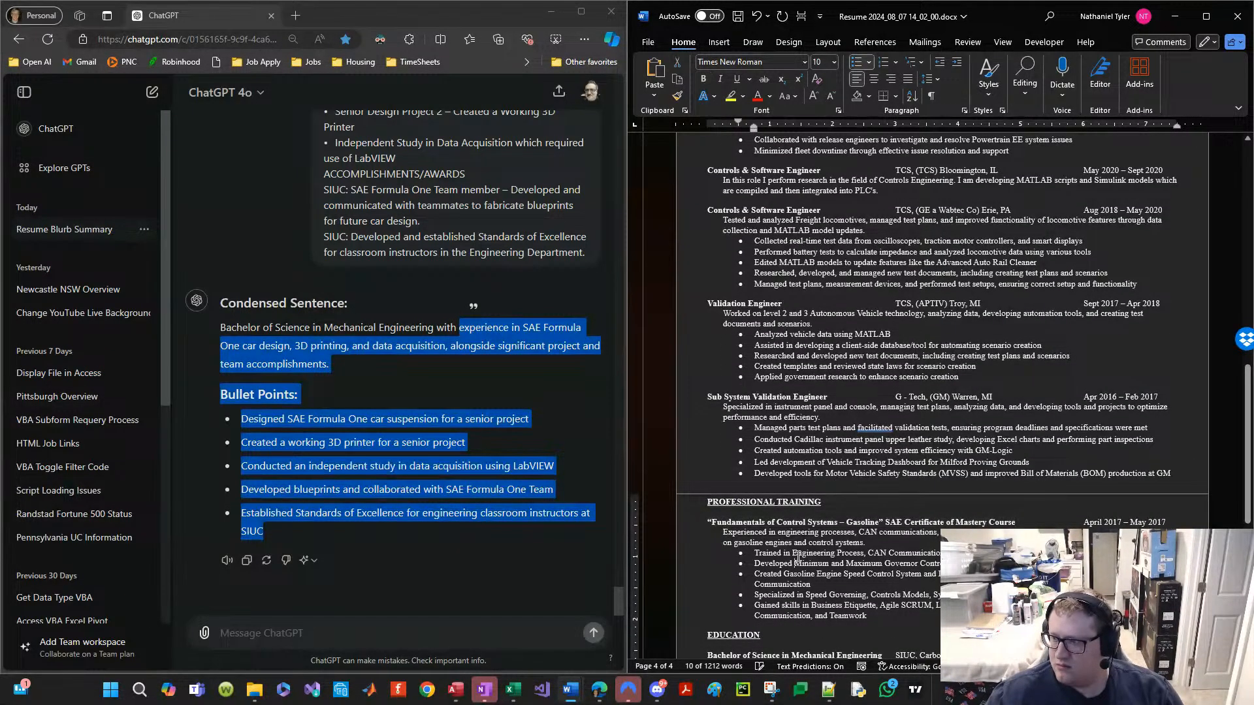
pyautogui.hotkey('ctrl', 's')
# Step: Underline the WORK EXPERIENCE and TECHNICAL SKILLS section headings and save the resume
pyautogui.scroll(5, 756, 497)
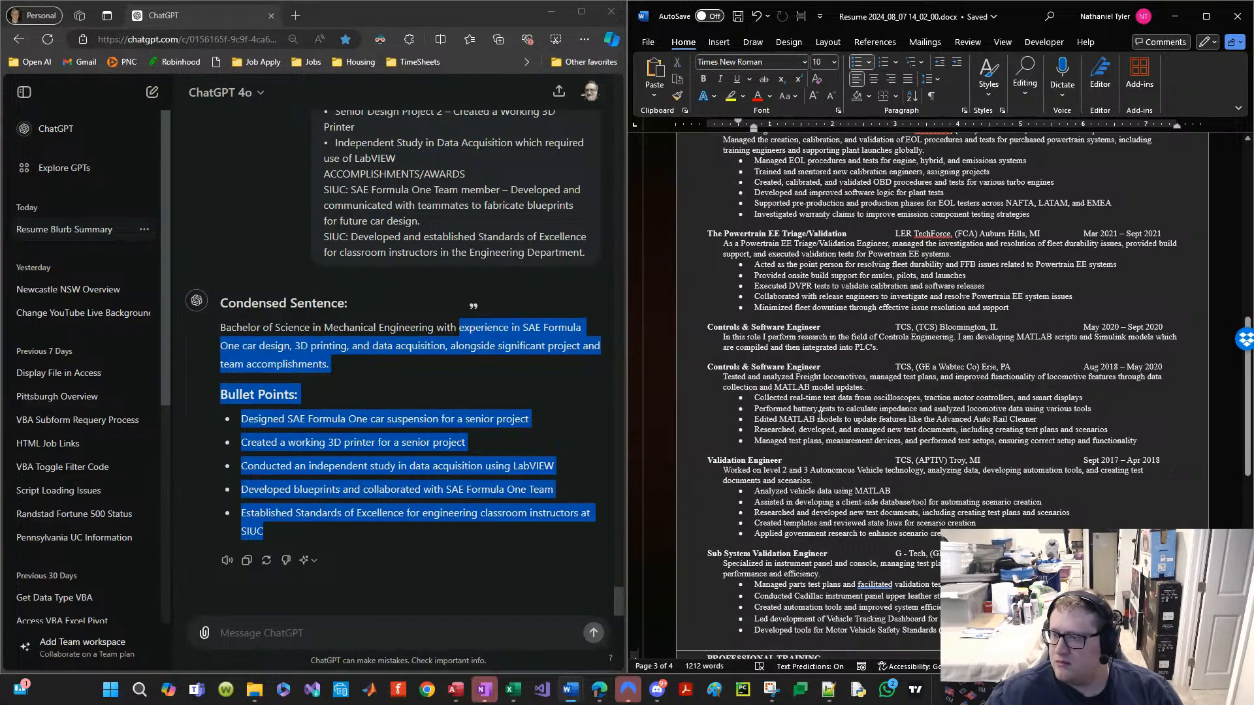
pyautogui.scroll(15, 798, 437)
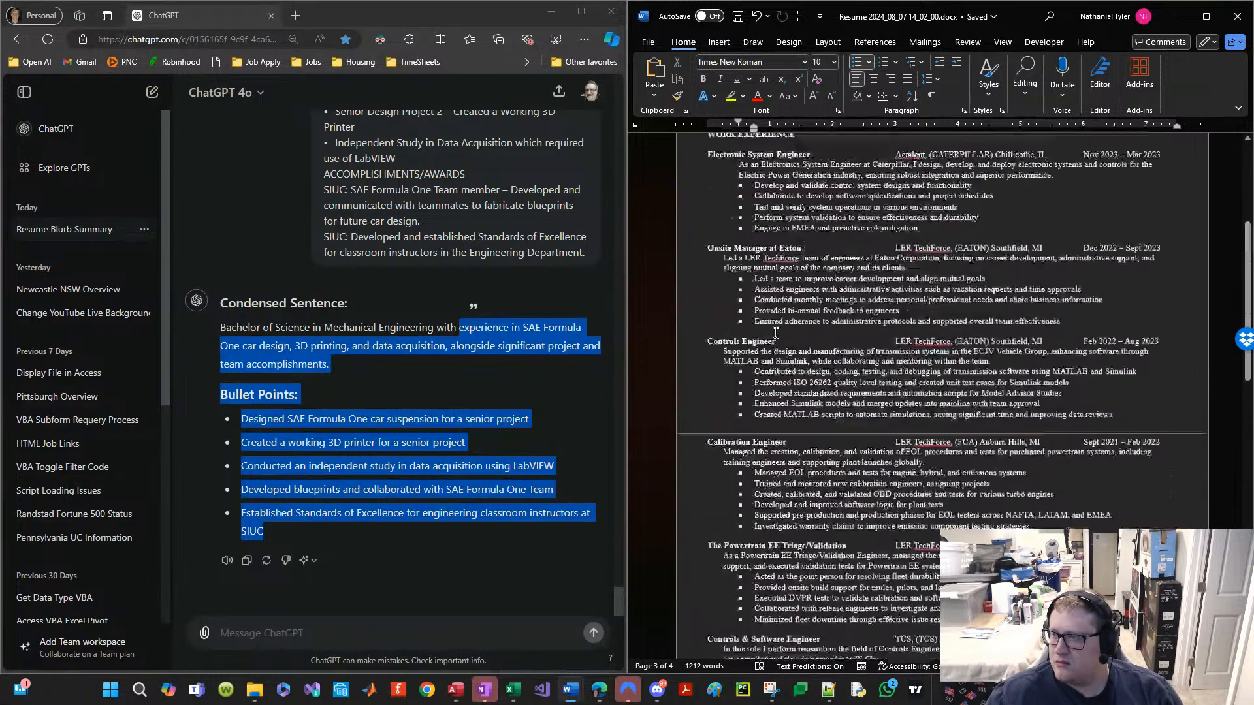
pyautogui.scroll(2, 776, 333)
pyautogui.moveTo(799, 356); pyautogui.dragTo(708, 355)
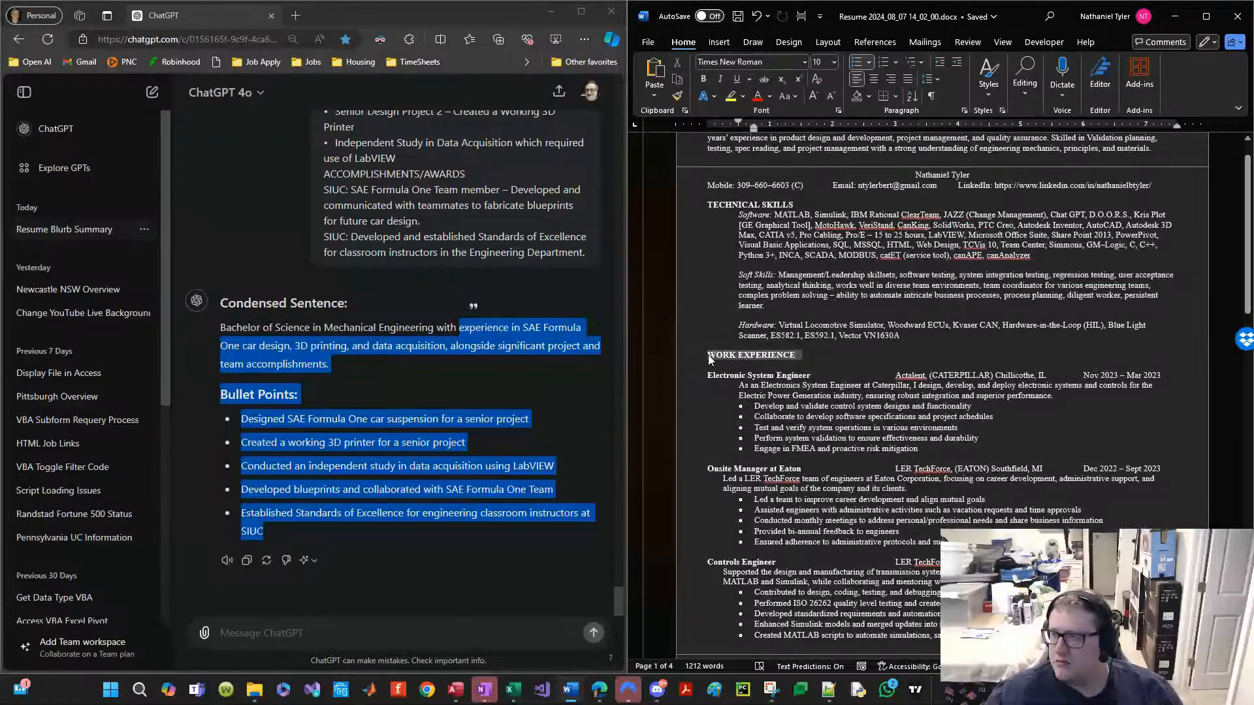
pyautogui.click(746, 334)
pyautogui.scroll(1, 778, 261)
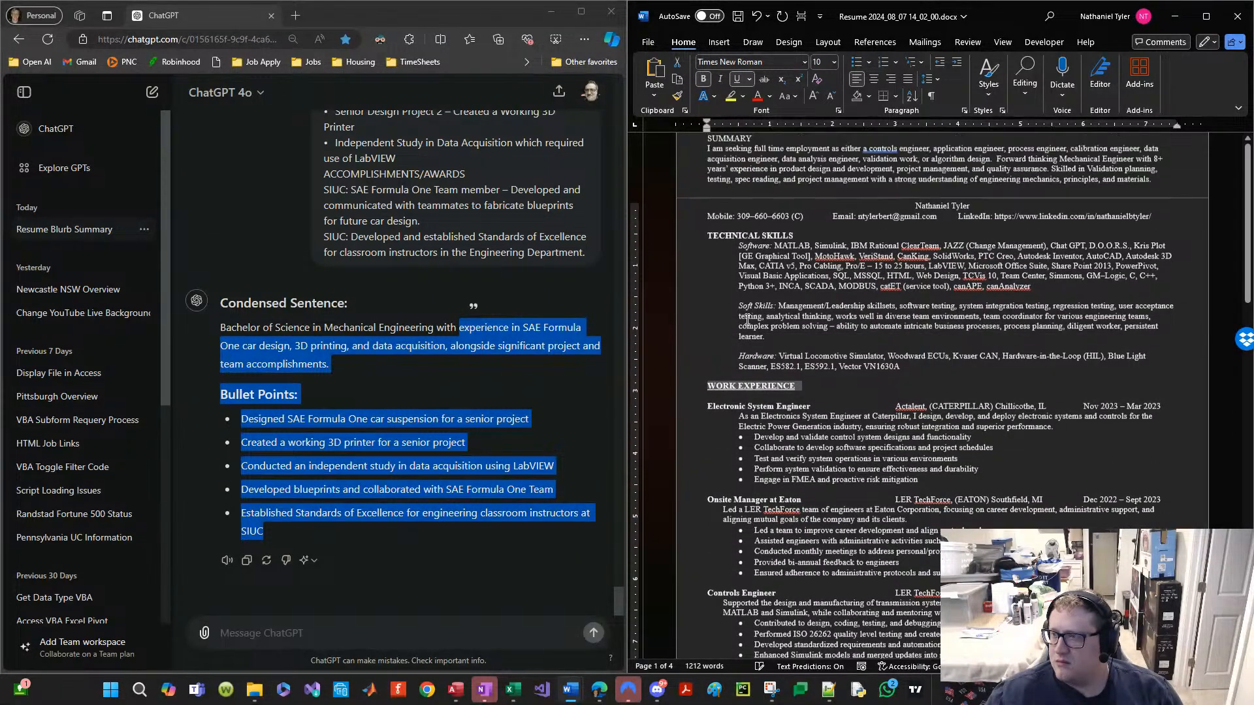
pyautogui.moveTo(794, 240); pyautogui.dragTo(707, 241)
pyautogui.hotkey('ctrl', 'c')
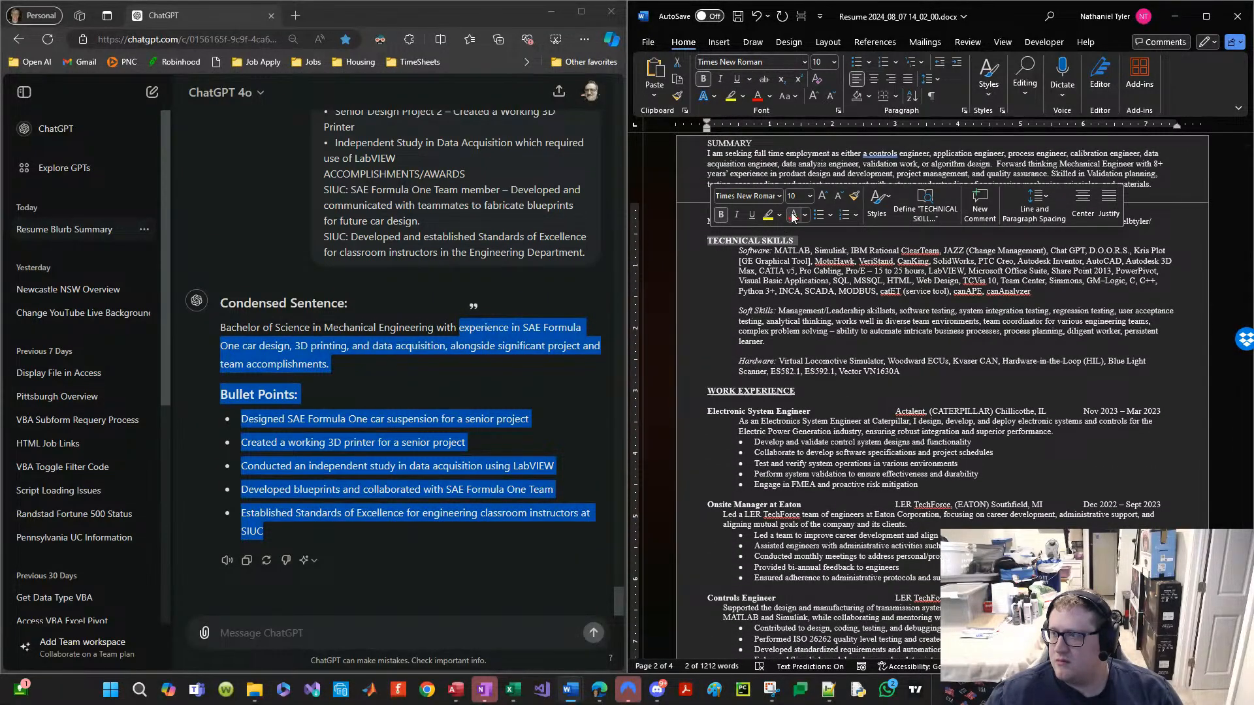
pyautogui.click(827, 241)
pyautogui.hotkey('ctrl', 's')
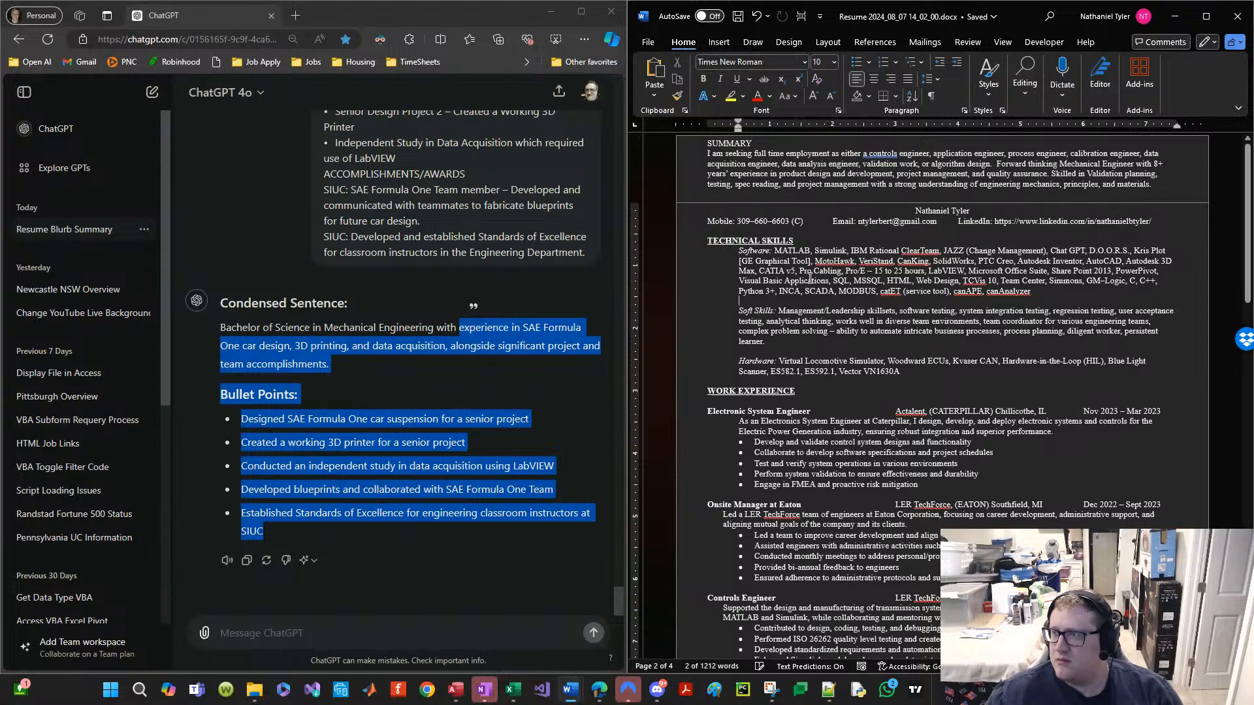
# Step: Add a blank line below the TECHNICAL SKILLS heading, above the software skills paragraph
pyautogui.press('Return')
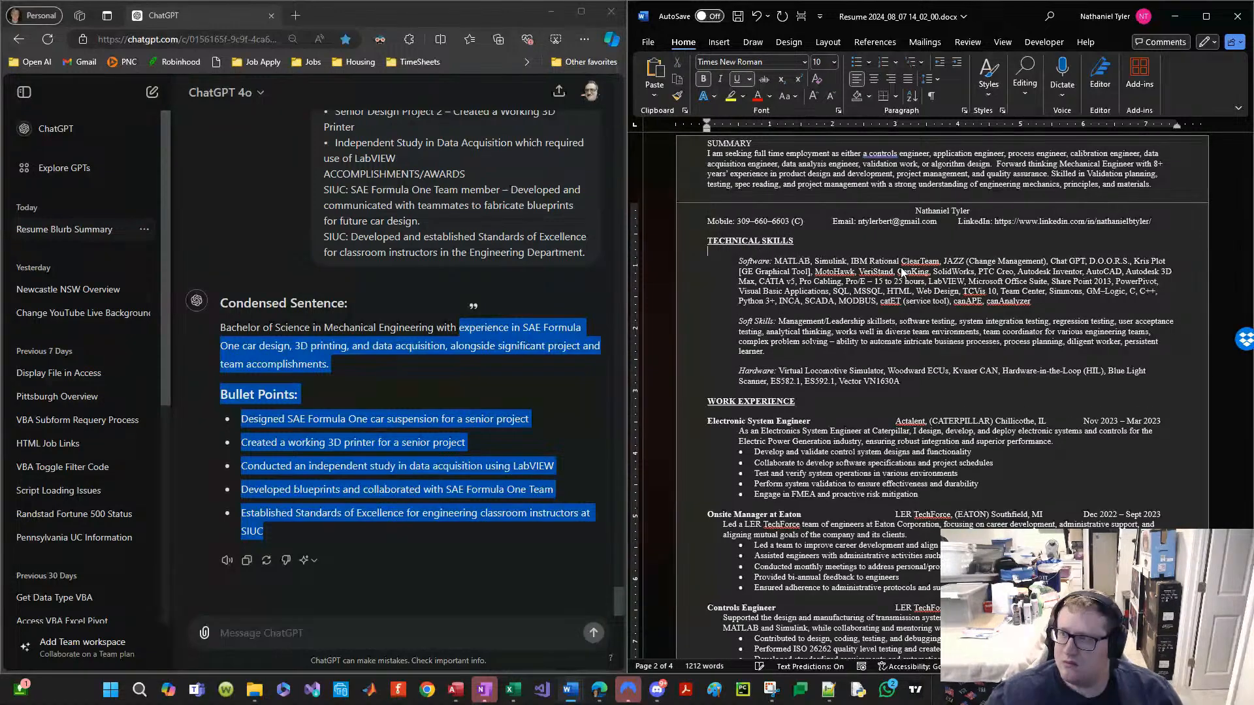
# Step: Examine the spacing, indents and heading formatting throughout the resume, from the summary through work experience, training, education and volunteer work
pyautogui.scroll(-15, 907, 305)
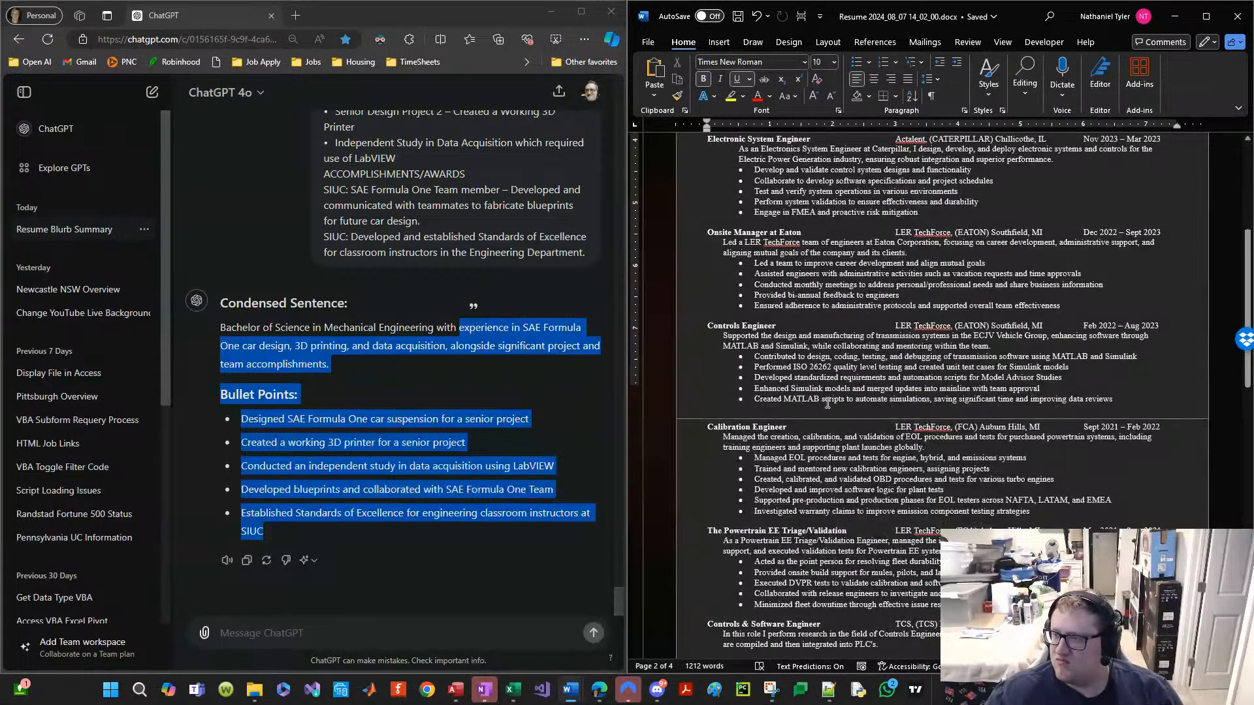
pyautogui.scroll(-4, 826, 395)
pyautogui.scroll(-10, 825, 391)
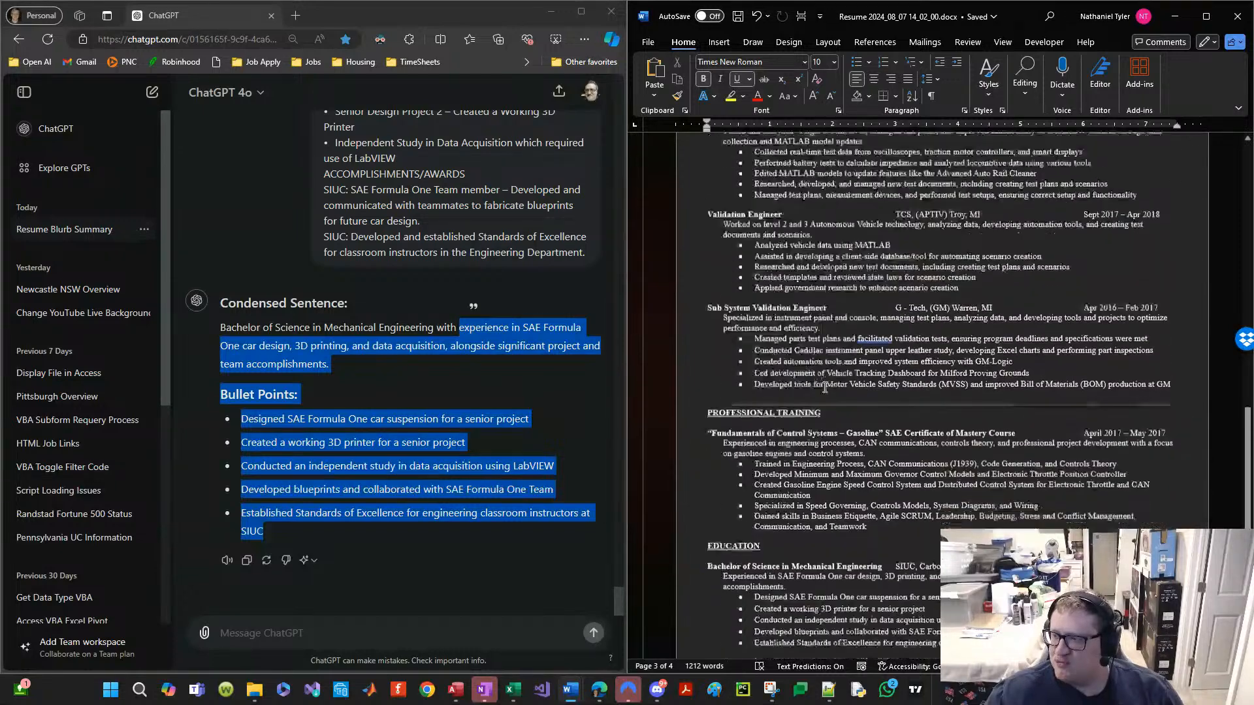
pyautogui.scroll(-4, 825, 388)
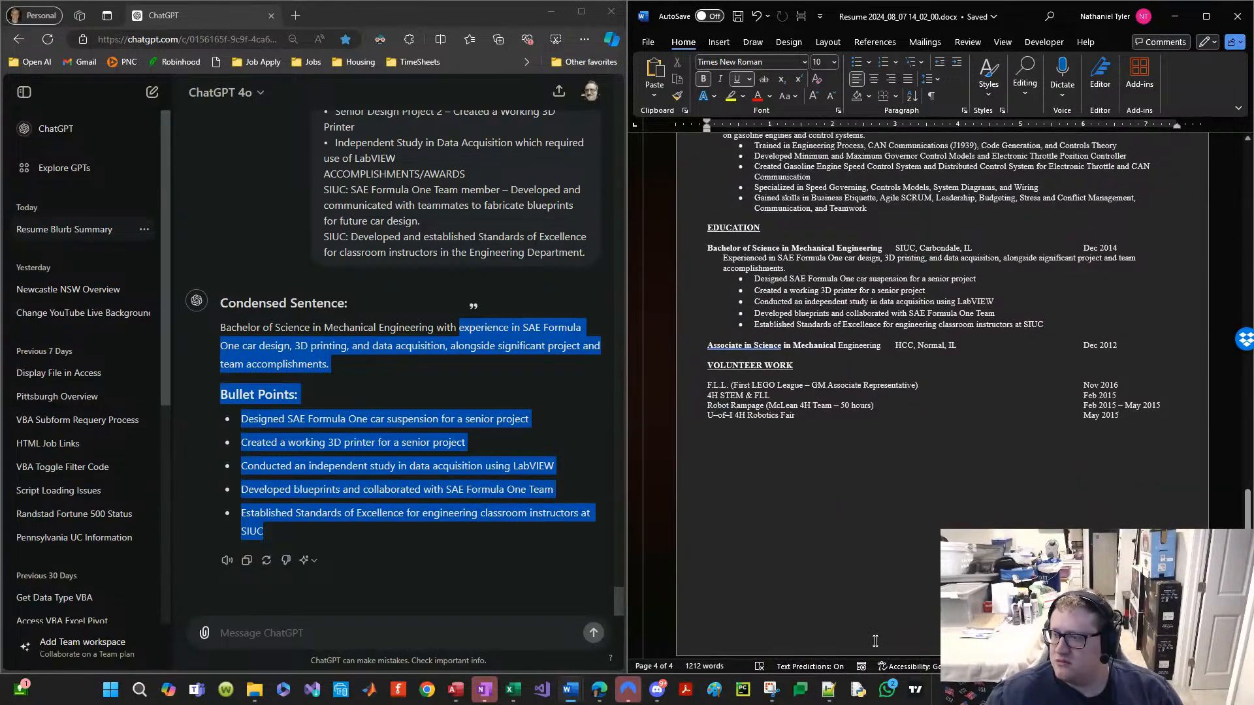
pyautogui.scroll(20, 901, 521)
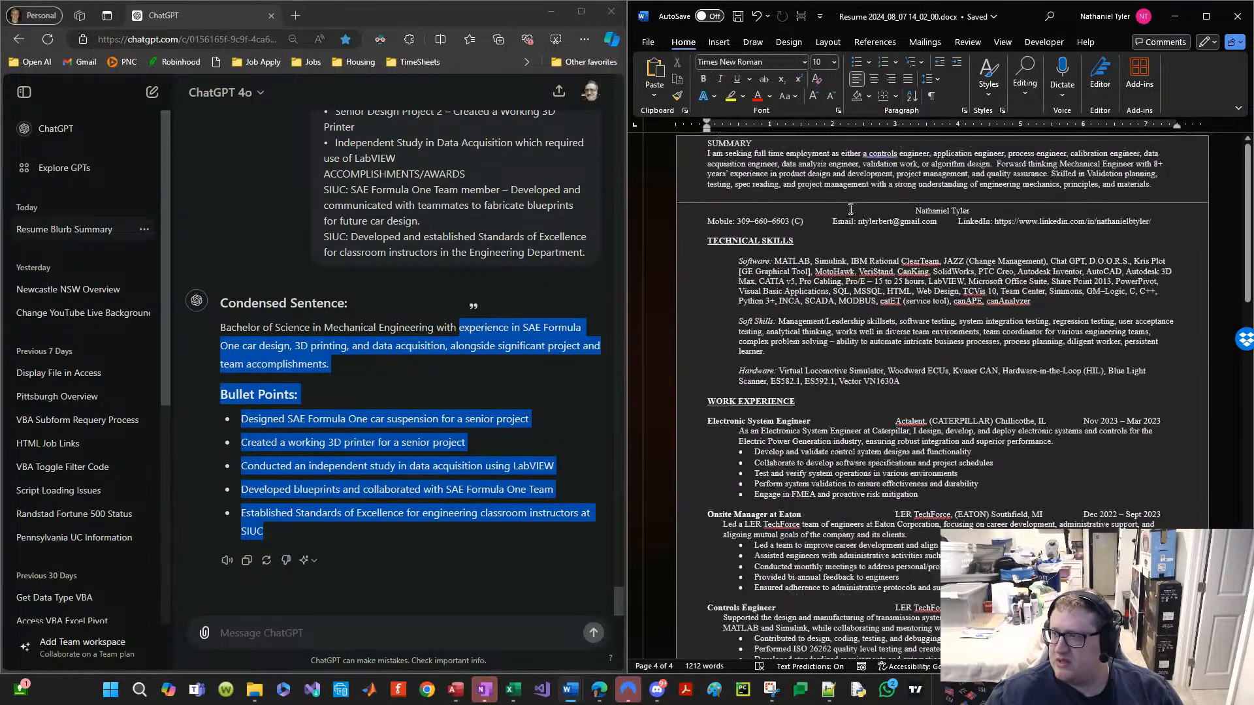
pyautogui.click(708, 153)
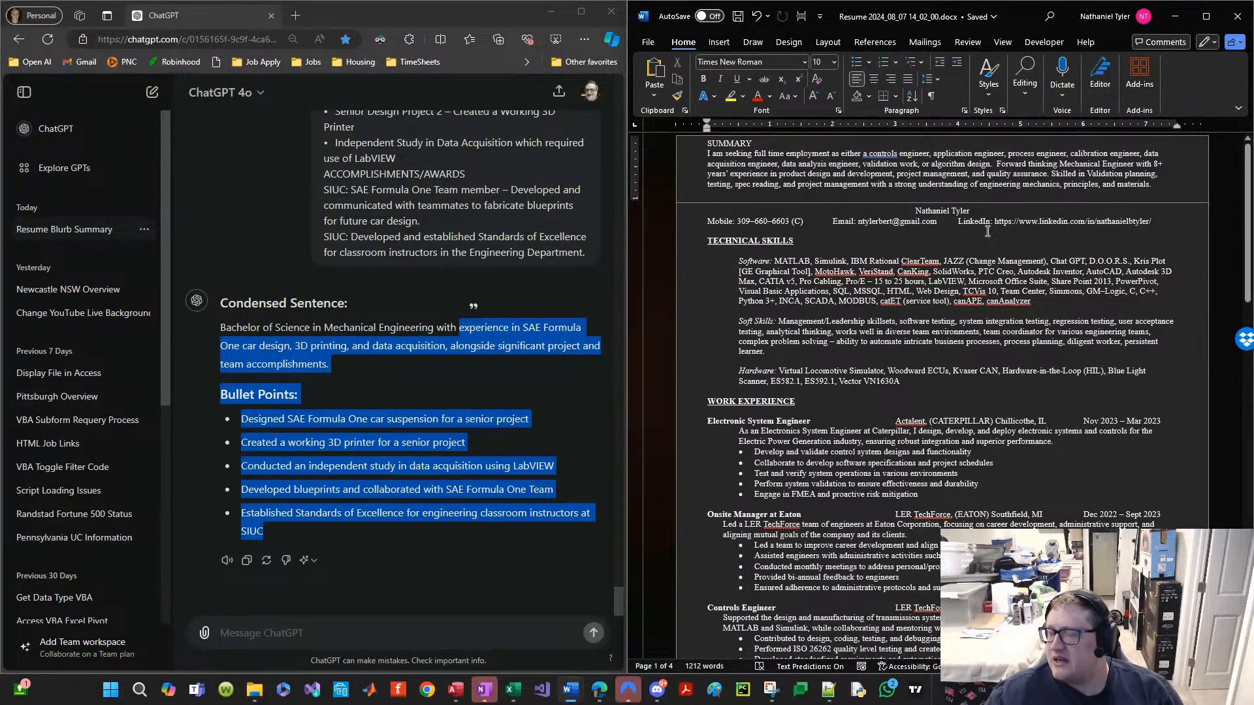
pyautogui.scroll(-15, 927, 498)
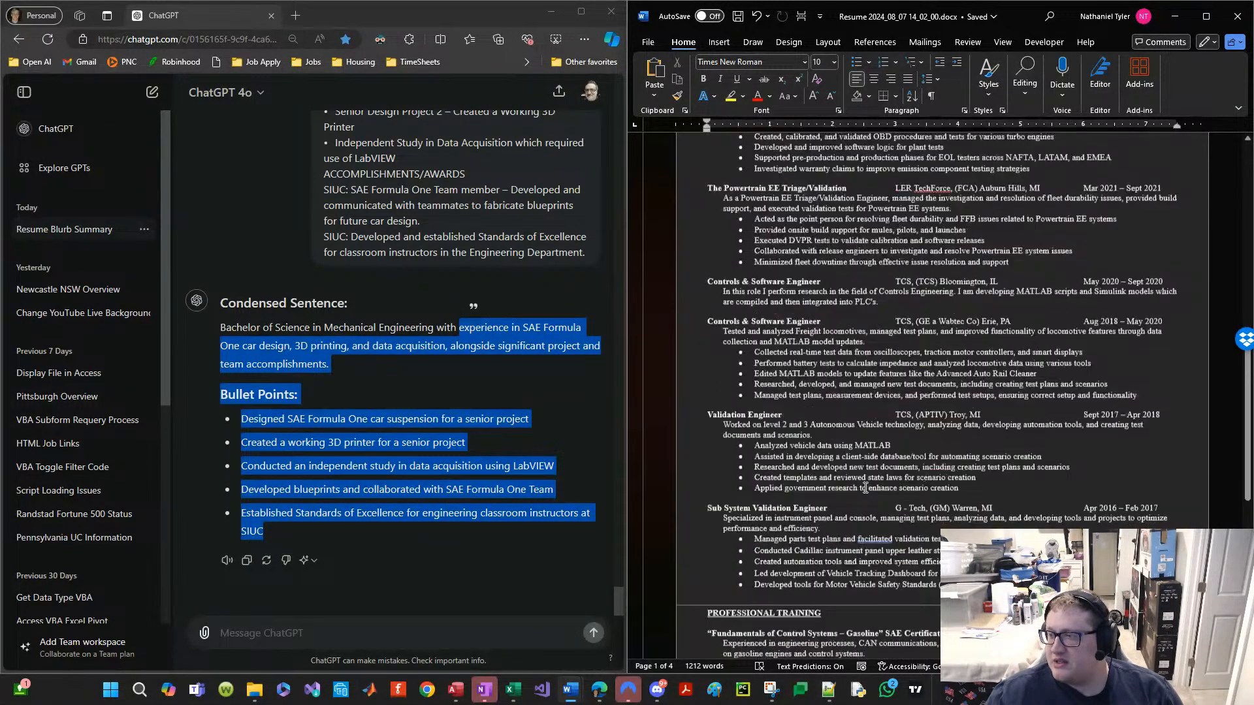
pyautogui.scroll(-10, 866, 489)
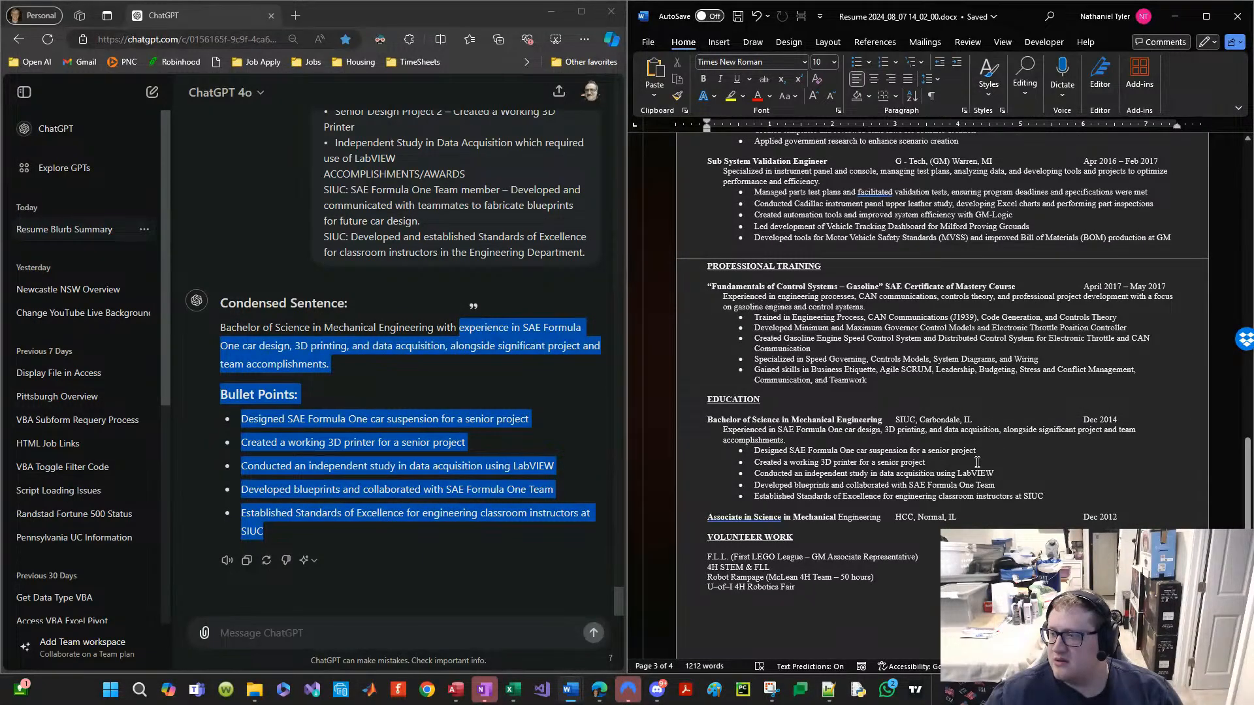
pyautogui.click(1038, 476)
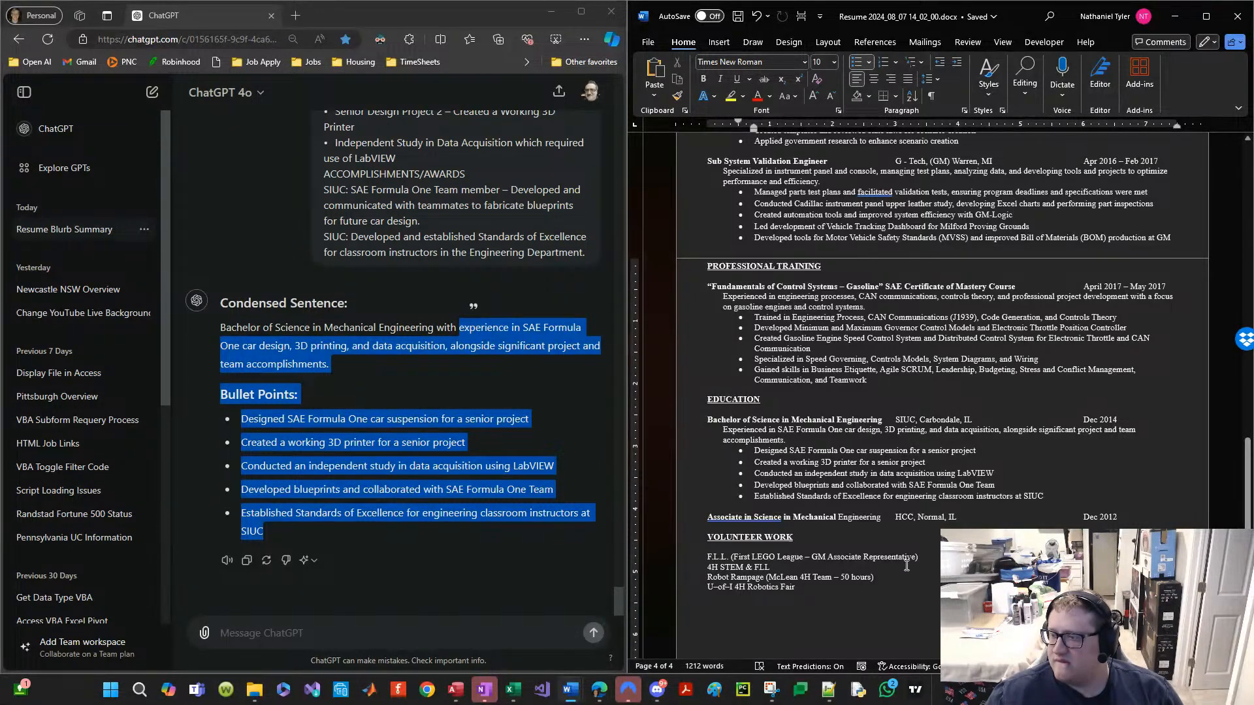
pyautogui.scroll(-4, 907, 565)
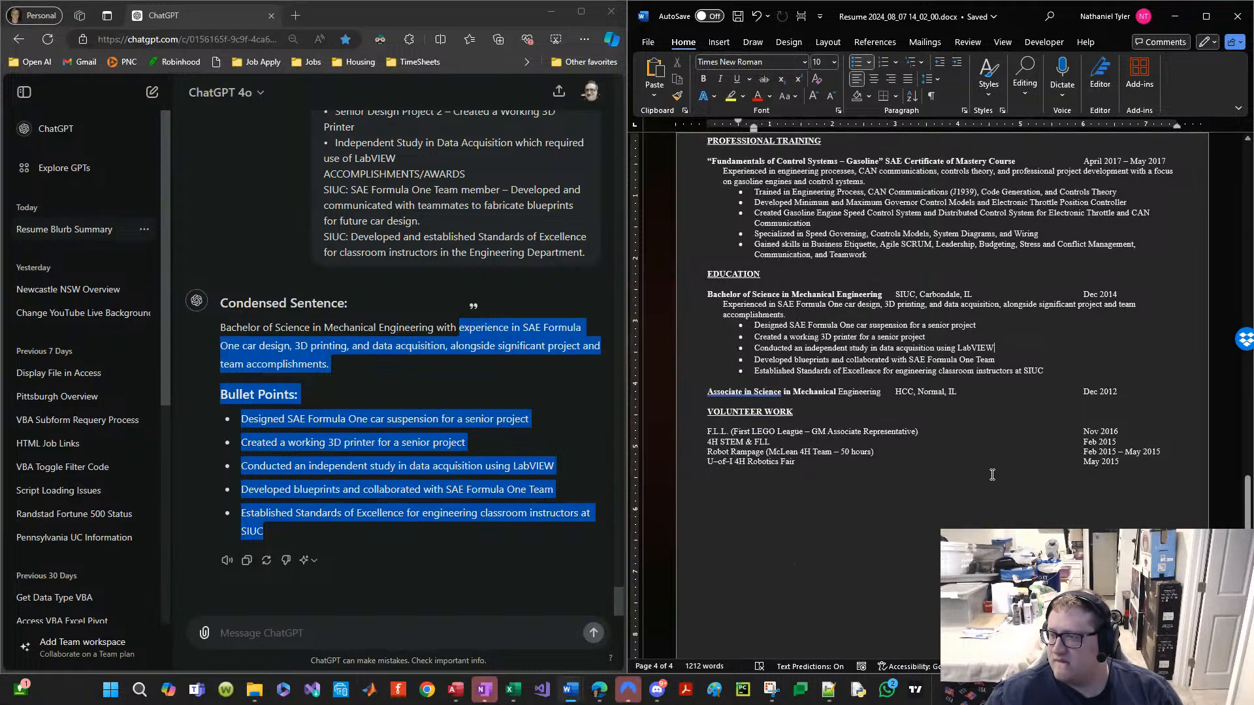
pyautogui.scroll(4, 992, 474)
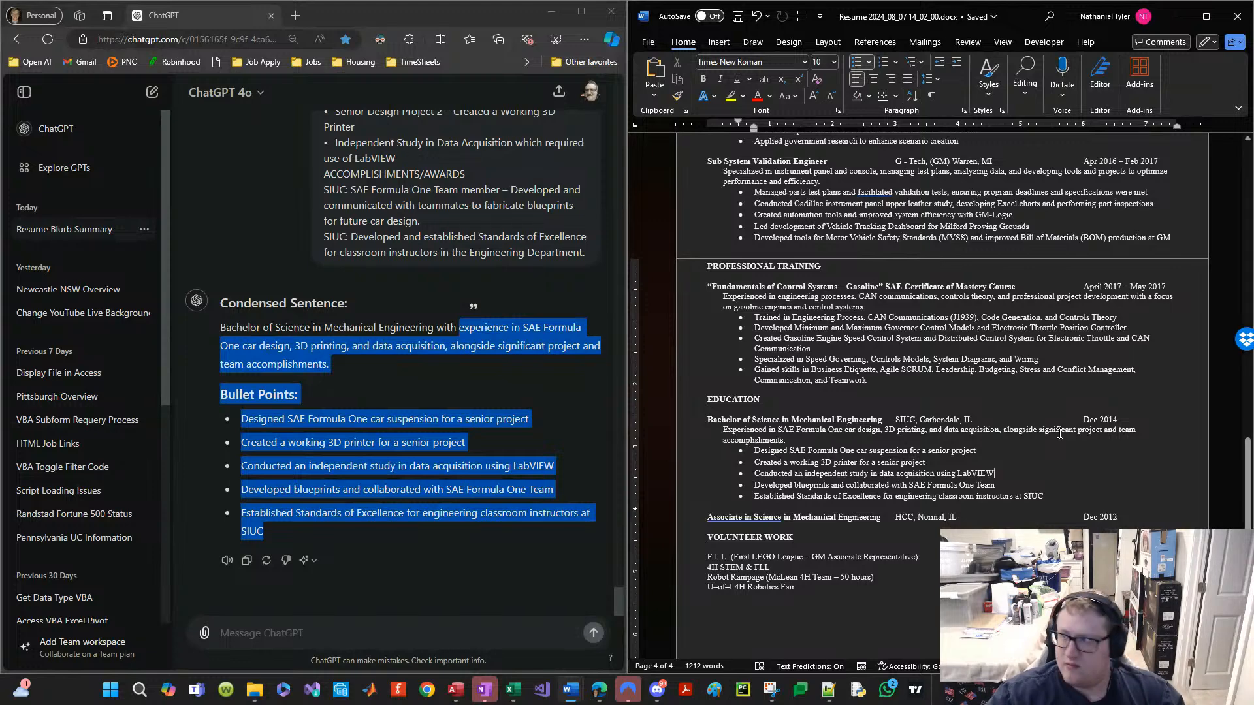
pyautogui.scroll(10, 854, 353)
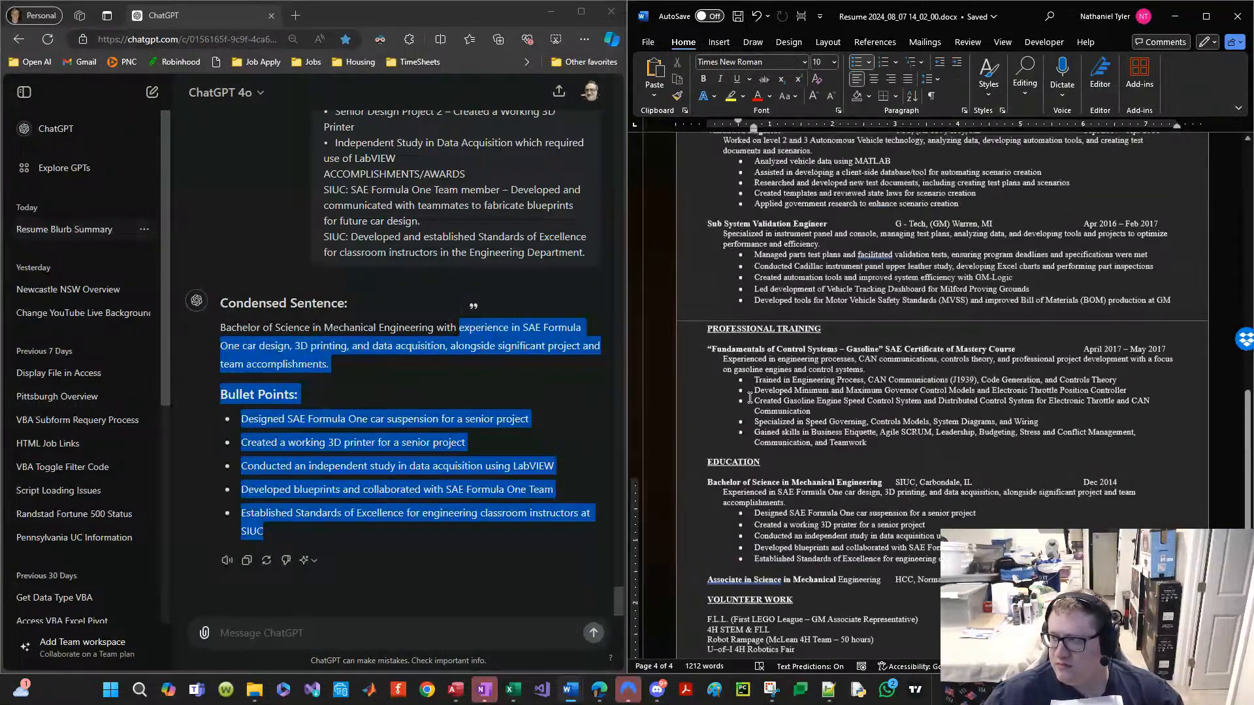
pyautogui.scroll(10, 854, 353)
# Step: Insert a bold, underlined COVER PAGE heading followed by a blank line above the SUMMARY heading, and save the resume
pyautogui.click(768, 154)
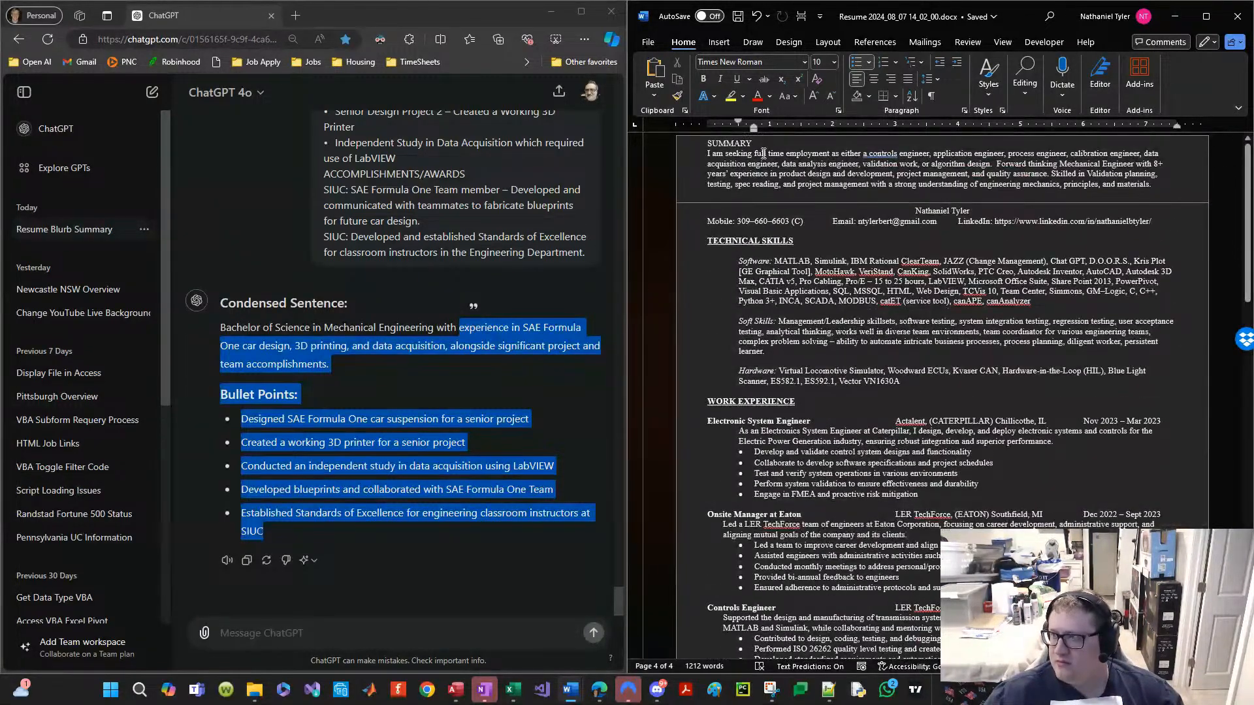
pyautogui.click(779, 144)
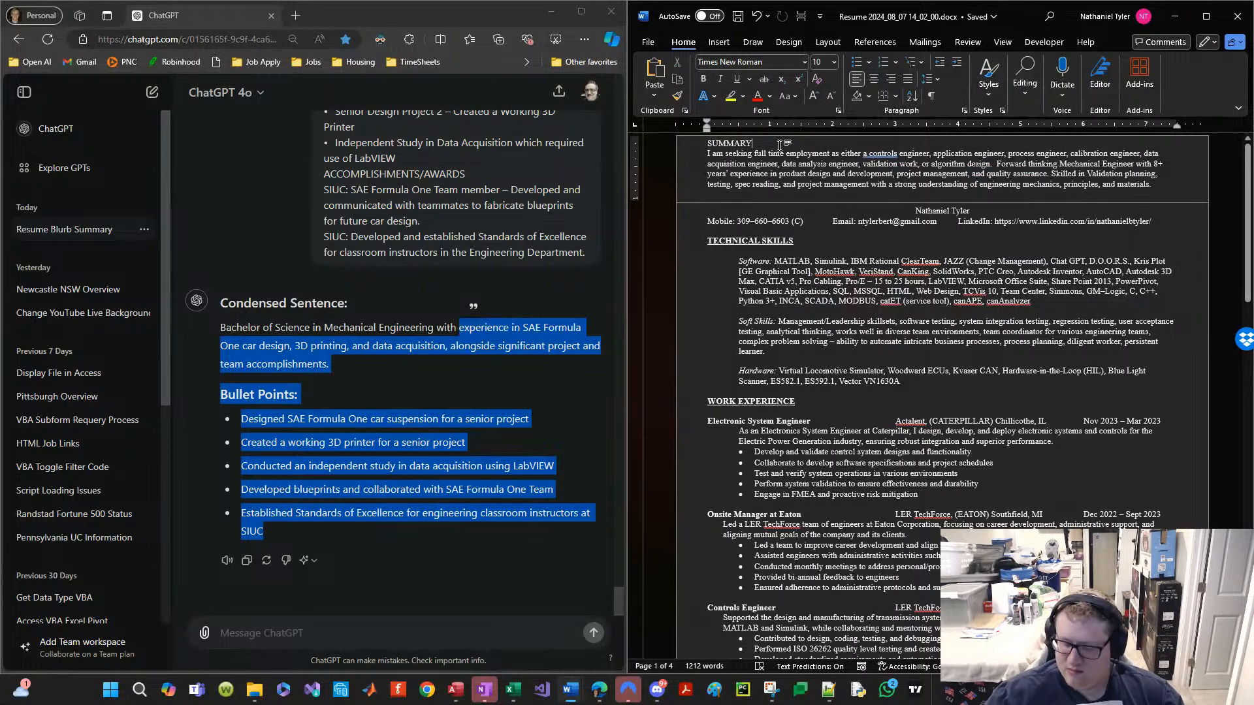
pyautogui.hotkey('ctrl', 'v')
pyautogui.hotkey('ctrl', 'shift', 'Right')
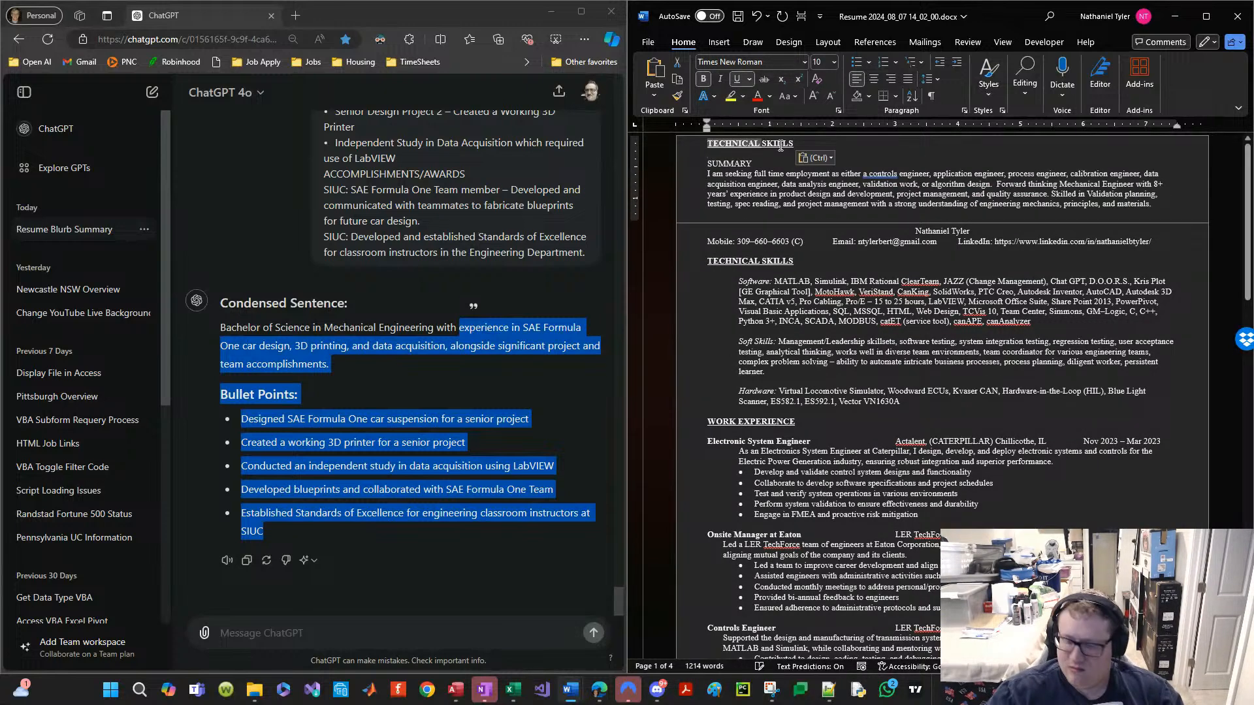
pyautogui.write('COVER PAGE')
pyautogui.hotkey('ctrl', 'shift', 'Right')
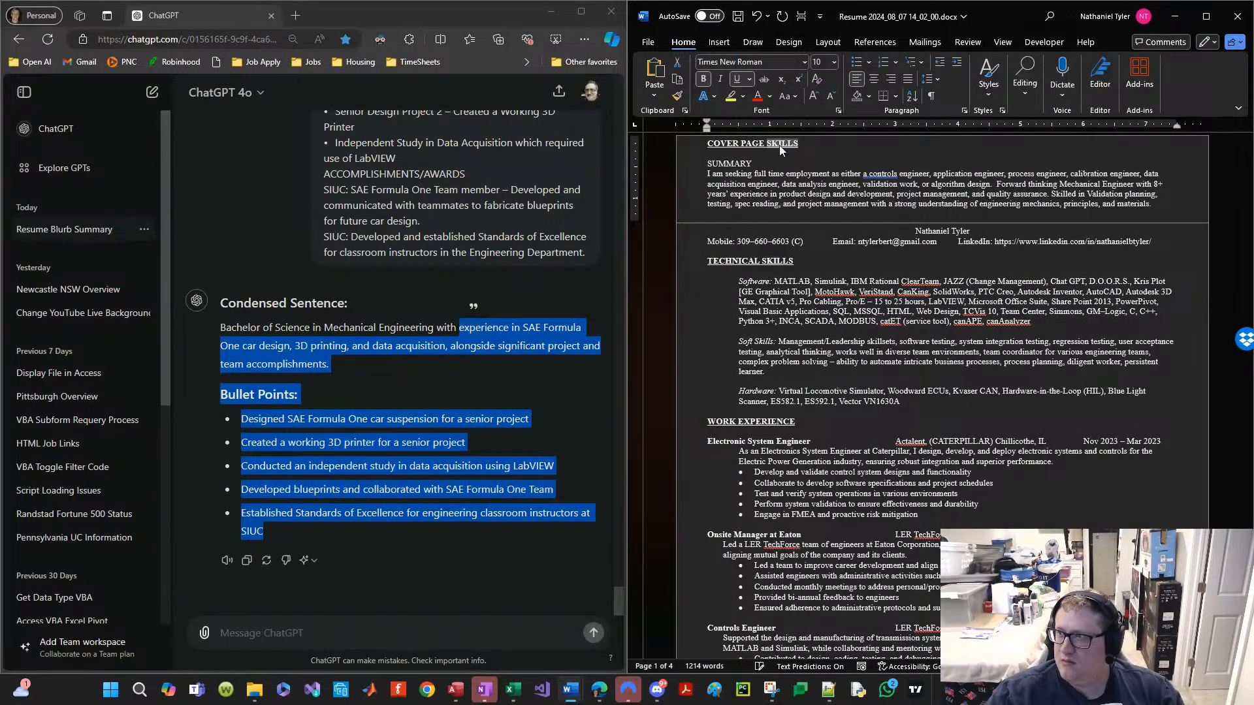
pyautogui.press('Delete')
pyautogui.hotkey('ctrl', 's')
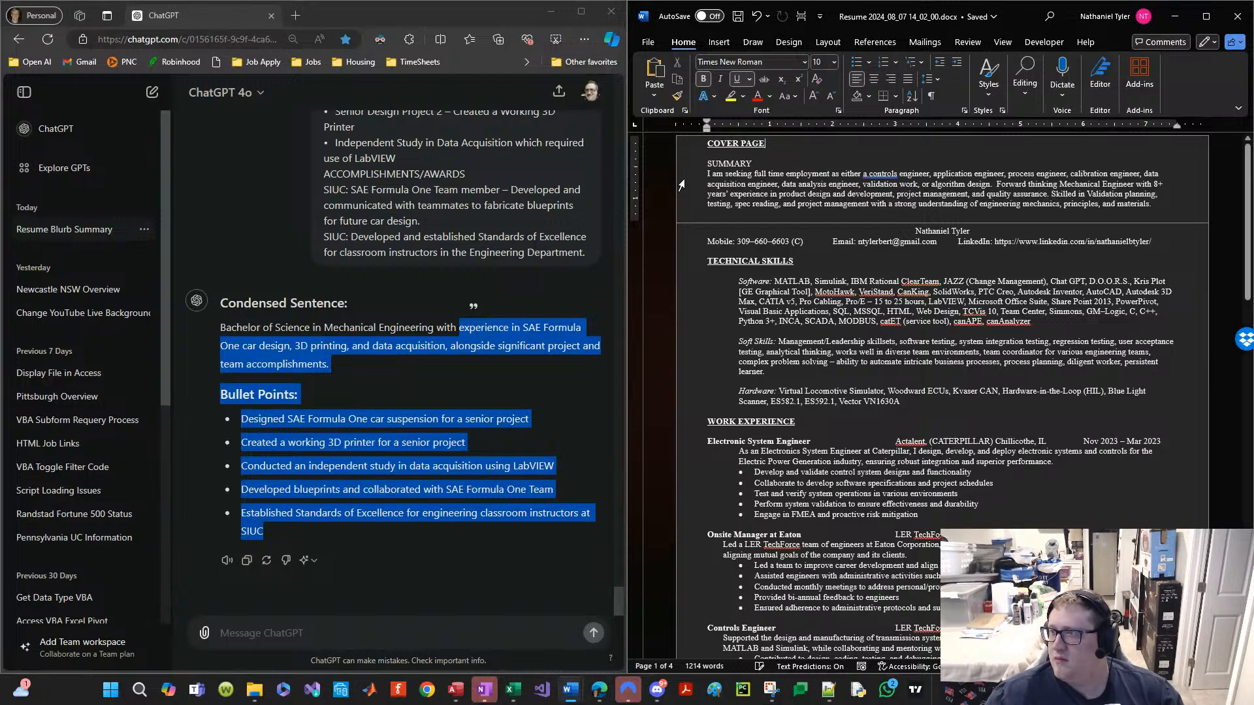
# Step: Indent the summary paragraph one level, make the SUMMARY heading bold and underlined, and save the resume
pyautogui.moveTo(682, 183); pyautogui.dragTo(693, 213)
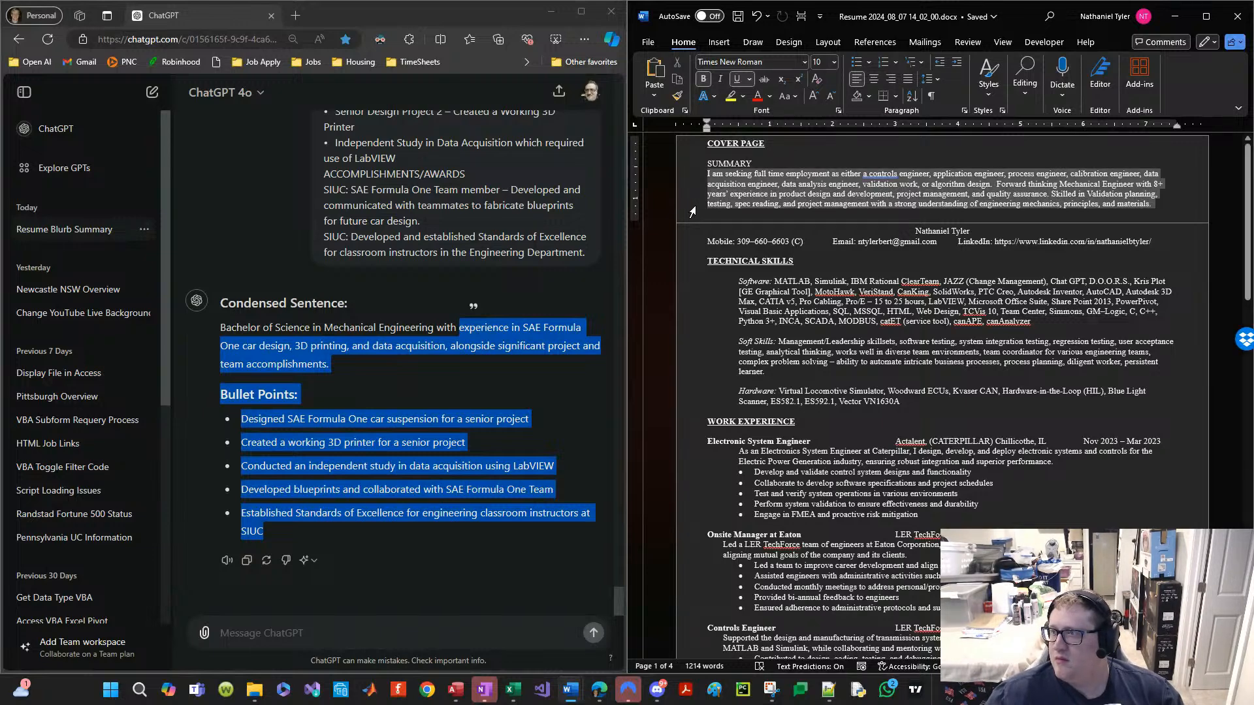
pyautogui.click(957, 62)
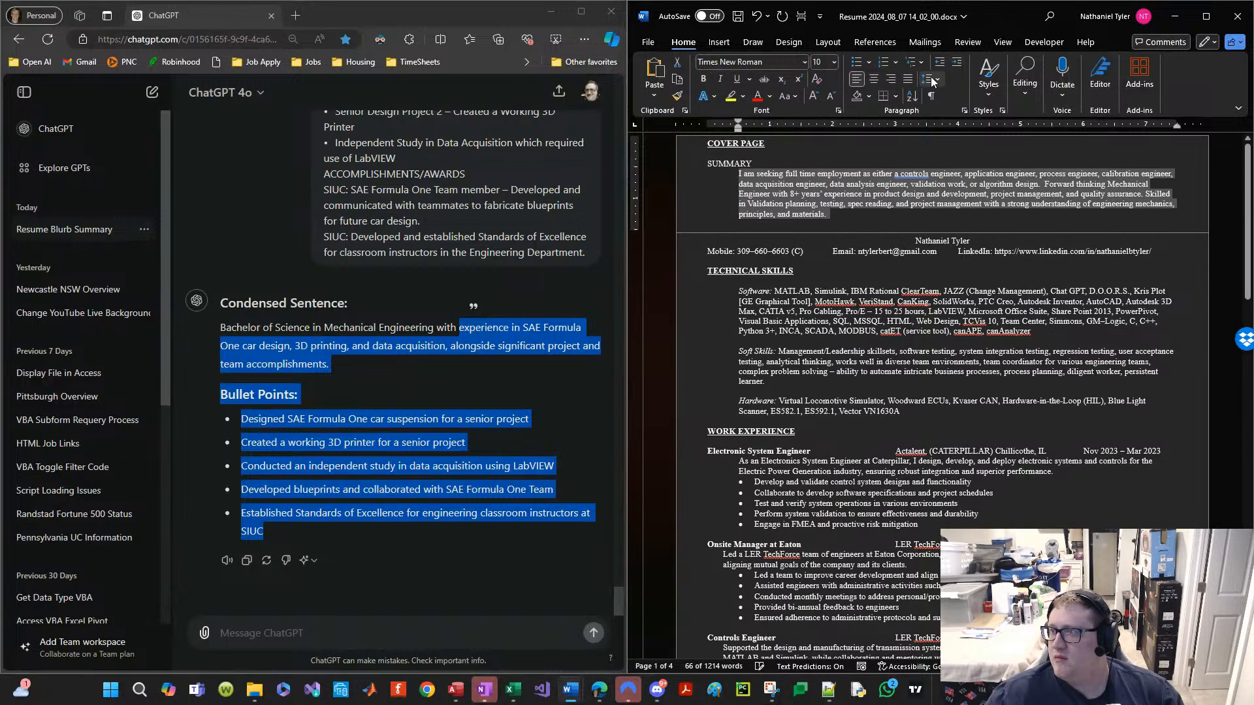
pyautogui.click(654, 165)
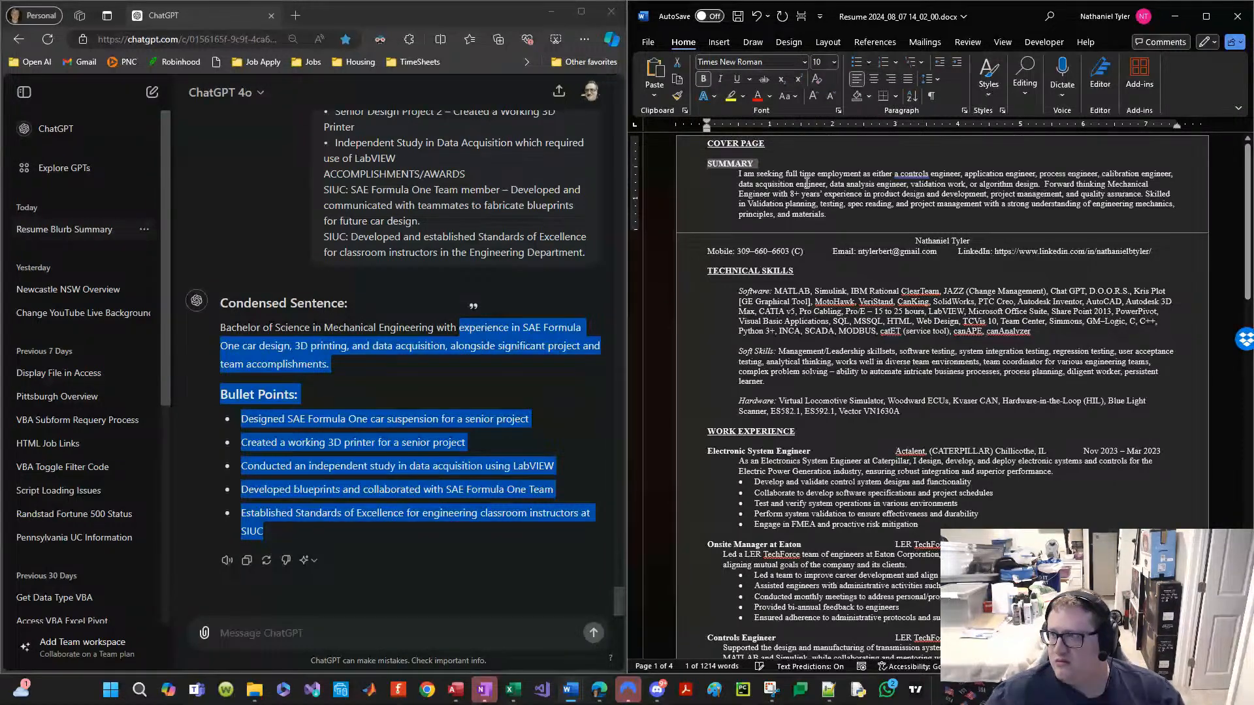
pyautogui.click(792, 164)
pyautogui.hotkey('ctrl', 's')
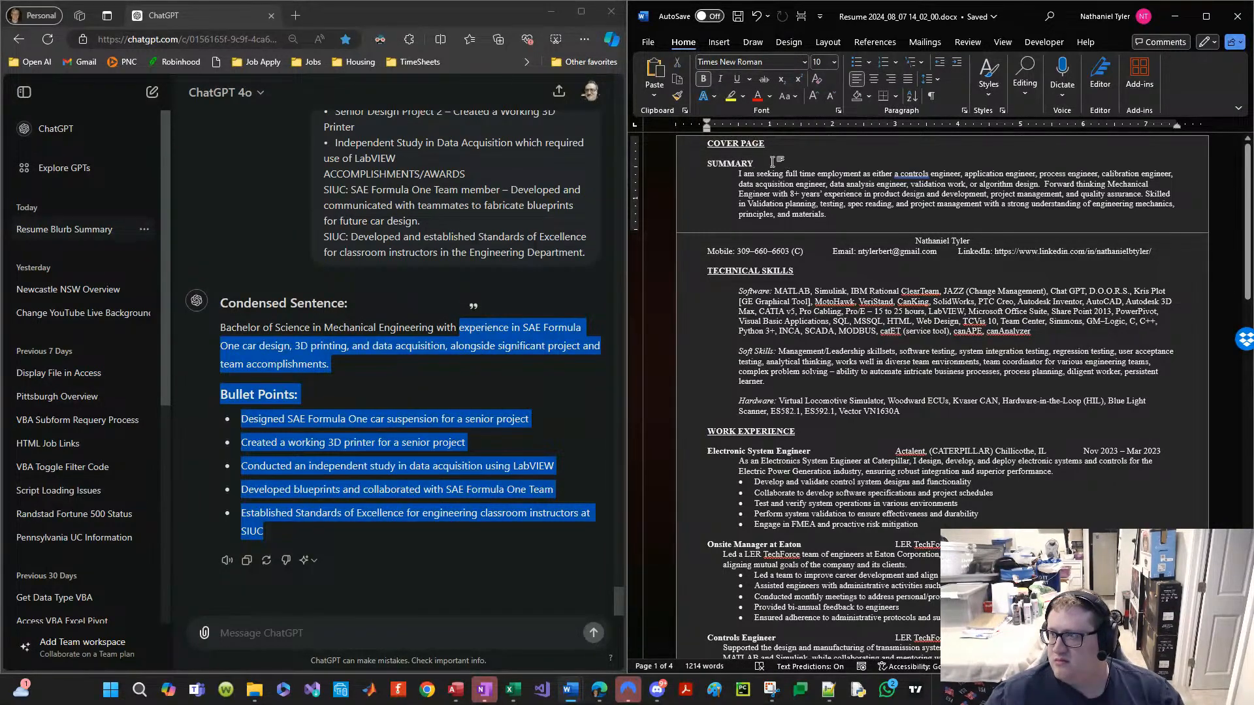
pyautogui.click(689, 167)
pyautogui.hotkey('ctrl', 'u')
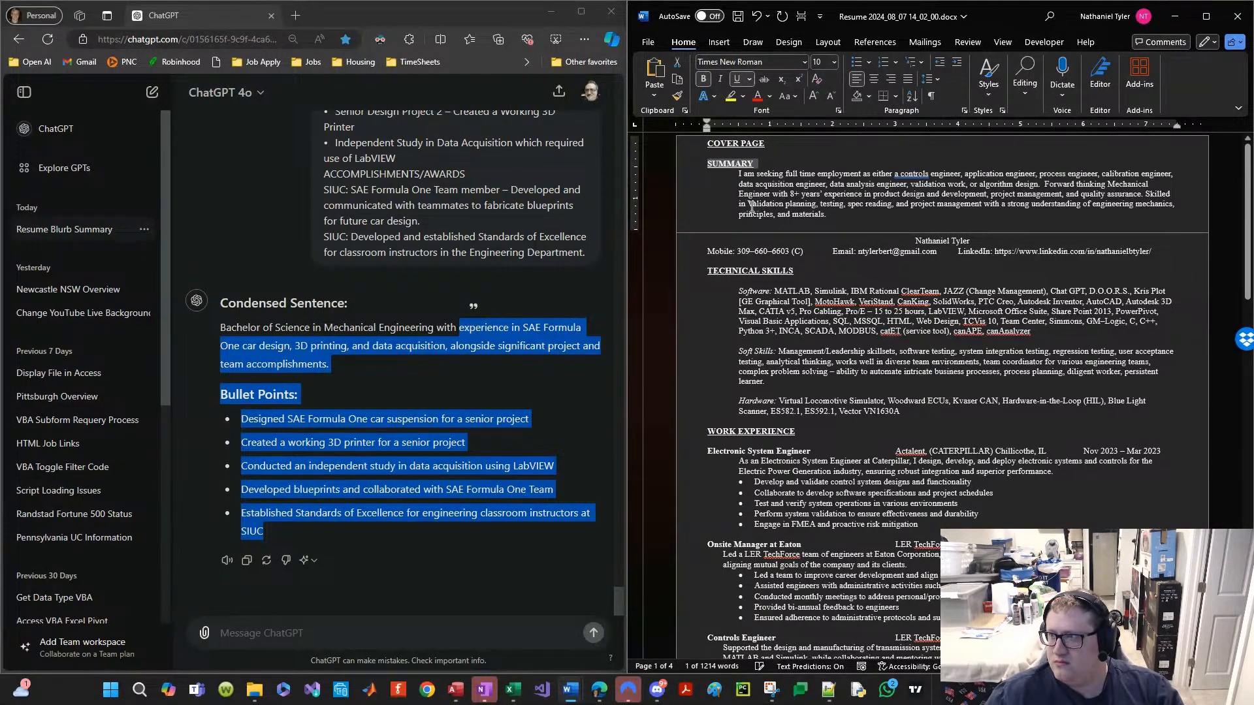
pyautogui.click(775, 151)
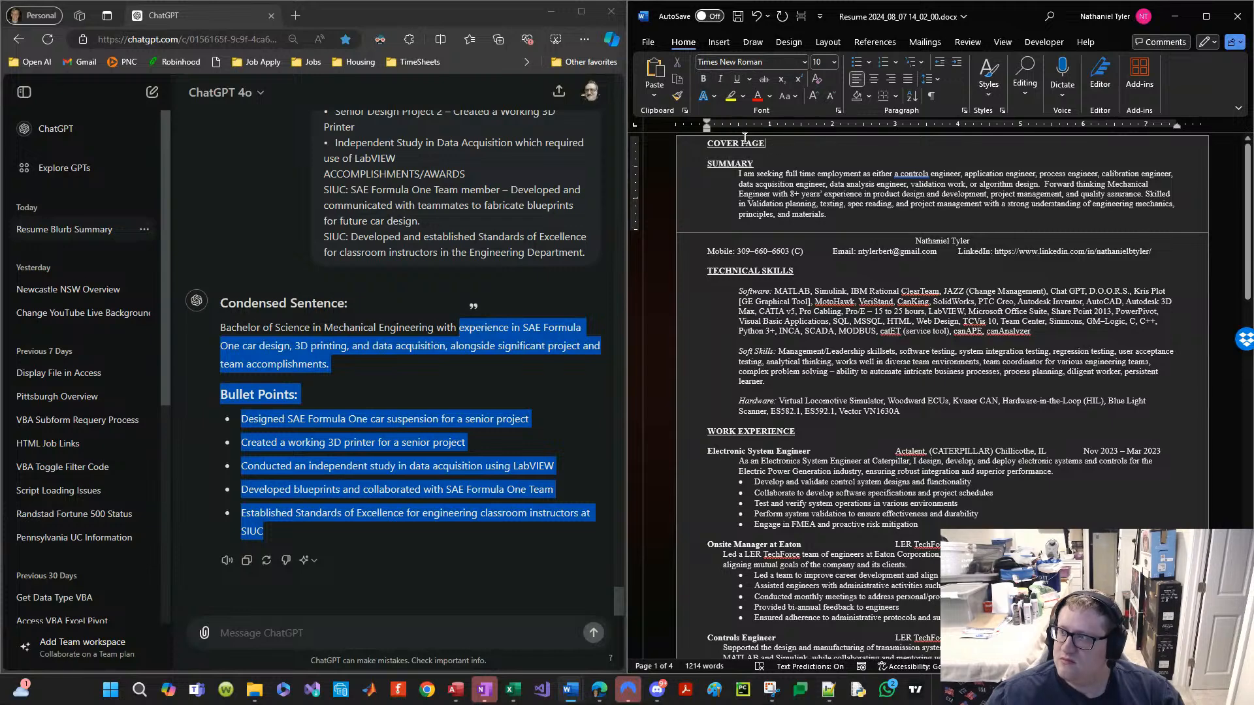
pyautogui.click(686, 138)
# Step: Check the name line's font size in the older Controls Resume 2024_05_09 document, and set the new resume's name line to size 18
pyautogui.click(786, 243)
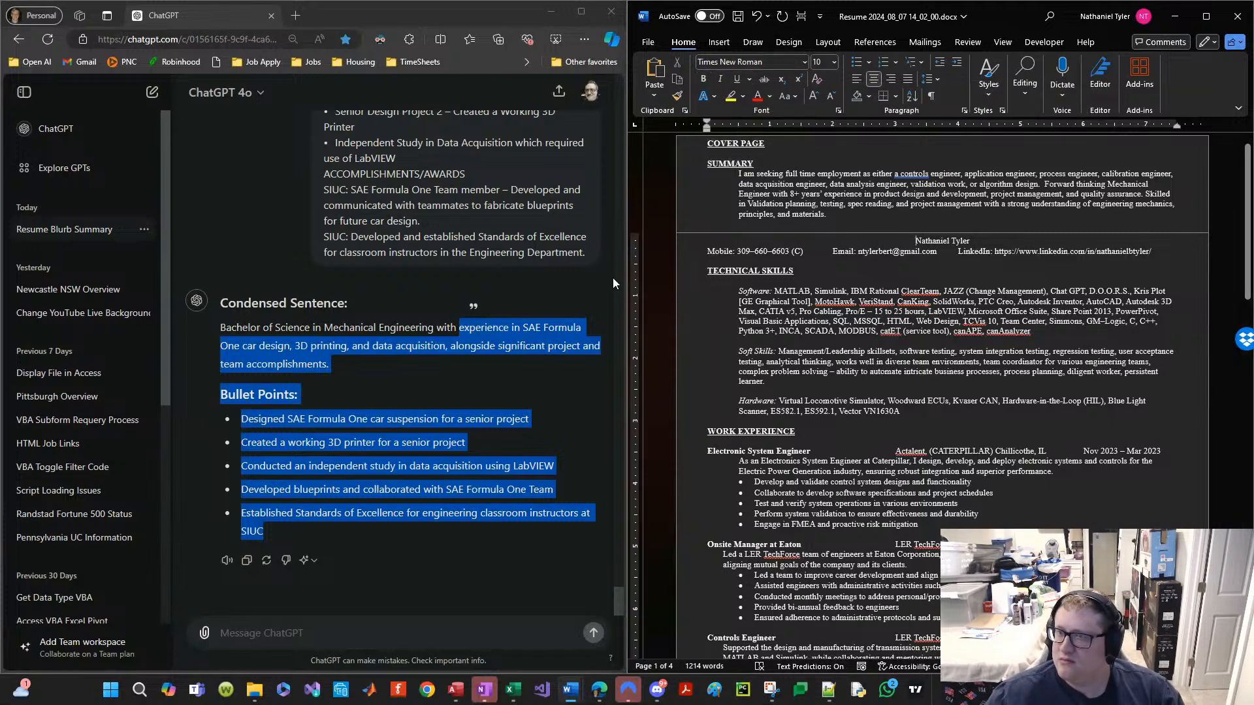
pyautogui.click(551, 12)
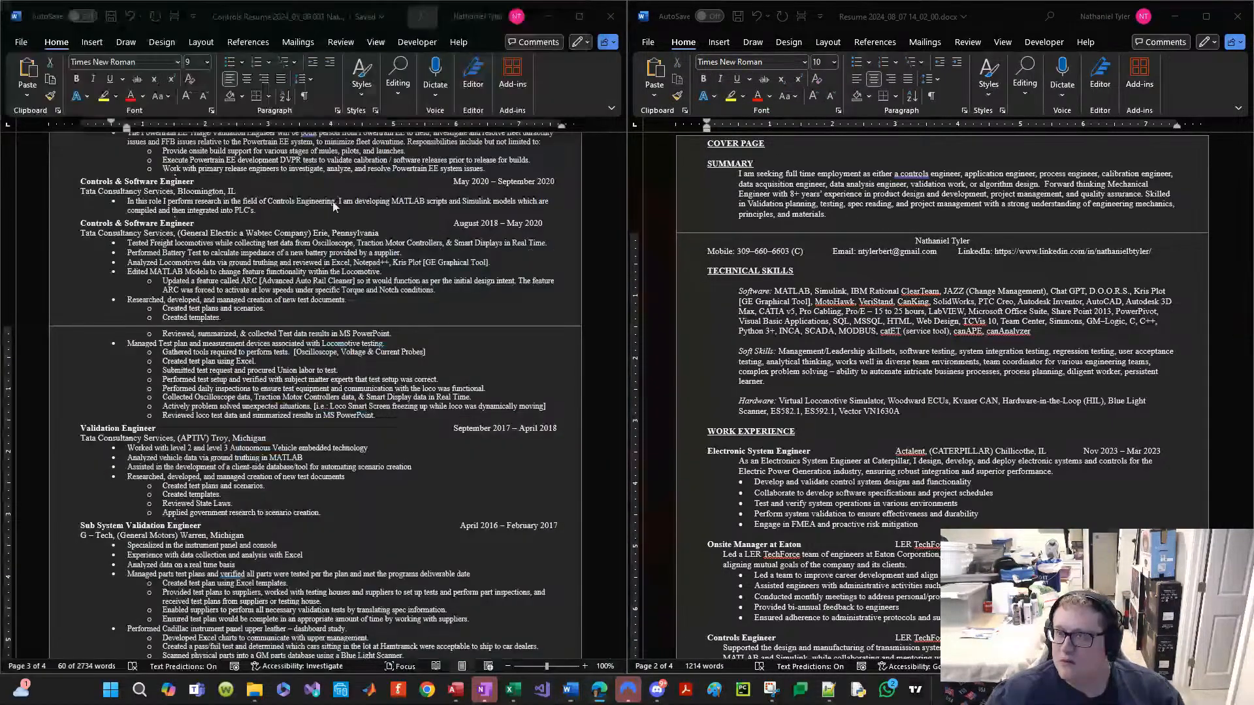
pyautogui.scroll(10, 273, 254)
pyautogui.scroll(2, 205, 210)
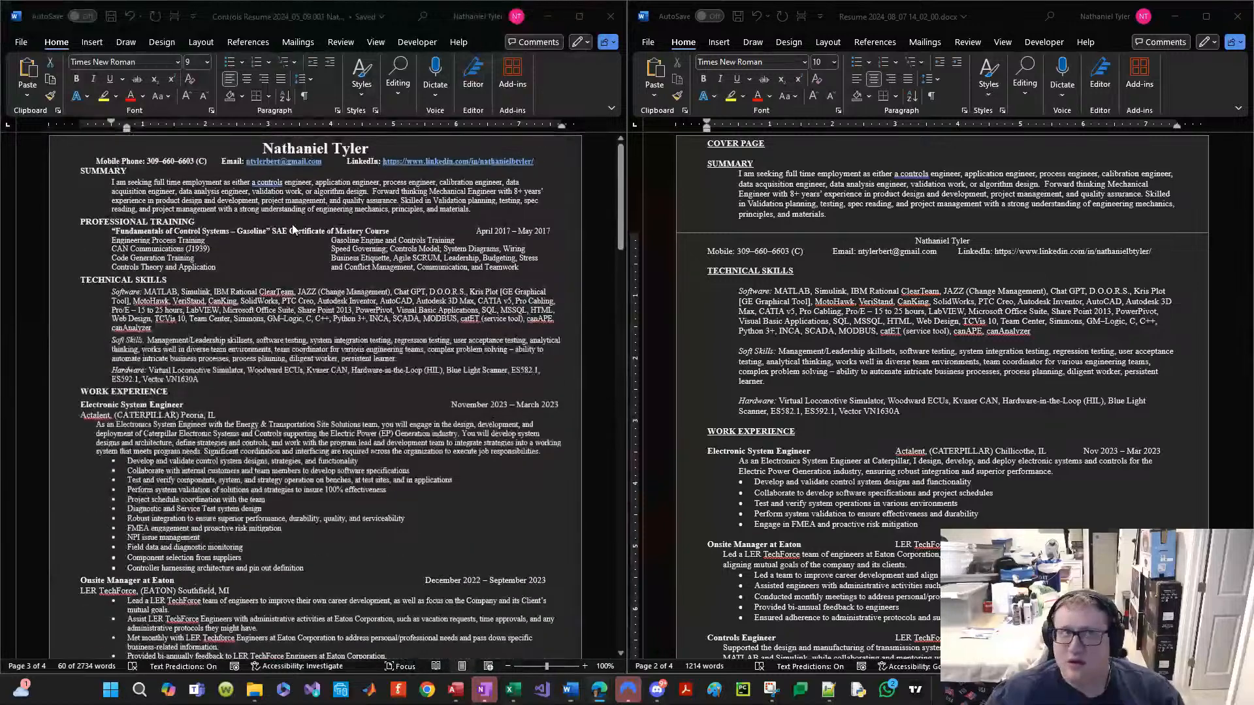
pyautogui.click(222, 137)
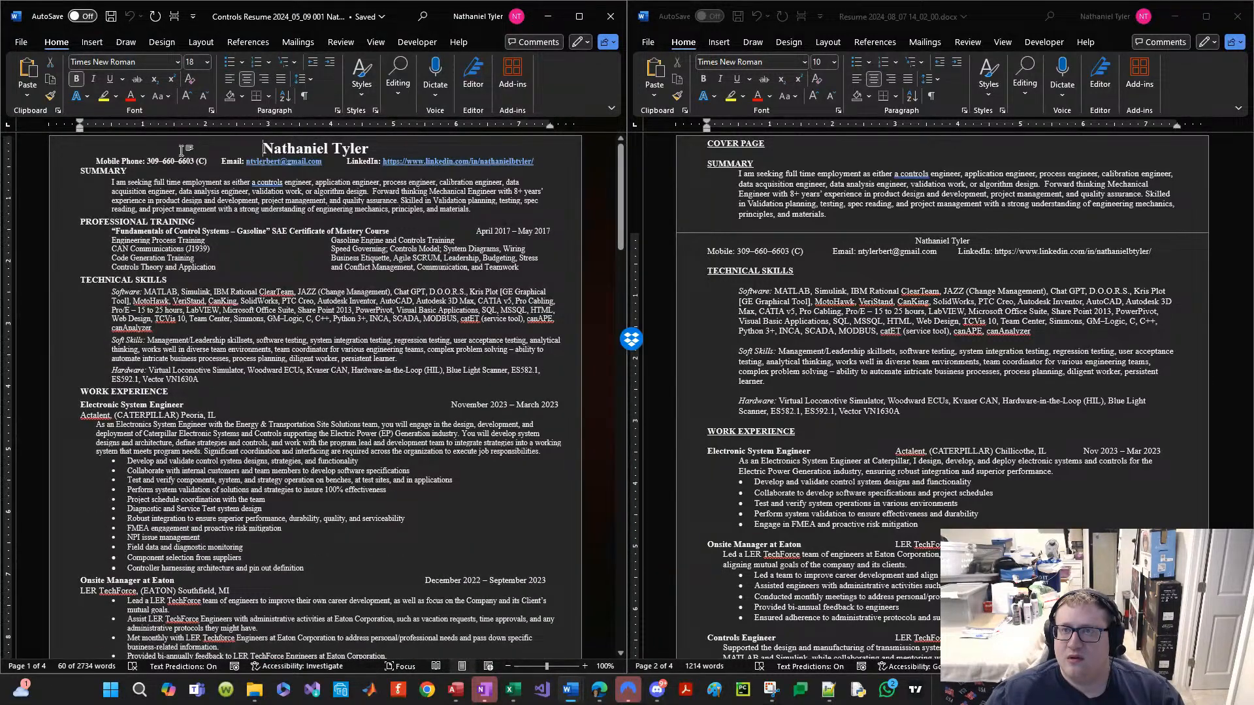
pyautogui.click(64, 155)
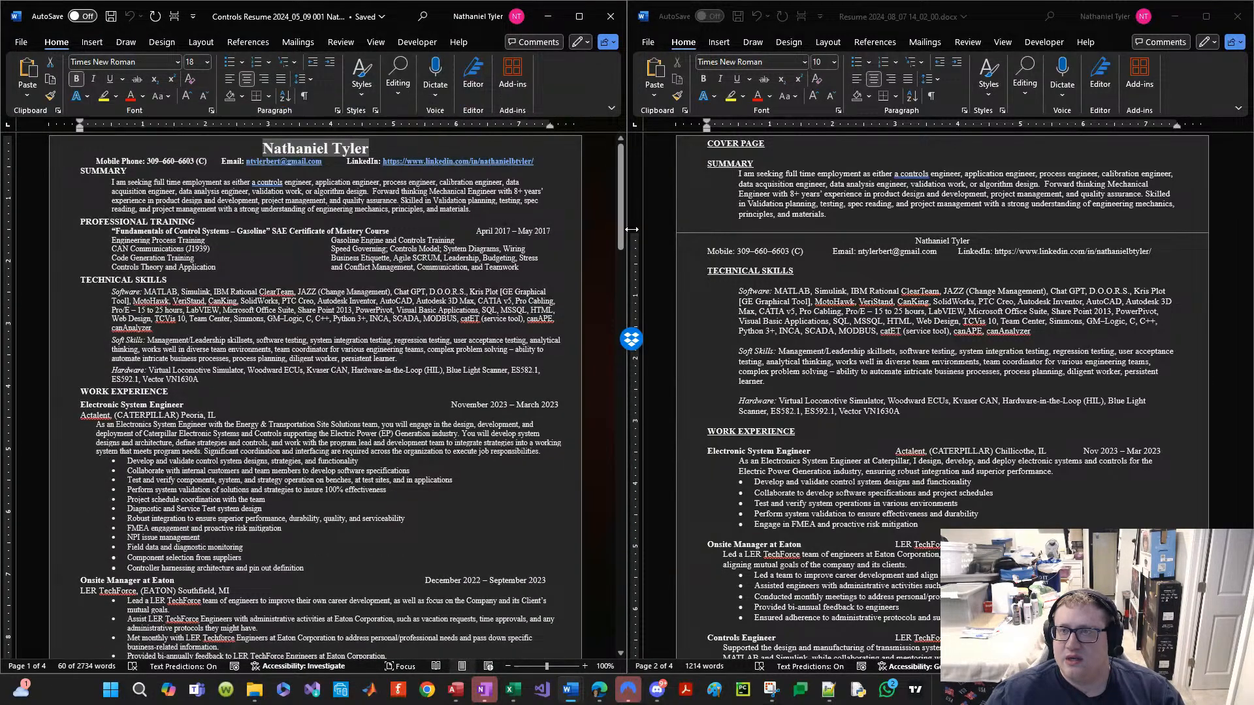
pyautogui.click(680, 246)
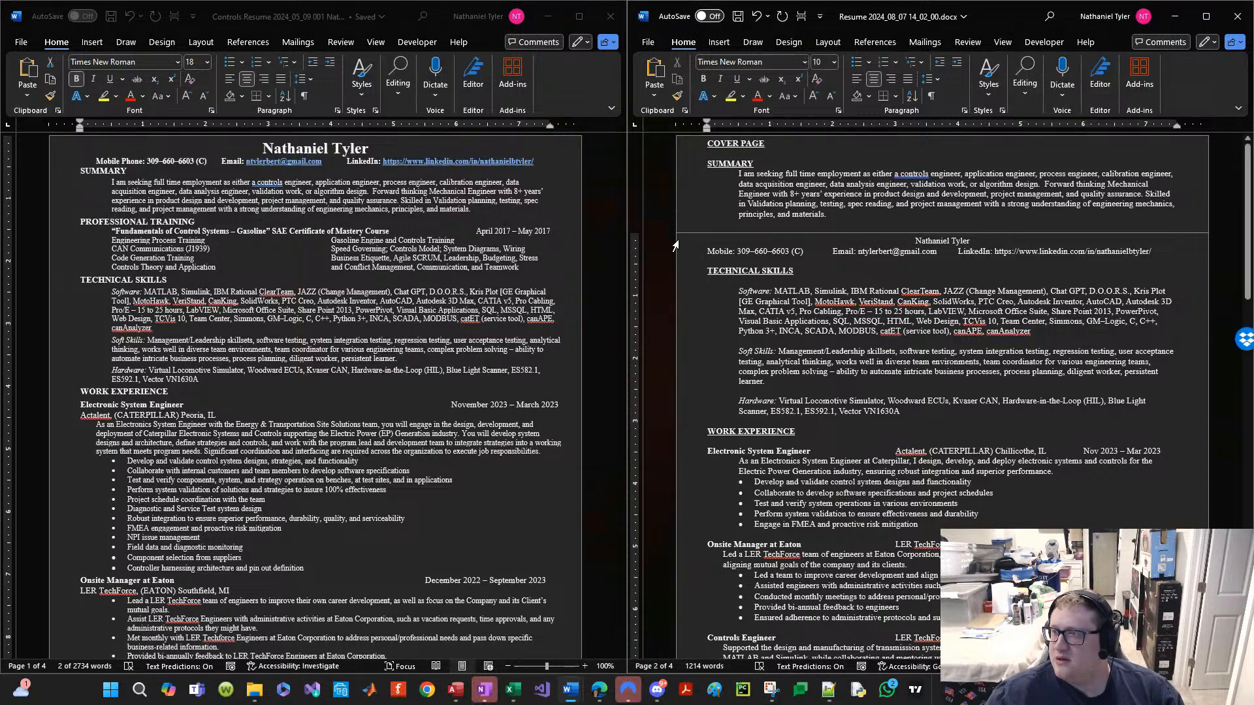
pyautogui.click(837, 67)
pyautogui.write('18')
pyautogui.press('Return')
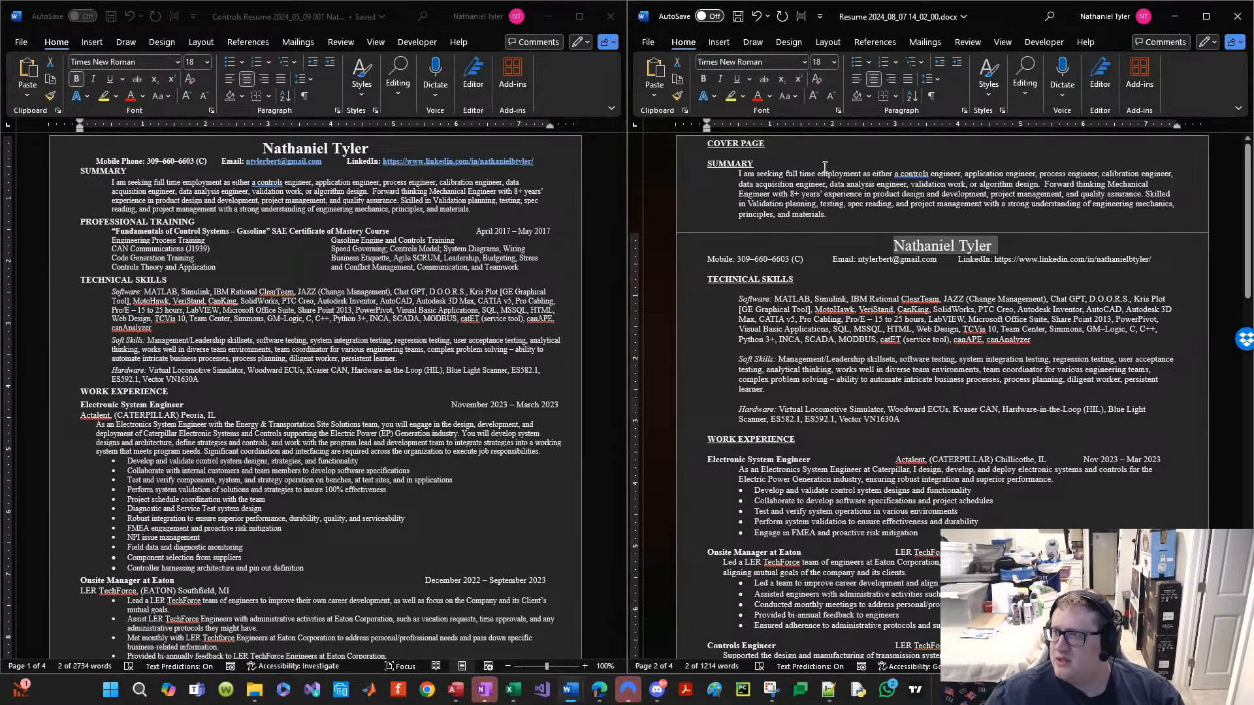
# Step: Format the COVER PAGE heading at font size 18, centered and without underline
pyautogui.click(679, 143)
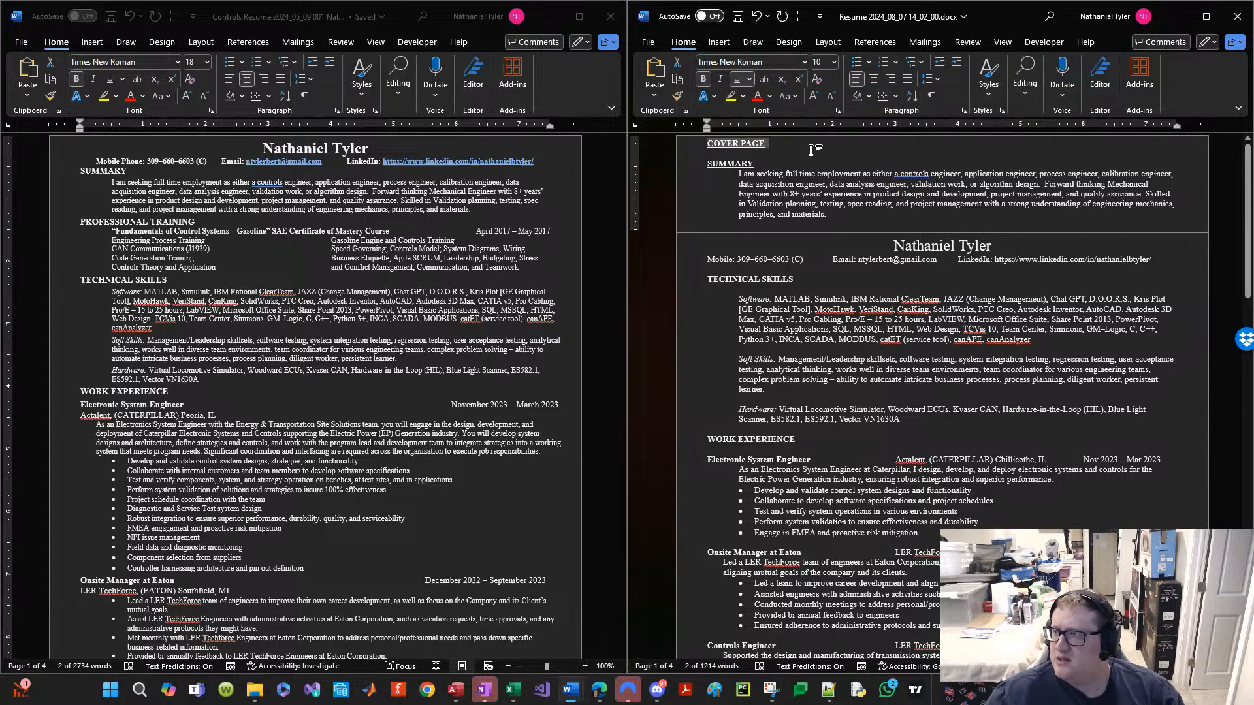
pyautogui.click(821, 64)
pyautogui.write('18')
pyautogui.press('Return')
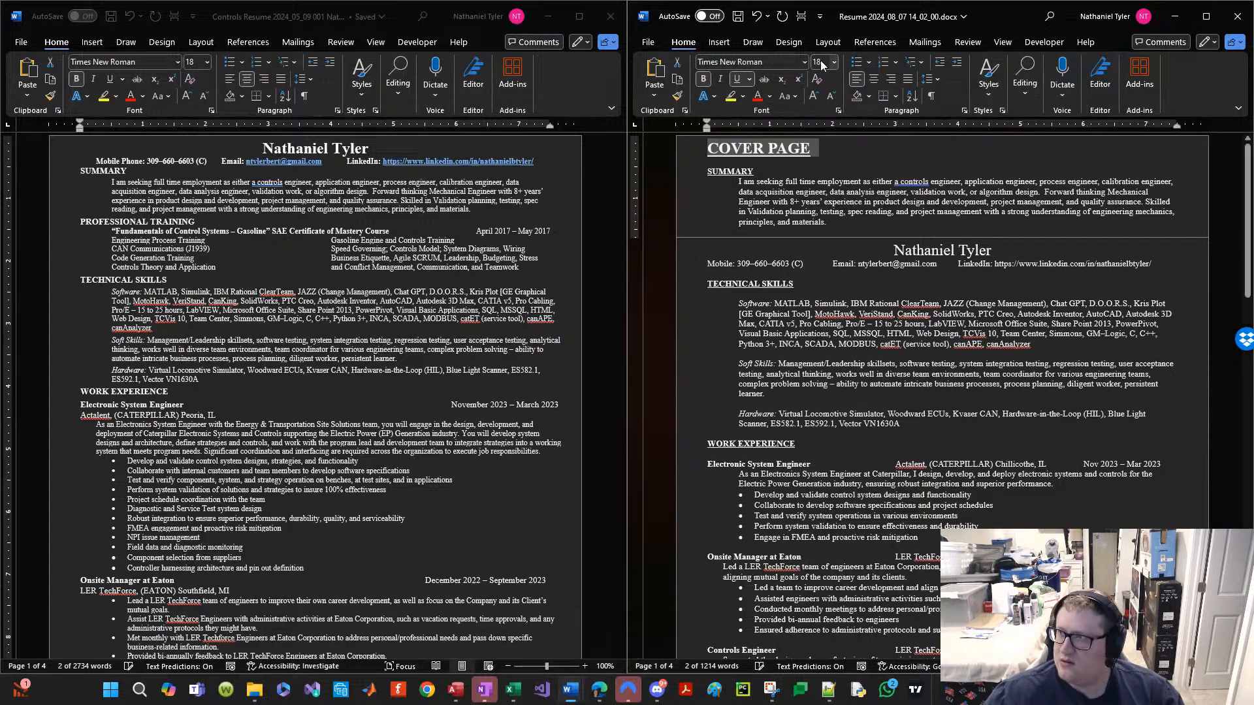
pyautogui.click(874, 79)
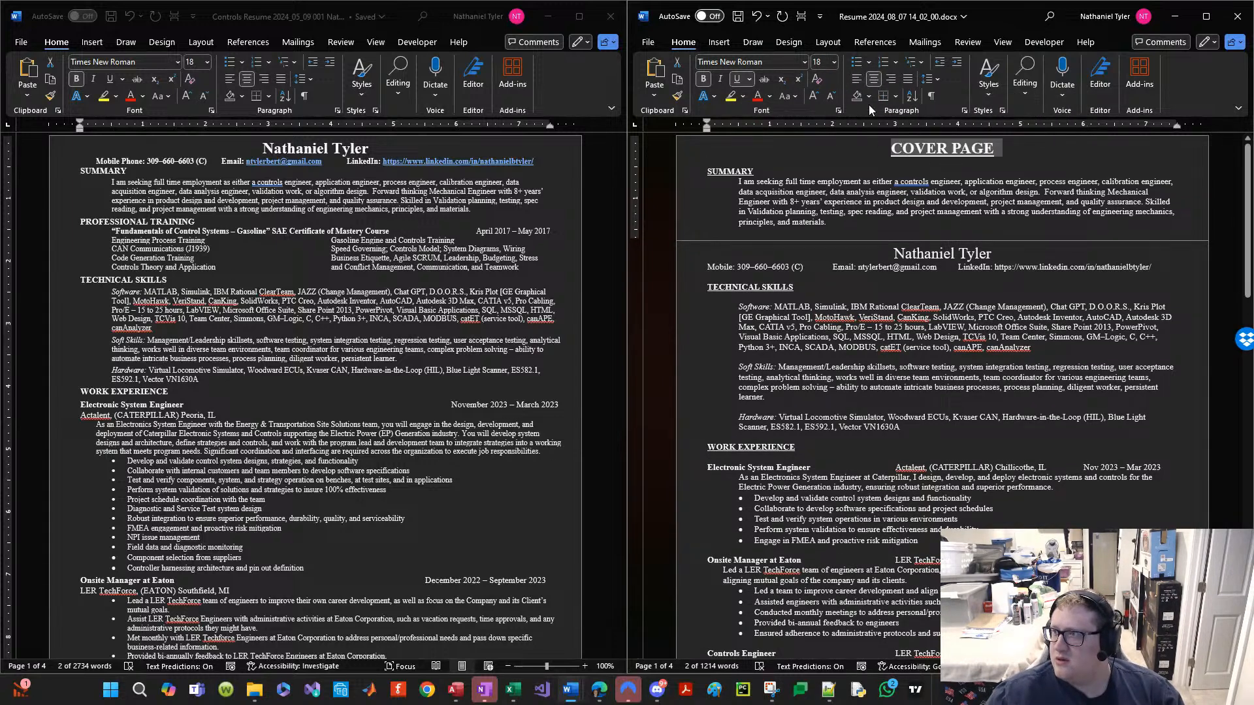
pyautogui.click(737, 78)
# Step: Bold the name line above the contact details in the new resume
pyautogui.click(893, 255)
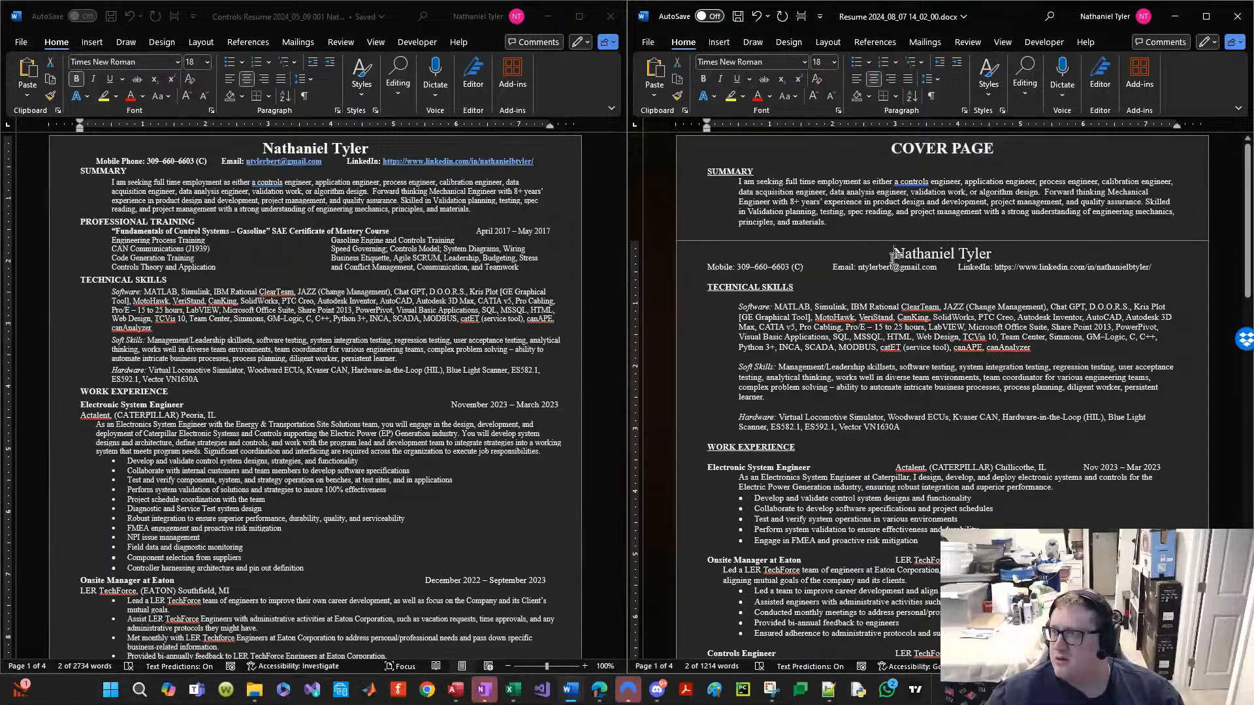
pyautogui.click(704, 253)
pyautogui.click(842, 291)
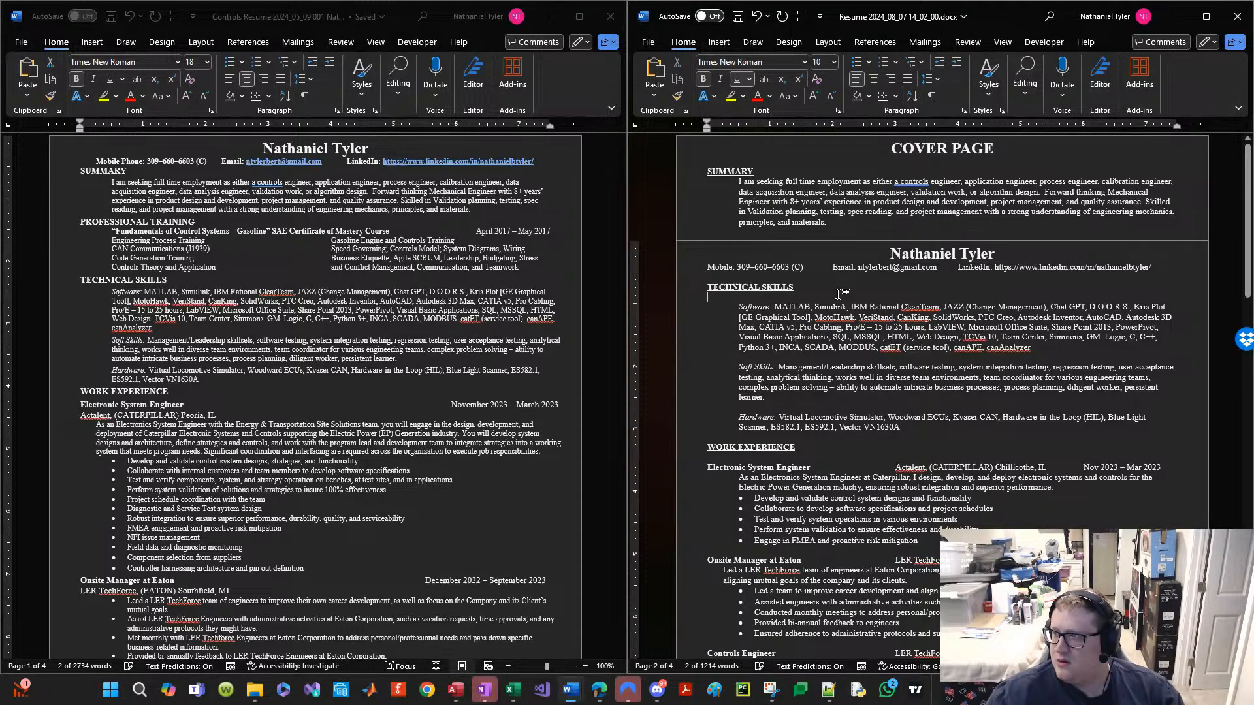
# Step: Turn the email and LinkedIn addresses in the resume's contact line into hyperlinks
pyautogui.click(938, 268)
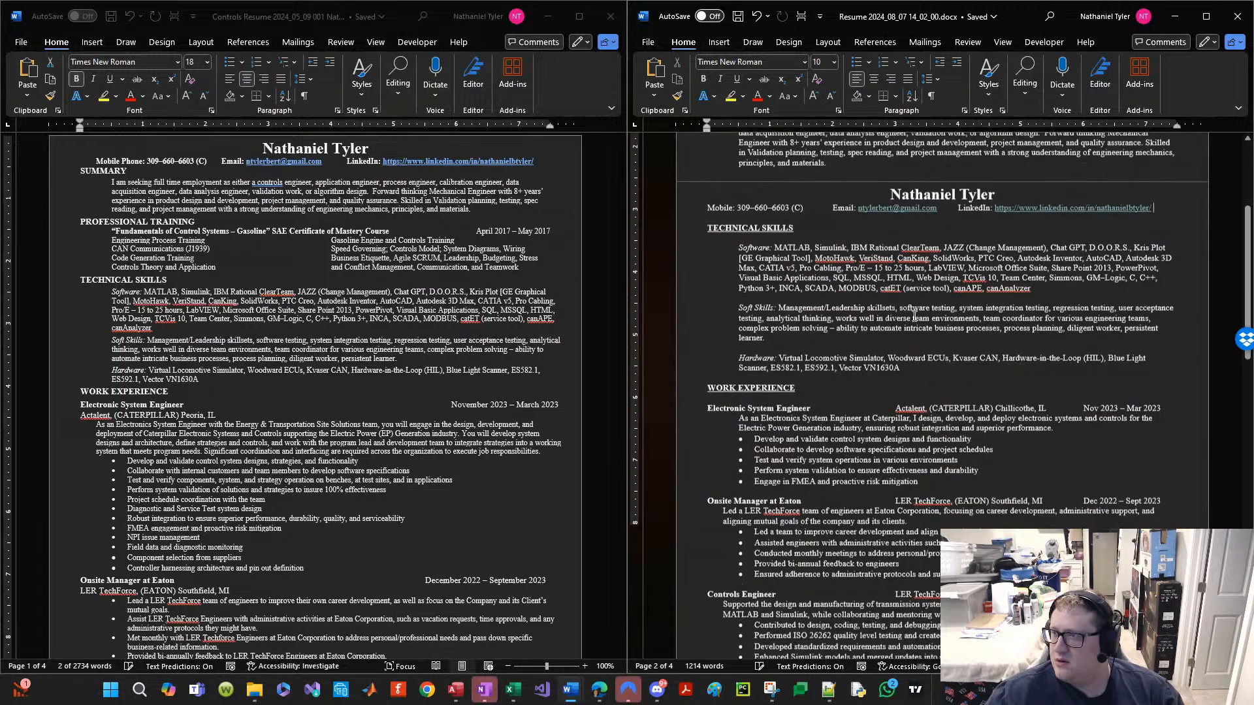
# Step: Review the formatting and job descriptions throughout the resume, from the cover page to the volunteer work section
pyautogui.scroll(-8, 869, 366)
pyautogui.scroll(-2, 869, 365)
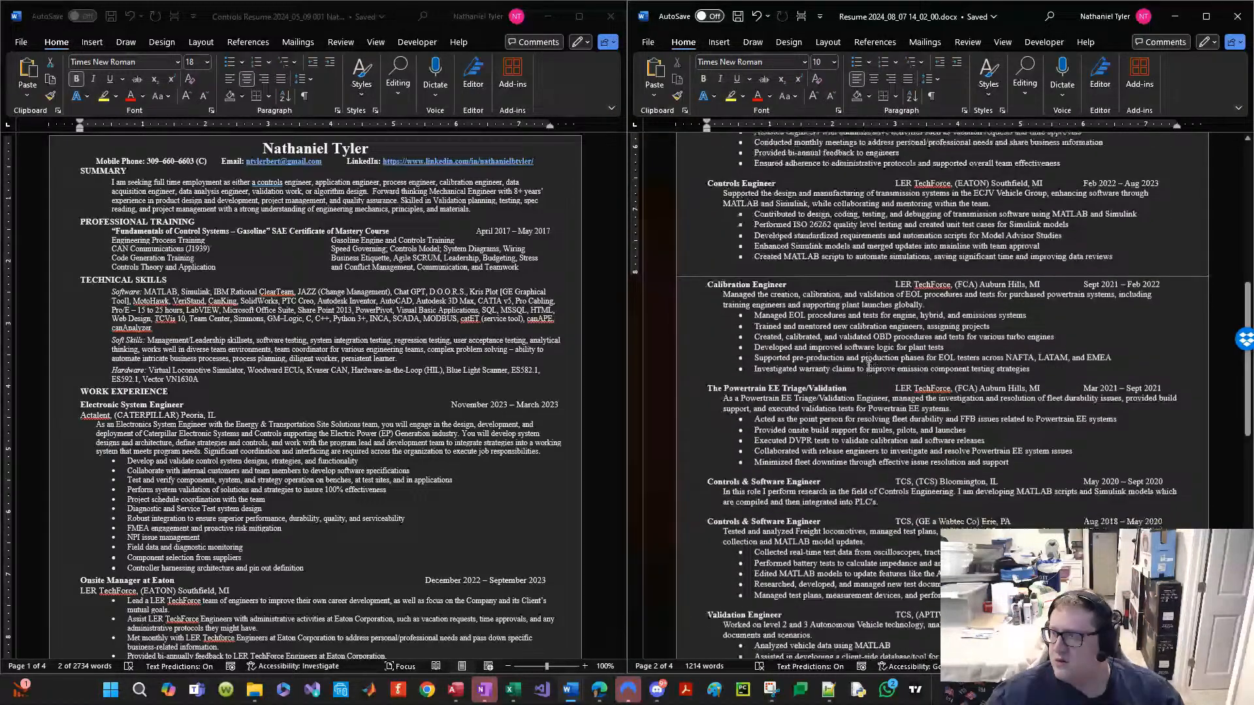
pyautogui.scroll(-5, 426, 392)
pyautogui.scroll(5, 376, 403)
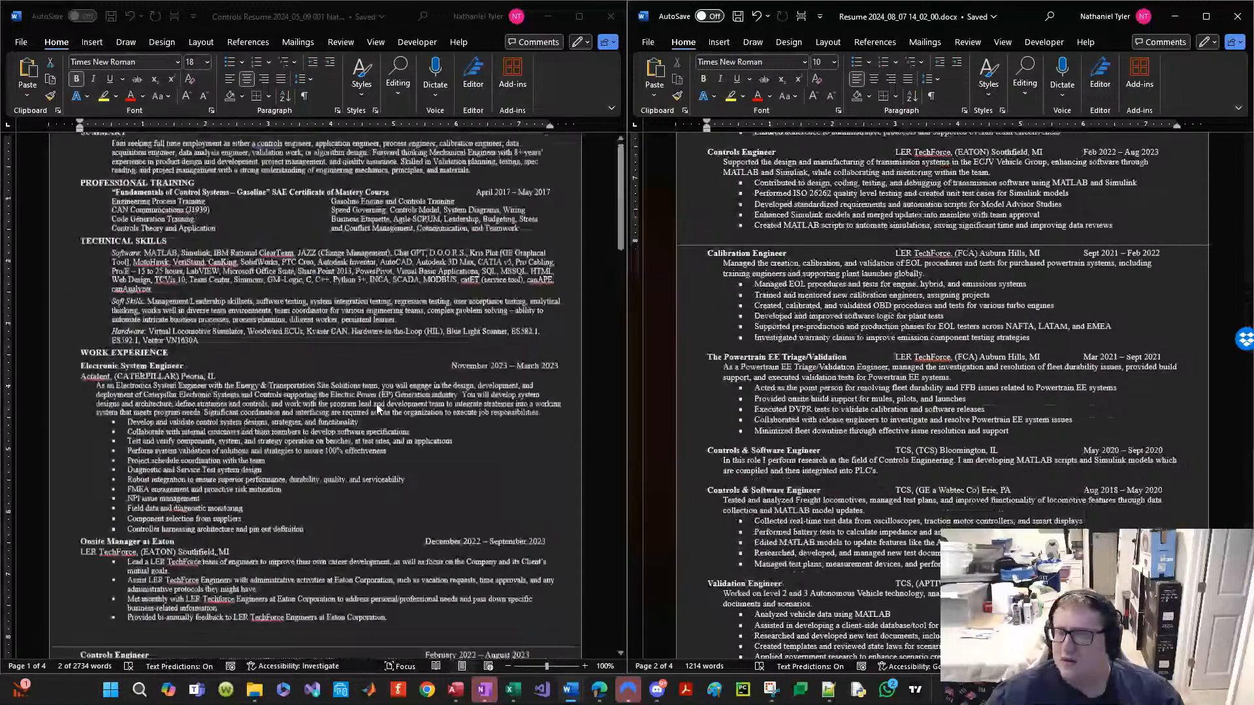
pyautogui.scroll(10, 930, 309)
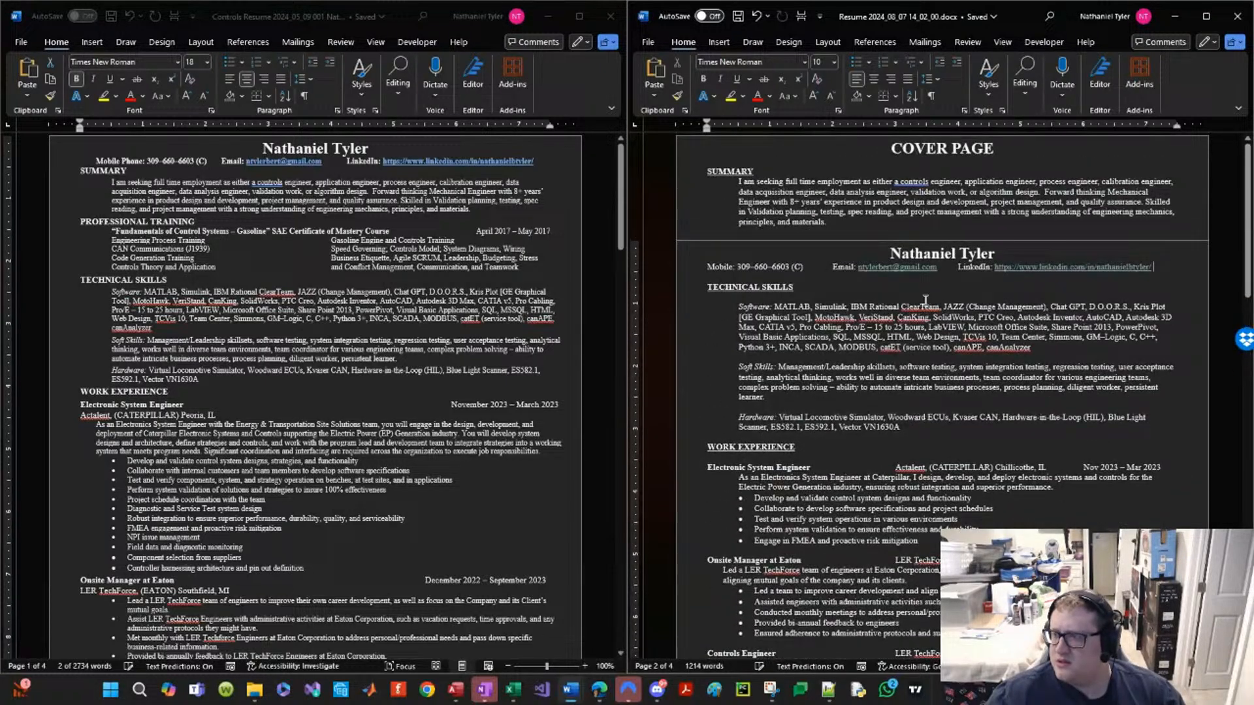
pyautogui.scroll(-4, 805, 312)
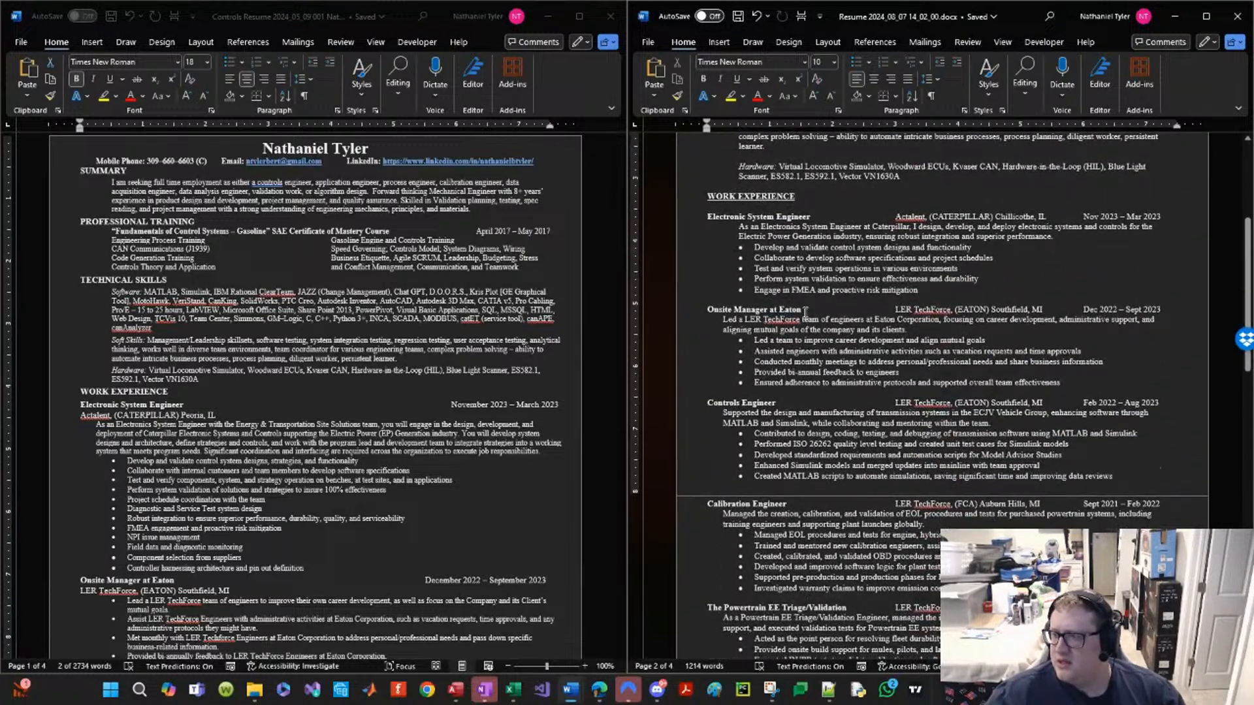
pyautogui.scroll(-5, 782, 312)
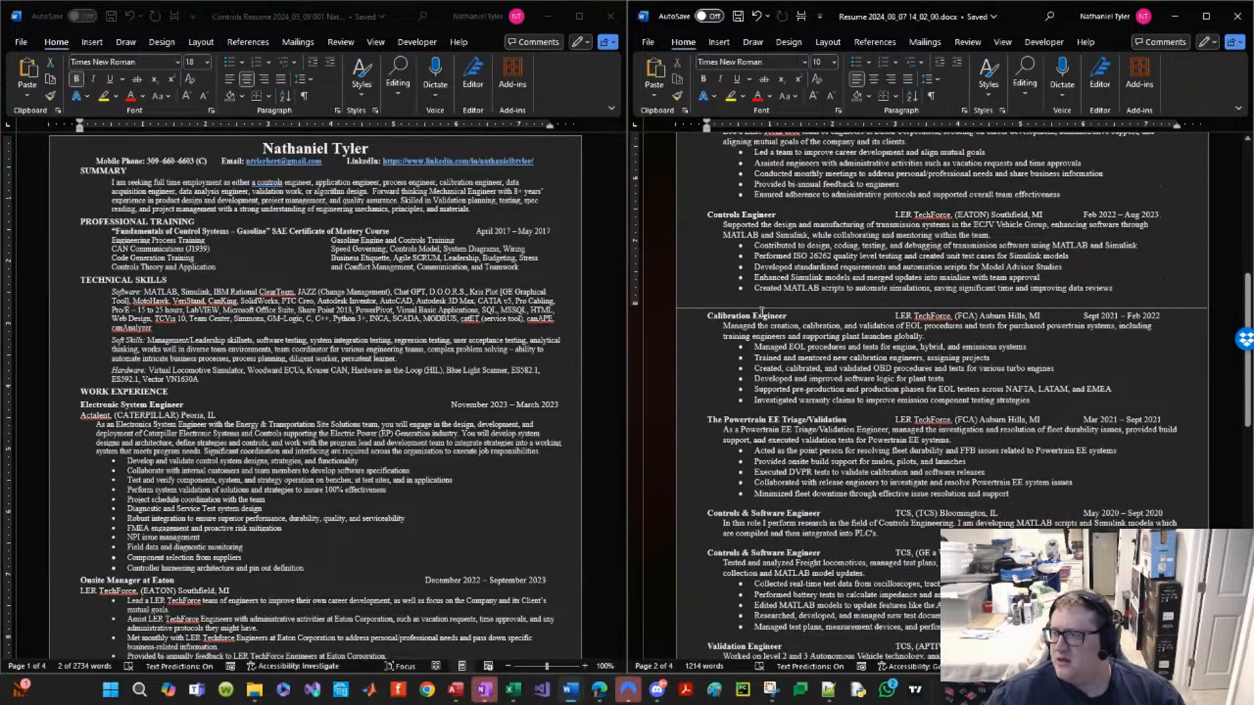
pyautogui.scroll(-5, 762, 312)
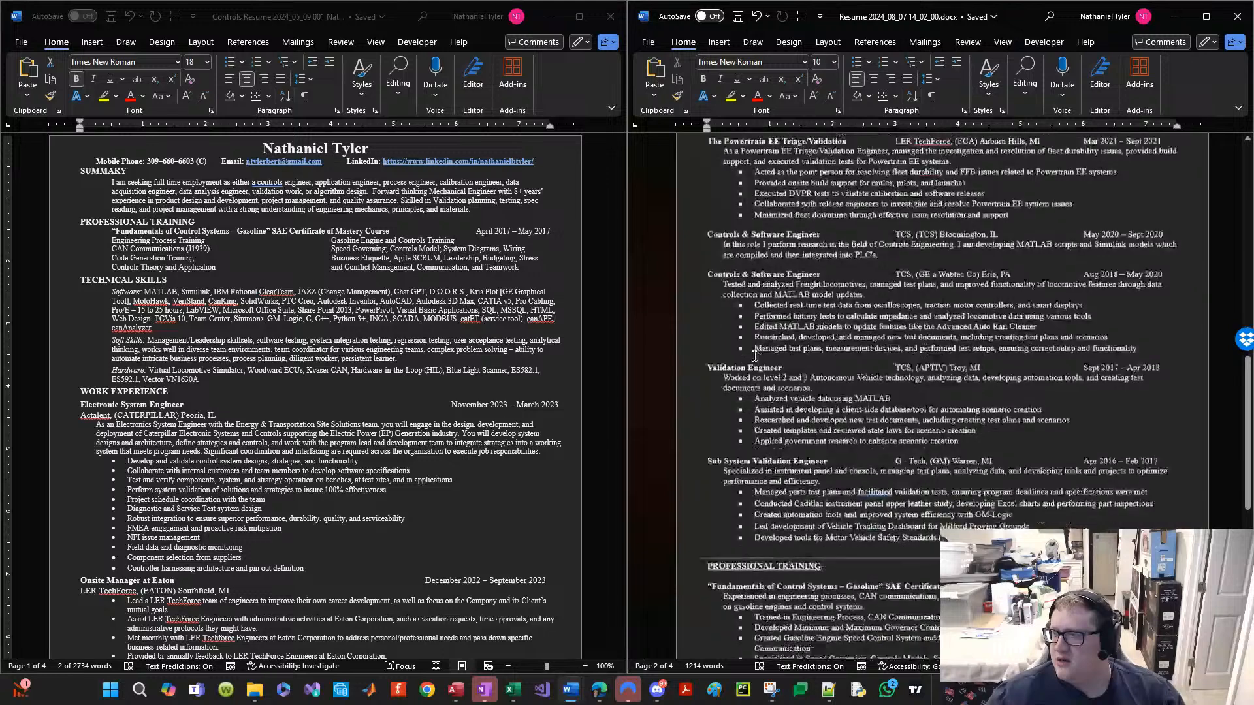
pyautogui.scroll(-3, 755, 356)
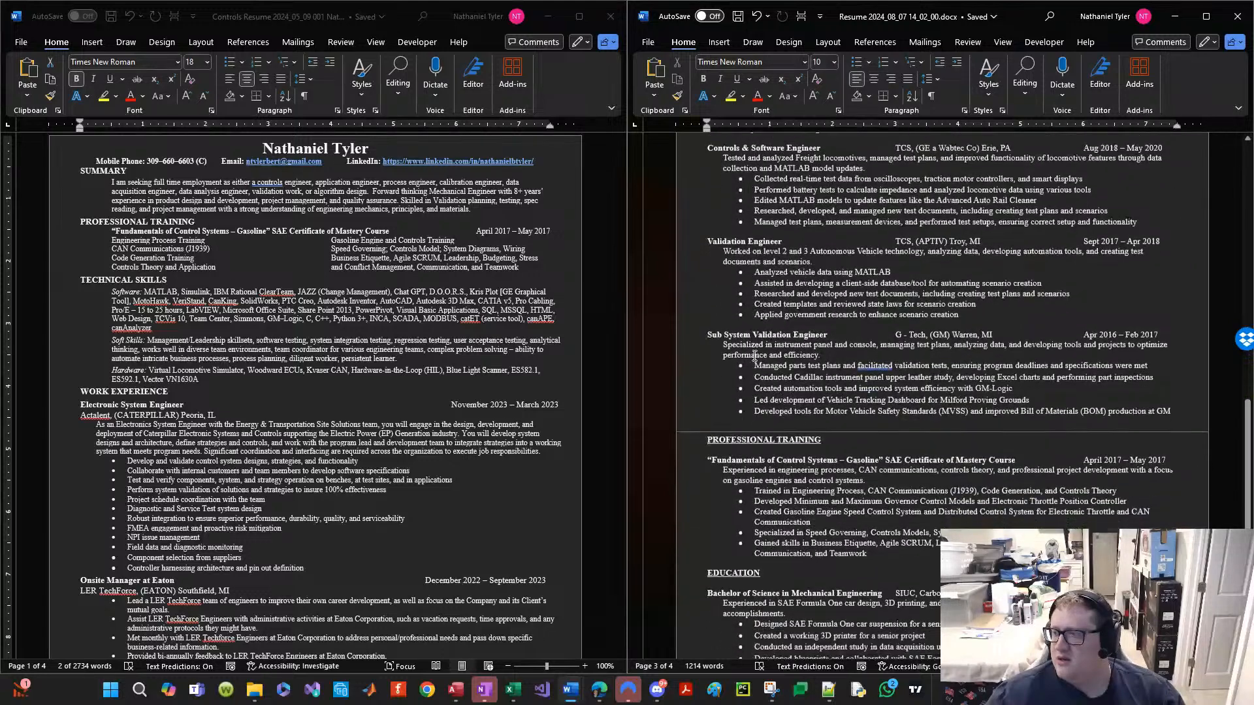
pyautogui.scroll(-3, 755, 356)
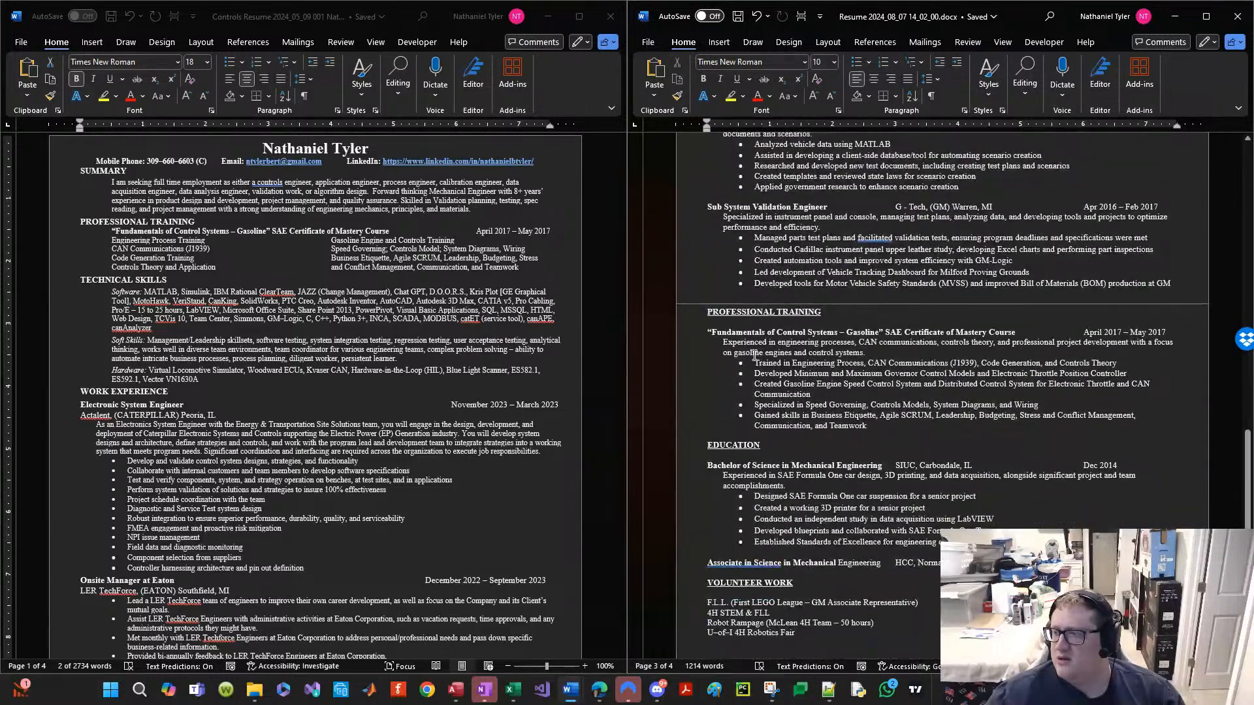
pyautogui.scroll(-1, 755, 356)
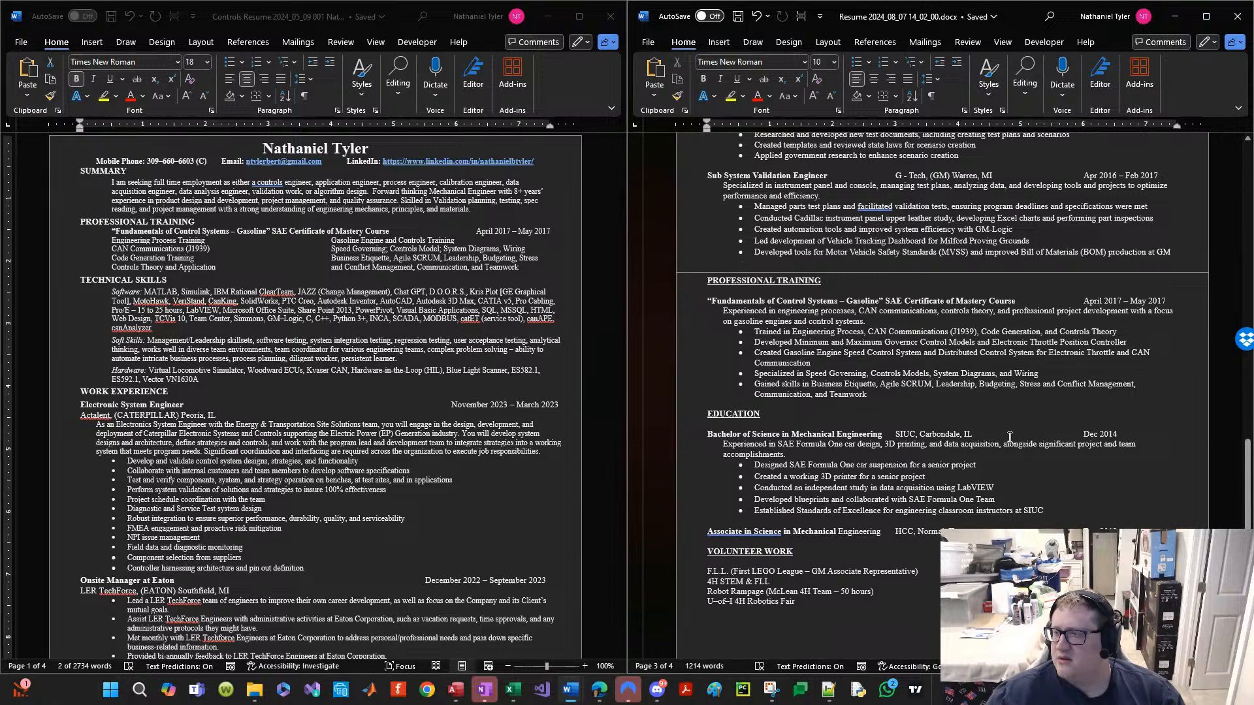
pyautogui.scroll(4, 983, 401)
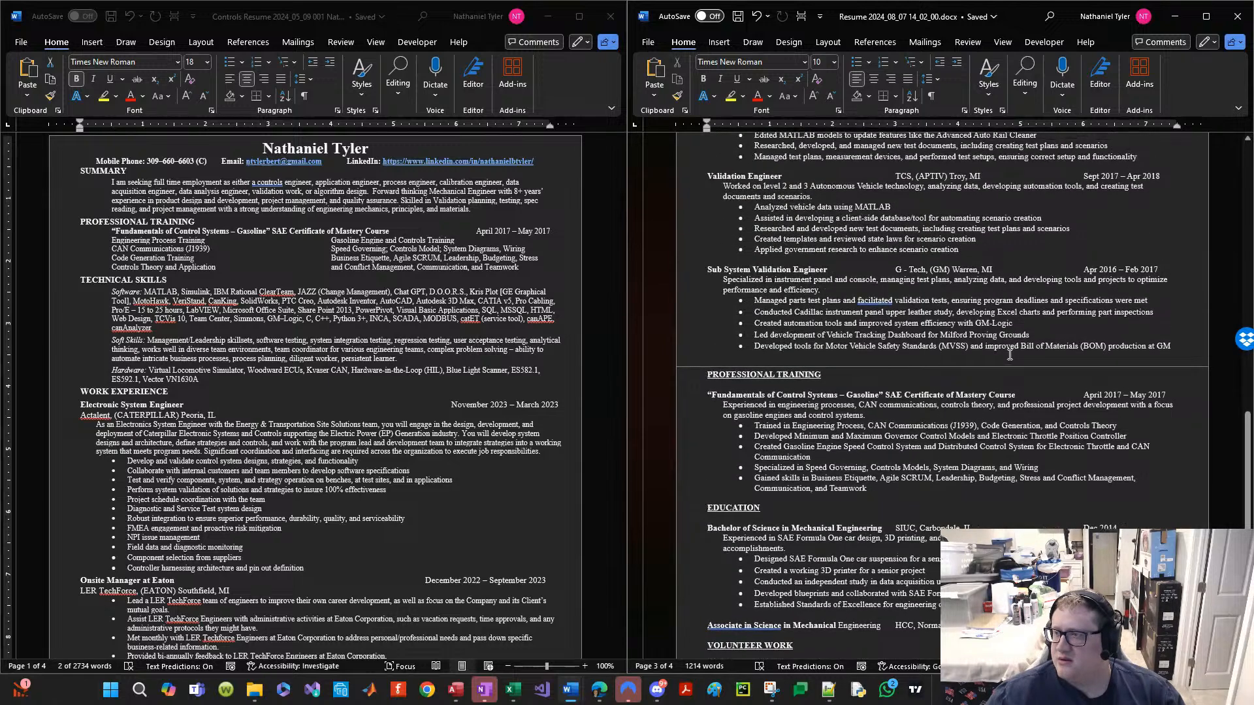
pyautogui.scroll(6, 1009, 354)
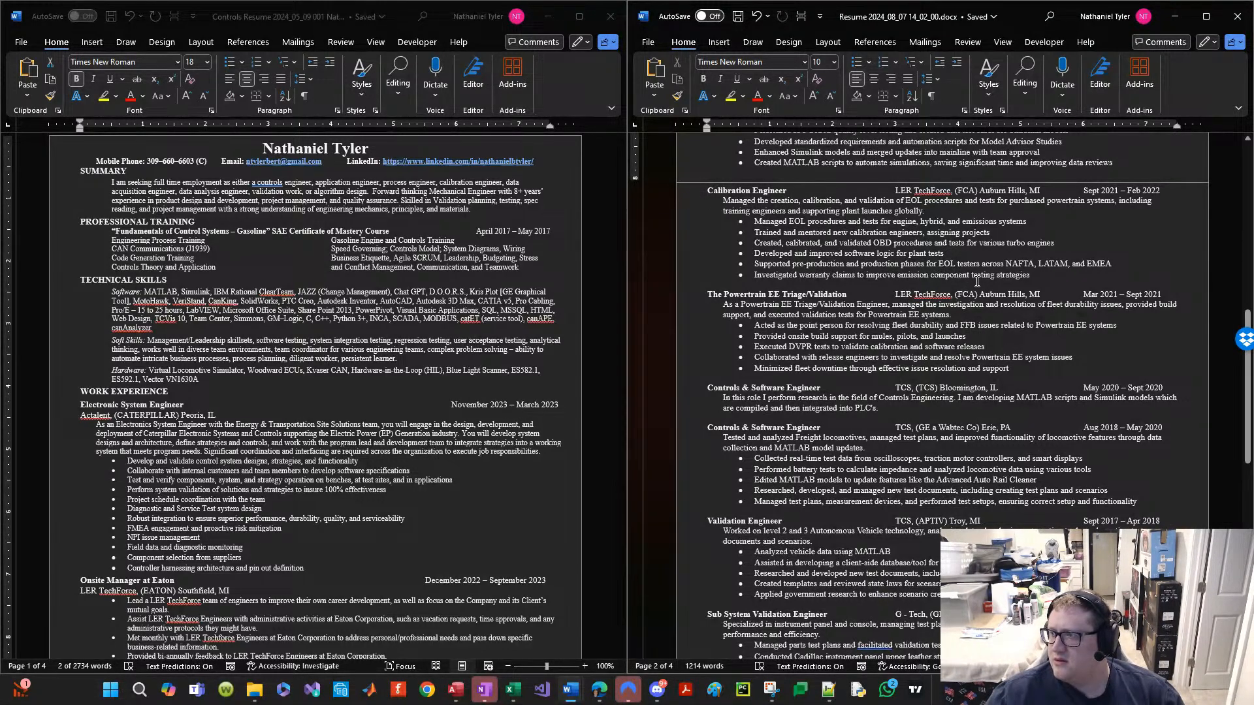
pyautogui.moveTo(1044, 274); pyautogui.dragTo(663, 204)
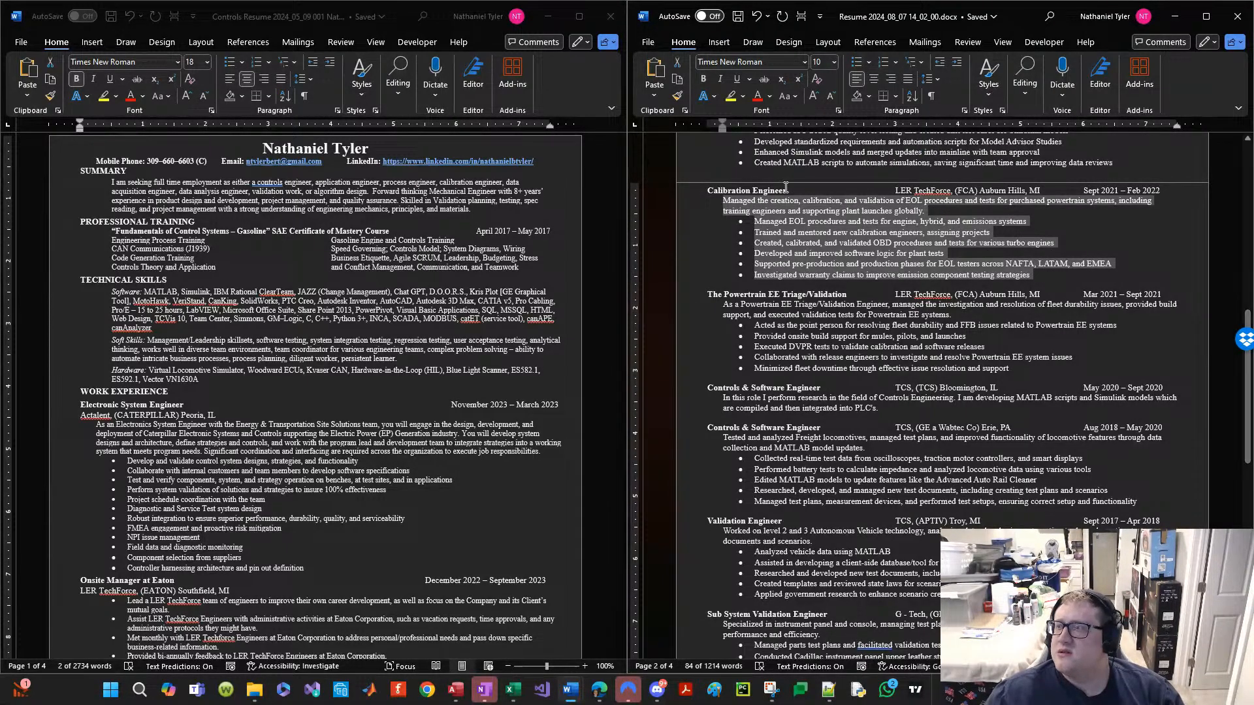
pyautogui.scroll(3, 816, 311)
pyautogui.scroll(5, 815, 312)
pyautogui.click(842, 330)
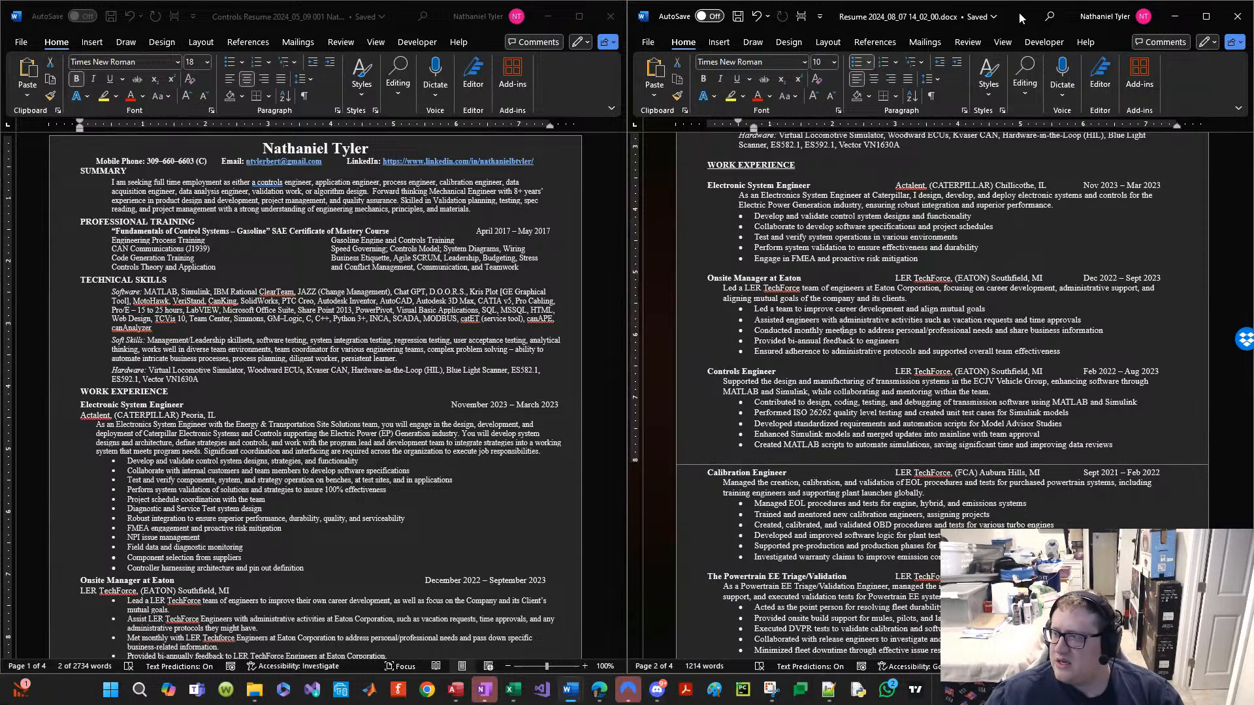
# Step: Create a new blank document and arrange it side by side with the resume
pyautogui.moveTo(1021, 17); pyautogui.dragTo(2, 183)
pyautogui.scroll(-10, 289, 390)
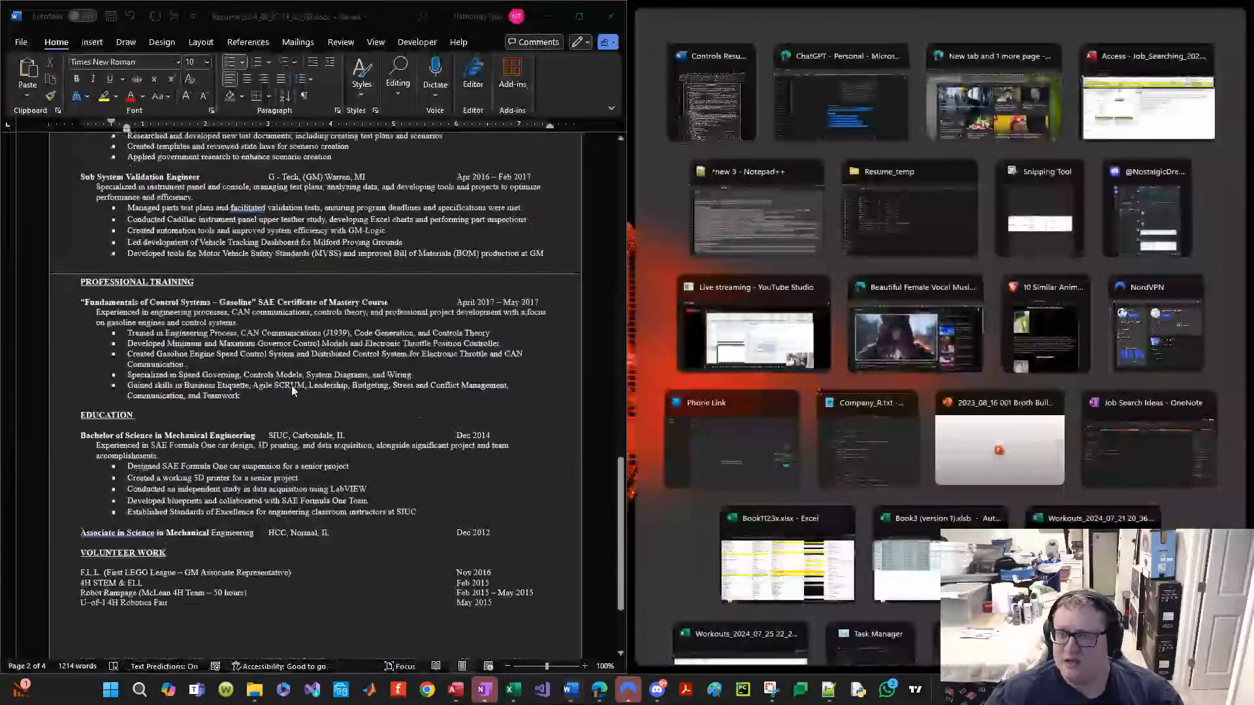
pyautogui.click(317, 271)
pyautogui.scroll(1, 317, 271)
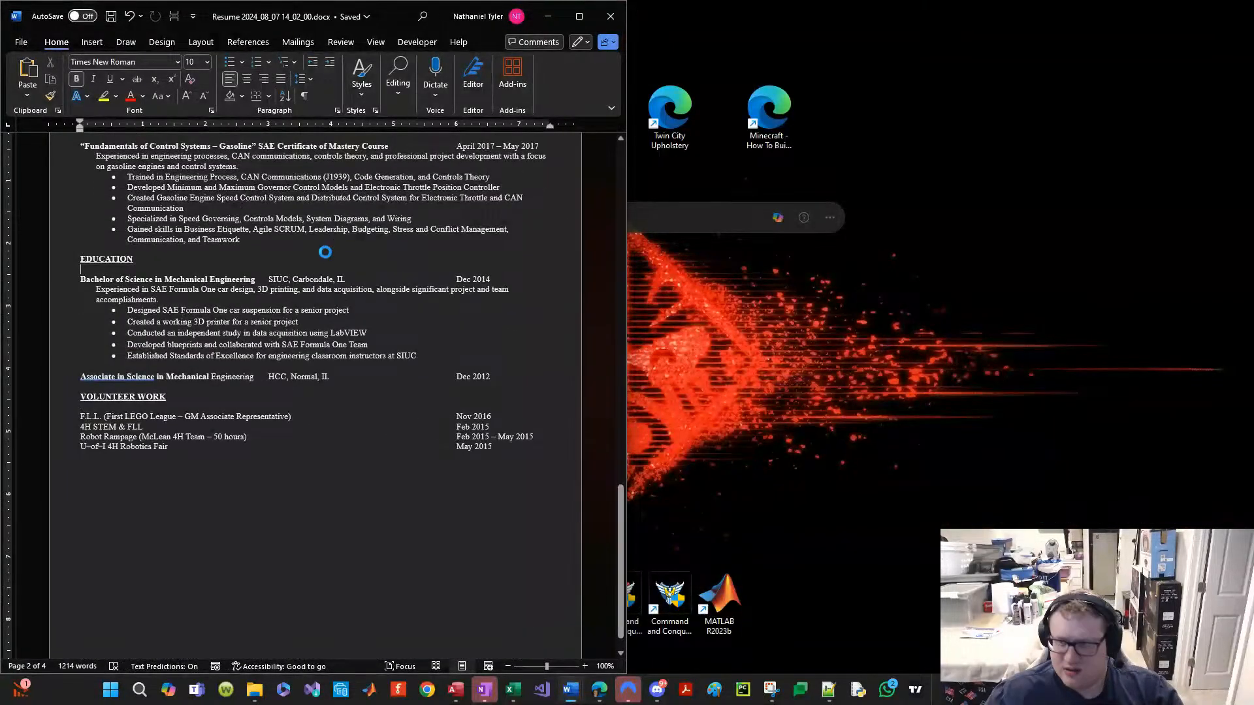
pyautogui.hotkey('ctrl', 'n')
pyautogui.moveTo(650, 57); pyautogui.dragTo(1253, 157)
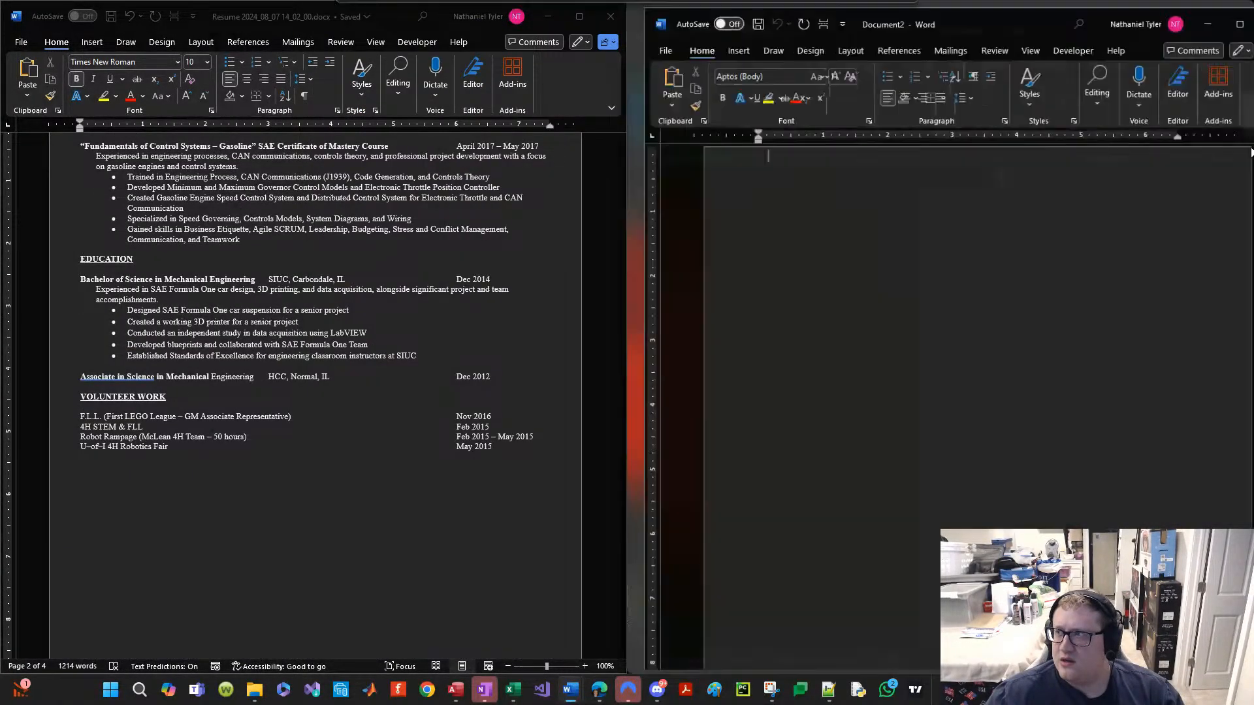
# Step: Copy the entire contents of the resume into the new blank document
pyautogui.scroll(2, 560, 448)
pyautogui.click(560, 448)
pyautogui.hotkey('ctrl', 'a')
pyautogui.hotkey('ctrl', 'c')
pyautogui.click(862, 425)
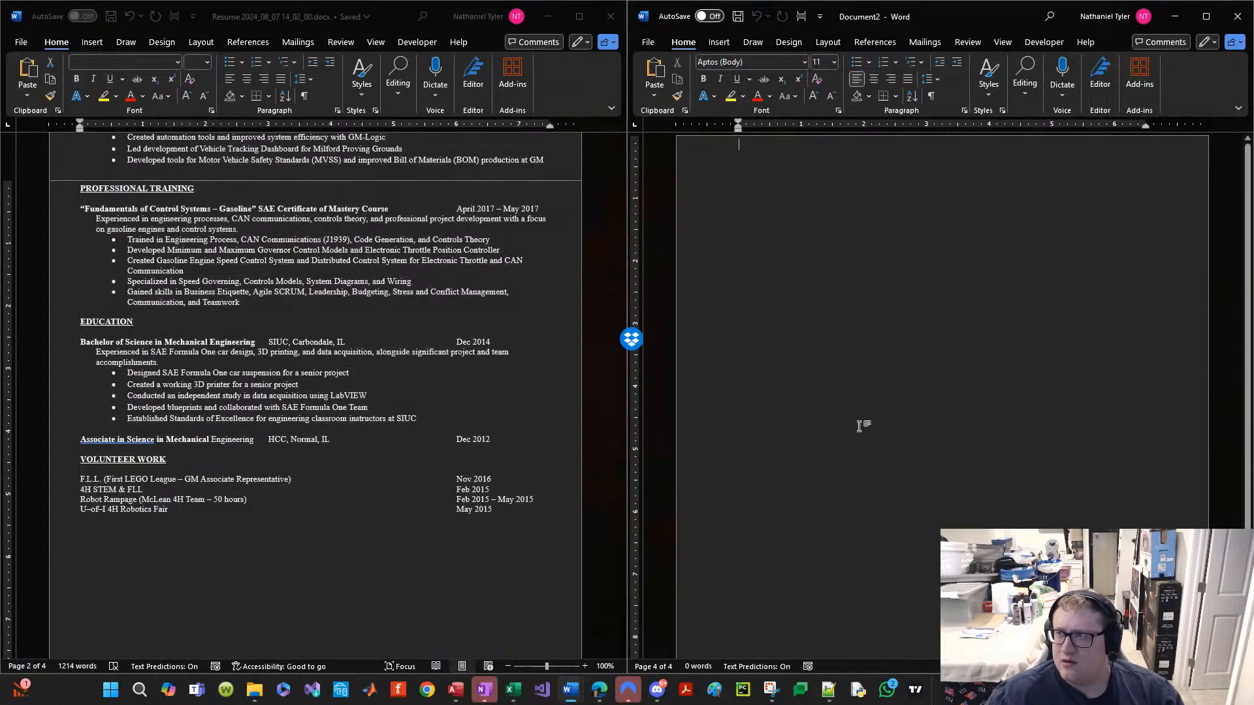
pyautogui.hotkey('ctrl', 'v')
# Step: Save the new document in the Dropbox Resume_temp folder as Resume 2024_08_07 14_57_00.docx
pyautogui.hotkey('ctrl', 's')
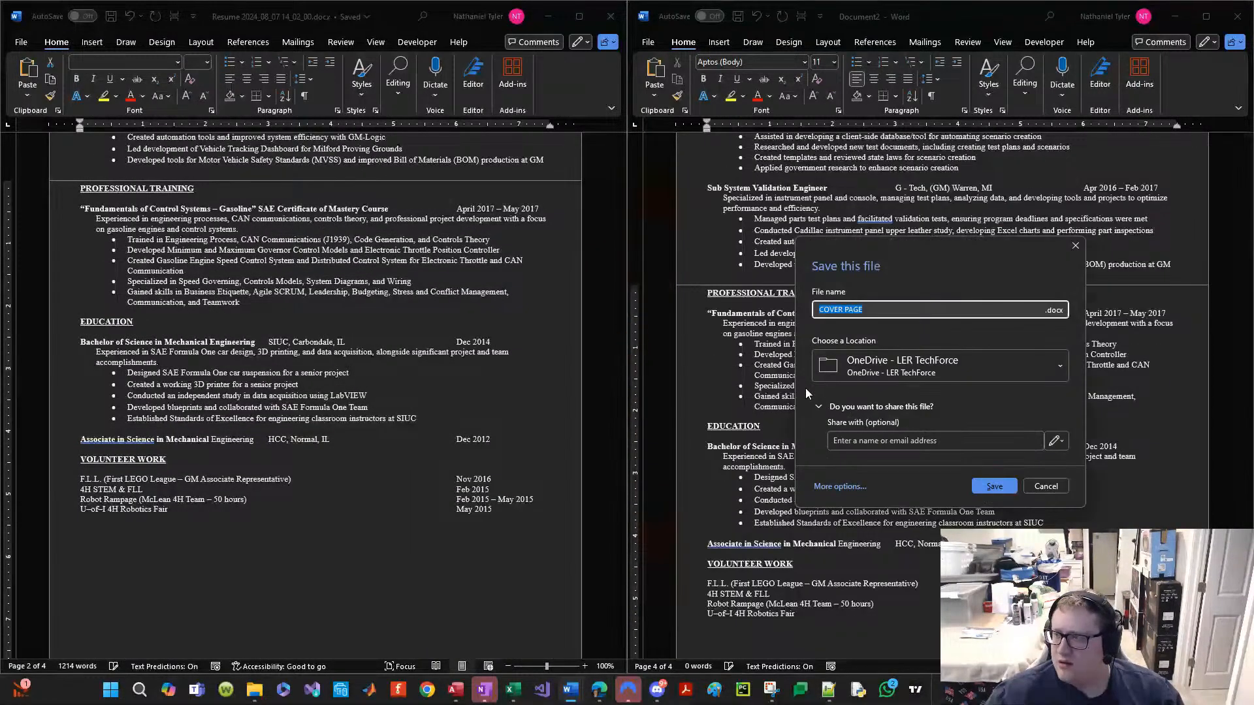
pyautogui.click(843, 487)
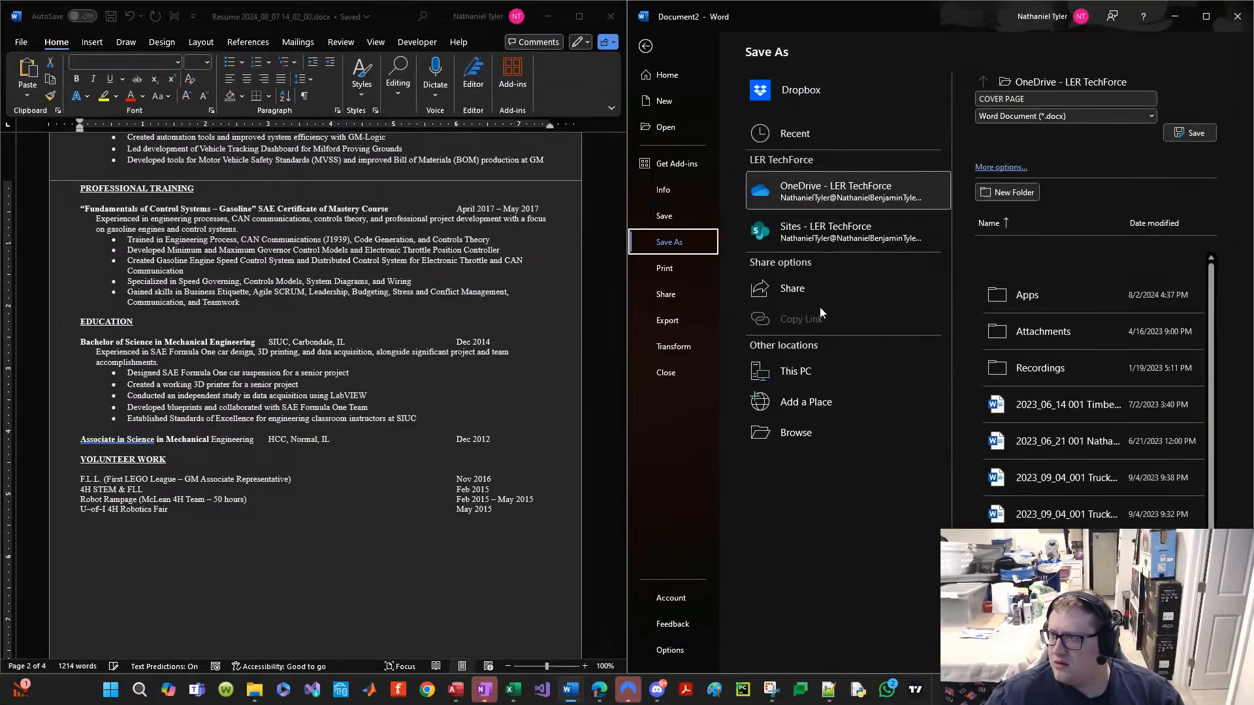
pyautogui.click(829, 91)
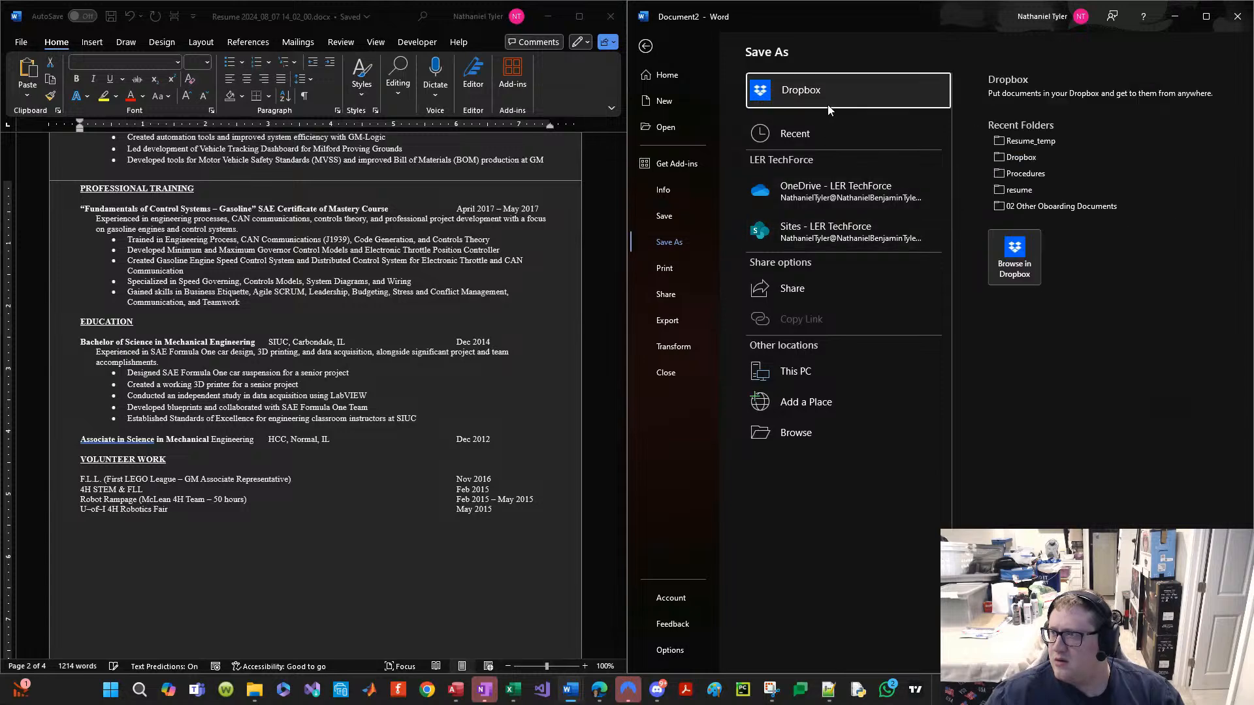
pyautogui.click(1017, 141)
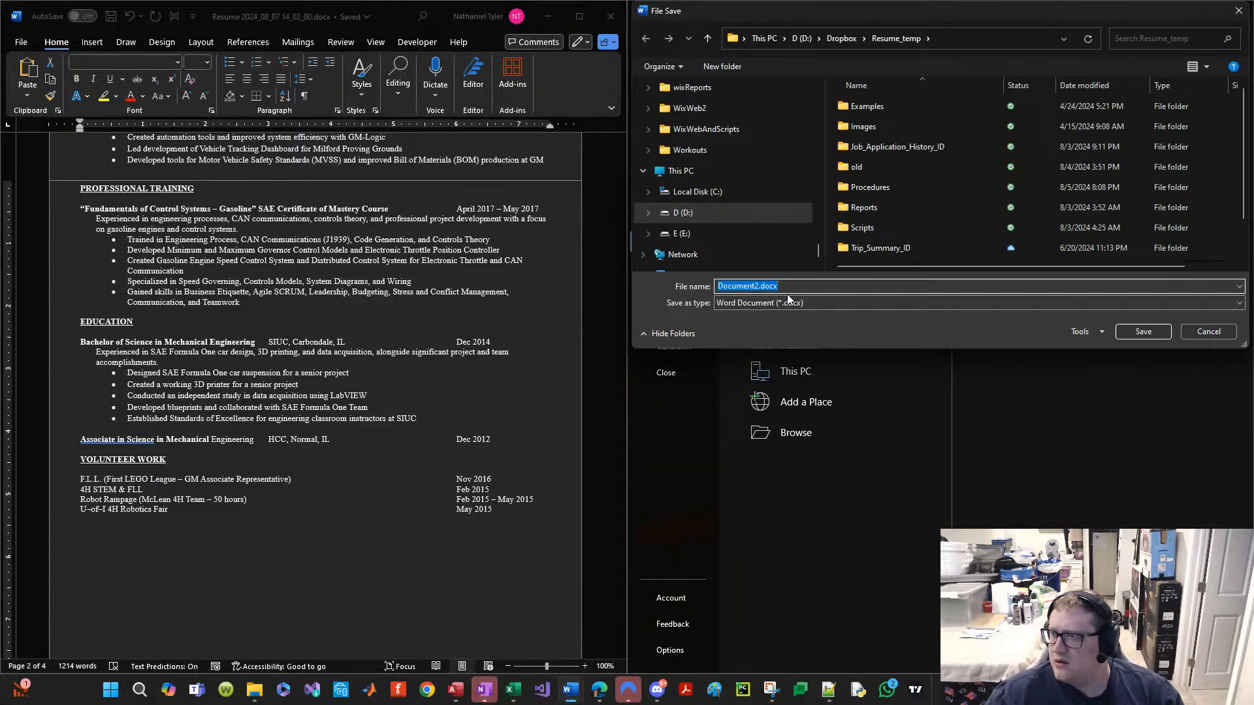
pyautogui.click(868, 252)
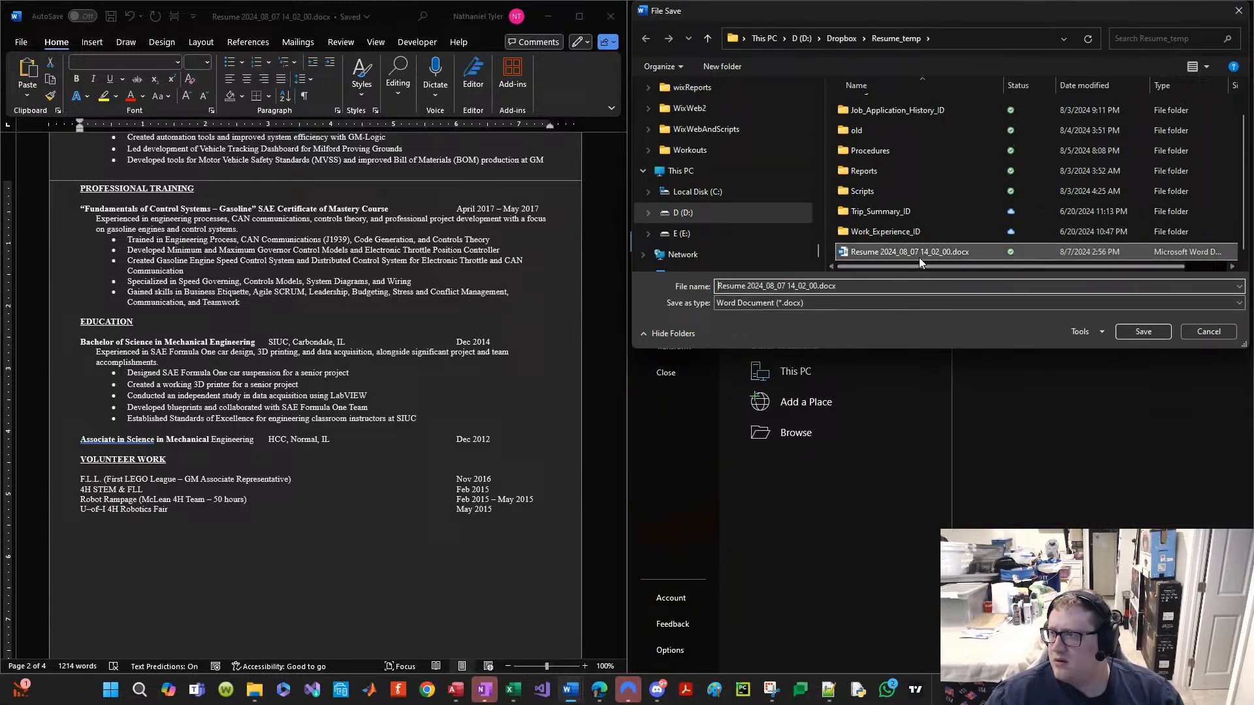
pyautogui.click(819, 287)
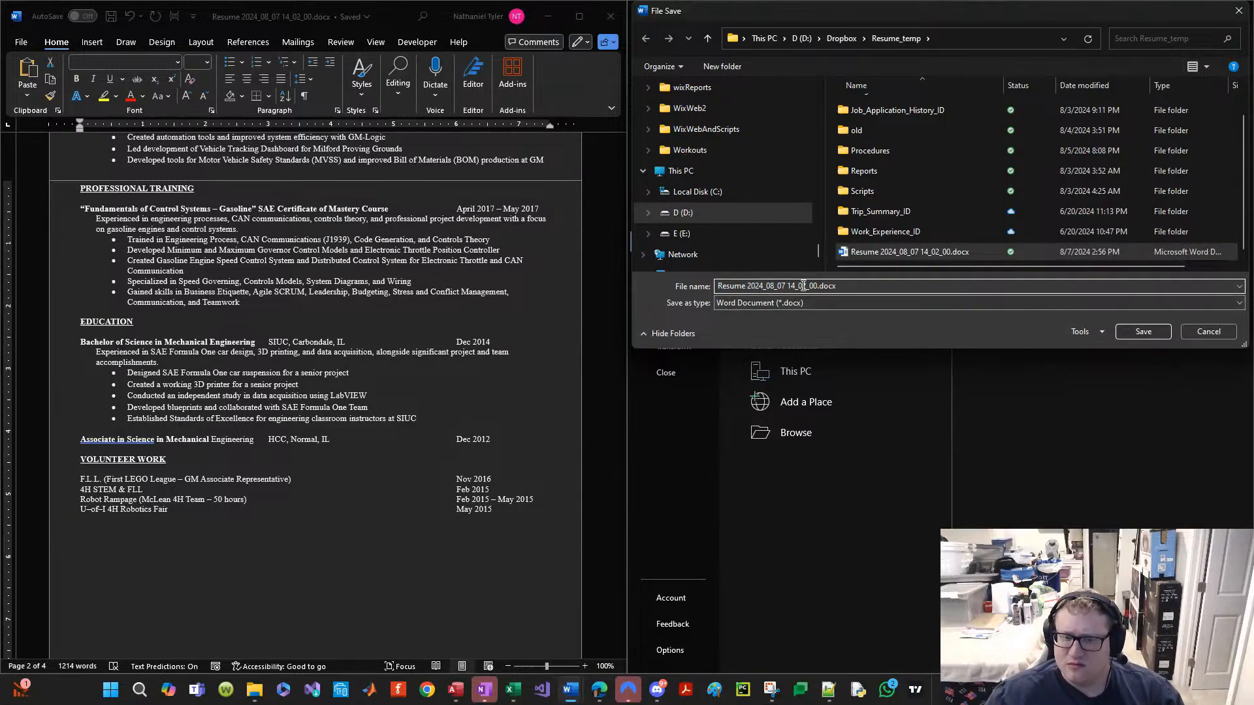
pyautogui.click(804, 285)
pyautogui.press('BackSpace')
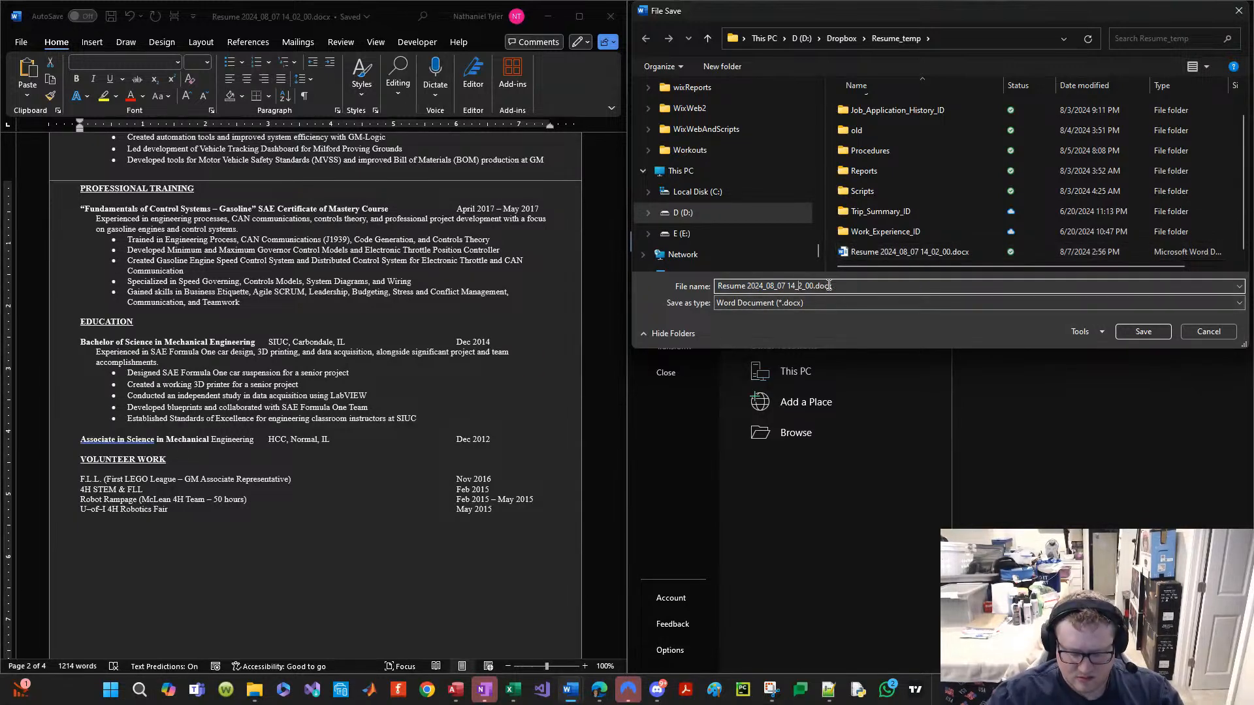
pyautogui.write('576')
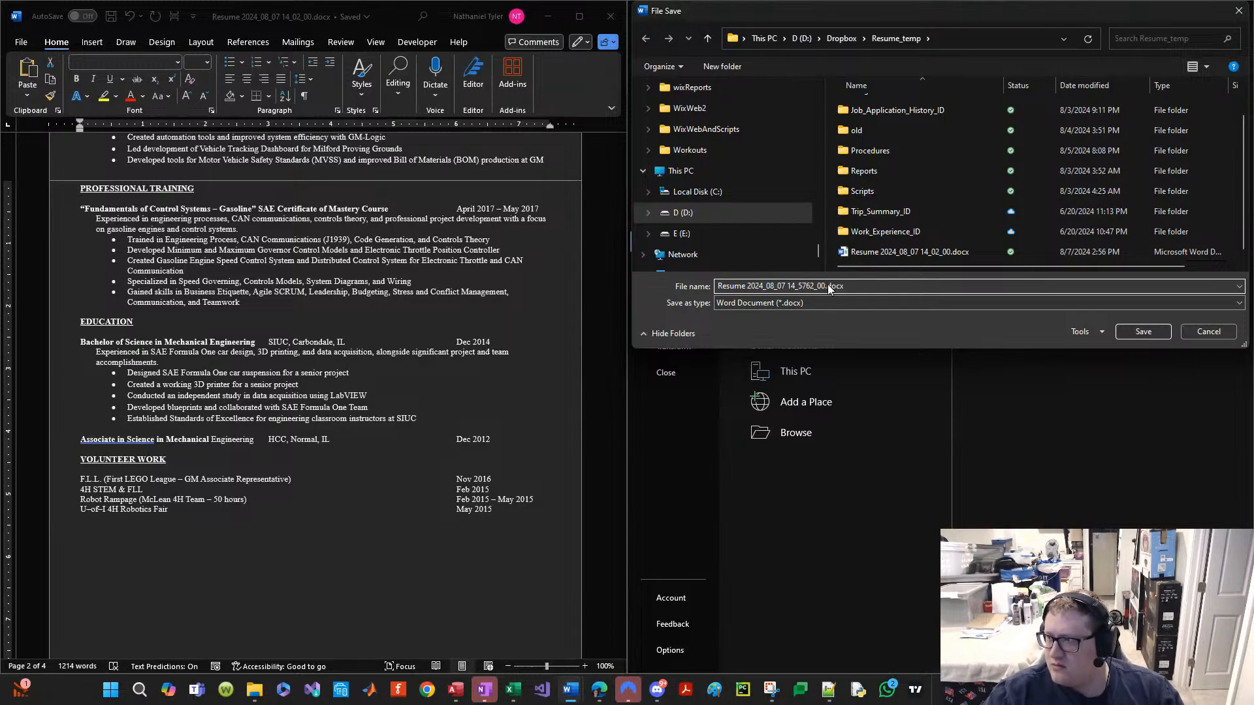
pyautogui.press('BackSpace')
pyautogui.press('Return')
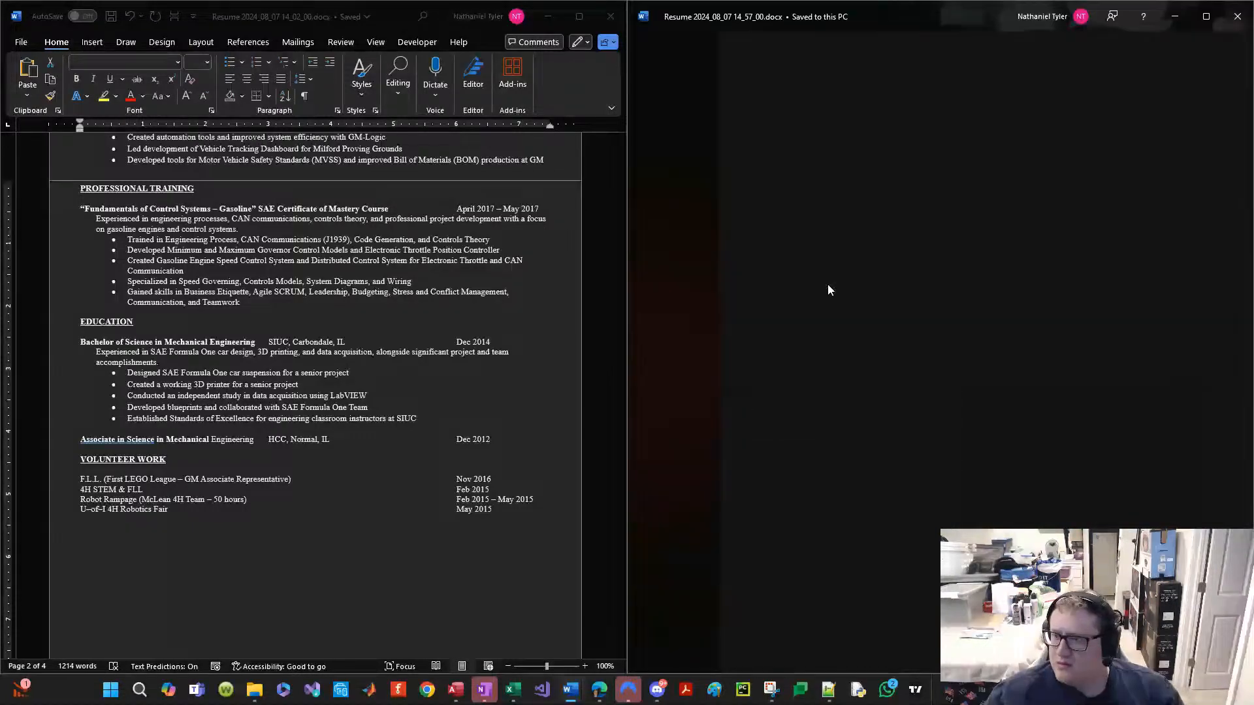
# Step: Copy the Electronic System Engineer description and bullets into a ChatGPT message, and place the ChatGPT window beside the new resume
pyautogui.scroll(10, 792, 397)
pyautogui.scroll(15, 792, 398)
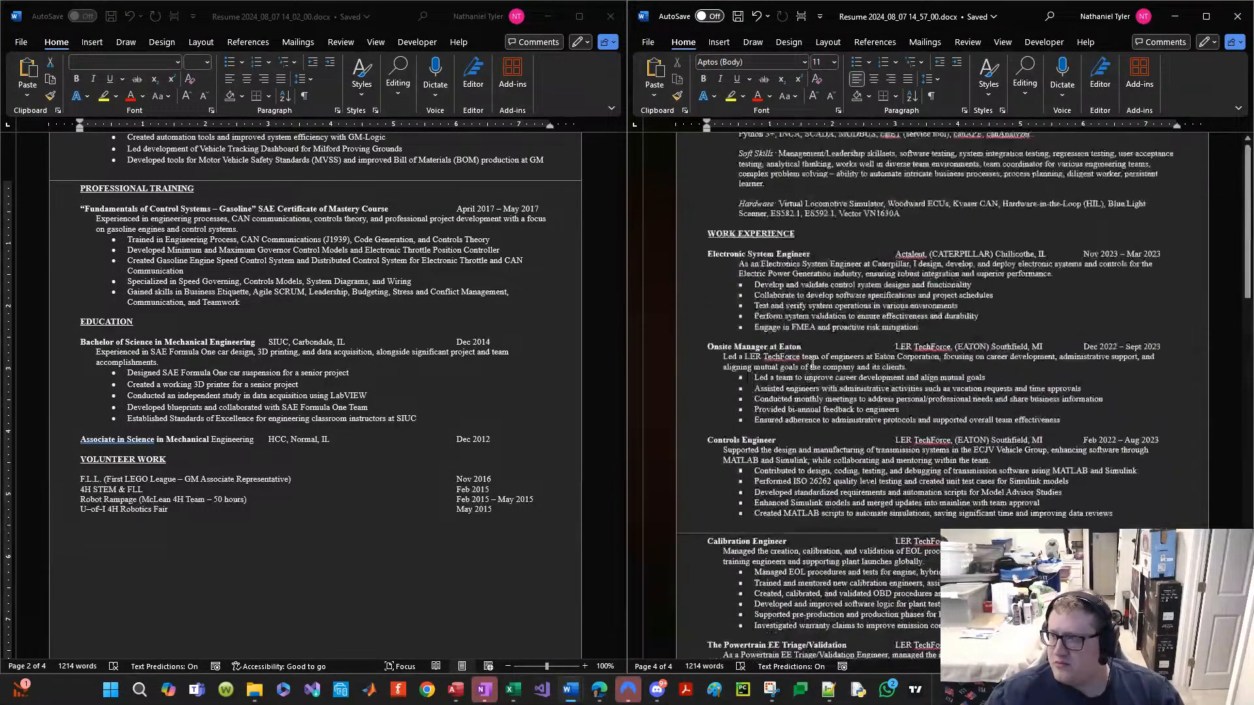
pyautogui.scroll(-3, 810, 371)
pyautogui.scroll(-3, 810, 371)
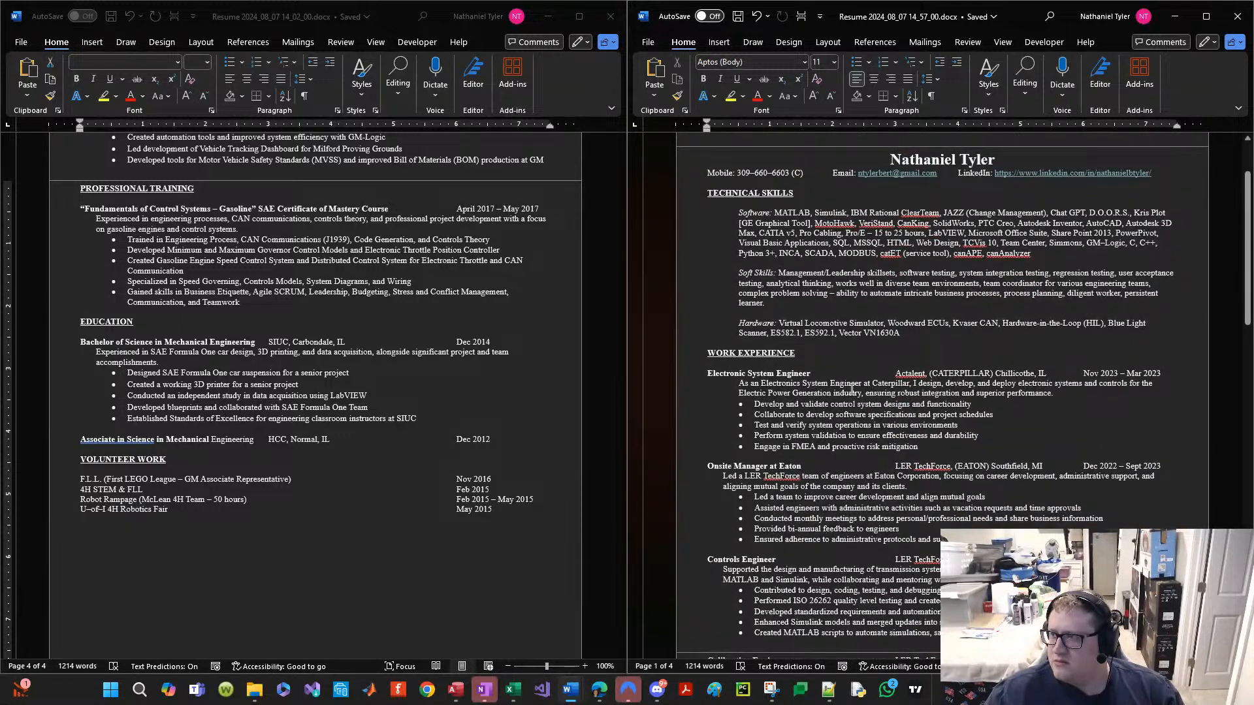
pyautogui.click(847, 392)
pyautogui.click(852, 415)
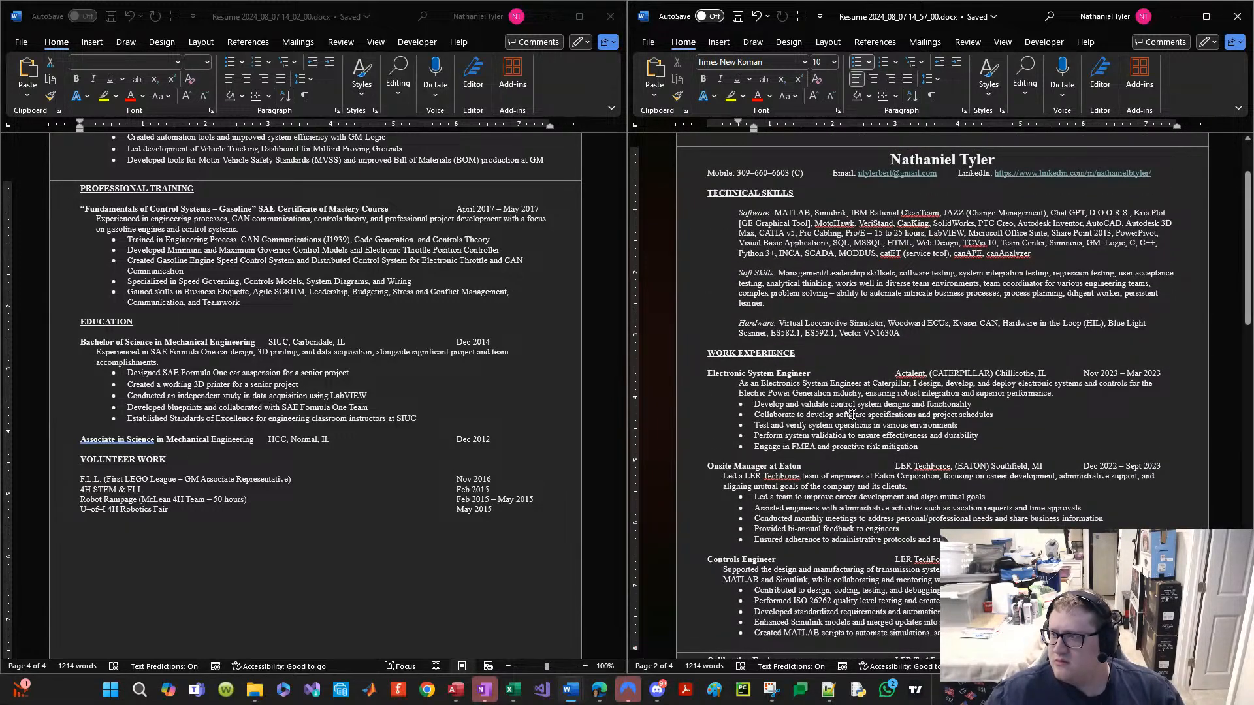
pyautogui.moveTo(928, 446); pyautogui.dragTo(740, 384)
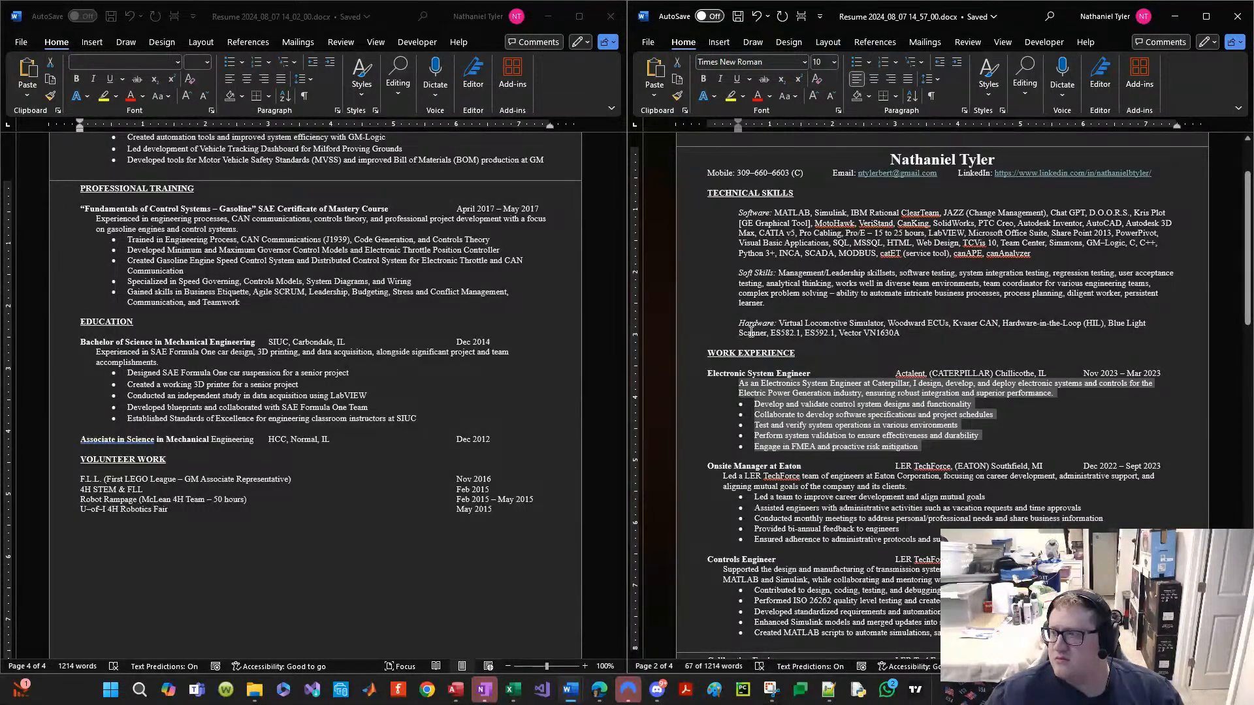
pyautogui.hotkey('alt', 'Tab')
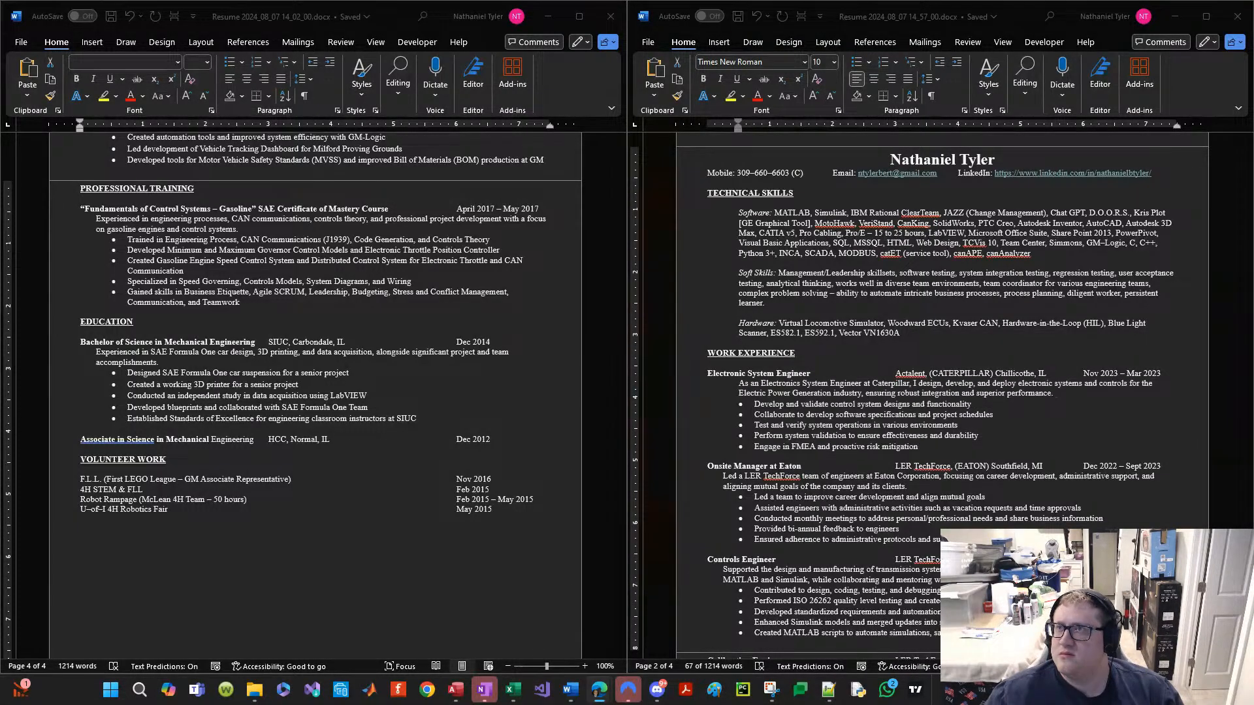
pyautogui.moveTo(751, 1); pyautogui.dragTo(0, 301)
pyautogui.hotkey('alt', 'Tab')
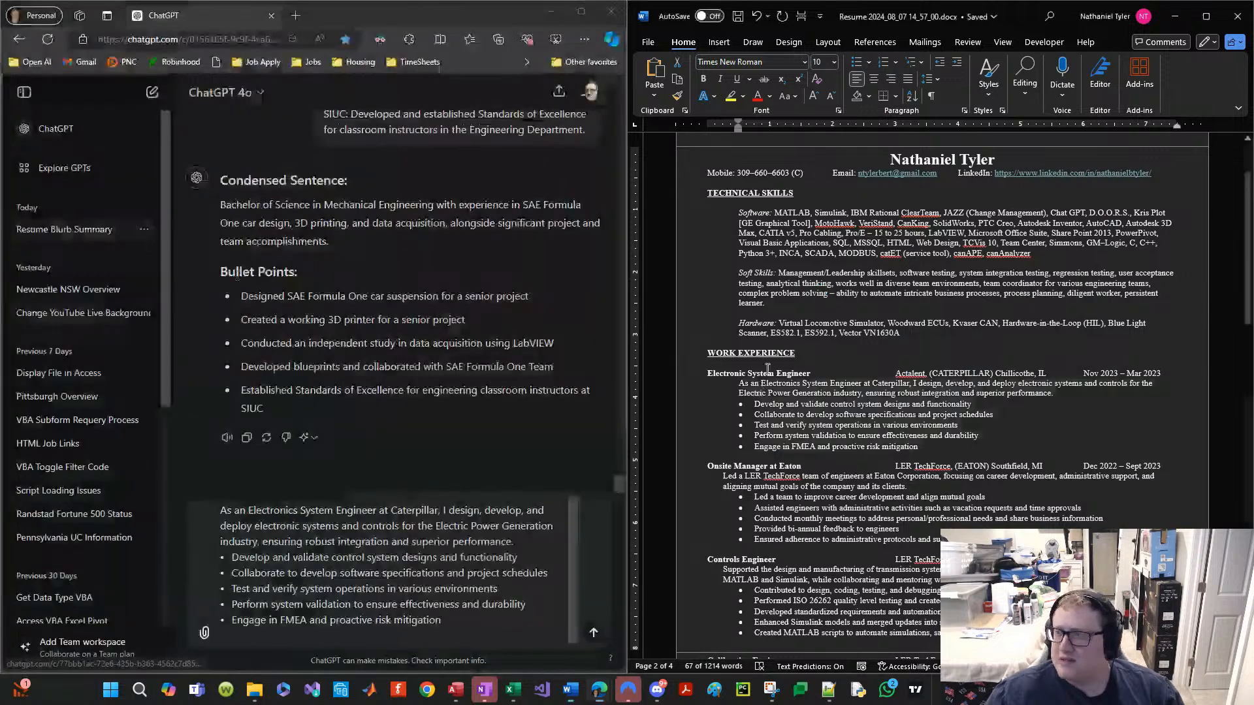
# Step: Copy the earlier instruction "Condensed to 1 sentence and 5 bullet points in total" above the Electronic System Engineer text in the ChatGPT message
pyautogui.click(324, 282)
pyautogui.scroll(5, 323, 281)
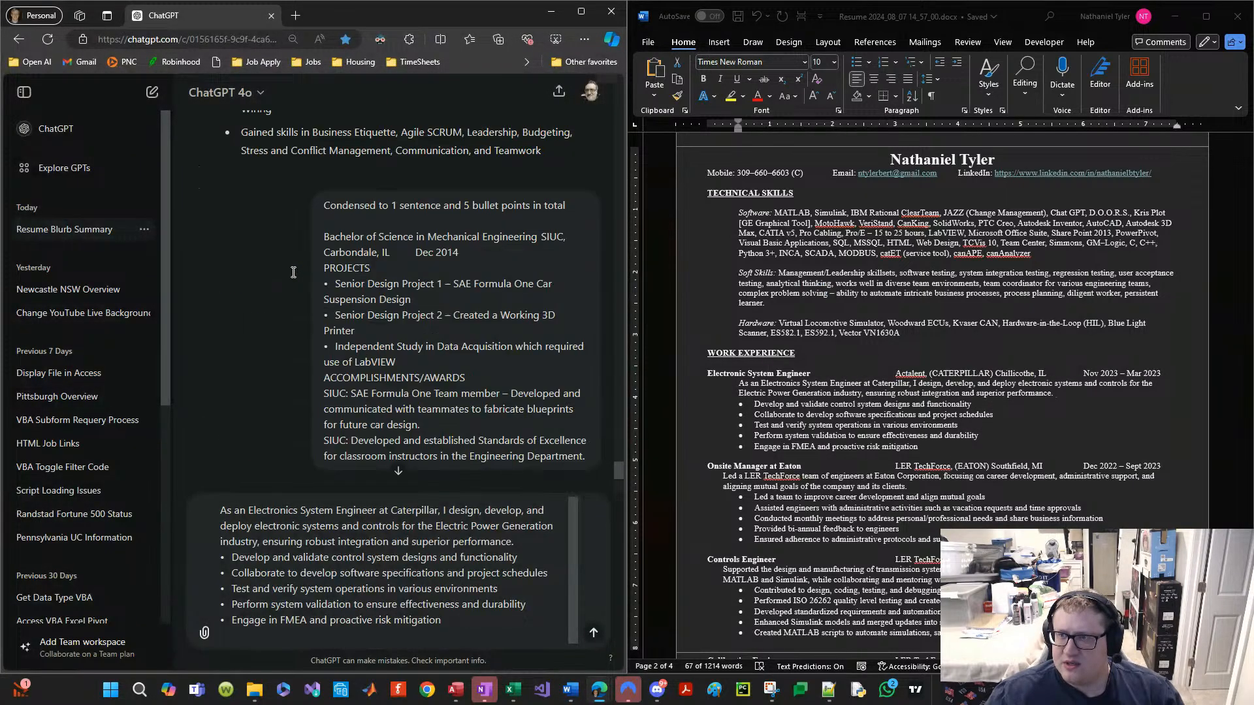
pyautogui.tripleClick(353, 269)
pyautogui.hotkey('ctrl', 'c')
pyautogui.click(334, 573)
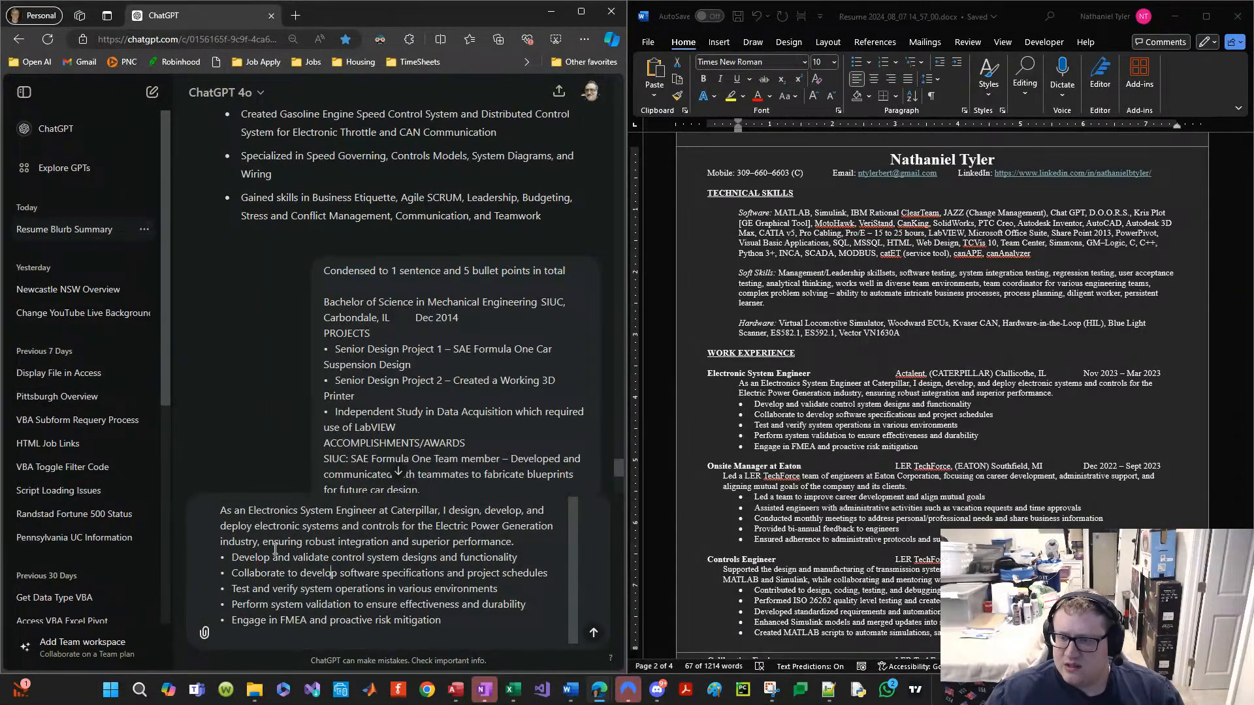
pyautogui.moveTo(273, 518); pyautogui.dragTo(275, 524)
pyautogui.click(274, 511)
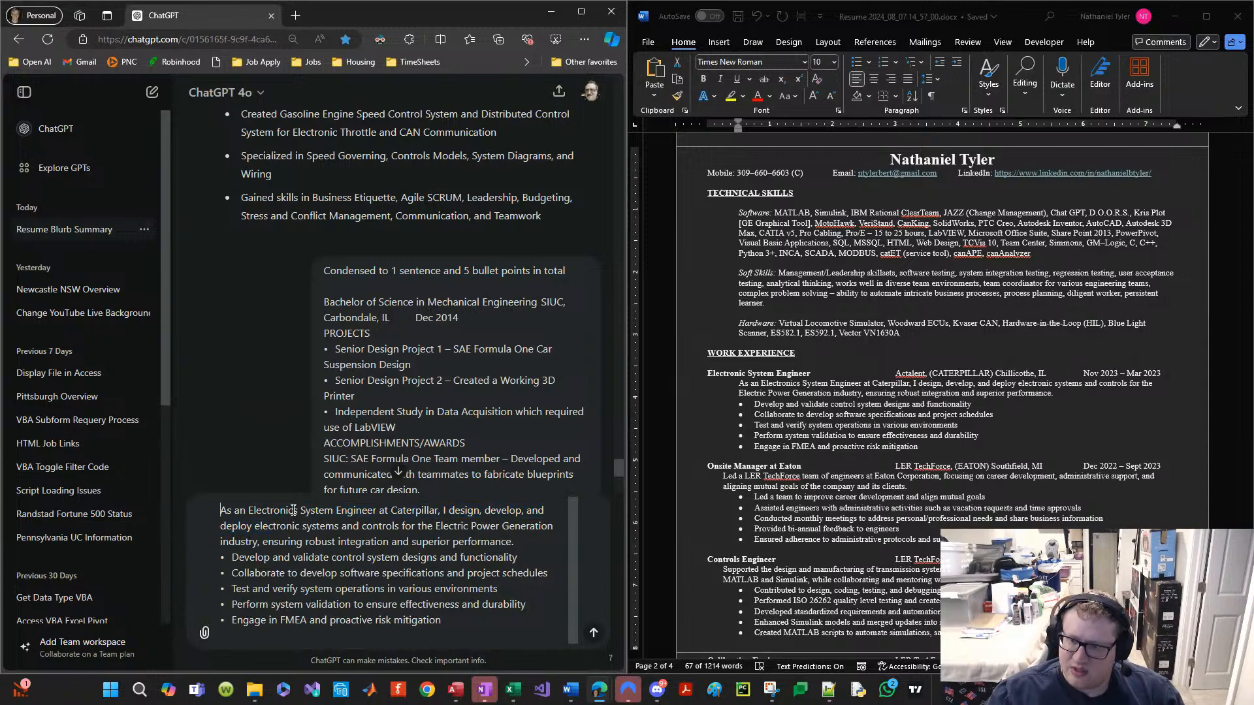
pyautogui.hotkey('shift', 'Return')
pyautogui.press('Up')
pyautogui.hotkey('ctrl', 'v')
# Step: Reword the instruction to "Condensed to 1 sentence and 2 bullet points" and send the message to ChatGPT
pyautogui.press('Up')
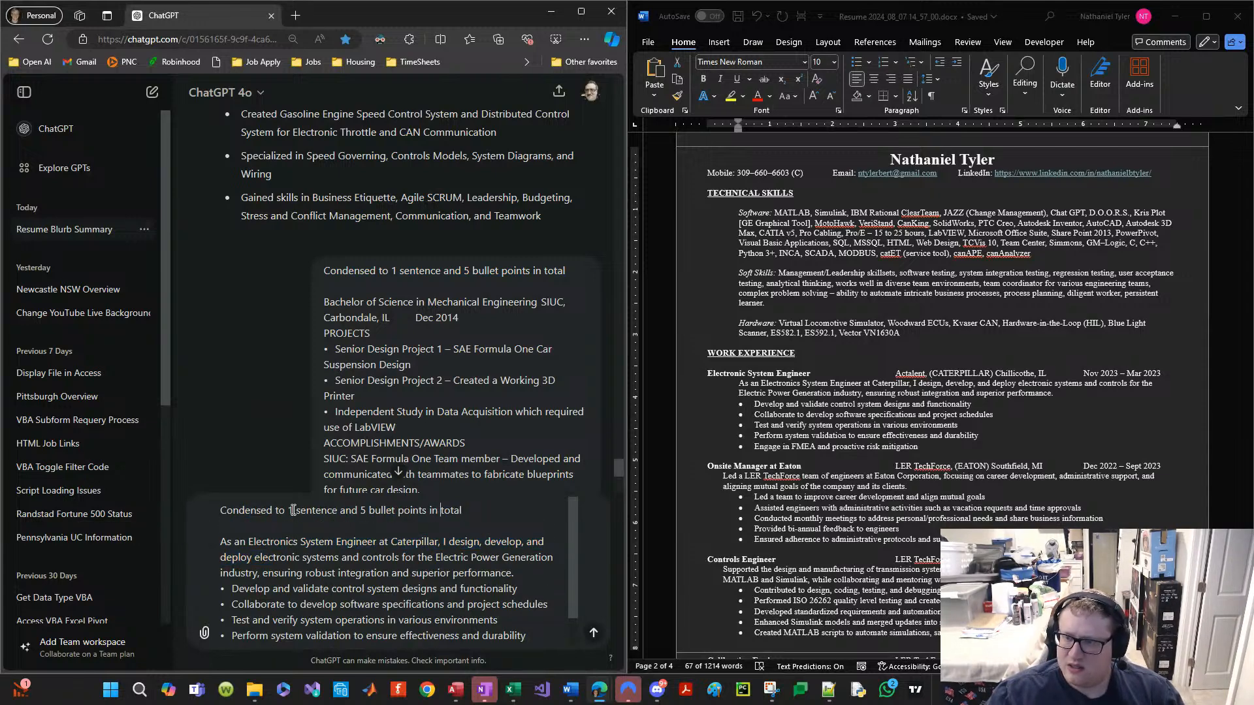
pyautogui.press('Delete')
pyautogui.write('2')
pyautogui.press('End')
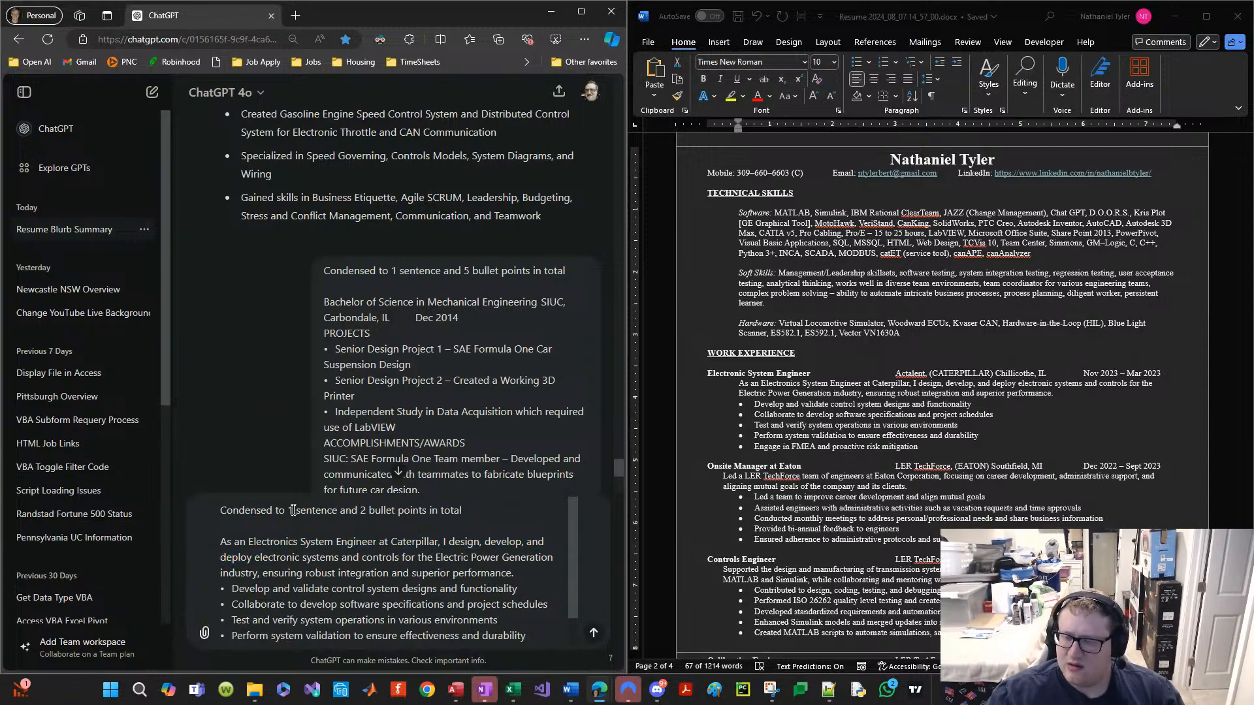
pyautogui.hotkey('ctrl', 'shift', 'Left')
pyautogui.hotkey('ctrl', 'shift', 'Left')
pyautogui.press('BackSpace')
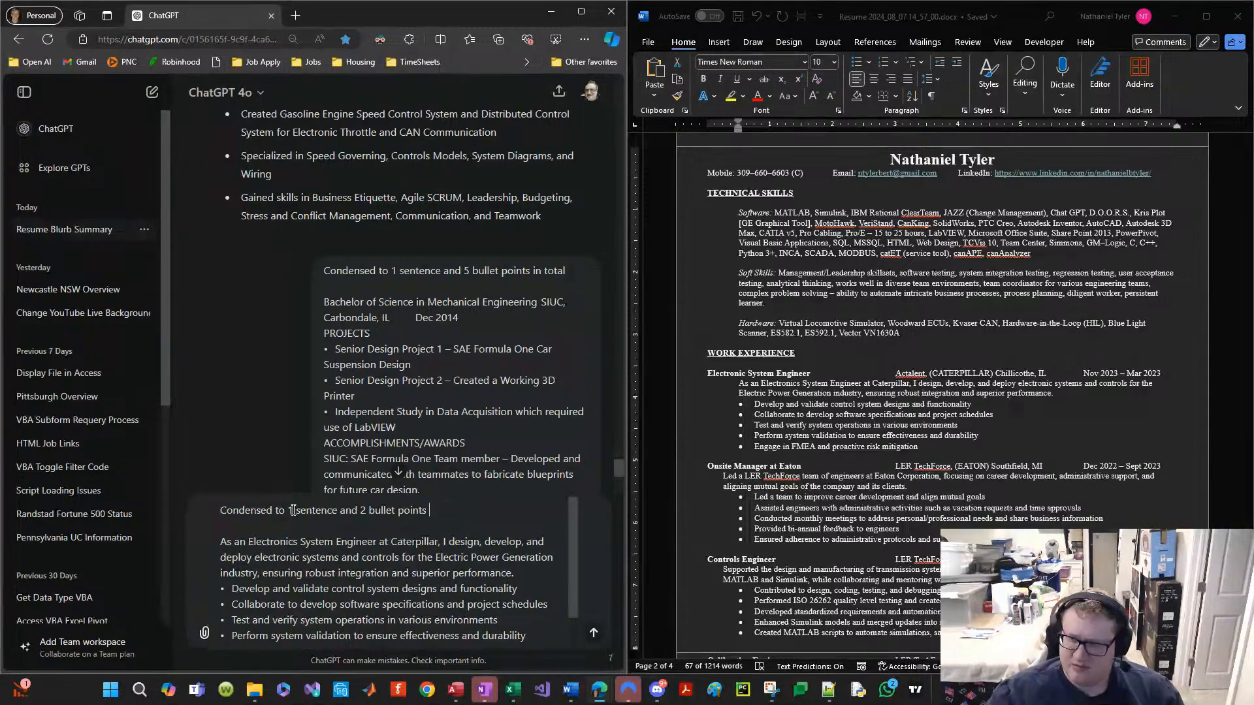
pyautogui.press('Return')
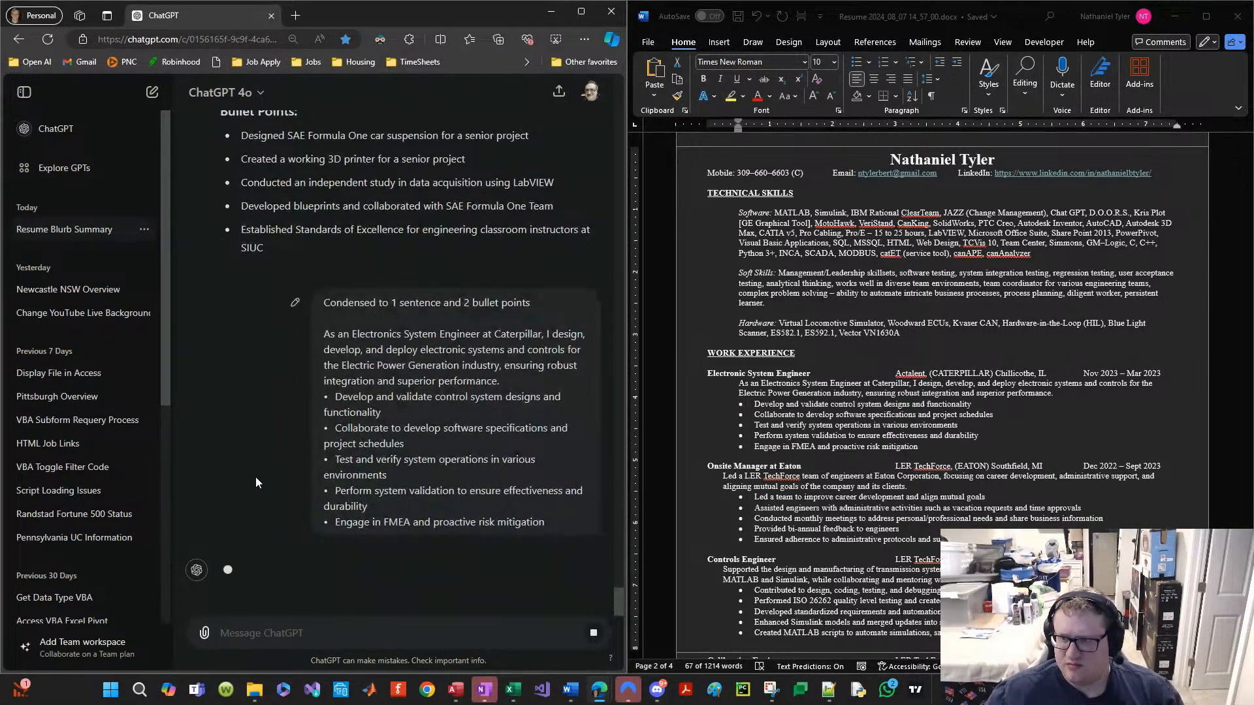
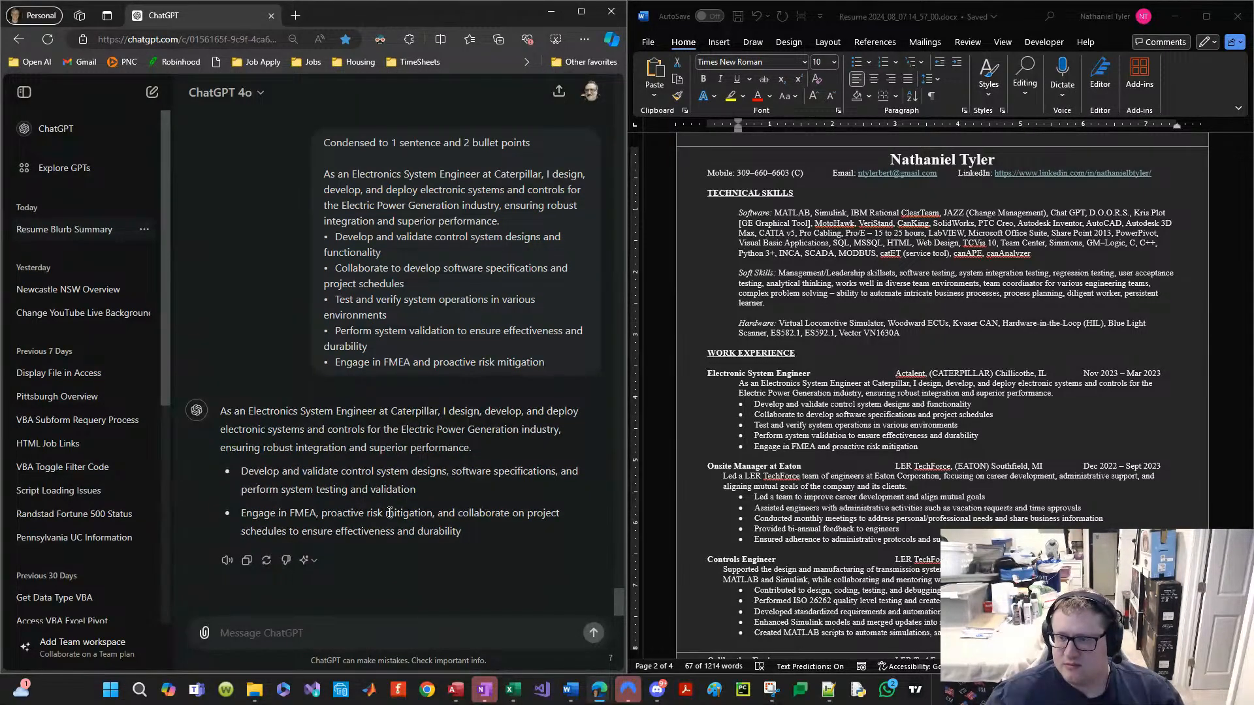
# Step: Compare ChatGPT's condensed sentence and bullets with the Electronic System Engineer entry in the resume
pyautogui.moveTo(476, 536); pyautogui.dragTo(213, 410)
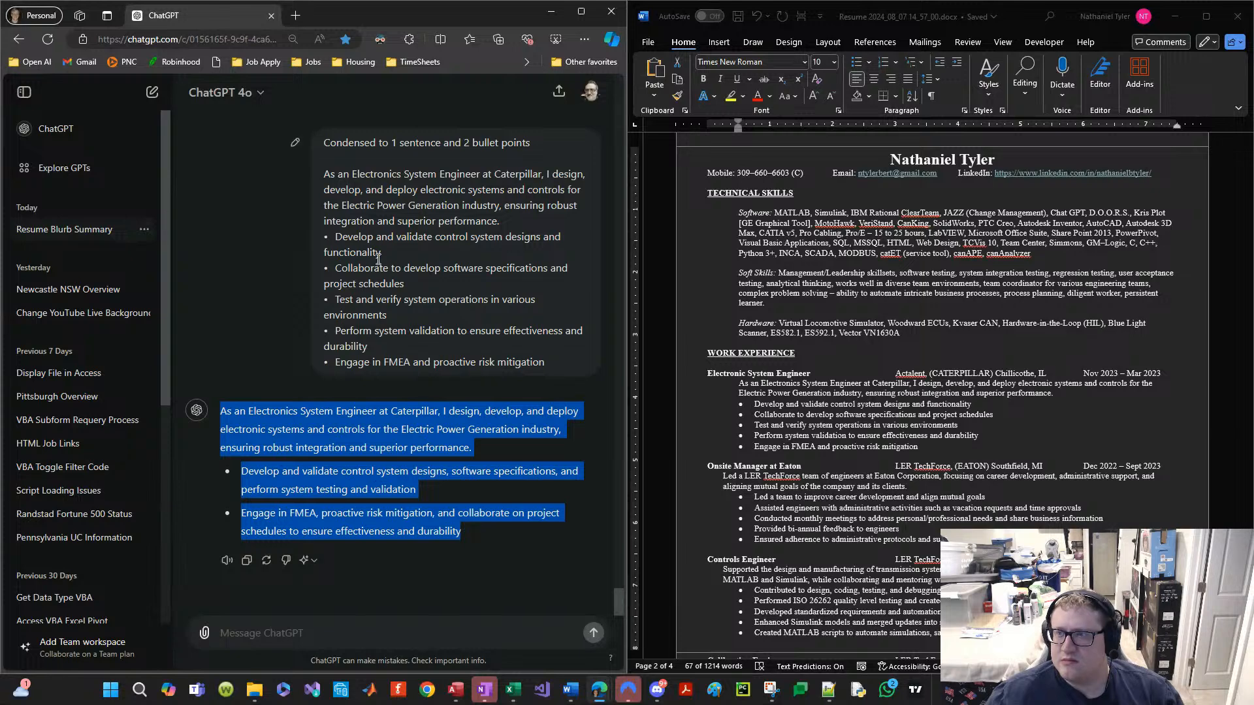
pyautogui.moveTo(233, 411); pyautogui.dragTo(463, 446)
pyautogui.click(396, 476)
pyautogui.moveTo(465, 532); pyautogui.dragTo(229, 473)
pyautogui.click(942, 479)
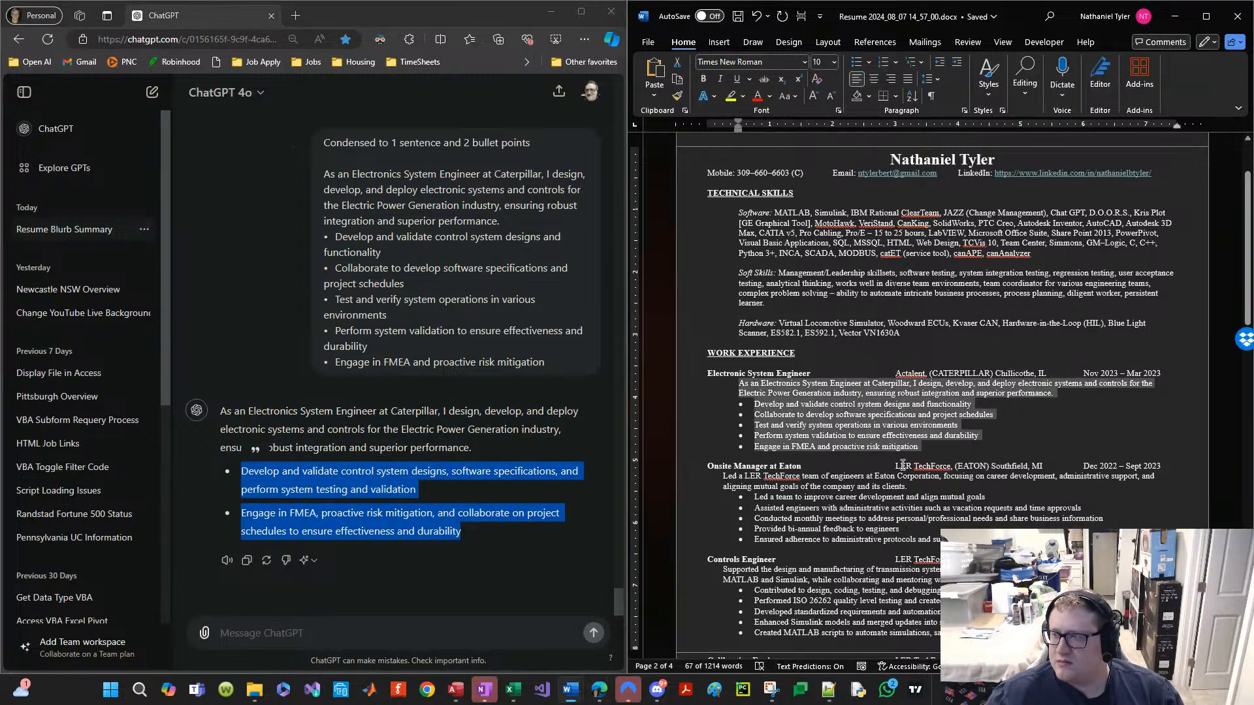
pyautogui.moveTo(934, 454); pyautogui.dragTo(712, 406)
pyautogui.click(823, 437)
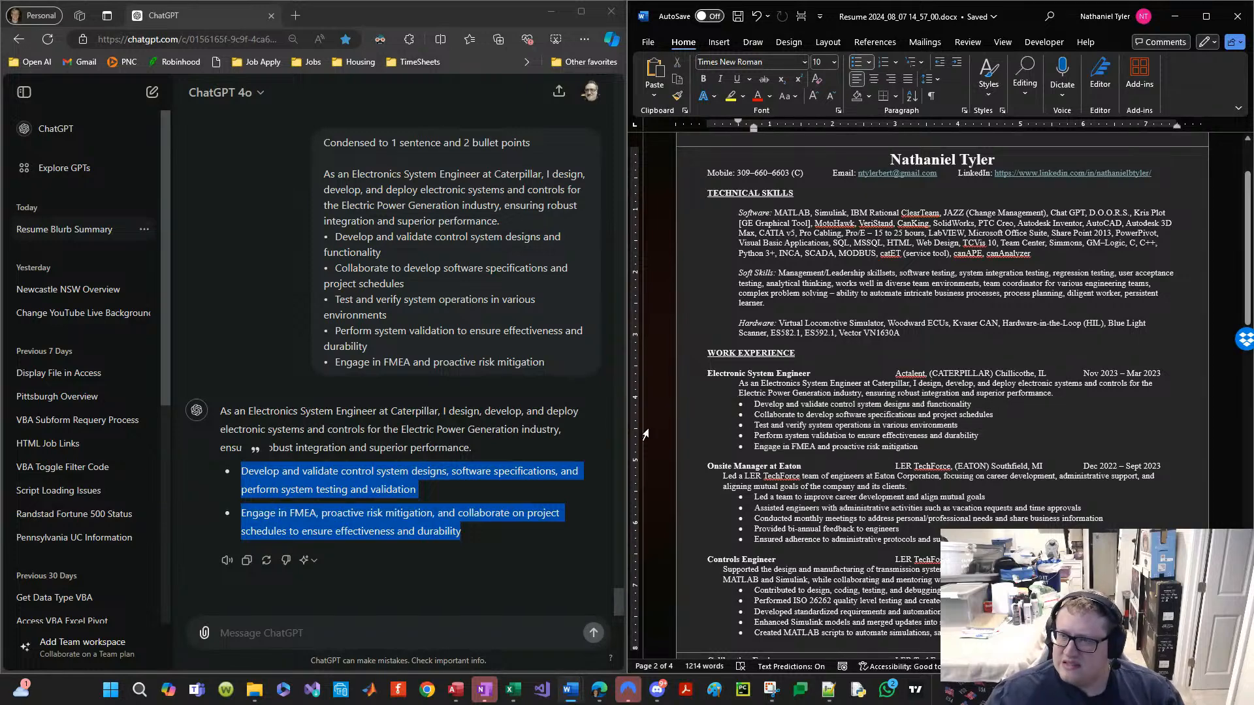
# Step: Review the length of the Calibration Engineer and Powertrain EE Triage/Validation descriptions in the resume
pyautogui.scroll(-2, 868, 475)
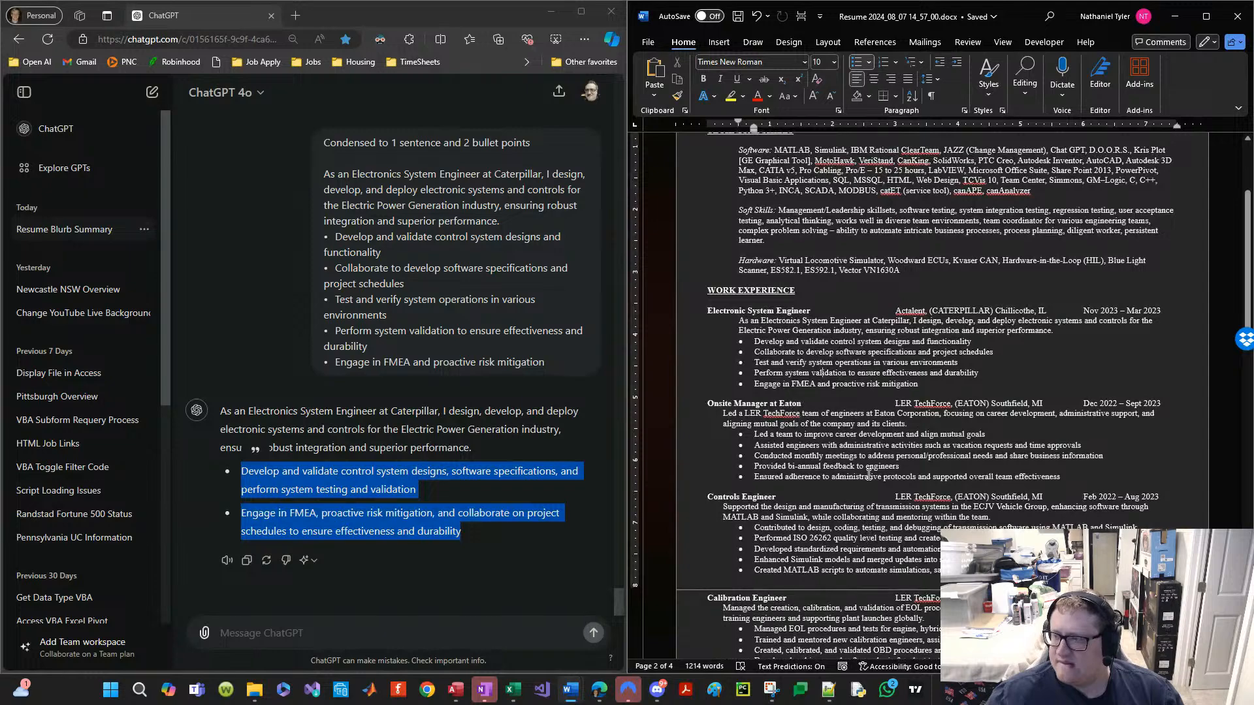
pyautogui.scroll(-6, 868, 475)
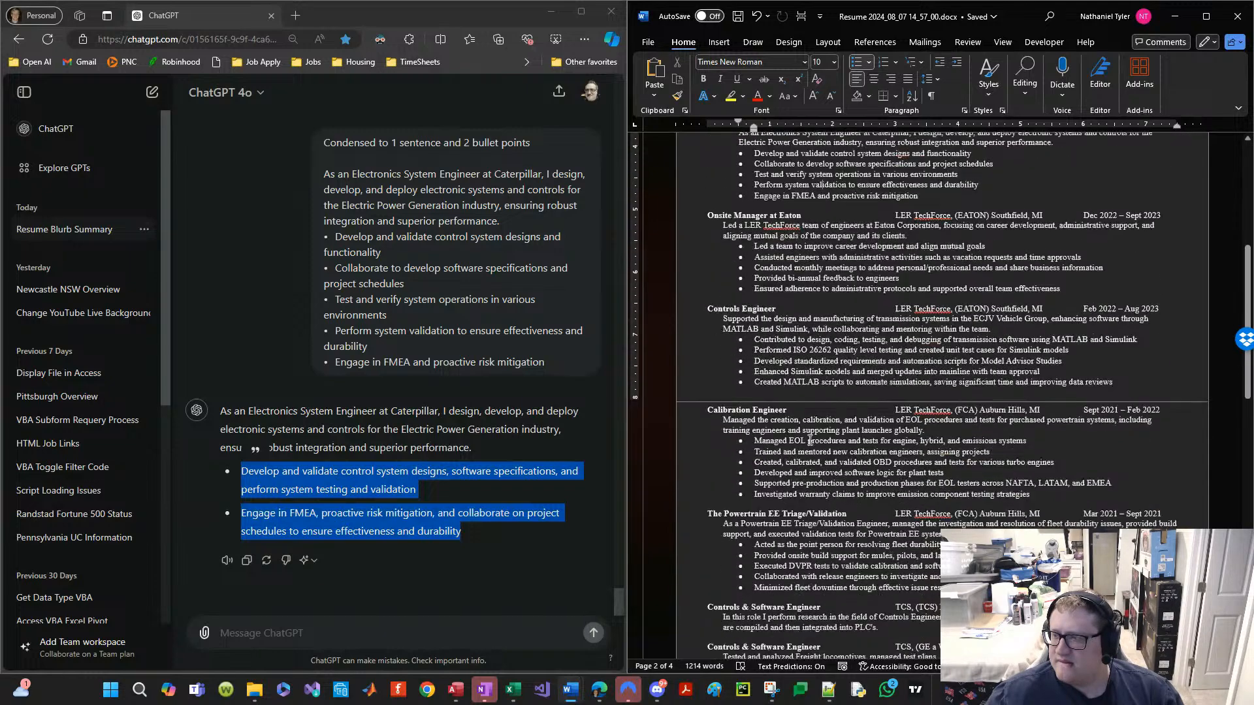
pyautogui.moveTo(723, 431); pyautogui.dragTo(945, 431)
pyautogui.scroll(-3, 734, 439)
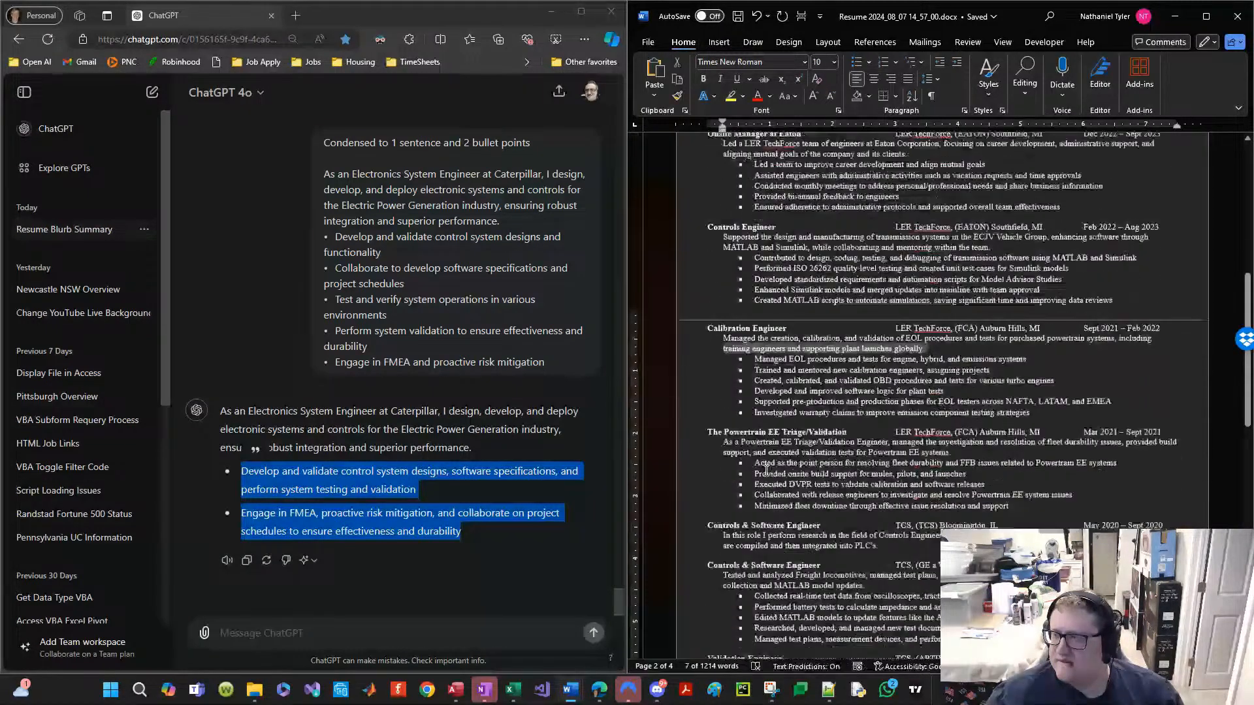
pyautogui.moveTo(732, 439); pyautogui.dragTo(938, 433)
pyautogui.click(851, 469)
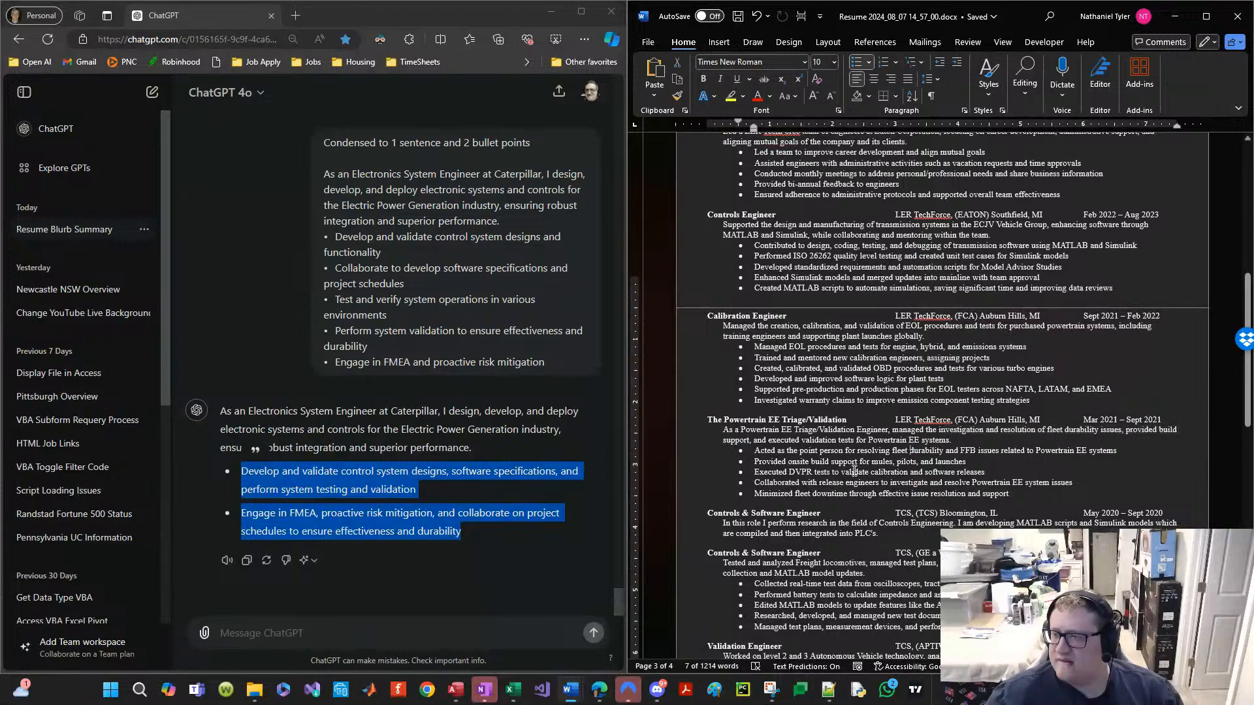
pyautogui.scroll(-2, 784, 471)
# Step: Copy the formatting of the Powertrain EE Triage/Validation description onto the Bloomington Controls & Software Engineer description with Format Painter
pyautogui.tripleClick(759, 457)
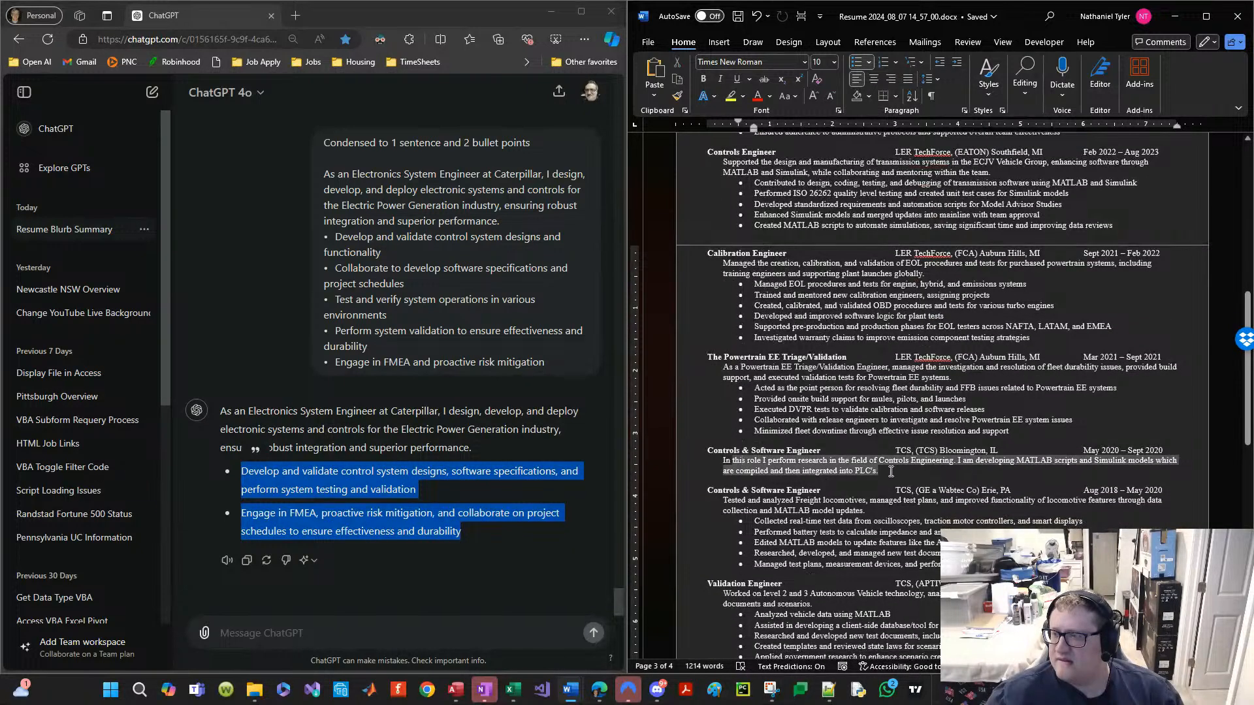
pyautogui.click(787, 461)
pyautogui.click(689, 379)
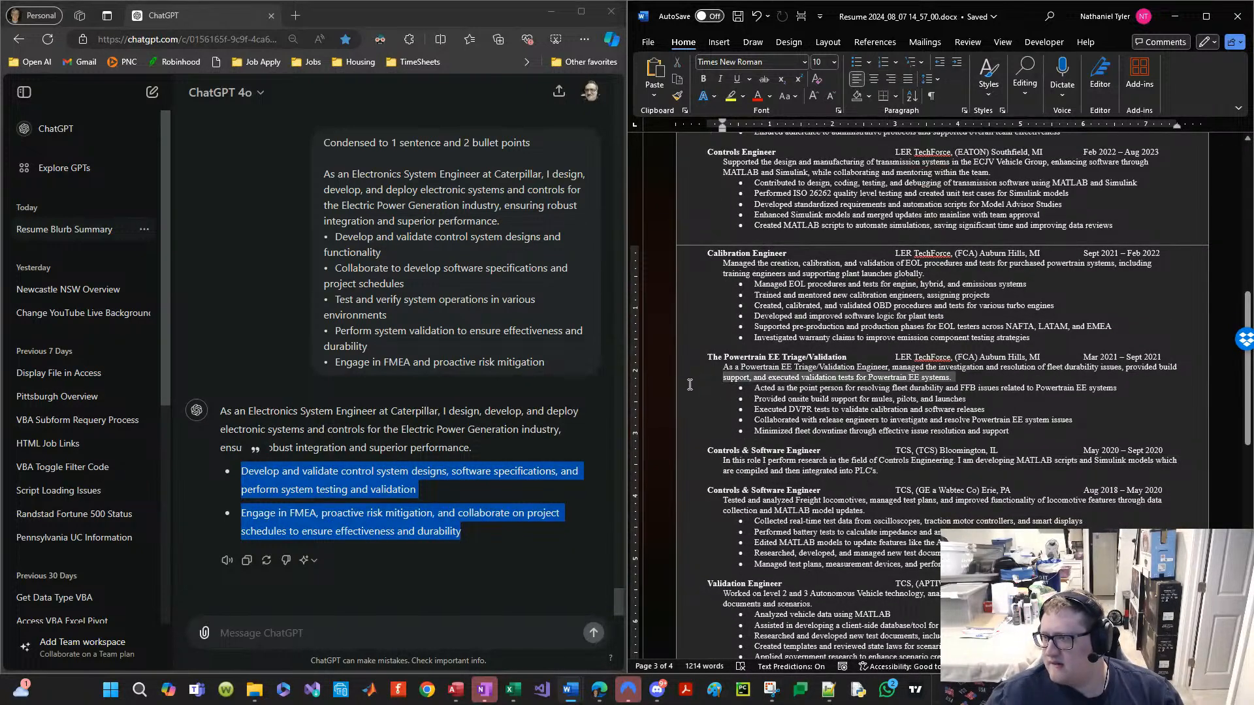
pyautogui.click(690, 368)
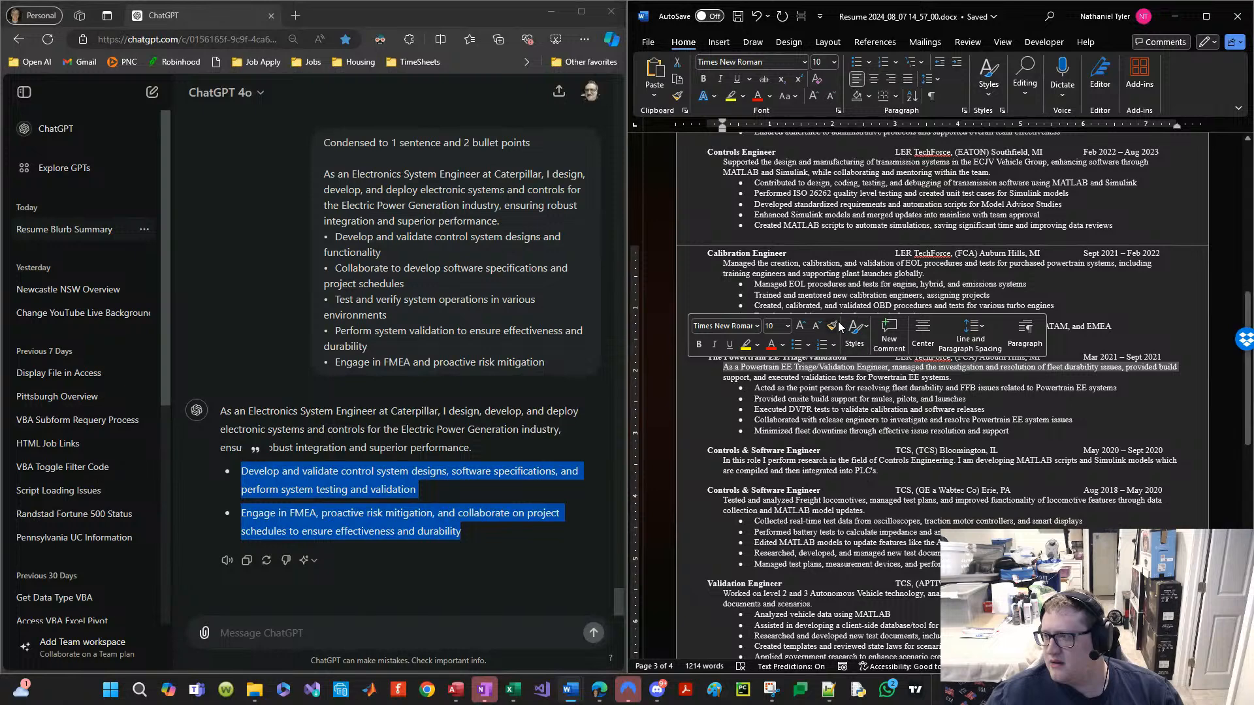
pyautogui.click(832, 325)
pyautogui.moveTo(694, 467)
pyautogui.mouseDown()
pyautogui.moveTo(697, 481)
pyautogui.moveTo(748, 478)
pyautogui.mouseUp()
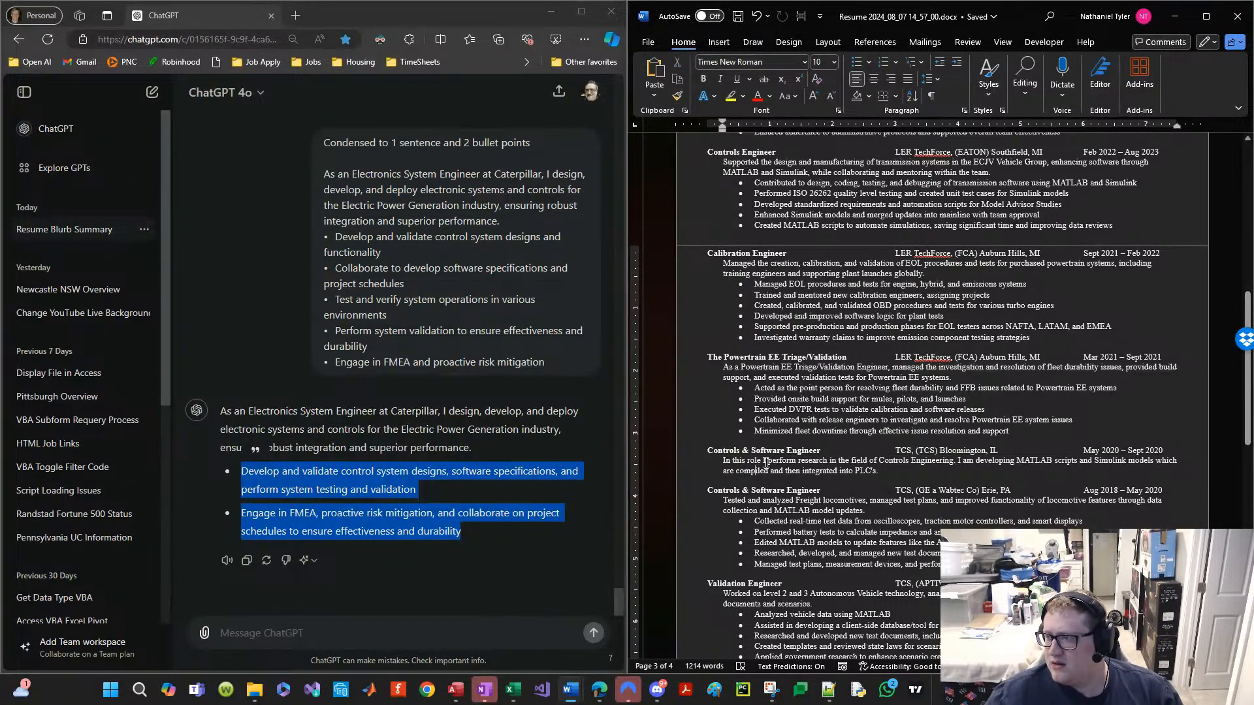
# Step: Review the remaining job, training and education entries, checking which Bachelor of Science bullets could be cut
pyautogui.scroll(-2, 781, 484)
pyautogui.scroll(-3, 781, 483)
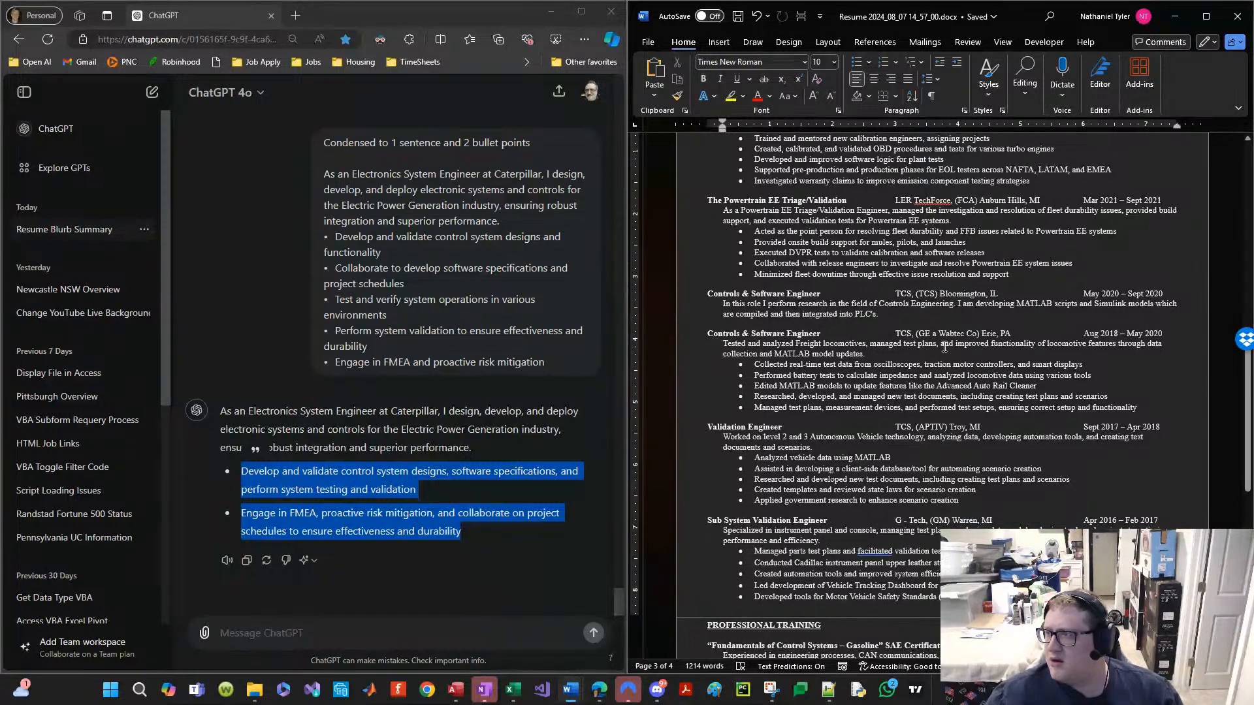
pyautogui.scroll(-5, 938, 550)
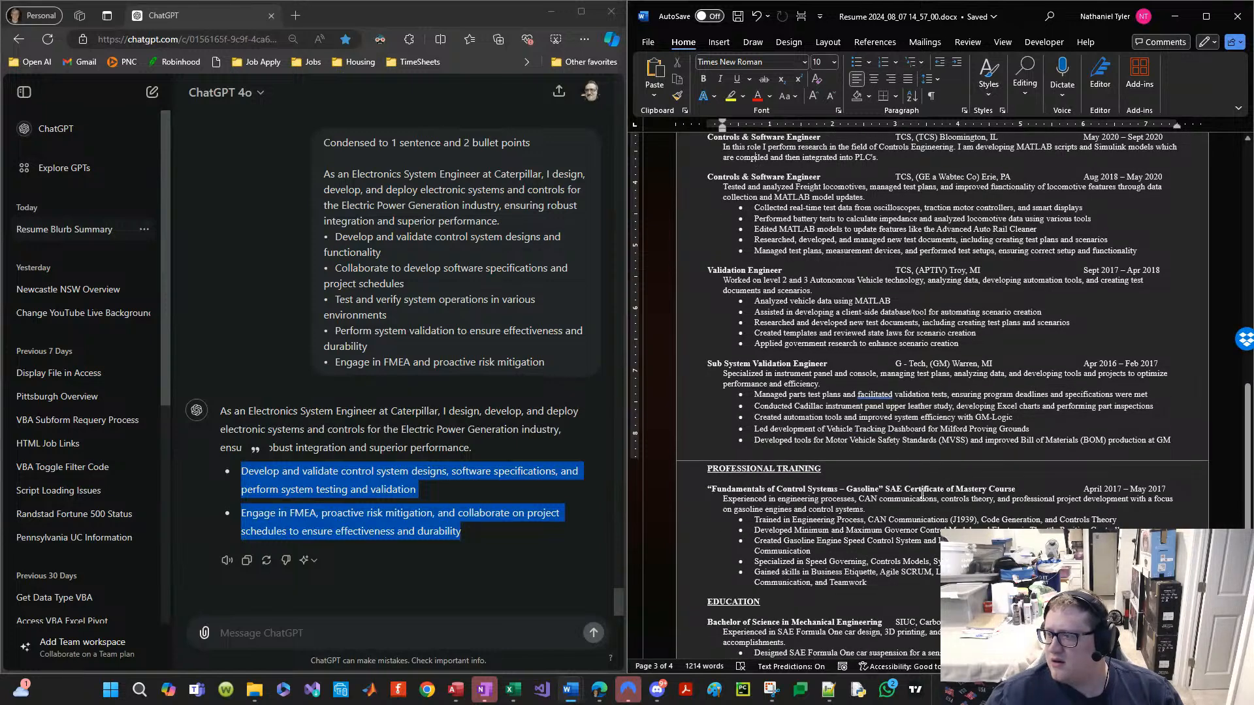
pyautogui.click(951, 506)
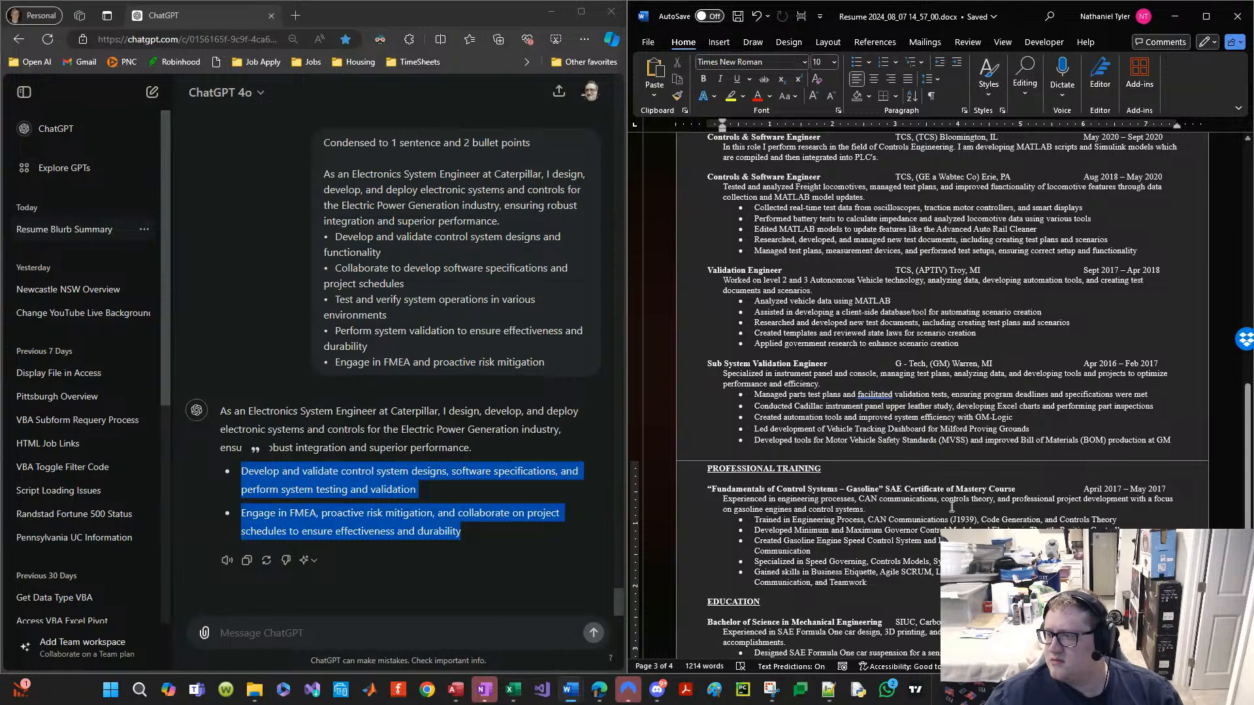
pyautogui.scroll(-7, 951, 507)
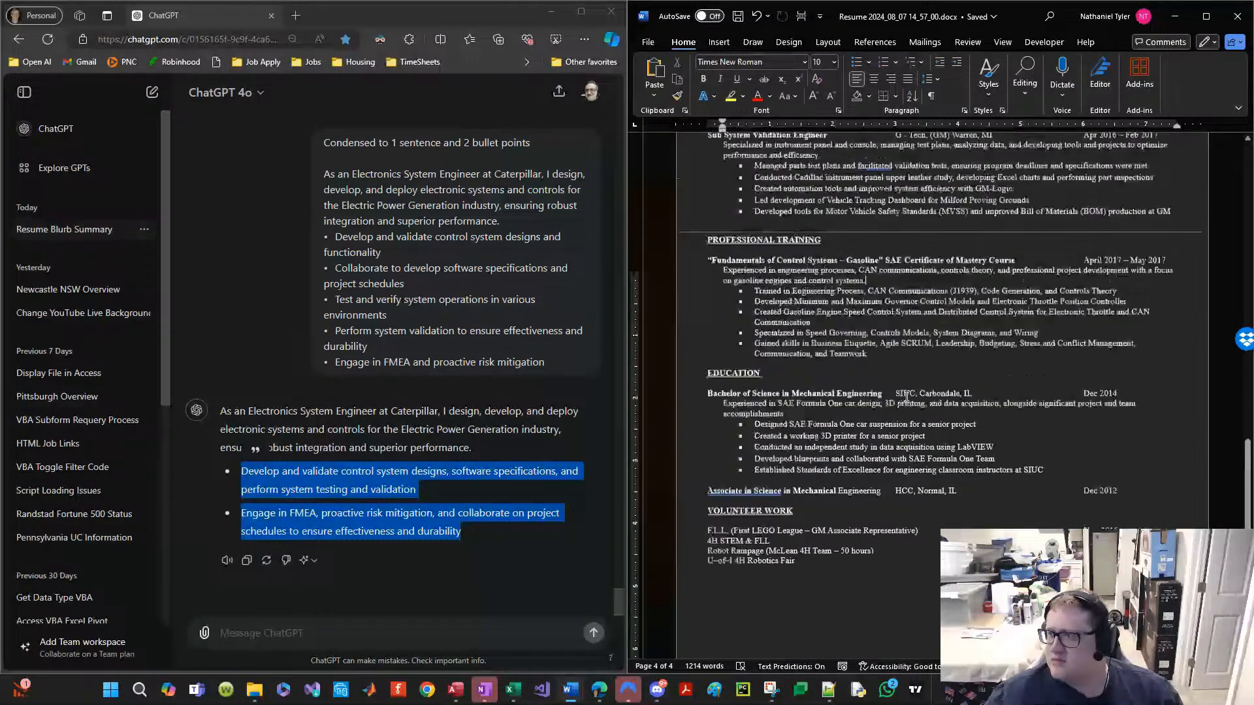
pyautogui.scroll(1, 906, 395)
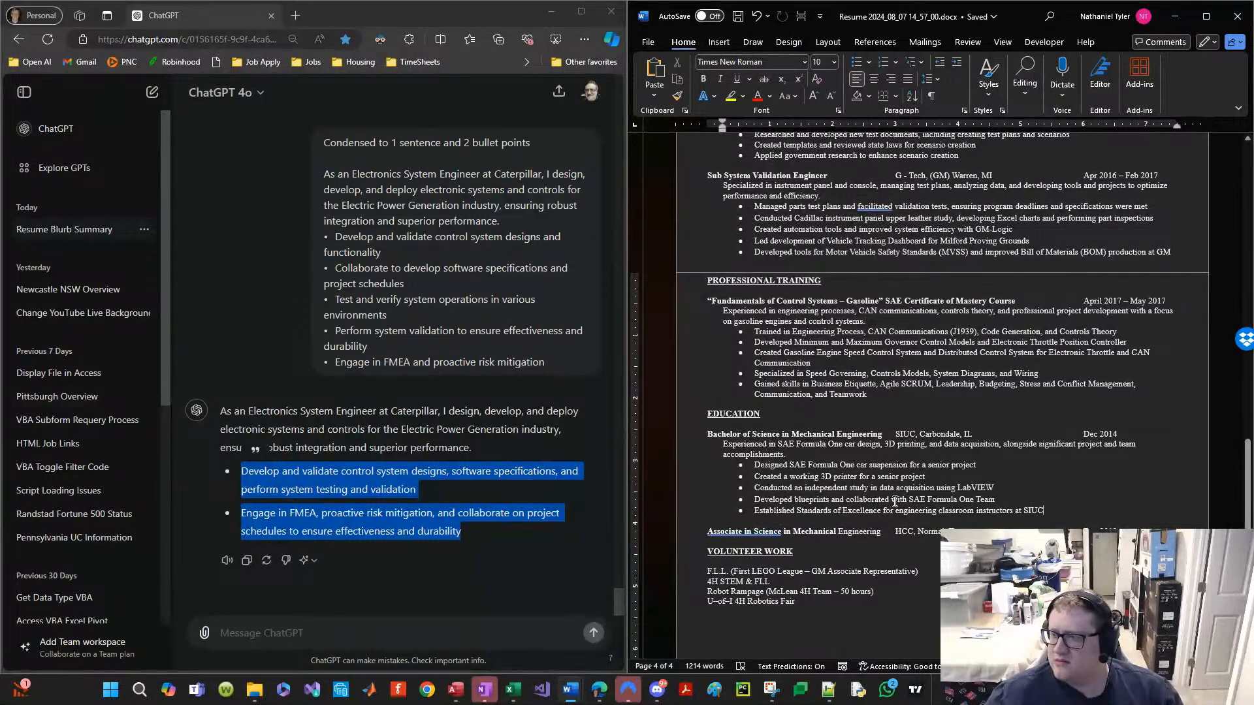
pyautogui.moveTo(895, 501); pyautogui.dragTo(711, 464)
pyautogui.click(938, 512)
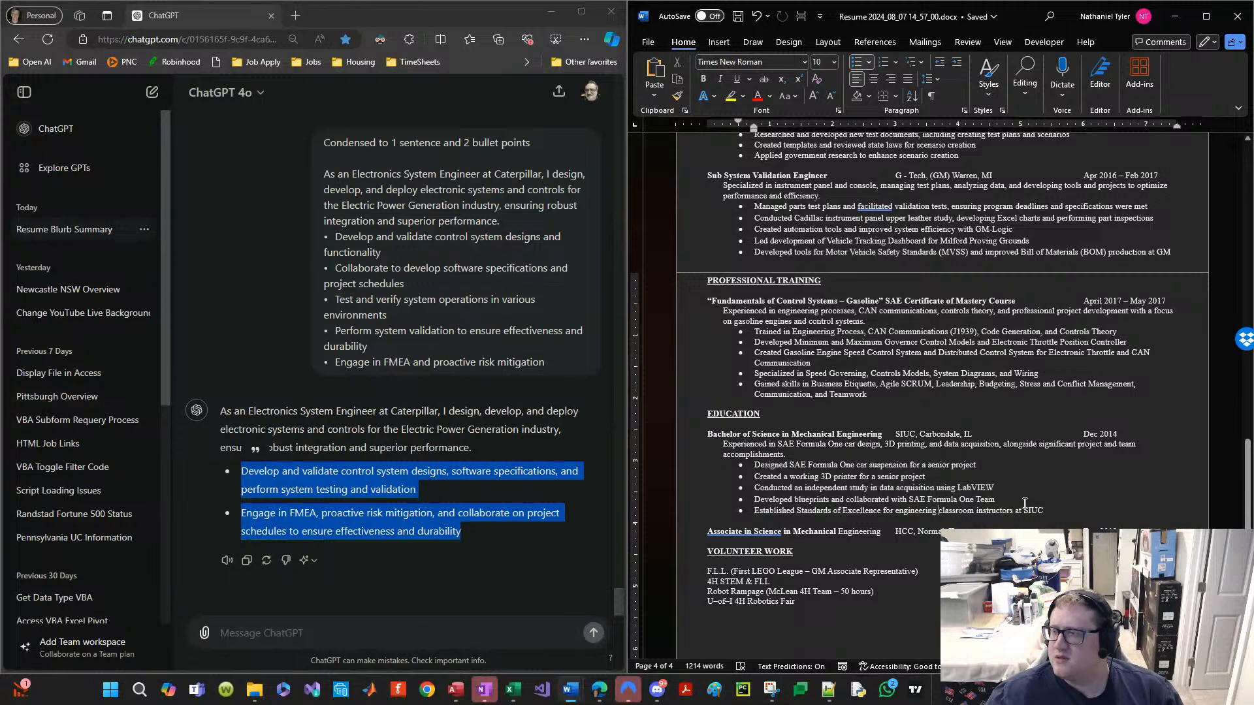
pyautogui.moveTo(1047, 511); pyautogui.dragTo(749, 464)
pyautogui.click(1019, 513)
pyautogui.moveTo(1074, 513); pyautogui.dragTo(729, 468)
pyautogui.click(857, 503)
pyautogui.moveTo(1062, 510); pyautogui.dragTo(740, 476)
pyautogui.click(914, 531)
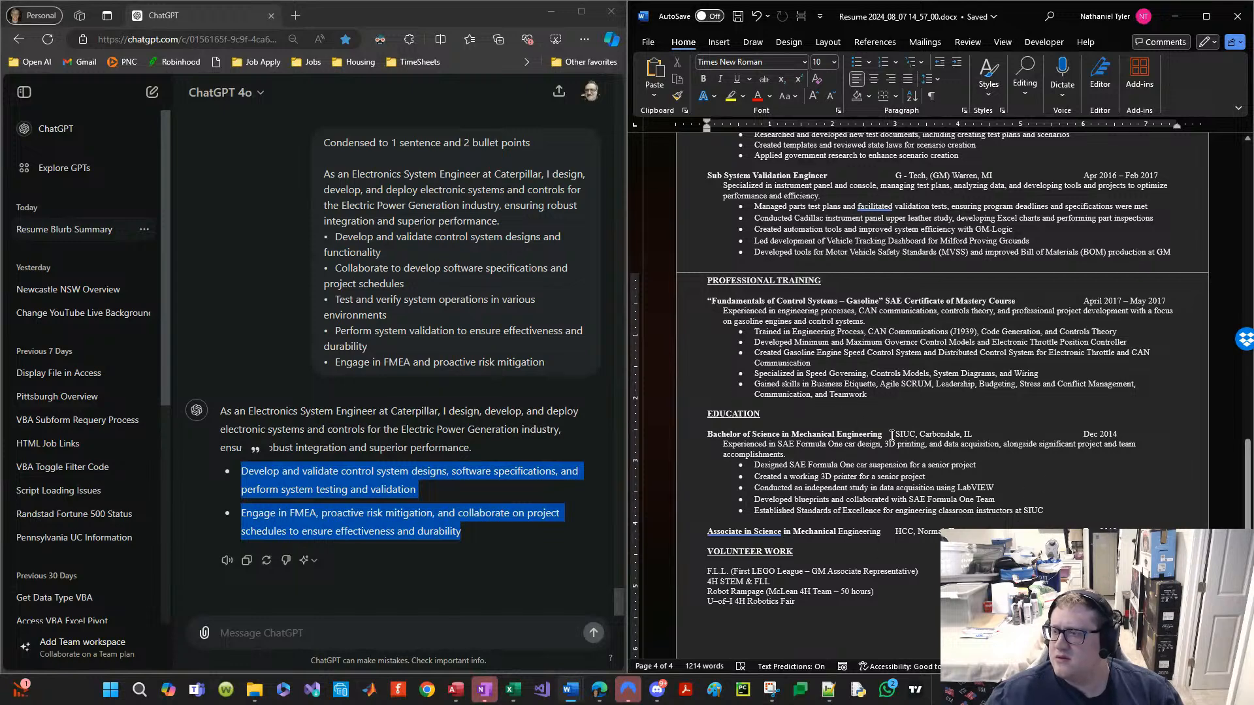
# Step: Try a font size of 9 on the whole resume, check the resulting layout, and undo the size change
pyautogui.hotkey('ctrl', 'a')
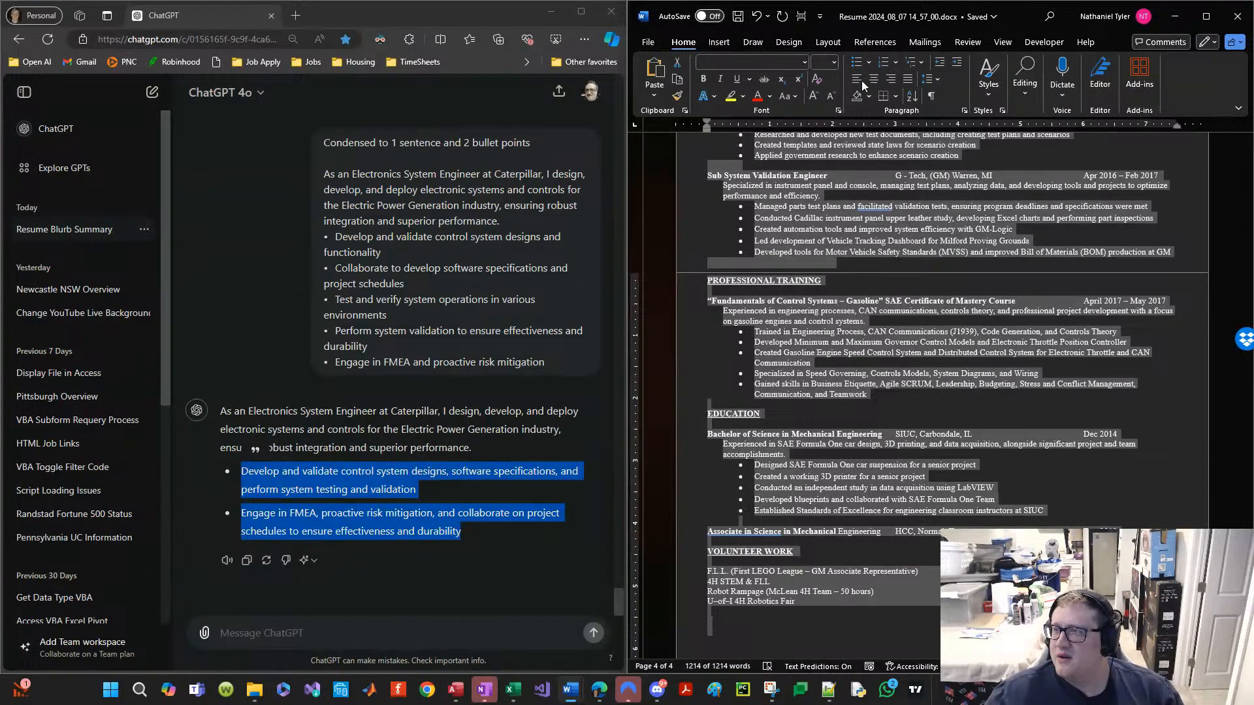
pyautogui.write('9')
pyautogui.press('Return')
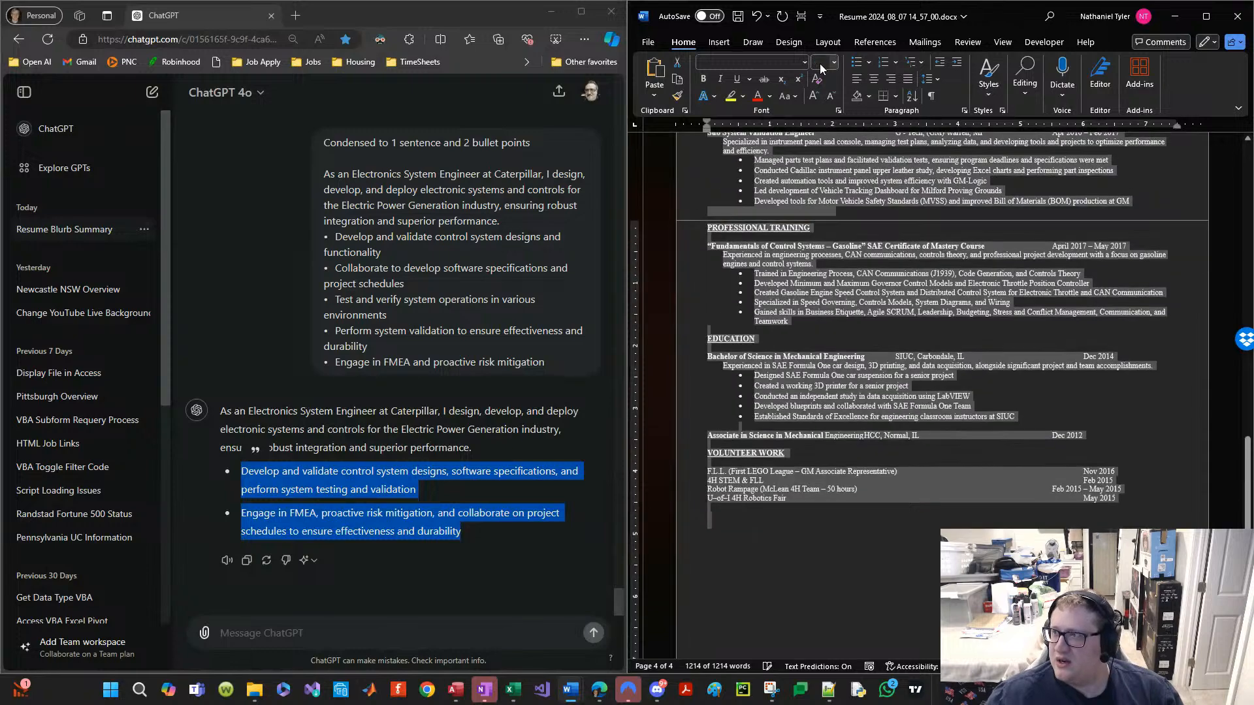
pyautogui.click(862, 533)
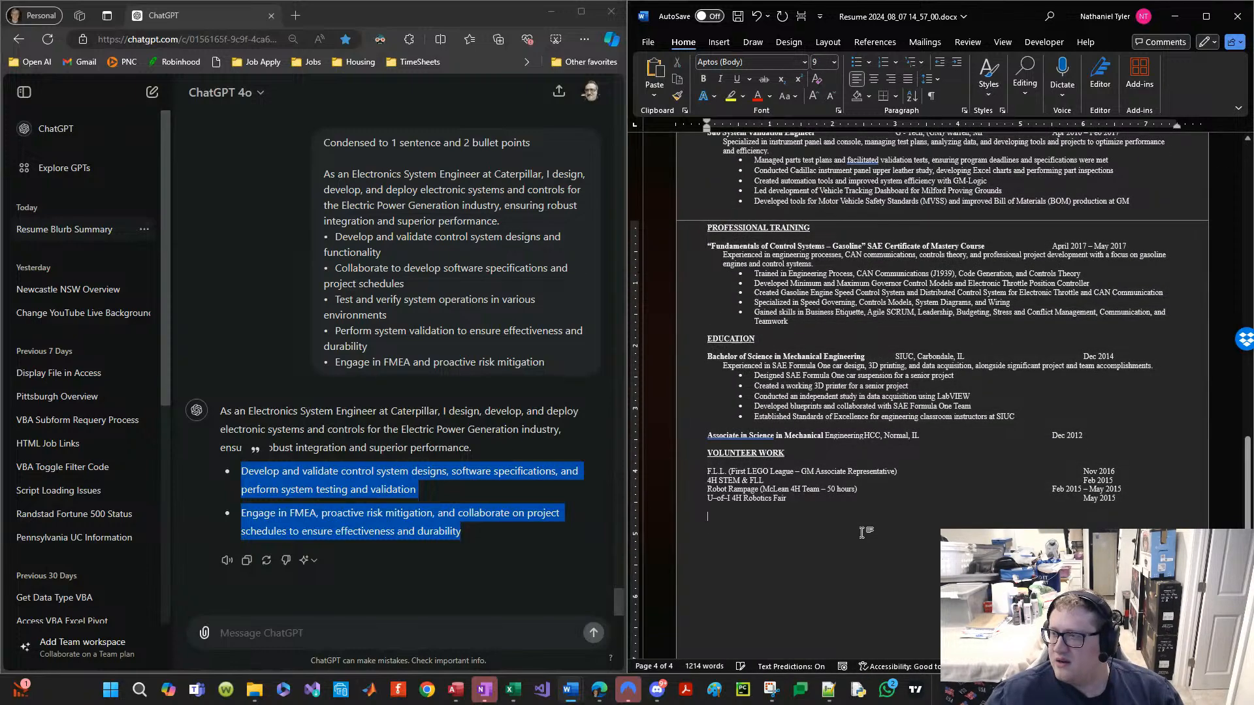
pyautogui.scroll(8, 862, 533)
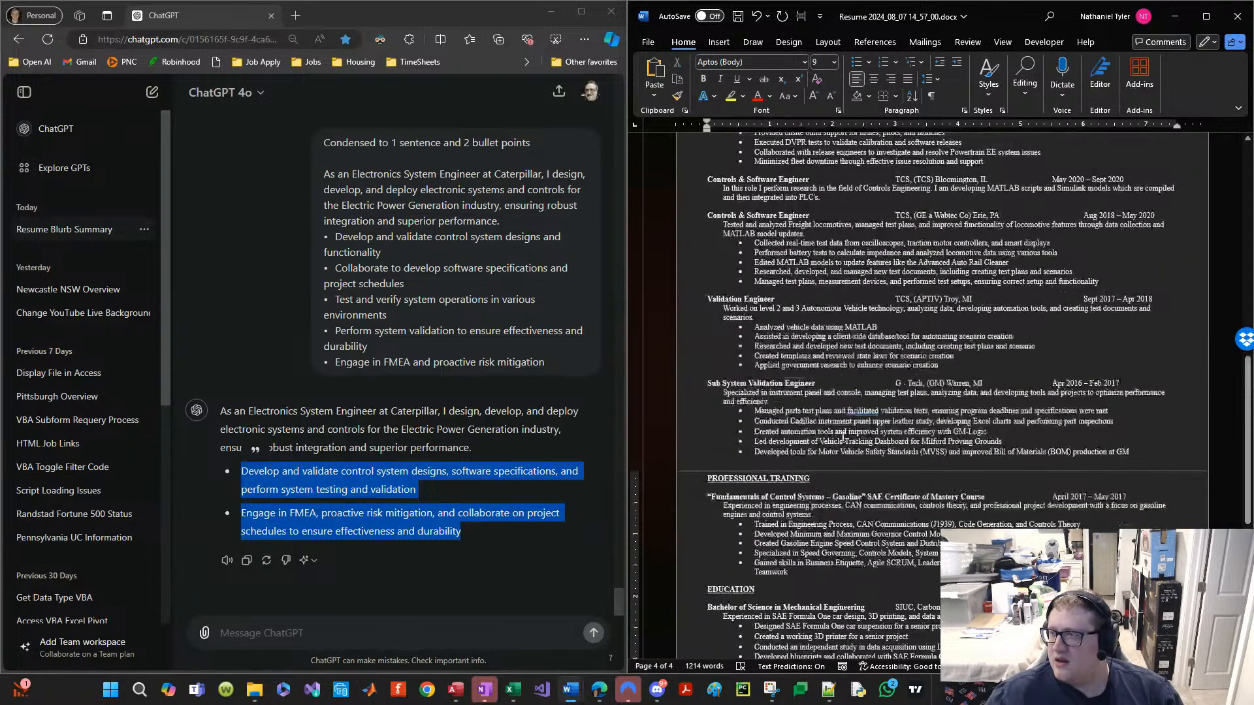
pyautogui.scroll(1, 842, 433)
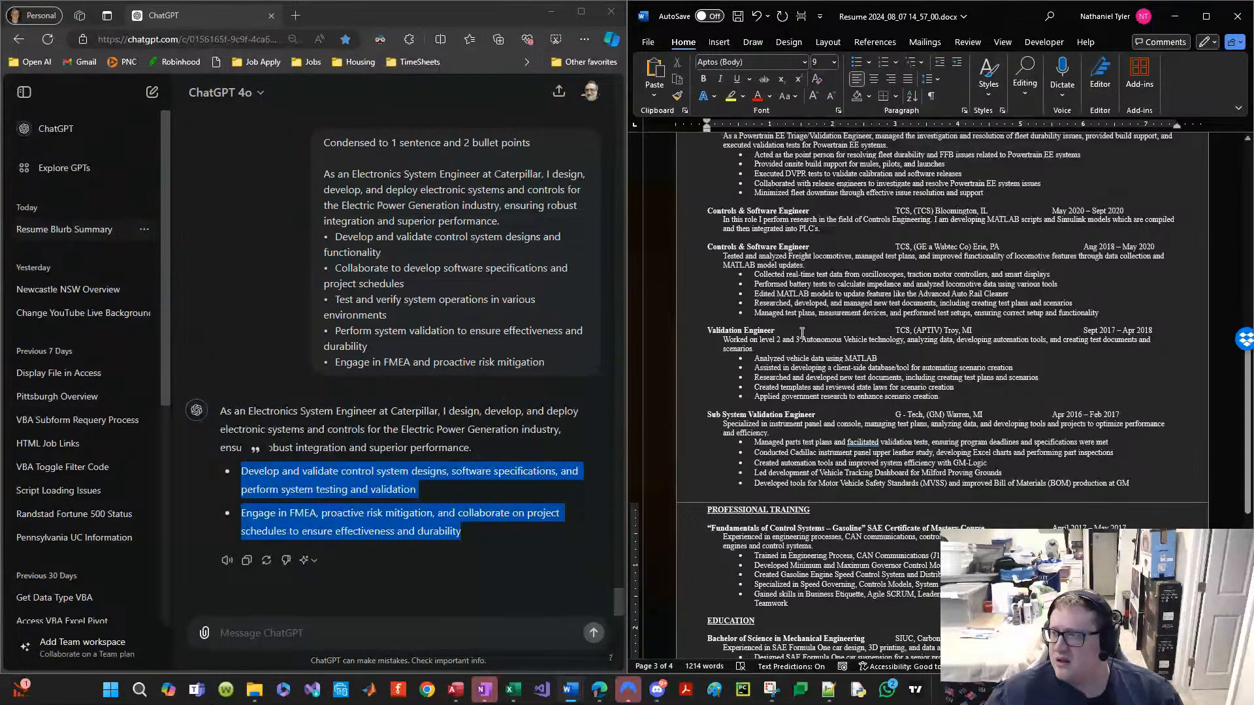
pyautogui.scroll(5, 795, 278)
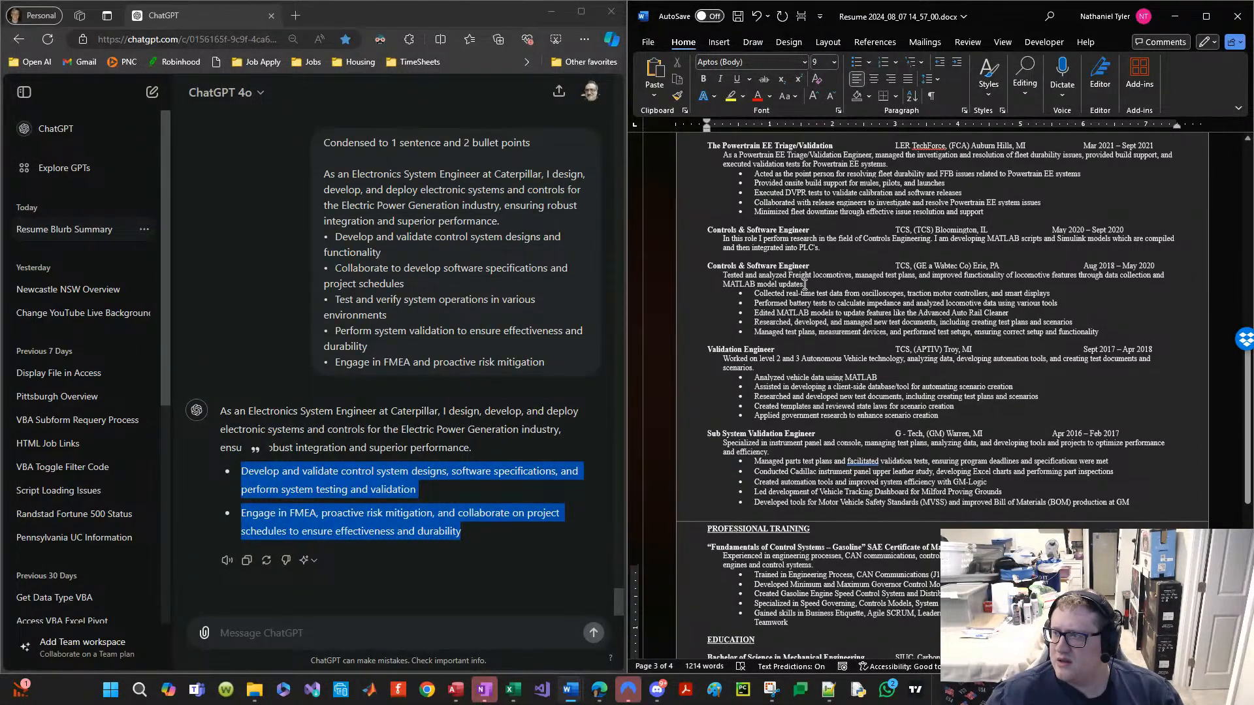
pyautogui.hotkey('ctrl', 'z')
pyautogui.click(828, 311)
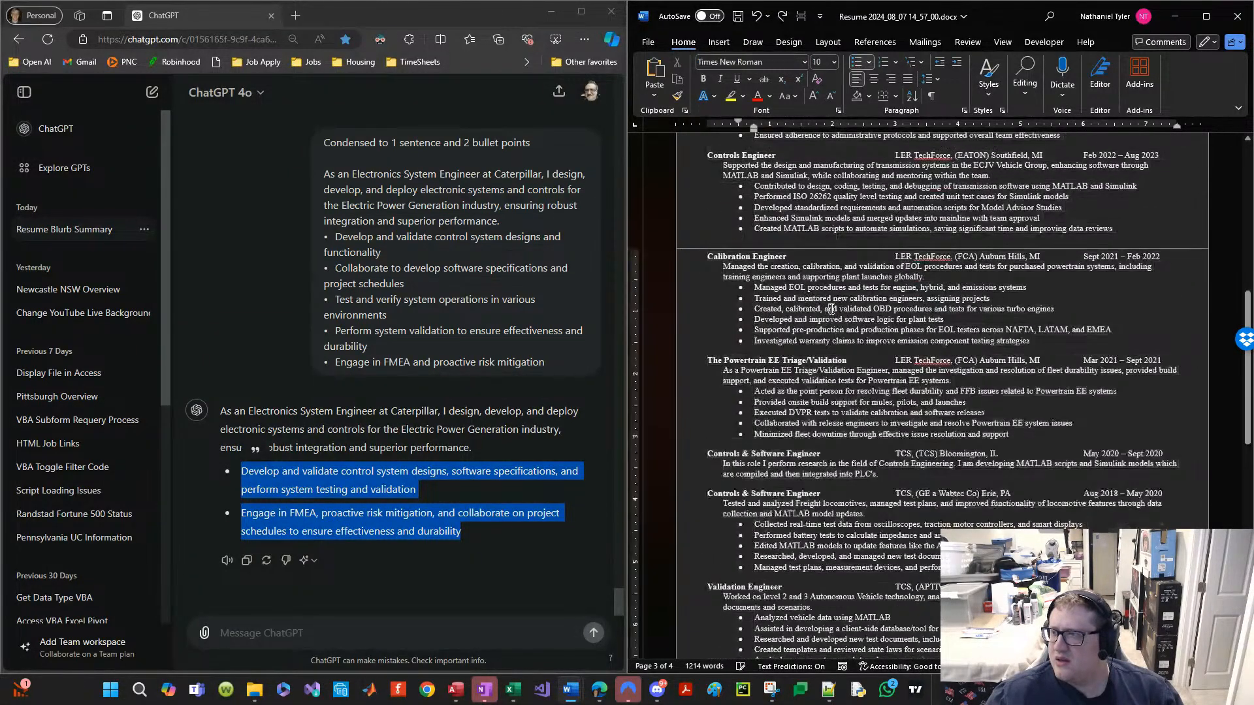
# Step: Copy ChatGPT's condensed Electronic System Engineer sentence and two bullets, and paste them below that job's existing description in the resume
pyautogui.scroll(13, 843, 304)
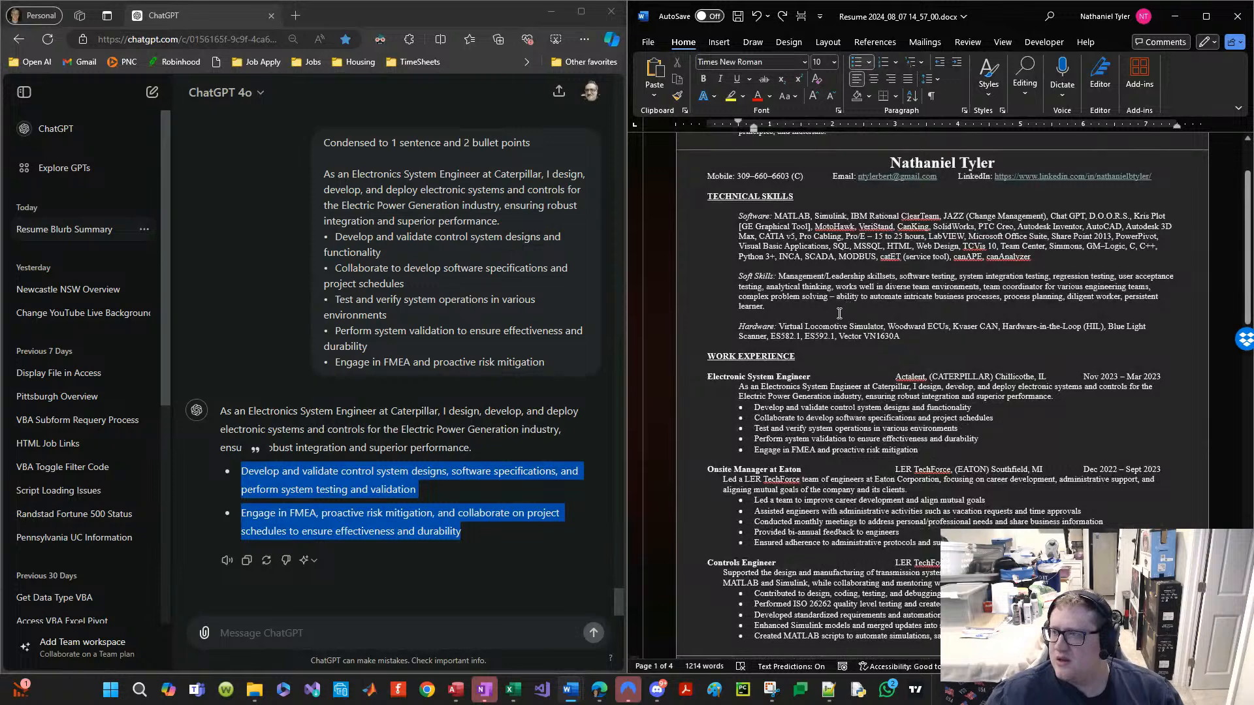
pyautogui.scroll(3, 853, 295)
pyautogui.click(413, 473)
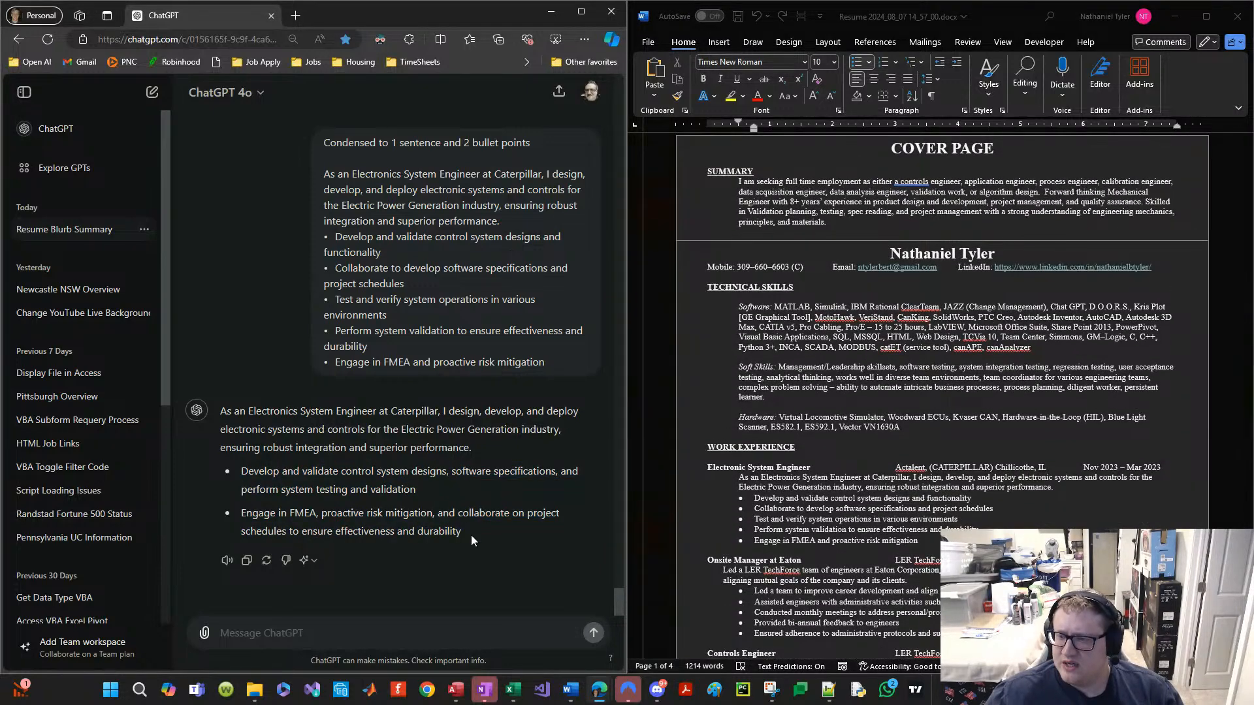
pyautogui.moveTo(471, 535); pyautogui.dragTo(241, 464)
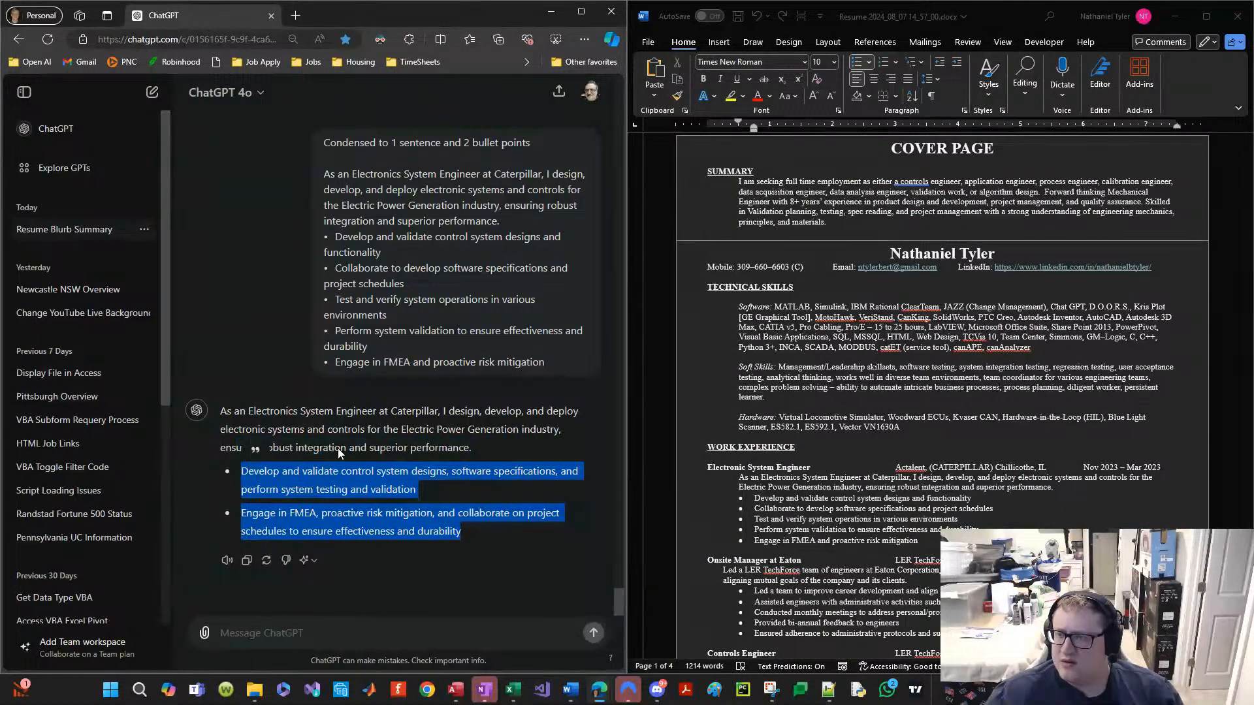
pyautogui.click(831, 438)
pyautogui.scroll(-4, 825, 424)
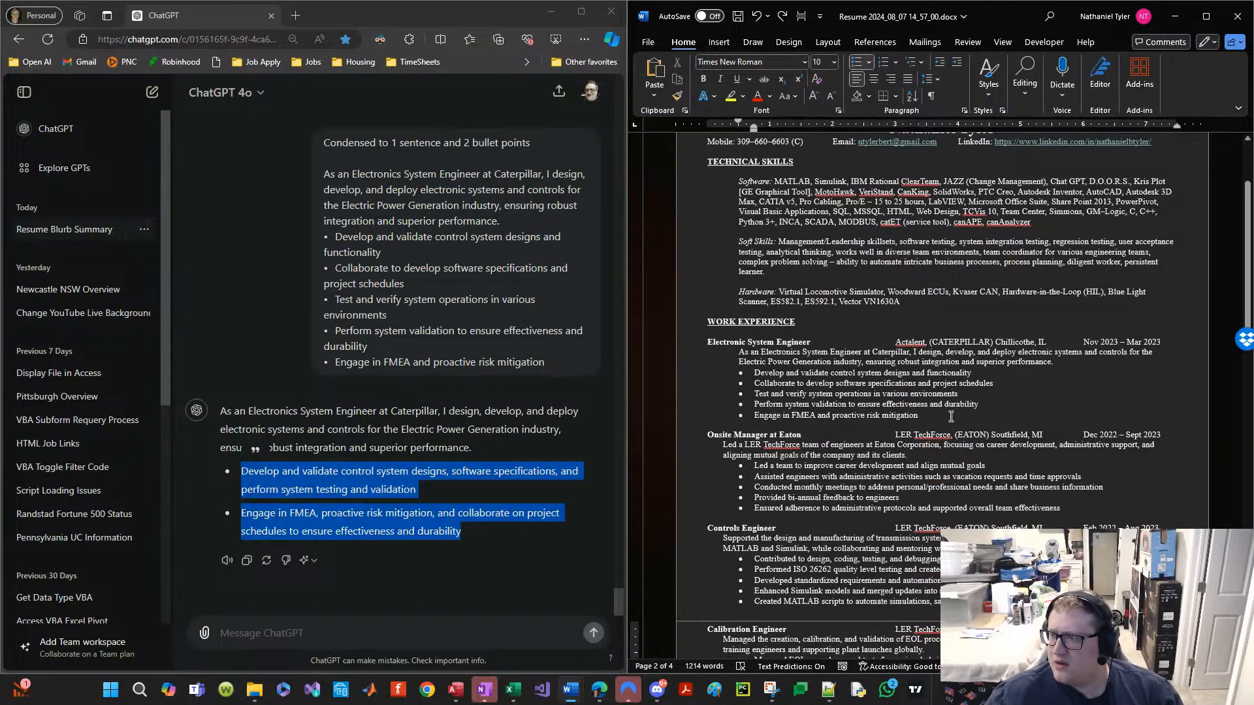
pyautogui.moveTo(951, 416); pyautogui.dragTo(719, 371)
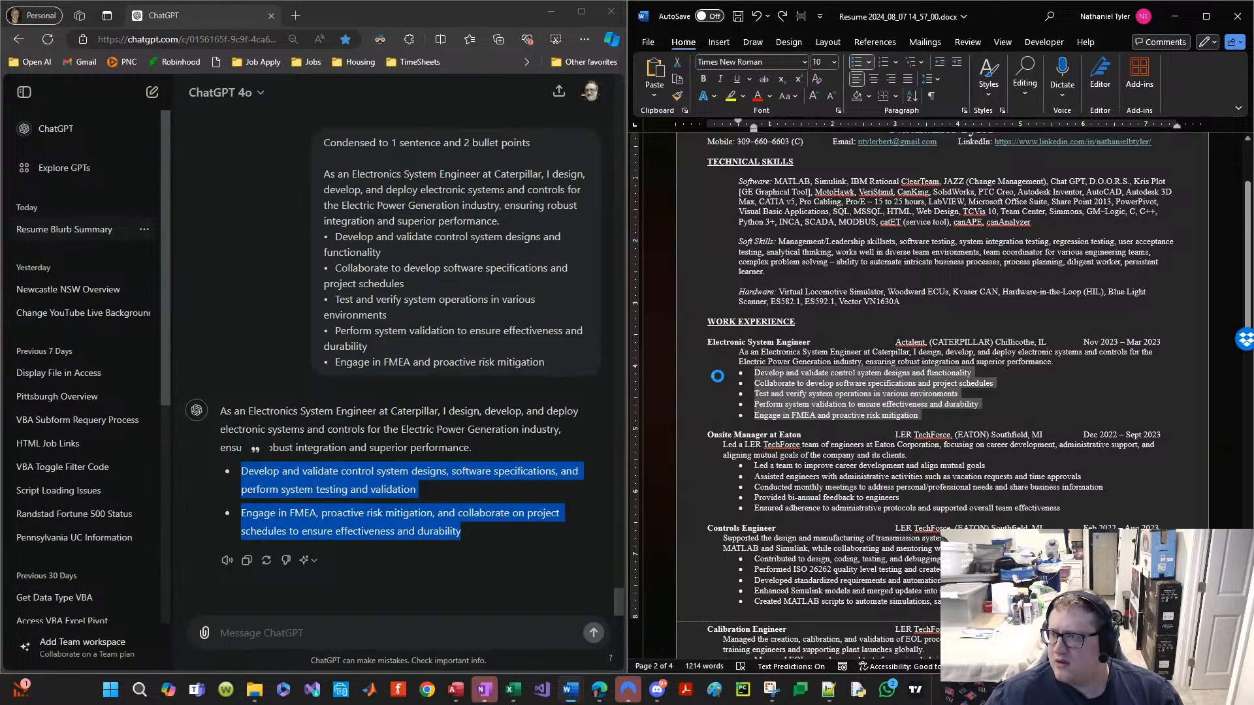
pyautogui.click(248, 560)
pyautogui.moveTo(466, 533); pyautogui.dragTo(207, 414)
pyautogui.hotkey('ctrl', 'c')
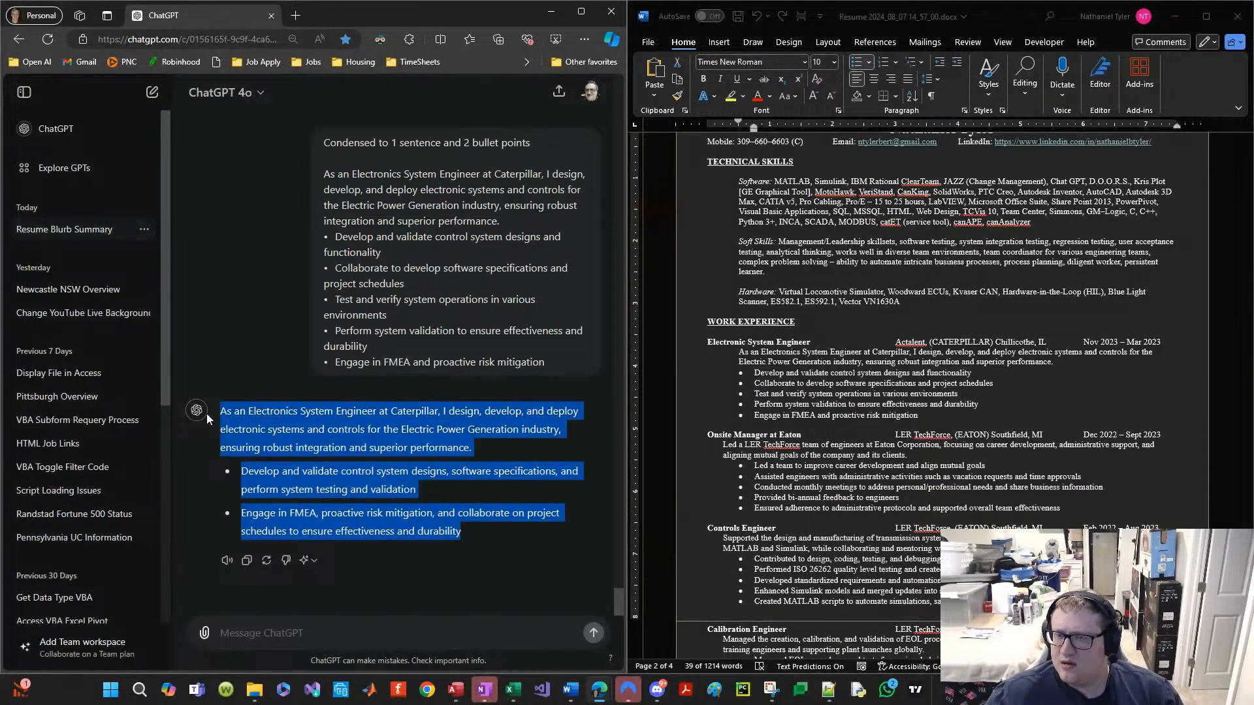
pyautogui.click(767, 424)
pyautogui.hotkey('ctrl', 'v')
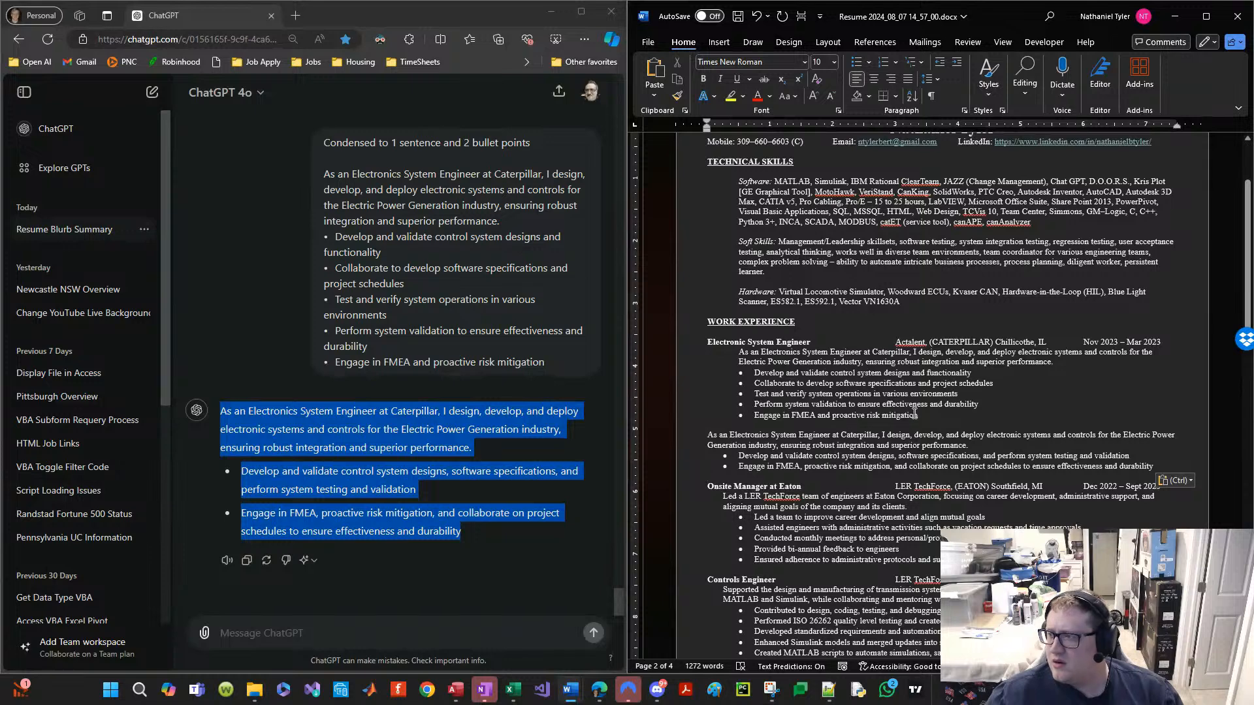
# Step: Indent the pasted Electronic System Engineer sentence to the level of the Onsite Manager at Eaton sentence
pyautogui.click(712, 434)
pyautogui.press('Tab')
pyautogui.press('BackSpace')
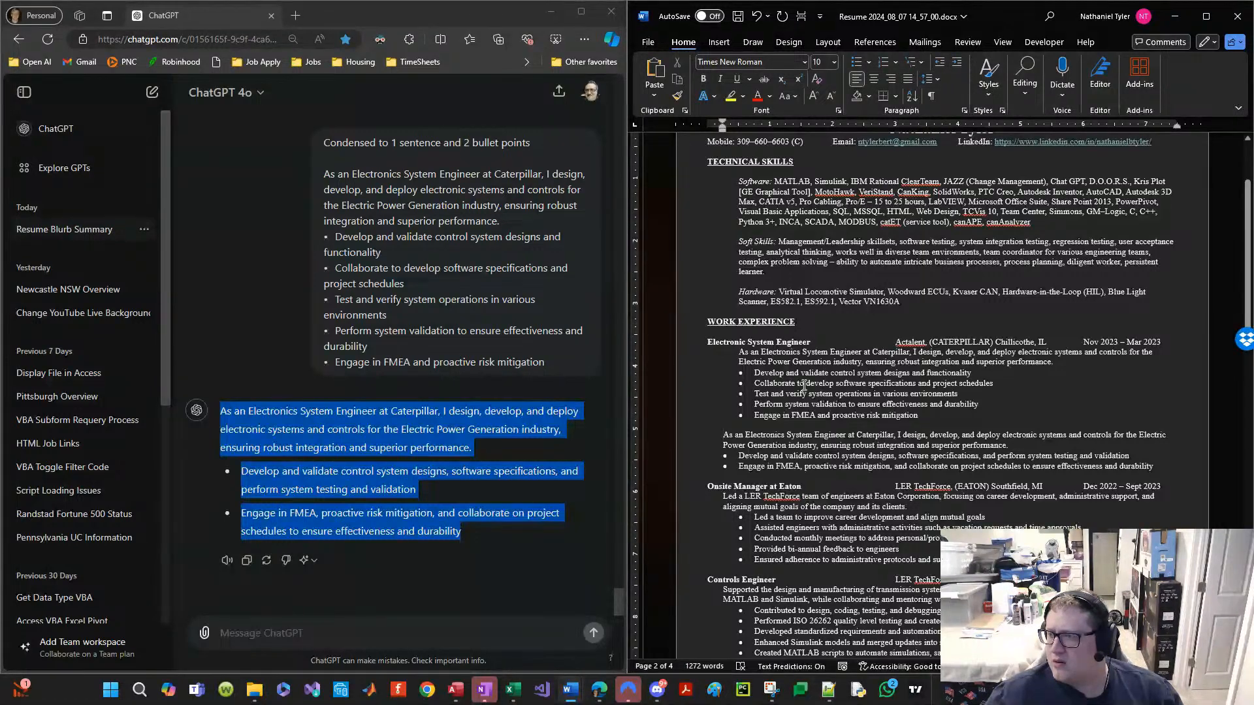
# Step: Try removing and reapplying the indent on the original Electronic System Engineer sentence
pyautogui.press('BackSpace')
pyautogui.press('Tab')
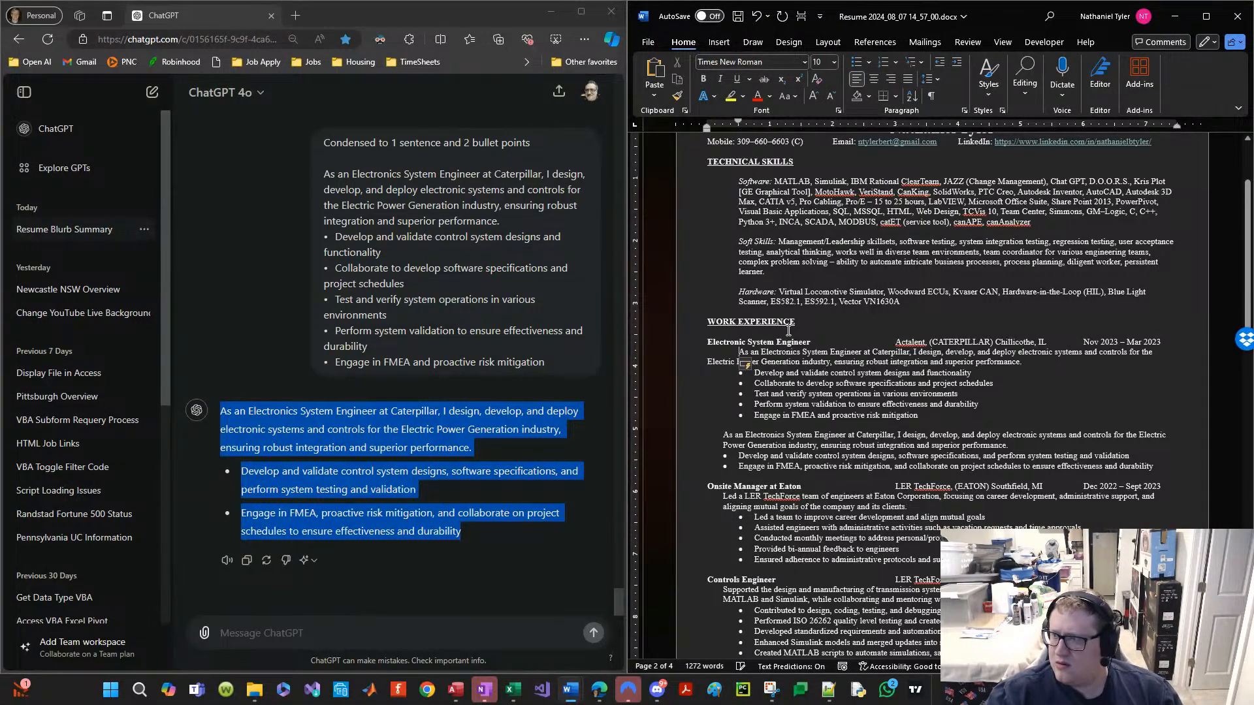
pyautogui.press('BackSpace')
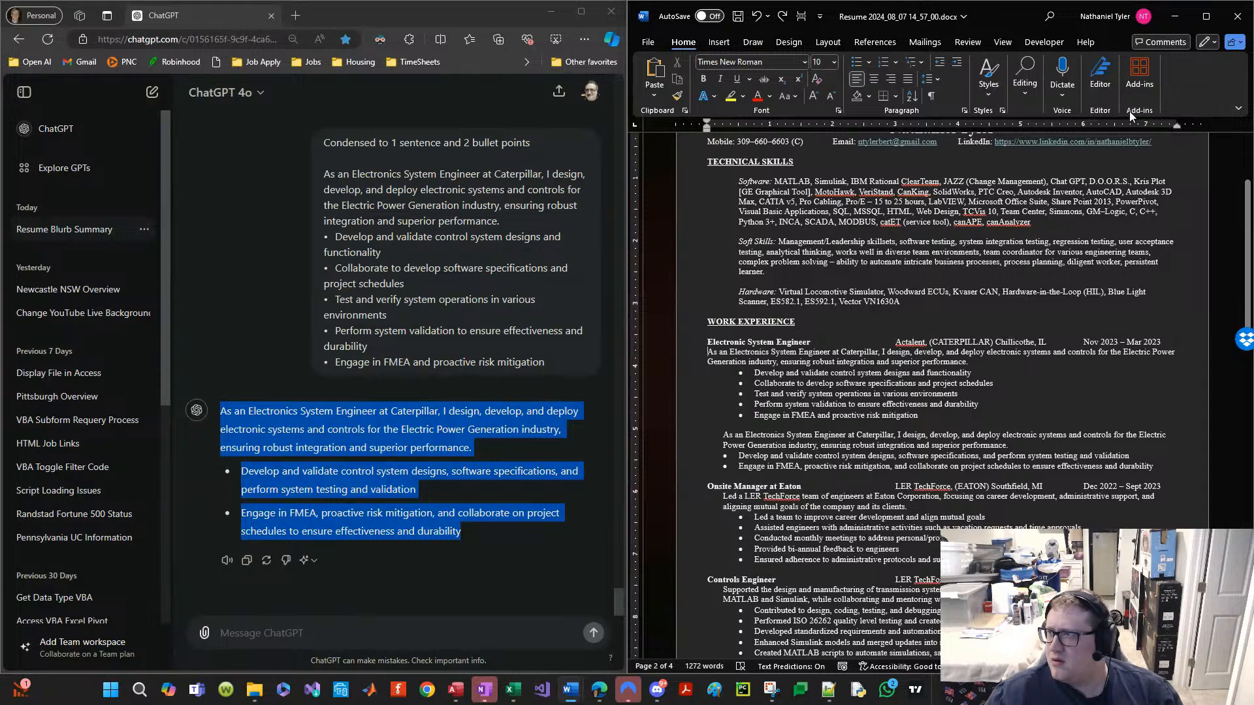
pyautogui.click(957, 62)
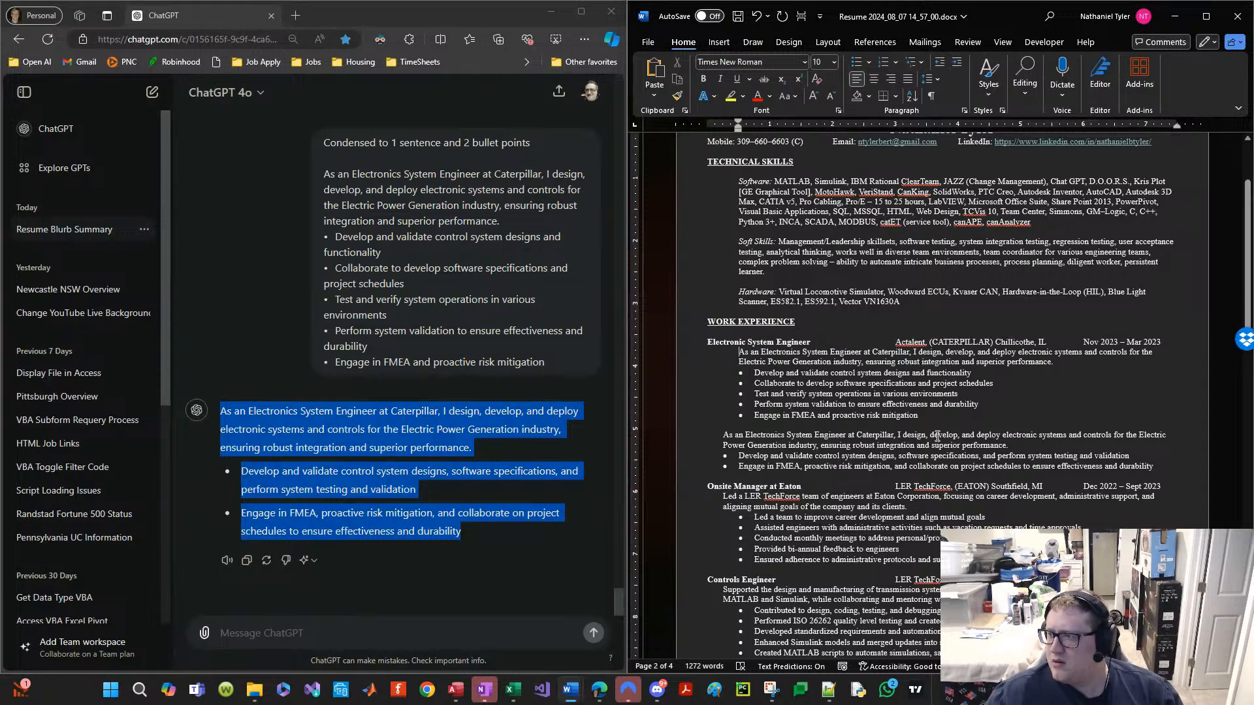
# Step: Apply the resume's bullet list indentation to the two pasted Electronic System Engineer bullets
pyautogui.moveTo(953, 431); pyautogui.dragTo(690, 407)
pyautogui.moveTo(762, 459); pyautogui.dragTo(773, 470)
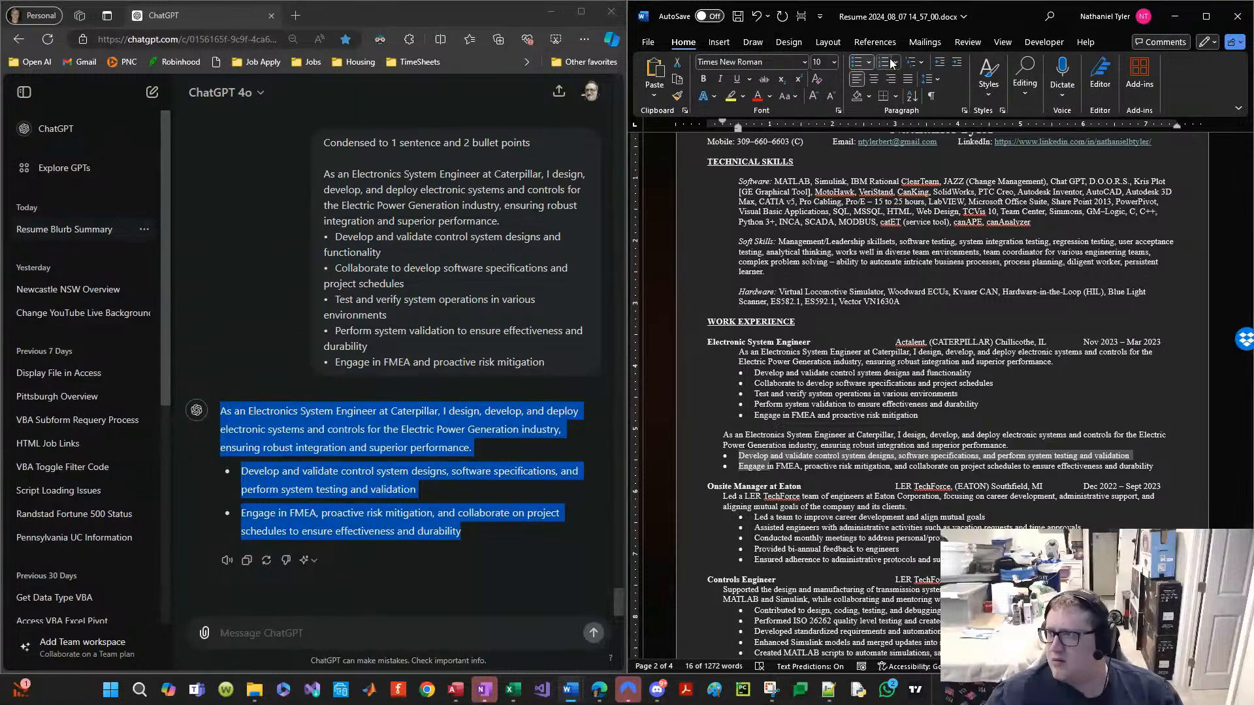
pyautogui.click(856, 63)
pyautogui.click(804, 416)
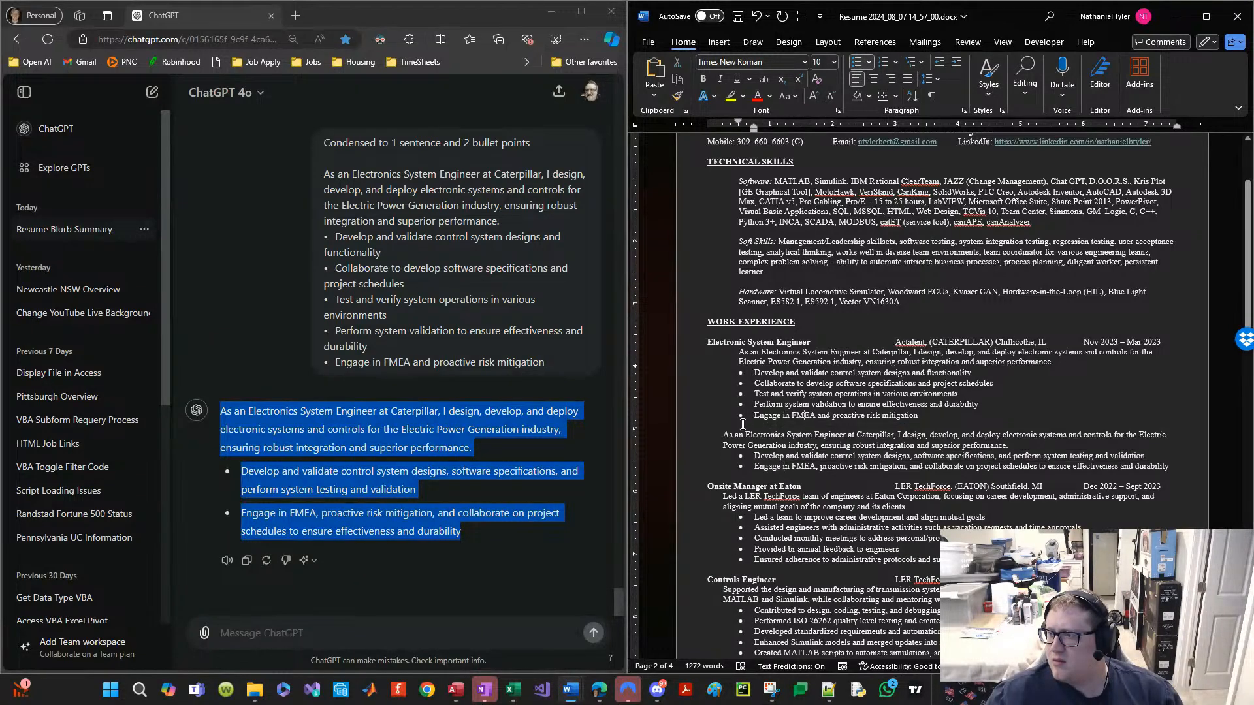
# Step: Delete the original Electronic System Engineer sentence and its five bullets, along with the leftover blank line
pyautogui.moveTo(693, 357); pyautogui.dragTo(680, 420)
pyautogui.press('Delete')
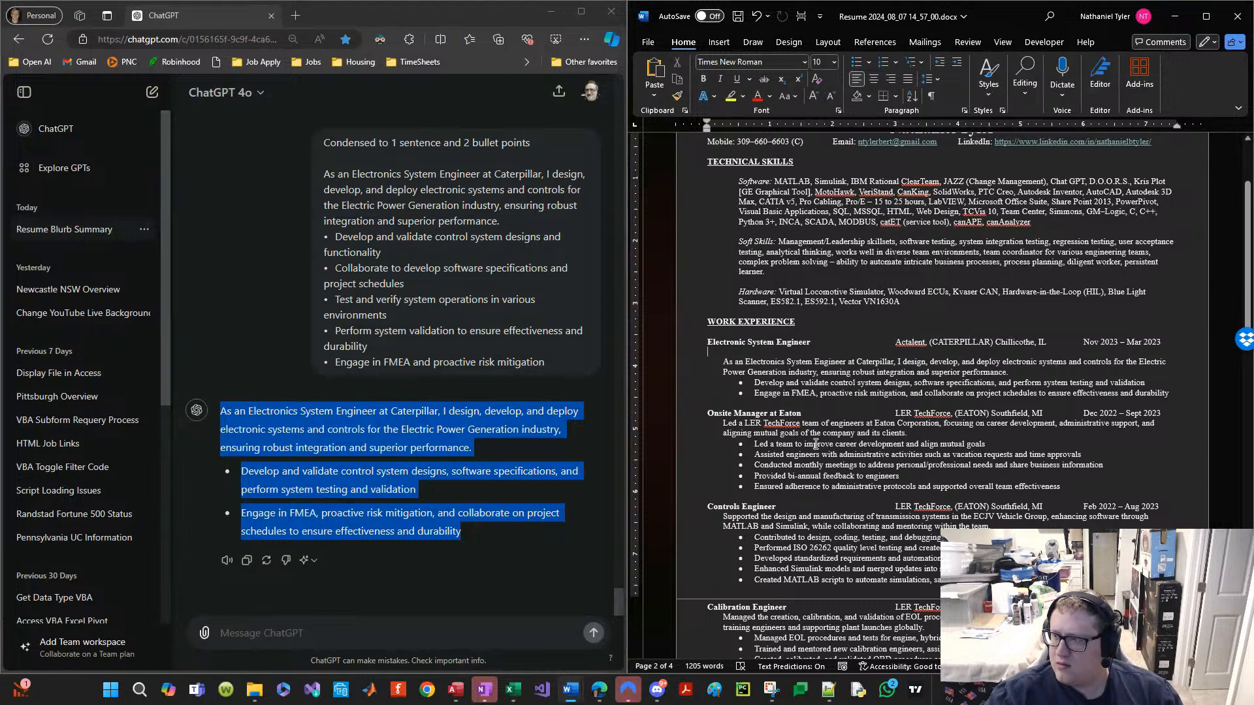
pyautogui.press('Delete')
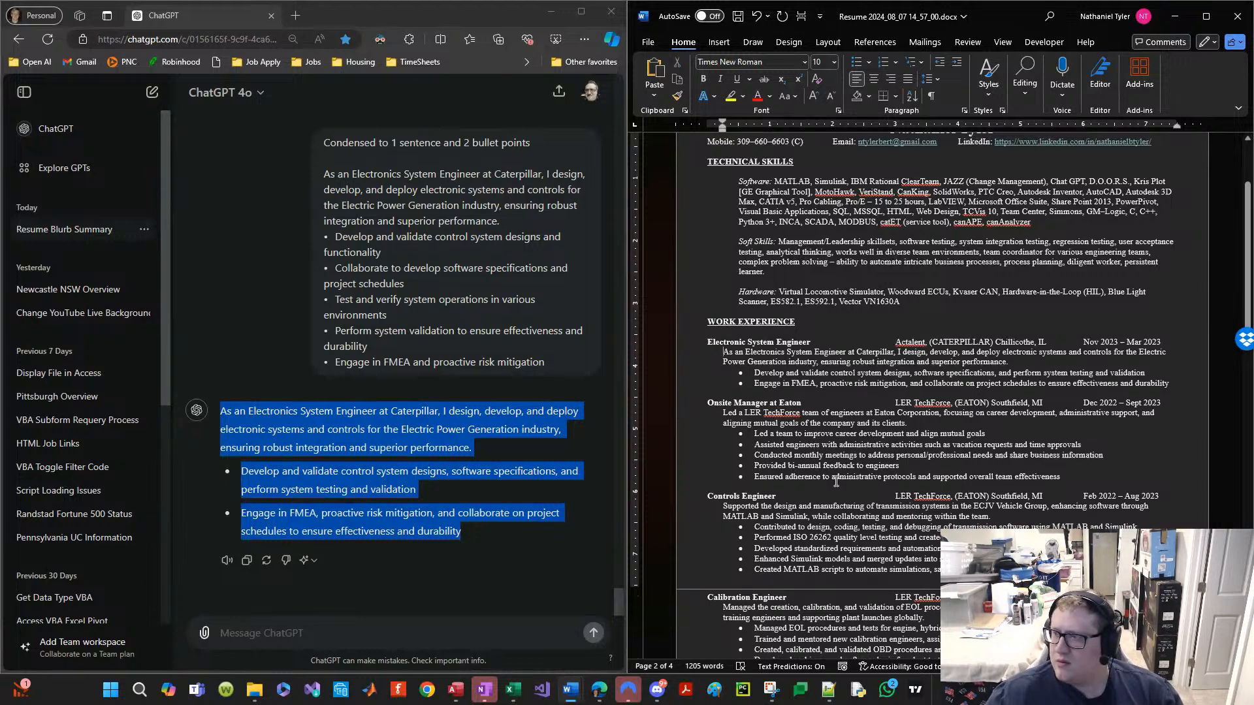
# Step: In the 14_02_00 resume copy, use Format Painter to apply the Onsite Manager sentence's formatting to the Electronic System Engineer sentence
pyautogui.moveTo(686, 418); pyautogui.dragTo(706, 482)
pyautogui.click(413, 622)
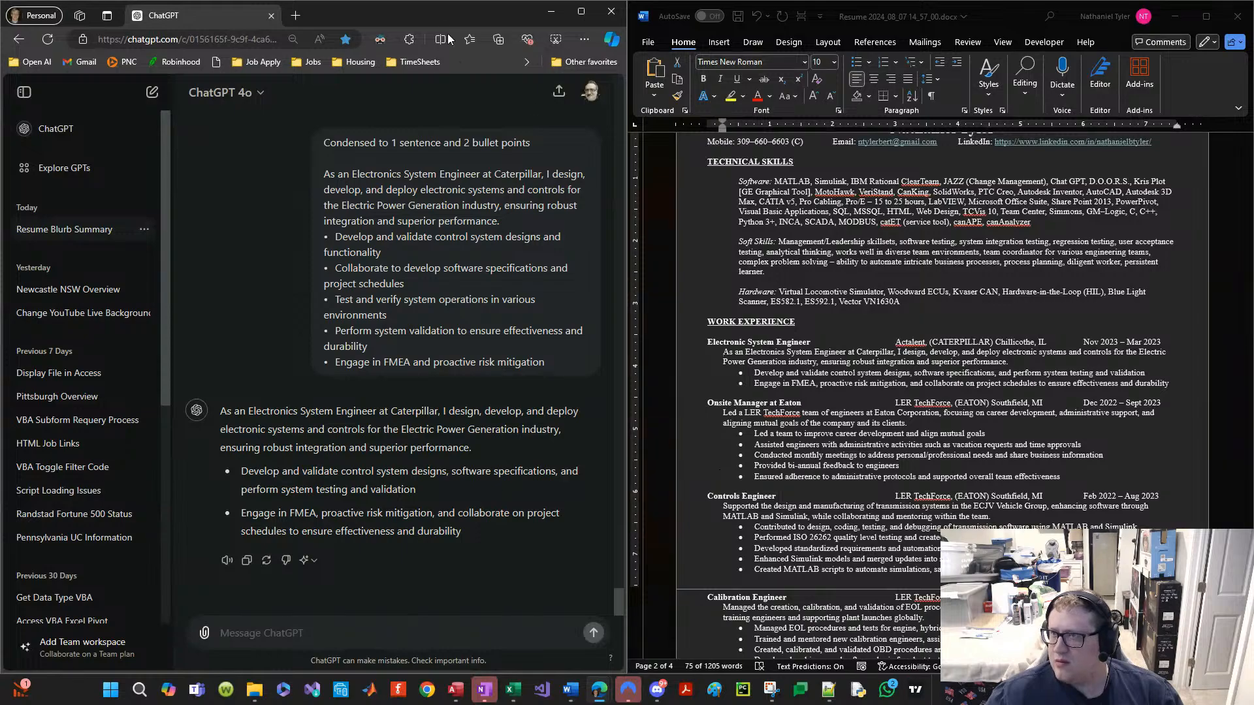
pyautogui.click(551, 11)
pyautogui.click(294, 356)
pyautogui.hotkey('ctrl', 'a')
pyautogui.scroll(20, 206, 417)
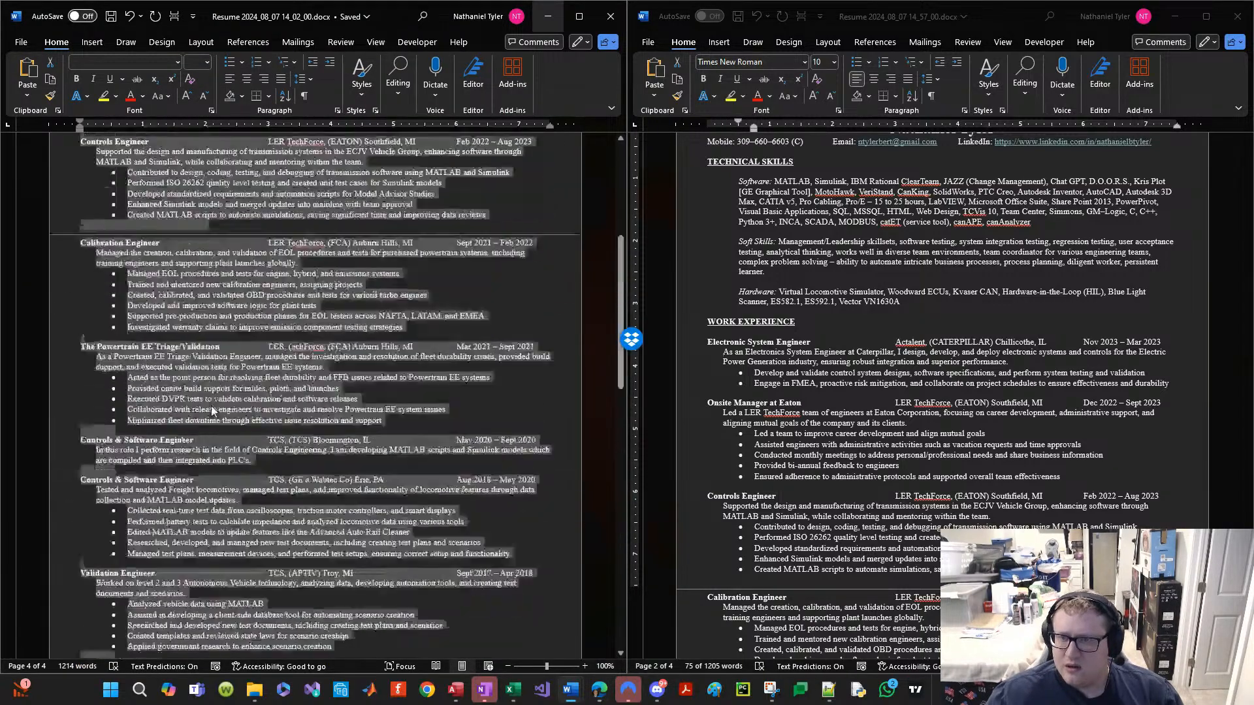
pyautogui.scroll(5, 196, 408)
pyautogui.click(133, 429)
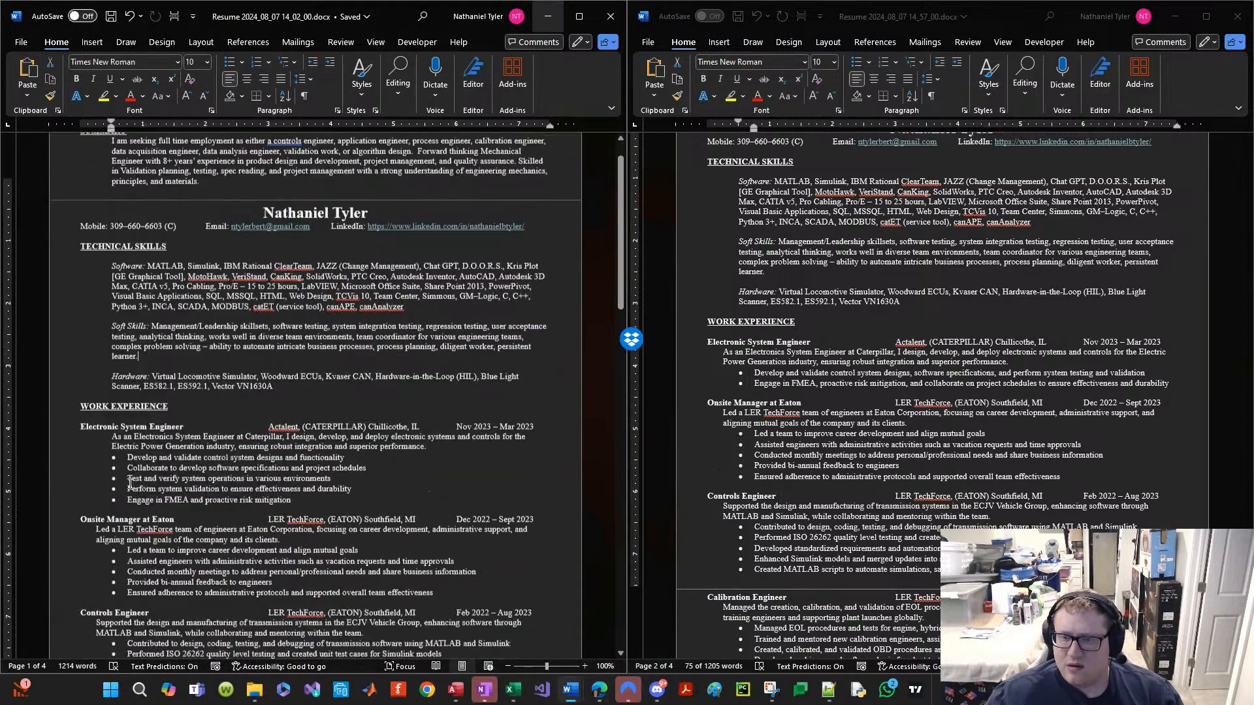
pyautogui.scroll(-2, 132, 429)
pyautogui.moveTo(63, 521); pyautogui.dragTo(65, 509)
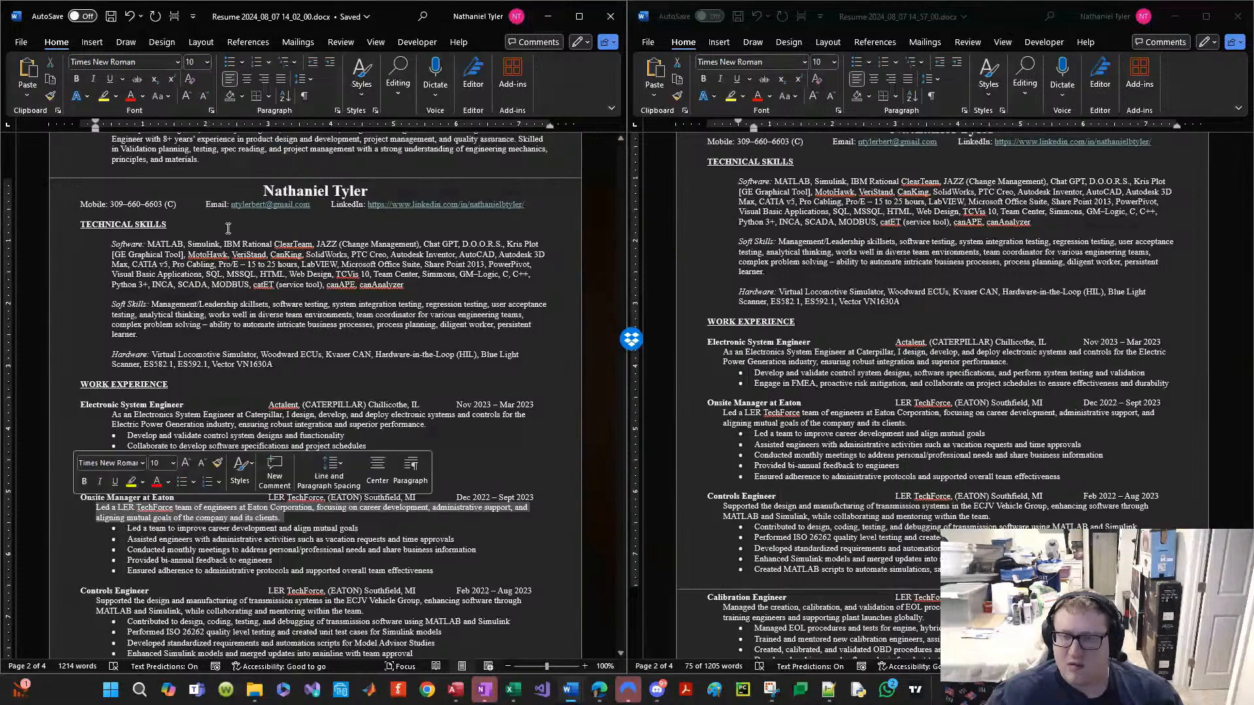
pyautogui.click(51, 96)
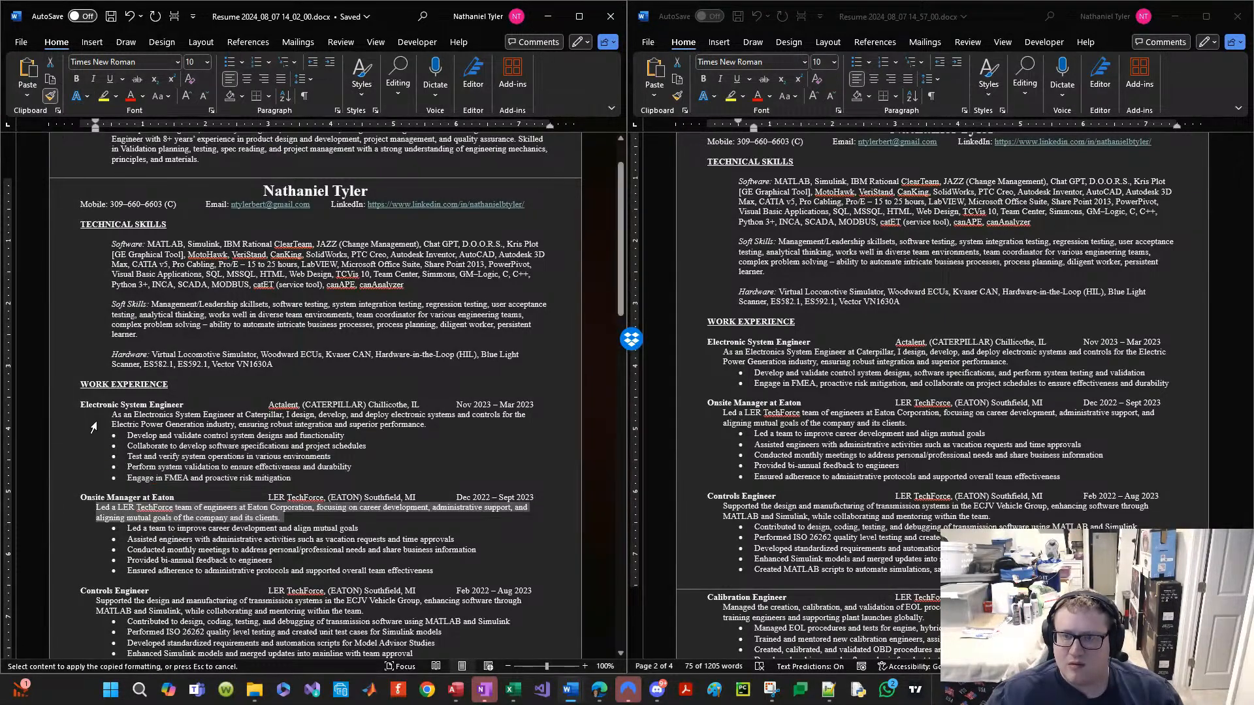
pyautogui.moveTo(60, 418); pyautogui.dragTo(61, 426)
pyautogui.click(183, 417)
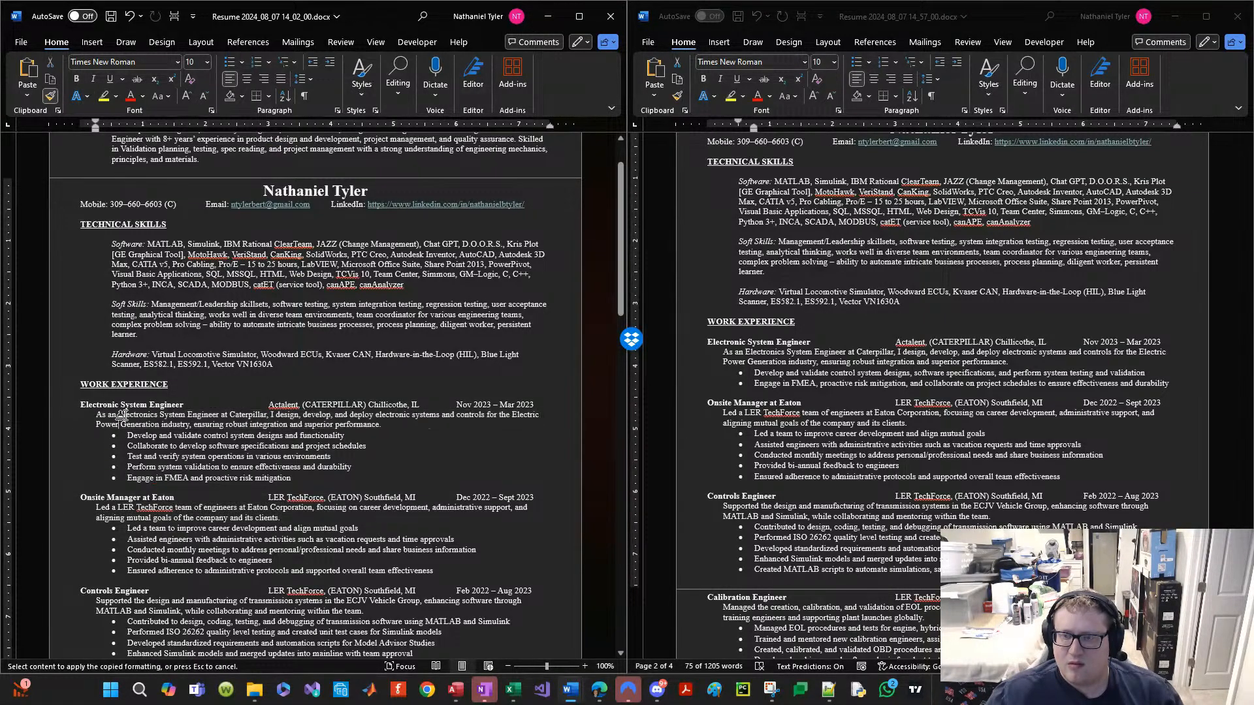
# Step: Compare the Electronic System Engineer indentation with the other job entries in both resume copies
pyautogui.scroll(-2, 183, 416)
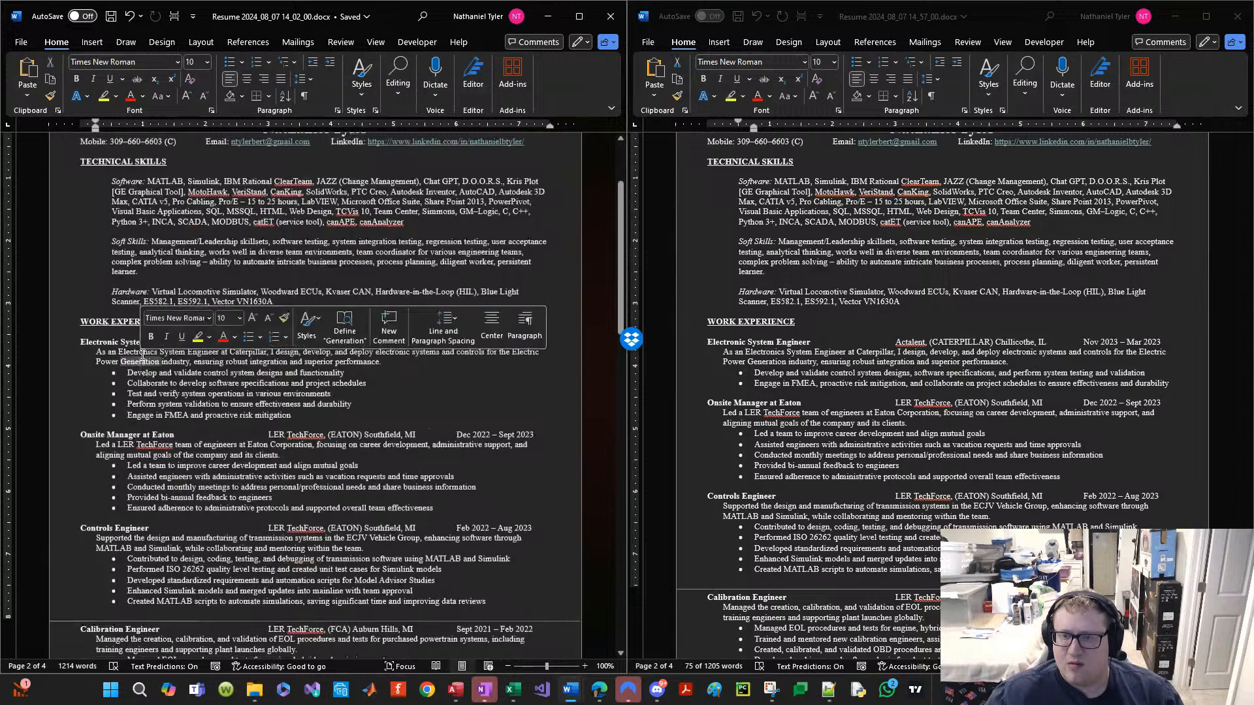
pyautogui.scroll(2, 222, 350)
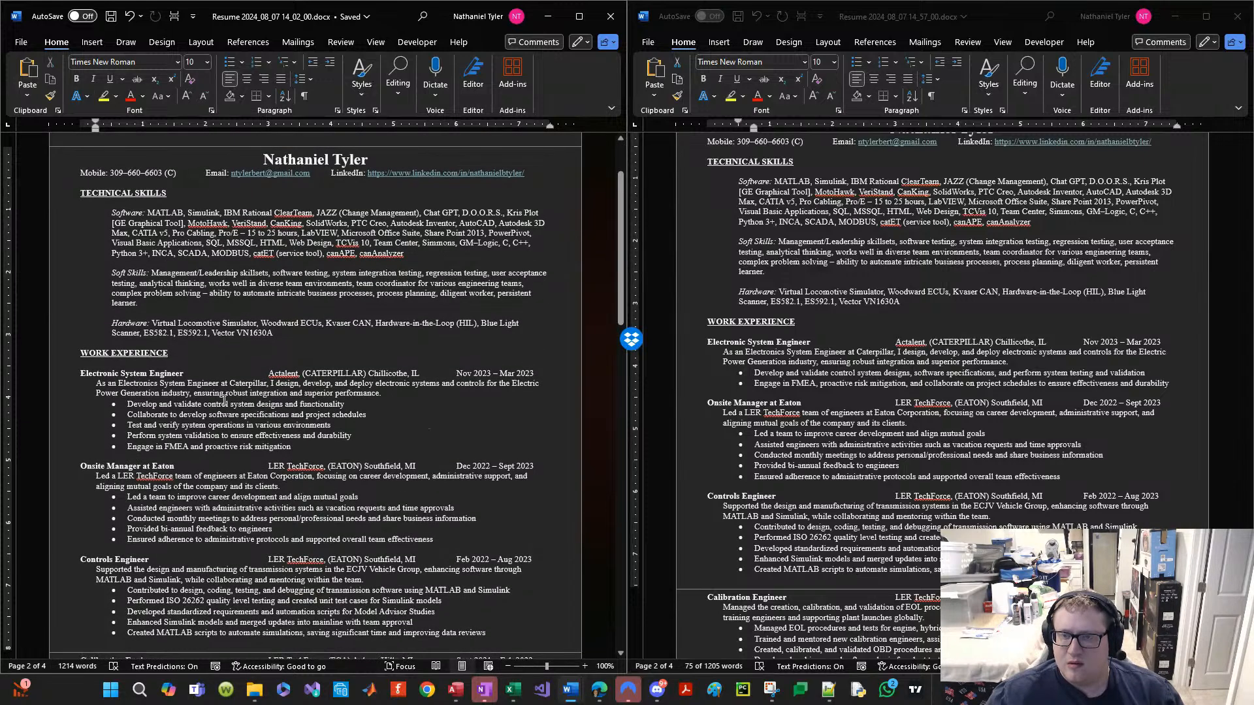
pyautogui.scroll(-7, 221, 398)
pyautogui.scroll(6, 191, 433)
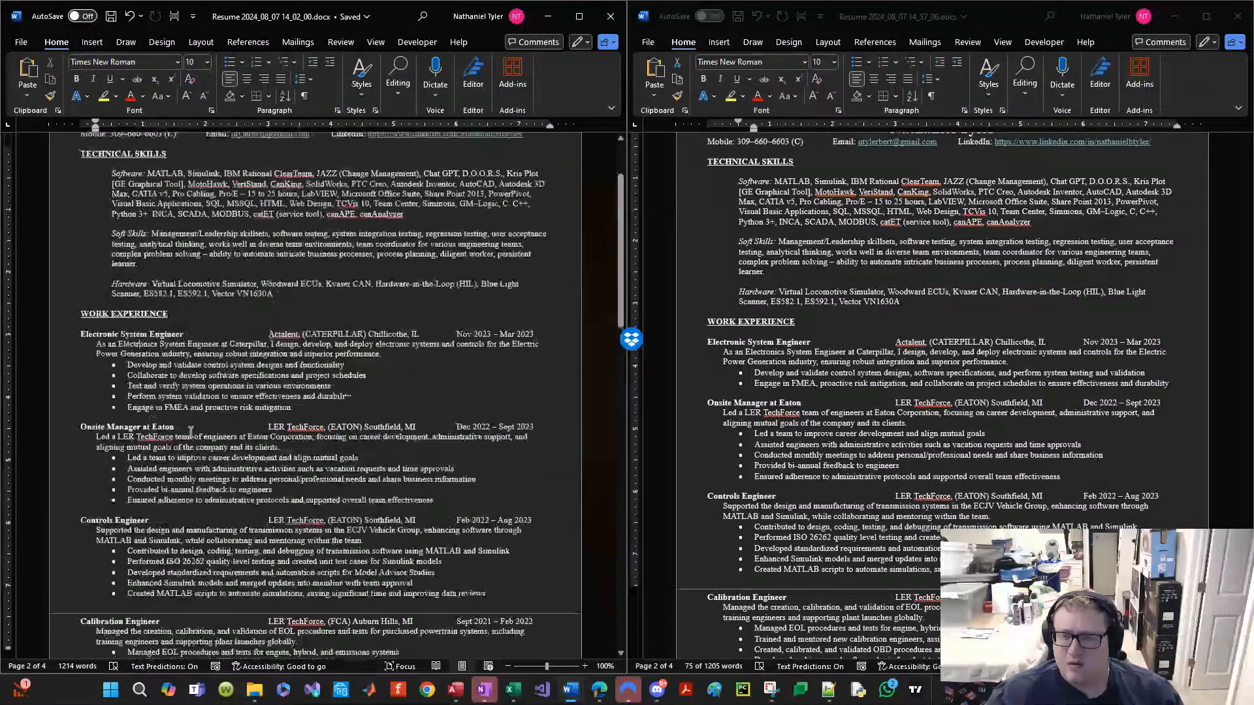
pyautogui.click(143, 363)
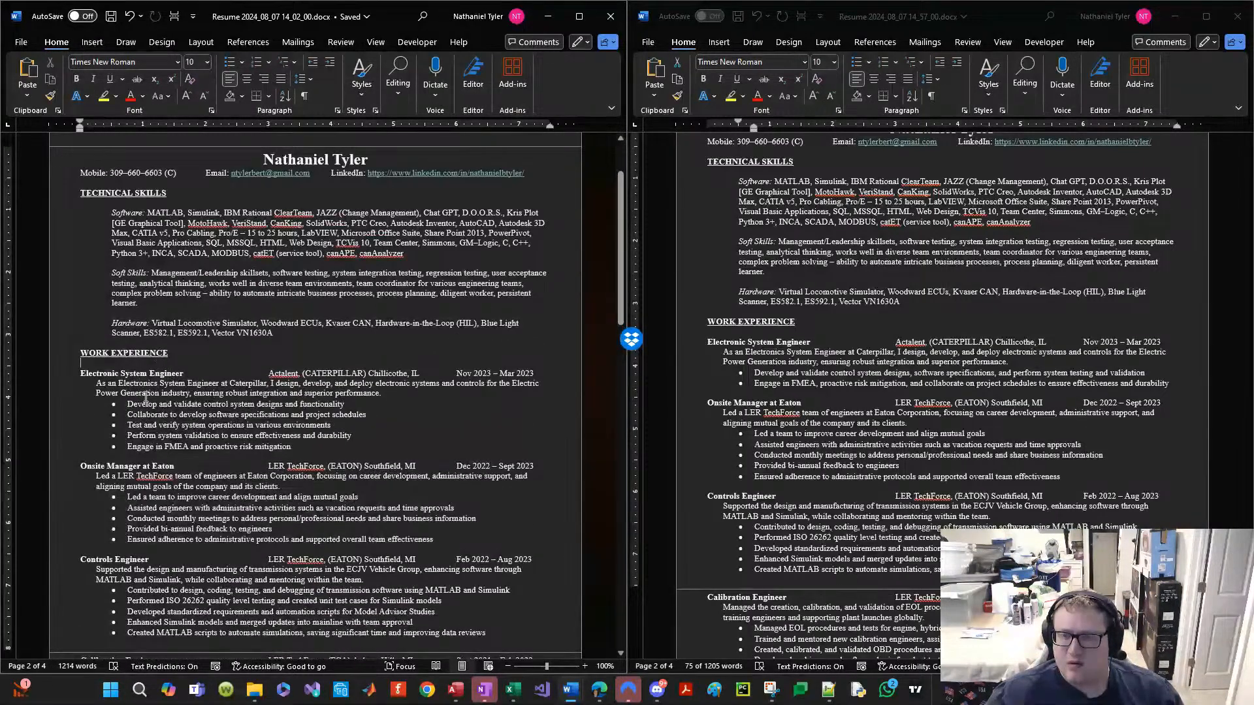
pyautogui.click(108, 383)
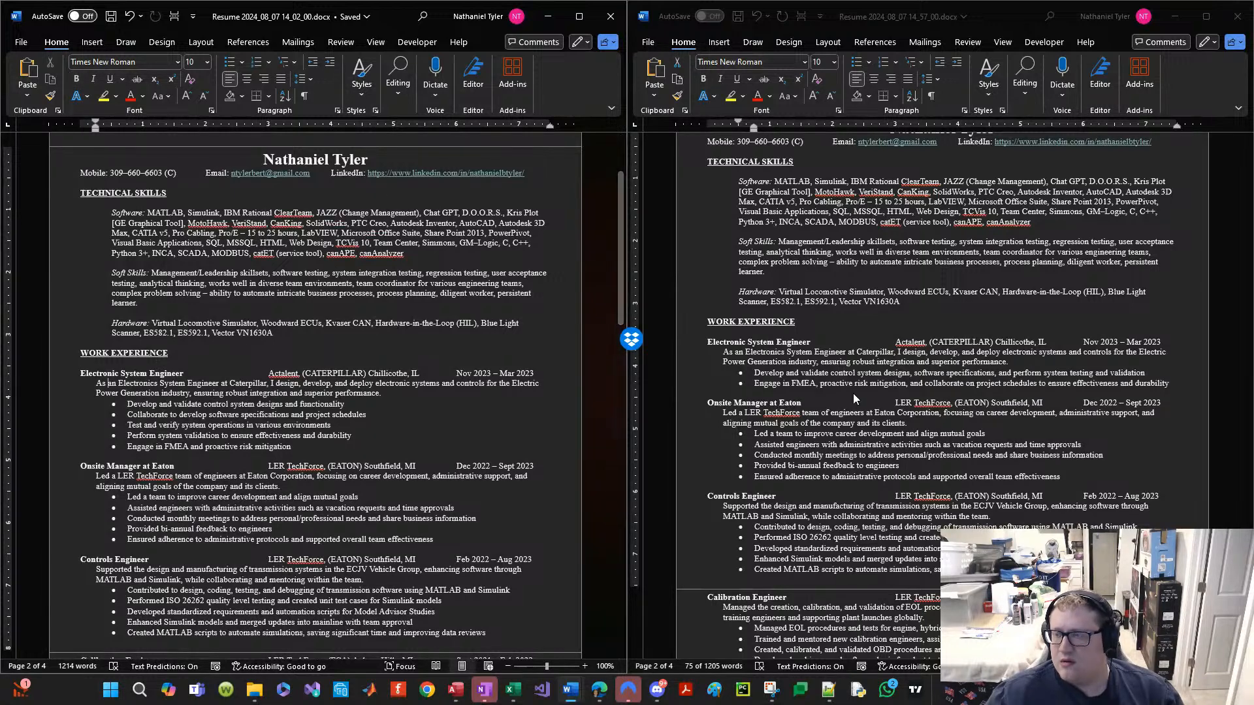
pyautogui.click(752, 353)
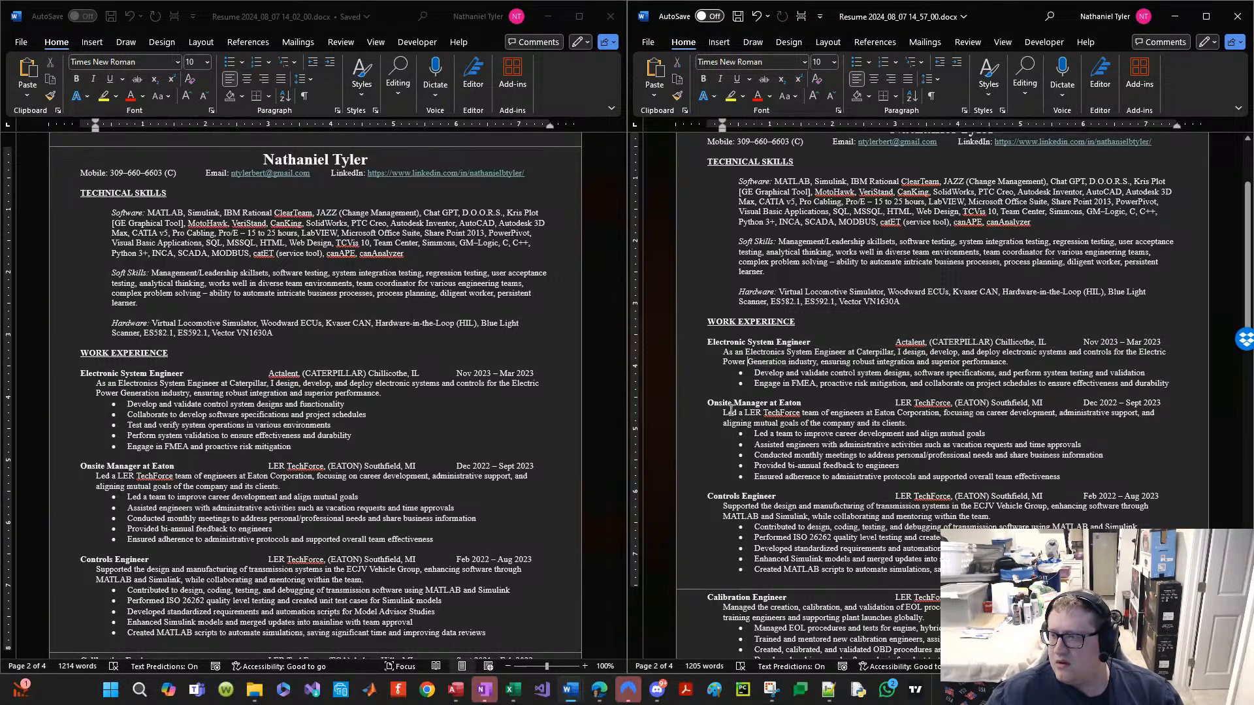
# Step: Copy the Onsite Manager at Eaton sentence and bullets from the 14_57_00 resume into a new ChatGPT message
pyautogui.click(599, 689)
pyautogui.moveTo(623, 33); pyautogui.dragTo(1, 304)
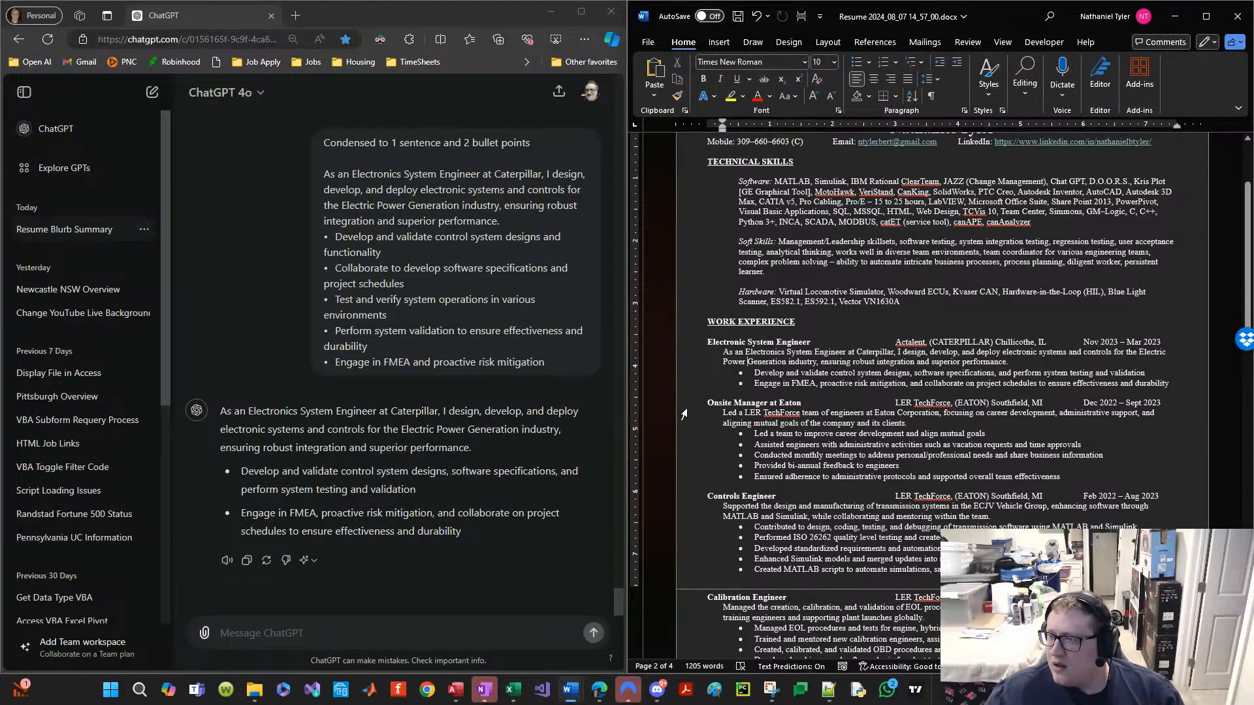
pyautogui.moveTo(684, 414); pyautogui.dragTo(709, 482)
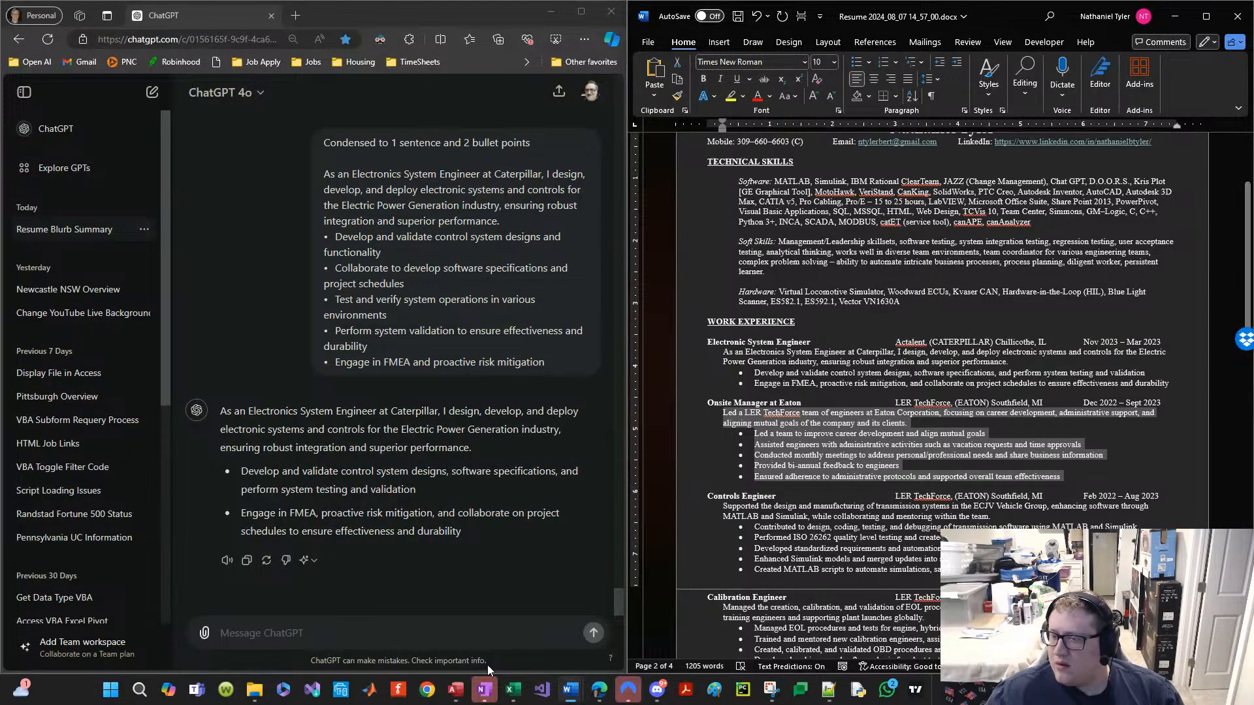
pyautogui.click(405, 633)
pyautogui.write('Led a LER TechForce team of engineers at Eaton Corporation, focusing on career development, administrative support, and aligning mutual goals of the company and its clients. • Led a team to improve career development and align mutual goals • Assisted engineers with administrative activities such as vacation requests and time approvals • Conducted monthly meetings to address personal/professional needs and share business information • Provided bi-annual feedback to engineers • Ensured adherence to administrative protocols and supported overall team effectiveness')
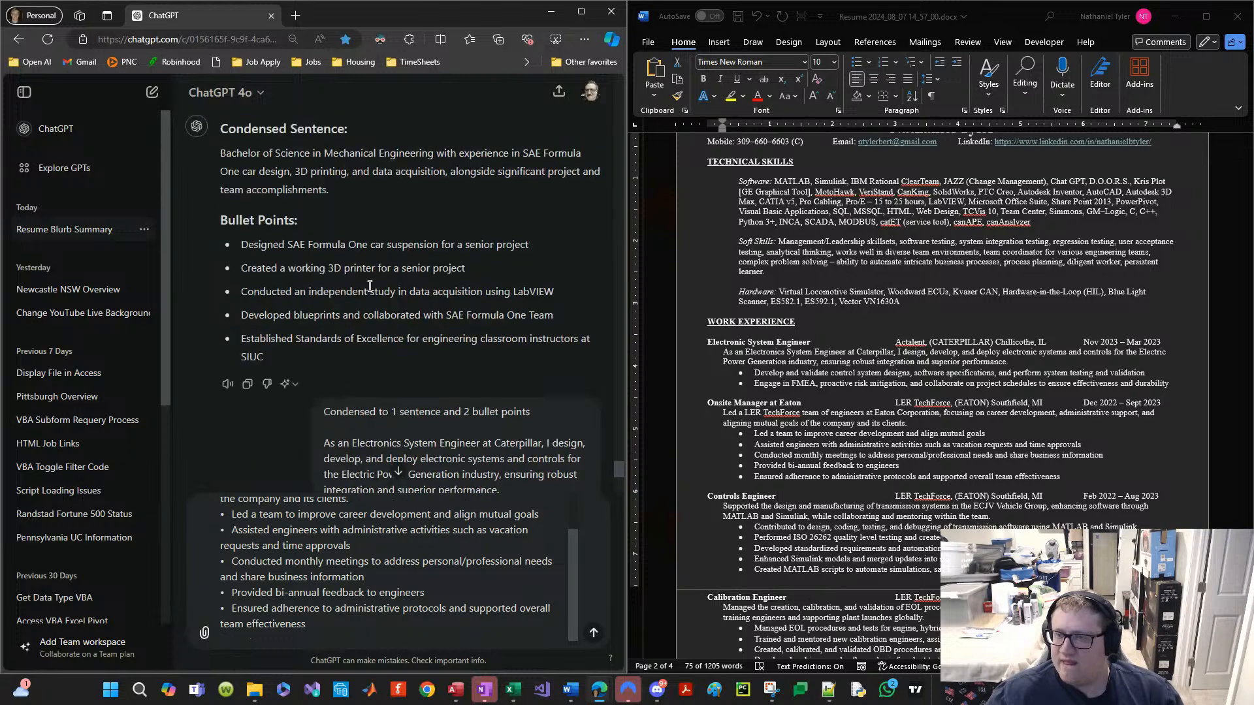
# Step: Put the earlier instruction "Condensed to 1 sentence and 2 bullet points" above the Onsite Manager text, send it, and return to the resume
pyautogui.tripleClick(361, 416)
pyautogui.hotkey('ctrl', 'c')
pyautogui.click(286, 522)
pyautogui.scroll(2, 271, 508)
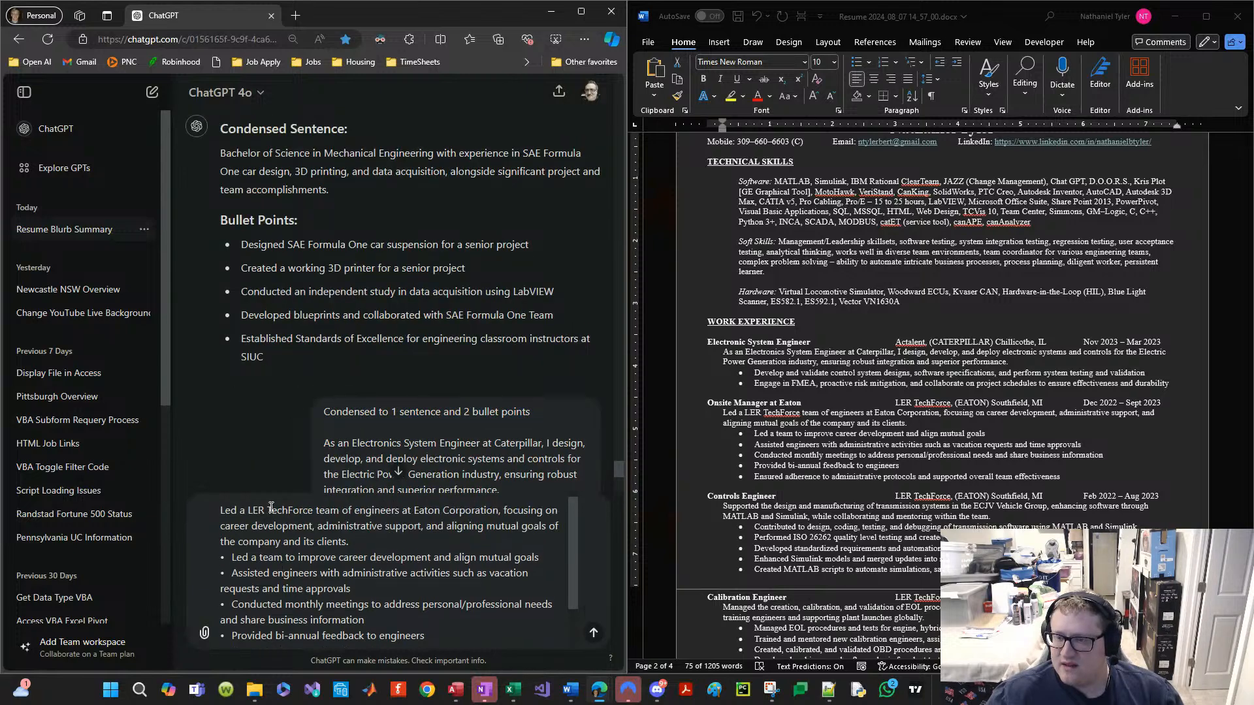
pyautogui.hotkey('ctrl', 'v')
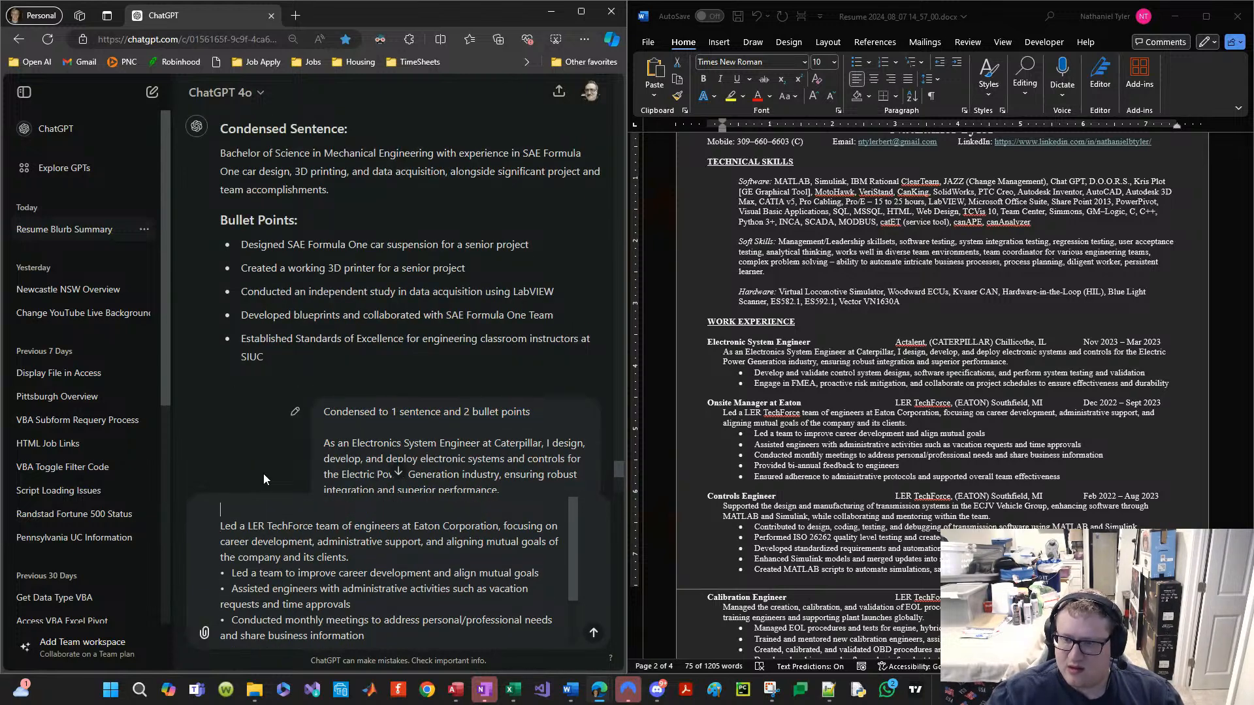
pyautogui.hotkey('shift', 'Return')
pyautogui.press('Return')
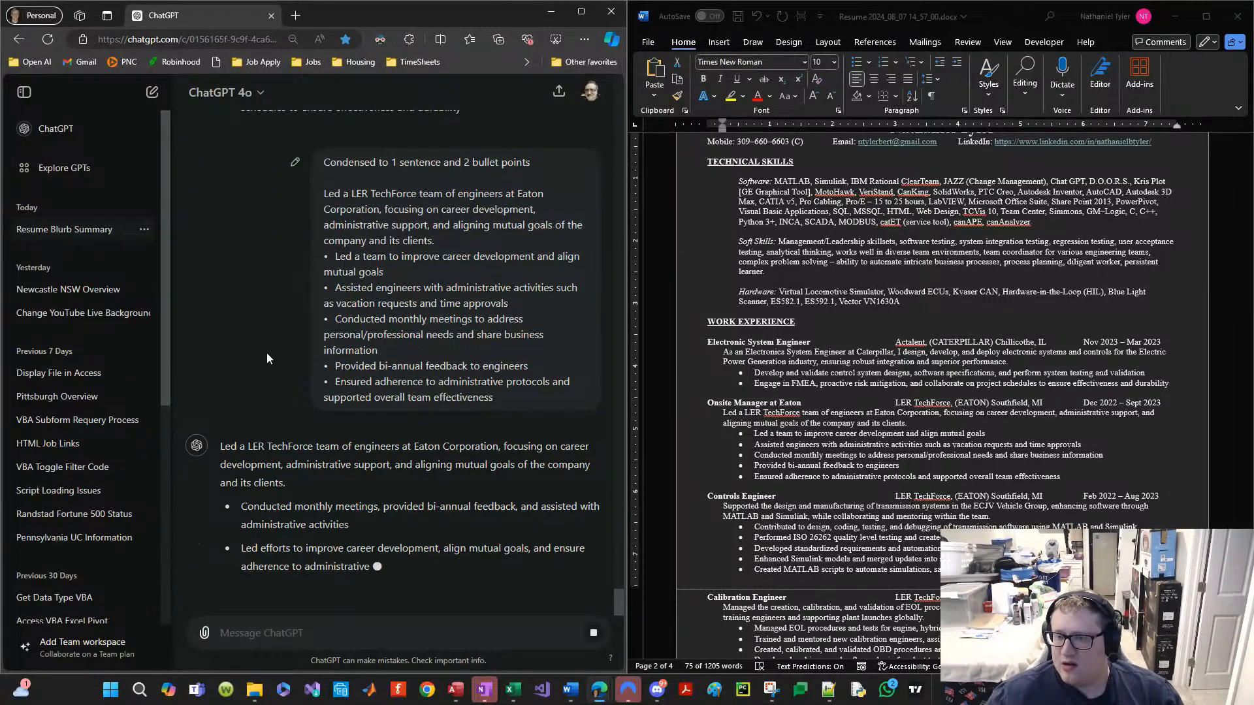
pyautogui.click(998, 408)
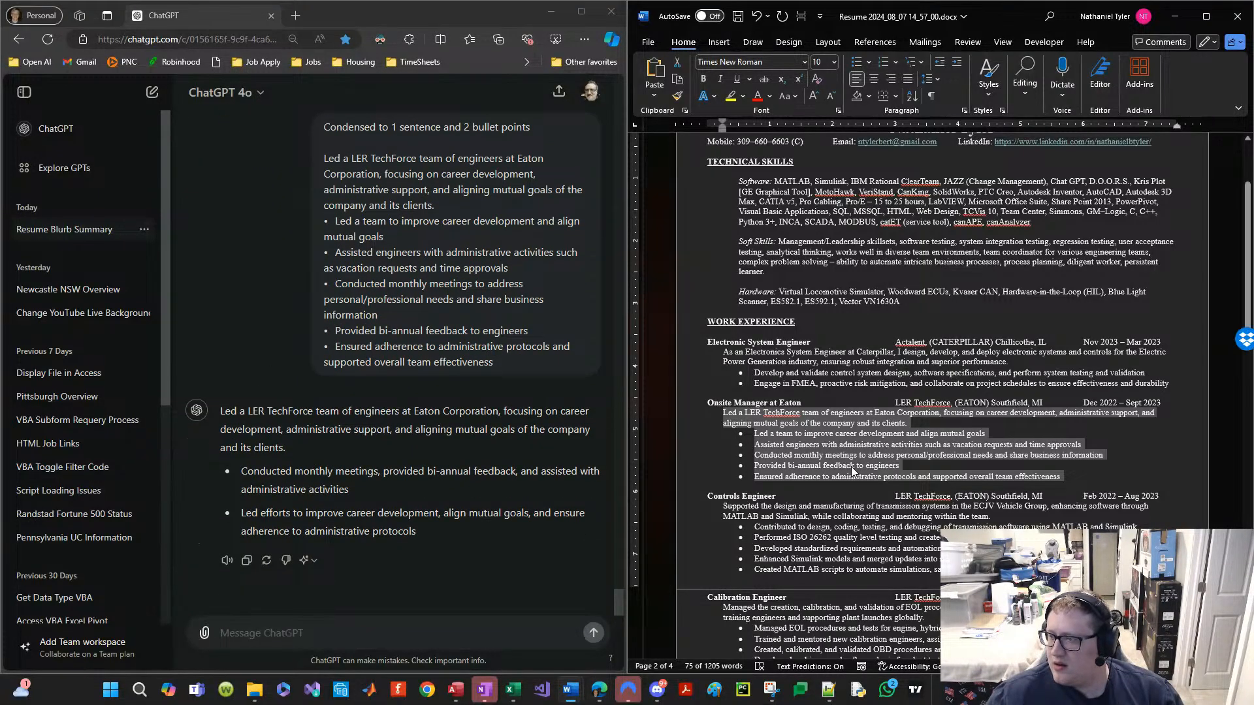
pyautogui.click(942, 453)
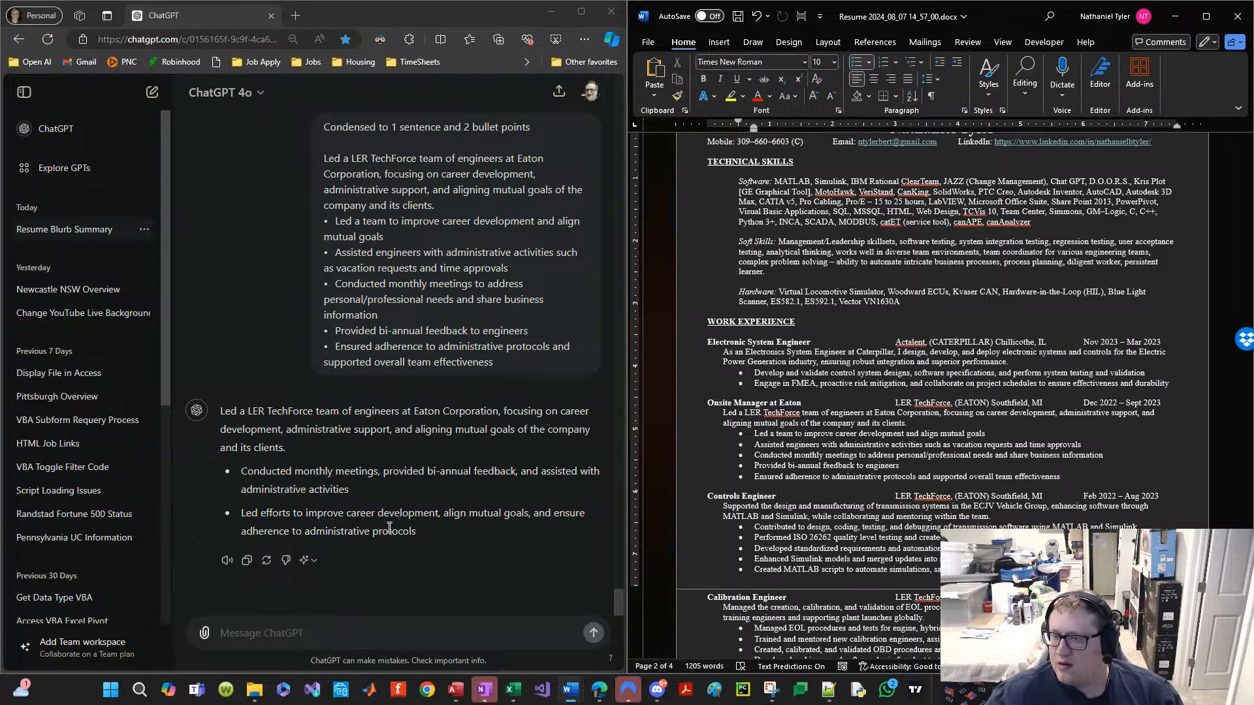
# Step: Copy ChatGPT's condensed Eaton reply and replace the Onsite Manager at Eaton sentence and bullets with it in the resume
pyautogui.moveTo(428, 532); pyautogui.dragTo(218, 417)
pyautogui.hotkey('ctrl', 'c')
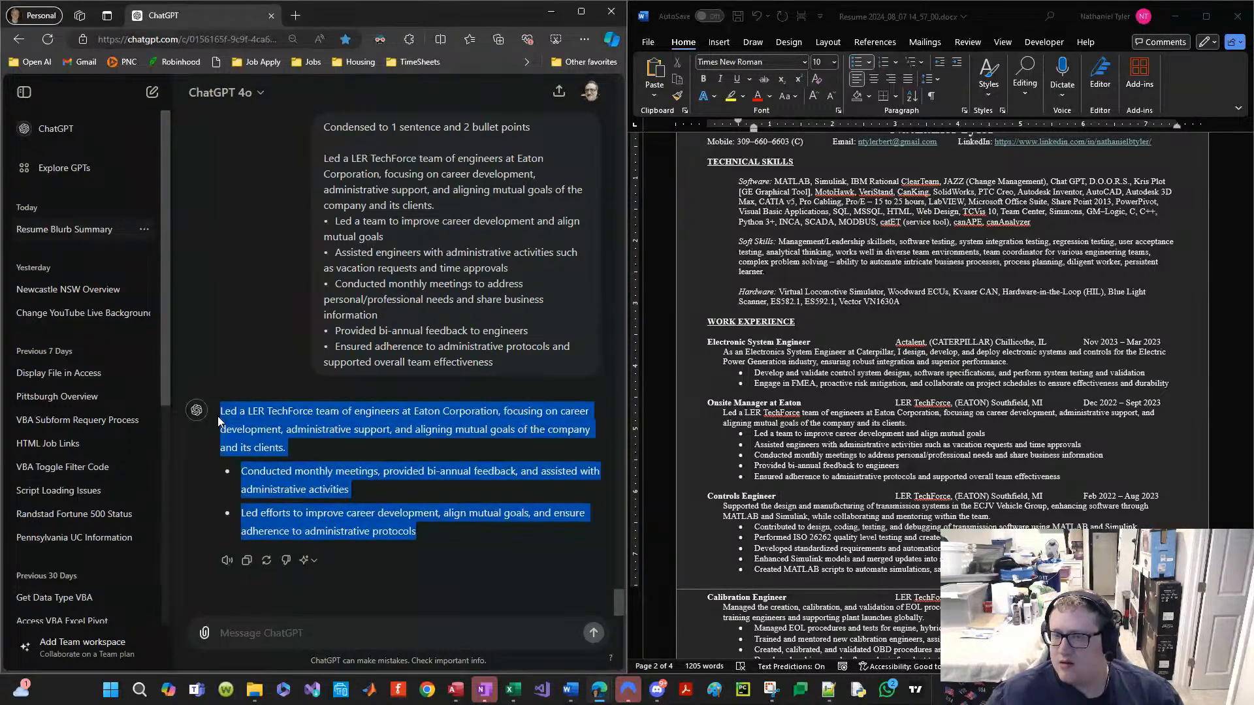
pyautogui.click(1019, 461)
pyautogui.moveTo(1072, 469); pyautogui.dragTo(725, 414)
pyautogui.hotkey('ctrl', 'v')
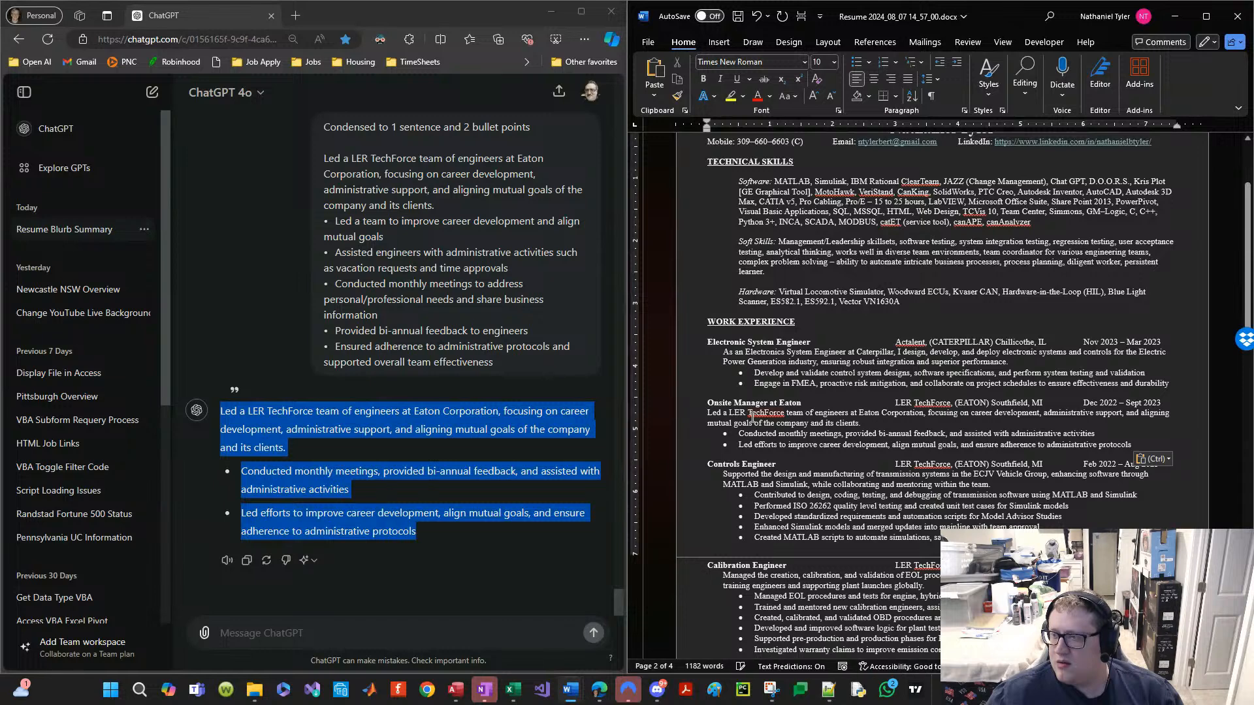
pyautogui.hotkey('ctrl', 'z')
pyautogui.hotkey('ctrl', 'v')
# Step: Use Format Painter to apply the Electronic System Engineer sentence's formatting to the new Onsite Manager text
pyautogui.moveTo(685, 424); pyautogui.dragTo(677, 449)
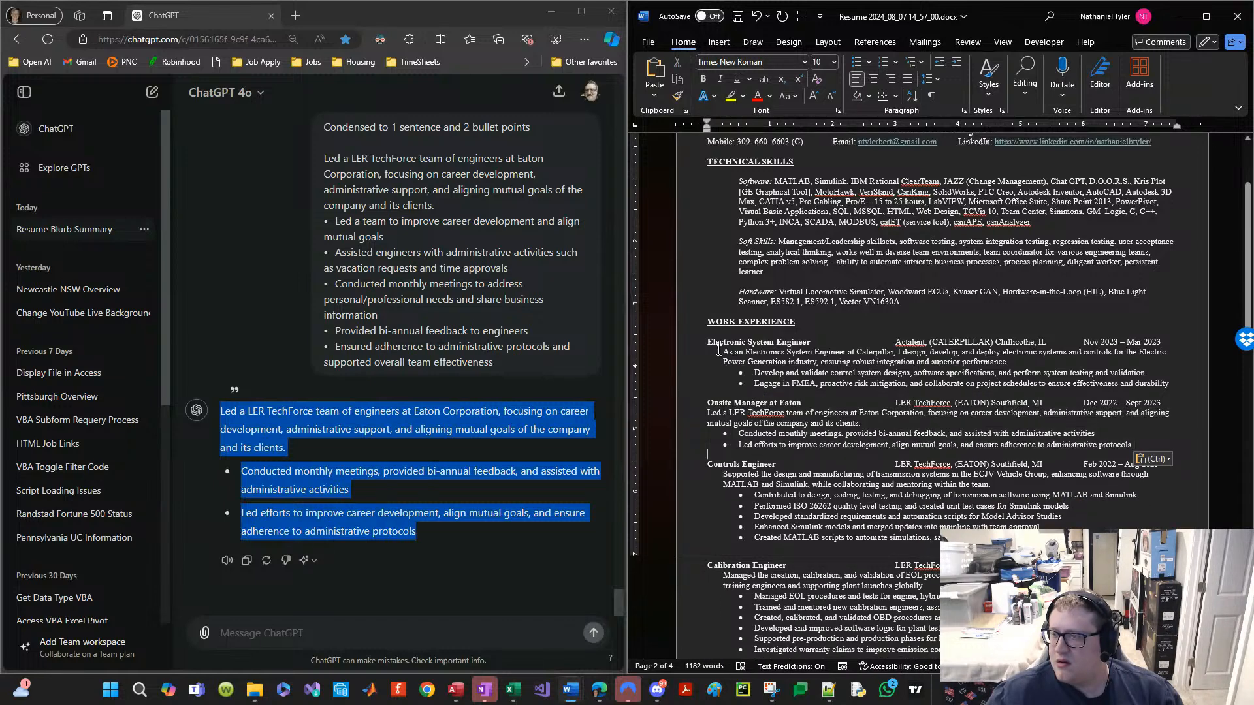
pyautogui.moveTo(684, 352); pyautogui.dragTo(688, 448)
pyautogui.click(678, 96)
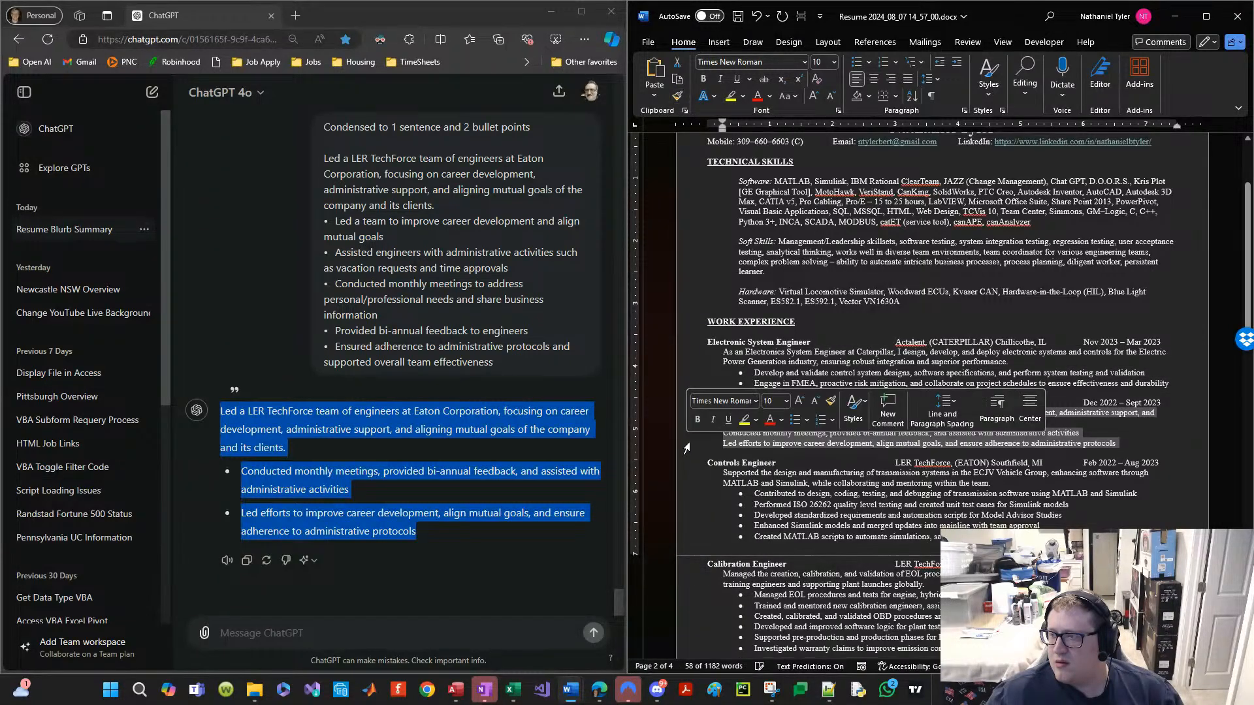
# Step: Turn the last two Onsite Manager lines back into bullet points and save the resume
pyautogui.tripleClick(748, 433)
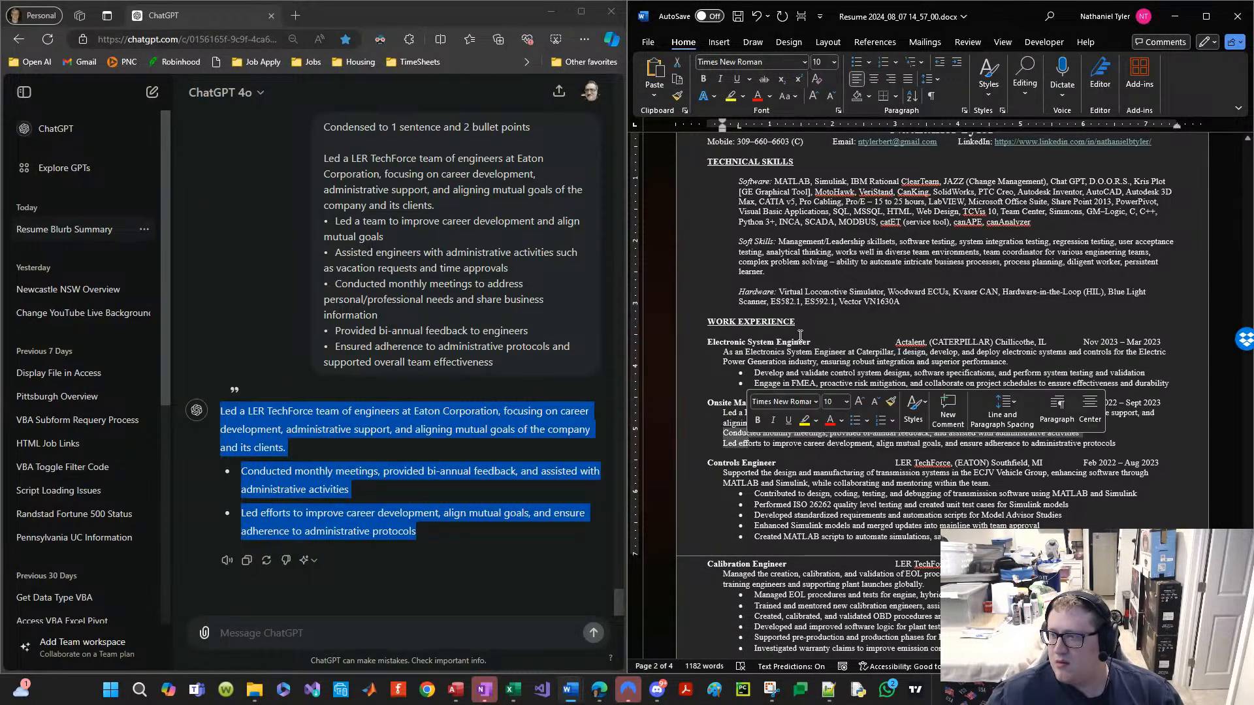
pyautogui.click(857, 63)
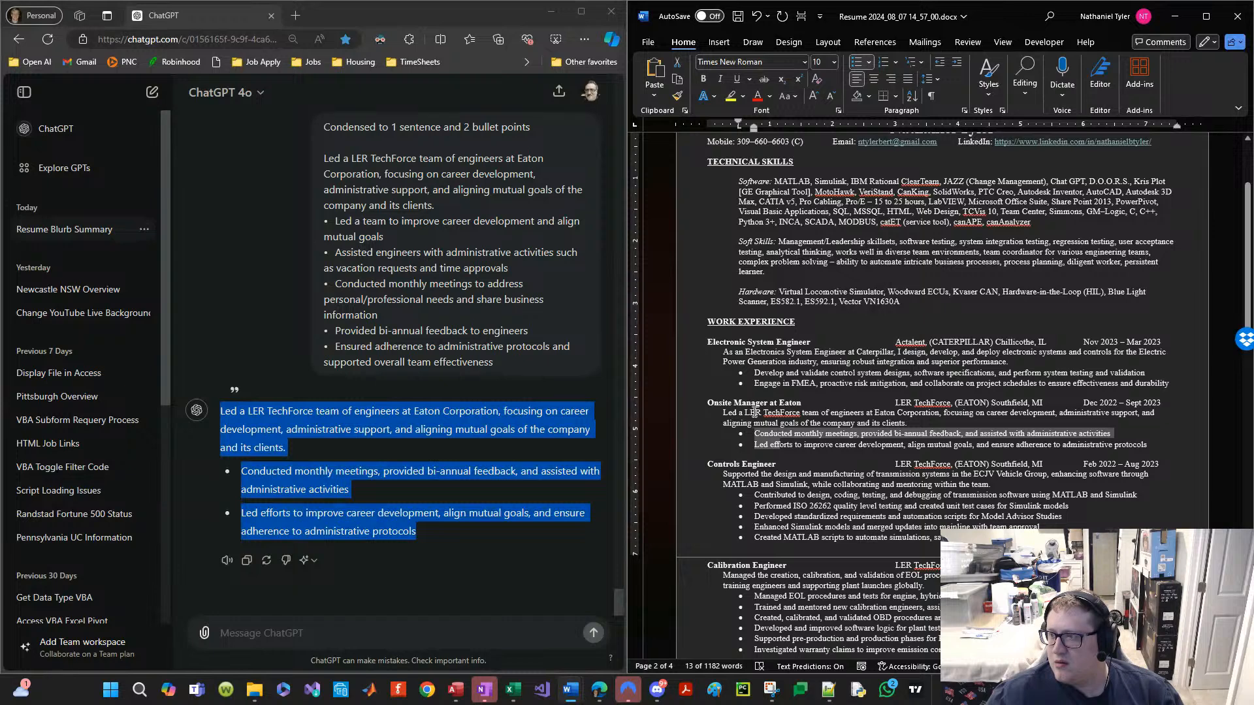
pyautogui.click(827, 435)
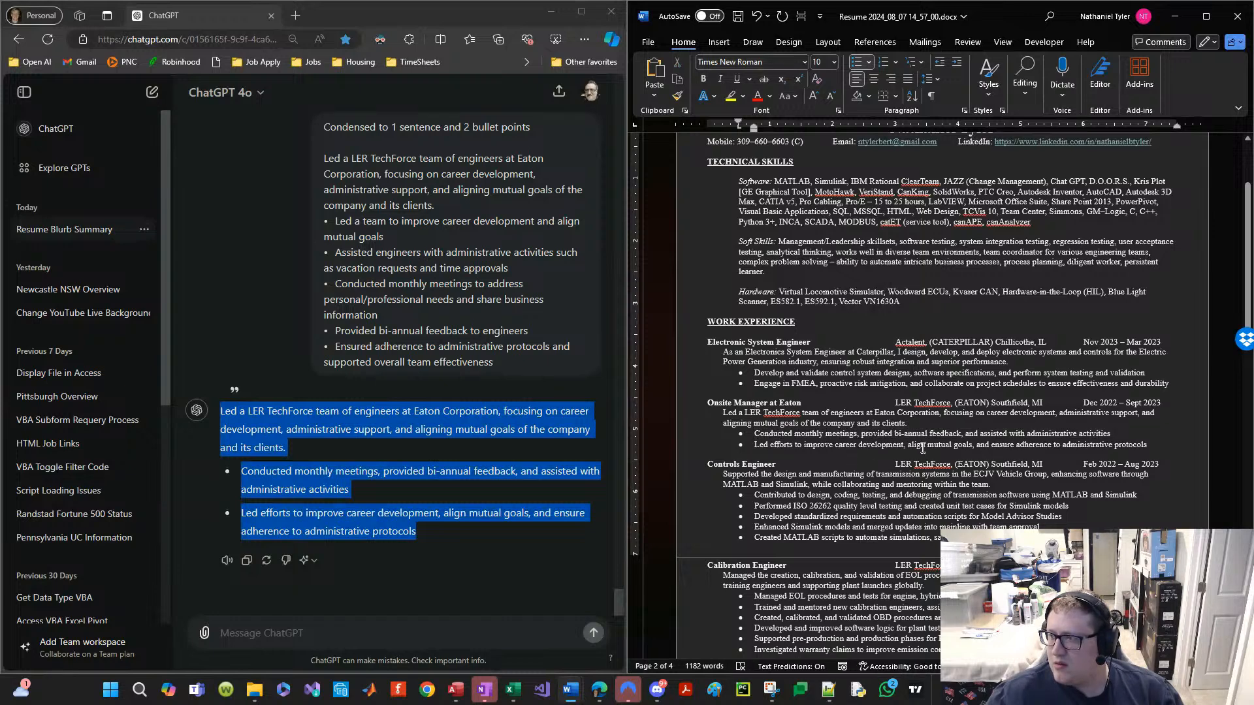
pyautogui.click(873, 413)
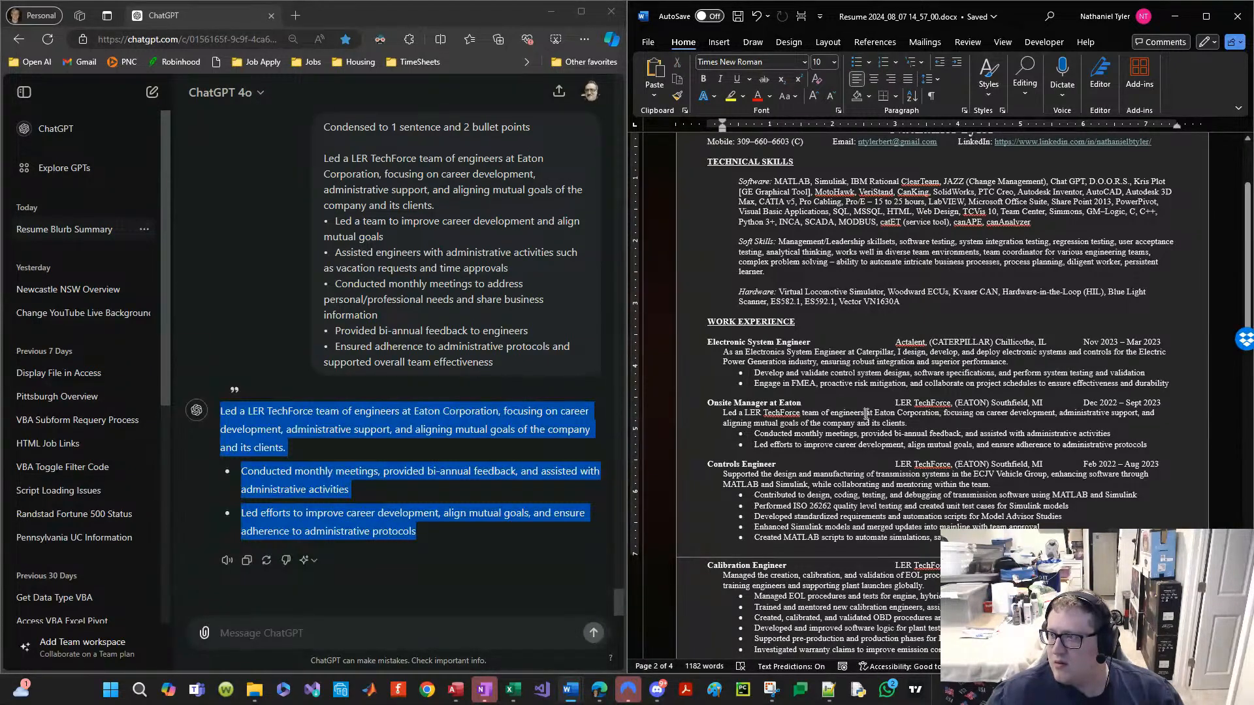
pyautogui.scroll(-1, 857, 445)
pyautogui.scroll(2, 857, 445)
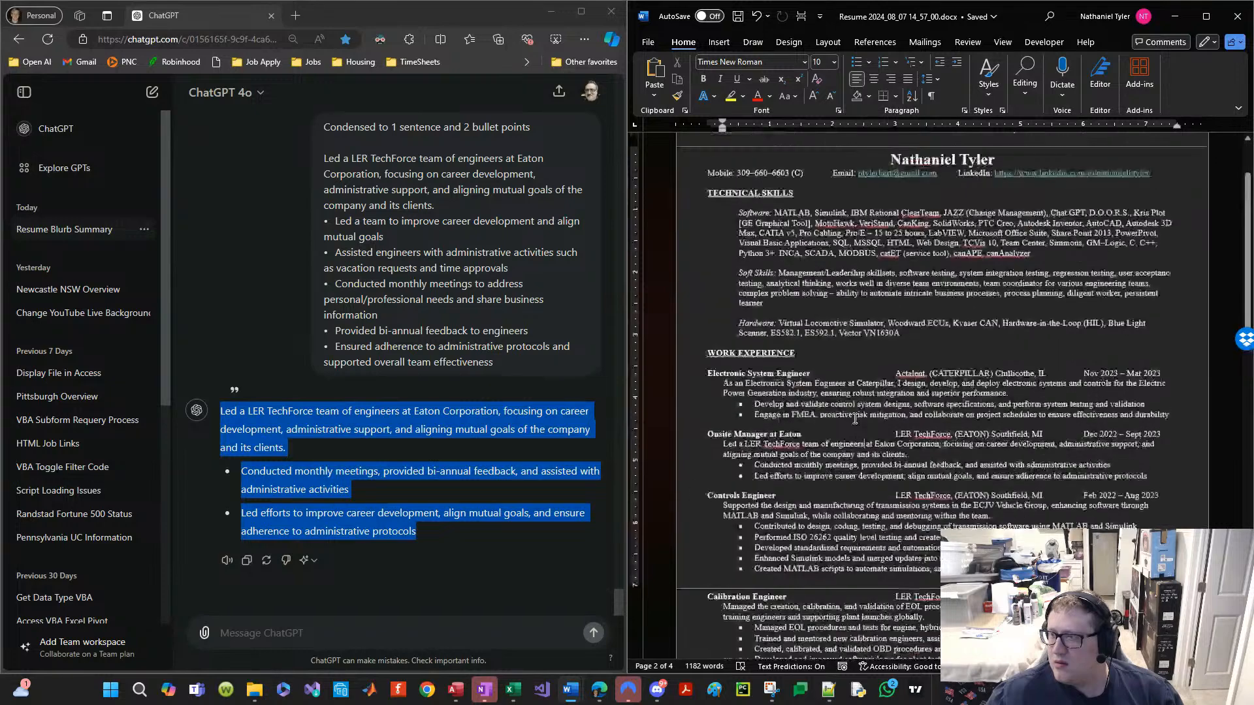
pyautogui.hotkey('ctrl', 'a')
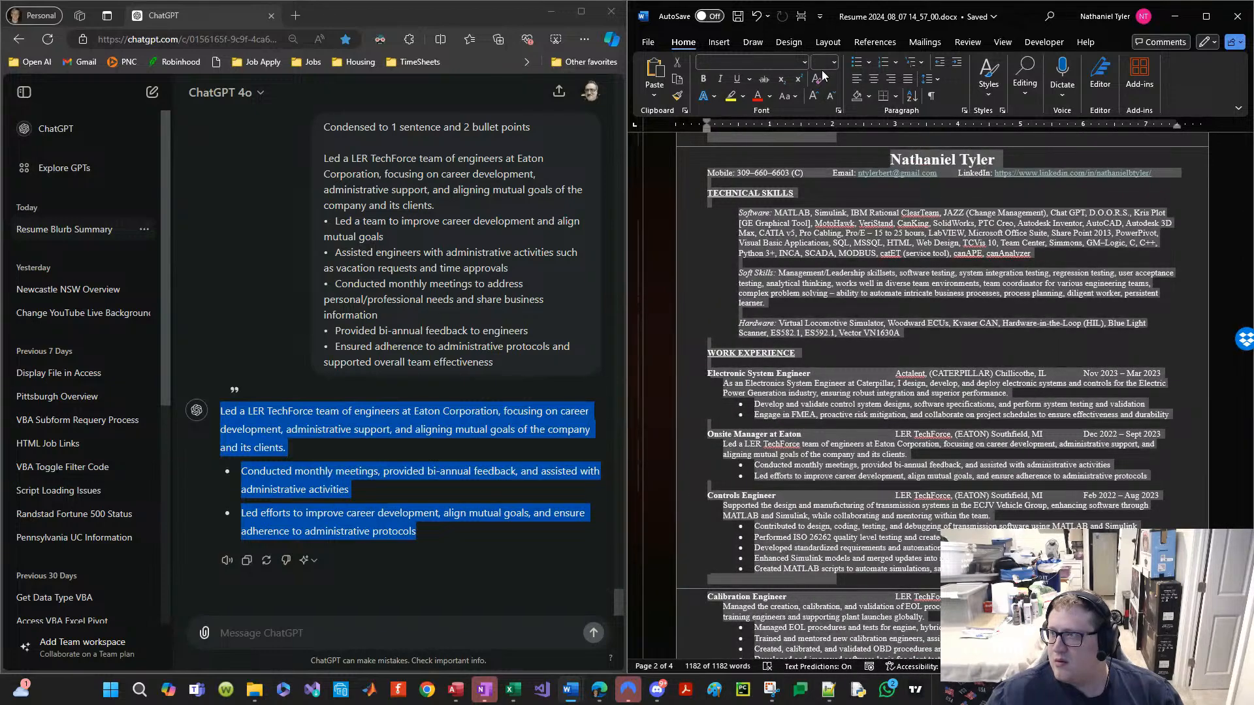
pyautogui.click(840, 440)
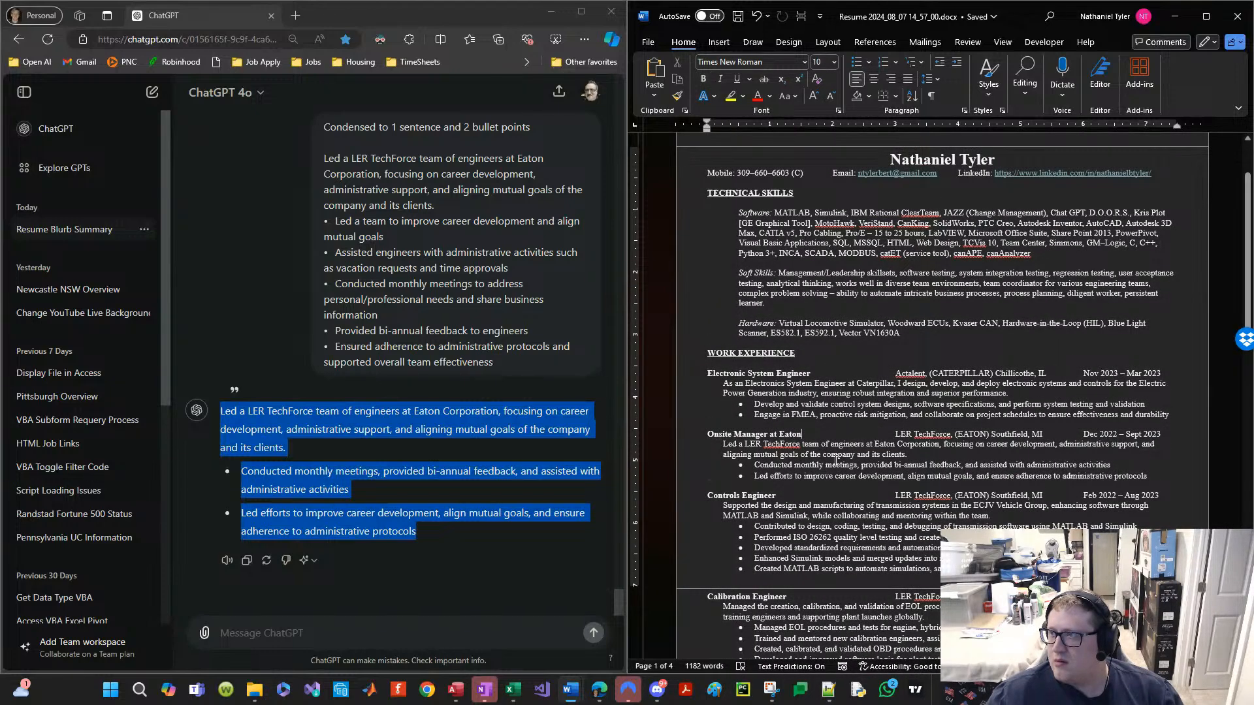
pyautogui.click(841, 460)
# Step: Copy the Controls Engineer sentence and bullets from the resume into a new ChatGPT message
pyautogui.scroll(-3, 996, 493)
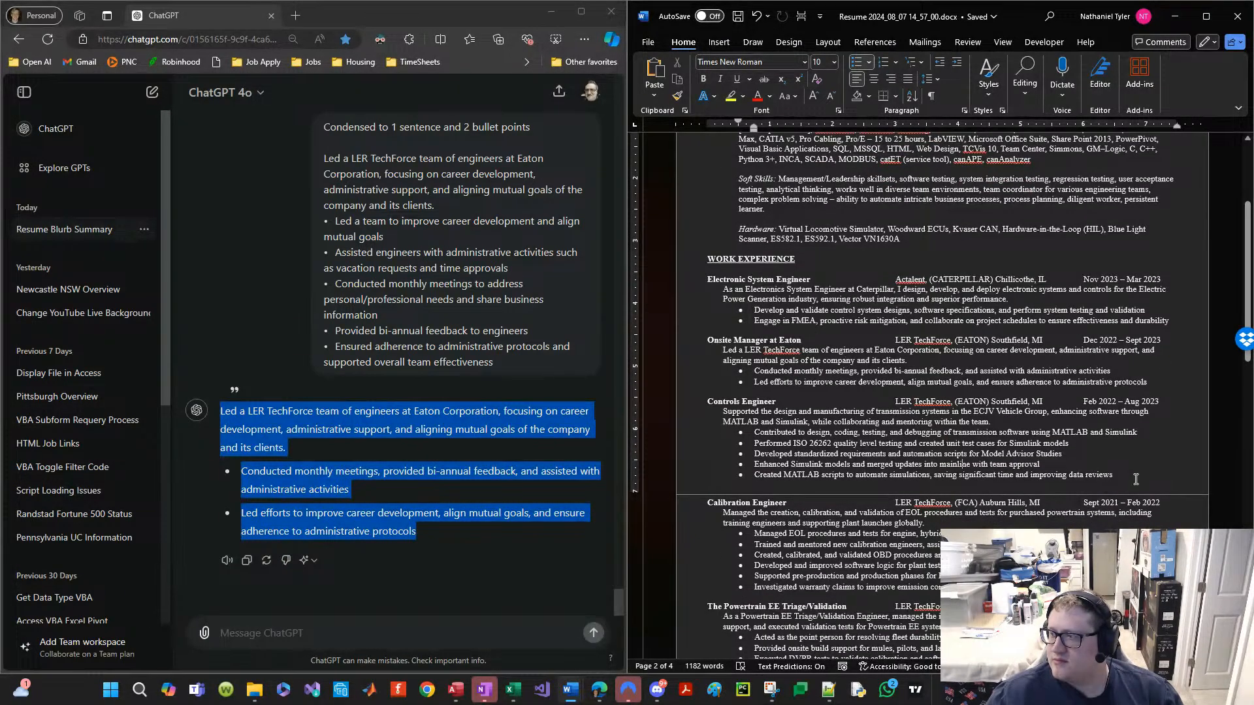
pyautogui.moveTo(1136, 479); pyautogui.dragTo(672, 412)
pyautogui.click(394, 642)
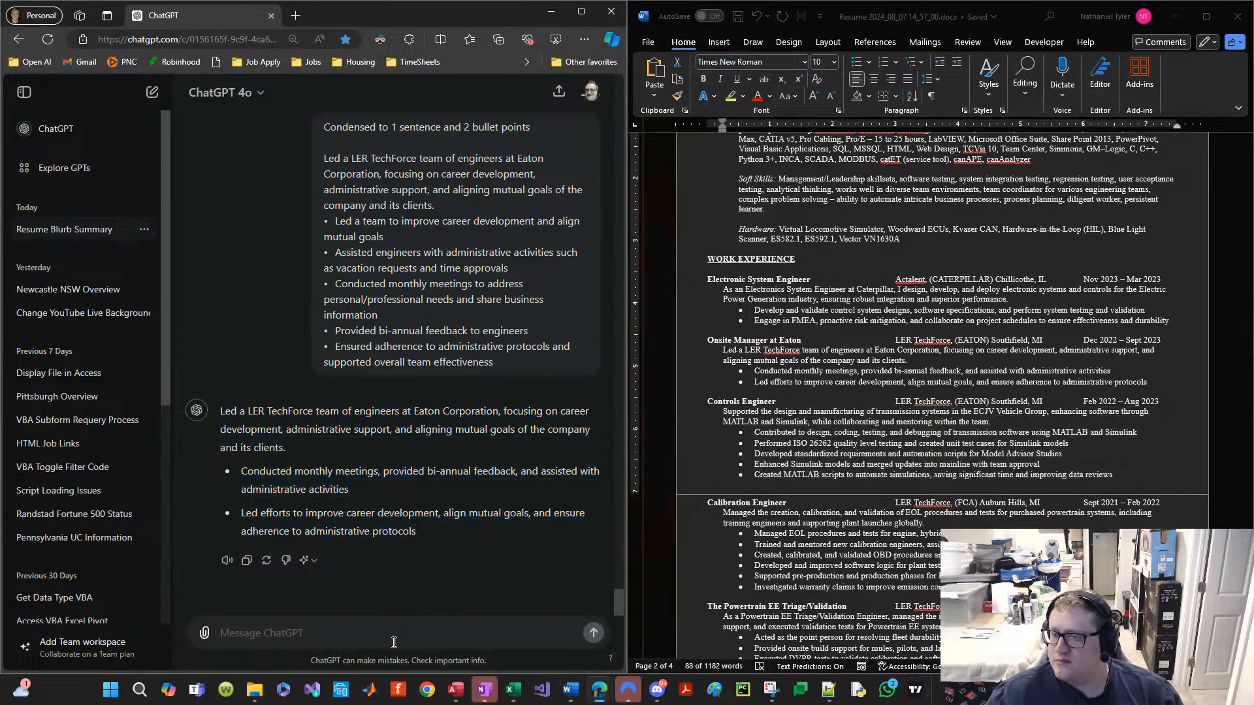
pyautogui.write('Supported the design and manufacturing of transmission systems in the ECJV Vehicle Group, enhancing software through MATLAB and Simulink, while collaborating and mentoring within the team. •\tContributed to design, coding, testing, and debugging of transmission software using MATLAB and Simulink •\tPerformed ISO 26262 quality level testing and created unit test cases for Simulink models •\tDeveloped standardized requirements and automation scripts for Model Advisor Studies •\tEnhanced Simulink models and merged updates into mainline with team approval •\tCreated MATLAB scripts to automate simulations, saving significant time and improving data reviews')
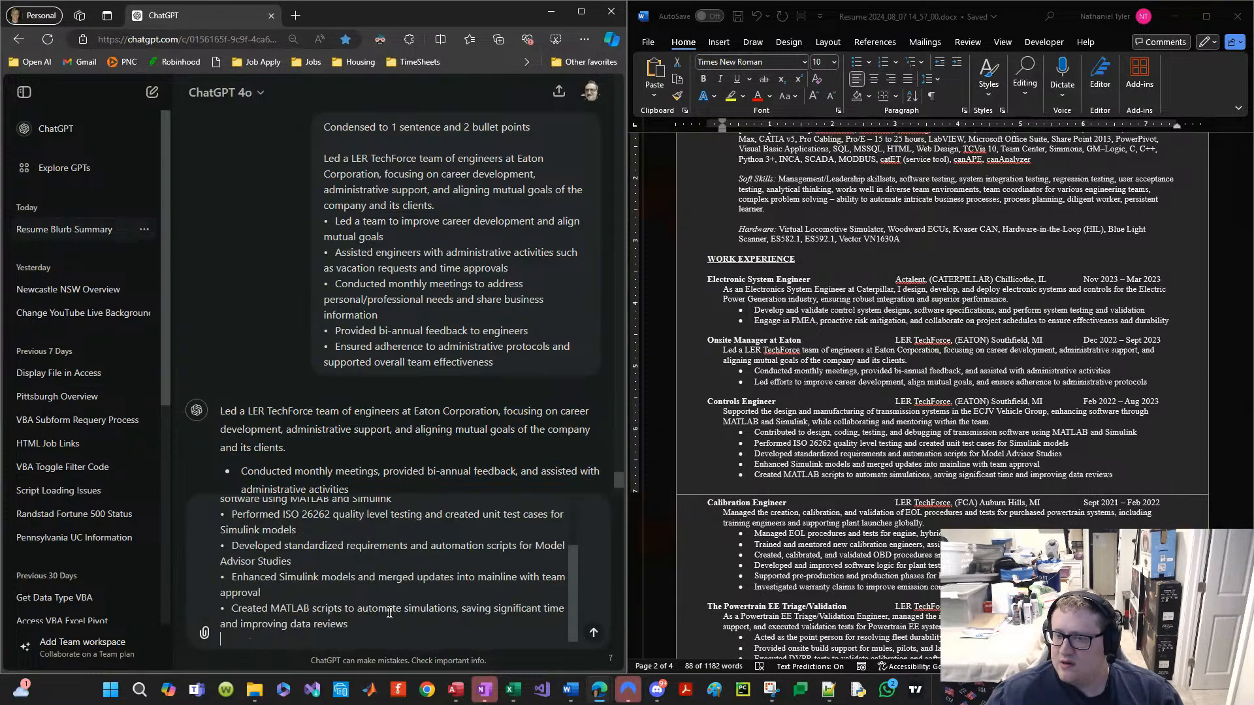
# Step: Copy the earlier instruction "Condensed to 1 sentence and 2 bullet points" above the Controls Engineer text and send the message
pyautogui.click(875, 478)
pyautogui.scroll(5, 413, 238)
pyautogui.doubleClick(367, 338)
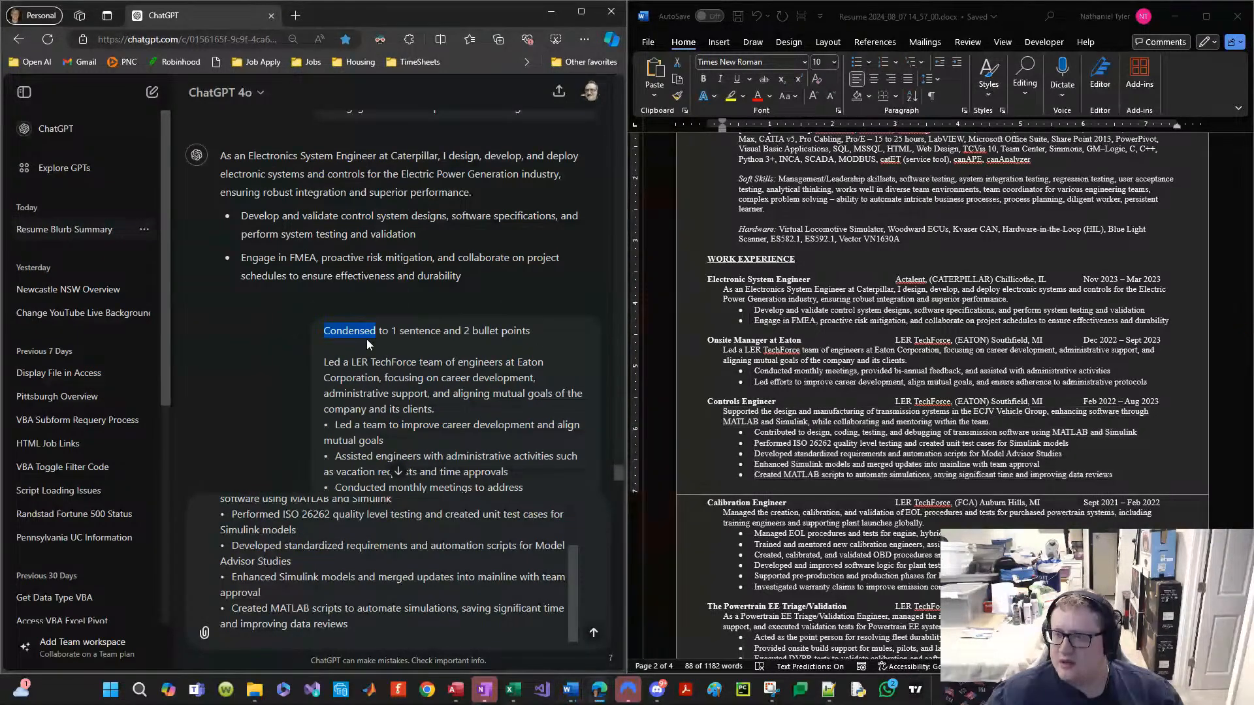
pyautogui.tripleClick(367, 337)
pyautogui.hotkey('ctrl', 'c')
pyautogui.scroll(1, 292, 503)
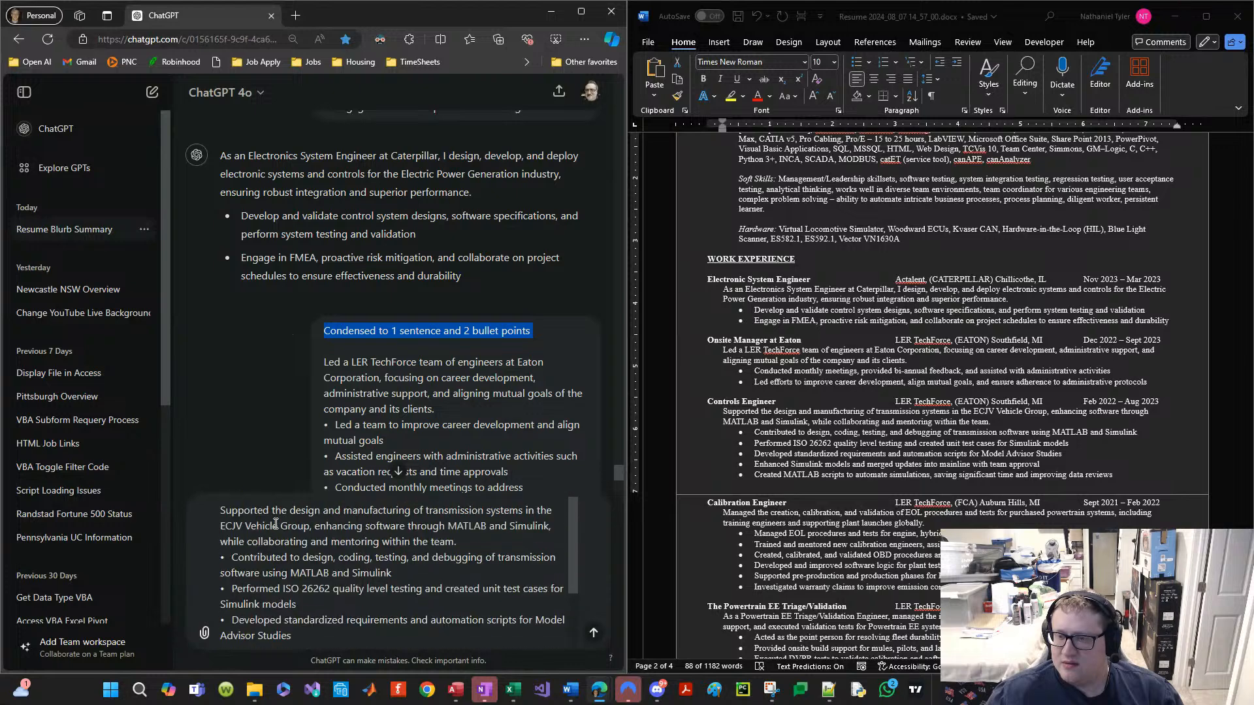
pyautogui.click(269, 522)
pyautogui.press('Return')
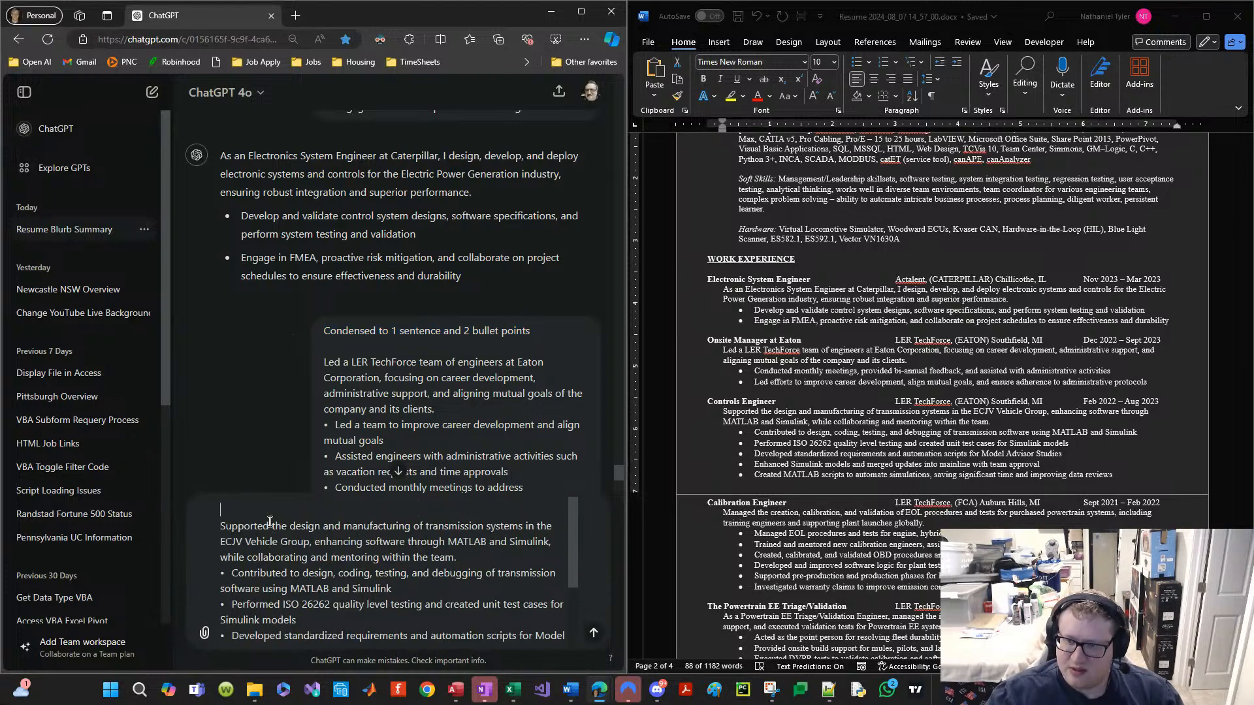
pyautogui.press('Up')
pyautogui.hotkey('ctrl', 'v')
pyautogui.press('Return')
pyautogui.press('BackSpace')
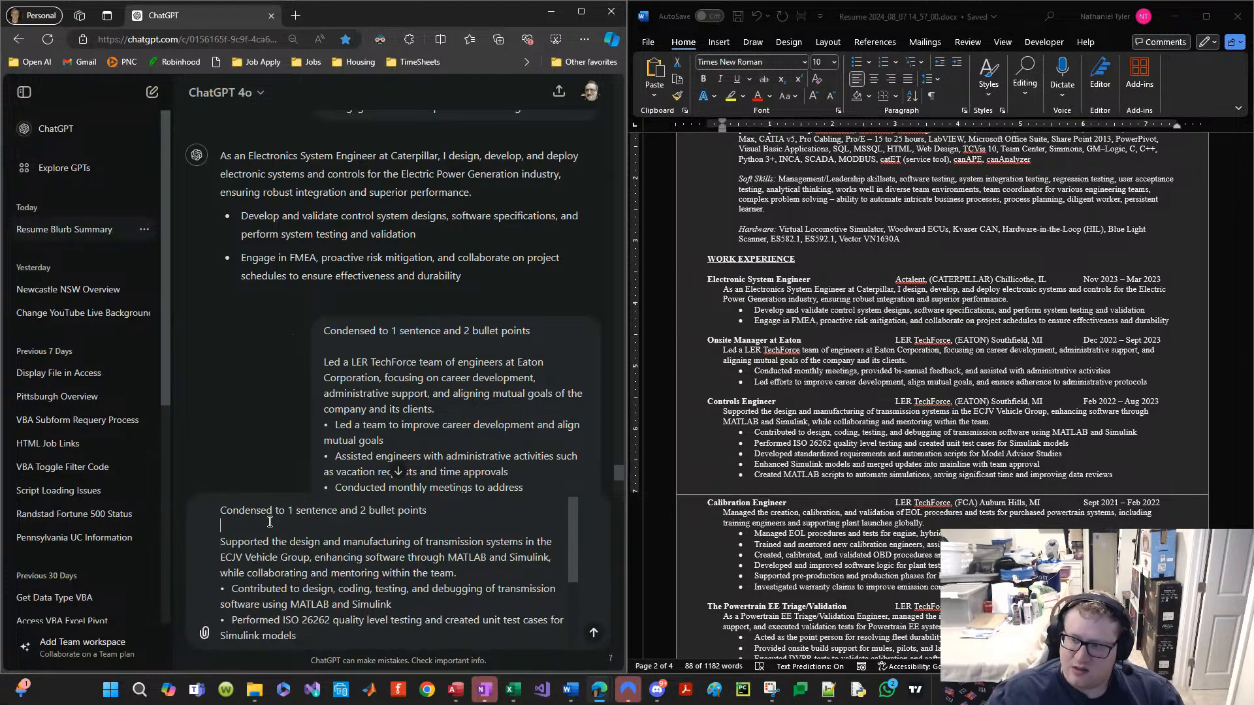
pyautogui.click(594, 637)
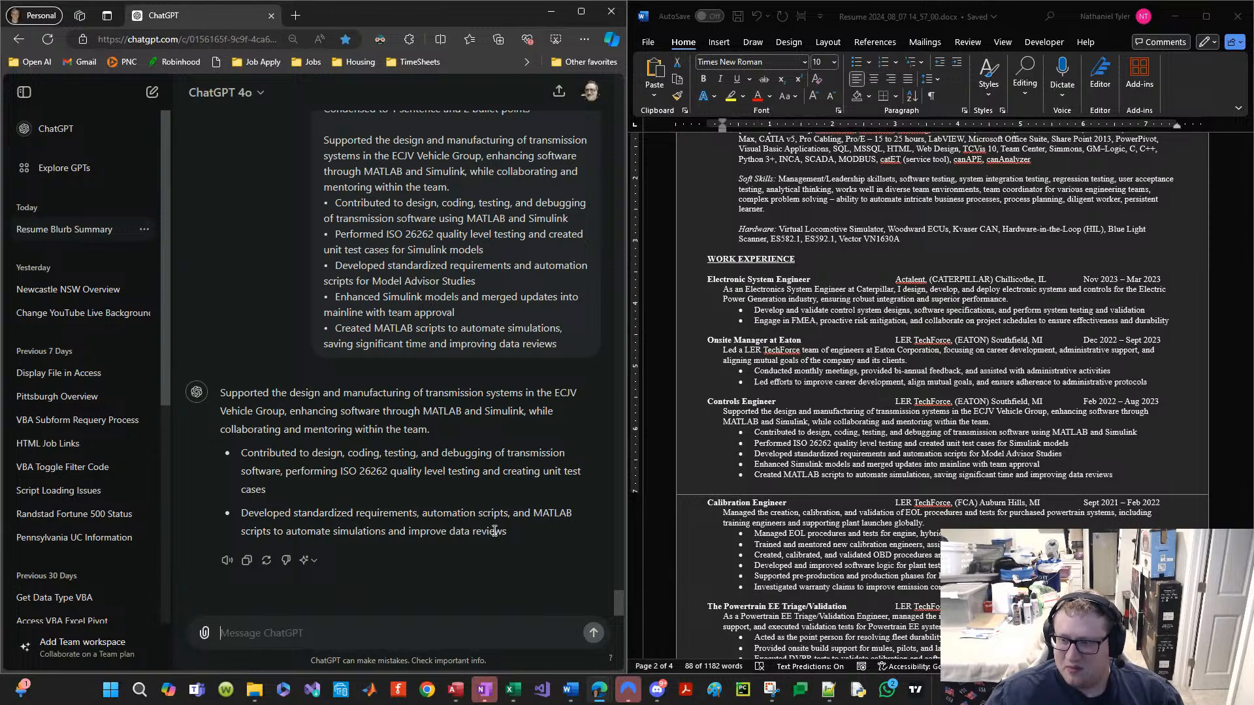
# Step: Copy ChatGPT's condensed Controls Engineer reply and paste it below the existing Controls Engineer bullets in the resume
pyautogui.moveTo(516, 533); pyautogui.dragTo(227, 390)
pyautogui.hotkey('ctrl', 'c')
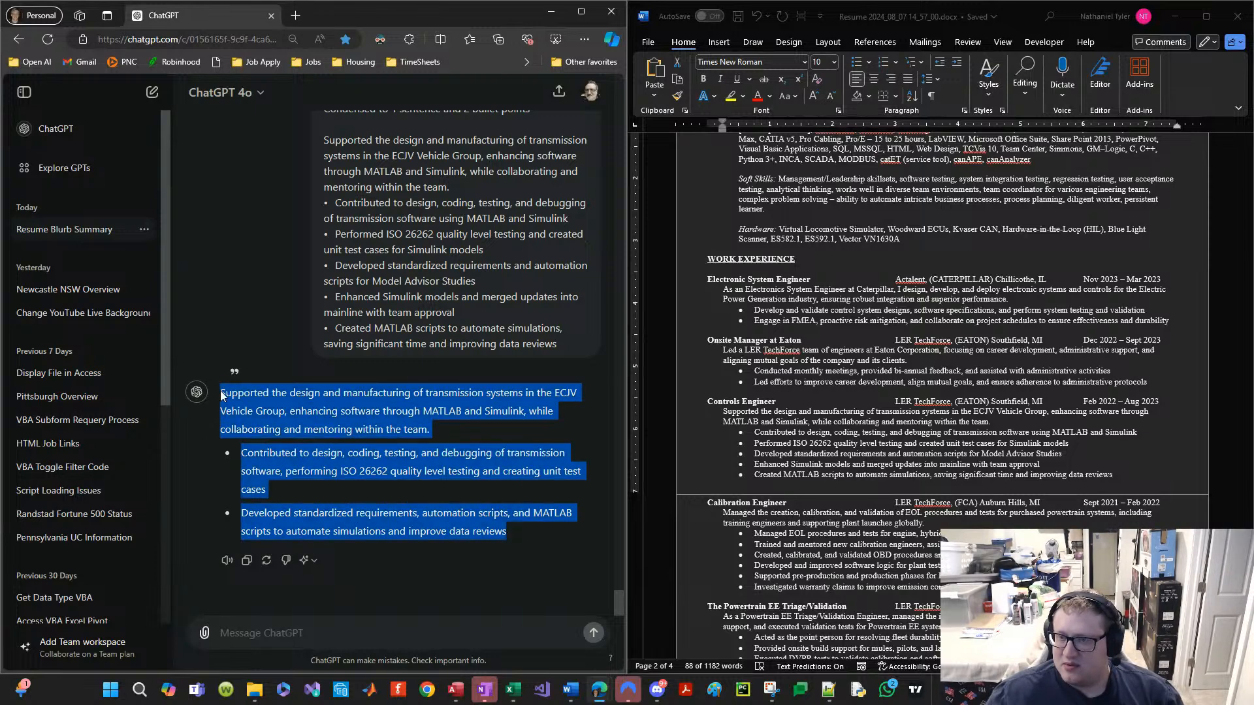
pyautogui.click(782, 489)
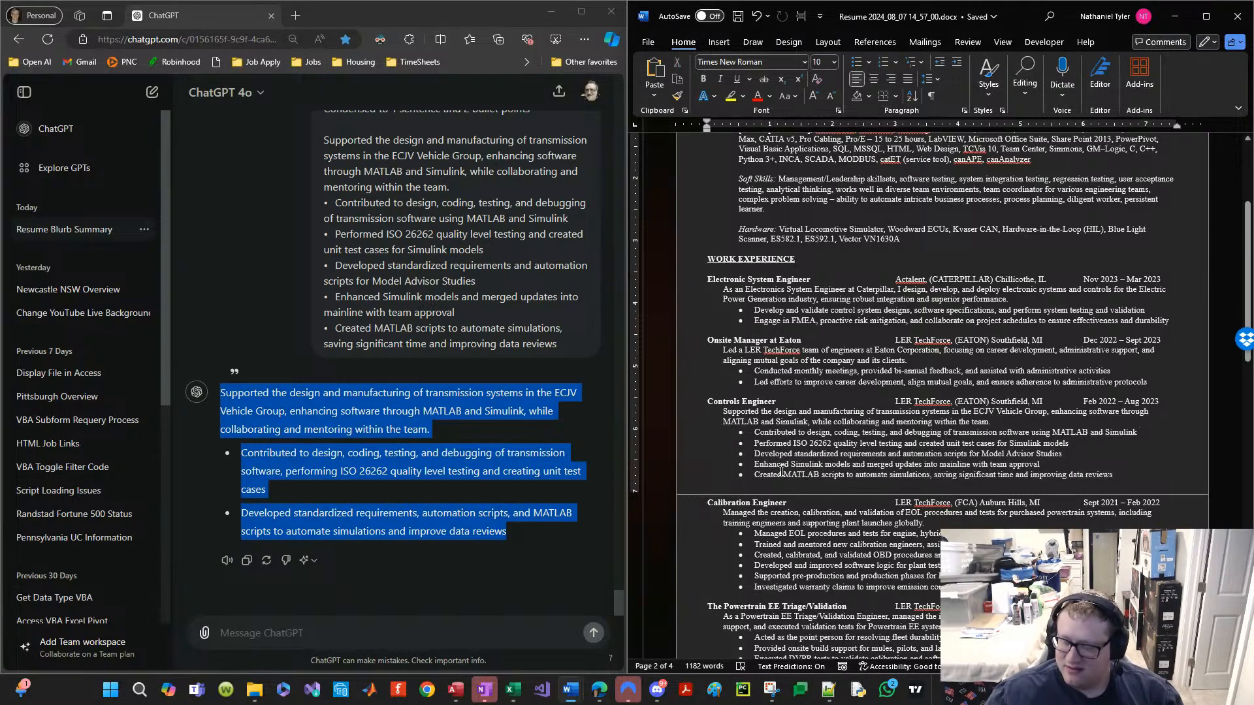
pyautogui.hotkey('ctrl', 'v')
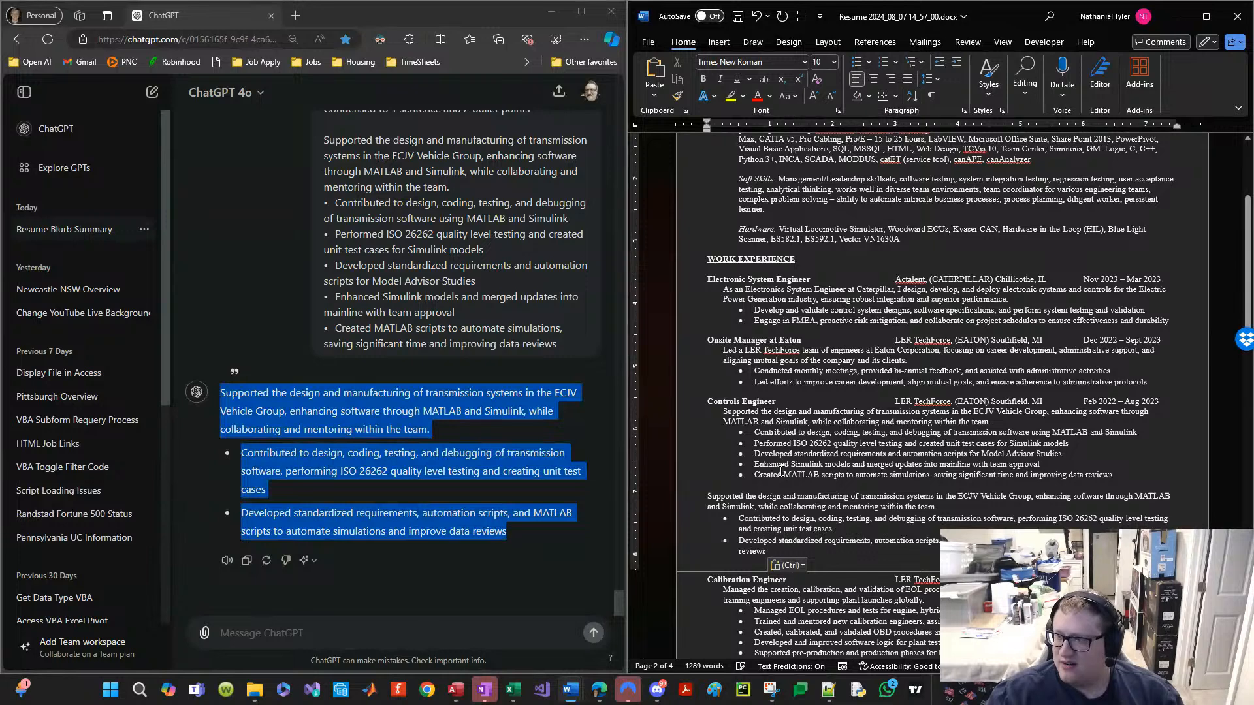
# Step: Delete the original Controls Engineer sentence and five bullets above the pasted condensed version
pyautogui.hotkey('ctrl', 'shift', 'Up')
pyautogui.hotkey('ctrl', 'Up')
pyautogui.hotkey('ctrl', 'Up')
pyautogui.hotkey('ctrl', 'Up')
pyautogui.hotkey('ctrl', 'shift', 'Up')
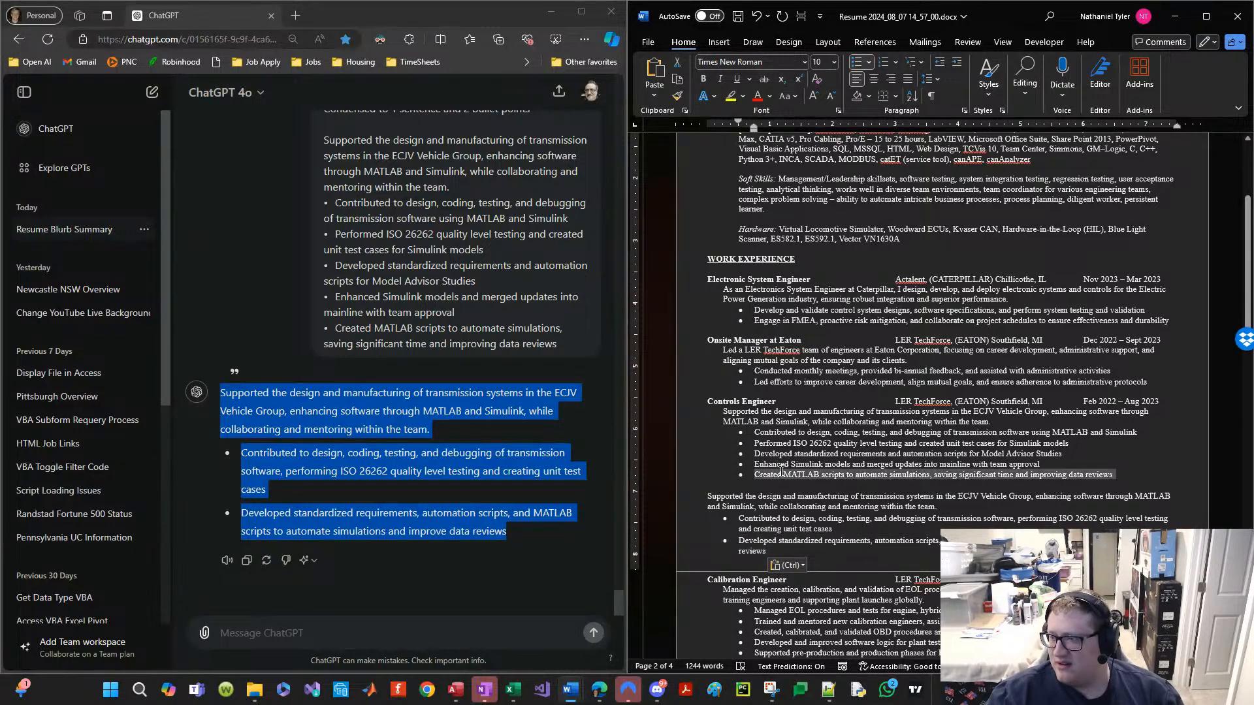
pyautogui.hotkey('shift', 'Up')
pyautogui.hotkey('shift', 'Up')
pyautogui.hotkey('shift', 'Up')
pyautogui.hotkey('shift', 'Up')
pyautogui.hotkey('shift', 'Up')
pyautogui.hotkey('shift', 'Up')
pyautogui.press('Delete')
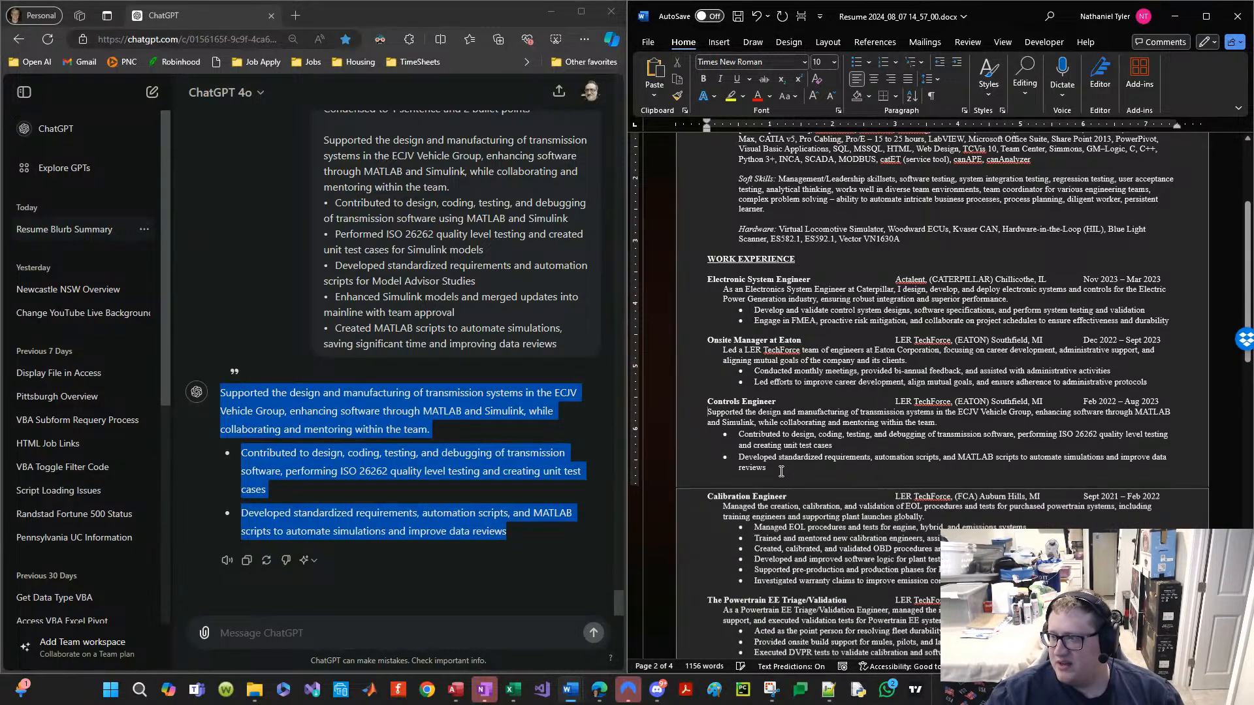
# Step: Use Format Painter to apply the Onsite Manager sentence's formatting to the condensed Controls Engineer text, keeping its font colour unchanged
pyautogui.hotkey('shift', 'Down')
pyautogui.hotkey('shift', 'Down')
pyautogui.hotkey('shift', 'Down')
pyautogui.hotkey('shift', 'Down')
pyautogui.hotkey('shift', 'Down')
pyautogui.hotkey('shift', 'Down')
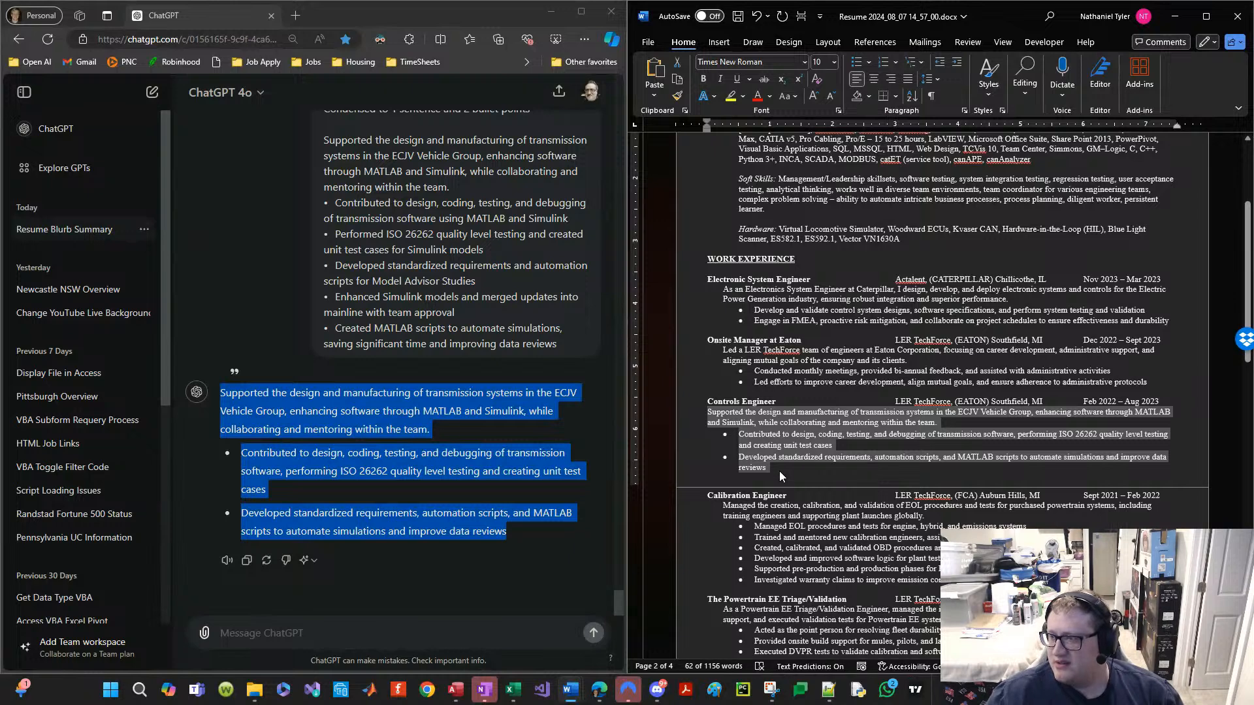
pyautogui.doubleClick(707, 351)
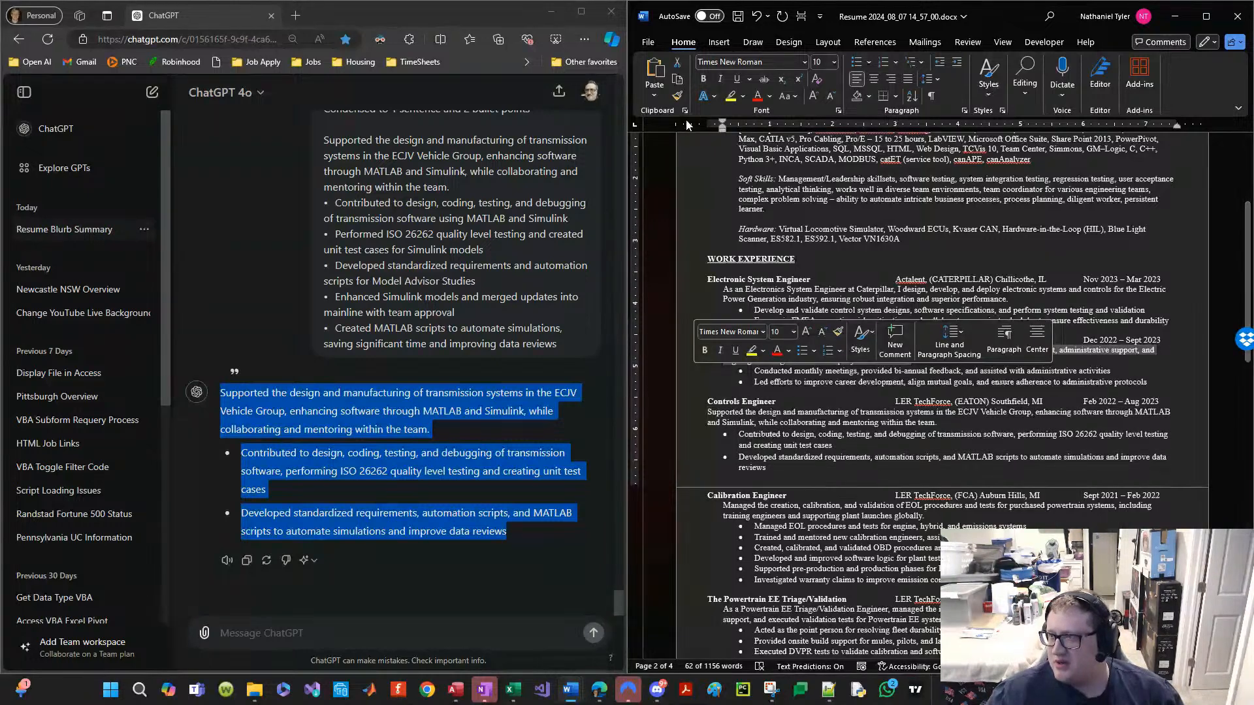
pyautogui.click(677, 96)
pyautogui.moveTo(684, 419); pyautogui.dragTo(695, 471)
pyautogui.click(779, 465)
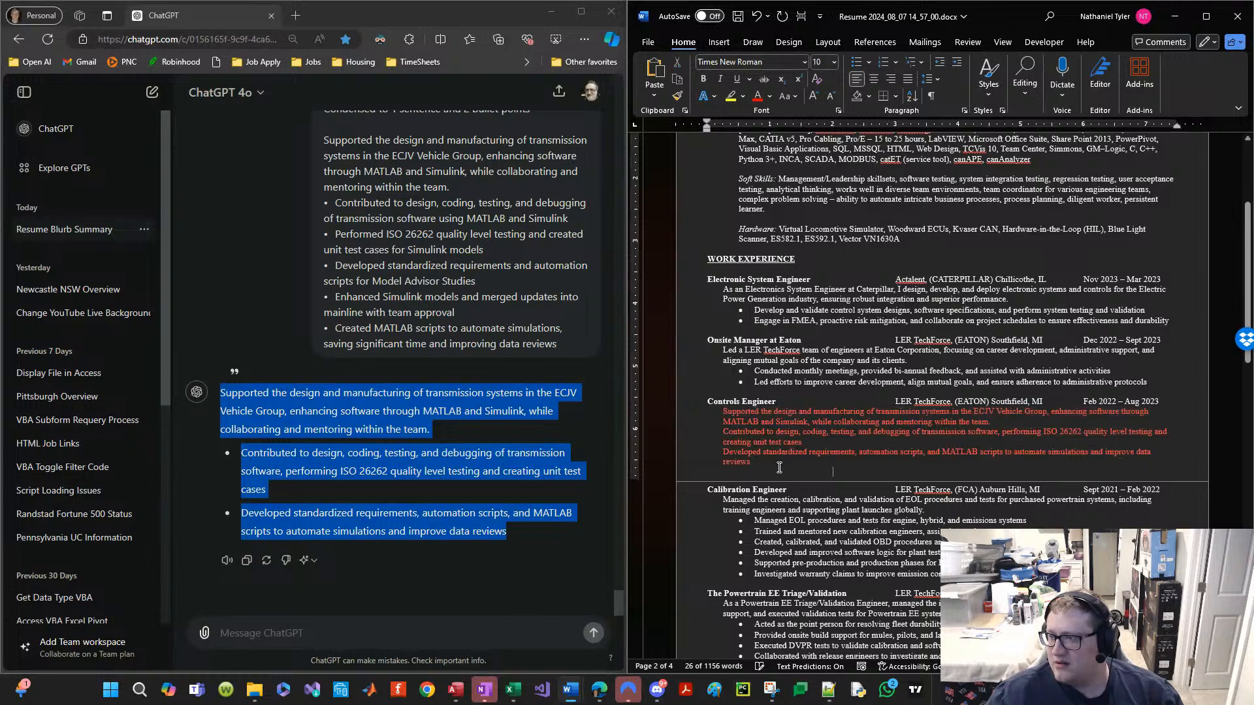
pyautogui.hotkey('ctrl', 'z')
# Step: Turn the two Controls Engineer duty lines back into bullet points and save the resume
pyautogui.moveTo(775, 467); pyautogui.dragTo(719, 433)
pyautogui.click(853, 63)
pyautogui.click(822, 431)
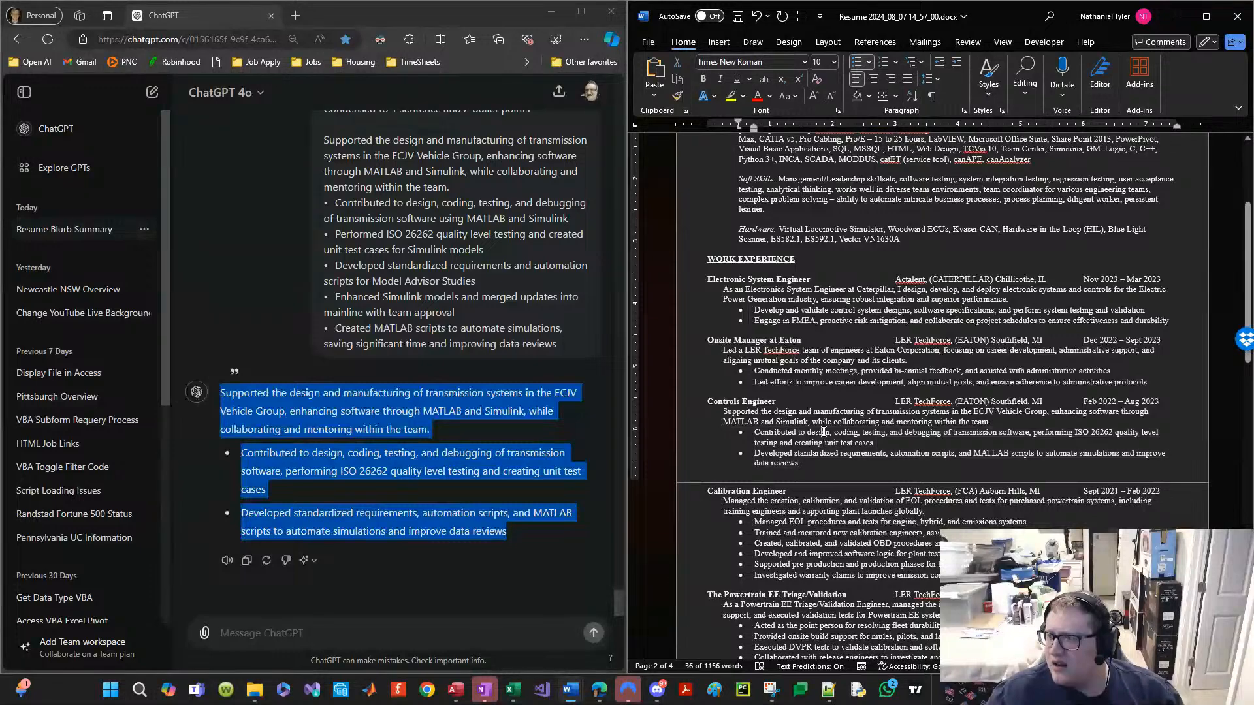
pyautogui.hotkey('ctrl', 's')
# Step: Select the Calibration Engineer sentence and bullets, and start a ChatGPT message with "Condensed to 1 sentence and 2 bullet points"
pyautogui.scroll(-2, 920, 455)
pyautogui.scroll(-1, 920, 456)
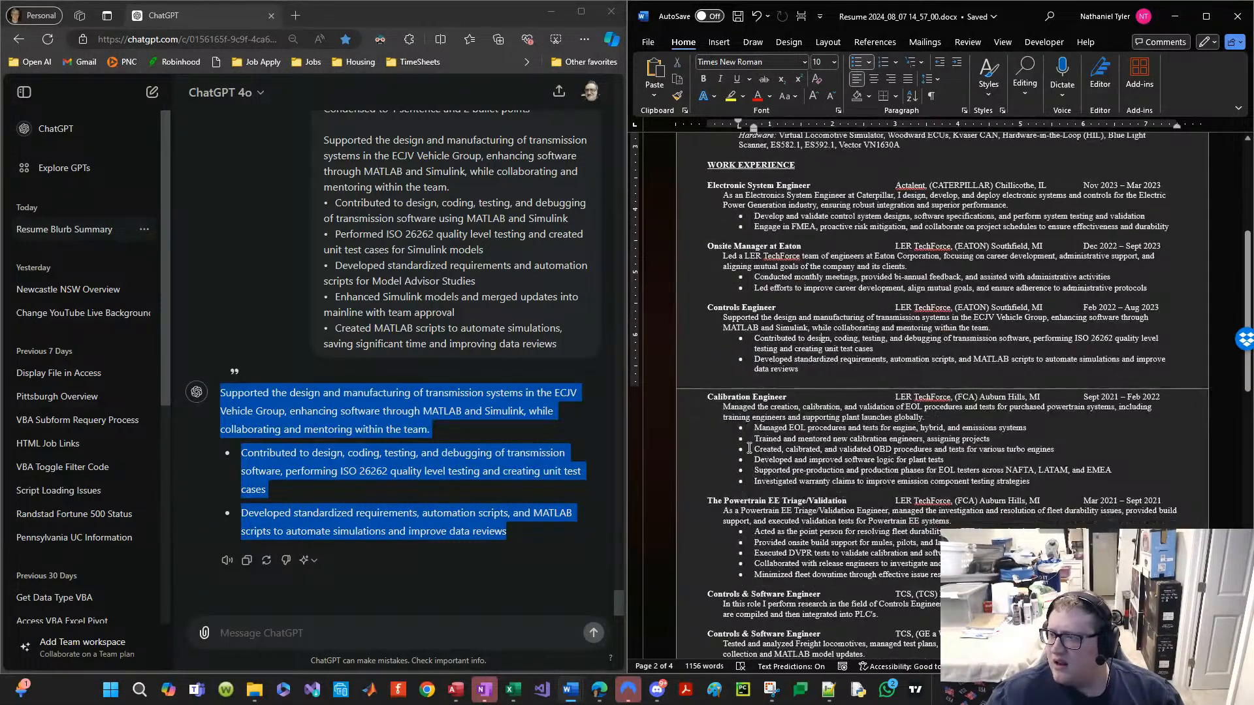
pyautogui.scroll(-3, 776, 432)
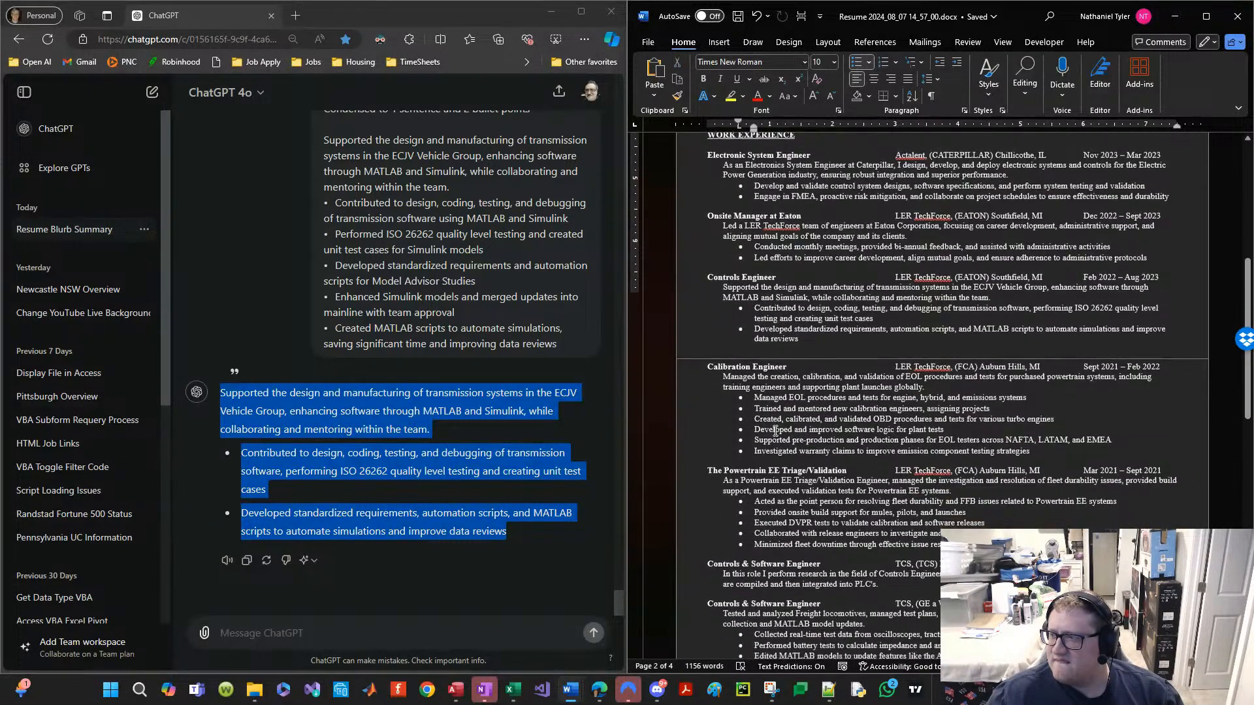
pyautogui.keyDown('shift'); pyautogui.click(724, 313); pyautogui.keyUp('shift')
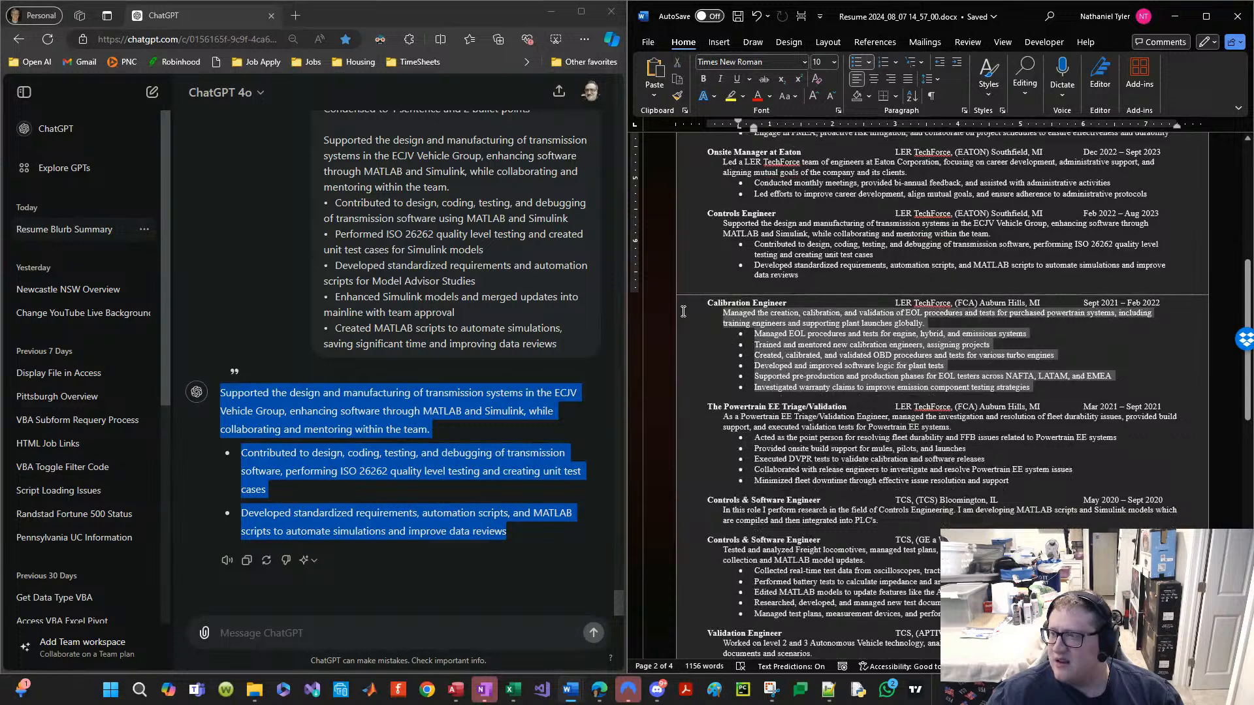
pyautogui.click(405, 467)
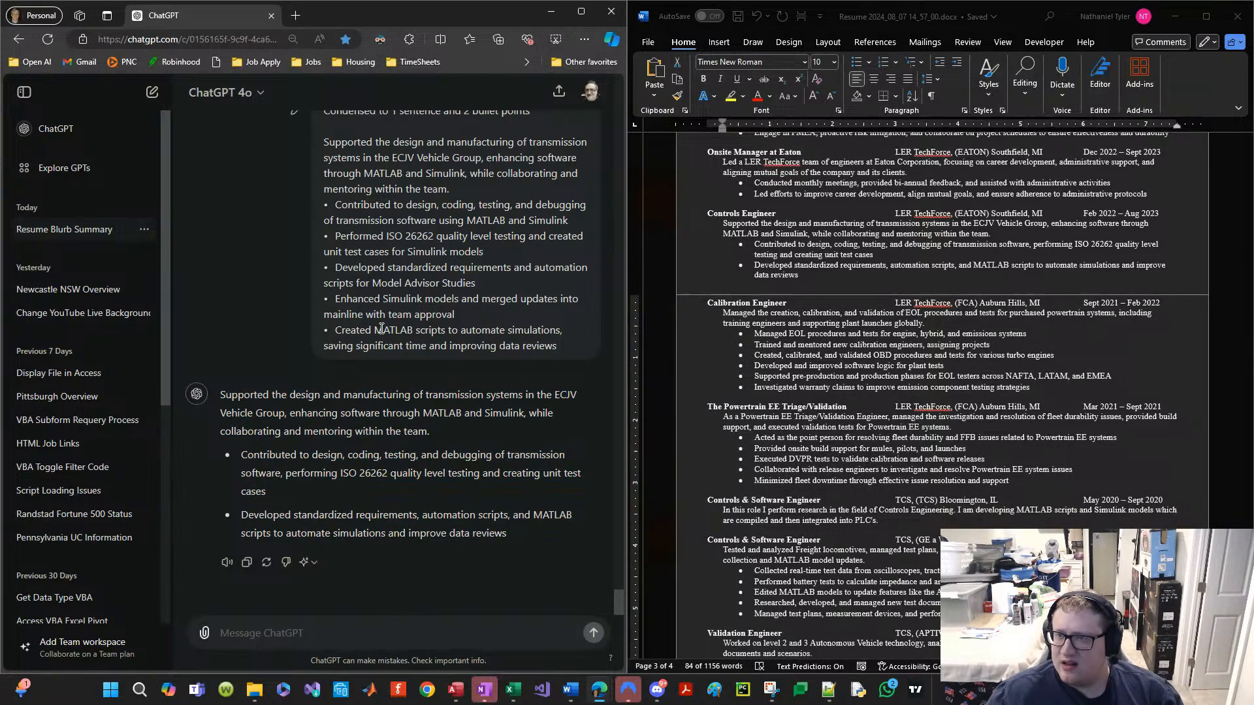
pyautogui.scroll(3, 405, 468)
pyautogui.moveTo(533, 304); pyautogui.dragTo(296, 304)
pyautogui.click(305, 633)
pyautogui.write('Condensed to 1 sentence and 2 bullet points')
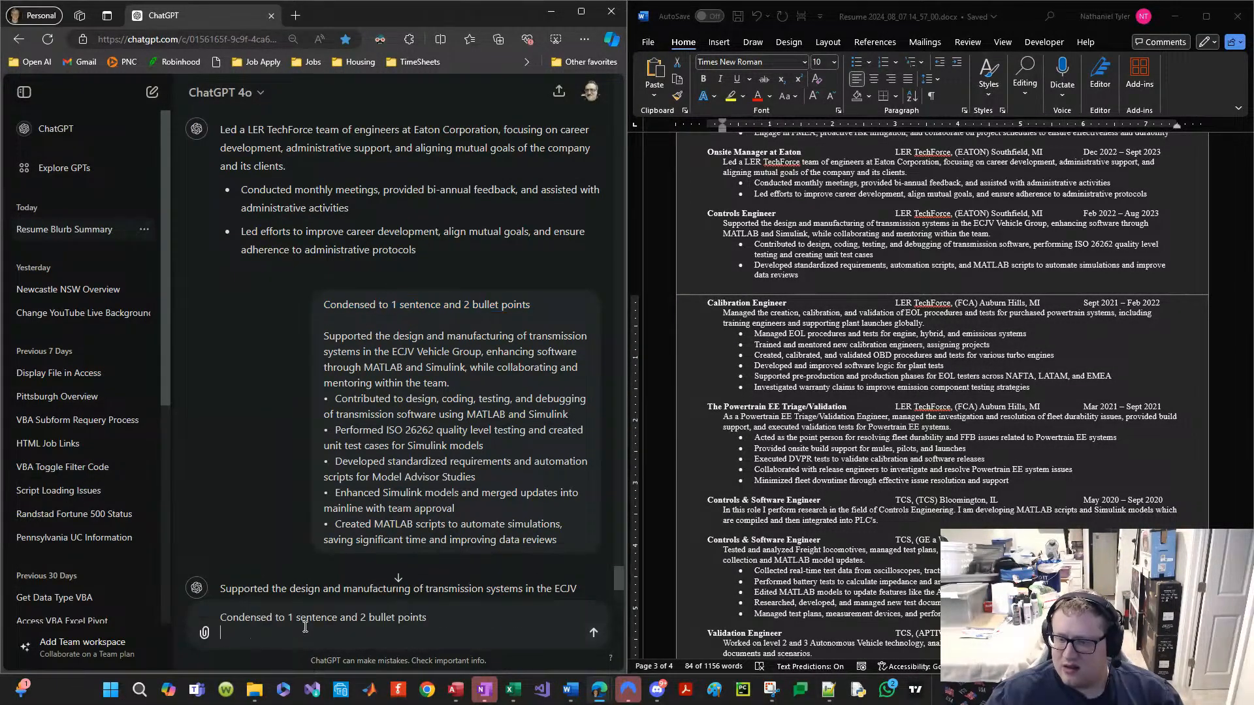
pyautogui.hotkey('shift', 'Return')
# Step: Copy the Calibration Engineer sentence and bullets into the ChatGPT message below the instruction
pyautogui.click(843, 466)
pyautogui.hotkey('ctrl', 'c')
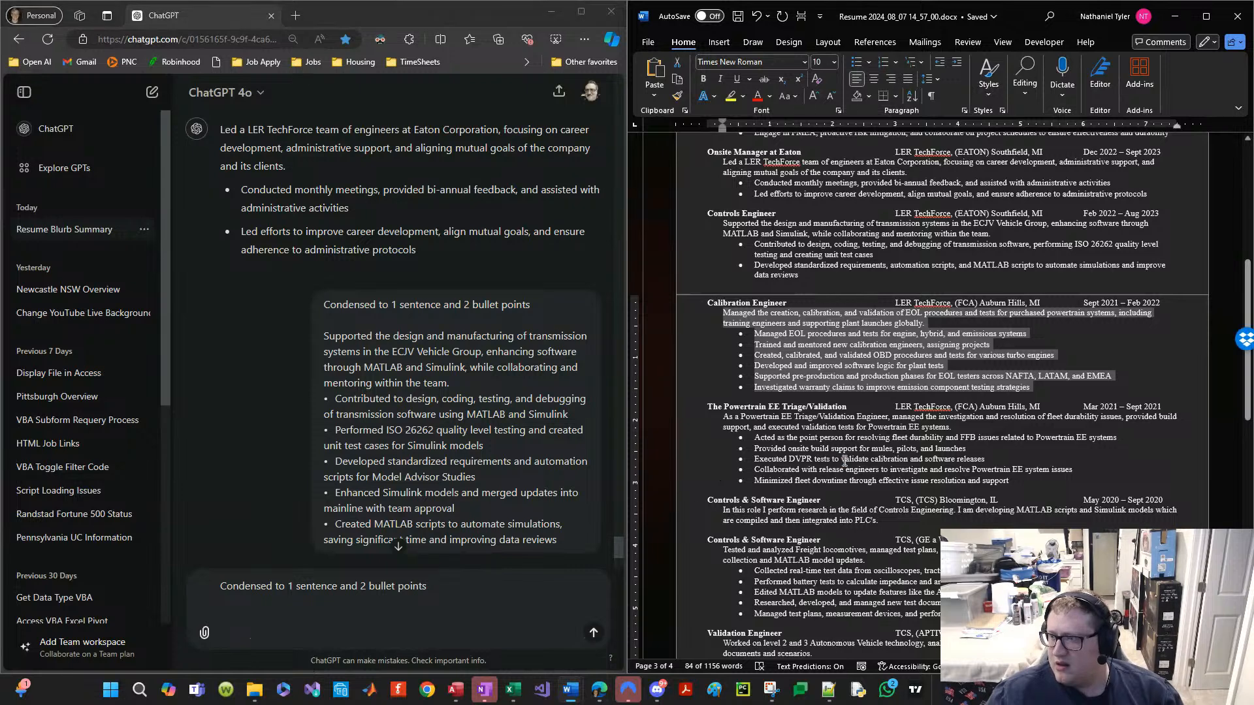
pyautogui.click(265, 625)
pyautogui.hotkey('ctrl', 'v')
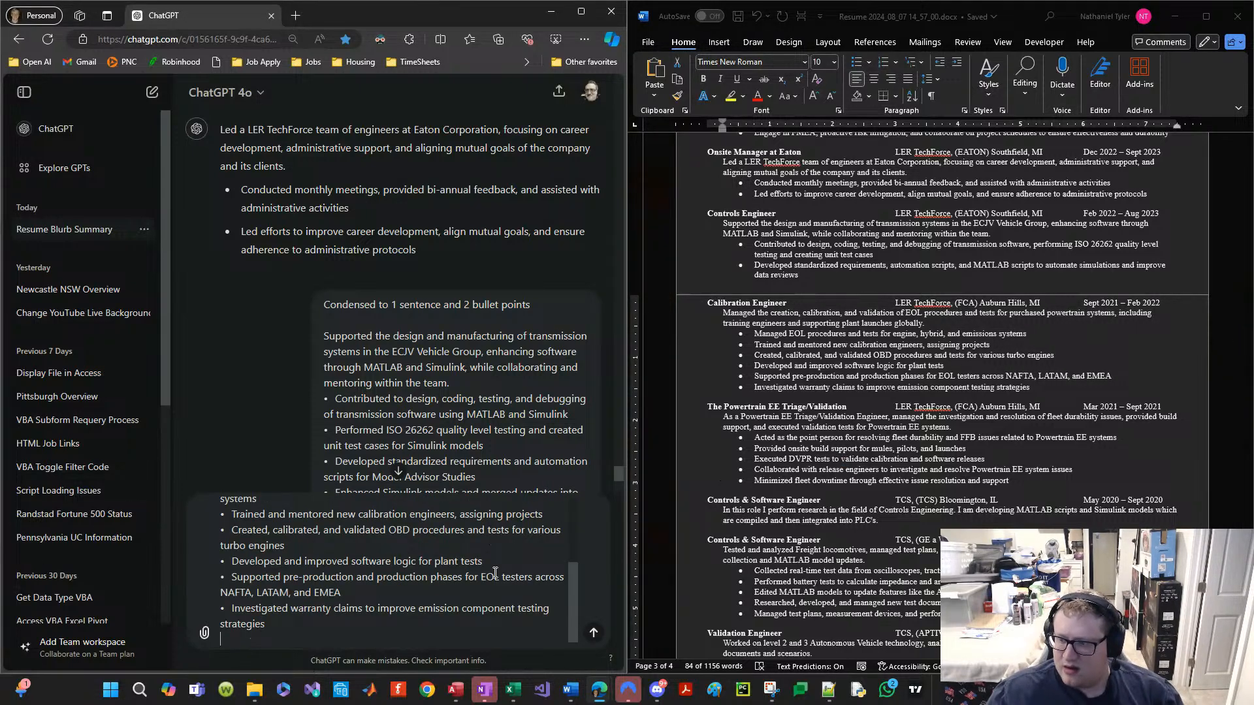
# Step: Send the Calibration Engineer request to ChatGPT and replace the blank line above the Calibration Engineer heading with a fresh unbulleted one
pyautogui.click(597, 632)
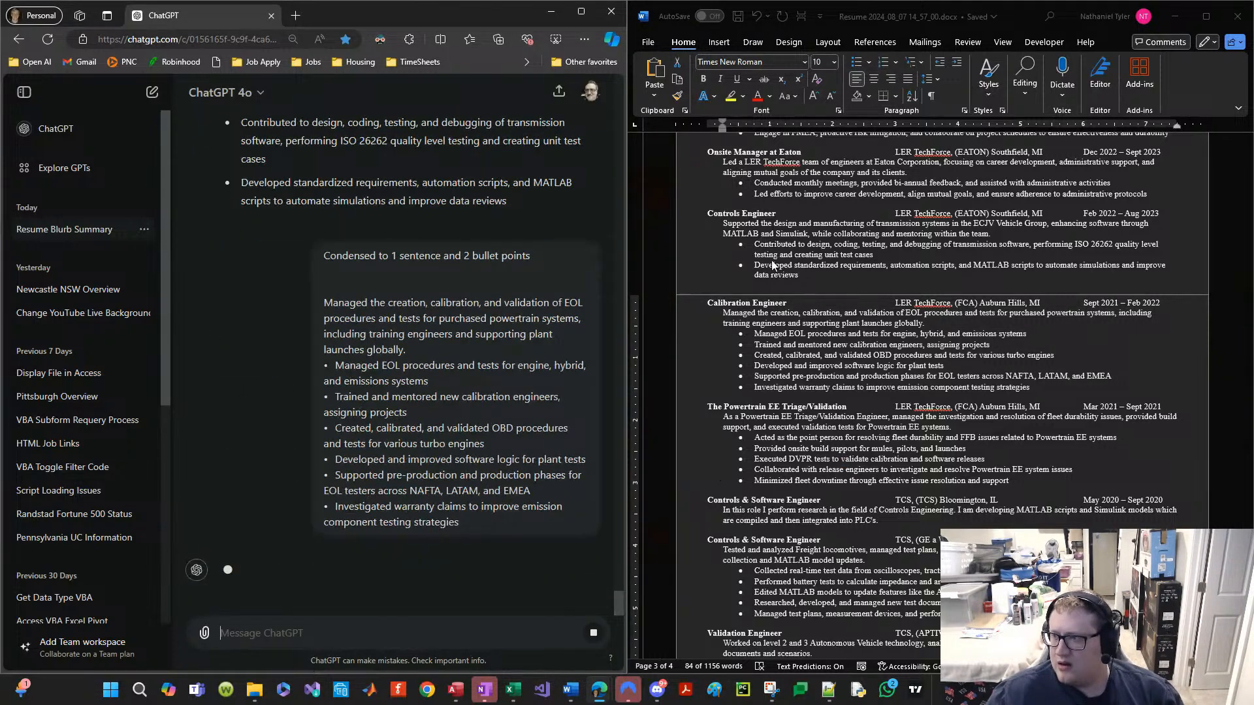
pyautogui.click(850, 279)
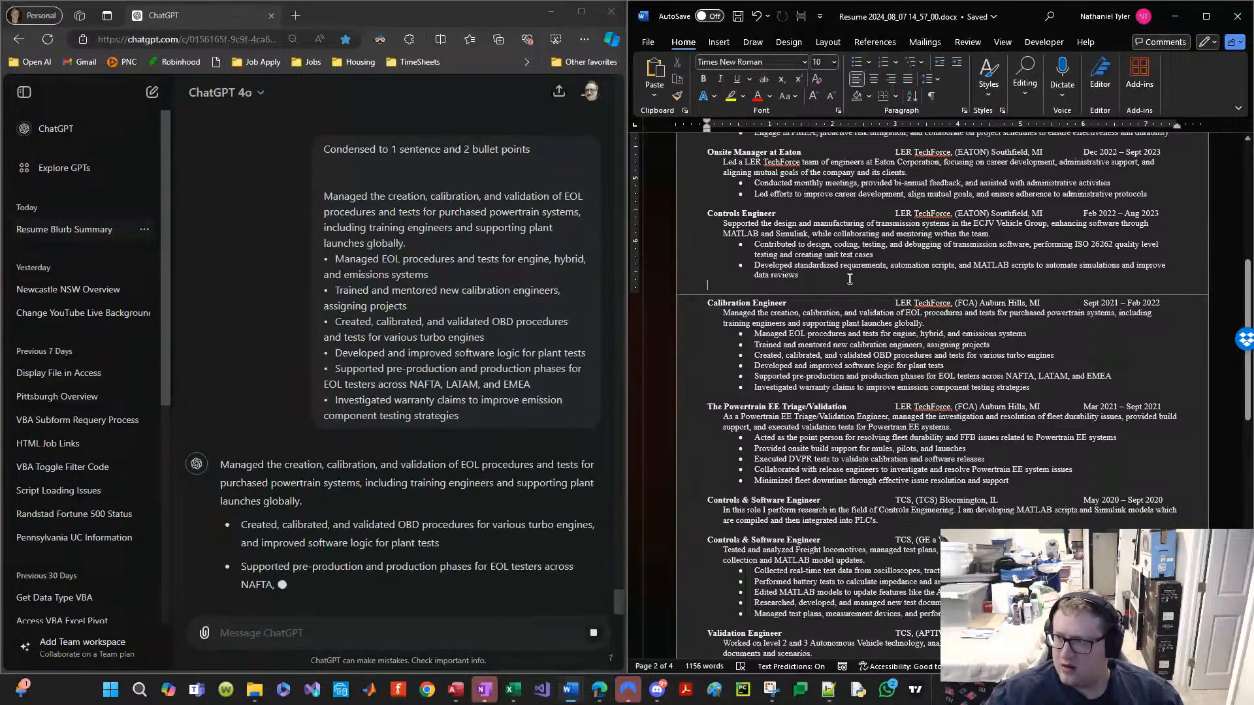
pyautogui.press('BackSpace')
pyautogui.press('Delete')
pyautogui.press('Return')
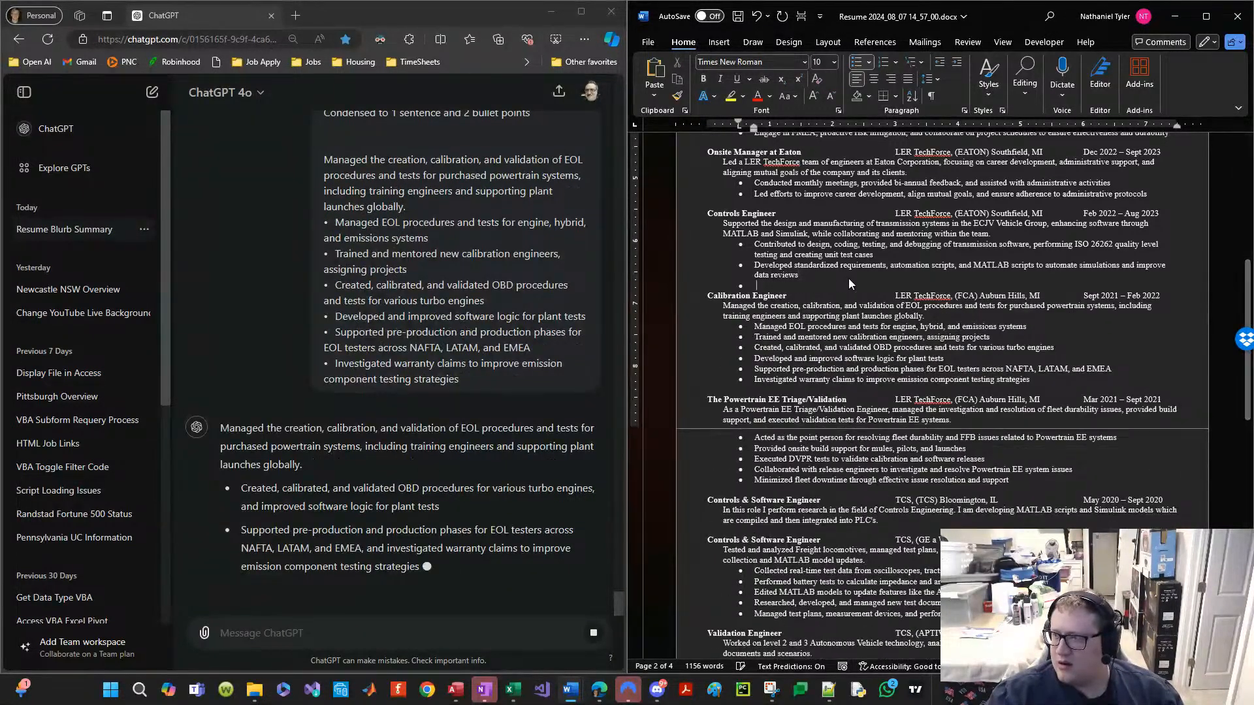
pyautogui.press('BackSpace')
pyautogui.press('BackSpace')
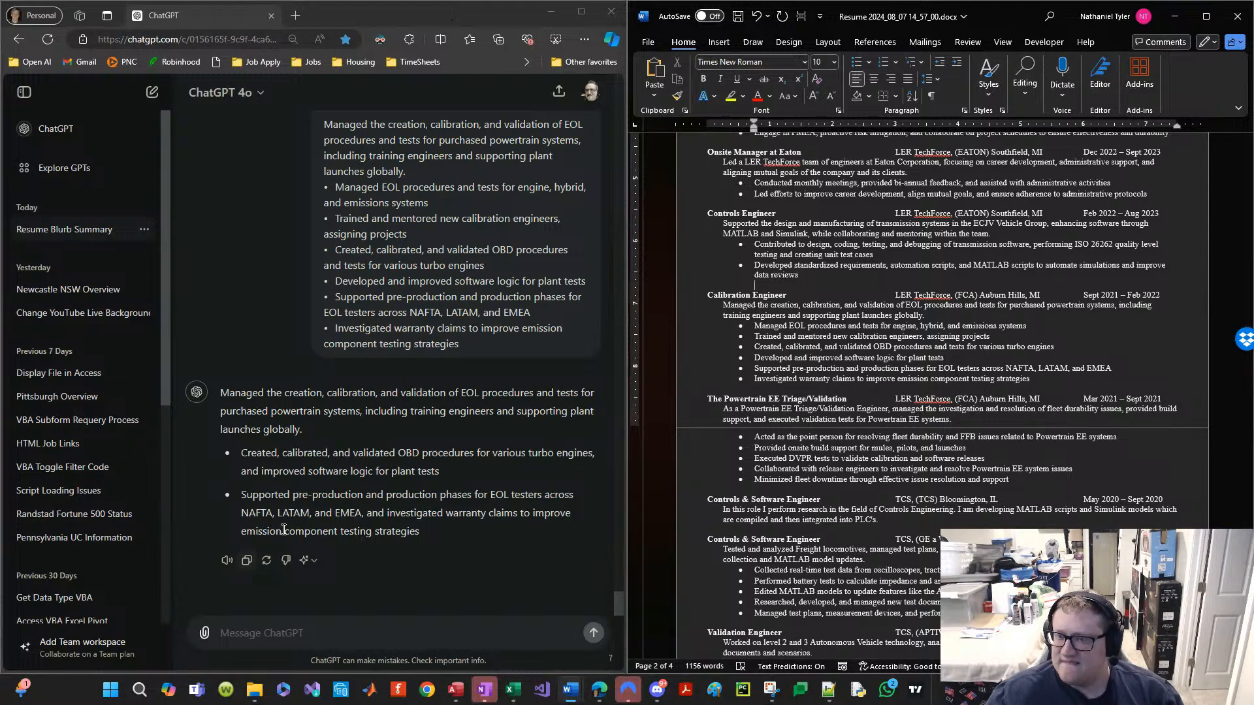
# Step: Copy ChatGPT's condensed Calibration Engineer text into the resume below the original bullets, followed by a blank line
pyautogui.moveTo(457, 530); pyautogui.dragTo(219, 393)
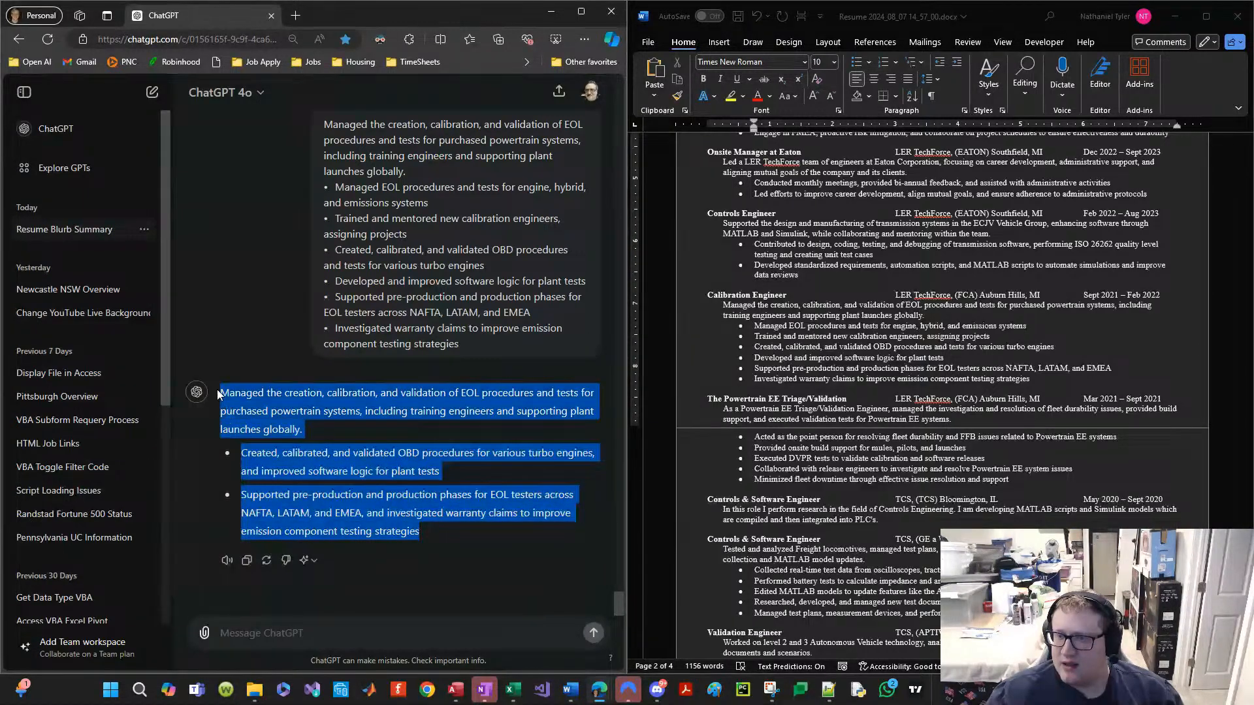
pyautogui.click(800, 388)
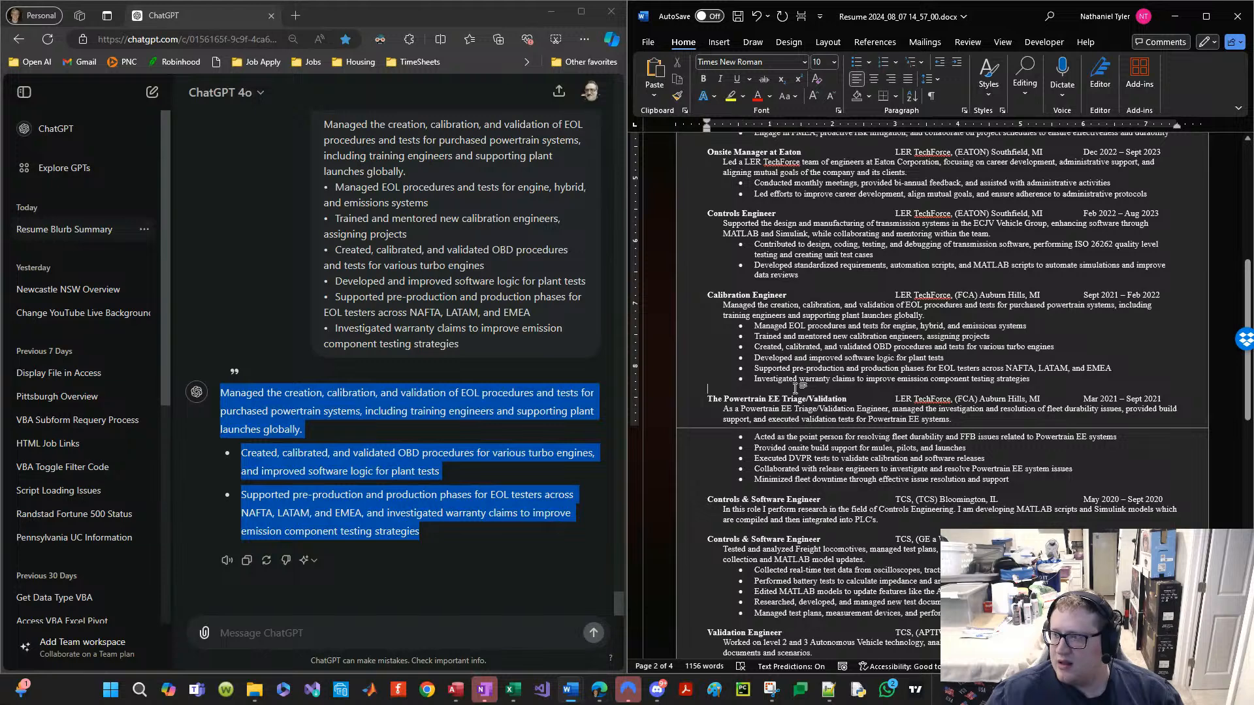
pyautogui.hotkey('ctrl', 'v')
pyautogui.press('Return')
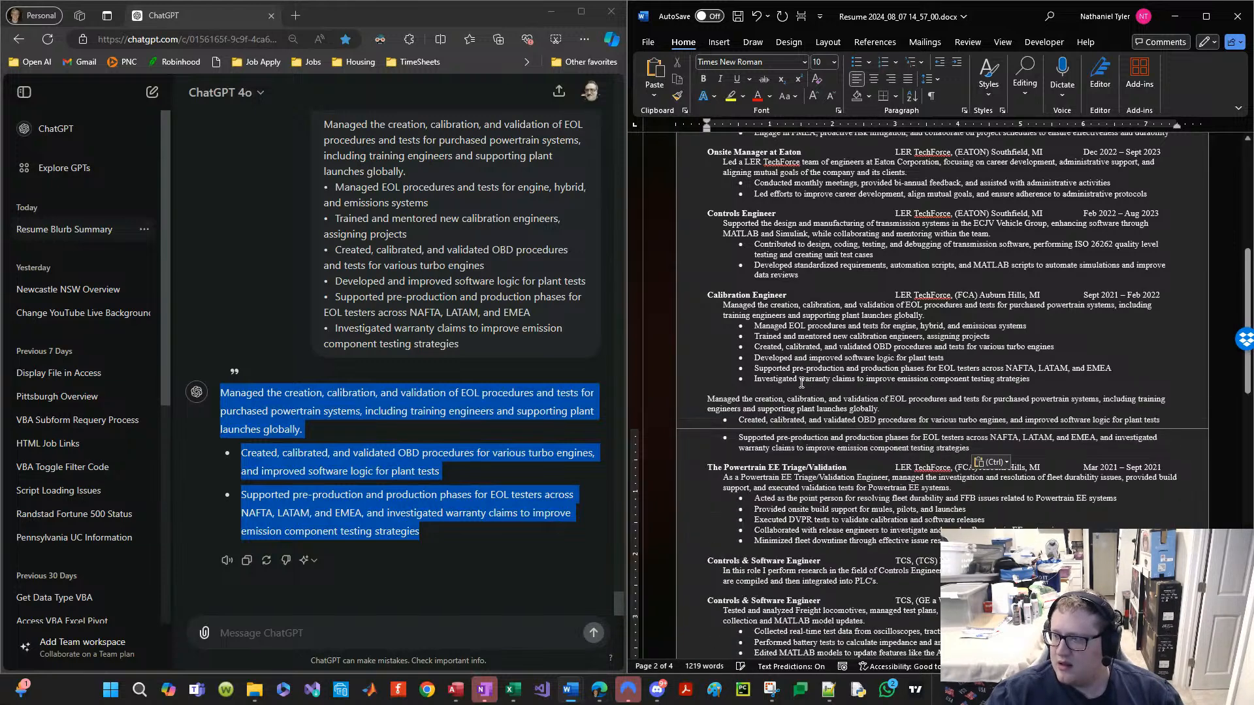
# Step: Use Format Painter to apply the original Calibration Engineer sentence's formatting to the condensed text, and restore bullets on its two duty lines
pyautogui.moveTo(687, 306); pyautogui.dragTo(687, 317)
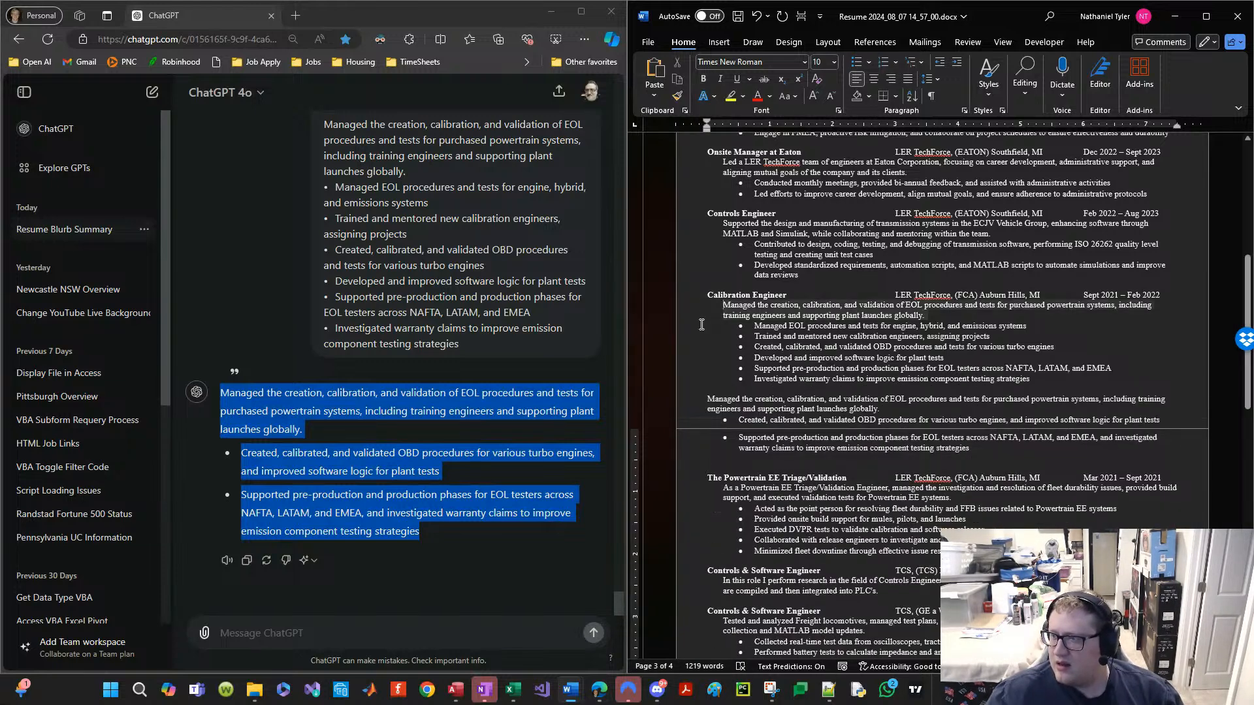
pyautogui.click(678, 96)
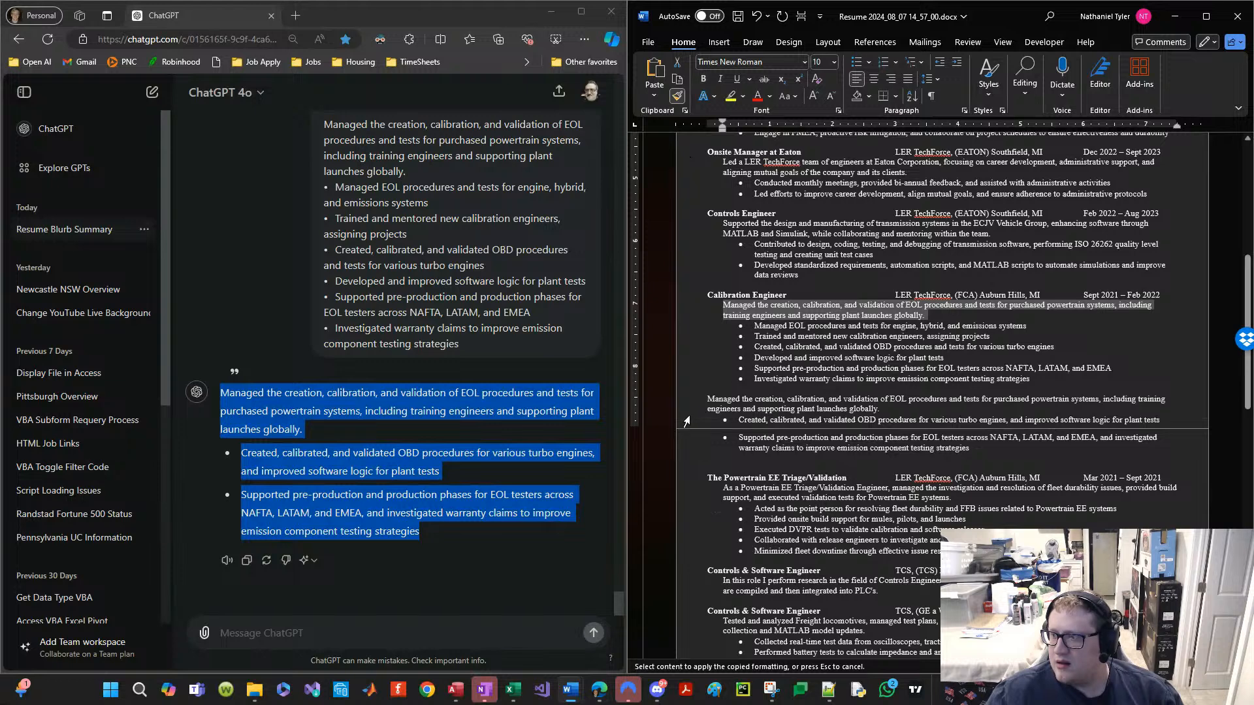
pyautogui.moveTo(688, 405)
pyautogui.mouseDown()
pyautogui.moveTo(694, 454)
pyautogui.moveTo(748, 446)
pyautogui.mouseUp()
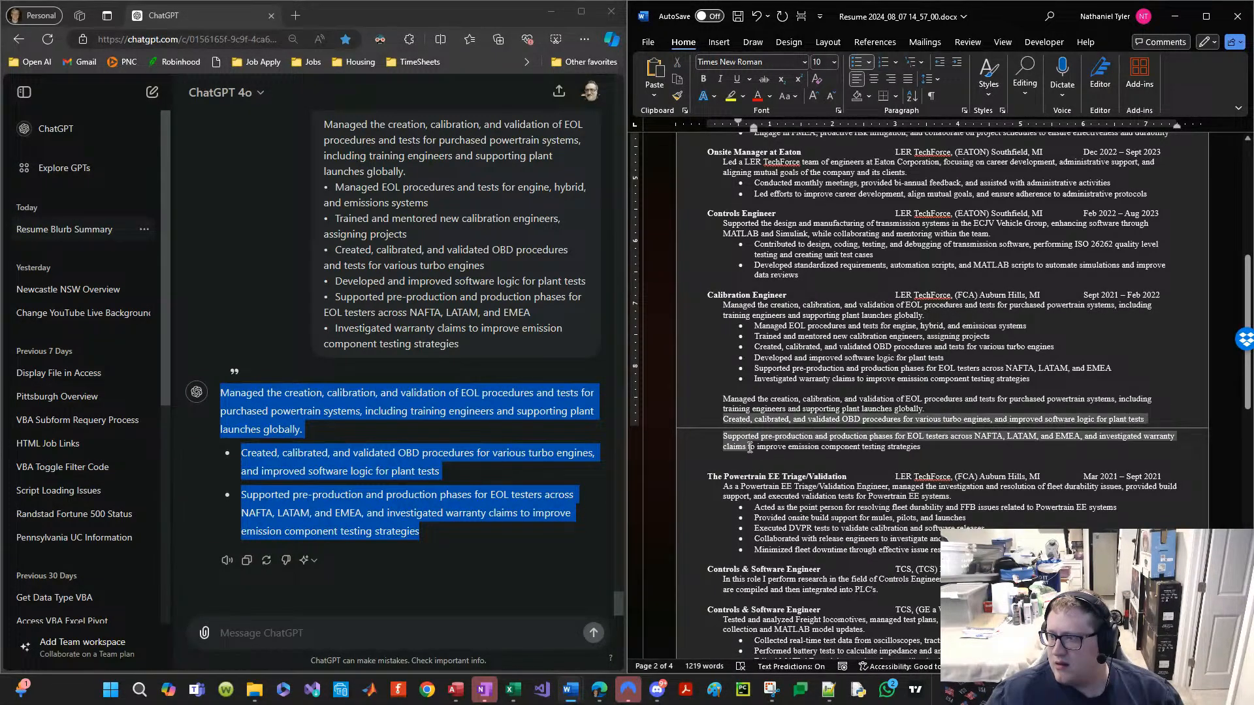
pyautogui.click(857, 63)
# Step: Delete the original Calibration Engineer sentence and six bullets, including the empty line left under the heading
pyautogui.moveTo(1013, 378); pyautogui.dragTo(718, 304)
pyautogui.press('Delete')
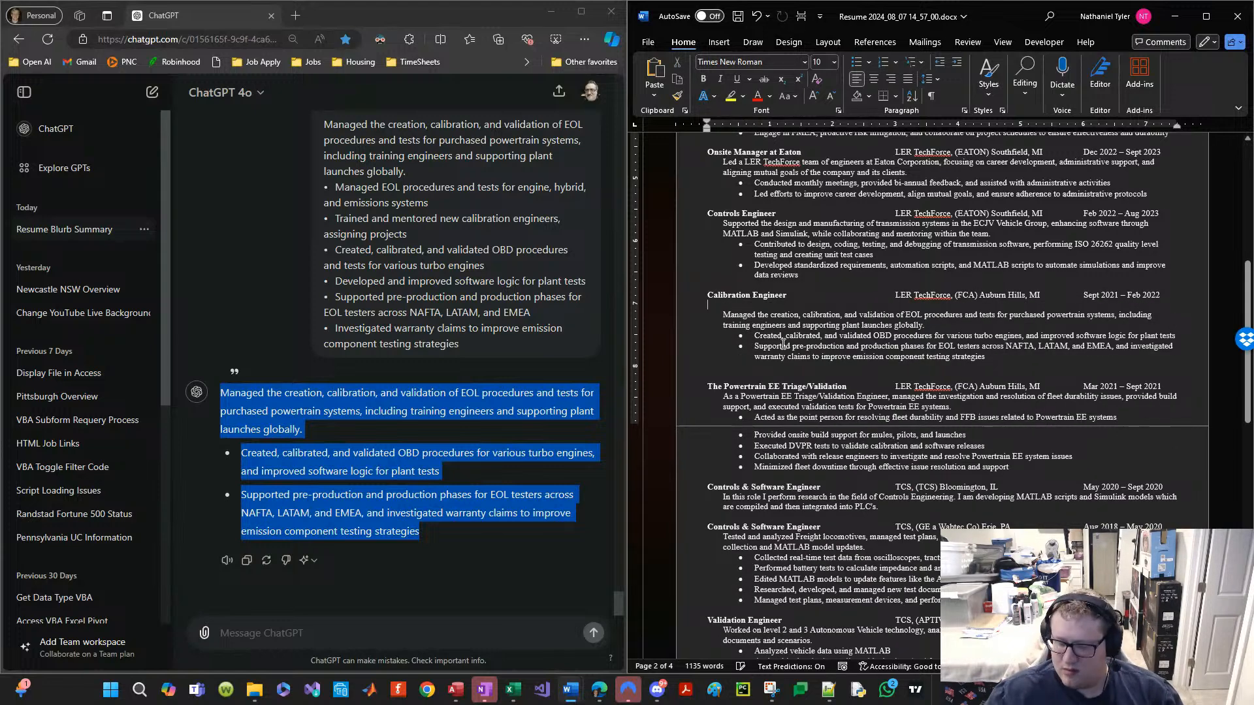
pyautogui.press('Delete')
# Step: Try to insert a blank line between the first job headings and their descriptions, starting with Electronic System Engineer
pyautogui.scroll(4, 783, 345)
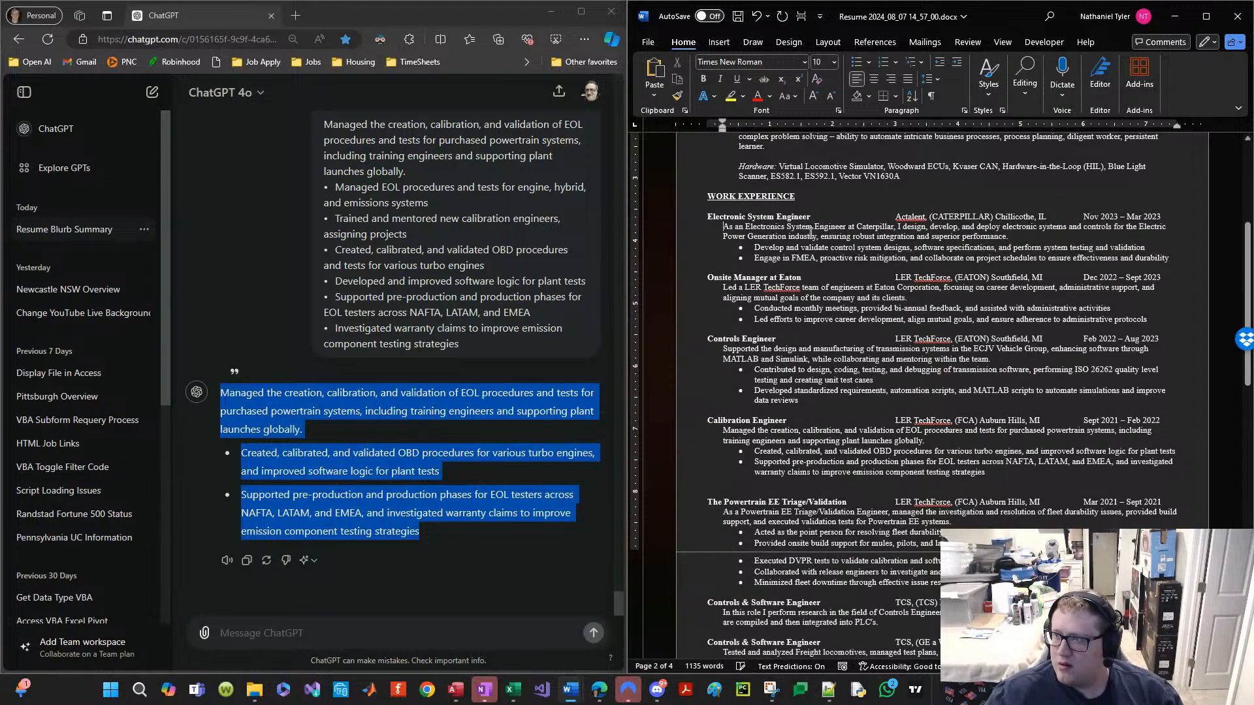
pyautogui.press('Return')
pyautogui.press('Down')
pyautogui.press('Down')
pyautogui.press('Down')
pyautogui.press('Down')
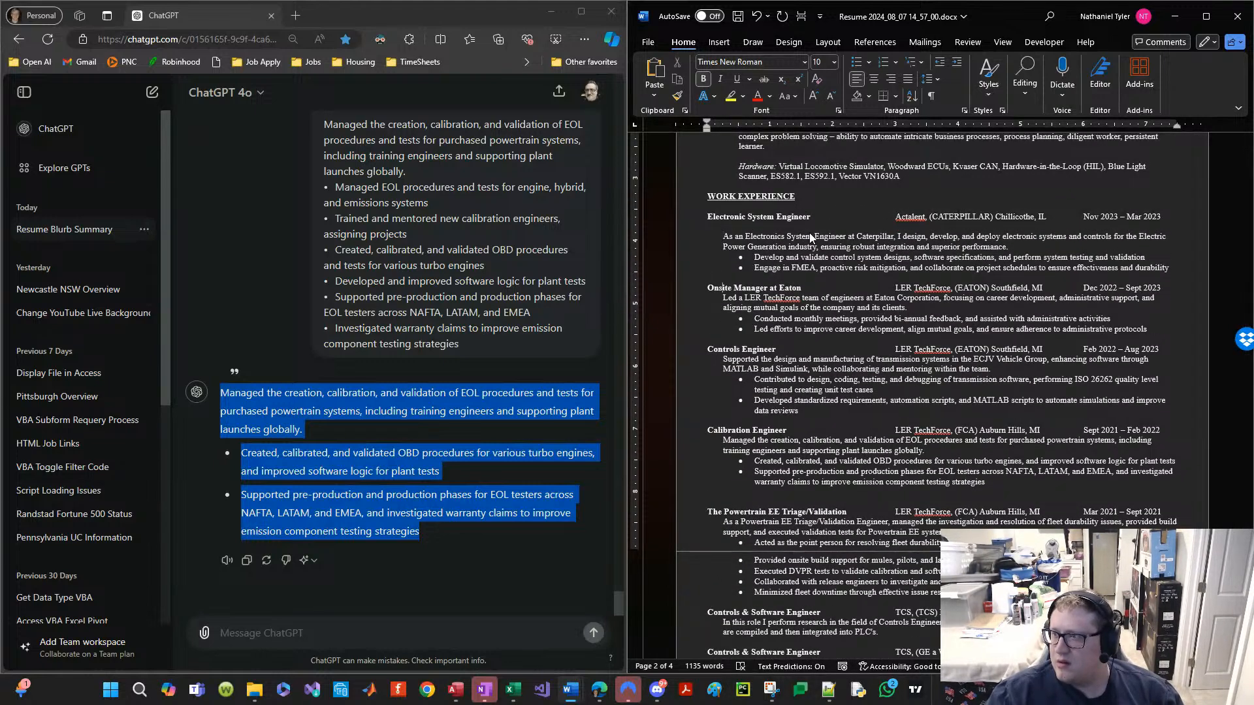
pyautogui.press('Down')
pyautogui.press('Return')
pyautogui.press('Down')
pyautogui.press('Down')
pyautogui.press('Down')
pyautogui.press('Down')
pyautogui.hotkey('ctrl', 'z')
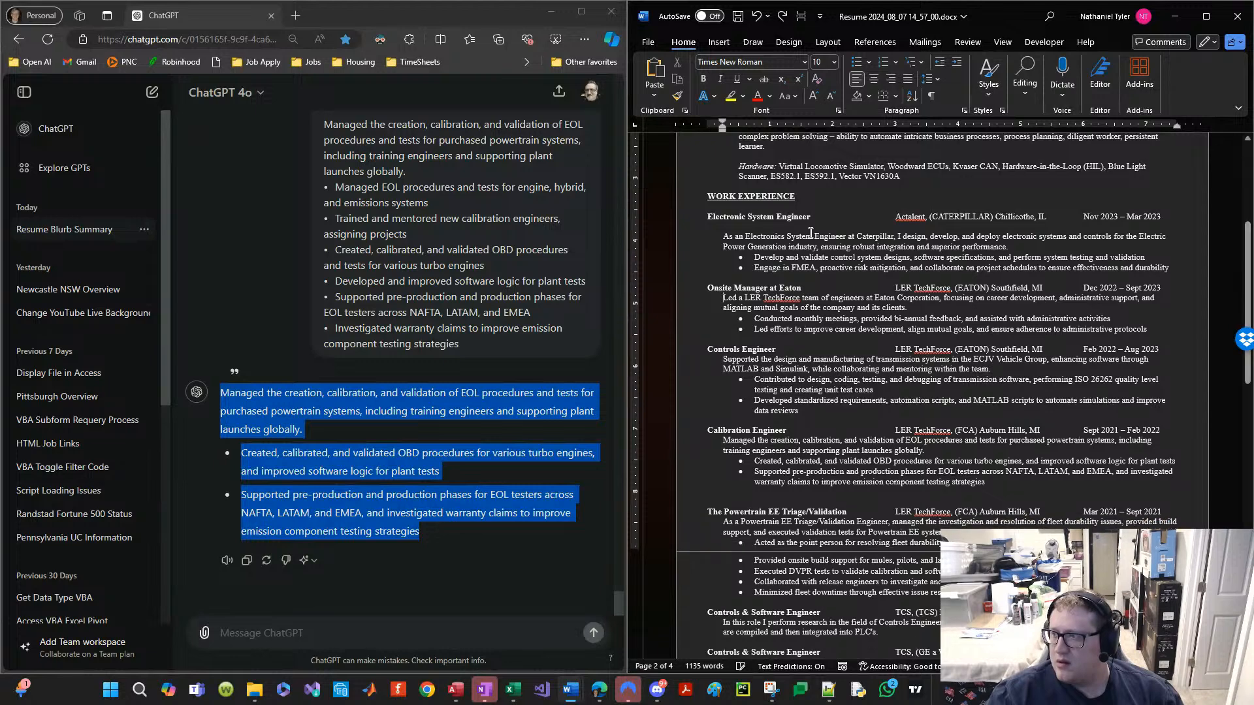
pyautogui.hotkey('ctrl', 'z')
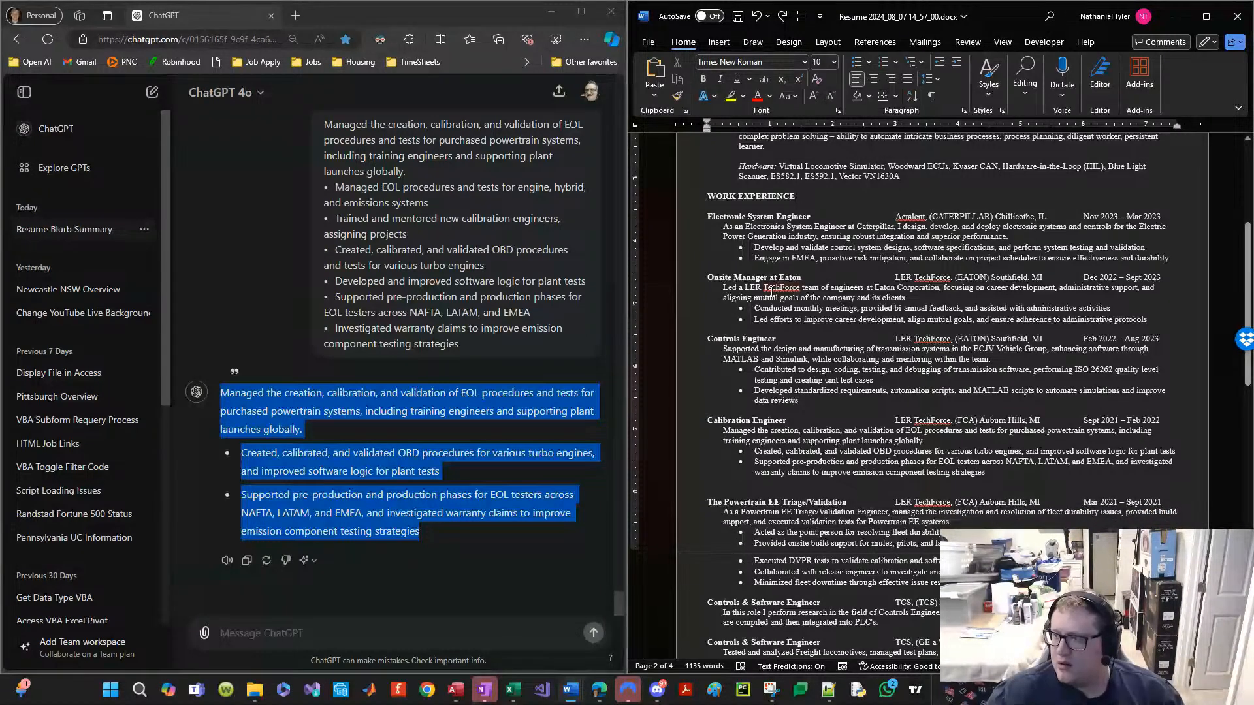
# Step: Save the resume and remove the extra blank line above The Powertrain EE Triage/Validation heading
pyautogui.click(790, 423)
pyautogui.scroll(-2, 790, 423)
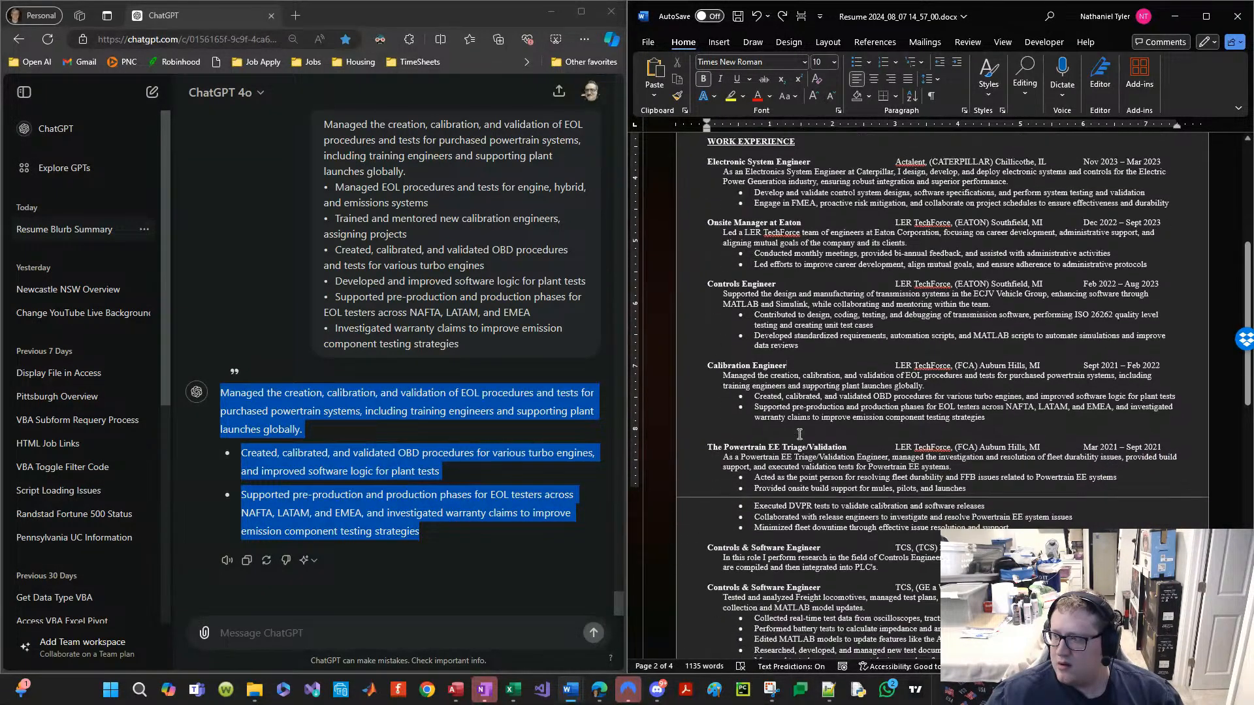
pyautogui.click(795, 399)
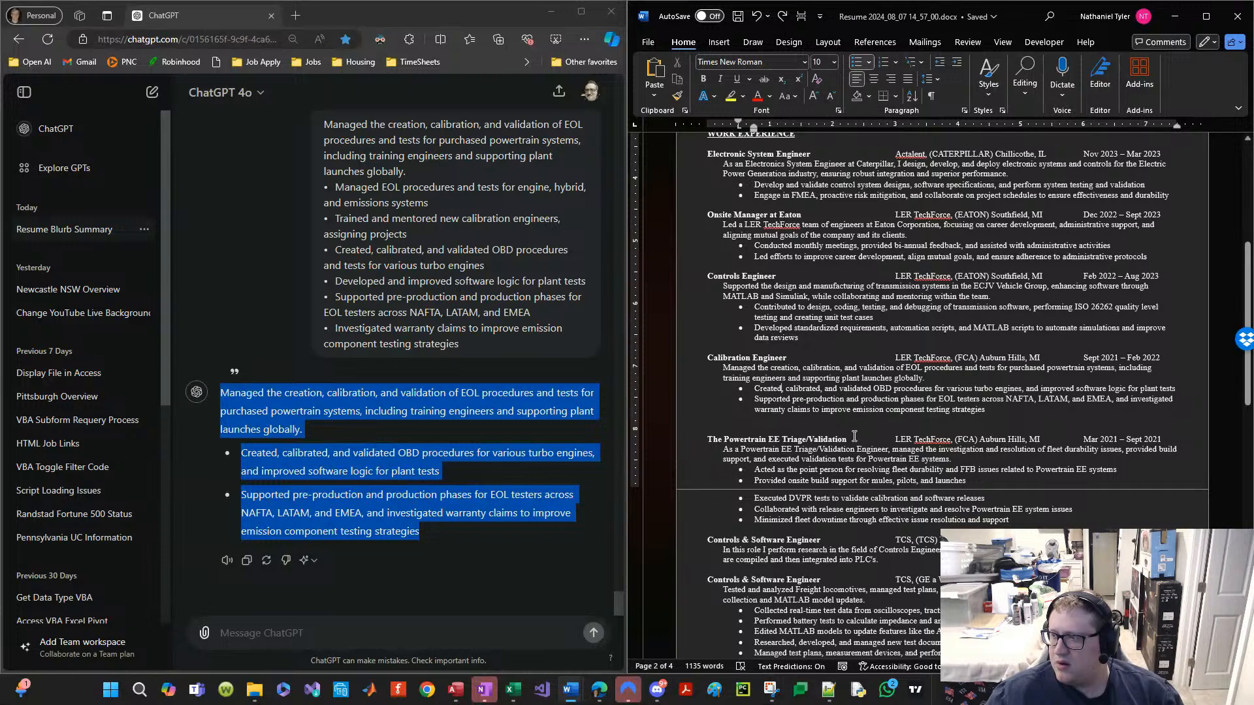
pyautogui.scroll(-2, 823, 375)
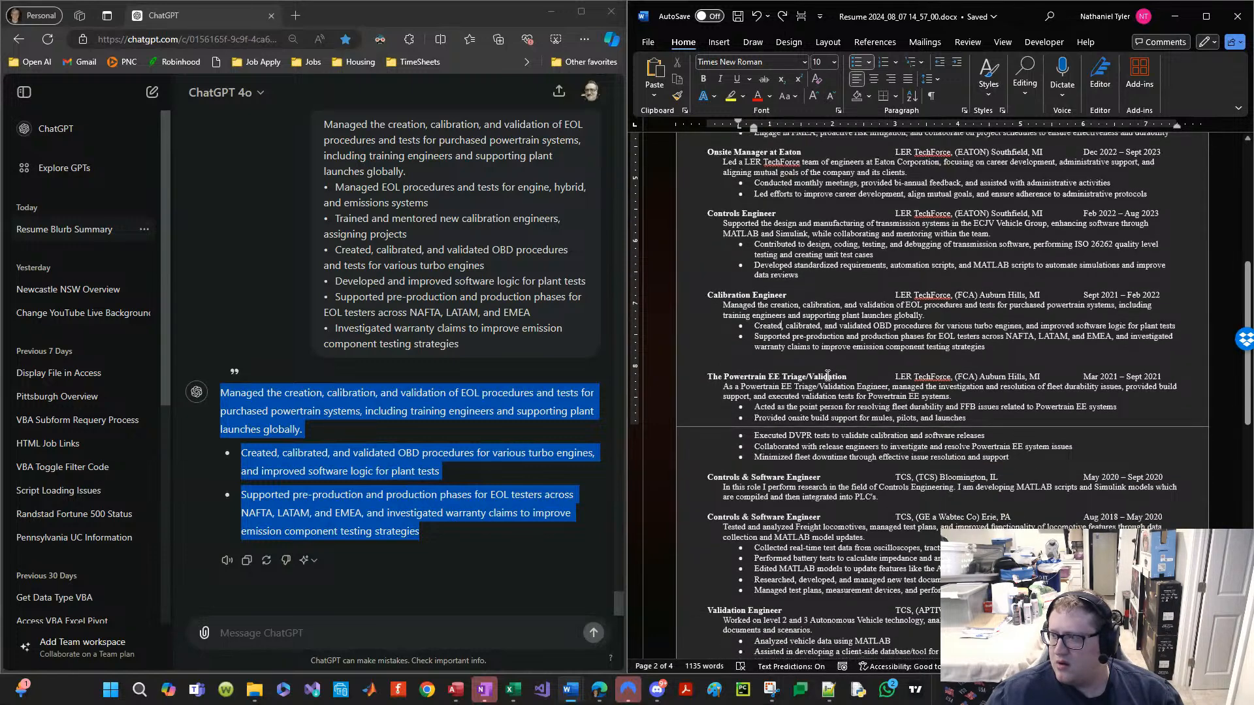
pyautogui.click(801, 361)
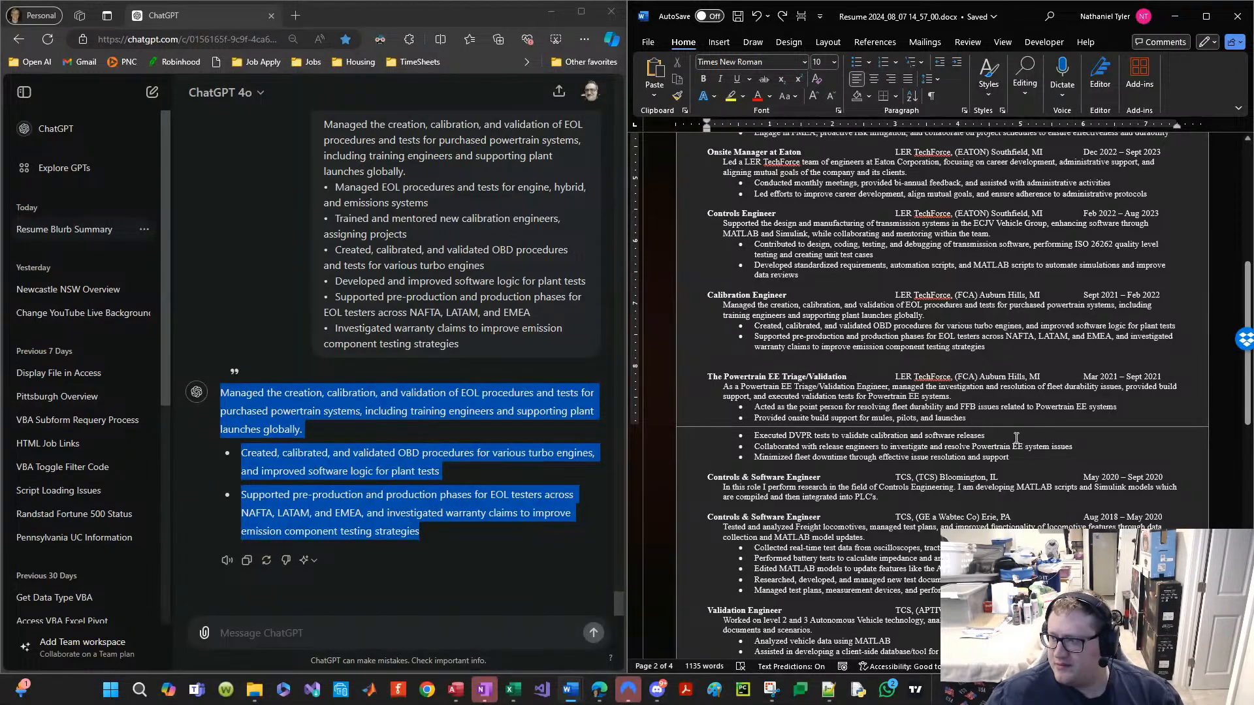
pyautogui.press('BackSpace')
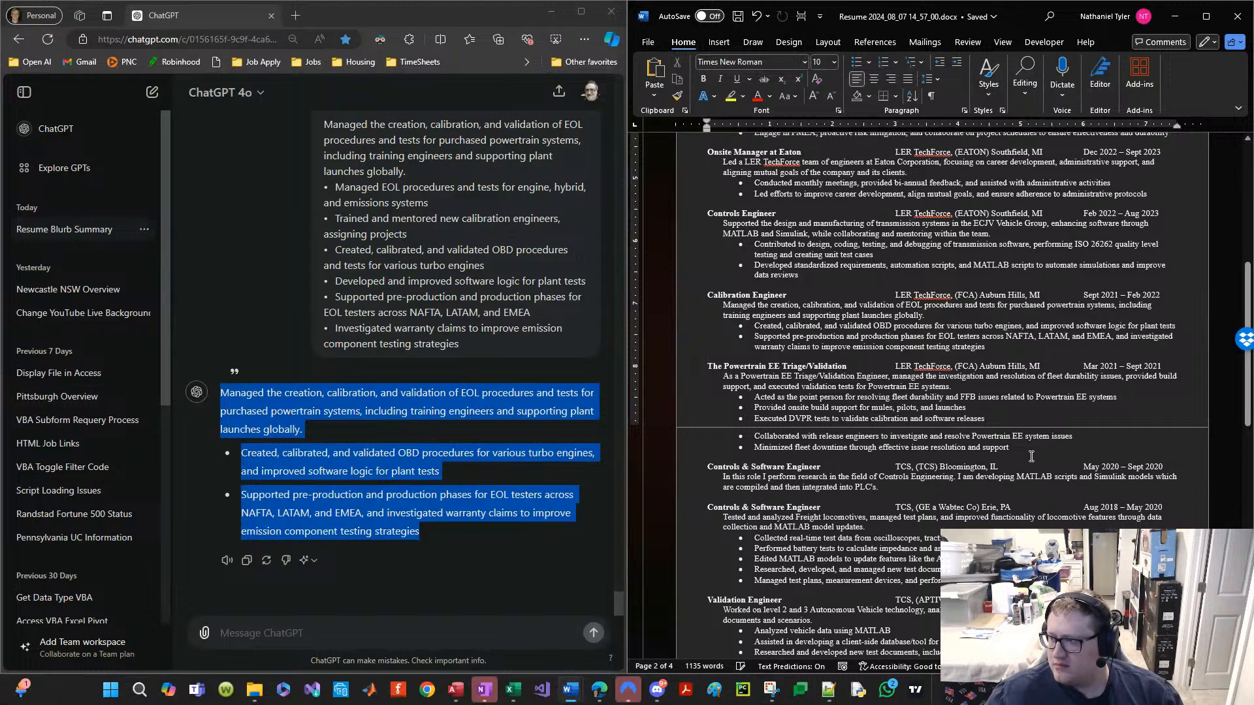
# Step: Select the Powertrain EE Triage/Validation sentence and bullets, and start a ChatGPT message with "Condensed to 1 sentence and 2 bullet points"
pyautogui.moveTo(1043, 448); pyautogui.dragTo(635, 377)
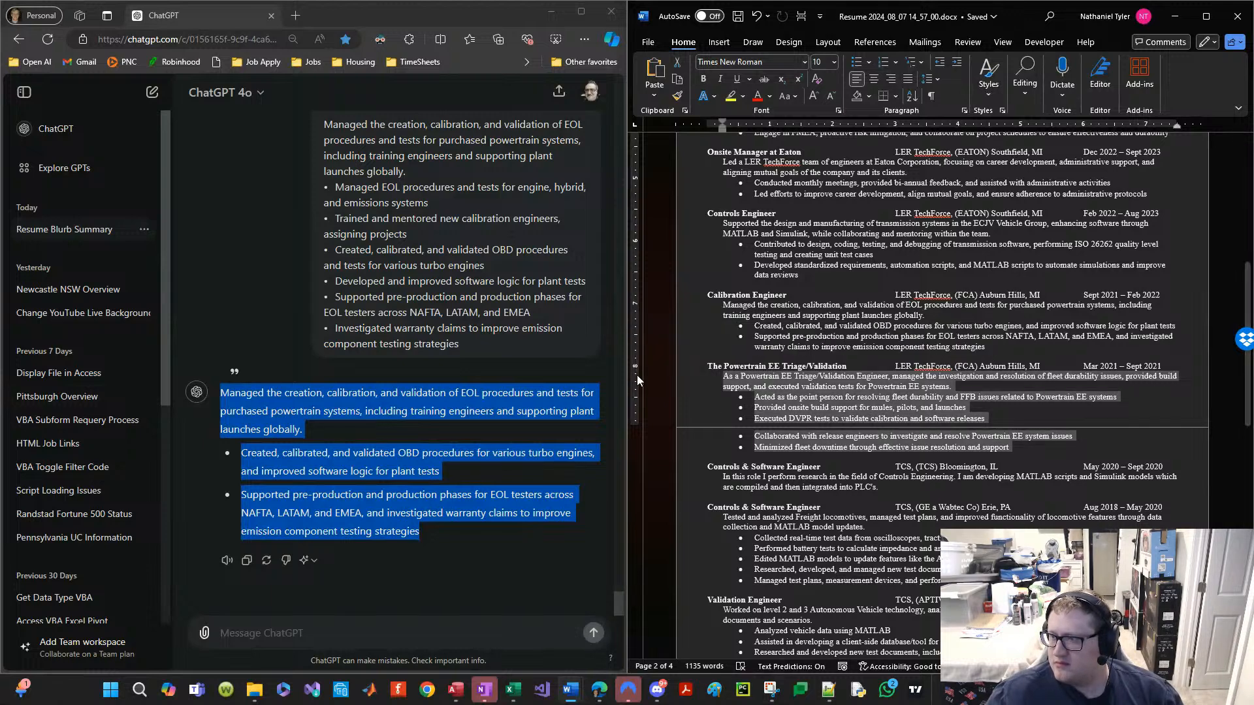
pyautogui.scroll(2, 415, 271)
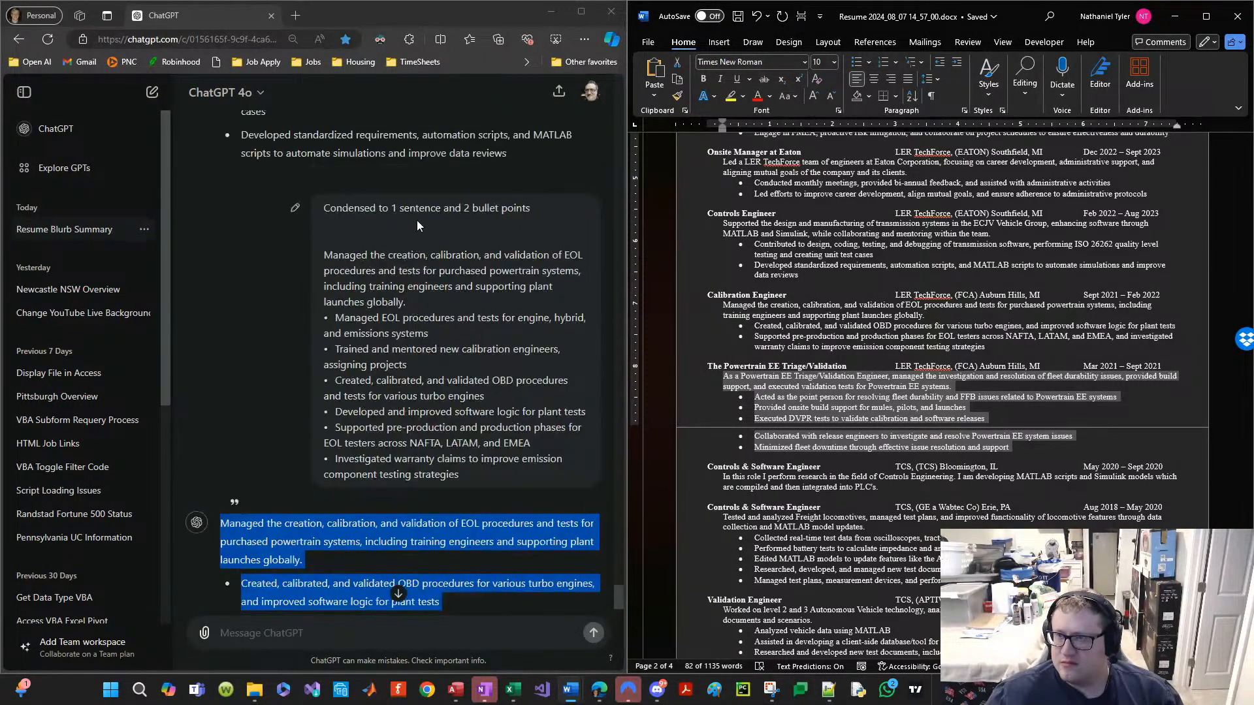
pyautogui.tripleClick(416, 213)
pyautogui.hotkey('ctrl', 'c')
pyautogui.click(353, 627)
pyautogui.hotkey('ctrl', 'v')
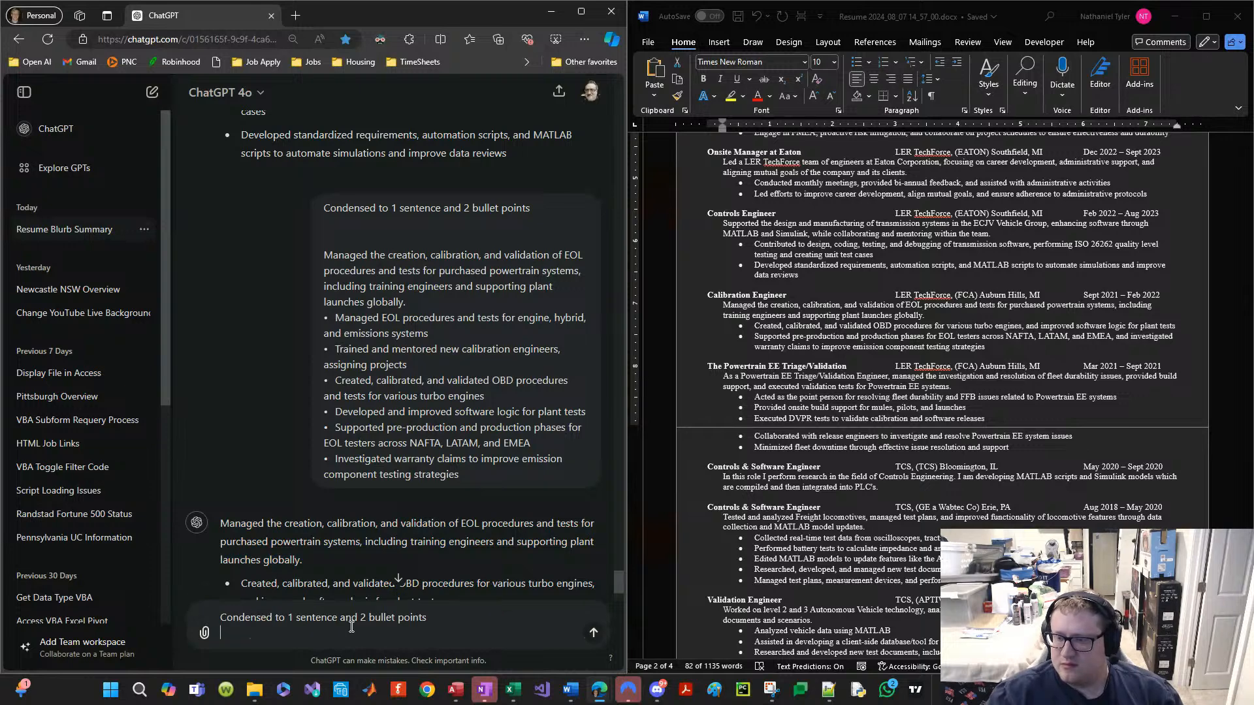
pyautogui.hotkey('shift', 'Return')
# Step: Copy the selected Powertrain EE Triage/Validation text into the ChatGPT message below the instruction and send it
pyautogui.hotkey('alt', 'Tab')
pyautogui.hotkey('ctrl', 'c')
pyautogui.hotkey('alt', 'Tab')
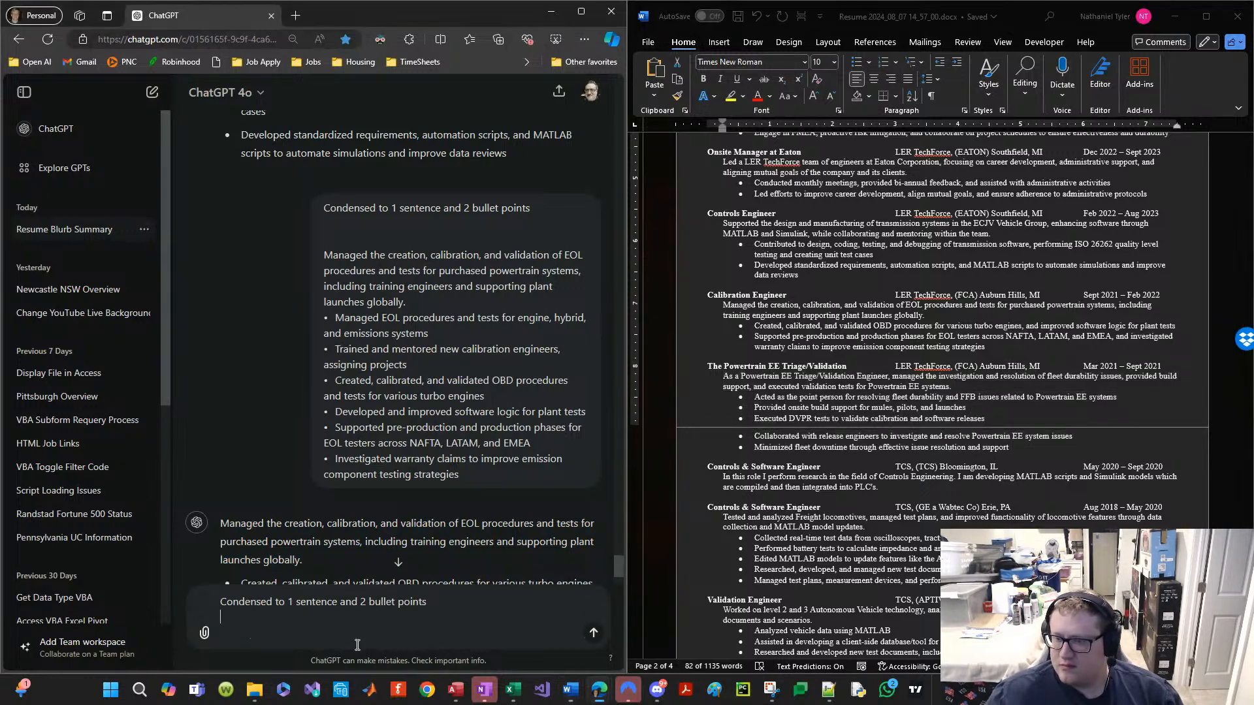
pyautogui.hotkey('ctrl', 'v')
pyautogui.press('Return')
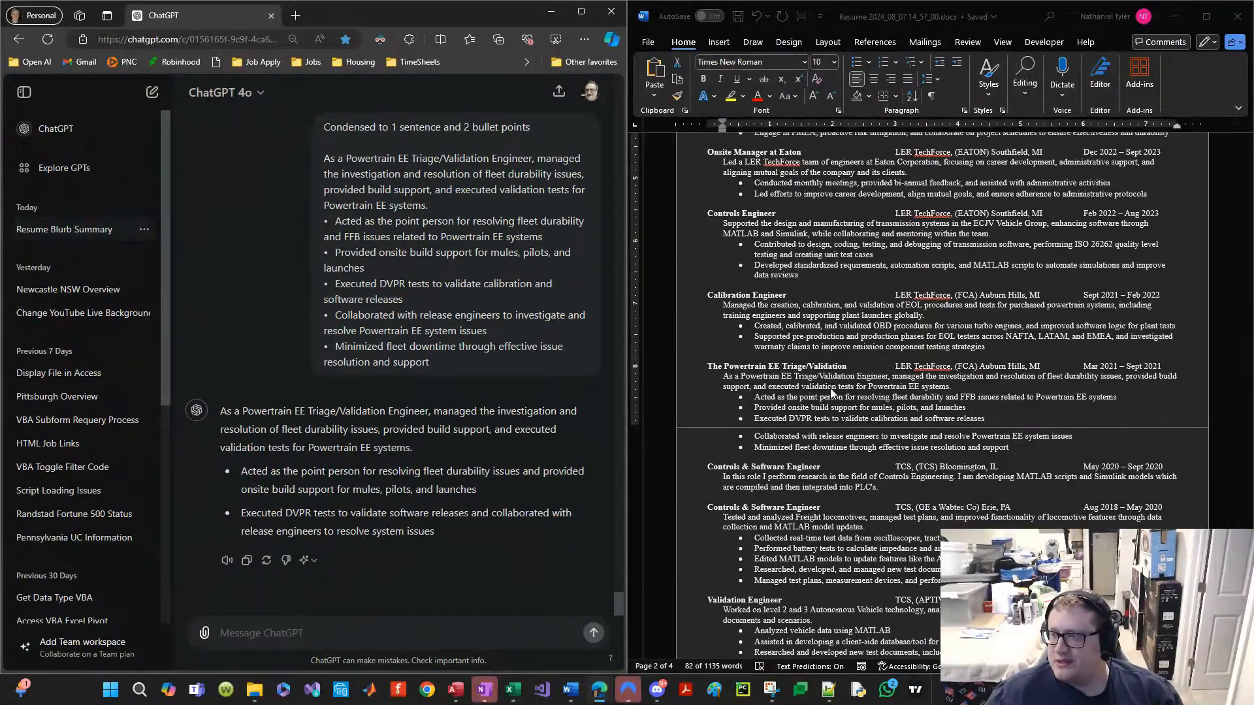
# Step: Review ChatGPT's condensed Powertrain EE Triage/Validation text and copy it into the resume below the original bullets
pyautogui.scroll(1, 409, 268)
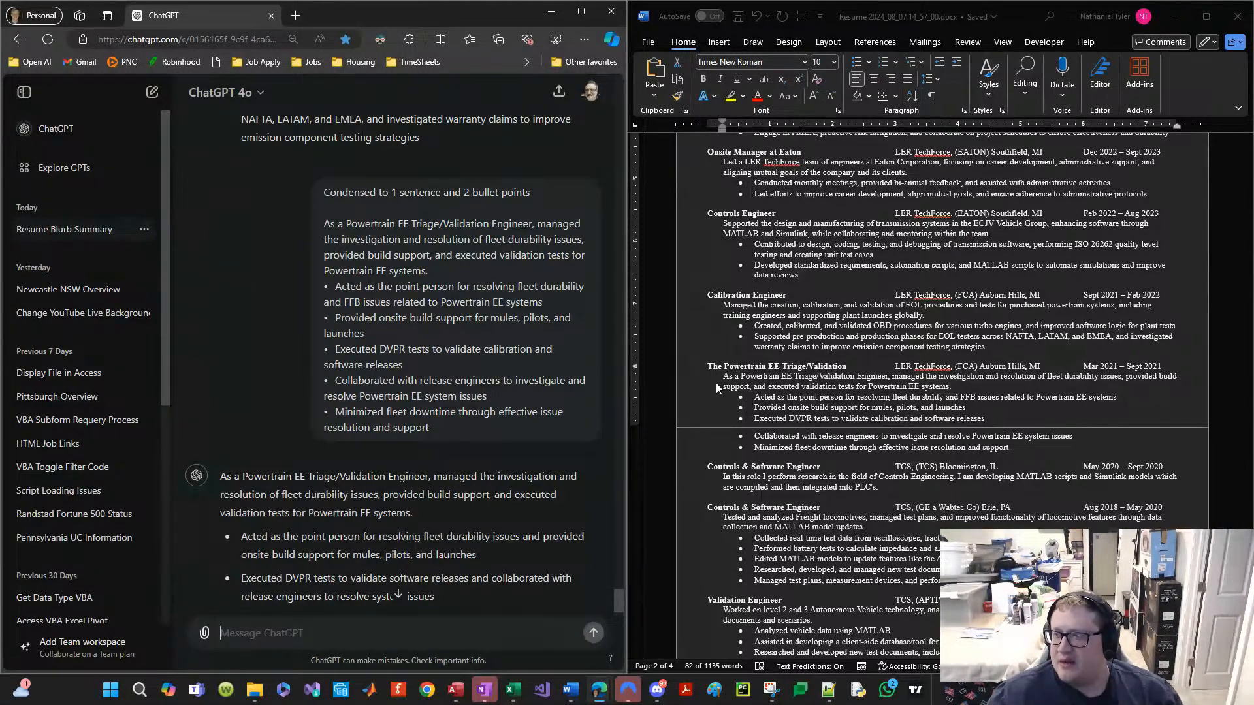
pyautogui.scroll(-1, 553, 432)
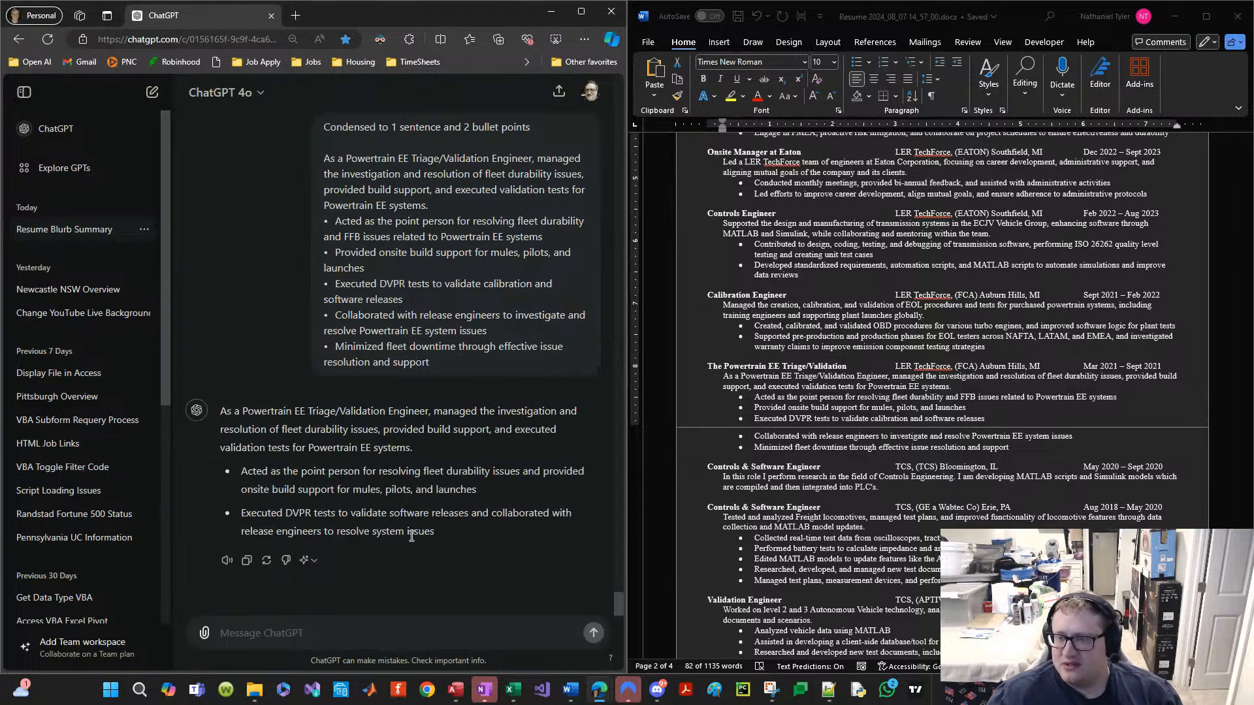
pyautogui.moveTo(450, 545); pyautogui.dragTo(199, 439)
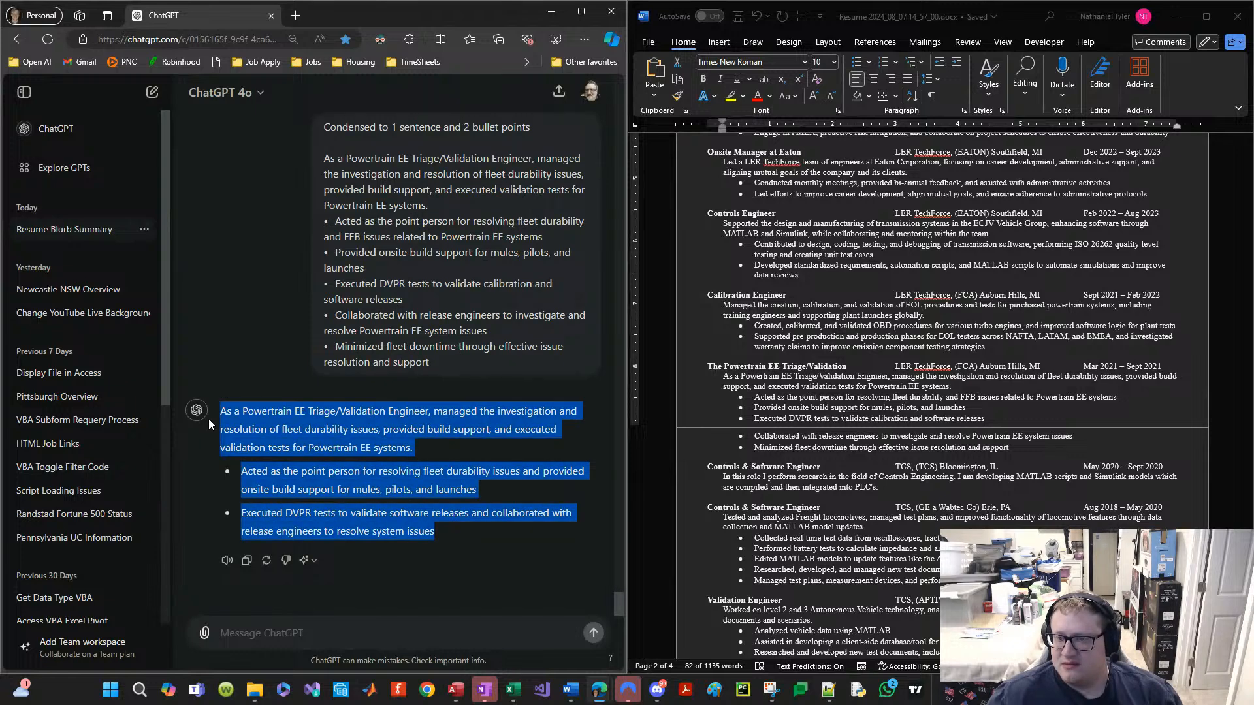
pyautogui.click(800, 458)
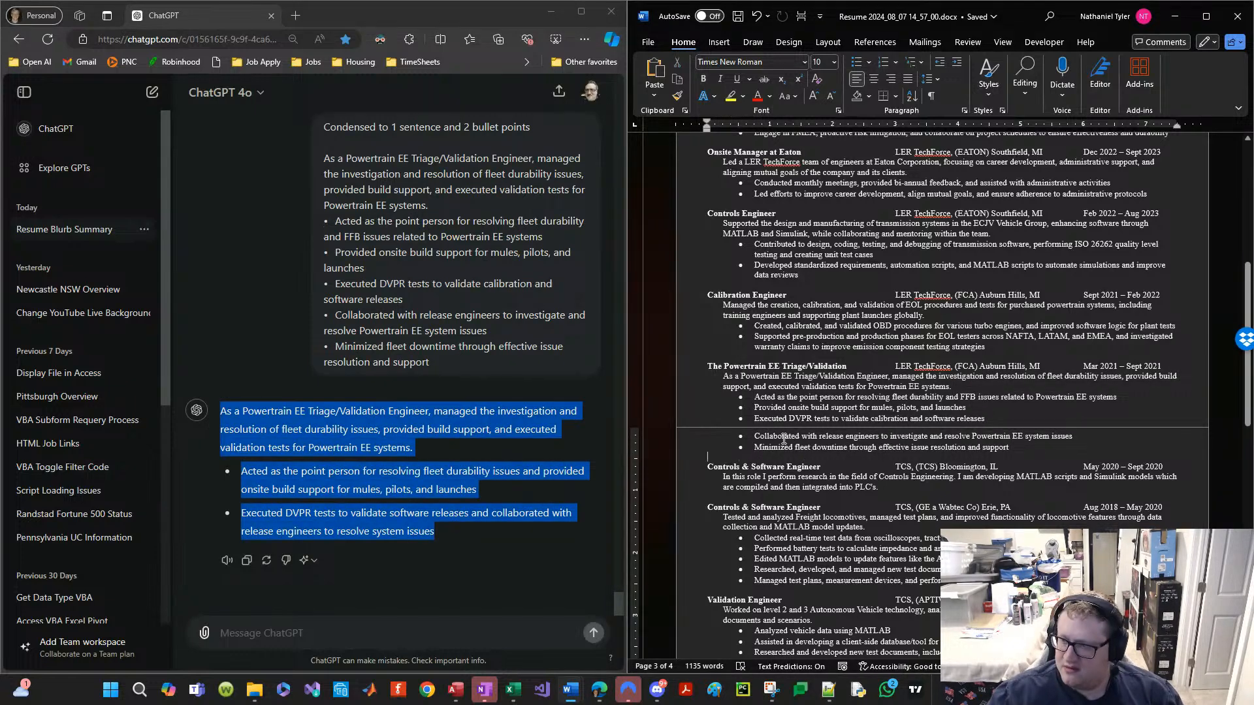
pyautogui.hotkey('ctrl', 'v')
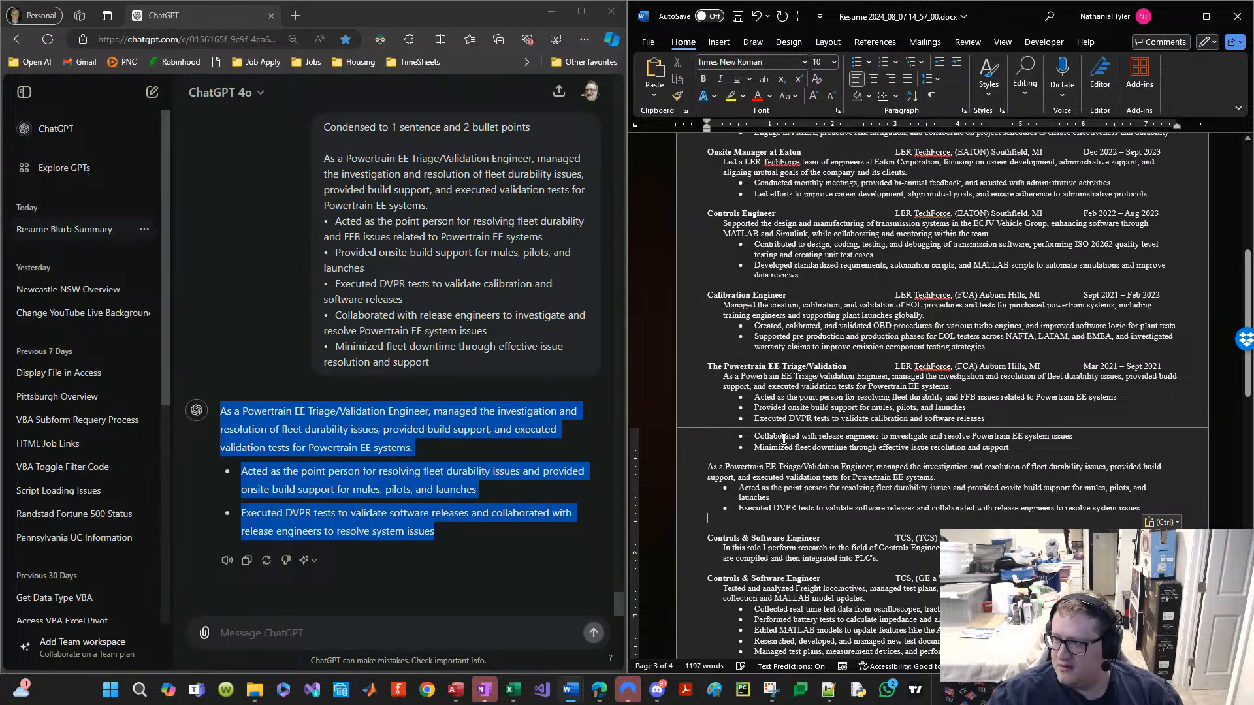
# Step: Use Format Painter to match the condensed Powertrain text to the original sentence's formatting, keeping its two duty lines bulleted
pyautogui.doubleClick(691, 385)
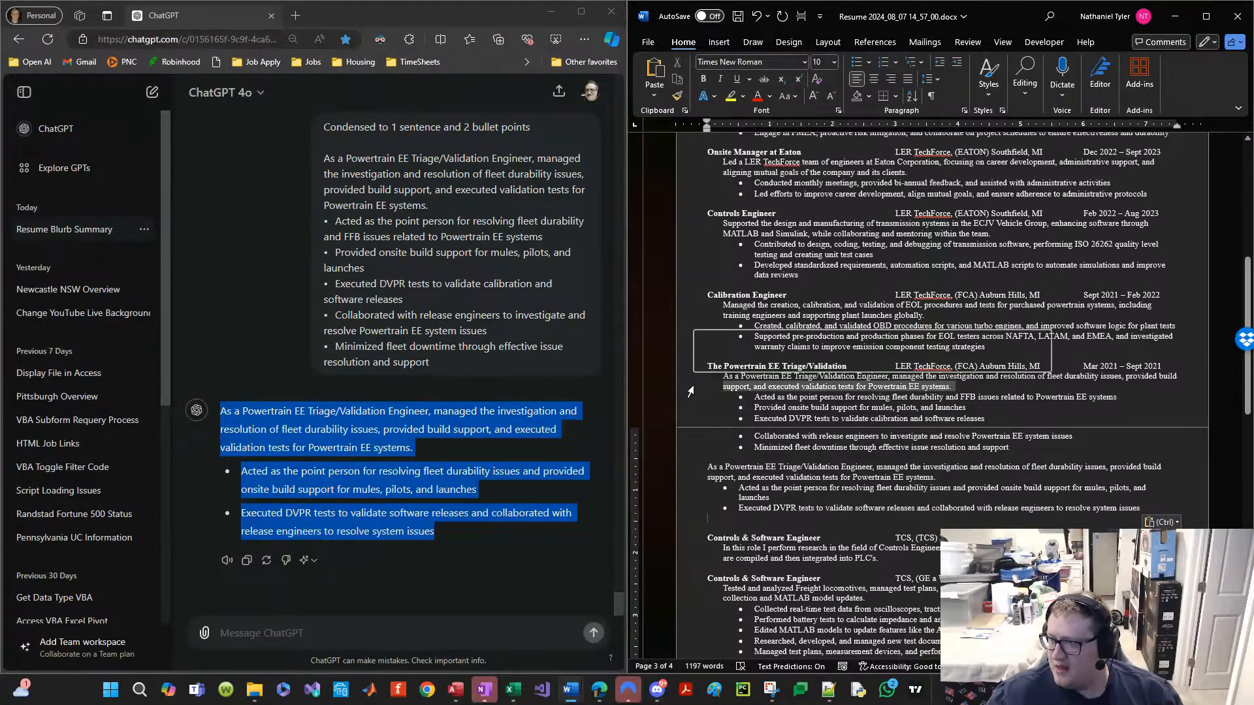
pyautogui.moveTo(690, 466); pyautogui.dragTo(699, 510)
pyautogui.click(686, 377)
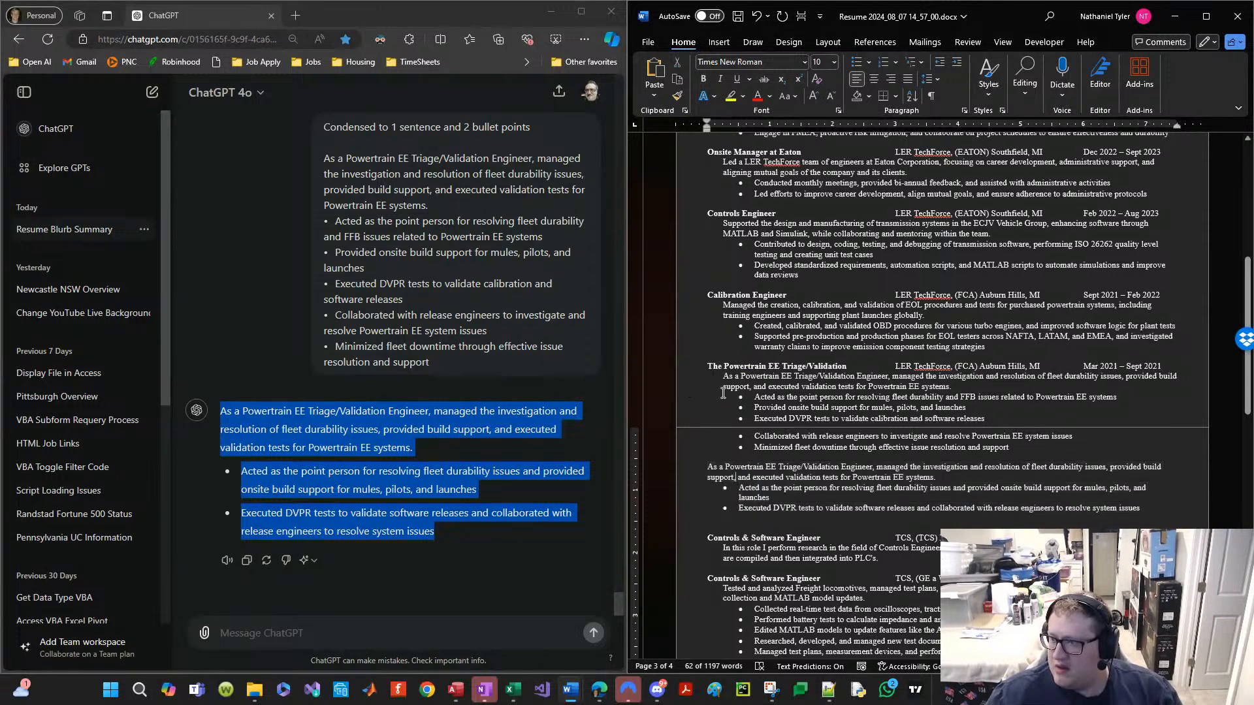
pyautogui.doubleClick(686, 382)
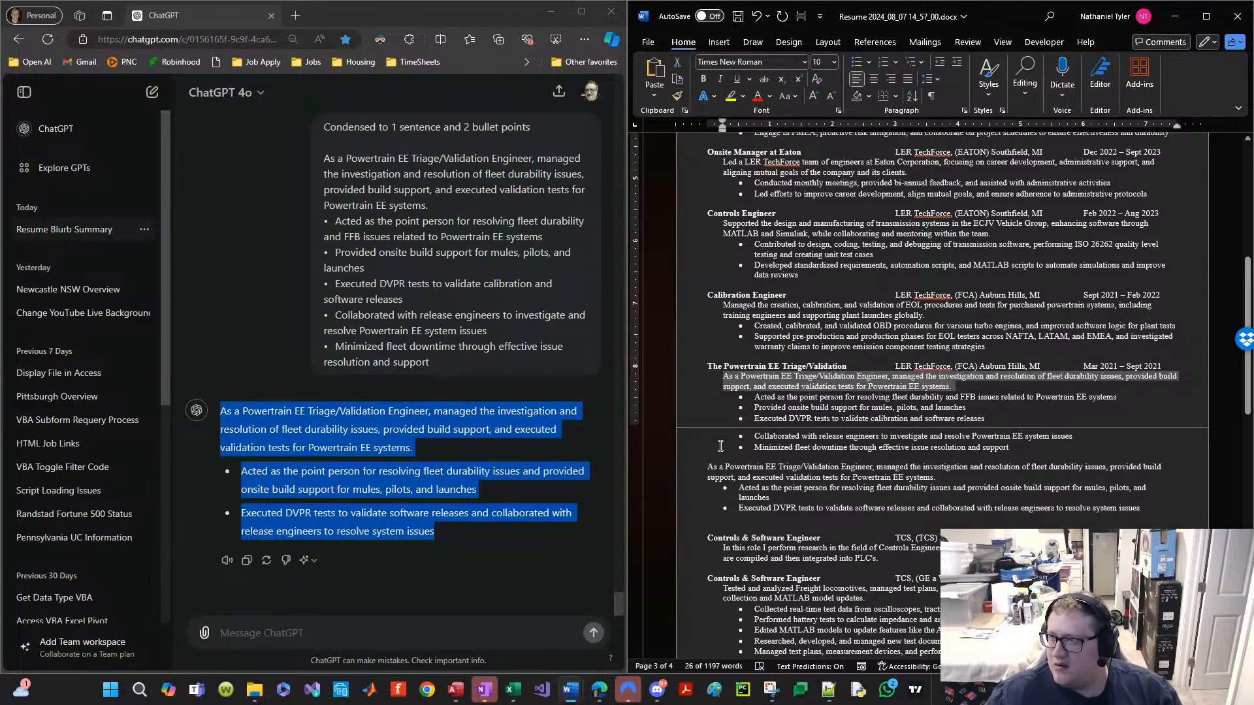
pyautogui.click(677, 96)
pyautogui.moveTo(693, 469); pyautogui.dragTo(703, 509)
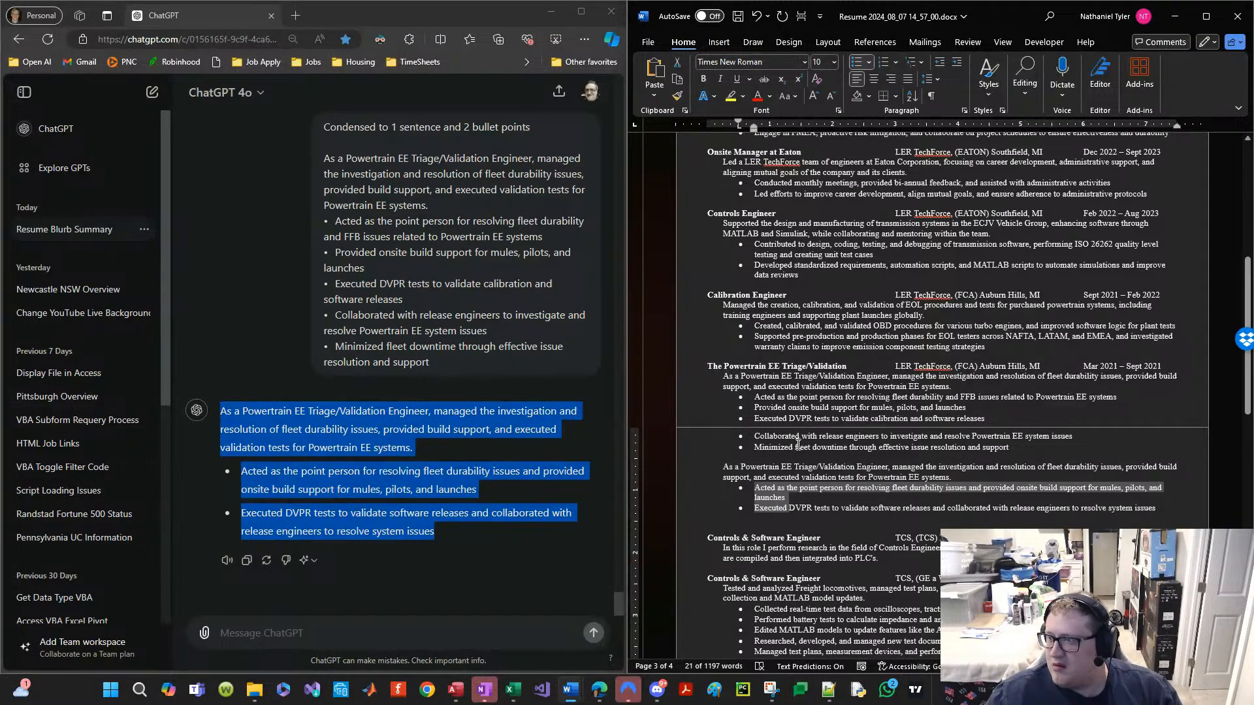
# Step: Delete the original Powertrain EE Triage/Validation sentence and its five bullets, leaving only the condensed version
pyautogui.moveTo(819, 447); pyautogui.dragTo(708, 452)
pyautogui.press('Delete')
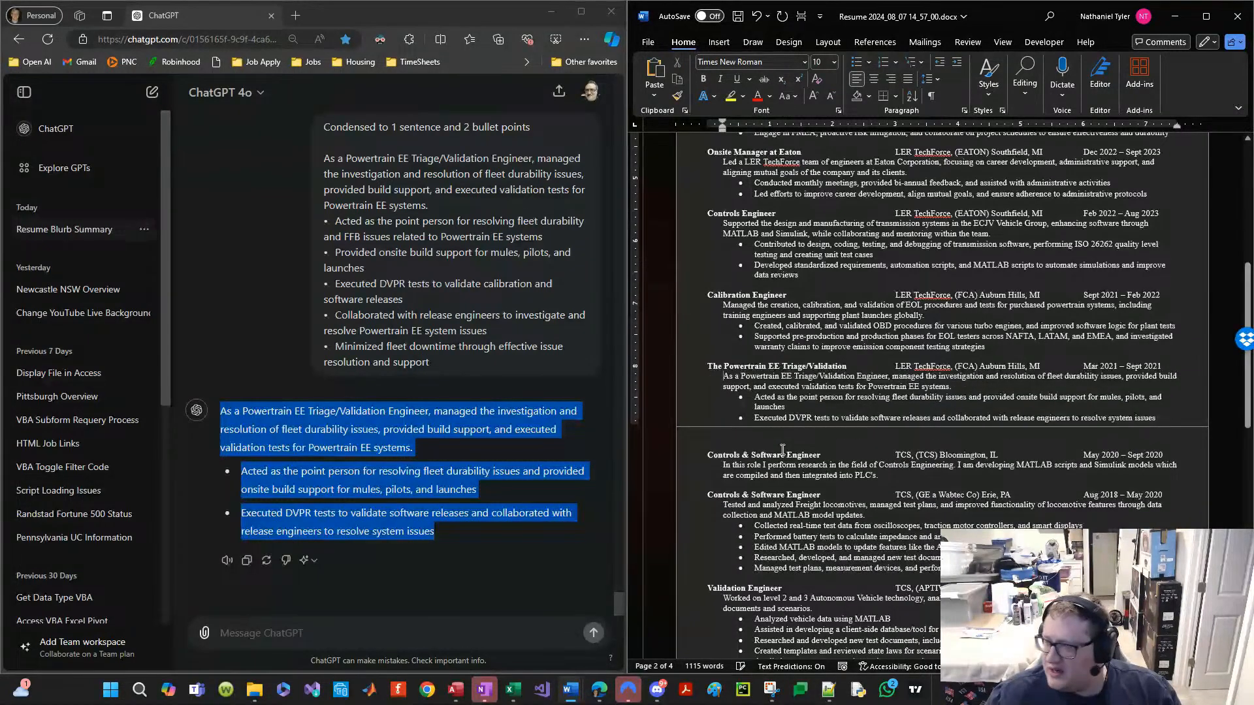
# Step: Save the resume and review the spacing of the condensed job entries
pyautogui.hotkey('ctrl', 's')
pyautogui.scroll(3, 803, 405)
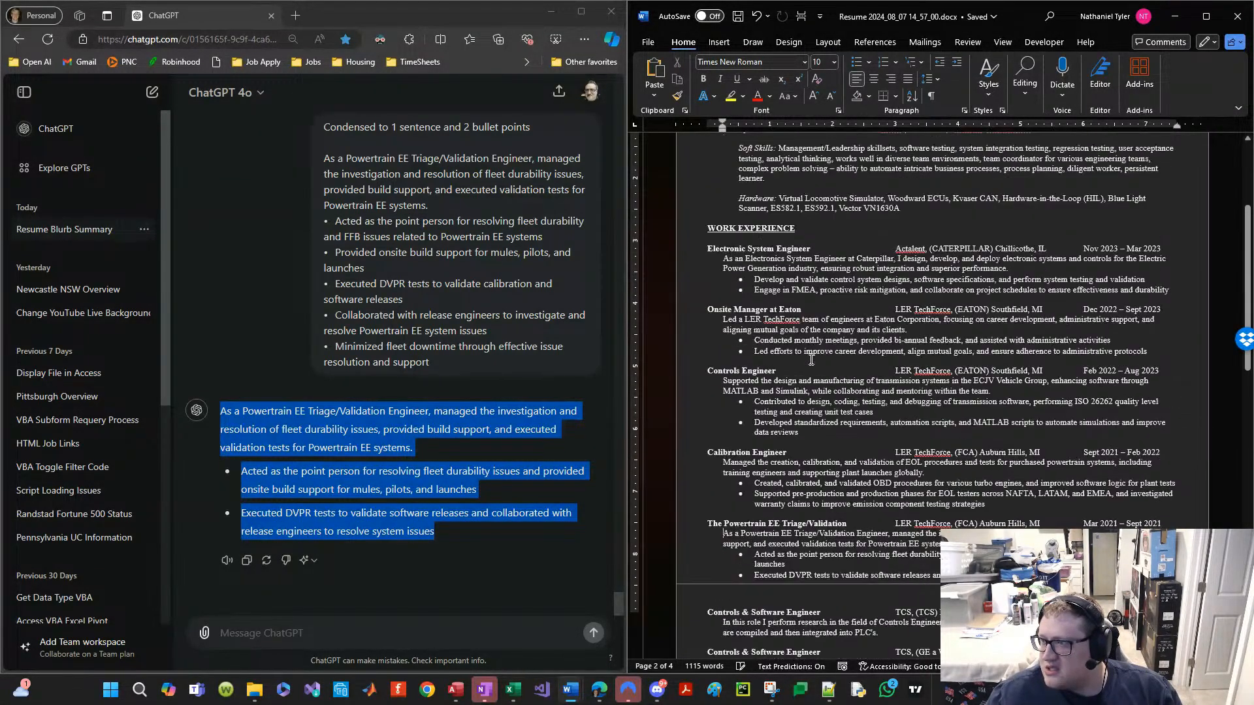
pyautogui.scroll(-2, 812, 360)
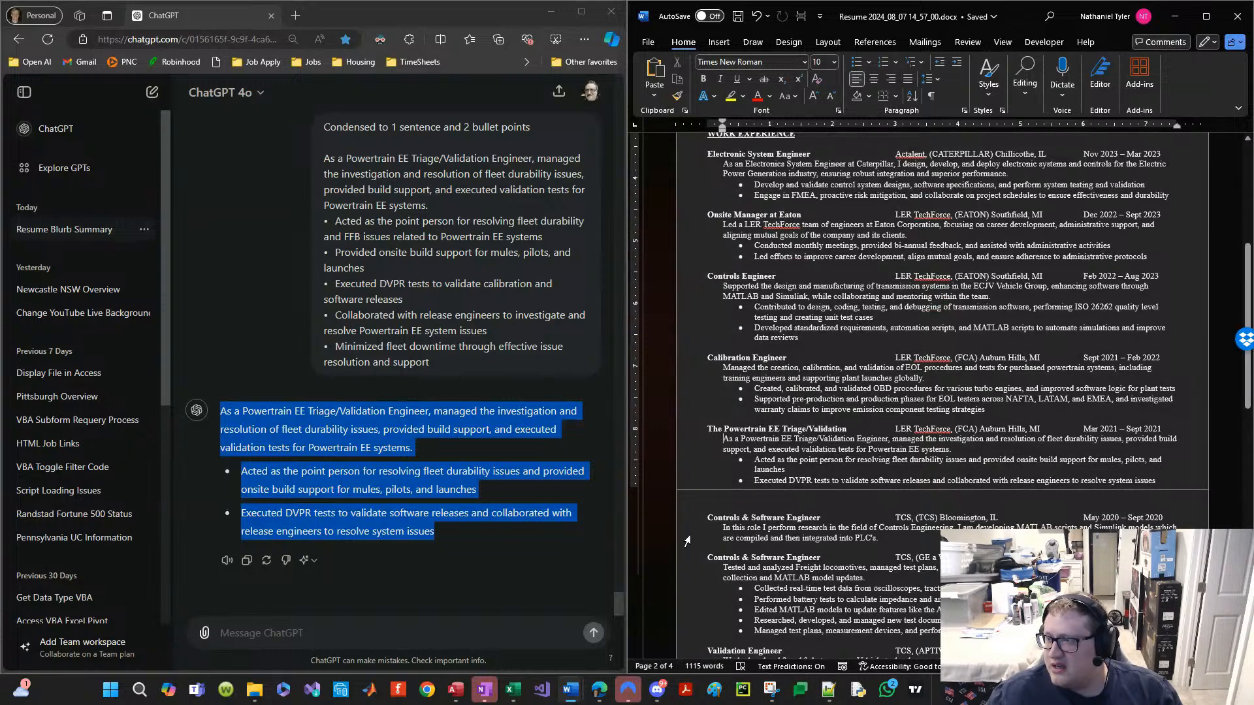
pyautogui.scroll(-1, 803, 451)
# Step: Toggle the white space between pages and delete the two blank lines above the TCS Bloomington Controls & Software Engineer entry
pyautogui.doubleClick(1023, 427)
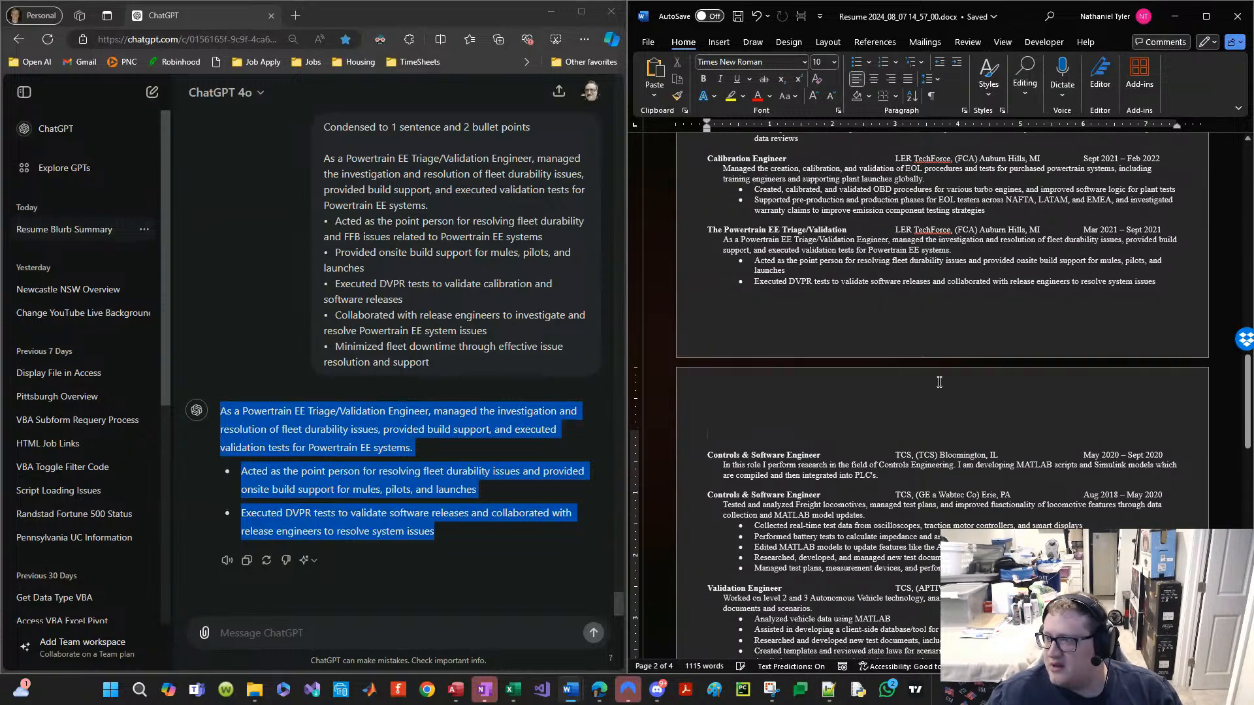
pyautogui.click(824, 281)
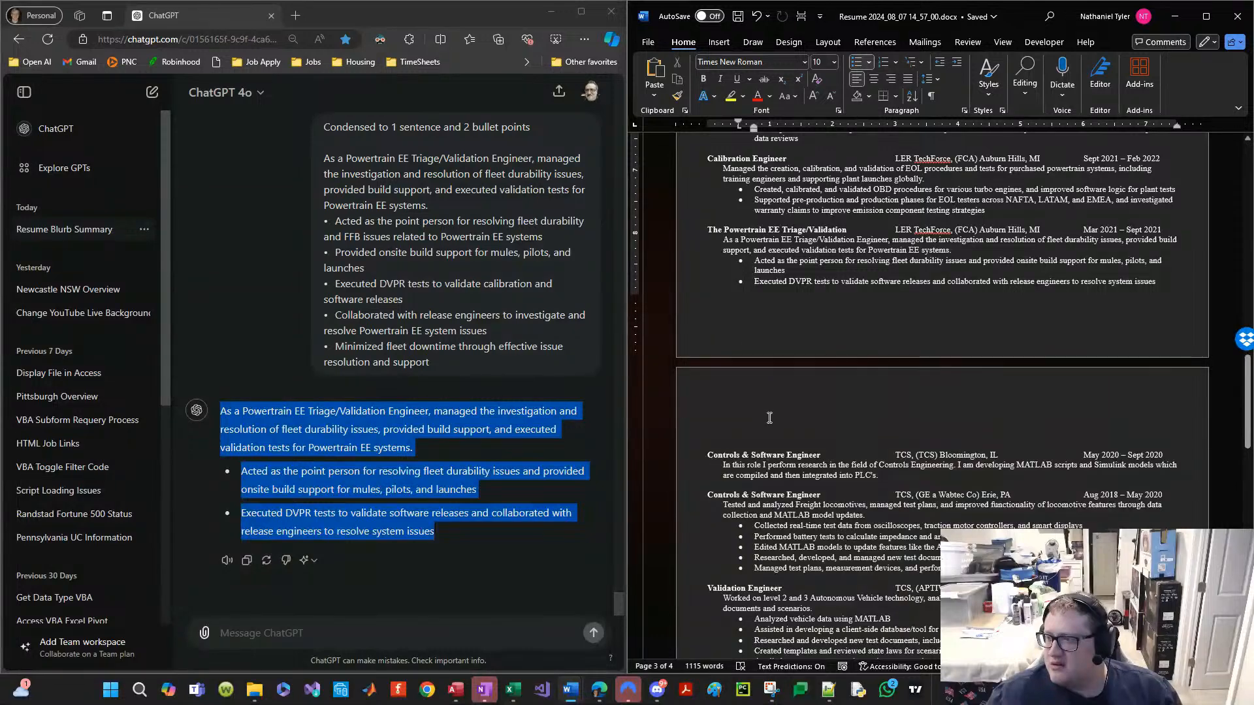
pyautogui.doubleClick(775, 358)
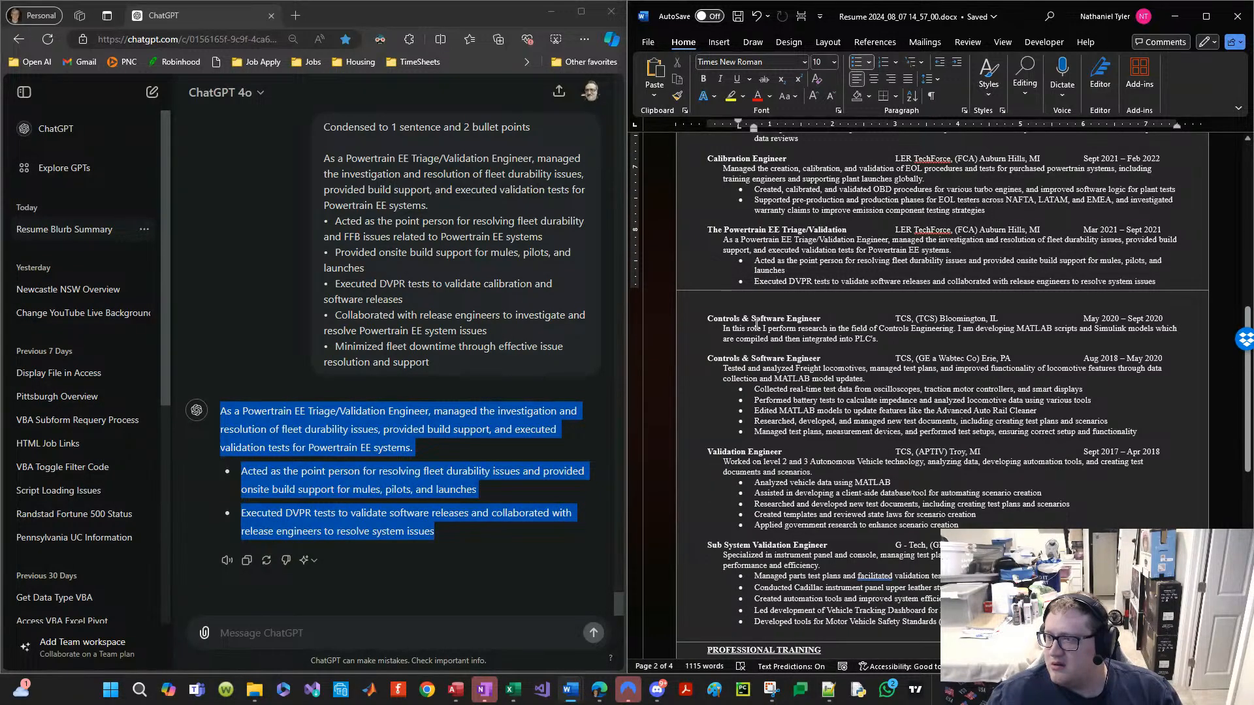
pyautogui.click(753, 298)
pyautogui.press('Delete')
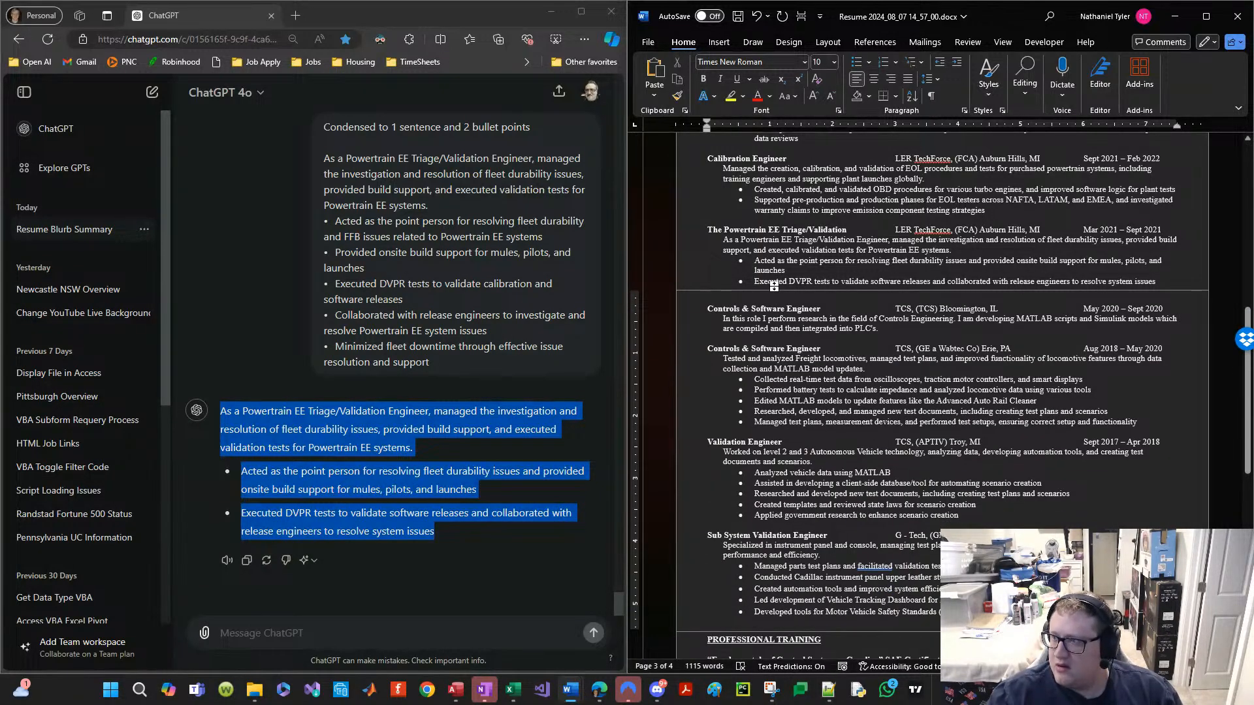
pyautogui.press('Delete')
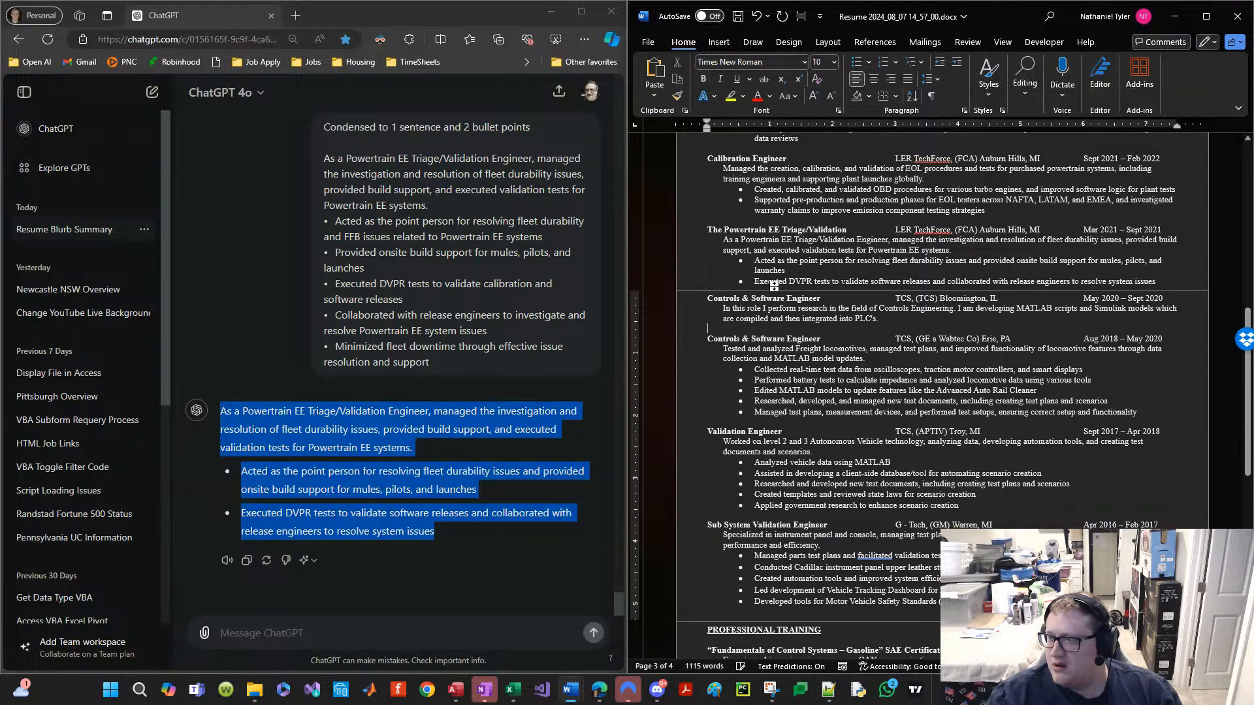
# Step: Copy the Wabtec Controls & Software Engineer description into ChatGPT, add "Condensed to 1 sentence and 2 bullet points" above it, and send the message
pyautogui.moveTo(1149, 415); pyautogui.dragTo(723, 348)
pyautogui.click(385, 627)
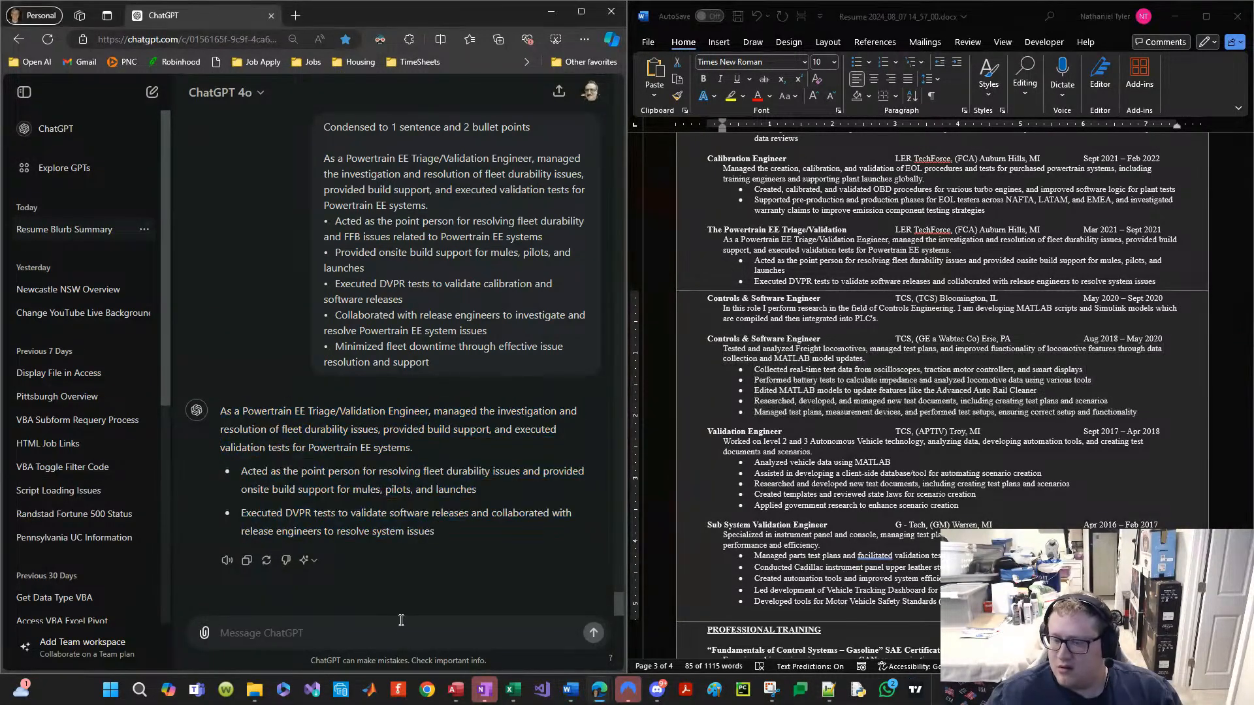
pyautogui.write('Tested and analyzed Freight locomotives, managed test plans, and improved functionality of locomotive features through data collection and MATLAB model updates. • Collected real-time test data from oscilloscopes, traction motor controllers, and smart displays • Performed battery tests to calculate impedance and analyzed locomotive data using various tools • Edited MATLAB models to update features like the Advanced Auto Rail Cleaner • Researched, developed, and managed new test documents, including creating test plans and scenarios • Managed test plans, measurement devices, and performed test setups, ensuring correct setup and functionality')
pyautogui.scroll(5, 250, 357)
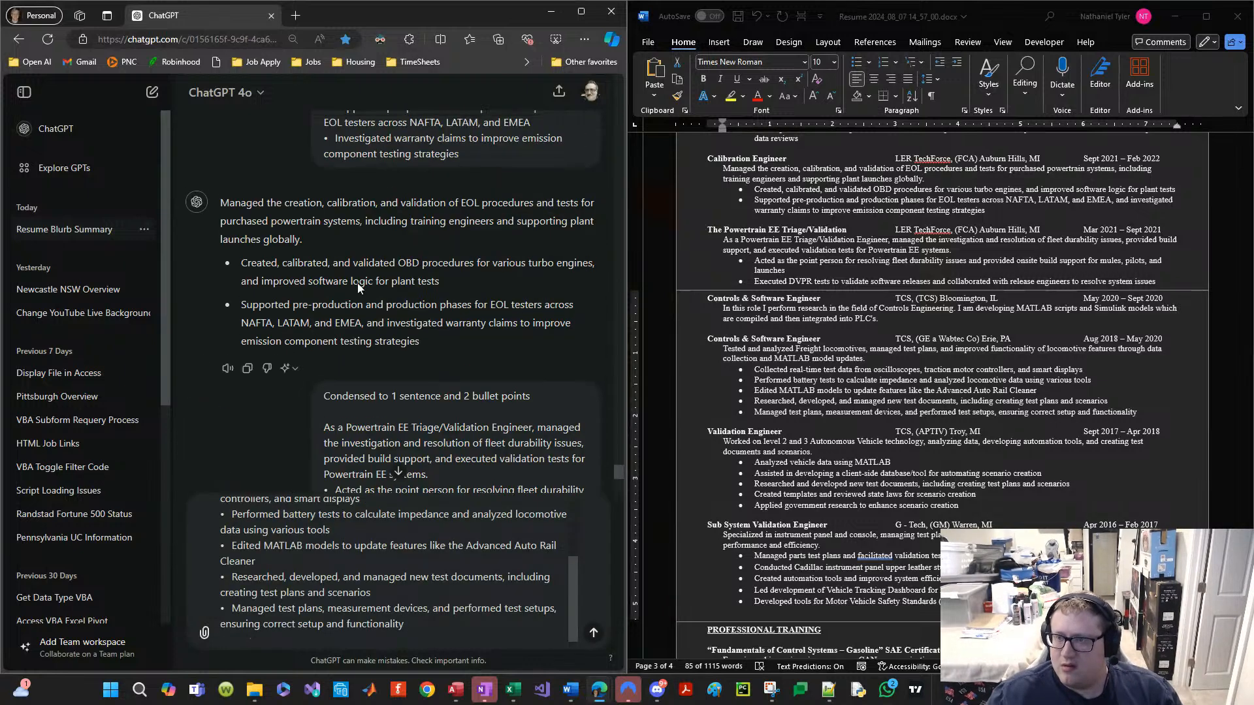
pyautogui.tripleClick(389, 396)
pyautogui.hotkey('ctrl', 'c')
pyautogui.scroll(3, 307, 588)
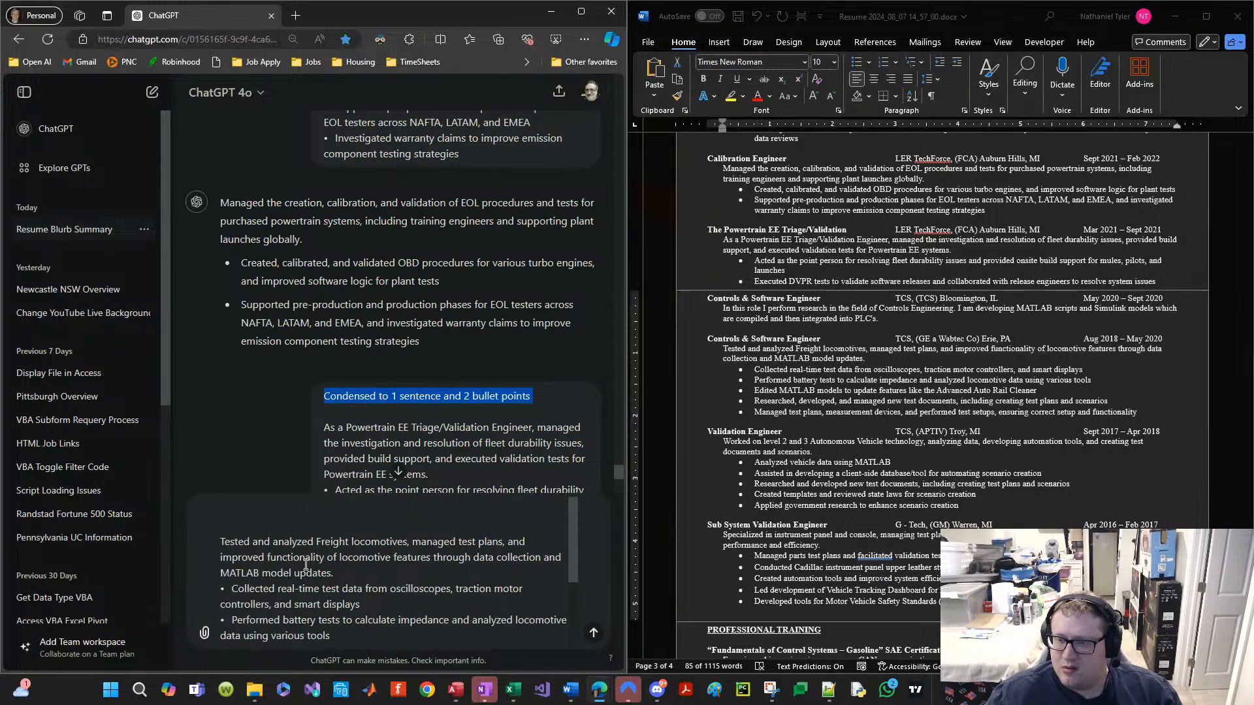
pyautogui.click(274, 517)
pyautogui.hotkey('ctrl', 'v')
pyautogui.press('Return')
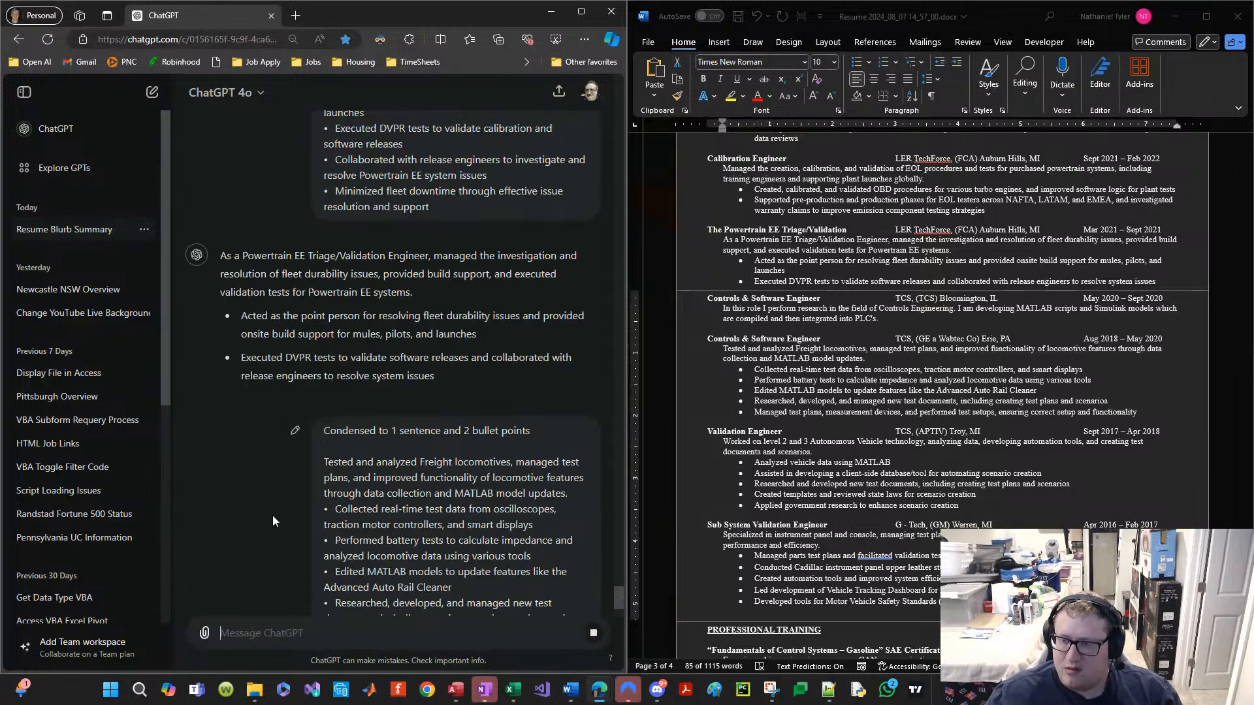
# Step: Copy ChatGPT's condensed Wabtec Controls & Software Engineer text into the resume below the original bullets
pyautogui.click(873, 382)
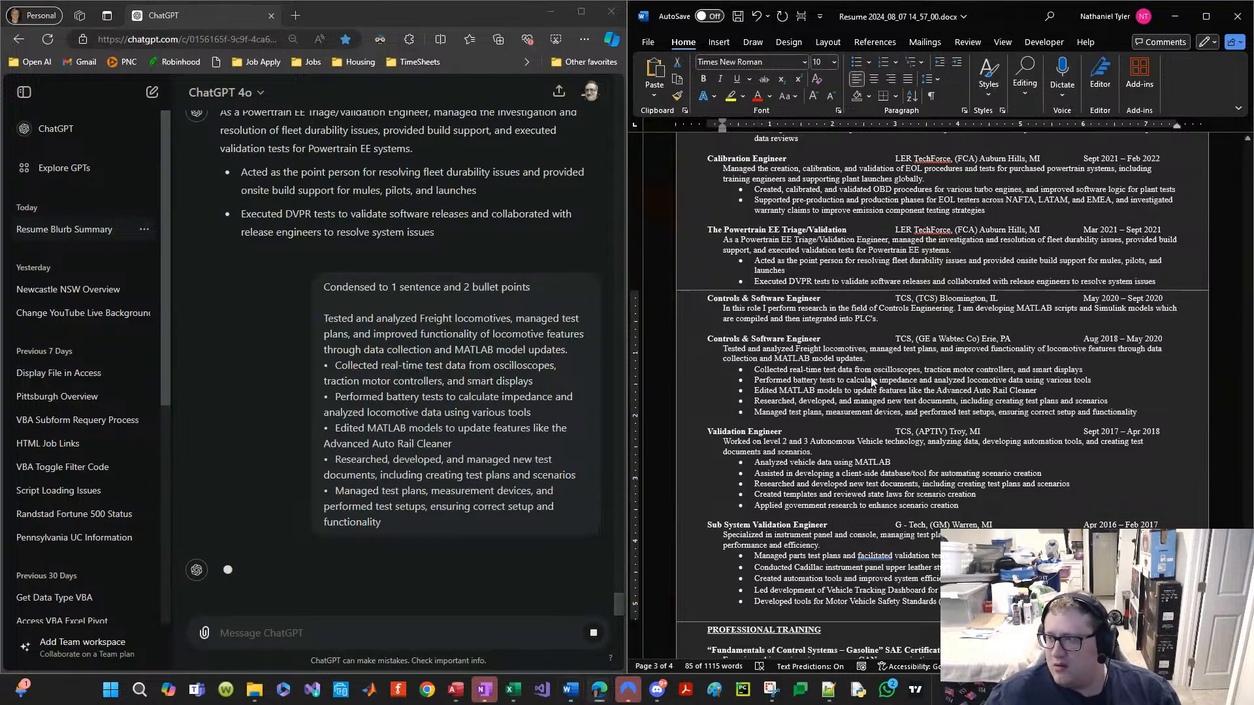
pyautogui.click(839, 370)
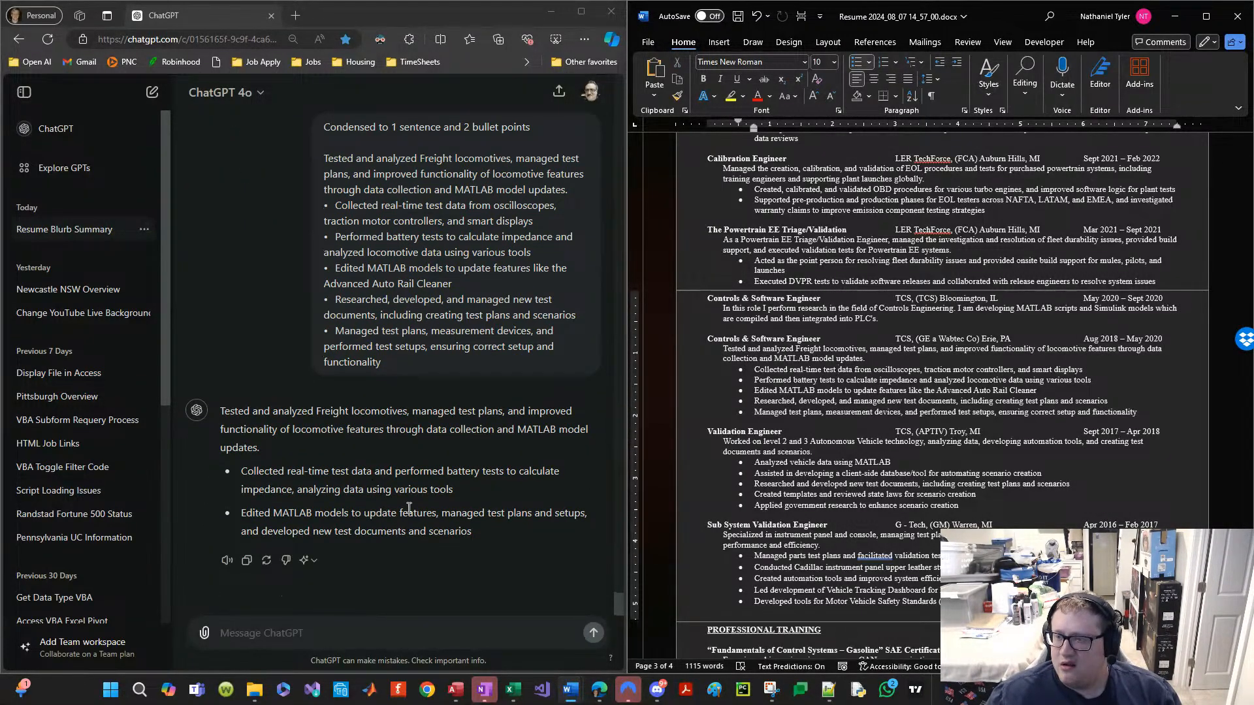
pyautogui.moveTo(489, 532); pyautogui.dragTo(210, 408)
pyautogui.click(802, 422)
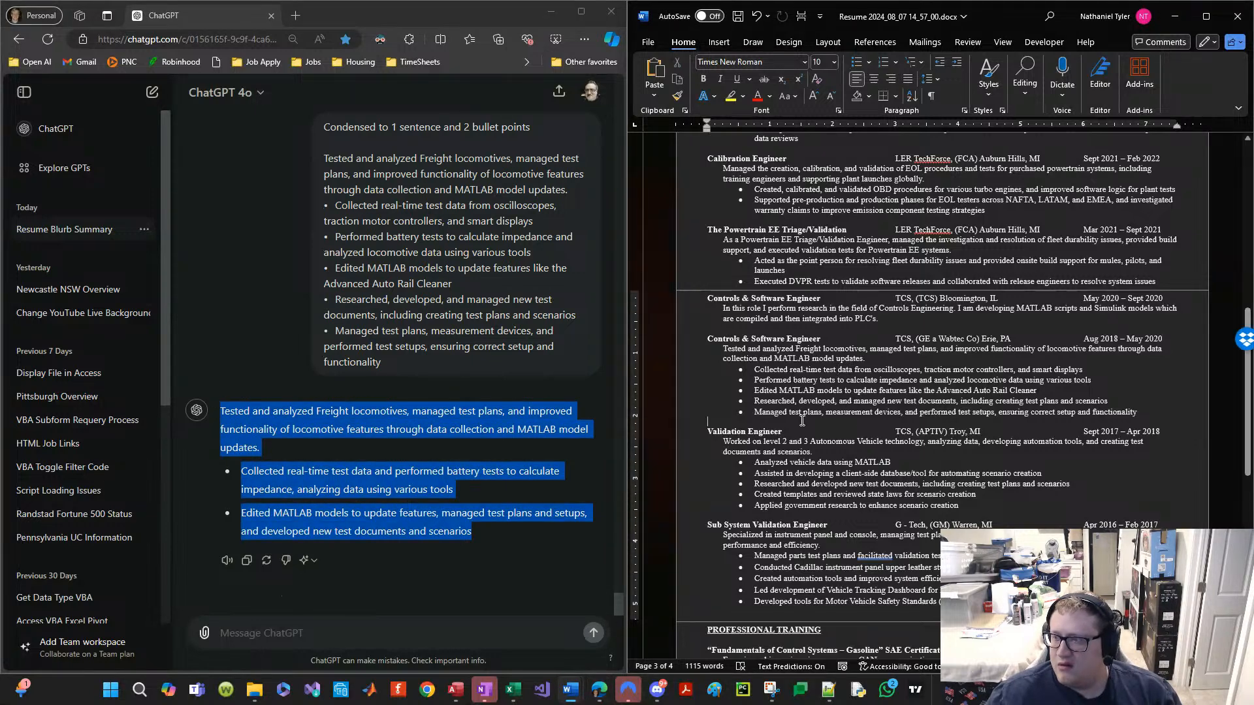
pyautogui.hotkey('ctrl', 'v')
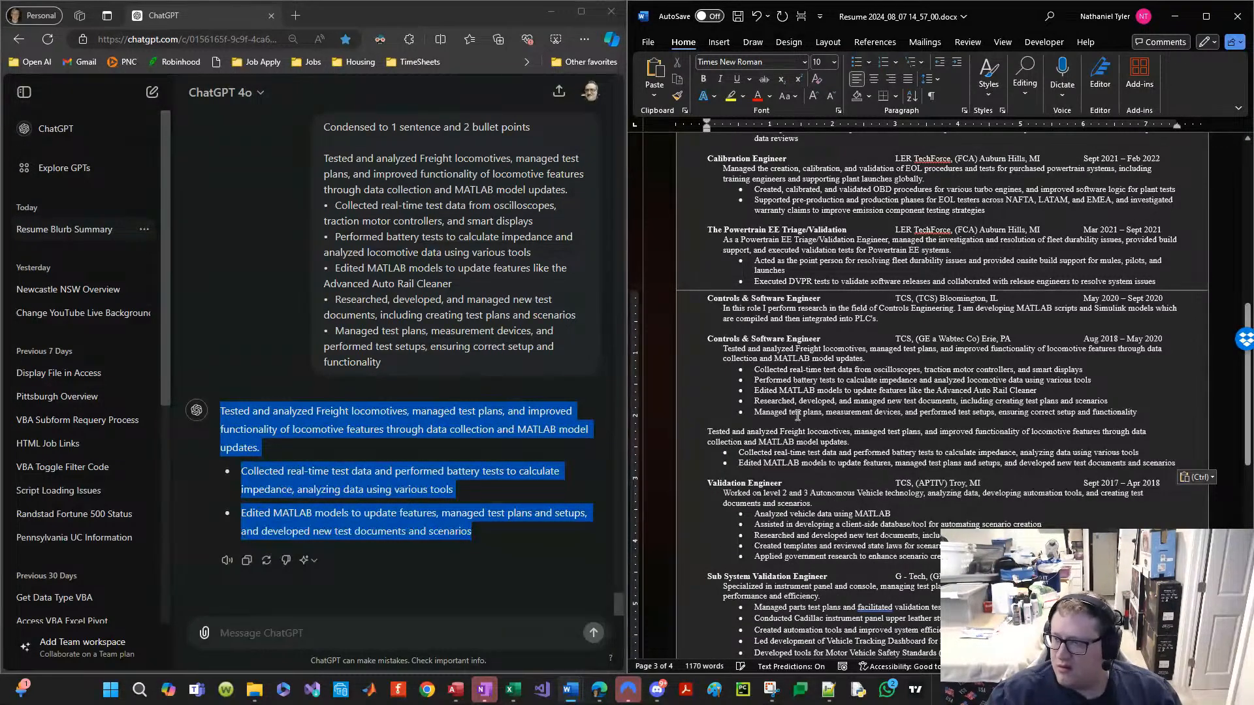
# Step: Use Format Painter to match the condensed Wabtec text to the original sentence's formatting, keeping its two duty lines bulleted
pyautogui.doubleClick(699, 352)
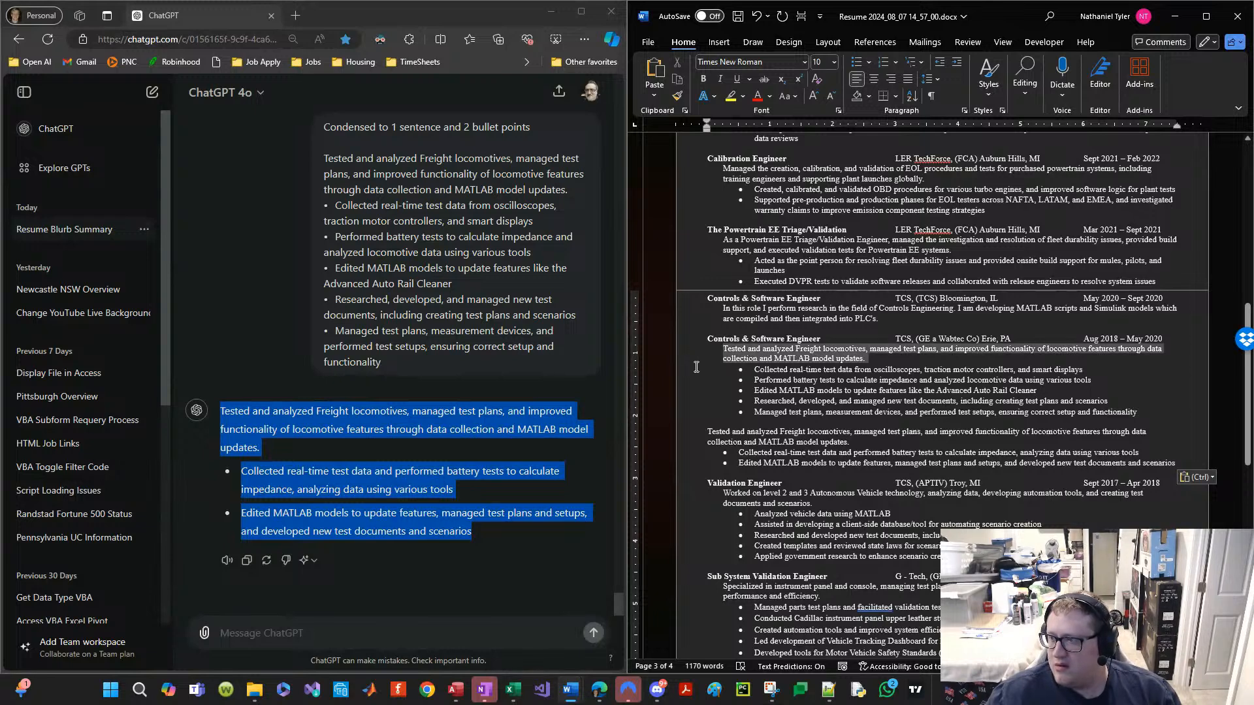
pyautogui.click(840, 330)
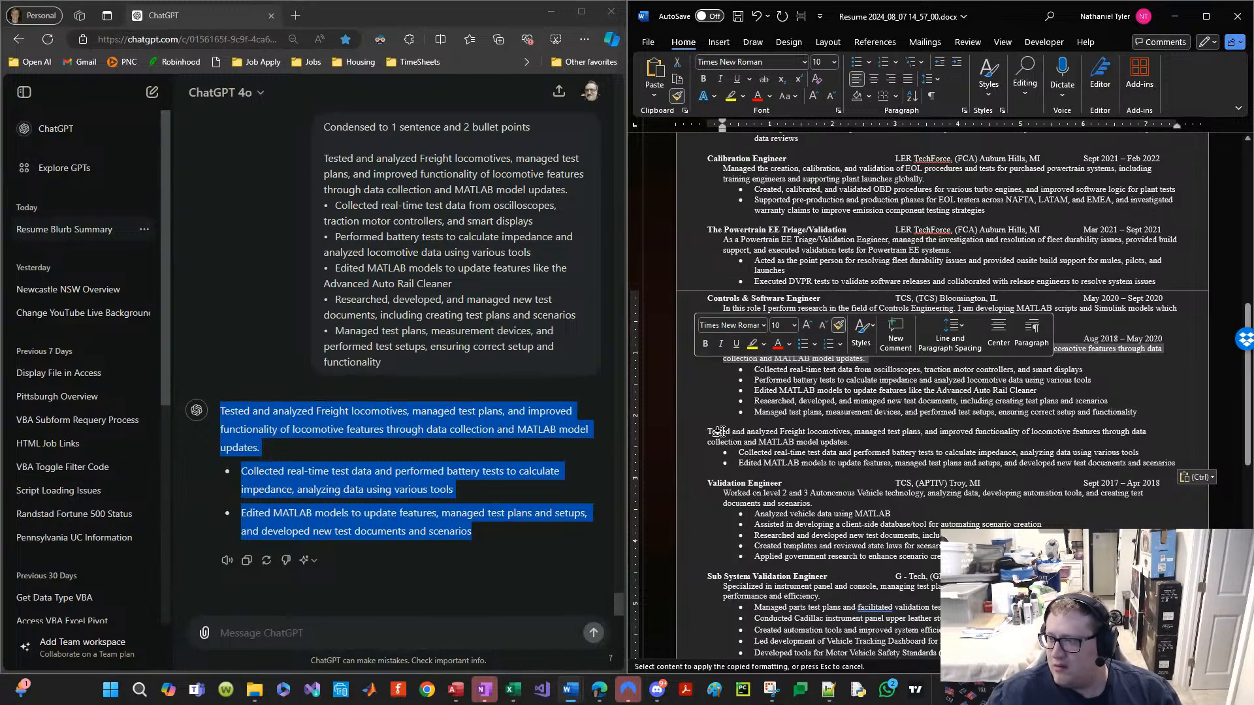
pyautogui.moveTo(689, 423)
pyautogui.mouseDown()
pyautogui.moveTo(680, 465)
pyautogui.moveTo(741, 462)
pyautogui.mouseUp()
pyautogui.click(724, 452)
pyautogui.click(874, 62)
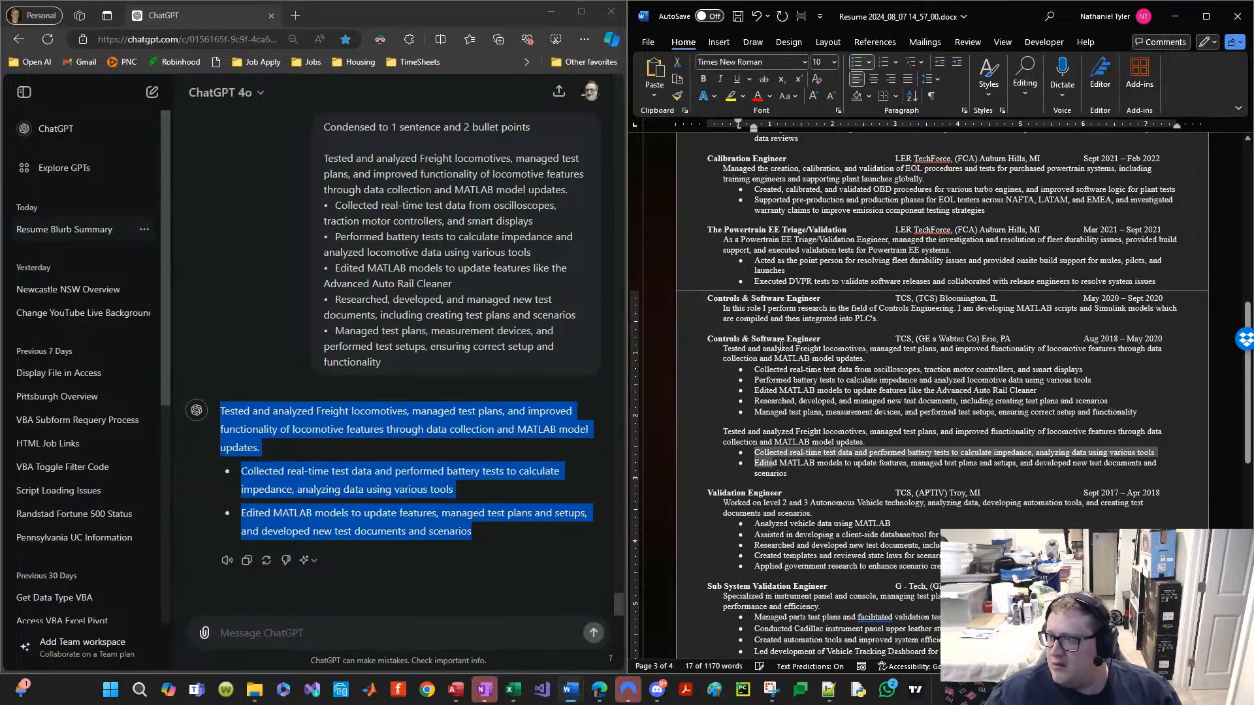
# Step: Delete the original Wabtec sentence, its five bullets and the leftover blank line, and save the resume
pyautogui.moveTo(694, 341); pyautogui.dragTo(692, 414)
pyautogui.press('Delete')
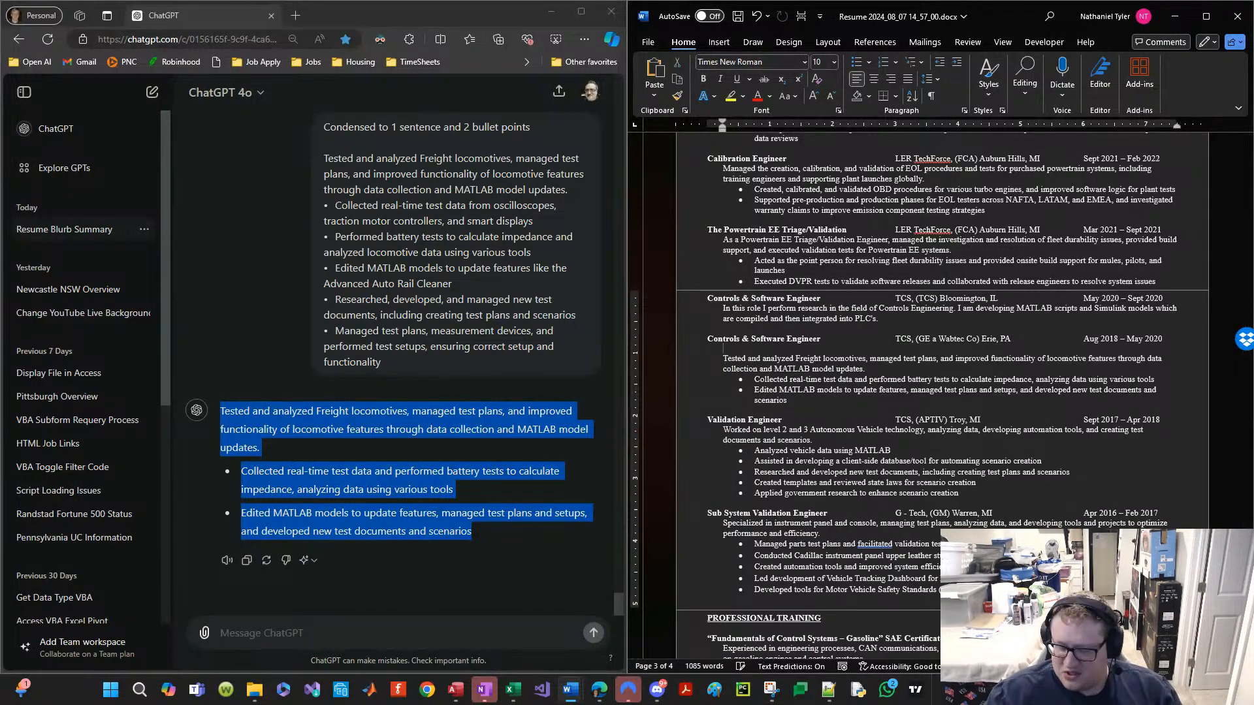
pyautogui.press('BackSpace')
pyautogui.hotkey('ctrl', 's')
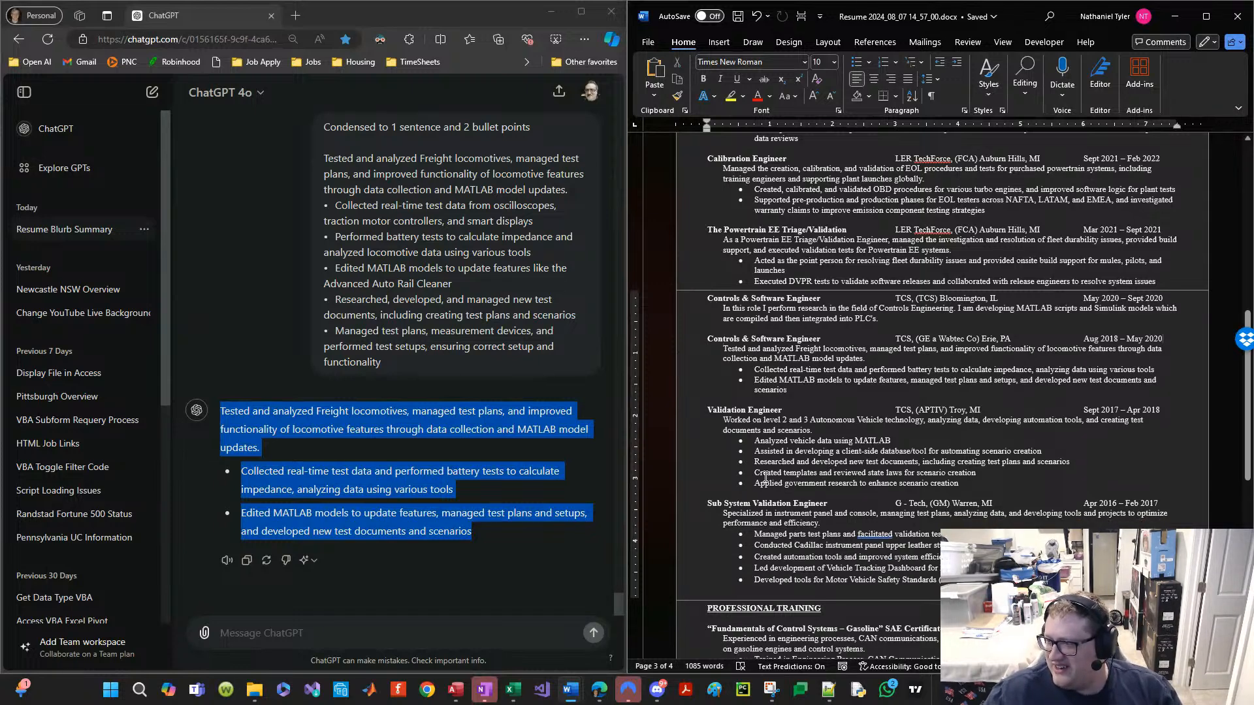
# Step: Copy the Validation Engineer sentence and its five bullets from the resume into the ChatGPT message
pyautogui.moveTo(970, 483); pyautogui.dragTo(714, 422)
pyautogui.hotkey('ctrl', 'c')
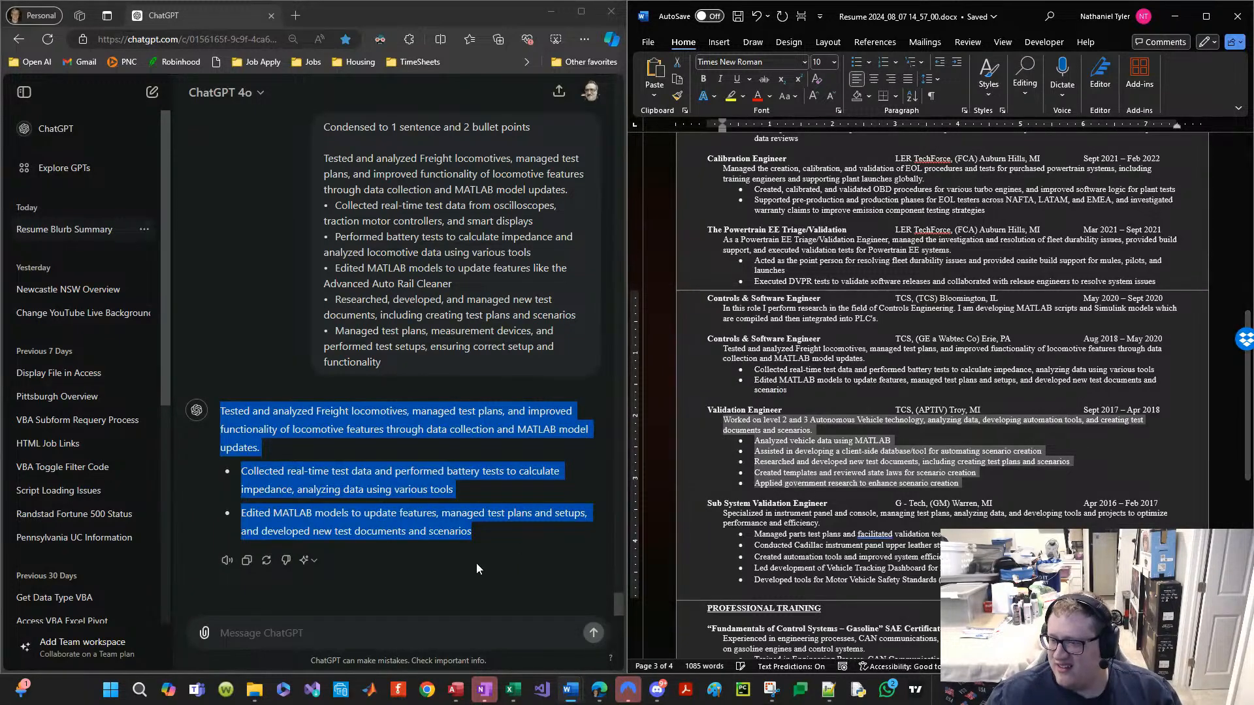
pyautogui.click(405, 634)
pyautogui.hotkey('ctrl', 'v')
# Step: Reuse the earlier instruction "Condensed to 1 sentence and 2 bullet points" above the Validation Engineer text in the message and send it
pyautogui.scroll(4, 372, 392)
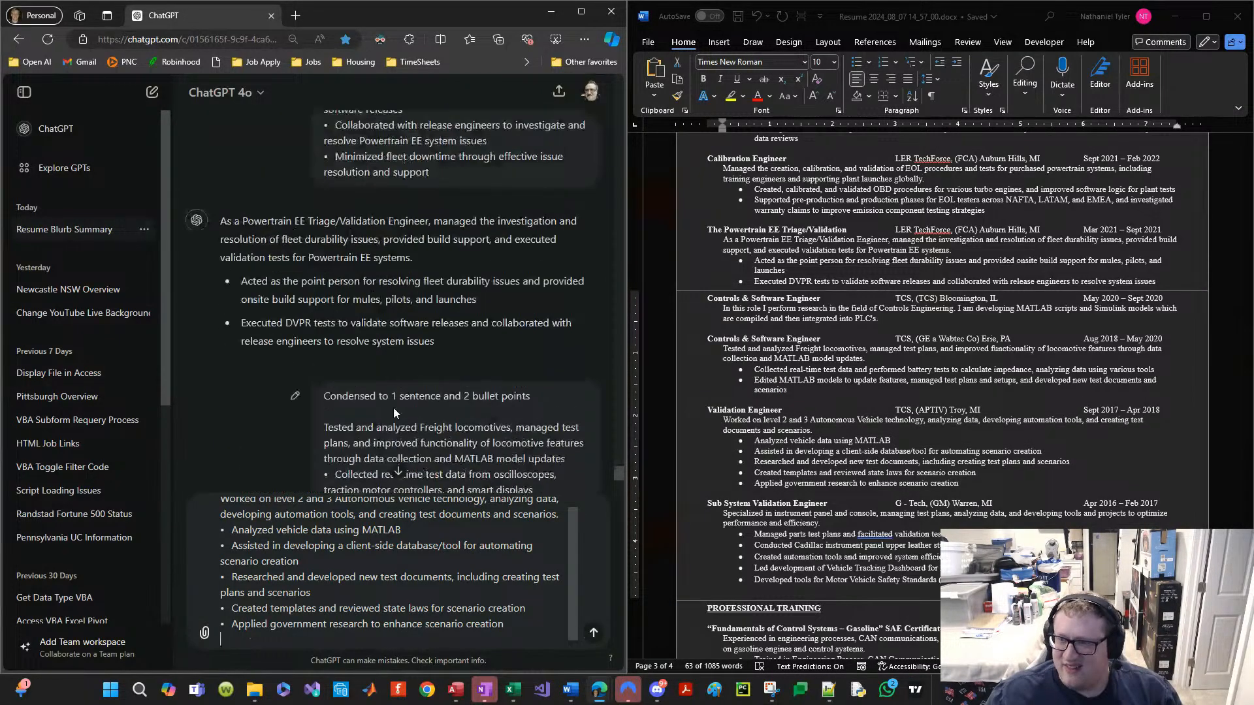
pyautogui.tripleClick(394, 403)
pyautogui.hotkey('ctrl', 'c')
pyautogui.scroll(1, 311, 544)
pyautogui.click(307, 513)
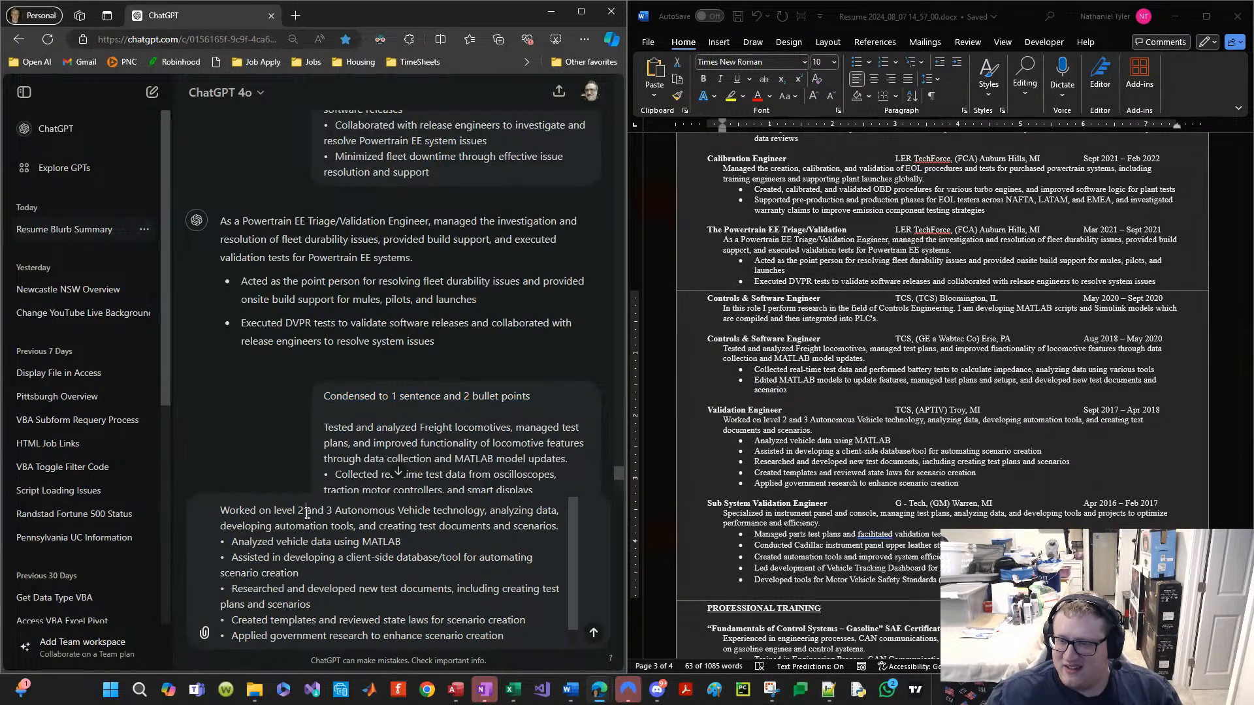
pyautogui.press('Home')
pyautogui.hotkey('shift', 'Return')
pyautogui.hotkey('shift', 'Return')
pyautogui.press('Up')
pyautogui.press('Up')
pyautogui.hotkey('ctrl', 'v')
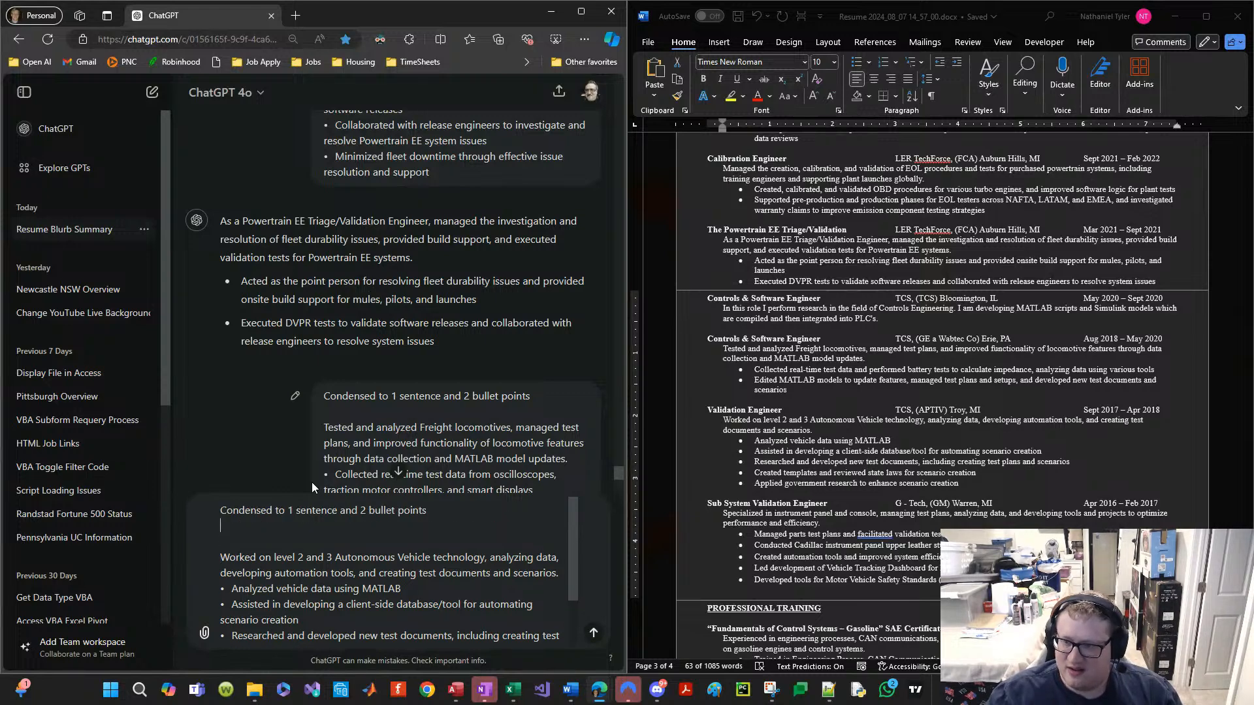
pyautogui.press('Return')
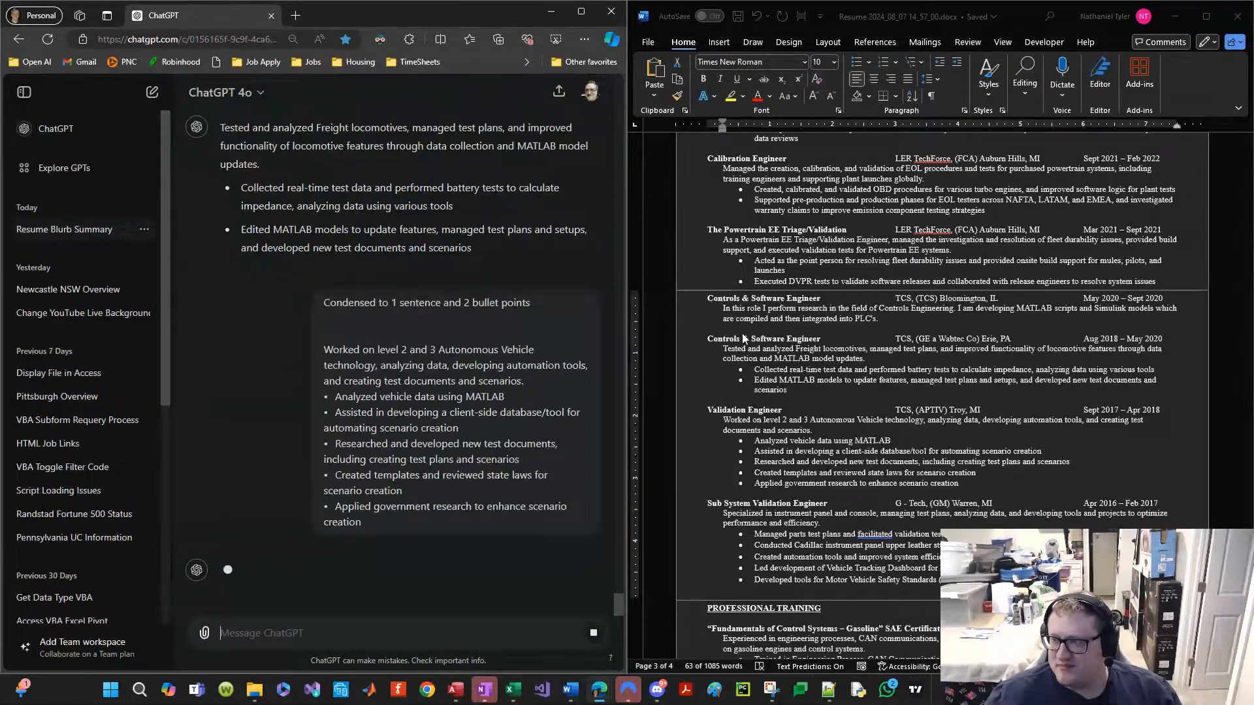
# Step: Copy ChatGPT's condensed Validation Engineer text into the resume below the original bullets
pyautogui.click(960, 471)
pyautogui.scroll(-2, 960, 467)
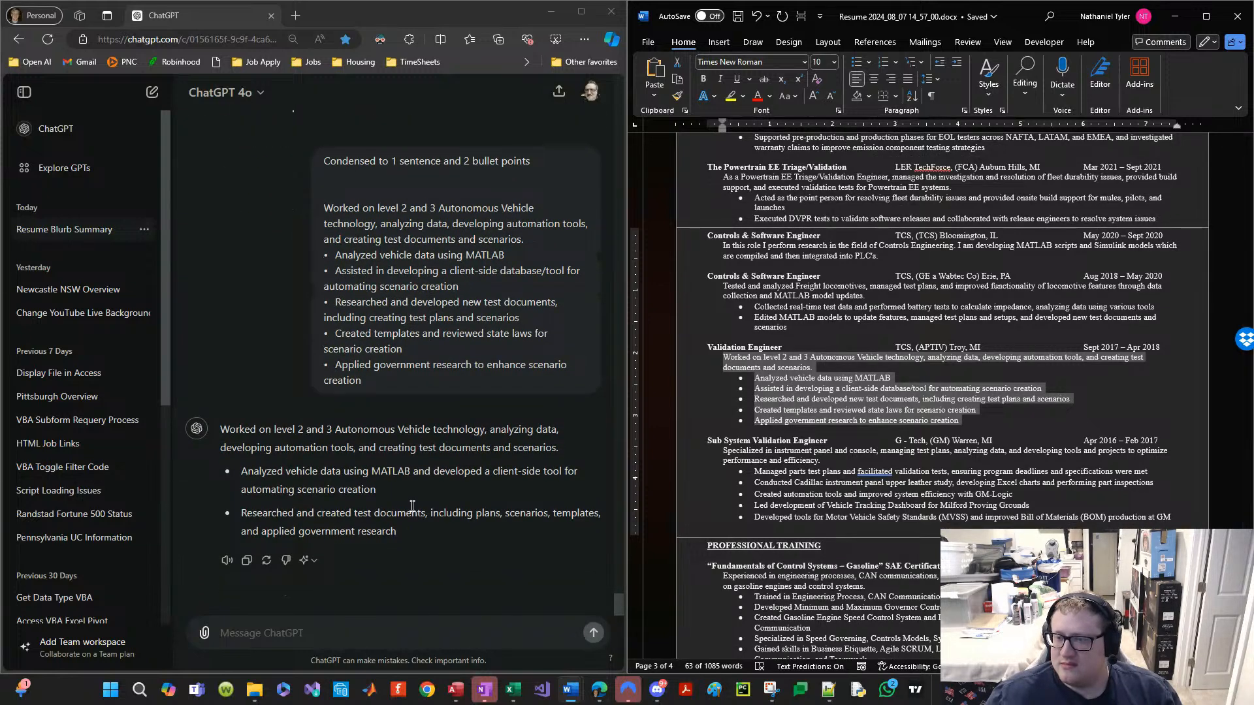
pyautogui.moveTo(410, 524); pyautogui.dragTo(205, 453)
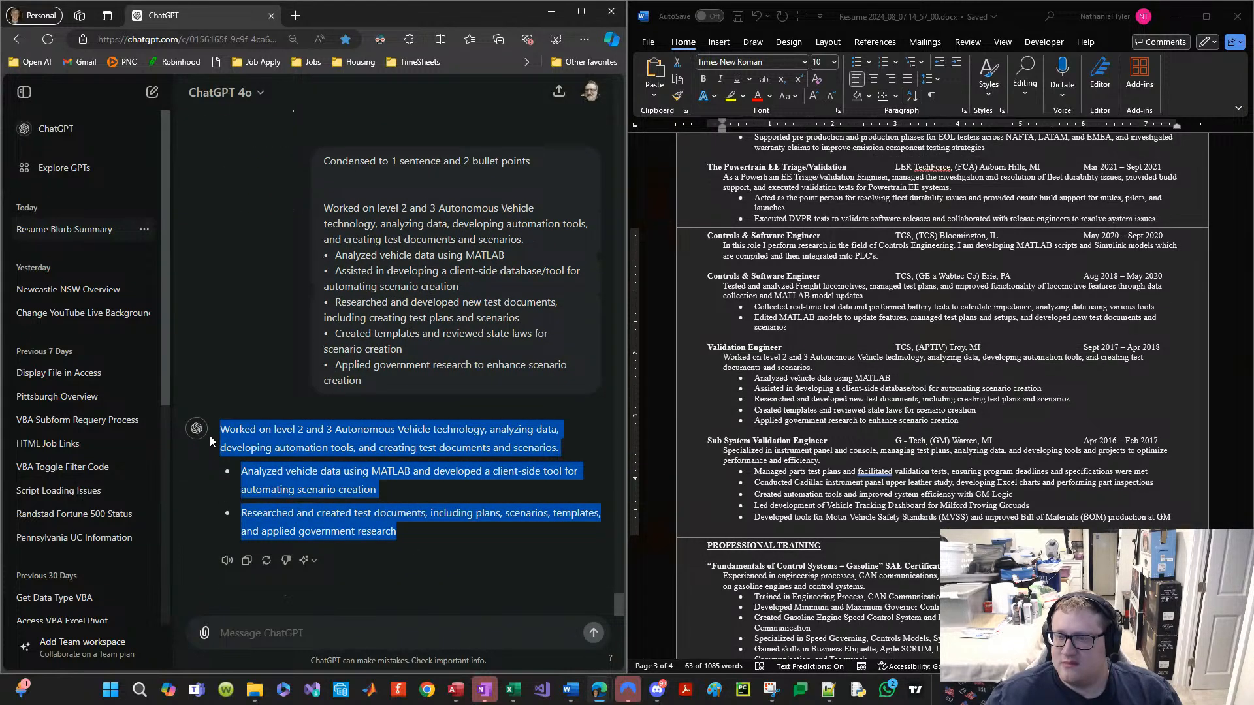
pyautogui.click(790, 471)
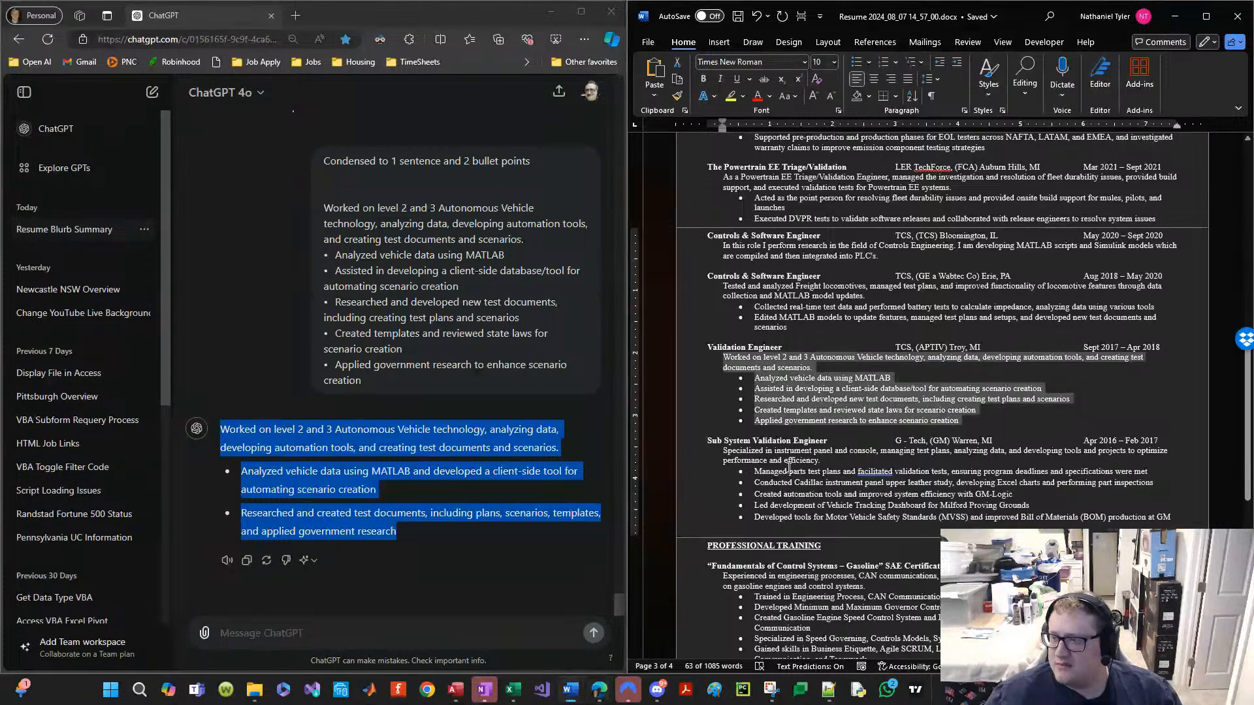
pyautogui.click(806, 430)
pyautogui.hotkey('ctrl', 'v')
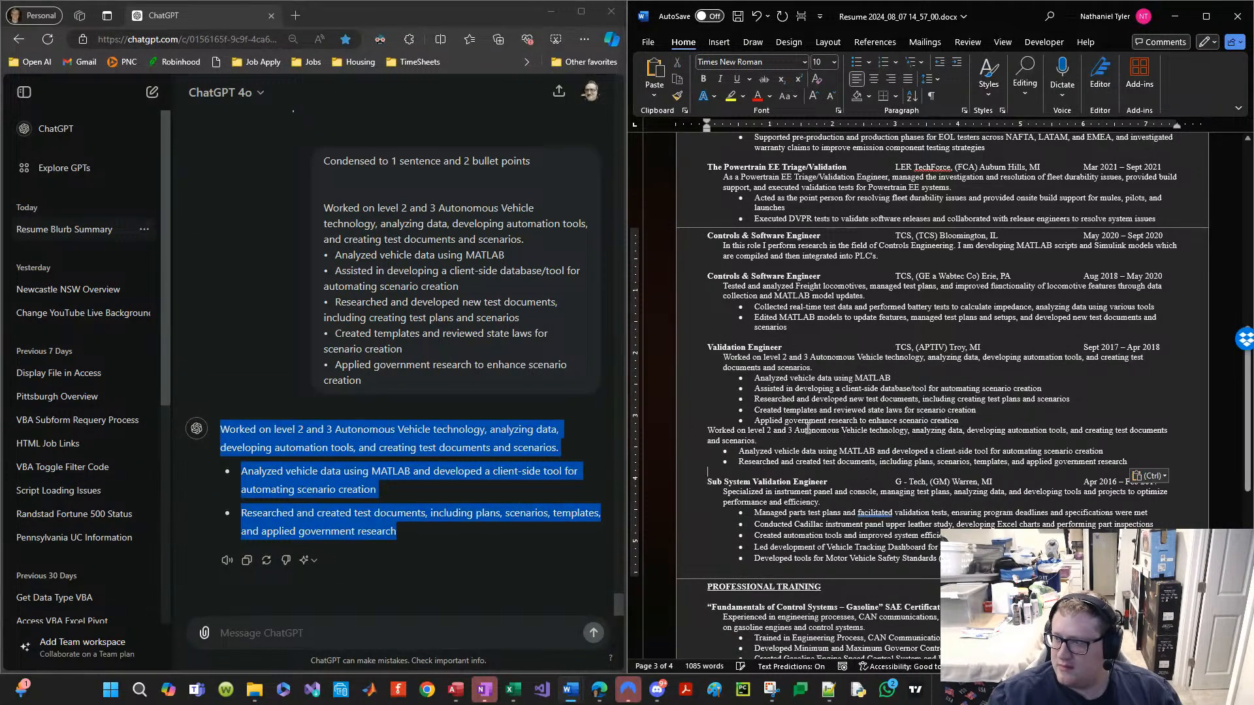
# Step: Delete the original Validation Engineer sentence and its five bullets, leaving only the condensed version
pyautogui.press('Up')
pyautogui.press('Up')
pyautogui.press('Up')
pyautogui.press('Up')
pyautogui.press('Up')
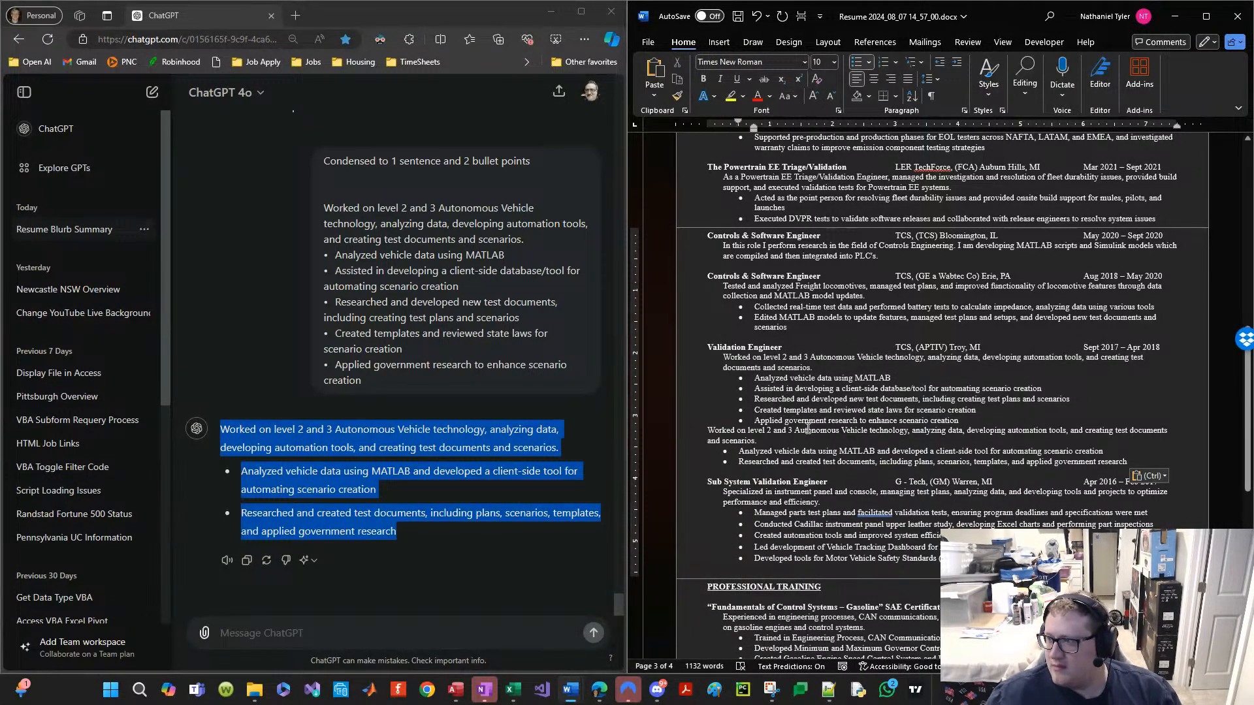
pyautogui.moveTo(972, 420); pyautogui.dragTo(655, 357)
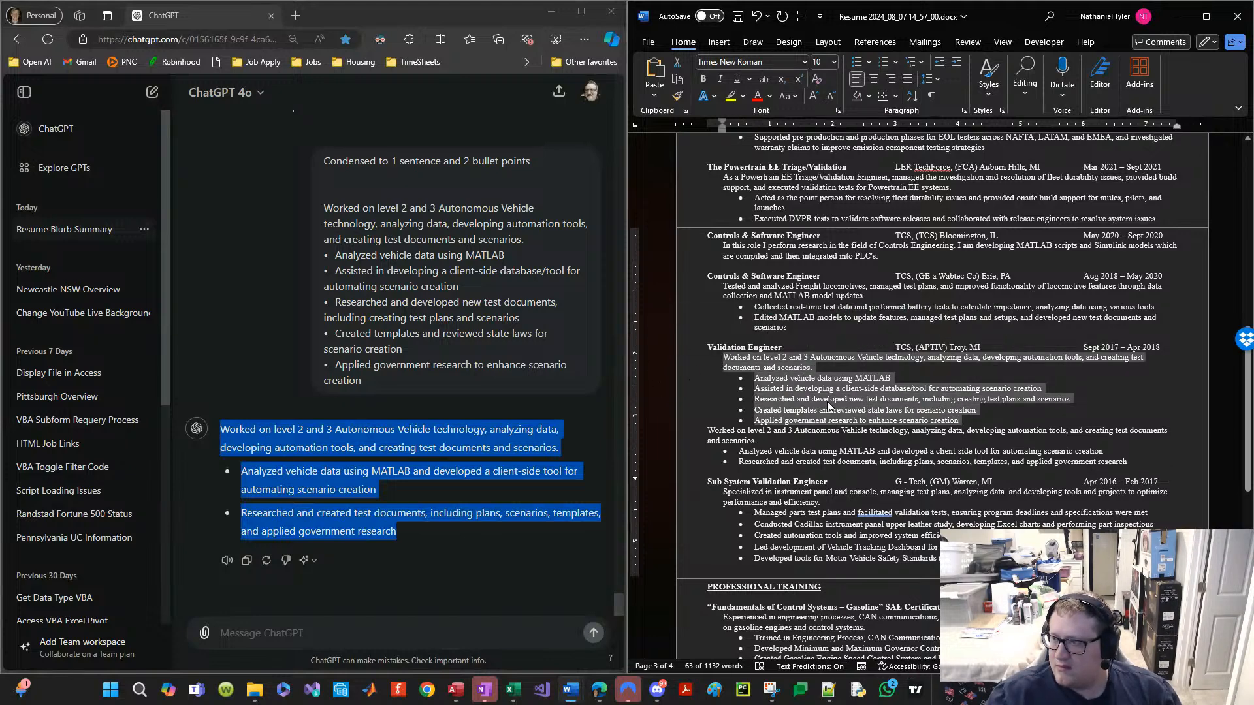
pyautogui.press('Delete')
# Step: Use Format Painter to match the condensed Validation Engineer text to the Wabtec entry's sentence, keeping its two duty lines bulleted
pyautogui.moveTo(692, 287); pyautogui.dragTo(689, 298)
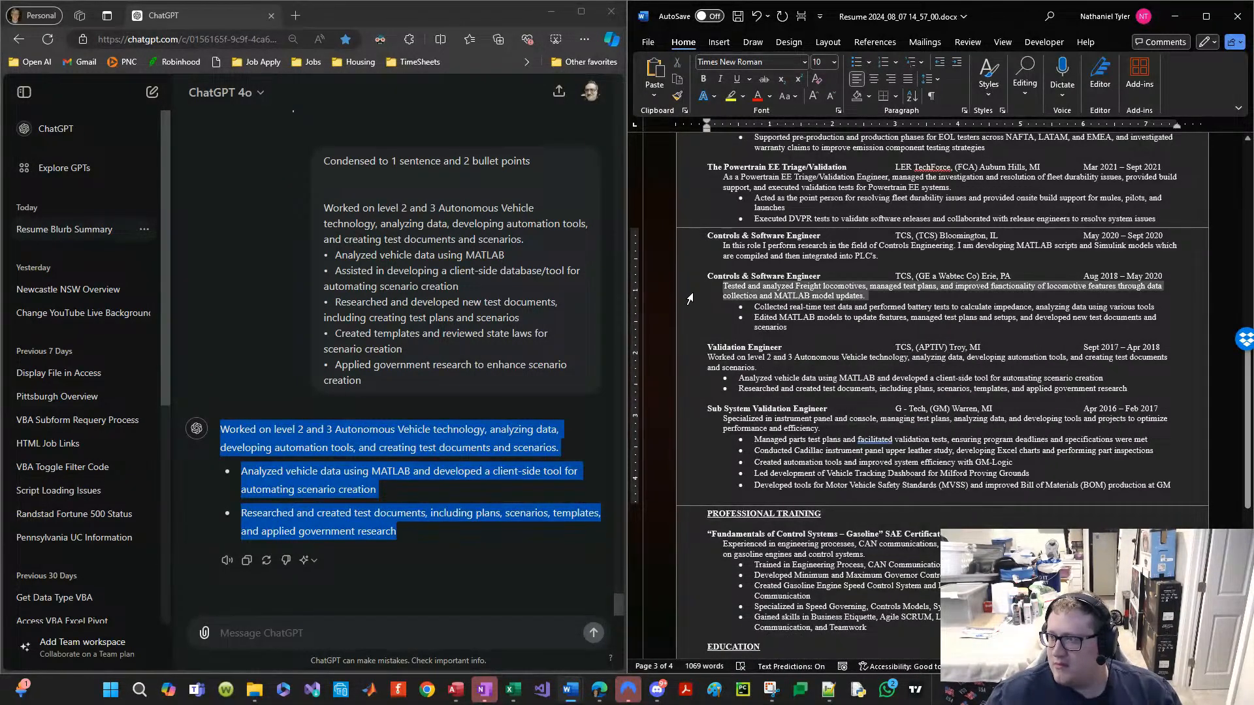
pyautogui.click(839, 254)
pyautogui.moveTo(693, 359)
pyautogui.mouseDown()
pyautogui.moveTo(683, 394)
pyautogui.moveTo(1111, 385)
pyautogui.mouseUp()
pyautogui.click(882, 62)
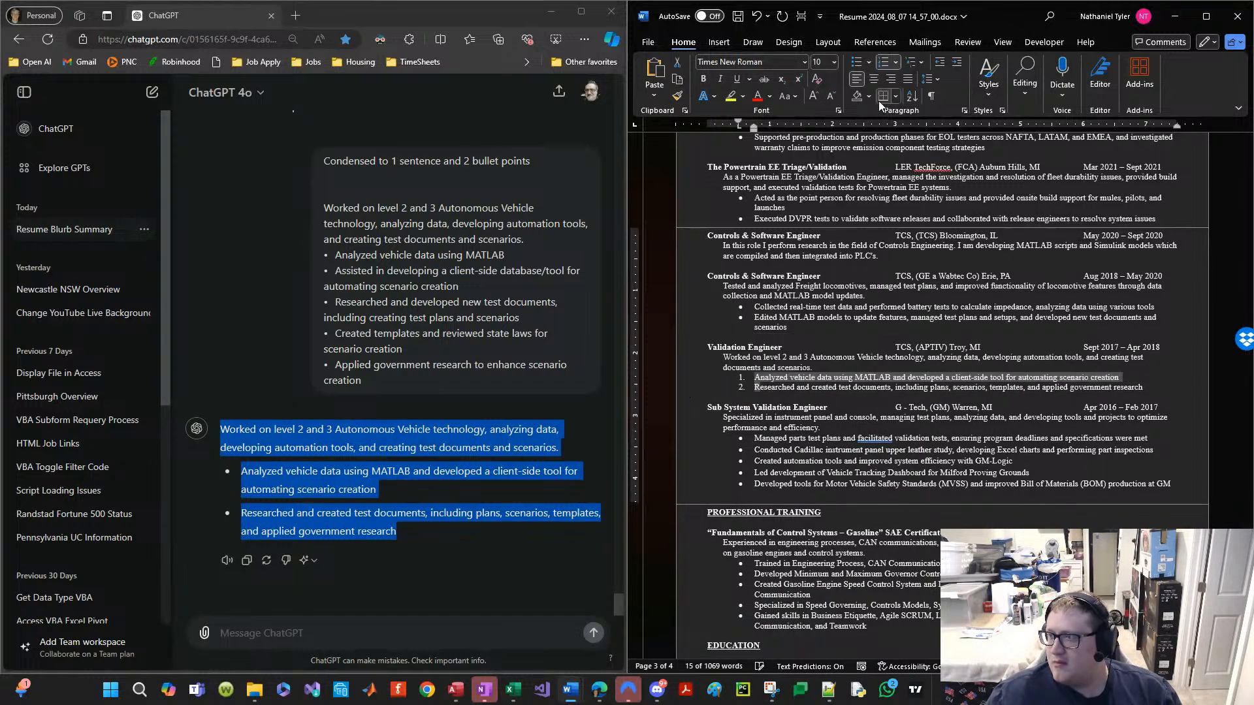
pyautogui.click(857, 62)
pyautogui.click(851, 377)
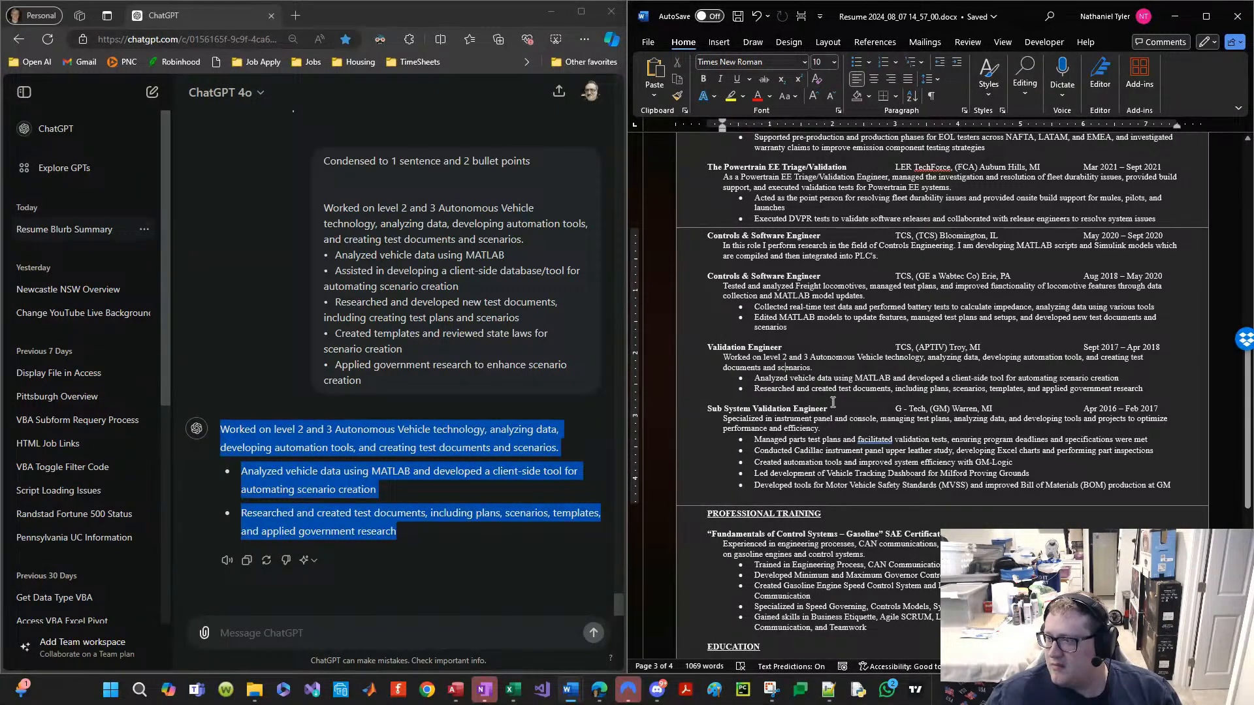
pyautogui.scroll(-5, 834, 401)
pyautogui.scroll(9, 817, 423)
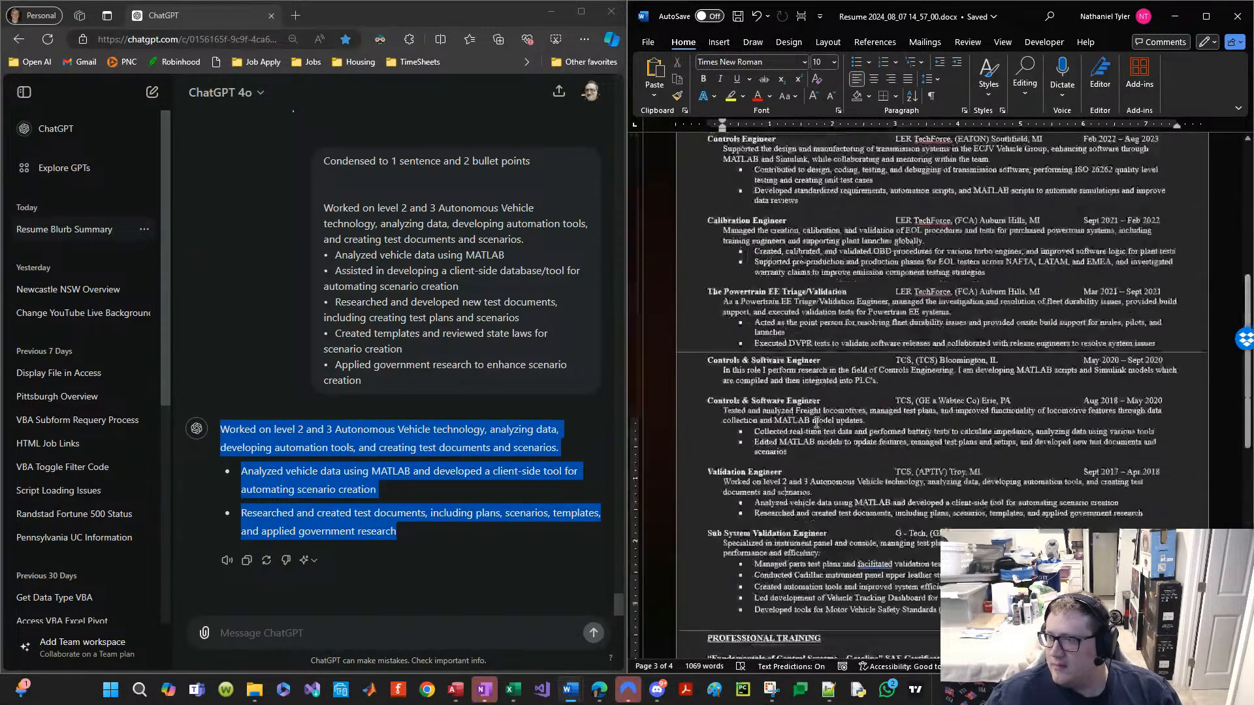
# Step: Copy the Sub System Validation Engineer sentence and its five bullets from the resume into a new ChatGPT message
pyautogui.scroll(-4, 816, 424)
pyautogui.click(826, 500)
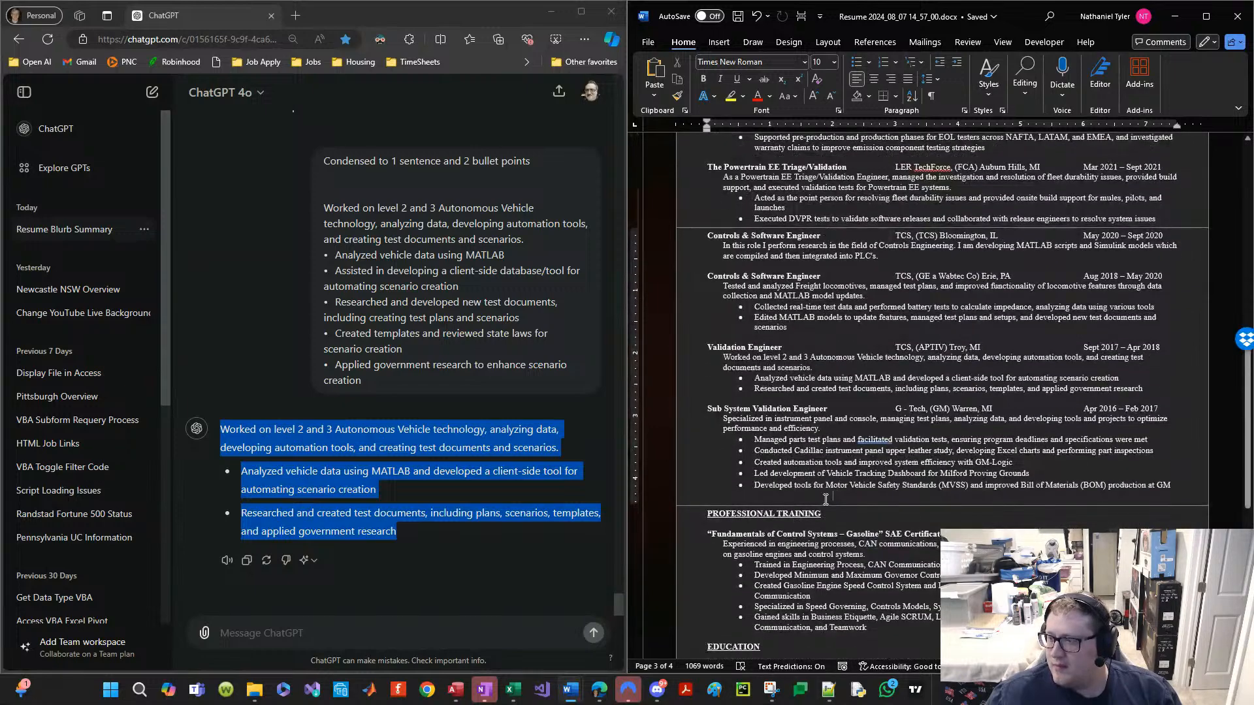
pyautogui.moveTo(1173, 488); pyautogui.dragTo(691, 423)
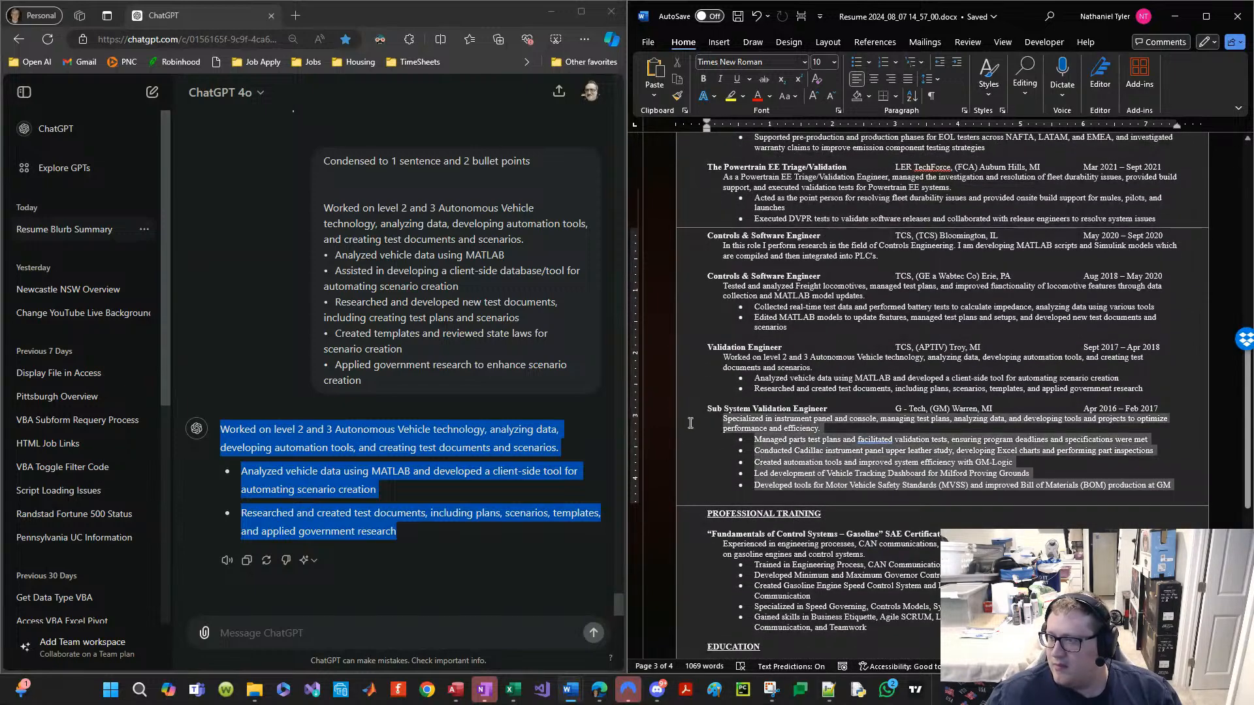
pyautogui.hotkey('ctrl', 'c')
pyautogui.click(417, 627)
pyautogui.hotkey('ctrl', 'v')
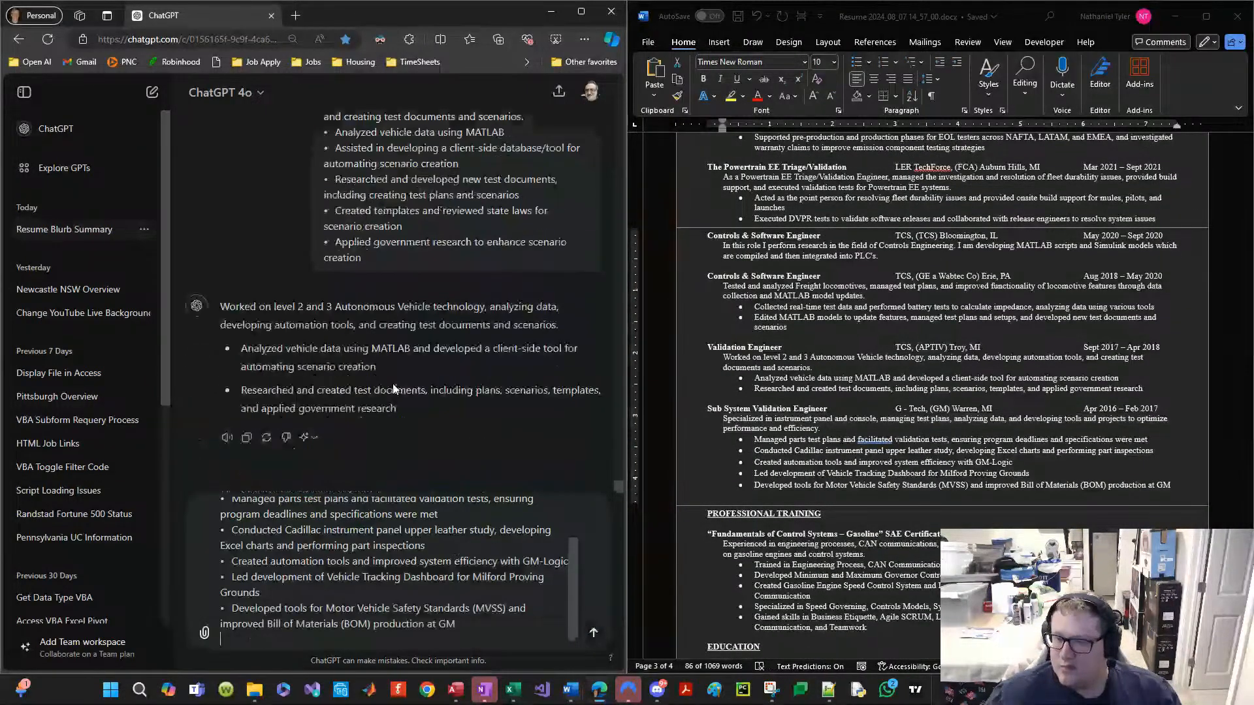
# Step: Reuse the earlier instruction "Condensed to 1 sentence and 2 bullet points" above the Sub System Validation Engineer text in the message and send it
pyautogui.scroll(4, 373, 340)
pyautogui.moveTo(368, 296); pyautogui.dragTo(531, 299)
pyautogui.scroll(2, 273, 509)
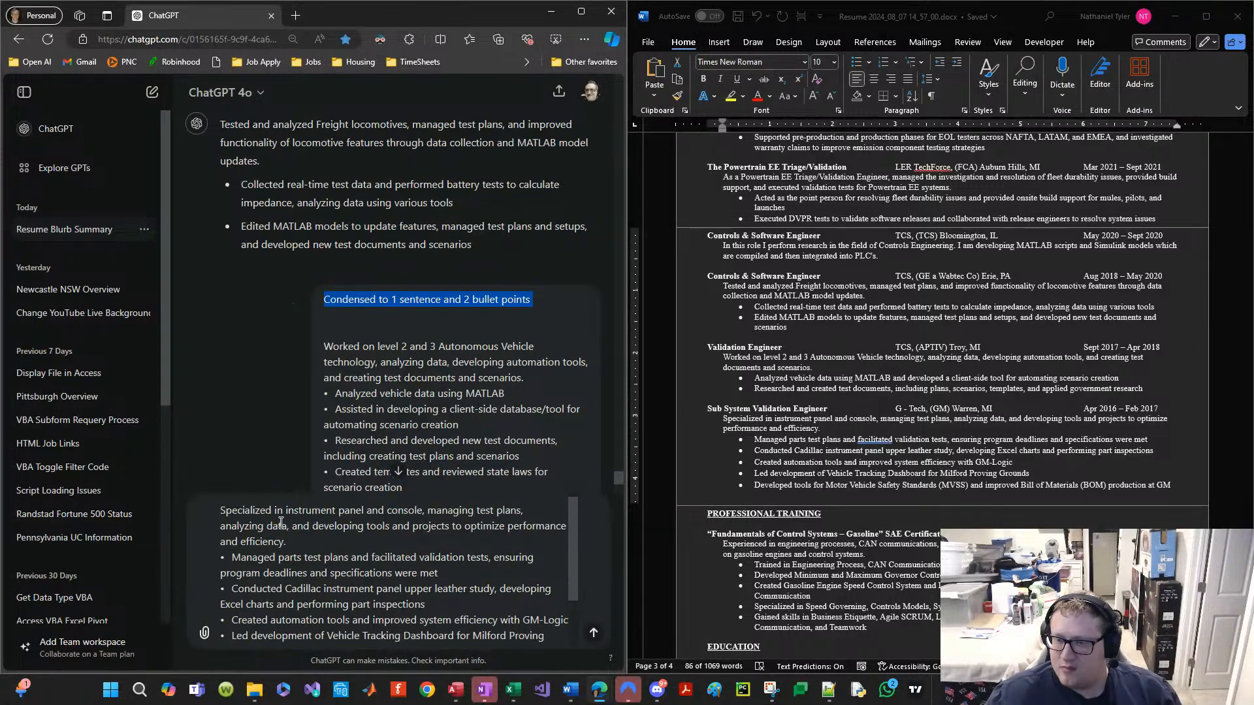
pyautogui.click(273, 510)
pyautogui.hotkey('shift', 'Return')
pyautogui.hotkey('shift', 'Return')
pyautogui.press('Up')
pyautogui.press('Up')
pyautogui.hotkey('ctrl', 'v')
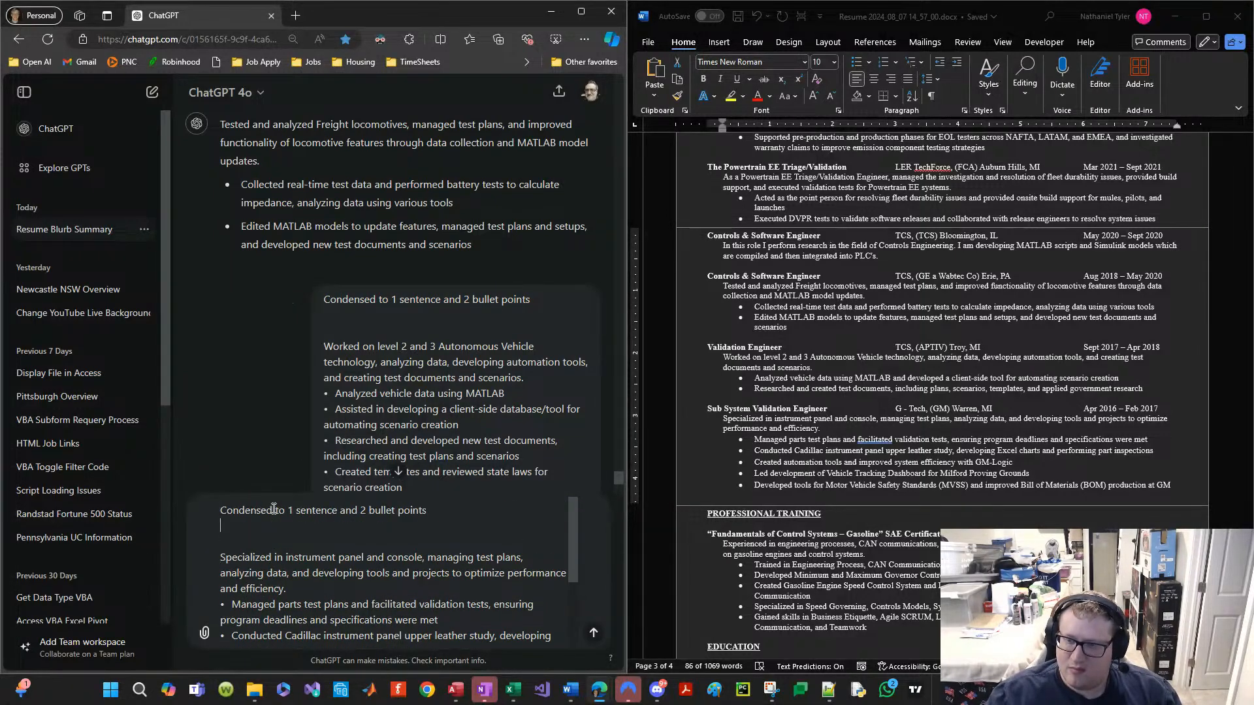
pyautogui.press('Return')
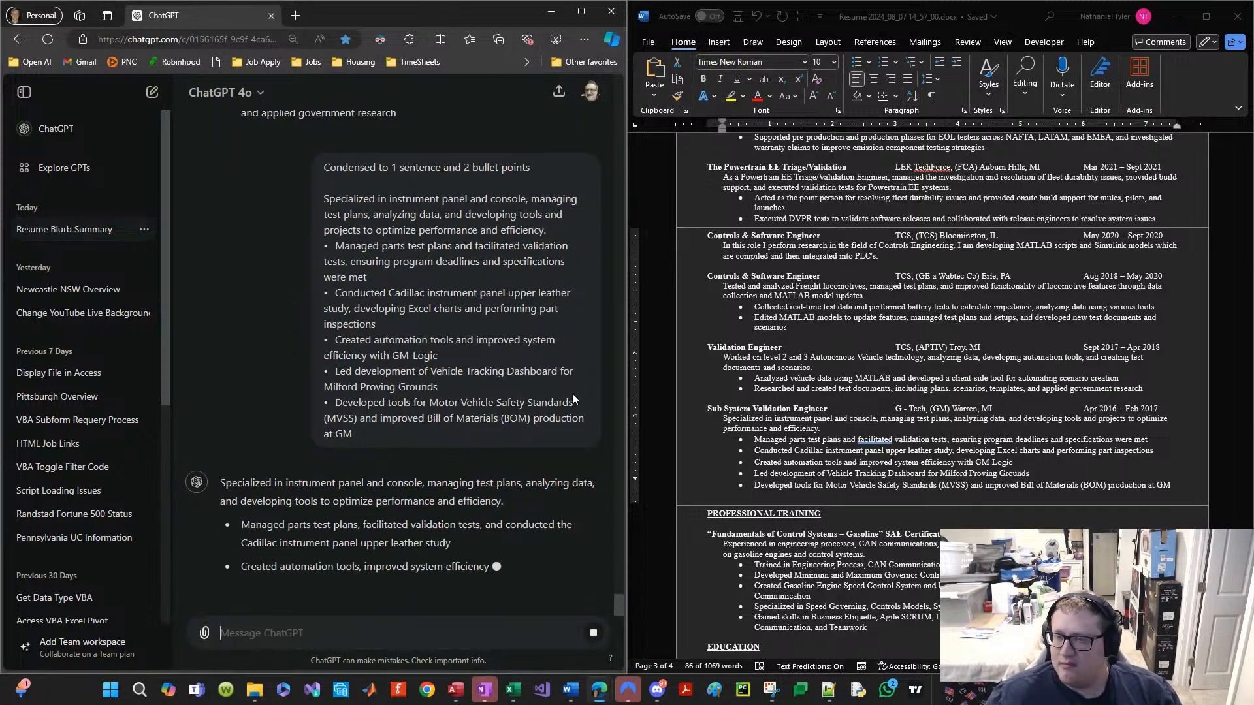
# Step: Copy ChatGPT's condensed Sub System Validation Engineer text into the resume below the original five bullets
pyautogui.scroll(1, 294, 387)
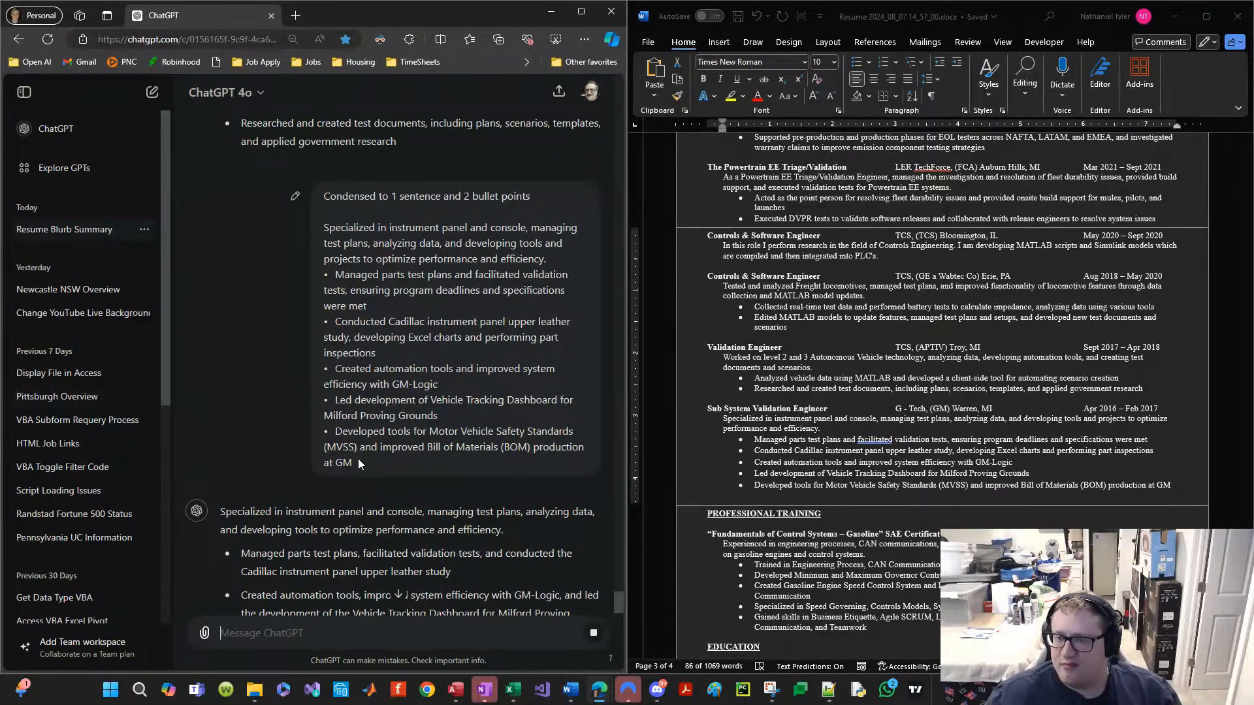
pyautogui.moveTo(358, 459); pyautogui.dragTo(328, 226)
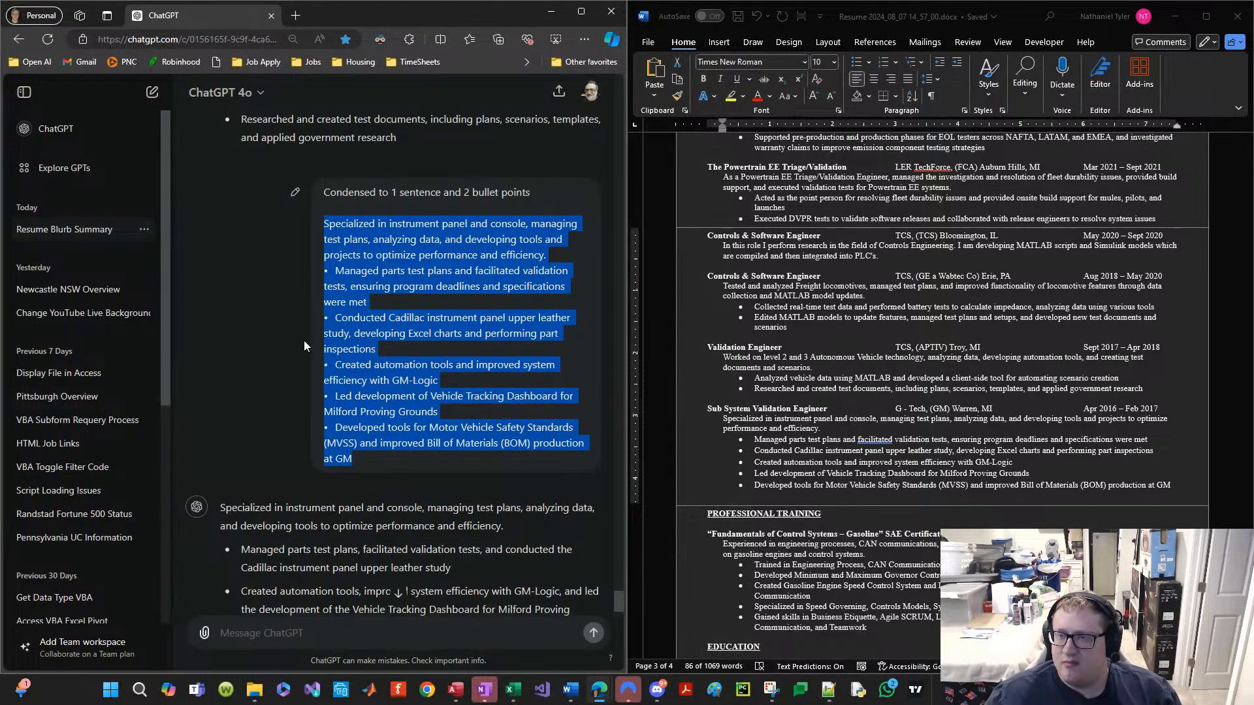
pyautogui.scroll(-2, 304, 340)
pyautogui.moveTo(331, 539); pyautogui.dragTo(225, 424)
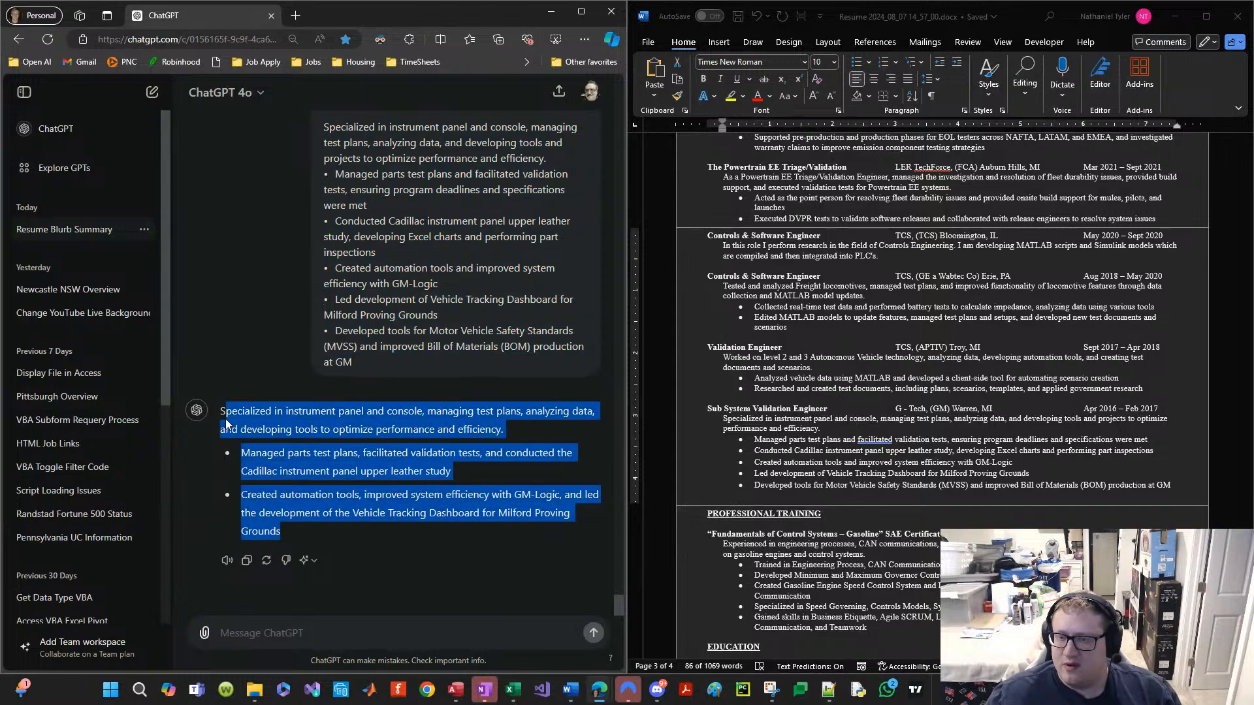
pyautogui.click(1053, 479)
pyautogui.click(793, 508)
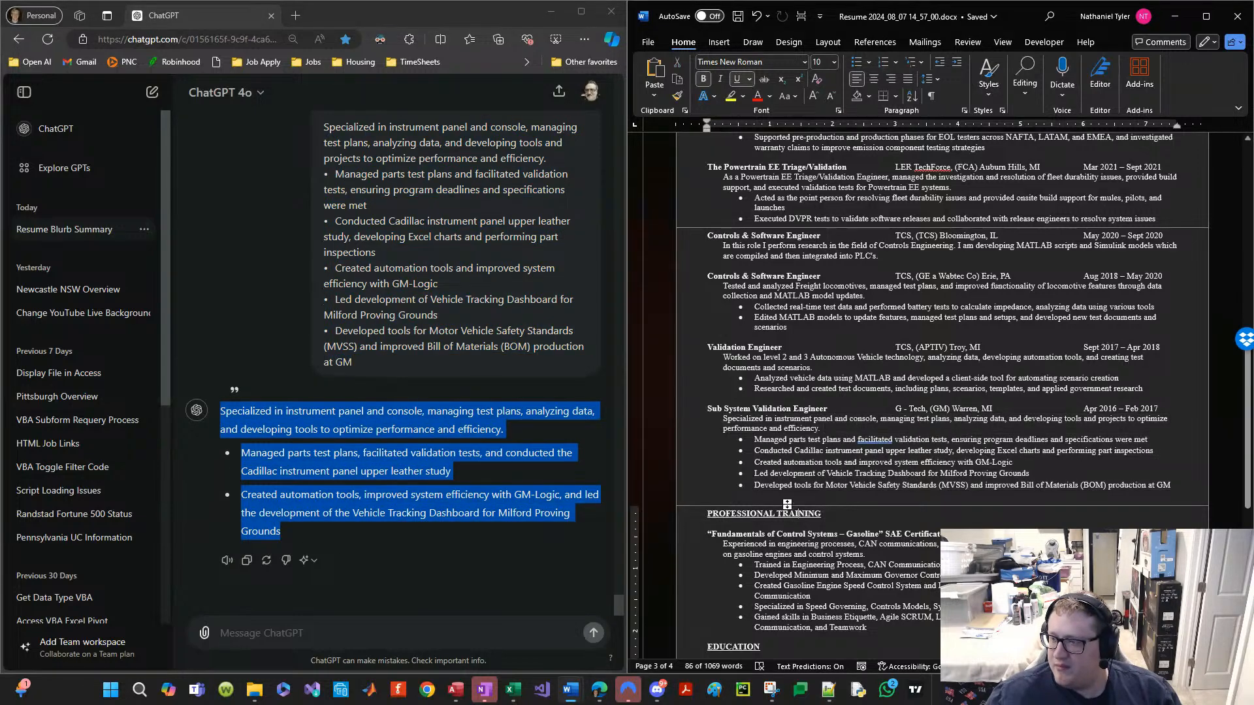
pyautogui.click(776, 496)
pyautogui.hotkey('ctrl', 'v')
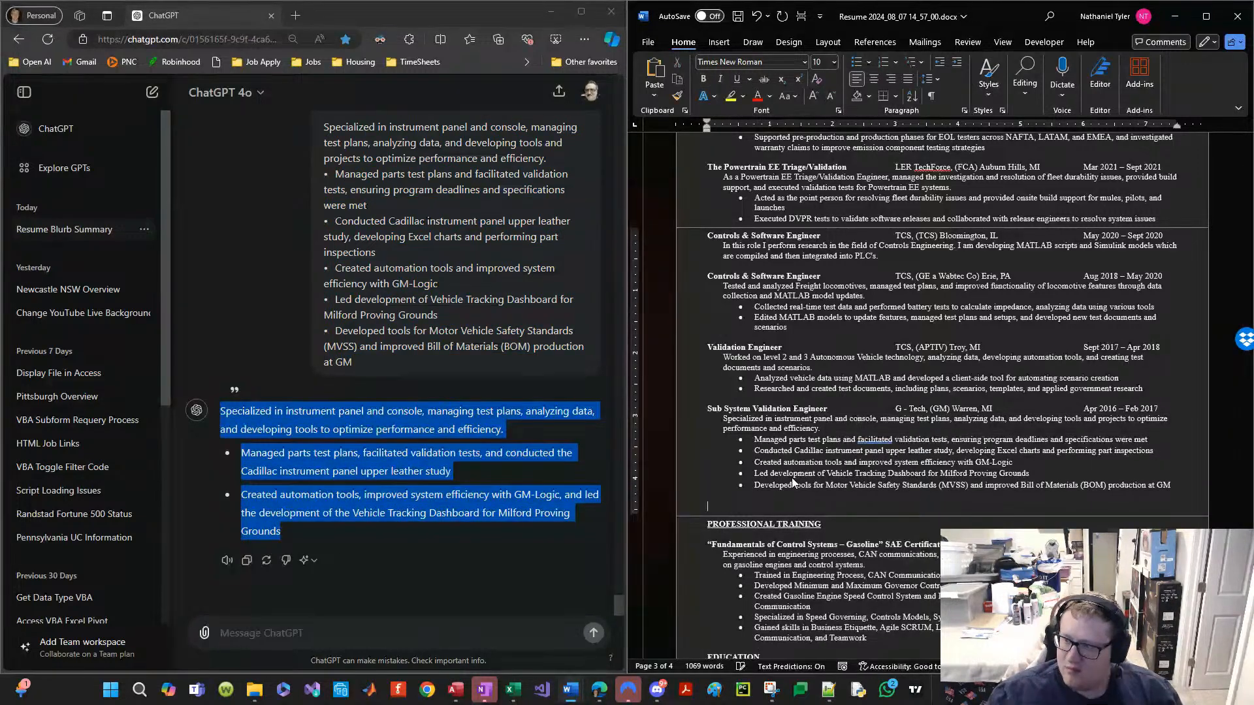
# Step: Use Format Painter to match the condensed Sub System Validation Engineer text to the original sentence, and bullet its two duty lines
pyautogui.doubleClick(695, 424)
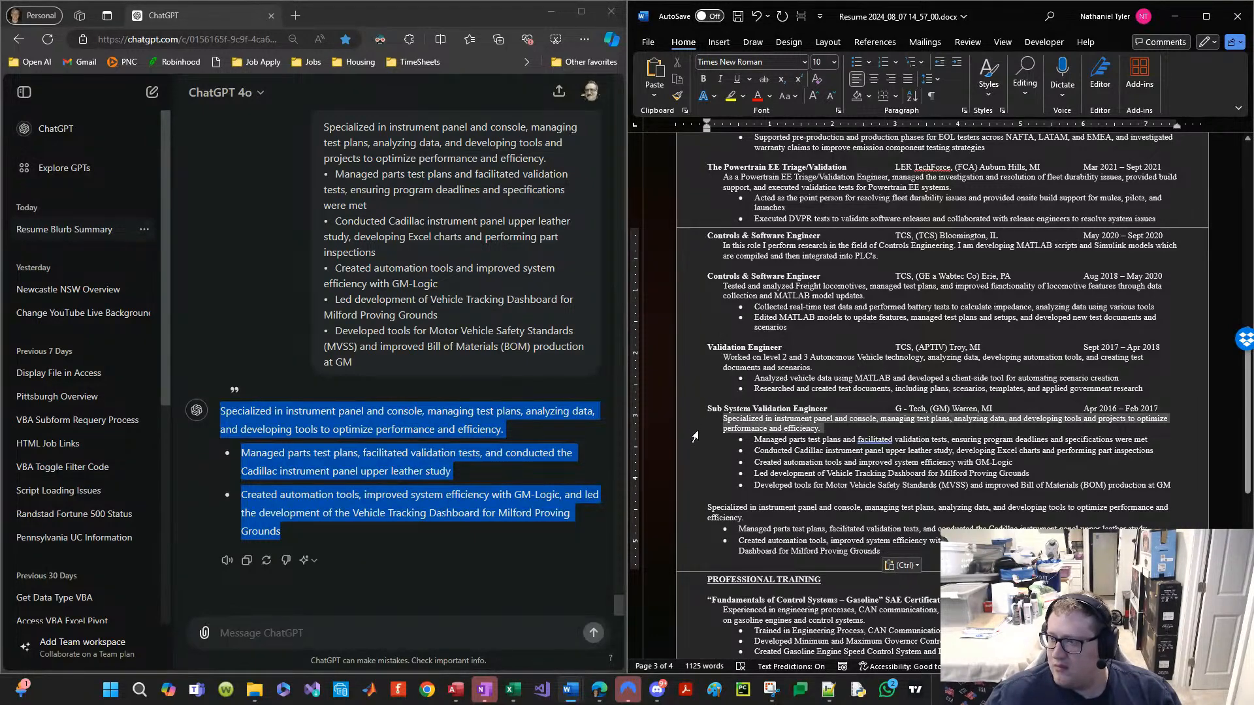
pyautogui.click(678, 96)
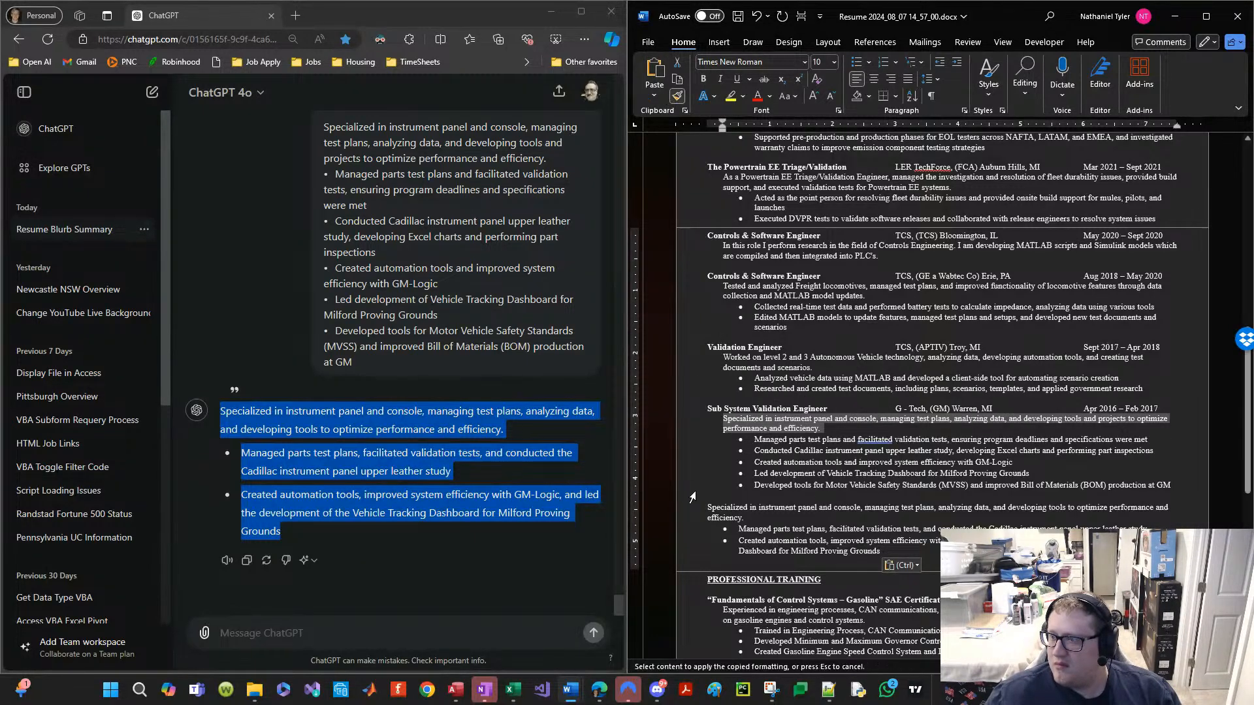
pyautogui.moveTo(685, 504)
pyautogui.mouseDown()
pyautogui.moveTo(698, 554)
pyautogui.moveTo(723, 537)
pyautogui.mouseUp()
pyautogui.click(740, 549)
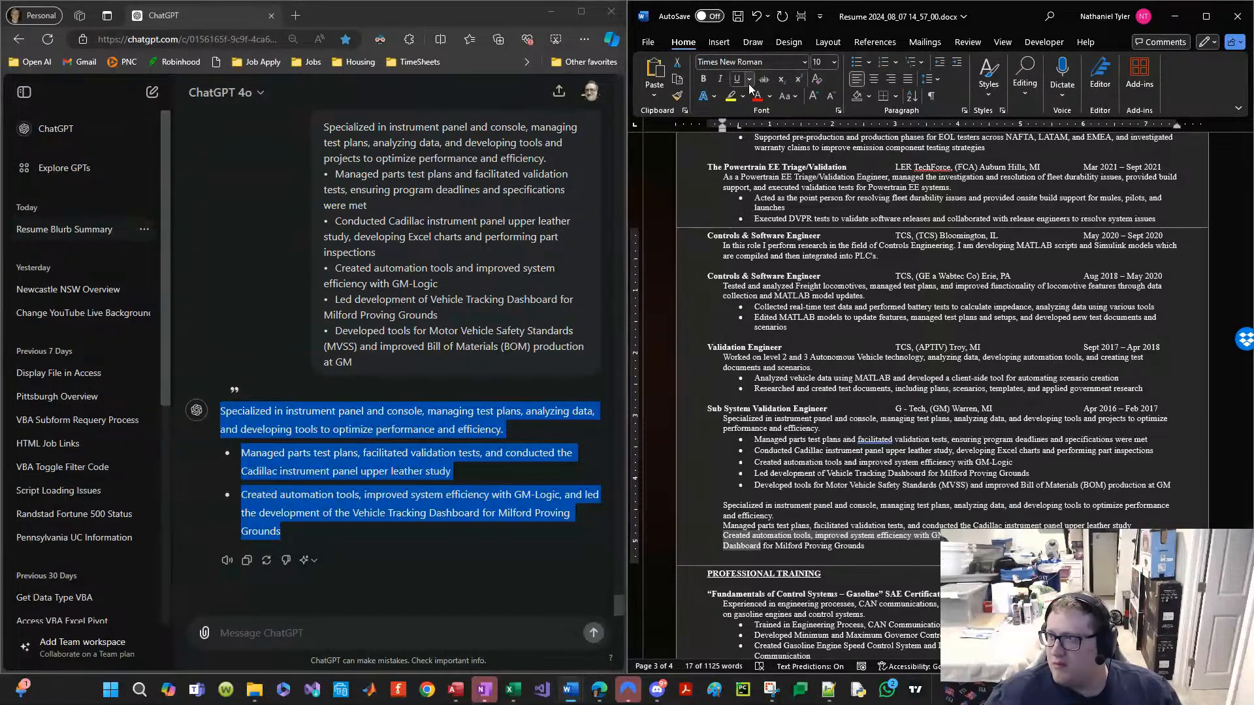
pyautogui.click(759, 524)
pyautogui.click(856, 63)
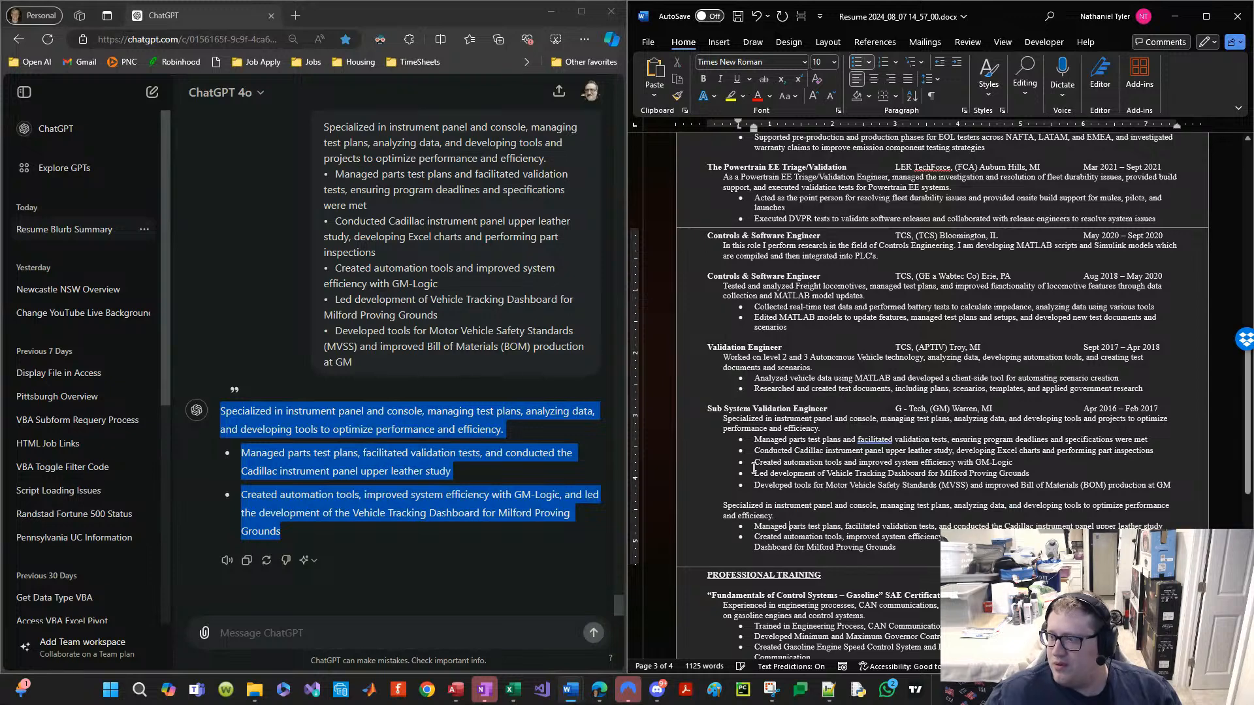
# Step: Delete the original Sub System Validation Engineer sentence, its five bullets and the leftover blank line, and save the resume
pyautogui.click(734, 503)
pyautogui.moveTo(767, 494); pyautogui.dragTo(688, 424)
pyautogui.press('Delete')
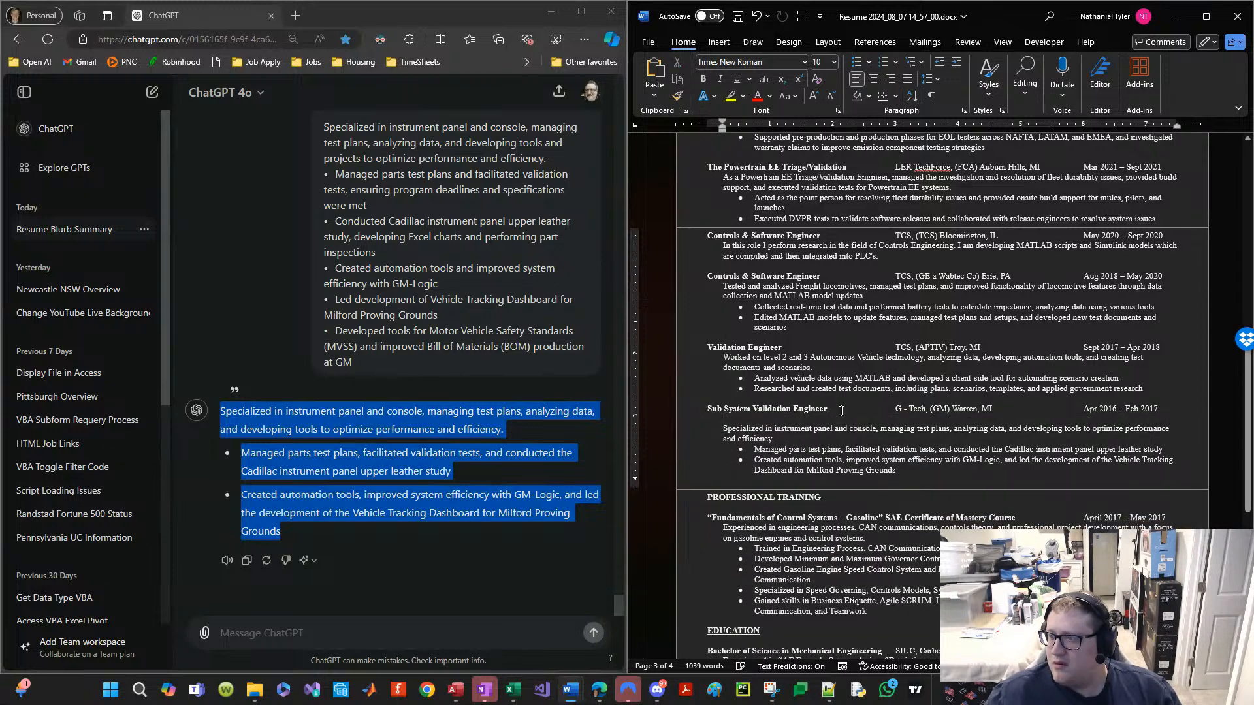
pyautogui.hotkey('ctrl', 's')
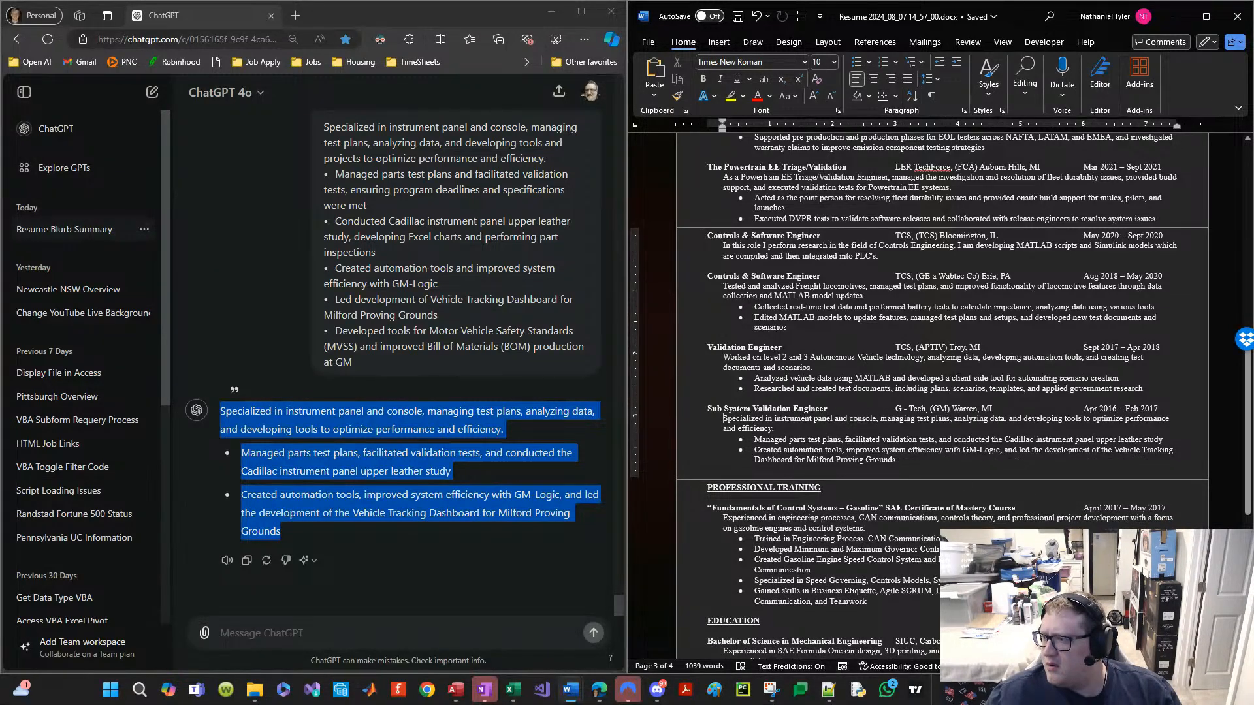
# Step: Undo the deletion of the original Sub System Validation Engineer description and place the insertion point below its bullets
pyautogui.hotkey('ctrl', 'z')
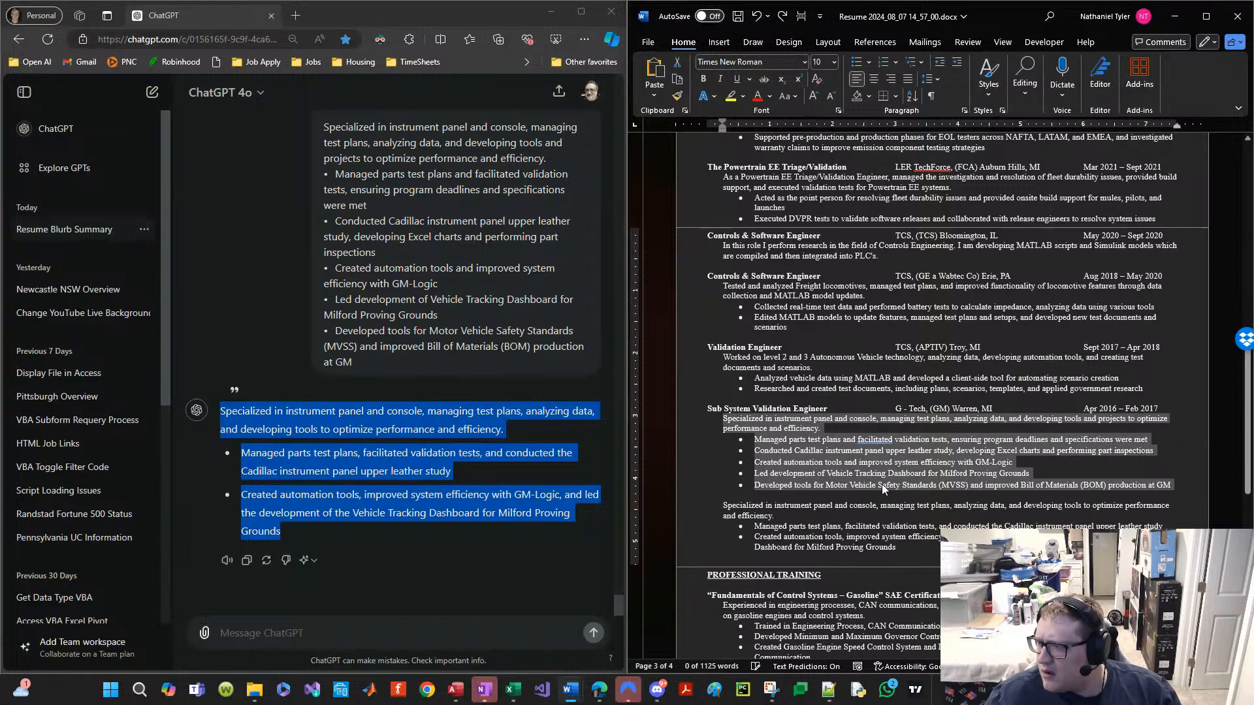
pyautogui.click(1090, 486)
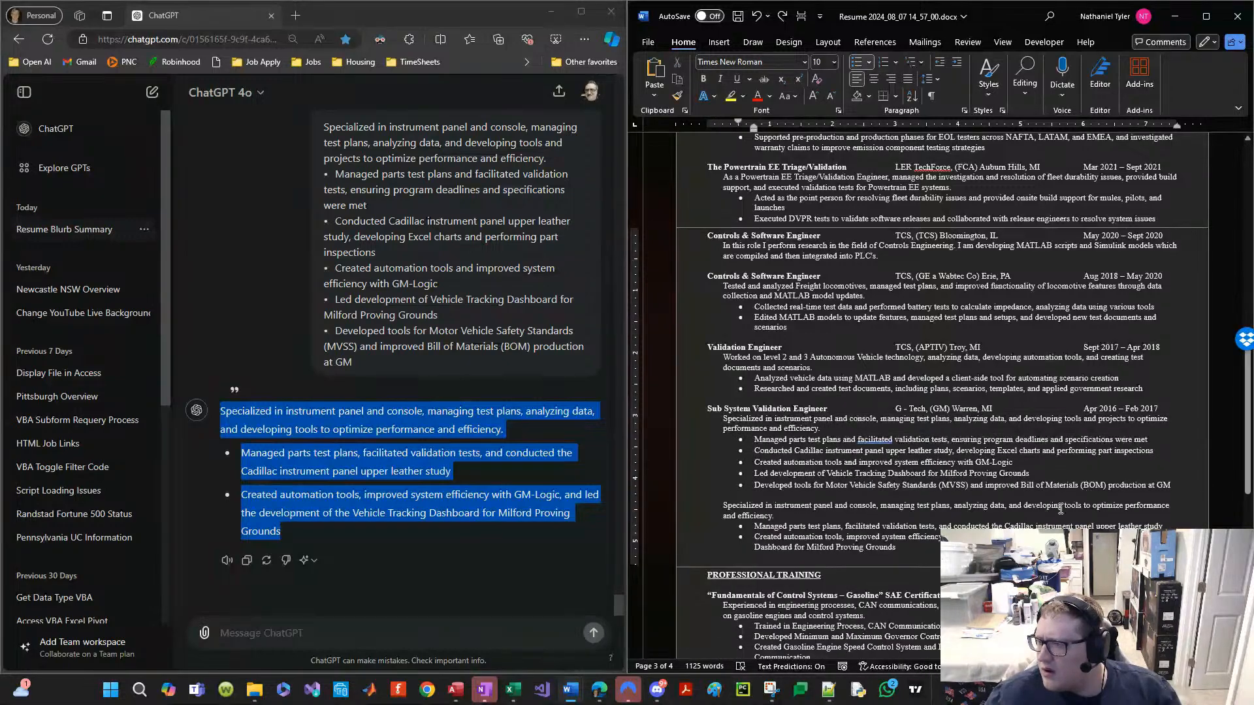
pyautogui.scroll(-8, 857, 477)
pyautogui.scroll(6, 856, 477)
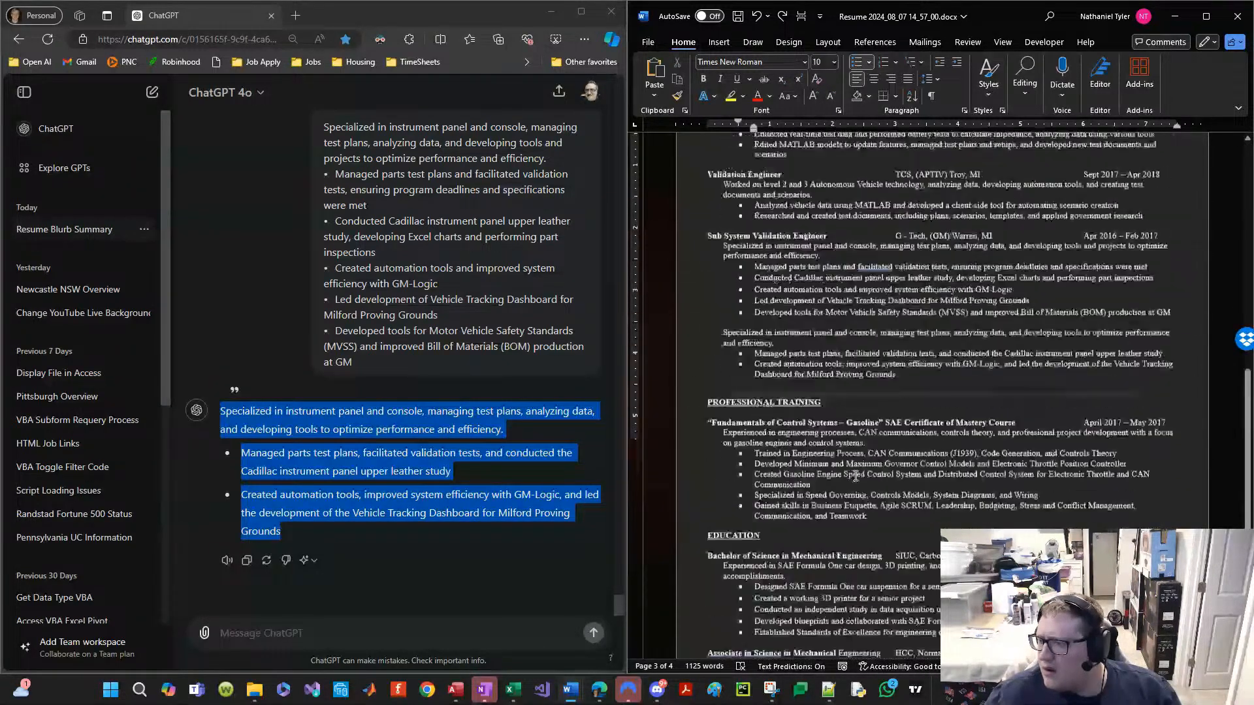
pyautogui.click(846, 430)
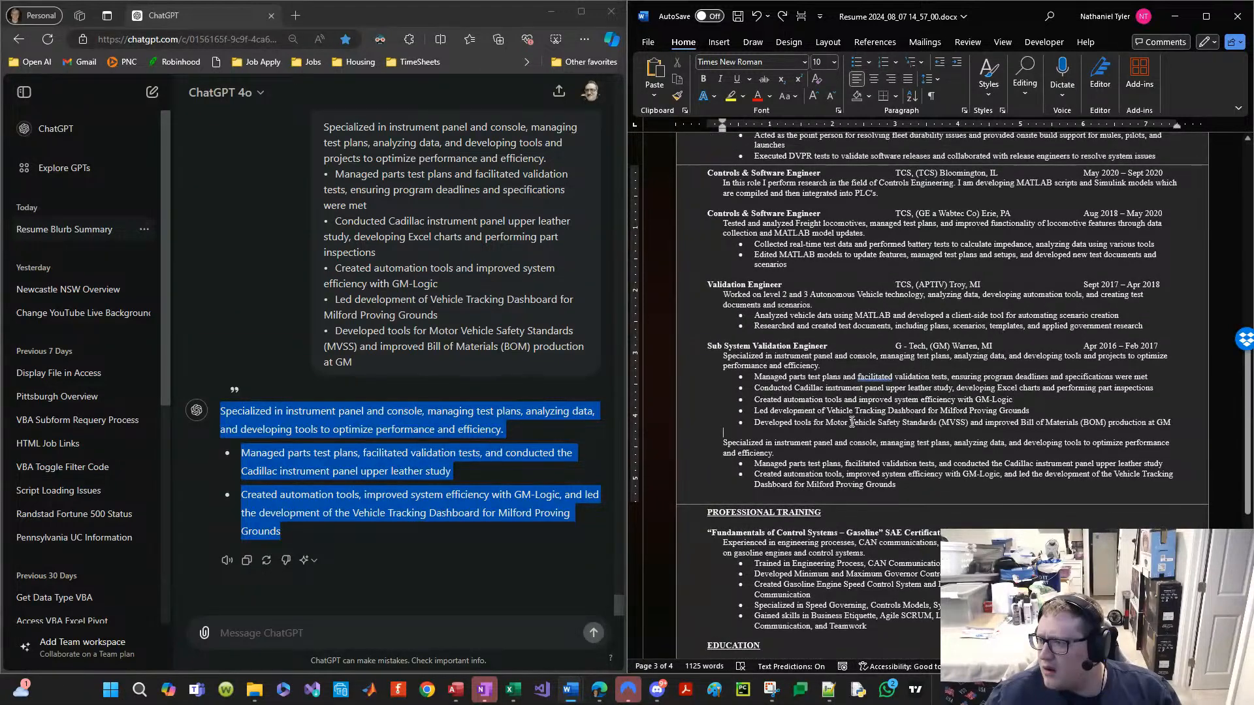
# Step: Move the Motor Vehicle Safety Standards (MVSS) bullet from the original list to the end of the condensed list
pyautogui.moveTo(1174, 422); pyautogui.dragTo(692, 422)
pyautogui.hotkey('ctrl', 'c')
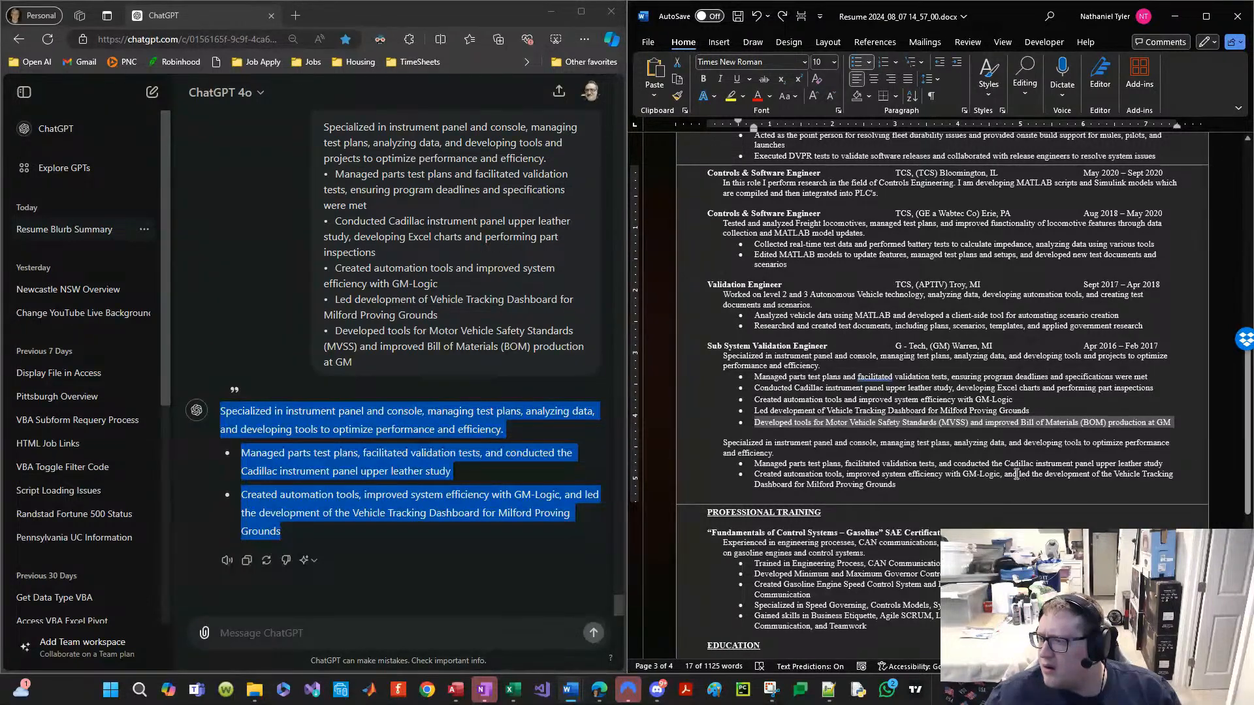
pyautogui.press('Delete')
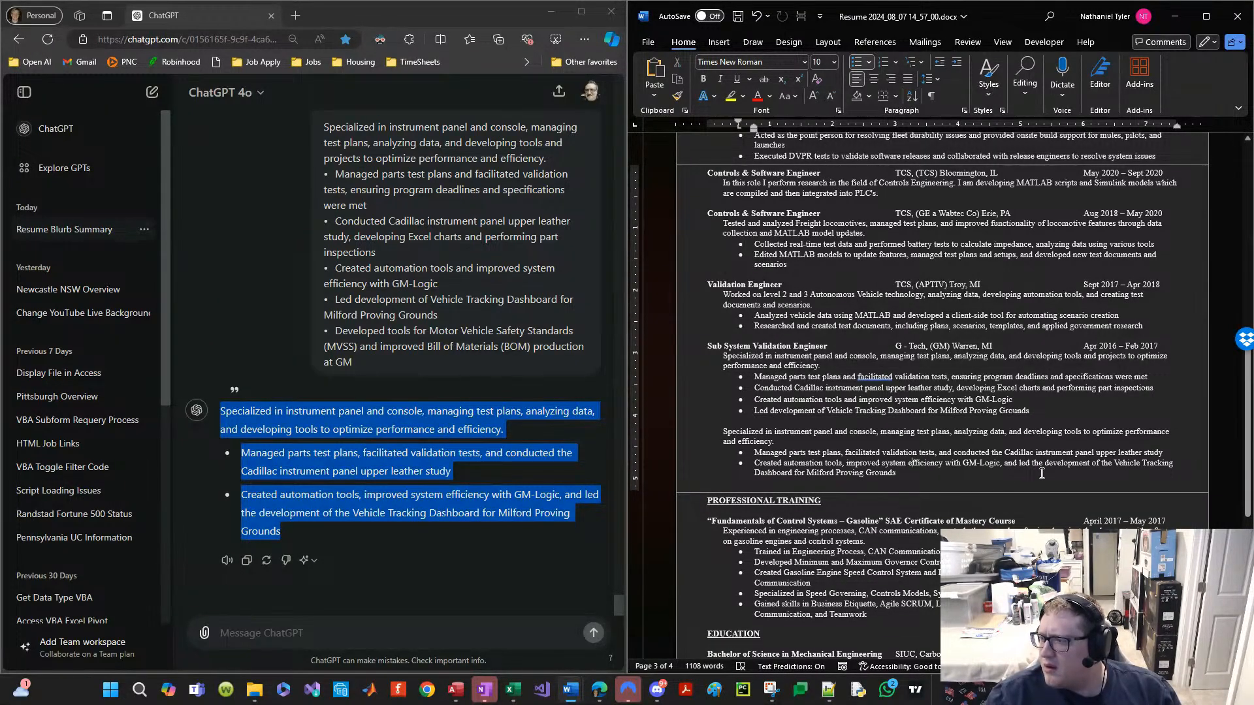
pyautogui.hotkey('ctrl', 'z')
pyautogui.hotkey('ctrl', 'y')
pyautogui.press('Down')
pyautogui.press('Down')
pyautogui.press('Down')
pyautogui.press('Down')
pyautogui.press('Return')
pyautogui.hotkey('ctrl', 'v')
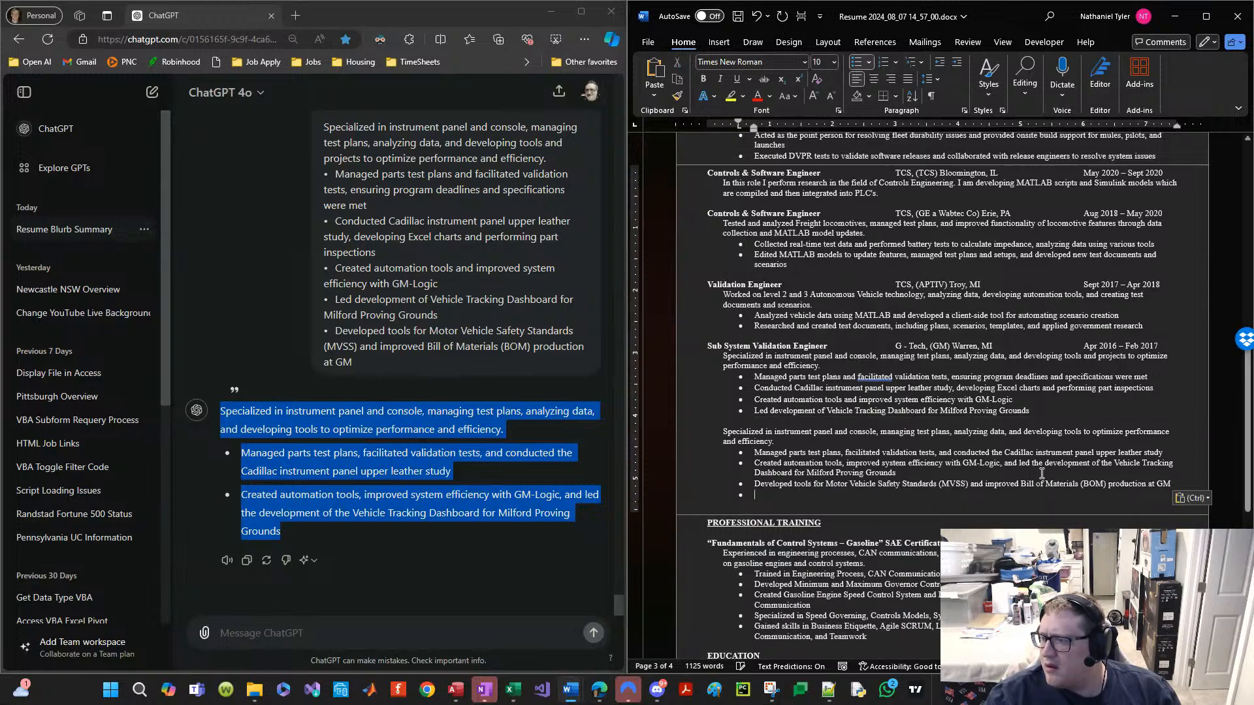
pyautogui.press('BackSpace')
pyautogui.press('Up')
pyautogui.press('Up')
pyautogui.press('Up')
pyautogui.press('Up')
pyautogui.press('Up')
pyautogui.press('Up')
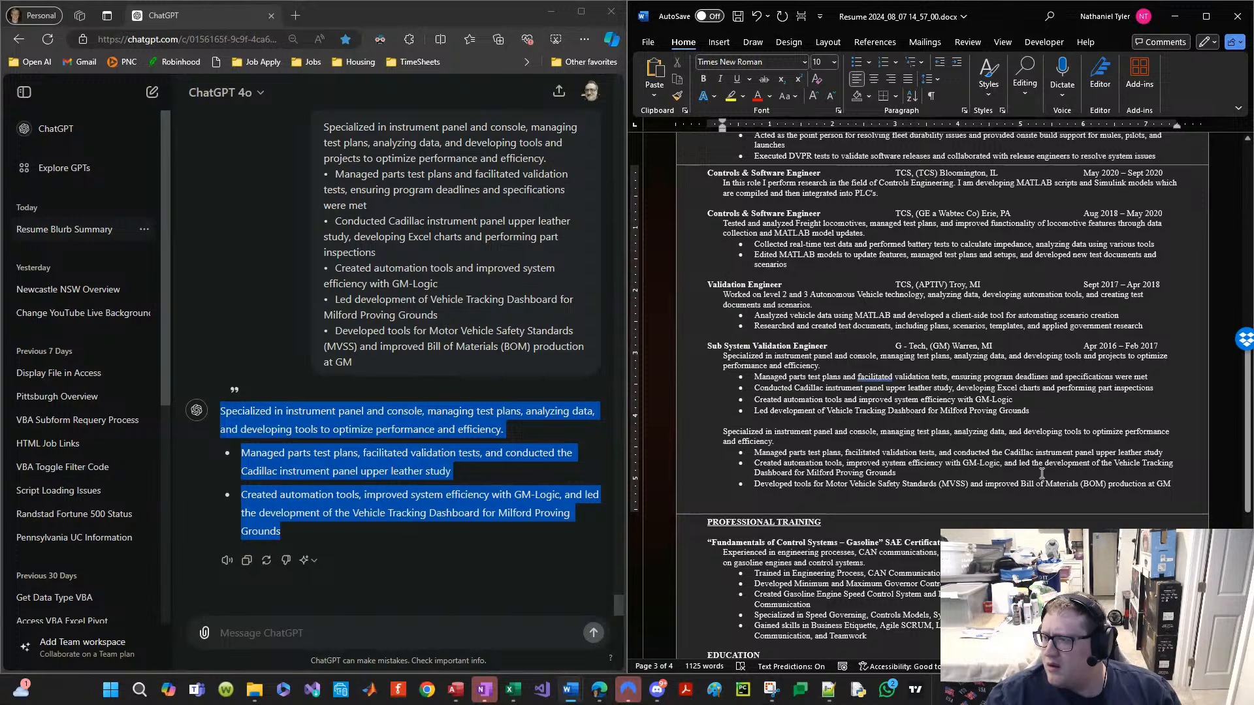
# Step: Undo the move of the MVSS bullet, back to before it was cut from the original list
pyautogui.hotkey('ctrl', 'z')
pyautogui.hotkey('ctrl', 'z')
pyautogui.hotkey('ctrl', 'z')
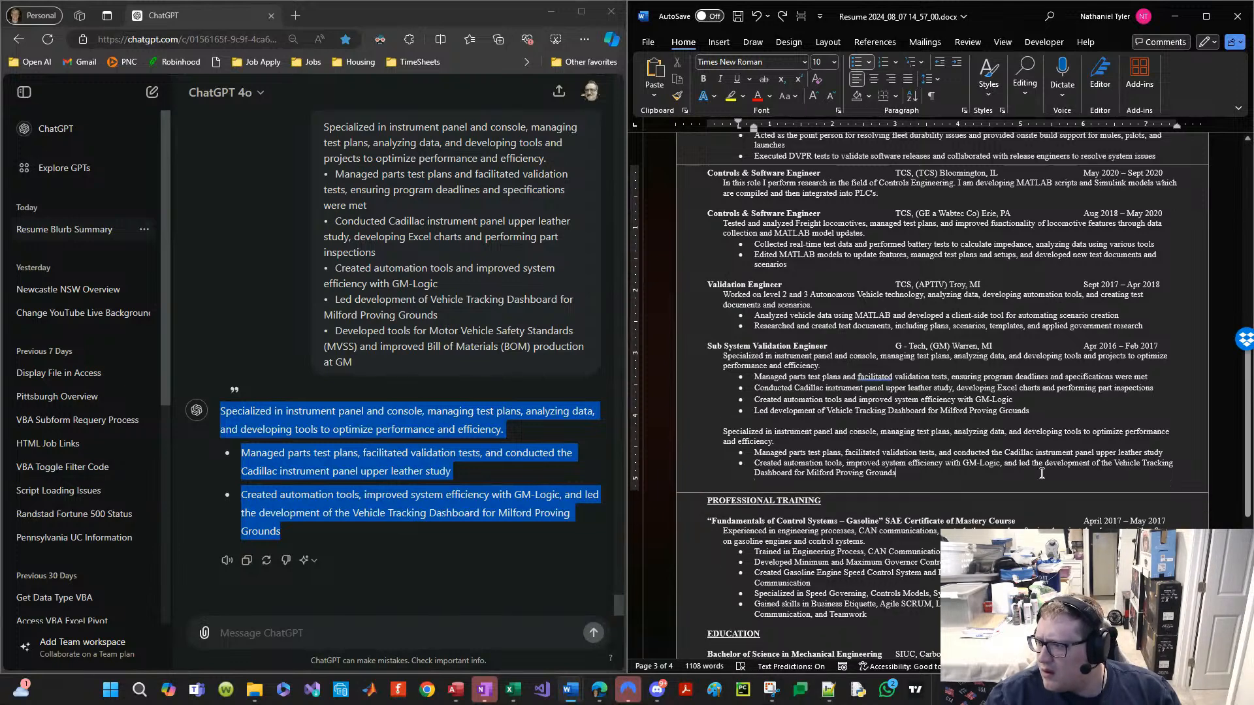
pyautogui.press('Up')
pyautogui.press('Up')
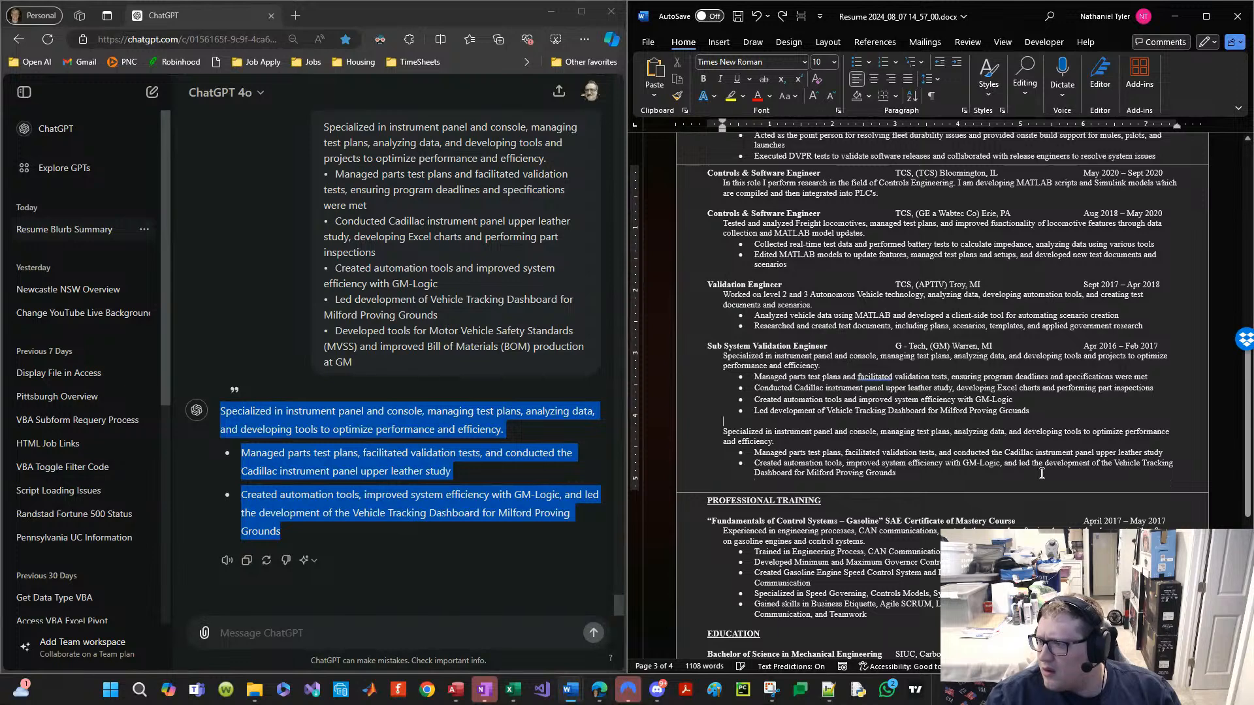
pyautogui.press('Up')
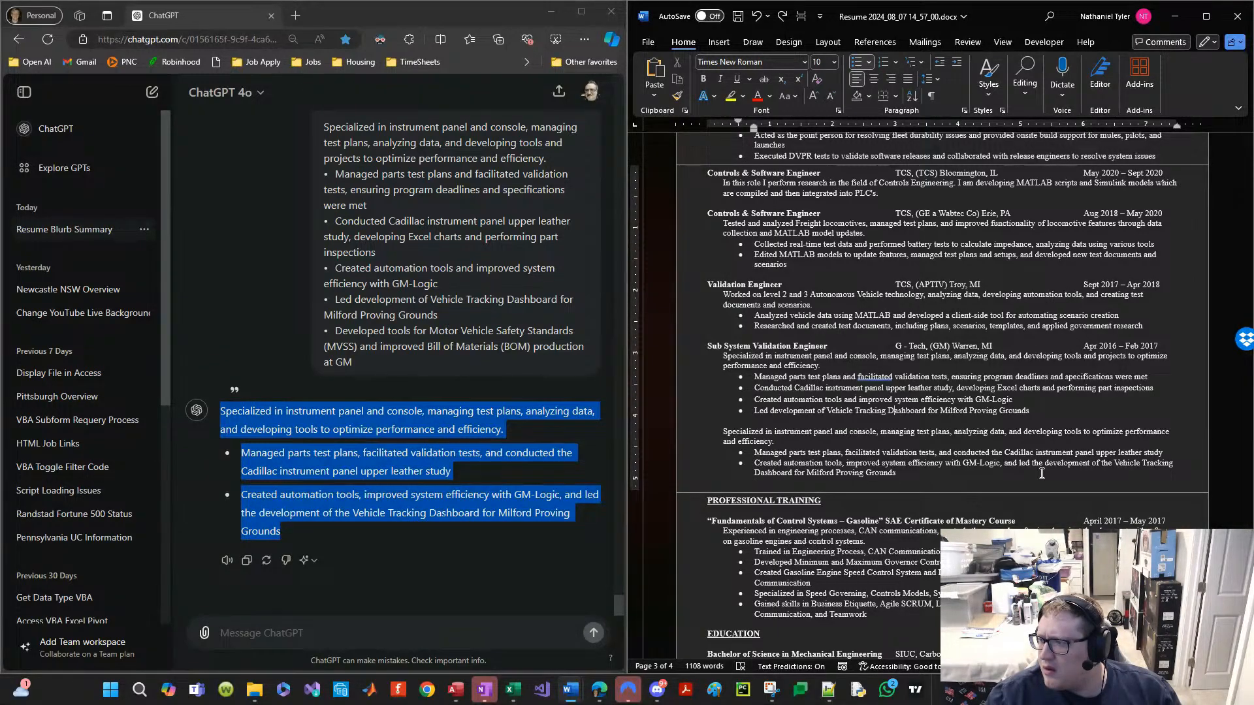
pyautogui.hotkey('ctrl', 'z')
# Step: Copy the original MVSS bullet and paste it as the last bullet of the condensed Sub System Validation Engineer list
pyautogui.hotkey('ctrl', 'c')
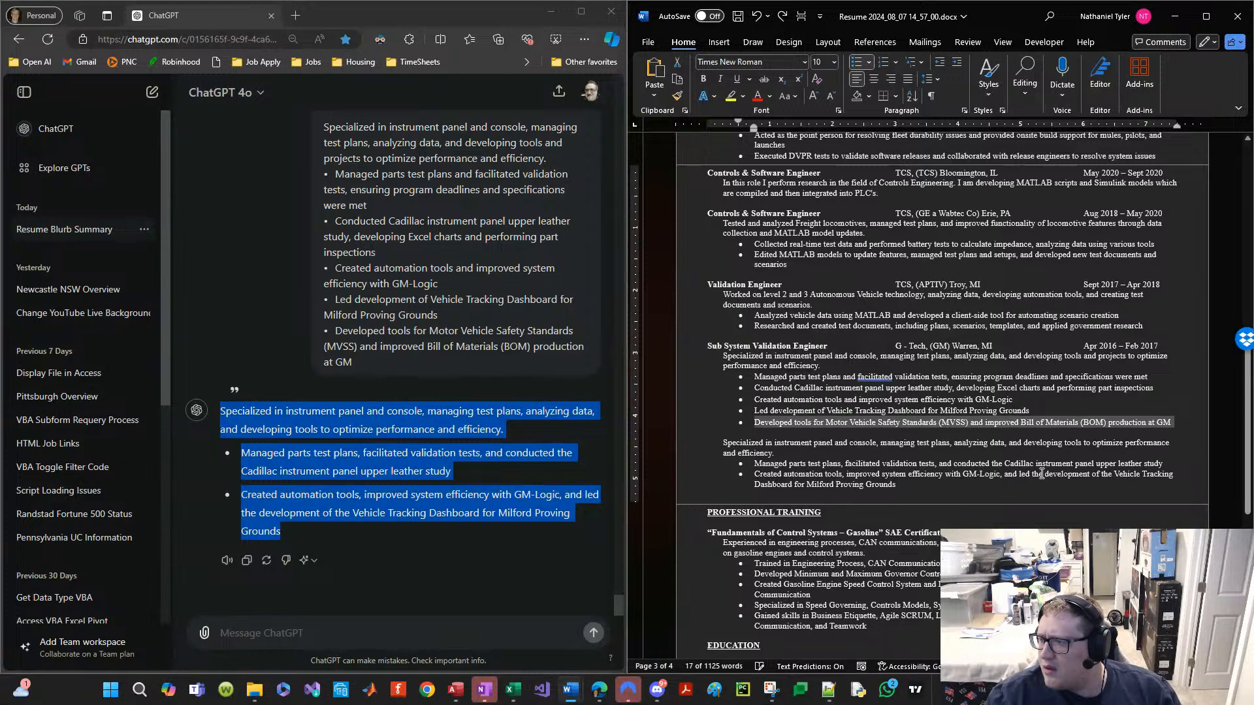
pyautogui.press('Down')
pyautogui.press('Down')
pyautogui.press('Down')
pyautogui.press('Down')
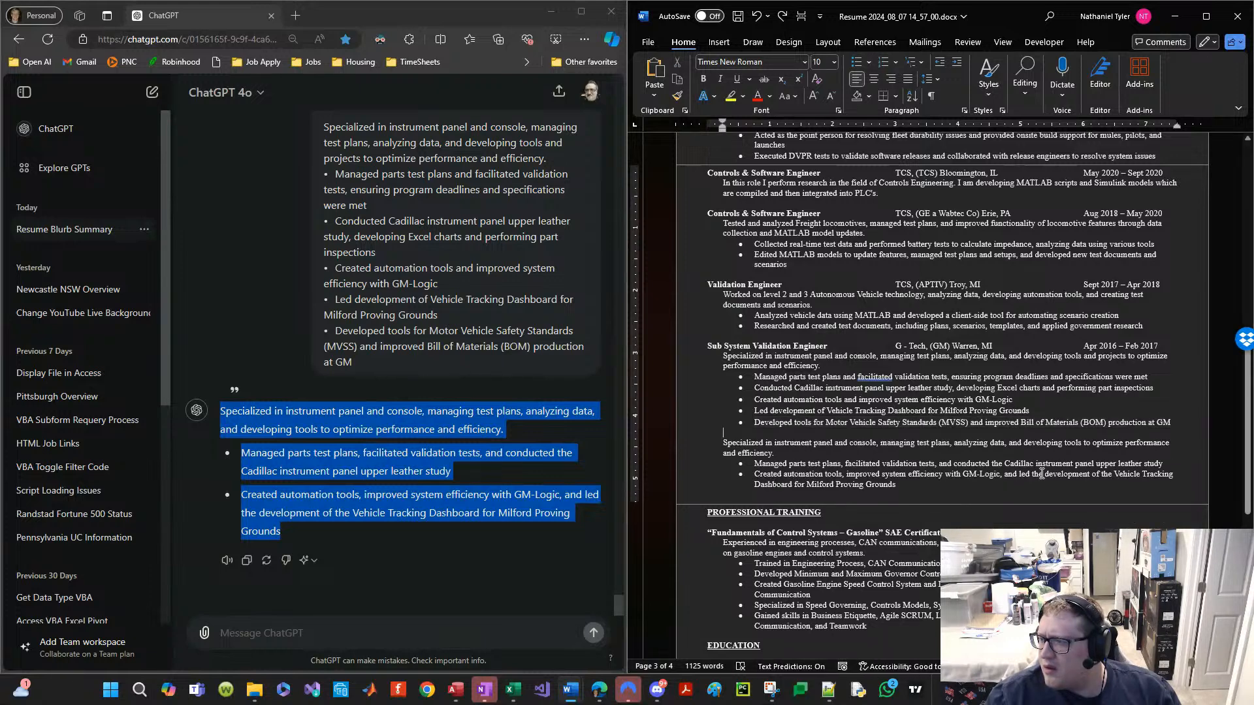
pyautogui.press('Down')
pyautogui.hotkey('ctrl', 'v')
# Step: Delete the five original bullets under Sub System Validation Engineer, above the condensed version
pyautogui.press('Up')
pyautogui.press('Up')
pyautogui.press('Up')
pyautogui.press('Up')
pyautogui.press('Up')
pyautogui.press('Up')
pyautogui.press('Up')
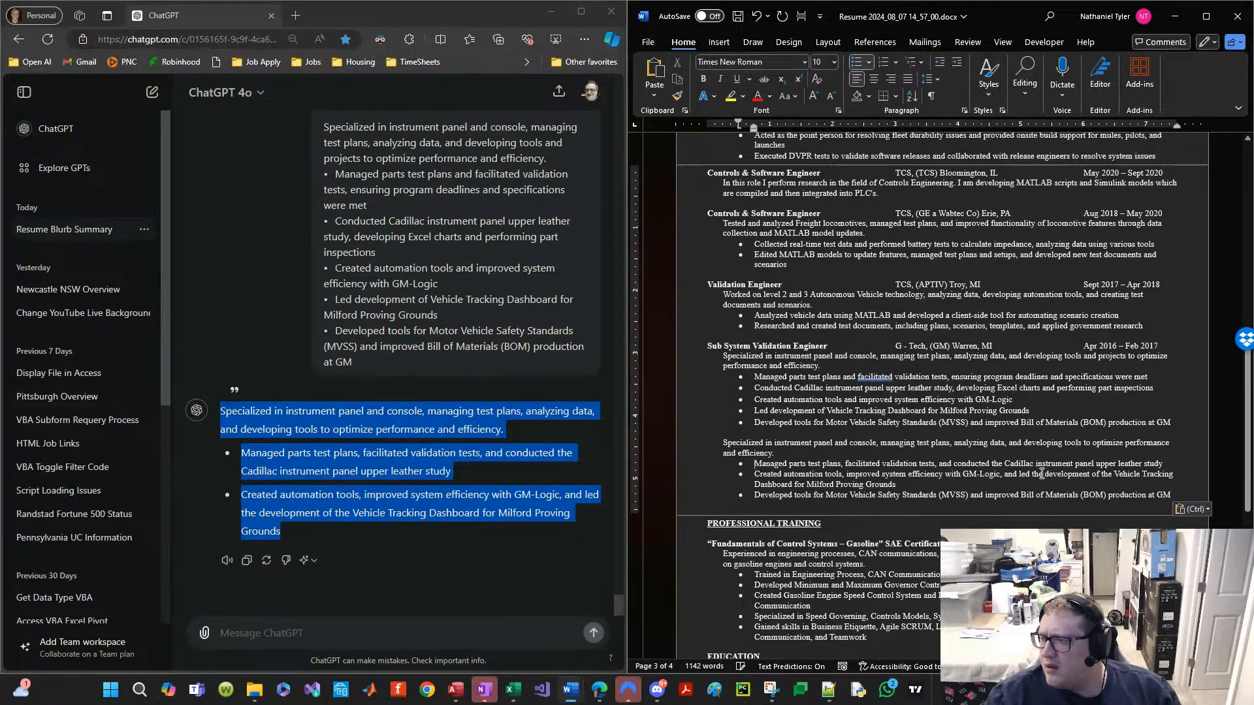
pyautogui.hotkey('shift', 'Up')
pyautogui.hotkey('shift', 'Up')
pyautogui.hotkey('shift', 'Up')
pyautogui.hotkey('shift', 'Up')
pyautogui.hotkey('shift', 'Up')
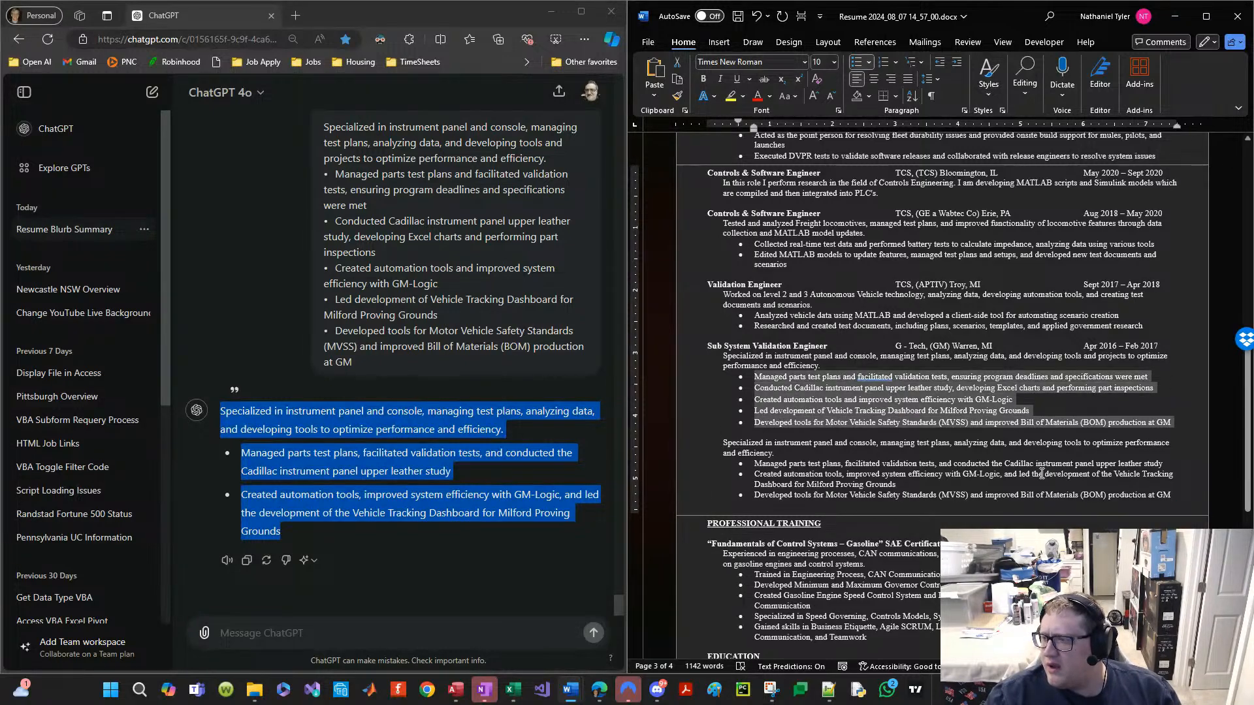
pyautogui.press('Delete')
# Step: Delete the original Sub System Validation Engineer summary and the surplus blank lines around the condensed entry, saving the resume
pyautogui.hotkey('shift', 'Up')
pyautogui.hotkey('shift', 'Up')
pyautogui.press('Delete')
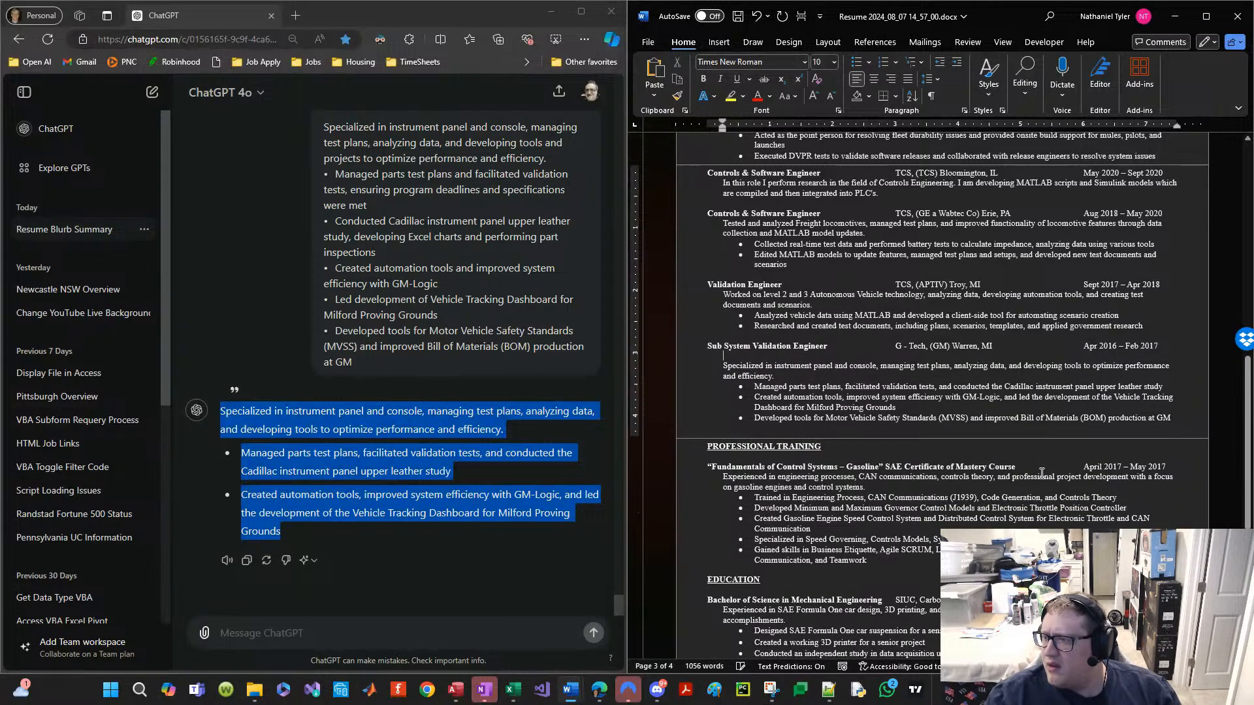
pyautogui.press('Delete')
pyautogui.hotkey('ctrl', 's')
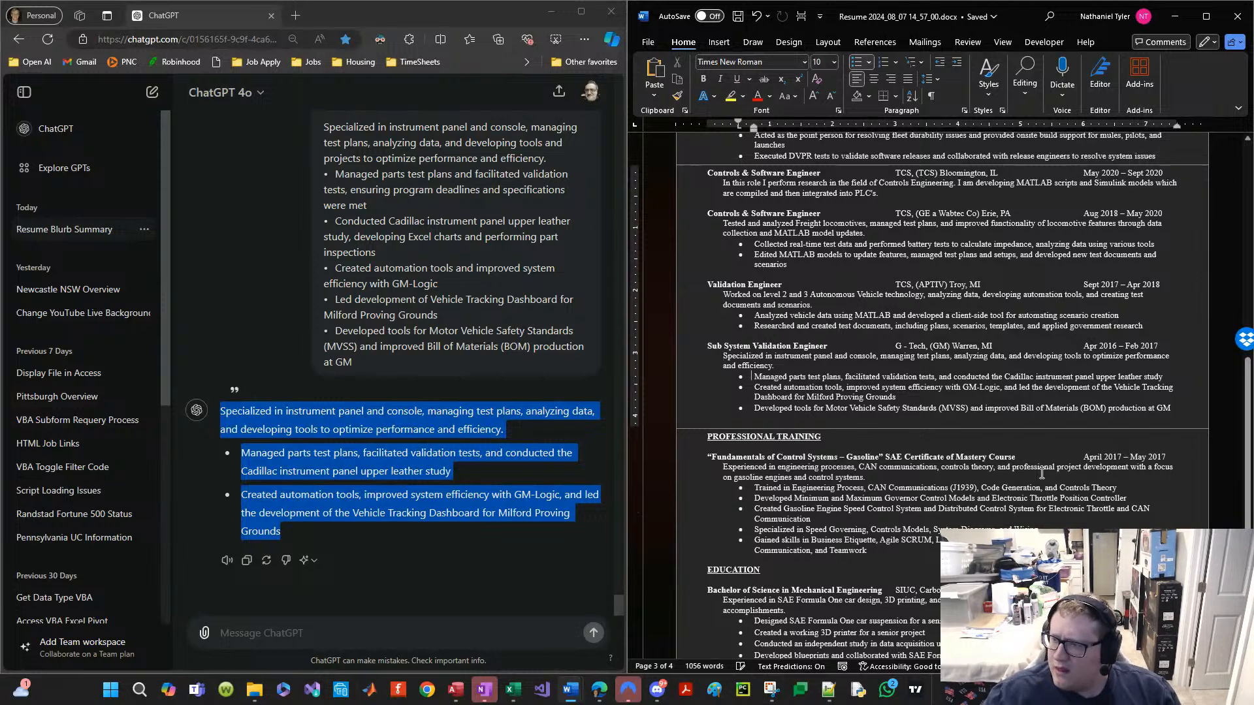
pyautogui.press('Delete')
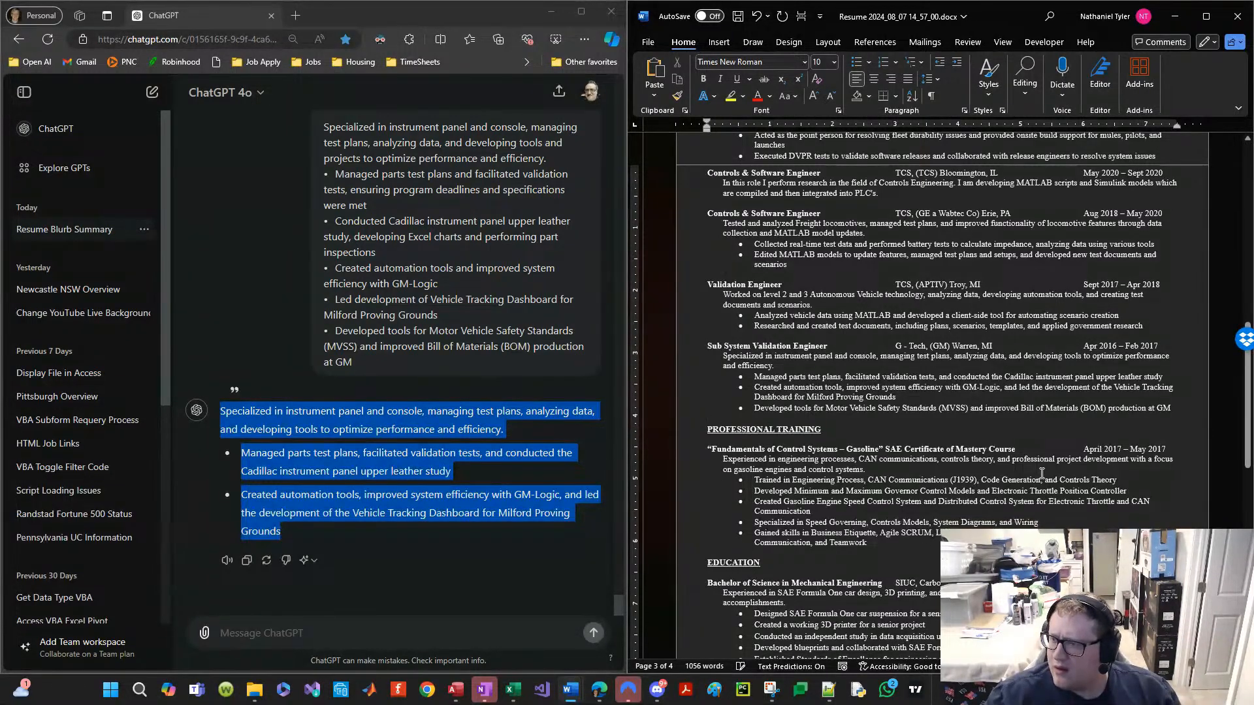
# Step: Copy the summary and bullets of the SAE Certificate of Mastery Course into a new ChatGPT message
pyautogui.click(883, 544)
pyautogui.hotkey('ctrl', 'shift', 'Up')
pyautogui.hotkey('ctrl', 'shift', 'Up')
pyautogui.hotkey('ctrl', 'shift', 'Up')
pyautogui.hotkey('ctrl', 'shift', 'Up')
pyautogui.hotkey('ctrl', 'shift', 'Up')
pyautogui.hotkey('ctrl', 'shift', 'Up')
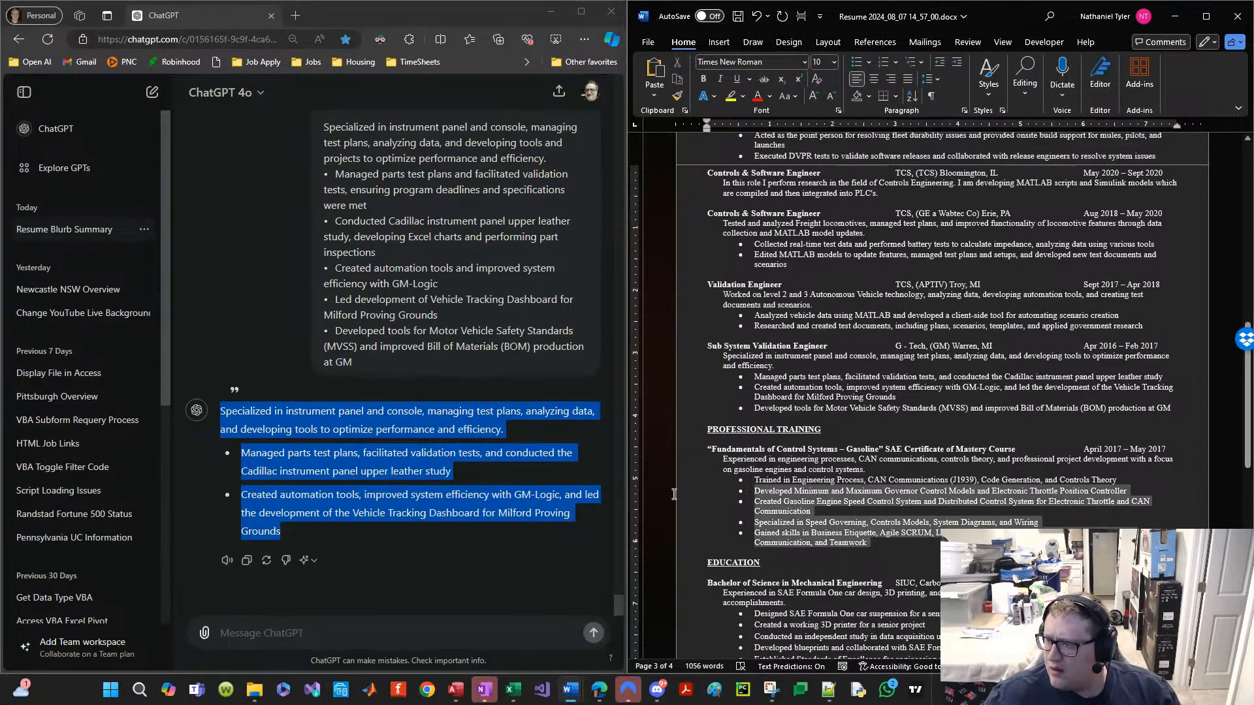
pyautogui.click(343, 620)
pyautogui.write('Experienced in engineering processes, CAN communications, controls theory, and professional project development with a focus on gasoline engines and control systems. • Trained in Engineering Process, CAN Communications (J1939), Code Generation, and Controls Theory • Developed Minimum and Maximum Governor Control Models and Electronic Throttle Position Controller • Created Gasoline Engine Speed Control System and Distributed Control System for Electronic Throttle and CAN Communication • Specialized in Speed Governing, Controls Models, System Diagrams, and Wiring • Gained skills in Business Etiquette, Agile SCRUM, Leadership, Budgeting, Communication, and Teamwork')
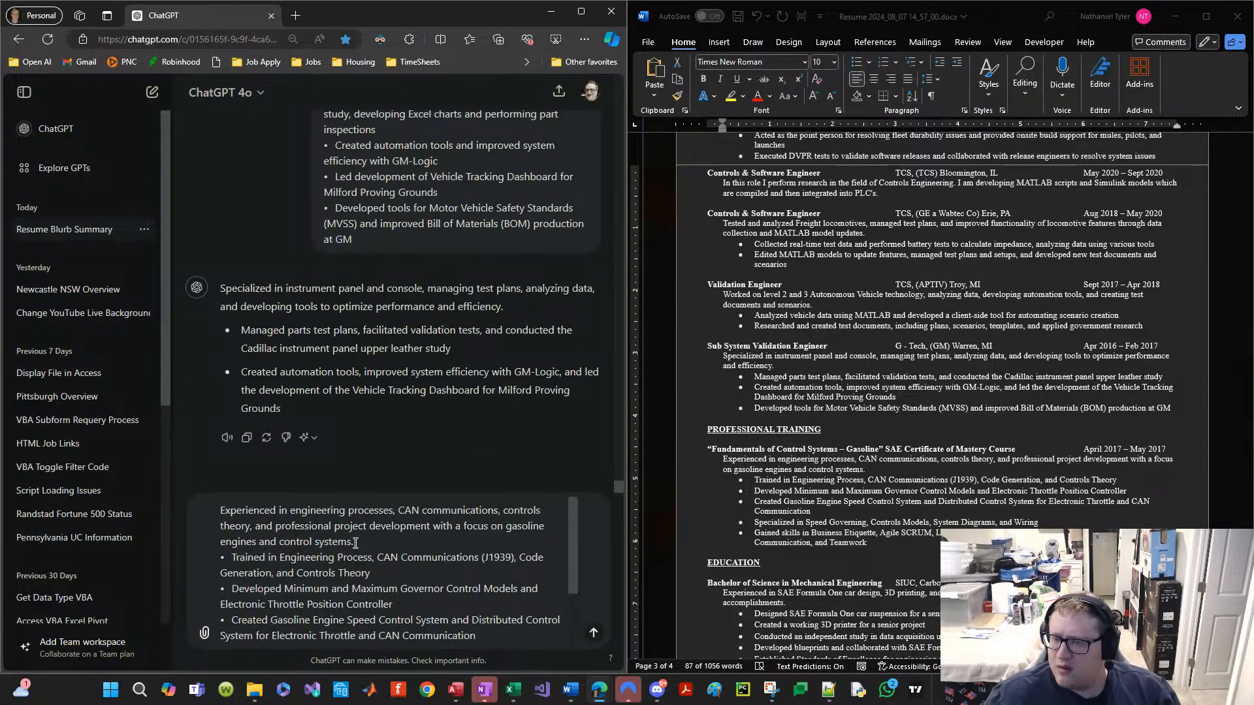
# Step: Reuse the earlier instruction "Condensed to 1 sentence and 2 bullet points" above the pasted course text and send the message
pyautogui.scroll(5, 335, 306)
pyautogui.tripleClick(341, 302)
pyautogui.hotkey('ctrl', 'c')
pyautogui.click(349, 424)
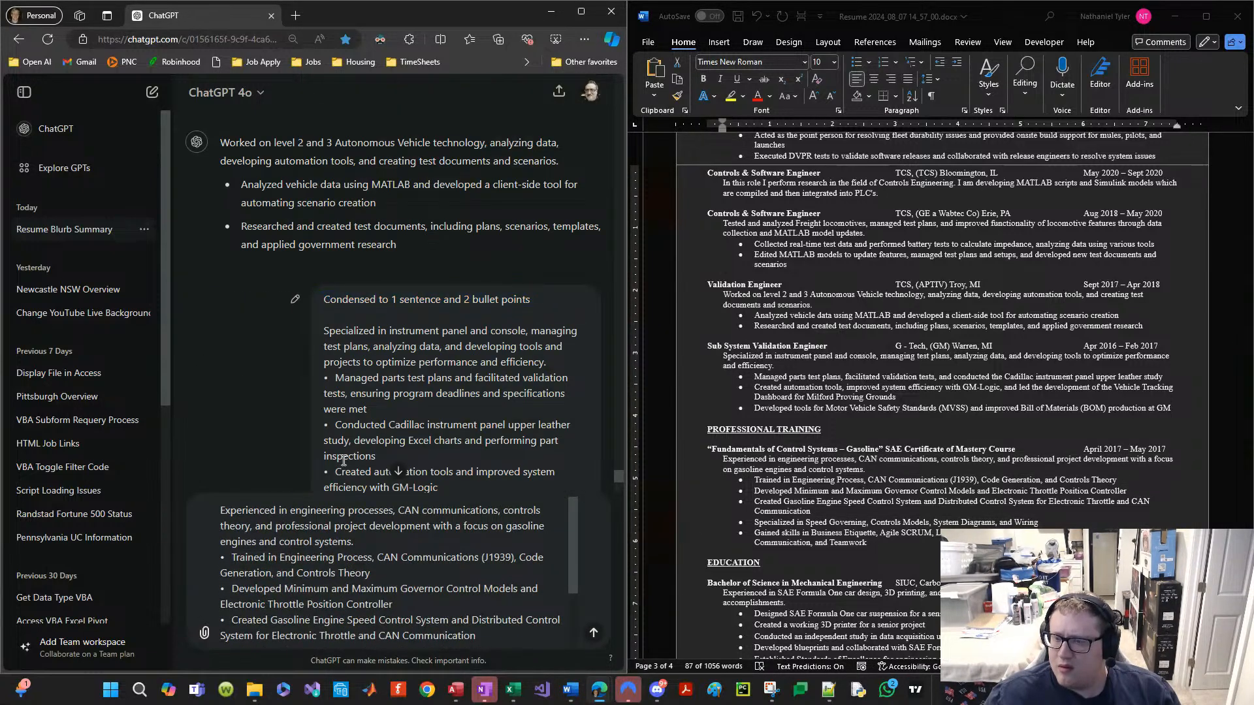
pyautogui.click(335, 510)
pyautogui.press('Home')
pyautogui.hotkey('ctrl', 'v')
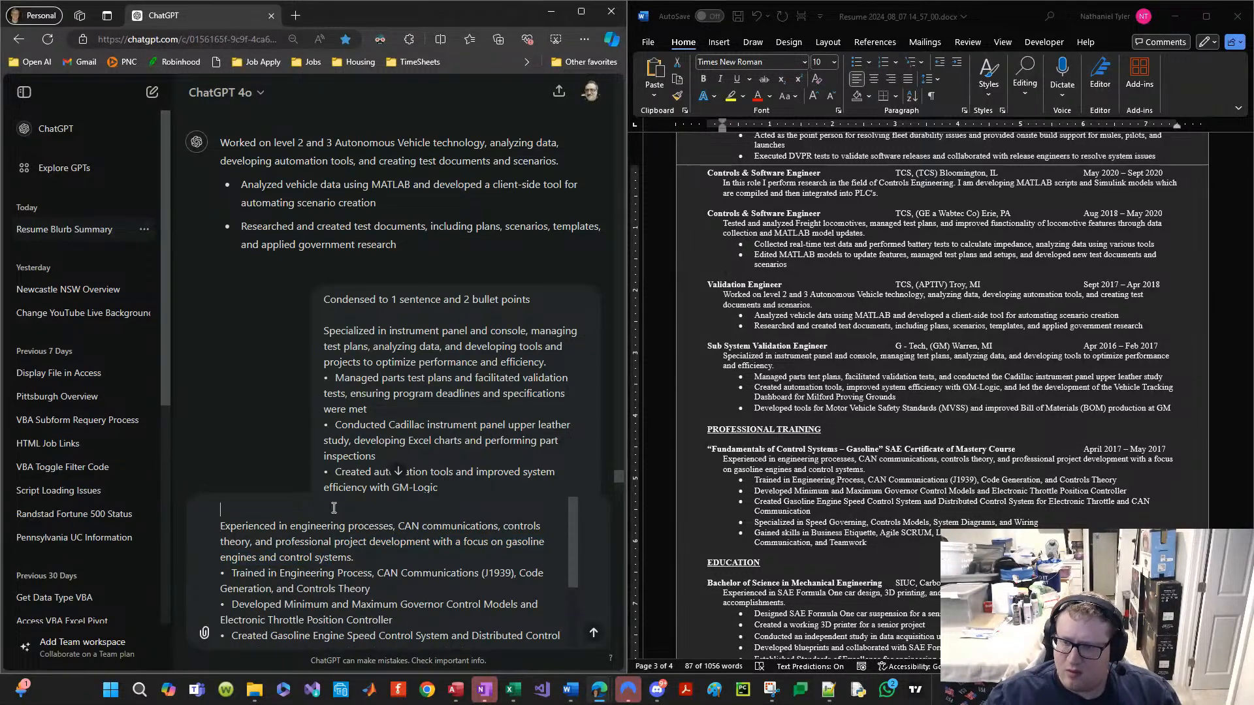
pyautogui.press('Return')
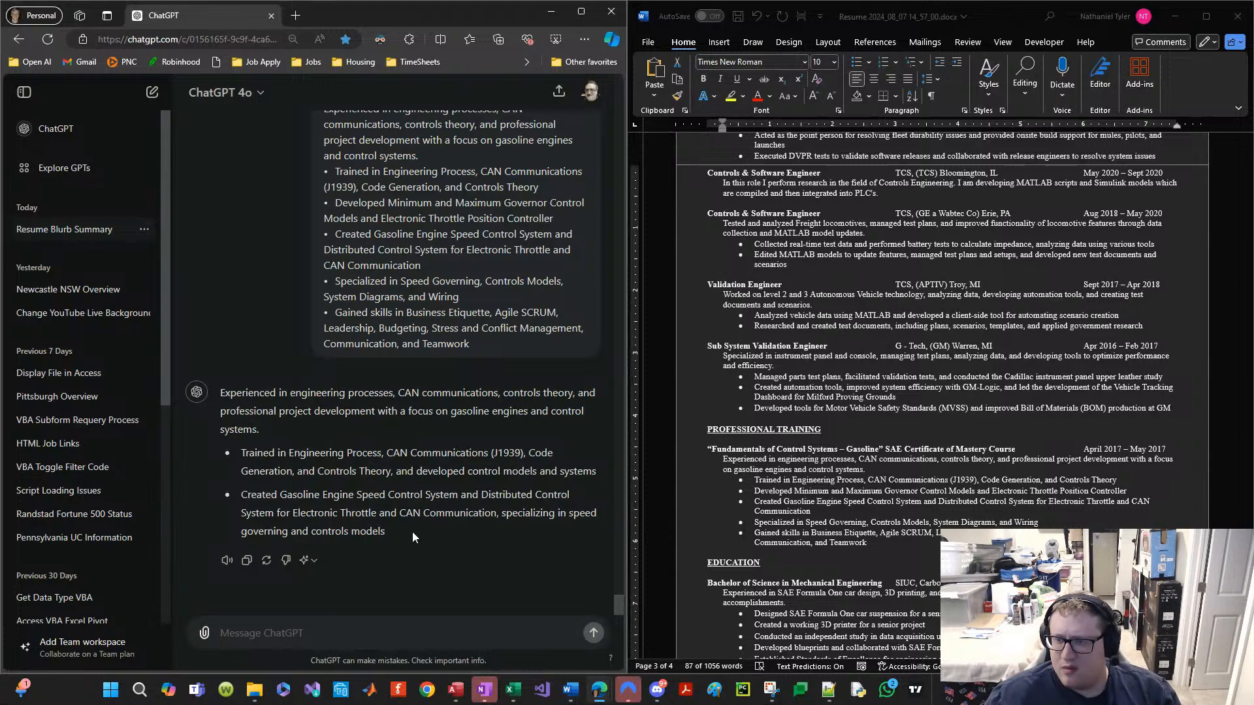
# Step: Copy ChatGPT's condensed course description and switch to the empty line above the EDUCATION heading in the Word resume
pyautogui.moveTo(413, 532); pyautogui.dragTo(218, 392)
pyautogui.hotkey('ctrl', 'c')
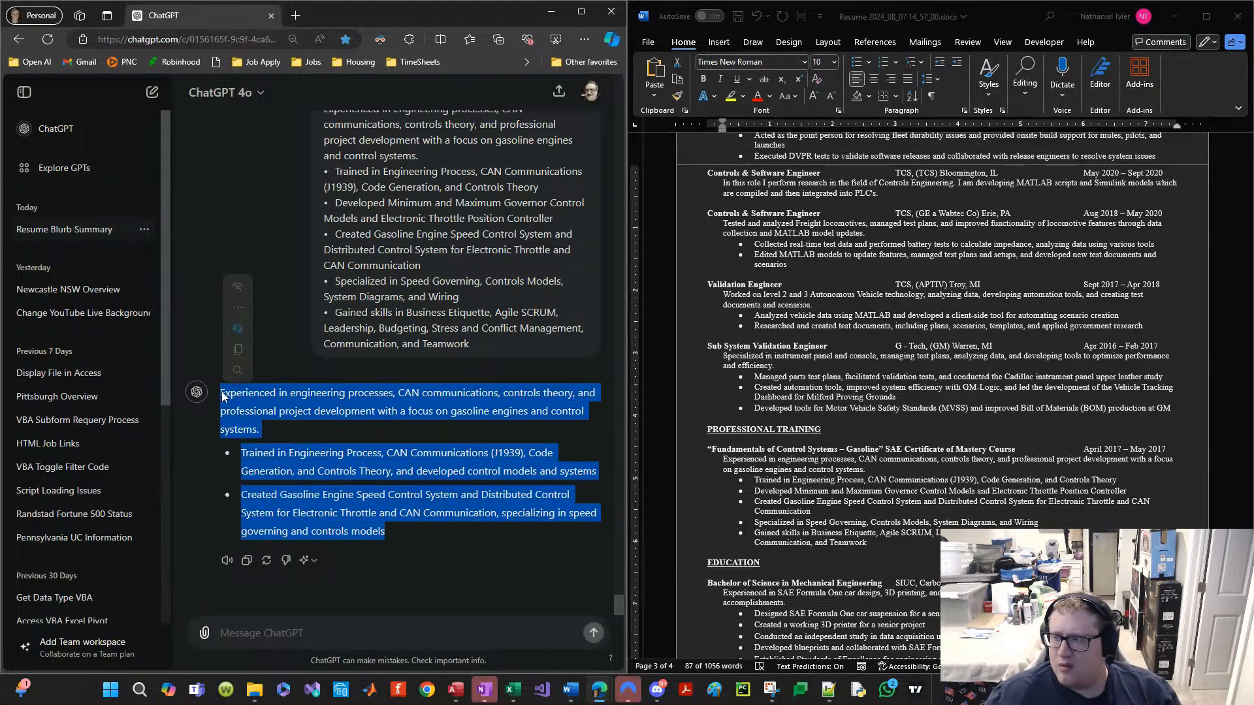
pyautogui.click(855, 539)
pyautogui.moveTo(901, 540); pyautogui.dragTo(719, 464)
pyautogui.click(825, 523)
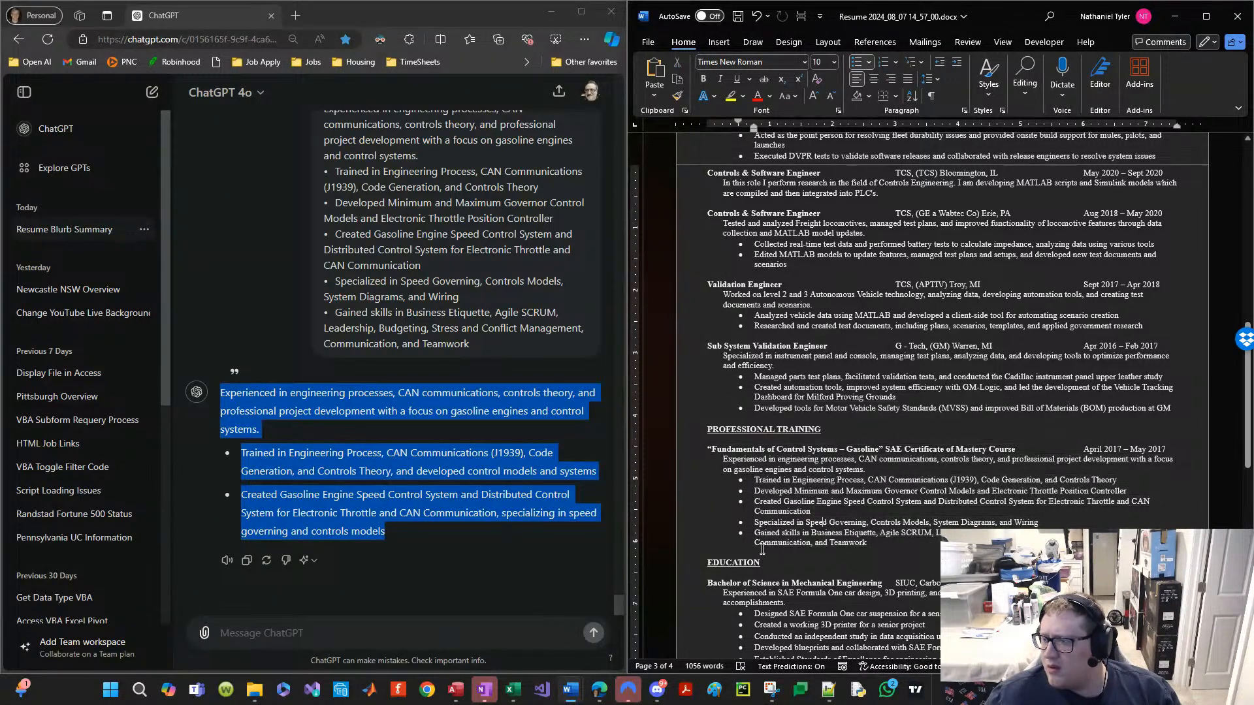
pyautogui.click(736, 553)
pyautogui.scroll(-5, 784, 529)
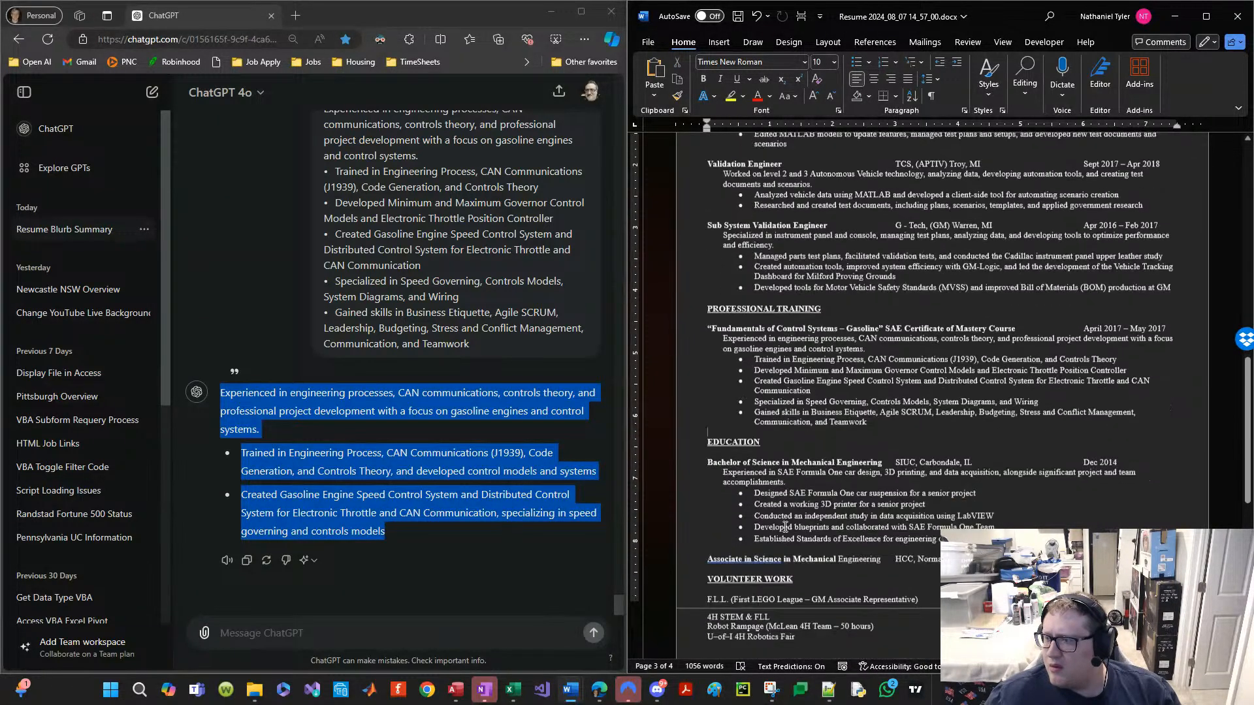
# Step: Try pasting the condensed course text above EDUCATION and deleting the line break after the original last bullet
pyautogui.hotkey('ctrl', 'v')
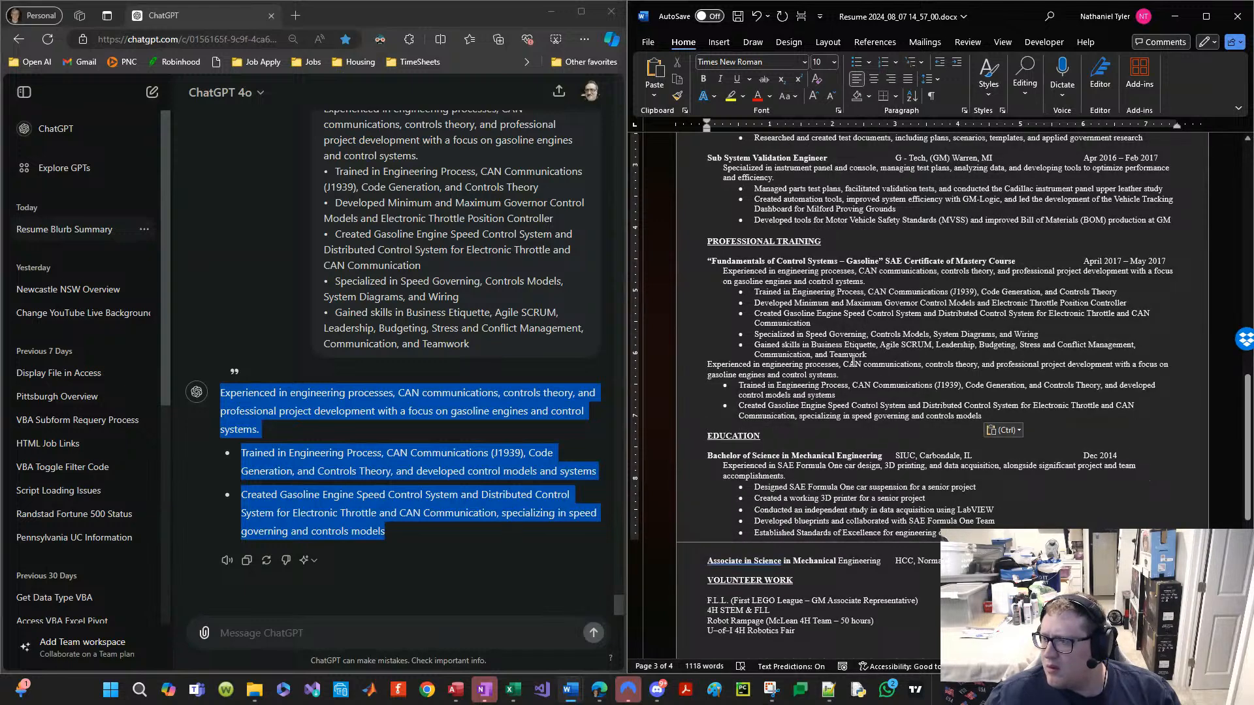
pyautogui.click(876, 345)
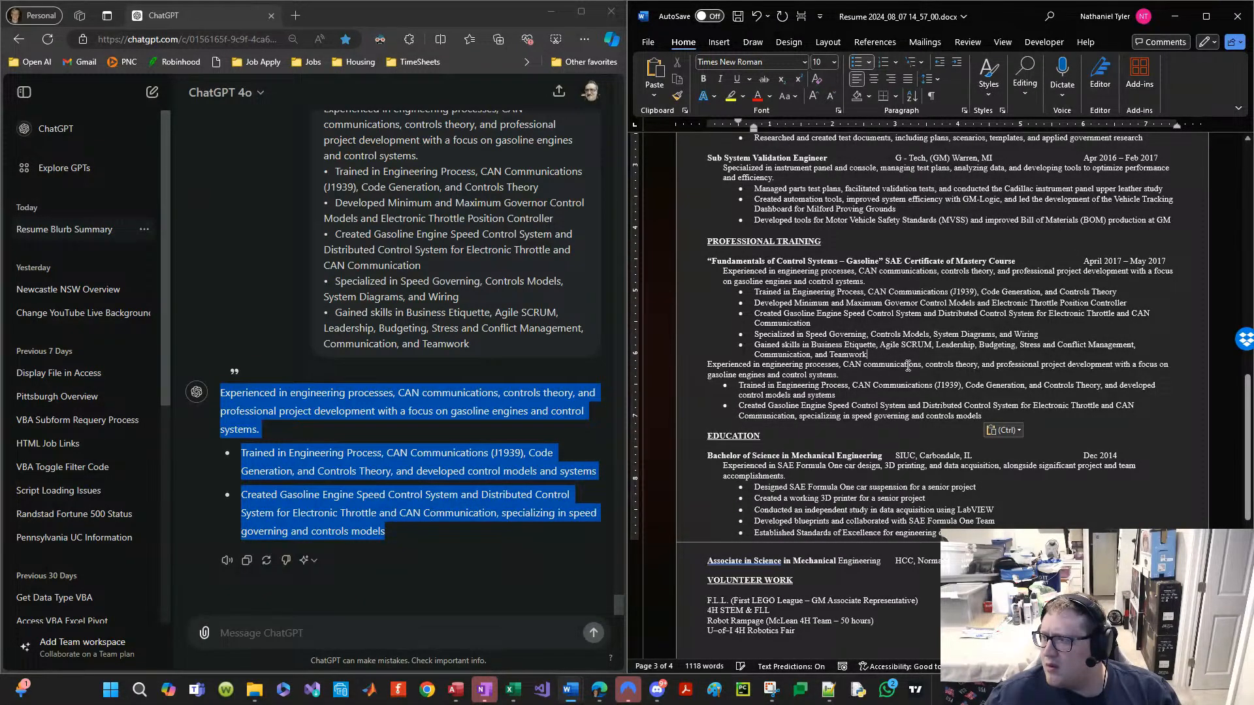
pyautogui.press('Delete')
pyautogui.hotkey('ctrl', 'z')
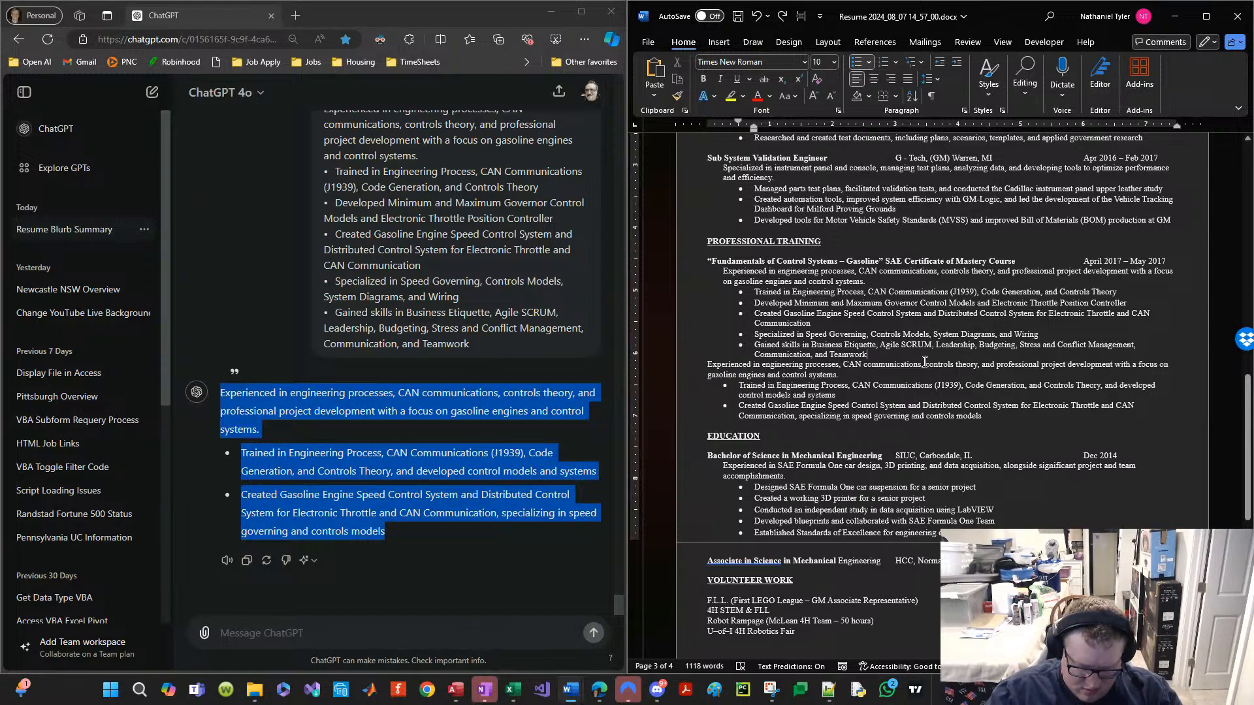
pyautogui.press('Delete')
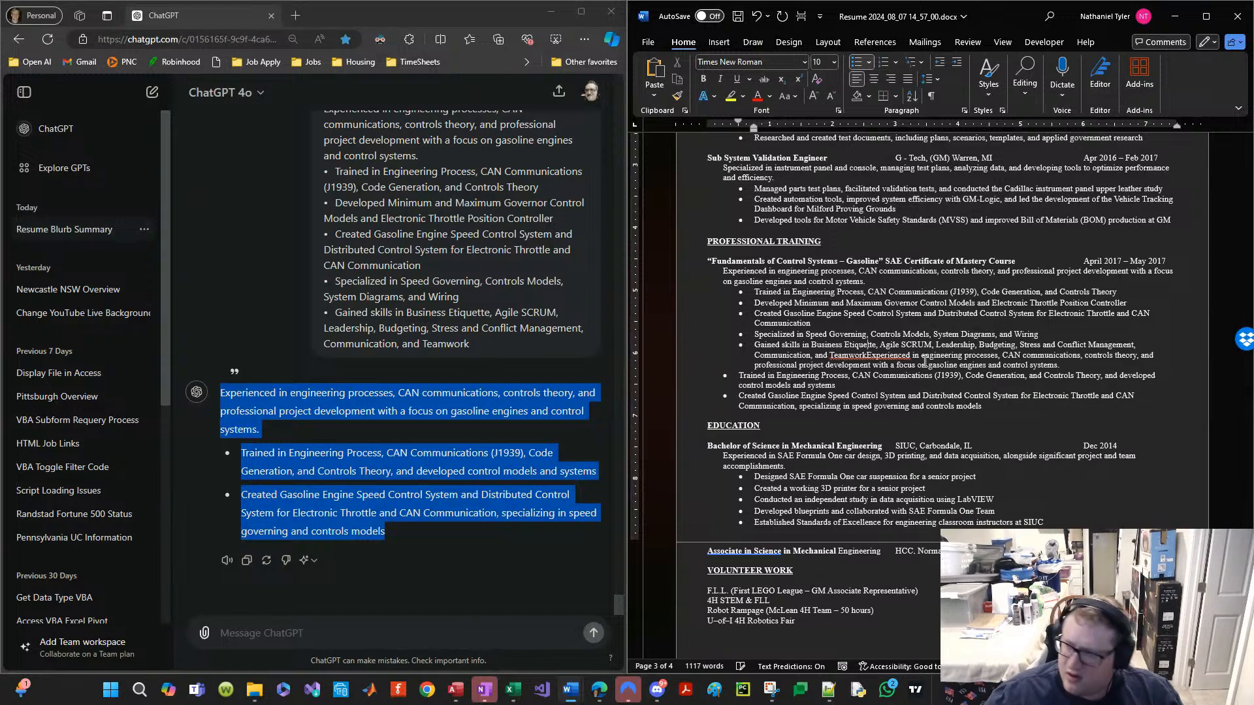
pyautogui.hotkey('ctrl', 'z')
pyautogui.hotkey('ctrl', 'z')
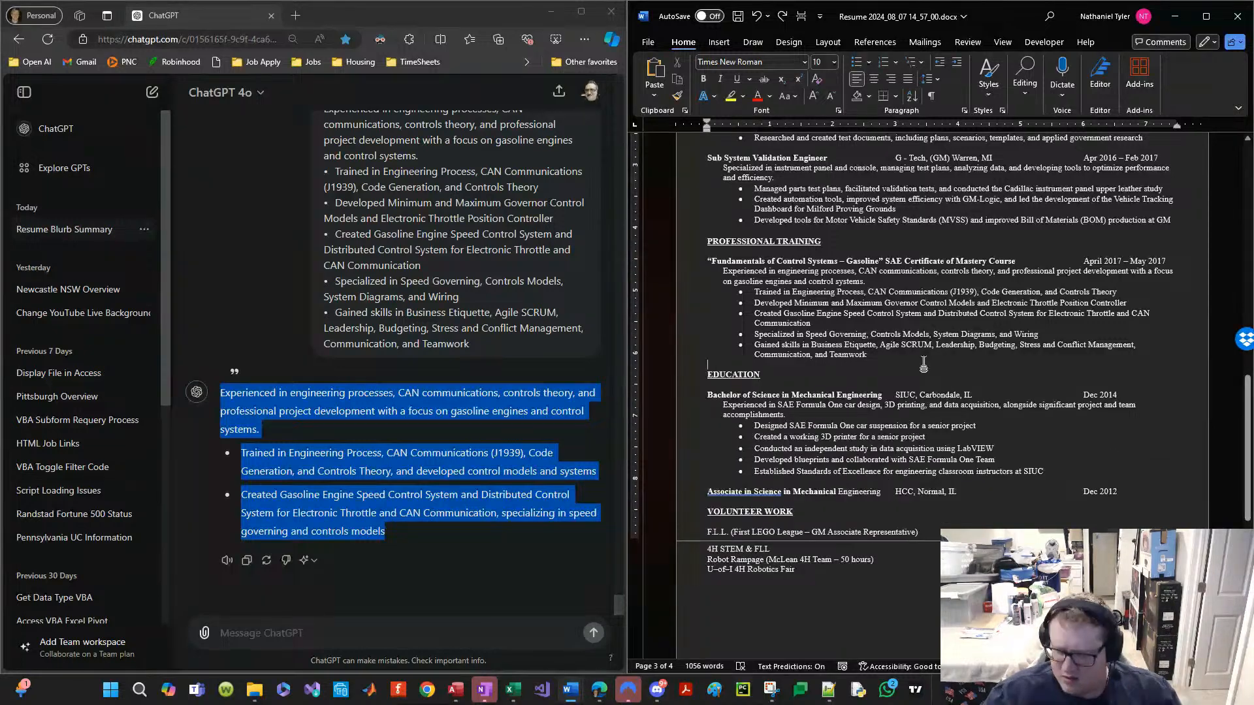
# Step: Paste the condensed course text above EDUCATION, separated by a blank line, and apply the original course summary's formatting to it with Format Painter
pyautogui.hotkey('ctrl', 'v')
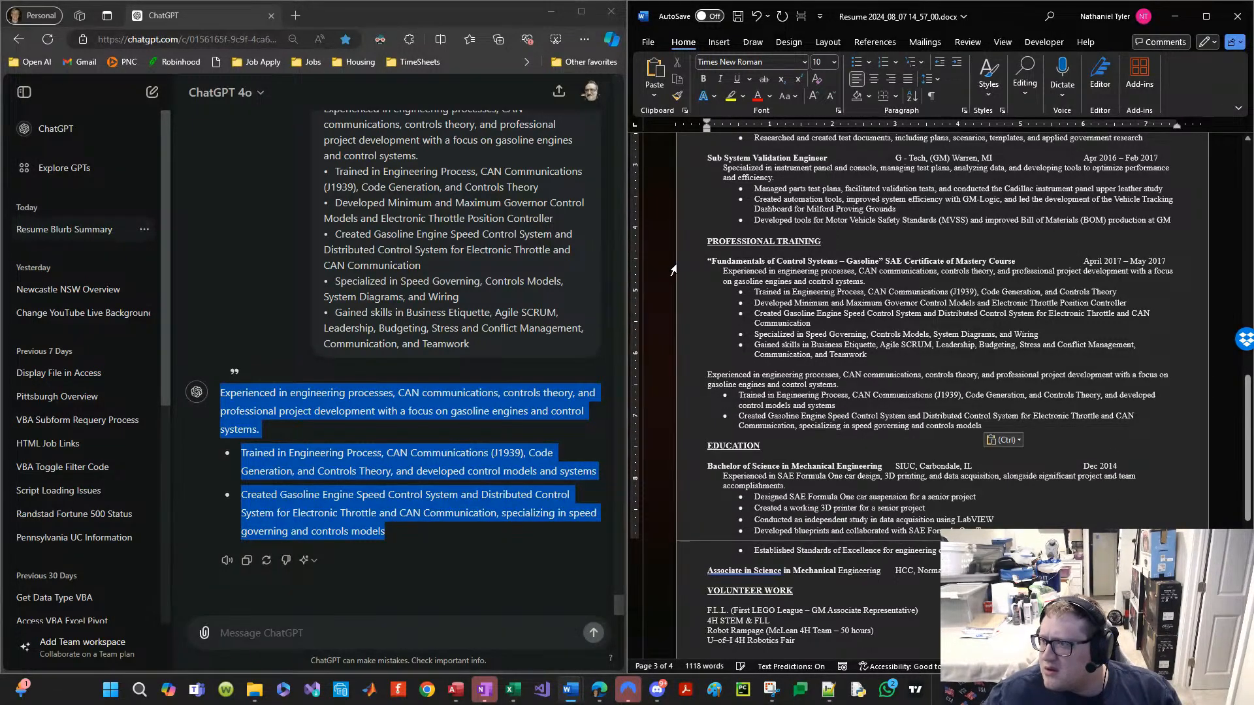
pyautogui.moveTo(674, 266); pyautogui.dragTo(693, 282)
pyautogui.click(677, 96)
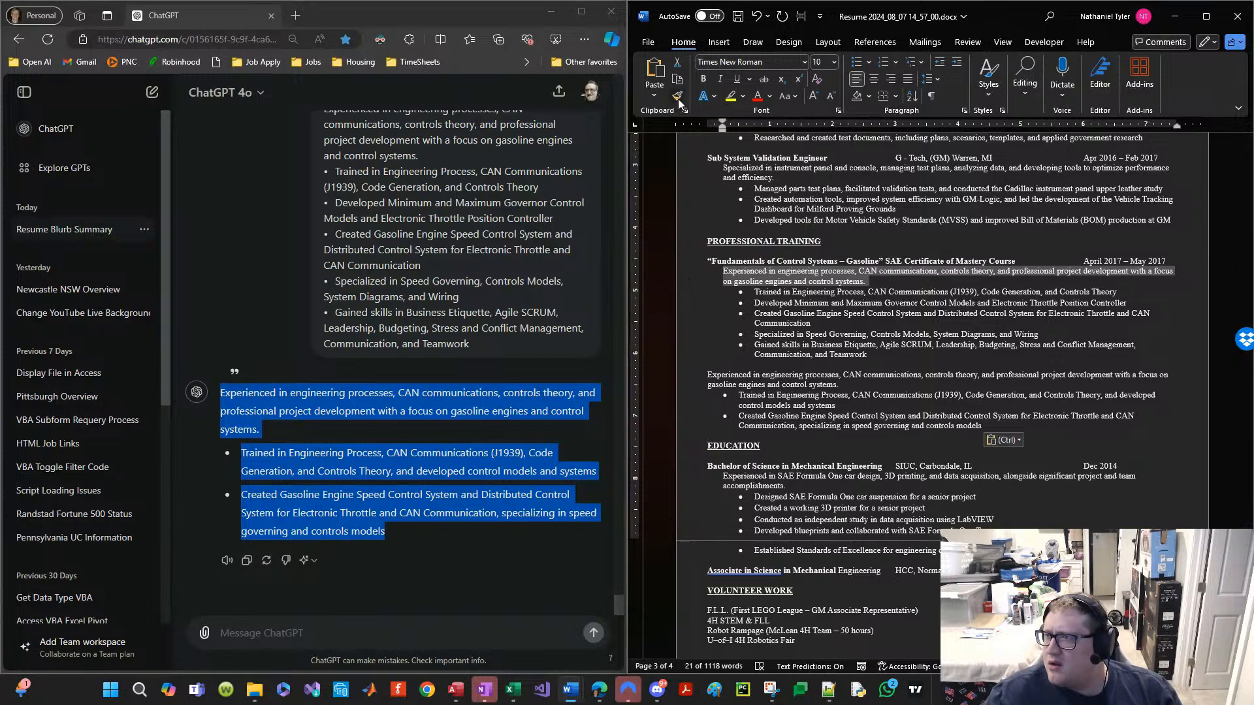
pyautogui.moveTo(683, 379); pyautogui.dragTo(715, 424)
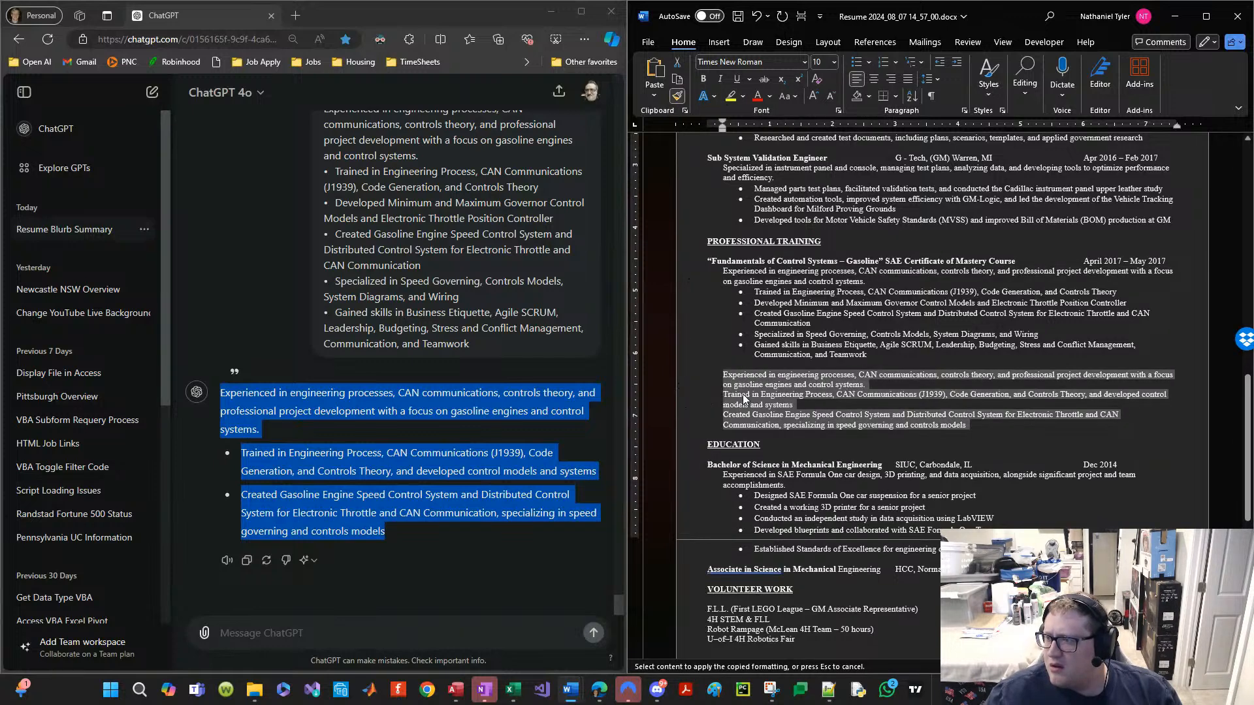
pyautogui.click(751, 385)
pyautogui.press('Escape')
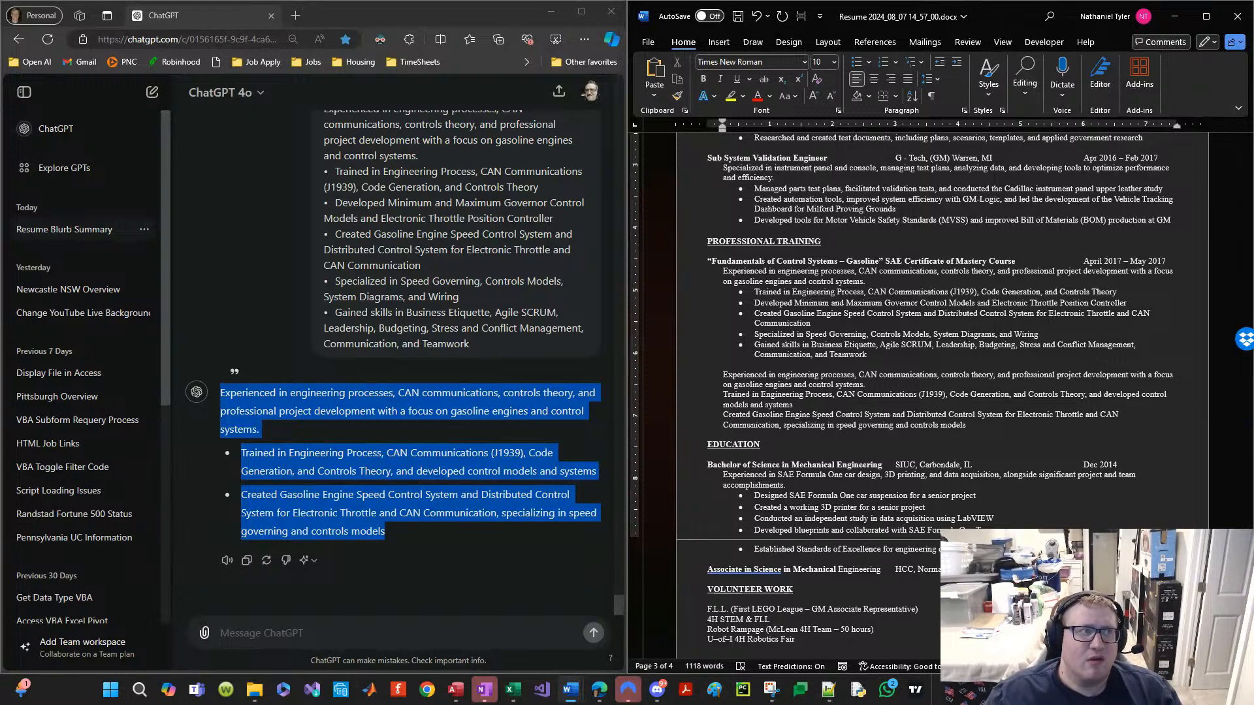
# Step: Turn the two condensed course statements above EDUCATION into bullet points below the condensed summary sentence
pyautogui.click(599, 689)
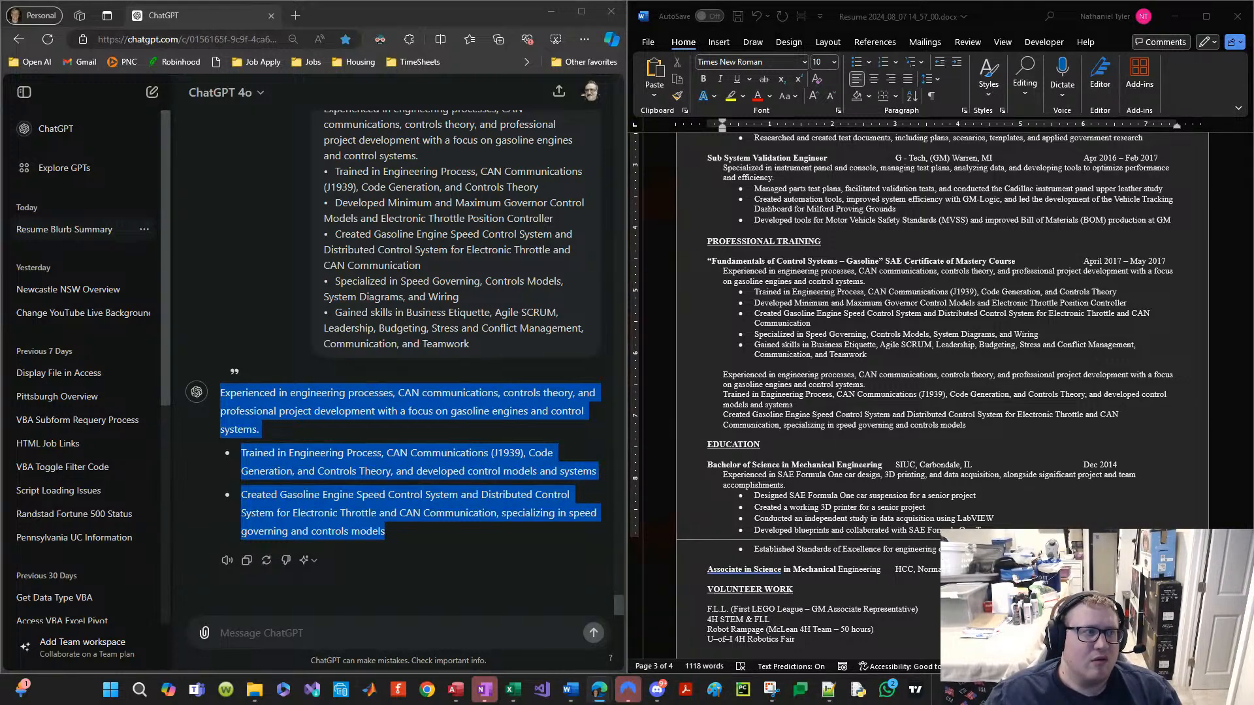
pyautogui.click(755, 420)
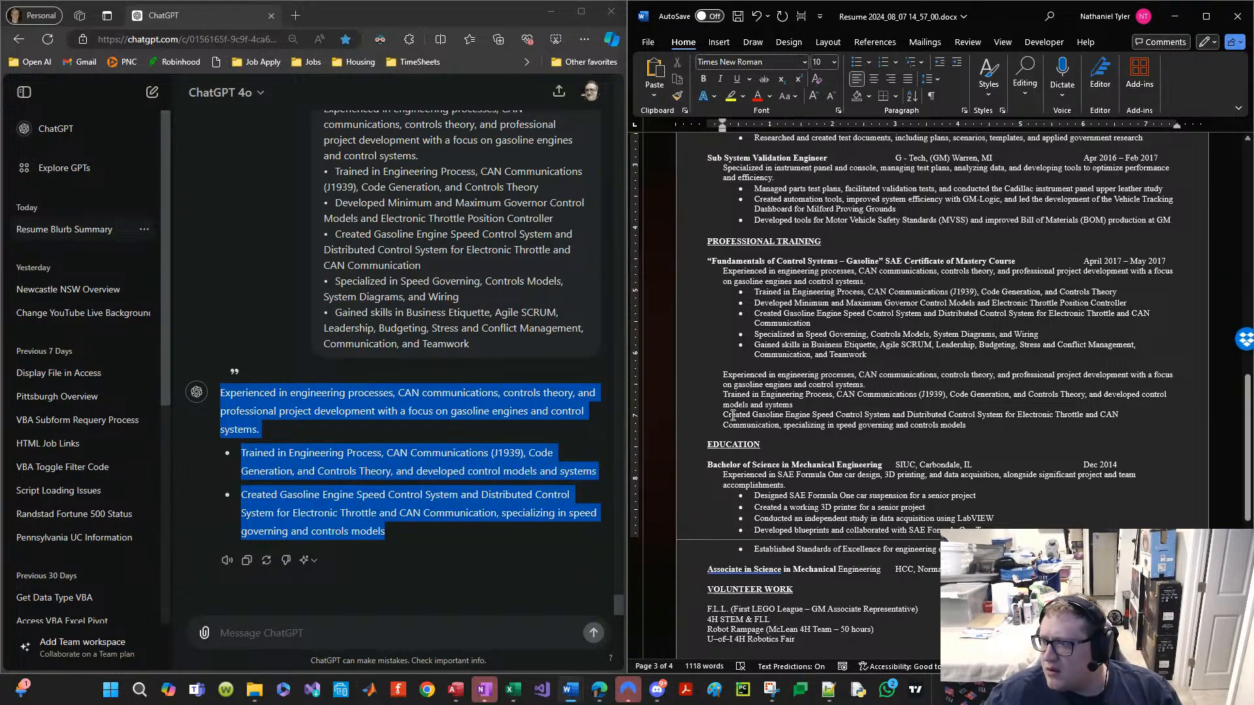
pyautogui.moveTo(729, 417); pyautogui.dragTo(748, 434)
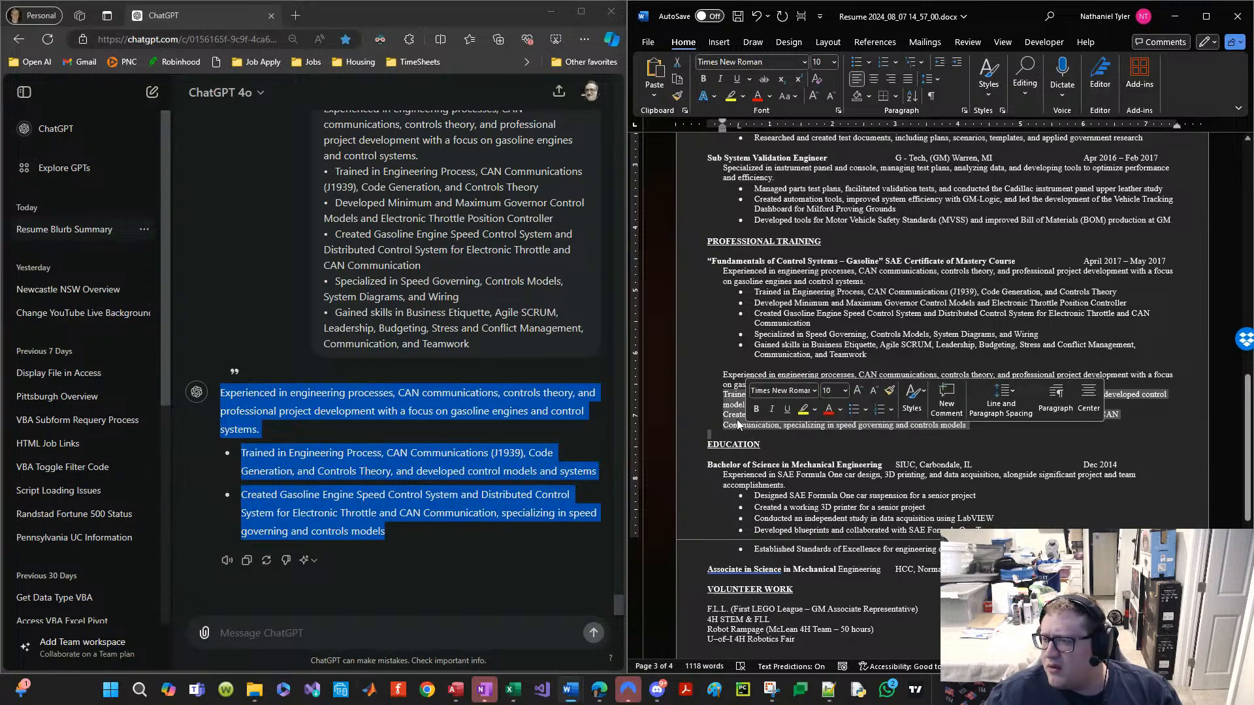
pyautogui.click(733, 387)
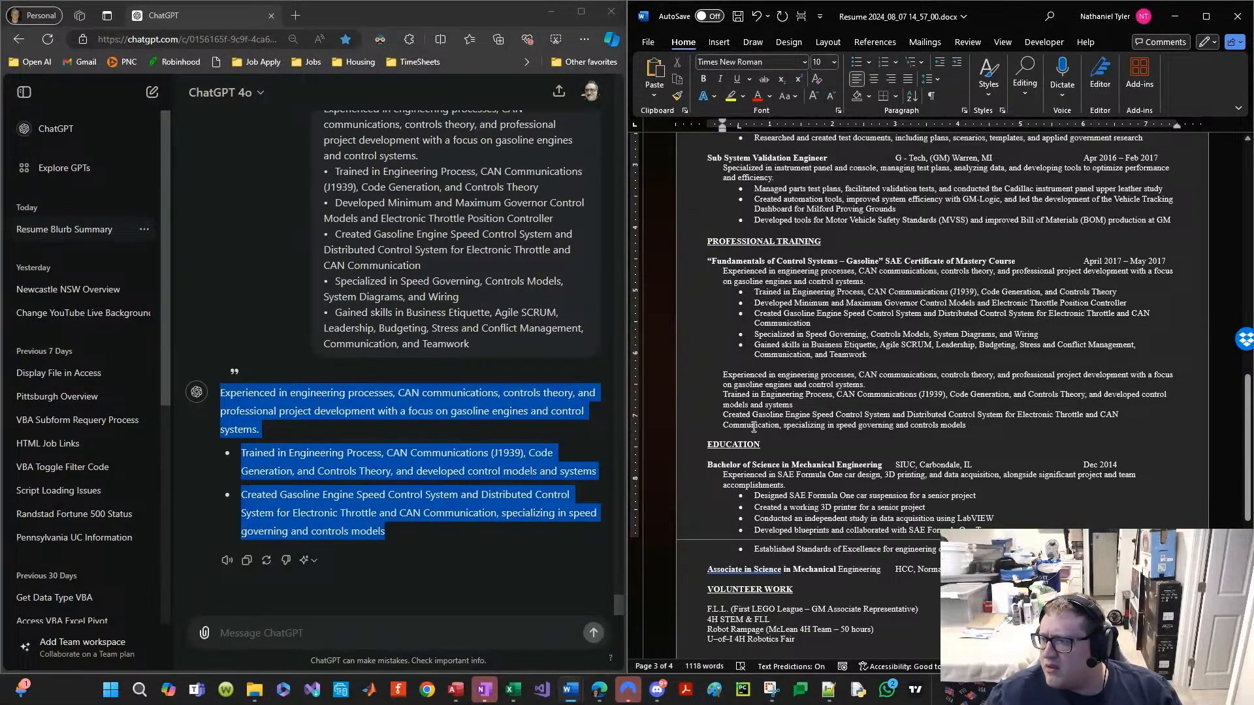
pyautogui.moveTo(762, 416); pyautogui.dragTo(780, 427)
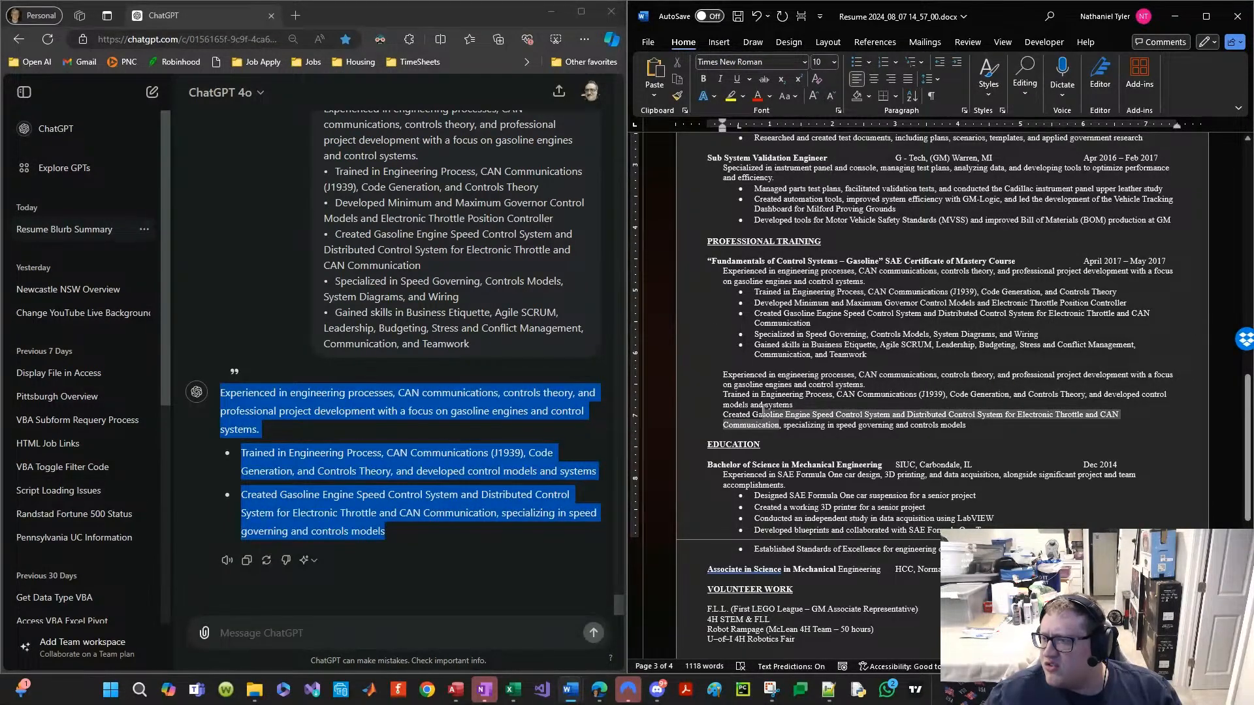
pyautogui.click(866, 61)
pyautogui.click(787, 396)
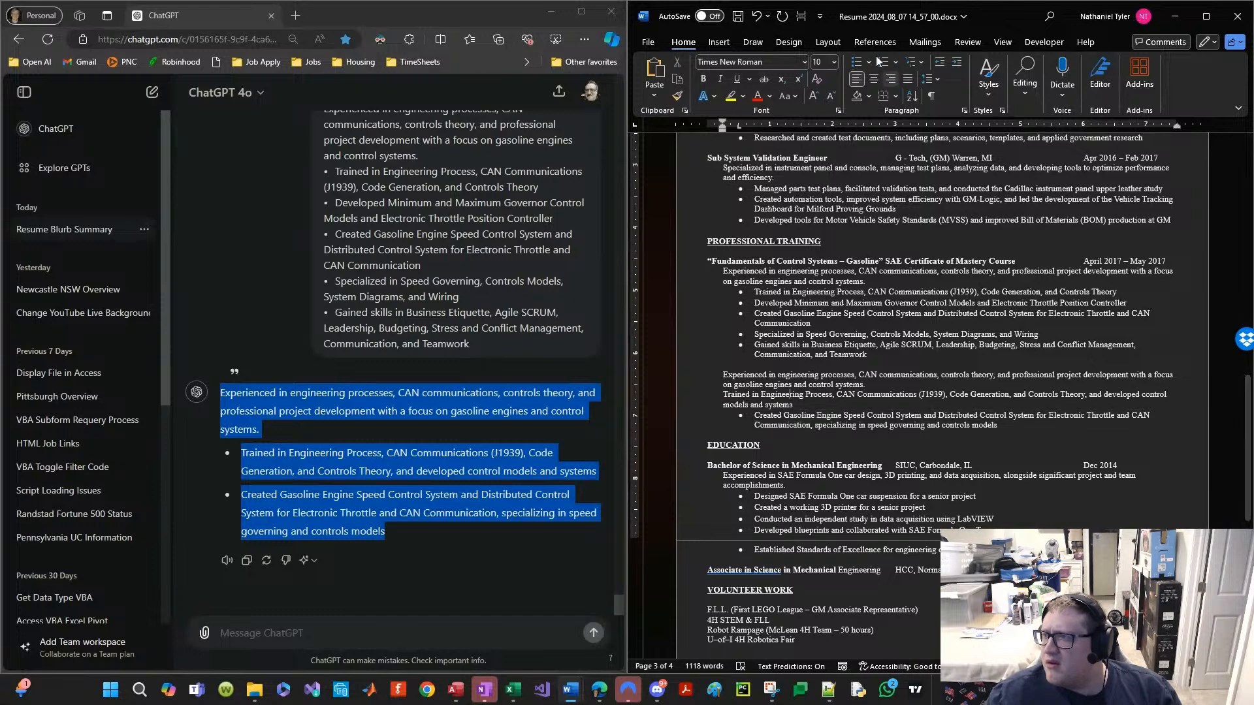
pyautogui.click(856, 62)
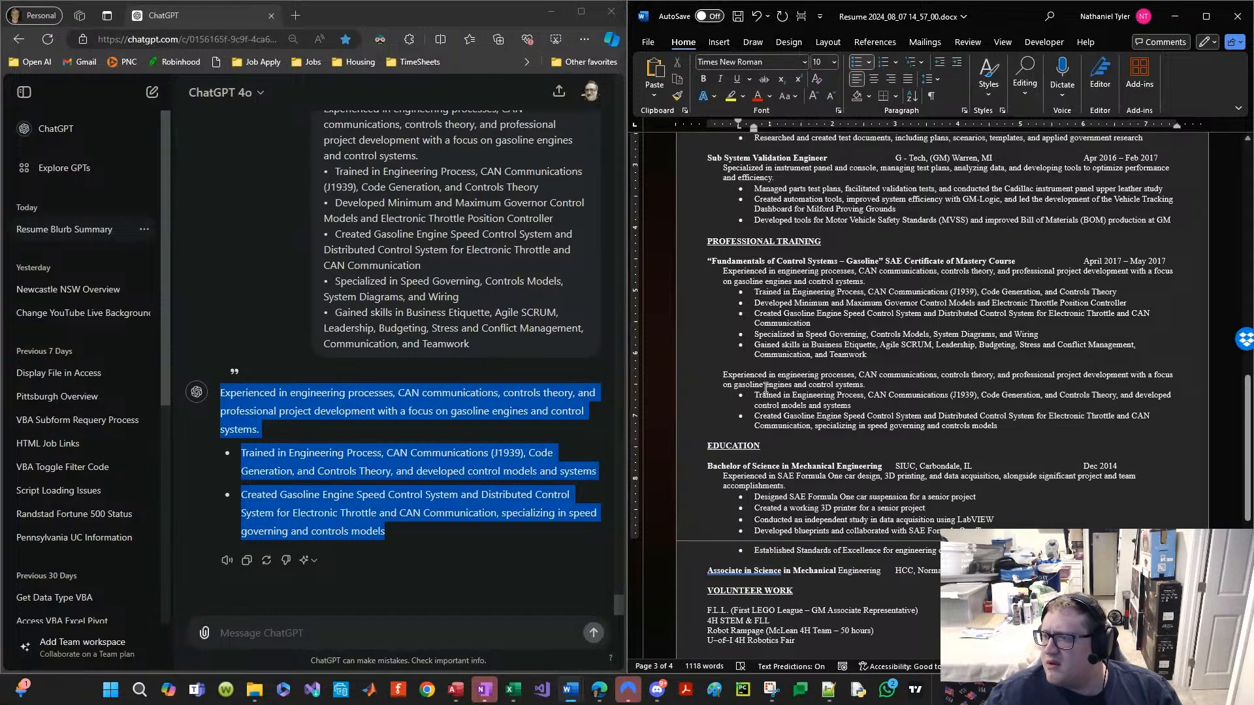
# Step: Compare the original course bullets under PROFESSIONAL TRAINING with the condensed version pasted above EDUCATION
pyautogui.moveTo(867, 355); pyautogui.dragTo(754, 323)
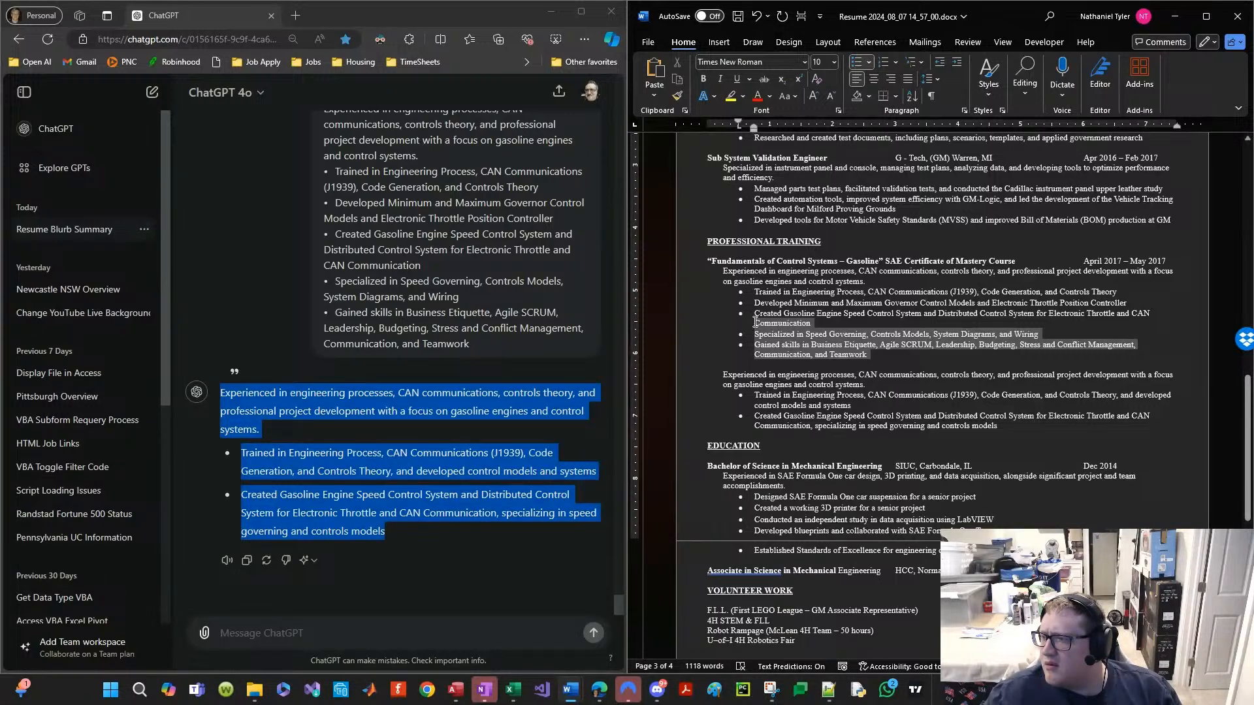
pyautogui.moveTo(755, 321); pyautogui.dragTo(749, 292)
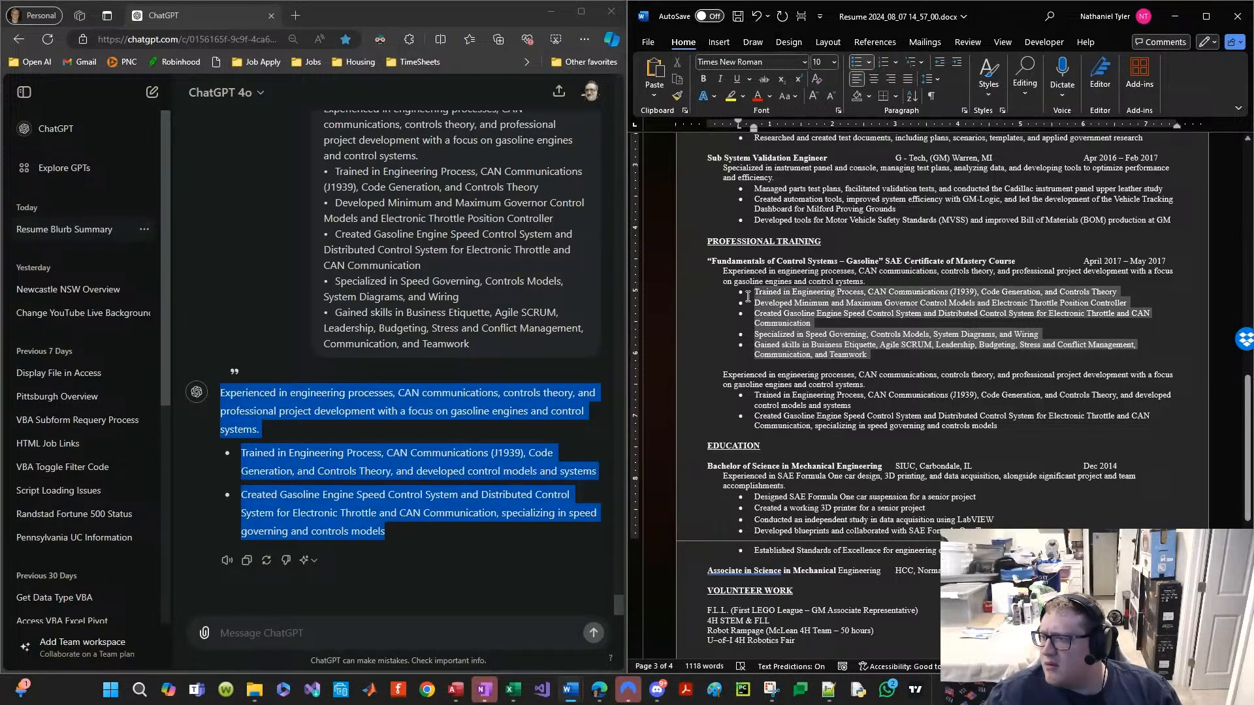
pyautogui.click(836, 335)
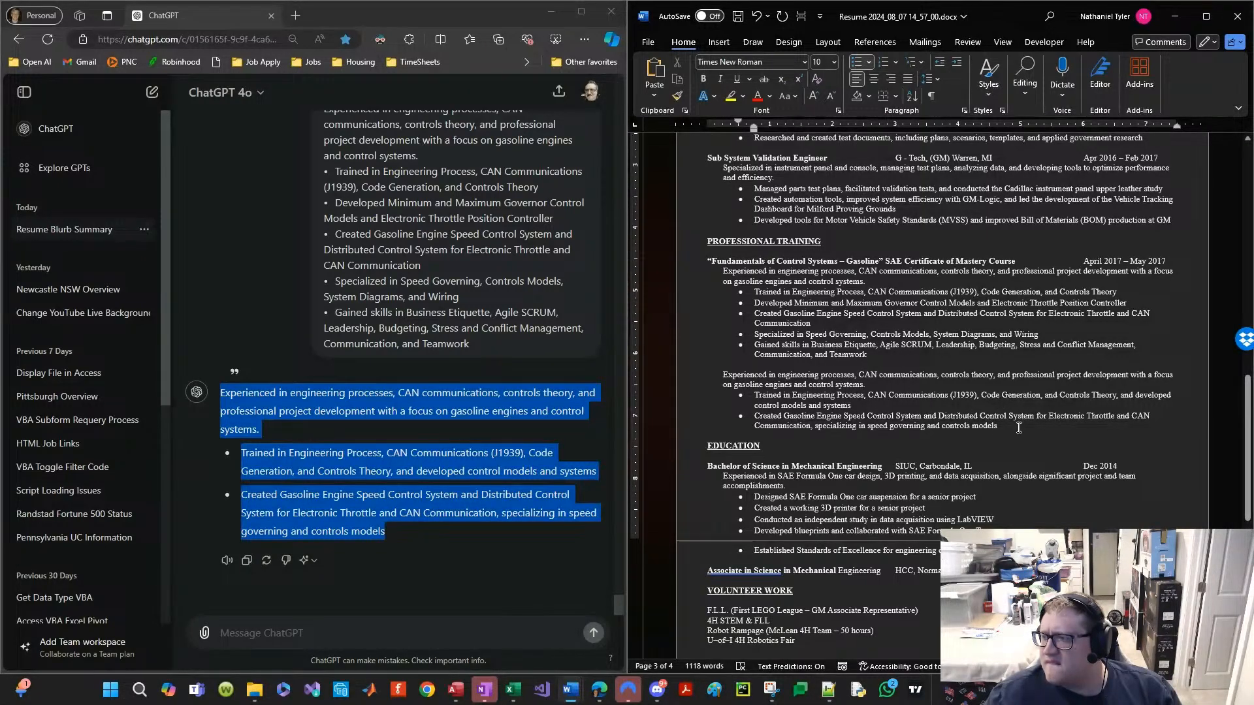
pyautogui.moveTo(1019, 428); pyautogui.dragTo(712, 374)
pyautogui.click(871, 377)
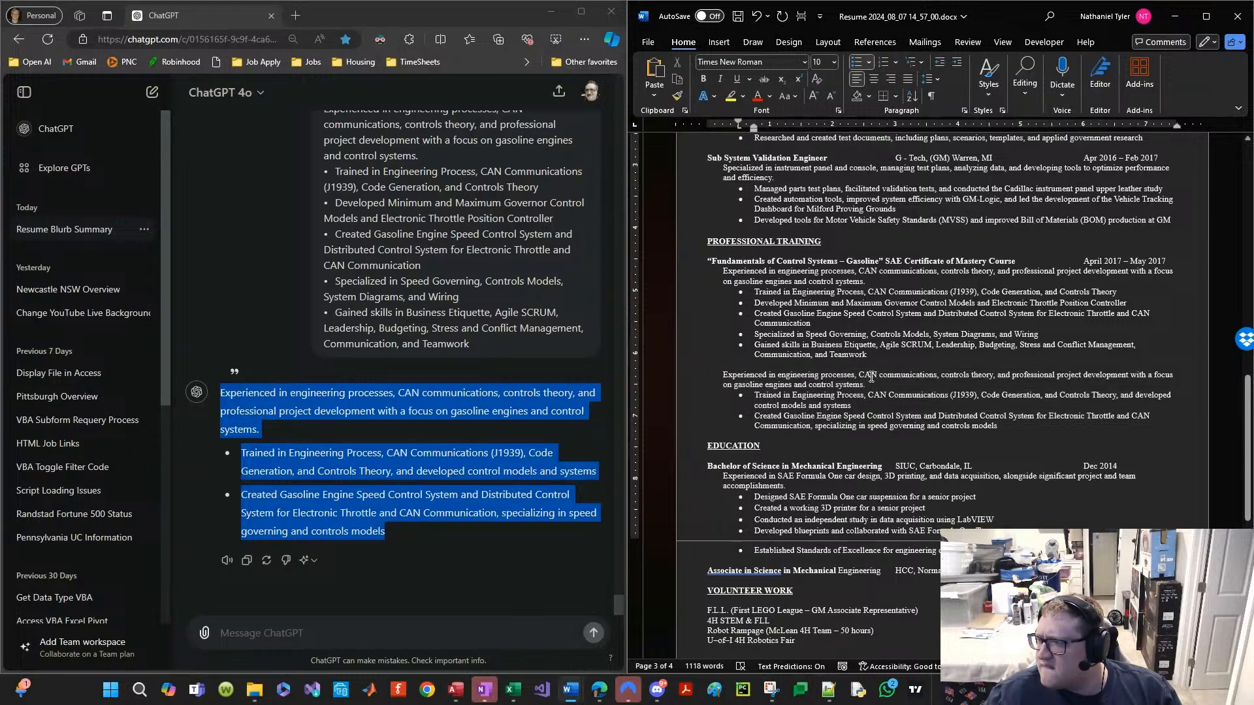
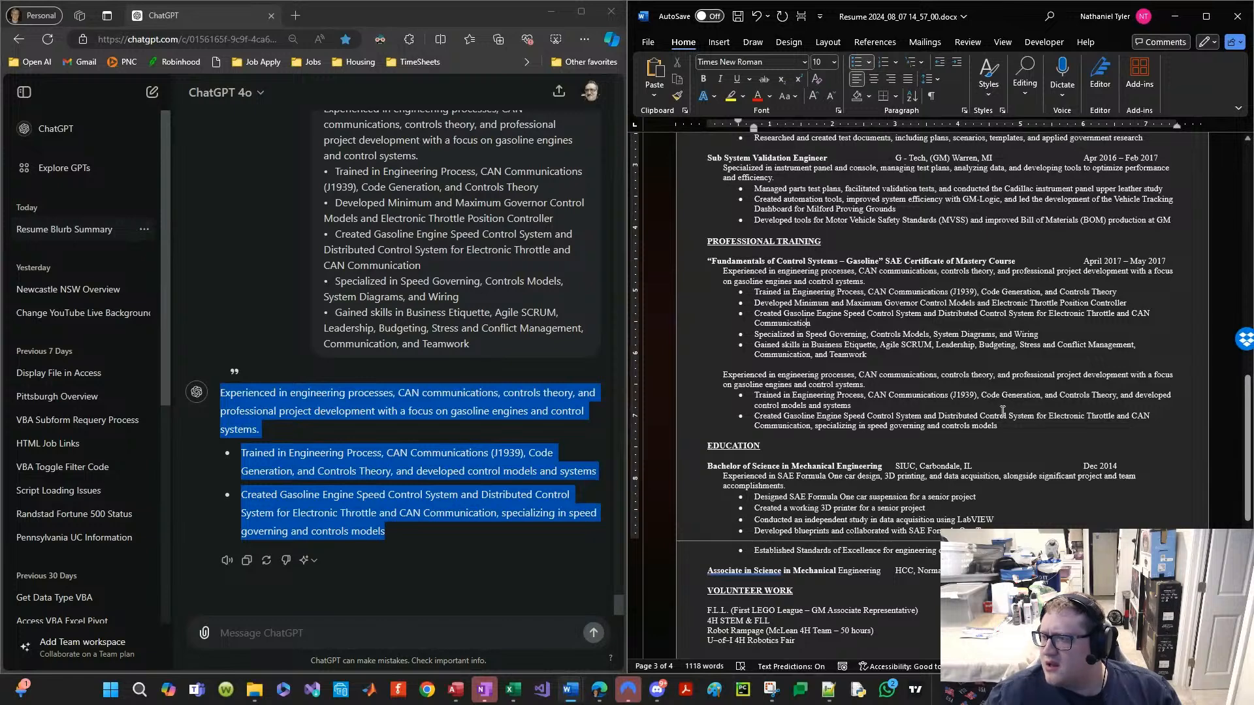
# Step: Undo the bulleting, formatting and pasting of the condensed course text above EDUCATION
pyautogui.hotkey('ctrl', 'z')
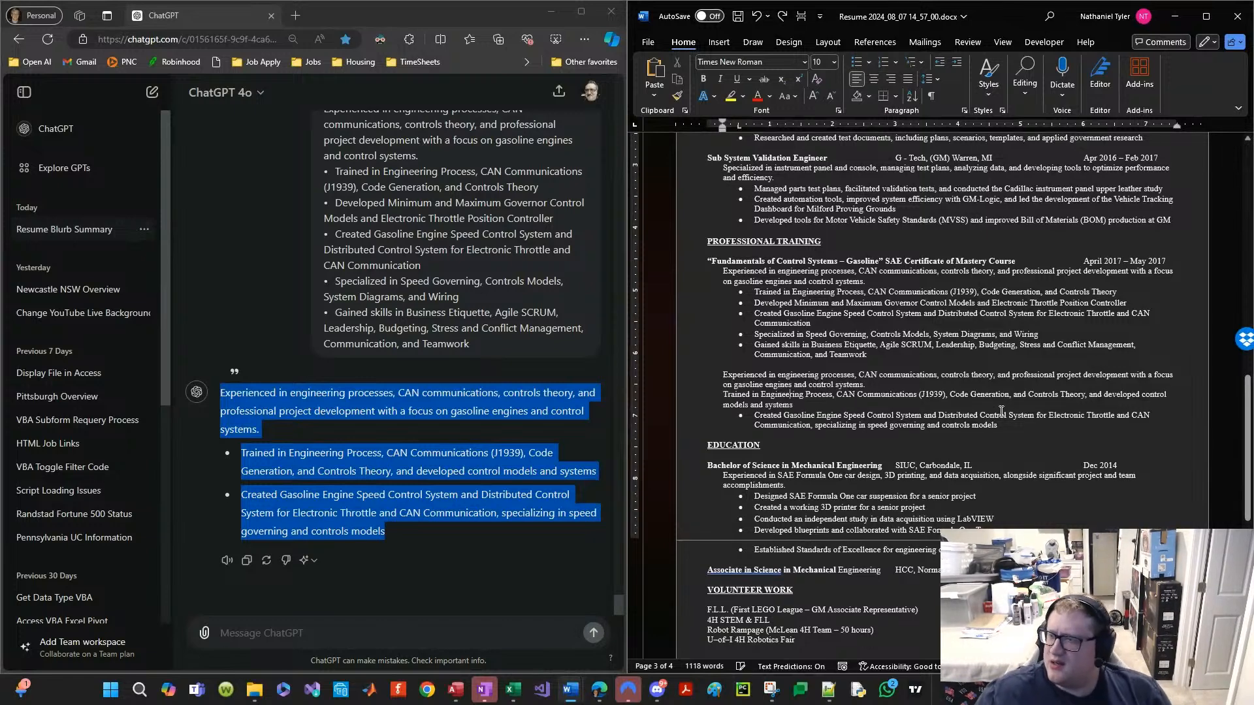
pyautogui.hotkey('ctrl', 'z')
pyautogui.hotkey('ctrl', 'z')
pyautogui.hotkey('ctrl', 'z')
pyautogui.hotkey('ctrl', 'z')
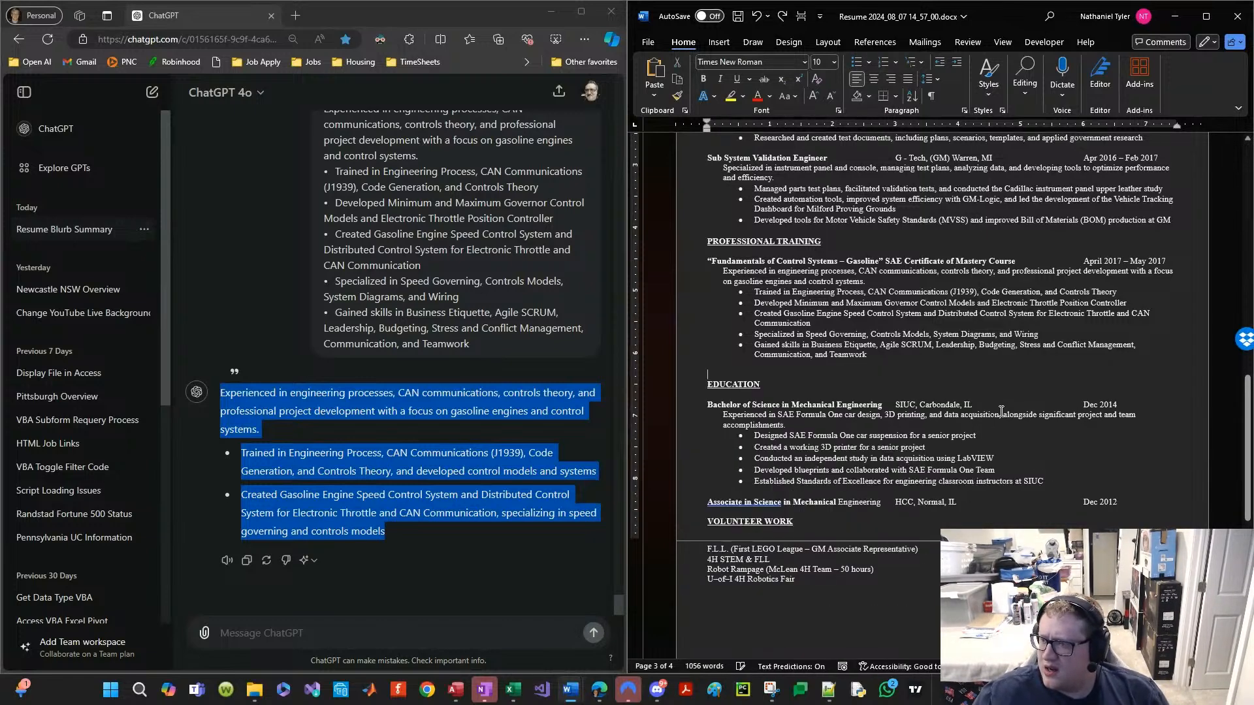
# Step: Remove the third bullet, about Motor Vehicle Safety Standards tools and BOM production, from the Sub System Validation Engineer entry
pyautogui.scroll(-2, 980, 411)
pyautogui.scroll(1, 914, 407)
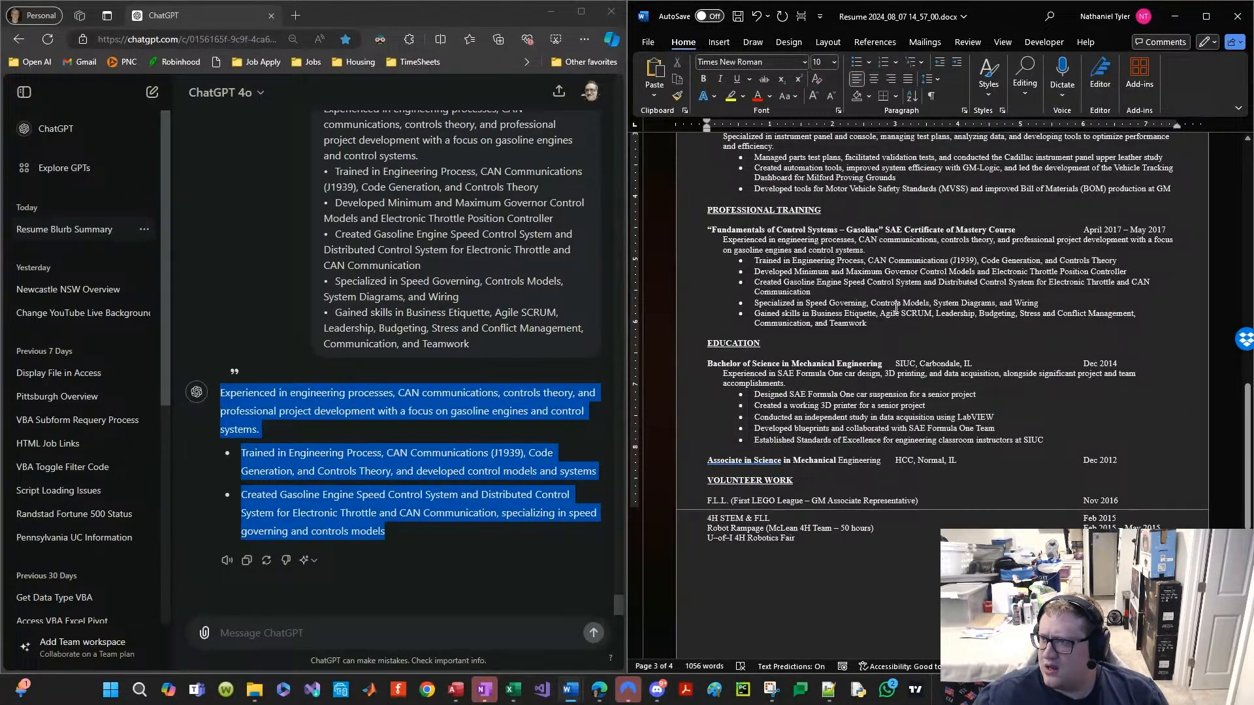
pyautogui.scroll(2, 896, 307)
pyautogui.scroll(-10, 849, 353)
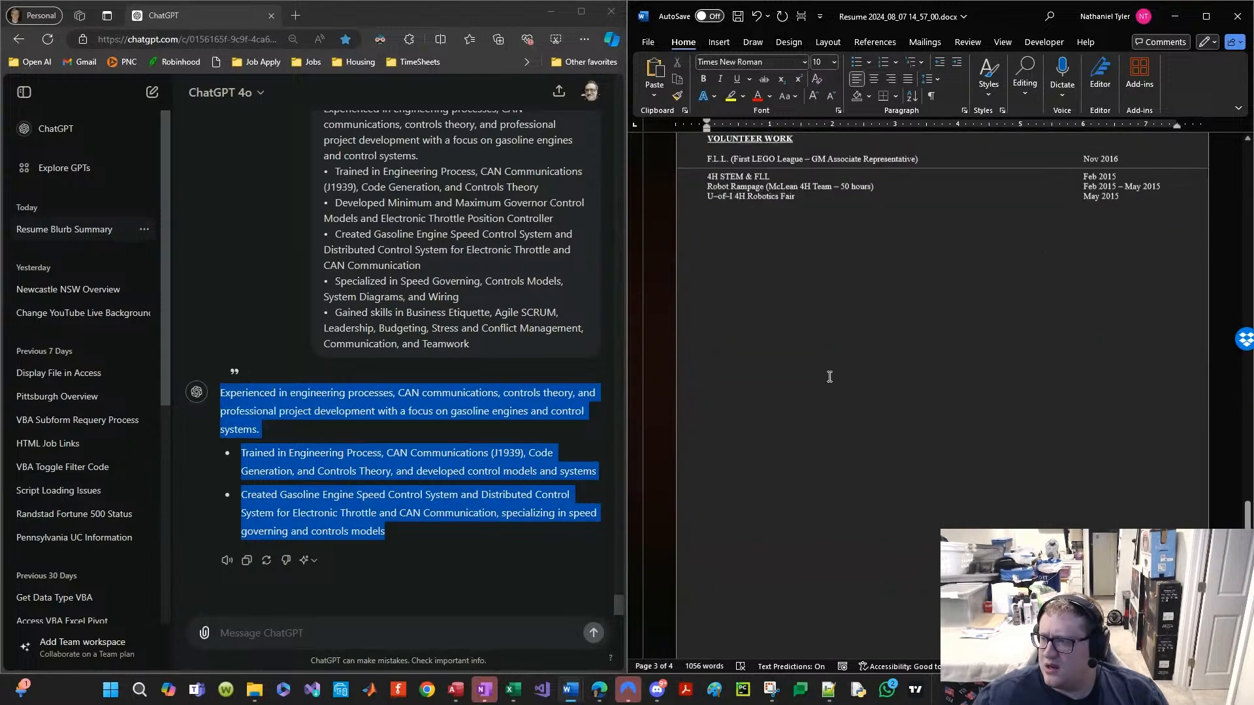
pyautogui.scroll(8, 830, 376)
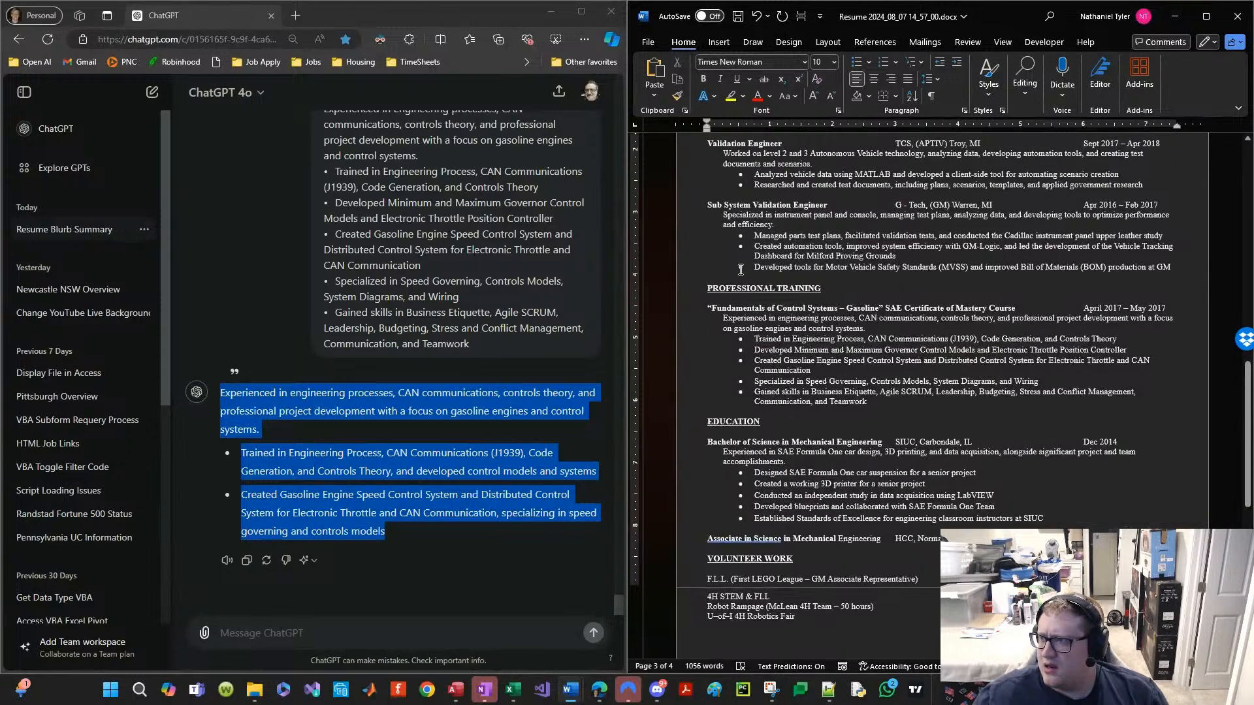
pyautogui.click(706, 266)
pyautogui.press('BackSpace')
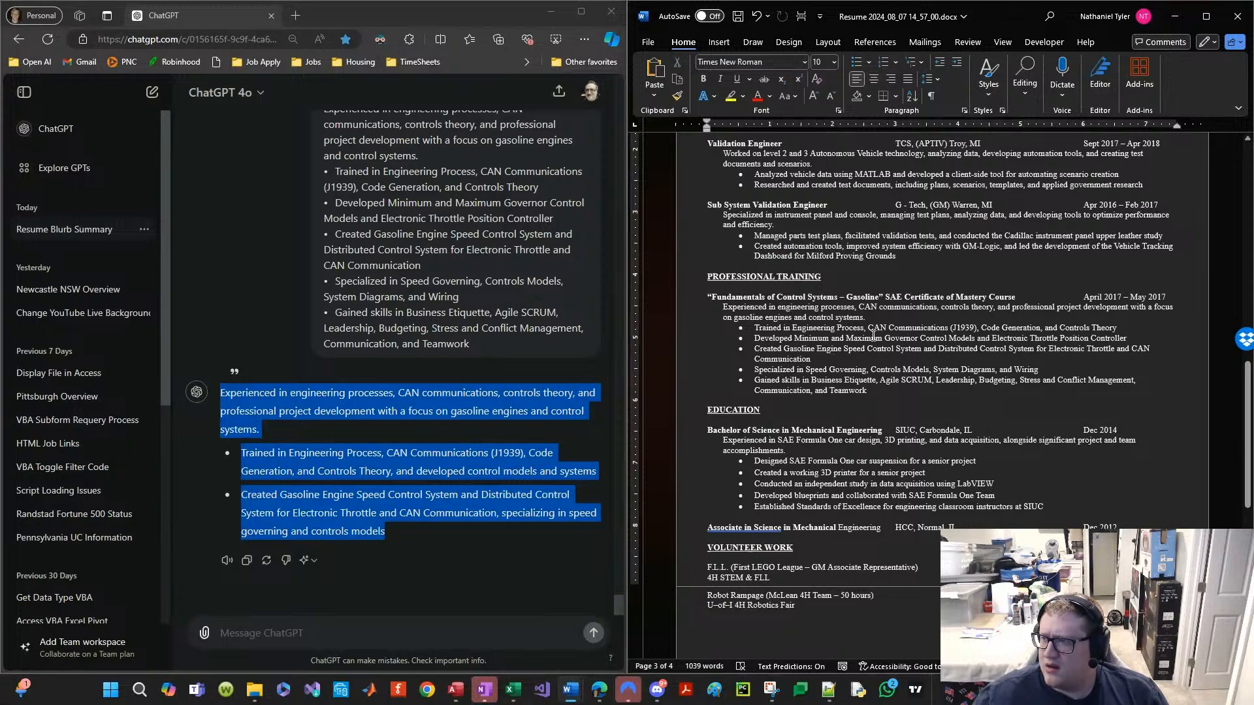
# Step: Review the length of the WORK EXPERIENCE entries and the original course description under PROFESSIONAL TRAINING
pyautogui.scroll(12, 873, 335)
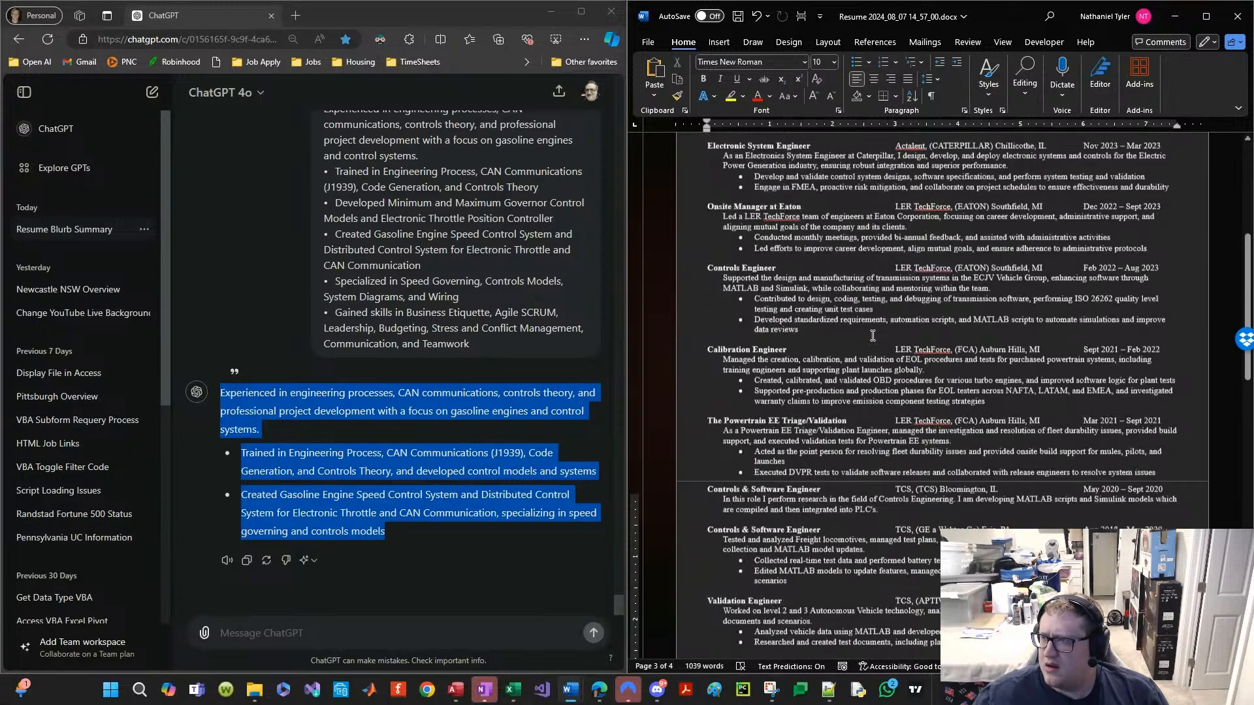
pyautogui.scroll(10, 873, 335)
pyautogui.scroll(-5, 718, 302)
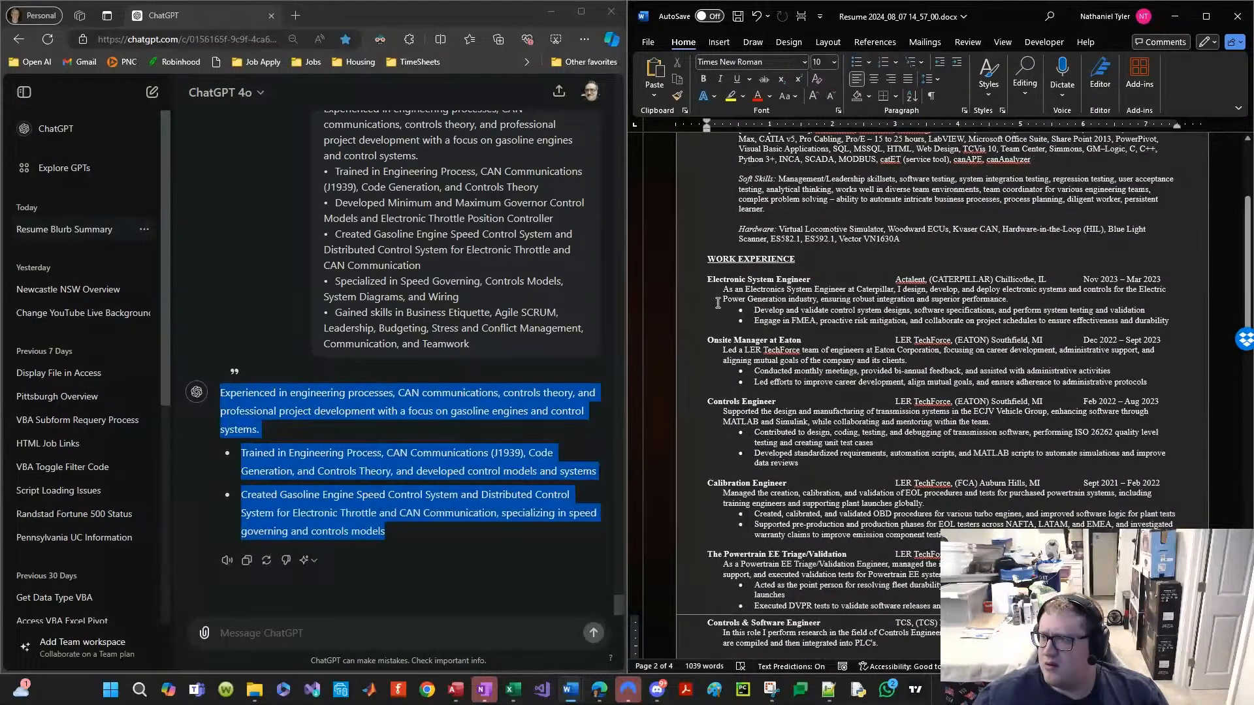
pyautogui.scroll(-10, 718, 303)
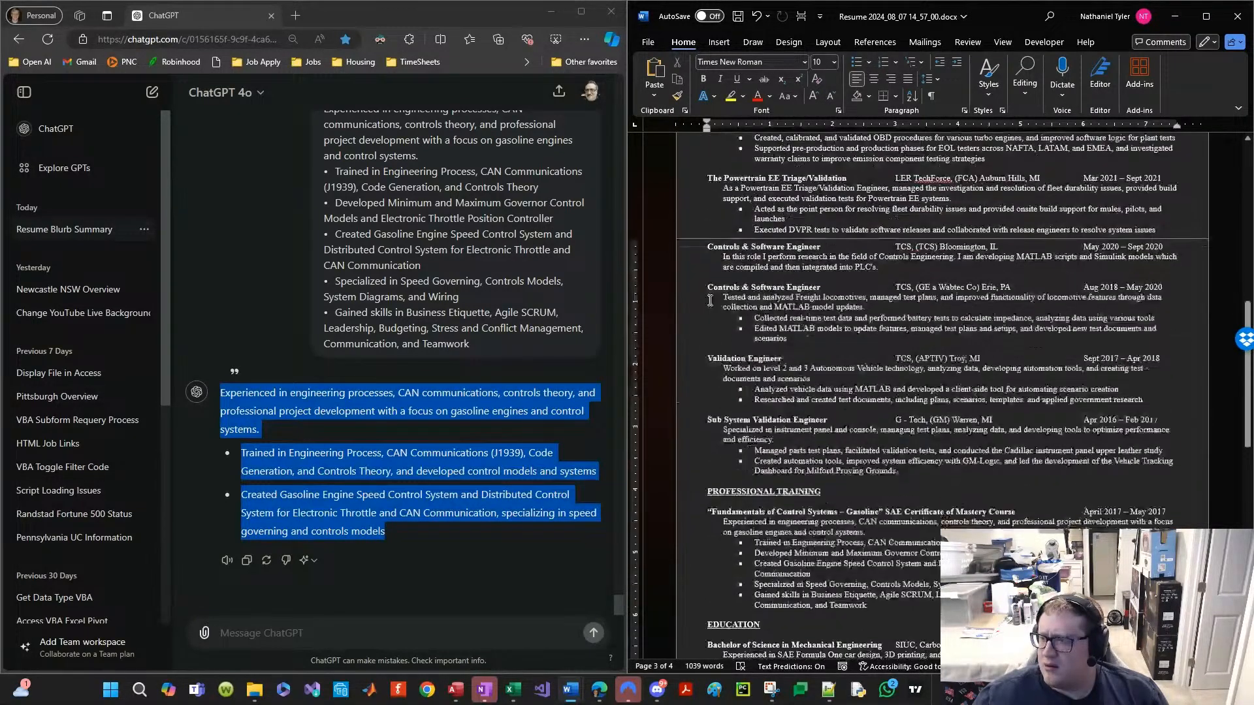
pyautogui.scroll(-3, 866, 400)
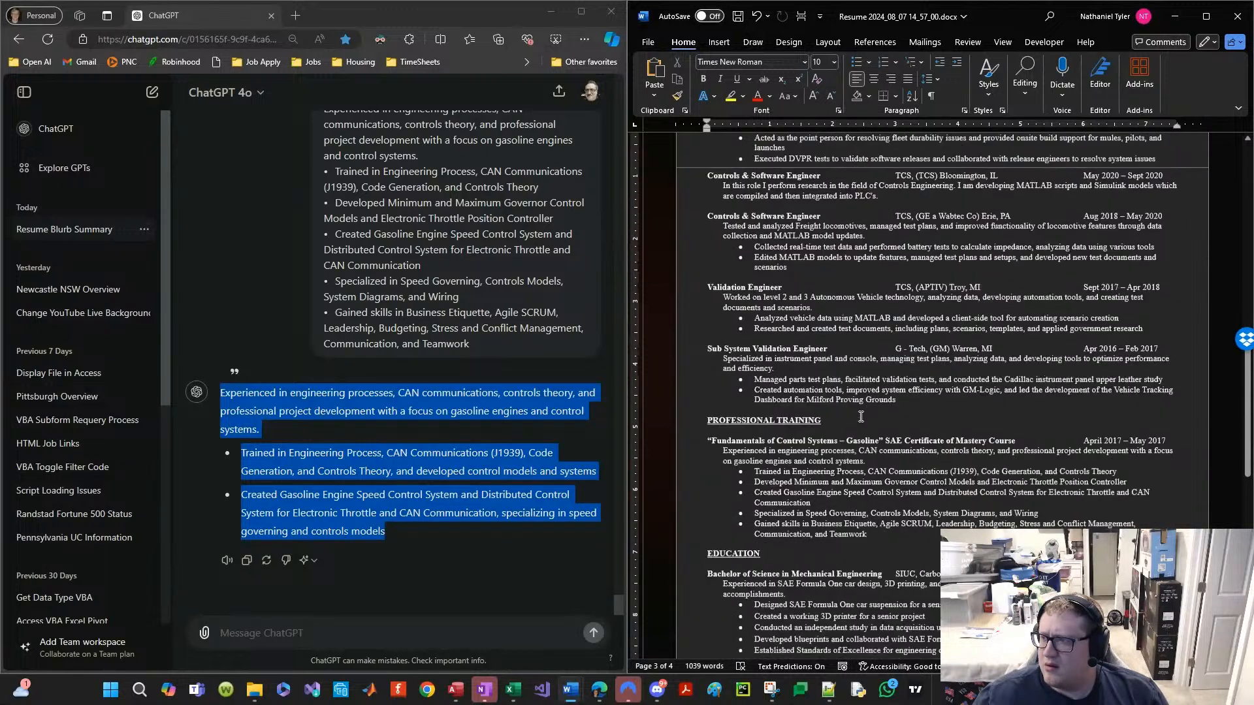
pyautogui.scroll(-1, 878, 390)
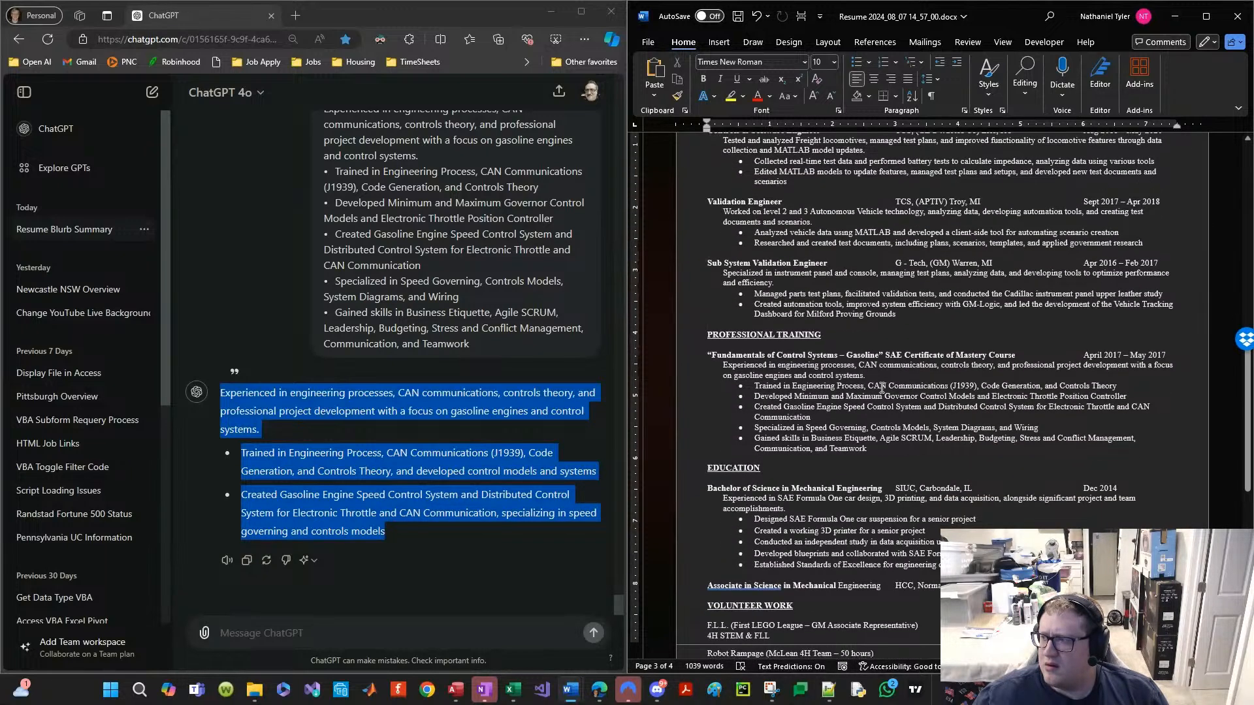
pyautogui.click(700, 364)
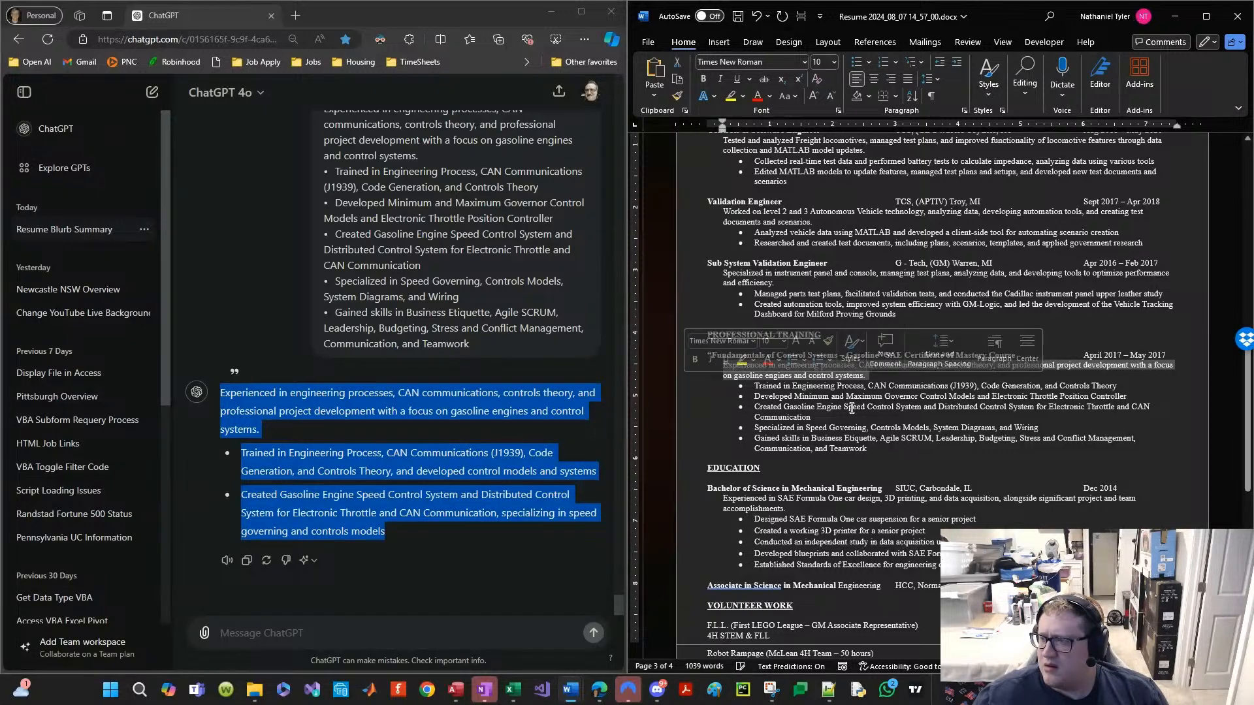
pyautogui.click(883, 410)
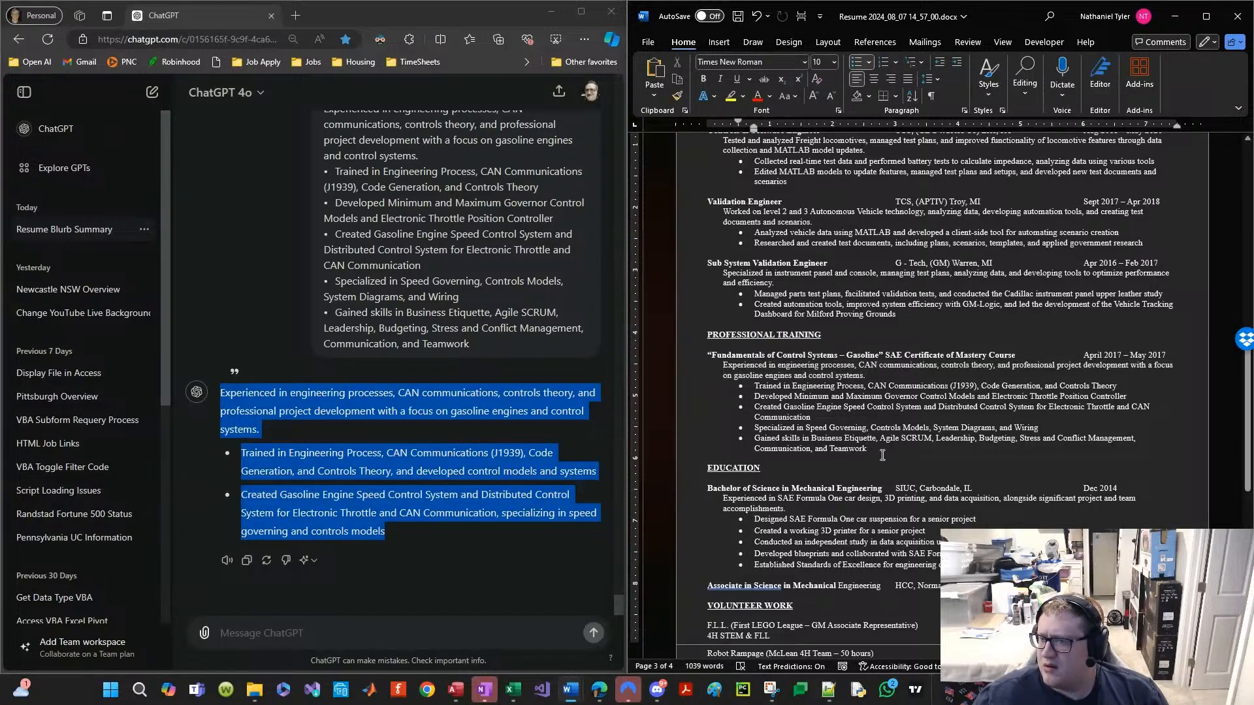
# Step: Copy ChatGPT's condensed course description again and paste it on a new line above EDUCATION, separated by a blank line
pyautogui.click(835, 457)
pyautogui.press('Return')
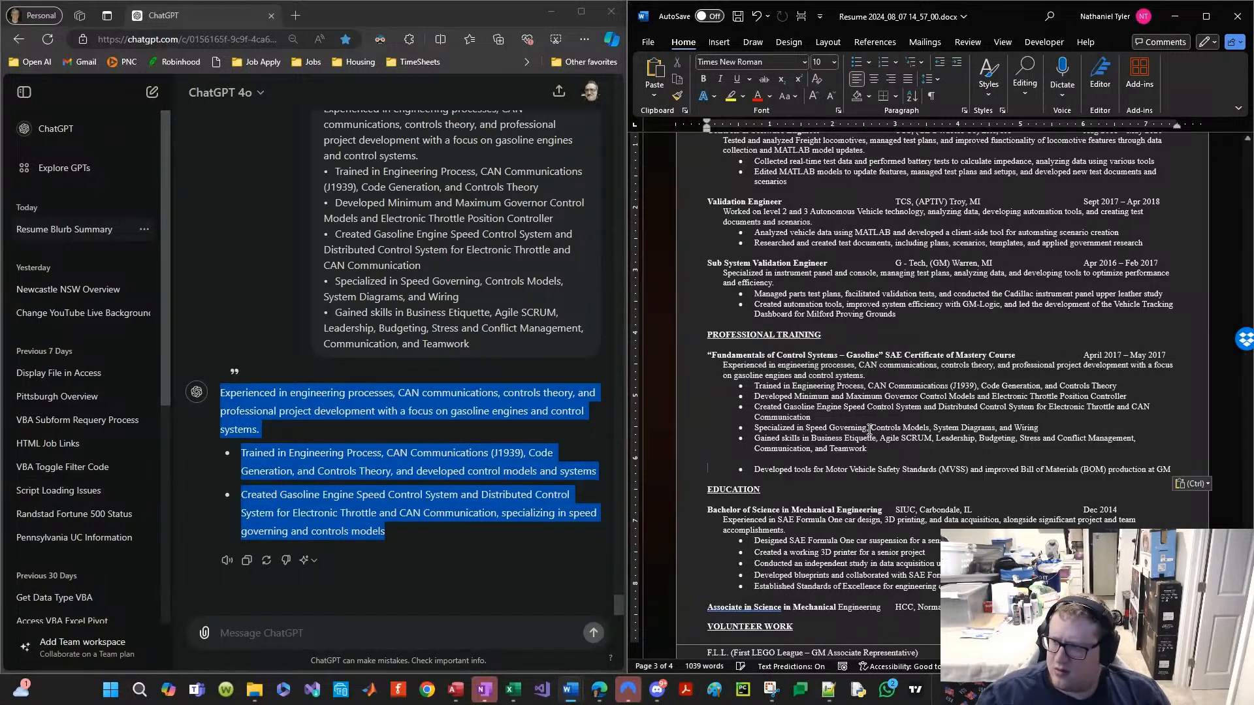
pyautogui.click(405, 519)
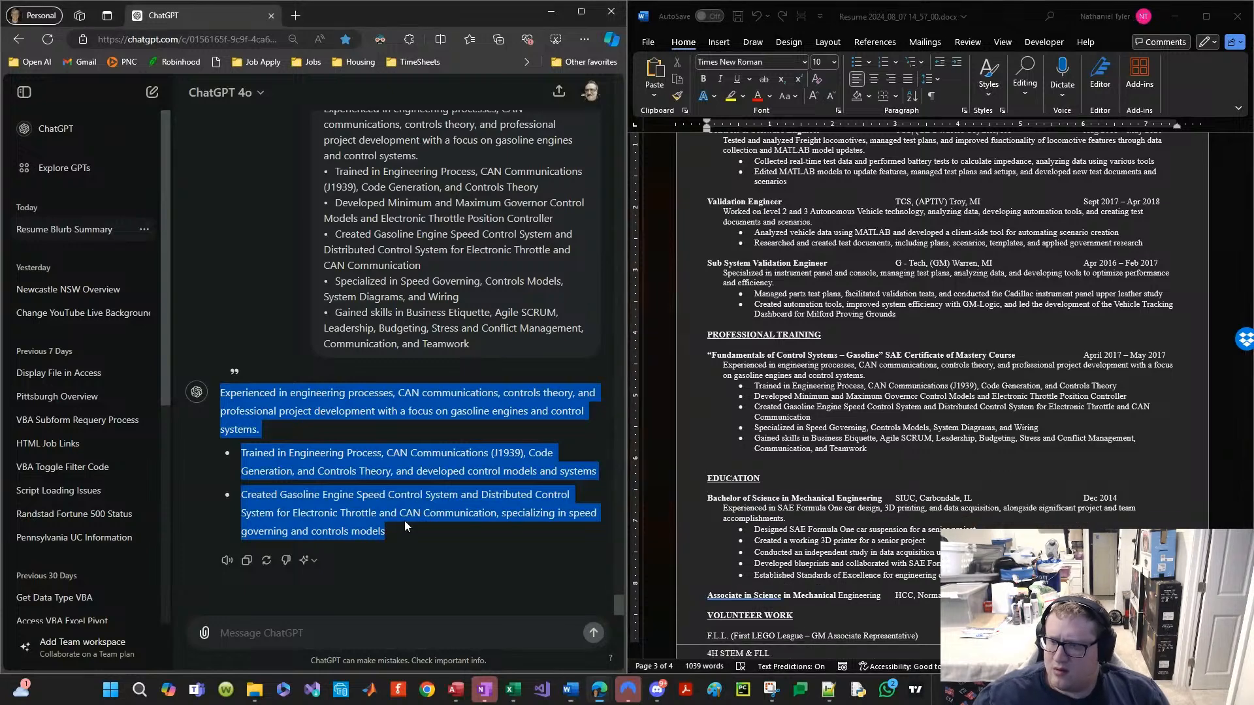
pyautogui.moveTo(402, 535); pyautogui.dragTo(220, 392)
pyautogui.hotkey('ctrl', 'c')
pyautogui.click(792, 461)
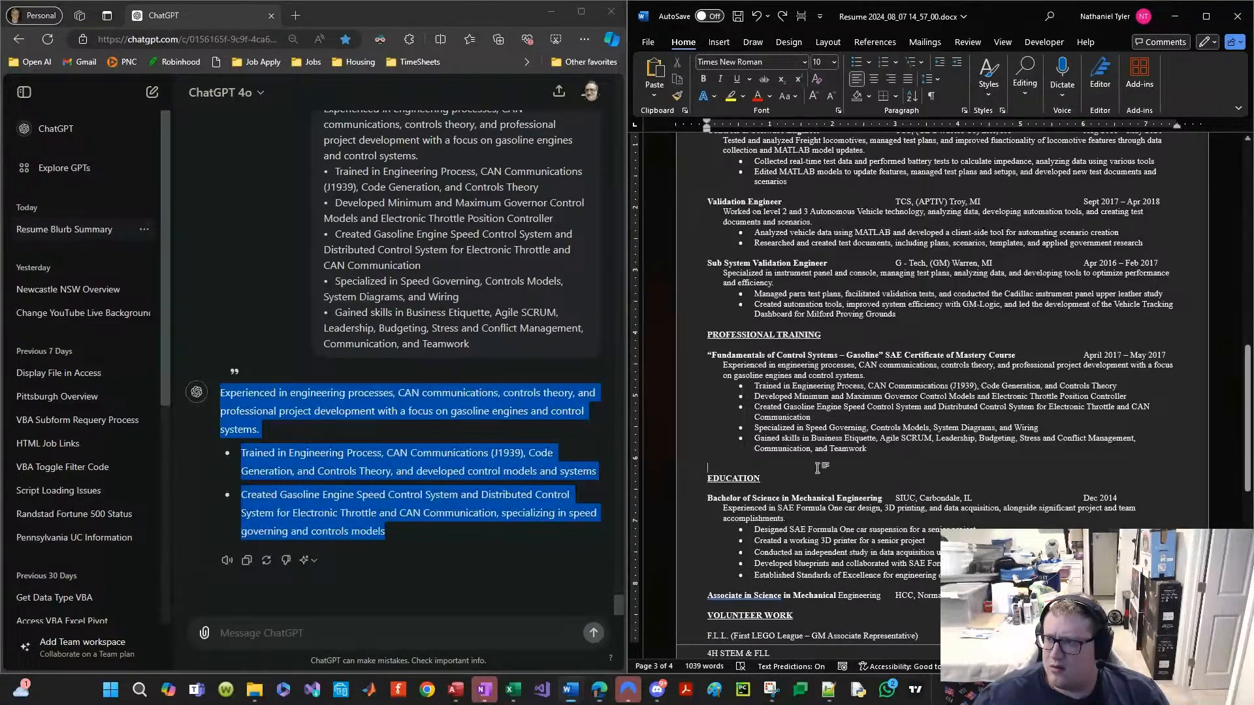
pyautogui.hotkey('ctrl', 'v')
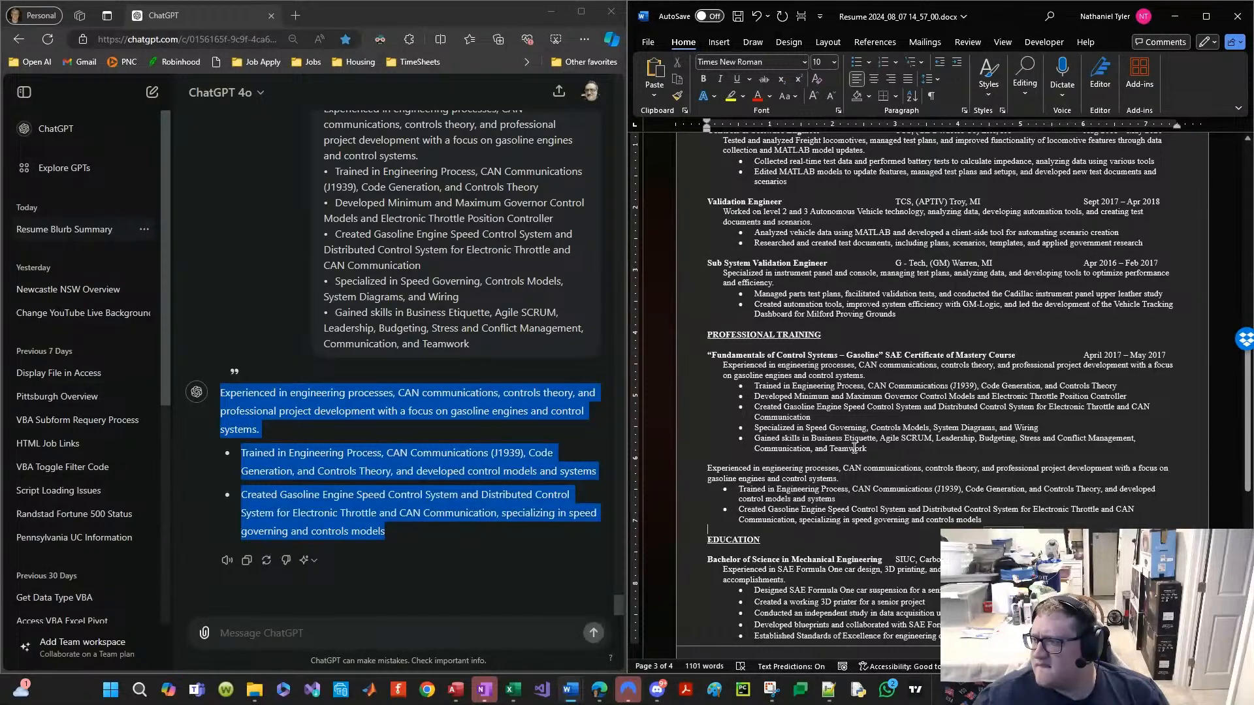
pyautogui.moveTo(914, 446); pyautogui.dragTo(699, 367)
pyautogui.click(747, 413)
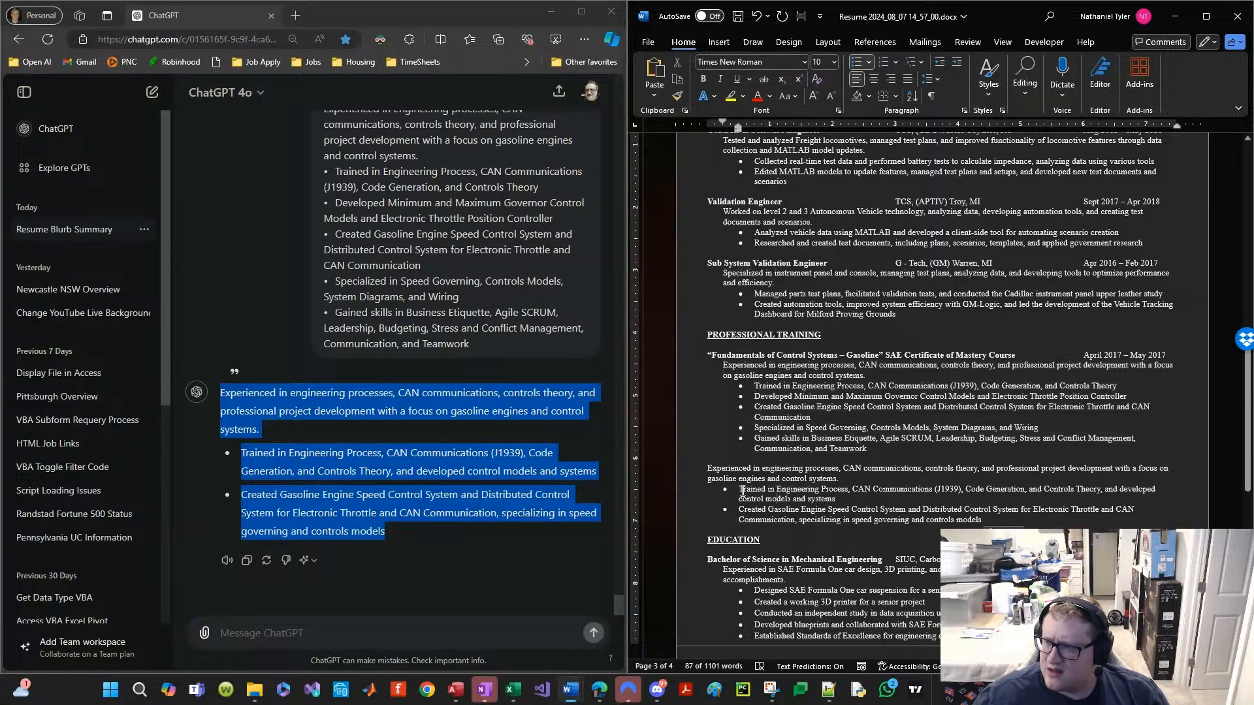
pyautogui.click(692, 470)
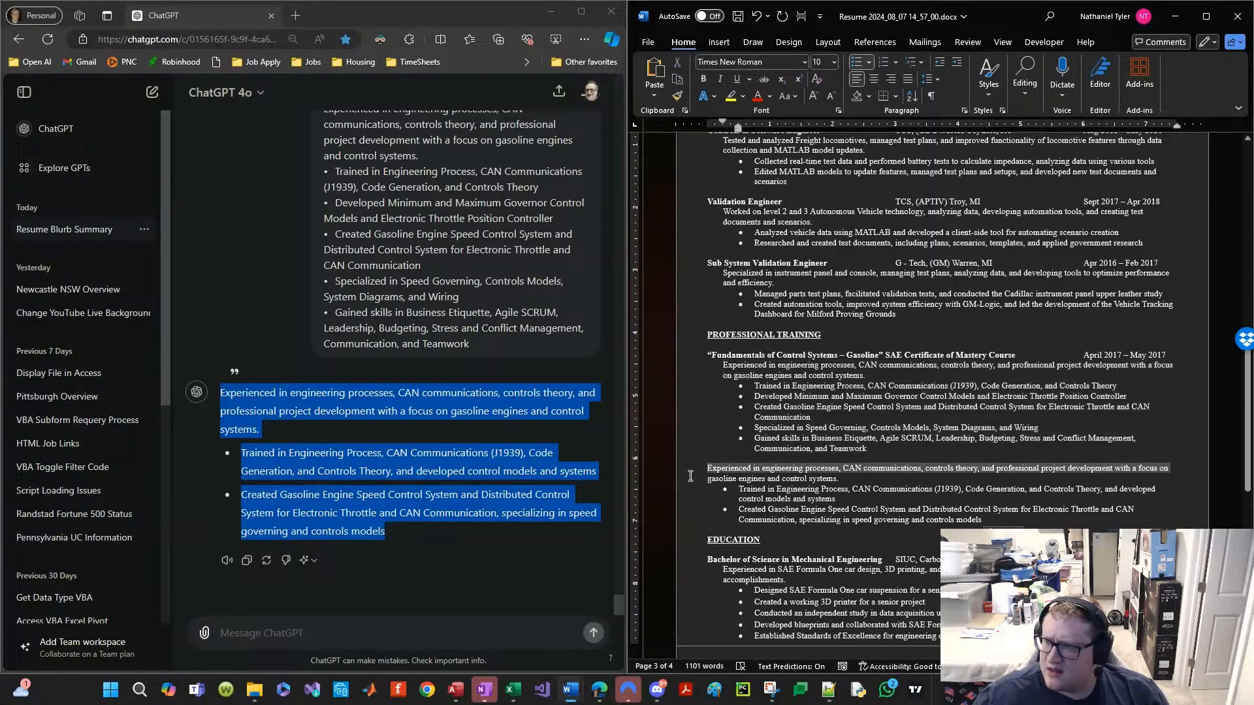
pyautogui.click(678, 96)
pyautogui.moveTo(693, 372); pyautogui.dragTo(692, 518)
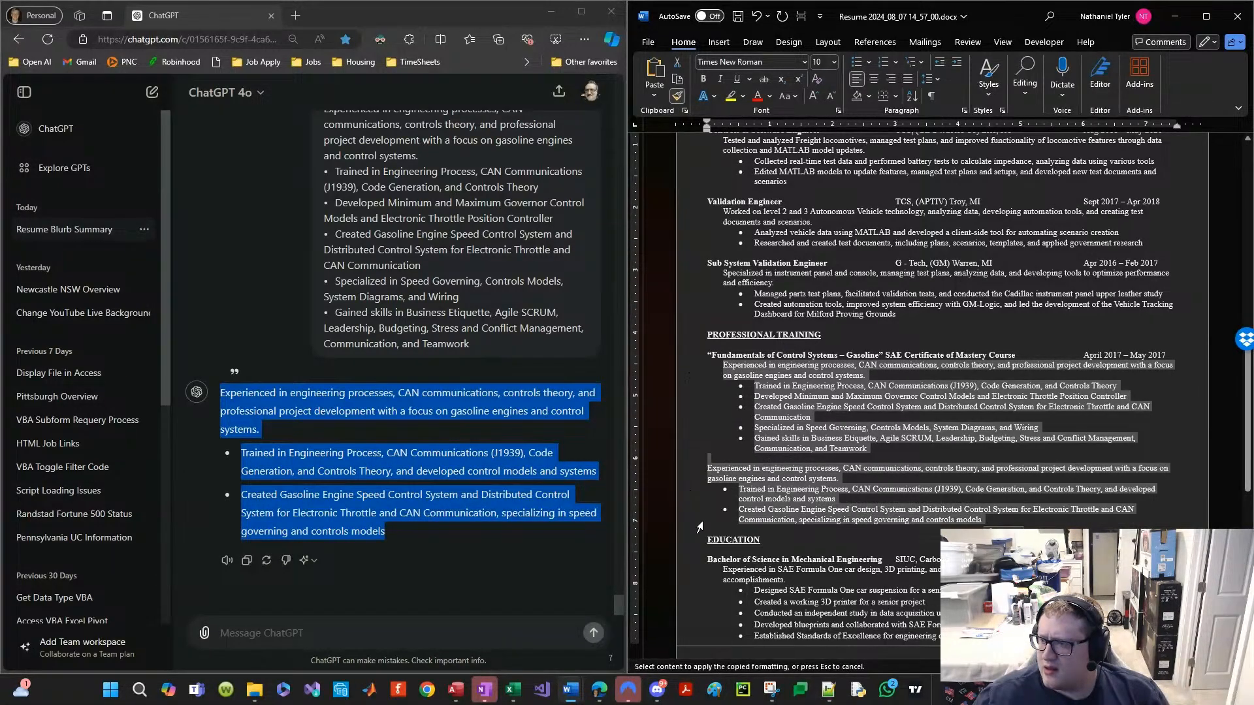
pyautogui.click(764, 429)
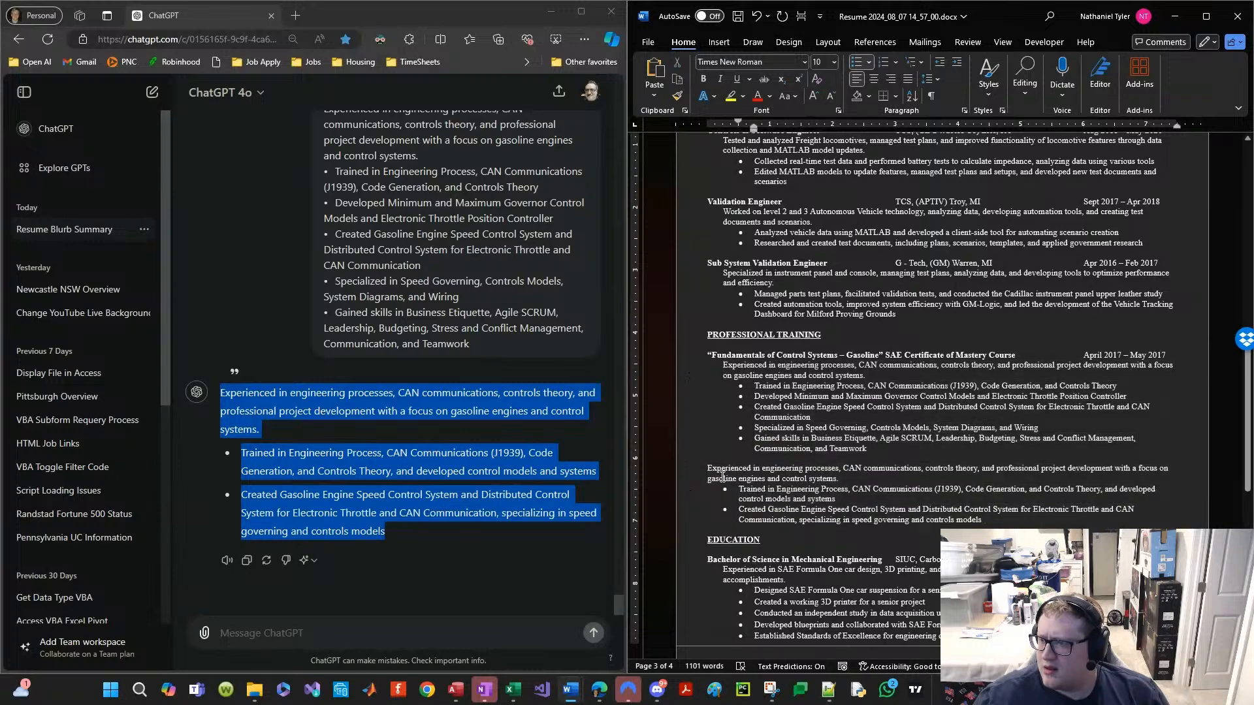
# Step: Copy the indented summary formatting from the Sub System Validation Engineer entry onto the condensed course text above EDUCATION
pyautogui.click(705, 363)
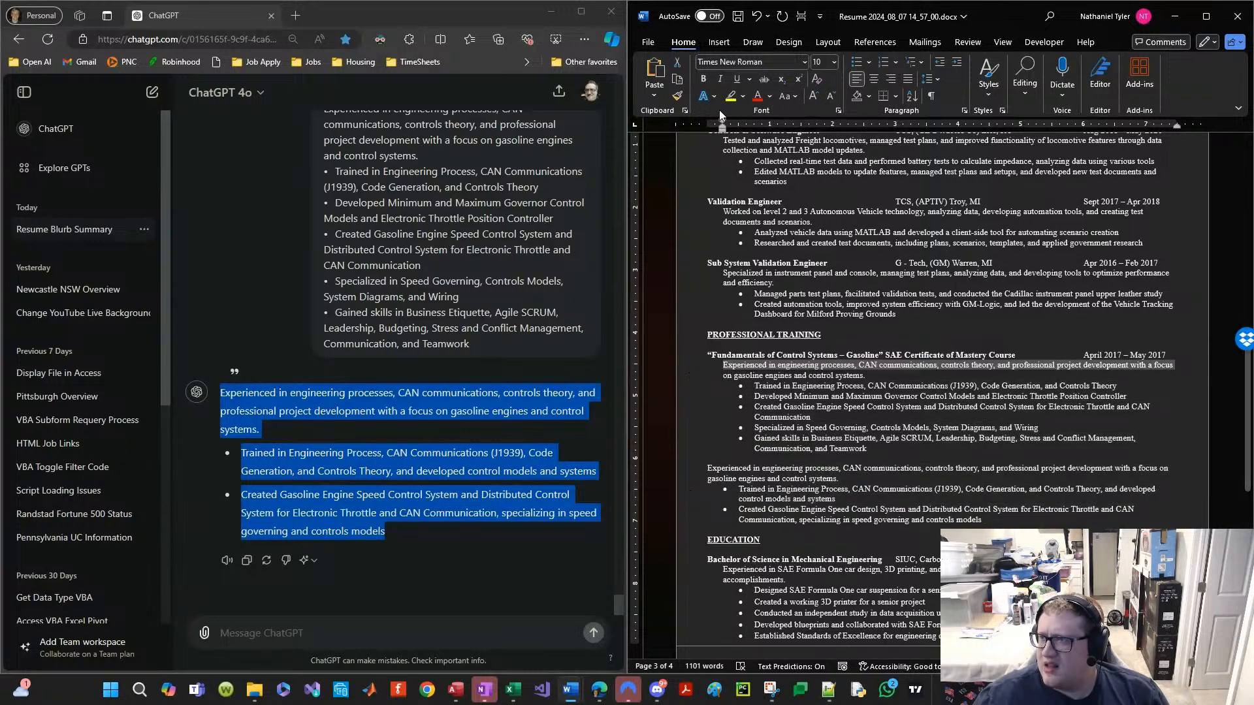
pyautogui.click(678, 96)
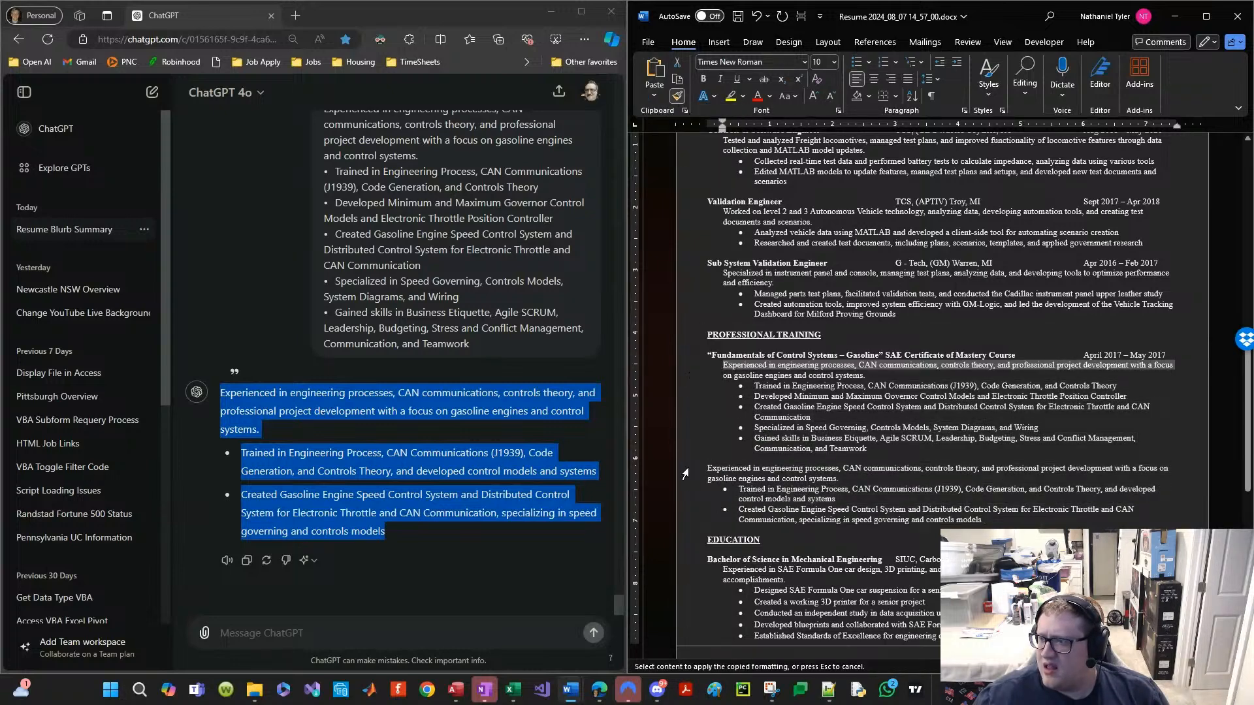
pyautogui.moveTo(685, 461)
pyautogui.mouseDown()
pyautogui.moveTo(769, 524)
pyautogui.moveTo(754, 491)
pyautogui.mouseUp()
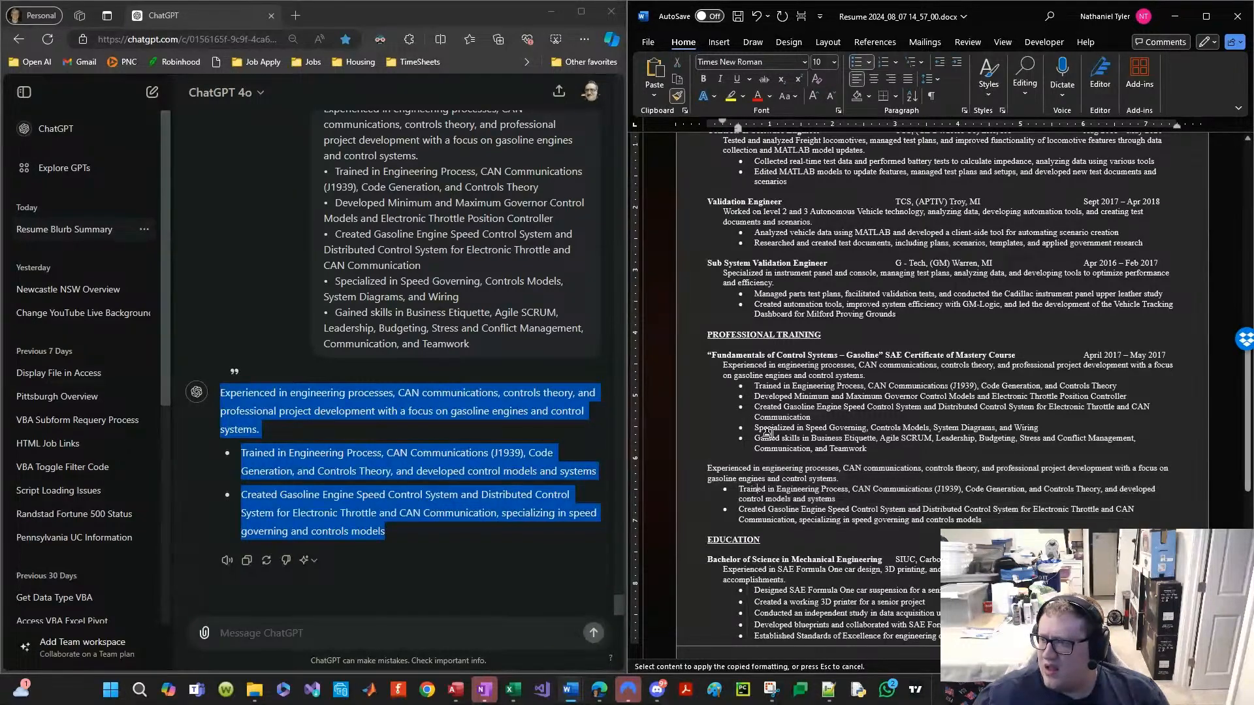
pyautogui.doubleClick(689, 281)
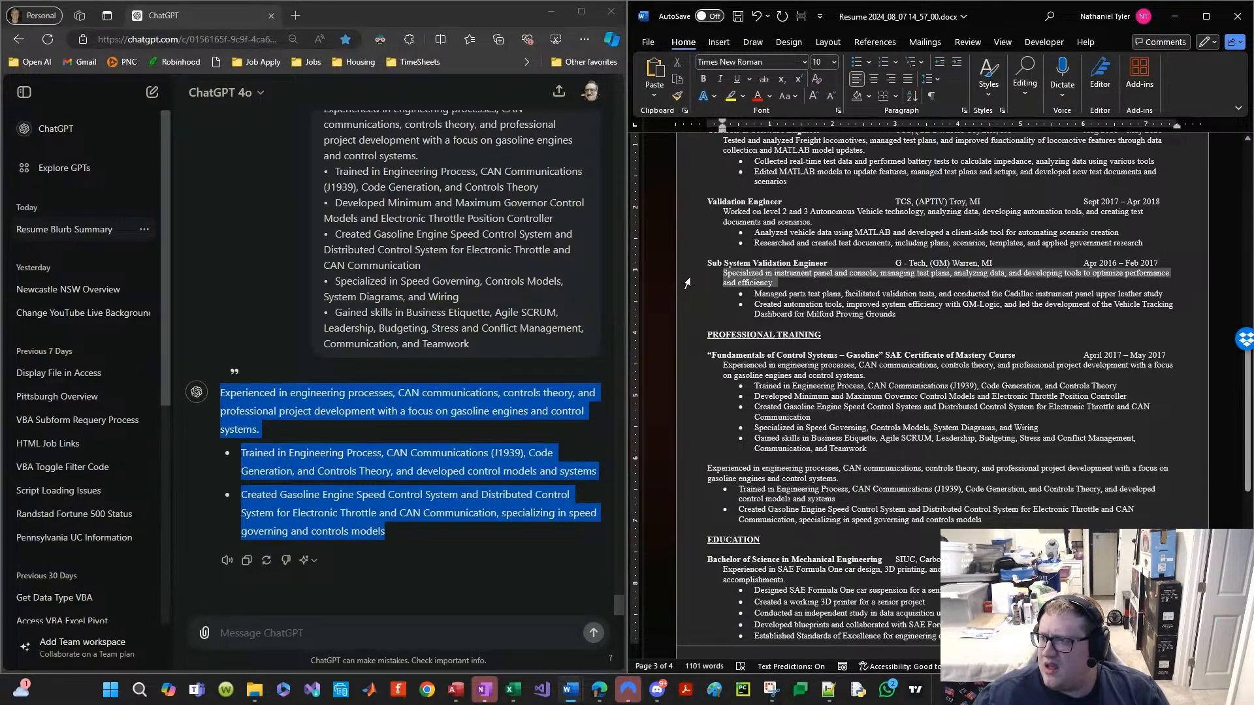
pyautogui.click(677, 96)
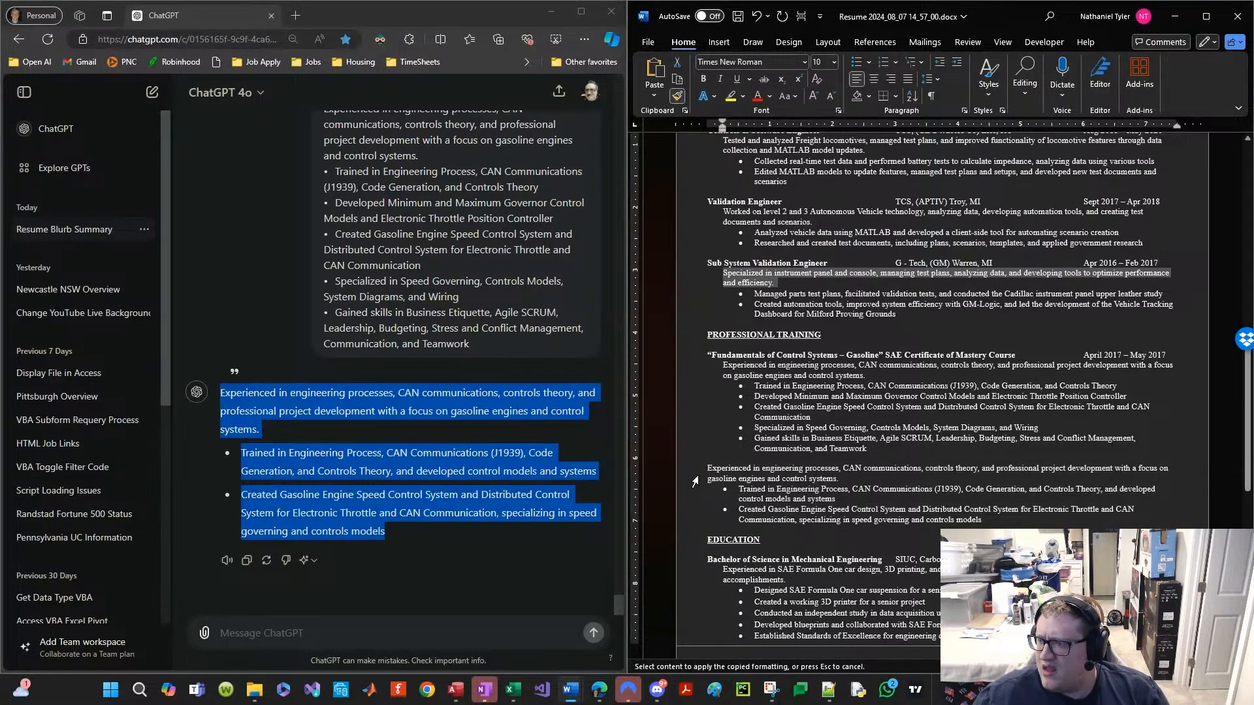
pyautogui.moveTo(692, 460)
pyautogui.mouseDown()
pyautogui.moveTo(684, 519)
pyautogui.moveTo(736, 508)
pyautogui.mouseUp()
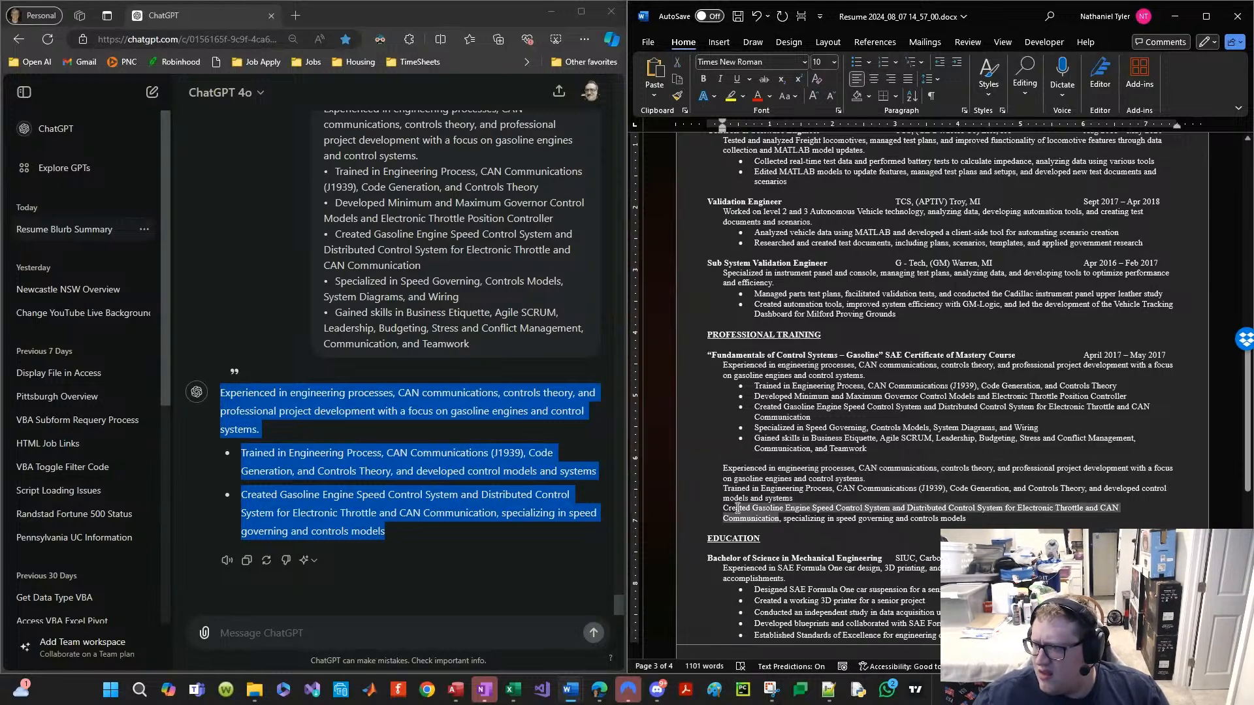
# Step: Turn the "Trained in Engineering Process" and "Created Gasoline Engine Speed Control System" paragraphs of the condensed course text into bullets
pyautogui.click(857, 61)
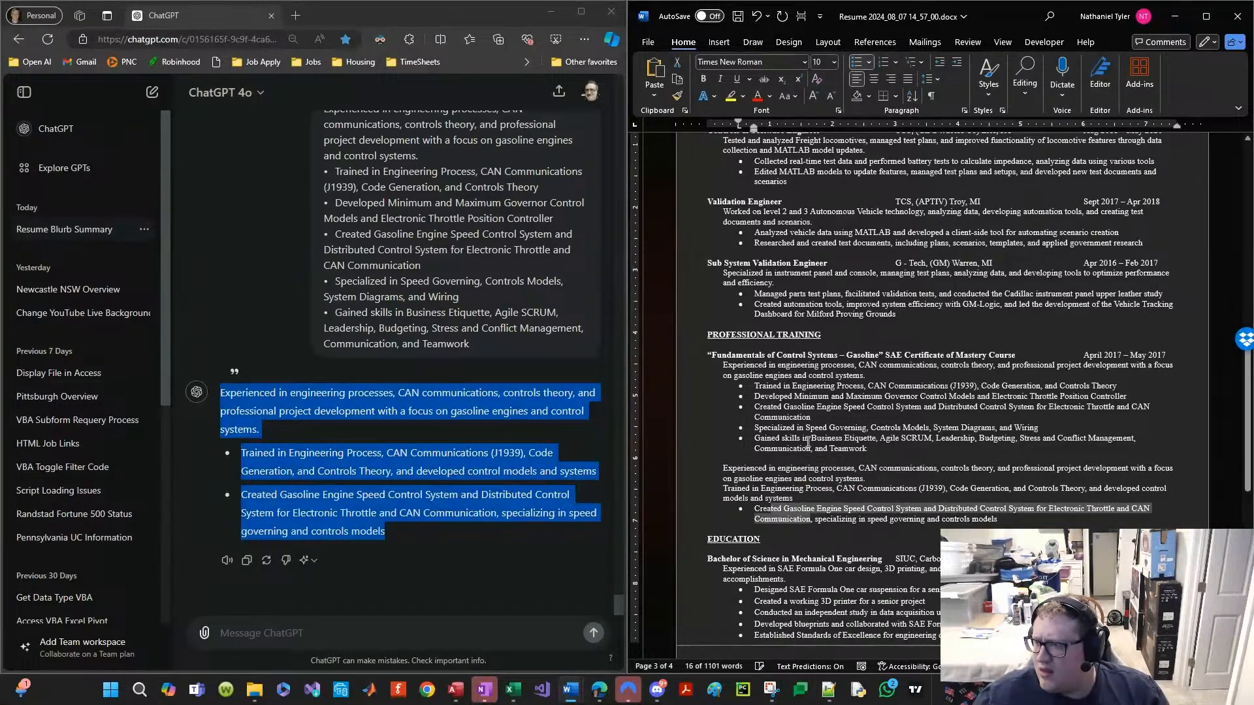
pyautogui.click(761, 488)
pyautogui.click(856, 61)
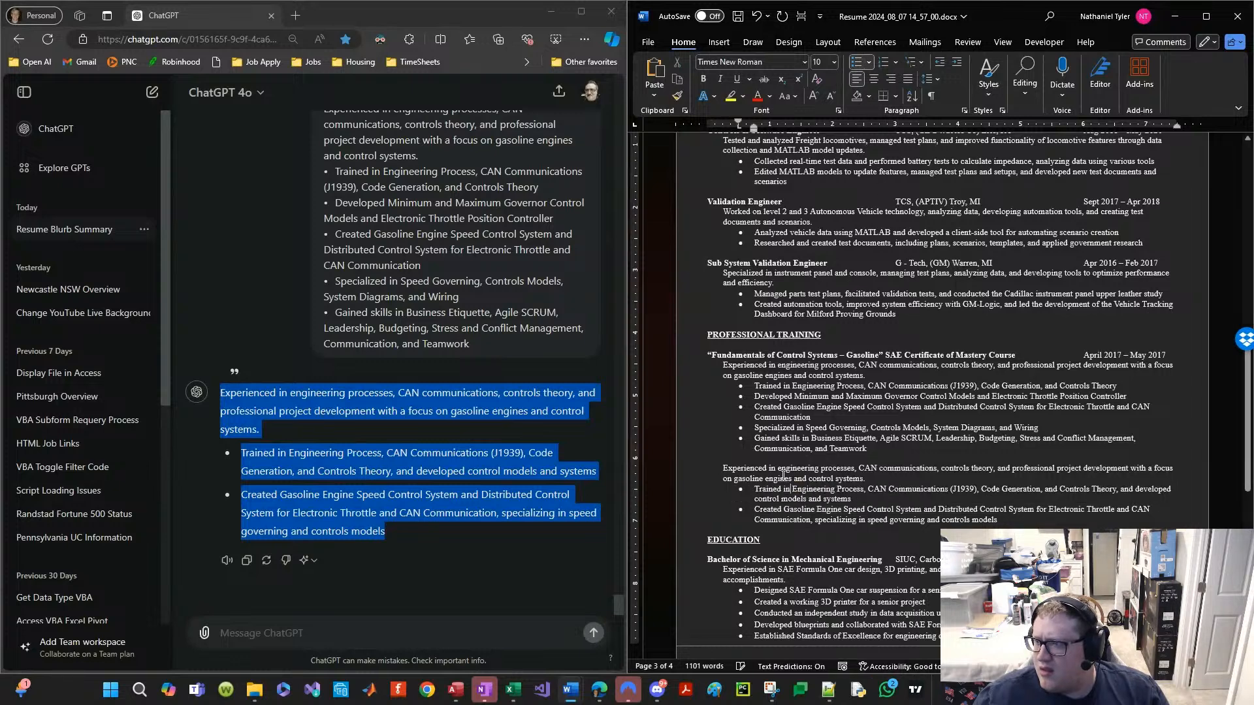
# Step: Delete the original five-bullet course description and its blank line under PROFESSIONAL TRAINING, and save the document
pyautogui.moveTo(768, 461); pyautogui.dragTo(708, 363)
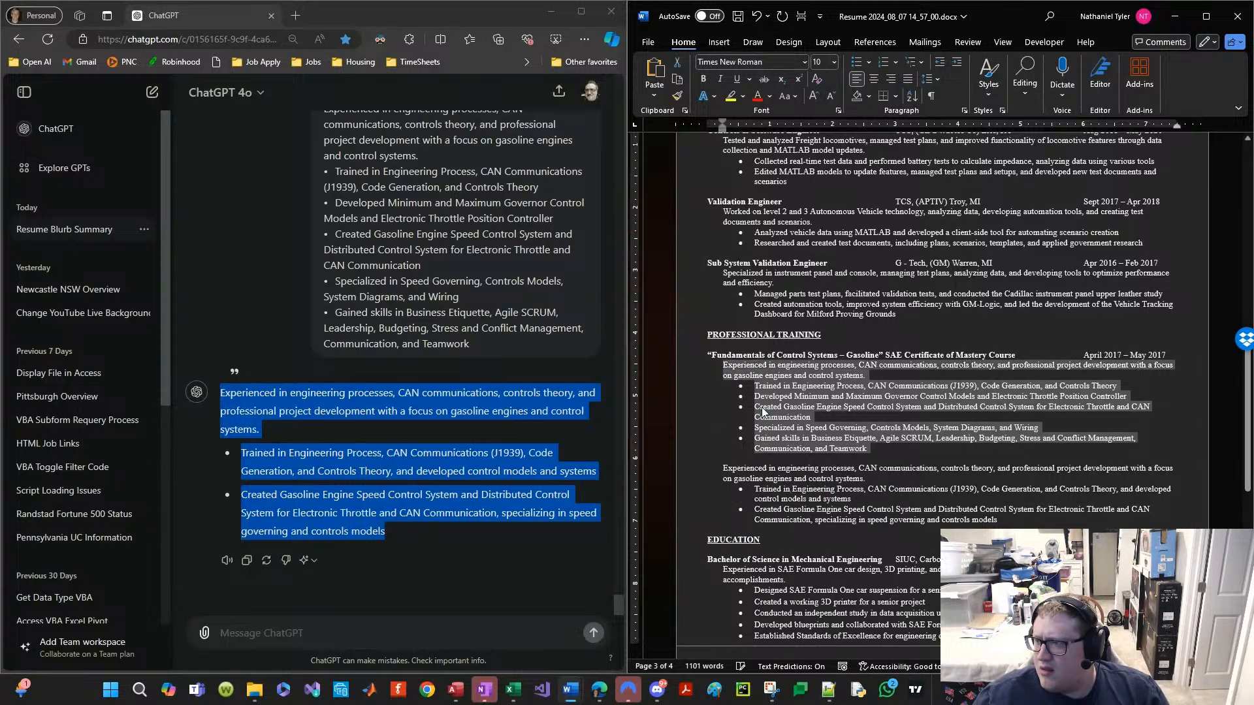
pyautogui.press('Delete')
pyautogui.press('Delete')
pyautogui.hotkey('ctrl', 's')
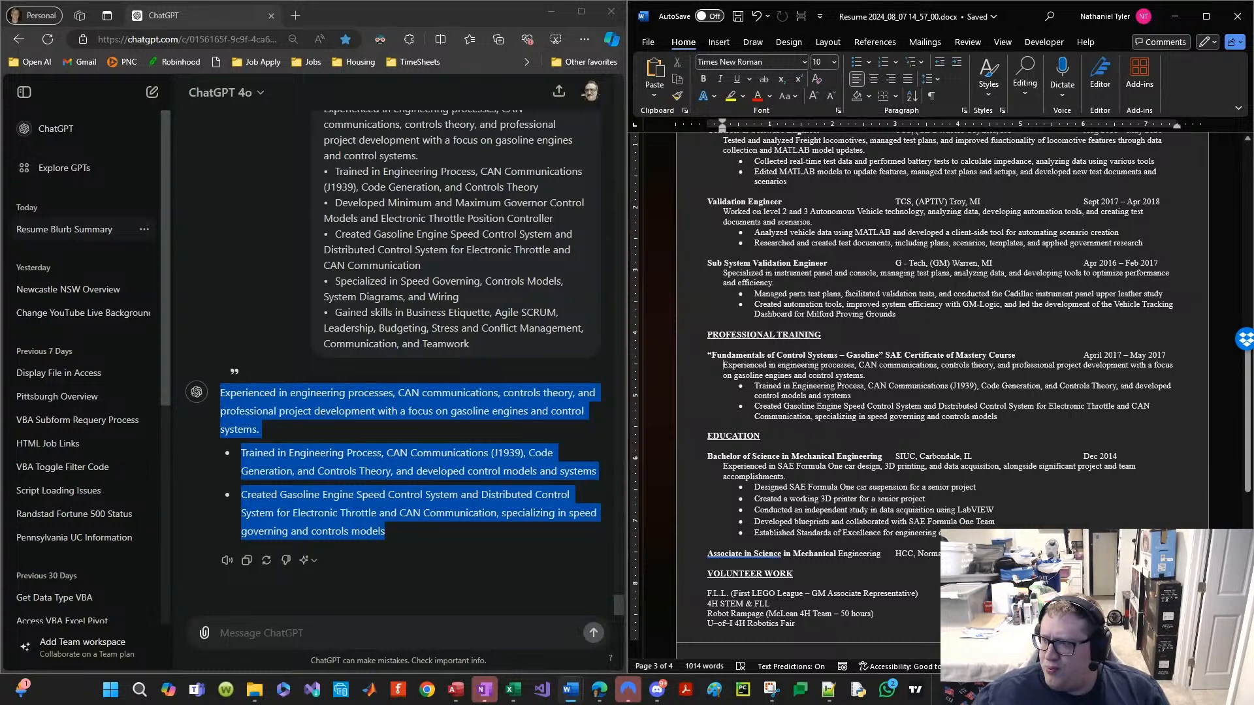
# Step: Copy the full Bachelor of Science description under EDUCATION into a new ChatGPT message
pyautogui.moveTo(1007, 526); pyautogui.dragTo(699, 465)
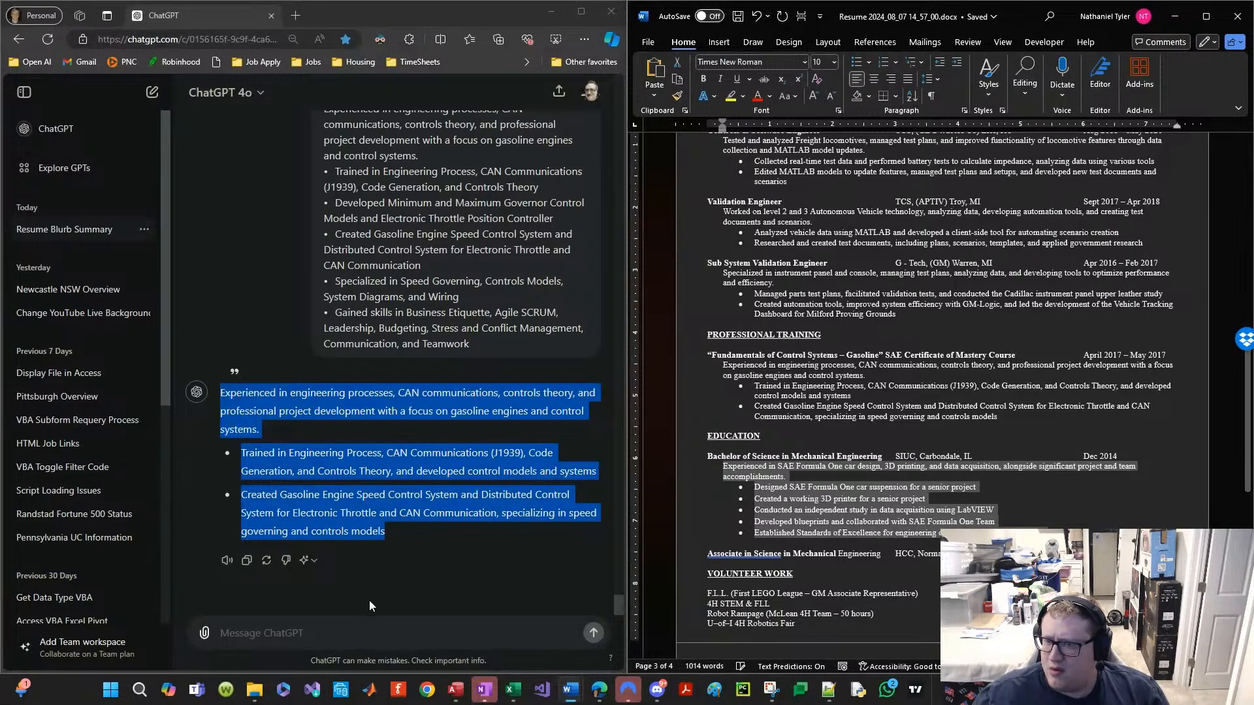
pyautogui.click(375, 632)
pyautogui.hotkey('ctrl', 'v')
# Step: Head the message with the earlier instruction "Condensed to 1 sentence and 2 bullet points" and send it
pyautogui.scroll(10, 373, 349)
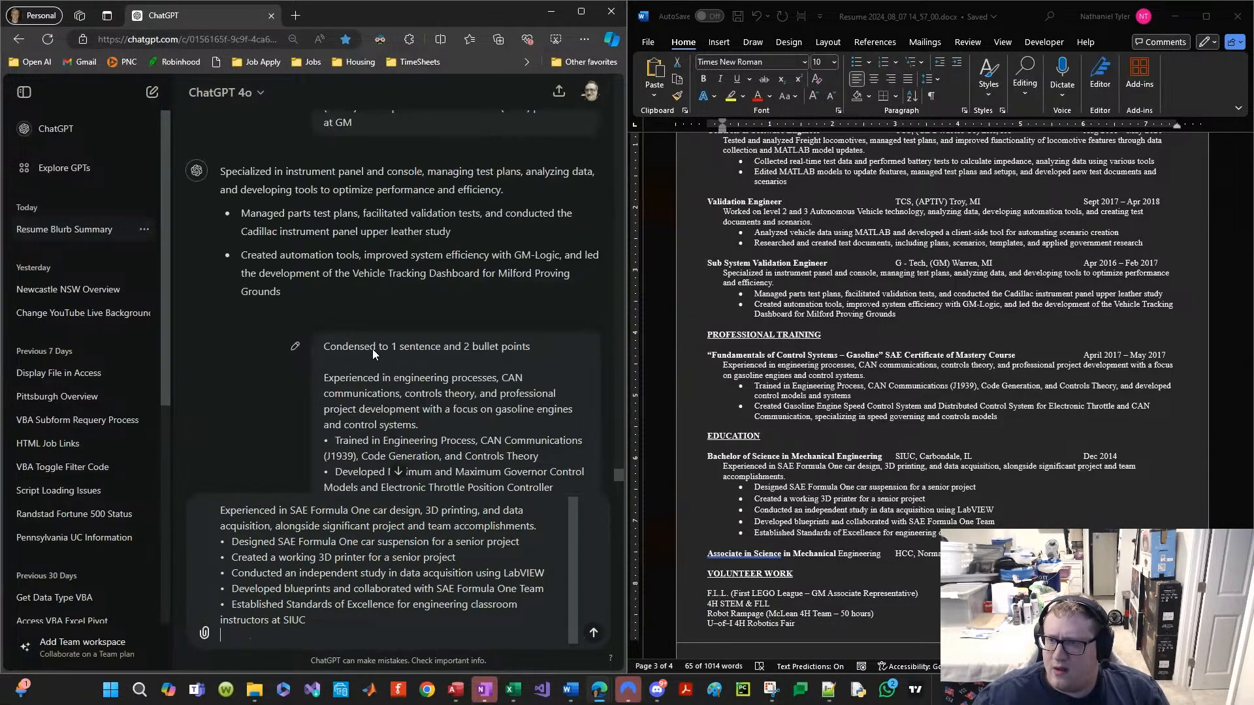
pyautogui.tripleClick(372, 349)
pyautogui.scroll(5, 373, 349)
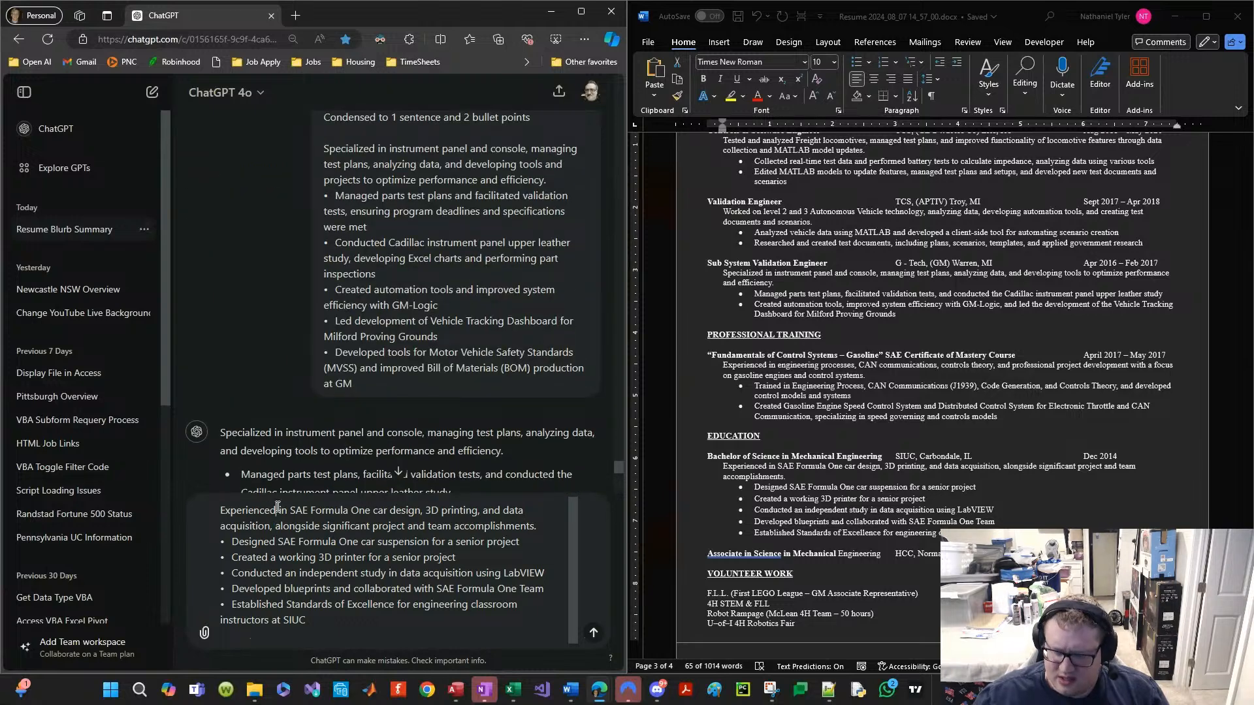
pyautogui.click(278, 509)
pyautogui.hotkey('ctrl', 'Home')
pyautogui.write('Condensed to 1 sentence and 2 bullet points')
pyautogui.hotkey('shift', 'Return')
pyautogui.press('Return')
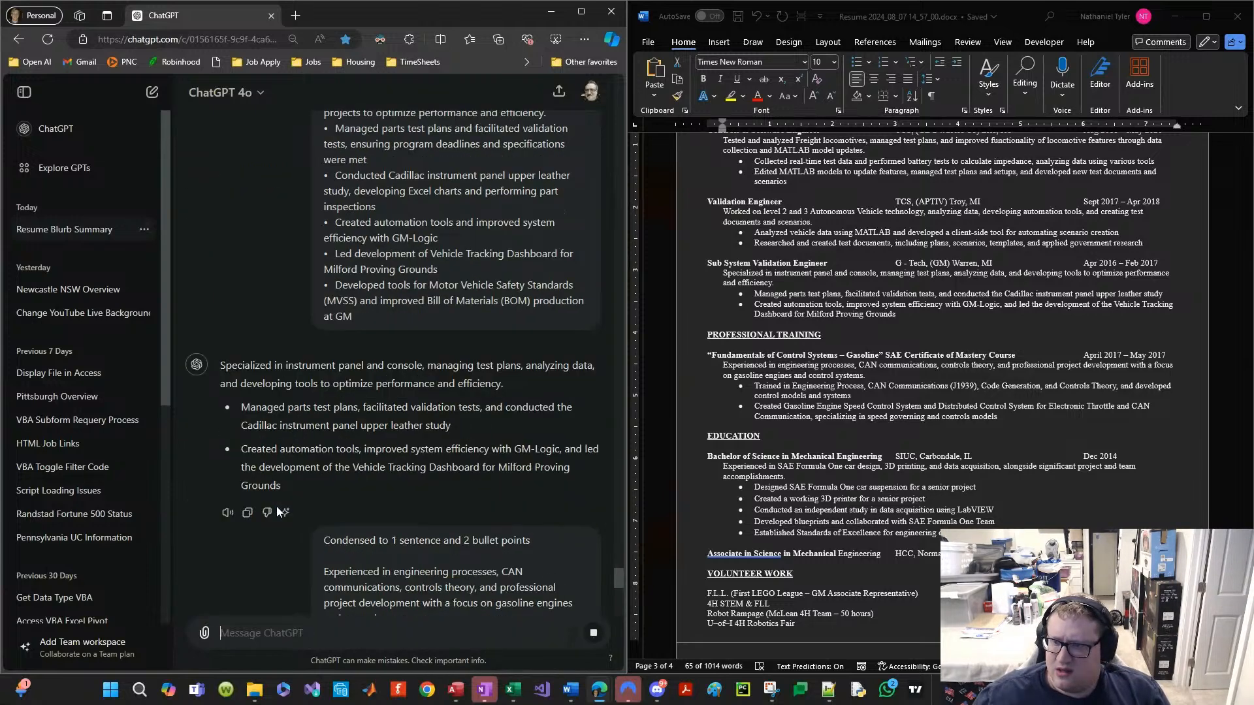
# Step: Review and copy ChatGPT's condensed sentence and two bullets for the Bachelor of Science description
pyautogui.scroll(-1, 845, 457)
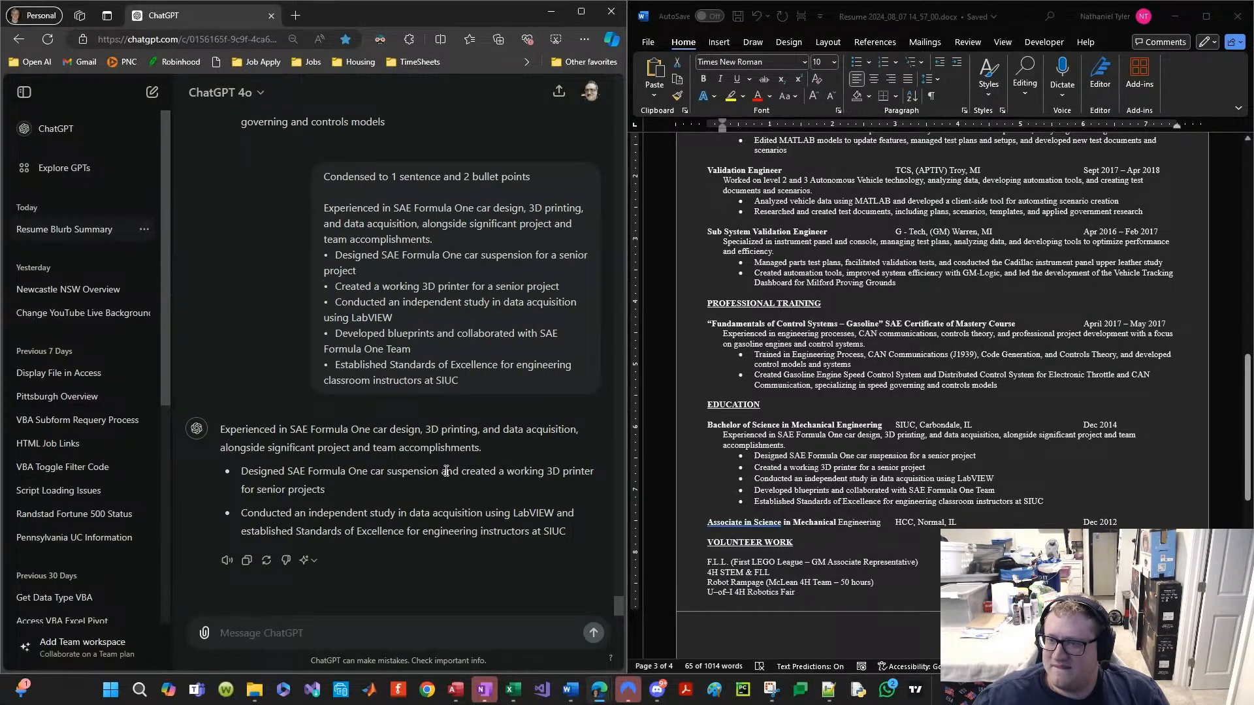
pyautogui.scroll(1, 380, 431)
pyautogui.scroll(-1, 380, 431)
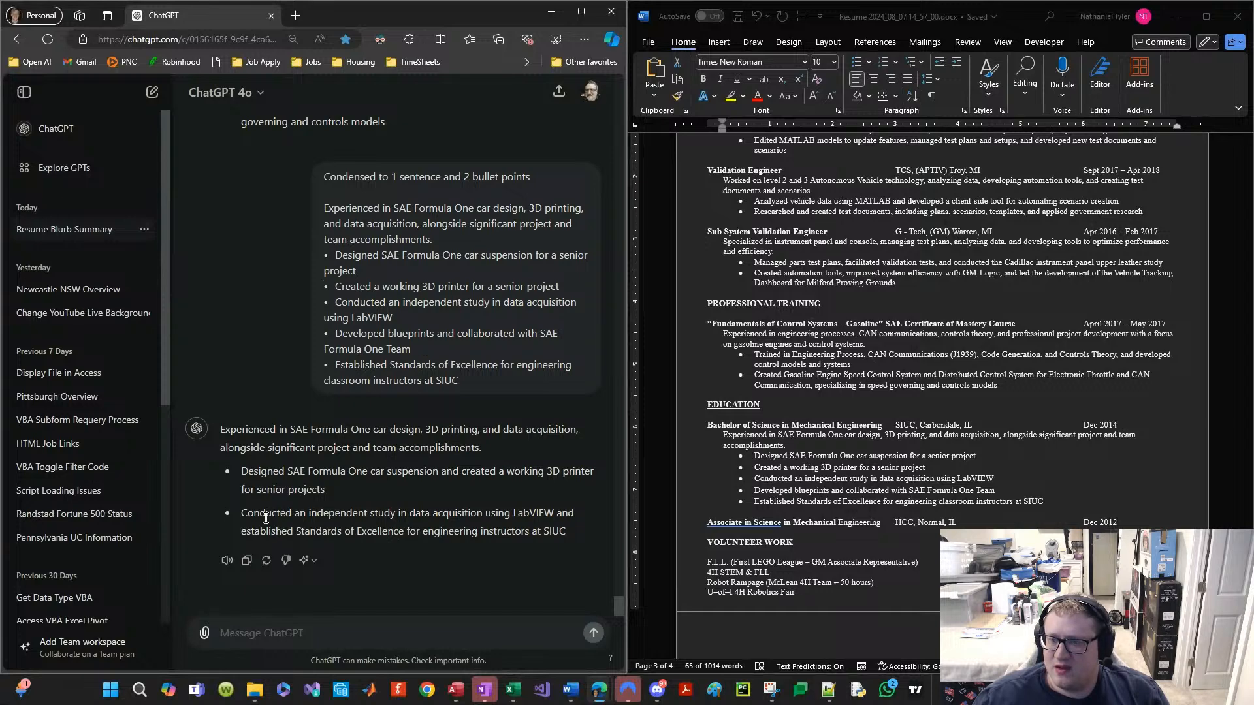
pyautogui.moveTo(567, 531)
pyautogui.mouseDown()
pyautogui.moveTo(419, 520)
pyautogui.moveTo(222, 431)
pyautogui.moveTo(567, 532)
pyautogui.mouseUp()
pyautogui.hotkey('ctrl', 'c')
pyautogui.click(768, 503)
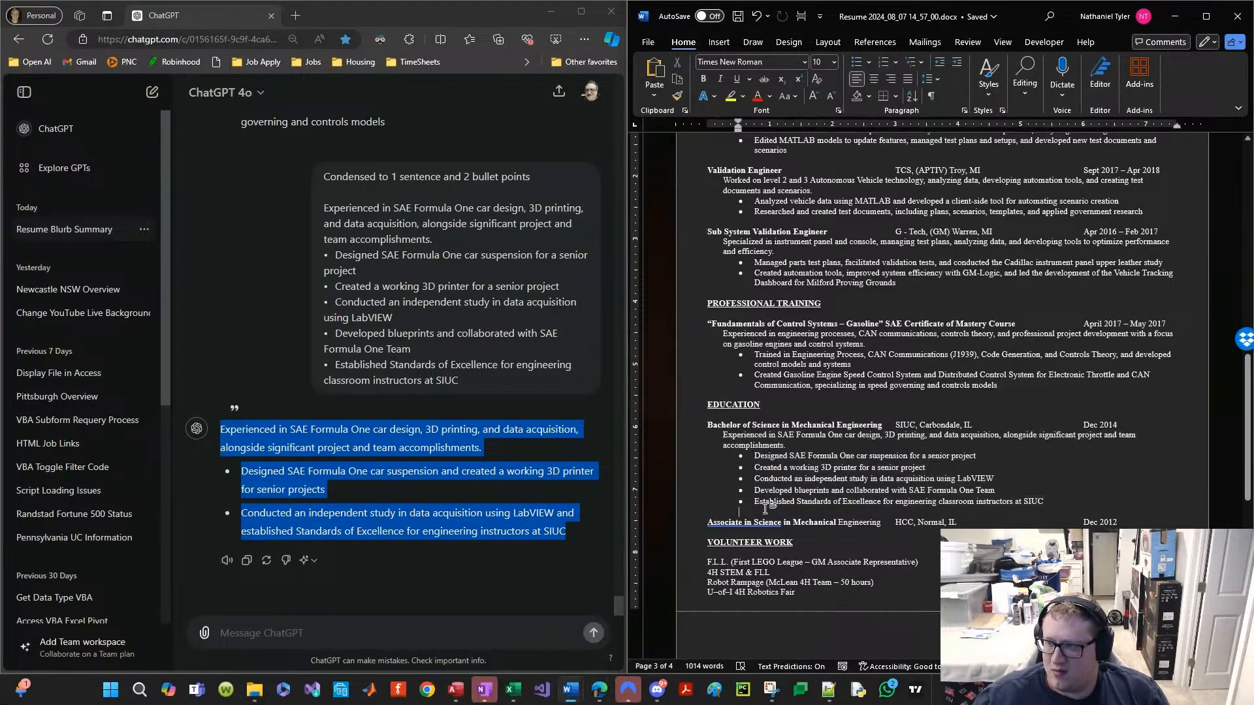
pyautogui.hotkey('ctrl', 'v')
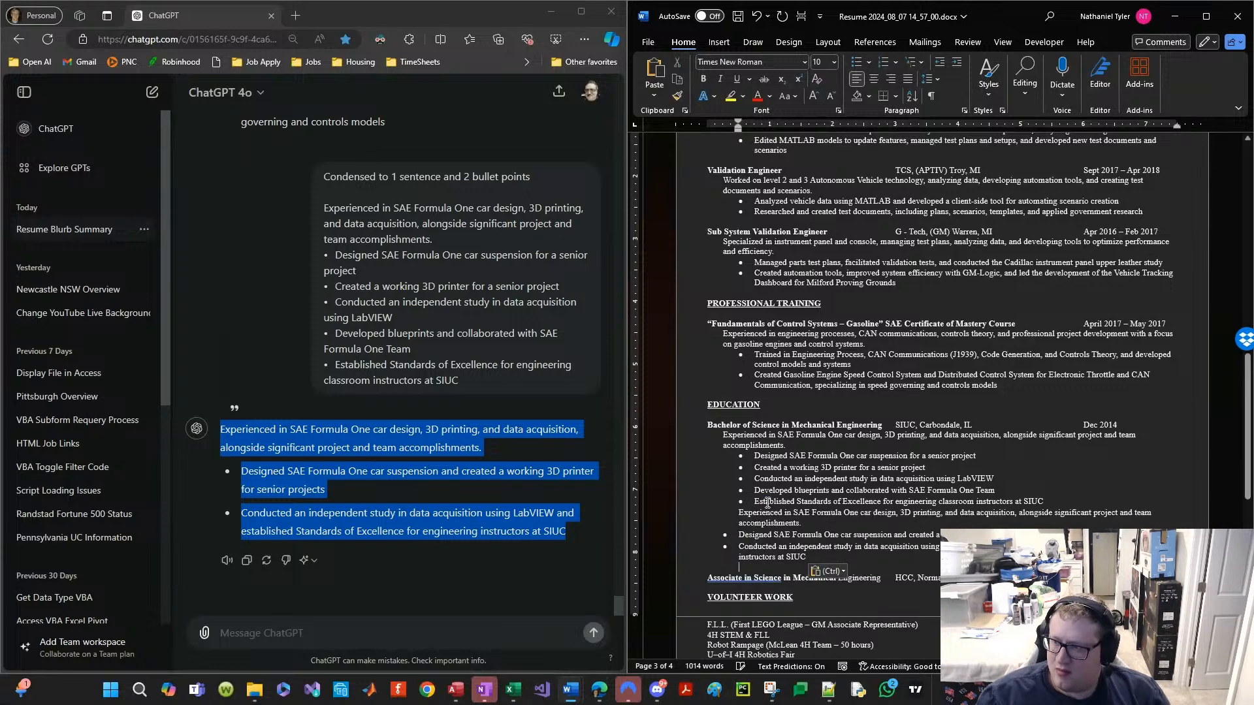
pyautogui.hotkey('ctrl', 'z')
# Step: Paste the condensed degree description on an unindented line above the Associate in Science entry, separated from the original bullets
pyautogui.press('Left')
pyautogui.press('Right')
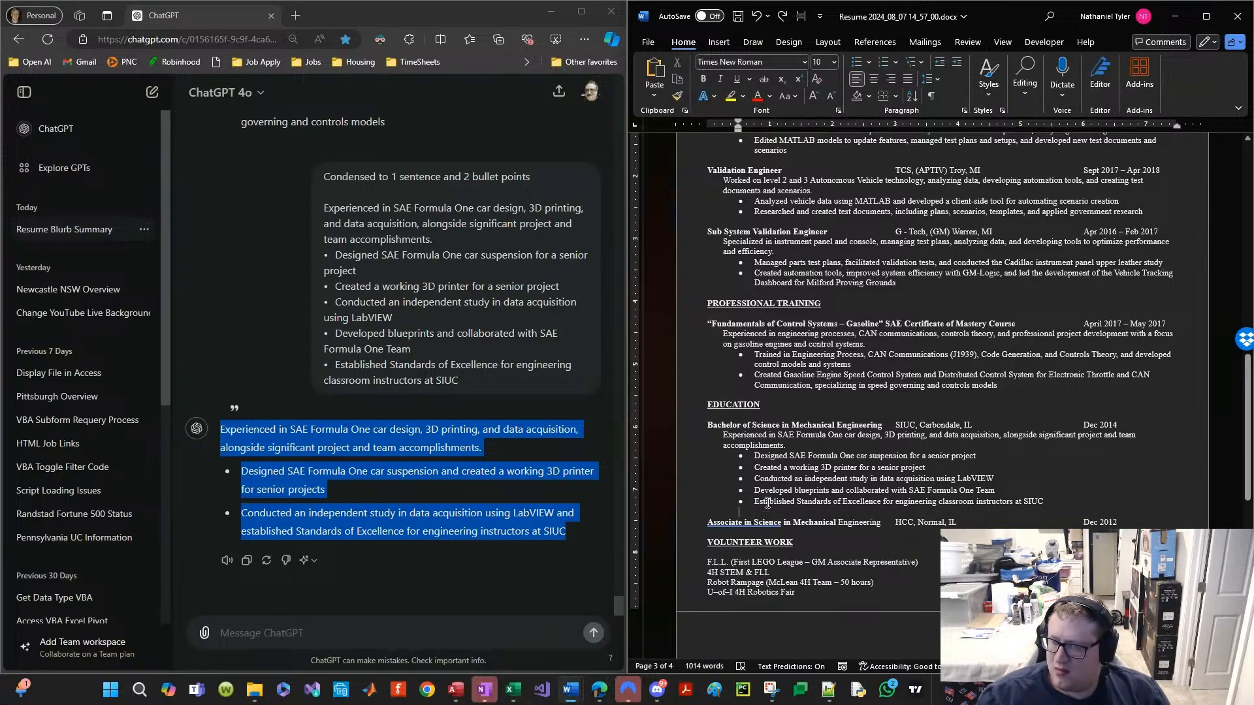
pyautogui.press('BackSpace')
pyautogui.hotkey('ctrl', 'v')
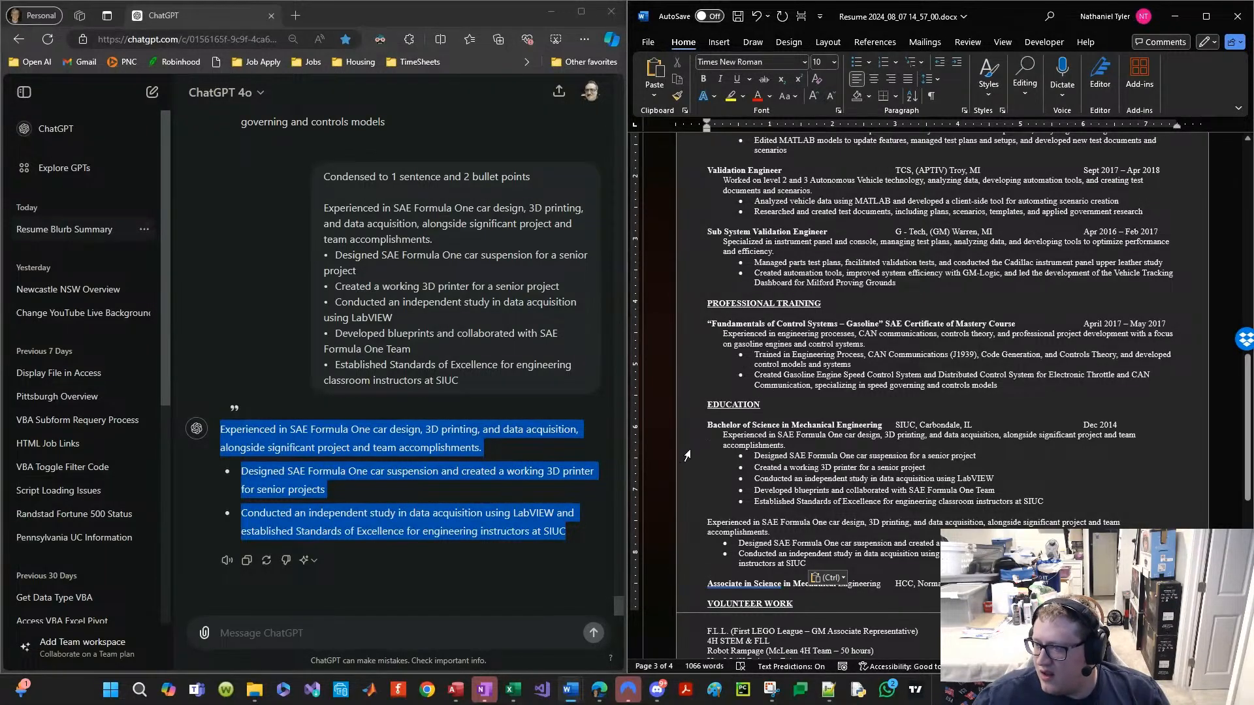
# Step: Apply the original degree summary's formatting to the pasted text and bullet its last two paragraphs
pyautogui.moveTo(685, 436)
pyautogui.mouseDown()
pyautogui.moveTo(689, 456)
pyautogui.moveTo(681, 447)
pyautogui.mouseUp()
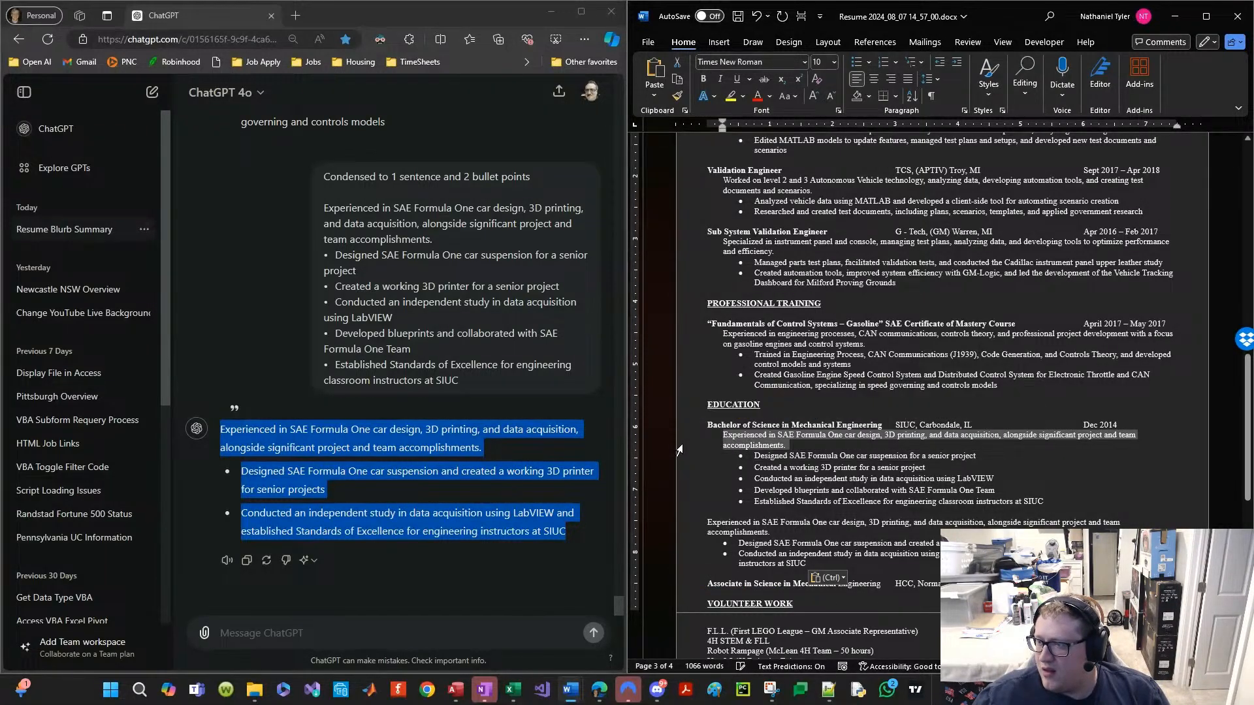
pyautogui.click(677, 96)
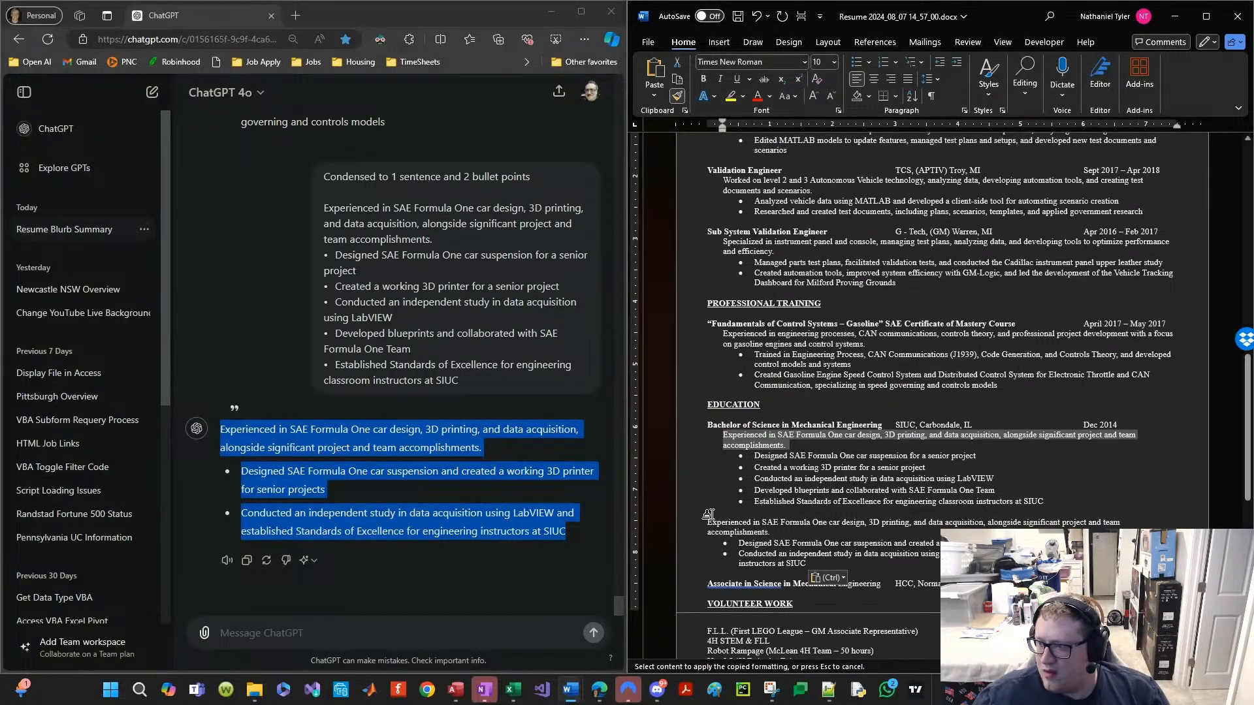
pyautogui.moveTo(692, 526)
pyautogui.mouseDown()
pyautogui.moveTo(699, 568)
pyautogui.moveTo(722, 514)
pyautogui.moveTo(738, 563)
pyautogui.mouseUp()
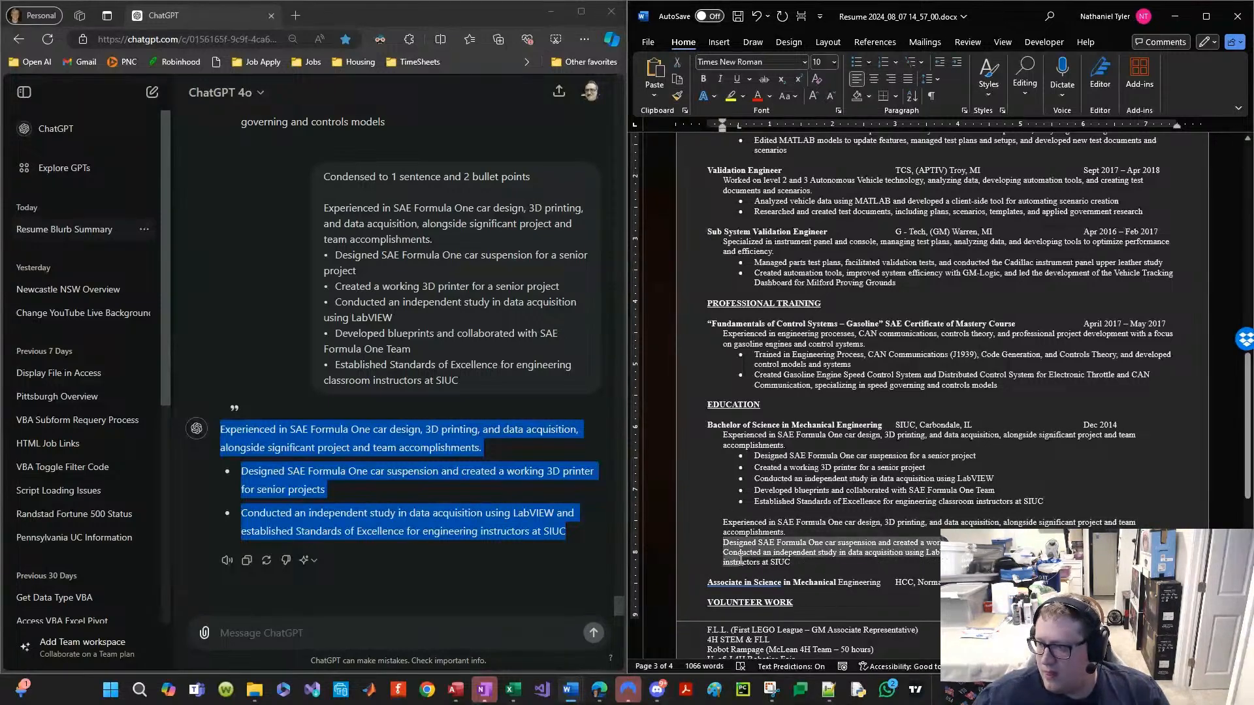
pyautogui.click(856, 62)
# Step: Delete the original Bachelor of Science summary and five bullets, closing the gap above the condensed version
pyautogui.moveTo(794, 511); pyautogui.dragTo(643, 435)
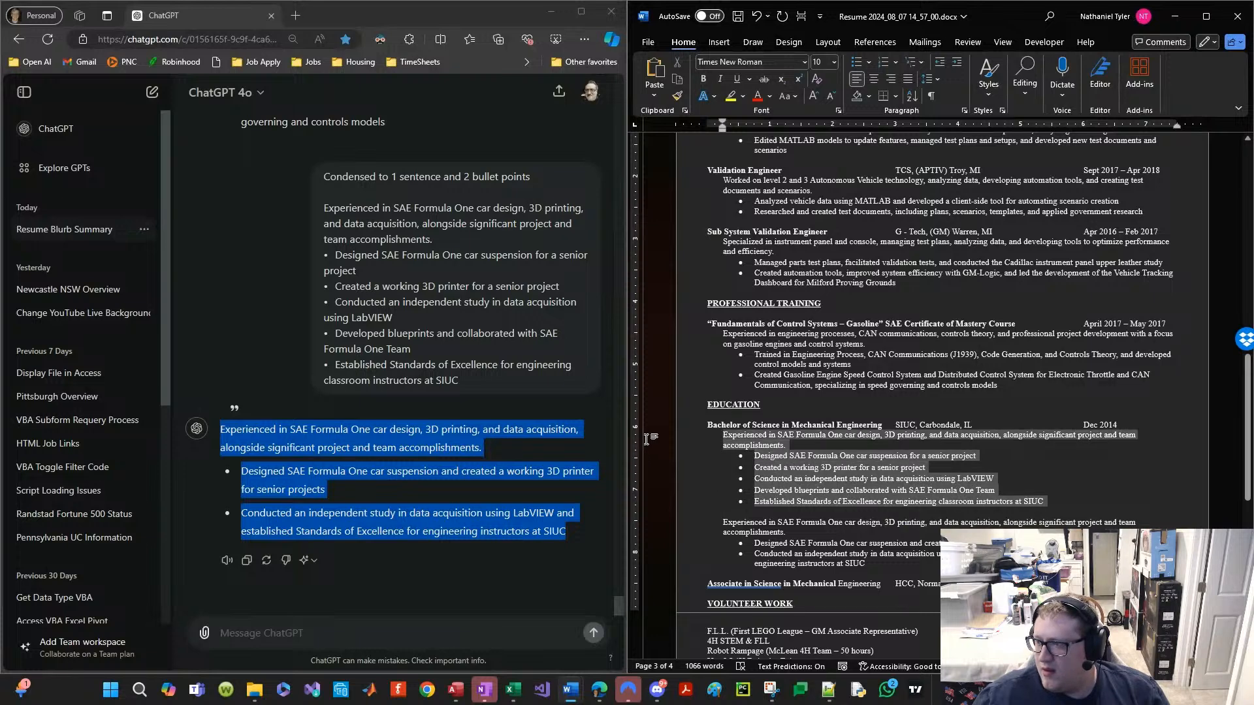
pyautogui.press('Delete')
pyautogui.press('BackSpace')
pyautogui.press('BackSpace')
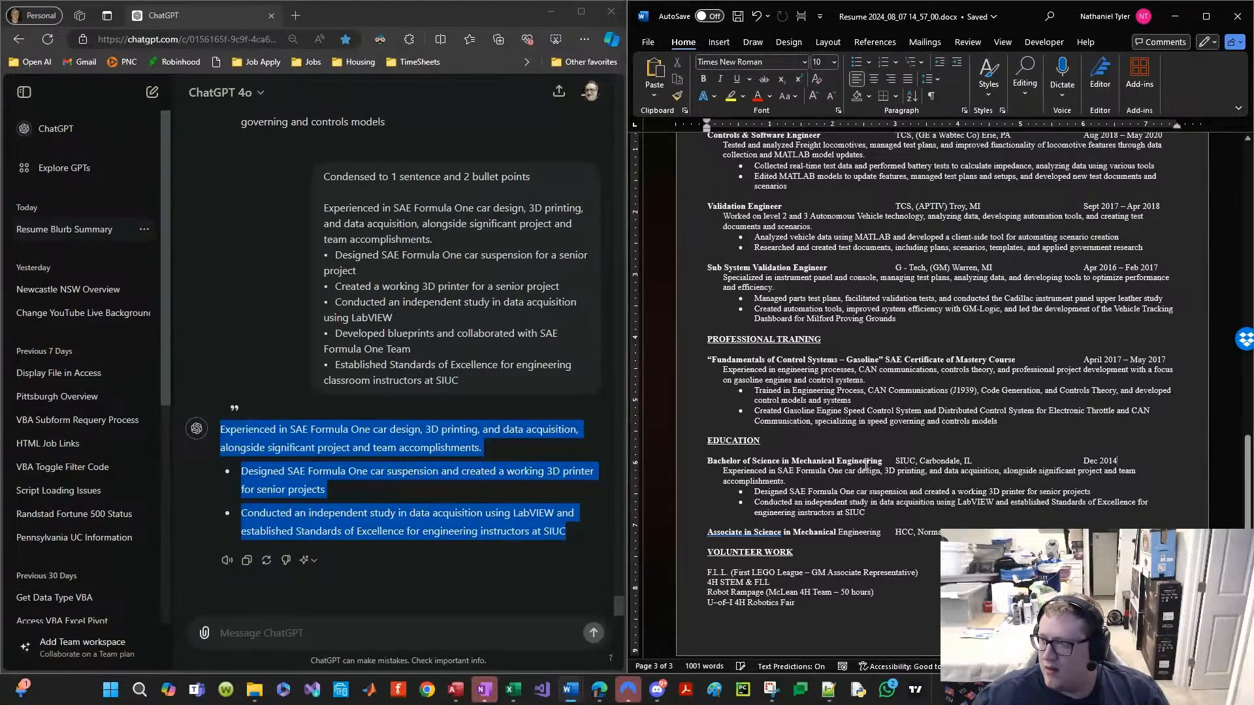
# Step: Review the shortened resume from the summary through WORK EXPERIENCE to the condensed PROFESSIONAL TRAINING and EDUCATION entries
pyautogui.scroll(8, 858, 444)
pyautogui.scroll(10, 858, 439)
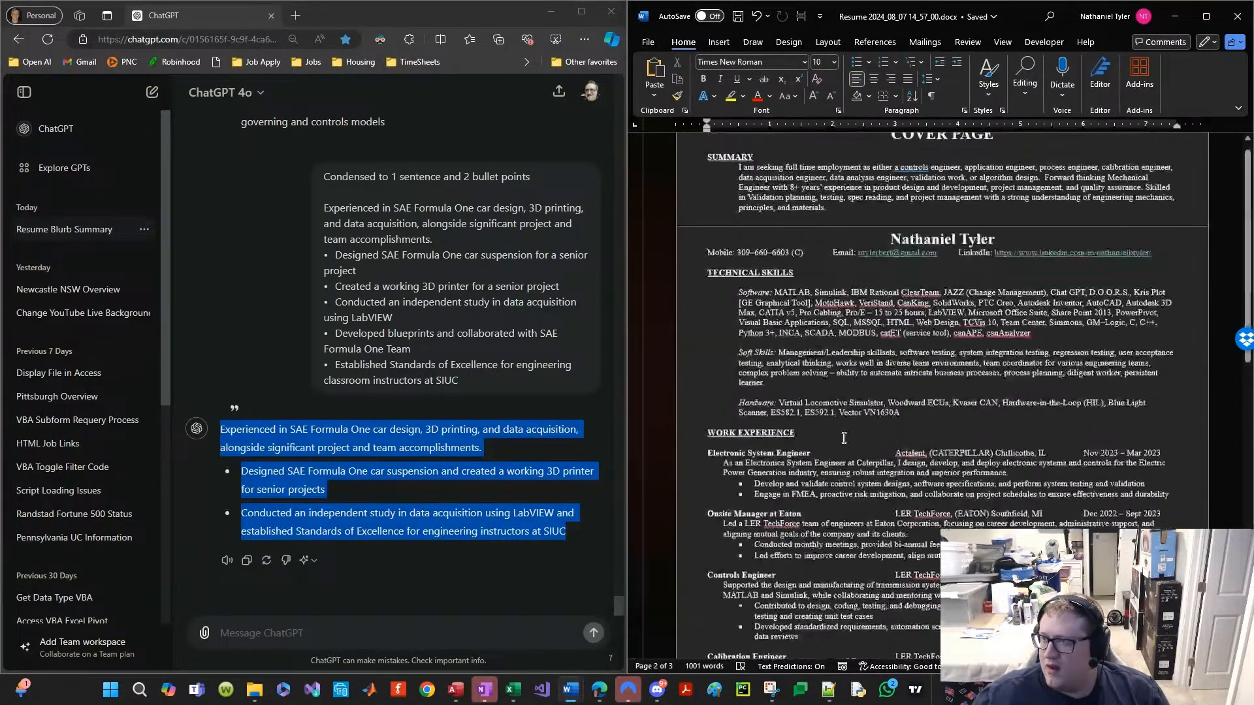
pyautogui.scroll(-12, 838, 442)
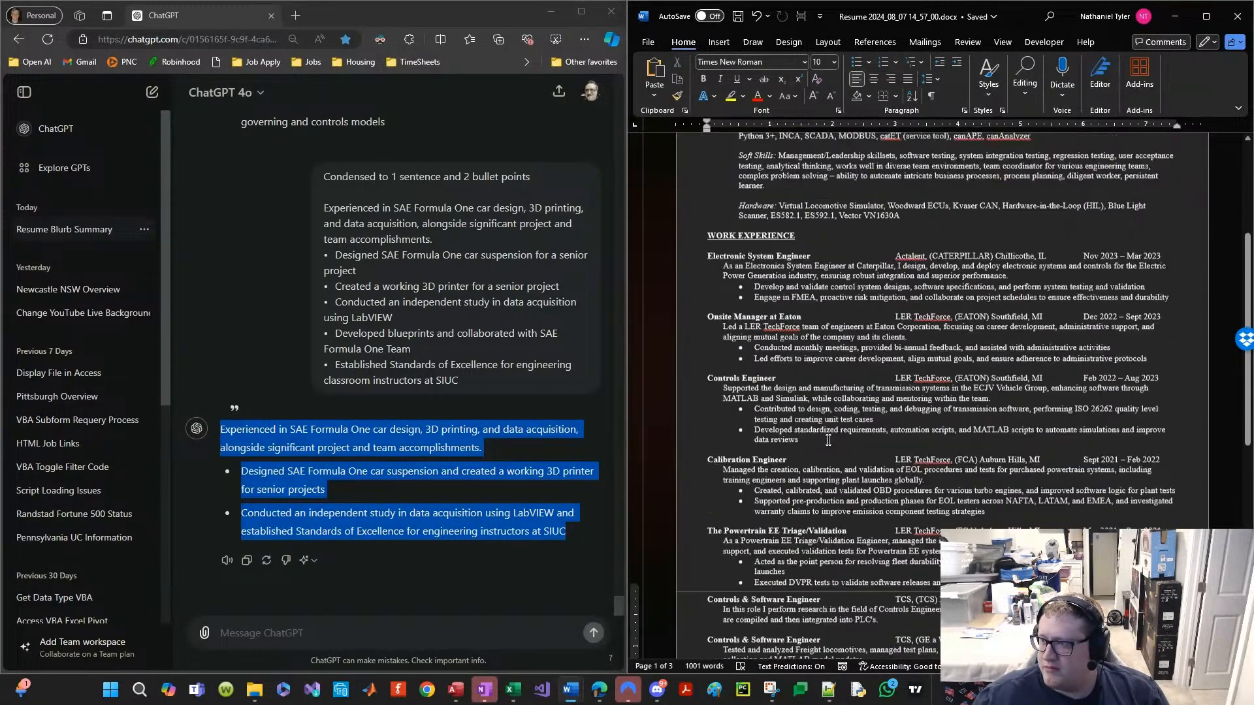
pyautogui.scroll(-5, 816, 442)
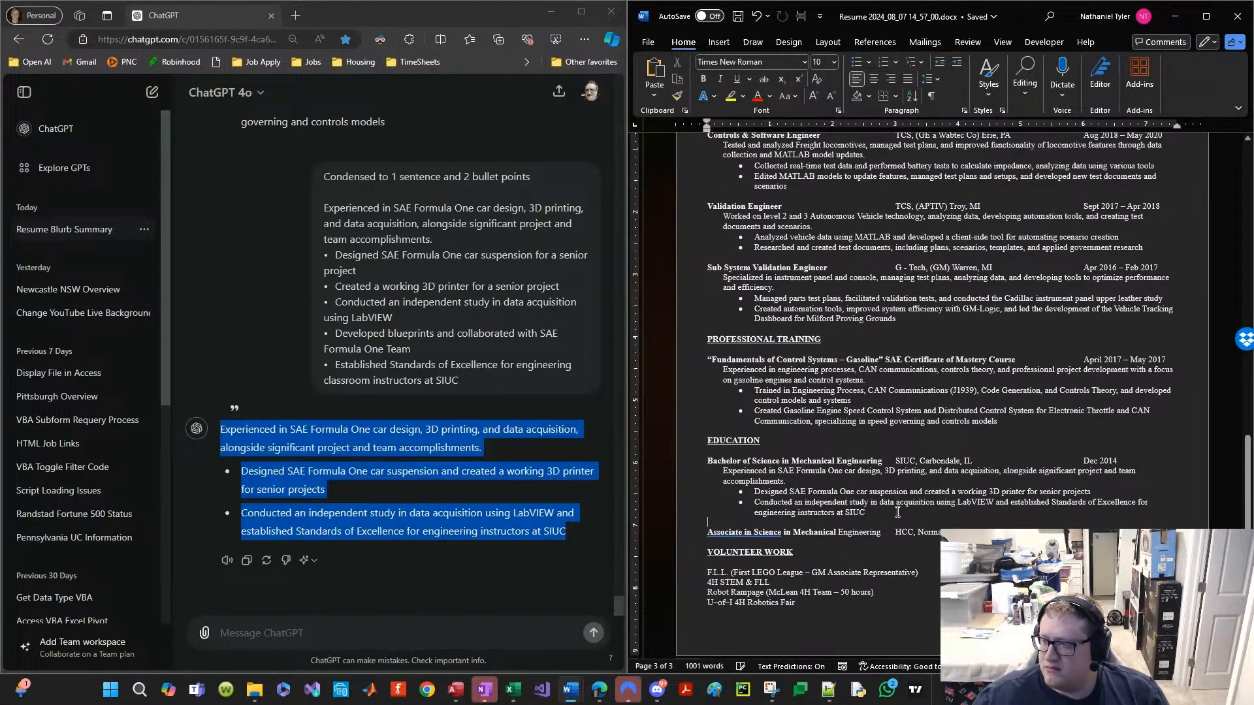
pyautogui.moveTo(898, 512); pyautogui.dragTo(653, 470)
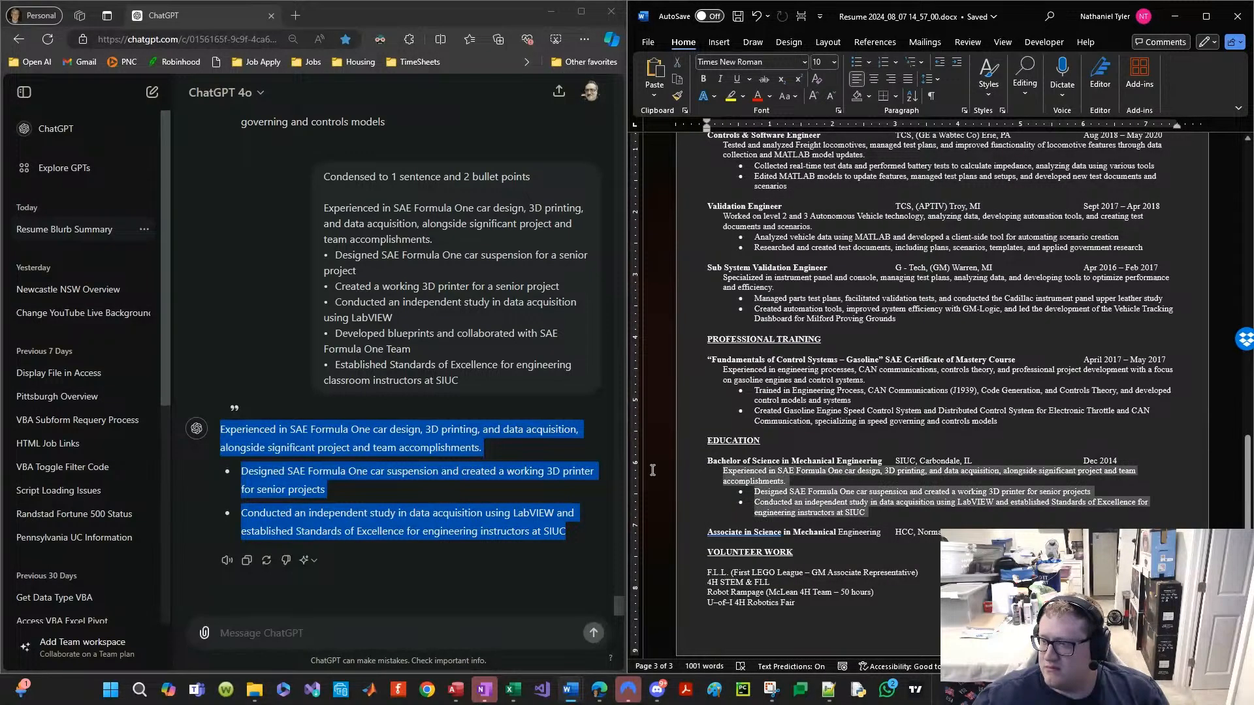
pyautogui.click(774, 512)
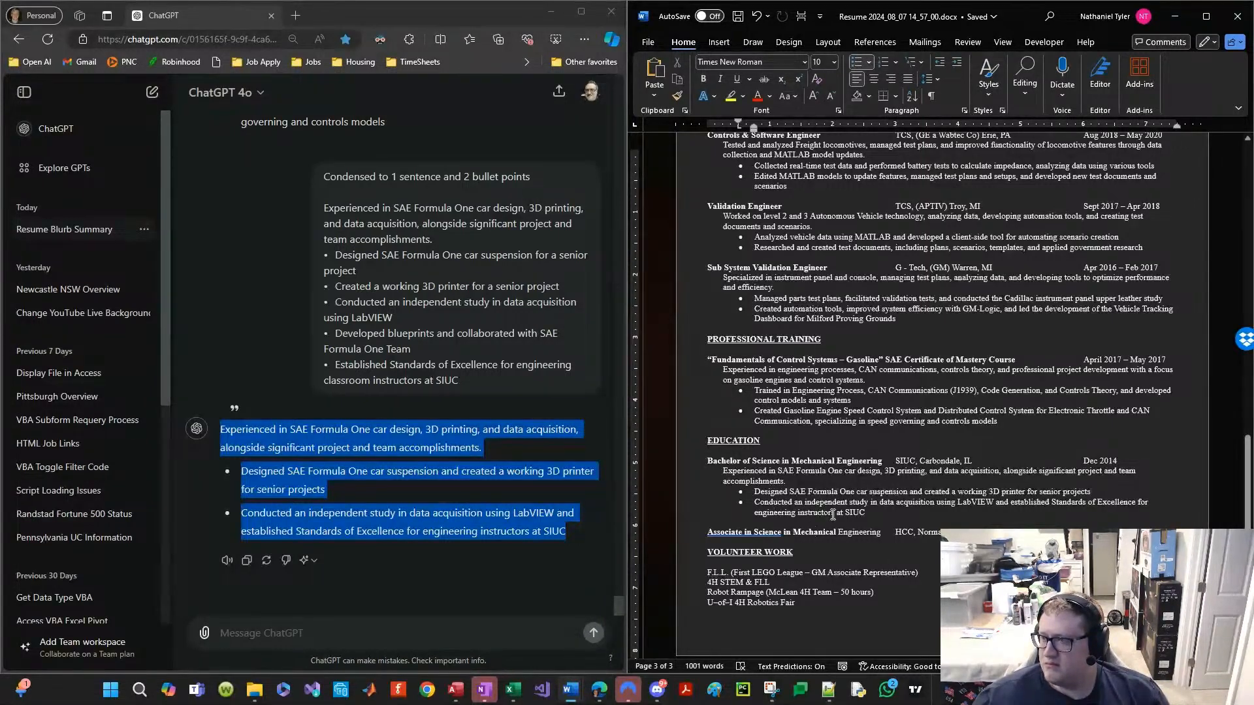
pyautogui.scroll(5, 833, 514)
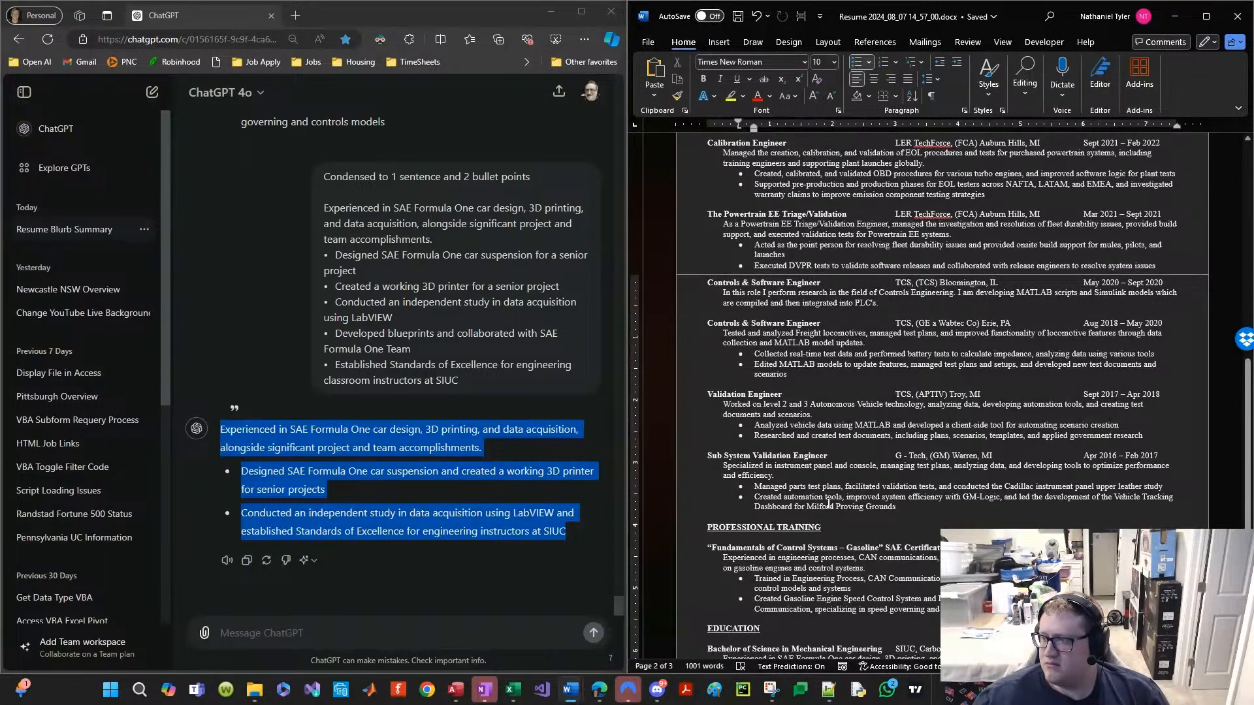
pyautogui.scroll(-5, 847, 483)
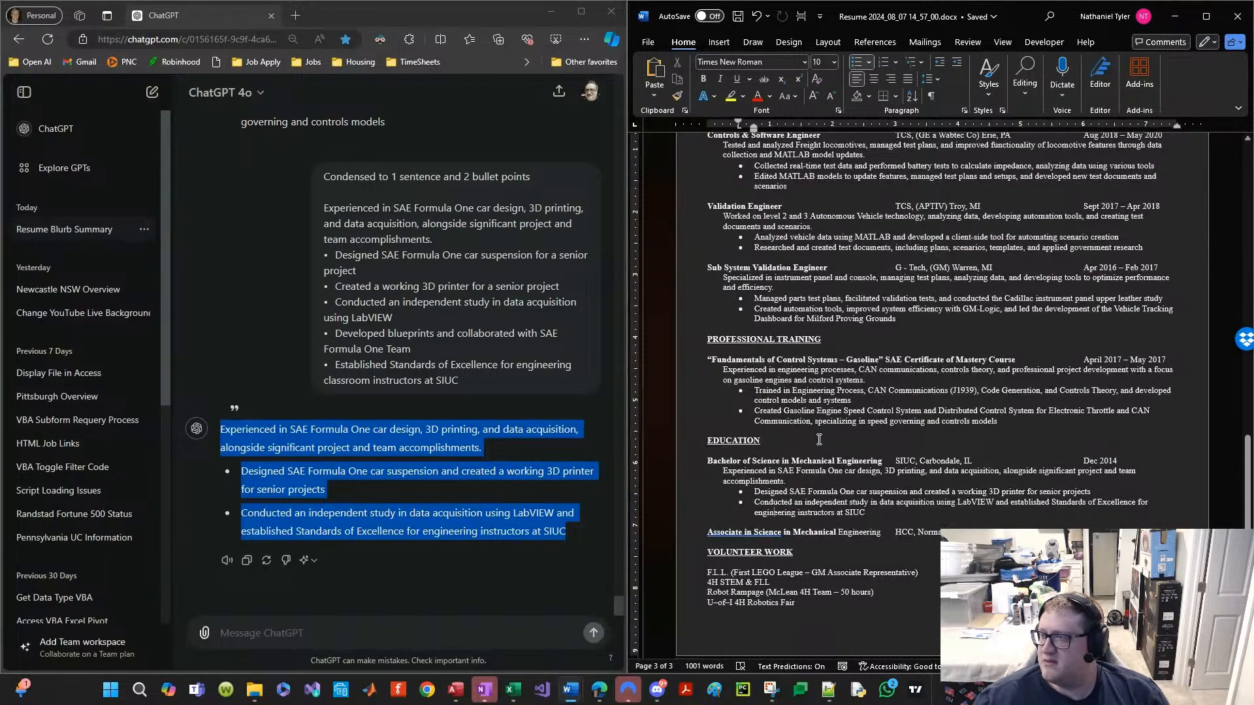
pyautogui.click(1019, 357)
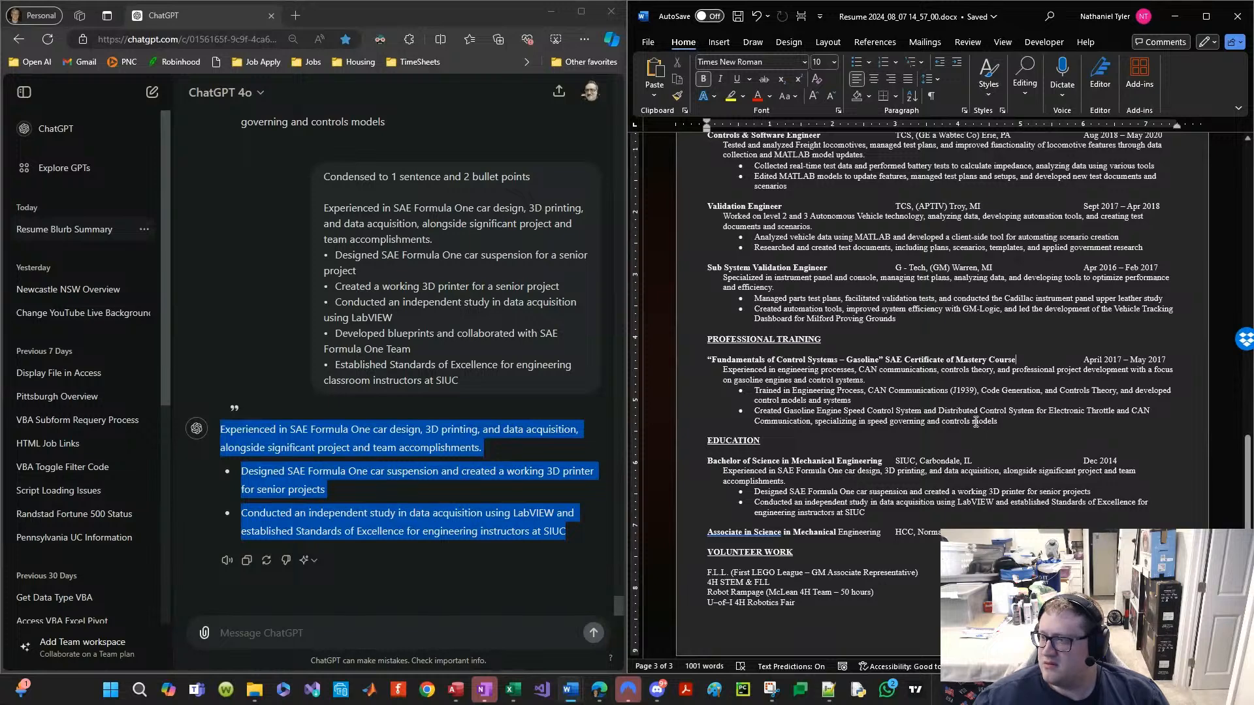
pyautogui.click(899, 422)
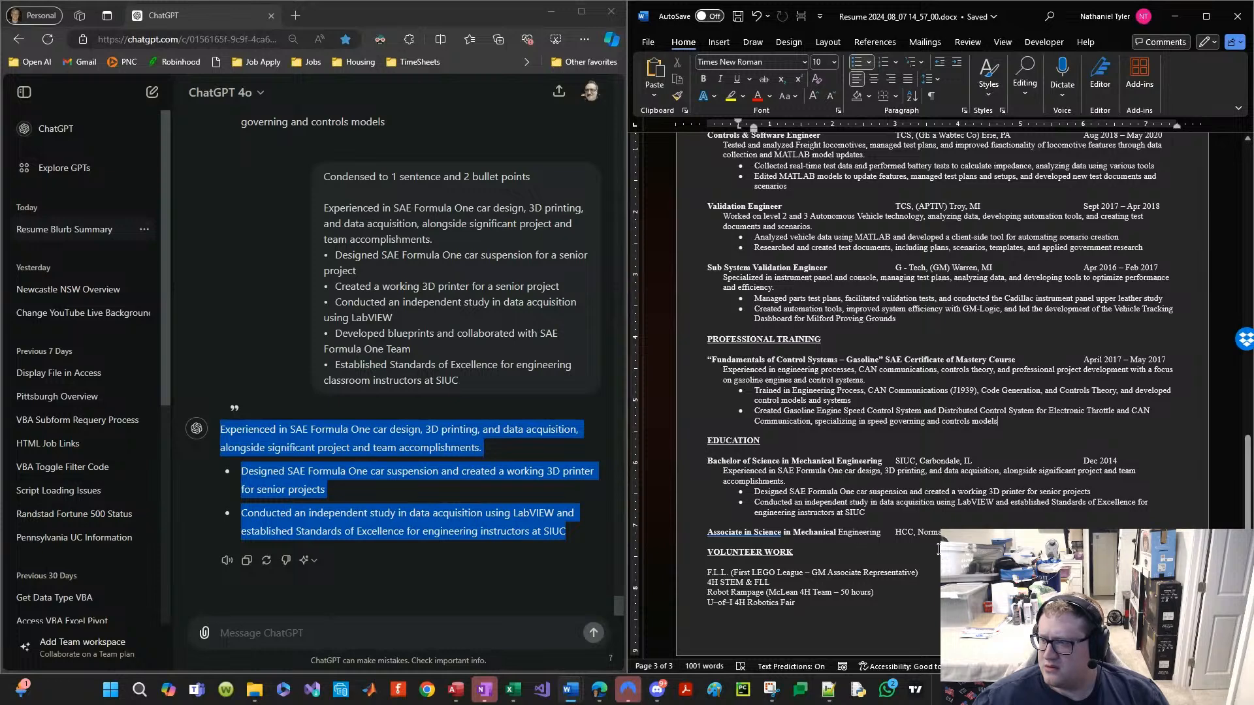
# Step: Make the full Associate in Science in Mechanical Engineering title bold under EDUCATION and save the resume
pyautogui.moveTo(882, 532); pyautogui.dragTo(735, 535)
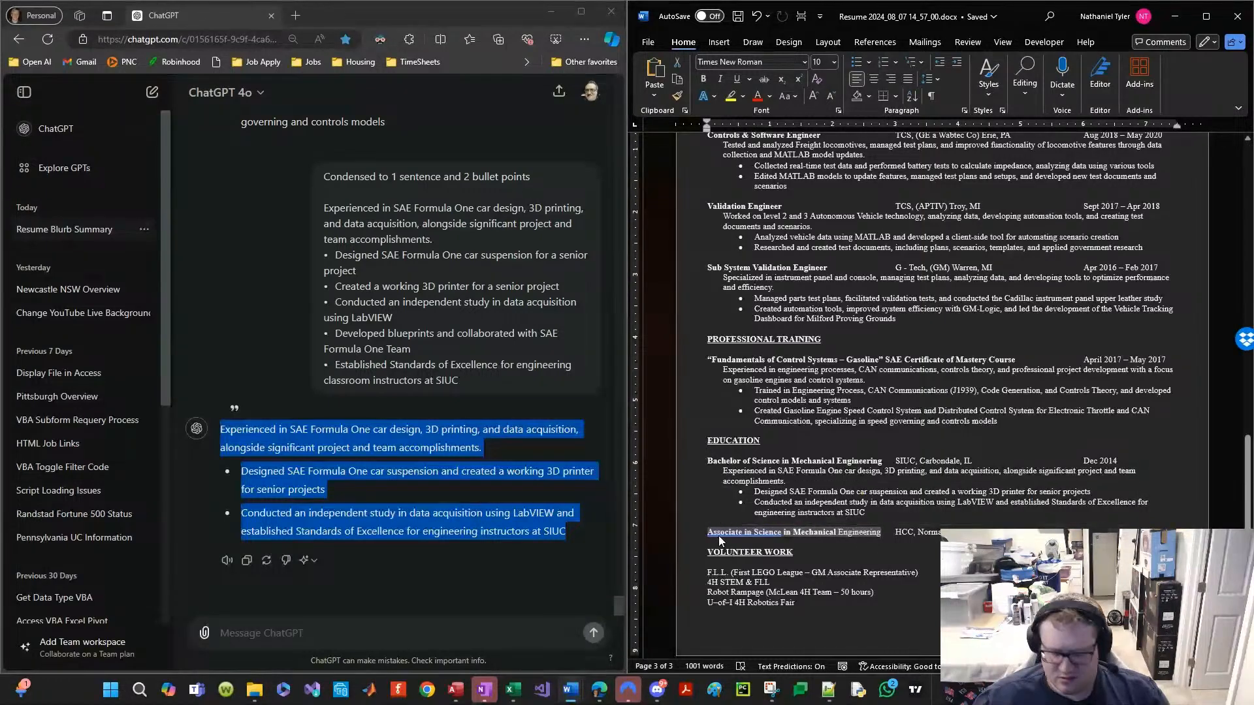
pyautogui.hotkey('ctrl', 's')
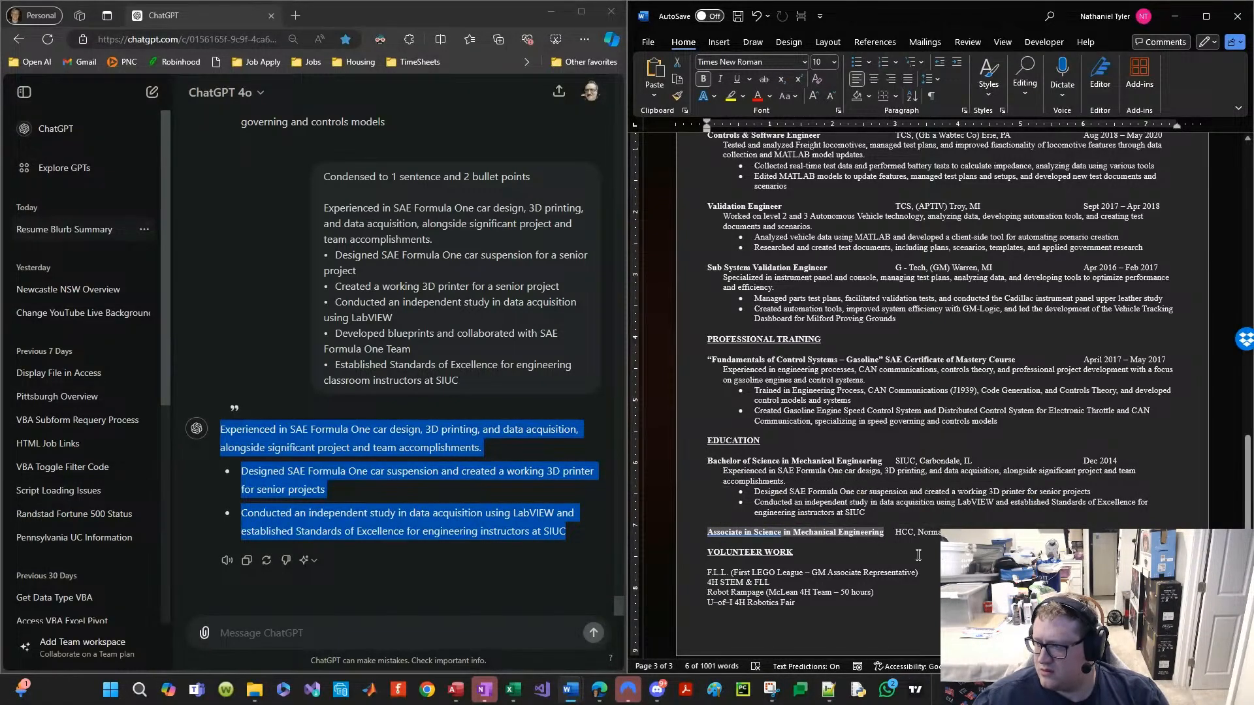
pyautogui.click(1108, 451)
pyautogui.click(1125, 461)
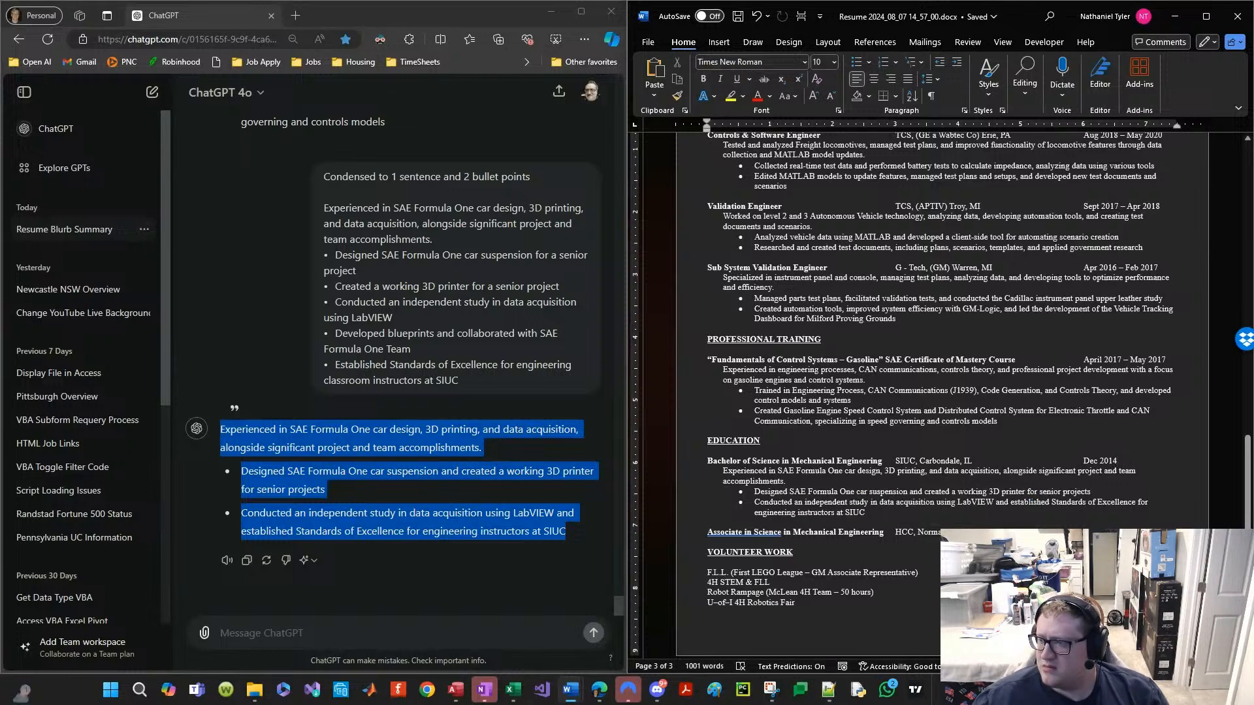
# Step: Examine the shortened resume's overall length and layout in an enlarged, zoomed-out view, from COVER PAGE to VOLUNTEER WORK
pyautogui.moveTo(890, 618); pyautogui.dragTo(960, 632)
pyautogui.click(1059, 601)
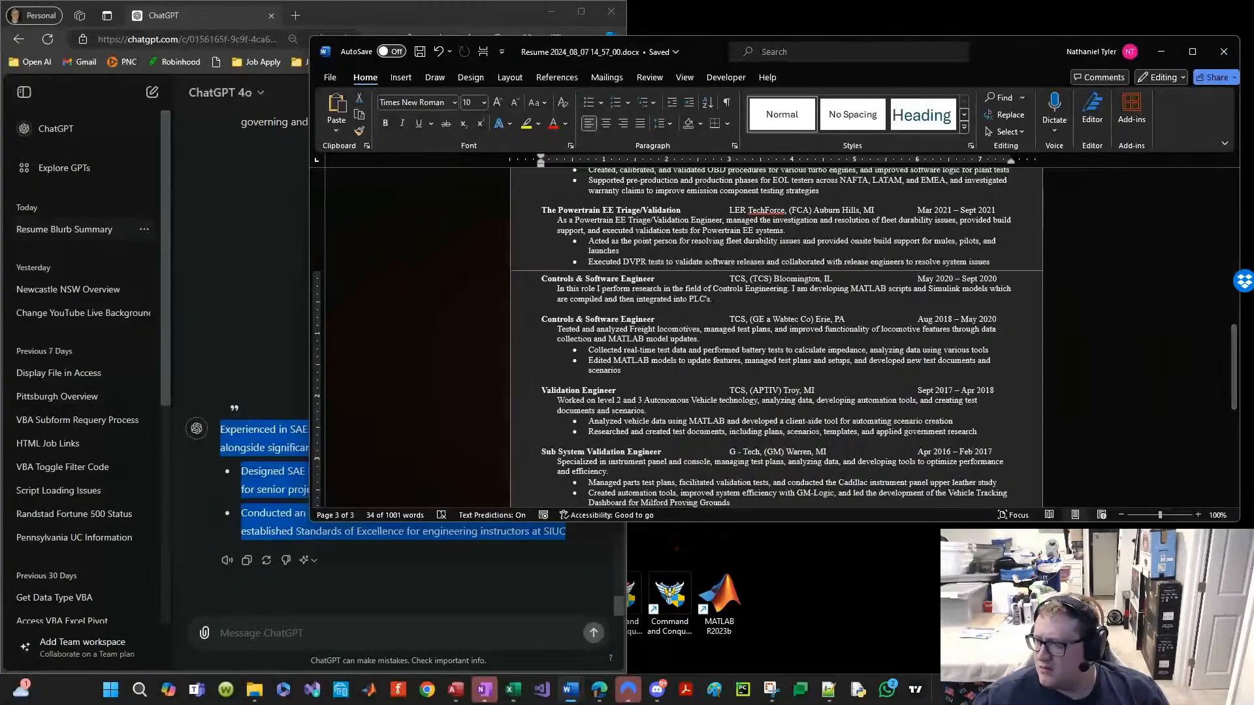
pyautogui.doubleClick(1024, 52)
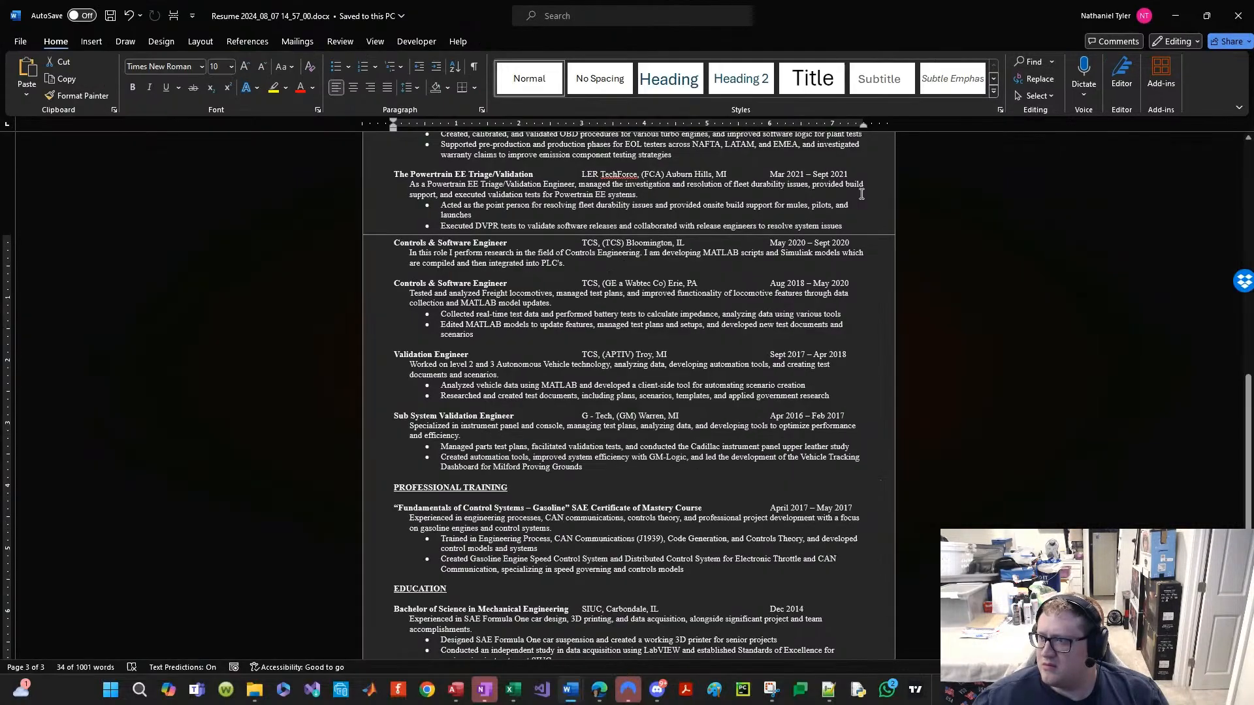
pyautogui.scroll(-4, 660, 348)
pyautogui.scroll(5, 647, 353)
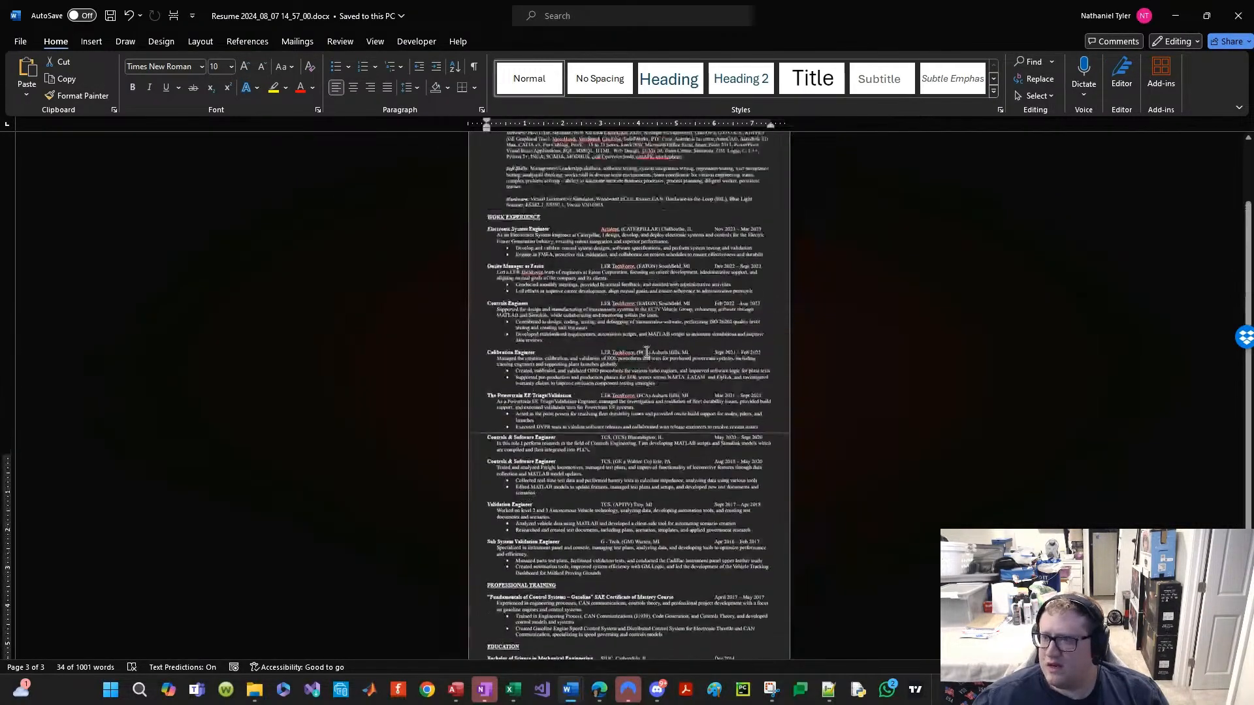
pyautogui.scroll(1, 649, 348)
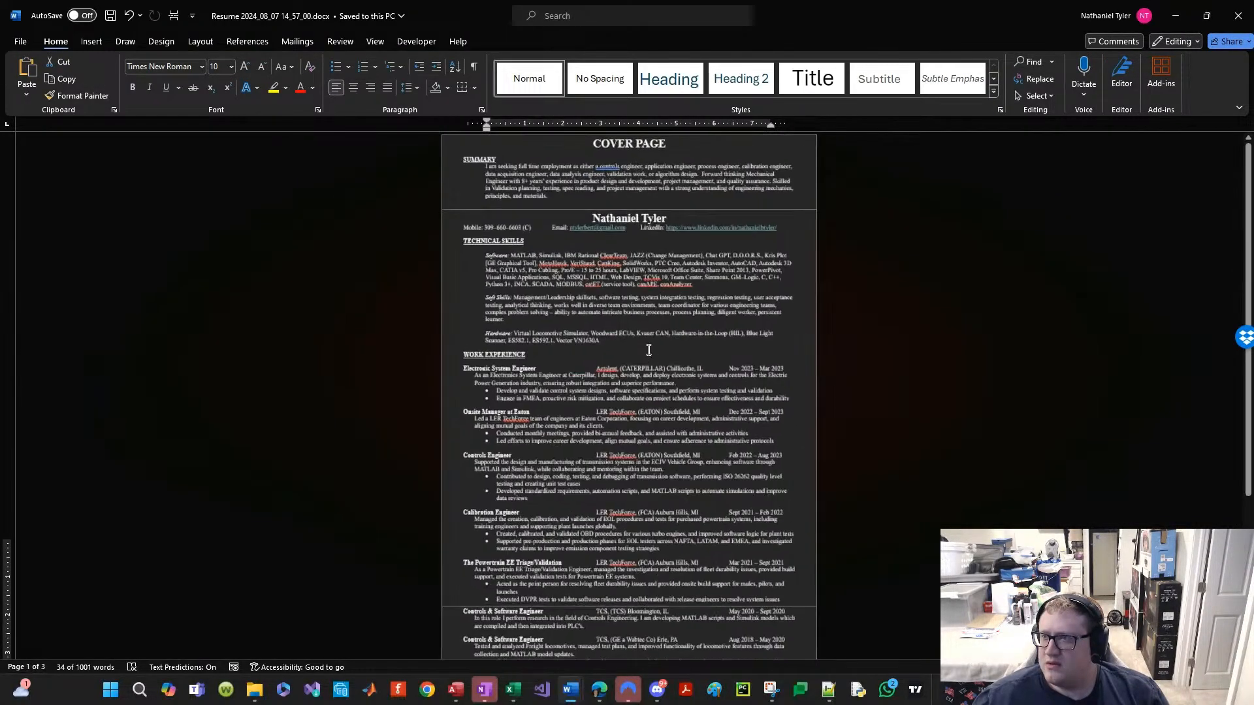
pyautogui.scroll(-12, 640, 352)
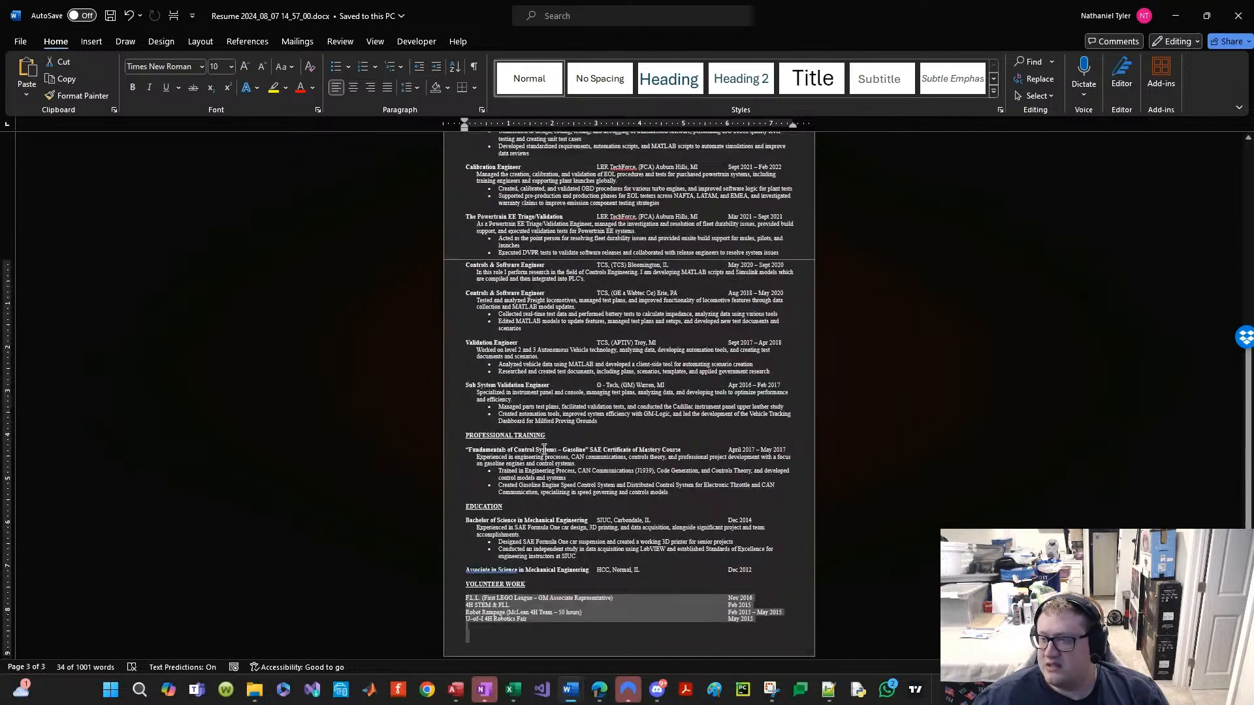
pyautogui.scroll(1, 546, 447)
pyautogui.click(546, 448)
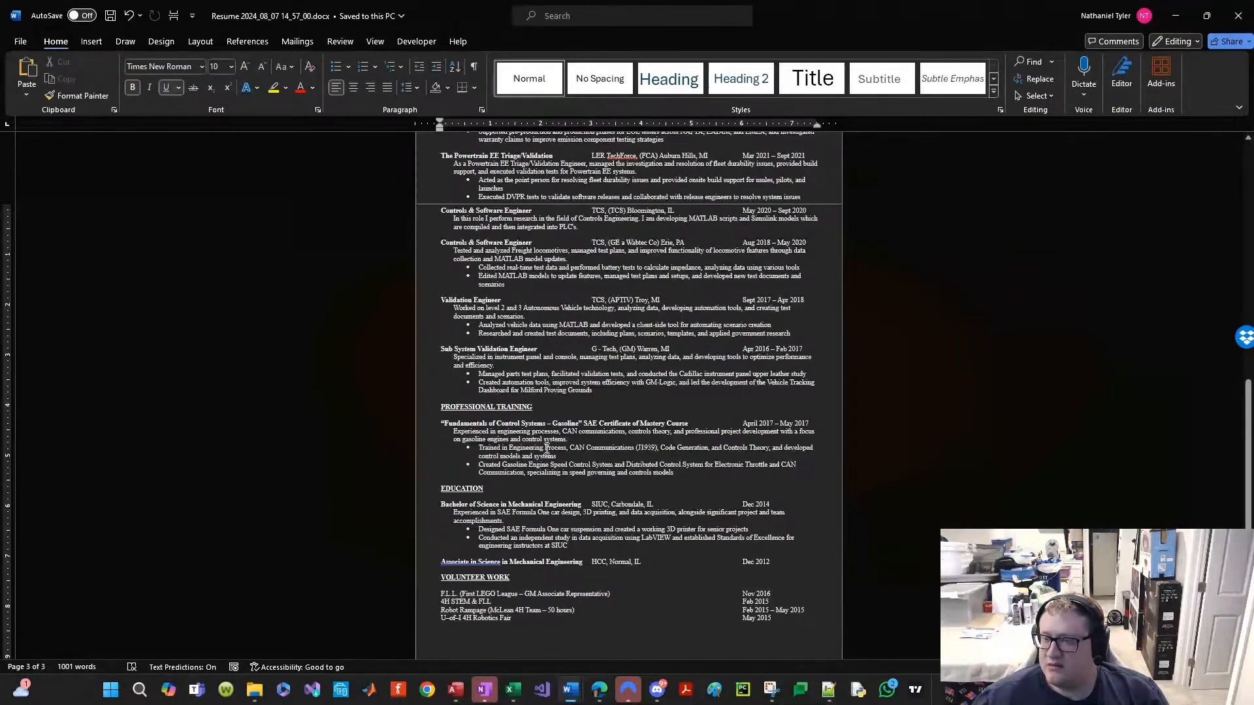
pyautogui.scroll(-1, 547, 449)
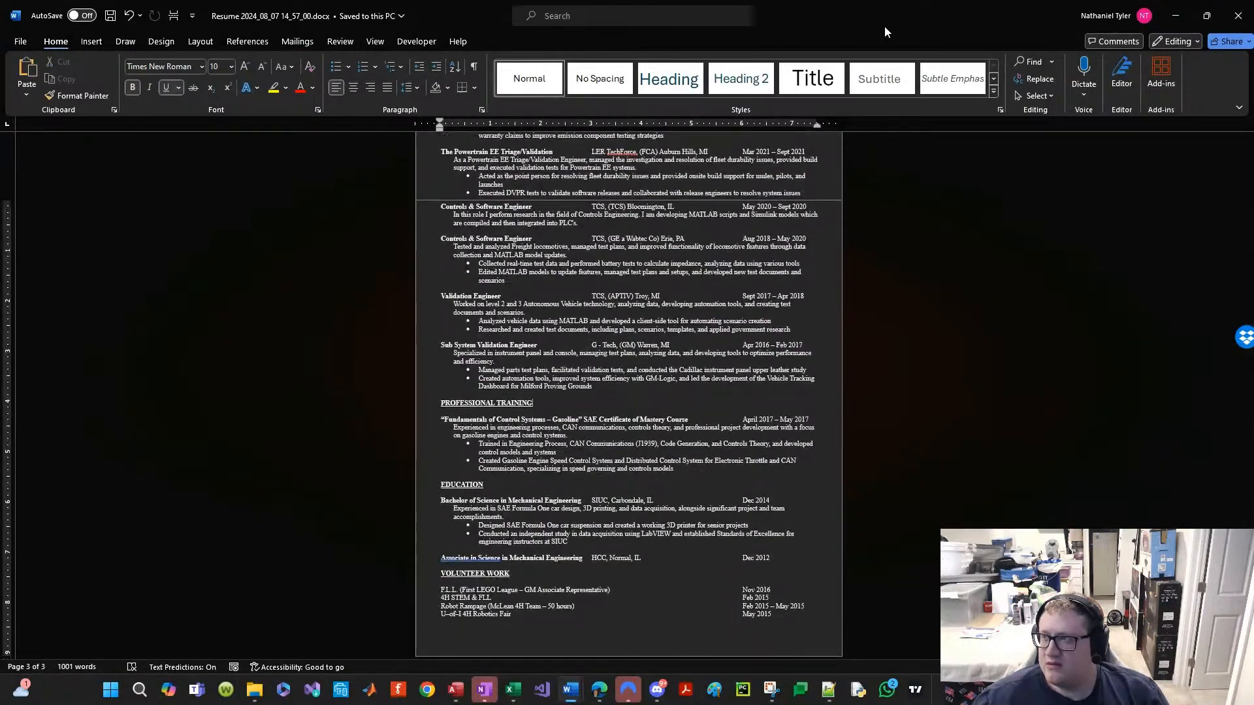
# Step: Place the shortened resume beside the original Resume 2024_08_07 14_02_00.docx and minimize the ChatGPT window
pyautogui.moveTo(885, 26); pyautogui.dragTo(1252, 239)
pyautogui.scroll(3, 883, 469)
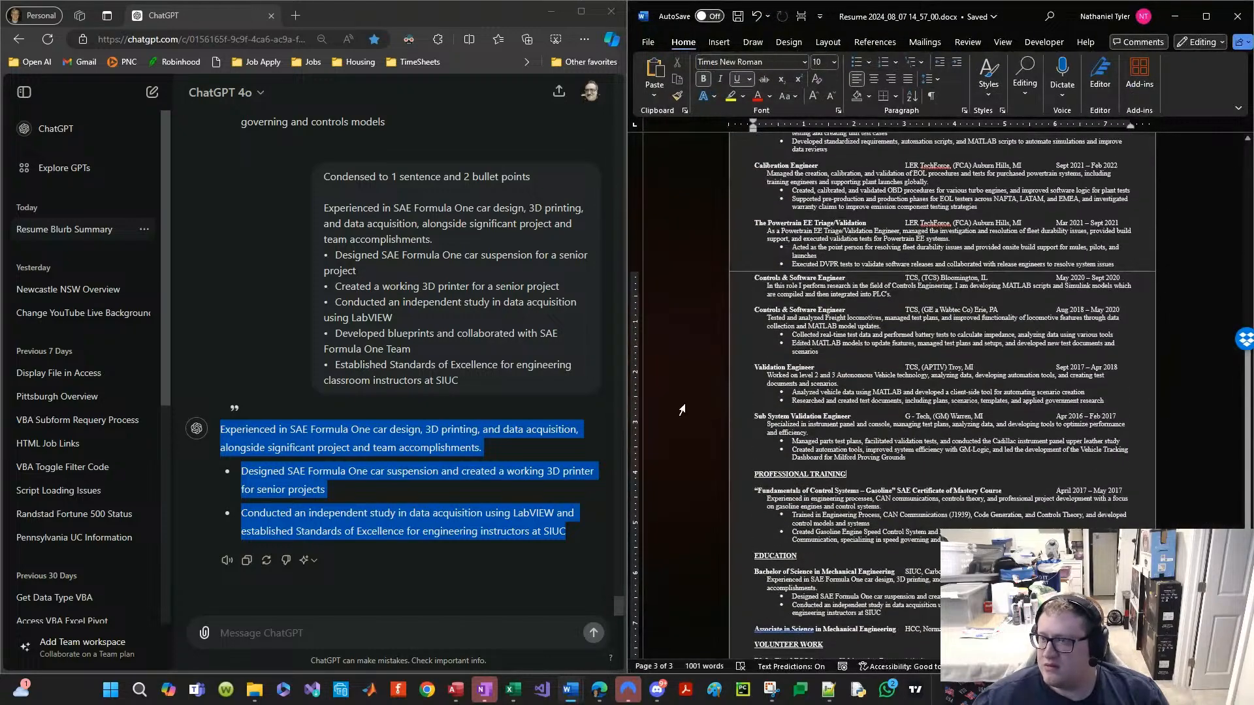
pyautogui.moveTo(562, 24); pyautogui.dragTo(537, 49)
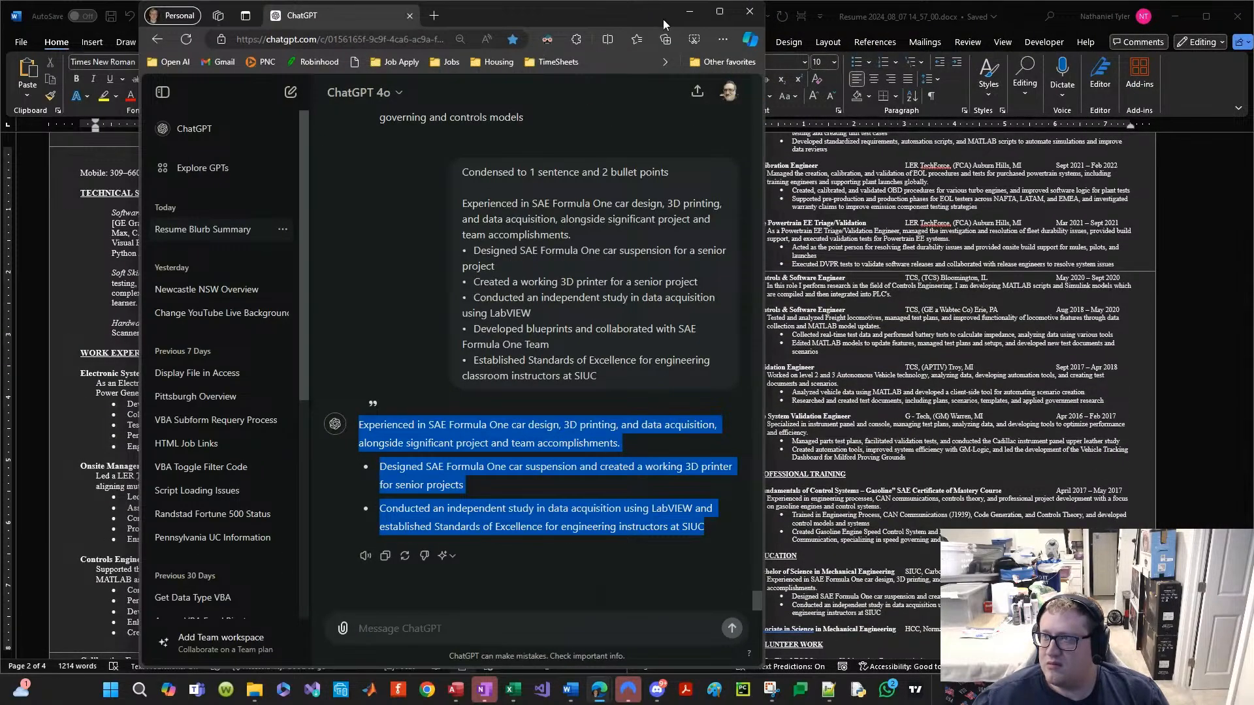
pyautogui.click(689, 12)
# Step: Look through the original resume's full-length entries, from WORK EXPERIENCE to VOLUNTEER WORK and back to COVER PAGE
pyautogui.scroll(-5, 313, 430)
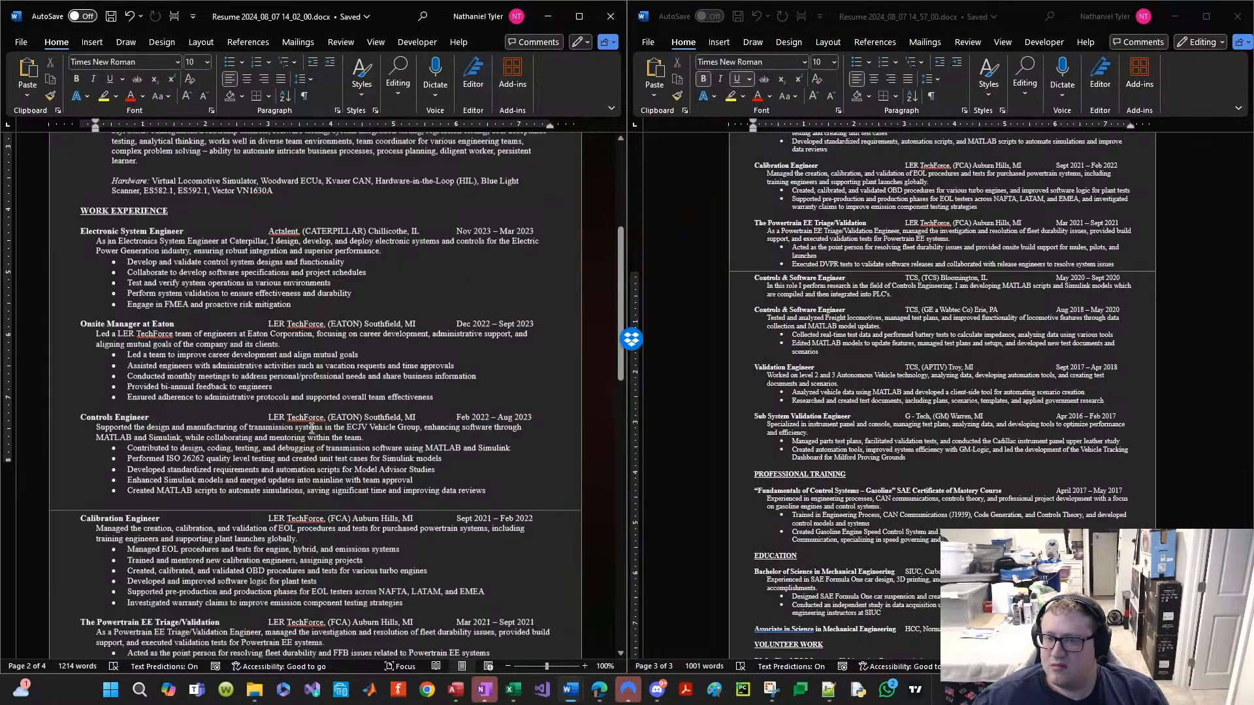
pyautogui.scroll(-10, 313, 429)
pyautogui.scroll(-15, 312, 426)
pyautogui.scroll(8, 310, 425)
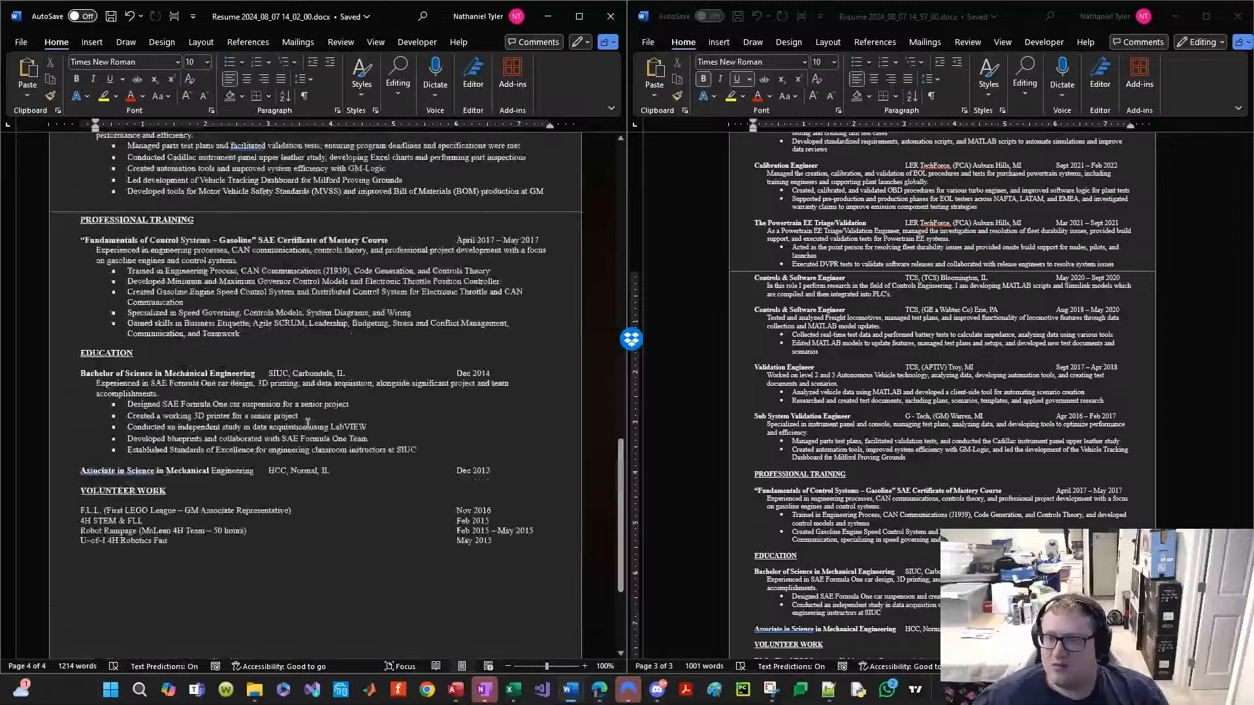
pyautogui.scroll(15, 307, 424)
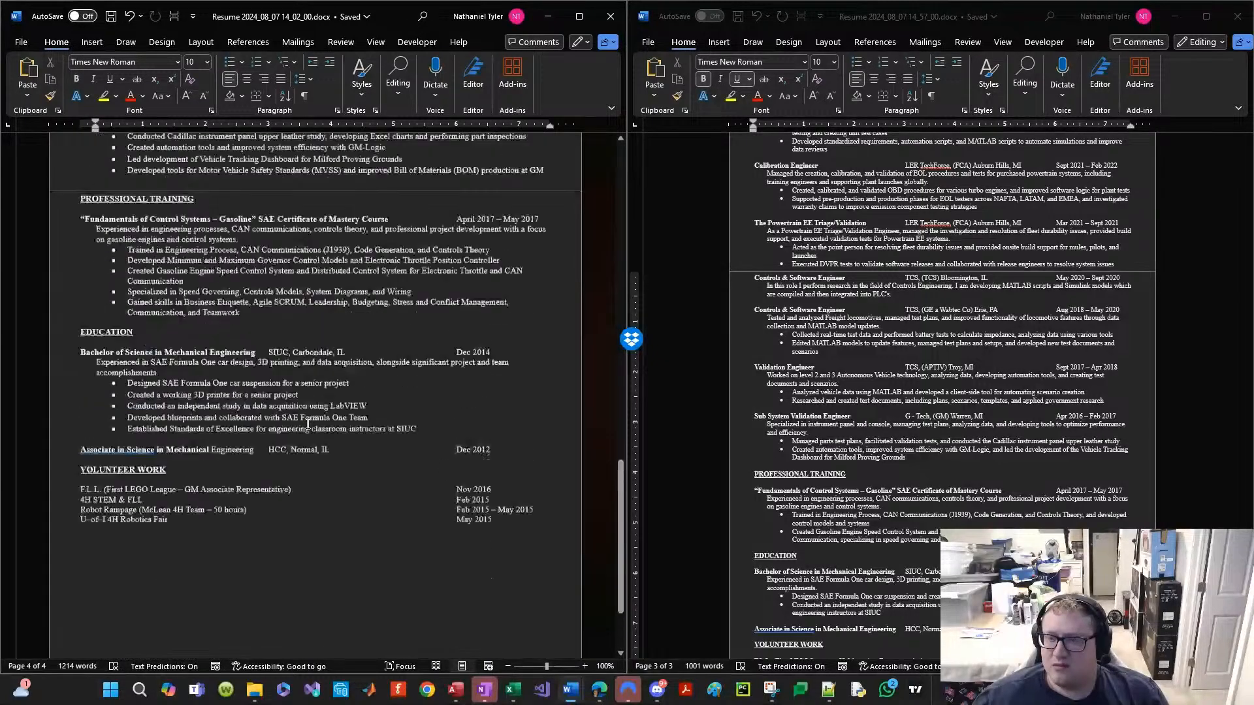
pyautogui.scroll(5, 328, 400)
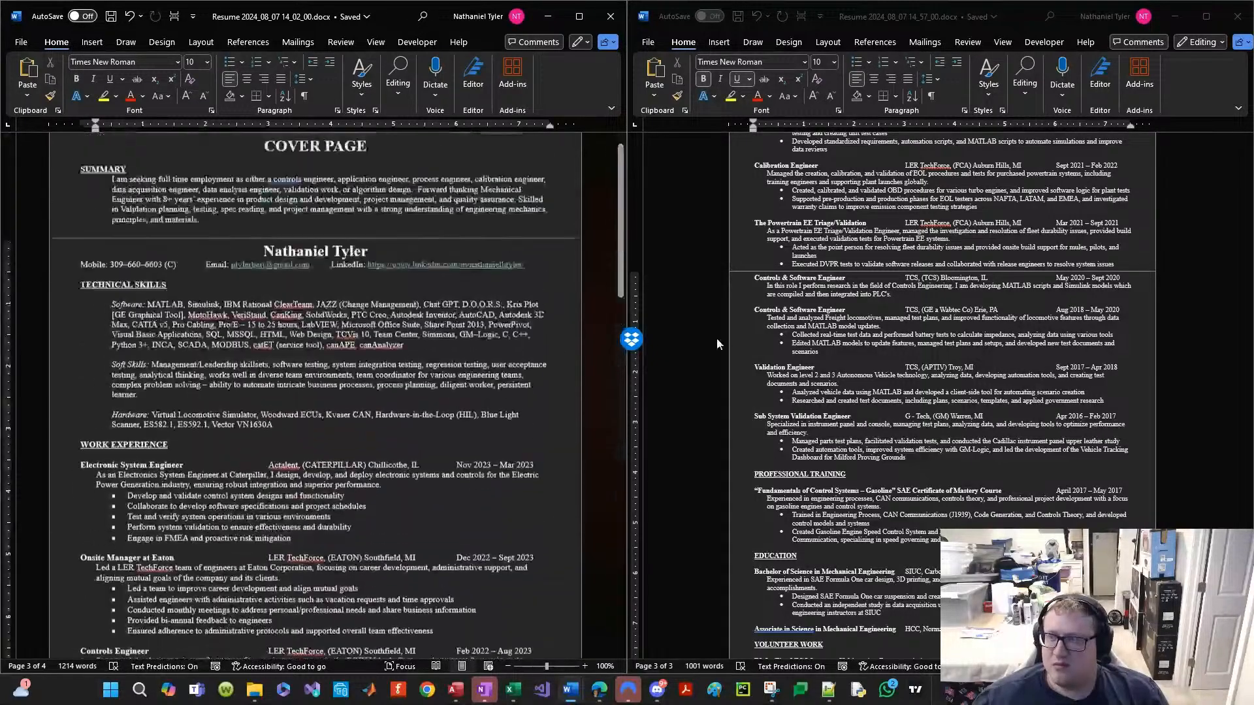
# Step: Read through the shortened resume from COVER PAGE to VOLUNTEER WORK and compare its length with the original
pyautogui.click(805, 434)
pyautogui.scroll(4, 804, 434)
pyautogui.scroll(3, 804, 435)
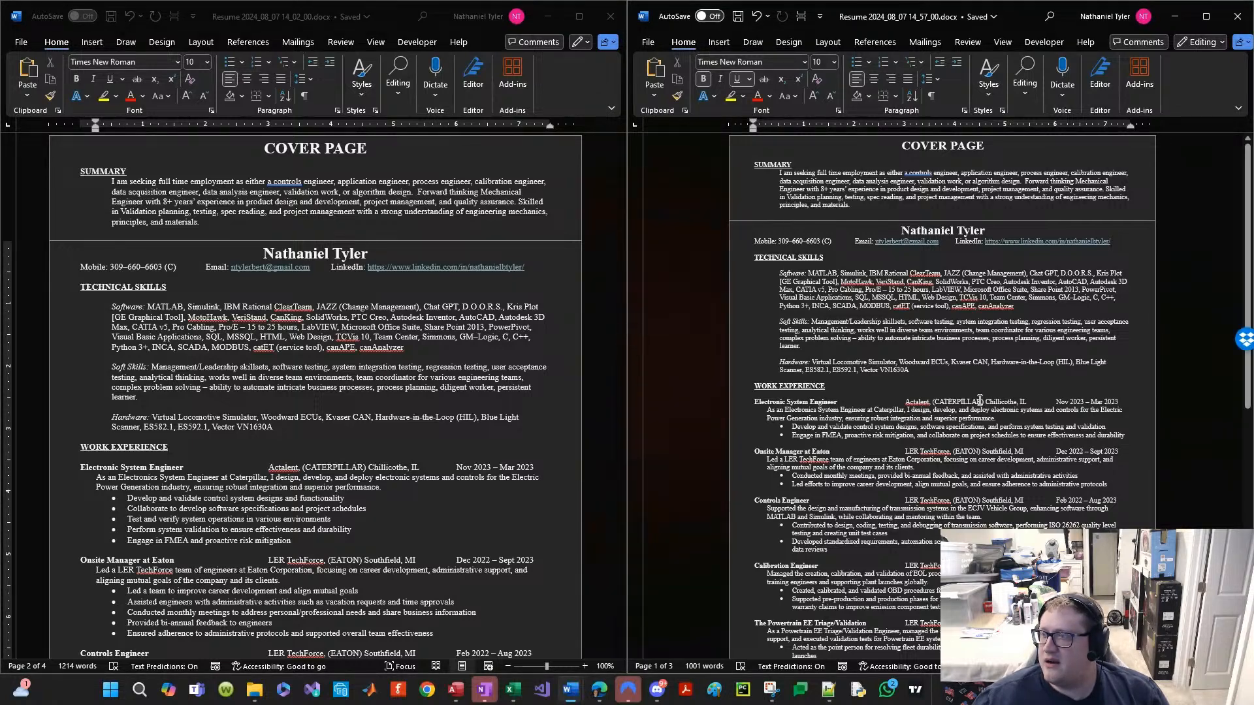
pyautogui.scroll(-2, 891, 391)
pyautogui.scroll(-8, 891, 390)
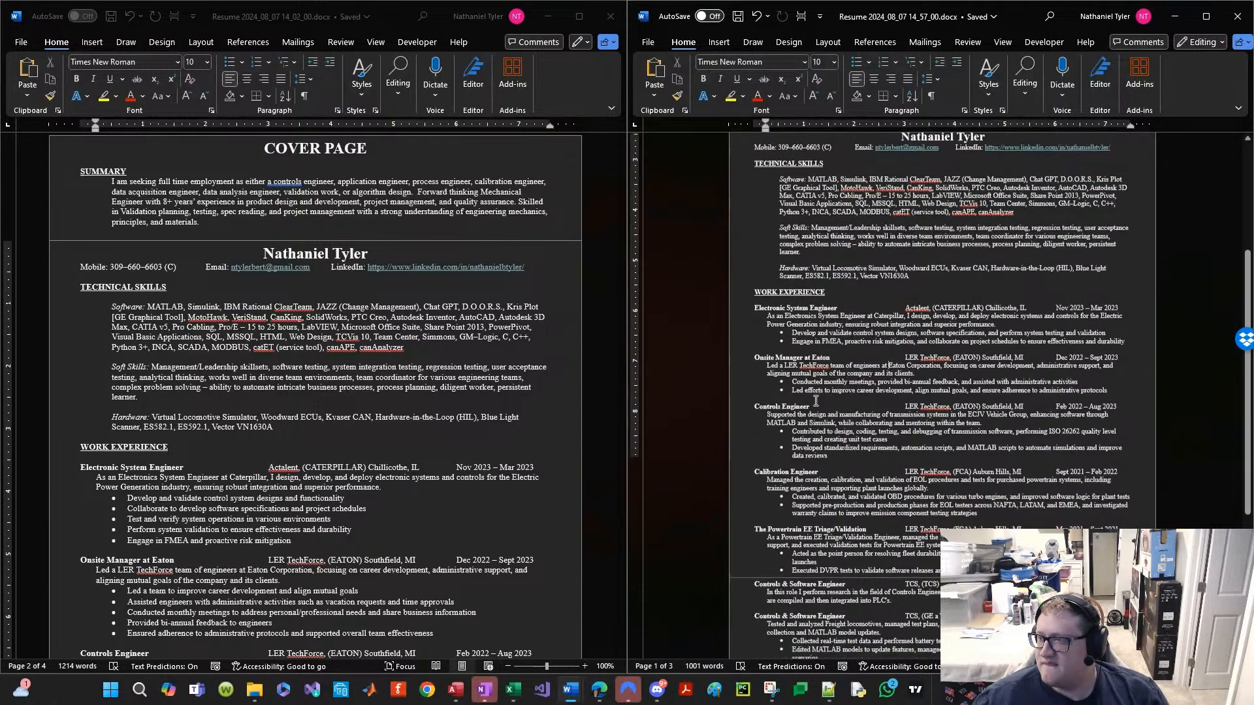
pyautogui.scroll(-2, 812, 404)
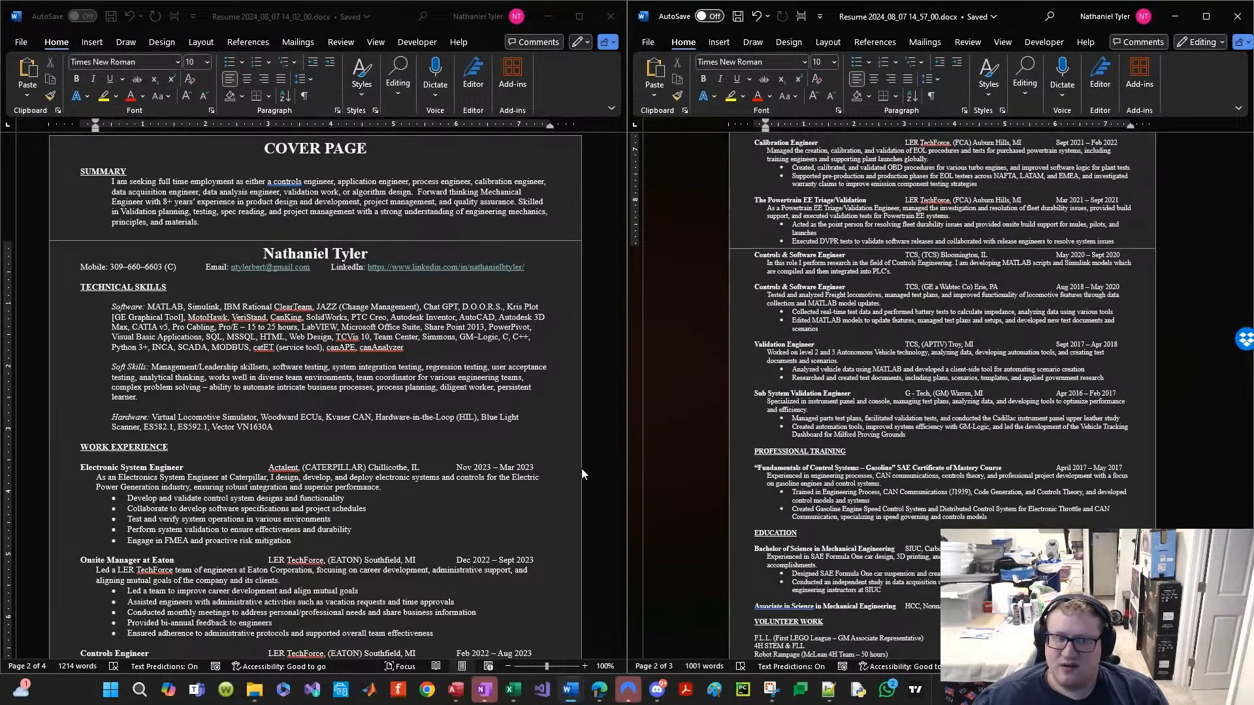
pyautogui.click(892, 425)
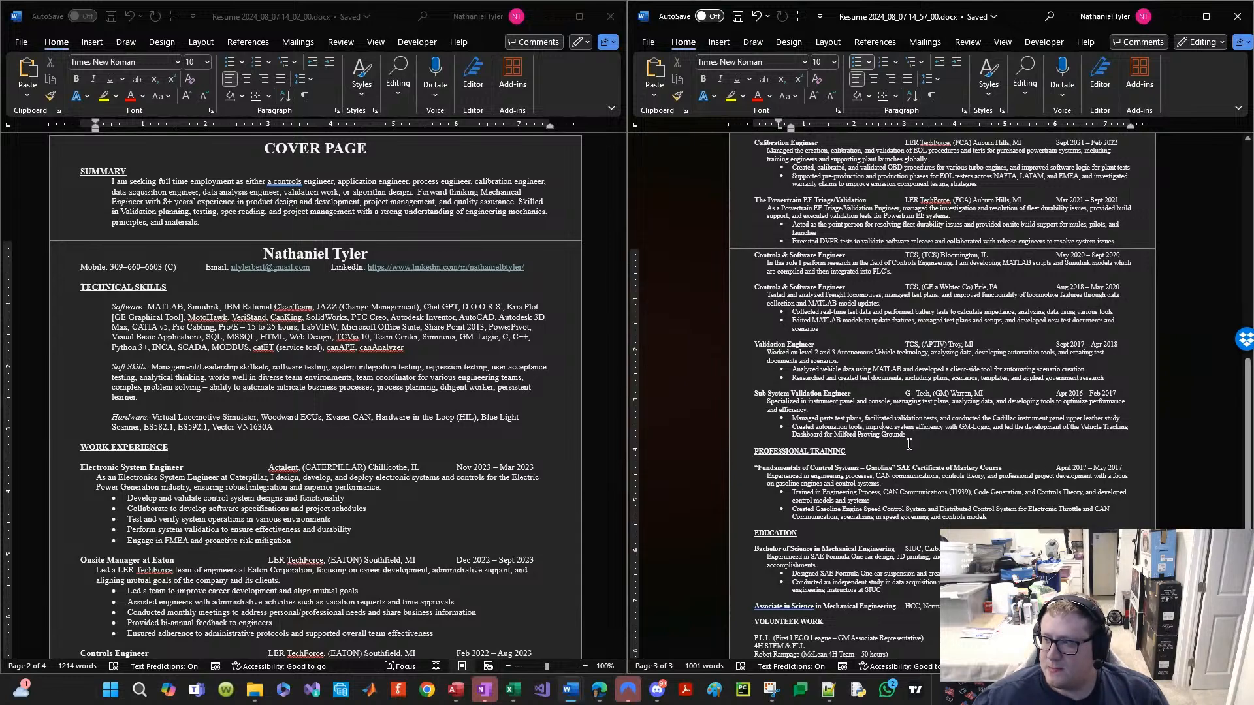
pyautogui.scroll(-2, 924, 434)
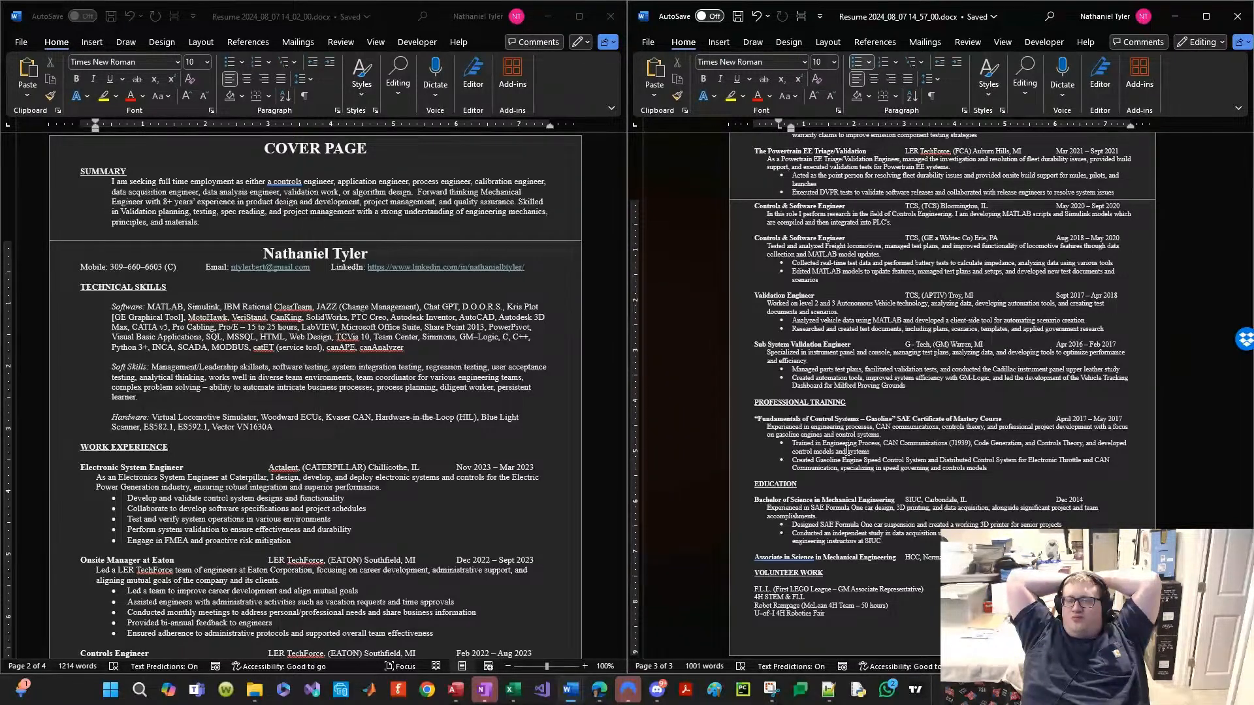
# Step: Compare the TECHNICAL SKILLS and first WORK EXPERIENCE entries of the original and shortened resumes
pyautogui.click(339, 279)
pyautogui.click(252, 377)
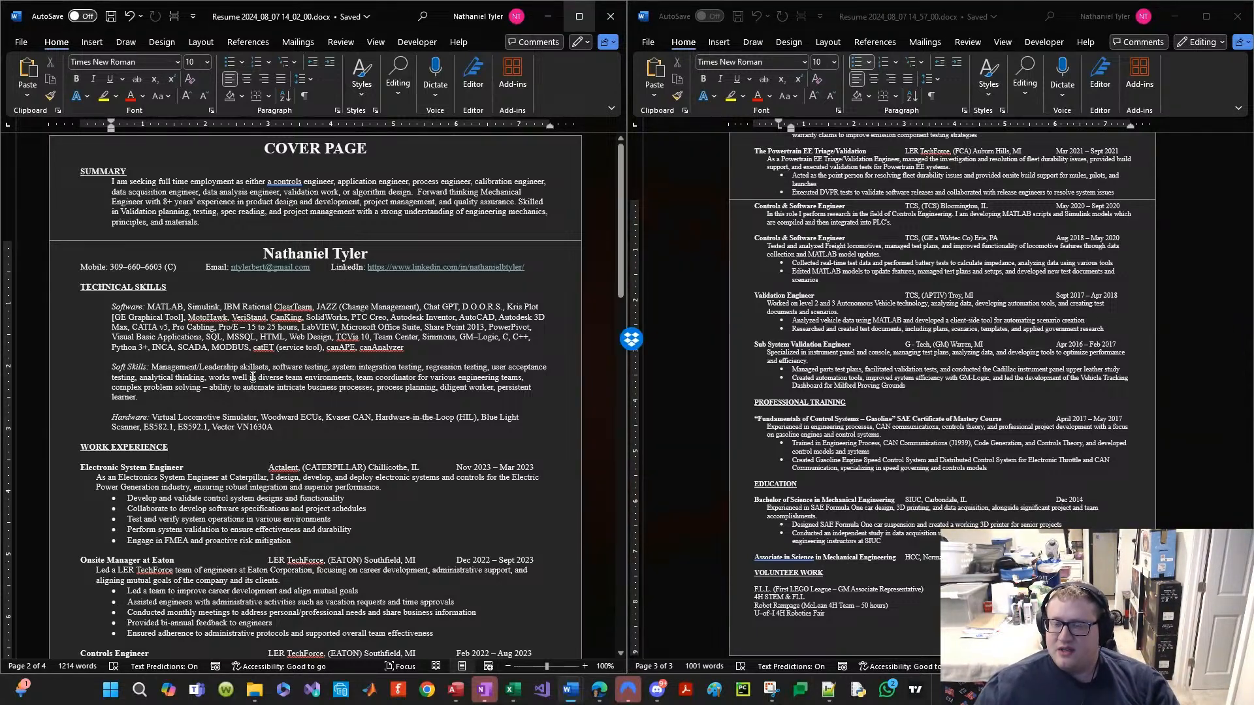
pyautogui.scroll(-3, 261, 364)
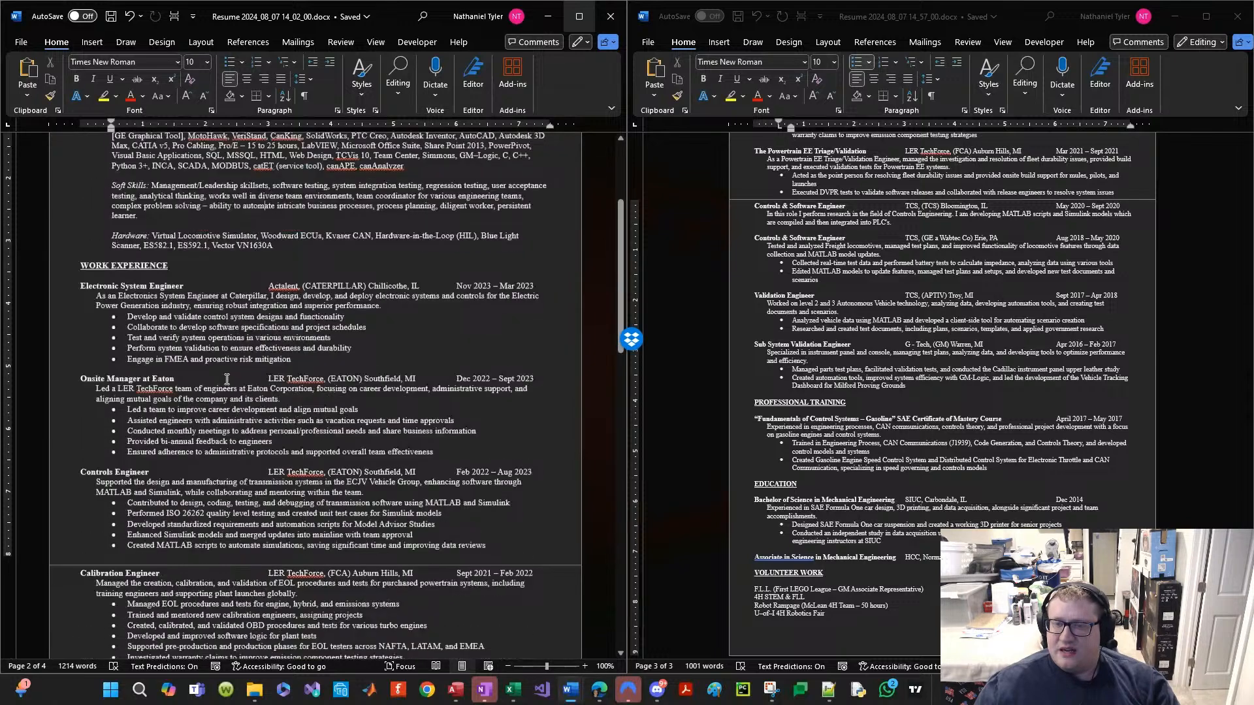
pyautogui.scroll(3, 227, 379)
pyautogui.scroll(3, 1008, 405)
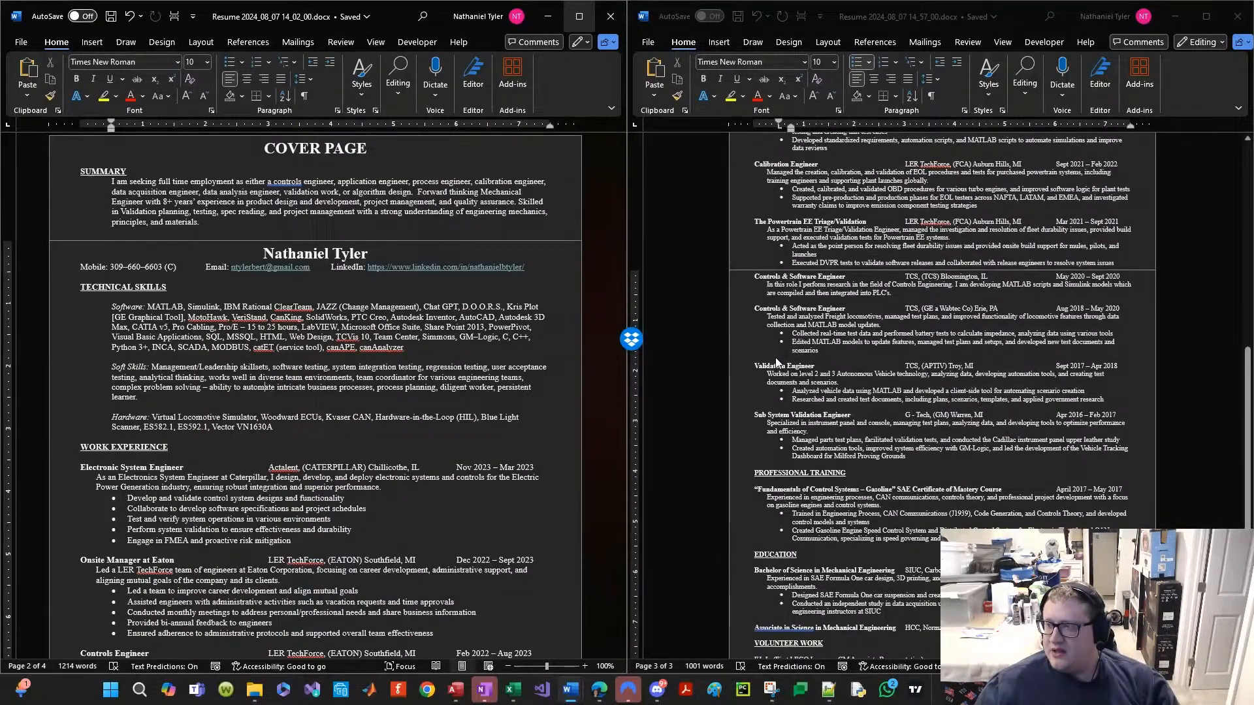
pyautogui.scroll(8, 816, 405)
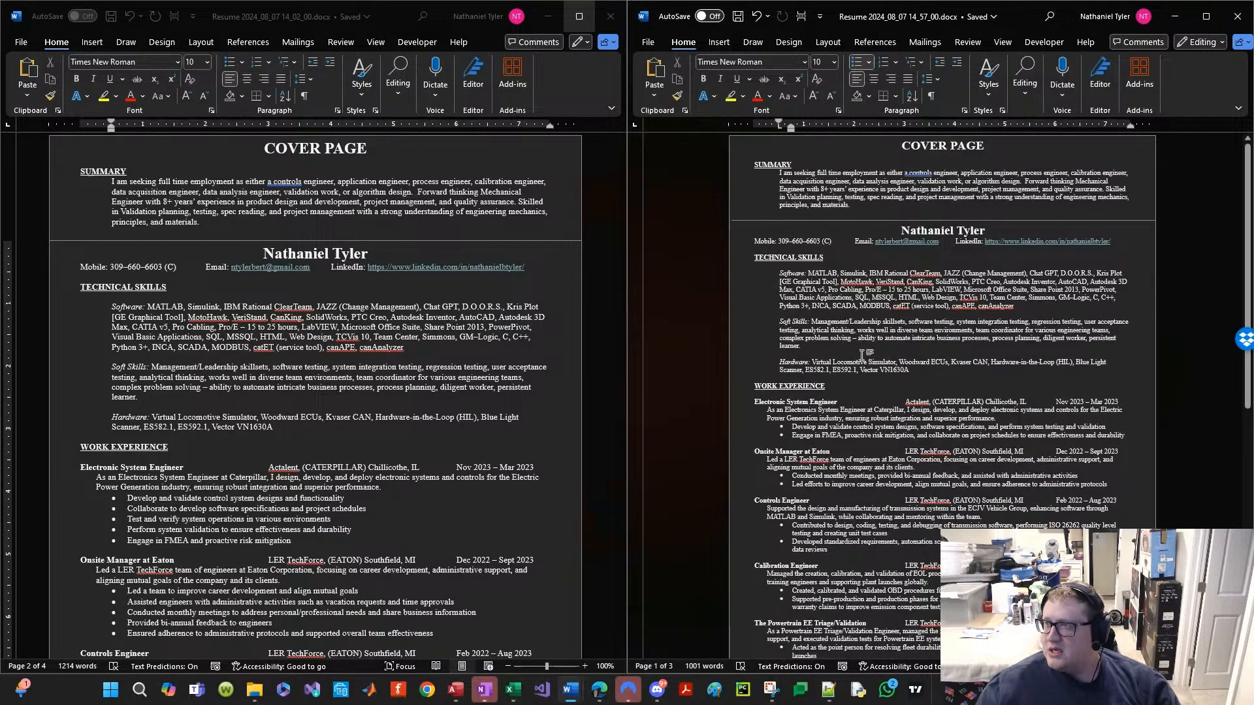
pyautogui.moveTo(921, 428); pyautogui.dragTo(948, 509)
pyautogui.click(865, 328)
pyautogui.moveTo(896, 311); pyautogui.dragTo(948, 501)
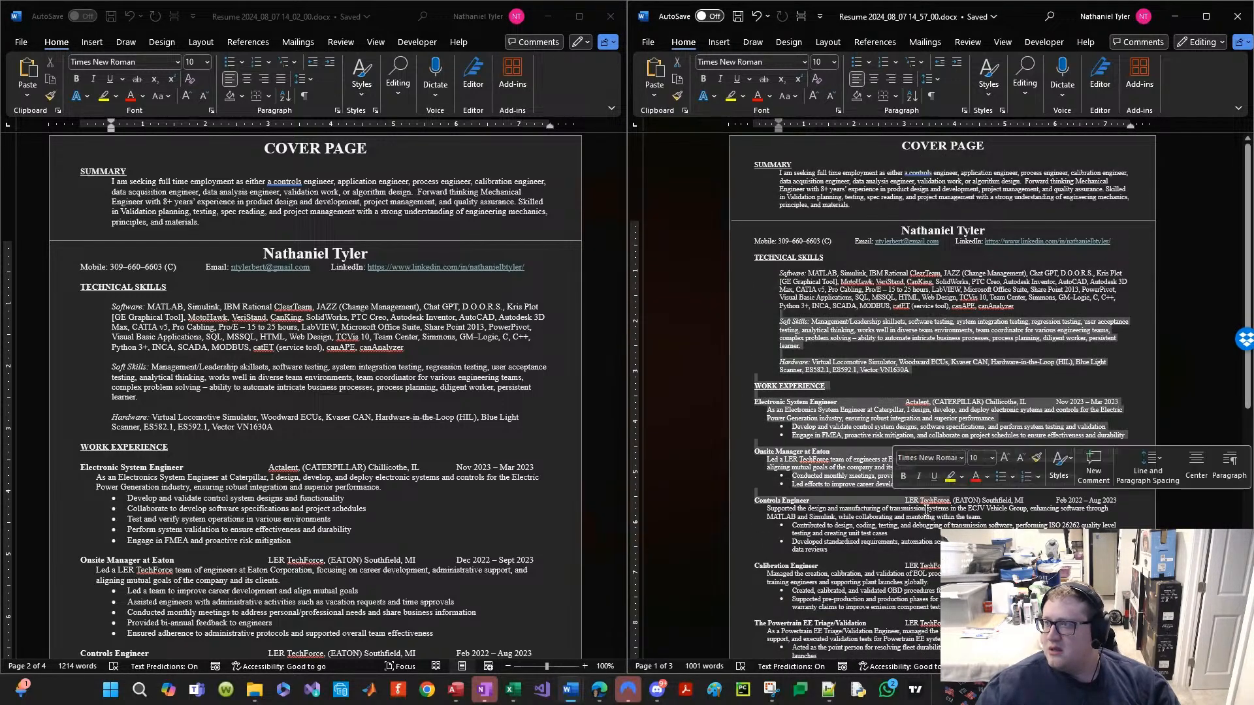
pyautogui.click(883, 371)
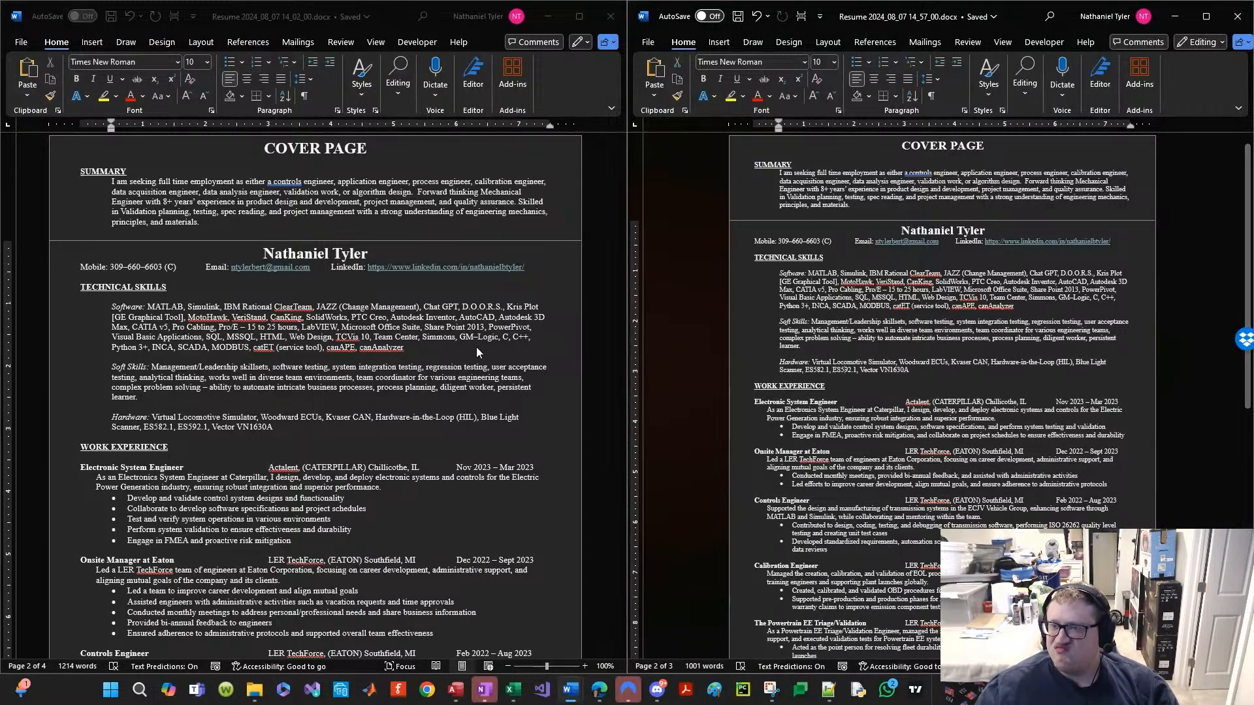
pyautogui.moveTo(912, 371); pyautogui.dragTo(734, 270)
pyautogui.click(828, 330)
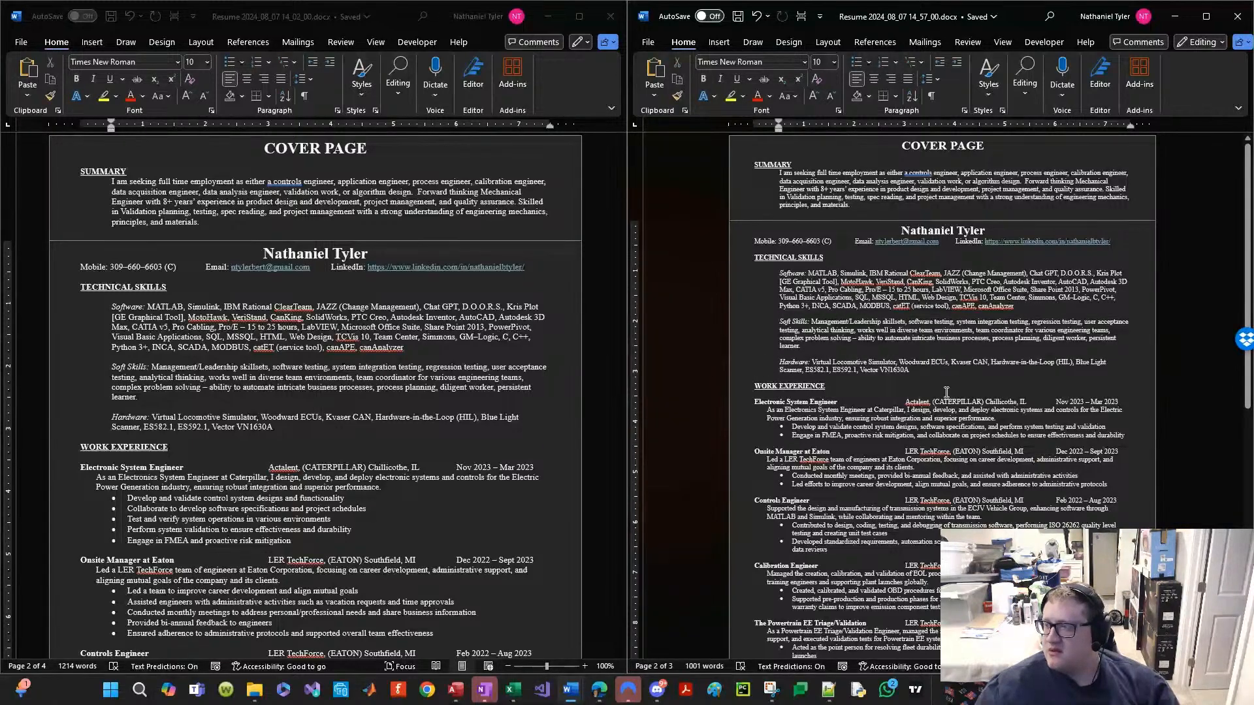
# Step: Recheck the shortened resume's condensed job, training and education entries and page breaks, then return to the original's first page
pyautogui.scroll(-4, 944, 393)
pyautogui.scroll(-3, 907, 400)
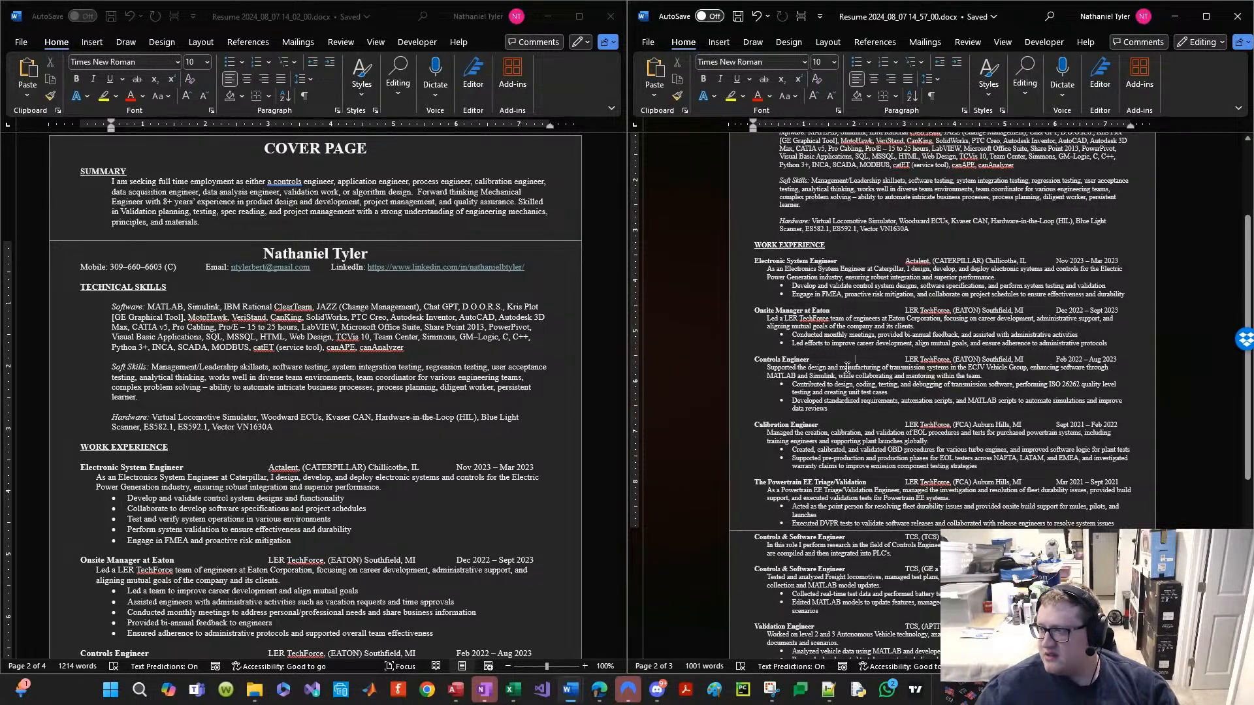
pyautogui.scroll(-9, 829, 381)
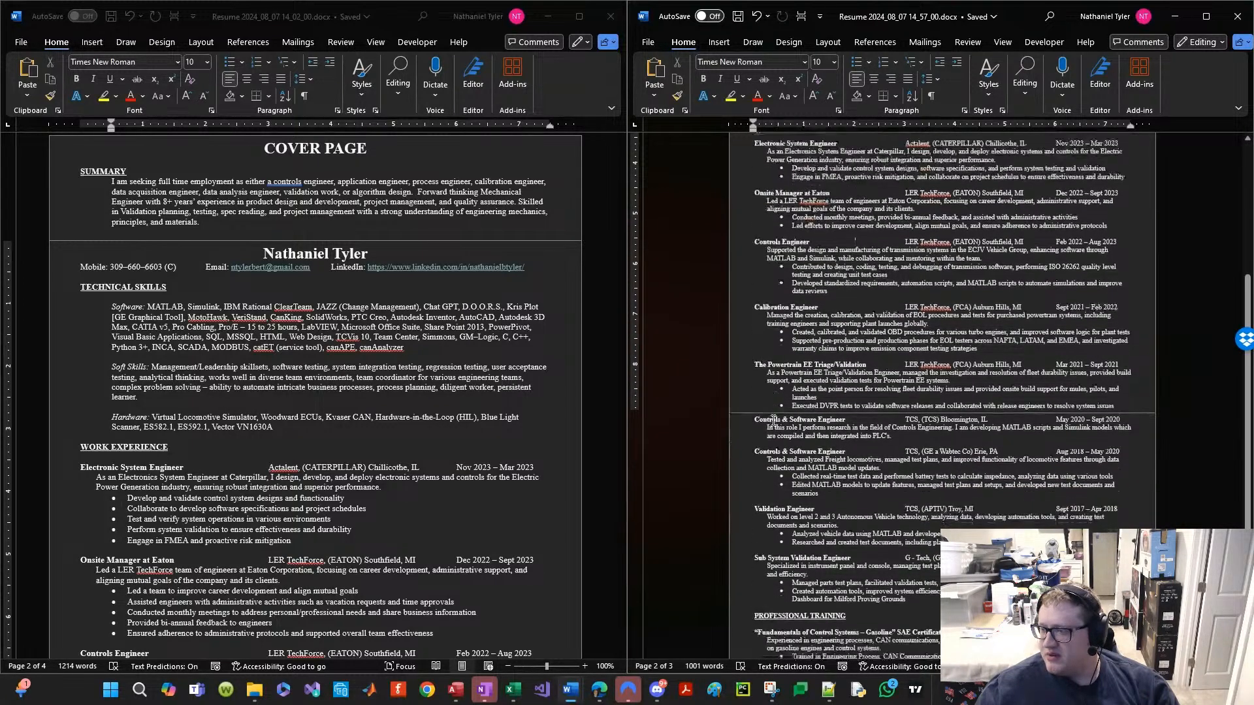
pyautogui.scroll(-5, 748, 435)
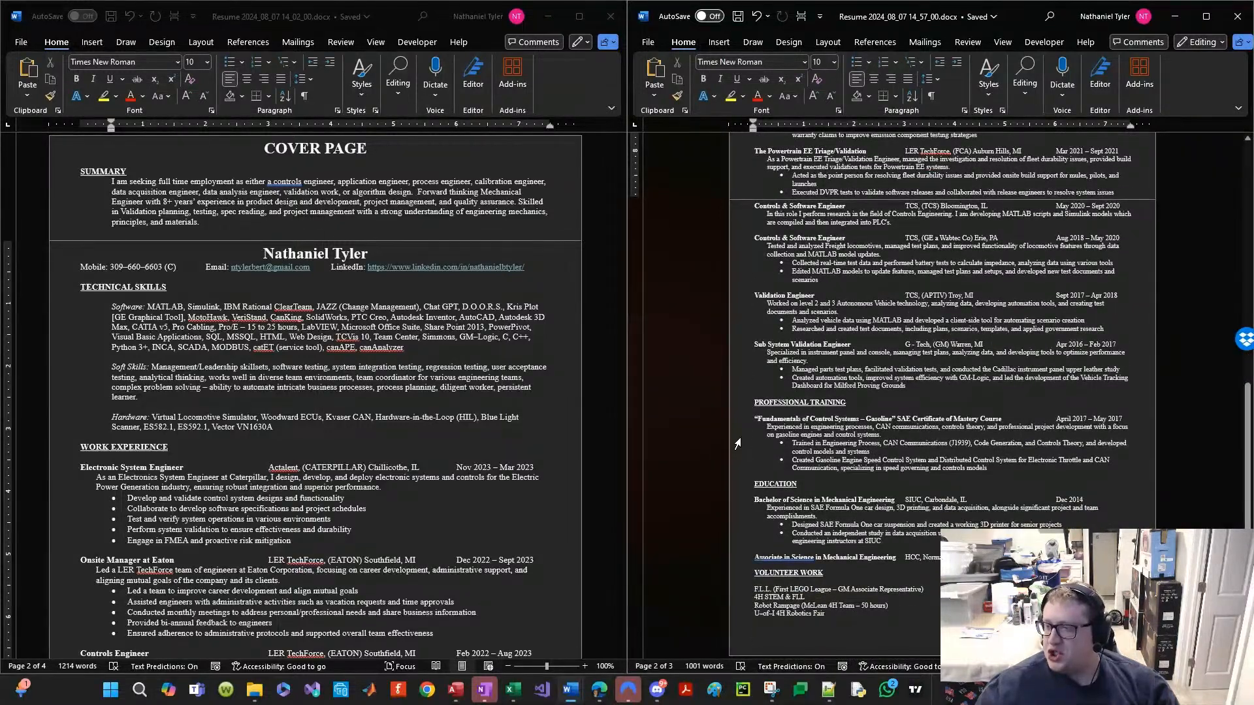
pyautogui.scroll(10, 775, 421)
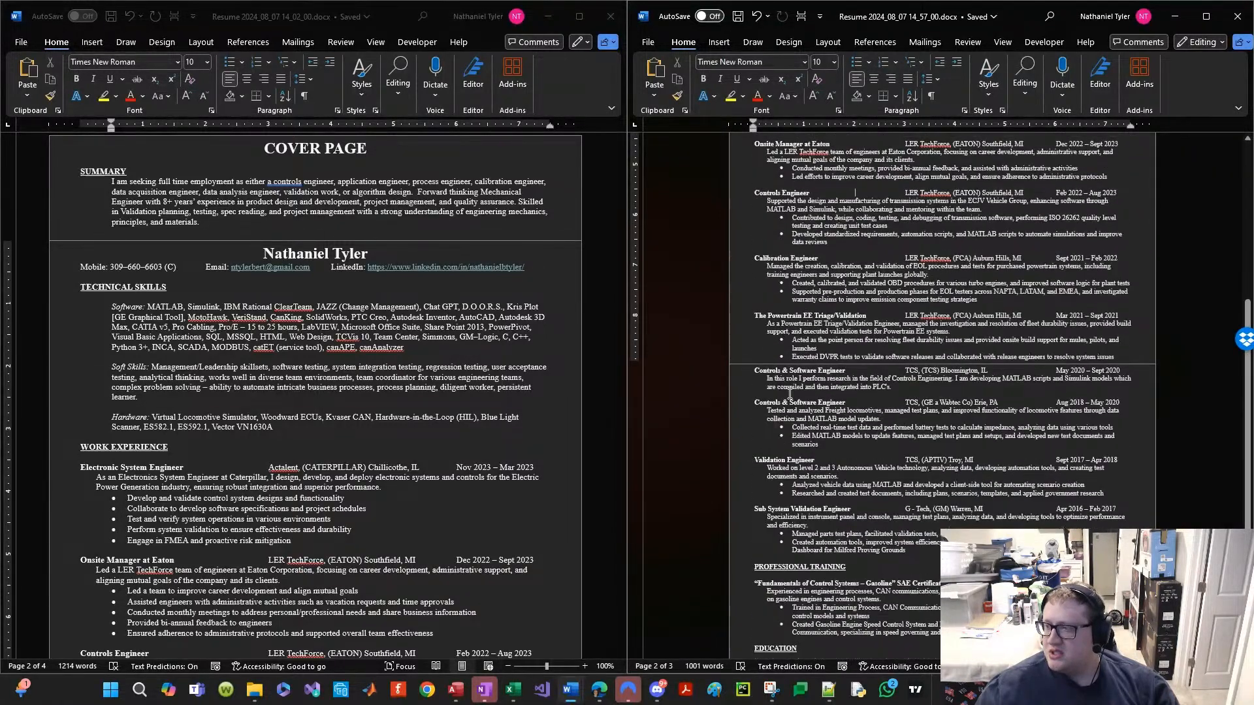
pyautogui.scroll(10, 790, 394)
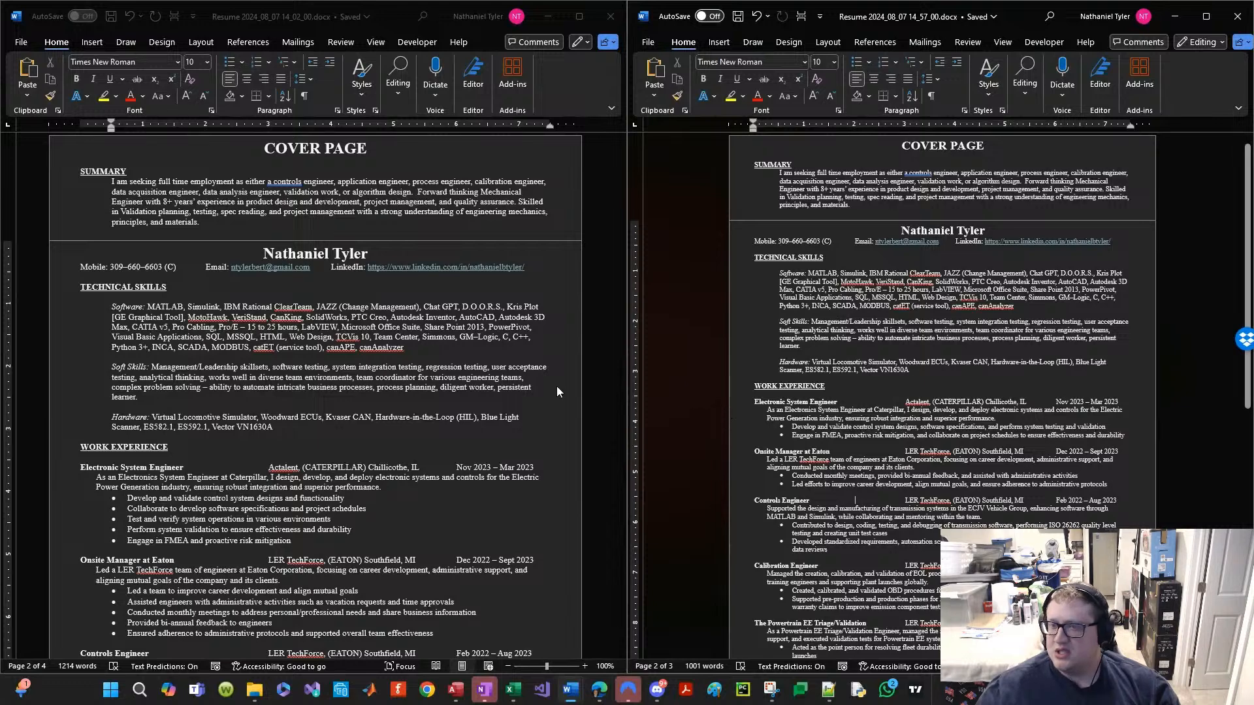
pyautogui.click(371, 292)
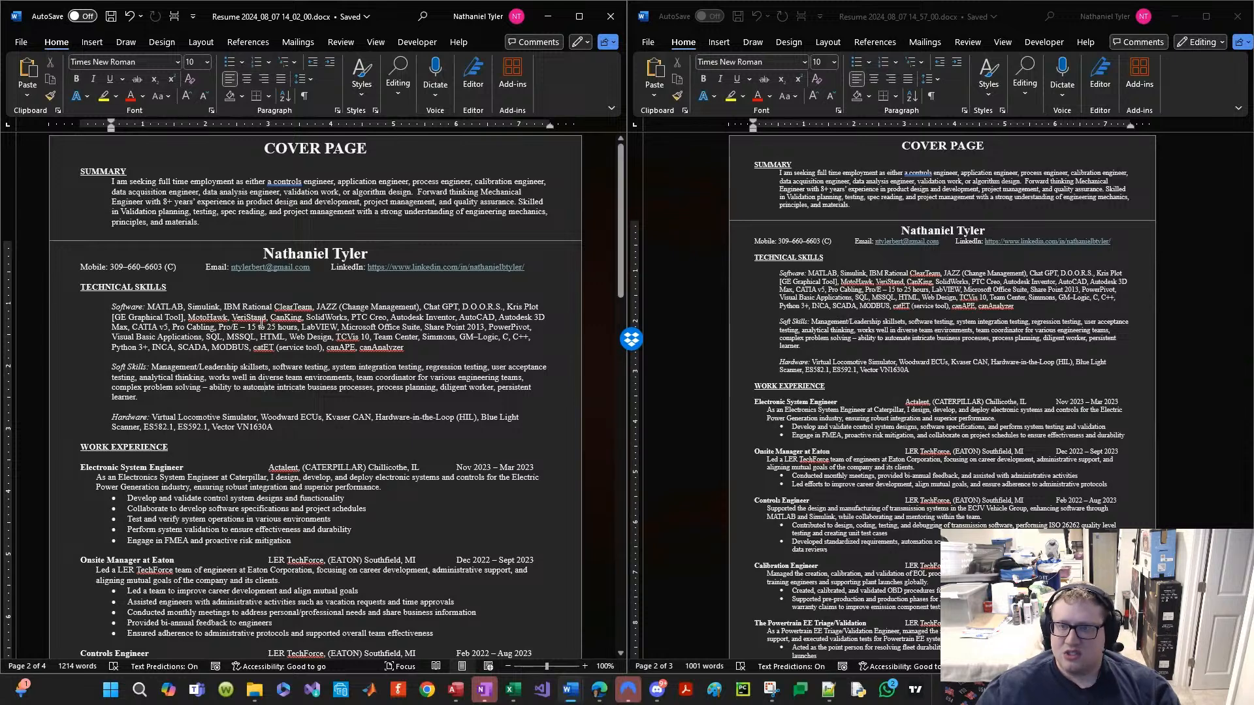
pyautogui.click(392, 351)
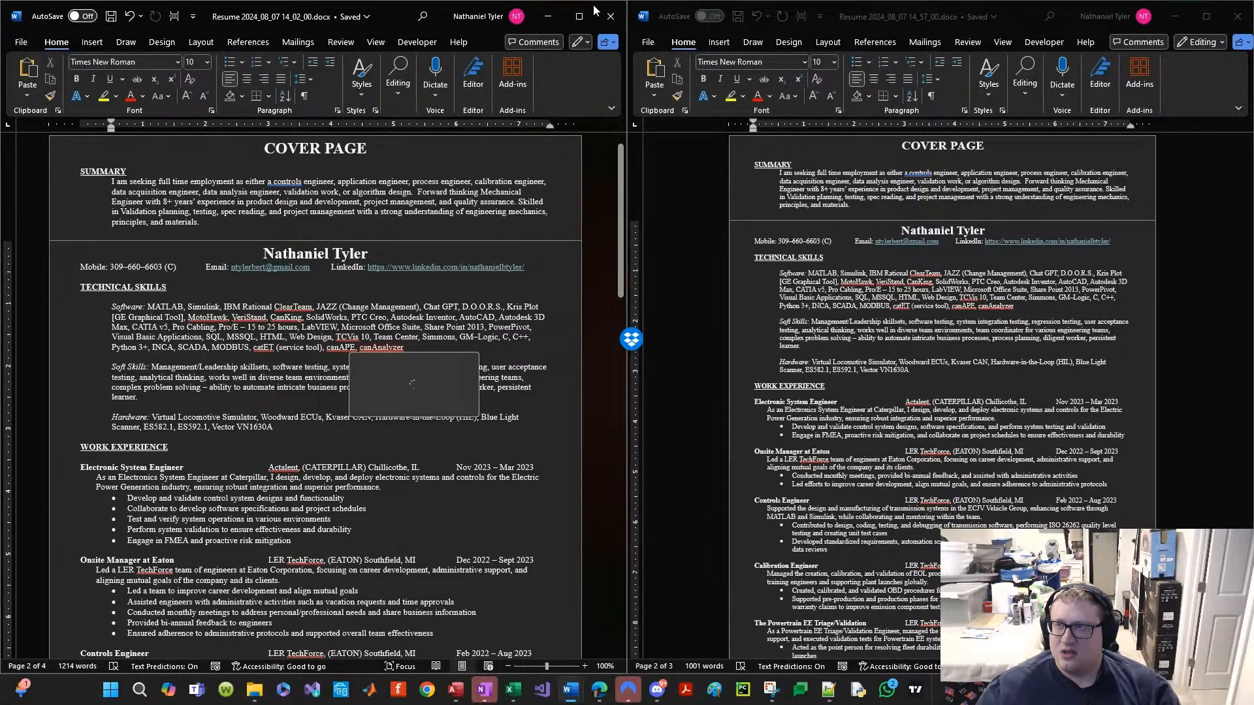
# Step: Close both resume documents and switch to the Resume_temp folder in File Explorer
pyautogui.click(610, 15)
pyautogui.click(1237, 15)
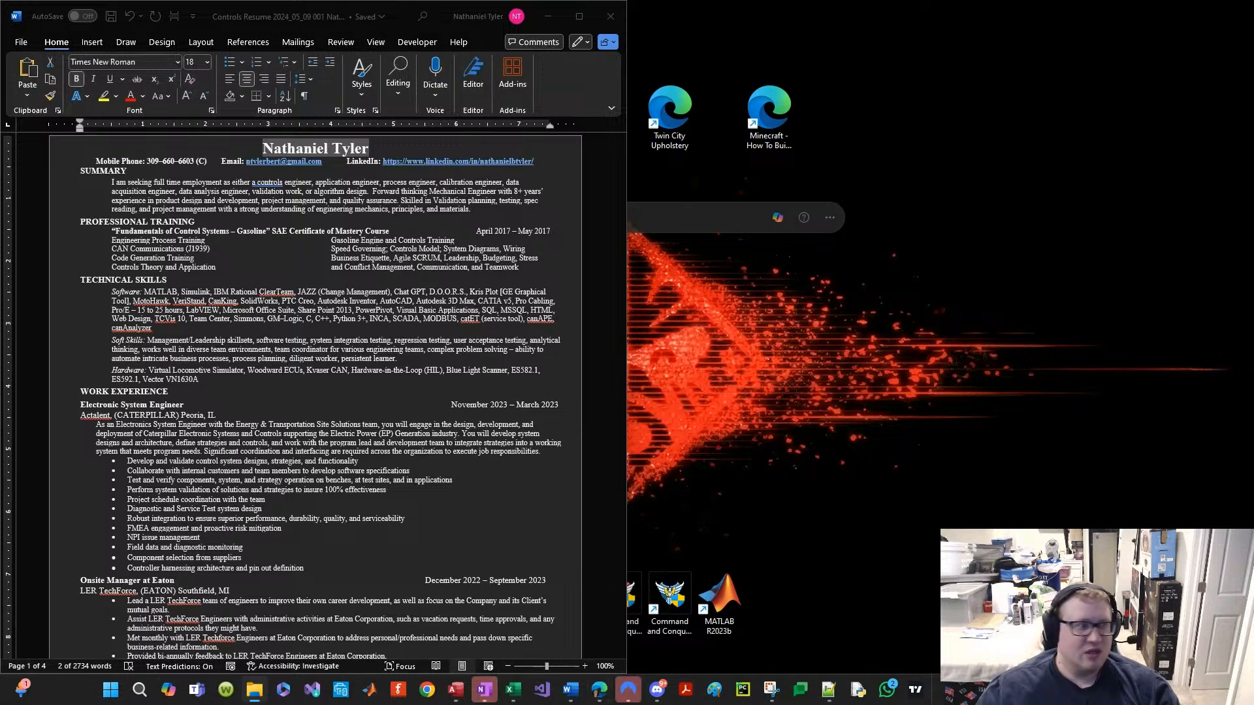
pyautogui.click(254, 689)
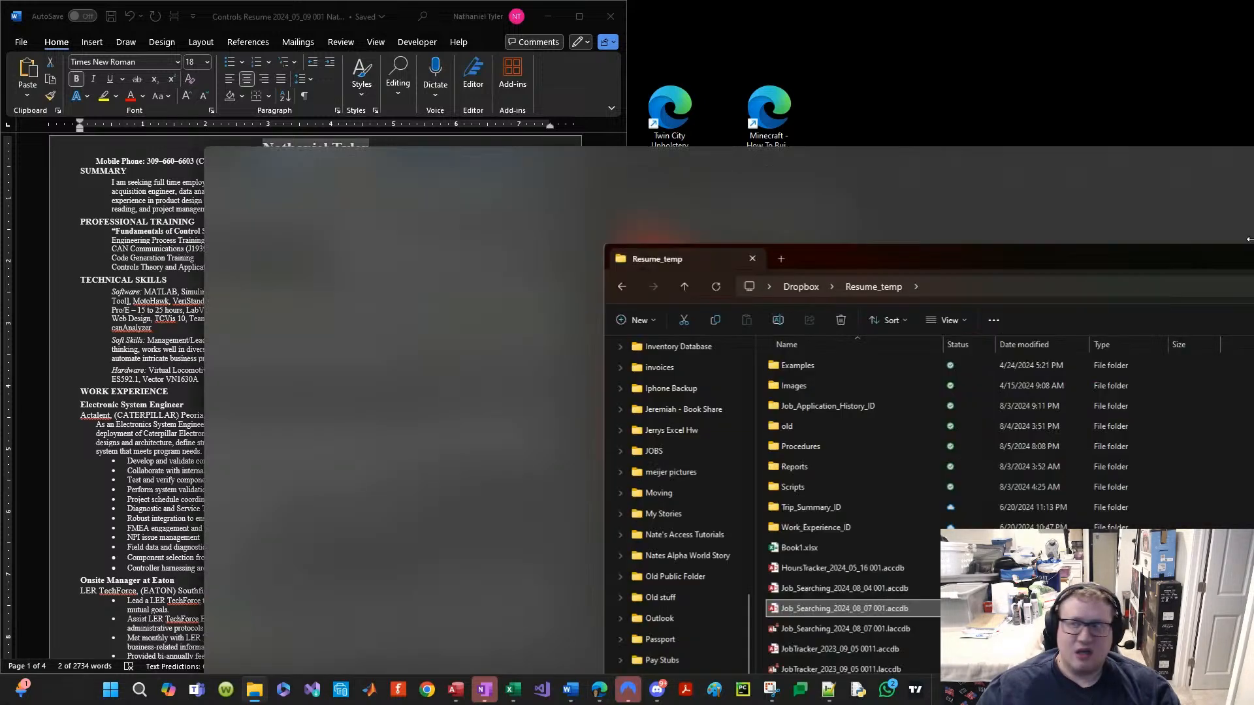
# Step: Rename the 14_02_00 resume file as Resume 2024_08_07 14_02_00 - 5 bullet points.docx
pyautogui.click(836, 449)
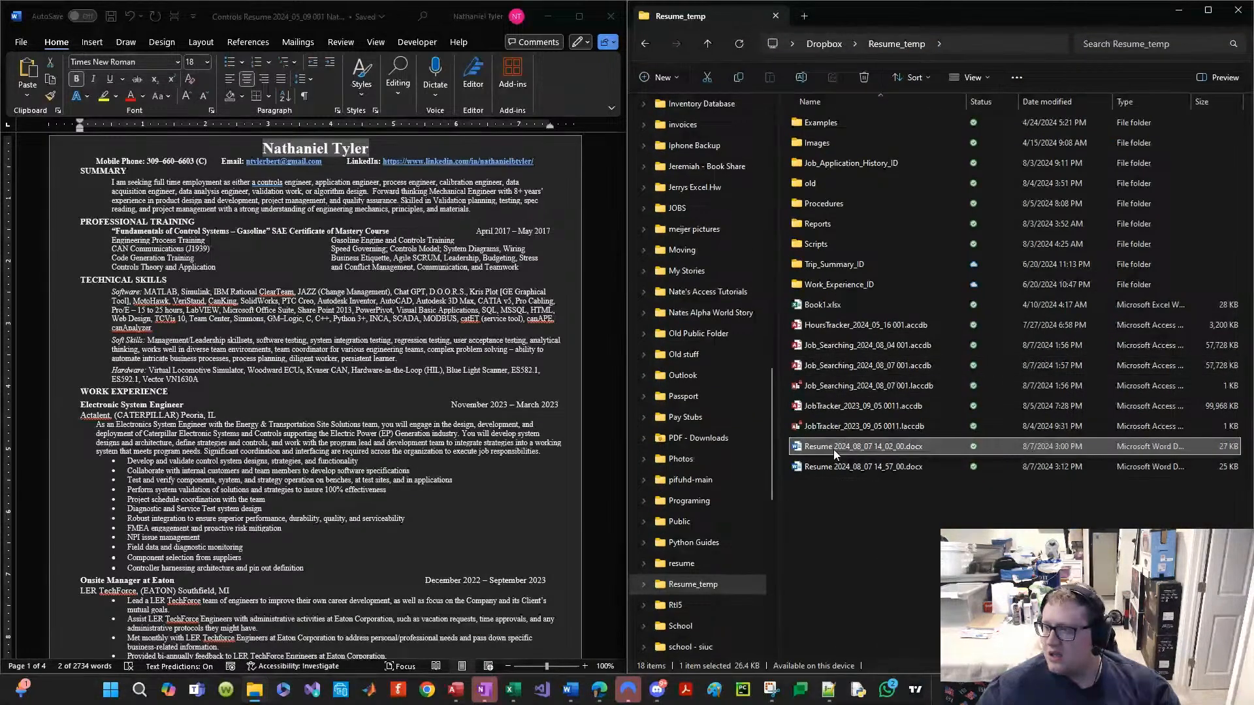
pyautogui.click(903, 445)
pyautogui.press('Right')
pyautogui.write('- ')
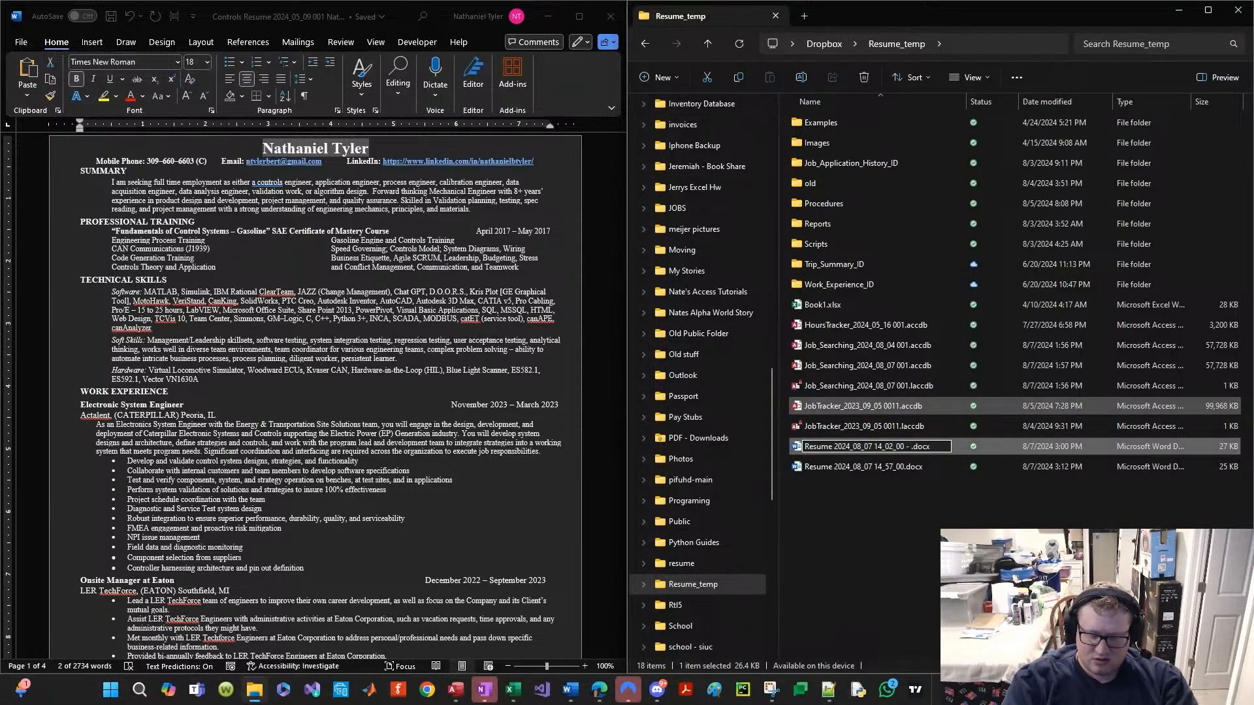
pyautogui.write('5 bullent')
pyautogui.press('BackSpace')
pyautogui.press('BackSpace')
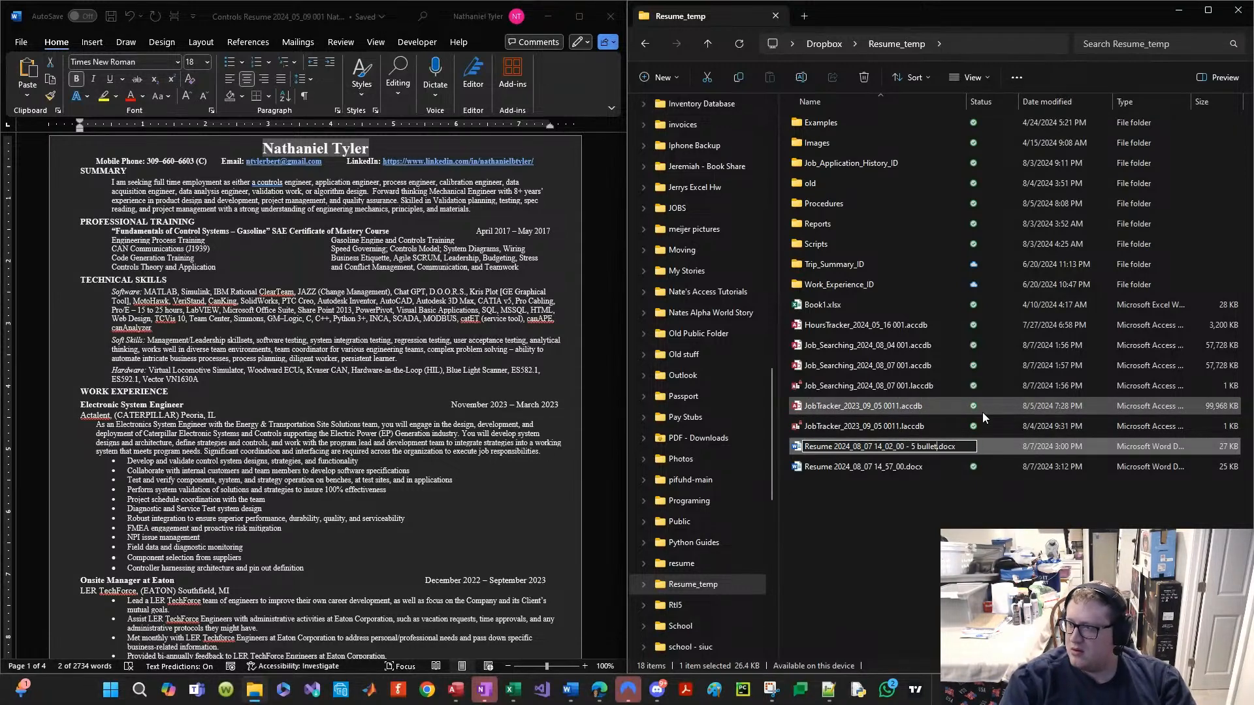
pyautogui.write('t points')
pyautogui.press('Return')
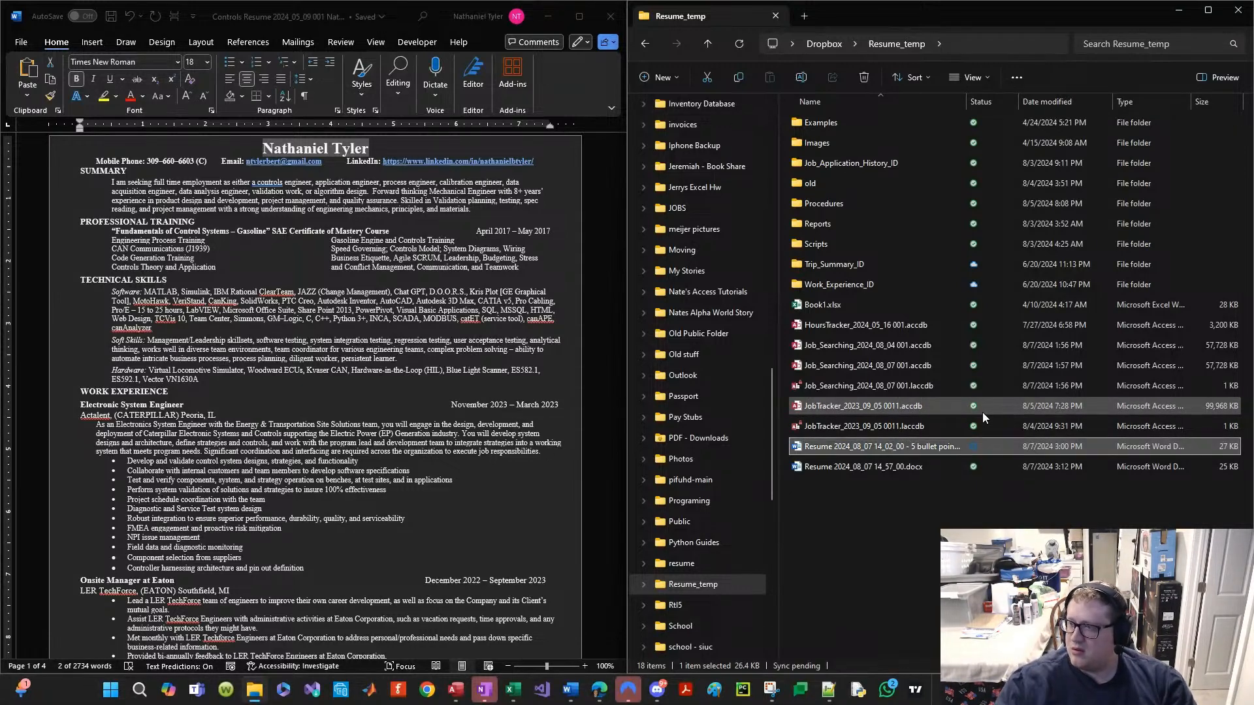
# Step: Rename the 14_57_00 resume file as Resume 2024_08_07 14_57_00 - 2 bullet points.docx
pyautogui.click(913, 465)
pyautogui.press('F2')
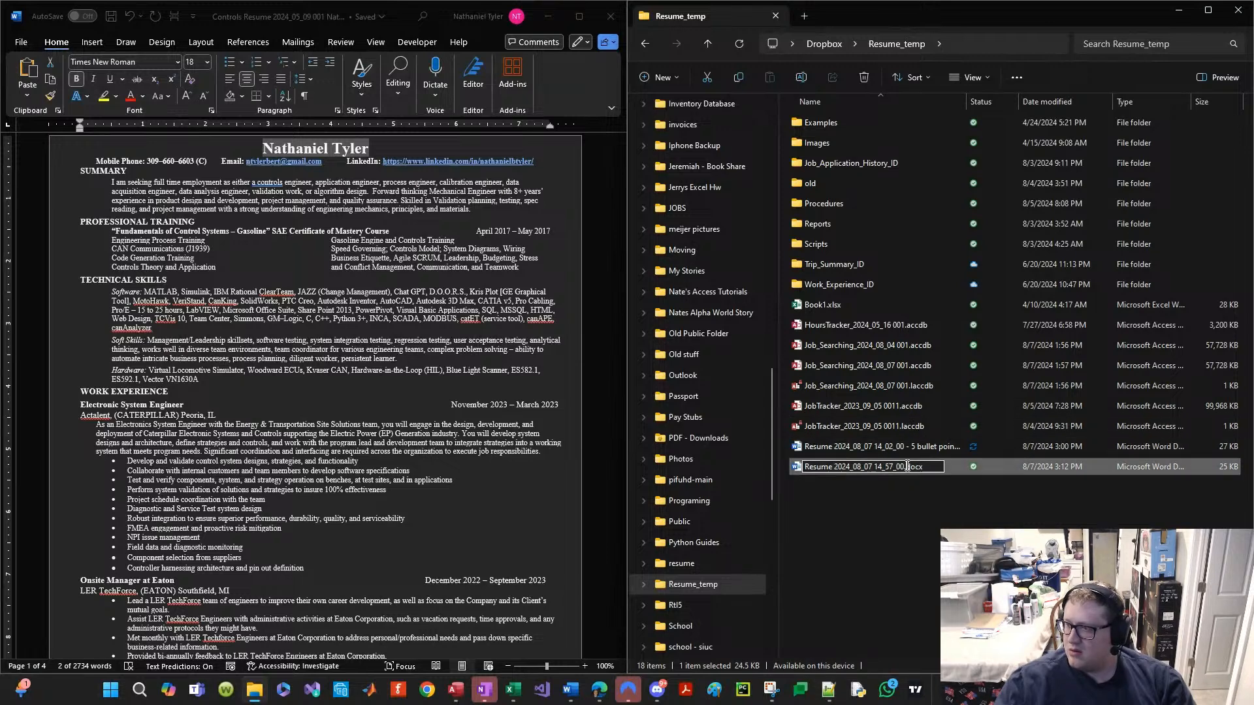
pyautogui.press('Right')
pyautogui.write('- ')
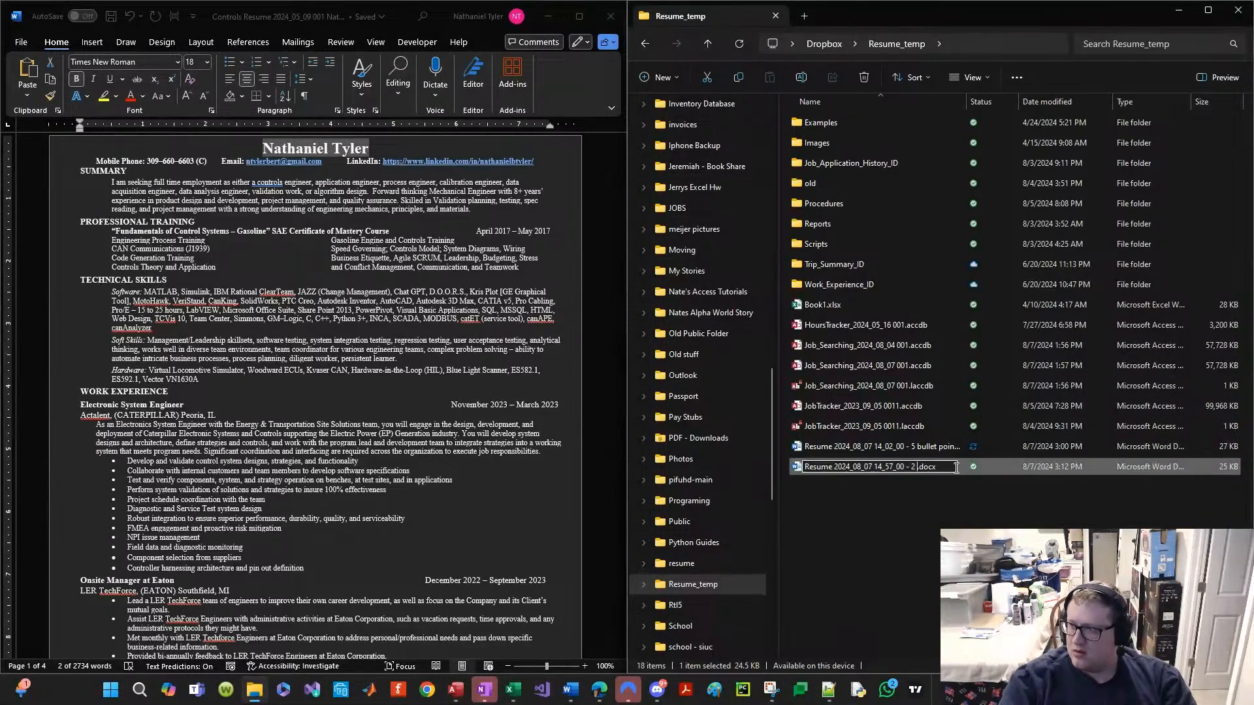
pyautogui.write('2 bullet ')
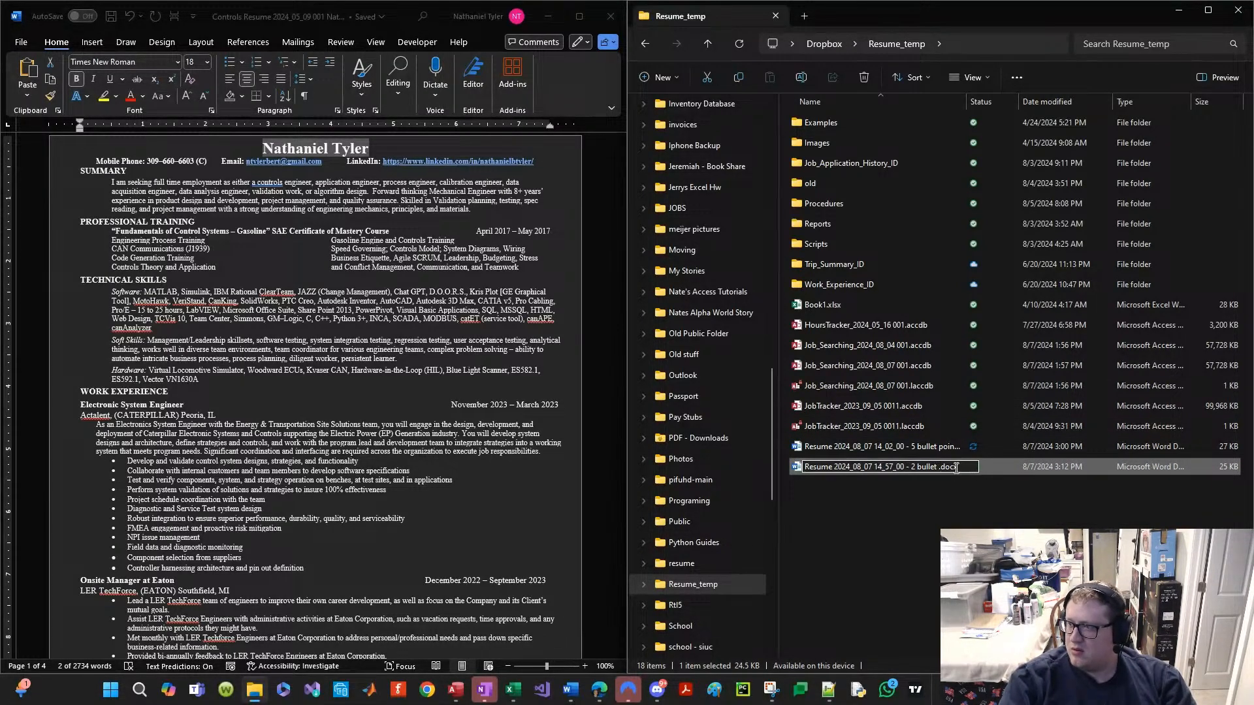
pyautogui.write('pi')
pyautogui.press('BackSpace')
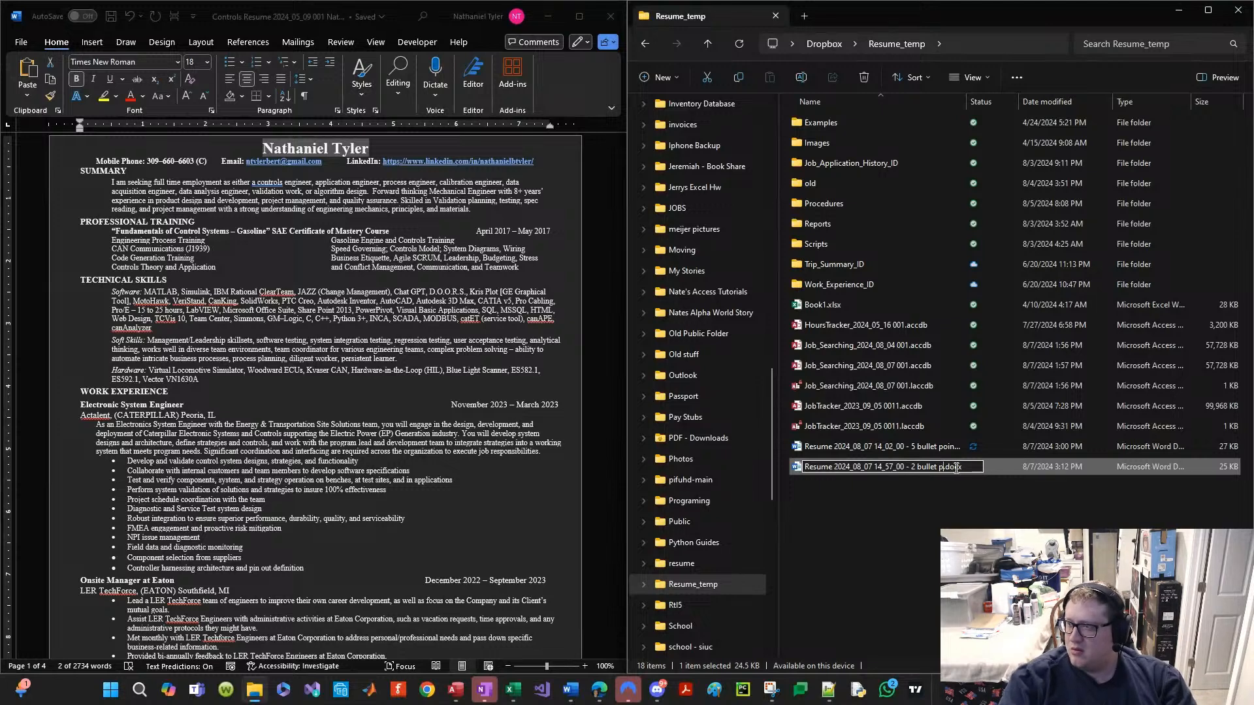
pyautogui.write('oints')
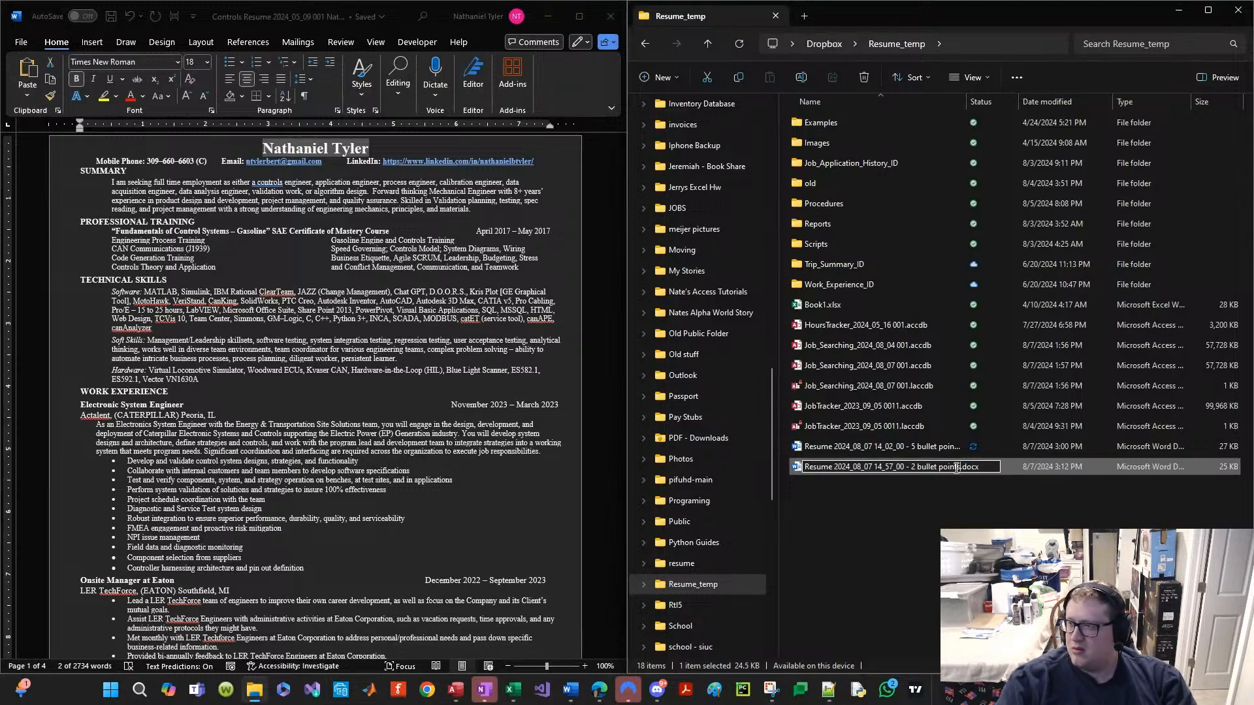
pyautogui.press('Return')
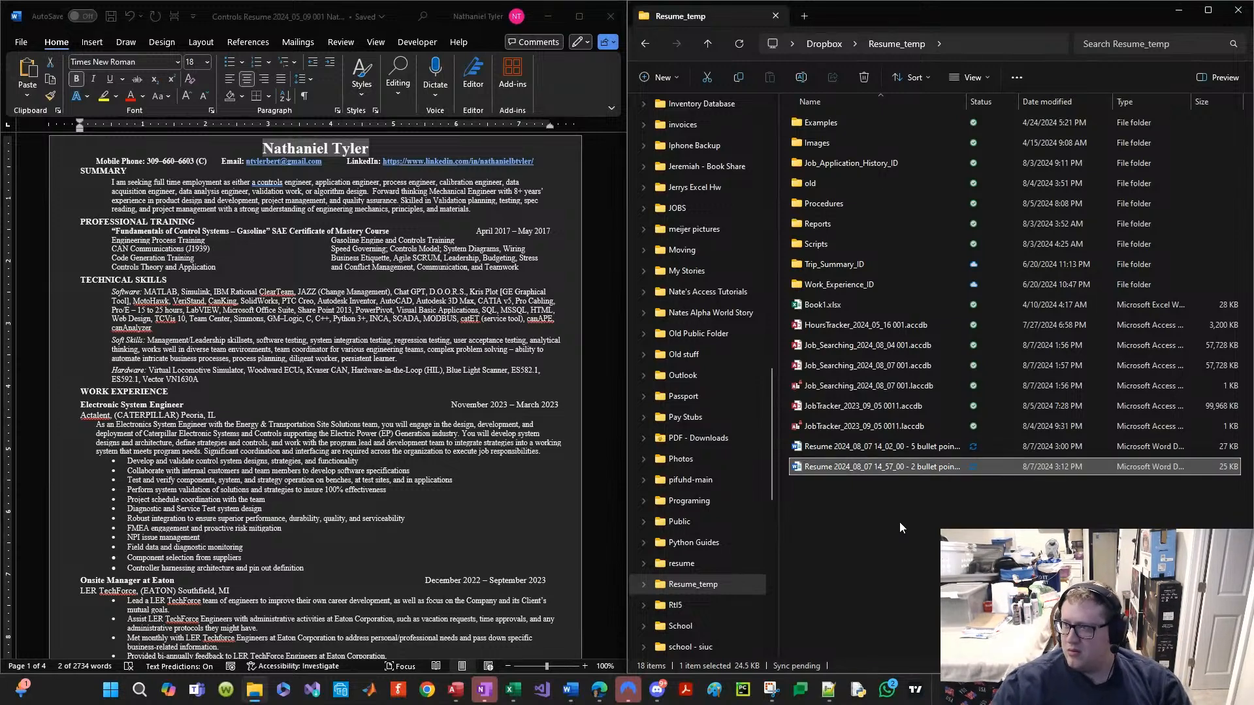
# Step: Create a new folder named Resume Docs inside Resume_temp
pyautogui.rightClick(875, 542)
pyautogui.moveTo(985, 487)
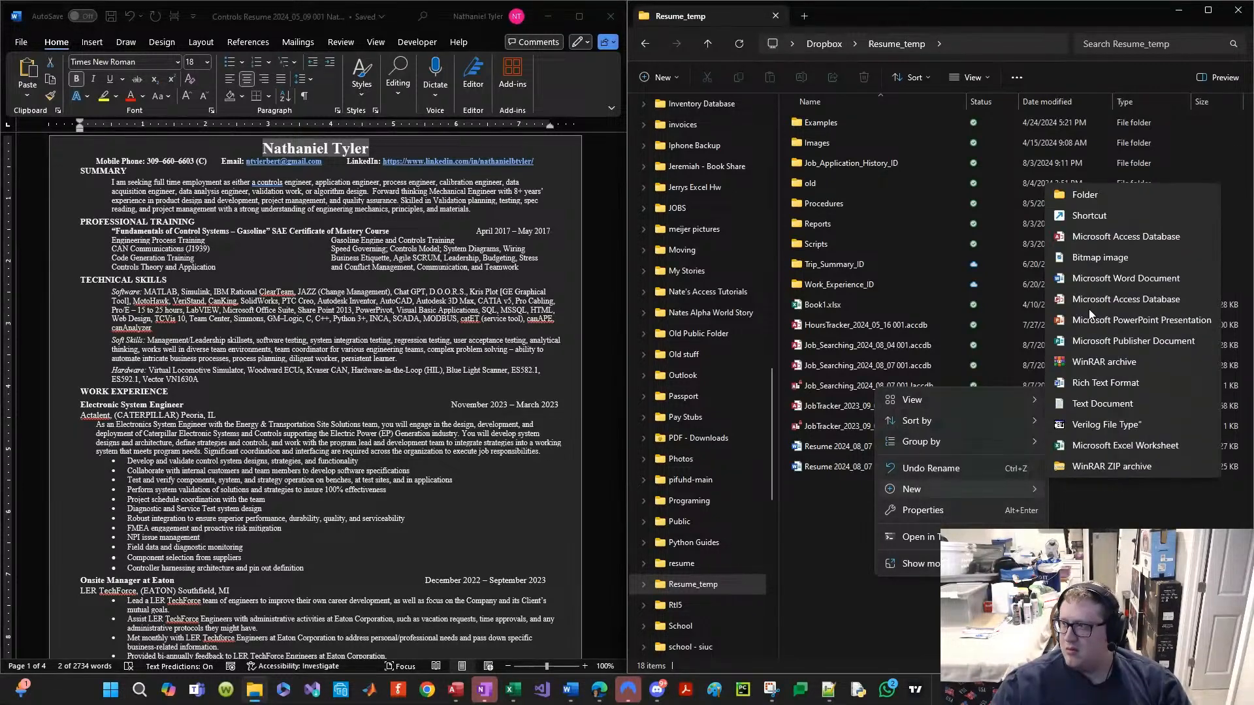
pyautogui.click(1096, 195)
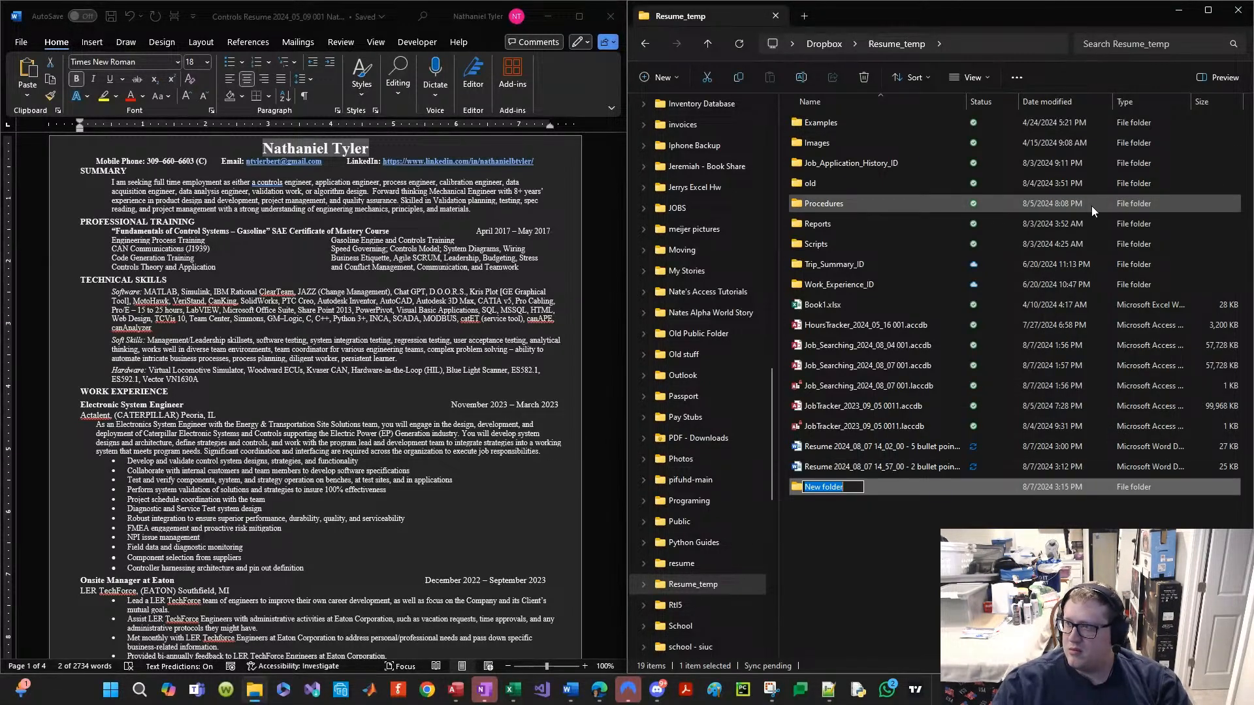
pyautogui.write('D')
pyautogui.write('Word')
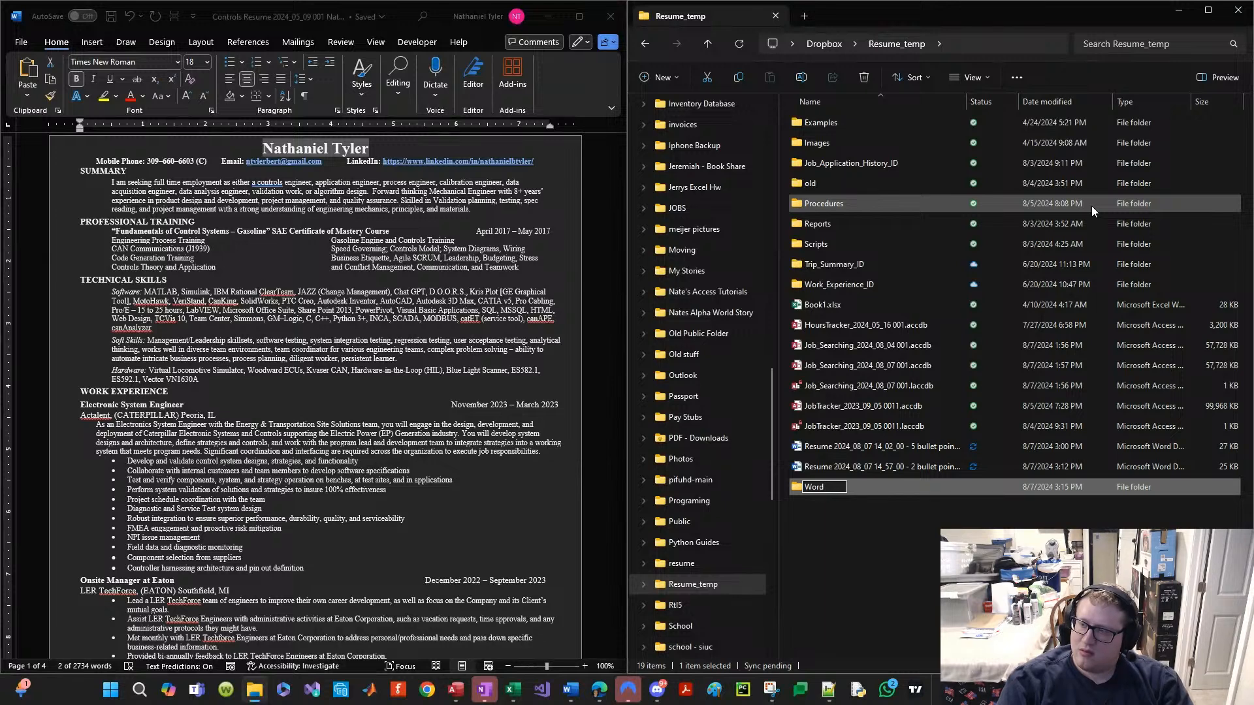
pyautogui.press('BackSpace')
pyautogui.press('BackSpace')
pyautogui.press('BackSpace')
pyautogui.press('BackSpace')
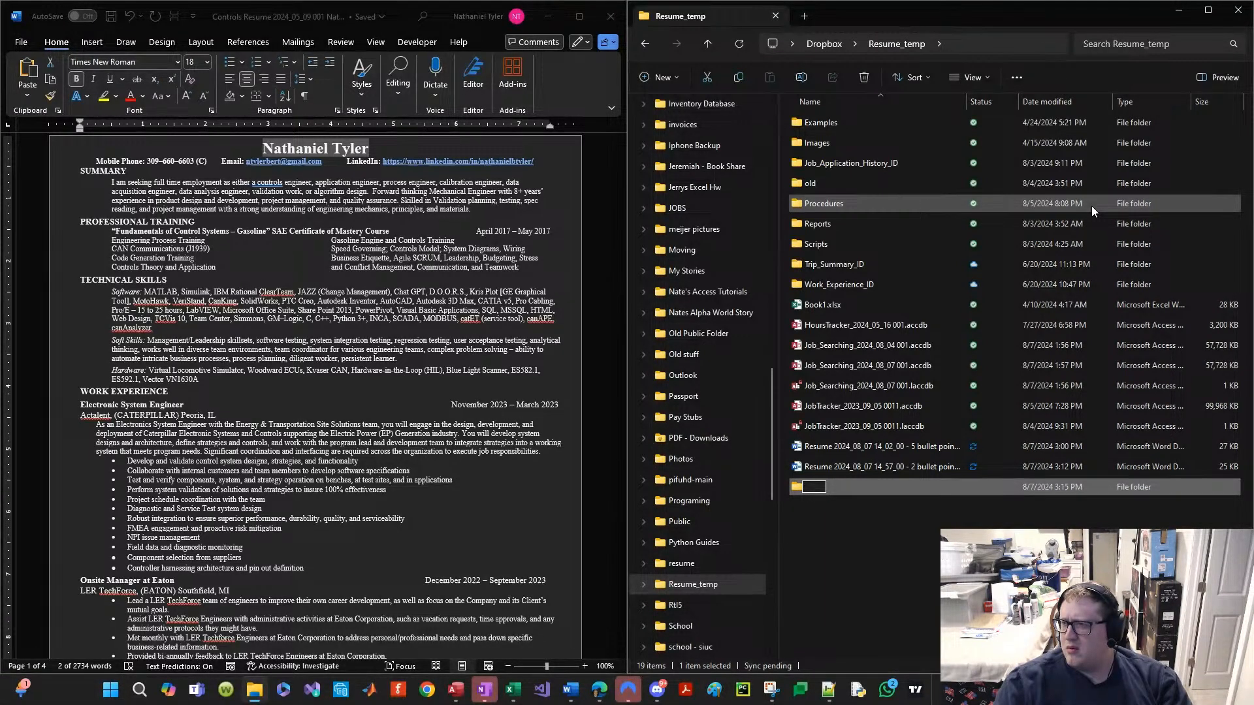
pyautogui.write('Re')
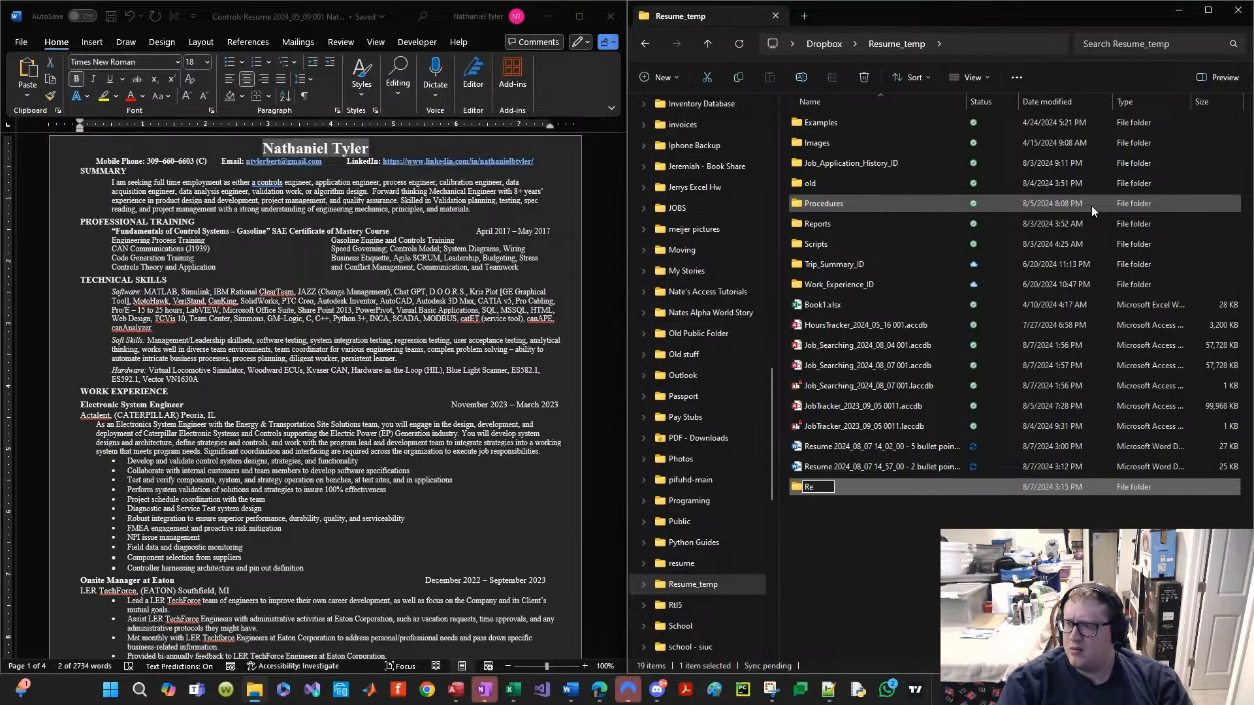
pyautogui.press('BackSpace')
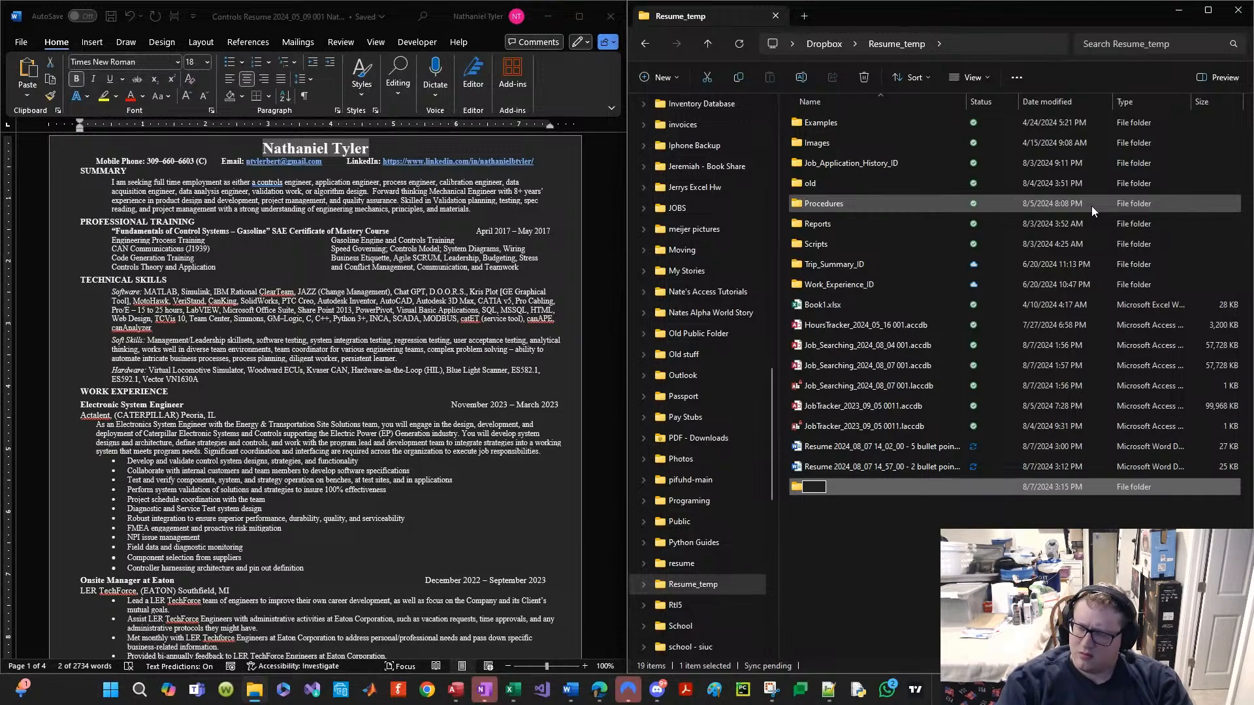
pyautogui.write('esume Docs')
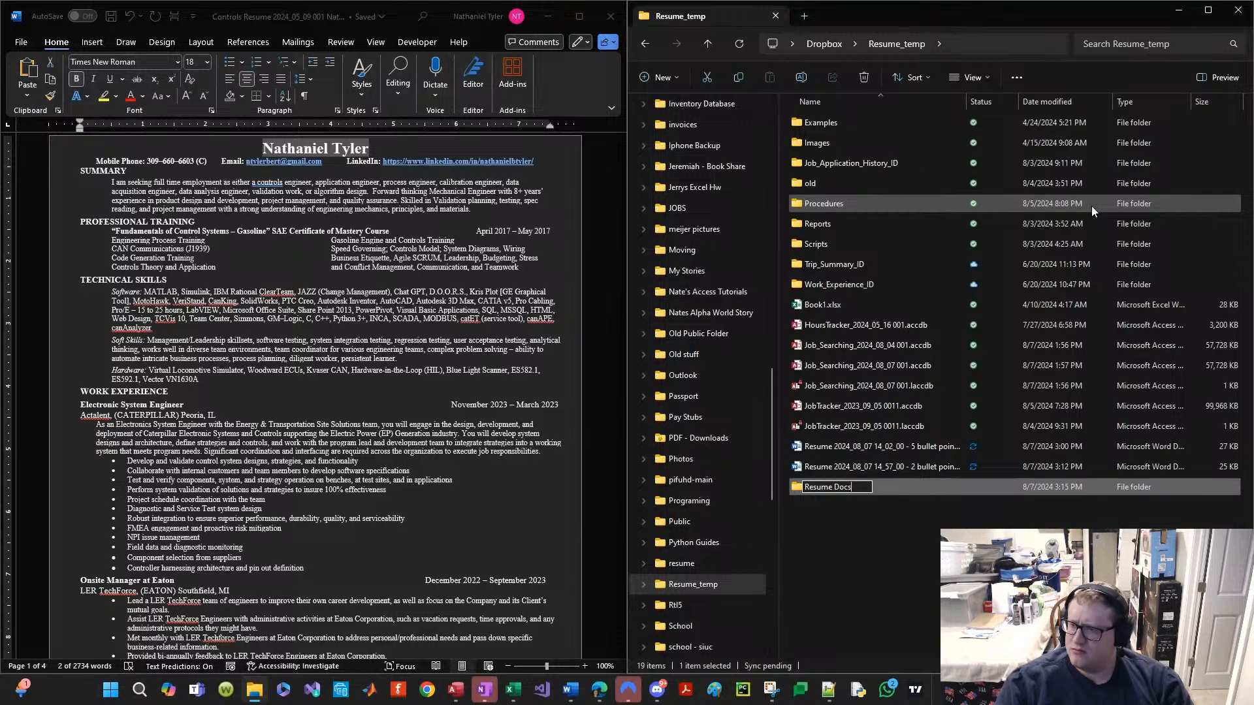
pyautogui.press('Return')
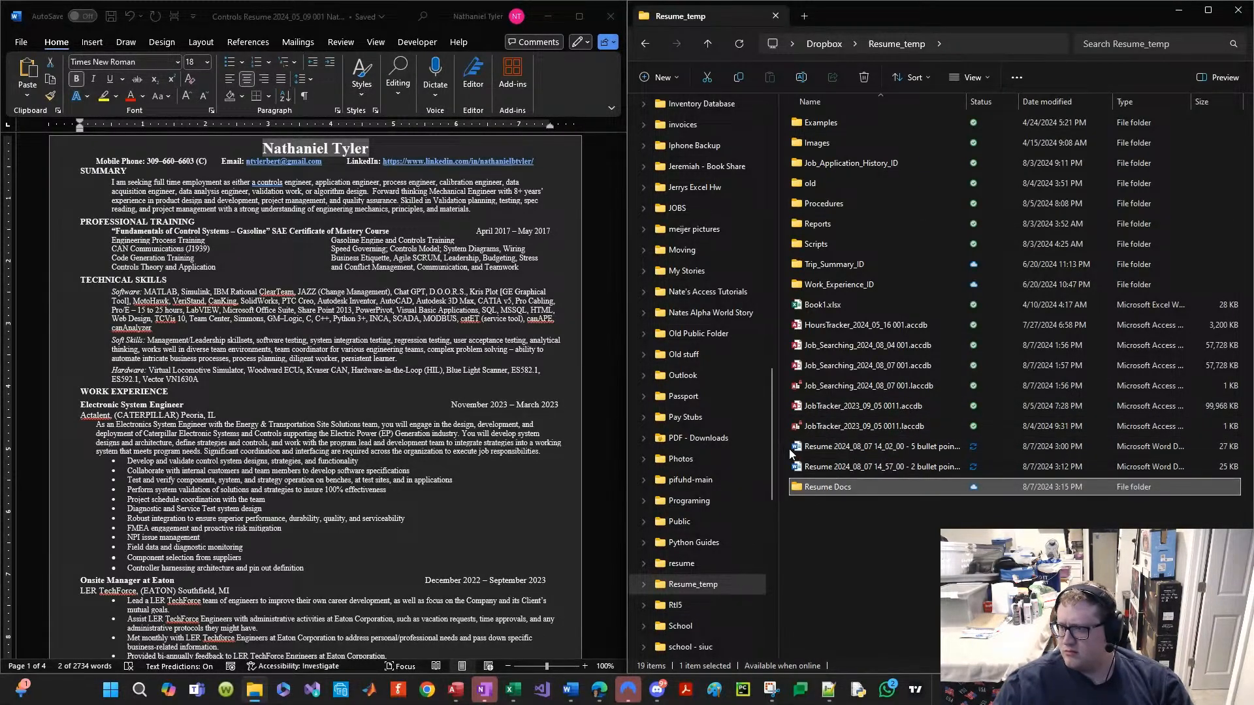
# Step: Move the 5 bullet points and 2 bullet points resume files into the Resume Docs folder and open that folder
pyautogui.moveTo(788, 450); pyautogui.dragTo(892, 484)
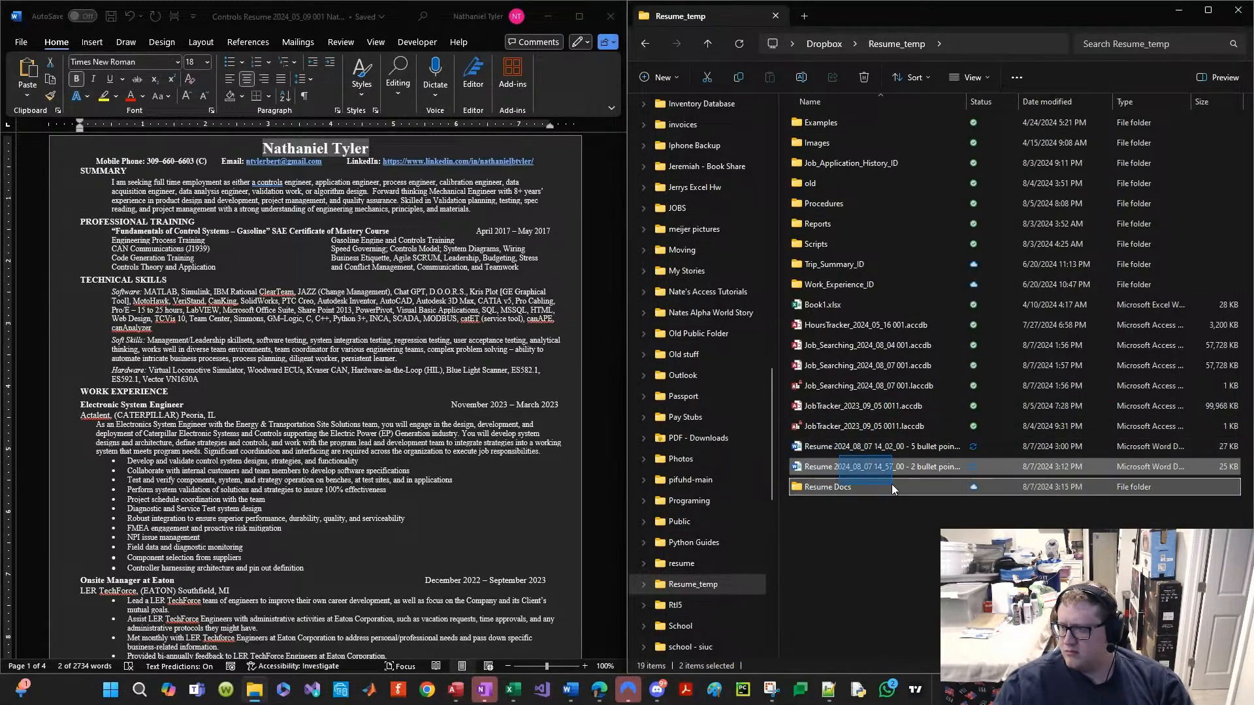
pyautogui.click(781, 445)
pyautogui.moveTo(784, 441); pyautogui.dragTo(866, 488)
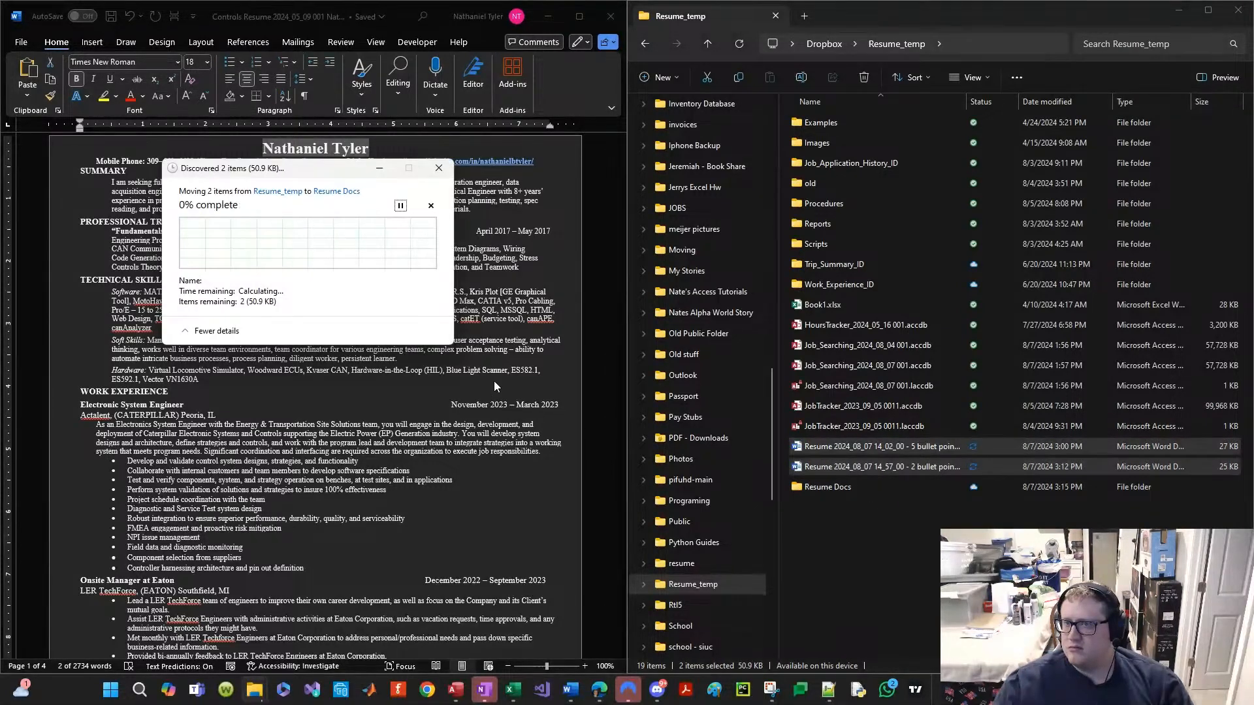
pyautogui.doubleClick(837, 451)
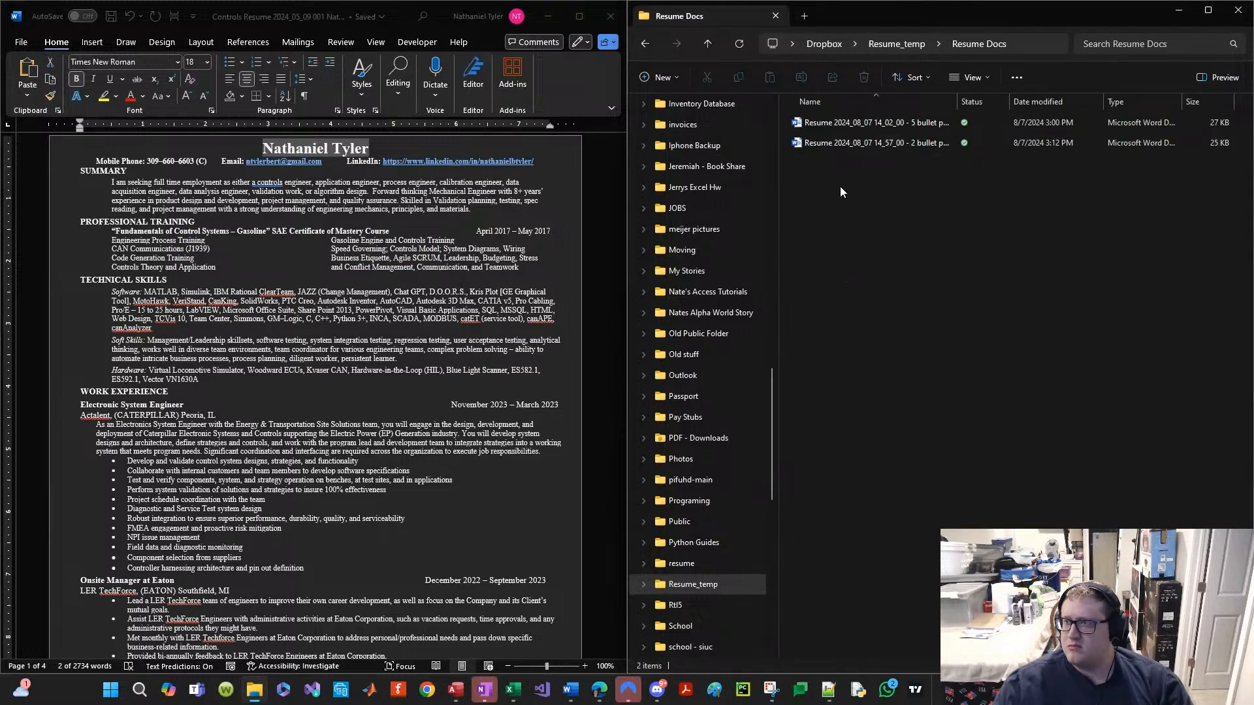
pyautogui.click(897, 44)
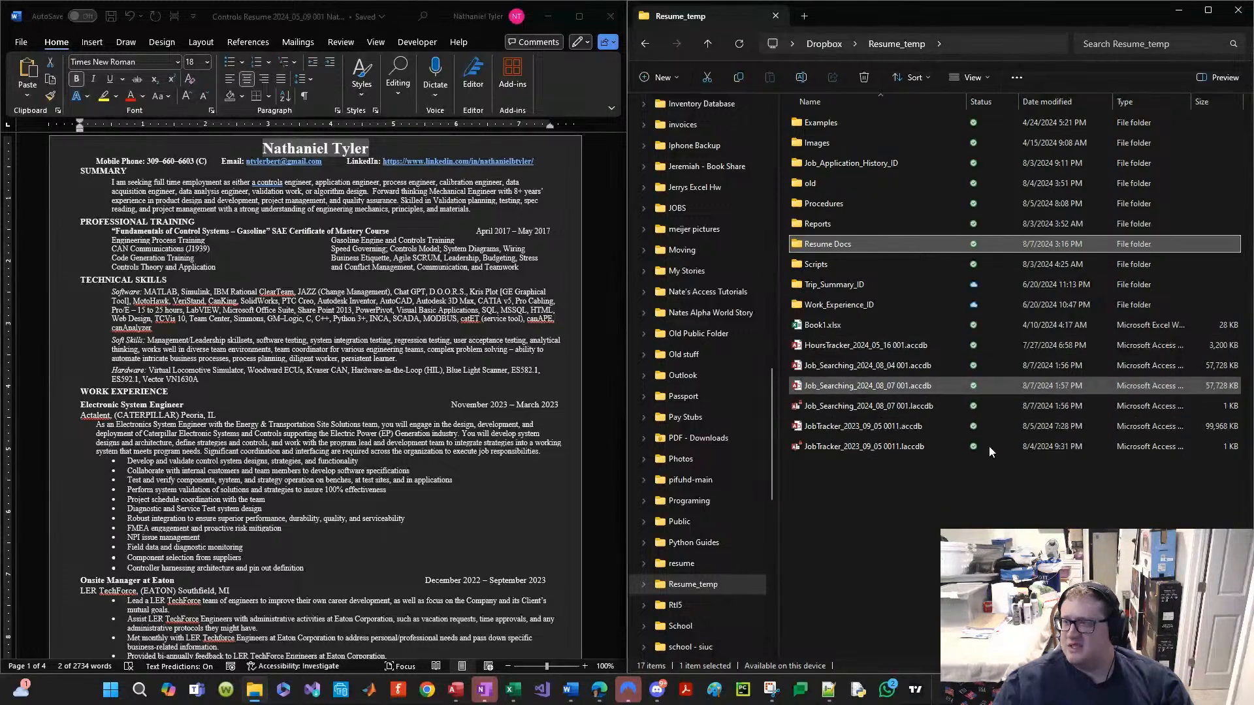
pyautogui.doubleClick(856, 244)
pyautogui.moveTo(875, 201); pyautogui.dragTo(829, 104)
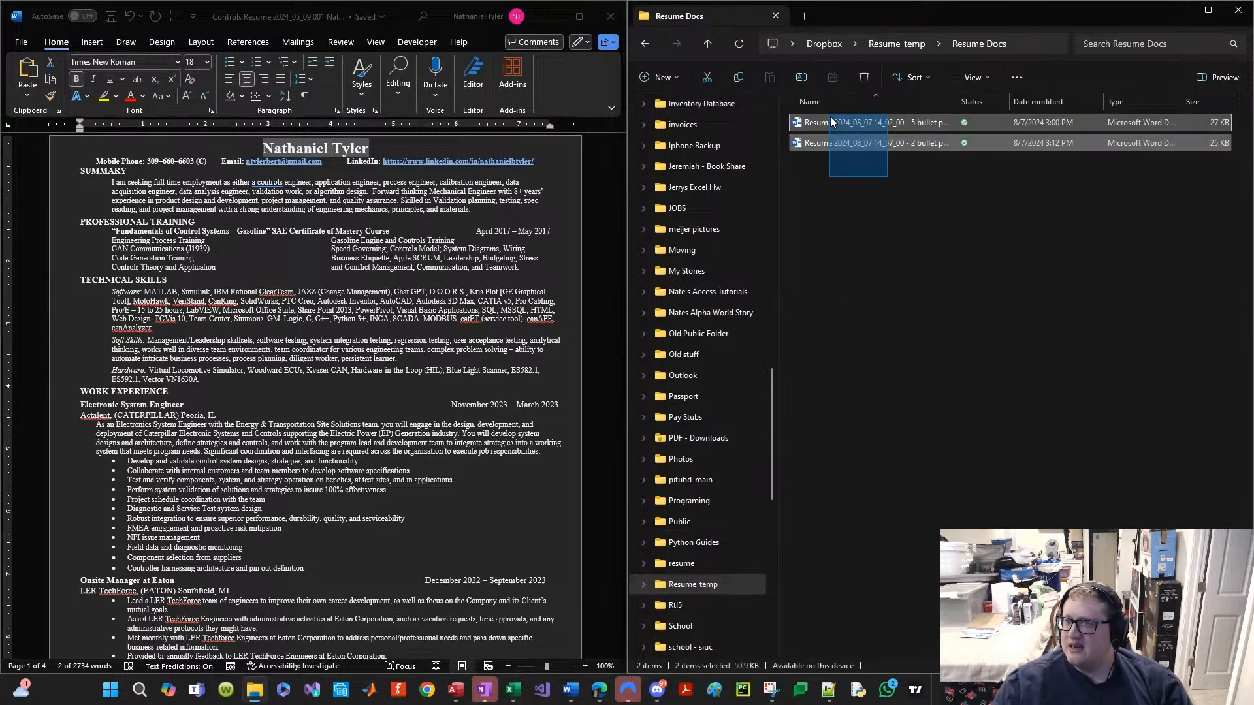
pyautogui.click(862, 190)
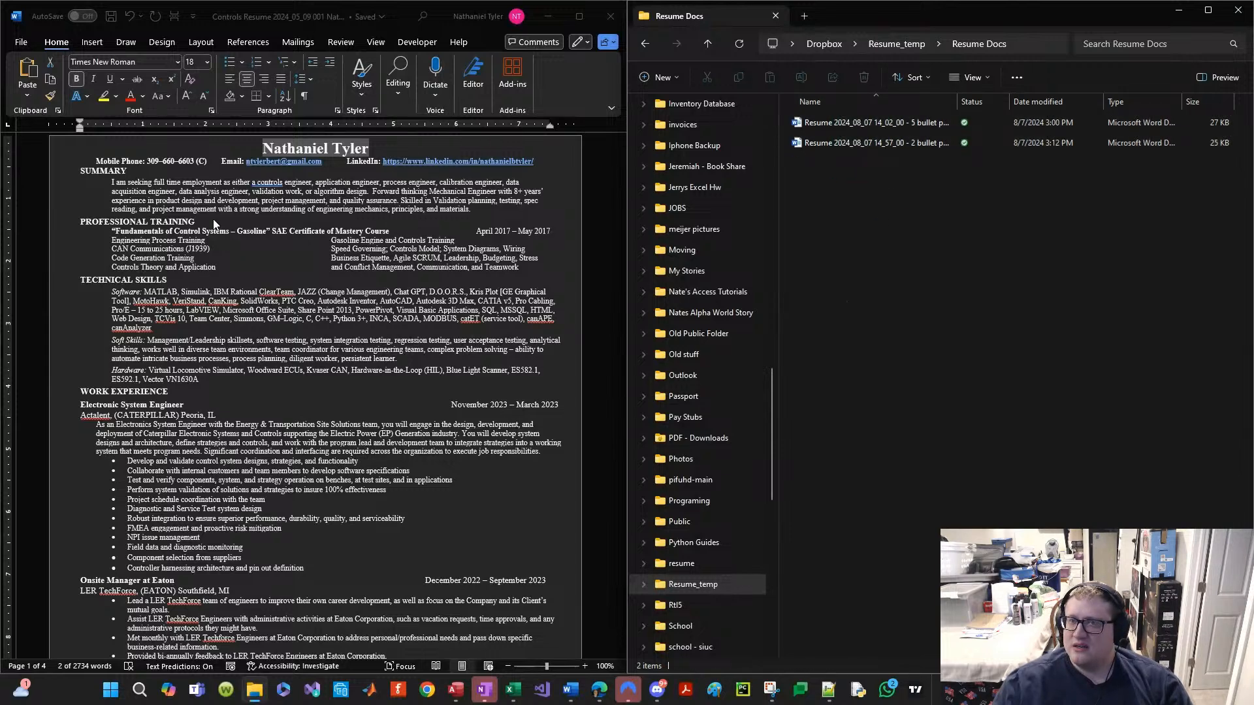
# Step: Save a copy of the Controls Resume 2024_05_09 001 document as a Word document in Dropbox's Resume_temp\Resume Docs folder
pyautogui.click(21, 43)
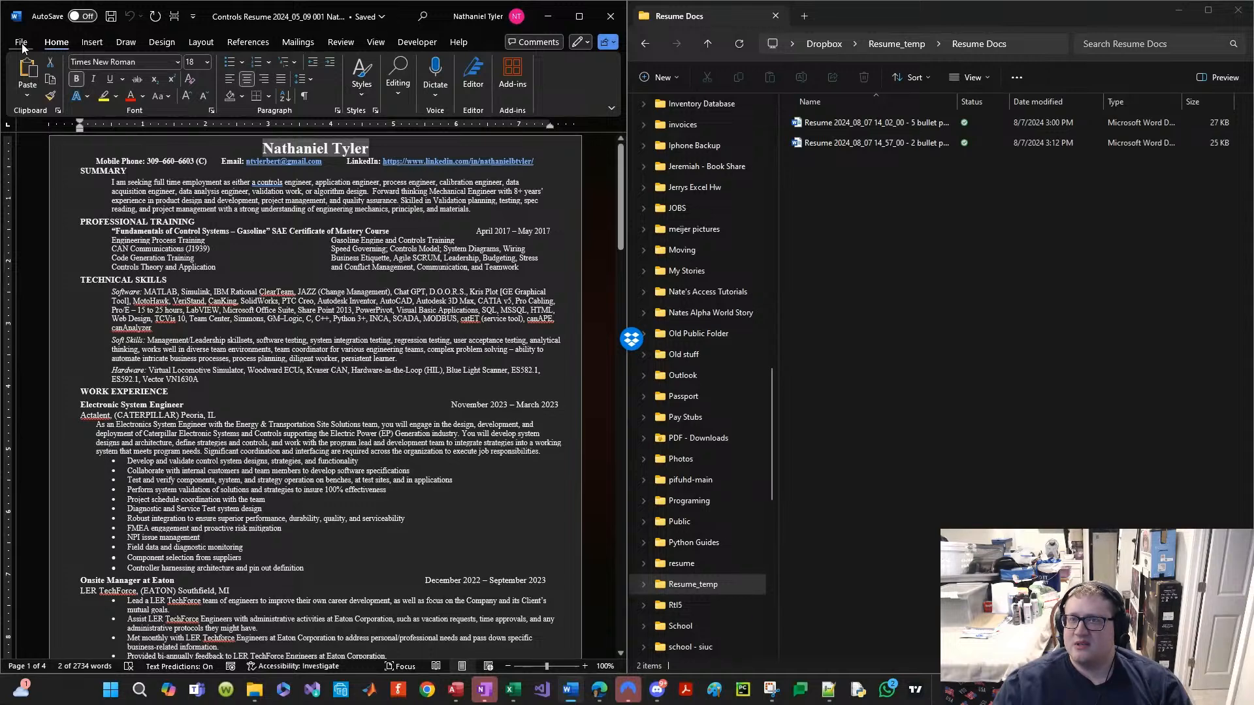
pyautogui.click(22, 43)
pyautogui.click(37, 242)
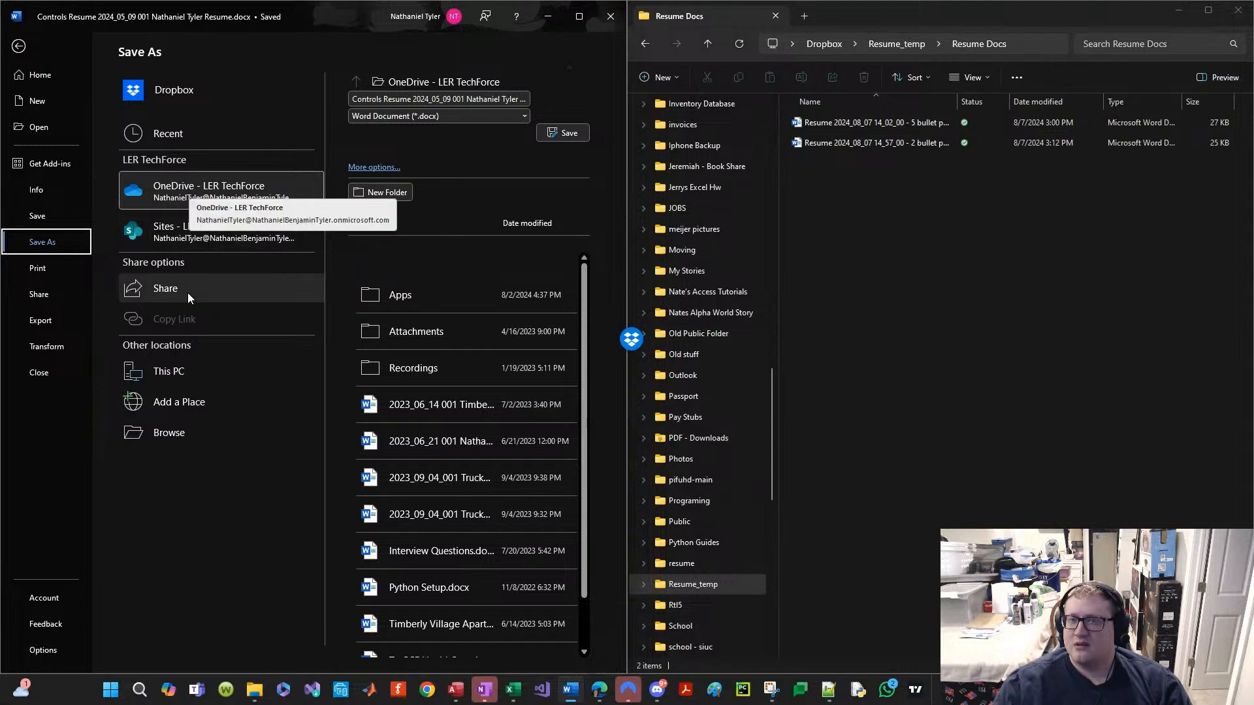
pyautogui.click(146, 92)
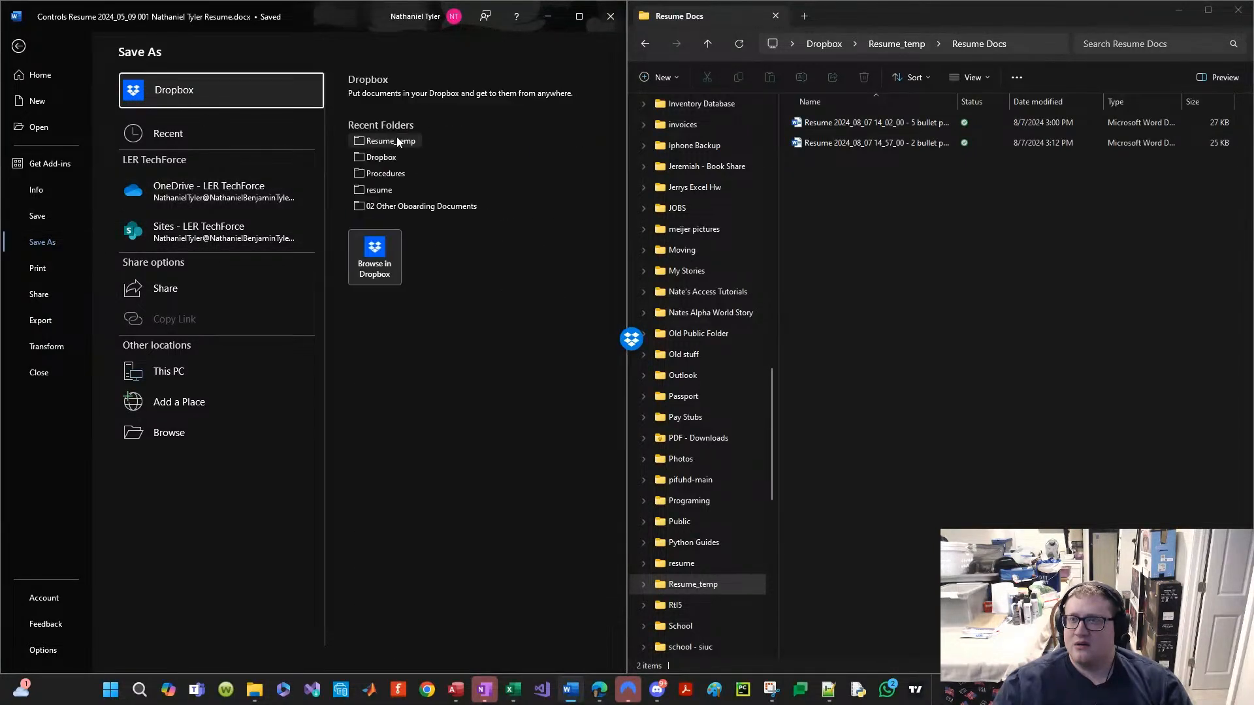
pyautogui.click(400, 141)
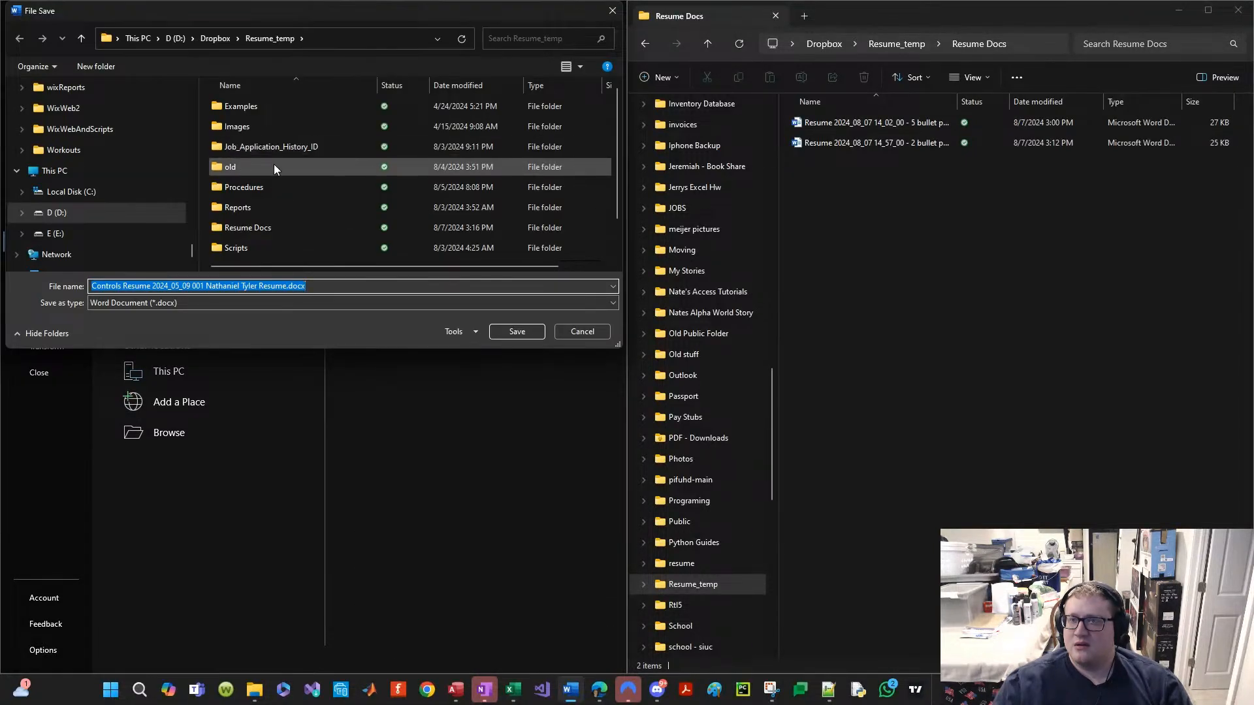
pyautogui.scroll(-1, 269, 217)
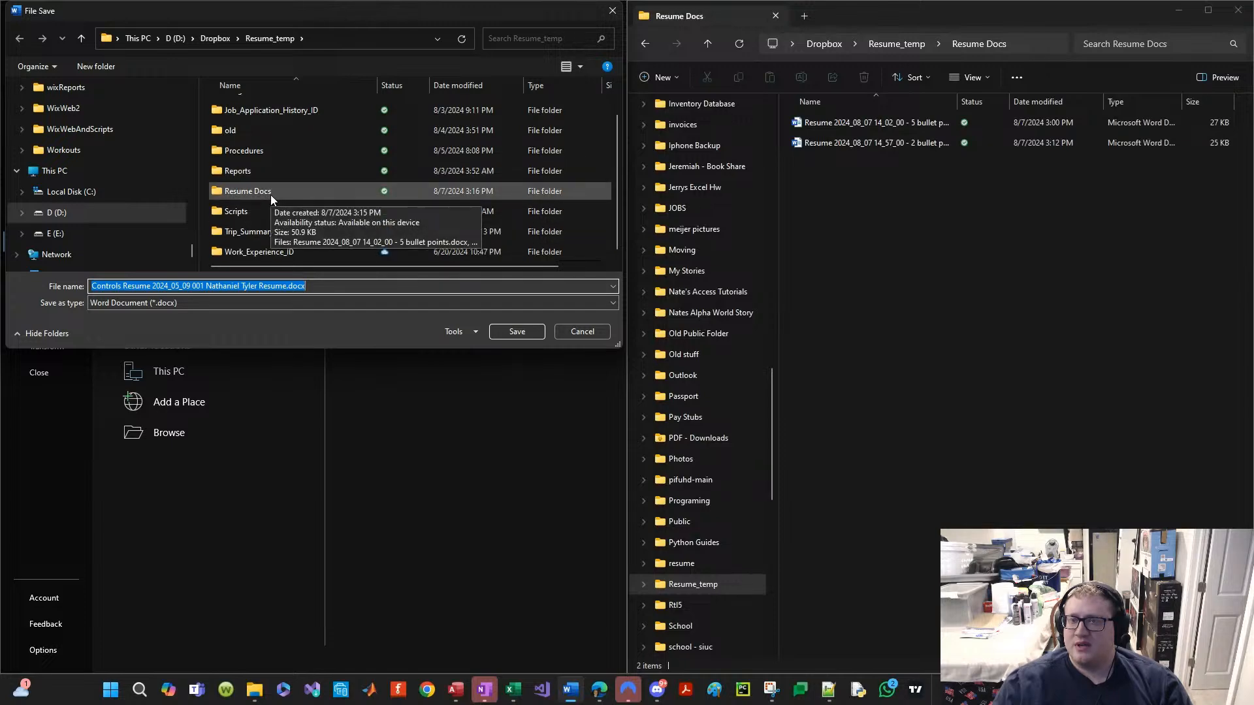
pyautogui.doubleClick(271, 195)
pyautogui.click(521, 338)
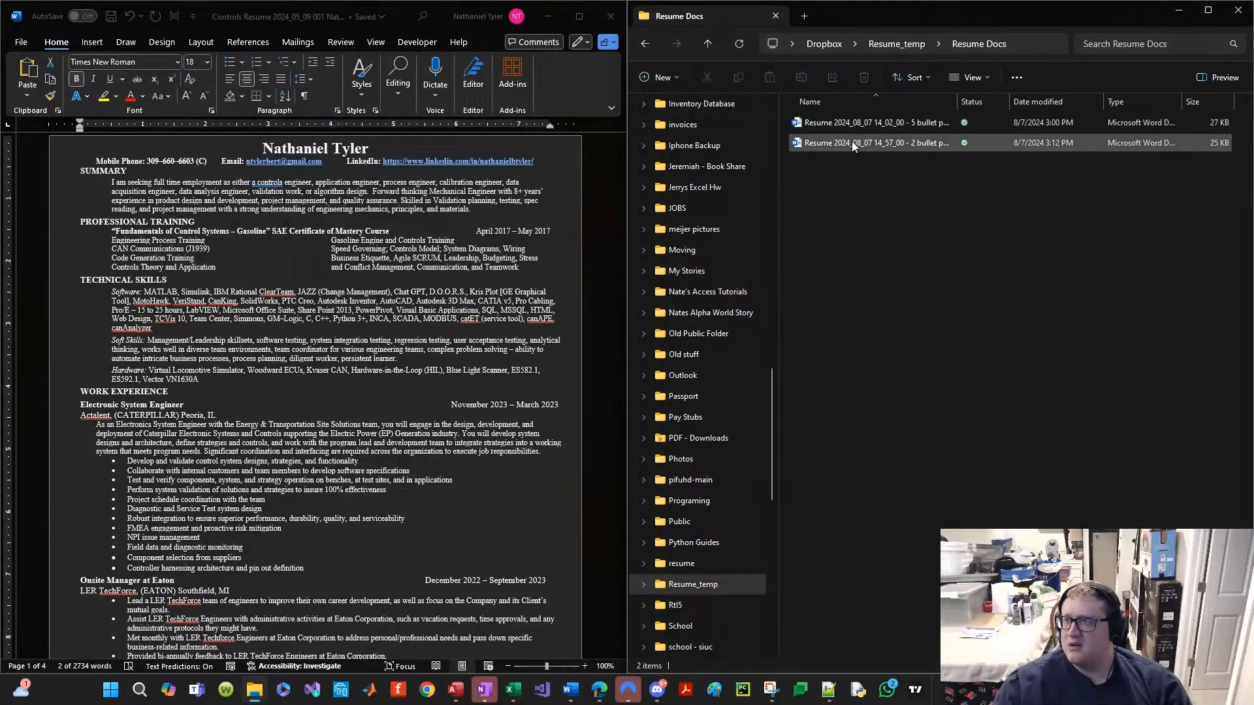
# Step: Refresh the Resume Docs folder, close the Controls Resume document and select its saved copy in the folder
pyautogui.click(852, 141)
pyautogui.click(857, 186)
pyautogui.click(980, 44)
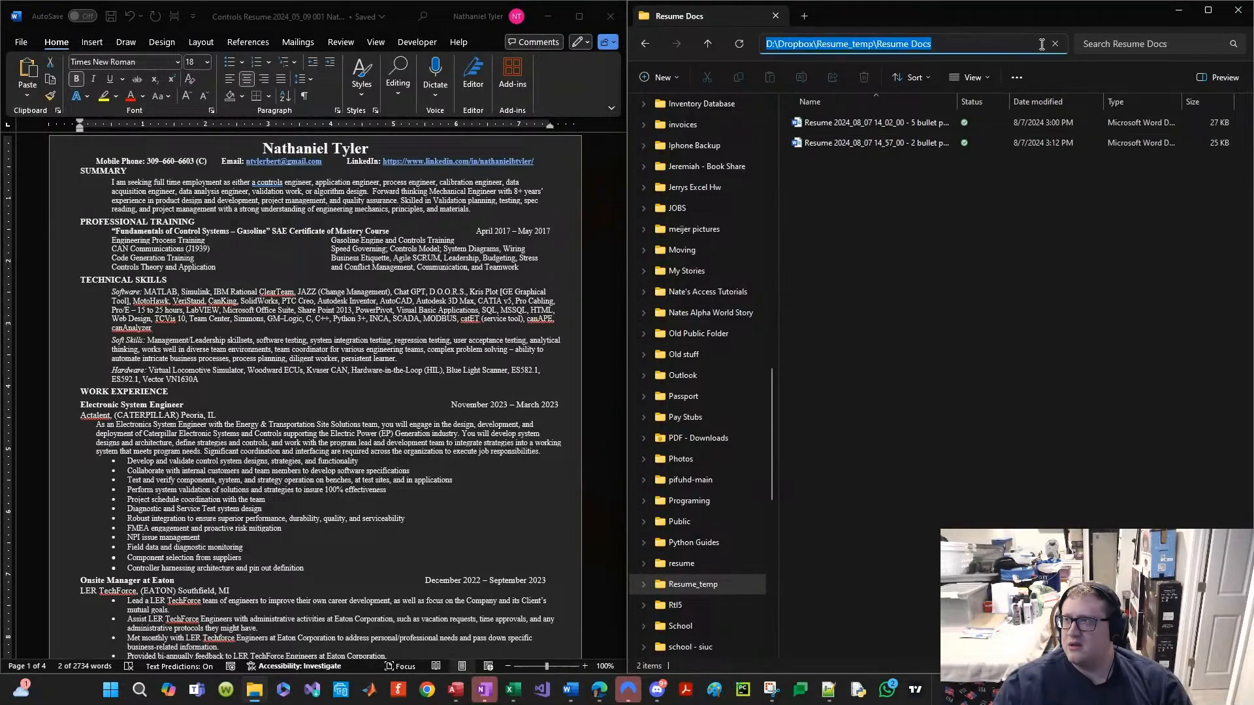
pyautogui.press('Return')
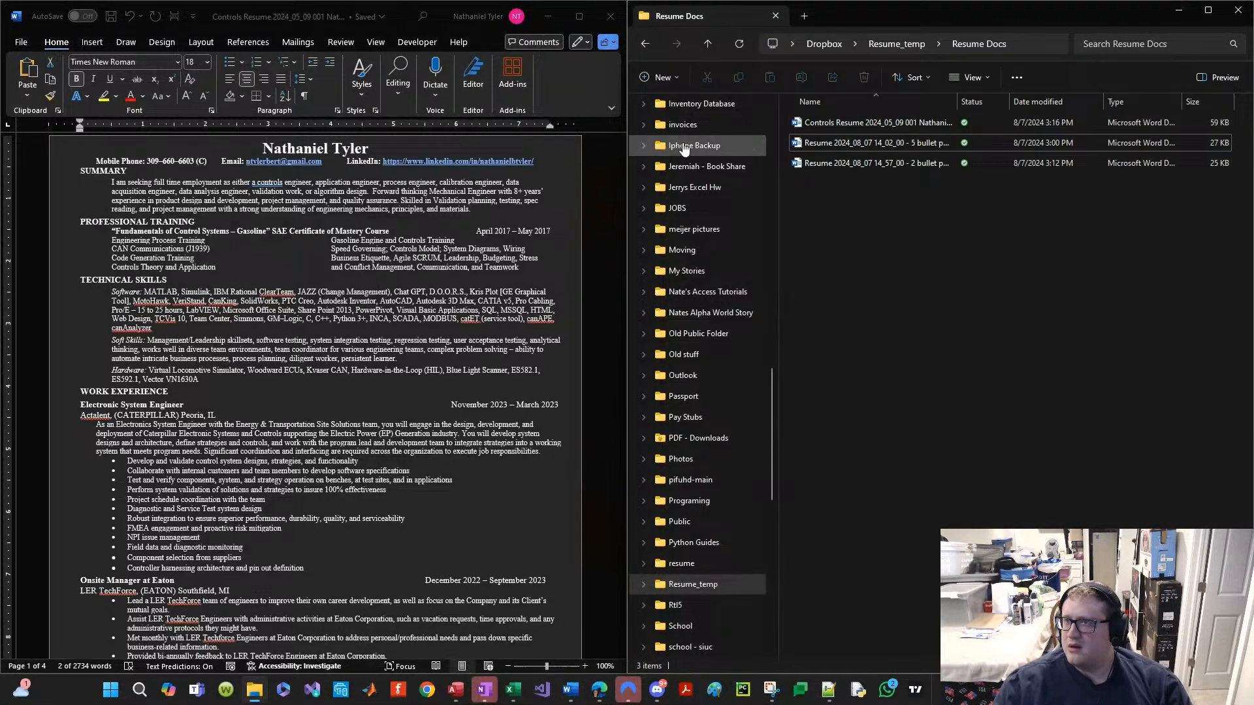
pyautogui.click(610, 16)
pyautogui.click(841, 124)
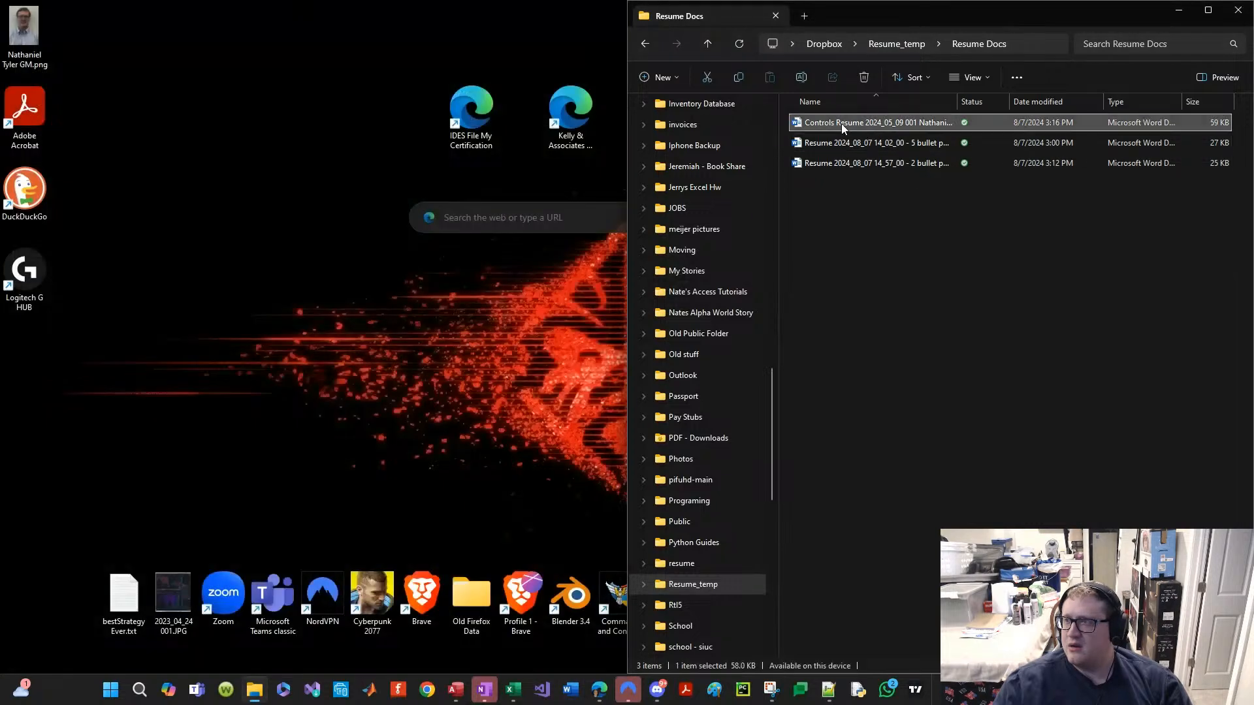
# Step: Remove the leading word Controls from the file name of the resume copy saved in Resume Docs
pyautogui.click(829, 124)
pyautogui.doubleClick(819, 123)
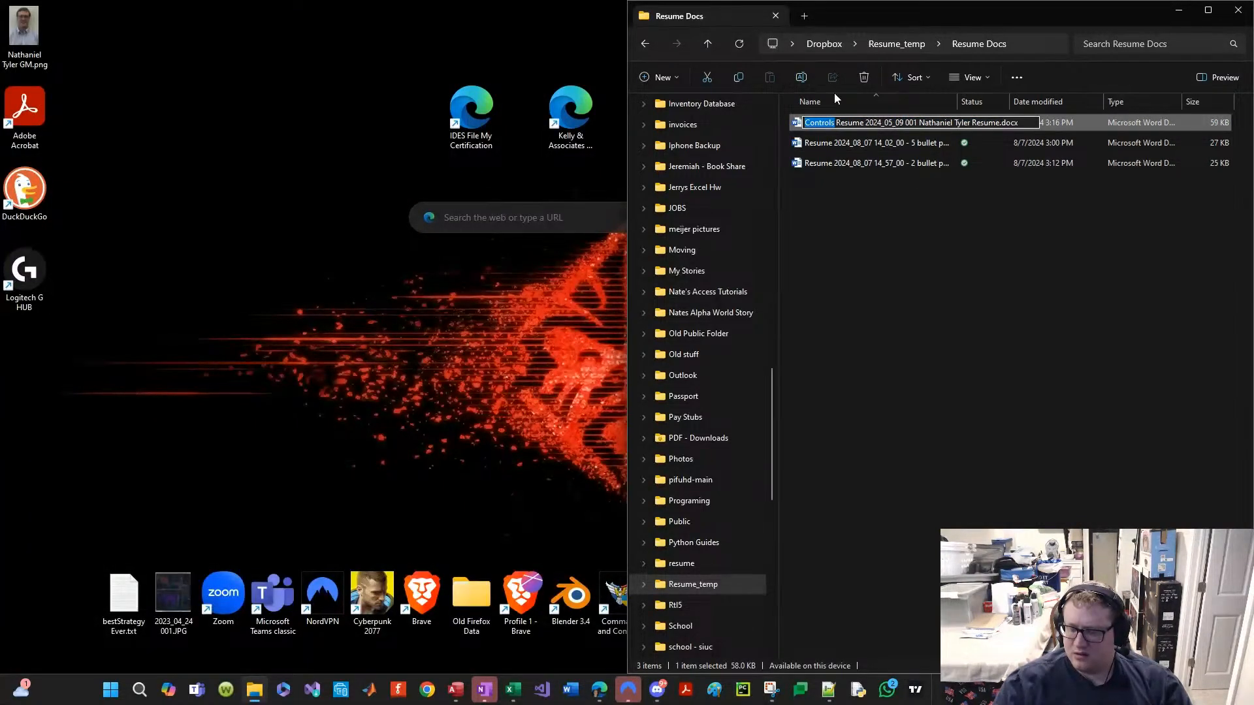
pyautogui.press('Delete')
pyautogui.press('Return')
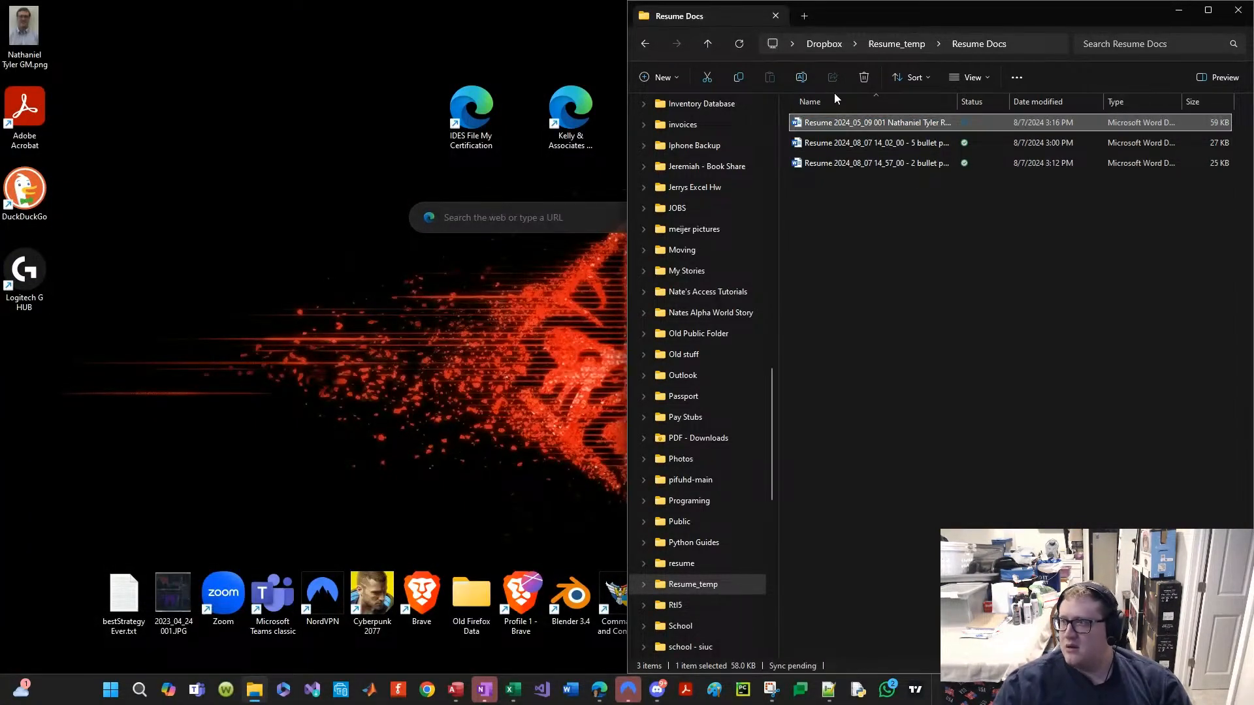
# Step: Replace the person's name and the trailing word Resume in that file name with "00_00_00 - Original"
pyautogui.click(886, 128)
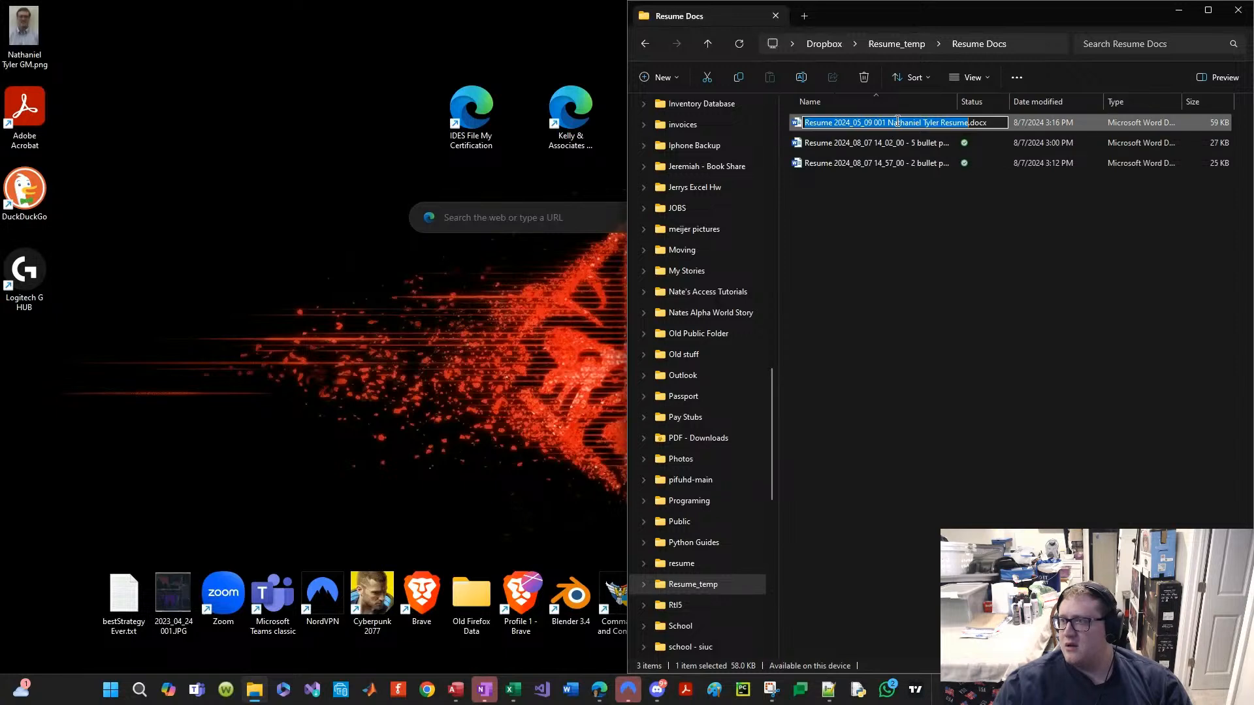
pyautogui.click(887, 124)
pyautogui.hotkey('ctrl', 'shift', 'Right')
pyautogui.hotkey('ctrl', 'shift', 'Right')
pyautogui.hotkey('ctrl', 'shift', 'Right')
pyautogui.hotkey('ctrl', 'shift', 'Right')
pyautogui.hotkey('ctrl', 'shift', 'Right')
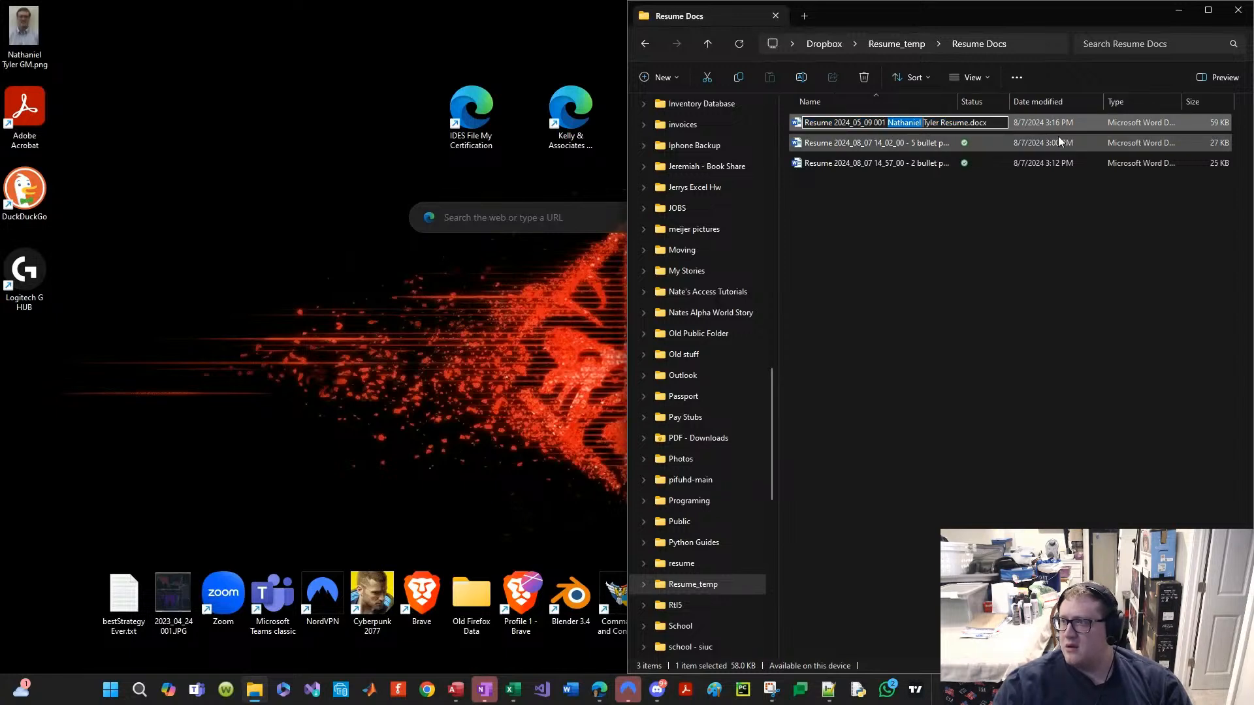
pyautogui.hotkey('shift', 'Left')
pyautogui.hotkey('shift', 'Left')
pyautogui.hotkey('shift', 'Left')
pyautogui.hotkey('shift', 'Left')
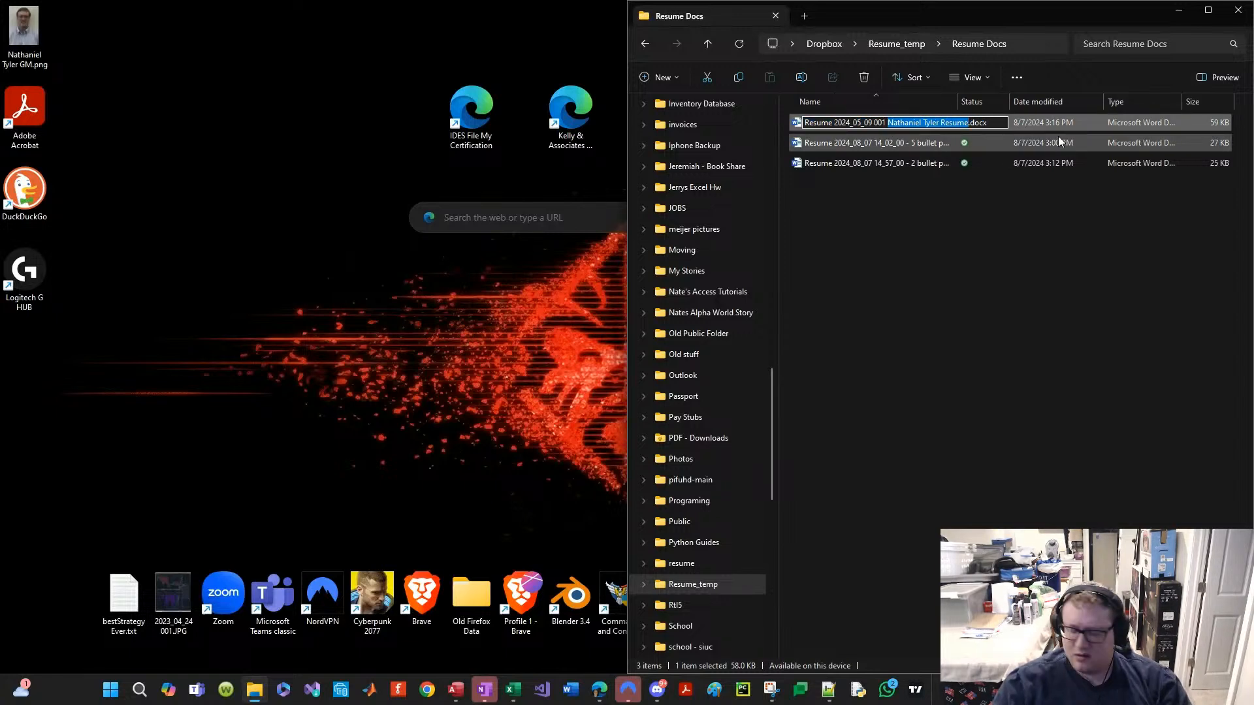
pyautogui.write('00')
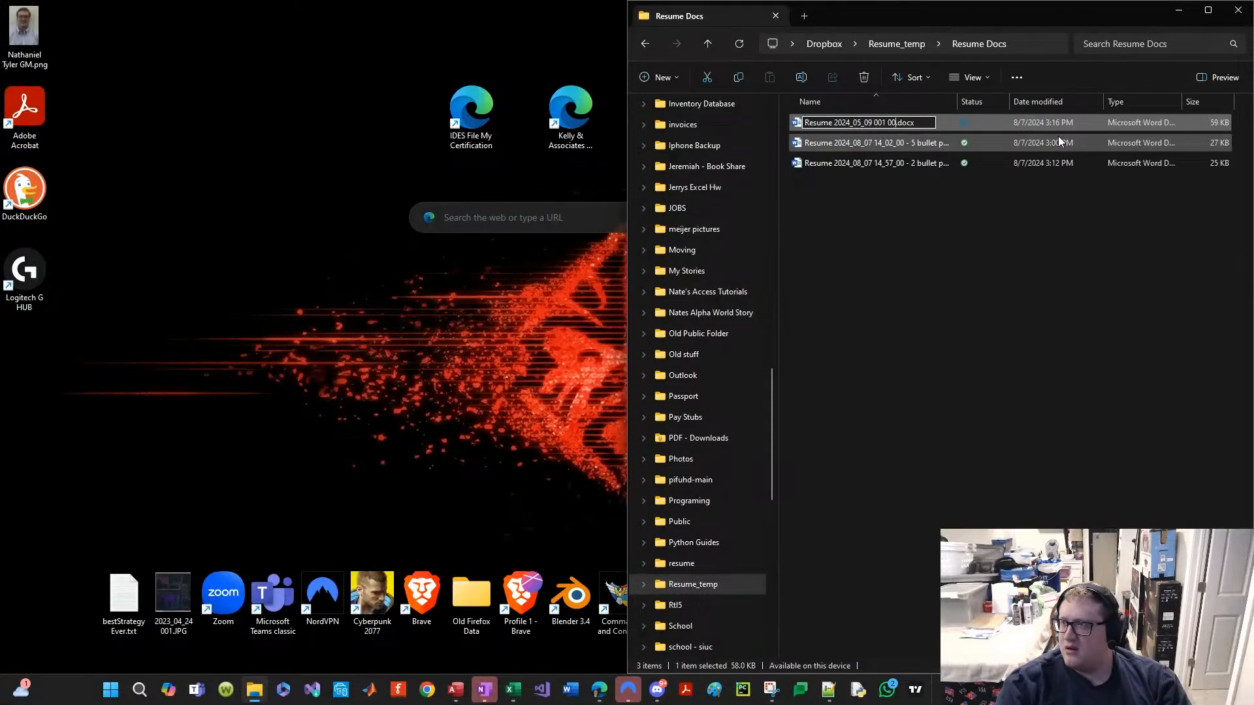
pyautogui.write('_00_')
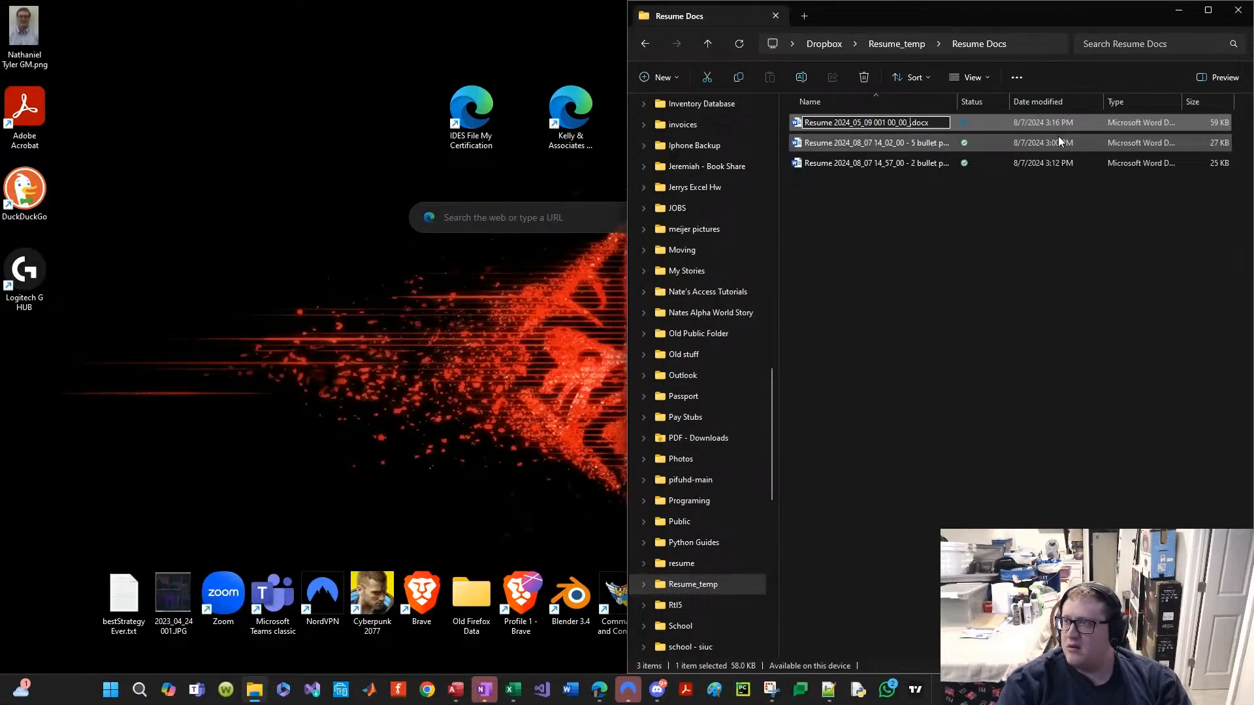
pyautogui.write('00')
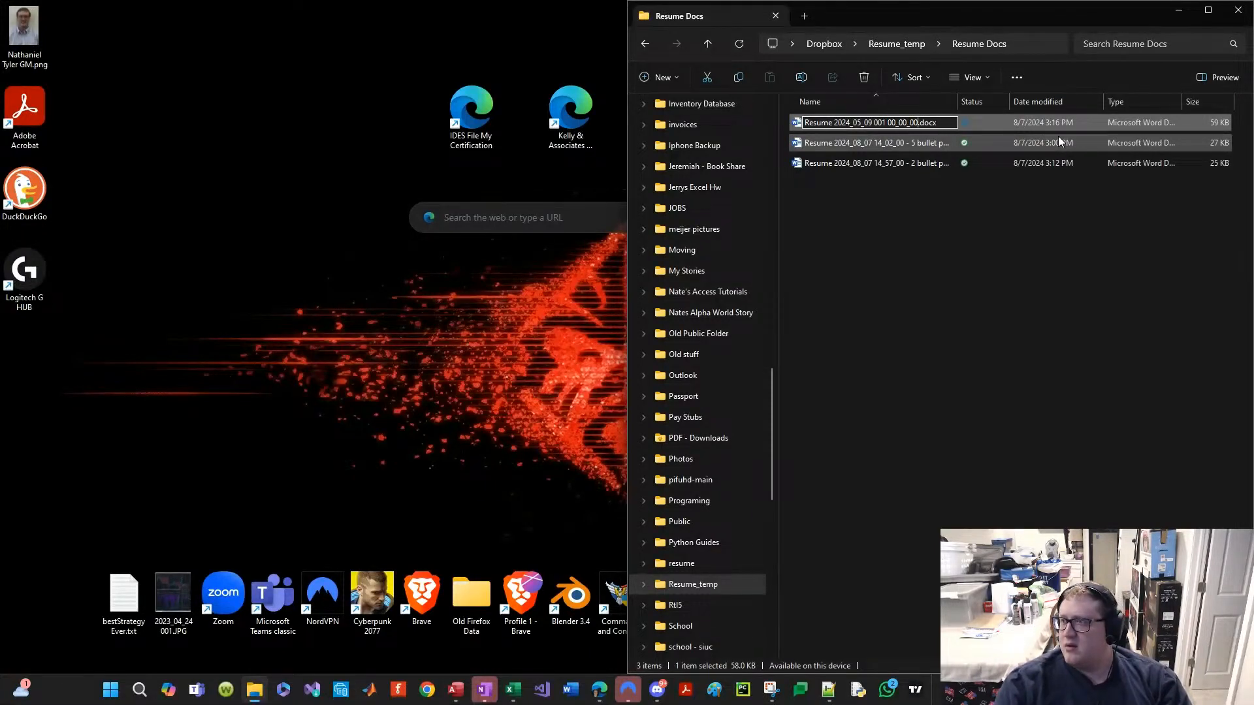
pyautogui.write(' - Ori')
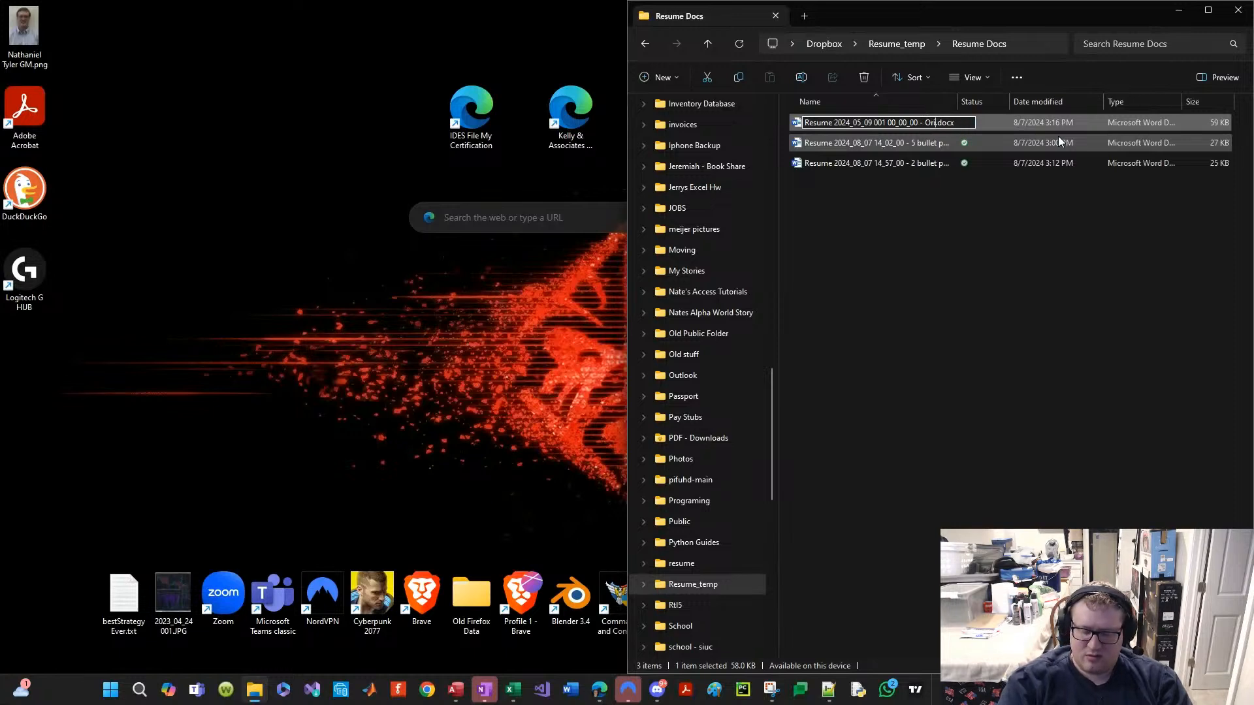
pyautogui.write('ginal')
pyautogui.press('Return')
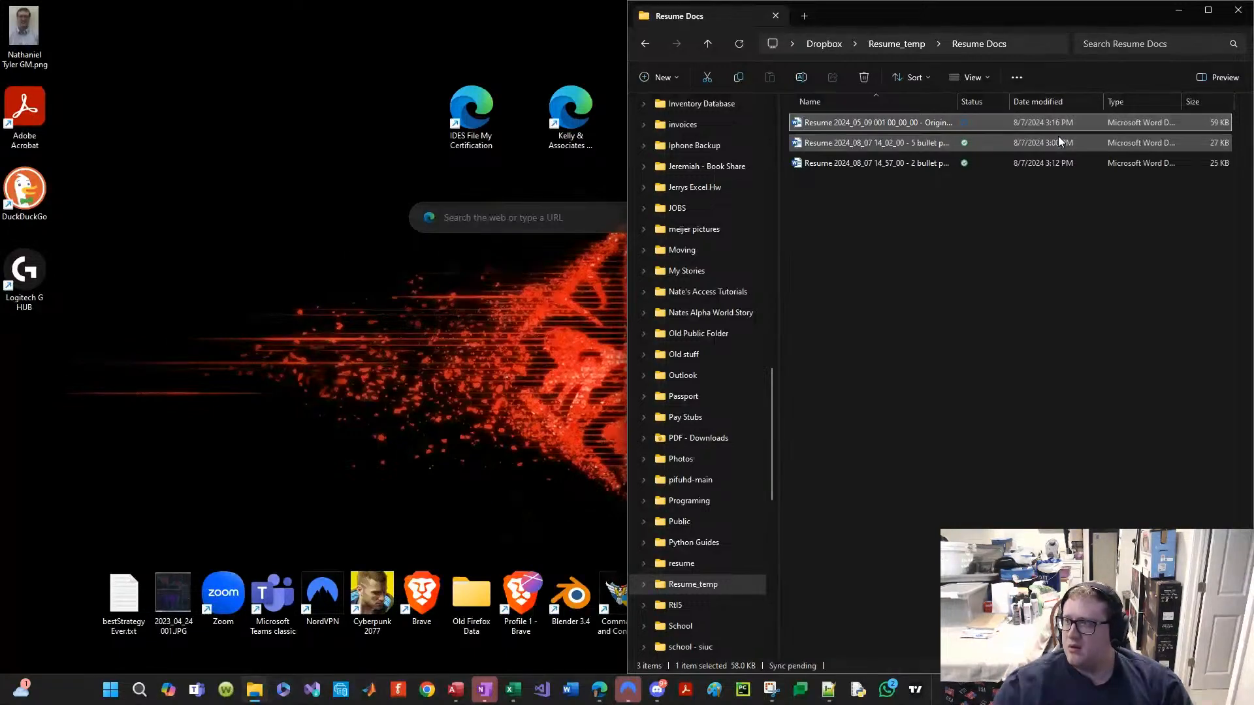
# Step: Change the ending of the file name from Original to "All Info"
pyautogui.press('F2')
pyautogui.click(925, 122)
pyautogui.hotkey('shift', 'End')
pyautogui.hotkey('shift', 'Left')
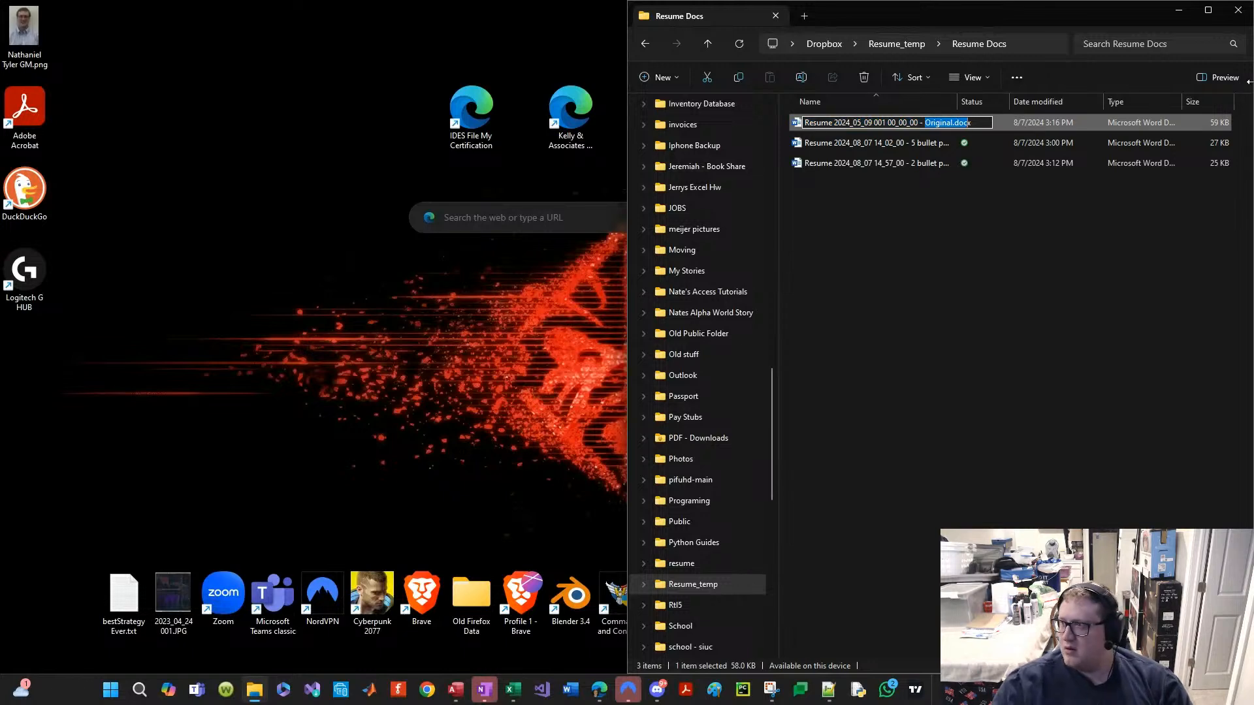
pyautogui.hotkey('shift', 'Left')
pyautogui.hotkey('shift', 'Left')
pyautogui.hotkey('shift', 'Left')
pyautogui.hotkey('shift', 'Left')
pyautogui.write('All ')
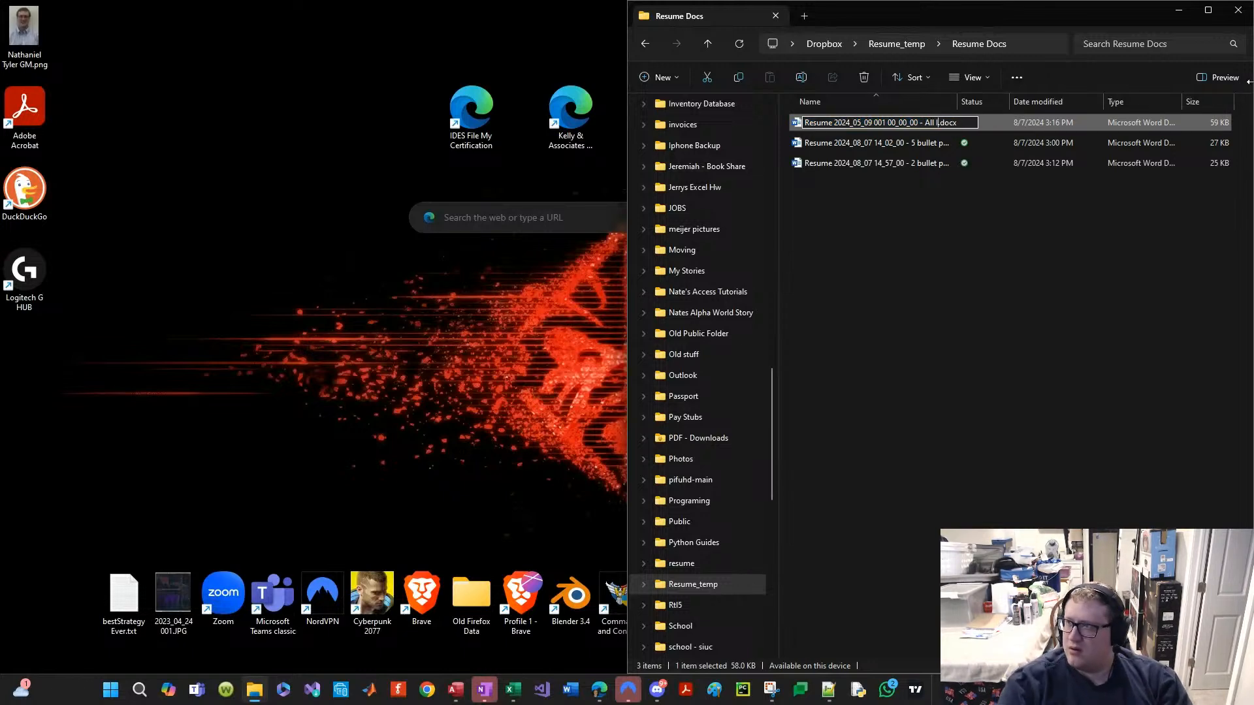
pyautogui.write('Info')
pyautogui.press('Return')
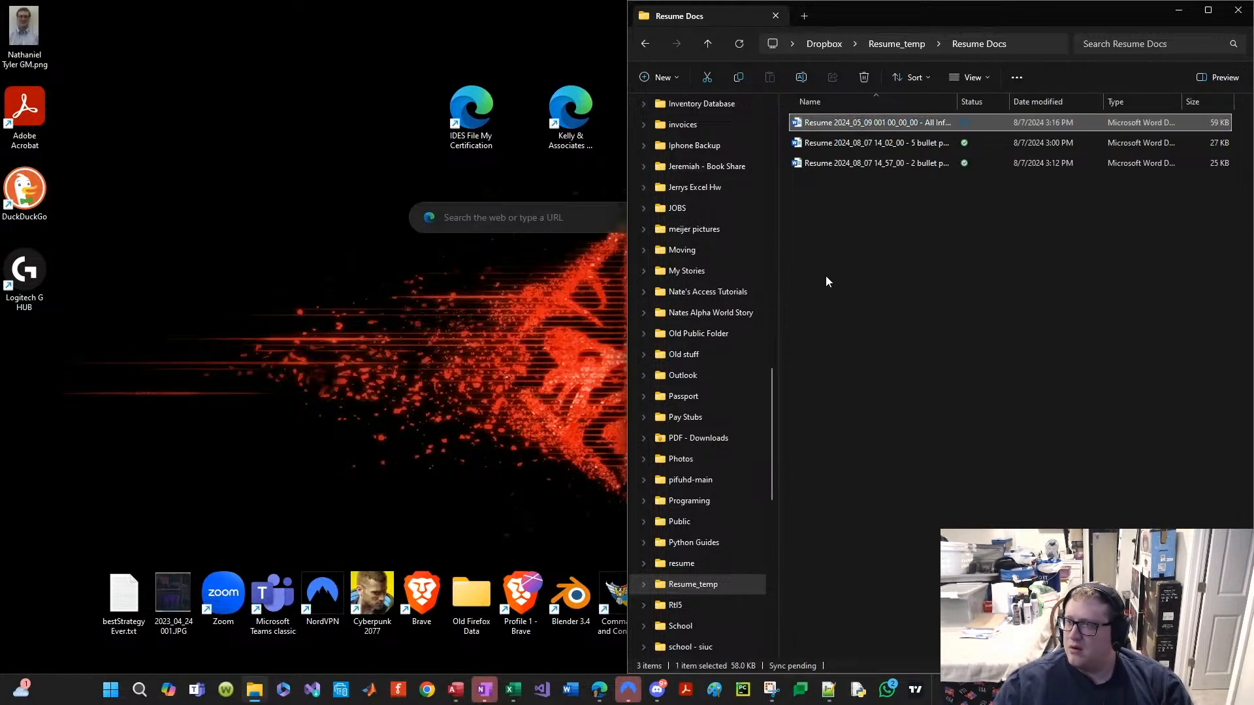
pyautogui.click(875, 277)
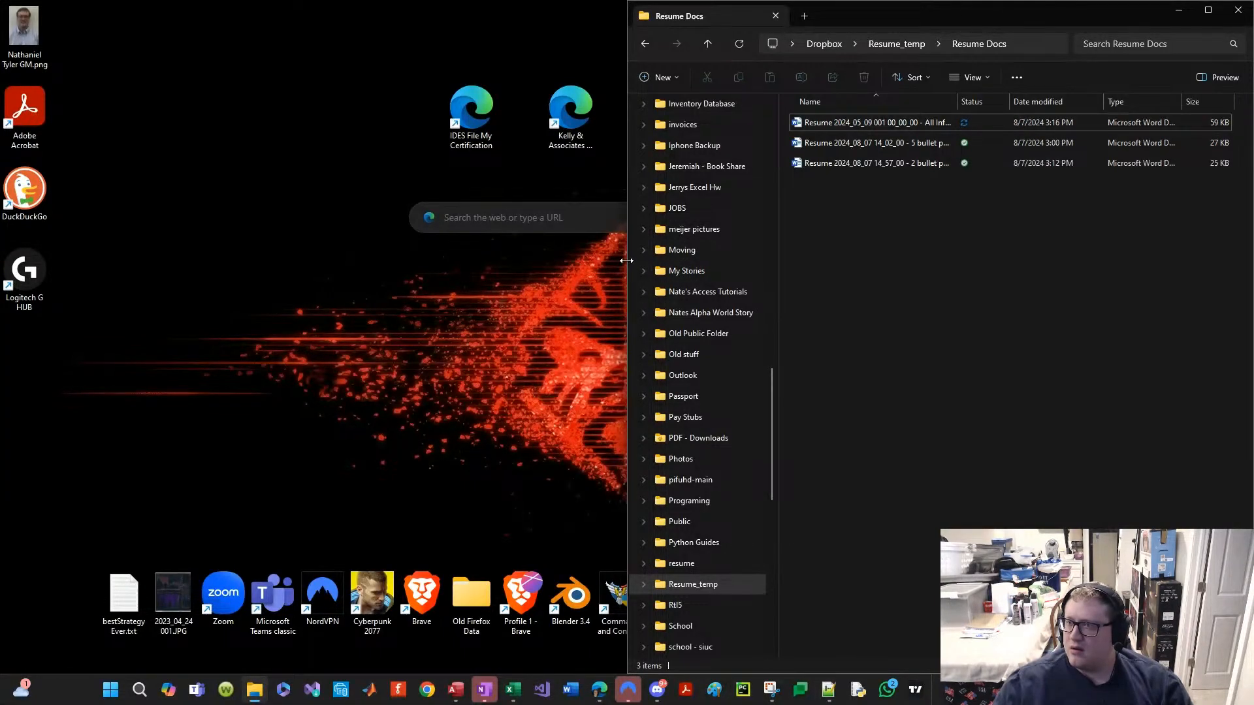
# Step: Narrow the Resume Docs window, highlight its three resume files and show the folder's full path
pyautogui.moveTo(628, 297); pyautogui.dragTo(660, 302)
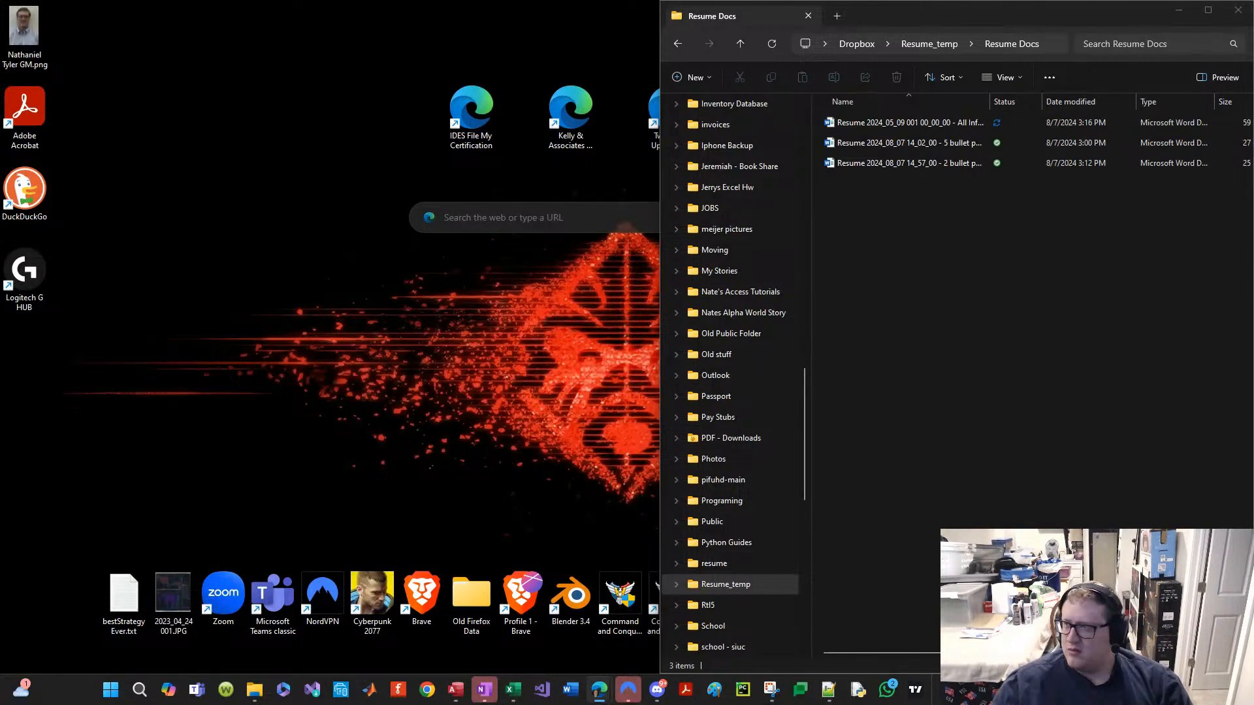
pyautogui.moveTo(899, 398); pyautogui.dragTo(891, 132)
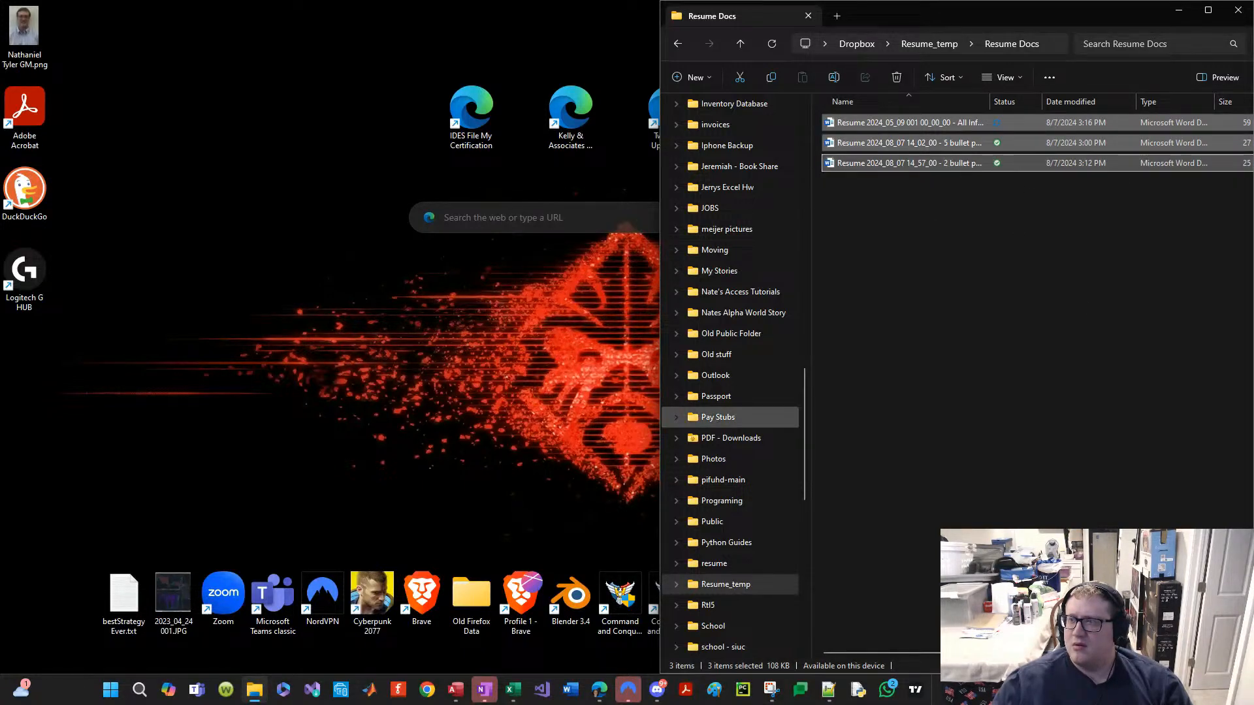
pyautogui.click(1109, 255)
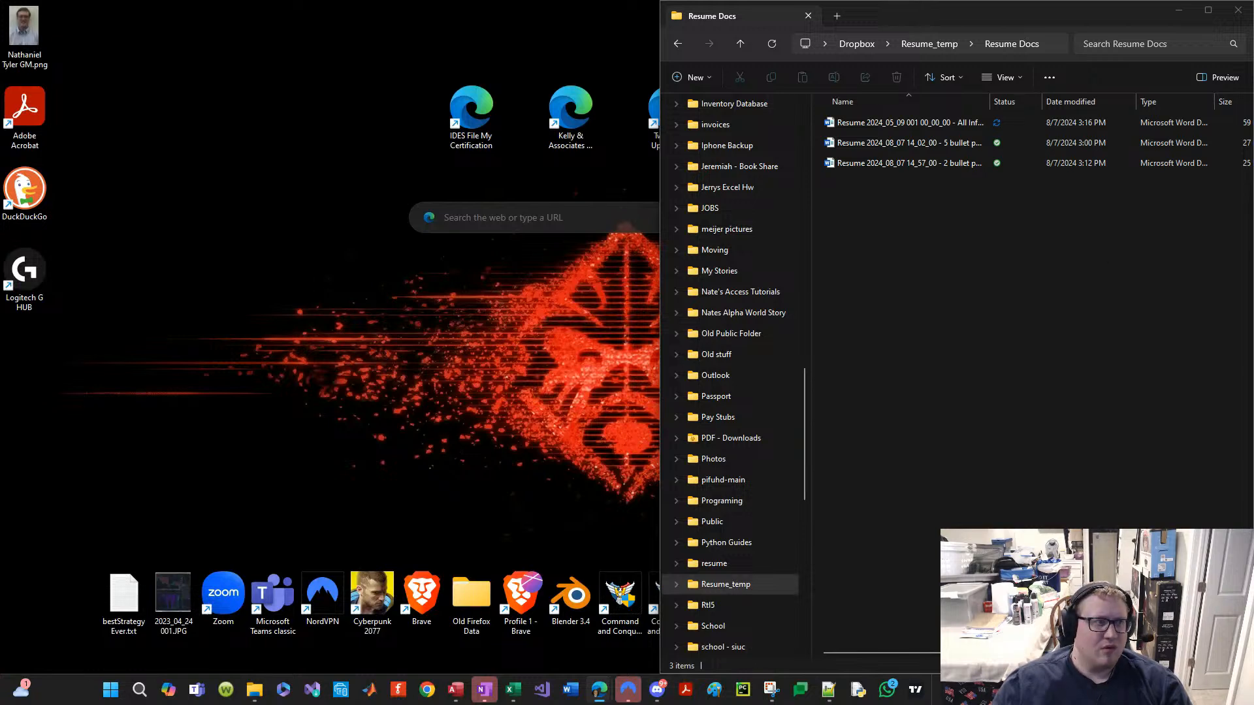
pyautogui.click(1045, 44)
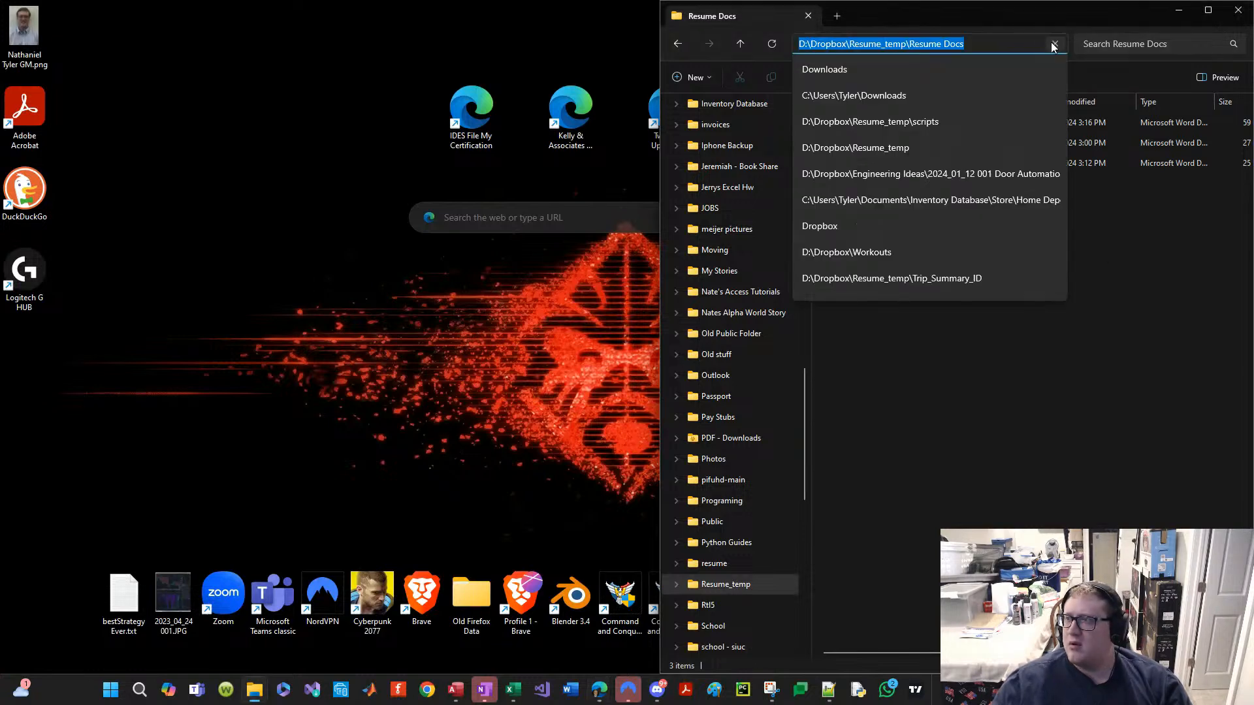
pyautogui.hotkey('alt', 'Tab')
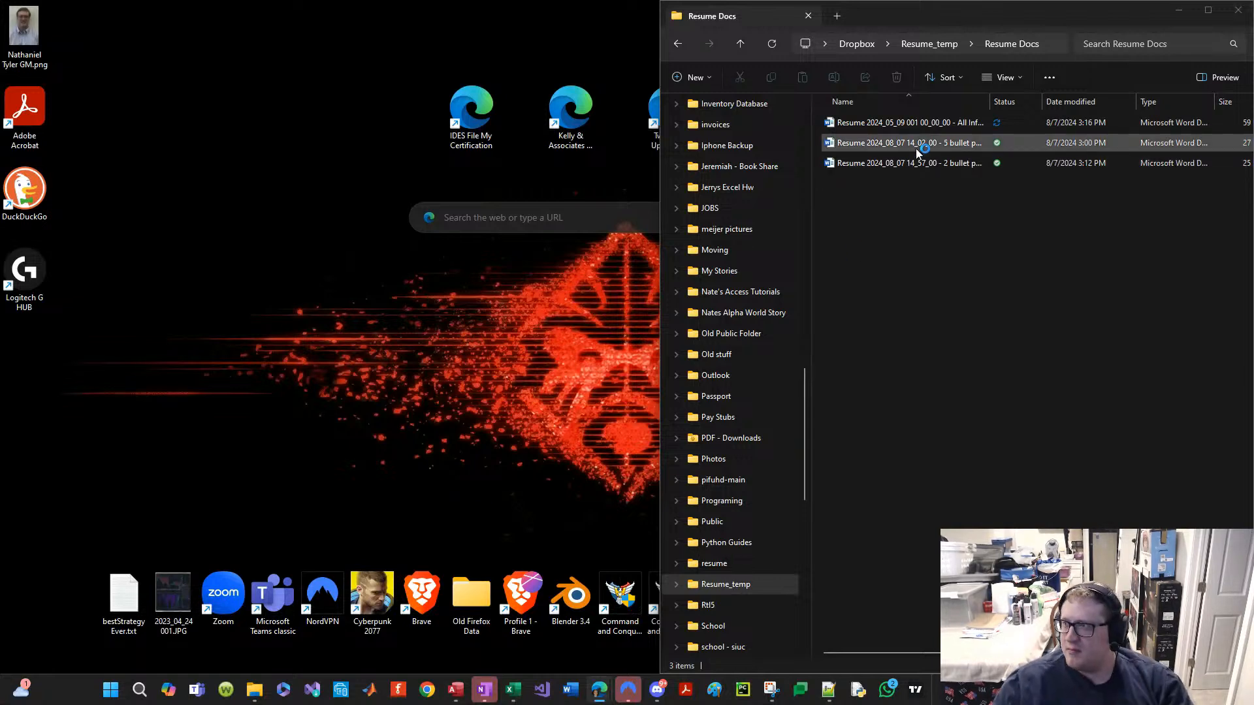
# Step: Examine the file names of the All Info, 5 bullet points and 2 bullet points resume versions
pyautogui.click(919, 126)
pyautogui.click(904, 124)
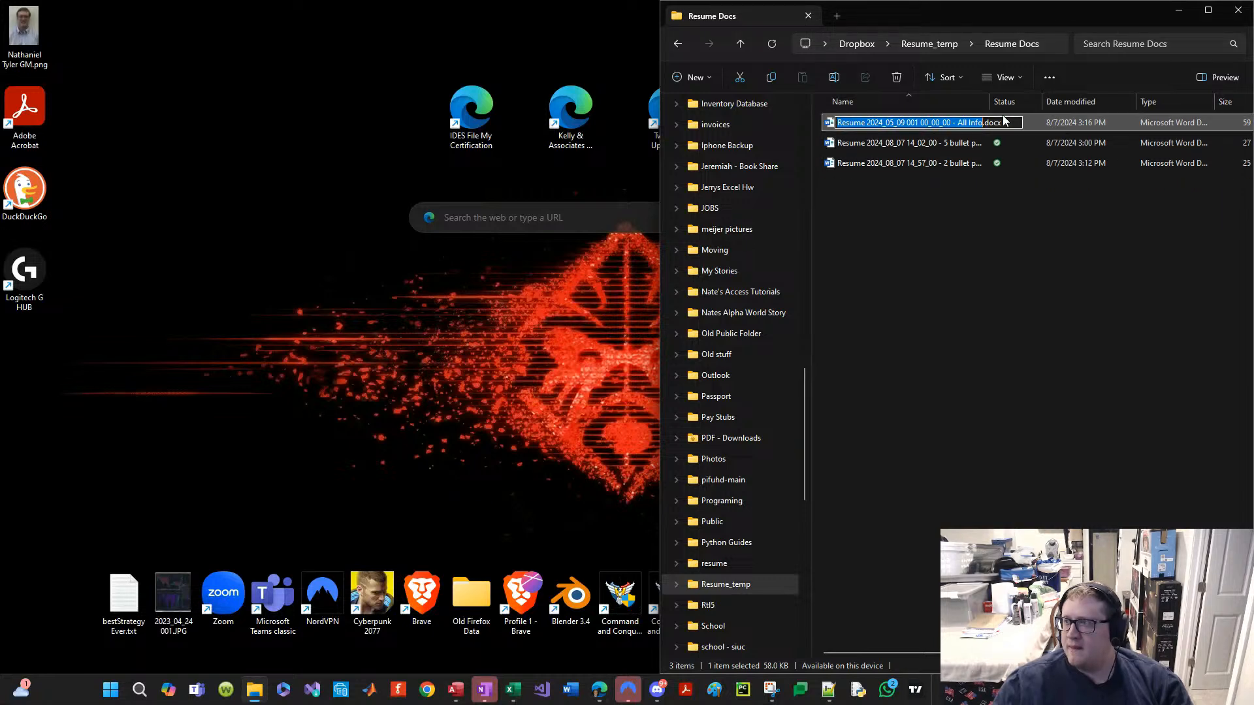
pyautogui.moveTo(1012, 122); pyautogui.dragTo(661, 70)
pyautogui.hotkey('alt', 'Tab')
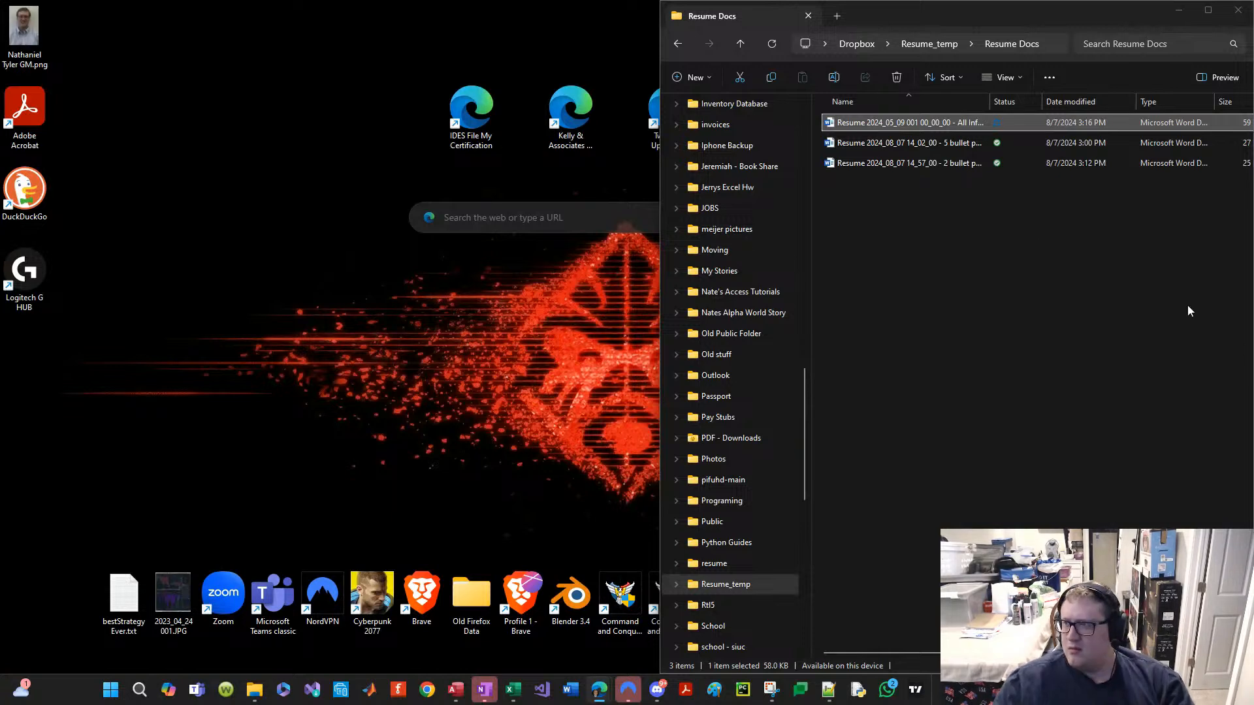
pyautogui.click(881, 143)
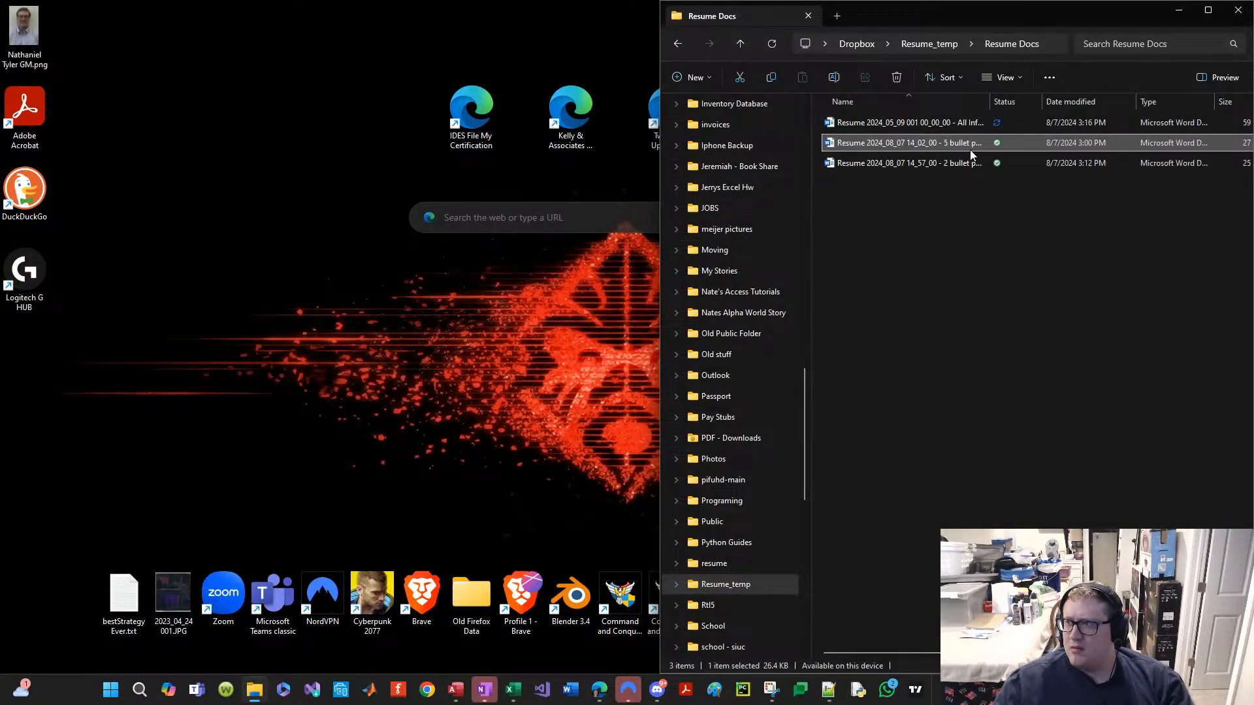
pyautogui.press('F2')
pyautogui.moveTo(1020, 144); pyautogui.dragTo(773, 105)
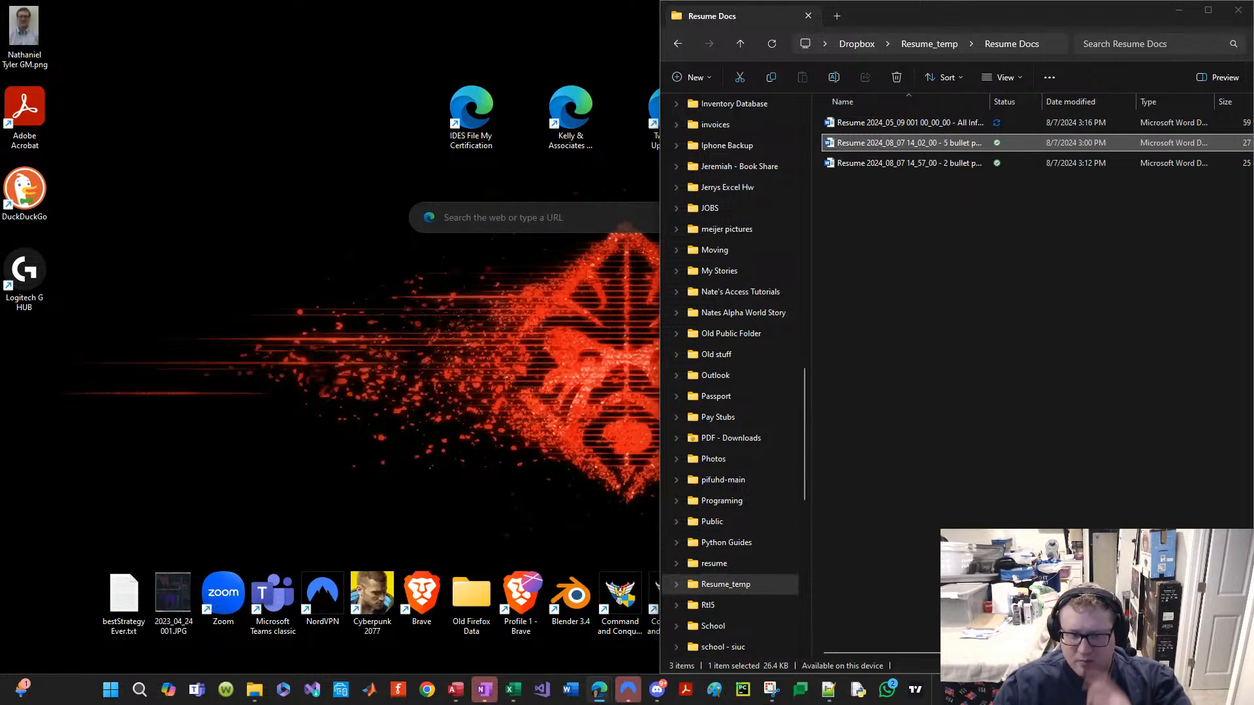
pyautogui.click(944, 163)
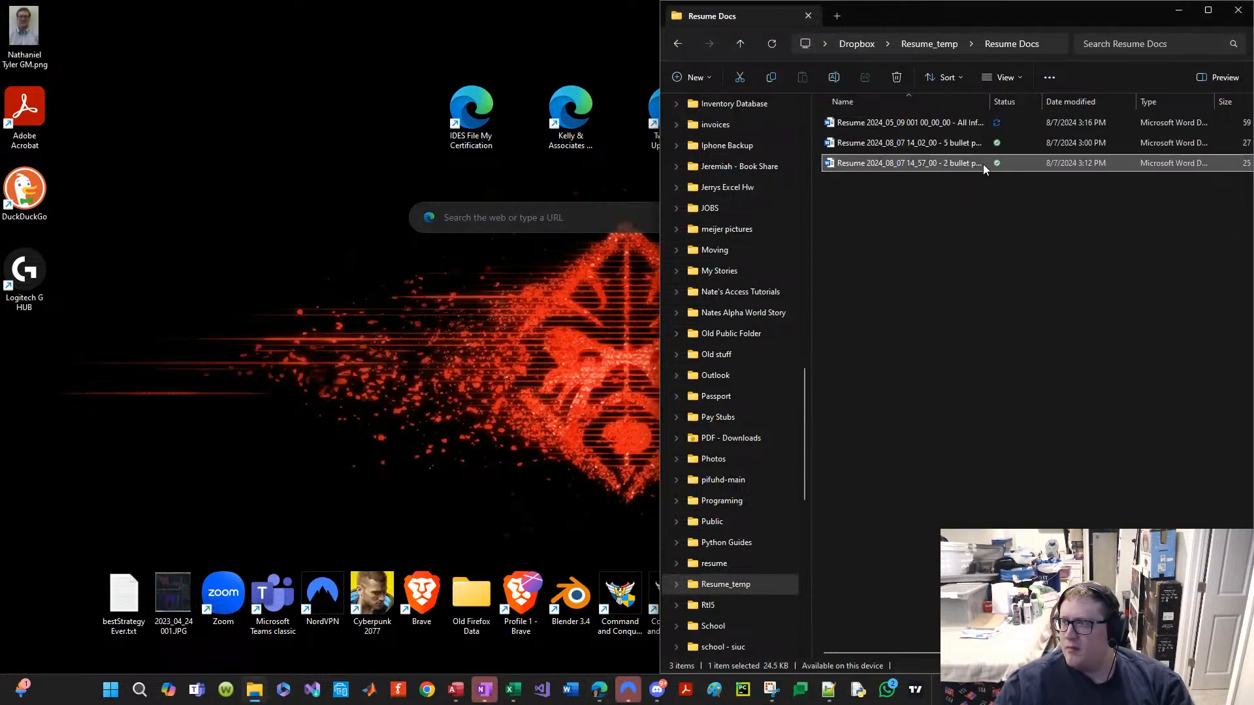
pyautogui.click(944, 163)
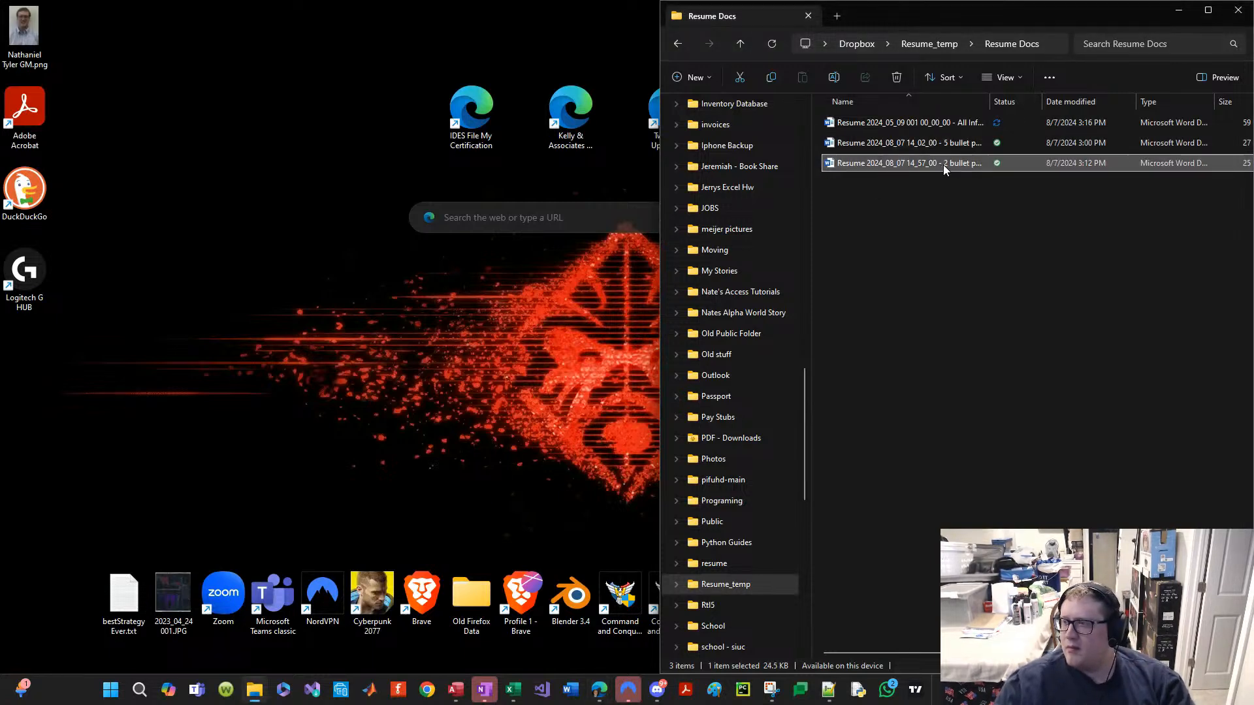
pyautogui.click(201, 465)
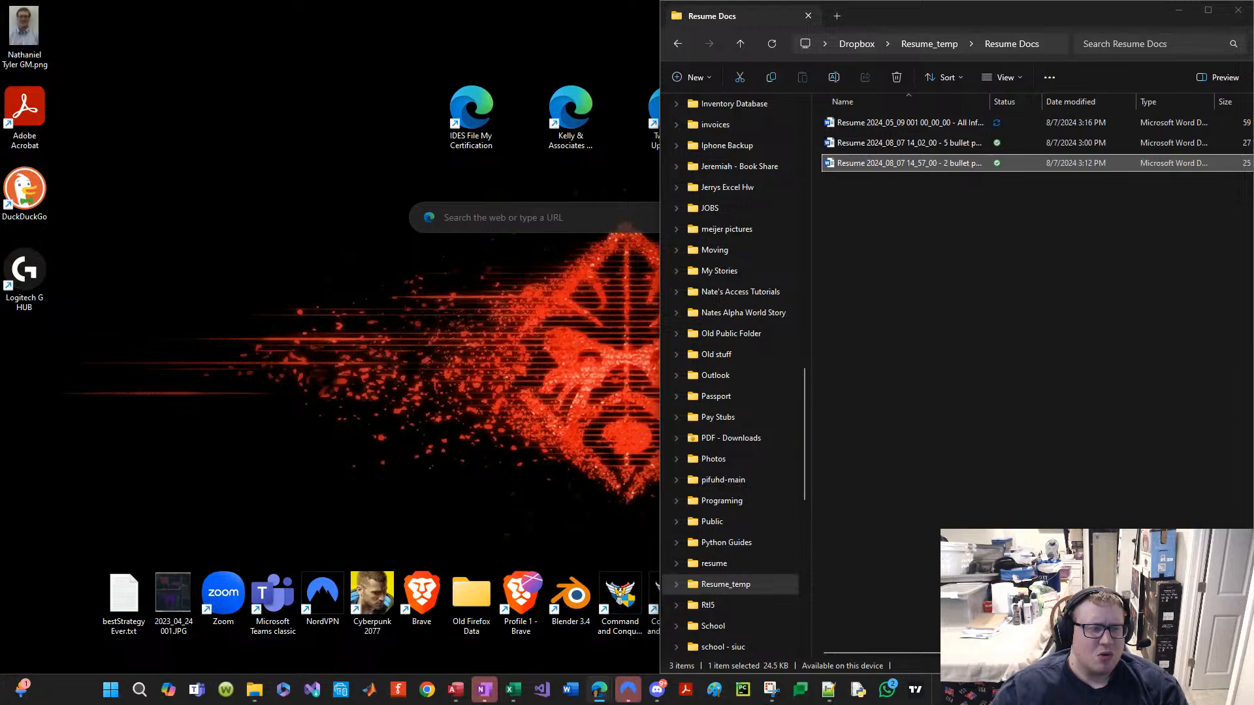
pyautogui.click(1013, 301)
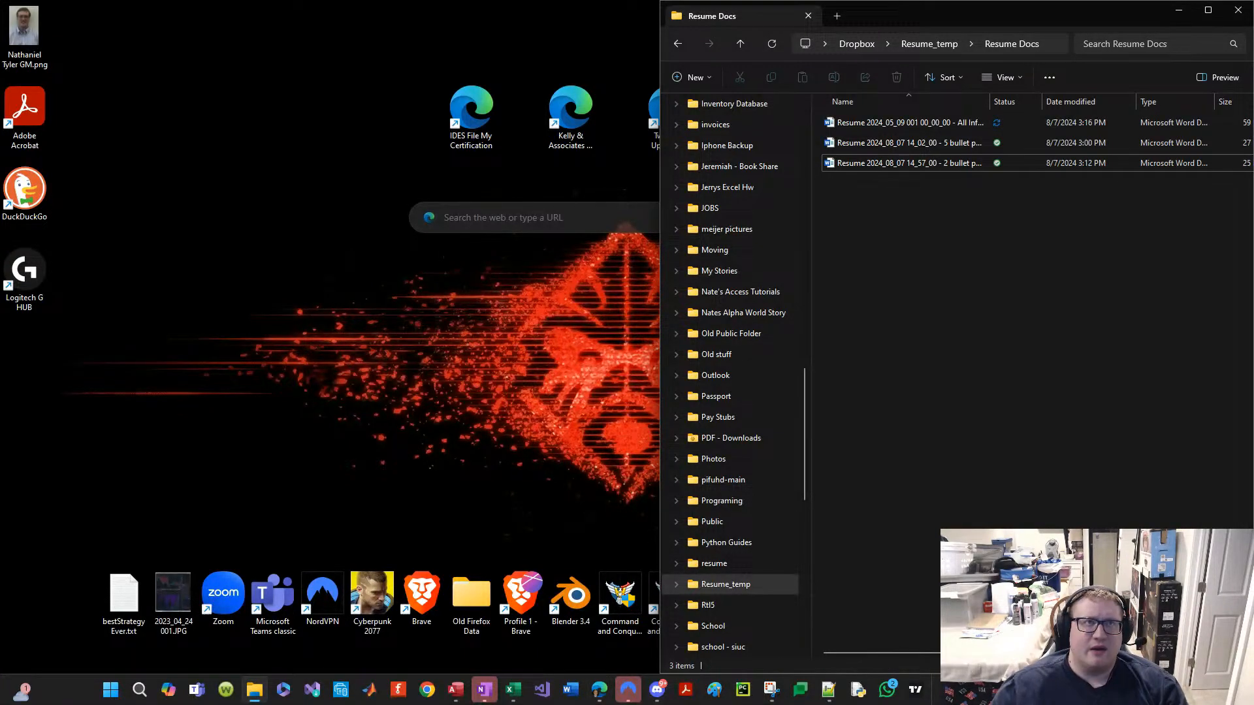
pyautogui.hotkey('alt', 'Tab')
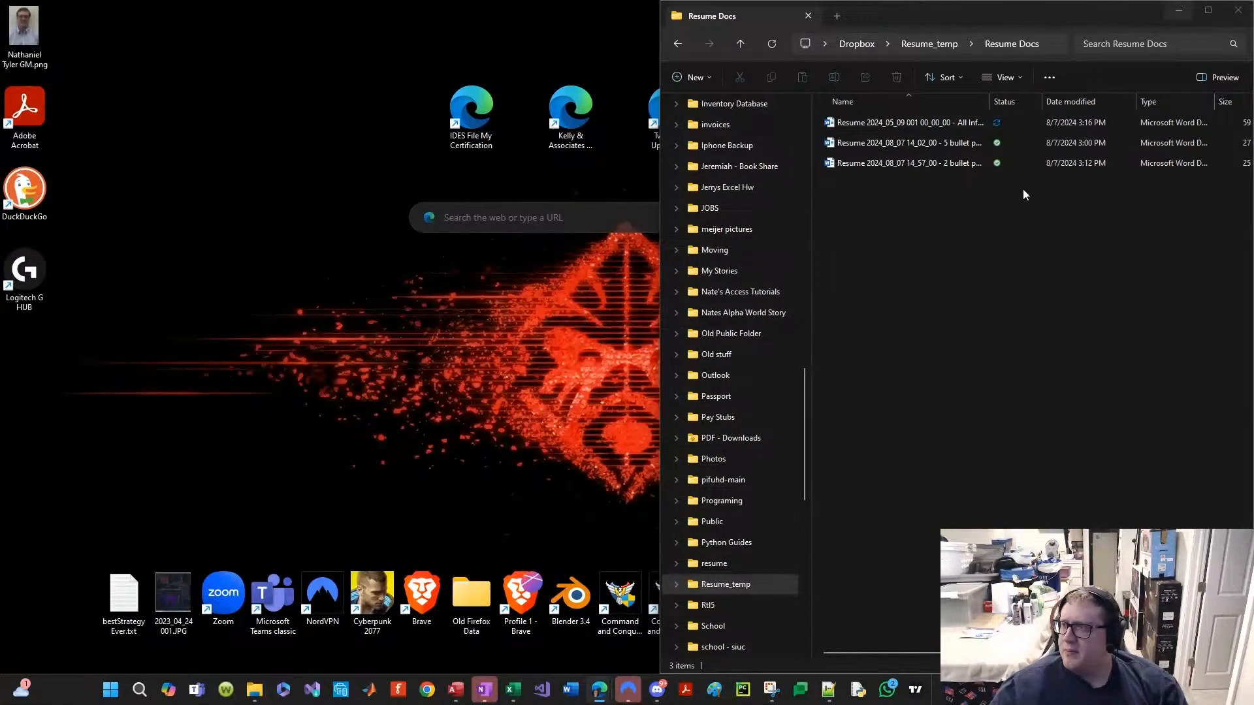
pyautogui.click(908, 165)
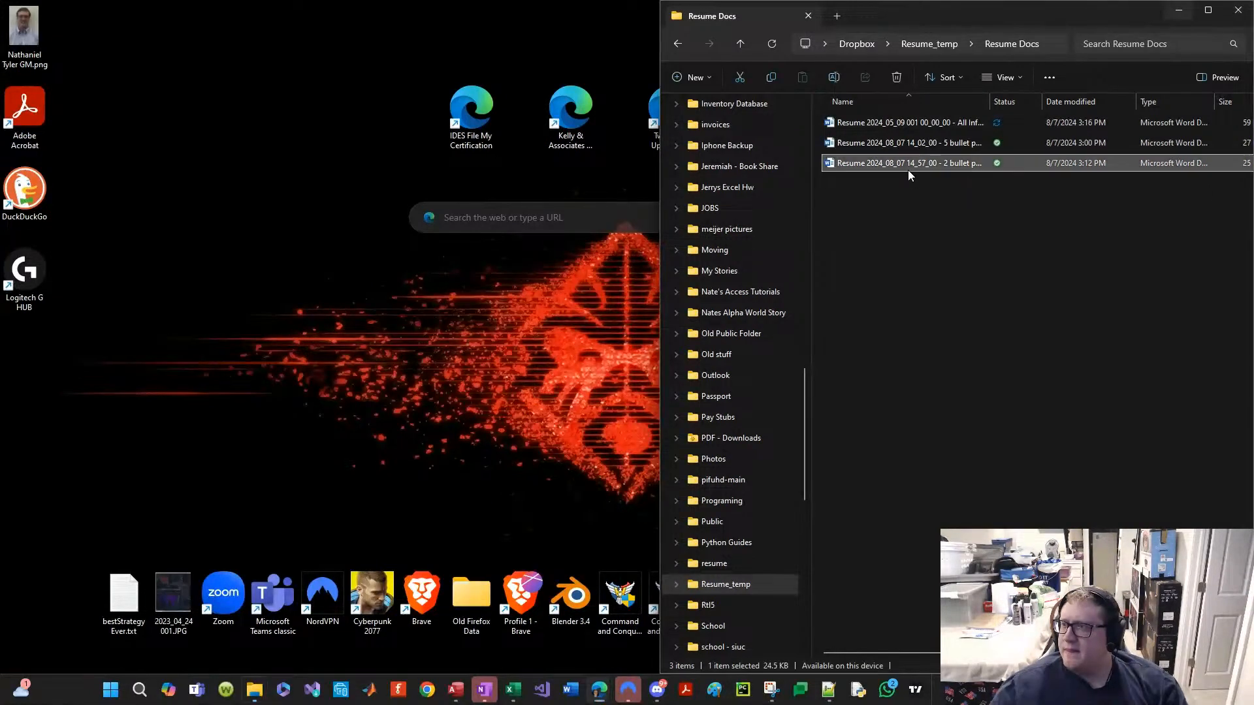
# Step: Switch to the Access job-searching database and move the Main Menu window off the Work Experience form
pyautogui.click(447, 696)
pyautogui.moveTo(728, 400); pyautogui.dragTo(327, 403)
pyautogui.click(631, 346)
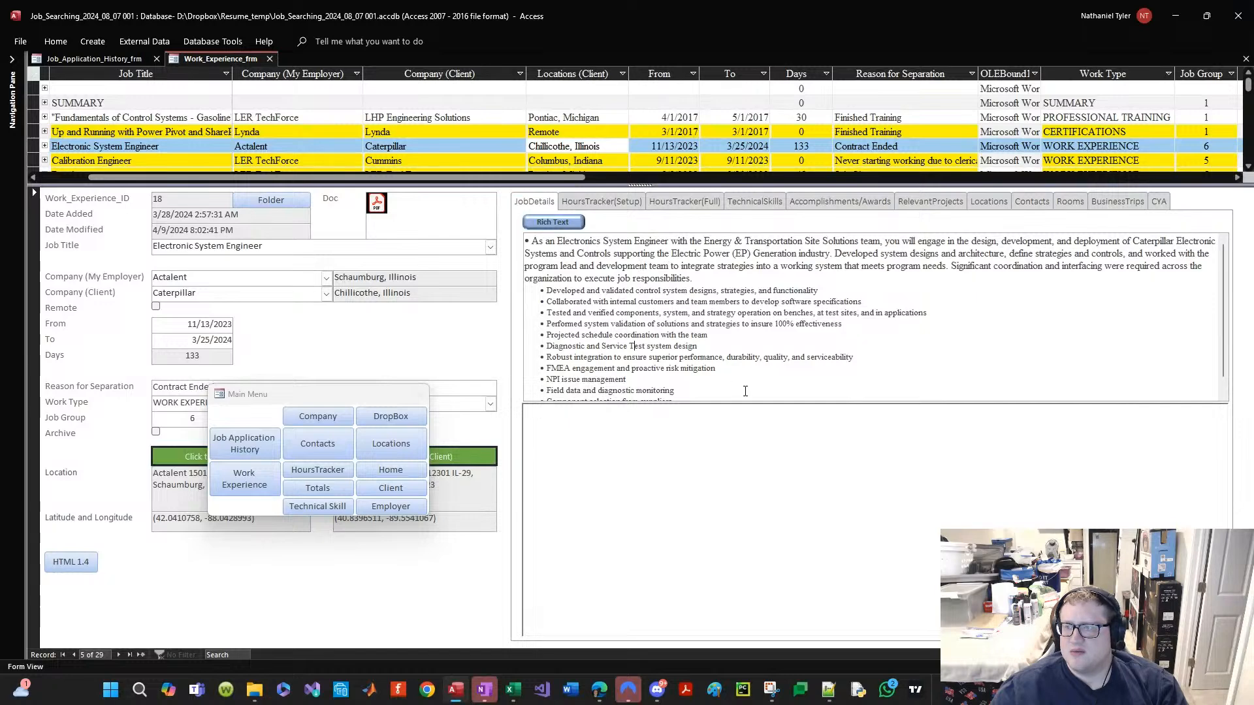
pyautogui.moveTo(333, 399); pyautogui.dragTo(0, 425)
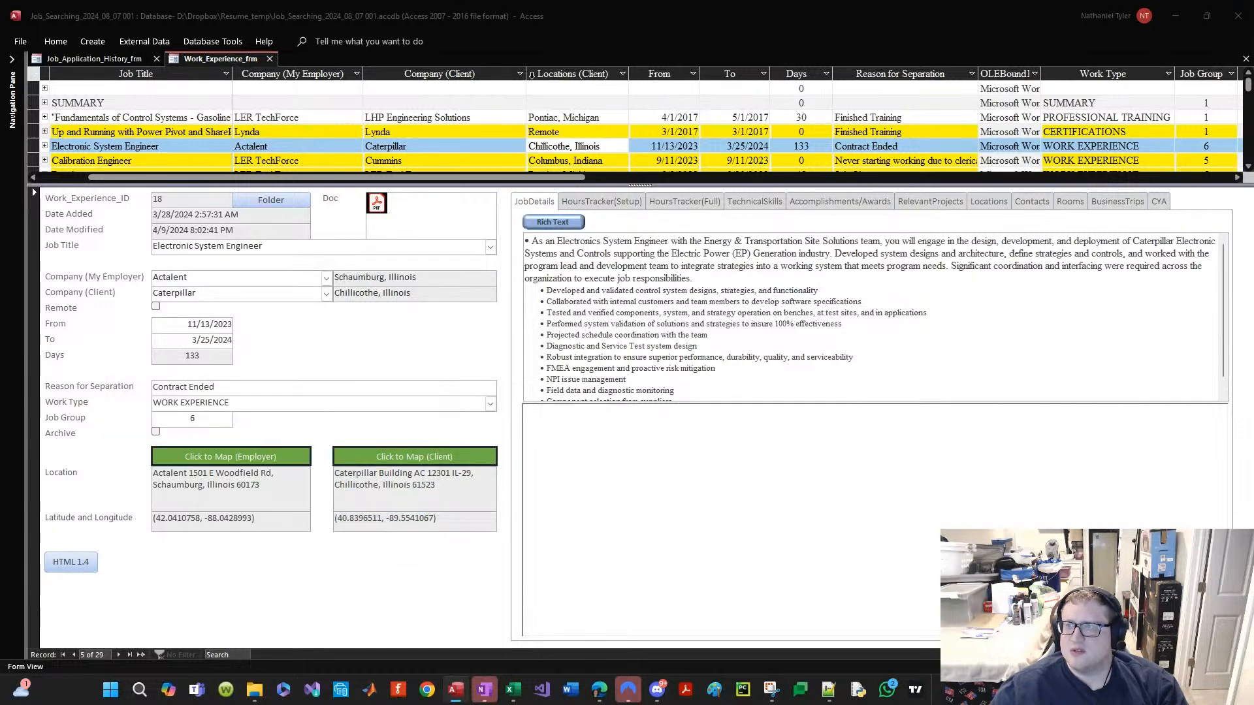
# Step: Highlight the whole job description of the Caterpillar Electronic System Engineer record to review its text
pyautogui.click(691, 249)
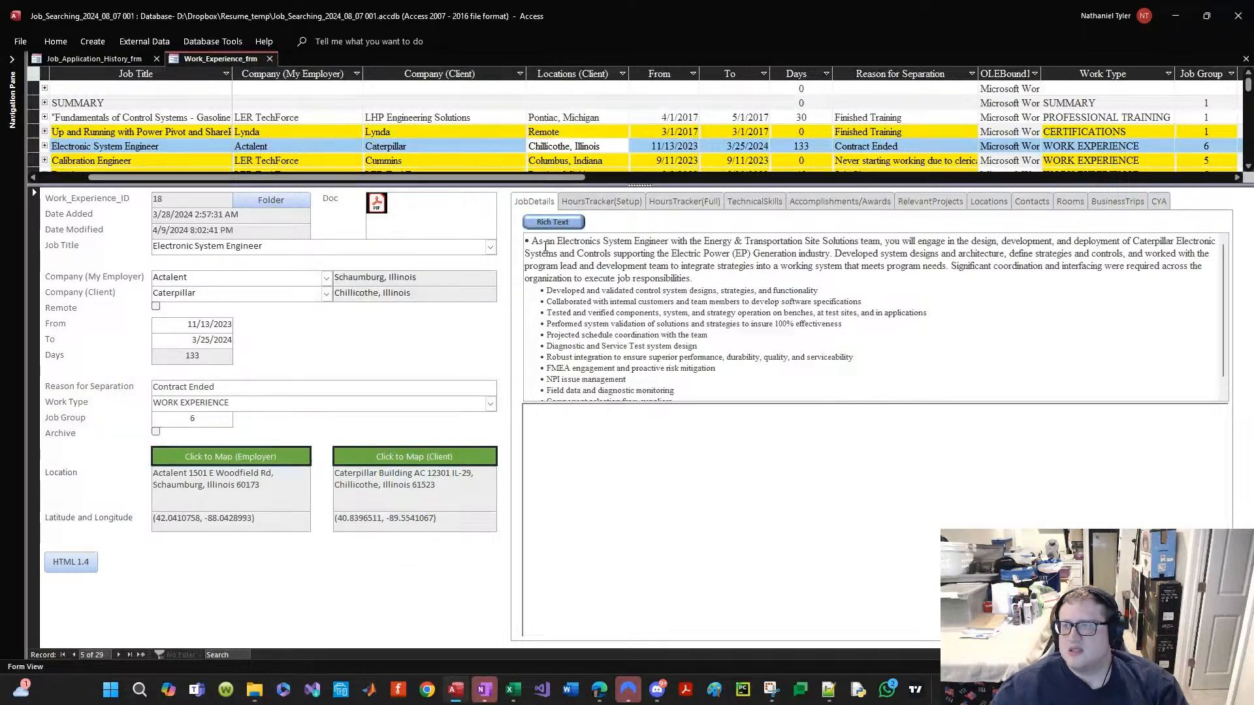
pyautogui.moveTo(532, 242); pyautogui.dragTo(1067, 505)
pyautogui.click(696, 309)
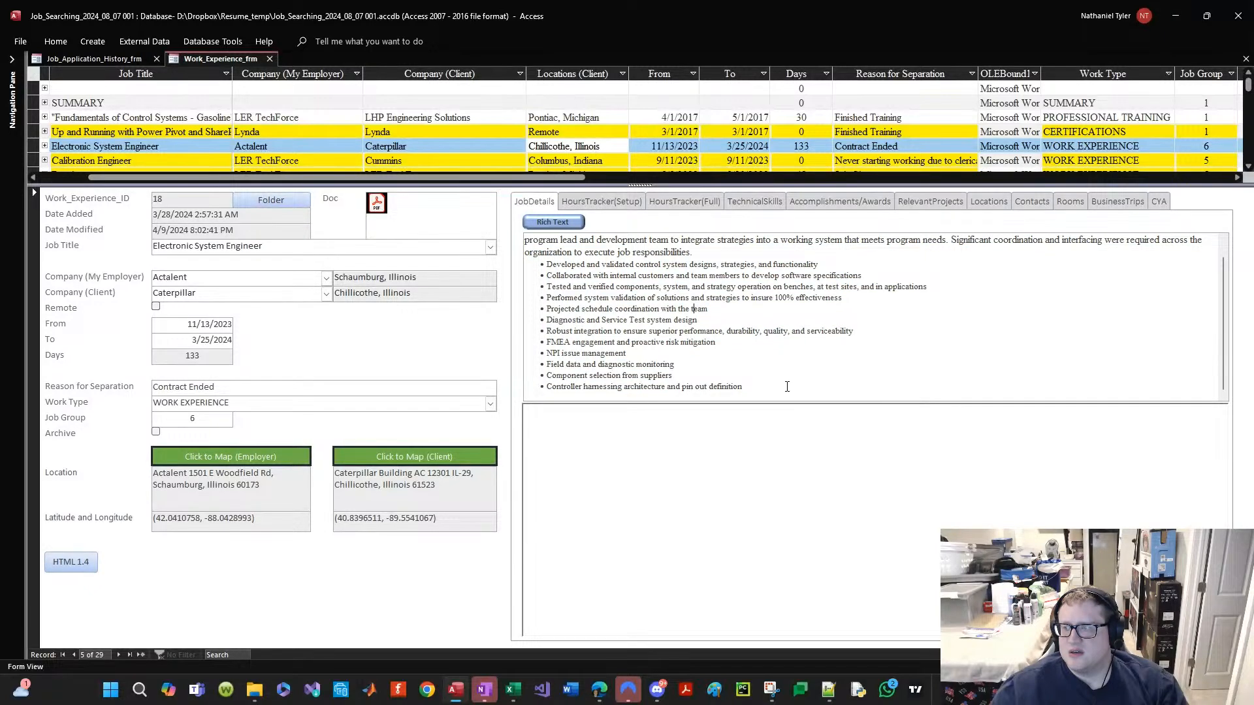
pyautogui.moveTo(786, 386); pyautogui.dragTo(392, 176)
pyautogui.click(677, 288)
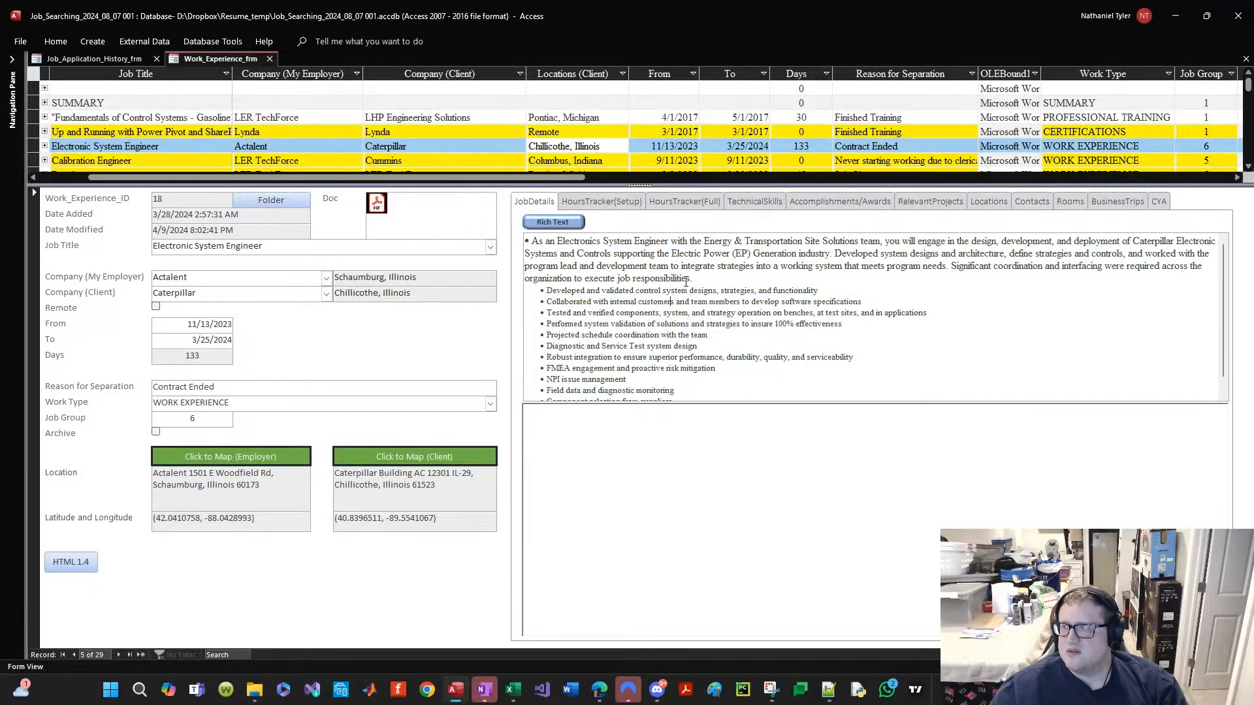
pyautogui.moveTo(532, 243); pyautogui.dragTo(369, 198)
pyautogui.click(661, 359)
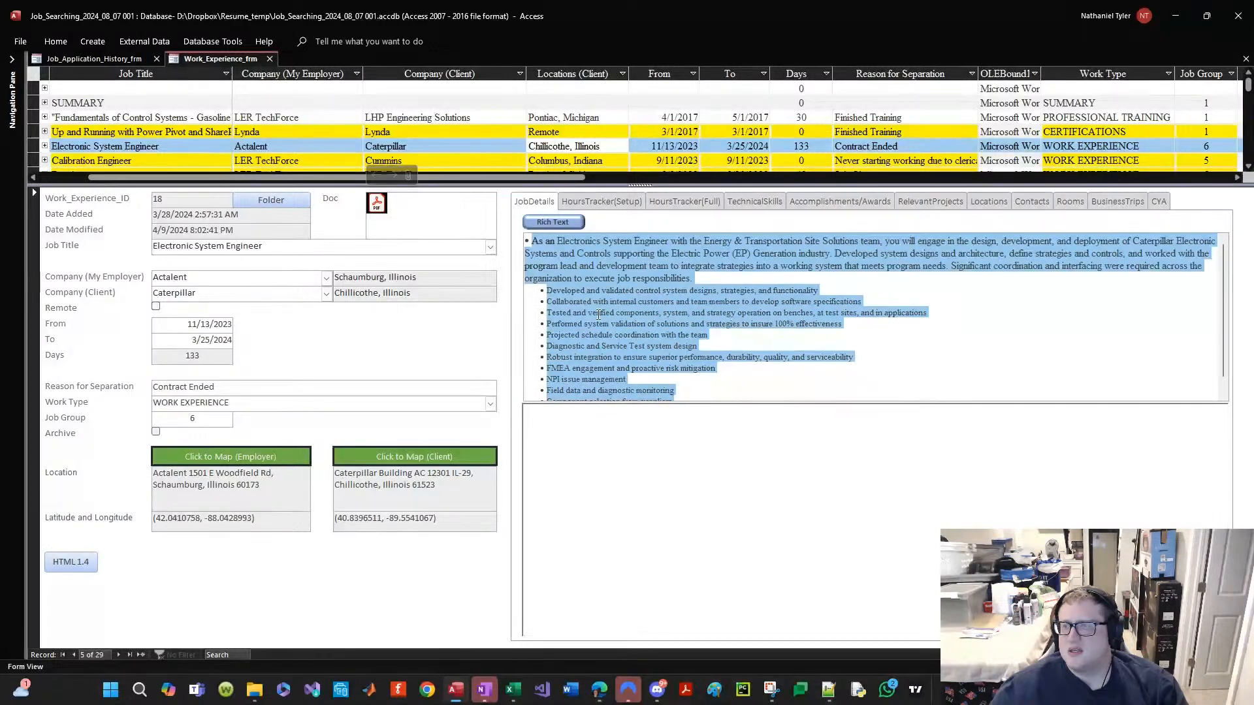
# Step: Highlight the full Caterpillar Electronic System Engineer job description, from the introductory paragraph through the last bullet, to review its content
pyautogui.click(632, 324)
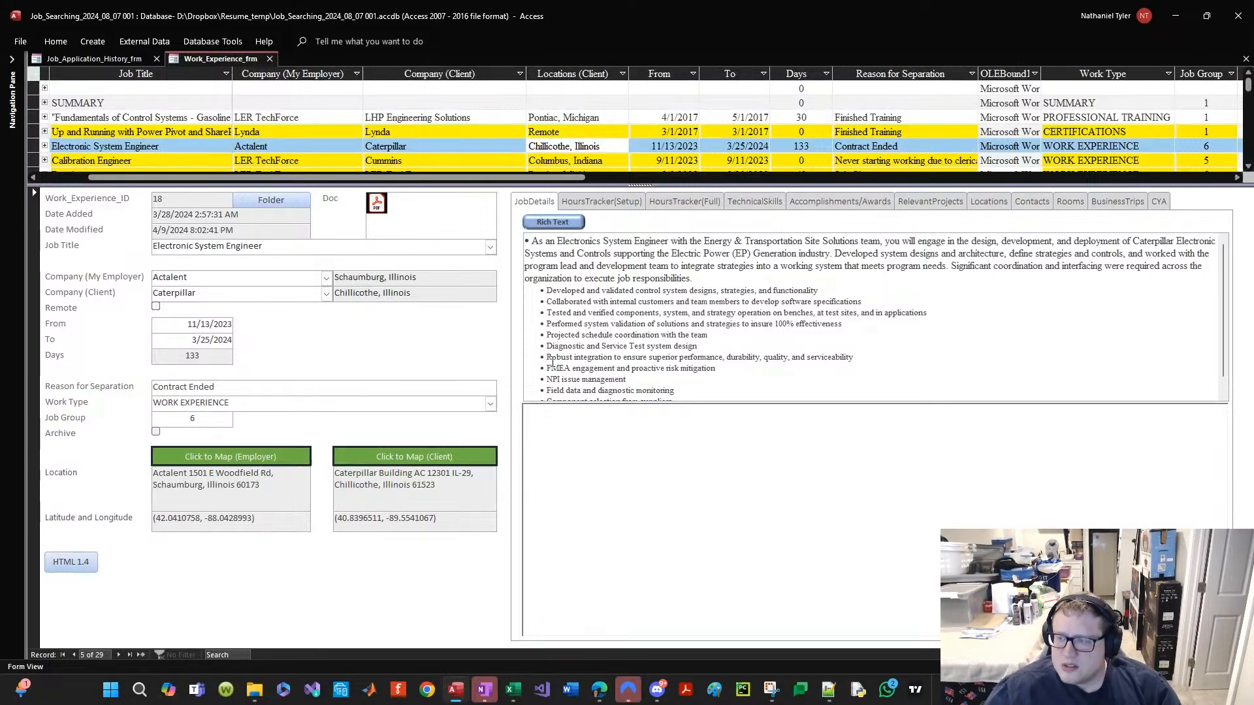
pyautogui.moveTo(530, 241); pyautogui.dragTo(748, 397)
pyautogui.click(677, 353)
pyautogui.hotkey('ctrl', 'a')
pyautogui.click(640, 320)
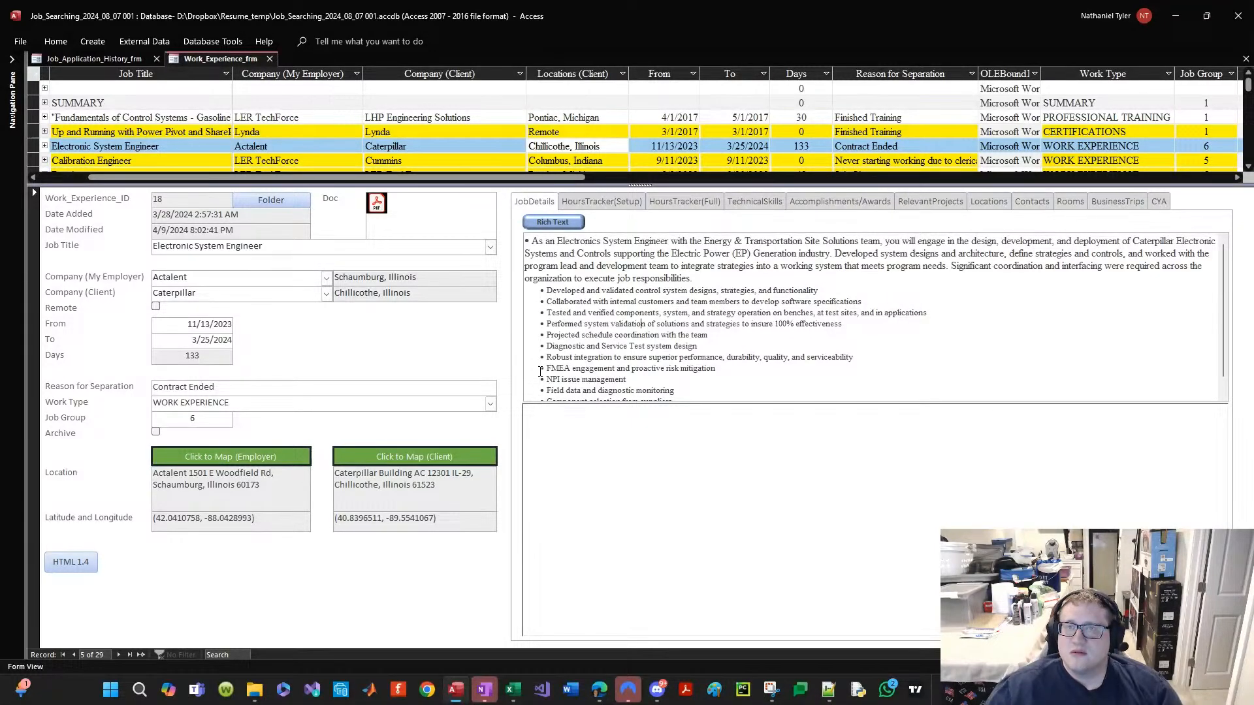
pyautogui.rightClick(242, 56)
pyautogui.click(309, 66)
pyautogui.click(630, 292)
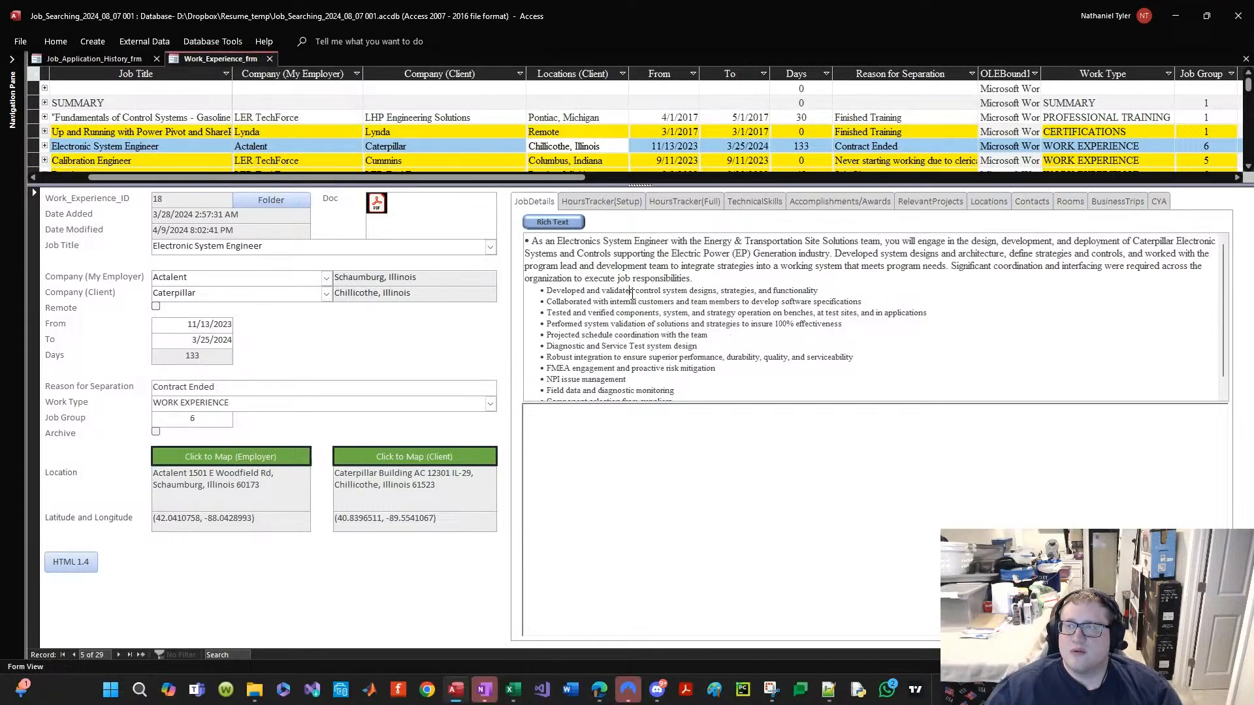
pyautogui.moveTo(531, 242); pyautogui.dragTo(452, 180)
pyautogui.click(794, 391)
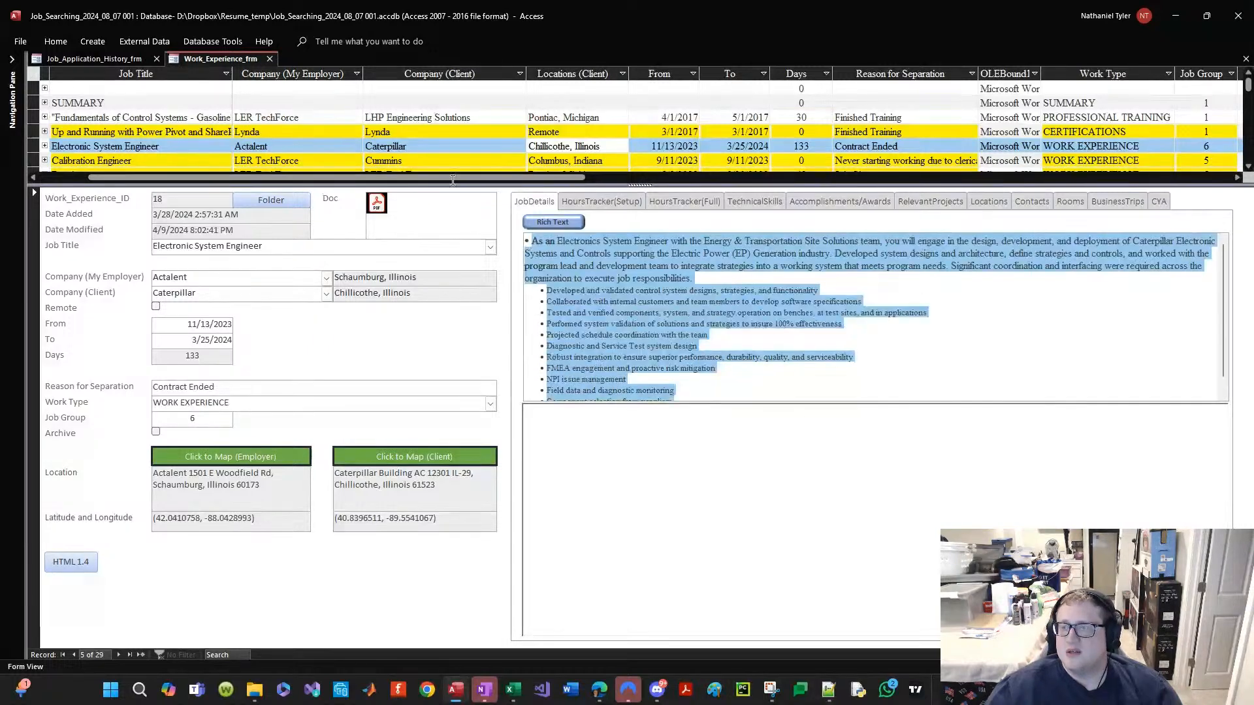
pyautogui.click(583, 290)
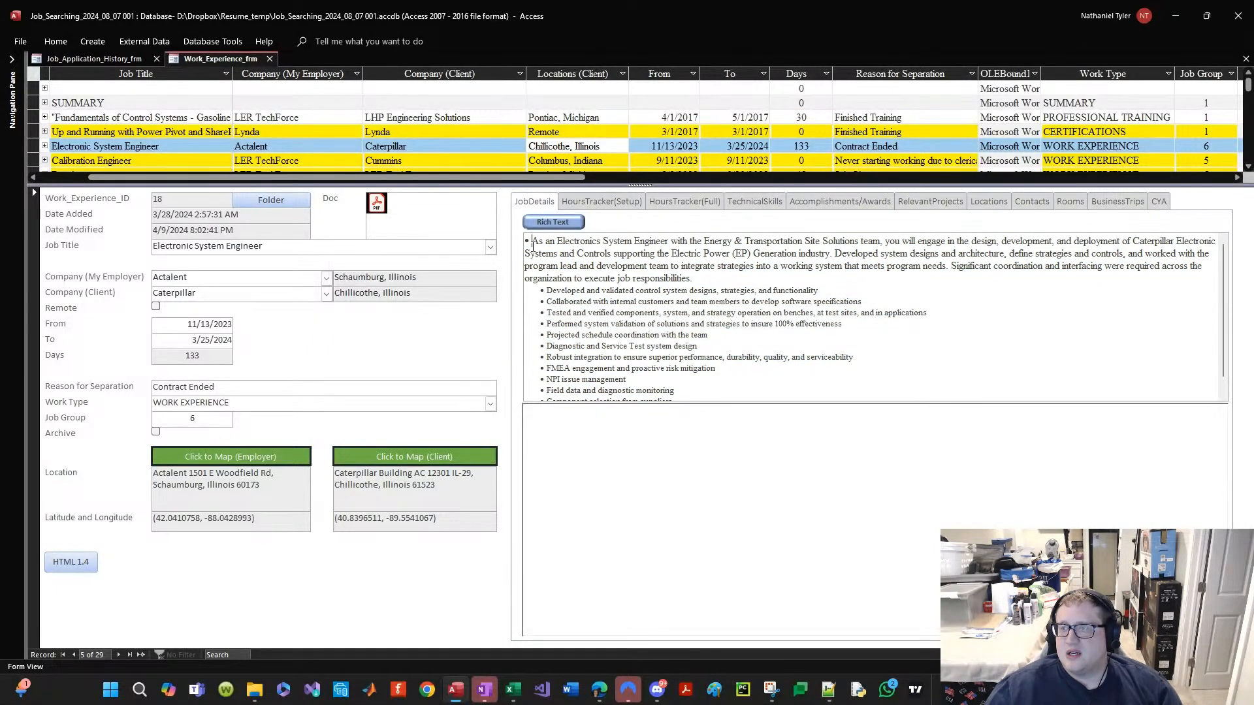
pyautogui.moveTo(533, 245); pyautogui.dragTo(783, 408)
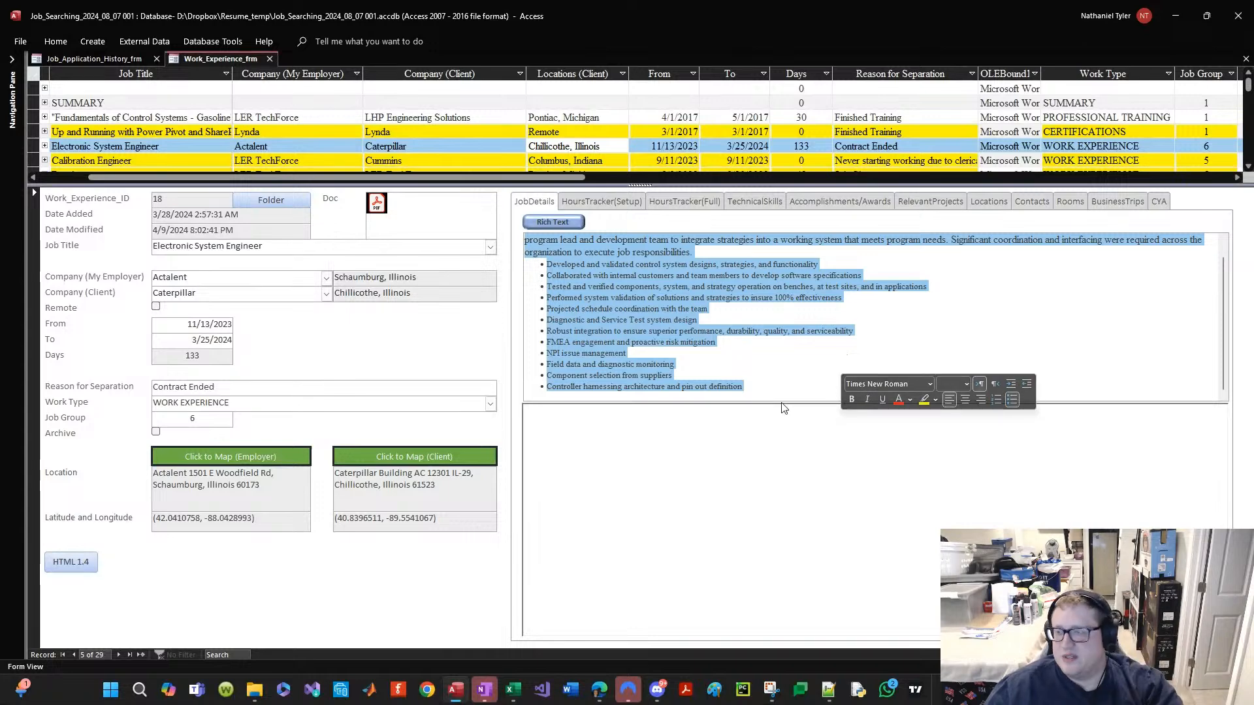
pyautogui.click(672, 353)
pyautogui.moveTo(753, 388); pyautogui.dragTo(532, 240)
pyautogui.click(584, 253)
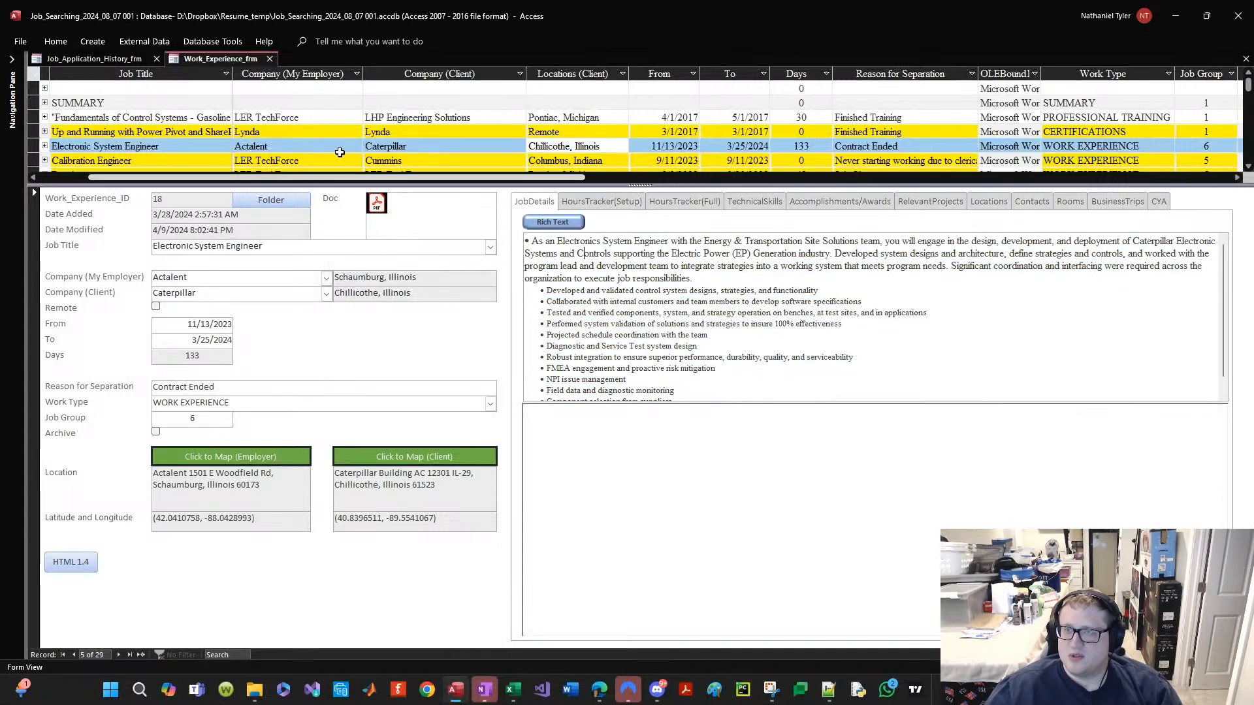
# Step: Save the Work_Experience_frm form, then close it and the Job_Application_History_frm form
pyautogui.rightClick(254, 58)
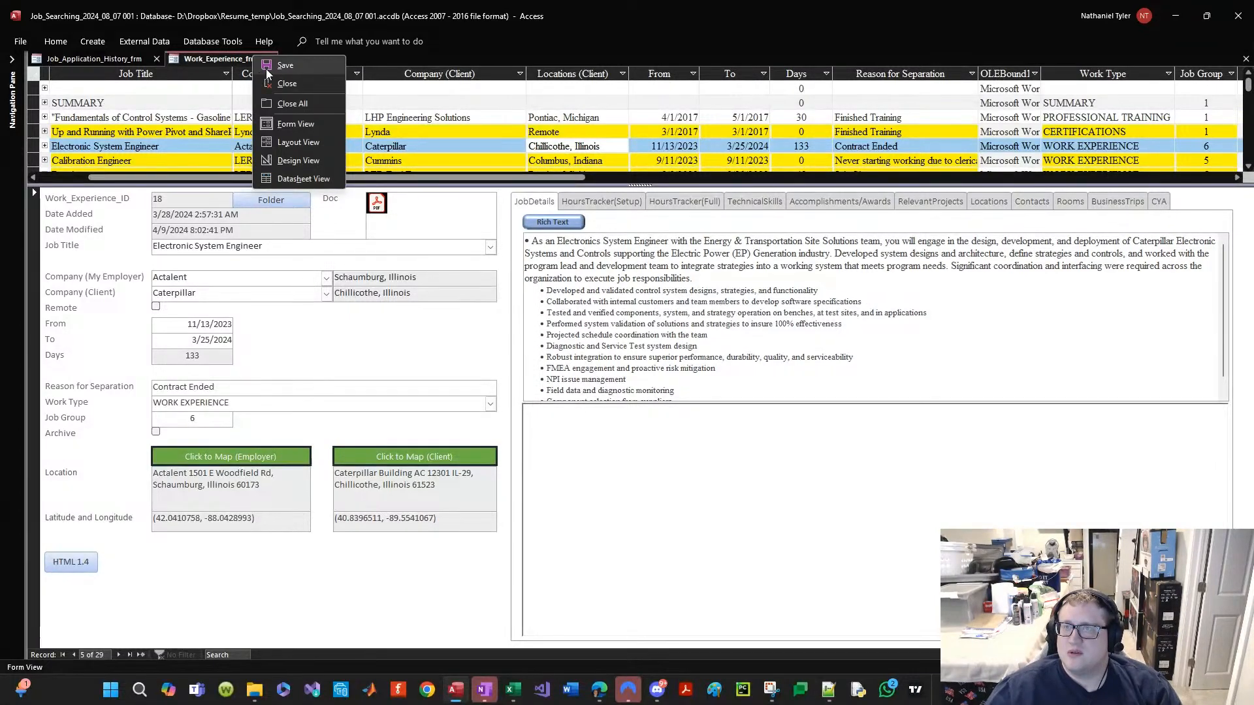
pyautogui.click(268, 67)
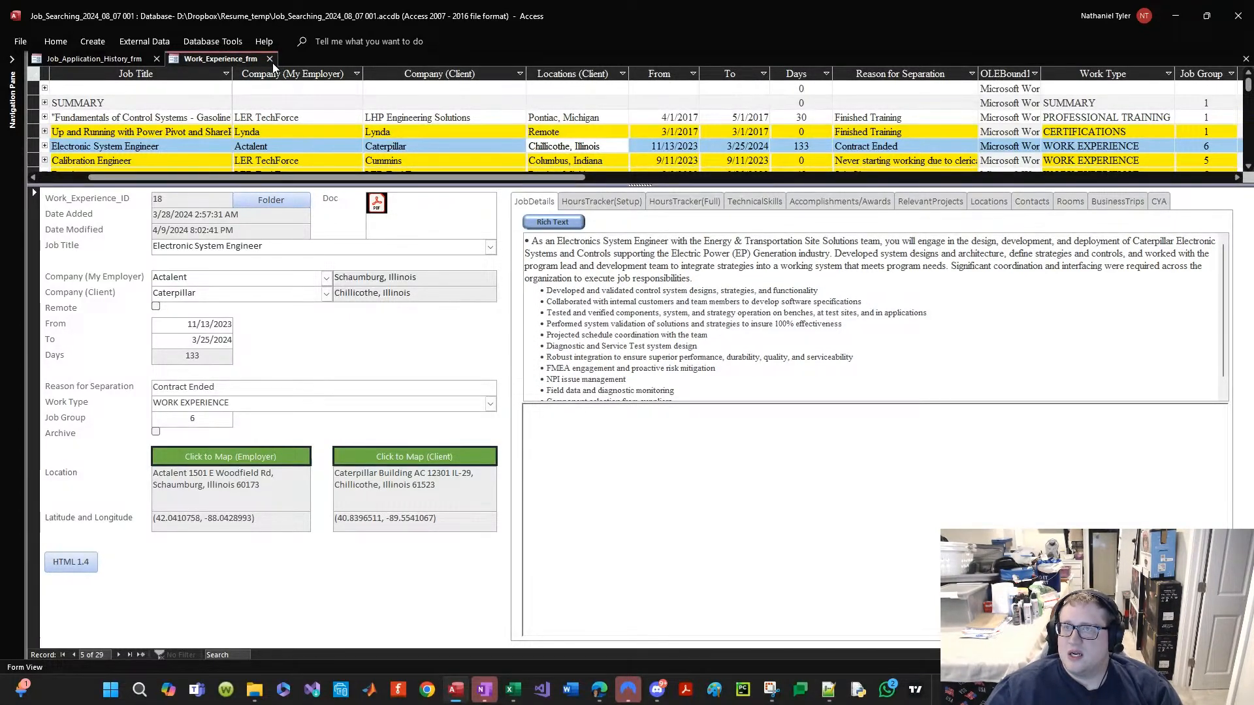
pyautogui.click(270, 59)
pyautogui.click(157, 59)
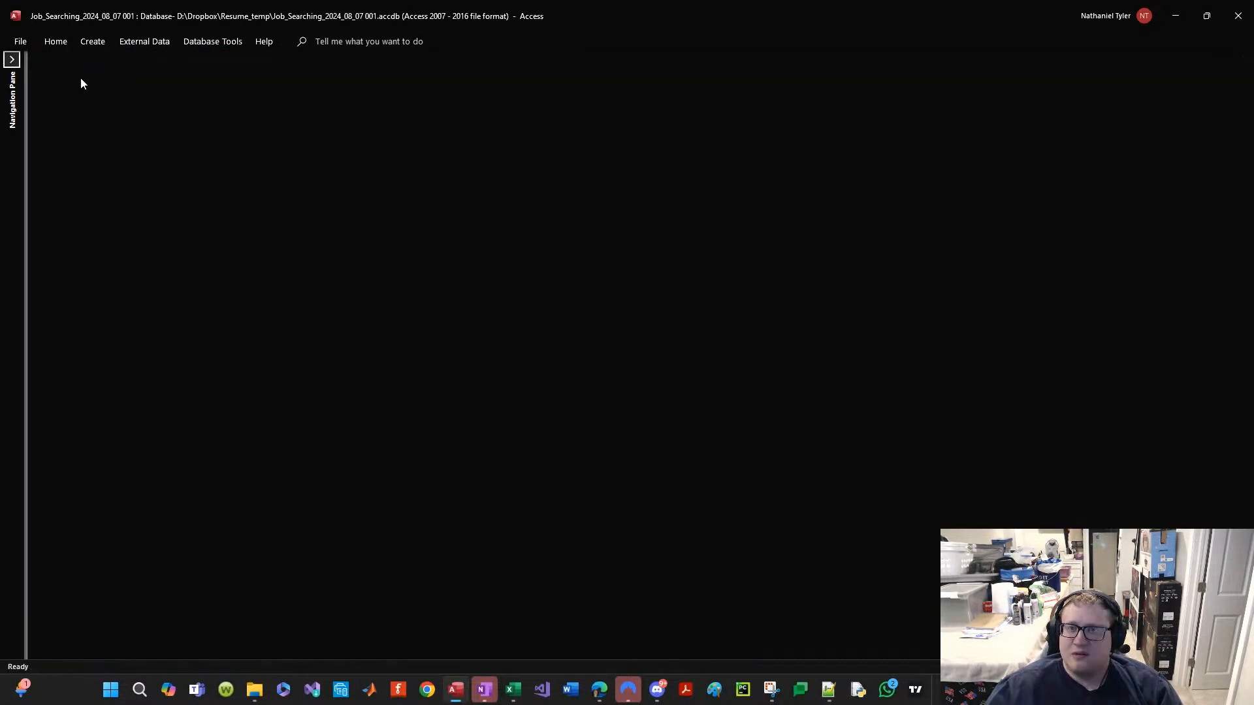
# Step: Filter the database objects by "work_exp" and open the Work_Experience_tbl table in Design View
pyautogui.click(12, 98)
pyautogui.click(55, 83)
pyautogui.write('wor')
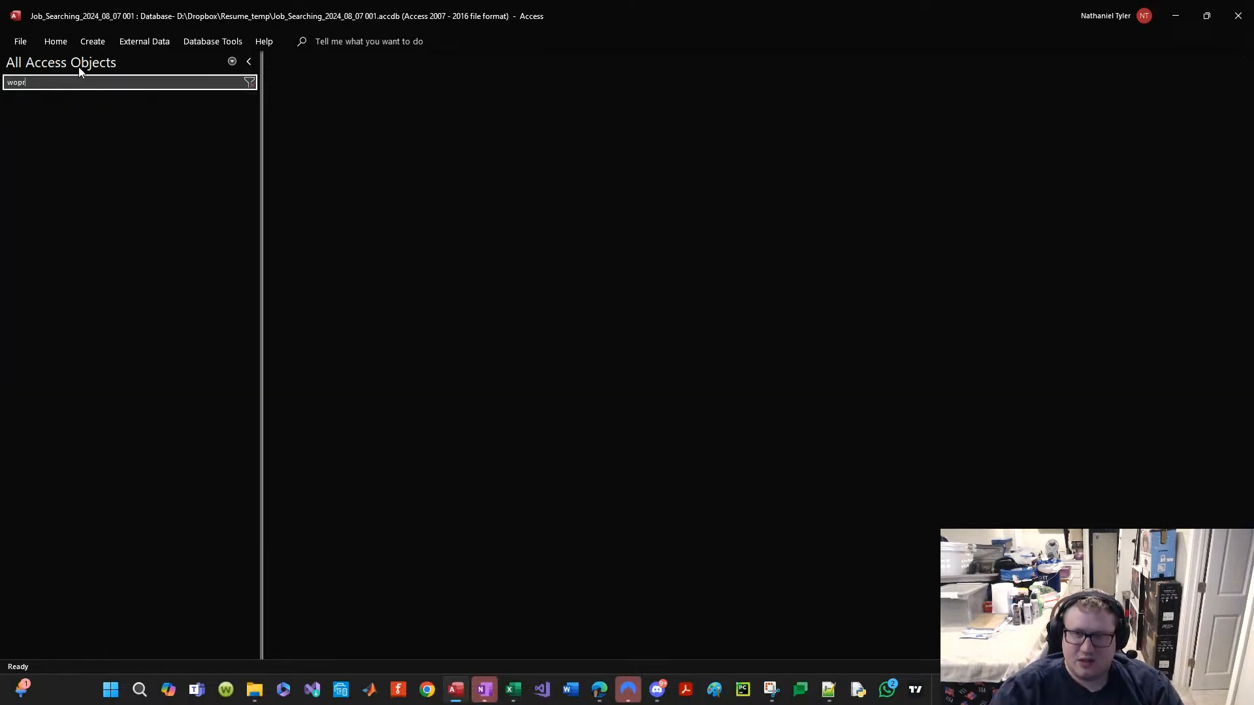
pyautogui.write('k_exp')
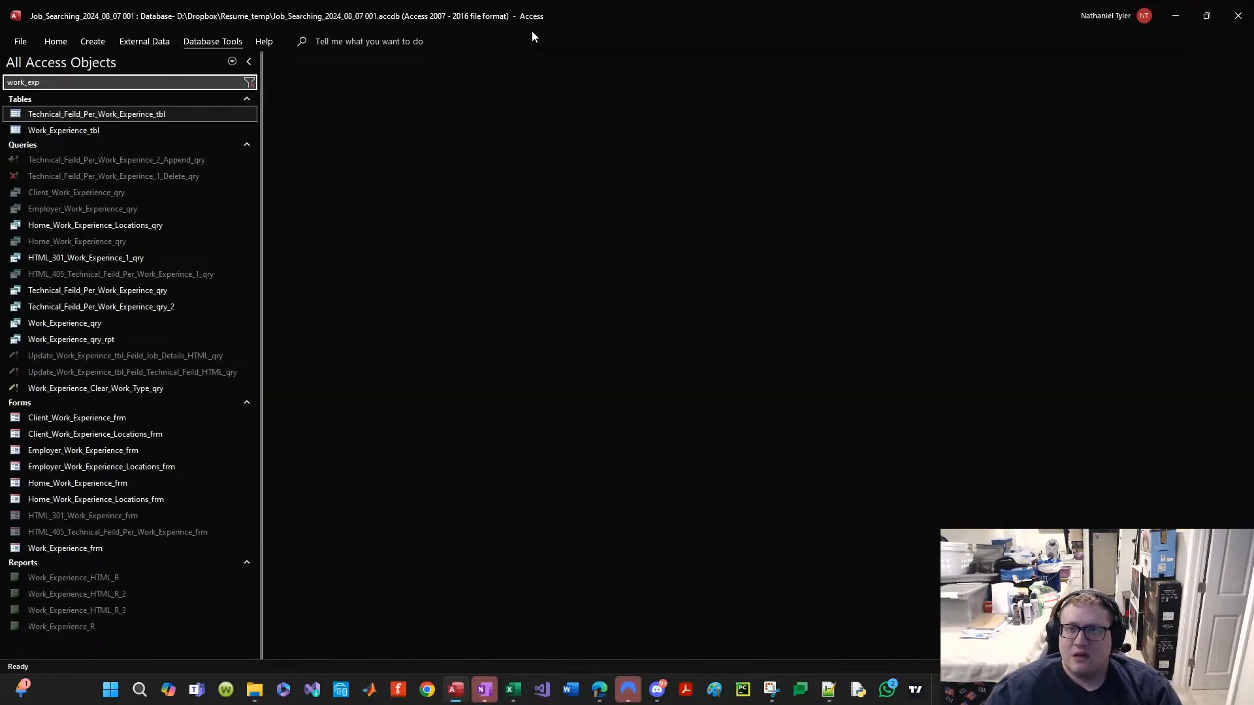
pyautogui.rightClick(63, 136)
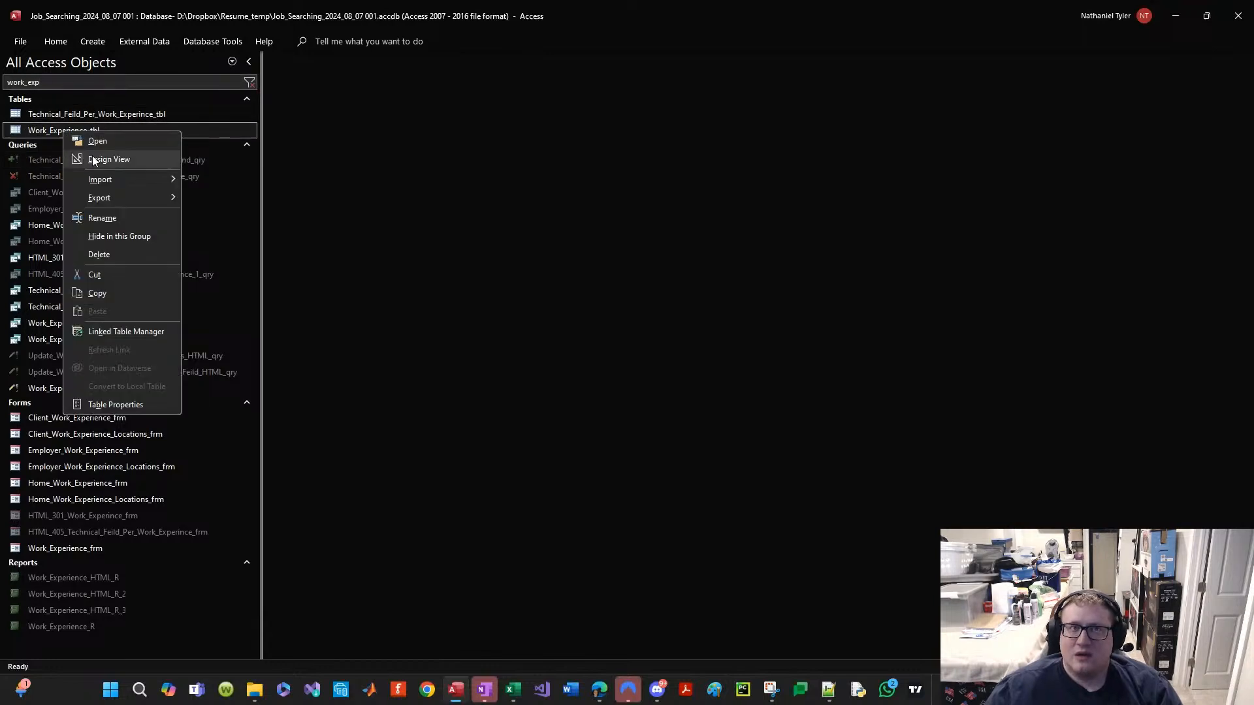
pyautogui.click(95, 161)
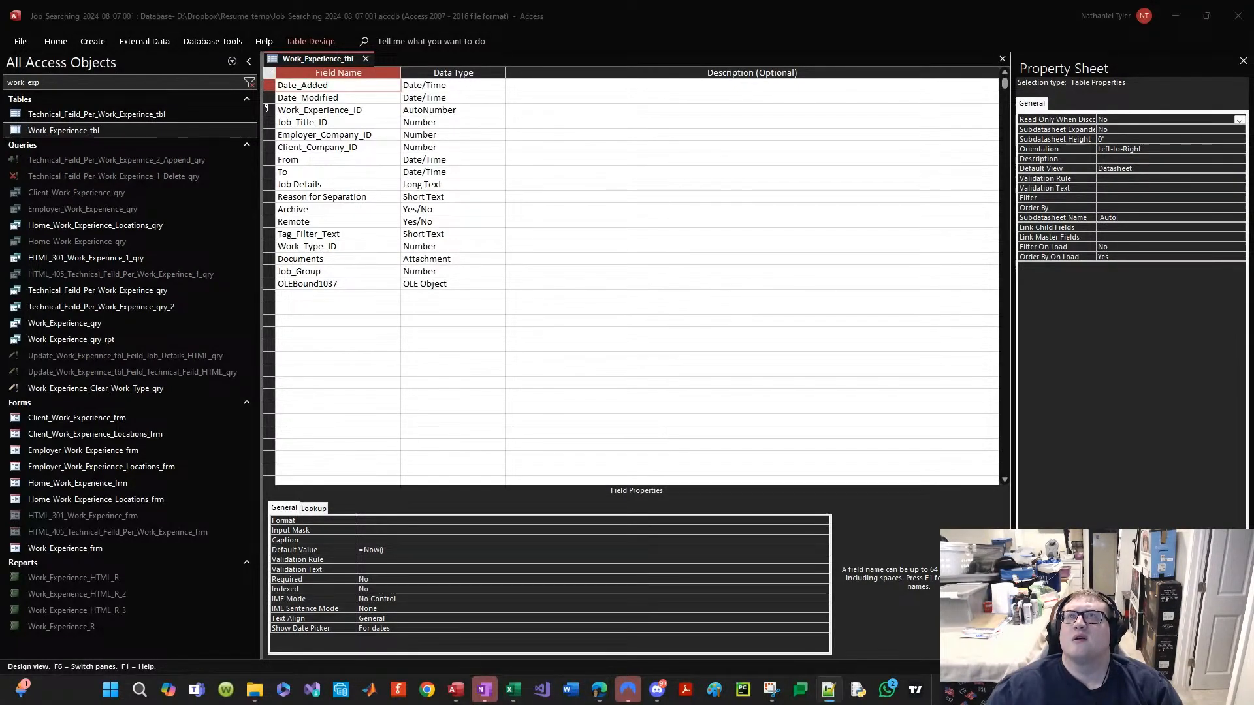
pyautogui.click(310, 309)
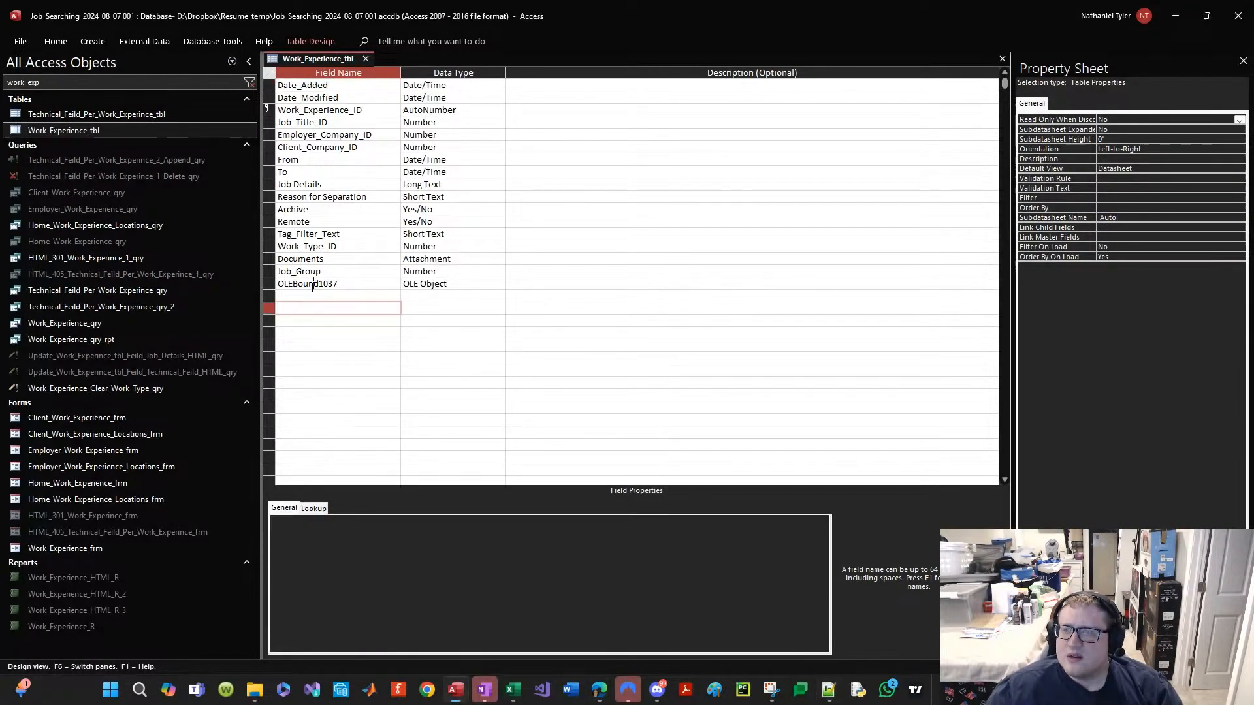
pyautogui.click(288, 285)
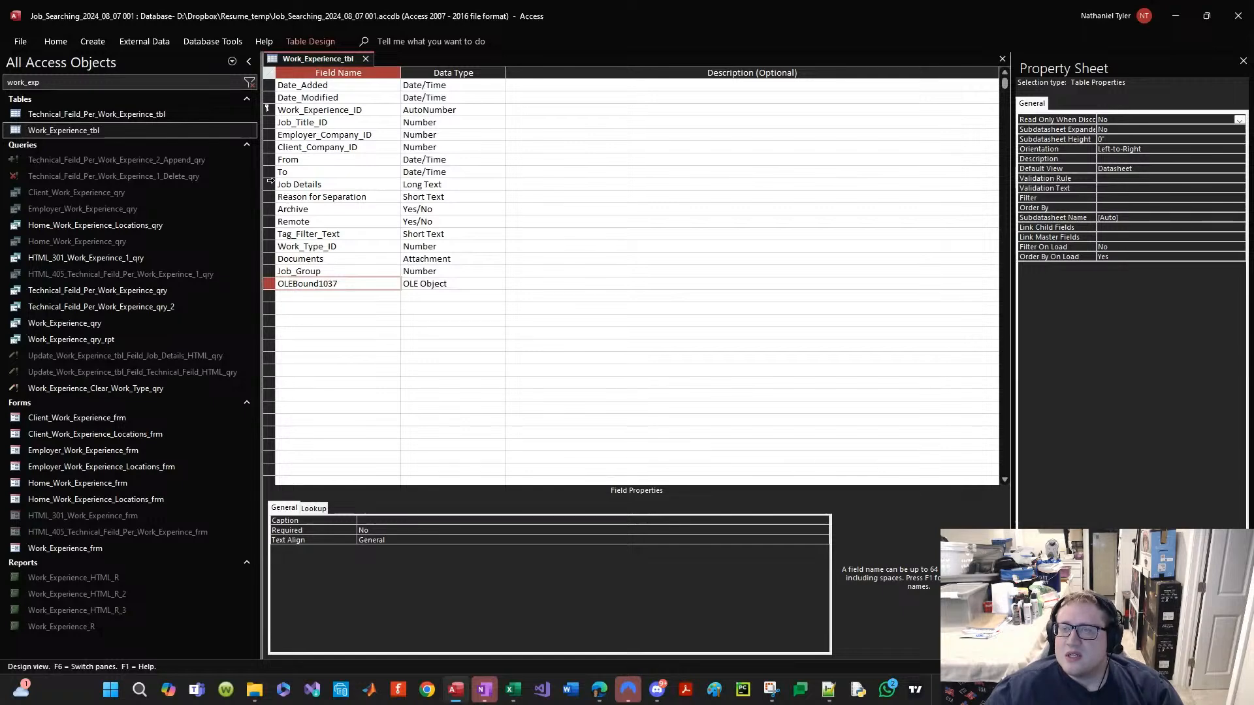
# Step: Duplicate the Job Details Long Text field below OLEBound1037 and rename the copy Job_Details_Short
pyautogui.click(270, 183)
pyautogui.click(269, 298)
pyautogui.write('Job Details\tLong Text')
pyautogui.click(341, 283)
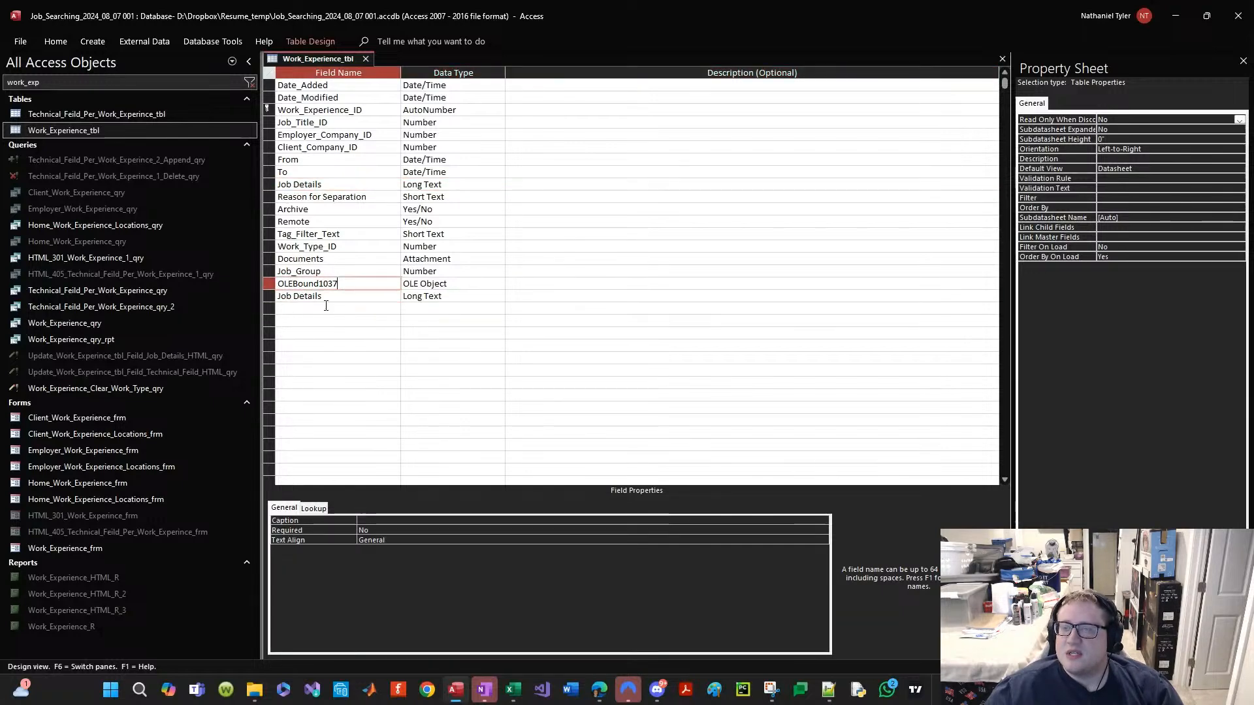
pyautogui.click(326, 305)
pyautogui.click(338, 296)
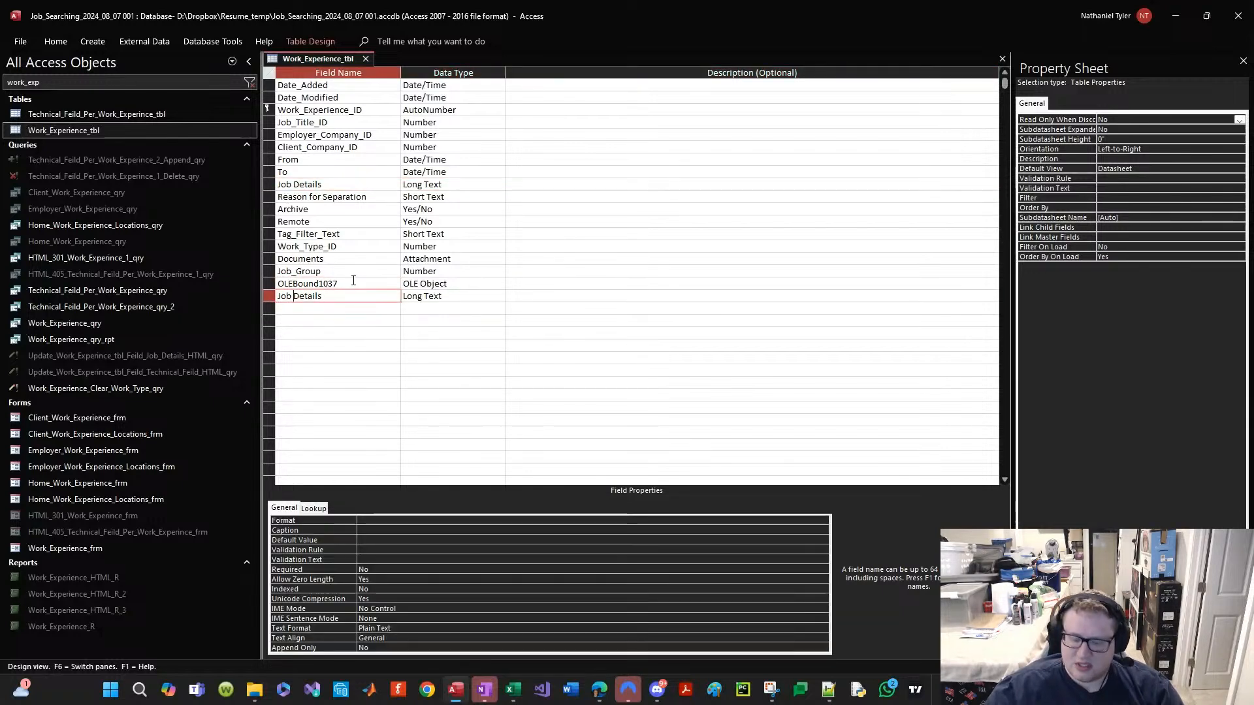
pyautogui.press('Right')
pyautogui.press('Right')
pyautogui.press('Right')
pyautogui.press('Delete')
pyautogui.write('_')
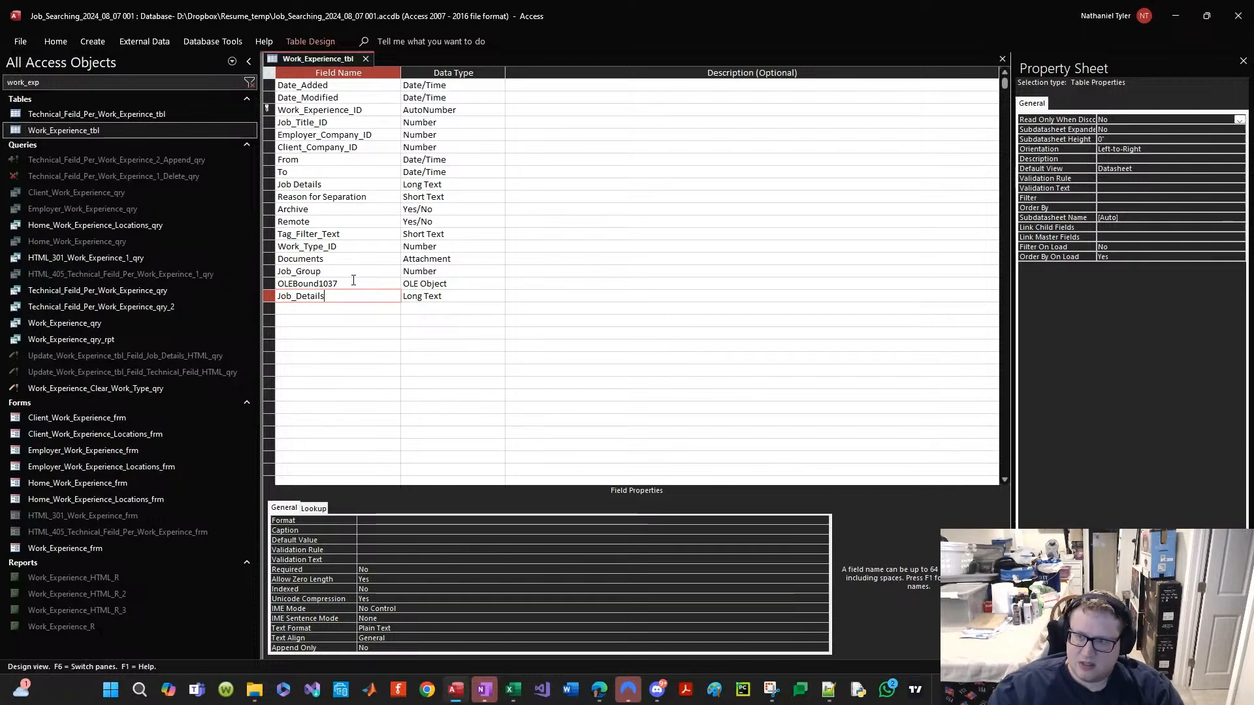
pyautogui.press('End')
pyautogui.write('_Short')
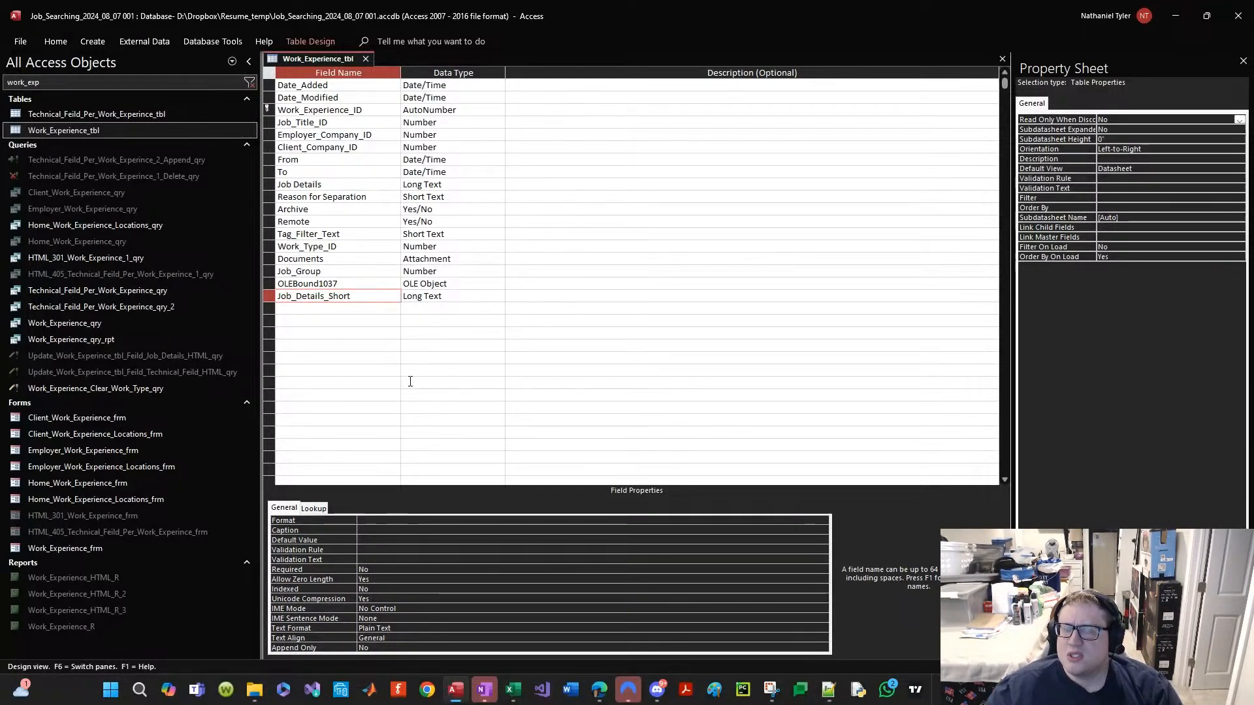
# Step: Move the Job_Details_Short field directly below Job Details, above Reason for Separation
pyautogui.click(333, 317)
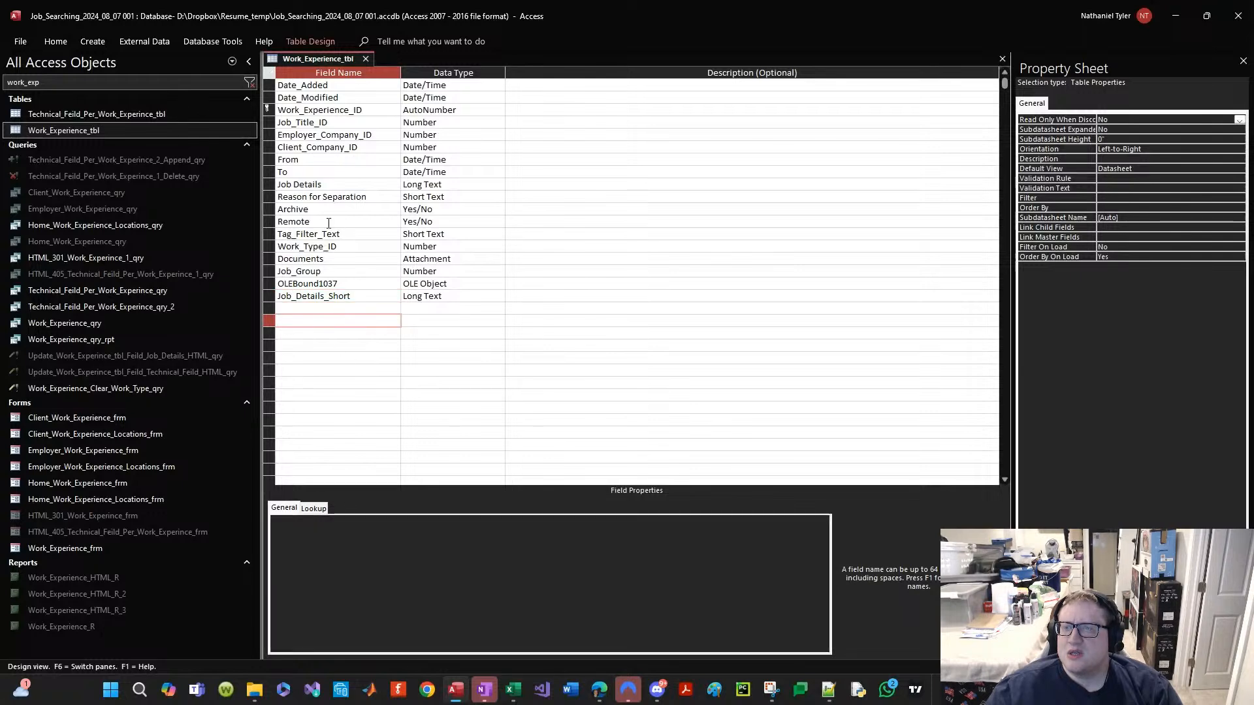
pyautogui.click(298, 186)
pyautogui.click(307, 196)
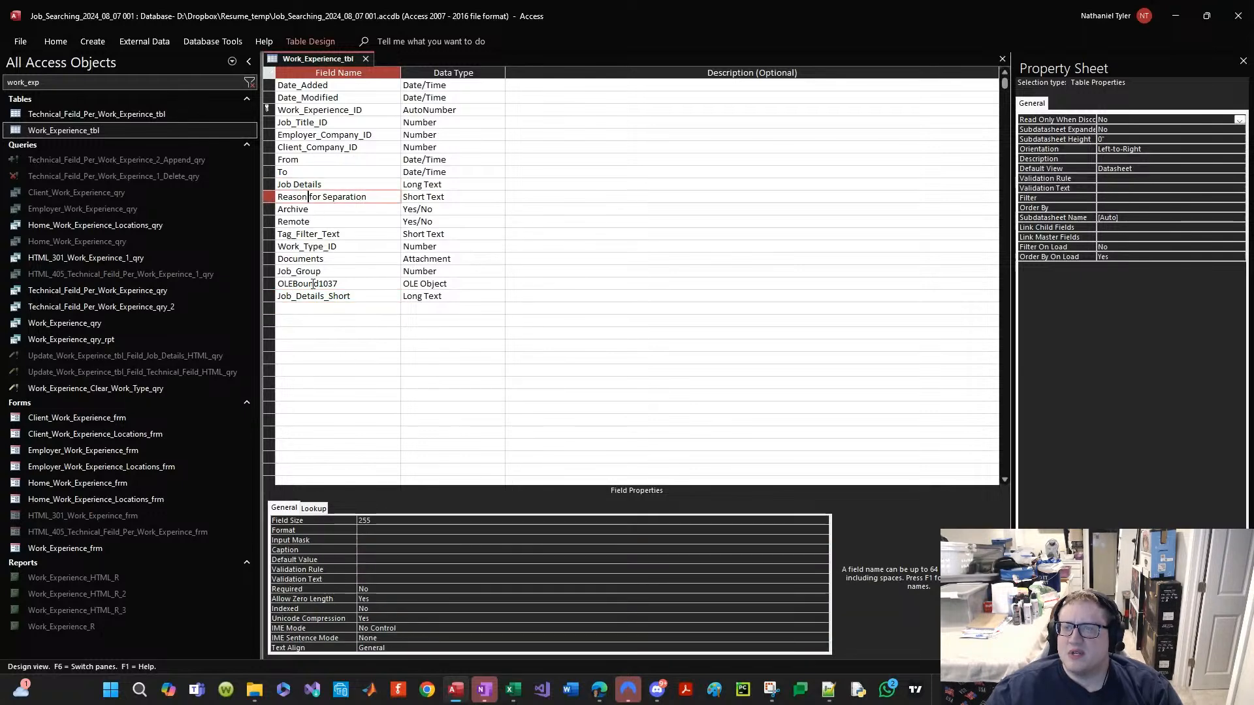
pyautogui.click(307, 284)
pyautogui.click(307, 296)
pyautogui.click(270, 297)
pyautogui.moveTo(270, 297); pyautogui.dragTo(363, 194)
pyautogui.click(348, 199)
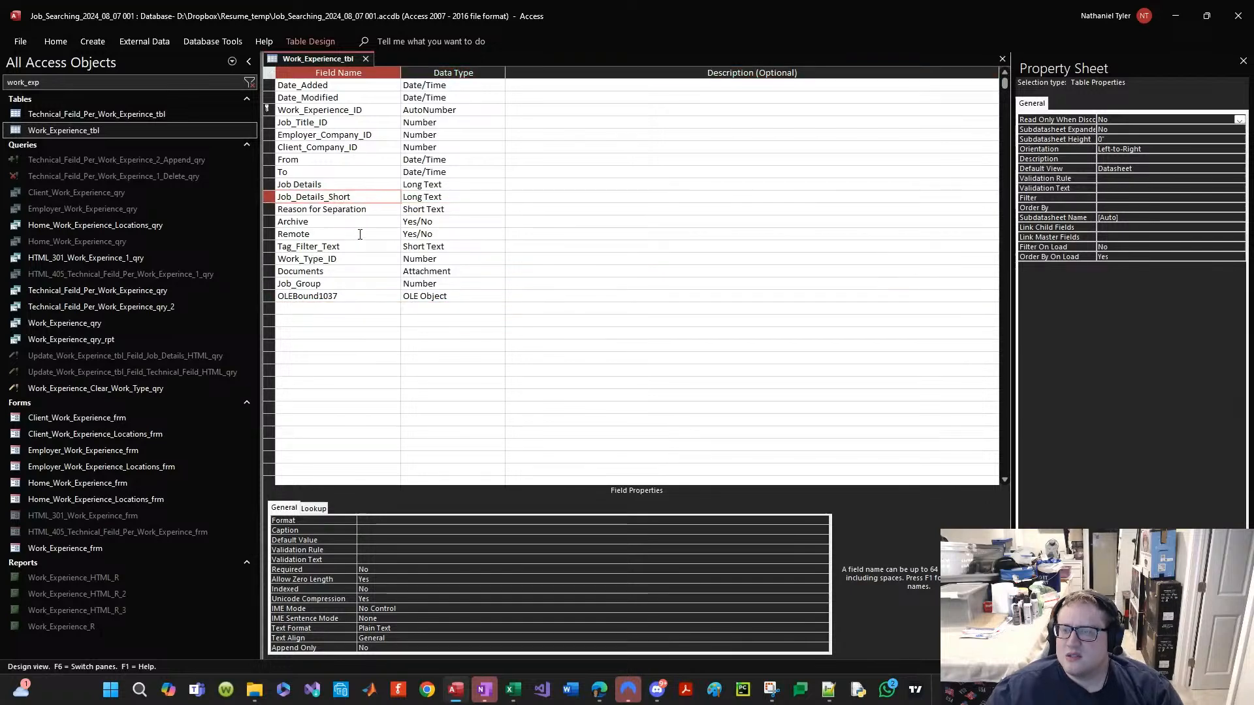
pyautogui.click(363, 188)
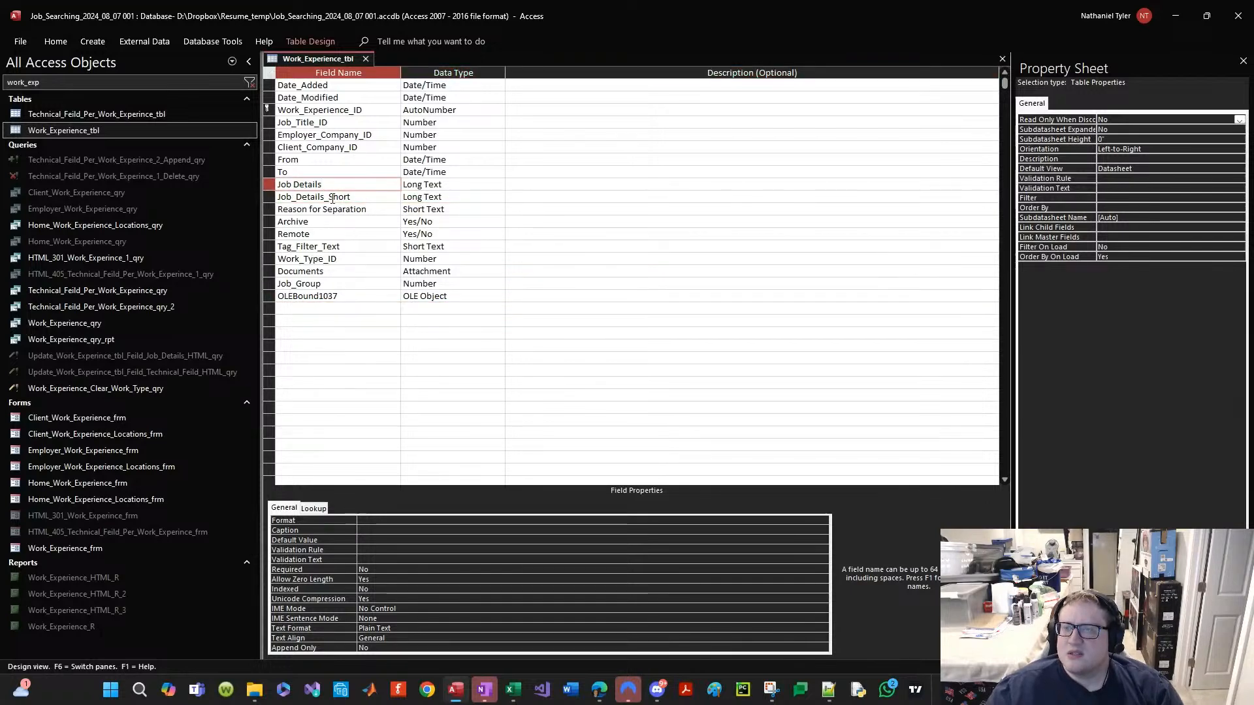
# Step: Duplicate the Job_Details_Short field directly below itself and rename the copy Job_Details_Long
pyautogui.click(270, 197)
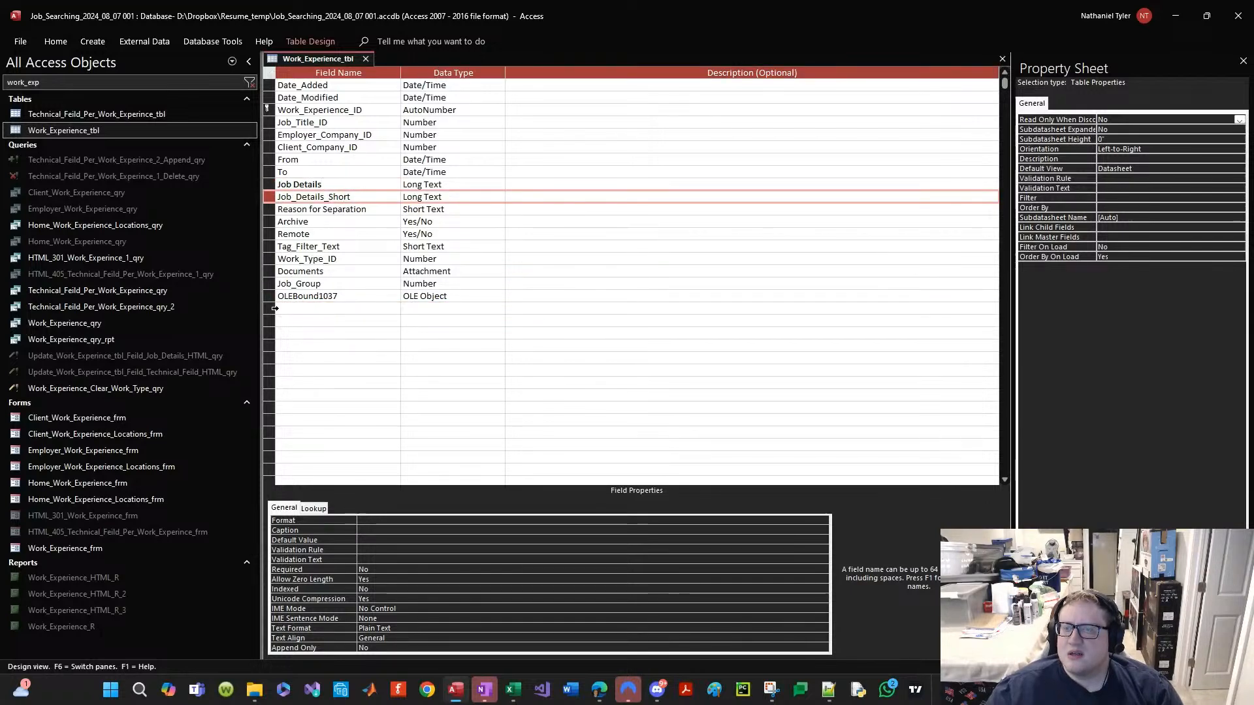
pyautogui.hotkey('ctrl', 'z')
pyautogui.moveTo(277, 313); pyautogui.dragTo(356, 206)
pyautogui.doubleClick(333, 209)
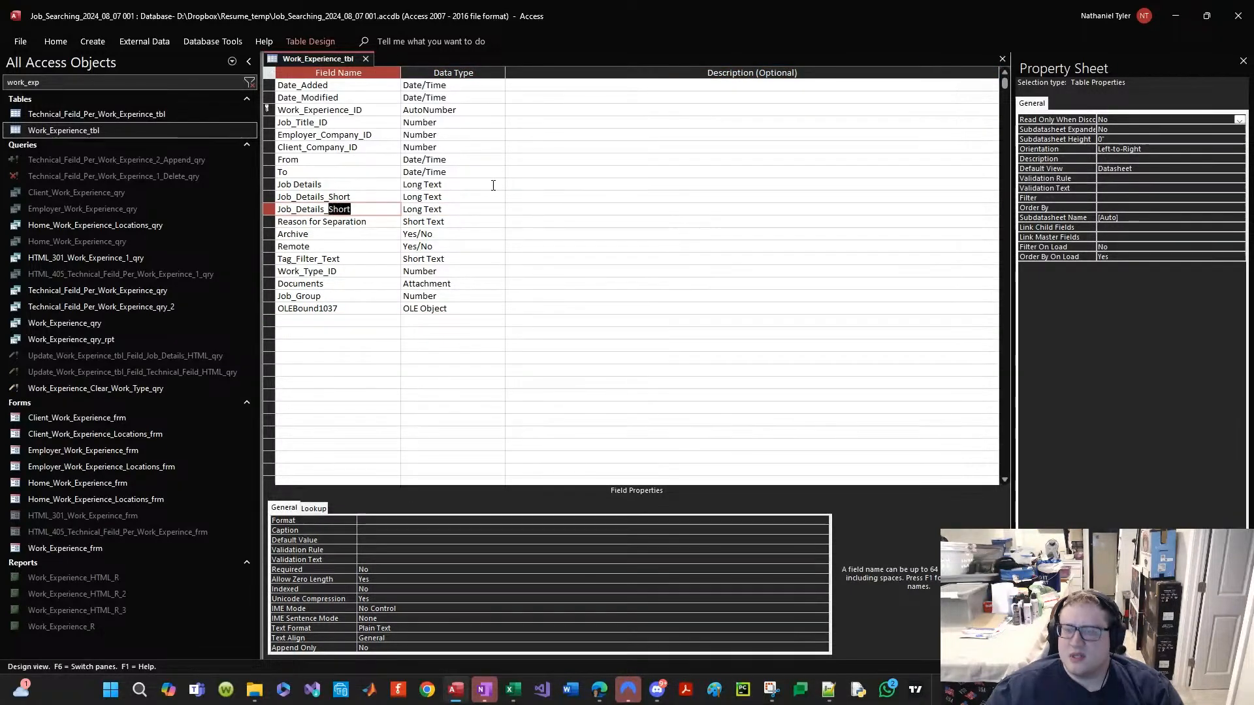
pyautogui.write('Long')
pyautogui.press('Tab')
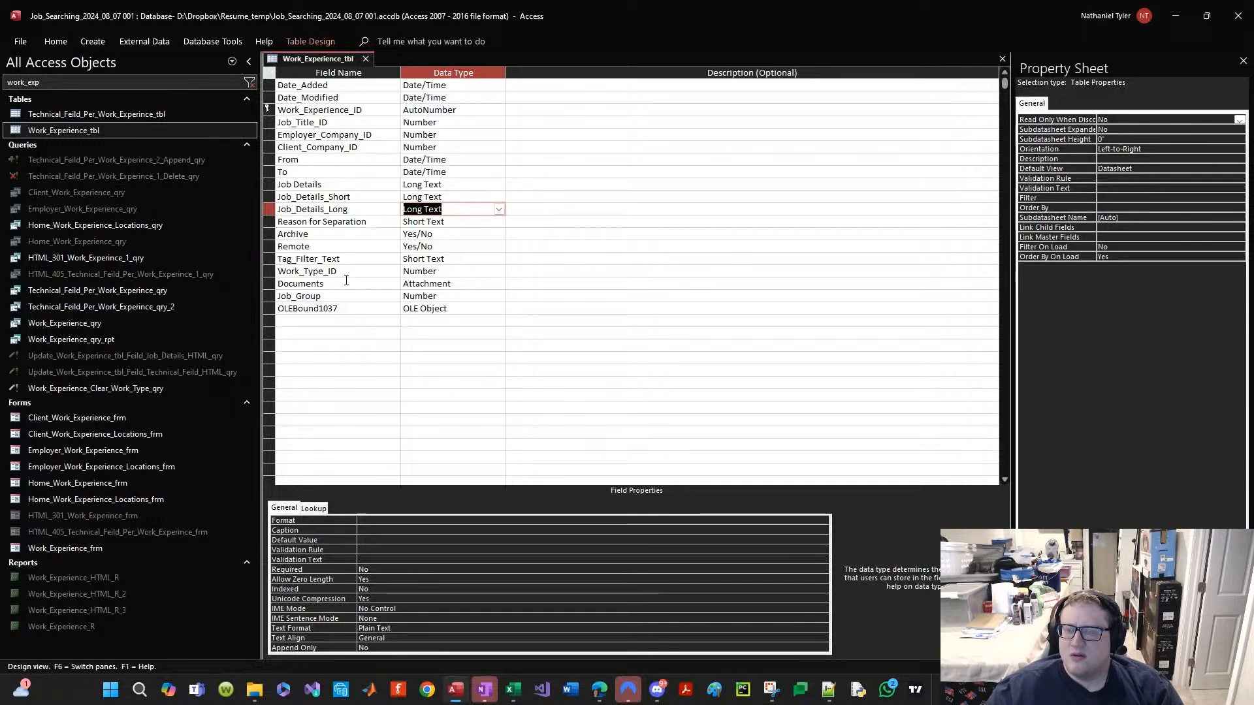
pyautogui.click(298, 321)
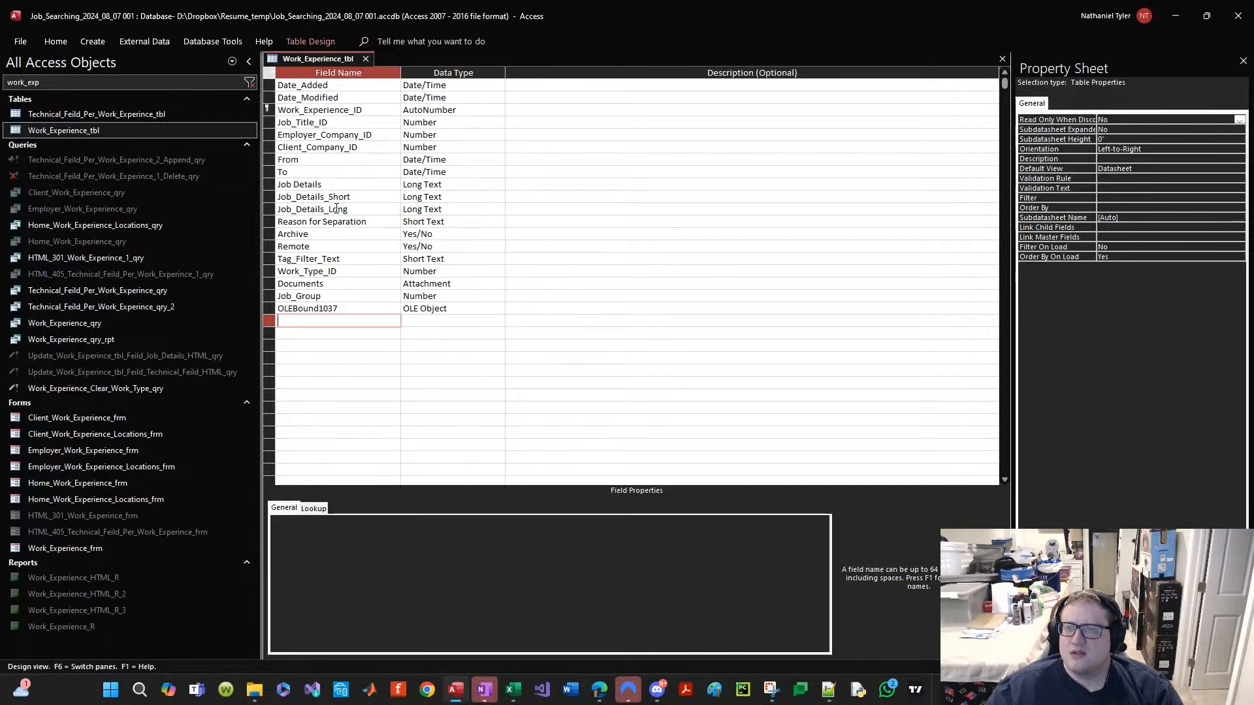
pyautogui.click(337, 208)
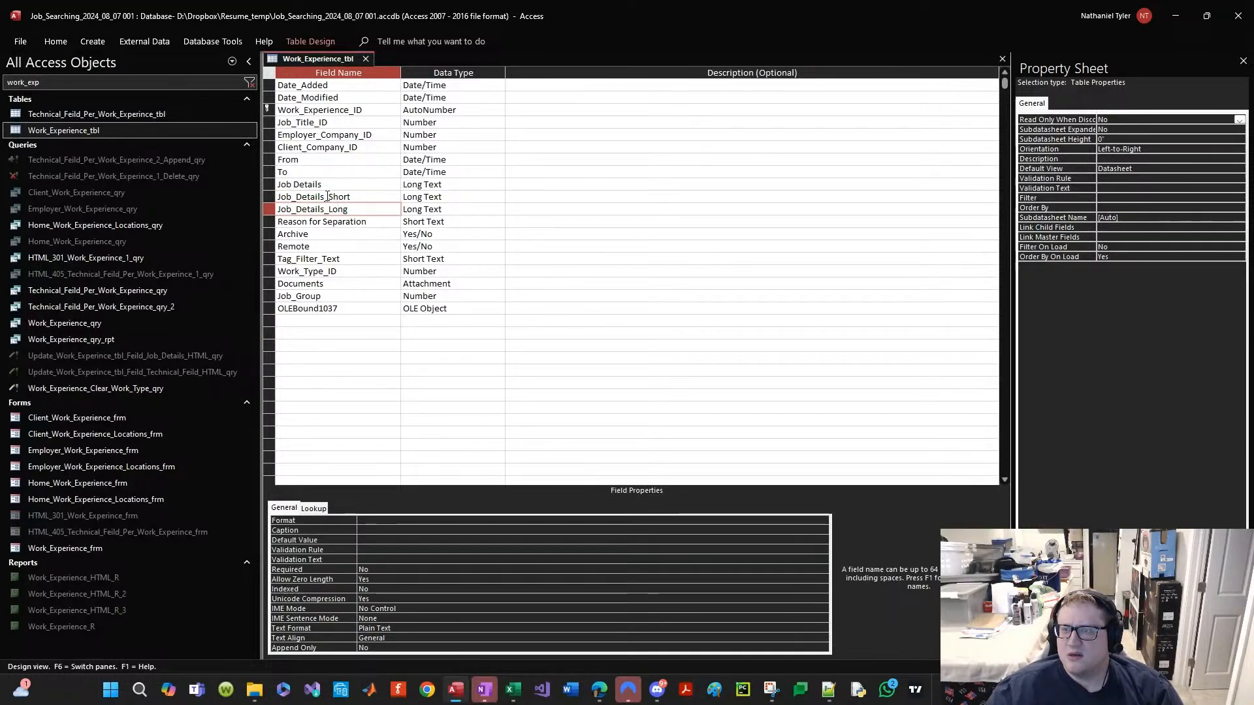
pyautogui.click(369, 199)
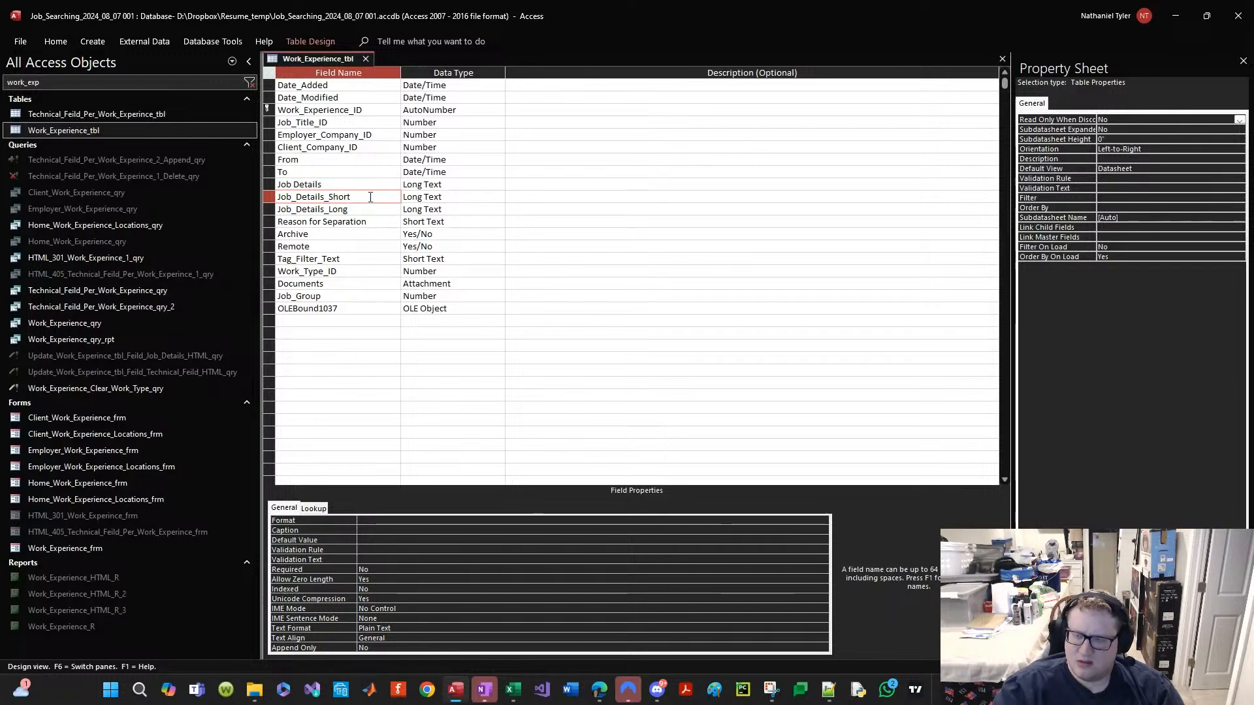
pyautogui.write('_')
pyautogui.press('BackSpace')
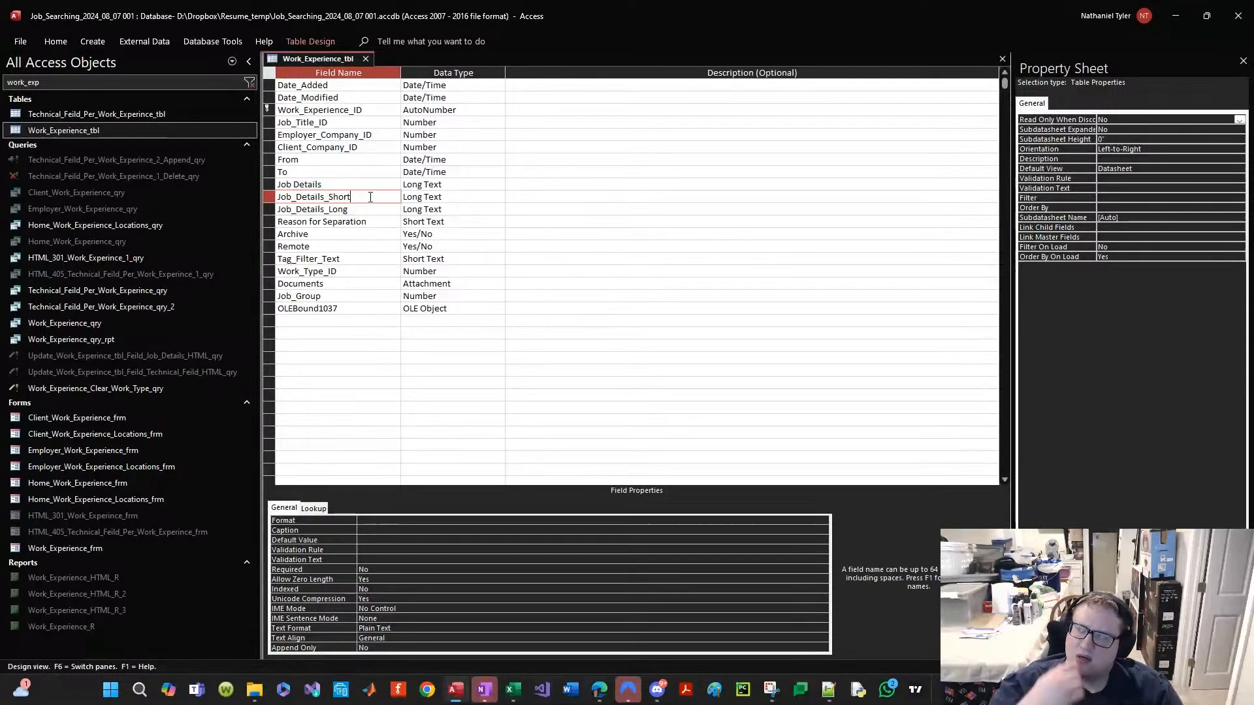
pyautogui.doubleClick(370, 197)
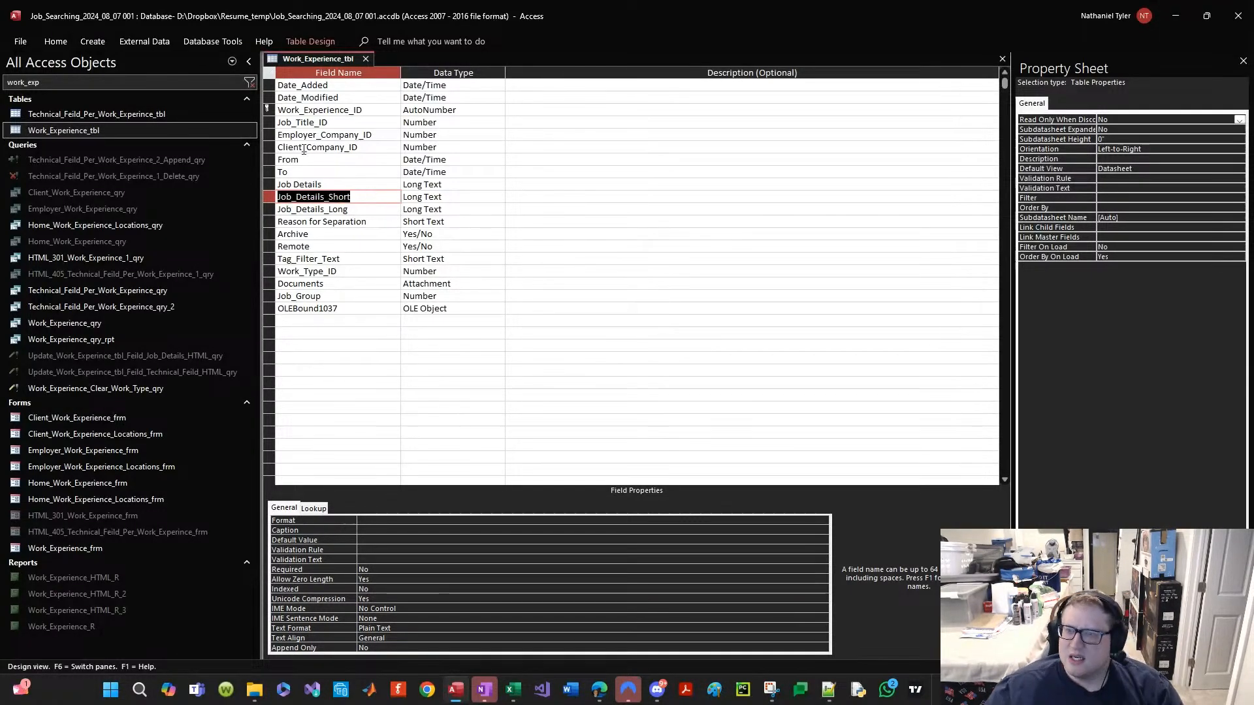
# Step: Delete the Job_Details_Short and Job_Details_Long fields from the Work_Experience_tbl design
pyautogui.moveTo(270, 200); pyautogui.dragTo(269, 212)
pyautogui.click(329, 209)
pyautogui.click(329, 209)
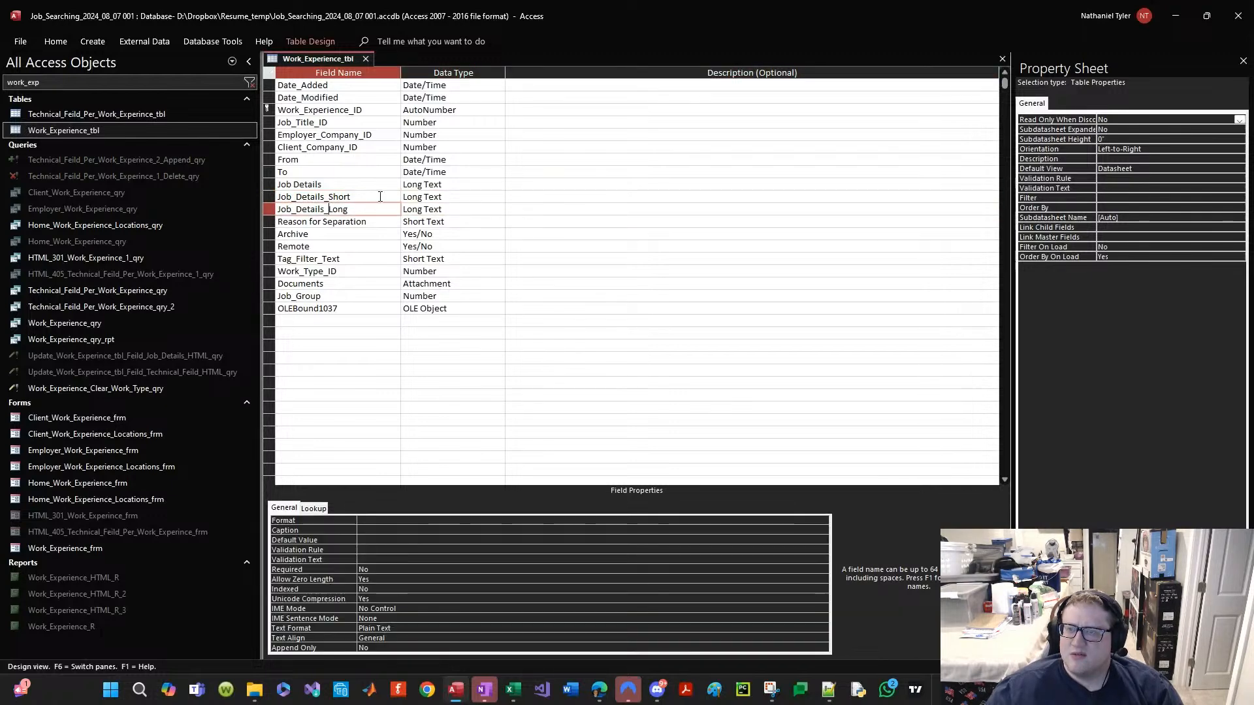
pyautogui.moveTo(269, 197); pyautogui.dragTo(269, 209)
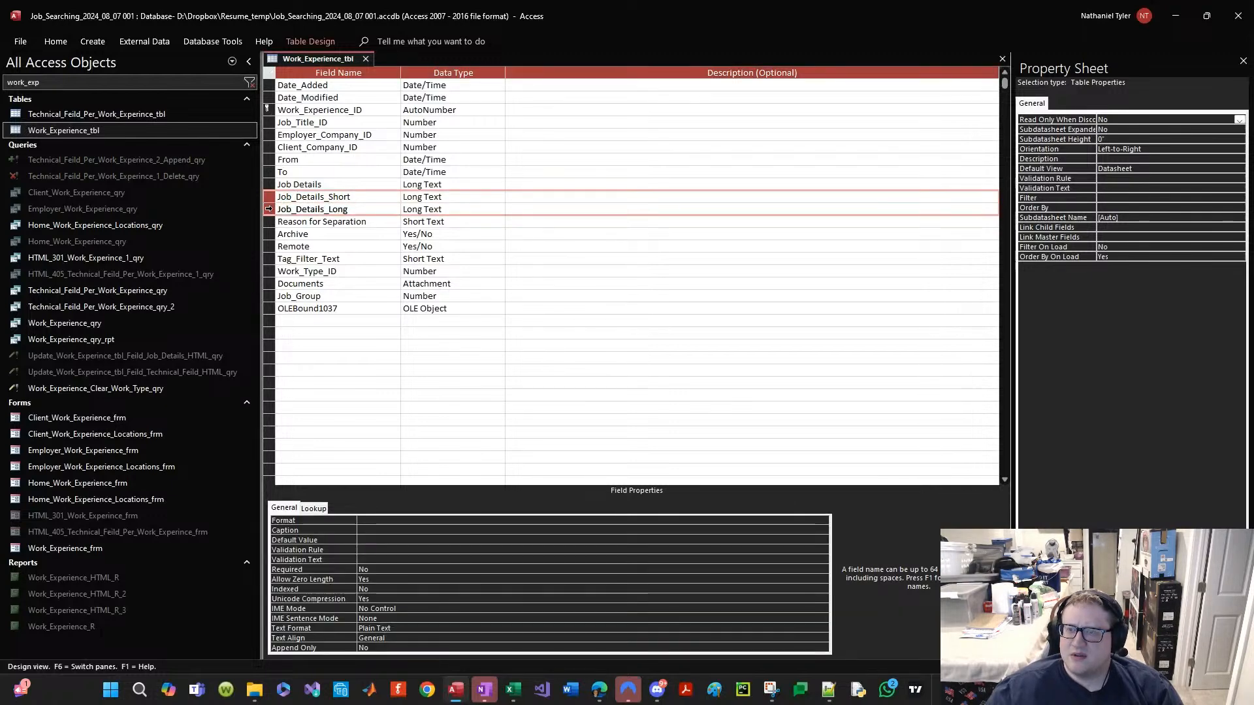
pyautogui.press('Delete')
pyautogui.press('Return')
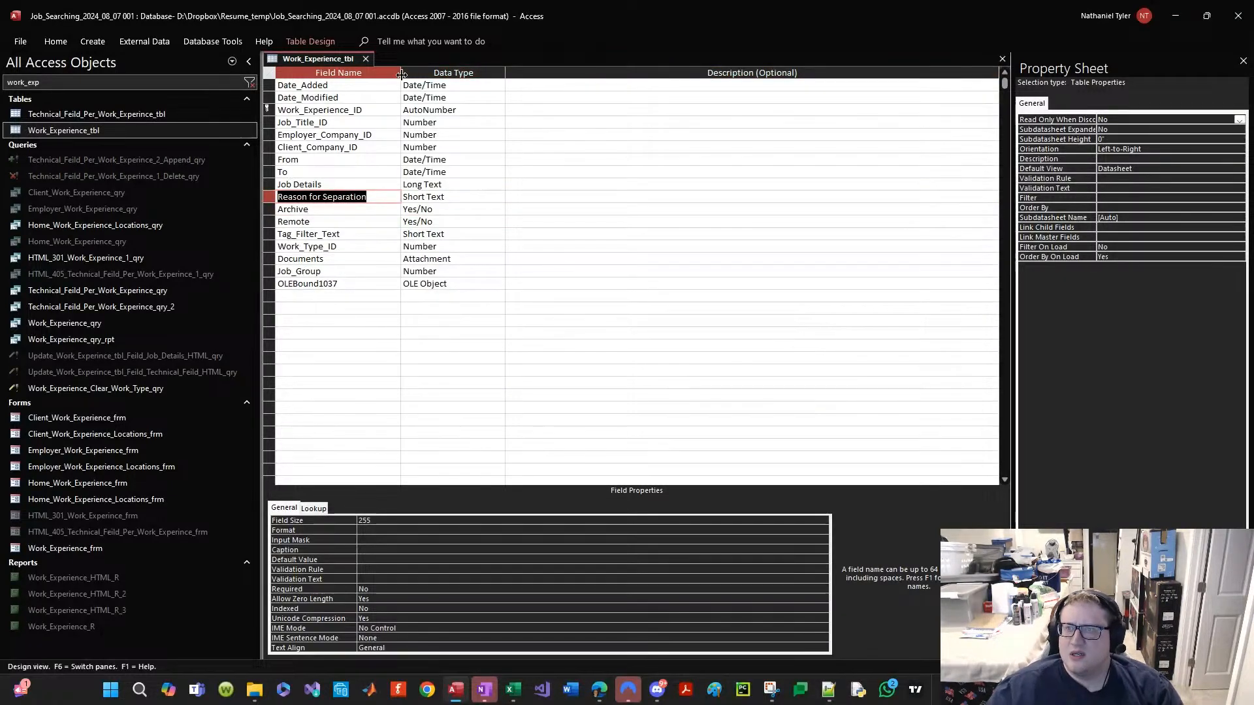
# Step: Close Work_Experience_tbl without saving the design changes, and find and open the Main_Menu_frm form
pyautogui.click(366, 59)
pyautogui.click(634, 378)
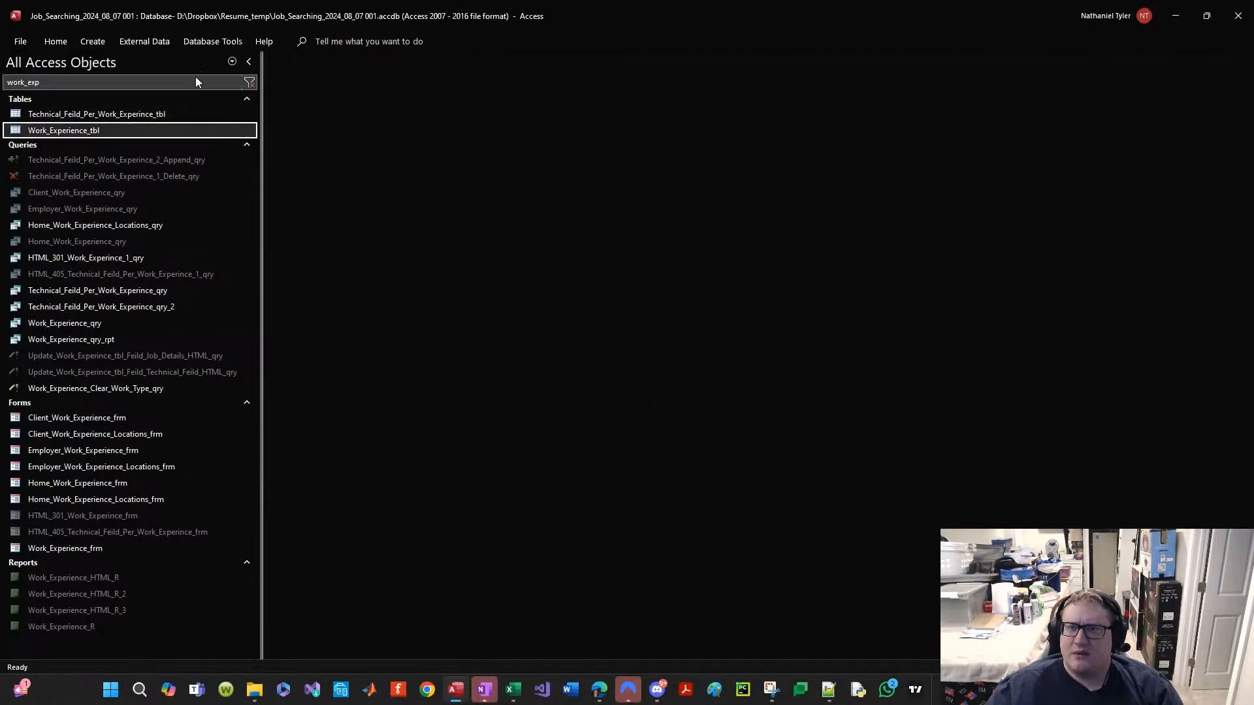
pyautogui.doubleClick(150, 78)
pyautogui.write('main')
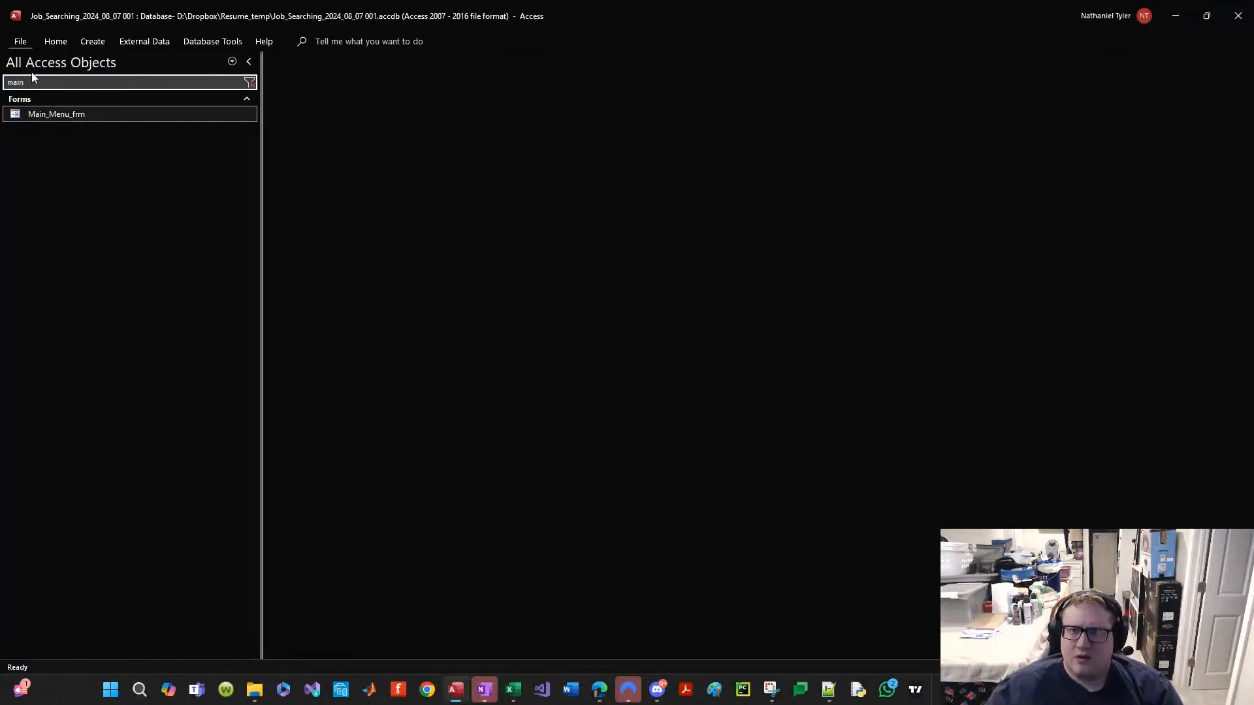
pyautogui.doubleClick(56, 116)
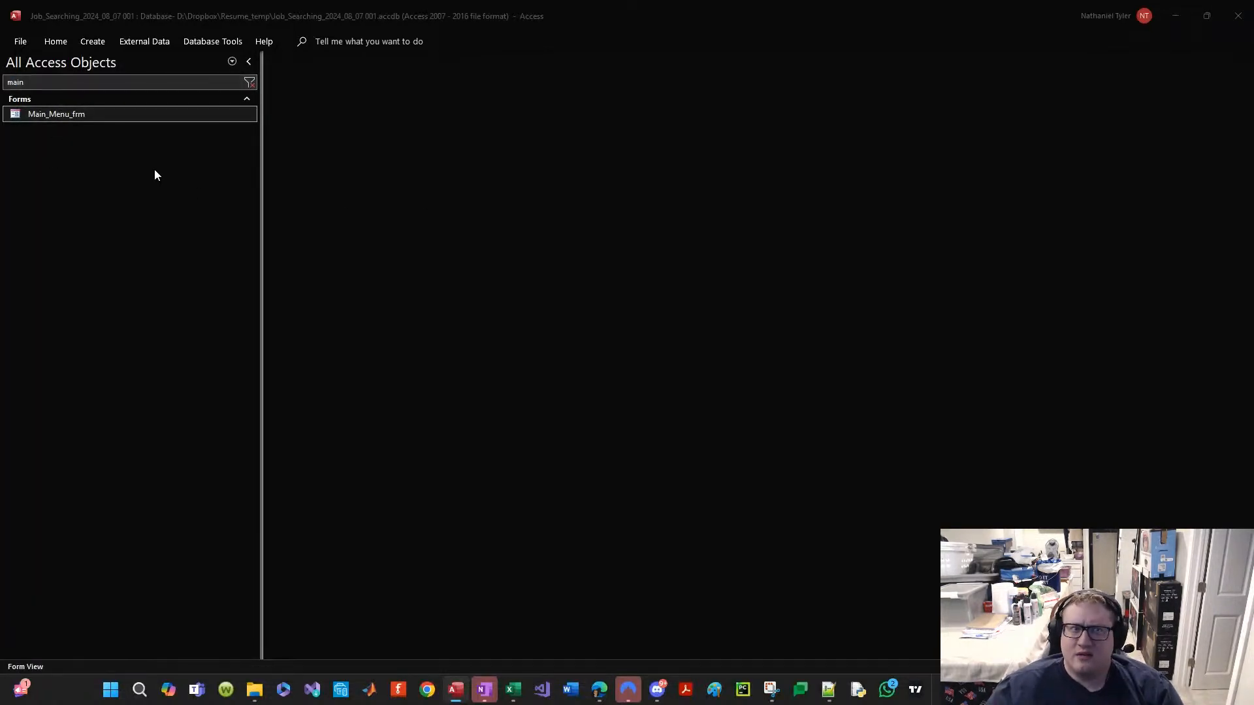
pyautogui.doubleClick(117, 114)
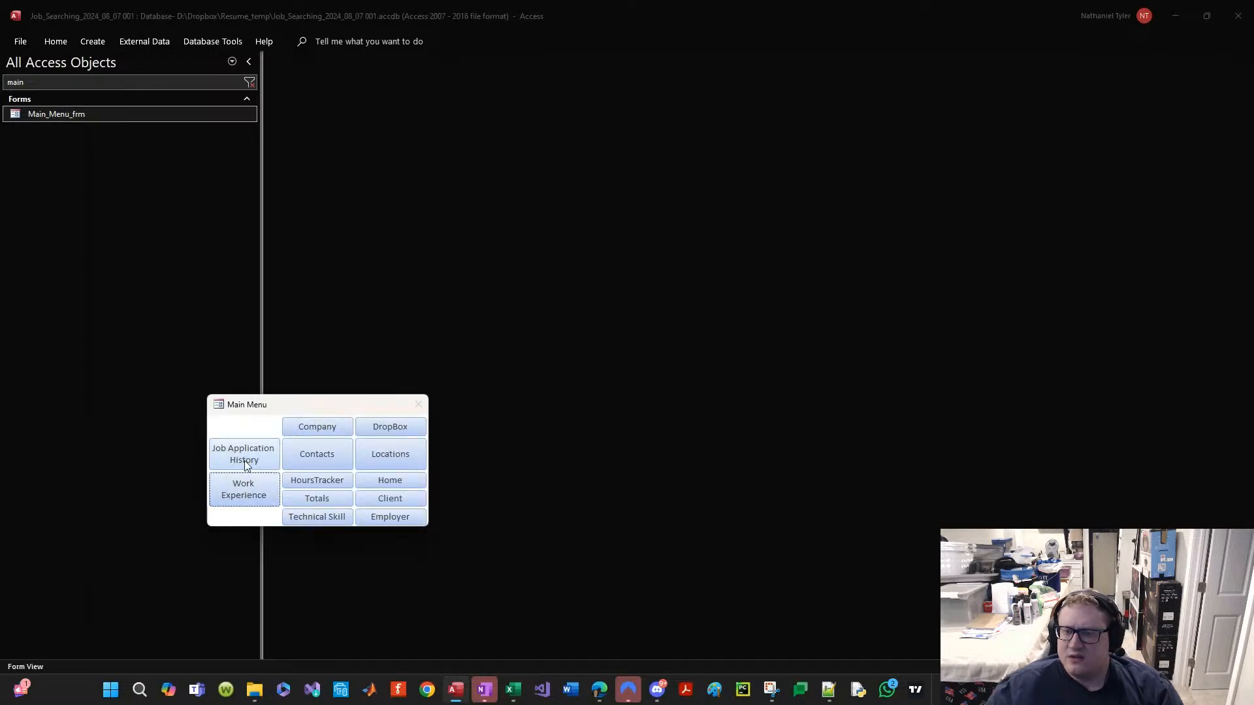
# Step: Open the Work Experience form from the main menu and view the untitled first record's job details and relevant projects
pyautogui.click(248, 489)
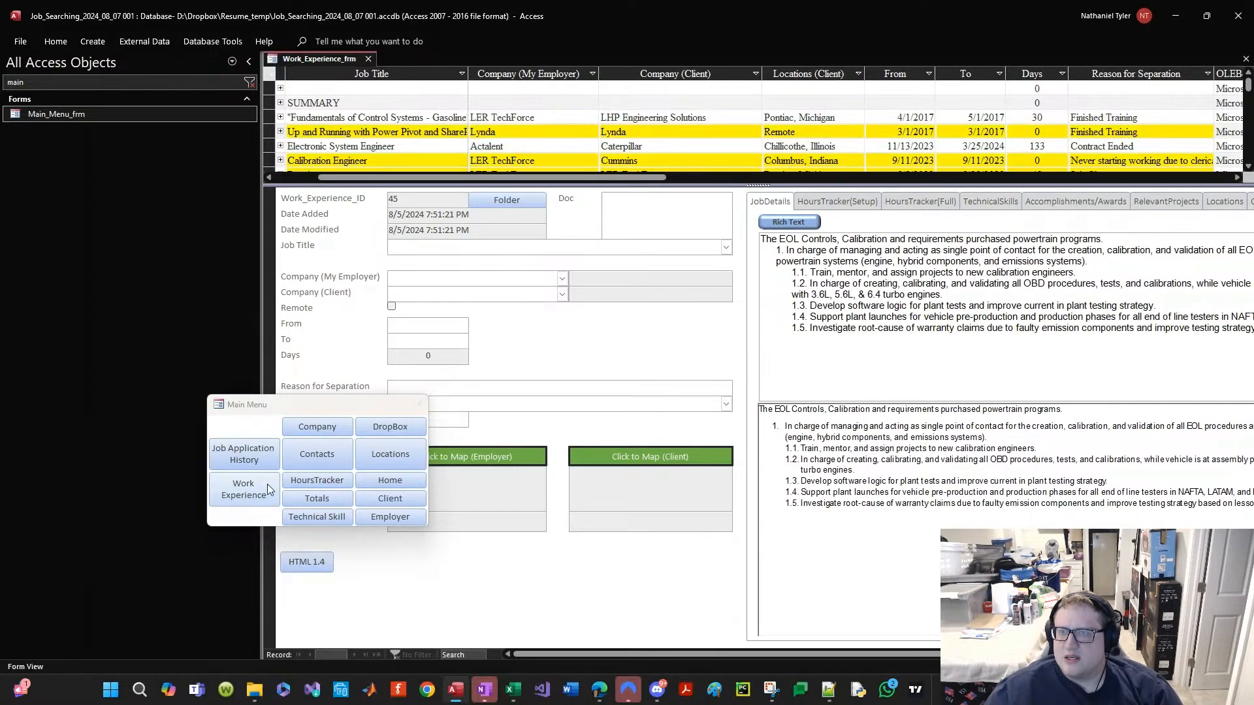
pyautogui.click(252, 64)
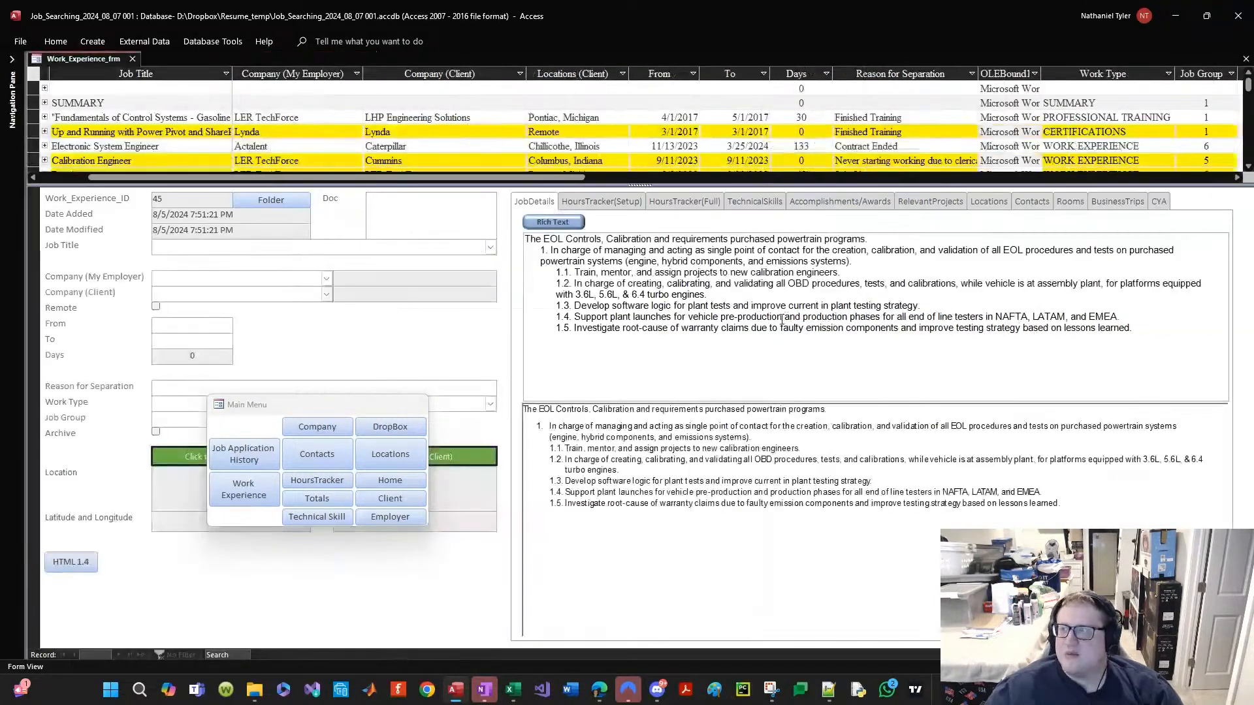
pyautogui.moveTo(1145, 355); pyautogui.dragTo(212, 82)
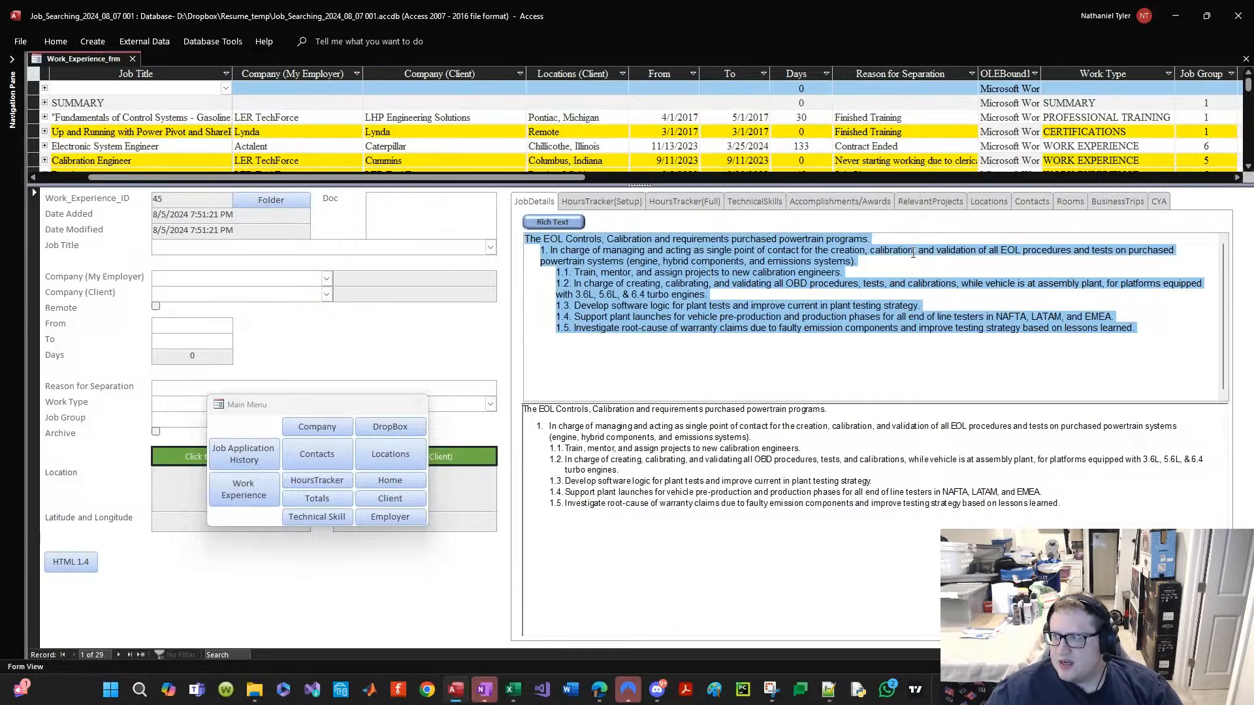
pyautogui.click(931, 201)
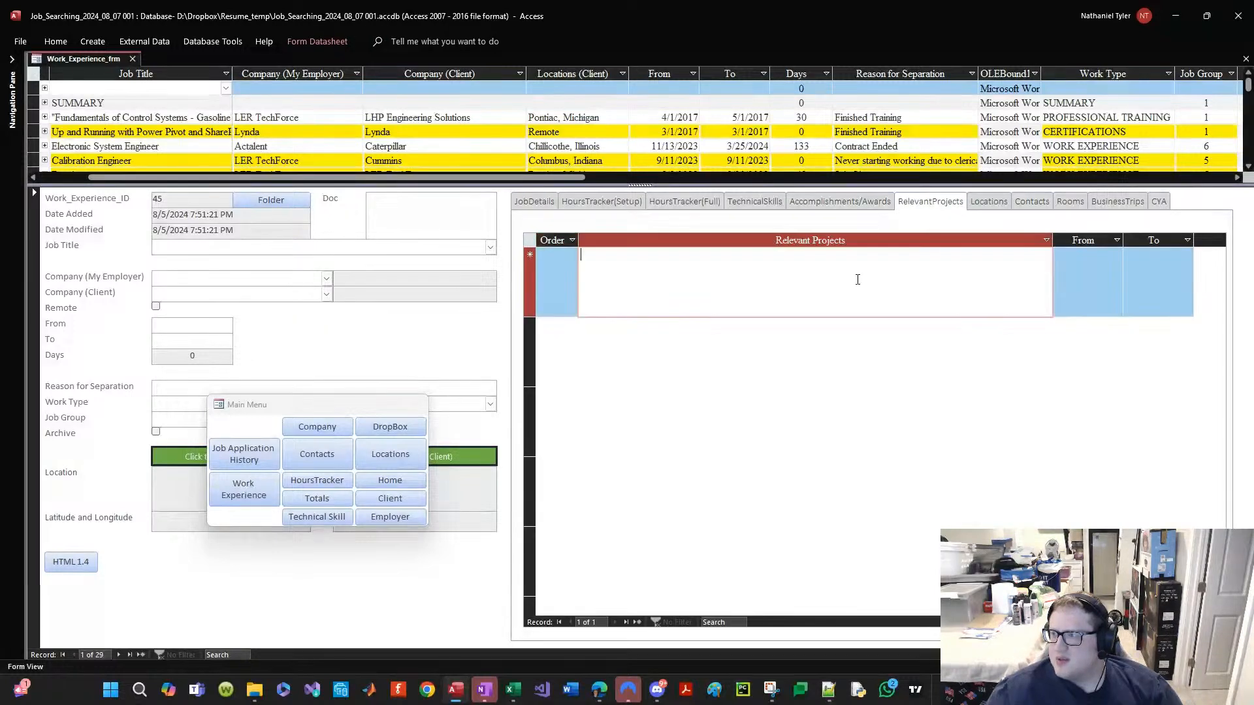
# Step: Delete the untitled first record above SUMMARY in the work experience list and save the form
pyautogui.click(134, 131)
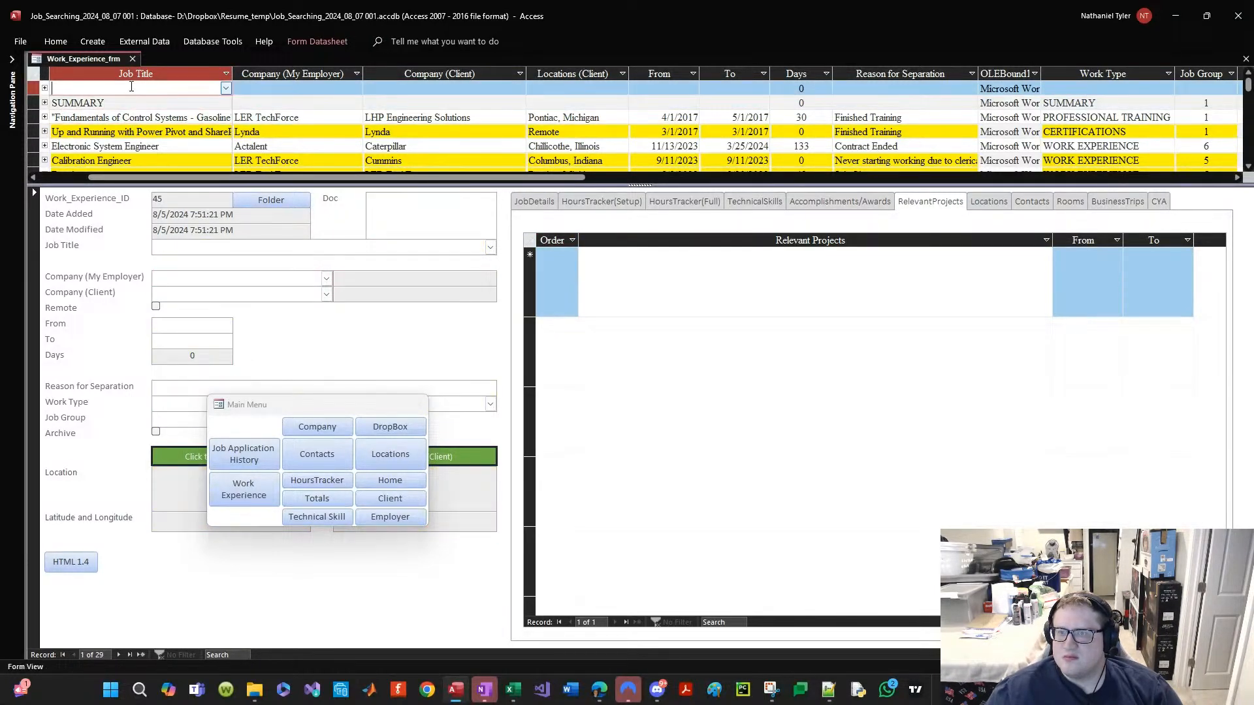
pyautogui.click(33, 89)
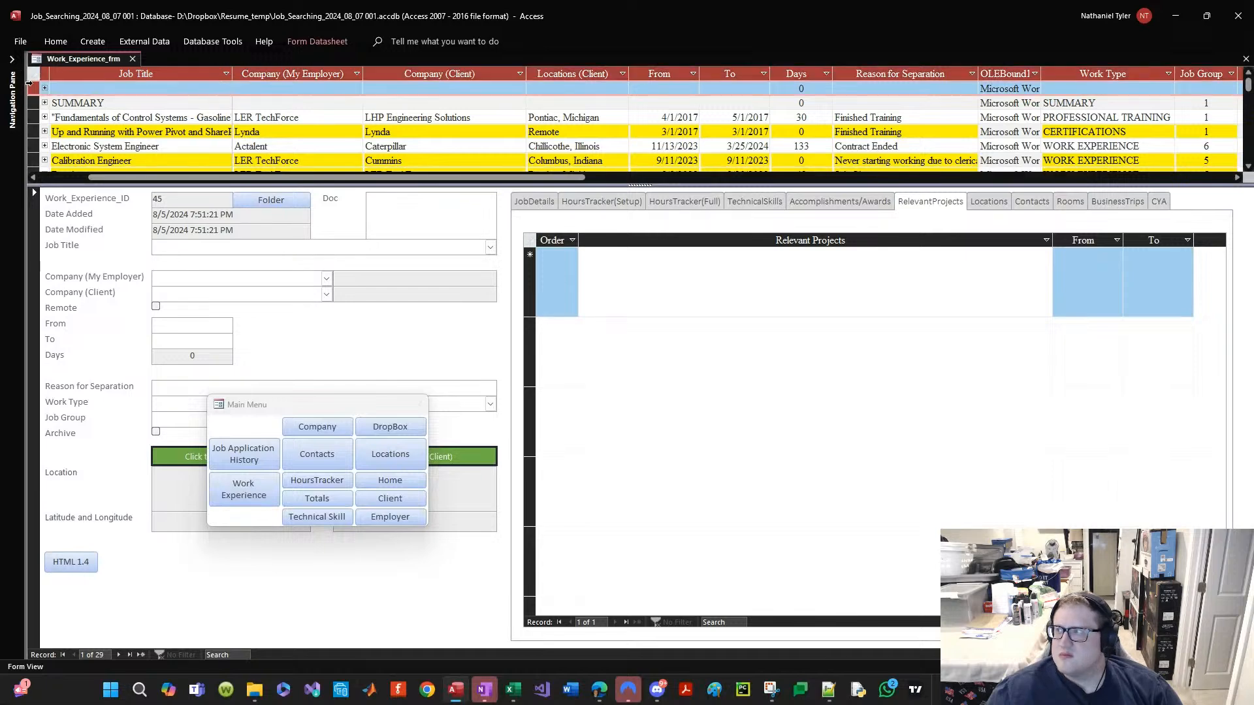
pyautogui.press('Delete')
pyautogui.press('Return')
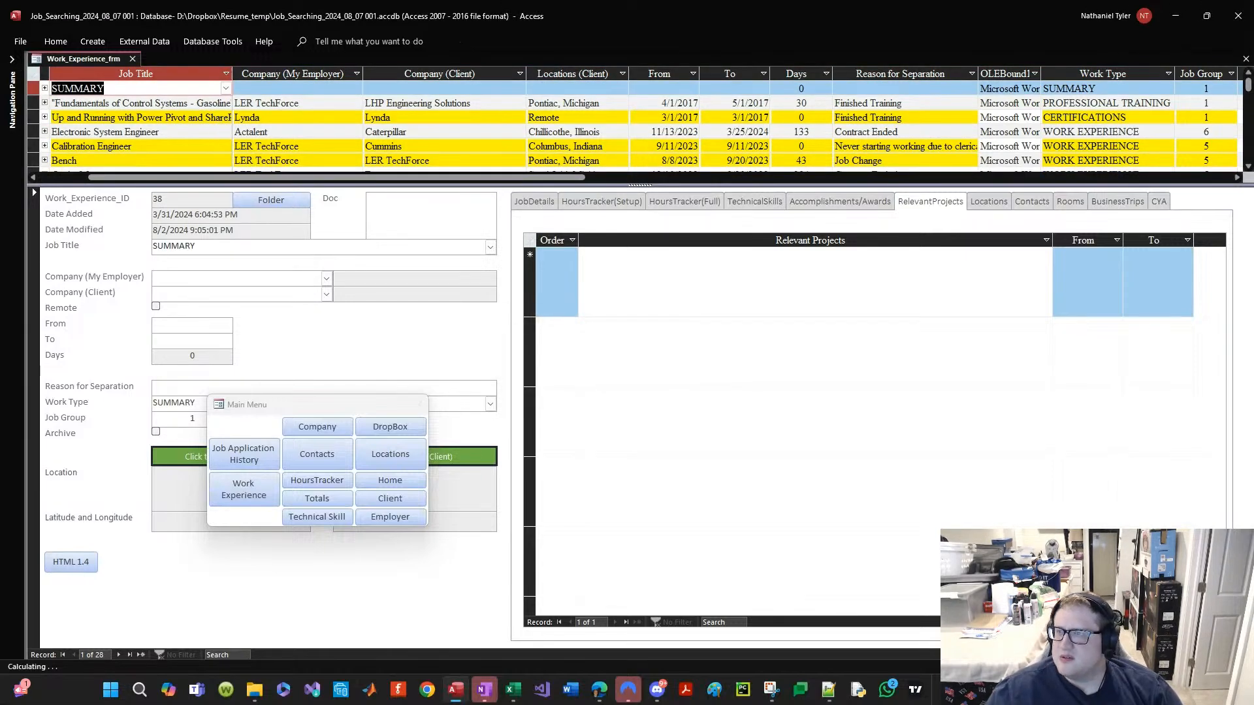
pyautogui.rightClick(101, 61)
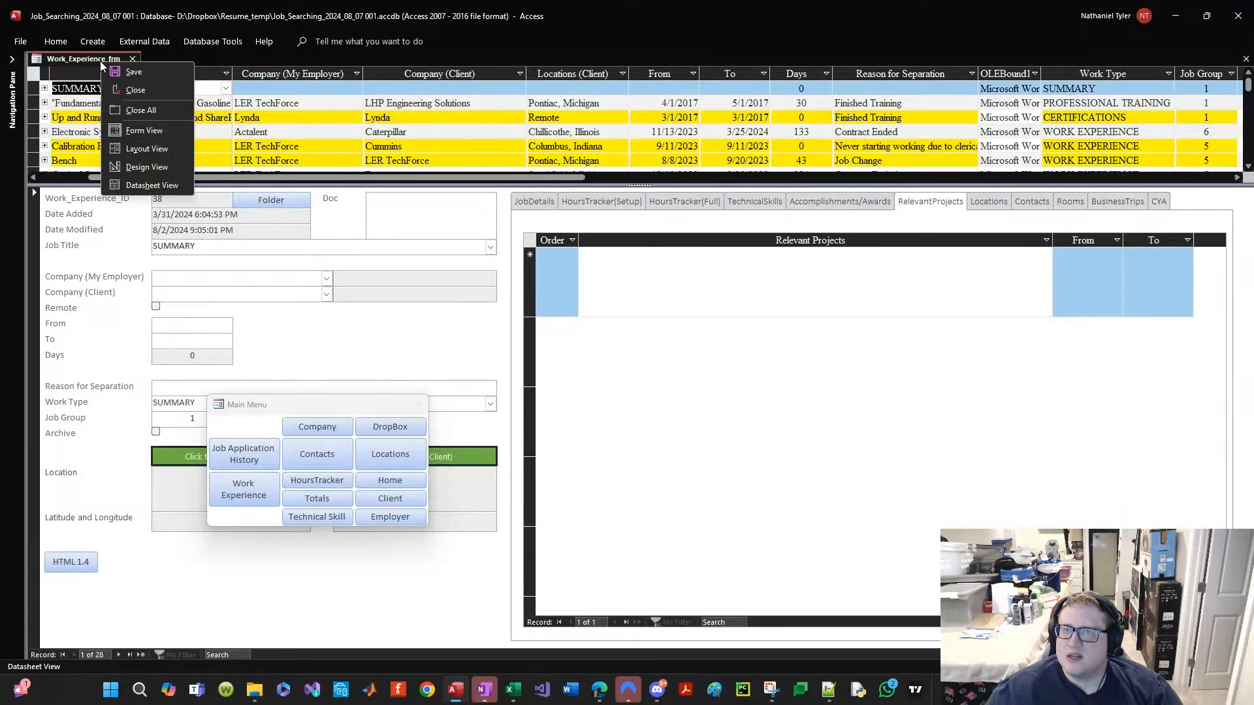
pyautogui.click(116, 71)
# Step: Look through the SUMMARY record's Contacts, BusinessTrips and CYA pages and the Electronic System Engineer record's HoursTracker pages
pyautogui.click(979, 201)
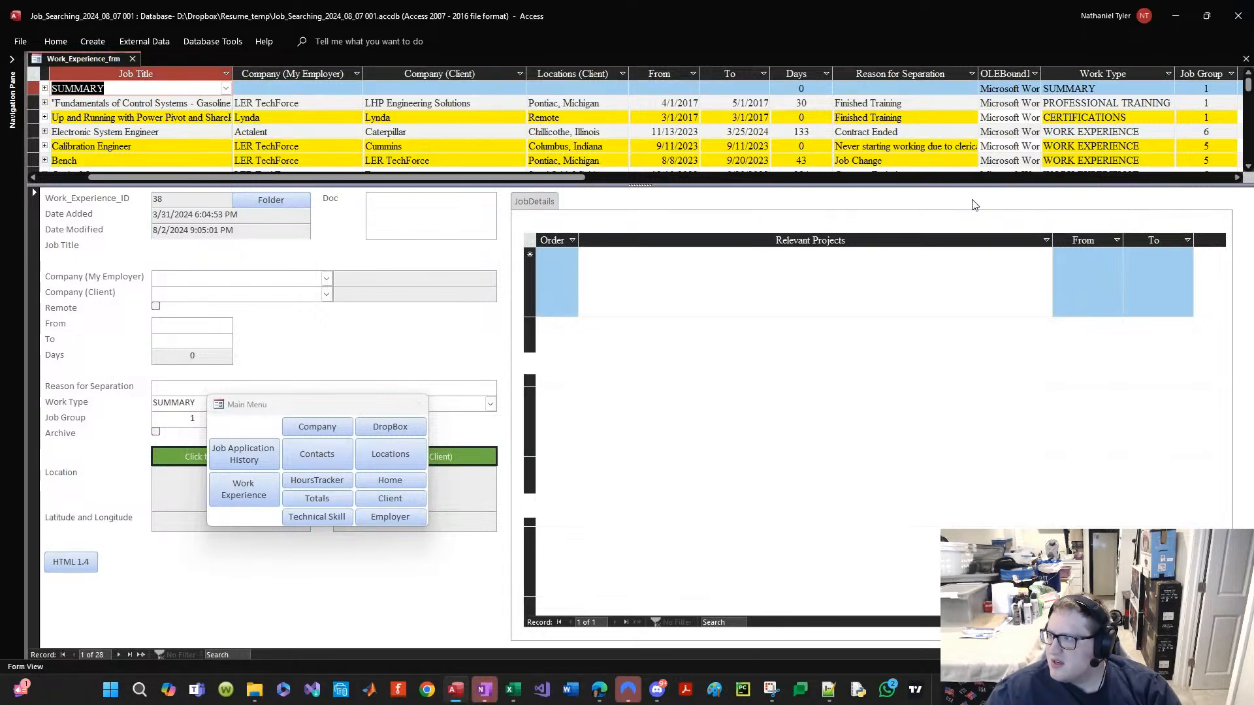
pyautogui.click(1032, 201)
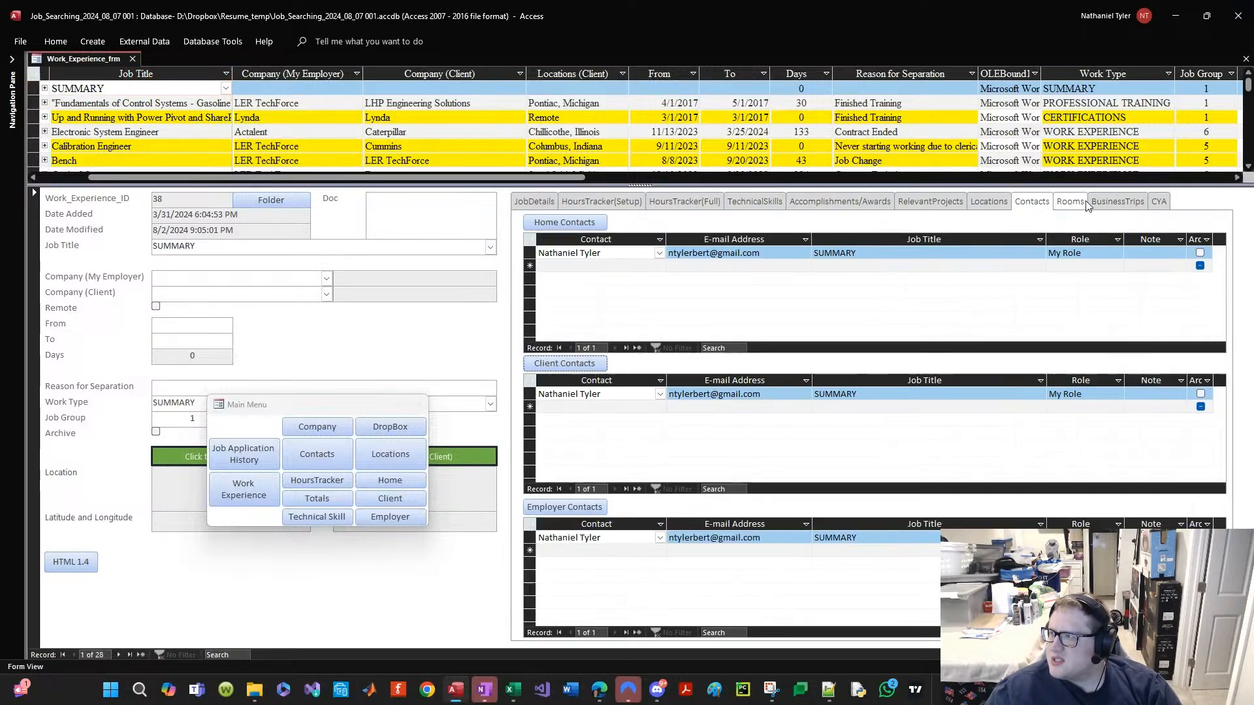
pyautogui.click(1117, 201)
pyautogui.click(1154, 203)
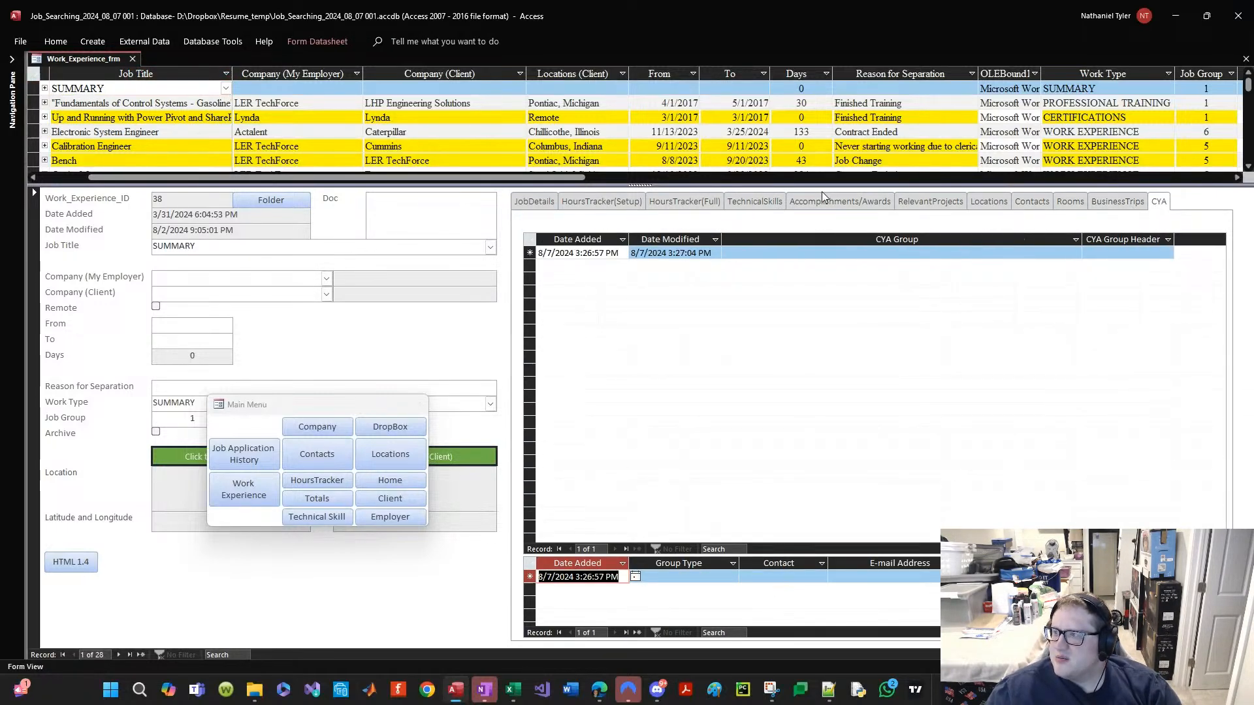
pyautogui.click(212, 108)
pyautogui.click(125, 118)
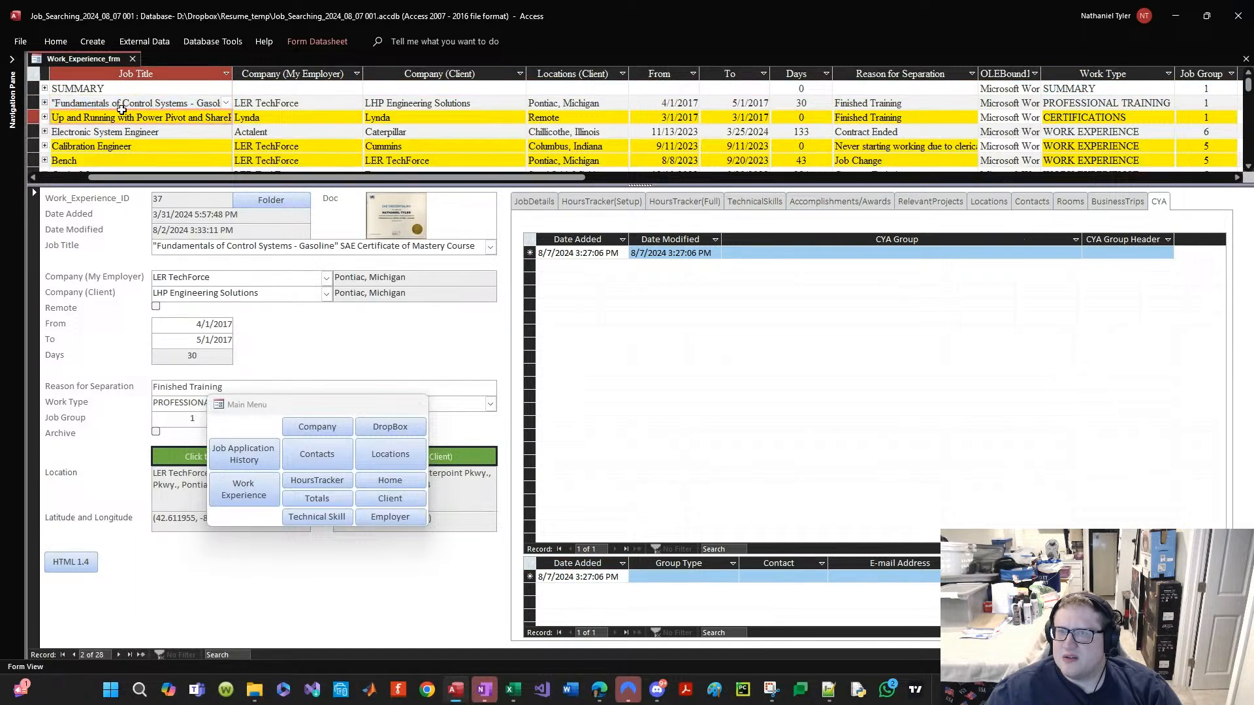
pyautogui.click(124, 134)
pyautogui.click(601, 201)
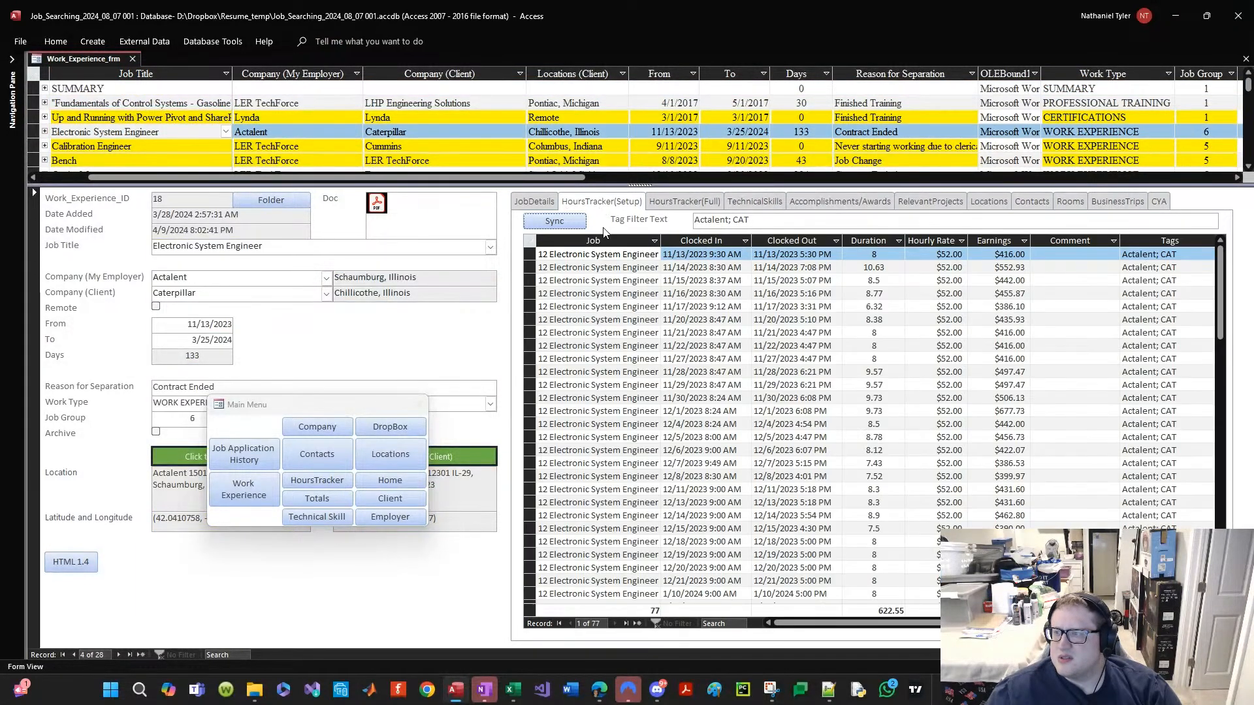
pyautogui.moveTo(645, 295); pyautogui.dragTo(645, 312)
pyautogui.click(692, 201)
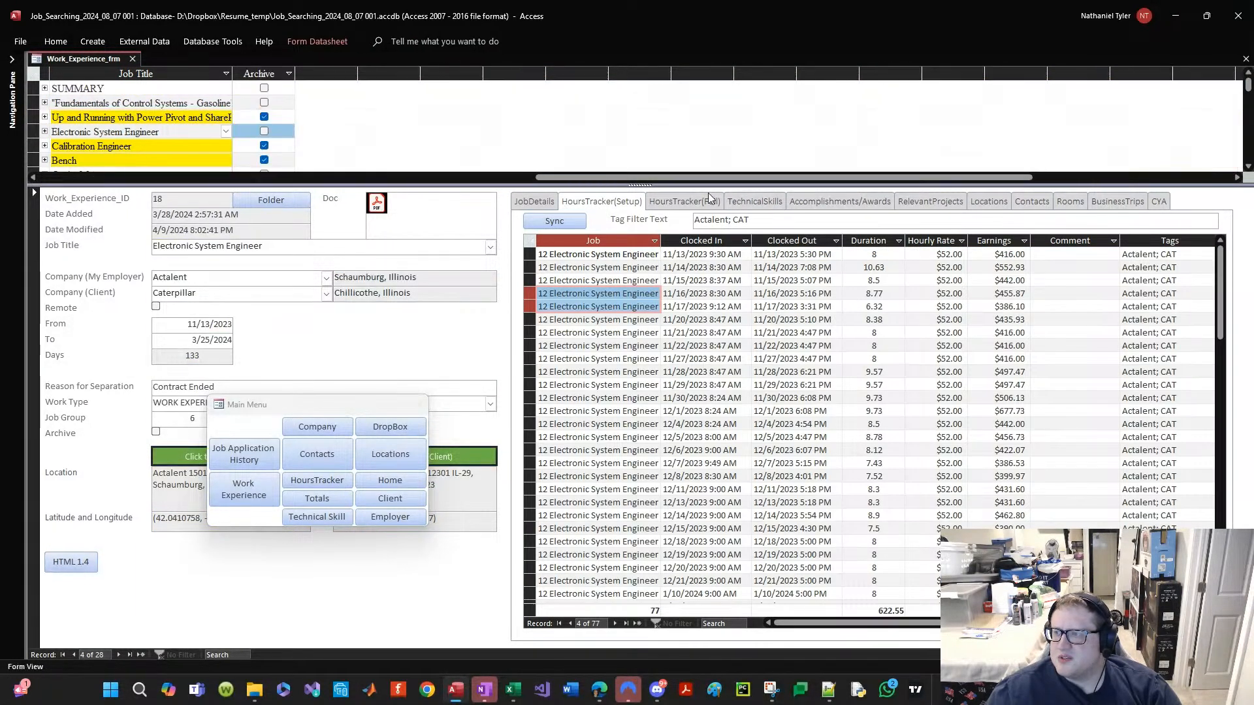
pyautogui.moveTo(666, 177); pyautogui.dragTo(168, 177)
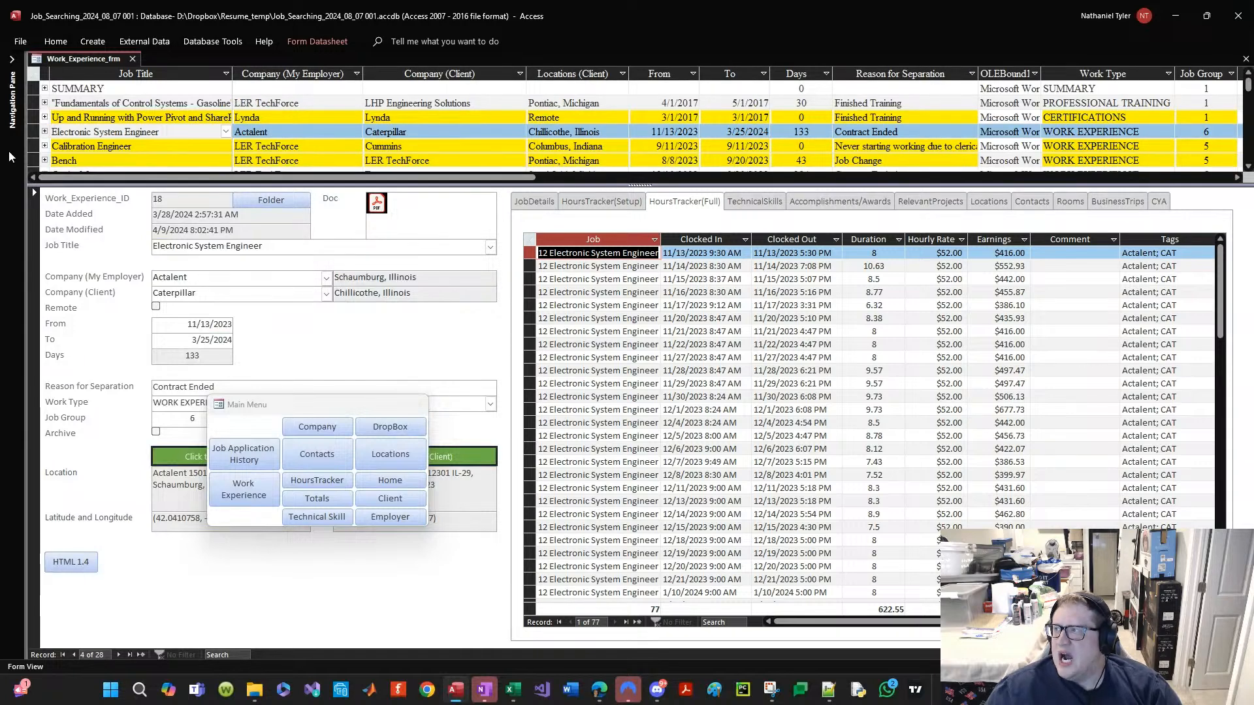
# Step: Review the full job details text of the Electronic System Engineer record and close the Work_Experience_frm form
pyautogui.click(546, 203)
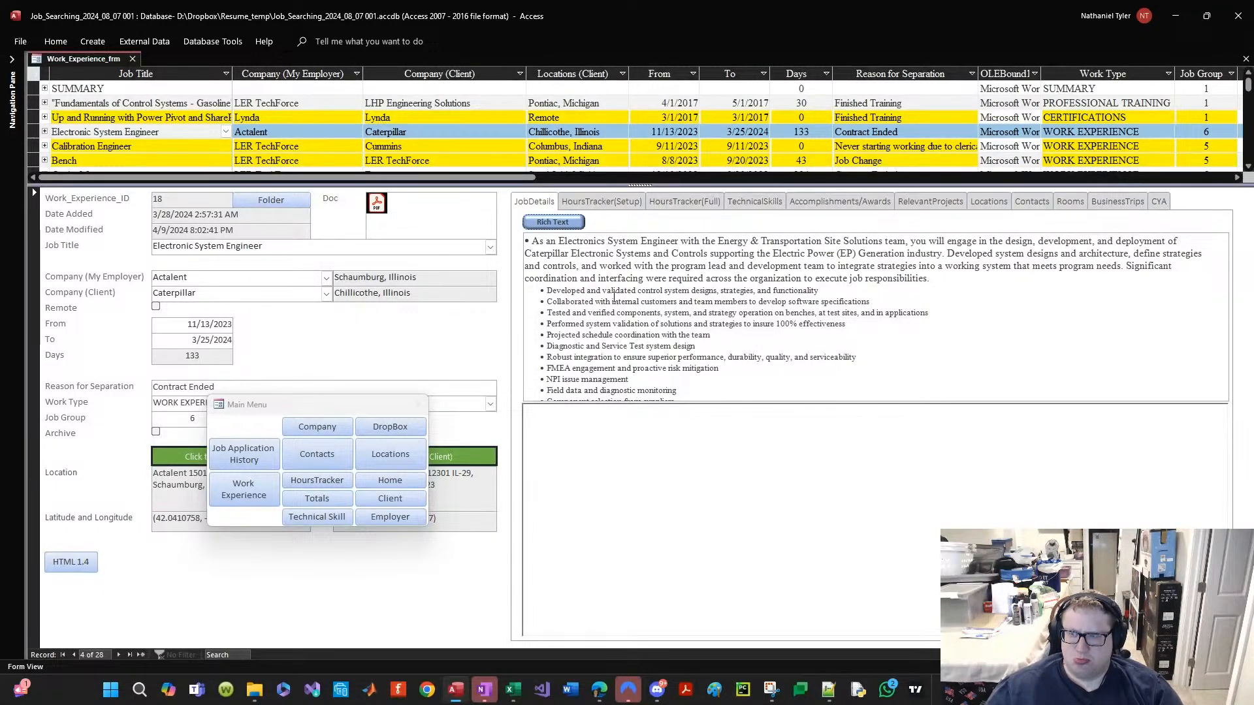
pyautogui.moveTo(530, 241); pyautogui.dragTo(801, 454)
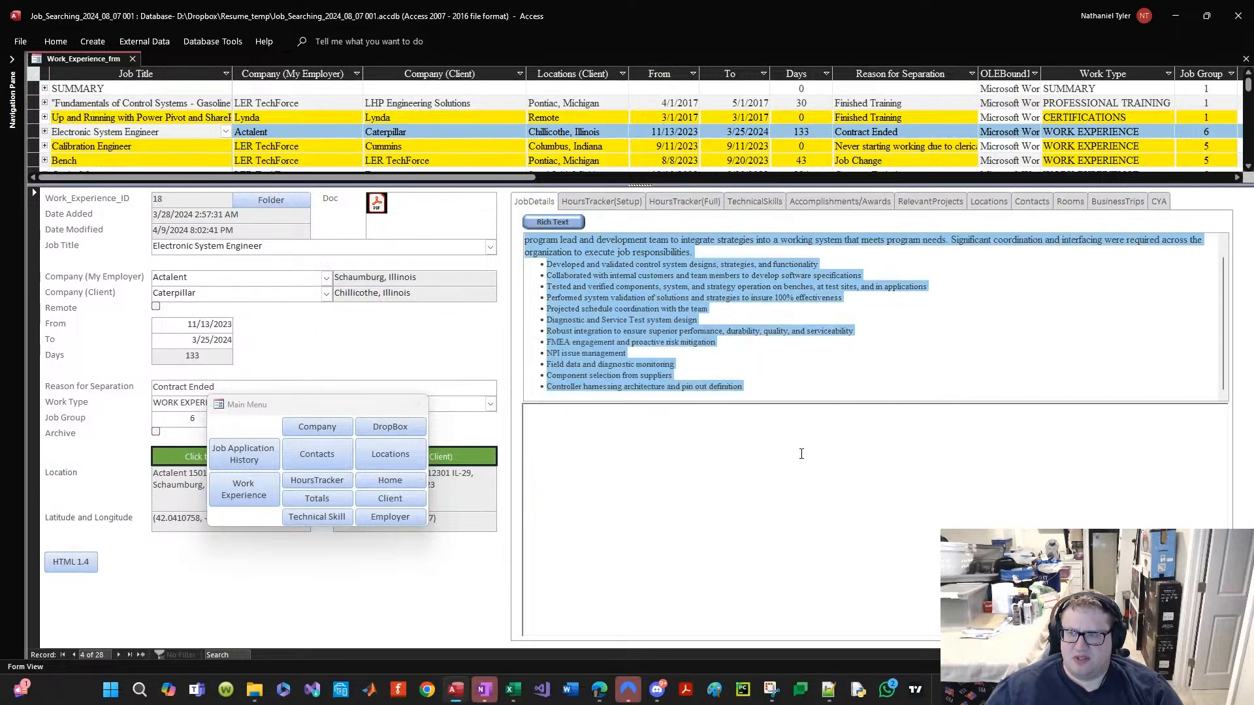
pyautogui.click(700, 353)
pyautogui.moveTo(787, 387); pyautogui.dragTo(315, 208)
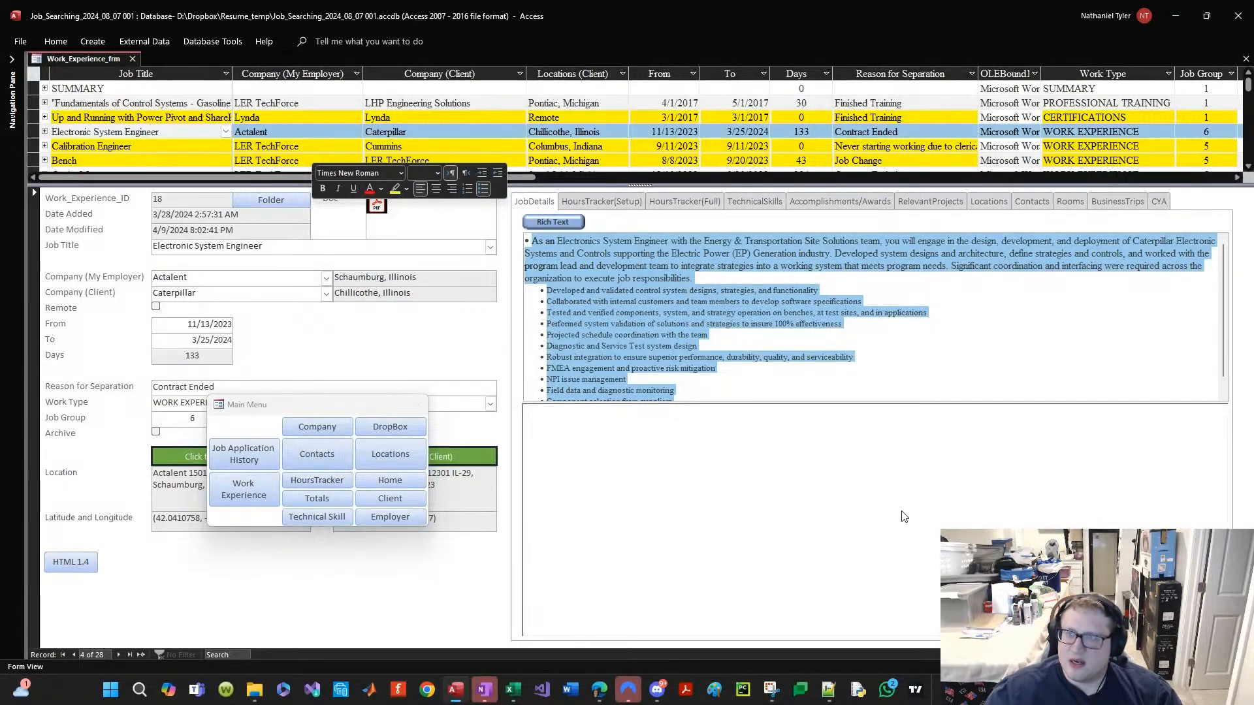
pyautogui.click(131, 60)
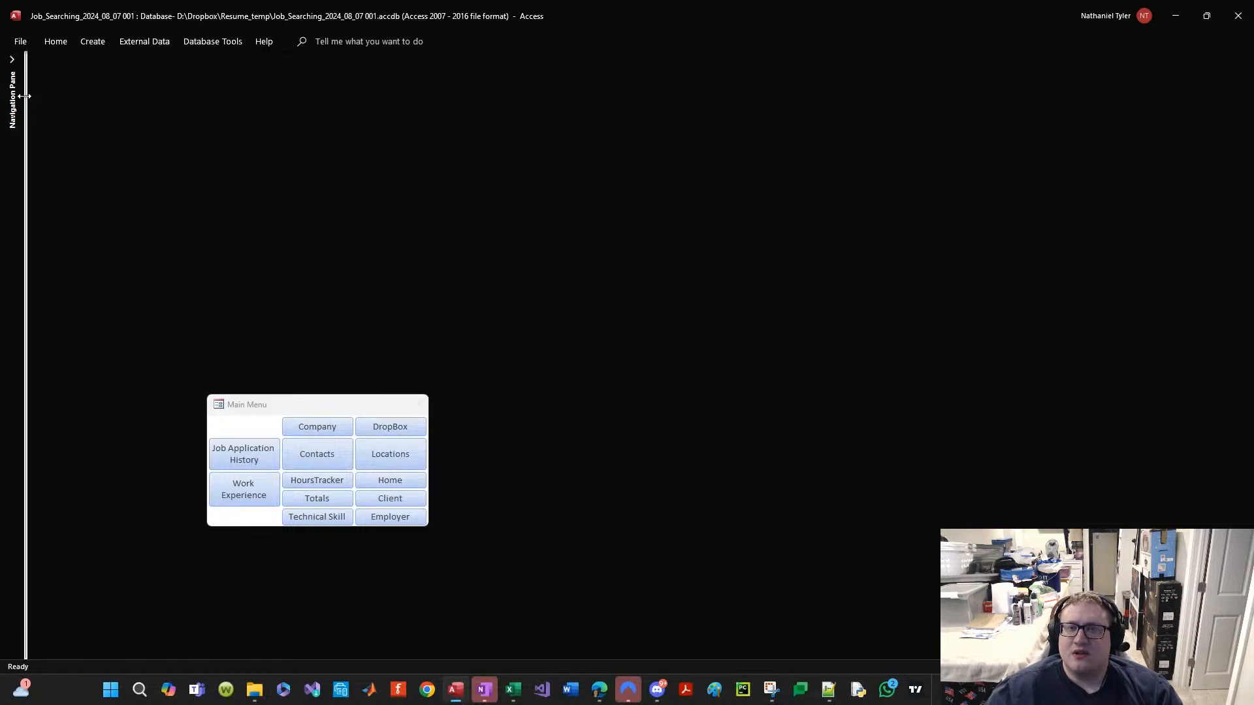
# Step: Filter the database objects by work_ex and open Work_Experience_tbl in Design View
pyautogui.click(23, 96)
pyautogui.hotkey('ctrl', 'a')
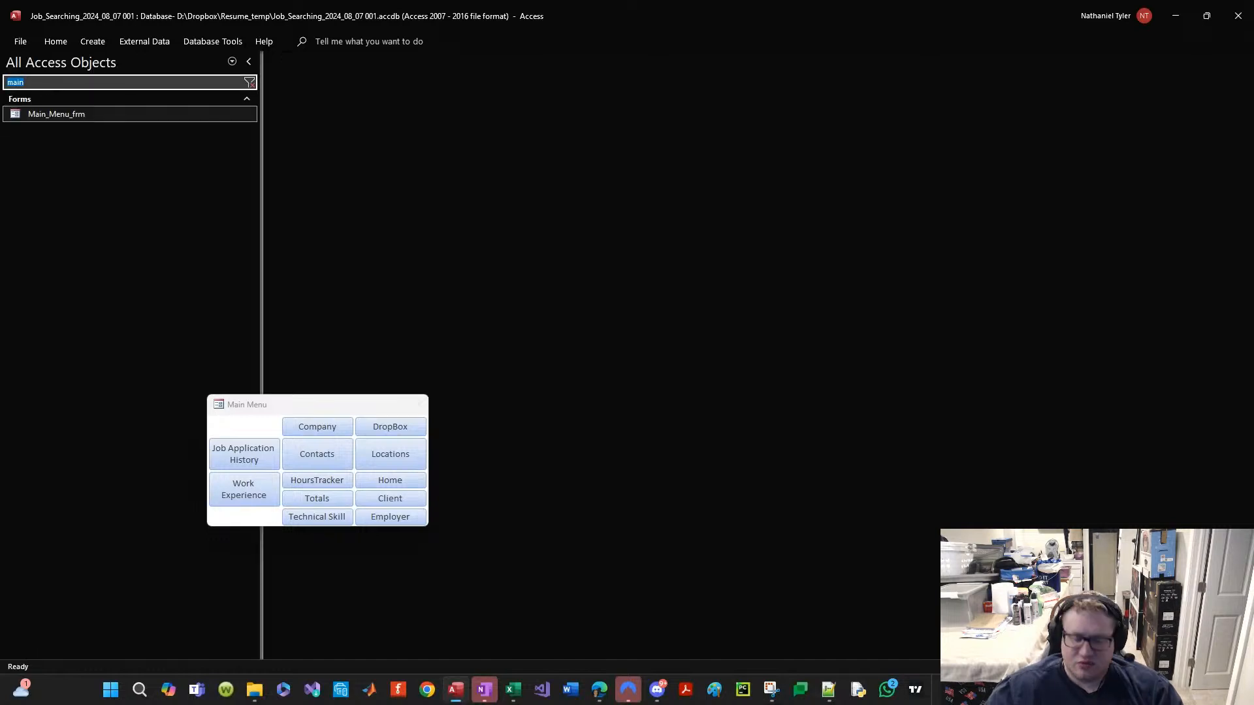
pyautogui.write('wo')
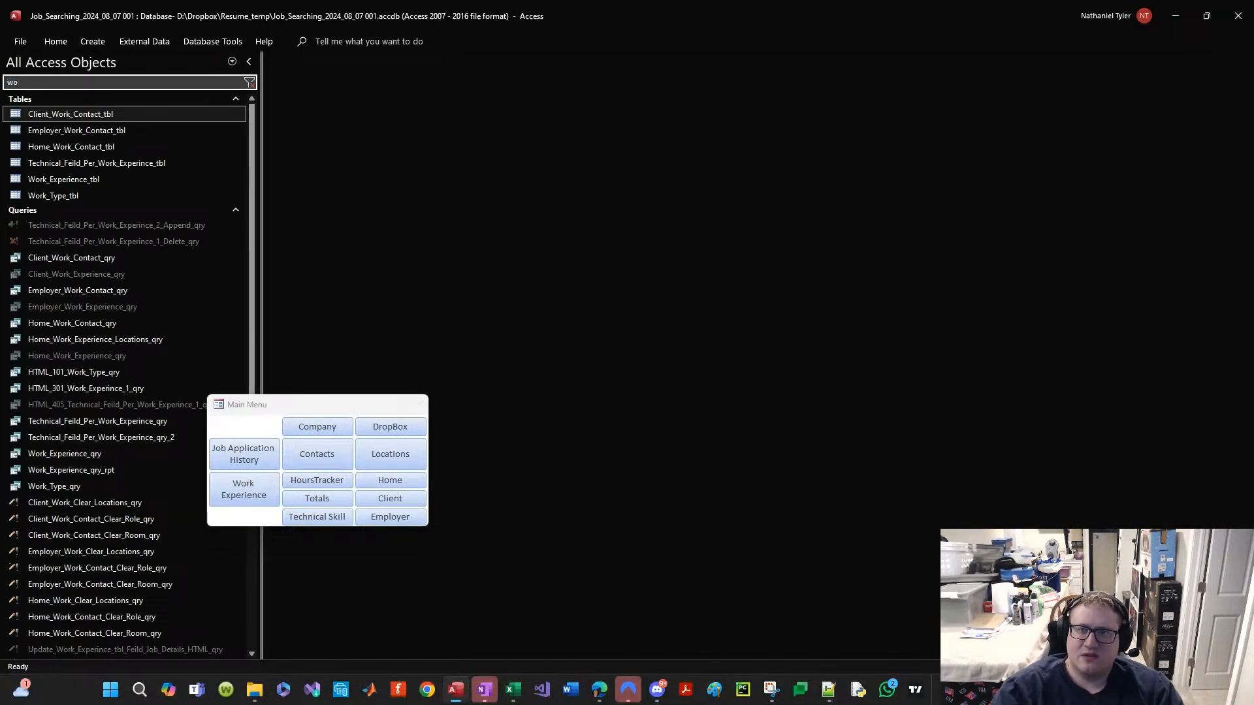
pyautogui.write('rk)e')
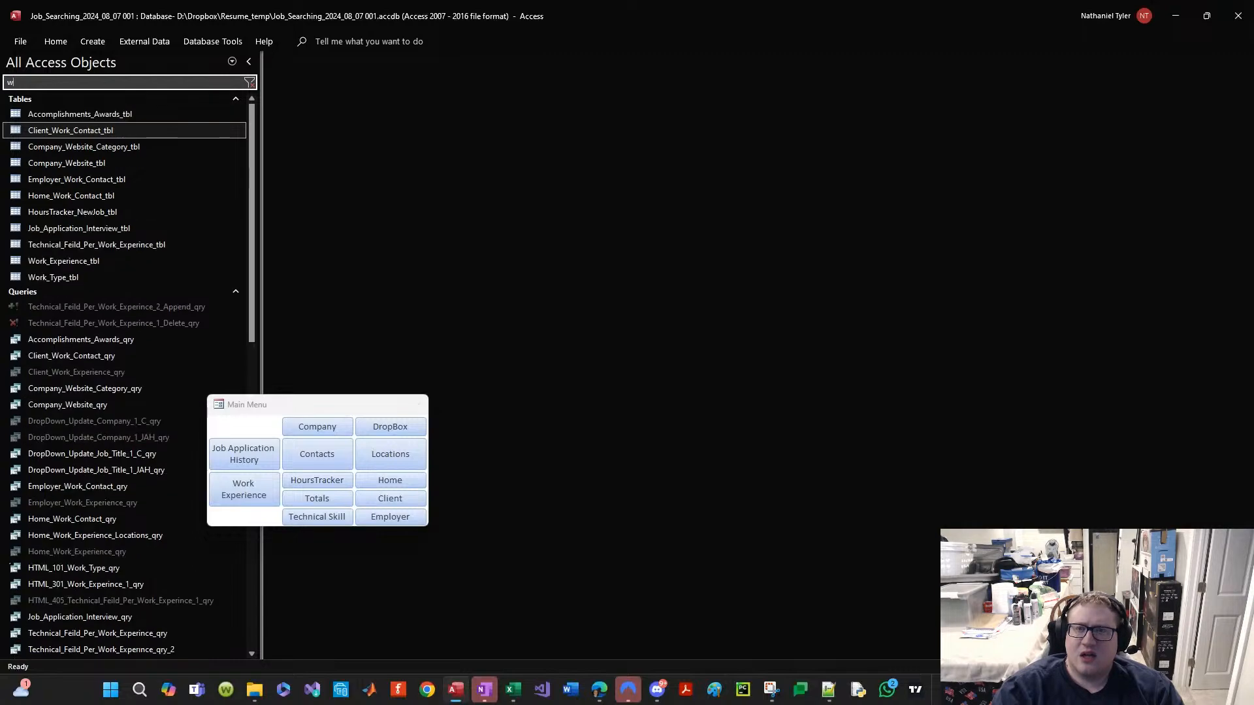
pyautogui.press('BackSpace')
pyautogui.write('_ex')
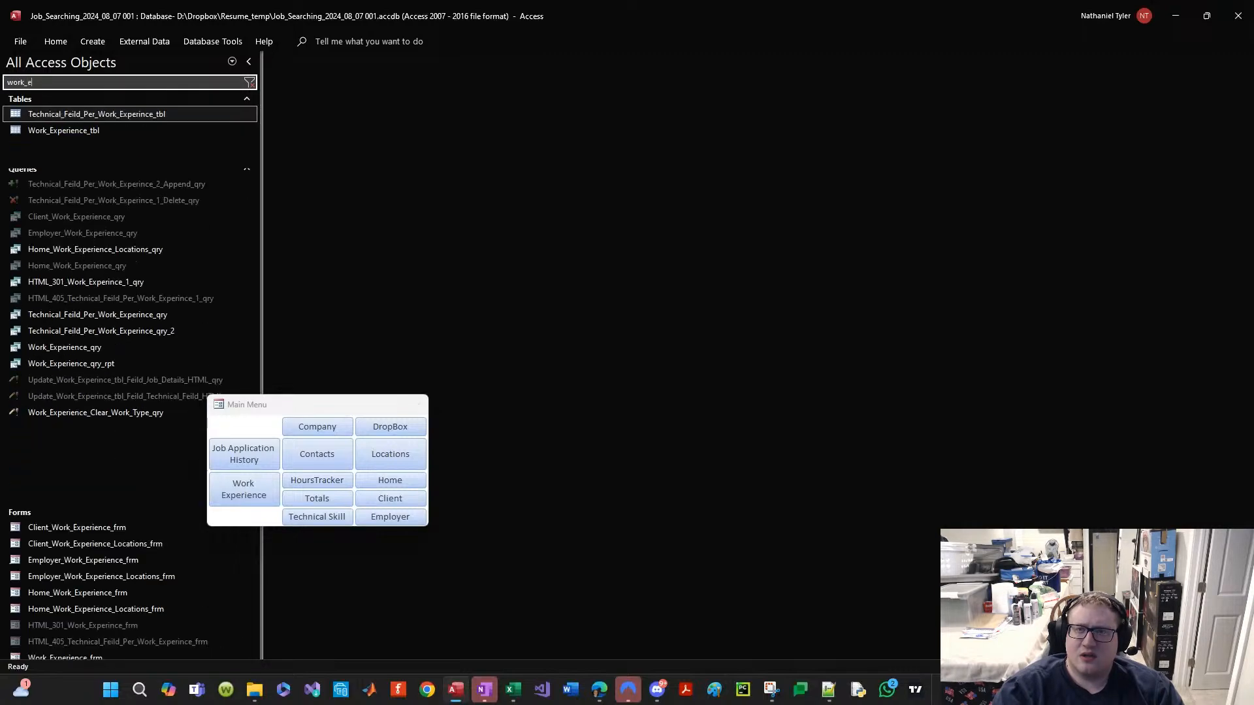
pyautogui.rightClick(113, 132)
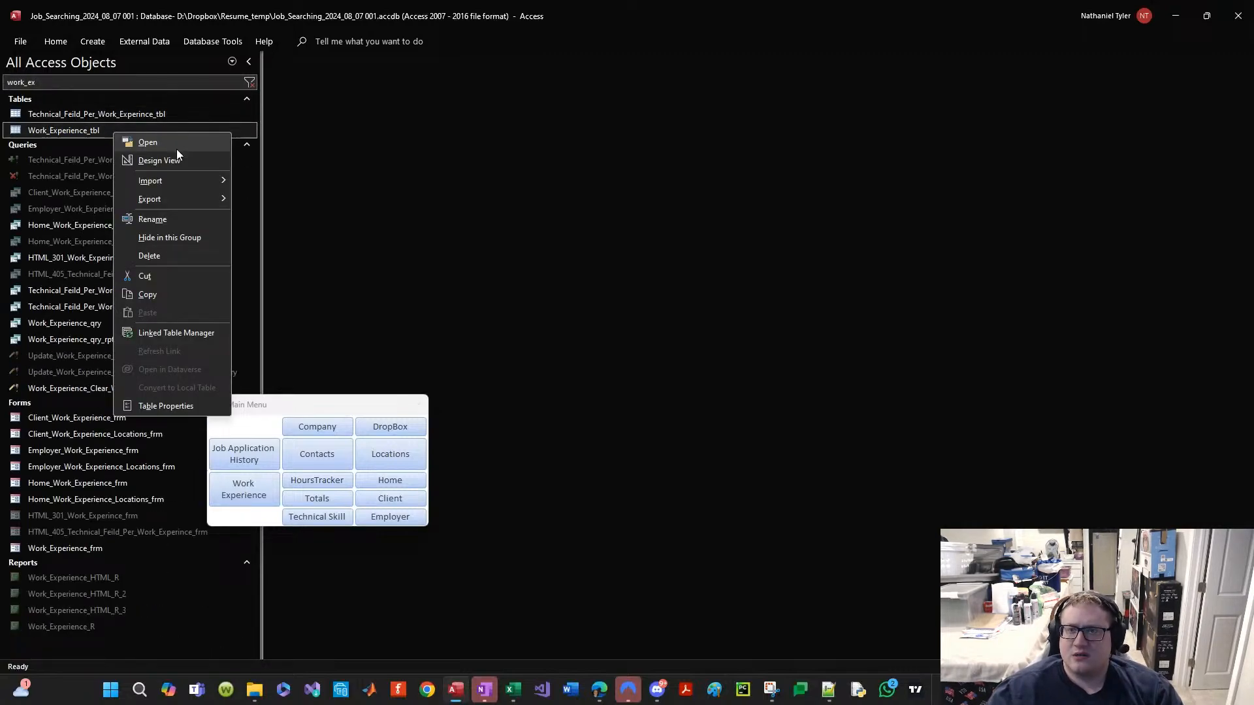
pyautogui.click(171, 144)
pyautogui.rightClick(353, 59)
pyautogui.click(396, 123)
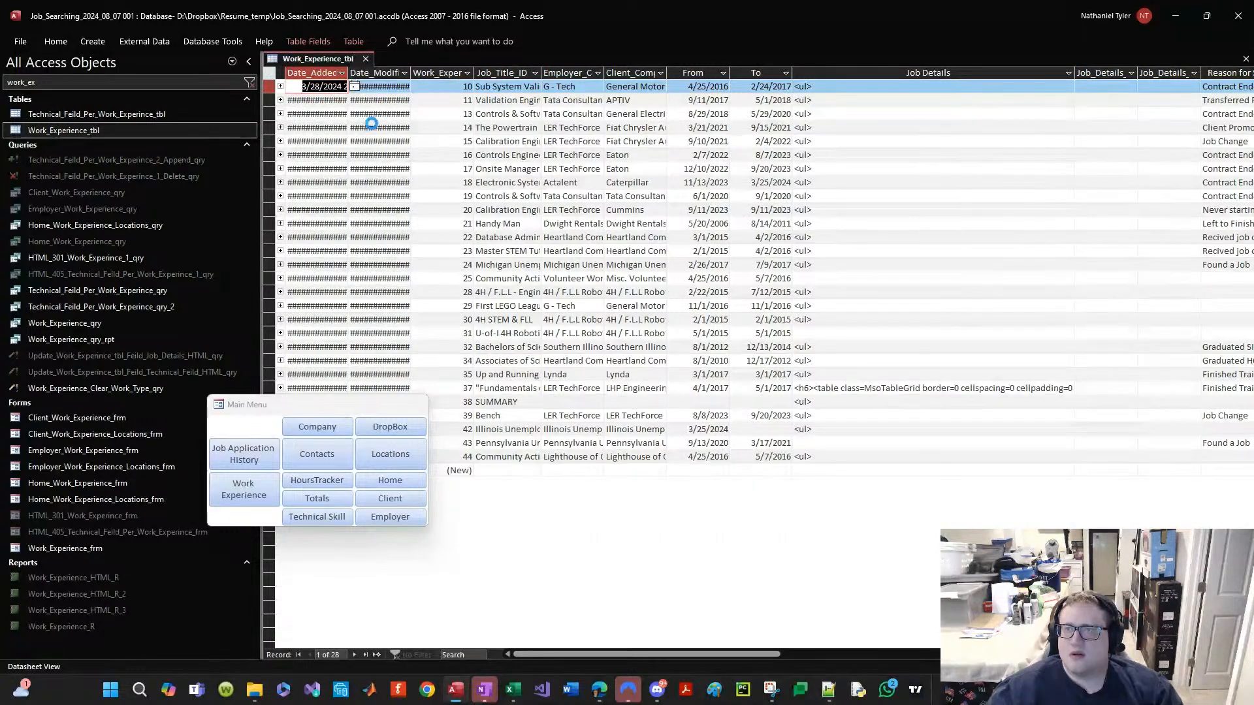
pyautogui.click(249, 61)
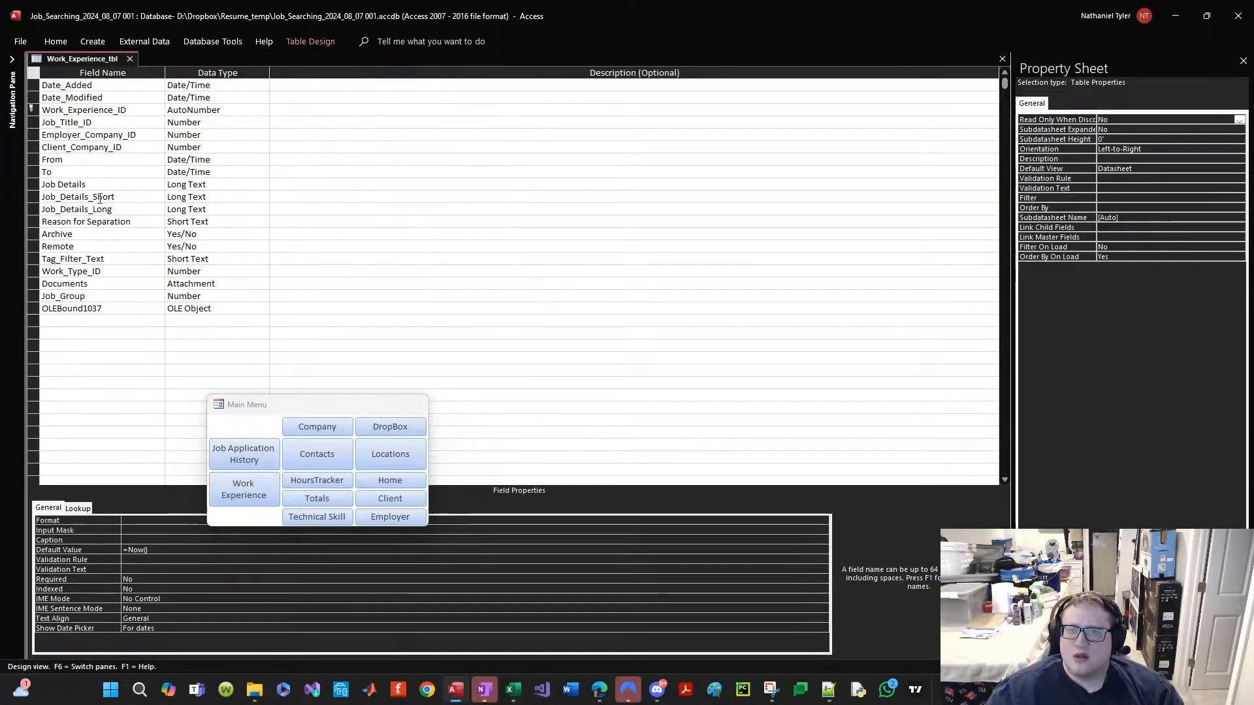
# Step: Permanently delete the Job_Details_Long field from the Work_Experience_tbl design
pyautogui.click(104, 197)
pyautogui.click(207, 197)
pyautogui.click(121, 211)
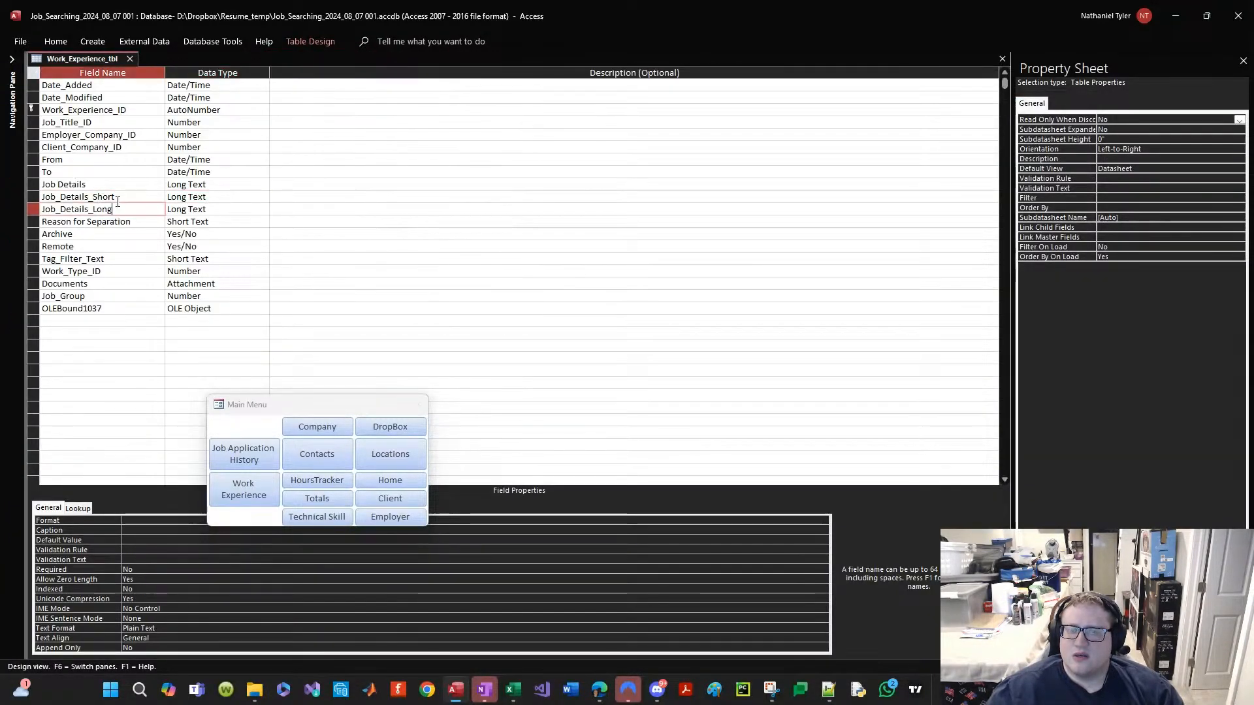
pyautogui.click(116, 198)
pyautogui.click(34, 210)
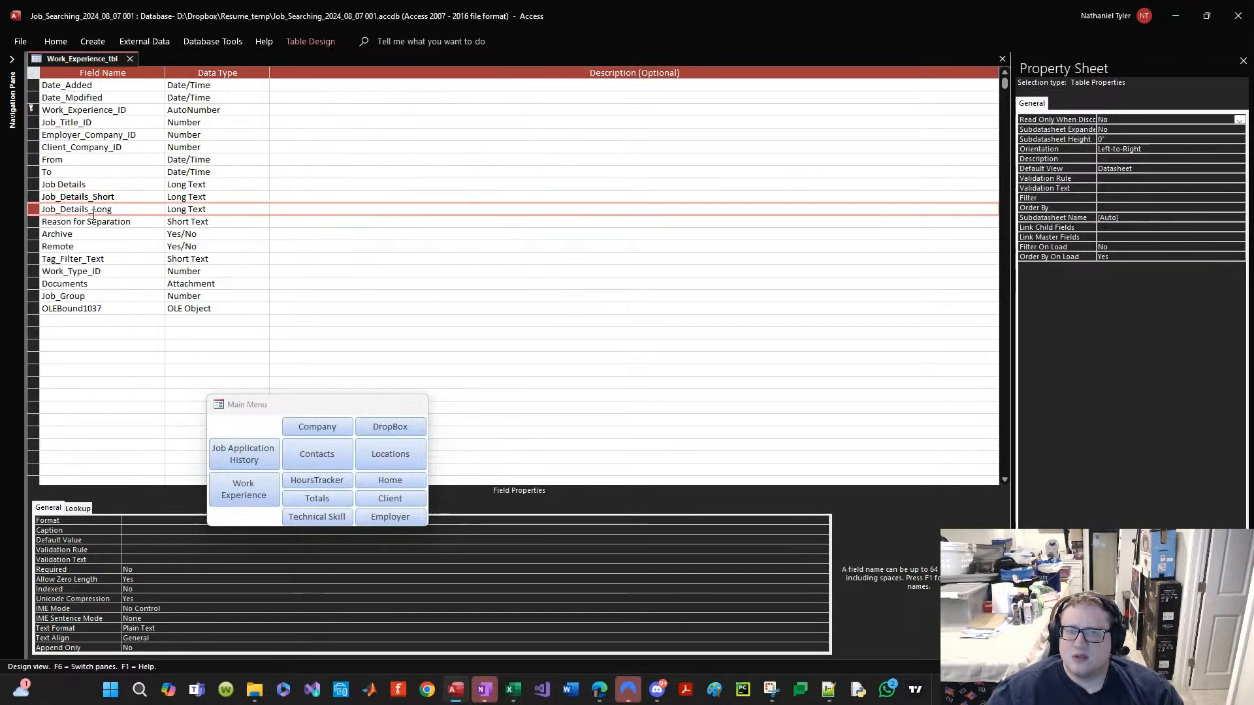
pyautogui.press('Delete')
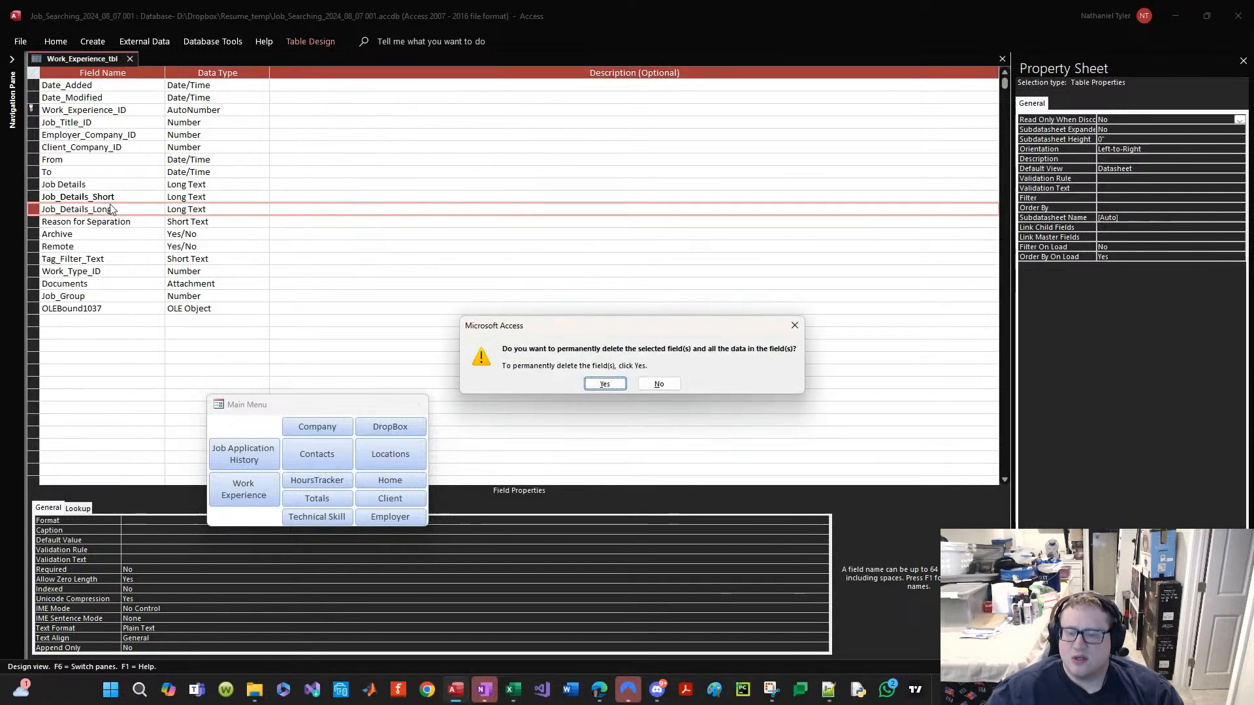
pyautogui.press('Return')
pyautogui.click(117, 196)
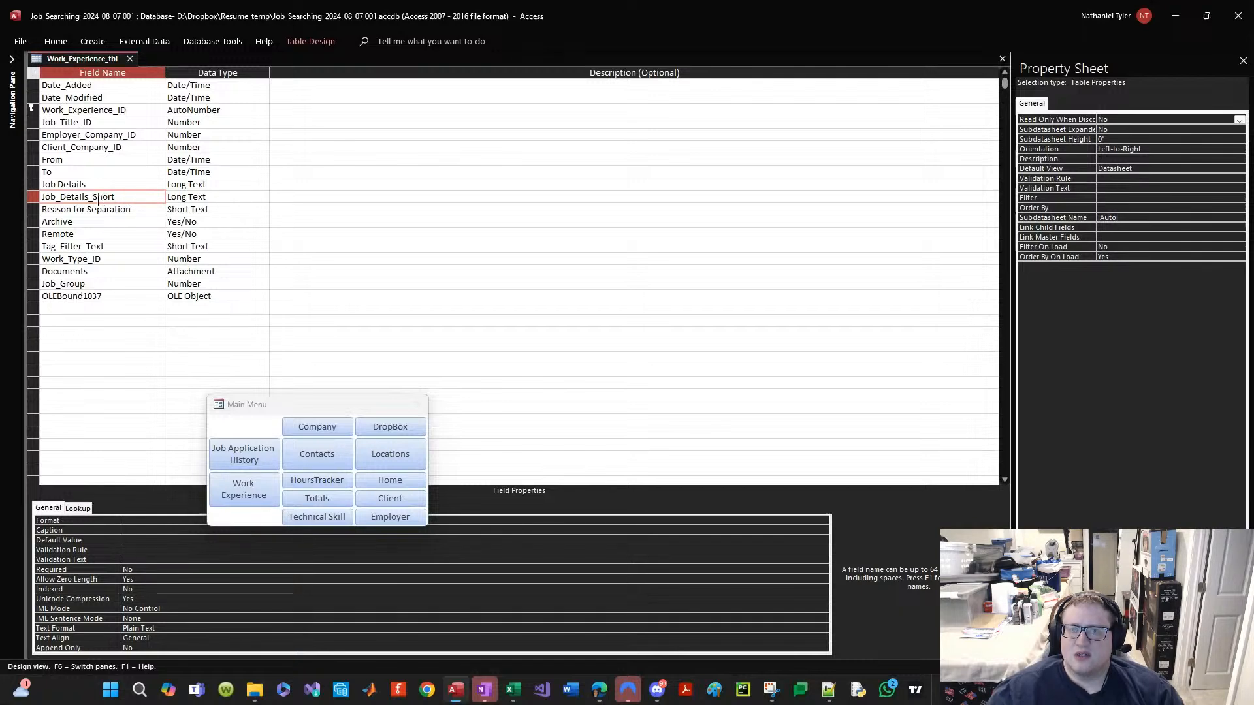
pyautogui.moveTo(92, 199); pyautogui.dragTo(136, 204)
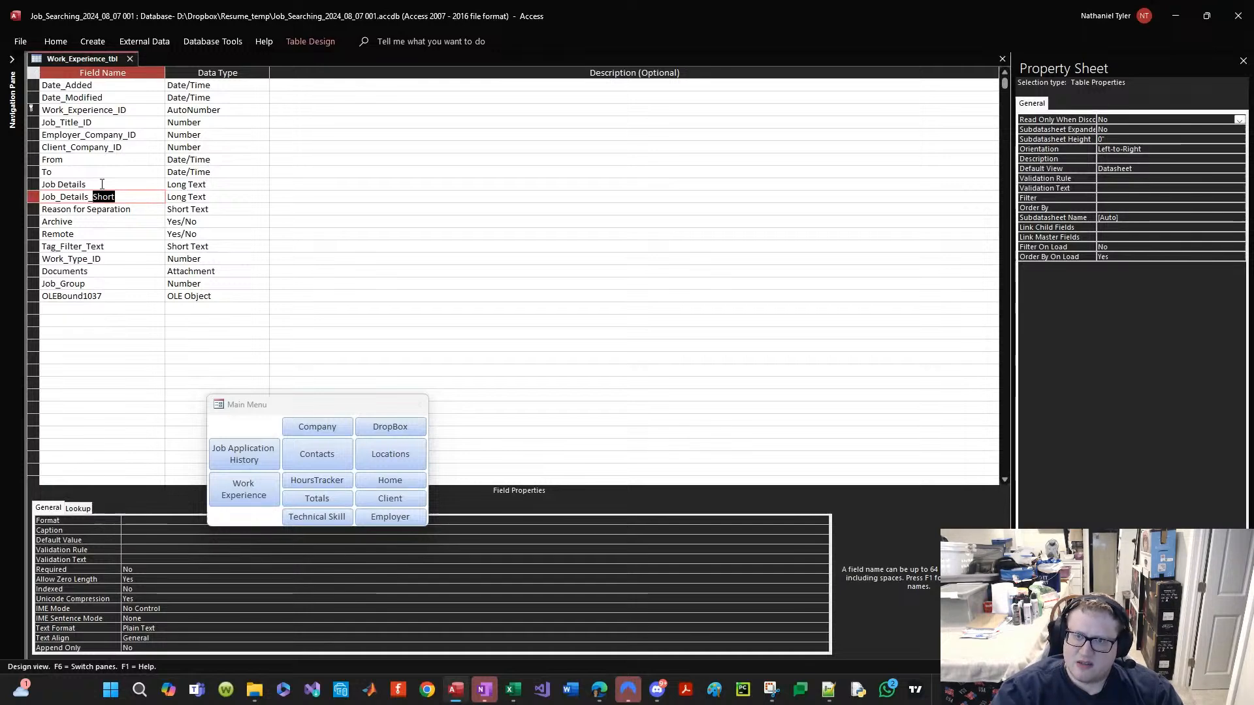
pyautogui.write('Clien')
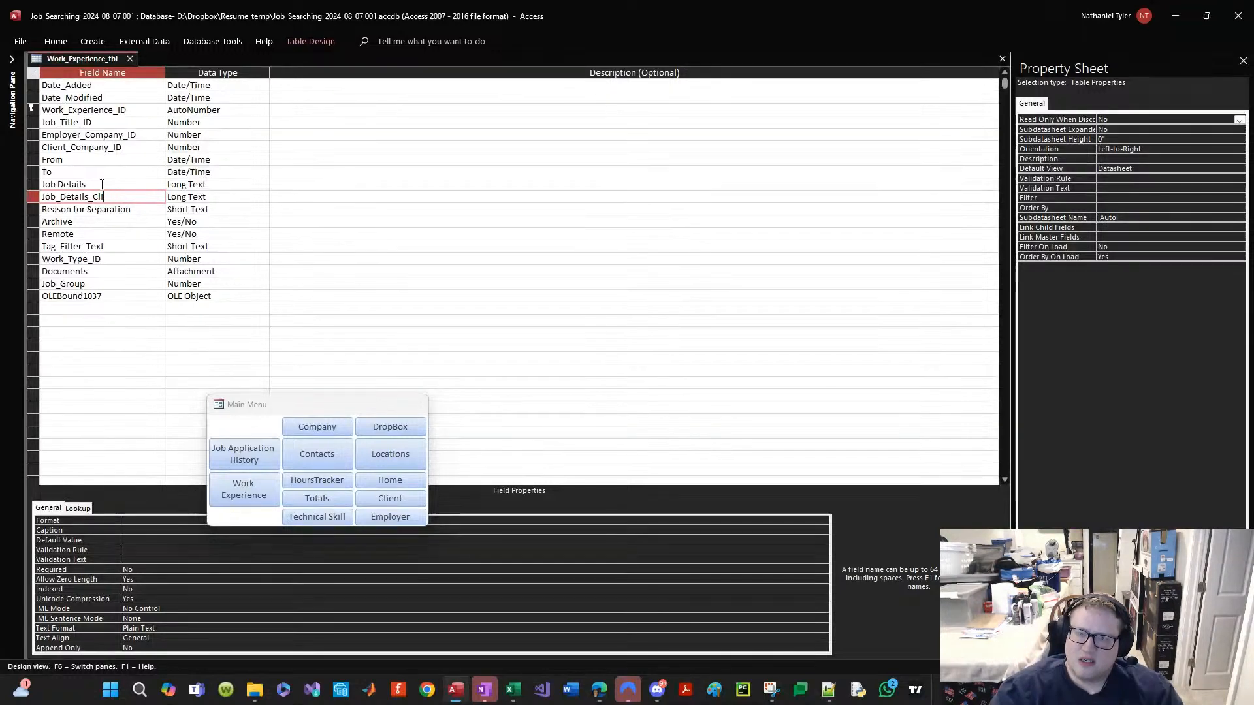
pyautogui.press('BackSpace')
pyautogui.press('BackSpace')
pyautogui.press('BackSpace')
pyautogui.press('BackSpace')
pyautogui.press('BackSpace')
pyautogui.press('BackSpace')
pyautogui.press('BackSpace')
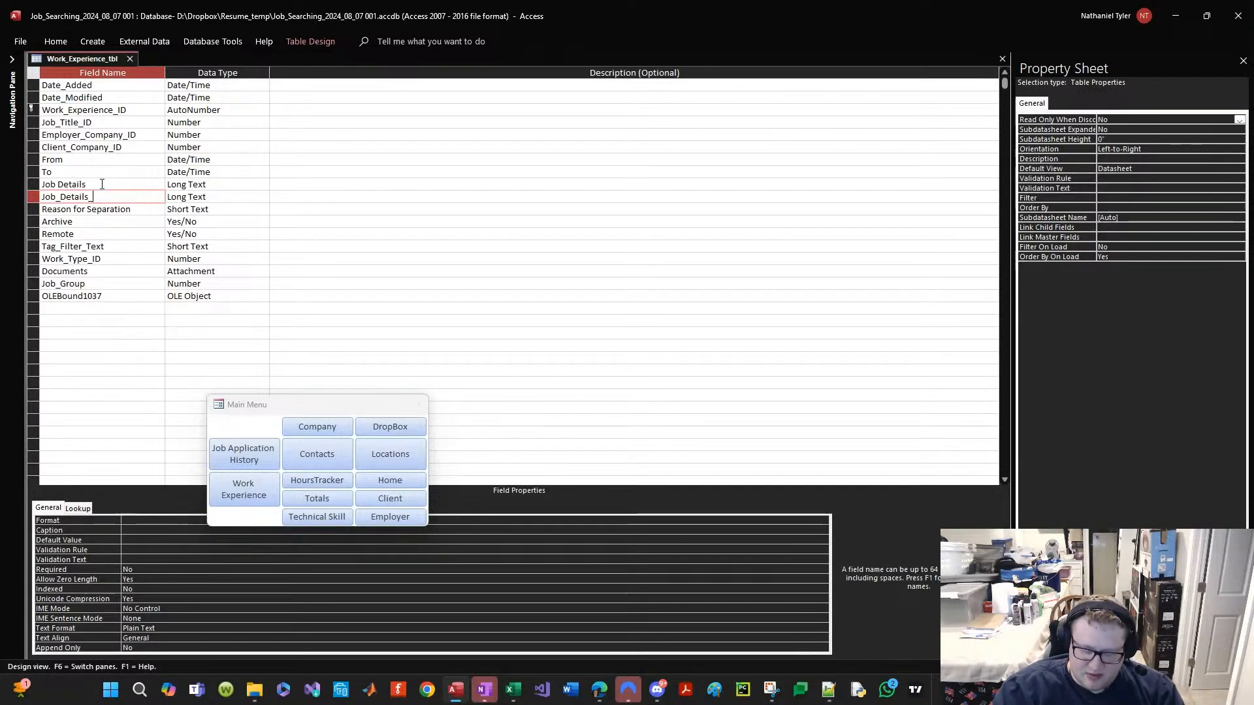
pyautogui.write('I')
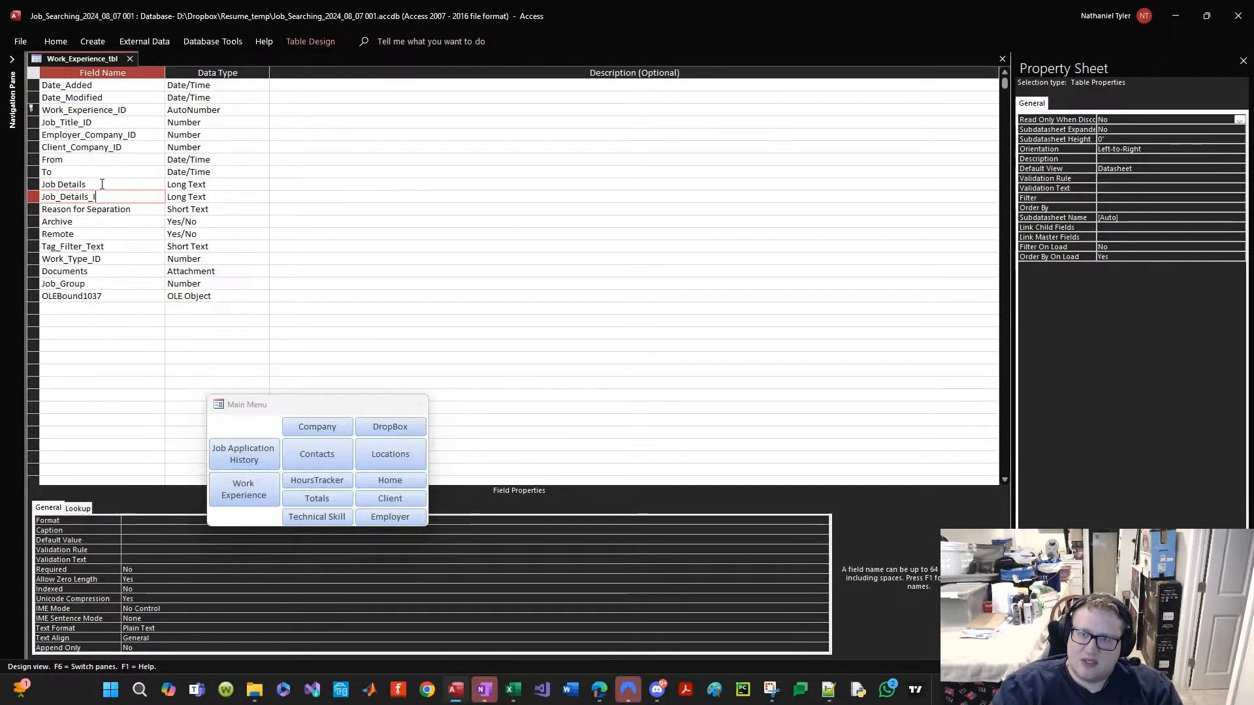
pyautogui.write('Shopr')
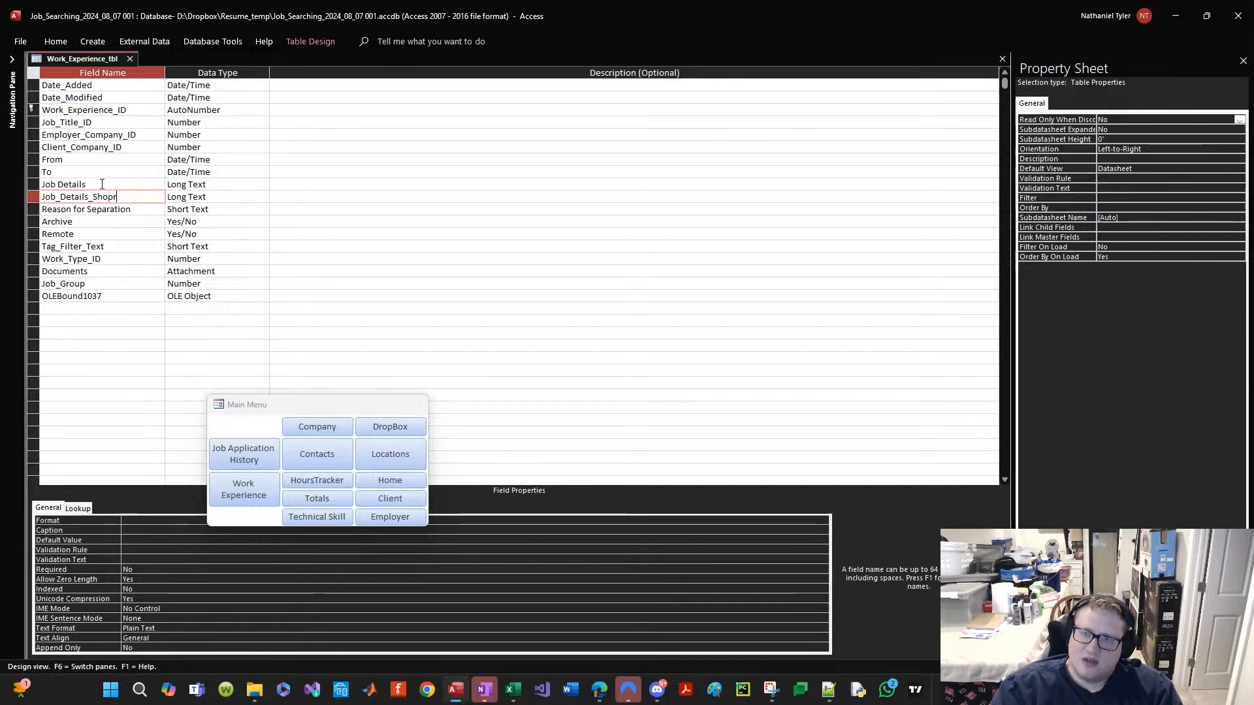
pyautogui.press('BackSpace')
pyautogui.press('BackSpace')
pyautogui.press('BackSpace')
pyautogui.press('BackSpace')
pyautogui.press('BackSpace')
pyautogui.write('Short')
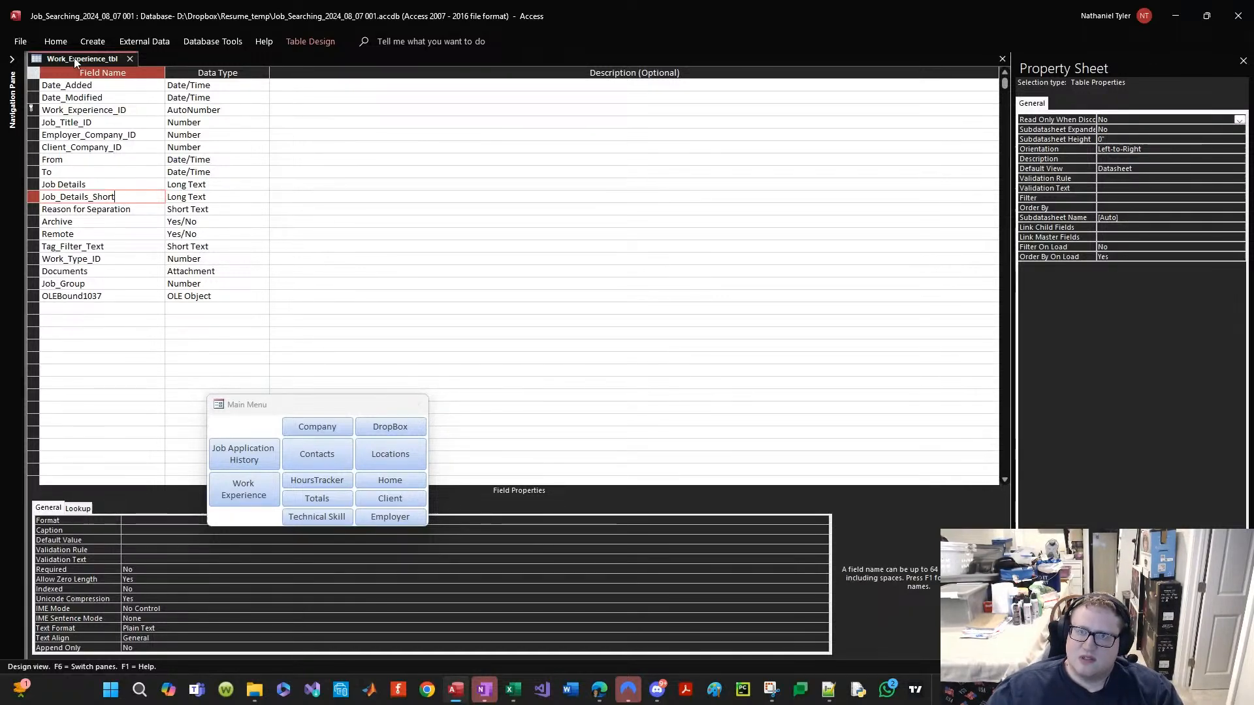
pyautogui.moveTo(92, 196); pyautogui.dragTo(126, 194)
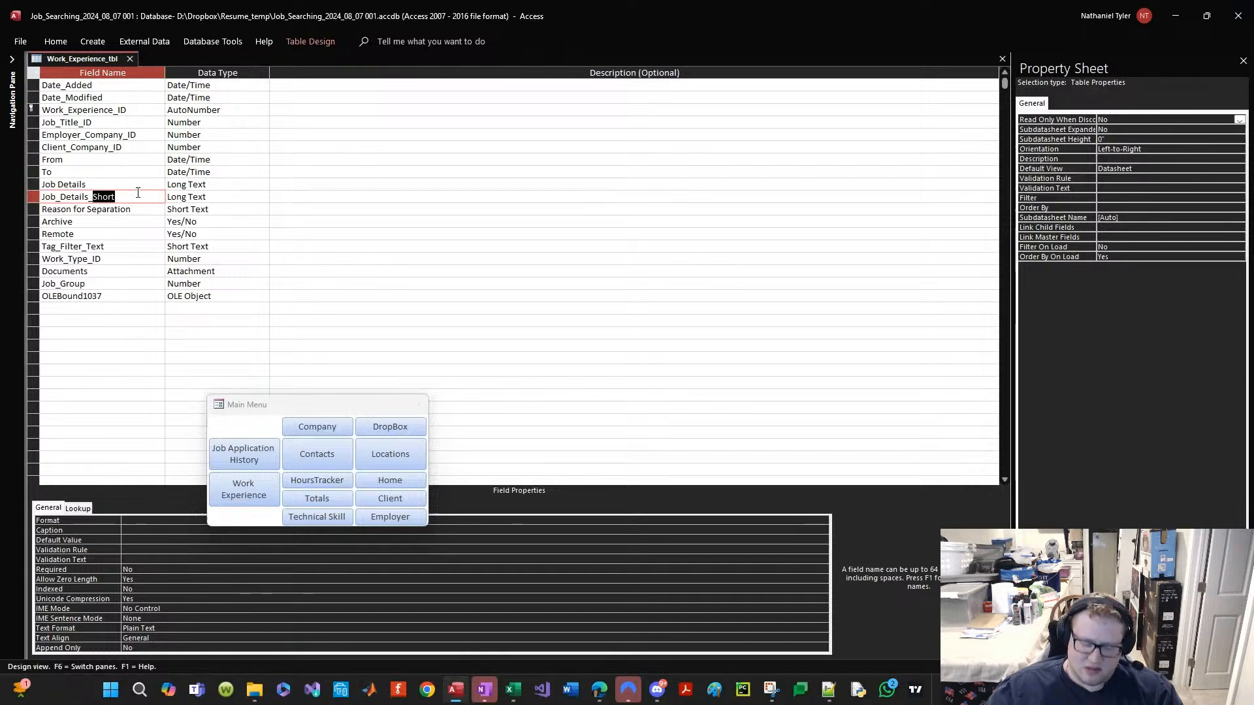
pyautogui.write('Client')
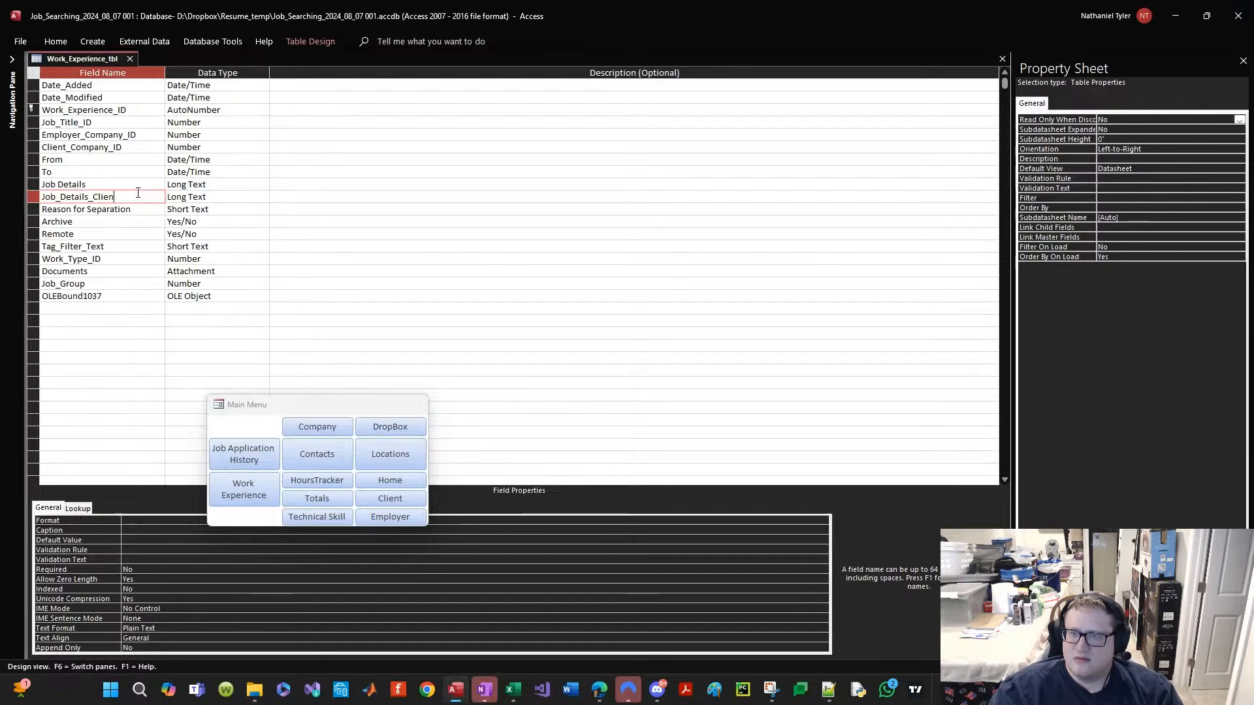
pyautogui.press('BackSpace')
pyautogui.press('BackSpace')
pyautogui.press('BackSpace')
pyautogui.press('BackSpace')
pyautogui.press('BackSpace')
pyautogui.write('Short')
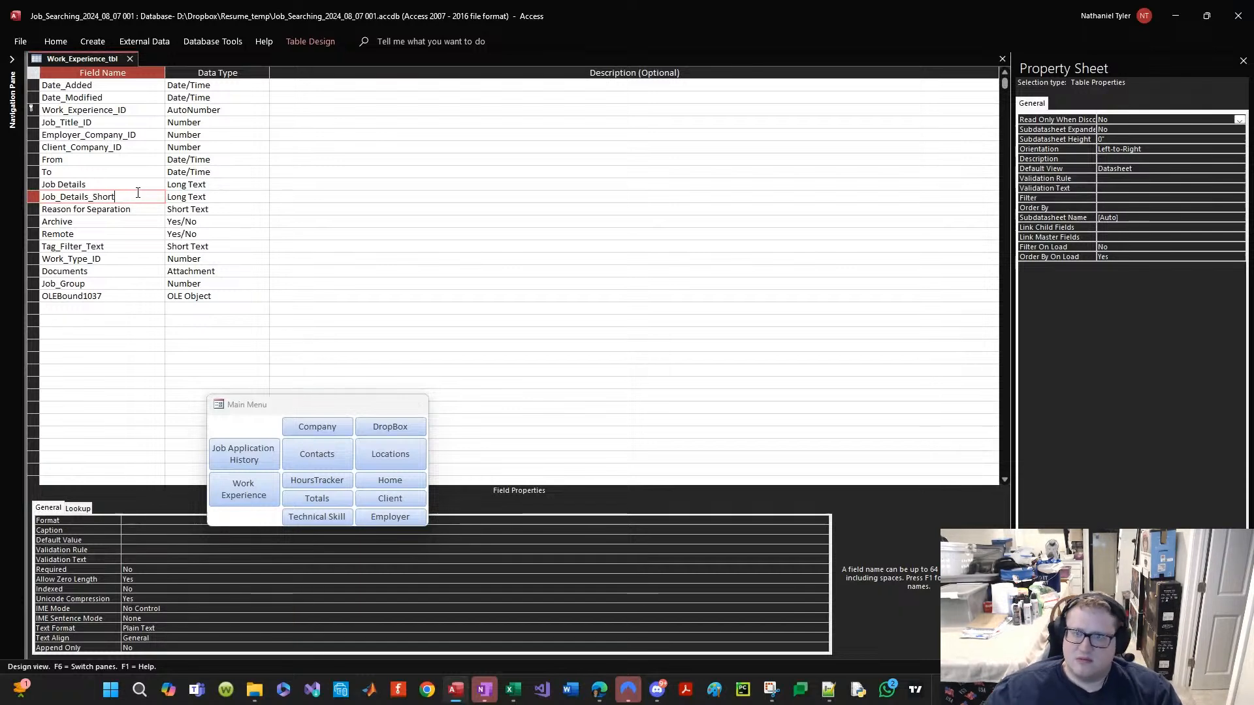
# Step: Close Work_Experience_tbl and open the Work Experience form from the Main Menu in Design View
pyautogui.rightClick(108, 59)
pyautogui.click(128, 62)
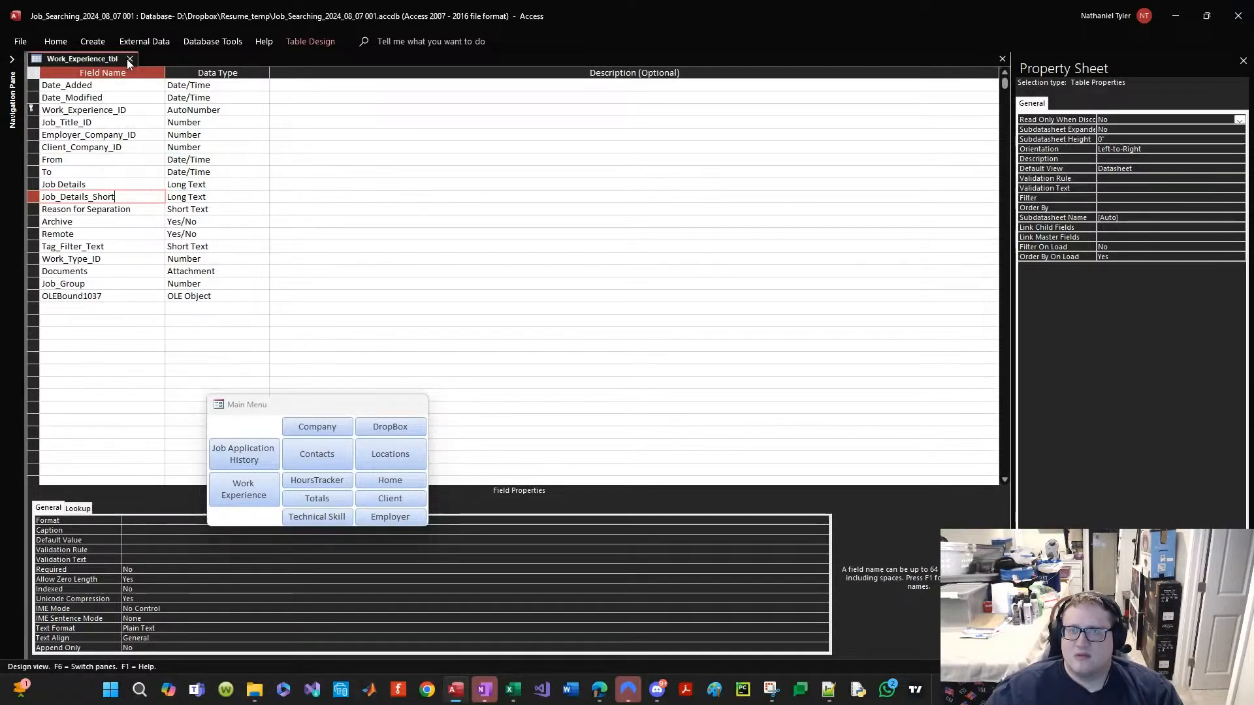
pyautogui.click(129, 59)
pyautogui.click(265, 484)
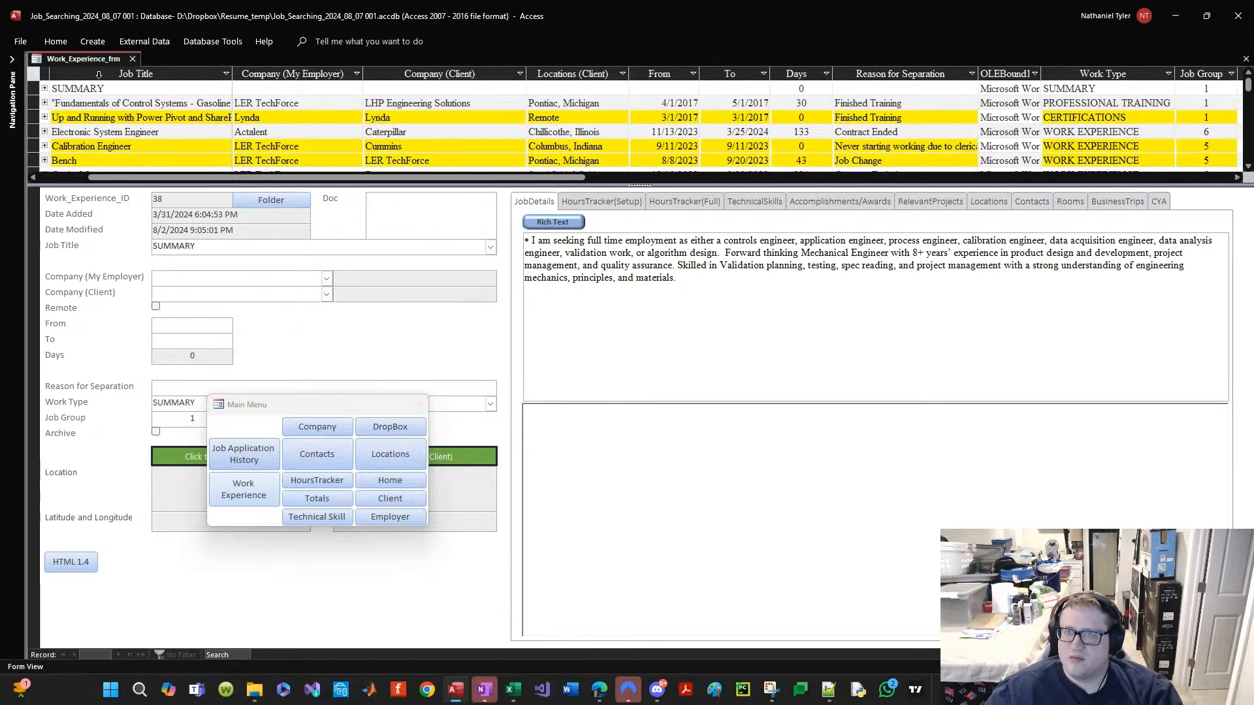
pyautogui.rightClick(95, 57)
pyautogui.click(117, 169)
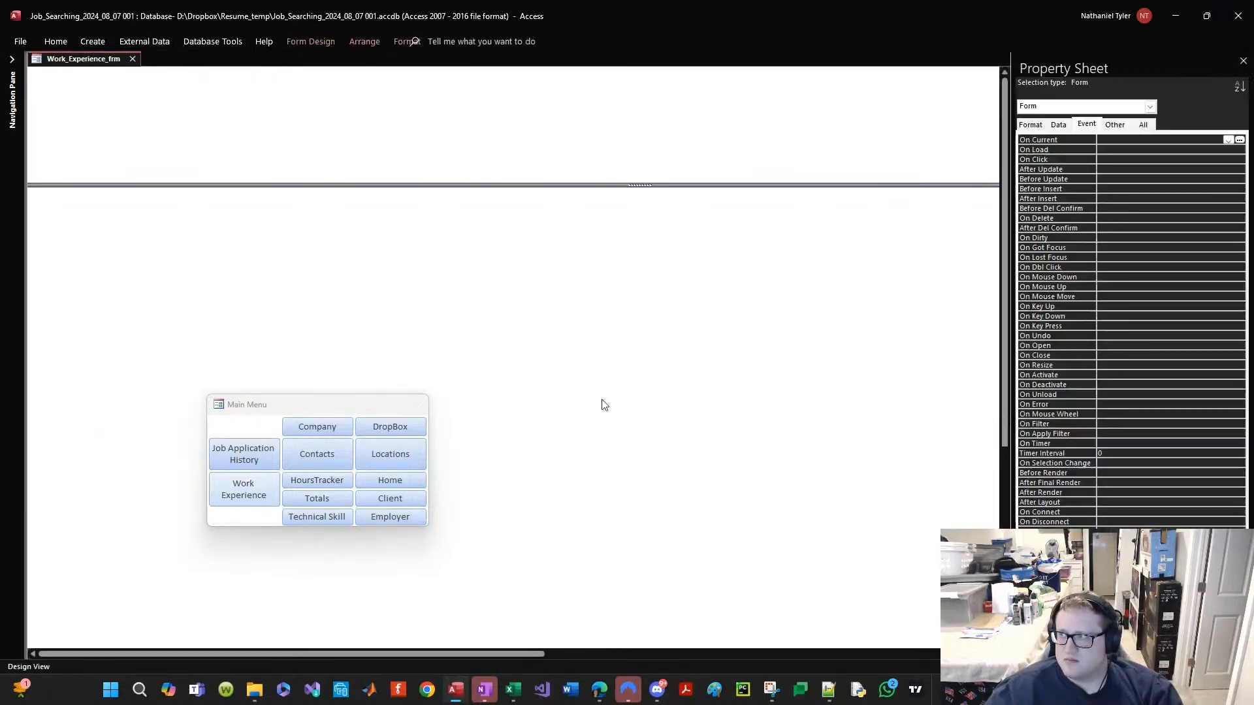
# Step: Shrink the OLEBound1037 frame on the JobDetails page to a thin strip and move it beside the Rich Text toggle
pyautogui.click(739, 453)
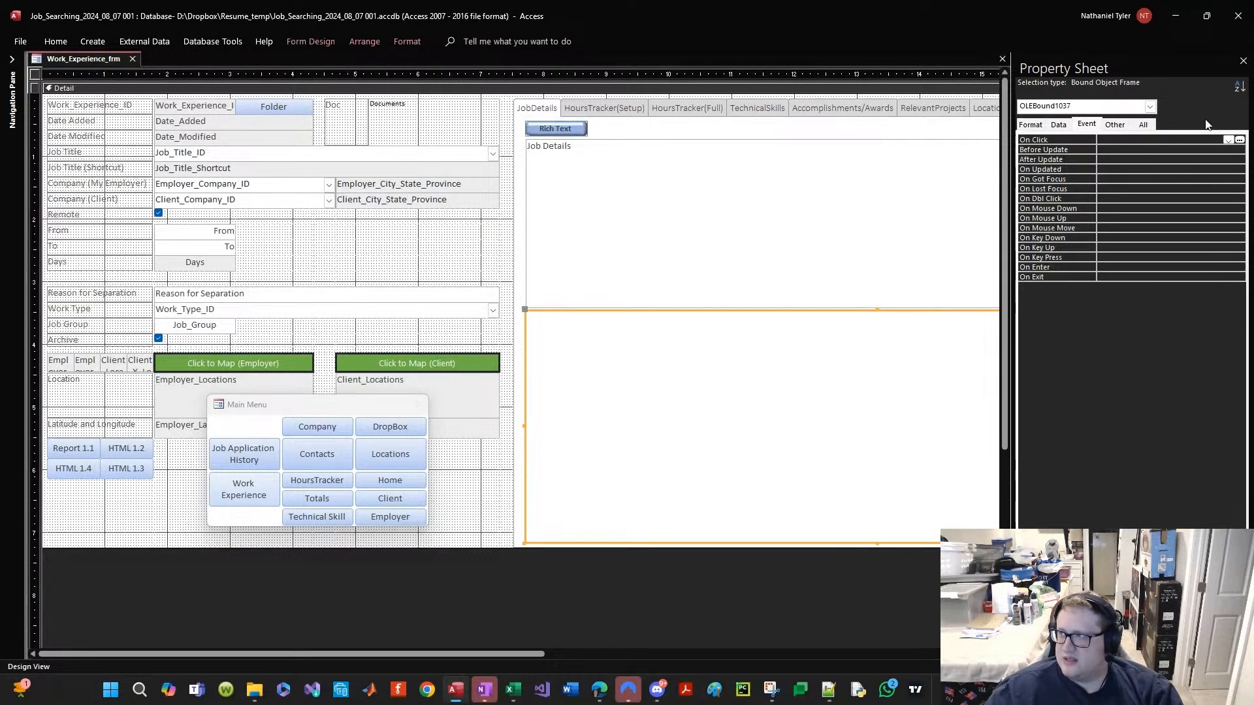
pyautogui.click(1244, 59)
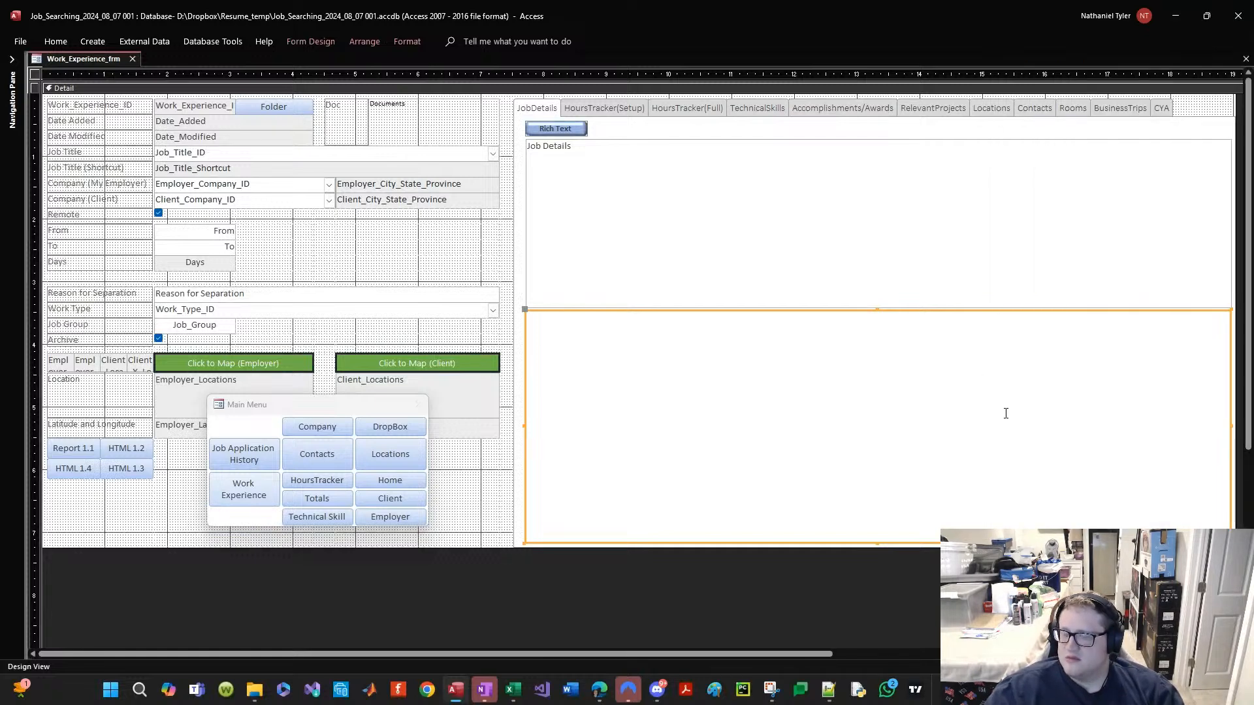
pyautogui.hotkey('shift', 'Up')
pyautogui.hotkey('shift', 'Up')
pyautogui.hotkey('shift', 'Up')
pyautogui.hotkey('shift', 'Up')
pyautogui.hotkey('shift', 'Up')
pyautogui.hotkey('shift', 'Up')
pyautogui.hotkey('shift', 'Up')
pyautogui.hotkey('shift', 'Up')
pyautogui.hotkey('shift', 'Up')
pyautogui.hotkey('shift', 'Up')
pyautogui.hotkey('shift', 'Up')
pyautogui.hotkey('shift', 'Up')
pyautogui.hotkey('shift', 'Up')
pyautogui.hotkey('shift', 'Up')
pyautogui.hotkey('shift', 'Up')
pyautogui.hotkey('shift', 'Up')
pyautogui.hotkey('shift', 'Up')
pyautogui.hotkey('shift', 'Up')
pyautogui.hotkey('shift', 'Up')
pyautogui.hotkey('shift', 'Up')
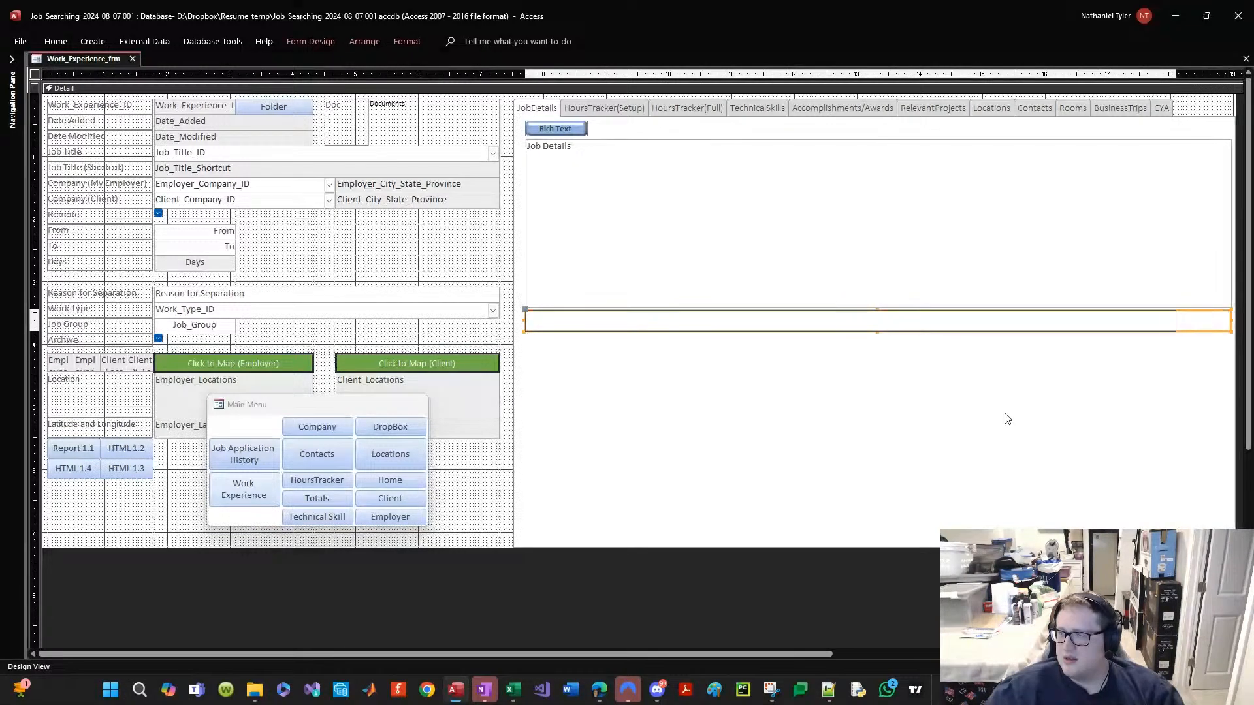
pyautogui.hotkey('shift', 'Left')
pyautogui.hotkey('shift', 'Left')
pyautogui.hotkey('shift', 'Left')
pyautogui.hotkey('shift', 'Left')
pyautogui.hotkey('shift', 'Left')
pyautogui.hotkey('shift', 'Left')
pyautogui.hotkey('shift', 'Left')
pyautogui.hotkey('shift', 'Left')
pyautogui.hotkey('shift', 'Left')
pyautogui.hotkey('shift', 'Up')
pyautogui.hotkey('shift', 'Up')
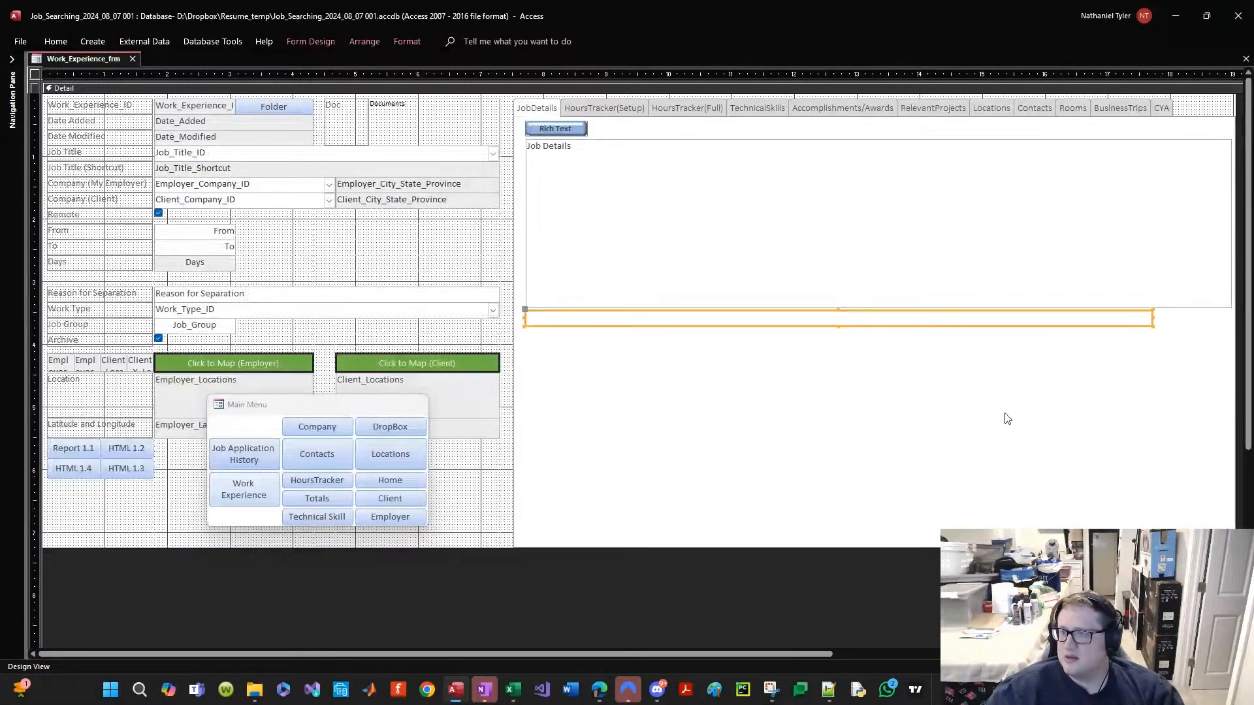
pyautogui.click(1147, 320)
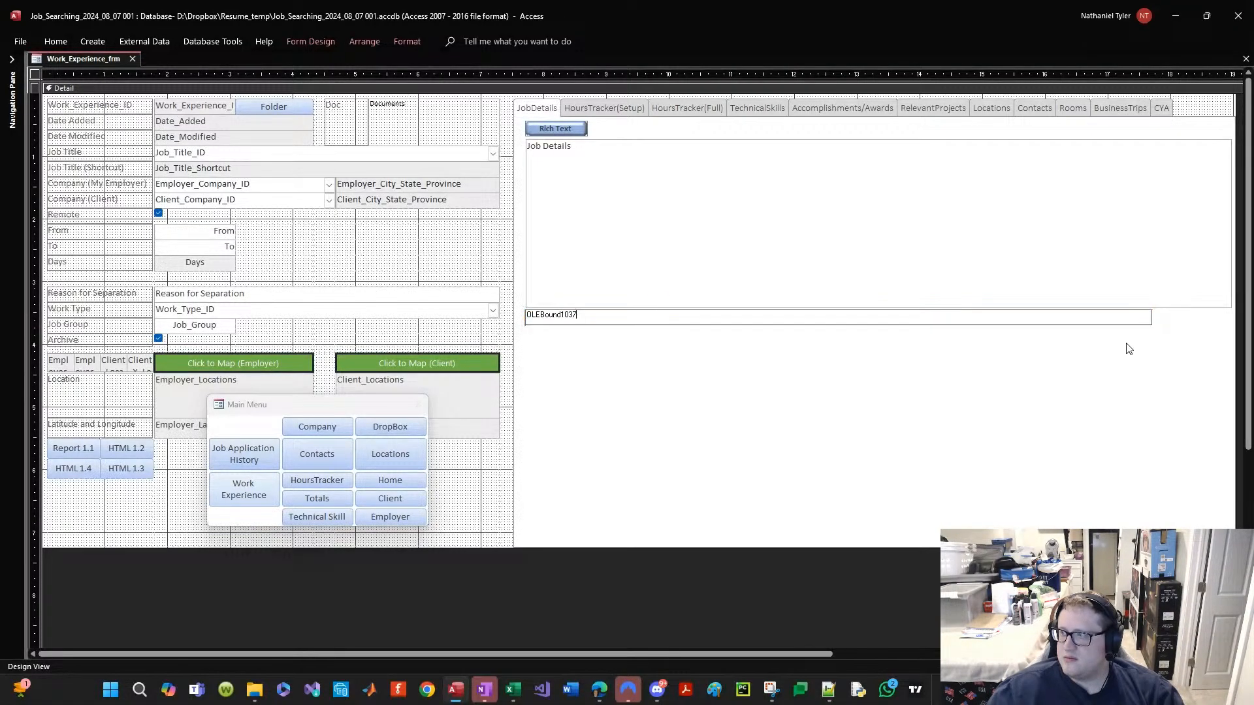
pyautogui.moveTo(1104, 324); pyautogui.dragTo(1173, 134)
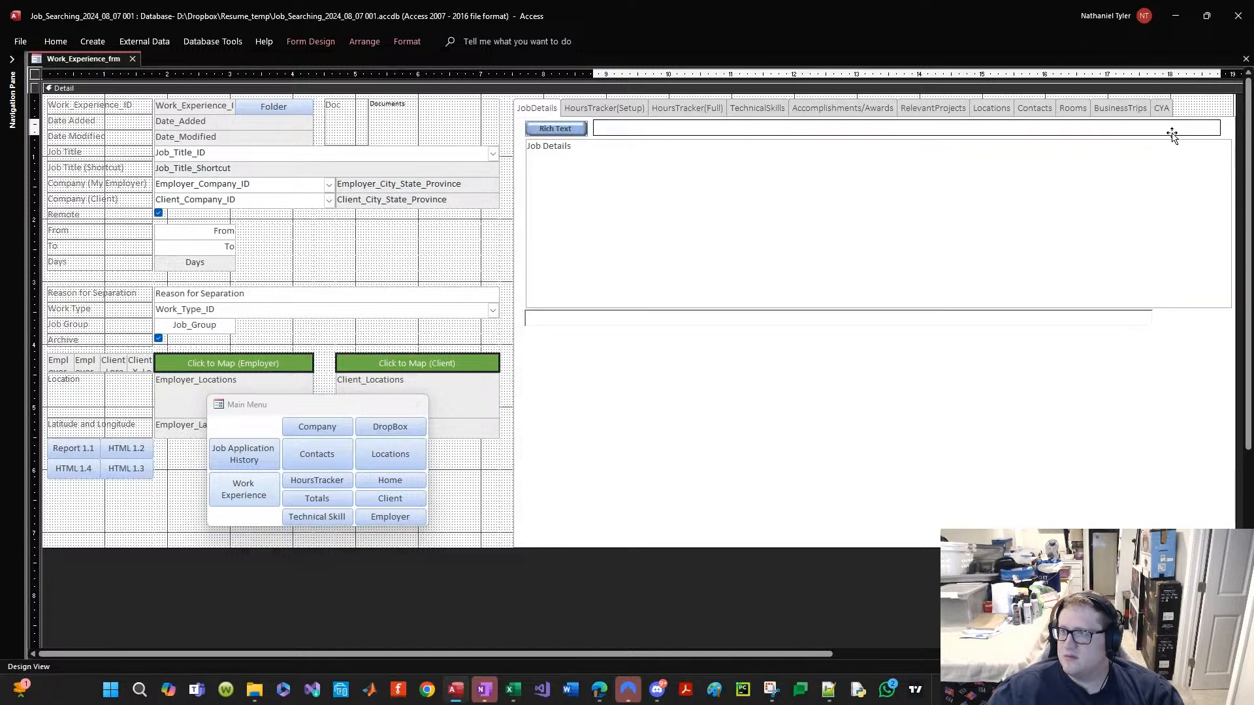
# Step: Place a copy of the Job Details text box below the original and set its name and control source to Job_Details_Short
pyautogui.hotkey('ctrl', 'v')
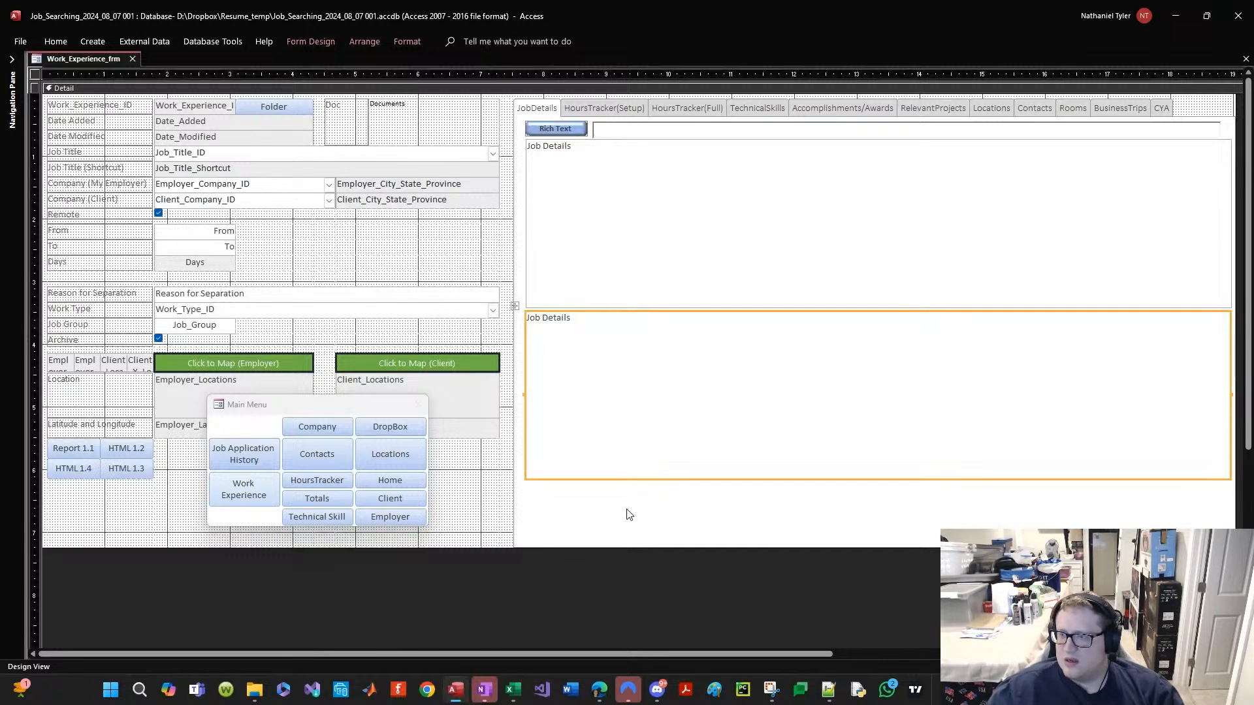
pyautogui.click(614, 361)
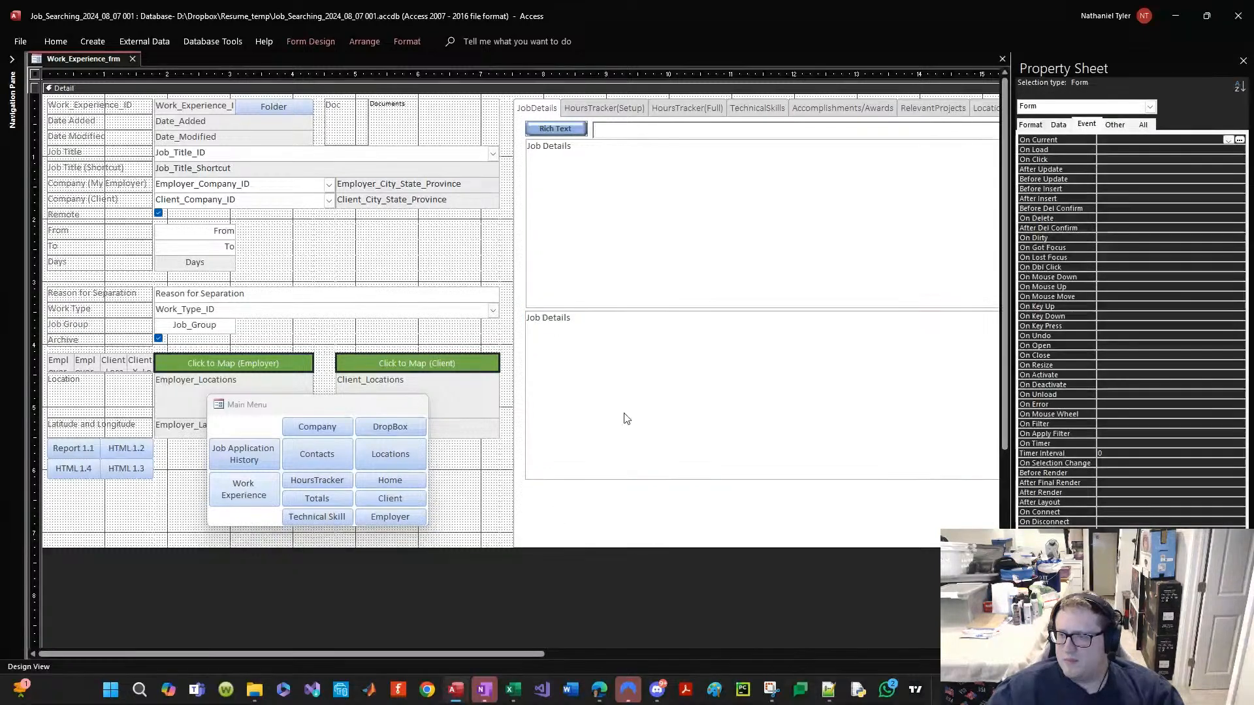
pyautogui.click(624, 418)
pyautogui.click(1143, 125)
pyautogui.click(1142, 159)
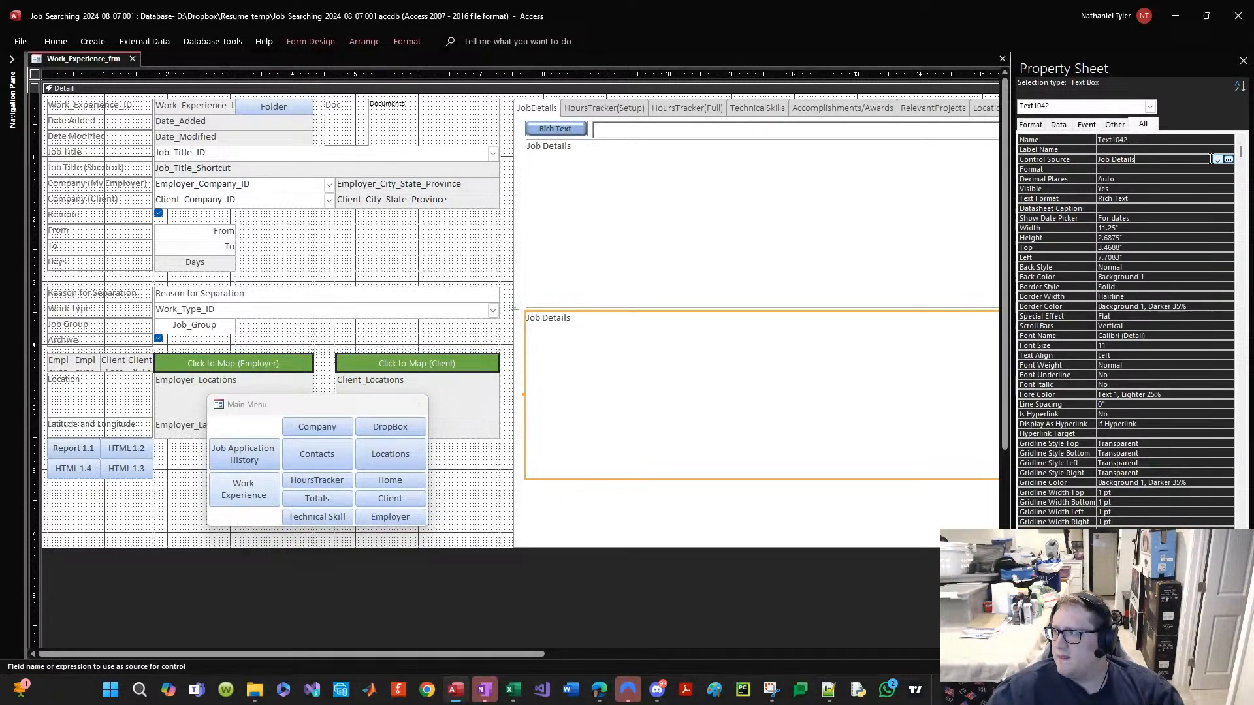
pyautogui.click(1217, 159)
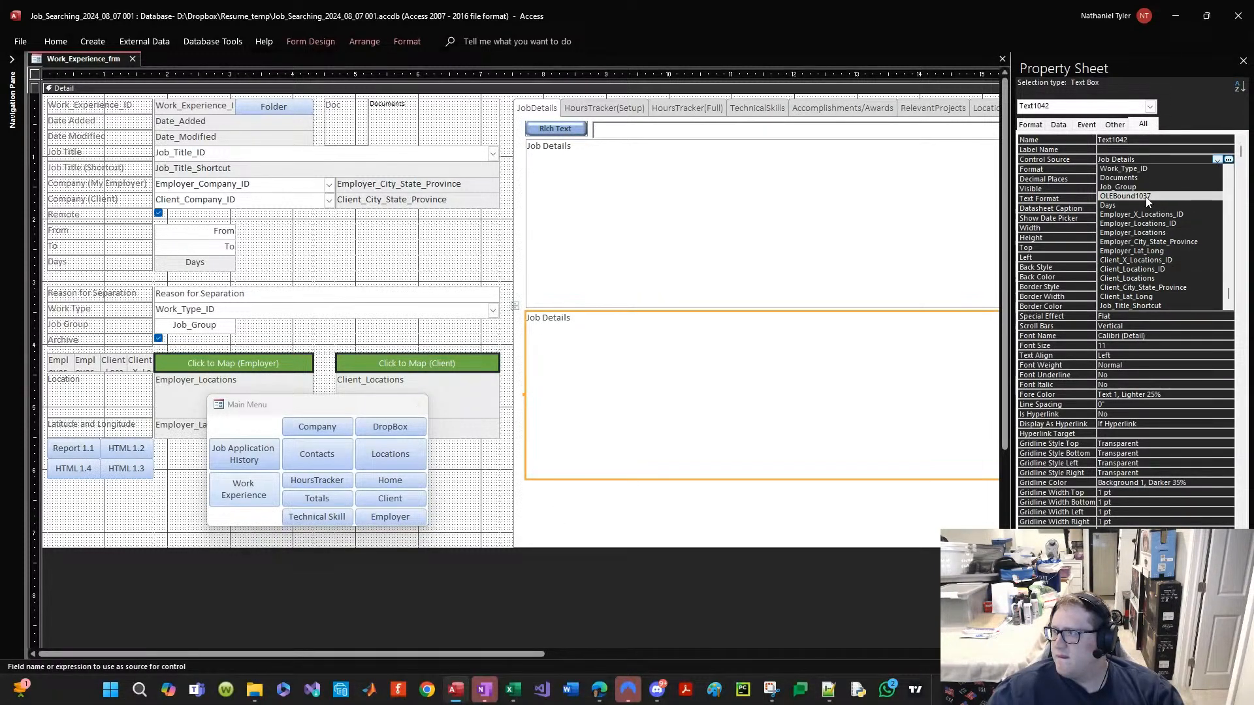
pyautogui.scroll(1, 1151, 243)
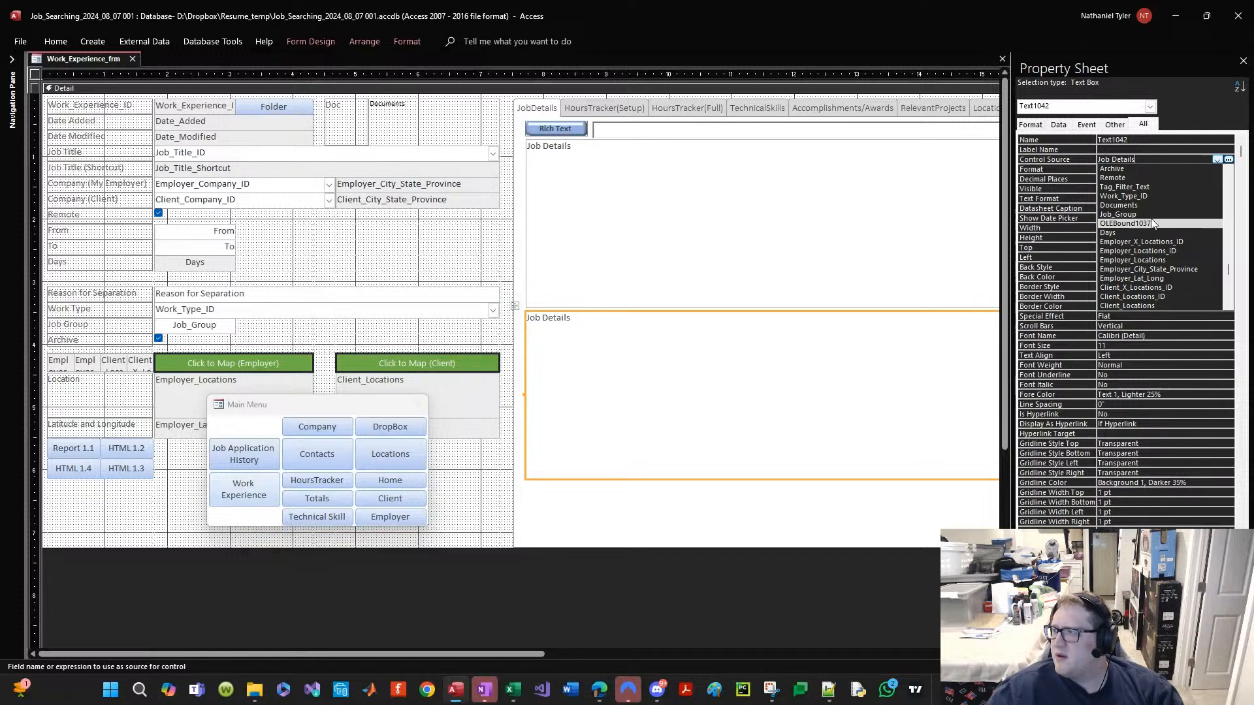
pyautogui.scroll(-2, 1154, 210)
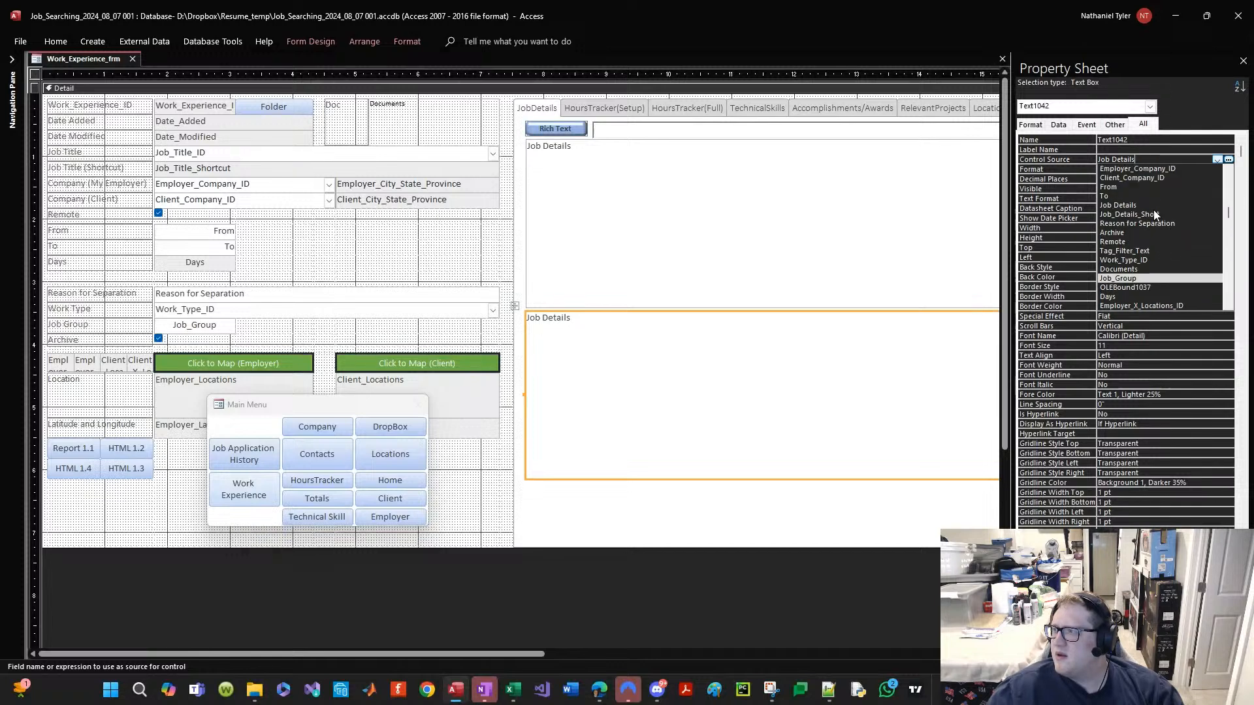
pyautogui.click(1154, 205)
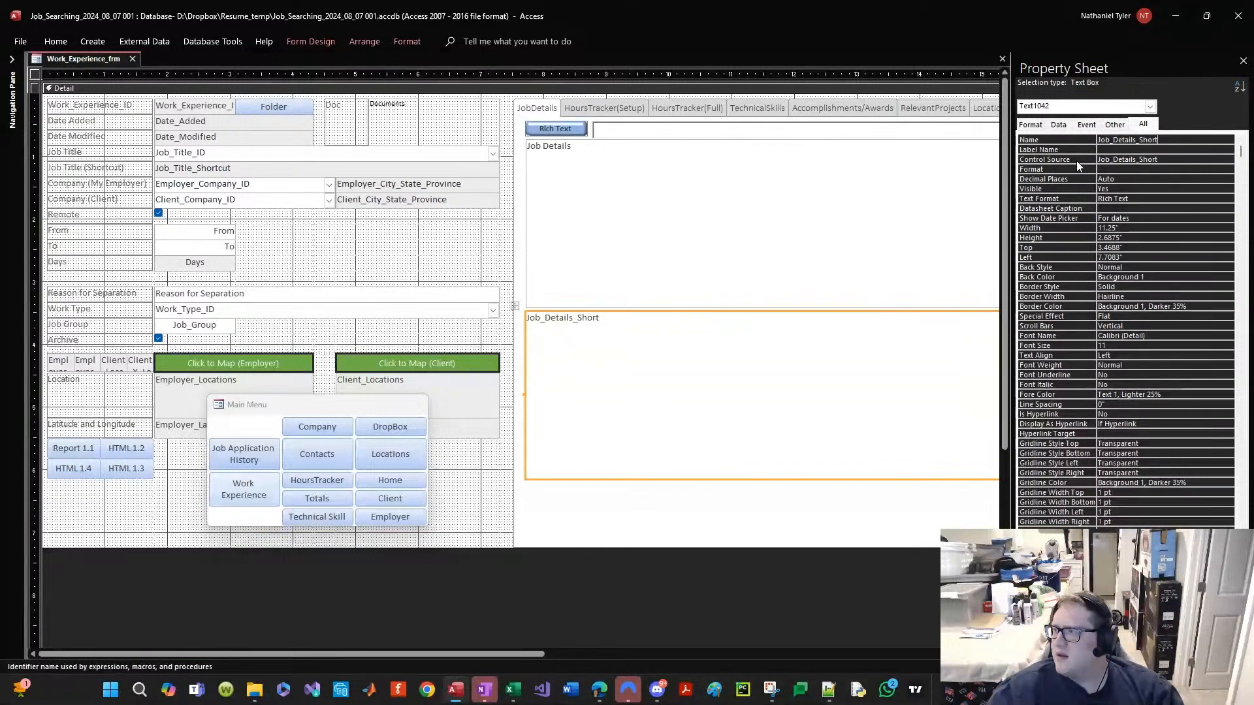
pyautogui.click(614, 612)
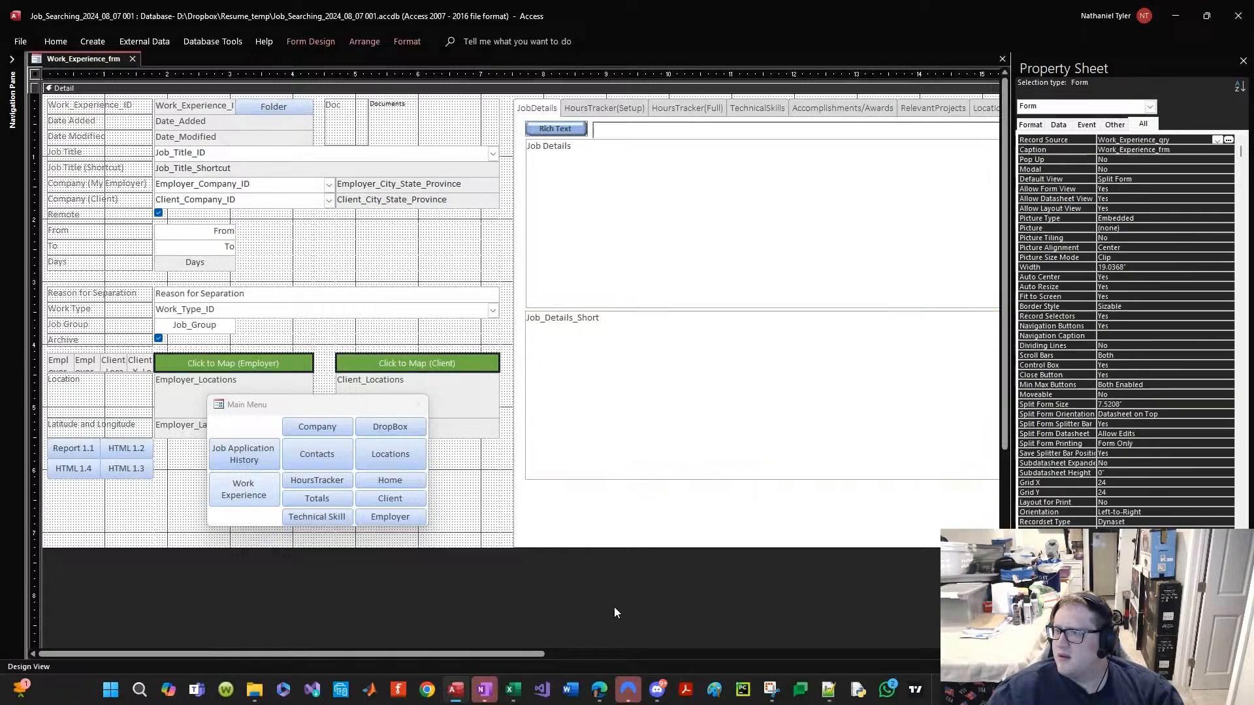
# Step: Compare the event and data properties of the Job Details and Job_Details_Short text boxes
pyautogui.click(707, 271)
pyautogui.click(1053, 130)
pyautogui.click(1088, 125)
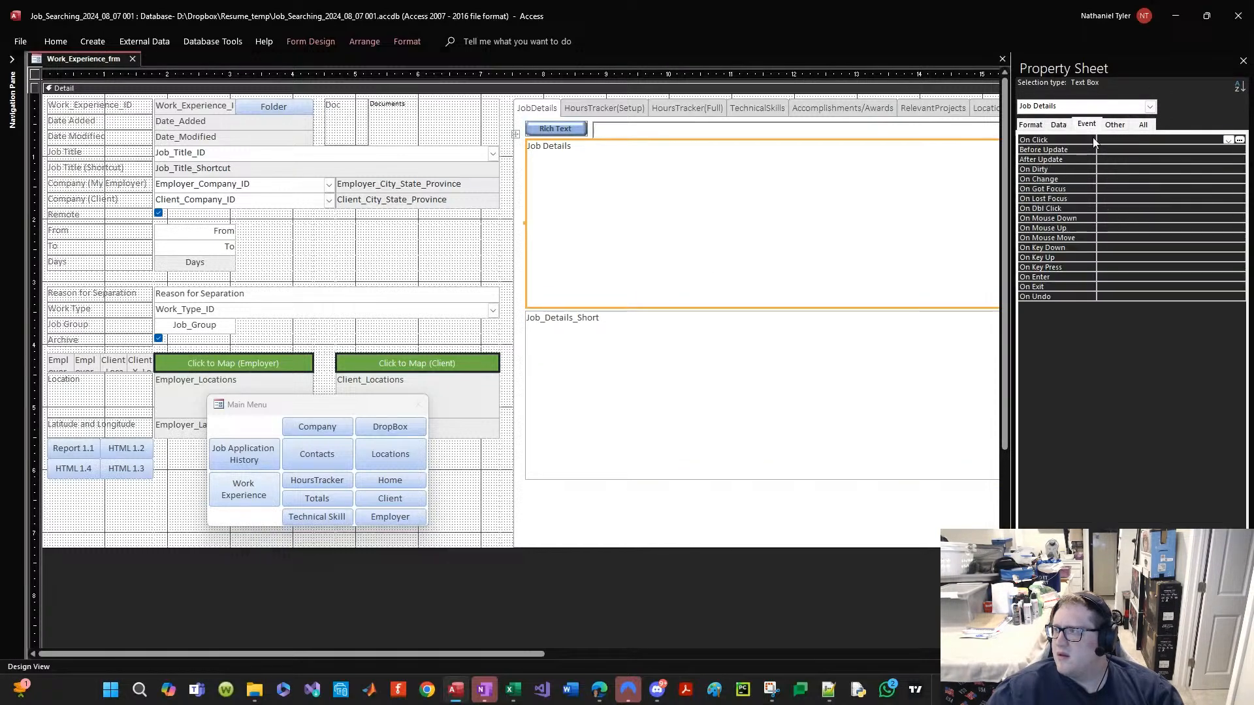
pyautogui.click(813, 336)
pyautogui.click(815, 273)
pyautogui.click(795, 329)
pyautogui.click(817, 263)
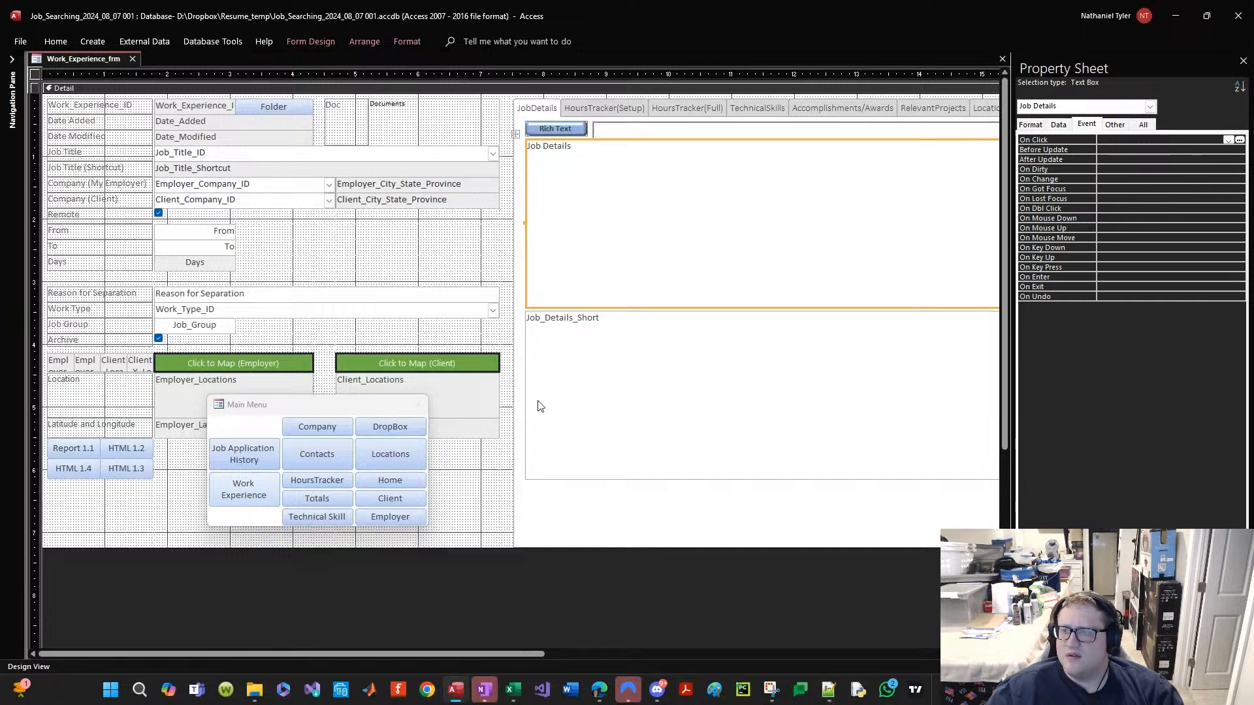
pyautogui.click(566, 426)
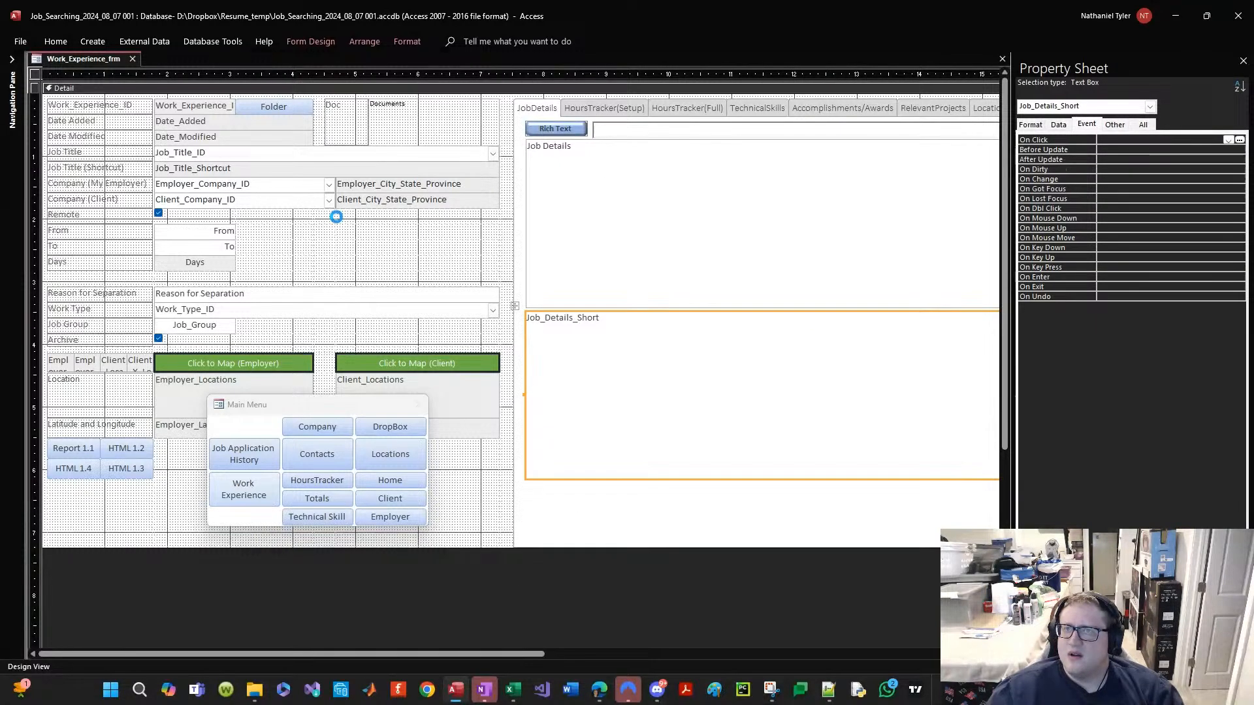
pyautogui.click(1031, 125)
pyautogui.click(1059, 124)
pyautogui.click(884, 271)
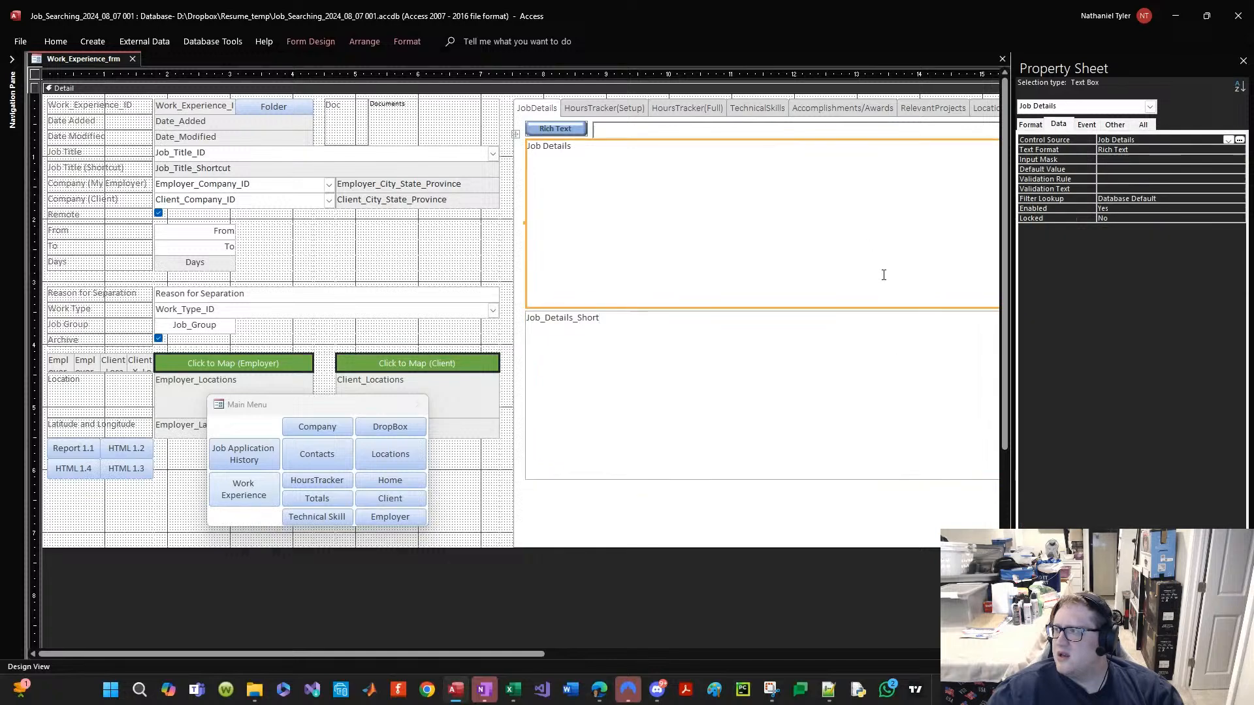
pyautogui.click(862, 346)
# Step: In the Job_Details_toggle click code, add a line setting Me.Job_Details_Short.TextFormat to acTextFormatHTMLRichText in the Plain Text branch
pyautogui.rightClick(546, 128)
pyautogui.click(565, 169)
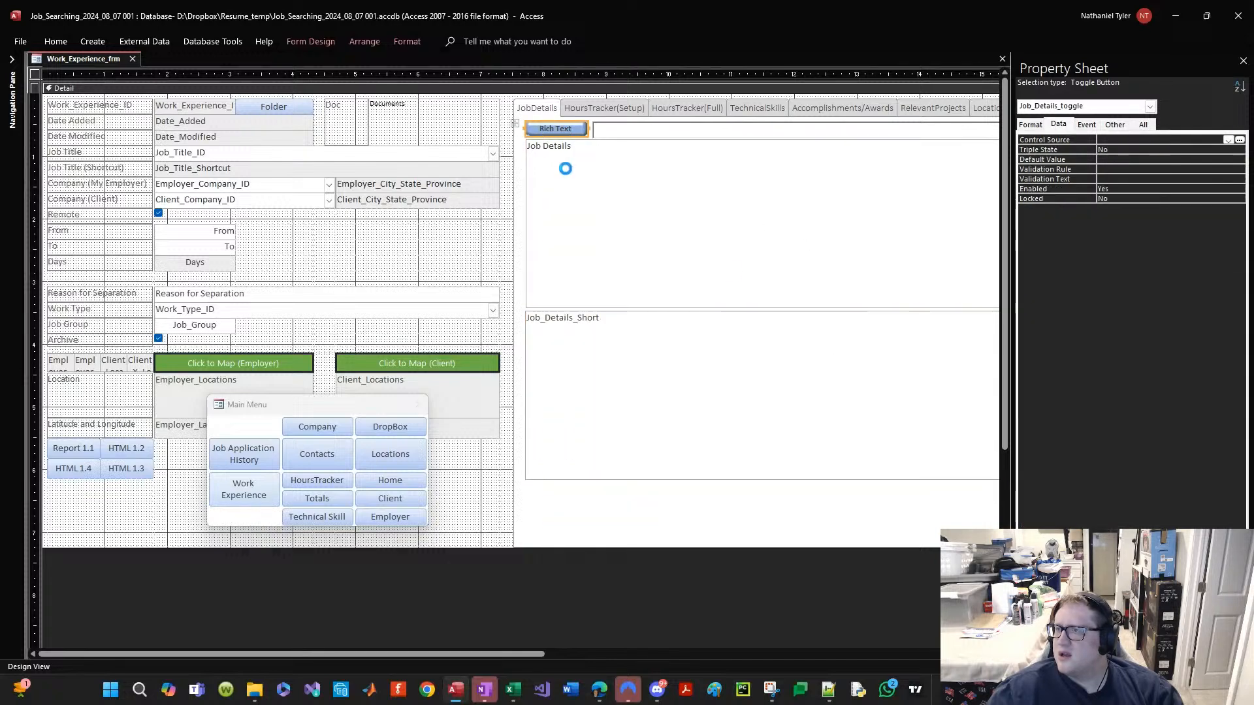
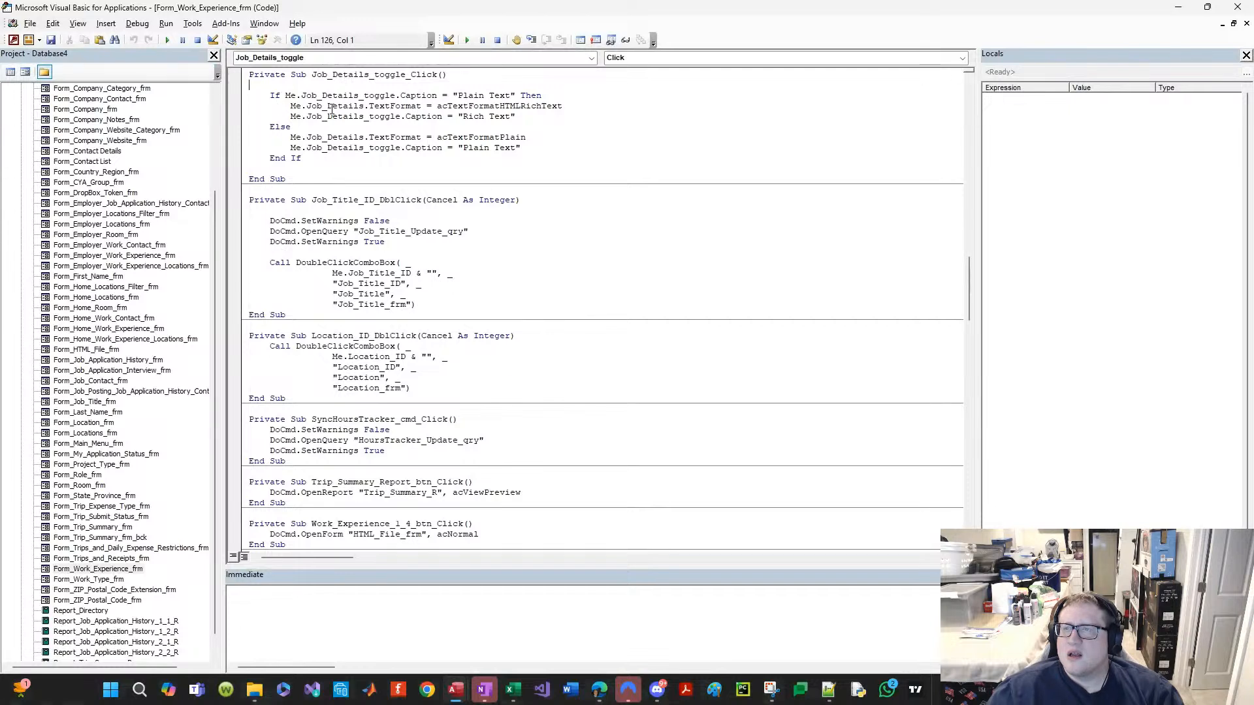
pyautogui.moveTo(289, 105); pyautogui.dragTo(585, 106)
pyautogui.hotkey('ctrl', 'c')
pyautogui.click(585, 107)
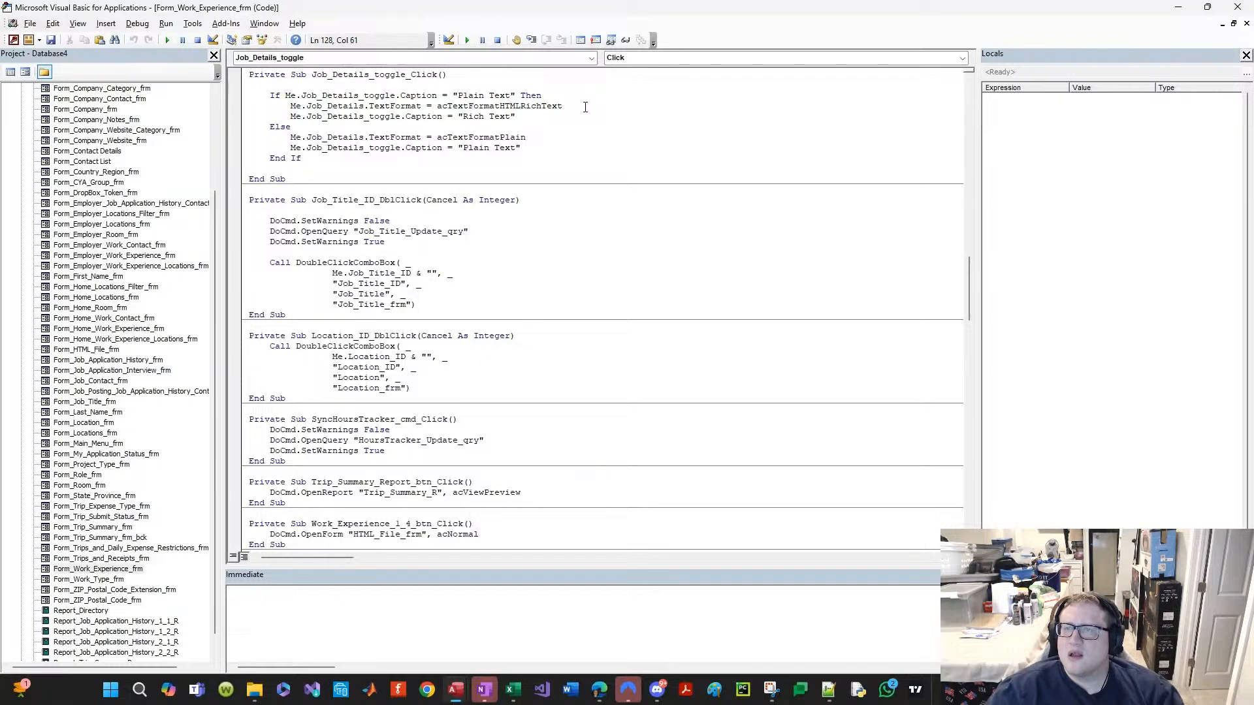
pyautogui.press('Return')
pyautogui.hotkey('ctrl', 'v')
pyautogui.press('Left')
pyautogui.write('_Shot')
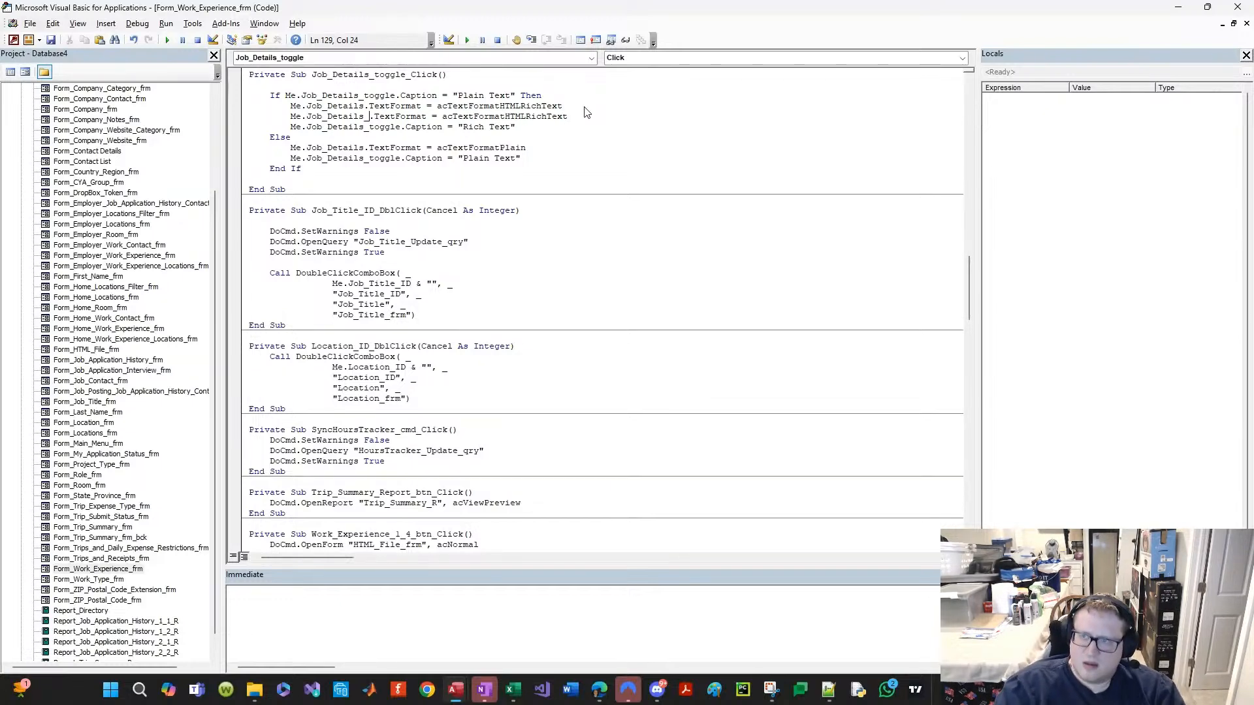
pyautogui.press('BackSpace')
pyautogui.write('rt')
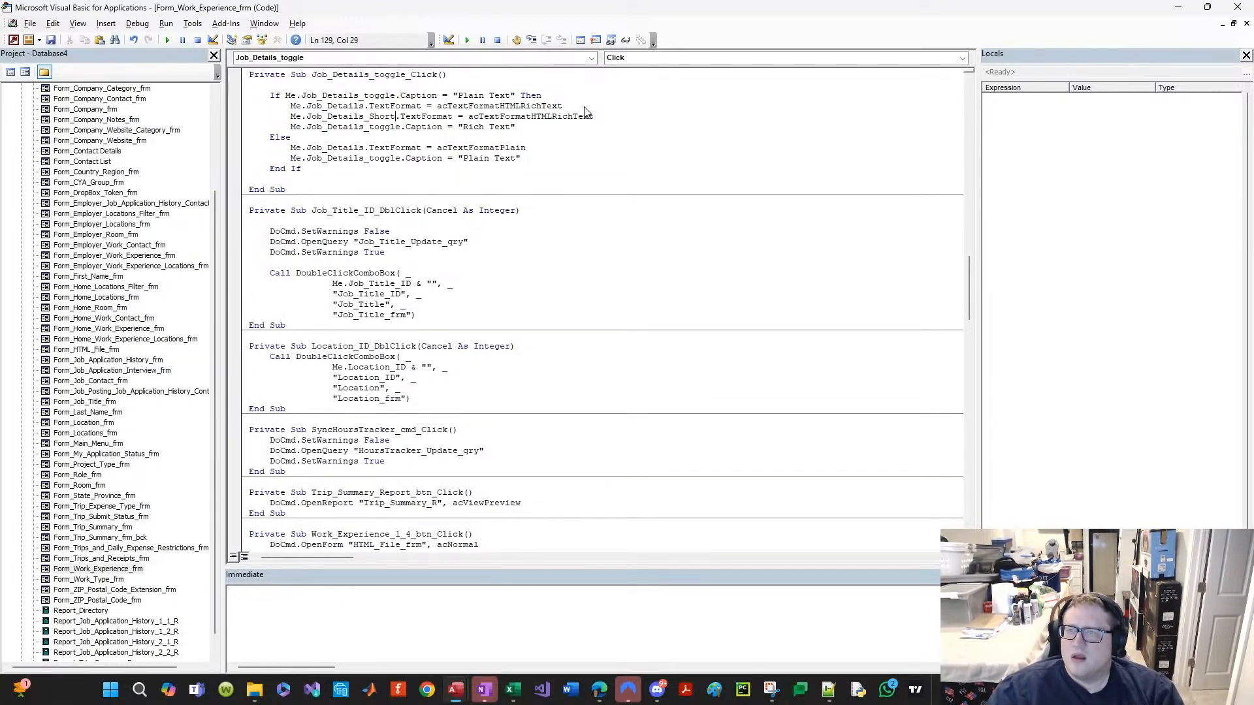
# Step: Add a line to the Else branch setting Me.Job_Details_Short.TextFormat to acTextFormatPlain
pyautogui.hotkey('ctrl', 'shift', 'Left')
pyautogui.press('Home')
pyautogui.hotkey('shift', 'End')
pyautogui.hotkey('ctrl', 'c')
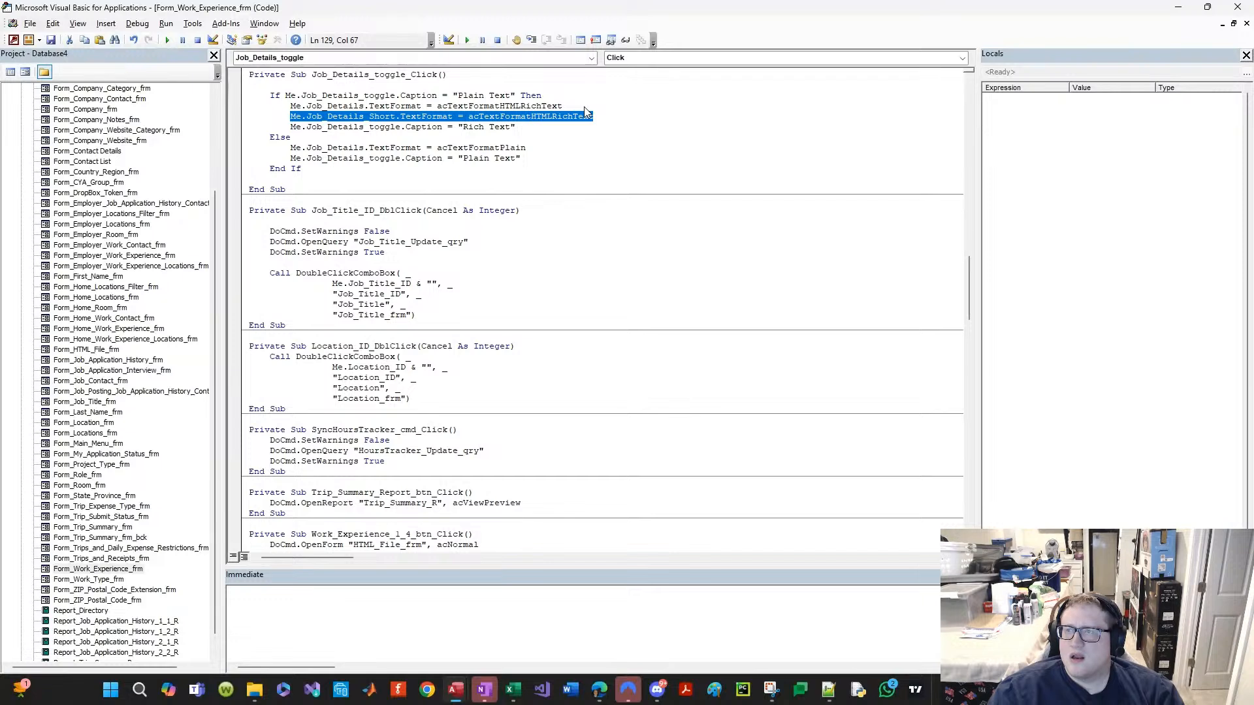
pyautogui.press('Down')
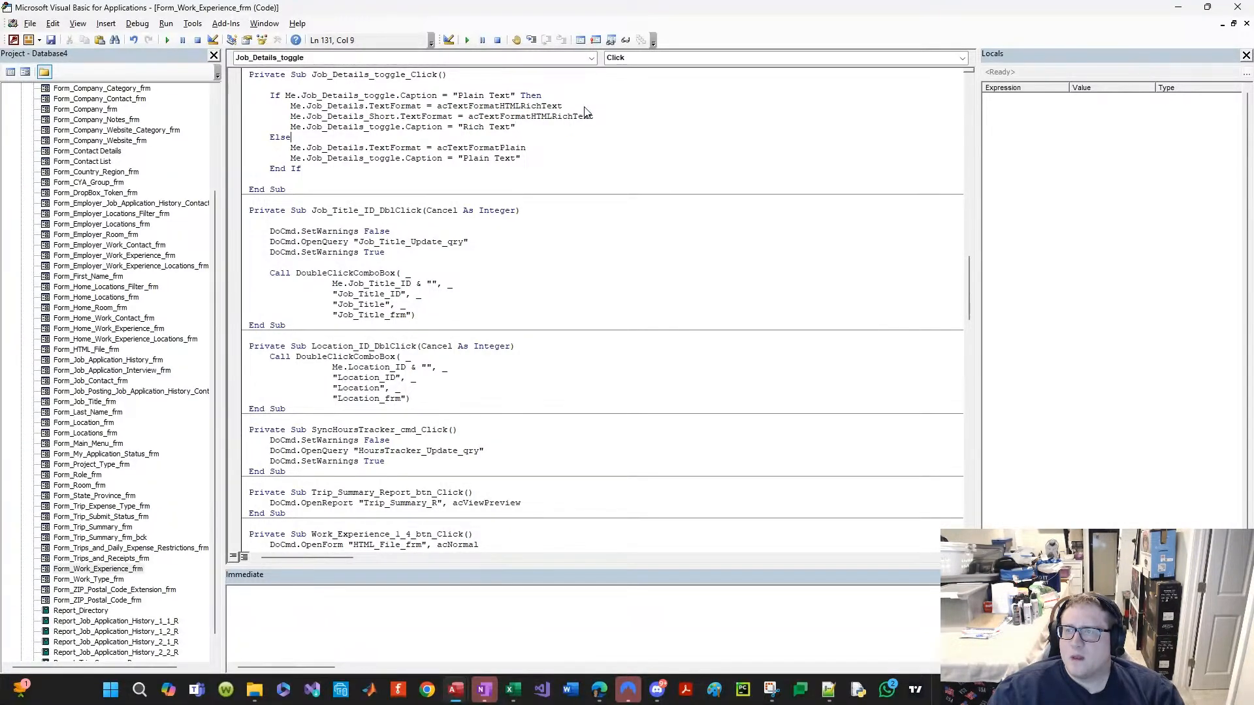
pyautogui.press('Return')
pyautogui.hotkey('ctrl', 'v')
pyautogui.press('Up')
pyautogui.hotkey('ctrl', 'shift', 'Left')
pyautogui.hotkey('ctrl', 'c')
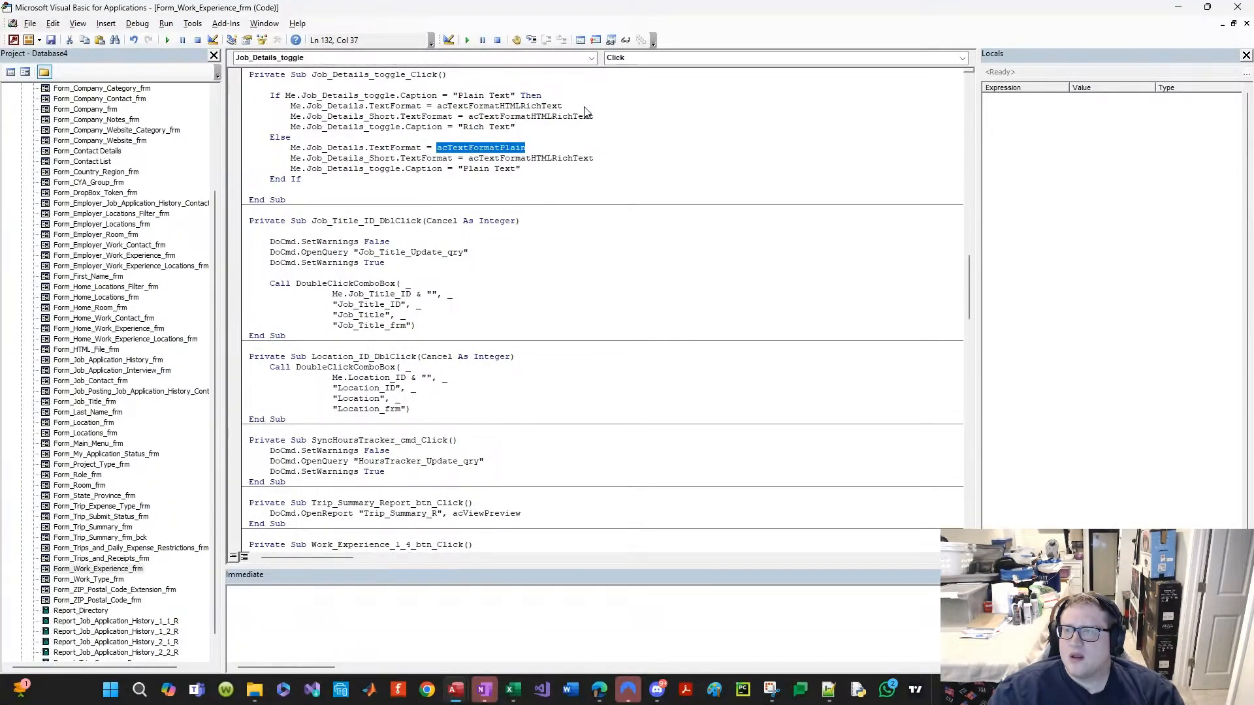
pyautogui.press('Down')
pyautogui.press('Left')
pyautogui.hotkey('shift', 'End')
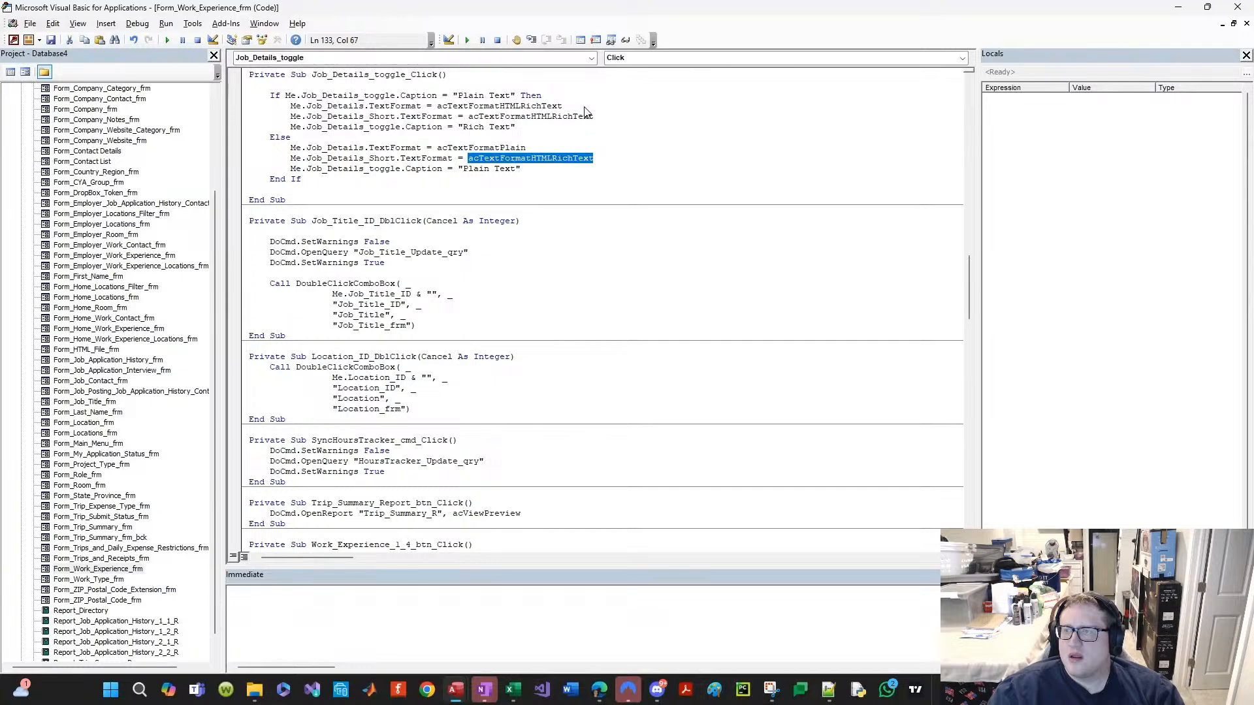
pyautogui.hotkey('ctrl', 'v')
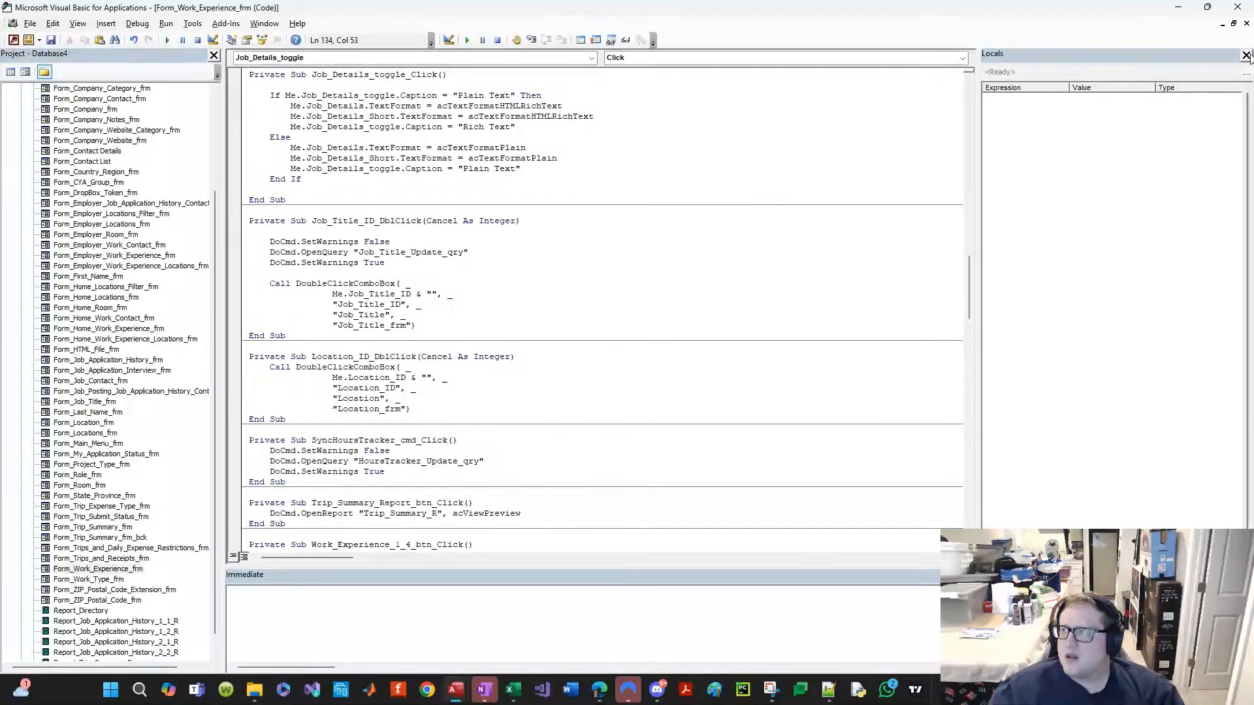
# Step: Close the code editor, save the Work_Experience_frm form and show it in Form View
pyautogui.click(1238, 7)
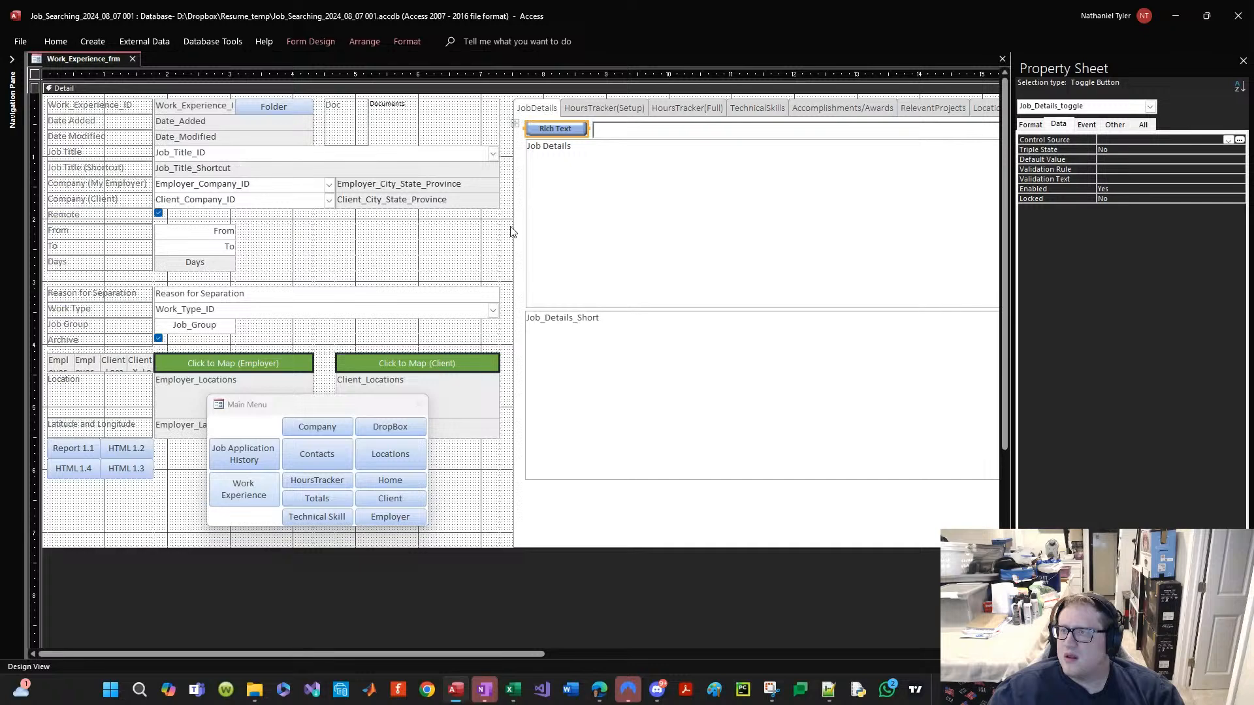
pyautogui.rightClick(89, 60)
pyautogui.click(121, 69)
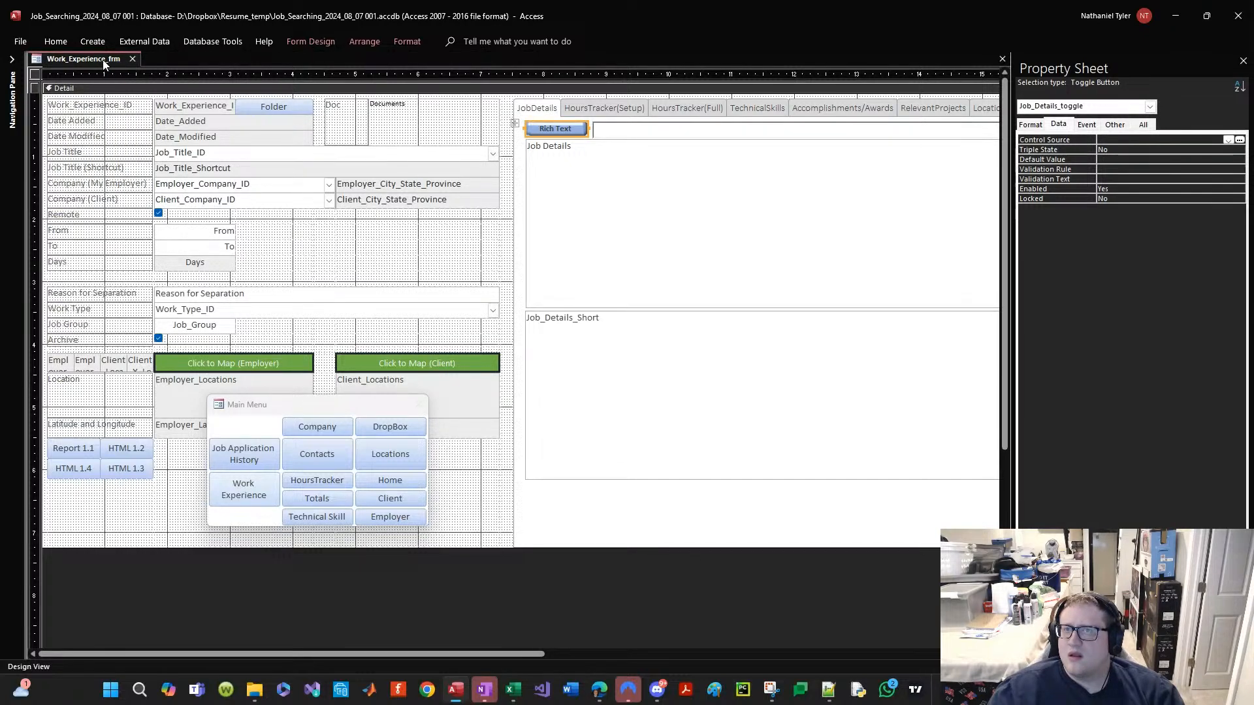
pyautogui.rightClick(103, 62)
pyautogui.click(142, 138)
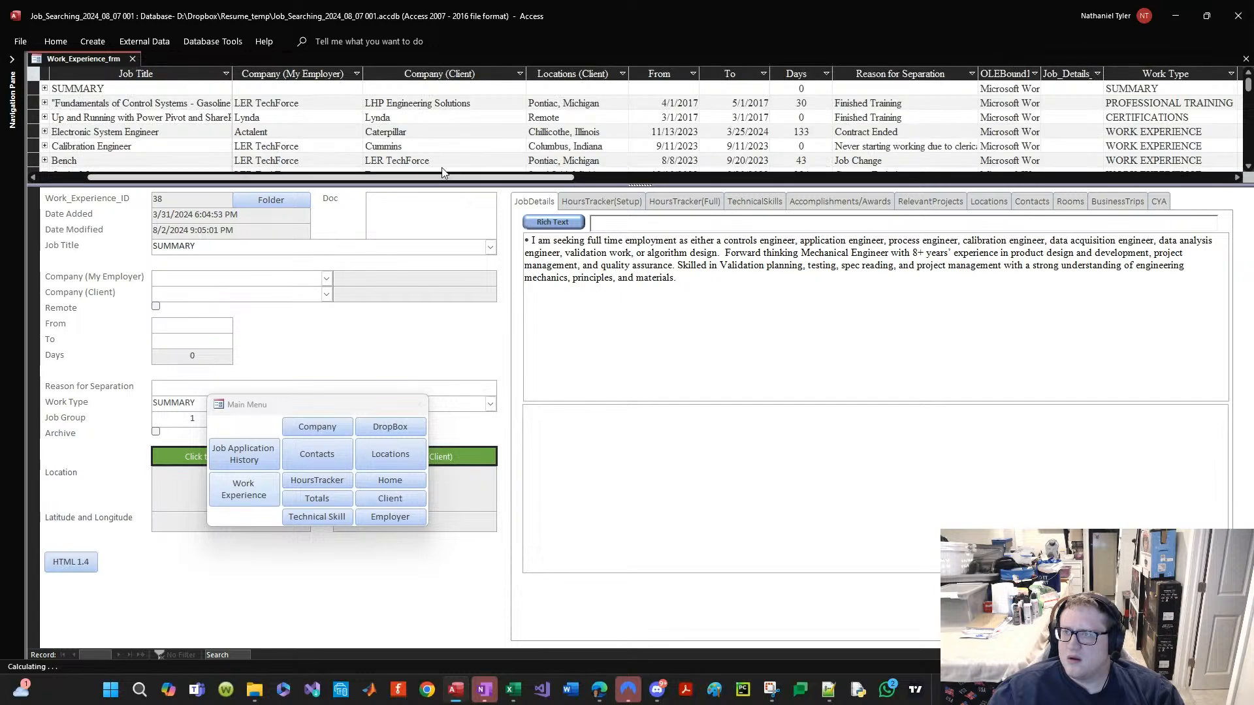
# Step: Copy part of the SUMMARY record's job details into the short details field and try the rich text toggle
pyautogui.click(553, 222)
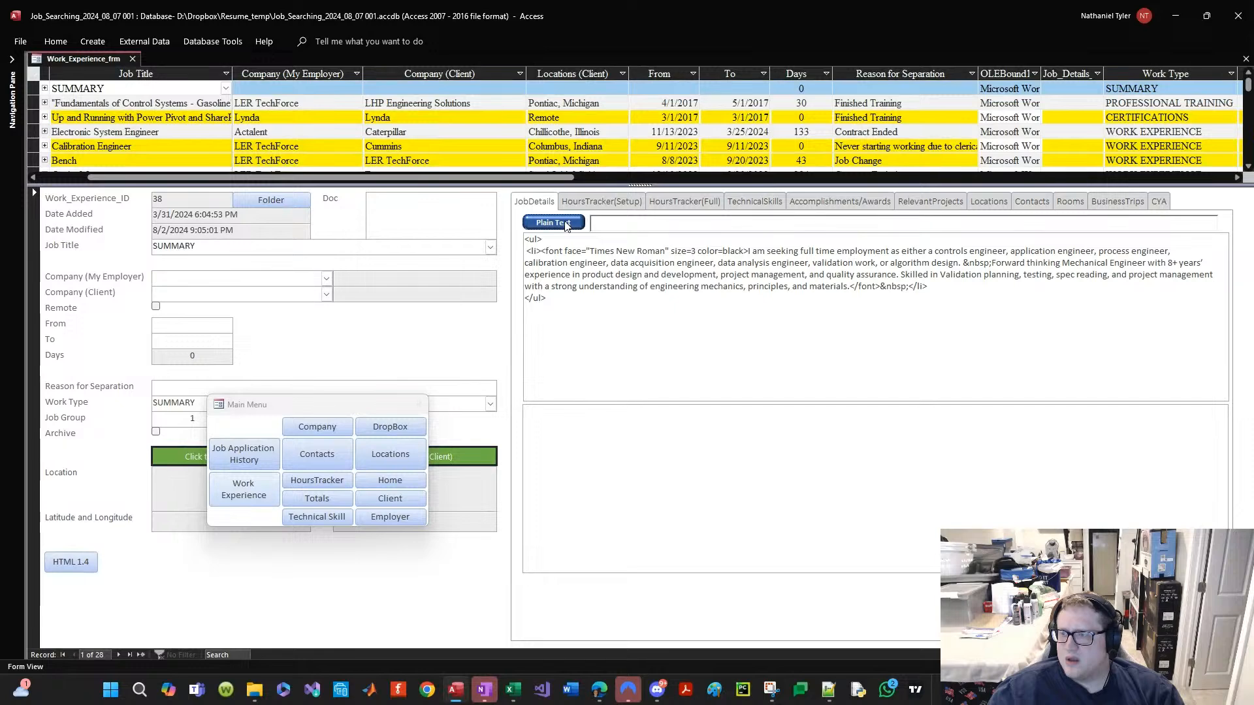
pyautogui.click(566, 224)
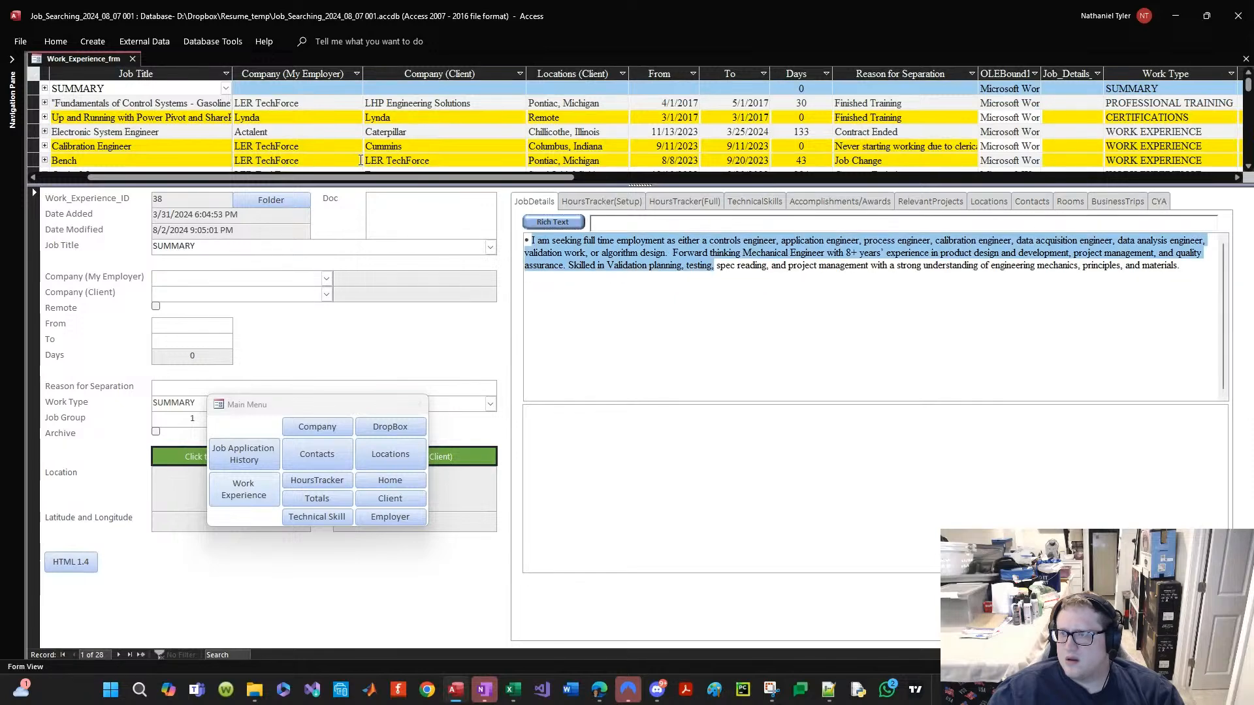
pyautogui.click(537, 234)
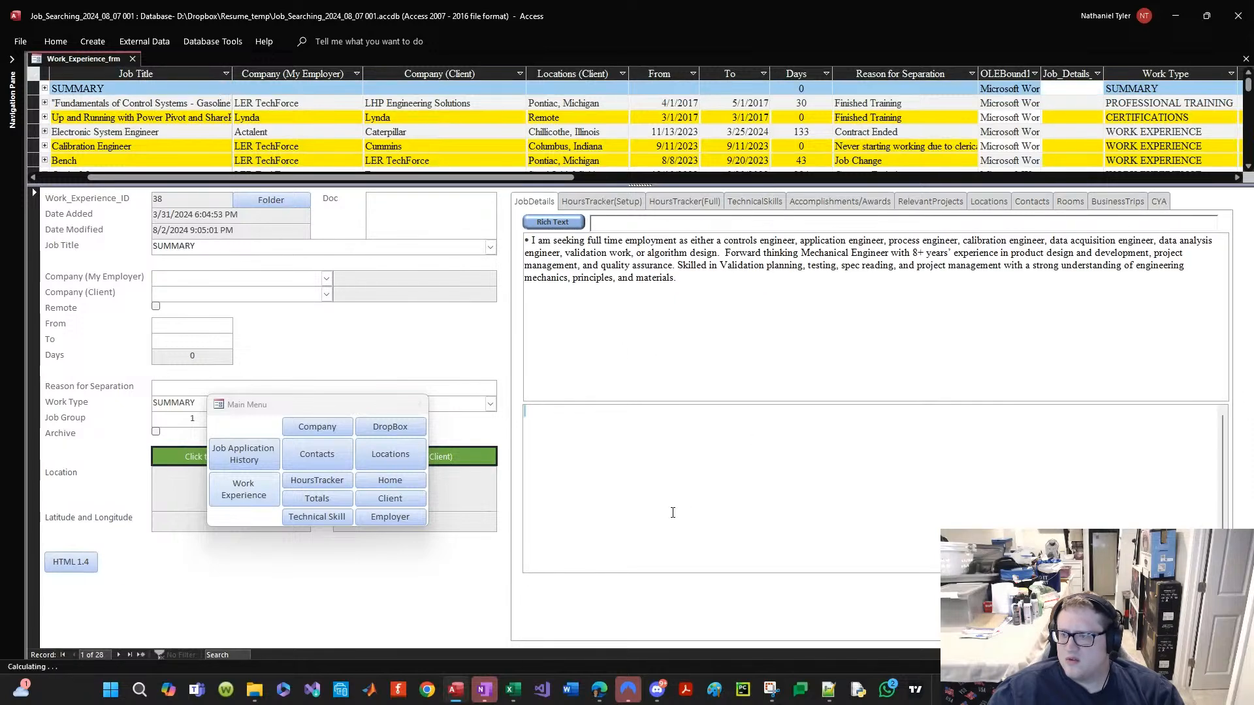
pyautogui.click(557, 223)
pyautogui.click(563, 224)
pyautogui.click(561, 224)
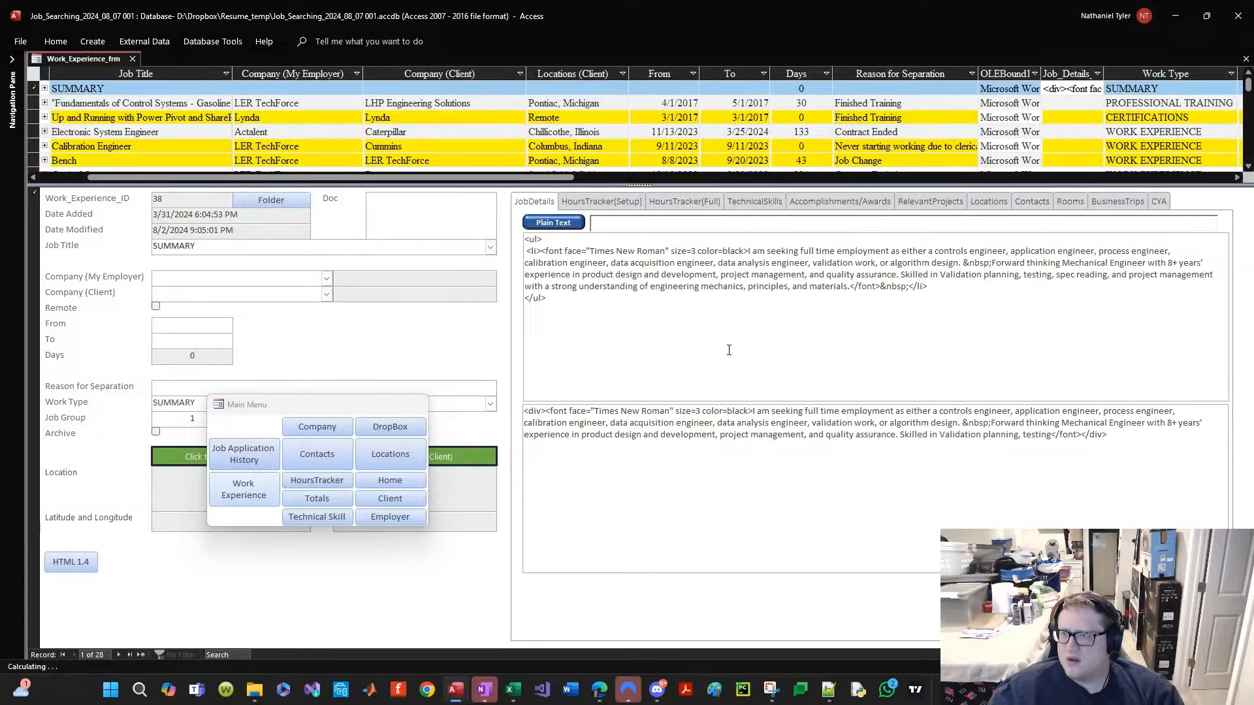
# Step: Replace the short details with the full job details HTML and switch both fields between plain and rich text, ending on rich text
pyautogui.click(1010, 515)
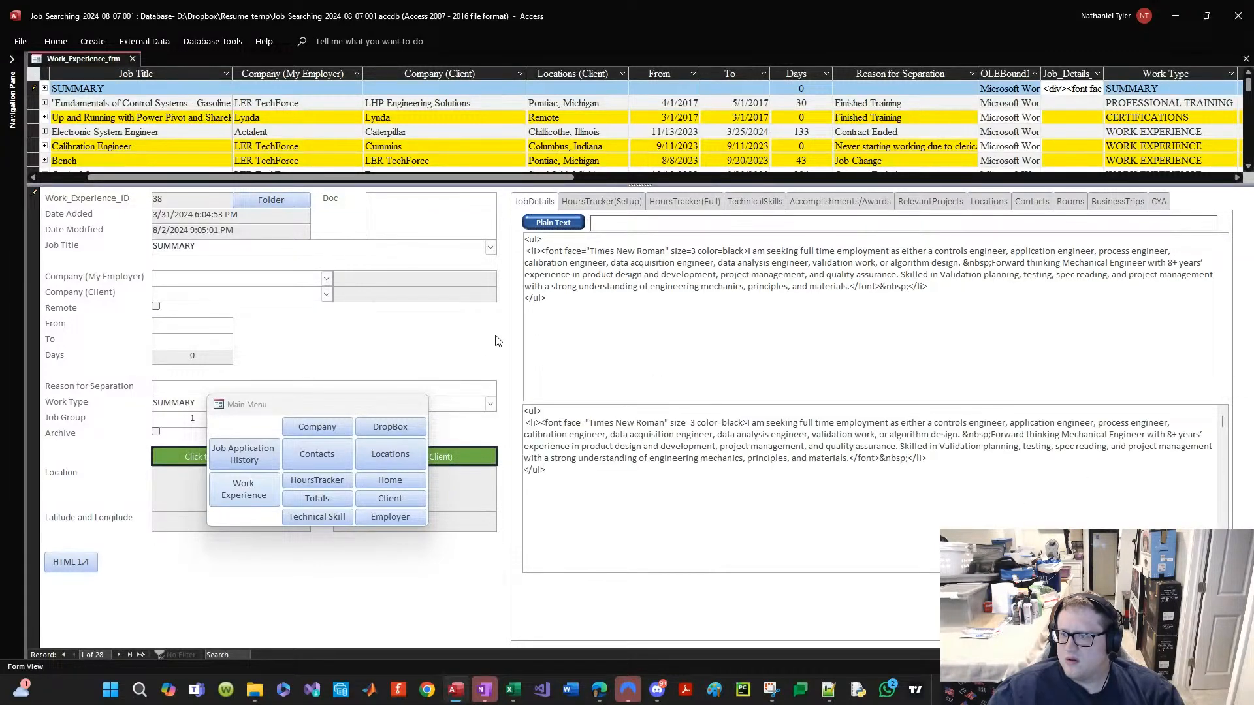
pyautogui.click(539, 297)
pyautogui.click(553, 223)
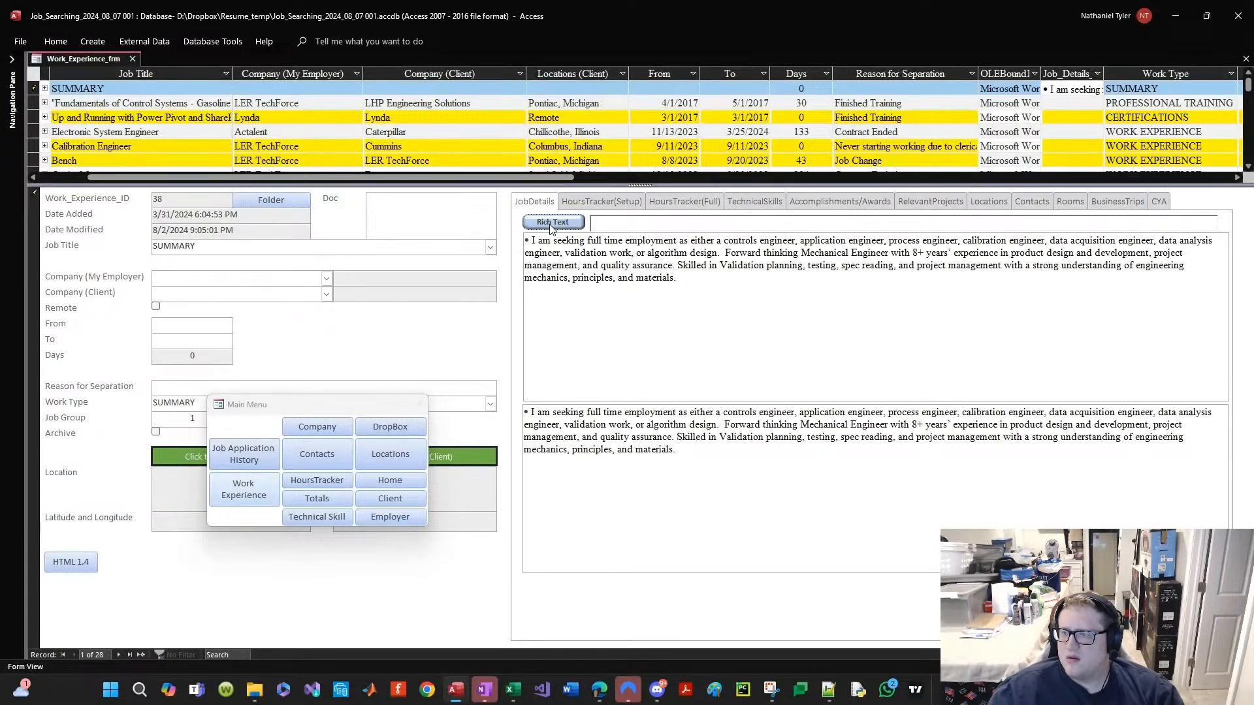
pyautogui.click(553, 223)
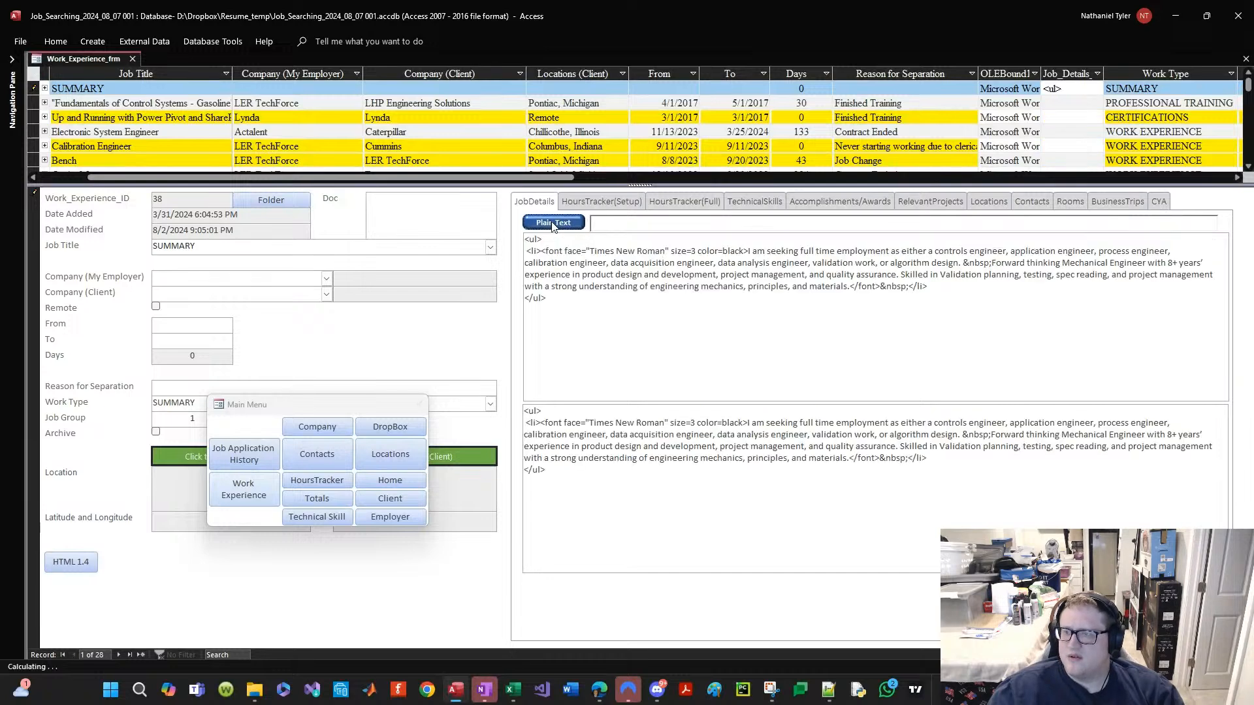
pyautogui.click(552, 223)
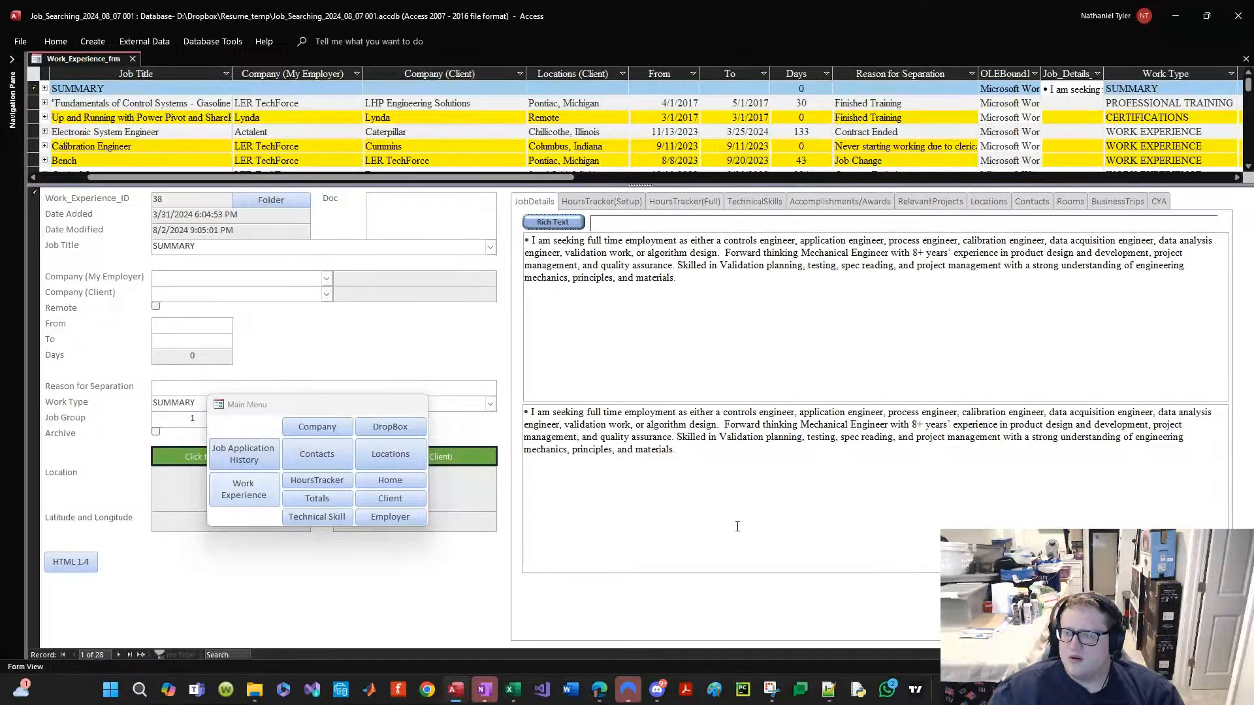
pyautogui.moveTo(710, 437); pyautogui.dragTo(793, 405)
pyautogui.hotkey('ctrl', 'a')
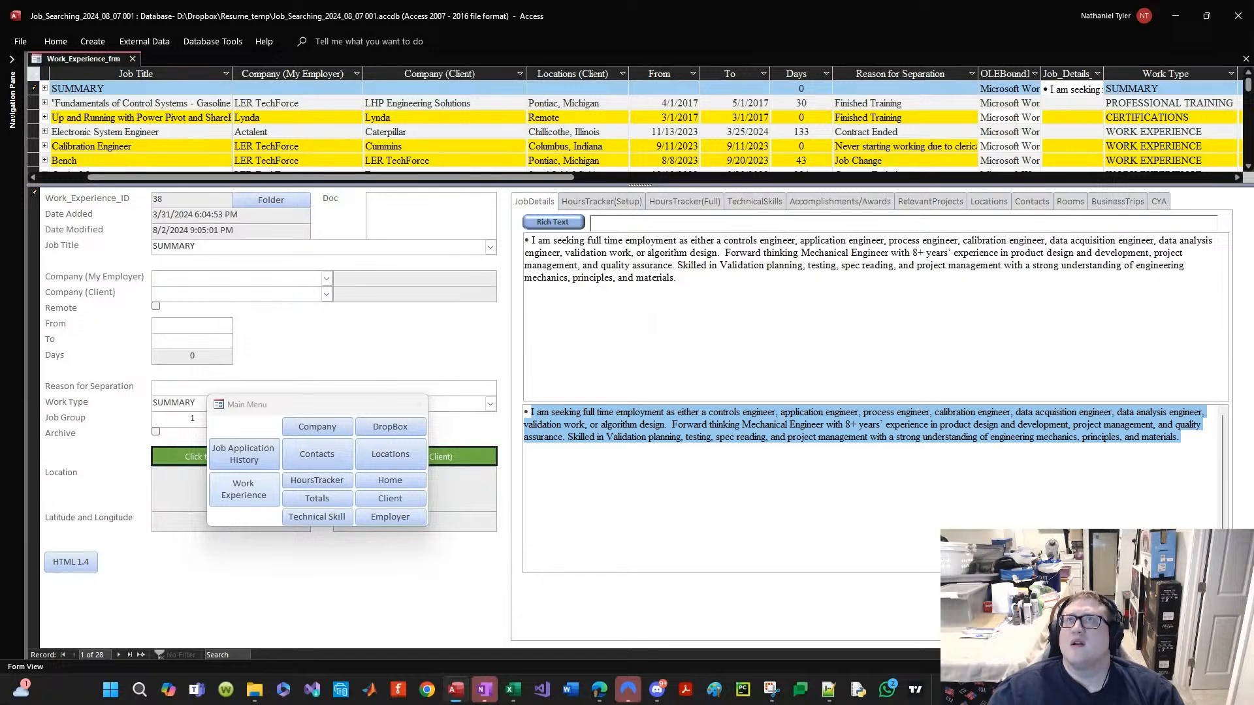
pyautogui.hotkey('alt', 'Tab')
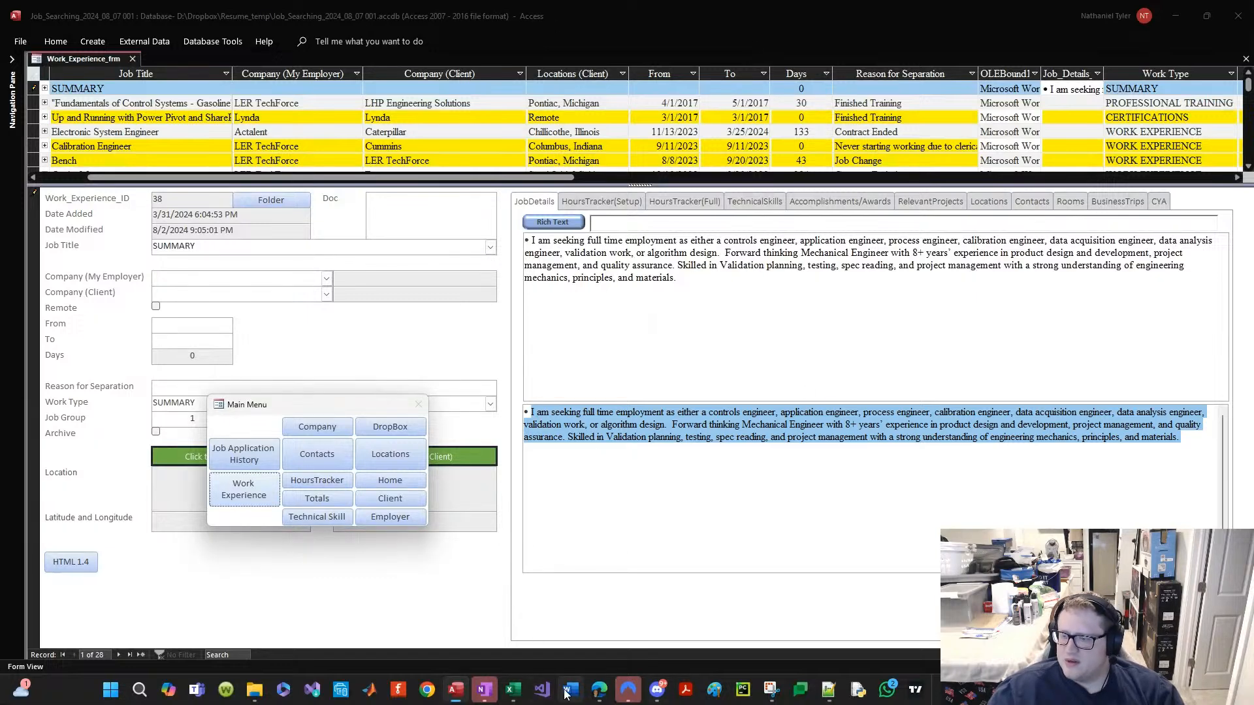
pyautogui.moveTo(724, 34); pyautogui.dragTo(1249, 198)
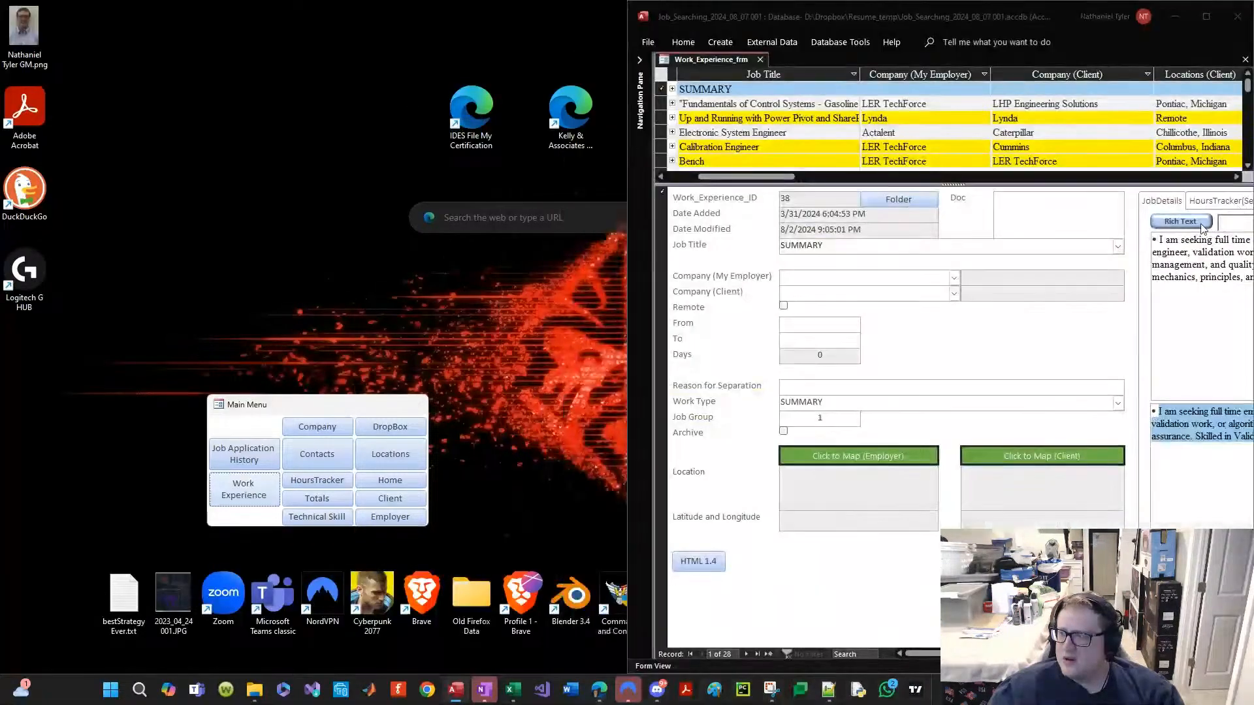
pyautogui.click(1206, 17)
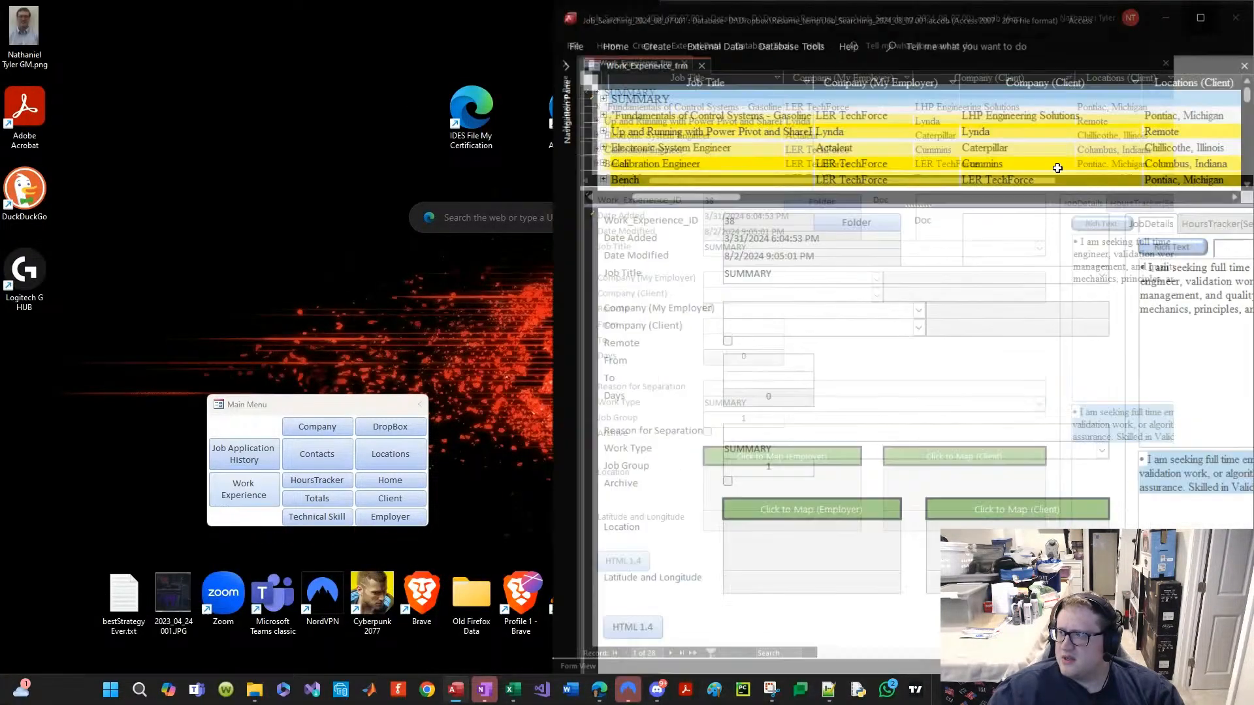
# Step: Switch the Work Experience form back to Design View
pyautogui.rightClick(492, 629)
pyautogui.click(514, 477)
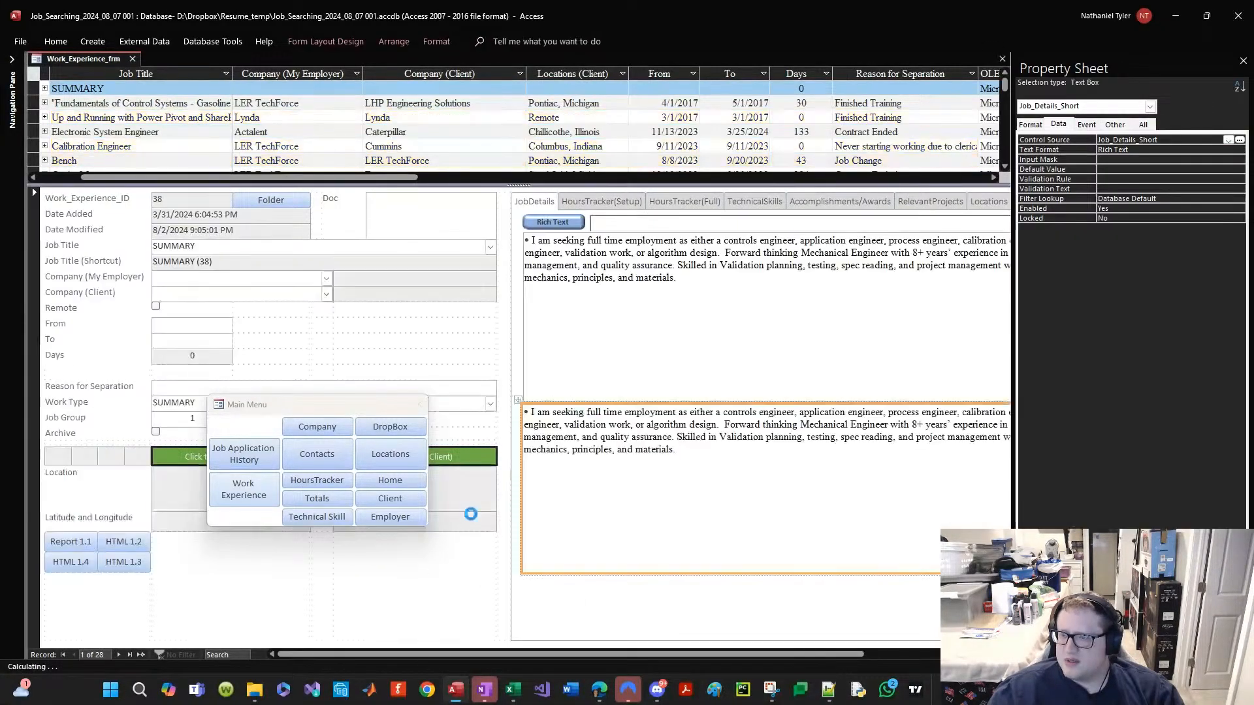
pyautogui.rightClick(106, 69)
pyautogui.rightClick(79, 55)
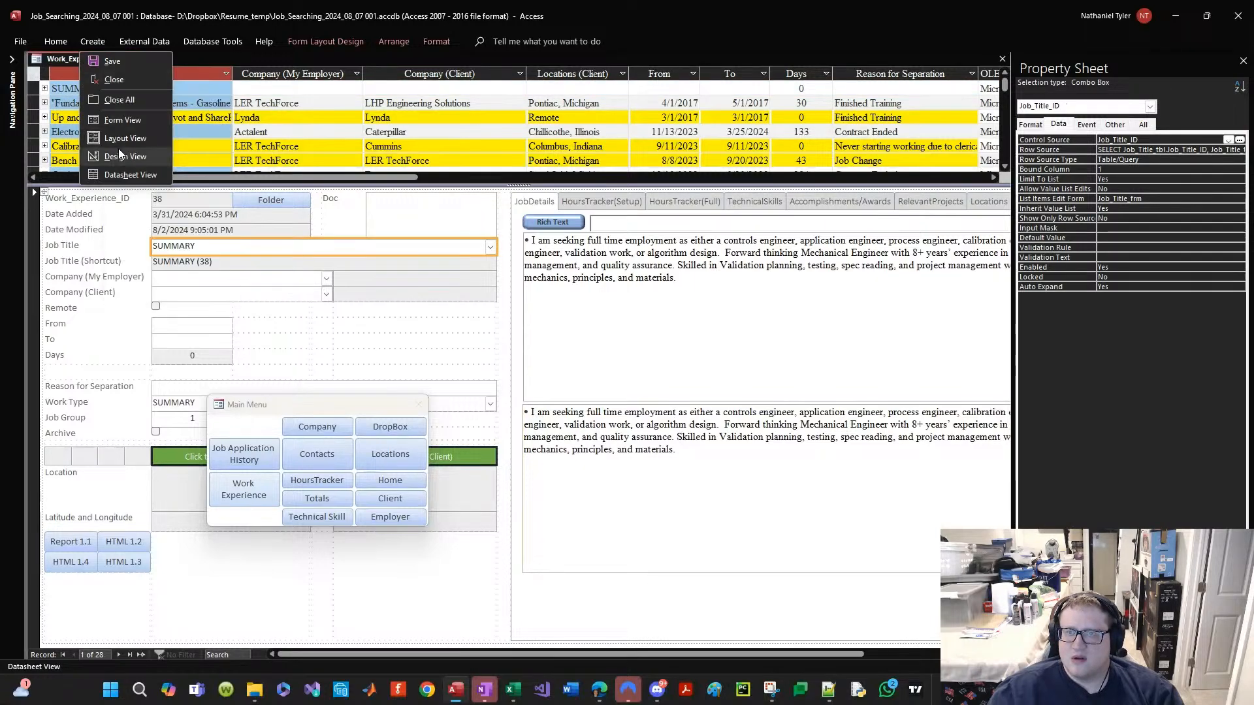
pyautogui.click(121, 154)
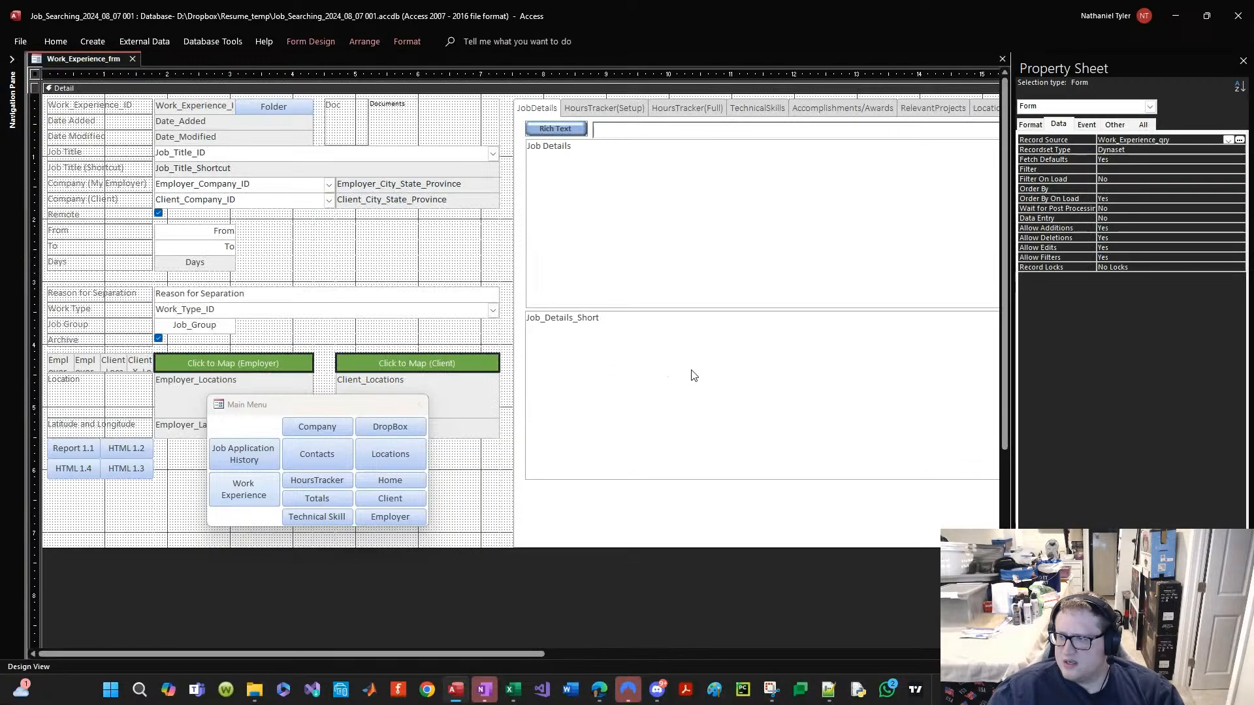
# Step: Move the Job_Details_Short text box down on the JobDetails page and place a label captioned Job_Details_Short directly above it
pyautogui.click(694, 375)
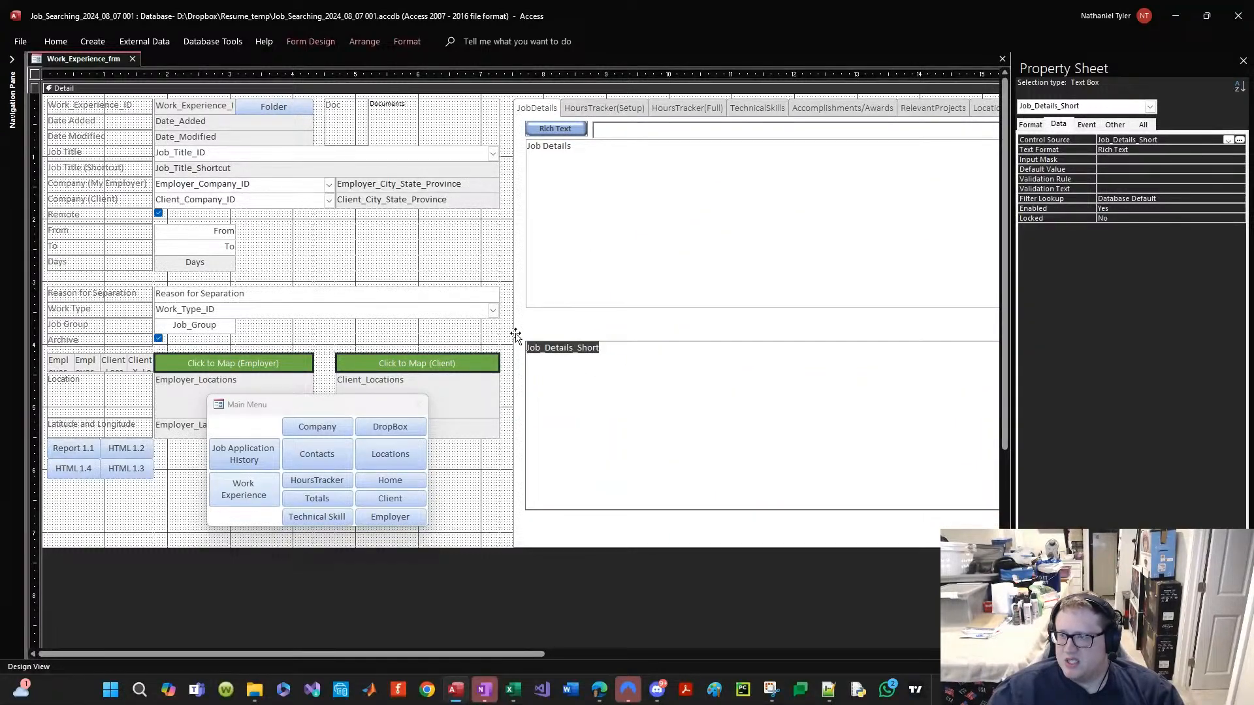
pyautogui.click(512, 330)
pyautogui.click(600, 339)
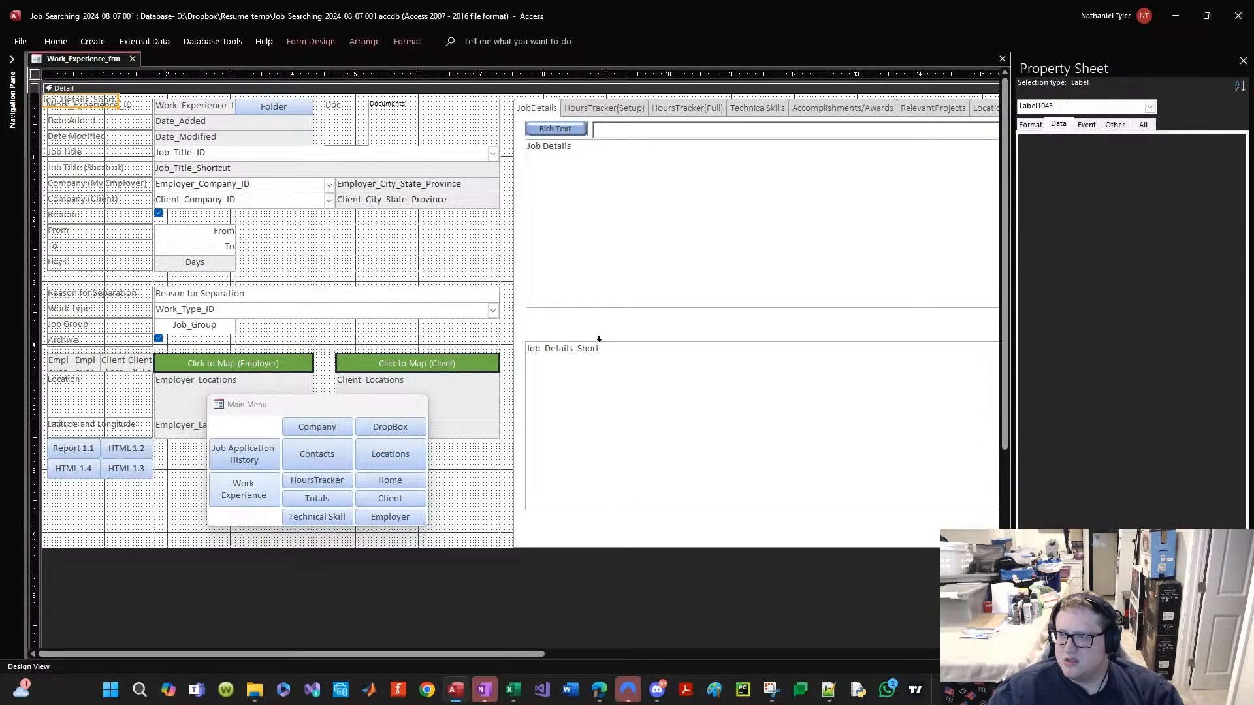
pyautogui.hotkey('ctrl', 'z')
pyautogui.click(585, 391)
pyautogui.hotkey('ctrl', 'v')
pyautogui.click(589, 566)
pyautogui.click(585, 528)
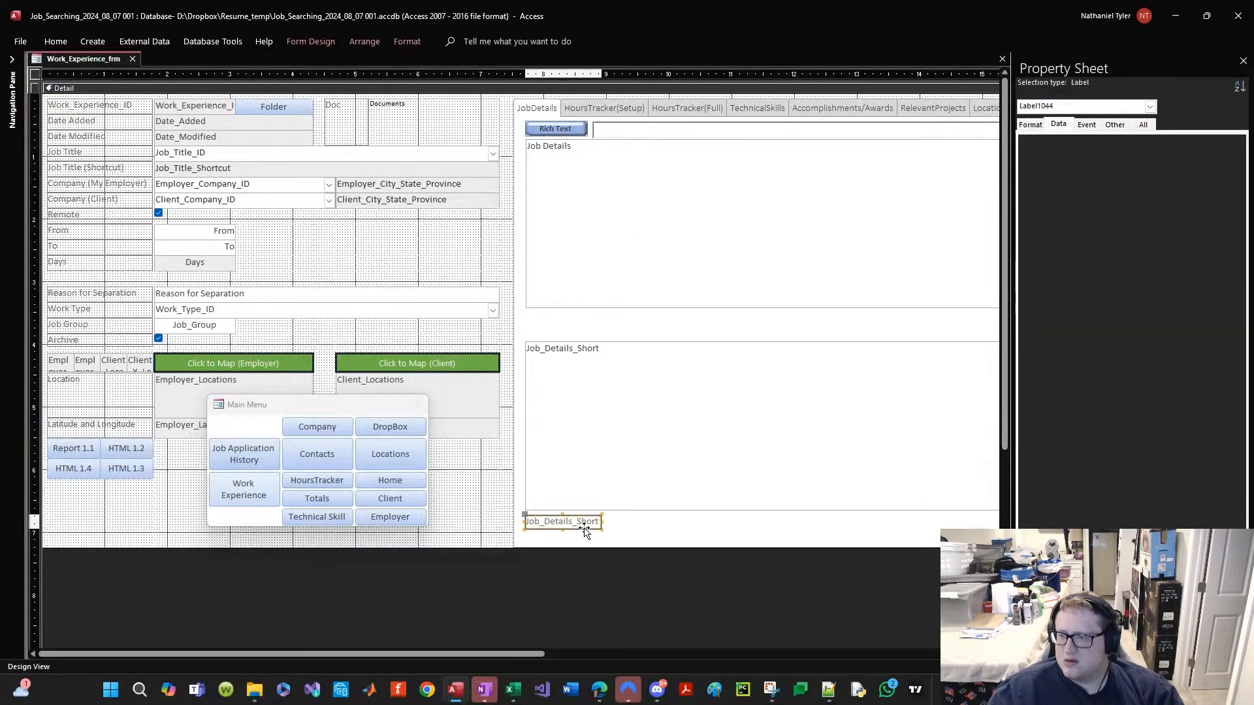
pyautogui.moveTo(584, 530); pyautogui.dragTo(585, 339)
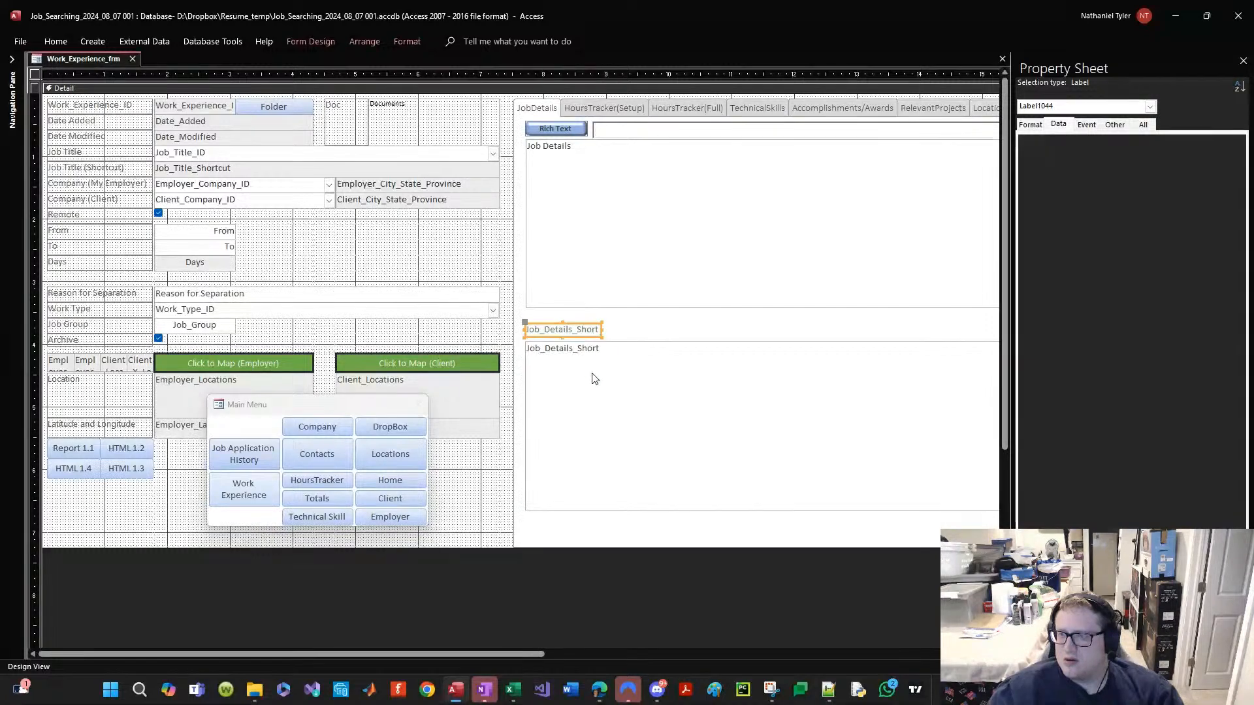
pyautogui.click(590, 352)
pyautogui.press('Up')
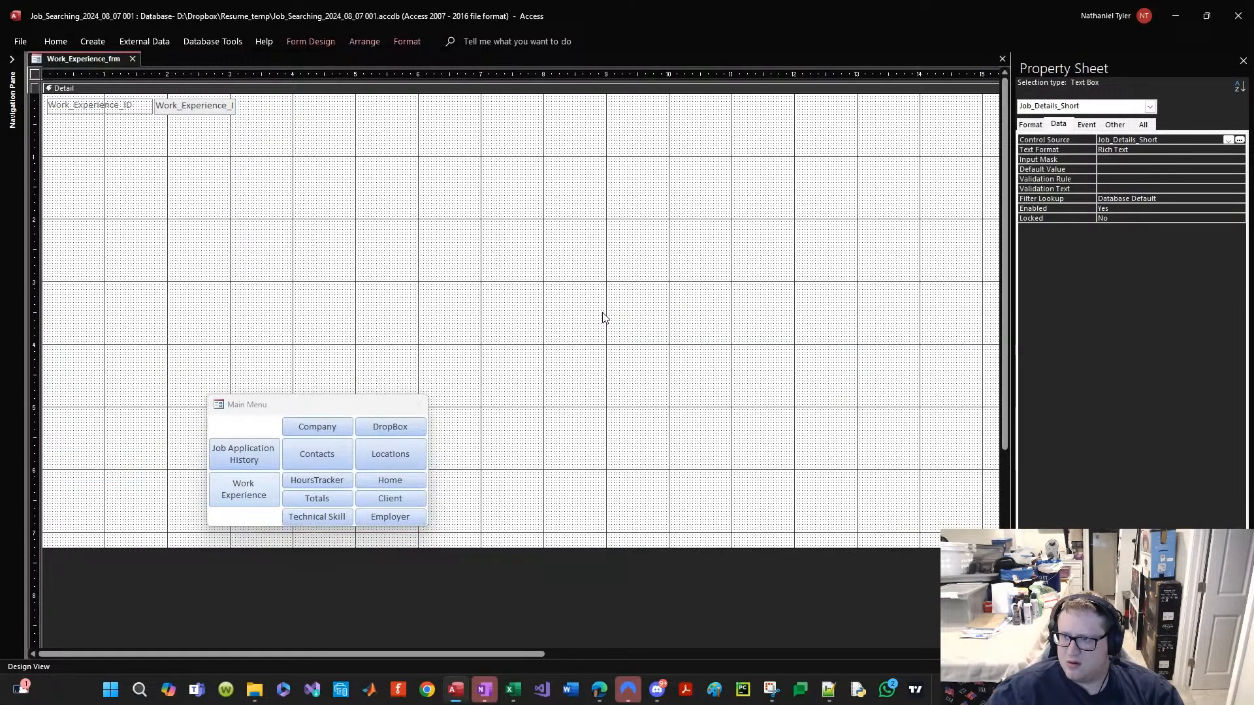
pyautogui.rightClick(581, 332)
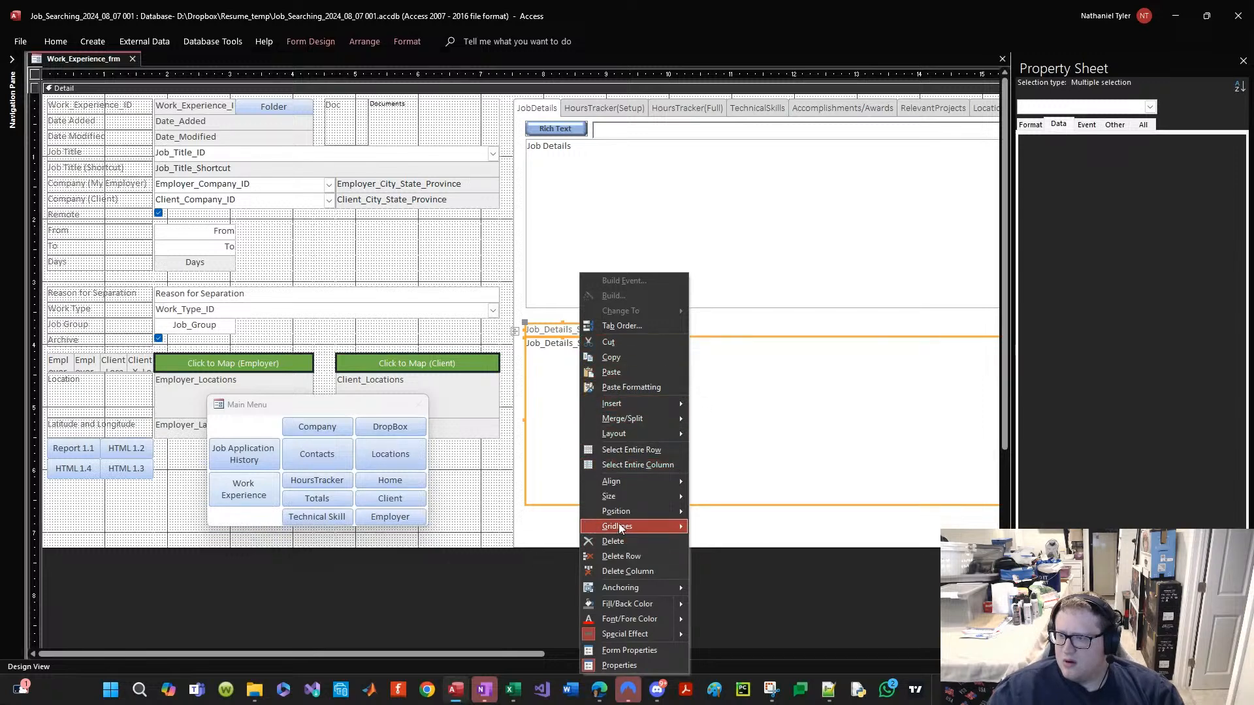
pyautogui.click(711, 330)
pyautogui.rightClick(589, 324)
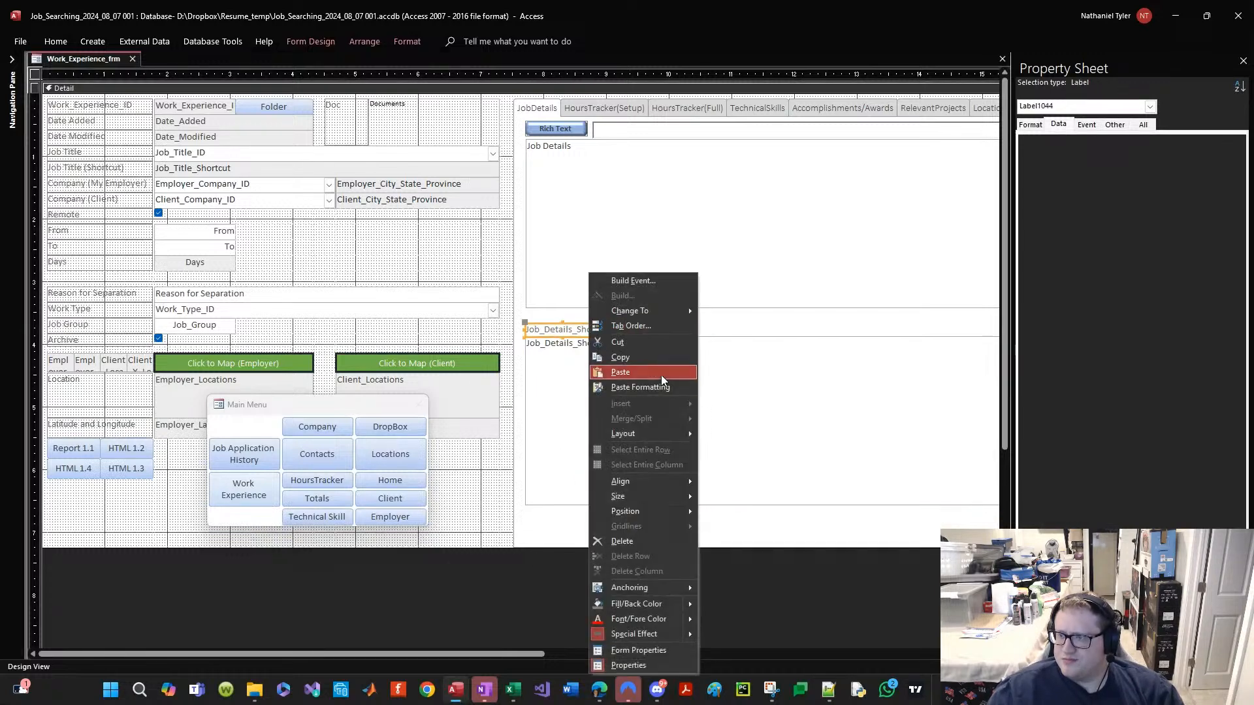
pyautogui.rightClick(589, 327)
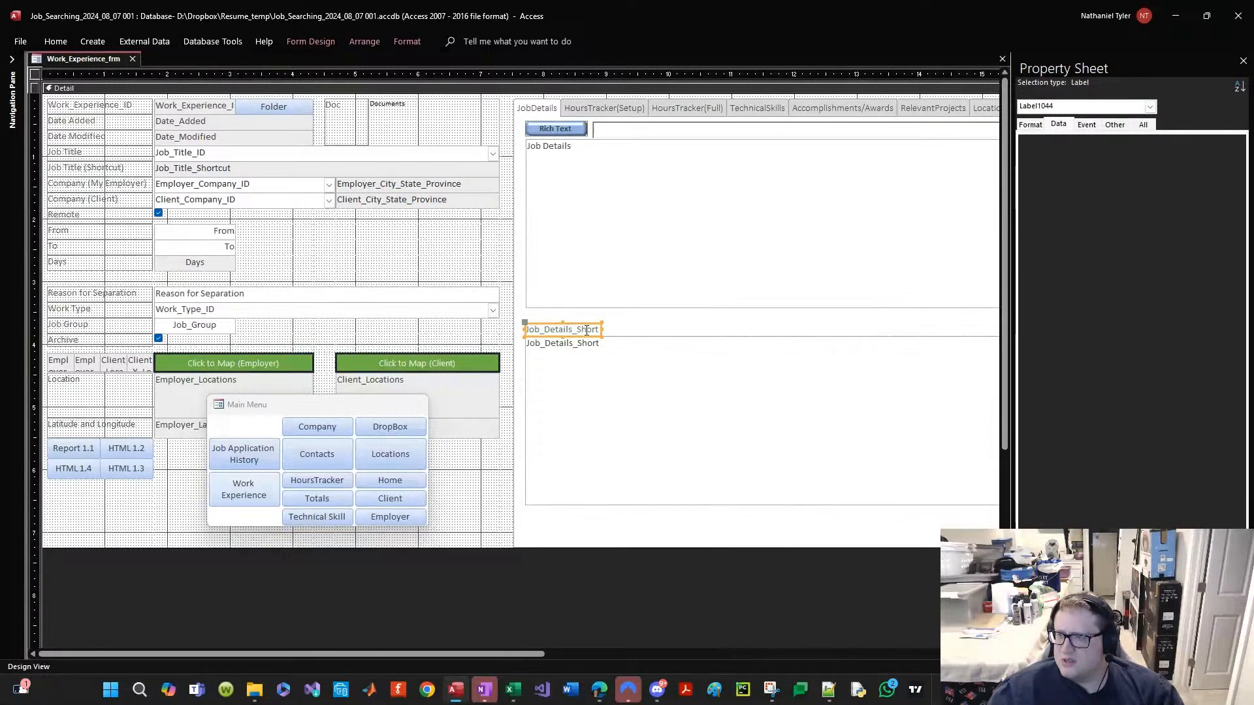
pyautogui.click(725, 500)
# Step: Change the caption of the label above the Job_Details_Short text box to "Job Details (Short)"
pyautogui.click(548, 332)
pyautogui.press('BackSpace')
pyautogui.press('Right')
pyautogui.press('Right')
pyautogui.press('Right')
pyautogui.press('Right')
pyautogui.press('Right')
pyautogui.press('Right')
pyautogui.press('Right')
pyautogui.press('Right')
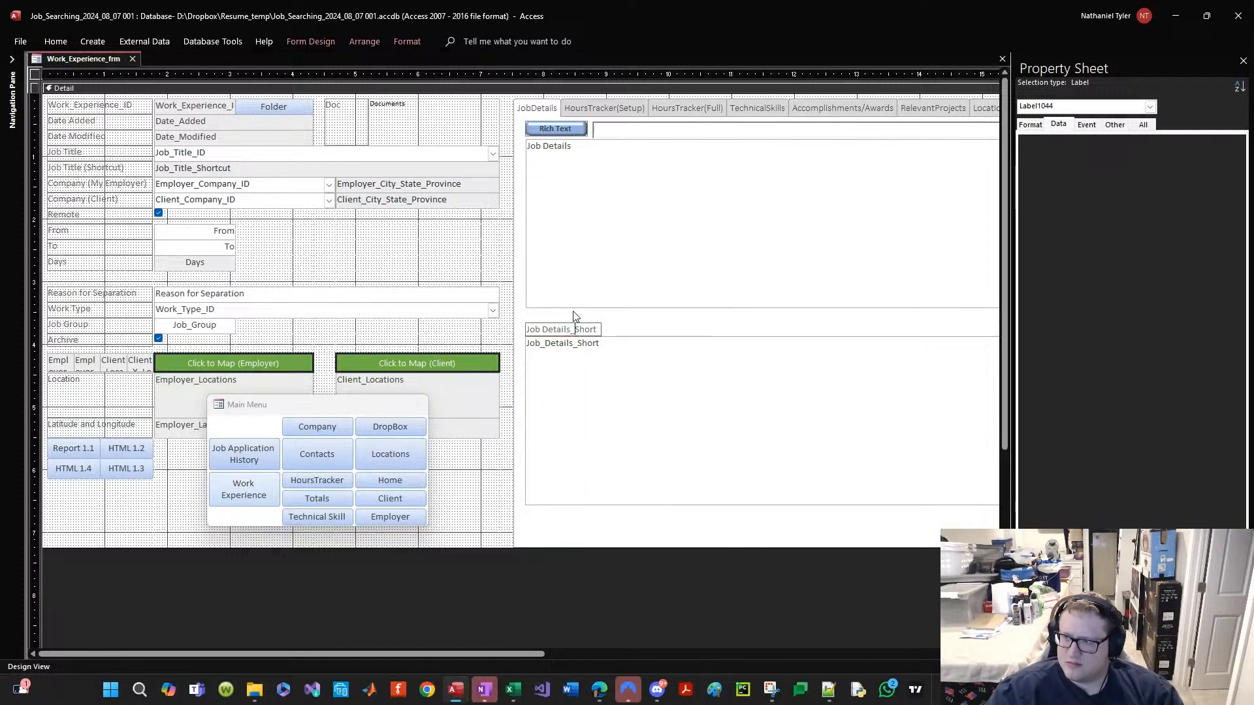
pyautogui.press('BackSpace')
pyautogui.write('(')
pyautogui.press('End')
pyautogui.write(')')
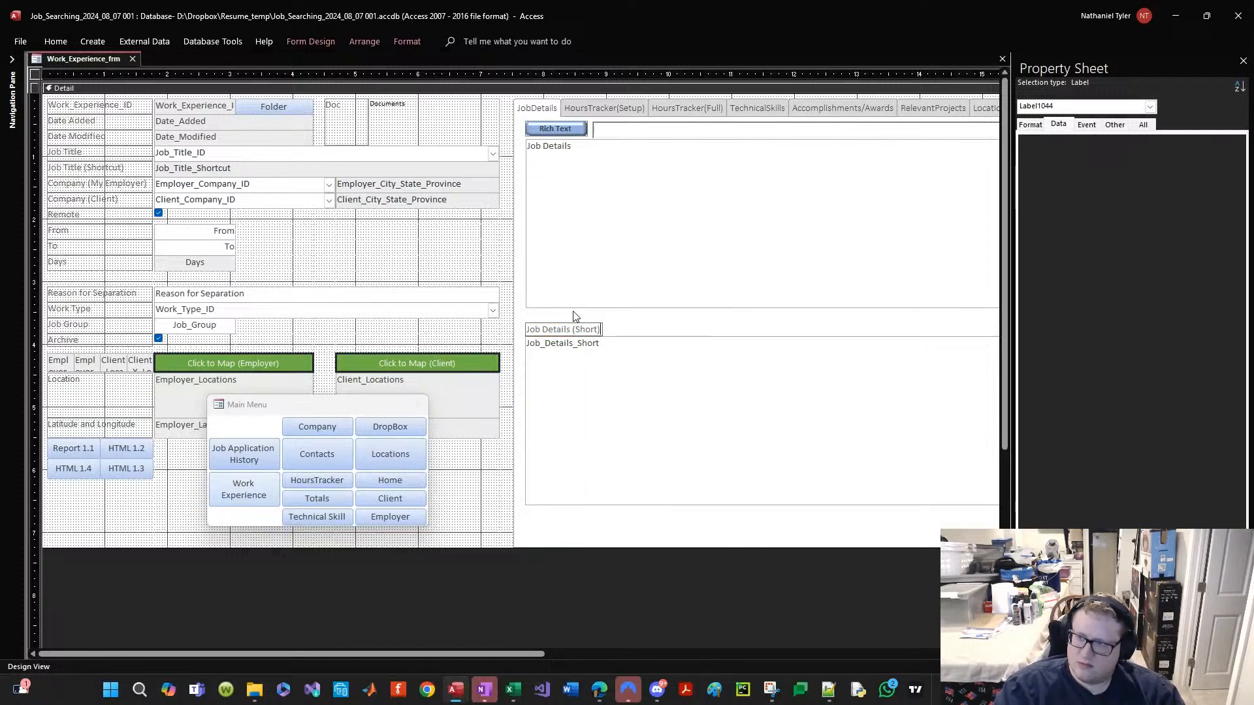
pyautogui.press('Return')
pyautogui.click(638, 330)
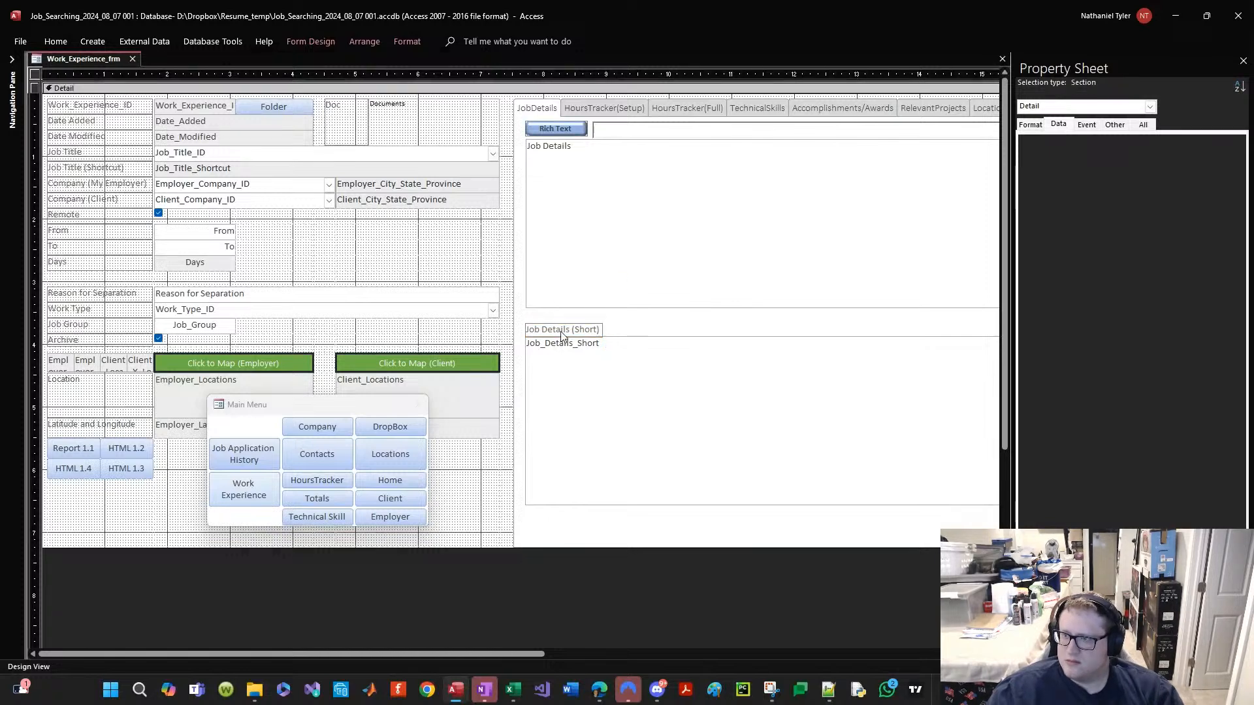
# Step: Resize the Job Details (Short) label to fit its caption
pyautogui.click(563, 333)
pyautogui.rightClick(562, 333)
pyautogui.moveTo(653, 496)
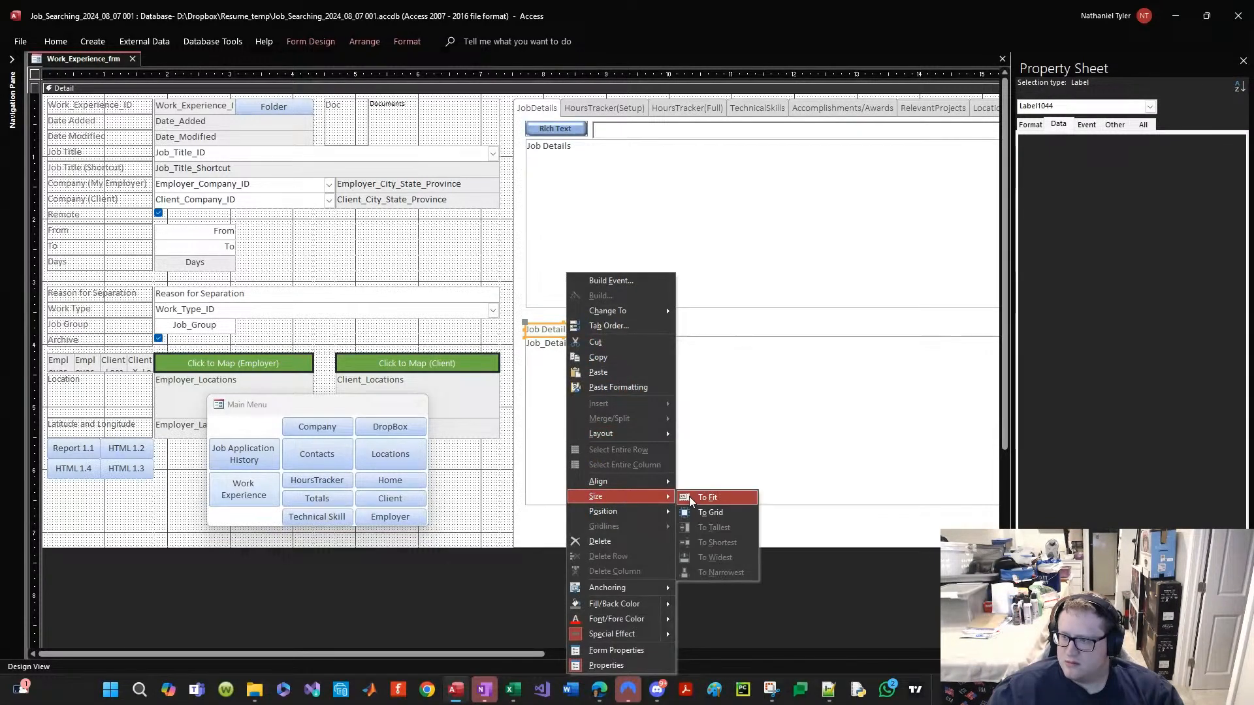
pyautogui.click(694, 499)
pyautogui.click(638, 356)
pyautogui.keyDown('shift'); pyautogui.click(580, 333); pyautogui.keyUp('shift')
pyautogui.rightClick(580, 333)
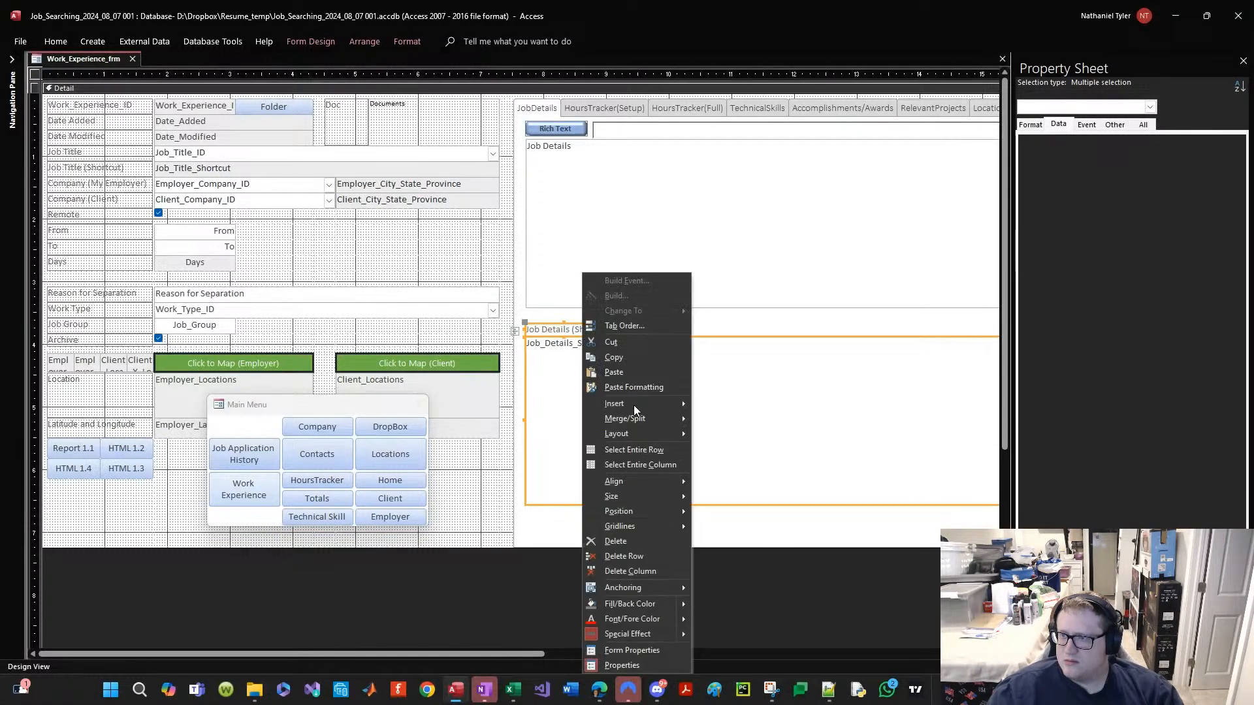
pyautogui.moveTo(409, 653); pyautogui.dragTo(538, 662)
pyautogui.click(229, 330)
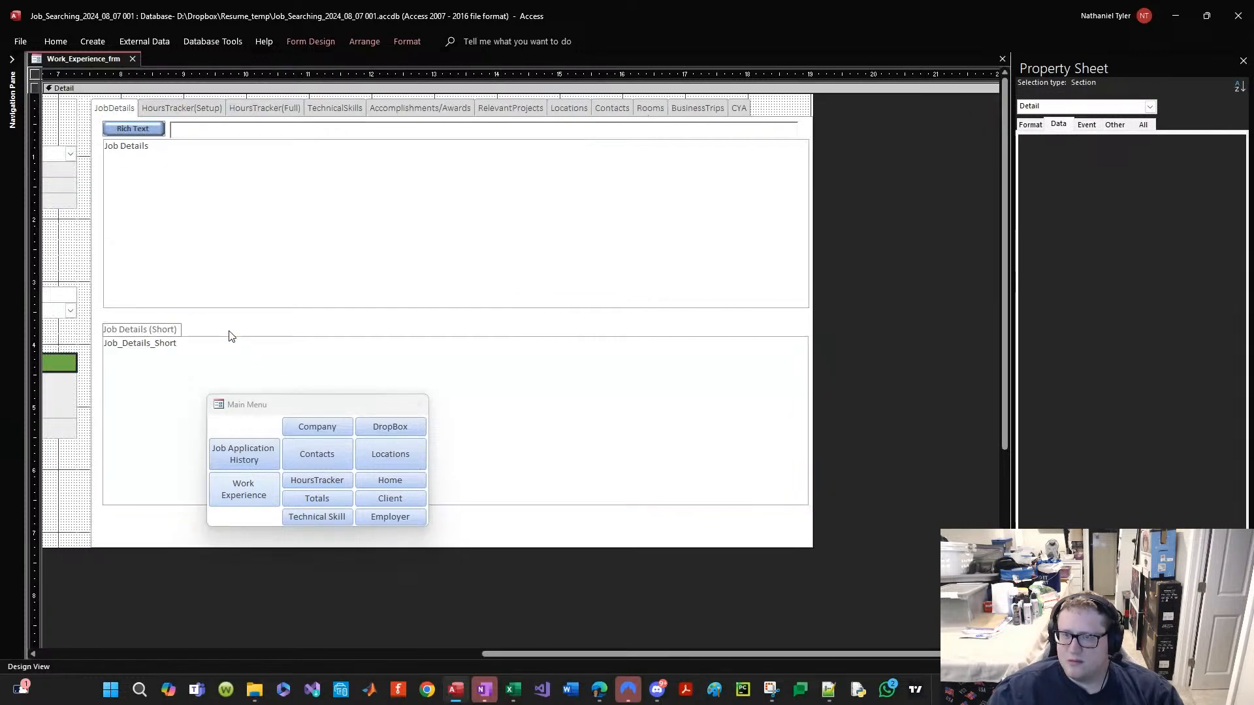
pyautogui.click(150, 330)
pyautogui.keyDown('shift'); pyautogui.click(177, 361); pyautogui.keyUp('shift')
pyautogui.rightClick(178, 361)
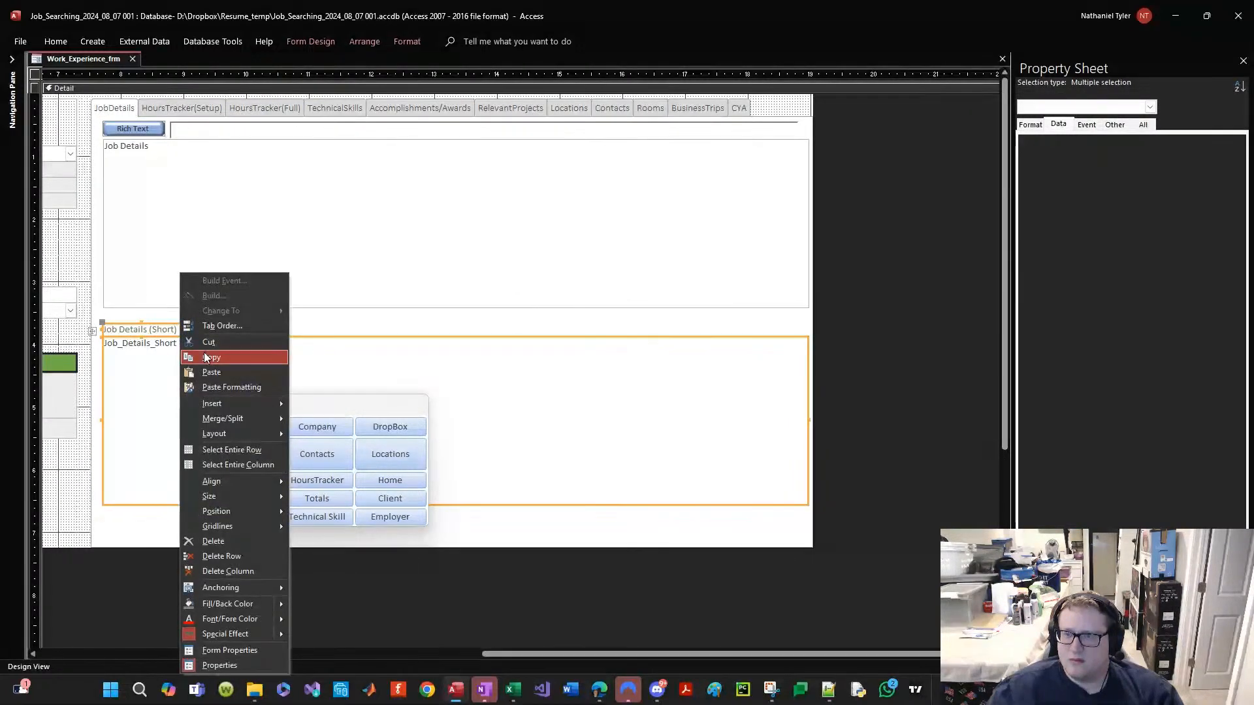
pyautogui.click(725, 621)
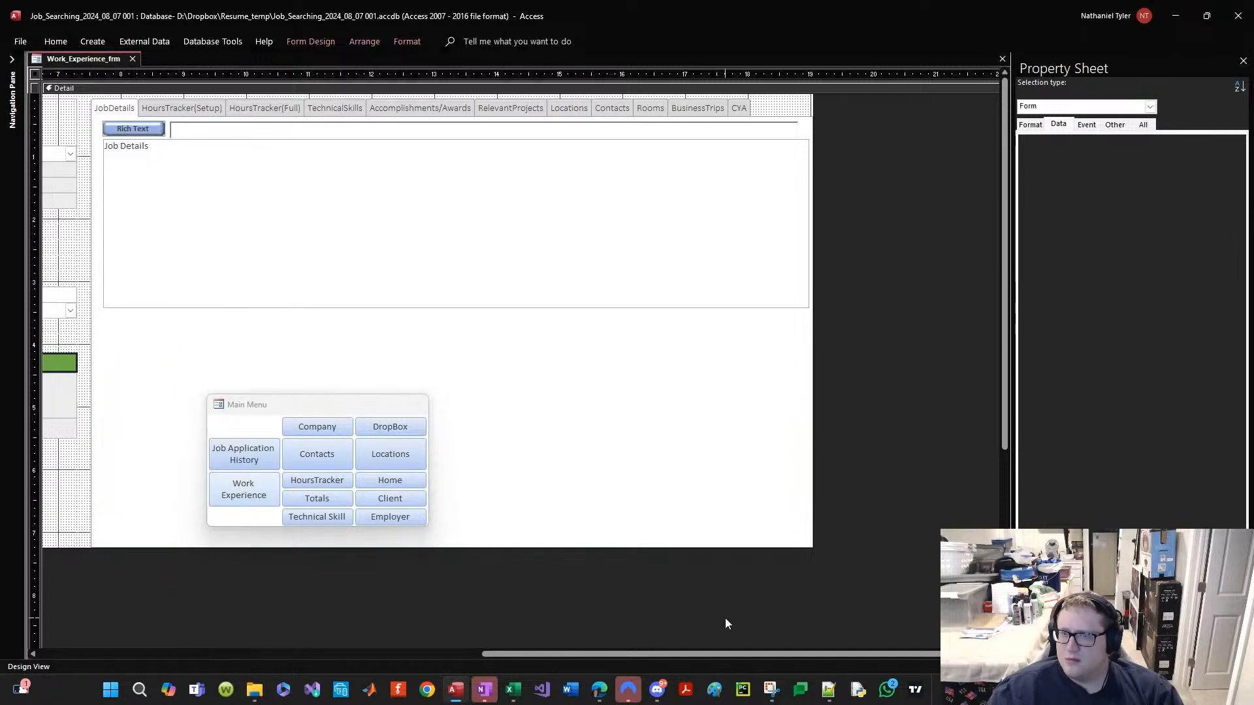
# Step: Try to move the Job Details (Short) label down beside its text box, and undo the move
pyautogui.click(153, 330)
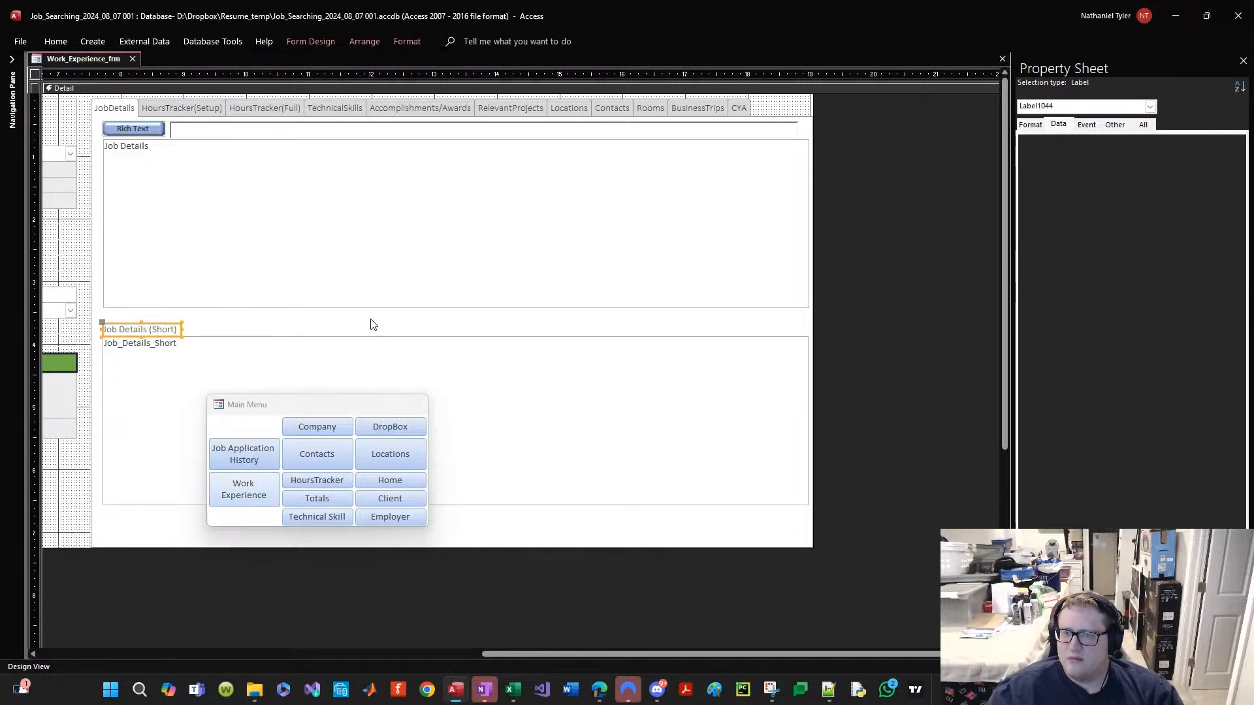
pyautogui.click(351, 338)
pyautogui.moveTo(160, 330); pyautogui.dragTo(166, 383)
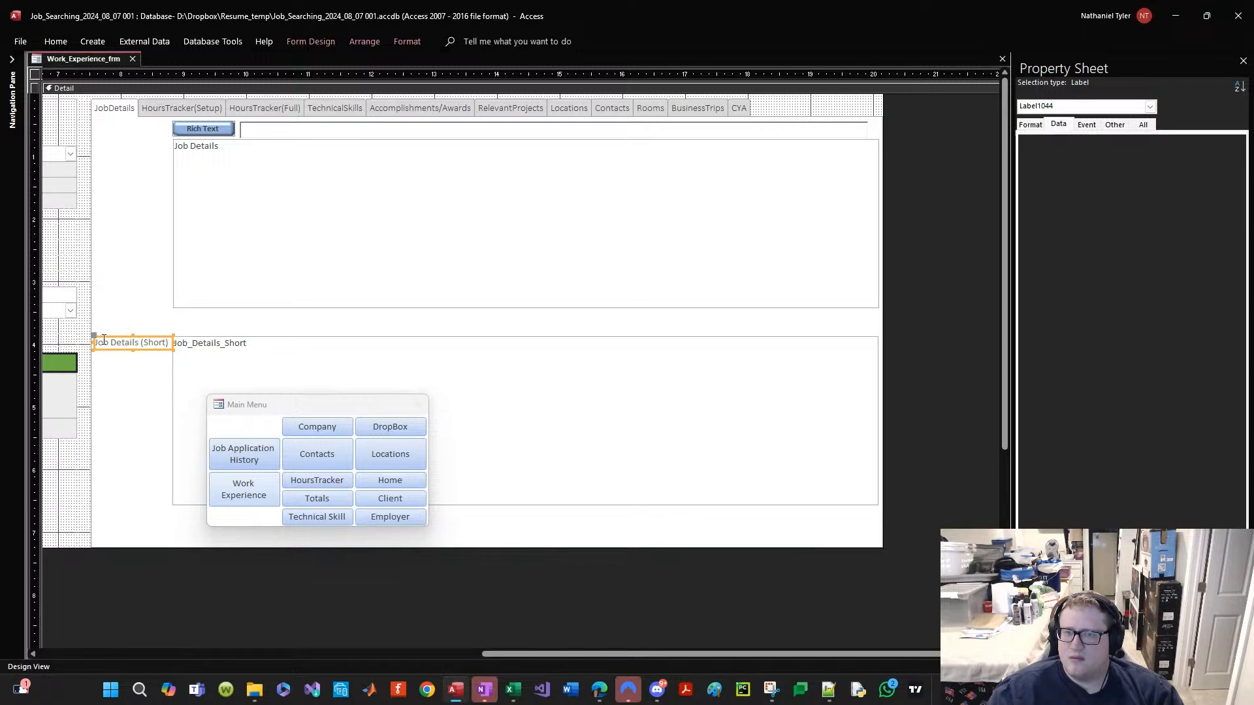
pyautogui.hotkey('ctrl', 'z')
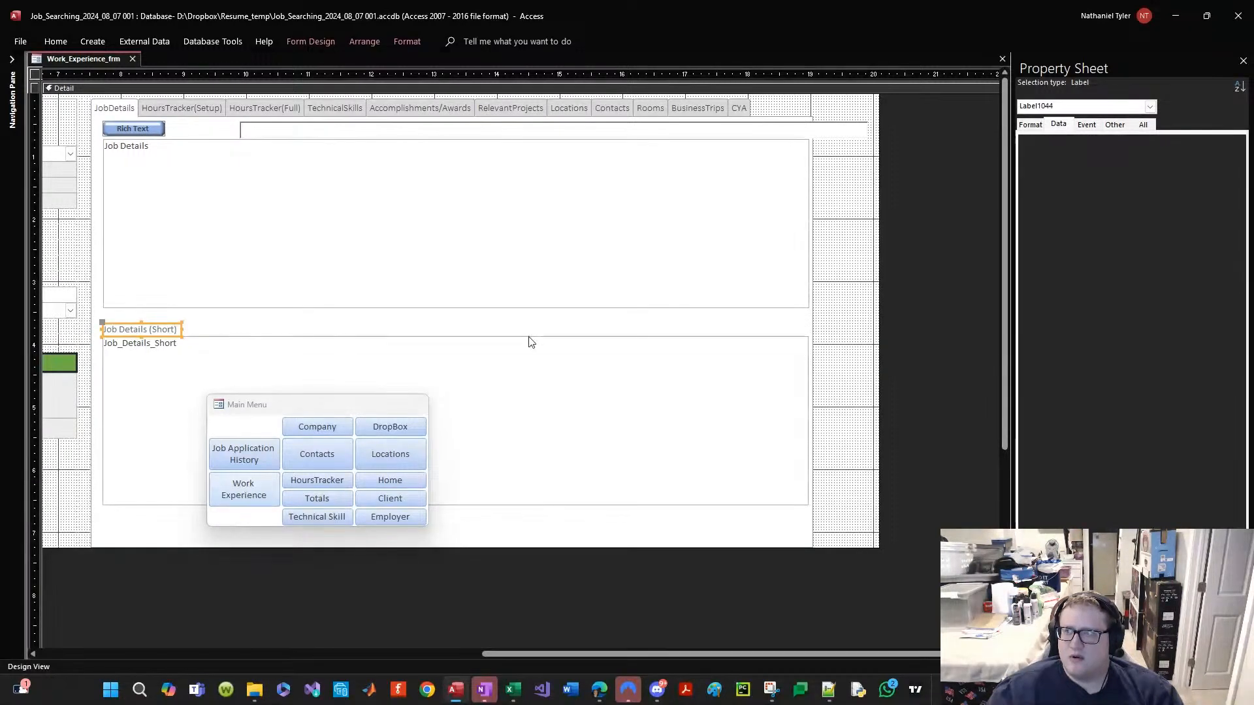
# Step: Try nudging the bound object frame beside the Rich Text toggle to the left, and undo the nudge and preceding form edits
pyautogui.click(942, 311)
pyautogui.click(792, 129)
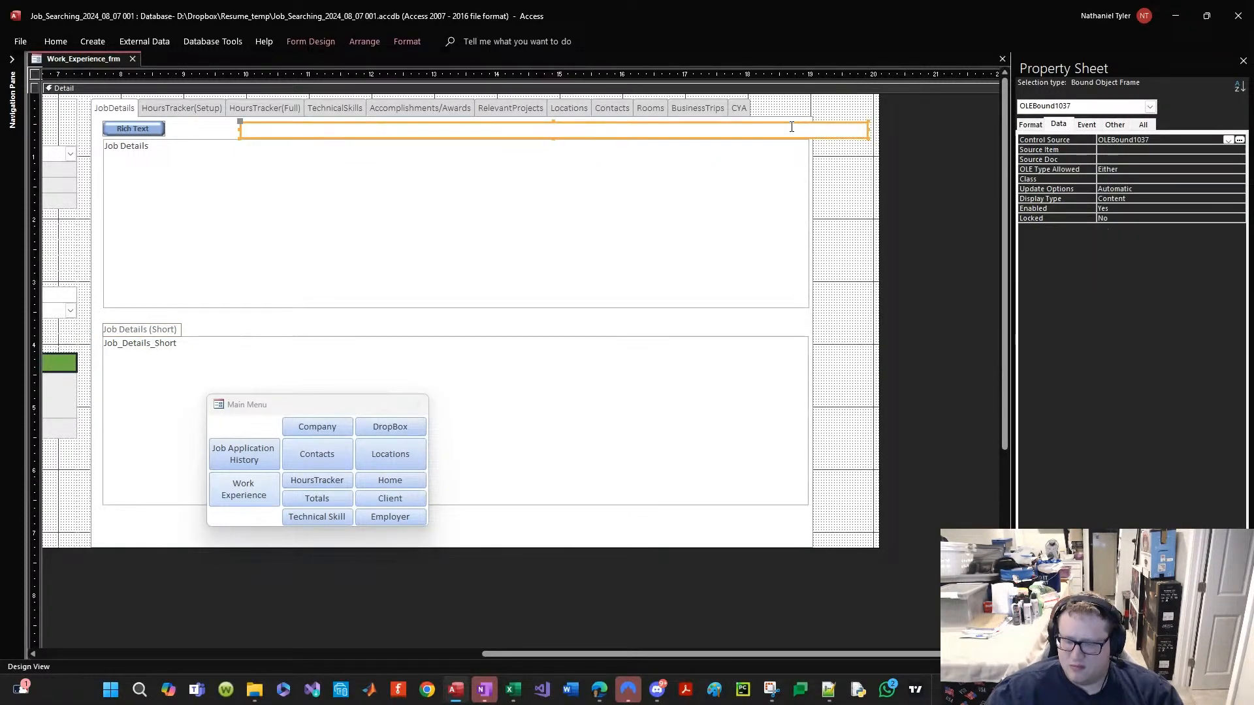
pyautogui.press('Left')
pyautogui.press('Left')
pyautogui.press('Left')
pyautogui.press('Left')
pyautogui.press('Left')
pyautogui.press('Left')
pyautogui.press('Left')
pyautogui.press('Left')
pyautogui.press('Left')
pyautogui.press('Left')
pyautogui.press('Left')
pyautogui.press('Left')
pyautogui.press('Left')
pyautogui.press('Left')
pyautogui.press('Left')
pyautogui.press('Left')
pyautogui.press('Left')
pyautogui.press('Left')
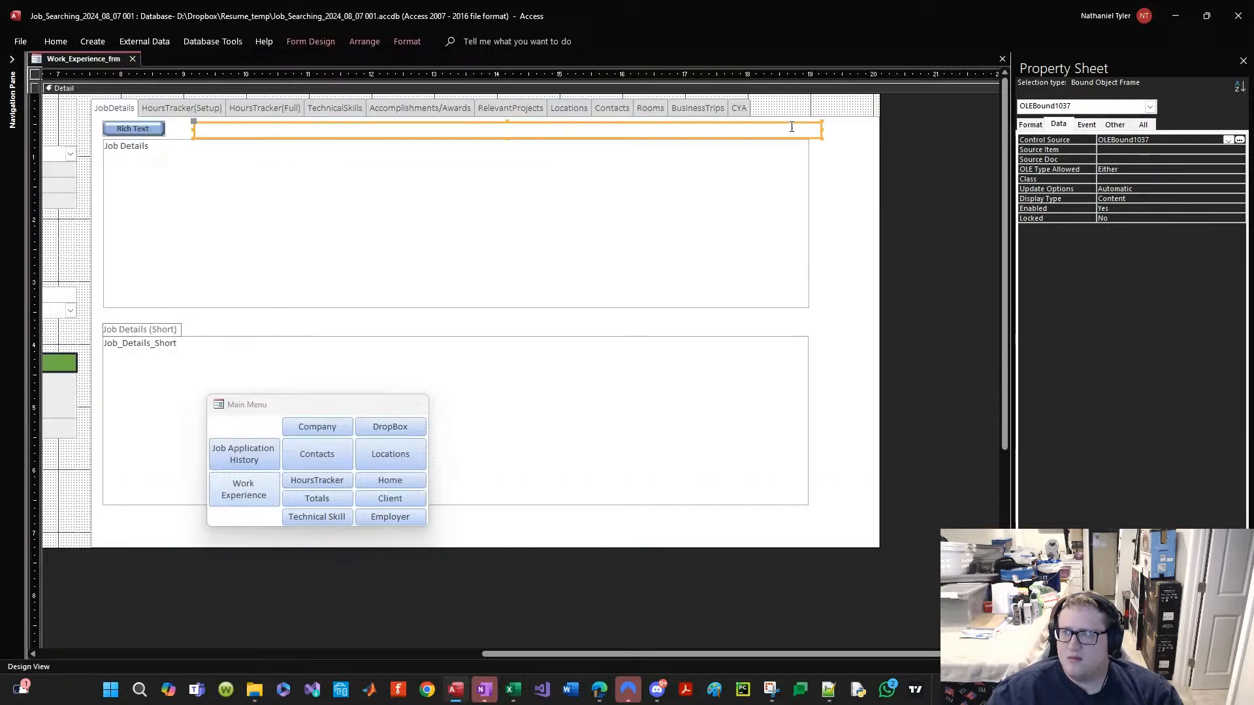
pyautogui.hotkey('ctrl', 'z')
pyautogui.hotkey('ctrl', 'z')
pyautogui.hotkey('ctrl', 'z')
pyautogui.hotkey('ctrl', 'z')
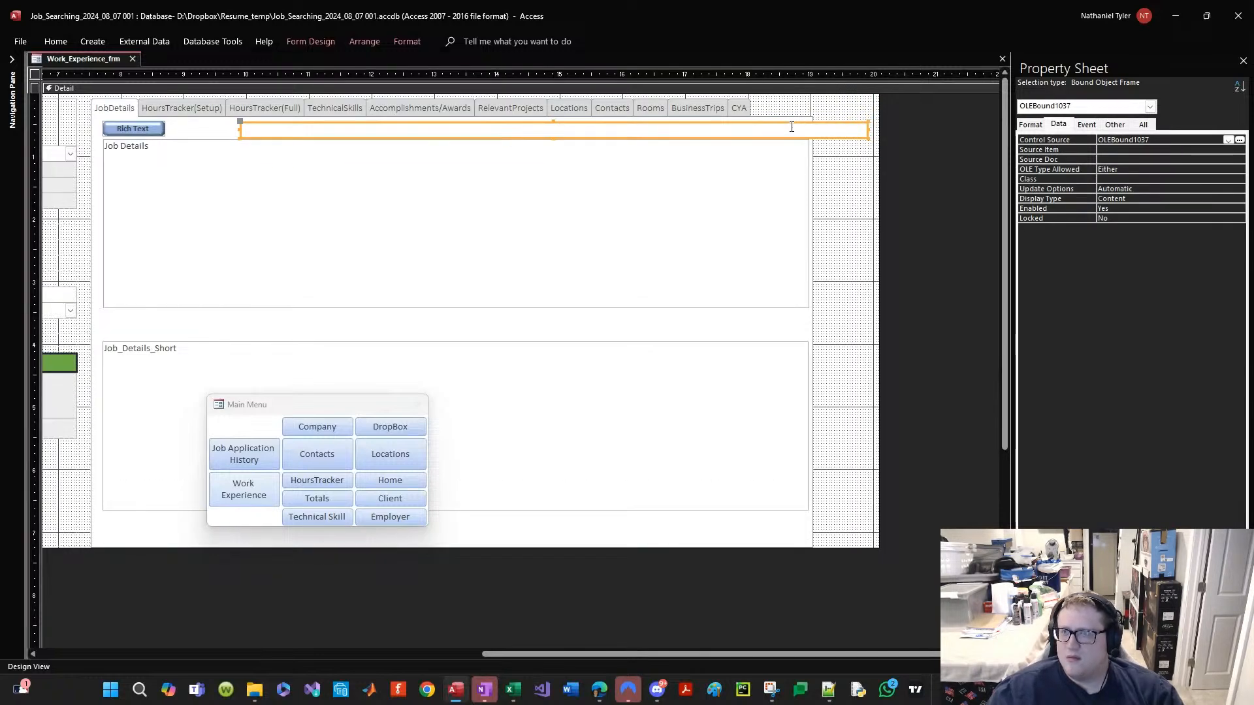
# Step: Close the Work Experience form without saving its design changes and reopen it in Design View
pyautogui.click(132, 60)
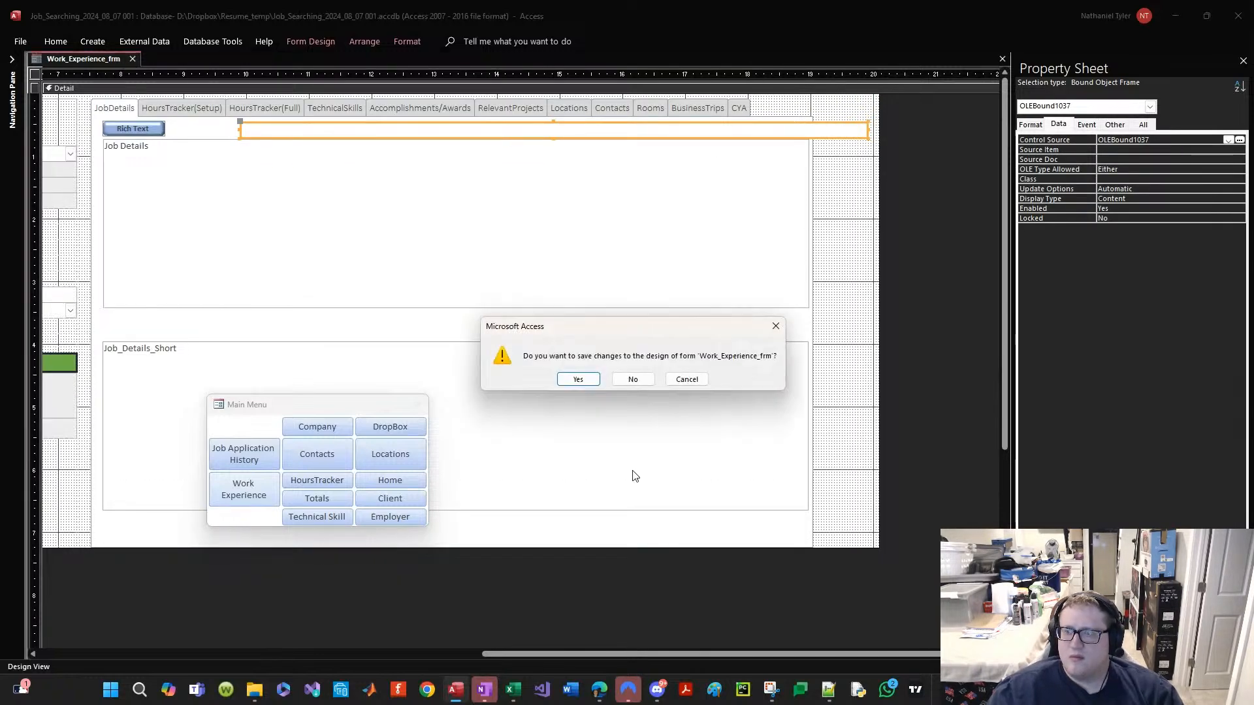
pyautogui.click(633, 380)
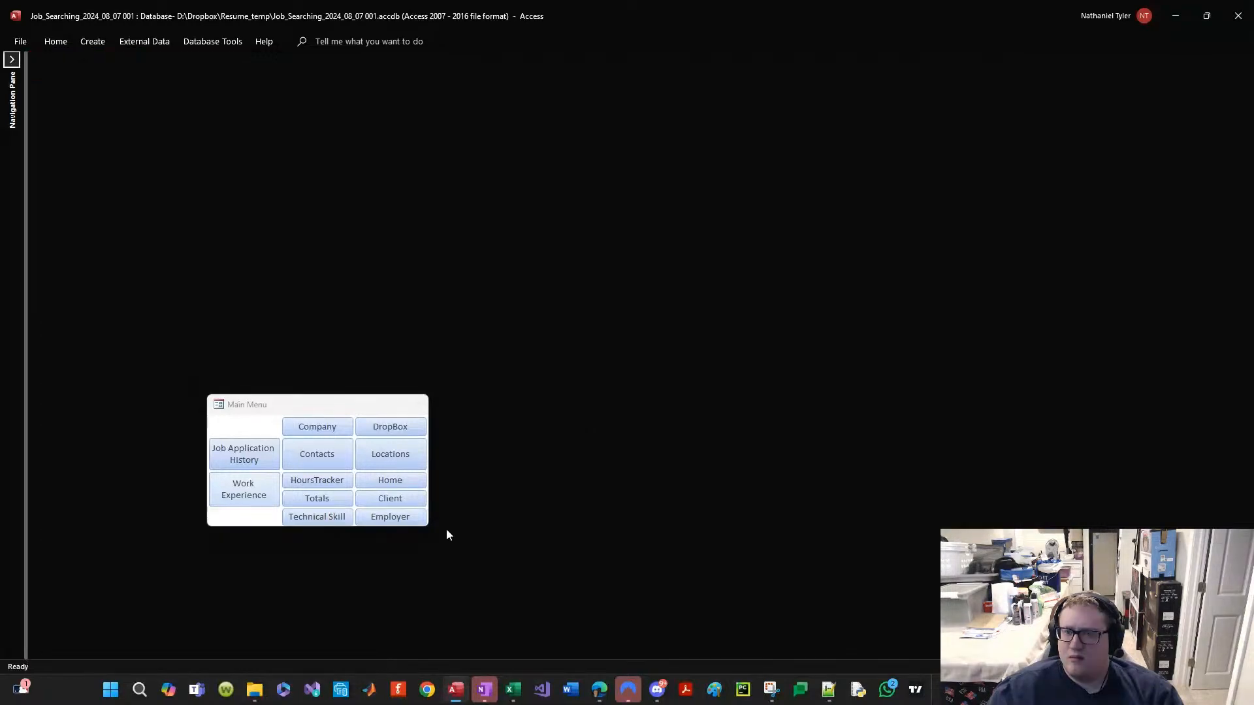
pyautogui.click(256, 494)
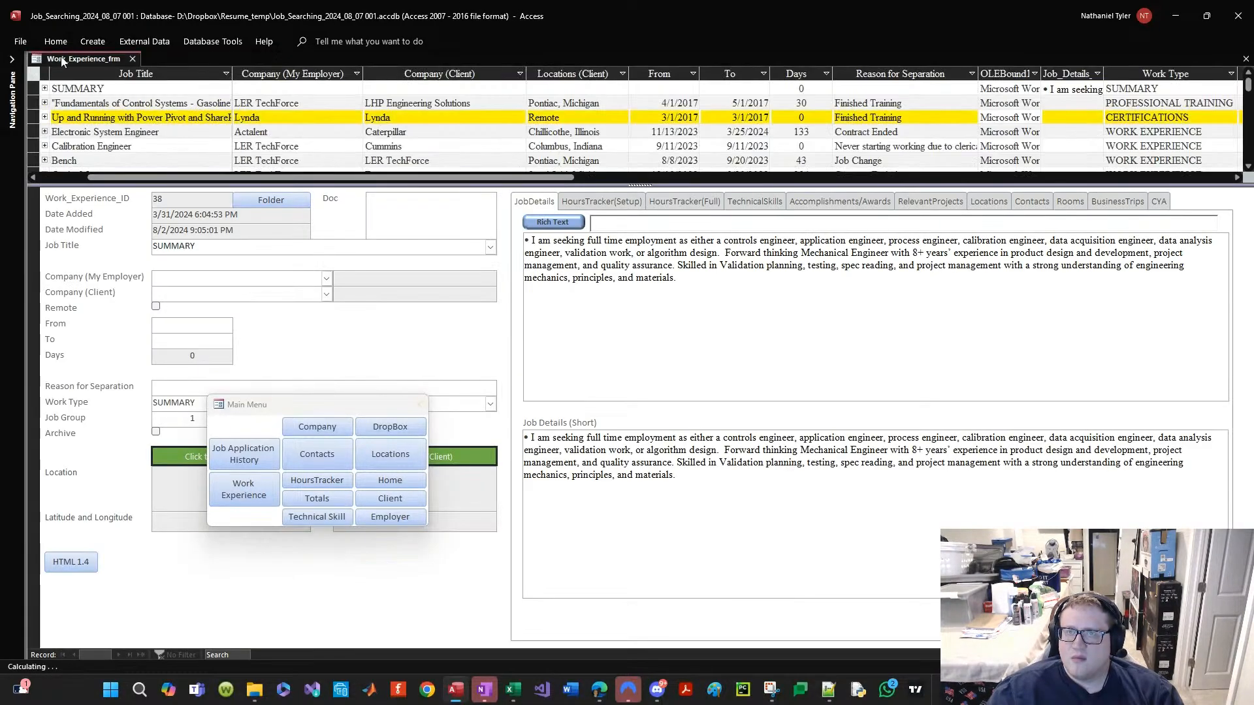
pyautogui.rightClick(60, 58)
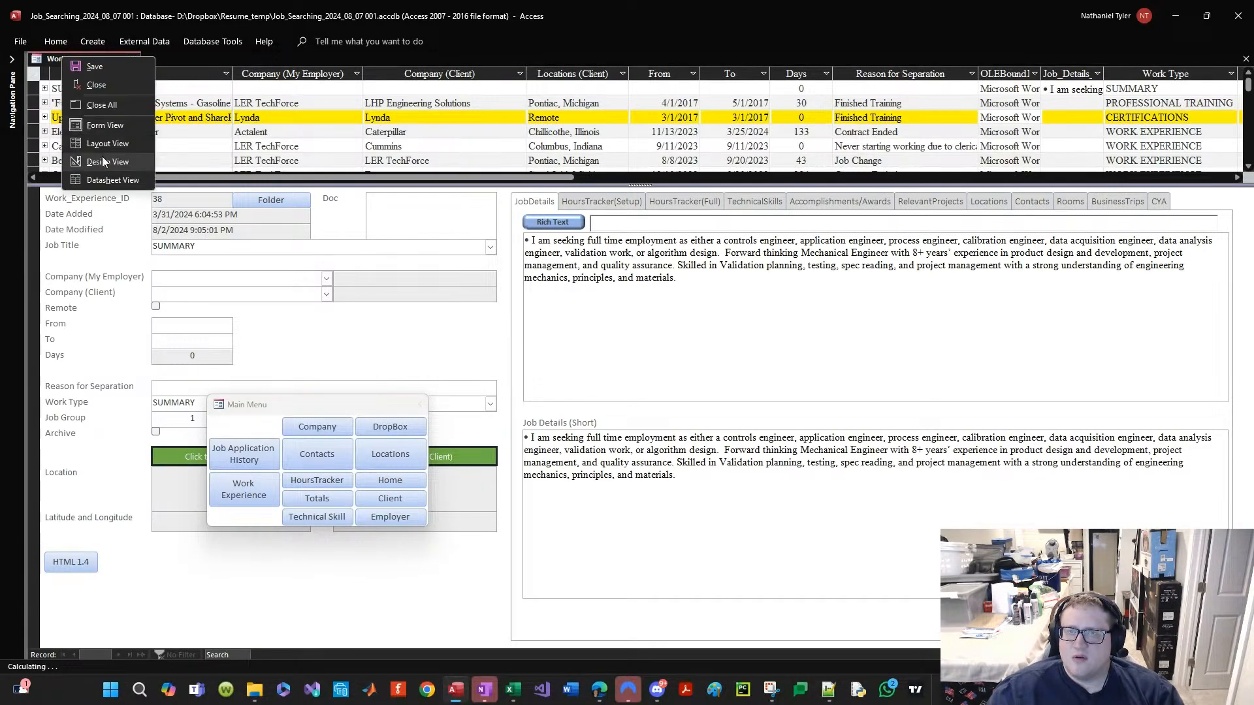
pyautogui.click(102, 160)
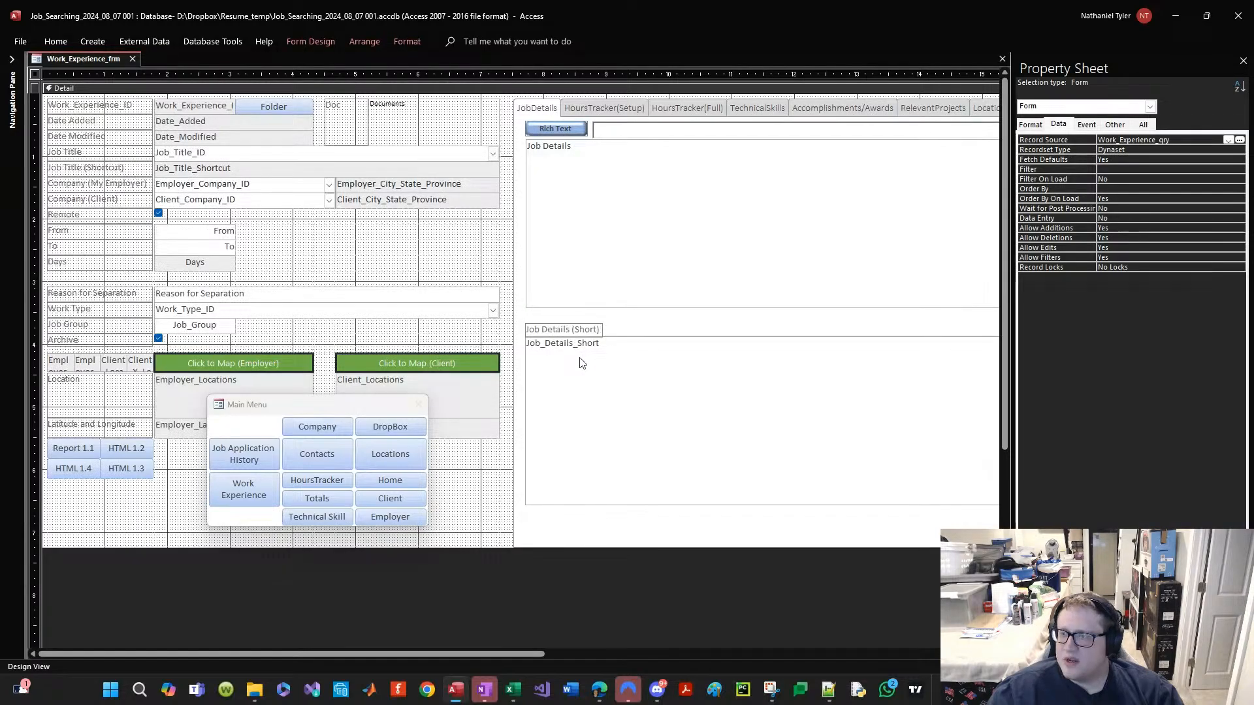
# Step: Select the Job_Details_Short text box together with its Job Details (Short) label
pyautogui.click(581, 363)
pyautogui.keyDown('shift'); pyautogui.click(586, 330); pyautogui.keyUp('shift')
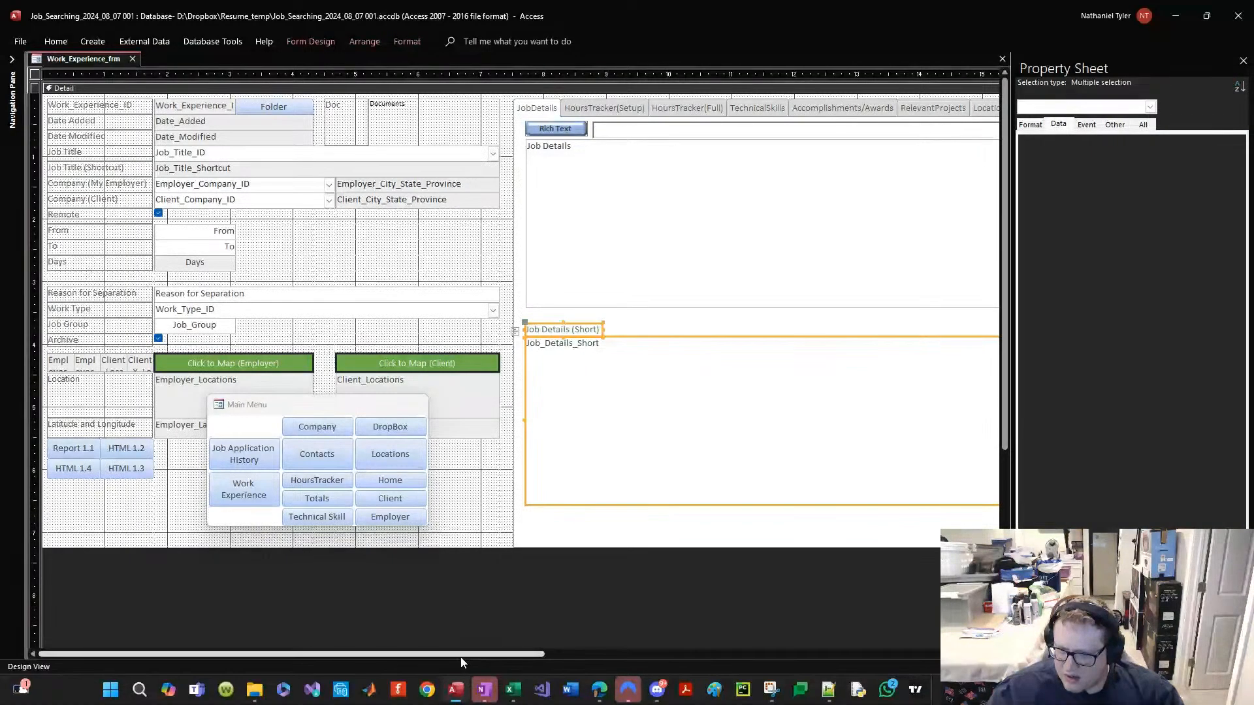
# Step: Examine the format properties and available commands for the Job Details (Short) label and the Job_Details_Short text box
pyautogui.moveTo(461, 654); pyautogui.dragTo(714, 628)
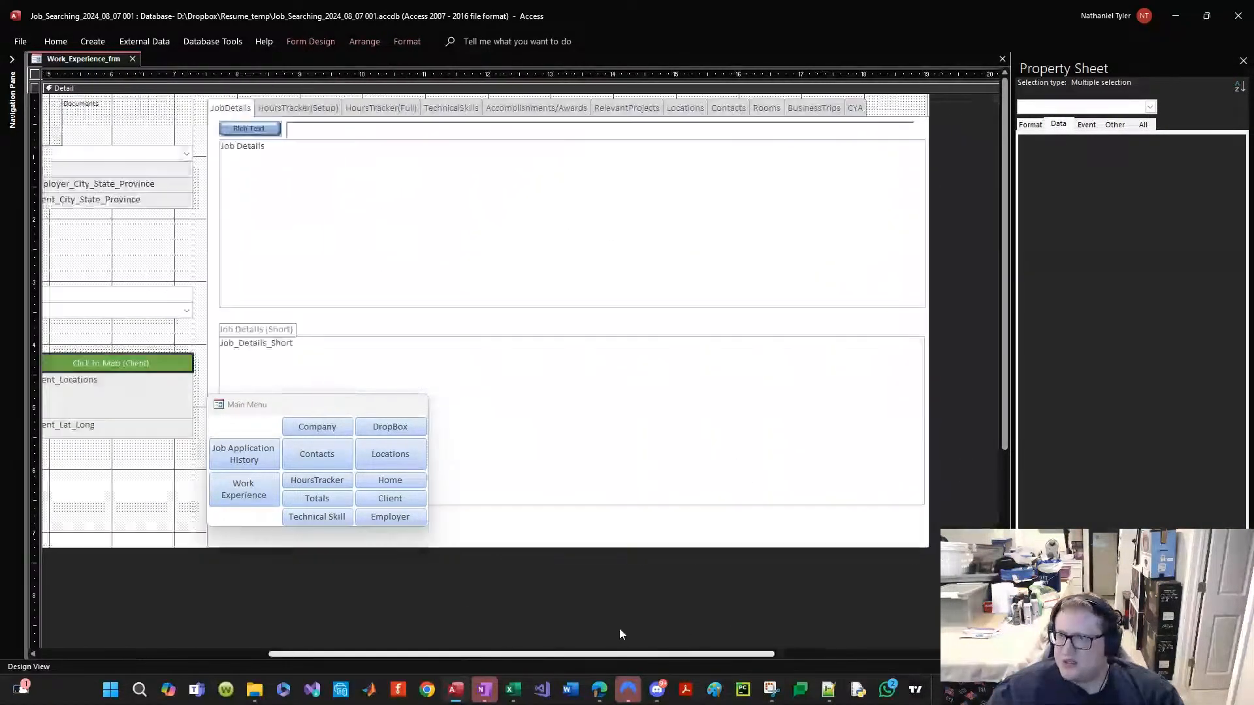
pyautogui.moveTo(619, 634); pyautogui.dragTo(619, 635)
pyautogui.click(460, 351)
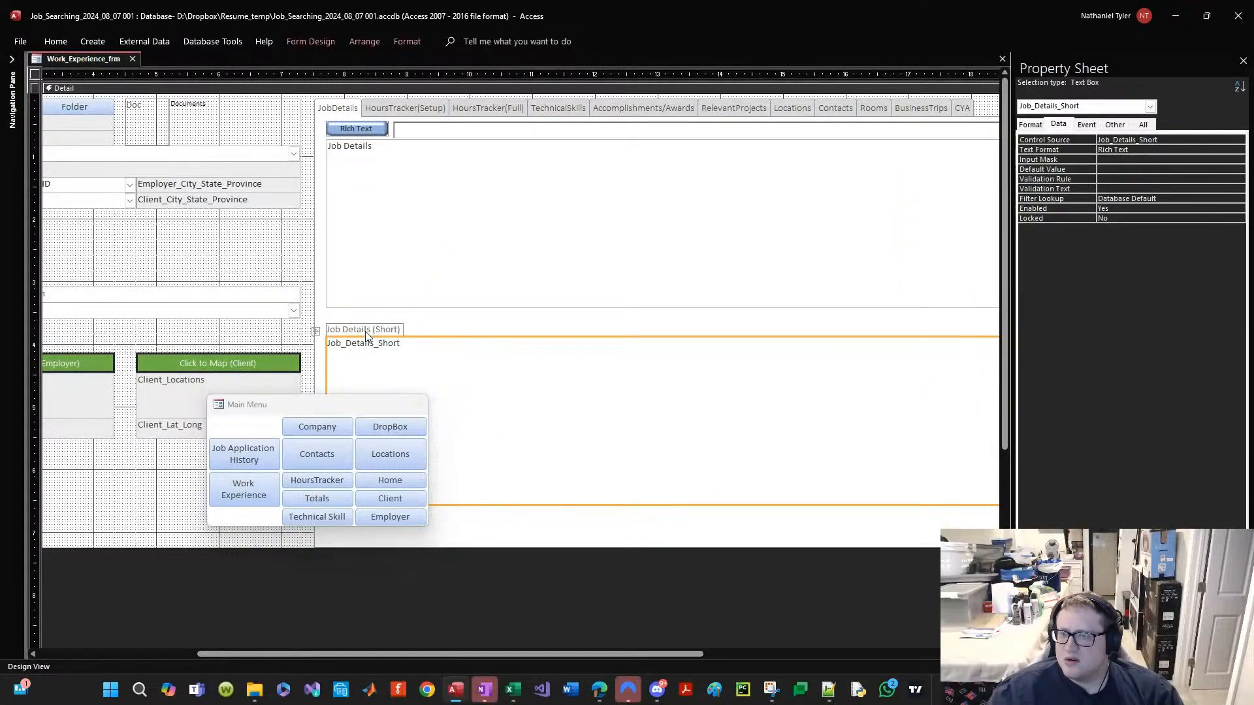
pyautogui.keyDown('shift'); pyautogui.click(368, 332); pyautogui.keyUp('shift')
pyautogui.rightClick(452, 351)
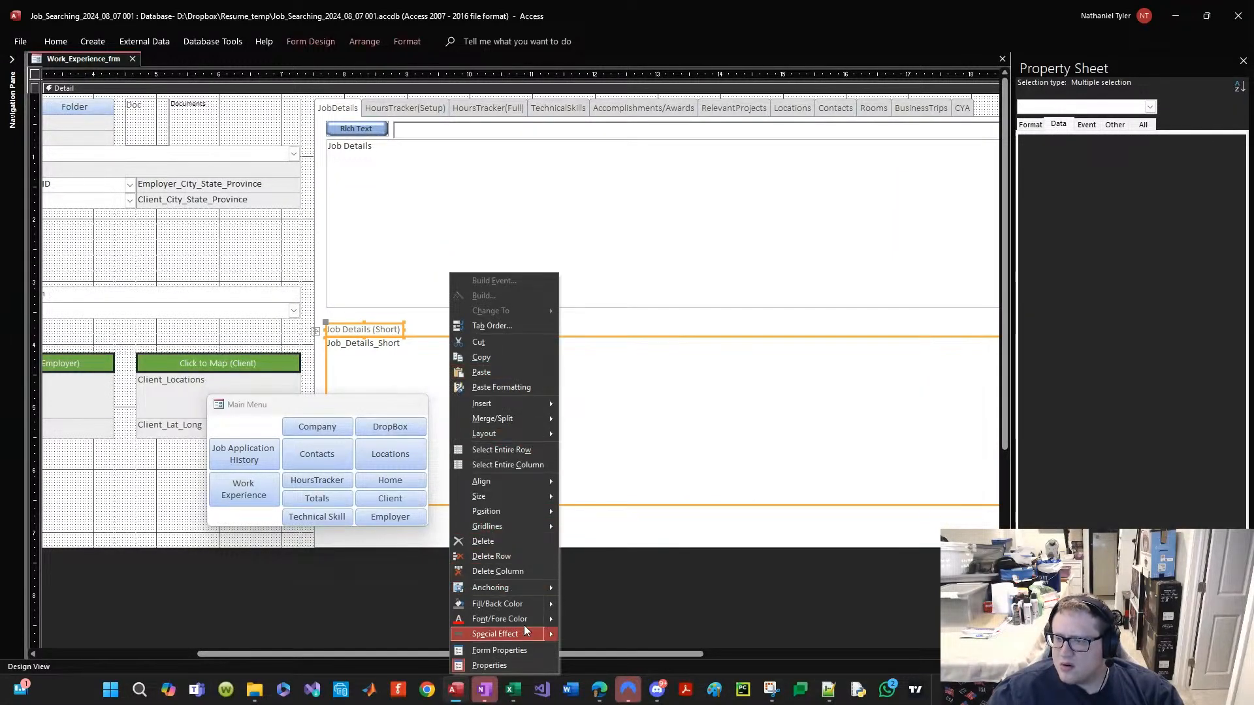
pyautogui.click(1059, 139)
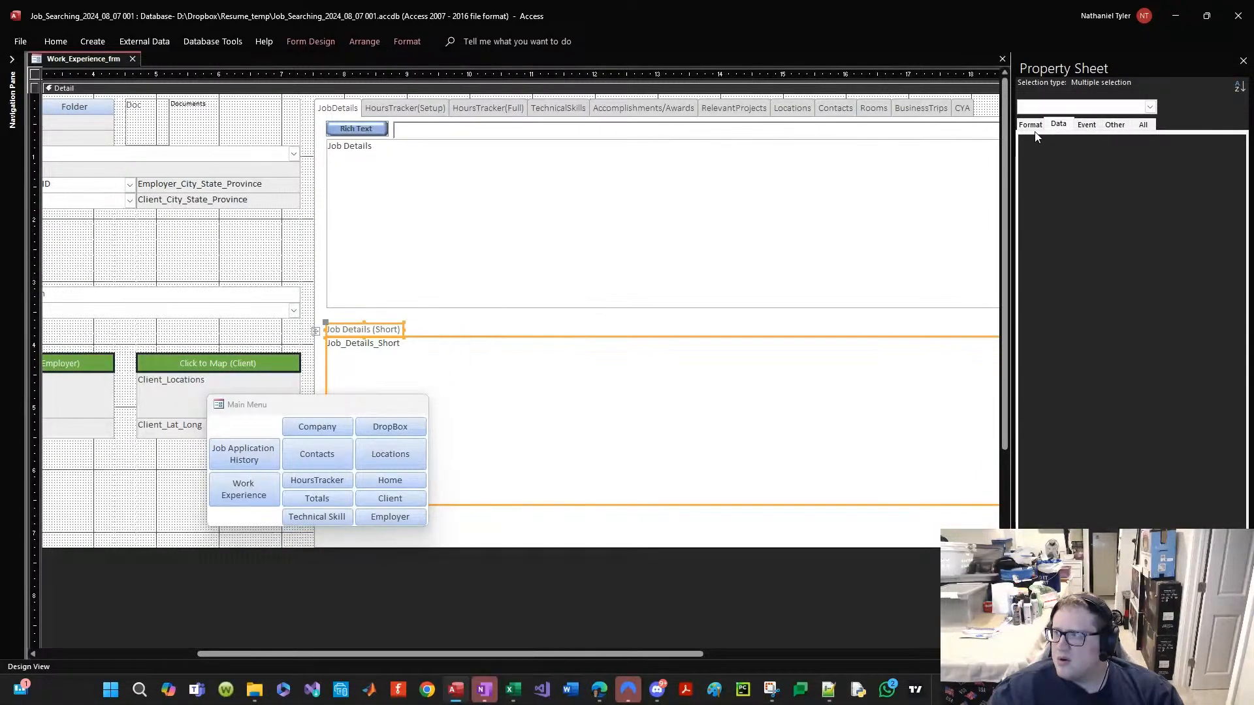
pyautogui.click(1031, 124)
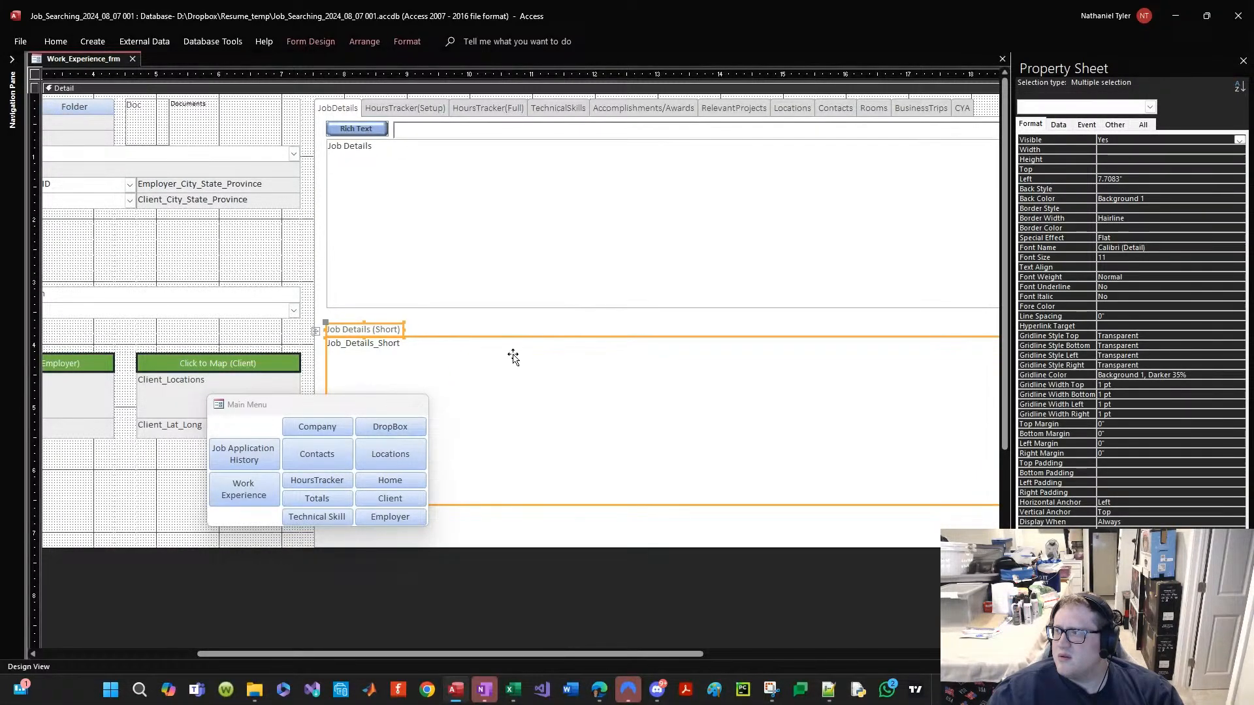
pyautogui.click(392, 331)
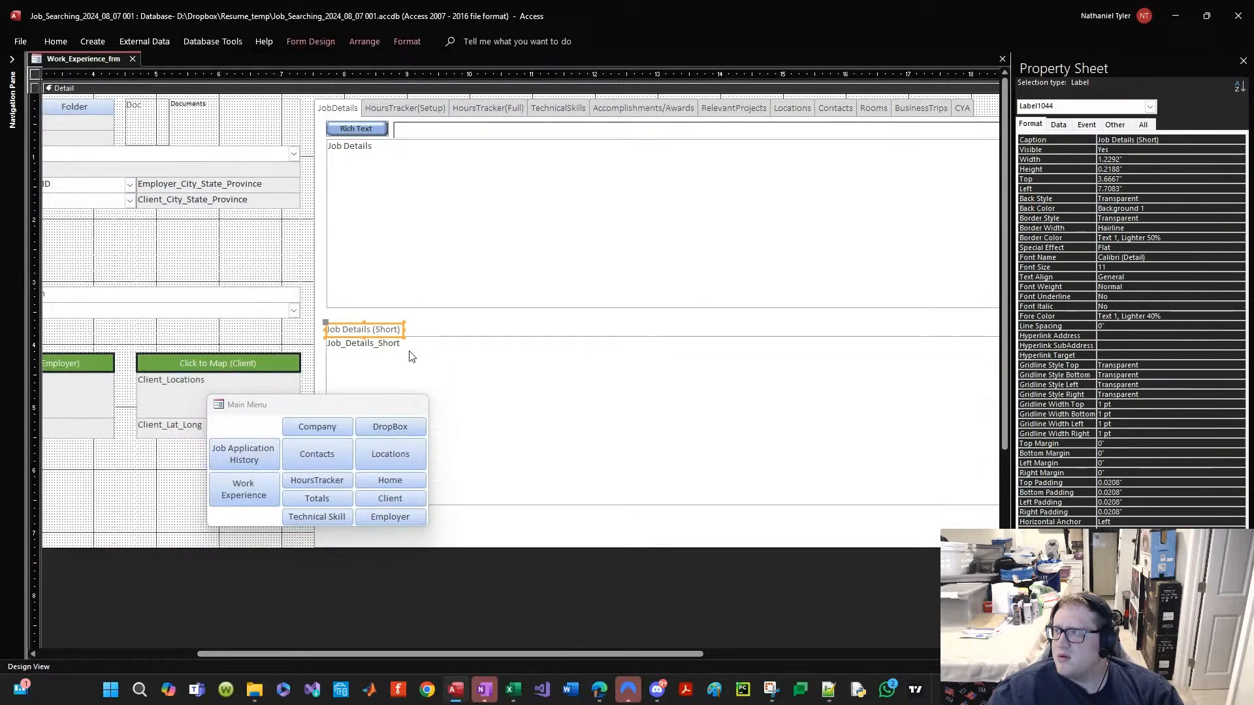
pyautogui.rightClick(437, 348)
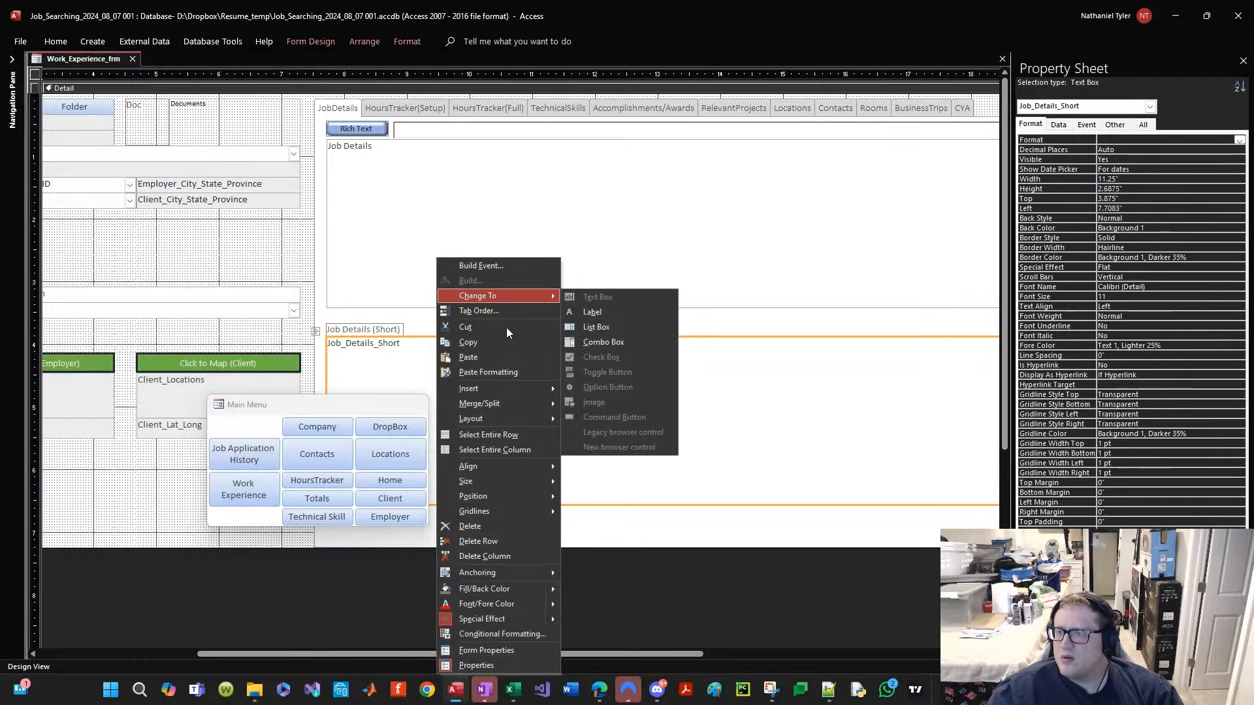
# Step: Look through the form commands and the Job_Details_Short text box's own properties for a way to associate a label
pyautogui.click(51, 43)
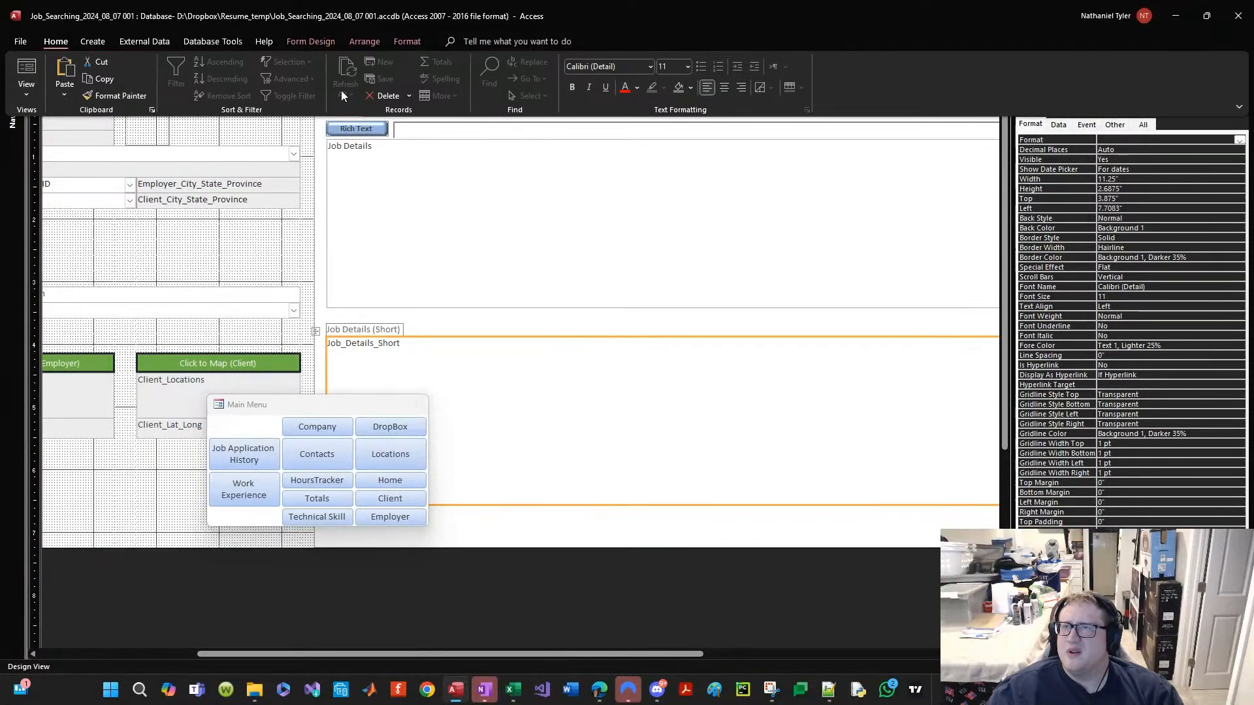
pyautogui.click(93, 41)
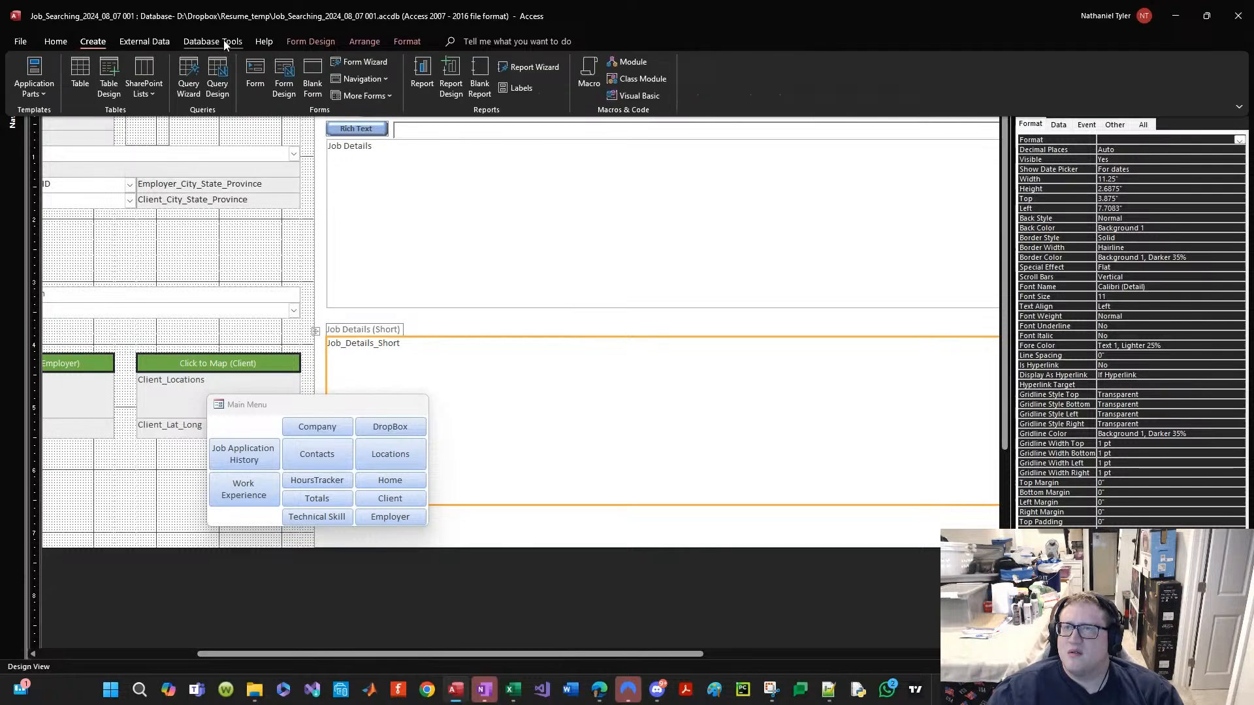
pyautogui.click(543, 354)
pyautogui.click(542, 352)
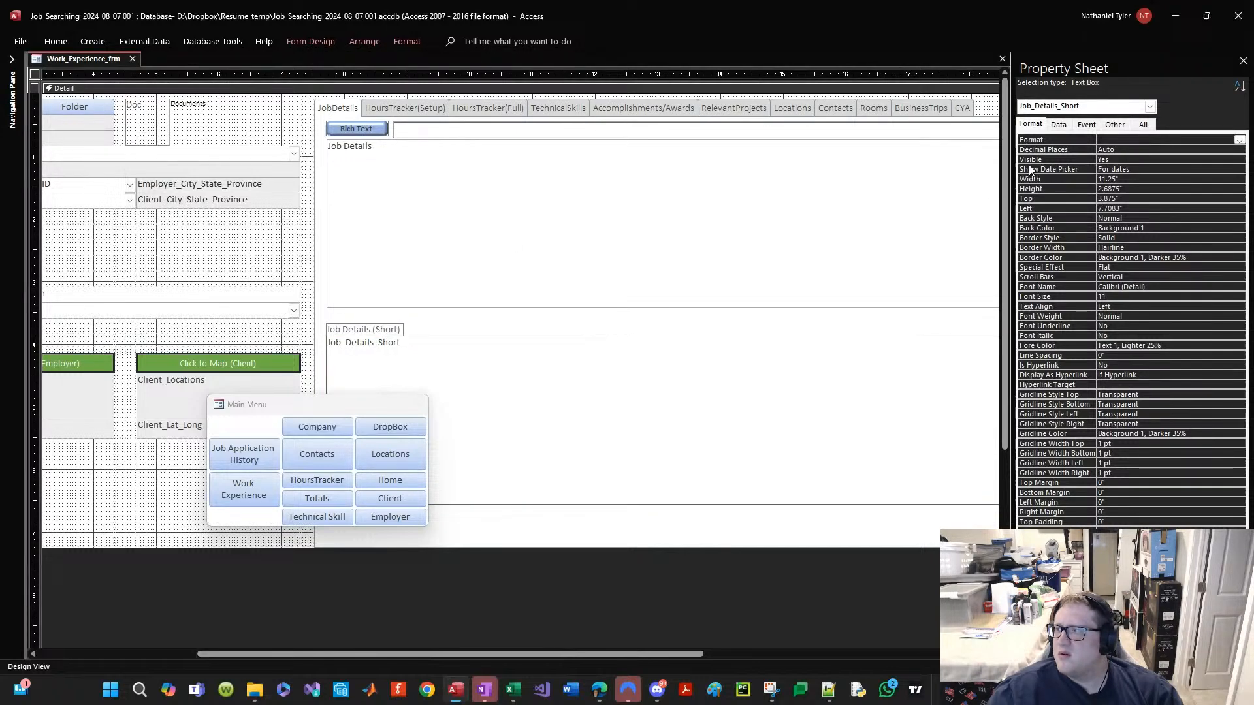
pyautogui.press('Escape')
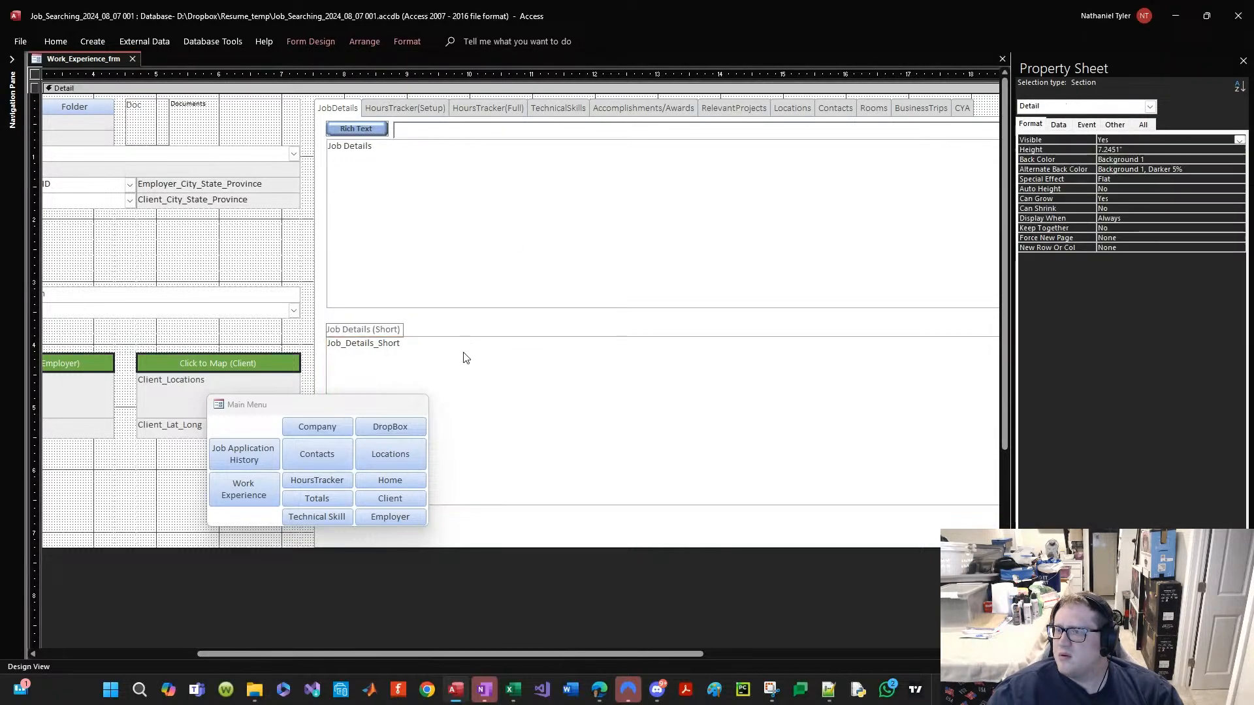
pyautogui.click(1043, 151)
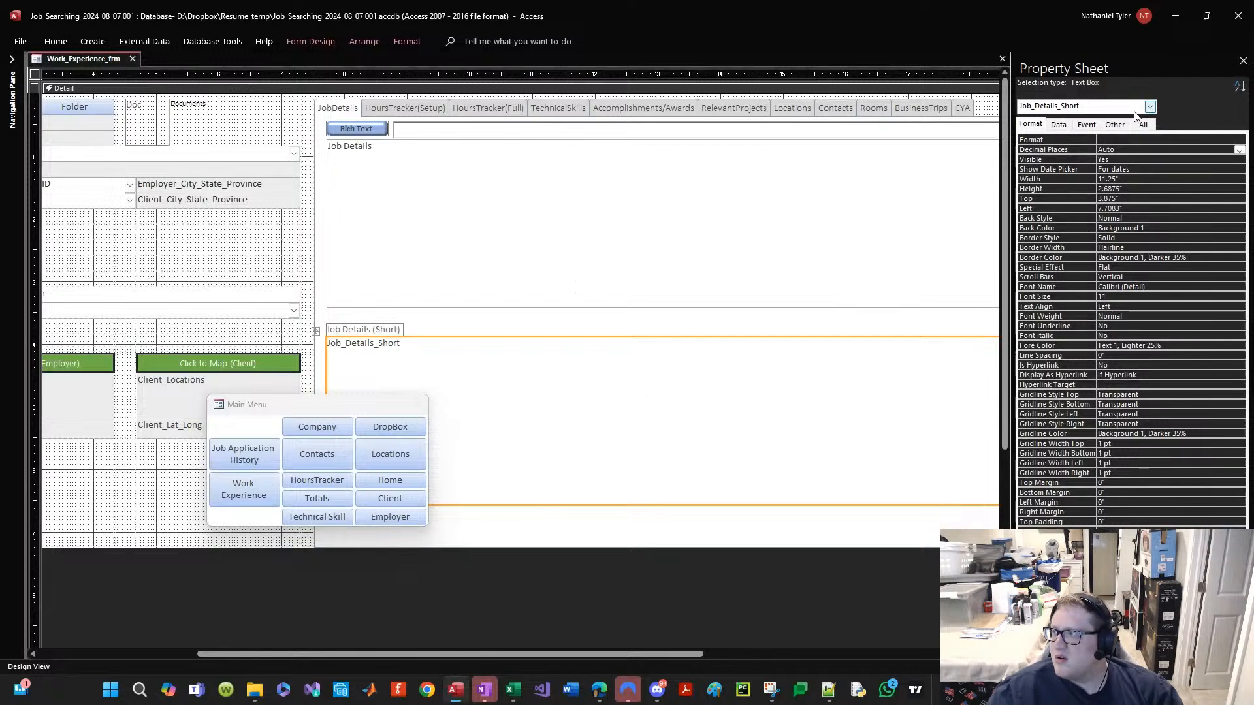
pyautogui.click(1151, 107)
pyautogui.click(1180, 108)
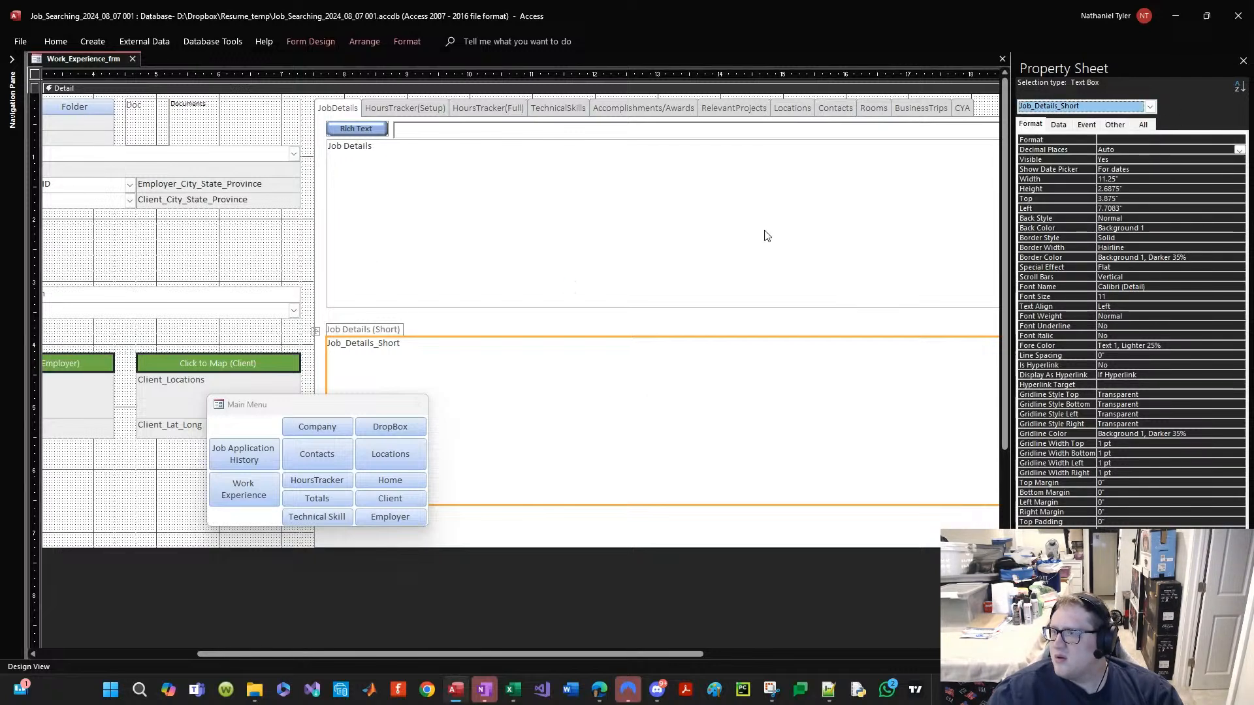
# Step: Move the Main Menu window up clear of the Job_Details_Short text box and select that text box with its label
pyautogui.click(332, 329)
pyautogui.keyDown('shift'); pyautogui.click(394, 368); pyautogui.keyUp('shift')
pyautogui.moveTo(371, 405); pyautogui.dragTo(318, 181)
pyautogui.hscroll(5, 759, 634)
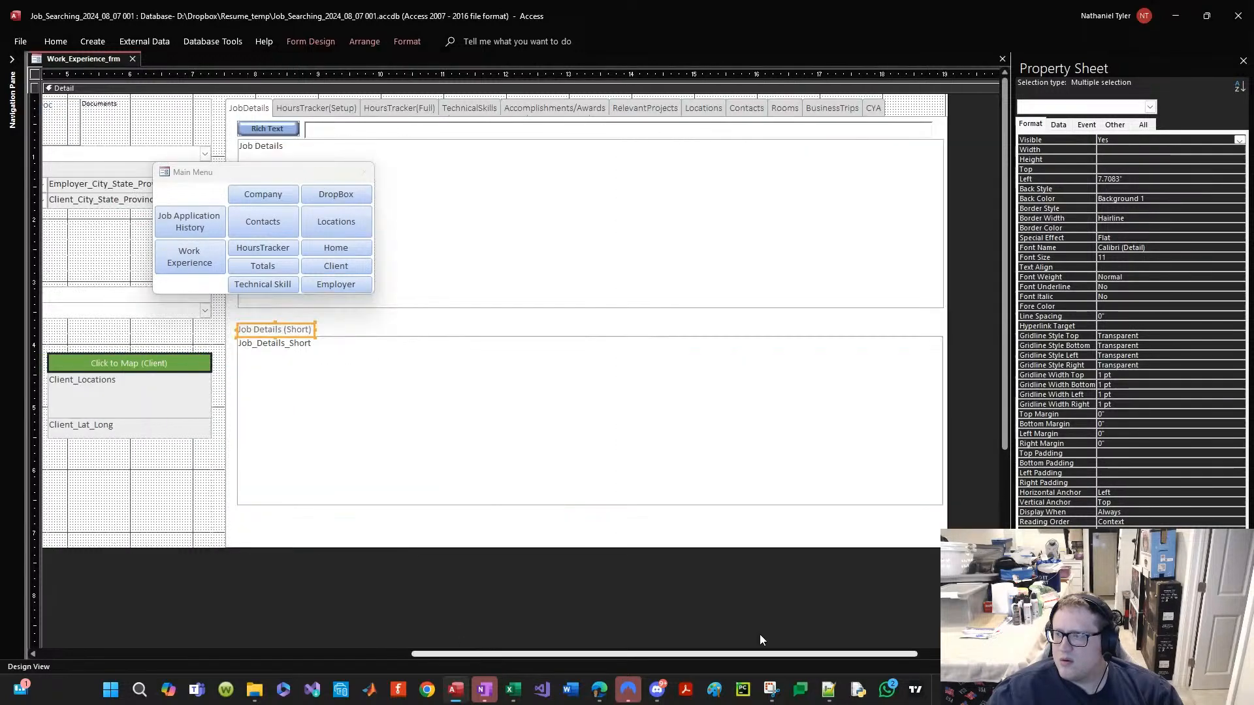
pyautogui.moveTo(723, 653); pyautogui.dragTo(467, 626)
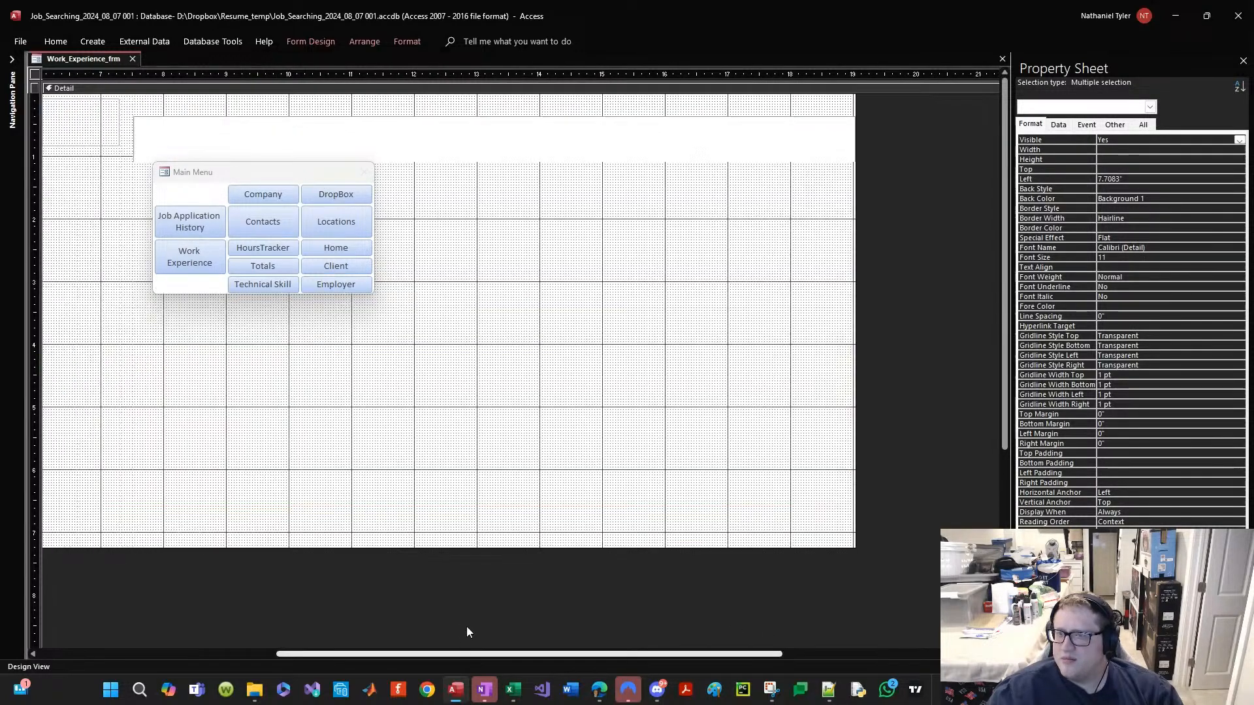
# Step: Add a new label reading "why me?" at the upper edge of the Job_Details_Short text box
pyautogui.click(56, 41)
pyautogui.click(107, 42)
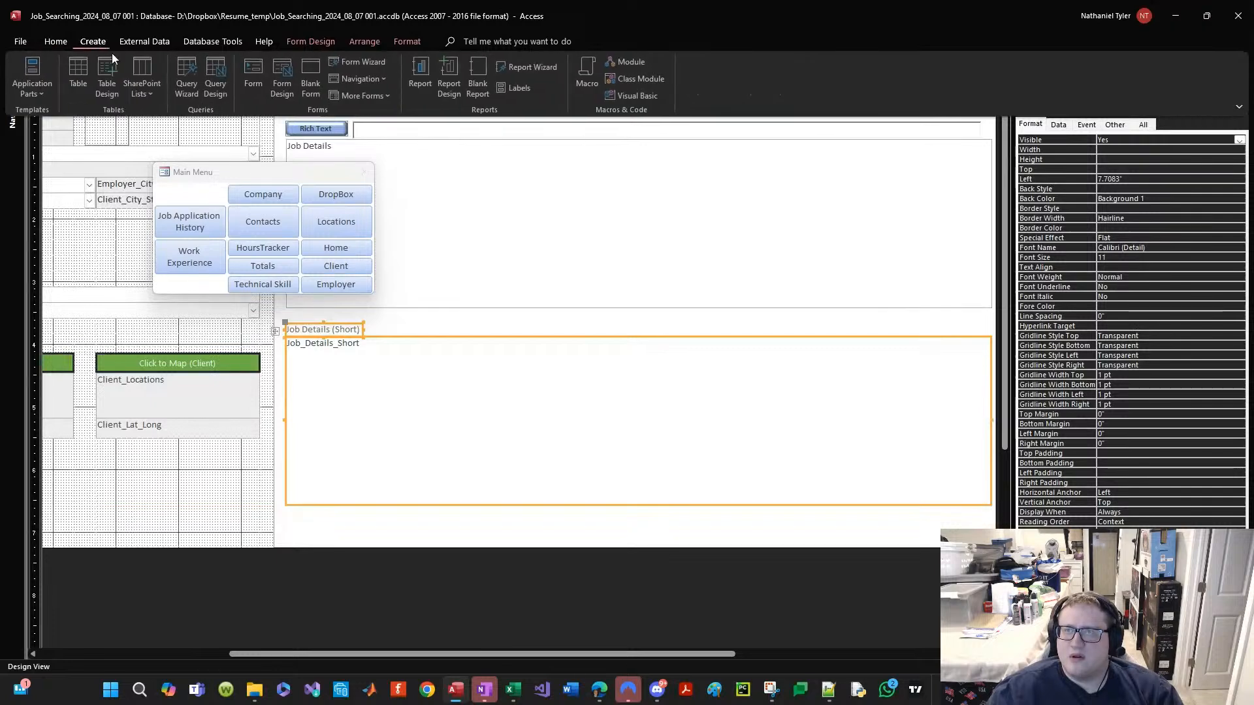
pyautogui.click(311, 41)
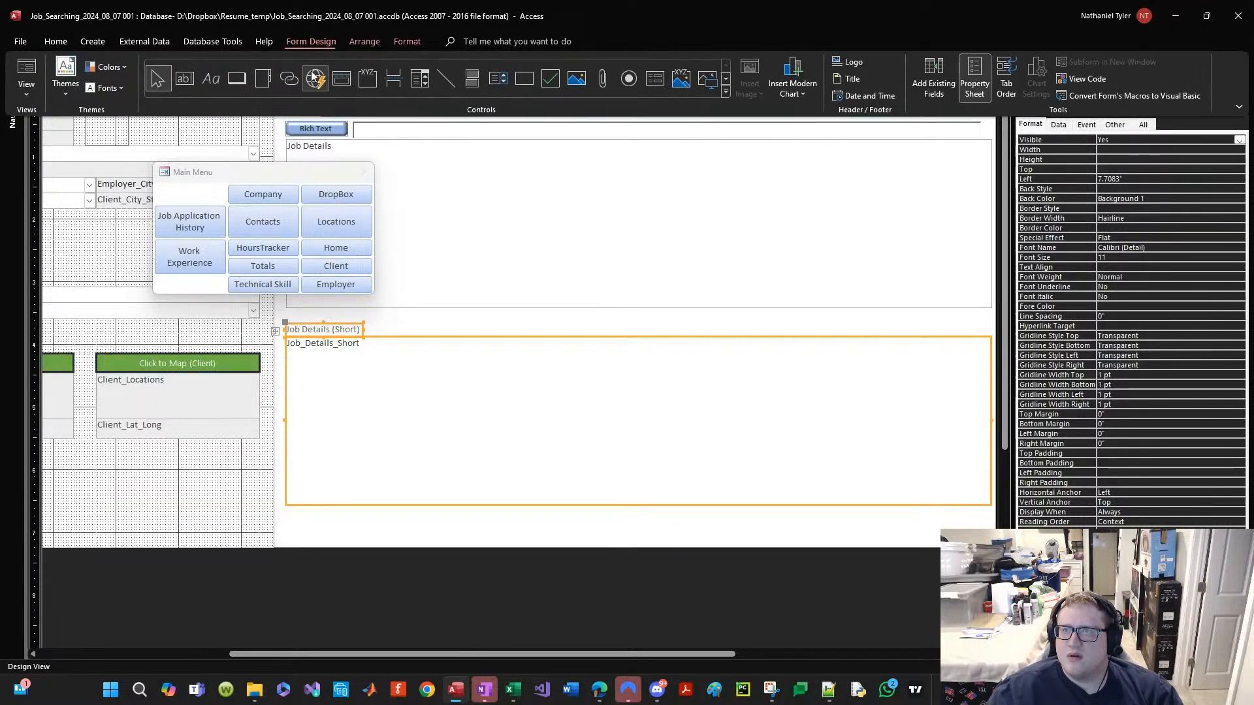
pyautogui.click(211, 78)
pyautogui.click(405, 325)
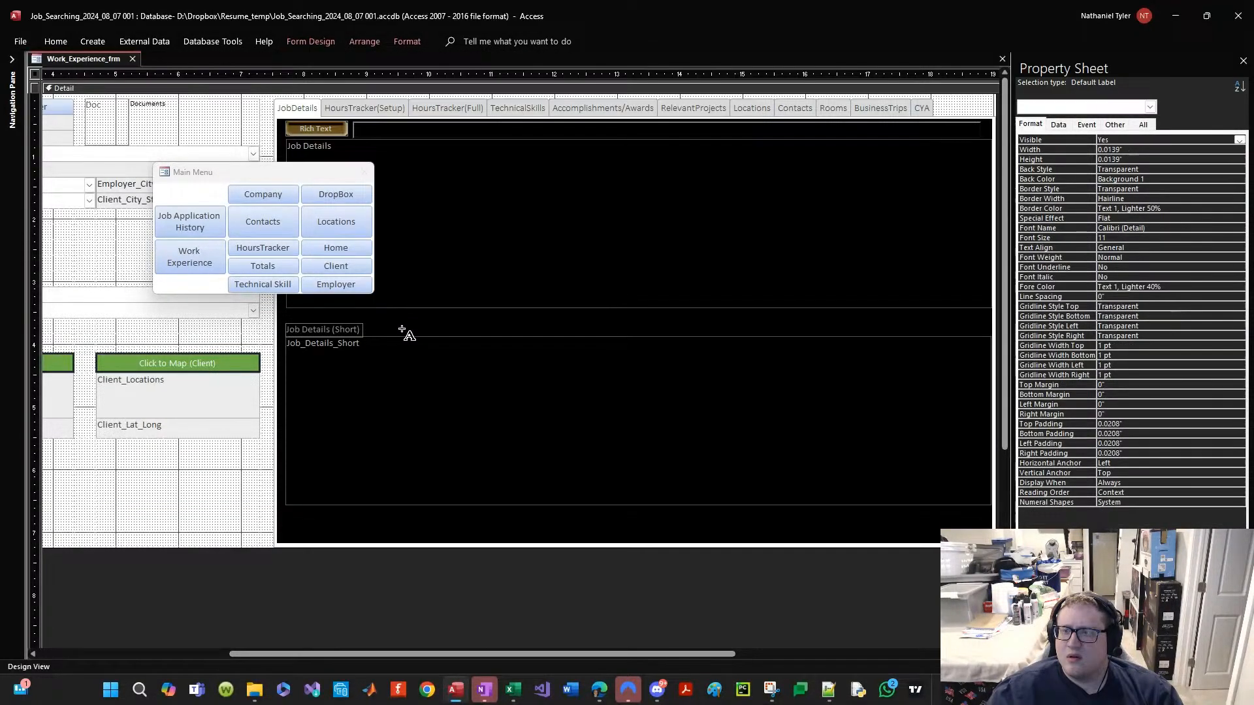
pyautogui.click(405, 330)
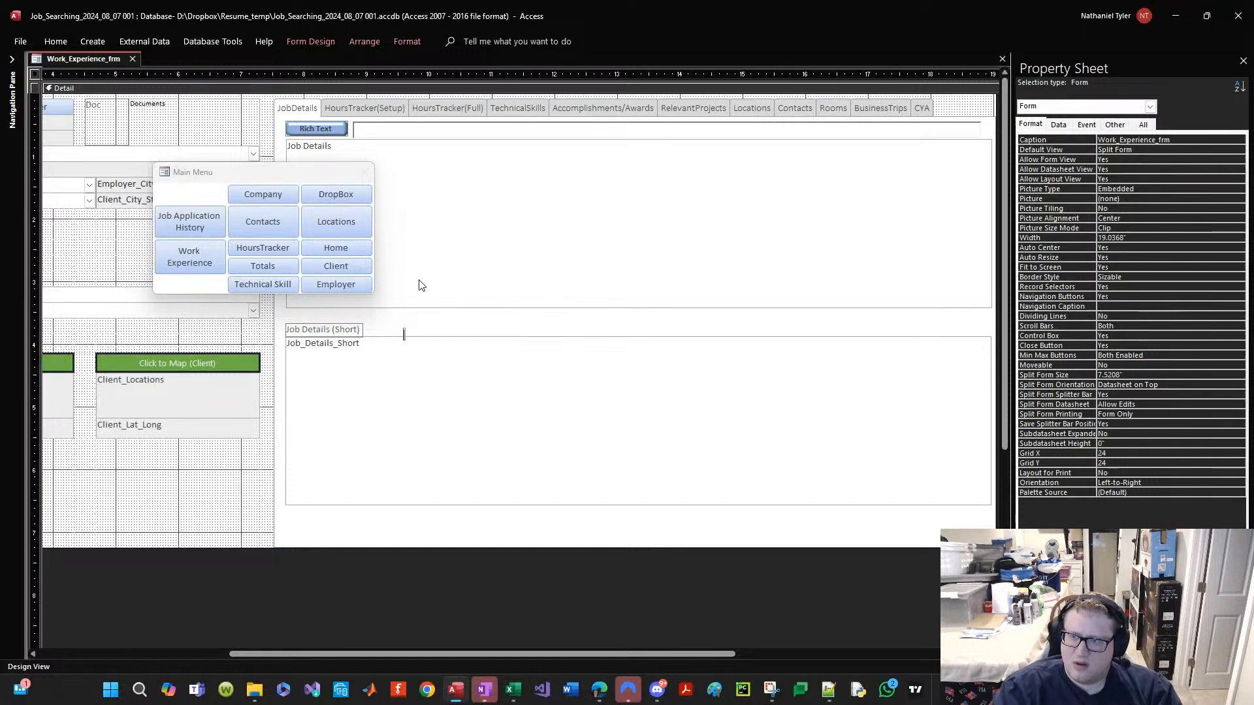
pyautogui.write('why me?')
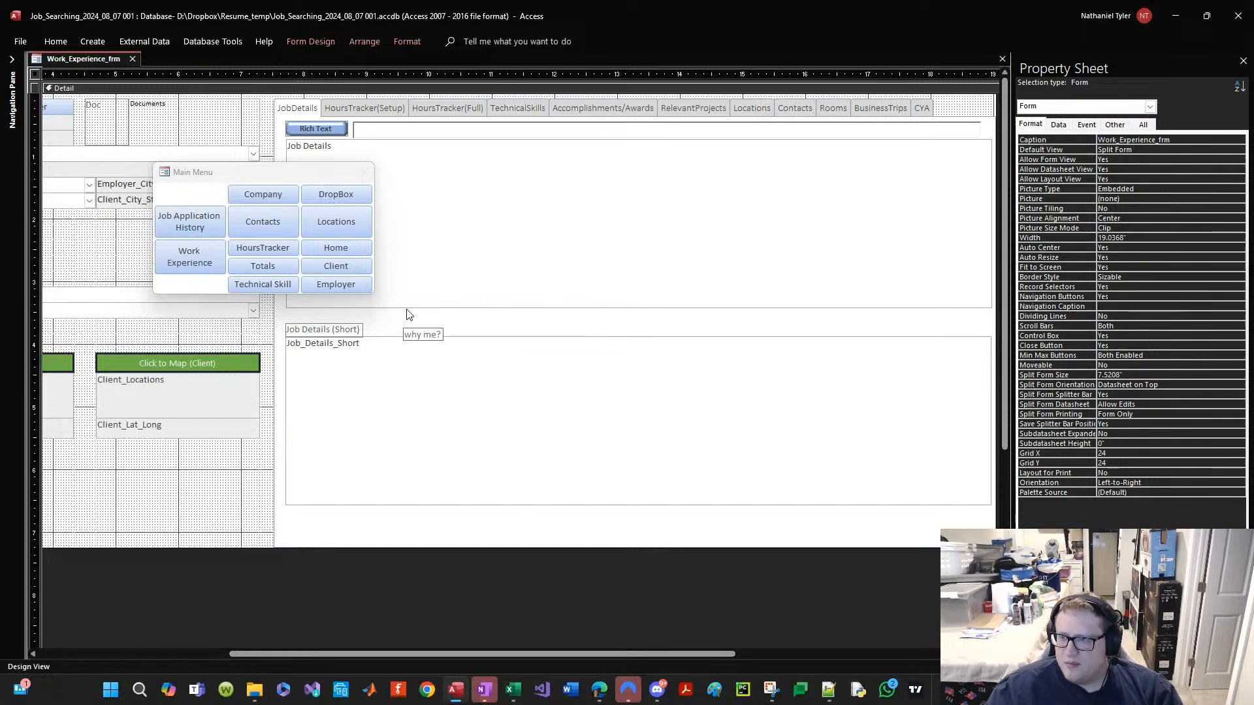
# Step: Move the "why me?" label directly beside the existing Job Details (Short) label
pyautogui.click(461, 323)
pyautogui.click(415, 335)
pyautogui.keyDown('shift'); pyautogui.click(437, 360); pyautogui.keyUp('shift')
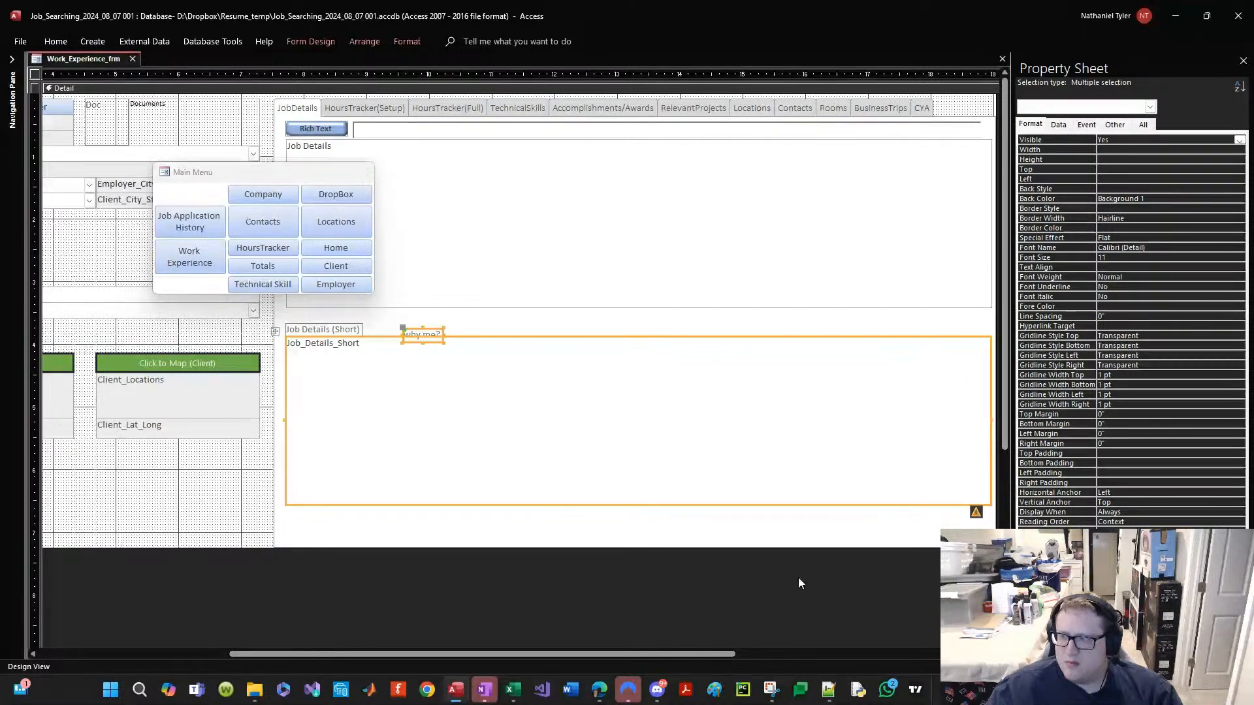
pyautogui.click(1012, 567)
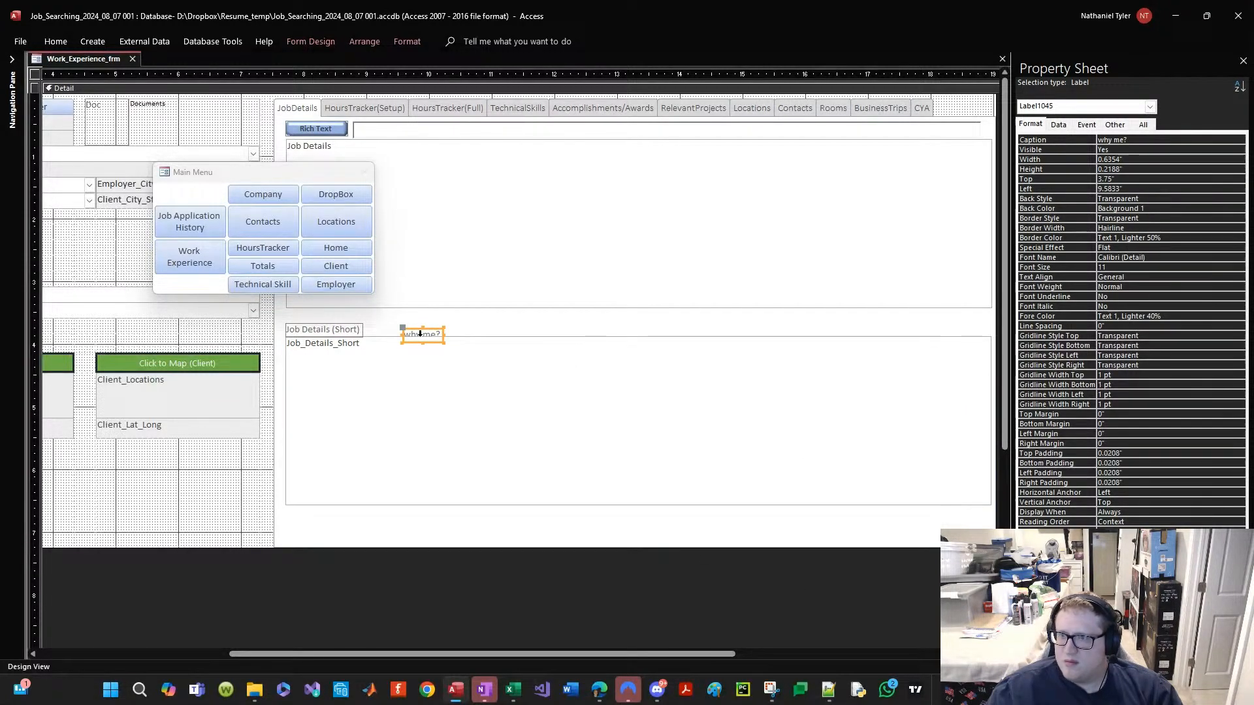
pyautogui.moveTo(408, 330); pyautogui.dragTo(369, 327)
# Step: Replace the "why me?" label's caption with the text "Job Details (Short)" taken from the neighbouring label
pyautogui.click(329, 334)
pyautogui.doubleClick(327, 330)
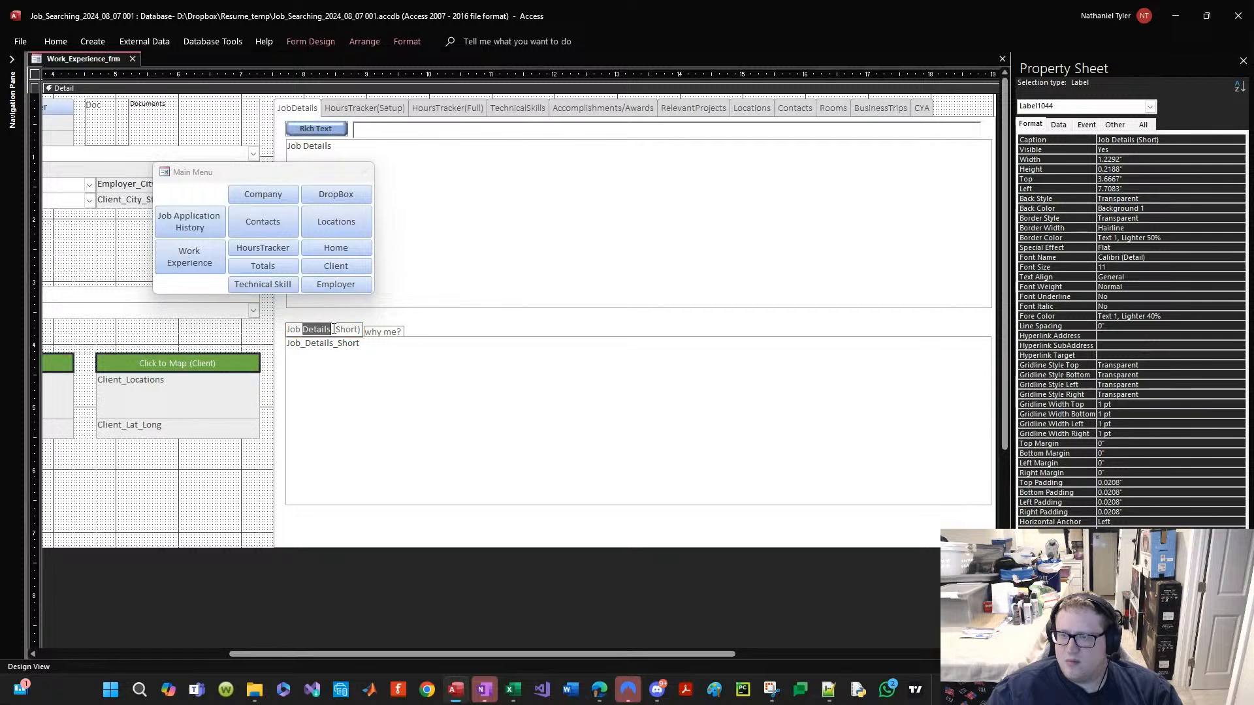
pyautogui.click(382, 332)
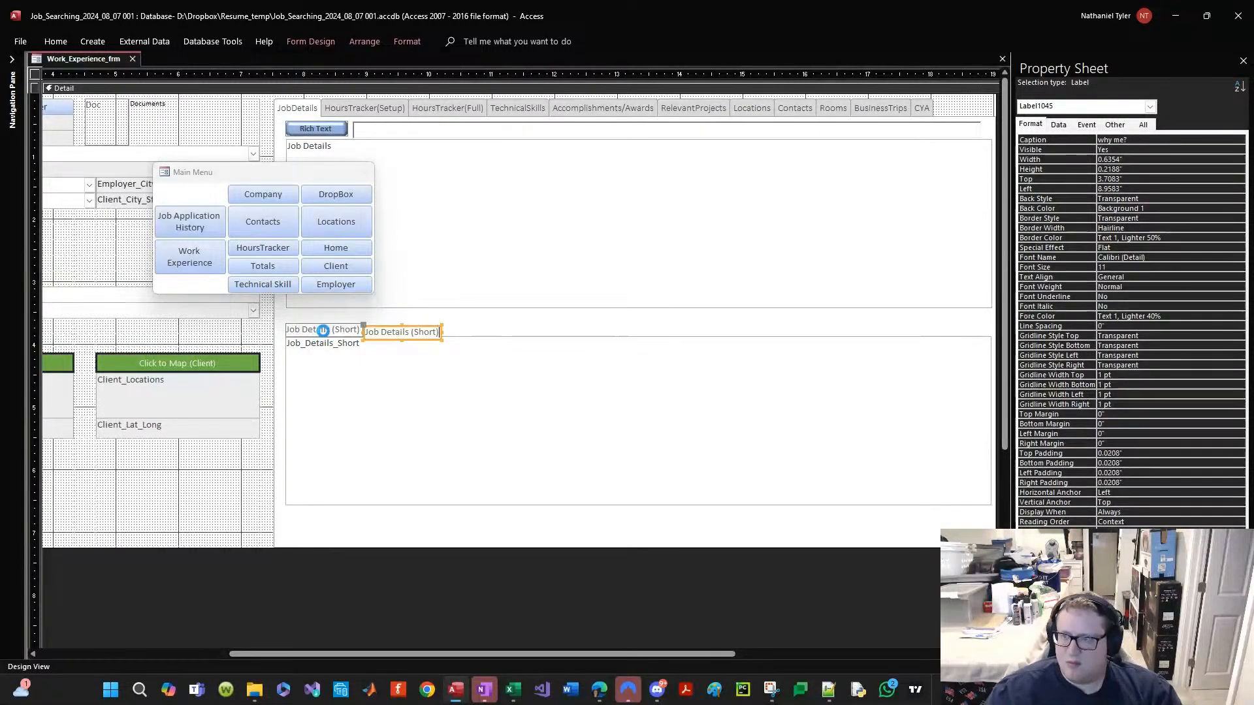
pyautogui.hotkey('ctrl', 'a')
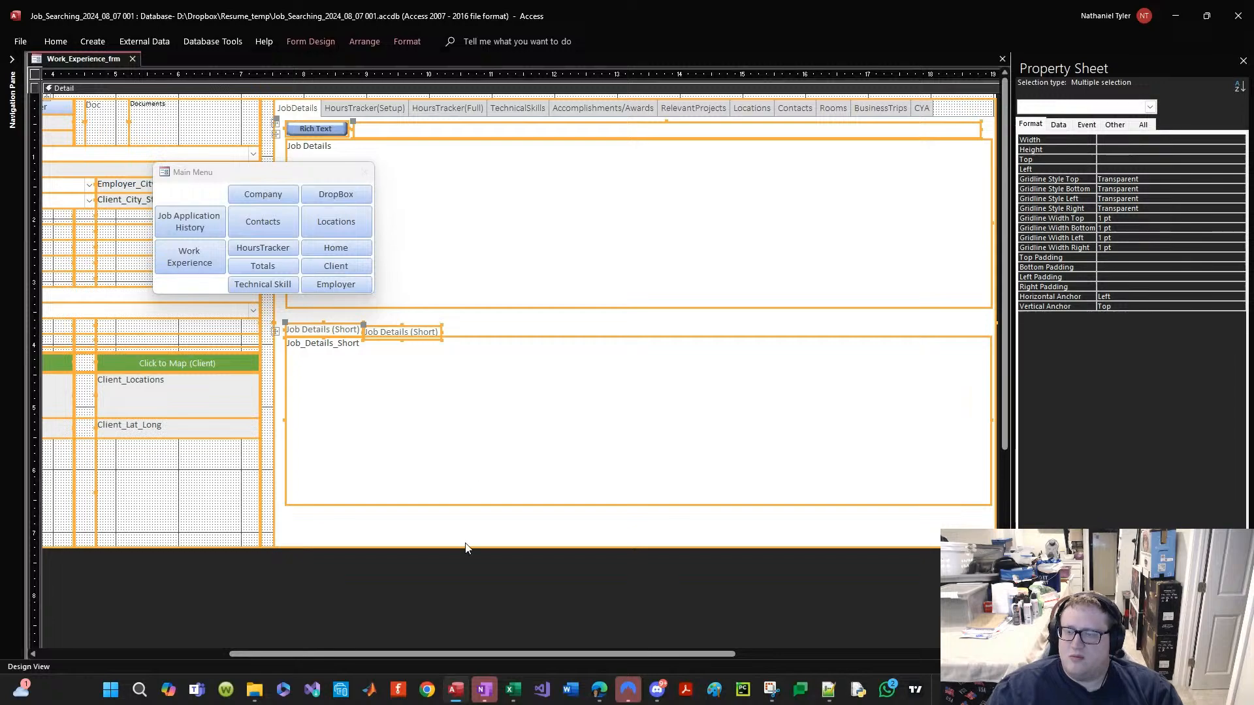
pyautogui.press('Delete')
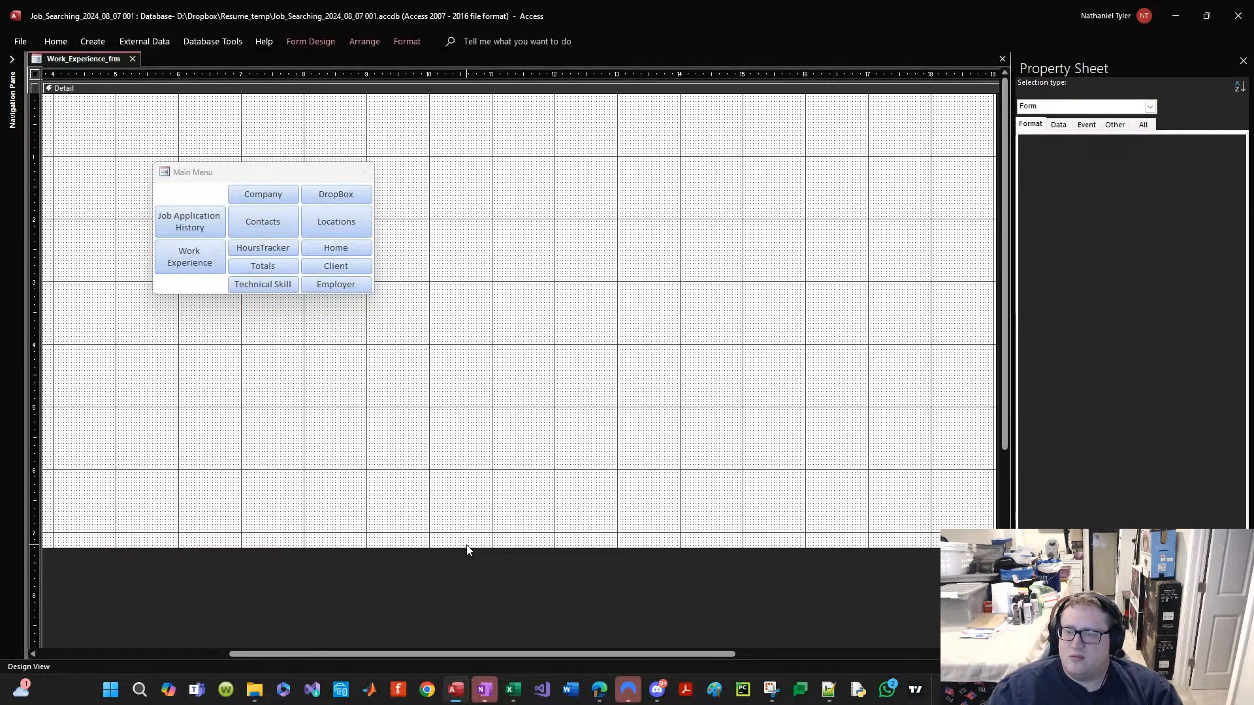
pyautogui.hotkey('ctrl', 'z')
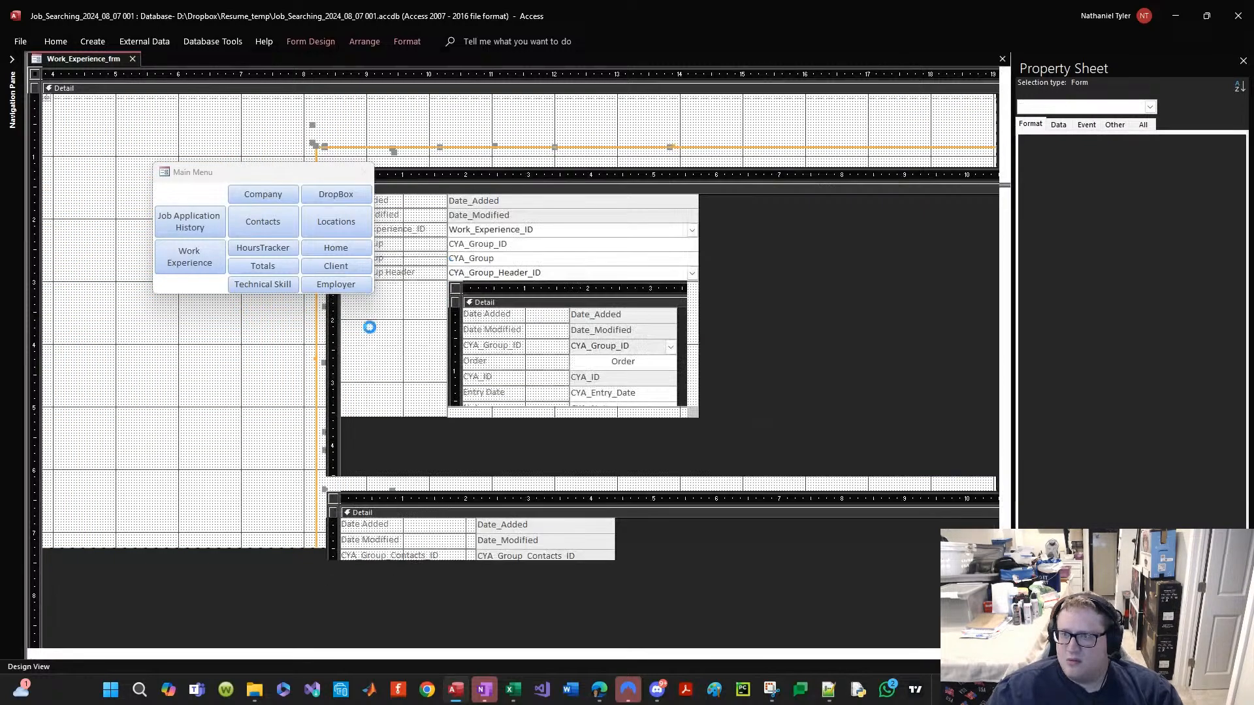
# Step: Close Work_Experience_frm without saving the changes and reopen the form in Design View
pyautogui.moveTo(271, 173); pyautogui.dragTo(198, 89)
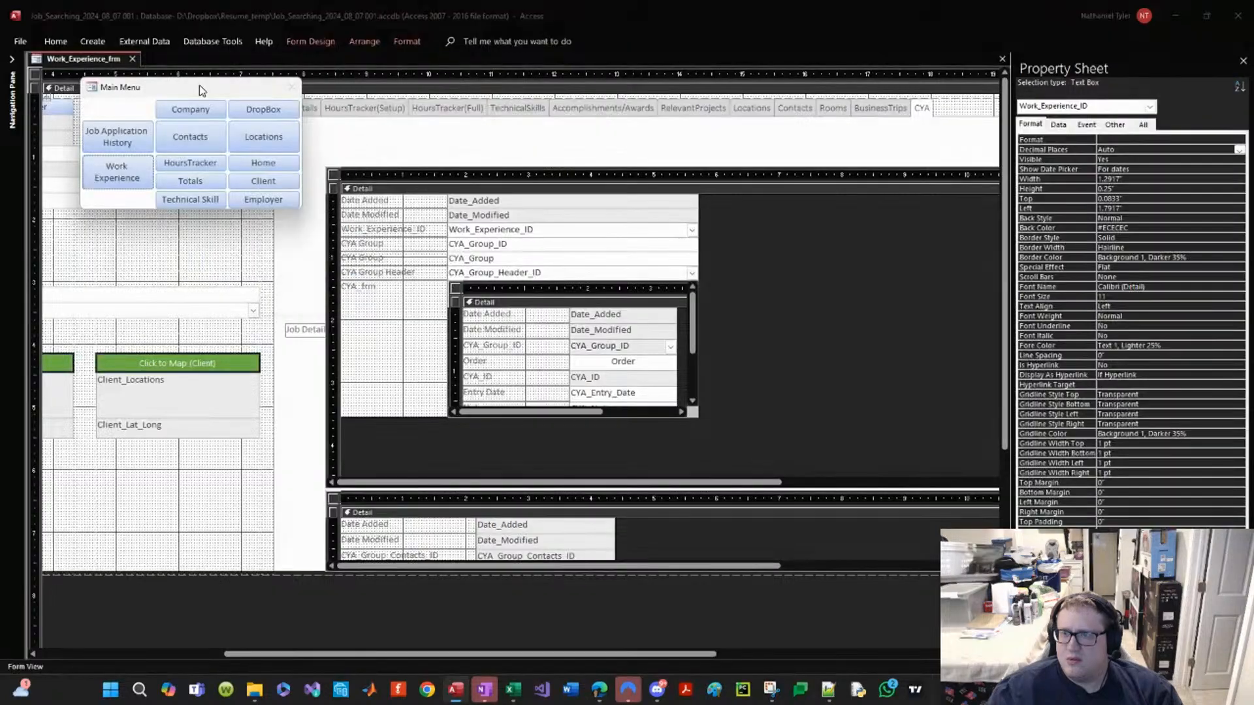
pyautogui.click(133, 59)
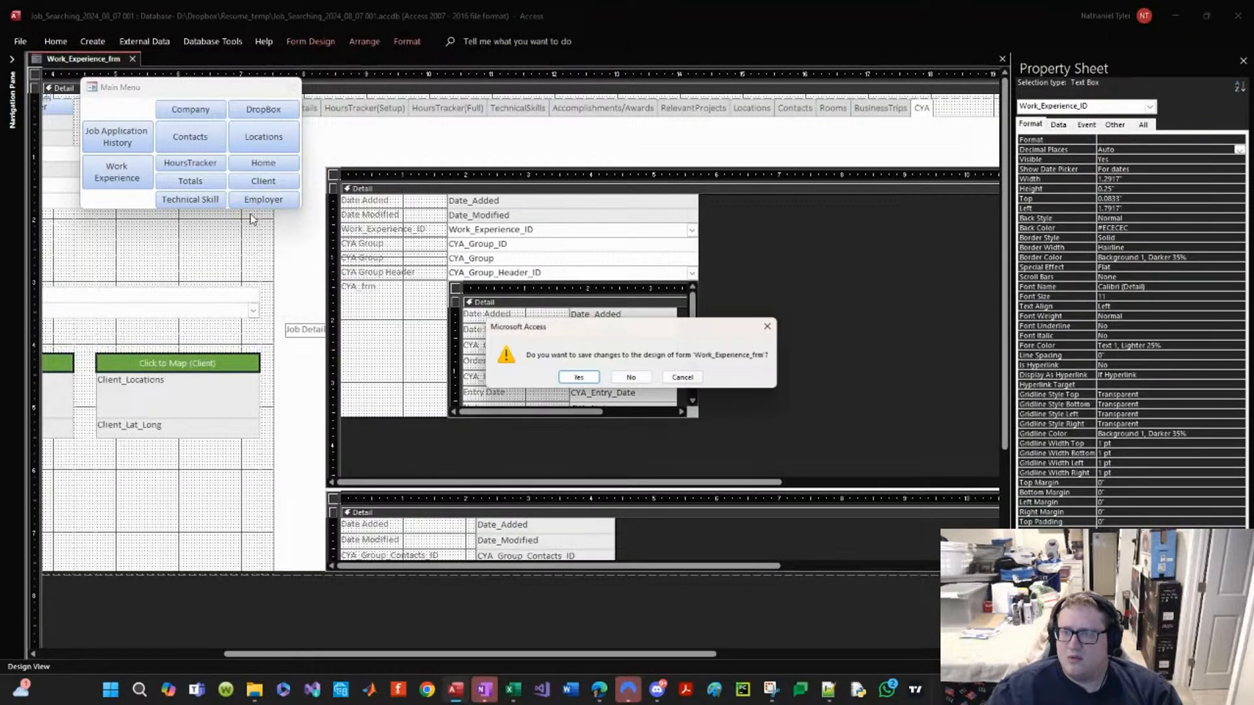
pyautogui.click(634, 380)
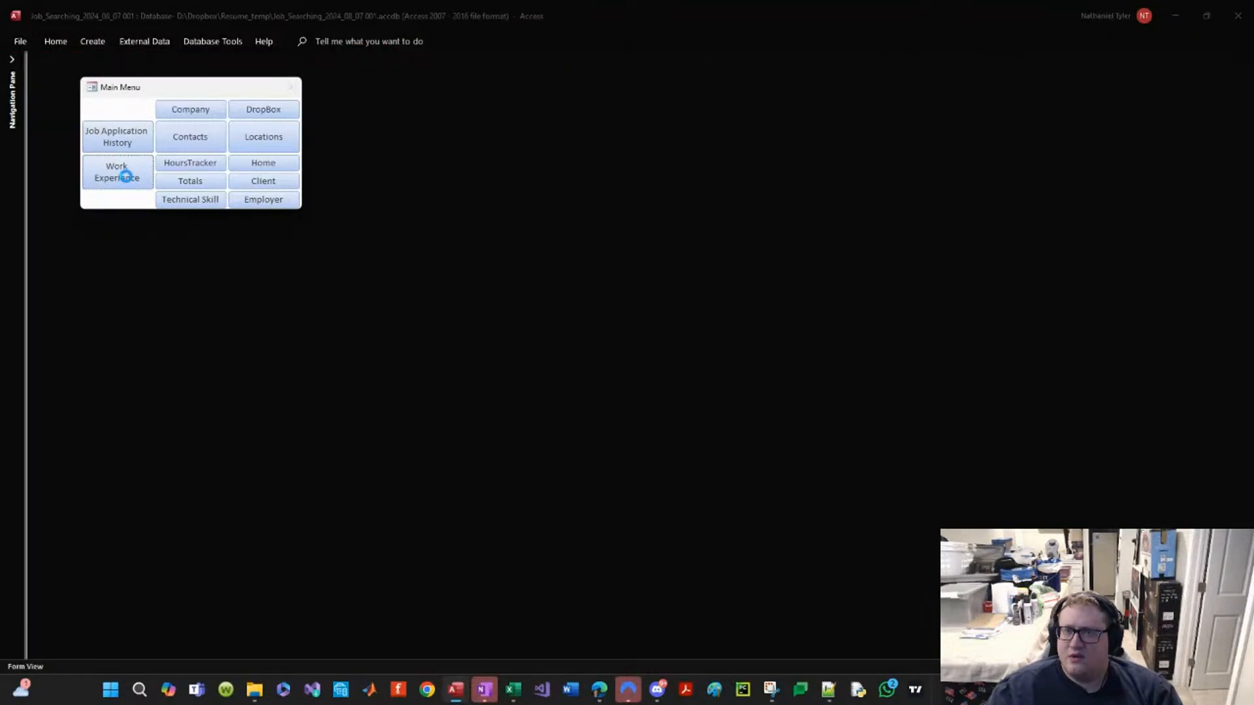
pyautogui.click(126, 181)
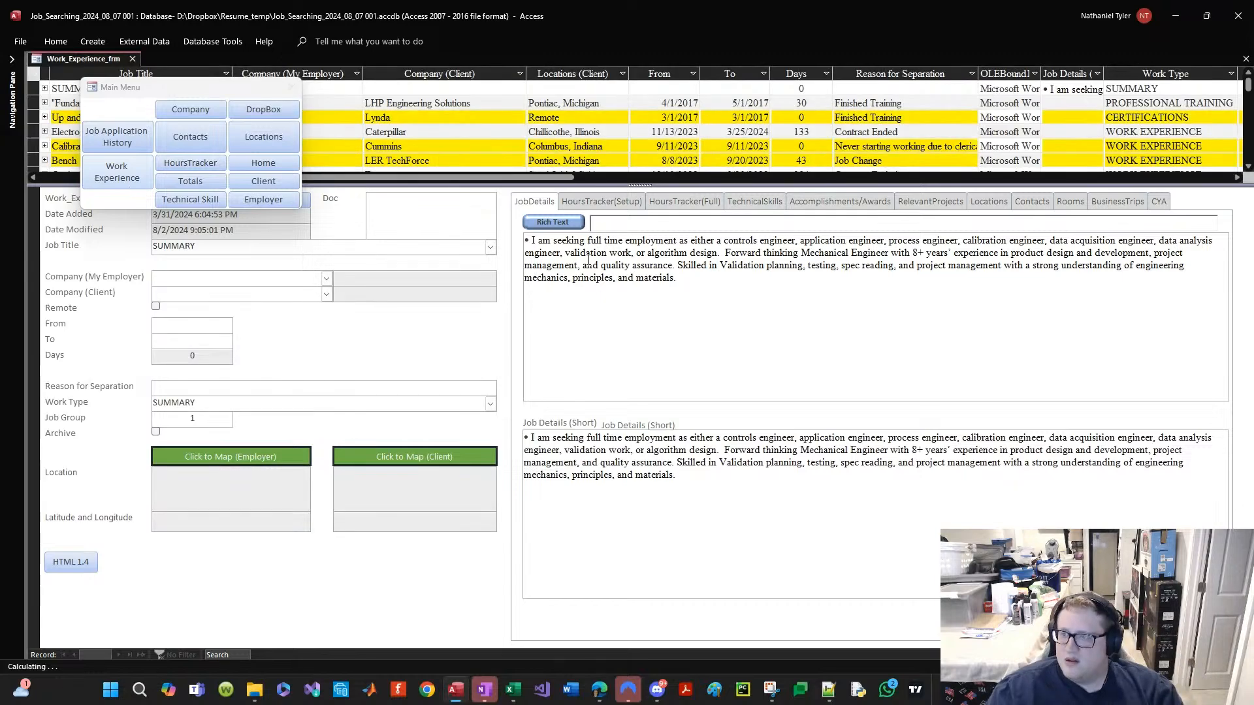
pyautogui.rightClick(390, 585)
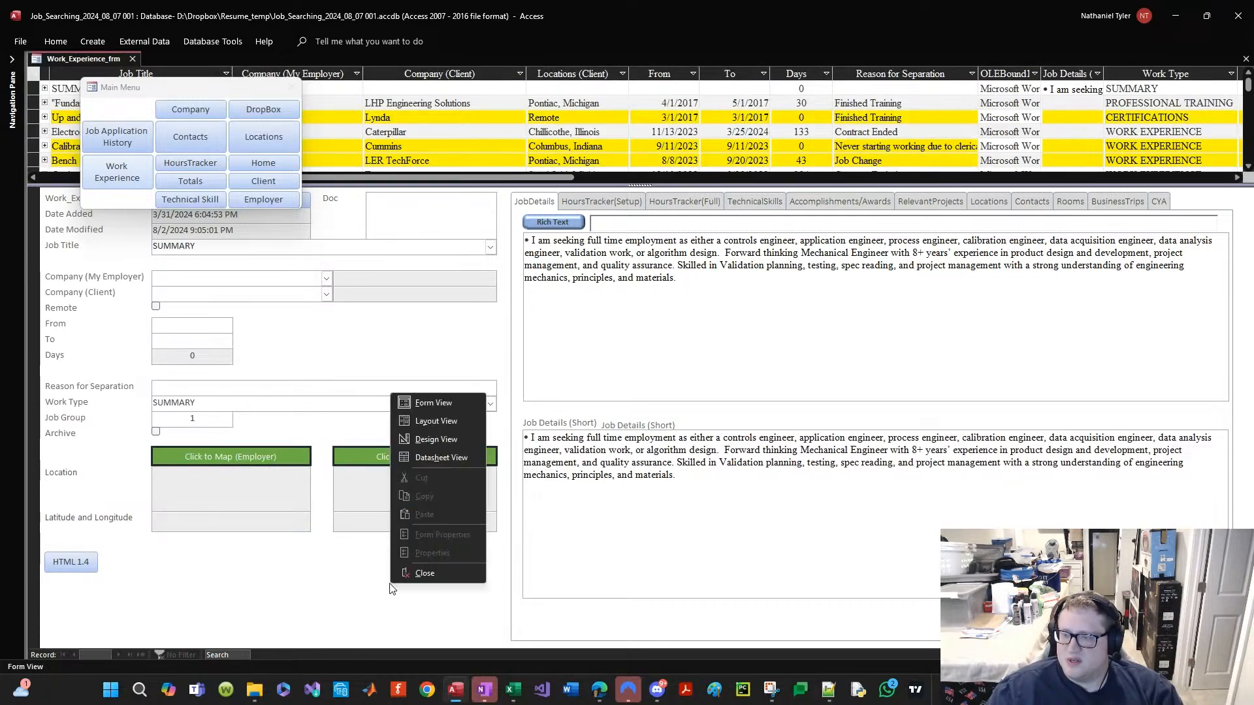
pyautogui.click(437, 439)
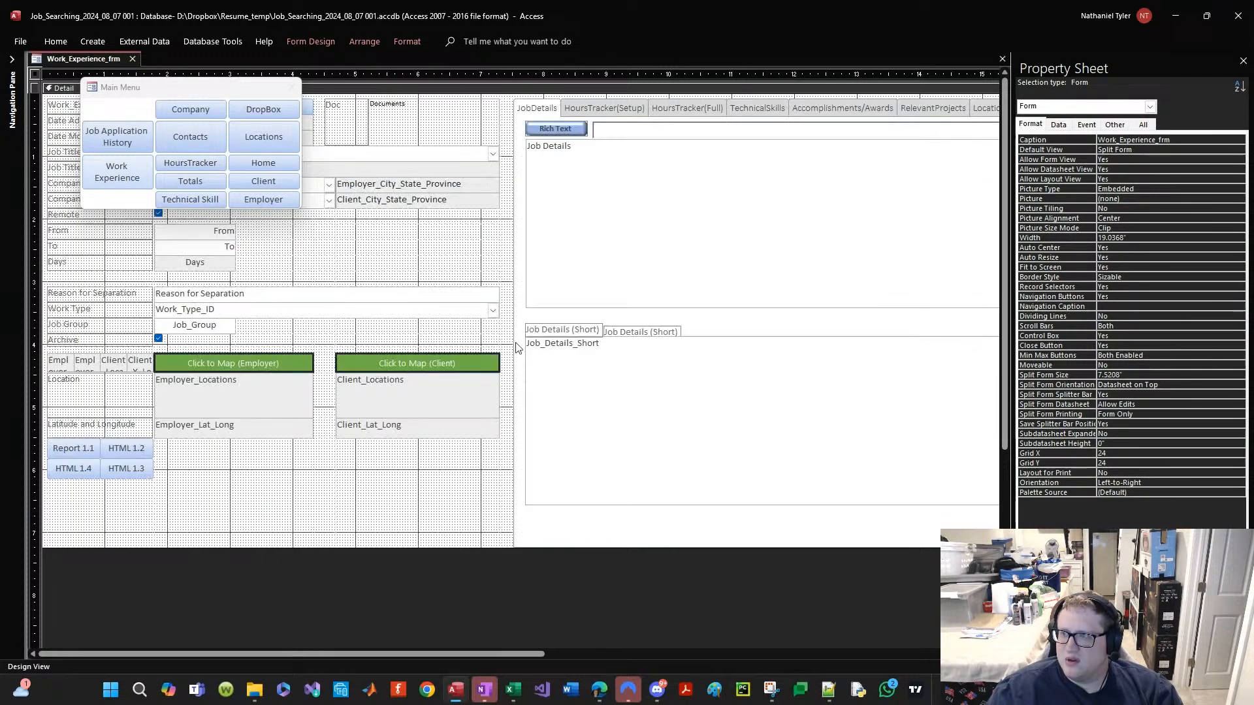
# Step: Delete the original Job Details (Short) label and move its duplicate into its place above the Job_Details_Short text box
pyautogui.click(561, 329)
pyautogui.press('Delete')
pyautogui.click(609, 330)
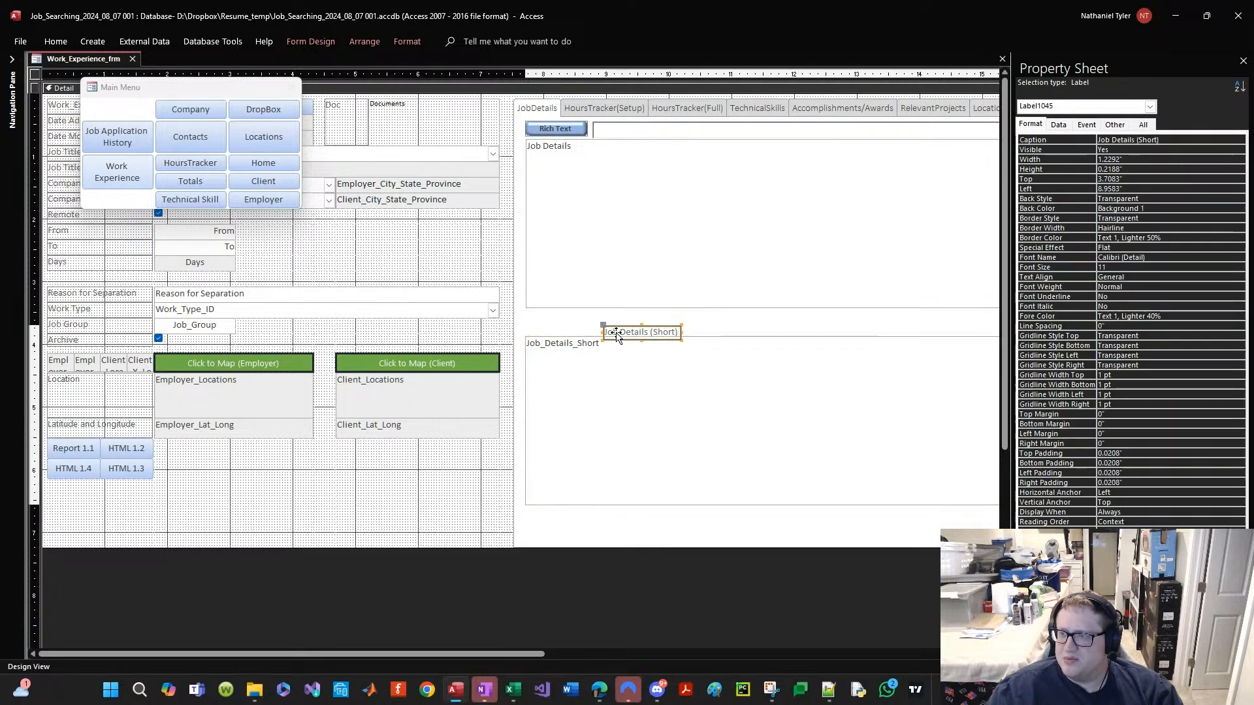
pyautogui.moveTo(606, 329); pyautogui.dragTo(525, 324)
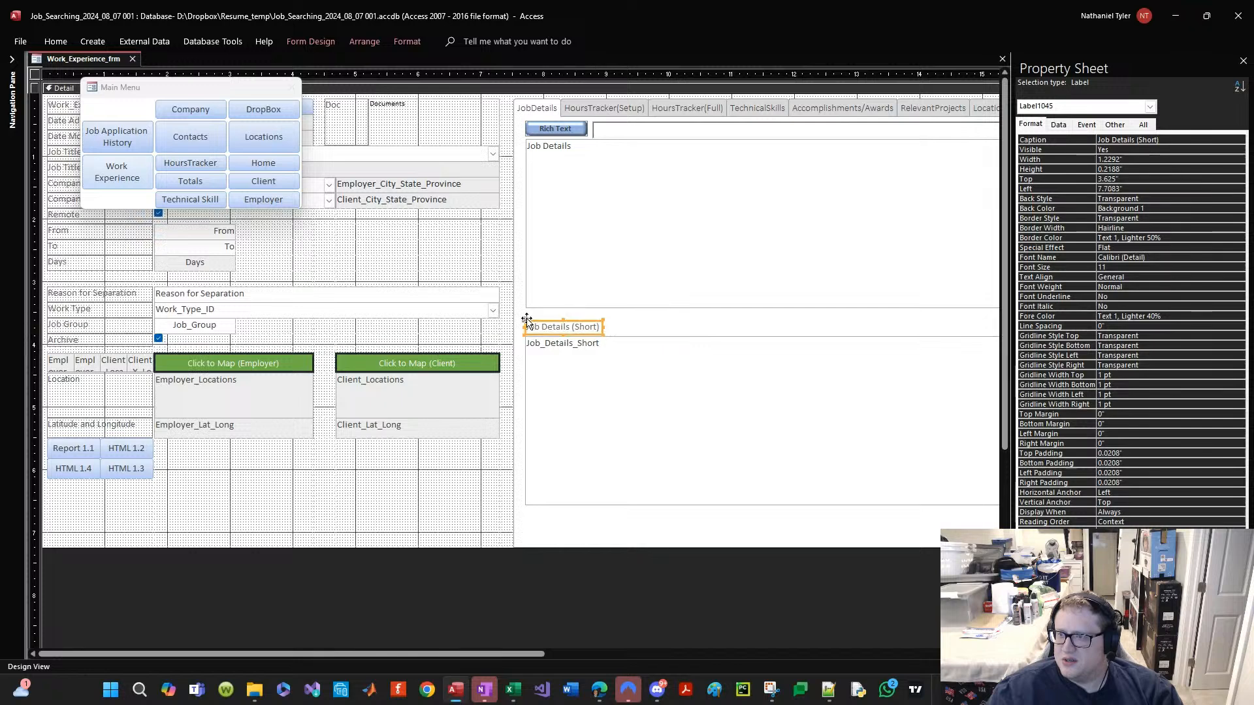
# Step: Snap the Job Details (Short) label's size and alignment to the grid
pyautogui.rightClick(547, 328)
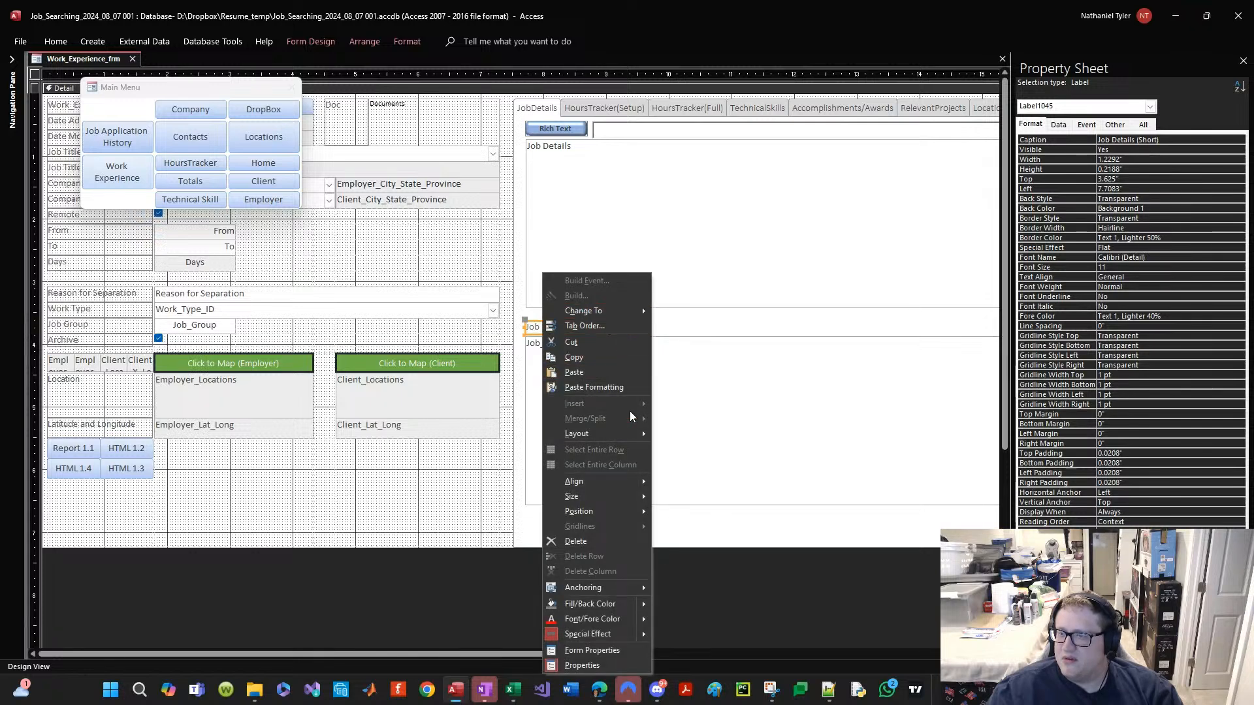
pyautogui.click(666, 513)
pyautogui.rightClick(593, 364)
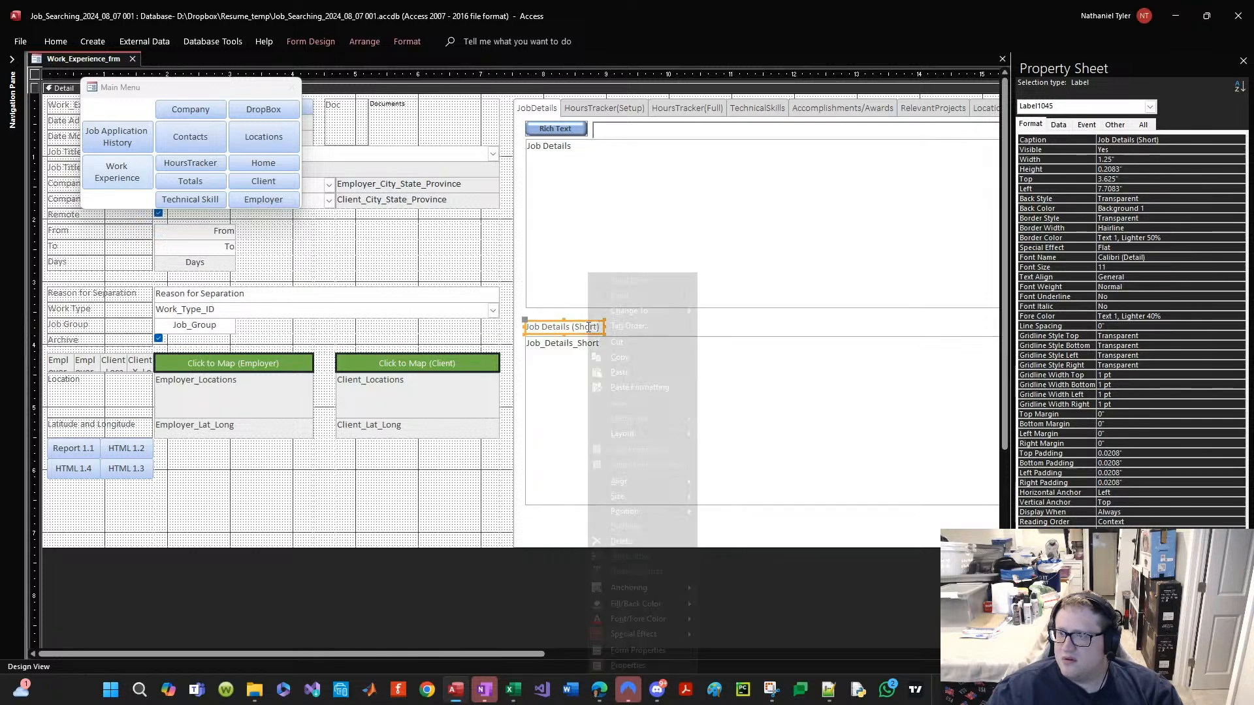
pyautogui.moveTo(660, 486)
pyautogui.click(743, 541)
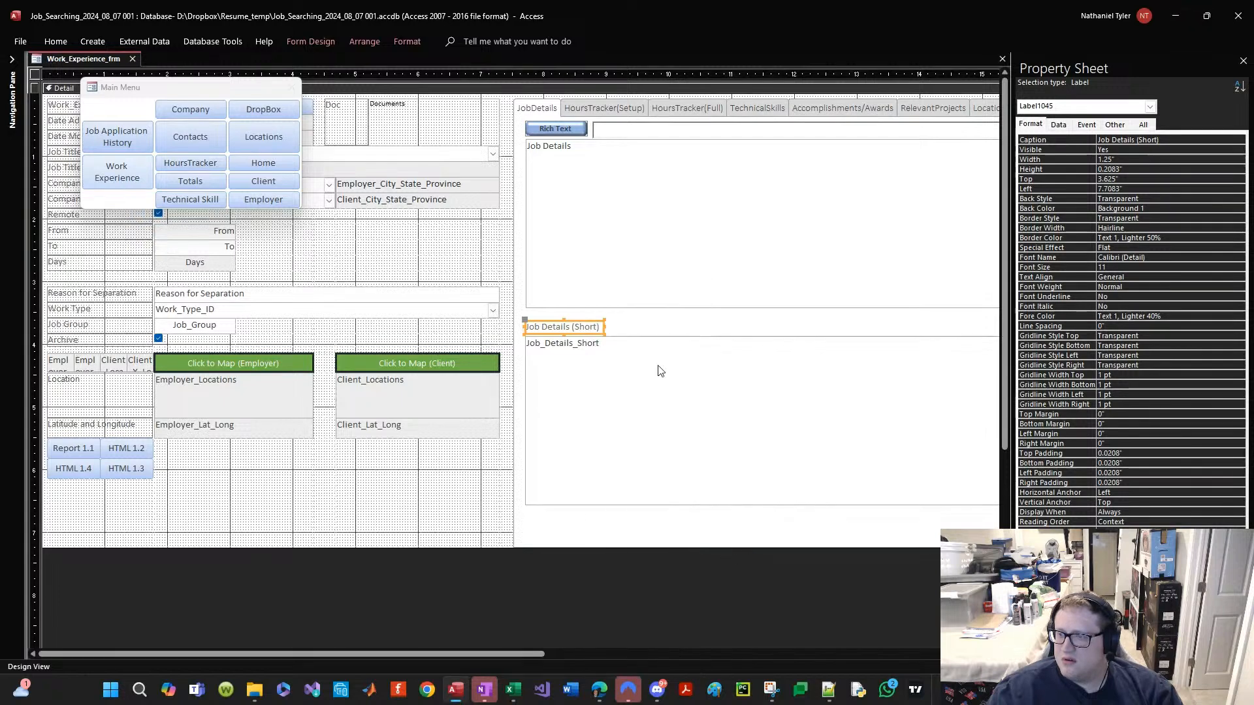
# Step: Move the Job Details (Short) label down so it sits directly against the upper edge of the Job_Details_Short text box
pyautogui.click(641, 340)
pyautogui.click(575, 327)
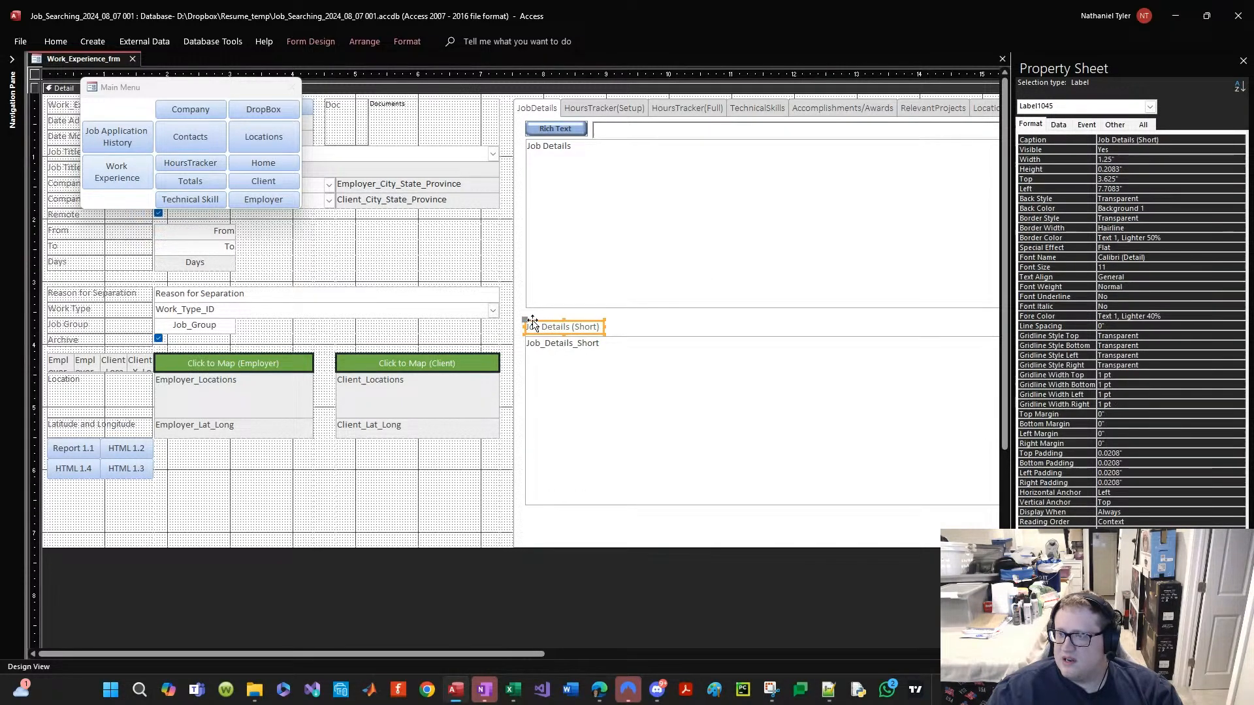
pyautogui.moveTo(533, 323); pyautogui.dragTo(528, 325)
pyautogui.click(609, 324)
pyautogui.click(593, 366)
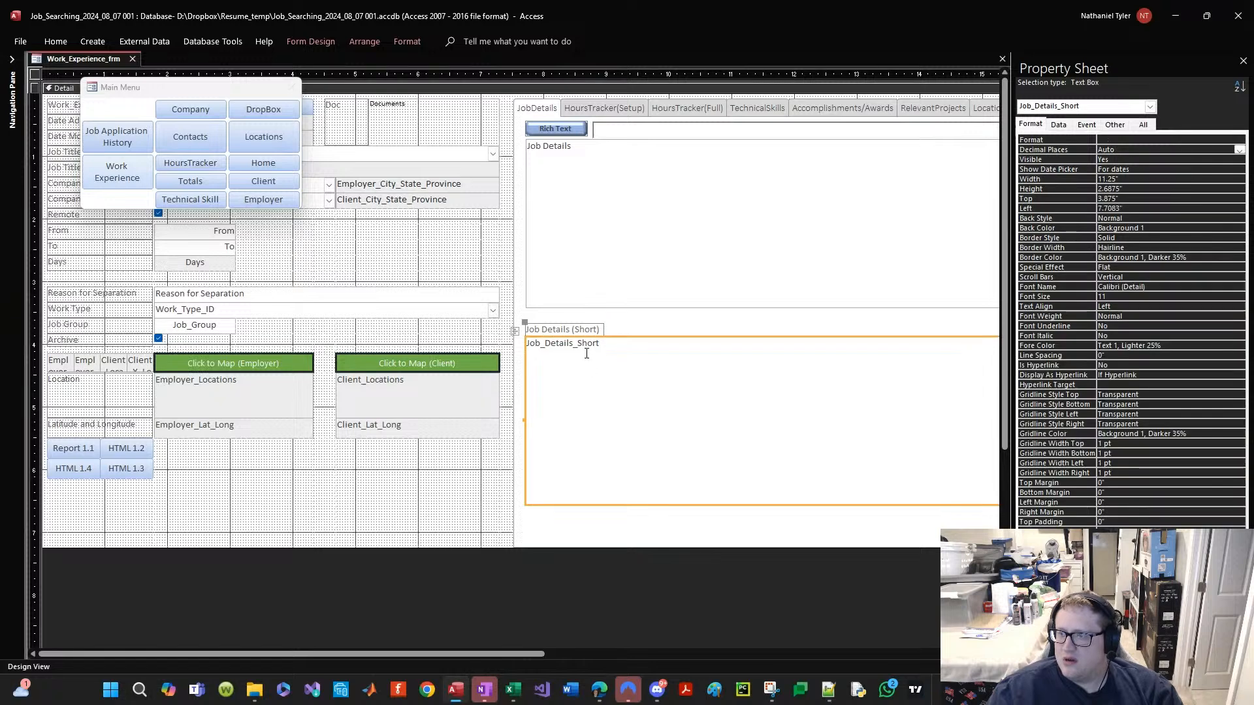
# Step: Rename the Job Details (Short) label control as Job_Details_Short_Label
pyautogui.click(594, 326)
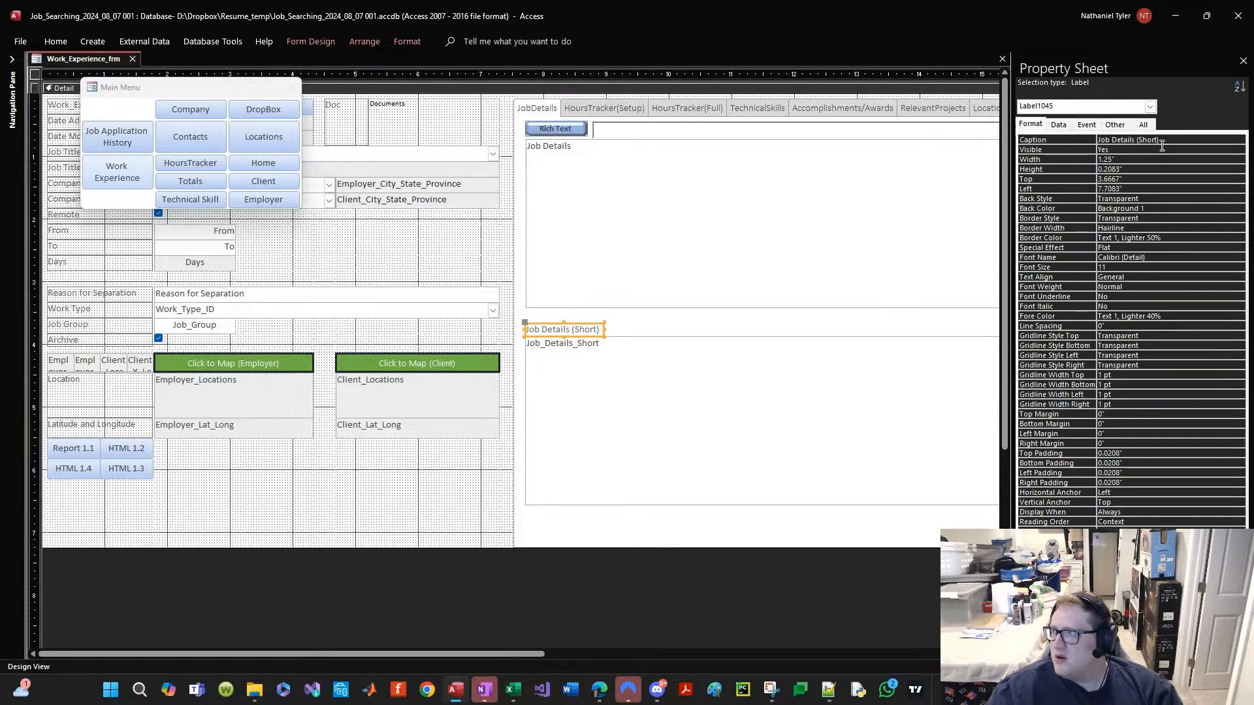
pyautogui.click(1143, 124)
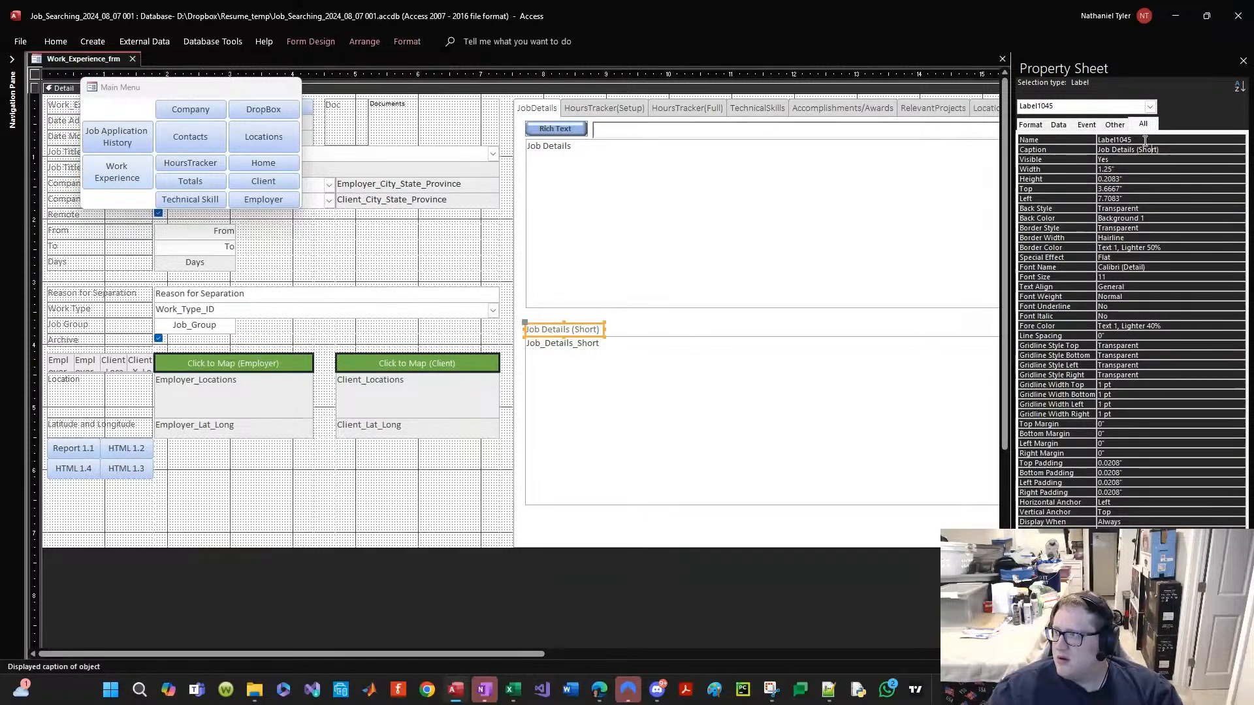
pyautogui.click(1145, 140)
pyautogui.press('BackSpace')
pyautogui.press('BackSpace')
pyautogui.press('BackSpace')
pyautogui.press('BackSpace')
pyautogui.press('BackSpace')
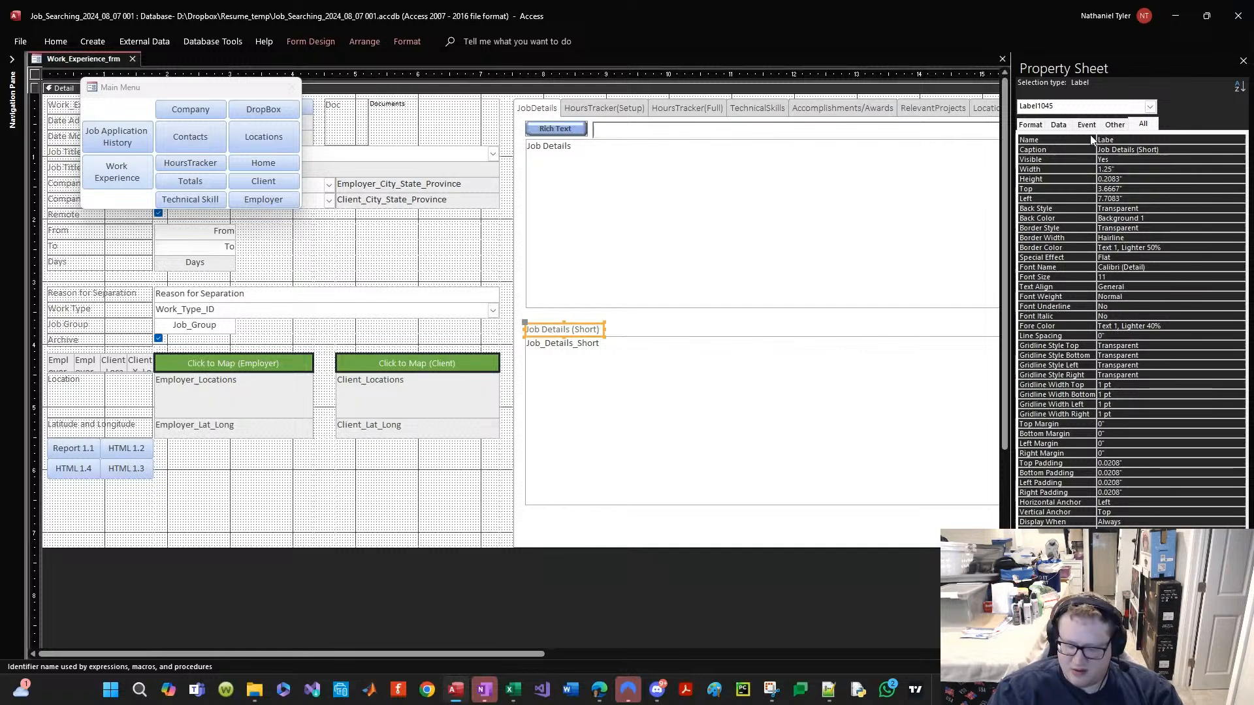
pyautogui.press('BackSpace')
pyautogui.press('BackSpace')
pyautogui.press('BackSpace')
pyautogui.press('BackSpace')
pyautogui.write('Job_Details_Short_Label')
pyautogui.press('Return')
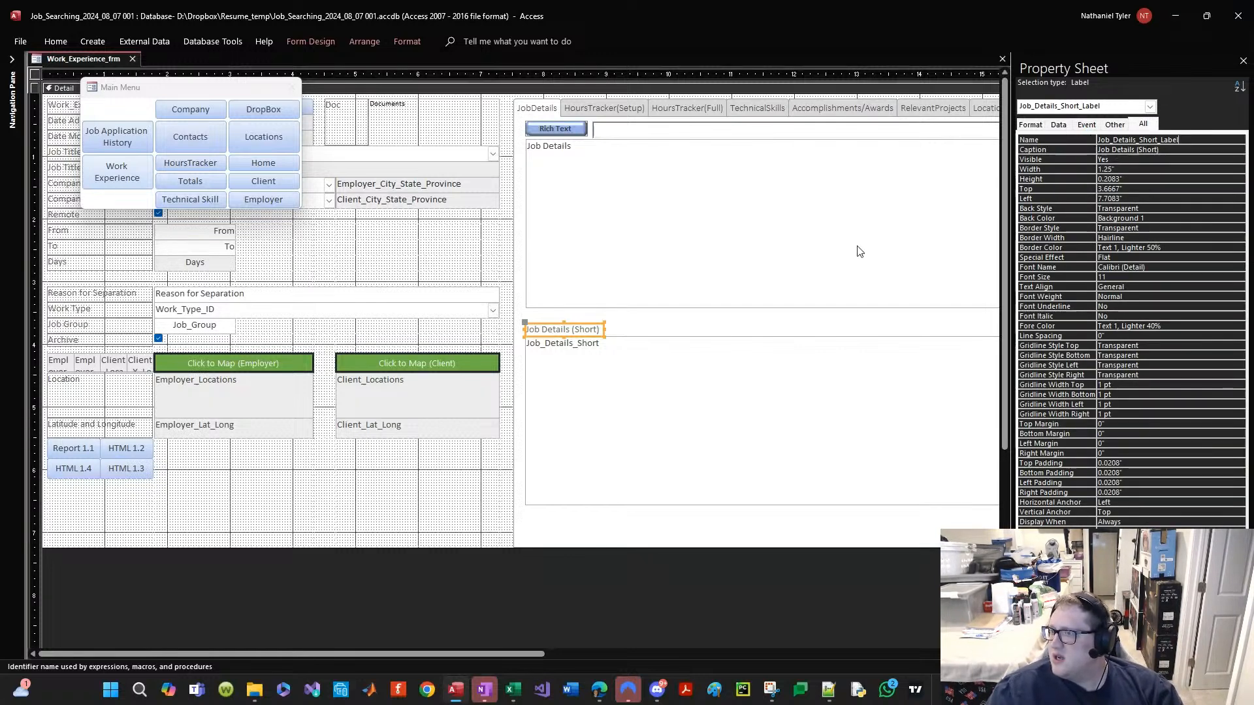
# Step: Check which label is linked to the Job_Details_Short text box, then look through the form's objects for generically named labels and locate Label444
pyautogui.click(637, 315)
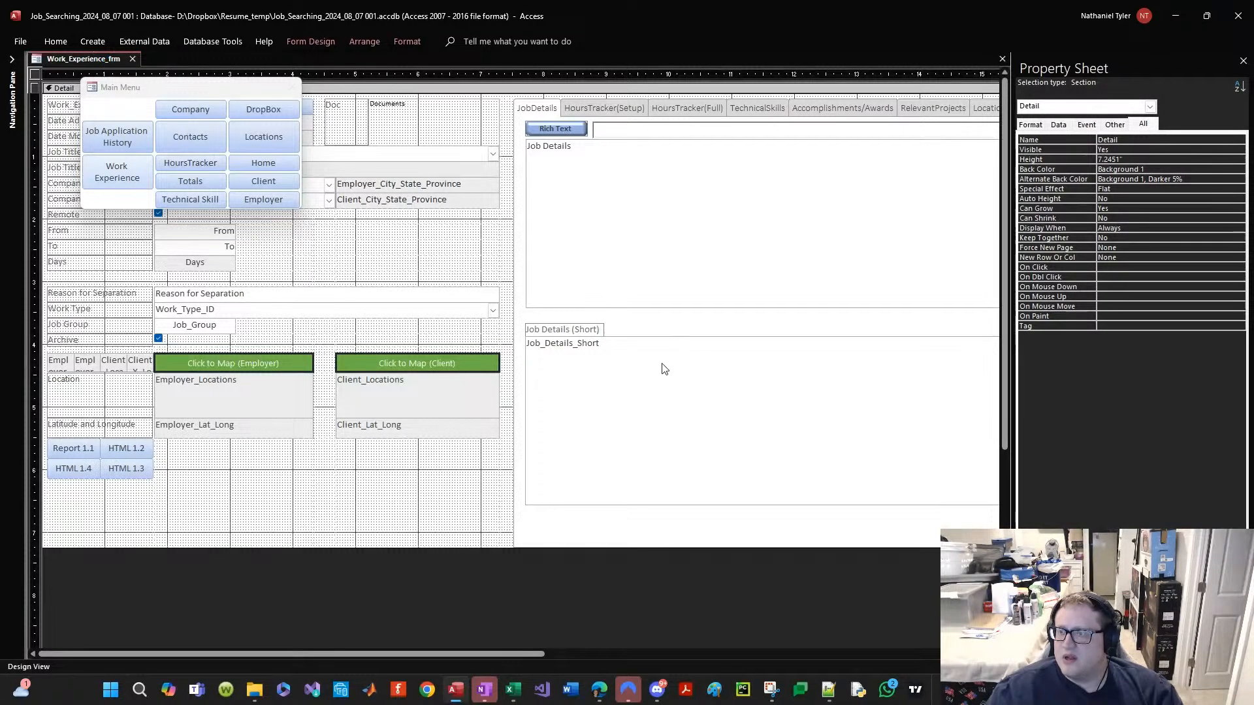
pyautogui.click(586, 351)
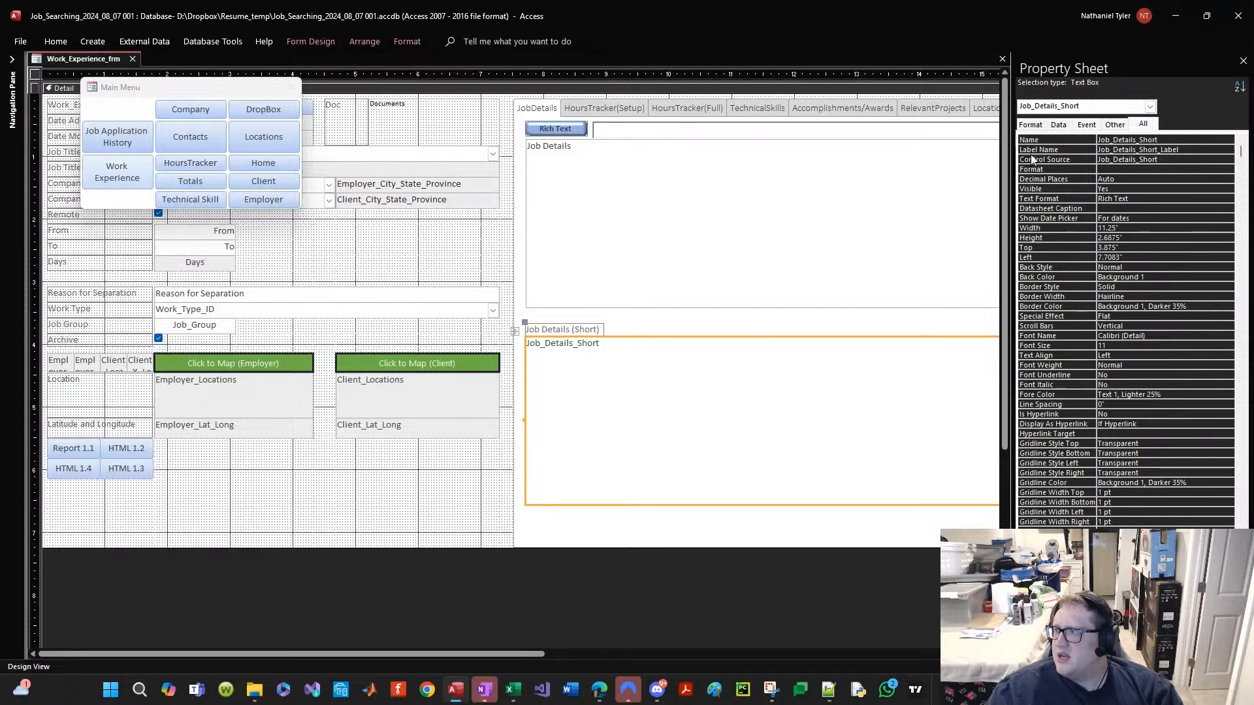
pyautogui.click(1150, 106)
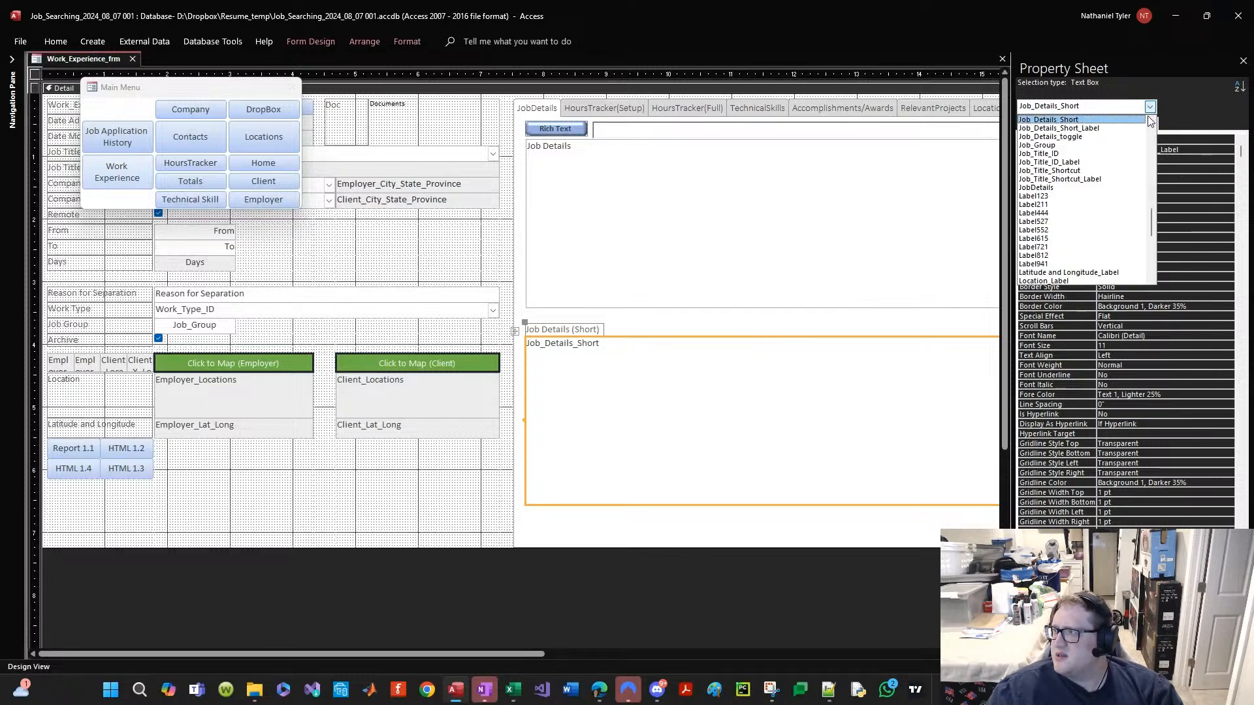
pyautogui.scroll(-1, 1049, 190)
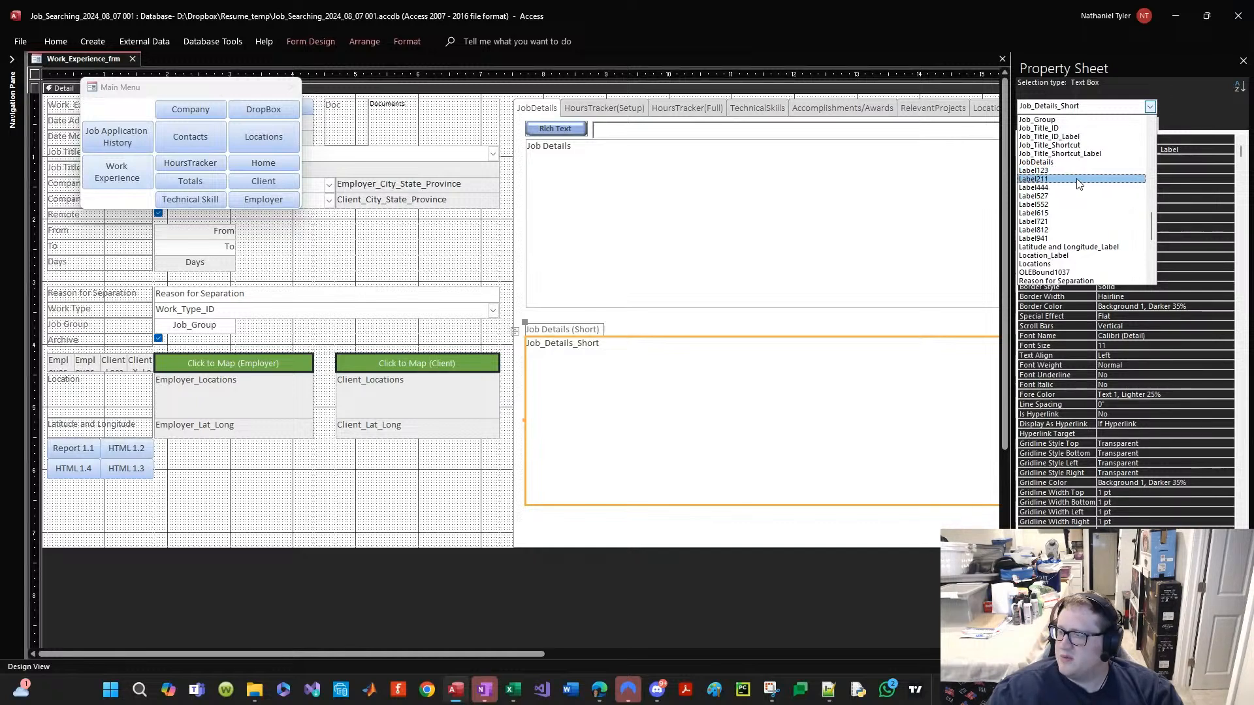
pyautogui.click(1071, 188)
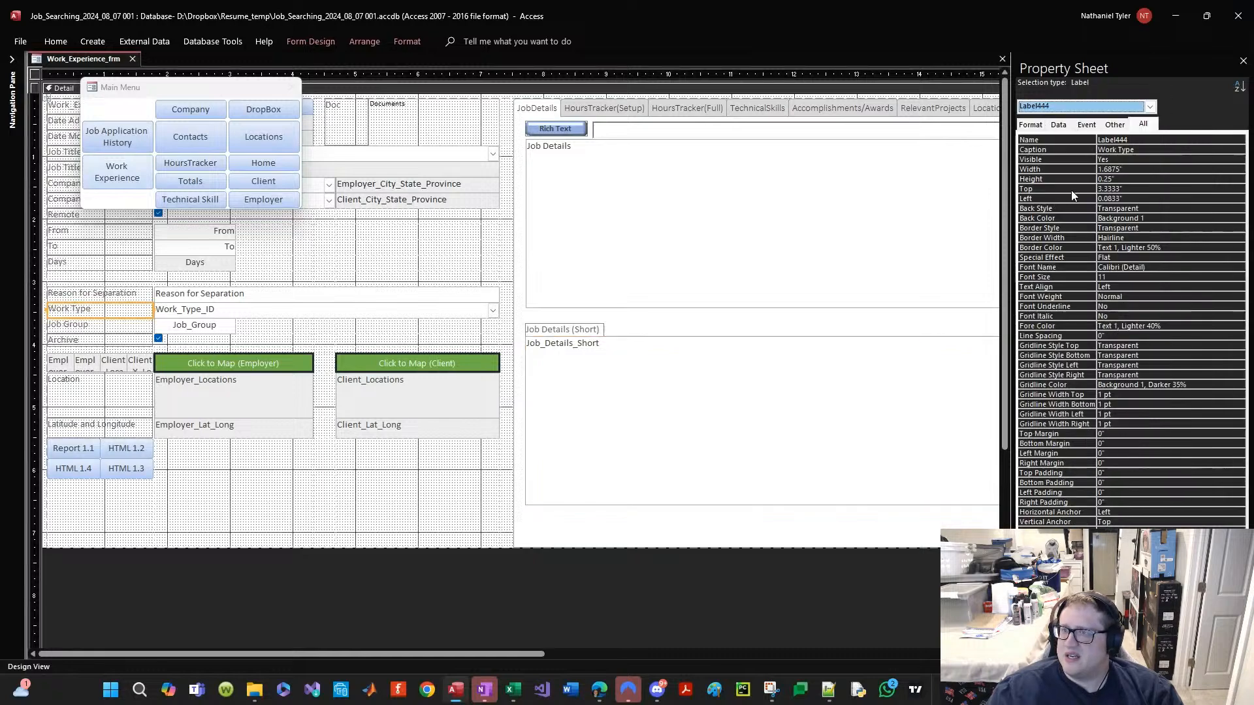
pyautogui.click(115, 310)
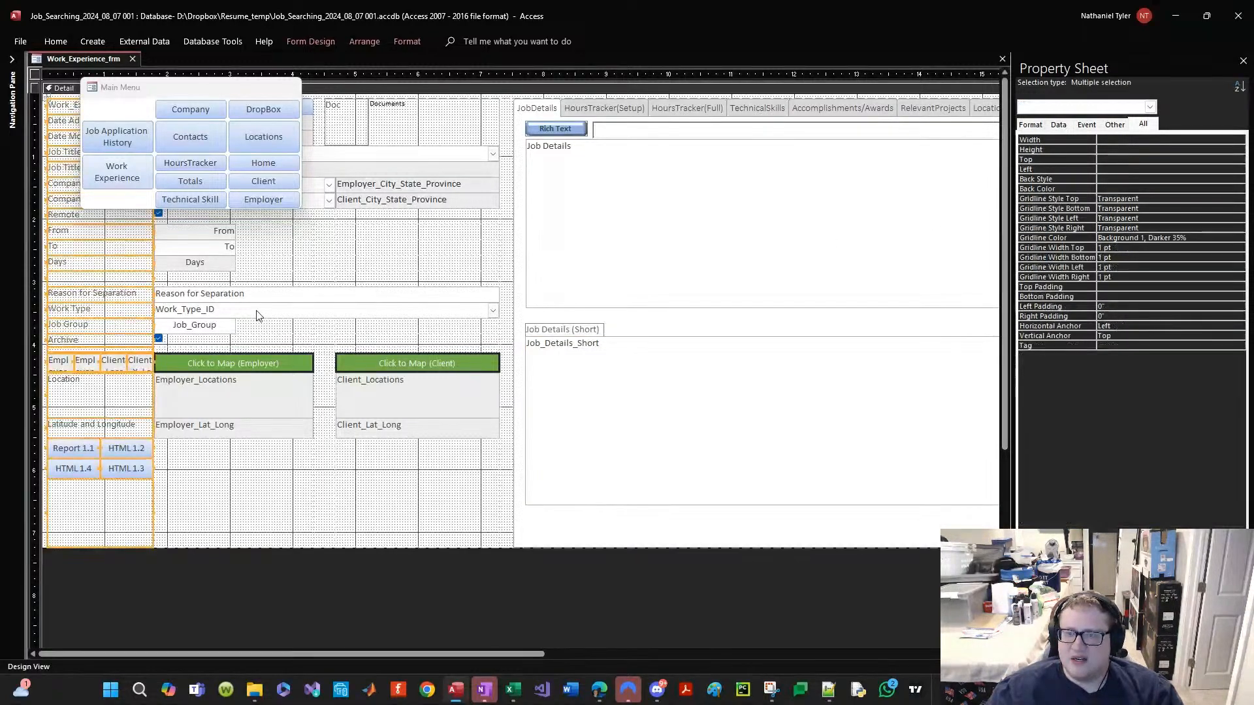
pyautogui.click(257, 312)
pyautogui.click(102, 309)
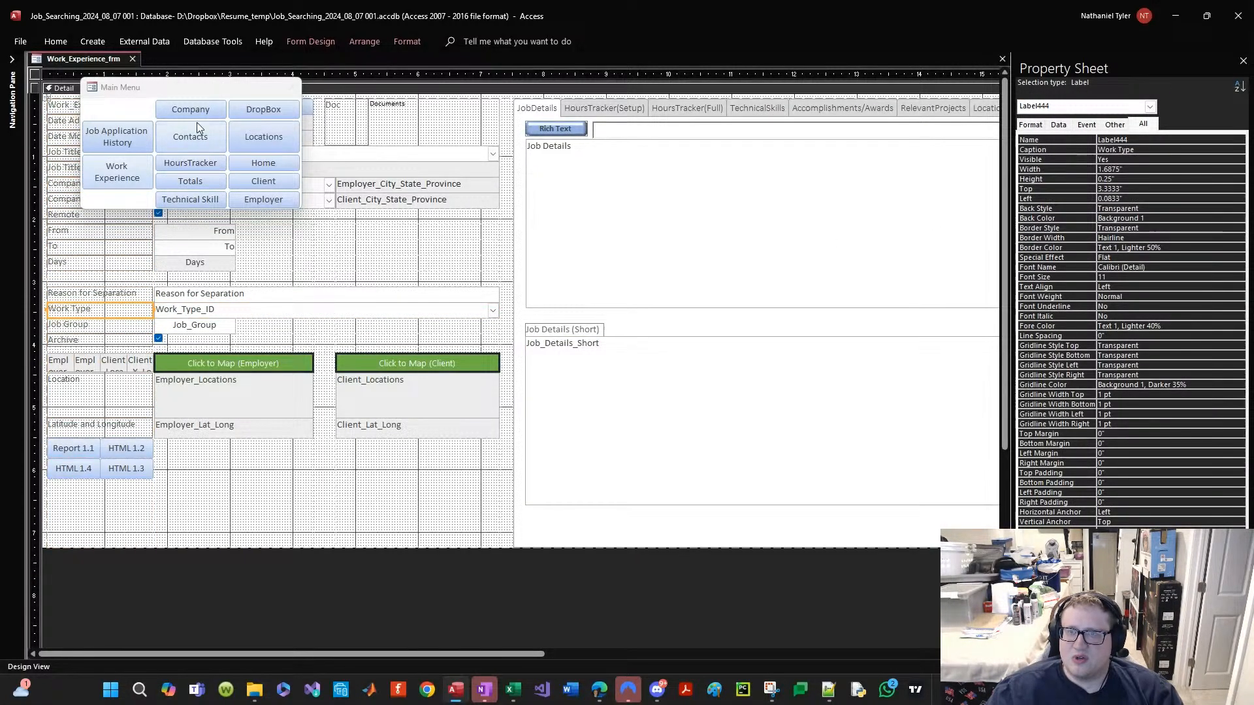
# Step: Move the Main Menu window off the covered fields and take the control name of the Work_Type_ID combo box for reuse
pyautogui.moveTo(180, 92); pyautogui.dragTo(373, 149)
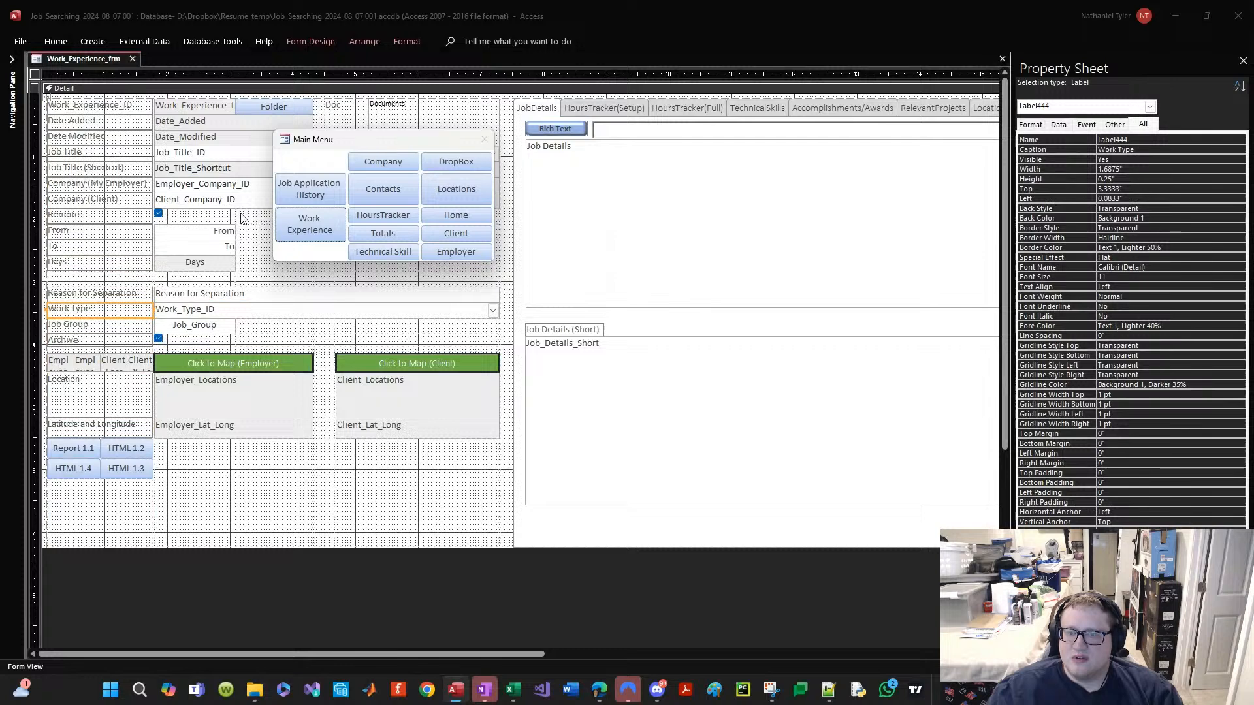
pyautogui.click(209, 309)
pyautogui.click(203, 583)
pyautogui.click(216, 312)
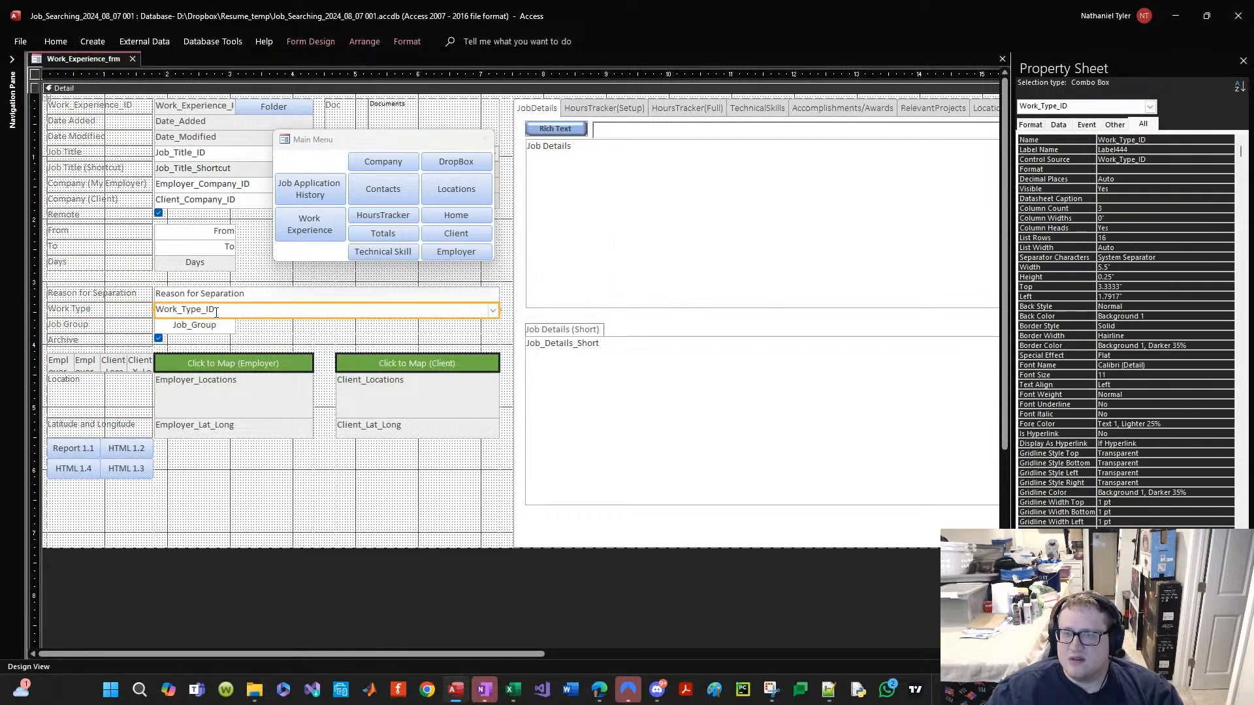
pyautogui.click(1059, 124)
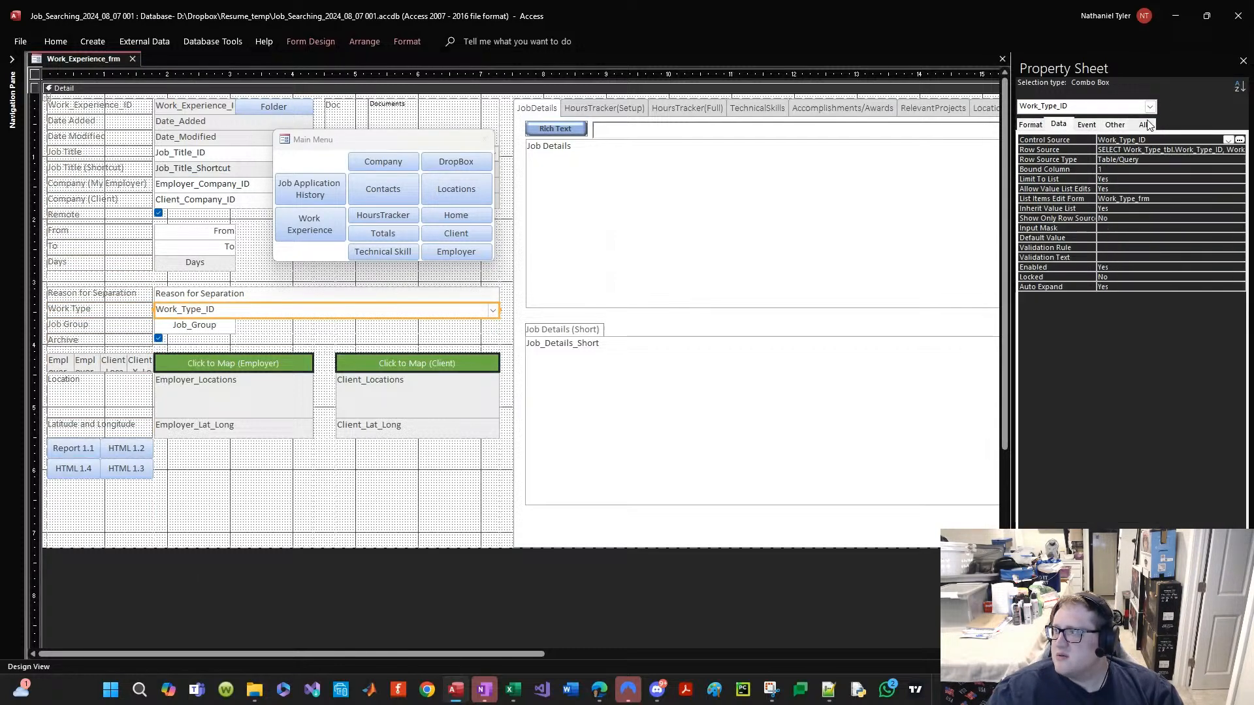
pyautogui.click(1143, 124)
pyautogui.click(1075, 138)
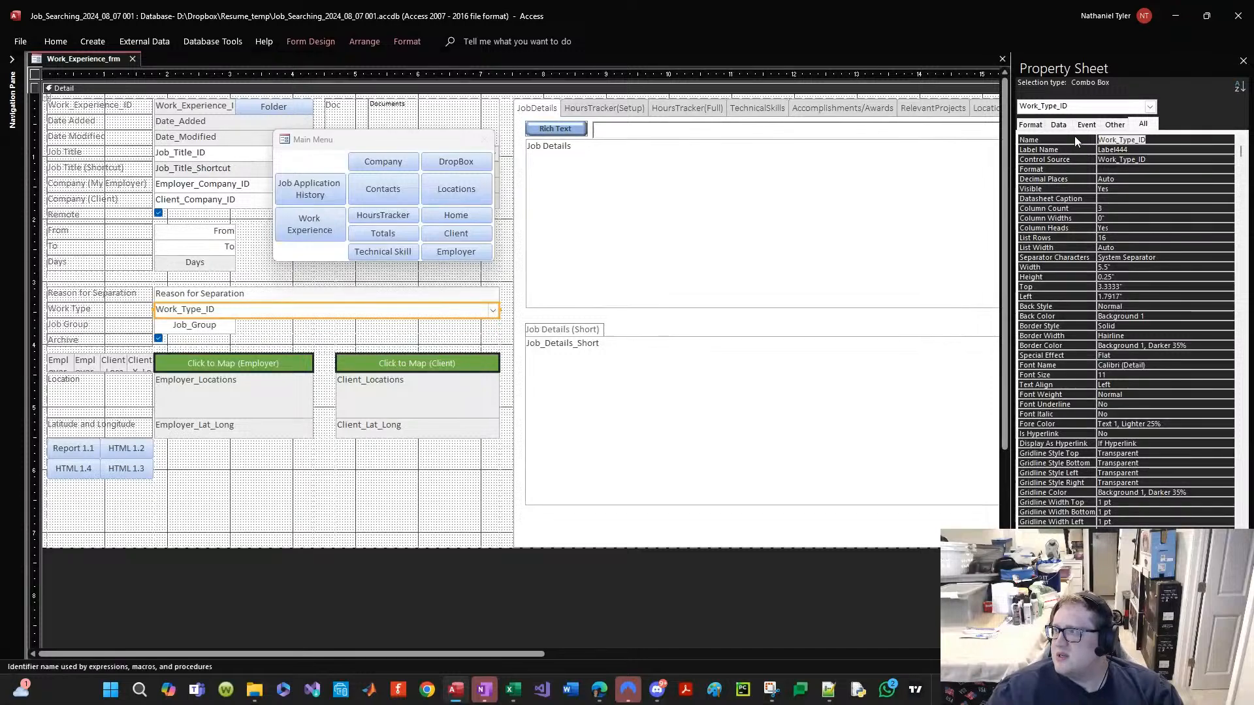
# Step: Rename the Work Type label control as Work_Type_ID_Label
pyautogui.click(119, 312)
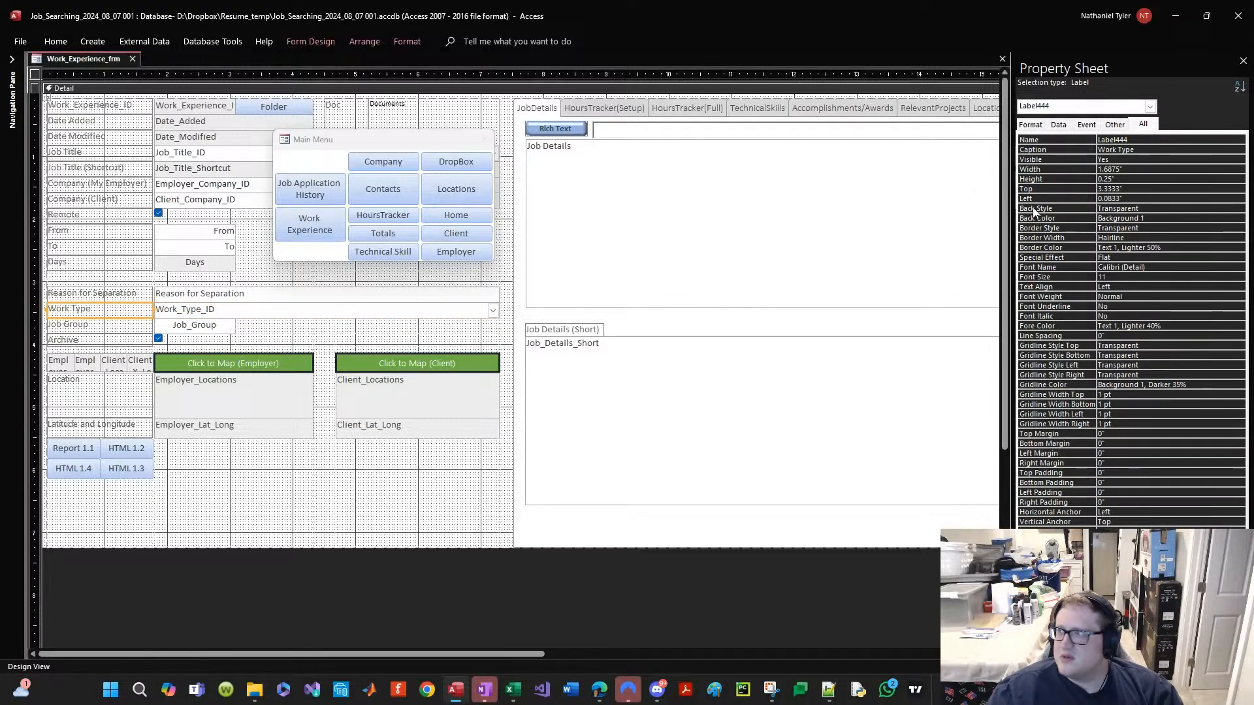
pyautogui.click(1139, 141)
pyautogui.press('BackSpace')
pyautogui.press('BackSpace')
pyautogui.press('BackSpace')
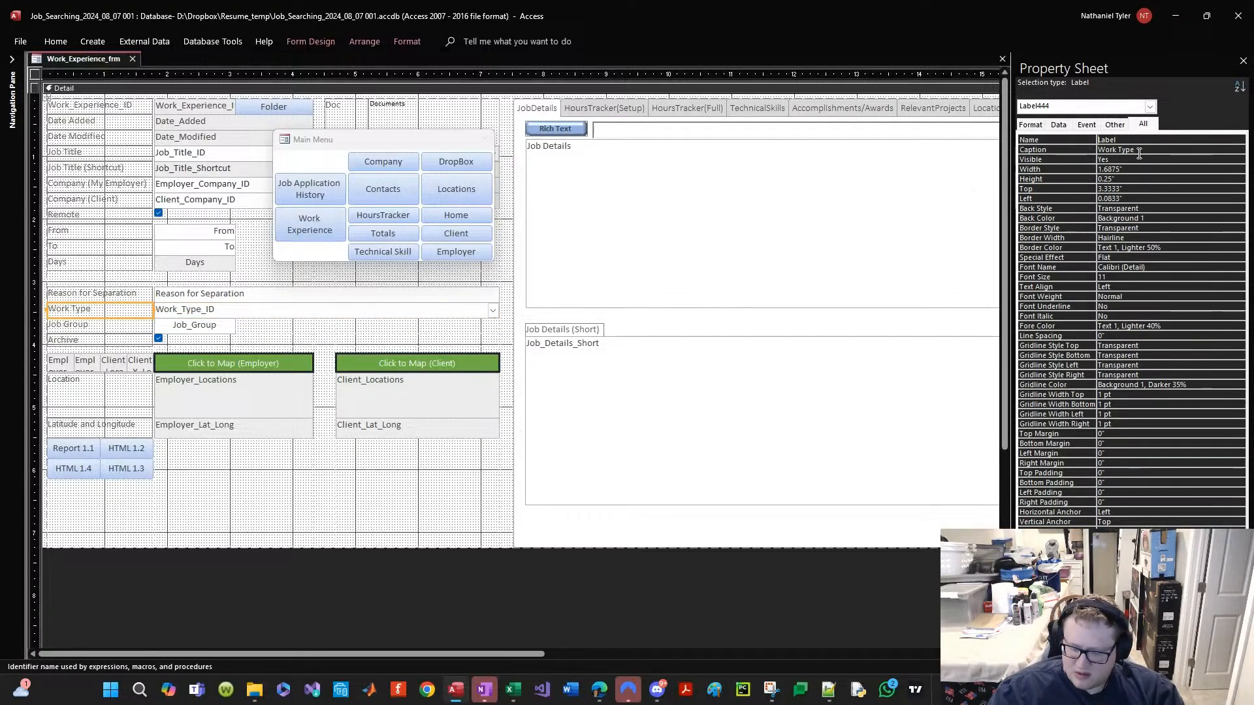
pyautogui.write('Work_Type_ID')
pyautogui.write('_')
pyautogui.click(1138, 153)
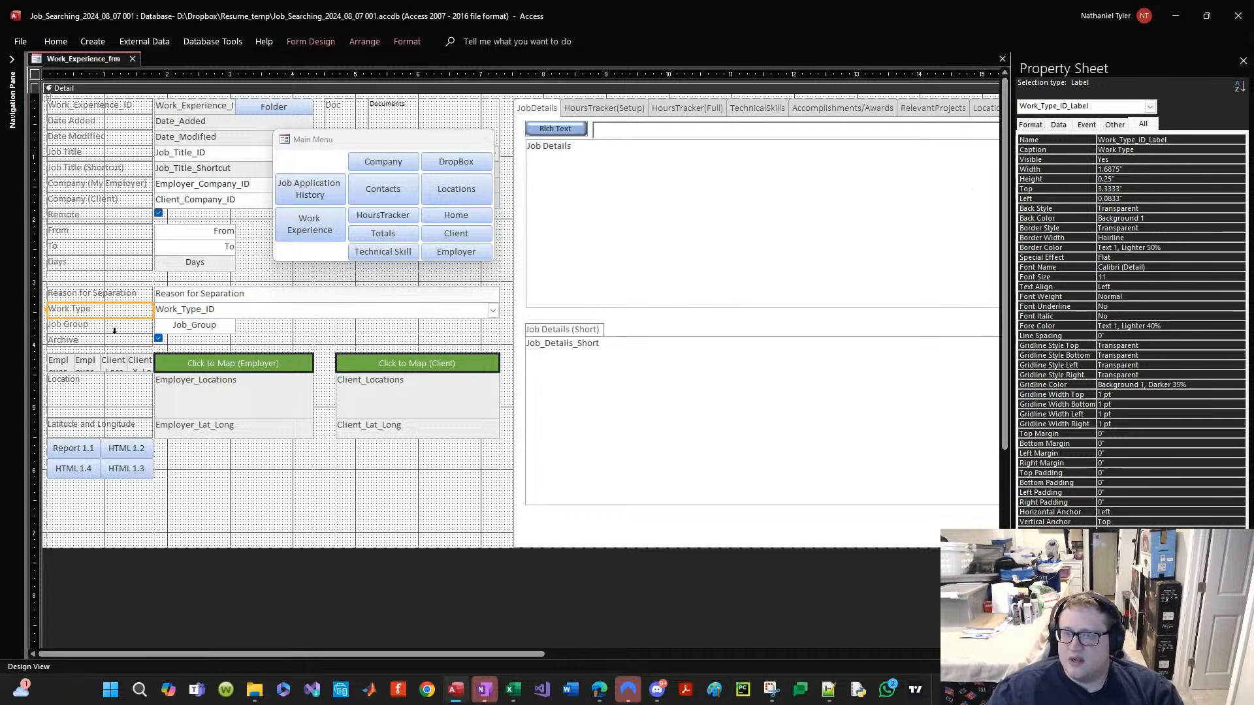
# Step: Rename the Job Group label control as Job_Group_Label, reusing the name of its text box
pyautogui.click(216, 326)
pyautogui.click(1085, 140)
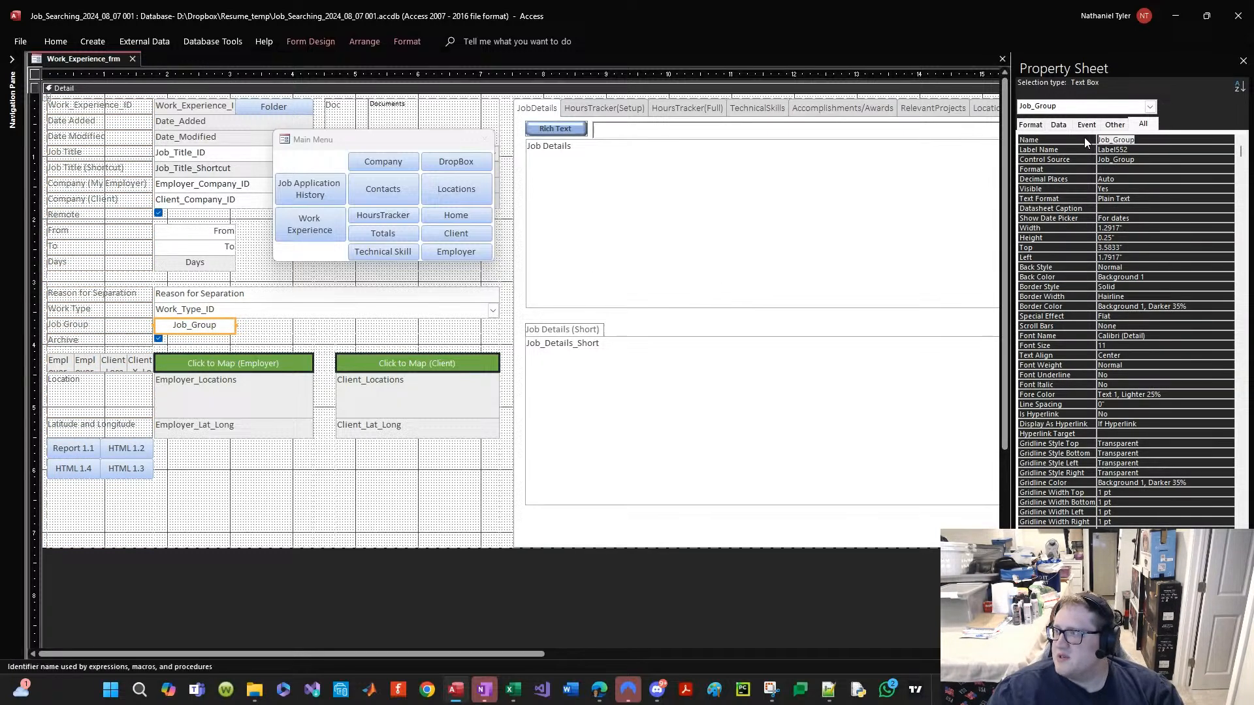
pyautogui.click(80, 326)
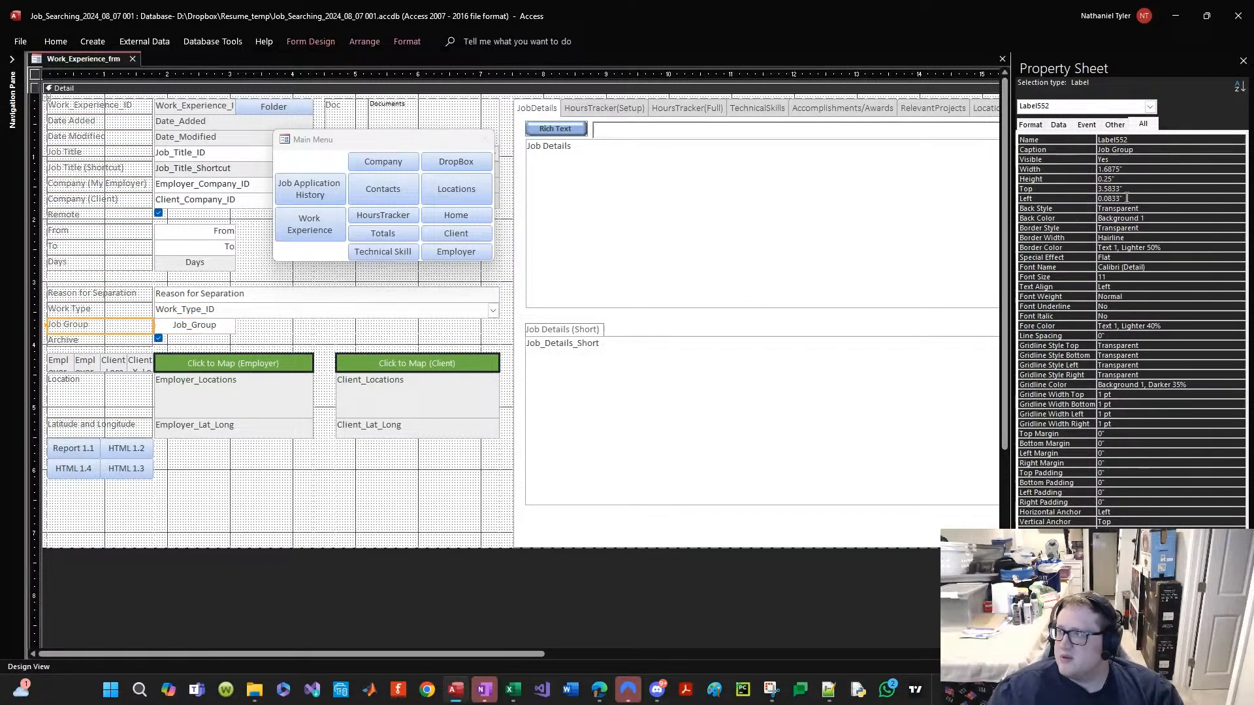
pyautogui.click(1122, 139)
pyautogui.press('BackSpace')
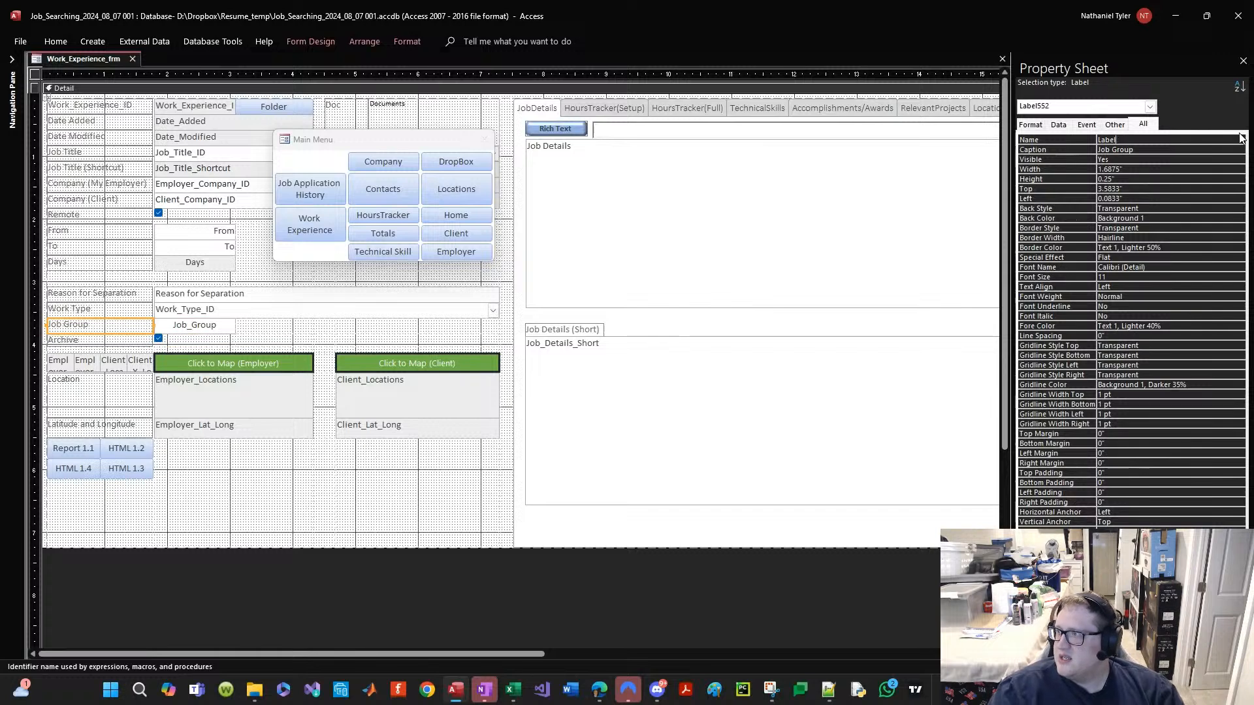
pyautogui.press('Return')
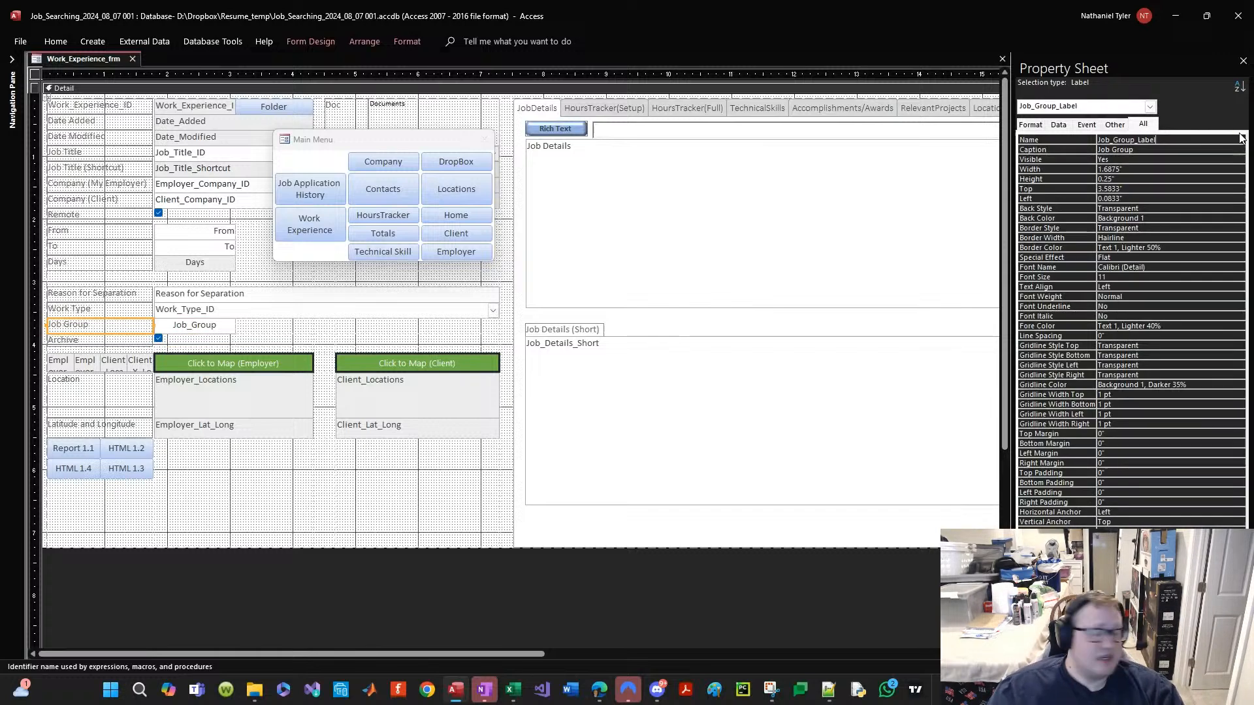
# Step: Check the Reason for Separation label's name and rename the Days label control as Days_Label
pyautogui.click(113, 295)
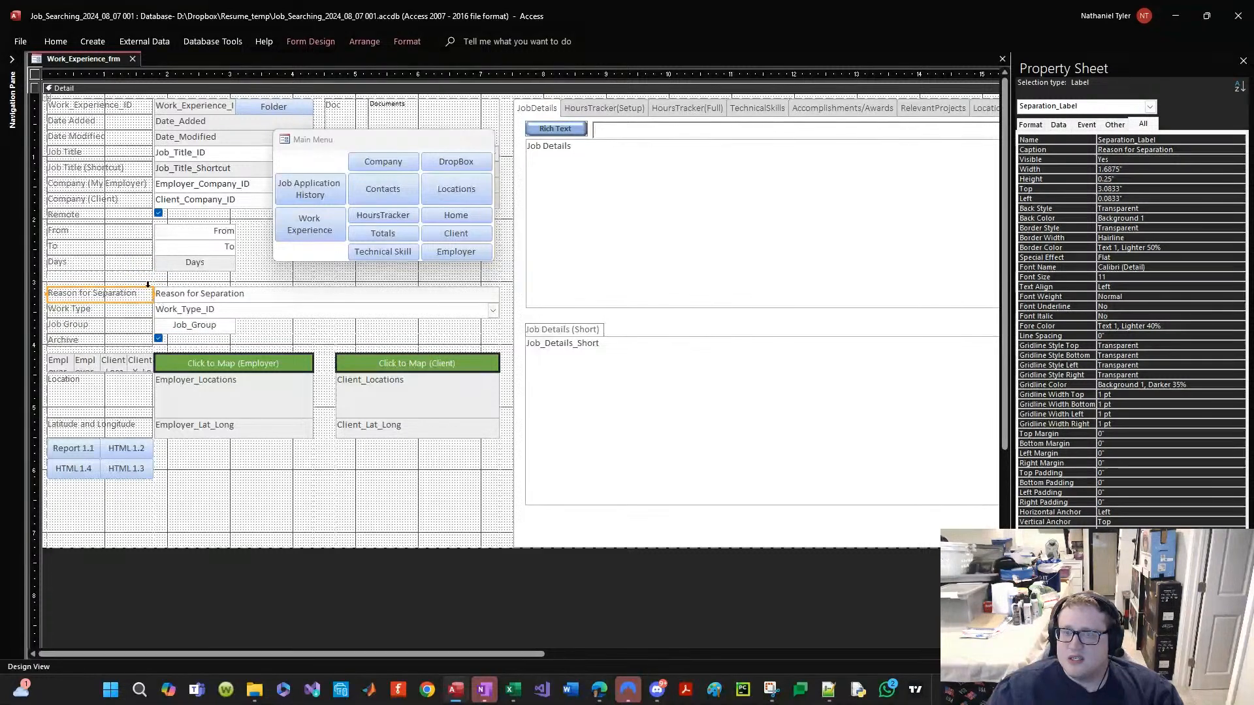
pyautogui.click(193, 263)
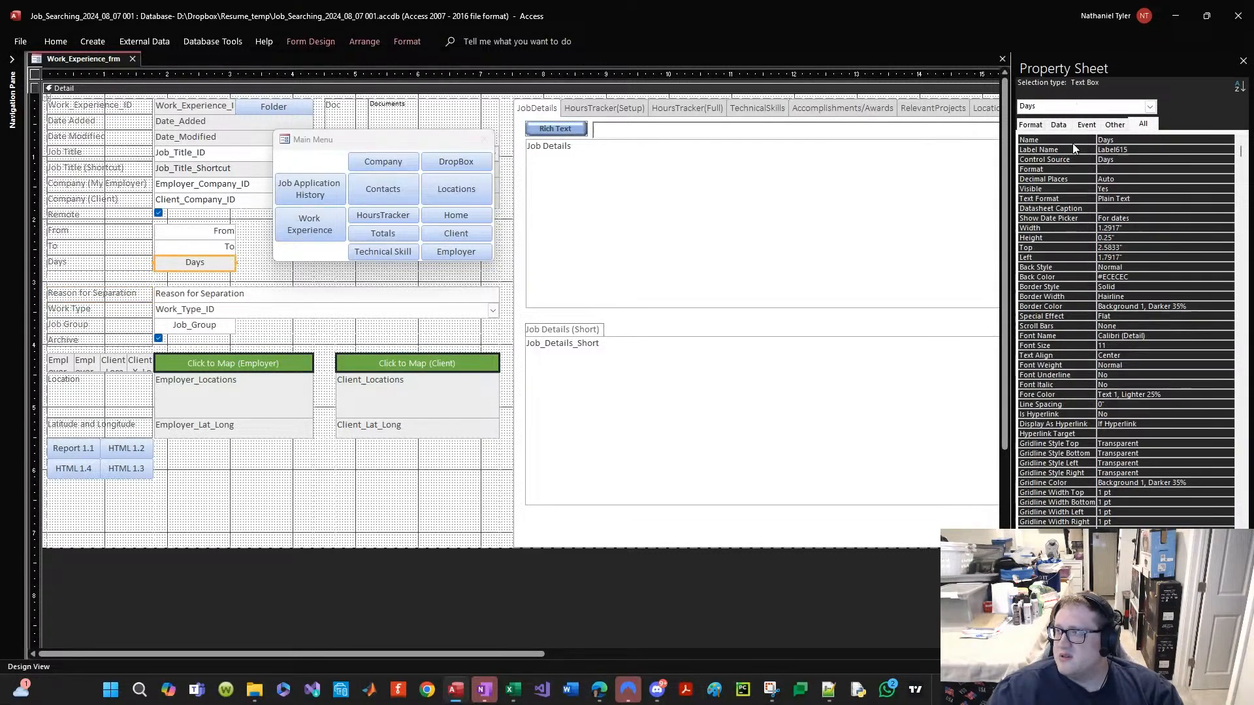
pyautogui.click(77, 262)
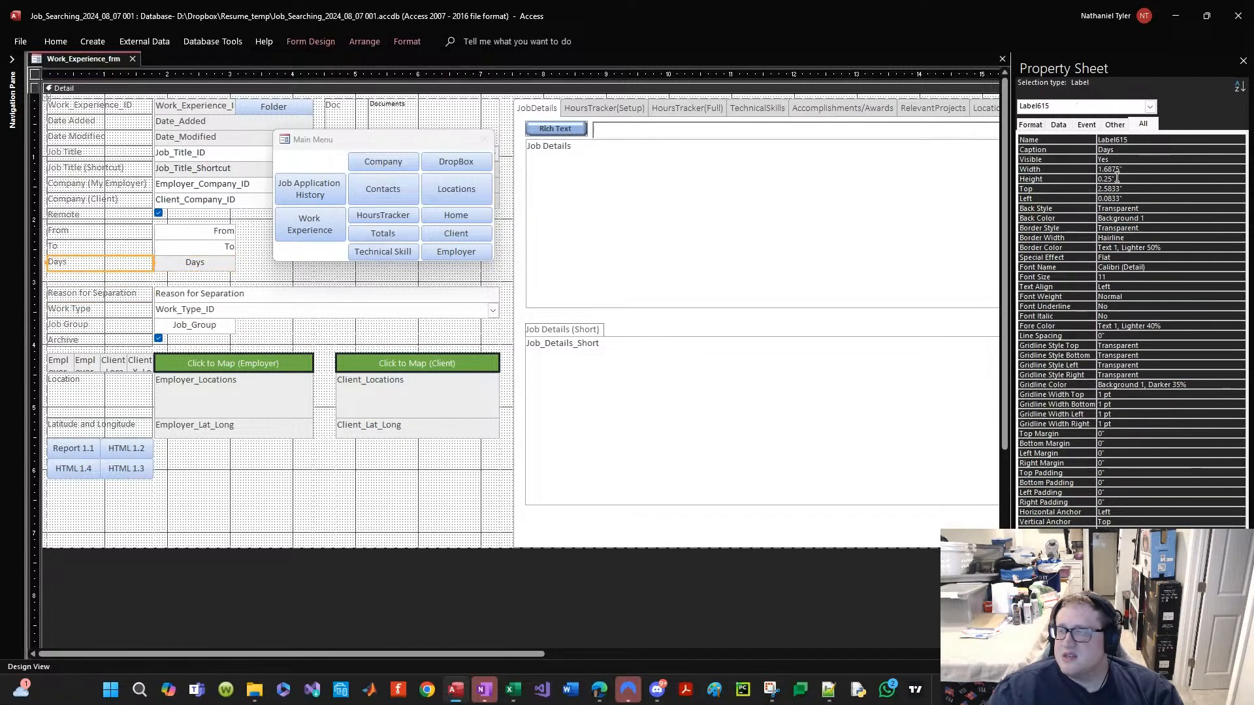
pyautogui.click(1161, 140)
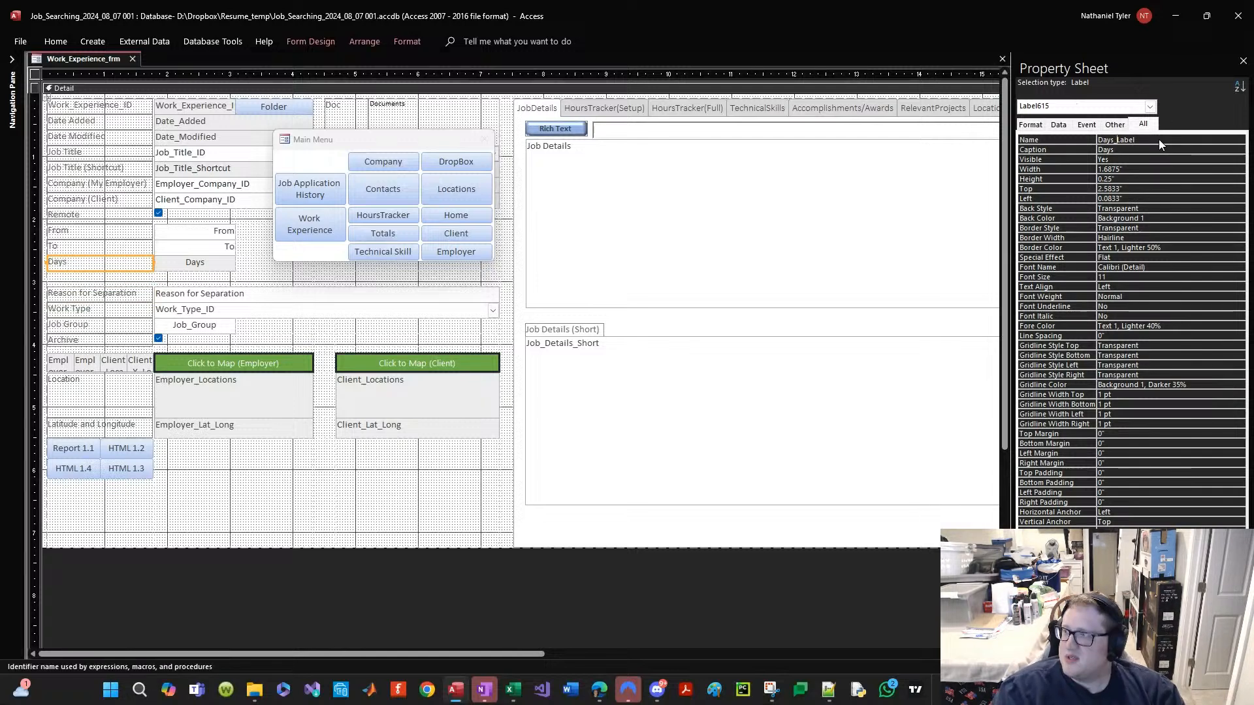
pyautogui.click(207, 245)
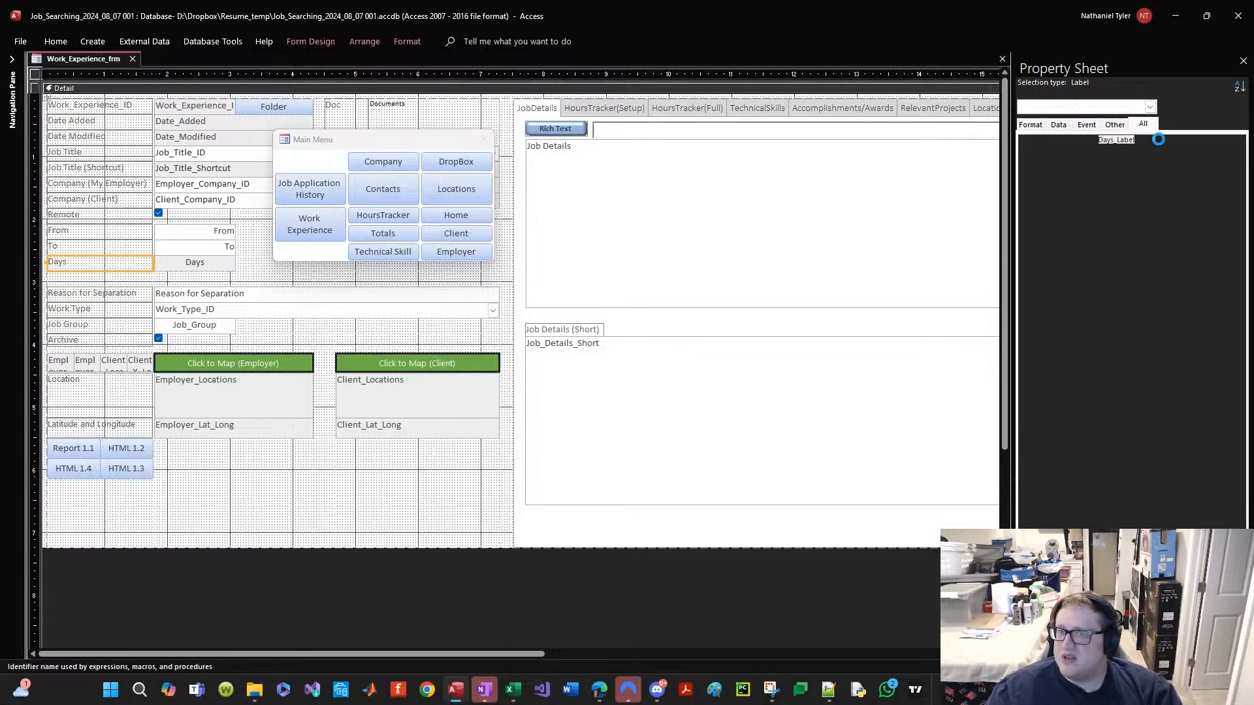
# Step: Rename the Company (Client) label control as Client_Company_ID_Label, reusing the name of its combo box
pyautogui.click(208, 233)
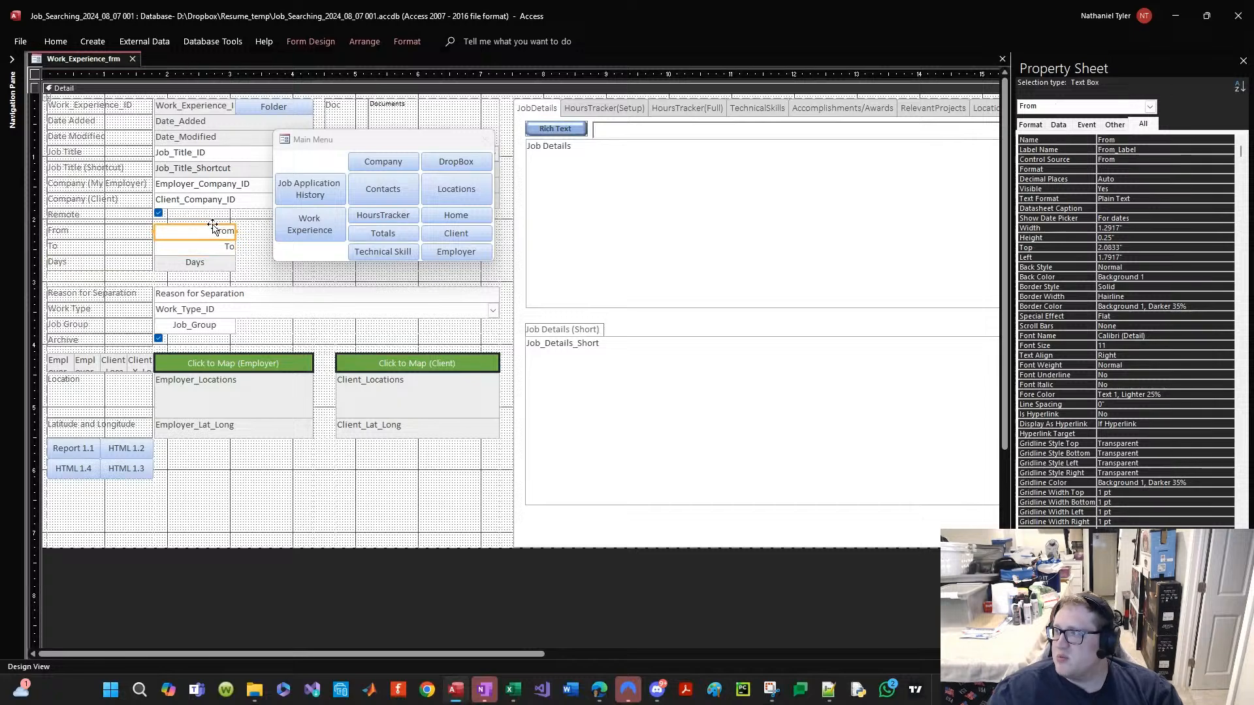
pyautogui.click(228, 201)
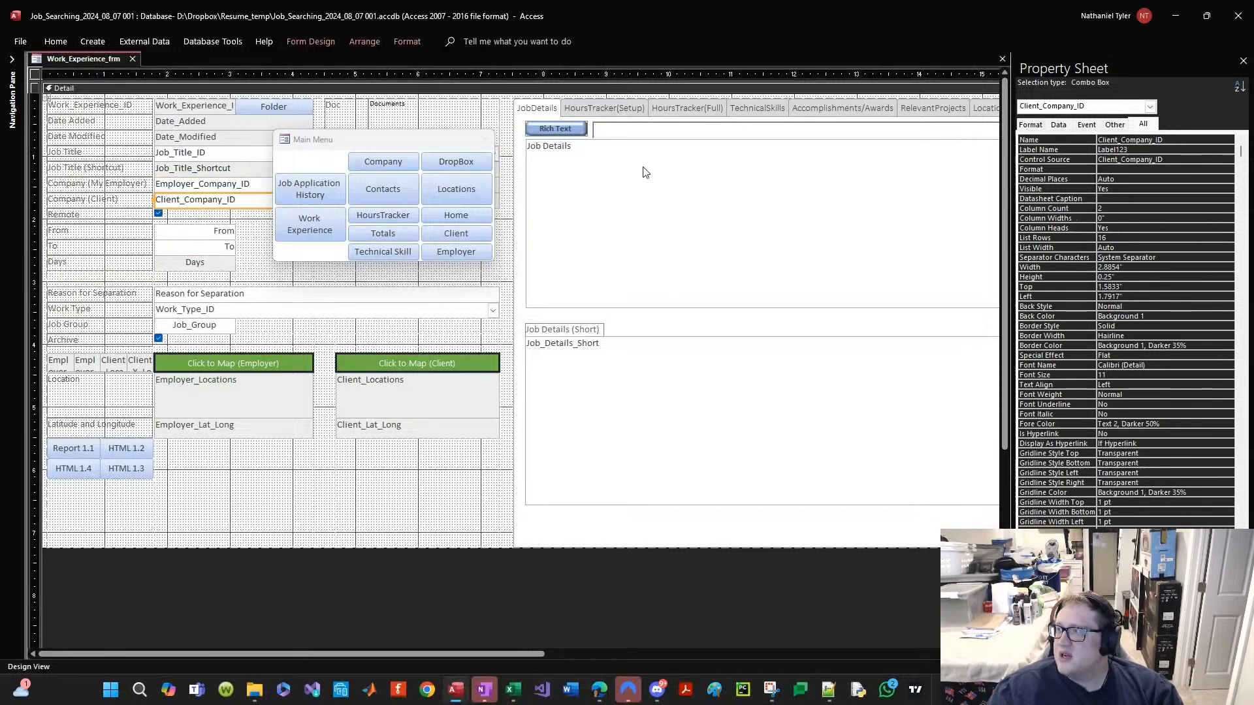
pyautogui.click(1055, 141)
pyautogui.hotkey('ctrl', 'c')
pyautogui.click(130, 199)
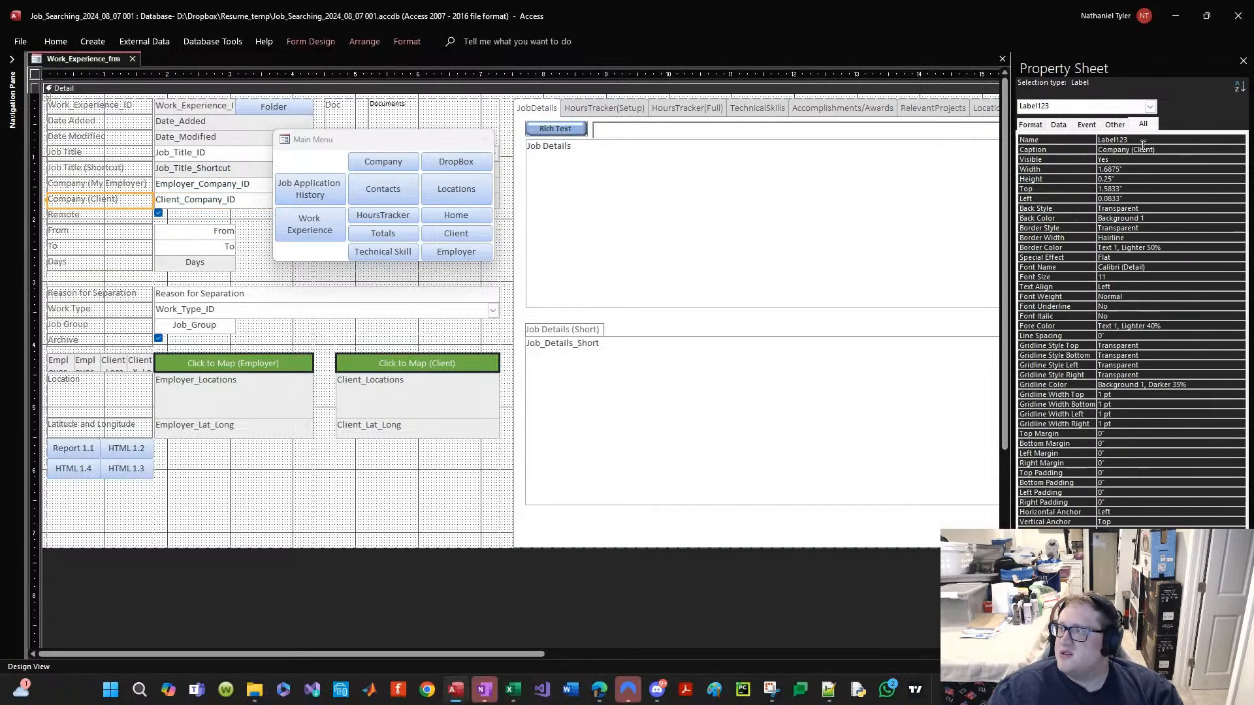
pyautogui.press('BackSpace')
pyautogui.press('BackSpace')
pyautogui.press('BackSpace')
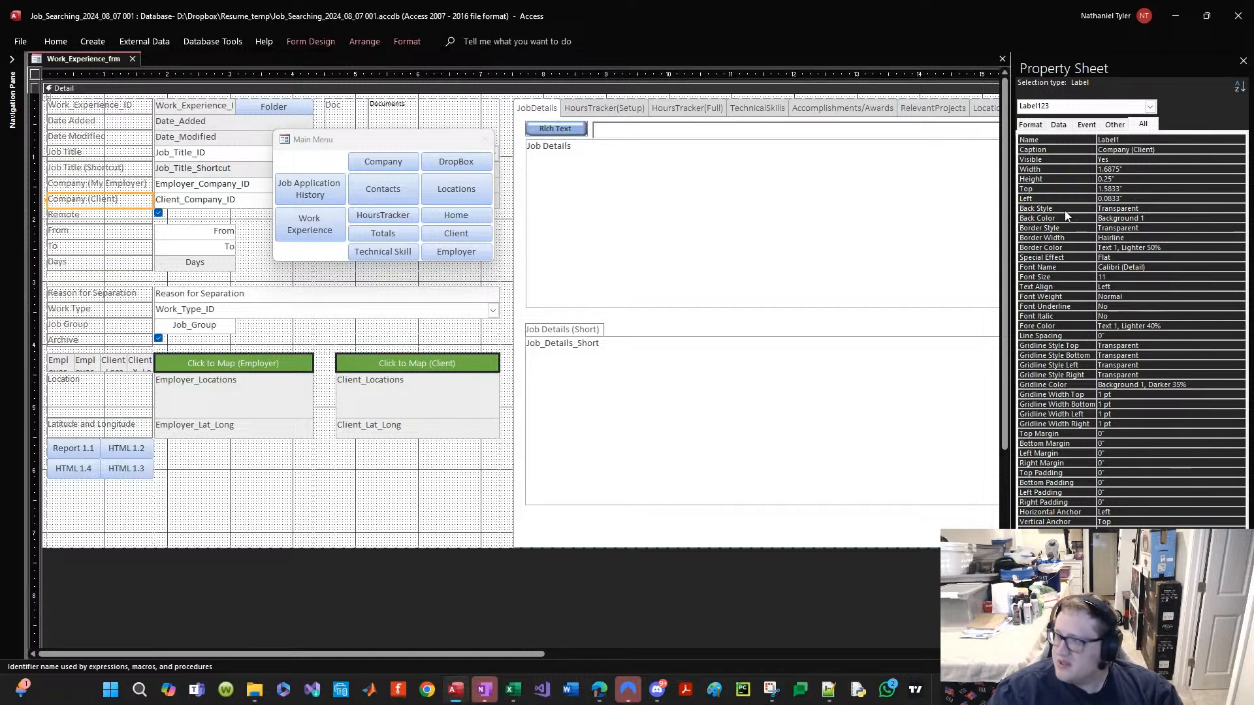
pyautogui.press('Home')
pyautogui.hotkey('ctrl', 'v')
pyautogui.write('_')
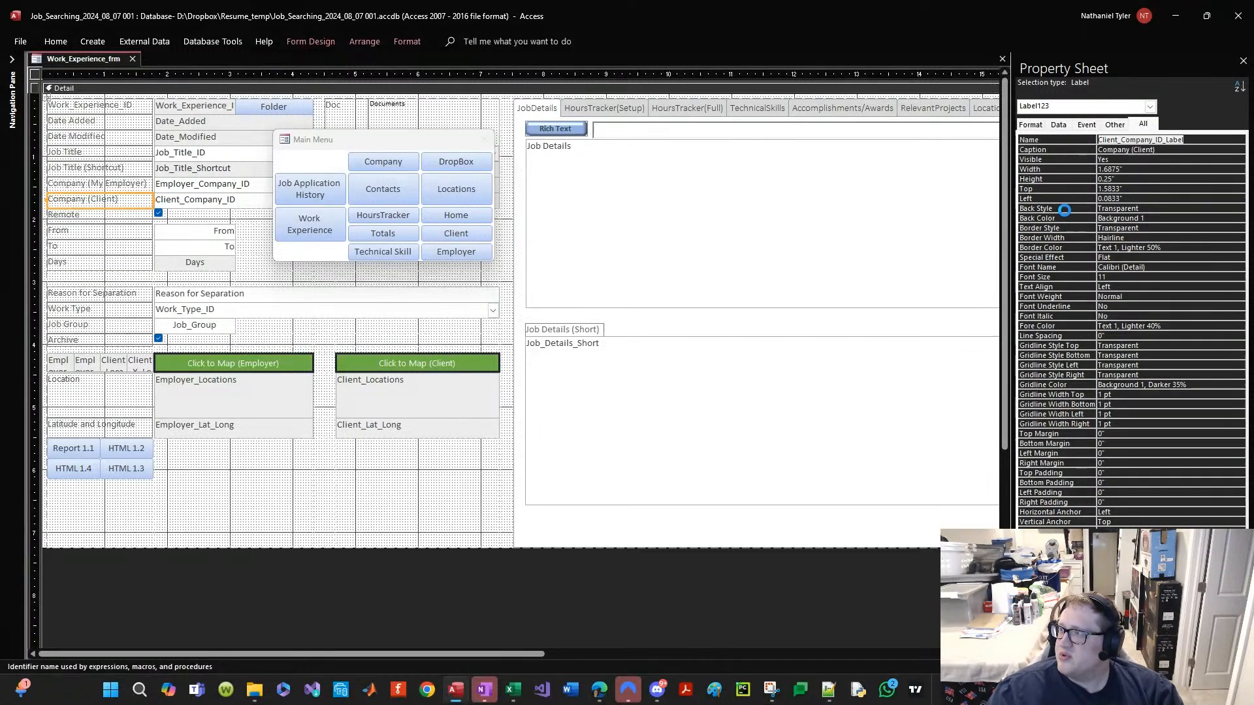
pyautogui.press('Return')
# Step: Check the control names of the labels from Company (My Employer) up to Work_Experience_ID, plus Days, Reason for Separation and Work Type
pyautogui.click(140, 186)
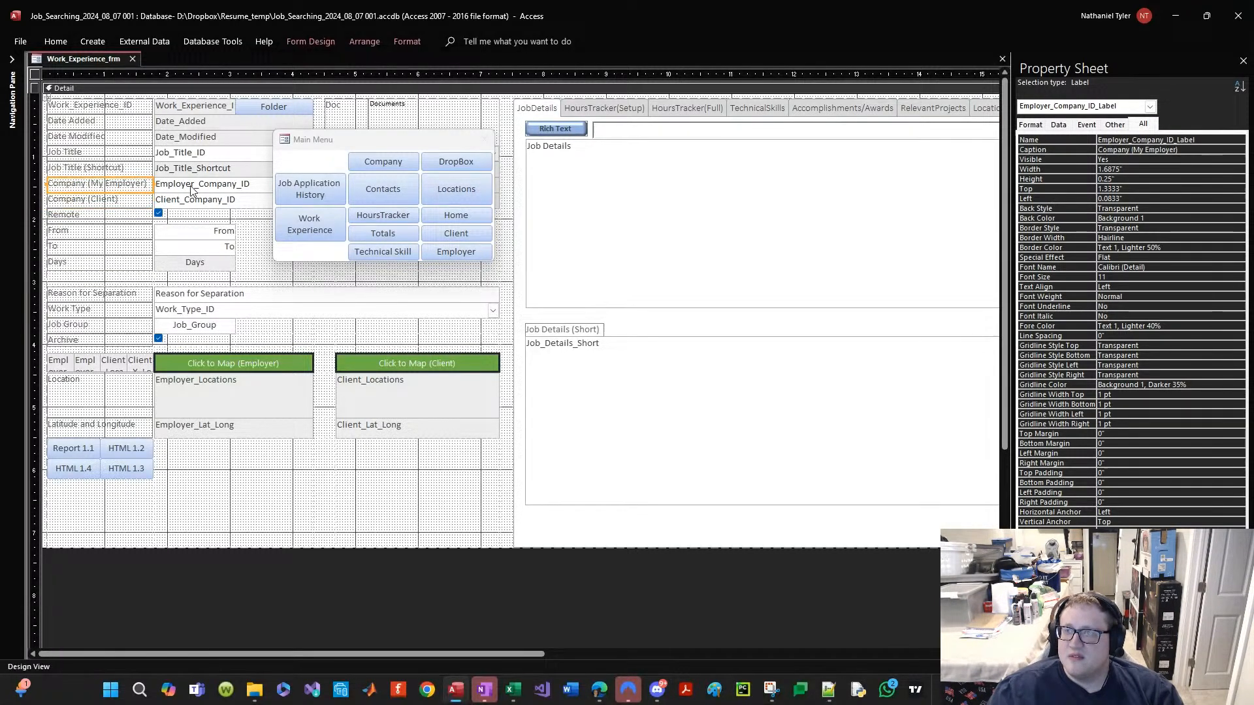
pyautogui.click(99, 170)
pyautogui.click(93, 154)
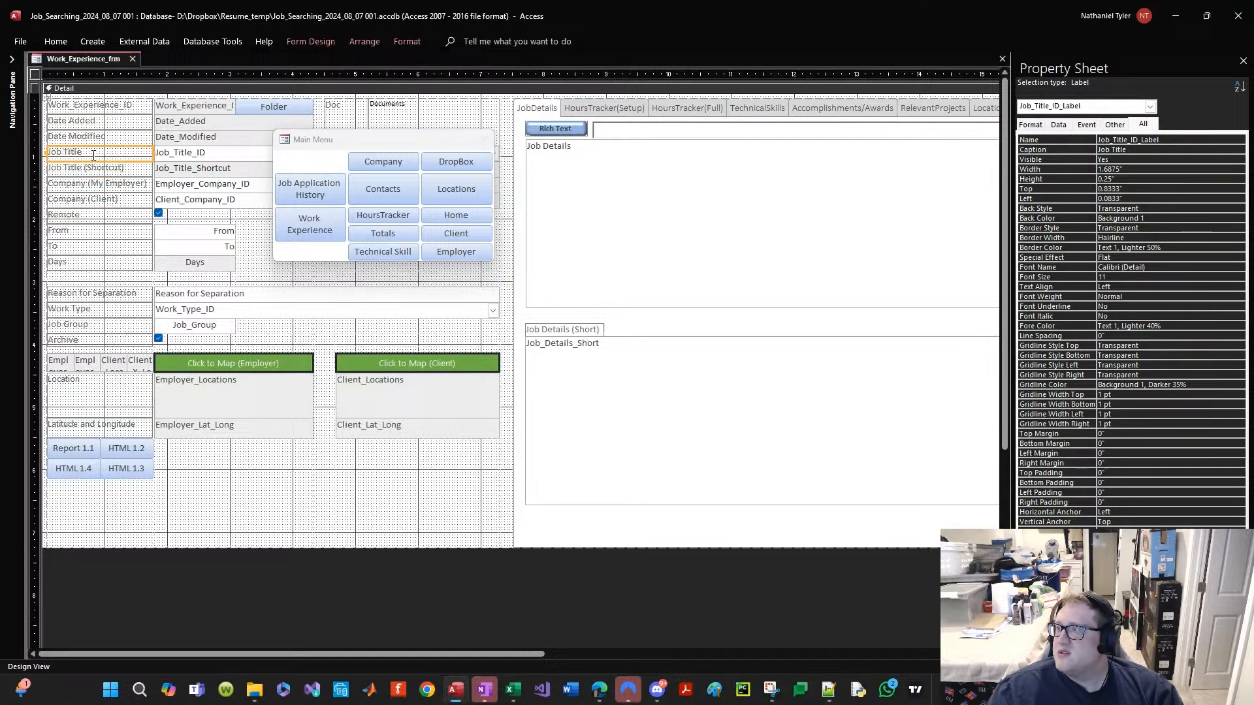
pyautogui.click(96, 139)
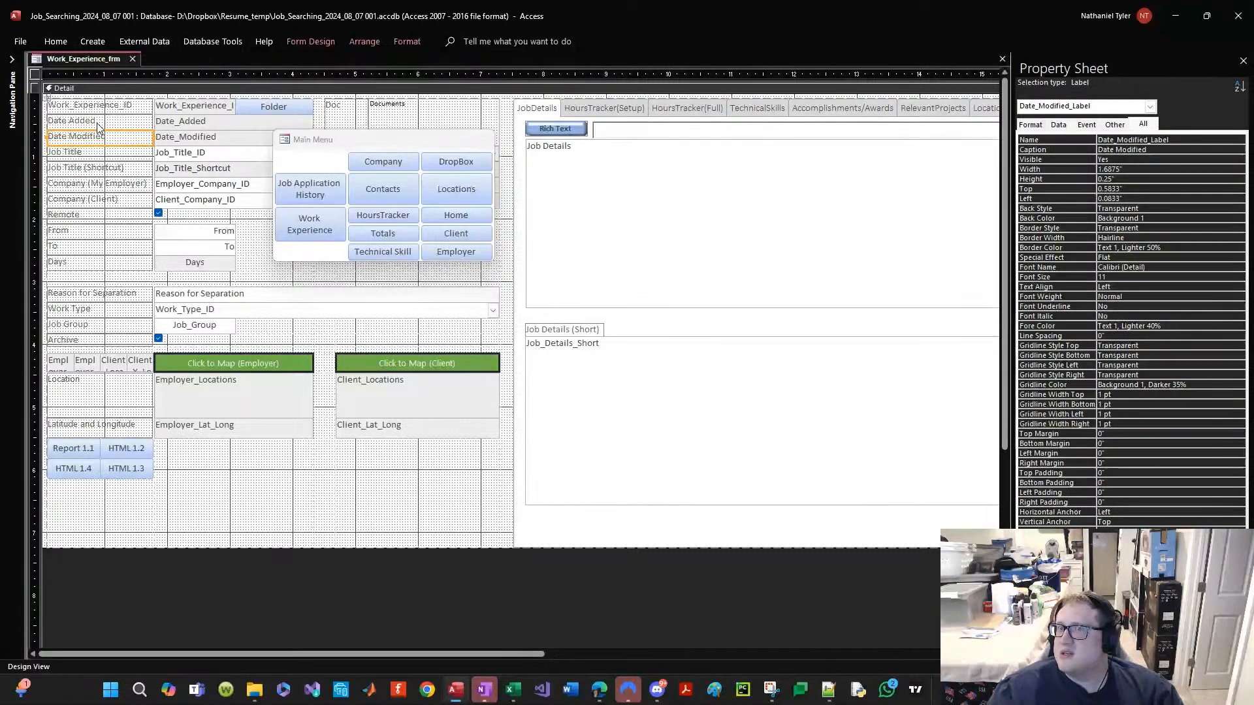
pyautogui.click(98, 123)
pyautogui.click(111, 102)
pyautogui.click(96, 259)
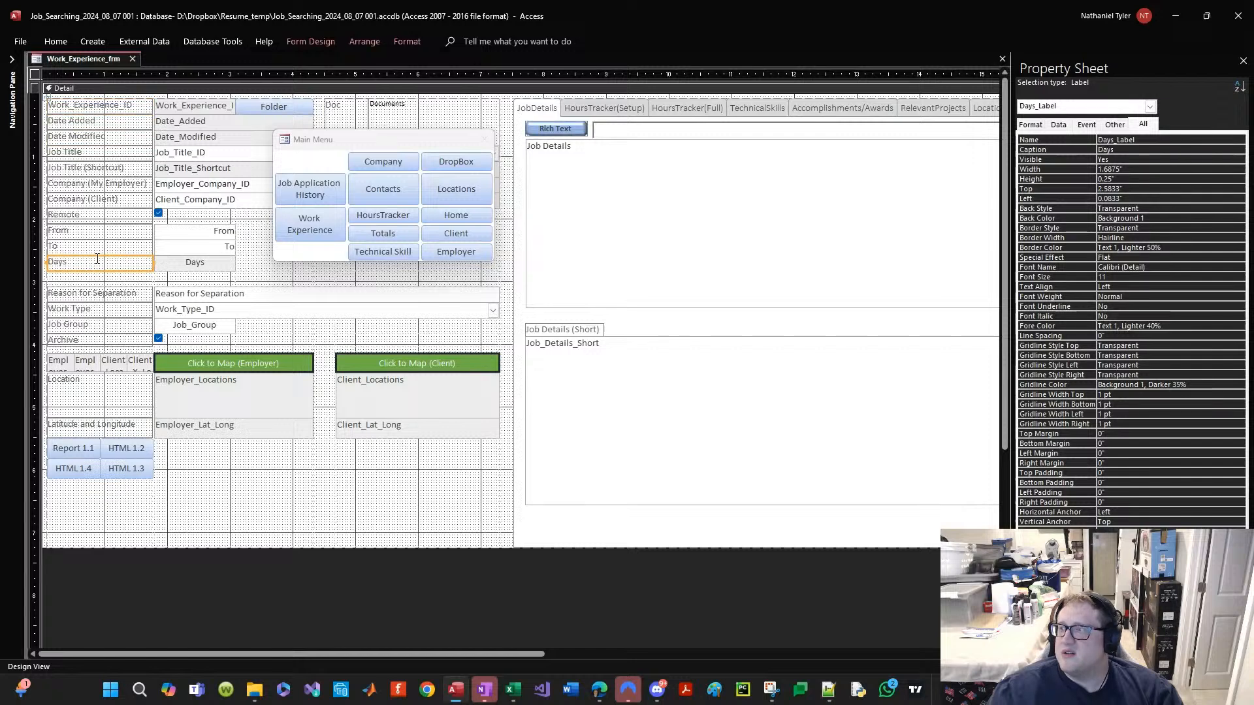
pyautogui.click(124, 298)
pyautogui.click(128, 310)
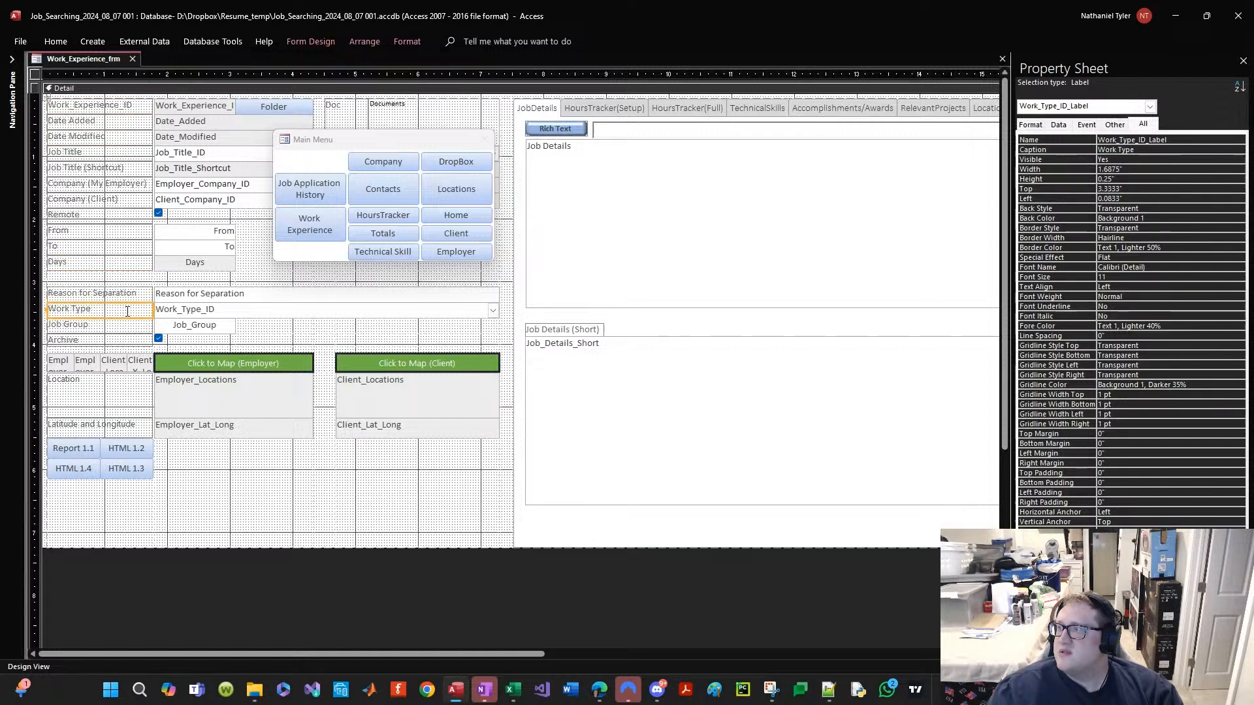
# Step: Rename the Archive label control as Archive_Label
pyautogui.click(120, 339)
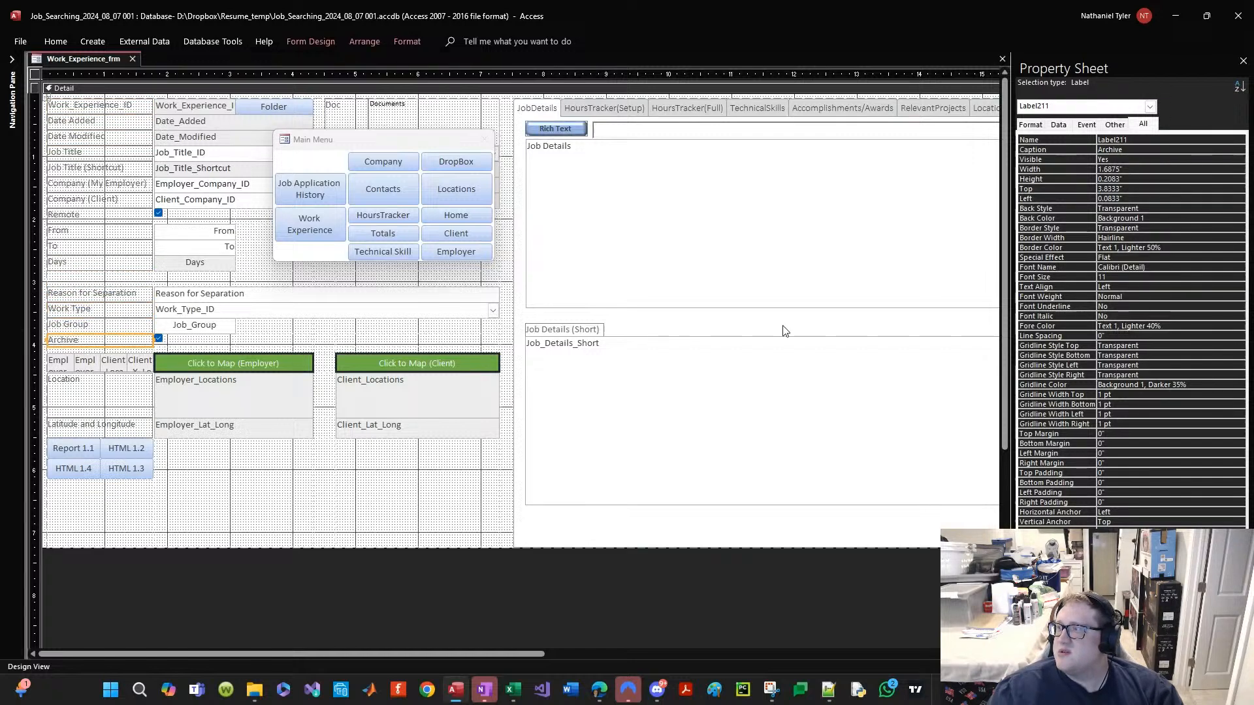
pyautogui.click(1073, 151)
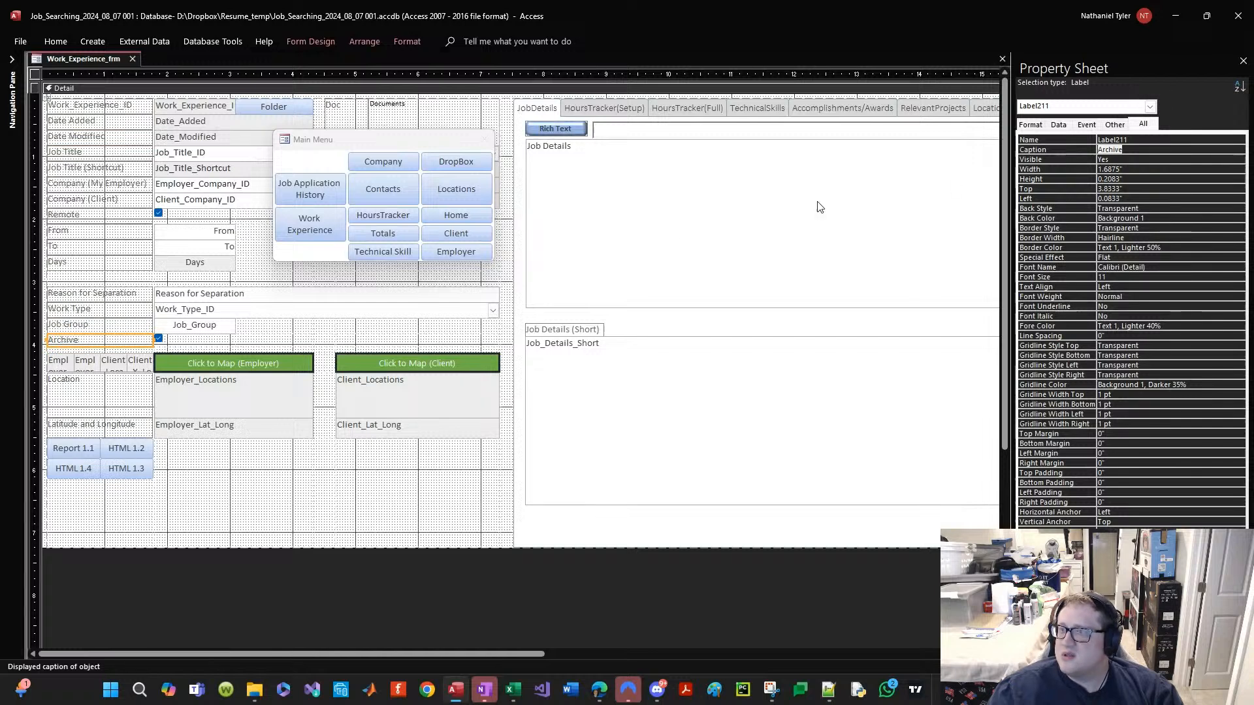
pyautogui.click(1153, 140)
pyautogui.press('BackSpace')
pyautogui.press('BackSpace')
pyautogui.press('BackSpace')
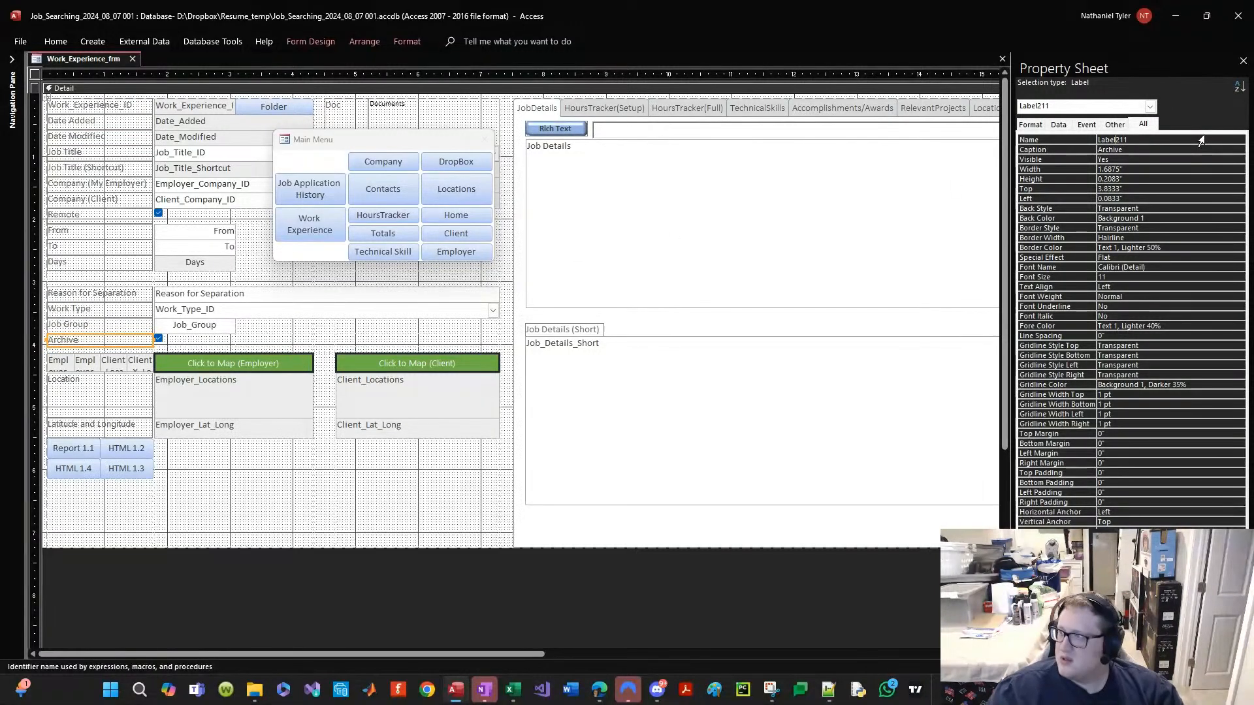
pyautogui.press('Home')
pyautogui.write('Archive_')
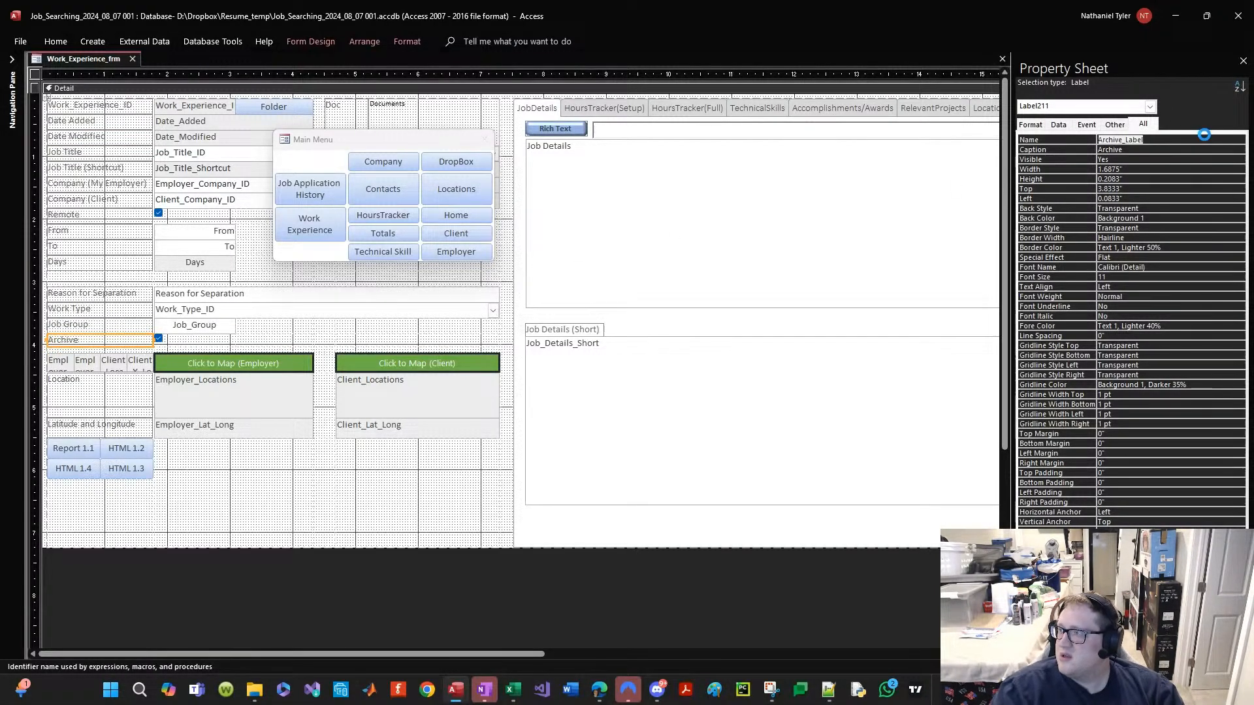
pyautogui.press('Return')
# Step: Check the control names of the Job Group, Work Type and Reason for Separation labels and of the location controls and labels below
pyautogui.click(126, 324)
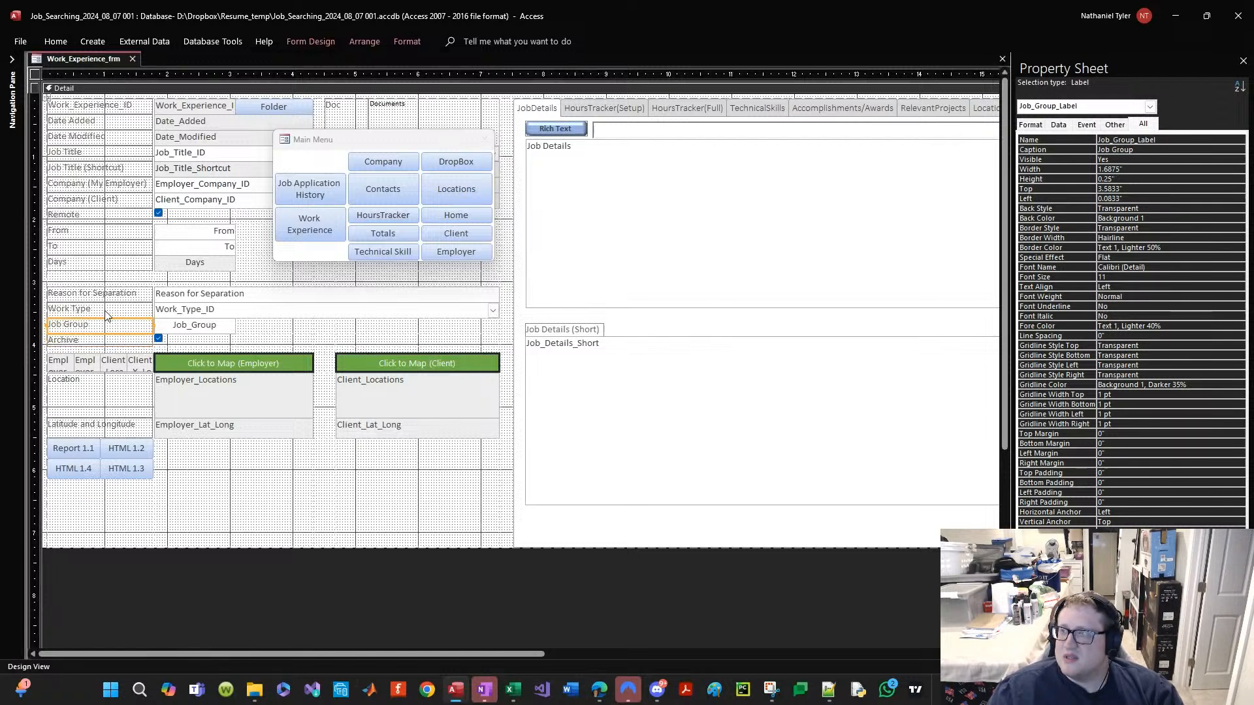
pyautogui.click(109, 309)
pyautogui.click(132, 292)
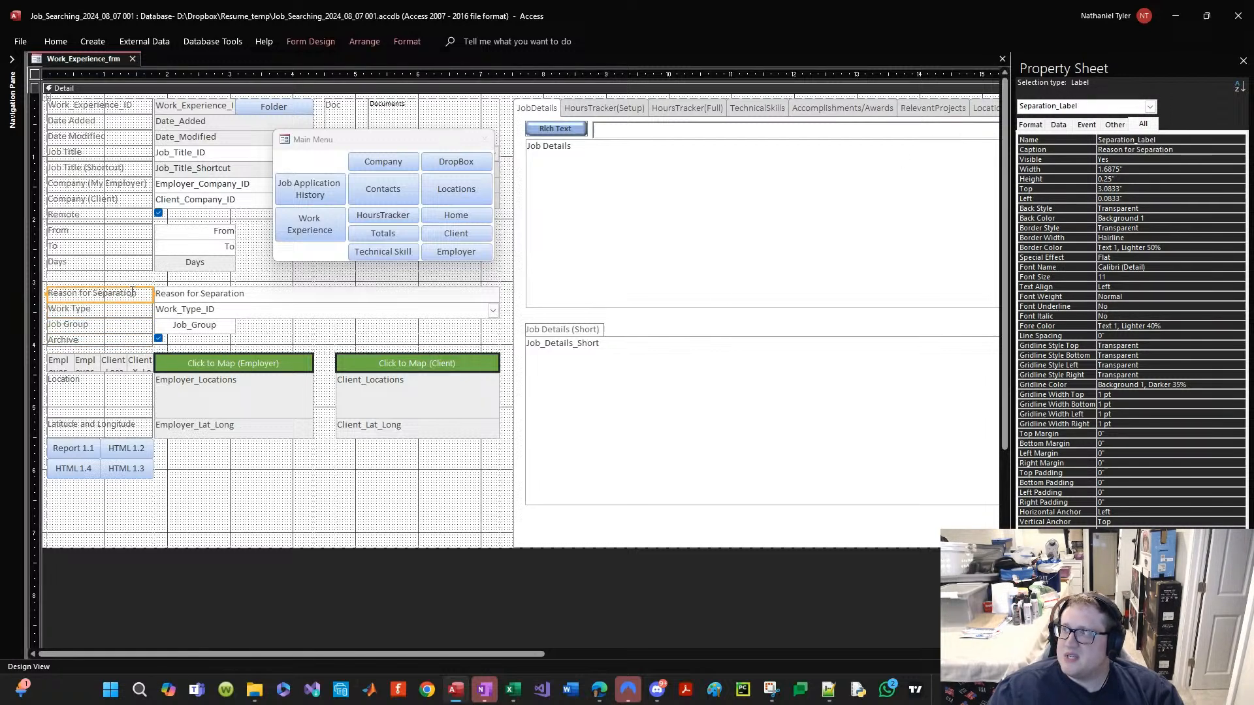
pyautogui.click(90, 367)
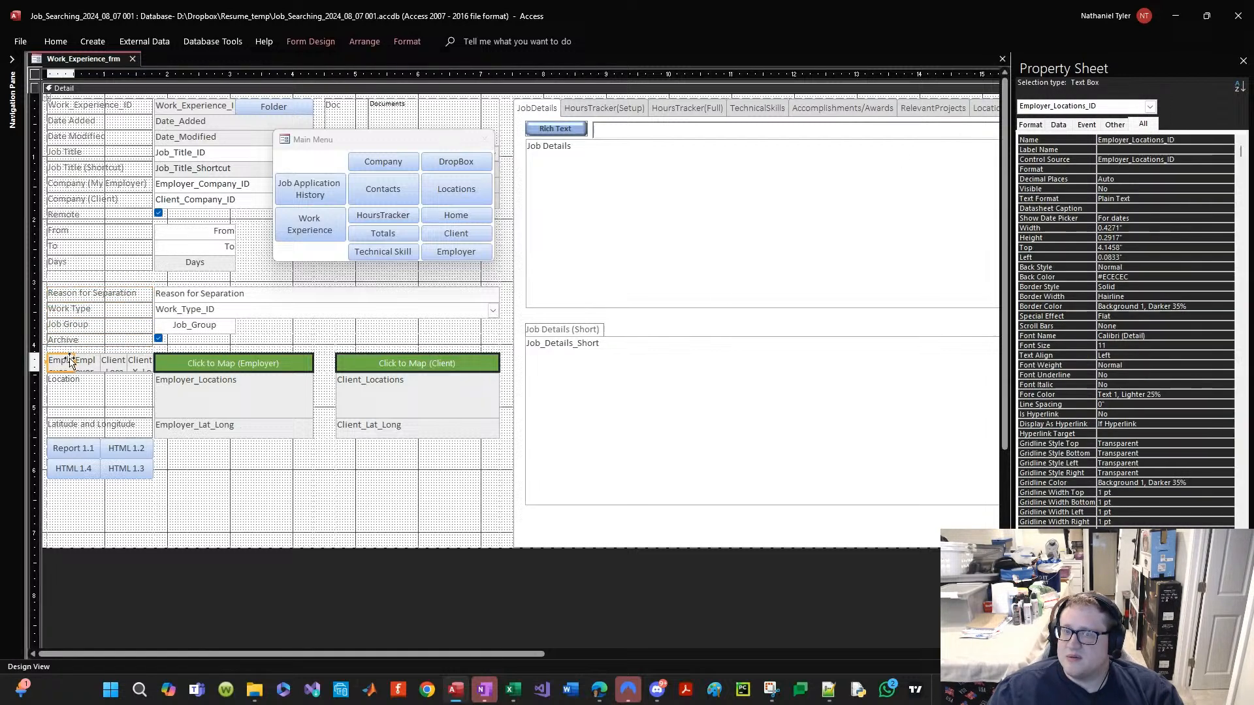
pyautogui.click(113, 366)
pyautogui.click(138, 370)
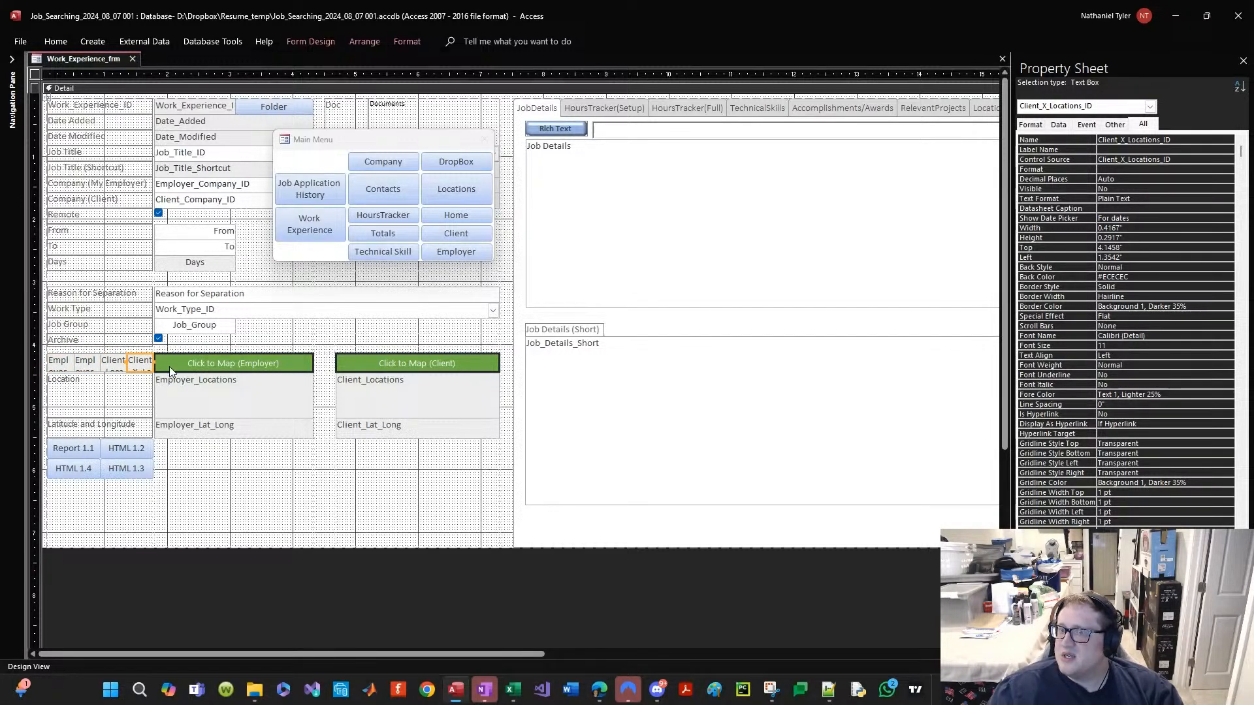
pyautogui.click(169, 366)
pyautogui.click(191, 390)
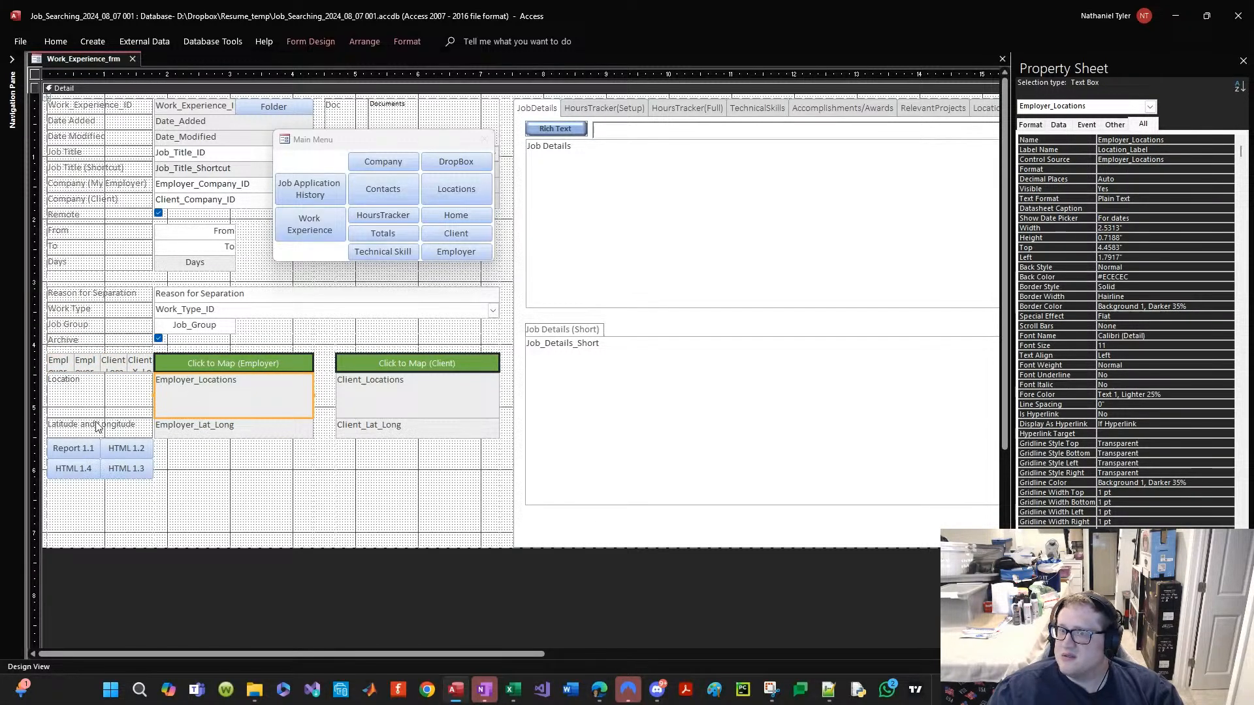
pyautogui.click(96, 394)
pyautogui.click(98, 425)
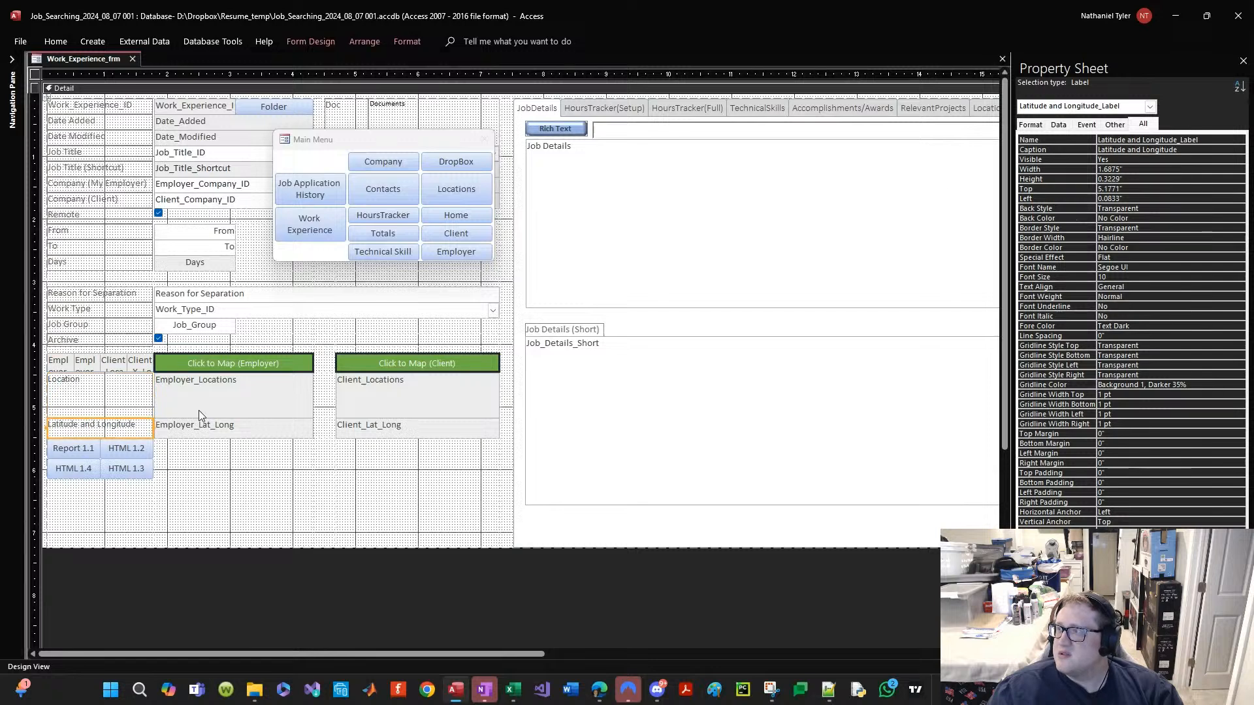
# Step: Find the generically named Label527 among the form's controls and rename this Doc label as Doc_Label
pyautogui.click(1100, 107)
pyautogui.scroll(-10, 1084, 222)
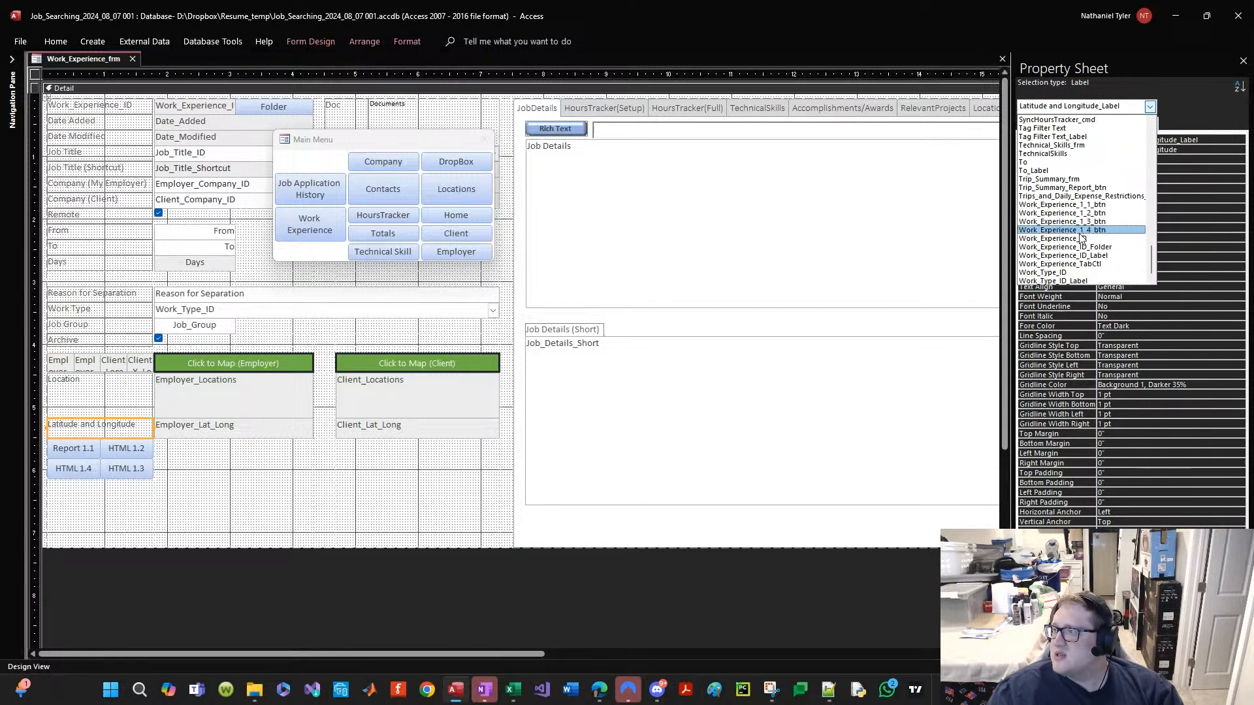
pyautogui.scroll(10, 1084, 229)
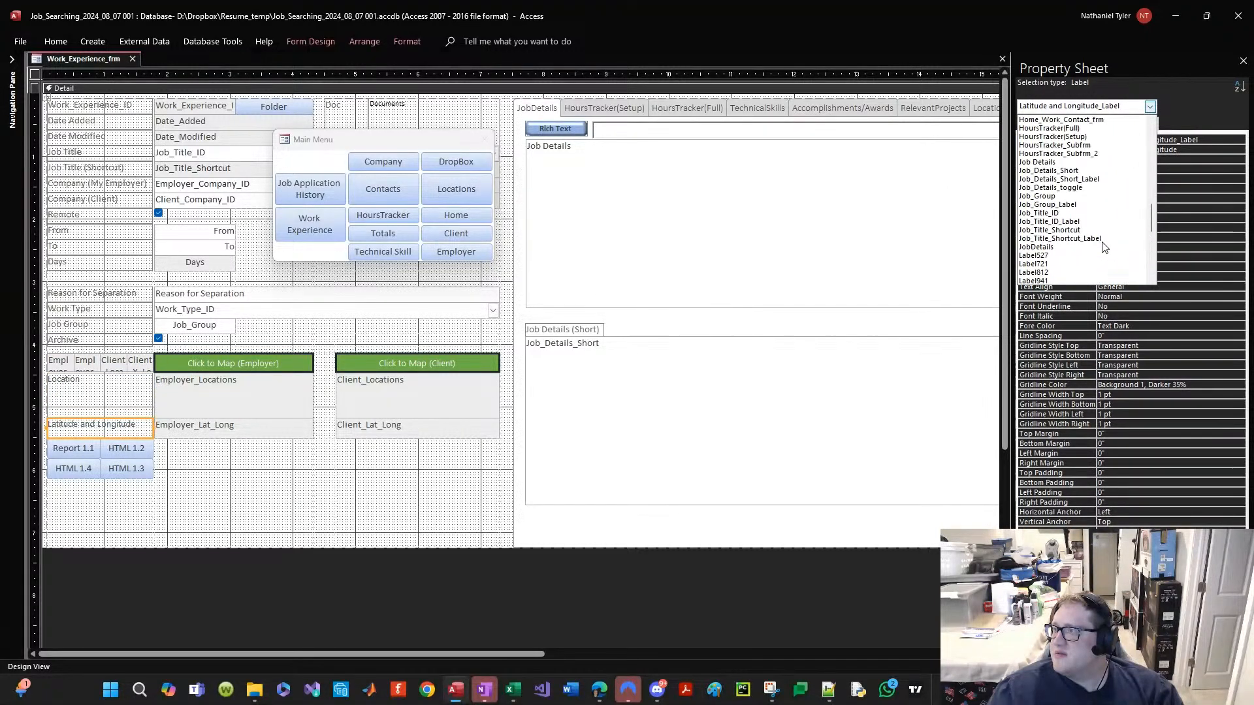
pyautogui.click(1044, 178)
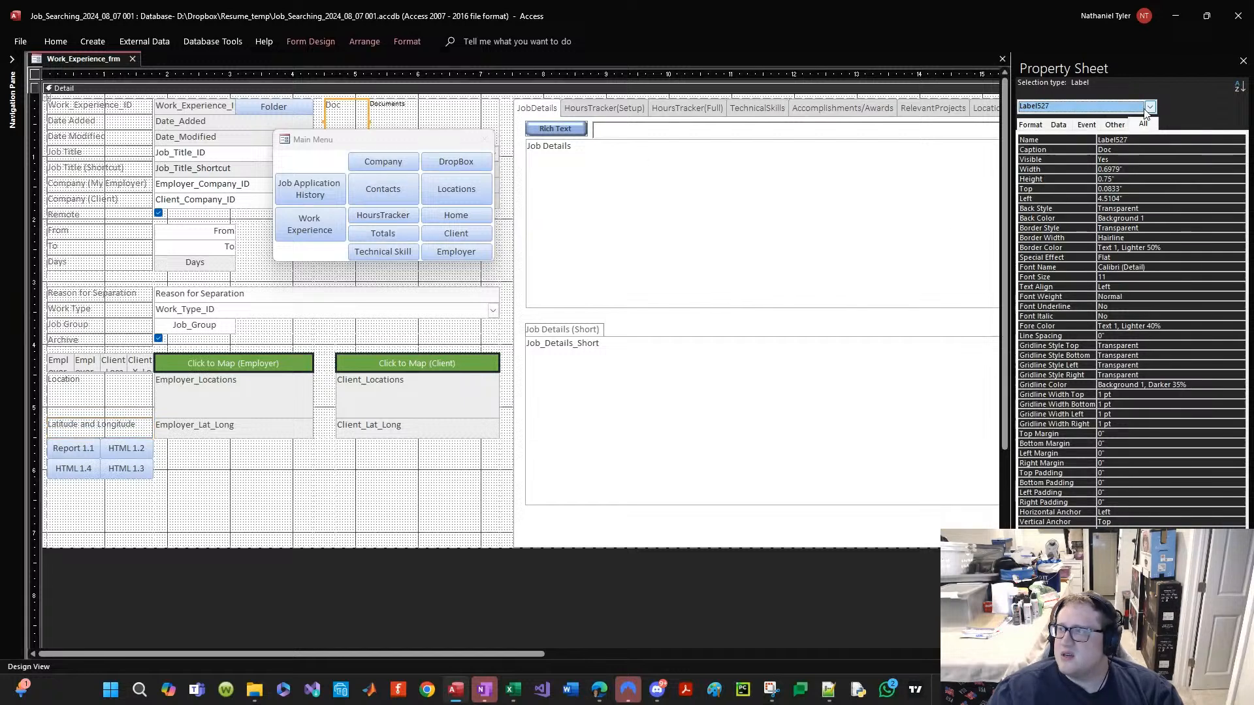
pyautogui.click(1144, 140)
pyautogui.press('BackSpace')
pyautogui.press('BackSpace')
pyautogui.press('BackSpace')
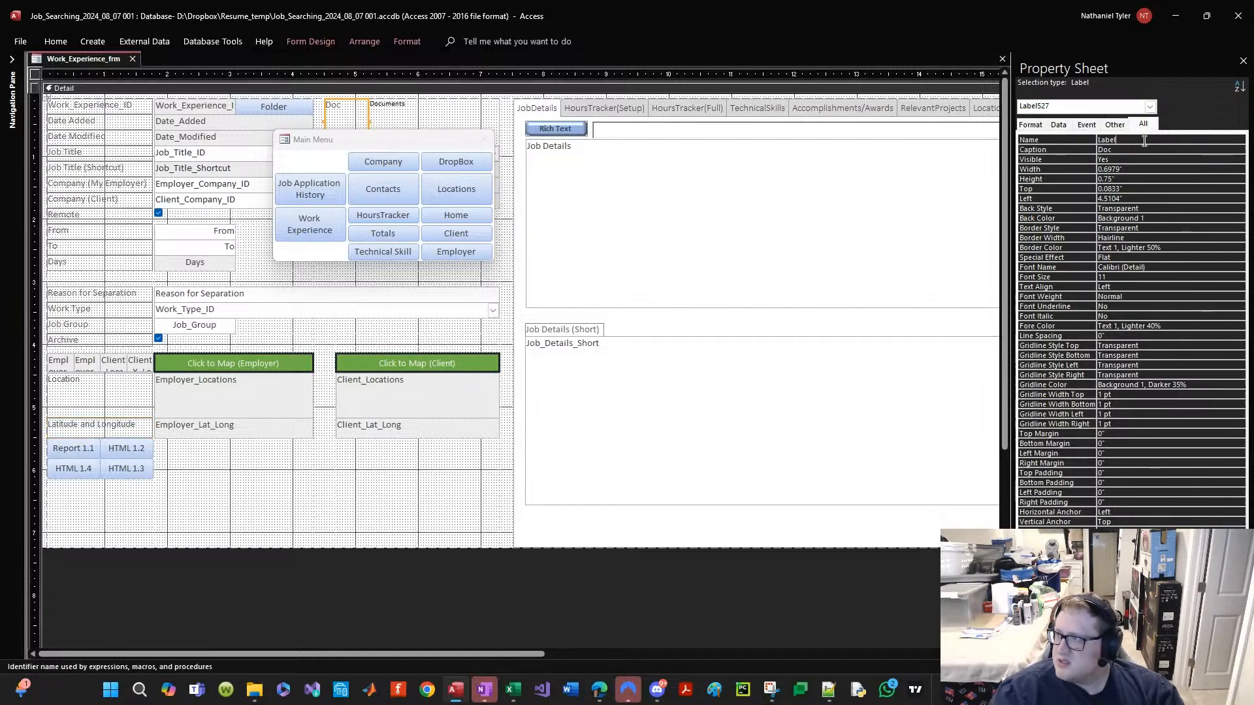
pyautogui.press('Home')
pyautogui.write('Doc_')
pyautogui.press('Return')
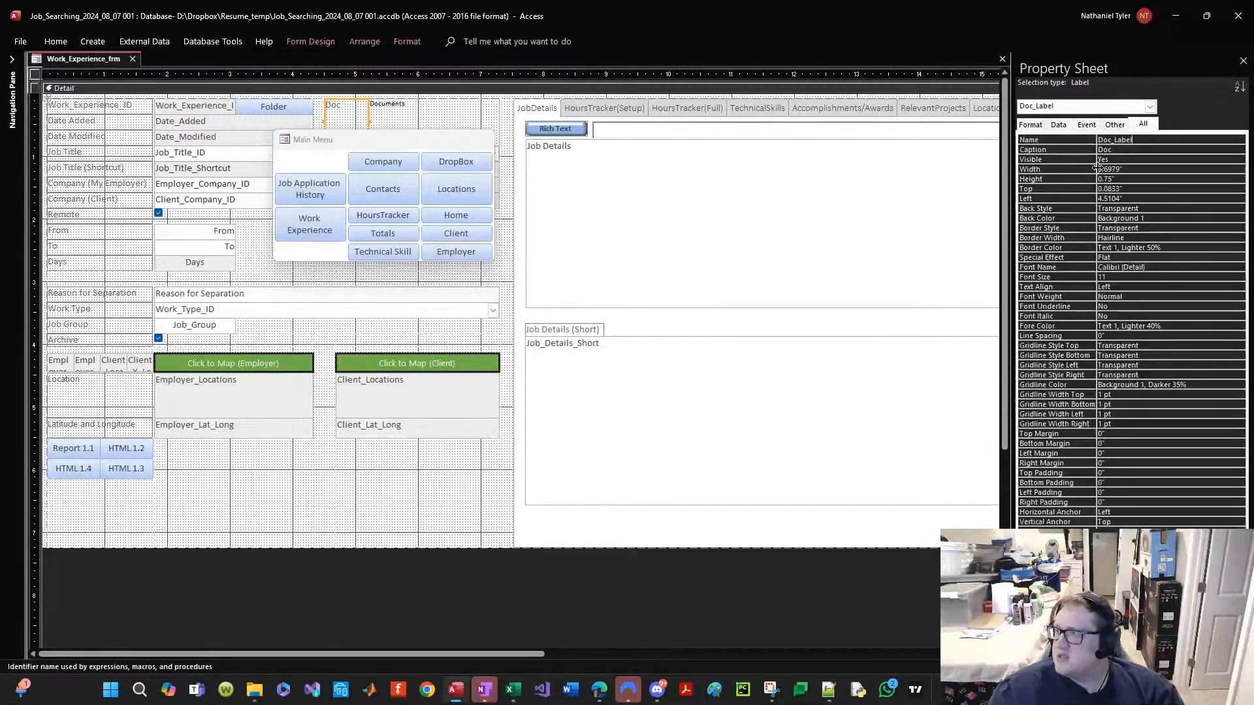
# Step: Find the generically named Label721 among the form's controls and check the name of its Remote check box
pyautogui.click(1088, 107)
pyautogui.scroll(-8, 1064, 205)
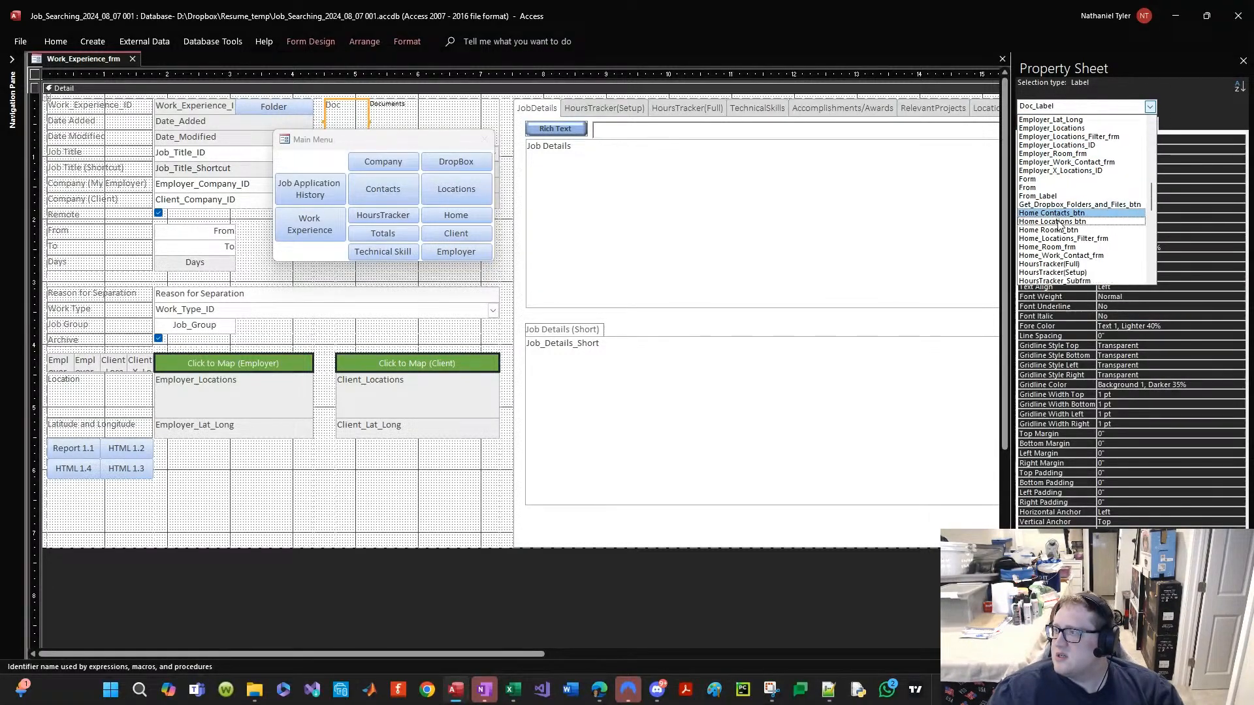
pyautogui.click(1046, 239)
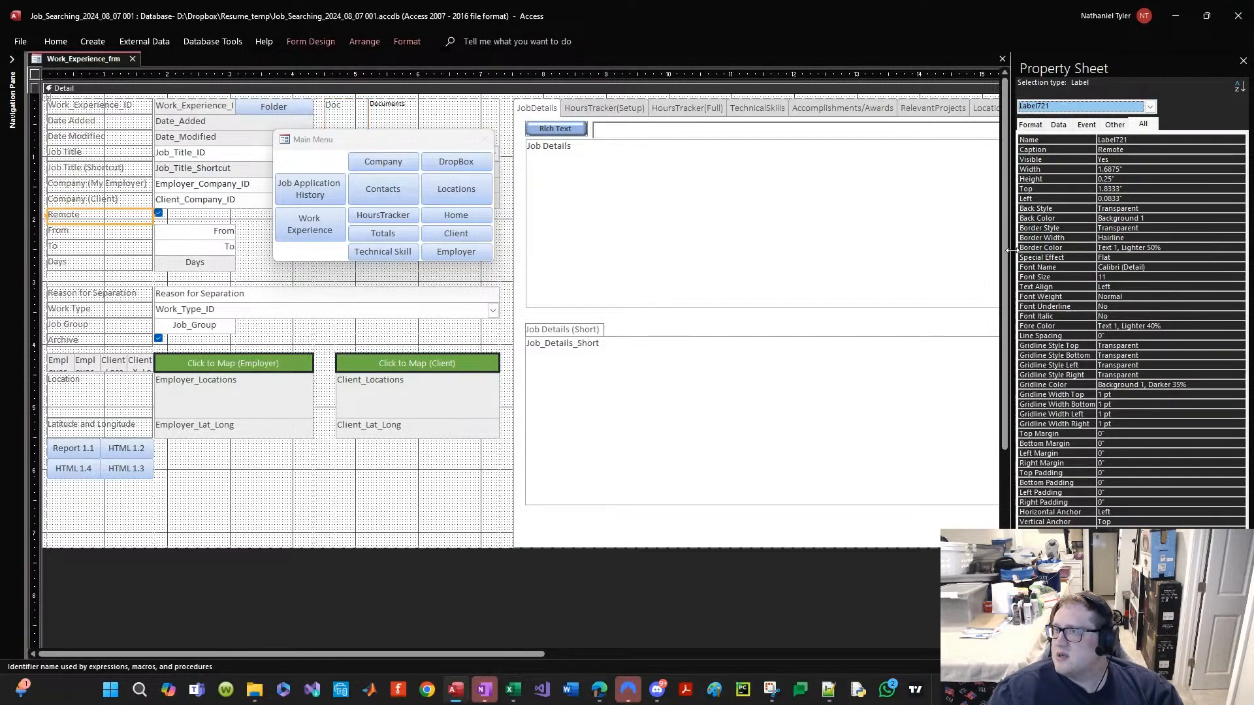
pyautogui.click(194, 218)
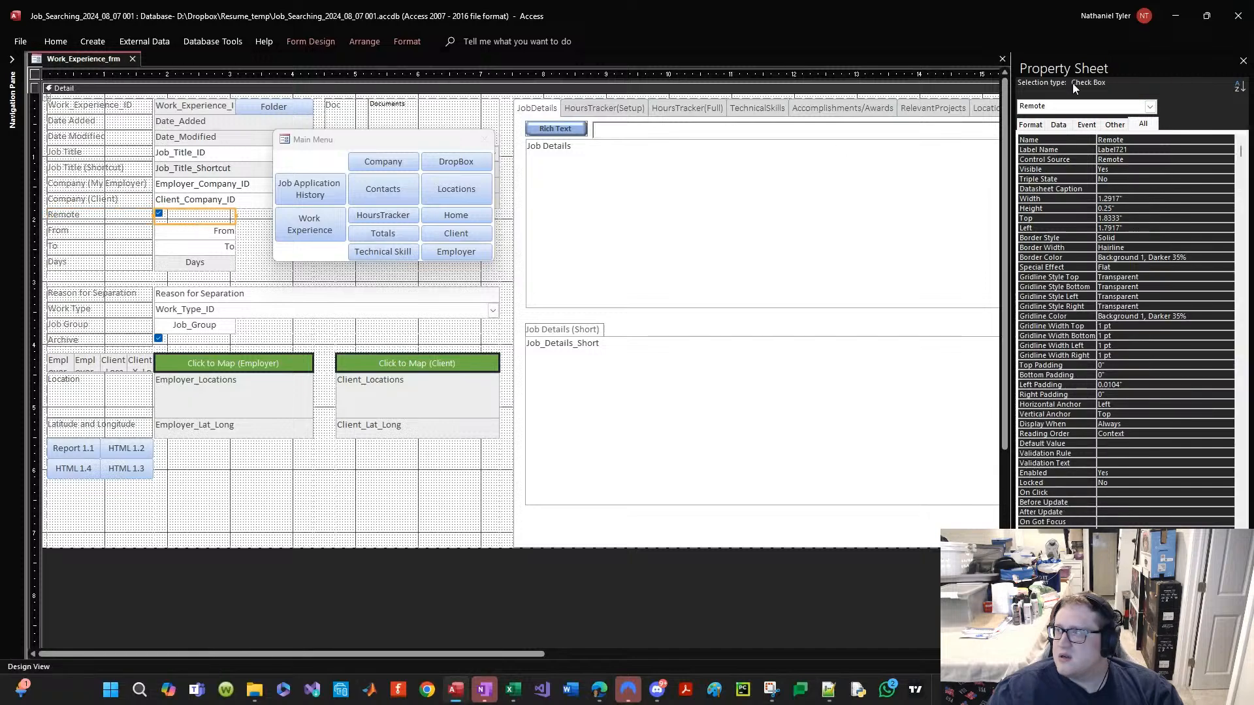
pyautogui.click(1090, 143)
# Step: Rename the Remote label control as Remote_Label
pyautogui.click(144, 209)
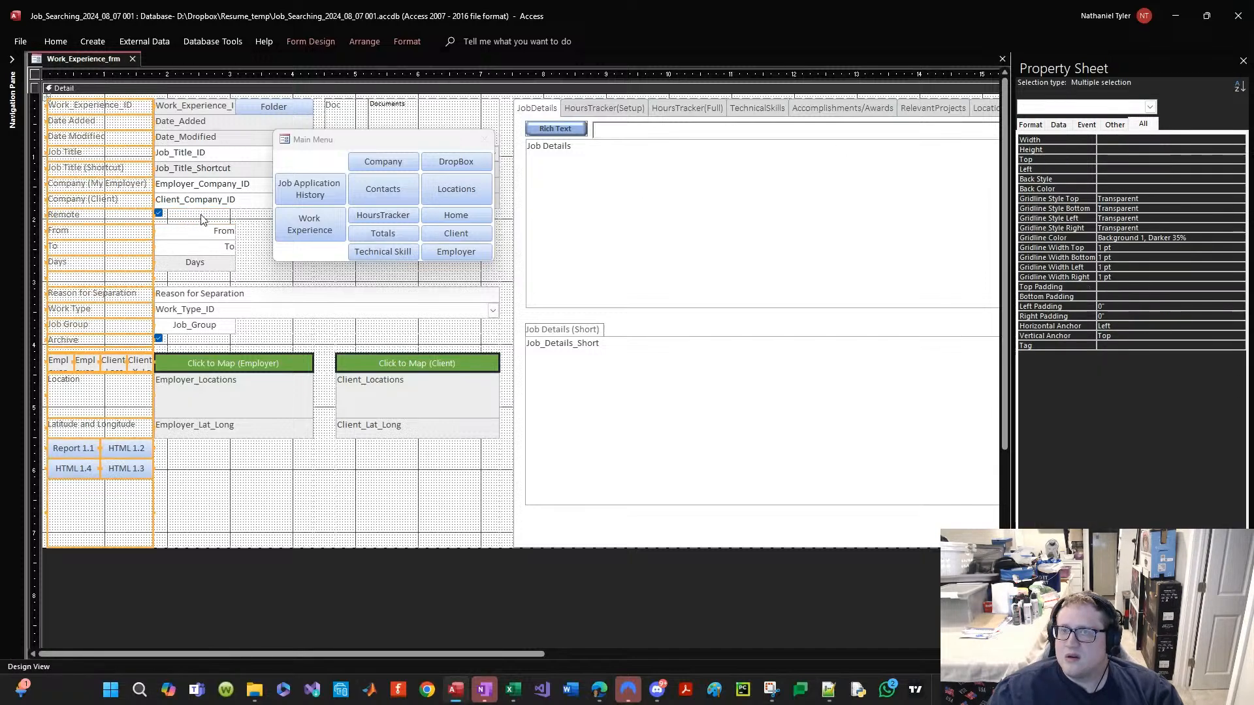
pyautogui.click(1138, 140)
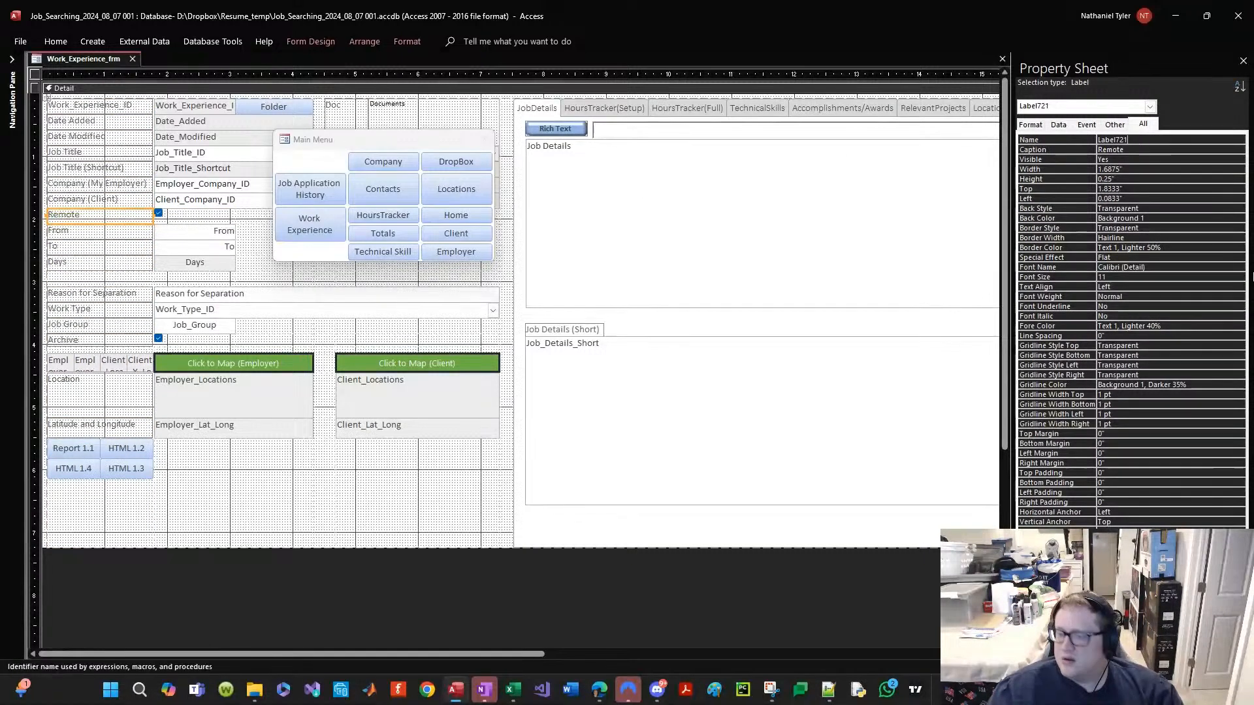
pyautogui.write('Remote')
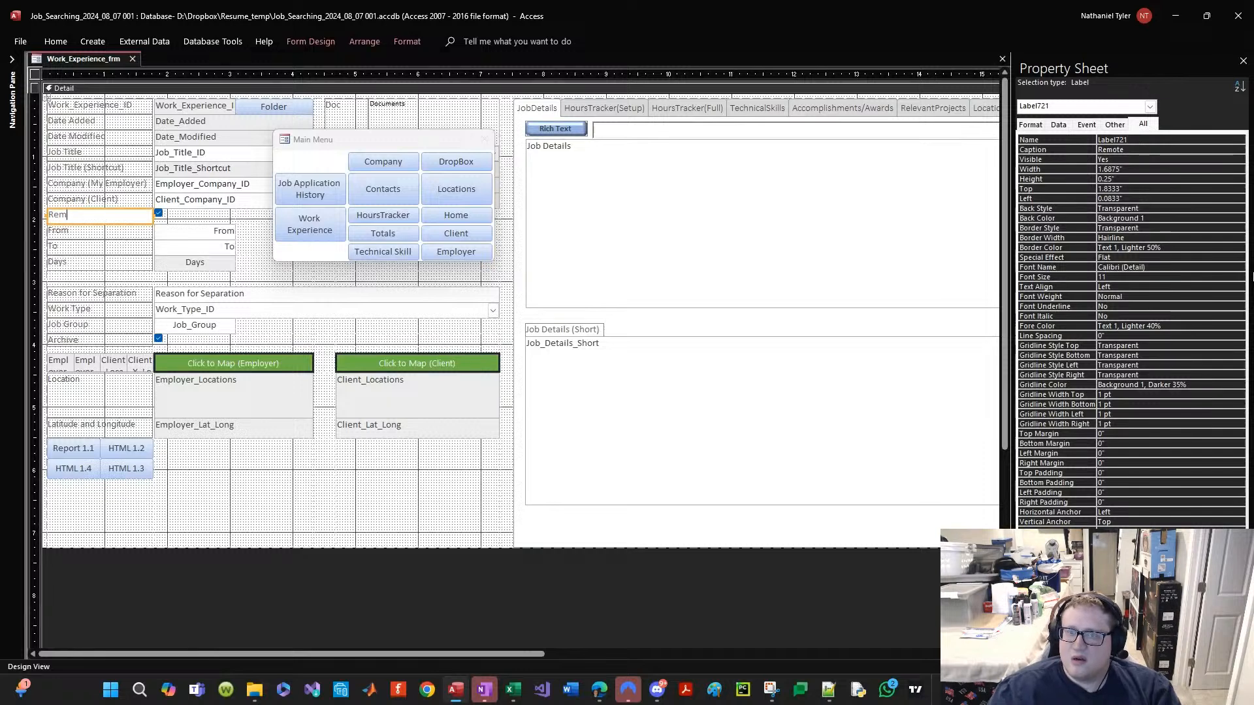
pyautogui.click(1167, 139)
pyautogui.press('BackSpace')
pyautogui.press('BackSpace')
pyautogui.press('BackSpace')
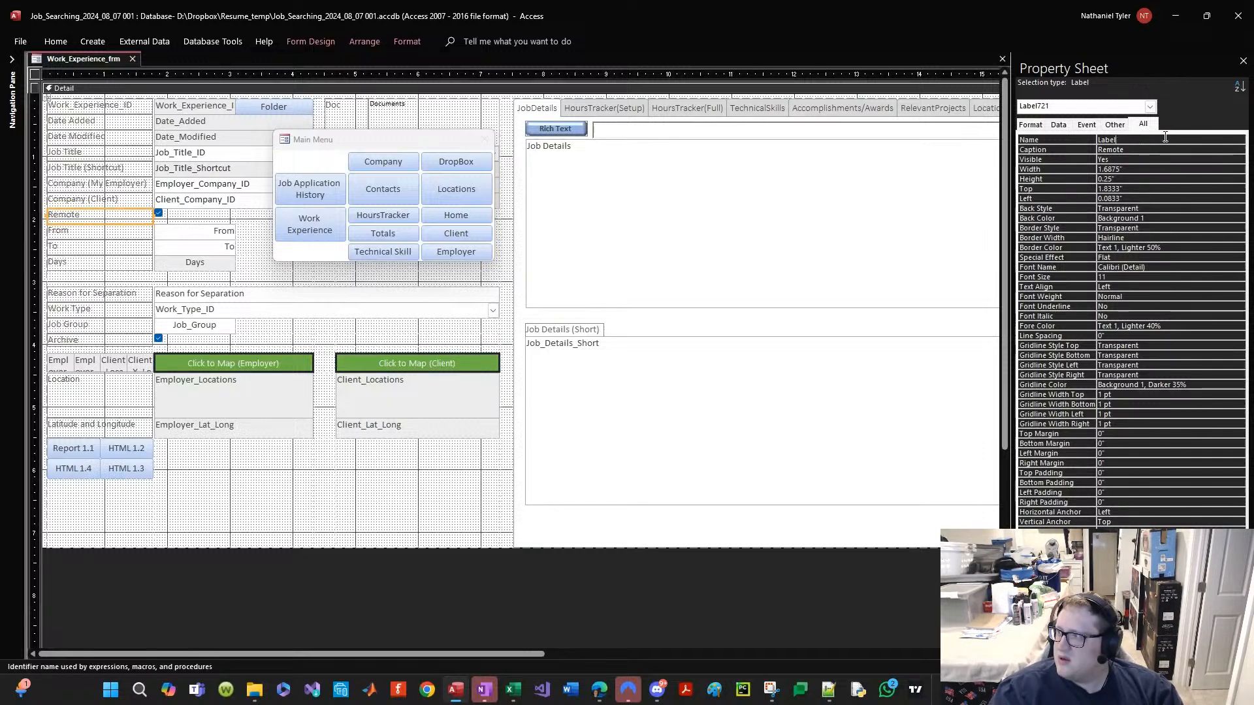
pyautogui.press('Home')
pyautogui.write('Remote_')
pyautogui.press('Return')
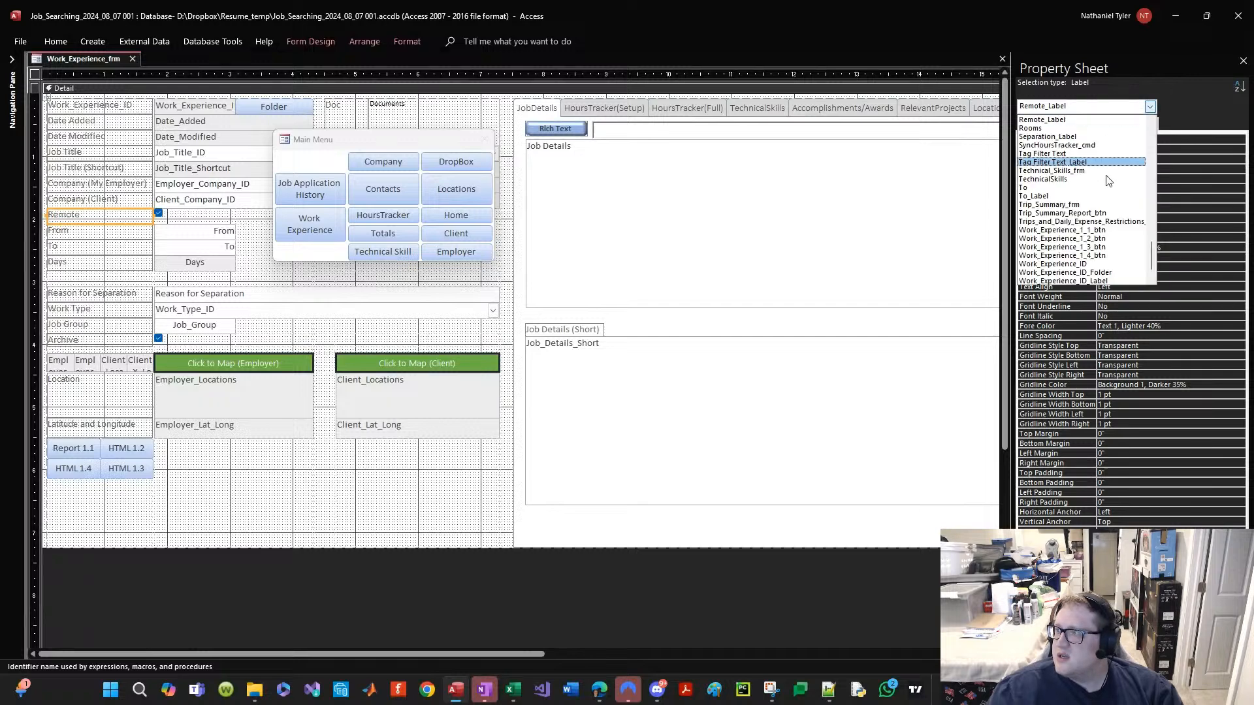
# Step: Find the generically named Label812 among the form's controls and delete this blank label beside the Home Contacts button
pyautogui.click(1150, 106)
pyautogui.scroll(10, 1071, 247)
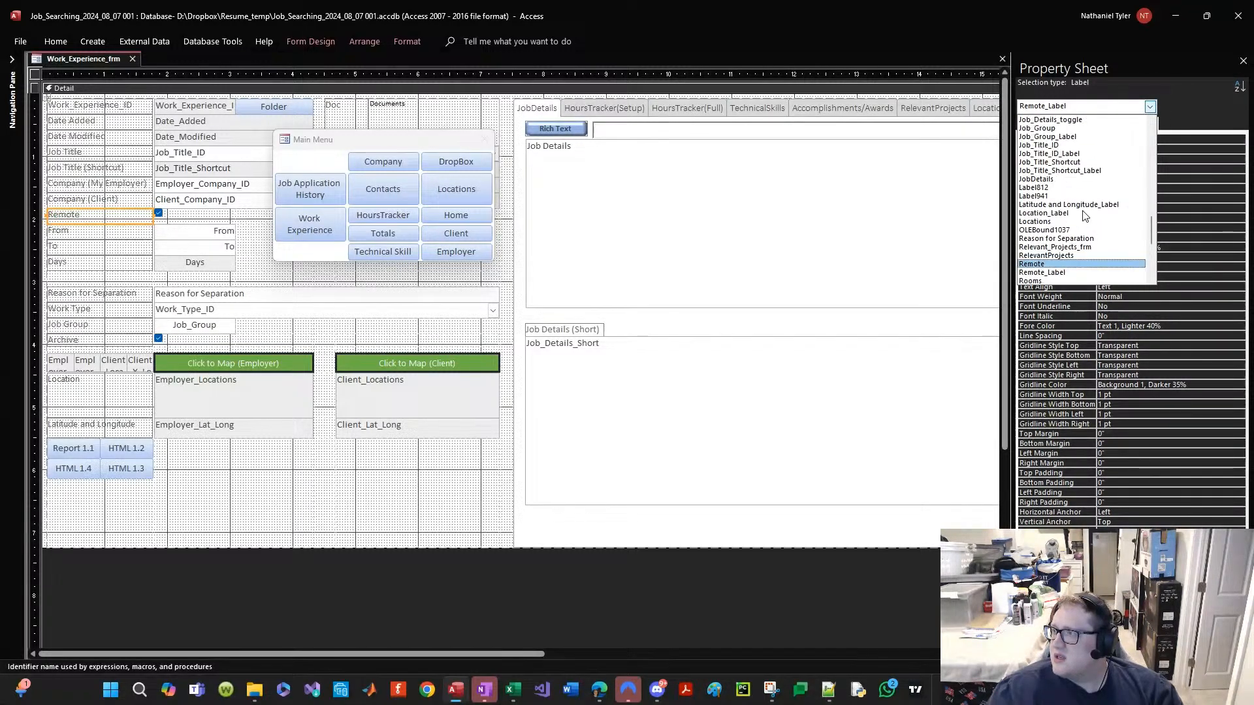
pyautogui.click(1055, 216)
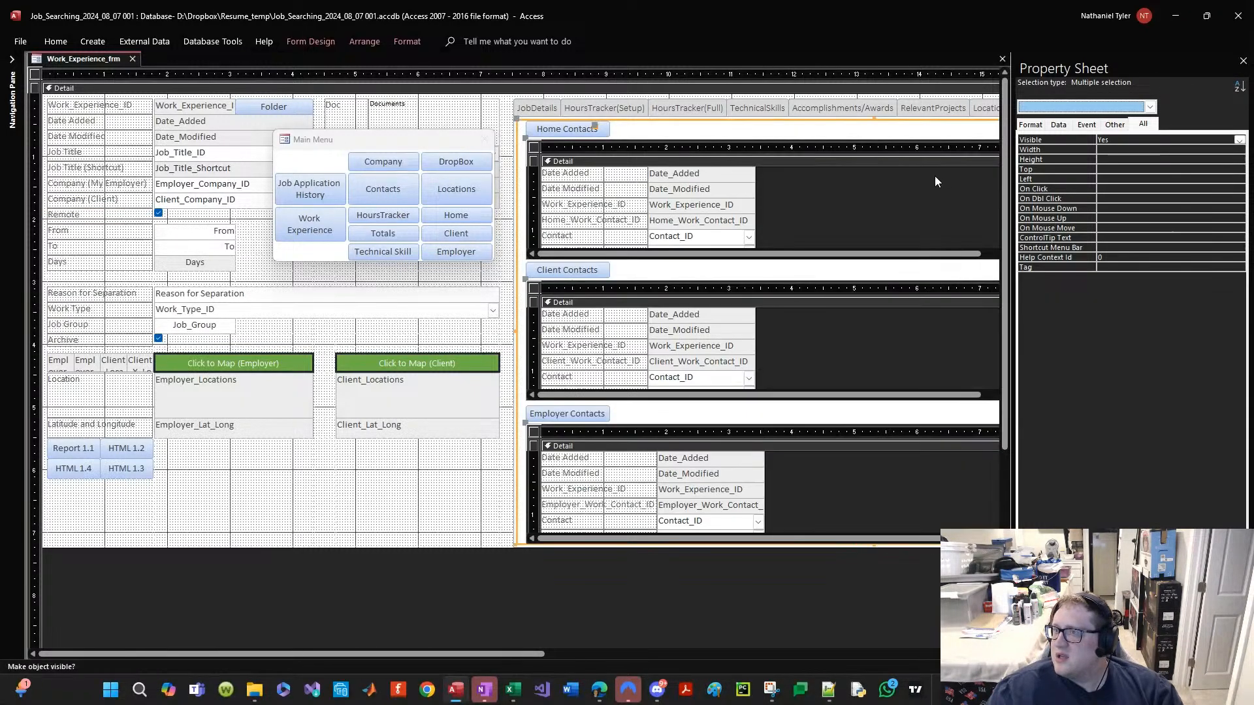
pyautogui.click(1099, 105)
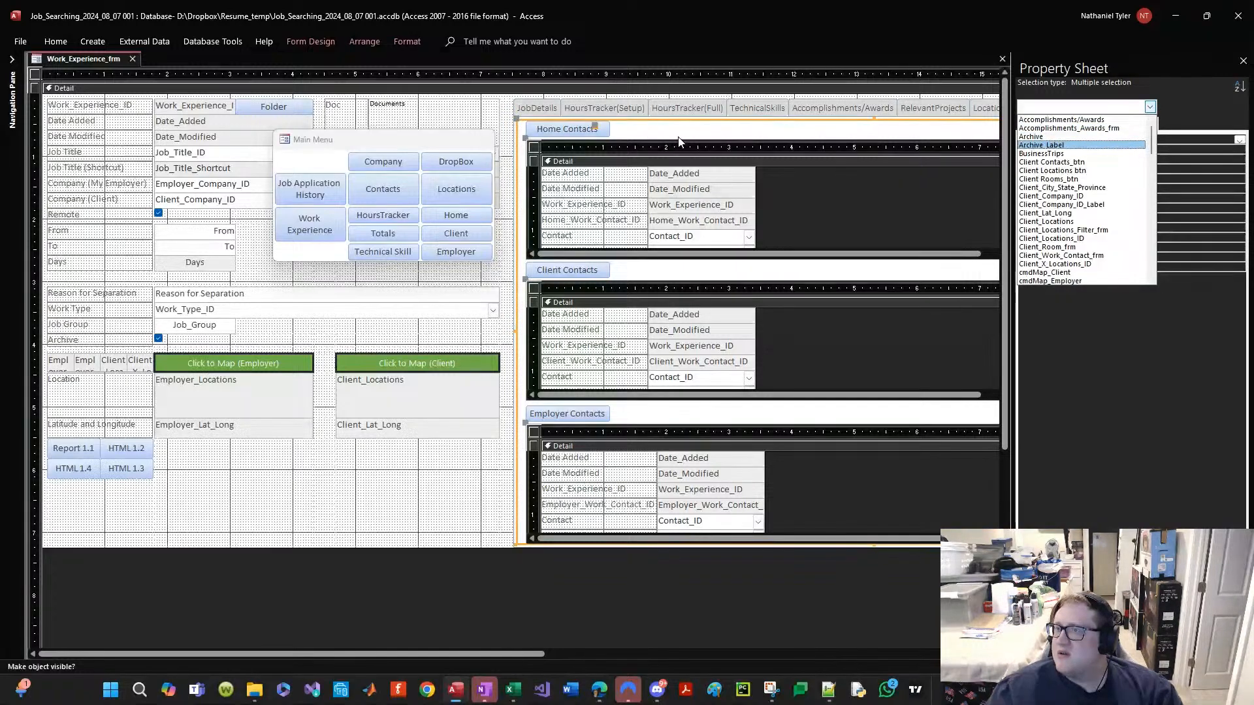
pyautogui.click(597, 130)
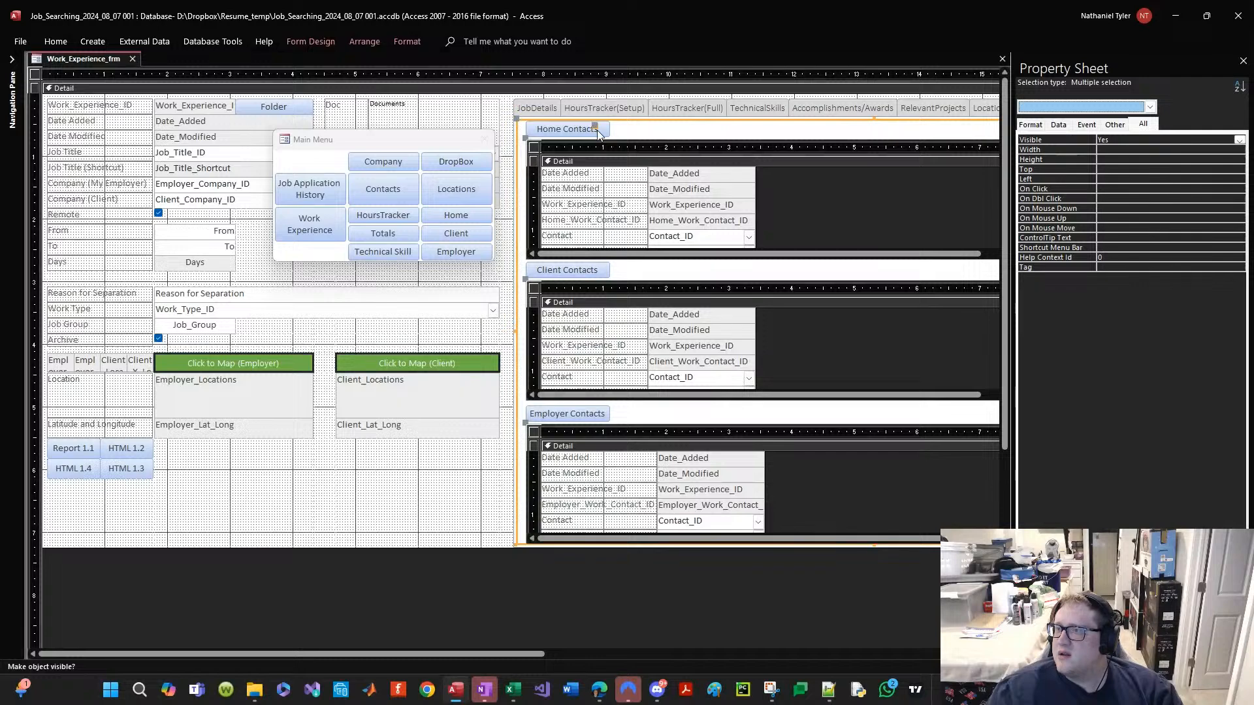
pyautogui.moveTo(595, 127); pyautogui.dragTo(693, 135)
pyautogui.click(720, 134)
pyautogui.click(675, 134)
pyautogui.press('Delete')
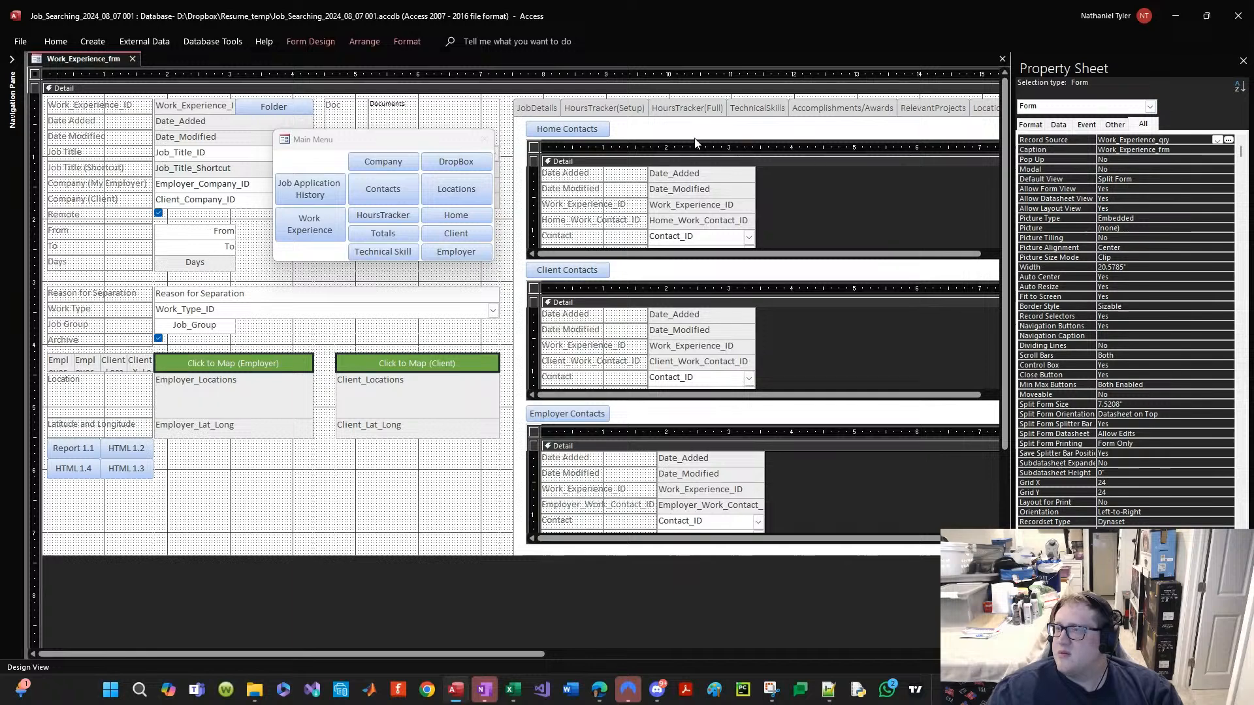
# Step: Find the generically named Label941 among the form's controls and delete this blank label beside the Home Rooms button
pyautogui.click(1114, 111)
pyautogui.scroll(3, 1055, 195)
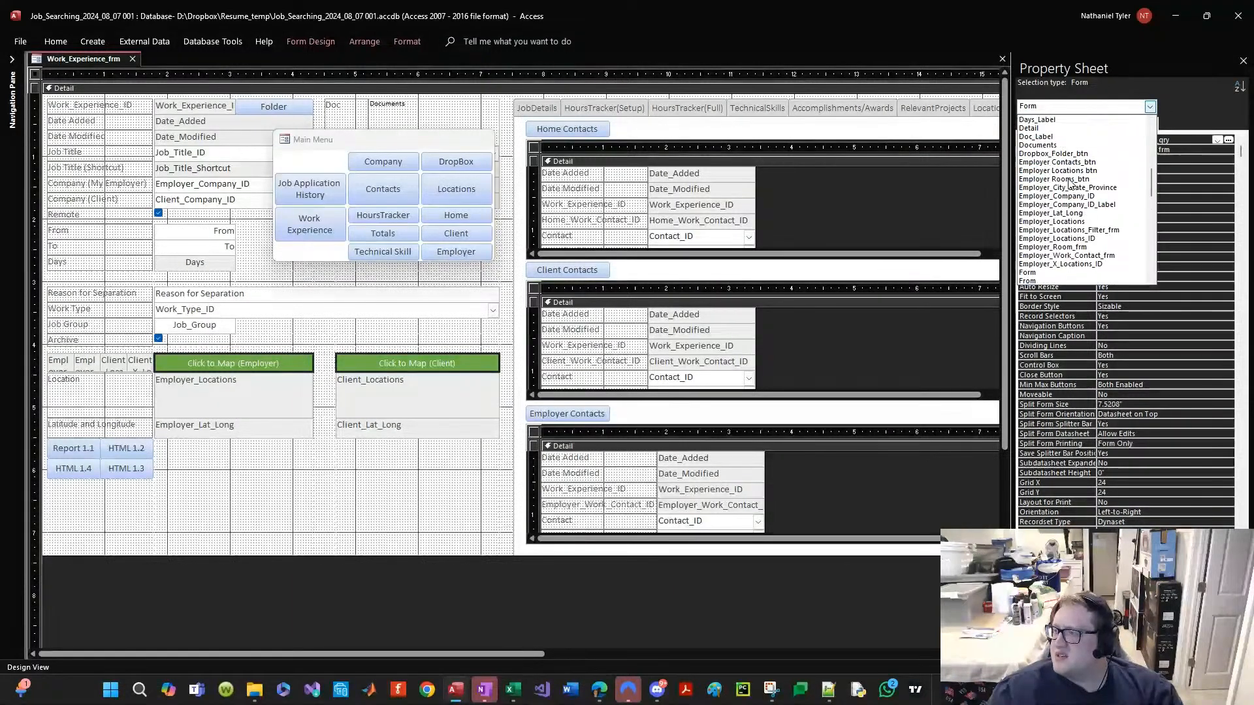
pyautogui.scroll(-2, 1055, 189)
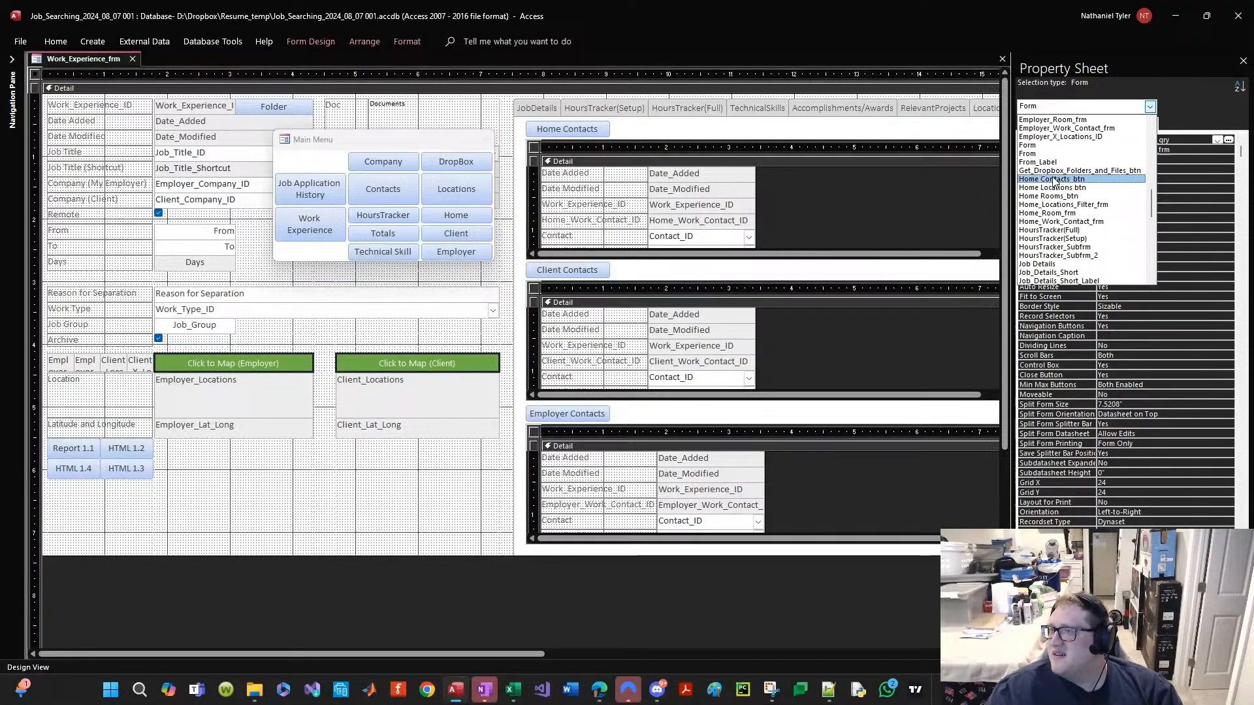
pyautogui.scroll(-6, 1057, 189)
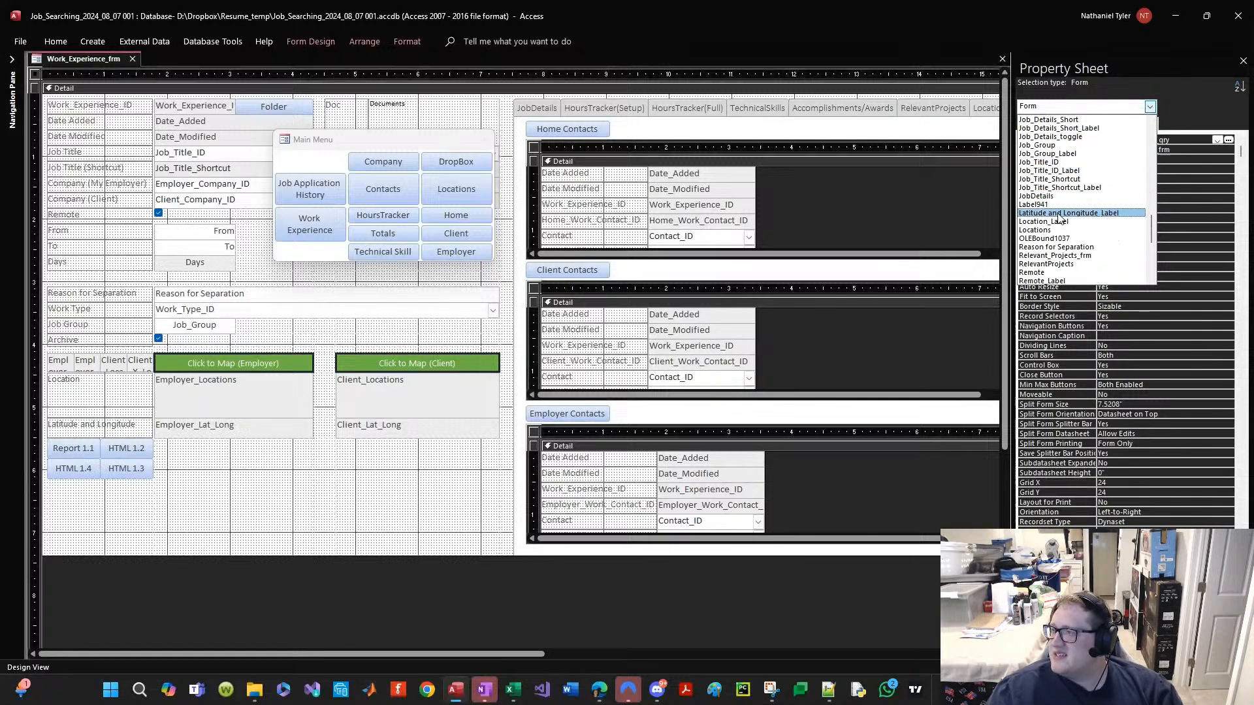
pyautogui.click(1051, 206)
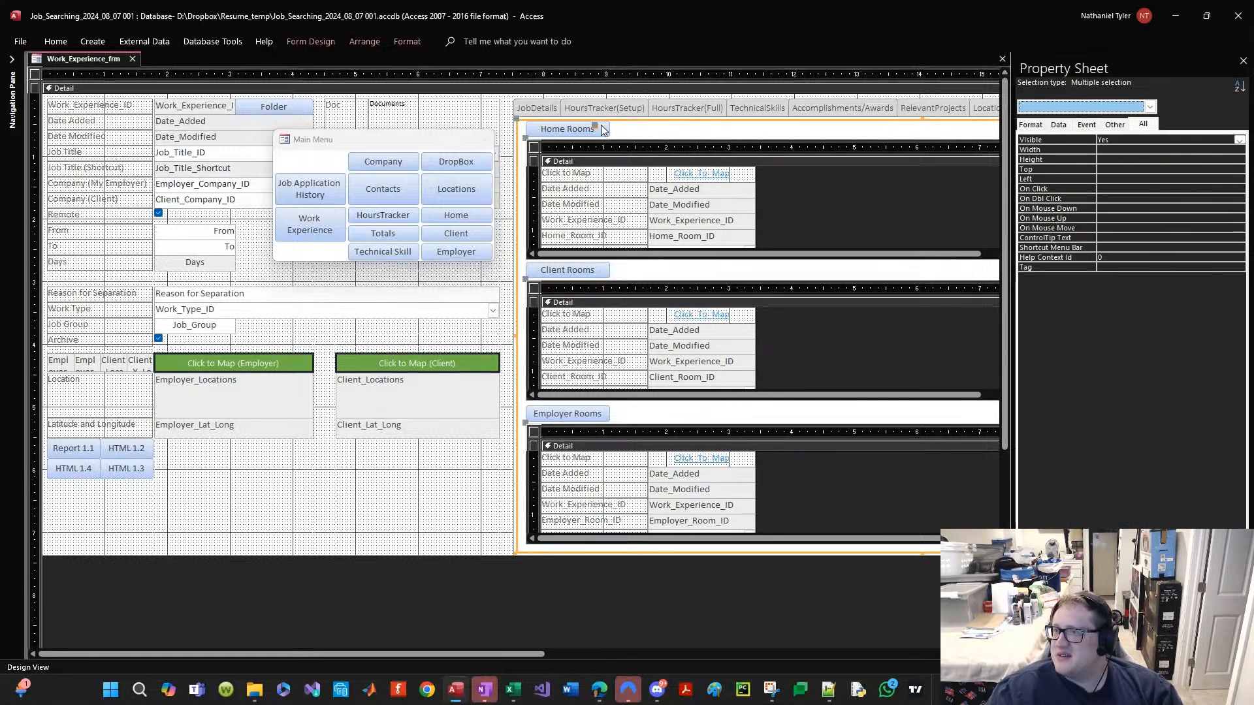
pyautogui.moveTo(600, 129); pyautogui.dragTo(660, 131)
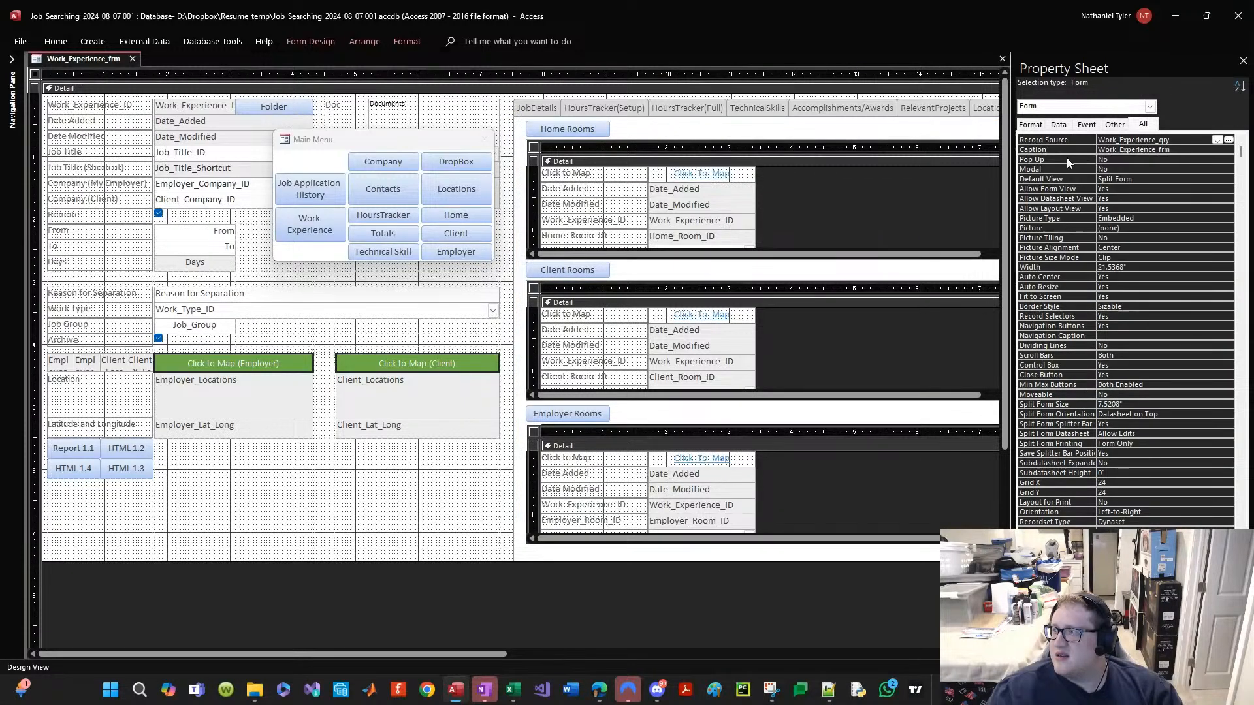
# Step: Look through the names of all the form's controls for any remaining generically named labels
pyautogui.click(1150, 106)
pyautogui.scroll(-10, 1064, 192)
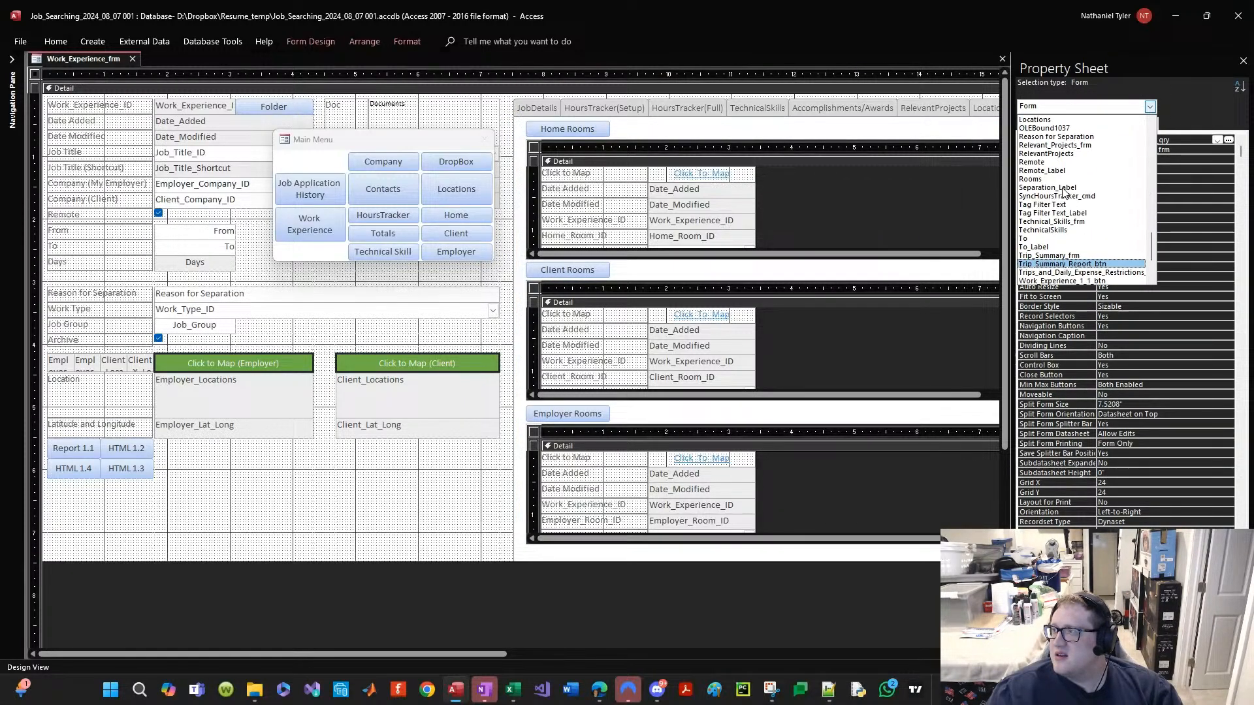
pyautogui.scroll(1, 1063, 193)
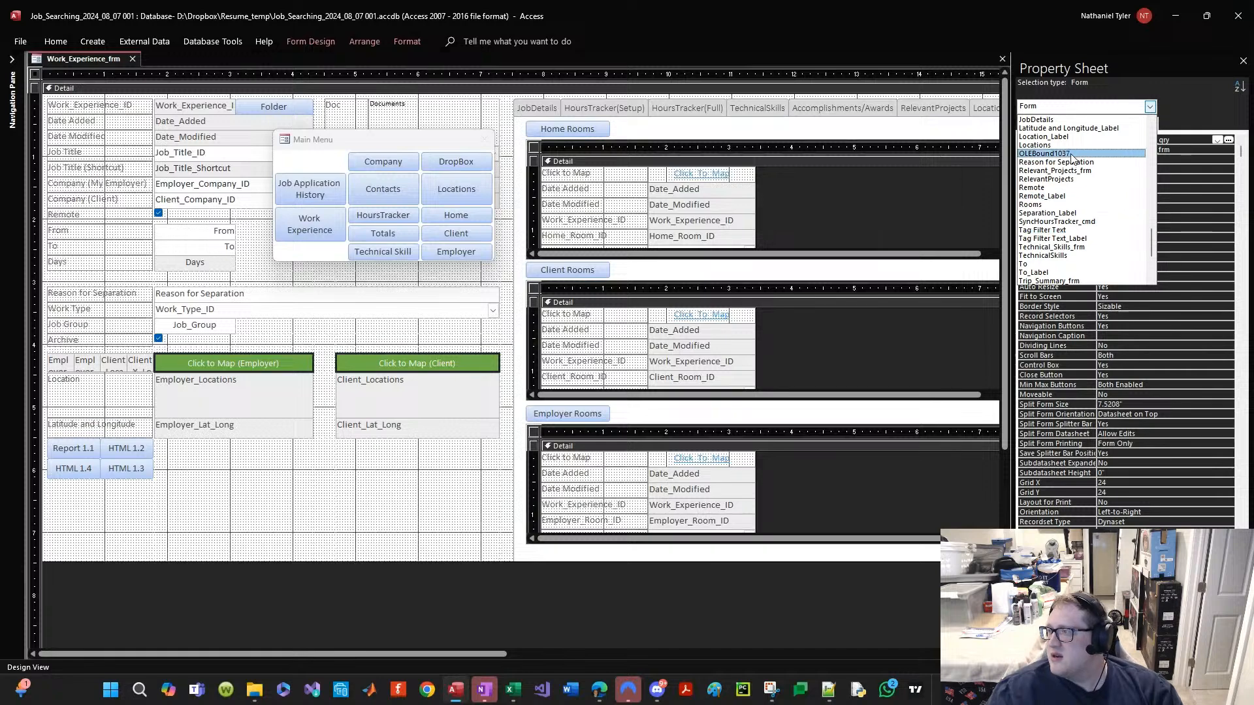
pyautogui.scroll(12, 1072, 157)
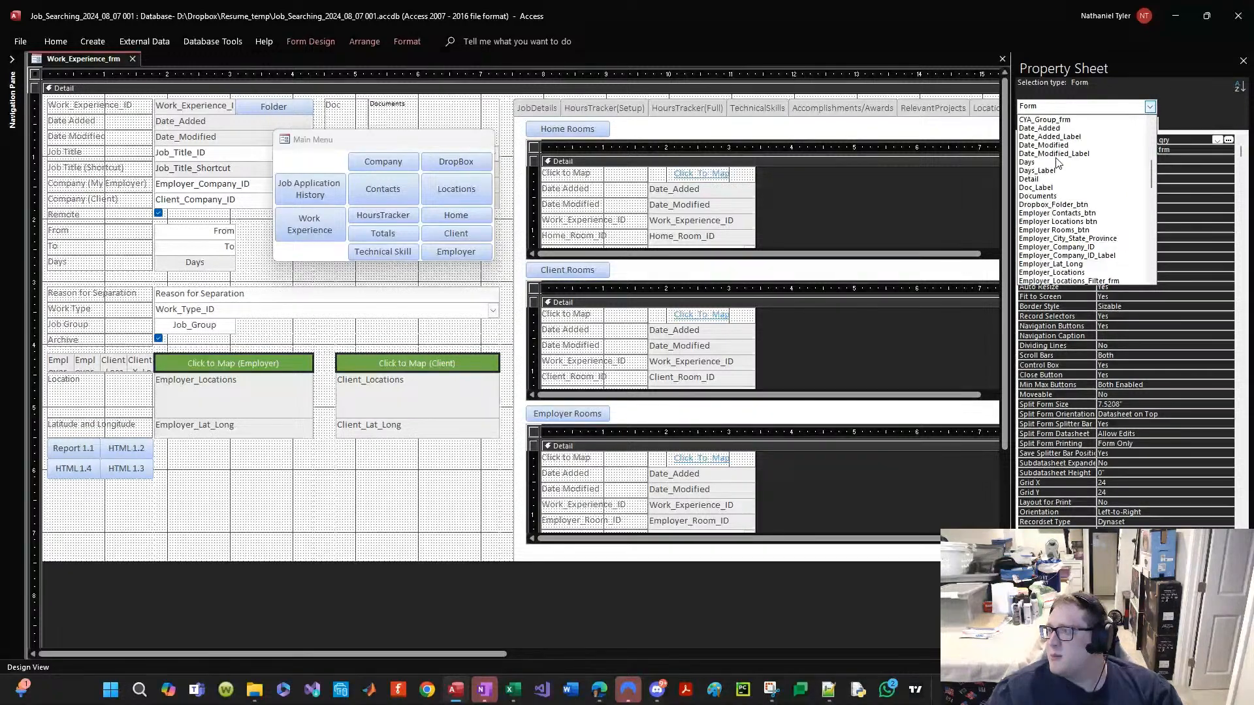
pyautogui.scroll(1, 1062, 167)
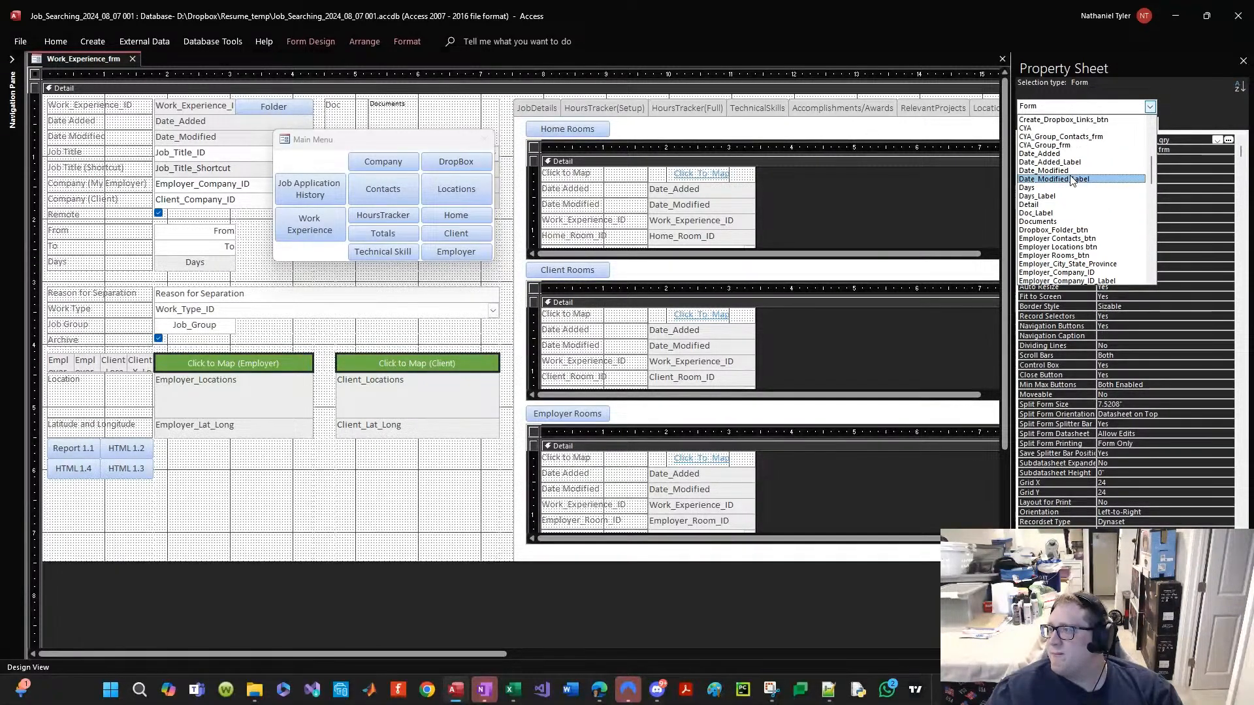
pyautogui.scroll(-13, 1072, 181)
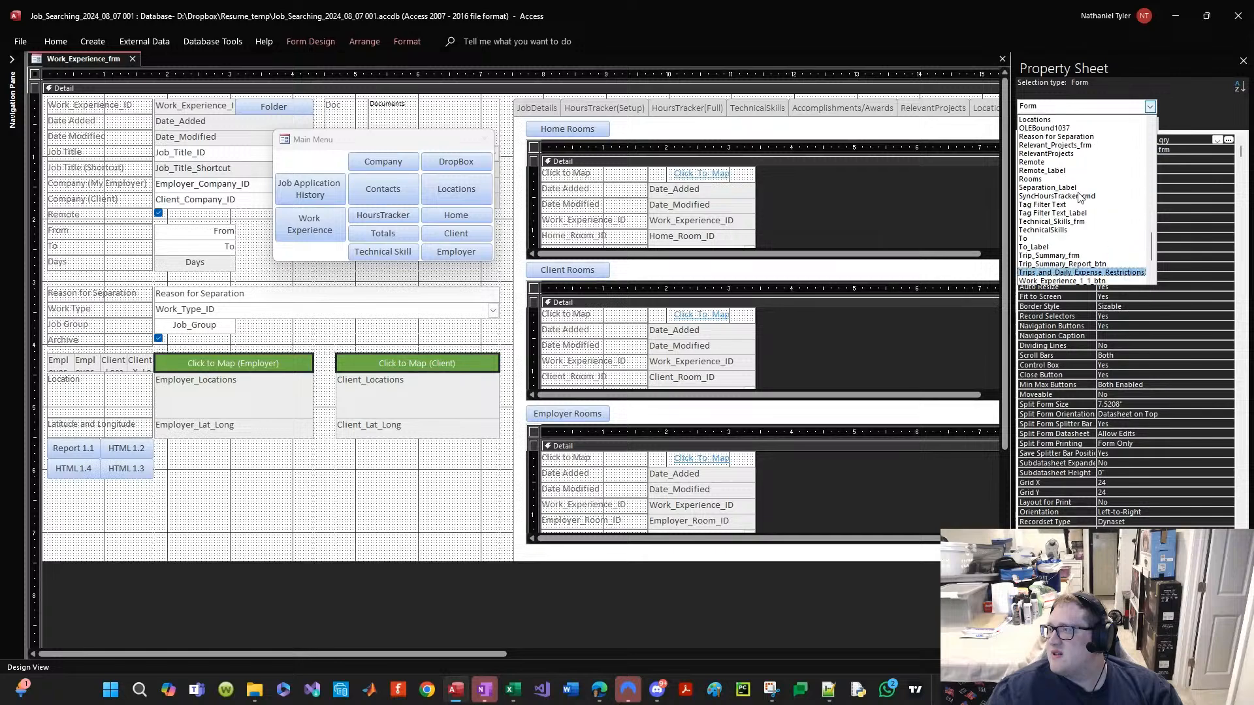
pyautogui.scroll(1, 1062, 177)
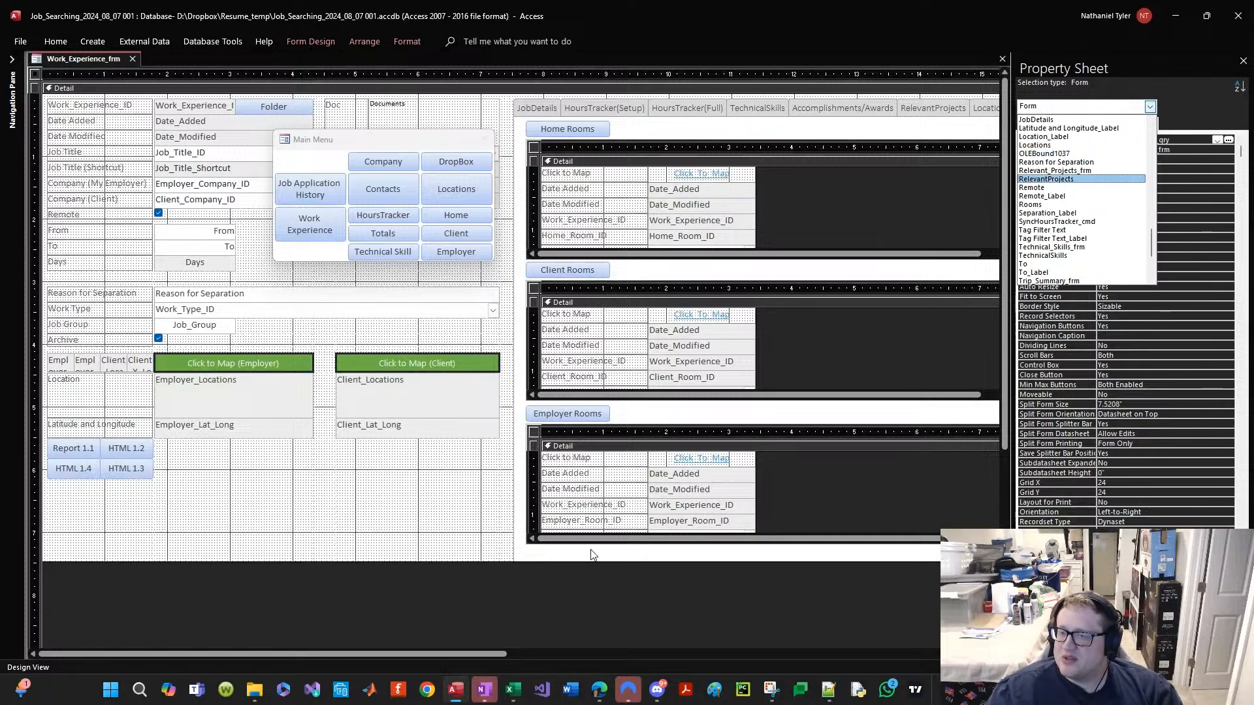
pyautogui.click(517, 605)
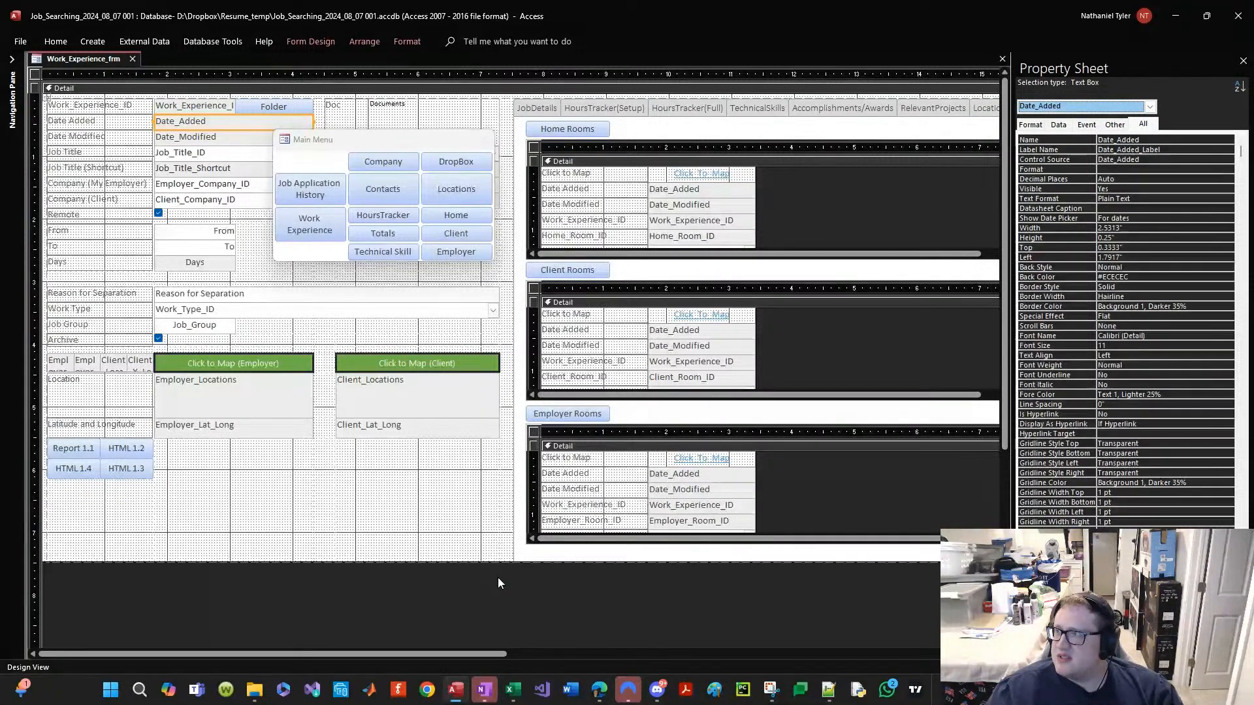
# Step: Restore the blank Label941 beside the Home Rooms button, delete it again and recheck the form's control names
pyautogui.click(626, 128)
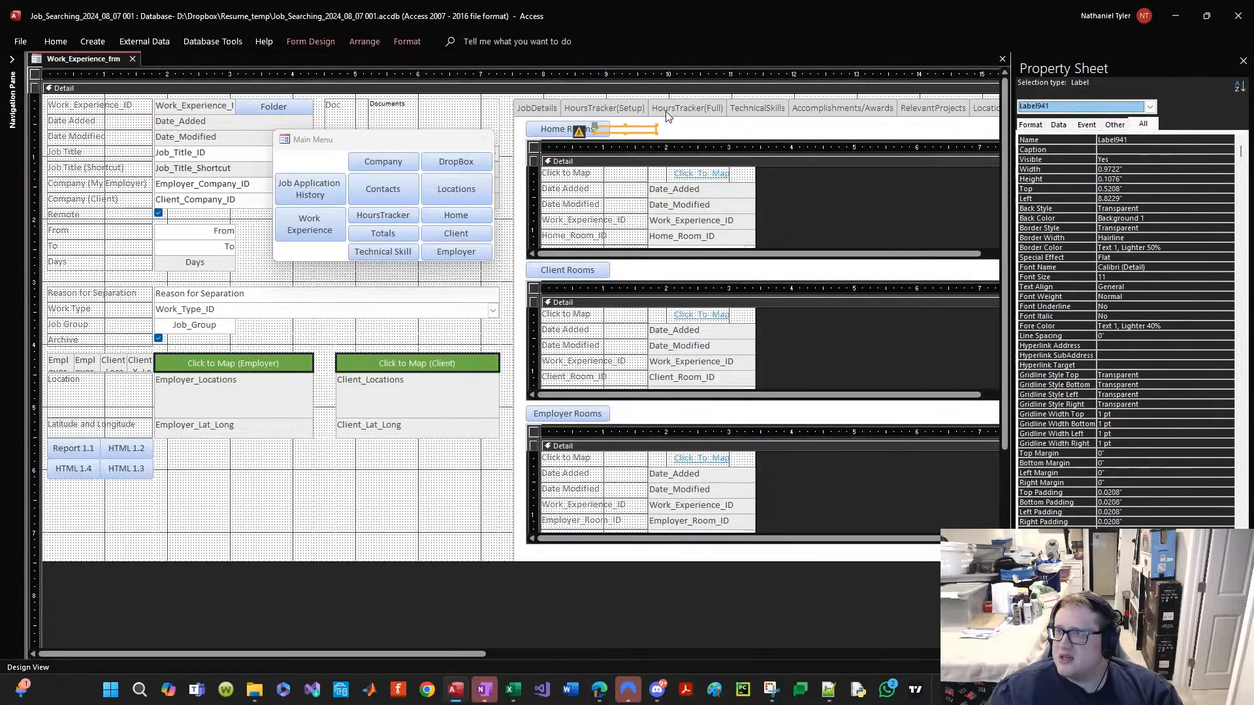
pyautogui.click(639, 129)
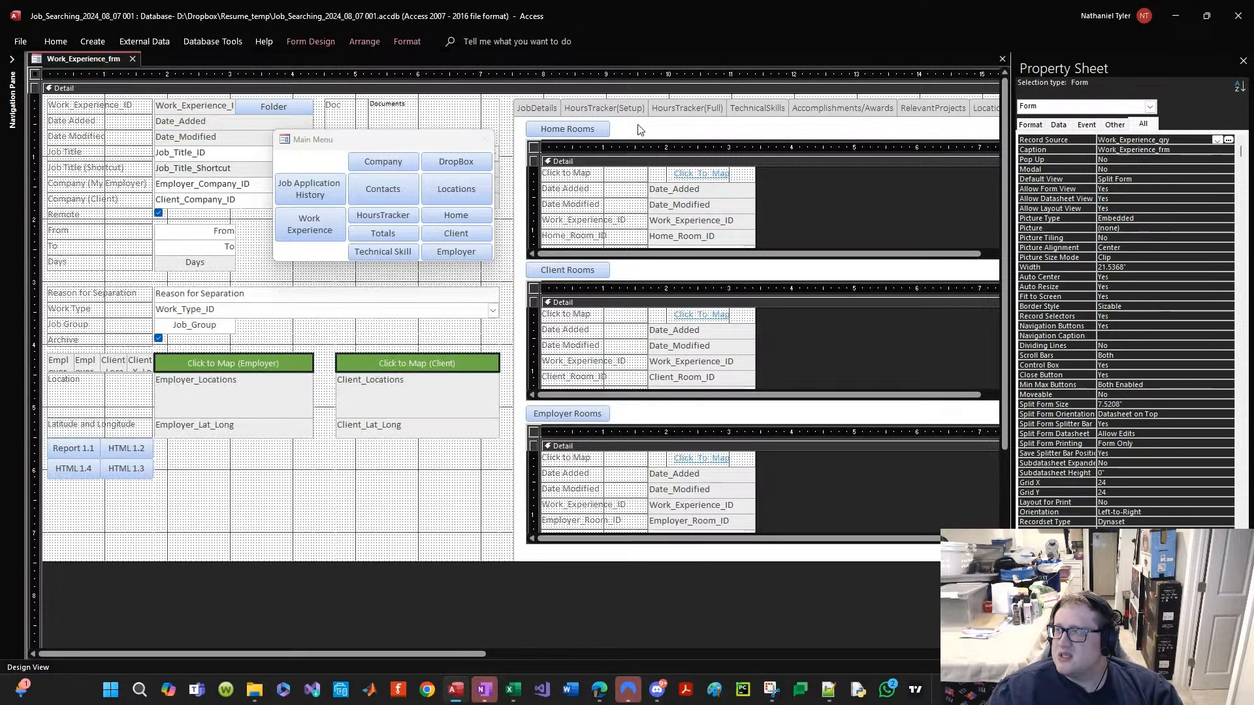
pyautogui.click(1150, 106)
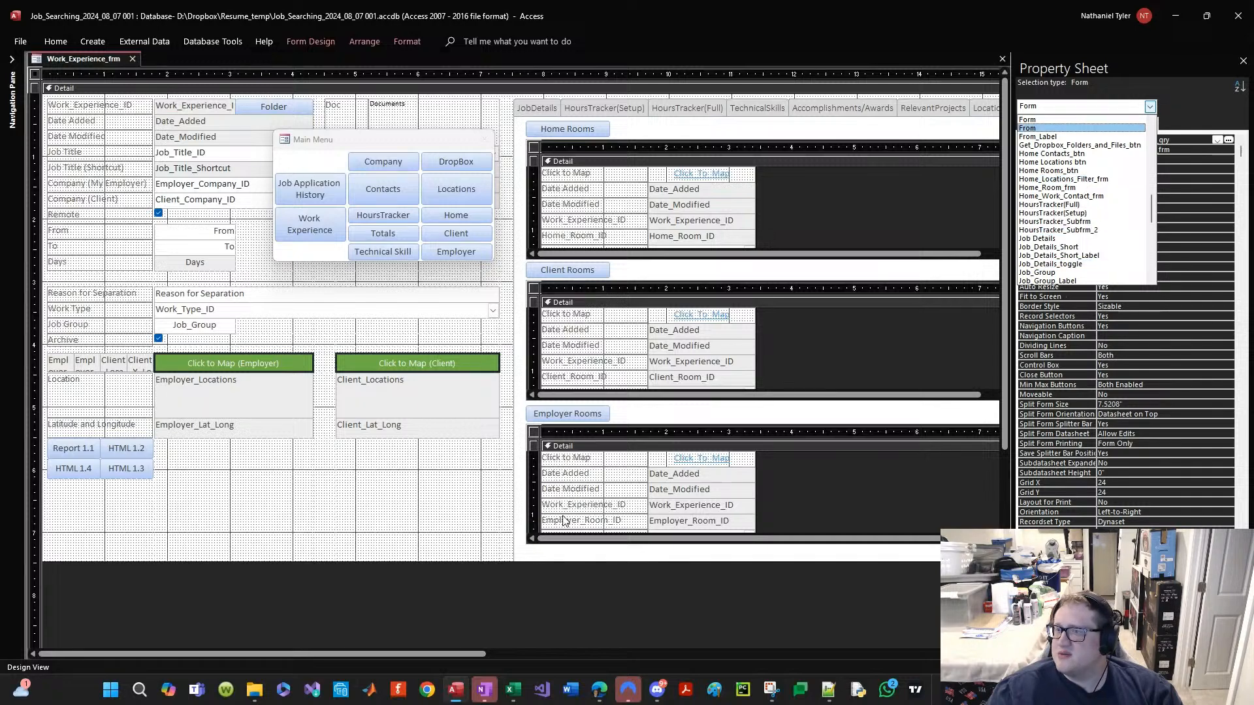
pyautogui.scroll(-5, 1072, 232)
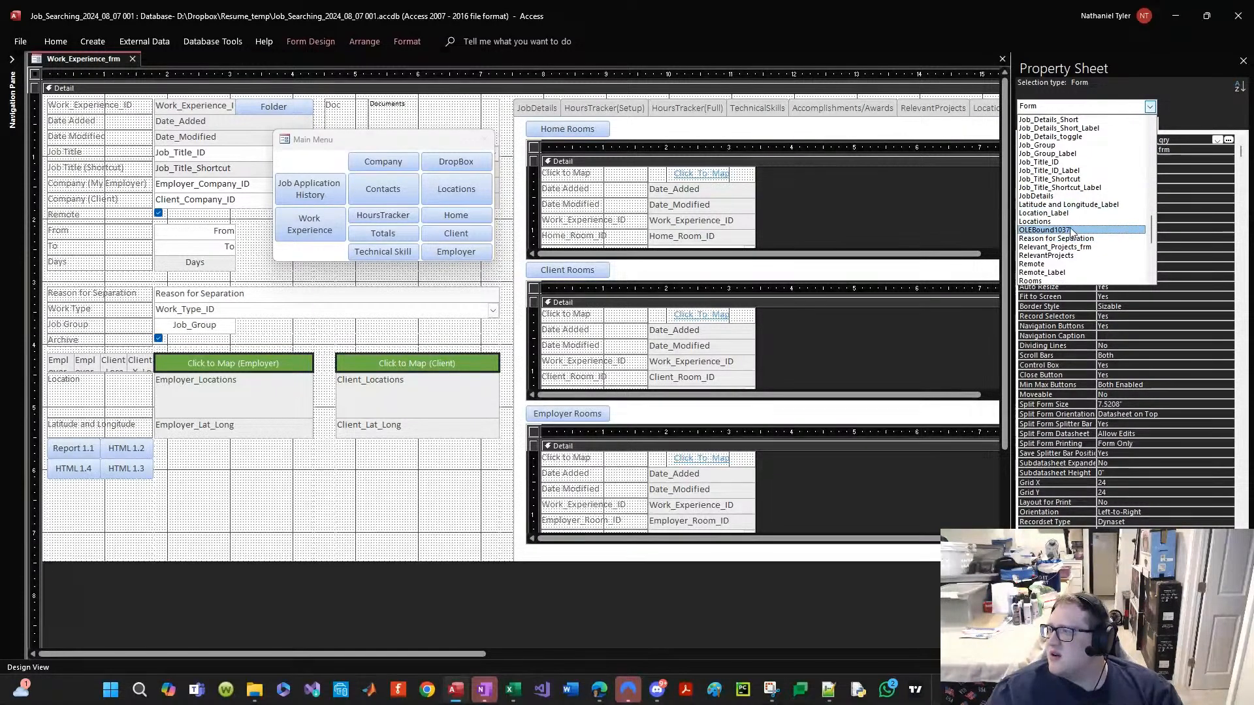
pyautogui.press('Escape')
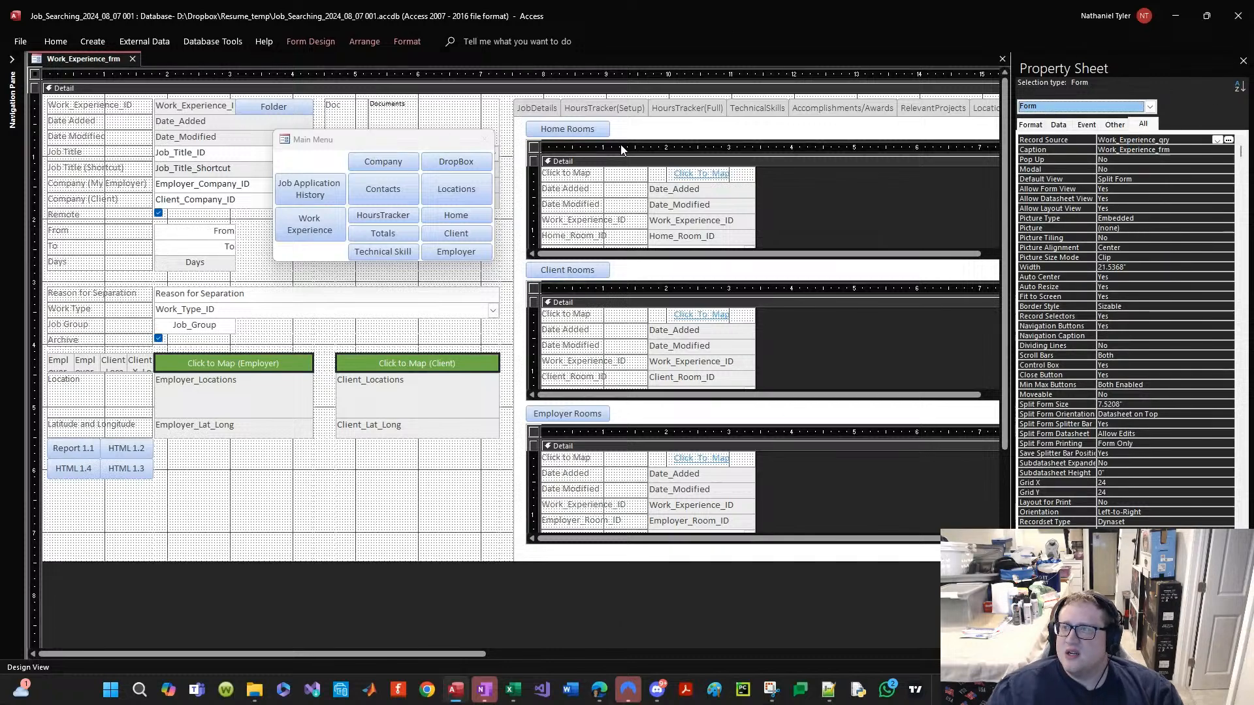
# Step: Bring up the JobDetails page of Work_Experience_frm and switch the form to Form View
pyautogui.click(535, 109)
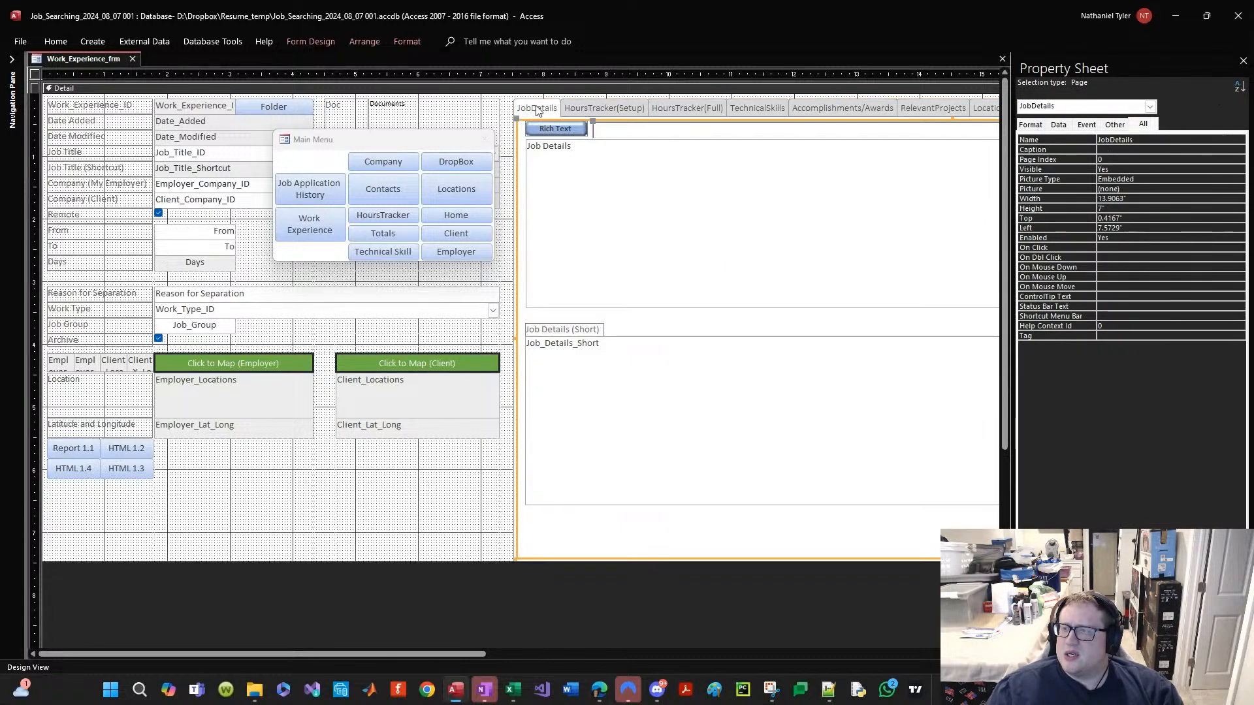
pyautogui.rightClick(83, 60)
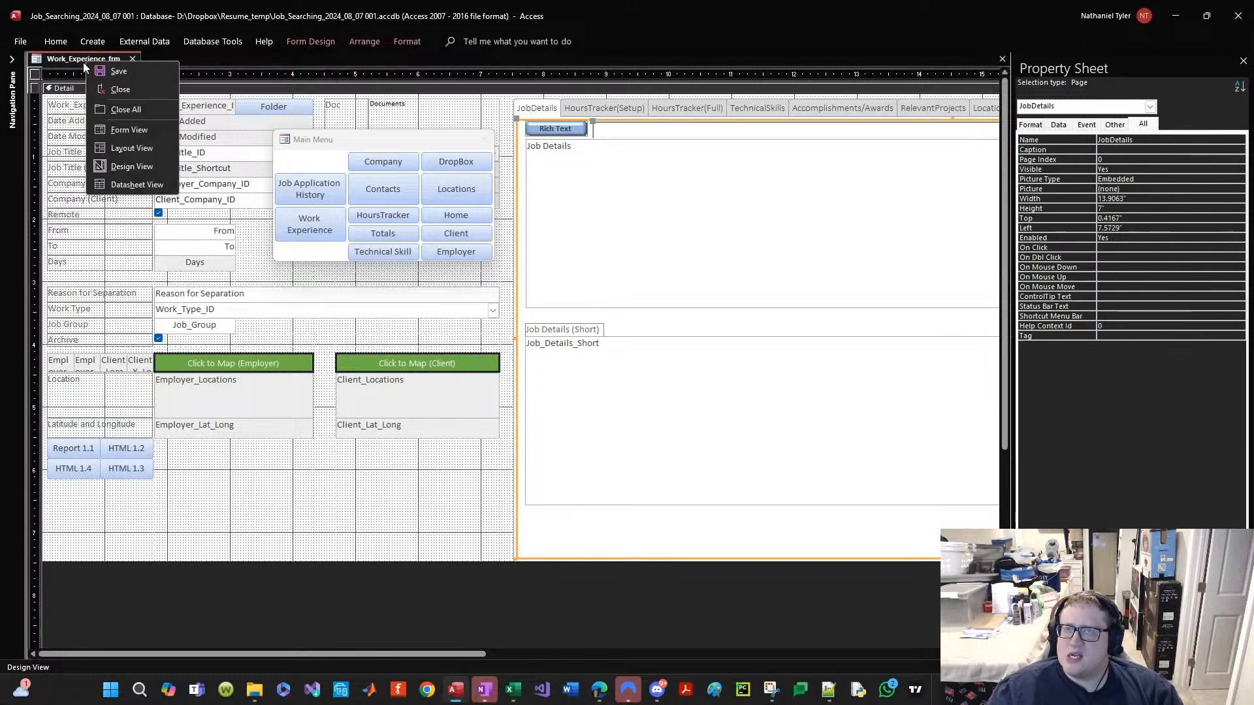
pyautogui.press('Escape')
pyautogui.click(291, 207)
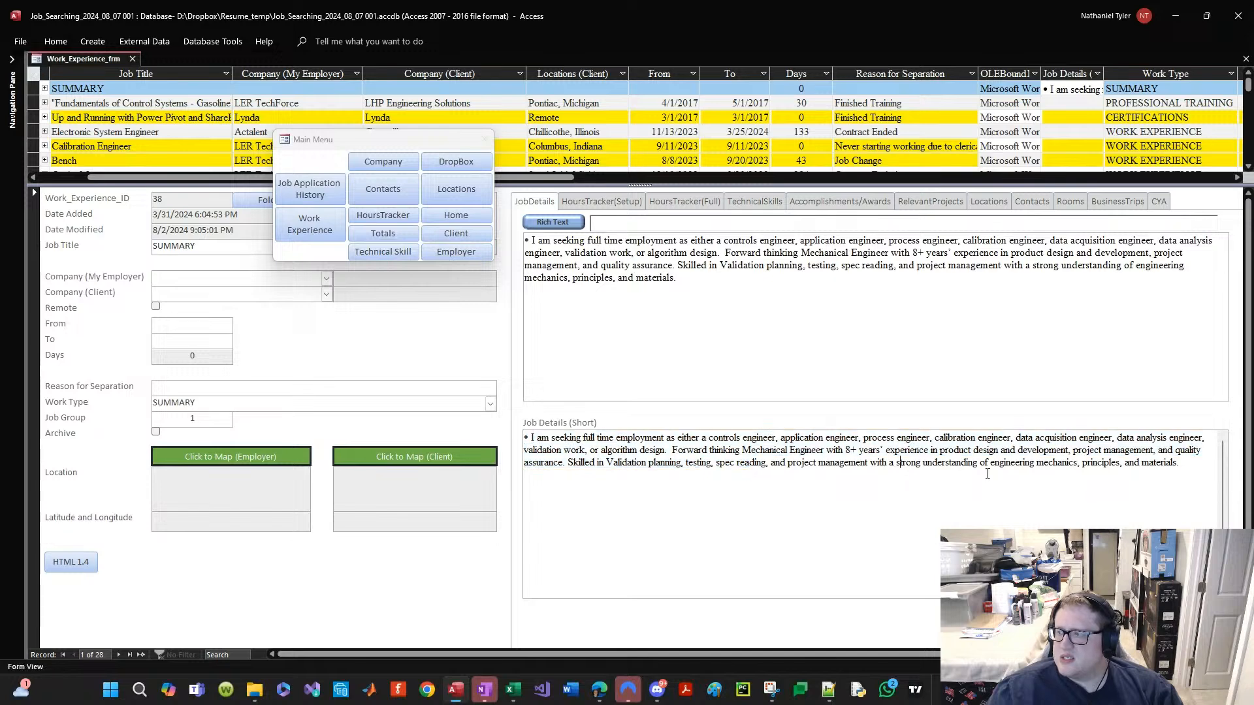
# Step: Clear the Job Details (Short) text of the SUMMARY record, switching the details to plain text and back to rich text
pyautogui.hotkey('ctrl', 'a')
pyautogui.press('Delete')
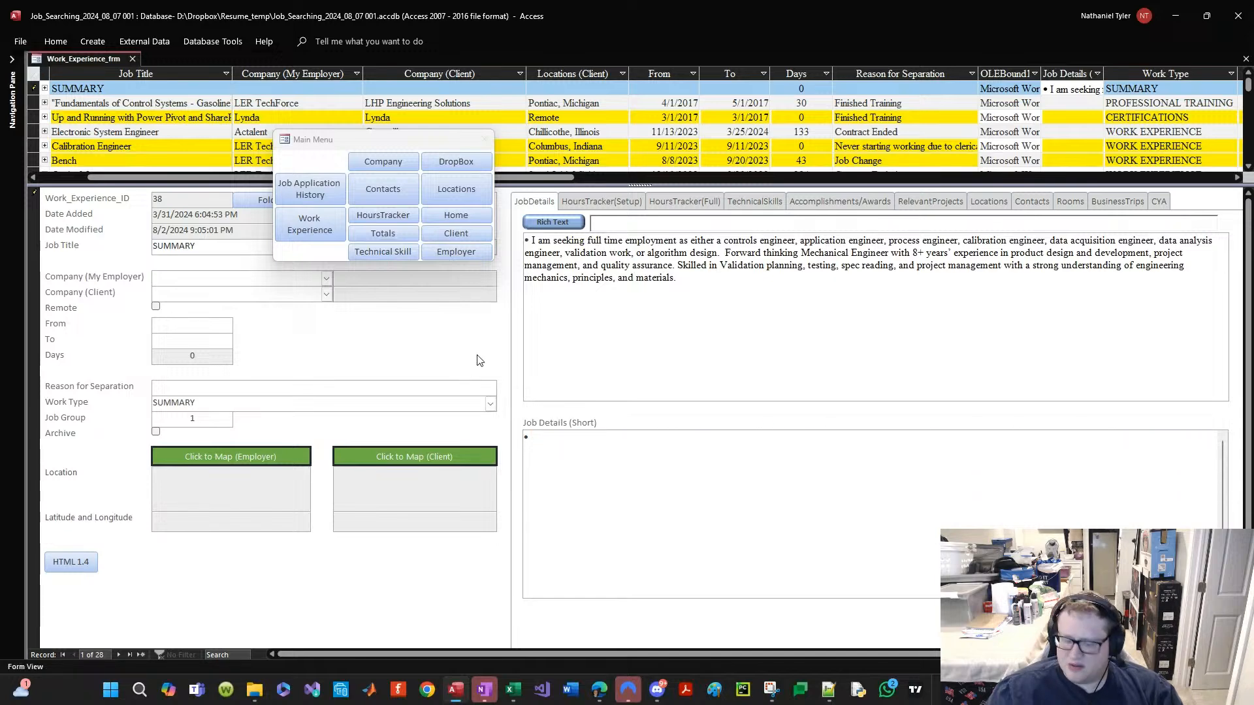
pyautogui.click(552, 223)
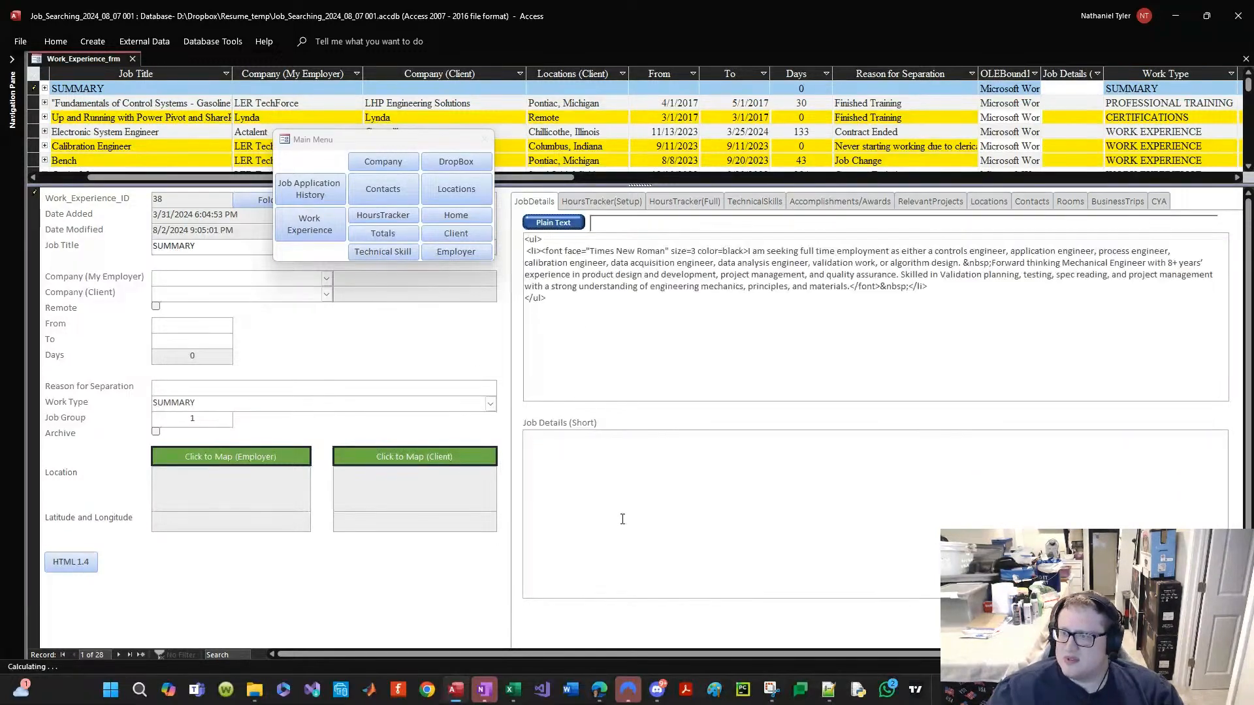
pyautogui.click(553, 224)
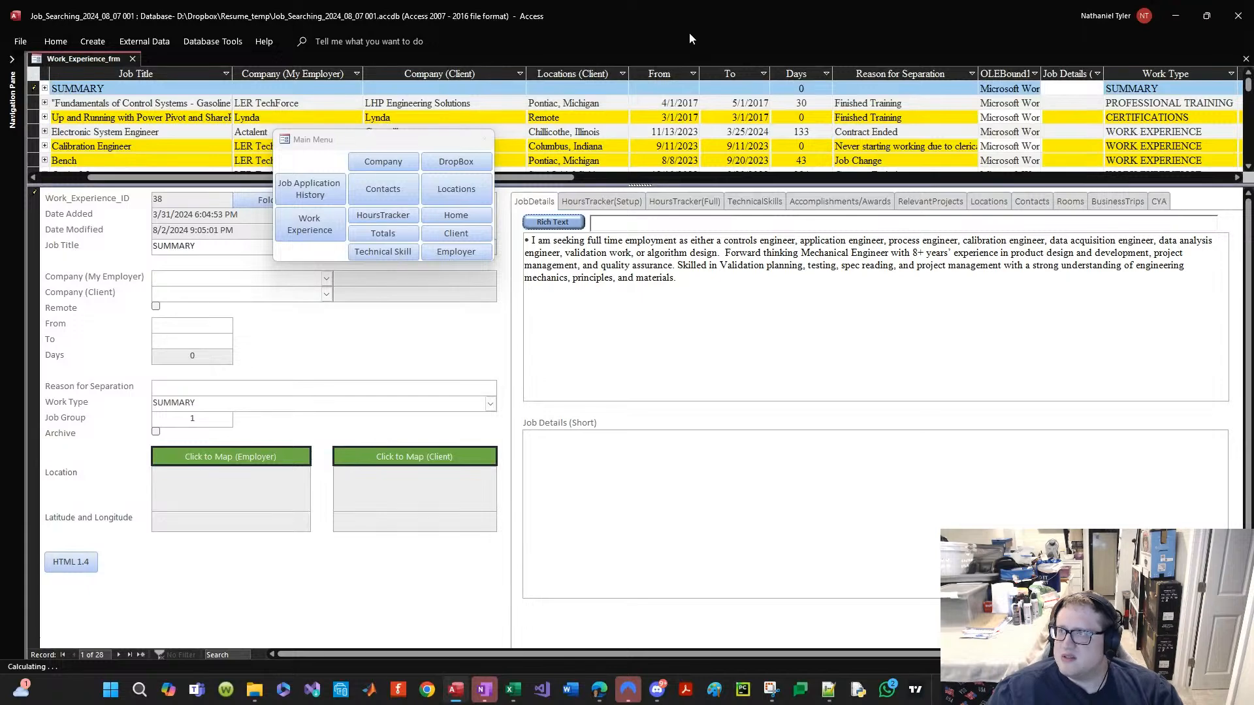
# Step: Open Resume 2024_08_07 14_57_00 - 2 bullet points.docx in Word and arrange it side by side with the Access database
pyautogui.press('super+Right')
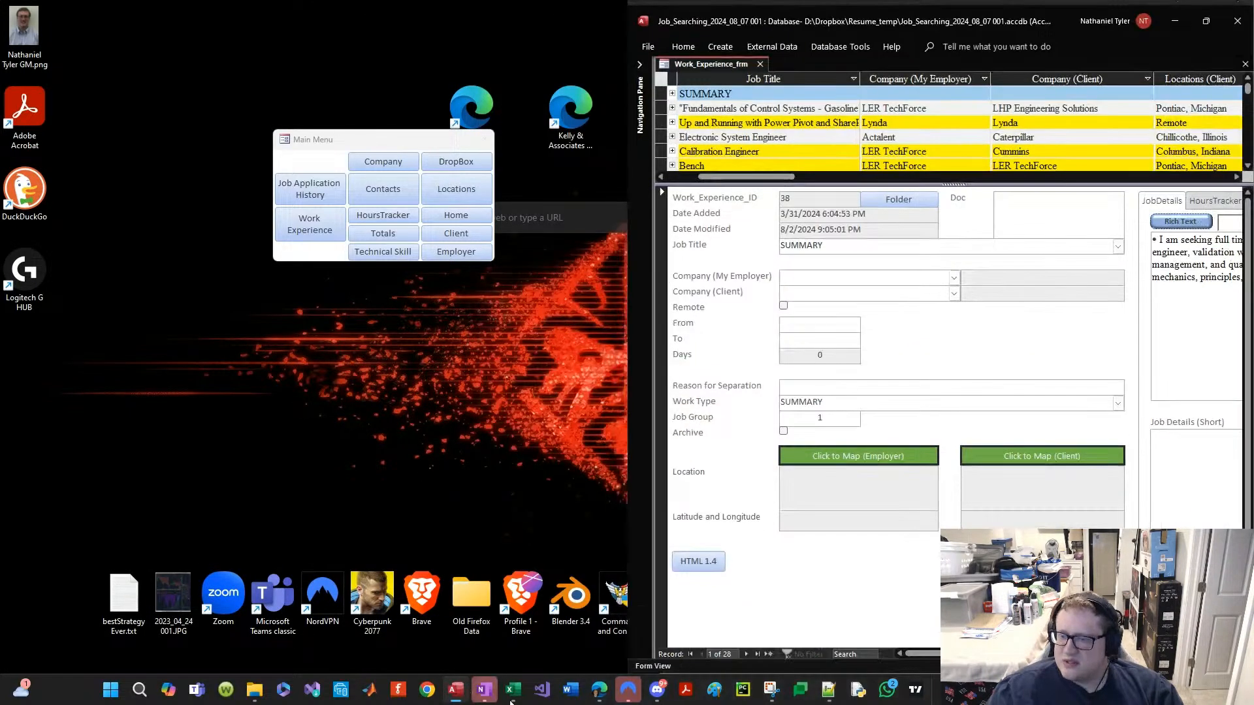
pyautogui.click(256, 690)
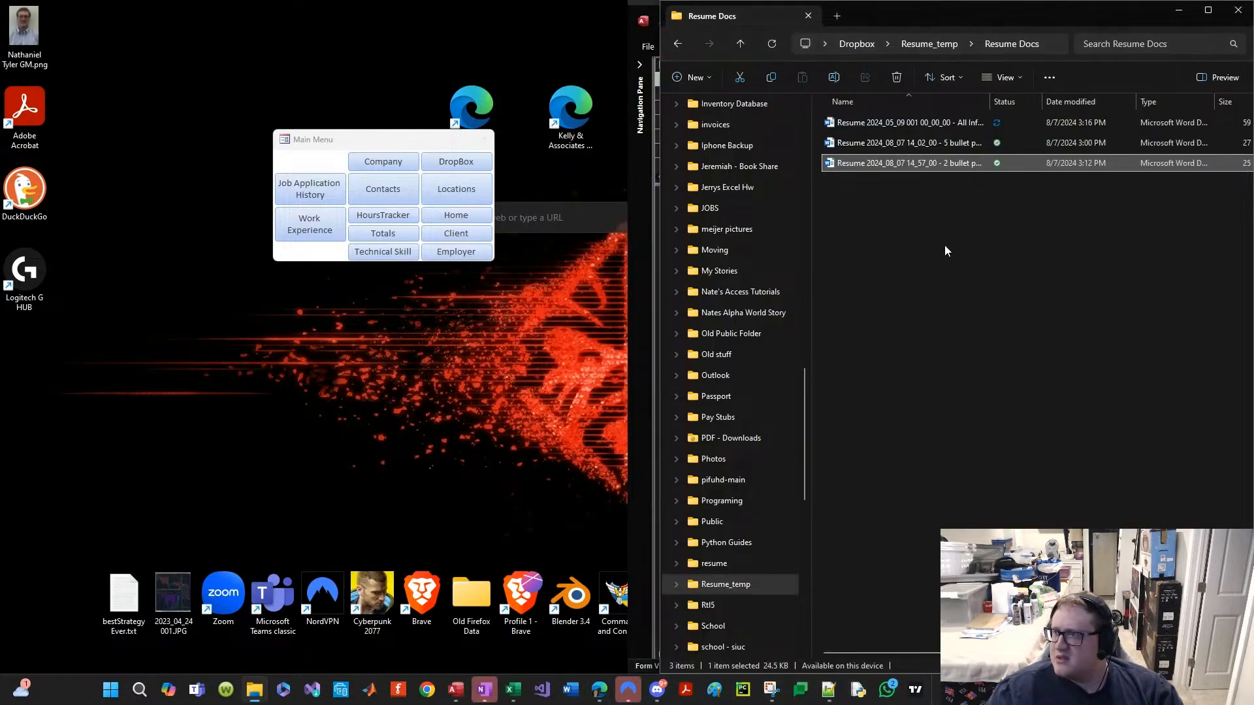
pyautogui.doubleClick(1078, 165)
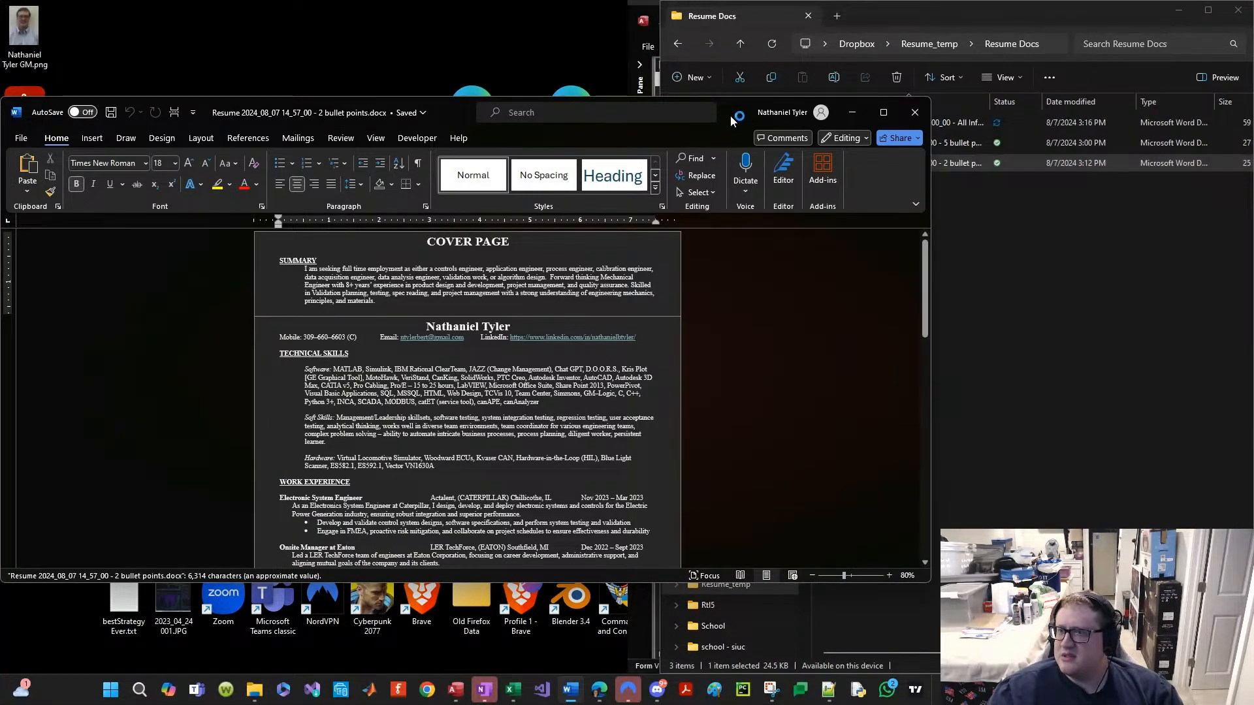
pyautogui.moveTo(731, 121); pyautogui.dragTo(1, 254)
pyautogui.click(321, 306)
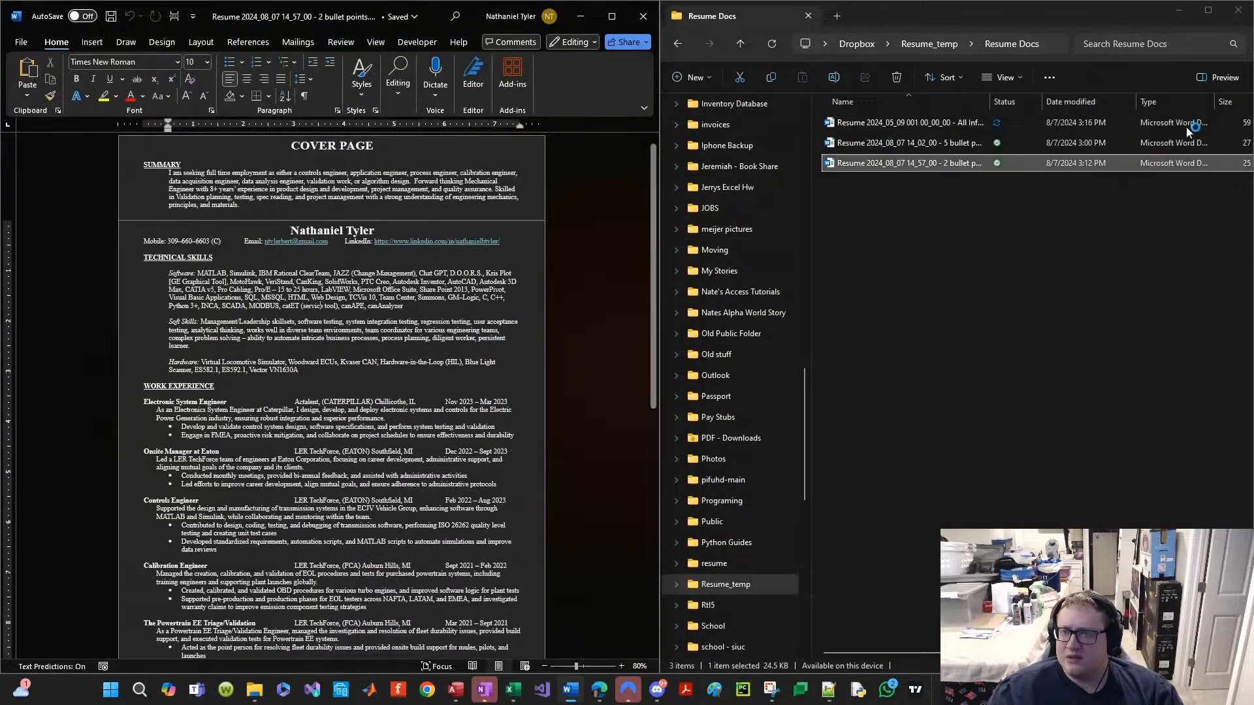
pyautogui.click(1179, 10)
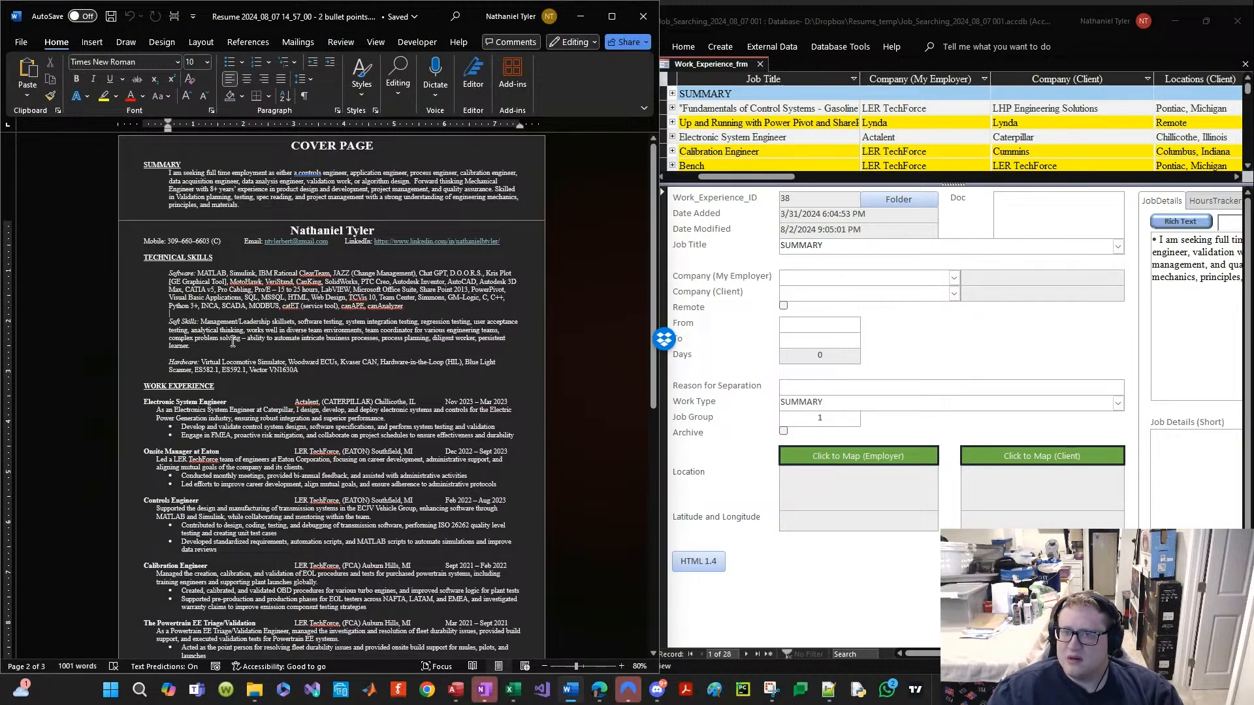
# Step: Select the Electronic System Engineer description and its two bullet points in the Word resume's WORK EXPERIENCE section
pyautogui.scroll(-1, 233, 342)
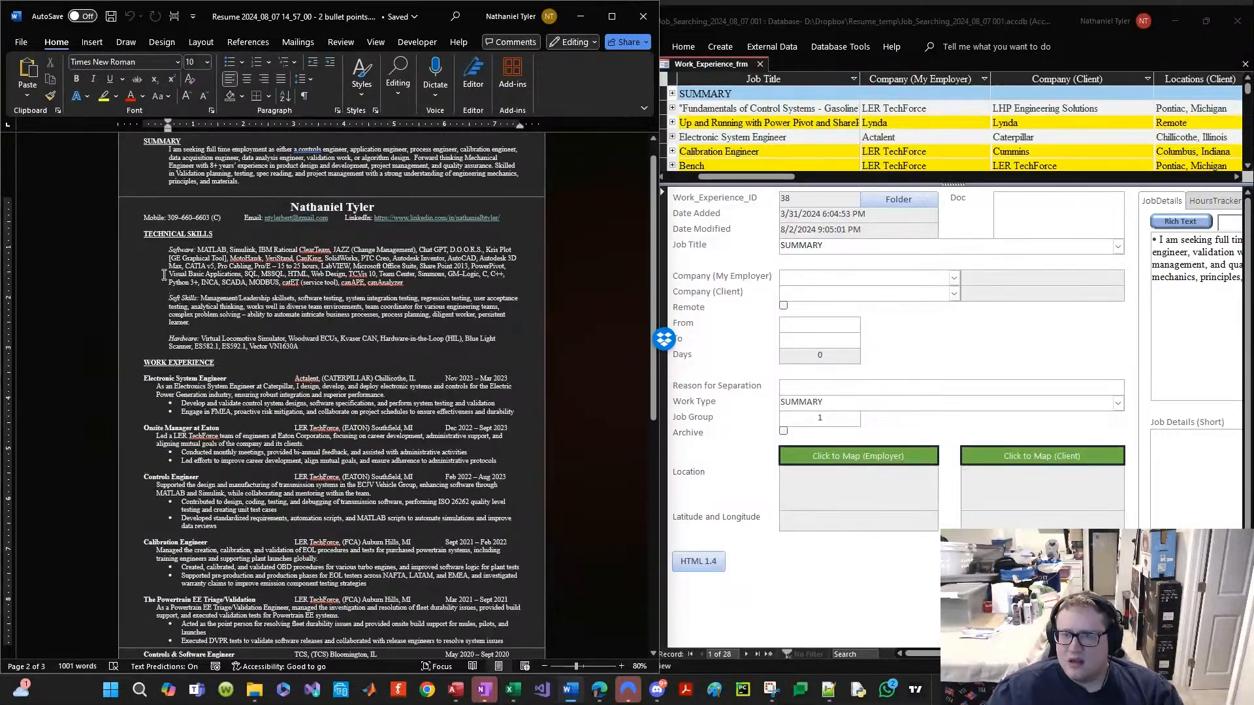
pyautogui.moveTo(122, 396); pyautogui.dragTo(135, 416)
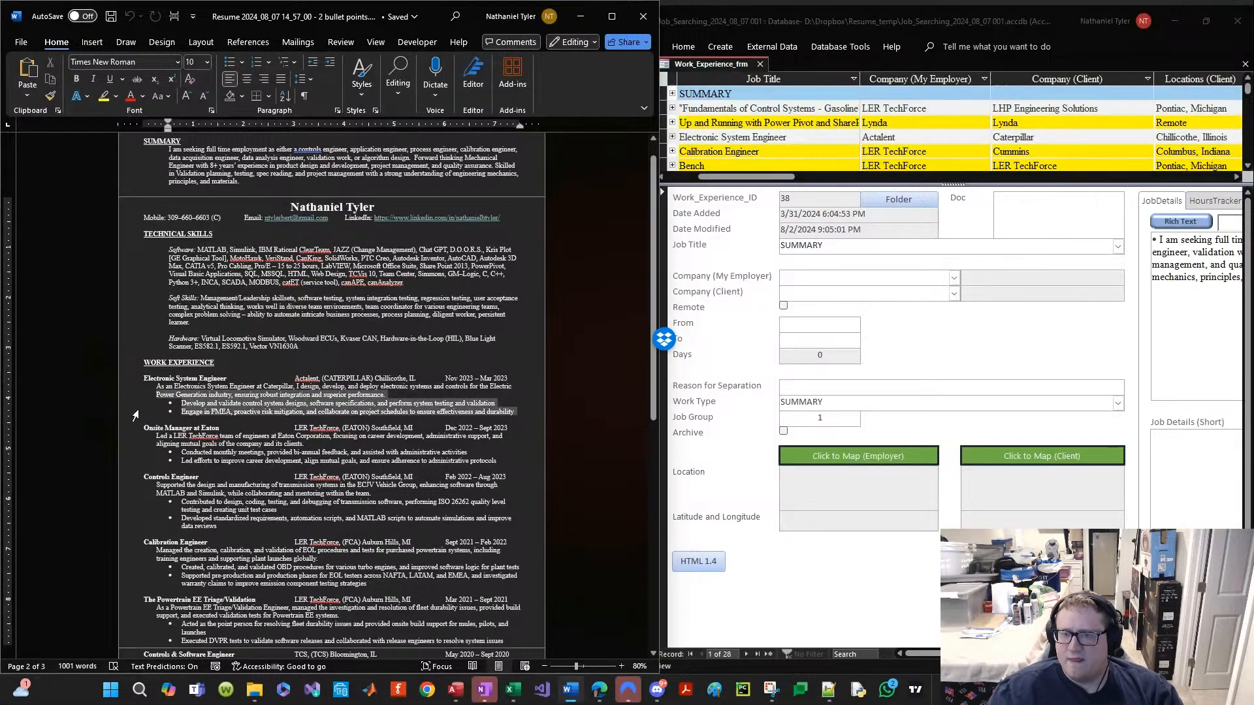
pyautogui.click(502, 410)
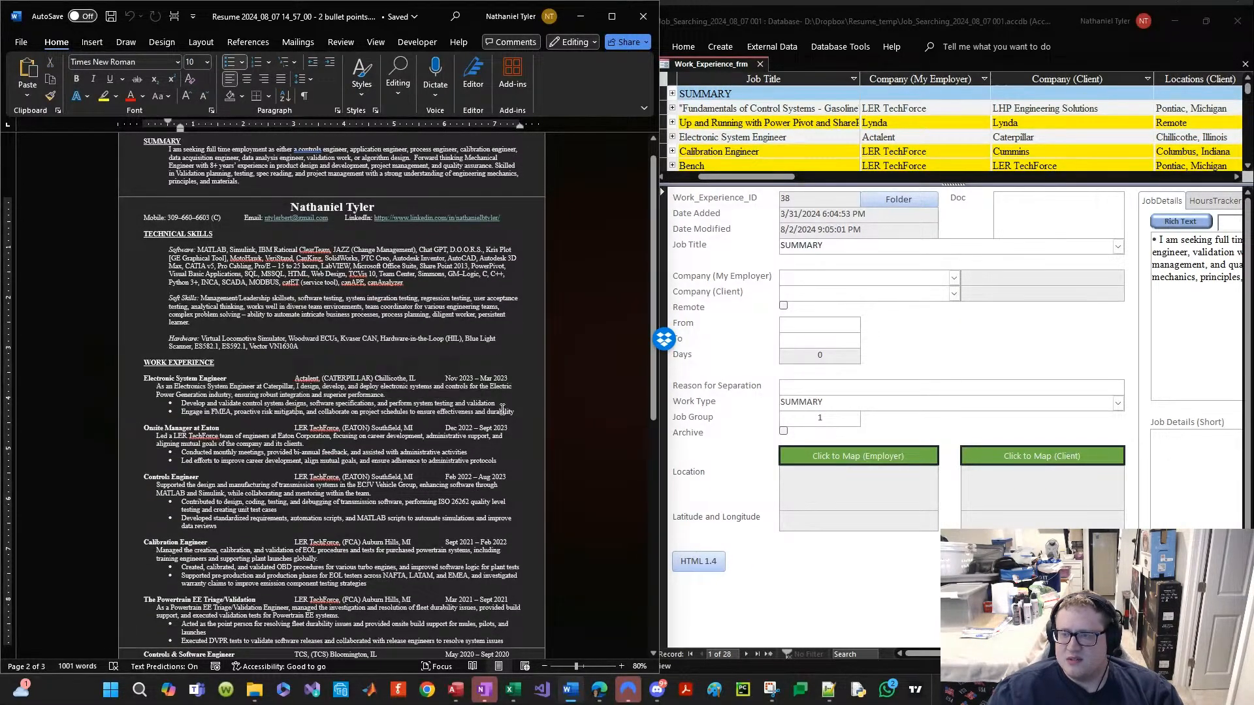
pyautogui.moveTo(483, 413); pyautogui.dragTo(106, 385)
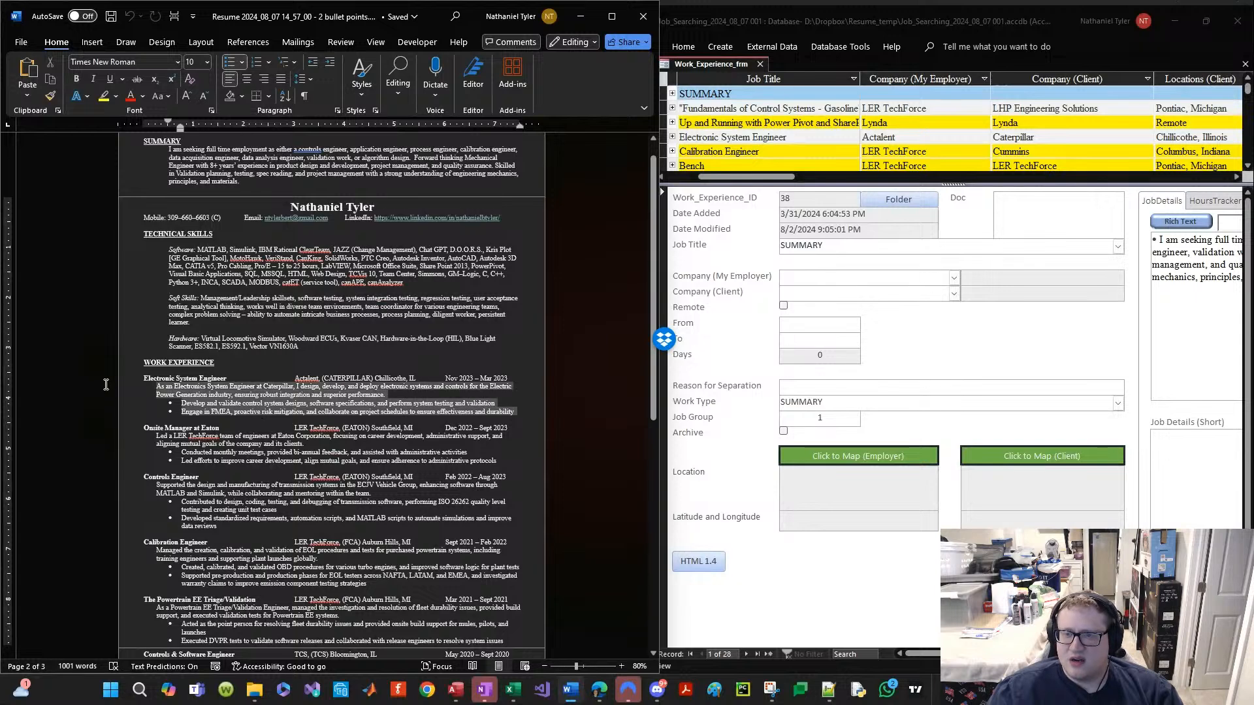
pyautogui.click(281, 419)
pyautogui.moveTo(522, 410); pyautogui.dragTo(149, 386)
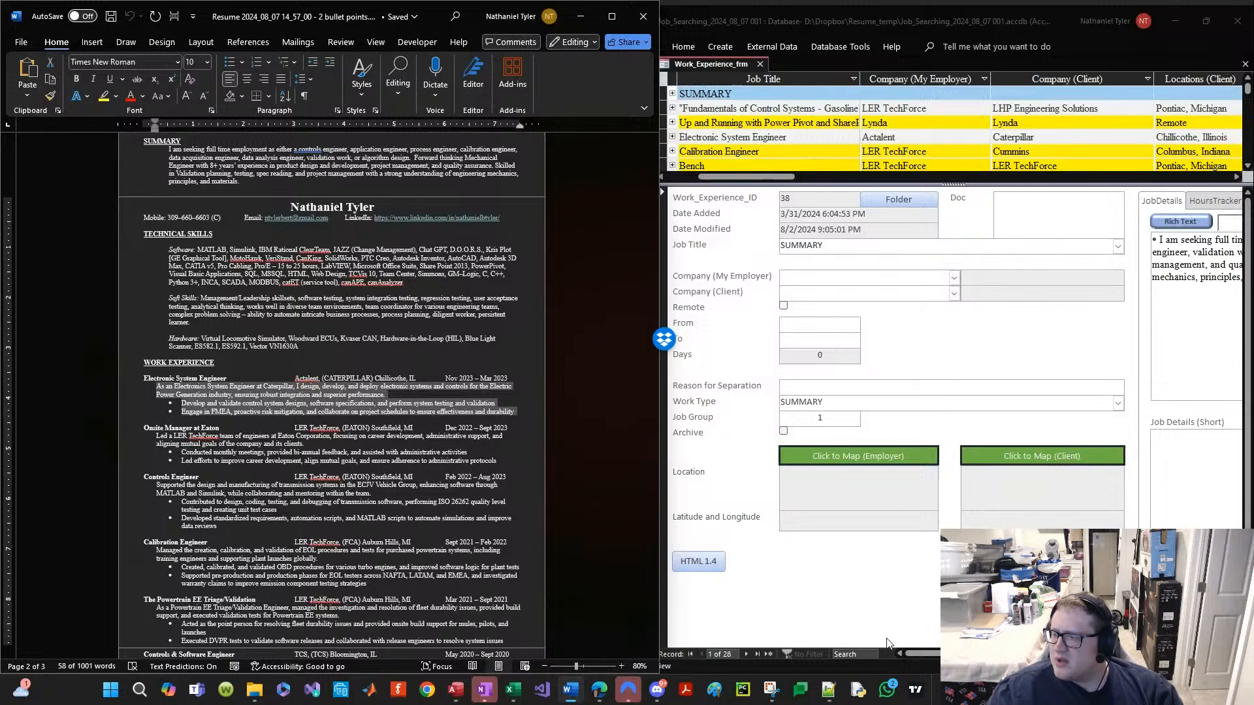
# Step: Switch to Access, select the Electronic System Engineer record and move the Main Menu window out of the form's way
pyautogui.click(765, 142)
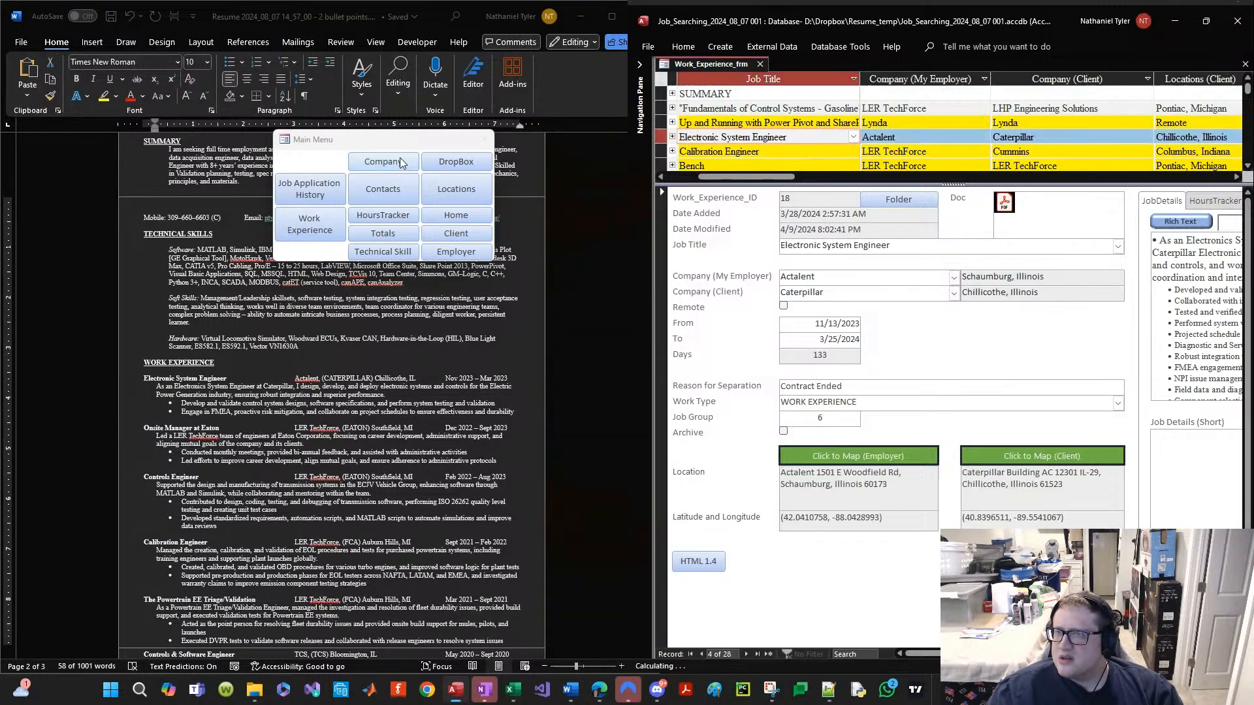
pyautogui.moveTo(413, 131); pyautogui.dragTo(879, 494)
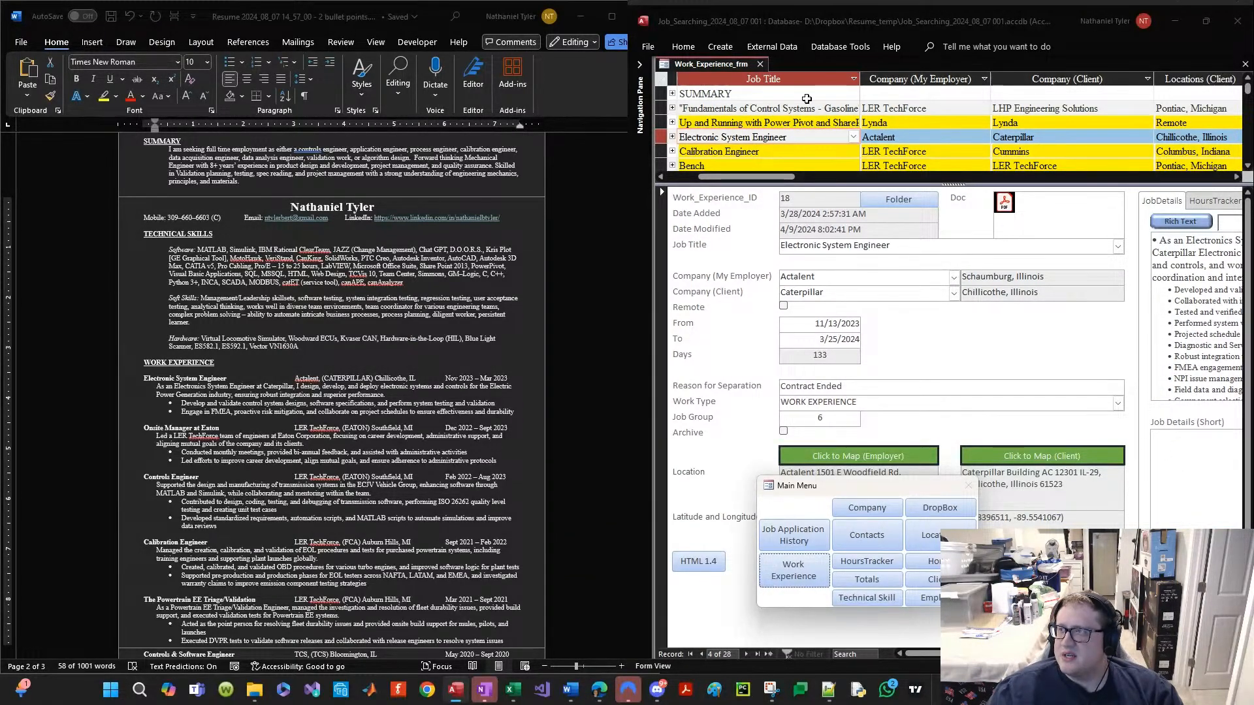
pyautogui.moveTo(826, 490); pyautogui.dragTo(806, 462)
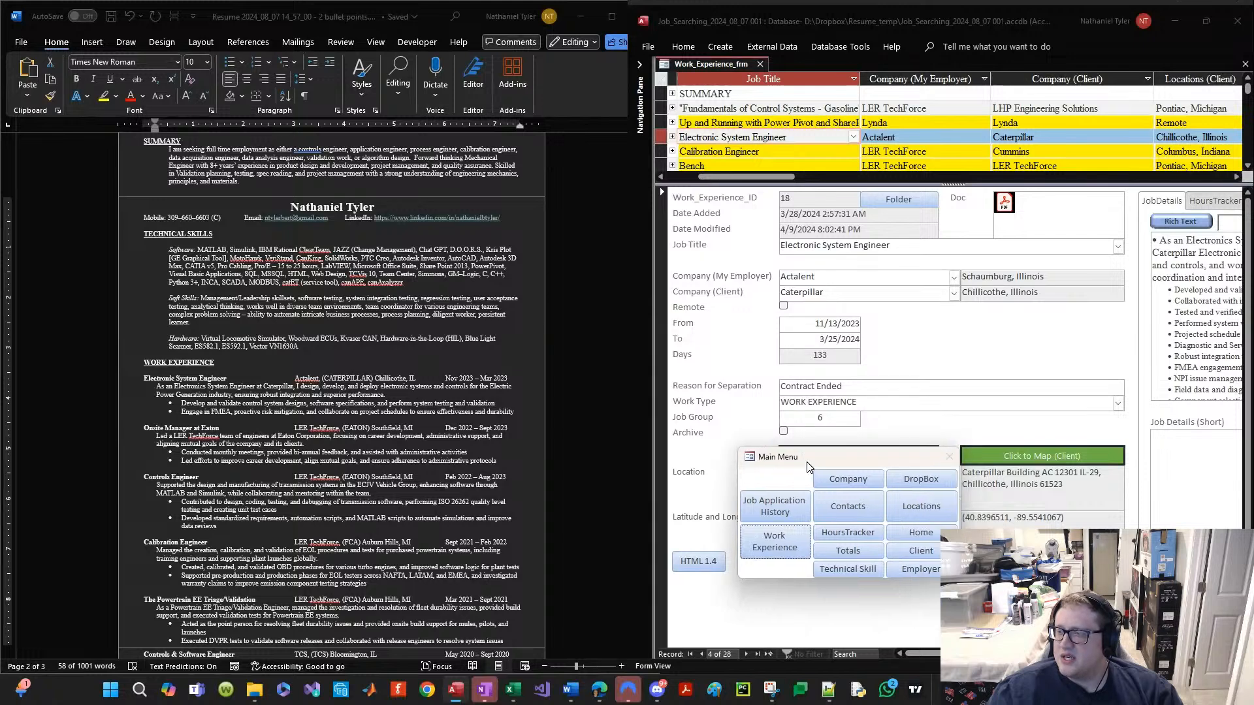
pyautogui.rightClick(807, 462)
pyautogui.click(829, 467)
pyautogui.rightClick(828, 461)
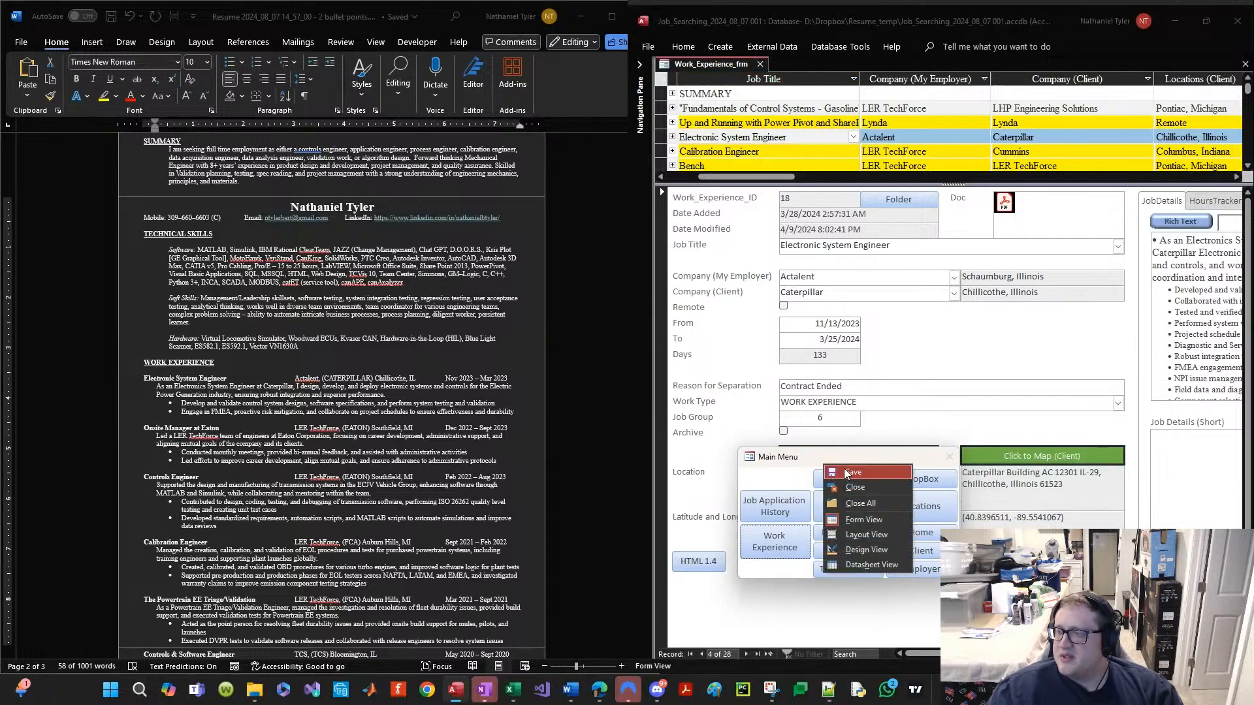
pyautogui.click(843, 470)
pyautogui.moveTo(843, 460); pyautogui.dragTo(816, 1)
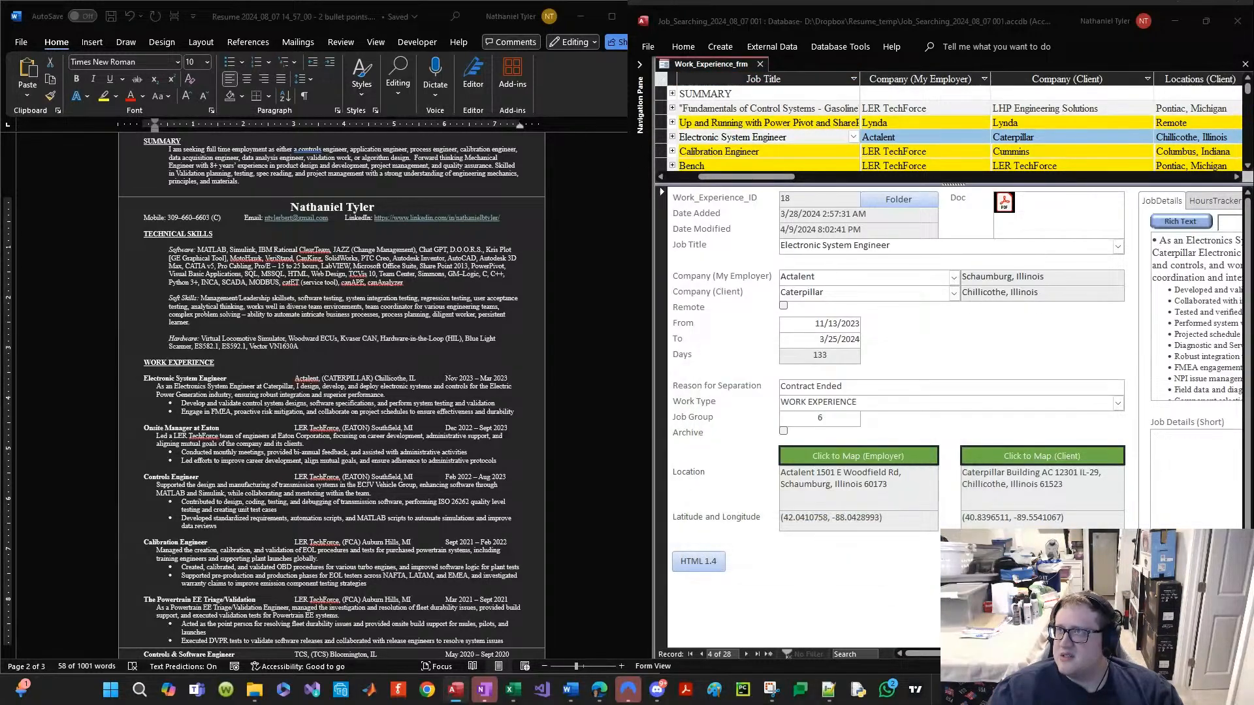
# Step: Copy the Electronic System Engineer description and two bullets from the Word resume into the record's Job Details (Short) in Access
pyautogui.moveTo(932, 655); pyautogui.dragTo(996, 655)
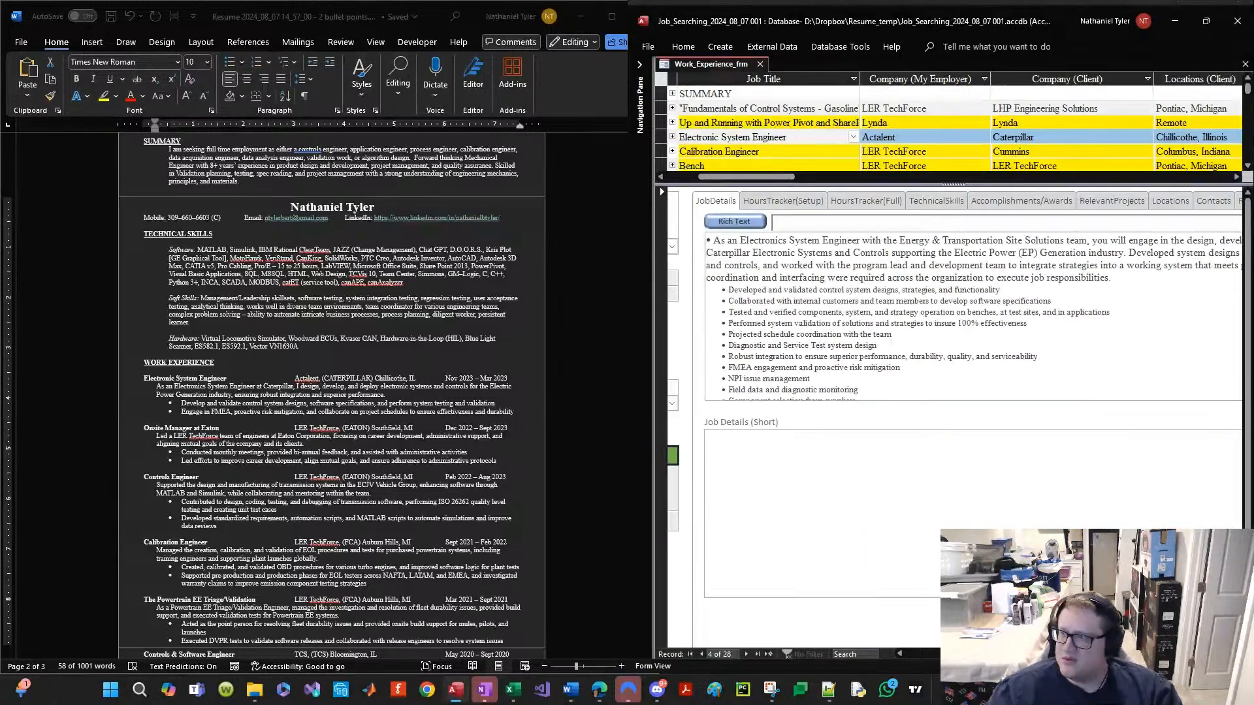
pyautogui.click(855, 500)
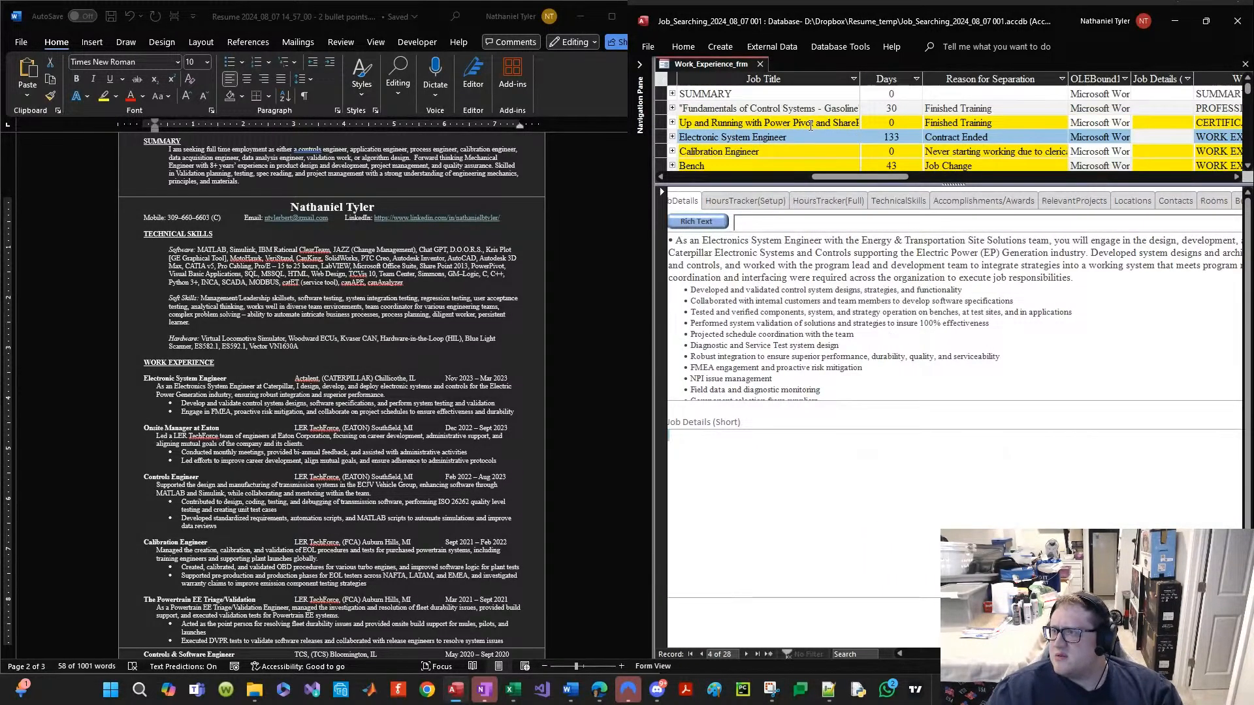
pyautogui.click(165, 387)
pyautogui.click(205, 420)
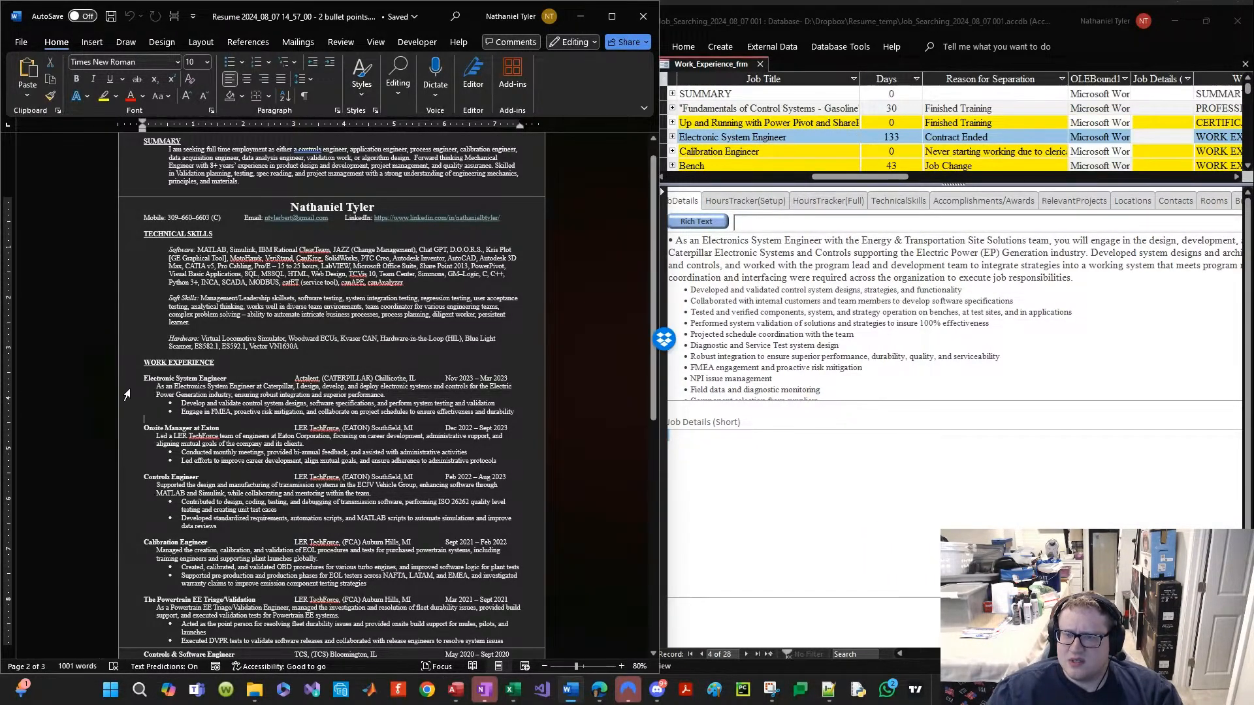
pyautogui.moveTo(129, 390); pyautogui.dragTo(134, 413)
pyautogui.hotkey('ctrl', 'c')
pyautogui.click(764, 437)
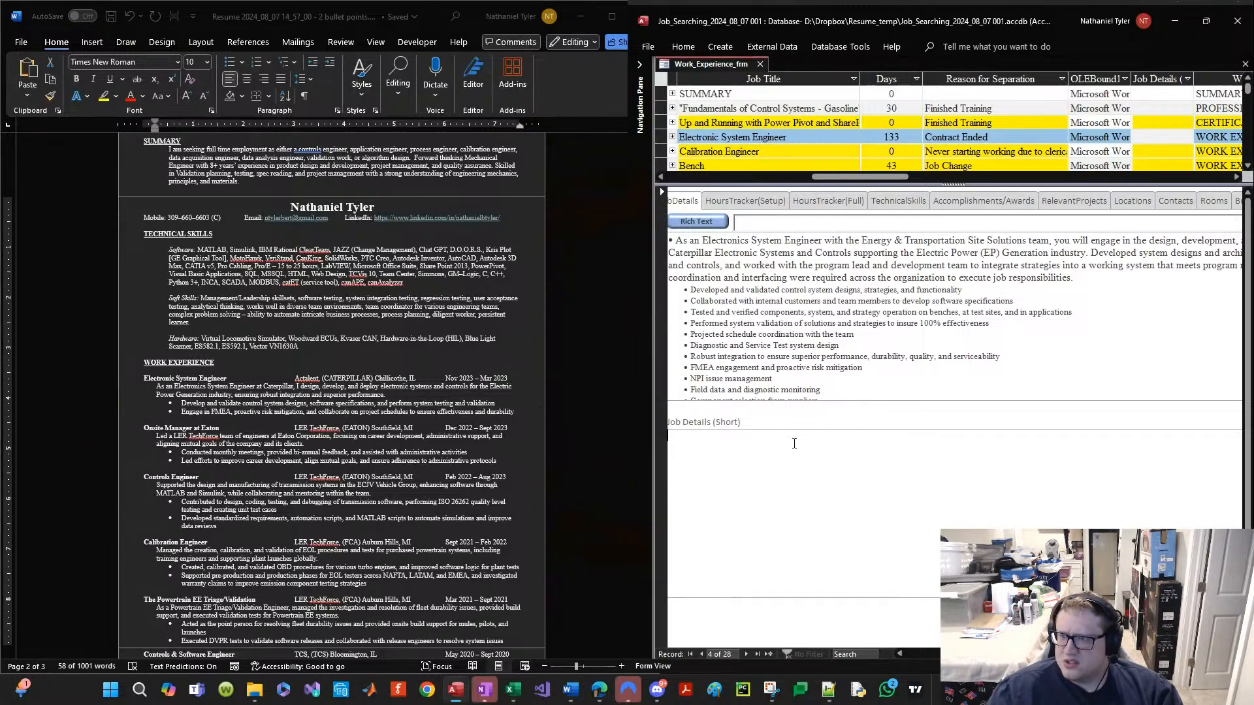
pyautogui.hotkey('ctrl', 'v')
# Step: Check the pasted text's layout in Job Details (Short) and clear the field
pyautogui.moveTo(1058, 653)
pyautogui.mouseDown()
pyautogui.moveTo(947, 653)
pyautogui.moveTo(1039, 654)
pyautogui.mouseUp()
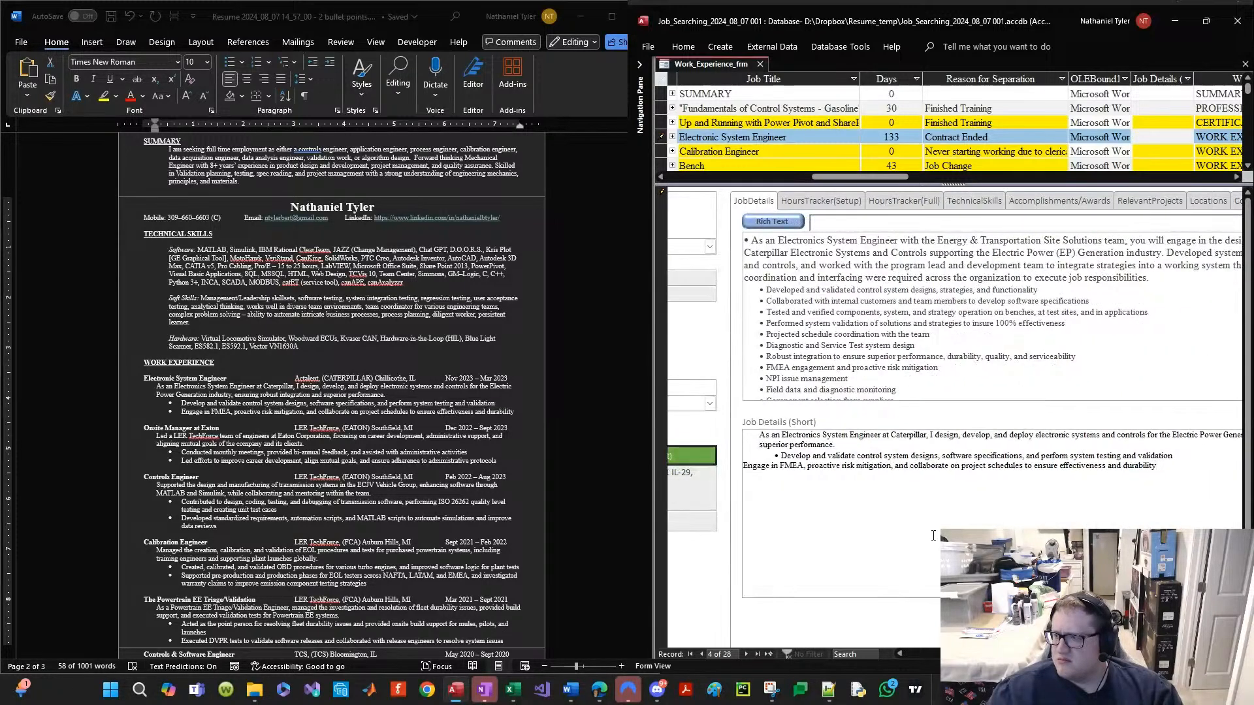
pyautogui.click(752, 436)
pyautogui.click(839, 435)
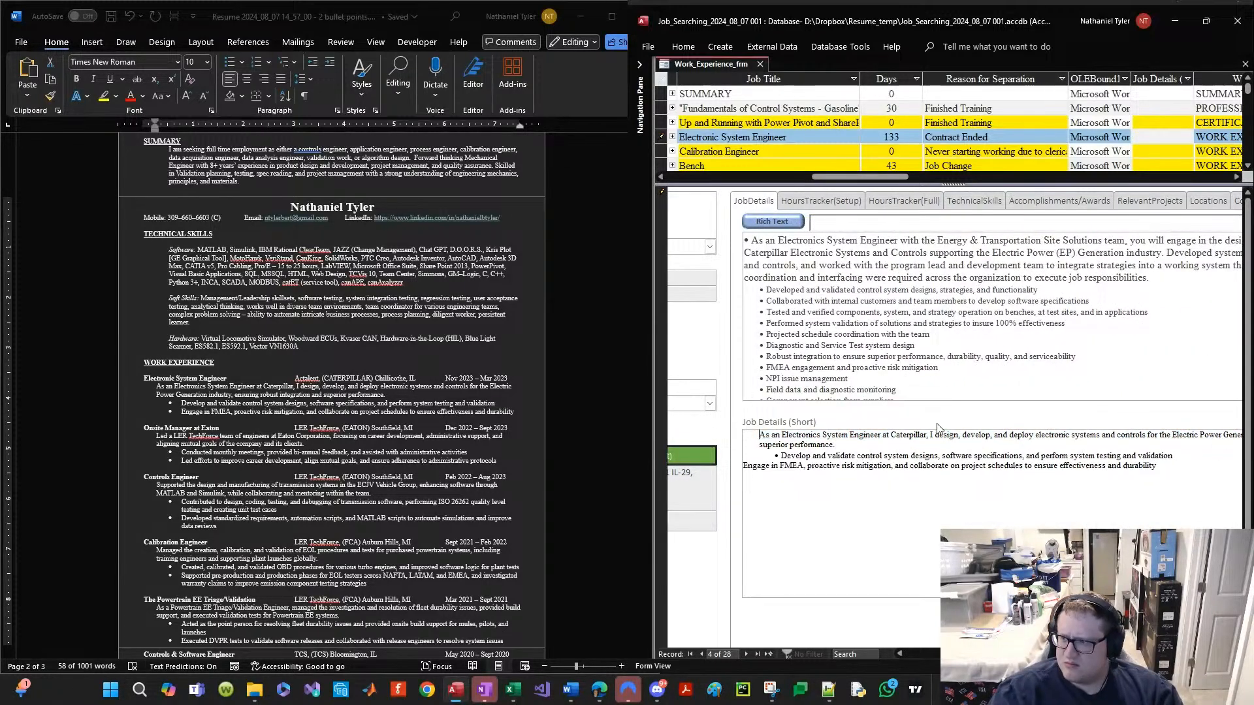
pyautogui.press('Home')
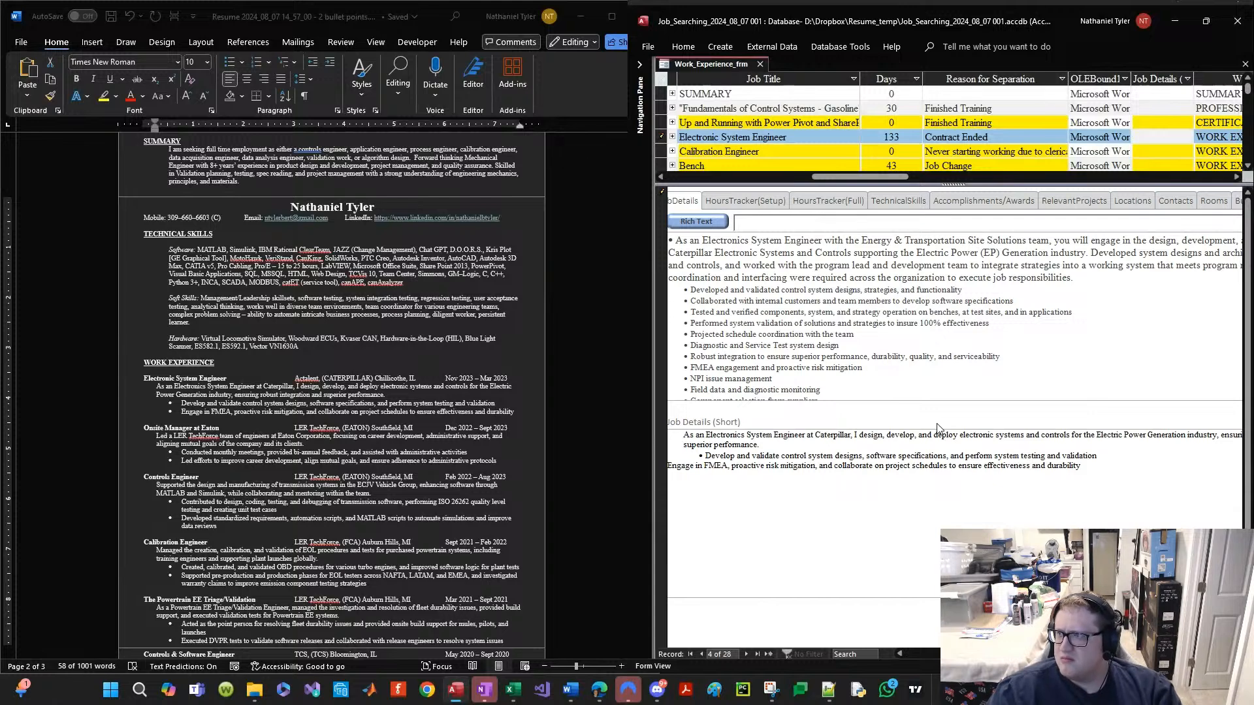
pyautogui.hotkey('ctrl', 'a')
pyautogui.press('Delete')
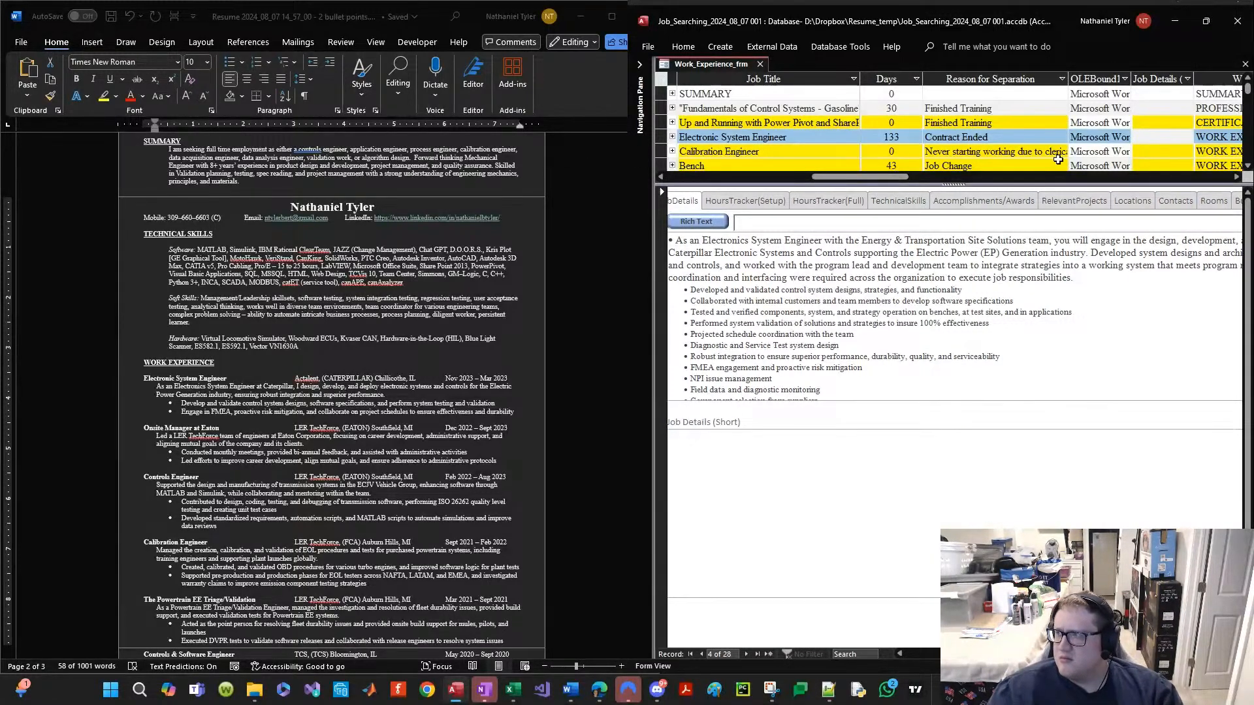
# Step: Move the Word window off this screen and enlarge the Access window to show the full Electronic System Engineer record
pyautogui.moveTo(428, 21); pyautogui.dragTo(0, 190)
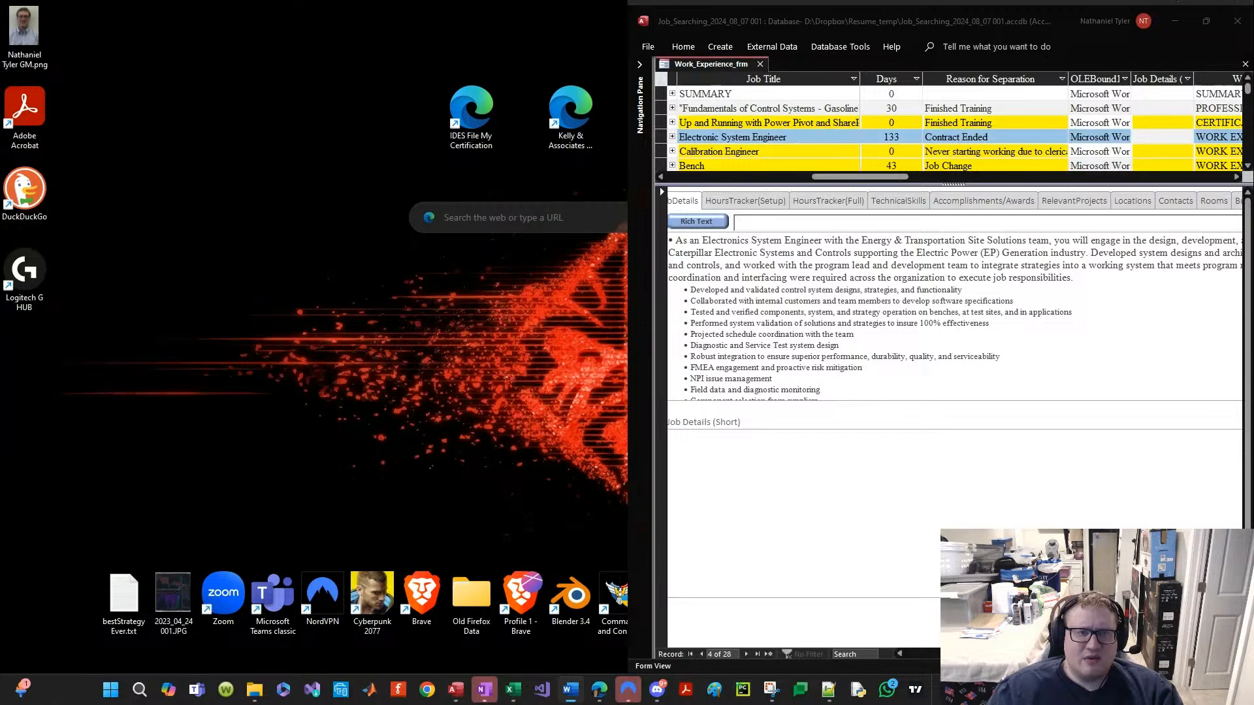
pyautogui.click(1201, 30)
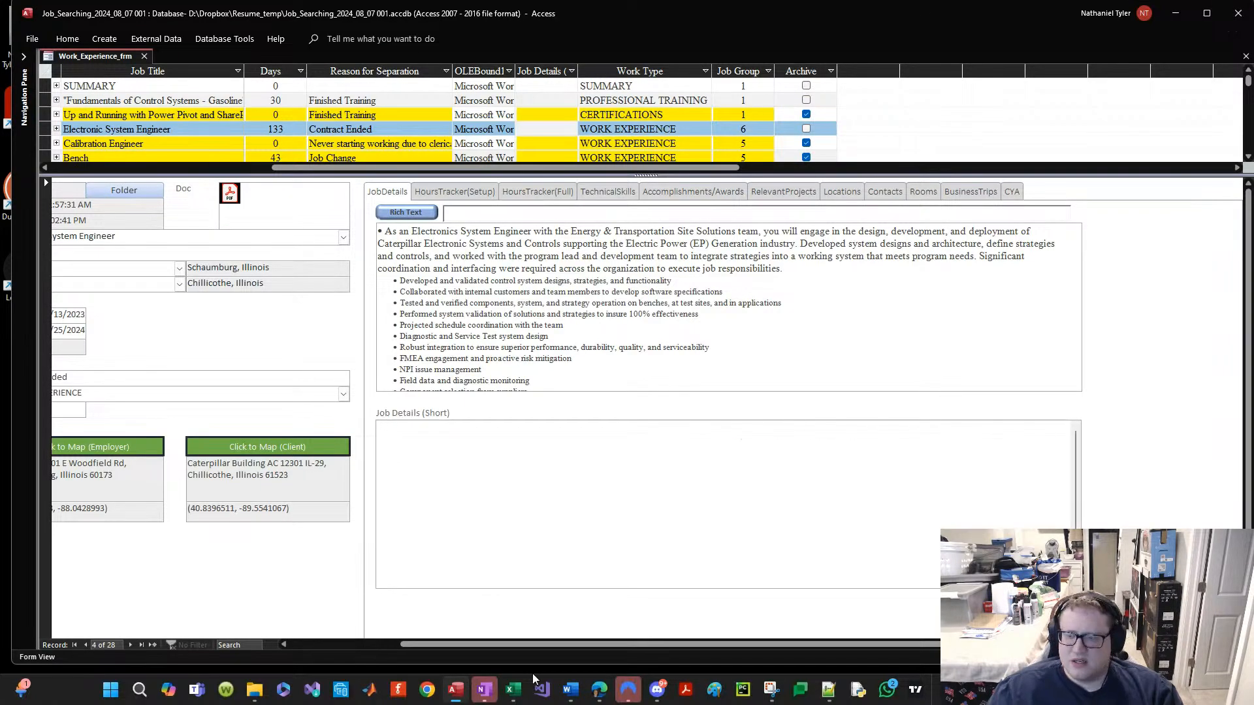
pyautogui.click(304, 646)
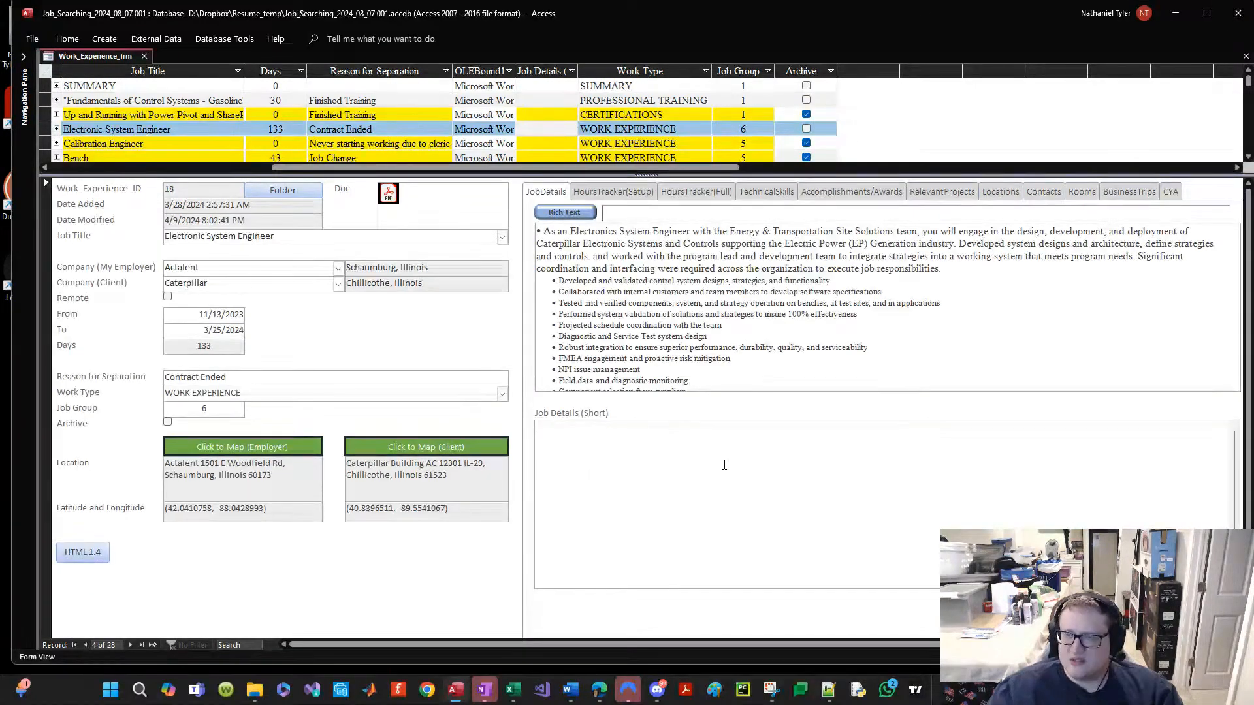
pyautogui.click(1, 335)
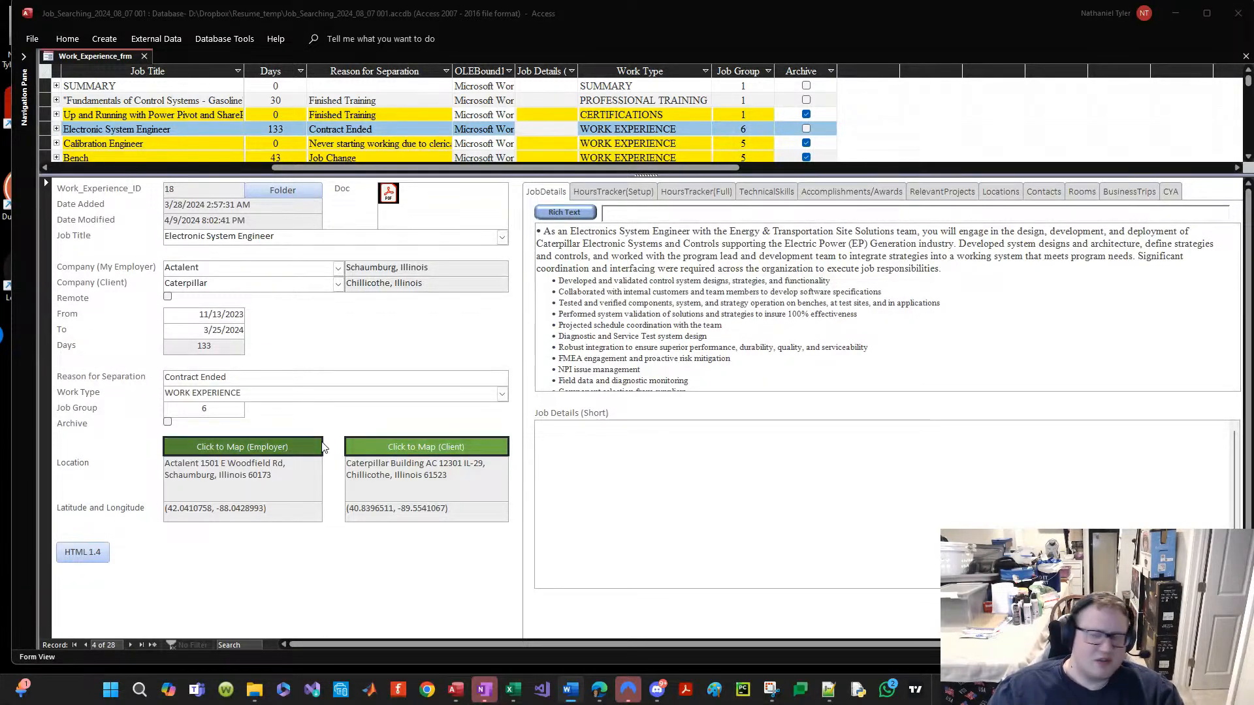
# Step: Switch the job details to plain text and paste the resume description with its two bullets into Job Details (Short)
pyautogui.click(680, 480)
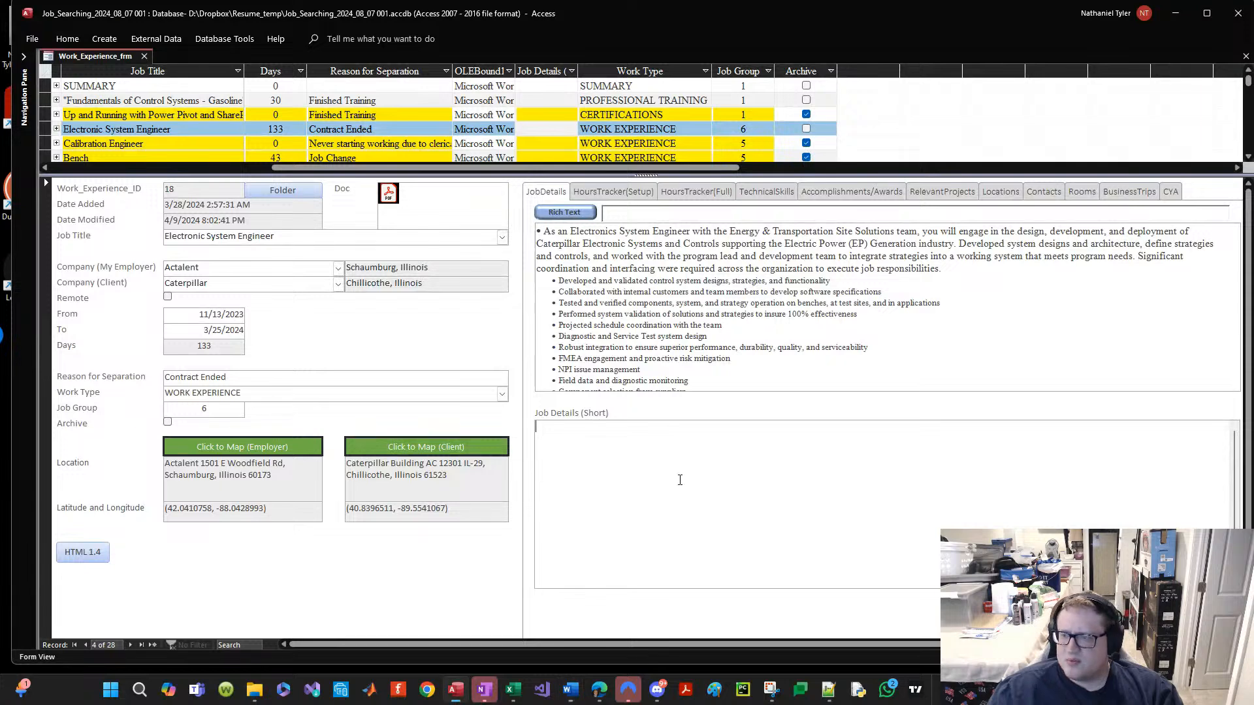
pyautogui.click(565, 213)
pyautogui.click(629, 482)
pyautogui.write('As an Electronics System Engineer at Caterpillar, I design, develop, and deploy electronic systems and controls for the Electric Power Generation industry, ensuring robust integration and superior performance. •Develop and validate control system designs, software specifications, and perform system testing and validation •Engage in FMEA, proactive risk mitigation, and collaborate on project schedules to ensure effectiveness and durability')
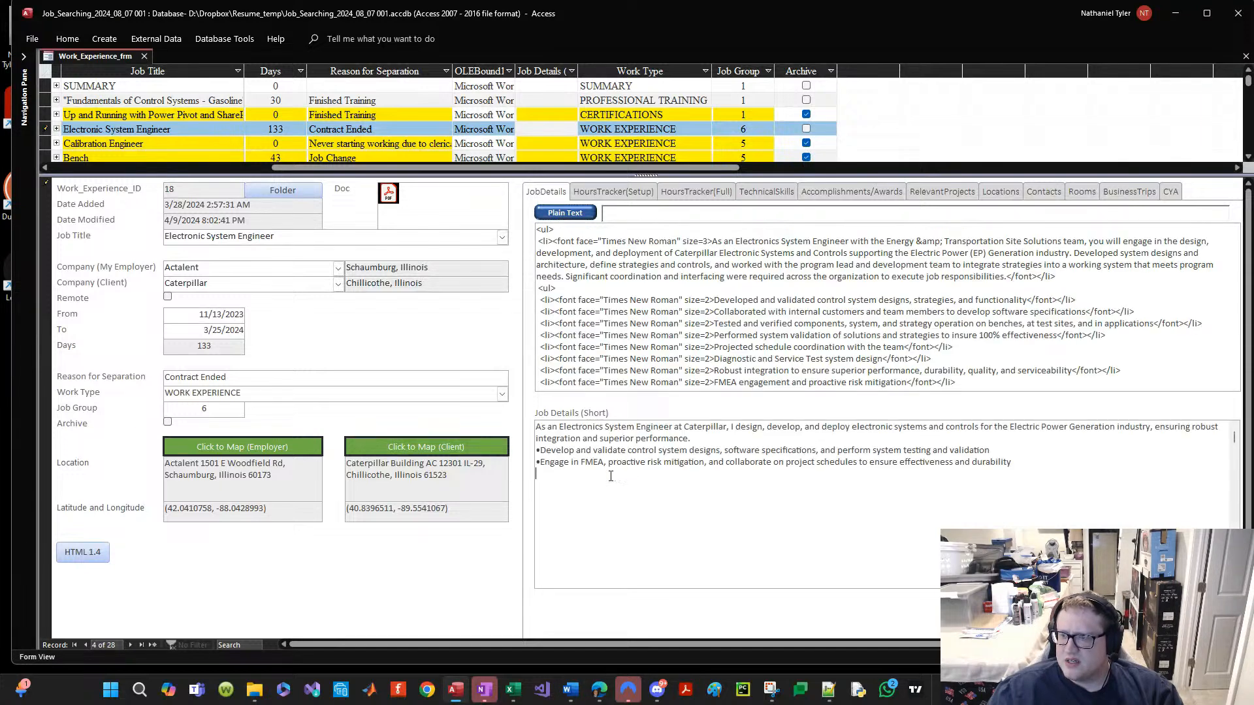
# Step: Compare the short job details in rich and plain text, clear them and leave the details in rich text
pyautogui.click(566, 213)
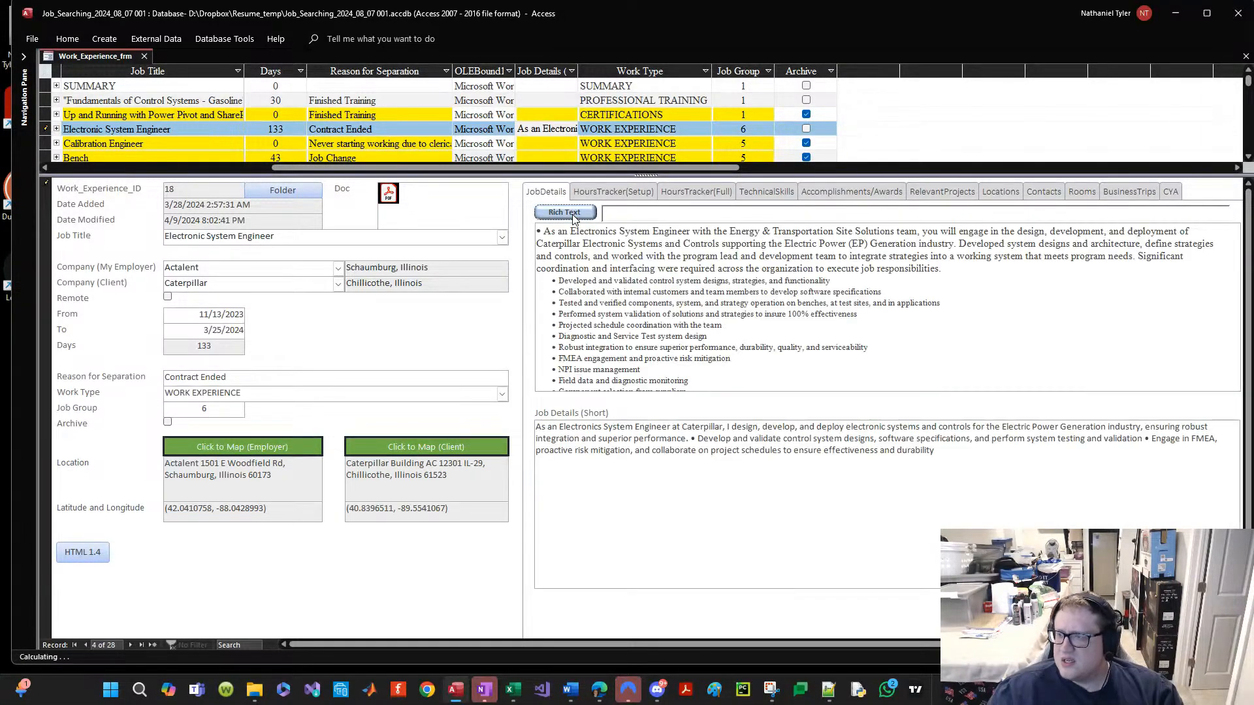
pyautogui.click(577, 213)
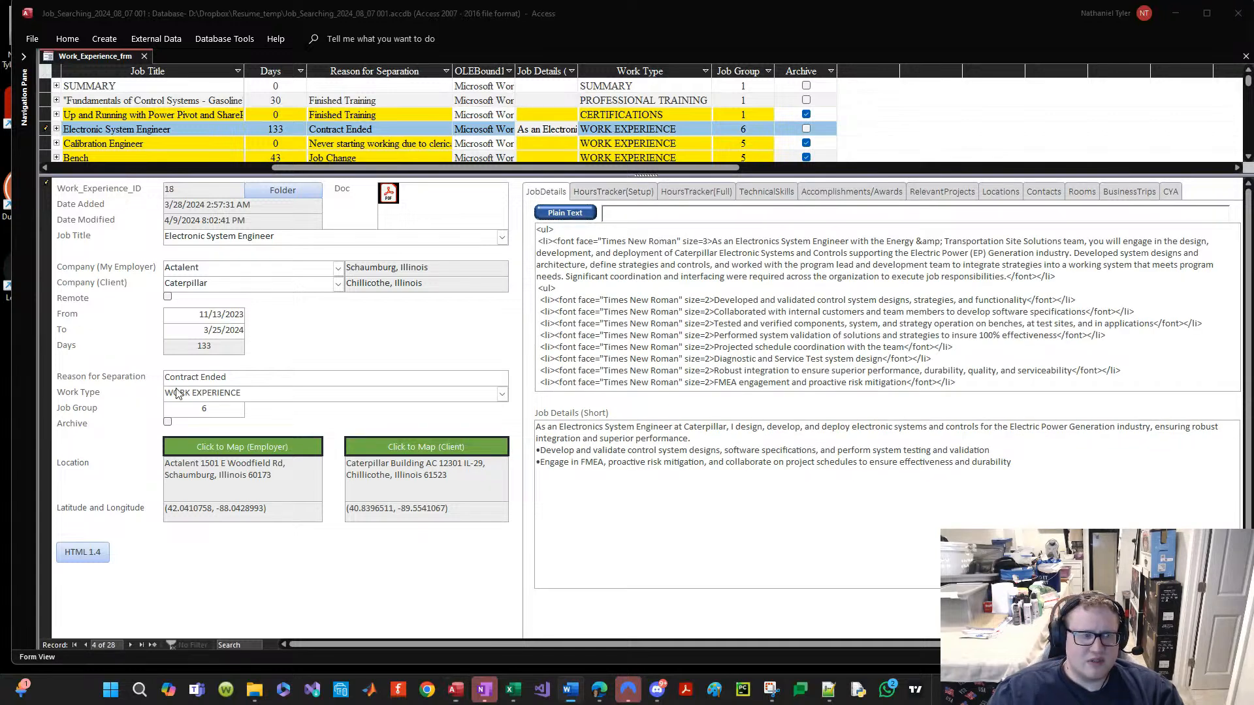
pyautogui.click(567, 215)
pyautogui.click(567, 216)
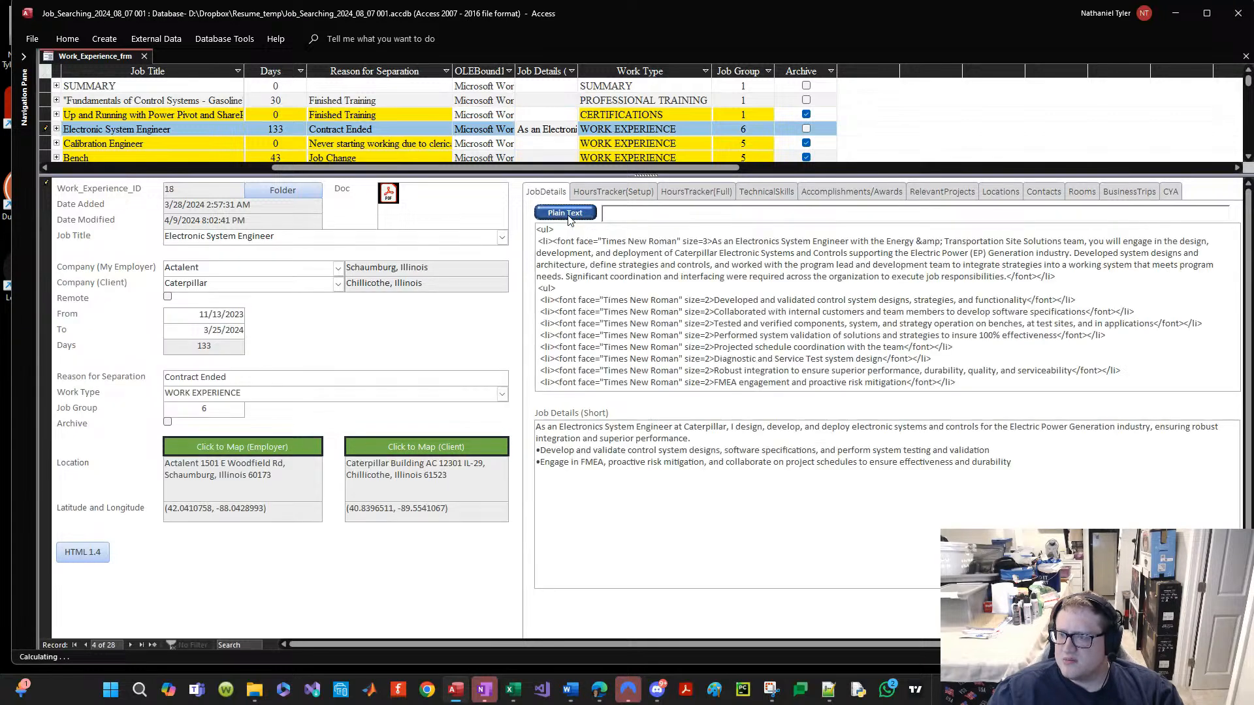
pyautogui.click(566, 213)
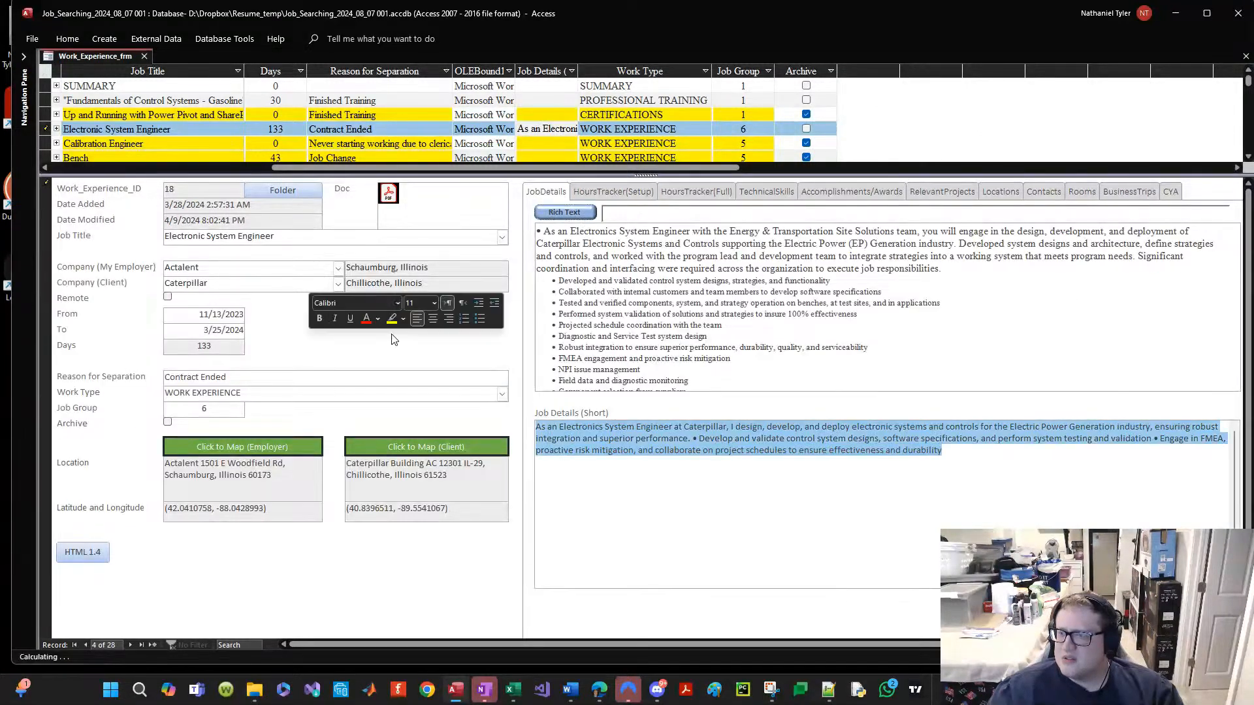
pyautogui.click(563, 215)
pyautogui.click(563, 214)
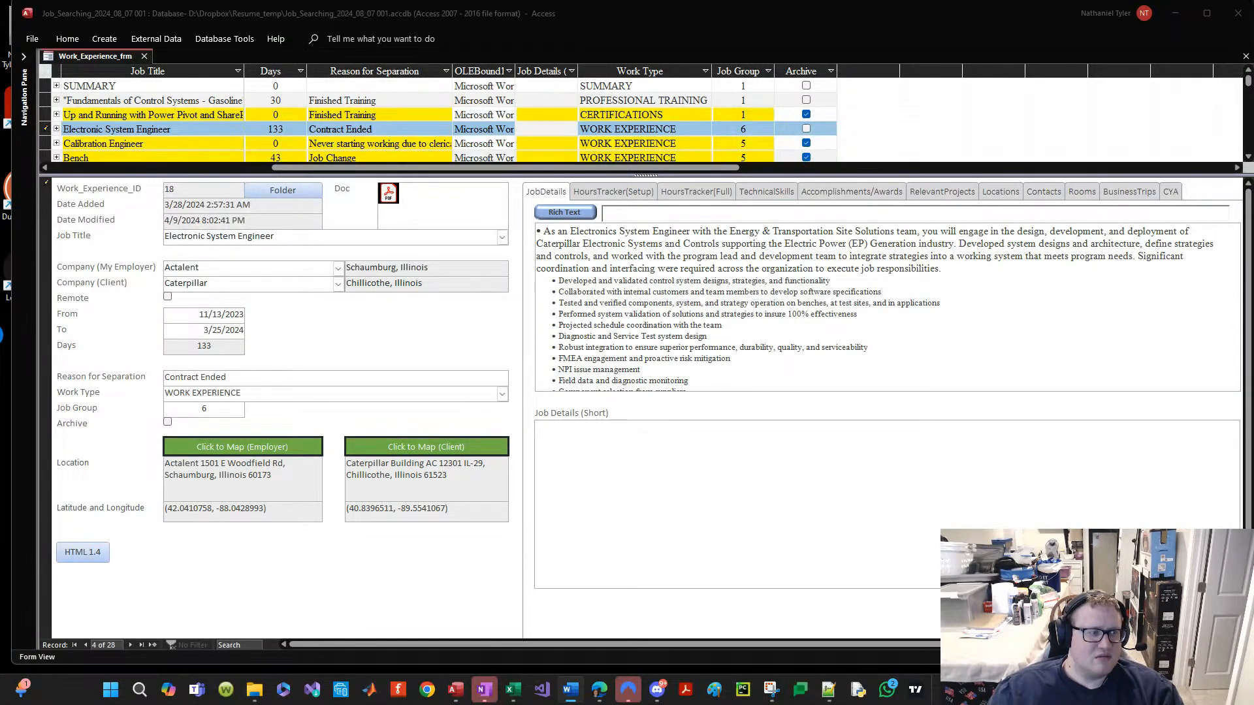
# Step: Paste the resume text into Job Details (Short) as rich text and try adjusting its indent and bulleted-list formatting
pyautogui.click(669, 476)
pyautogui.hotkey('ctrl', 'v')
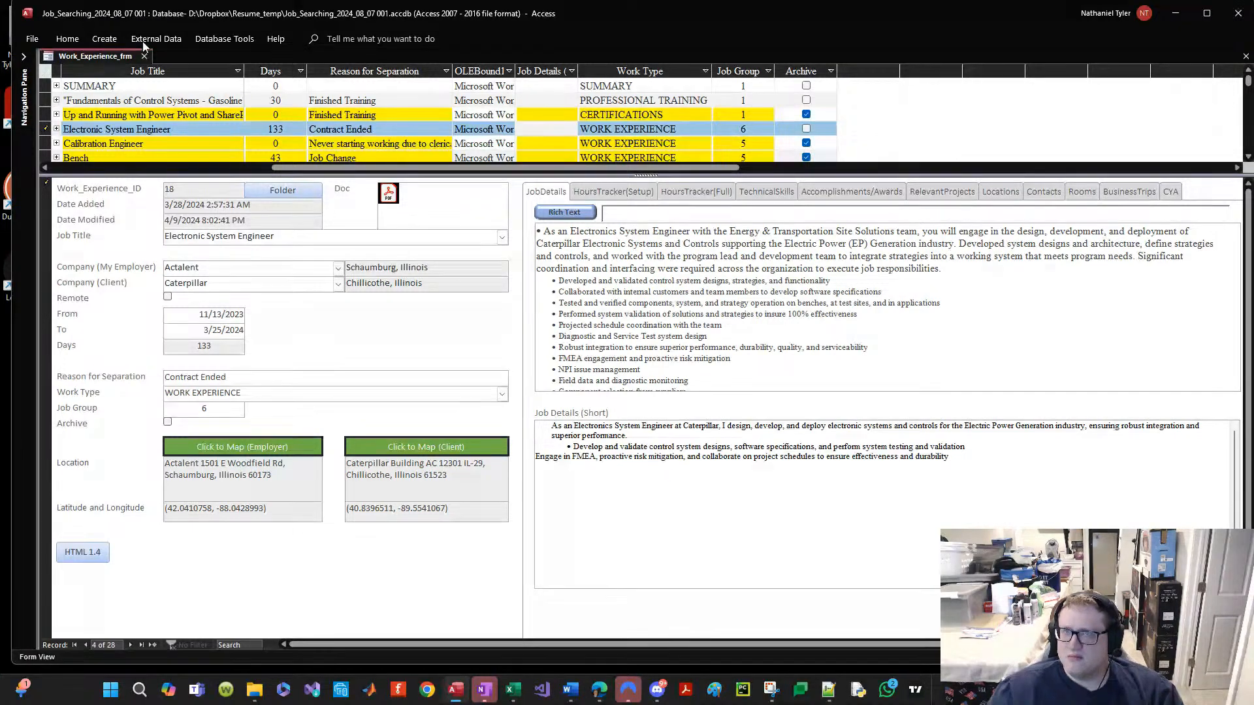
pyautogui.click(78, 39)
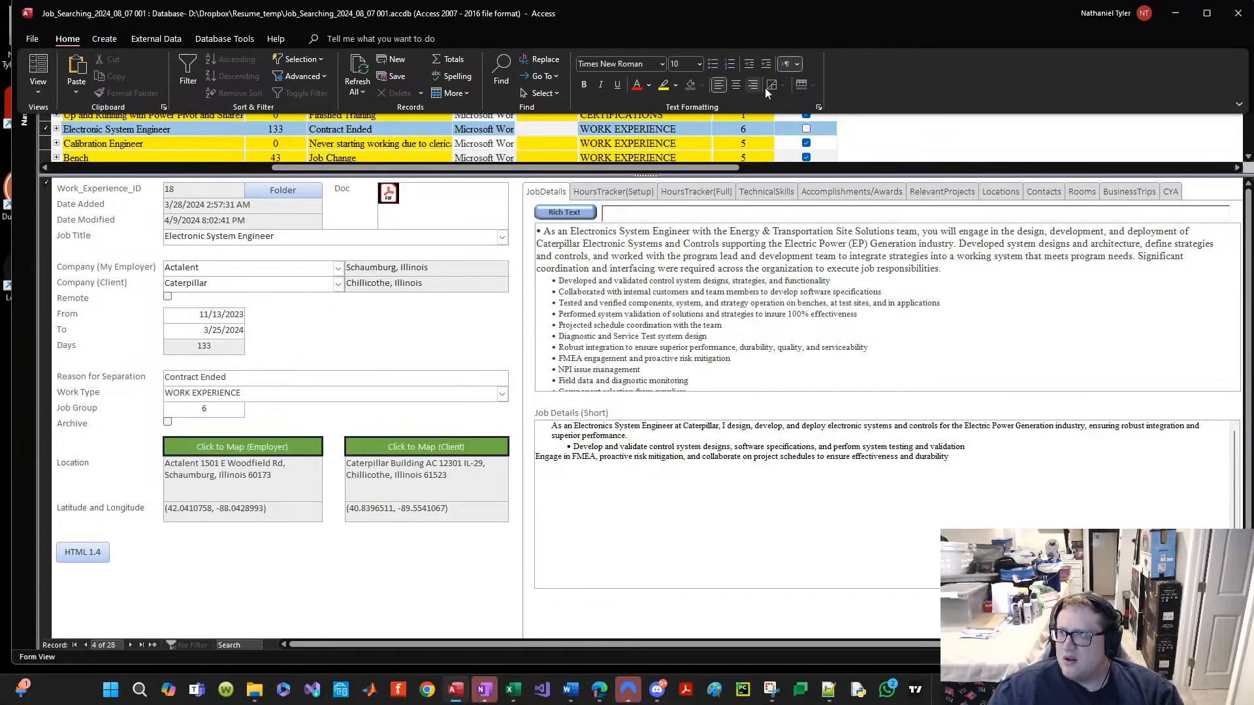
pyautogui.click(753, 64)
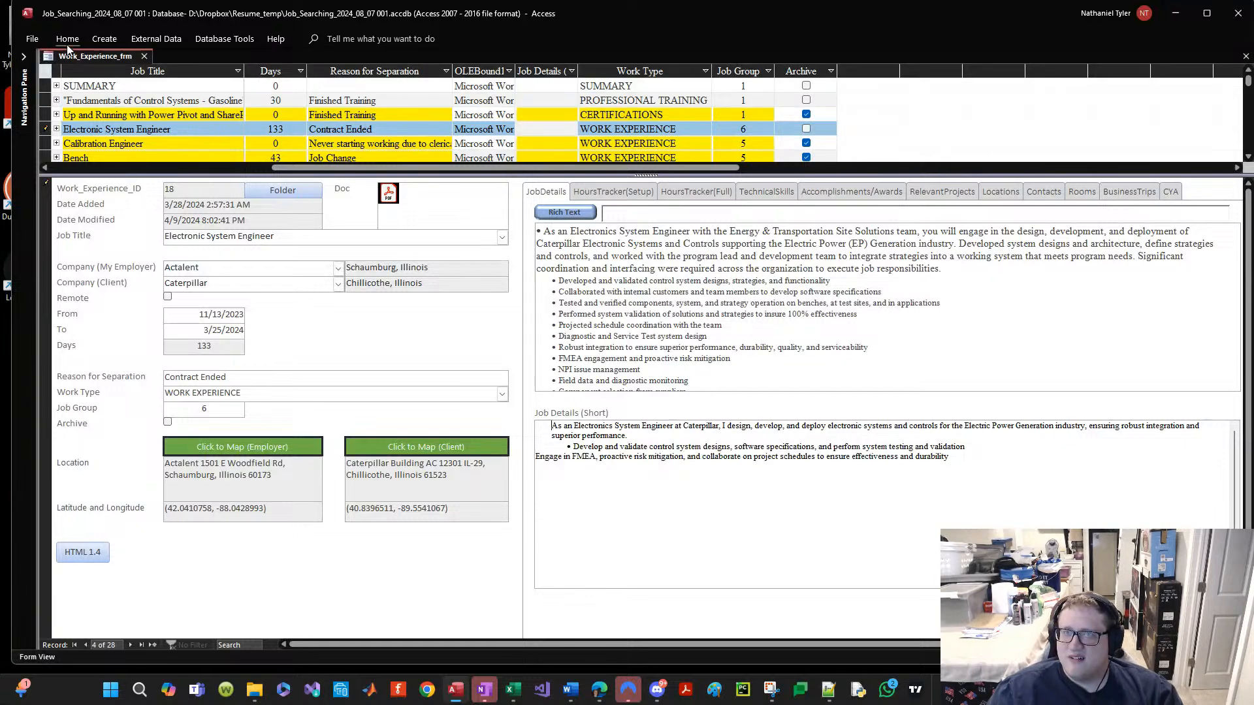
pyautogui.doubleClick(68, 40)
pyautogui.doubleClick(509, 17)
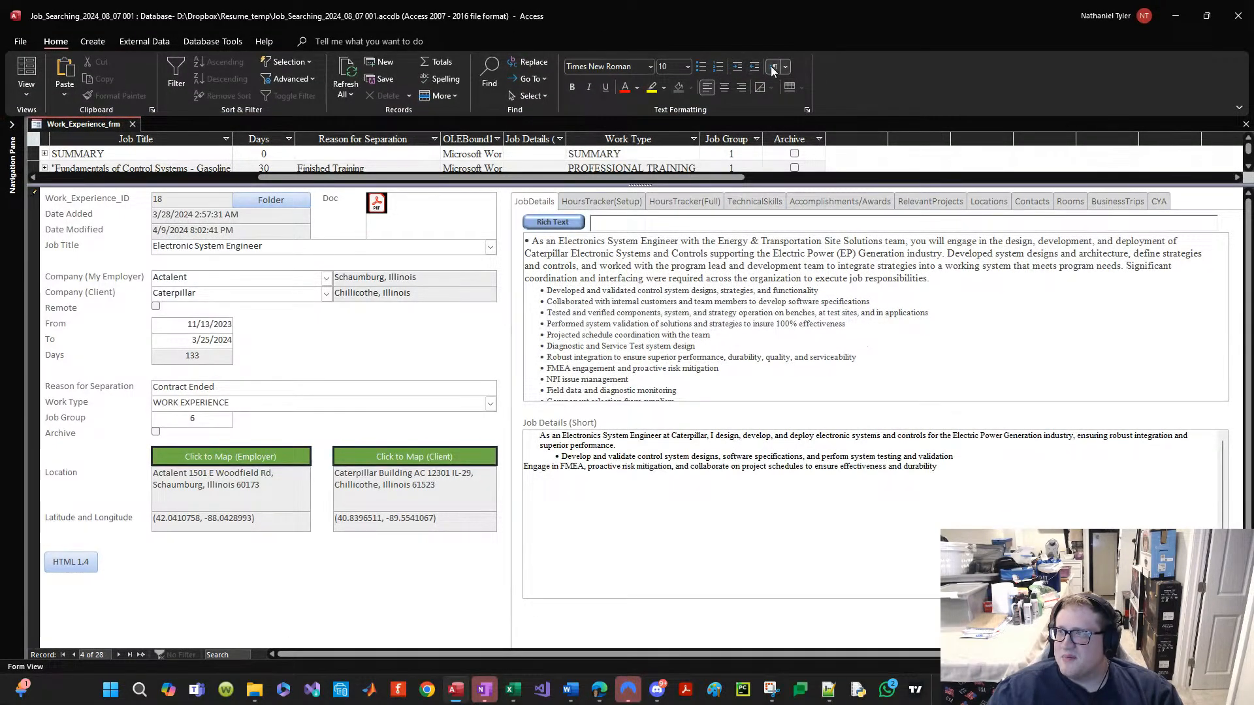
pyautogui.click(702, 68)
pyautogui.click(702, 70)
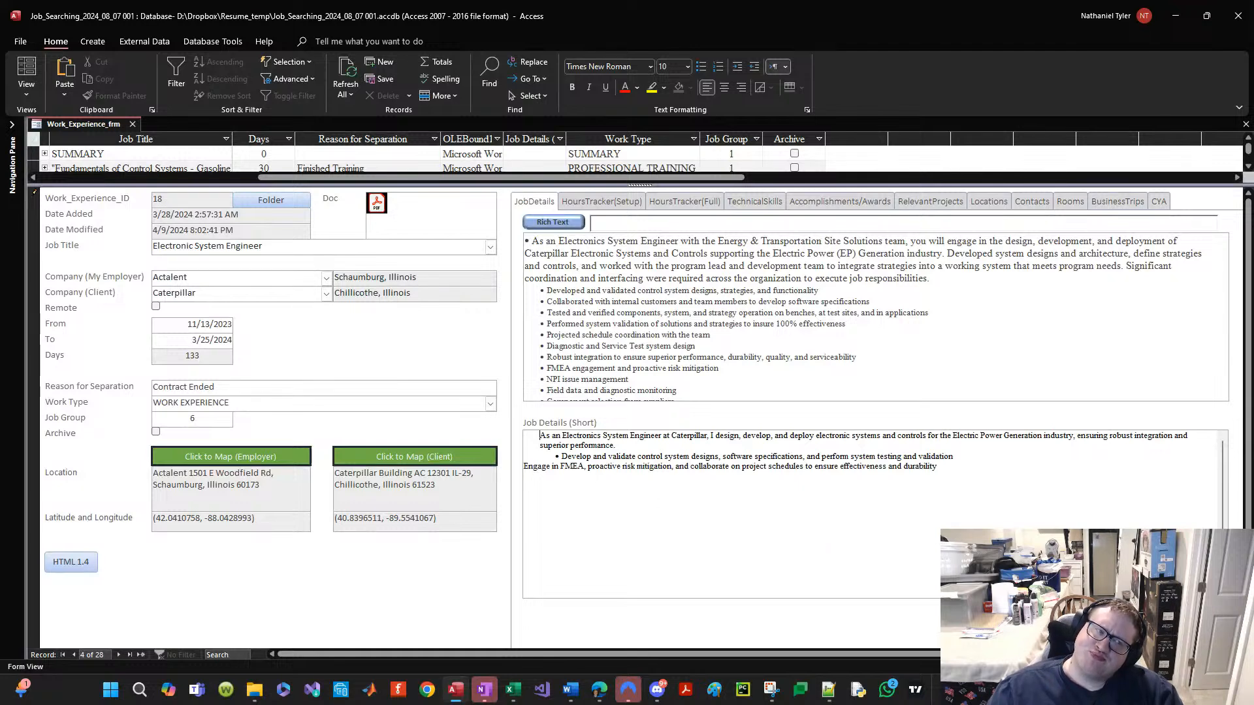
# Step: Turn the "Engage in FMEA" line in the Electronic System Engineer's Job Details (Short) into a second bullet matching the Word resume
pyautogui.click(0, 335)
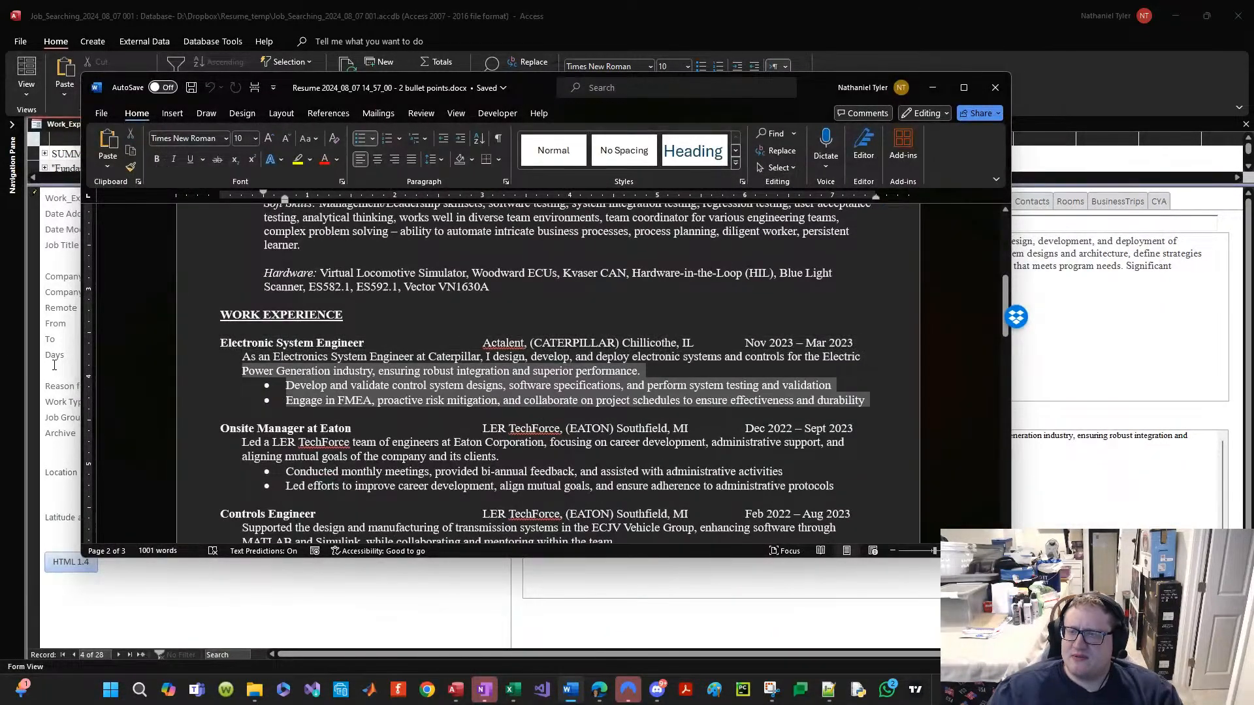
pyautogui.moveTo(54, 365); pyautogui.dragTo(25, 358)
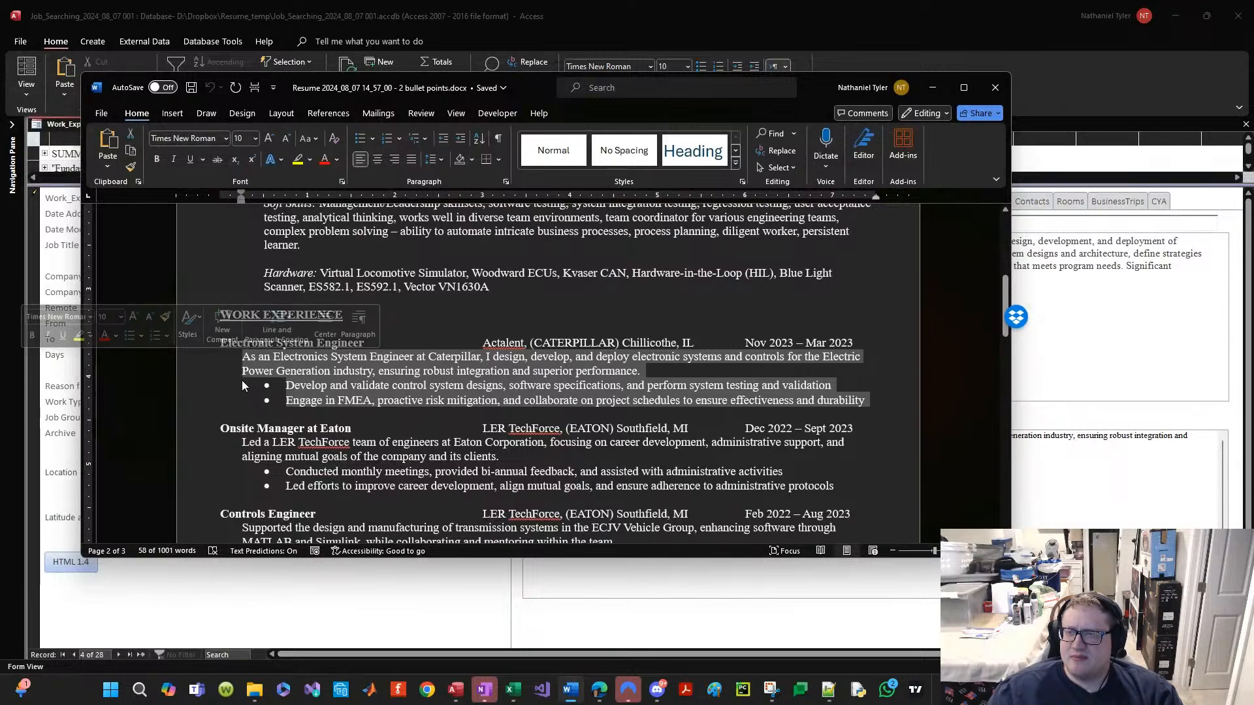
pyautogui.click(933, 88)
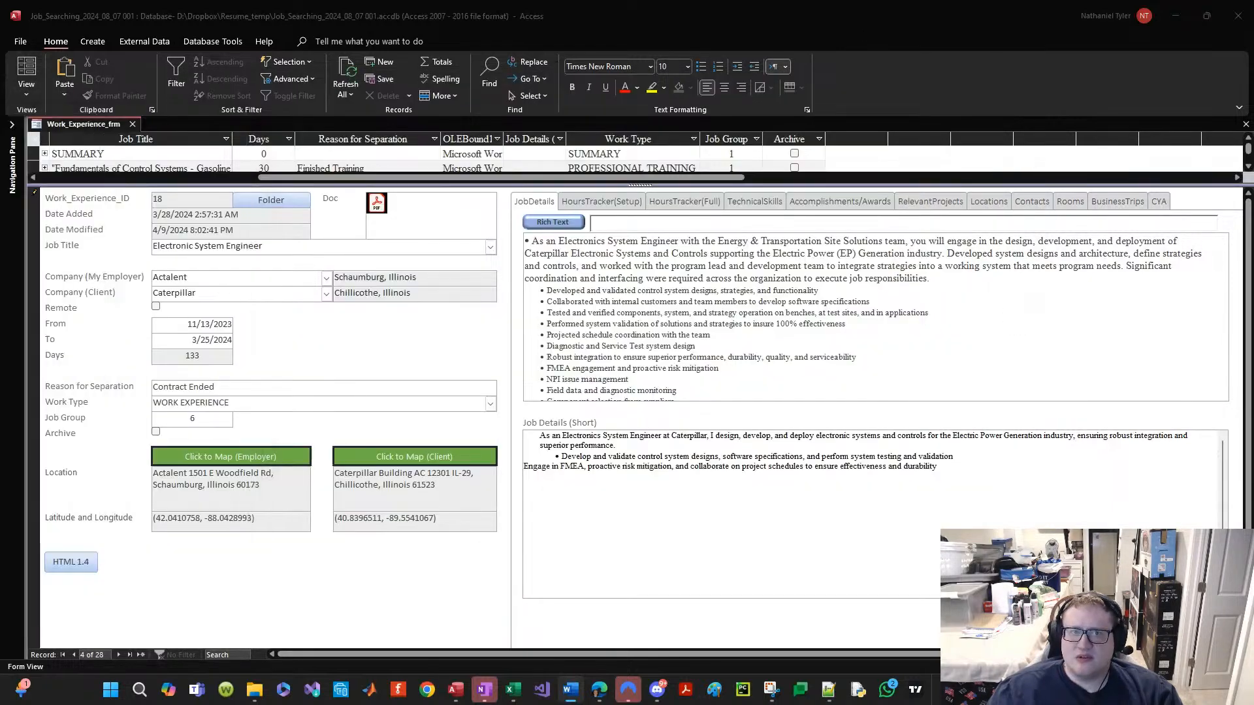
pyautogui.moveTo(941, 468); pyautogui.dragTo(396, 429)
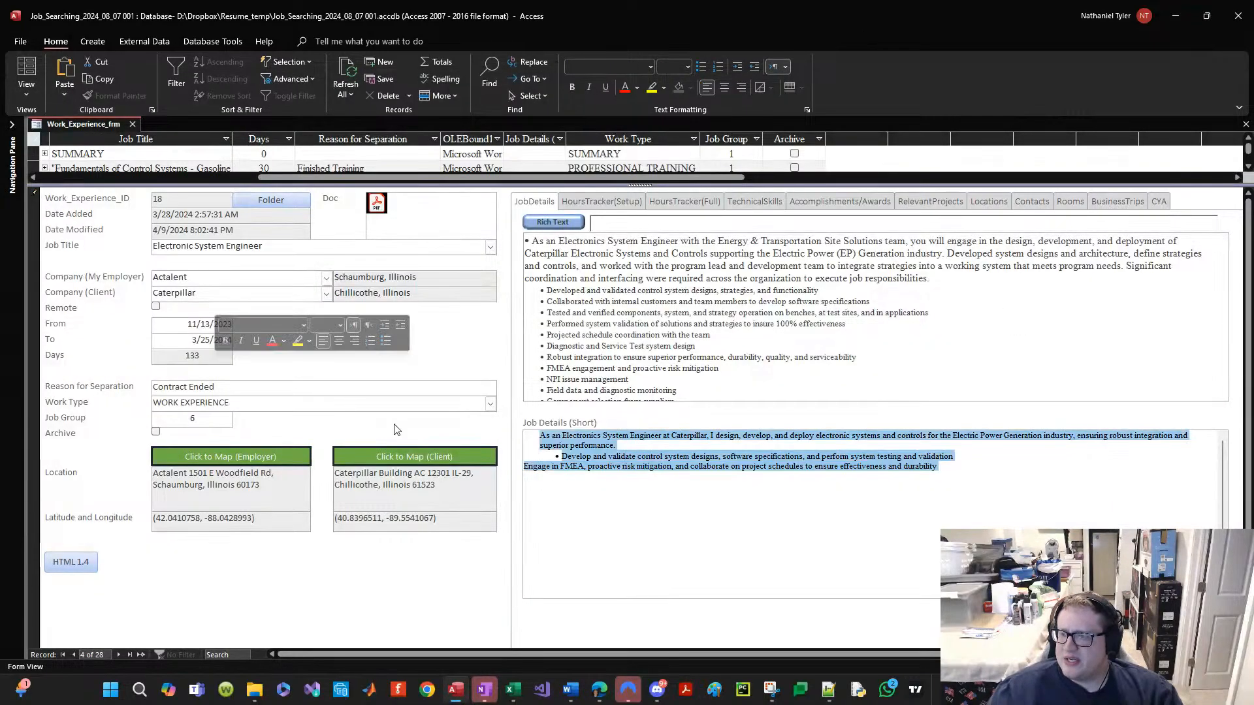
pyautogui.click(1000, 459)
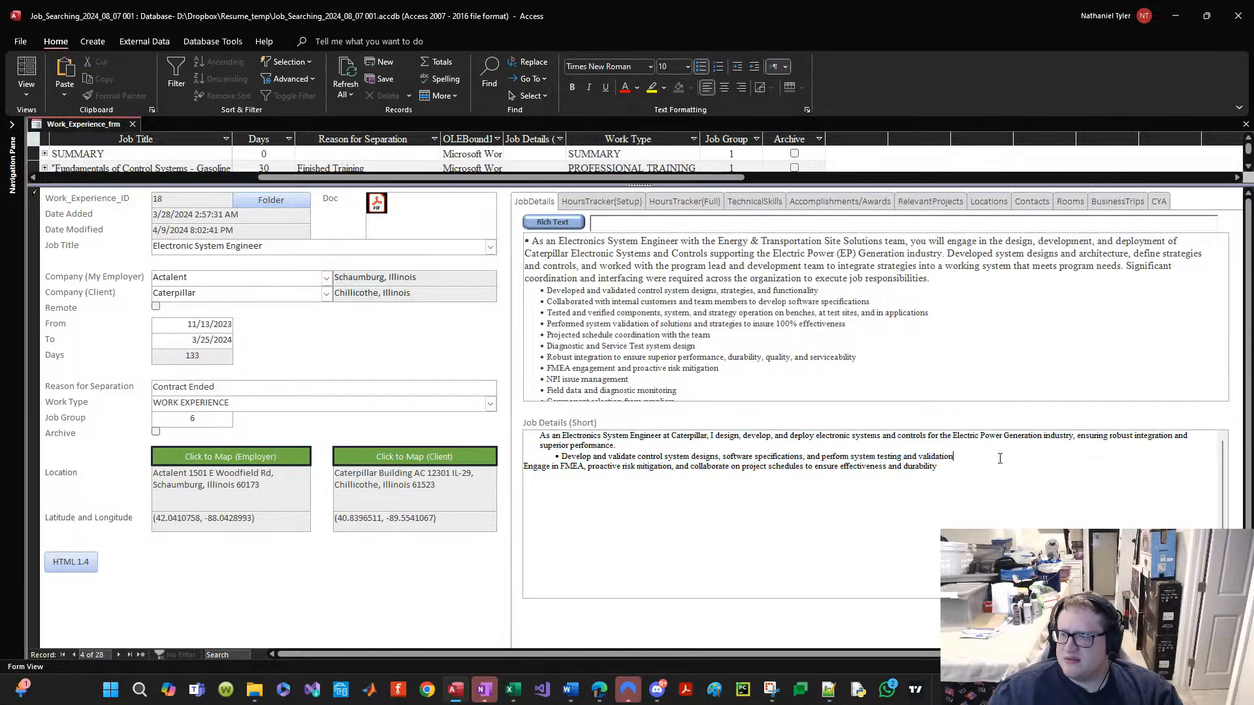
pyautogui.press('Return')
pyautogui.press('Delete')
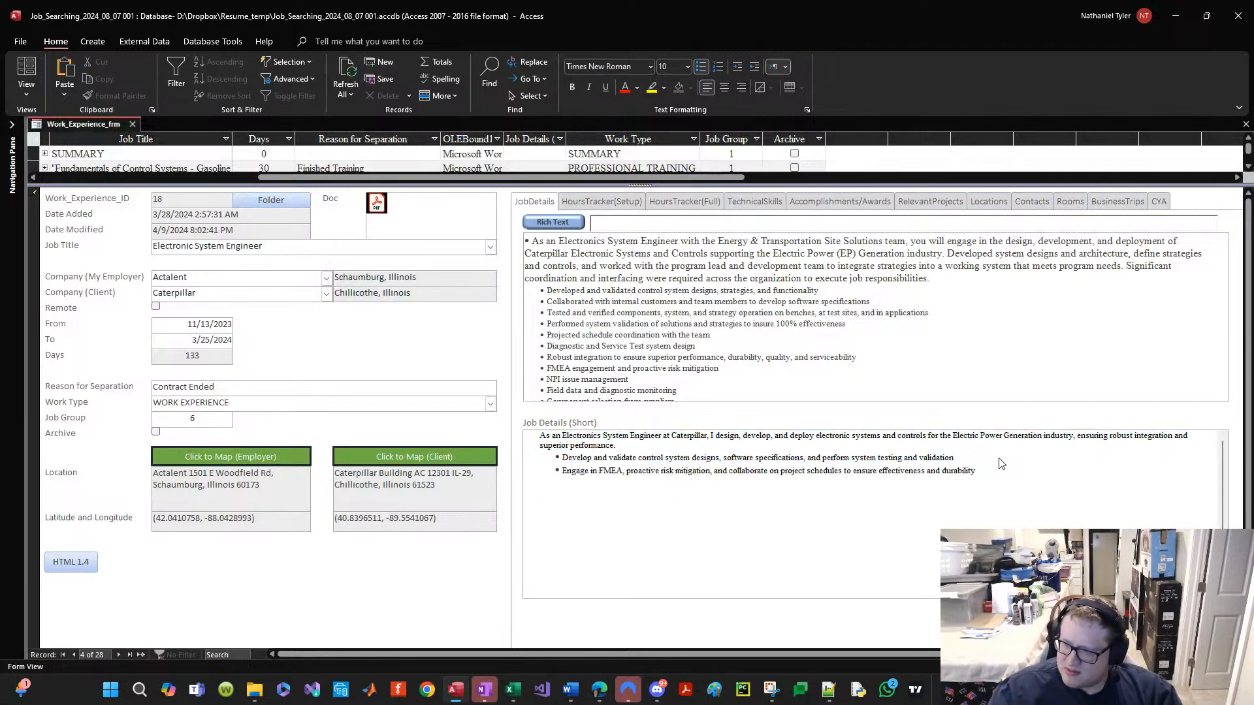
# Step: Check the short job details of Electronic System Engineer in plain and rich text and examine how the paragraph and bullets are structured
pyautogui.click(540, 223)
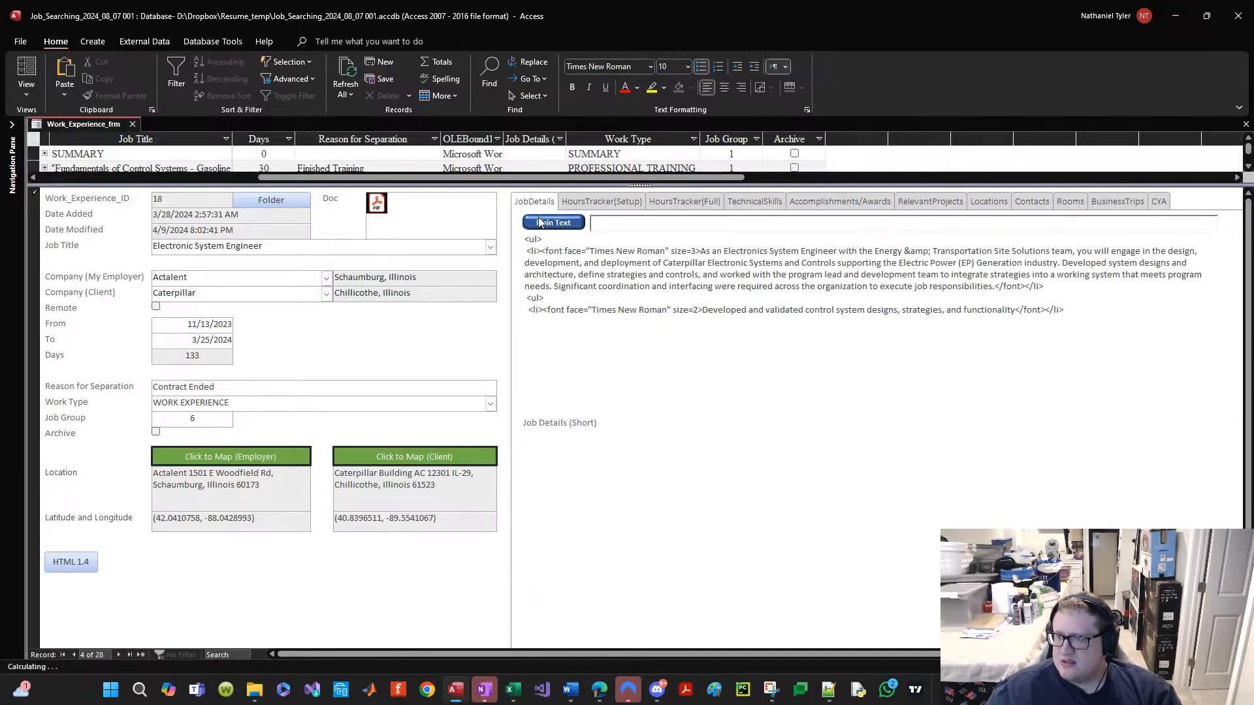
pyautogui.click(540, 223)
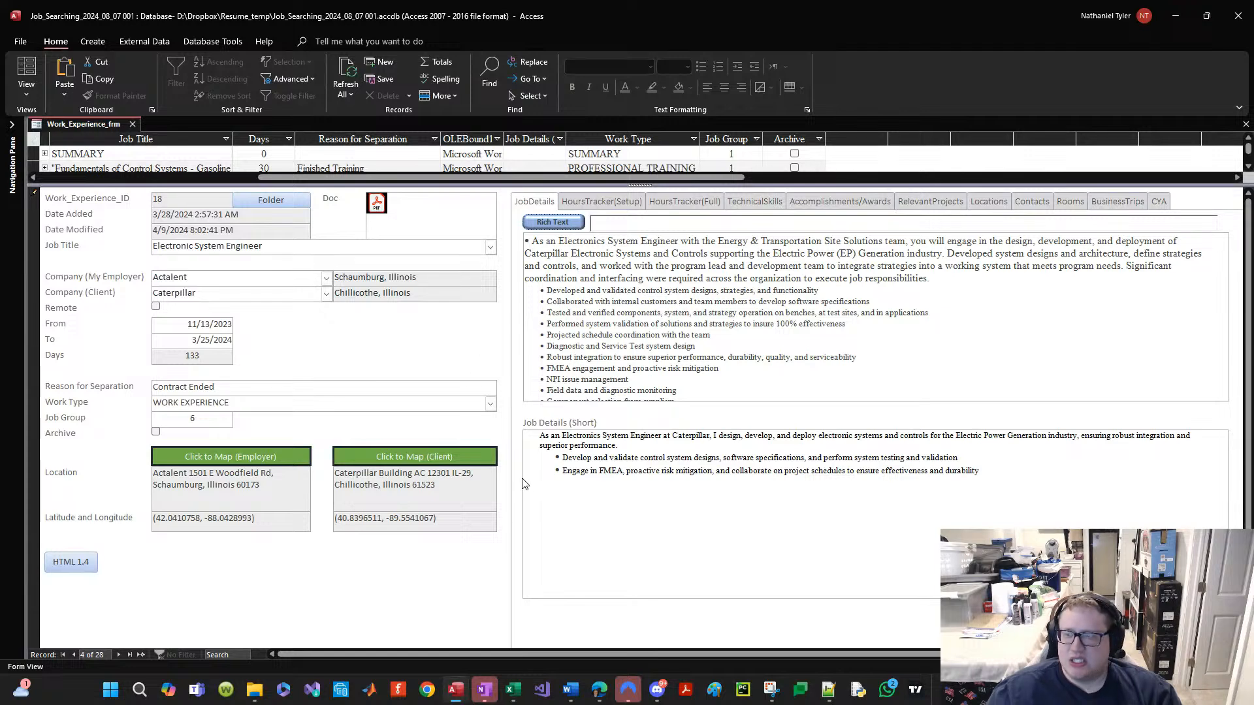
pyautogui.click(539, 438)
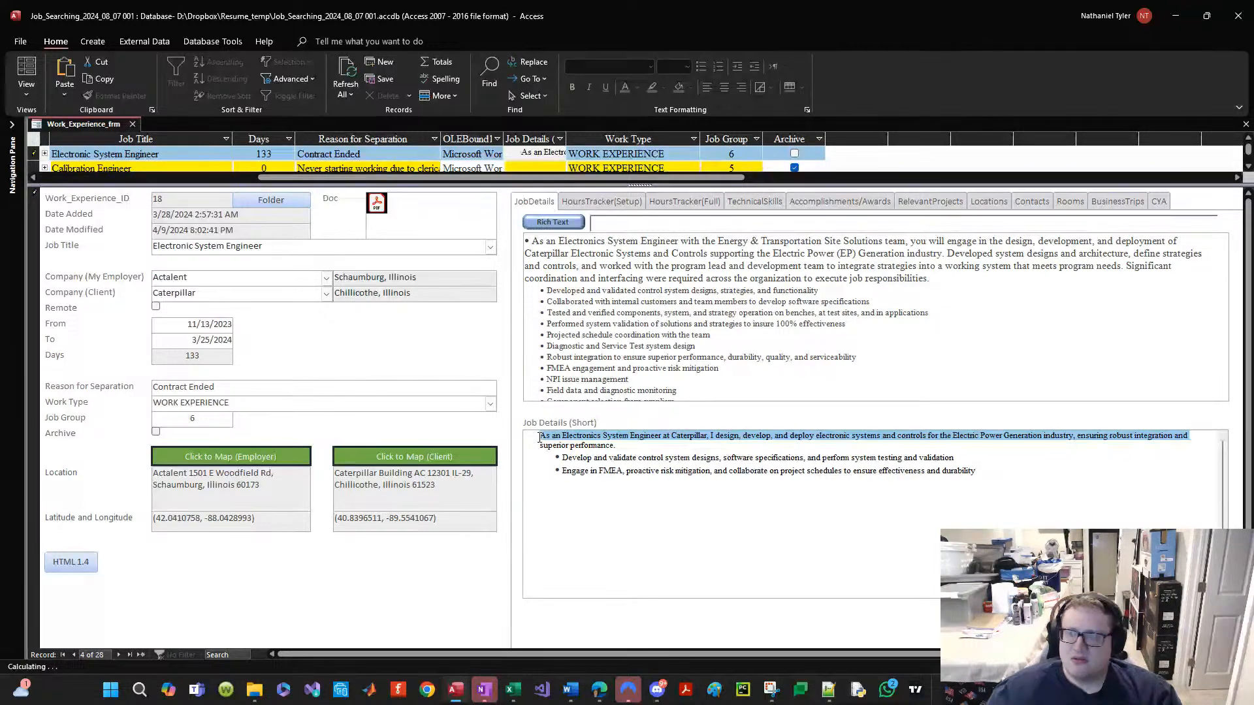
pyautogui.click(754, 482)
pyautogui.moveTo(988, 484); pyautogui.dragTo(443, 433)
pyautogui.click(1034, 499)
pyautogui.moveTo(1035, 500); pyautogui.dragTo(534, 434)
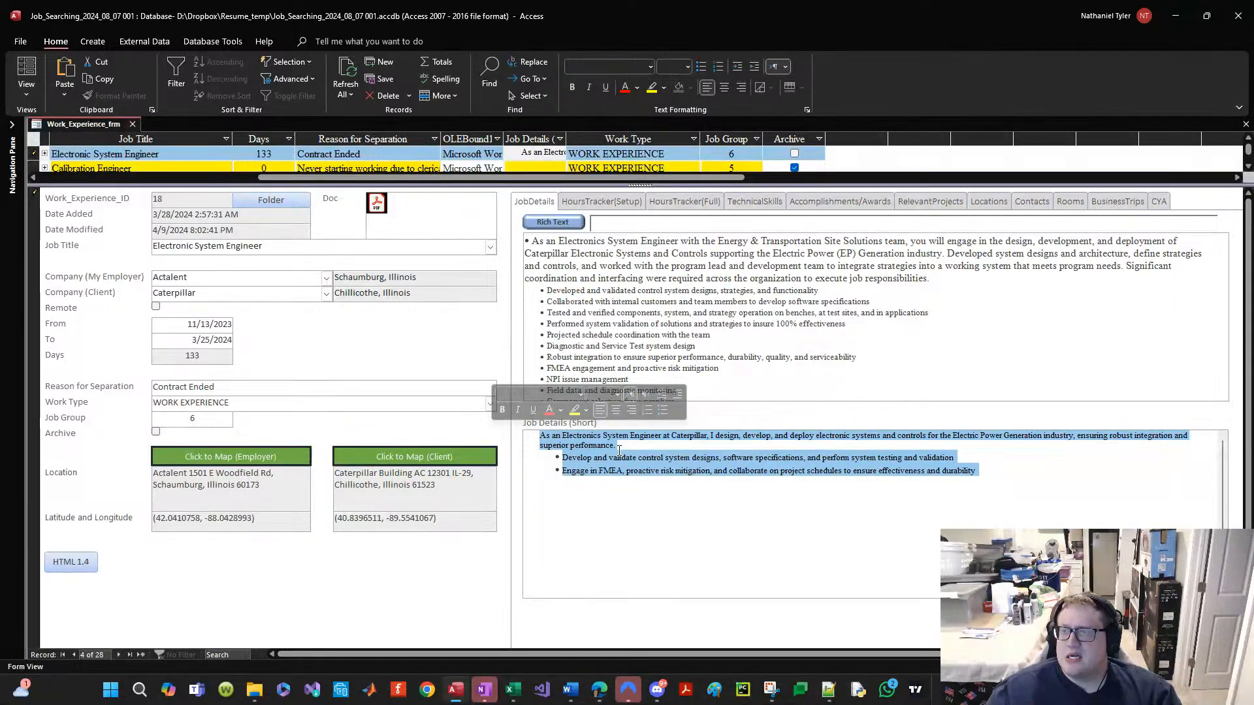
pyautogui.click(639, 457)
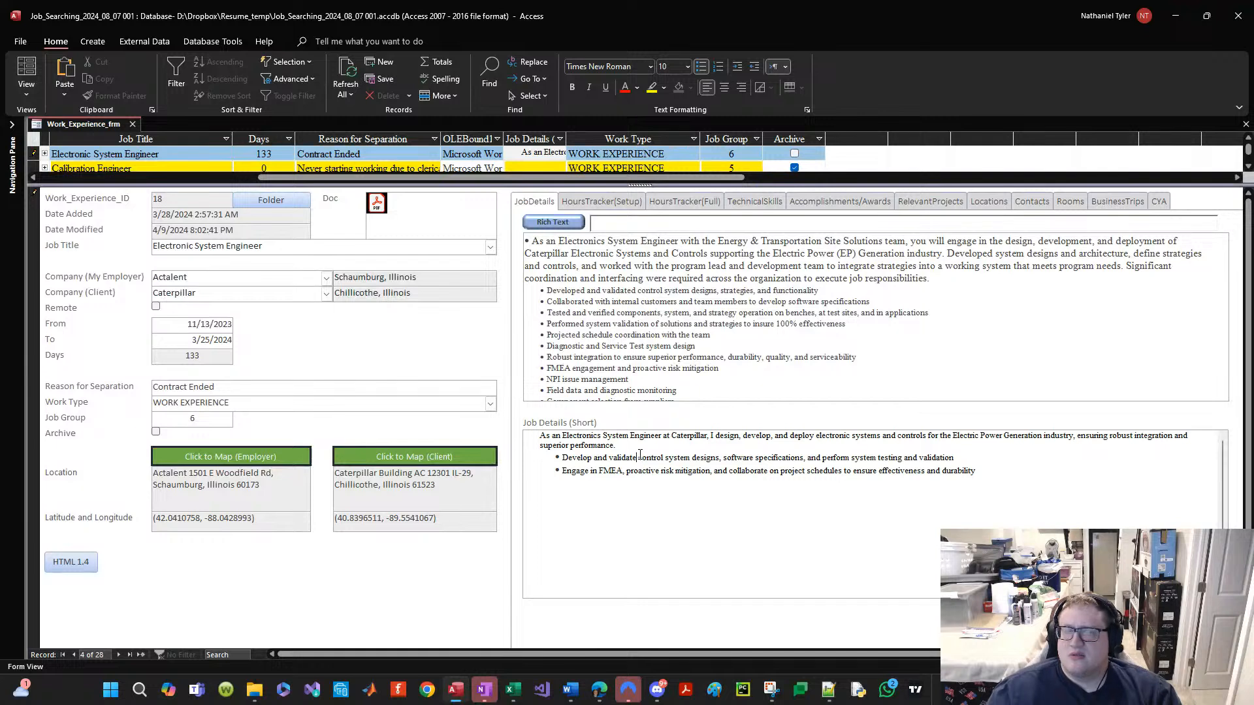
# Step: Collapse the ribbon to enlarge the datasheet and hide its Job Details and OLEBound columns
pyautogui.click(0, 335)
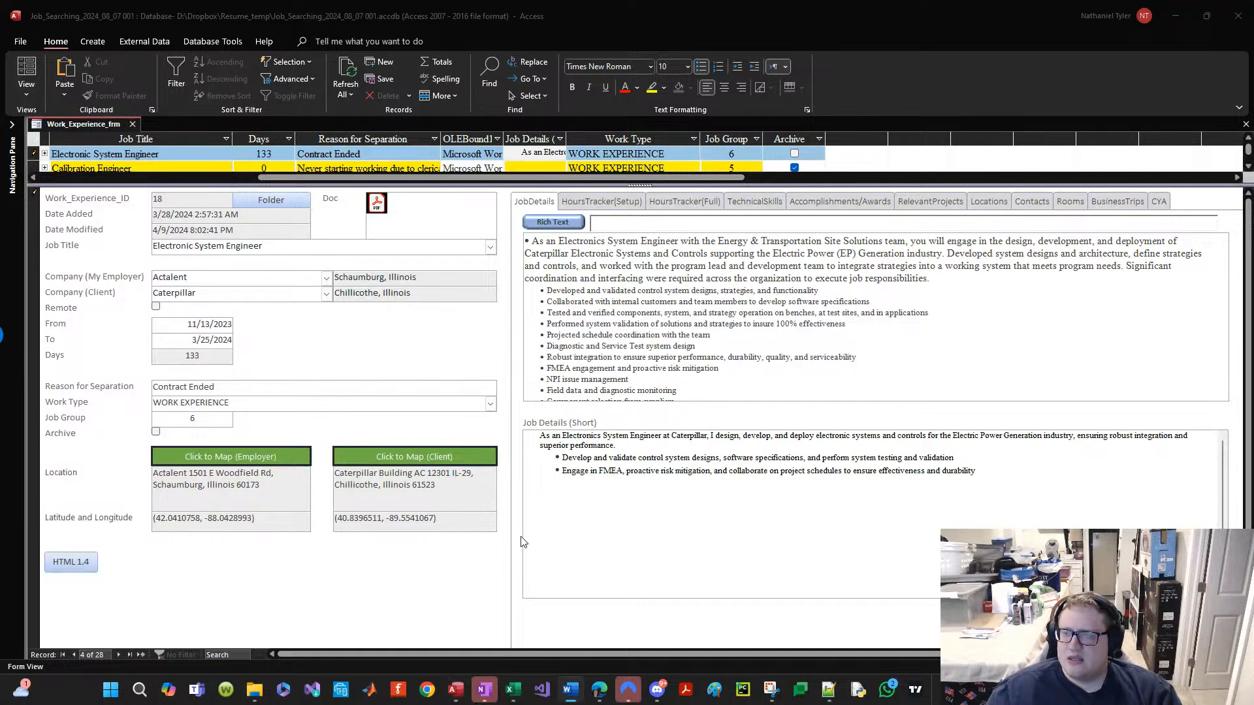
pyautogui.click(56, 49)
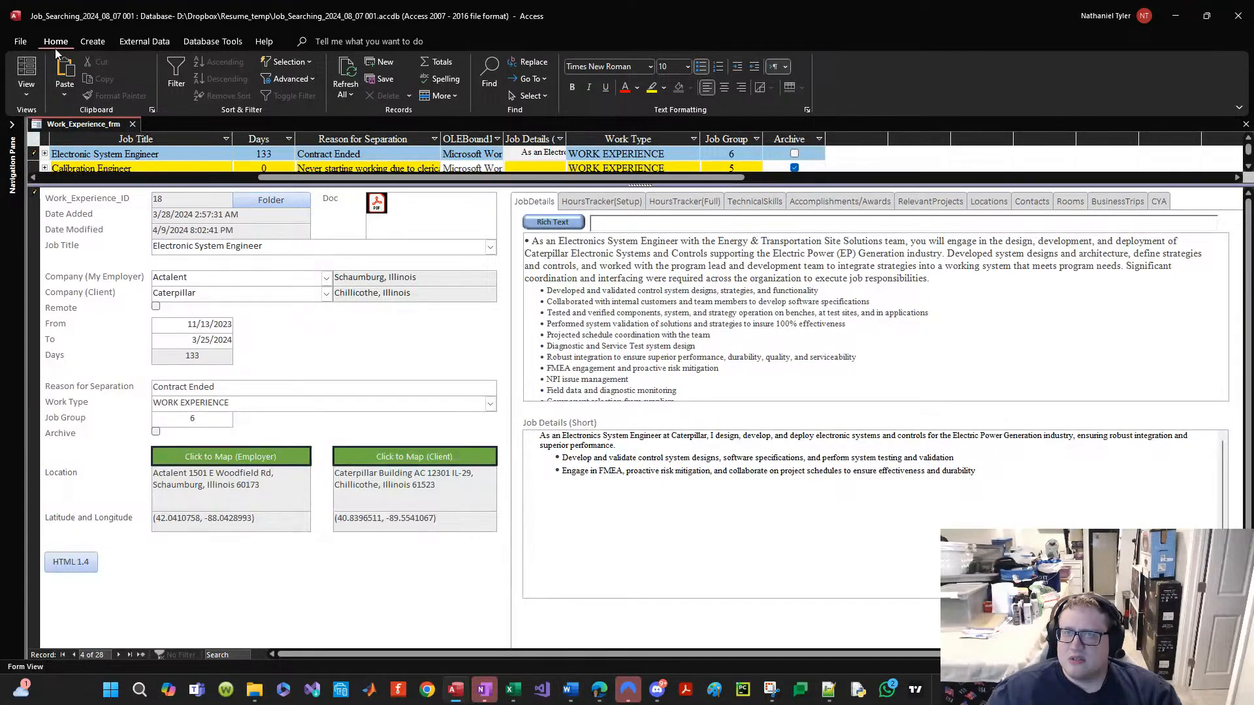
pyautogui.doubleClick(55, 48)
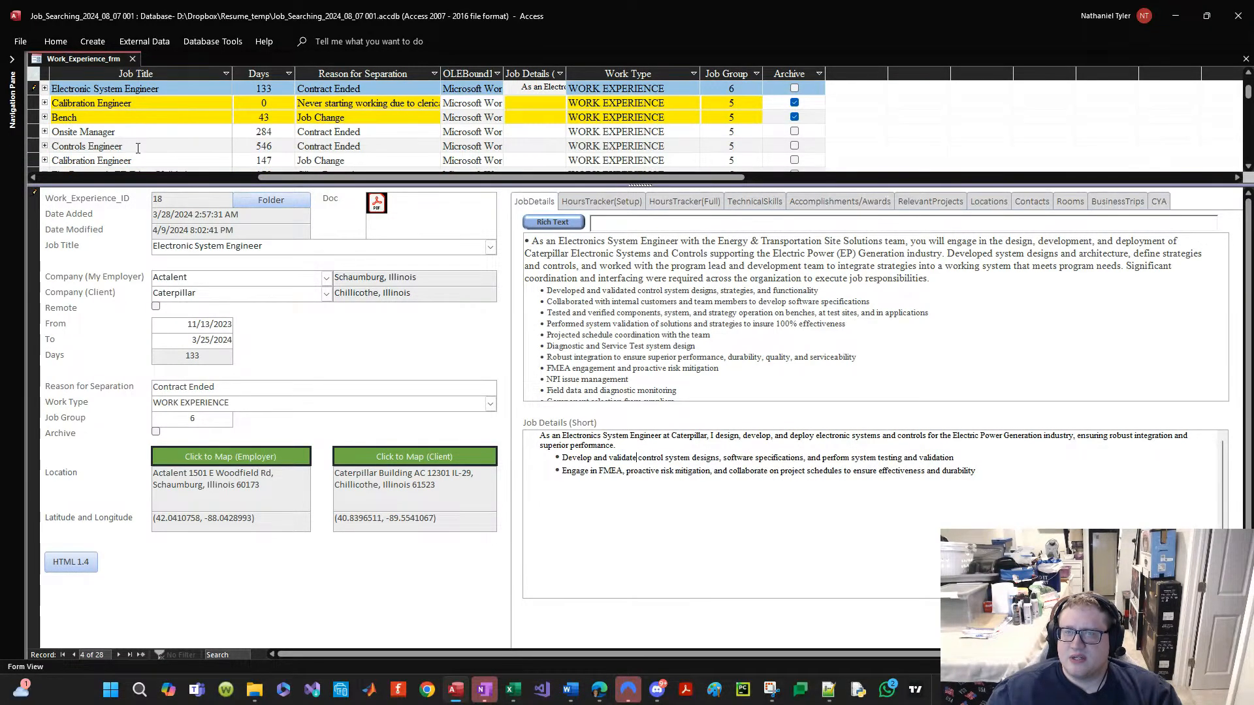
pyautogui.moveTo(348, 177); pyautogui.dragTo(63, 168)
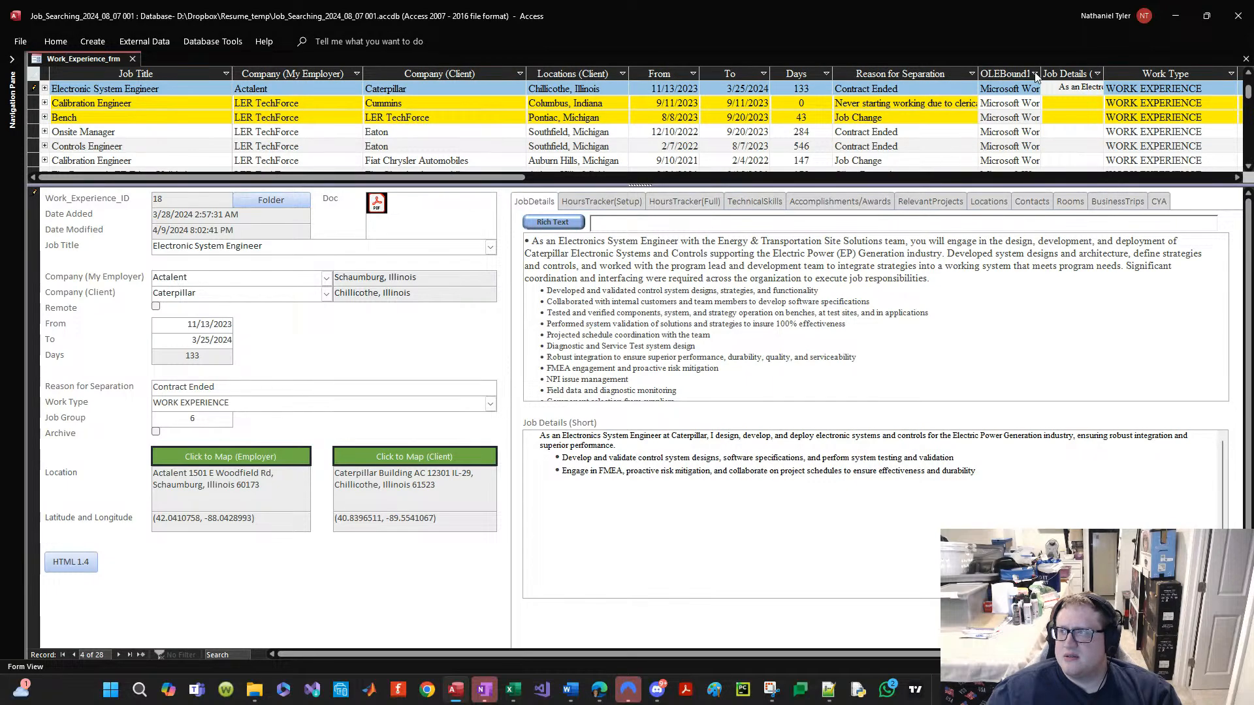
pyautogui.rightClick(1060, 74)
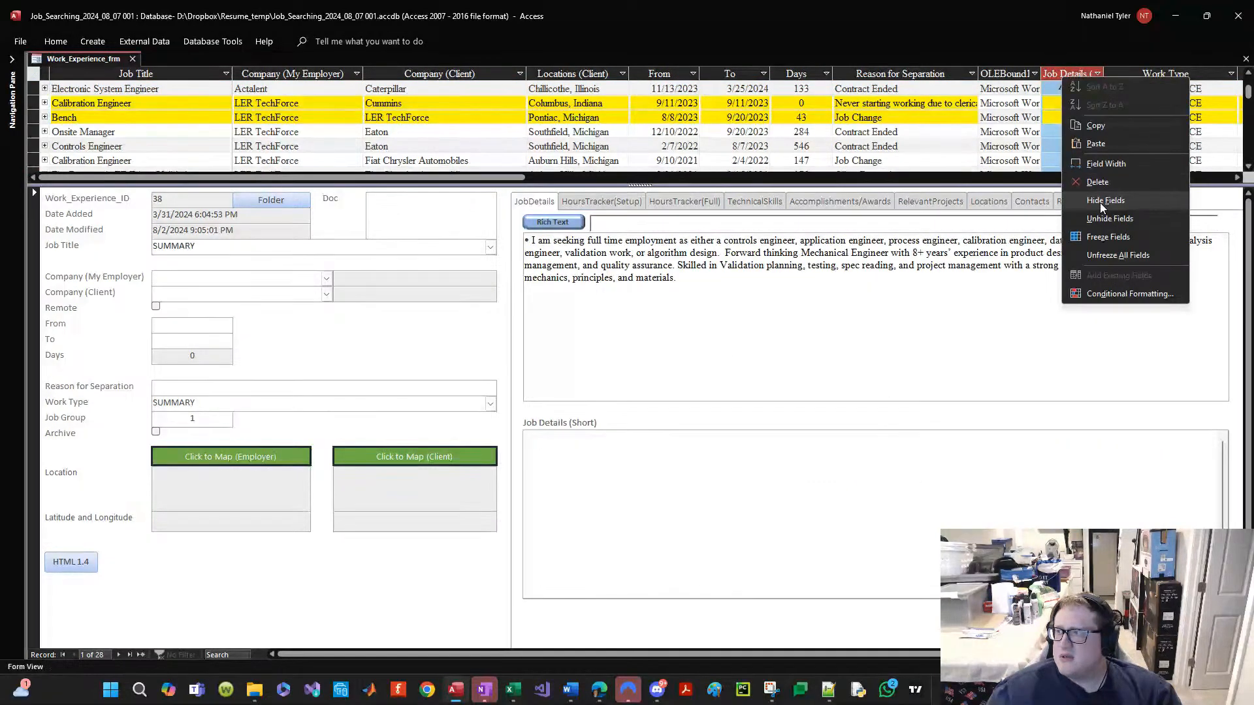
pyautogui.click(1098, 200)
pyautogui.rightClick(1017, 74)
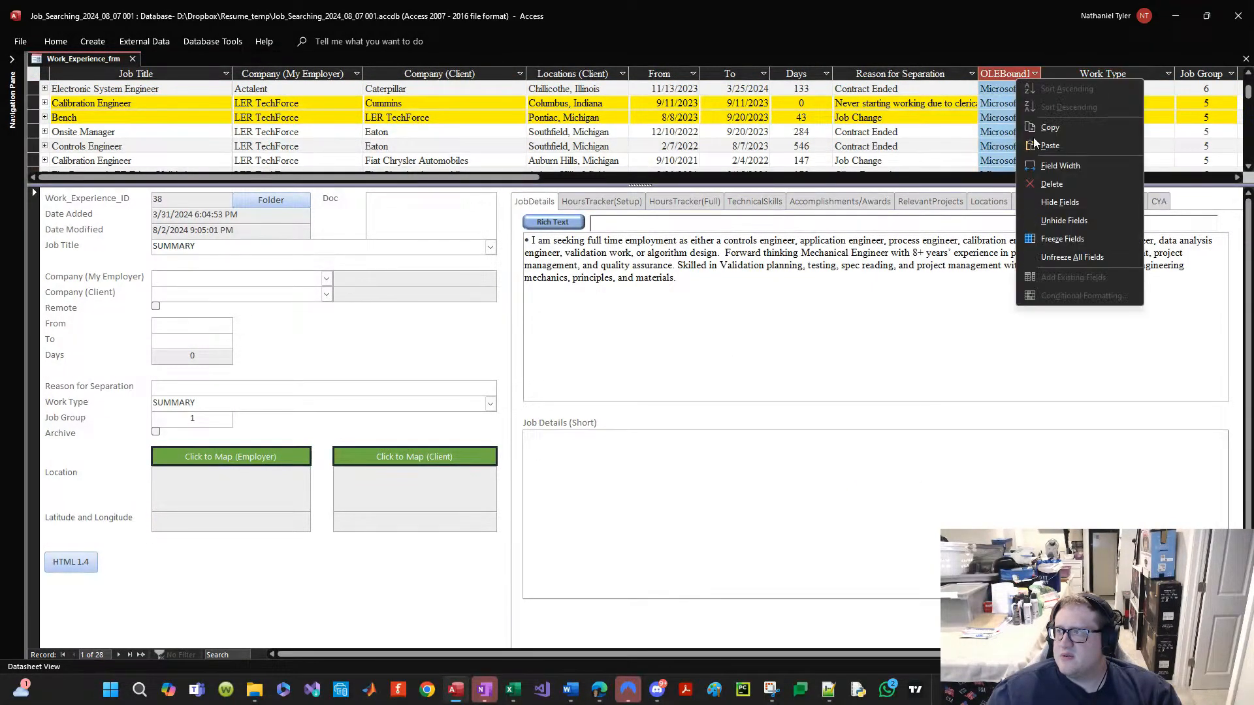
pyautogui.click(1061, 202)
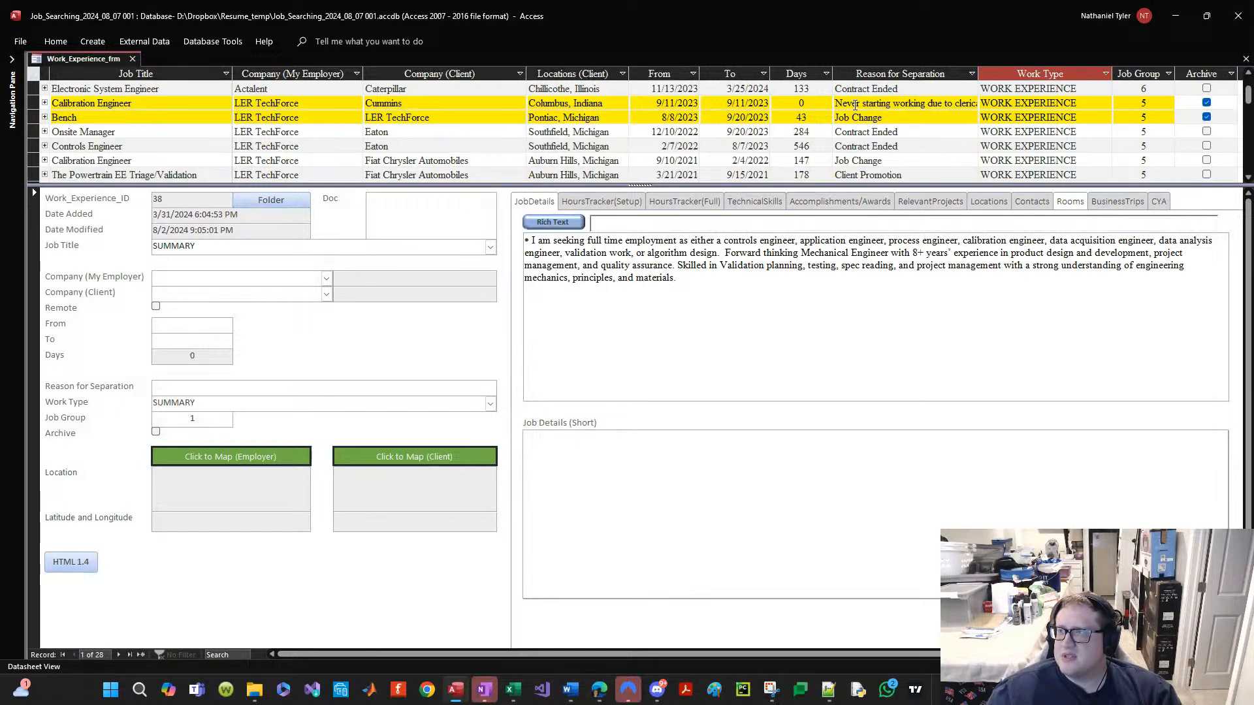
# Step: Open the Onsite Manager record for Eaton and paste its resume description with two bullets into Job Details (Short)
pyautogui.click(109, 92)
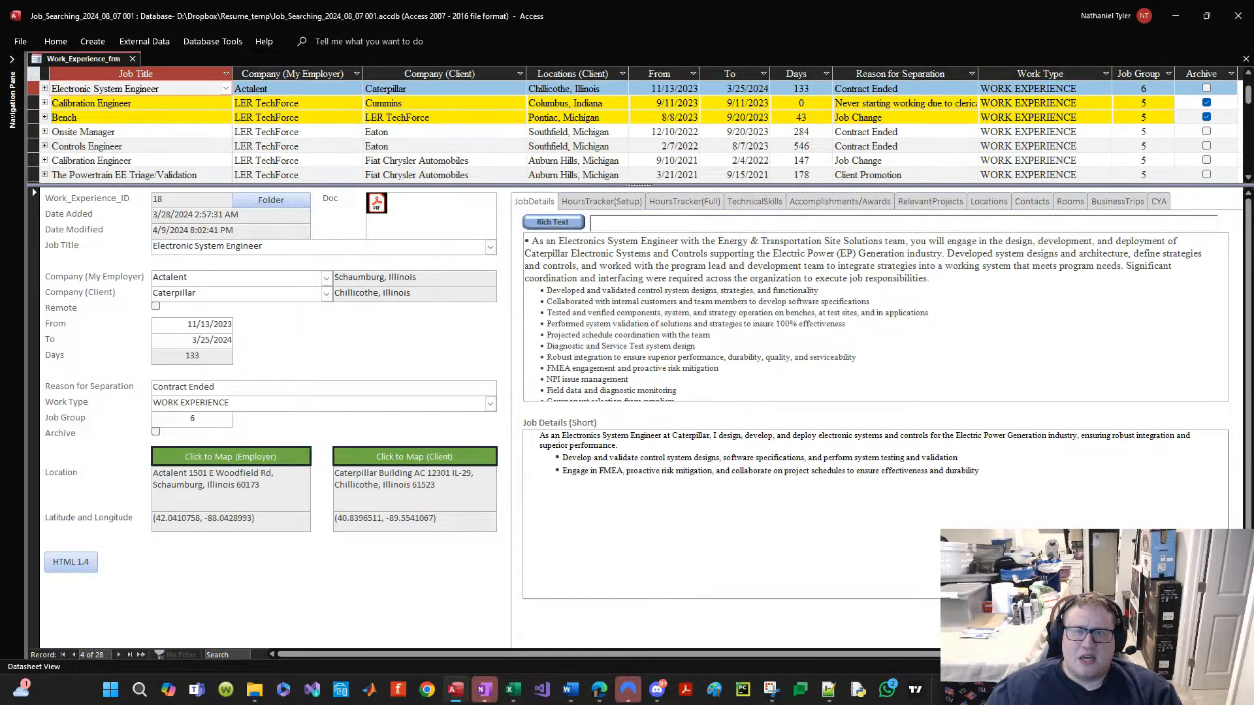
pyautogui.click(124, 104)
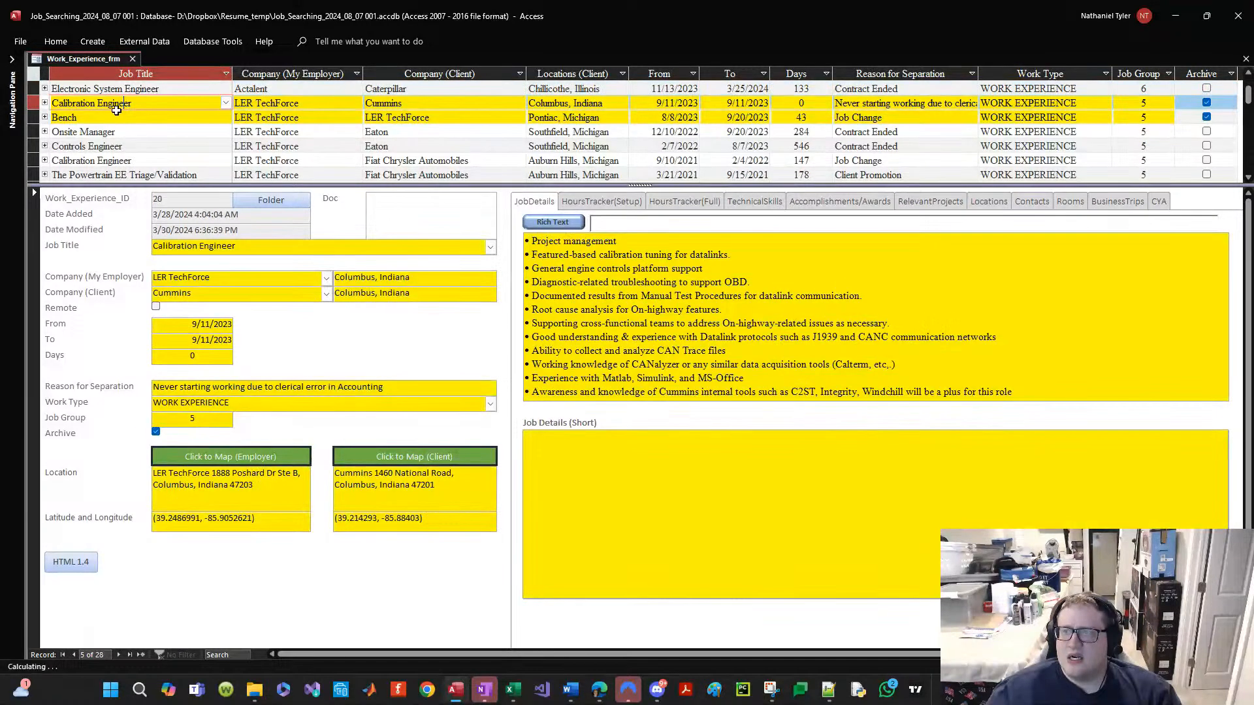
pyautogui.click(100, 120)
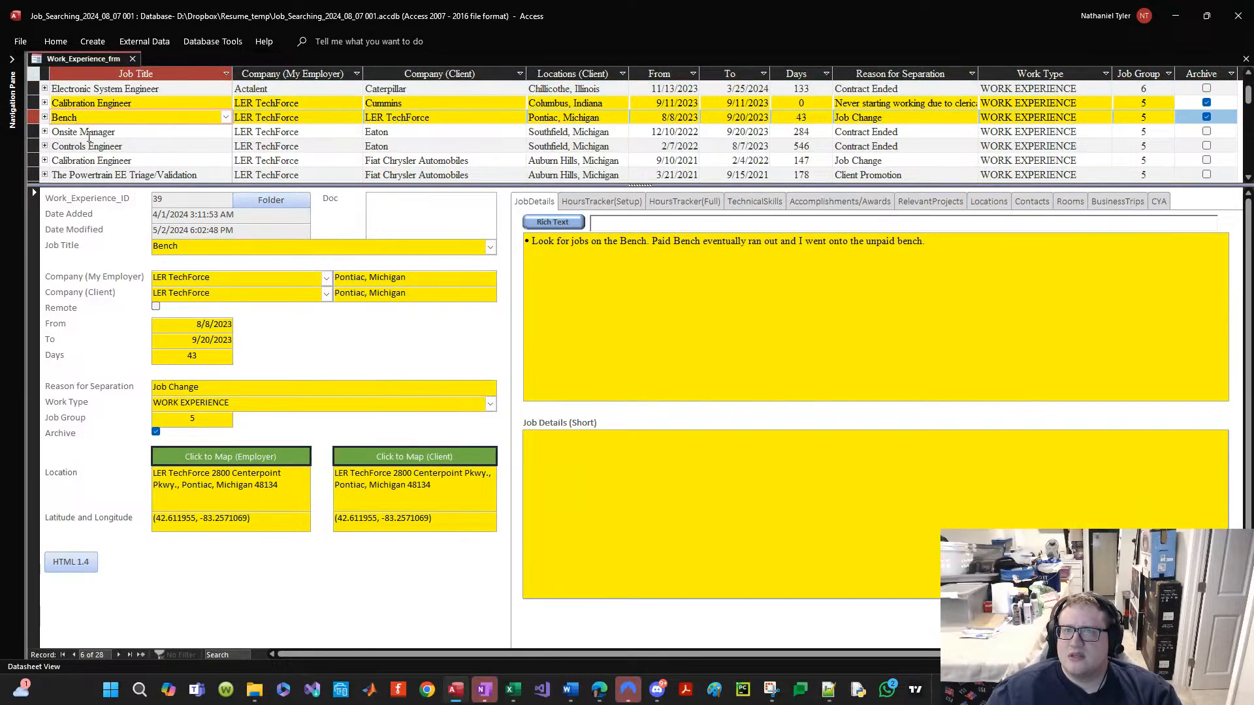
pyautogui.click(89, 134)
pyautogui.click(682, 465)
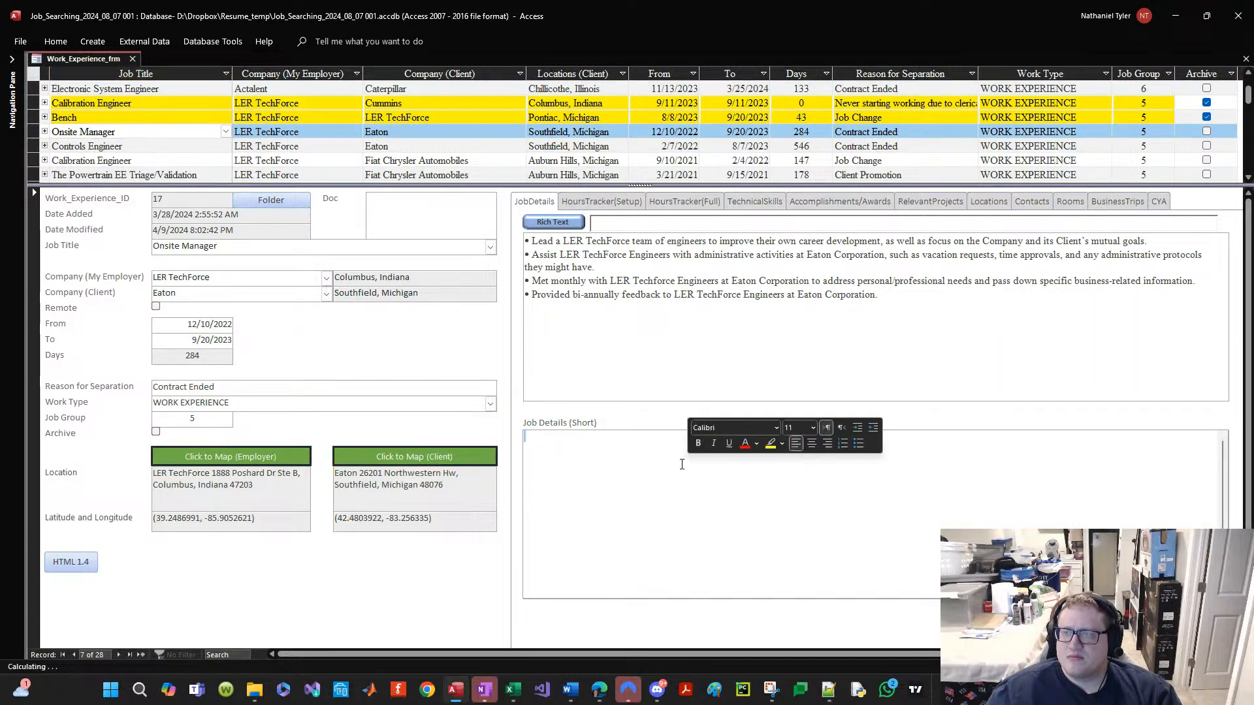
pyautogui.write('Led a LER TechForce team of engineers at Eaton Corporation, focusing on career development, administrative support, and aligning mutual goals of the company and its clients. Conducted monthly meetings, provided bi-annual feedback, and assisted with administrative activities Led efforts to improve career development, align mutual goals, and ensure adherence to administrative protocols')
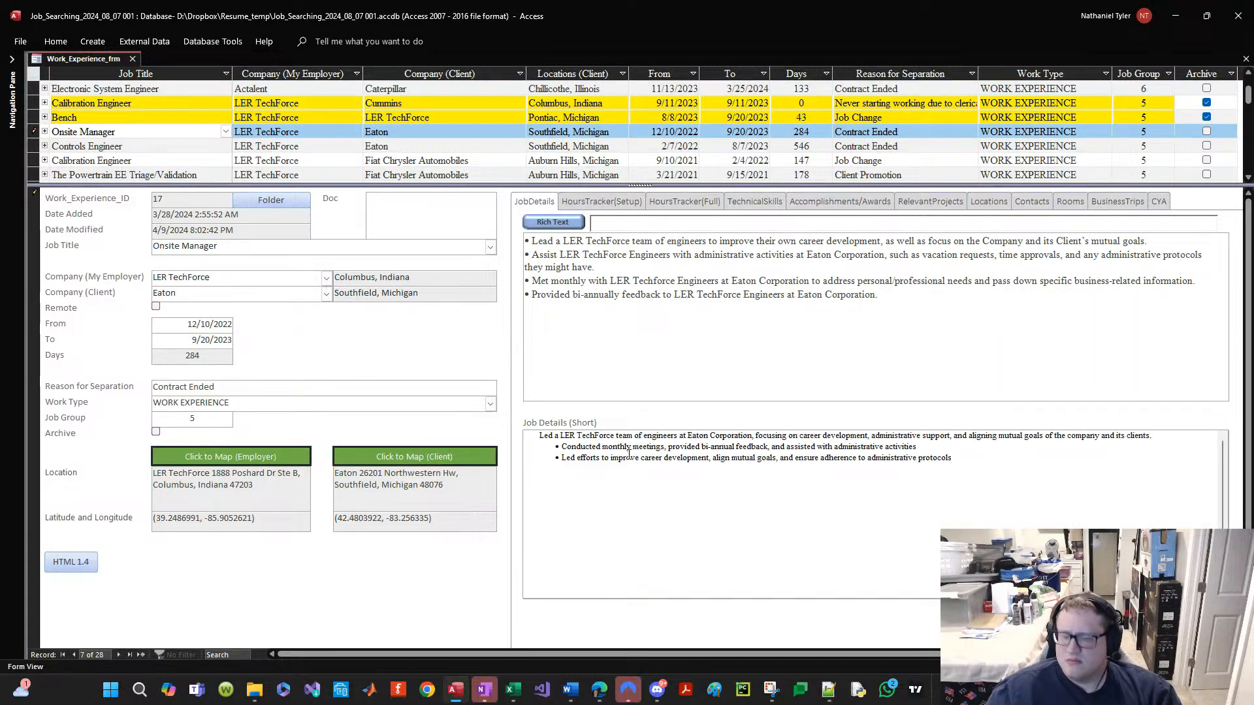
# Step: Try removing the blank line below the Onsite Manager bullets, undo the change and check the extent of the pasted text
pyautogui.press('BackSpace')
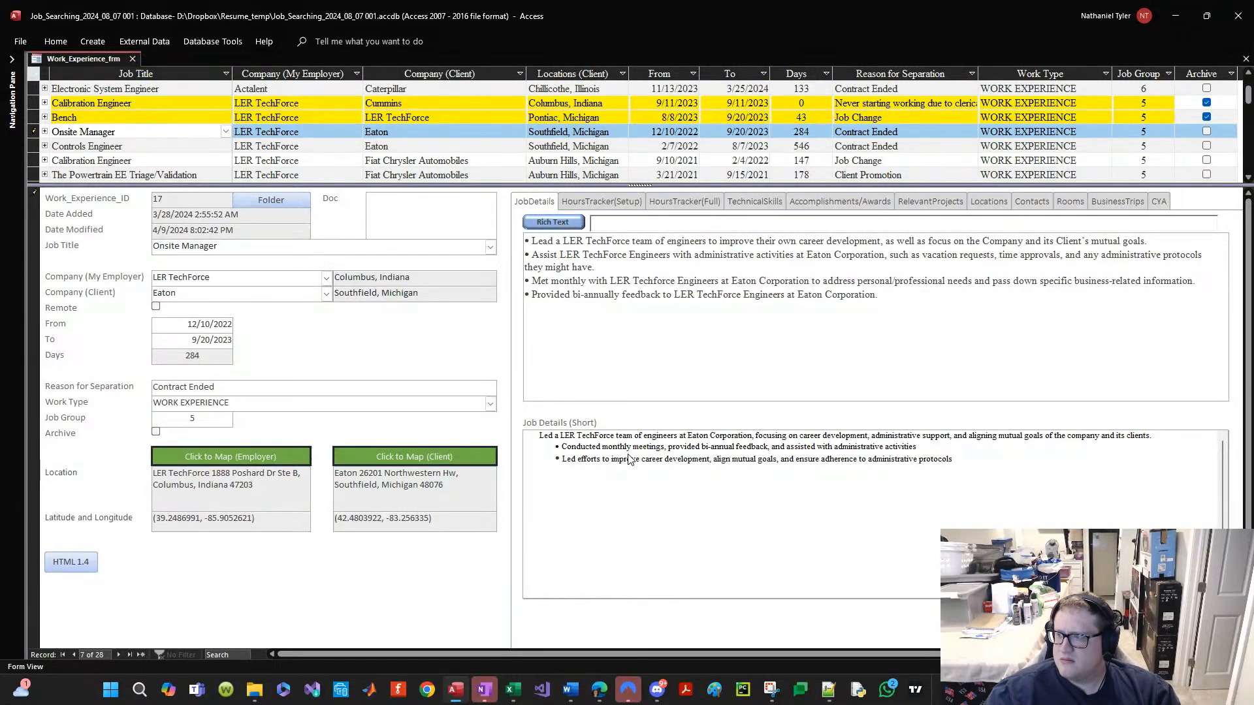
pyautogui.press('Up')
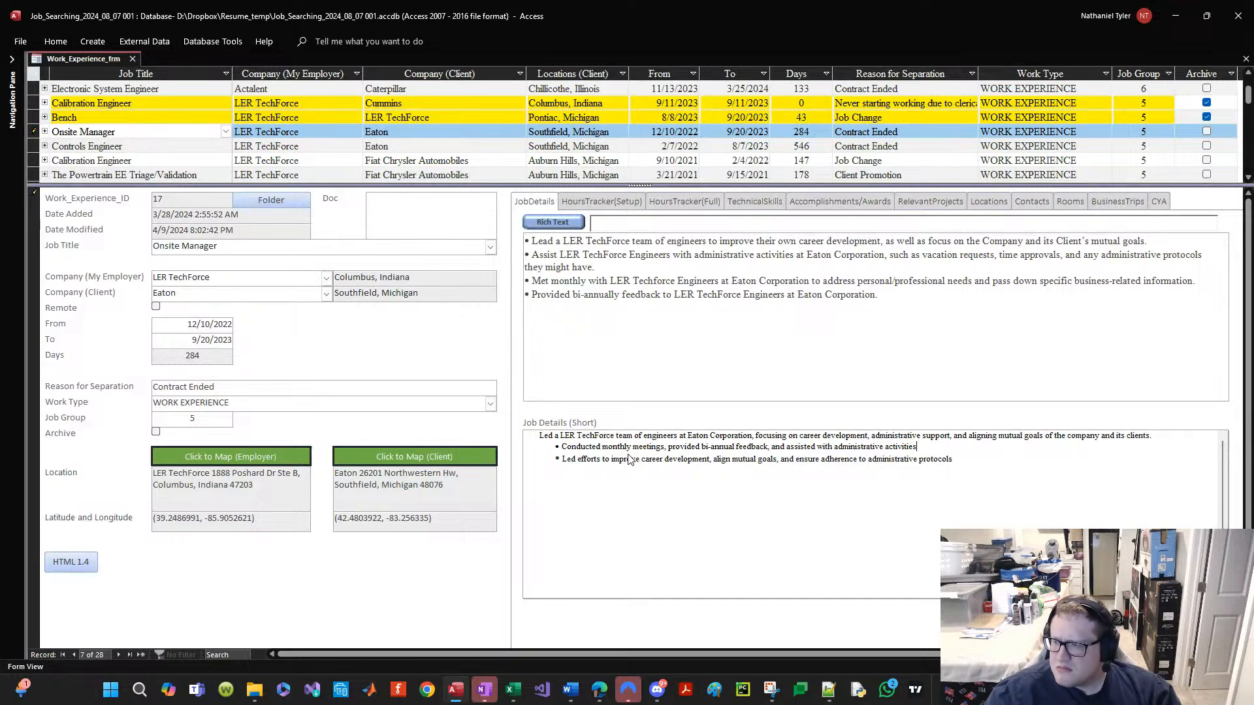
pyautogui.hotkey('ctrl', 'z')
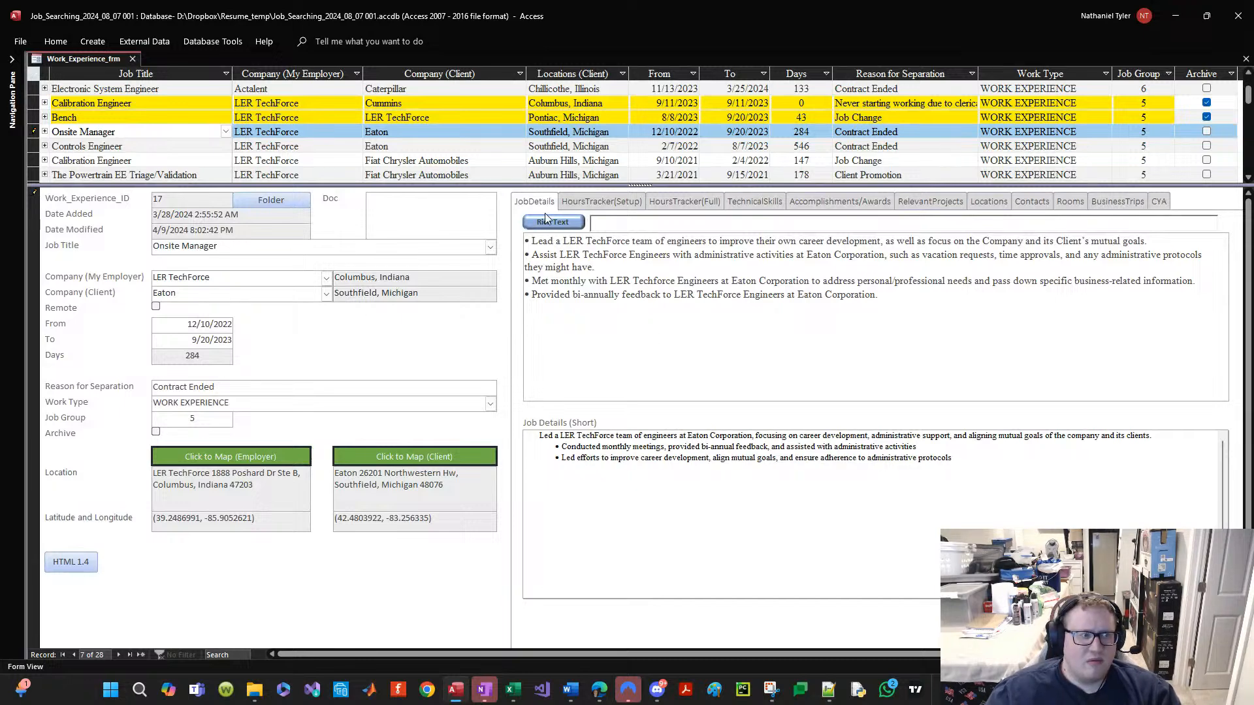
pyautogui.moveTo(604, 516); pyautogui.dragTo(512, 434)
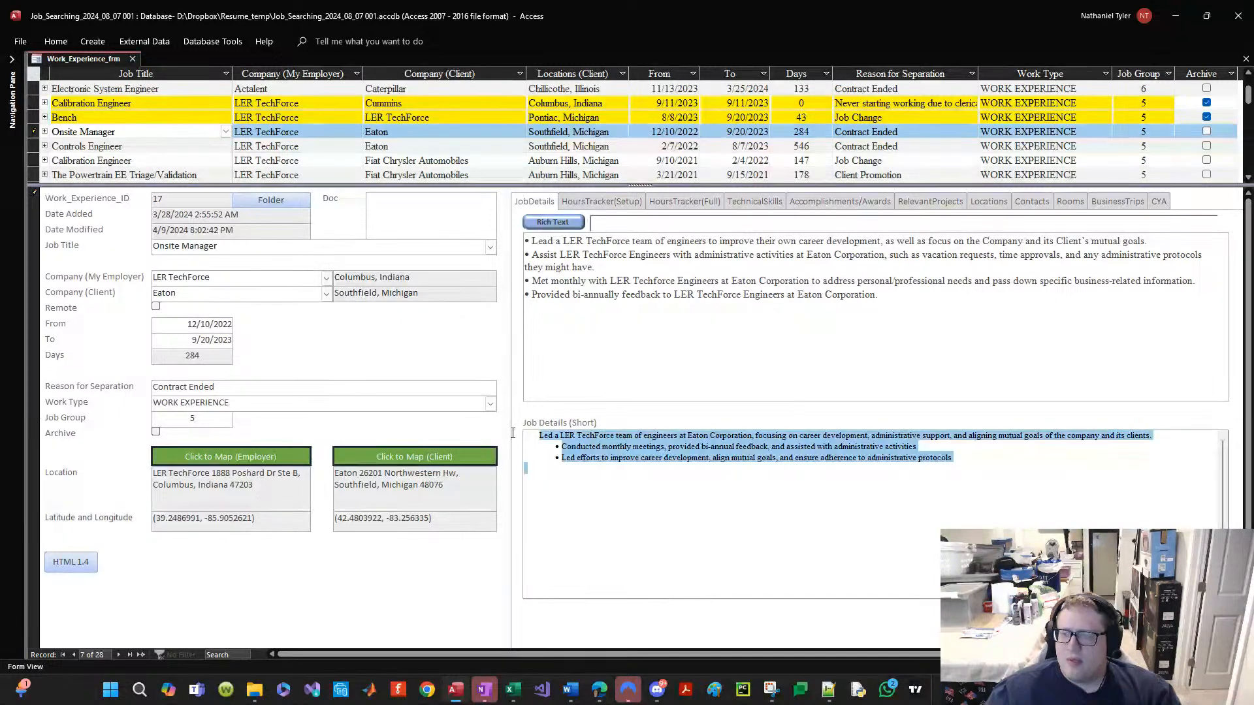
pyautogui.moveTo(563, 482); pyautogui.dragTo(492, 423)
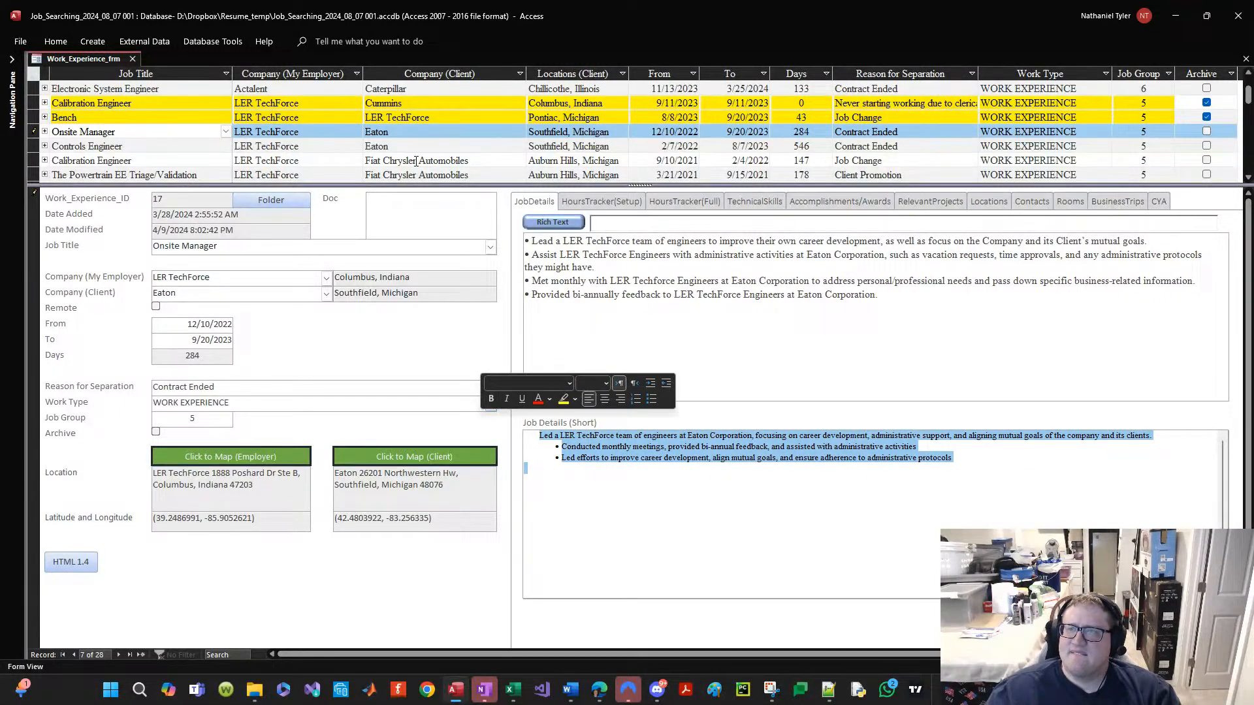
# Step: Return to the Electronic System Engineer record and replace its Job Details (Short) with the resume paragraph and two bullets pasted again
pyautogui.click(127, 117)
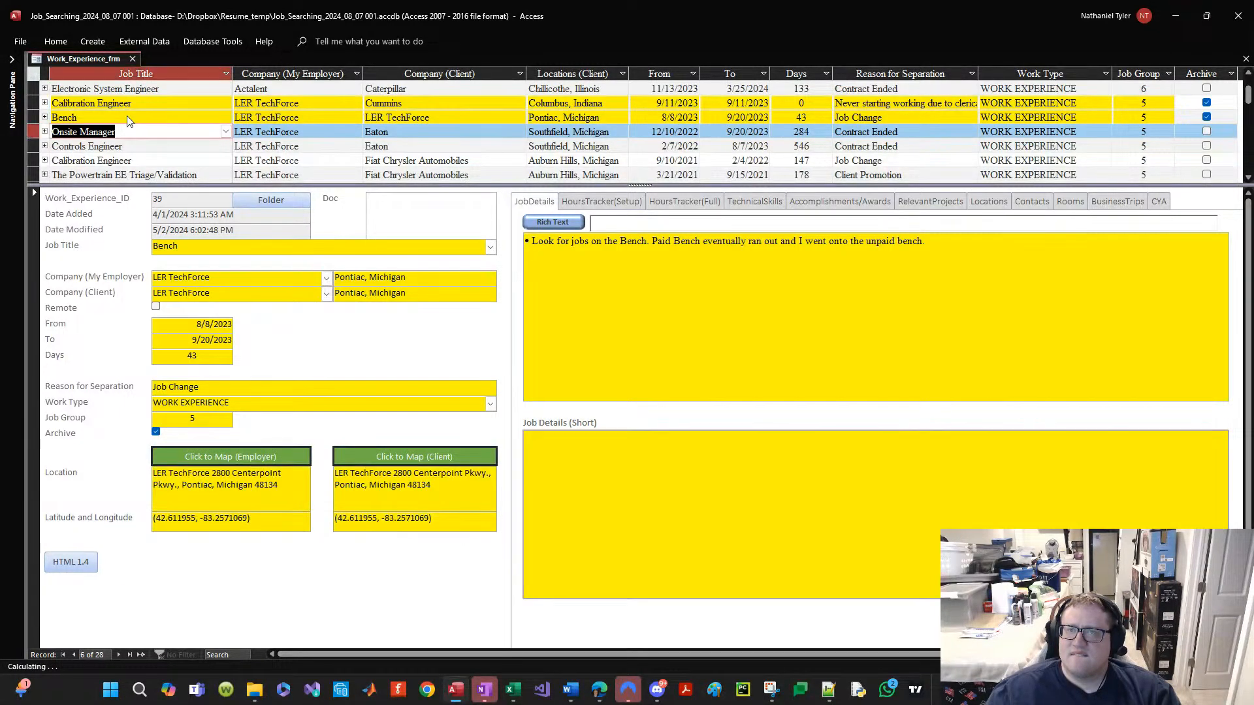
pyautogui.click(150, 89)
pyautogui.moveTo(723, 540); pyautogui.dragTo(712, 536)
pyautogui.click(591, 510)
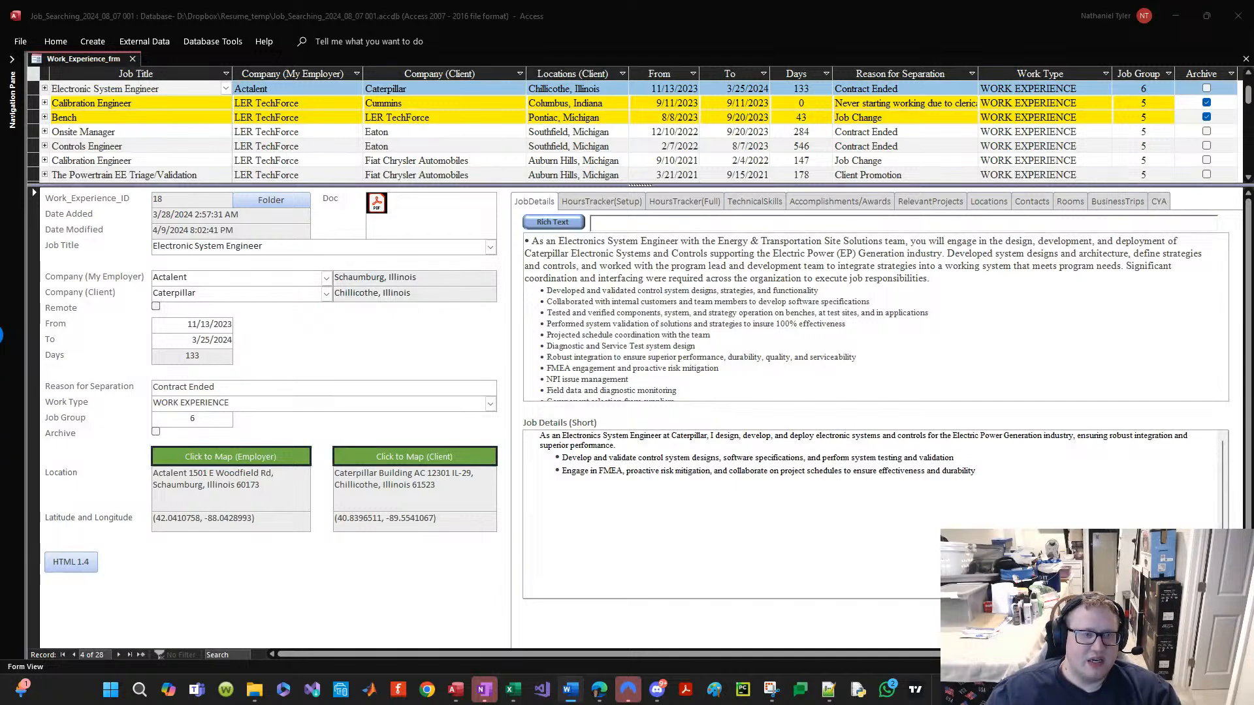
pyautogui.click(574, 518)
pyautogui.moveTo(819, 500); pyautogui.dragTo(535, 437)
pyautogui.moveTo(1020, 515); pyautogui.dragTo(1026, 516)
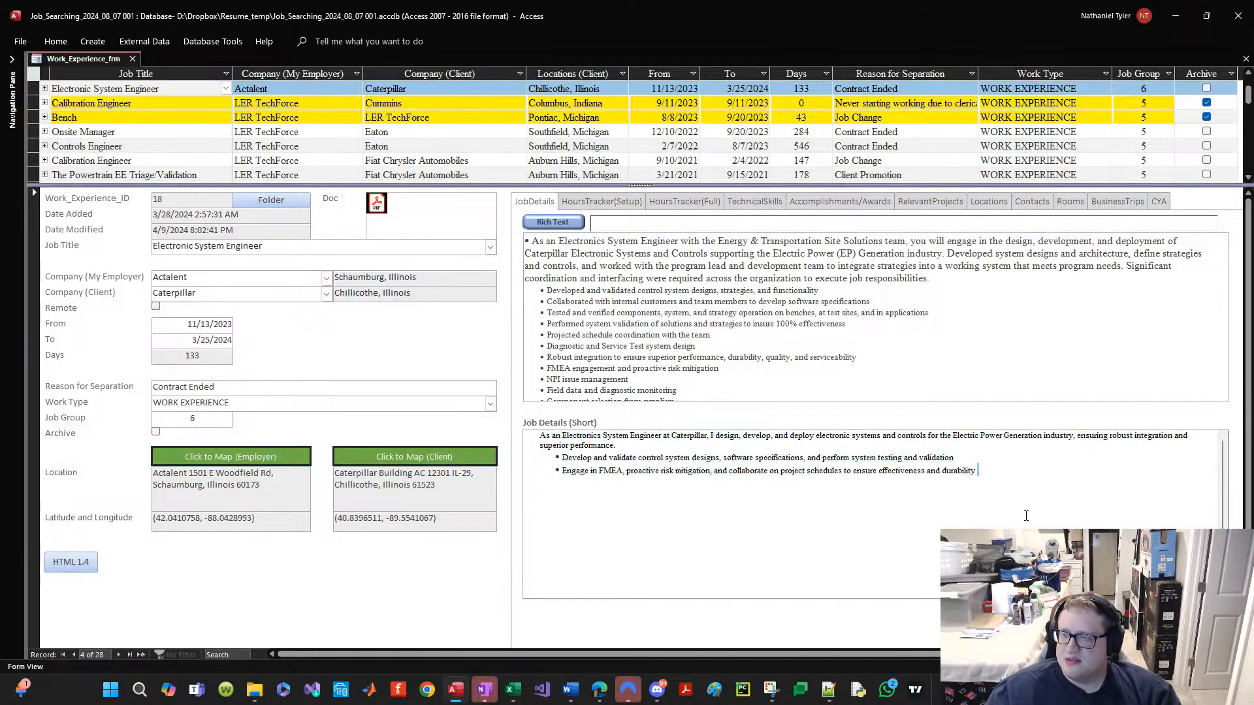
pyautogui.hotkey('ctrl', 'a')
pyautogui.hotkey('ctrl', 'x')
pyautogui.hotkey('ctrl', 'v')
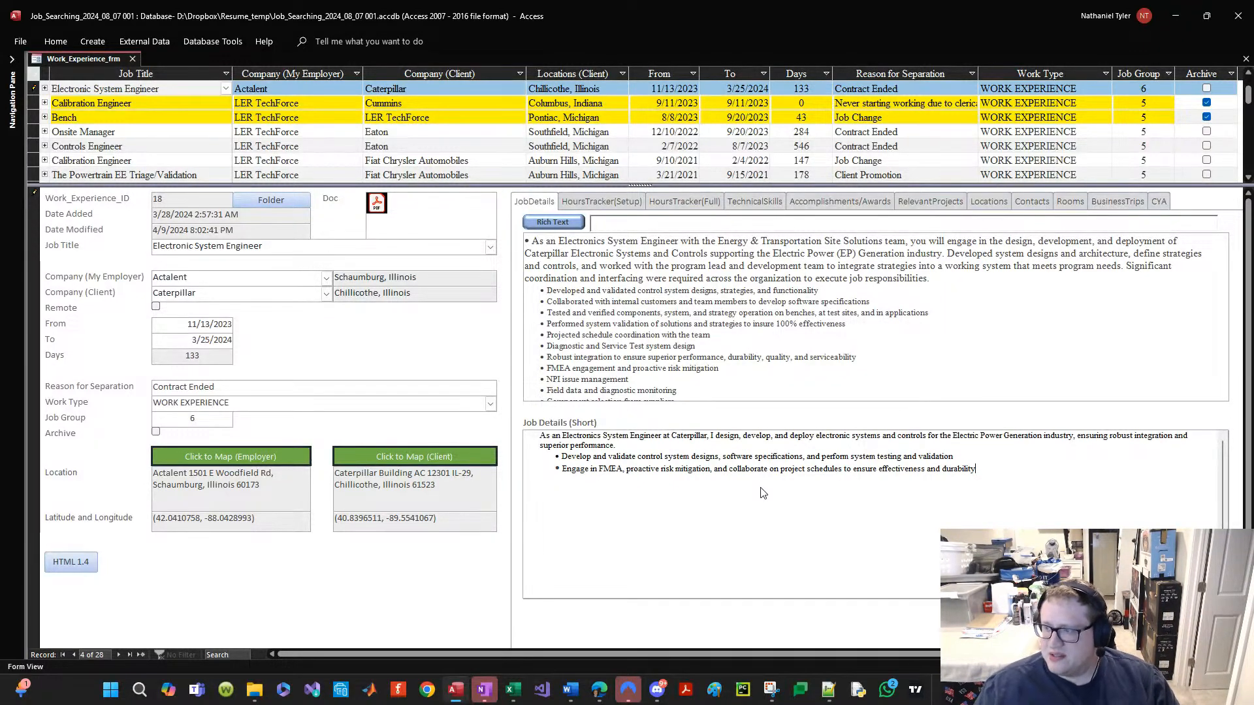
pyautogui.hotkey('ctrl', 'a')
pyautogui.hotkey('ctrl', 'v')
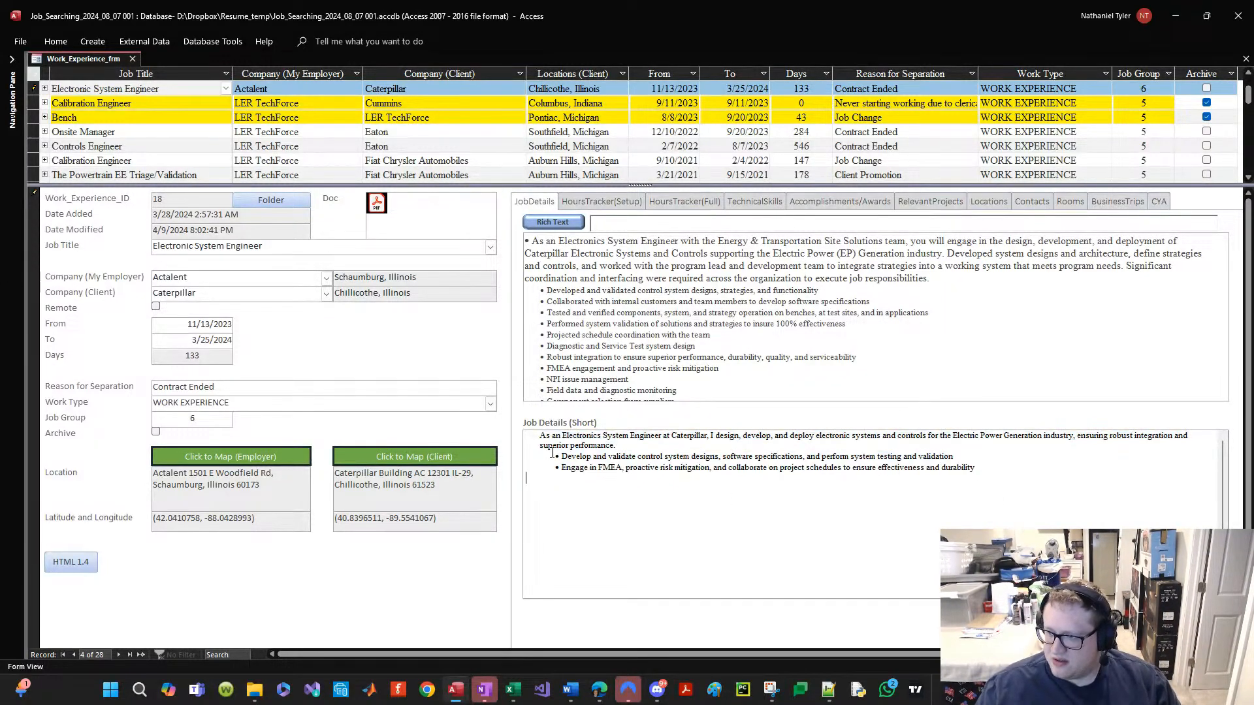
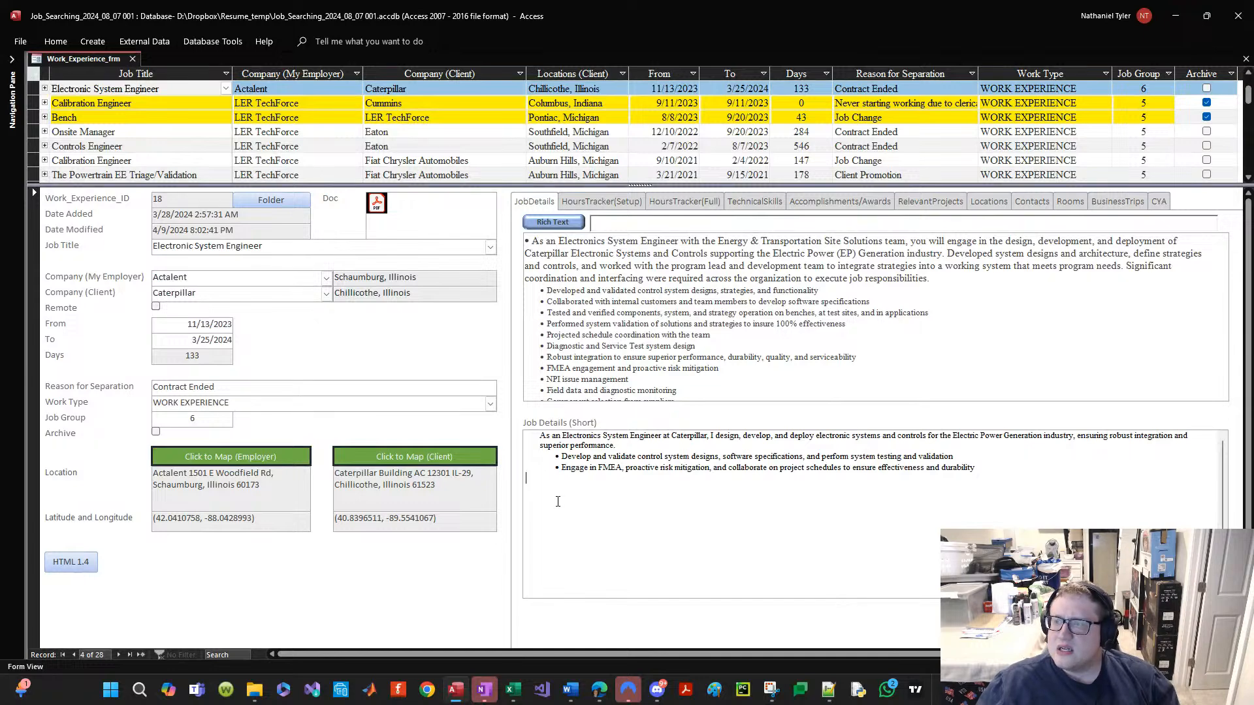
# Step: Open the Onsite Manager record for Eaton and paste the "Led a LER TechForce team of engineers" paragraph with its two bullets into Job Details (Short)
pyautogui.click(138, 105)
pyautogui.click(128, 132)
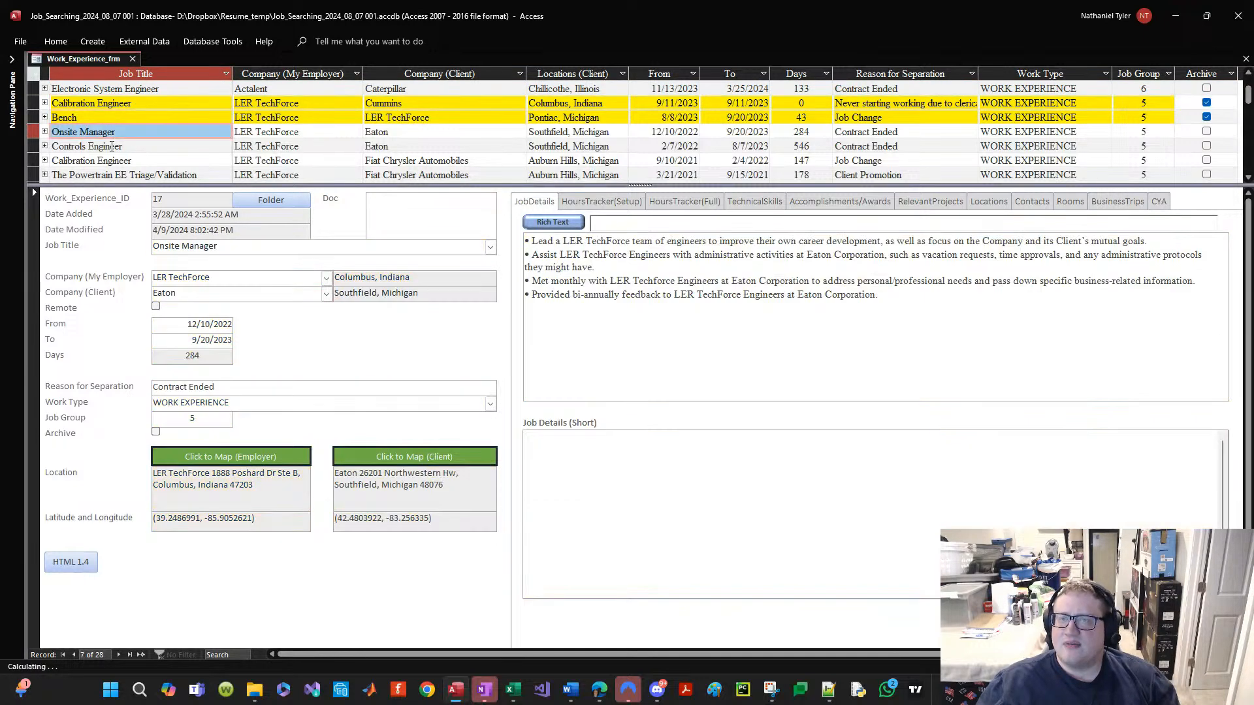
pyautogui.click(111, 146)
pyautogui.click(130, 130)
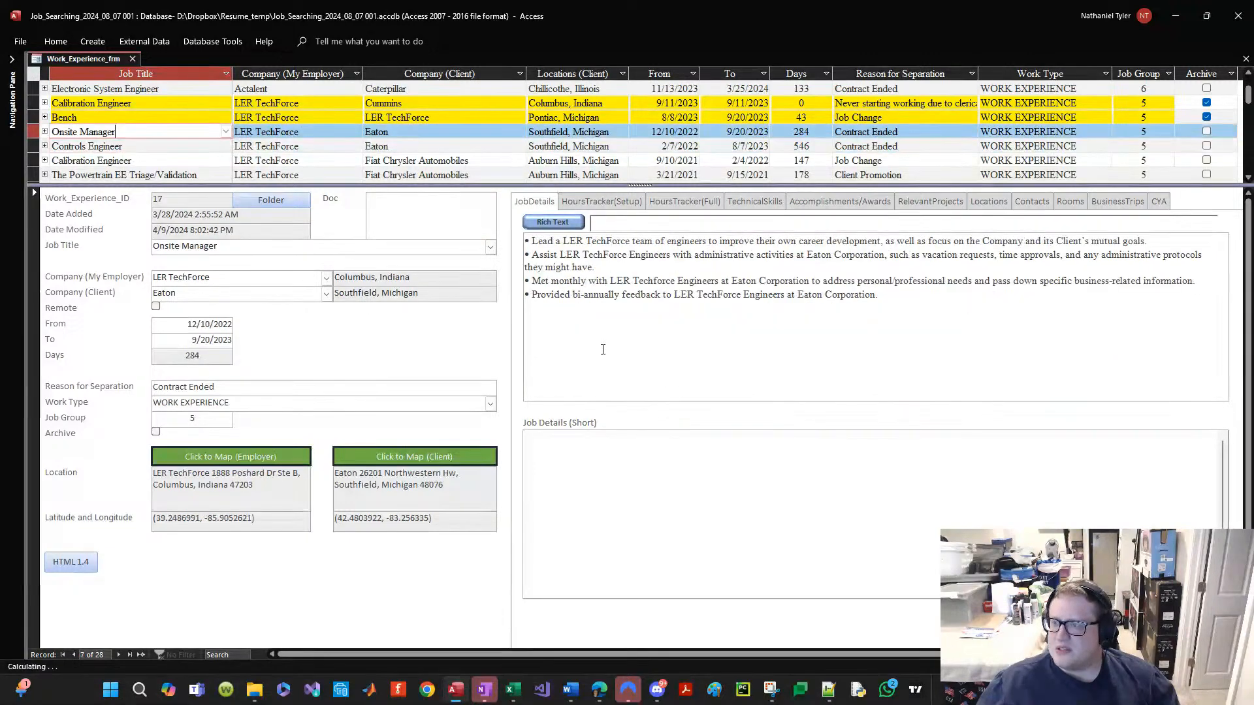
pyautogui.click(1, 335)
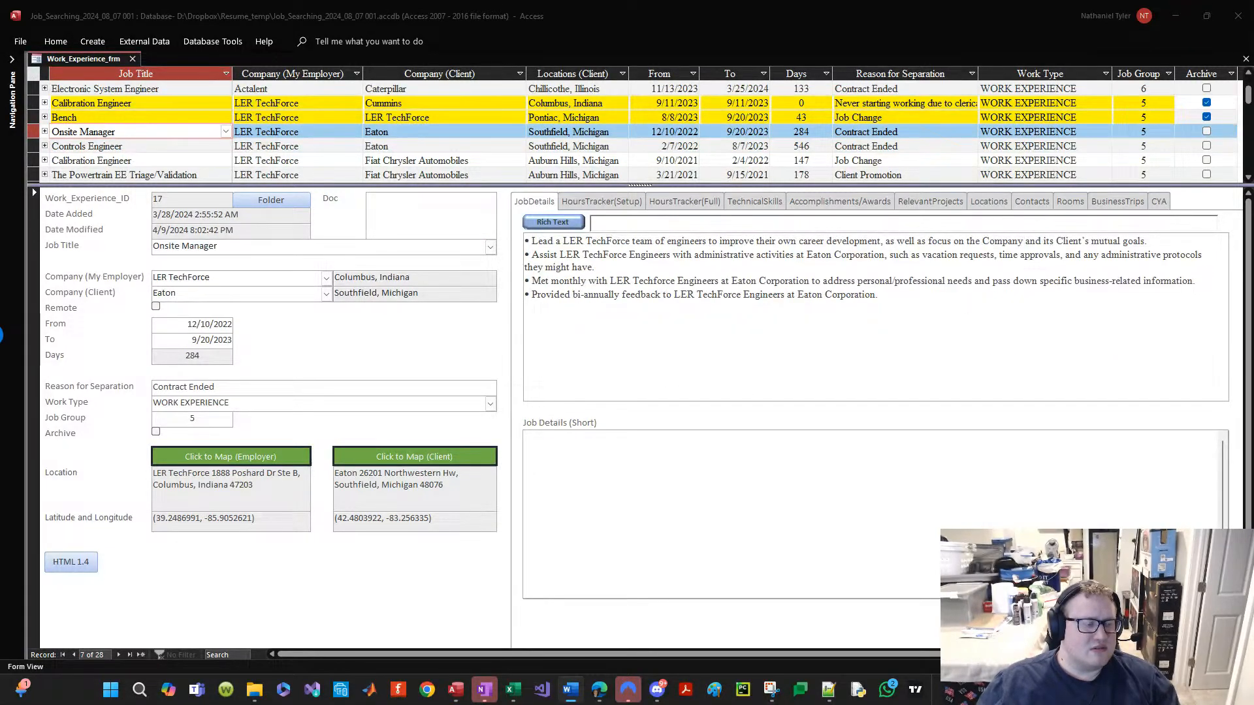
pyautogui.click(657, 509)
pyautogui.write('Led a LER TechForce team of engineers at Eaton Corporation, focusing on career development, administrative support, and aligning mutual goals of the company and its clients. Conducted monthly meetings, provided bi-annual feedback, and assisted with administrative activities Led efforts to improve career development, align mutual goals, and ensure adherence to administrative protocols')
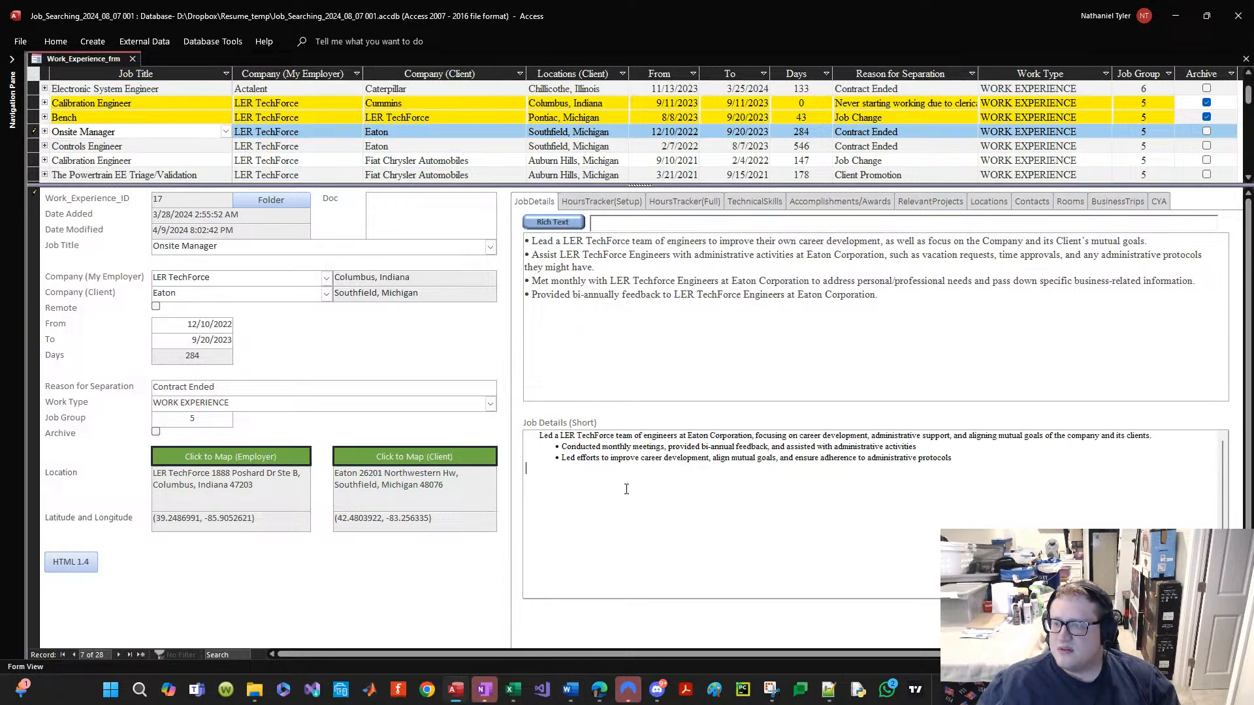
# Step: Open the Controls Engineer record for Eaton and paste its resume paragraph on ECJV Vehicle Group transmission systems, with two bullets, into Job Details (Short)
pyautogui.click(157, 148)
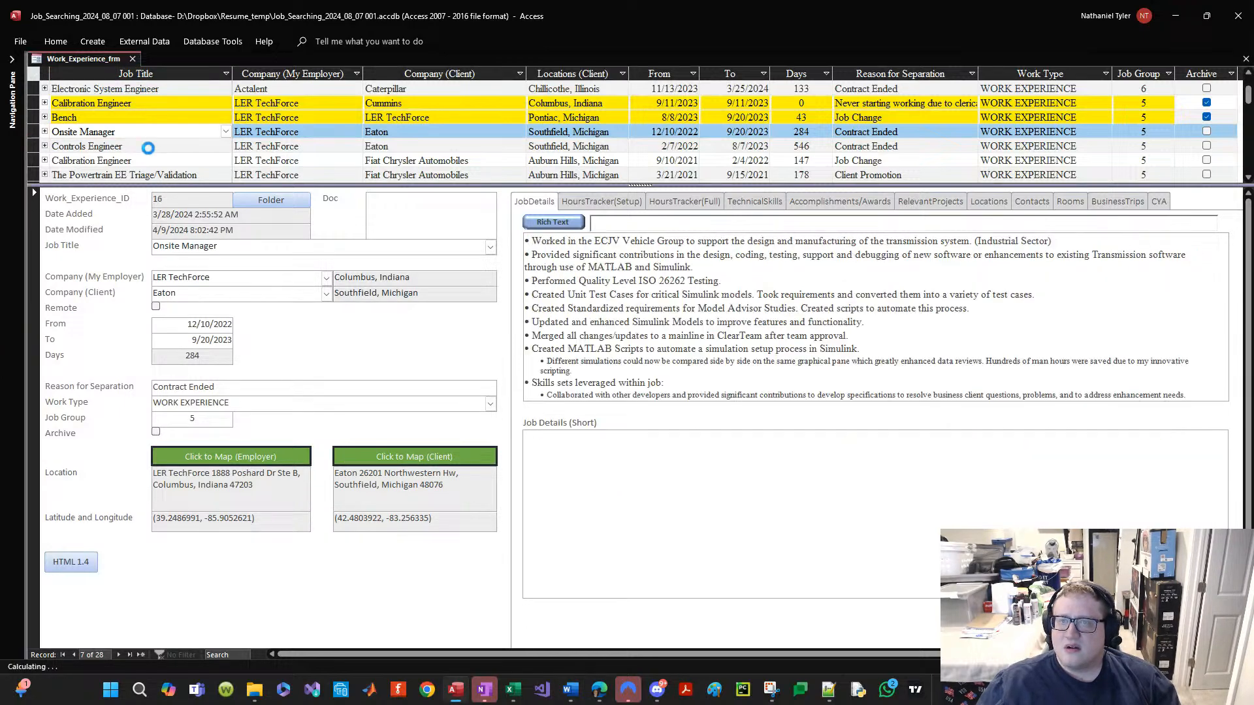
pyautogui.hotkey('alt', 'Tab')
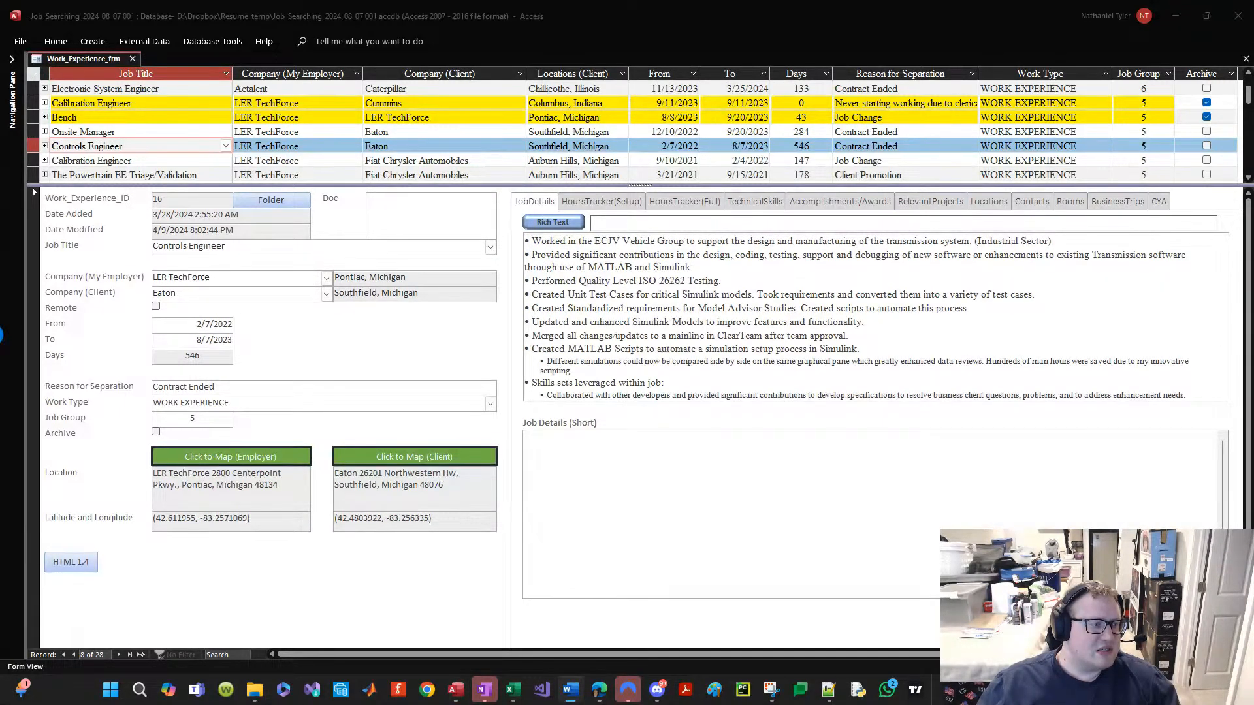
pyautogui.click(576, 508)
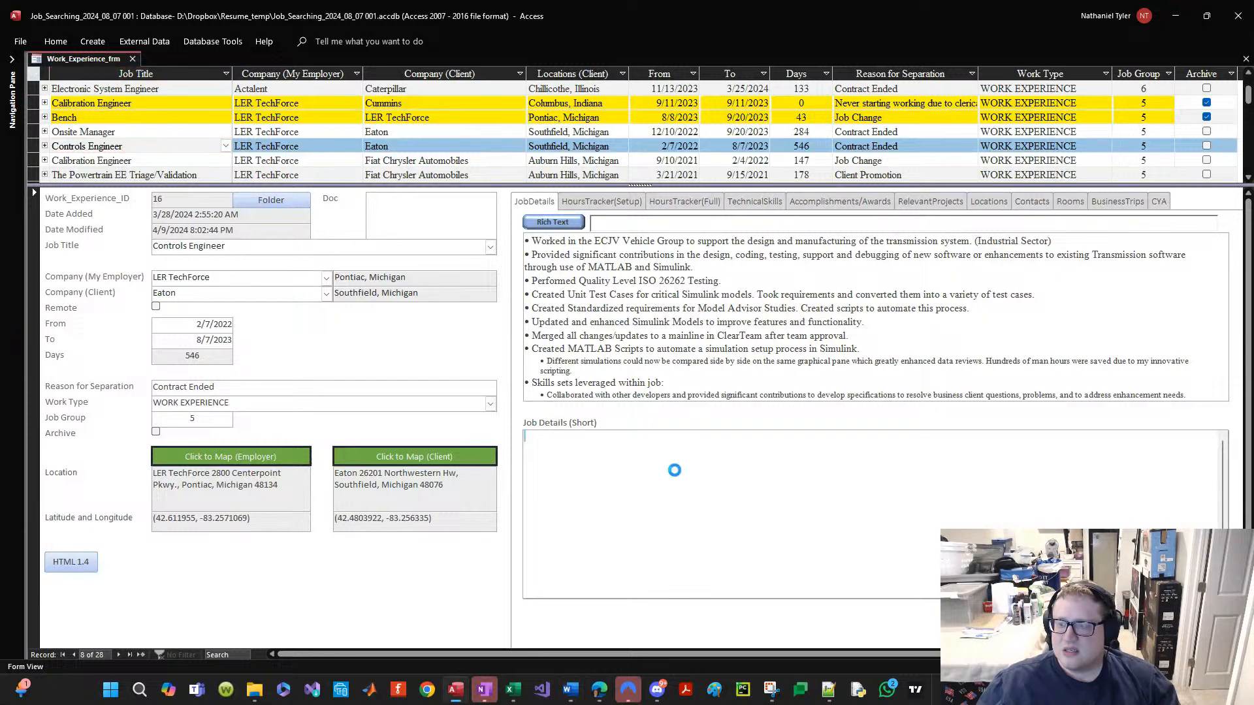
pyautogui.write('Supported the design and manufacturing of transmission systems in the ECJV Vehicle Group, enhancing software through MATLAB and Simulink, while collaborating and mentoring within the team. Contributed to design, coding, testing, and debugging of transmission software, performing ISO 26262 quality level testing and creating unit test cases Developed standardized requirements, automation scripts, and MATLAB scripts to automate simulations and improve data reviews')
# Step: Fill Job Details (Short) of the Fiat Chrysler Automobiles Calibration Engineer record with the resume paragraph on EOL procedures and its two bullets
pyautogui.hotkey('alt', 'Tab')
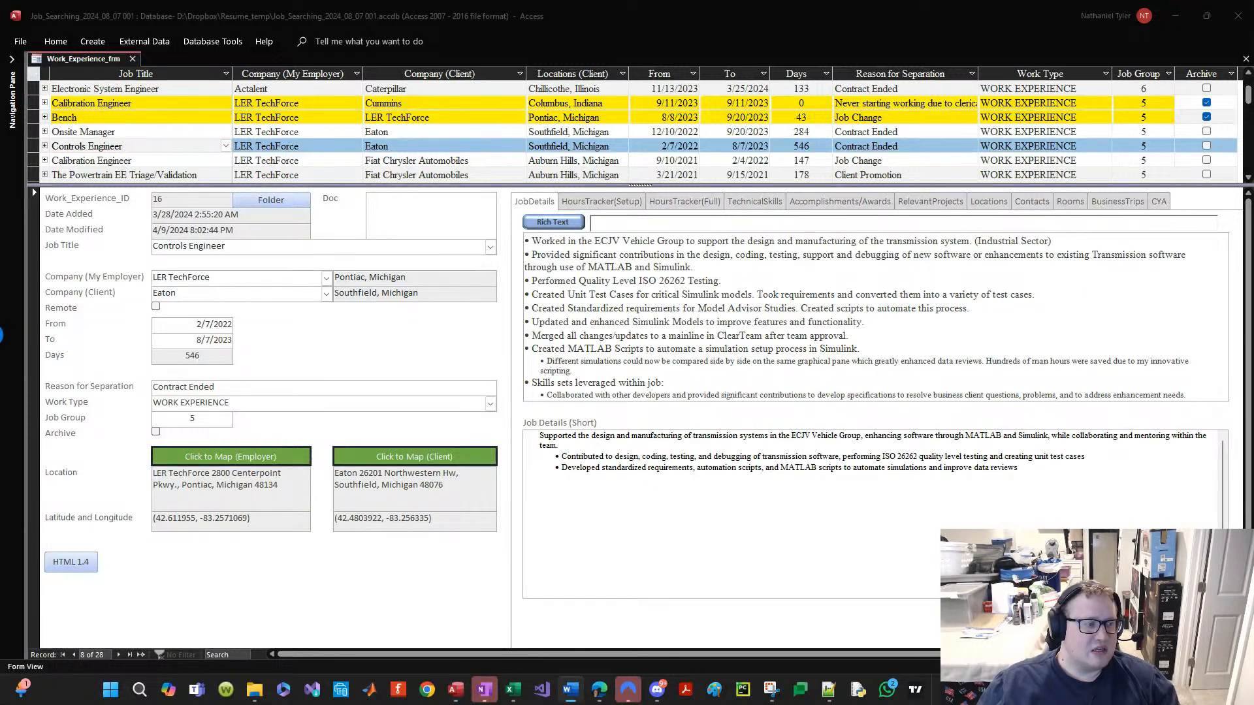
pyautogui.click(595, 525)
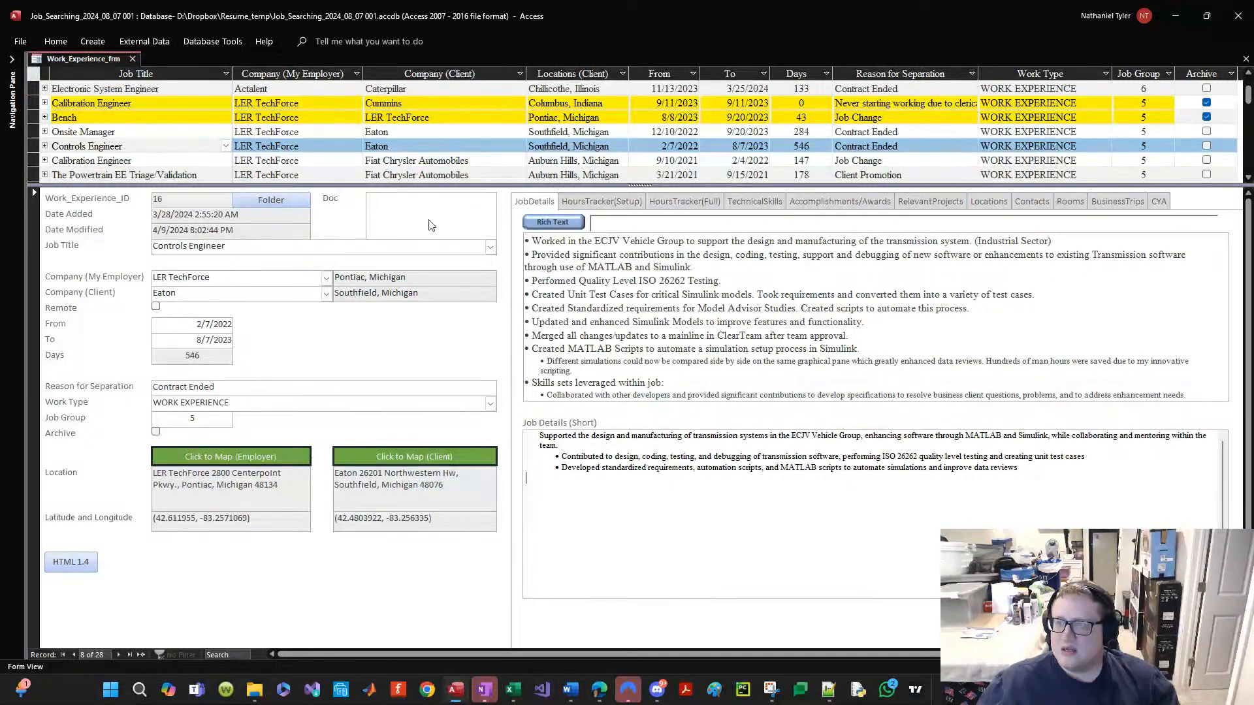
pyautogui.click(99, 163)
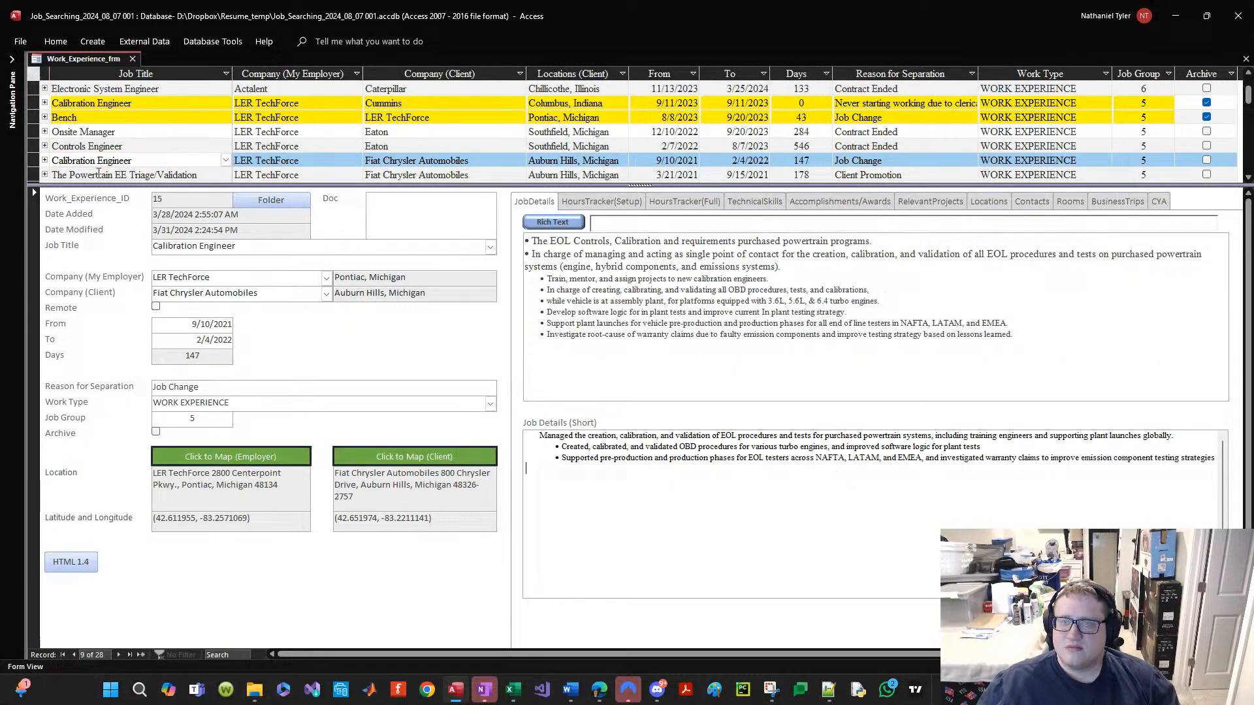
pyautogui.scroll(-1, 144, 144)
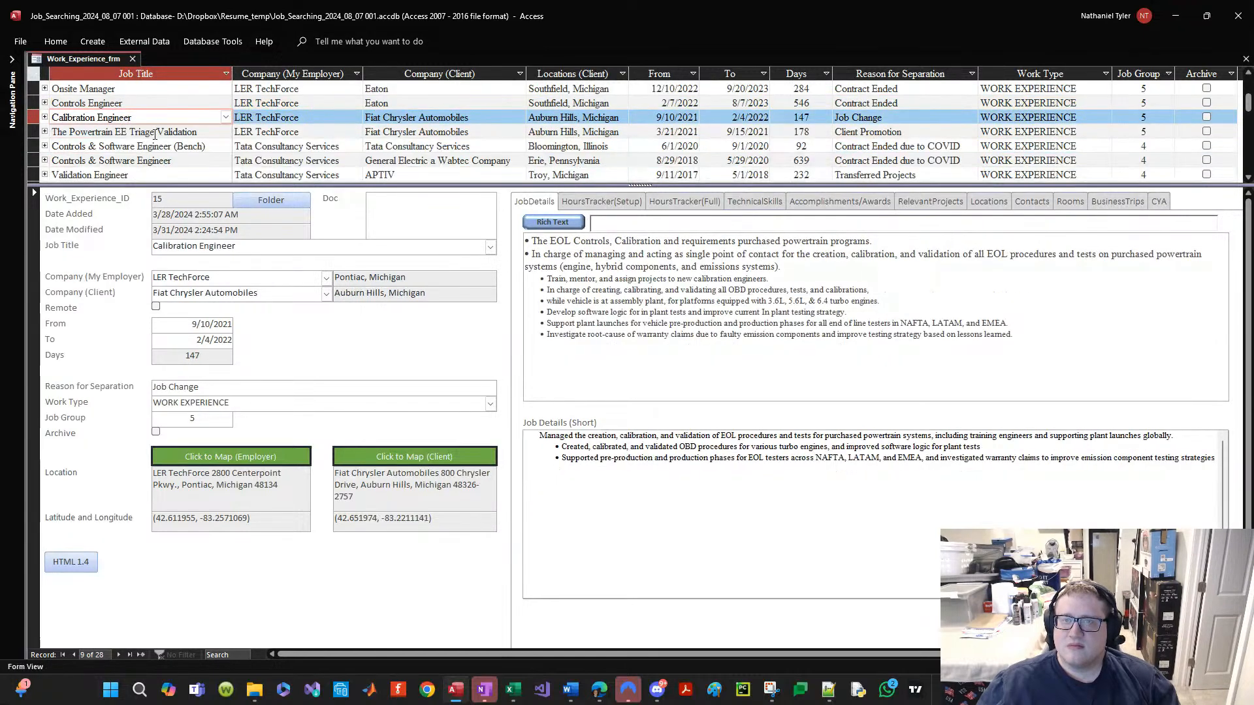
# Step: Open The Powertrain EE Triage/Validation record and switch to the Word resume for its short description
pyautogui.click(0, 335)
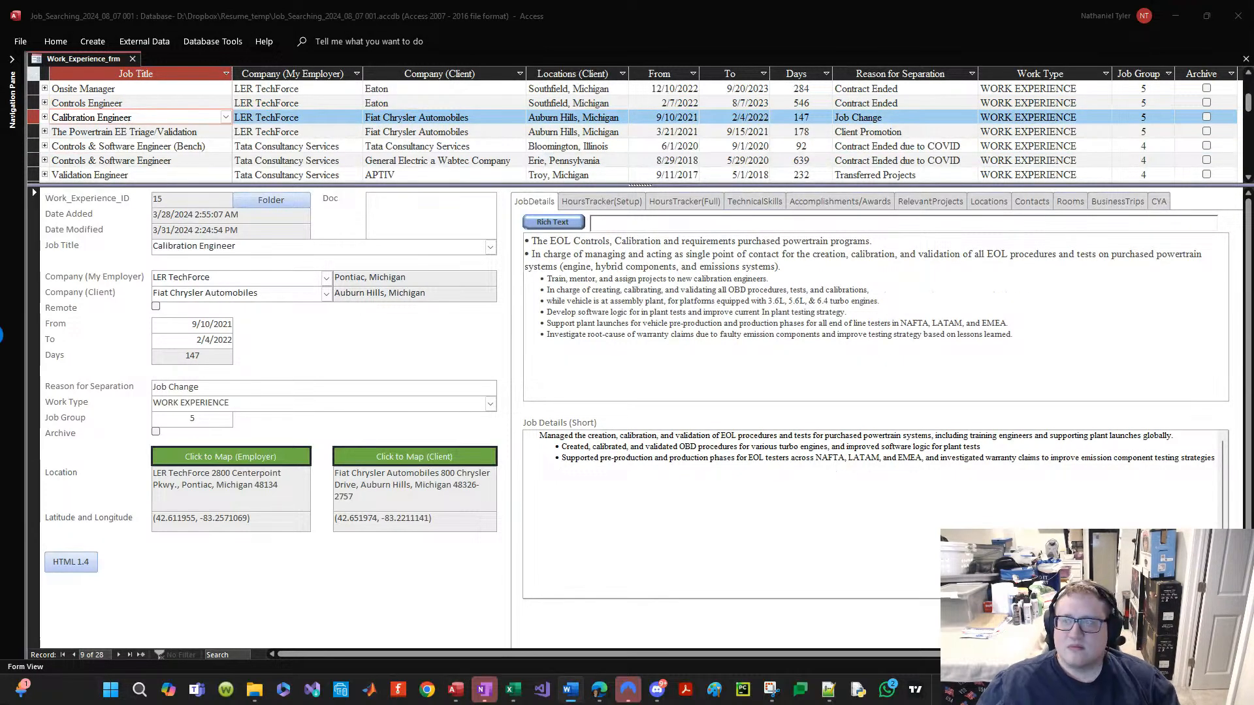
pyautogui.click(158, 161)
pyautogui.click(155, 131)
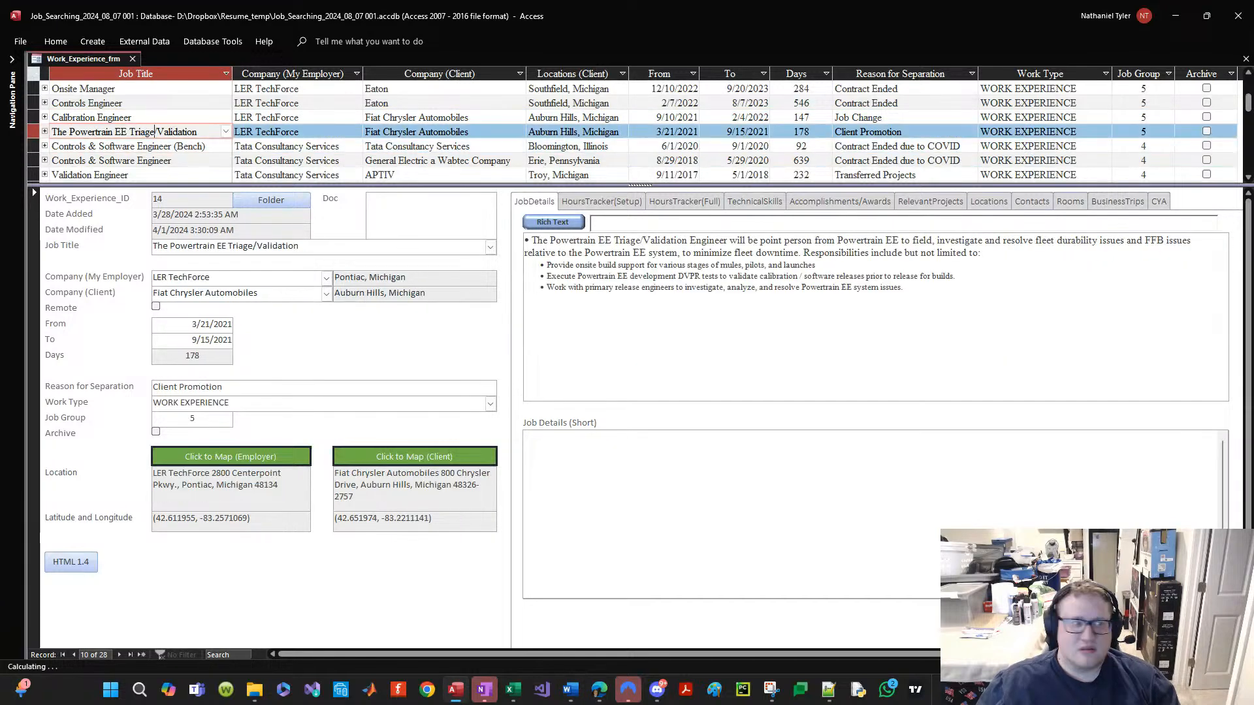
pyautogui.click(0, 335)
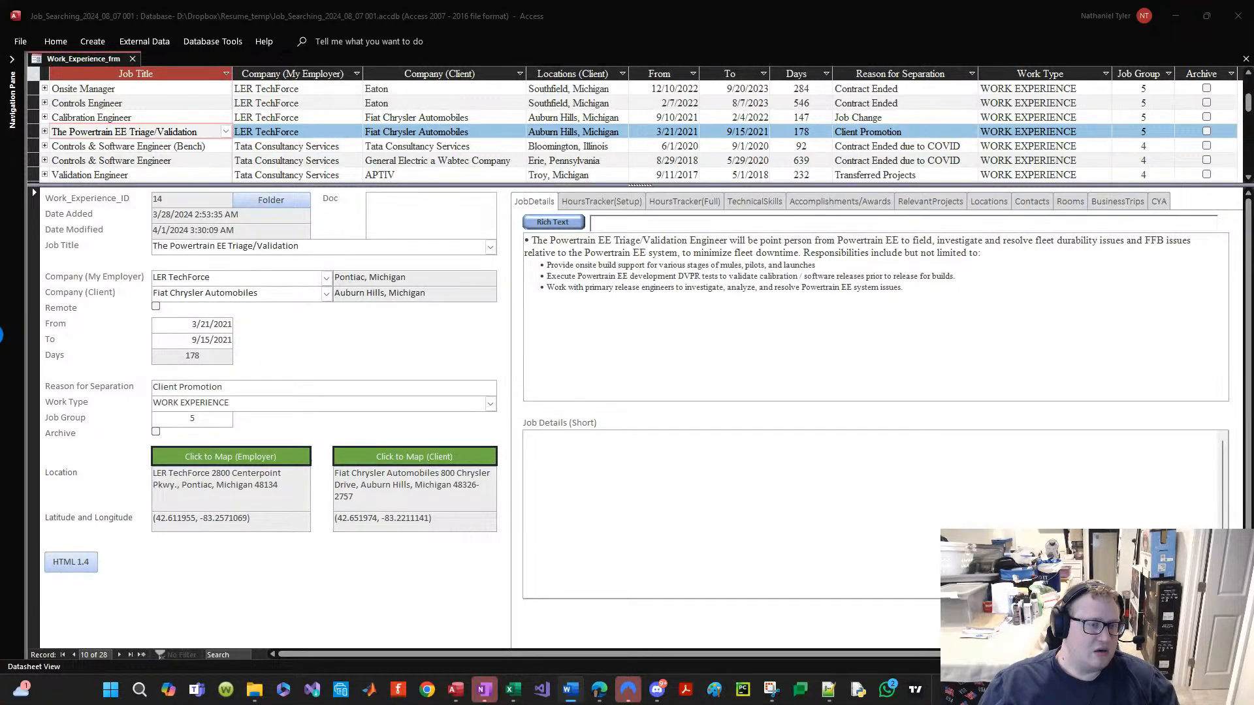
pyautogui.click(798, 498)
pyautogui.write('As a Powertrain EE Triage/Validation Engineer, managed the investigation and resolution of fleet durability issues, provided build support, and executed validation tests for Powertrain EE systems. Acted as the point person for resolving fleet durability issues and provided onsite build support for mules, pilots, and launches Executed DVPR tests to validate software releases and collaborated with release engineers to resolve system issues')
pyautogui.hotkey('ctrl', 'z')
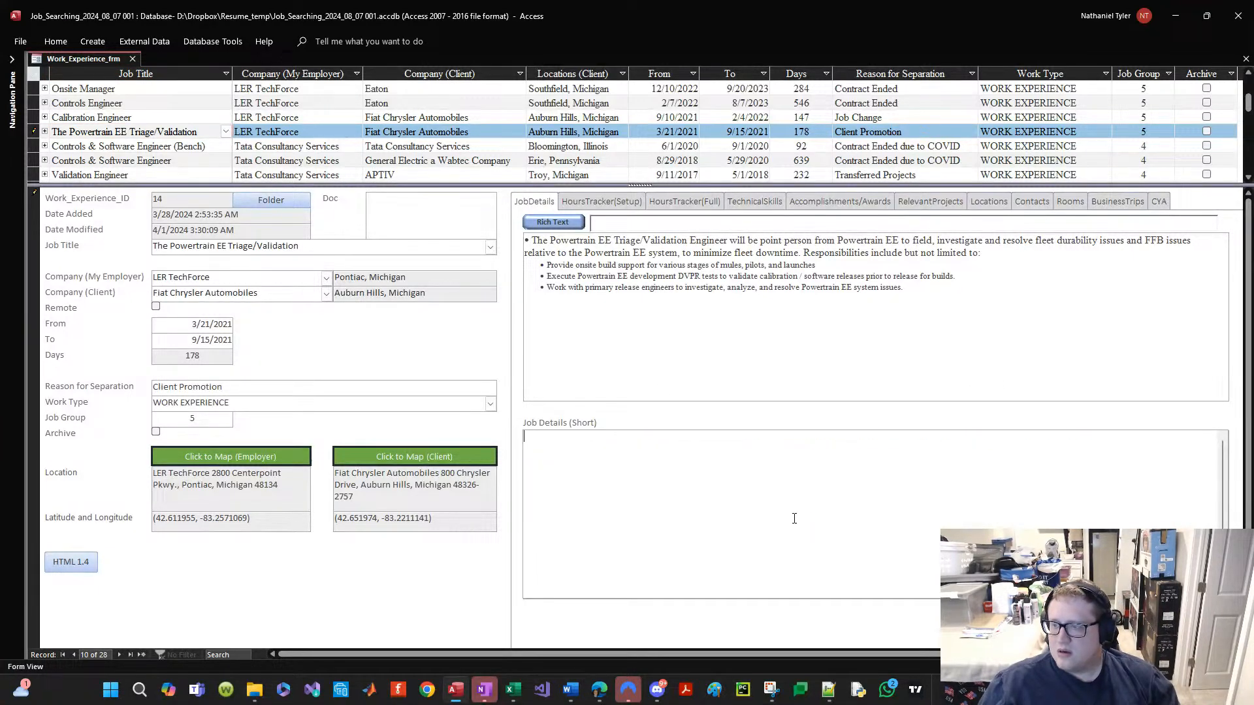
# Step: Paste the Powertrain EE Triage/Validation Engineer resume paragraph on fleet durability issues, with its two bullets, into Job Details (Short)
pyautogui.hotkey('alt', 'Tab')
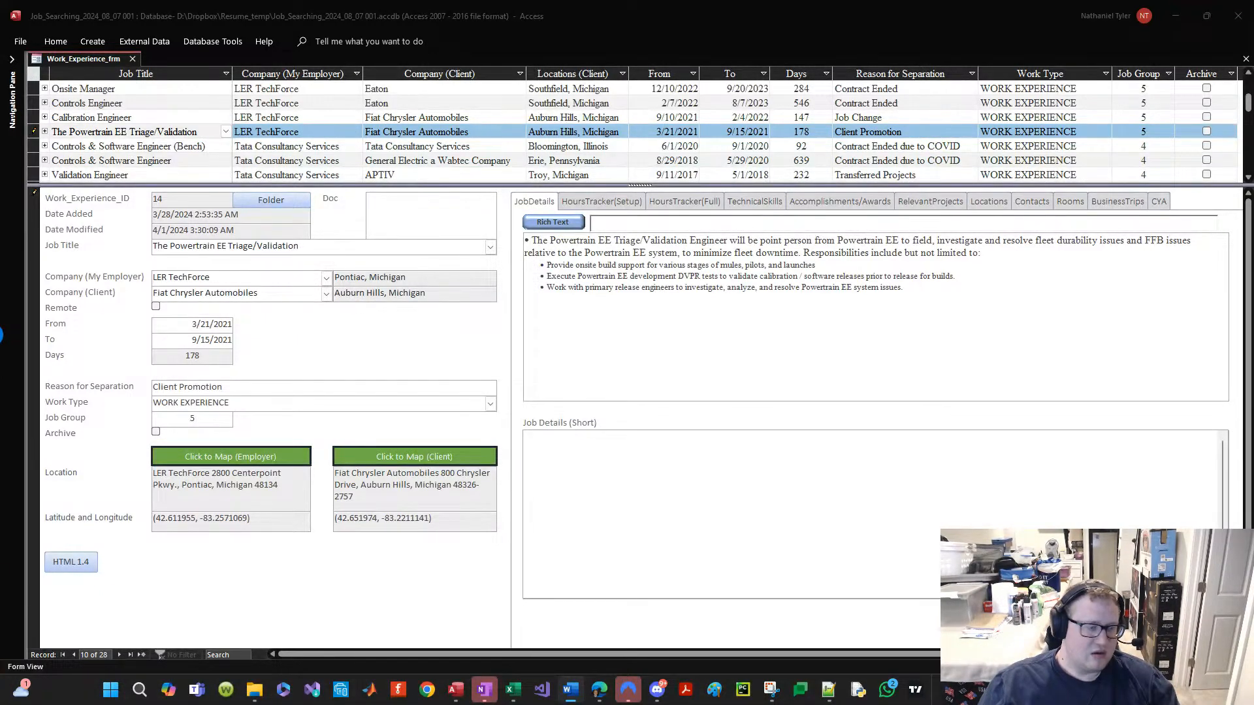
pyautogui.click(650, 529)
pyautogui.write('As a Powertrain EE Triage/Validation Engineer, managed the investigation and resolution of fleet durability issues, provided build support, and executed validation tests for Powertrain EE systems. Acted as the point person for resolving fleet durability issues and provided onsite build support for mules, pilots, and launches Executed DVPR tests to validate software releases and collaborated with release engineers to resolve system issues')
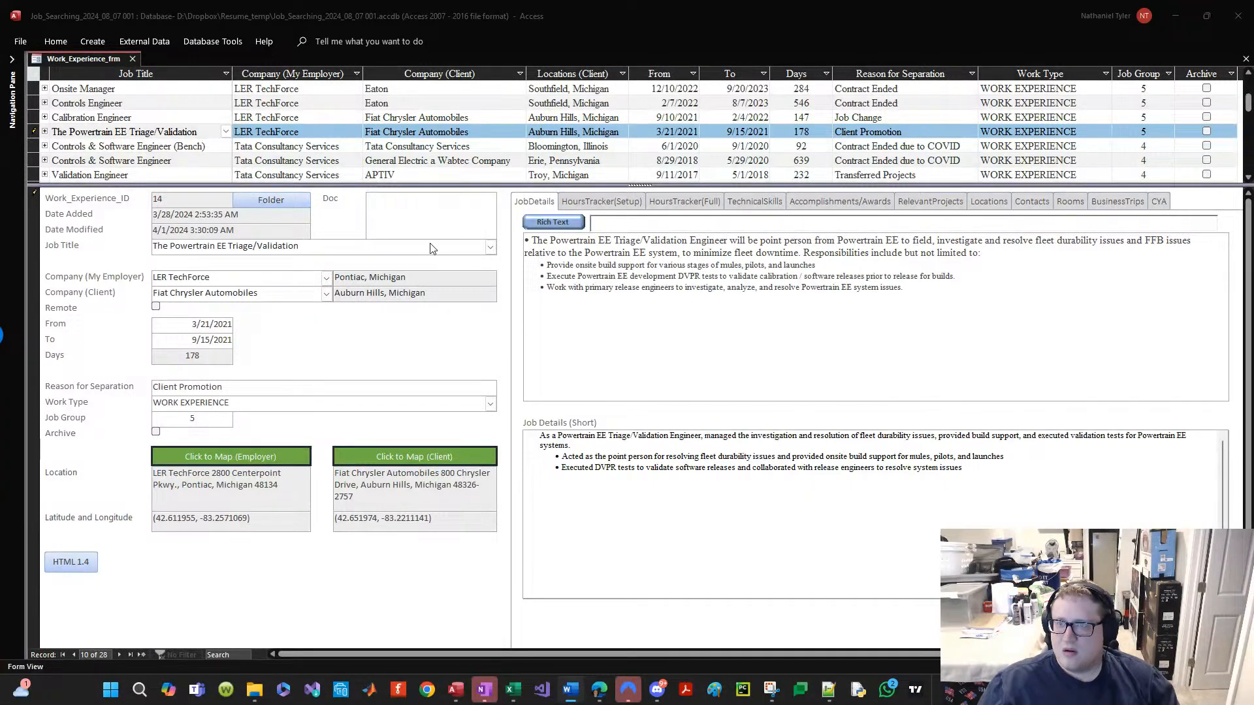
pyautogui.click(666, 330)
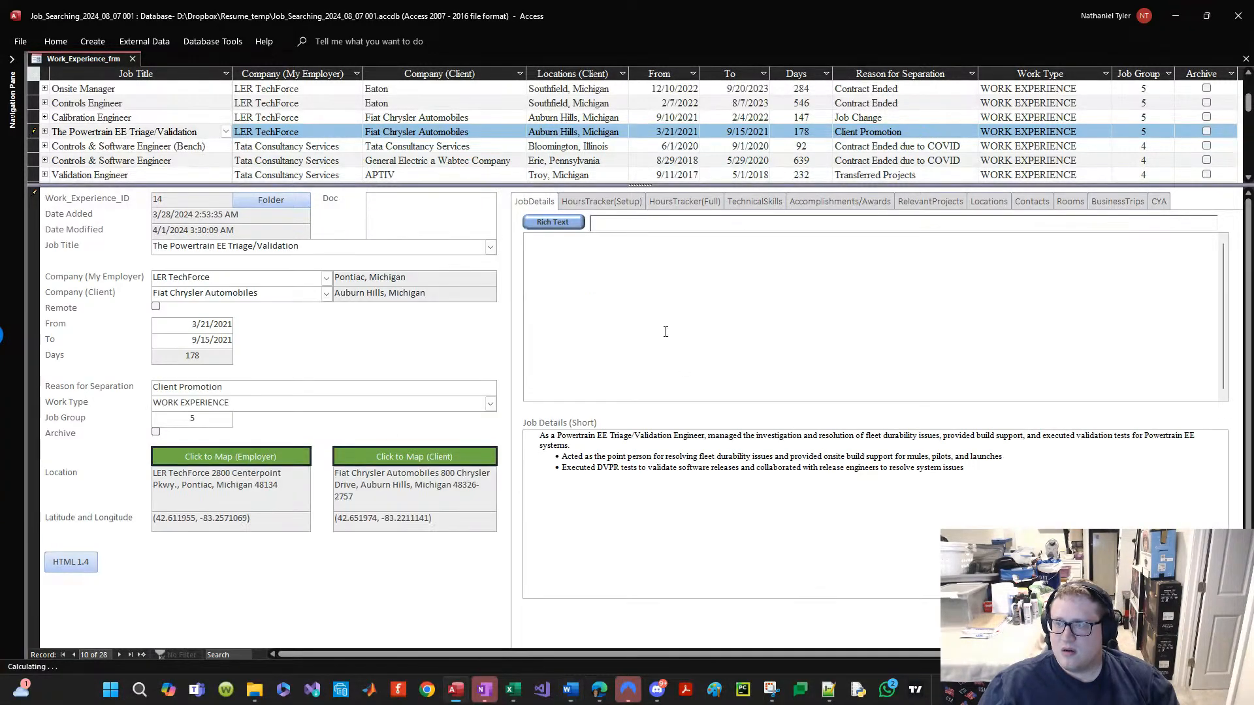
# Step: Replace Job Details (Short) of the Controls & Software Engineer (Bench) record with the indented resume paragraph on Controls Engineering research
pyautogui.click(149, 133)
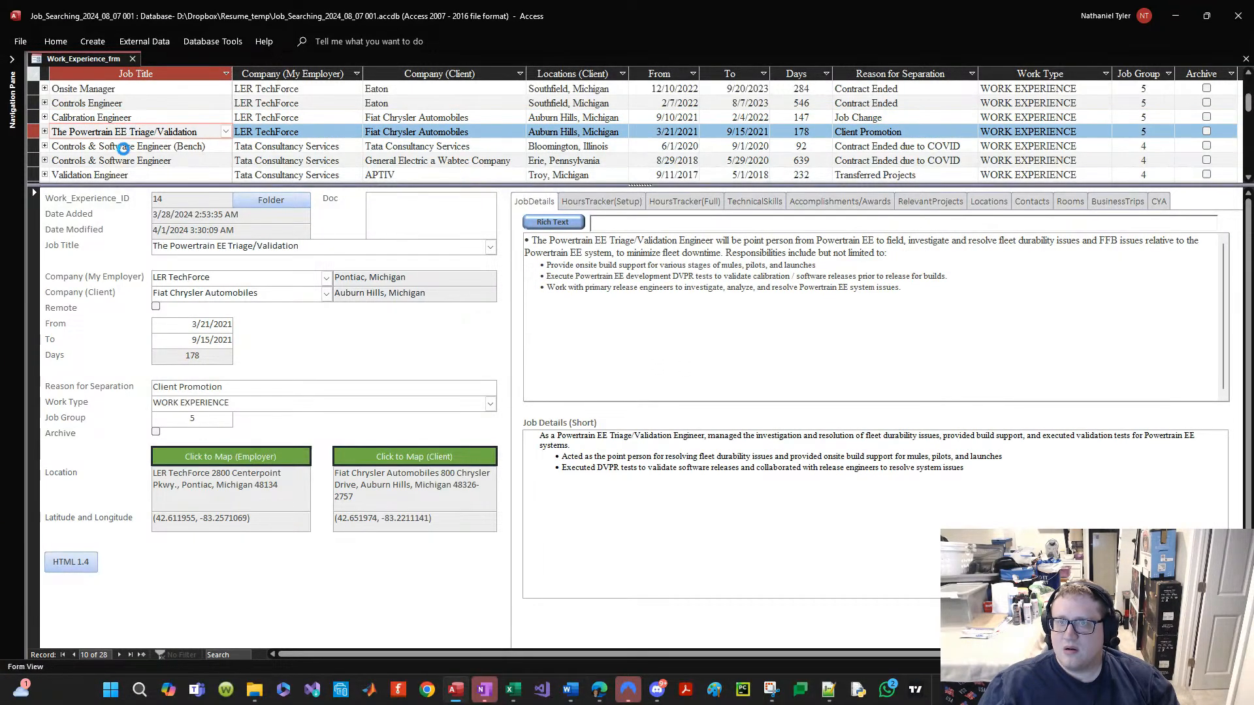
pyautogui.click(124, 147)
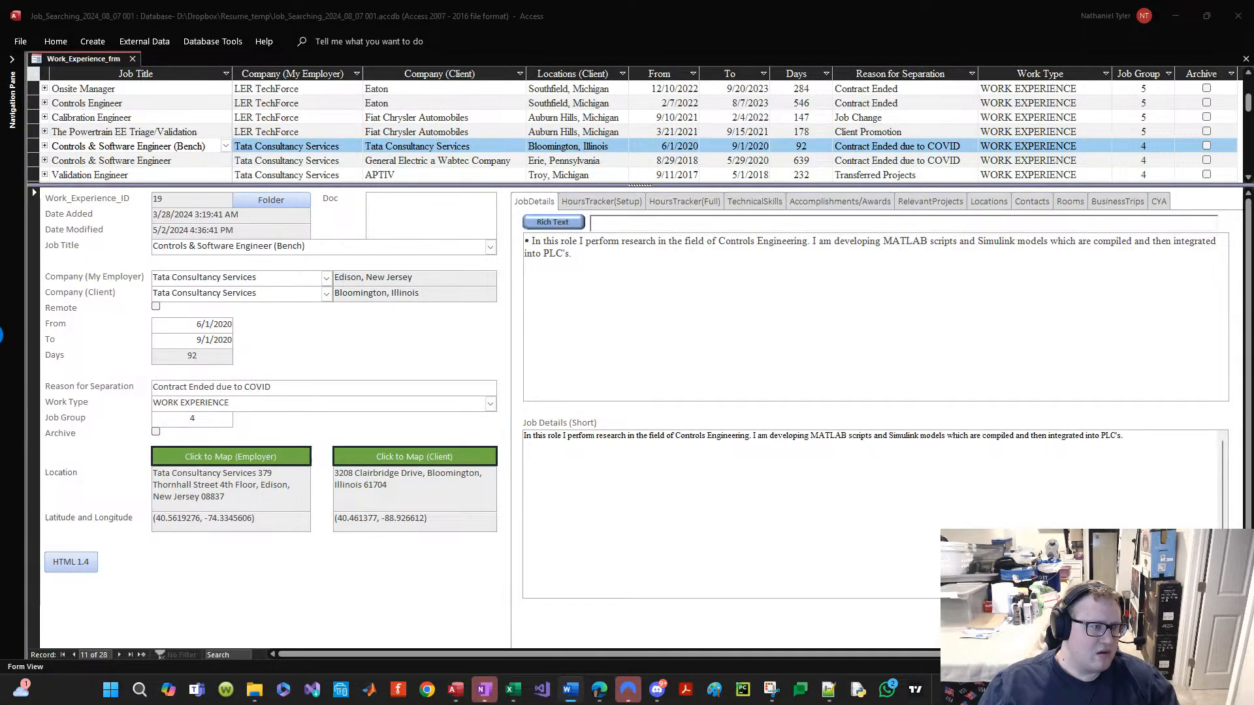
pyautogui.click(592, 496)
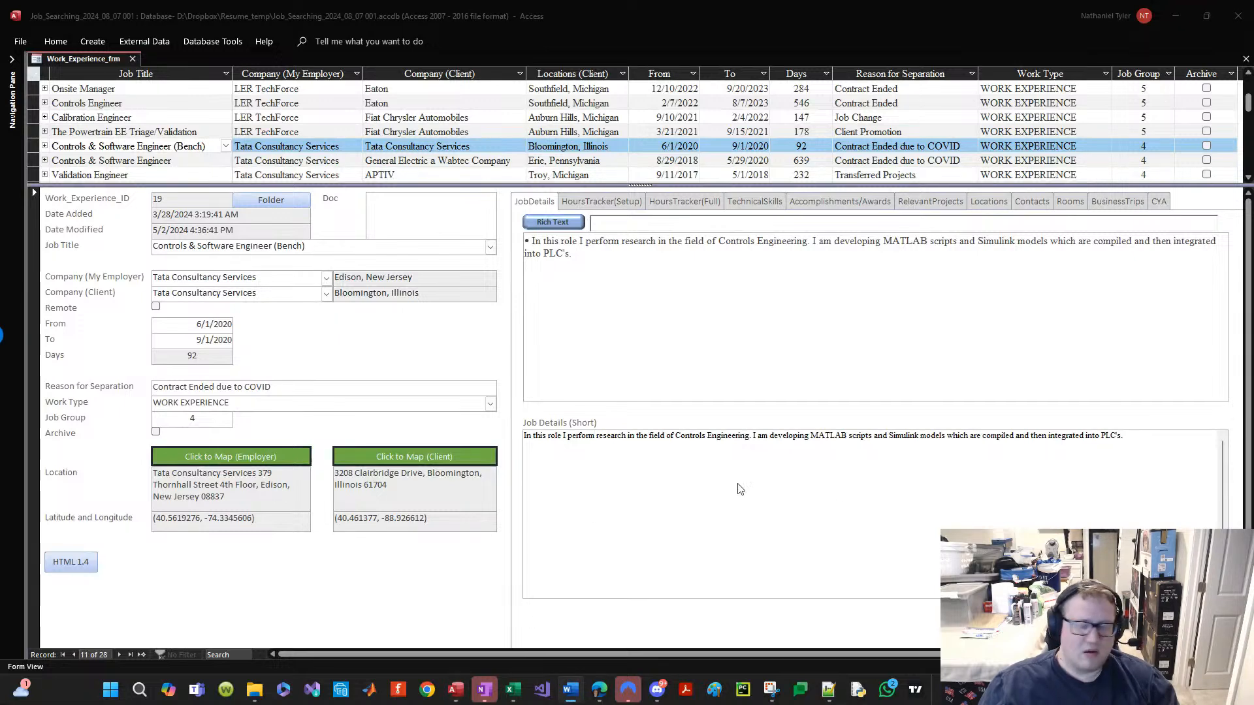
pyautogui.click(836, 494)
pyautogui.hotkey('ctrl', 'a')
pyautogui.write("In this role I perform research in the field of Controls Engineering. I am developing MATLAB scripts and Simulink models which are compiled and then integrated into PLC's.")
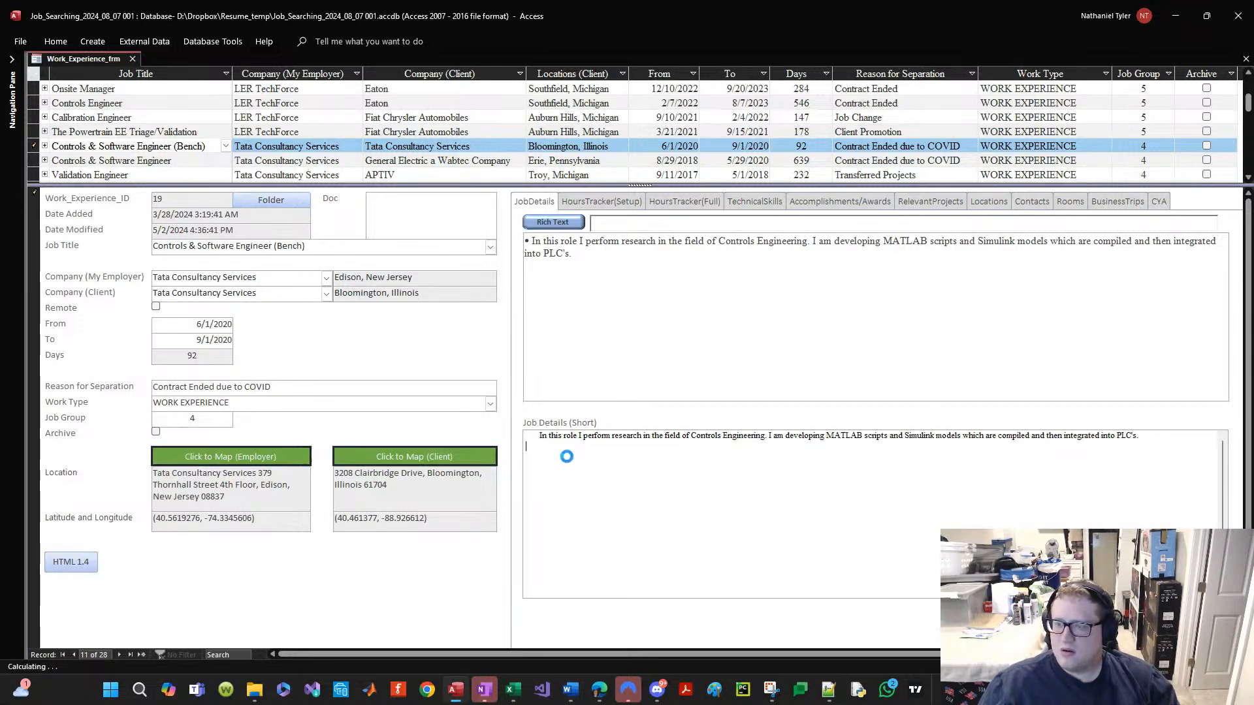
# Step: Open the General Electric a Wabtec Company record and paste the freight locomotive testing paragraph with two bullets into Job Details (Short)
pyautogui.hotkey('alt', 'Tab')
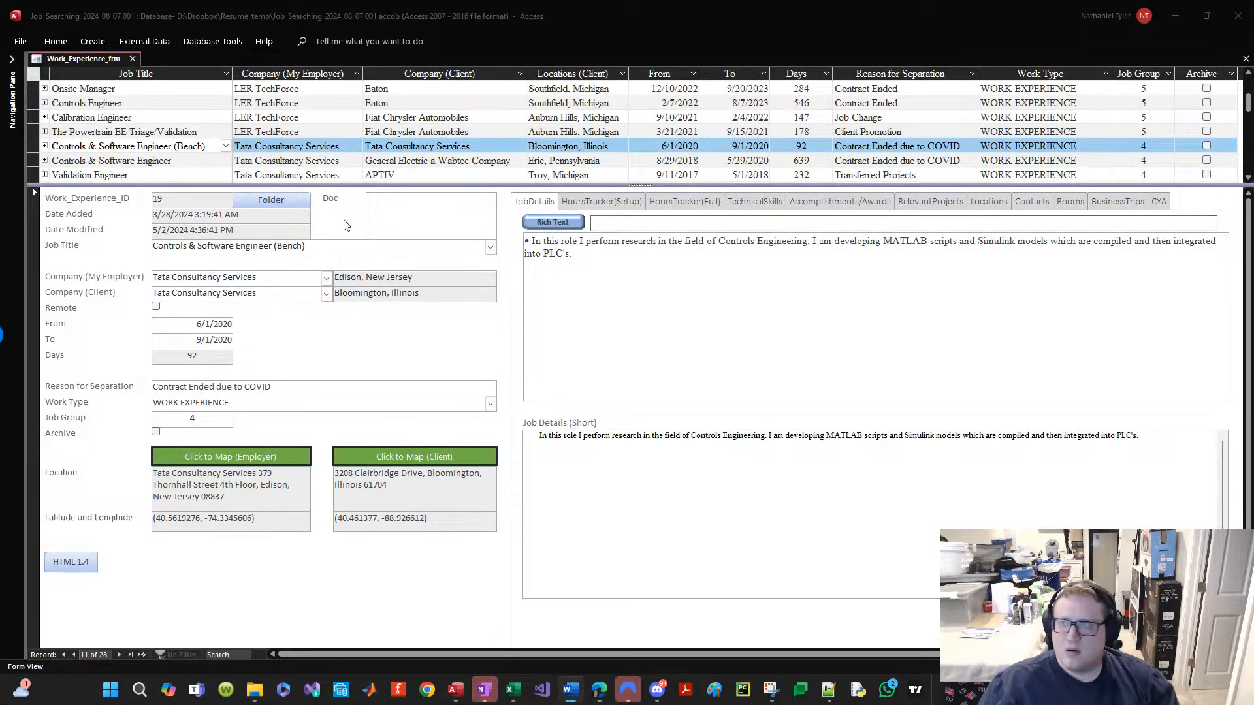
pyautogui.click(139, 163)
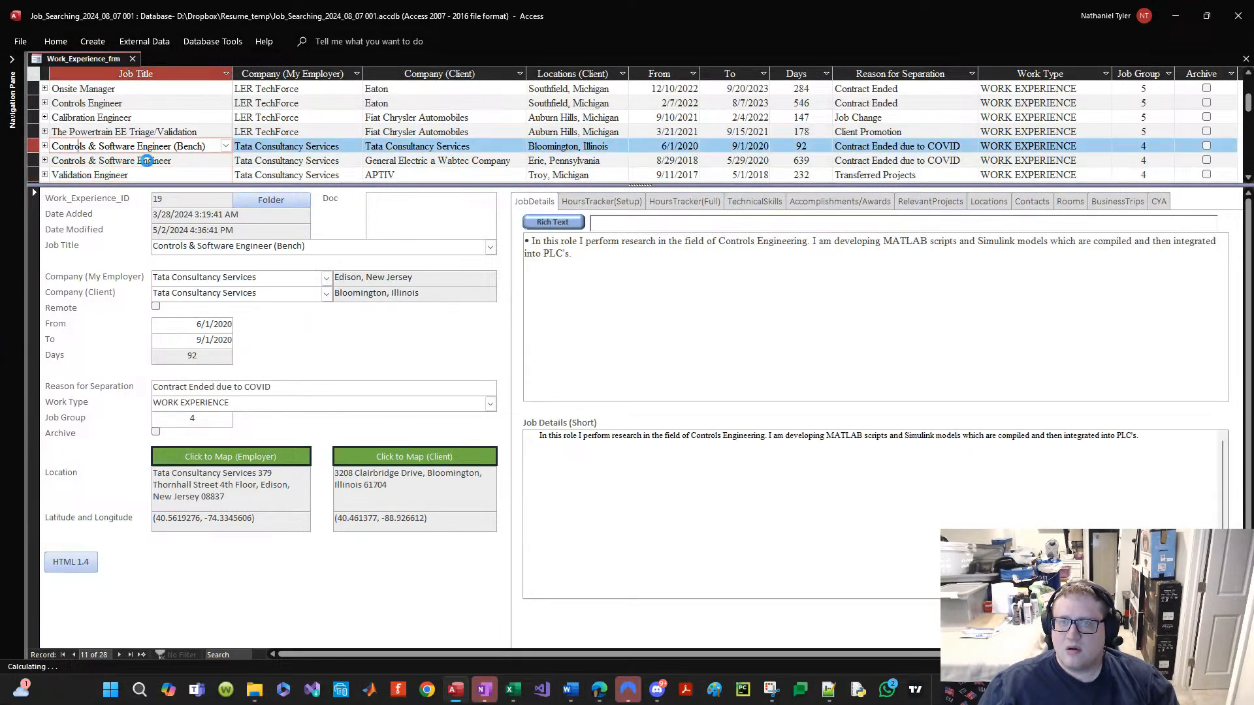
pyautogui.click(699, 442)
pyautogui.write('Tested and analyzed Freight locomotives, managed test plans, and improved functionality of locomotive features through data collection and MATLAB model updates. Collected real-time test data and performed battery tests to calculate impedance, analyzing data using various tools Edited MATLAB models to update features, managed test plans and setups, and developed new test documents and scenarios')
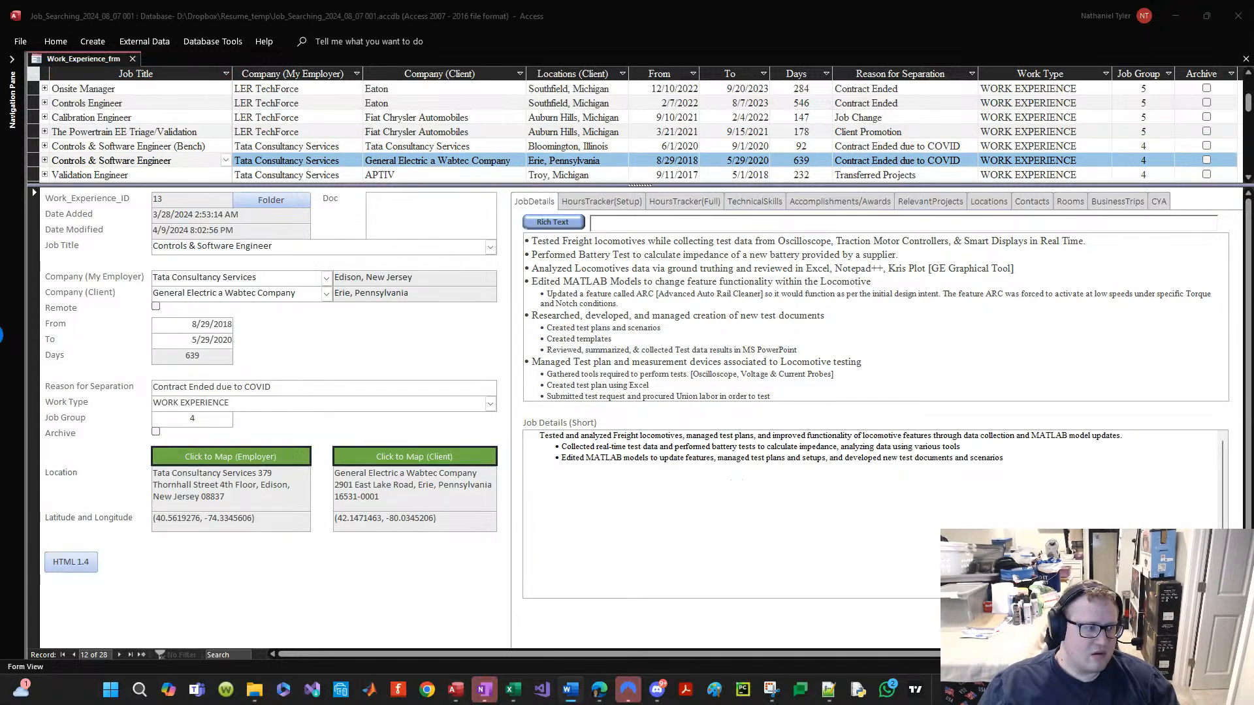
# Step: Open the Validation Engineer record for APTIV and paste the Autonomous Vehicle technology paragraph with two bullets into Job Details (Short)
pyautogui.click(140, 174)
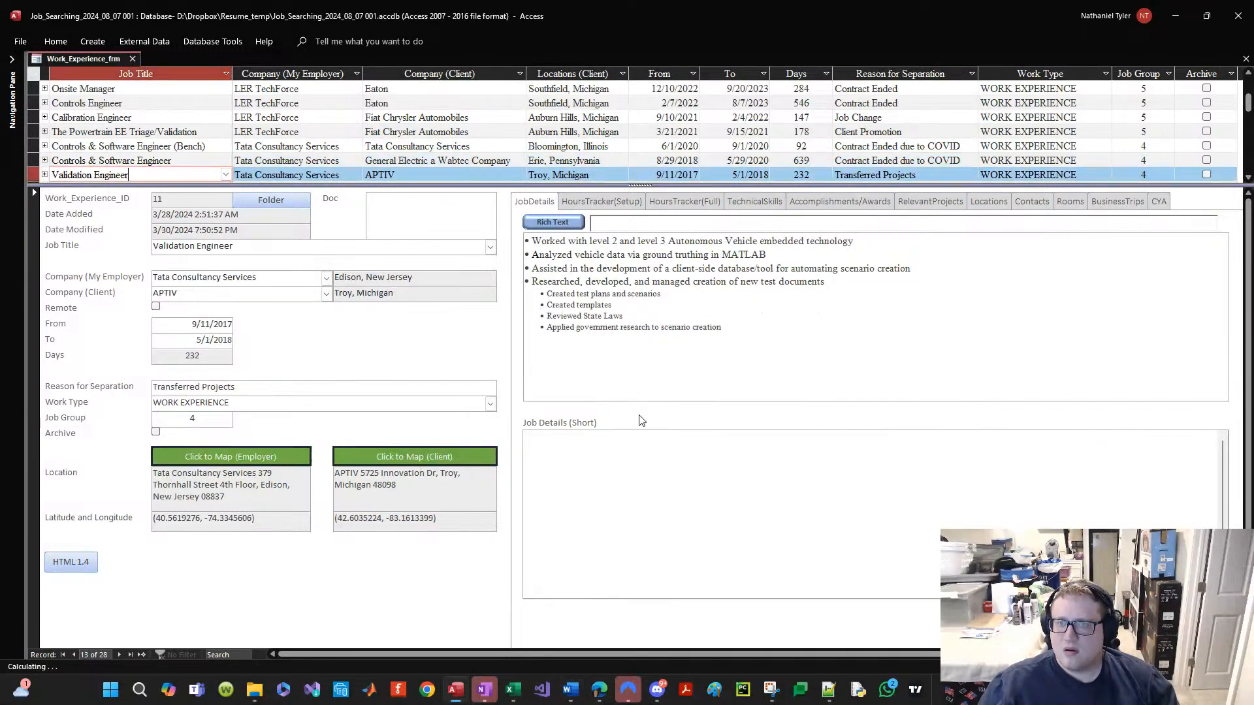
pyautogui.click(647, 461)
pyautogui.write('Worked on level 2 and 3 Autonomous Vehicle technology, analyzing data, developing automation tools, and creating test documents and scenarios. Analyzed vehicle data using MATLAB and developed a client-side tool for automating scenario creation Researched and created test documents, including plans, scenarios, templates, and applied government research')
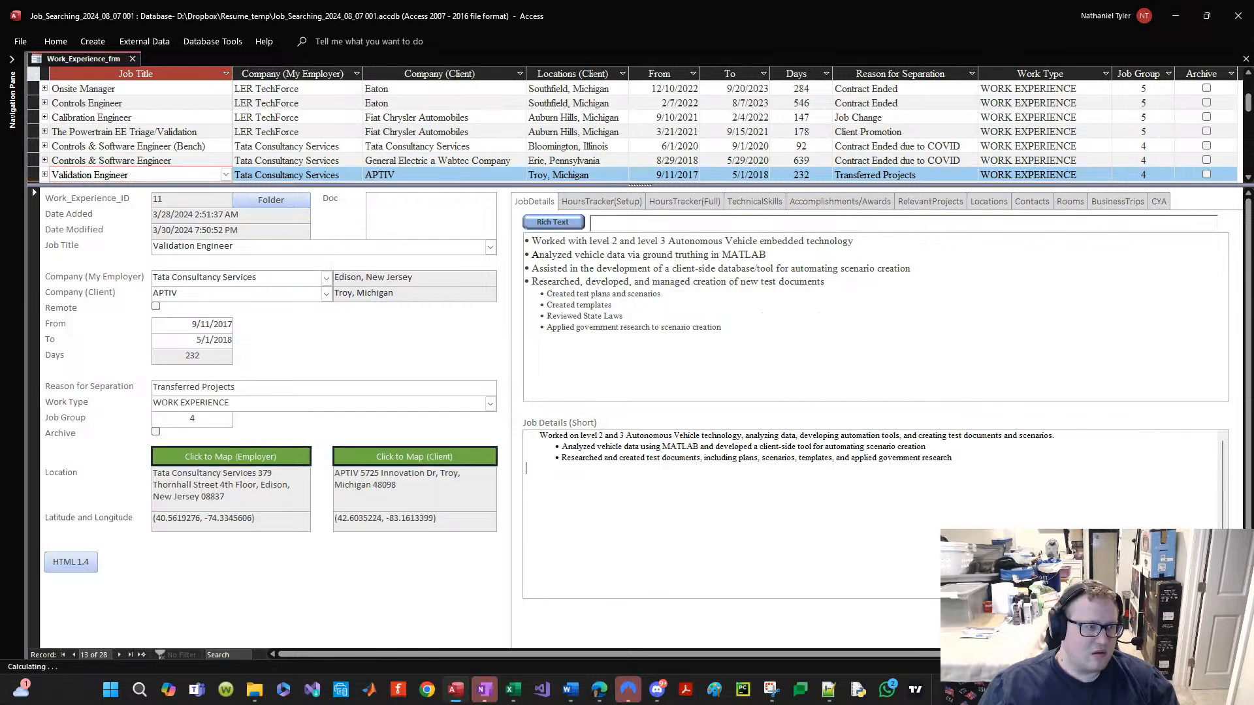
# Step: Fill Job Details (Short) of the General Motors Sub System Validation Engineer record with the instrument panel and console paragraph and its two bullets
pyautogui.hotkey('alt', 'Tab')
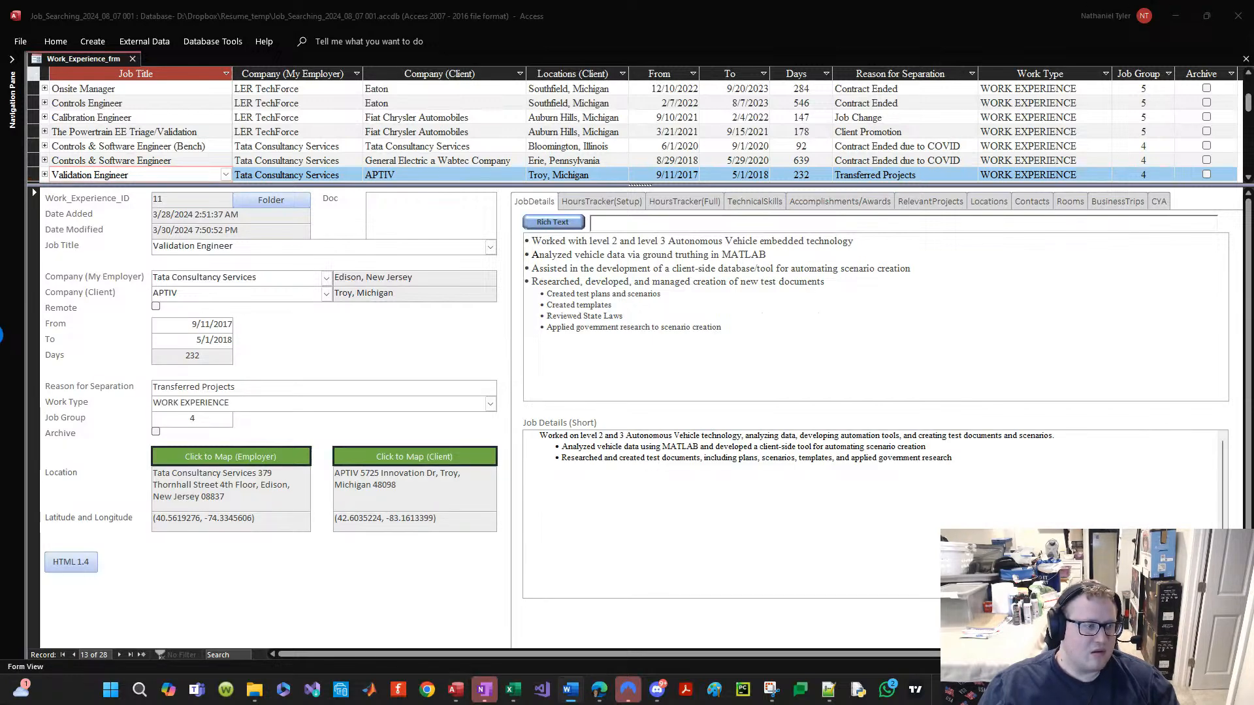
pyautogui.scroll(-1, 226, 175)
pyautogui.click(121, 146)
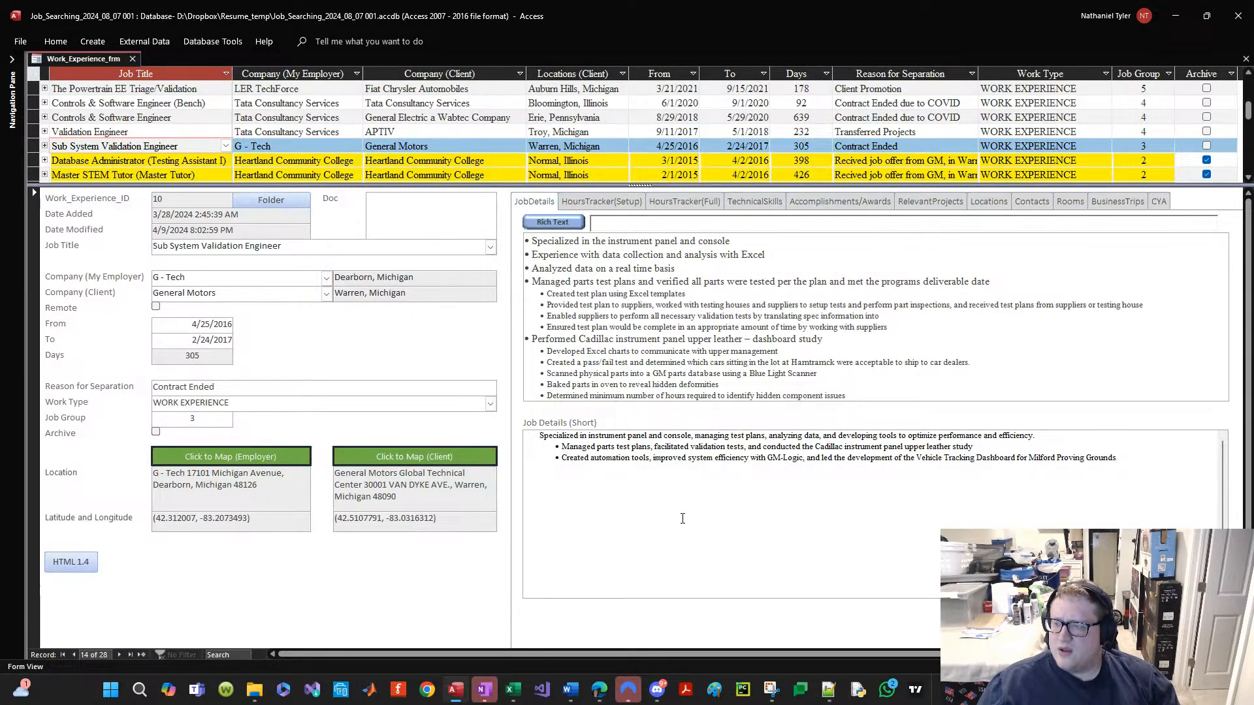
pyautogui.click(1, 335)
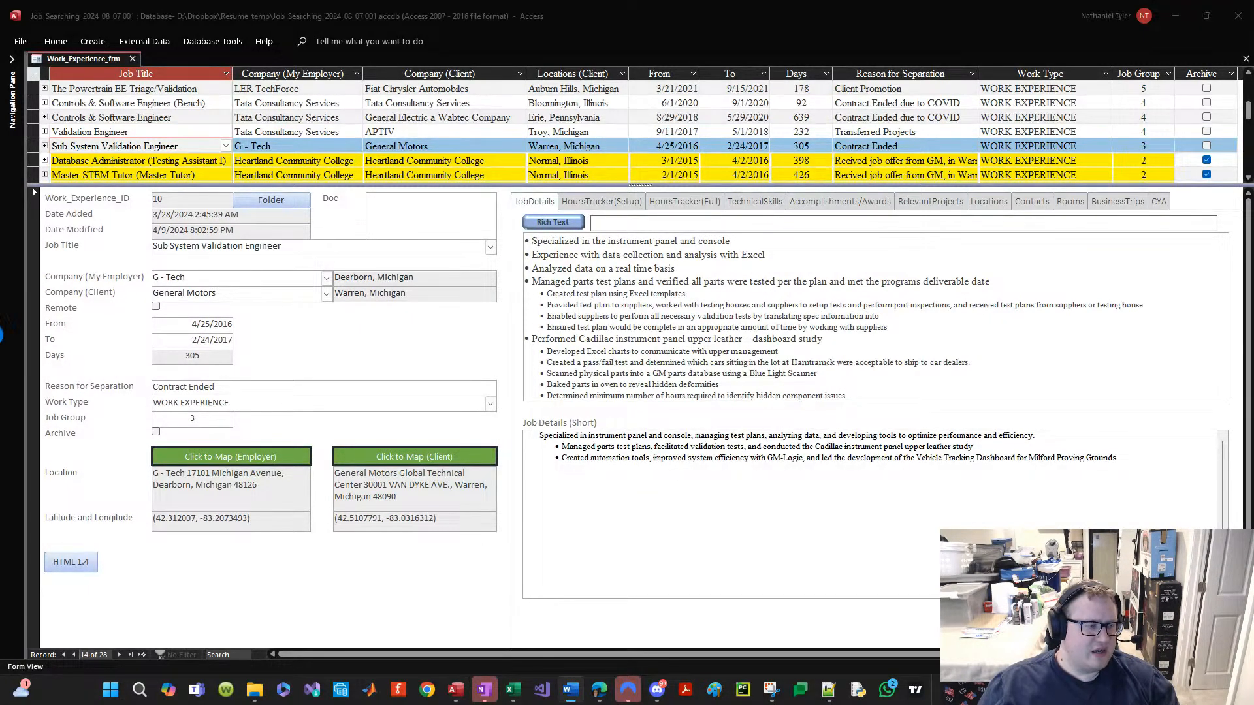
# Step: Look through the remaining education and volunteer records, return to the start of the datasheet and select the Up and Running with Power Pivot record
pyautogui.scroll(-2, 136, 167)
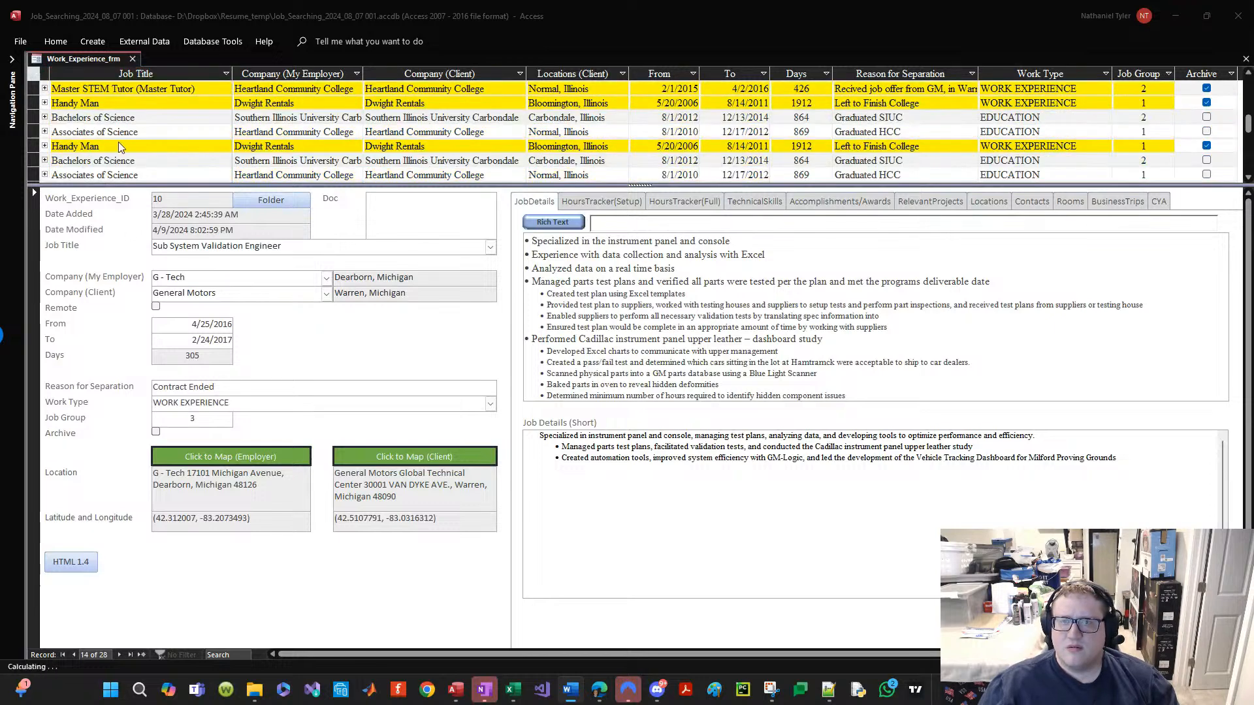
pyautogui.scroll(-1, 120, 147)
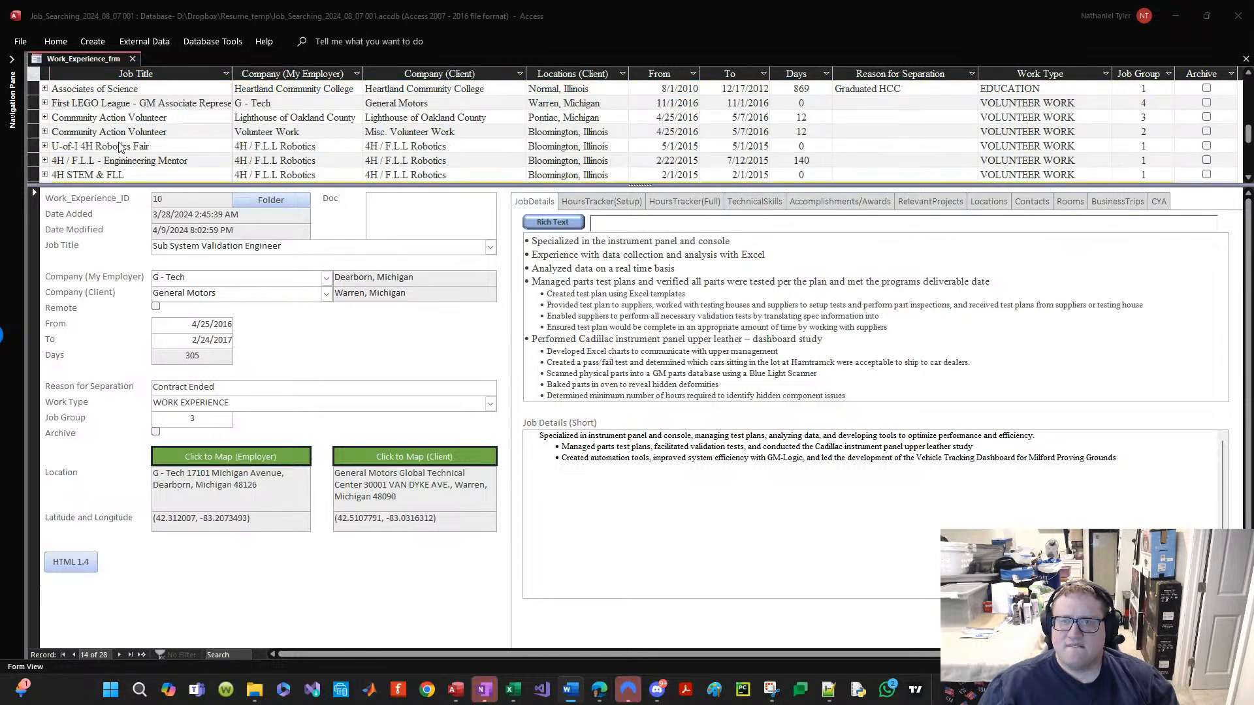
pyautogui.scroll(-2, 120, 147)
pyautogui.scroll(7, 124, 130)
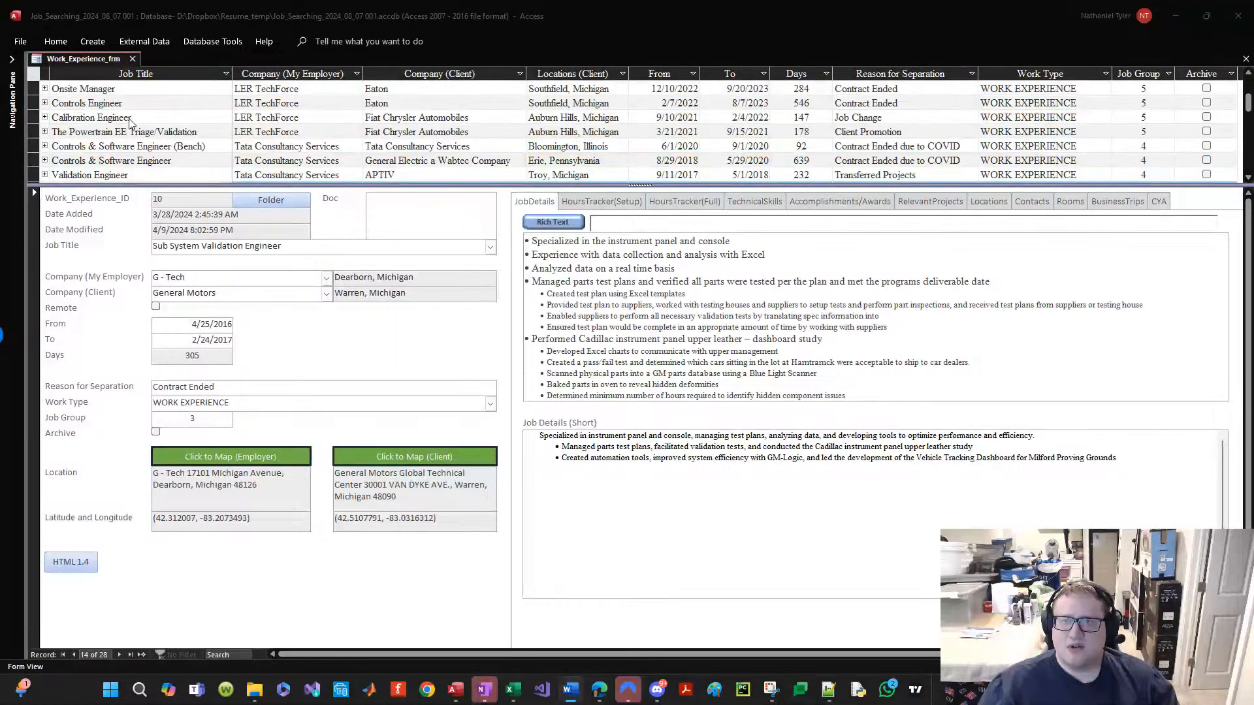
pyautogui.scroll(2, 129, 122)
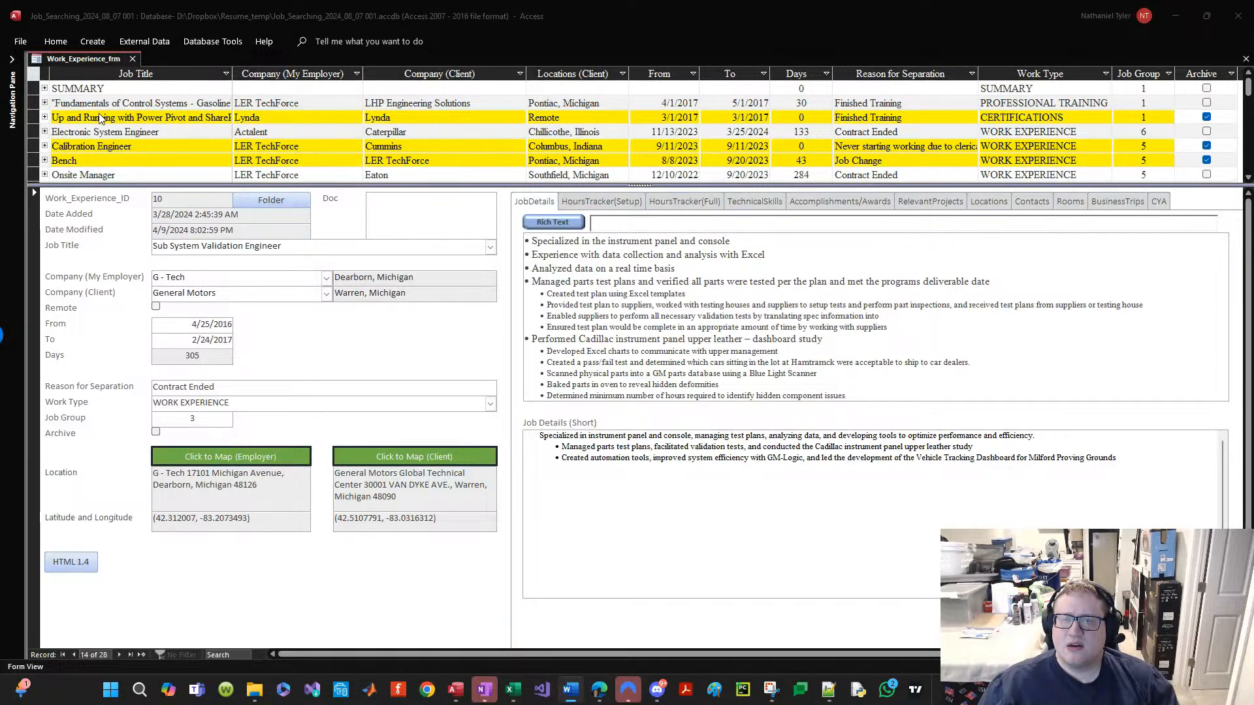
pyautogui.click(155, 123)
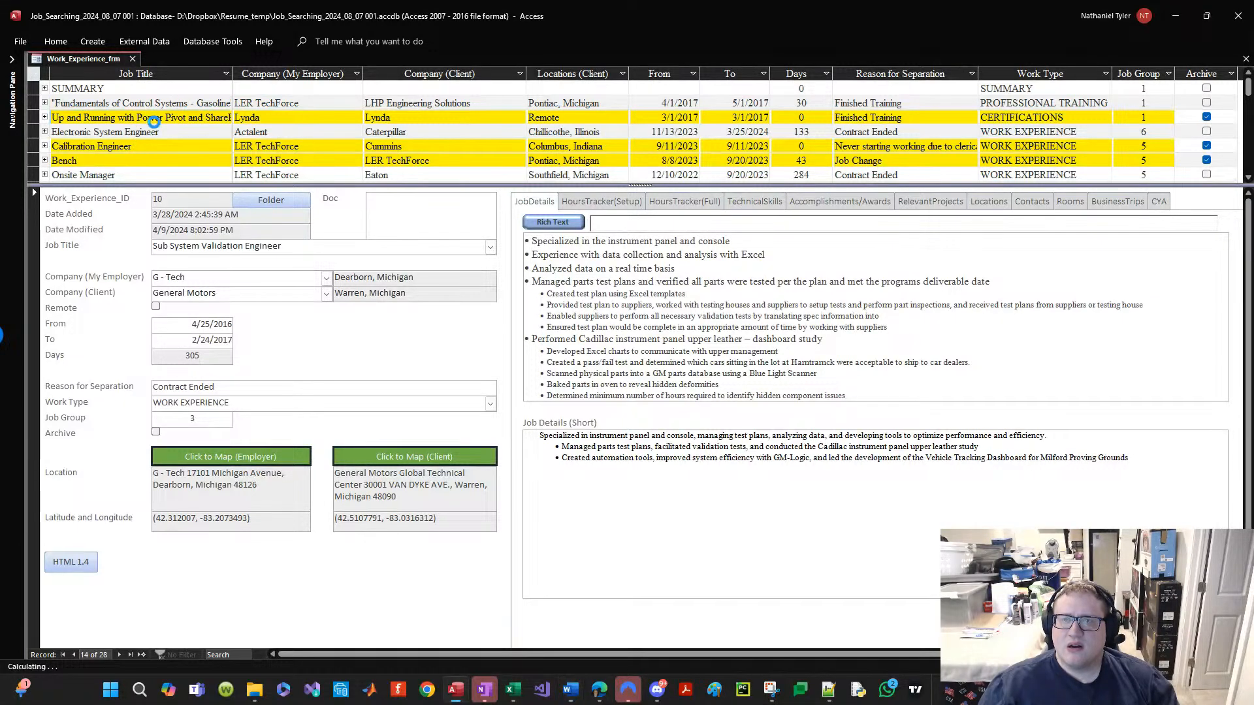
# Step: Fill Job Details (Short) of the Fundamentals of Control Systems - Gasoline record with the resume's engineering processes paragraph and its two bullets
pyautogui.click(188, 103)
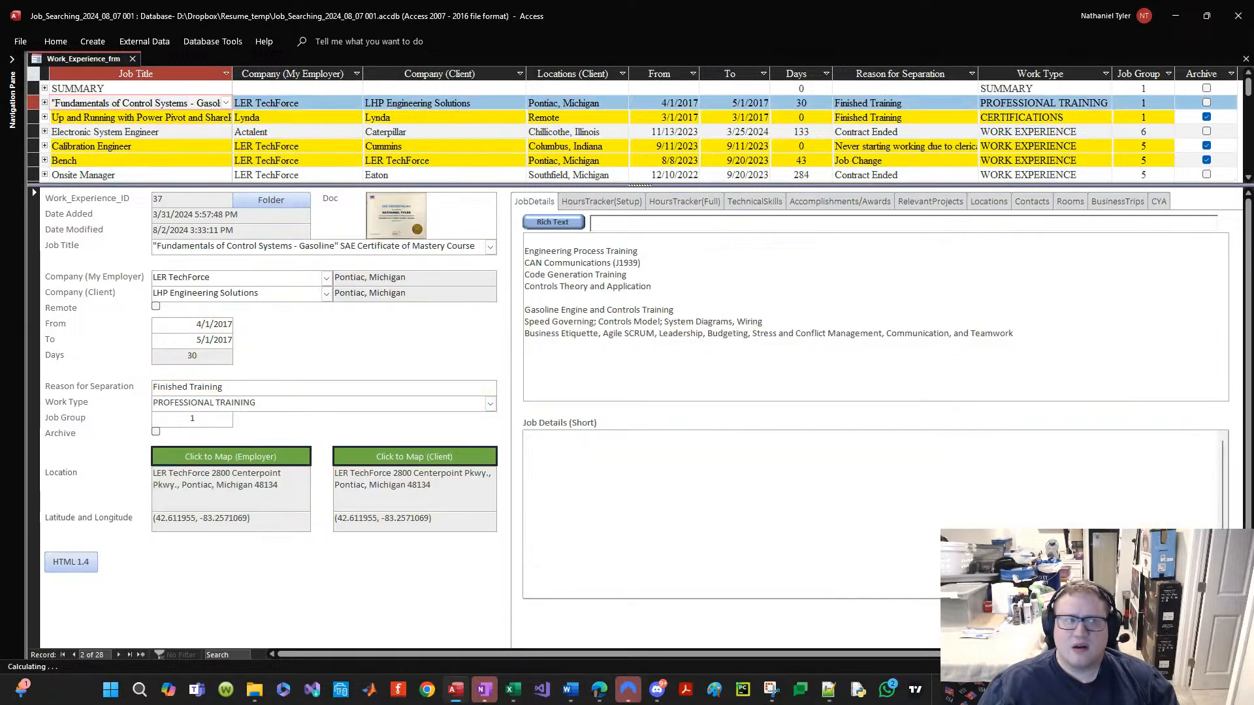
pyautogui.hotkey('alt', 'Tab')
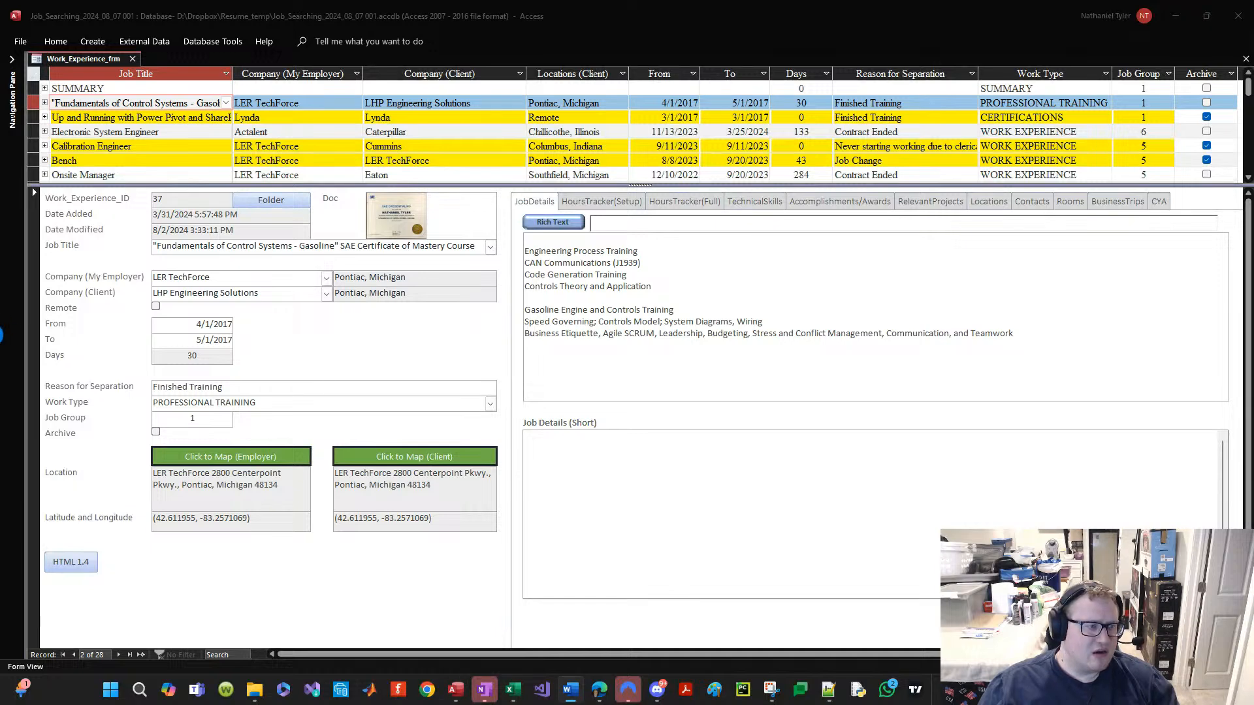
pyautogui.click(711, 497)
pyautogui.write('Experienced in engineering processes, CAN communications, controls theory, and professional project development with a focus on gasoline engines and control systems. Trained in Engineering Process, CAN Communications (J1939), Code Generation, and Controls Theory, and developed control models and systems Created Gasoline Engine Speed Control System and Distributed Control System for Electronic Throttle and CAN Communication, specializing in speed governing and controls models')
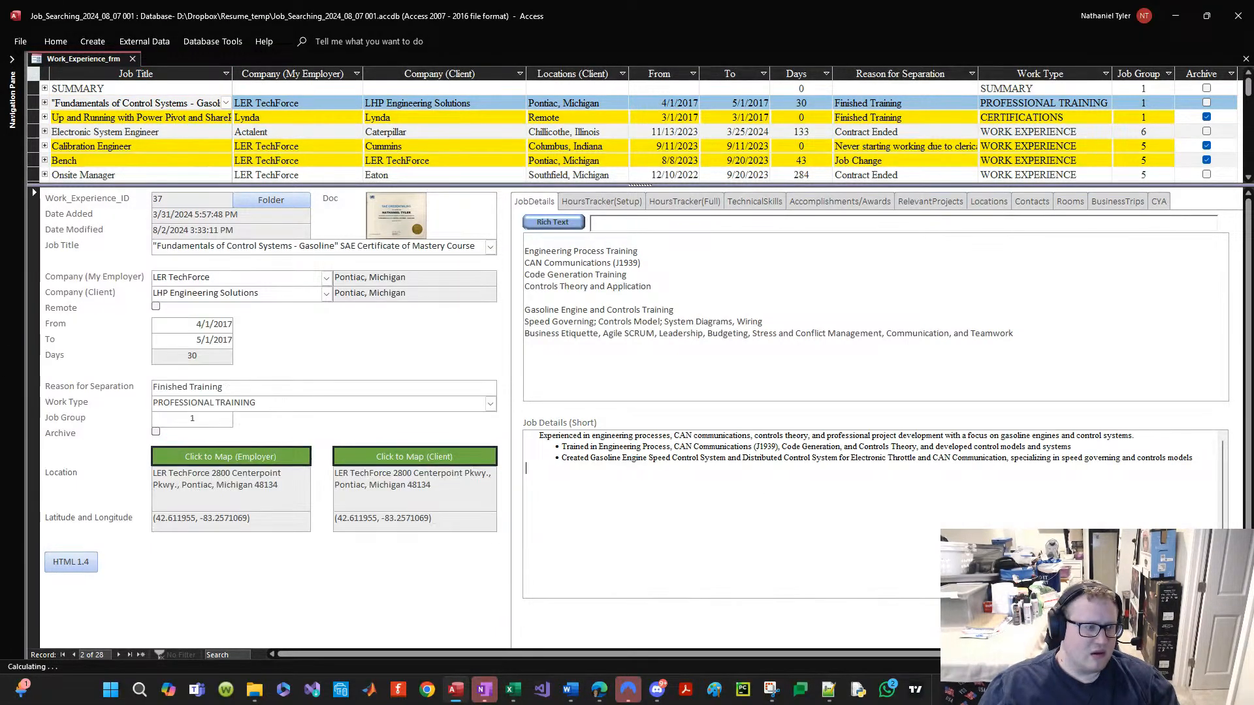
pyautogui.hotkey('alt', 'Tab')
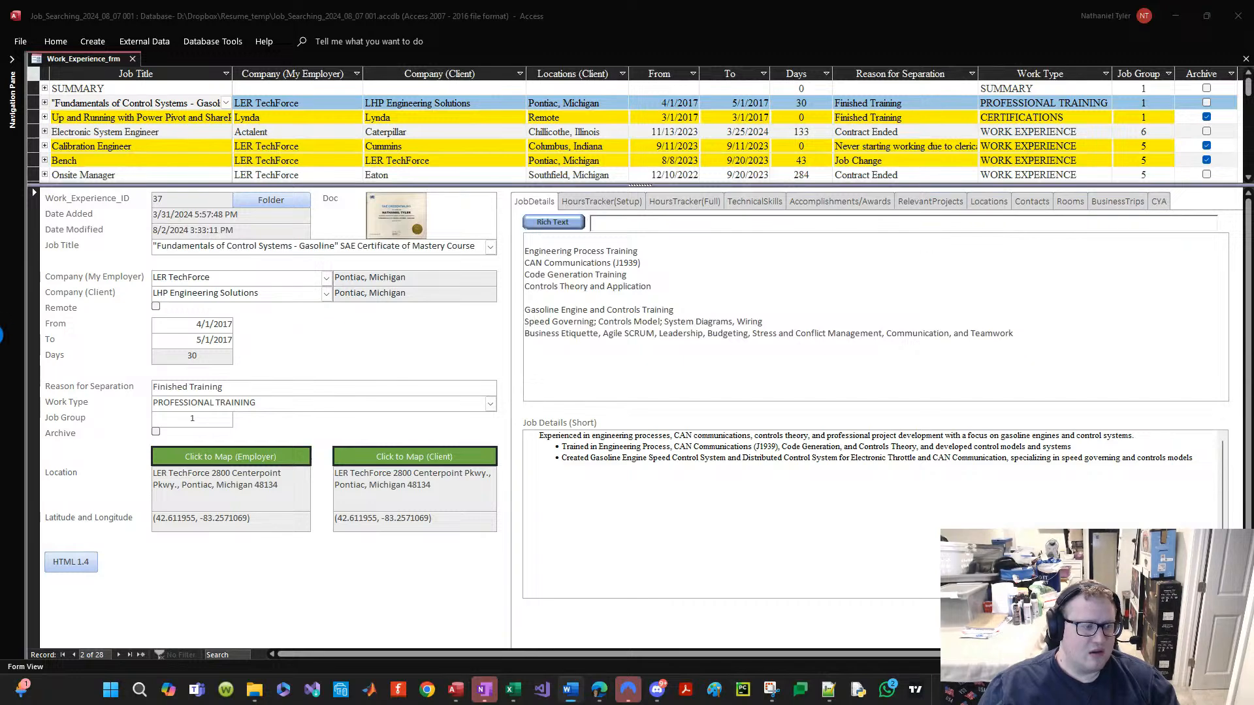
# Step: Open the Bachelors of Science record and paste the SAE Formula One car design paragraph with two bullets into Job Details (Short)
pyautogui.click(184, 135)
pyautogui.click(151, 118)
pyautogui.scroll(-1, 122, 129)
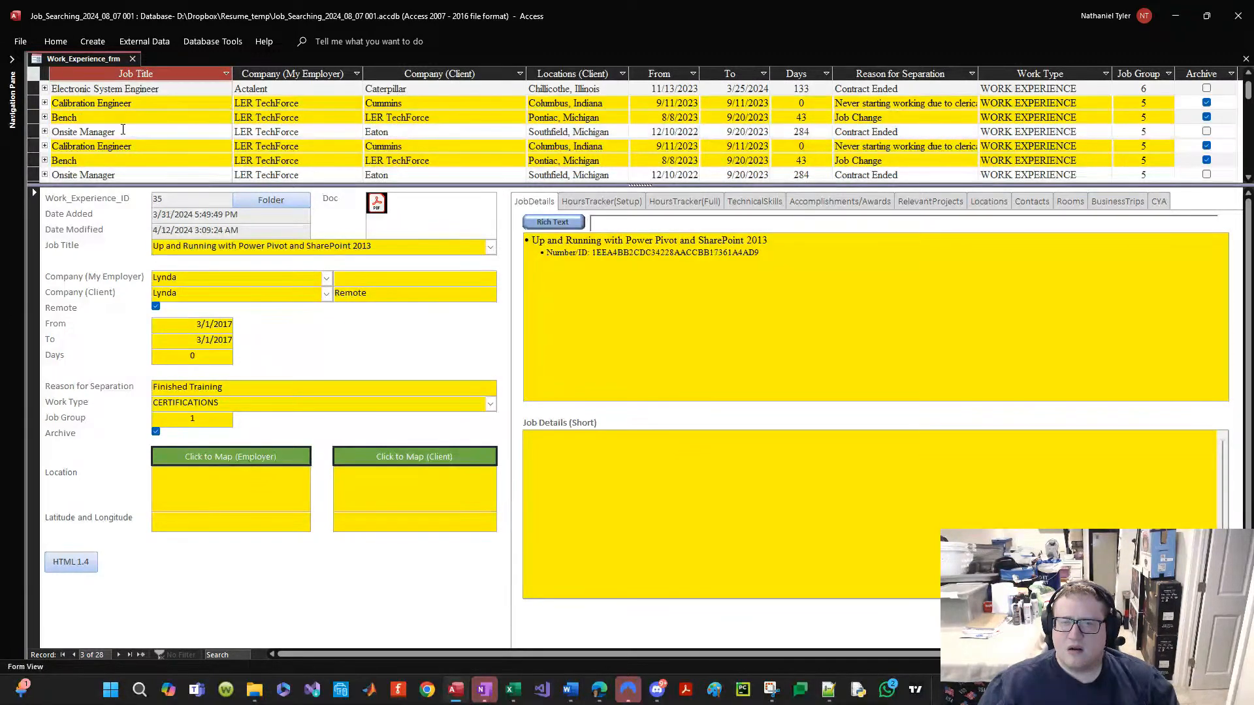
pyautogui.scroll(-4, 123, 129)
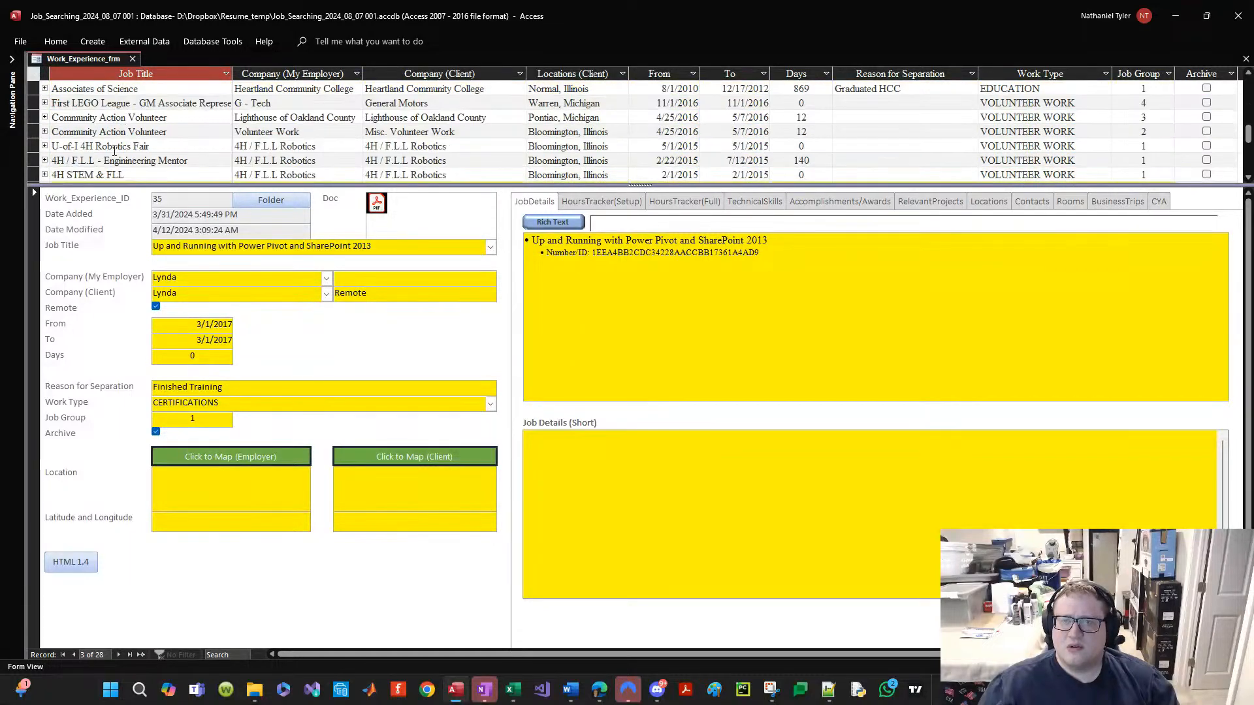
pyautogui.click(141, 104)
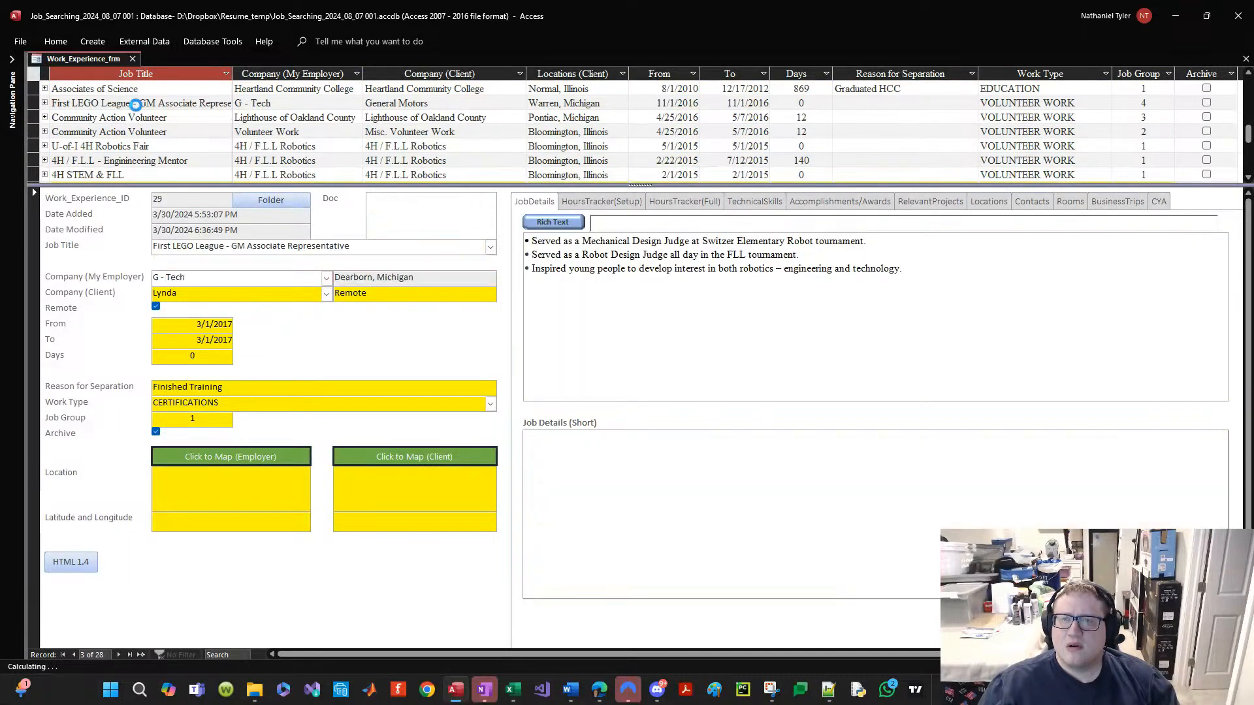
pyautogui.scroll(1, 134, 87)
pyautogui.click(137, 88)
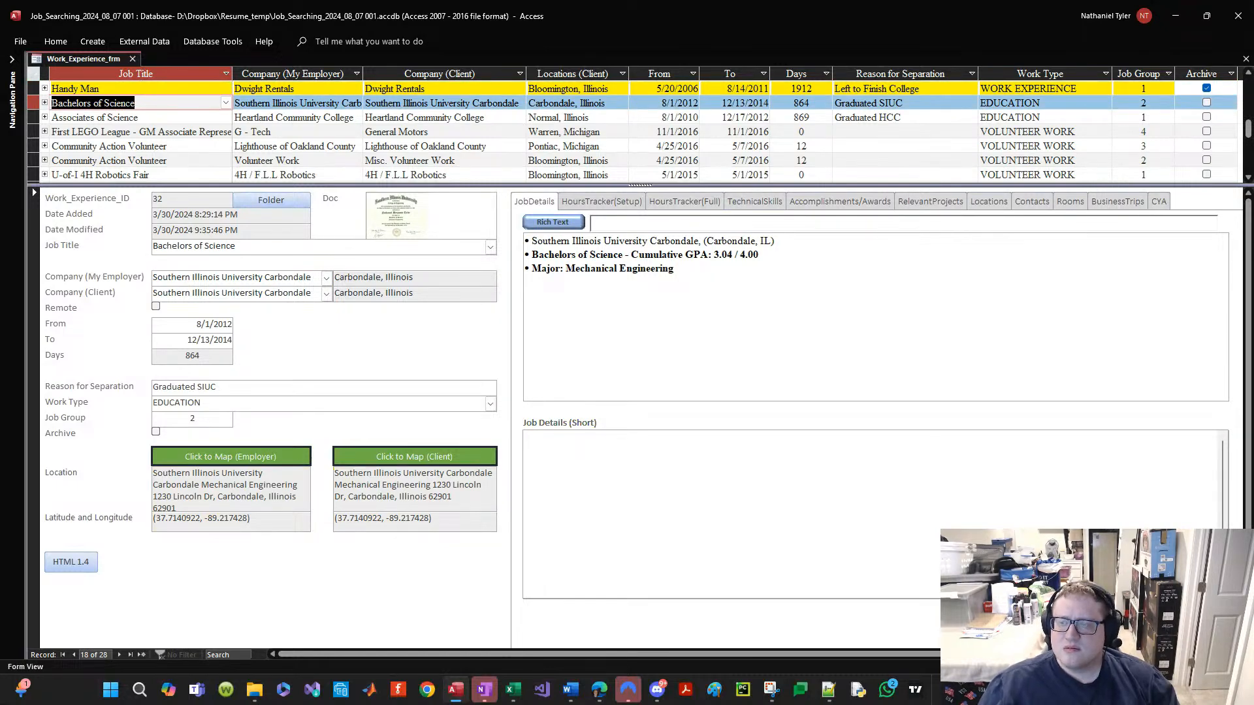
pyautogui.click(681, 520)
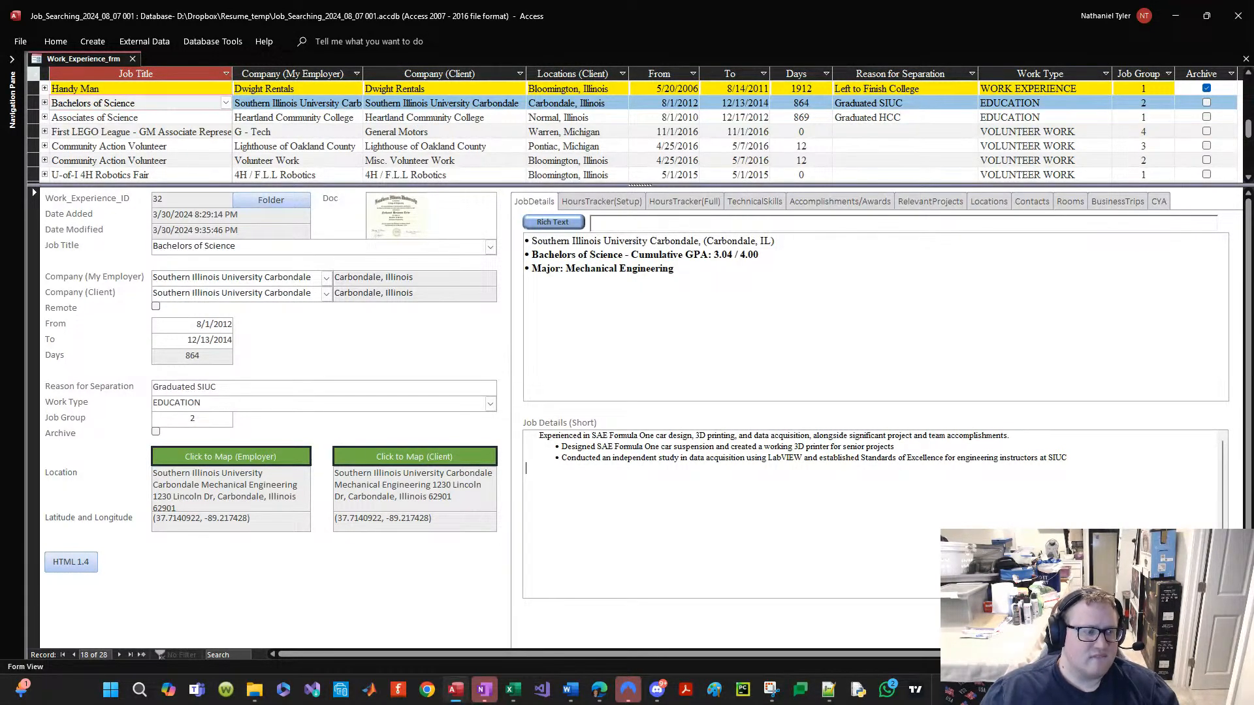
# Step: Look through the records from Associates of Science to the unemployment claim, comparing their job details with the short ones
pyautogui.click(141, 116)
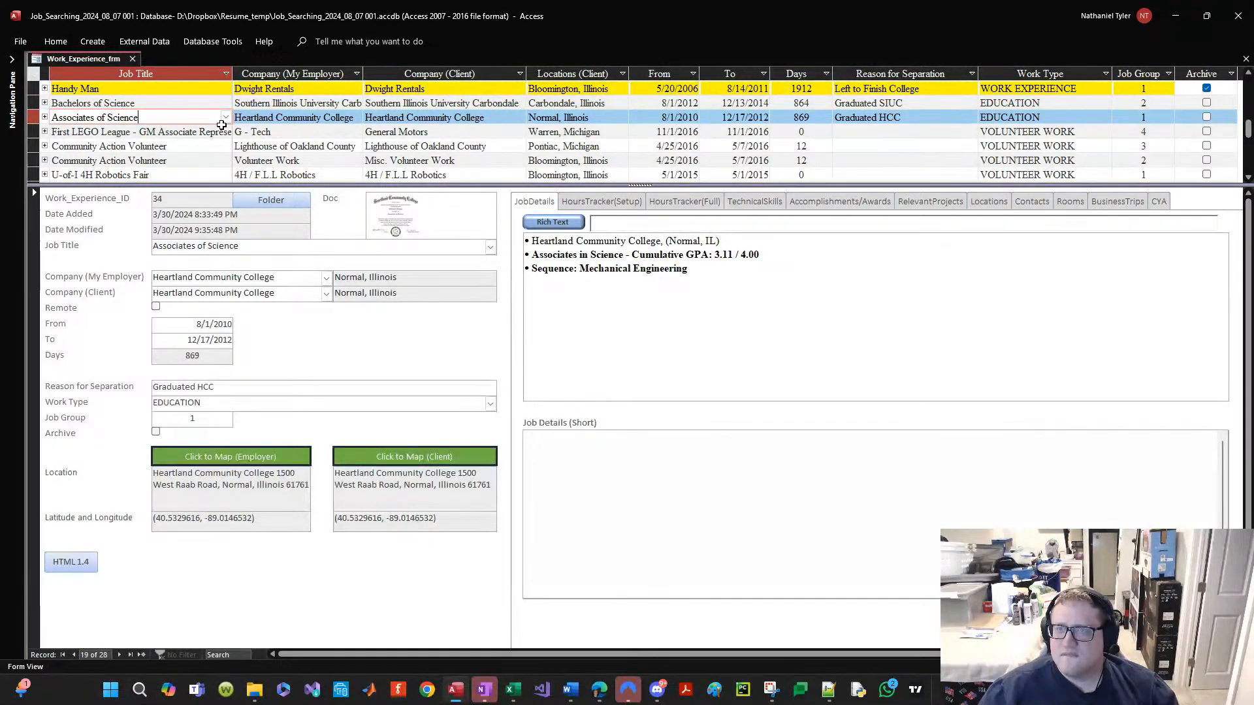
pyautogui.press('Down')
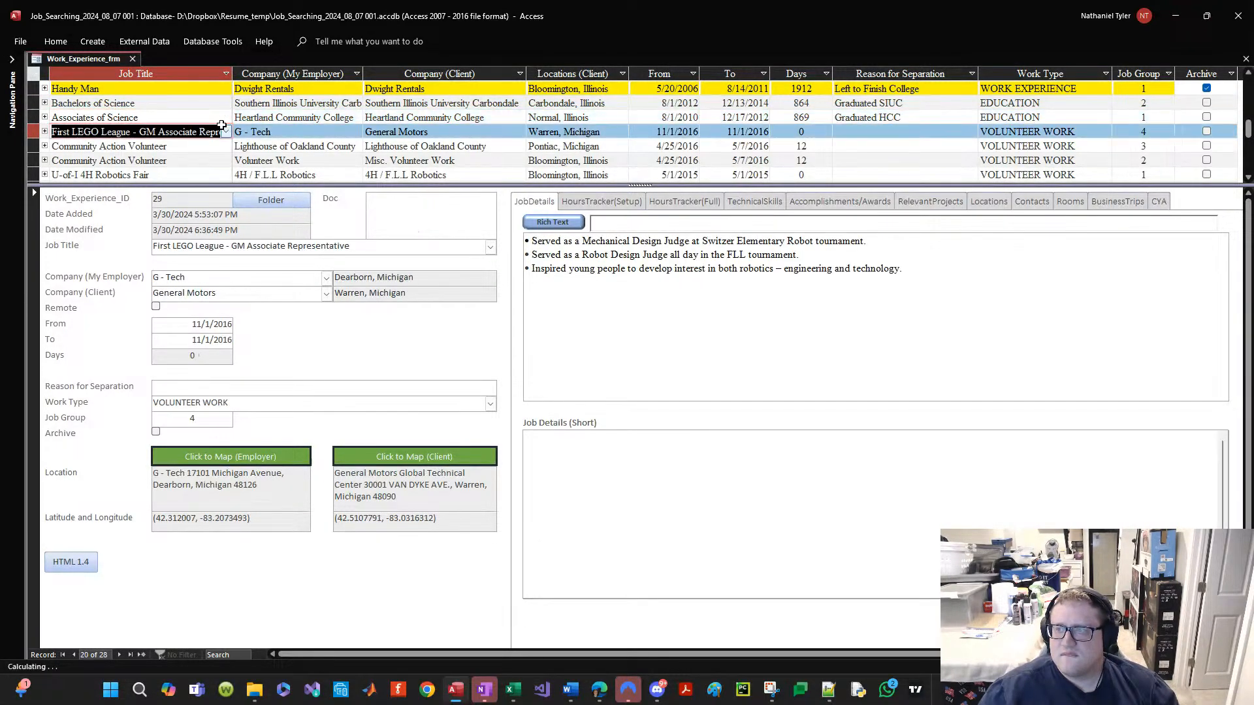
pyautogui.press('Down')
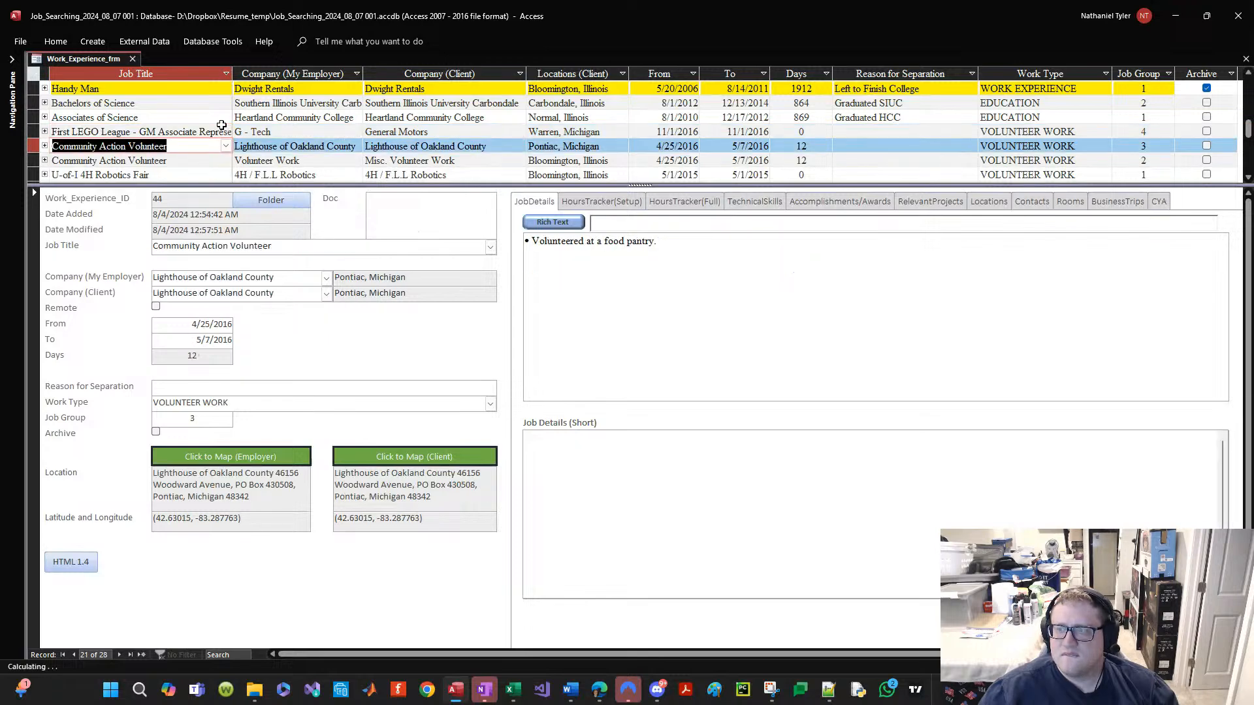
pyautogui.press('Up')
pyautogui.press('Down')
pyautogui.press('Down')
pyautogui.press('Down')
pyautogui.press('Down')
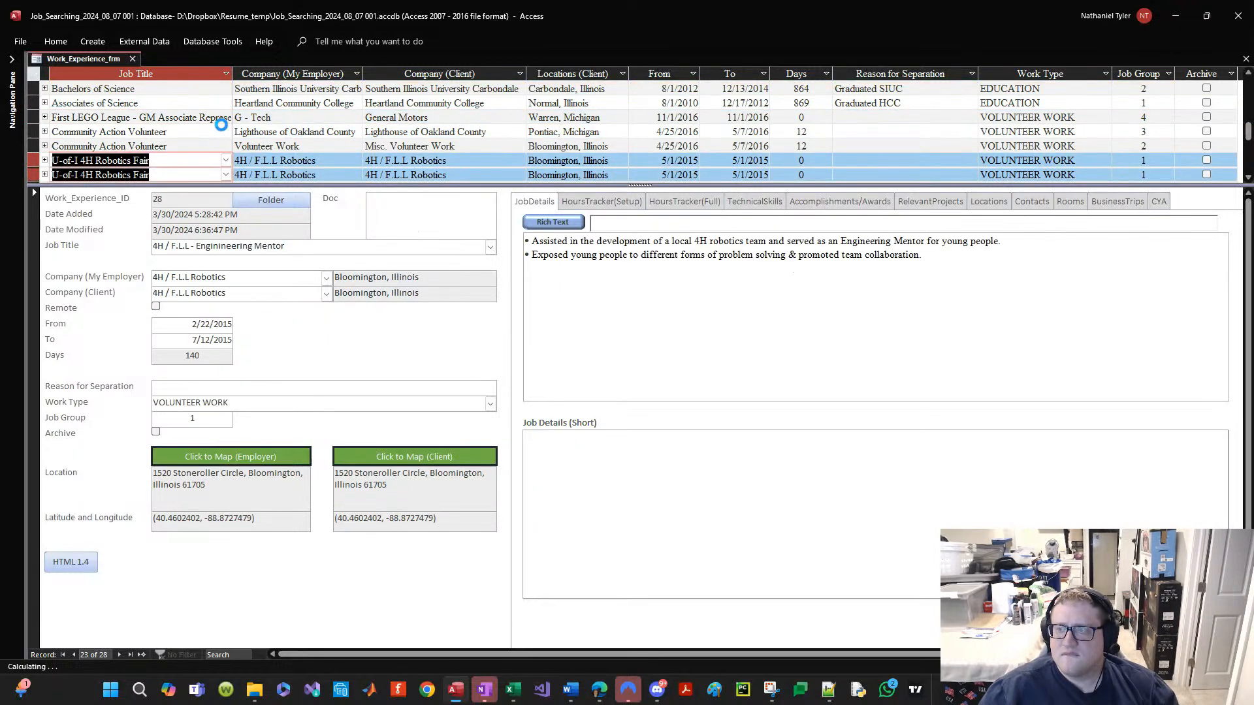
pyautogui.press('Down')
pyautogui.press('Down')
pyautogui.press('Up')
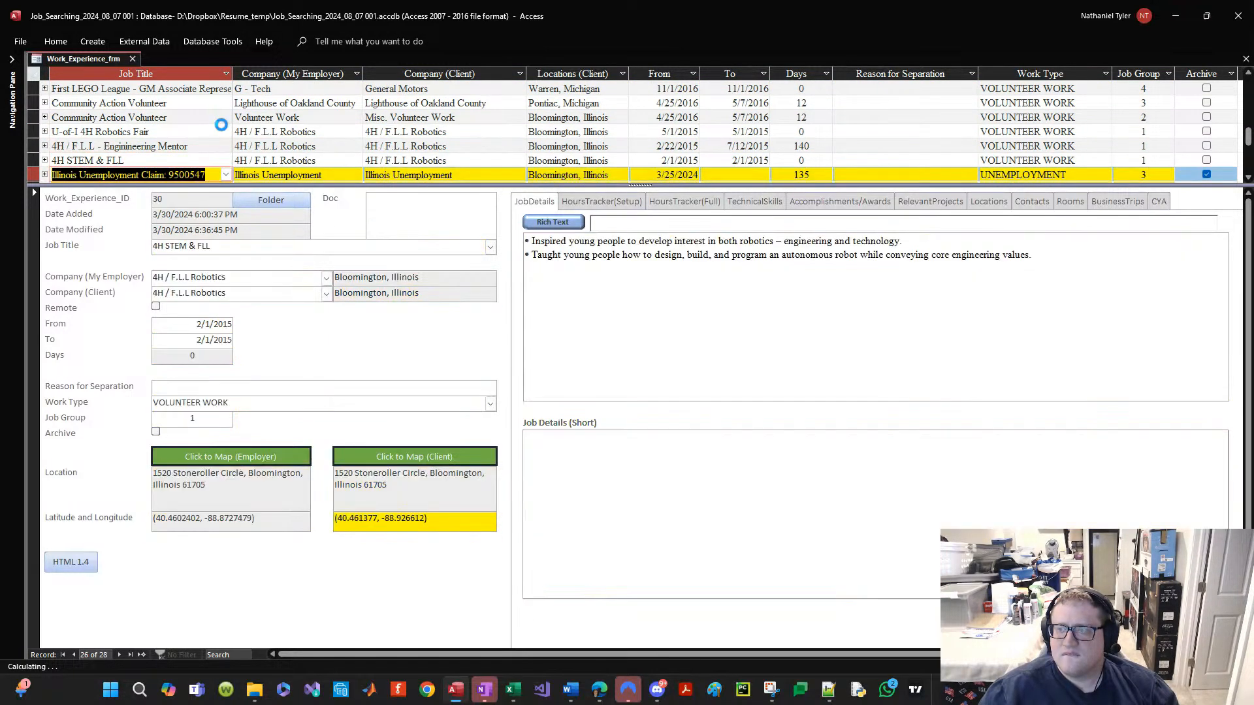
pyautogui.press('Down')
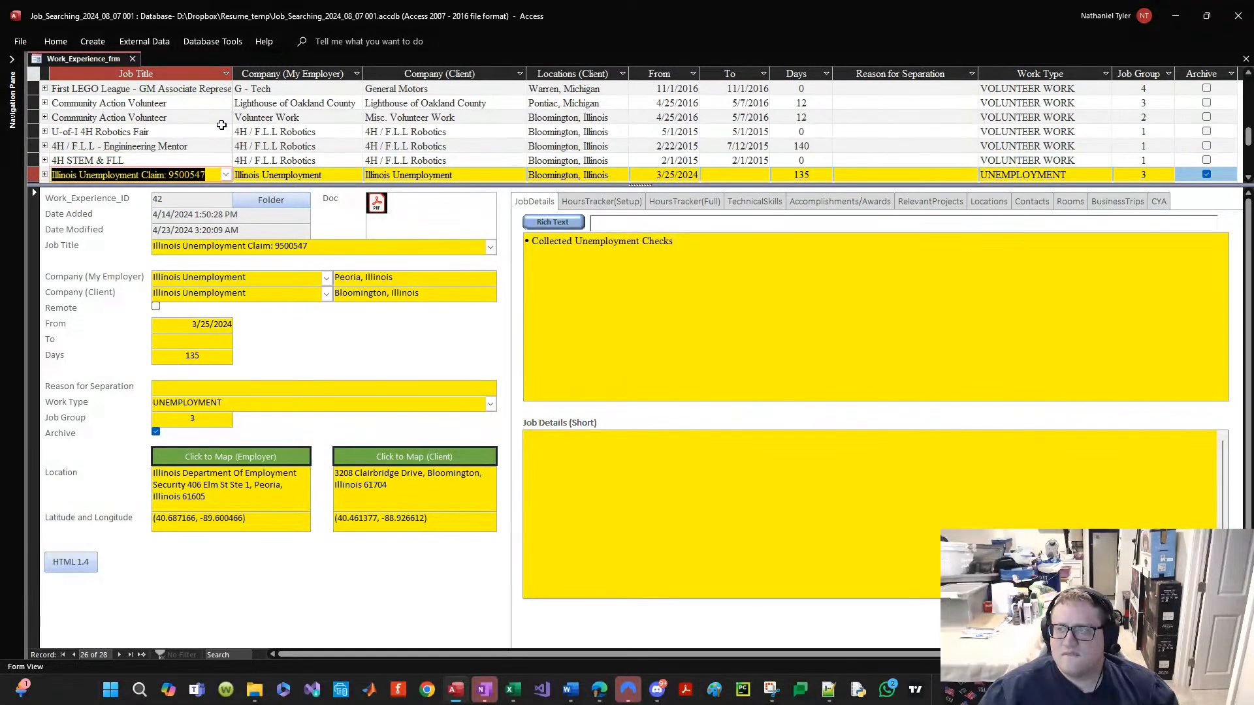
pyautogui.press('Up')
pyautogui.press('Up')
pyautogui.press('Up')
pyautogui.press('Up')
pyautogui.press('Up')
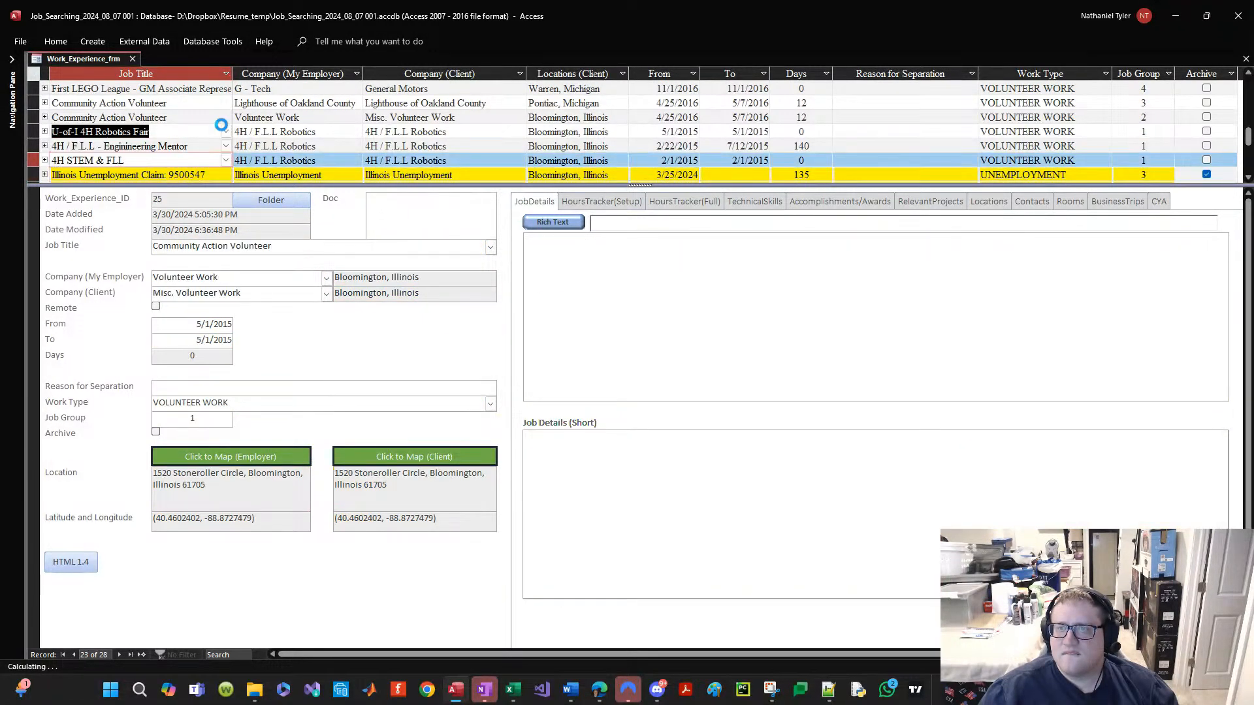
pyautogui.press('Up')
pyautogui.scroll(2, 228, 143)
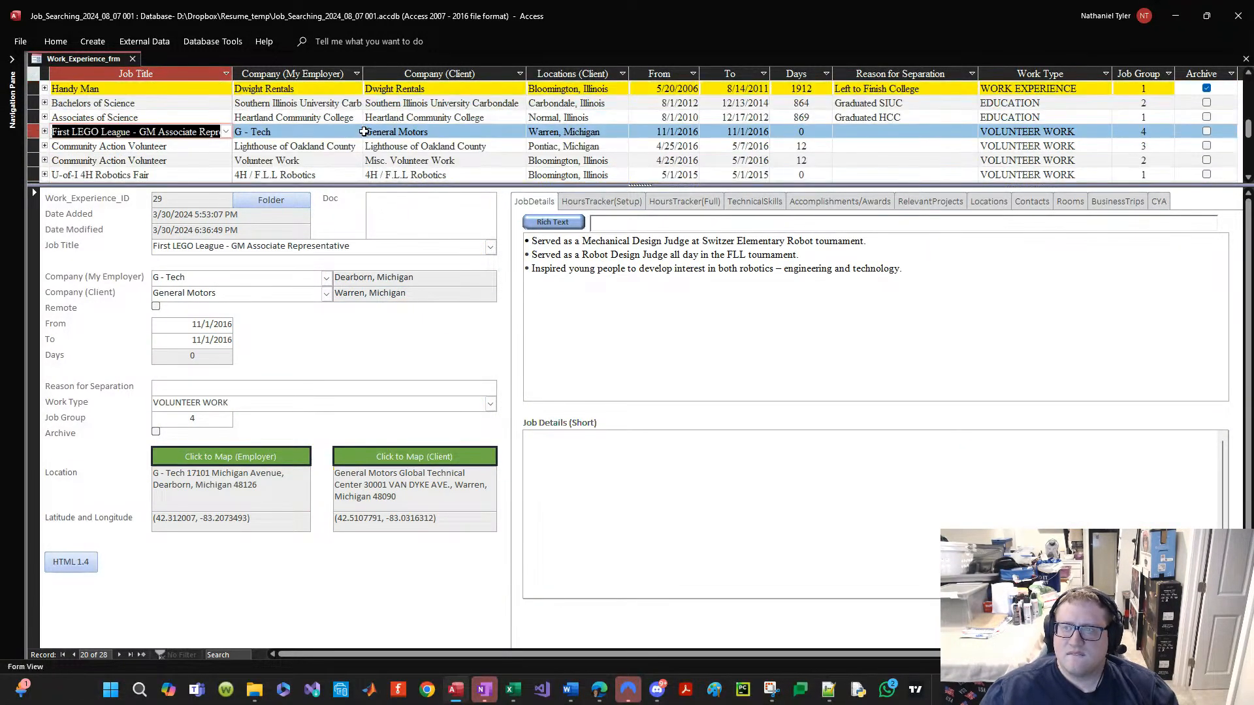
# Step: Check the short job details of the Controls & Software Engineer (Bench), Onsite Manager and Eaton Controls Engineer records
pyautogui.scroll(2, 229, 144)
pyautogui.click(173, 132)
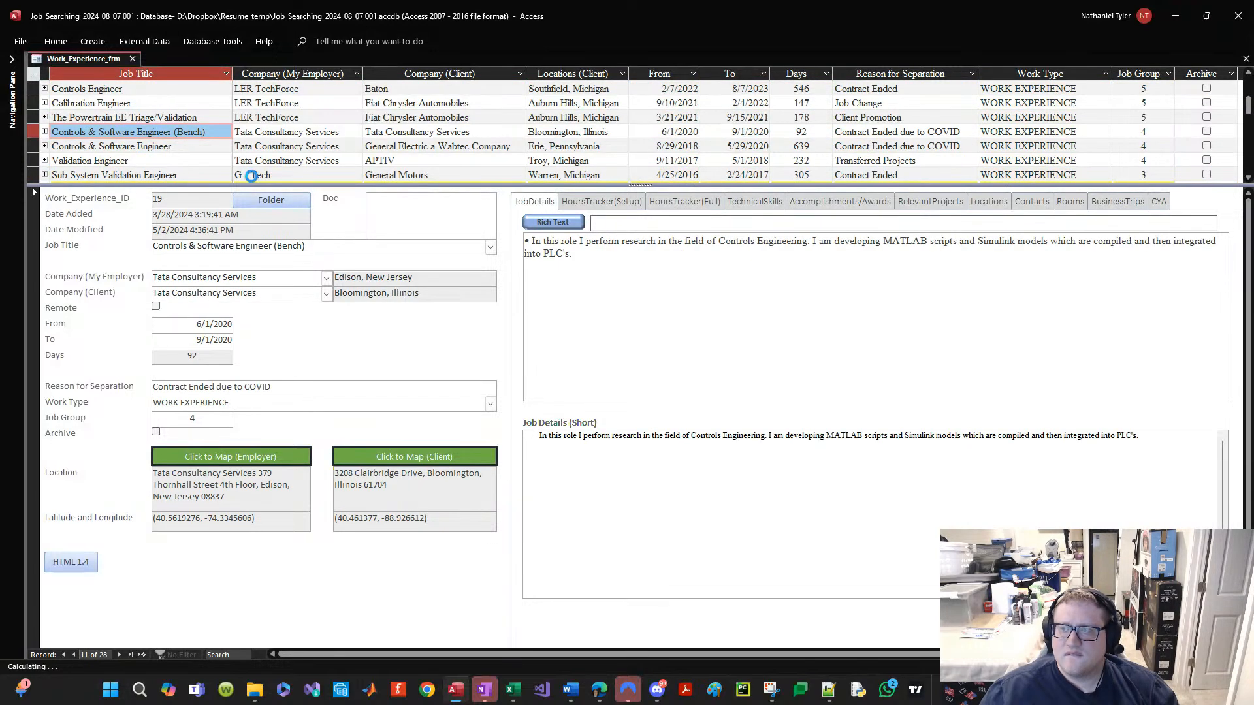
pyautogui.scroll(1, 196, 134)
pyautogui.click(168, 130)
pyautogui.click(165, 118)
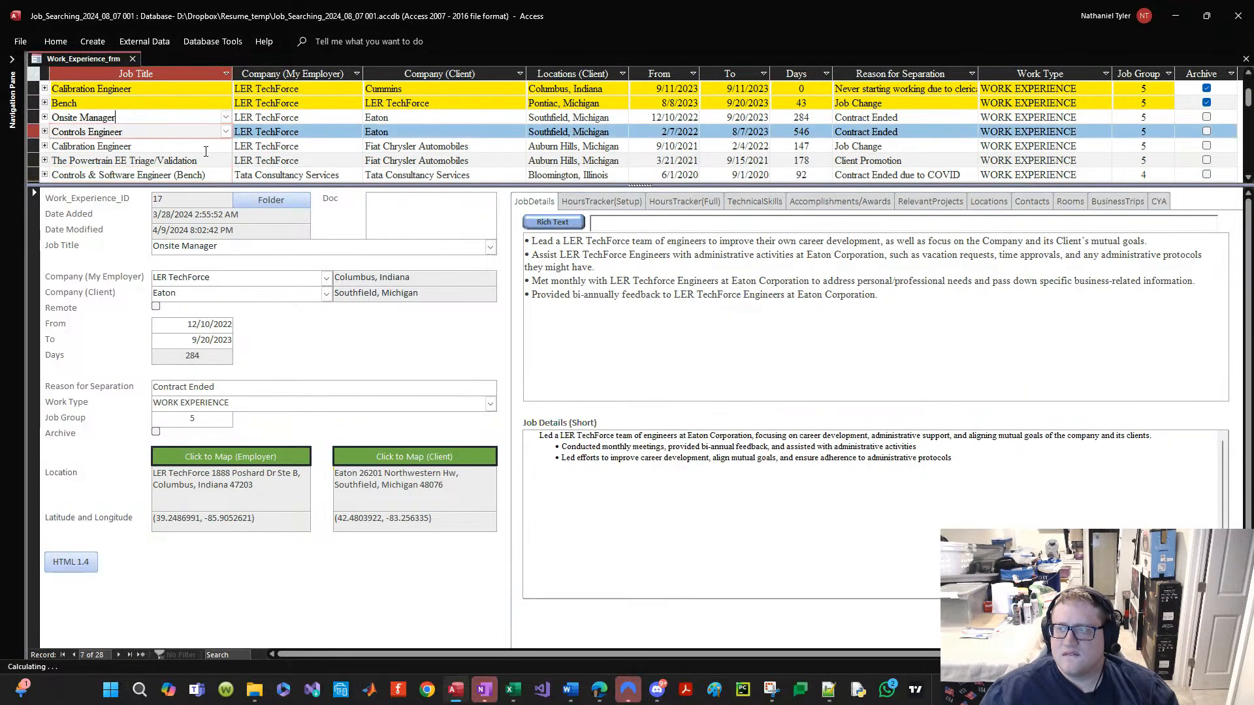
pyautogui.click(185, 126)
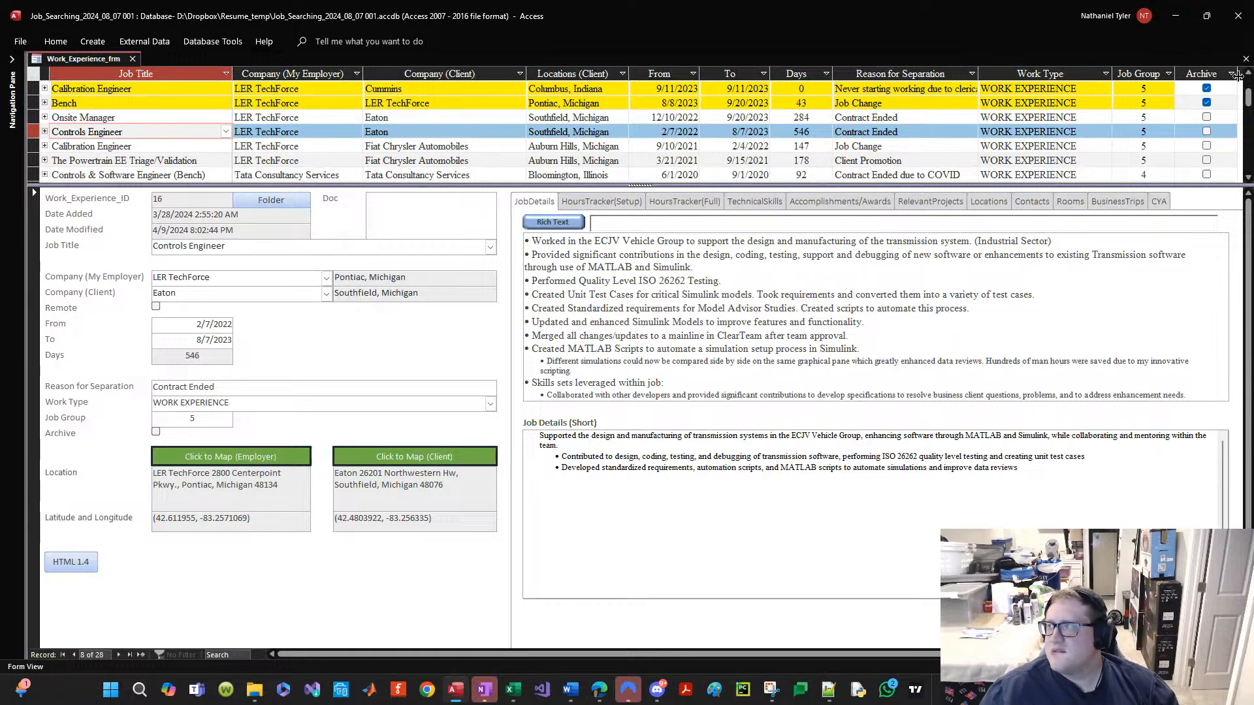
# Step: Filter the Archive column to show only the records where it is not selected
pyautogui.click(1233, 74)
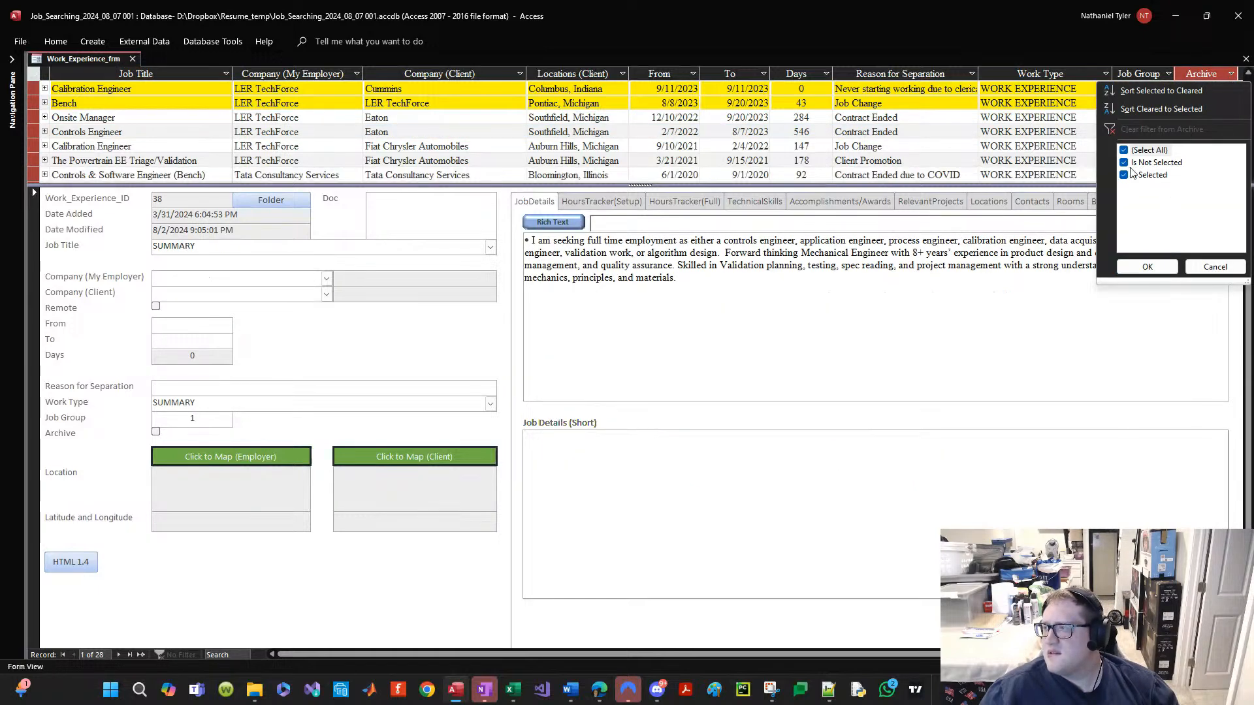
pyautogui.click(1124, 162)
pyautogui.click(1144, 263)
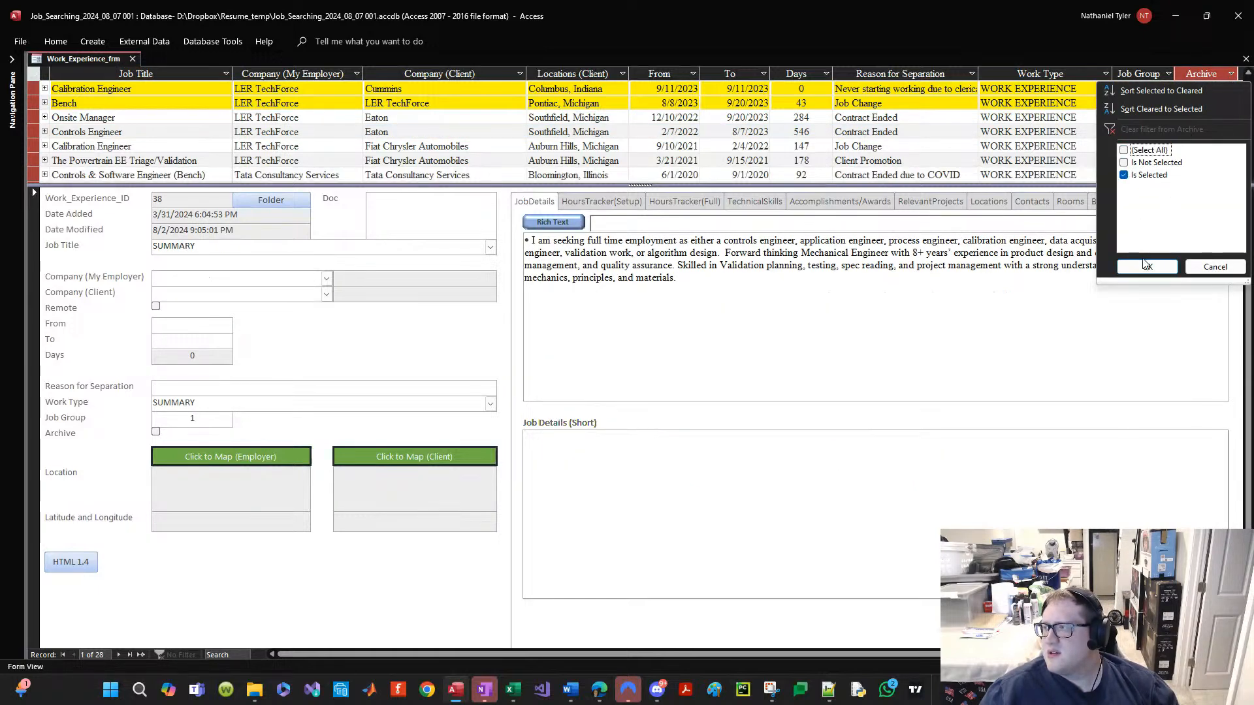
pyautogui.click(1124, 175)
pyautogui.click(1124, 163)
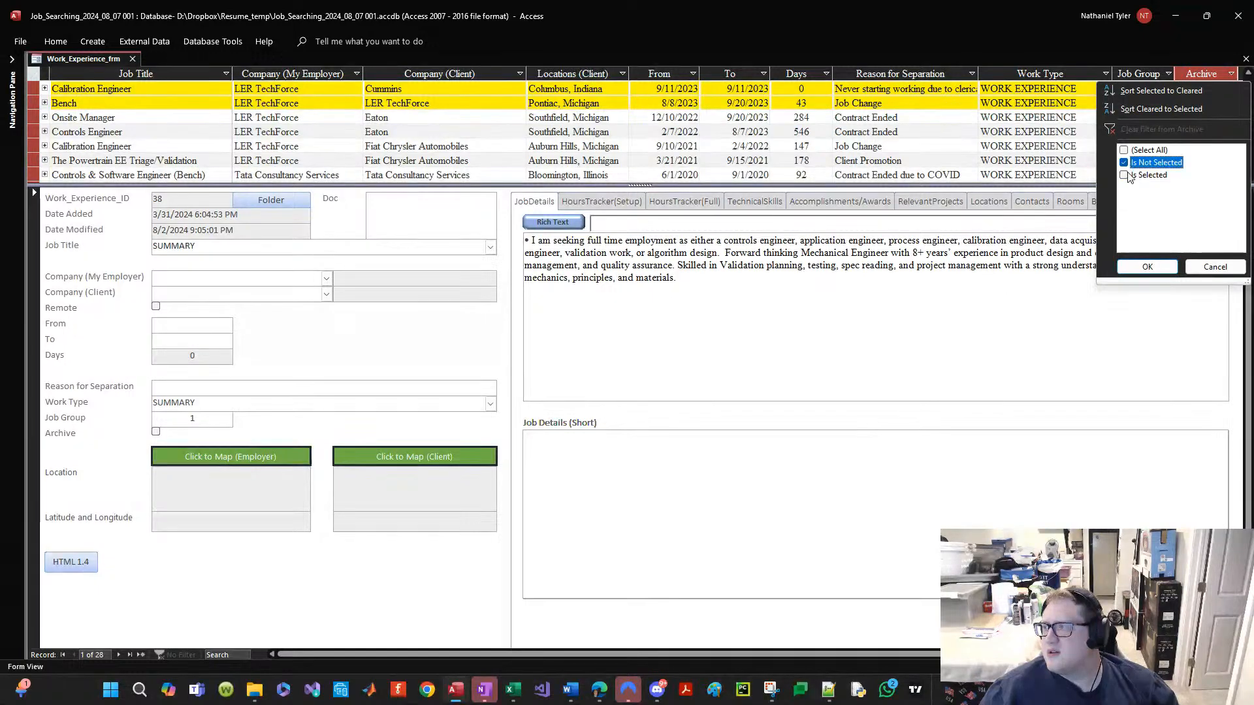
pyautogui.click(1144, 268)
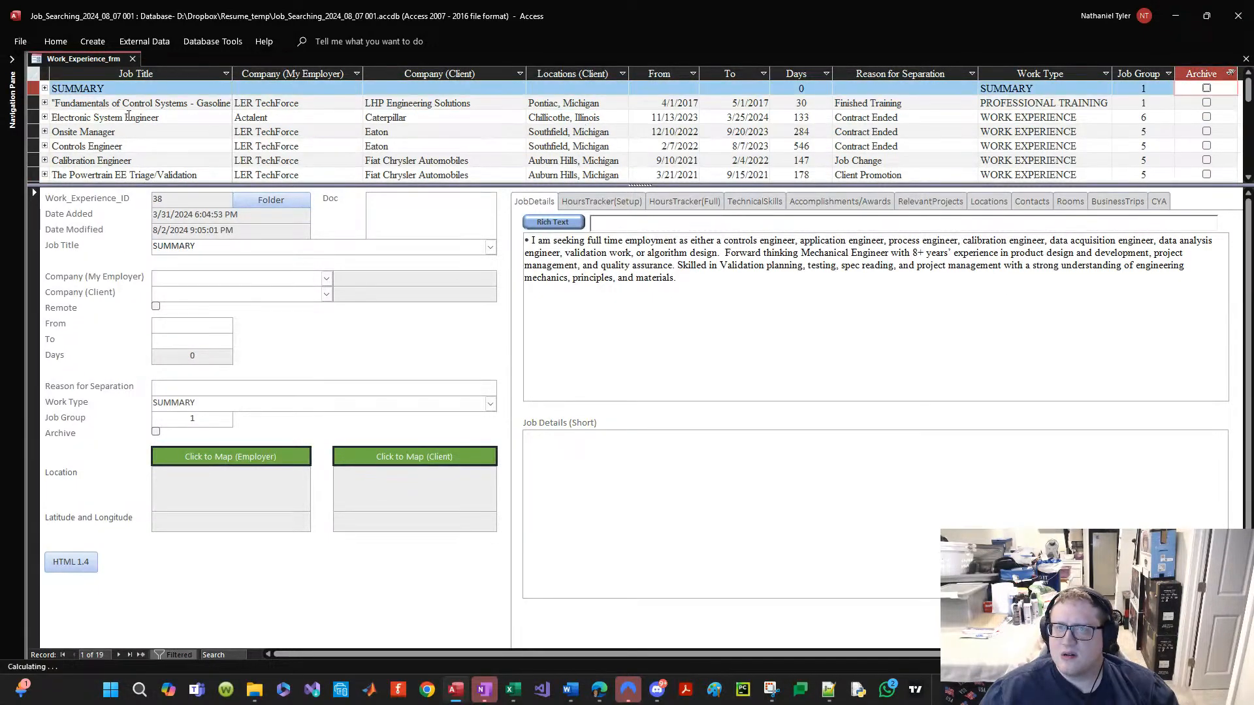
# Step: Review the filtered records and open the work type list from the PROFESSIONAL TRAINING entry of the Fundamentals of Control Systems record
pyautogui.click(188, 109)
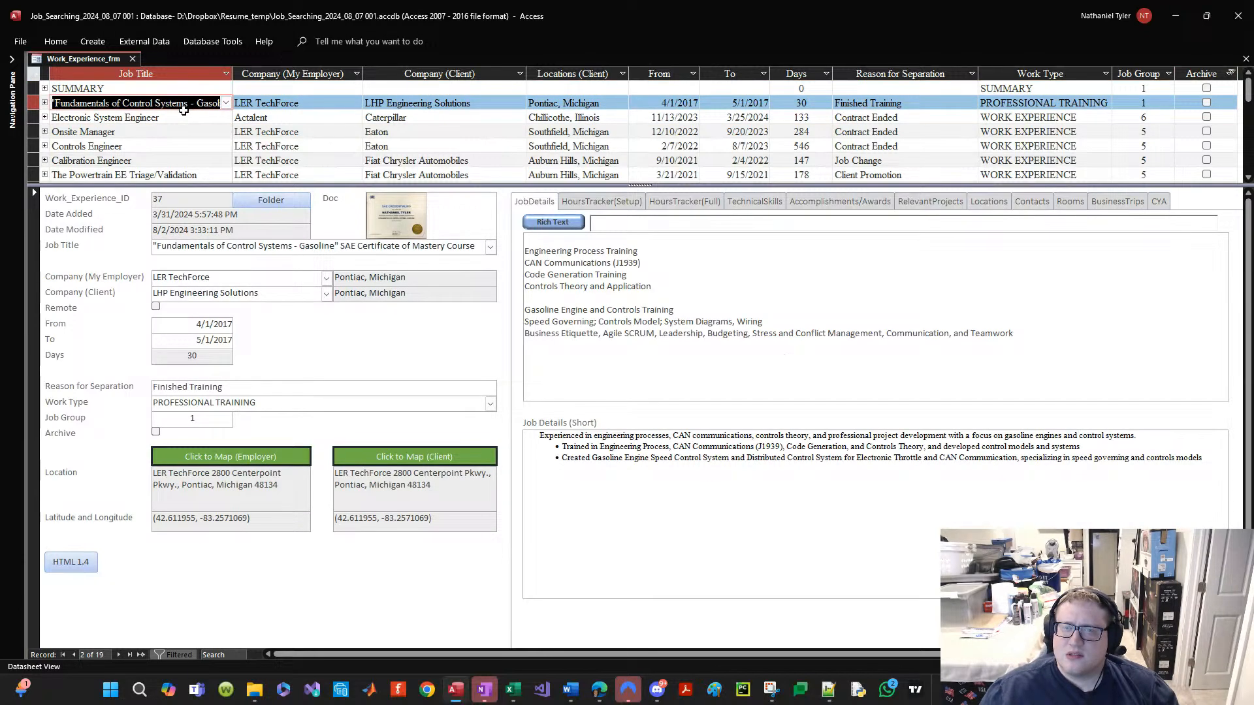
pyautogui.scroll(-1, 184, 109)
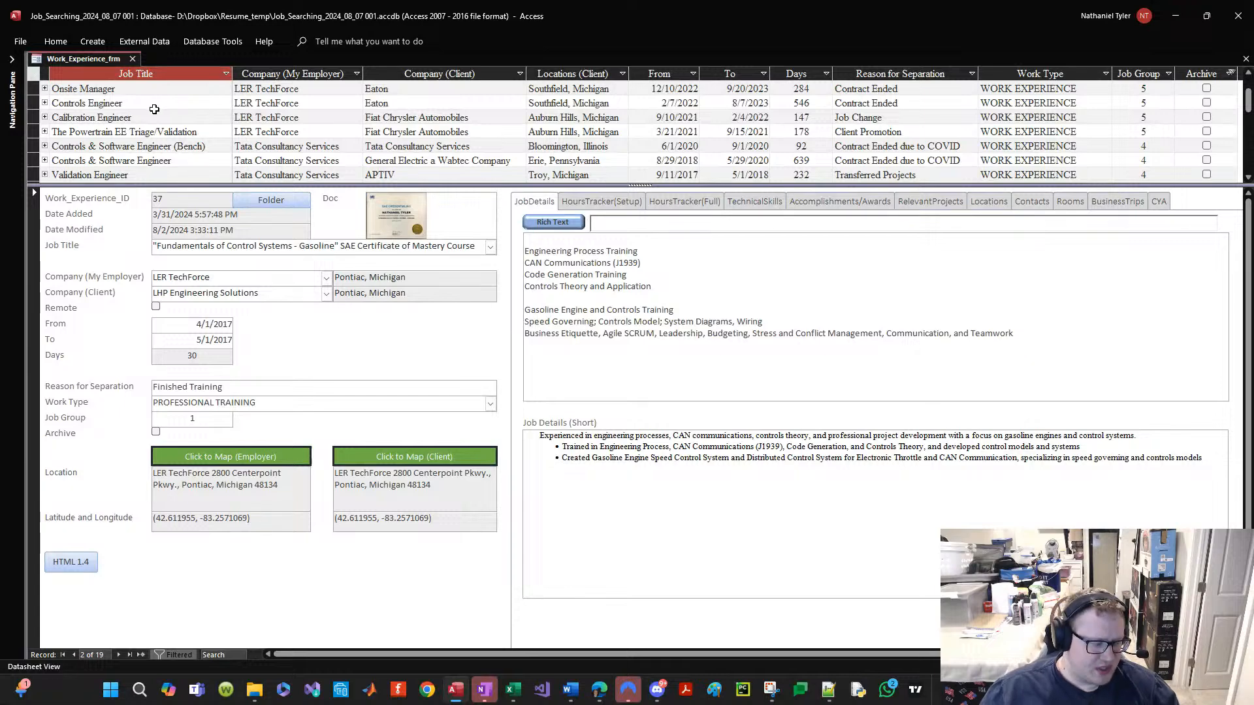
pyautogui.scroll(1, 172, 109)
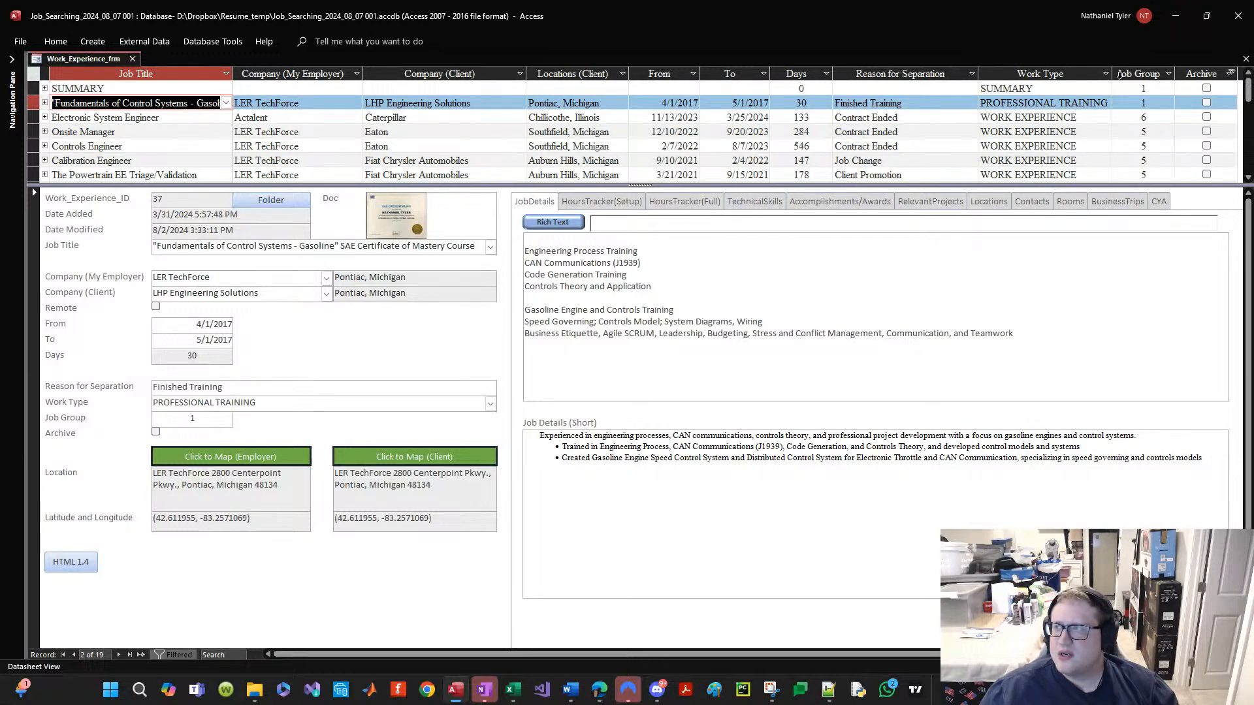
pyautogui.doubleClick(1028, 106)
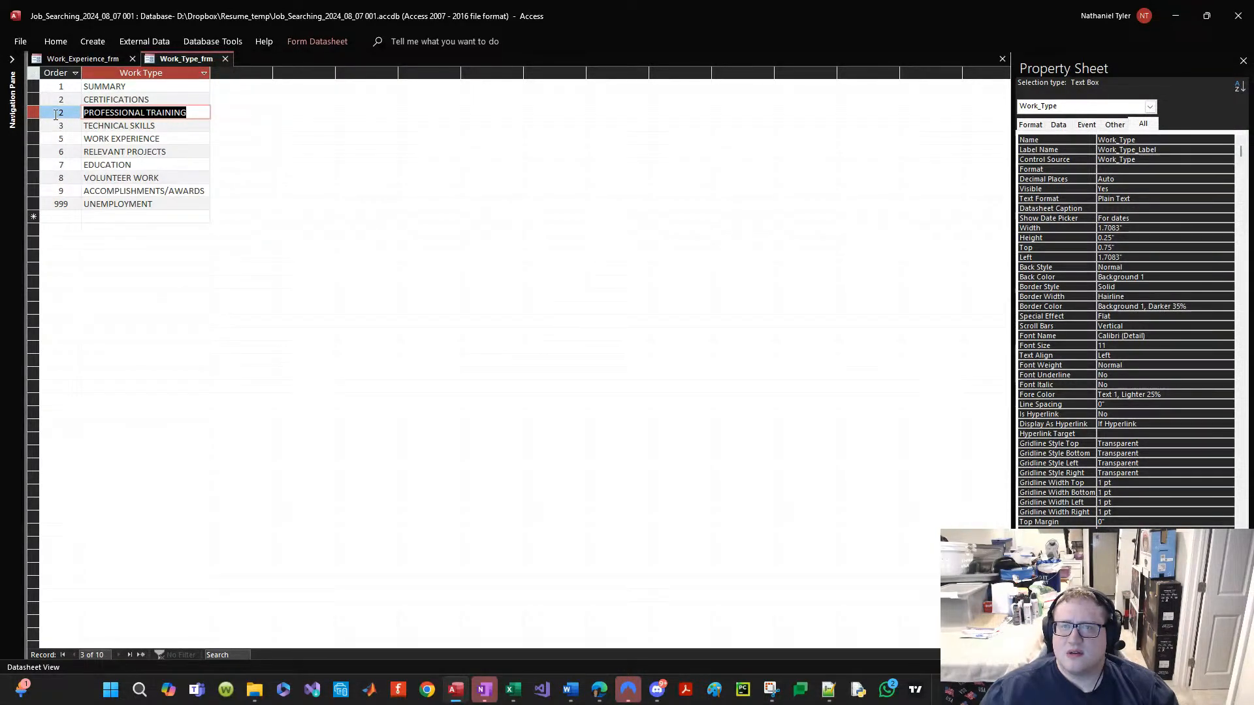
# Step: Set the Order of TECHNICAL SKILLS to 2 and of WORK EXPERIENCE to 3 in Work_Type_frm
pyautogui.moveTo(56, 115); pyautogui.dragTo(71, 115)
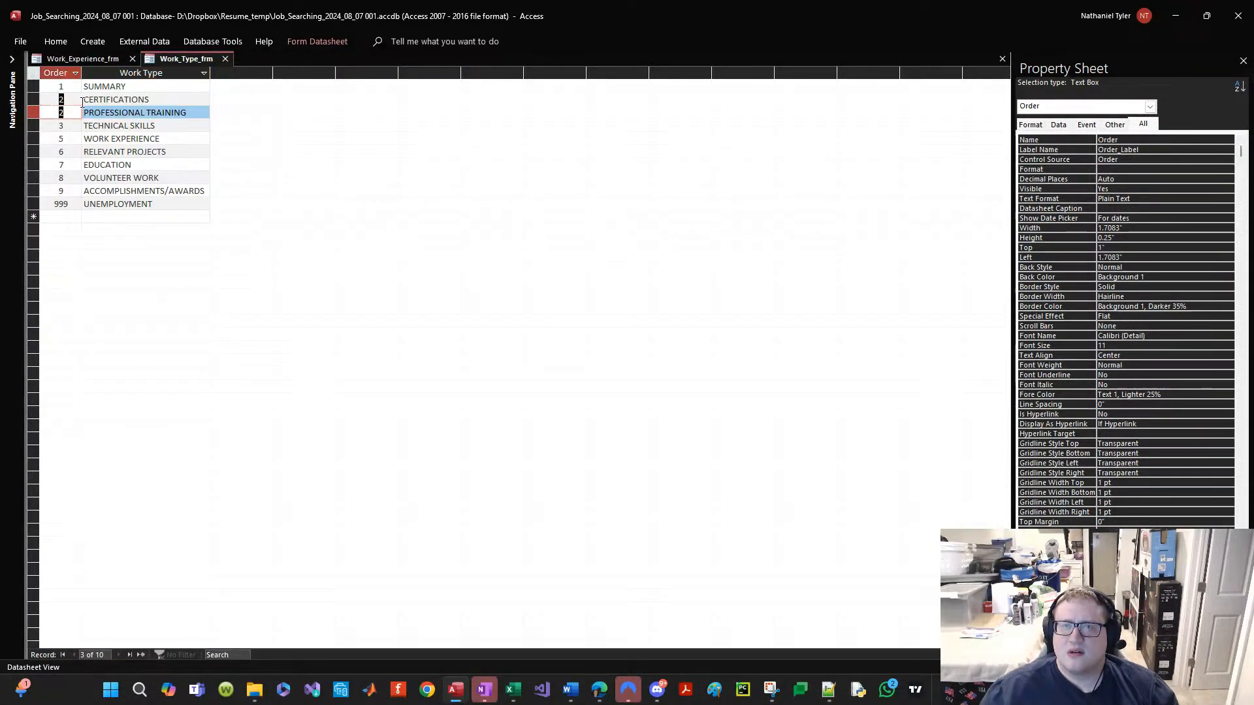
pyautogui.press('Up')
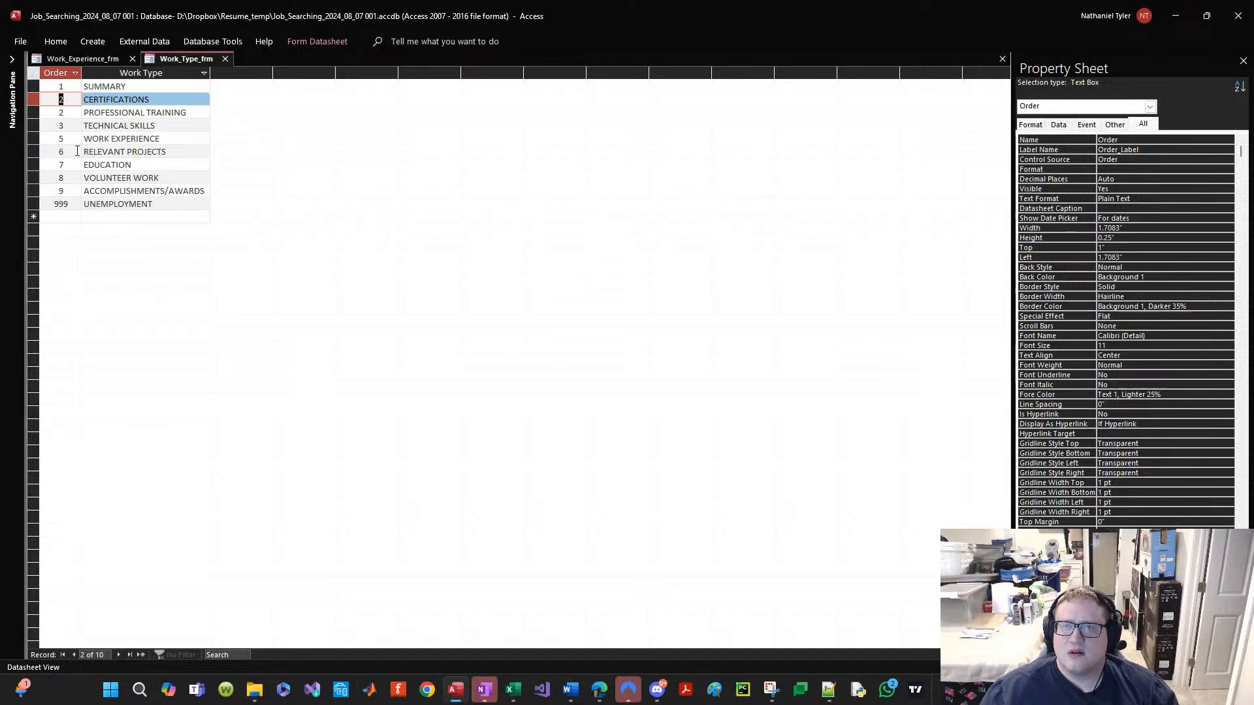
pyautogui.press('Down')
pyautogui.press('Down')
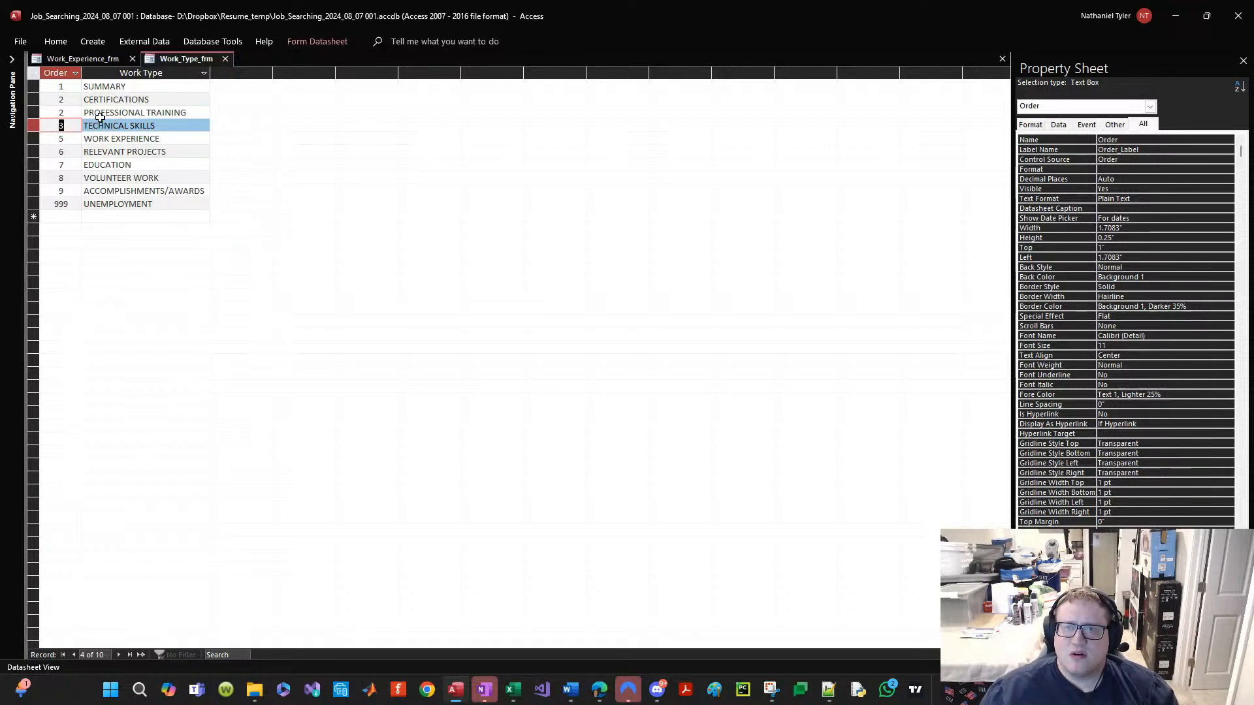
pyautogui.press('Down')
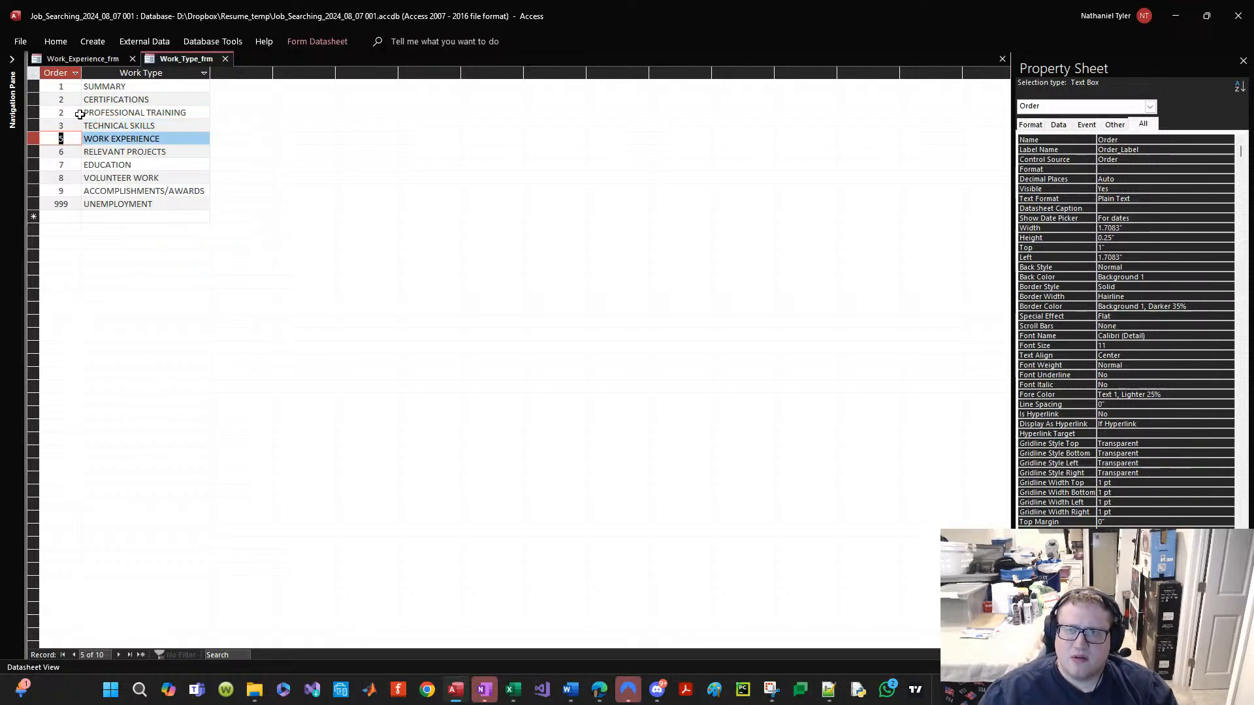
pyautogui.press('Up')
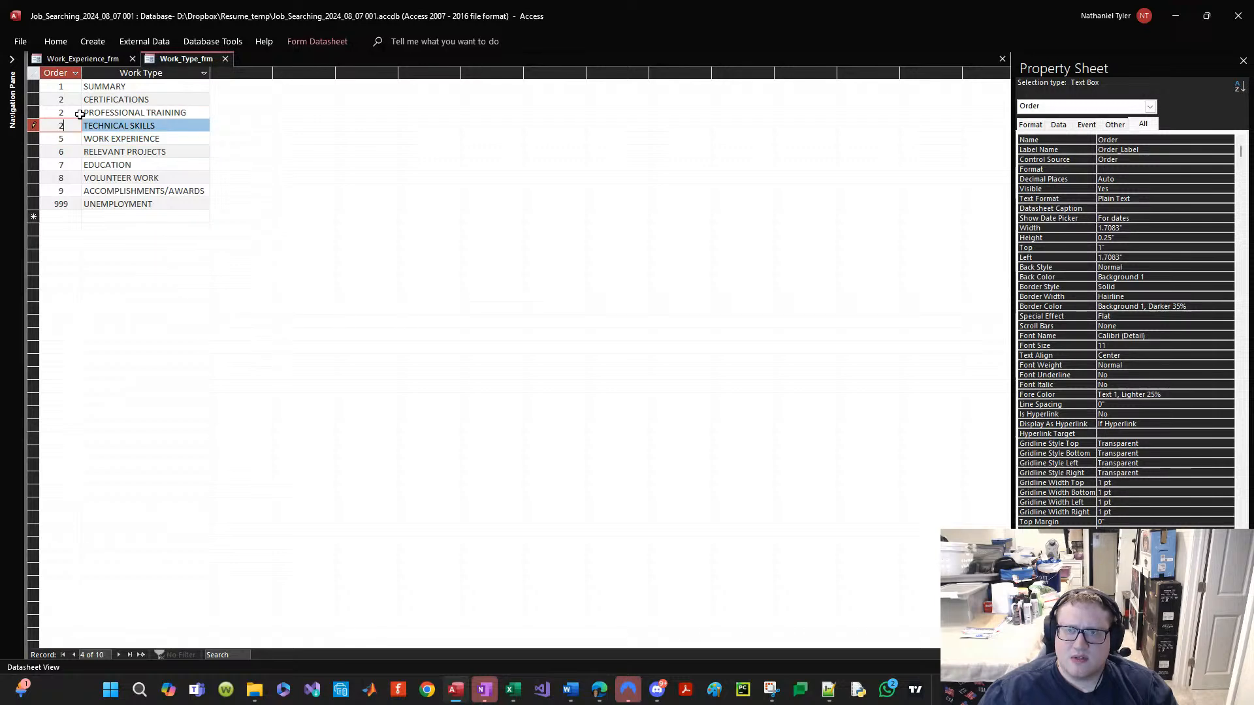
pyautogui.press('Down')
pyautogui.write('3')
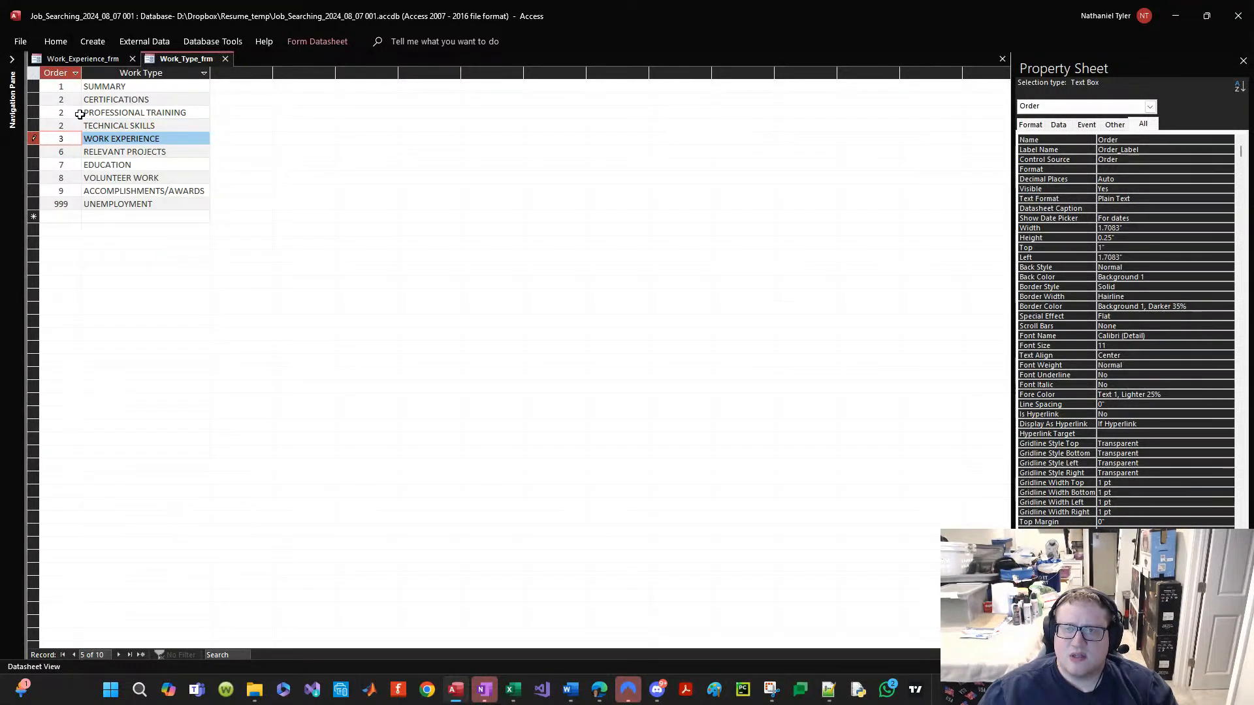
pyautogui.press('Down')
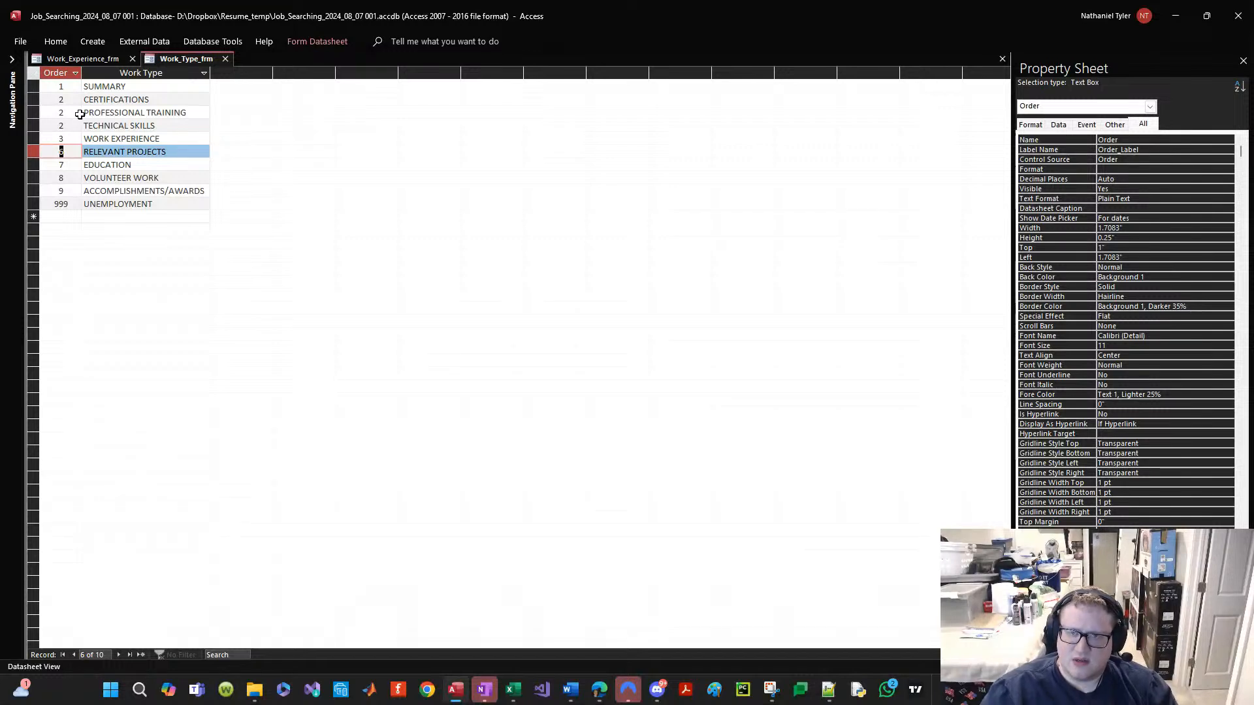
# Step: Set the Order of RELEVANT PROJECTS to 20 and of ACCOMPLISHMENTS/AWARDS to 21
pyautogui.write('20')
pyautogui.press('Down')
pyautogui.press('Down')
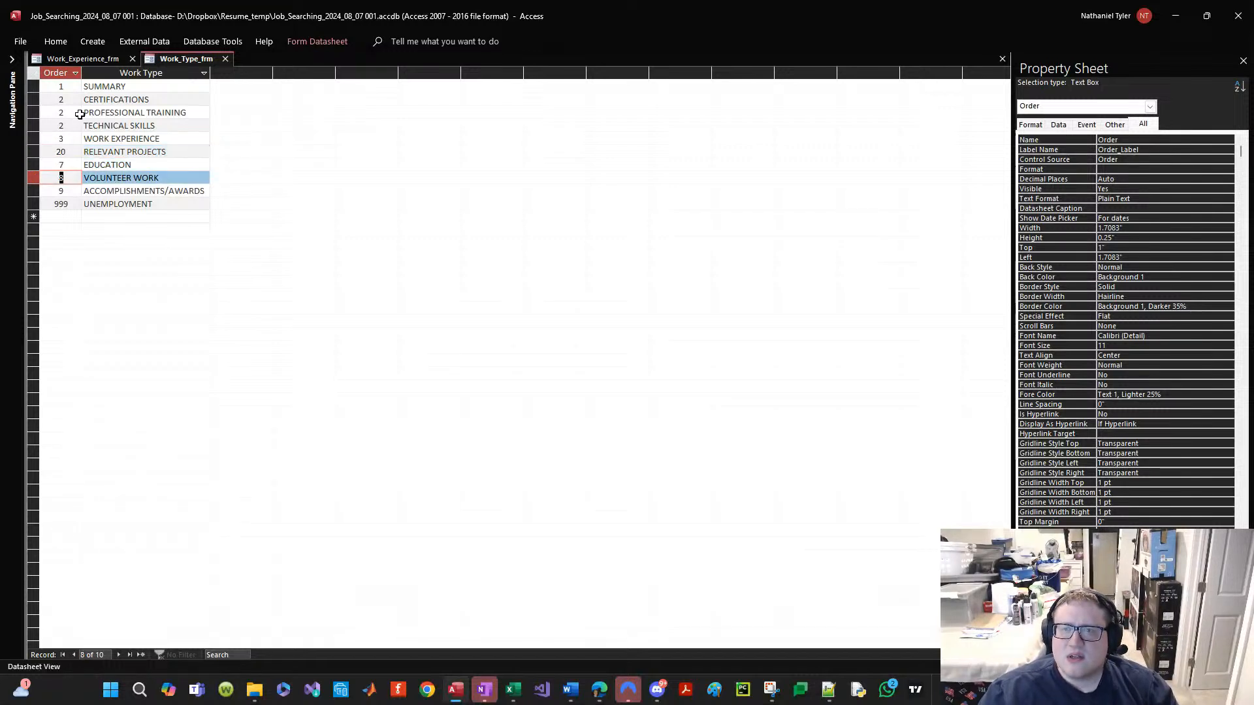
pyautogui.press('Down')
pyautogui.write('21')
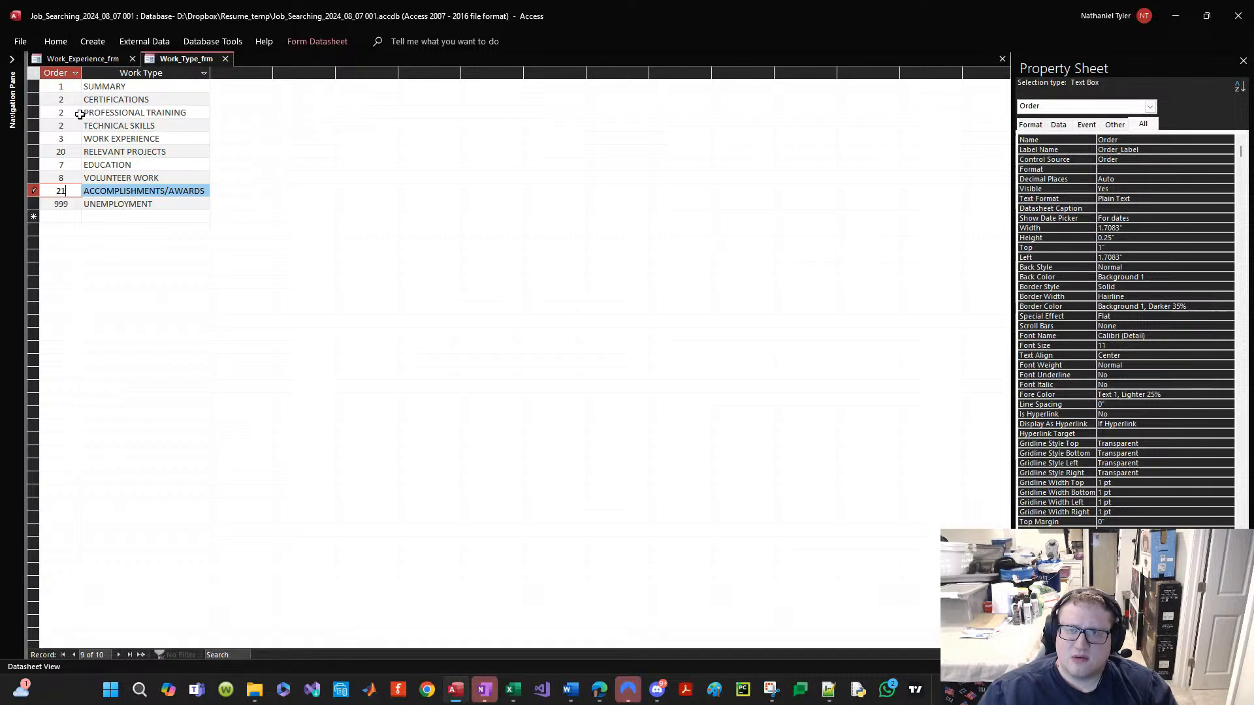
pyautogui.press('Up')
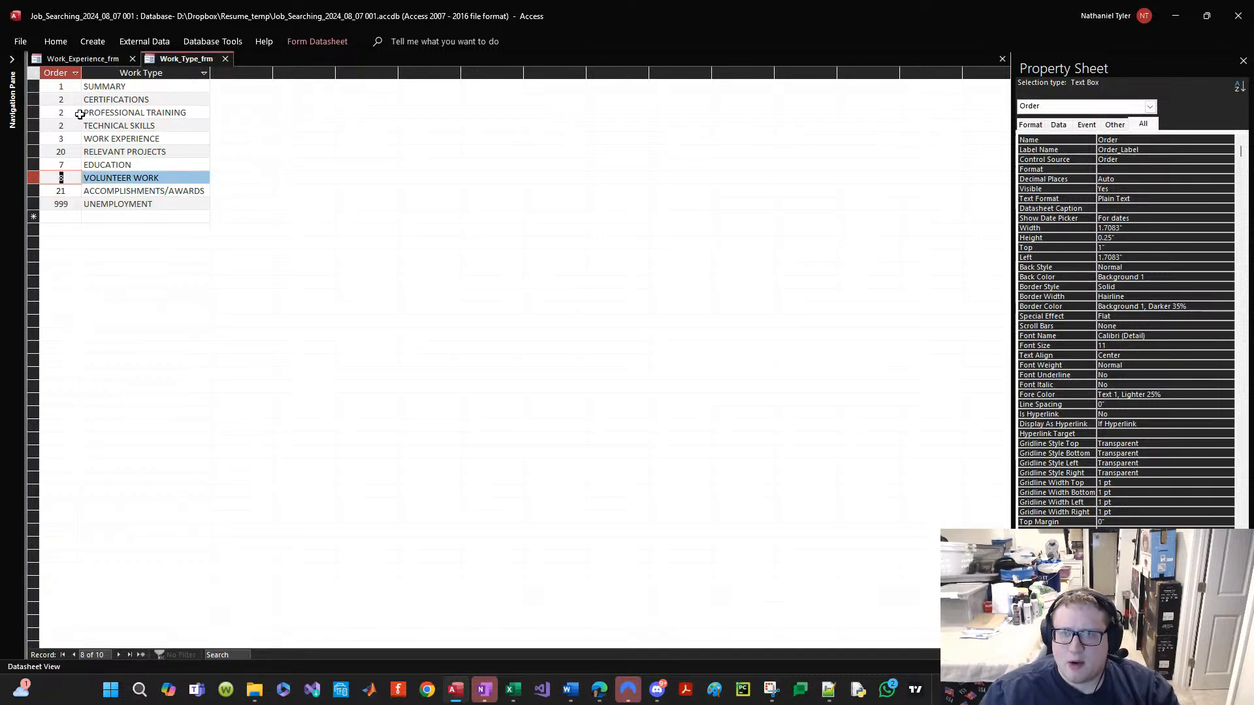
# Step: Set the Order of both PROFESSIONAL TRAINING and CERTIFICATIONS to 4
pyautogui.press('Up')
pyautogui.press('Up')
pyautogui.press('Up')
pyautogui.press('Up')
pyautogui.press('Up')
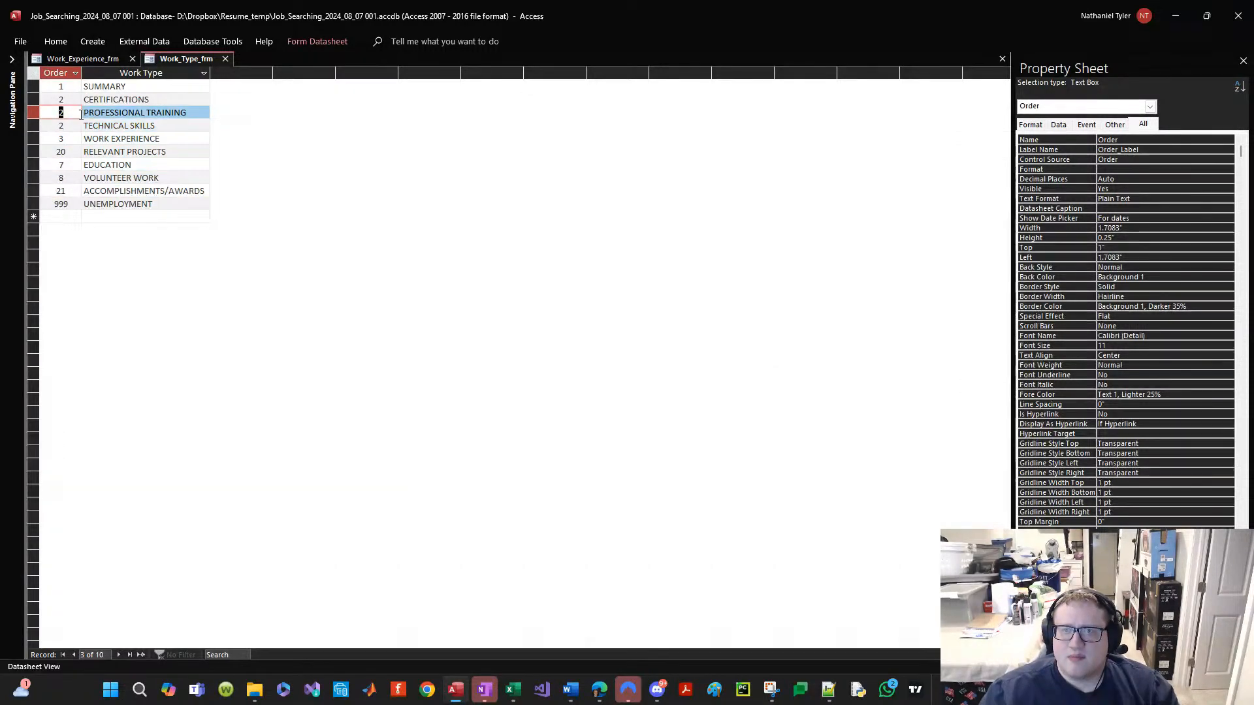
pyautogui.press('Down')
pyautogui.press('Down')
pyautogui.press('Down')
pyautogui.press('Down')
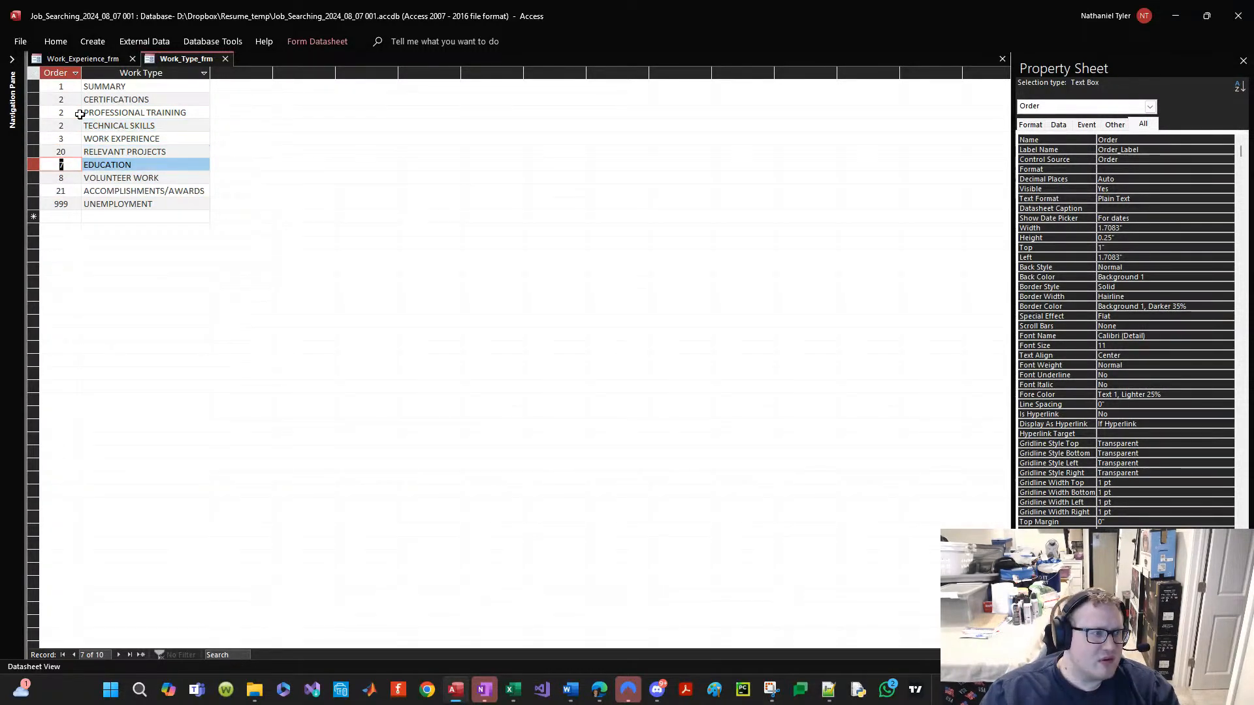
pyautogui.press('Up')
pyautogui.press('Up')
pyautogui.press('Up')
pyautogui.press('Up')
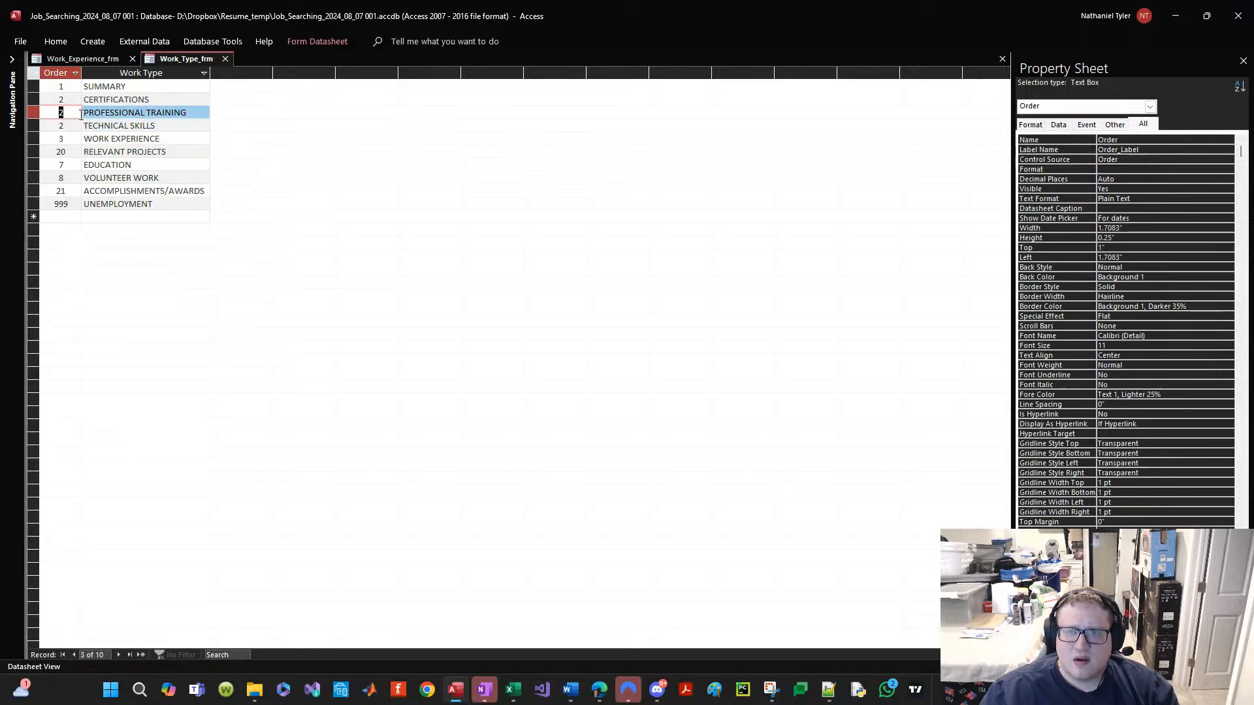
pyautogui.press('Up')
pyautogui.write('4')
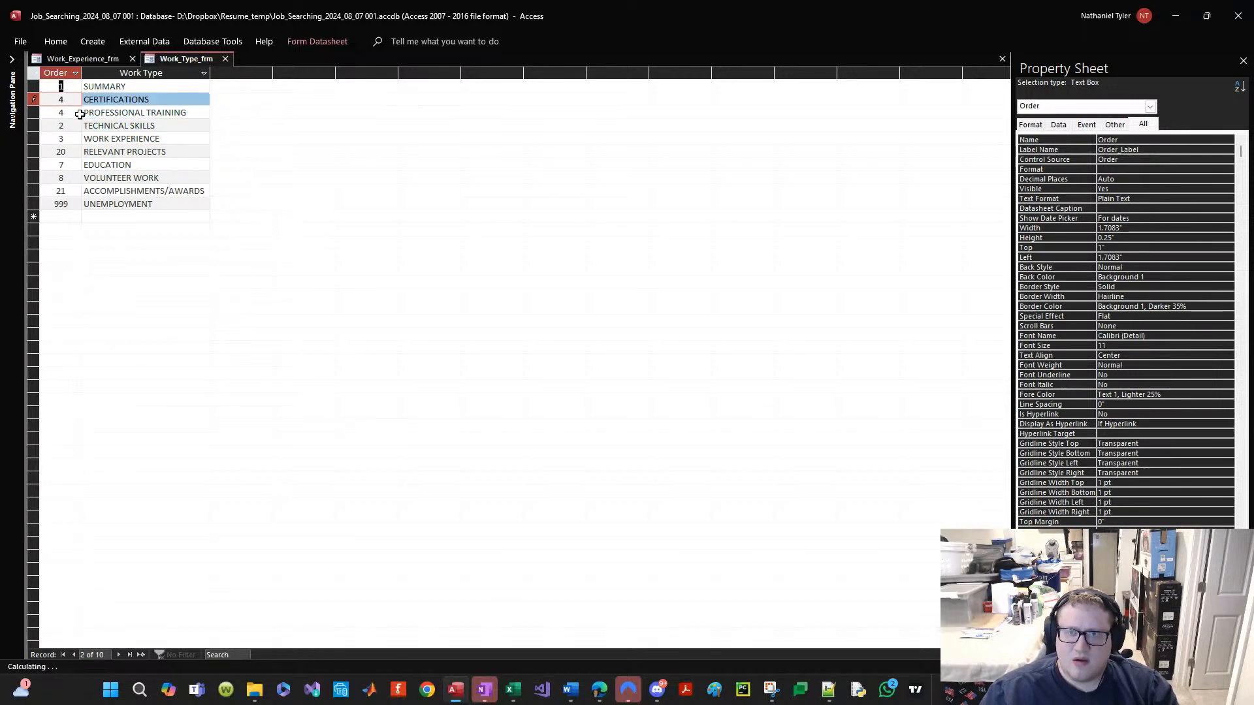
# Step: Set the Order of CERTIFICATIONS to 5
pyautogui.press('Down')
pyautogui.press('Down')
pyautogui.press('Down')
pyautogui.press('Down')
pyautogui.press('Down')
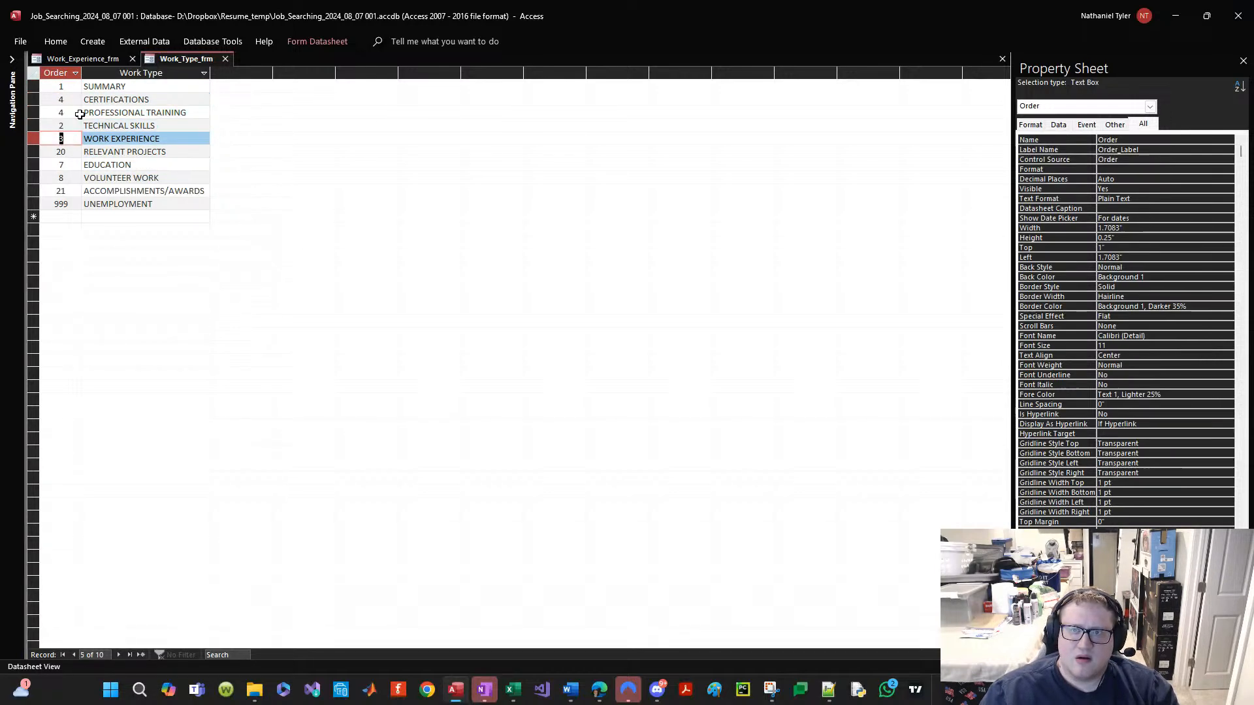
pyautogui.press('Up')
pyautogui.press('Up')
pyautogui.press('Up')
pyautogui.press('Up')
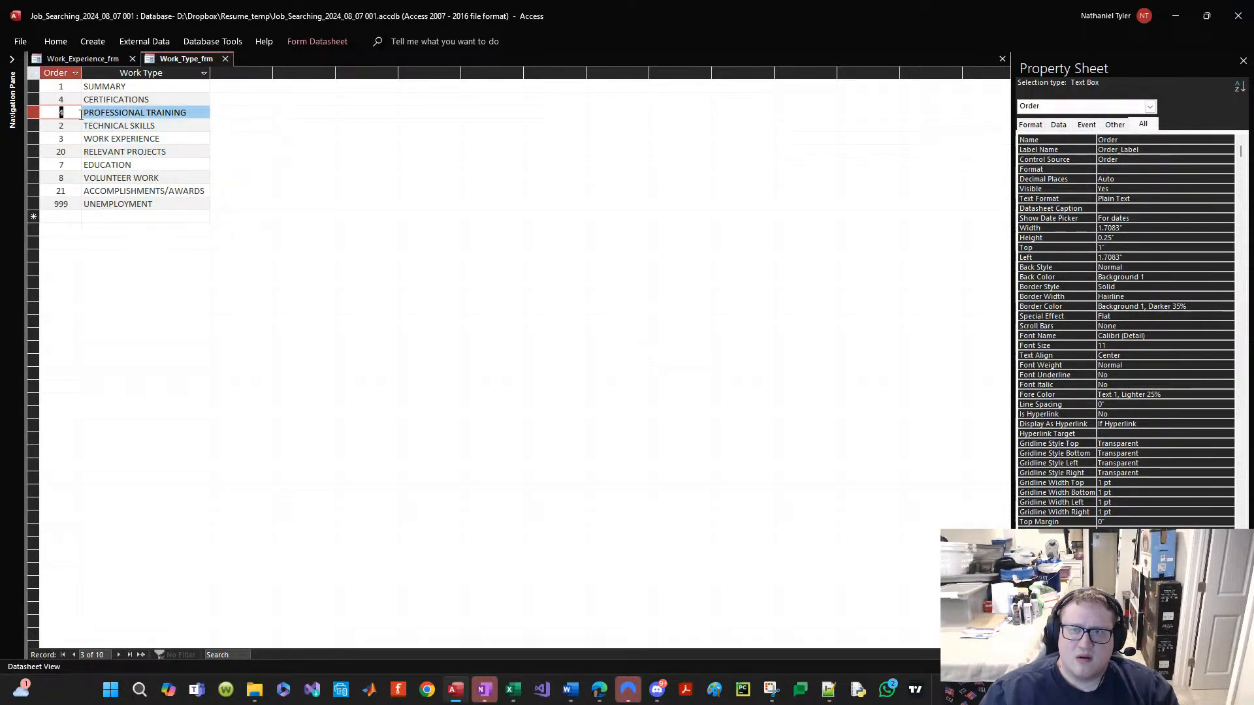
pyautogui.press('Up')
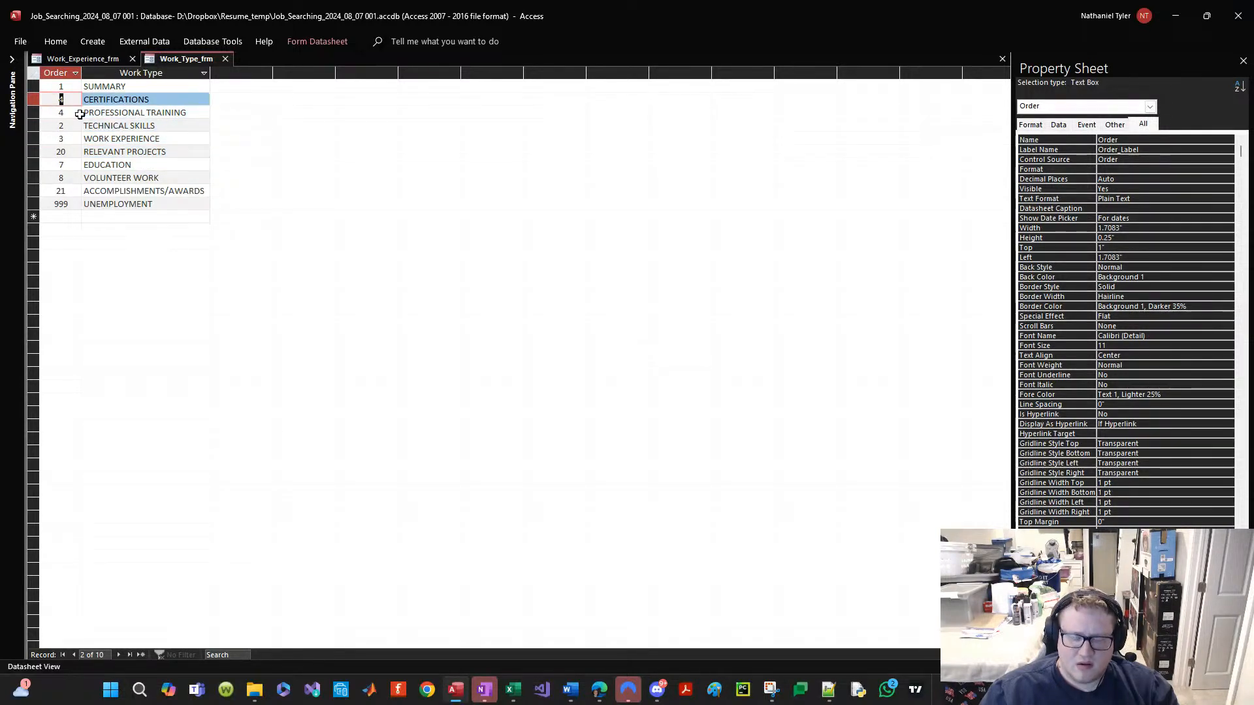
pyautogui.write('5')
pyautogui.press('Down')
# Step: Set the Order of EDUCATION to 6
pyautogui.press('Down')
pyautogui.press('Down')
pyautogui.press('Down')
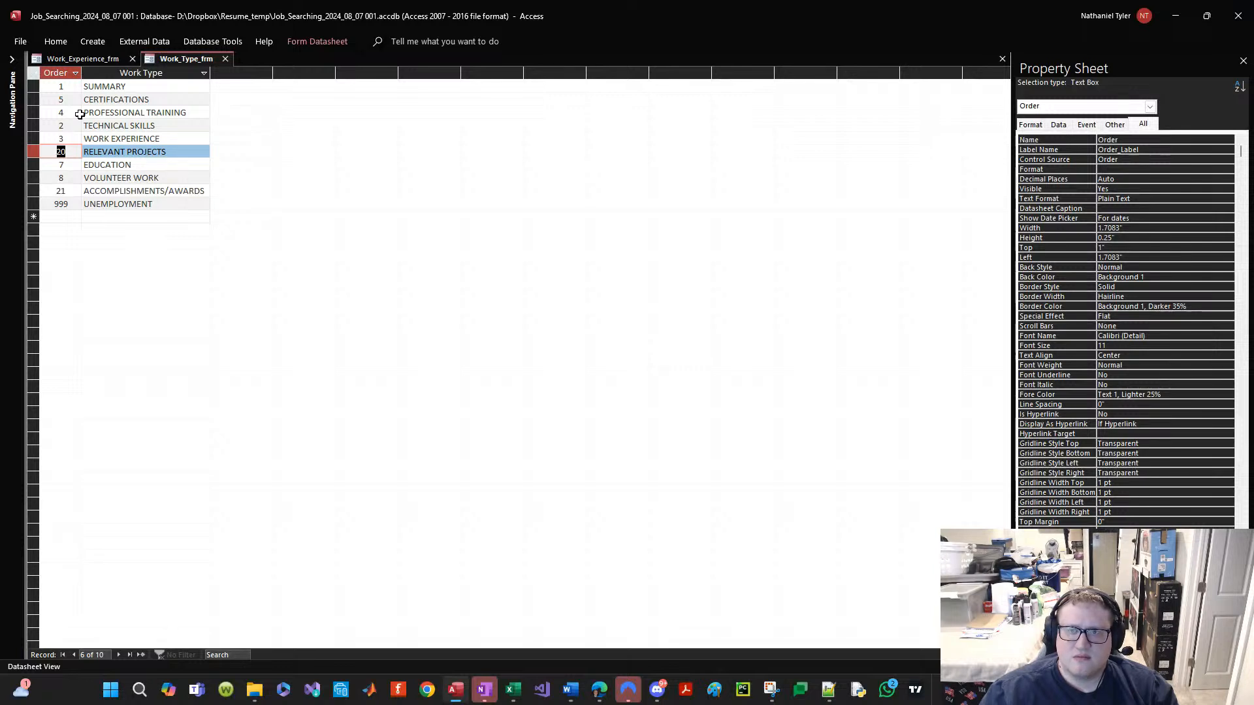
pyautogui.press('Down')
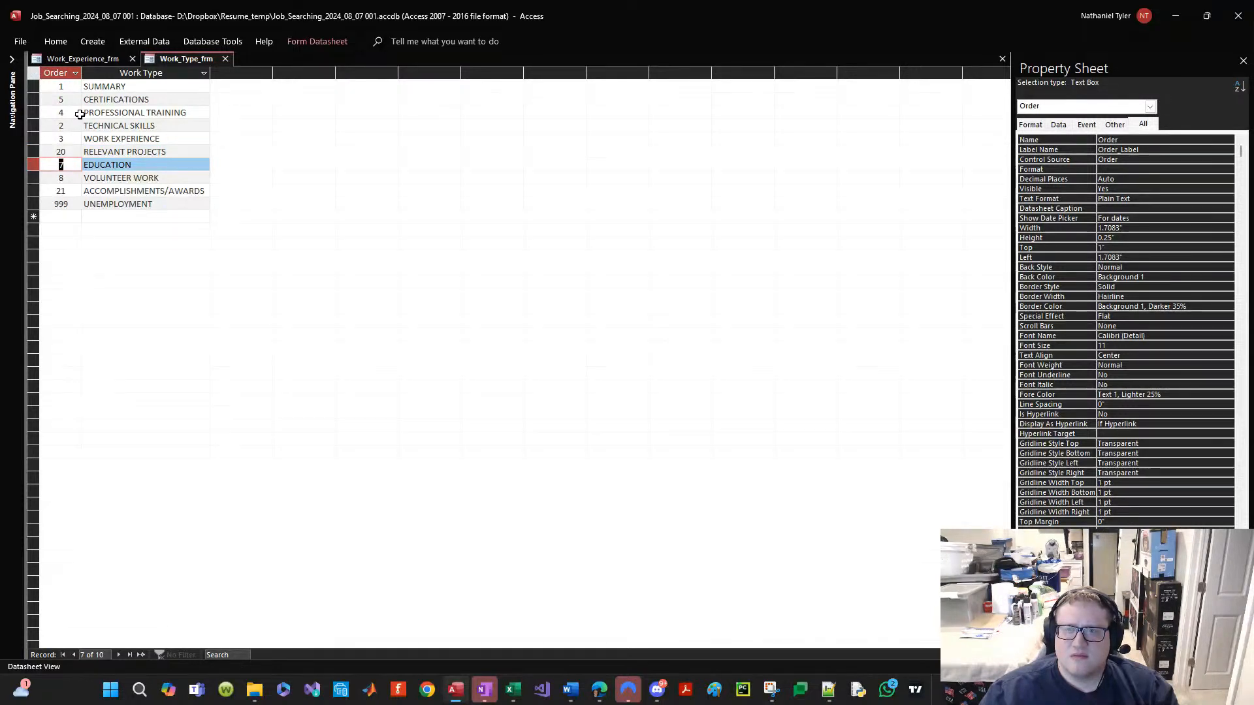
pyautogui.press('Down')
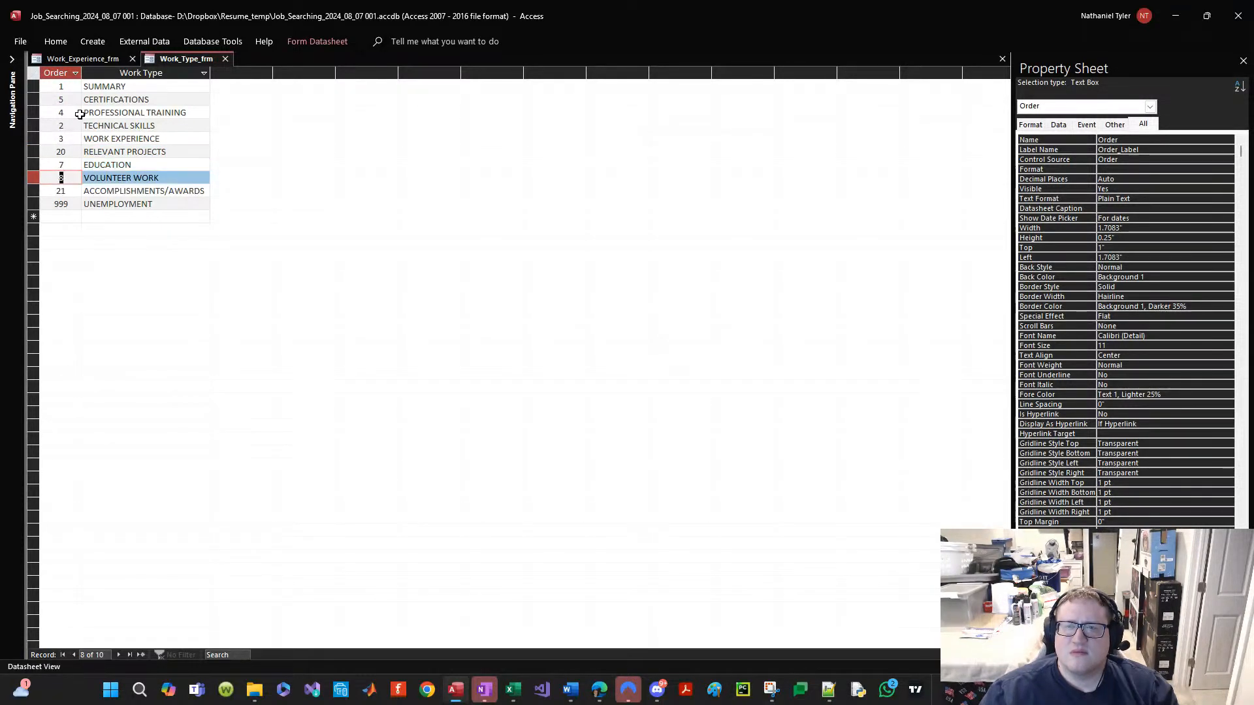
pyautogui.press('Up')
pyautogui.press('Up')
pyautogui.press('Down')
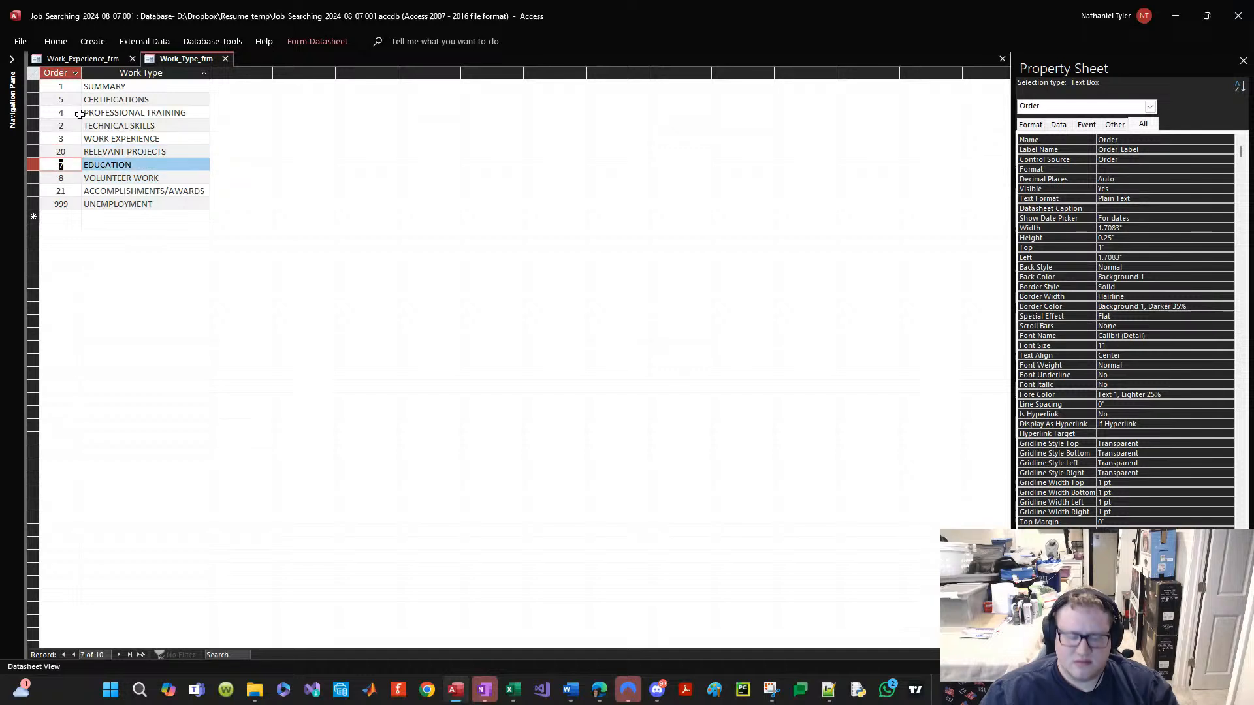
pyautogui.write('6')
pyautogui.press('Down')
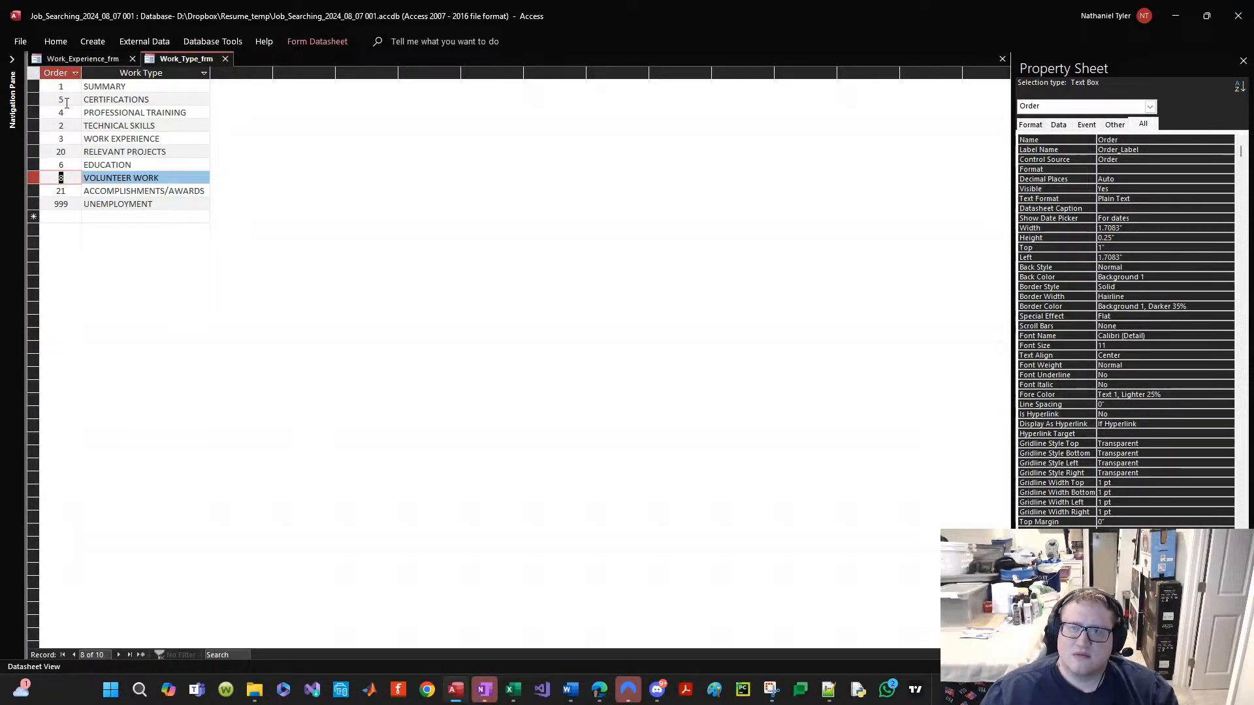
# Step: Set the Order of VOLUNTEER WORK to 7
pyautogui.click(66, 100)
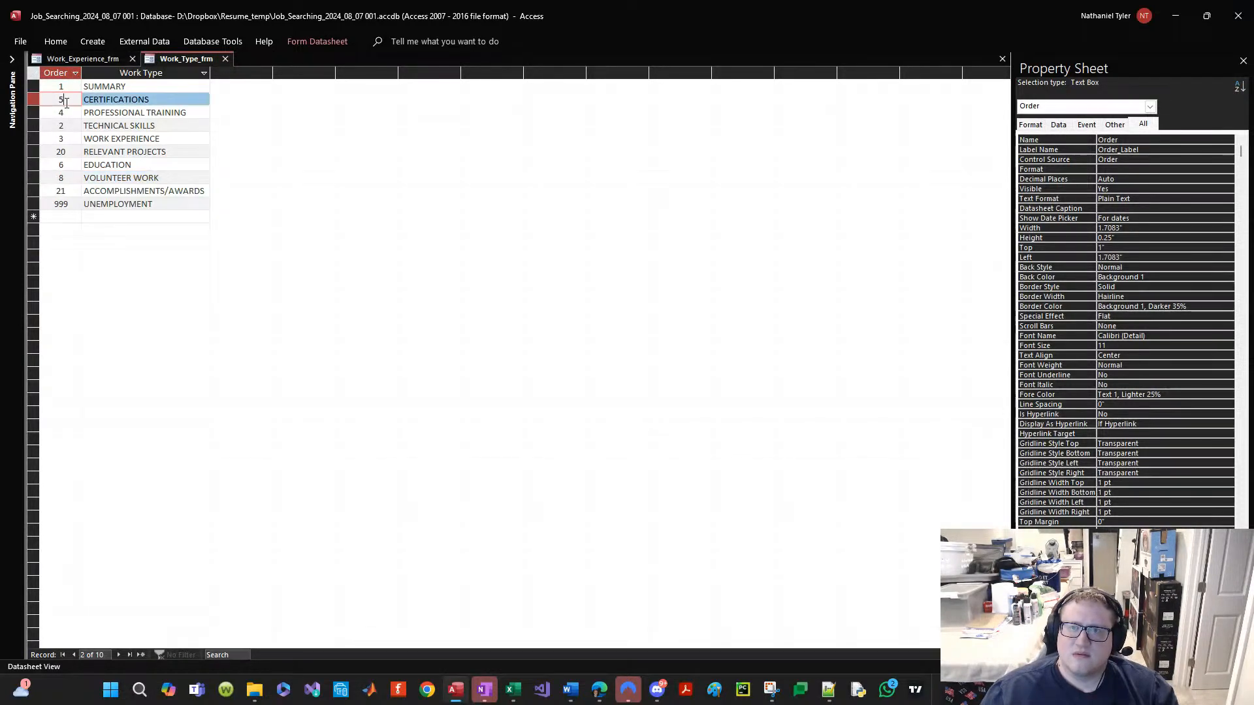
pyautogui.click(76, 175)
pyautogui.moveTo(72, 186); pyautogui.dragTo(67, 180)
pyautogui.click(64, 178)
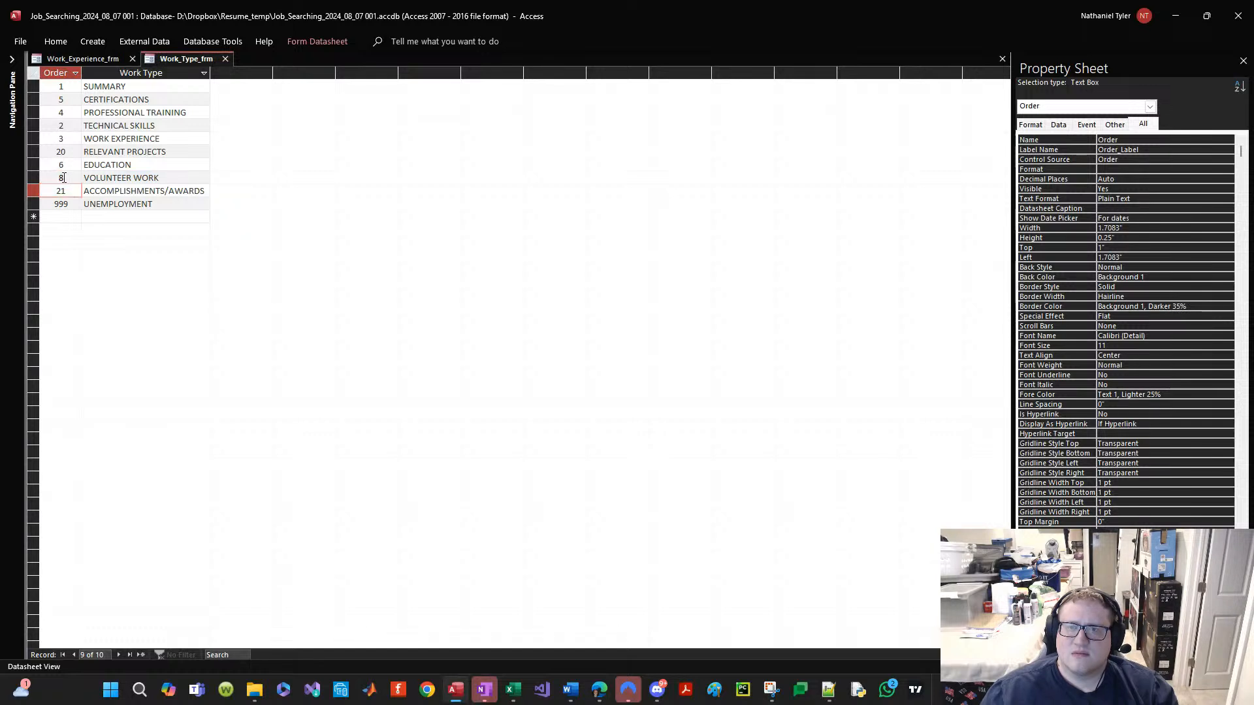
pyautogui.click(64, 178)
pyautogui.write('7')
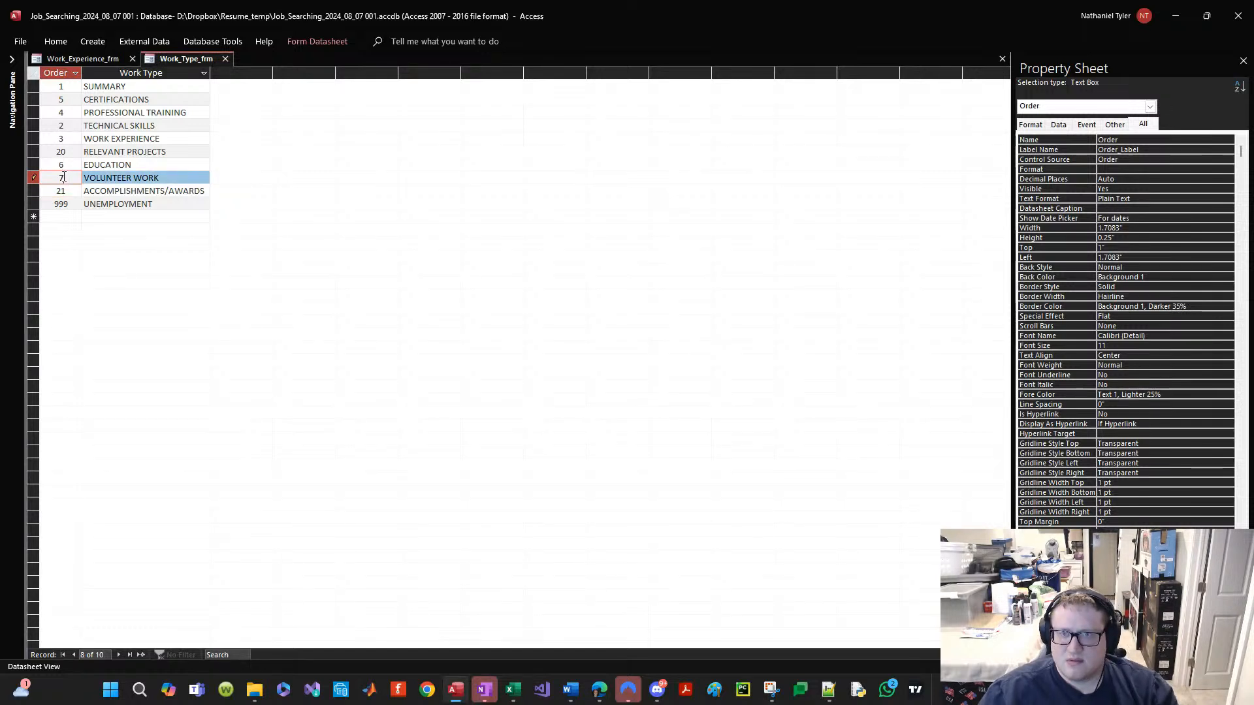
pyautogui.press('Up')
# Step: Set the Order of RELEVANT PROJECTS to 4, directly behind WORK EXPERIENCE
pyautogui.press('Up')
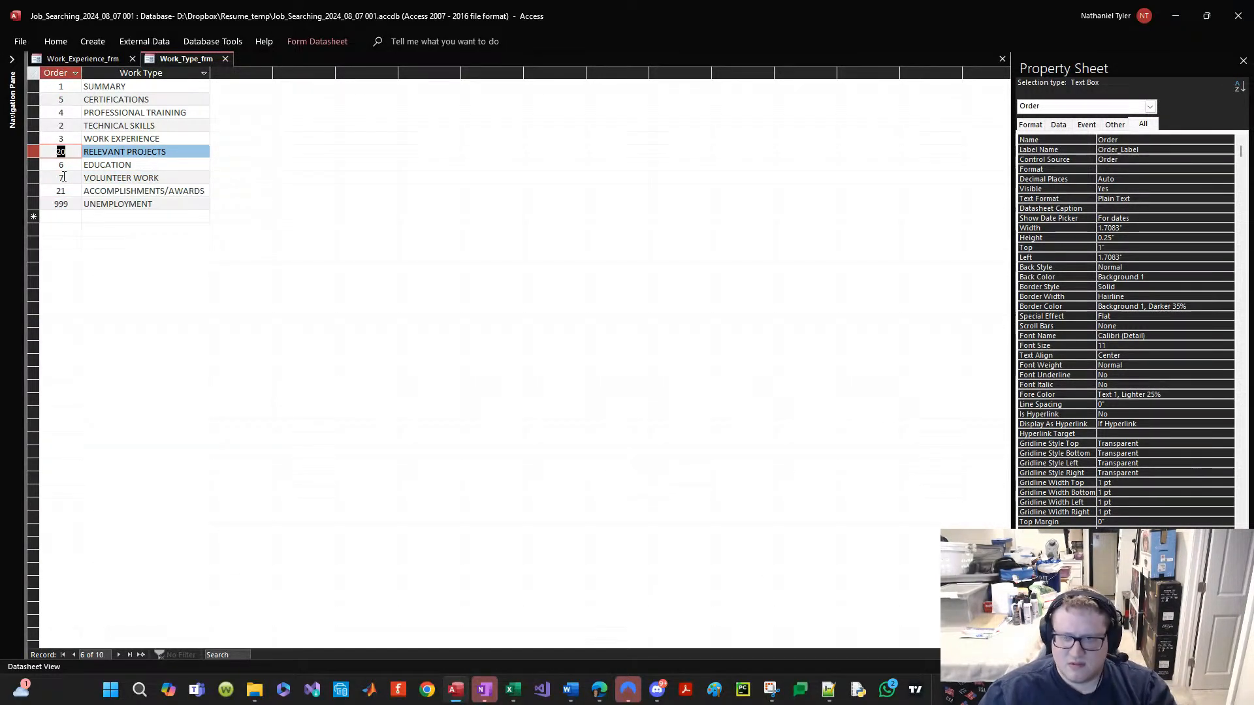
pyautogui.write('8')
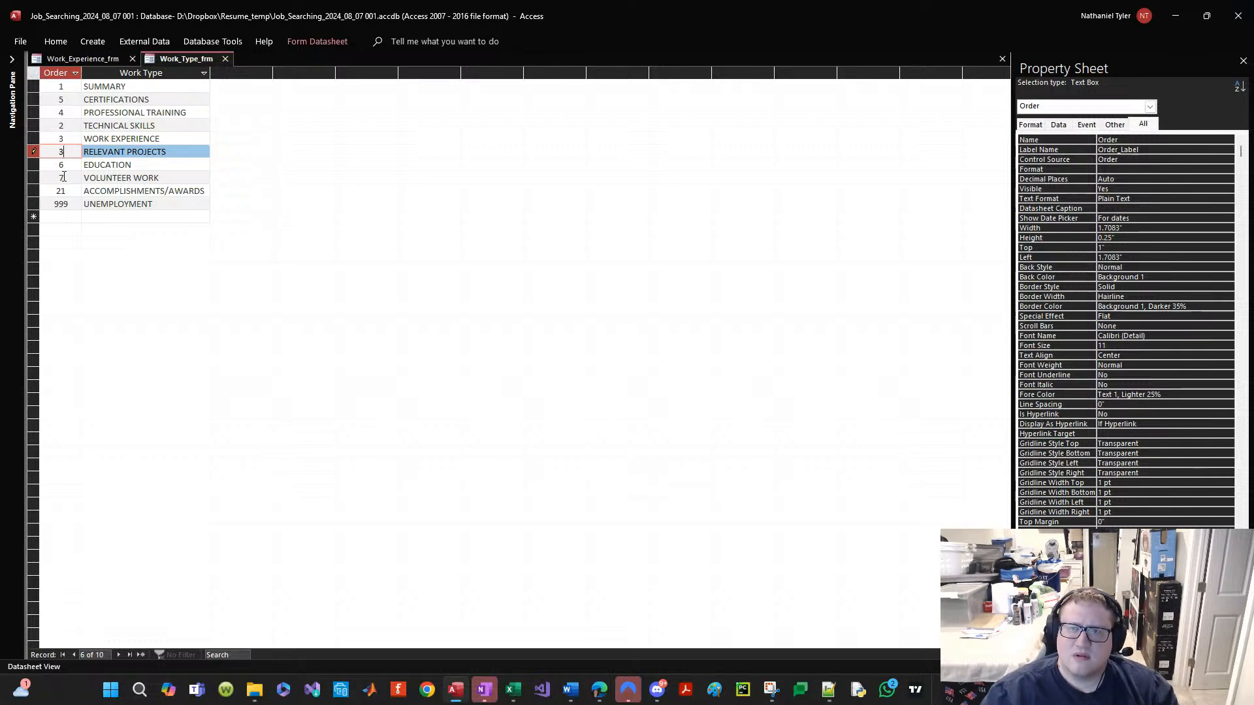
pyautogui.press('BackSpace')
pyautogui.write('3')
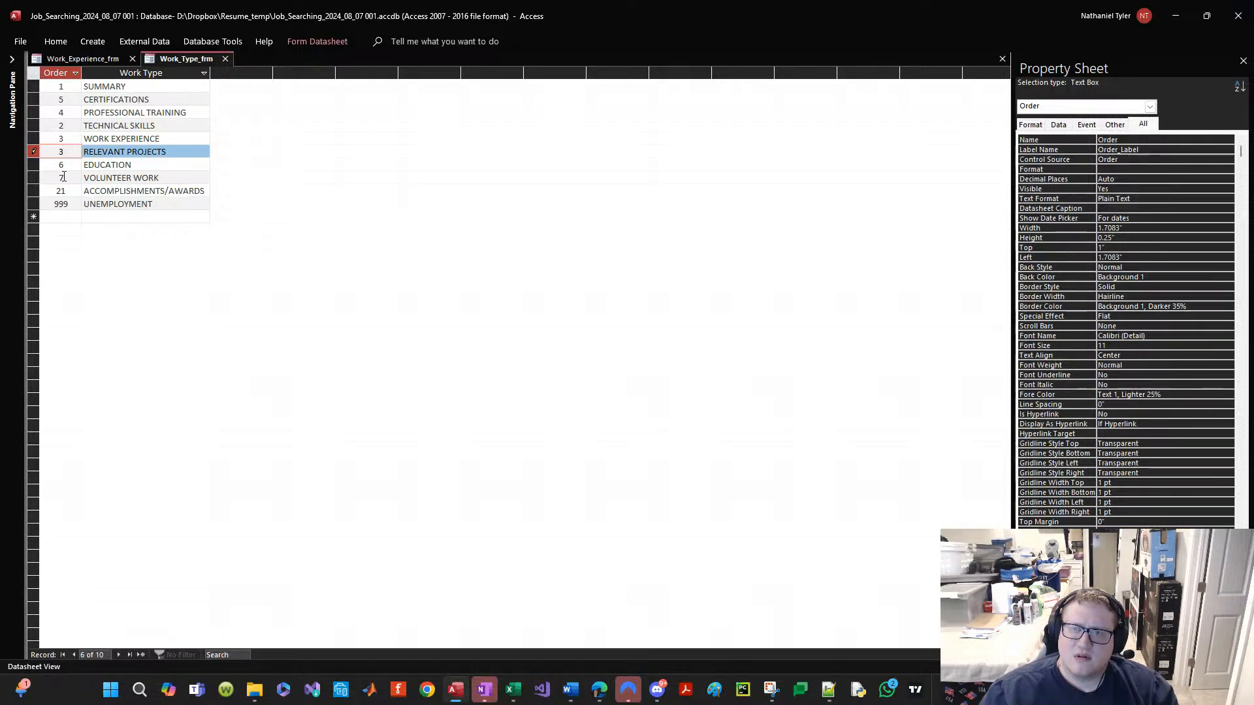
pyautogui.press('Down')
pyautogui.press('Up')
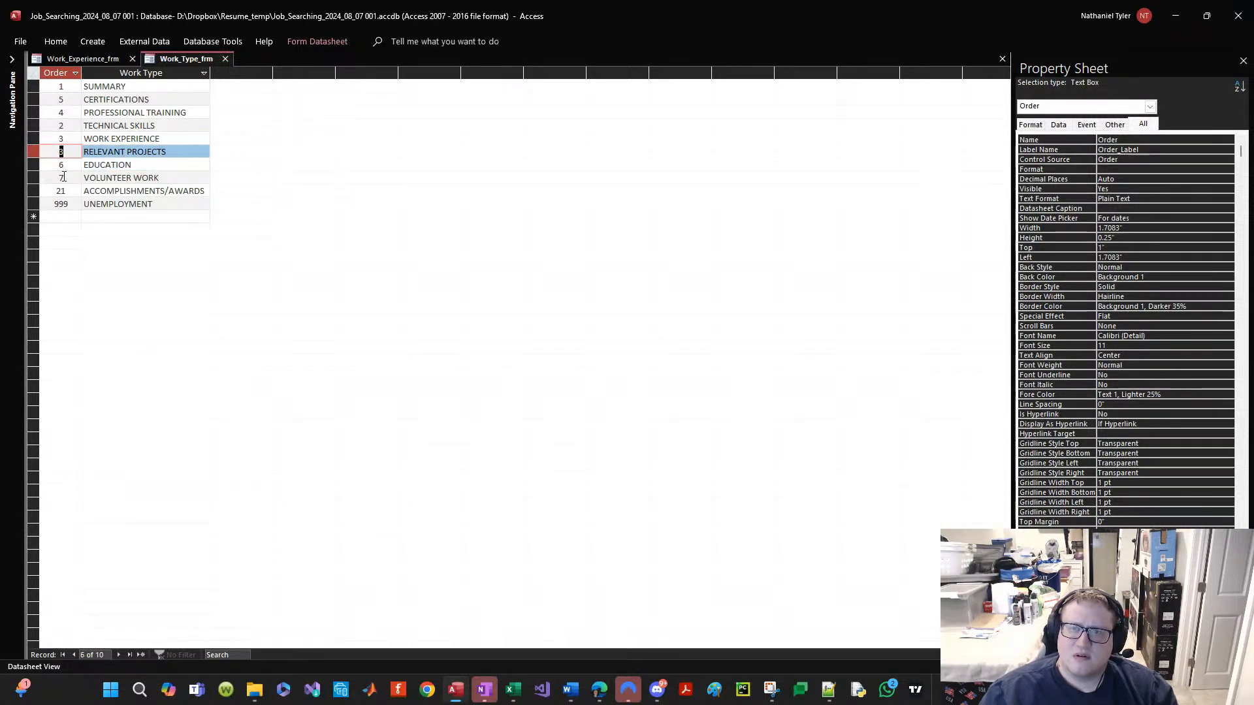
# Step: Set the Order of PROFESSIONAL TRAINING to 5 and of CERTIFICATIONS to 6
pyautogui.press('Up')
pyautogui.press('Up')
pyautogui.press('Up')
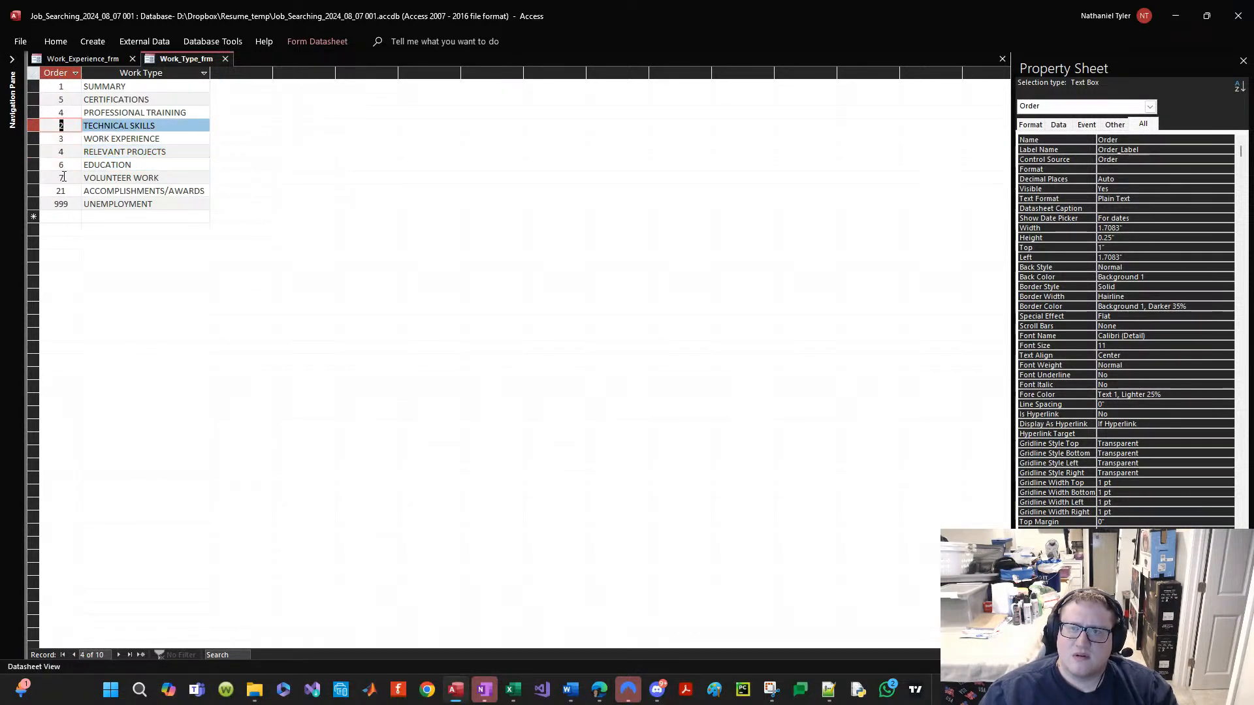
pyautogui.write('5')
pyautogui.press('Up')
pyautogui.write('6')
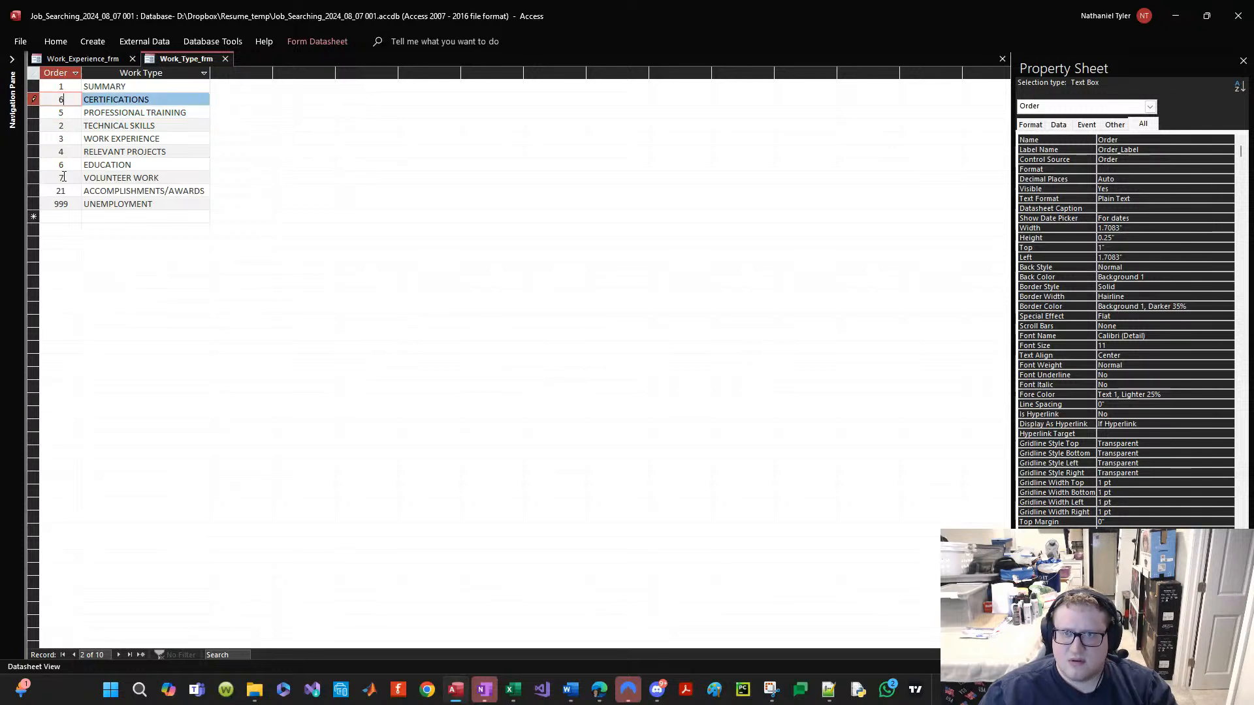
# Step: Set the Order of VOLUNTEER WORK to 8
pyautogui.press('Down')
pyautogui.press('Down')
pyautogui.press('Down')
pyautogui.press('Down')
pyautogui.press('Down')
pyautogui.press('Down')
pyautogui.write('70')
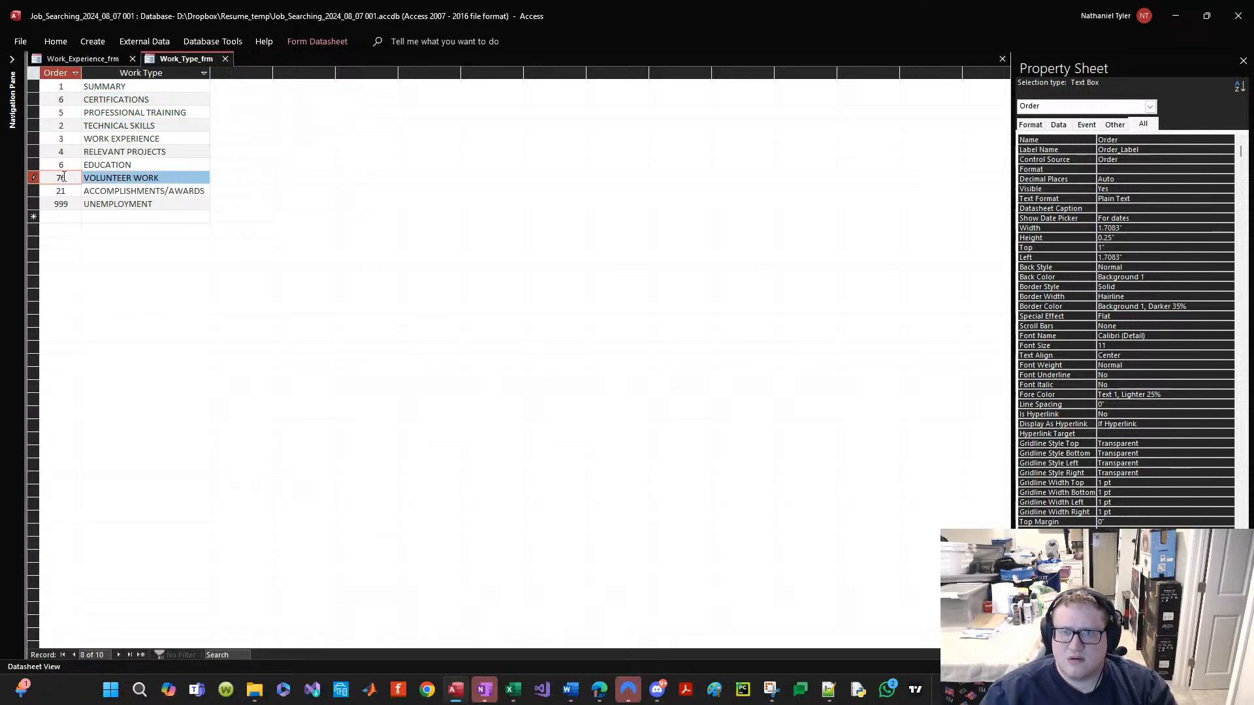
pyautogui.press('BackSpace')
pyautogui.write('8')
pyautogui.press('Up')
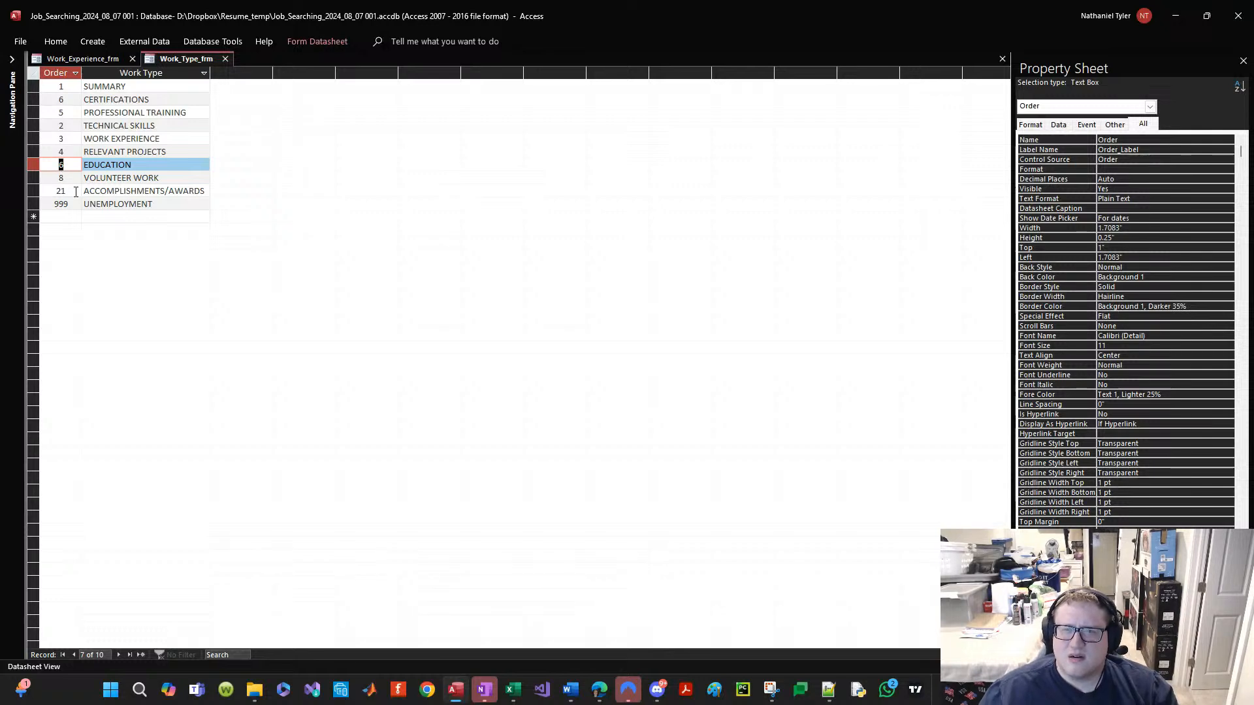
# Step: Keep the Home commands displayed and refresh all records so the work types sort by their new Order values
pyautogui.click(48, 196)
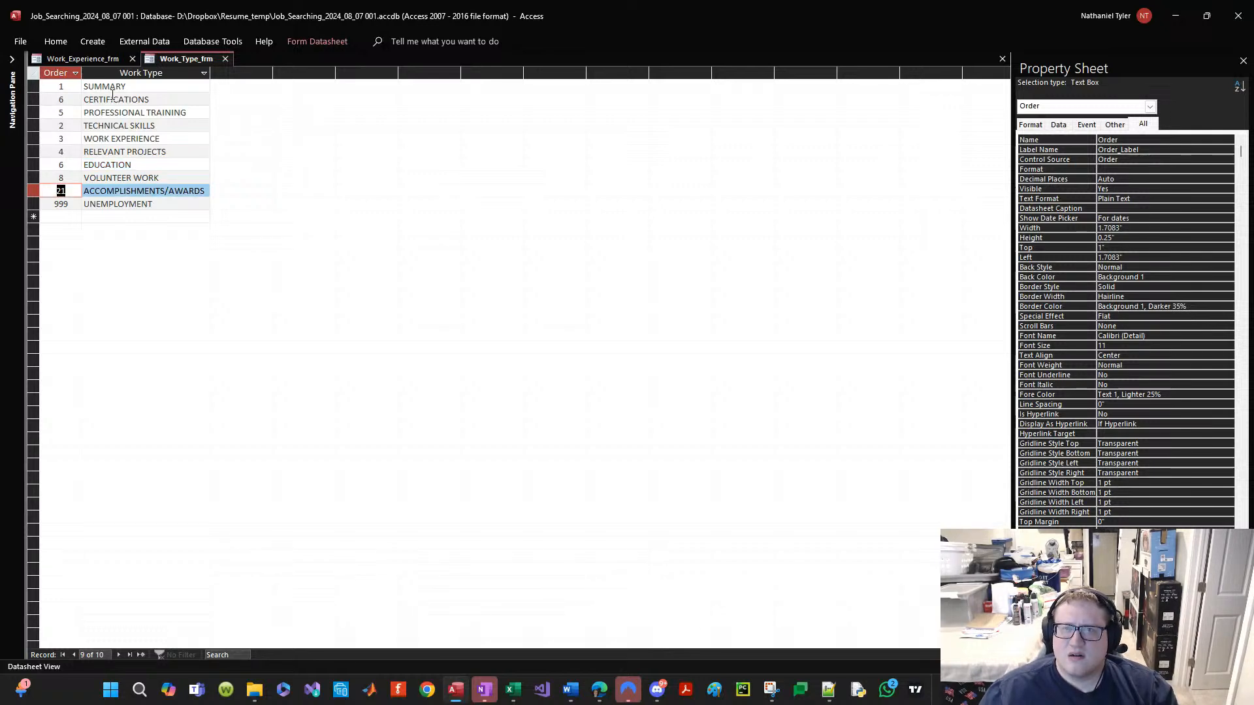
pyautogui.doubleClick(55, 42)
pyautogui.click(362, 81)
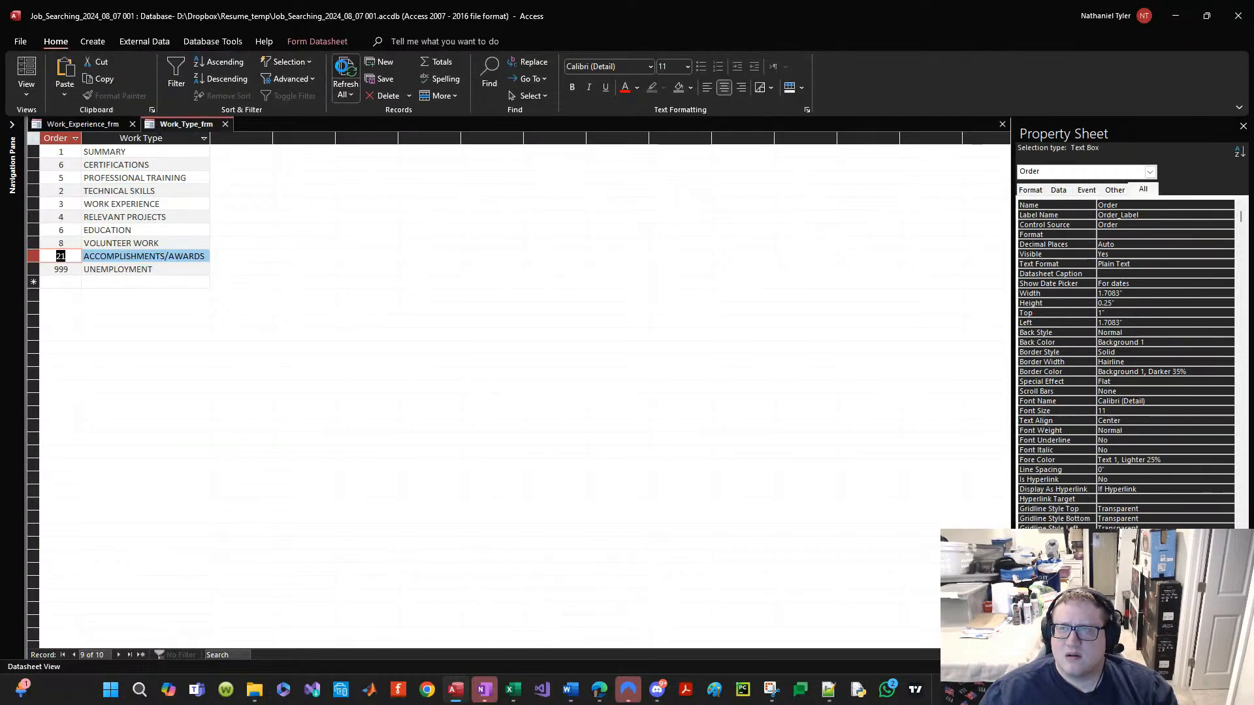
# Step: Set the Order of ACCOMPLISHMENTS/AWARDS to 5
pyautogui.click(62, 256)
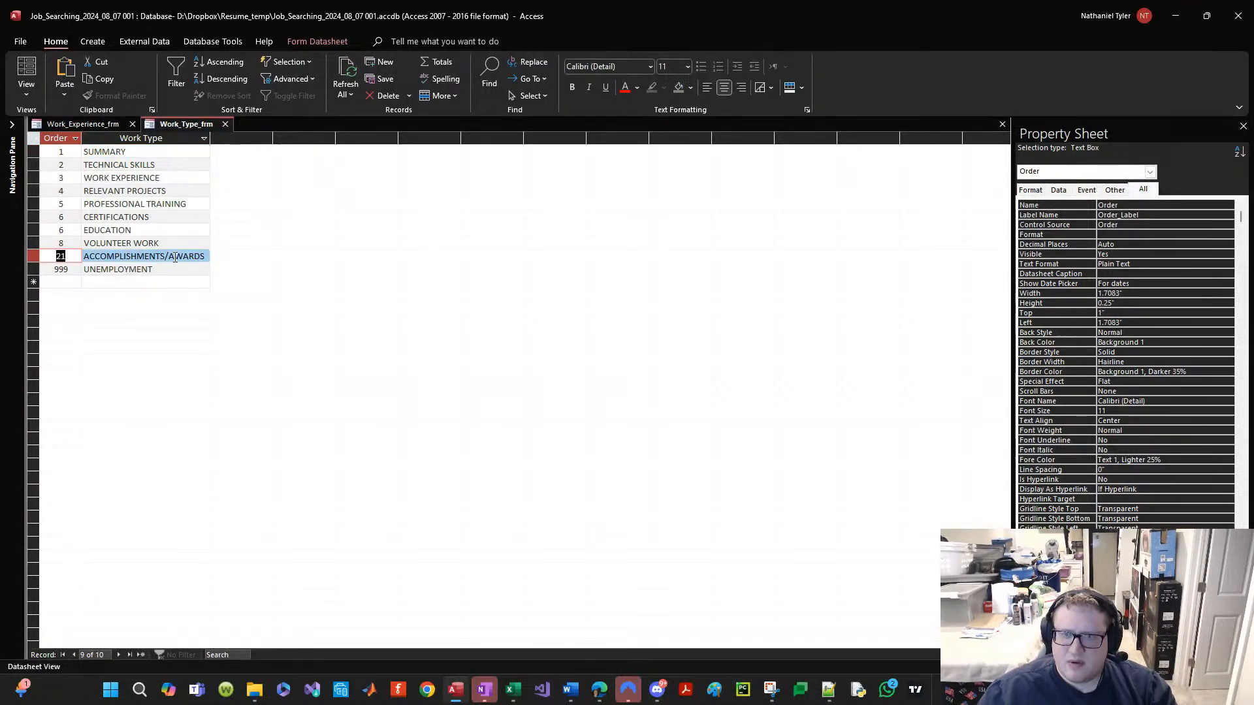
pyautogui.write('5')
pyautogui.press('Up')
pyautogui.press('Up')
pyautogui.press('Up')
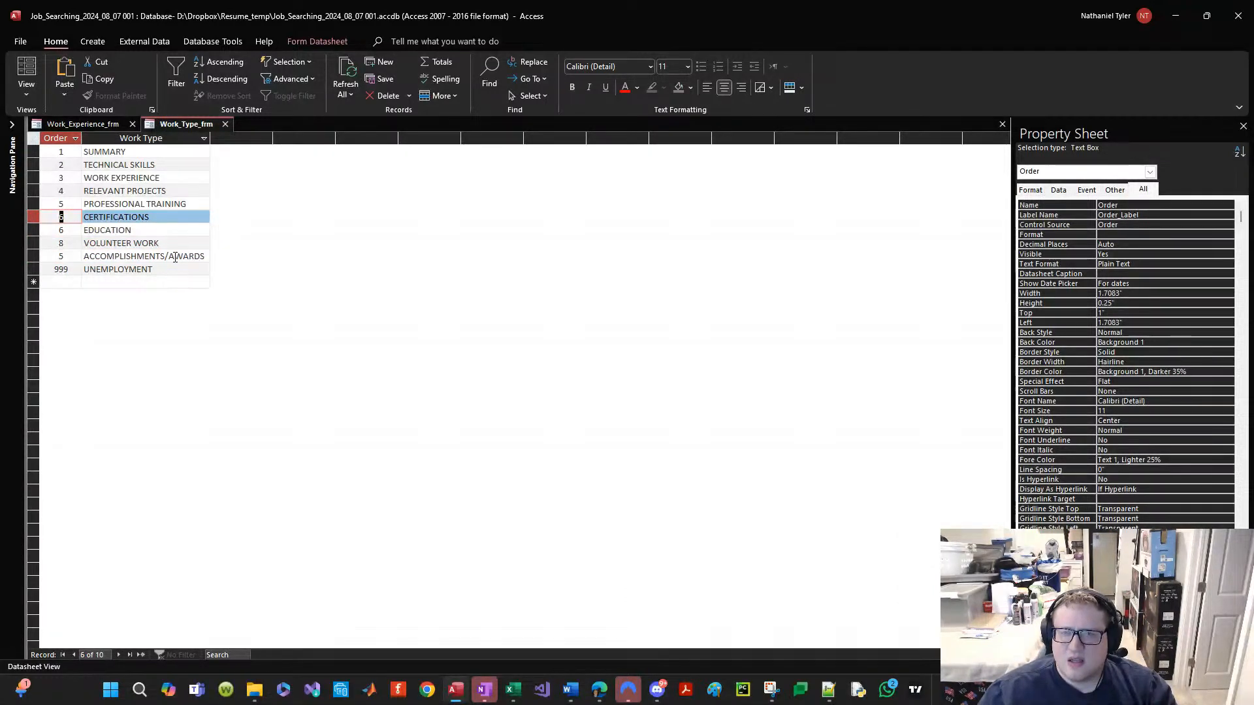
# Step: Set the Order of PROFESSIONAL TRAINING to 6 and of CERTIFICATIONS to 7
pyautogui.press('Up')
pyautogui.write('6')
pyautogui.press('Down')
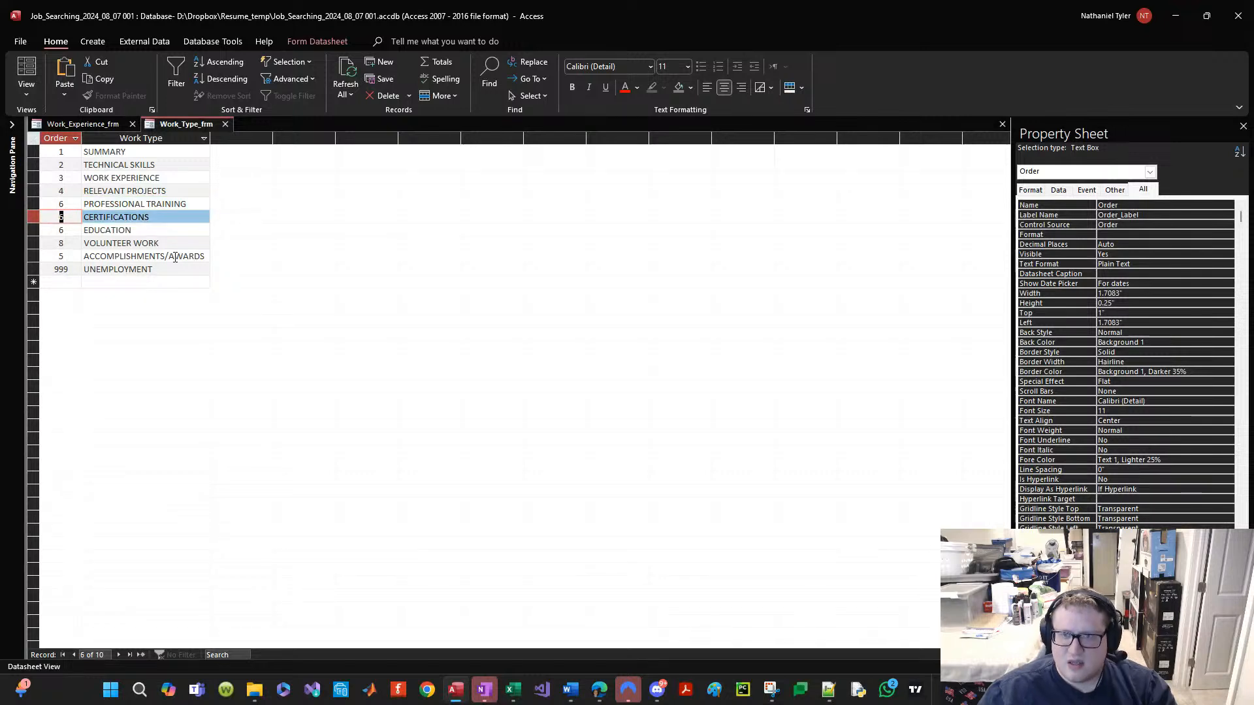
pyautogui.write('7')
pyautogui.press('Down')
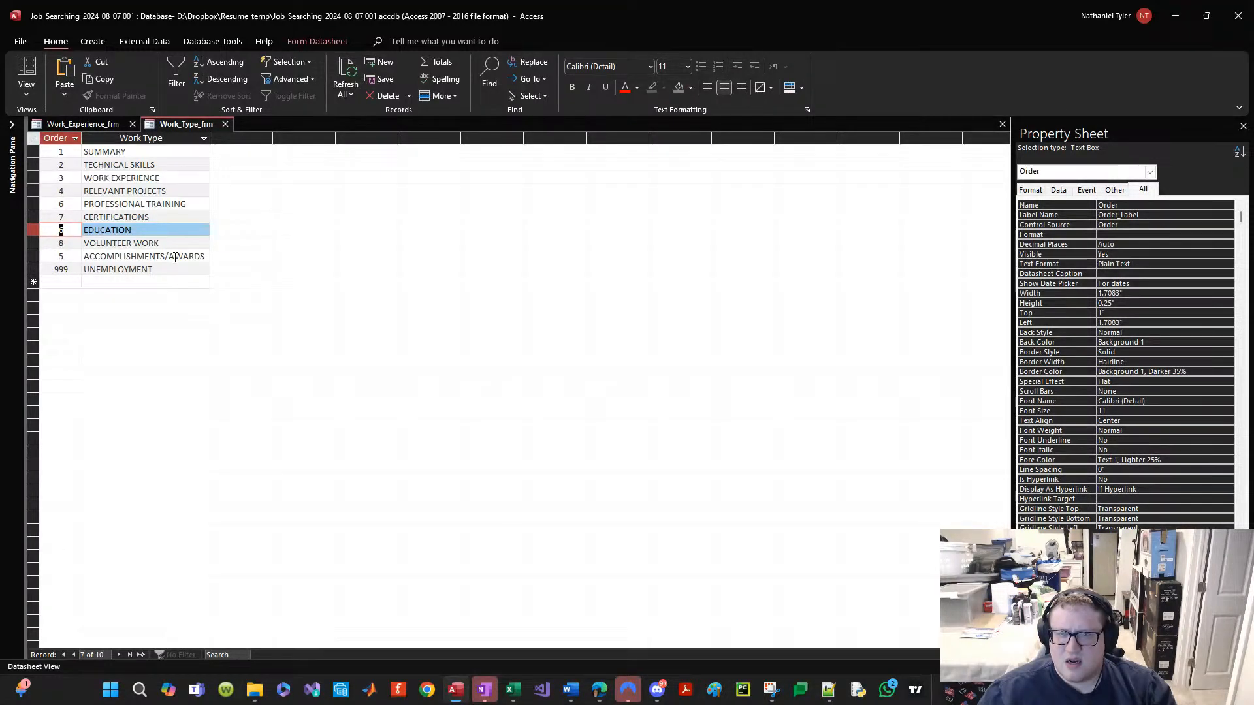
# Step: Set the Order of EDUCATION to 8
pyautogui.press('Up')
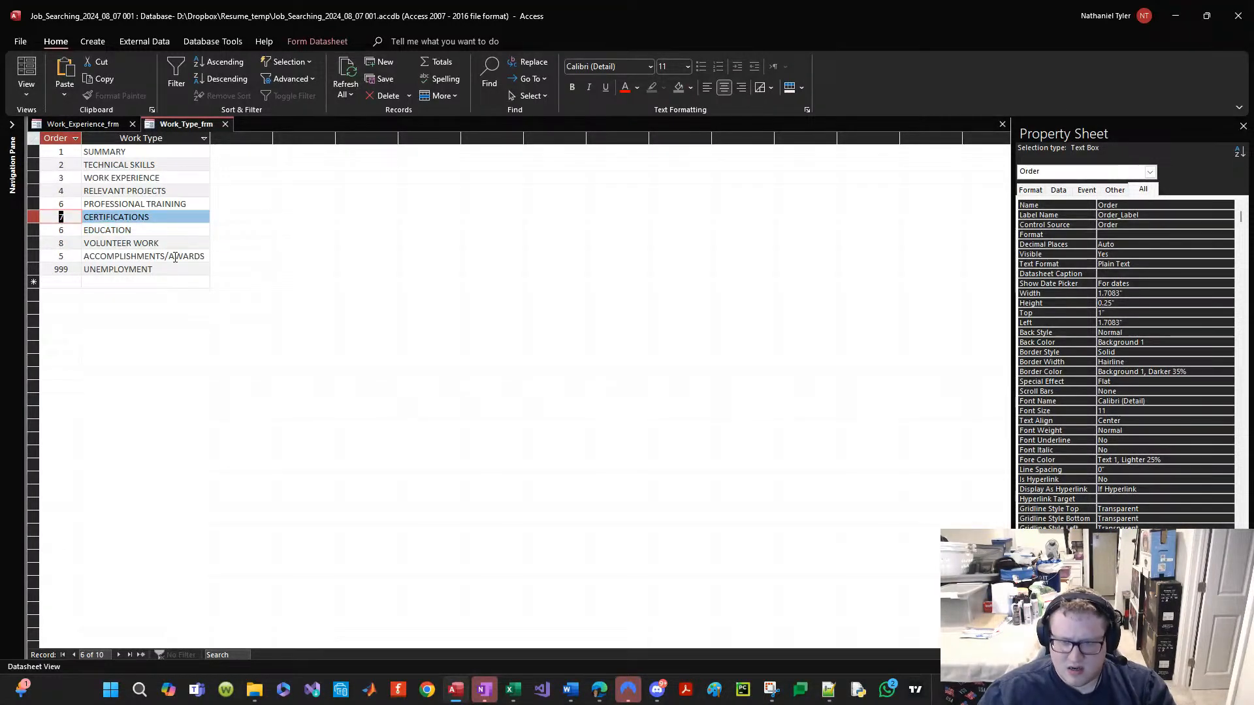
pyautogui.press('Down')
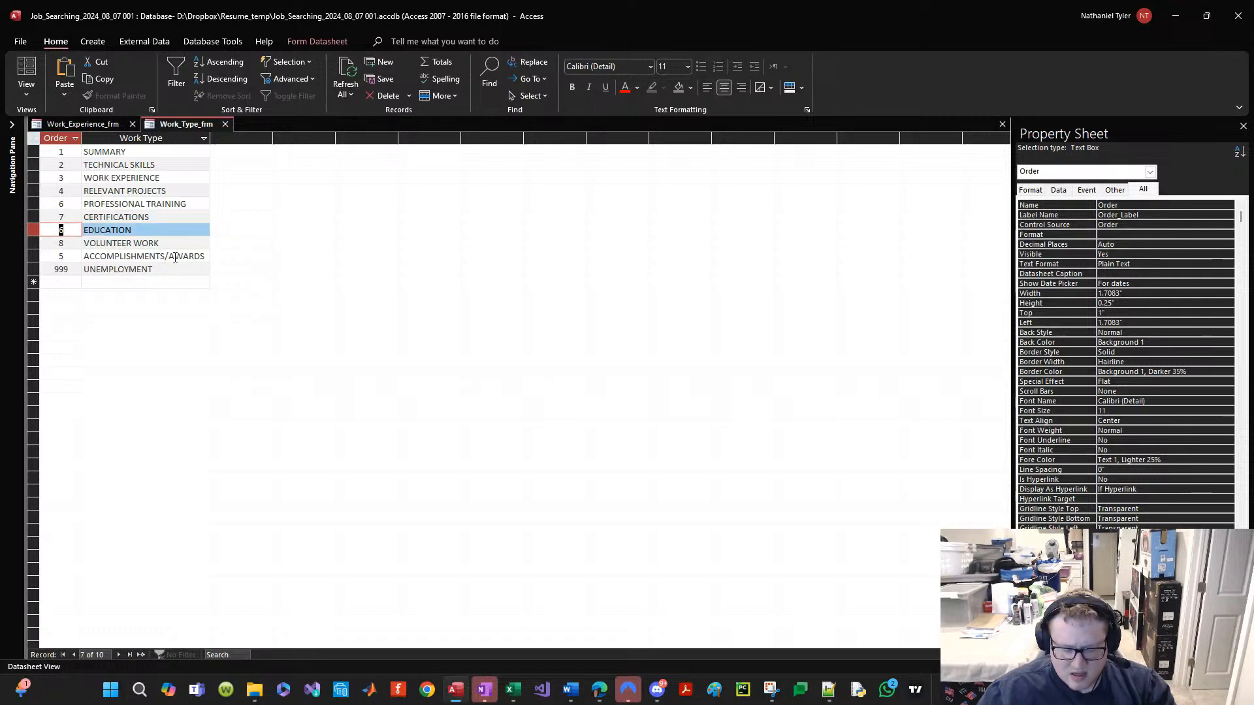
pyautogui.write('8')
pyautogui.press('Down')
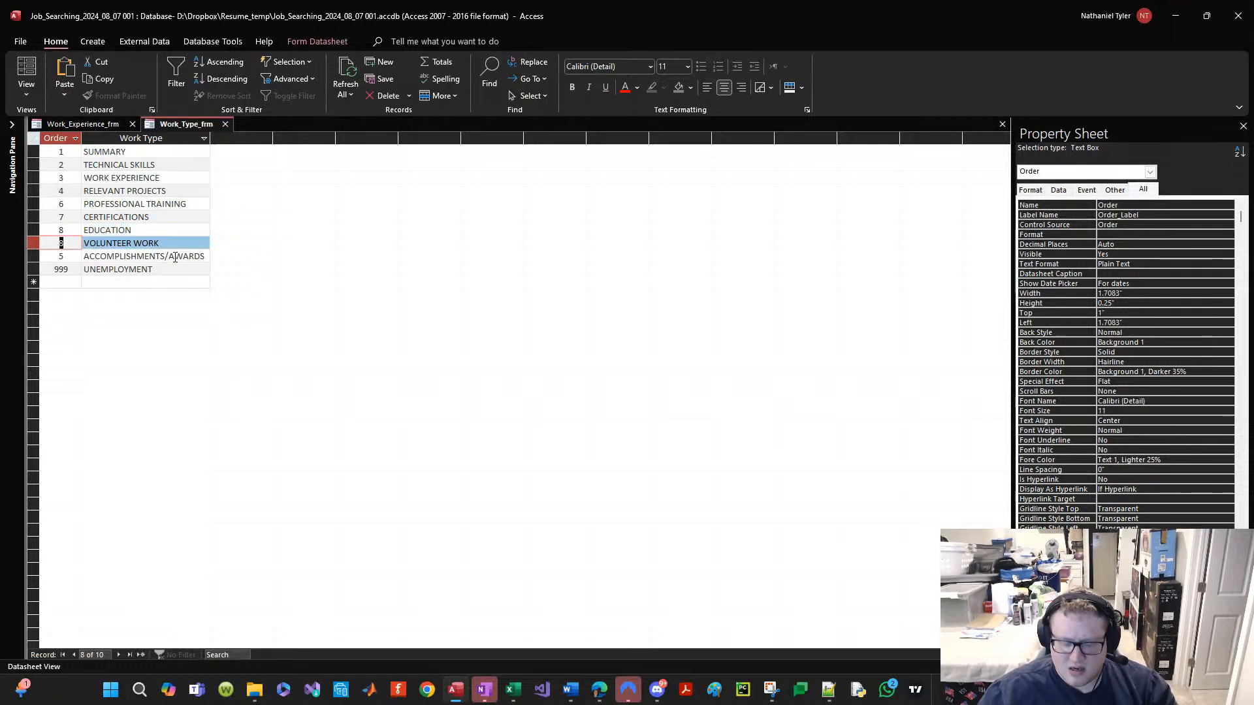
# Step: Set the Order of VOLUNTEER WORK to 9 and refresh all records to re-sort the work types
pyautogui.write('9')
pyautogui.press('Down')
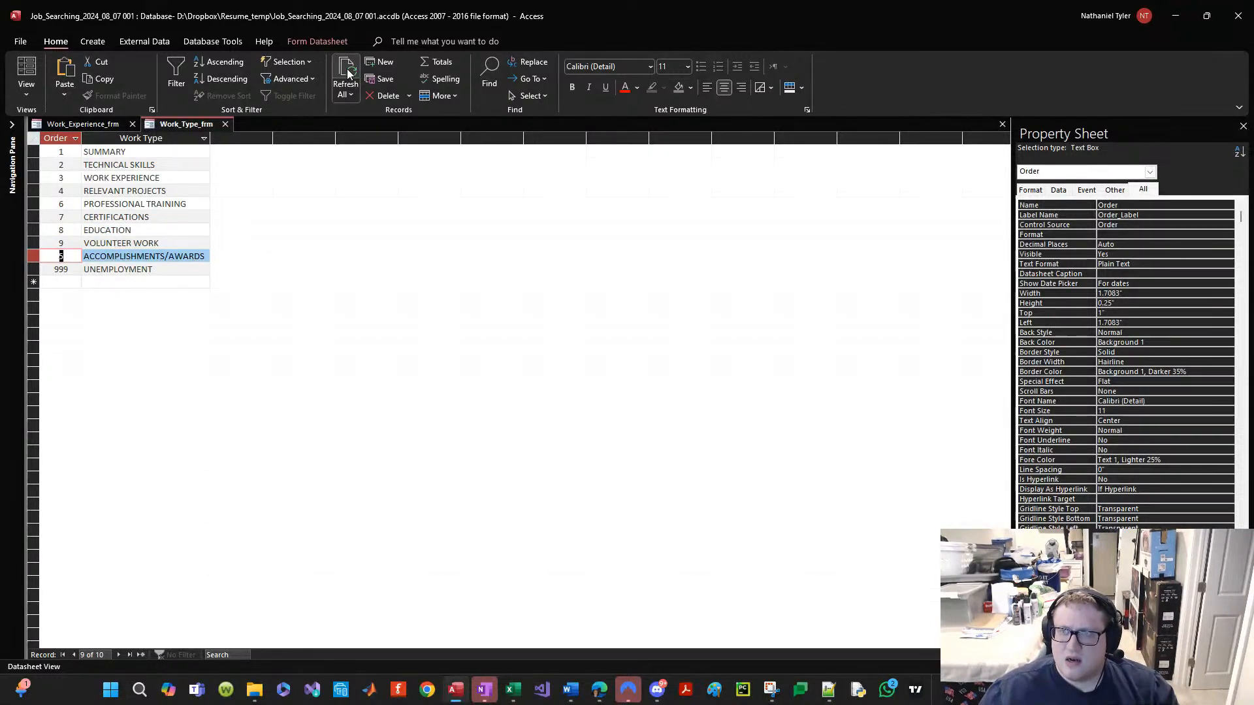
pyautogui.click(346, 79)
pyautogui.click(61, 243)
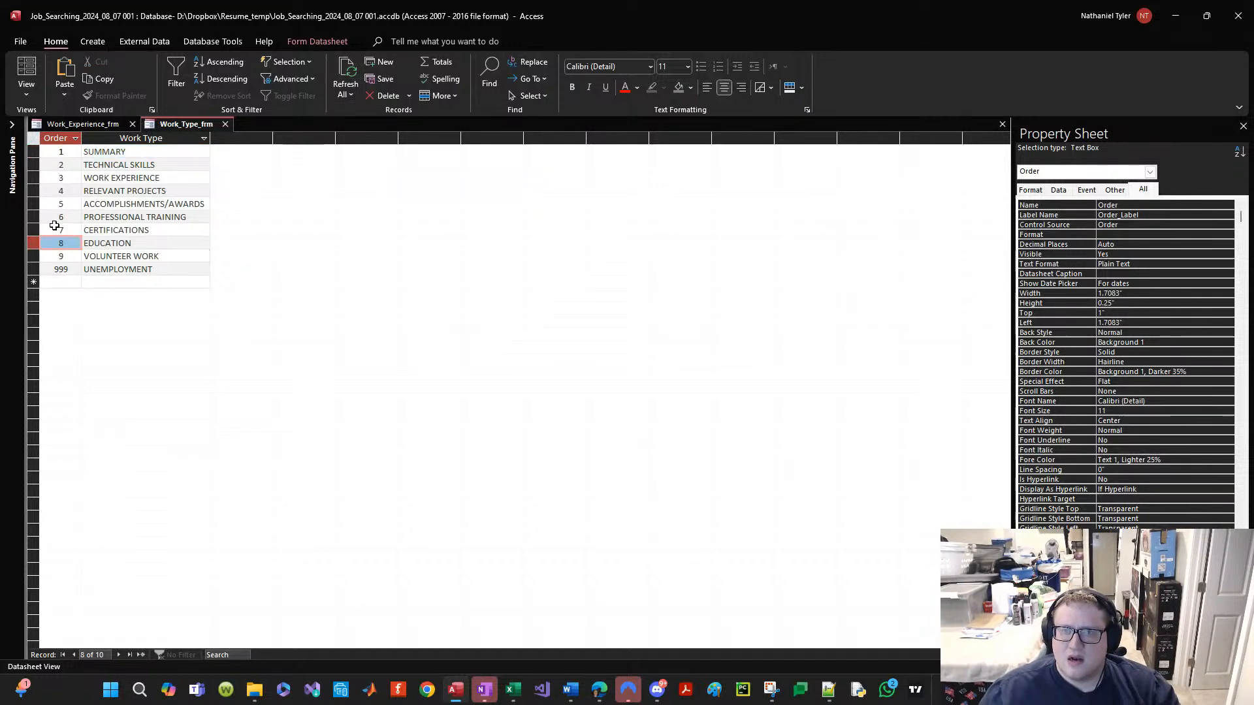
pyautogui.click(128, 205)
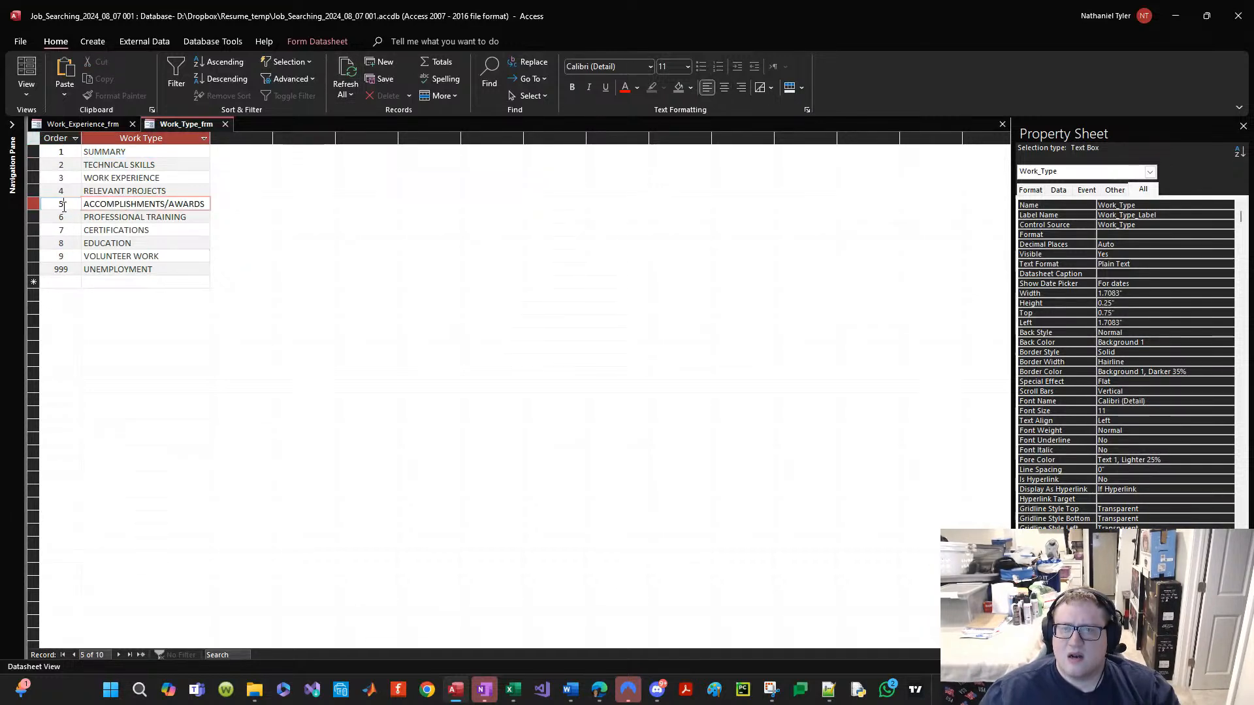
pyautogui.click(68, 208)
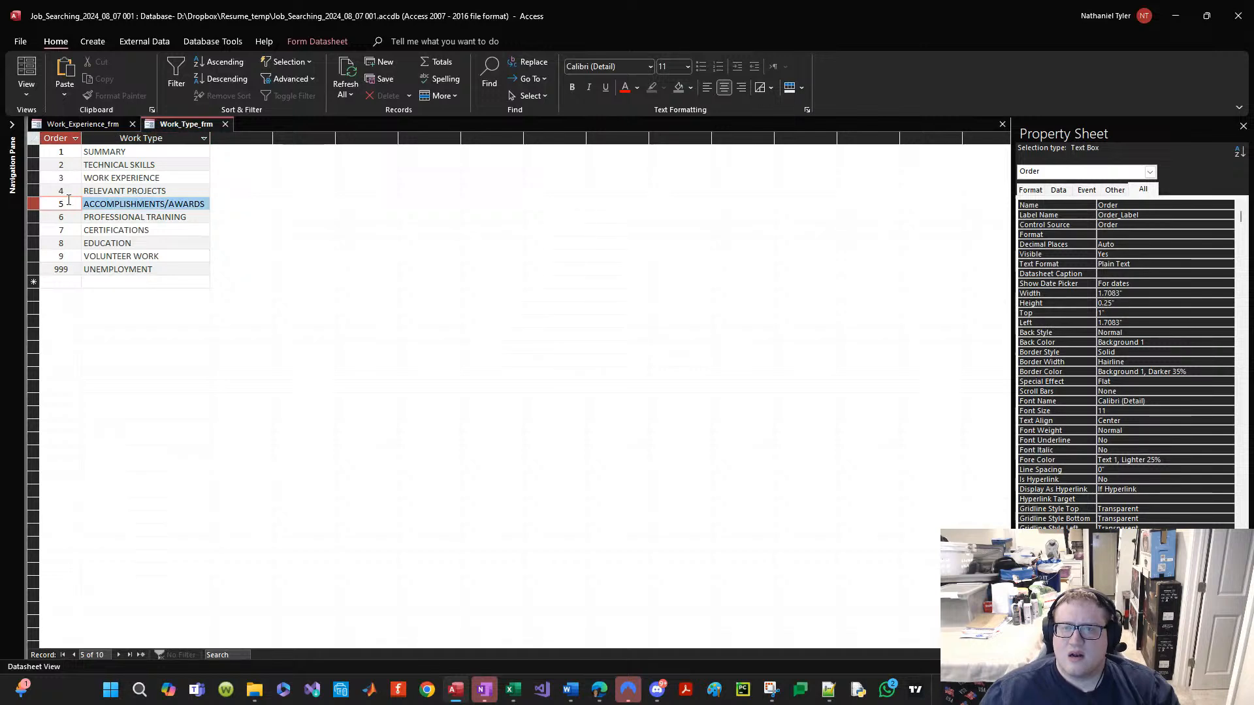
pyautogui.click(71, 196)
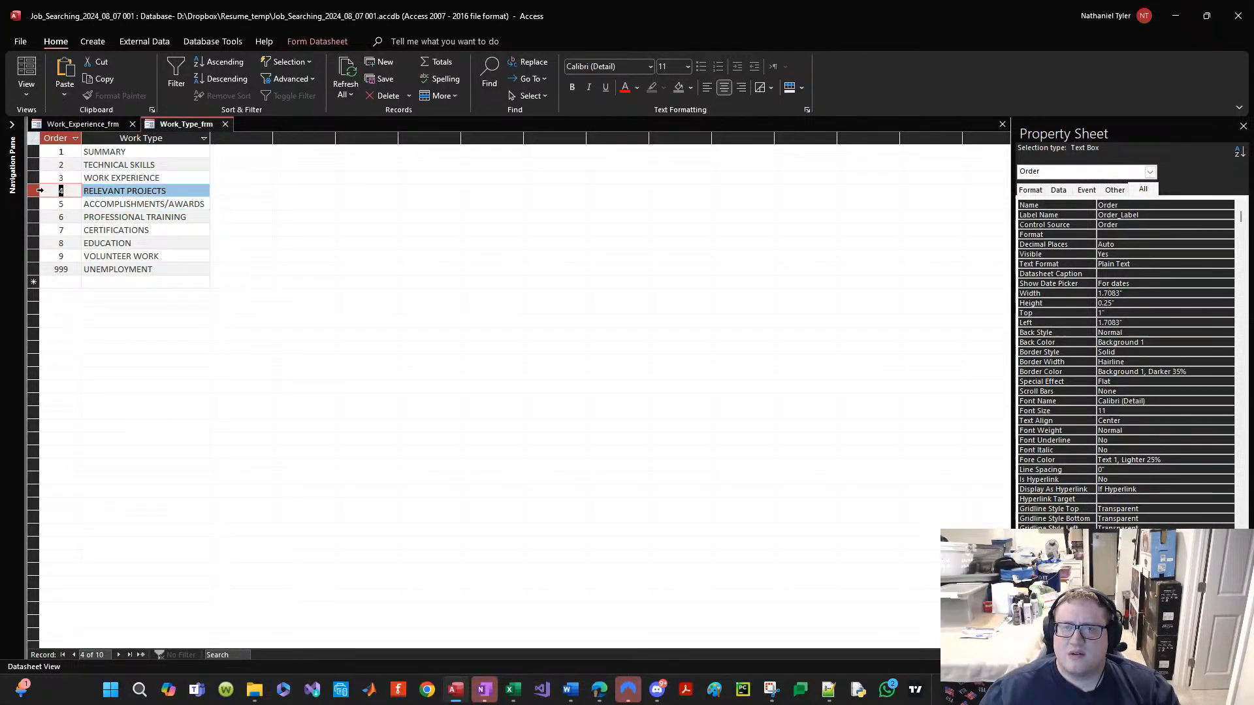
pyautogui.moveTo(40, 190); pyautogui.dragTo(34, 202)
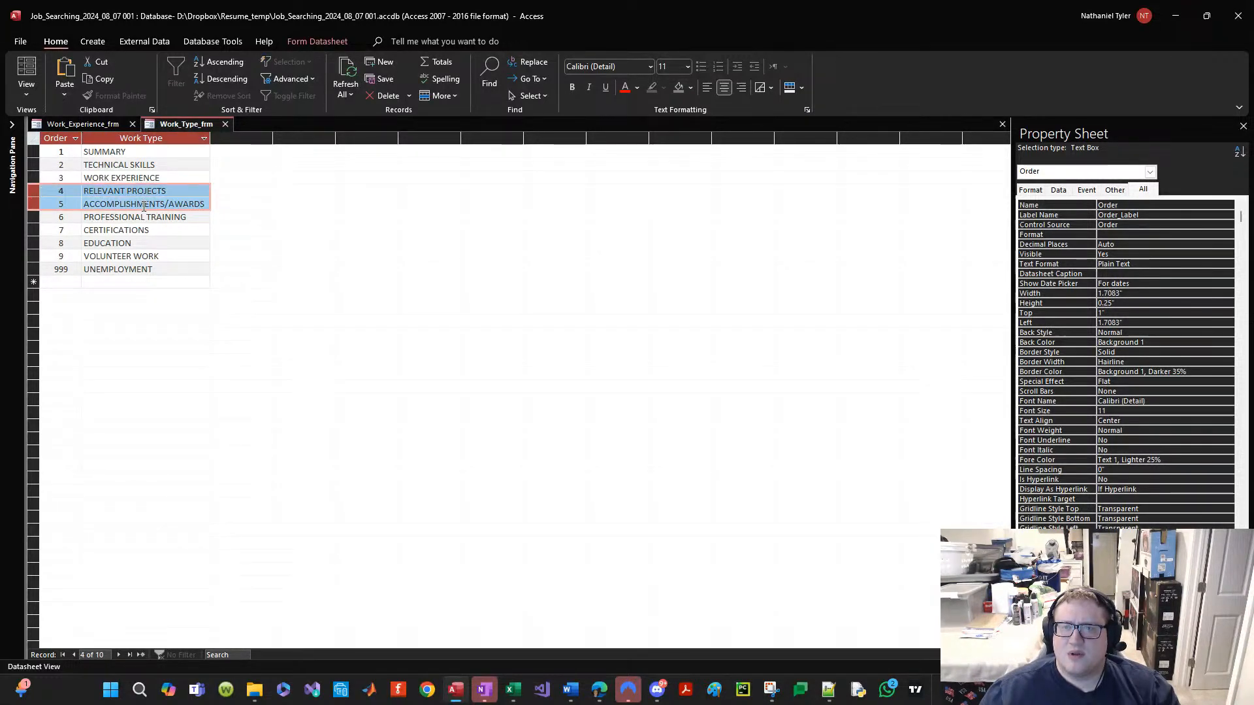
# Step: Save the Work_Type_frm form
pyautogui.rightClick(190, 126)
pyautogui.click(199, 133)
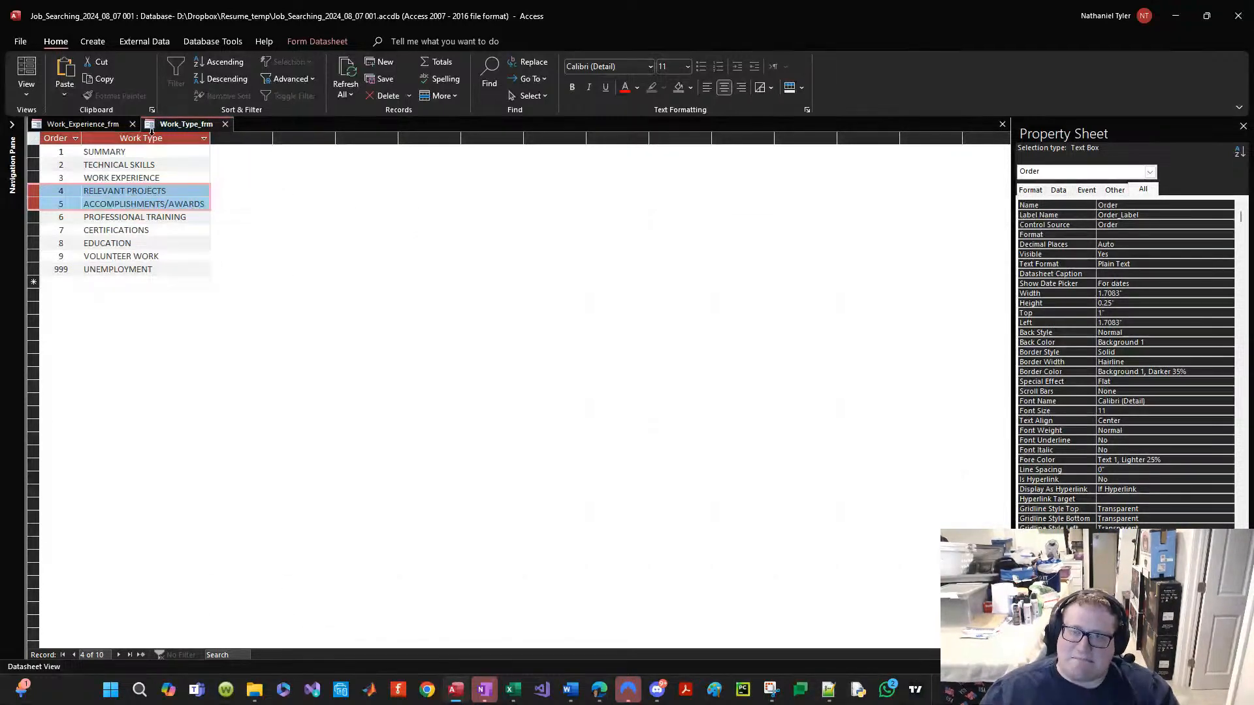
pyautogui.rightClick(173, 125)
pyautogui.click(189, 132)
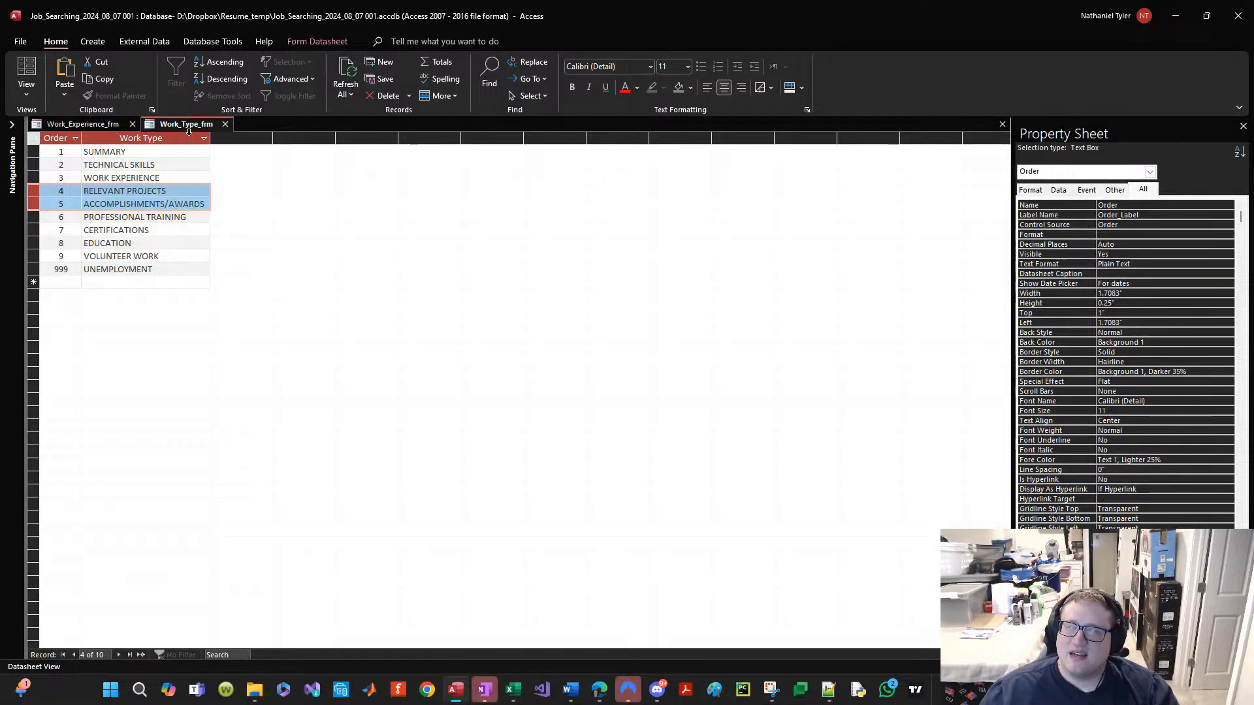
pyautogui.rightClick(201, 128)
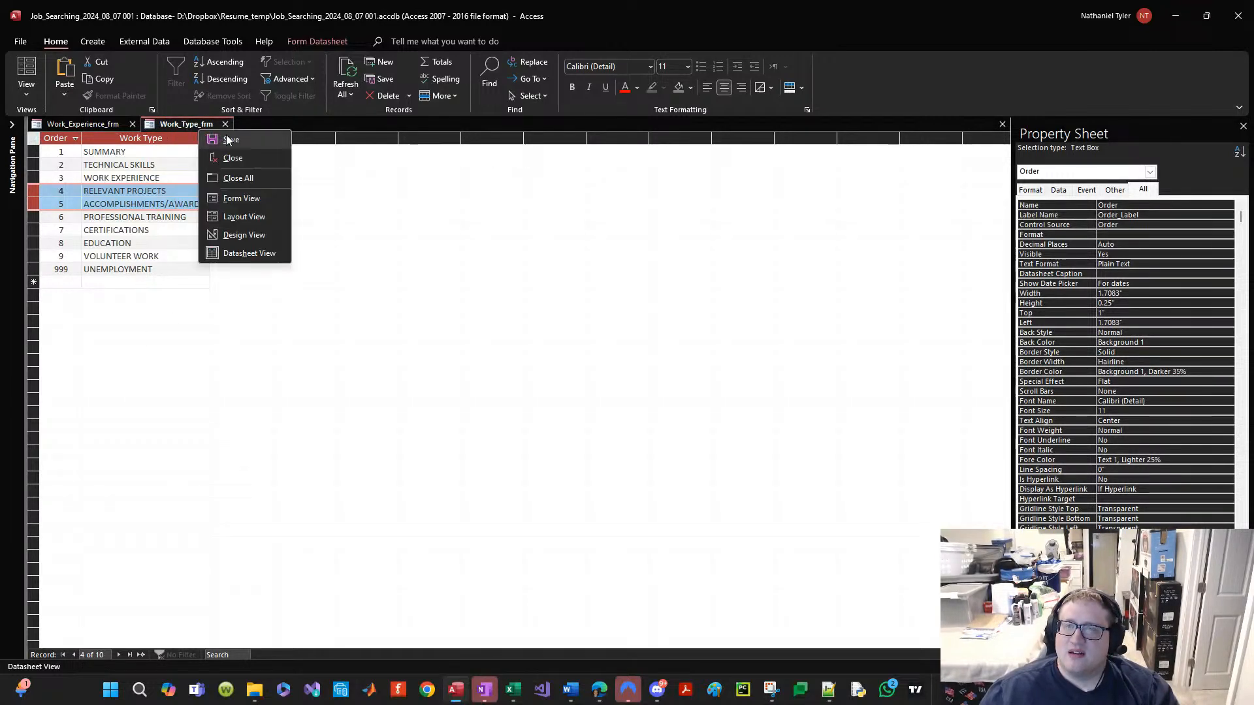
pyautogui.click(228, 140)
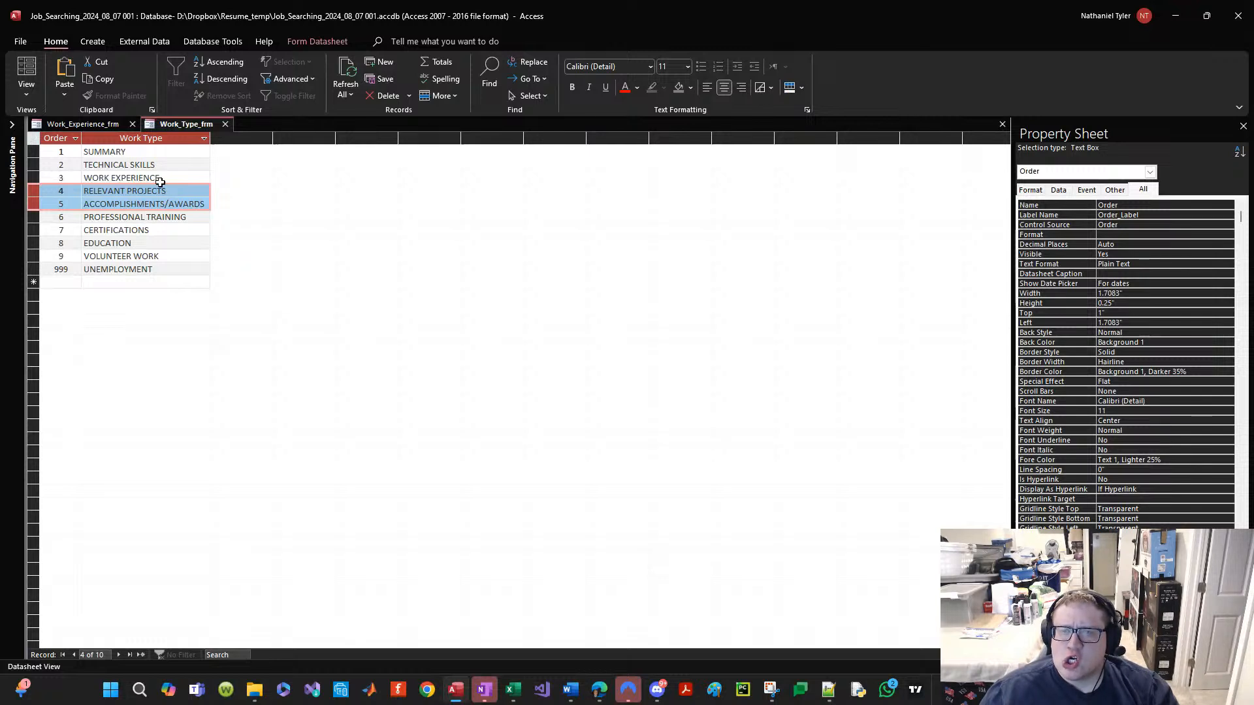
pyautogui.rightClick(179, 129)
pyautogui.rightClick(194, 126)
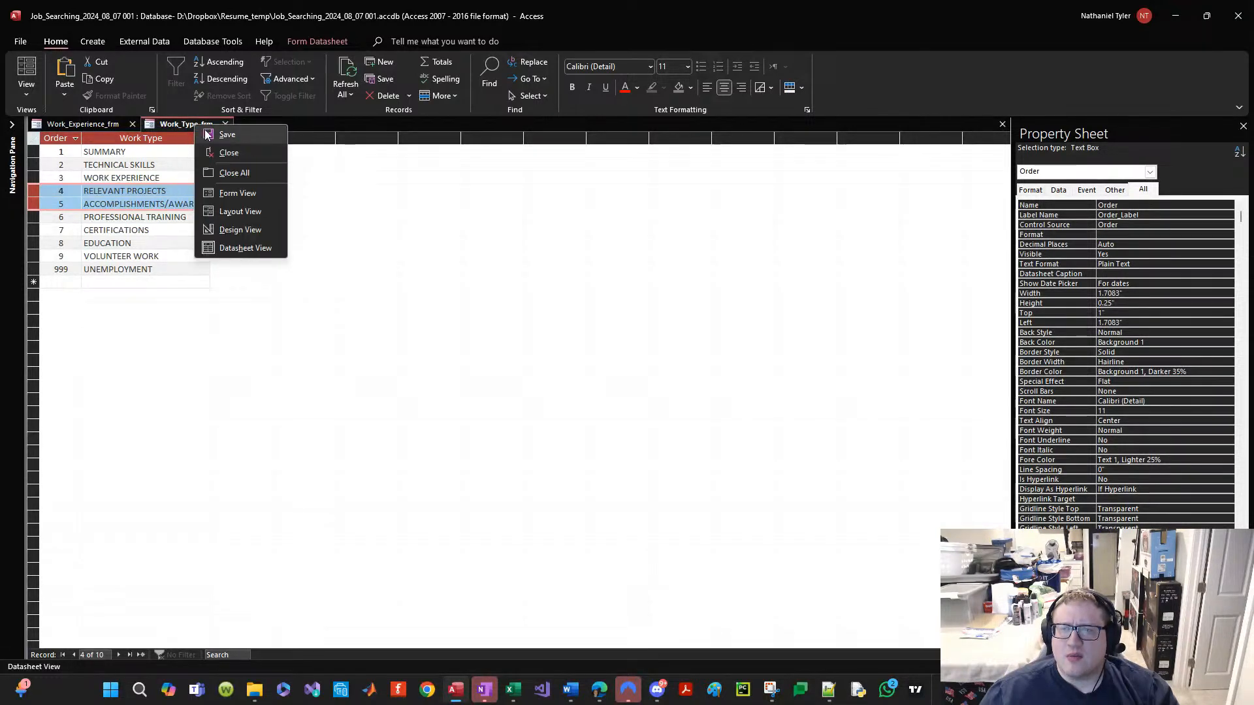
pyautogui.click(206, 135)
# Step: Close the Work_Type_frm form and return to Work_Experience_frm
pyautogui.moveTo(32, 152); pyautogui.dragTo(33, 256)
pyautogui.click(157, 151)
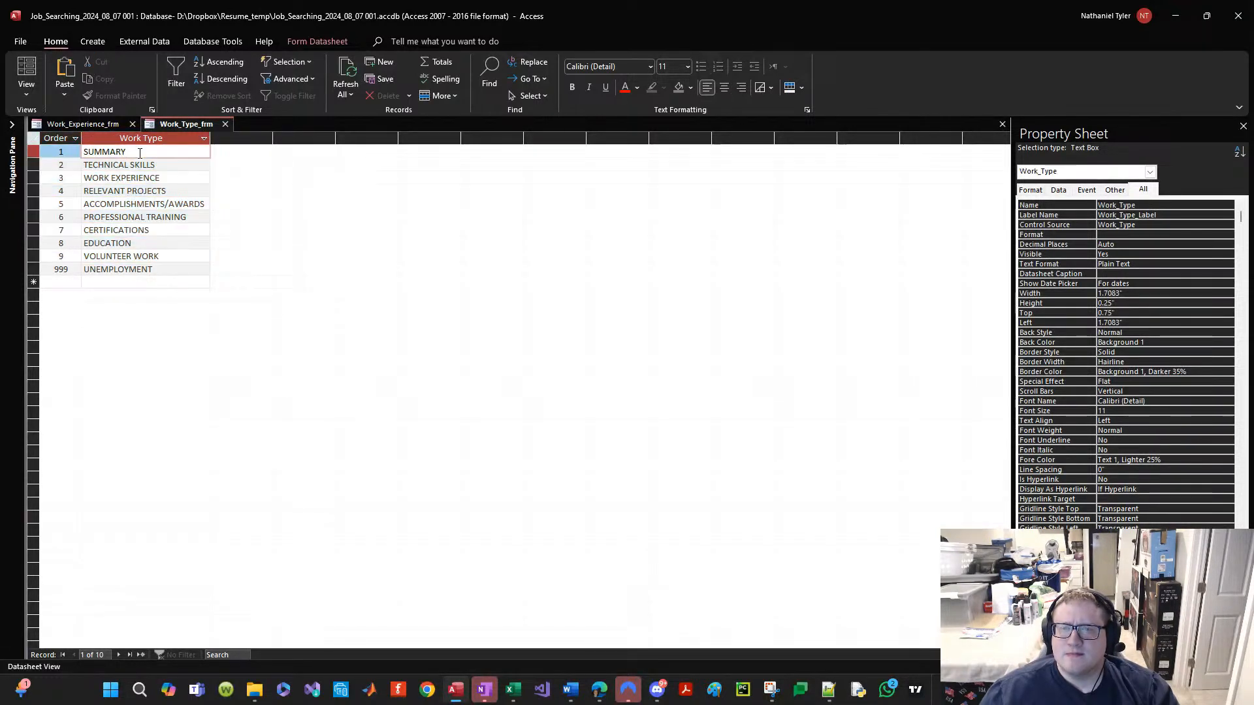
pyautogui.rightClick(176, 136)
pyautogui.press('Escape')
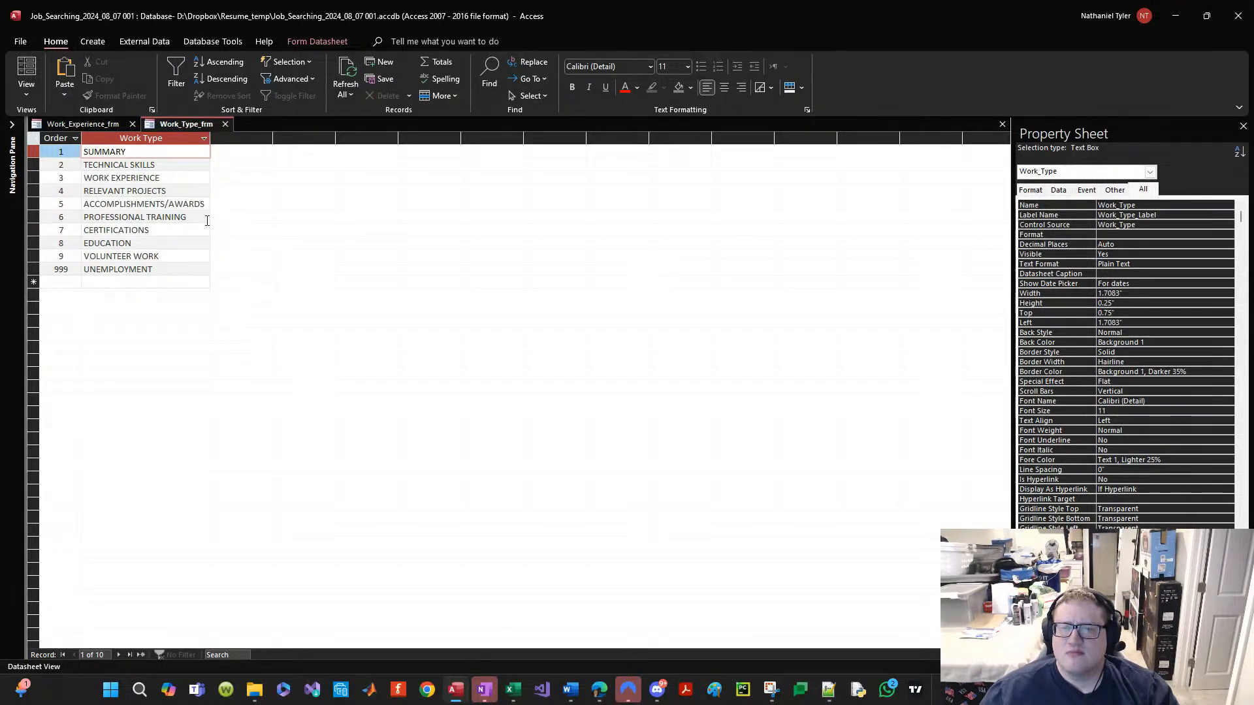
pyautogui.rightClick(197, 127)
pyautogui.press('Escape')
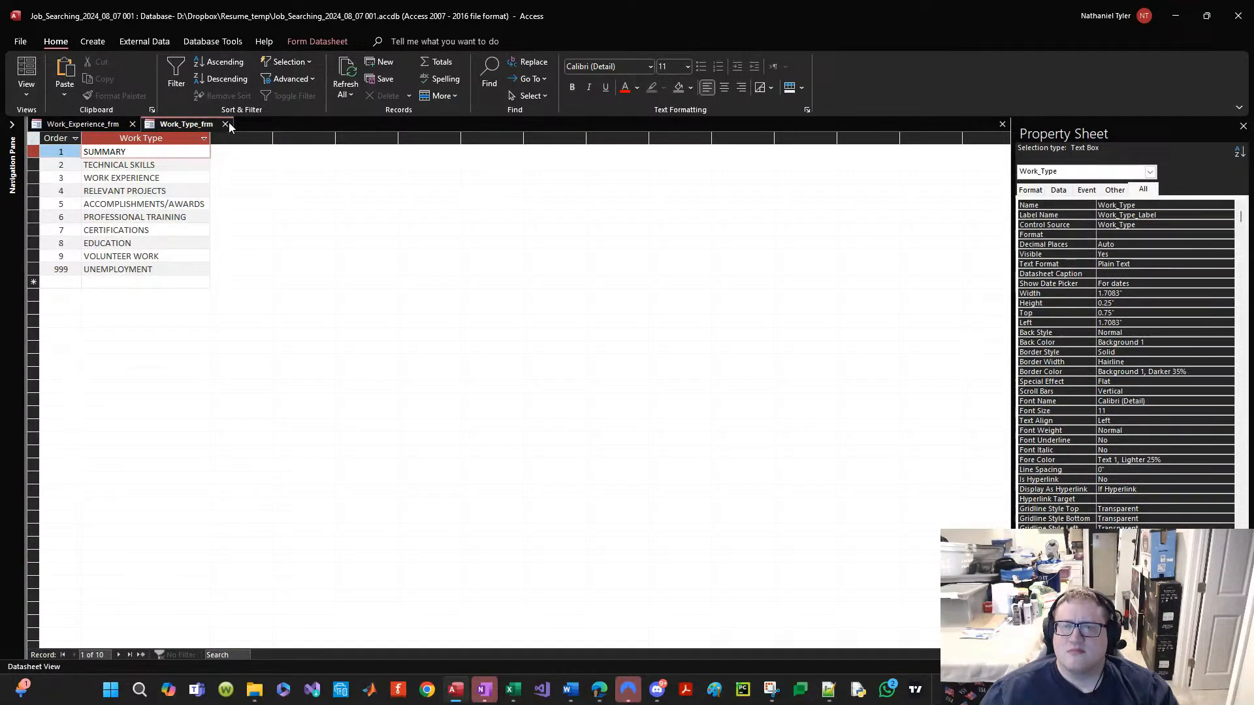
pyautogui.click(226, 124)
# Step: Collapse the ribbon to give the record list of Work_Experience_frm more room
pyautogui.rightClick(85, 128)
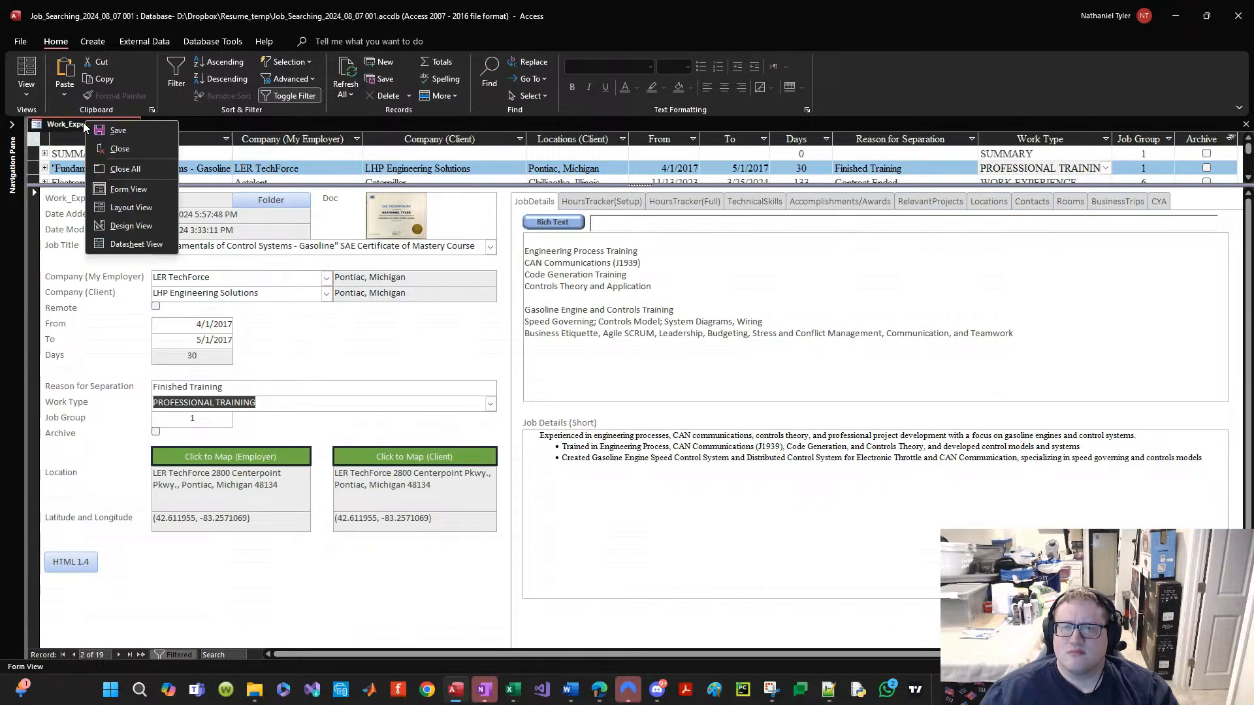
pyautogui.click(70, 123)
pyautogui.rightClick(99, 124)
pyautogui.click(211, 187)
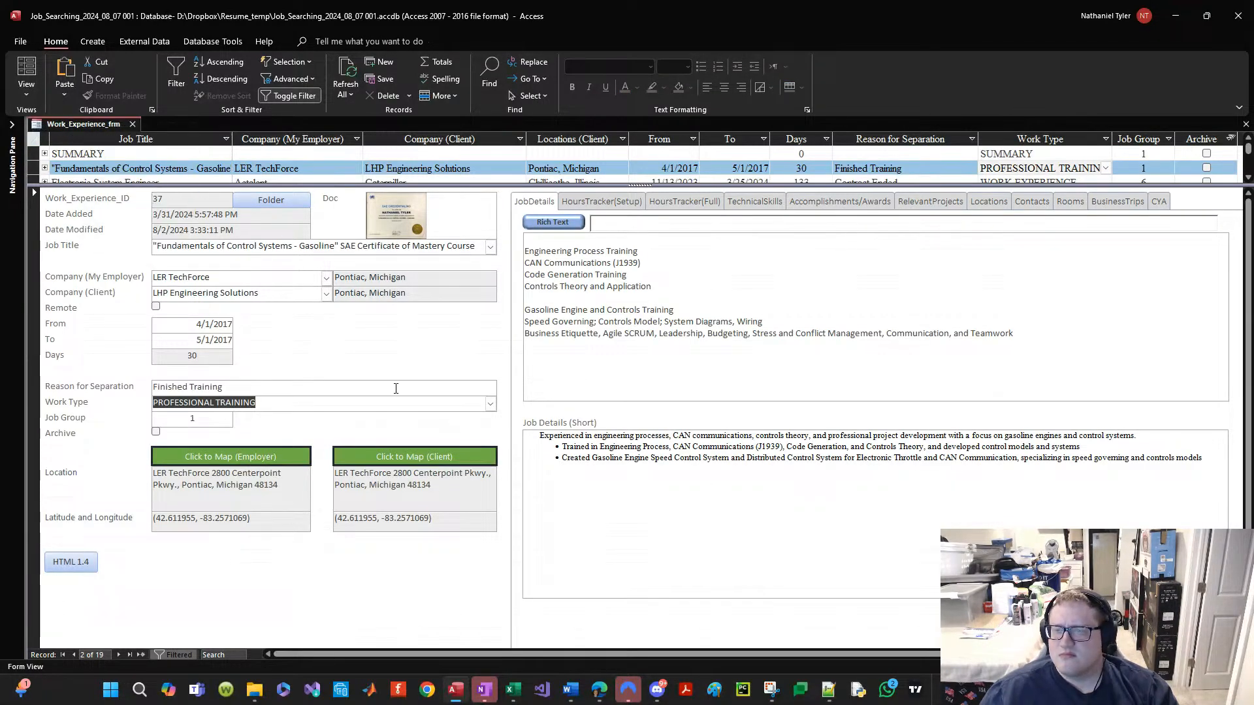
pyautogui.doubleClick(58, 47)
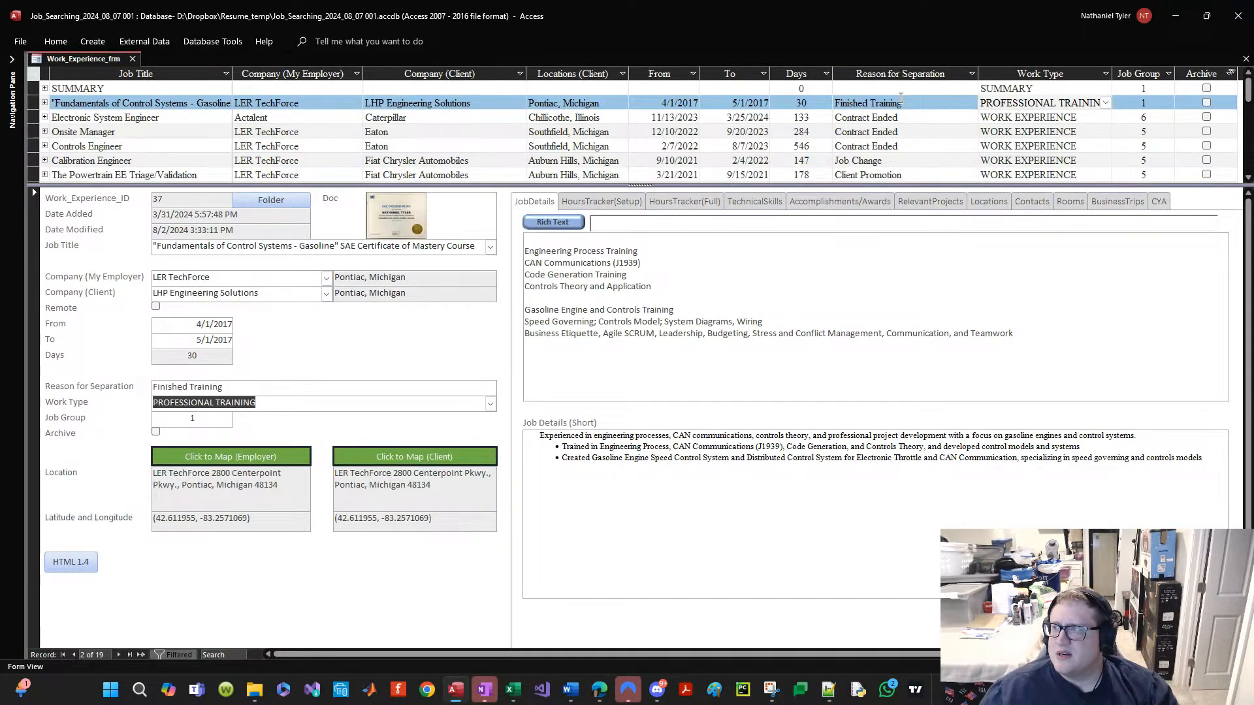
# Step: Refresh all records in Work_Experience_frm so they sort by the new work type order
pyautogui.scroll(-2, 900, 99)
pyautogui.scroll(2, 902, 103)
pyautogui.click(1028, 105)
pyautogui.click(1027, 117)
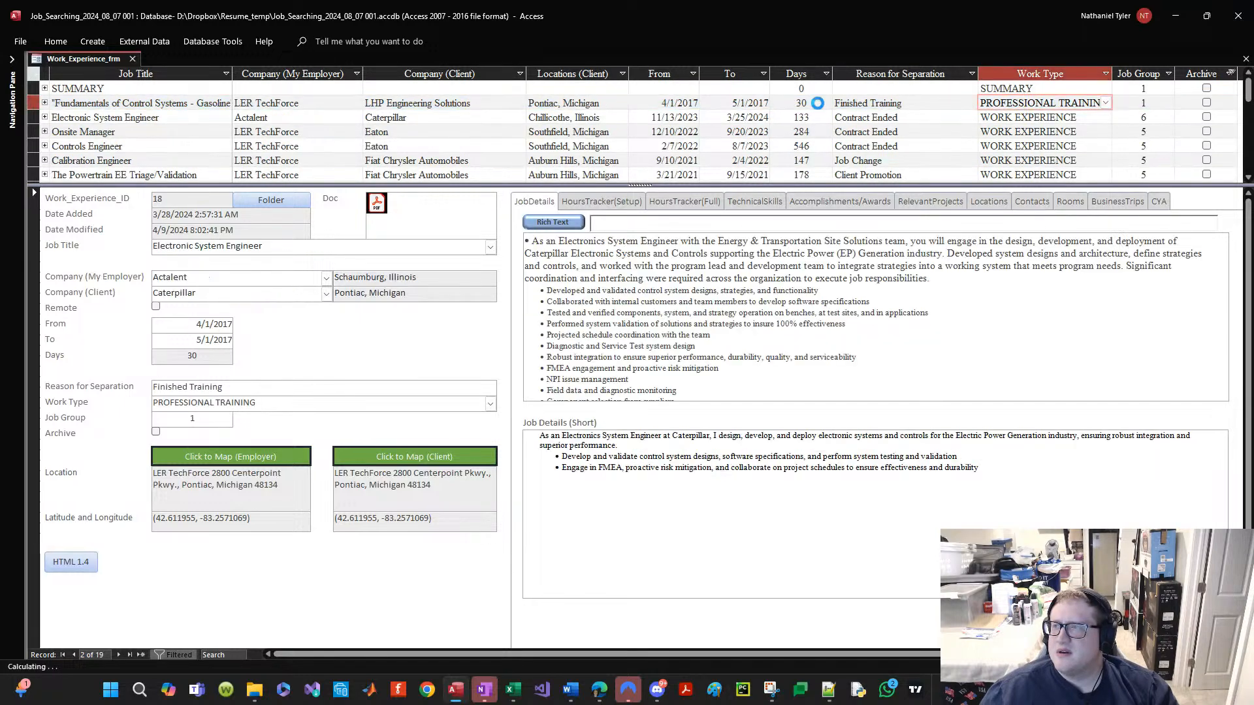
pyautogui.click(57, 42)
pyautogui.click(334, 77)
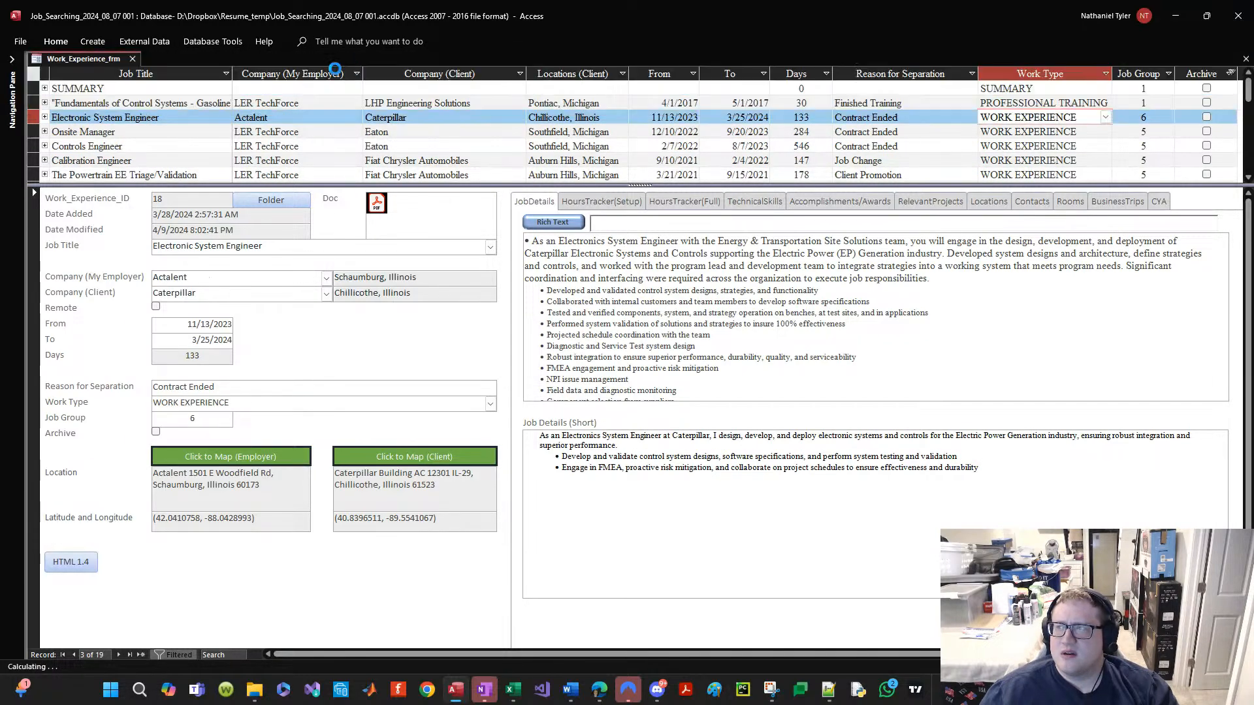
# Step: Check the order of the Work Type values throughout the work experience record list
pyautogui.scroll(-6, 986, 117)
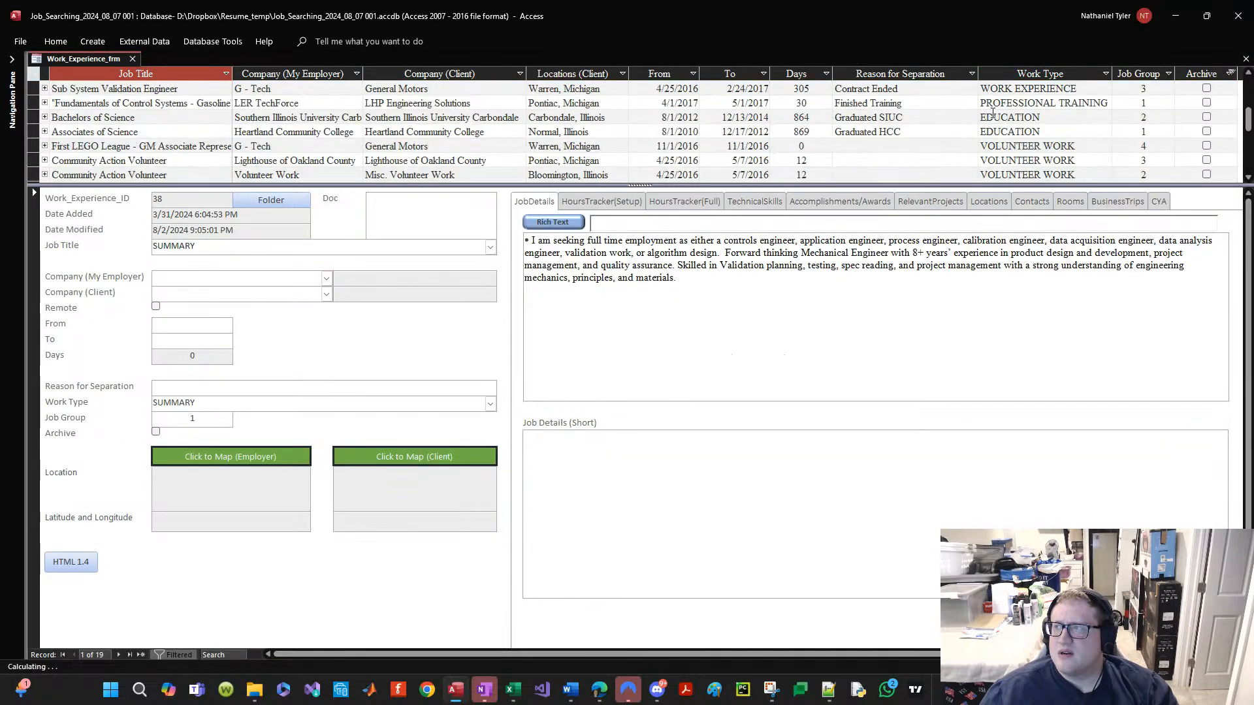
pyautogui.scroll(2, 991, 120)
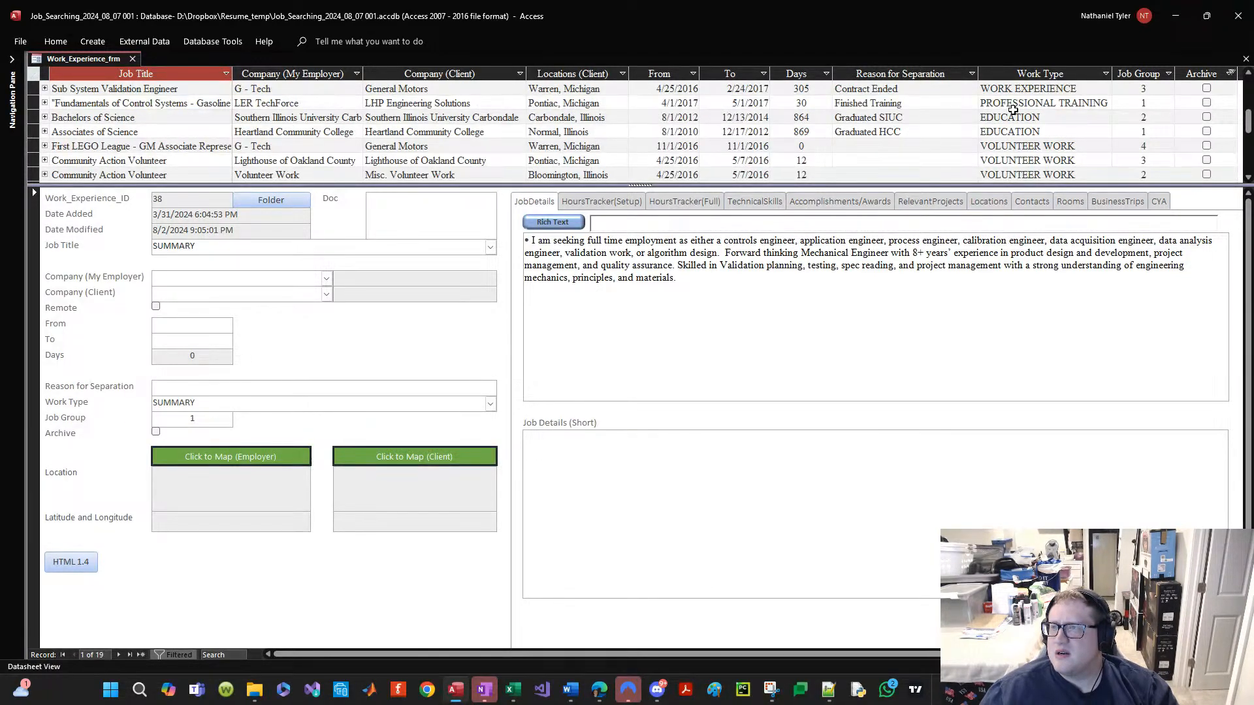
pyautogui.scroll(3, 1012, 109)
pyautogui.scroll(-1, 1012, 109)
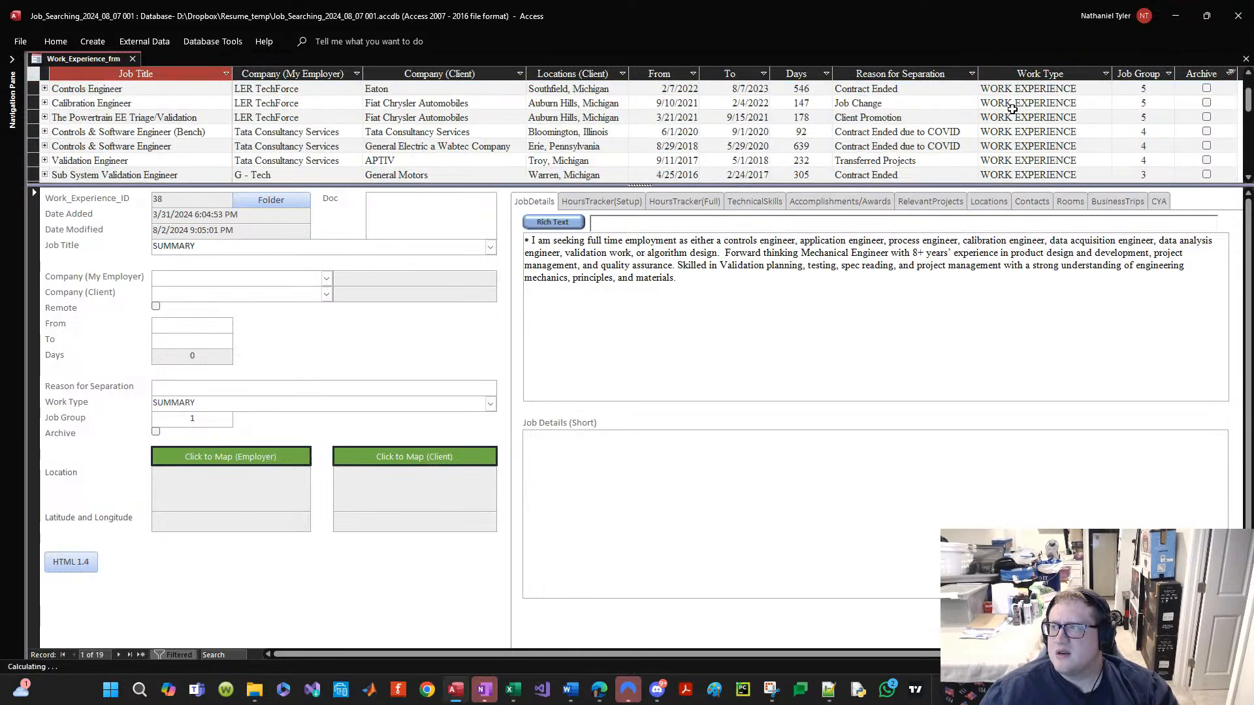
pyautogui.scroll(-1, 1012, 109)
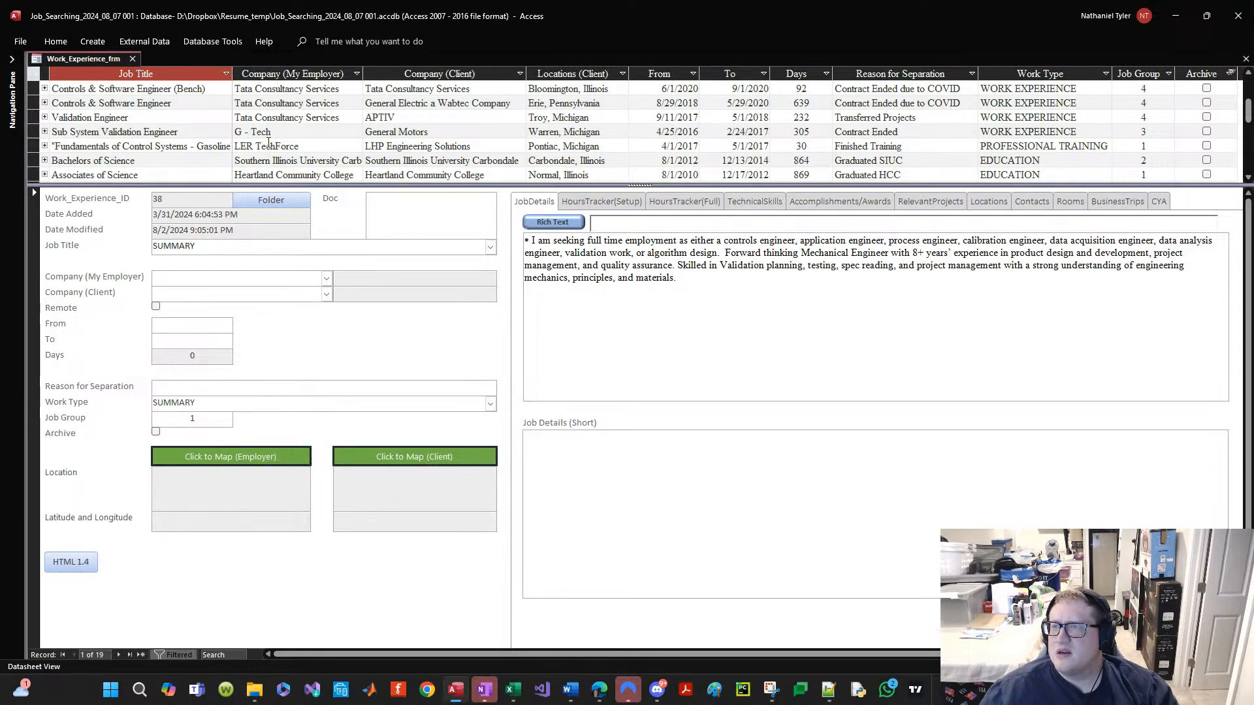
pyautogui.scroll(3, 269, 142)
# Step: Go through the records down to Controls & Software Engineer (Bench) and review its full and short job details
pyautogui.press('Down')
pyautogui.press('Down')
pyautogui.press('Down')
pyautogui.press('Down')
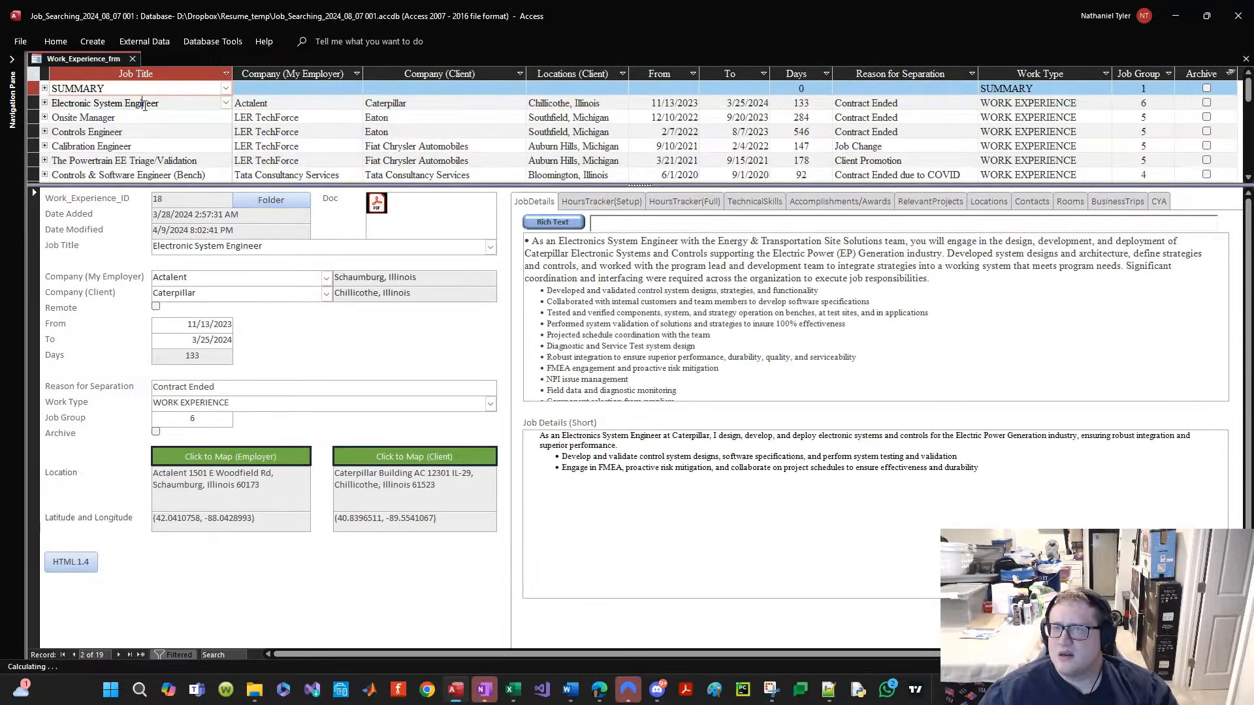
pyautogui.press('Down')
pyautogui.press('Down')
pyautogui.press('Down')
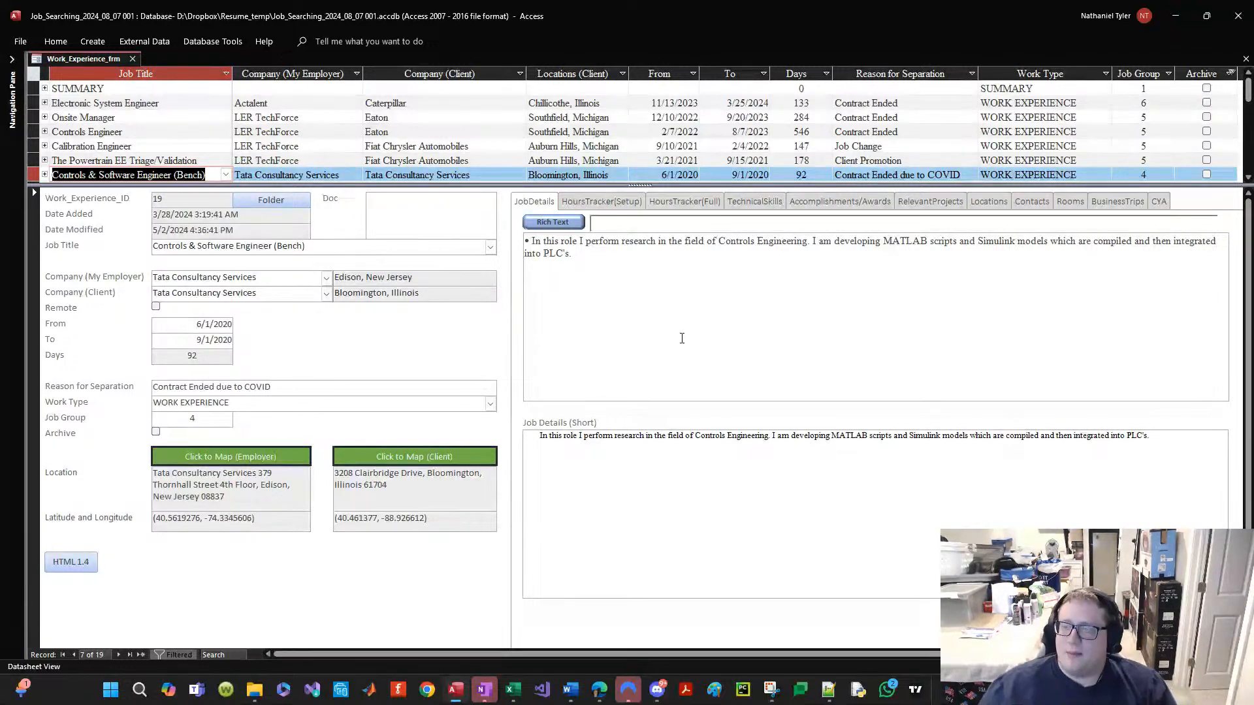
pyautogui.click(619, 285)
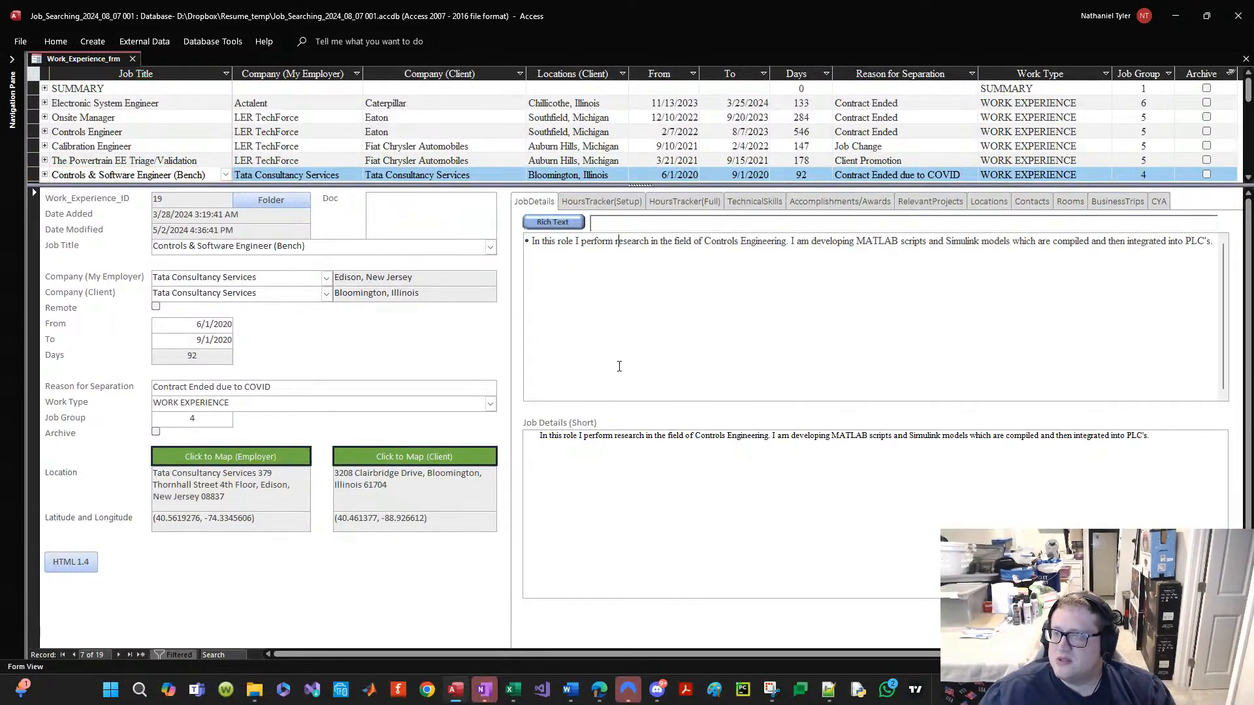
pyautogui.click(938, 479)
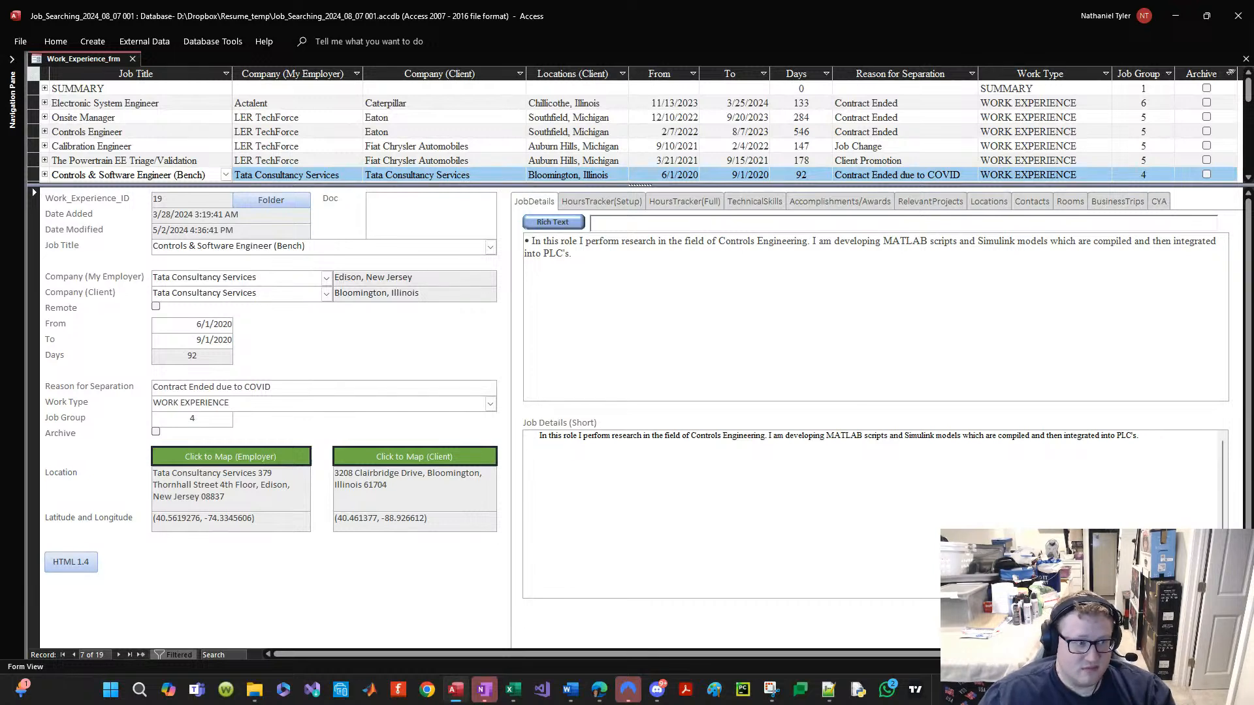
pyautogui.hotkey('alt', 'Tab')
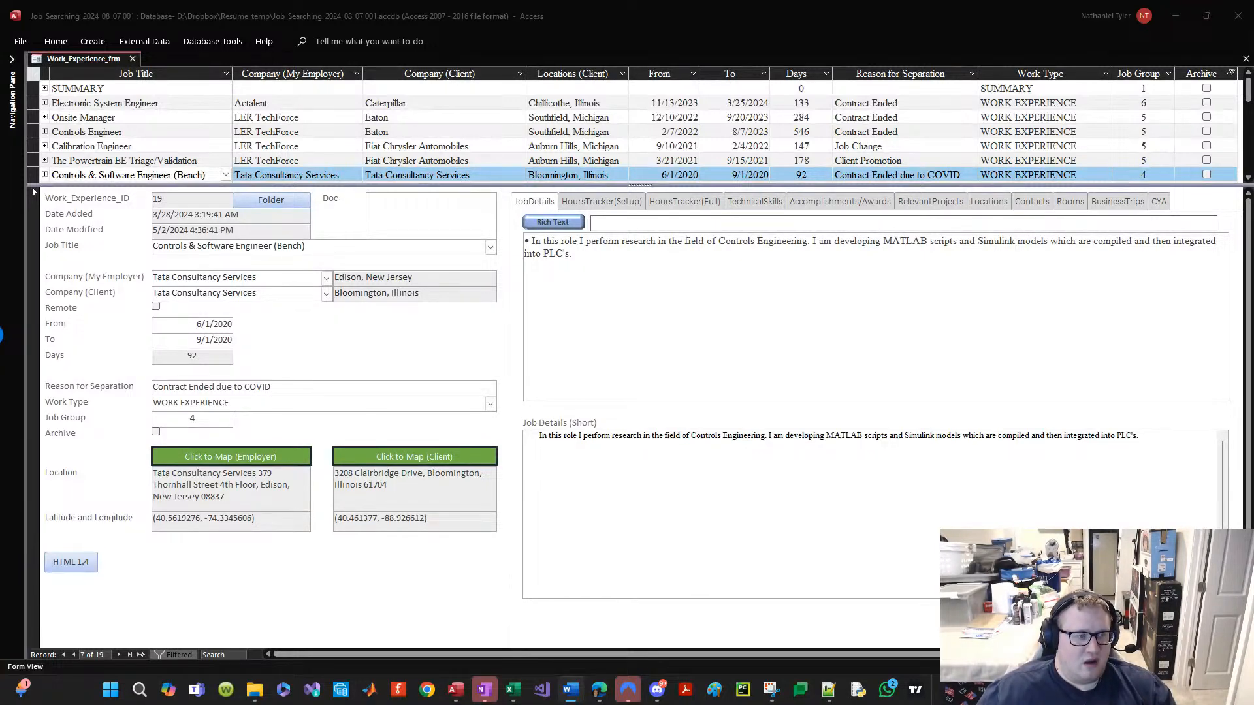
# Step: Examine Job Details (Short) record by record from Electronic System Engineer through the Associates of Science entry, then return to Bachelors of Science
pyautogui.click(158, 104)
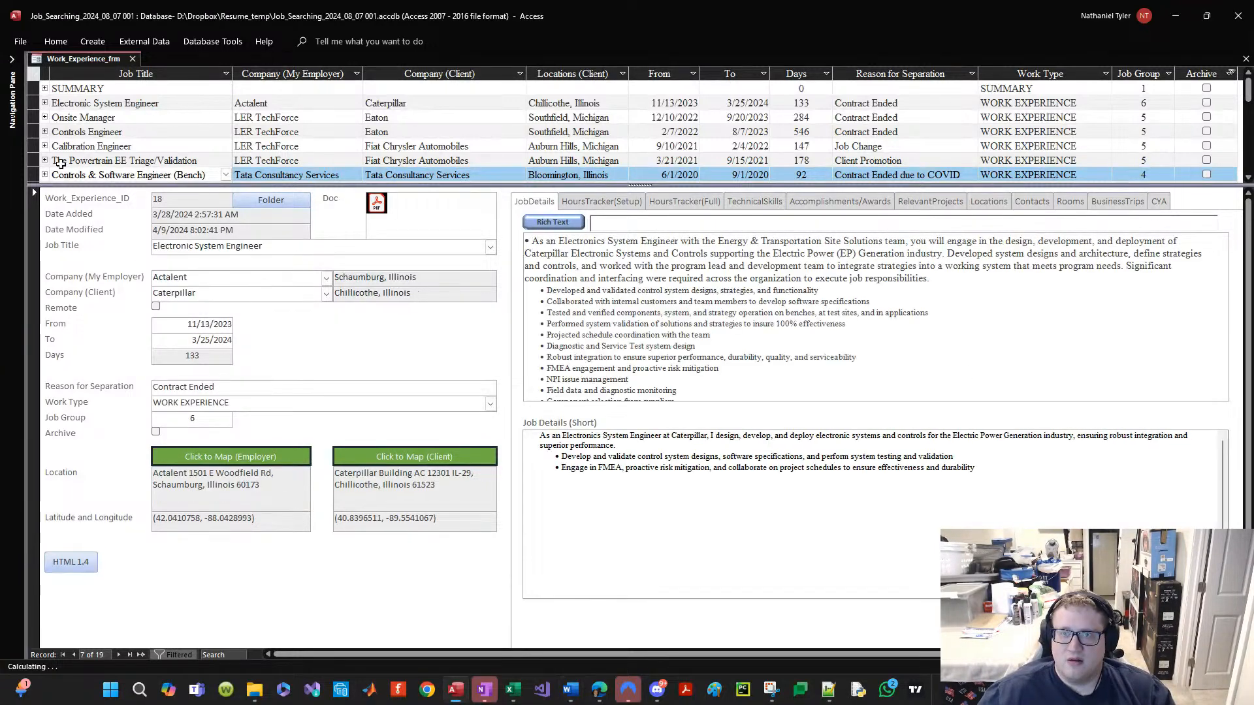
pyautogui.press('Down')
pyautogui.press('Down')
pyautogui.press('Down')
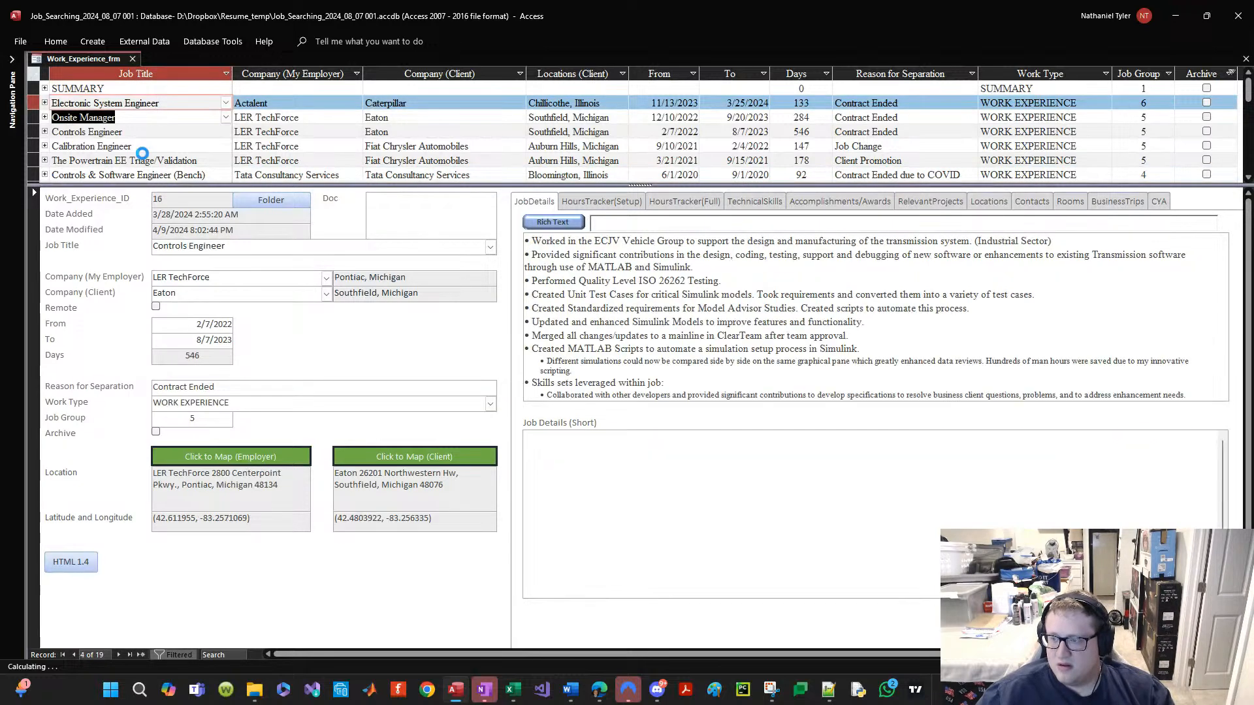
pyautogui.press('Down')
pyautogui.press('Down')
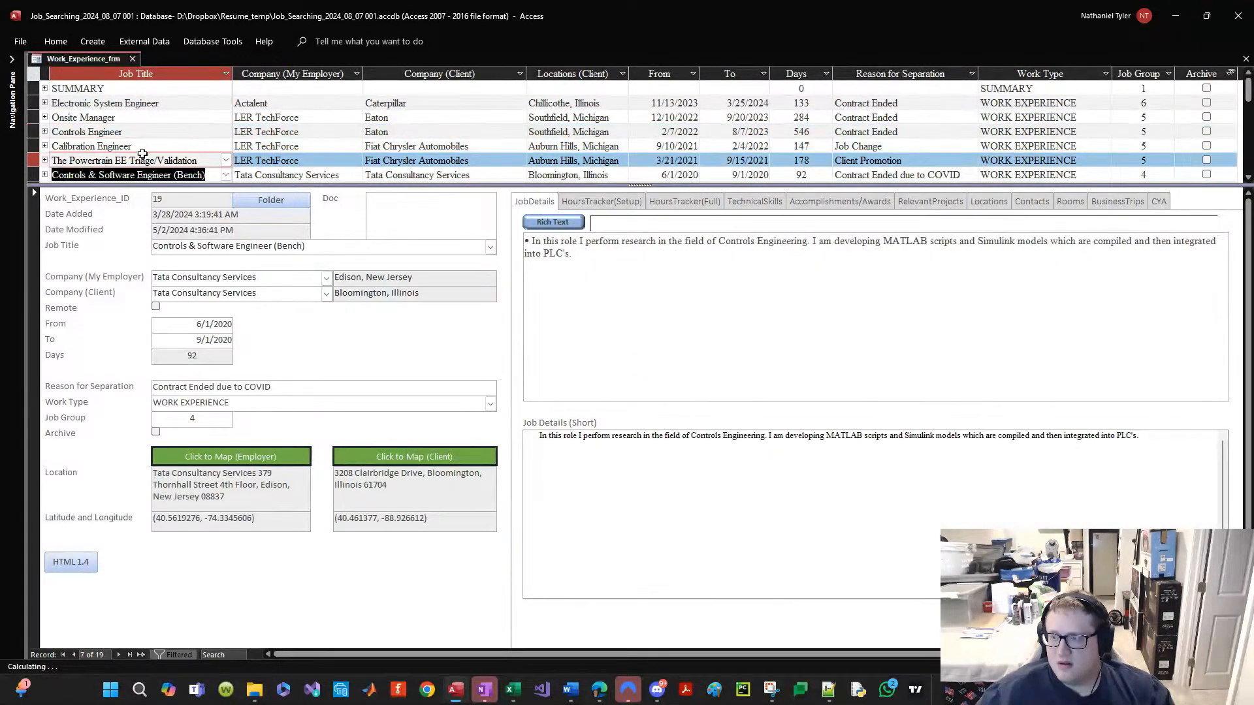
pyautogui.press('Down')
pyautogui.press('Down')
pyautogui.press('Down')
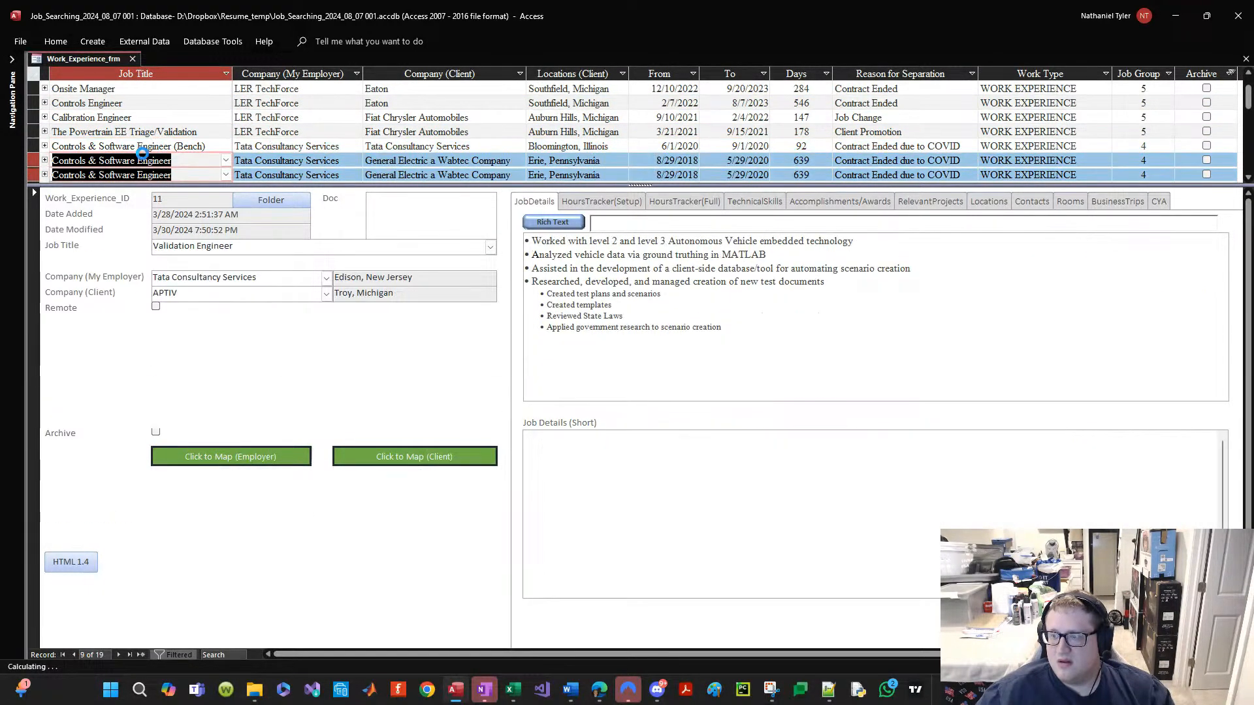
pyautogui.press('Down')
pyautogui.press('Down')
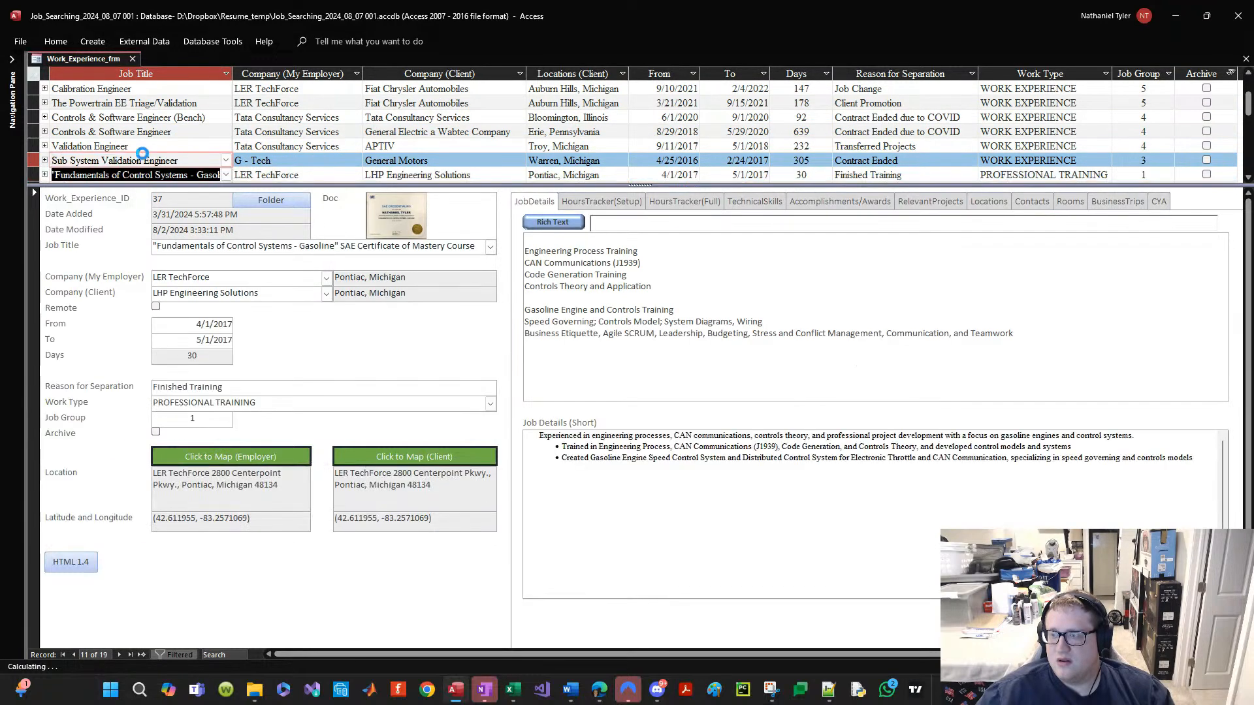
pyautogui.press('Down')
pyautogui.press('Down')
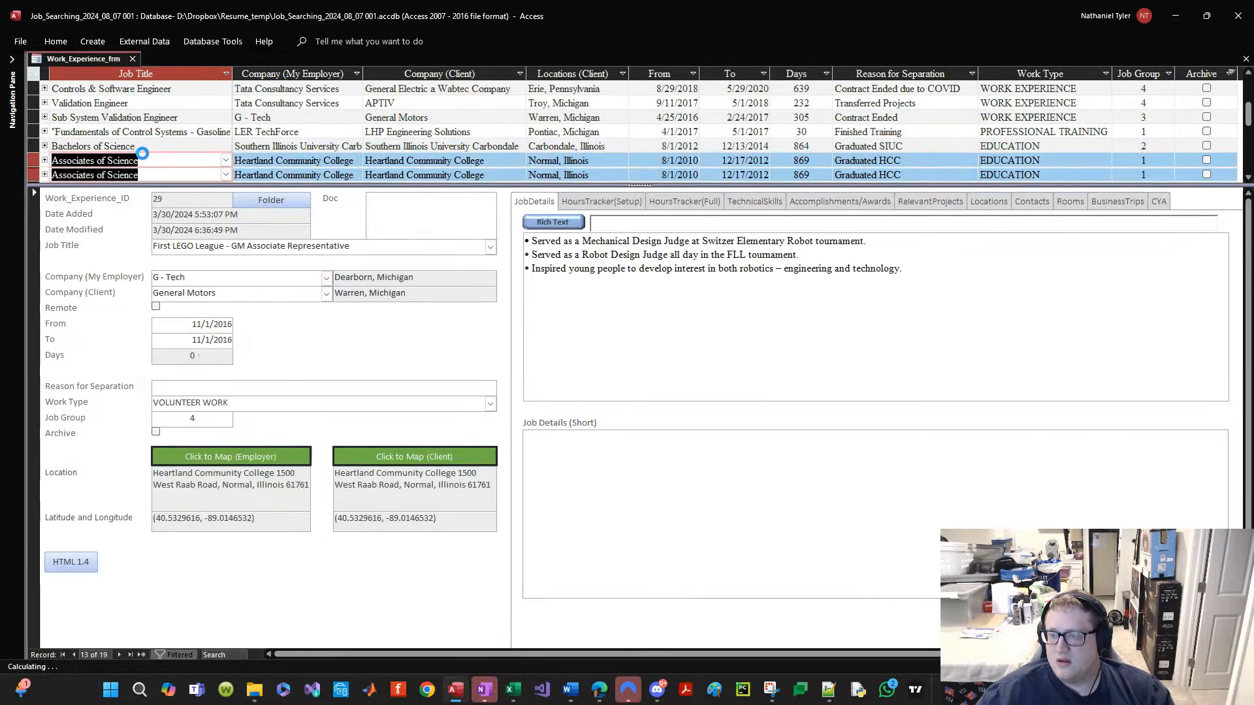
pyautogui.press('Up')
pyautogui.press('Up')
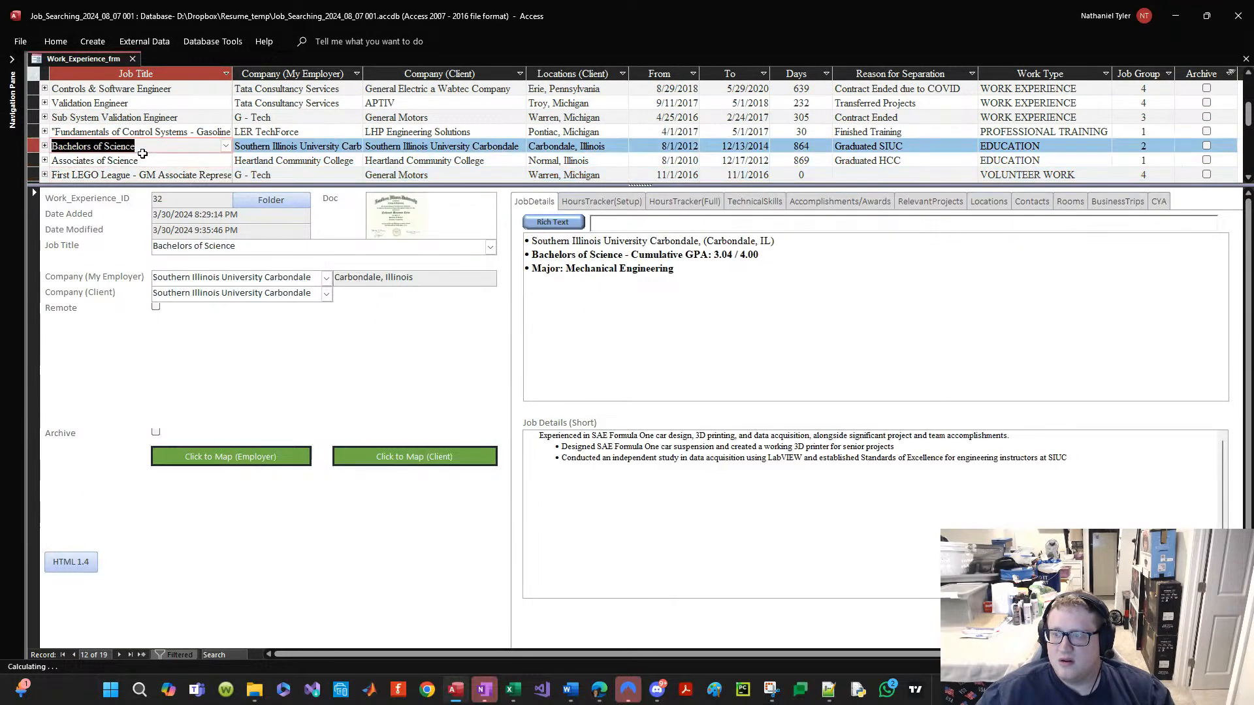
# Step: Review the job details of the education and volunteer records from Bachelors of Science down to 4H STEM & FLL
pyautogui.press('Down')
pyautogui.press('Down')
pyautogui.press('Down')
pyautogui.press('Down')
pyautogui.press('Down')
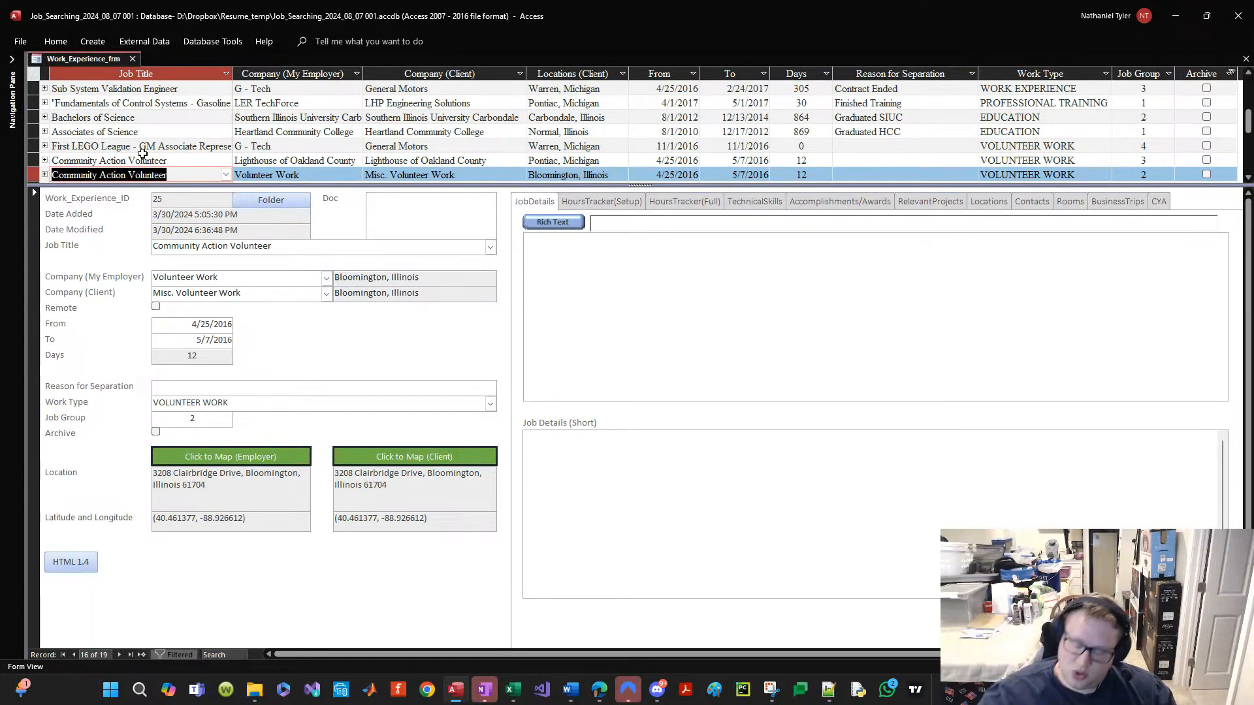
pyautogui.press('Down')
pyautogui.press('Down')
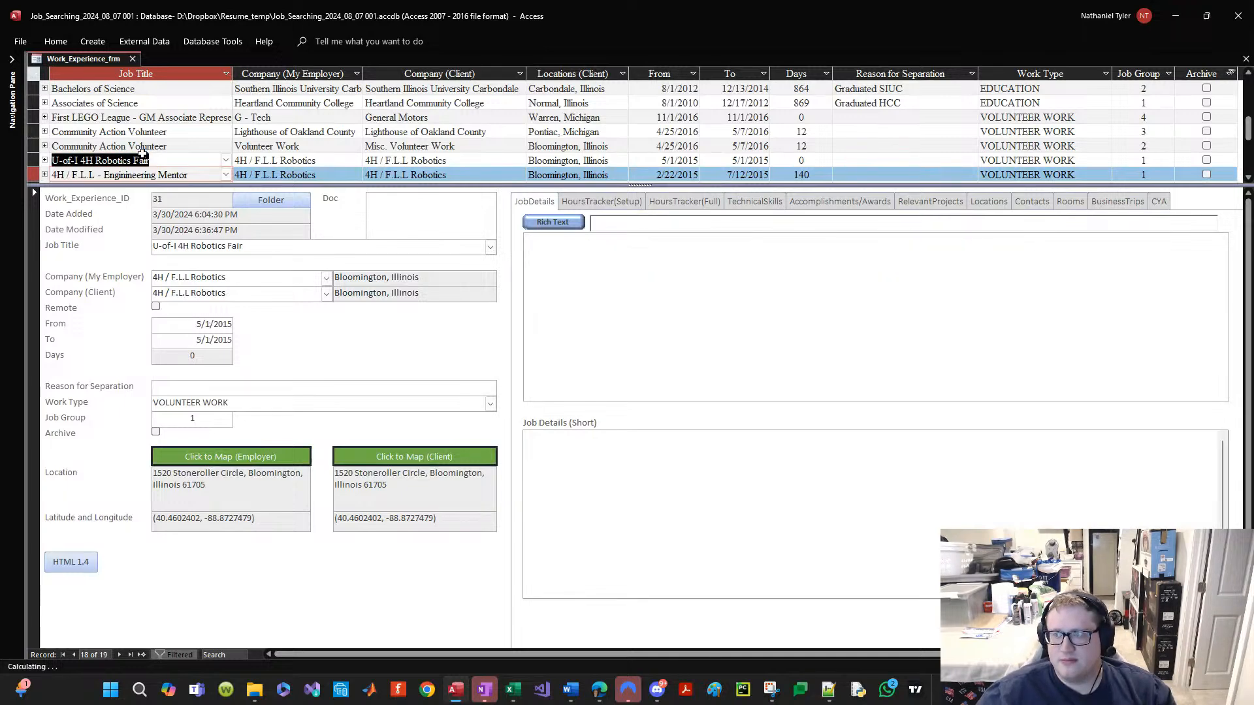
pyautogui.press('Up')
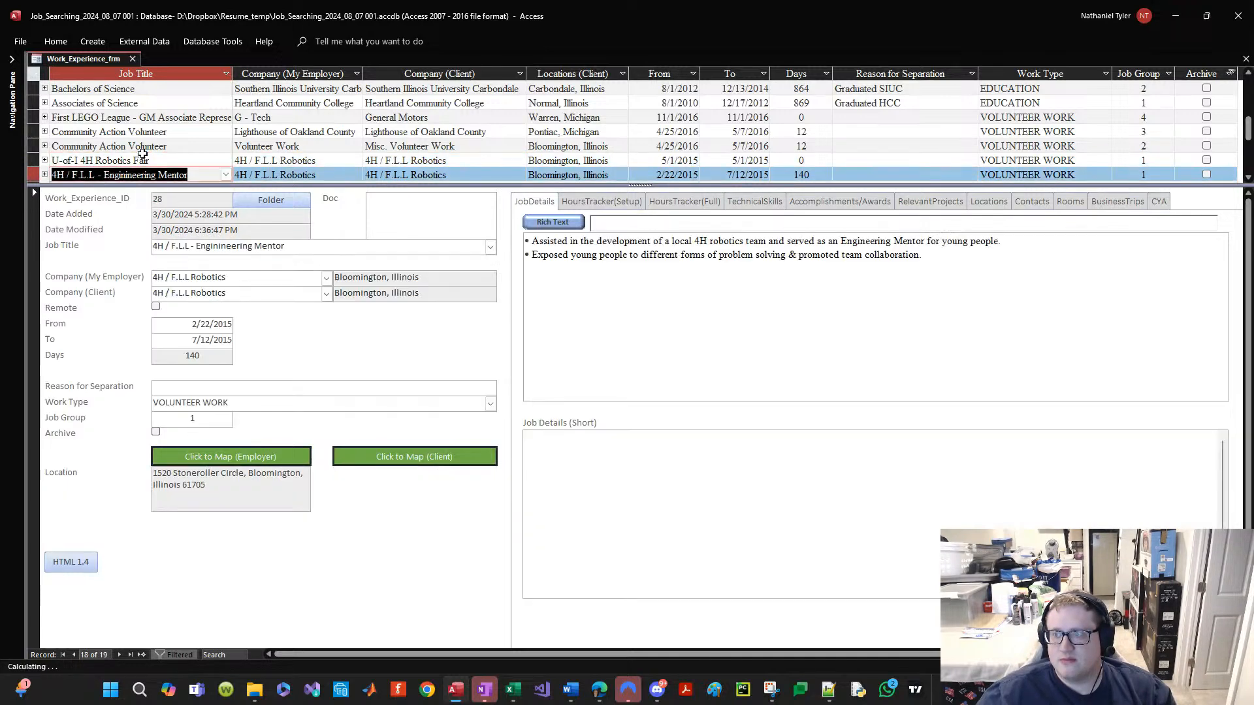
pyautogui.press('Down')
pyautogui.press('Down')
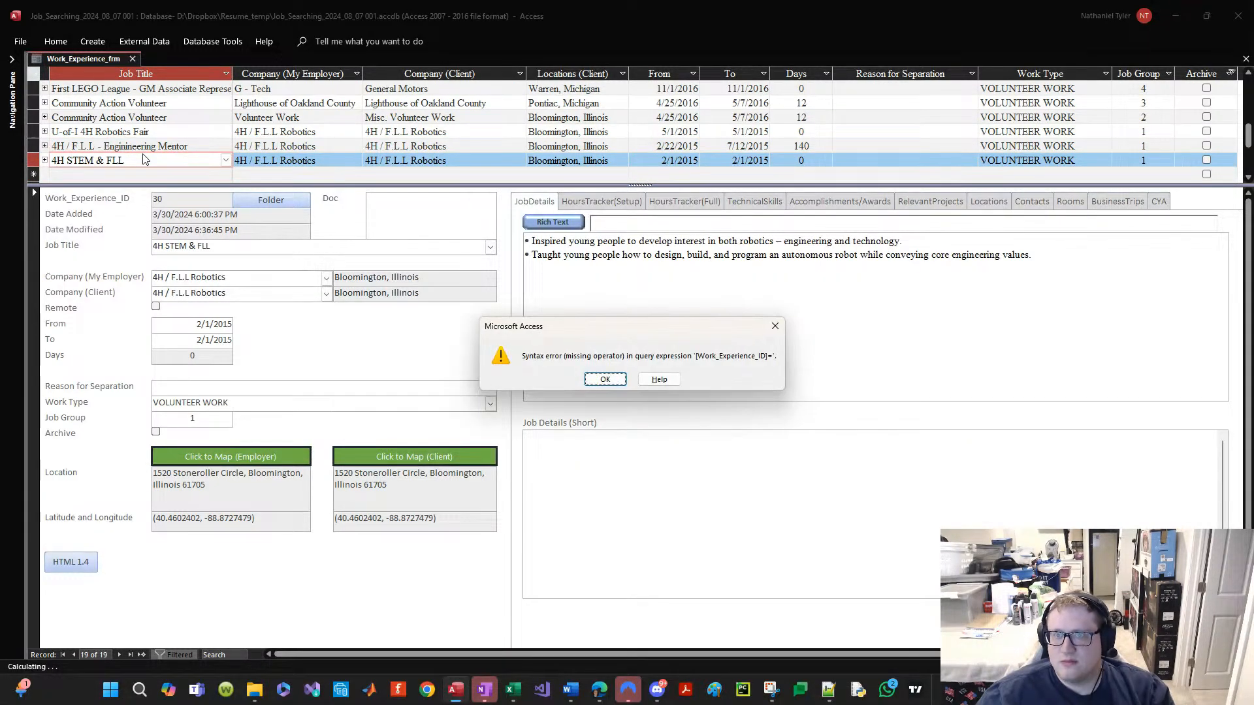
pyautogui.press('Return')
pyautogui.press('Return')
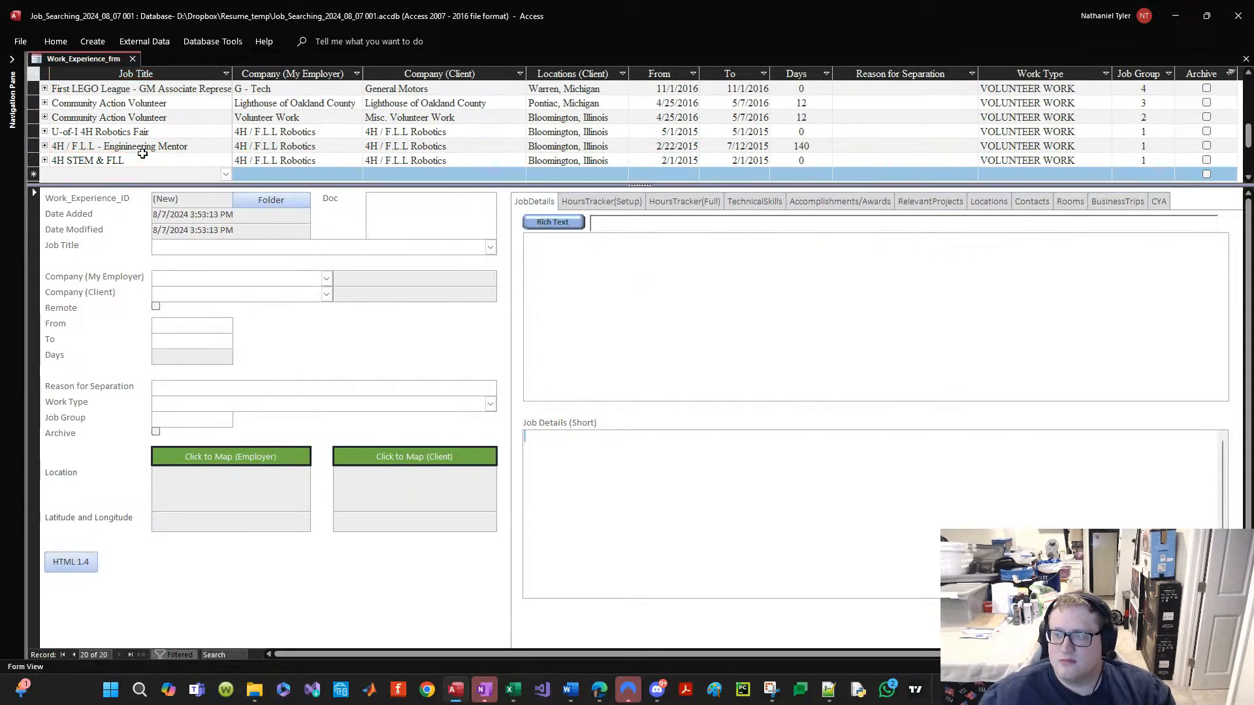
pyautogui.click(145, 158)
pyautogui.press('Return')
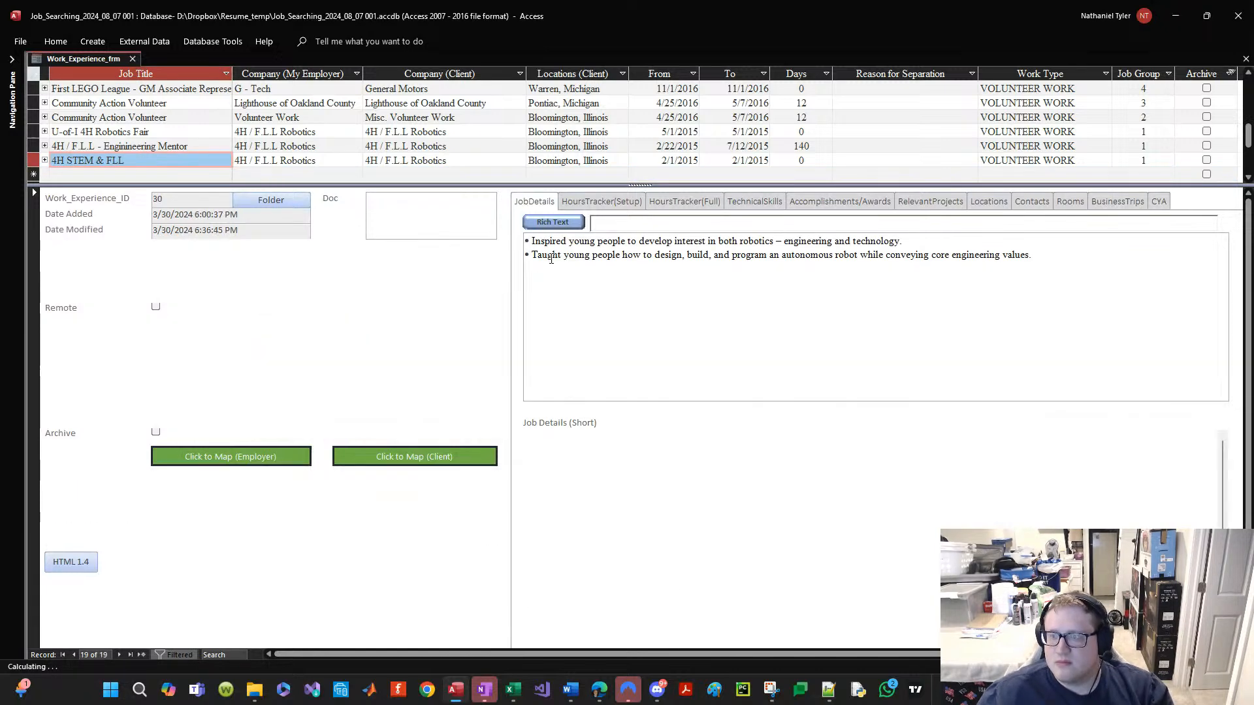
# Step: Remove the filter in Work_Experience_frm to include archived records, look through the list and select the SUMMARY record
pyautogui.click(133, 59)
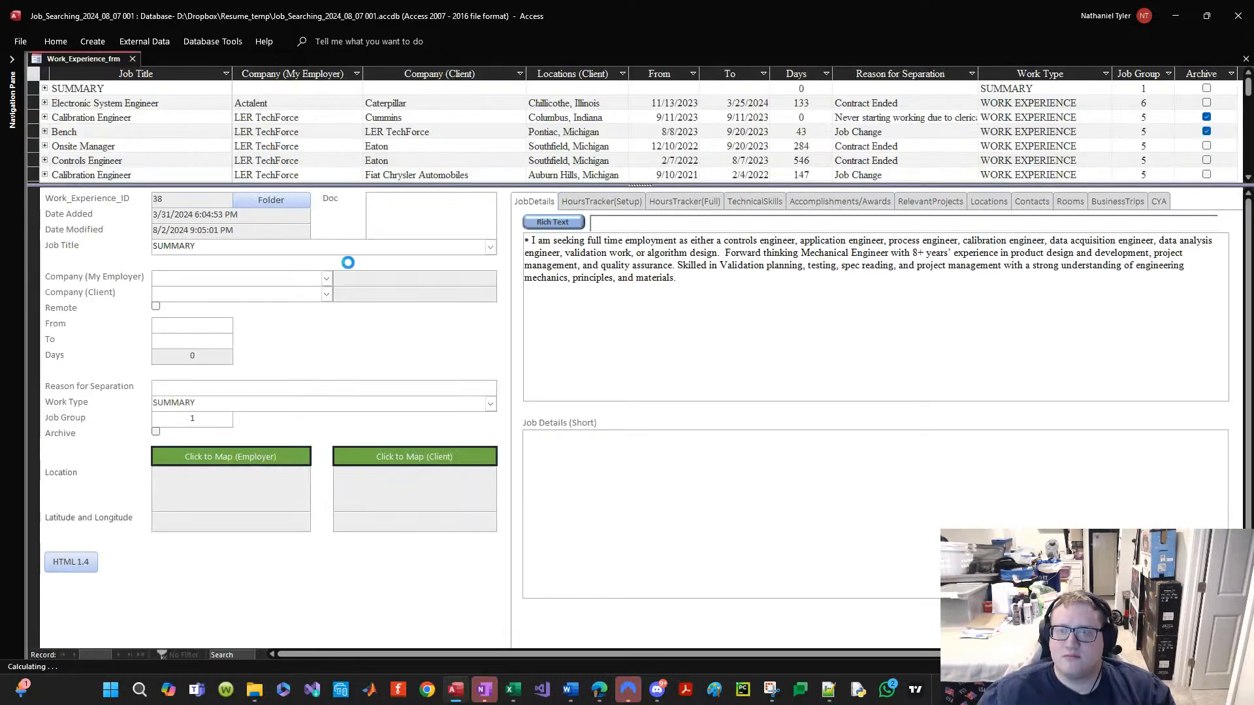
pyautogui.scroll(-10, 224, 149)
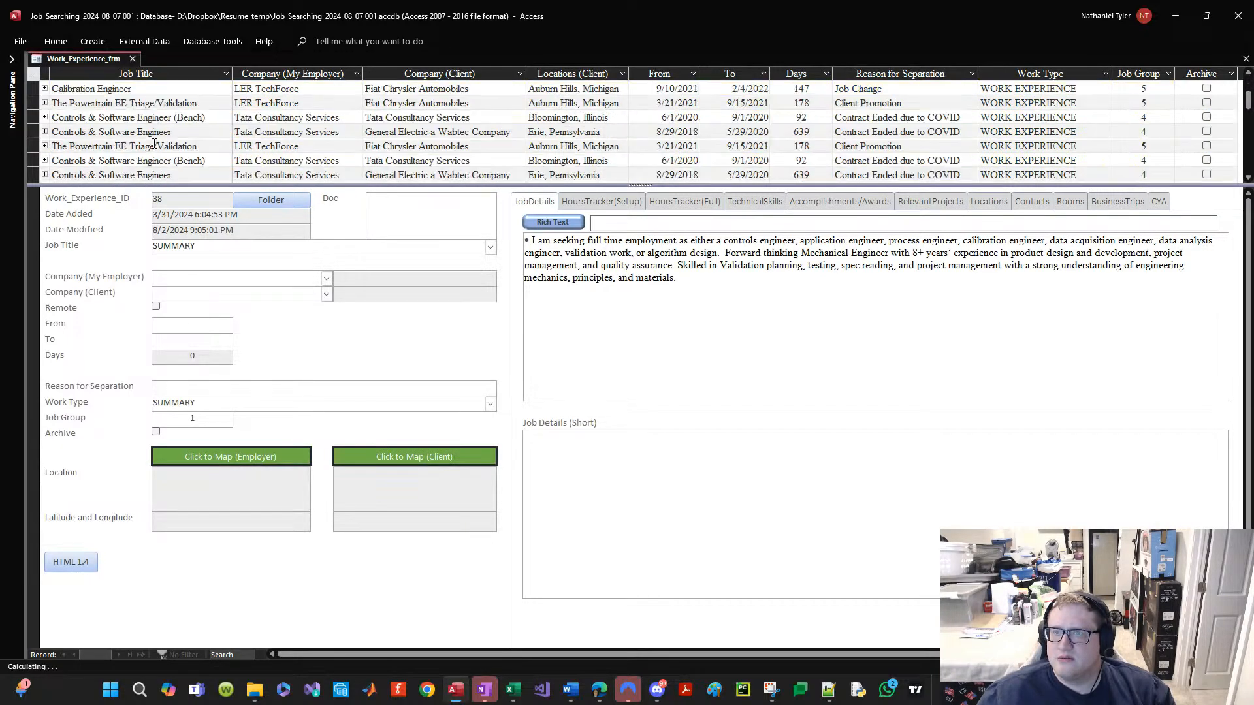
pyautogui.scroll(10, 232, 113)
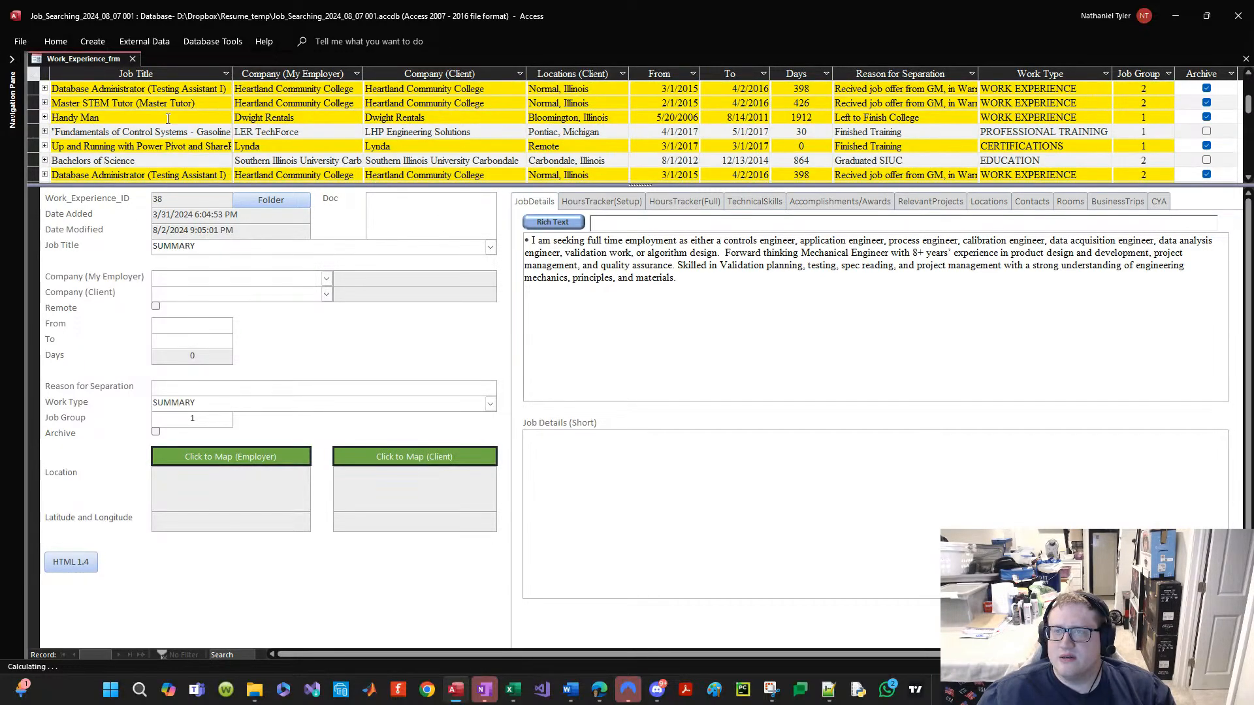
pyautogui.click(145, 86)
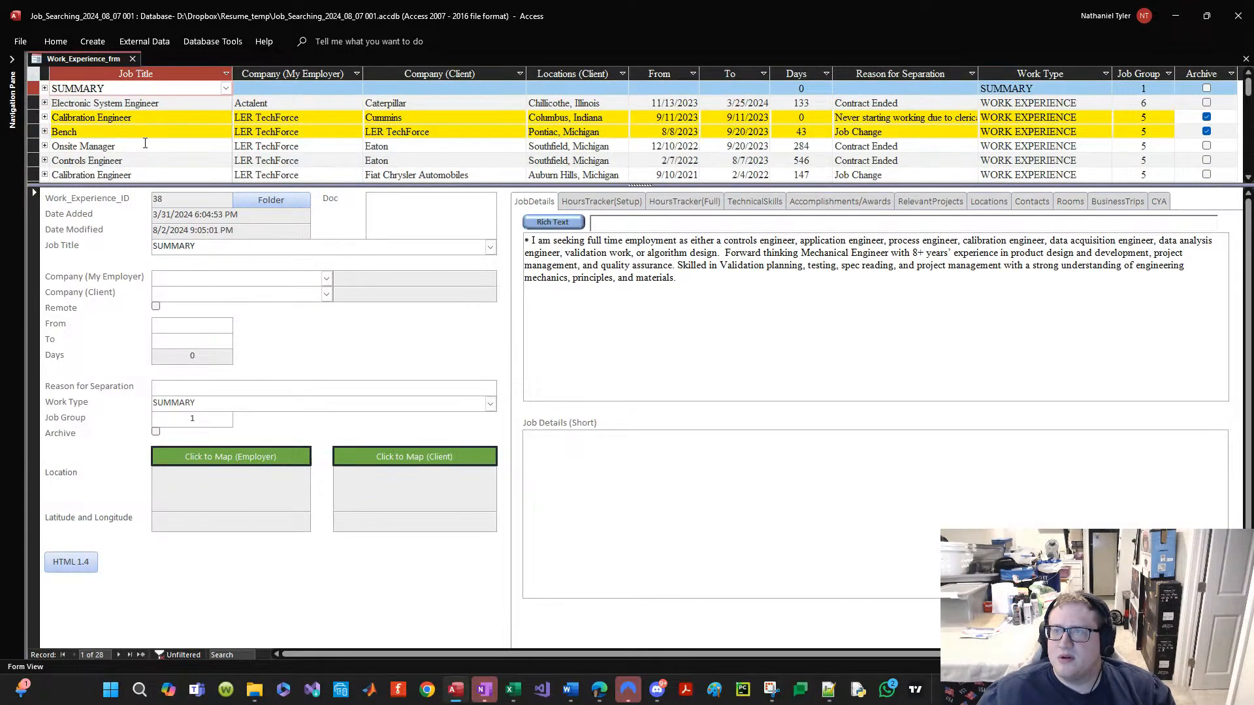
# Step: Copy all full job details bullets from the archived Calibration Engineer record for Cummins
pyautogui.click(109, 118)
pyautogui.click(578, 279)
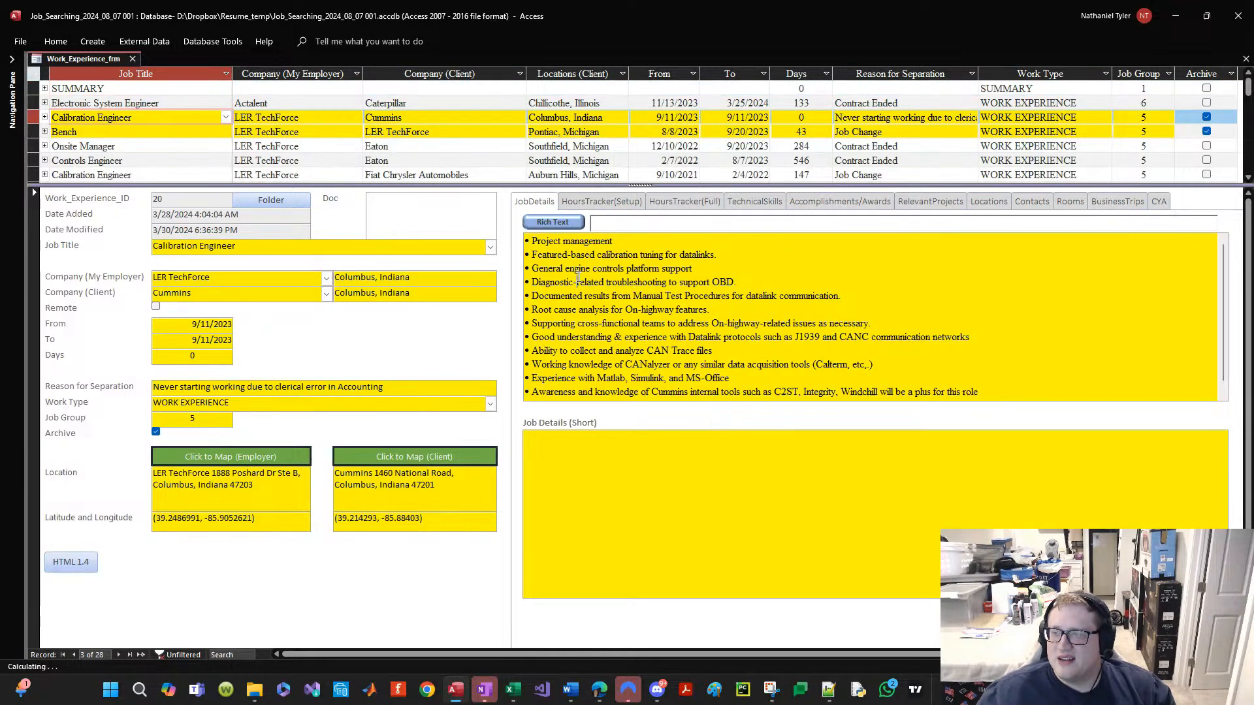
pyautogui.moveTo(591, 337); pyautogui.dragTo(536, 267)
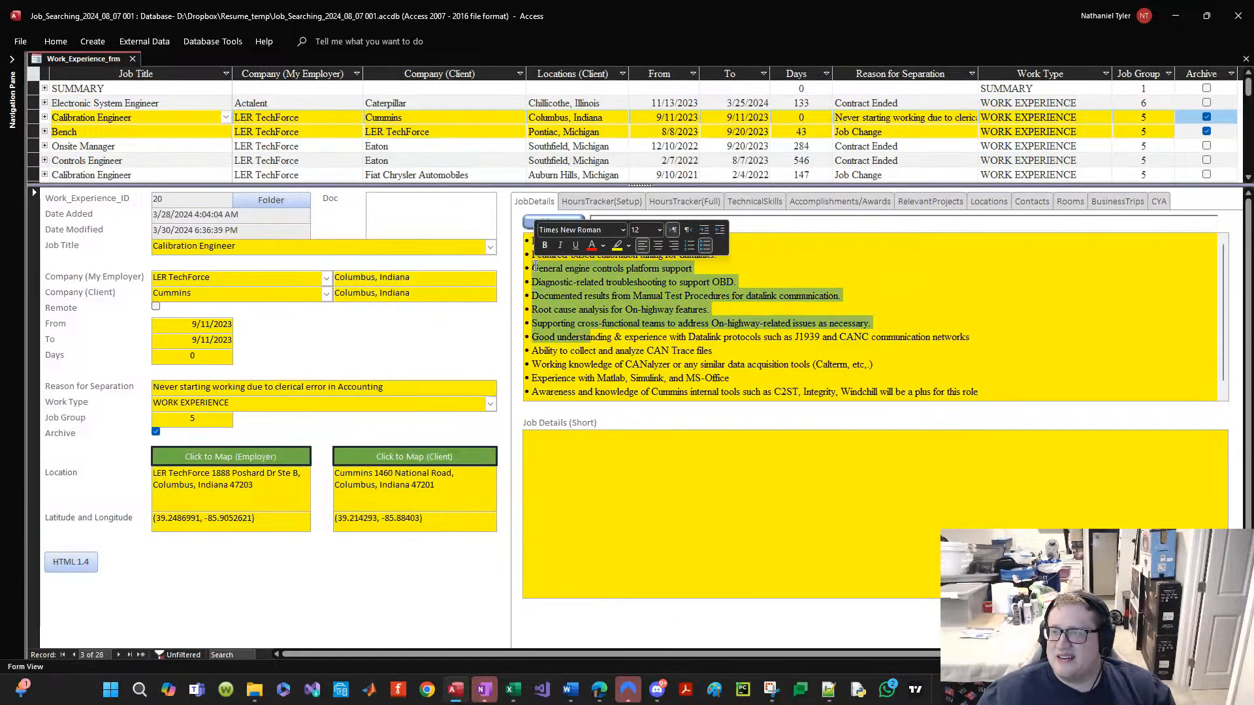
pyautogui.click(751, 323)
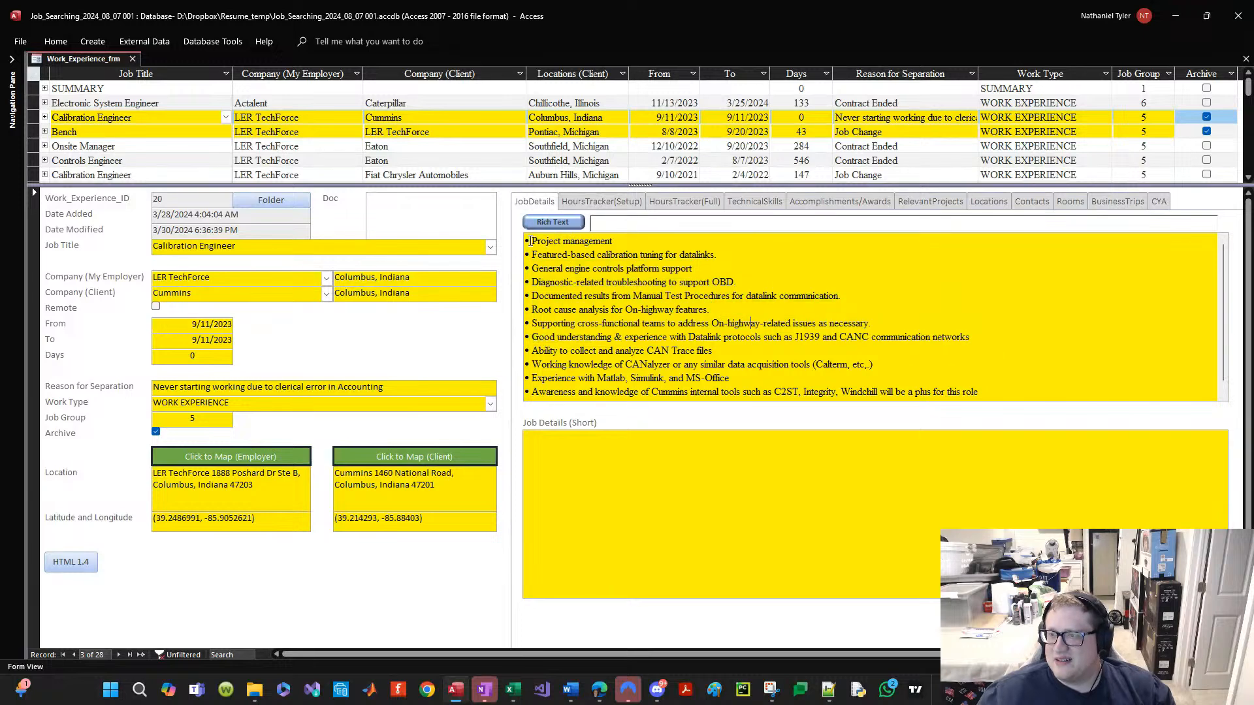
pyautogui.moveTo(527, 241); pyautogui.dragTo(980, 399)
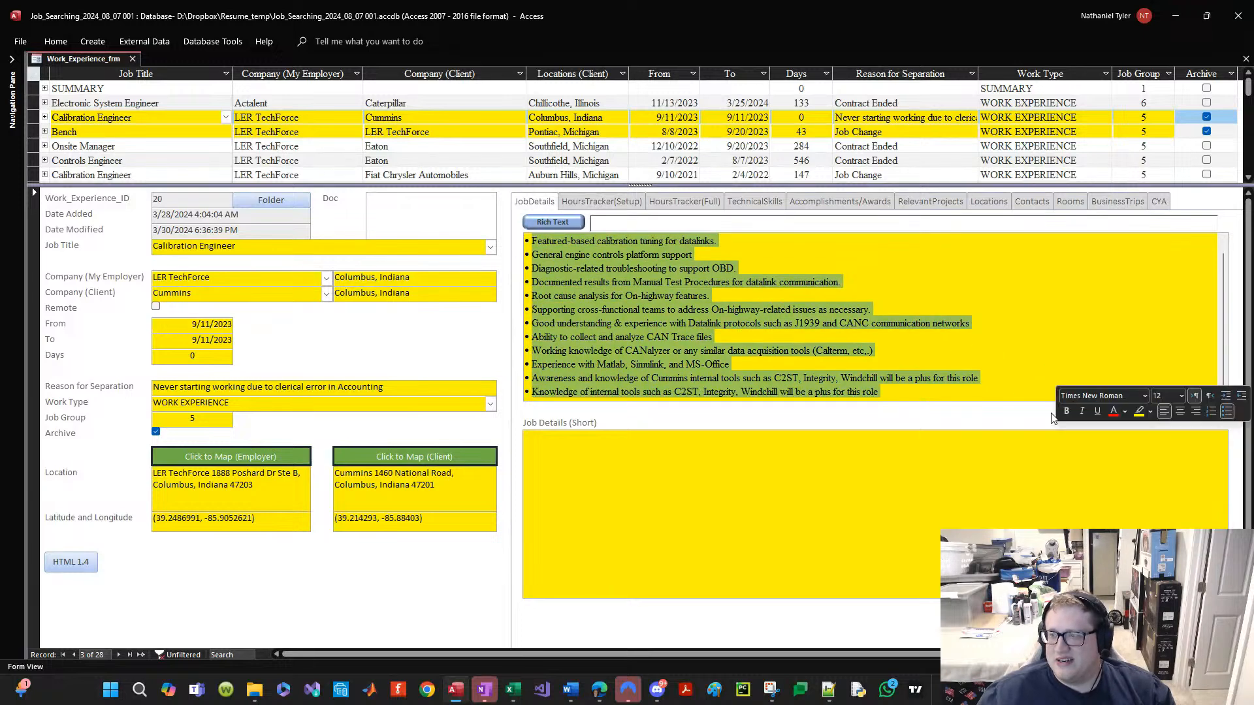
pyautogui.moveTo(905, 398); pyautogui.dragTo(165, 40)
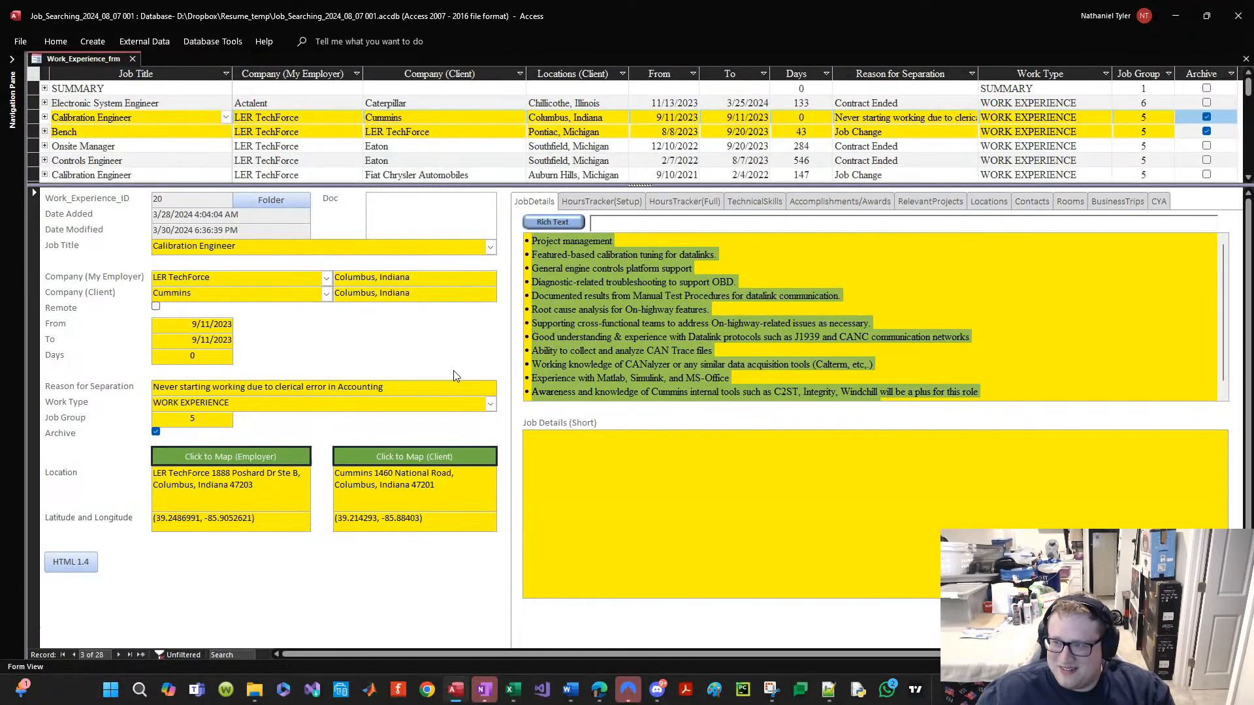
# Step: Switch to the ChatGPT conversation and paste the Cummins Calibration Engineer job details into the message
pyautogui.moveTo(604, 687)
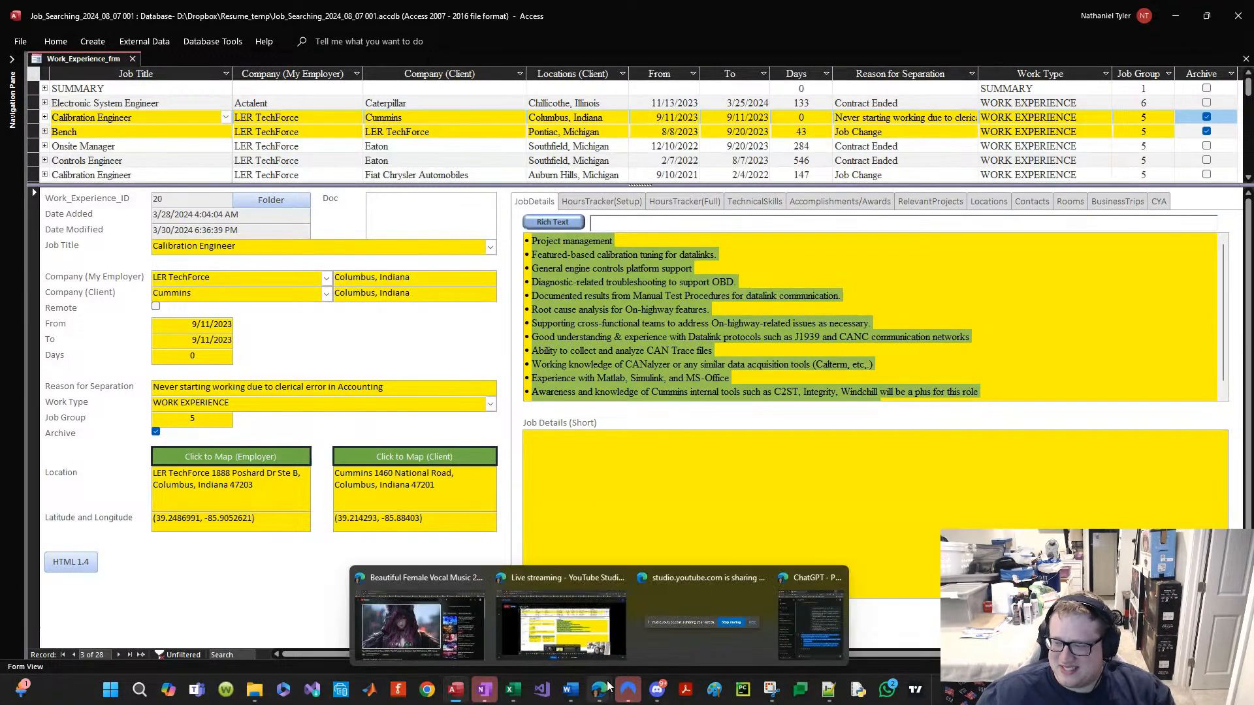
pyautogui.moveTo(673, 614)
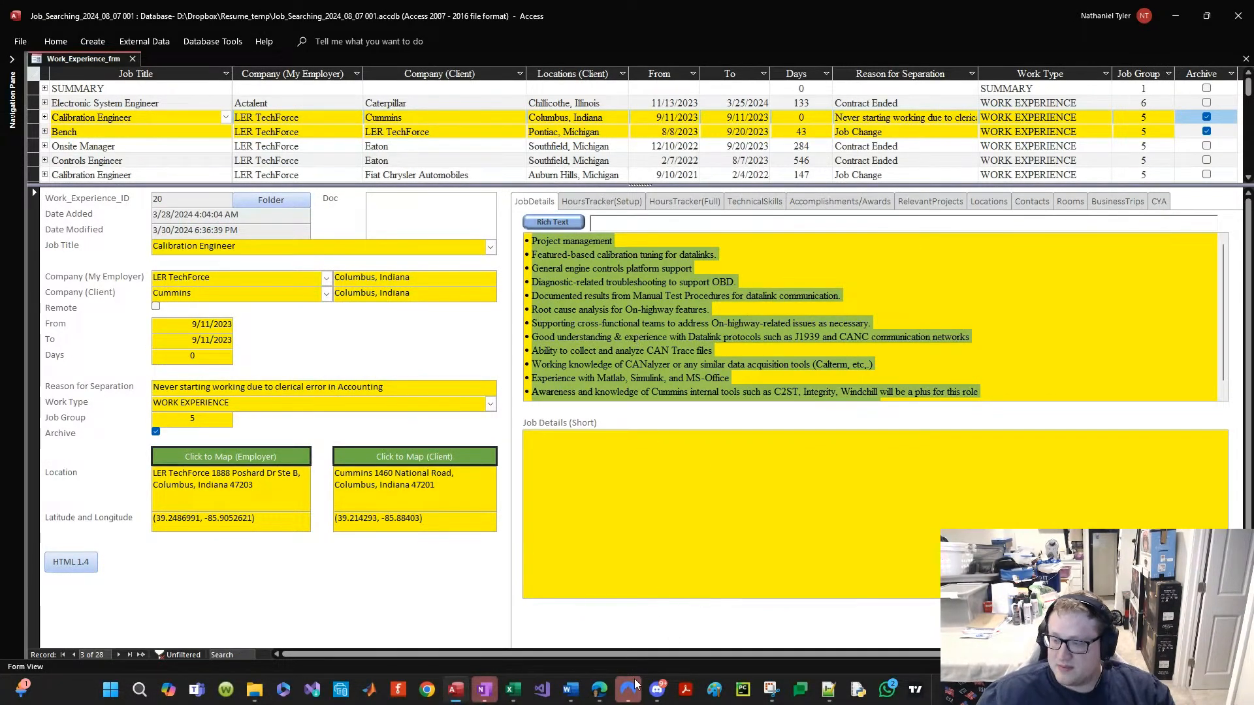
pyautogui.click(570, 689)
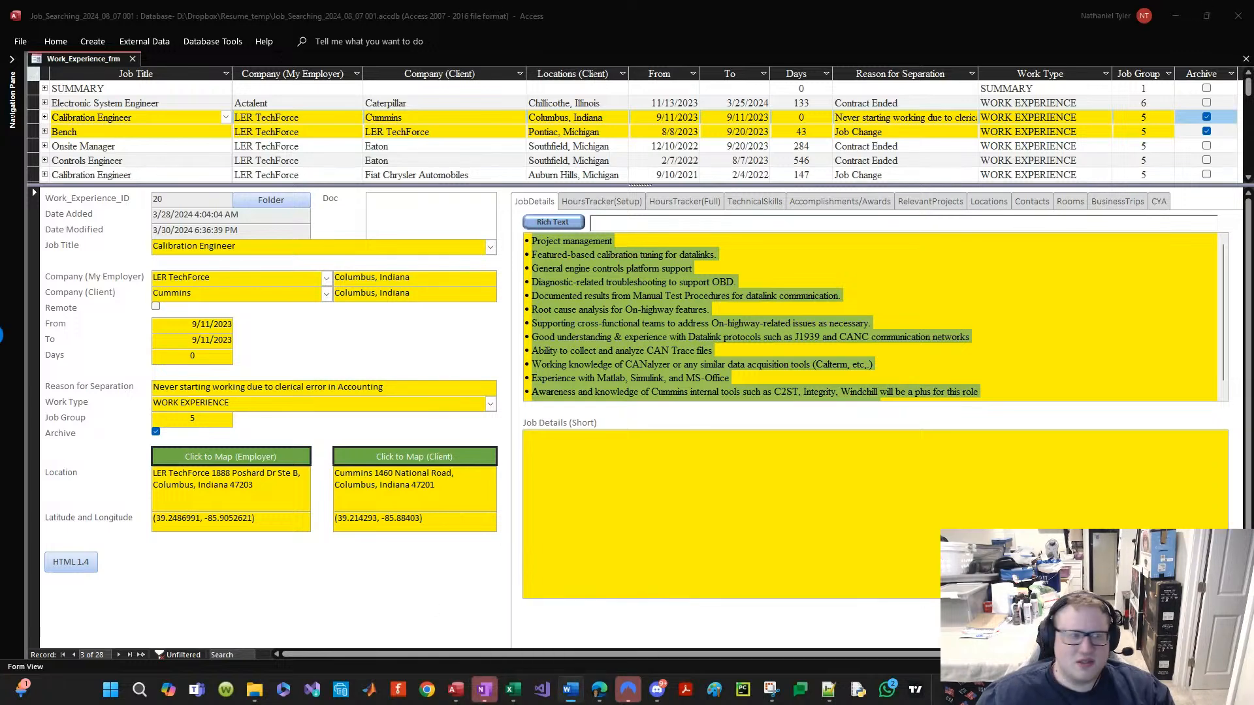
pyautogui.hotkey('alt', 'Tab')
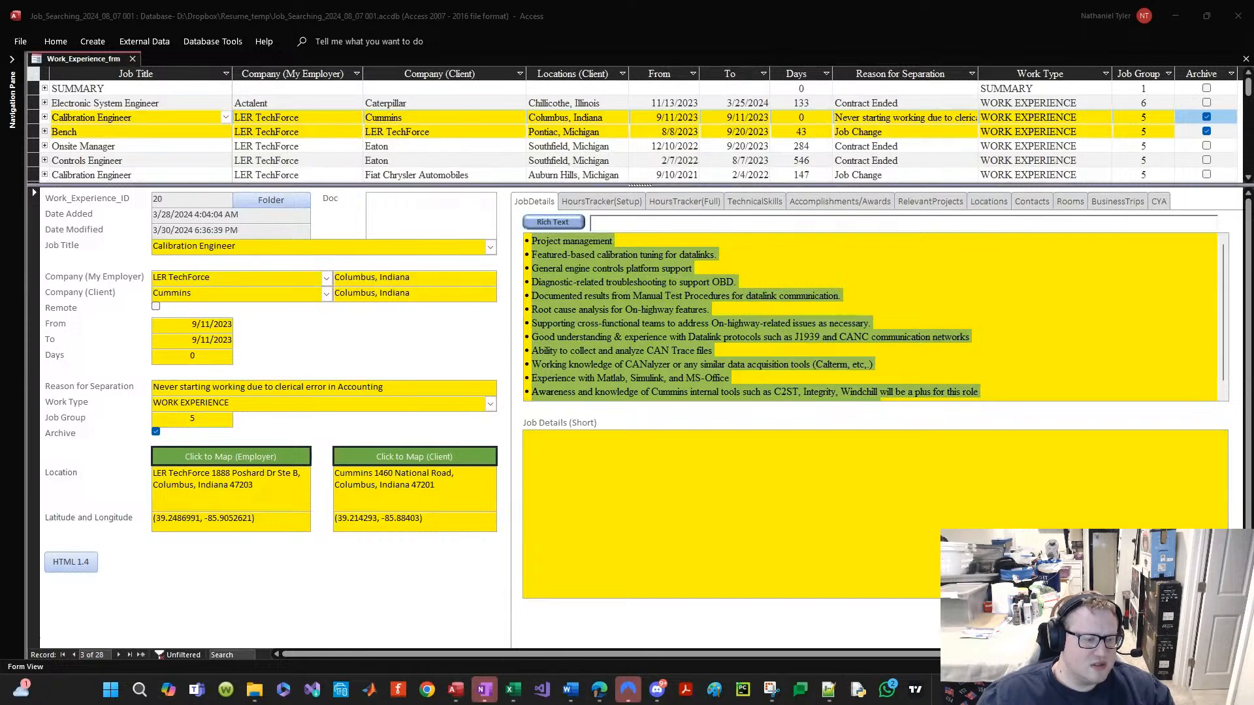
pyautogui.hotkey('alt', 'Tab')
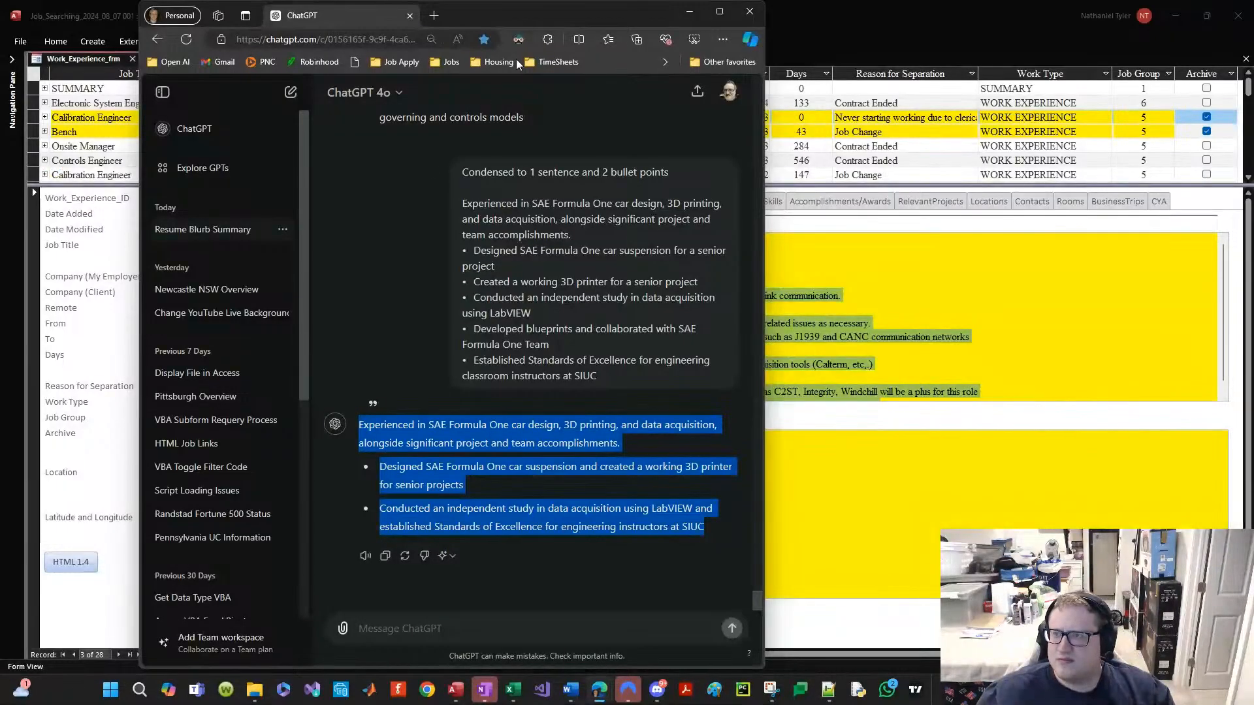
pyautogui.hotkey('ctrl', 'v')
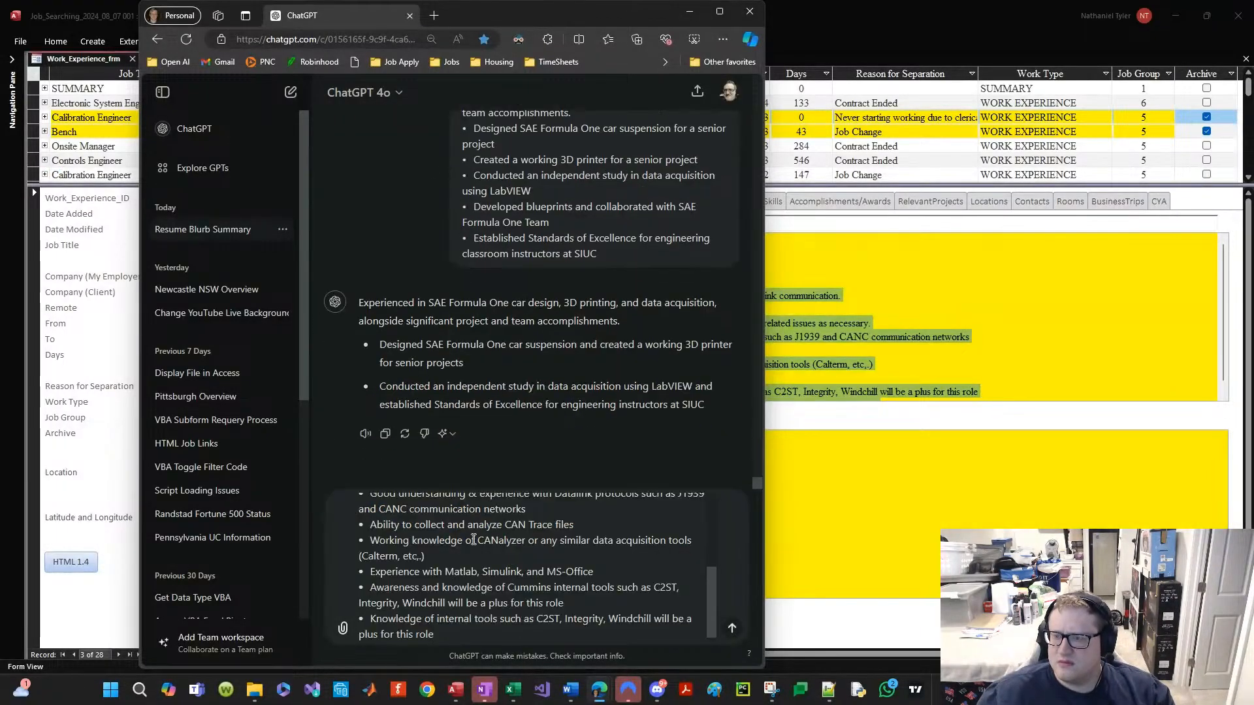
# Step: Copy the instruction "Condensed to 1 sentence and 2 bullet points" from the previous prompt in the conversation
pyautogui.scroll(4, 426, 320)
pyautogui.moveTo(673, 313)
pyautogui.mouseDown()
pyautogui.moveTo(457, 313)
pyautogui.moveTo(674, 313)
pyautogui.mouseUp()
pyautogui.hotkey('ctrl', 'c')
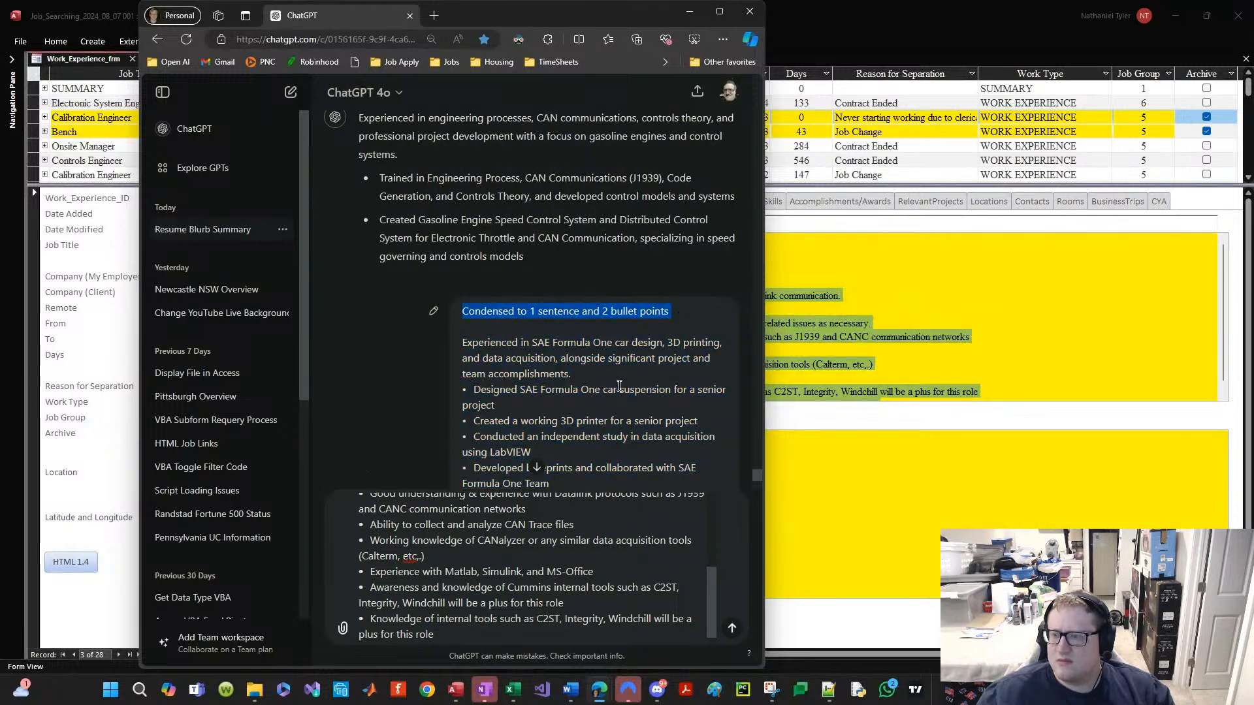
# Step: Add the line "Condensed to 1 sentence and 2 bullet points" above the unsent job details prompt and submit it
pyautogui.scroll(3, 451, 552)
pyautogui.click(472, 498)
pyautogui.press('Home')
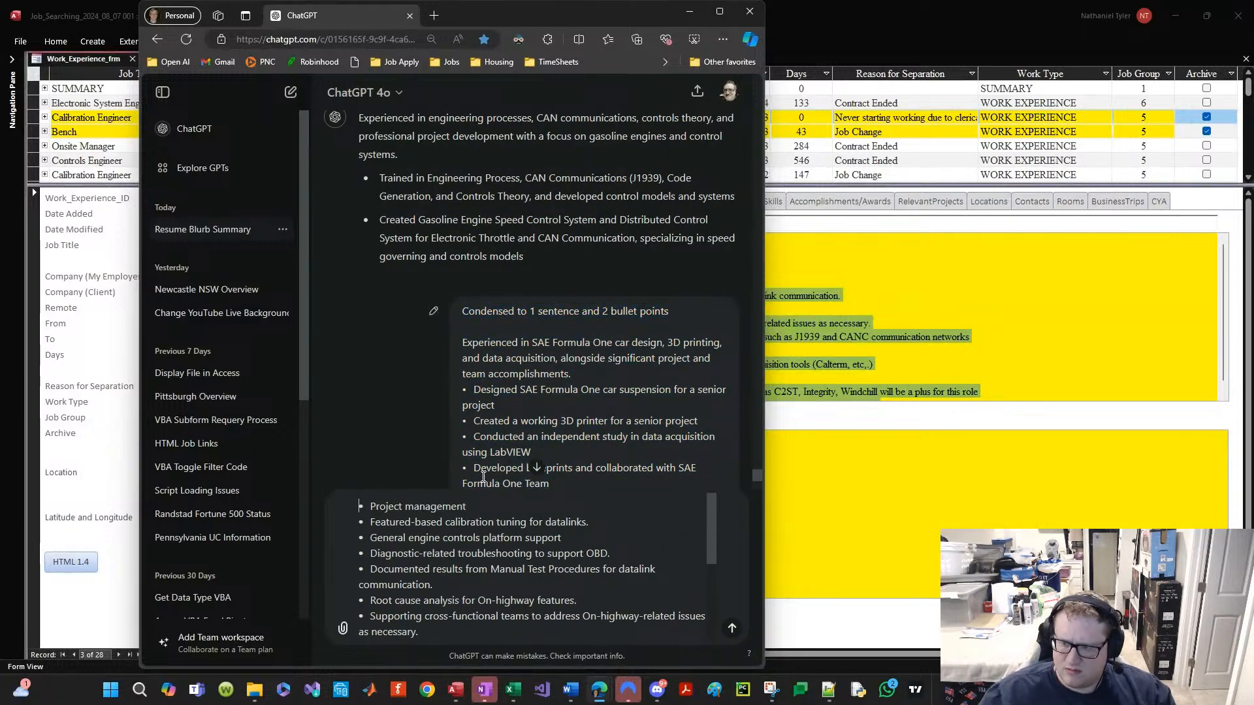
pyautogui.hotkey('shift', 'Return')
pyautogui.press('Up')
pyautogui.hotkey('ctrl', 'v')
pyautogui.press('Return')
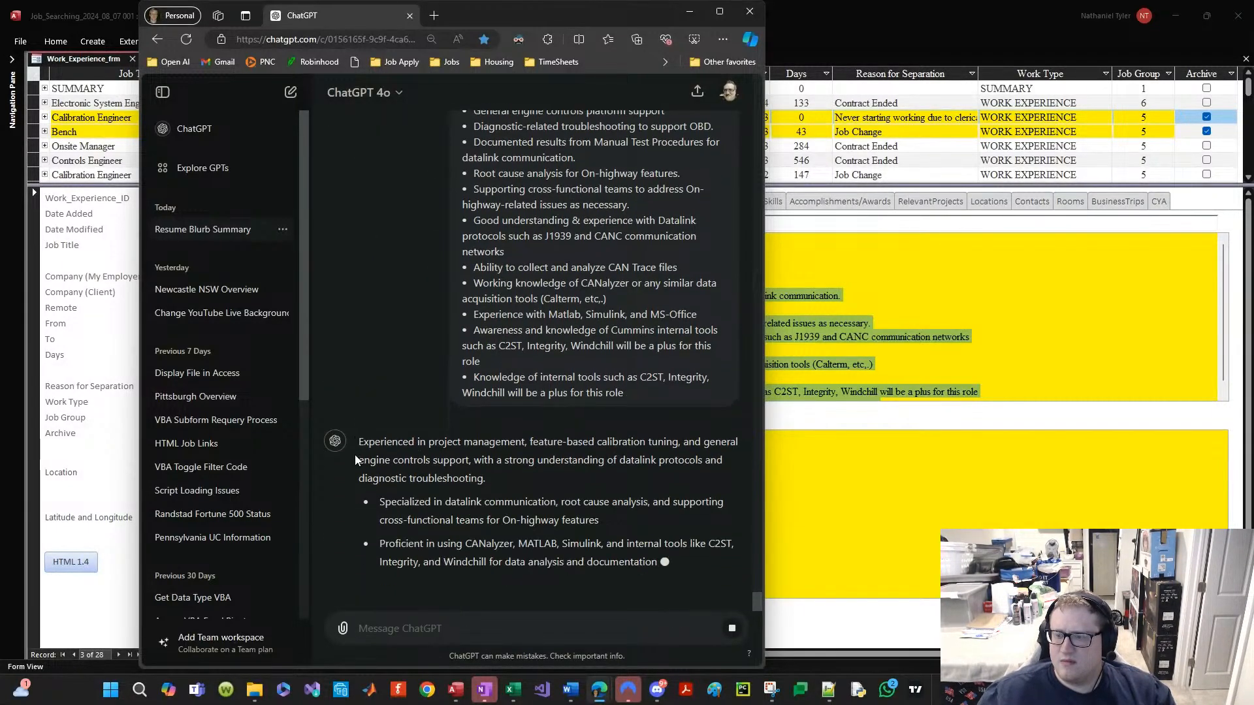
# Step: Copy the condensed summary from the ChatGPT reply and paste it above the Onsite Manager entry in the Word resume
pyautogui.moveTo(676, 530); pyautogui.dragTo(340, 437)
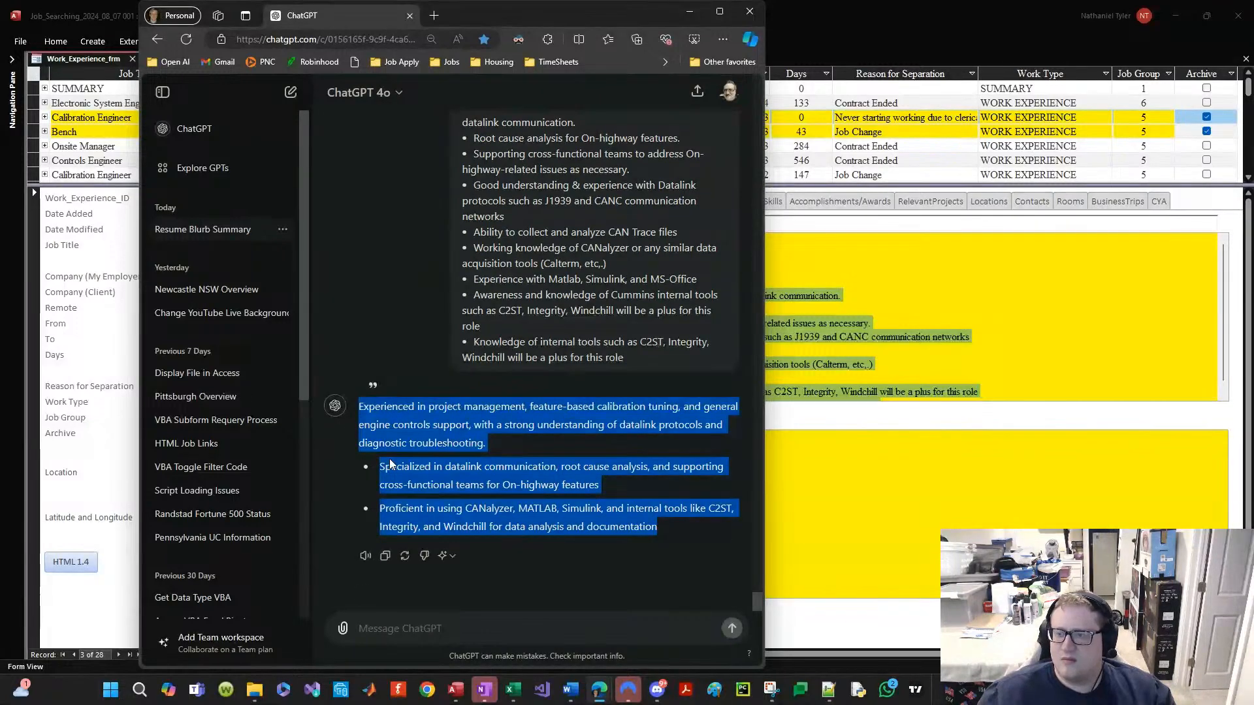
pyautogui.moveTo(644, 522); pyautogui.dragTo(336, 406)
pyautogui.hotkey('ctrl', 'c')
pyautogui.click(947, 496)
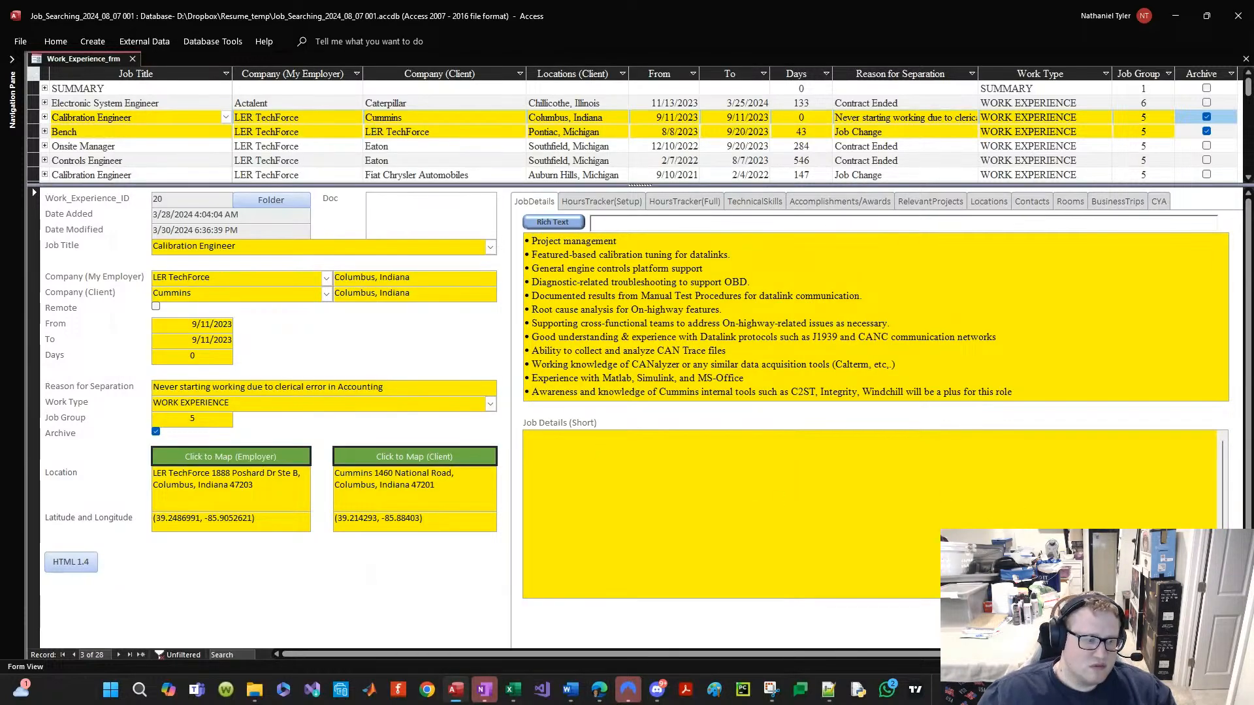
pyautogui.click(570, 690)
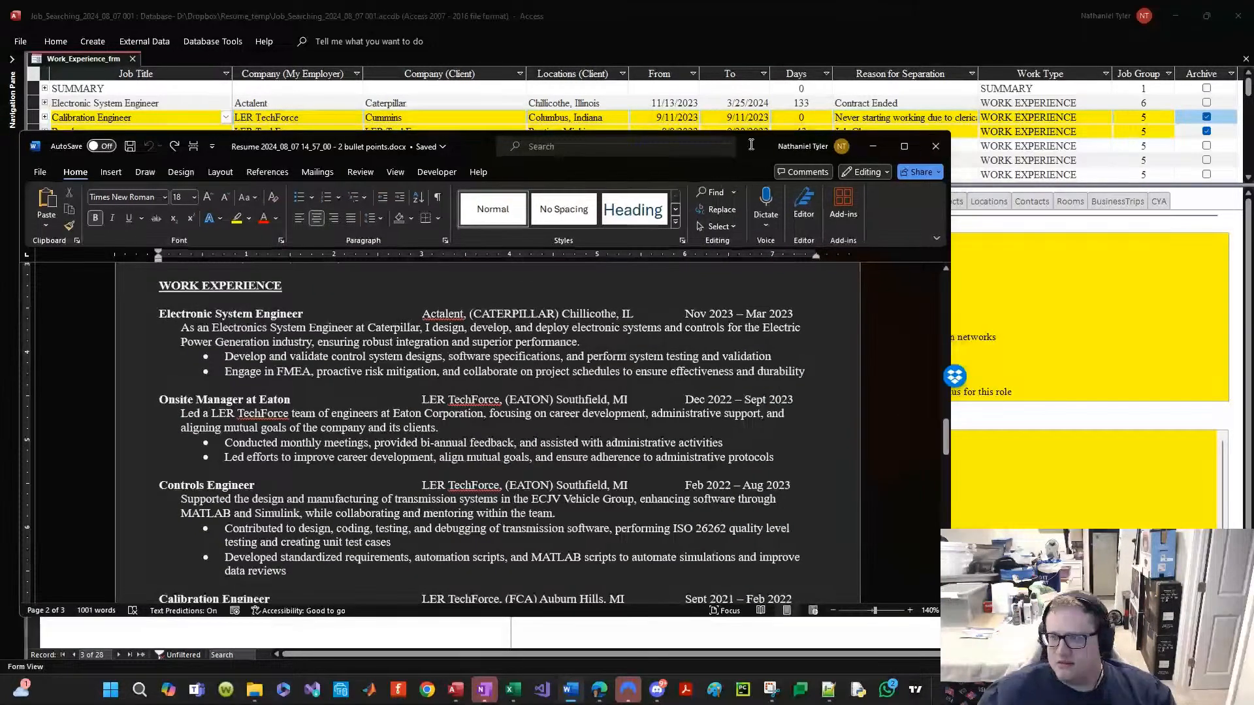
pyautogui.doubleClick(751, 144)
pyautogui.click(386, 265)
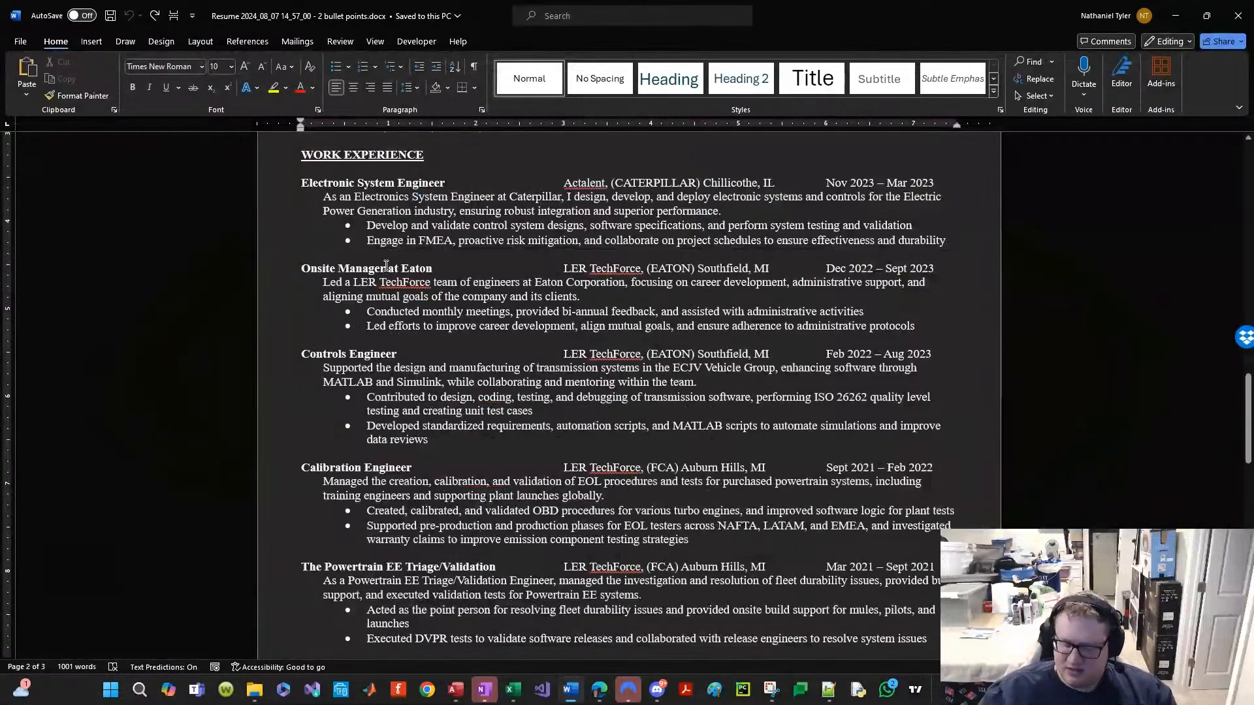
pyautogui.hotkey('ctrl', 'v')
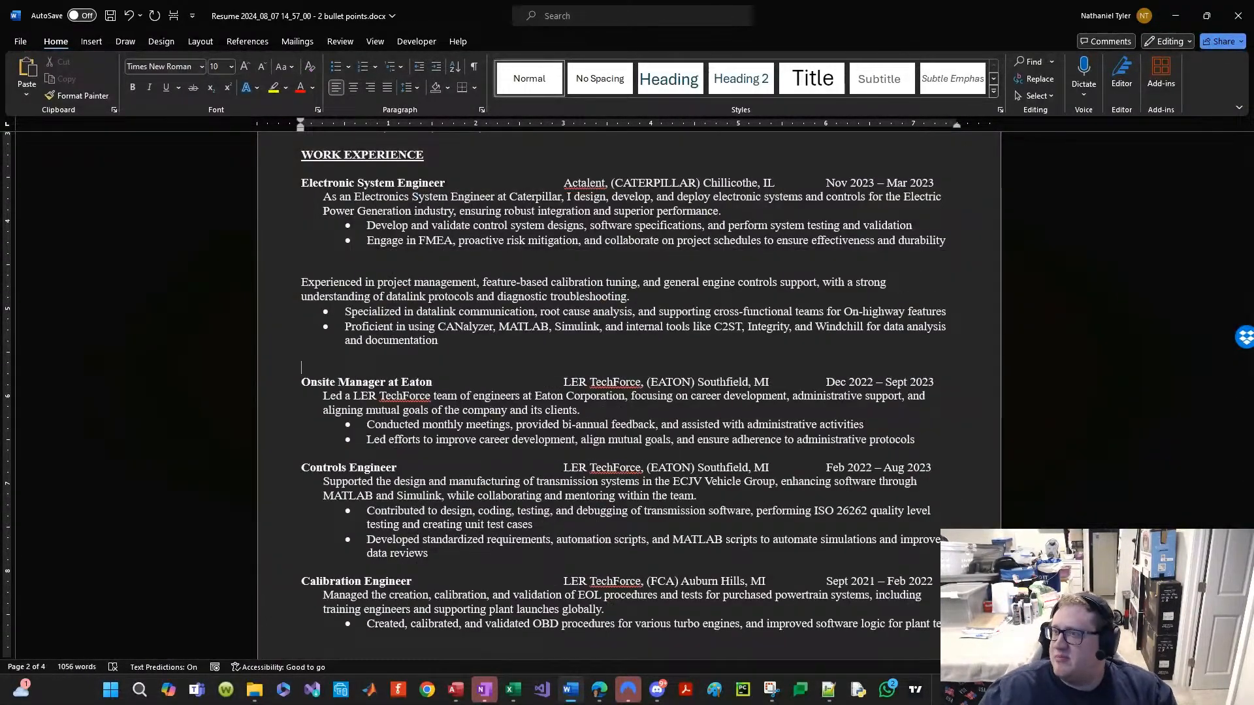
# Step: Match the pasted paragraph's formatting to the Electronic System Engineer description and restyle its two bullets like the resume's other indented bullets
pyautogui.moveTo(282, 200); pyautogui.dragTo(281, 215)
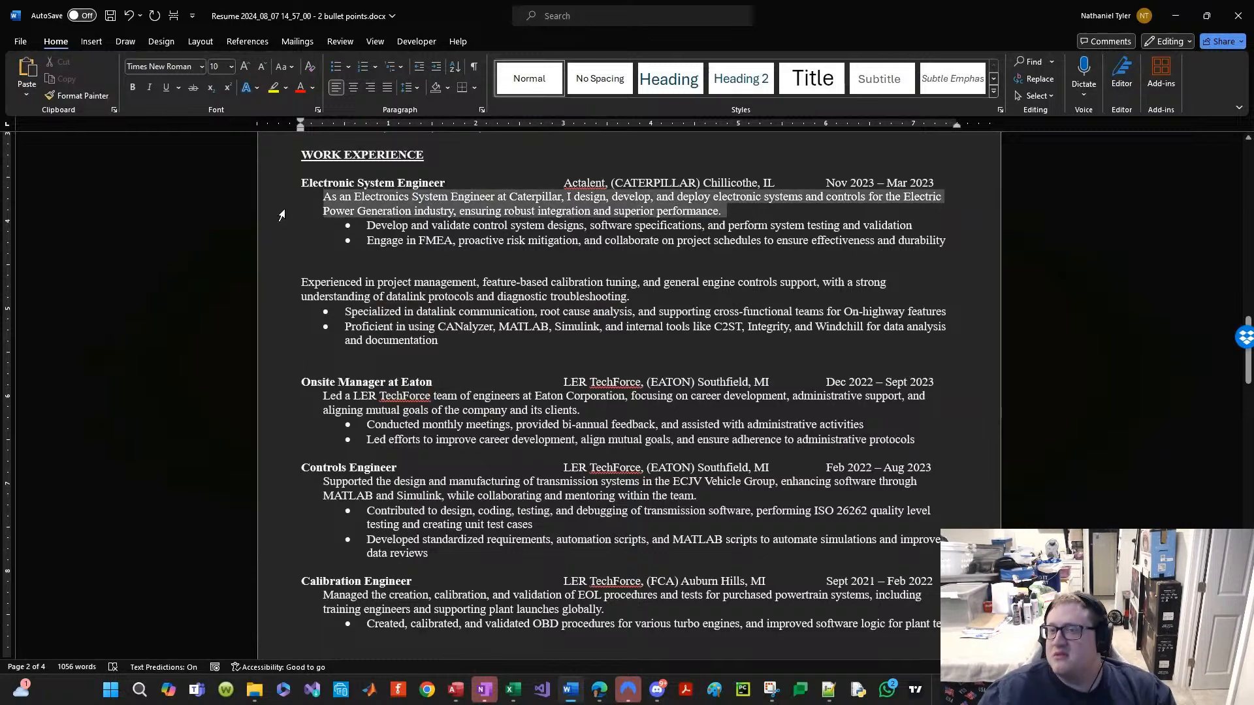
pyautogui.click(83, 96)
pyautogui.moveTo(266, 283); pyautogui.dragTo(271, 295)
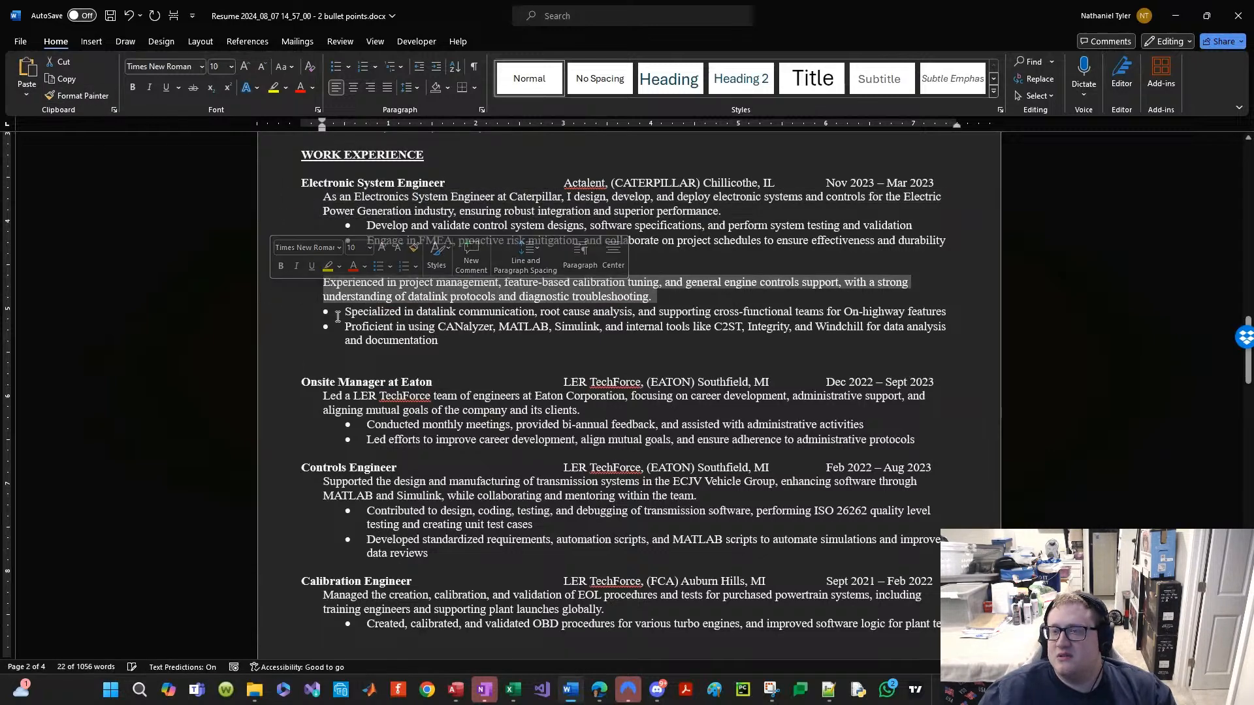
pyautogui.moveTo(337, 317); pyautogui.dragTo(360, 330)
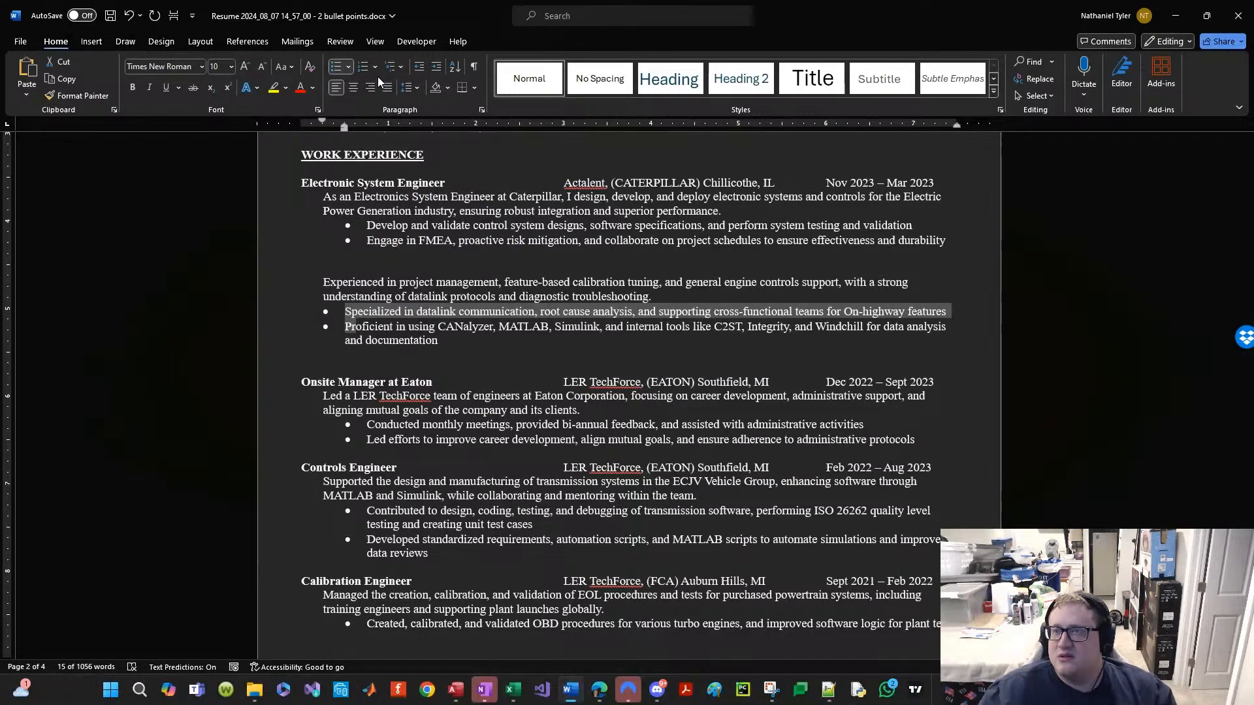
pyautogui.click(333, 67)
pyautogui.click(333, 67)
pyautogui.click(534, 366)
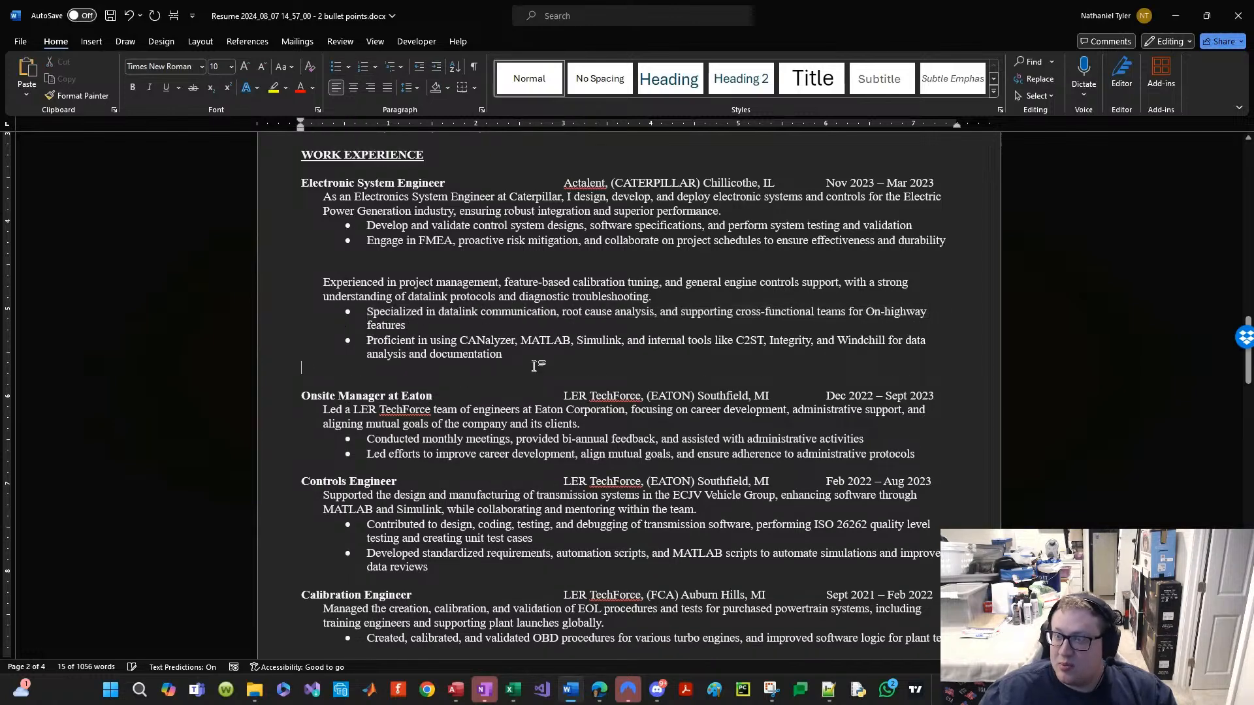
# Step: Copy the reformatted summary and remove it from the resume along with the leftover blank lines
pyautogui.moveTo(534, 365); pyautogui.dragTo(473, 268)
pyautogui.hotkey('ctrl', 'c')
pyautogui.press('Delete')
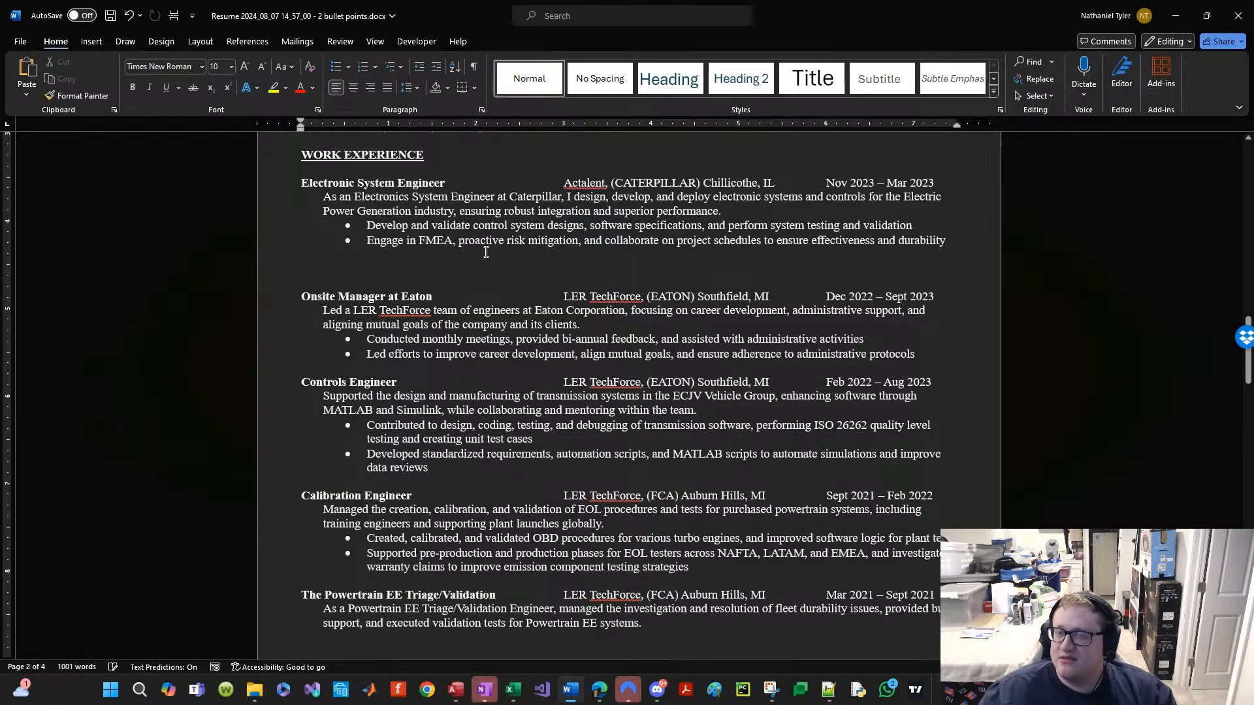
pyautogui.press('BackSpace')
pyautogui.press('BackSpace')
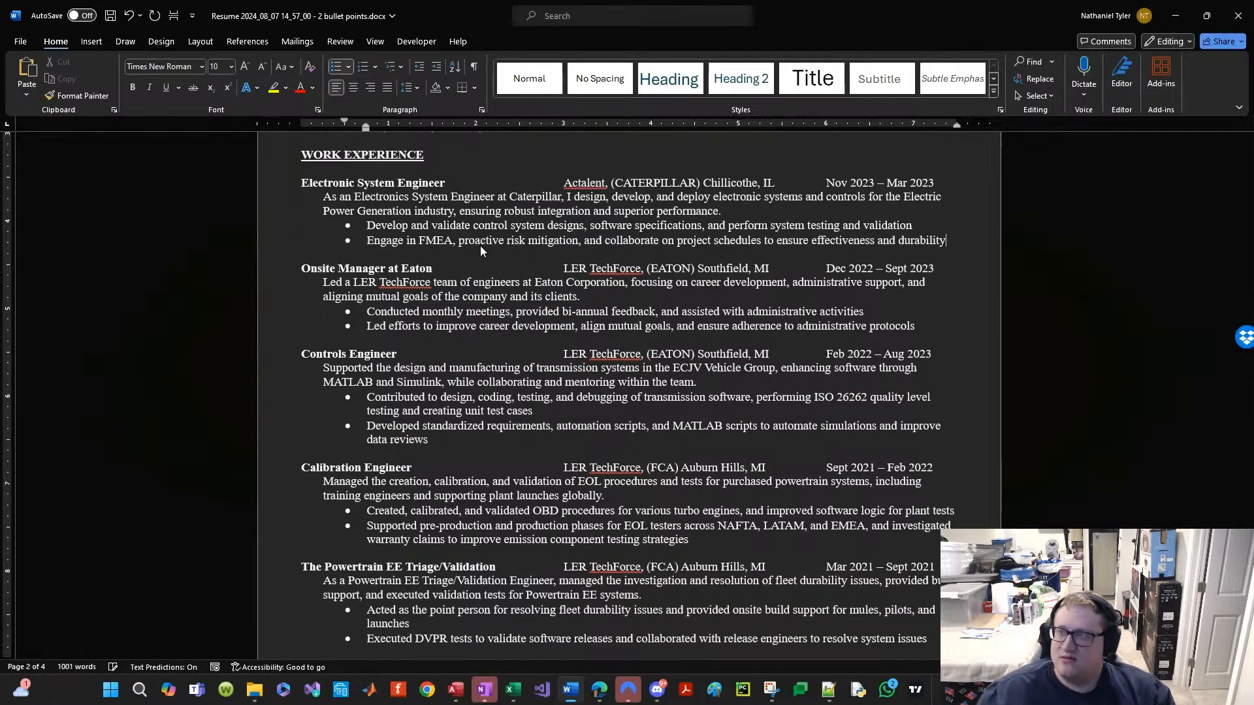
# Step: Switch to Access and paste the formatted summary into Job Details (Short) of the Cummins Calibration Engineer record
pyautogui.hotkey('alt', 'Tab')
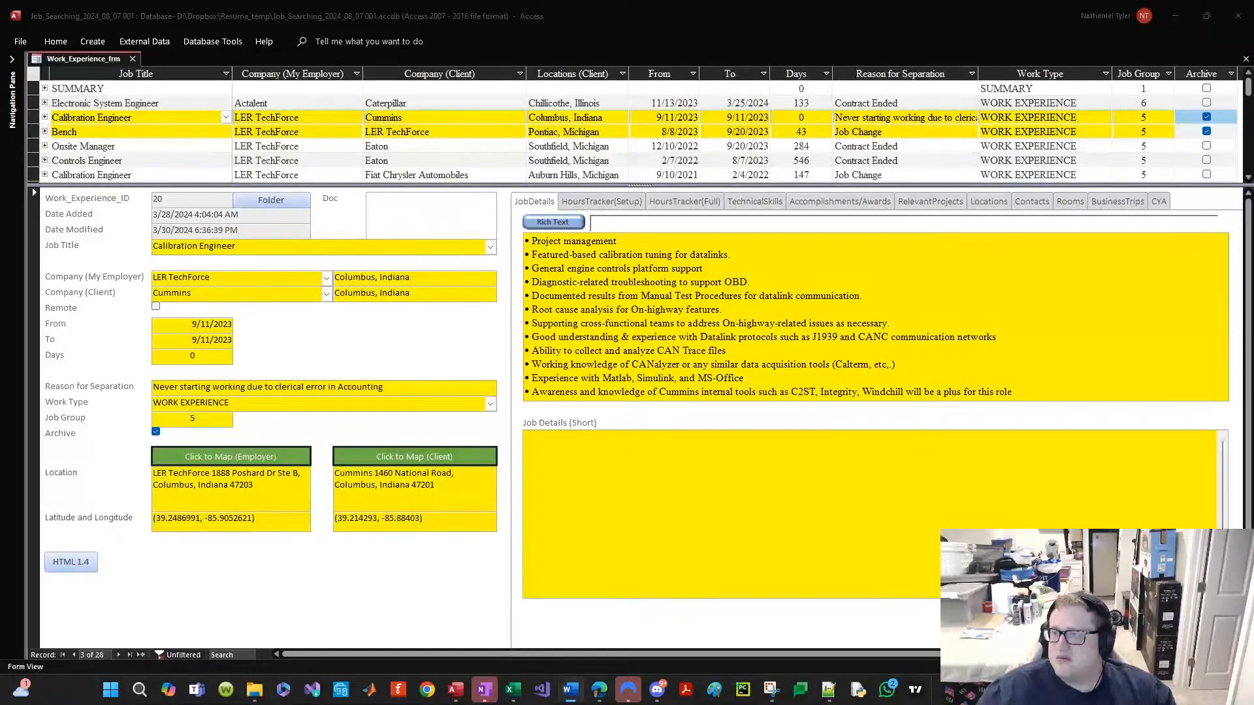
pyautogui.click(722, 486)
pyautogui.hotkey('ctrl', 'v')
pyautogui.hotkey('ctrl', 'z')
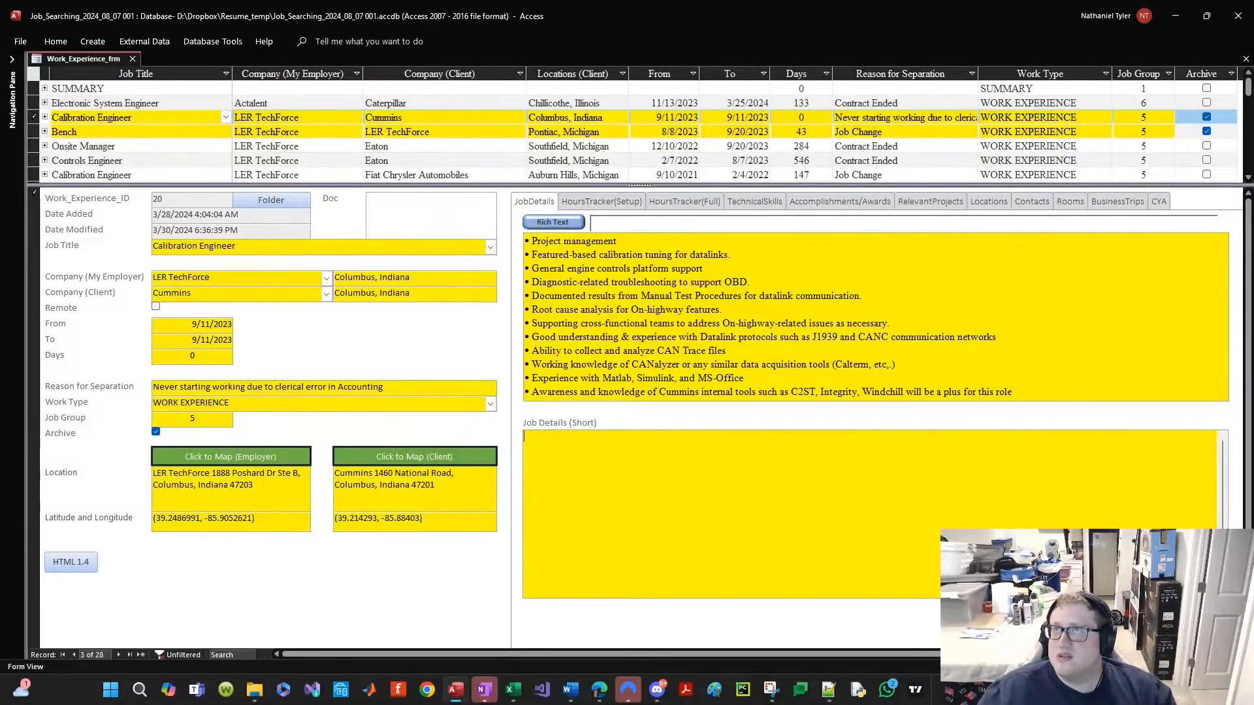
pyautogui.hotkey('alt', 'Tab')
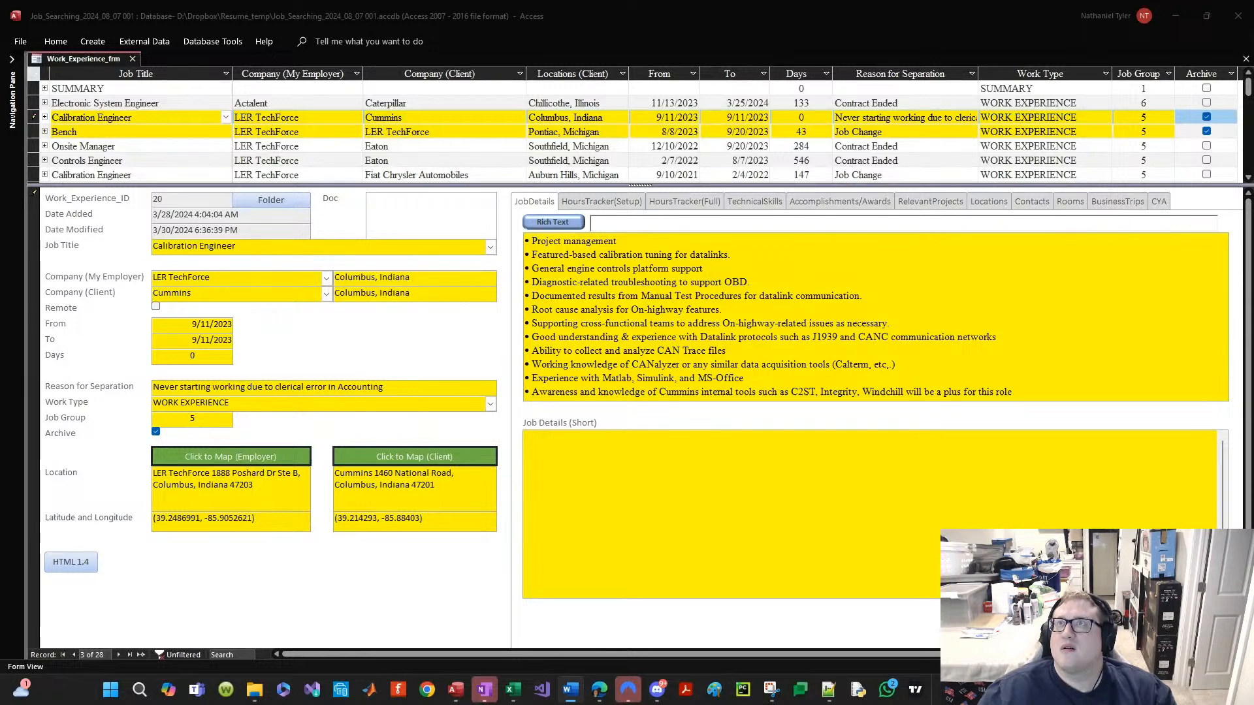
pyautogui.hotkey('alt', 'Tab')
pyautogui.hotkey('ctrl', 'v')
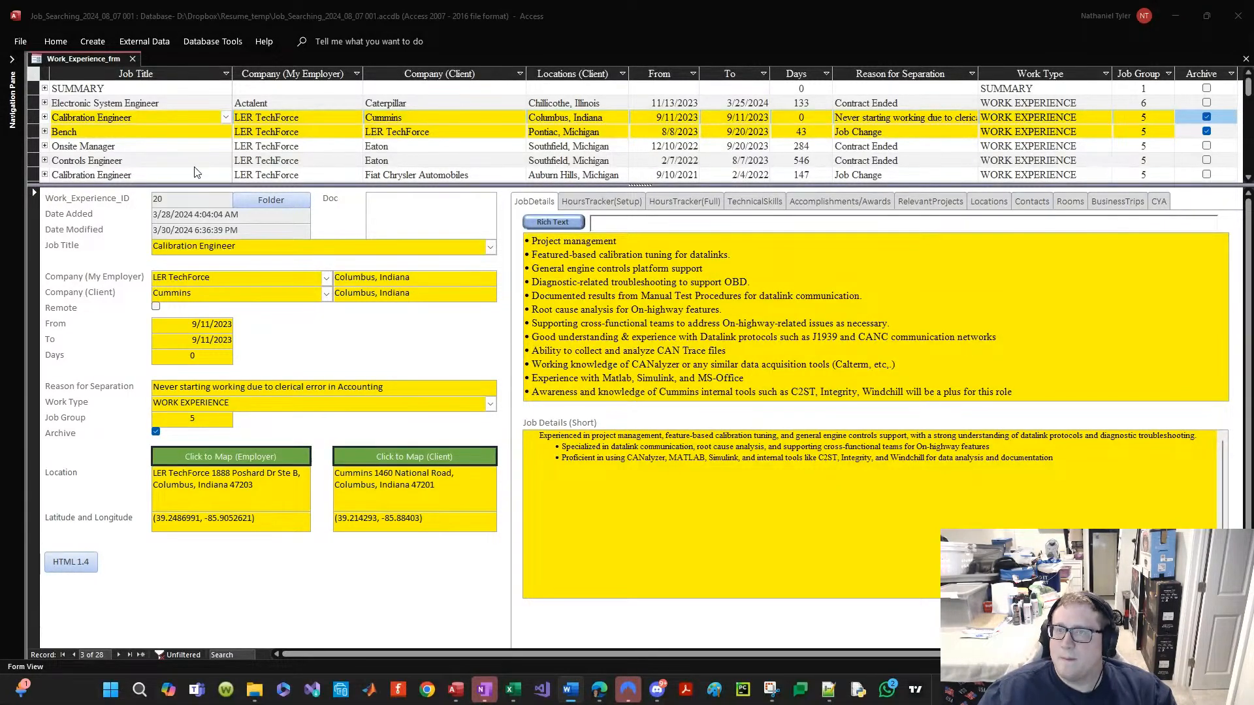
# Step: Copy the Bench record's job details sentence into its Job Details (Short) field
pyautogui.click(167, 136)
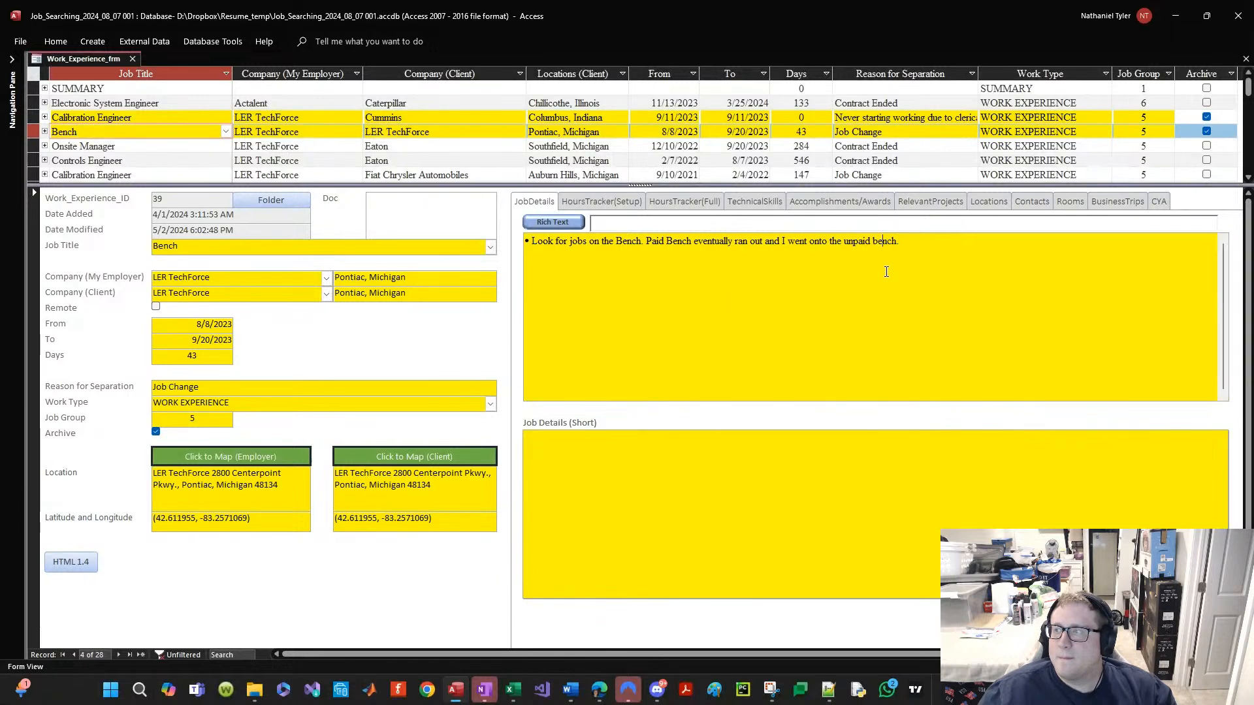
pyautogui.moveTo(900, 241); pyautogui.dragTo(421, 198)
pyautogui.hotkey('ctrl', 'c')
pyautogui.hotkey('alt', 'Tab')
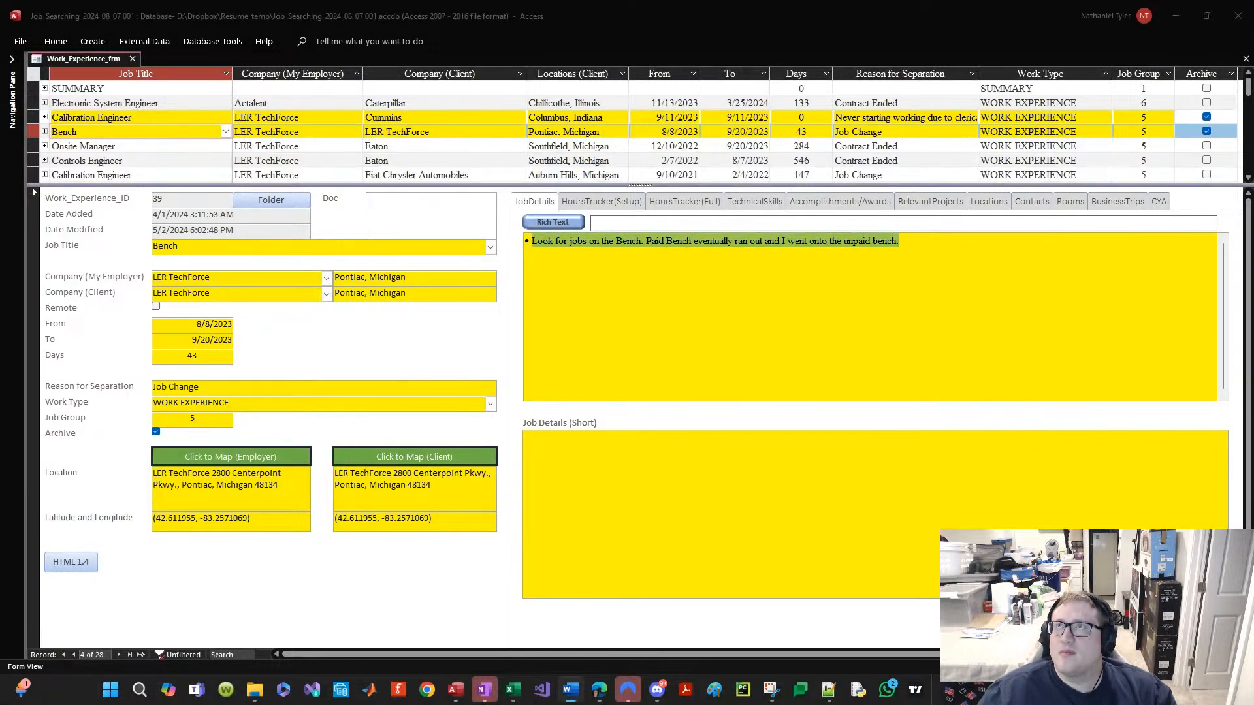
pyautogui.click(613, 297)
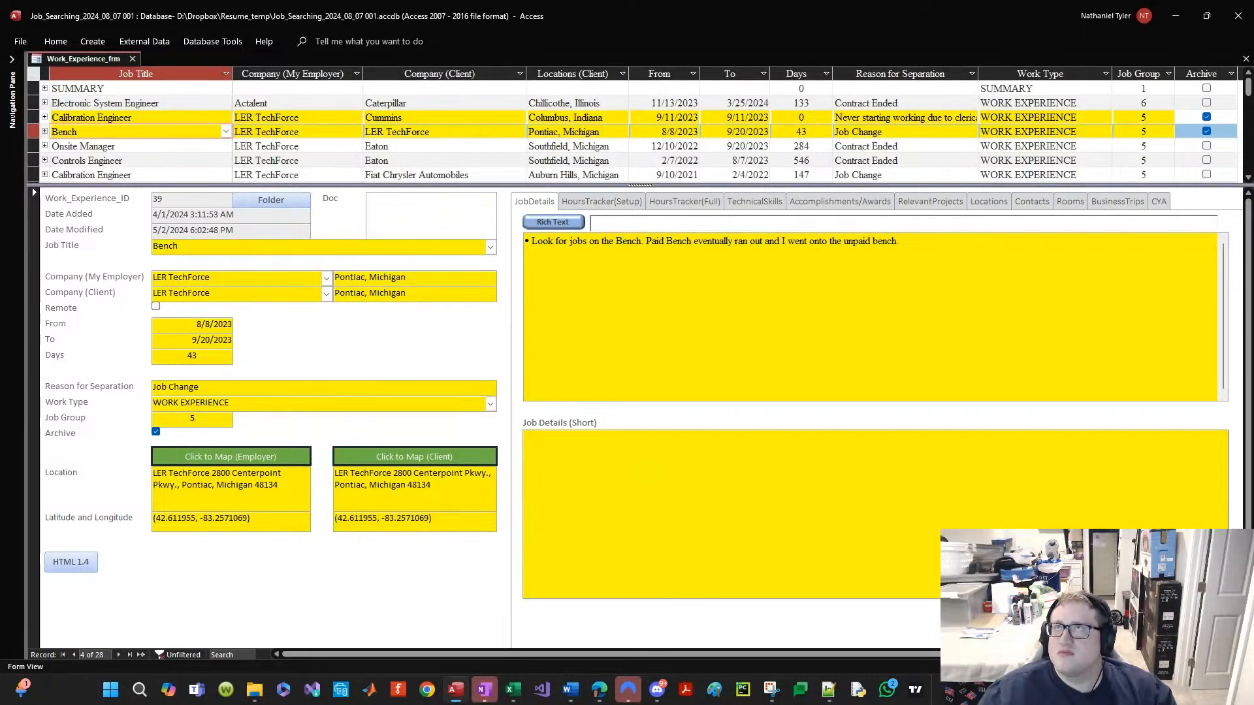
pyautogui.hotkey('alt', 'Tab')
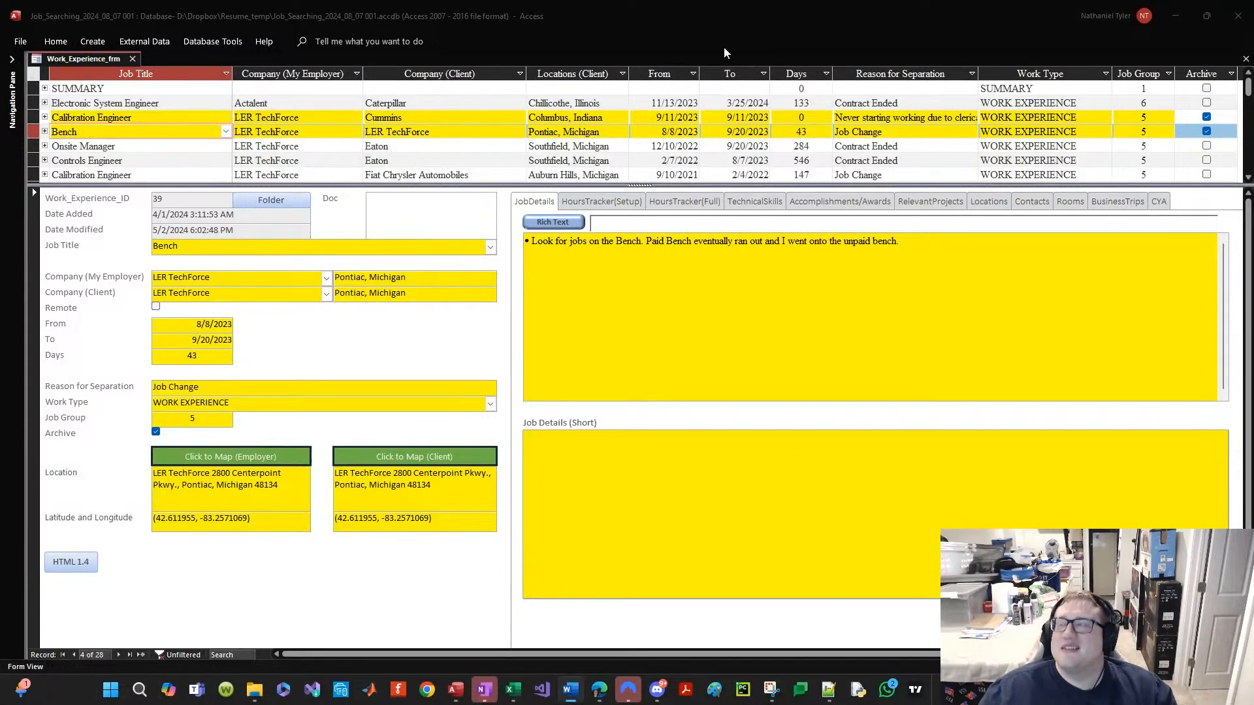
pyautogui.click(858, 544)
pyautogui.hotkey('ctrl', 'v')
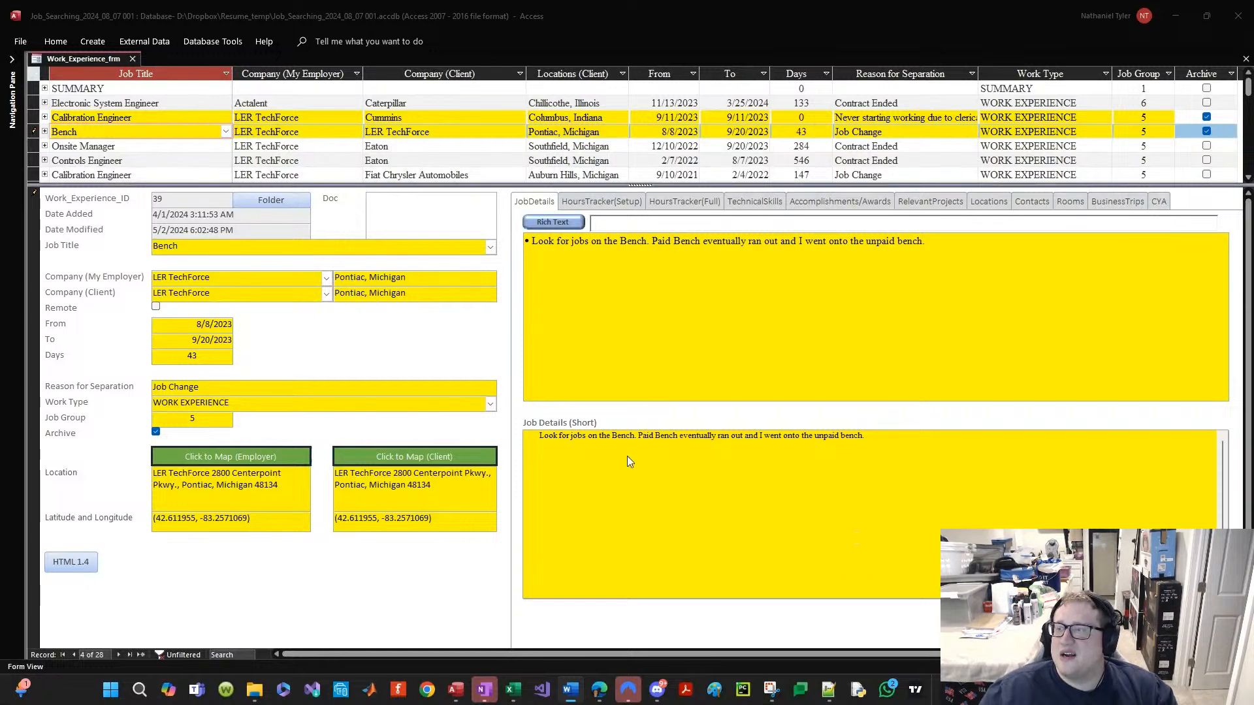
pyautogui.moveTo(795, 385); pyautogui.dragTo(763, 349)
pyautogui.hotkey('alt', 'Tab')
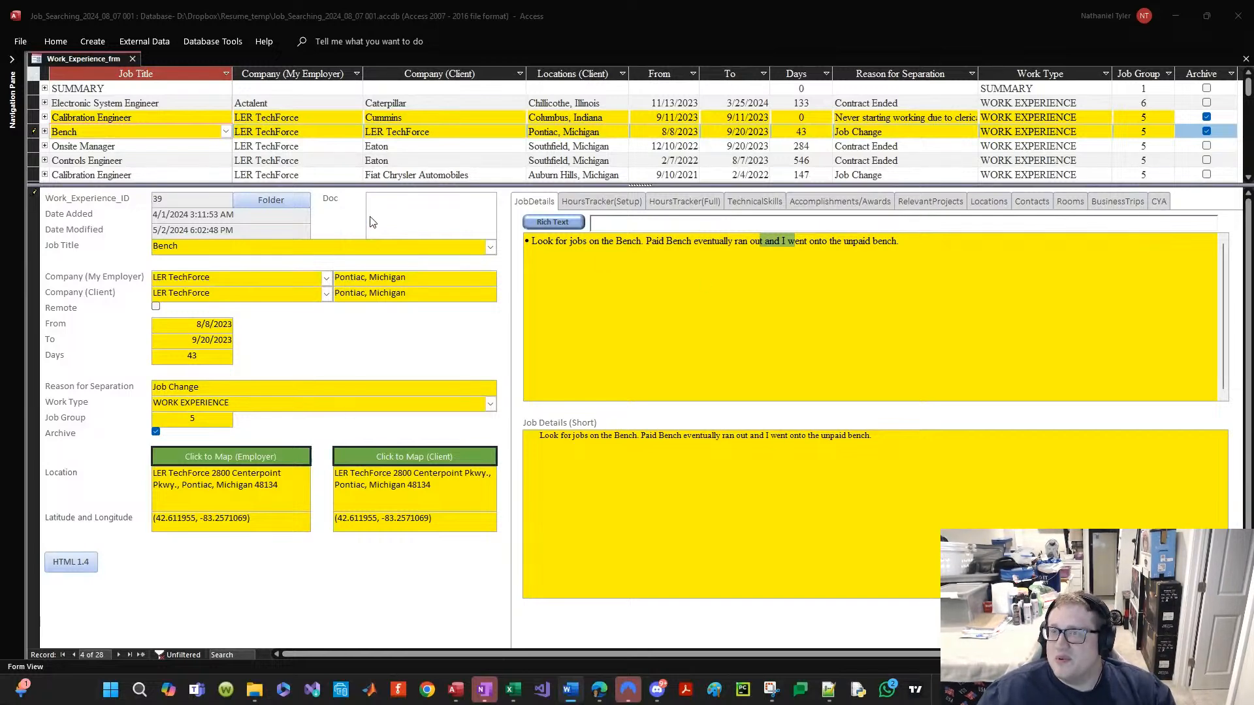
# Step: Step through the work experience records from Calibration Engineer to Database Administrator (Testing Assistant I), checking their short job details
pyautogui.click(191, 117)
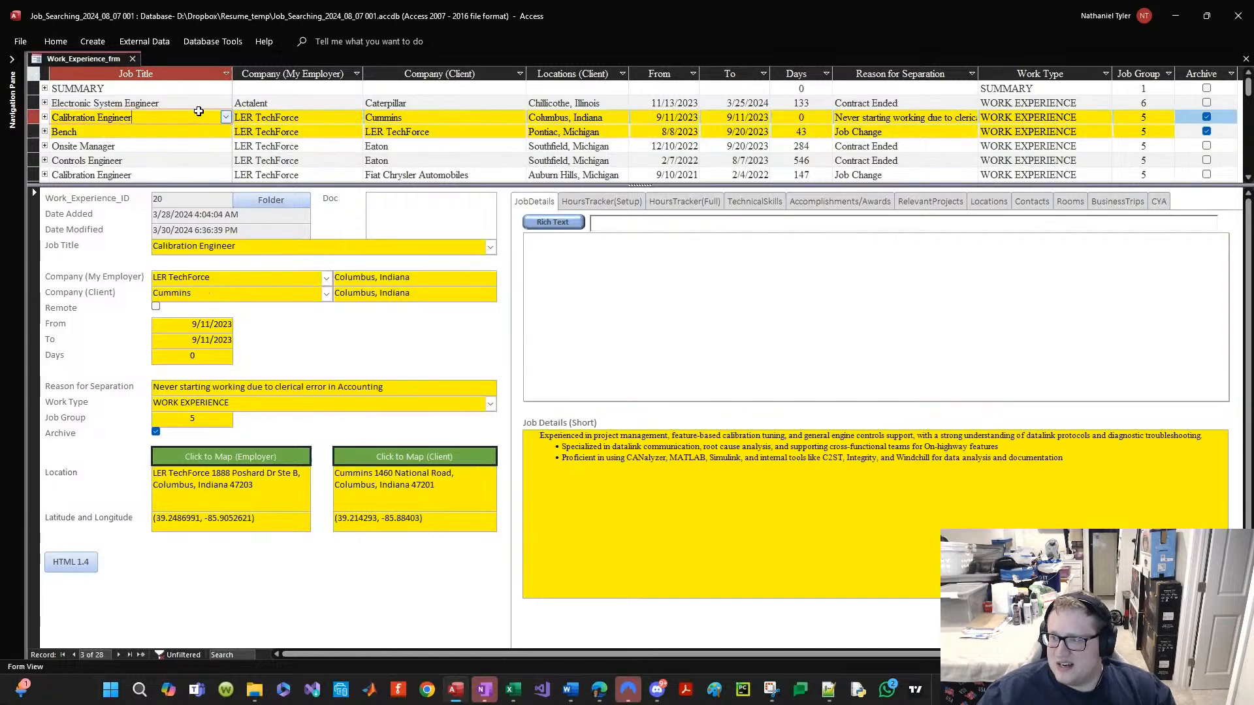
pyautogui.press('Down')
pyautogui.press('Down')
pyautogui.press('Down')
pyautogui.press('Down')
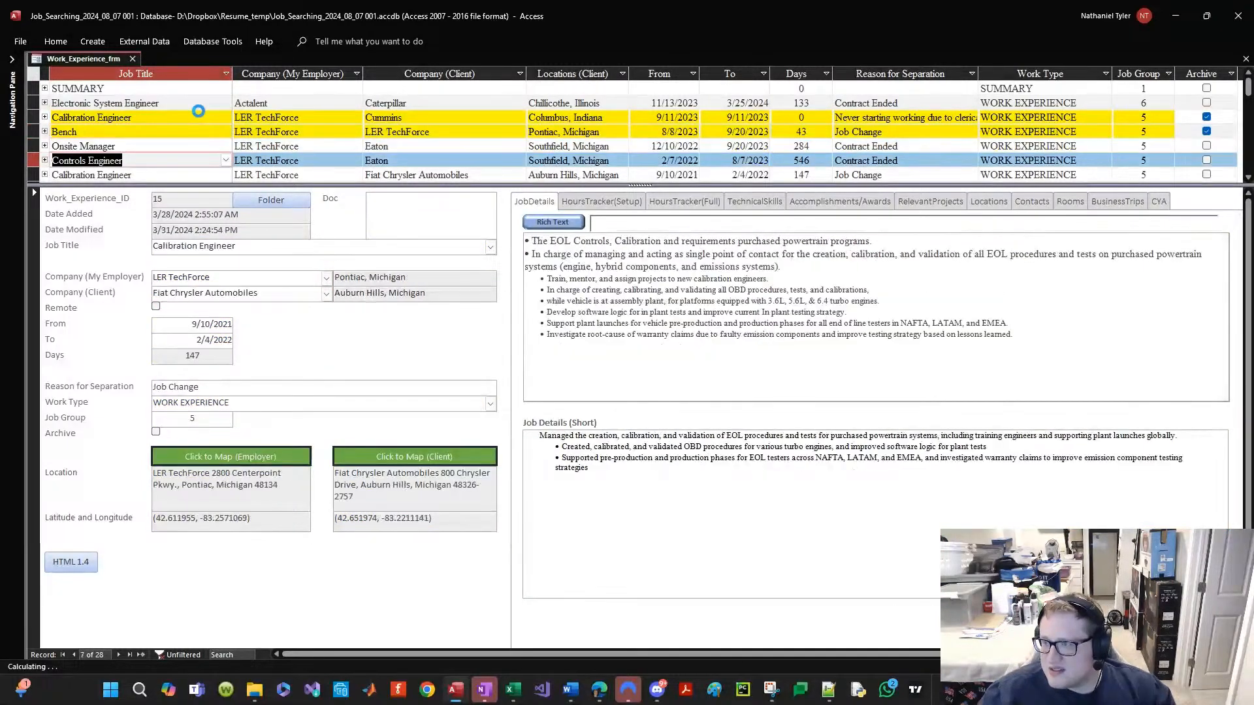
pyautogui.press('Down')
pyautogui.press('Down')
pyautogui.press('Down')
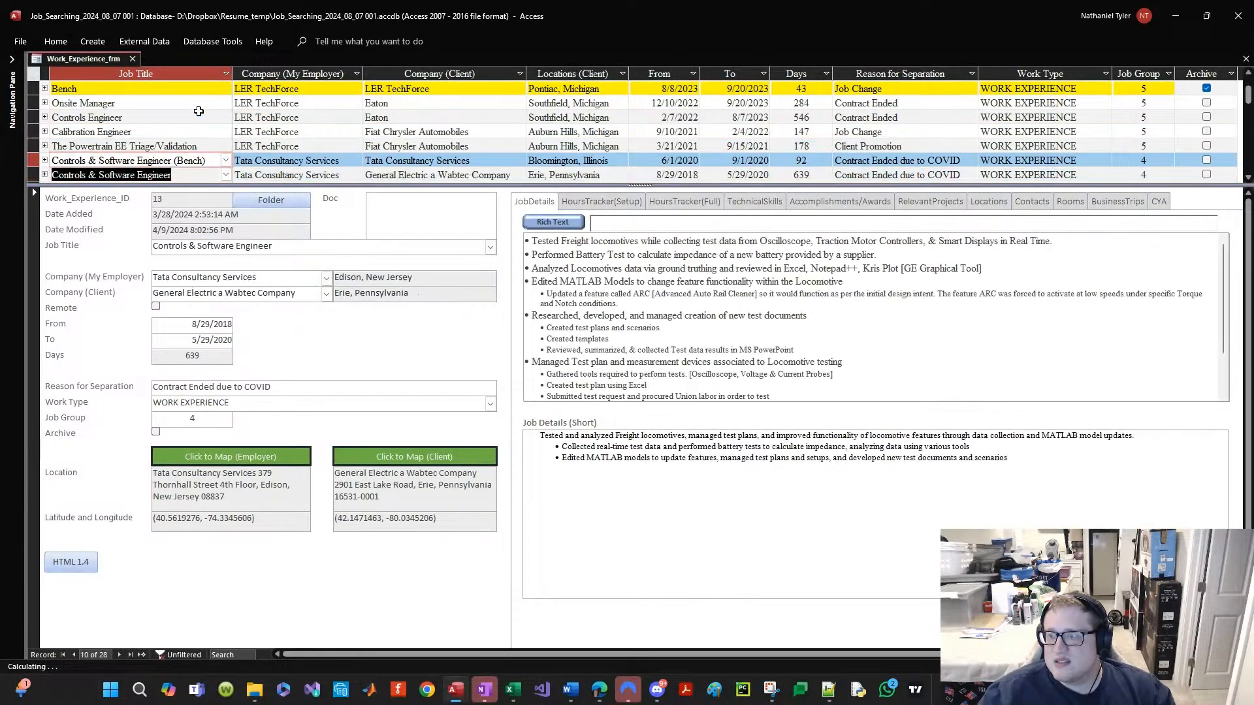
pyautogui.press('Down')
pyautogui.press('Down')
pyautogui.press('Down')
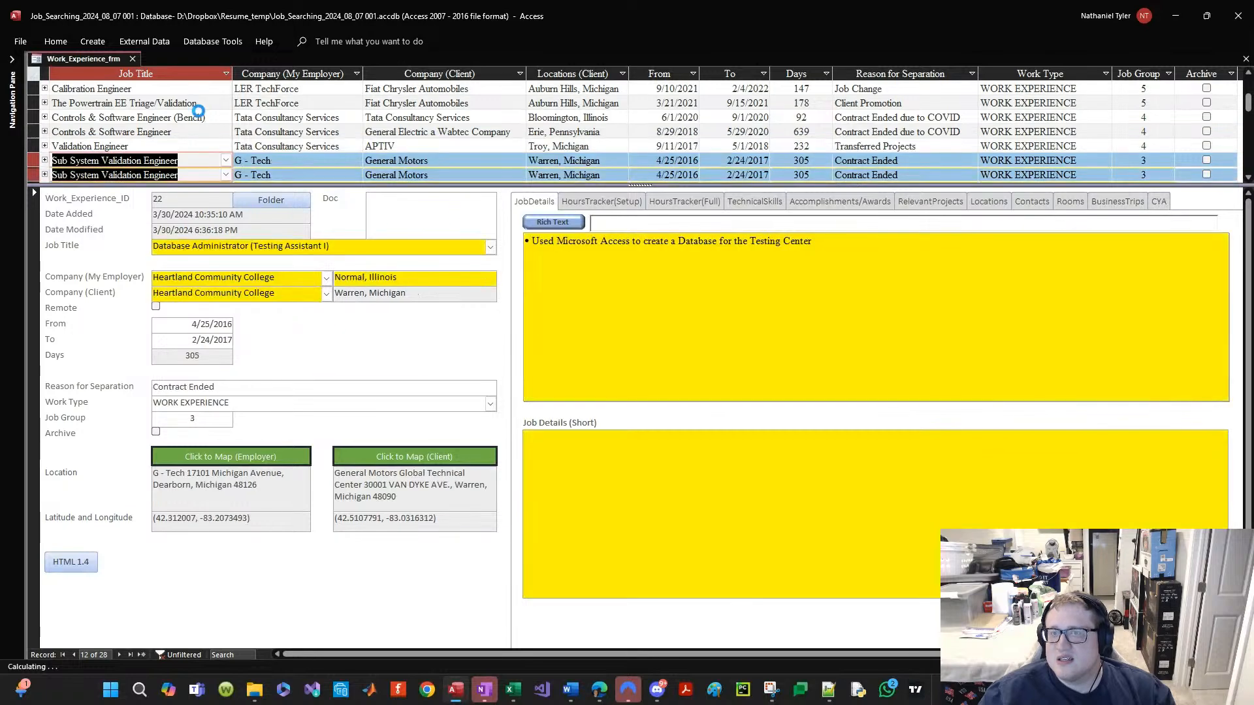
# Step: Copy the Database Administrator record's job details sentence into its Job Details (Short) field
pyautogui.moveTo(814, 246); pyautogui.dragTo(521, 242)
pyautogui.hotkey('ctrl', 'c')
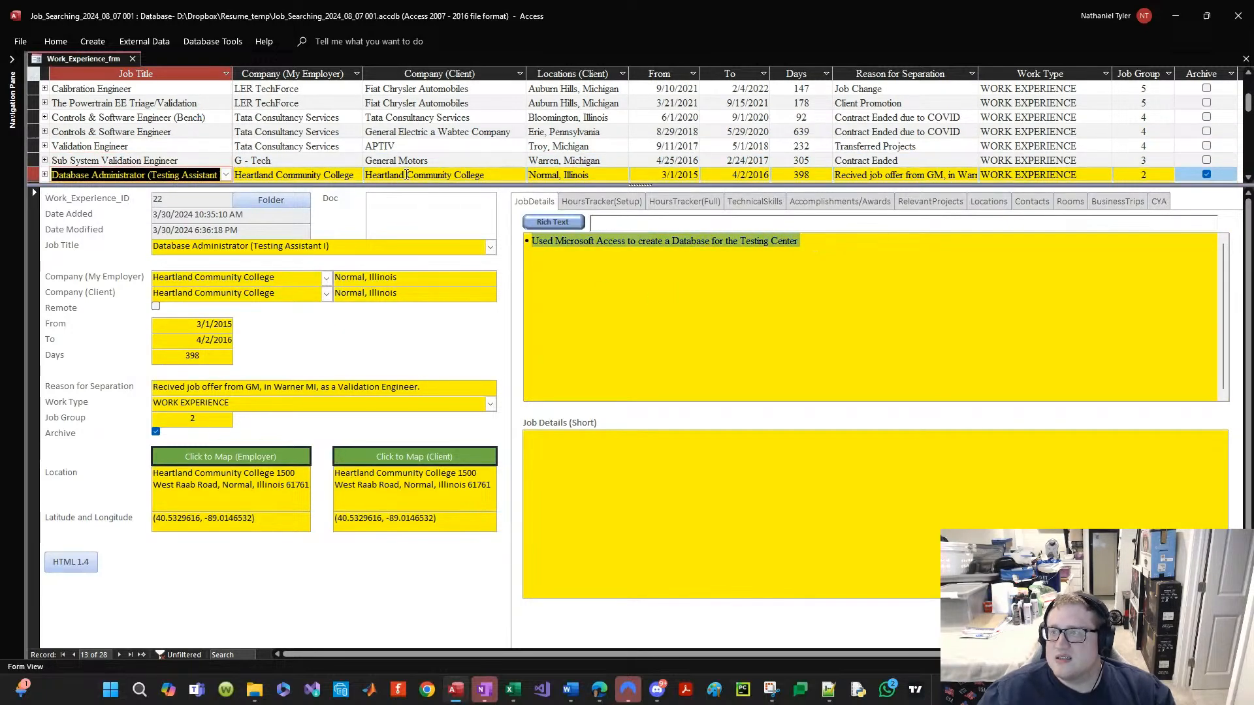
pyautogui.hotkey('alt', 'Tab')
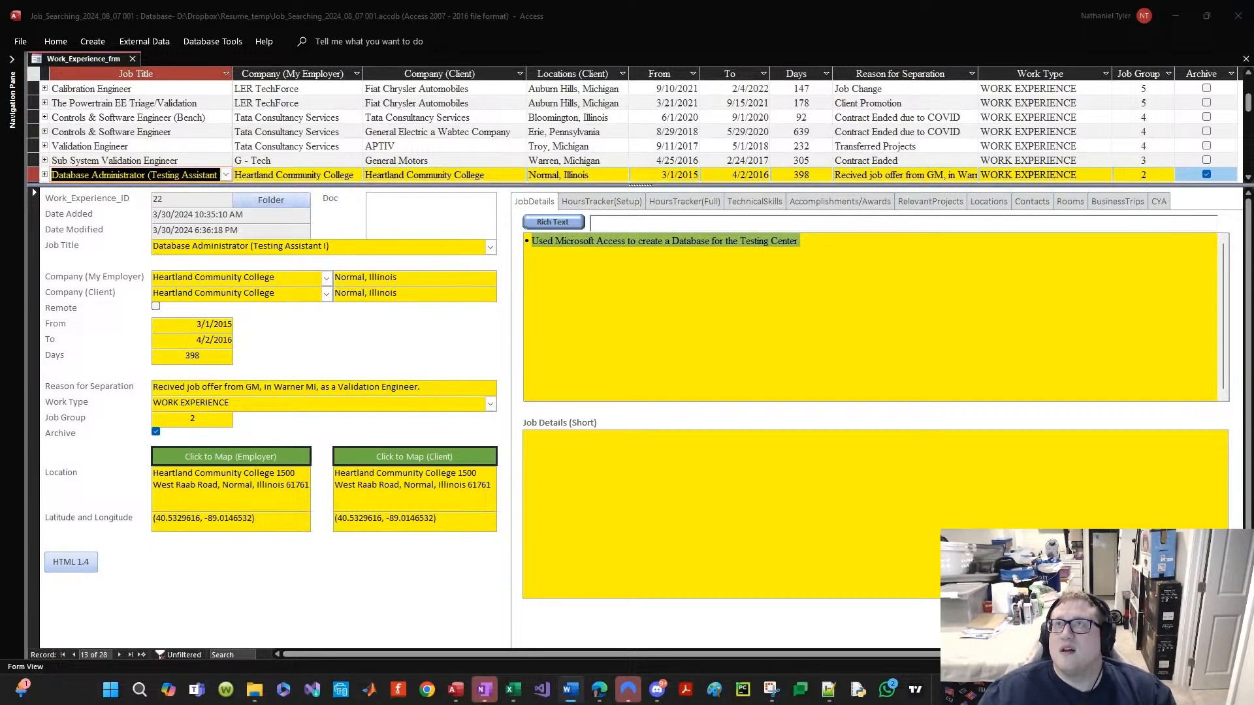
pyautogui.click(536, 437)
pyautogui.hotkey('ctrl', 'v')
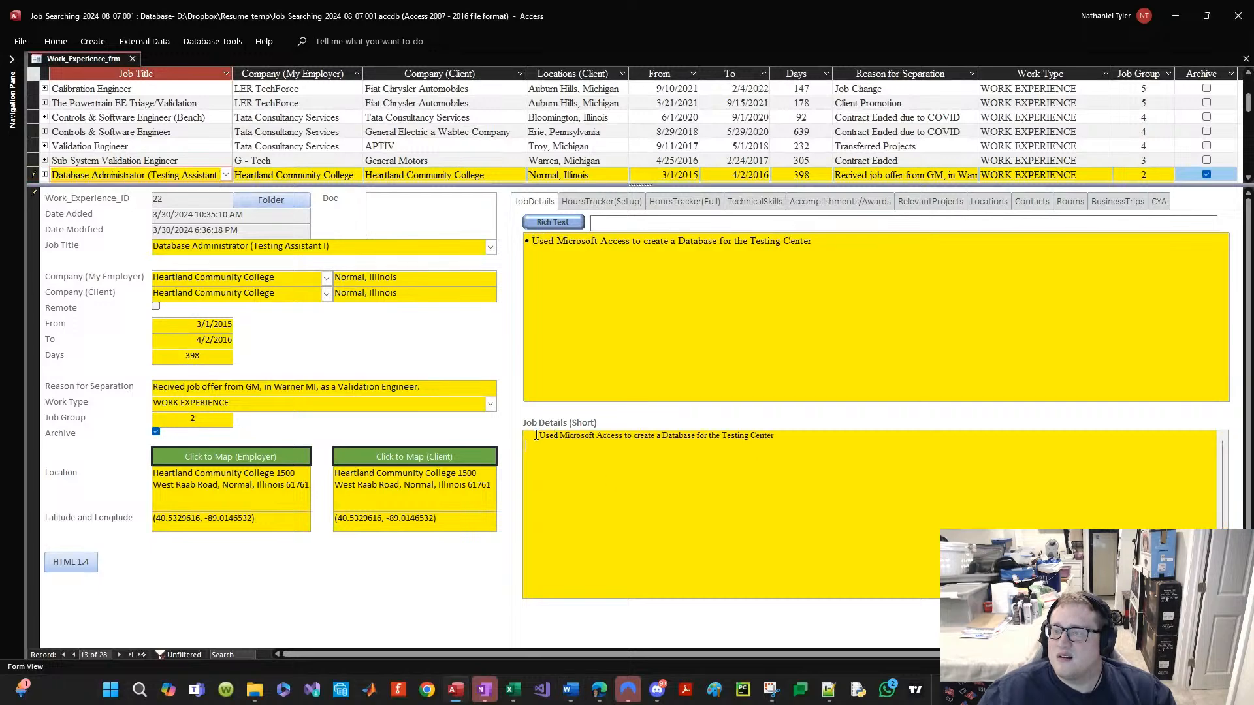
# Step: Copy the Master STEM Tutor record's job details sentence into its Job Details (Short) field
pyautogui.scroll(-1, 183, 163)
pyautogui.click(186, 147)
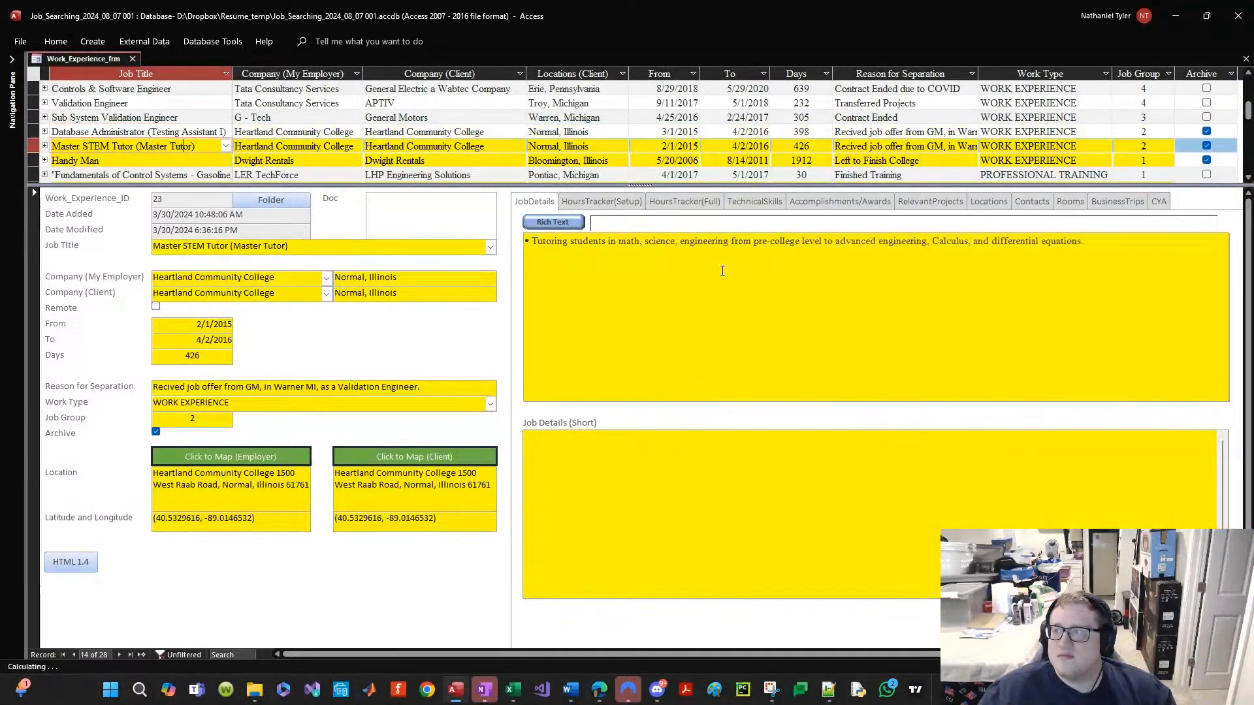
pyautogui.click(1079, 243)
pyautogui.hotkey('ctrl', 'a')
pyautogui.hotkey('alt', 'Tab')
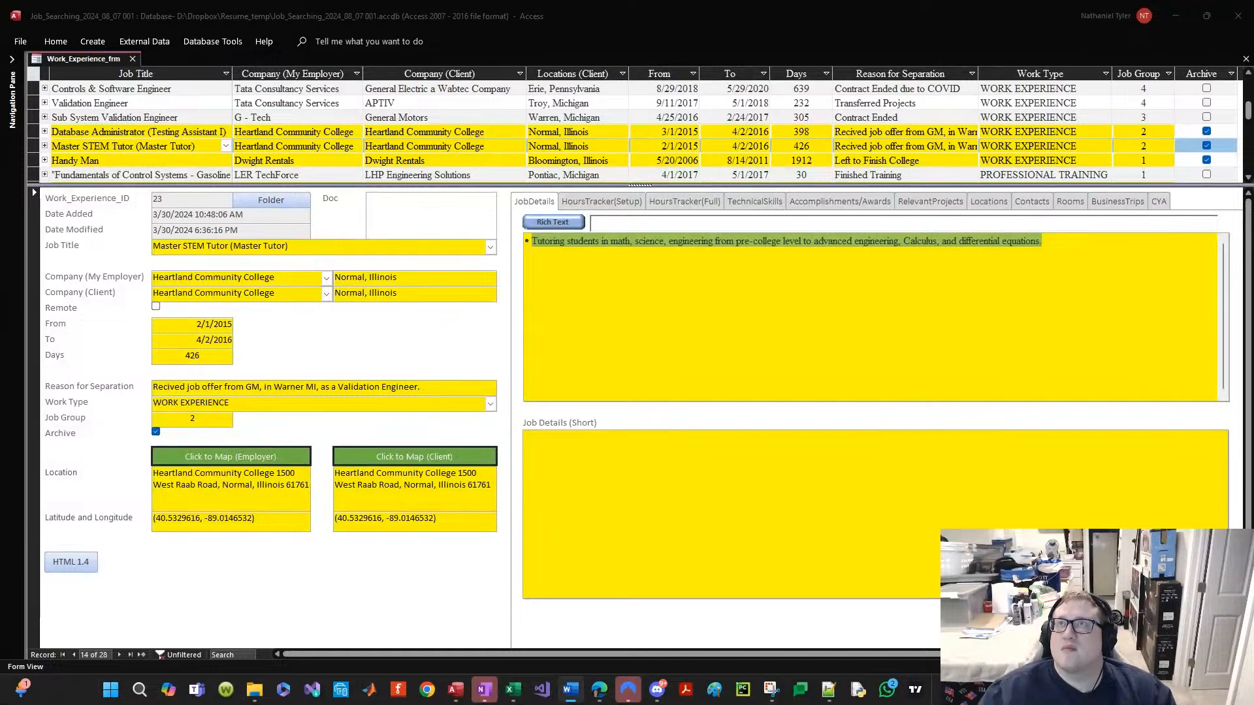
pyautogui.click(690, 465)
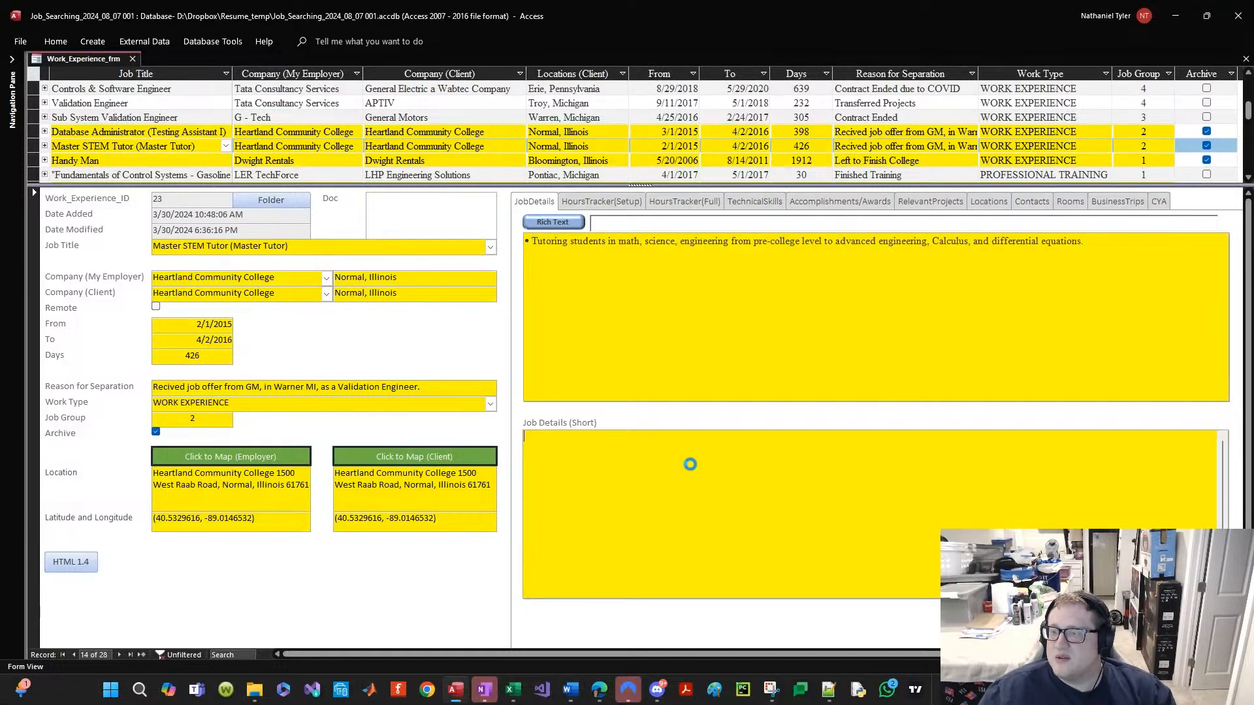
pyautogui.click(669, 356)
# Step: Copy the Handy Man record's job details, the summer seasonal heading with its two bullets, into its Job Details (Short) field
pyautogui.click(92, 160)
pyautogui.click(633, 286)
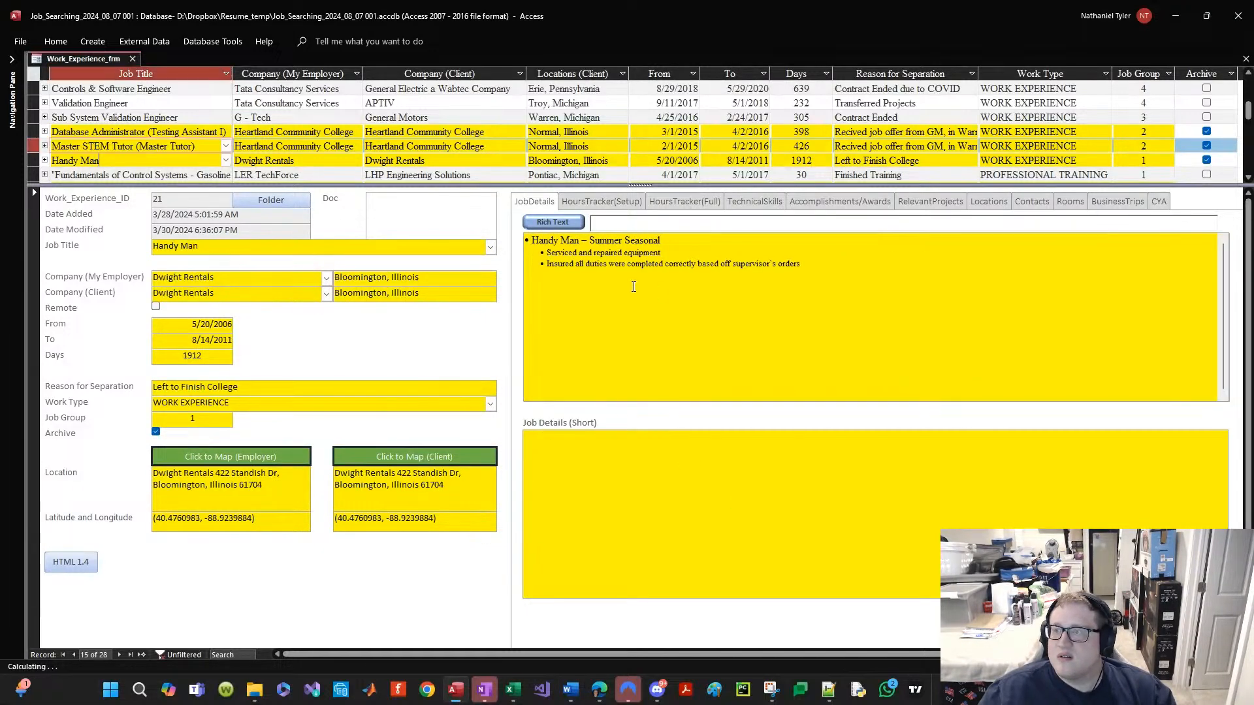
pyautogui.moveTo(899, 313); pyautogui.dragTo(178, 116)
pyautogui.hotkey('ctrl', 'c')
pyautogui.hotkey('alt', 'Tab')
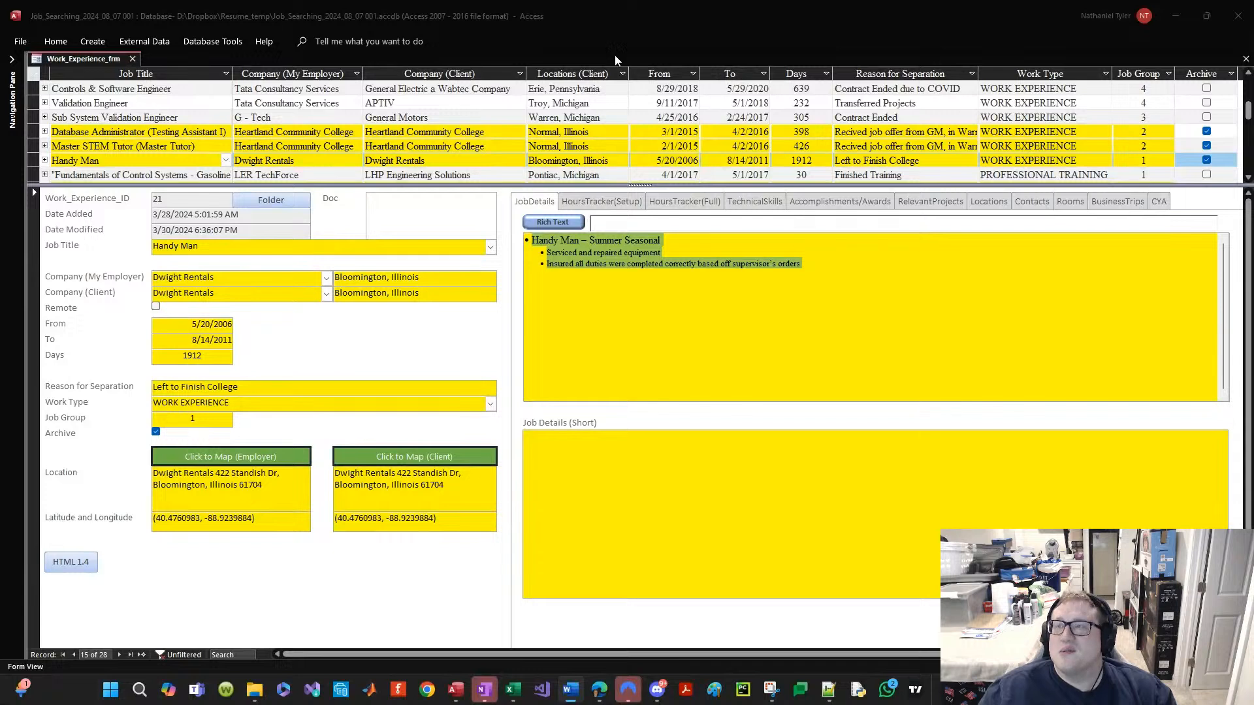
pyautogui.click(697, 468)
pyautogui.hotkey('ctrl', 'v')
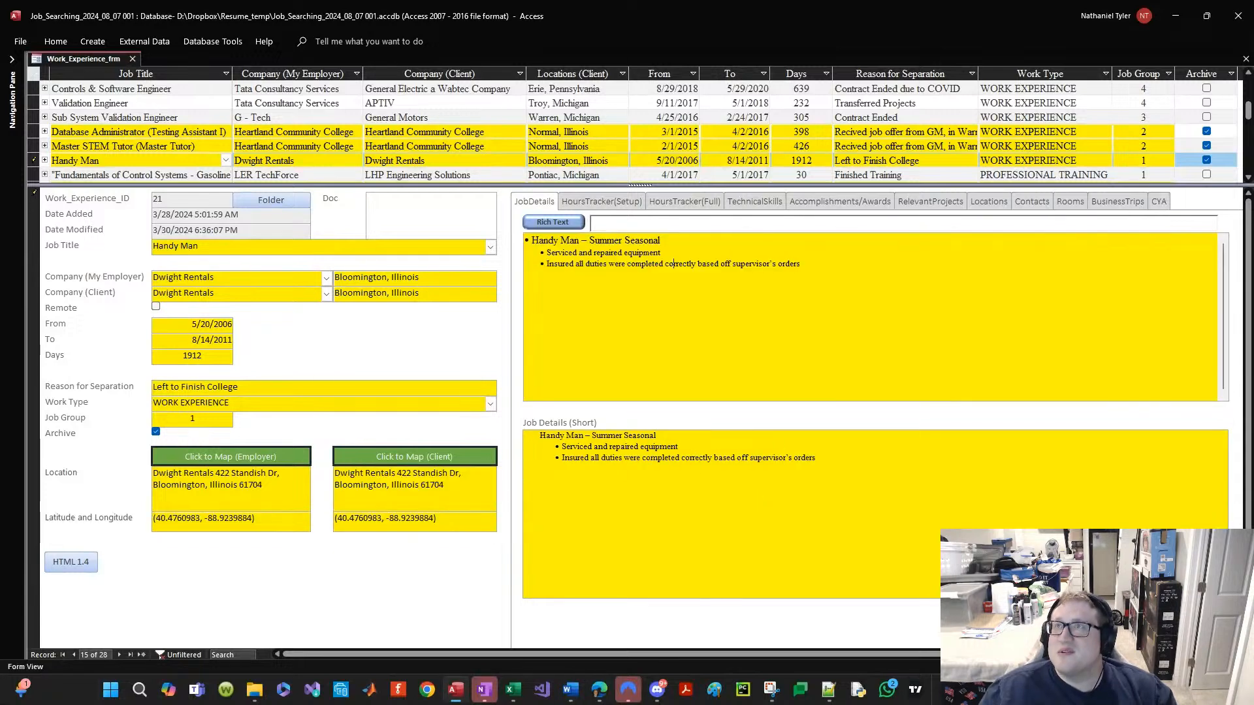
pyautogui.hotkey('alt', 'Tab')
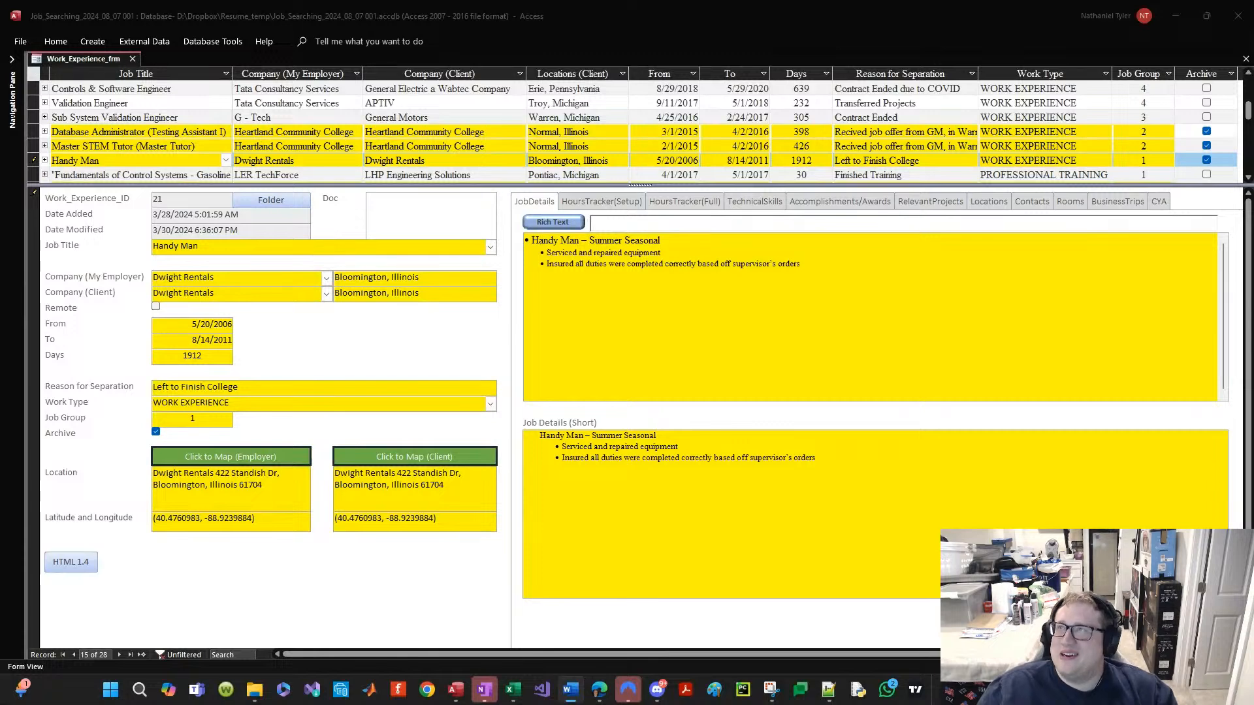
pyautogui.click(673, 587)
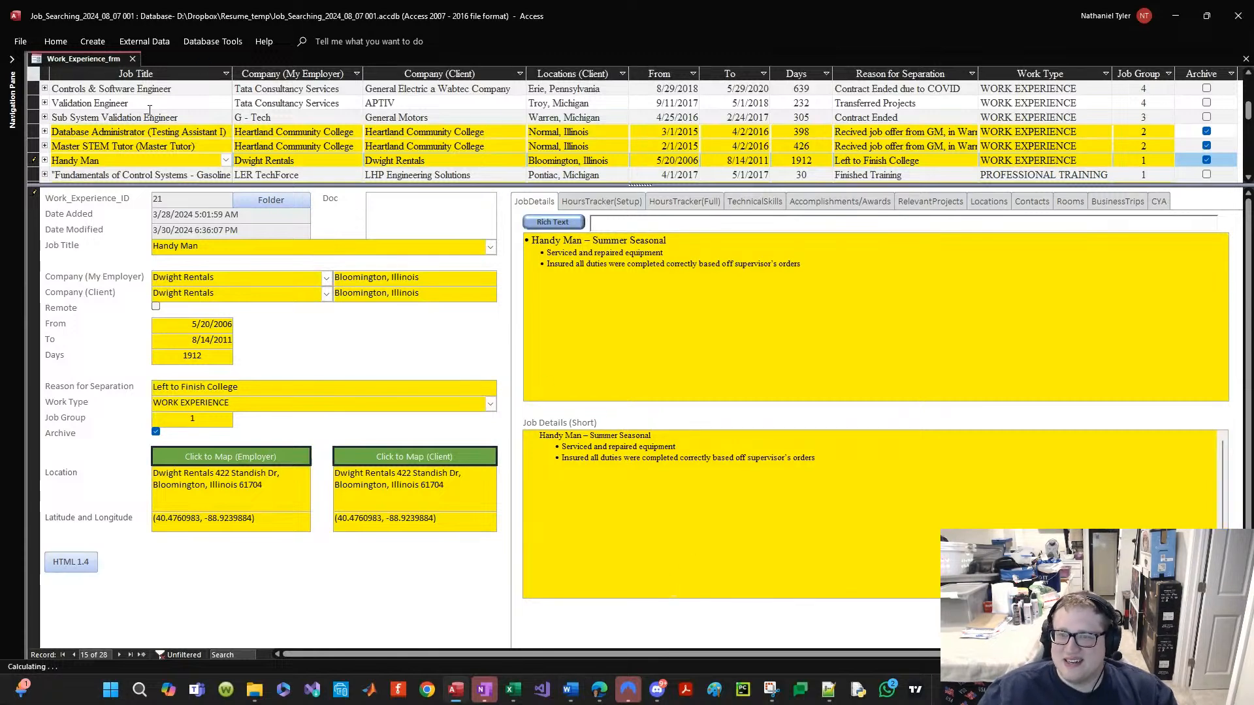
# Step: Copy the job details text of the archived Up and Running with Power Pivot and SharePoint 2013 certification record
pyautogui.click(134, 173)
pyautogui.click(134, 173)
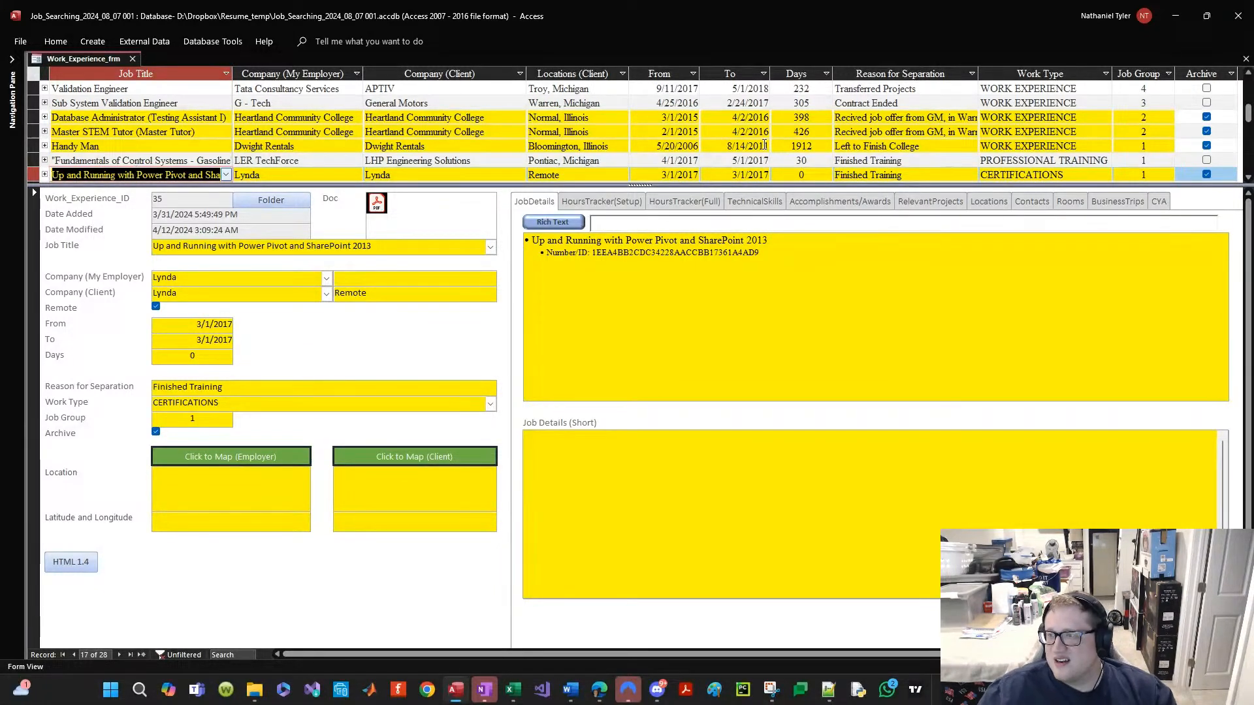
pyautogui.moveTo(758, 327); pyautogui.dragTo(313, 155)
pyautogui.hotkey('ctrl', 'c')
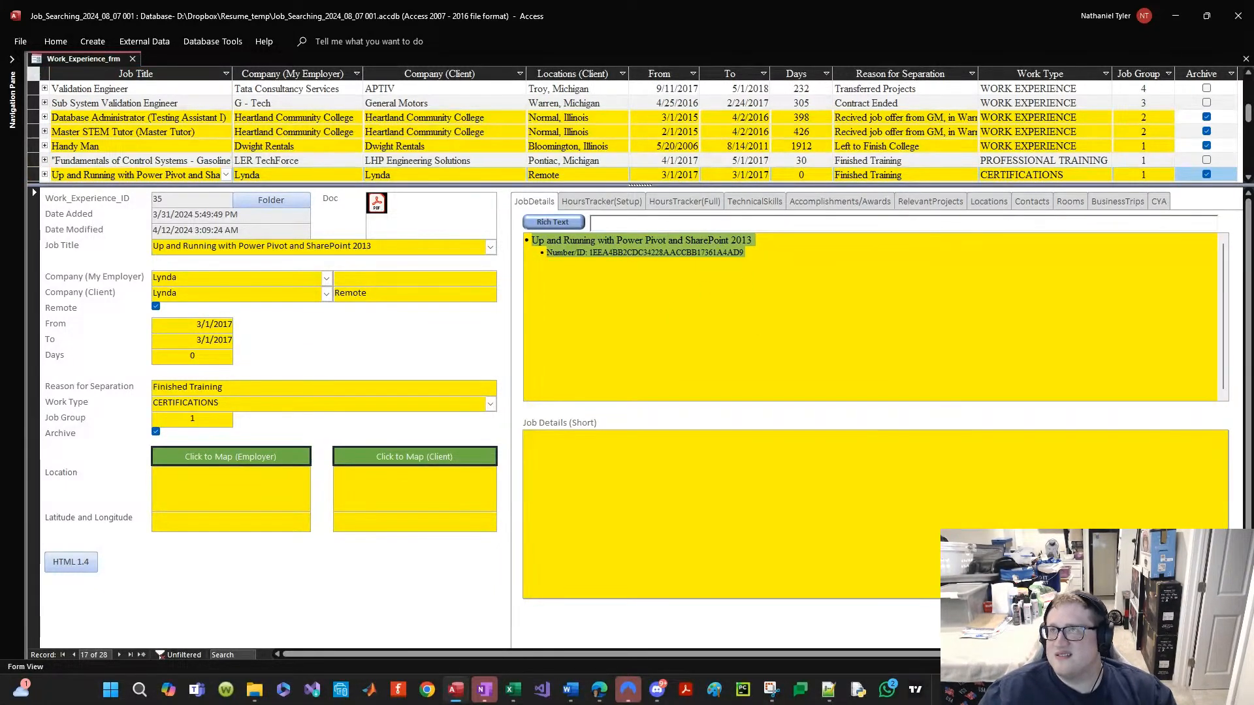
pyautogui.hotkey('alt', 'Tab')
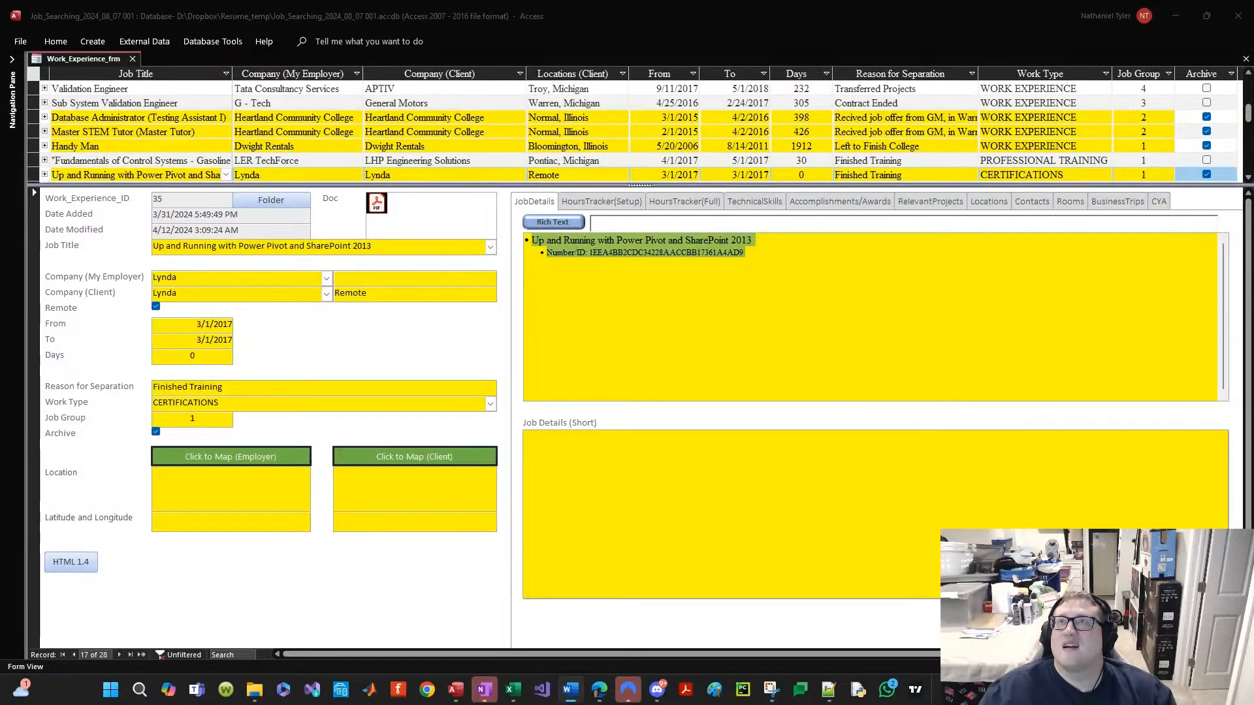
pyautogui.click(645, 529)
pyautogui.hotkey('ctrl', 'v')
pyautogui.hotkey('ctrl', 'z')
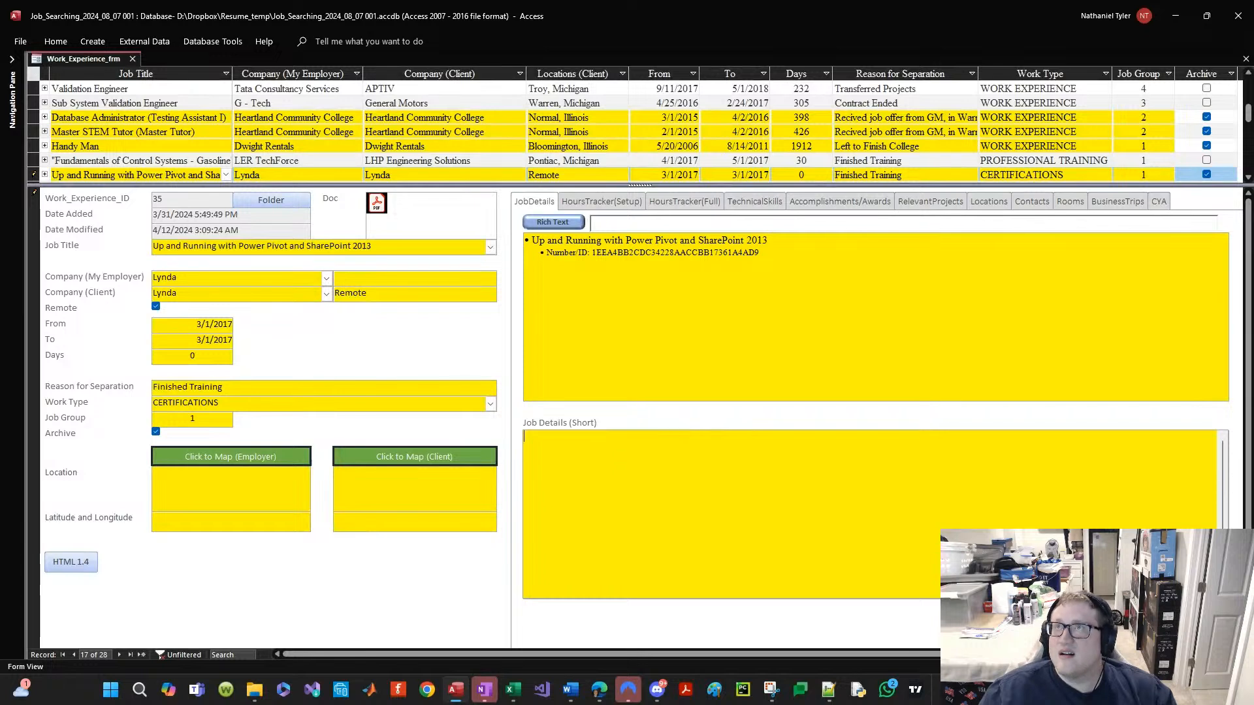
# Step: Paste the Power Pivot and SharePoint course title and its certificate number bullet into the record's Job Details (Short) field
pyautogui.hotkey('alt', 'Tab')
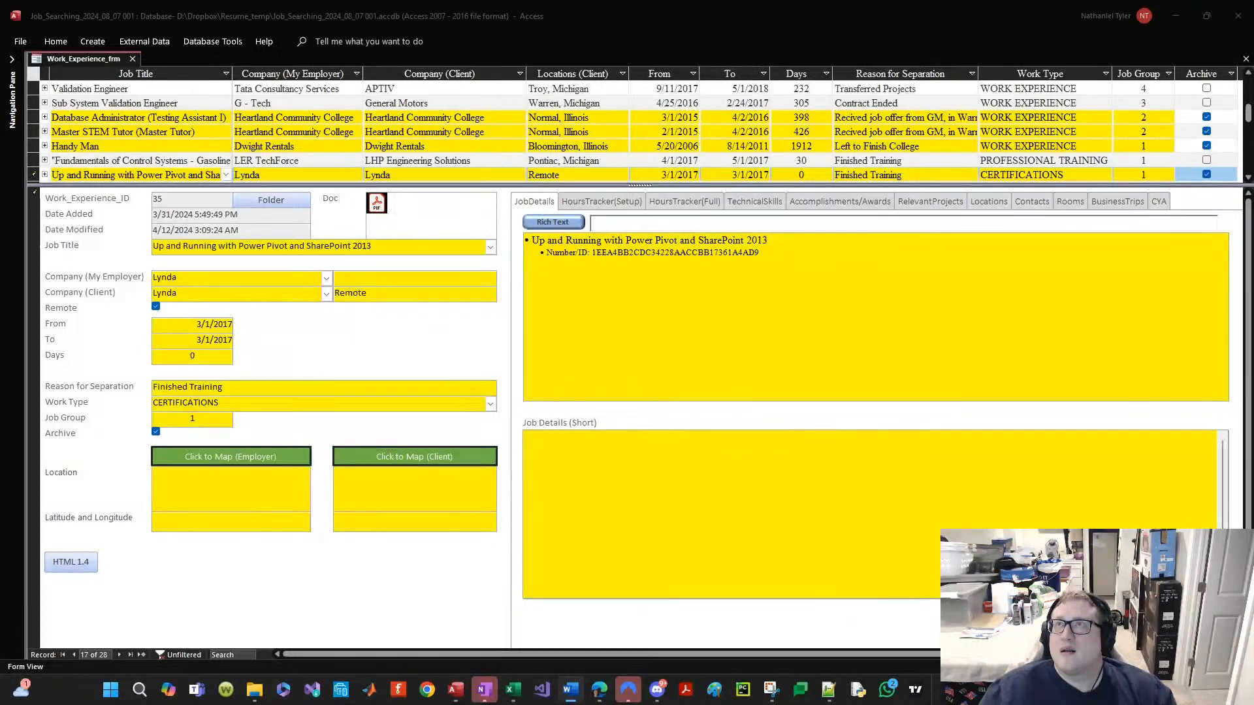
pyautogui.click(720, 476)
pyautogui.hotkey('ctrl', 'v')
pyautogui.click(637, 281)
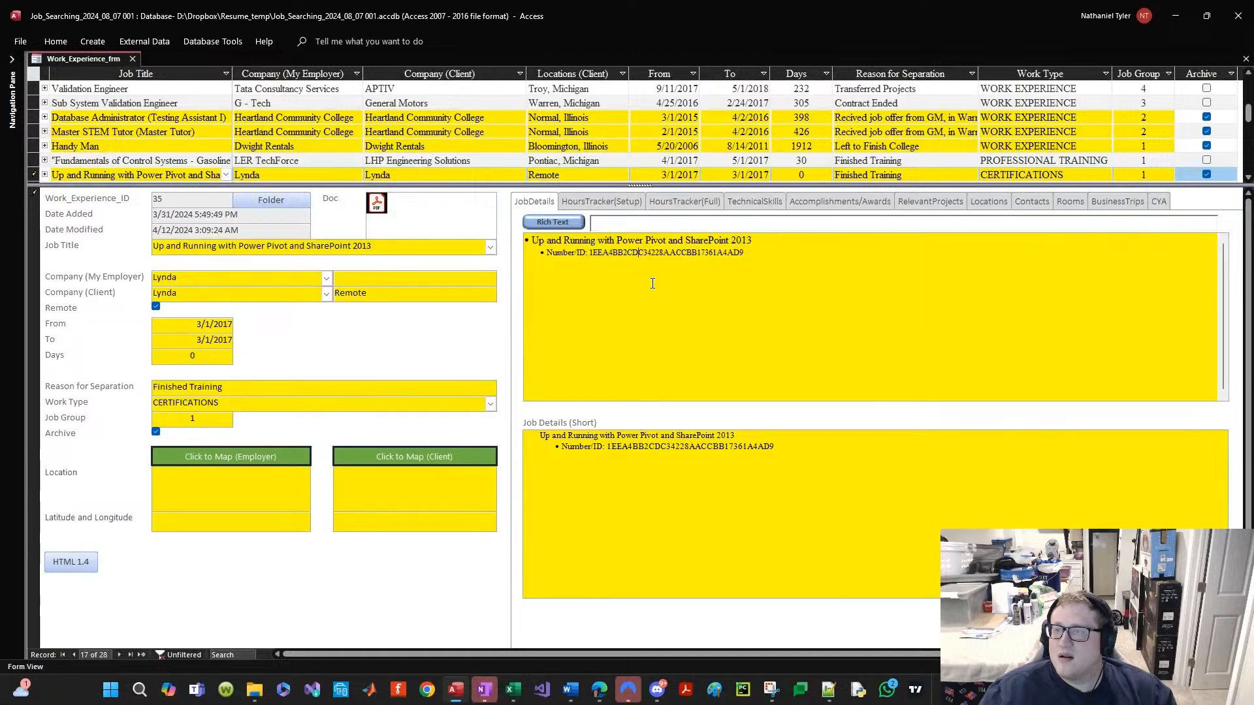
pyautogui.hotkey('alt', 'Tab')
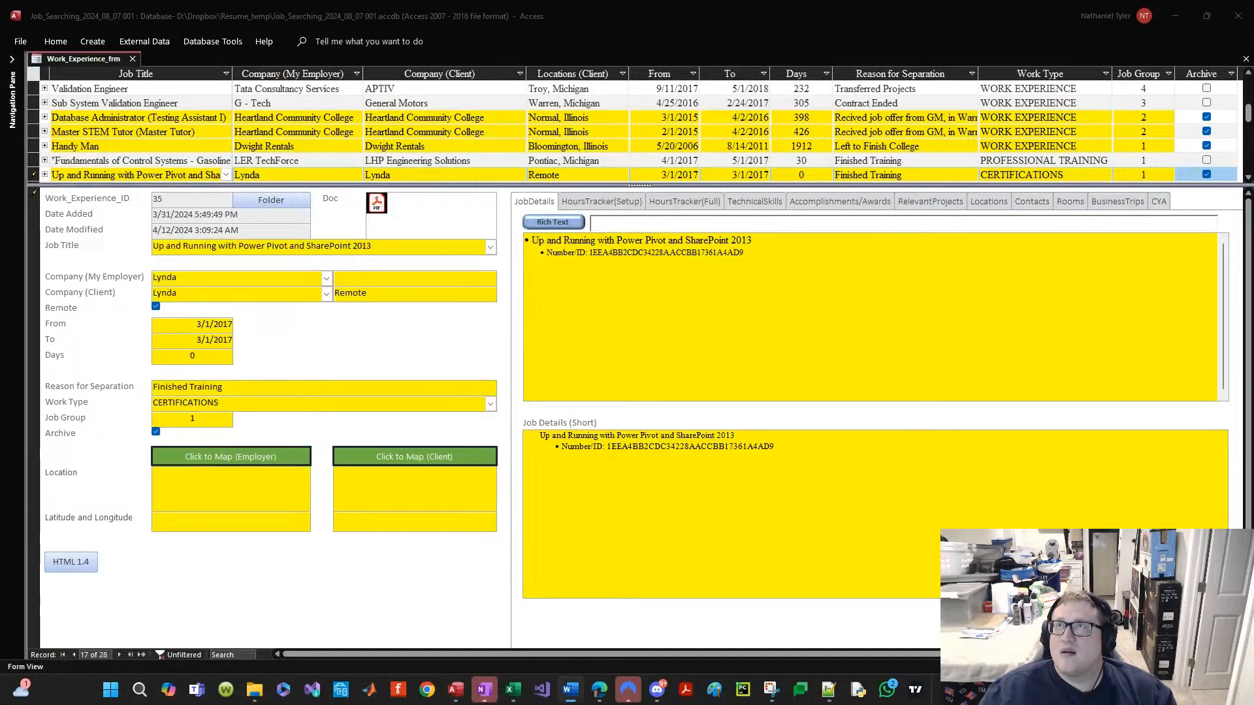
pyautogui.click(654, 520)
pyautogui.click(686, 342)
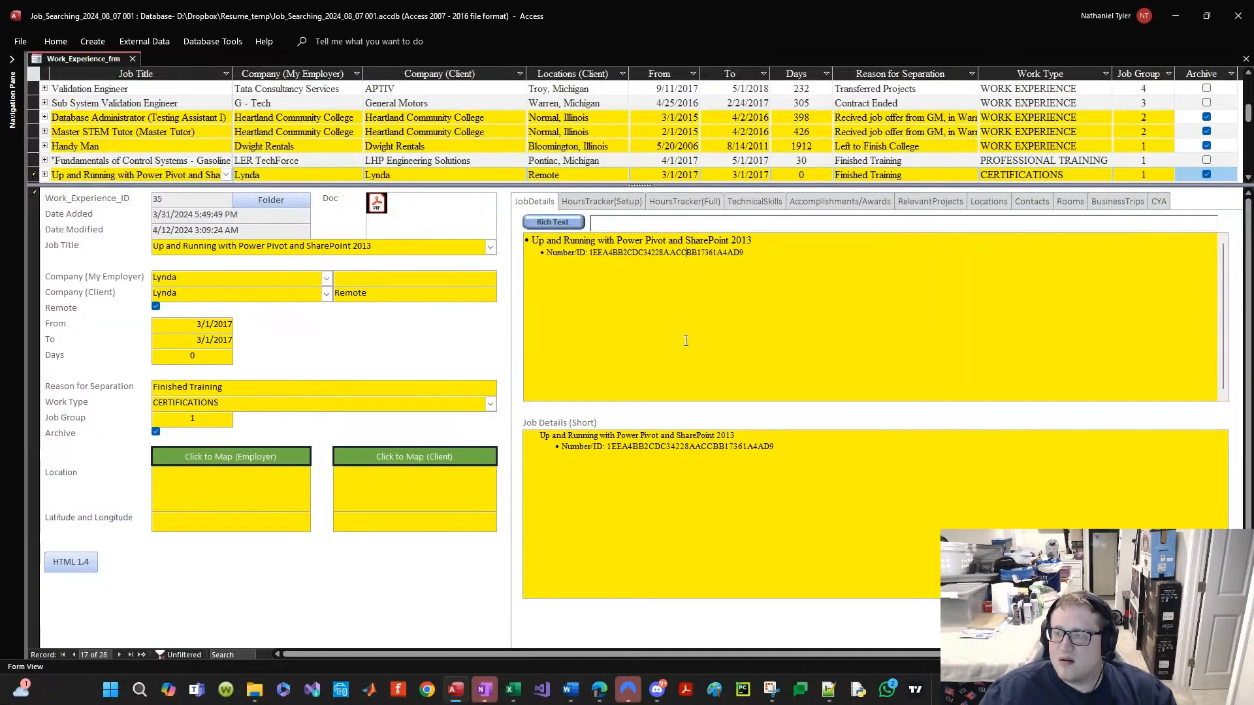
# Step: Fill the Pennsylvania Unemployment record's empty job details with "Collected Unemployment Checks", matching the Illinois Unemployment record
pyautogui.click(185, 164)
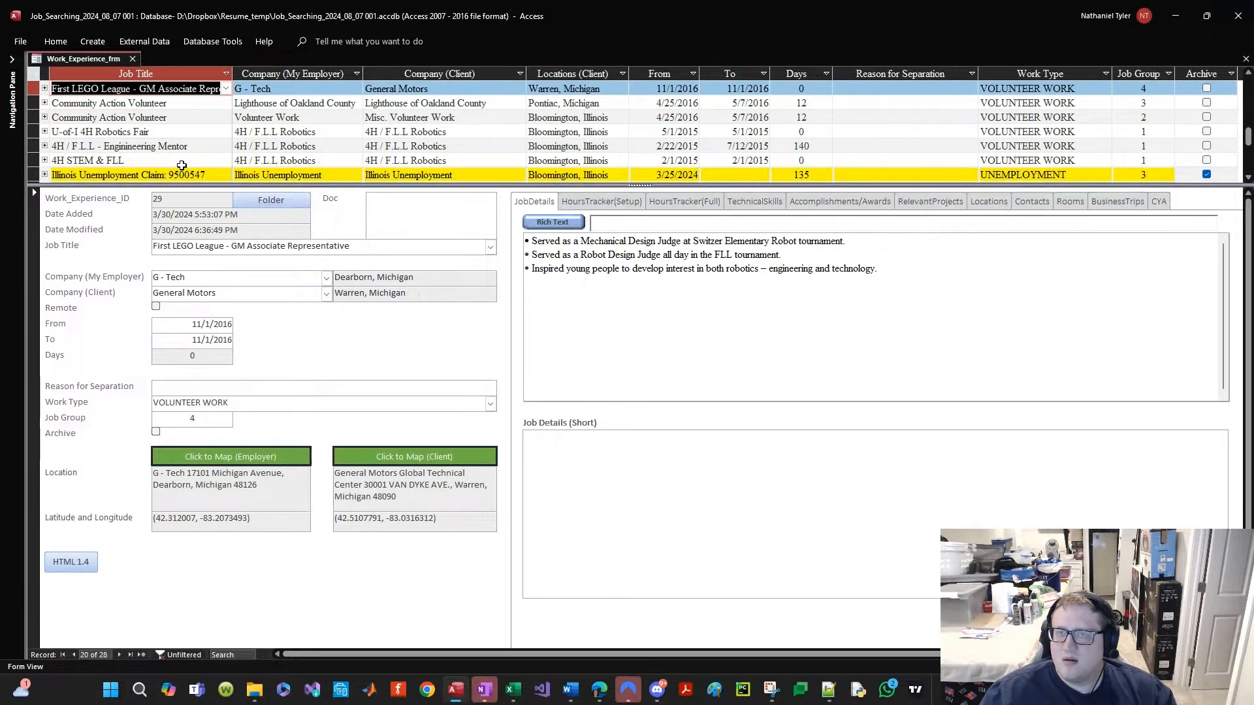
pyautogui.click(192, 175)
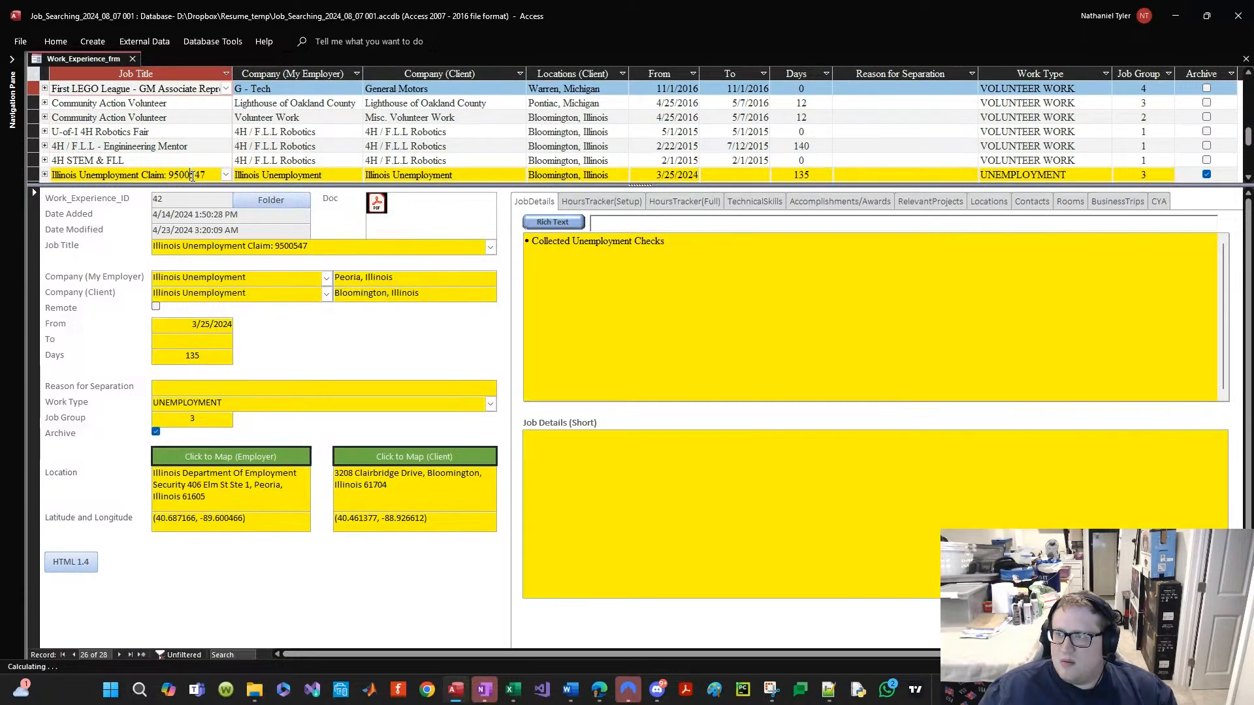
pyautogui.scroll(-1, 196, 156)
pyautogui.click(143, 146)
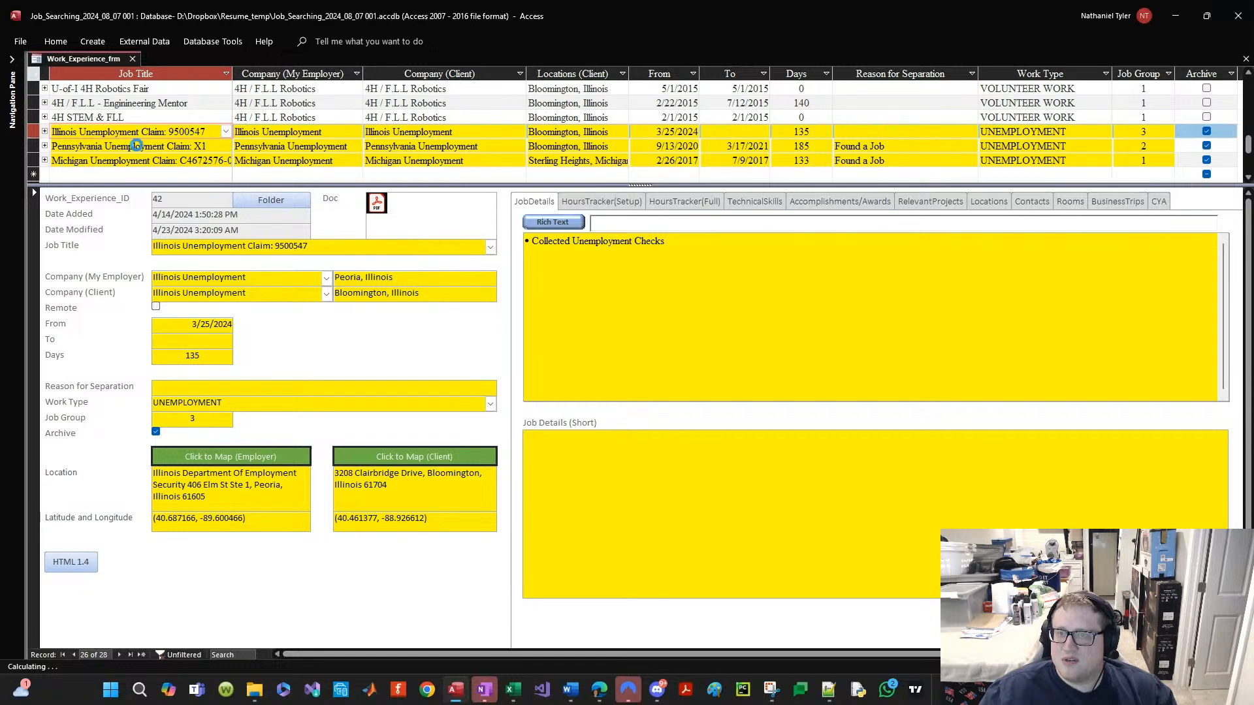
pyautogui.click(149, 134)
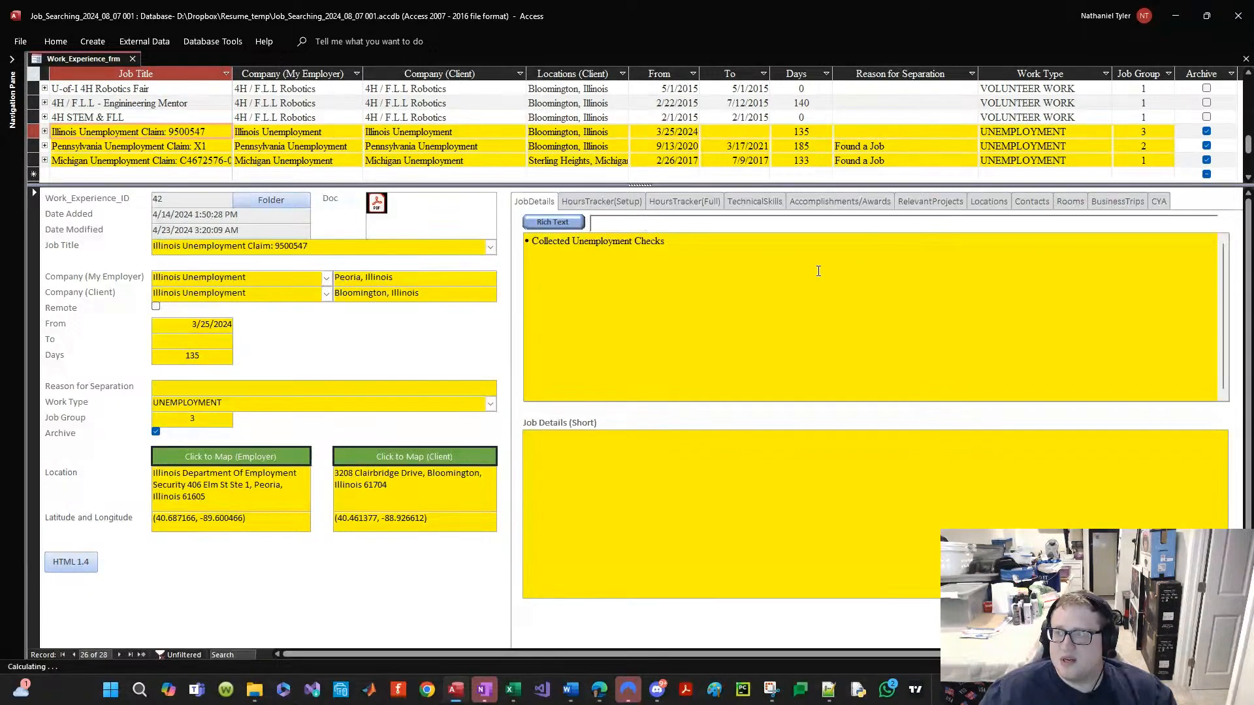
pyautogui.click(169, 145)
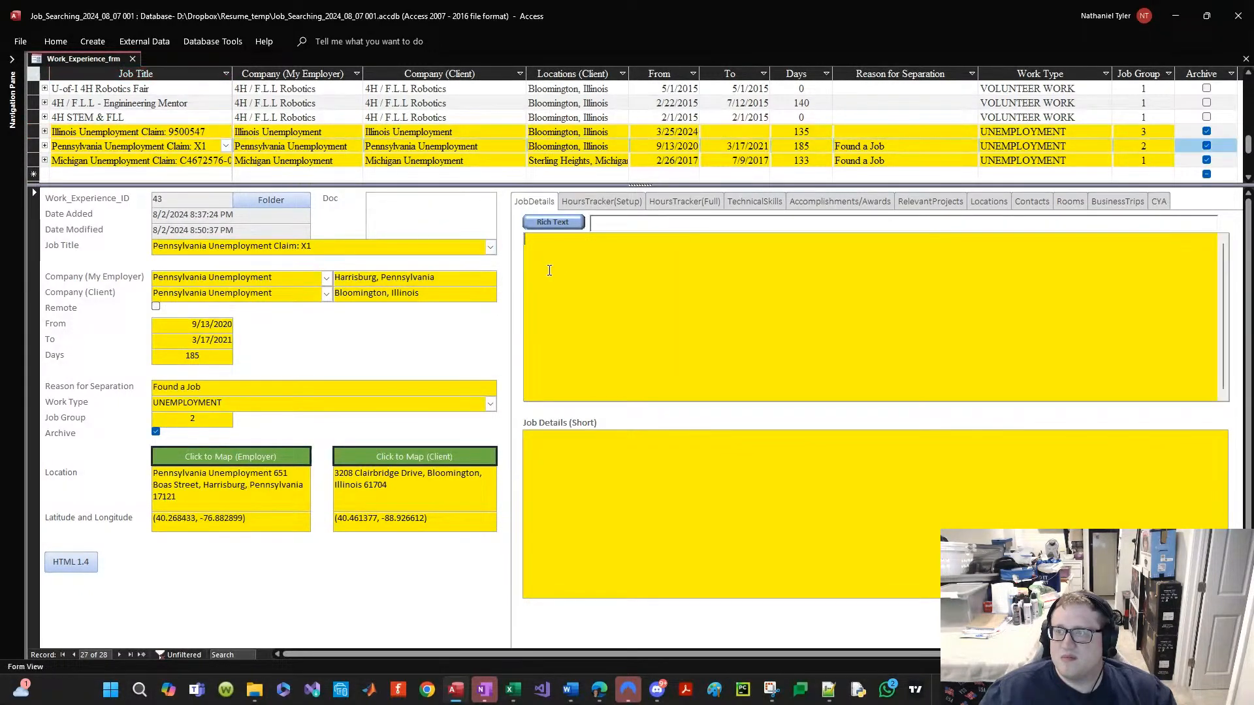
pyautogui.click(586, 260)
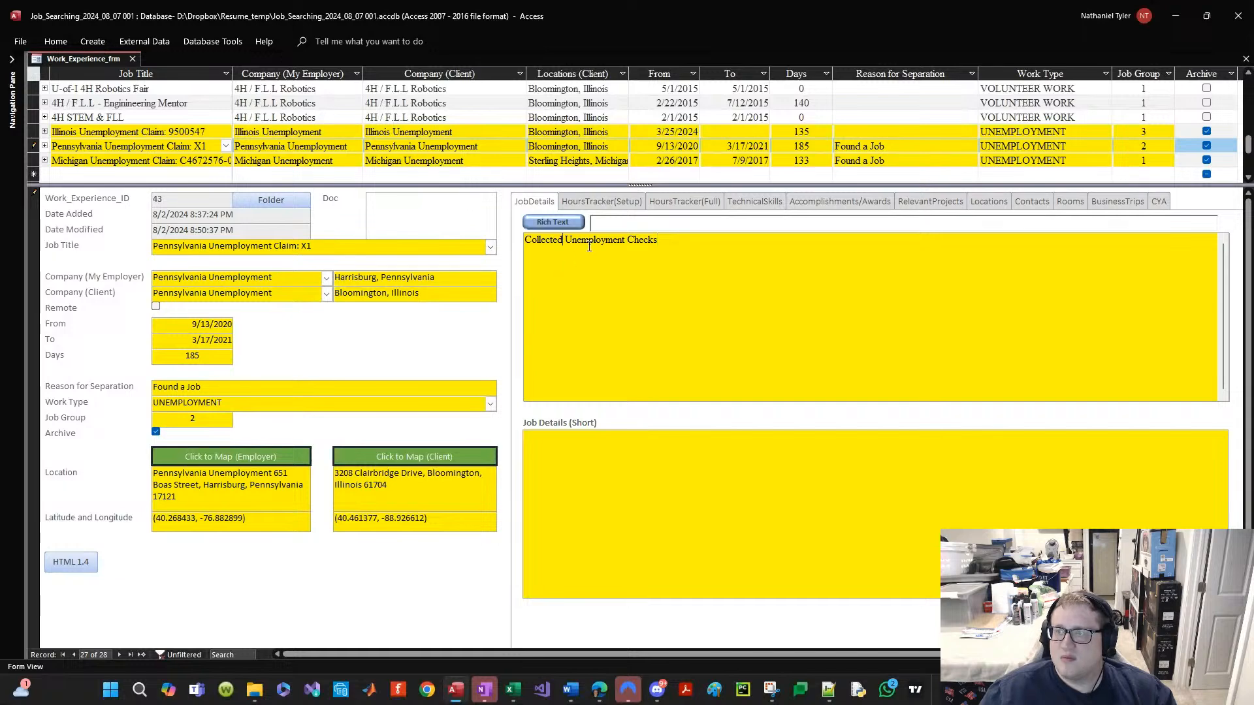
# Step: Format the "Collected Unemployment Checks" line in the Pennsylvania record's job details as a bulleted list
pyautogui.tripleClick(589, 243)
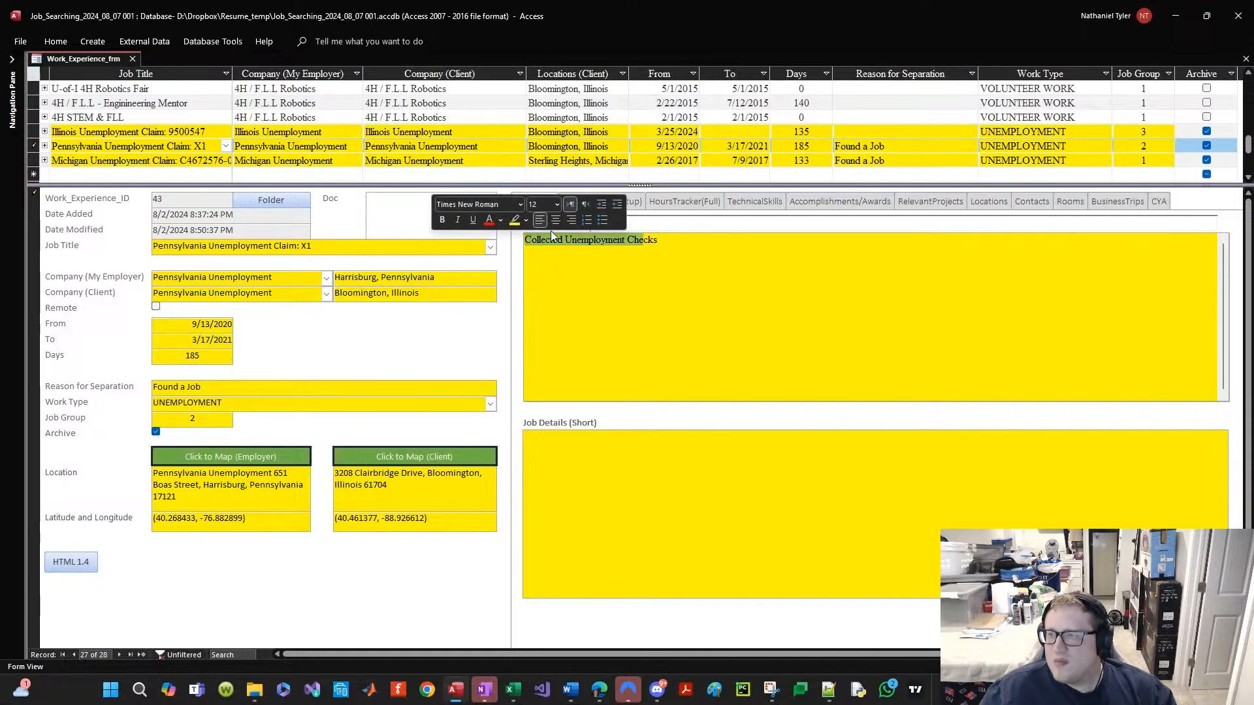
pyautogui.click(587, 220)
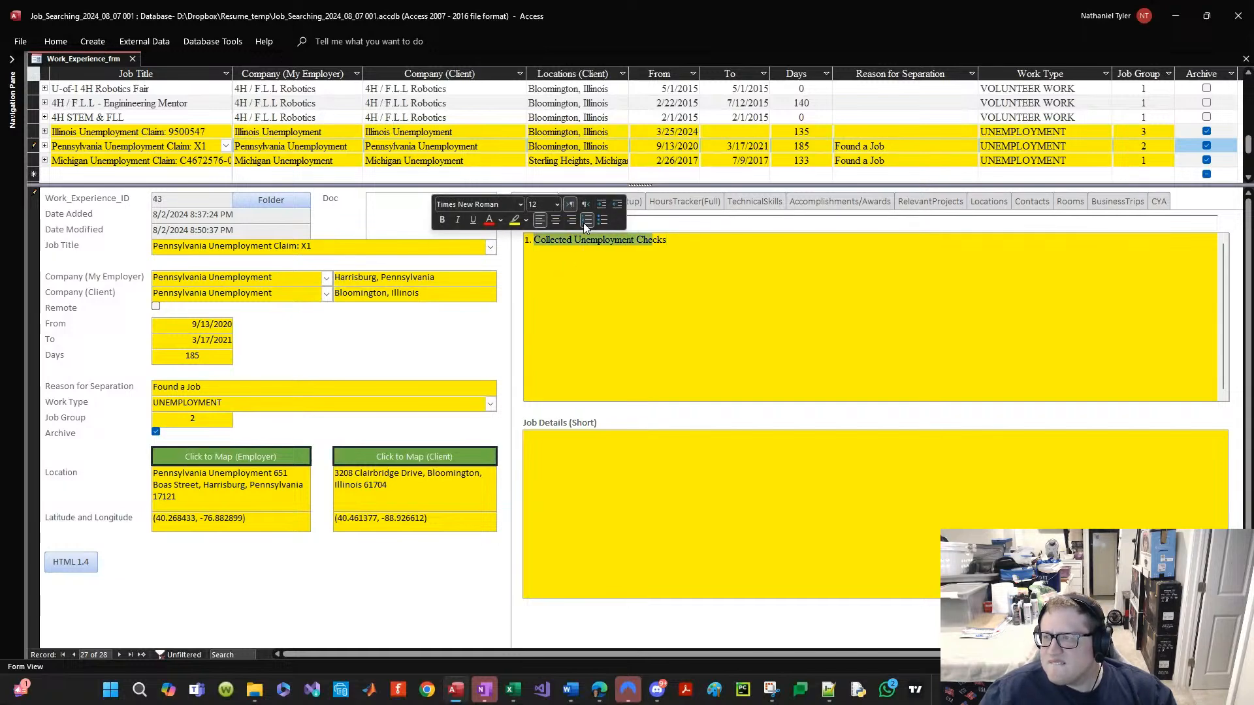
pyautogui.click(602, 220)
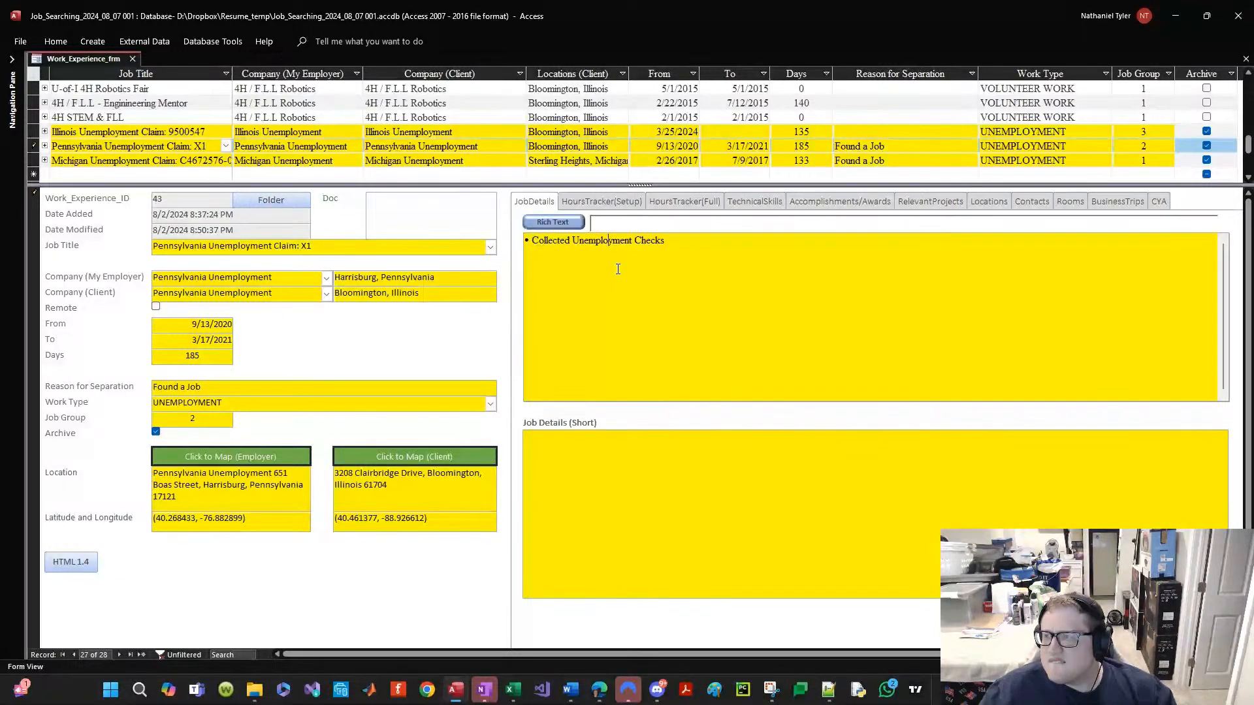
# Step: Compare the job details of the Illinois, Pennsylvania and Michigan unemployment records, ending on the 4H STEM & FLL volunteer record
pyautogui.click(124, 160)
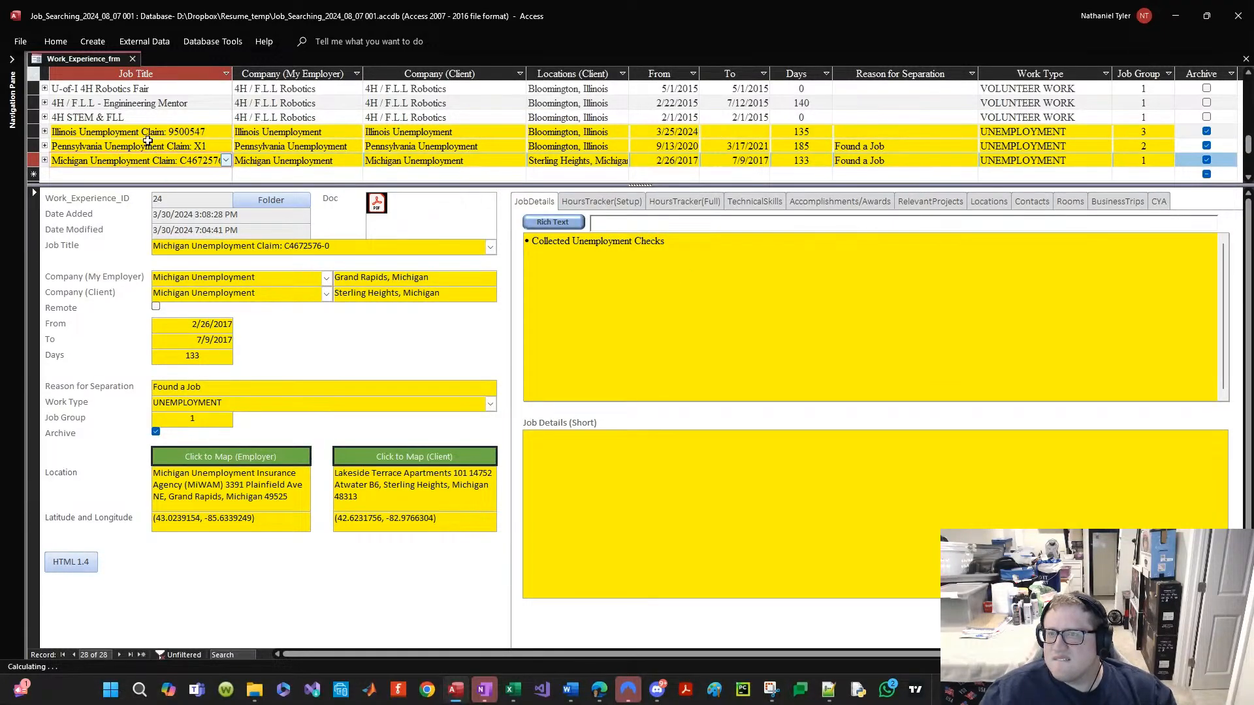
pyautogui.click(149, 146)
pyautogui.click(142, 160)
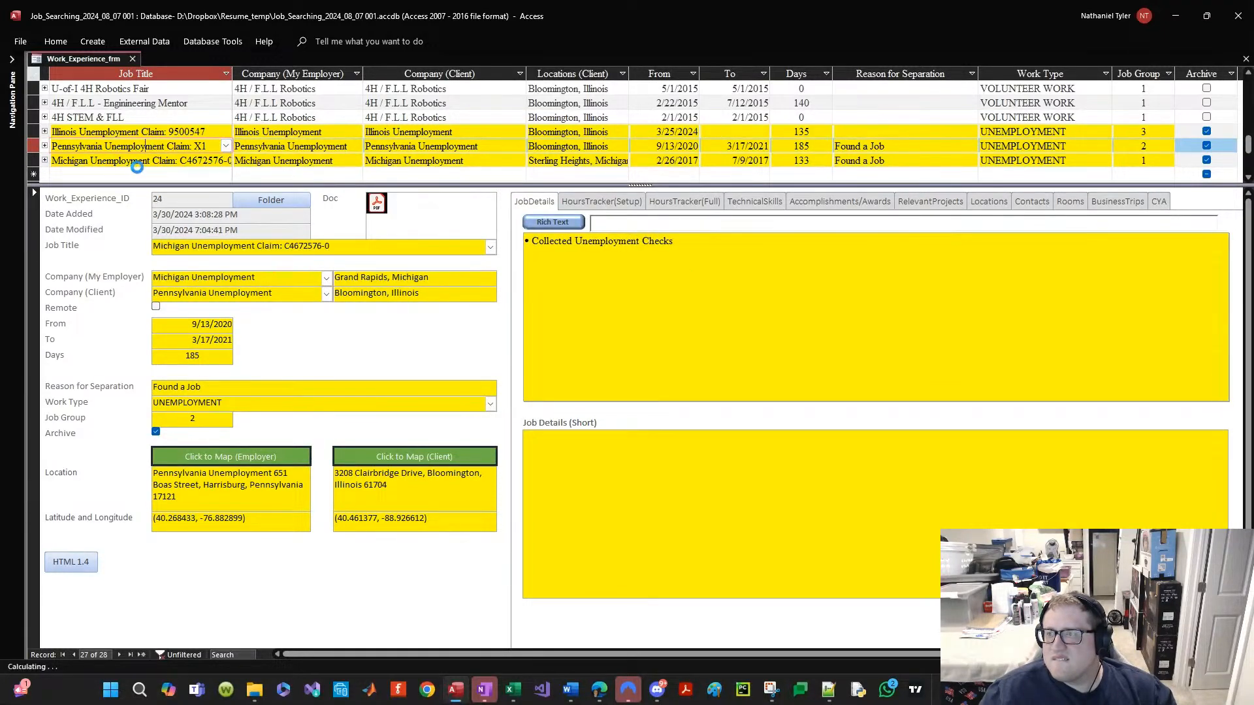
pyautogui.press('Up')
pyautogui.press('Up')
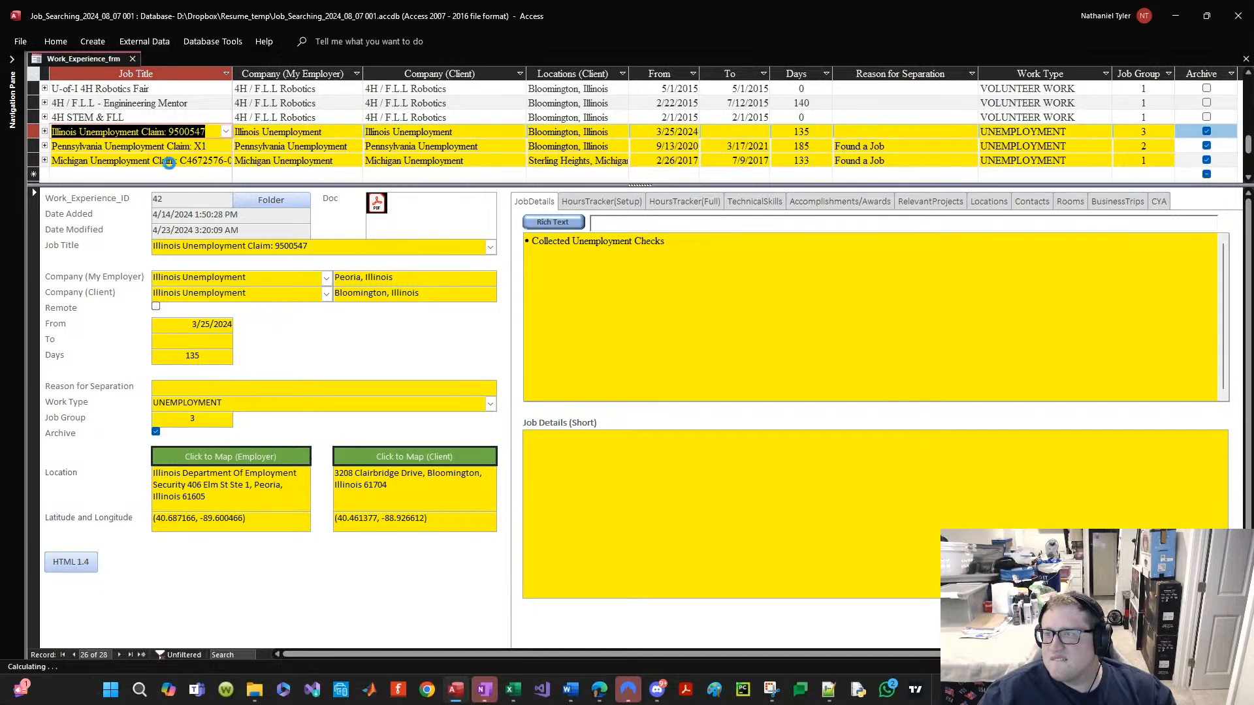
pyautogui.press('Down')
pyautogui.press('Down')
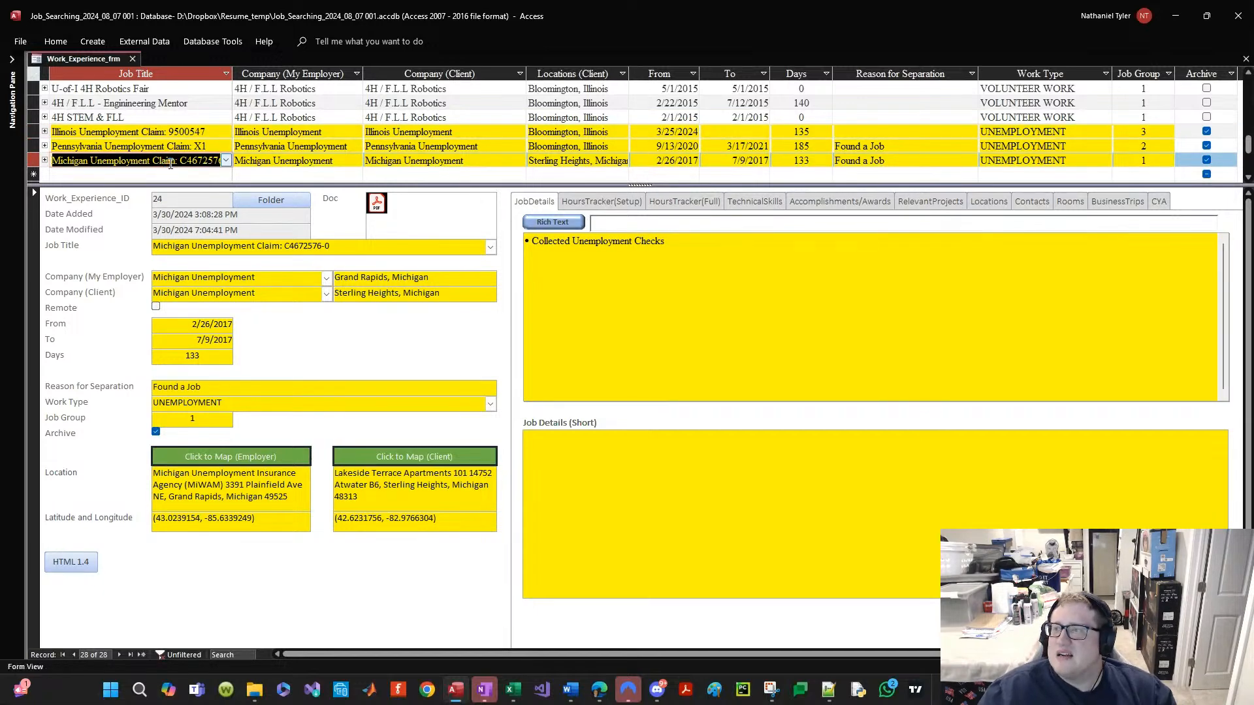
pyautogui.press('Up')
pyautogui.press('Up')
pyautogui.press('Up')
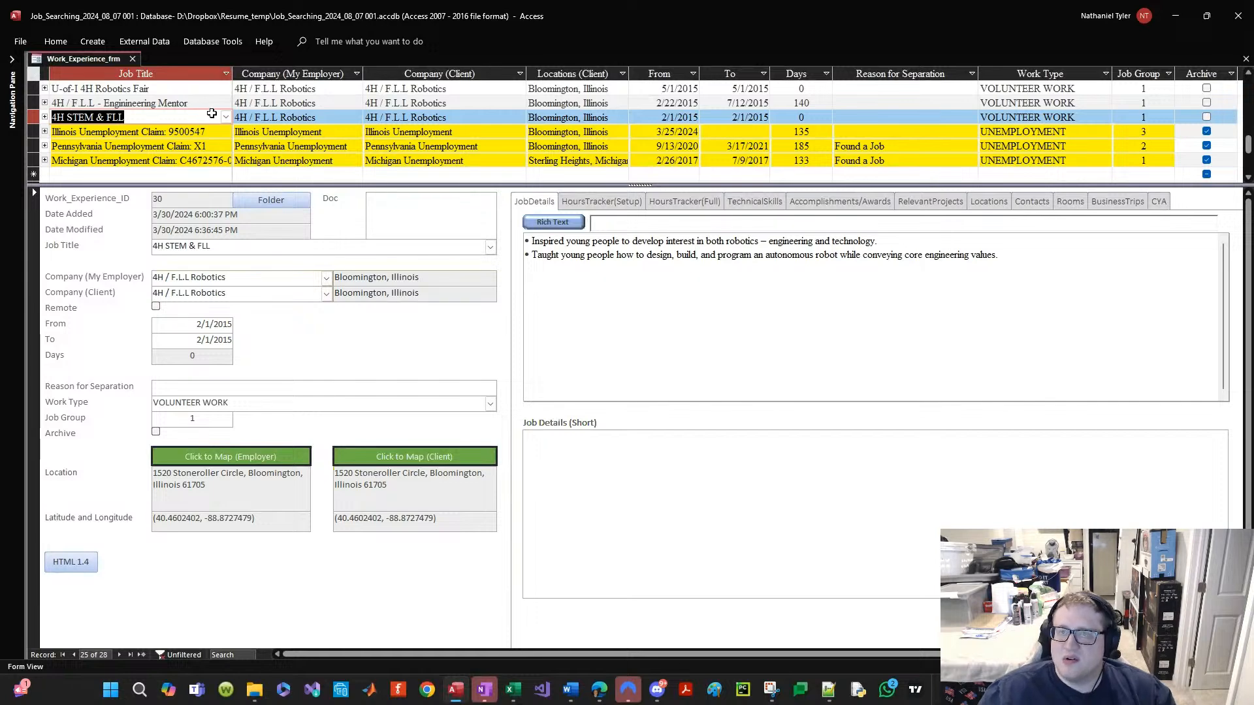
# Step: Return to the start of the record list and review the short job details of the Electronic System Engineer and Calibration Engineer records
pyautogui.click(792, 503)
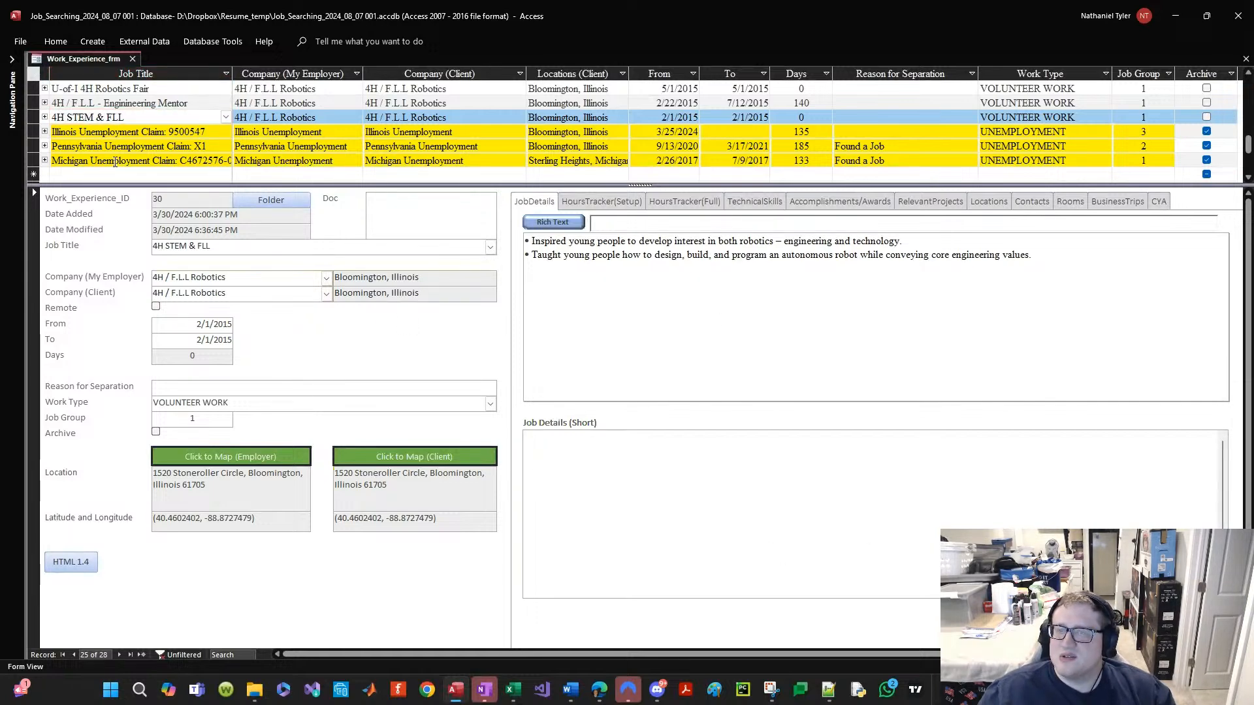
pyautogui.click(166, 117)
pyautogui.scroll(2, 165, 116)
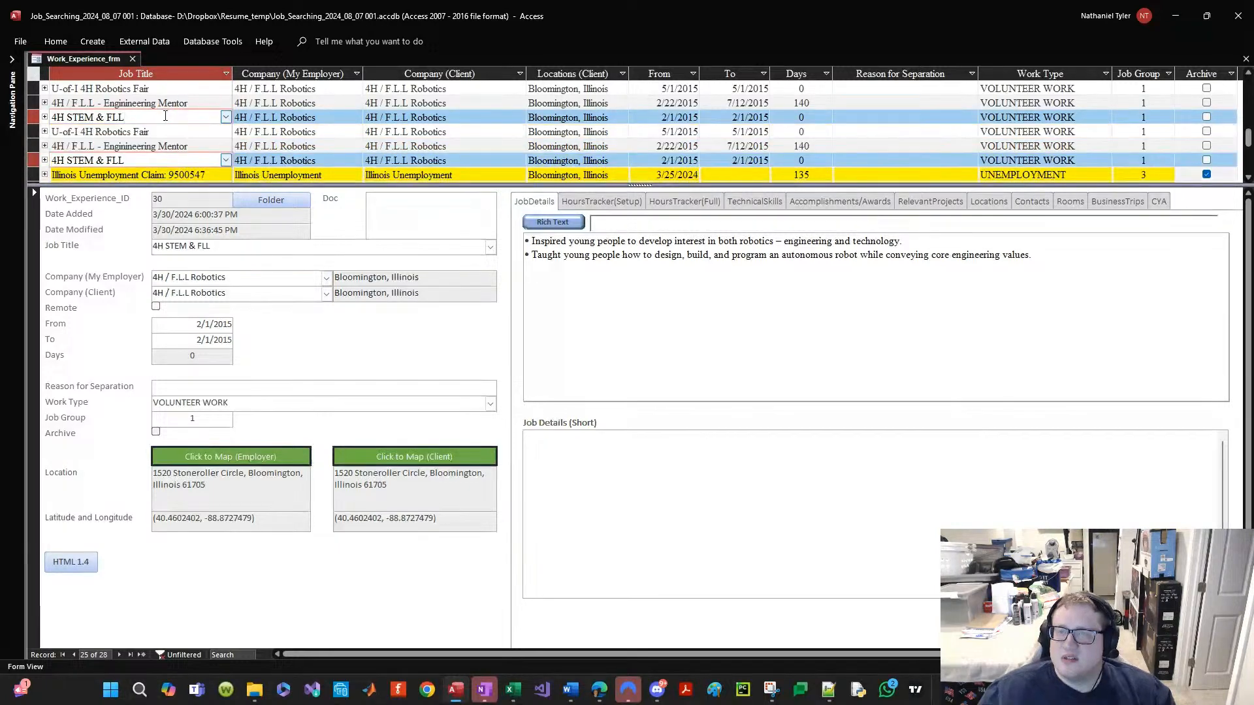
pyautogui.scroll(-1, 165, 116)
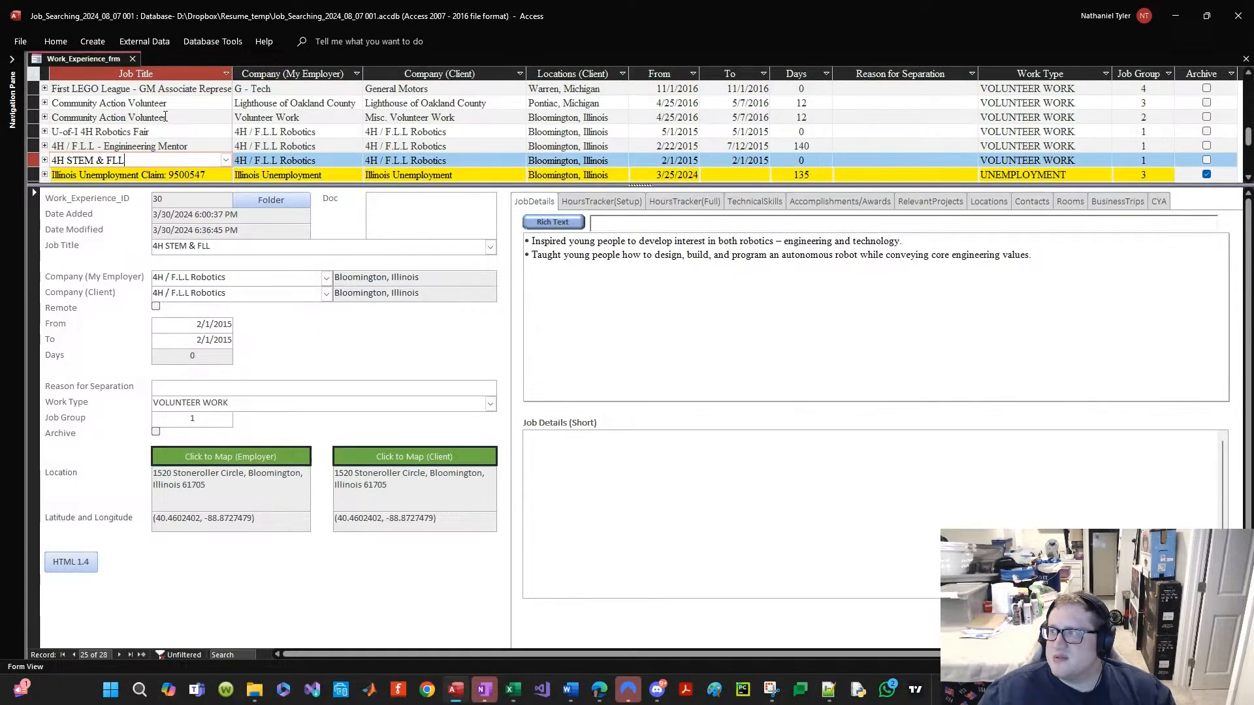
pyautogui.scroll(7, 165, 117)
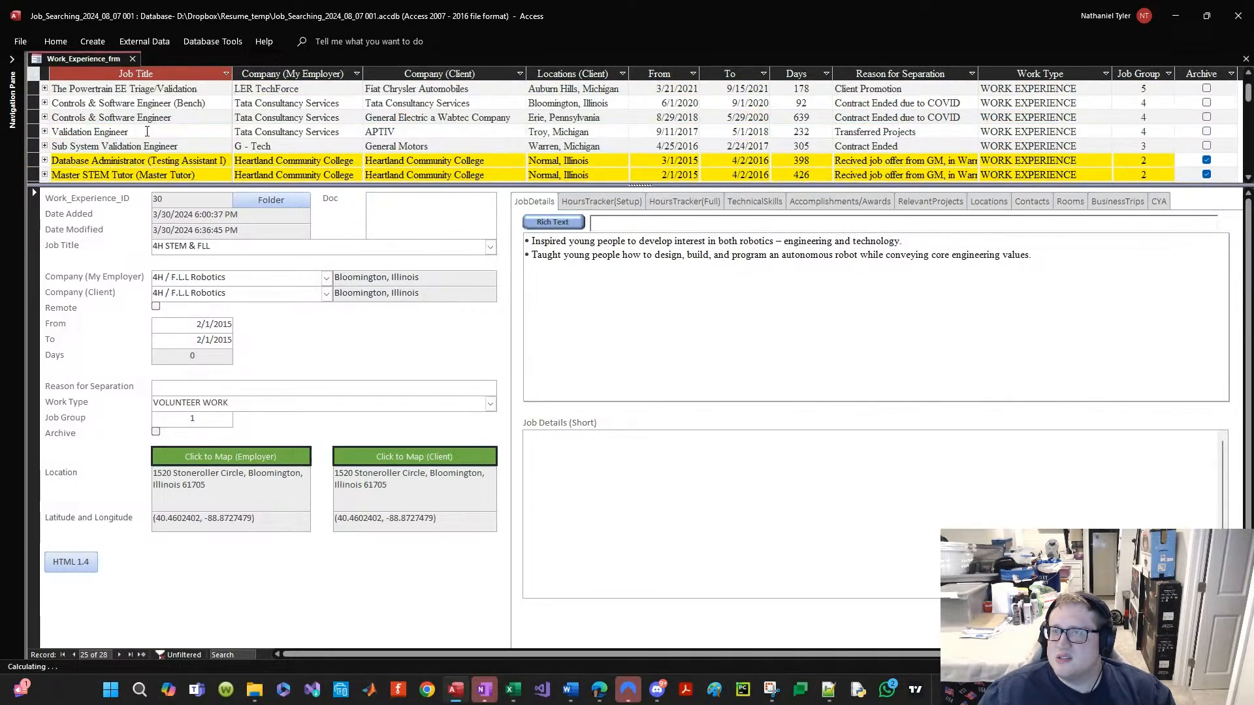
pyautogui.click(163, 103)
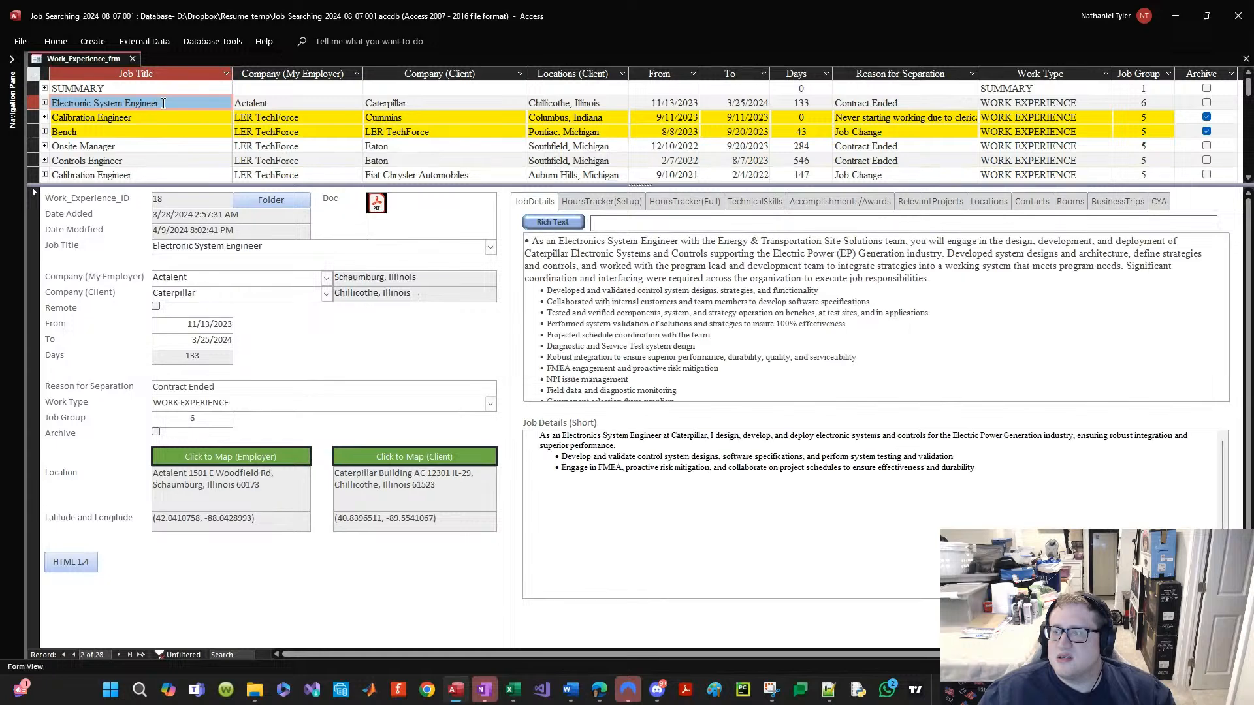
pyautogui.click(587, 474)
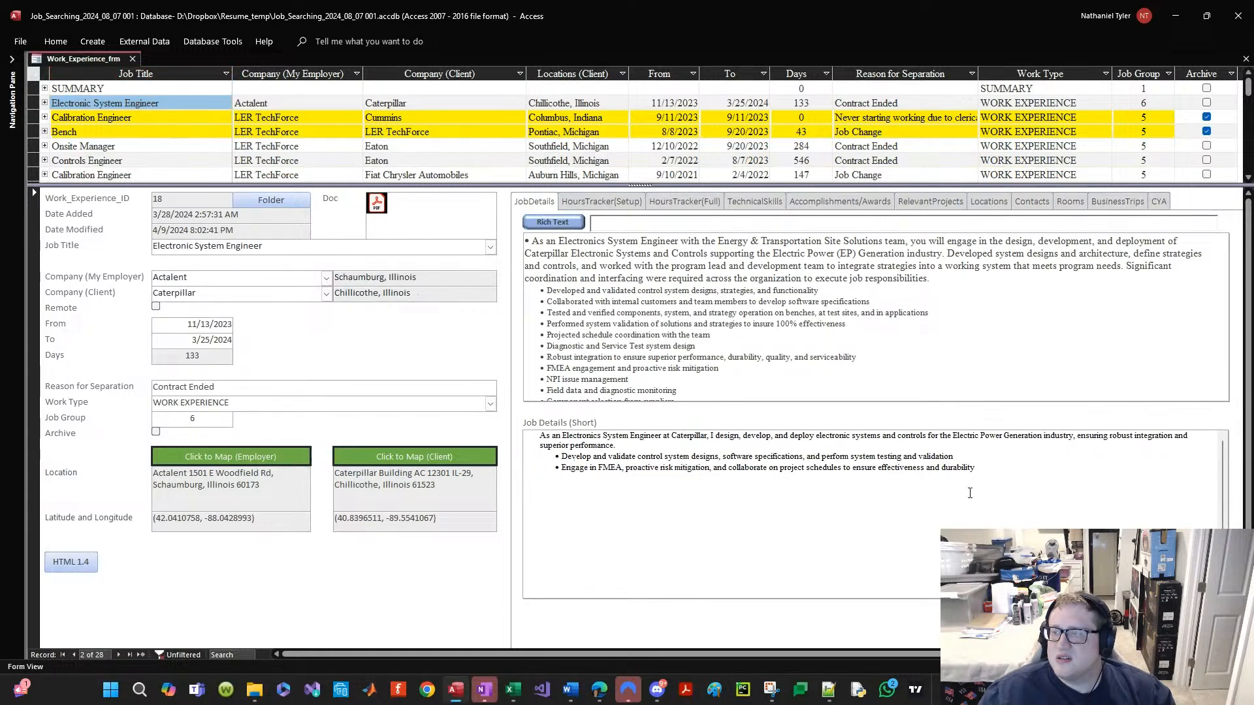
pyautogui.click(186, 105)
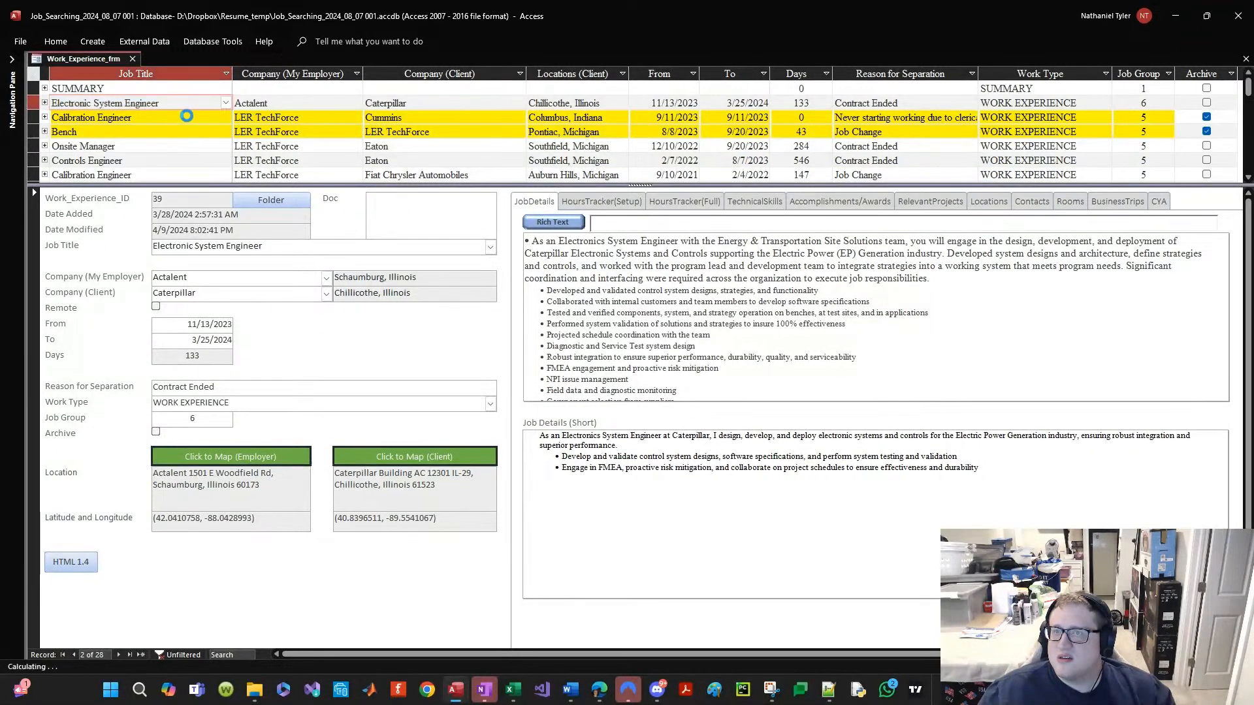
pyautogui.click(186, 116)
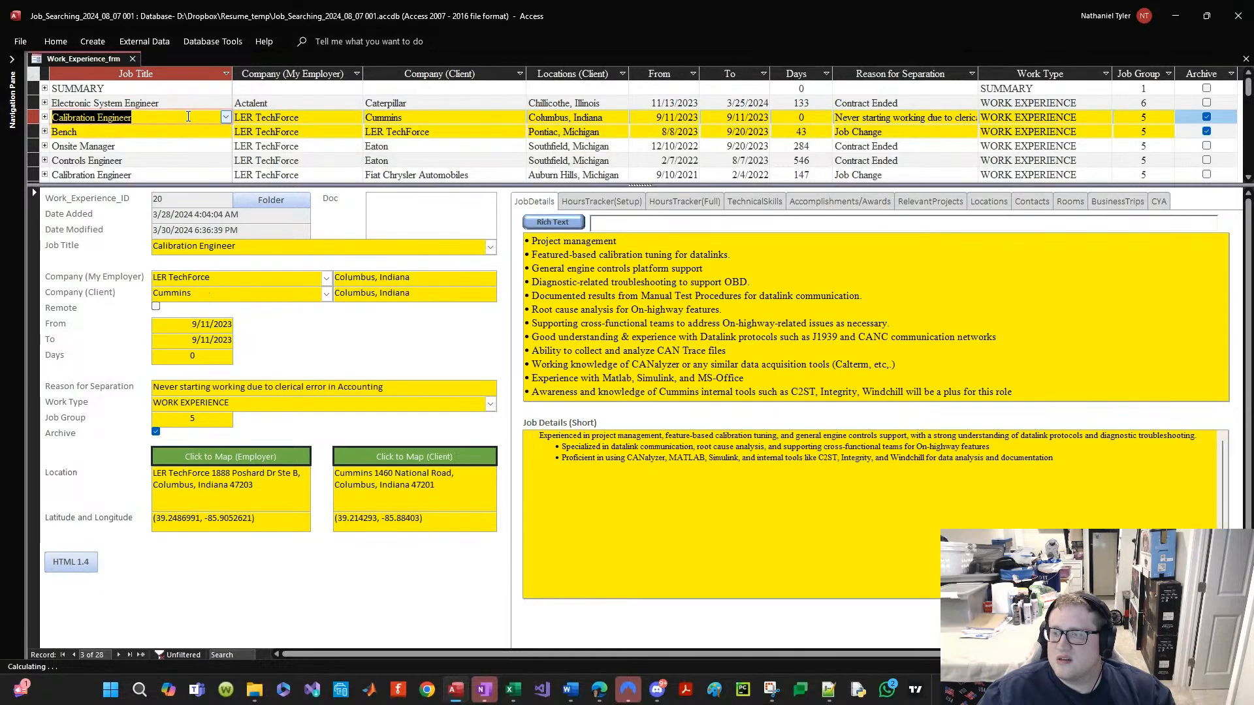
# Step: Review the job details and short details of the records from Bench down to Controls & Software Engineer (Bench)
pyautogui.press('Down')
pyautogui.press('Down')
pyautogui.press('Down')
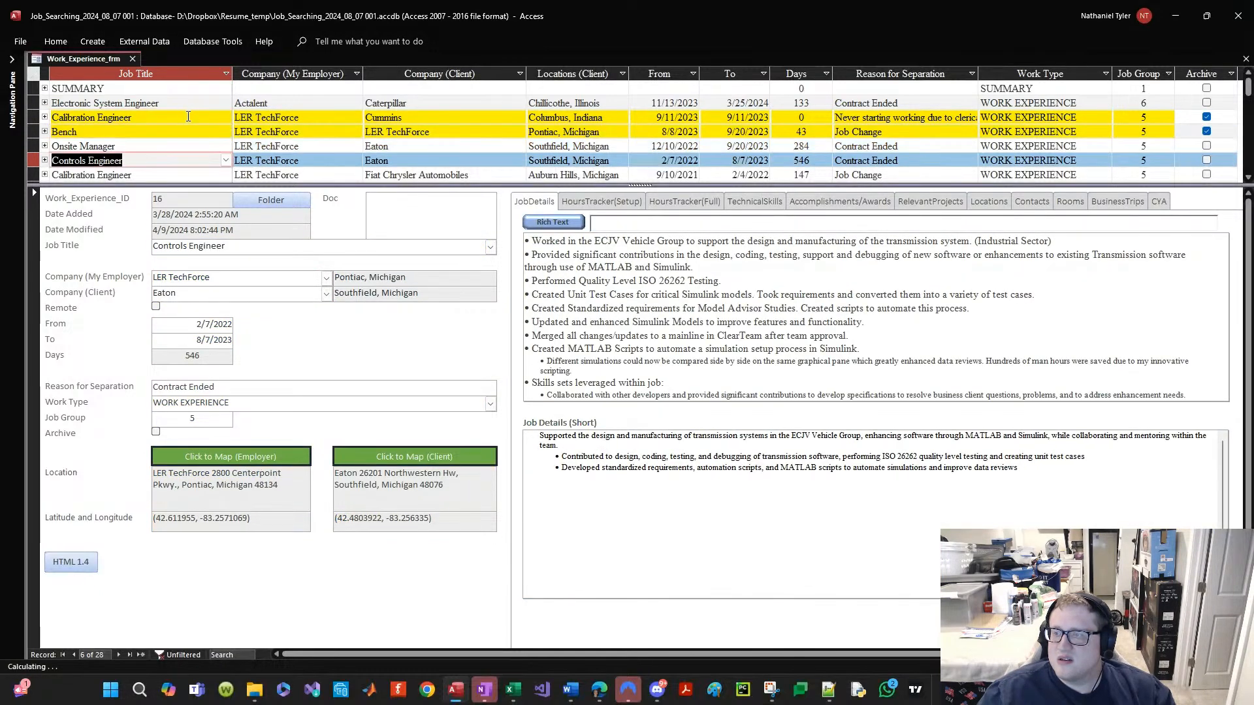
pyautogui.press('Down')
pyautogui.press('Down')
pyautogui.press('Down')
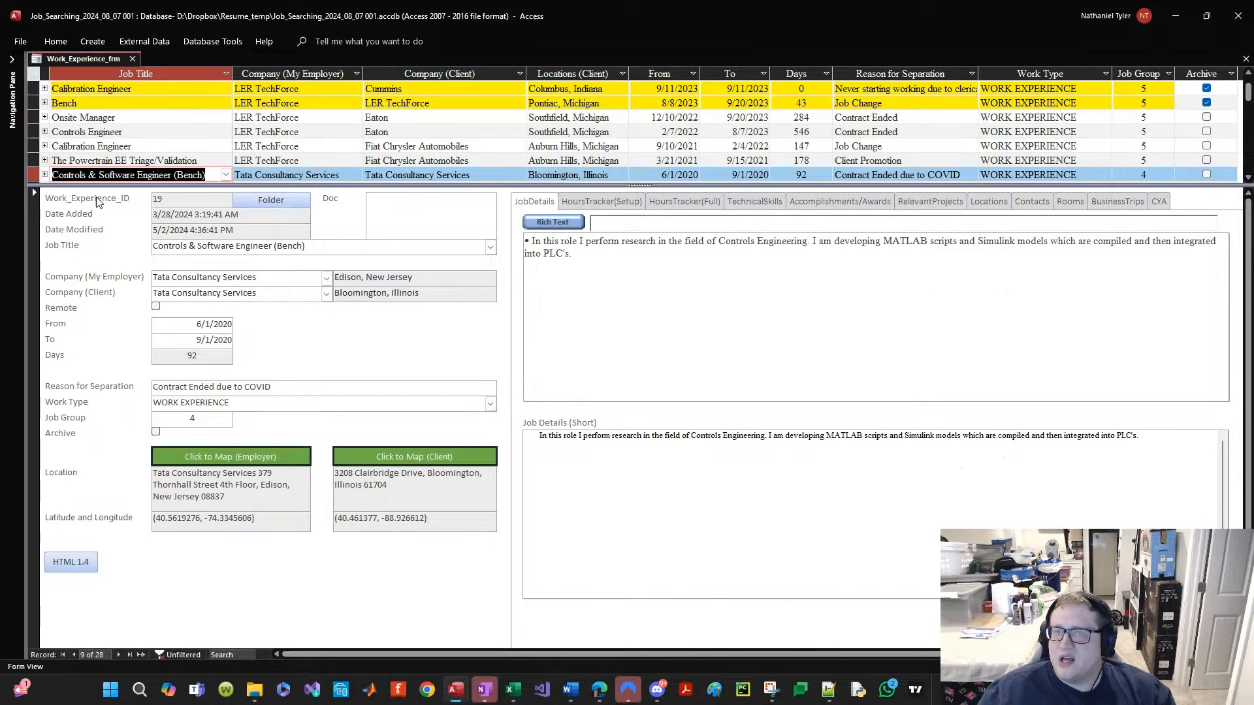
# Step: Review the full and short job details of the General Electric a Wabtec Company, APTIV and General Motors records
pyautogui.scroll(-1, 170, 142)
pyautogui.click(170, 144)
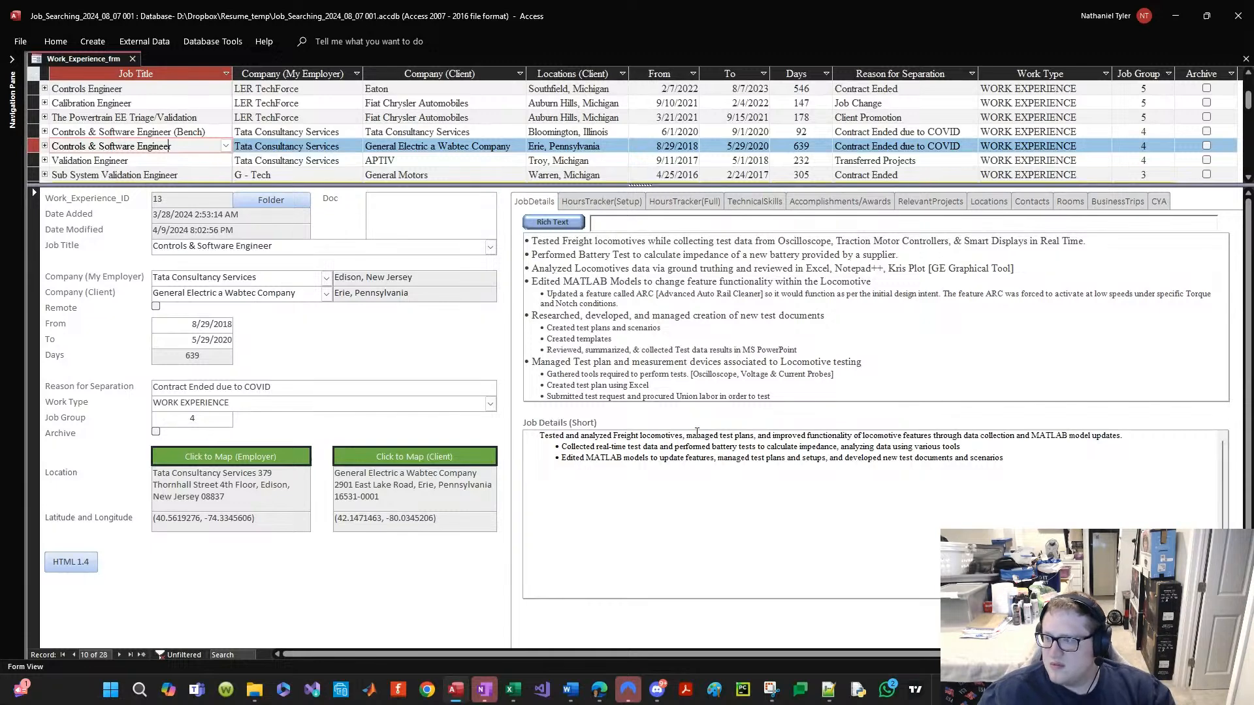
pyautogui.click(99, 160)
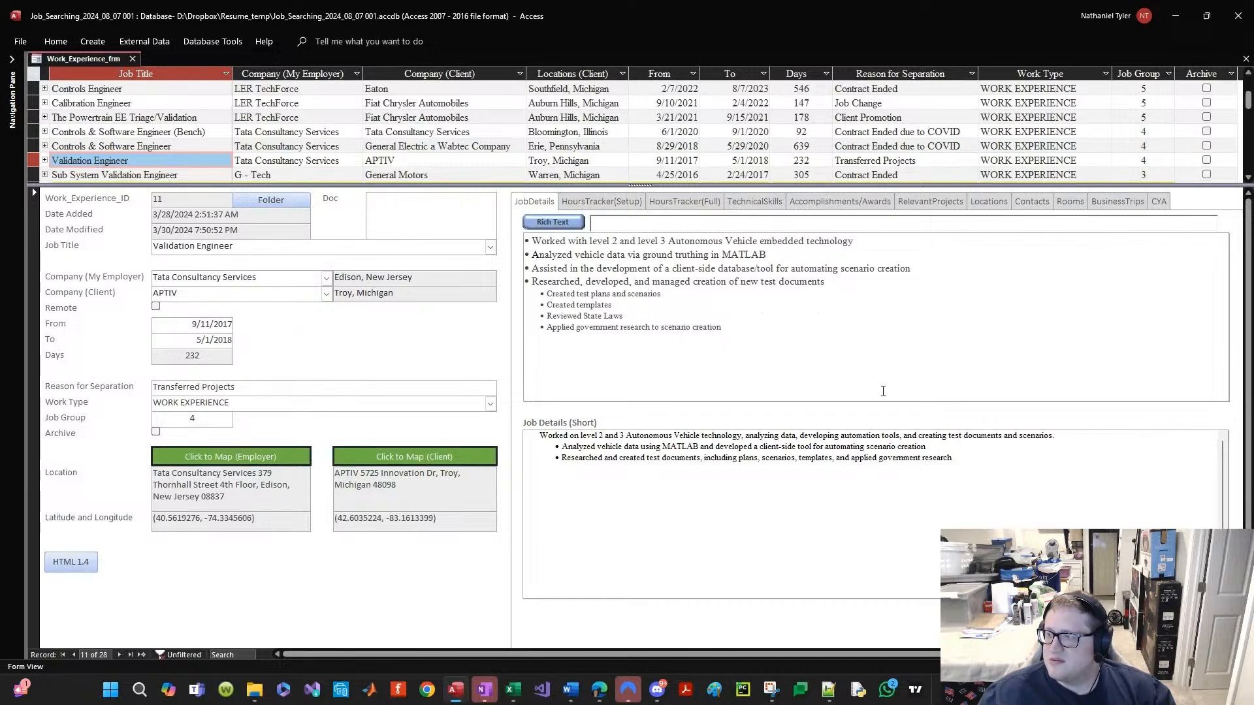
pyautogui.click(140, 162)
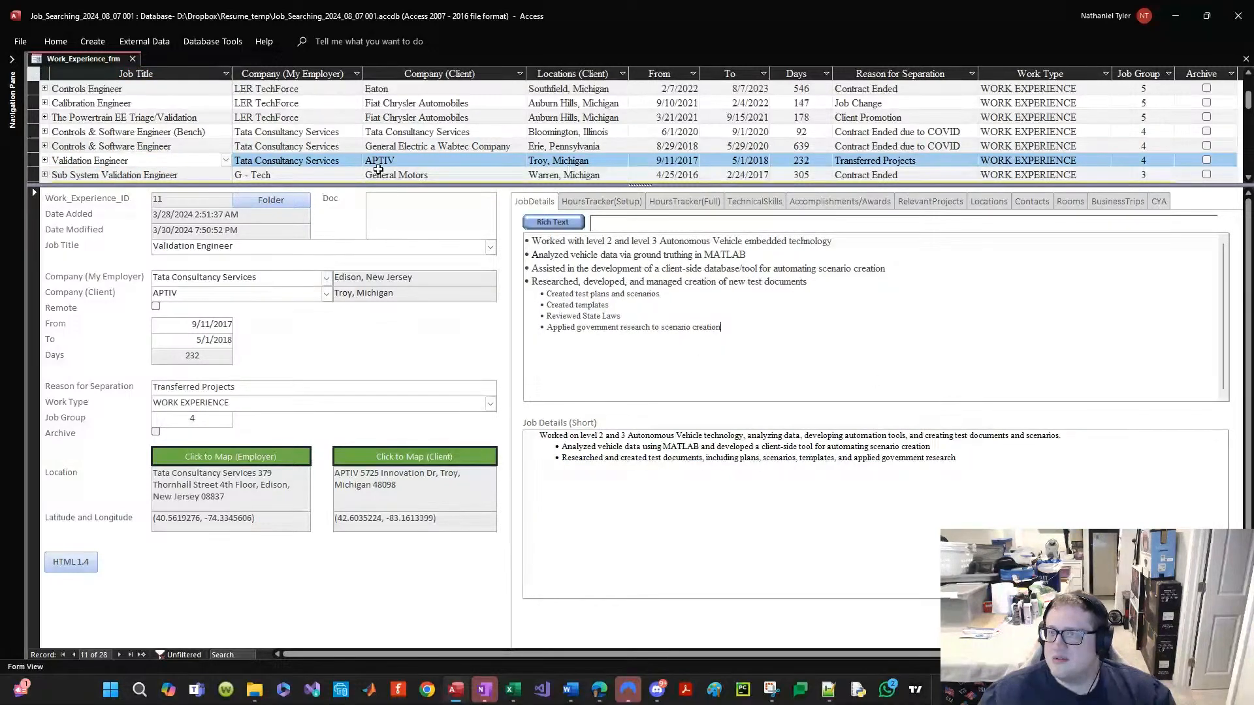
pyautogui.click(133, 175)
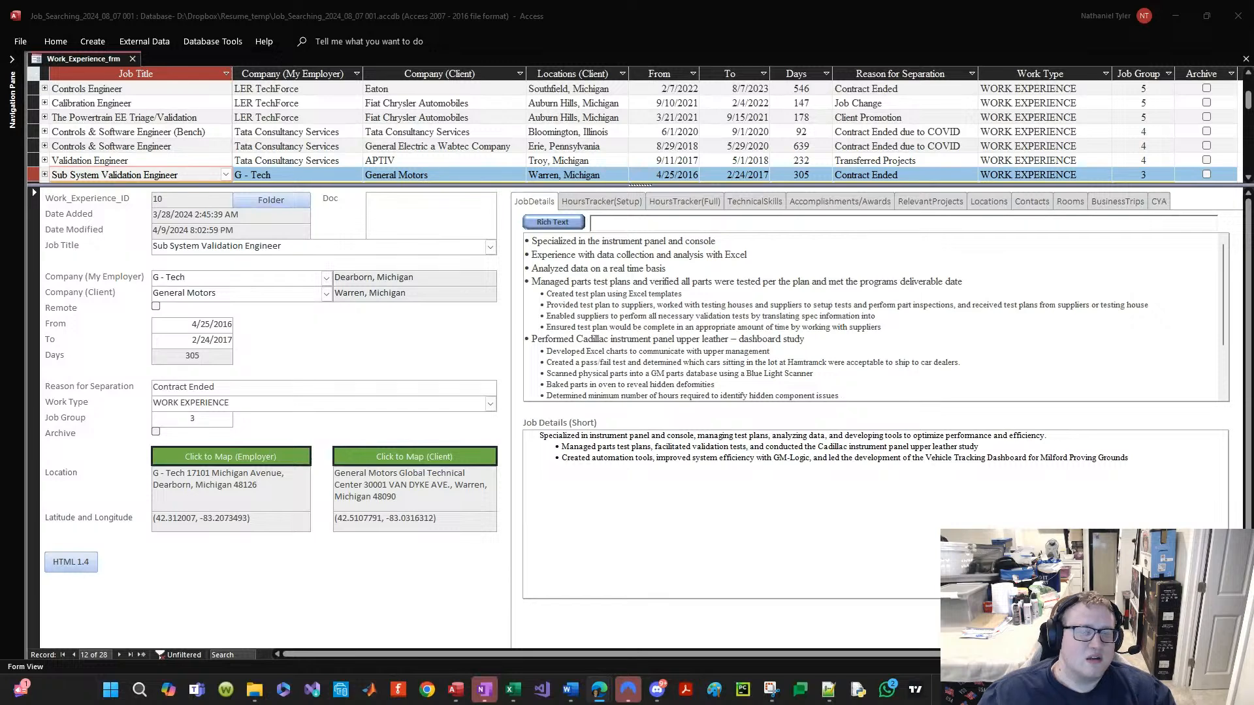
pyautogui.click(759, 499)
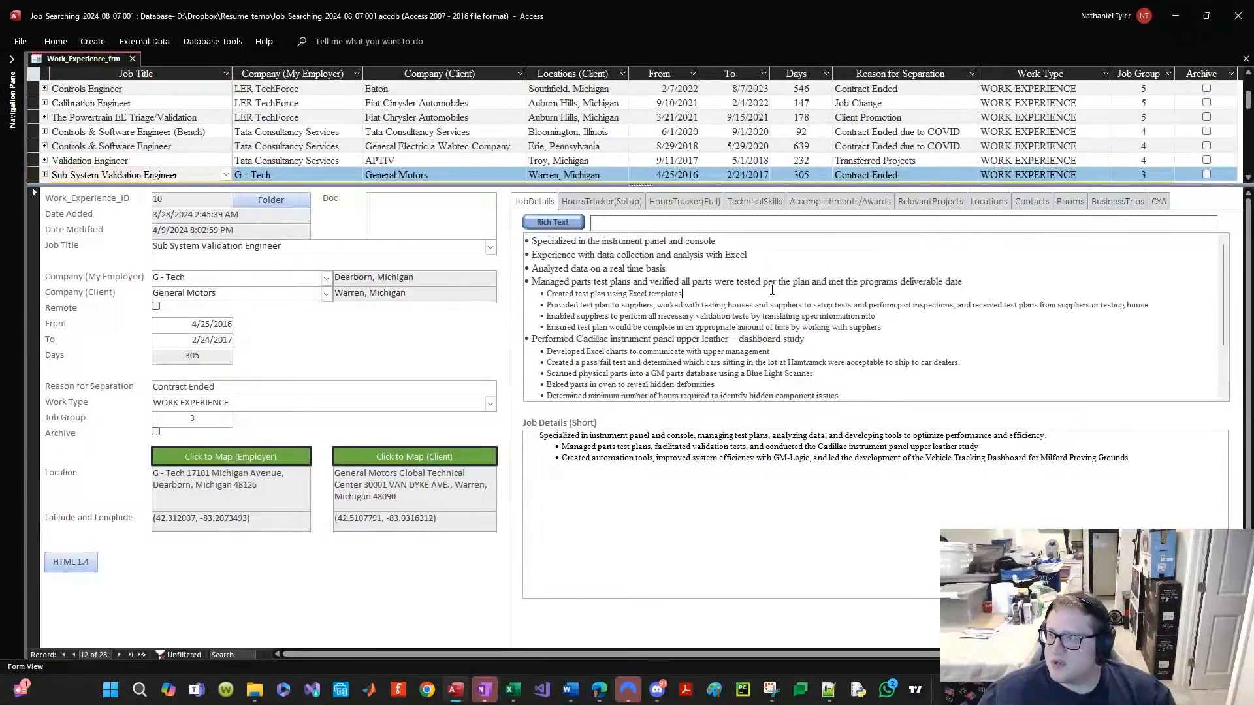
pyautogui.scroll(-1, 249, 125)
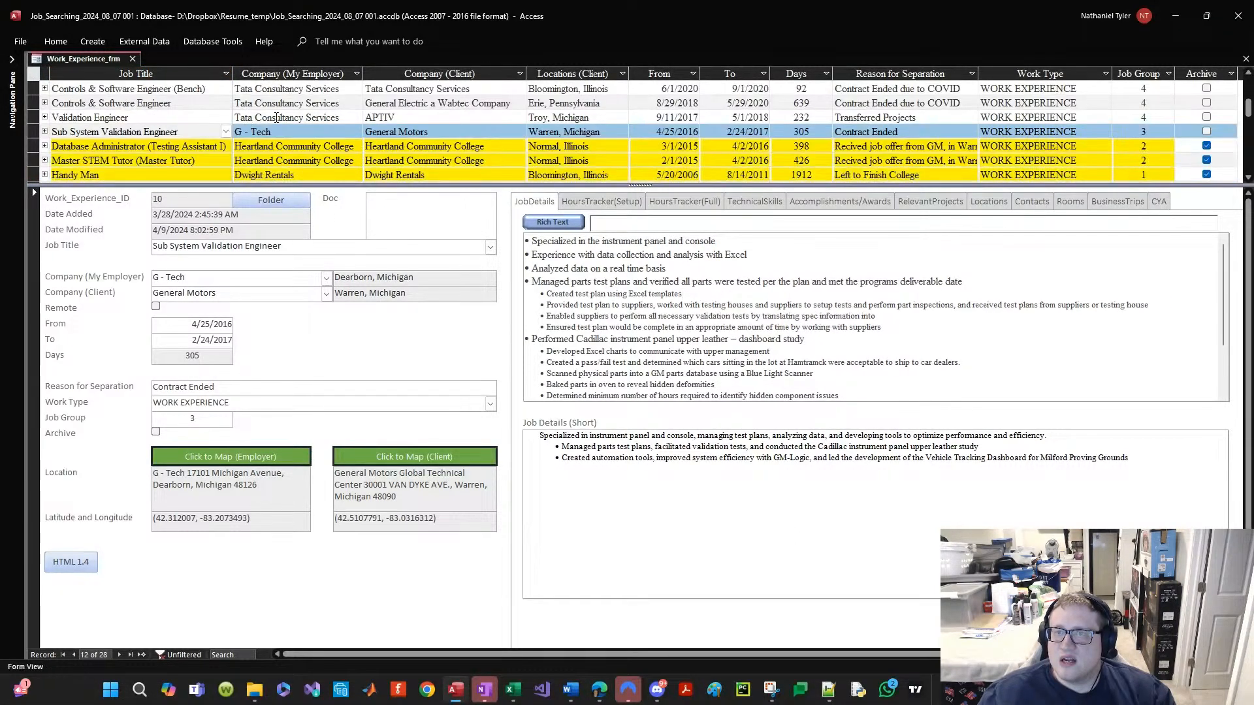
pyautogui.moveTo(860, 507); pyautogui.dragTo(440, 423)
pyautogui.click(610, 501)
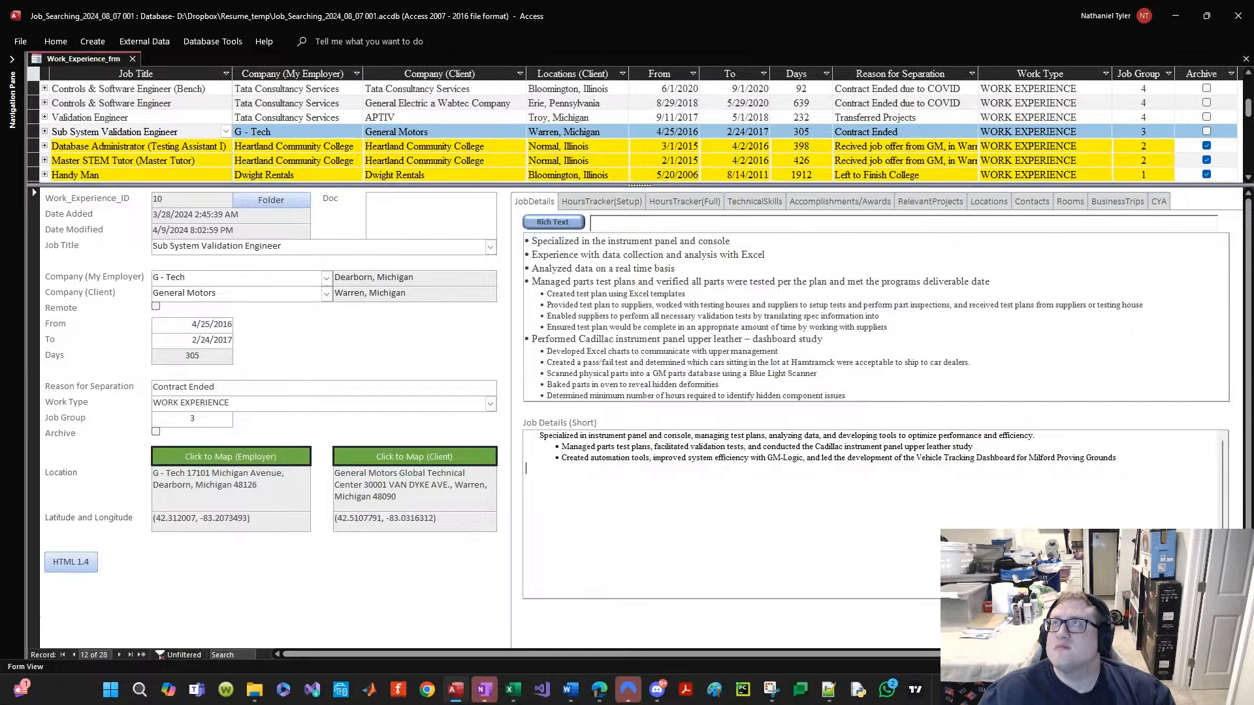
# Step: Switch to the Word resume and check the Electronic System Engineer entry's employment dates under WORK EXPERIENCE
pyautogui.hotkey('alt', 'Tab')
pyautogui.moveTo(800, 101); pyautogui.dragTo(798, 103)
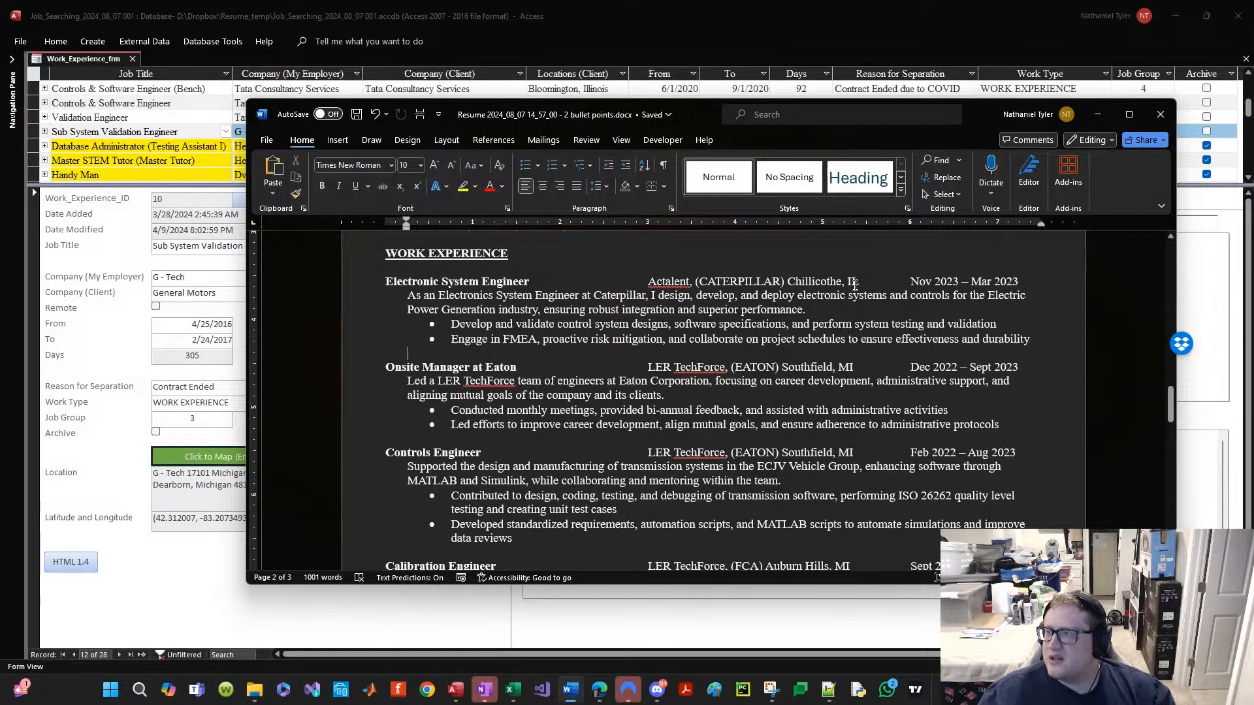
pyautogui.moveTo(911, 282); pyautogui.dragTo(1011, 284)
pyautogui.click(994, 282)
pyautogui.click(920, 285)
pyautogui.click(1006, 283)
pyautogui.click(917, 284)
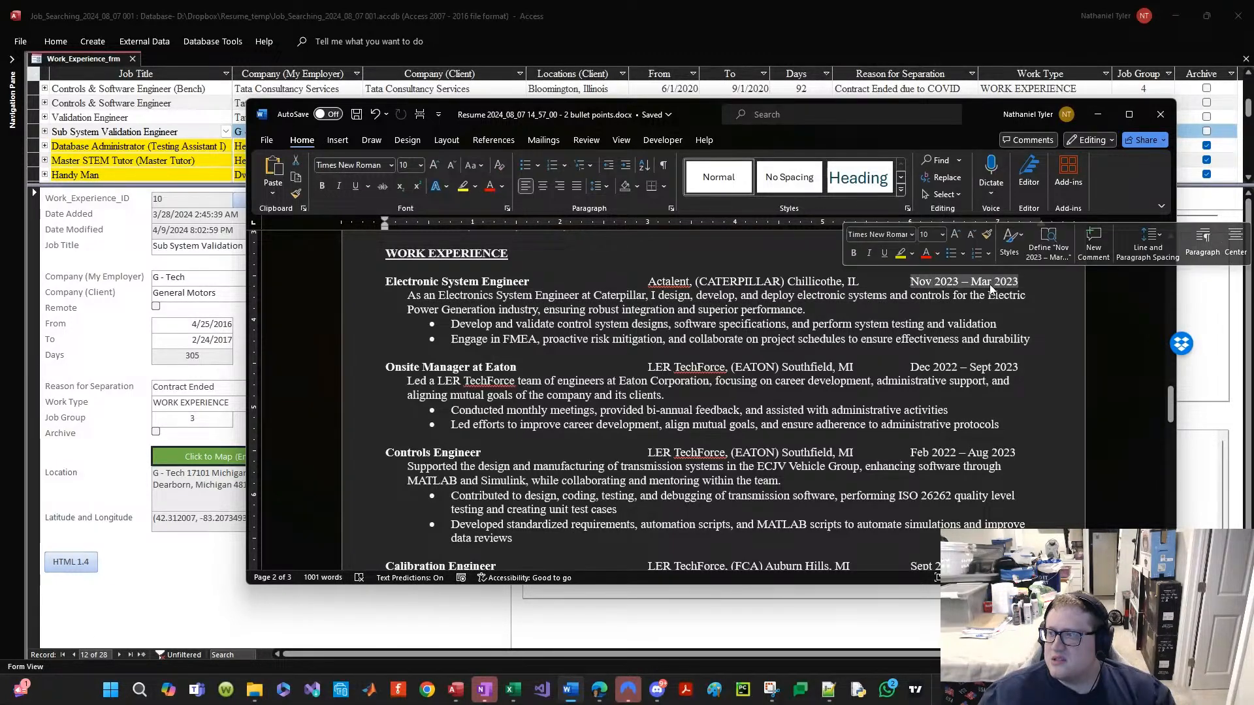
pyautogui.click(980, 293)
pyautogui.moveTo(961, 120); pyautogui.dragTo(941, 0)
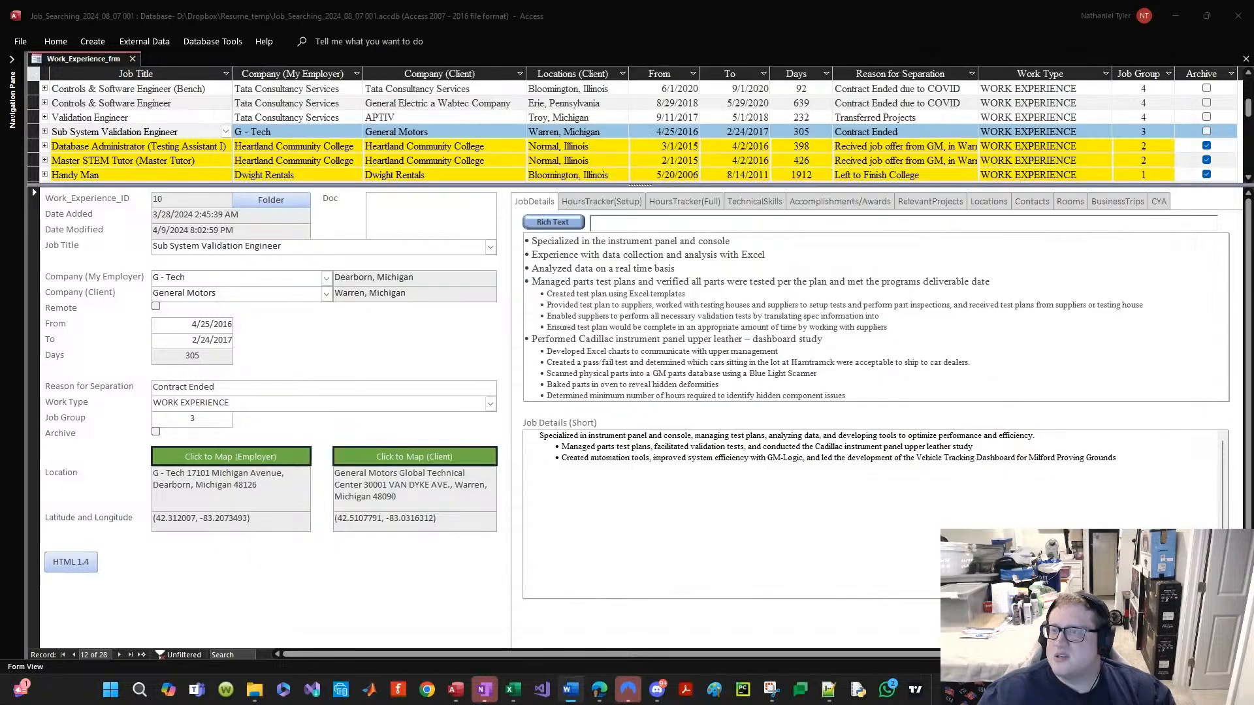
# Step: Open the company record from G - Tech in the Sub System Validation Engineer record and debug the ctrl_1.SetFocus line in DoubleClickComboBox
pyautogui.click(388, 283)
pyautogui.click(388, 282)
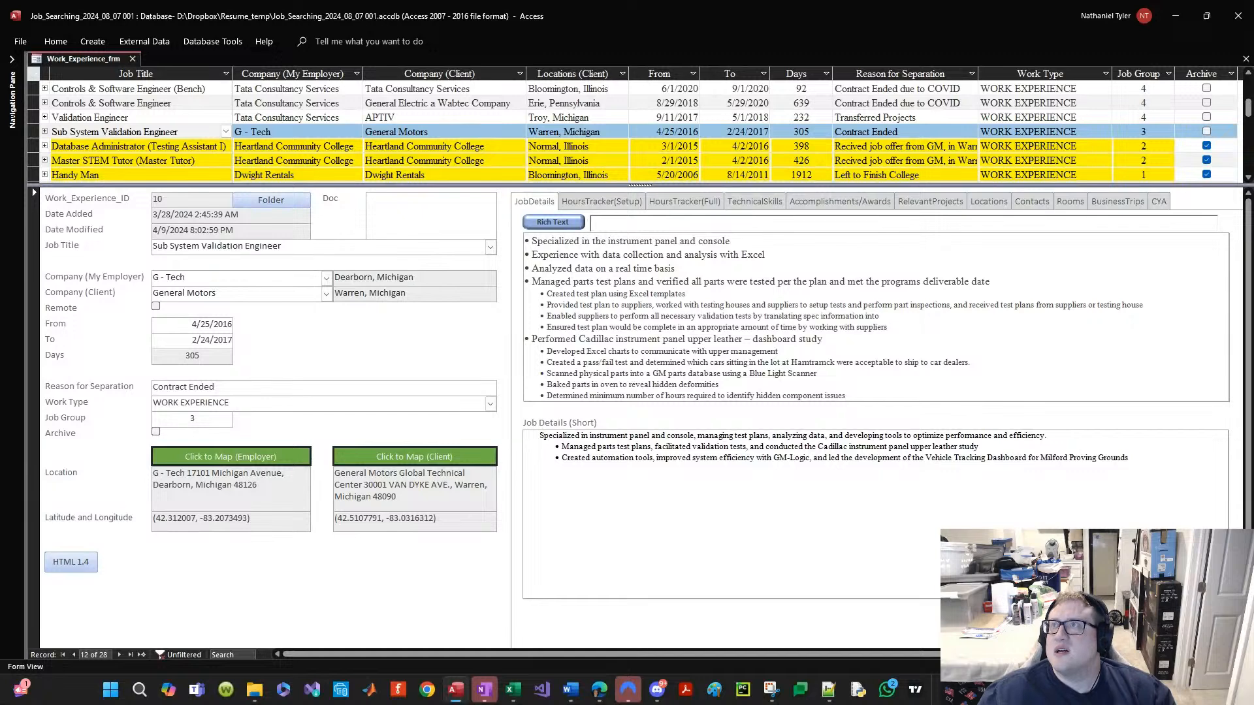
pyautogui.click(240, 277)
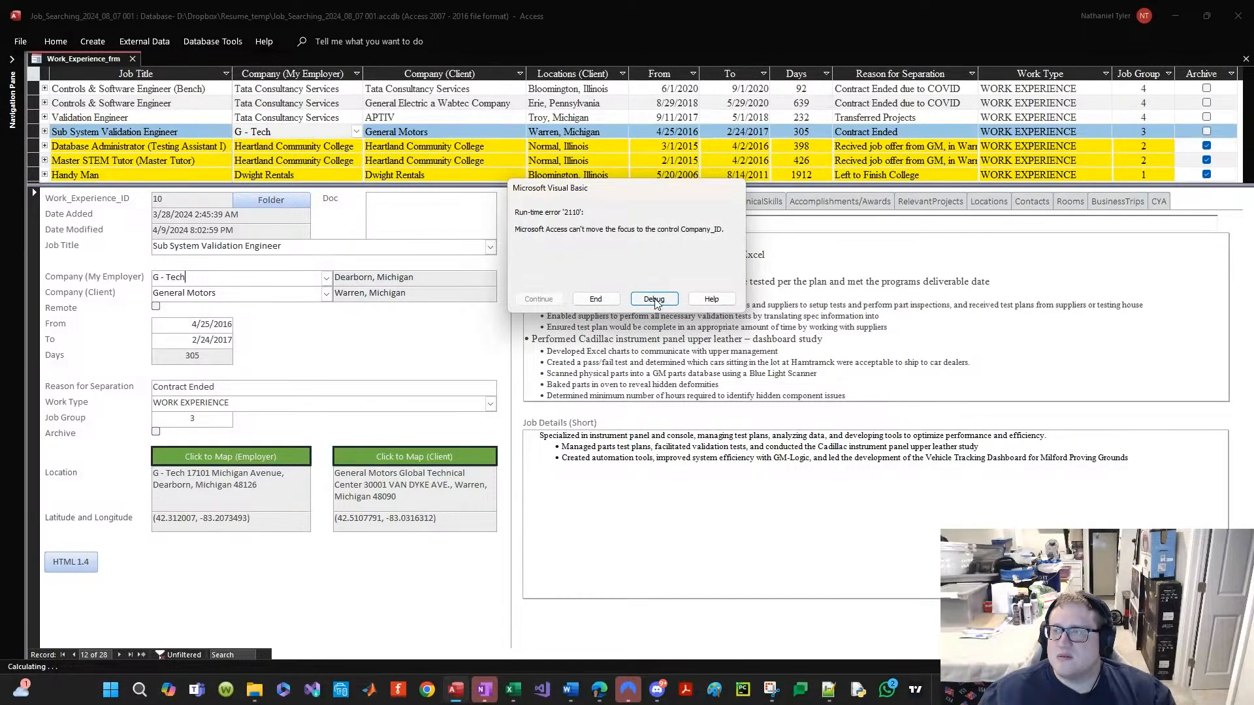
pyautogui.click(653, 300)
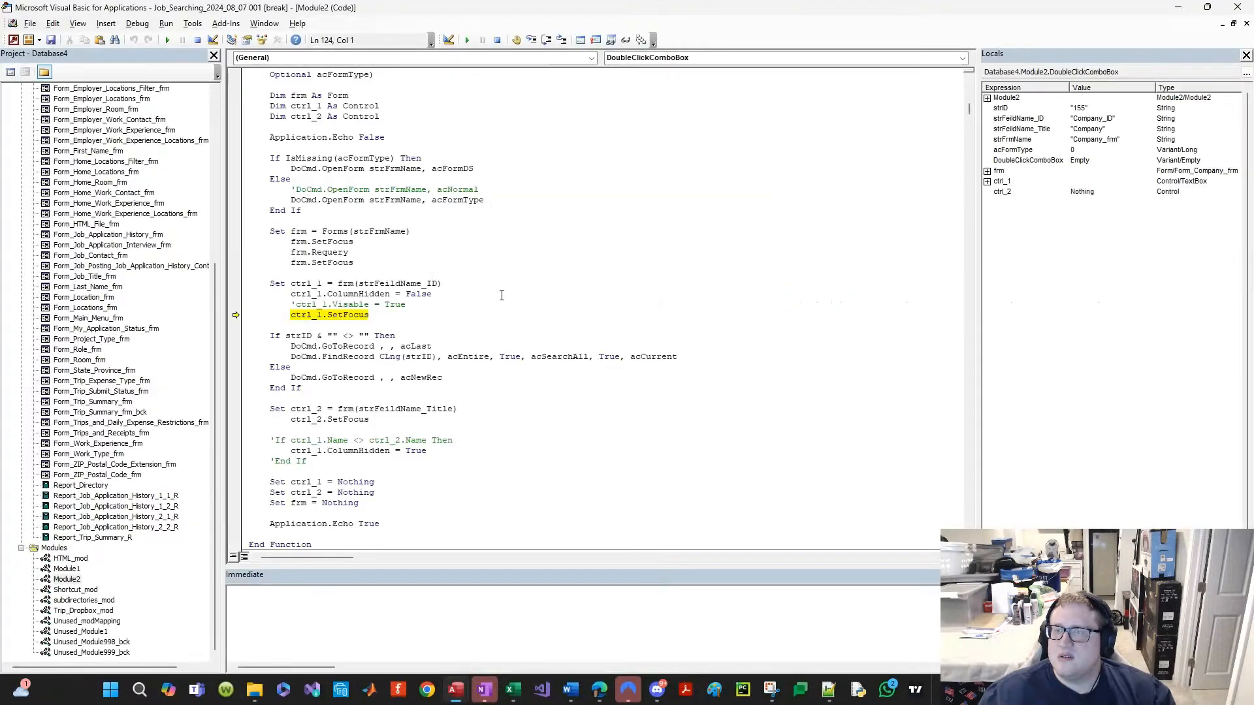
pyautogui.click(500, 42)
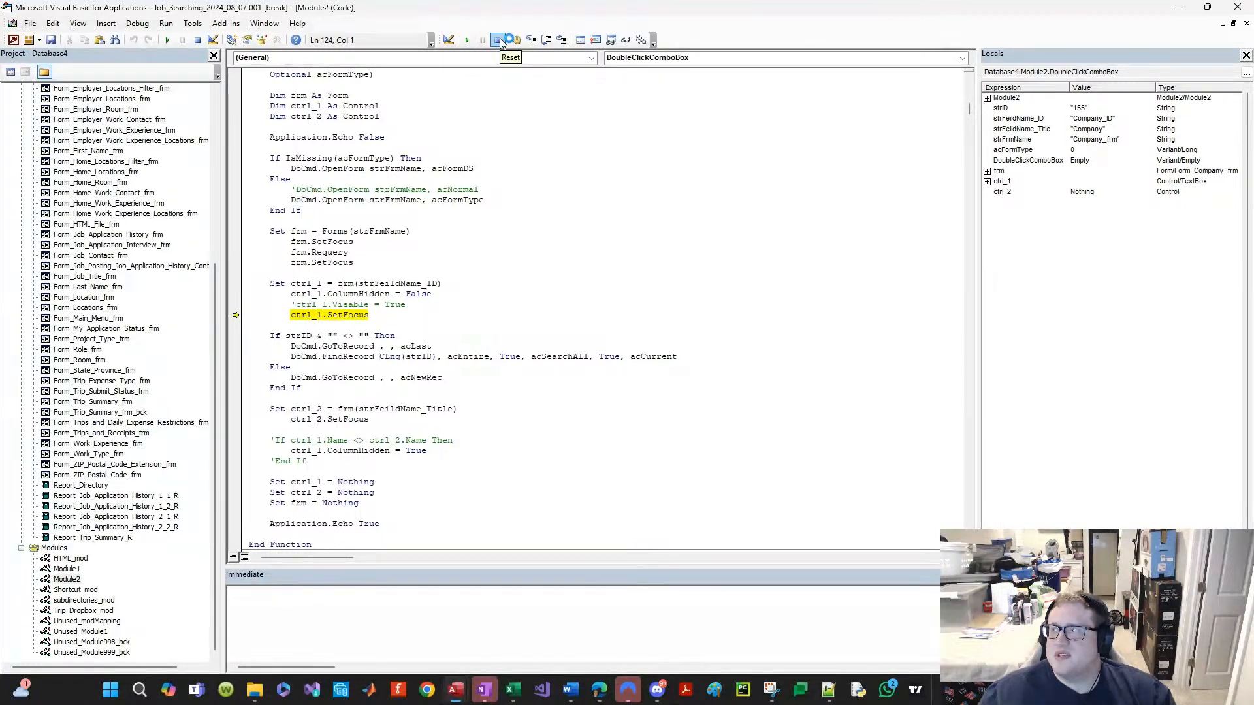
pyautogui.click(531, 41)
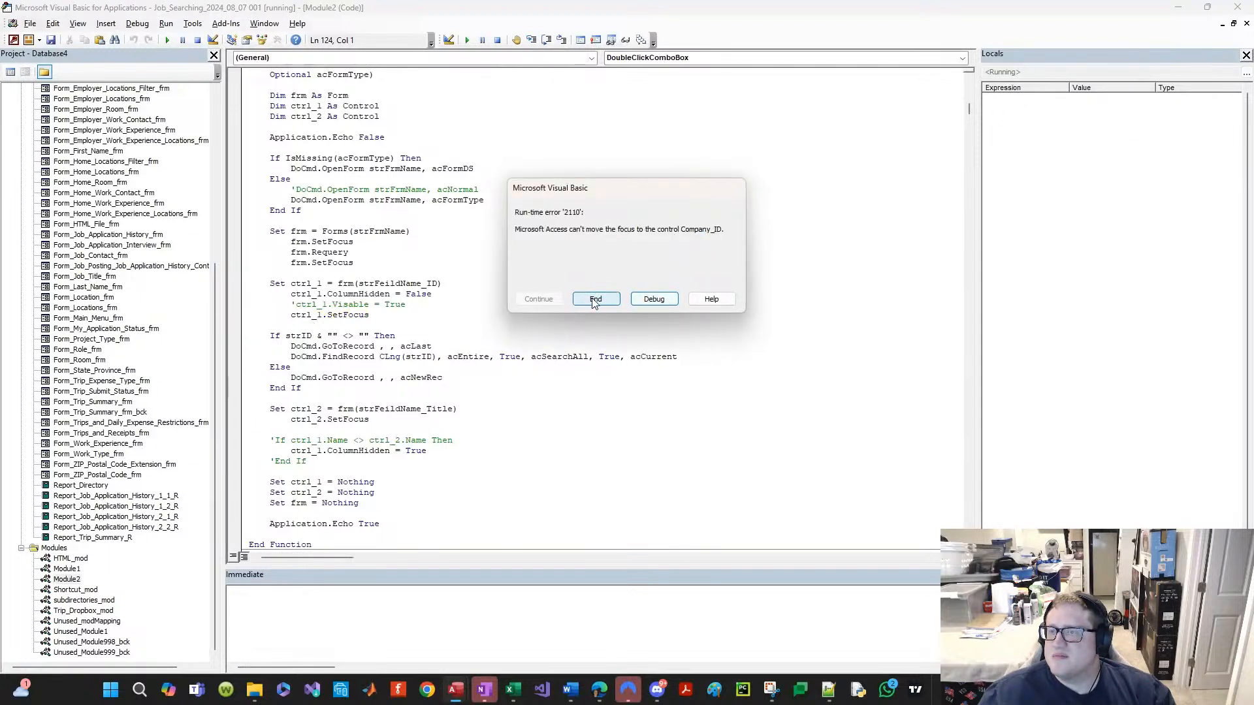
pyautogui.click(654, 299)
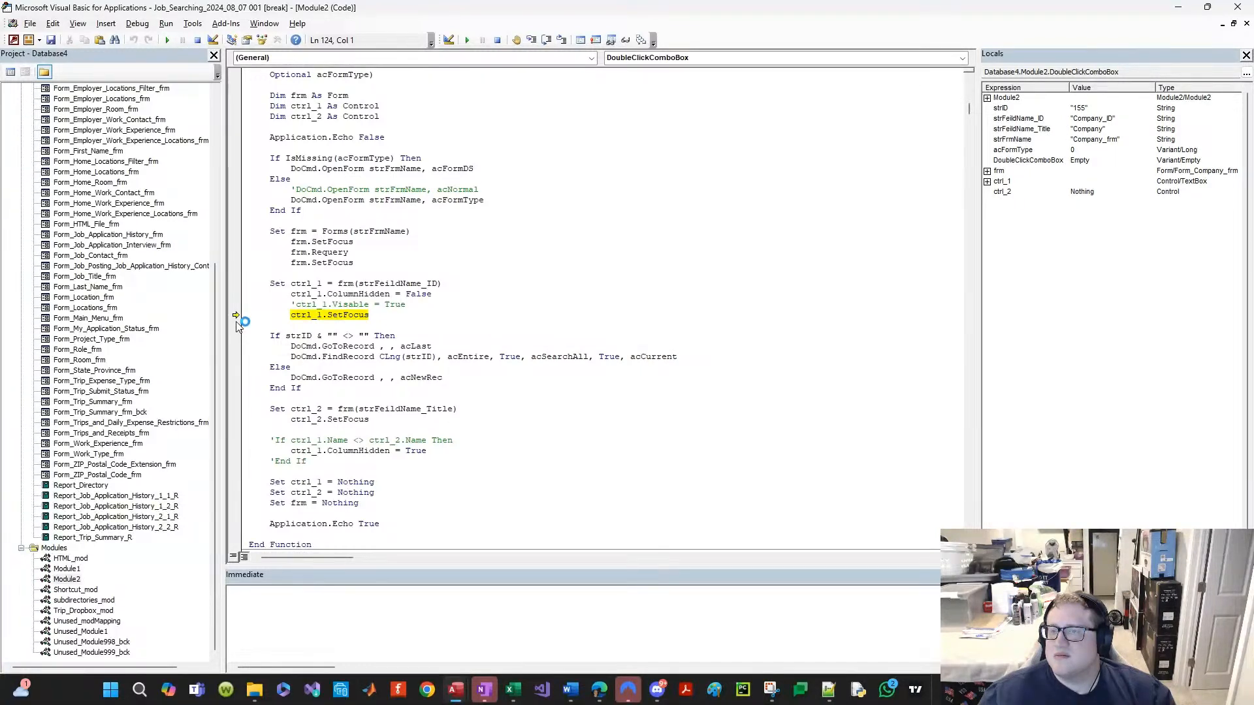
# Step: Try running the ctrl_1.Visable = True line uncommented in DoubleClickComboBox, and restore its comment mark
pyautogui.moveTo(244, 341); pyautogui.dragTo(332, 335)
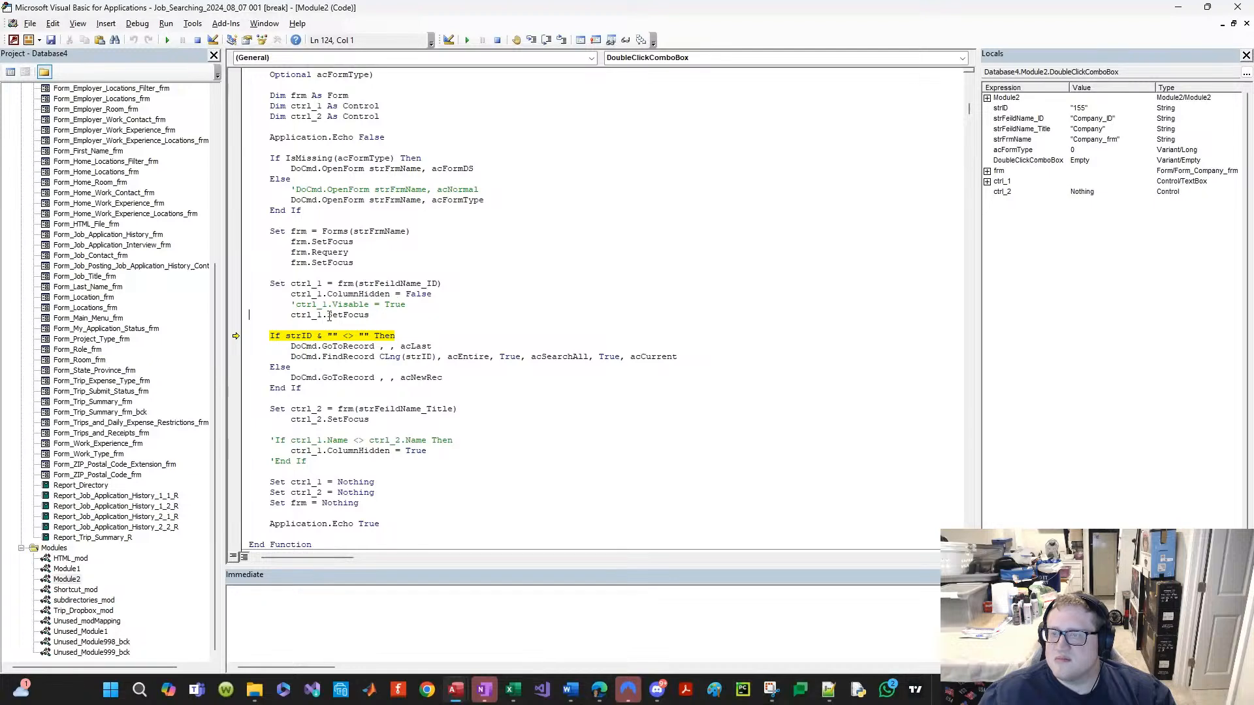
pyautogui.click(297, 306)
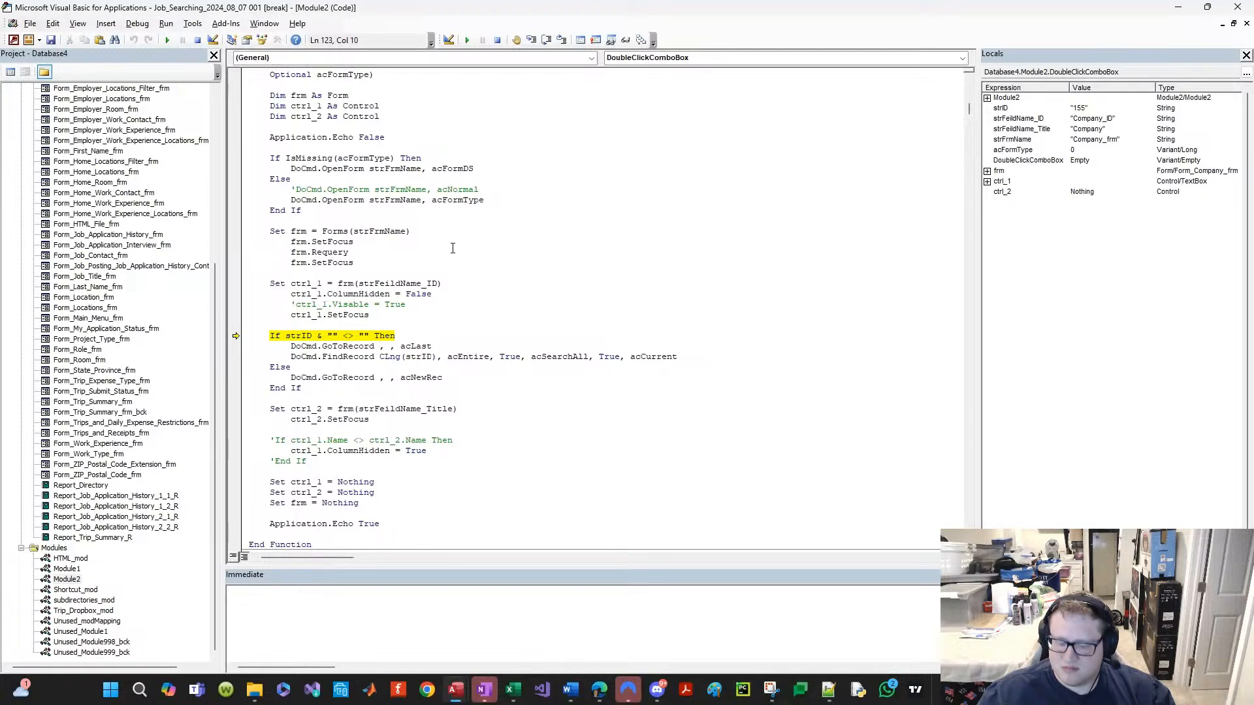
pyautogui.press('BackSpace')
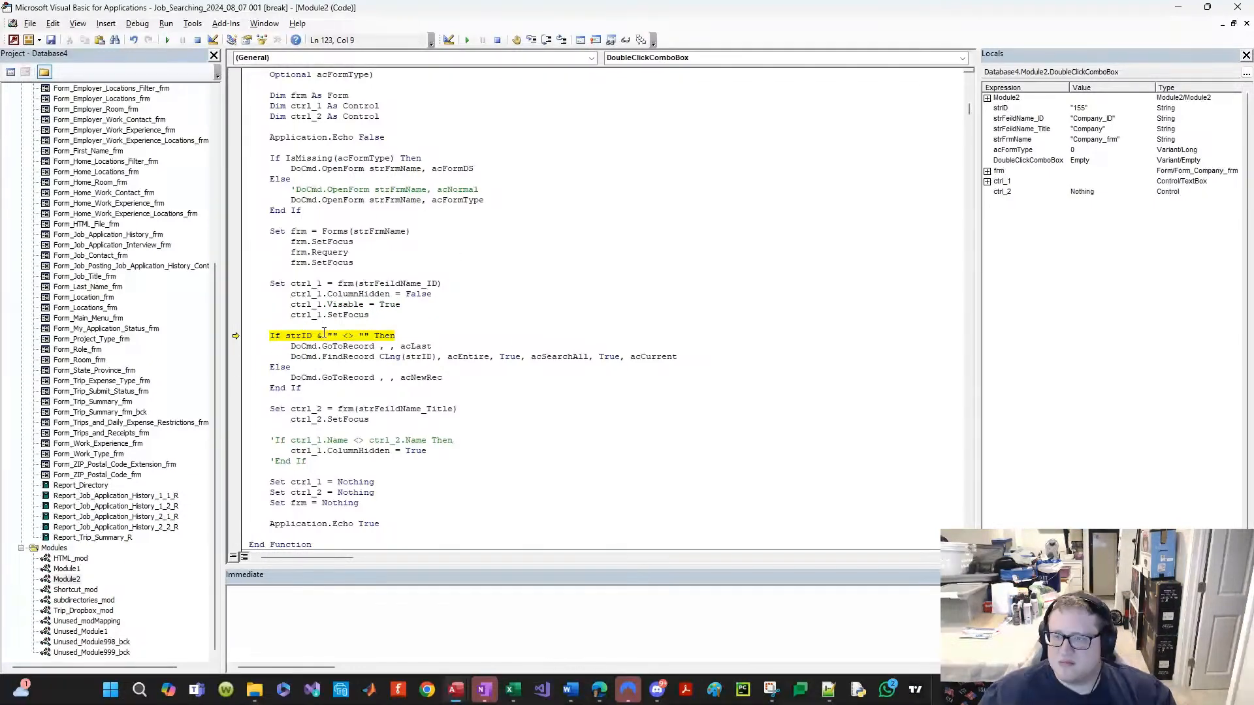
pyautogui.hotkey('ctrl', 'F9')
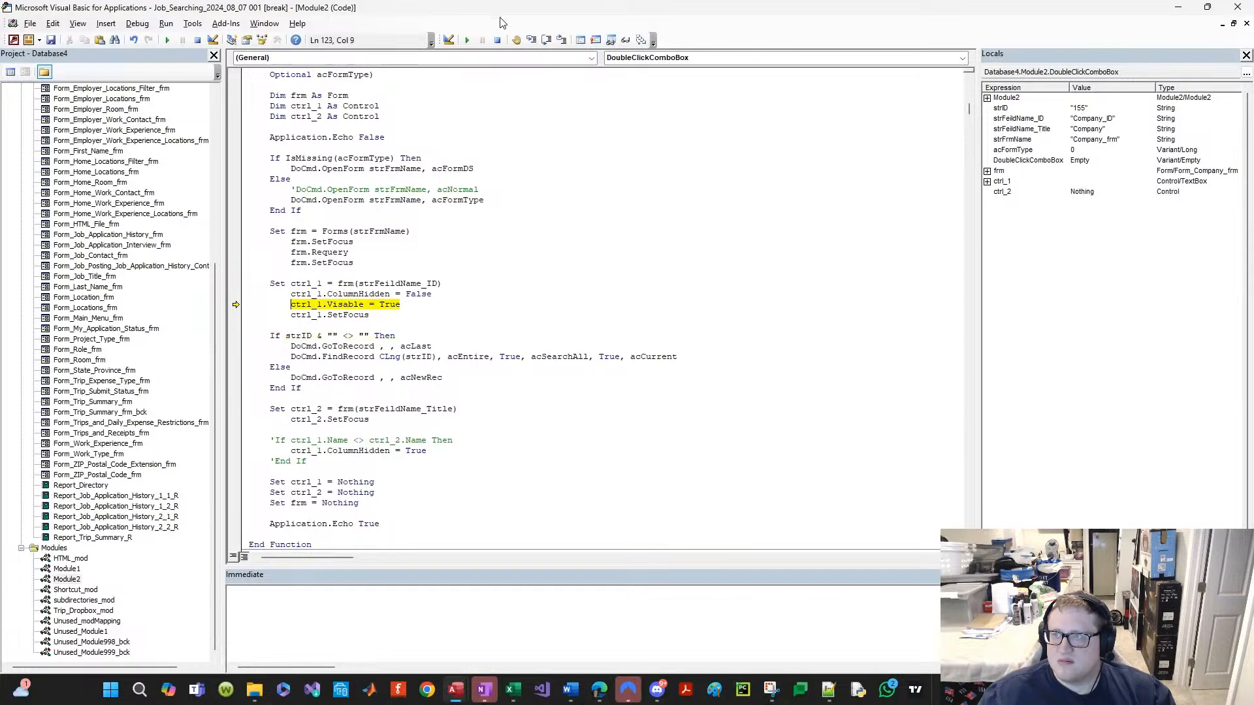
pyautogui.click(531, 40)
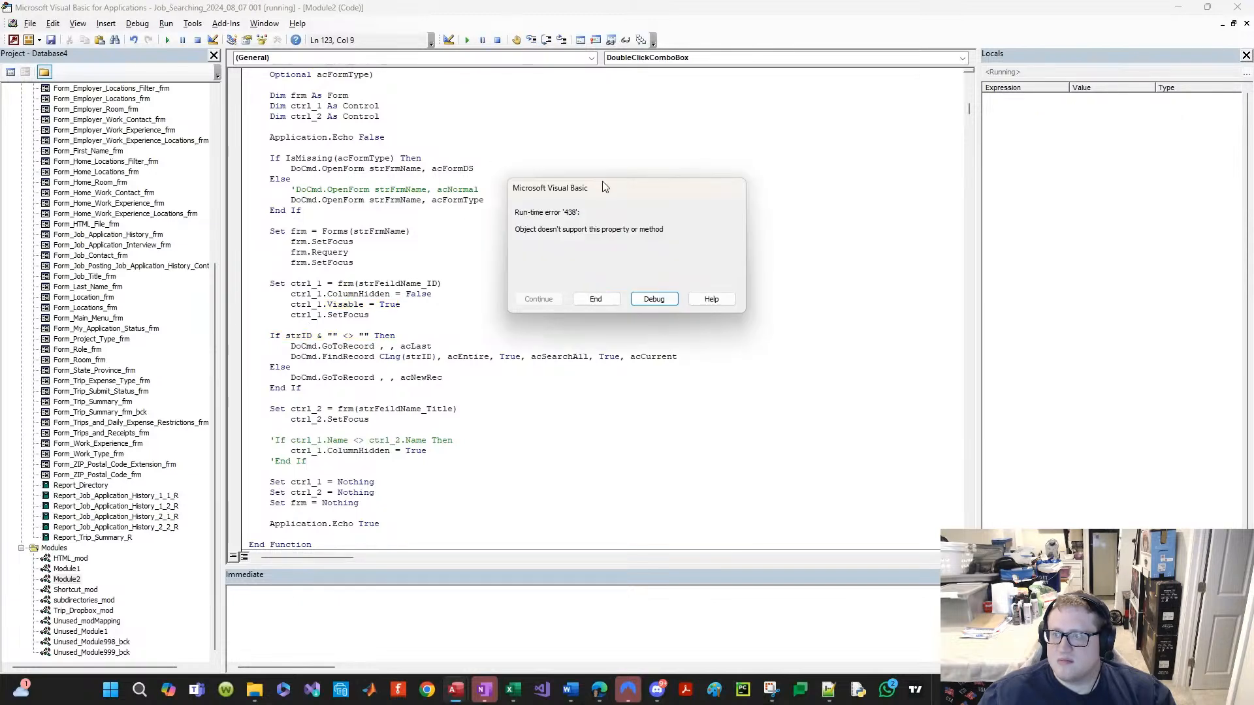
pyautogui.click(655, 299)
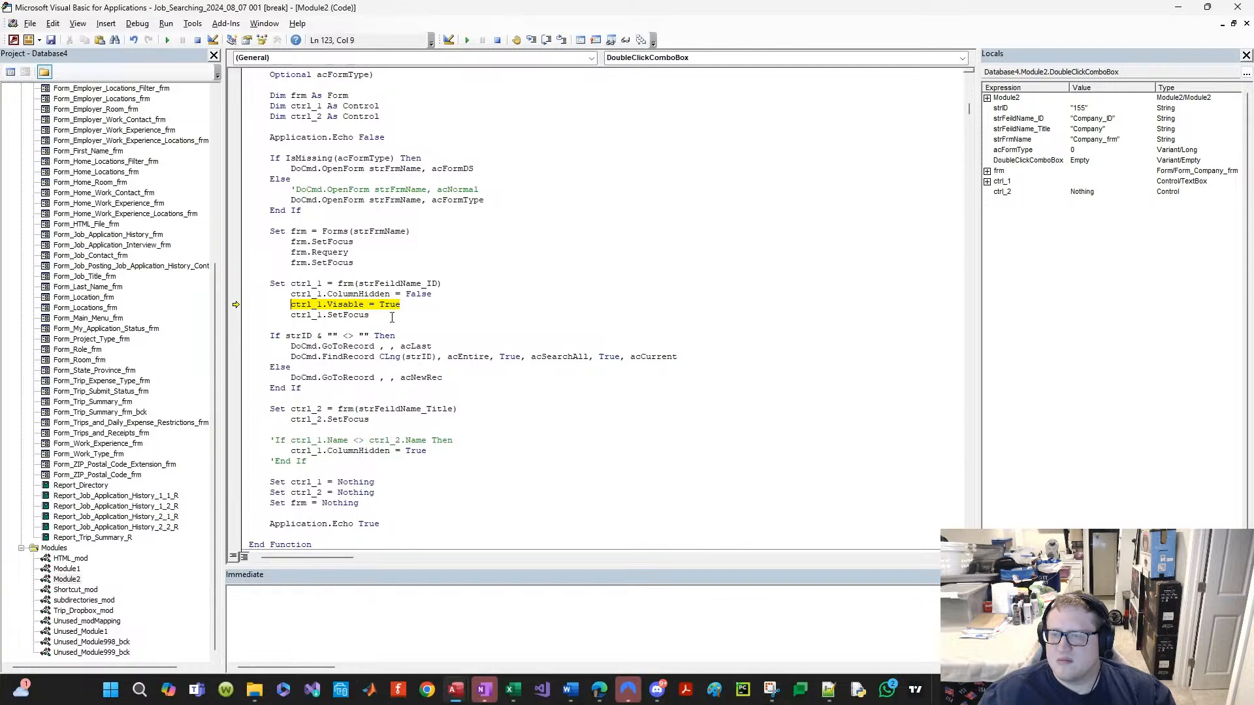
pyautogui.write("'")
# Step: Run the procedure's Application.Echo True statement as an immediate command and return to the Access database
pyautogui.click(376, 273)
pyautogui.scroll(2, 363, 282)
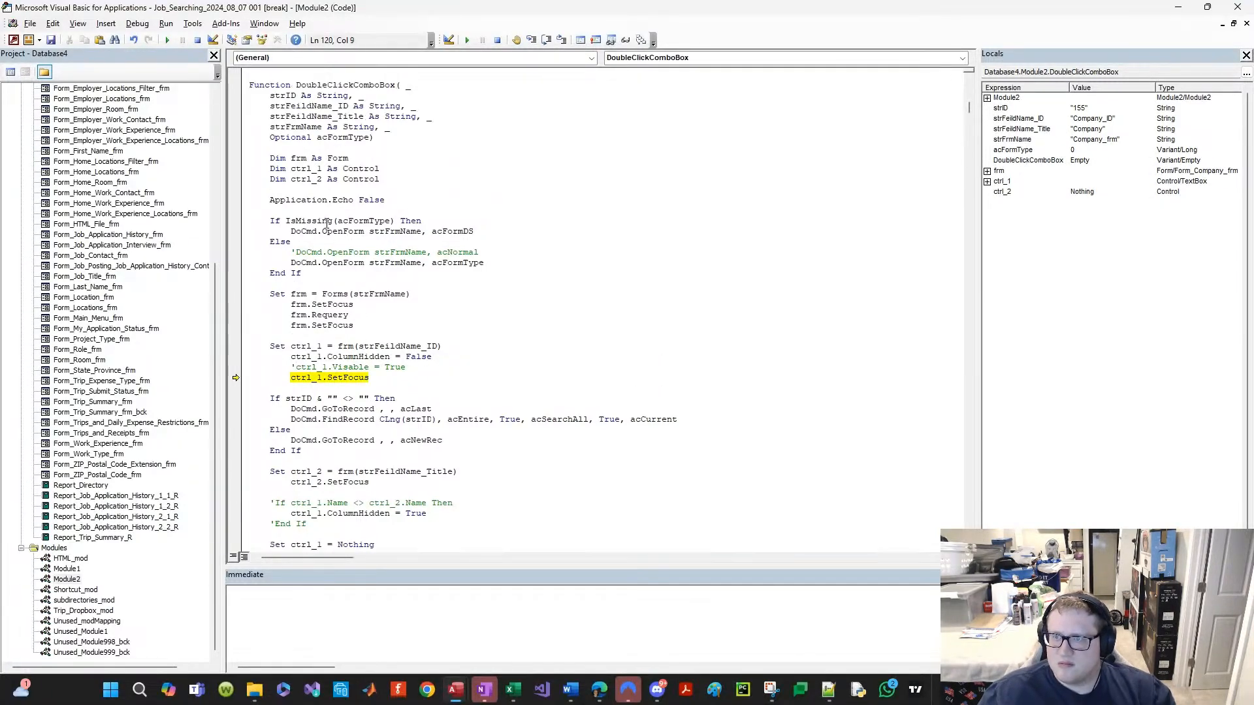
pyautogui.scroll(-4, 341, 433)
pyautogui.moveTo(274, 461)
pyautogui.mouseDown()
pyautogui.moveTo(392, 461)
pyautogui.moveTo(251, 462)
pyautogui.moveTo(270, 461)
pyautogui.mouseUp()
pyautogui.hotkey('ctrl', 'c')
pyautogui.click(351, 597)
pyautogui.hotkey('ctrl', 'v')
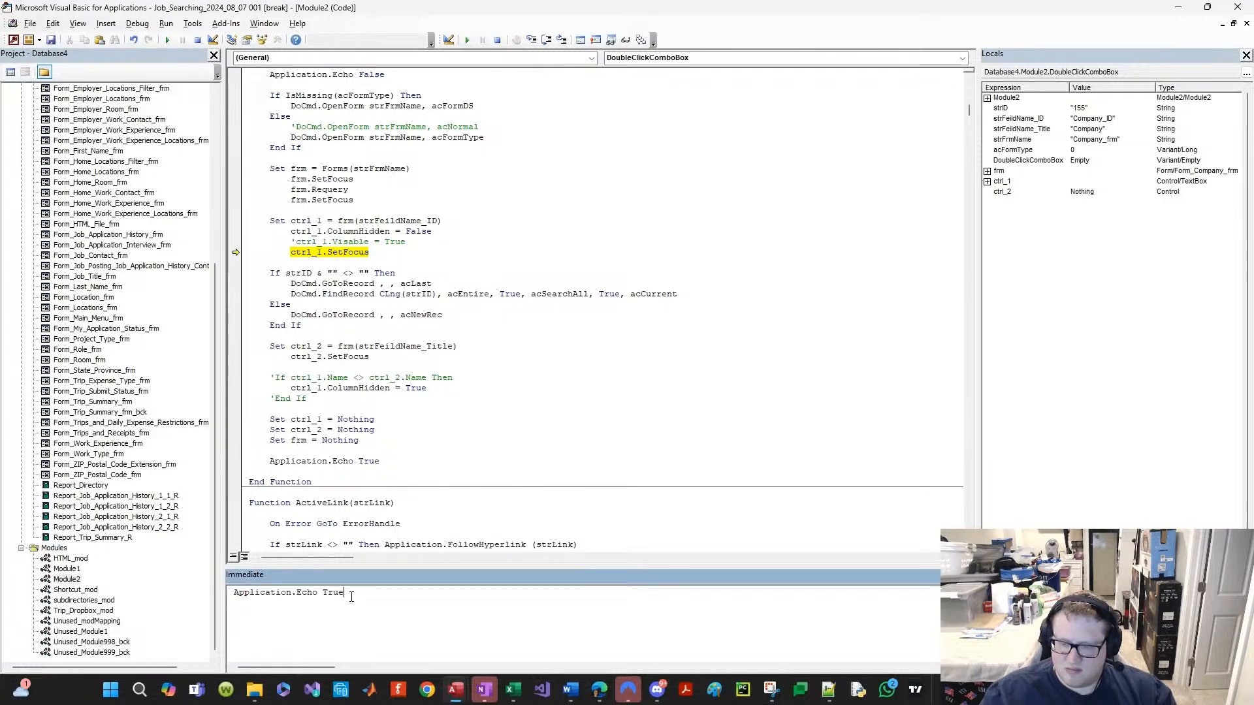
pyautogui.hotkey('alt', 'F11')
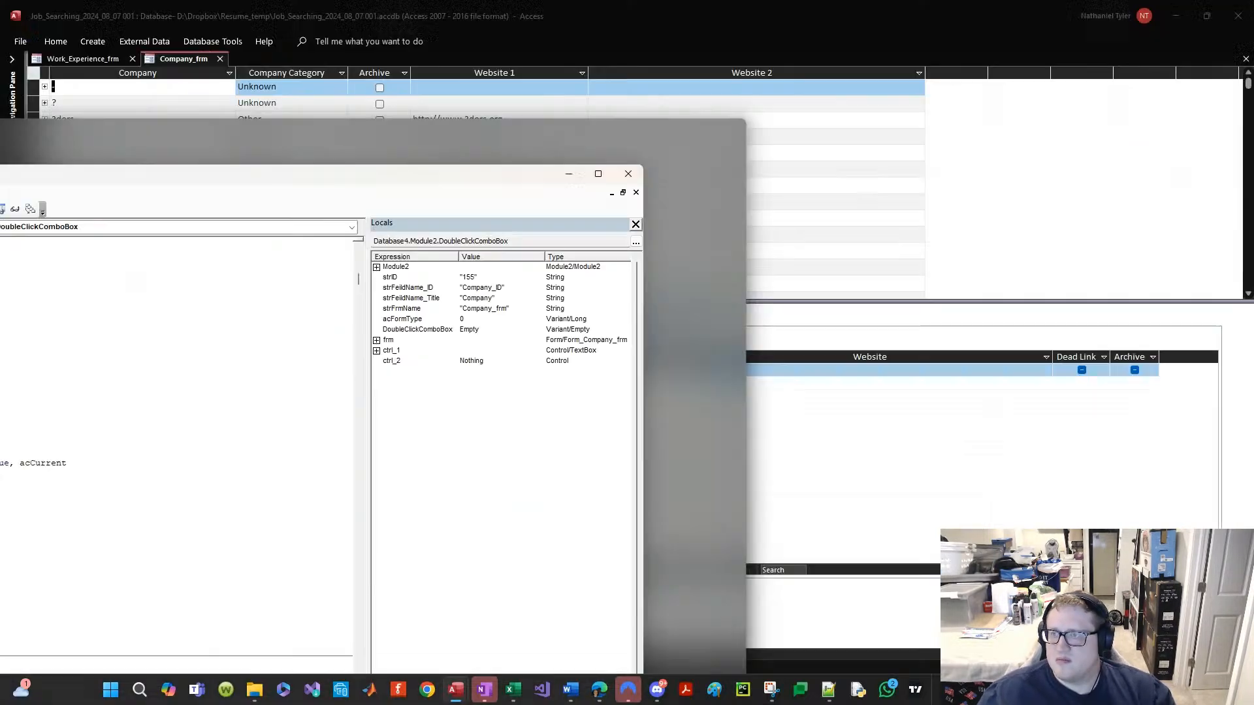
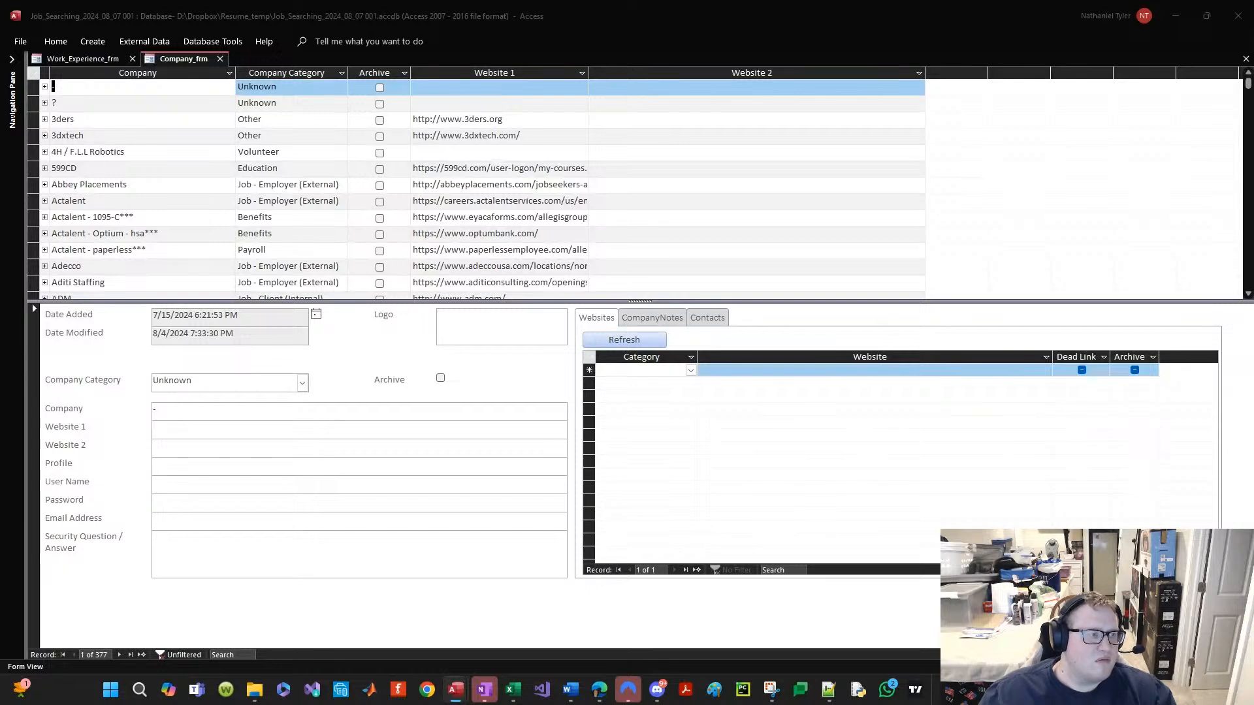
# Step: Switch Company_frm to Design View and select the Company_ID text box together with its label
pyautogui.rightClick(344, 357)
pyautogui.click(370, 404)
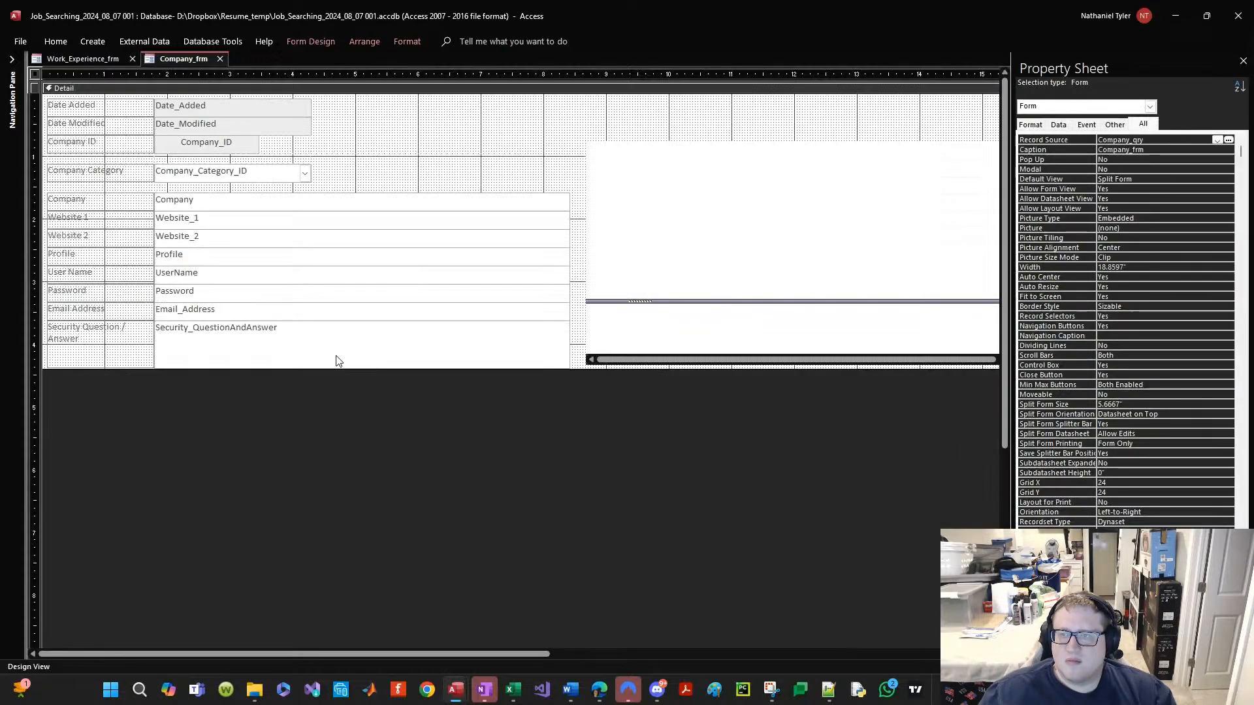
pyautogui.click(245, 173)
pyautogui.click(241, 145)
pyautogui.keyDown('shift'); pyautogui.click(125, 146); pyautogui.keyUp('shift')
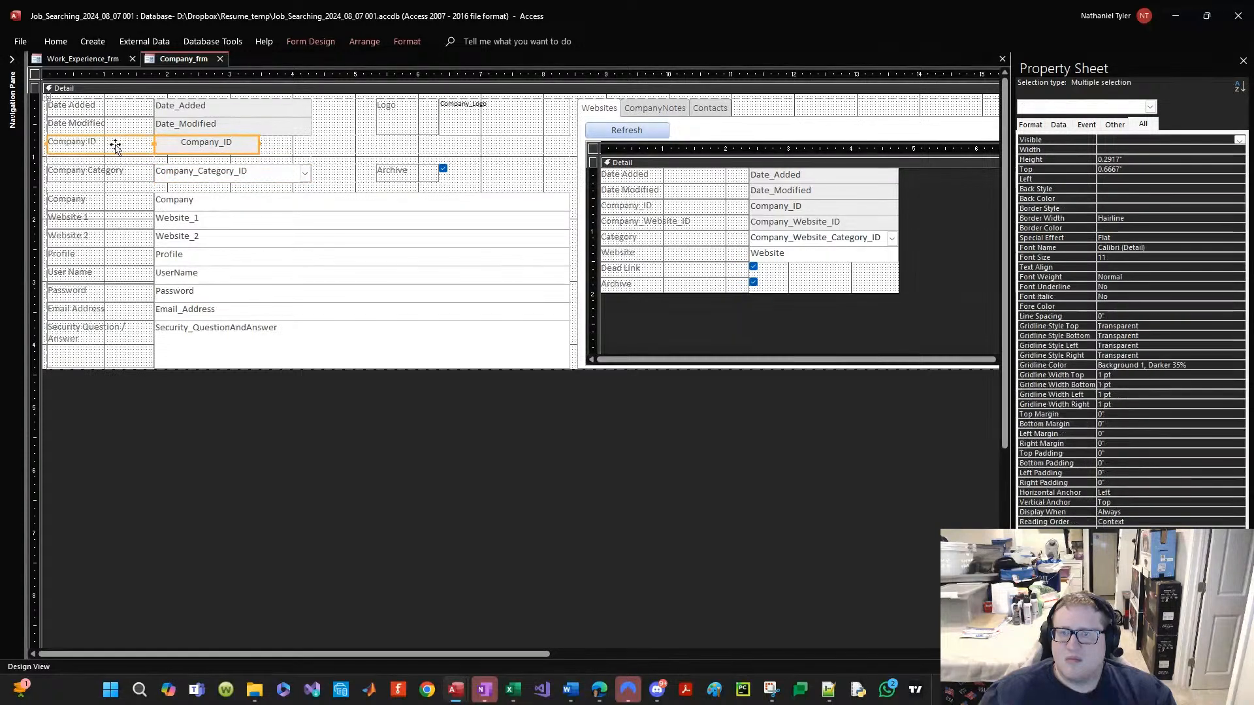
# Step: Inspect the format, data and event properties shared by the Company_ID text box and its label
pyautogui.click(56, 42)
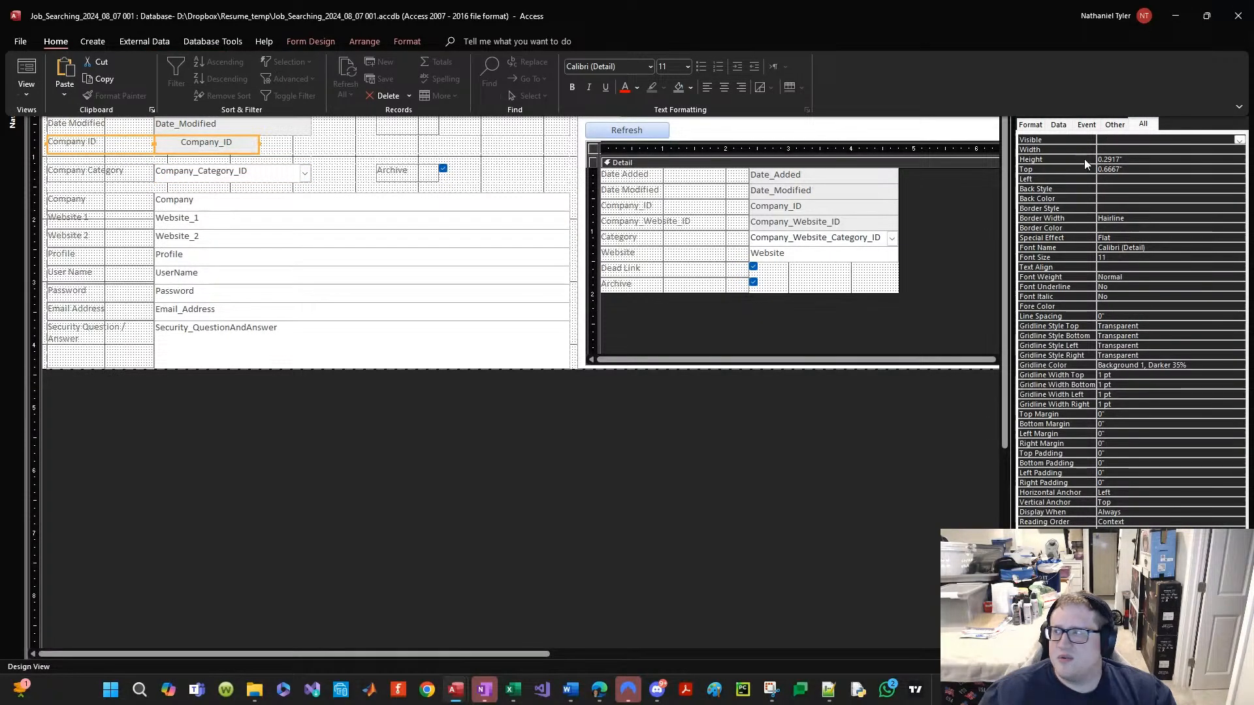
pyautogui.click(1059, 125)
pyautogui.click(1031, 125)
pyautogui.click(1059, 125)
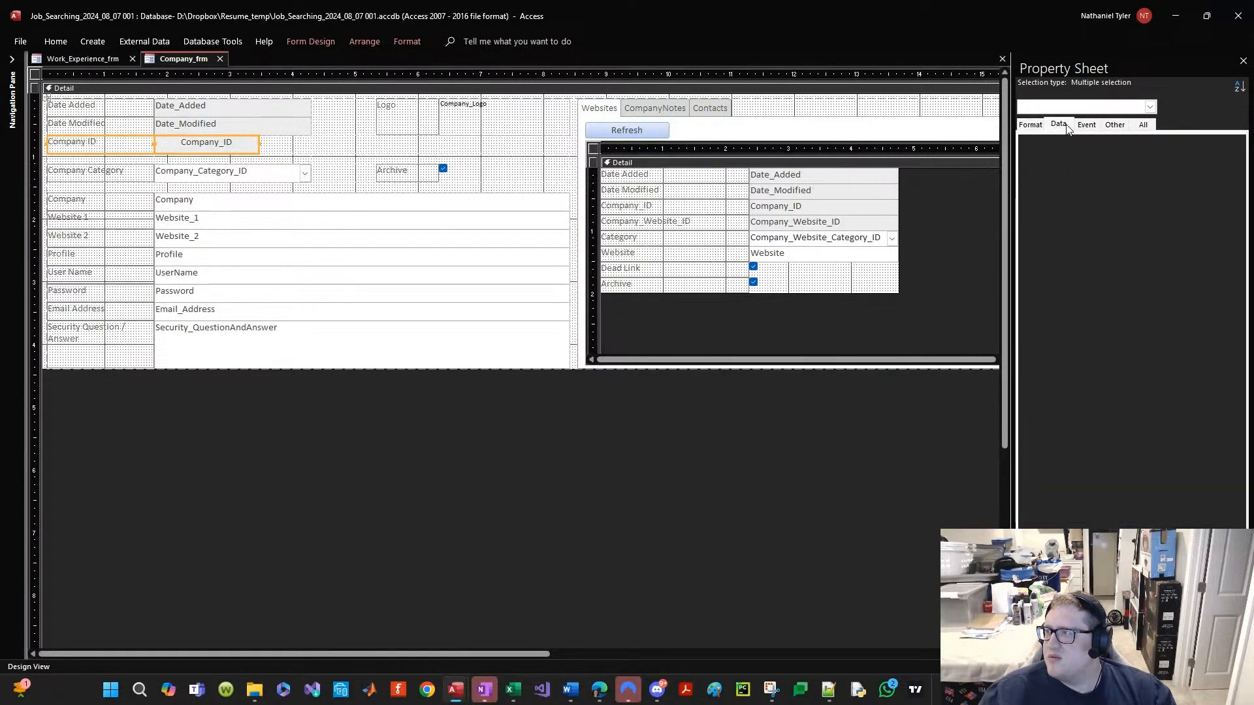
pyautogui.click(1032, 126)
pyautogui.click(1087, 125)
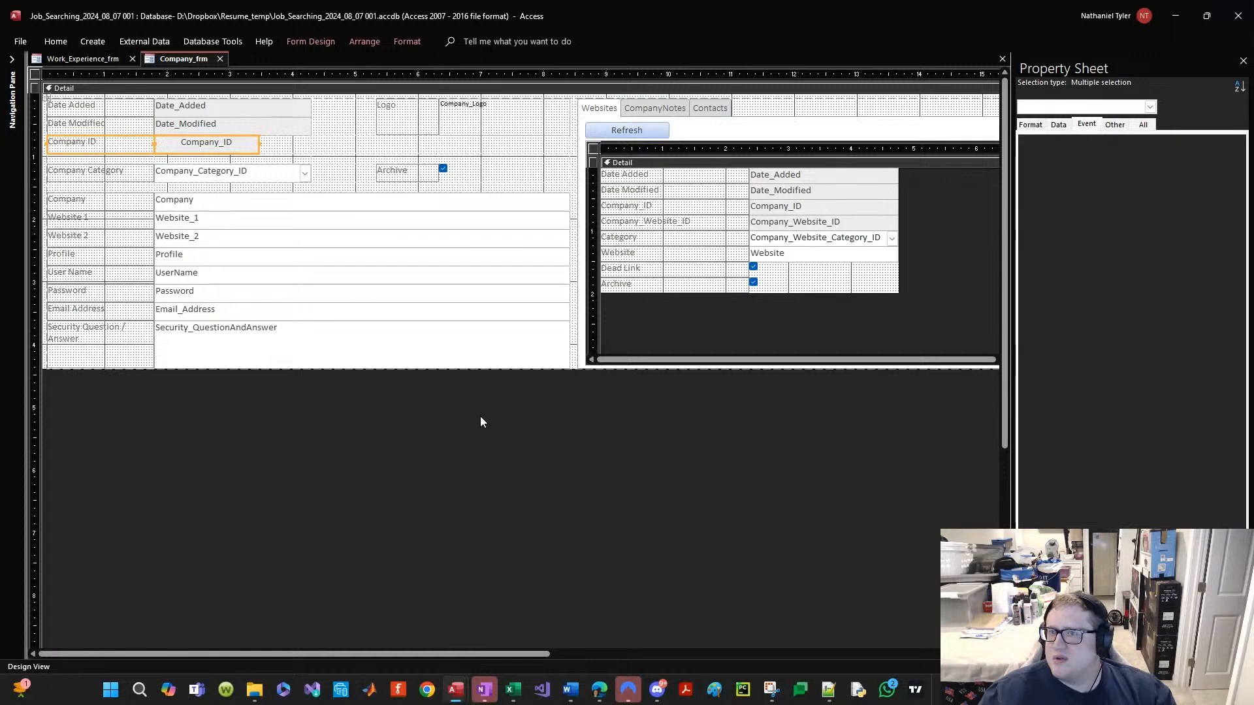
# Step: Inspect the data and format properties of the Company_ID text box alone, and close Company_frm
pyautogui.click(480, 417)
pyautogui.click(239, 145)
pyautogui.click(1059, 125)
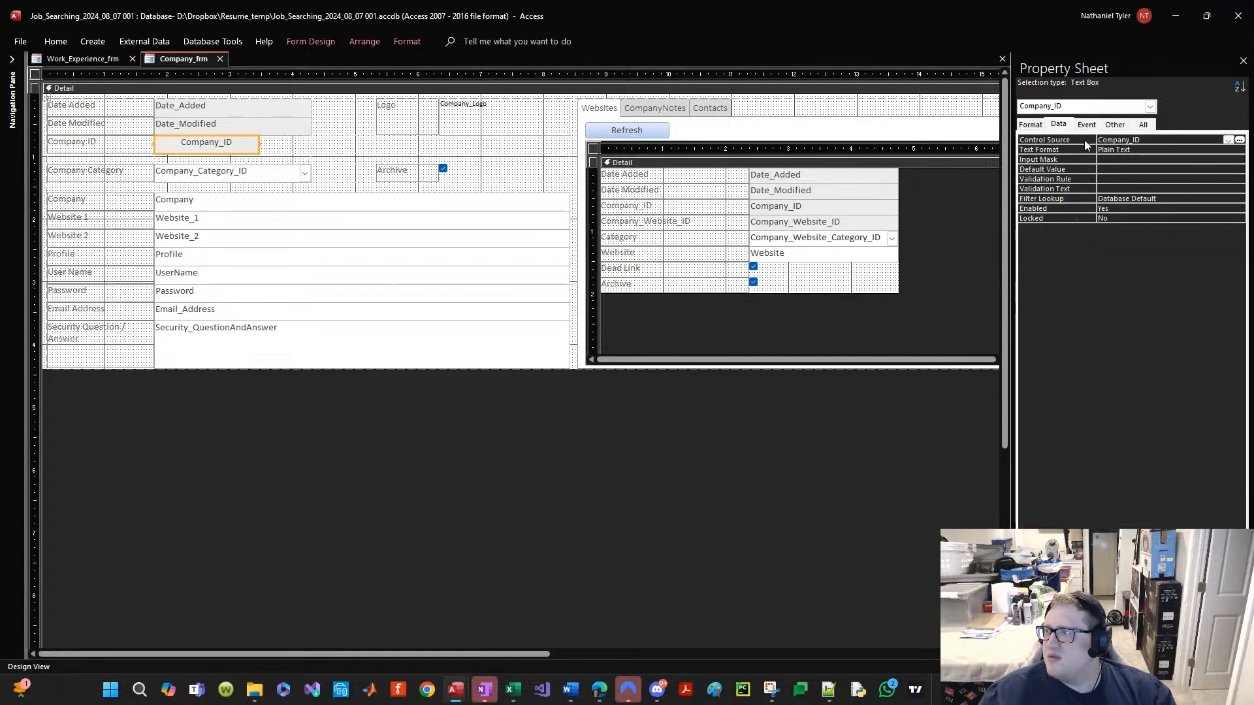
pyautogui.click(1030, 124)
pyautogui.click(1137, 160)
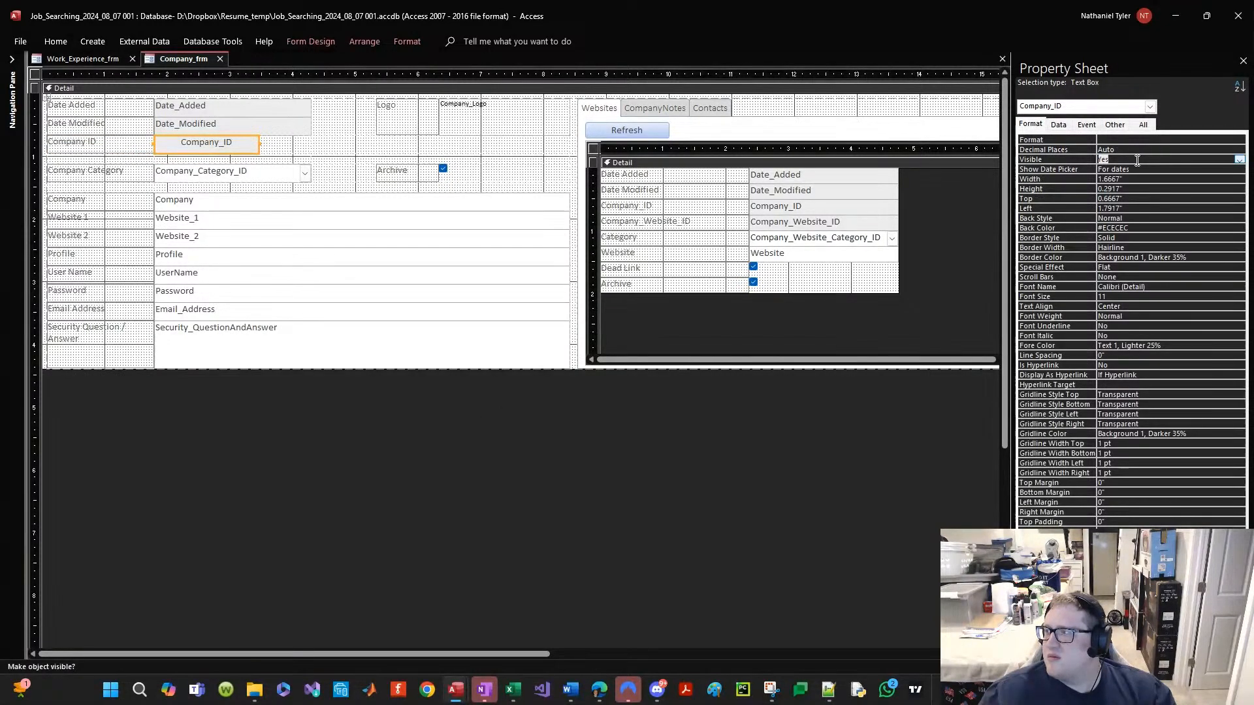
pyautogui.click(219, 59)
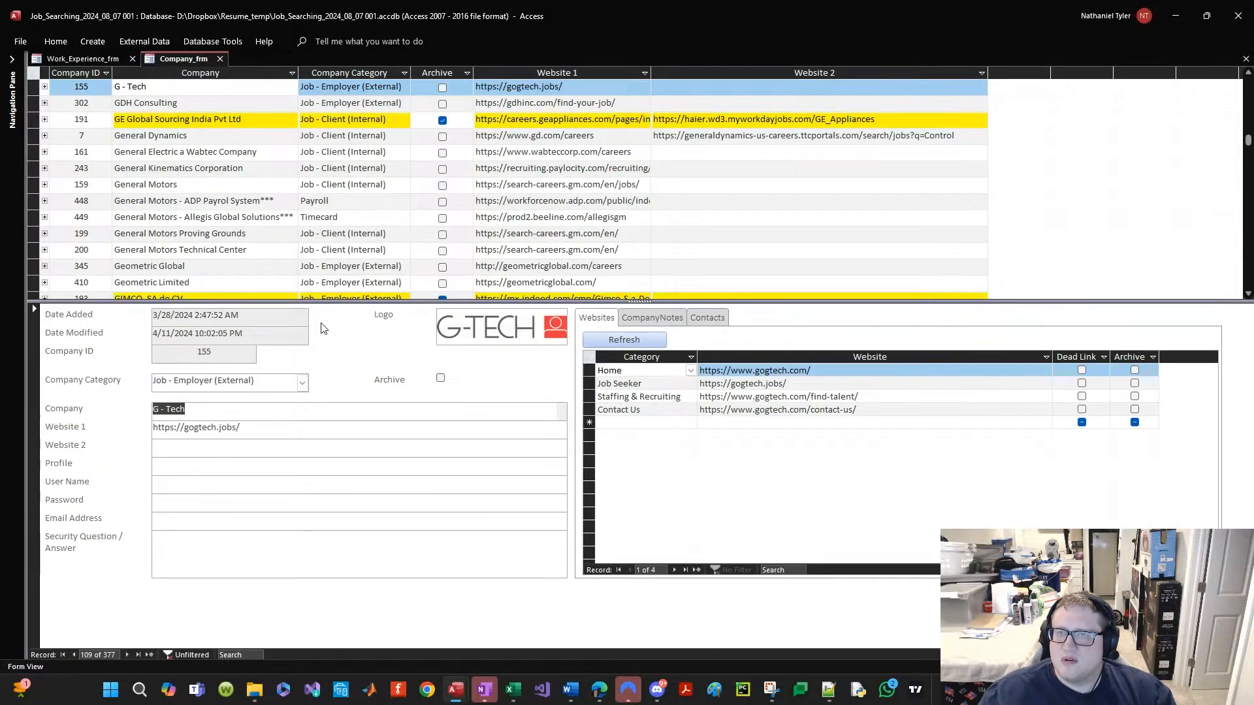
# Step: Try to reach the column options of Company ID in Company_frm's datasheet, and unfreeze all fields there
pyautogui.rightClick(81, 79)
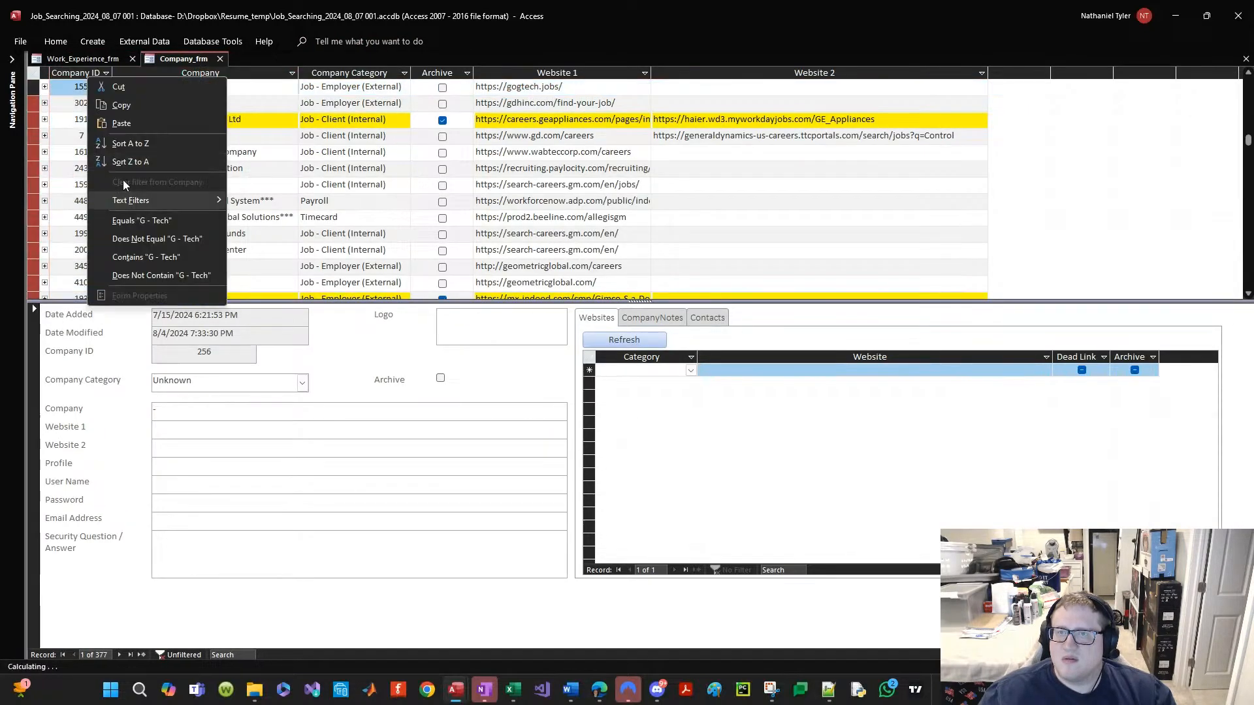
pyautogui.click(81, 79)
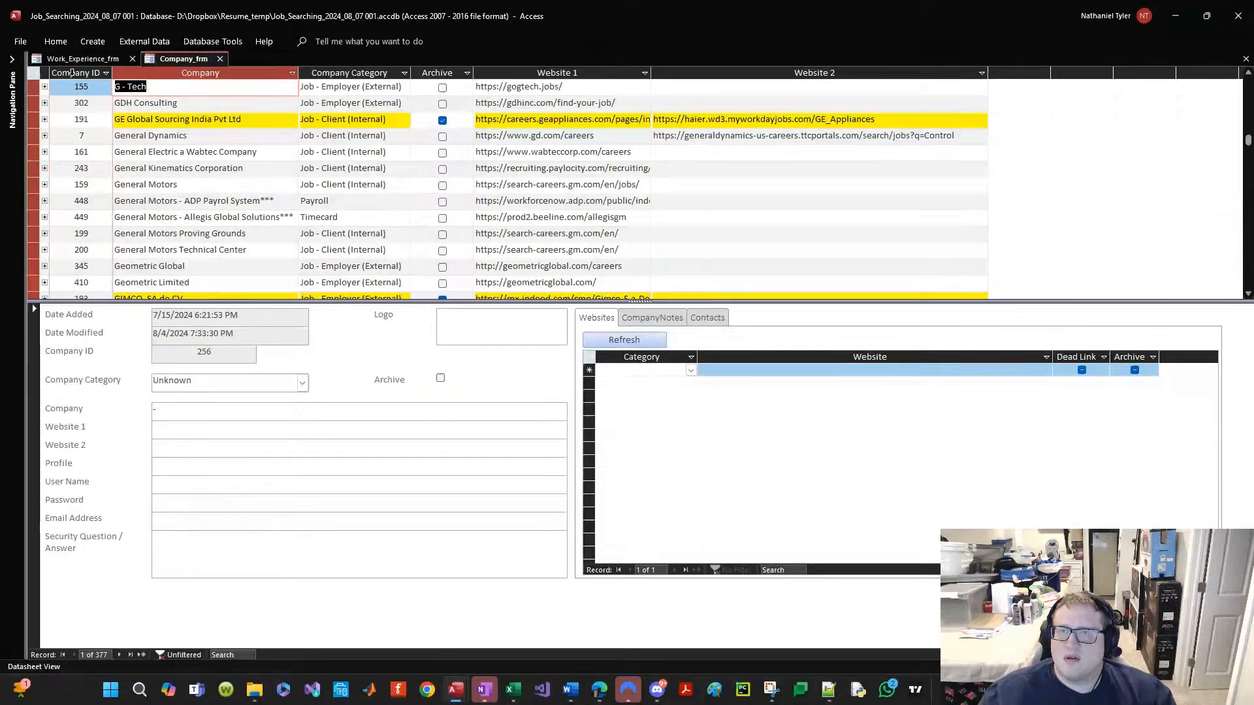
pyautogui.rightClick(84, 77)
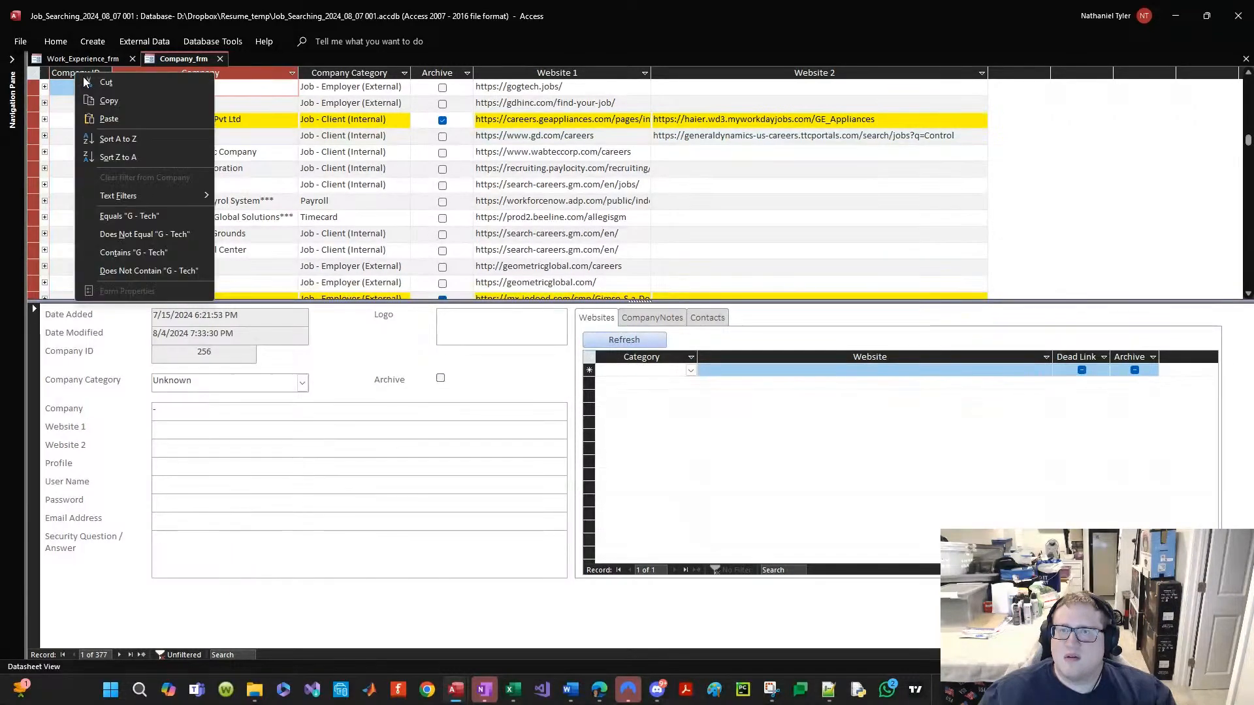
pyautogui.click(340, 118)
pyautogui.click(146, 103)
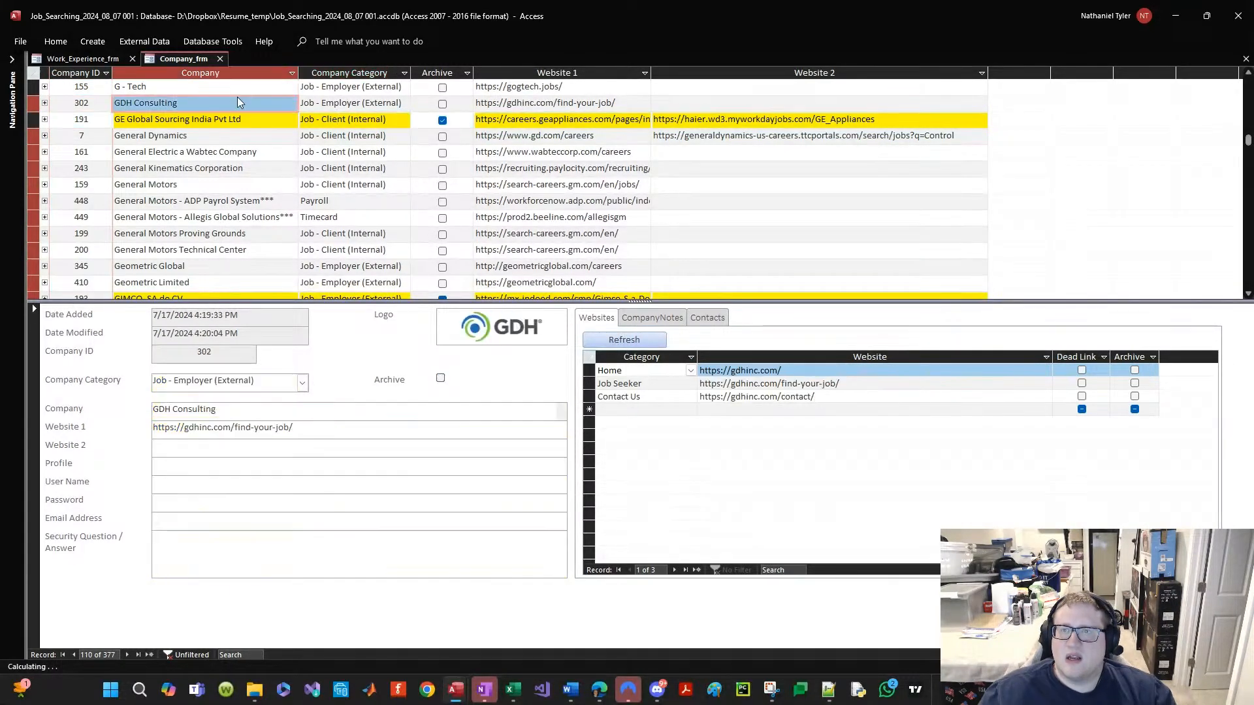
pyautogui.rightClick(94, 77)
pyautogui.click(173, 72)
pyautogui.rightClick(172, 71)
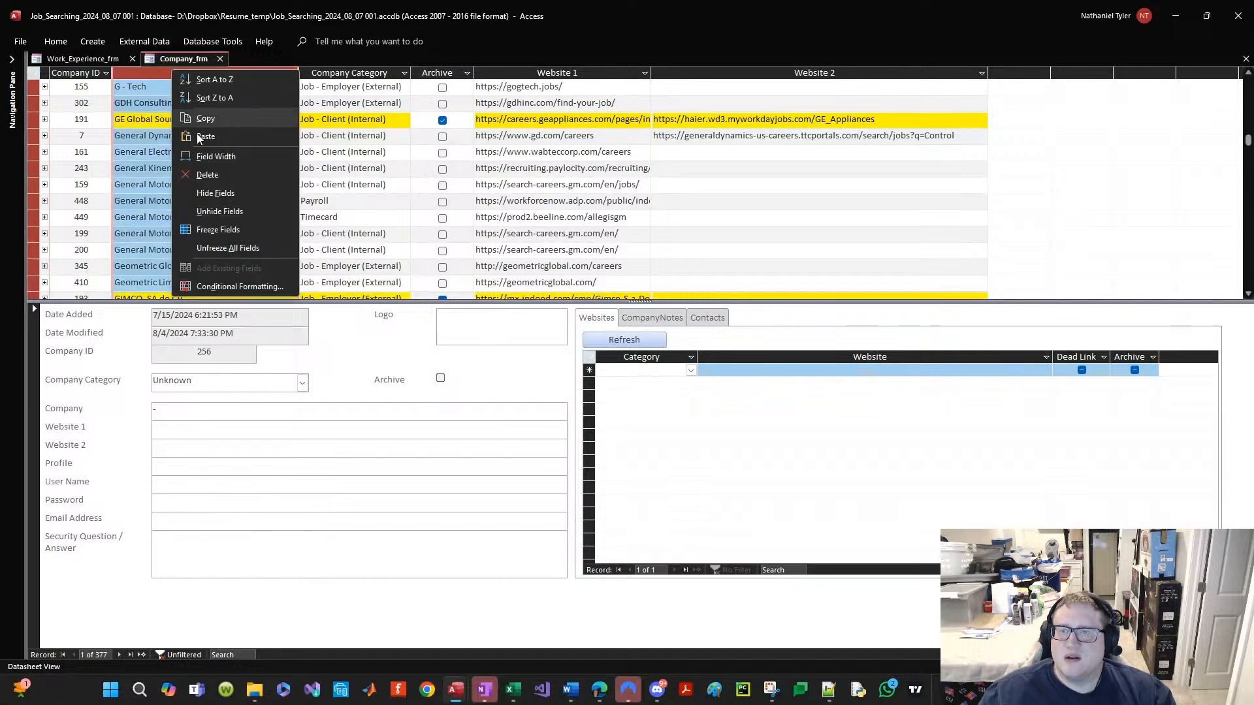
pyautogui.click(239, 243)
pyautogui.rightClick(98, 76)
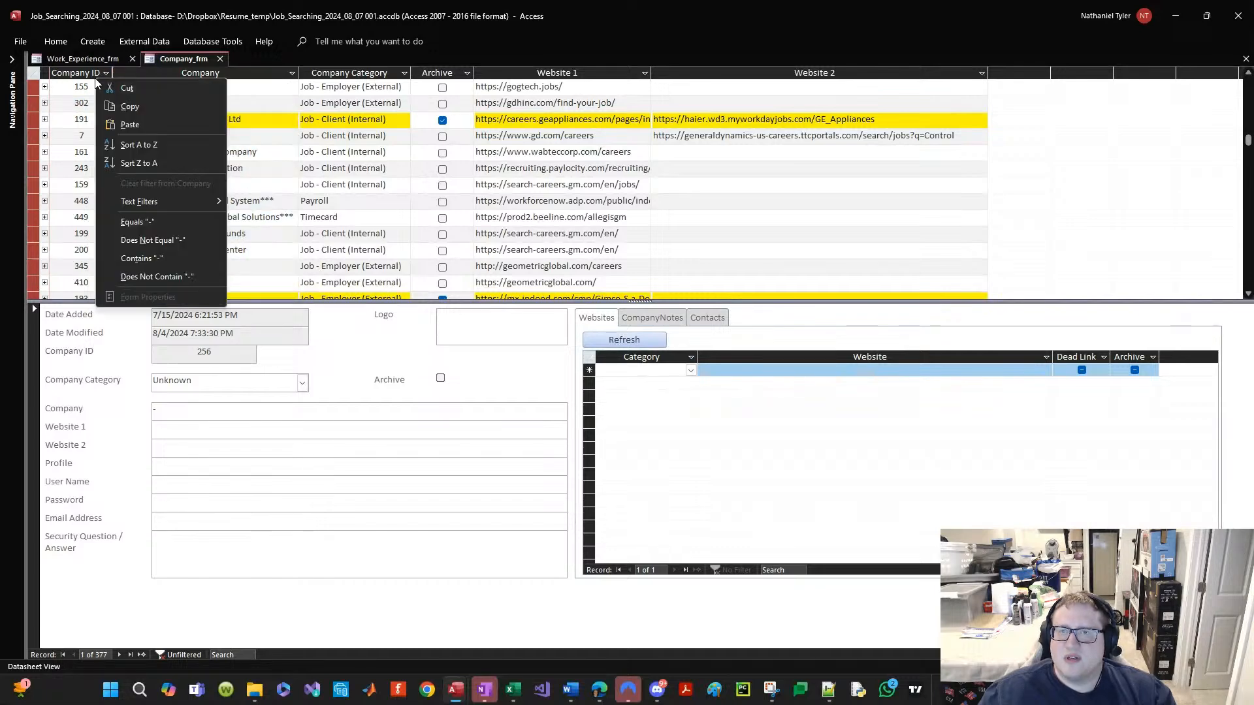
pyautogui.click(85, 73)
pyautogui.rightClick(86, 70)
pyautogui.click(71, 76)
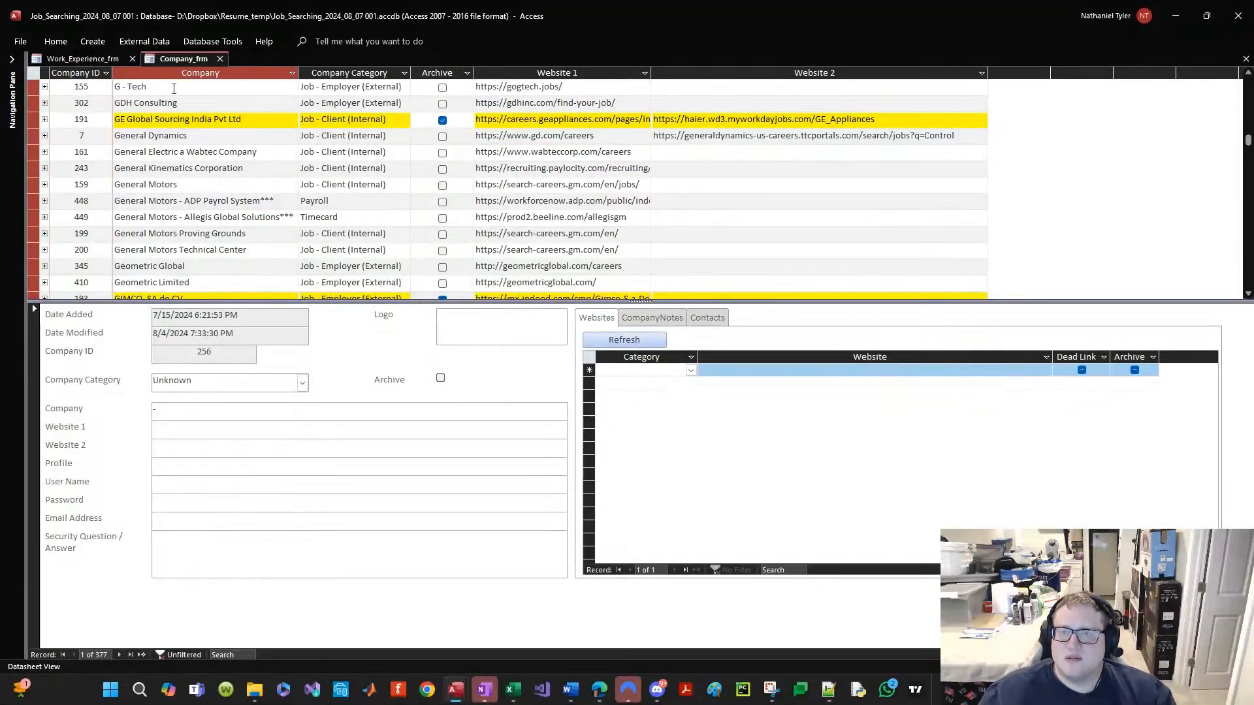
# Step: Switch Company_frm to Design View and back to Form View to reload its datasheet
pyautogui.rightClick(196, 60)
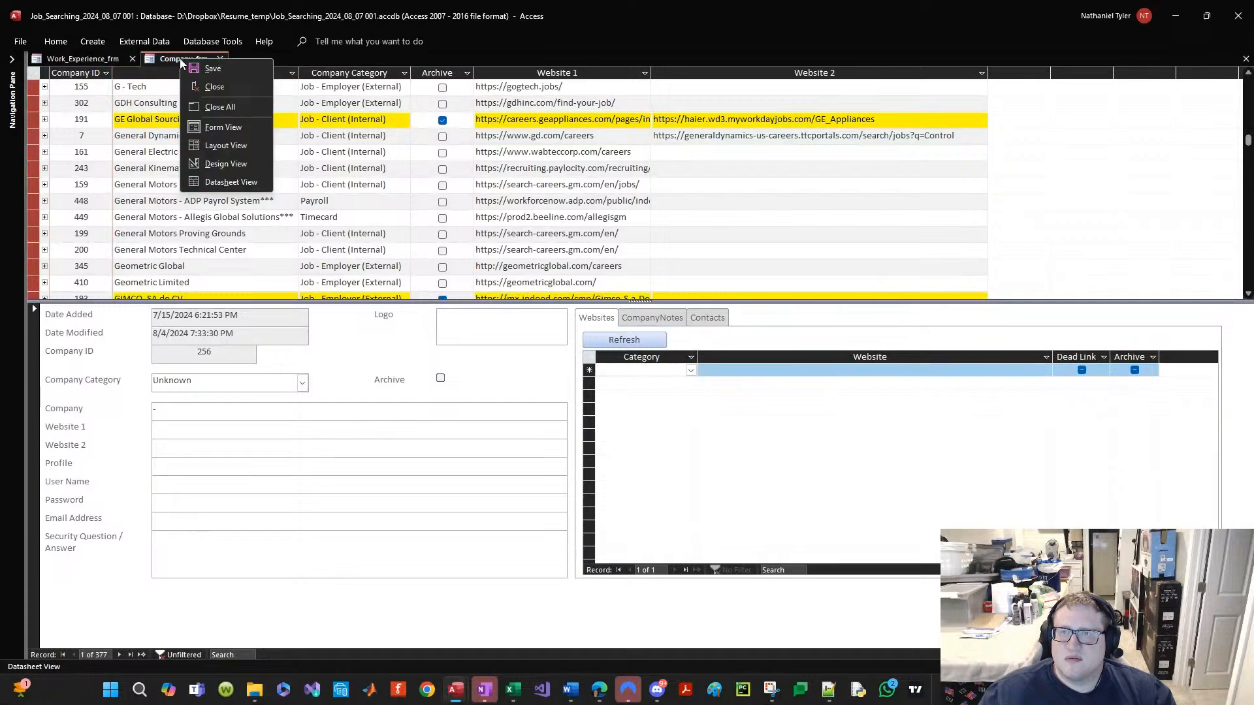
pyautogui.click(217, 168)
pyautogui.rightClick(182, 63)
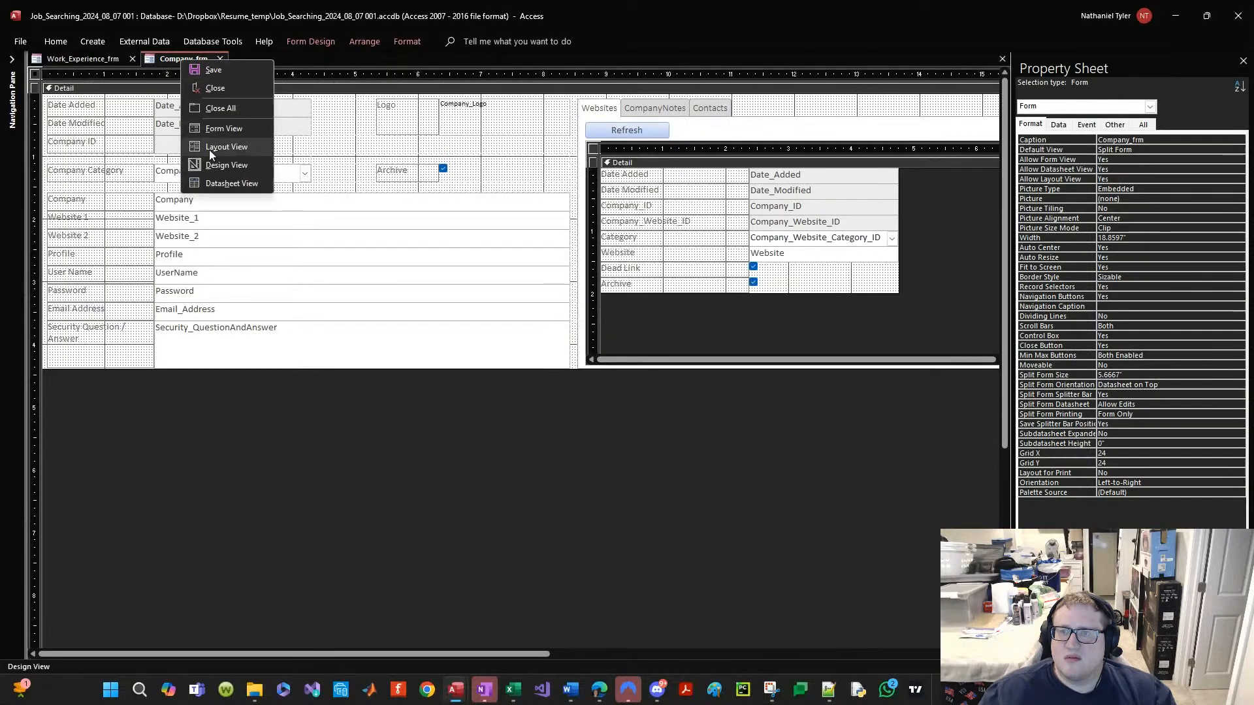
pyautogui.click(209, 172)
pyautogui.rightClick(196, 60)
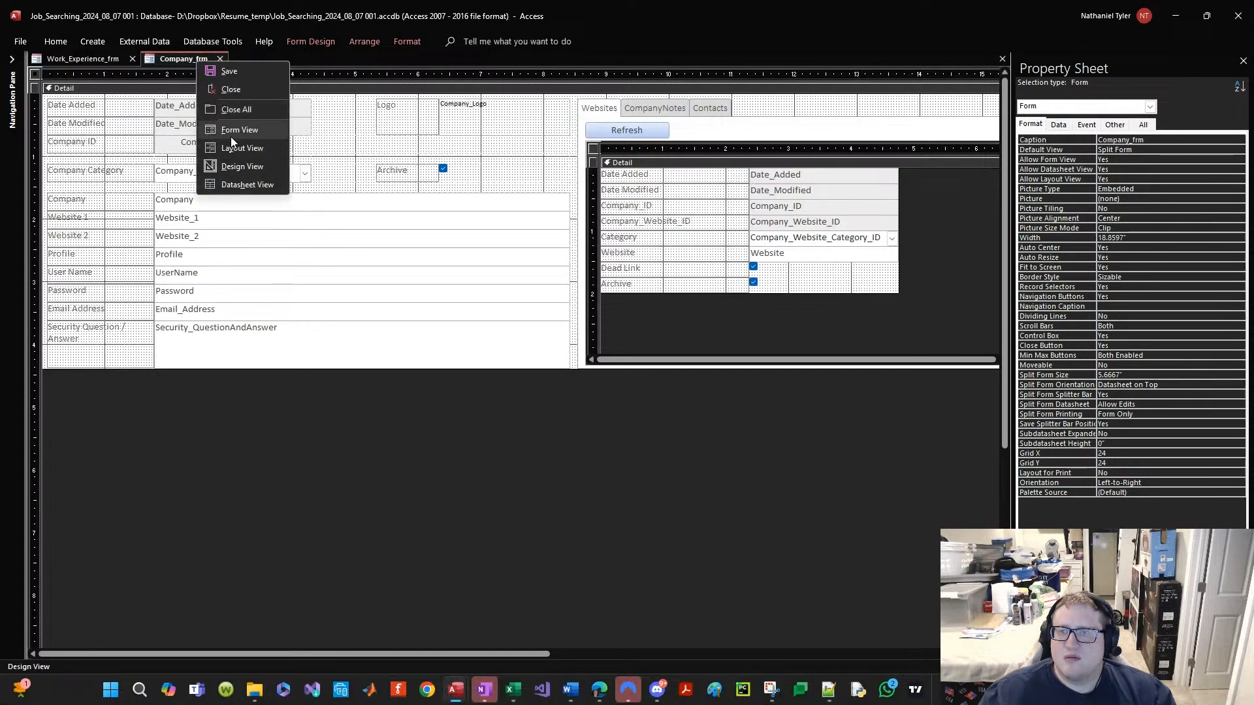
pyautogui.click(230, 133)
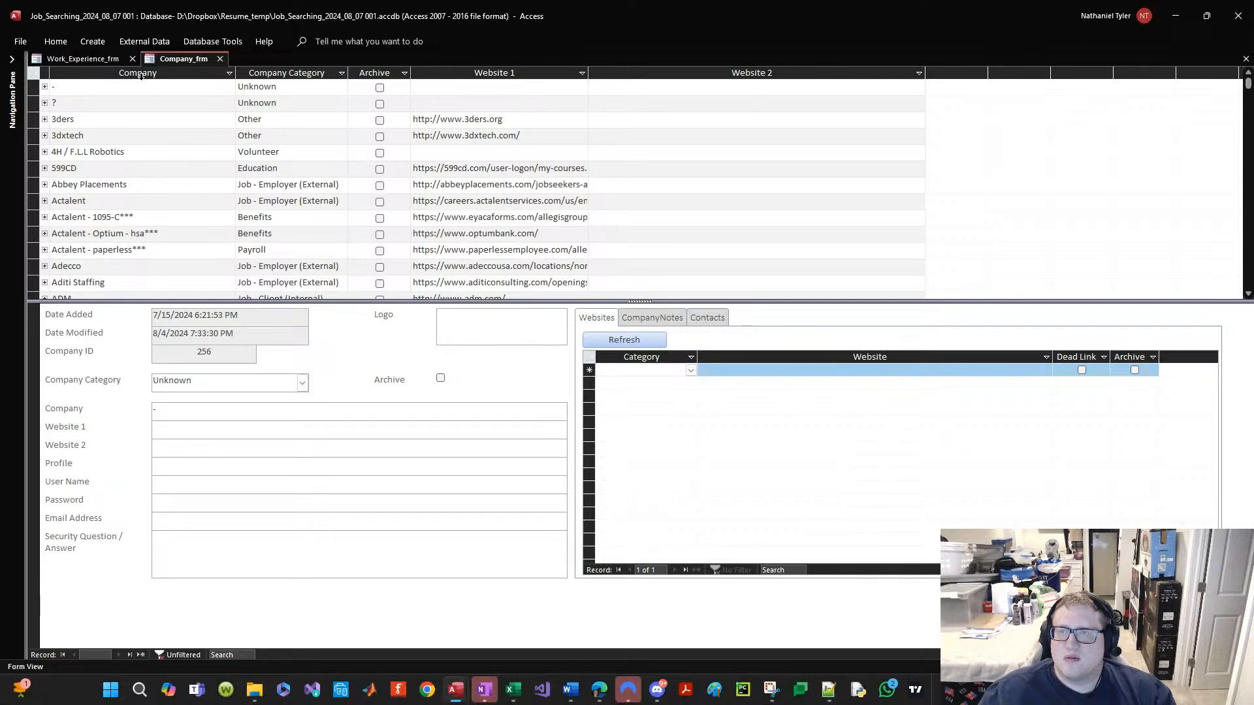
# Step: Close Company_frm, reopen it from the G - Tech employer in the work experience record, and save the form
pyautogui.click(222, 59)
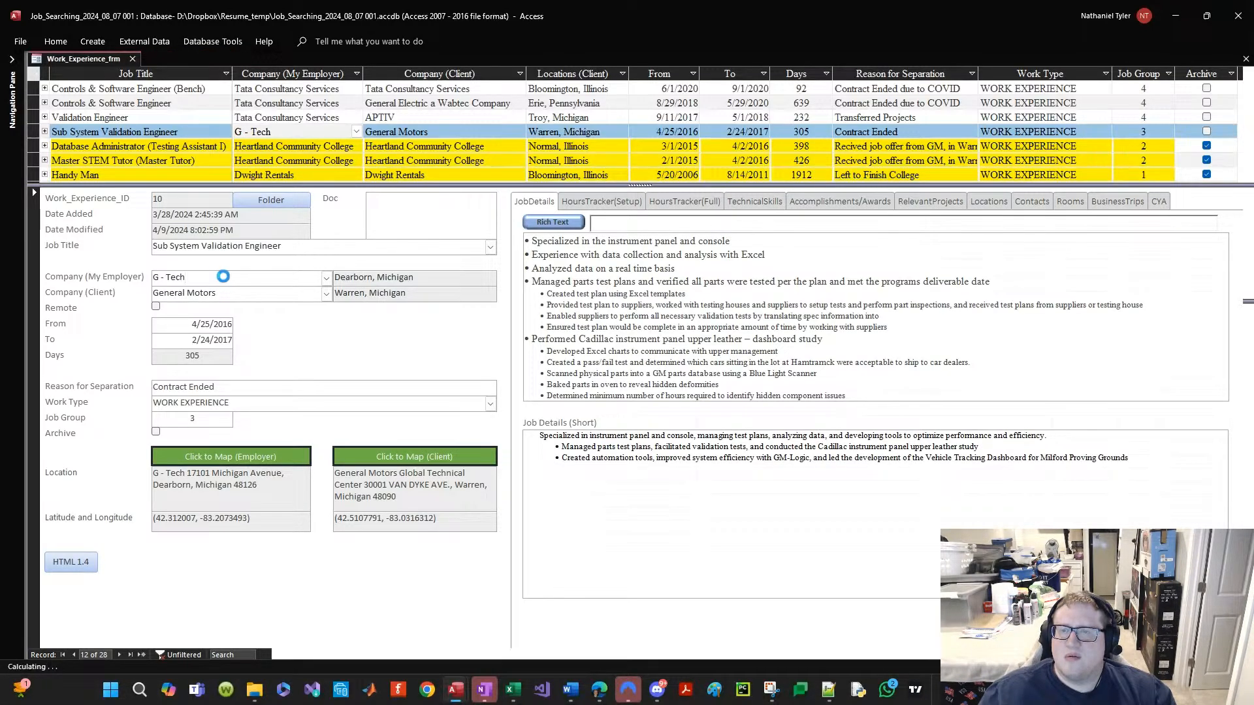
pyautogui.doubleClick(223, 276)
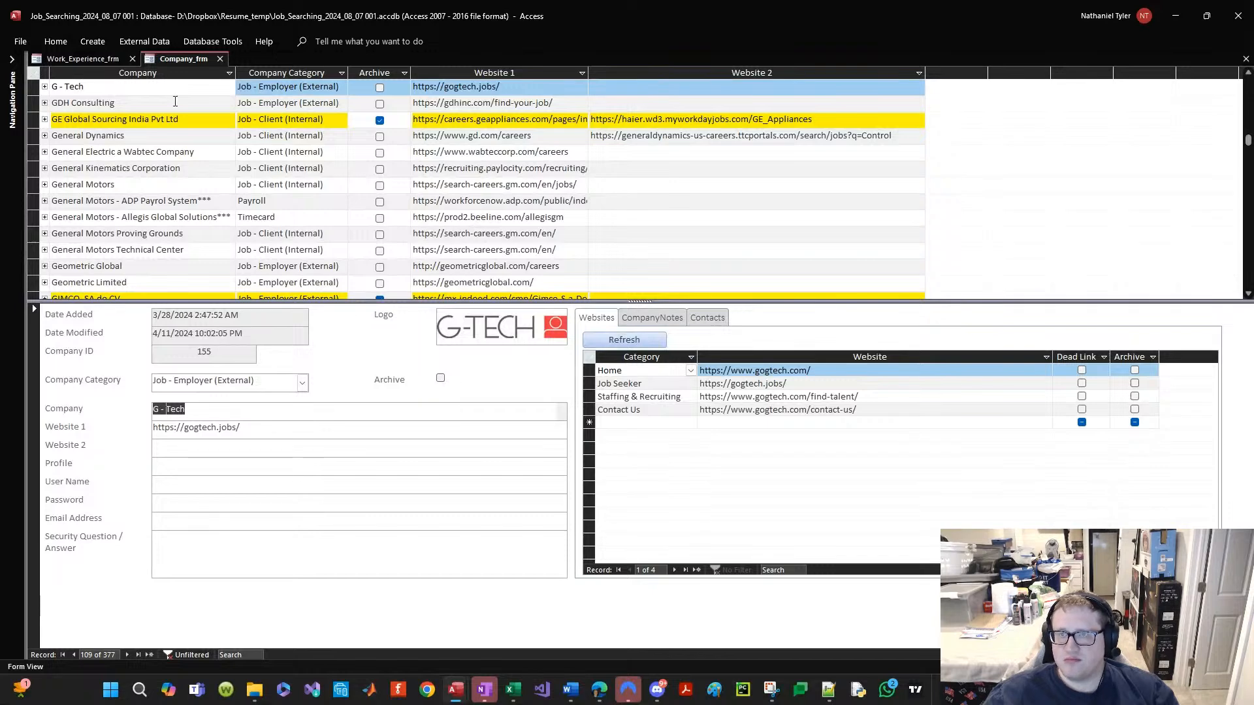
pyautogui.rightClick(183, 61)
pyautogui.click(204, 69)
pyautogui.click(374, 418)
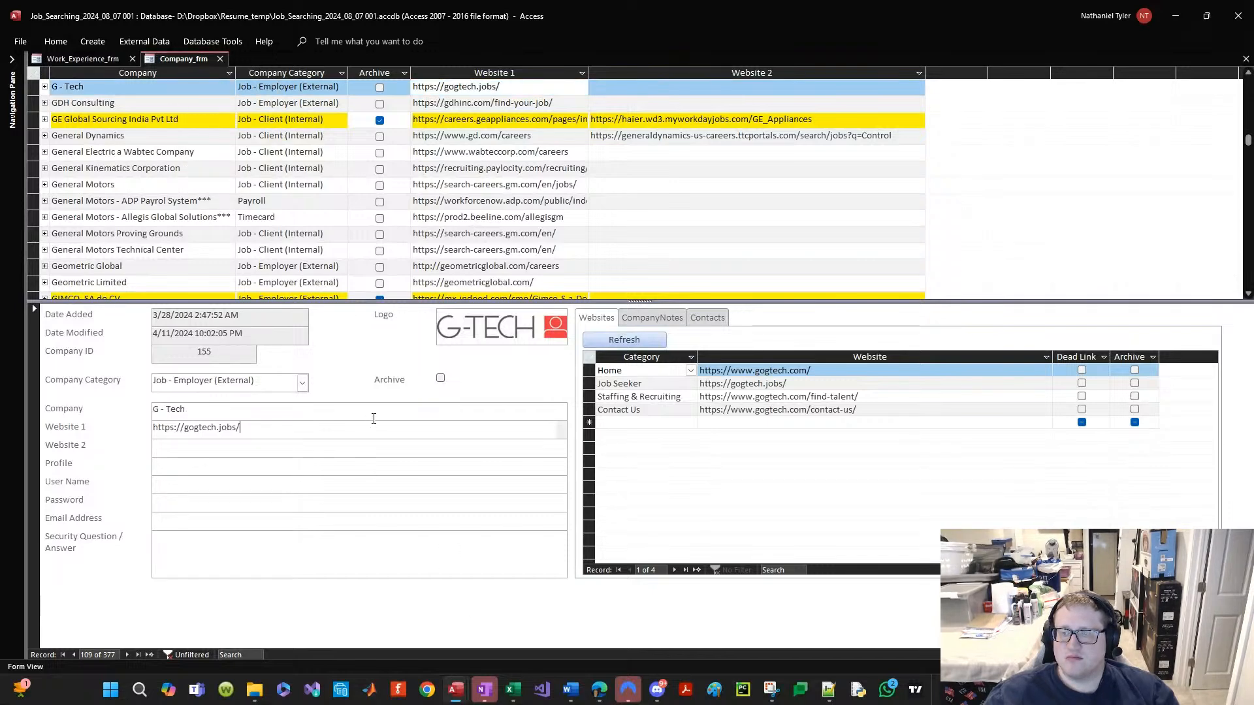
pyautogui.rightClick(190, 59)
pyautogui.click(204, 69)
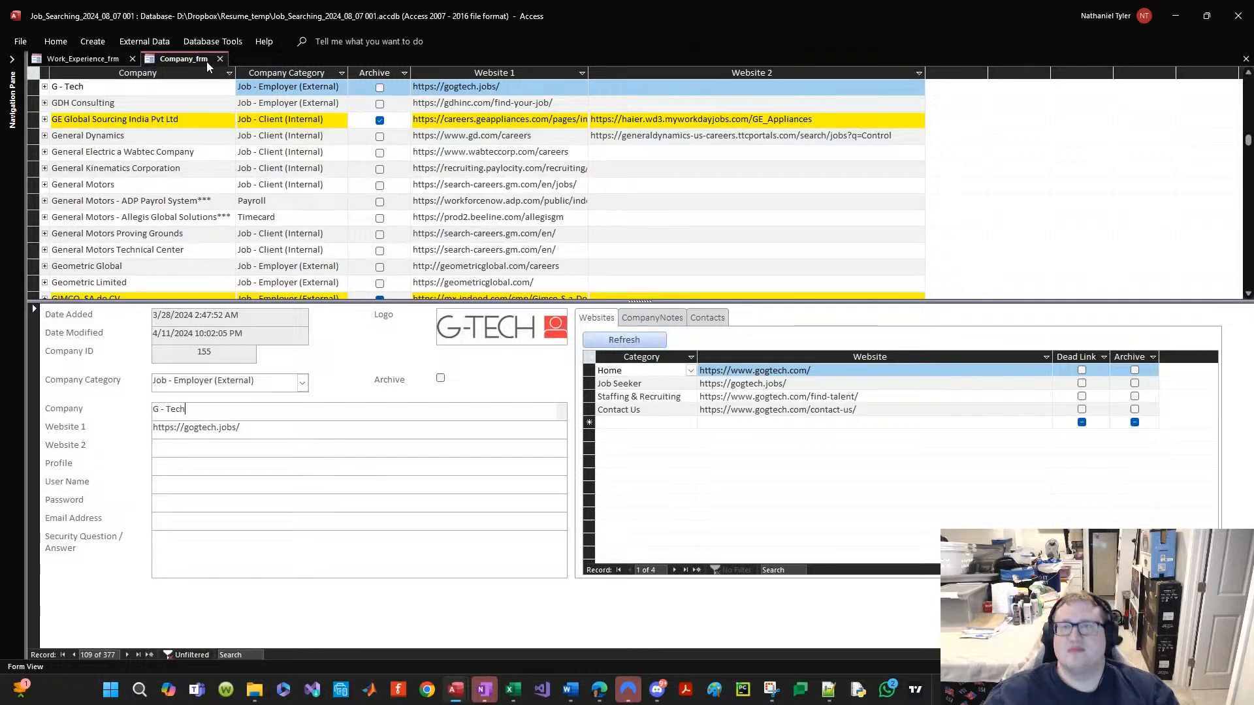
pyautogui.rightClick(193, 58)
pyautogui.click(204, 69)
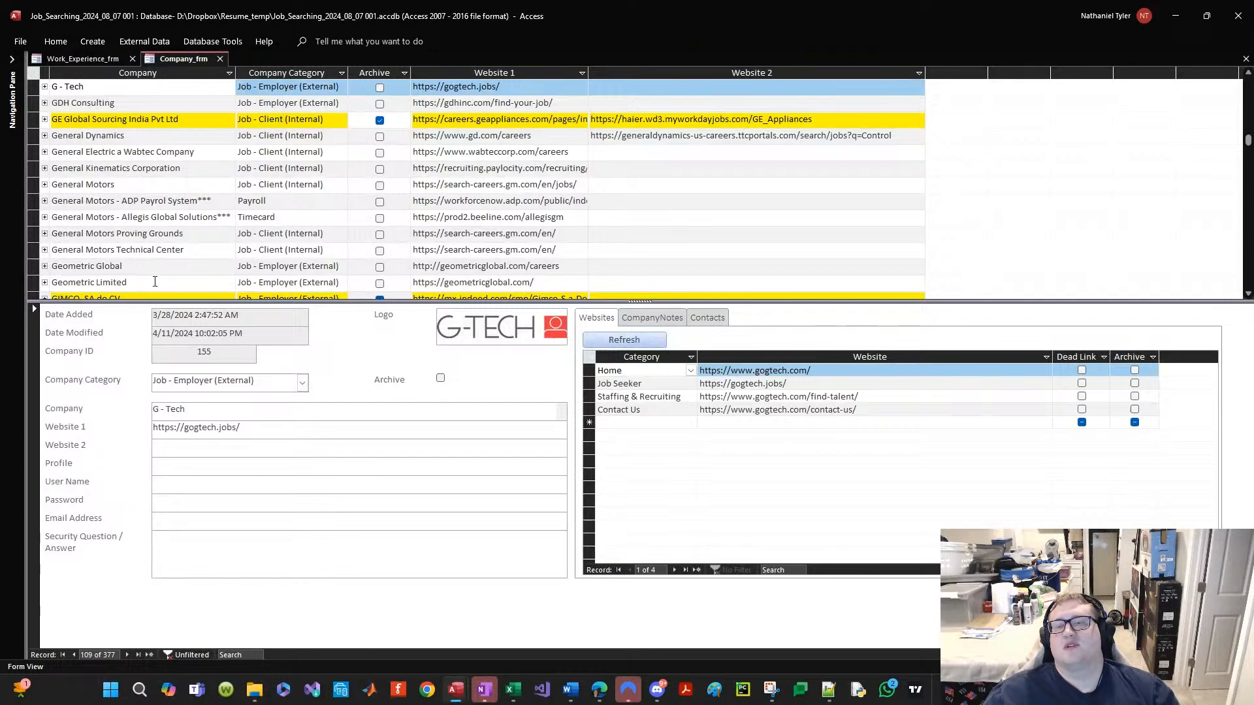
# Step: Close Company_frm and Work_Experience_frm, and filter the database objects by "company"
pyautogui.click(220, 59)
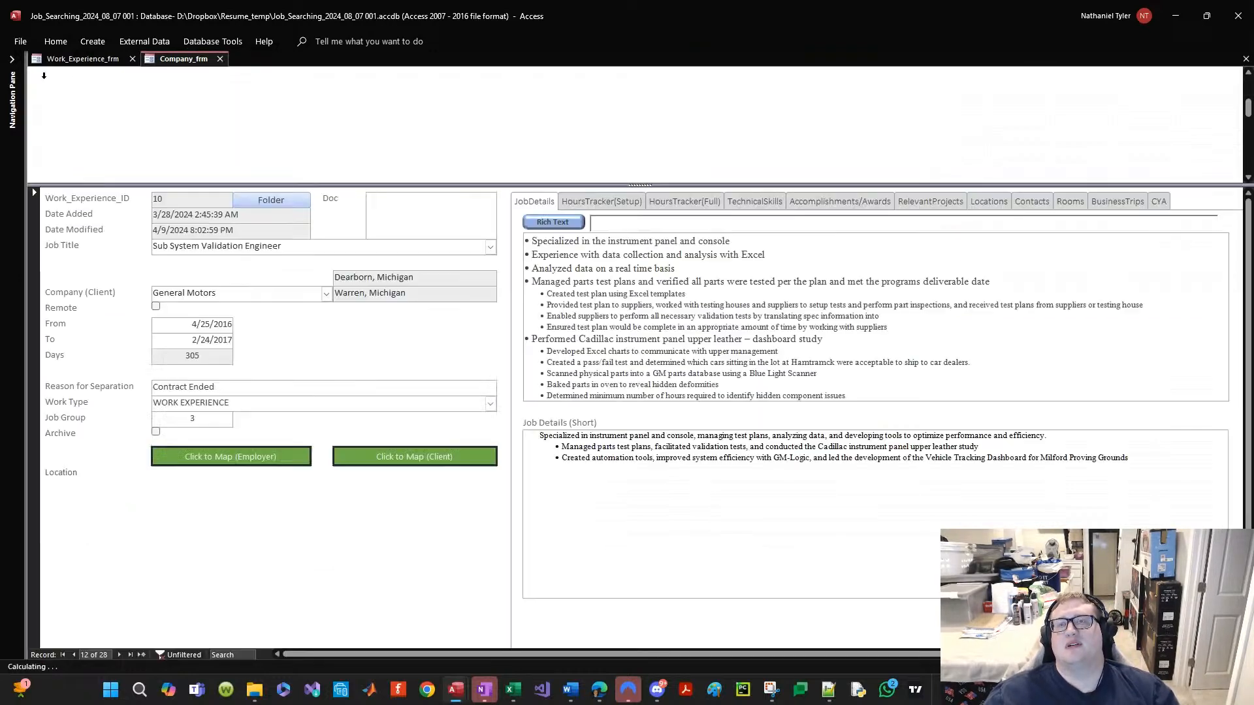
pyautogui.click(132, 59)
pyautogui.click(7, 102)
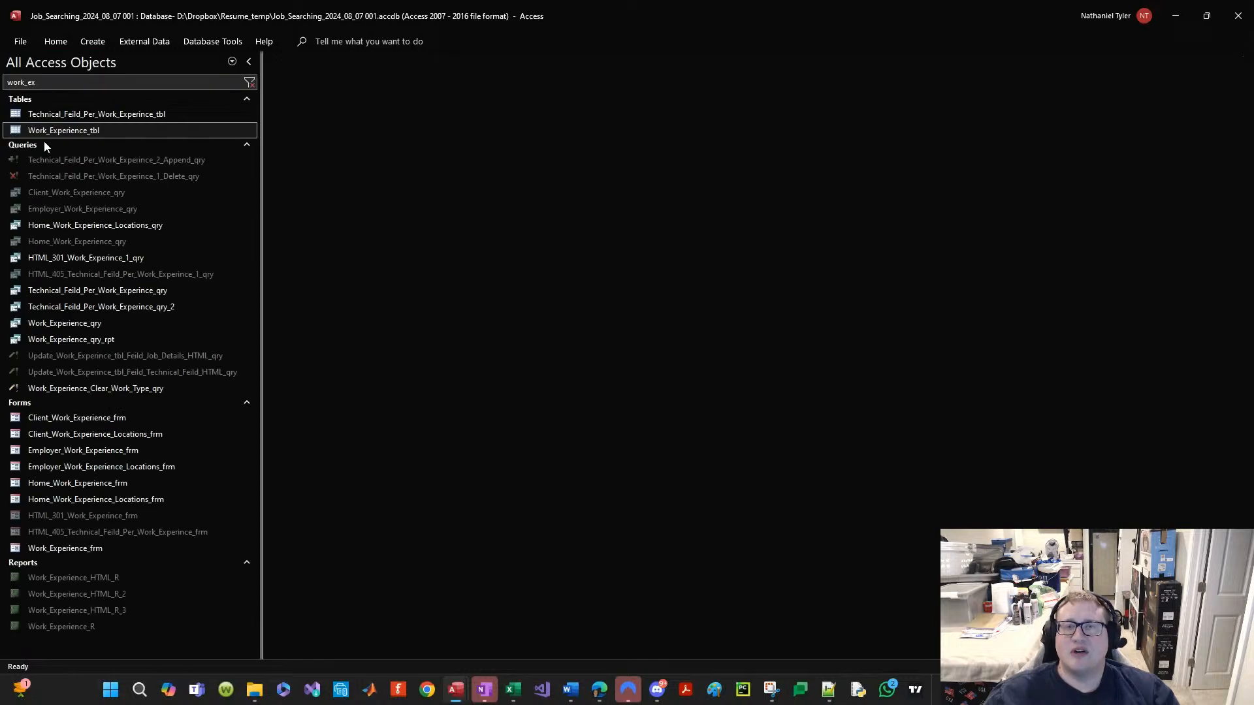
pyautogui.click(84, 82)
pyautogui.write('comp')
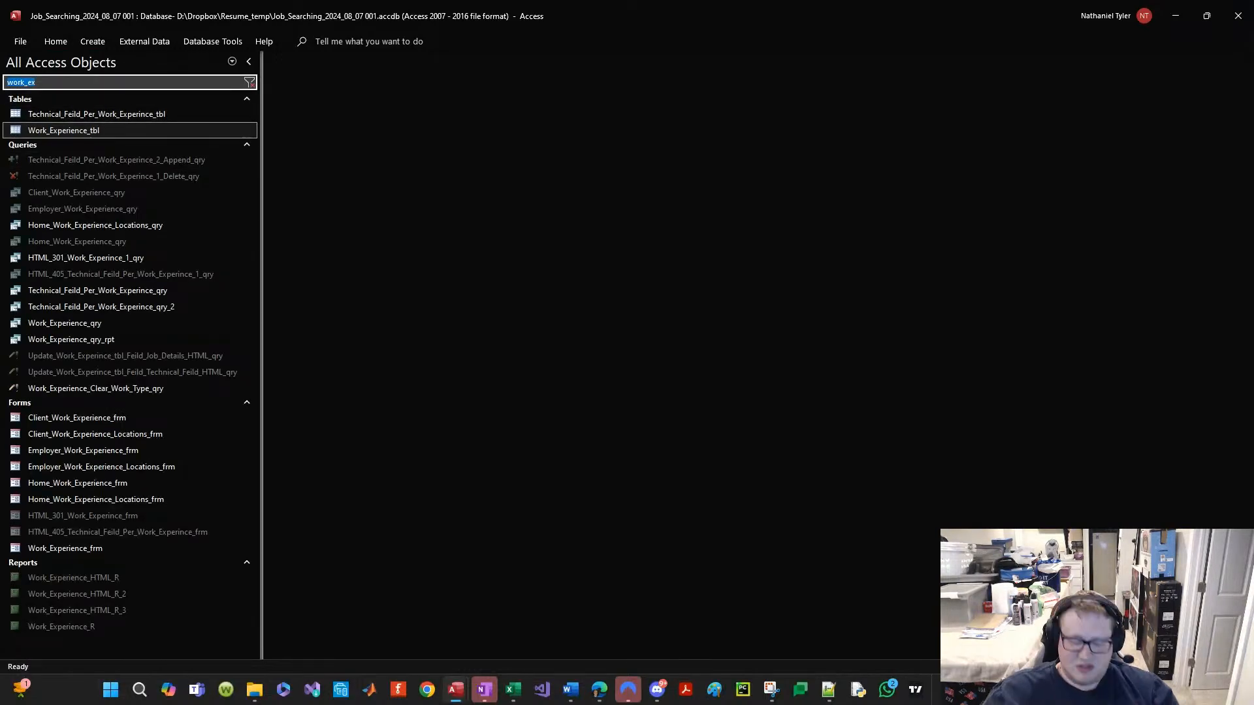
pyautogui.write('any')
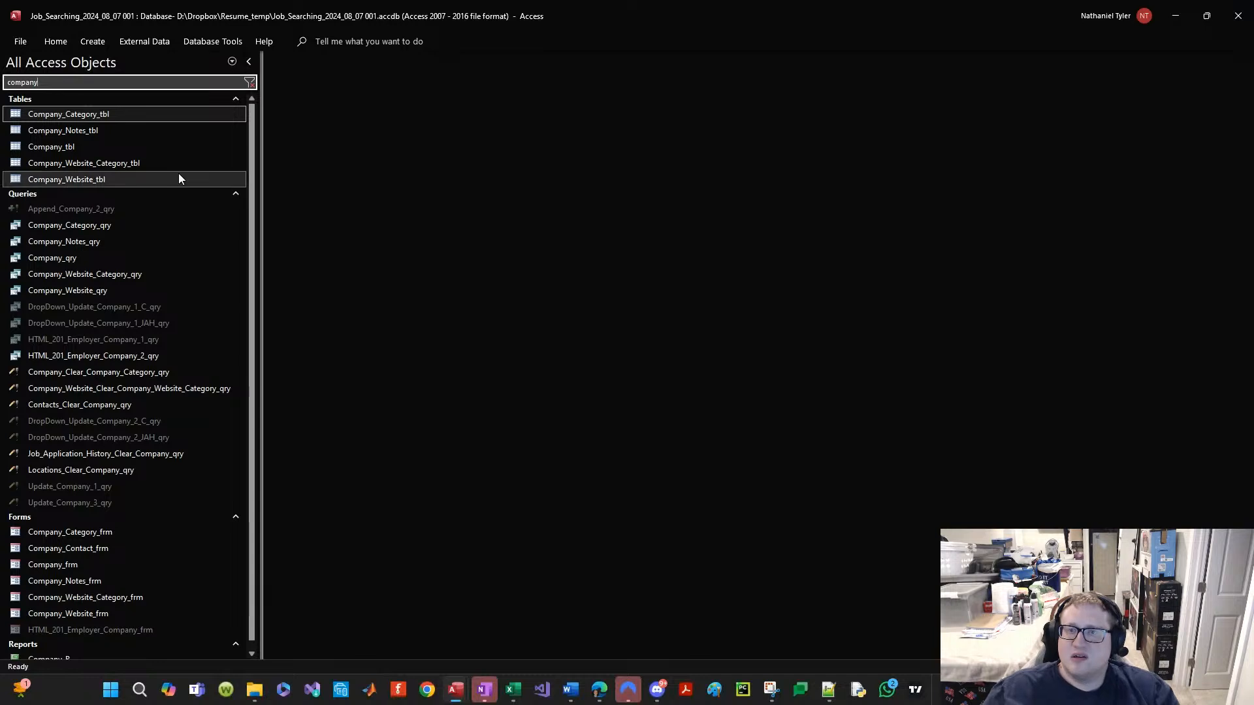
# Step: In Company_tbl's Design View, duplicate the Company field below Archive and name the copy Company_Short_Name
pyautogui.rightClick(171, 141)
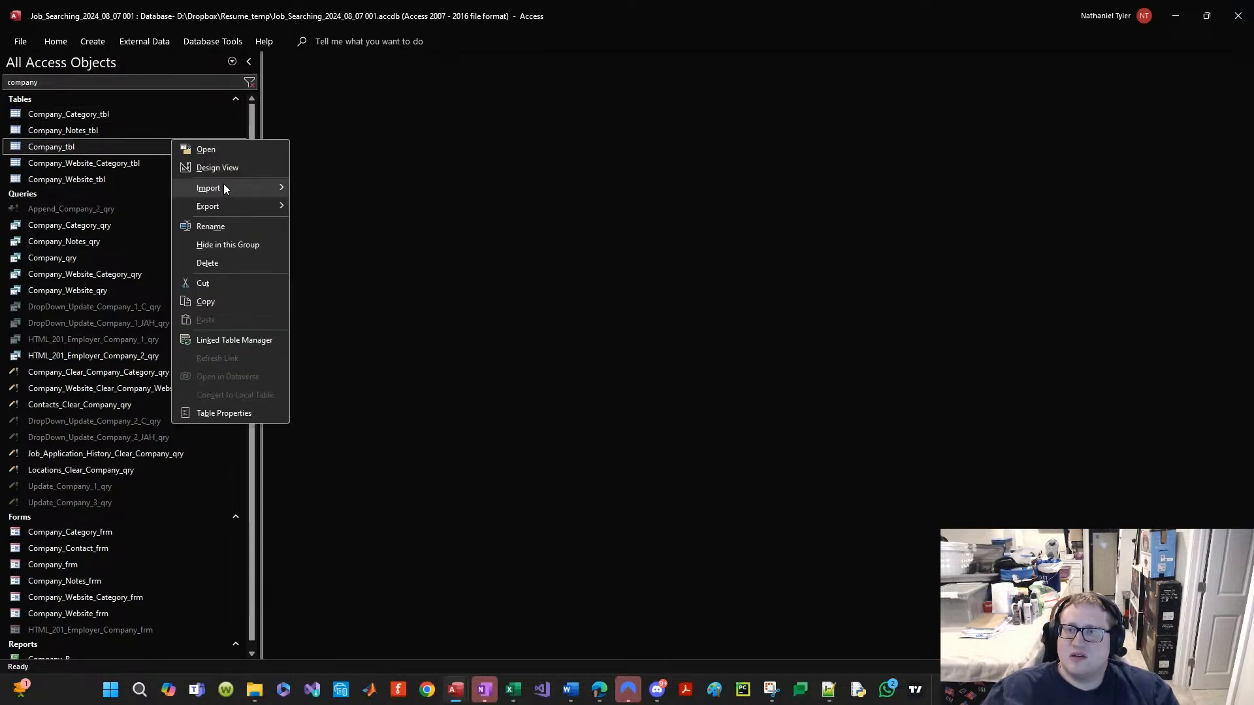
pyautogui.click(209, 169)
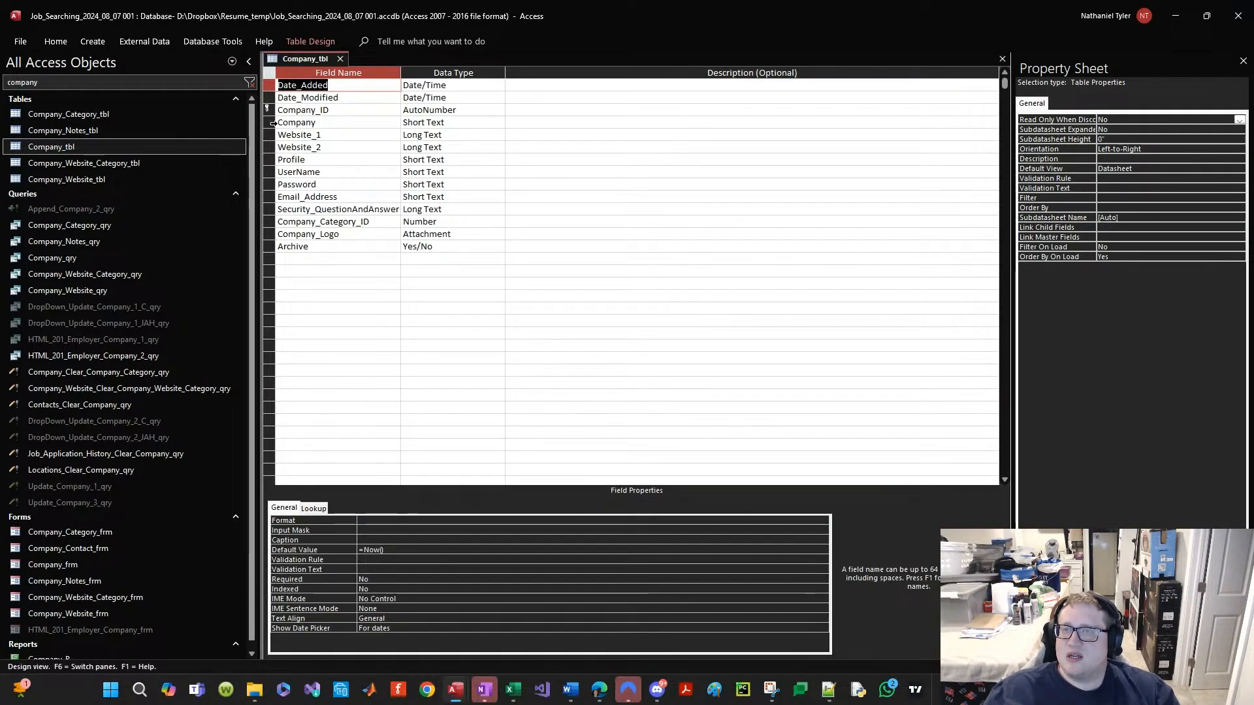
pyautogui.click(273, 123)
pyautogui.click(334, 259)
pyautogui.write('Company')
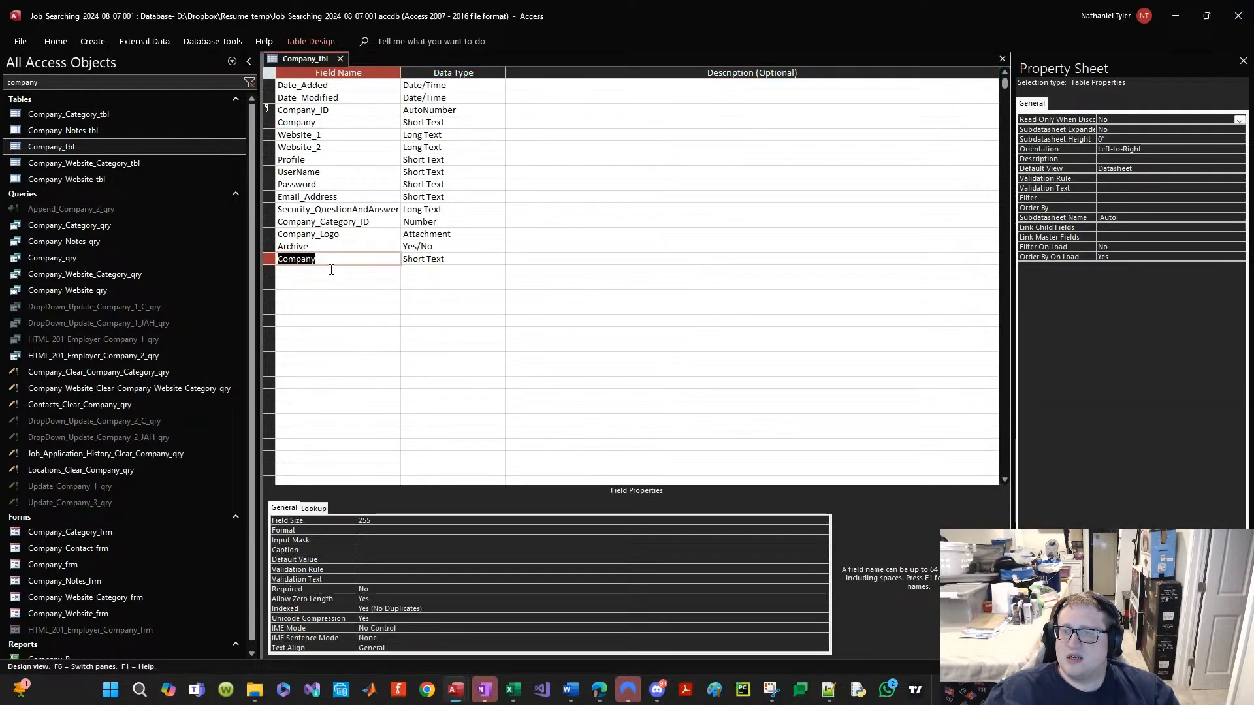
pyautogui.write('_Short')
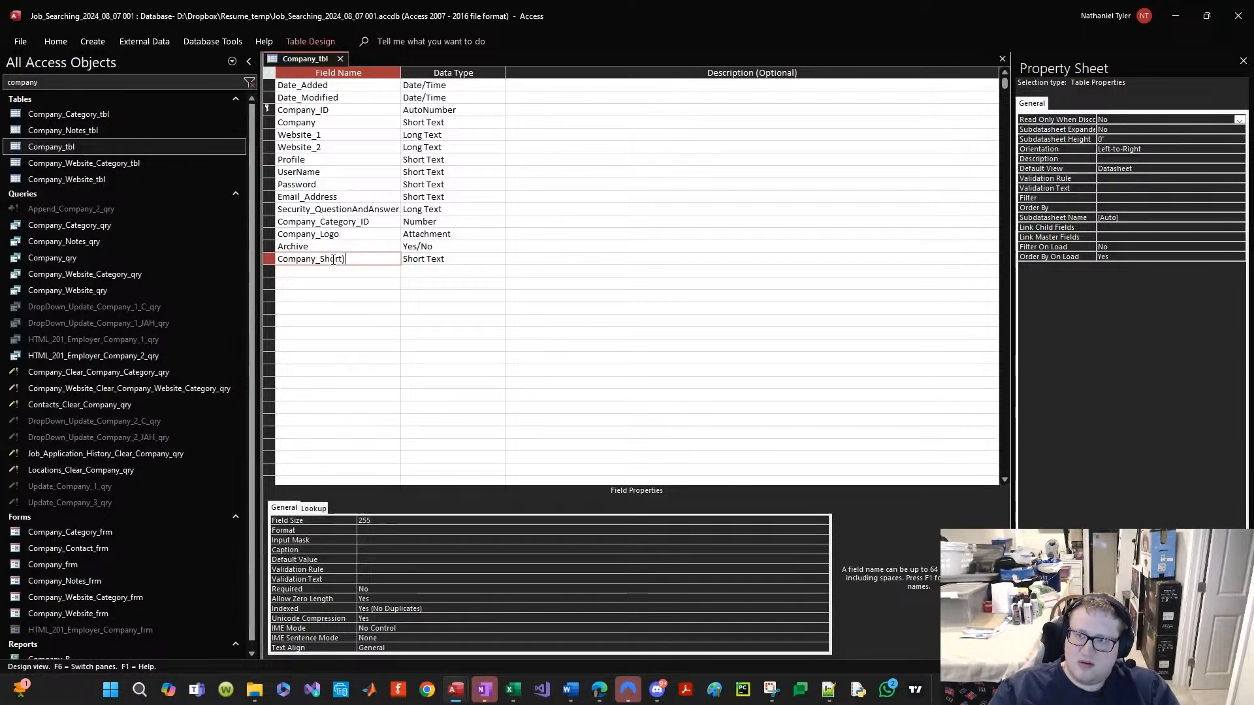
pyautogui.press('BackSpace')
pyautogui.press('BackSpace')
pyautogui.write('-')
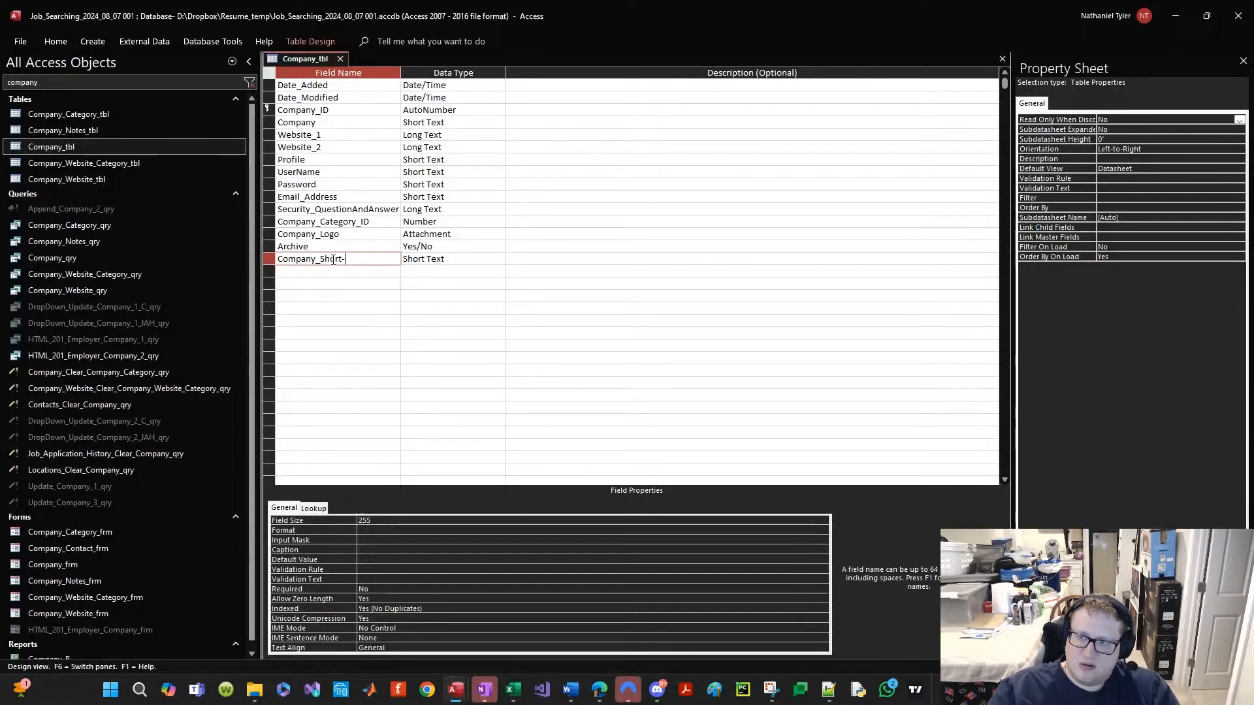
pyautogui.press('BackSpace')
pyautogui.write('_NM')
pyautogui.press('BackSpace')
pyautogui.write('ame')
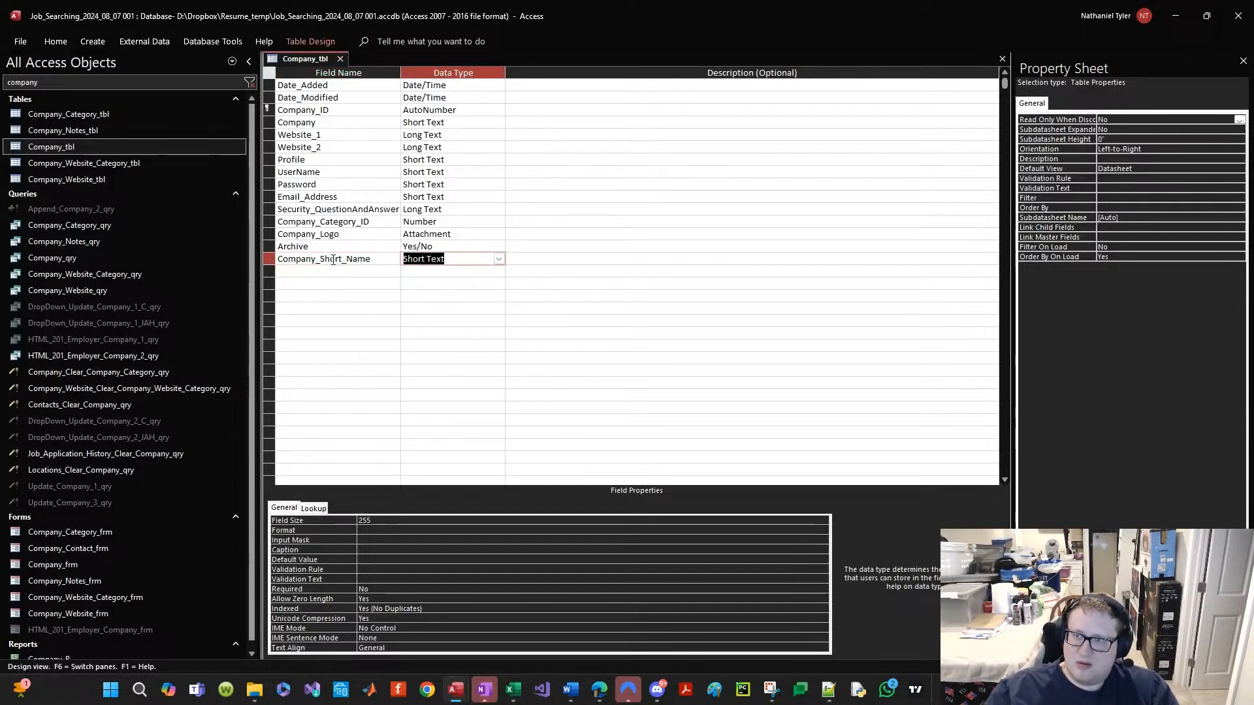
pyautogui.press('Tab')
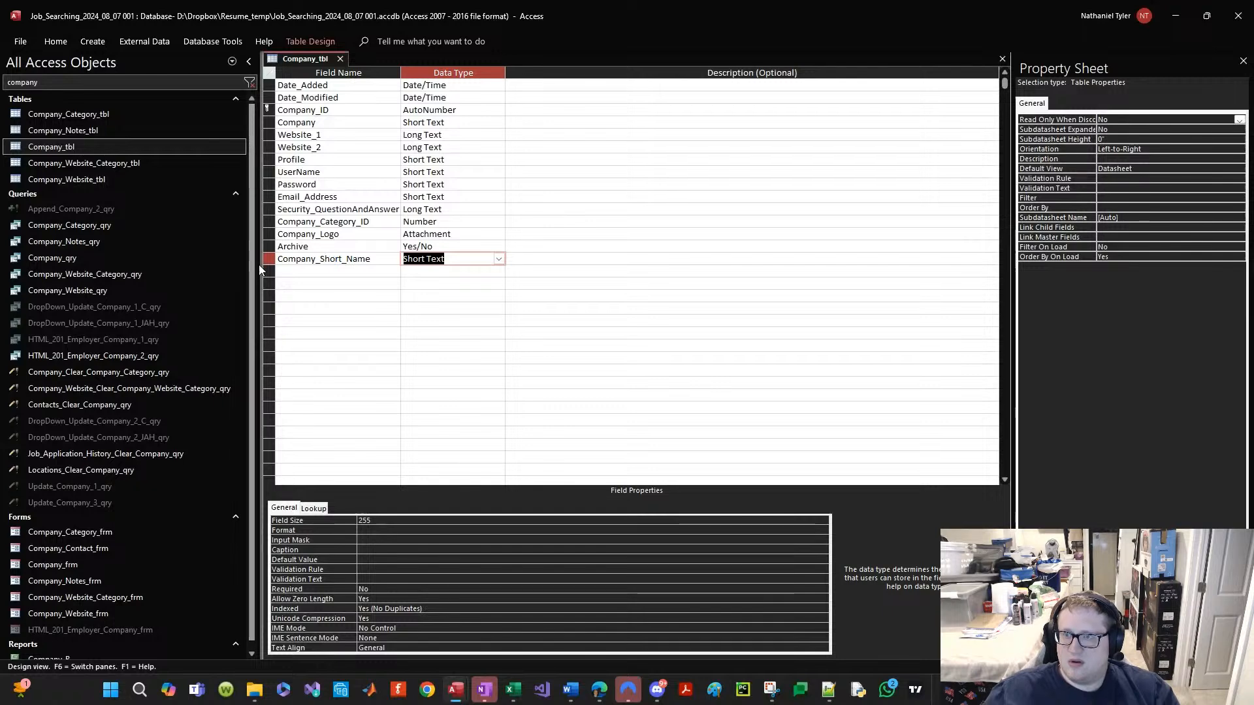
# Step: Move the Company_Short_Name field directly below Company and close Company_tbl
pyautogui.click(283, 260)
pyautogui.moveTo(268, 260); pyautogui.dragTo(343, 129)
pyautogui.click(340, 59)
# Step: Open Company_frm in Design View and select the Company text box
pyautogui.scroll(-1, 84, 315)
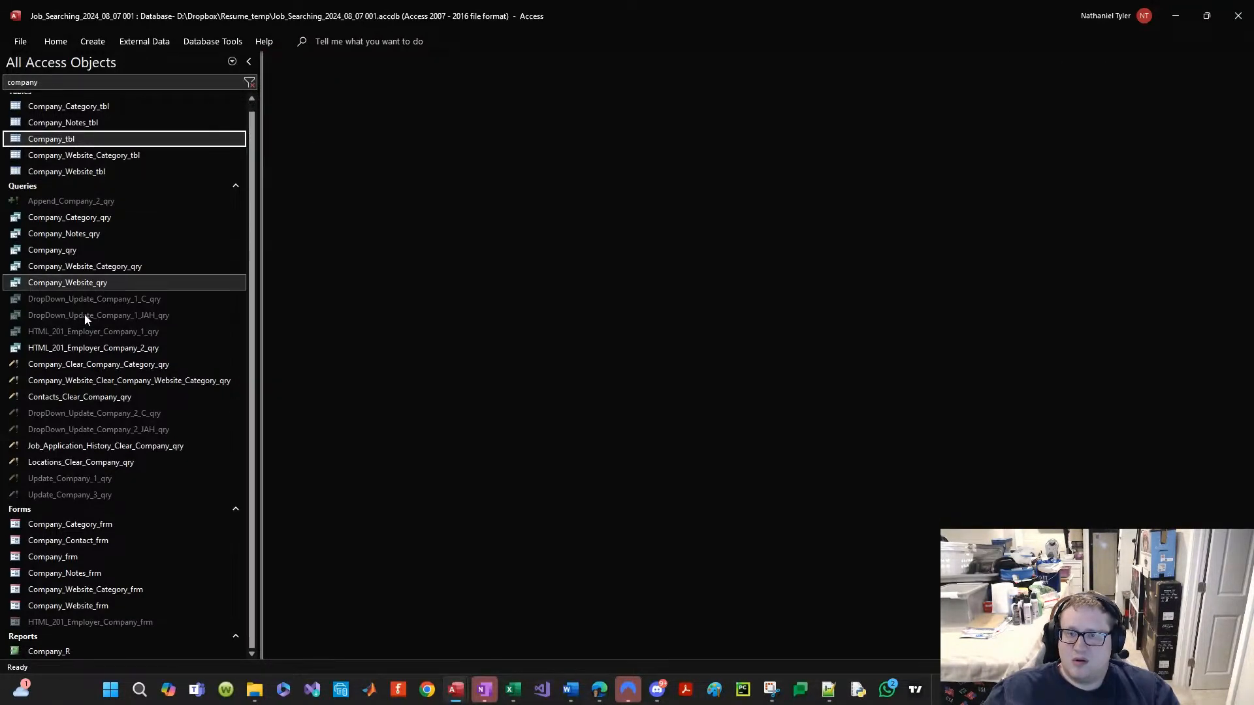
pyautogui.rightClick(63, 554)
pyautogui.click(108, 394)
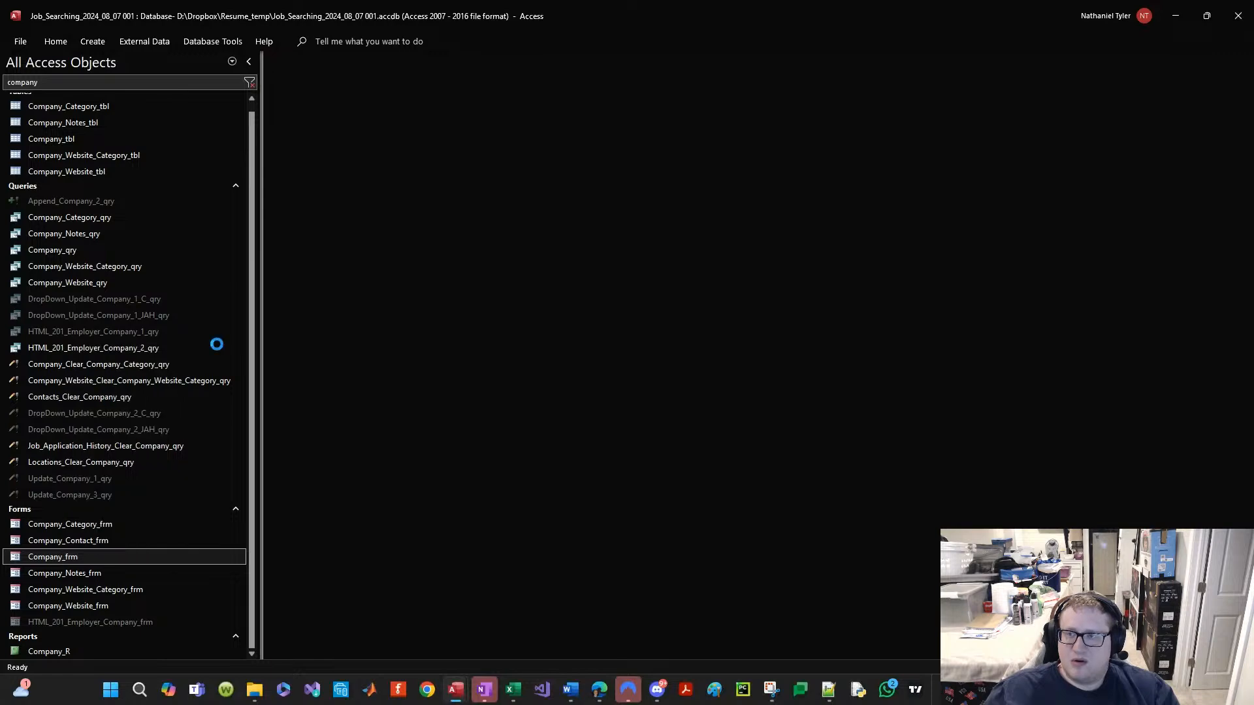
pyautogui.click(443, 161)
pyautogui.click(503, 384)
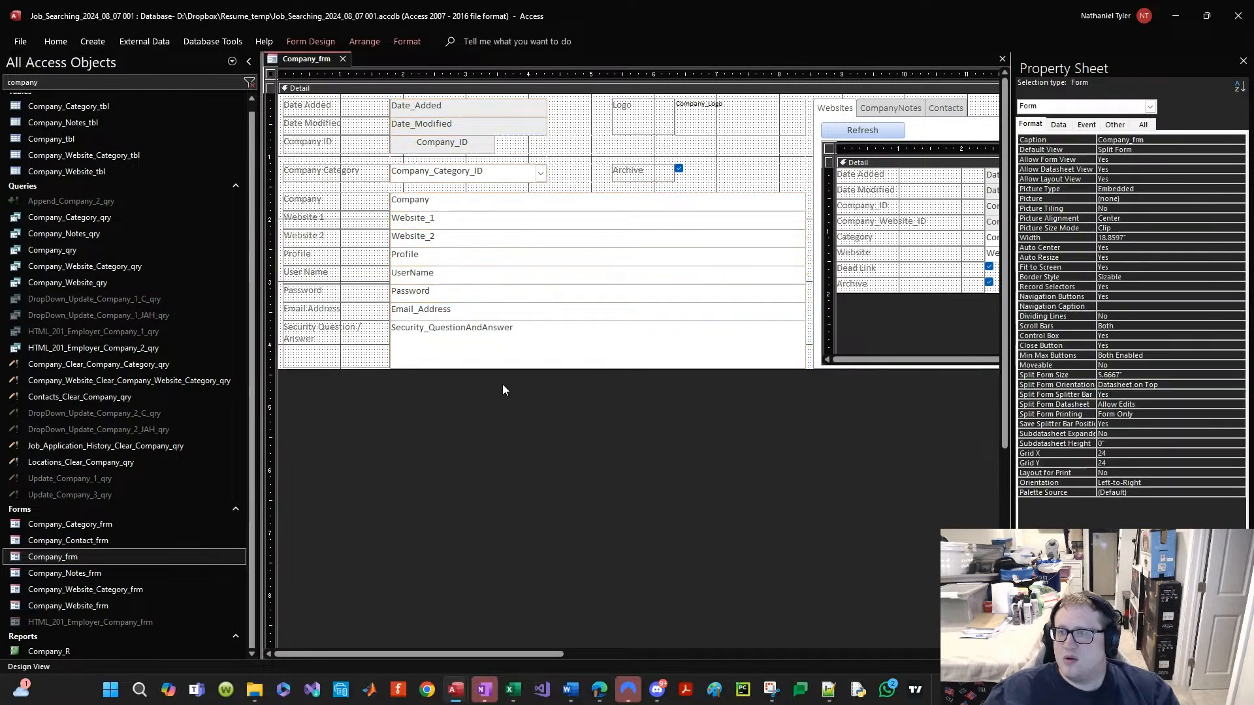
pyautogui.click(541, 207)
pyautogui.scroll(-1, 476, 210)
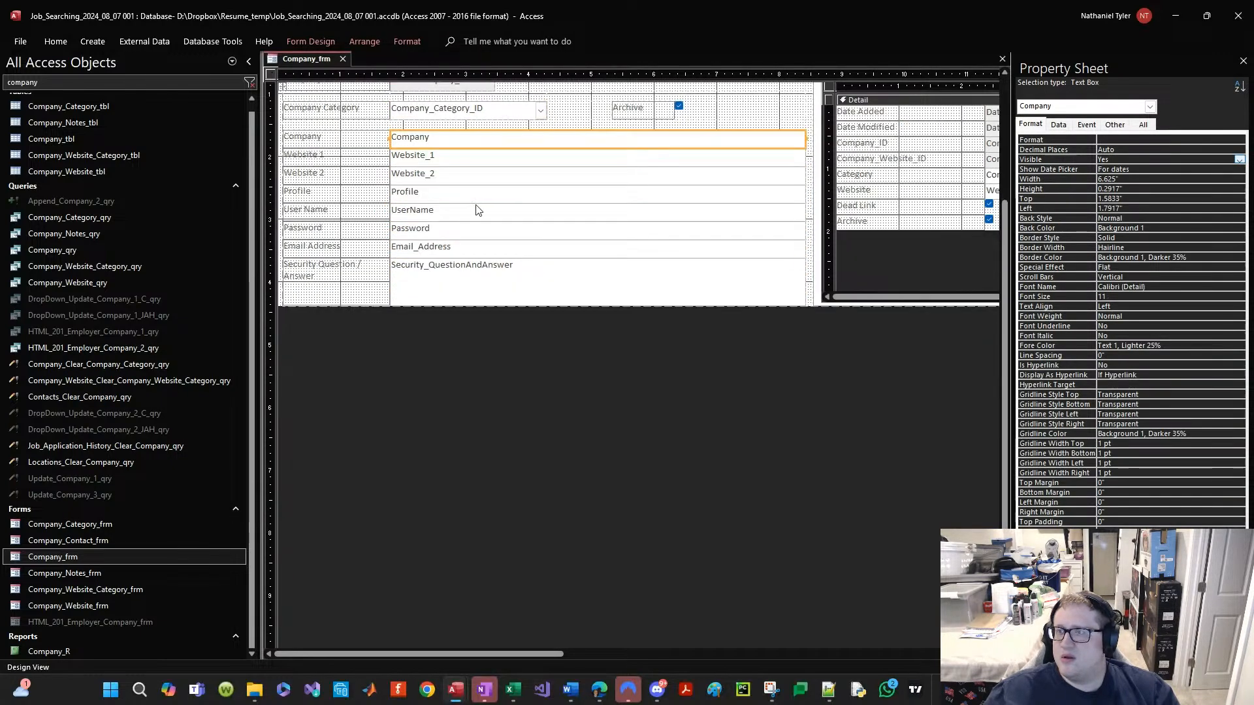
pyautogui.scroll(1, 471, 196)
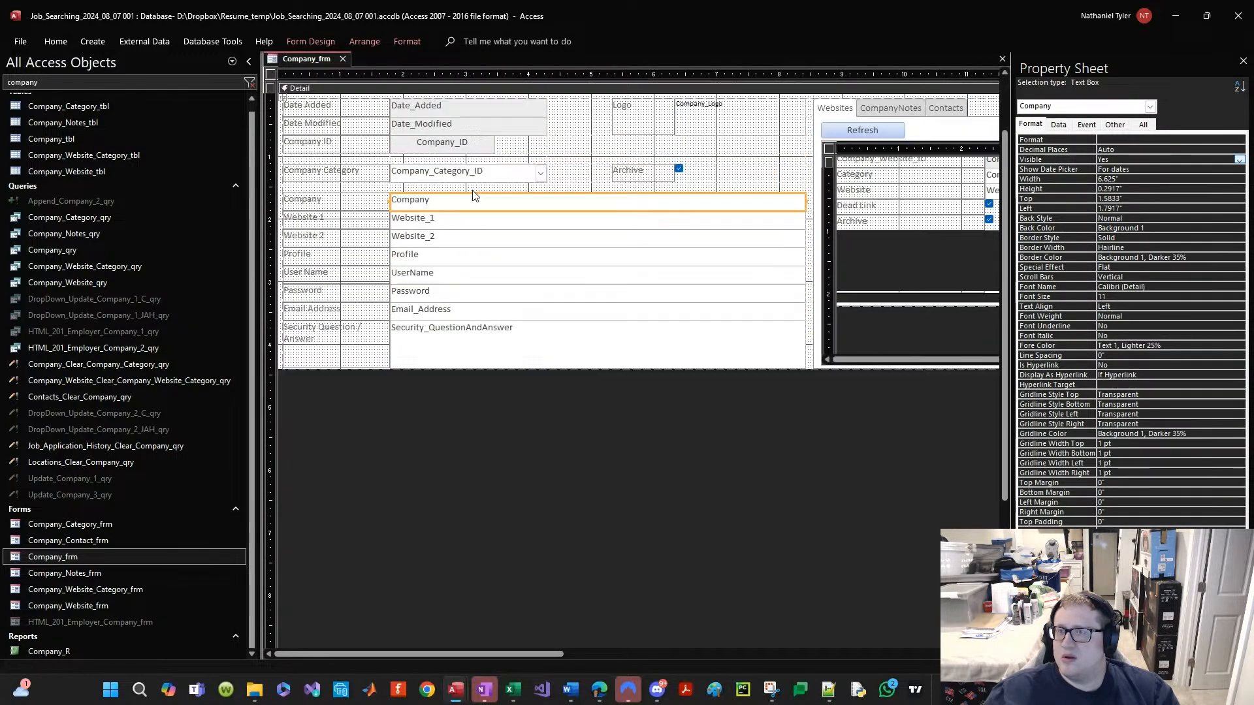
# Step: Add the existing Company_Short_Name field to the Company_frm layout directly below the Company row
pyautogui.click(314, 45)
pyautogui.click(766, 475)
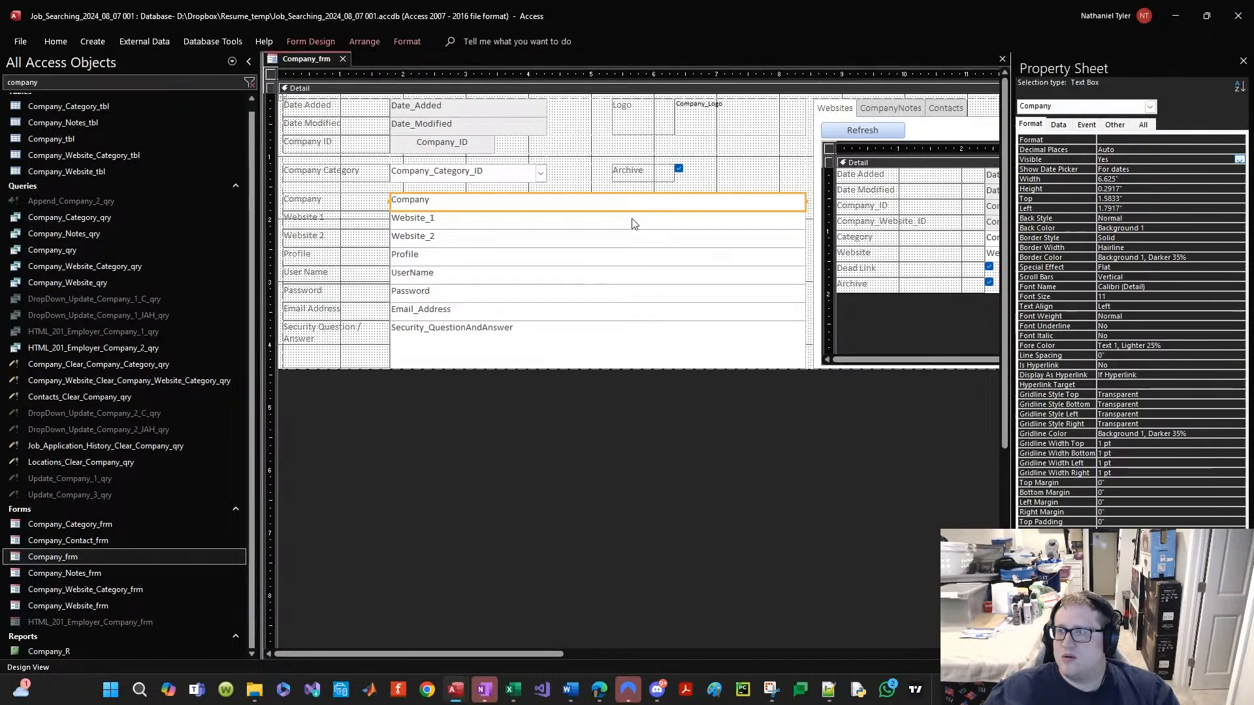
pyautogui.click(614, 208)
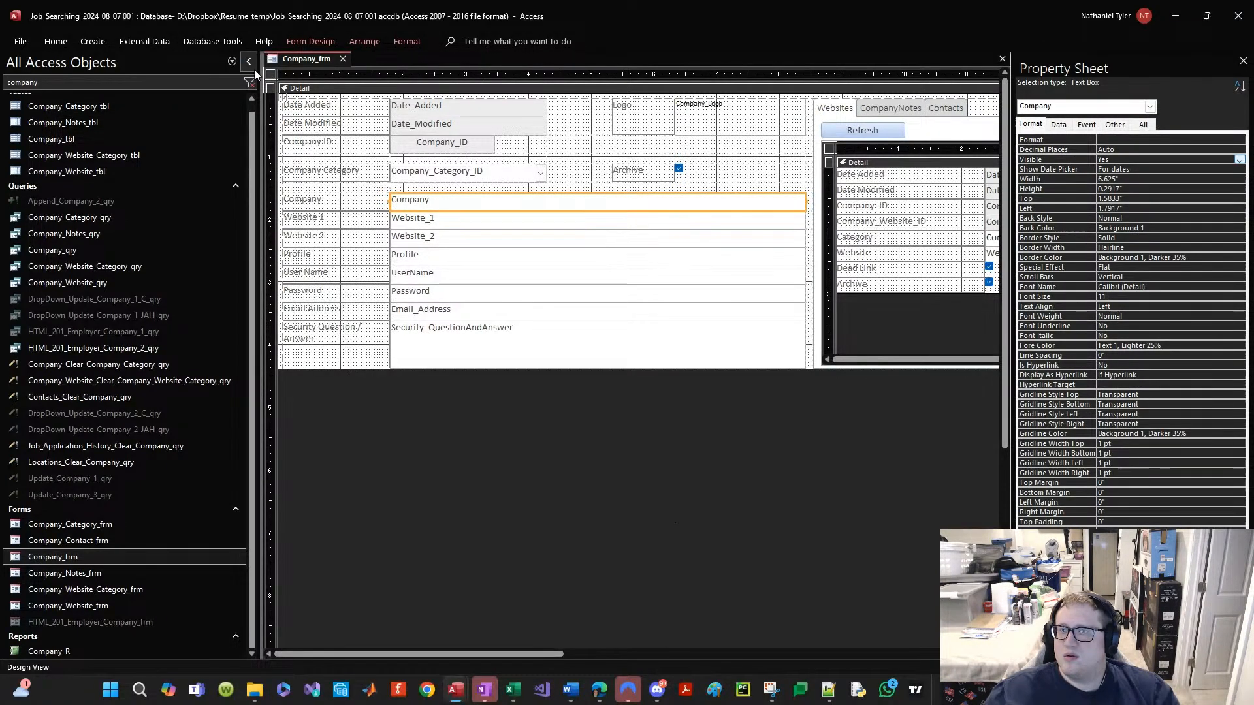
pyautogui.doubleClick(309, 41)
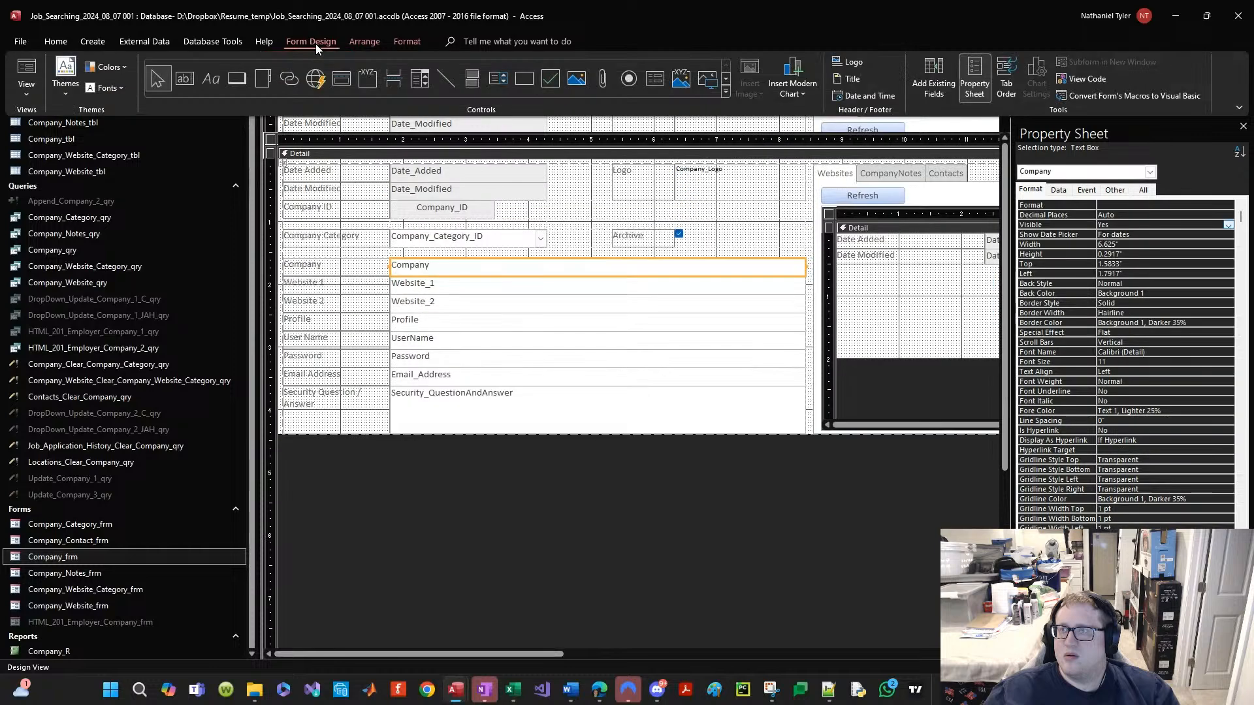
pyautogui.click(944, 82)
pyautogui.moveTo(1071, 225); pyautogui.dragTo(344, 282)
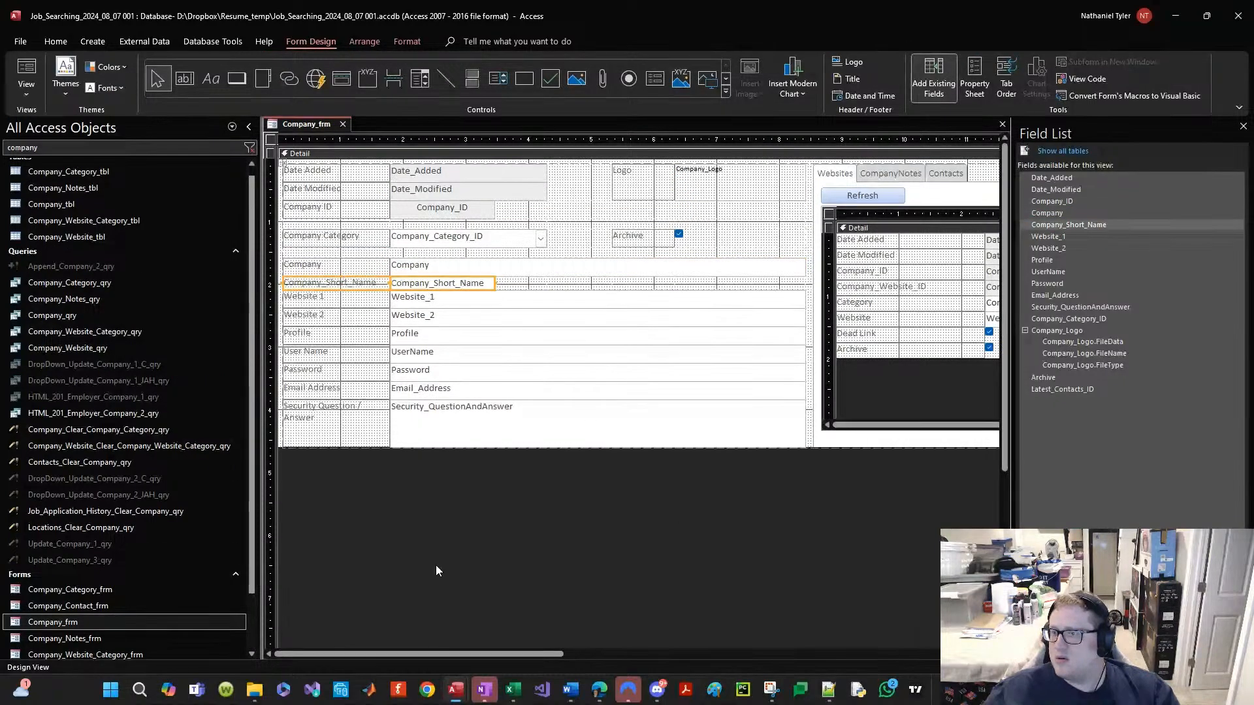
# Step: Match the Company_Short_Name text box's height to the taller Company box and merge it with the empty cells beside it
pyautogui.keyDown('shift'); pyautogui.click(477, 268); pyautogui.keyUp('shift')
pyautogui.rightClick(477, 273)
pyautogui.moveTo(522, 496)
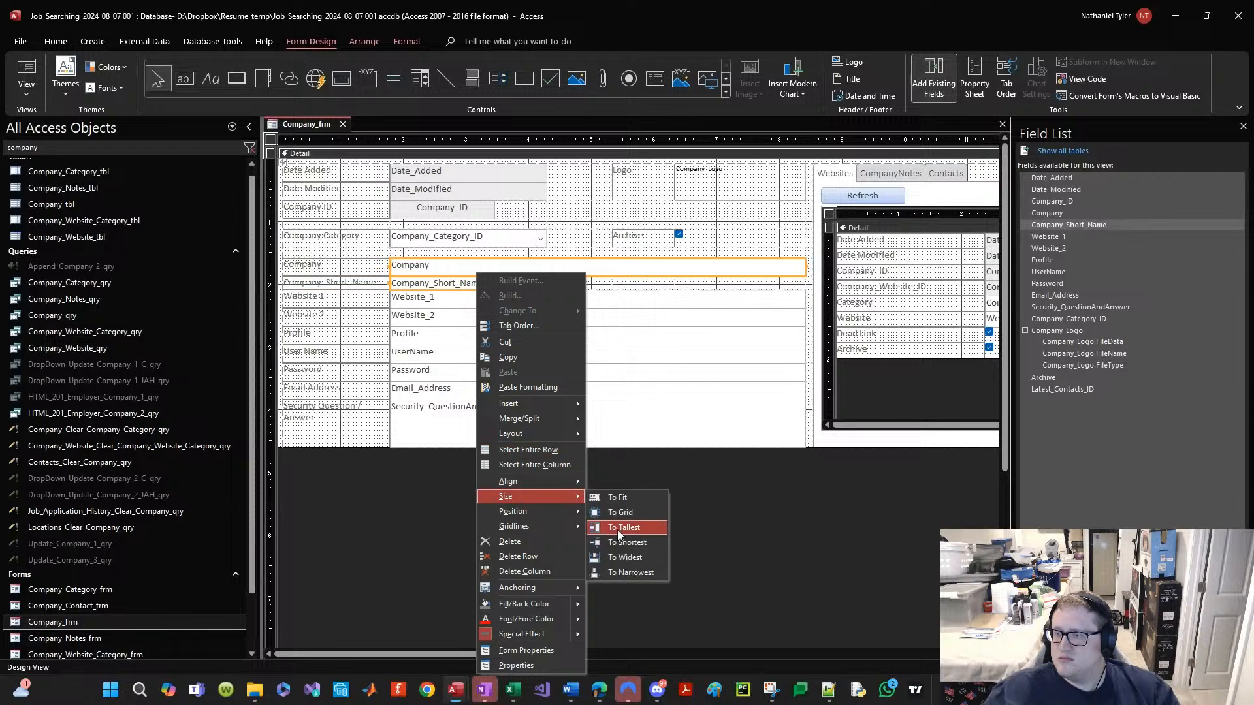
pyautogui.click(617, 530)
pyautogui.click(486, 292)
pyautogui.moveTo(495, 288); pyautogui.dragTo(752, 286)
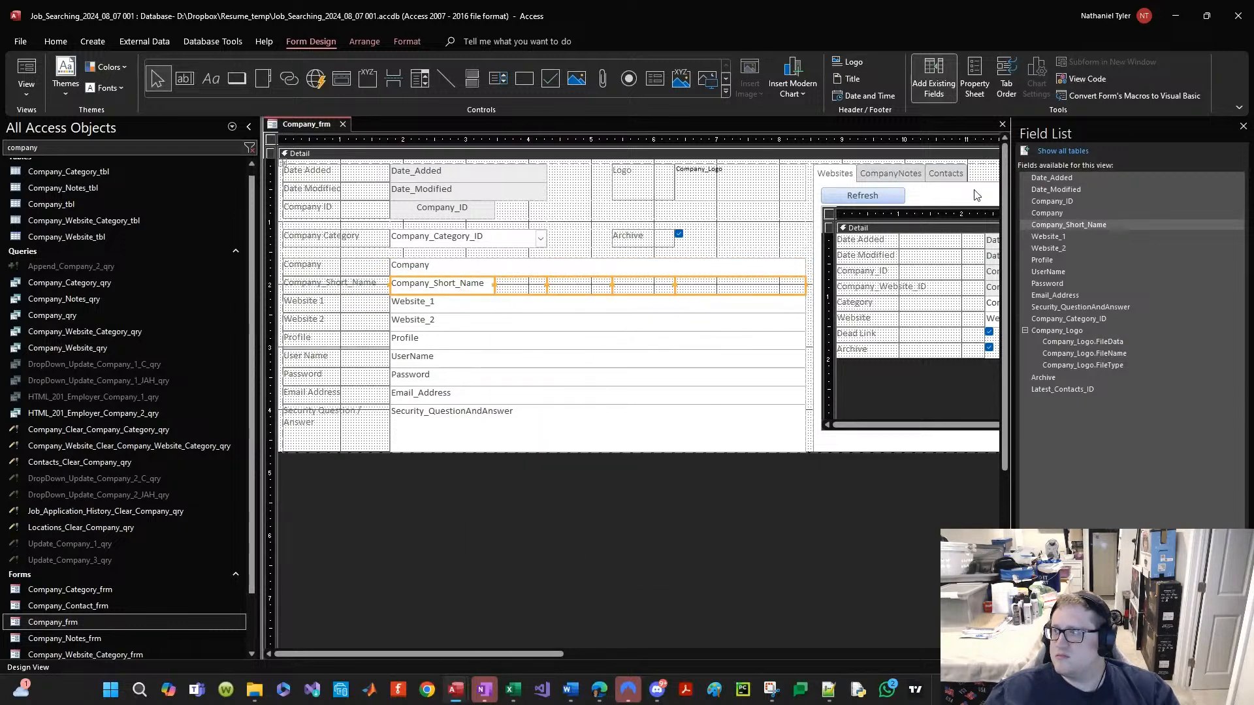
pyautogui.click(364, 41)
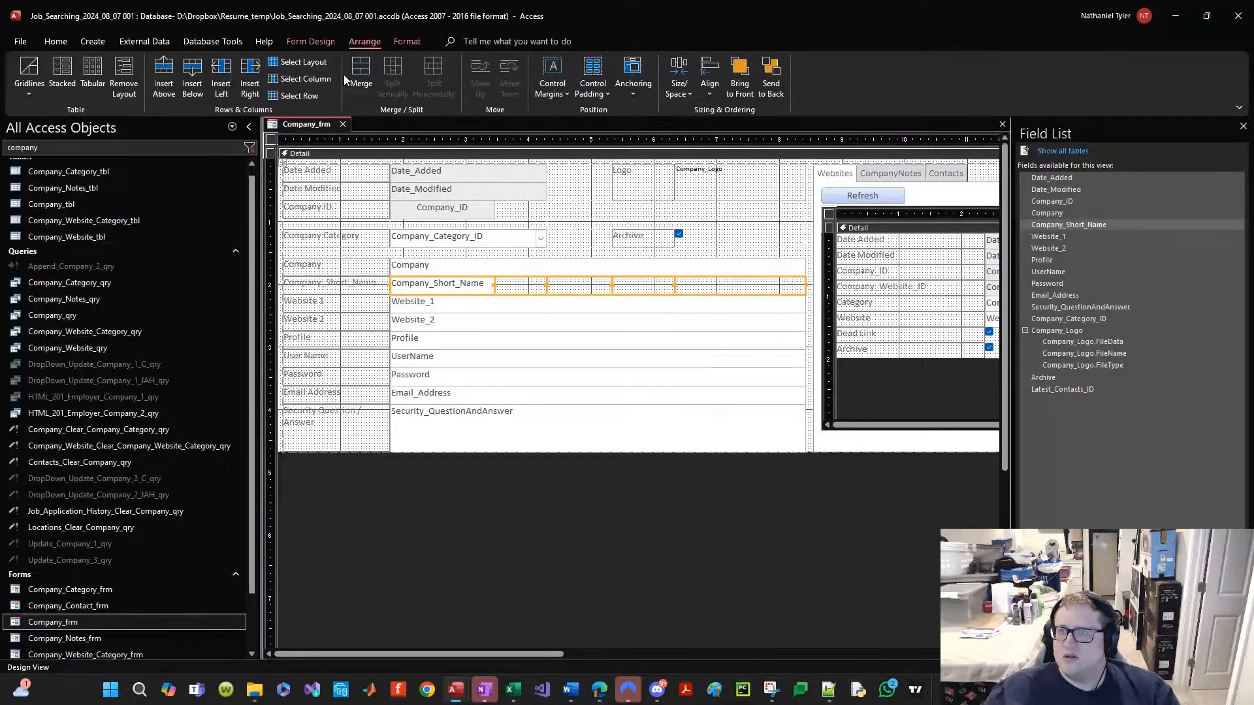
pyautogui.click(346, 282)
# Step: Change the caption of the new field's label to "Company (Short Name)"
pyautogui.click(341, 284)
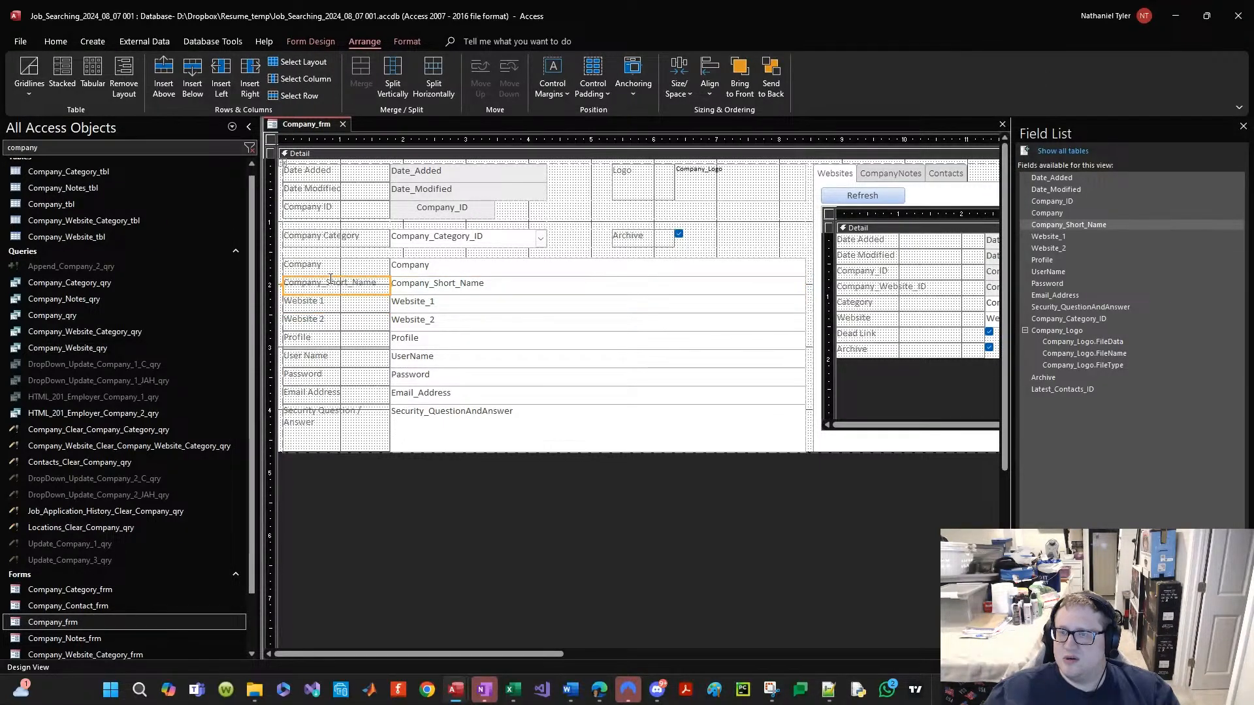
pyautogui.click(326, 282)
pyautogui.press('Right')
pyautogui.press('Right')
pyautogui.press('Right')
pyautogui.press('Right')
pyautogui.press('Right')
pyautogui.press('Right')
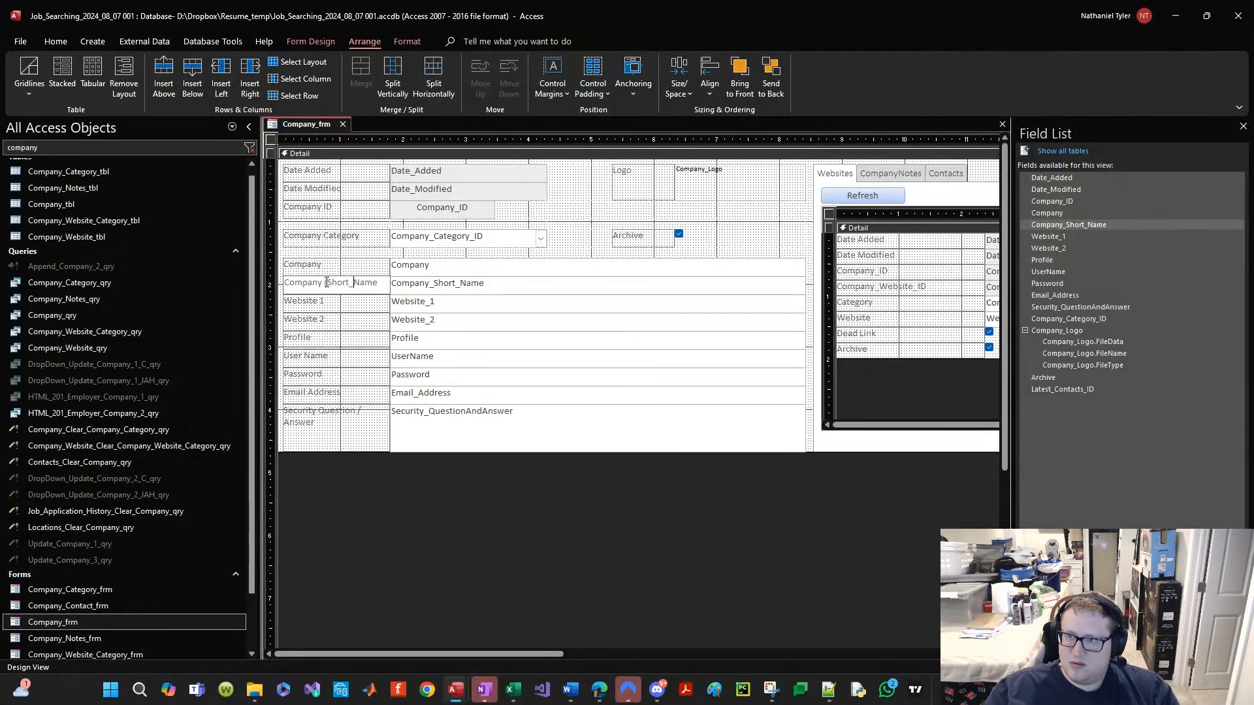
pyautogui.press('BackSpace')
pyautogui.write(')')
pyautogui.press('Return')
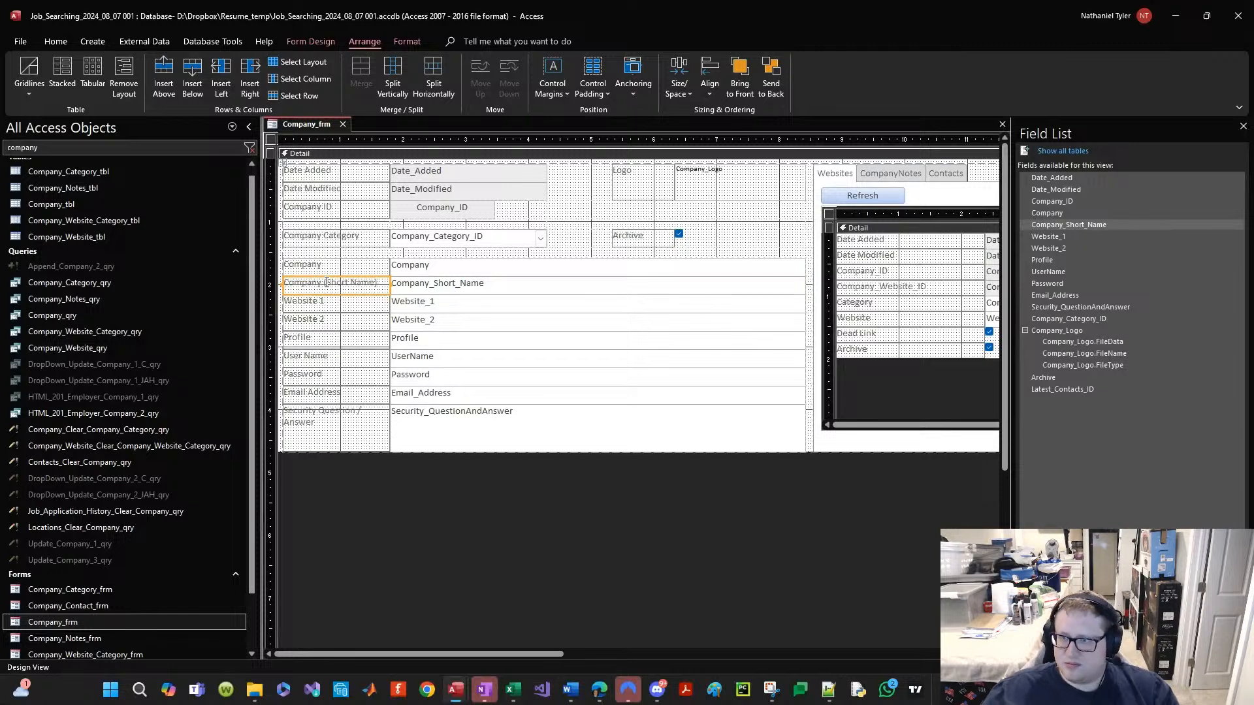
# Step: Rename the Company (Short Name) label control as Company_Short_Name_Label and save the form
pyautogui.click(409, 285)
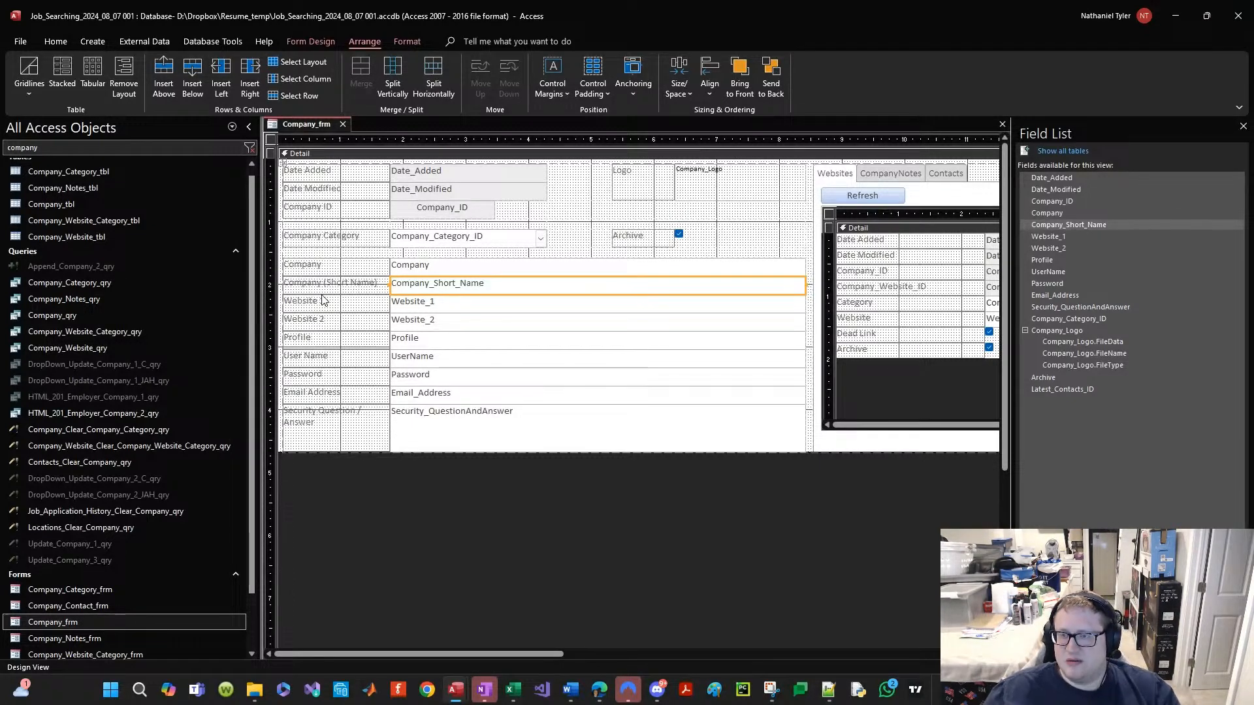
pyautogui.click(342, 292)
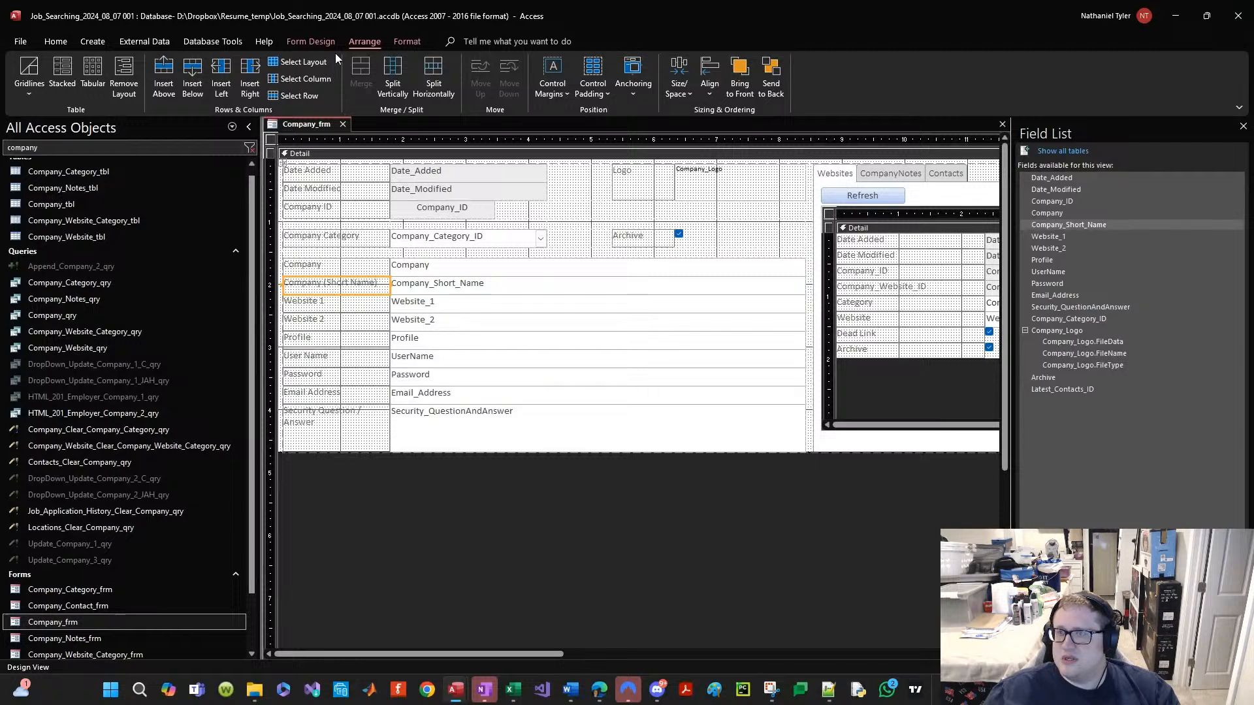
pyautogui.click(311, 42)
pyautogui.click(970, 89)
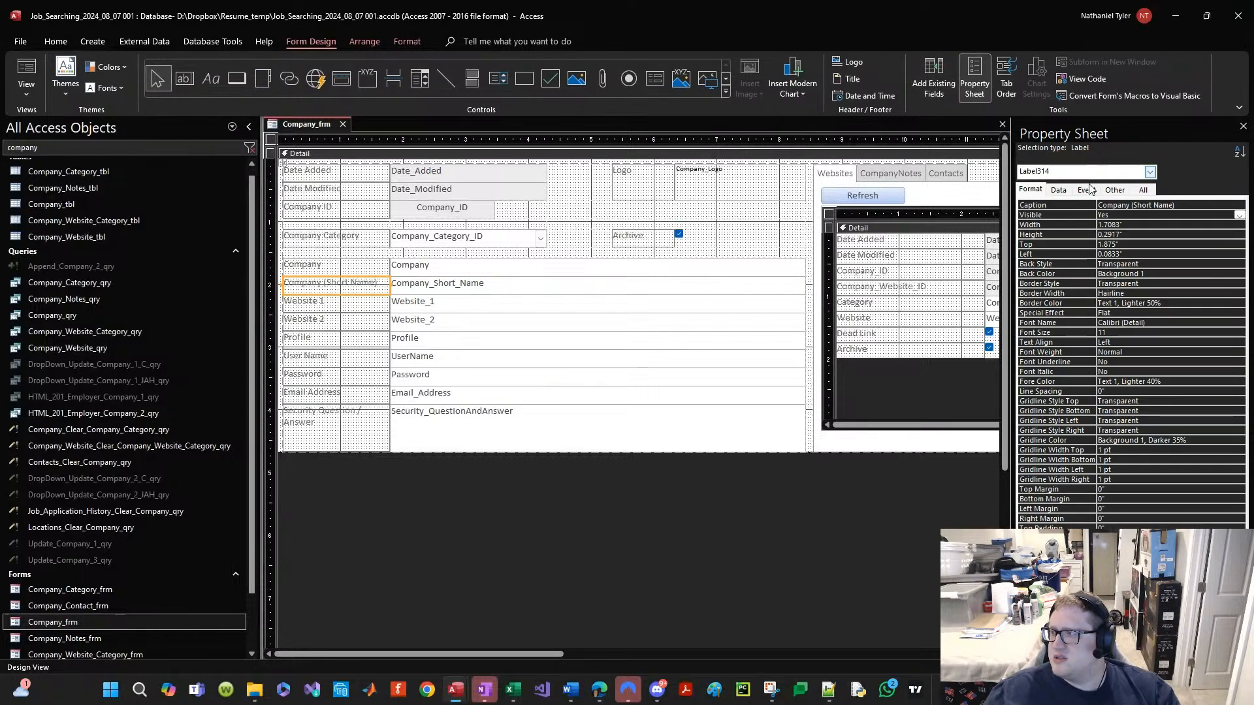
pyautogui.click(1149, 172)
pyautogui.click(1109, 217)
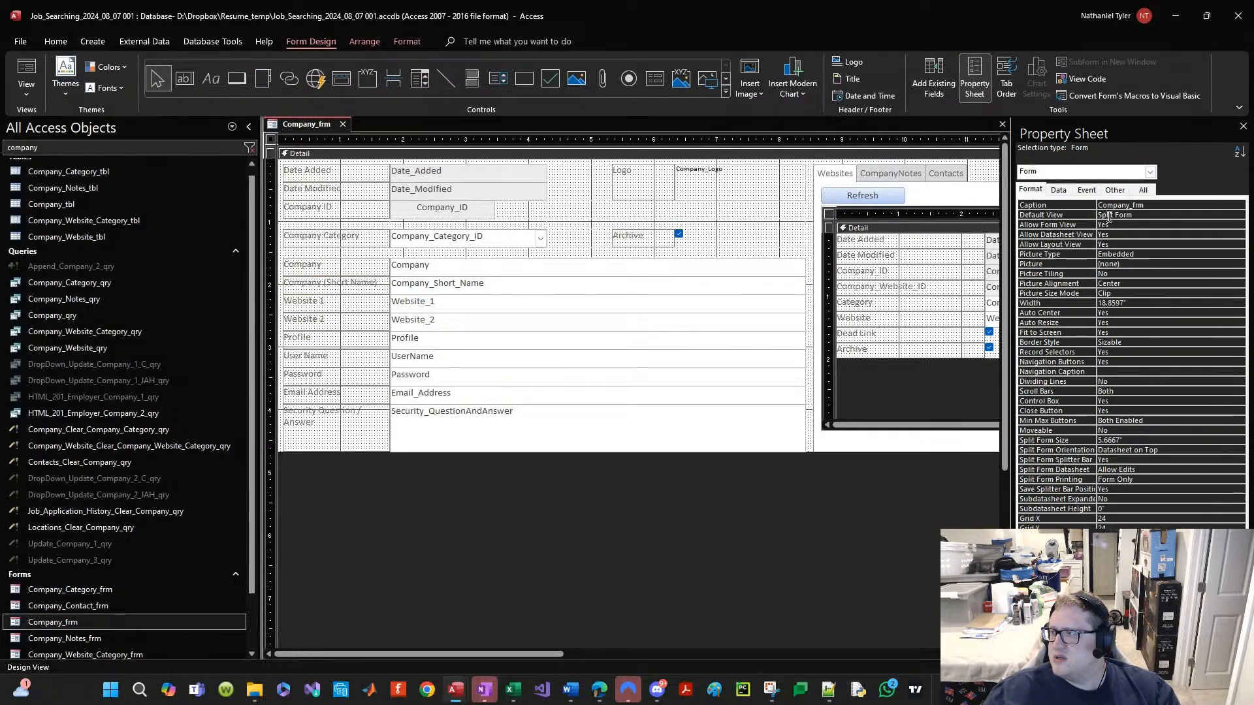
pyautogui.click(339, 289)
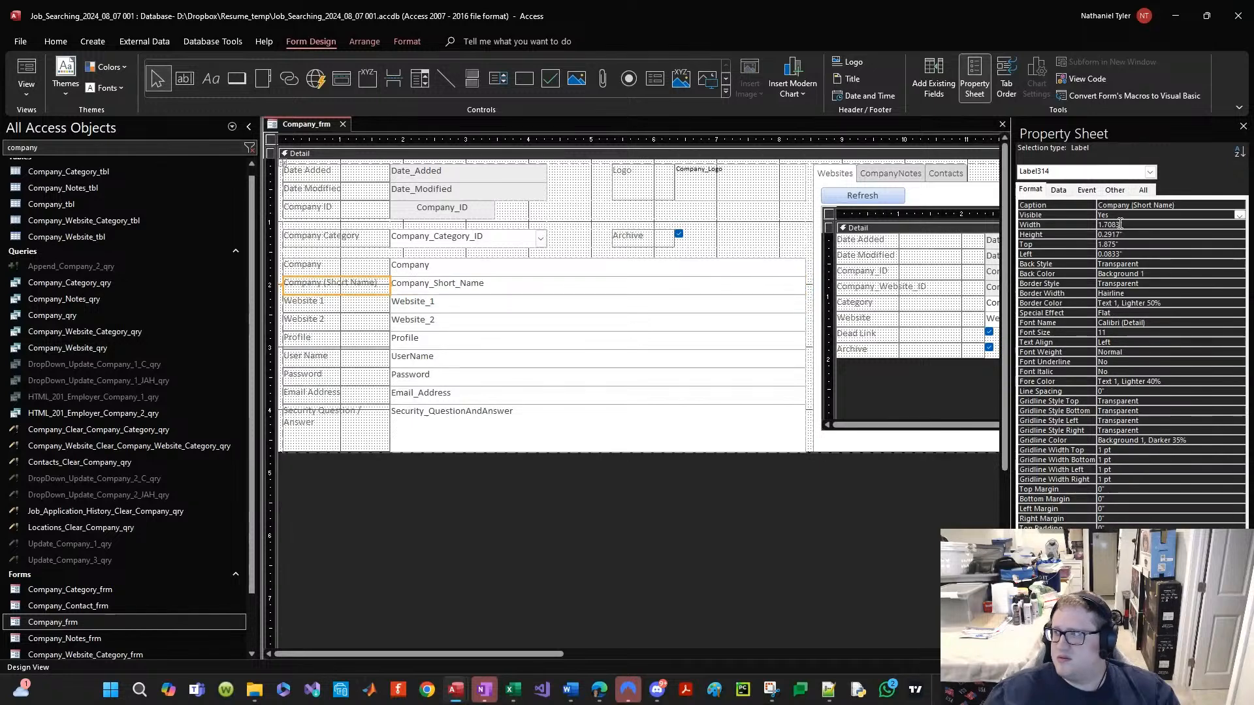
pyautogui.click(1144, 190)
pyautogui.click(1122, 207)
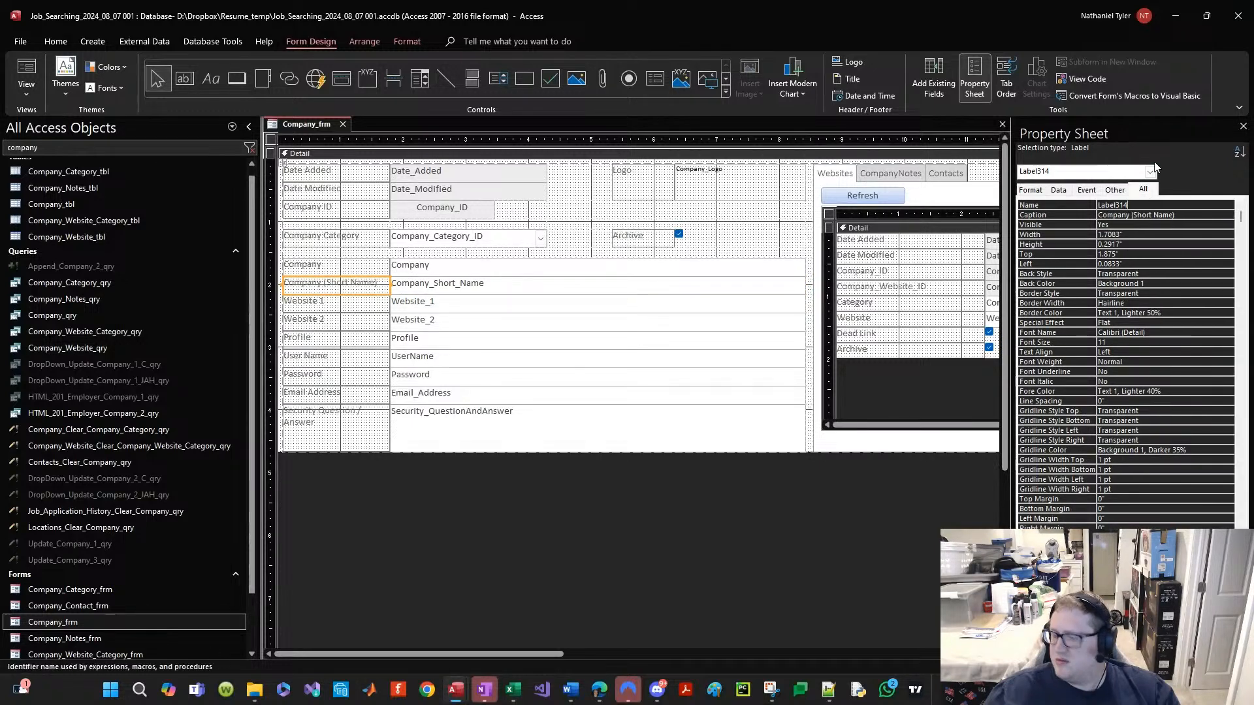
pyautogui.press('BackSpace')
pyautogui.press('BackSpace')
pyautogui.press('BackSpace')
pyautogui.press('BackSpace')
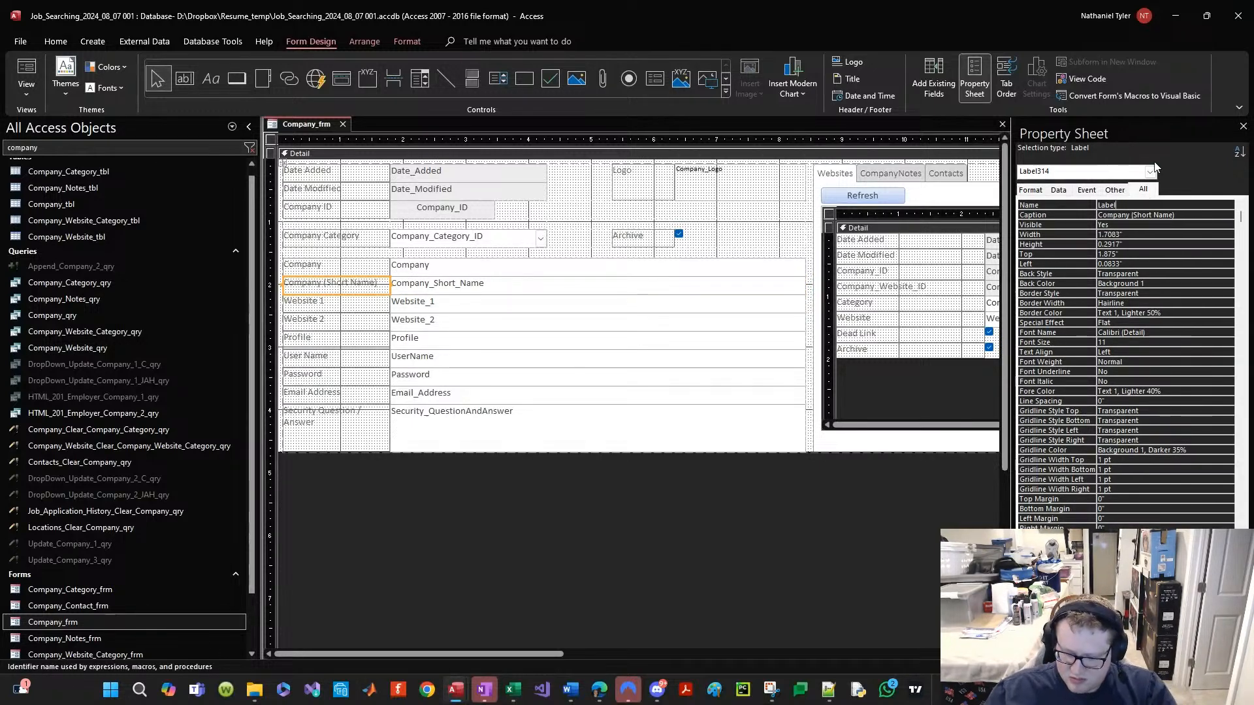
pyautogui.write('Company_Short_Name_Label')
pyautogui.hotkey('ctrl', 's')
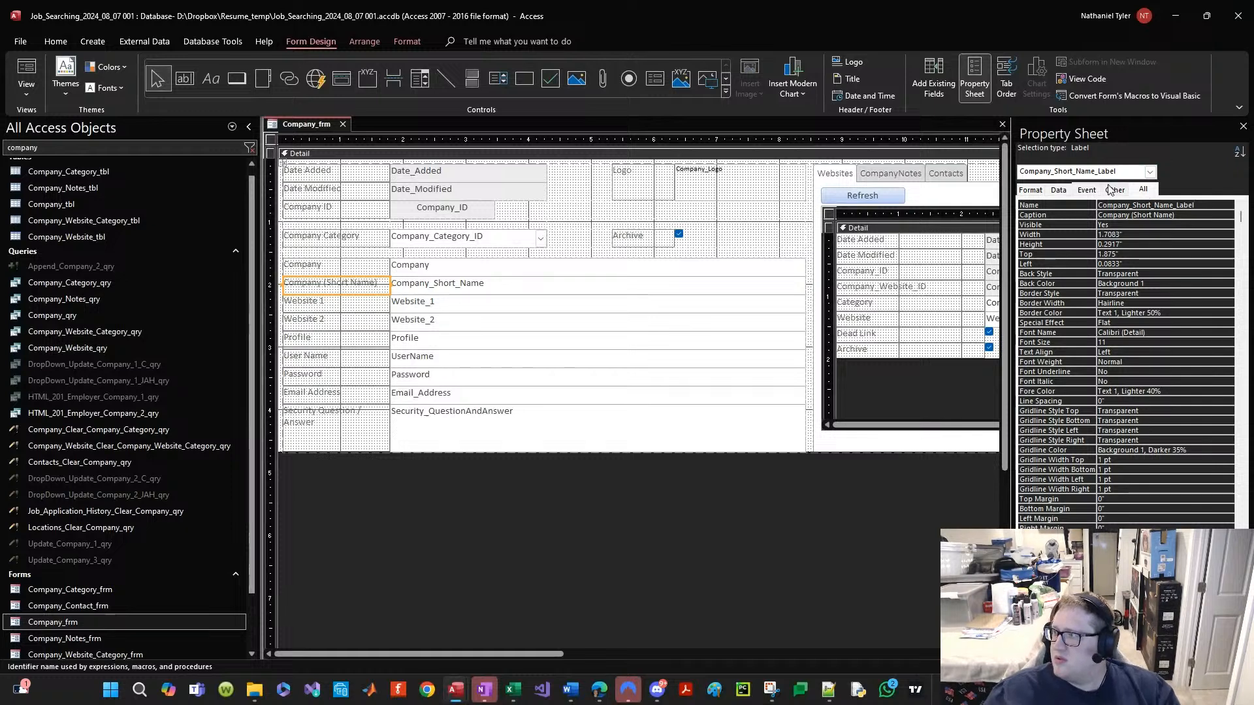
# Step: Find the empty Label812 on the Contacts page, delete it, and review the form's list of control names
pyautogui.click(442, 283)
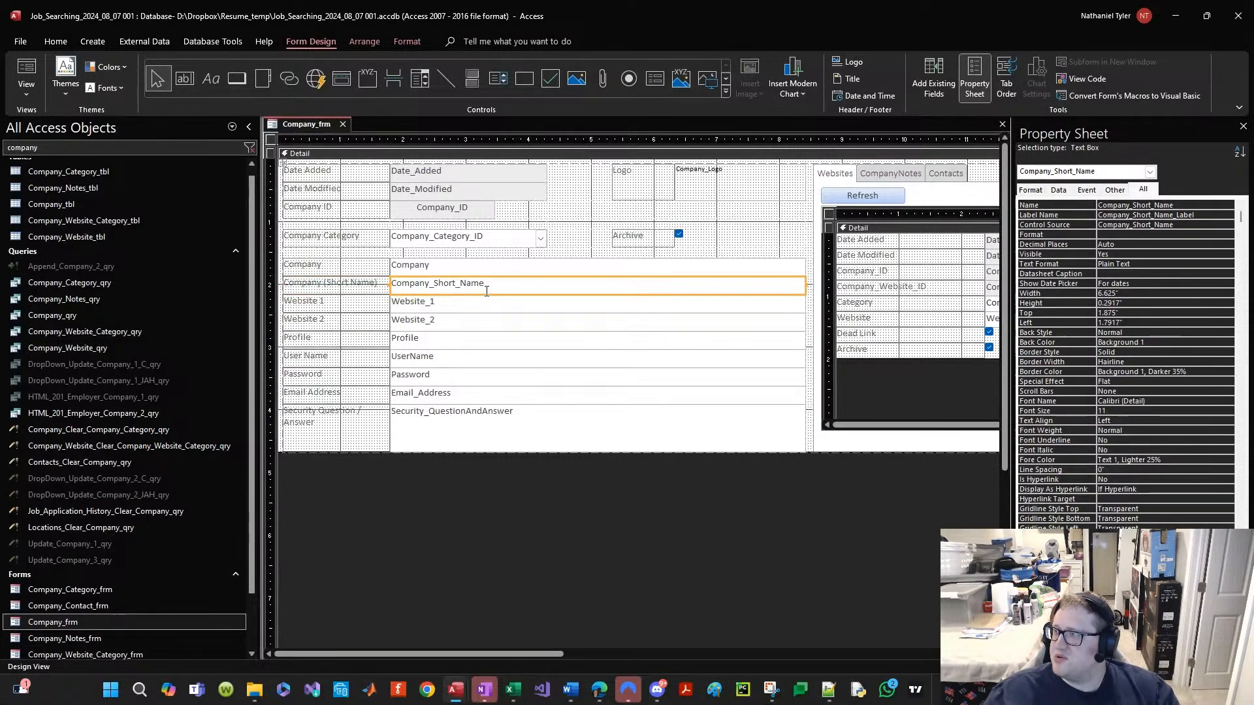
pyautogui.click(1084, 171)
pyautogui.scroll(-5, 1065, 229)
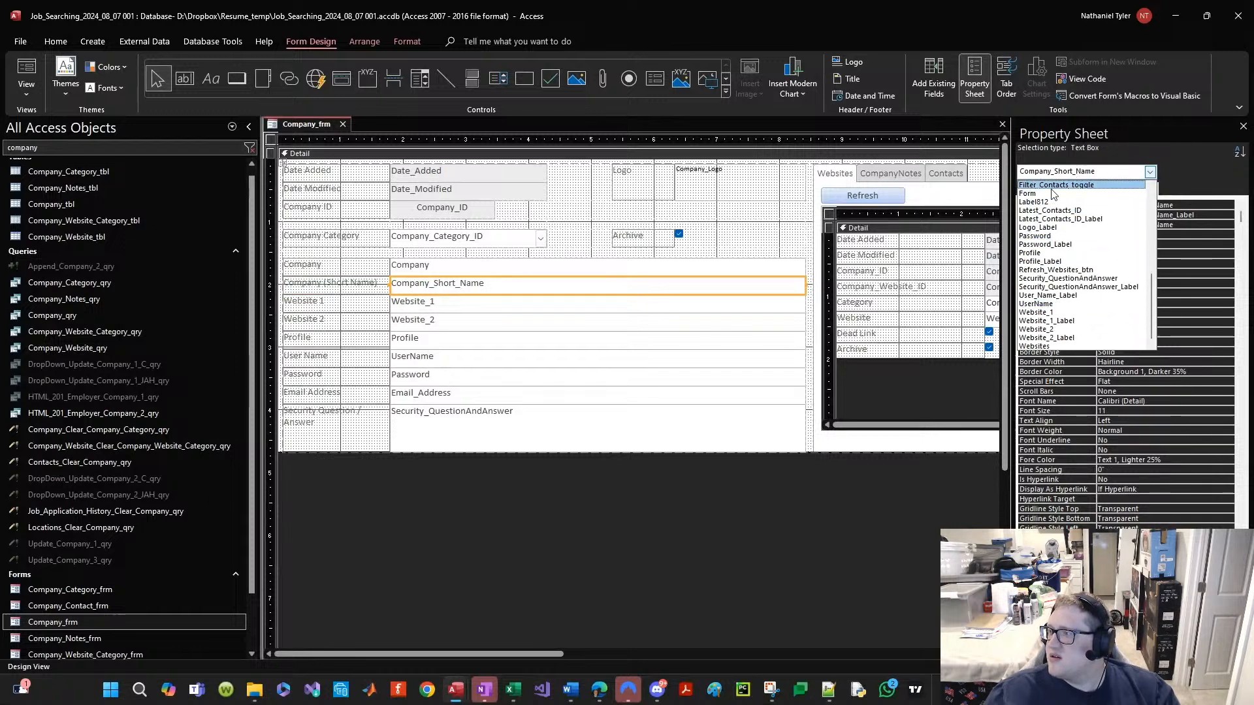
pyautogui.click(1047, 210)
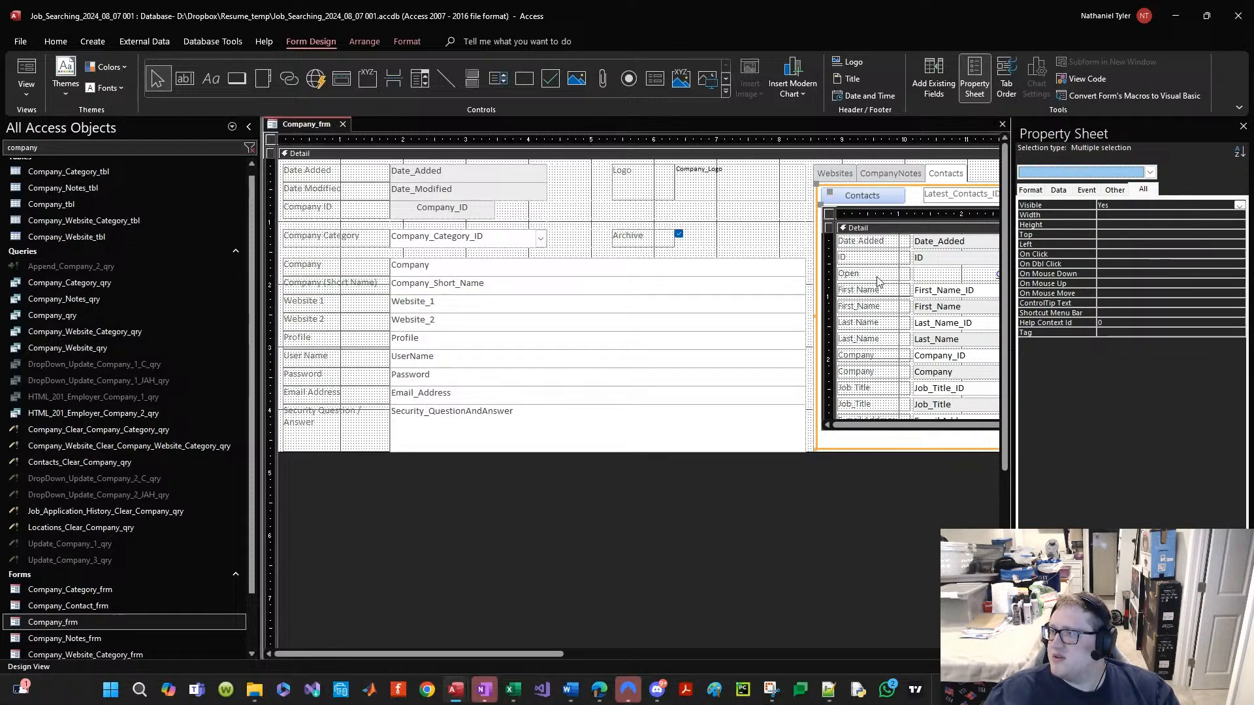
pyautogui.click(833, 203)
pyautogui.click(1084, 172)
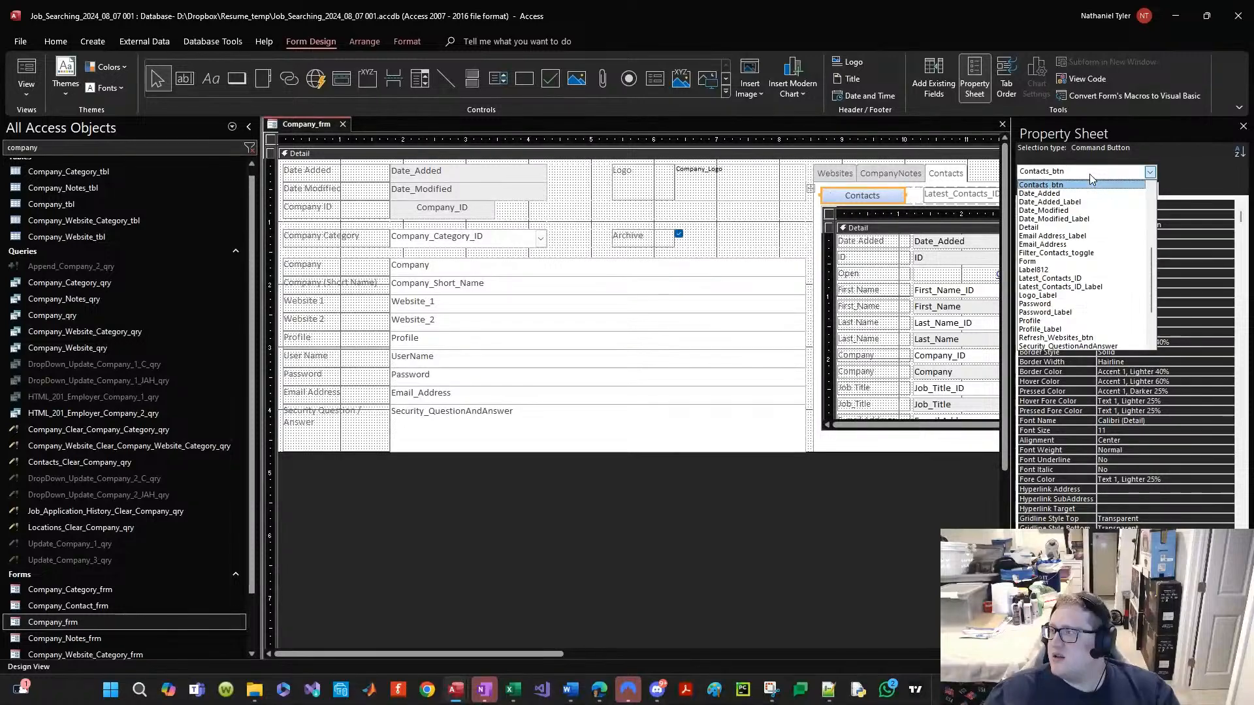
pyautogui.click(1043, 270)
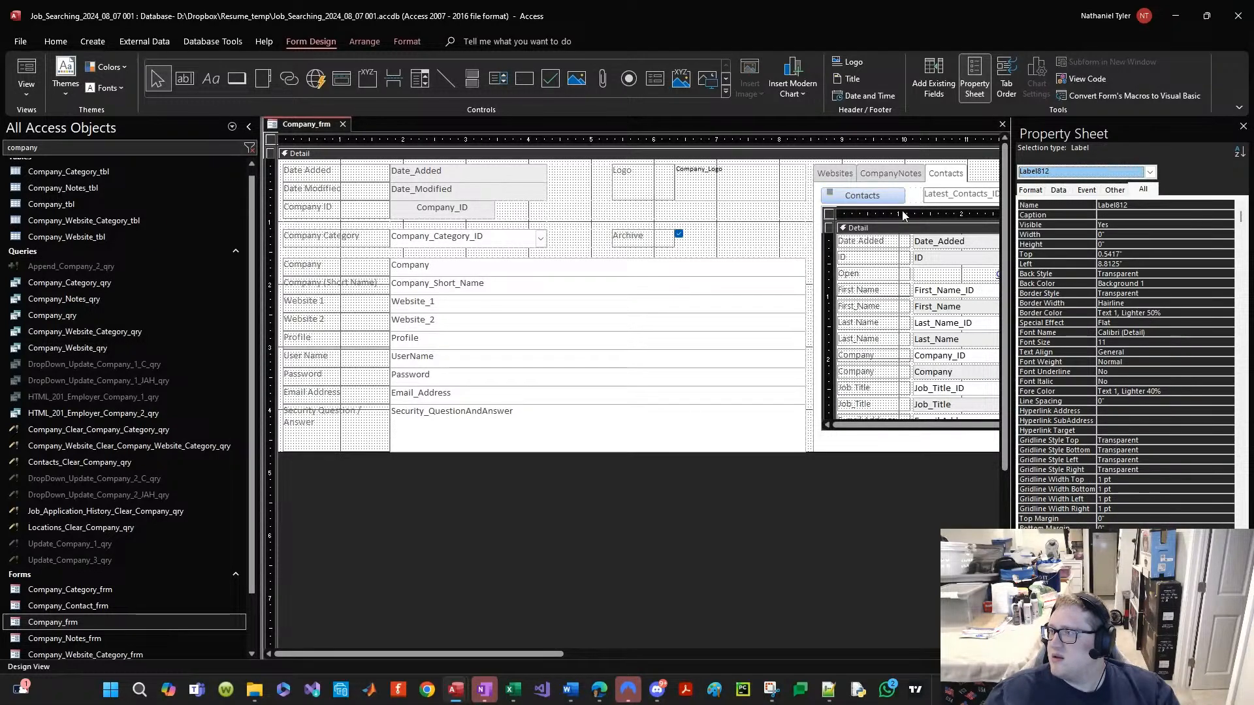
pyautogui.moveTo(829, 192); pyautogui.dragTo(925, 202)
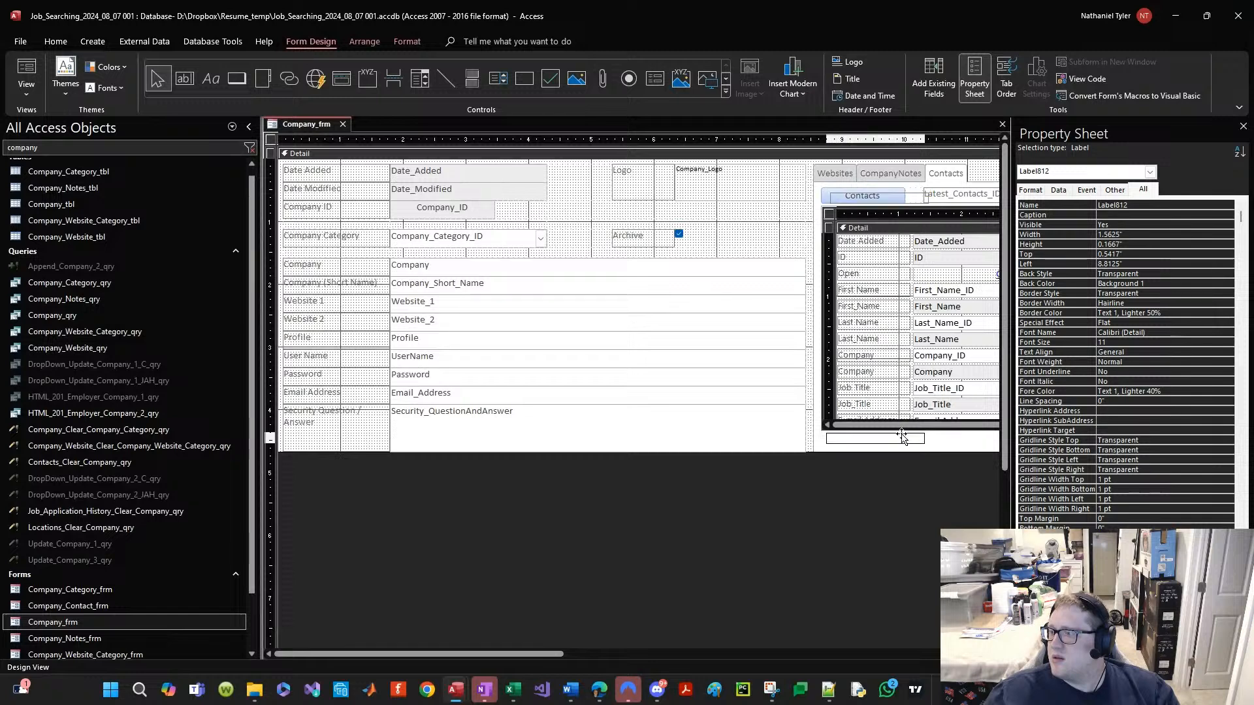
pyautogui.click(915, 434)
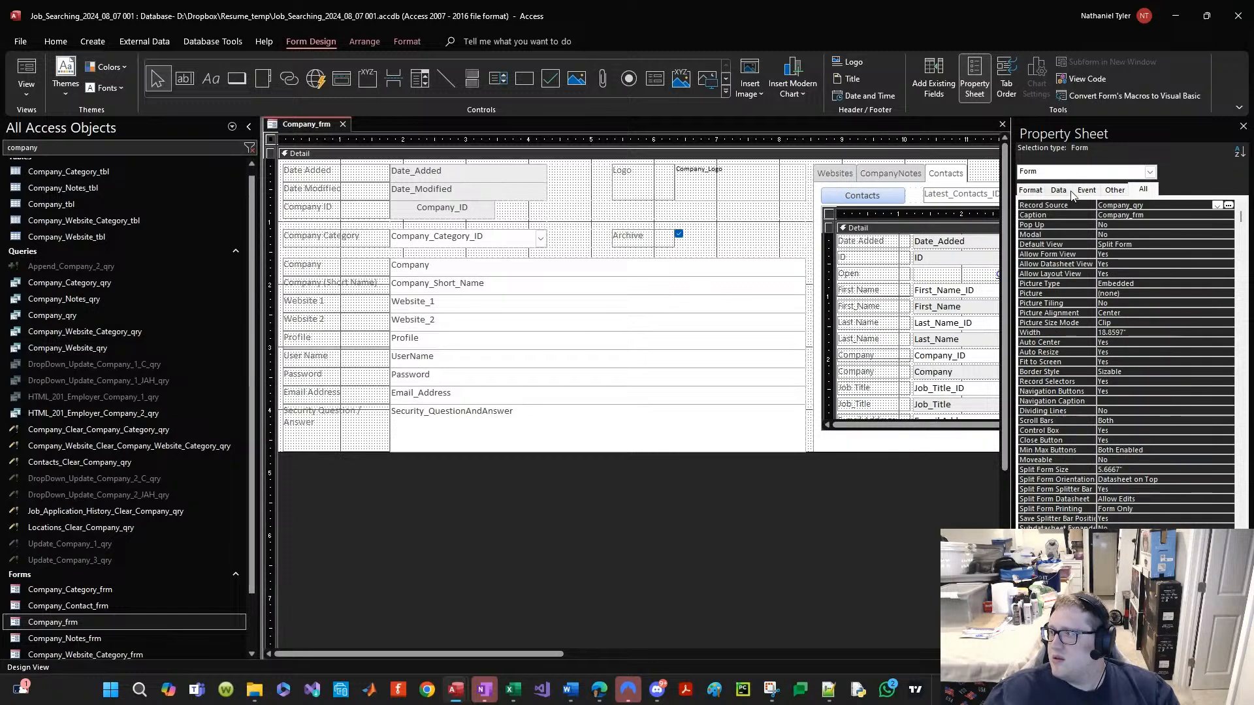
pyautogui.click(1071, 171)
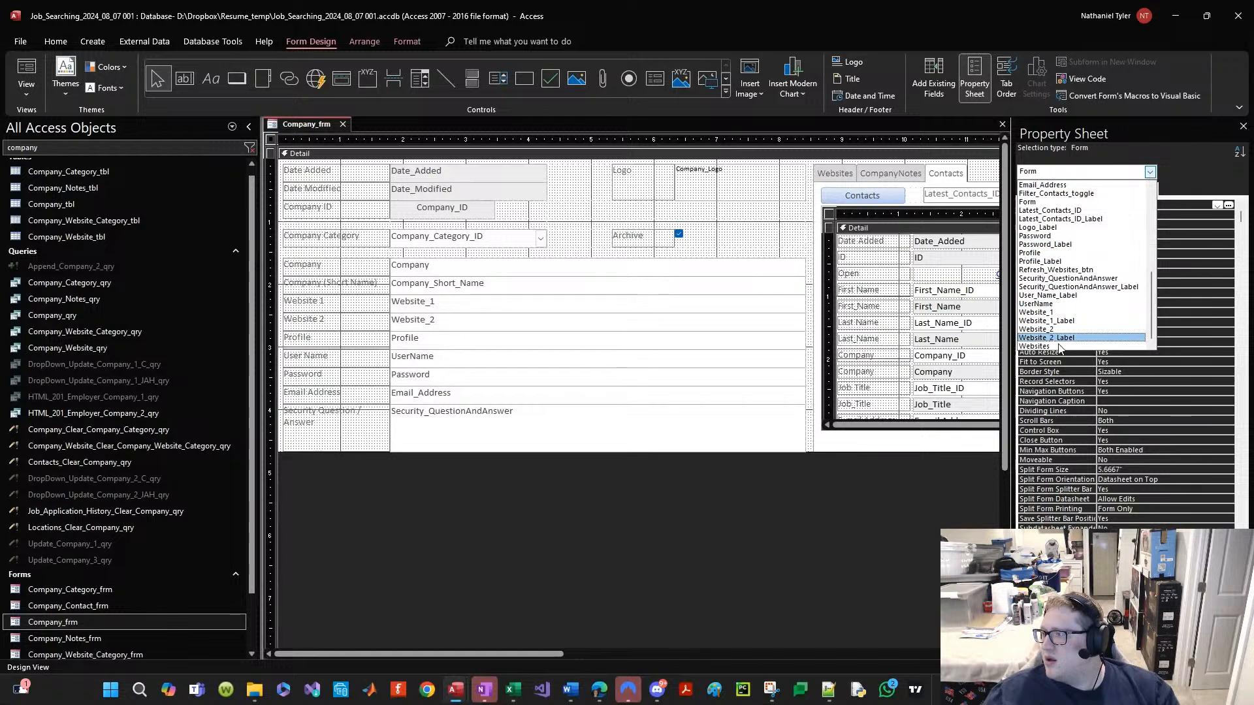
pyautogui.scroll(7, 1095, 277)
pyautogui.scroll(5, 1094, 277)
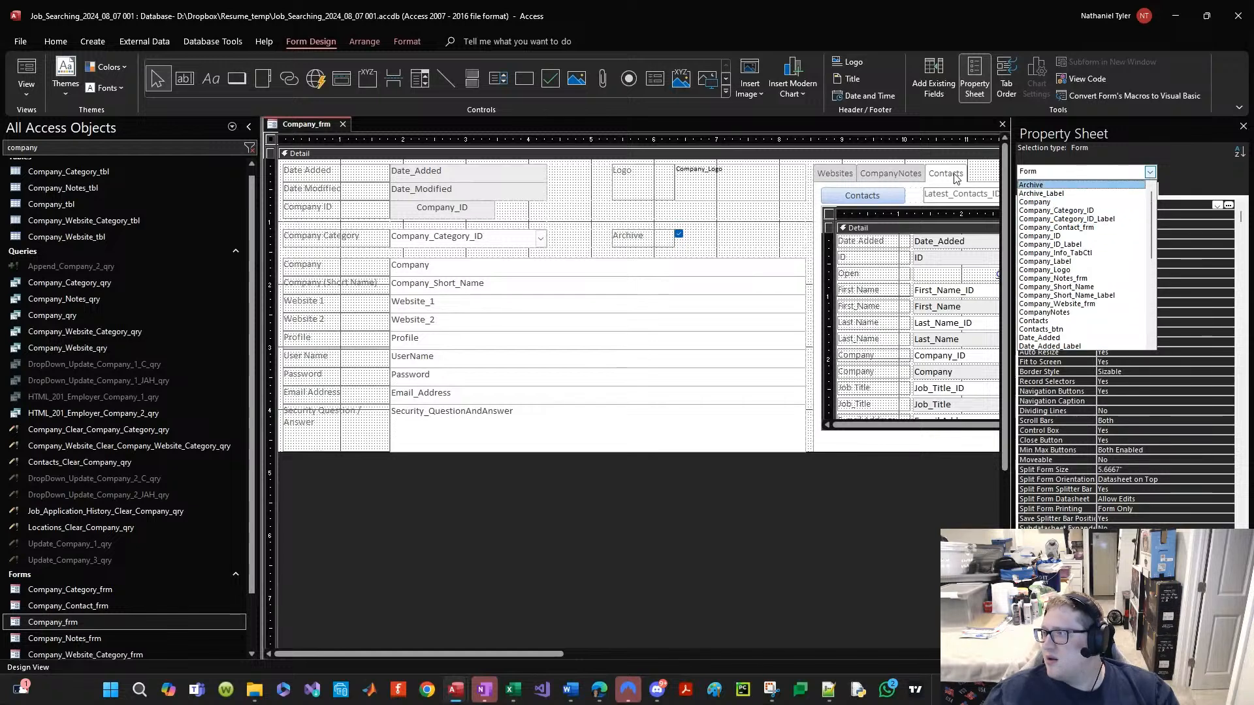
pyautogui.press('Escape')
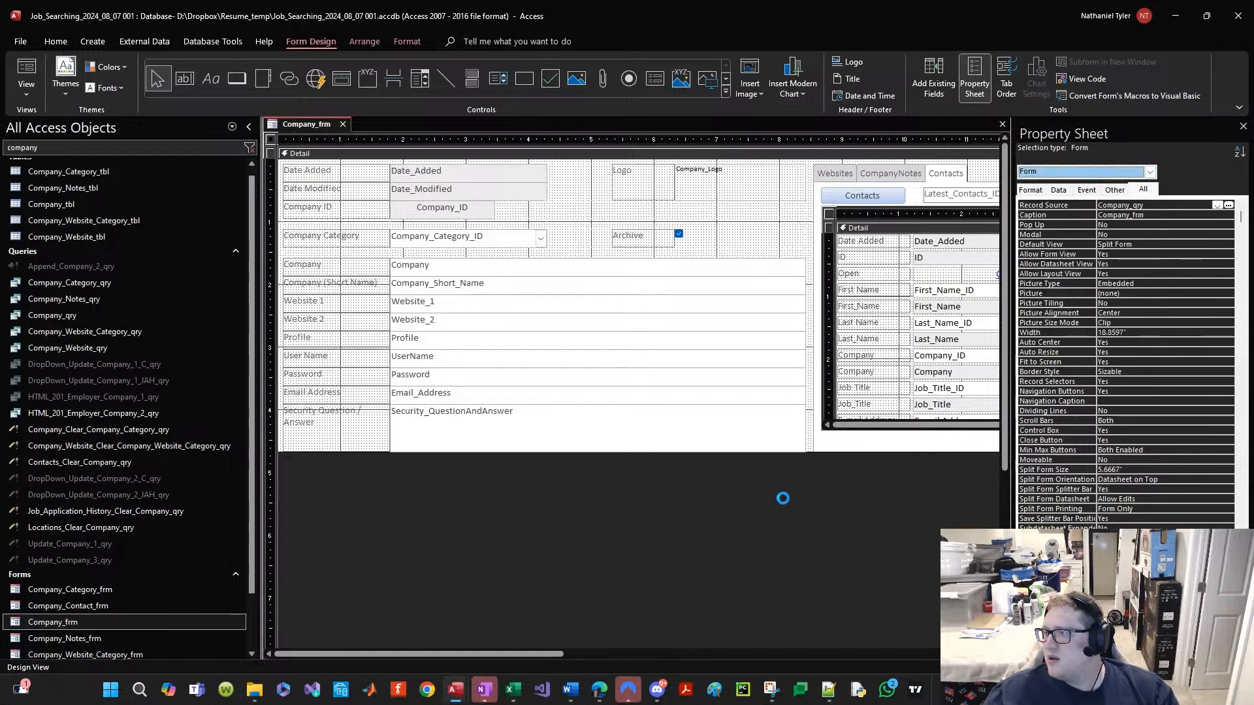
# Step: Save Company_frm and display it in Form View with the Navigation Pane collapsed
pyautogui.rightClick(286, 124)
pyautogui.click(312, 131)
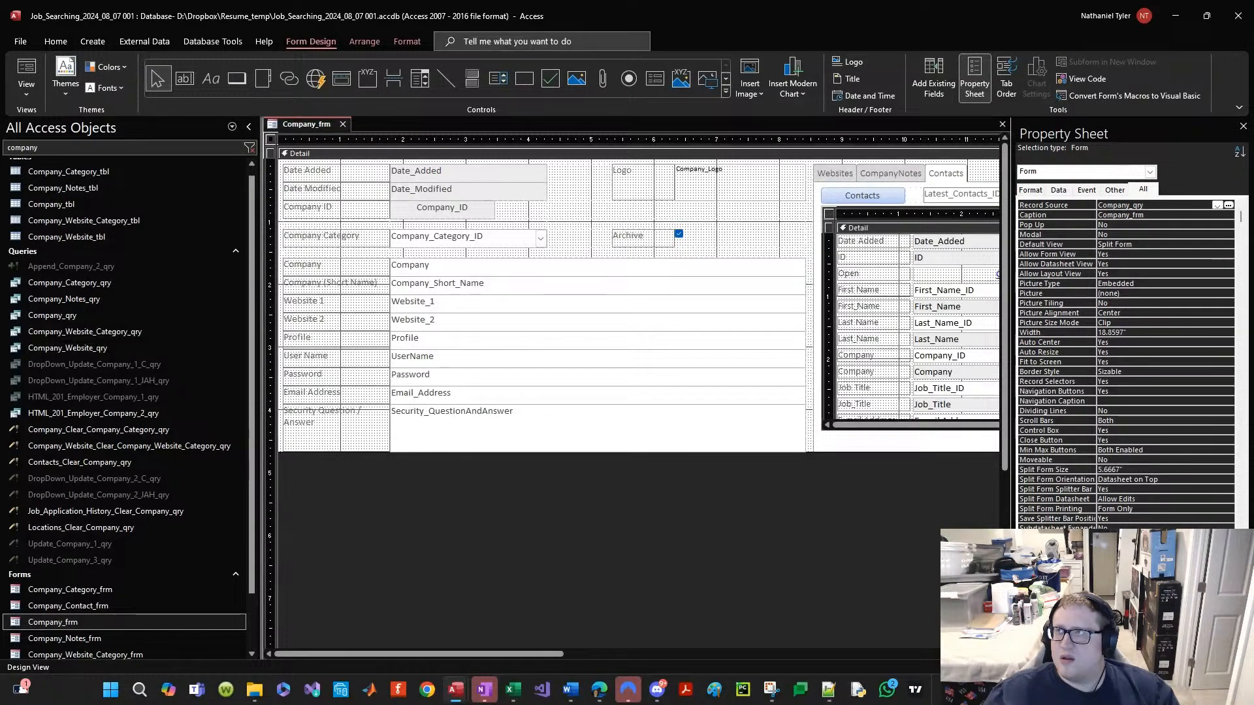
pyautogui.press('F5')
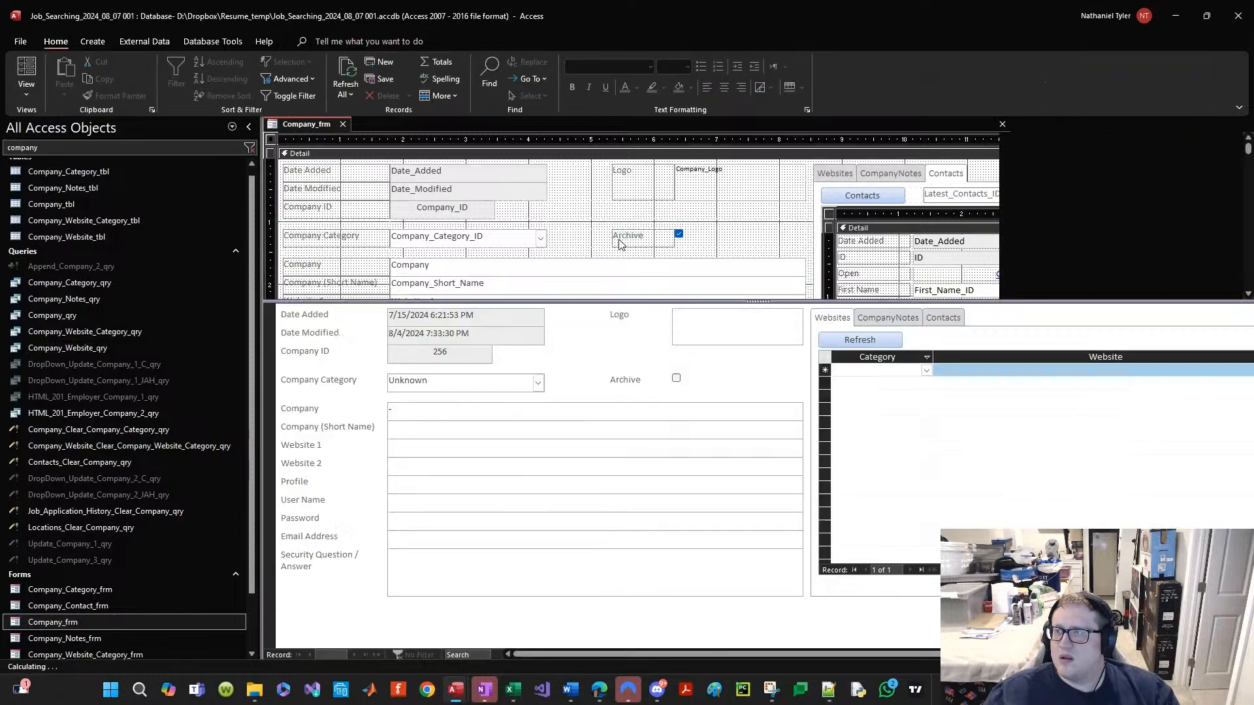
pyautogui.click(248, 126)
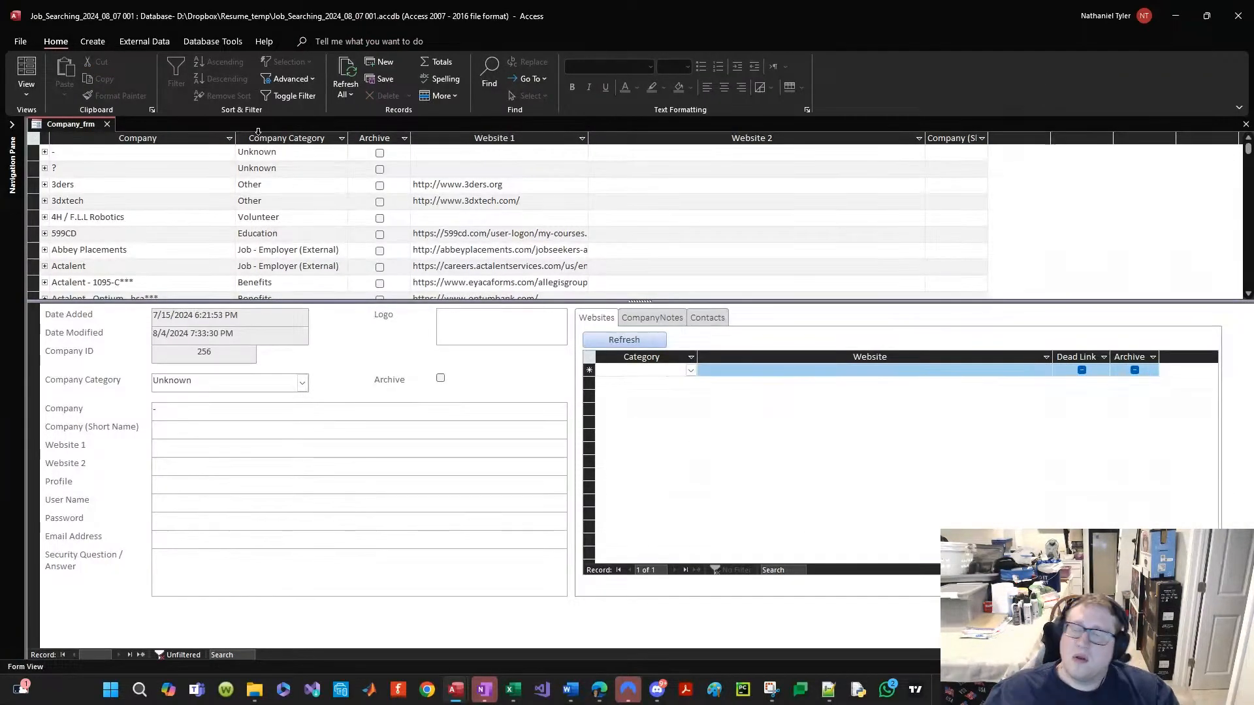
# Step: Close Company_frm and open Work_Experience_frm from the Main Menu with the ribbon collapsed
pyautogui.click(107, 124)
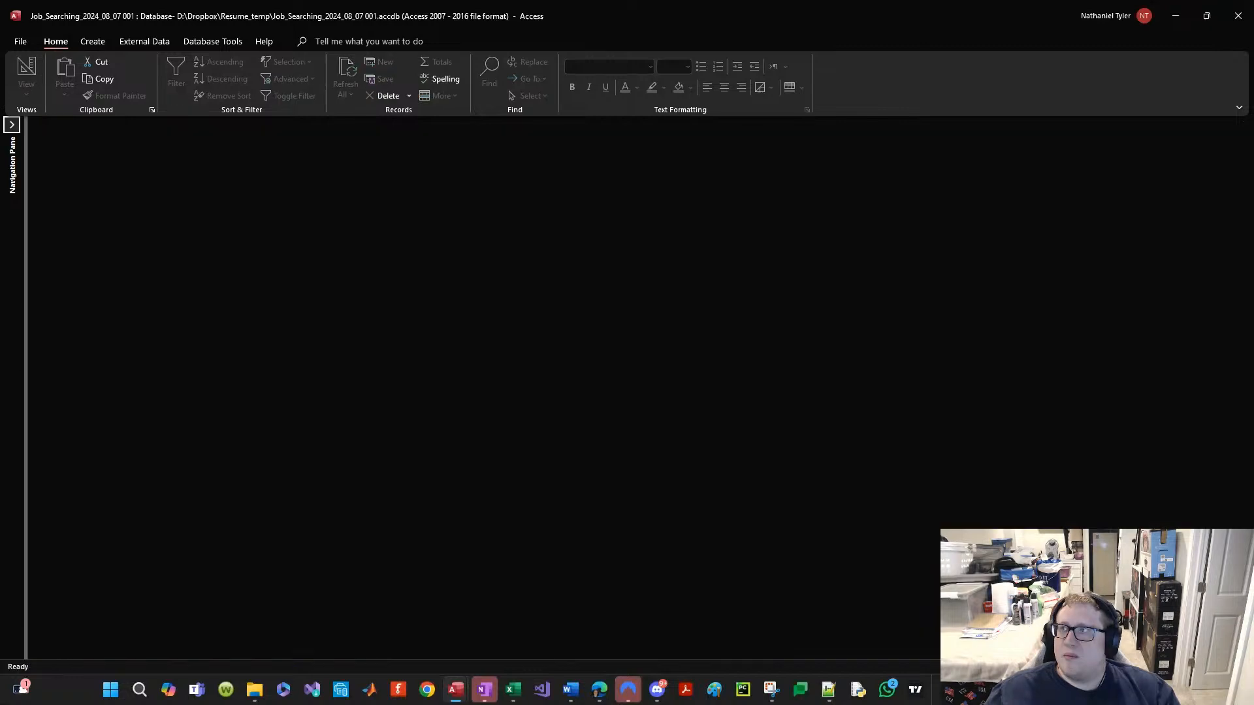
pyautogui.click(554, 447)
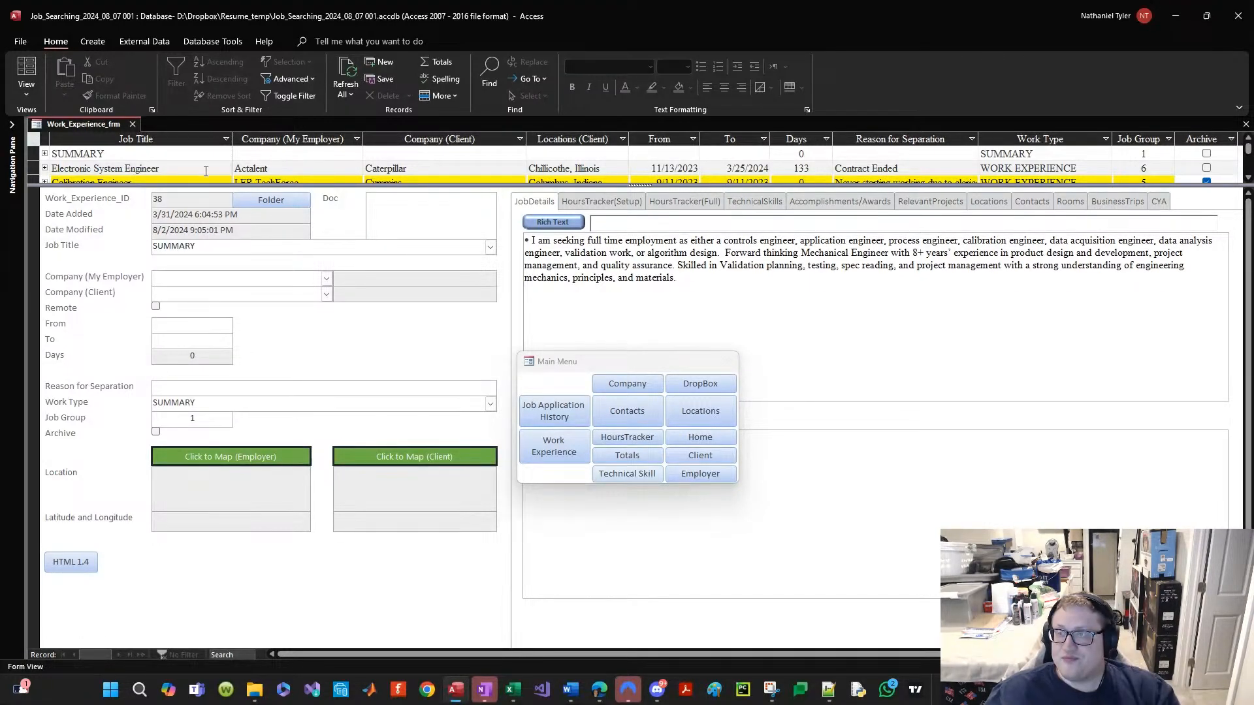
pyautogui.doubleClick(56, 41)
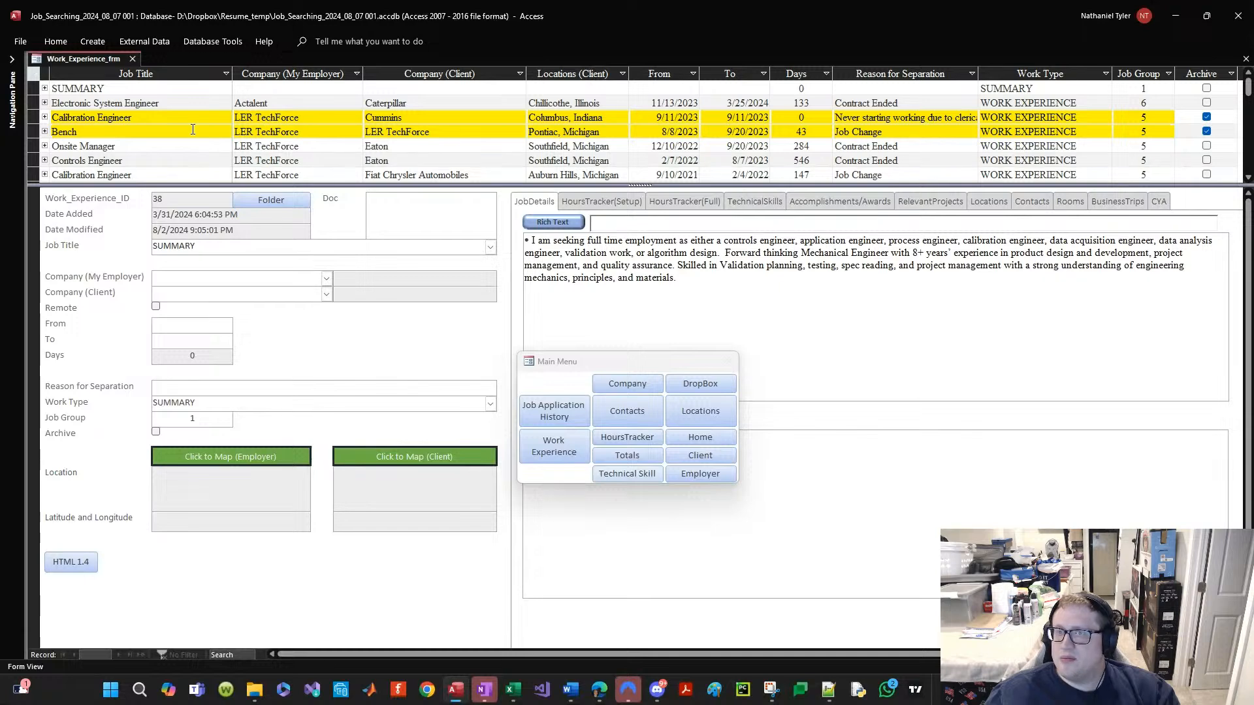
pyautogui.hotkey('alt', 'Tab')
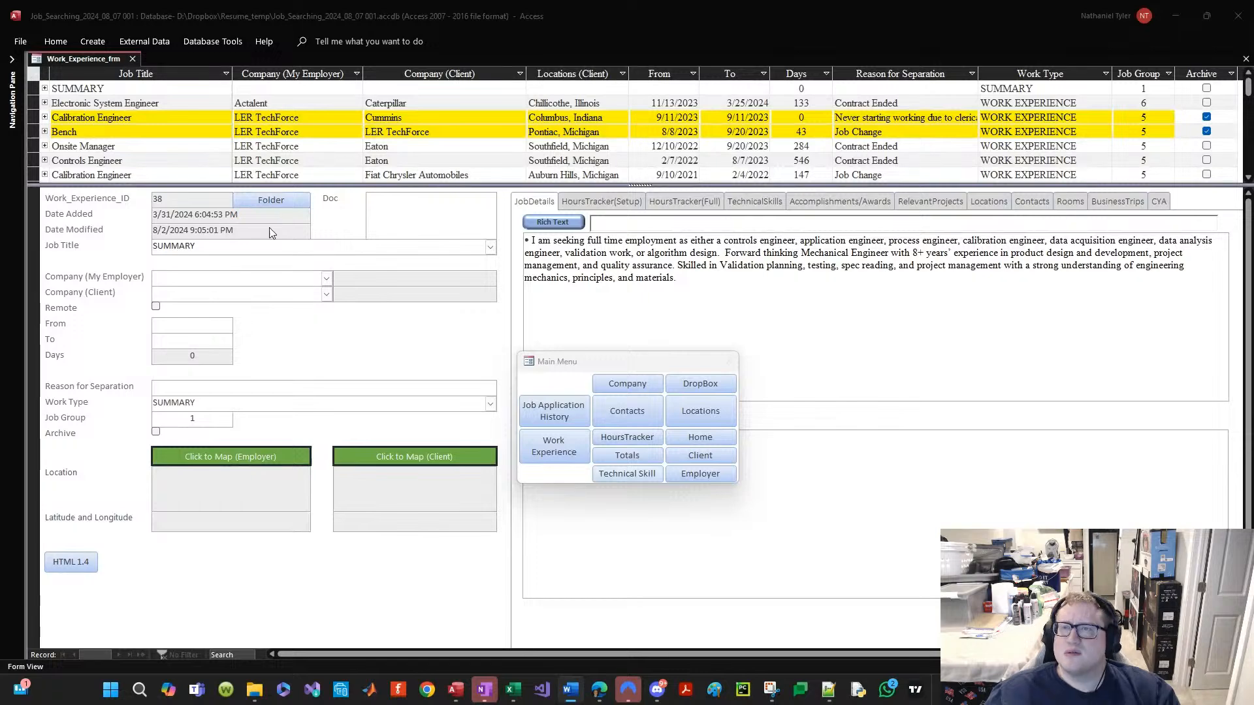
# Step: Open the Caterpillar company record from its work experience entry, set Company (Short Name) to CAT, and close Company_frm
pyautogui.click(394, 133)
pyautogui.click(387, 103)
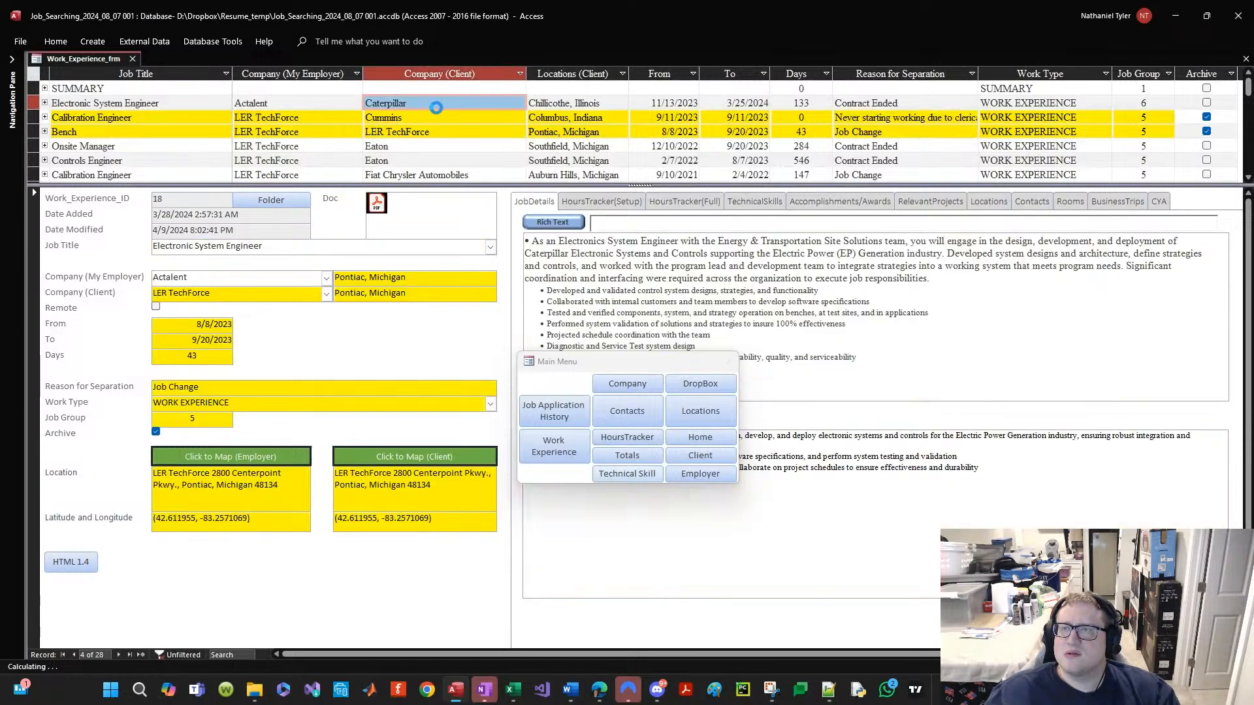
pyautogui.doubleClick(208, 291)
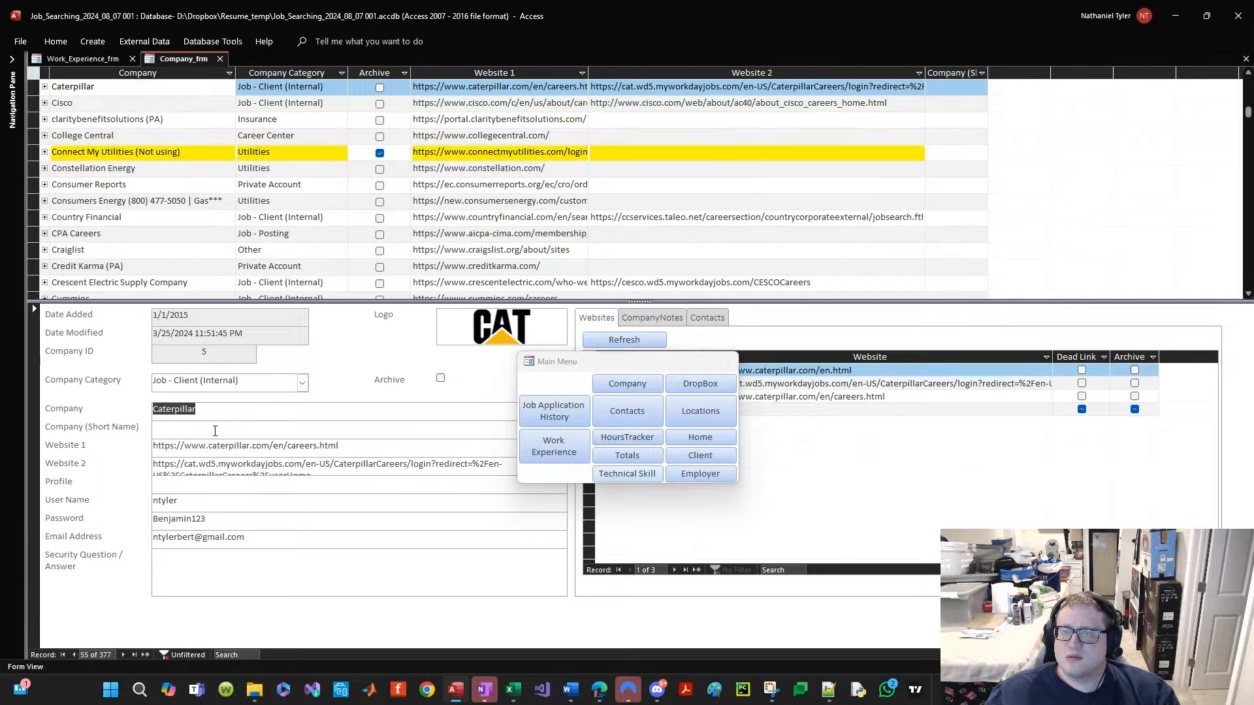
pyautogui.click(214, 426)
pyautogui.write('CAT')
pyautogui.hotkey('ctrl', 's')
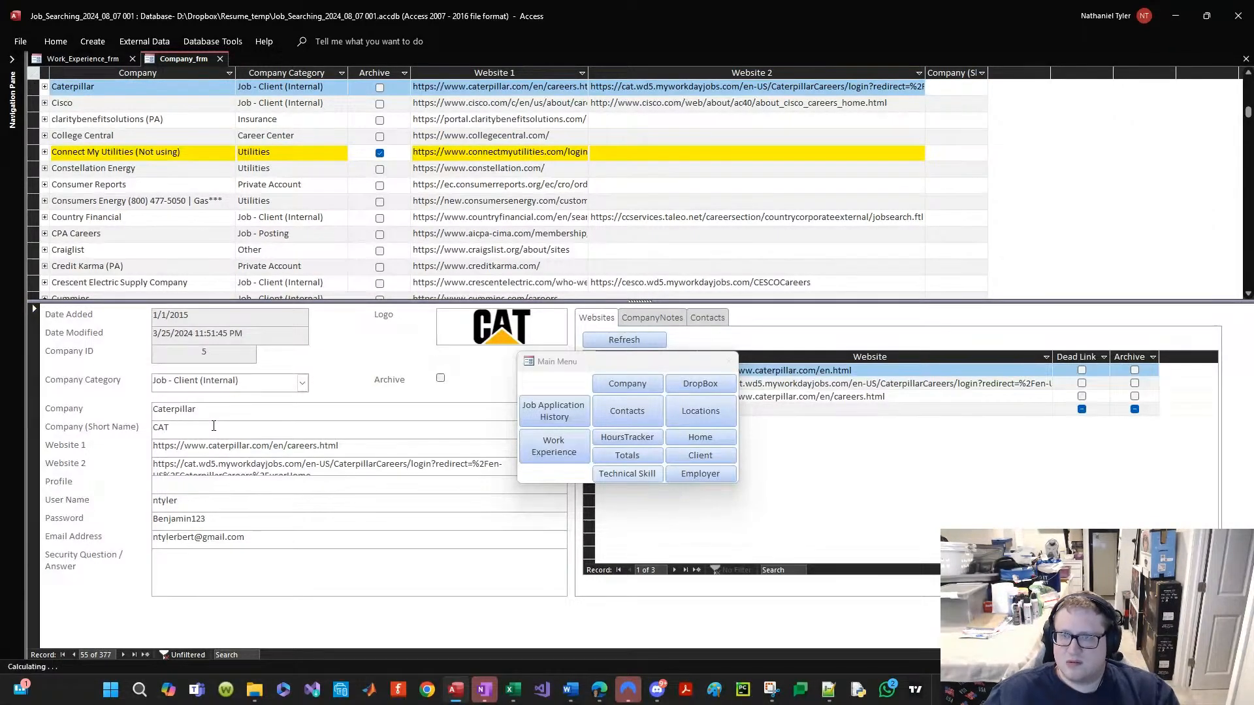
pyautogui.click(220, 59)
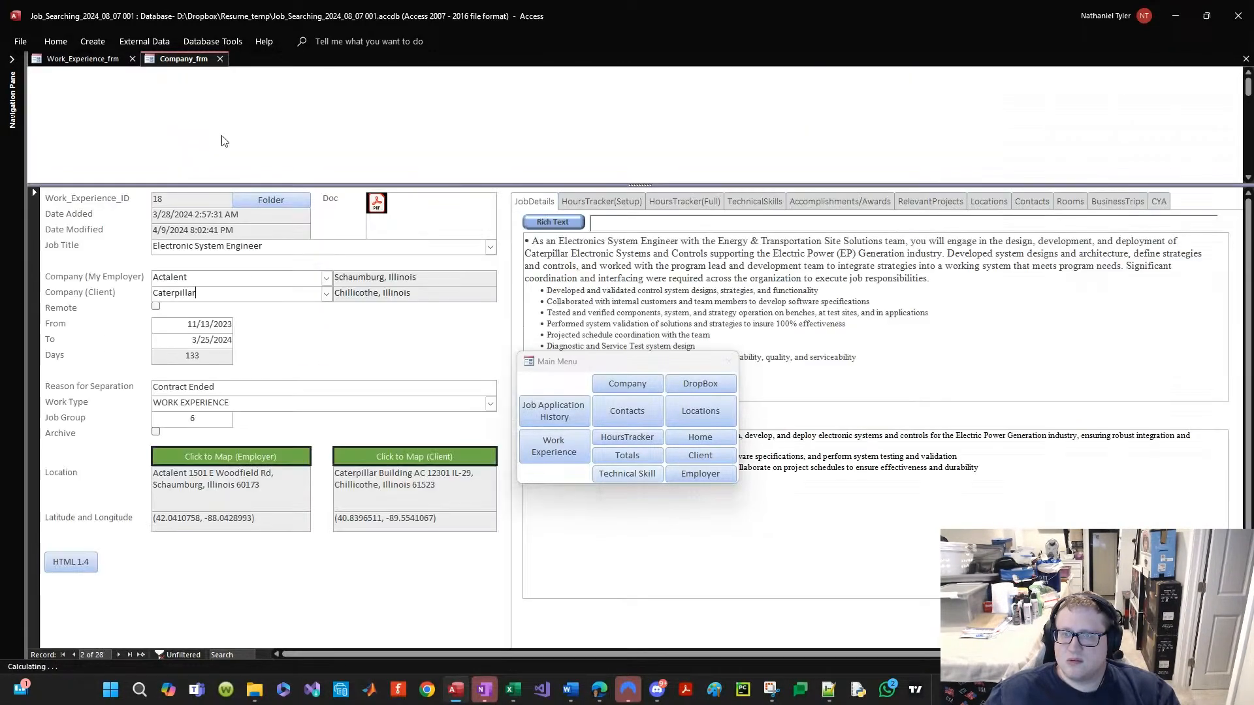
# Step: Reopen the Caterpillar company record, widen the Company (Short Name) column and move it directly after the Company column
pyautogui.doubleClick(244, 294)
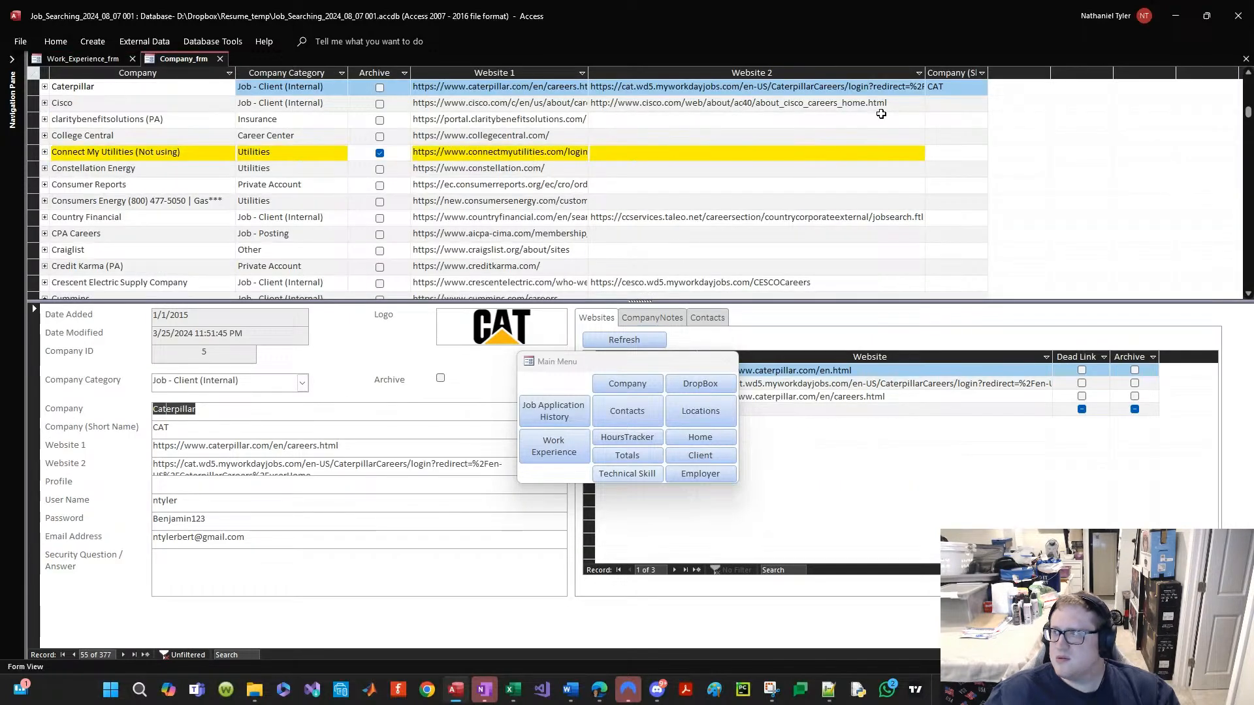
pyautogui.click(957, 72)
pyautogui.moveTo(988, 71); pyautogui.dragTo(264, 124)
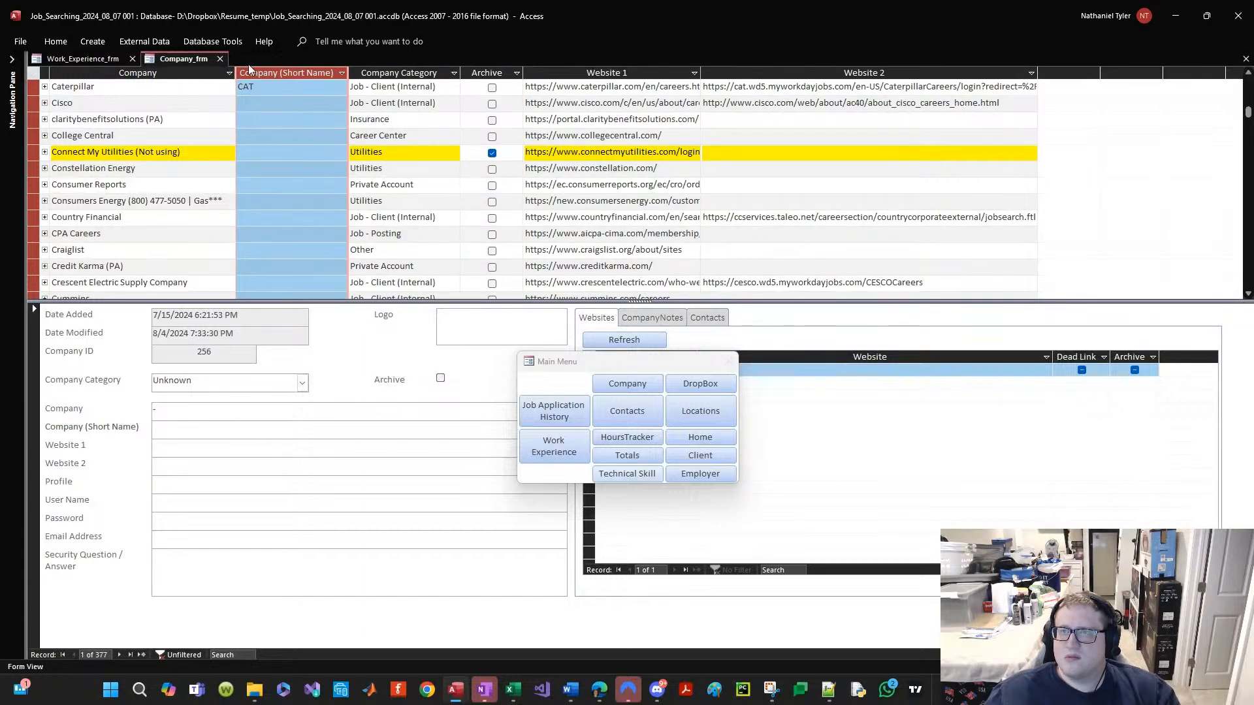
# Step: Examine the existing conditional formatting rule of the Company Category column without changing it
pyautogui.rightClick(383, 71)
pyautogui.click(426, 288)
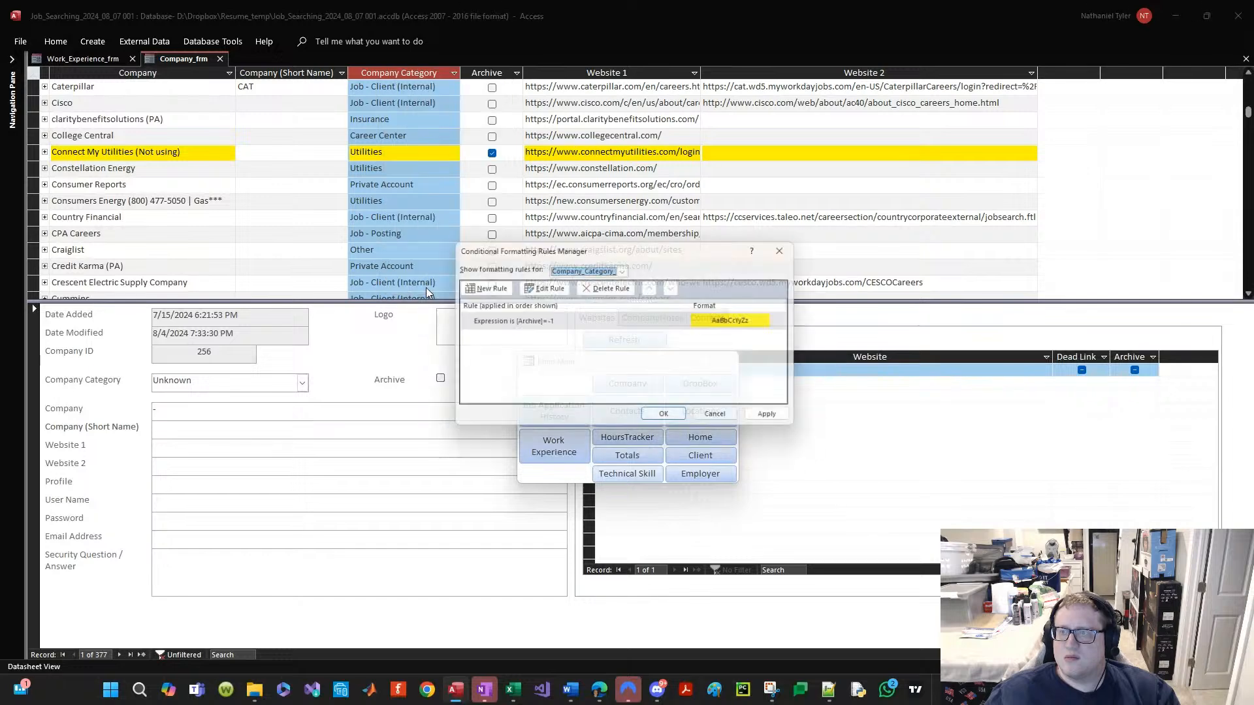
pyautogui.click(535, 287)
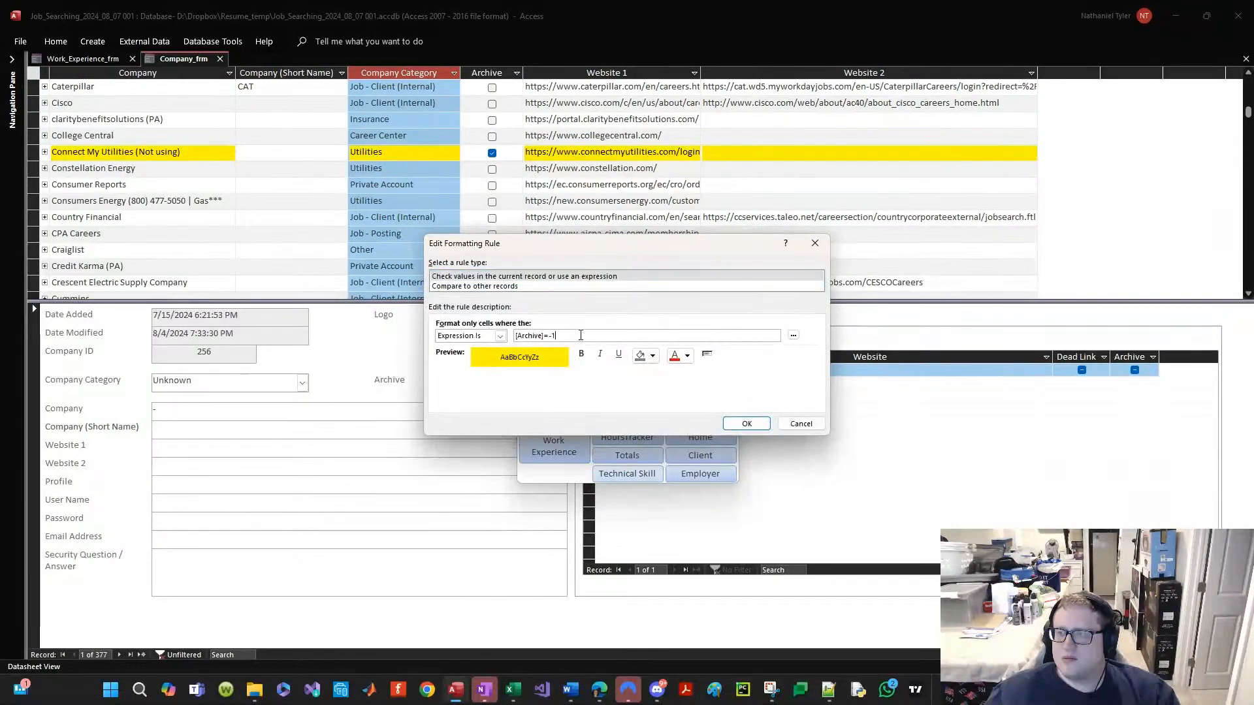
pyautogui.press('Escape')
pyautogui.press('Escape')
# Step: Create a conditional formatting rule for the Company (Short Name) column with the expression [Archive]=-1
pyautogui.rightClick(281, 72)
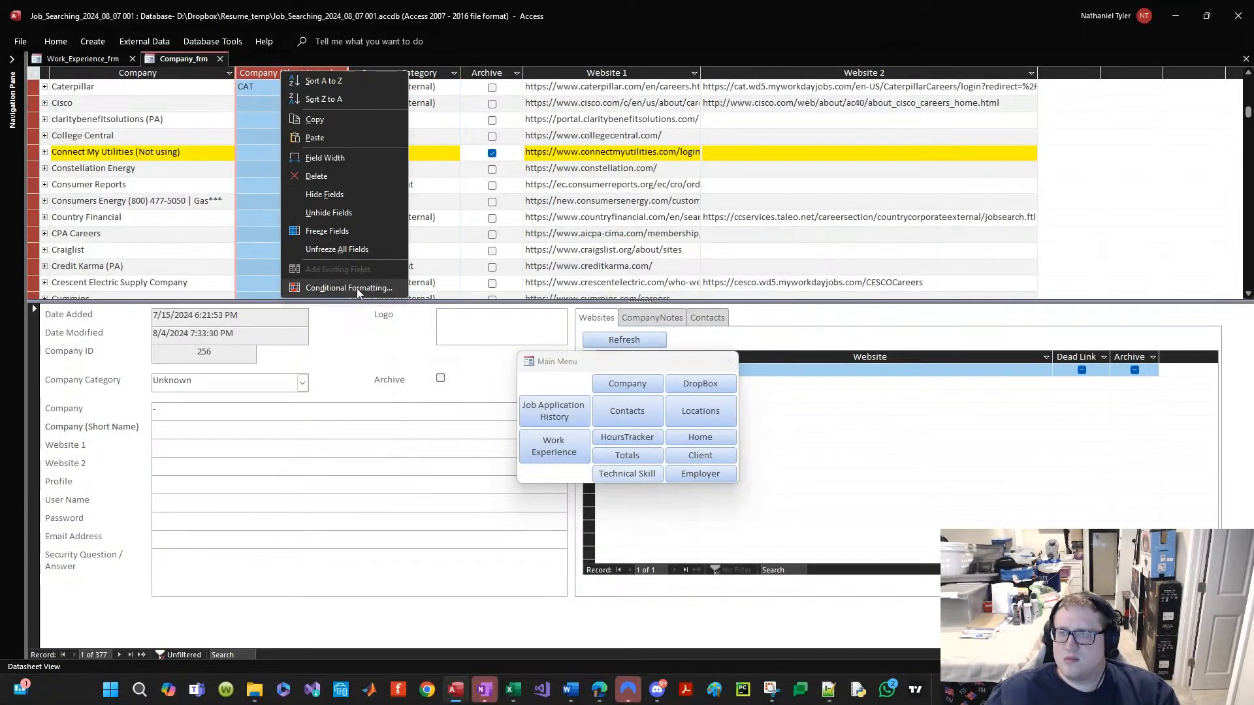
pyautogui.click(356, 289)
pyautogui.click(480, 287)
pyautogui.click(470, 336)
pyautogui.click(463, 353)
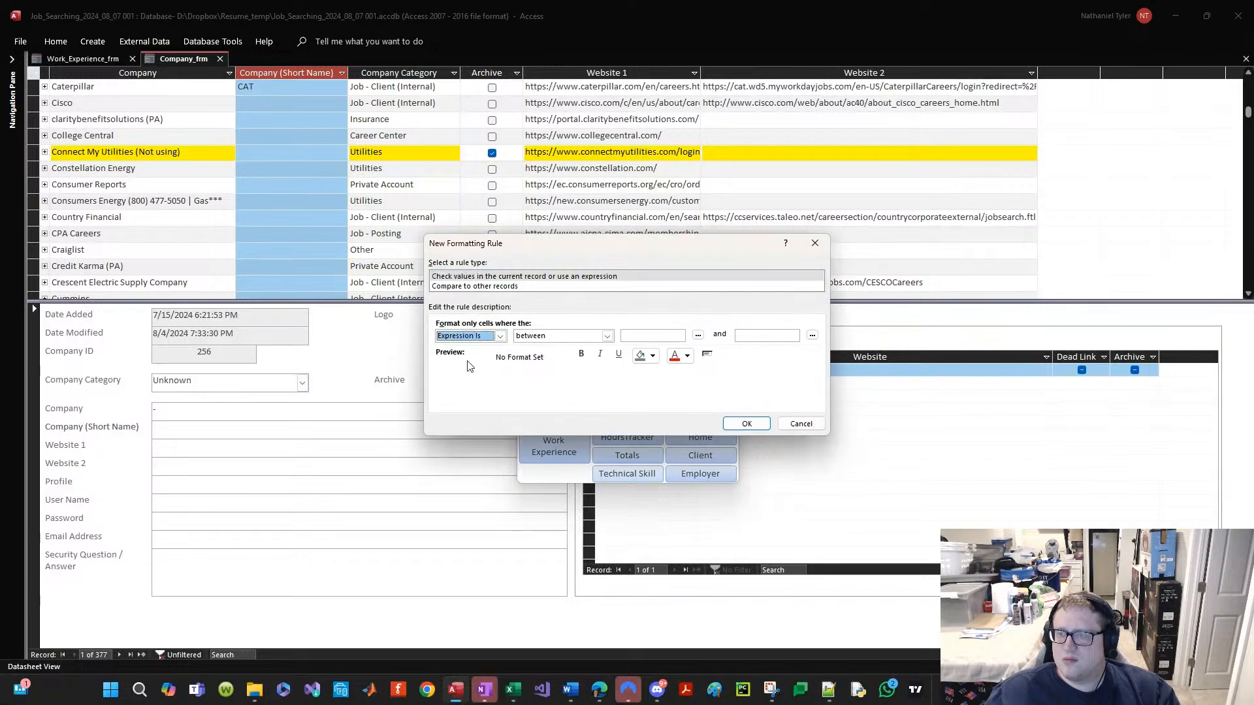
pyautogui.click(591, 336)
pyautogui.write('[Archive]=-1')
# Step: Give the new rule a yellow fill, apply it, and check the Connect My Utilities row
pyautogui.click(653, 356)
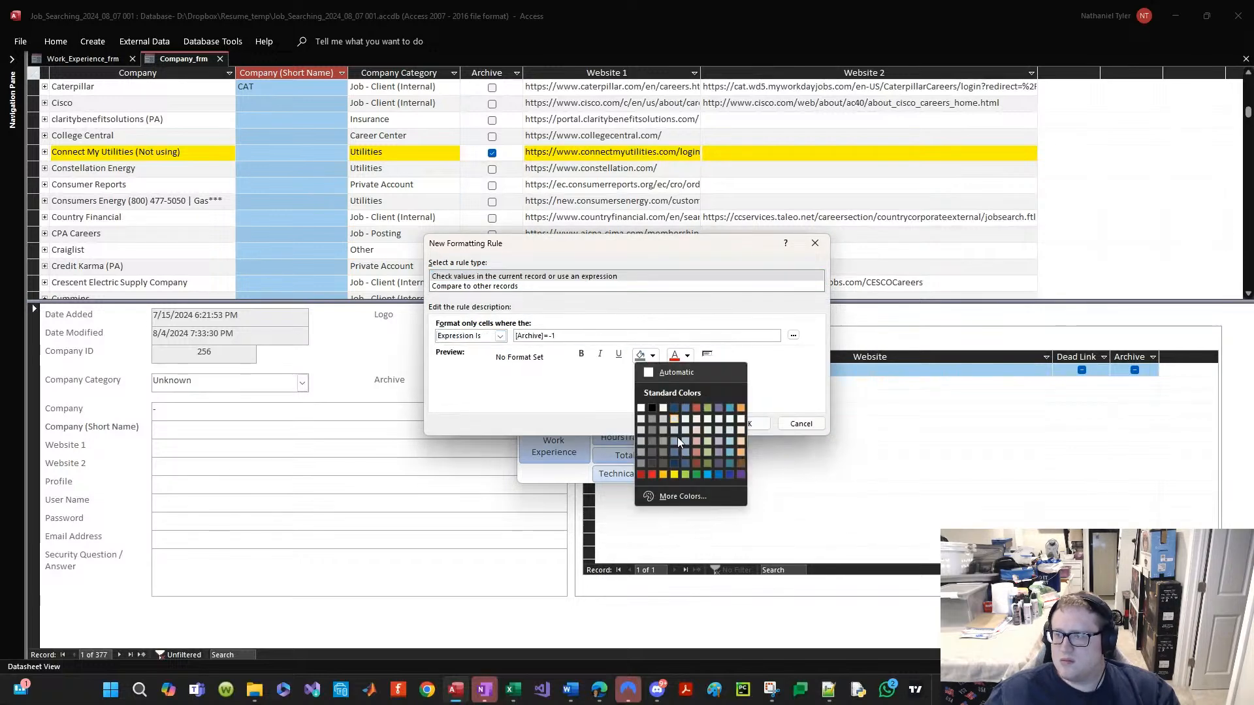
pyautogui.click(674, 475)
pyautogui.click(747, 424)
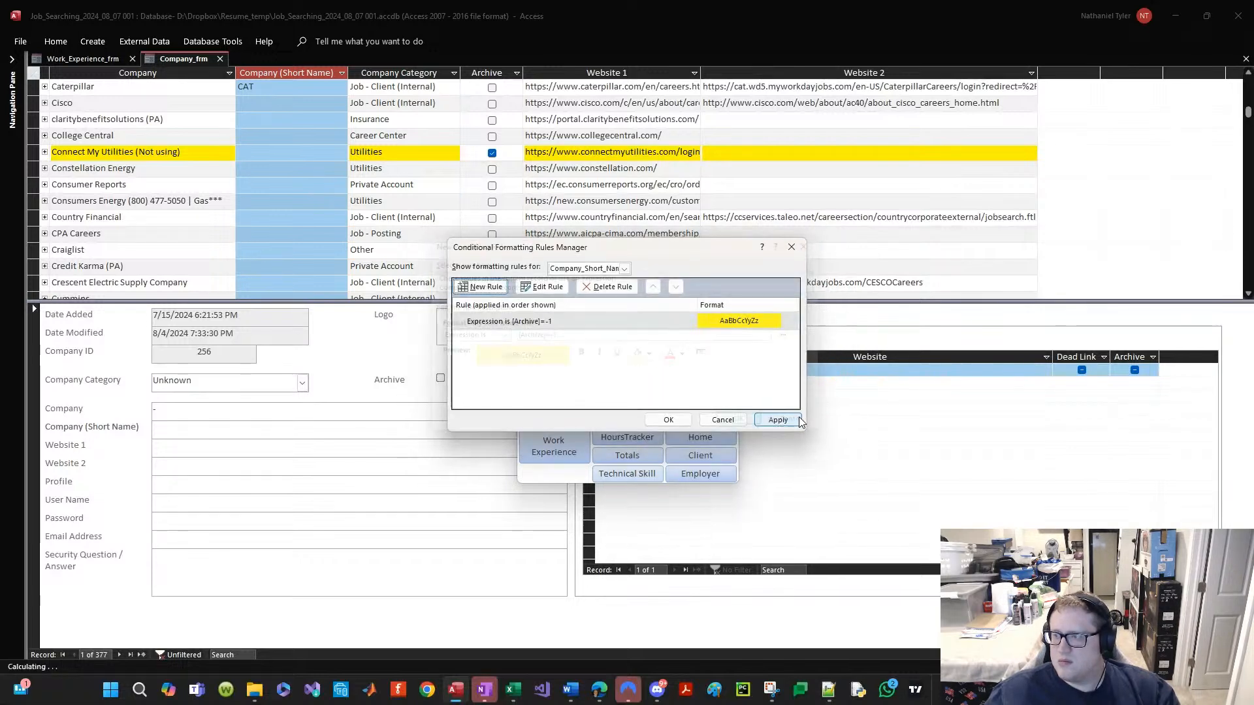
pyautogui.click(678, 423)
pyautogui.click(311, 183)
pyautogui.click(294, 153)
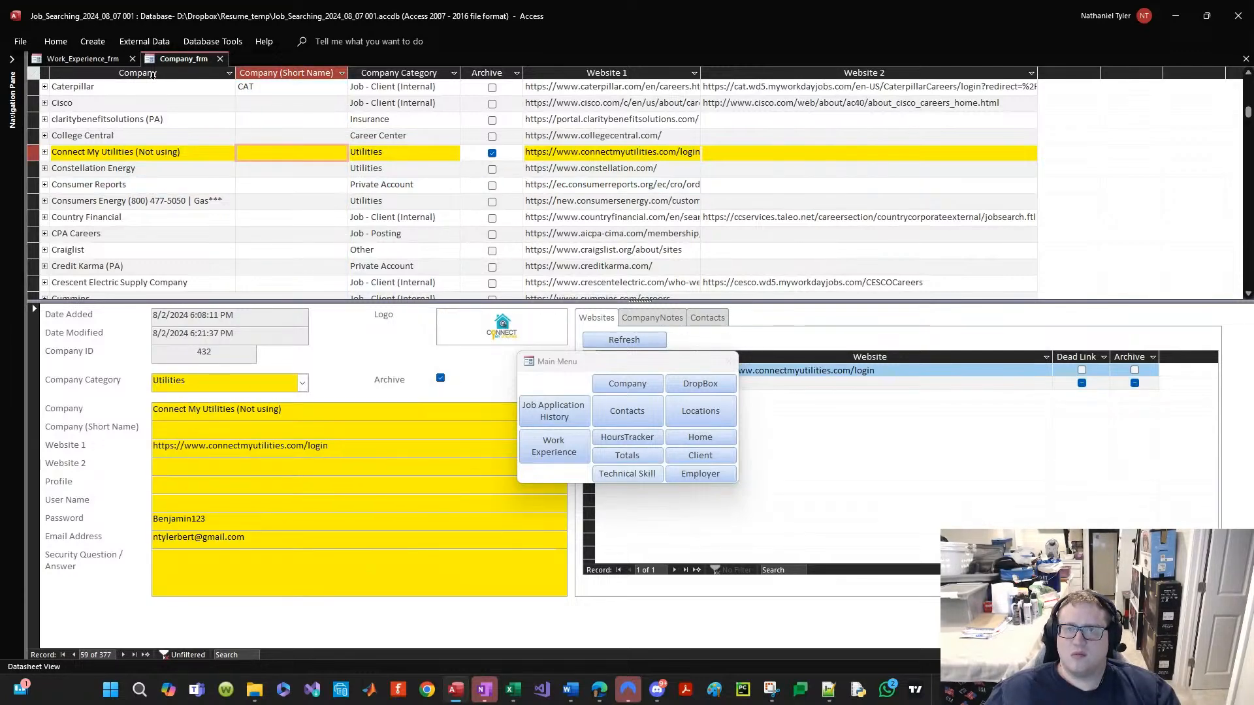
# Step: Save the Company_frm layout changes and close the form
pyautogui.rightClick(172, 59)
pyautogui.click(205, 70)
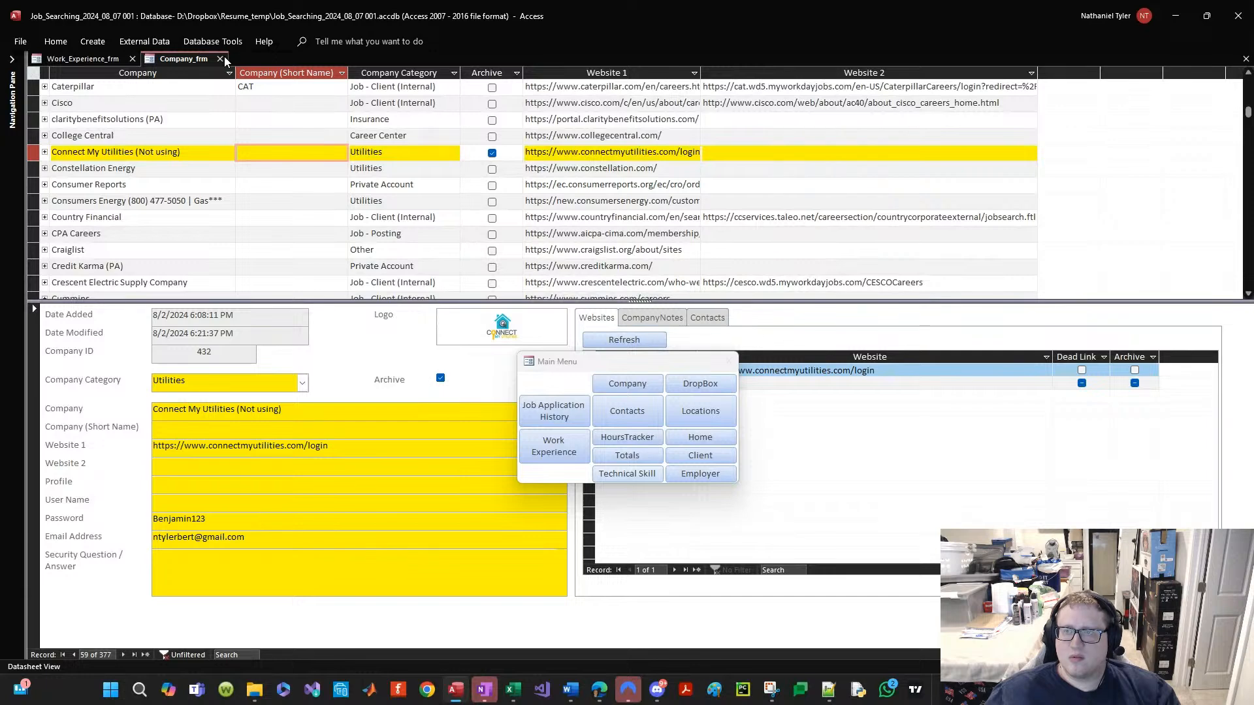
pyautogui.click(222, 58)
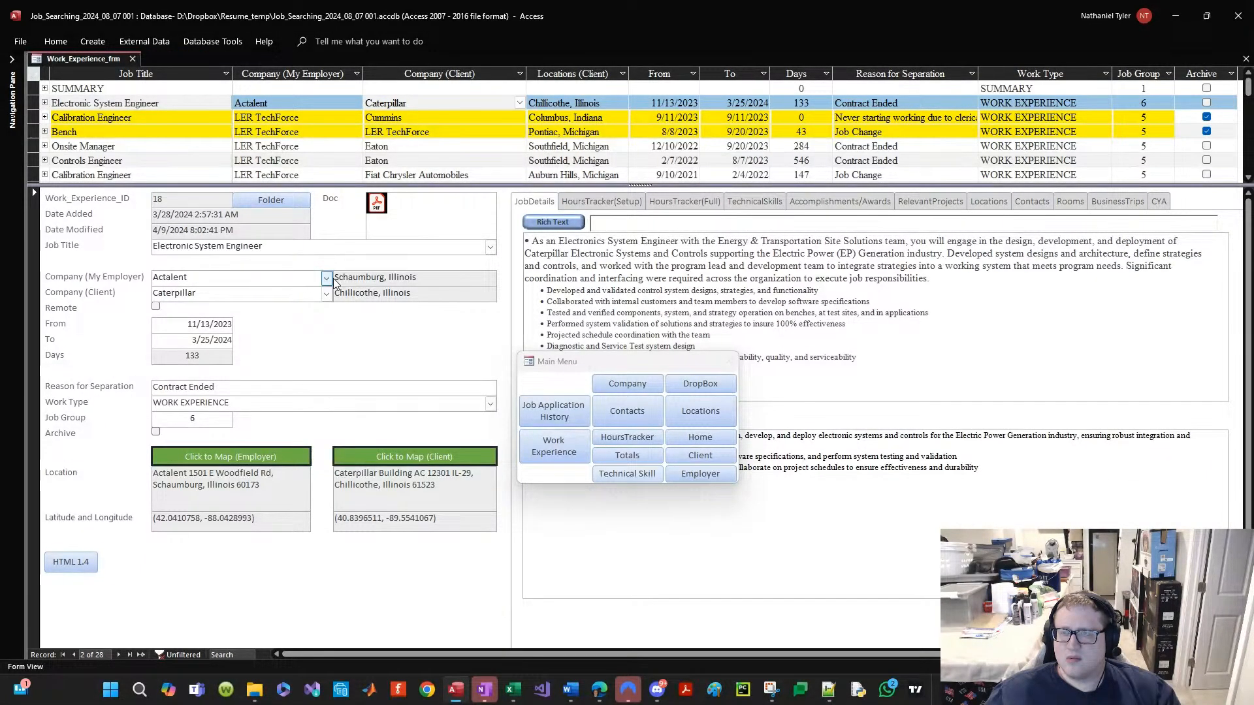
# Step: Open the Cummins company record from its work experience entry, set Company (Short Name) to CUMMINS, save it and close the form
pyautogui.click(433, 119)
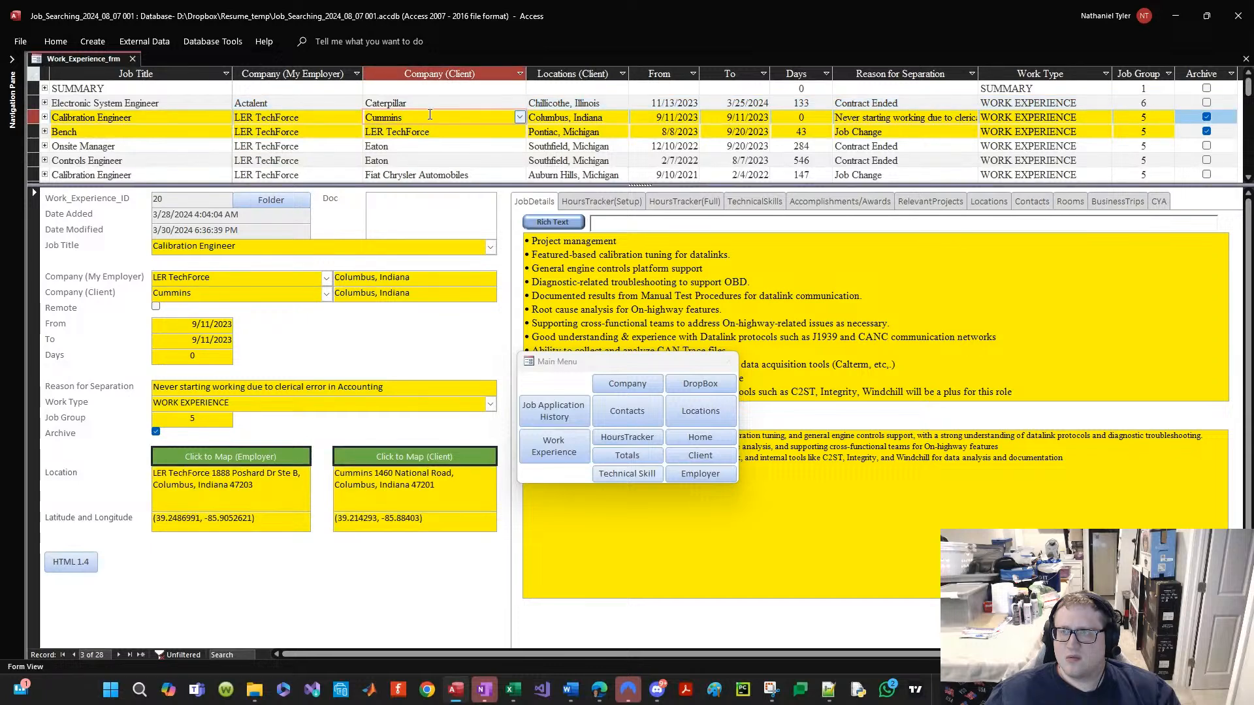
pyautogui.doubleClick(429, 115)
pyautogui.click(194, 434)
pyautogui.write('CUMM')
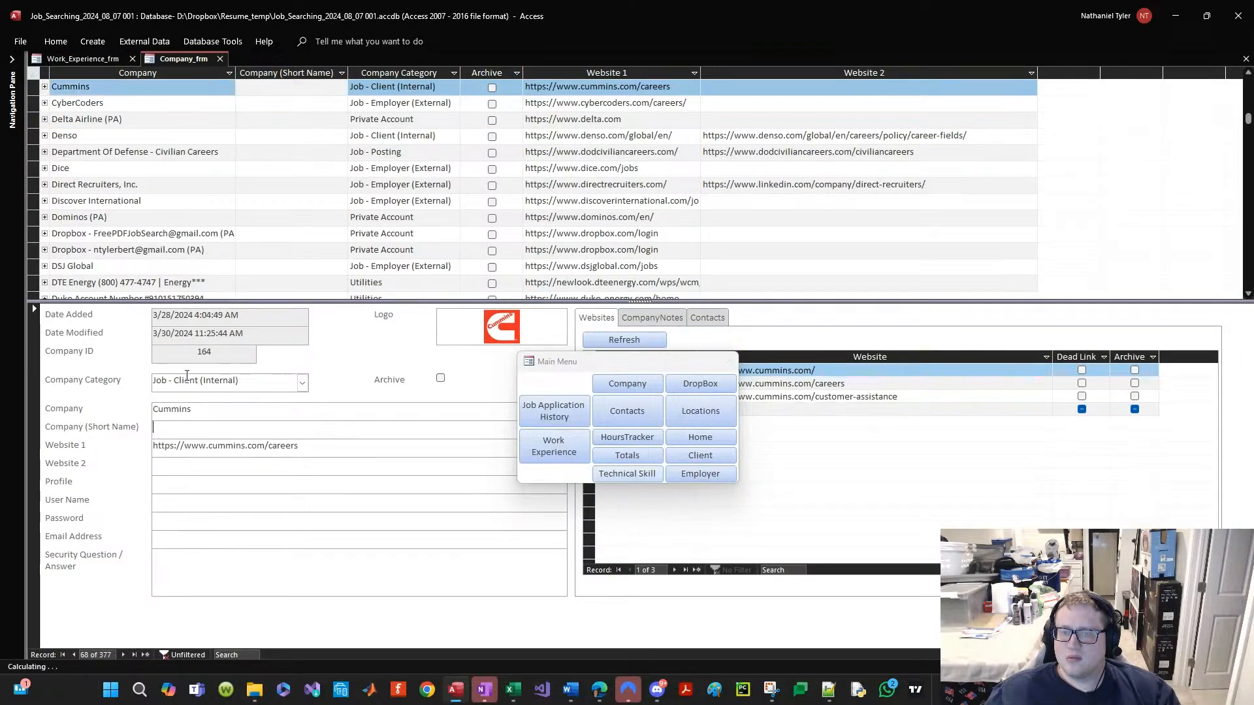
pyautogui.write('INS')
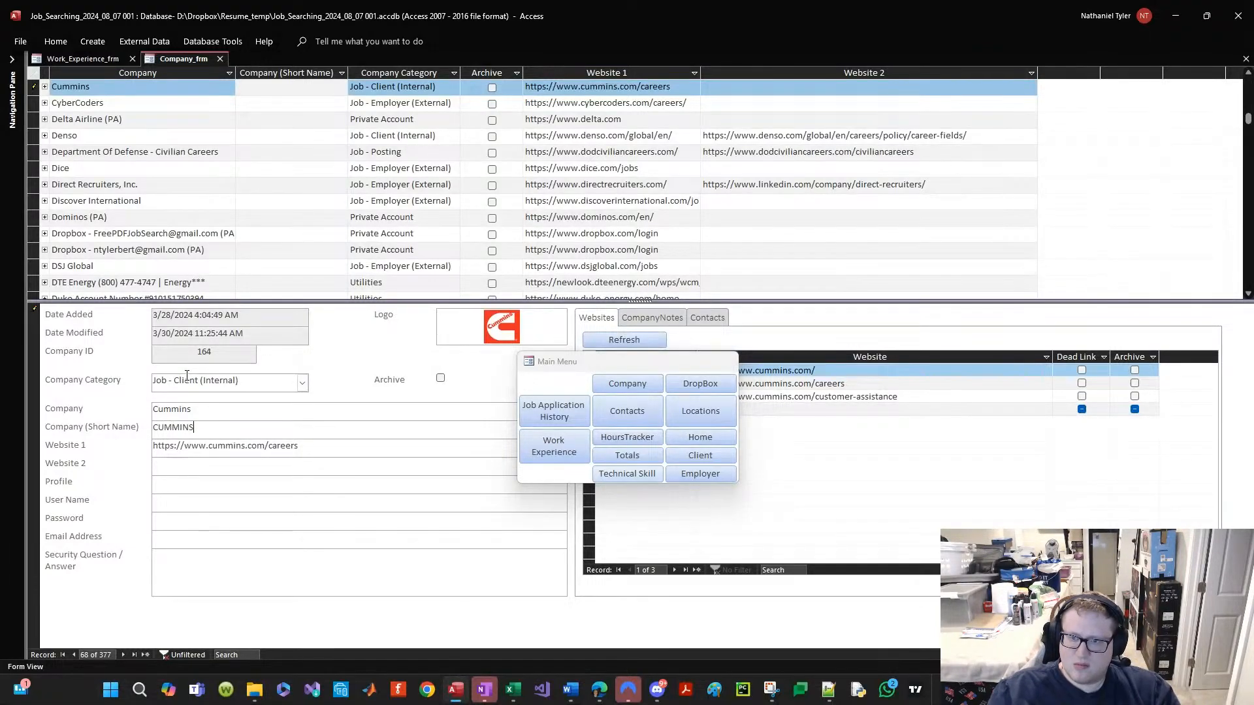
pyautogui.hotkey('shift', 'Return')
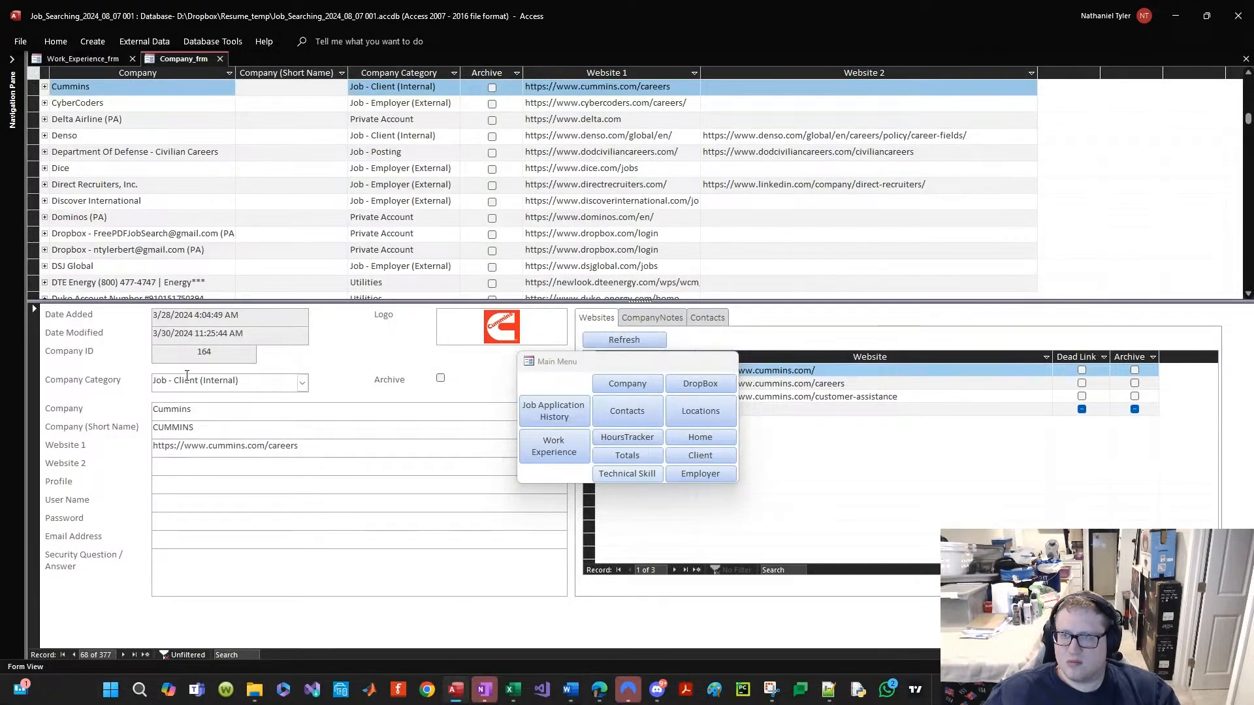
pyautogui.click(292, 201)
pyautogui.click(296, 102)
pyautogui.click(220, 59)
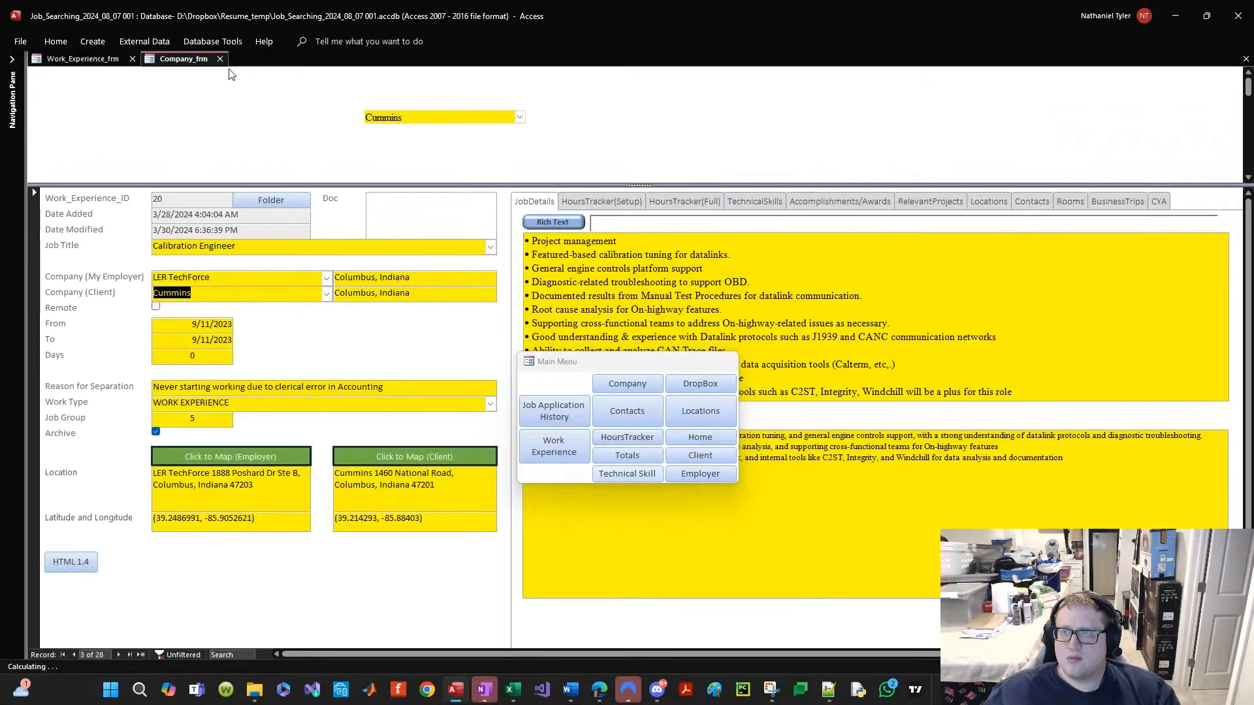
# Step: Open the LER TechForce company record from the Bench entry, set Company (Short Name) to LER, and close the form
pyautogui.click(423, 130)
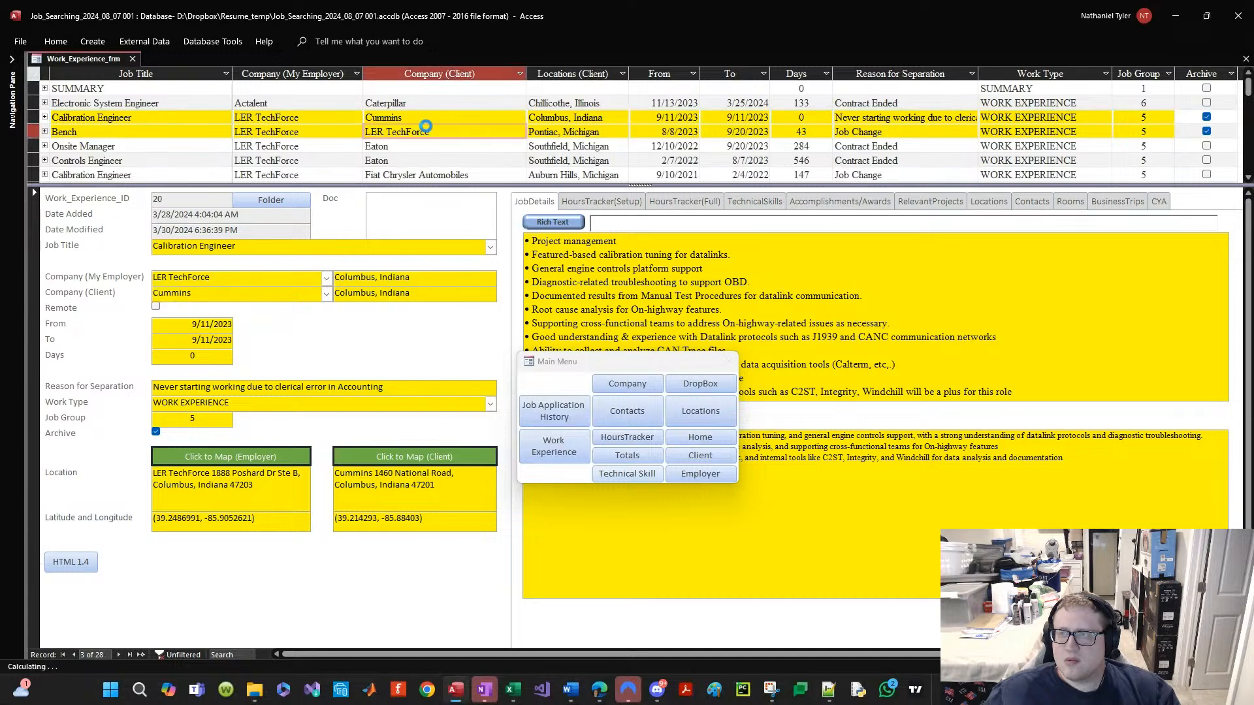
pyautogui.moveTo(384, 131); pyautogui.dragTo(347, 133)
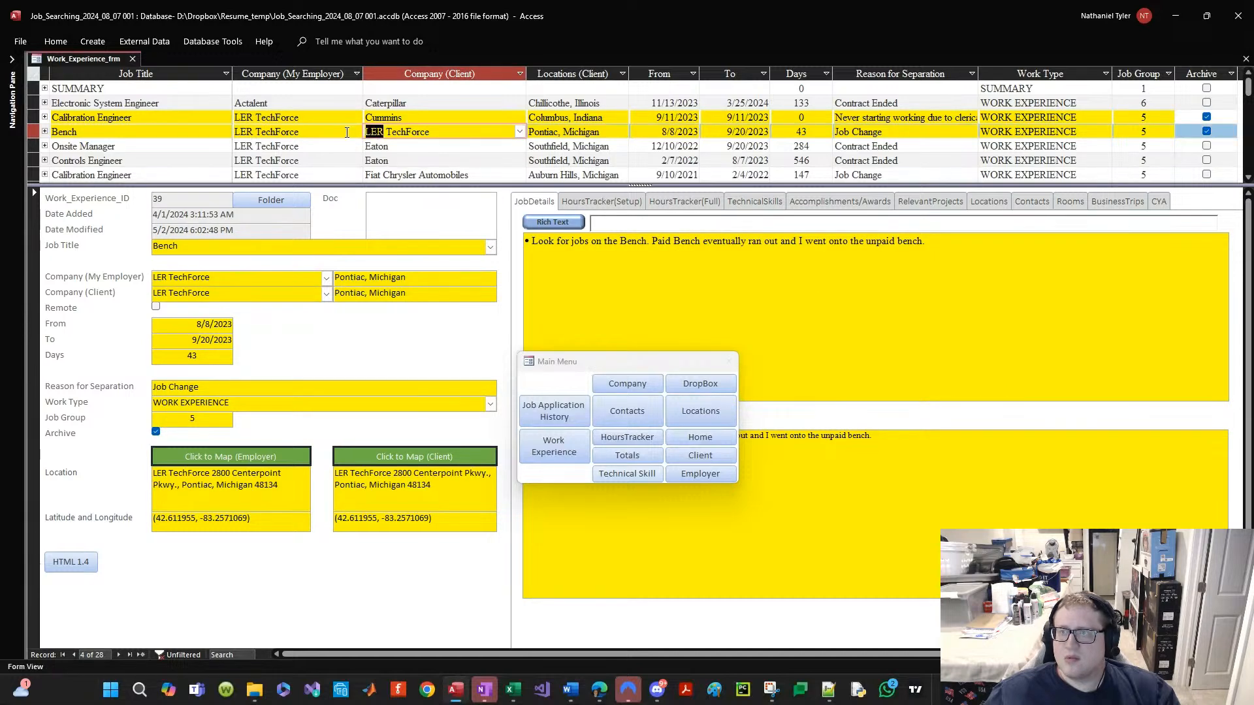
pyautogui.click(232, 280)
pyautogui.doubleClick(231, 279)
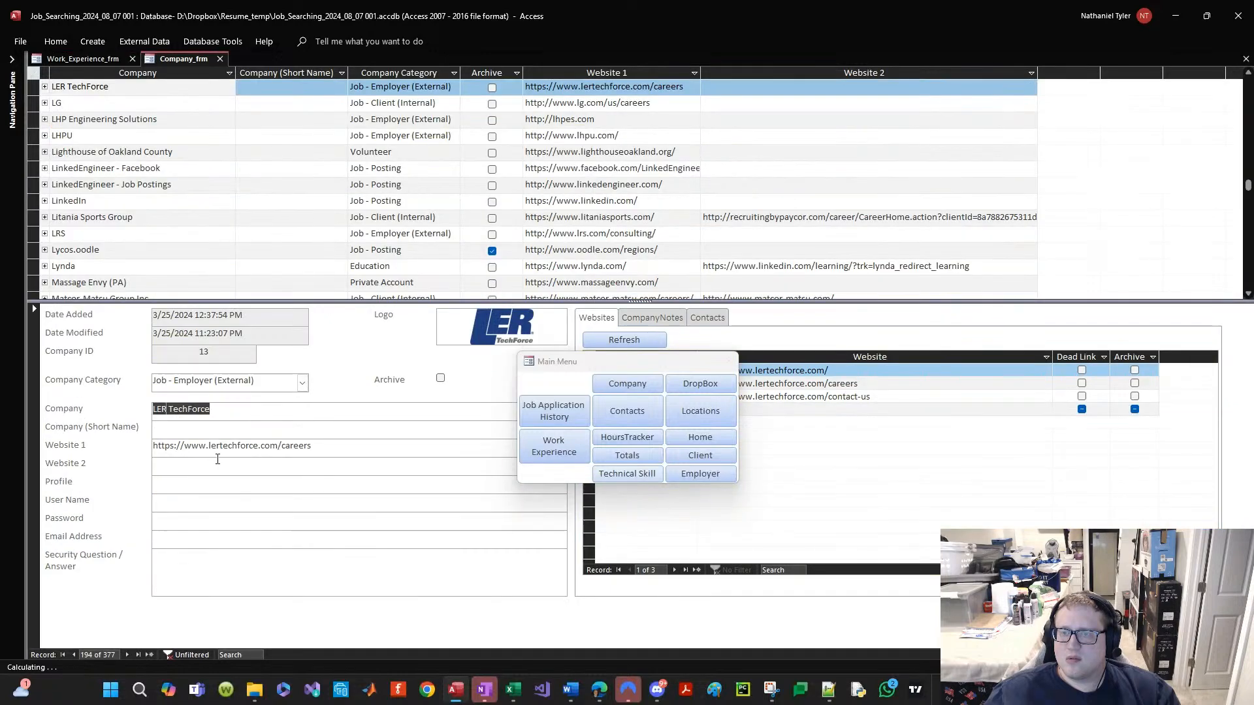
pyautogui.write('LER')
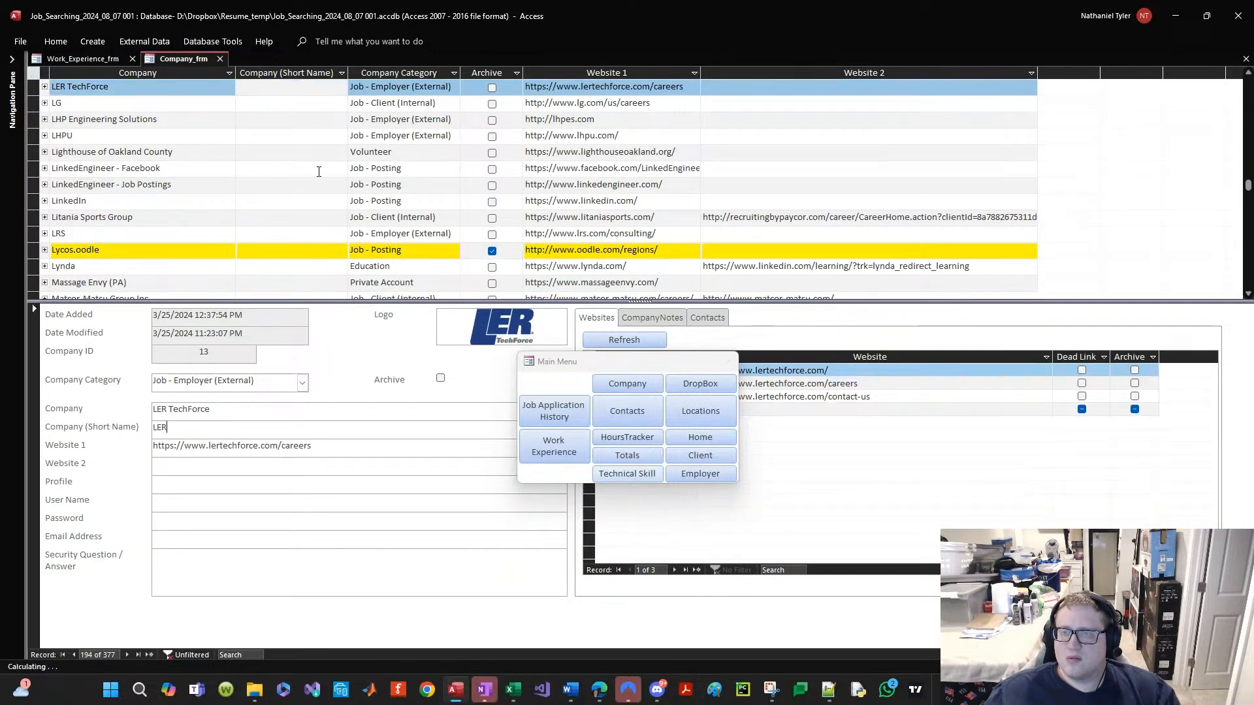
pyautogui.click(293, 106)
pyautogui.scroll(1, 265, 136)
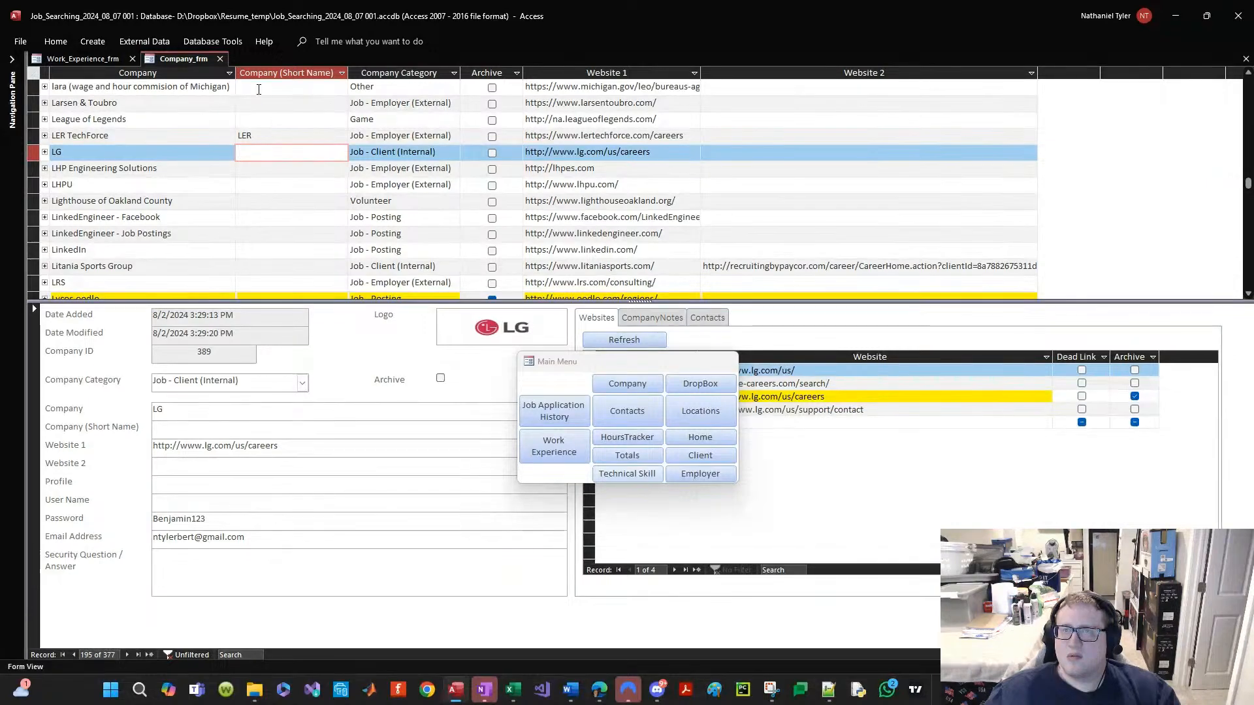
pyautogui.click(221, 59)
# Step: Open the Eaton company record from the Onsite Manager entry, set Company (Short Name) to EATON, and close the form
pyautogui.click(410, 147)
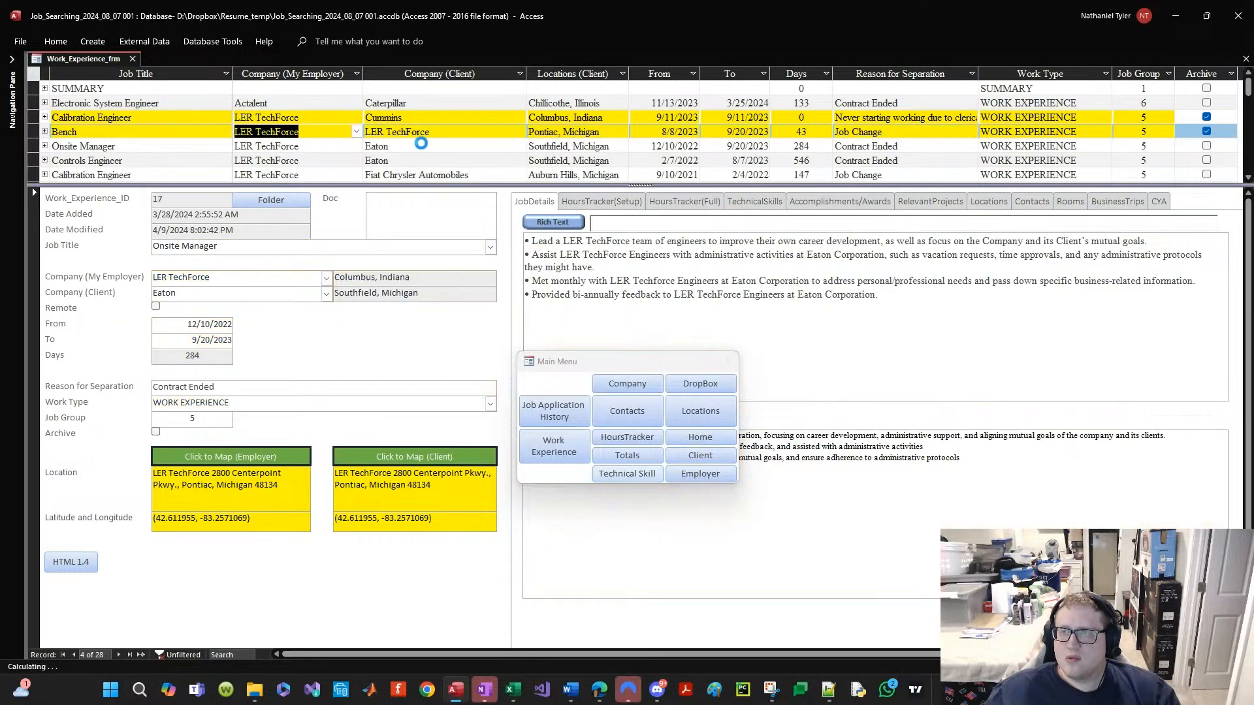
pyautogui.doubleClick(403, 150)
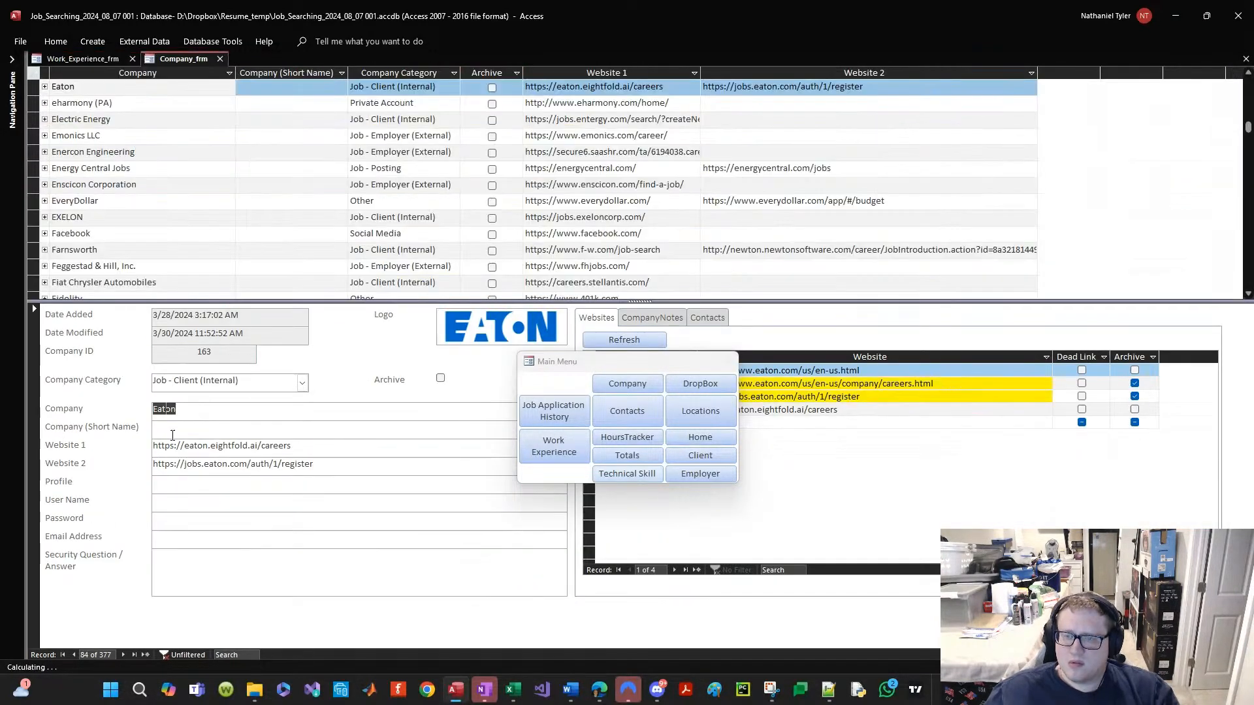
pyautogui.click(183, 434)
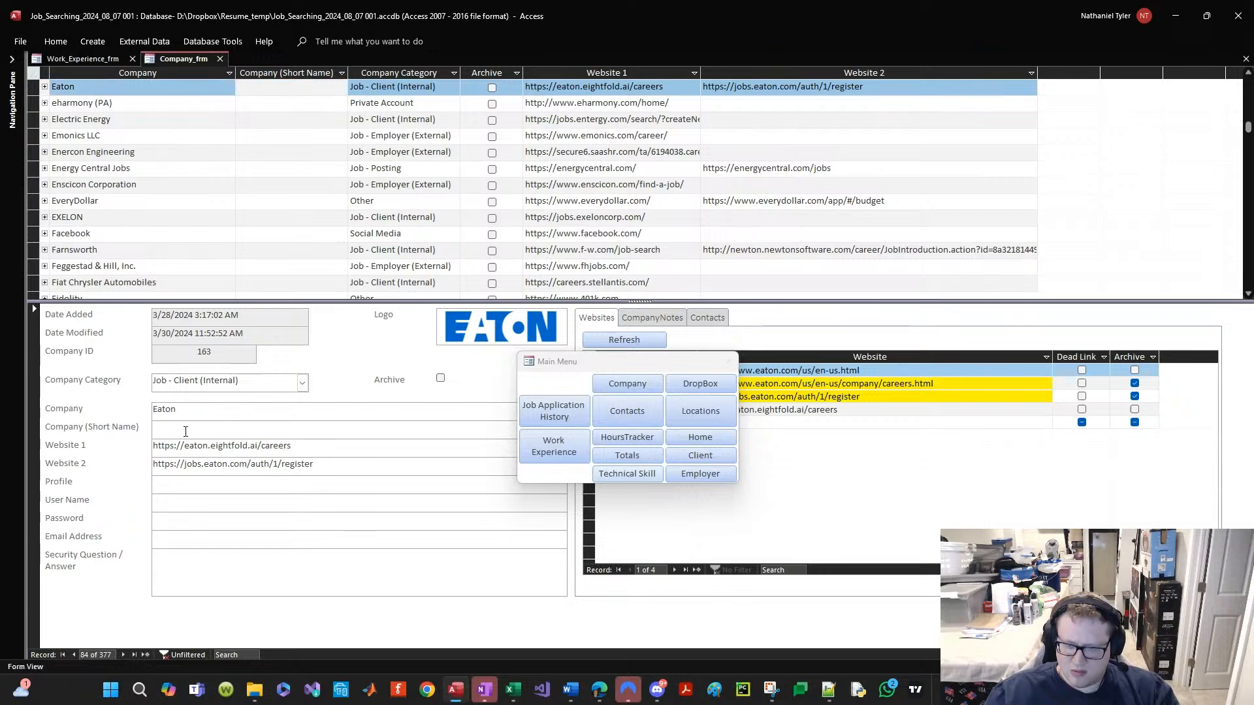
pyautogui.write('EATO')
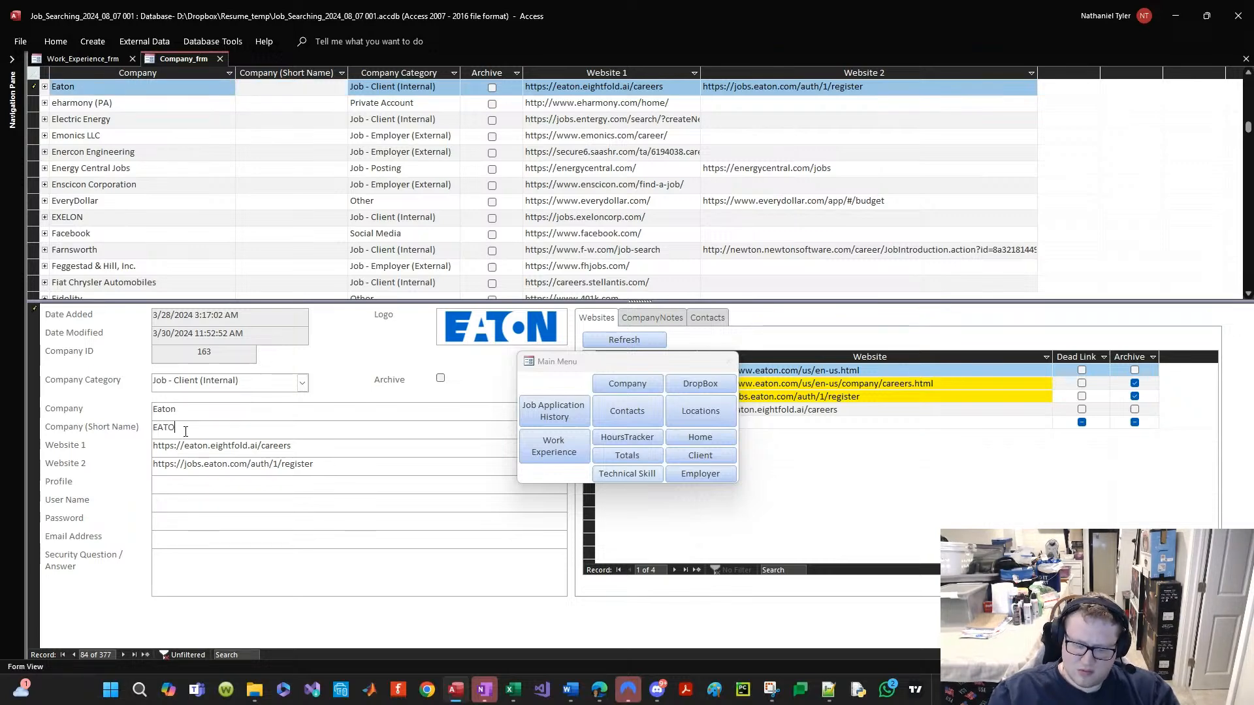
pyautogui.write('N')
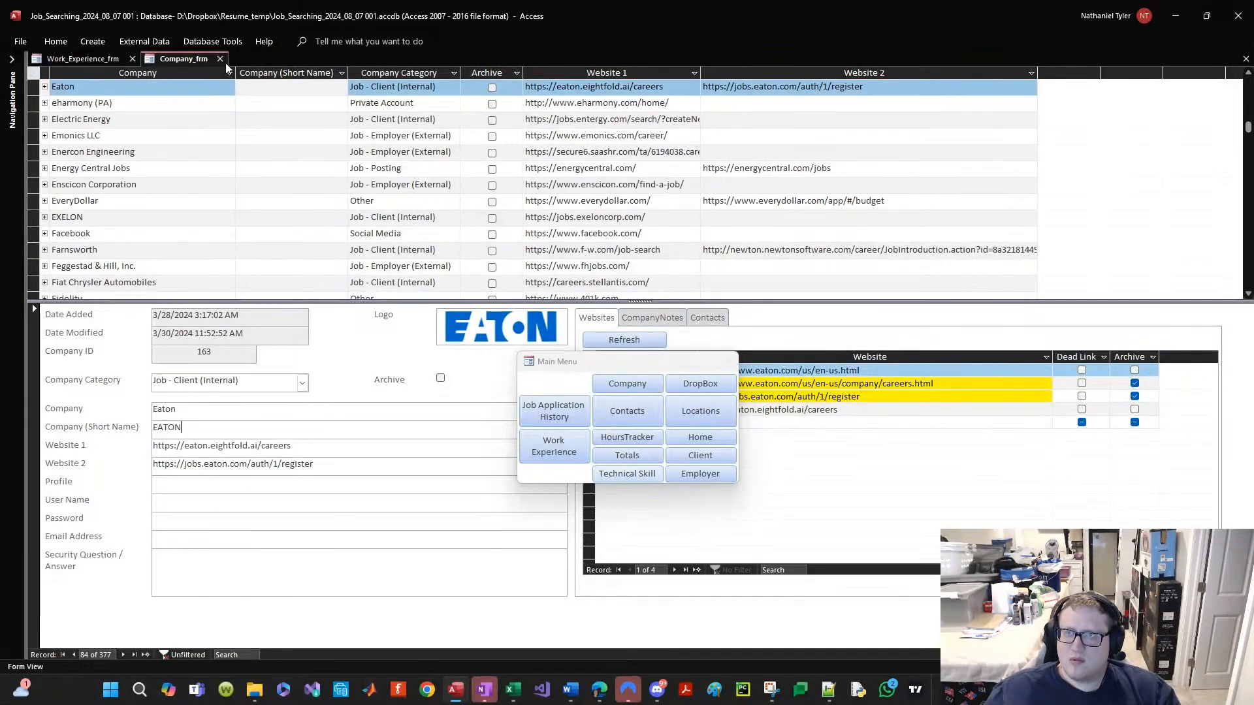
pyautogui.click(220, 59)
# Step: Open the Fiat Chrysler Automobiles company record from its work experience entry, set Company (Short Name) to FCA, and close the form
pyautogui.click(415, 162)
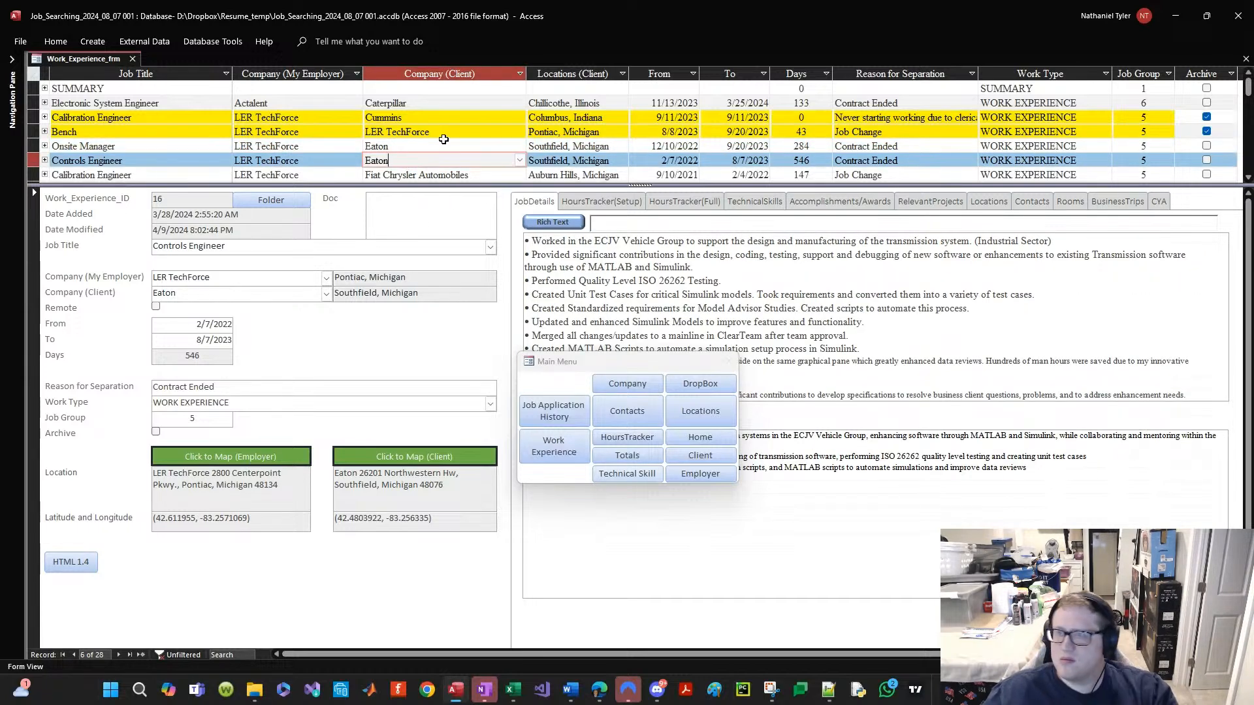
pyautogui.click(426, 175)
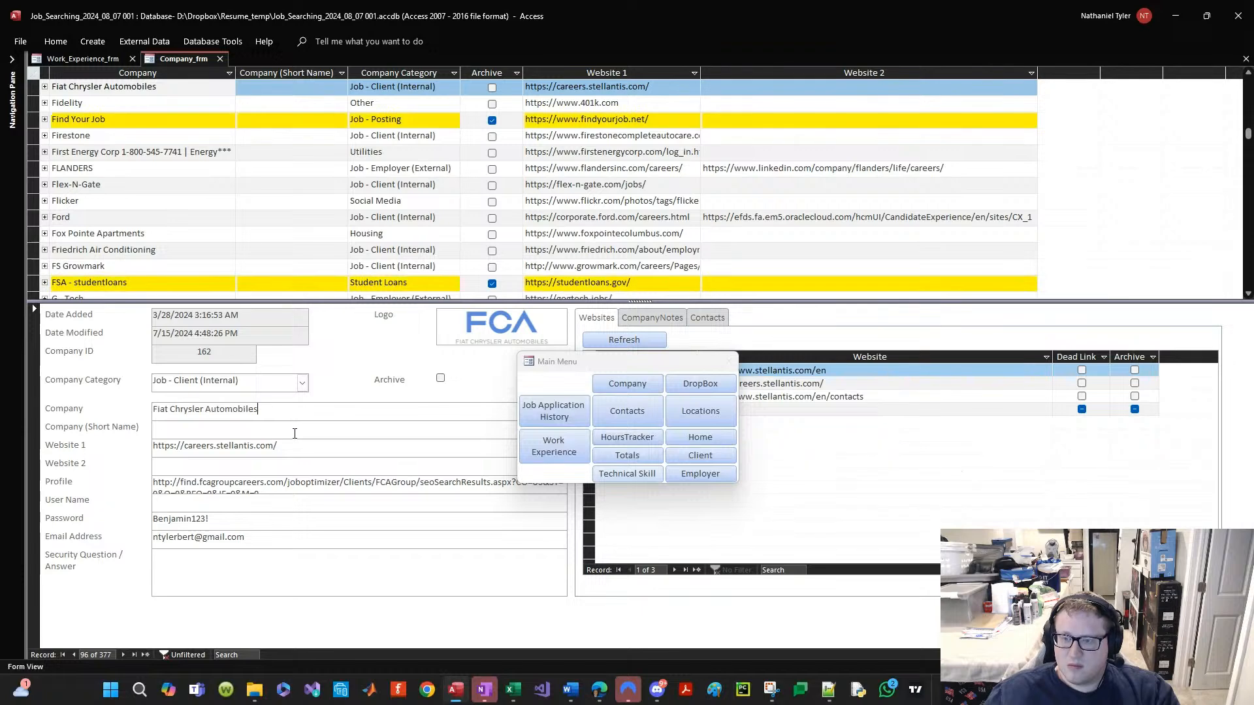
pyautogui.click(295, 433)
pyautogui.write('FCA')
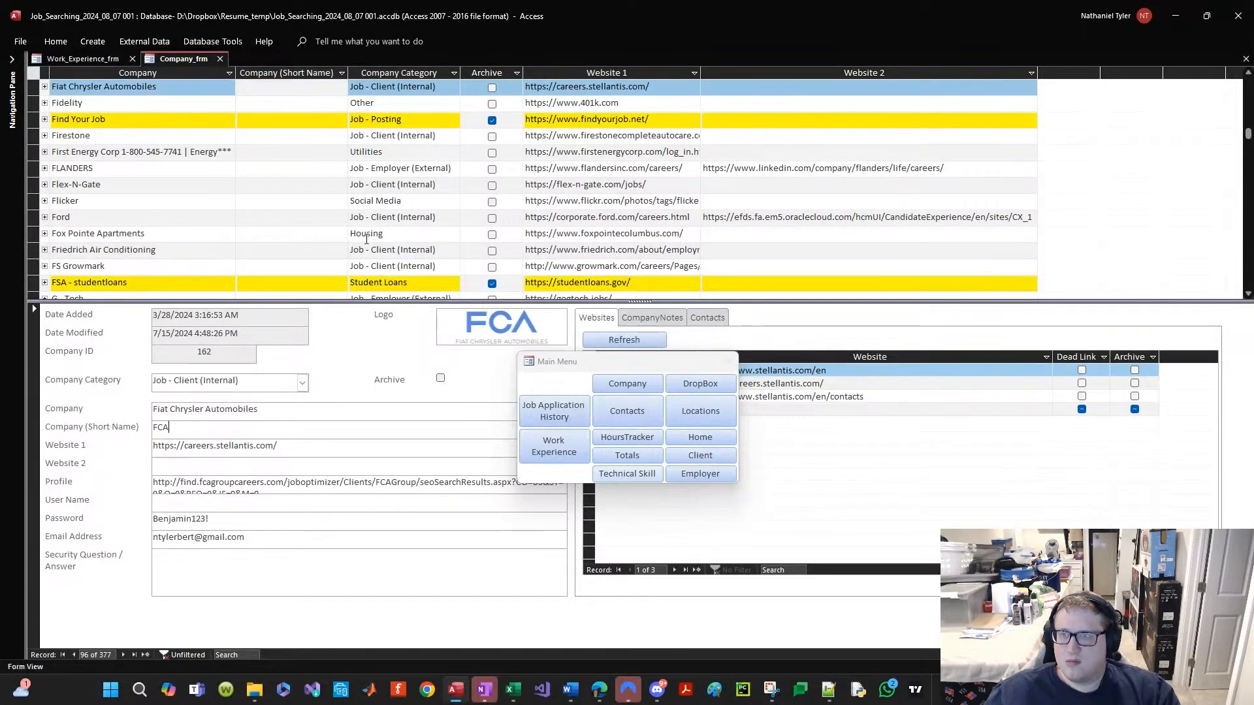
pyautogui.click(221, 59)
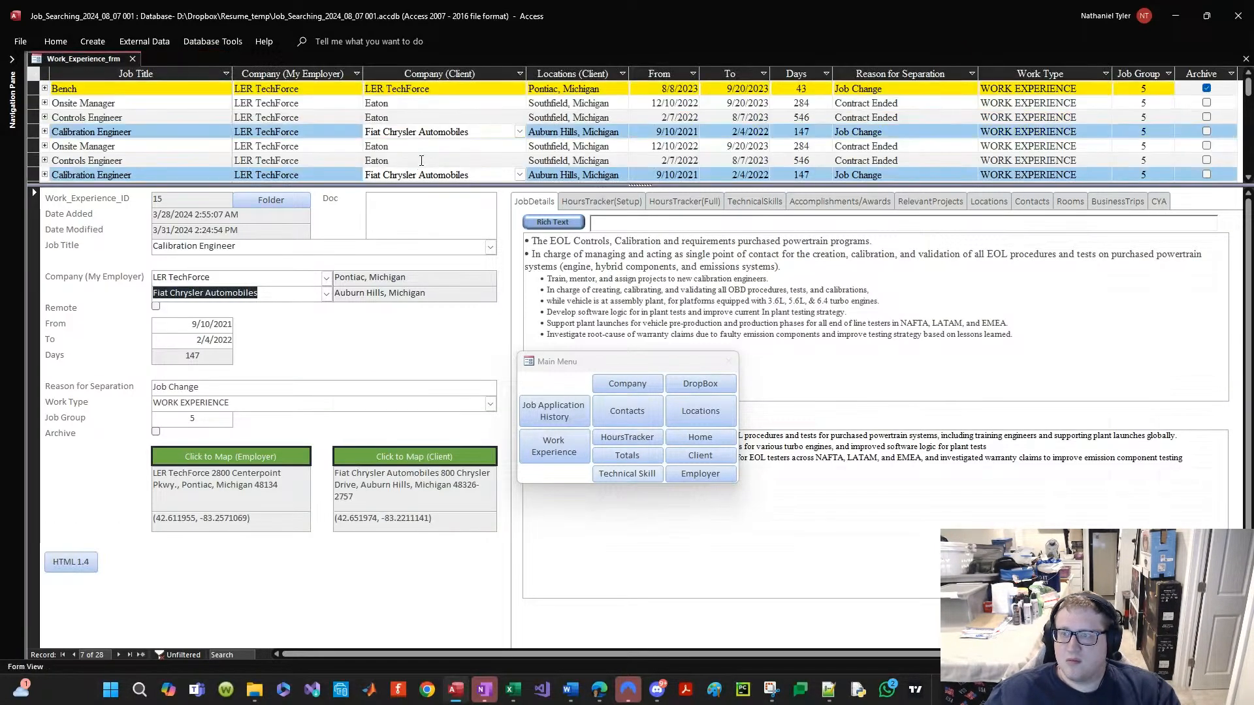
# Step: Open the Tata Consultancy Services company record from its work experience entry, set Company (Short Name) to TATA, and close the form
pyautogui.scroll(1, 422, 151)
pyautogui.click(403, 161)
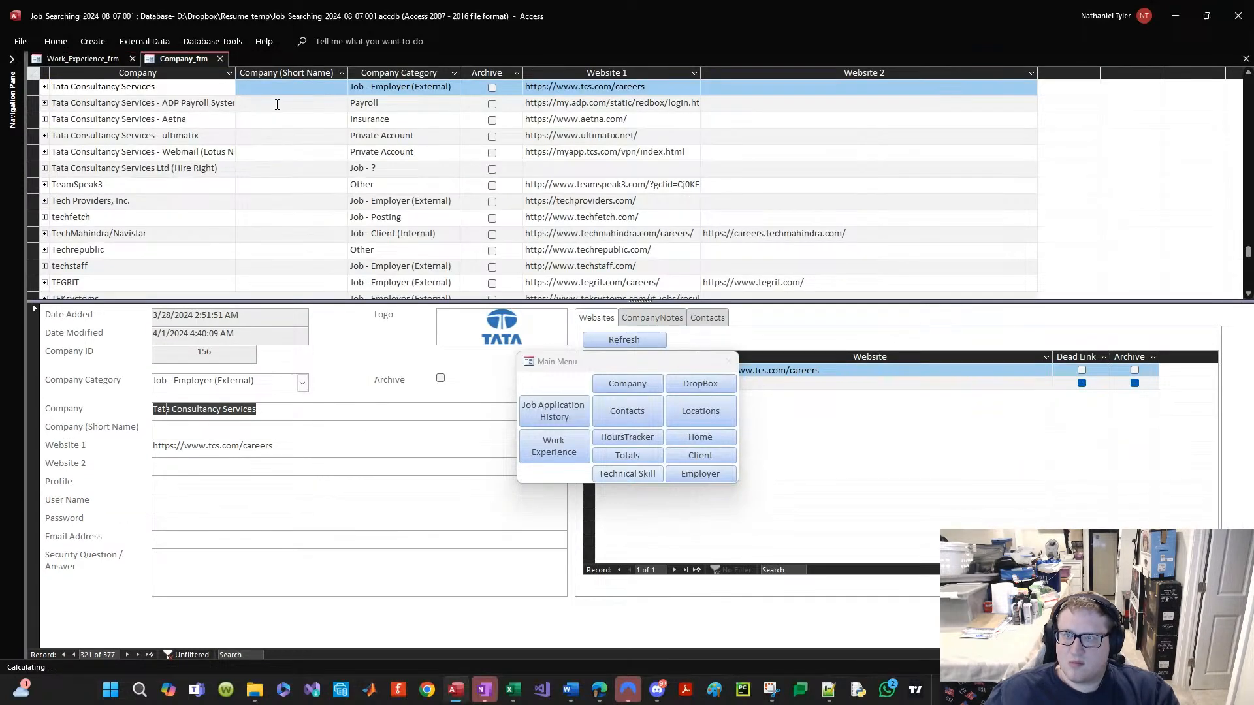
pyautogui.click(277, 104)
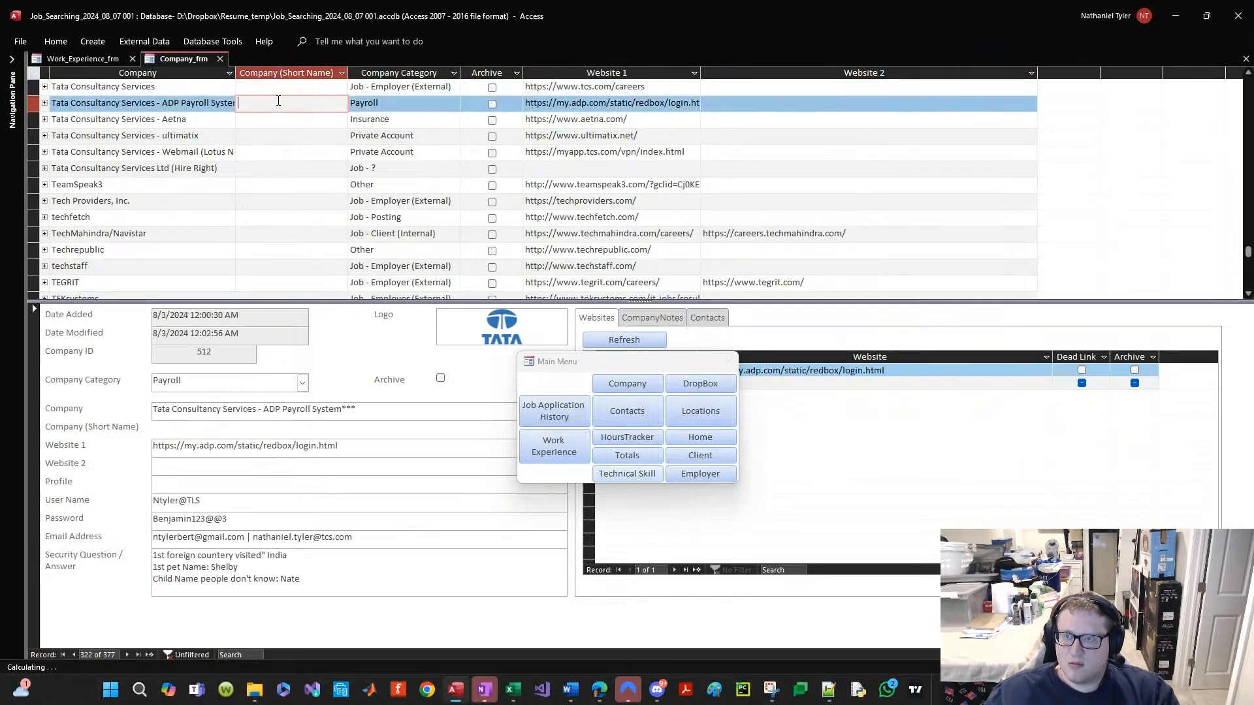
pyautogui.click(273, 86)
pyautogui.write('TATA')
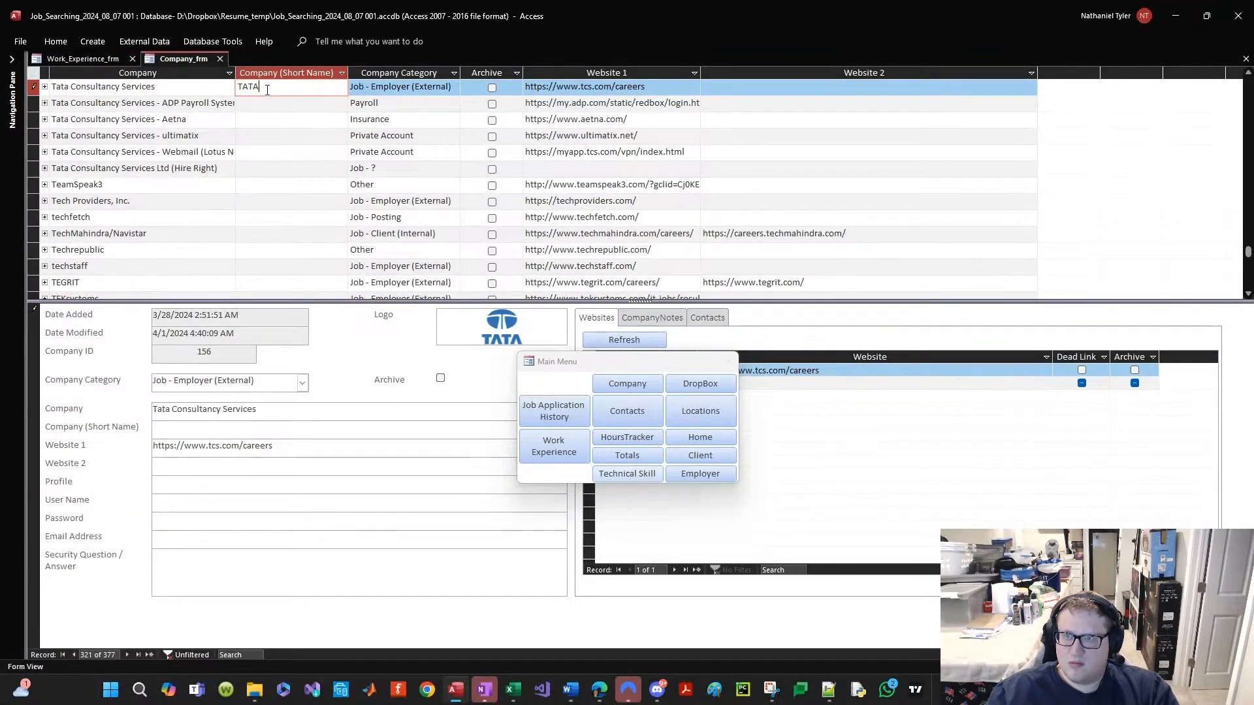
pyautogui.doubleClick(267, 89)
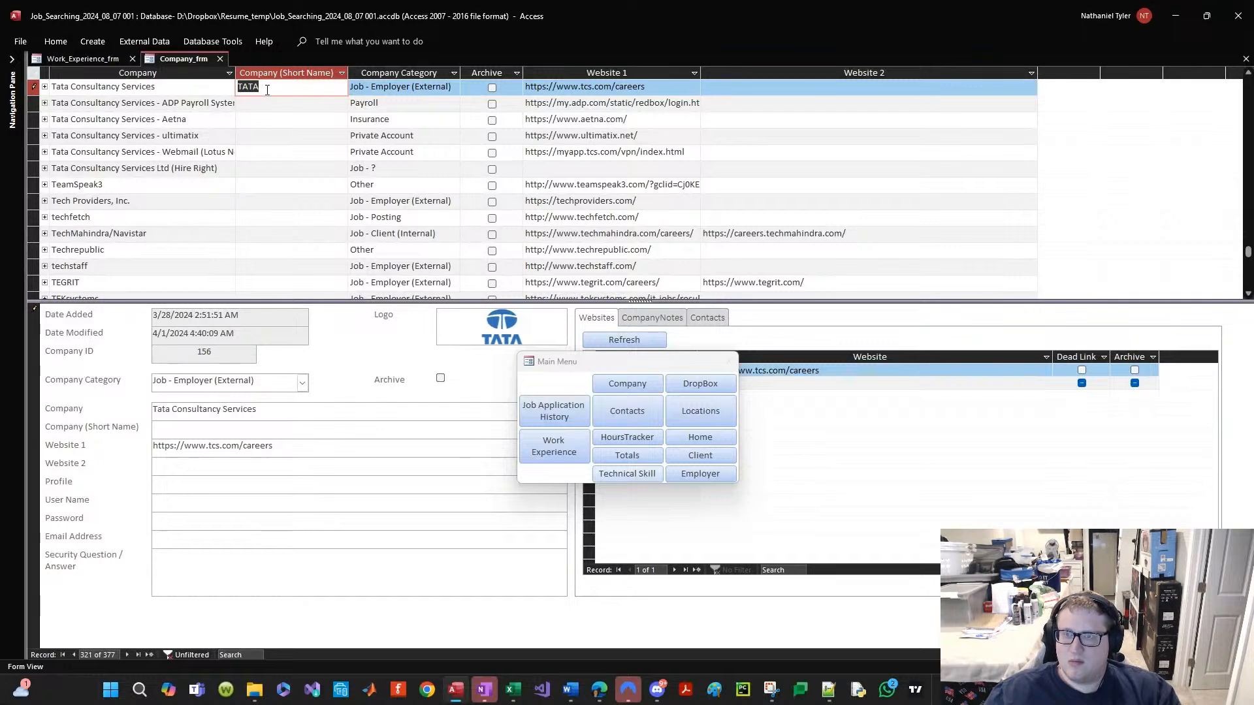
pyautogui.click(277, 105)
pyautogui.scroll(2, 277, 104)
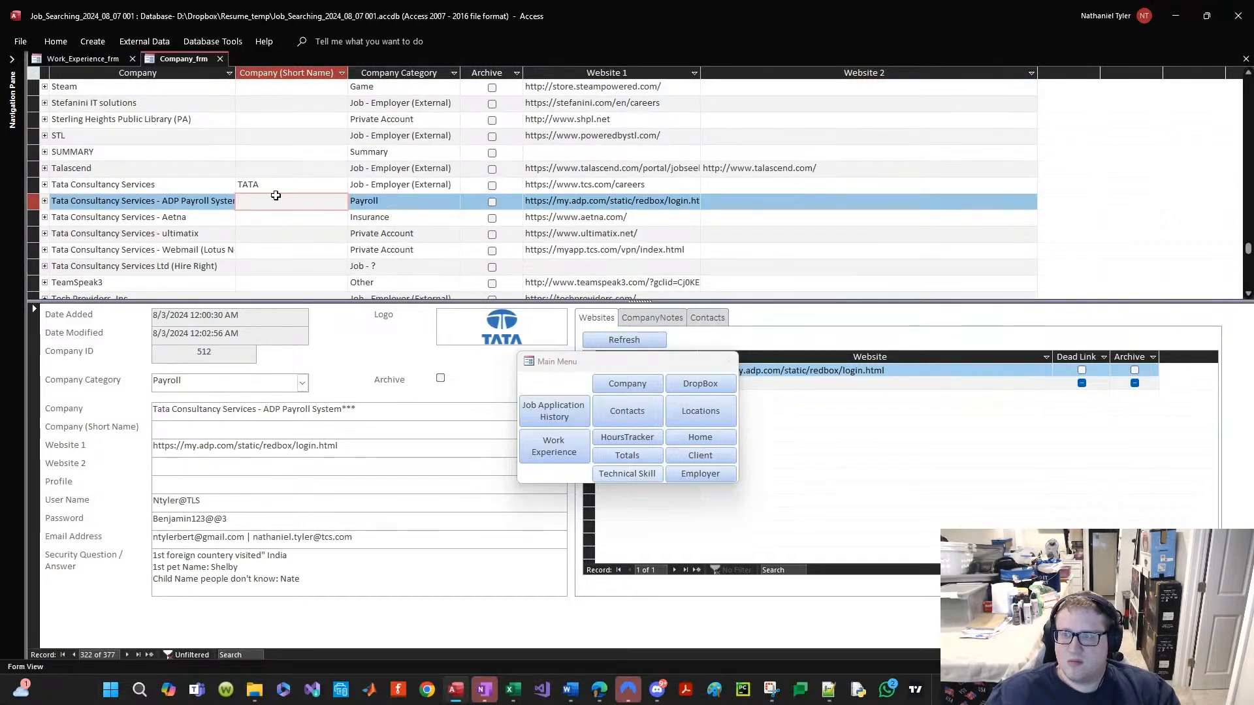
pyautogui.click(220, 58)
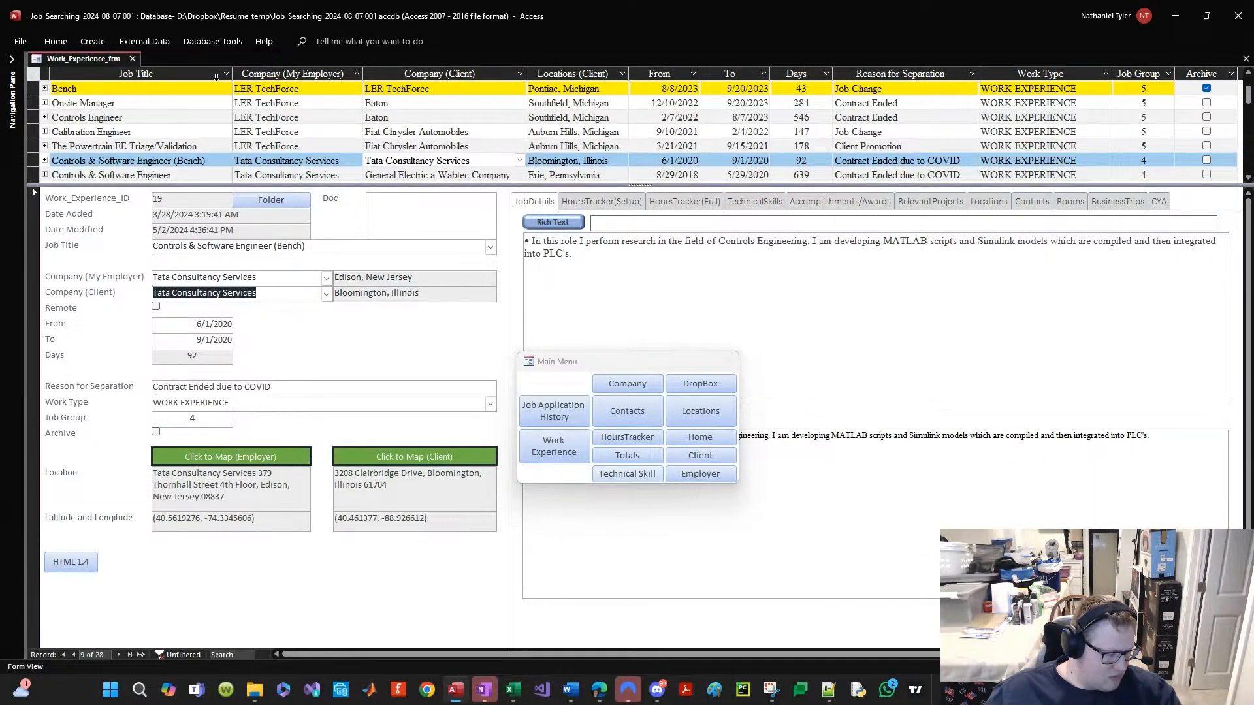
# Step: Open the General Electric a Wabtec Company record from its work experience entry, set Company (Short Name) to GE, and close the form
pyautogui.scroll(-1, 402, 145)
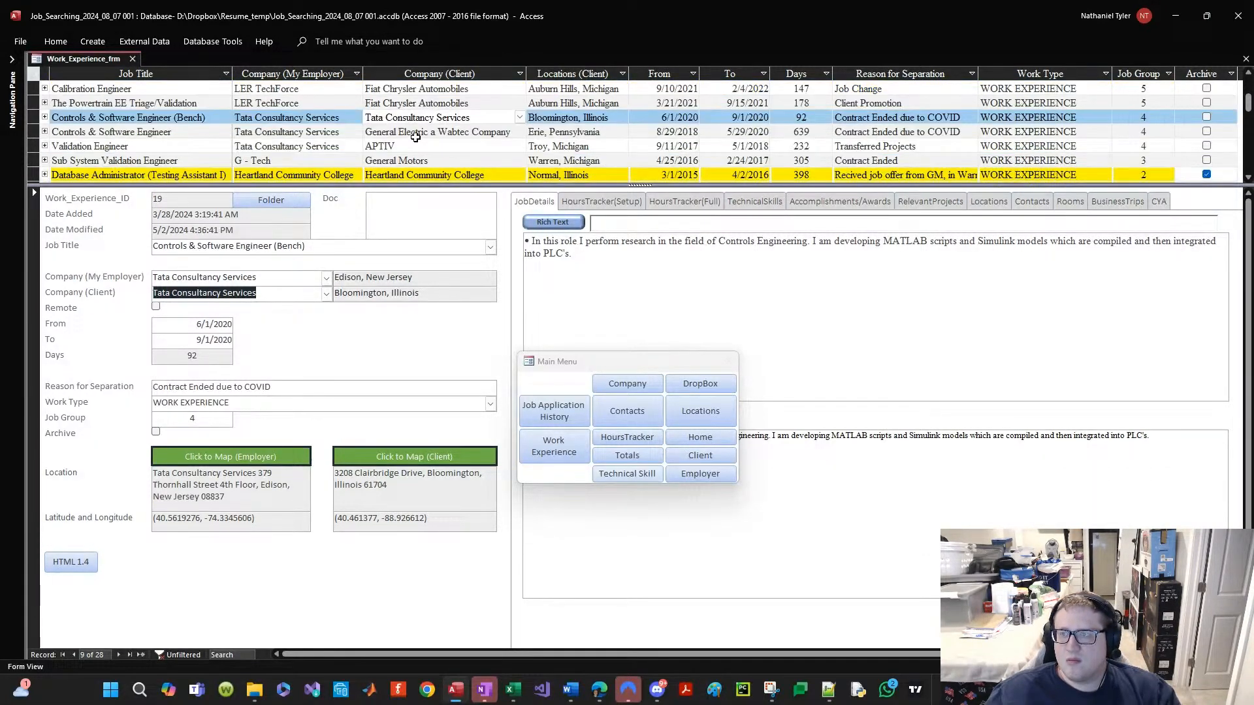
pyautogui.click(413, 133)
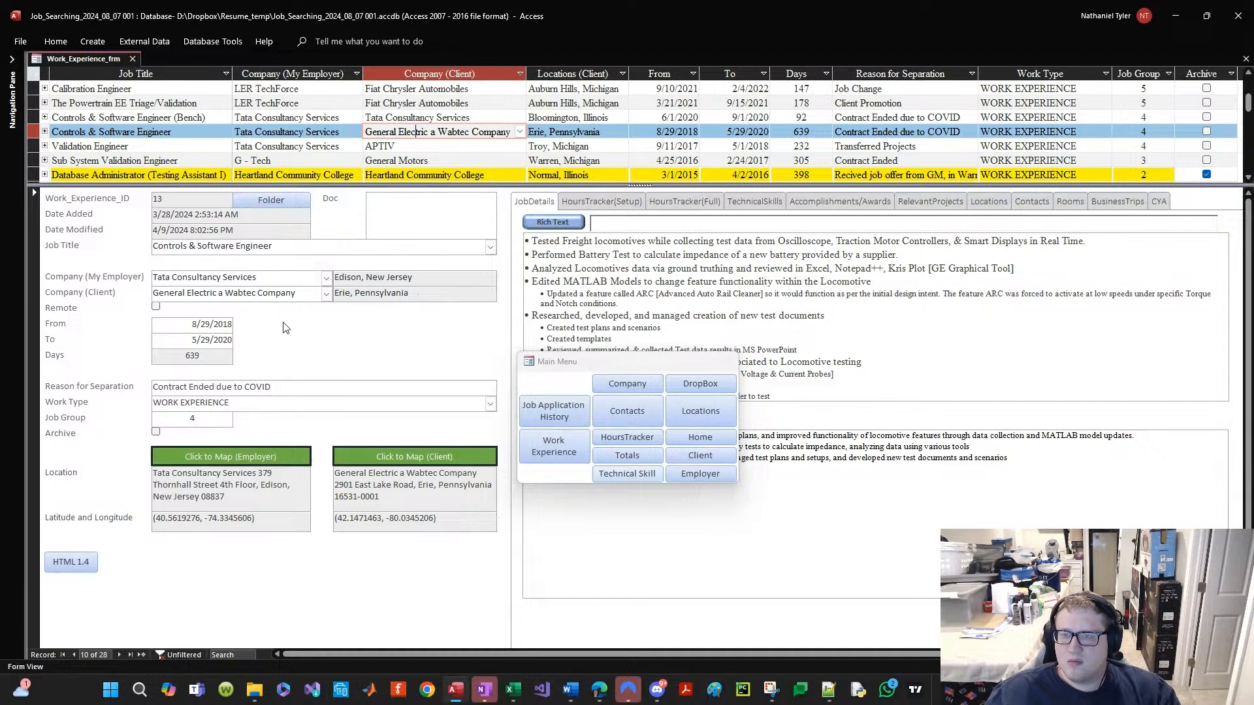
pyautogui.click(259, 292)
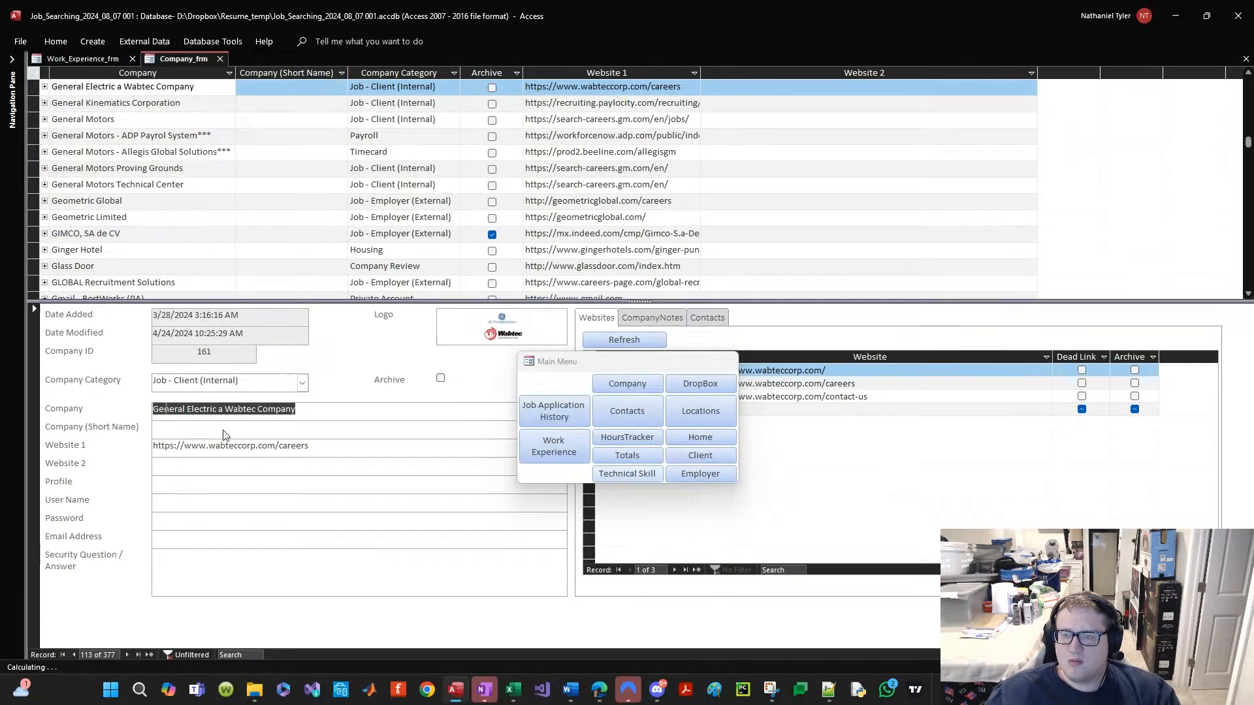
pyautogui.click(224, 430)
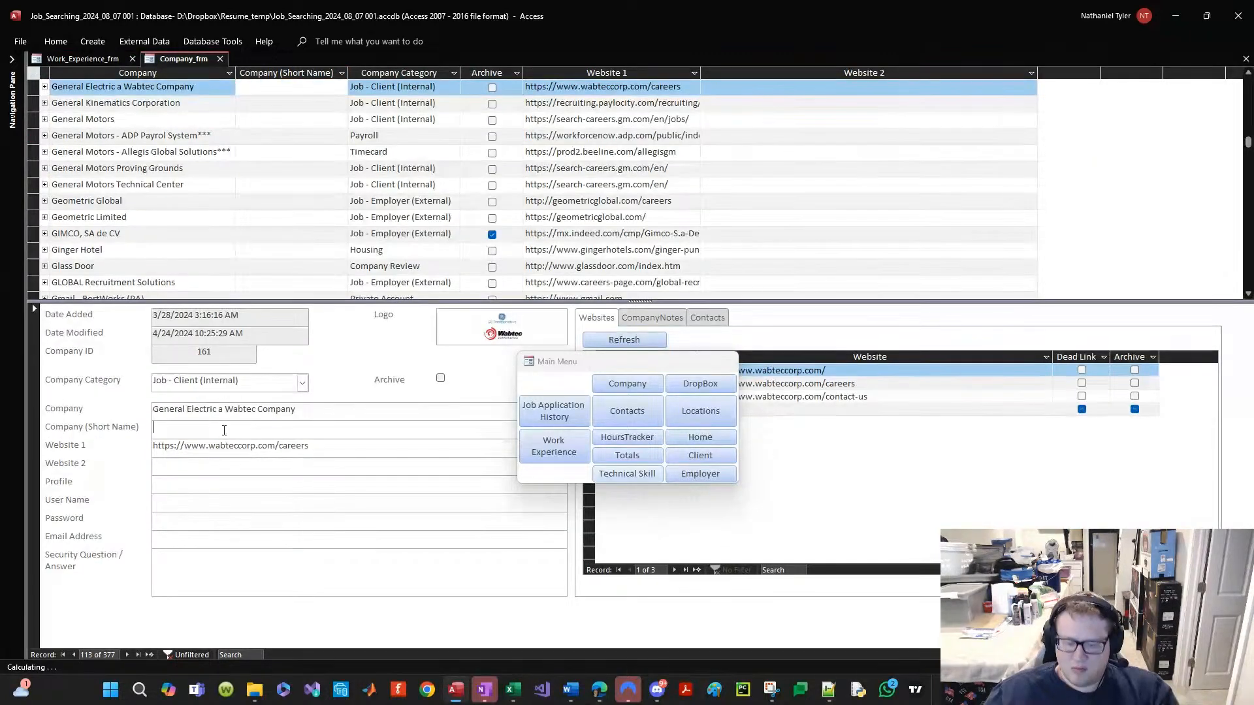
pyautogui.write('GE')
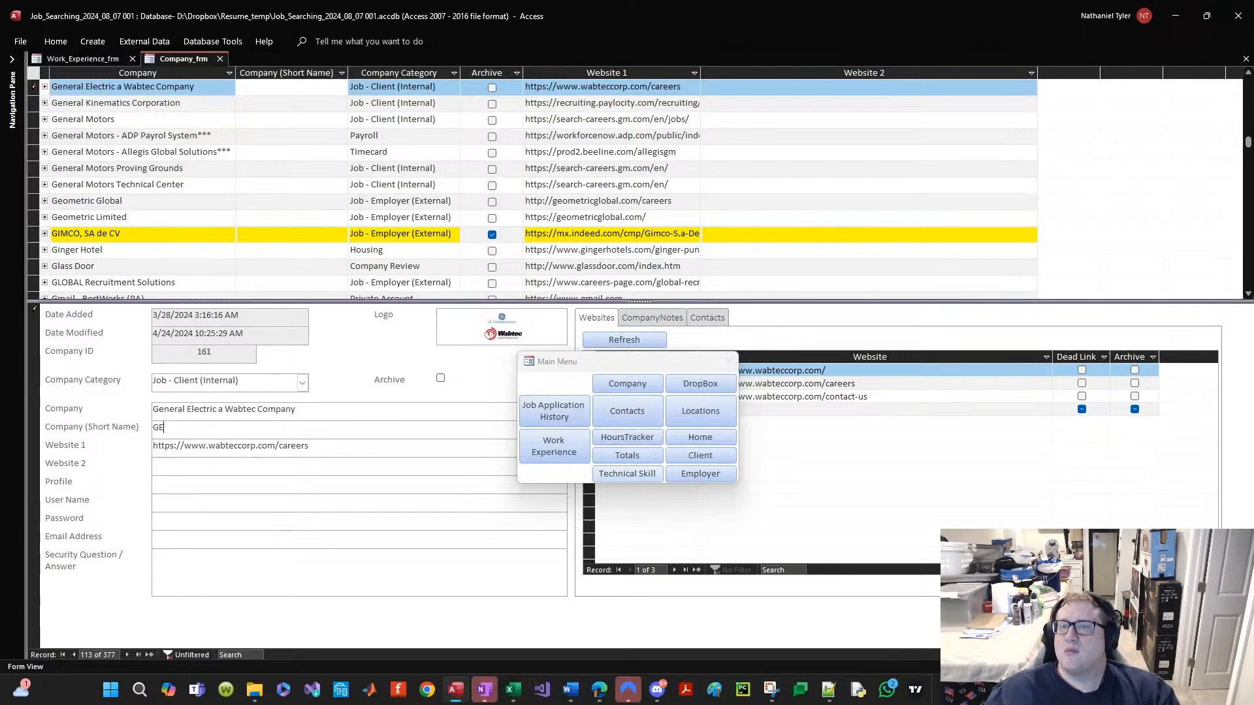
pyautogui.click(263, 487)
pyautogui.click(246, 444)
pyautogui.click(231, 427)
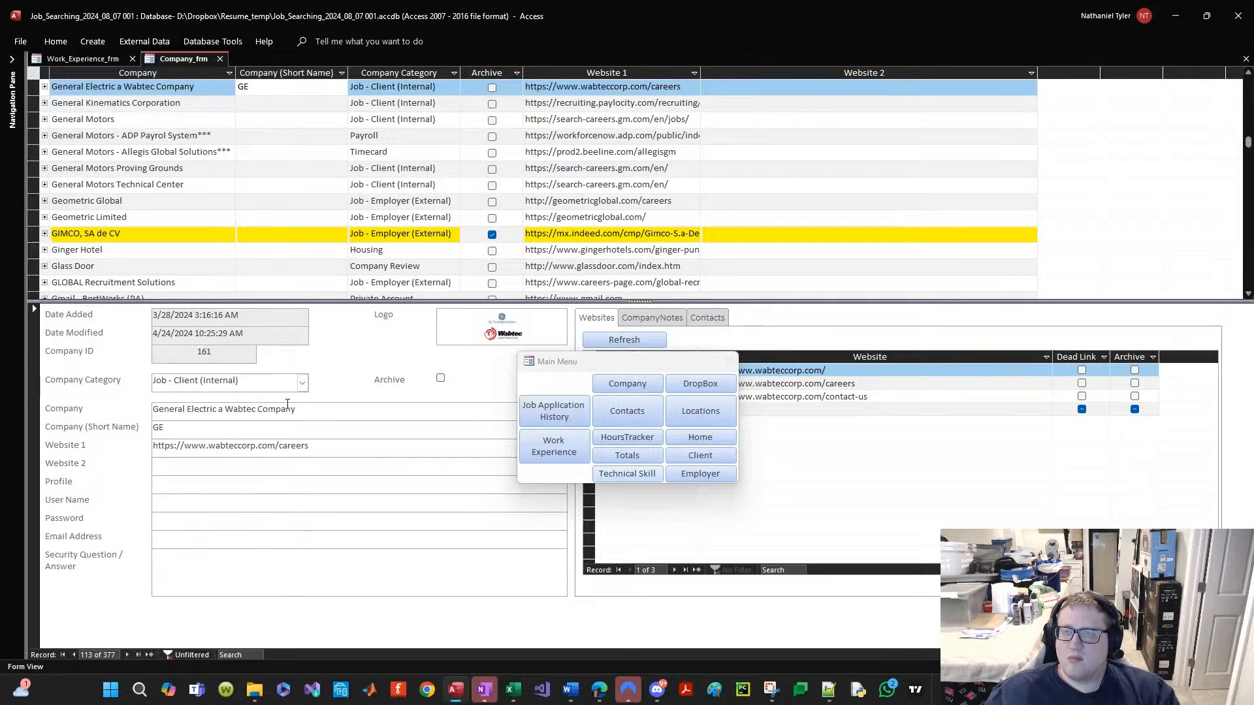
pyautogui.click(220, 58)
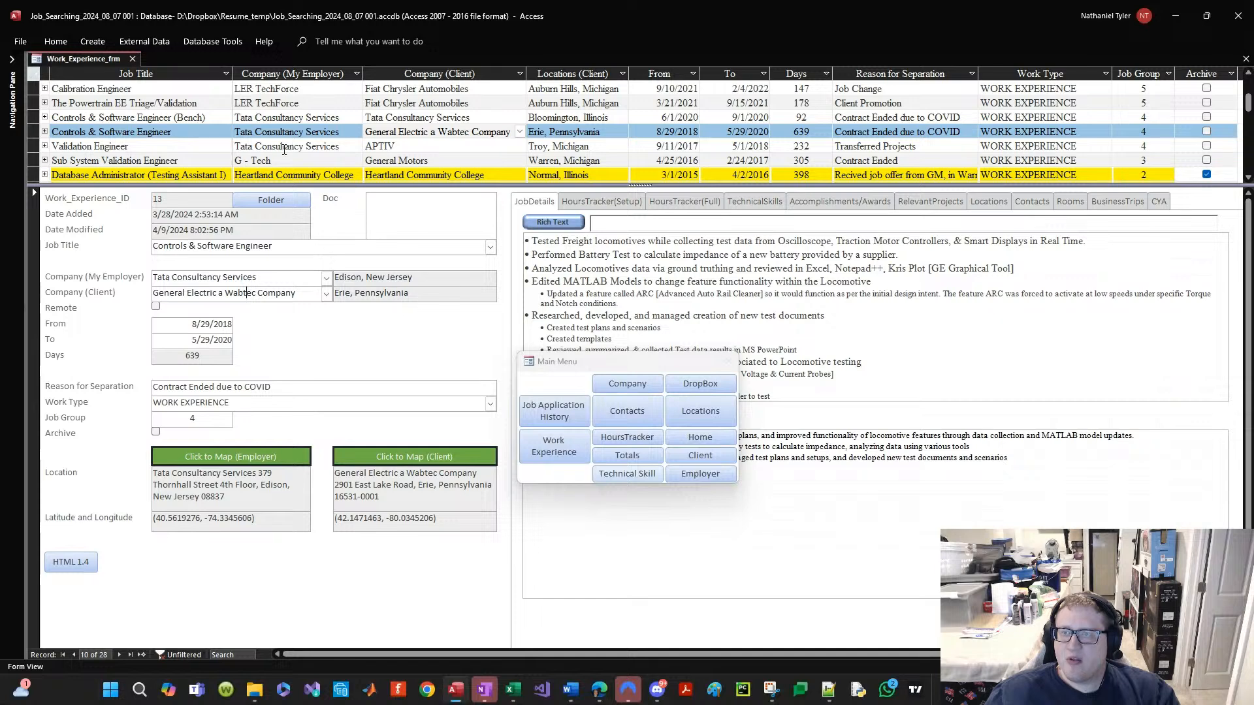
# Step: Open the APTIV company record from the Validation Engineer entry, copy the company name into Company (Short Name), and close the form
pyautogui.click(411, 146)
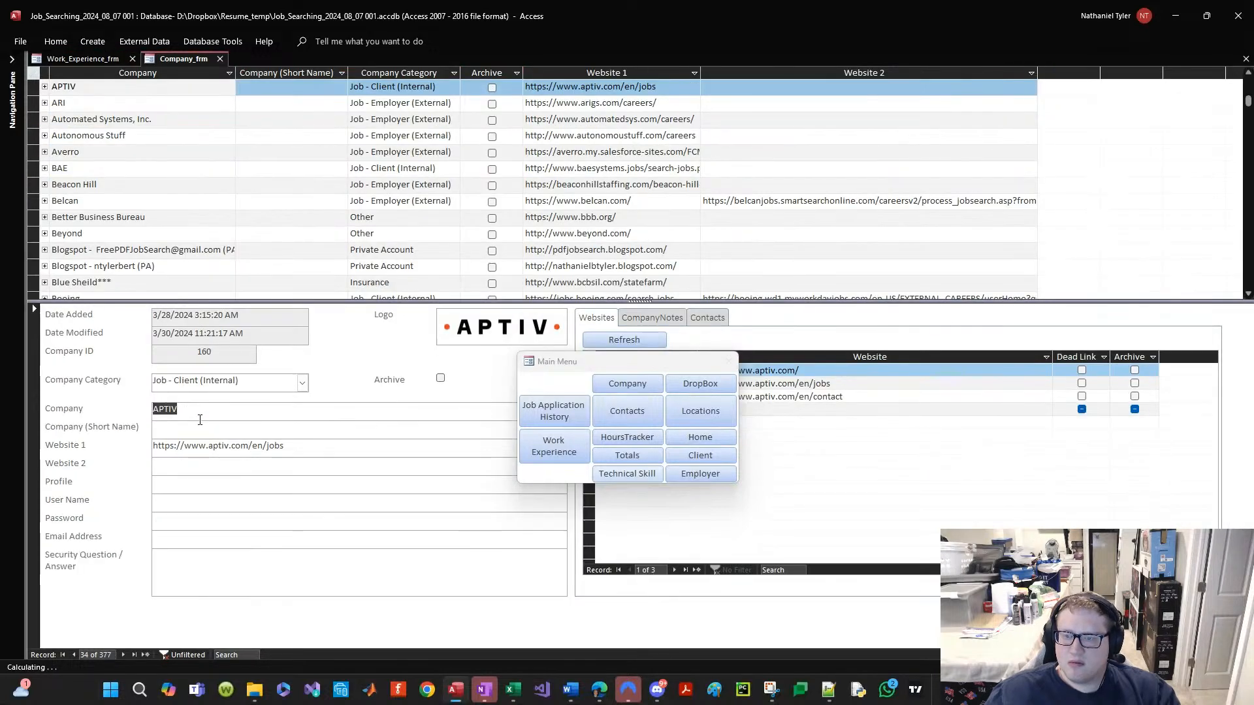
pyautogui.click(200, 409)
pyautogui.doubleClick(173, 406)
pyautogui.hotkey('ctrl', 'c')
pyautogui.click(192, 424)
pyautogui.hotkey('ctrl', 'v')
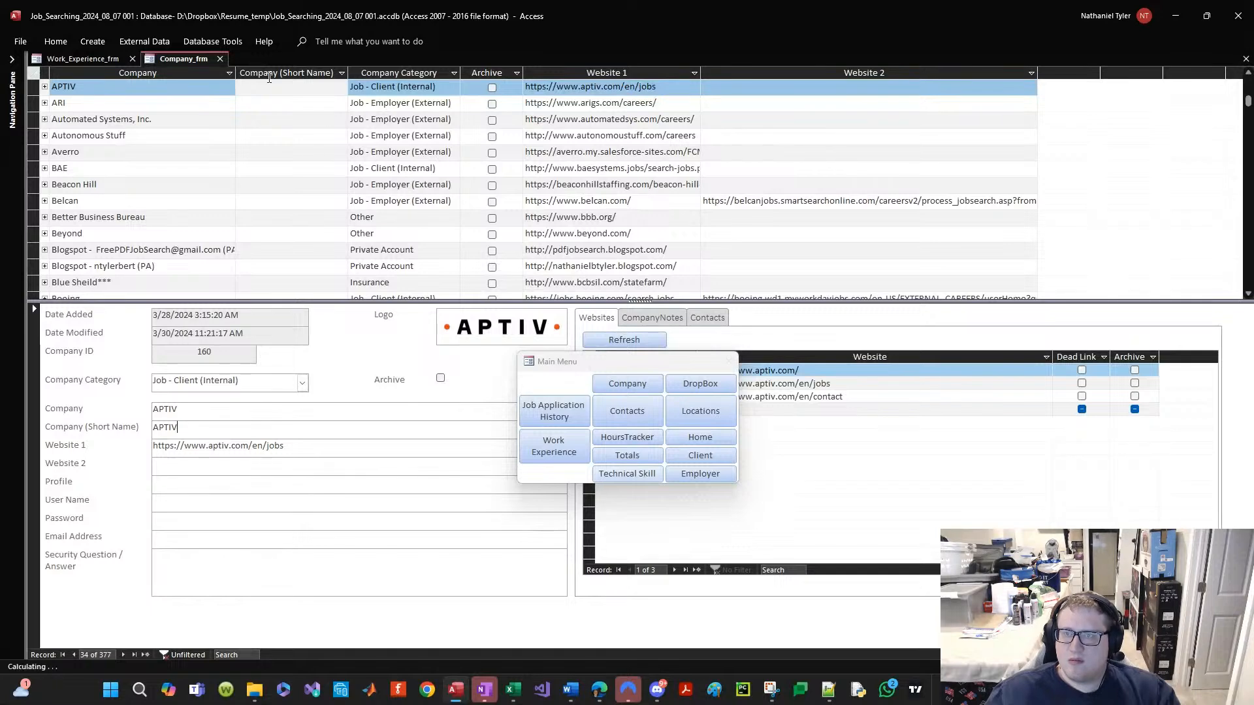
pyautogui.click(221, 58)
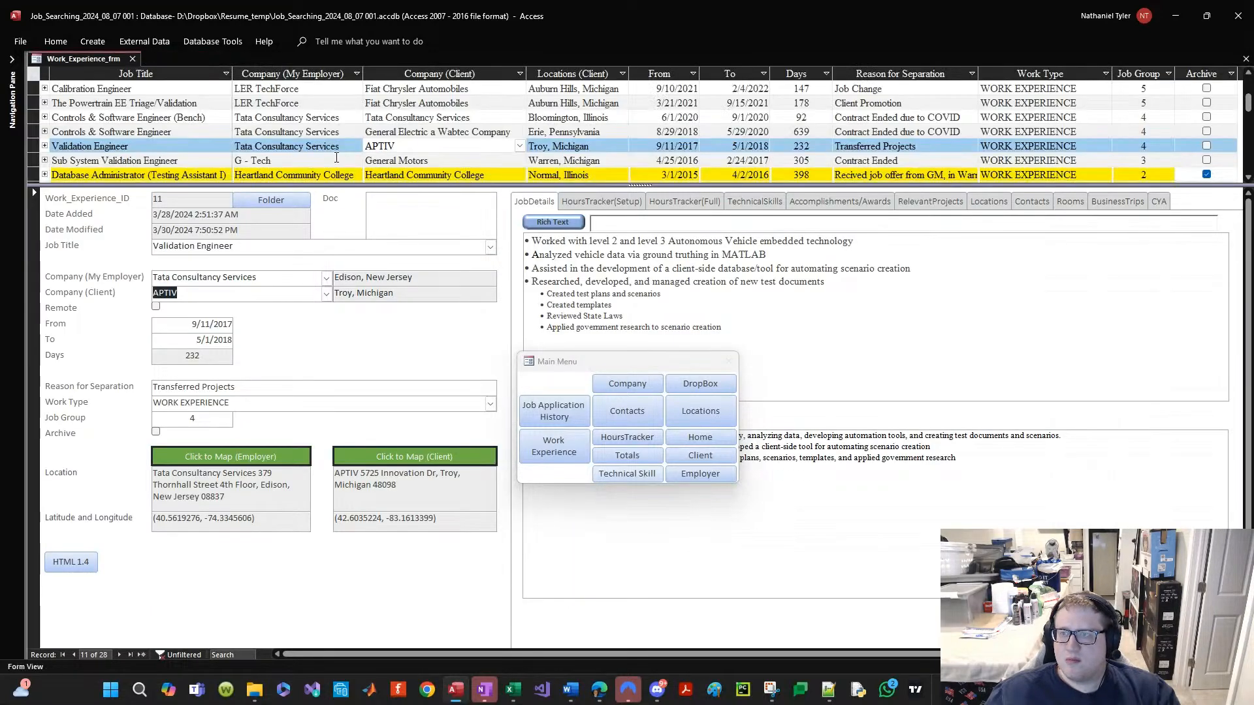
# Step: Reopen the General Electric a Wabtec Company record, extend Company (Short Name) to GE a Wabtec Co., save it, check the entry and close the form
pyautogui.doubleClick(442, 131)
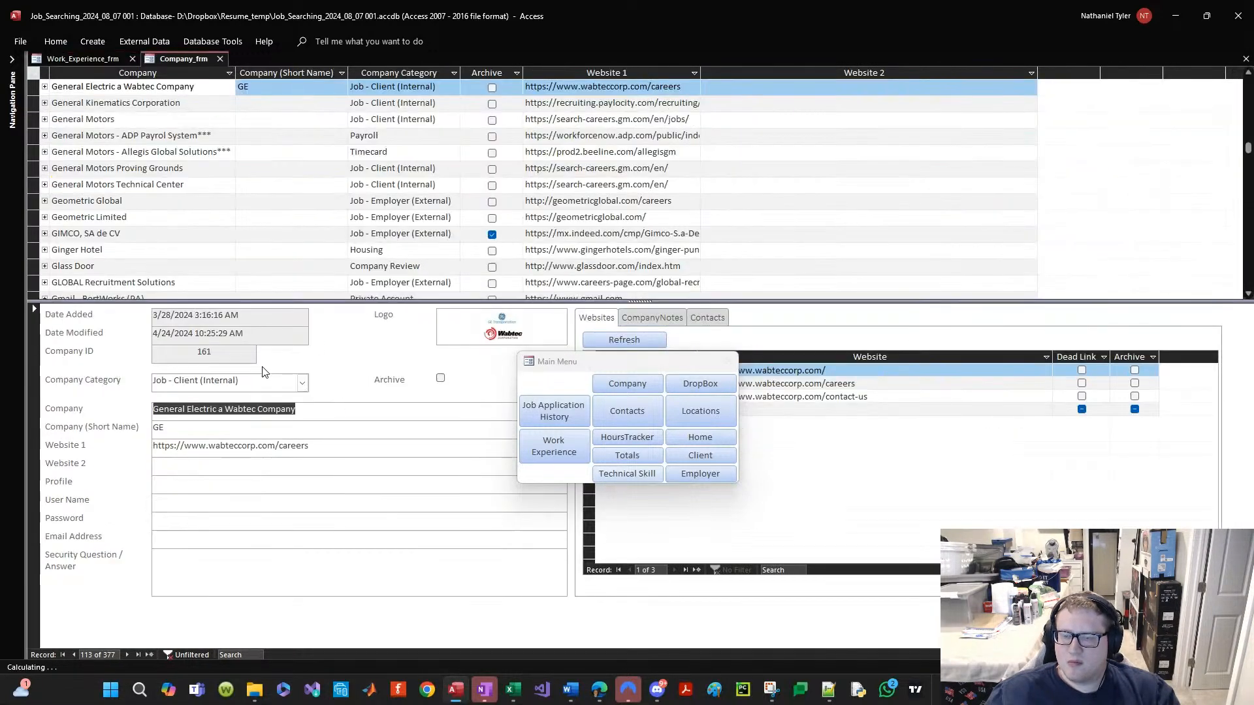
pyautogui.click(259, 428)
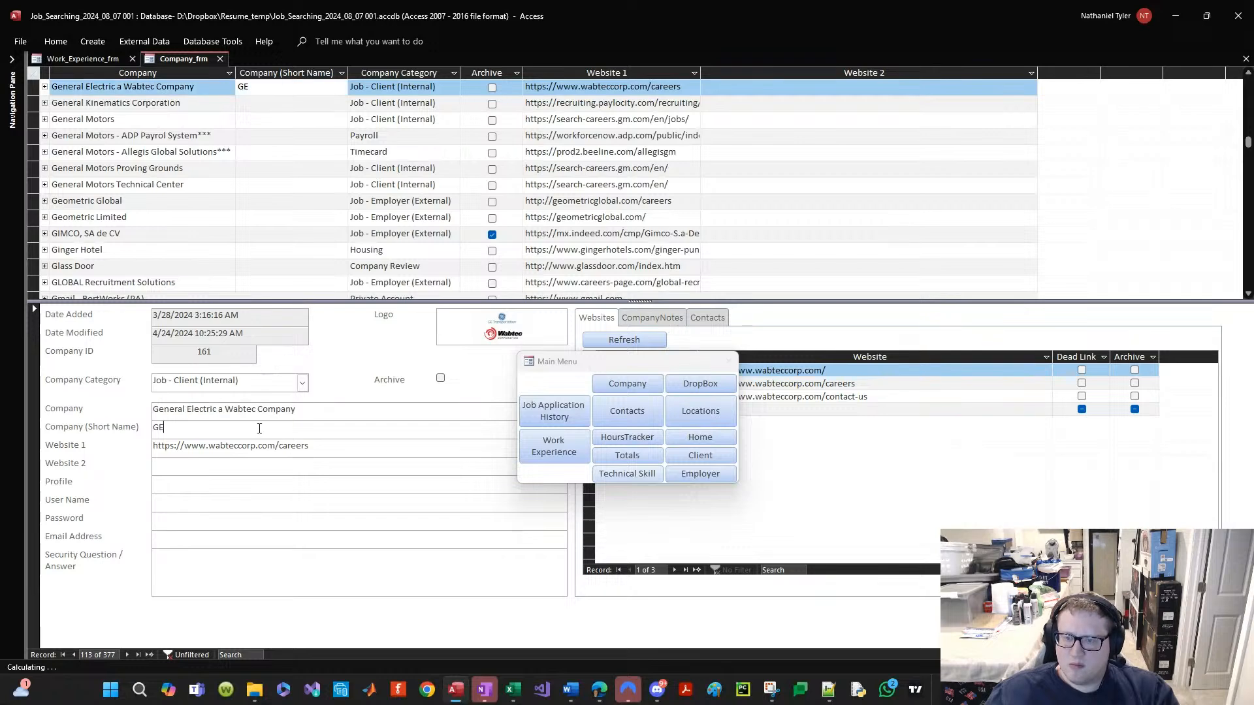
pyautogui.write('at')
pyautogui.press('BackSpace')
pyautogui.write('W')
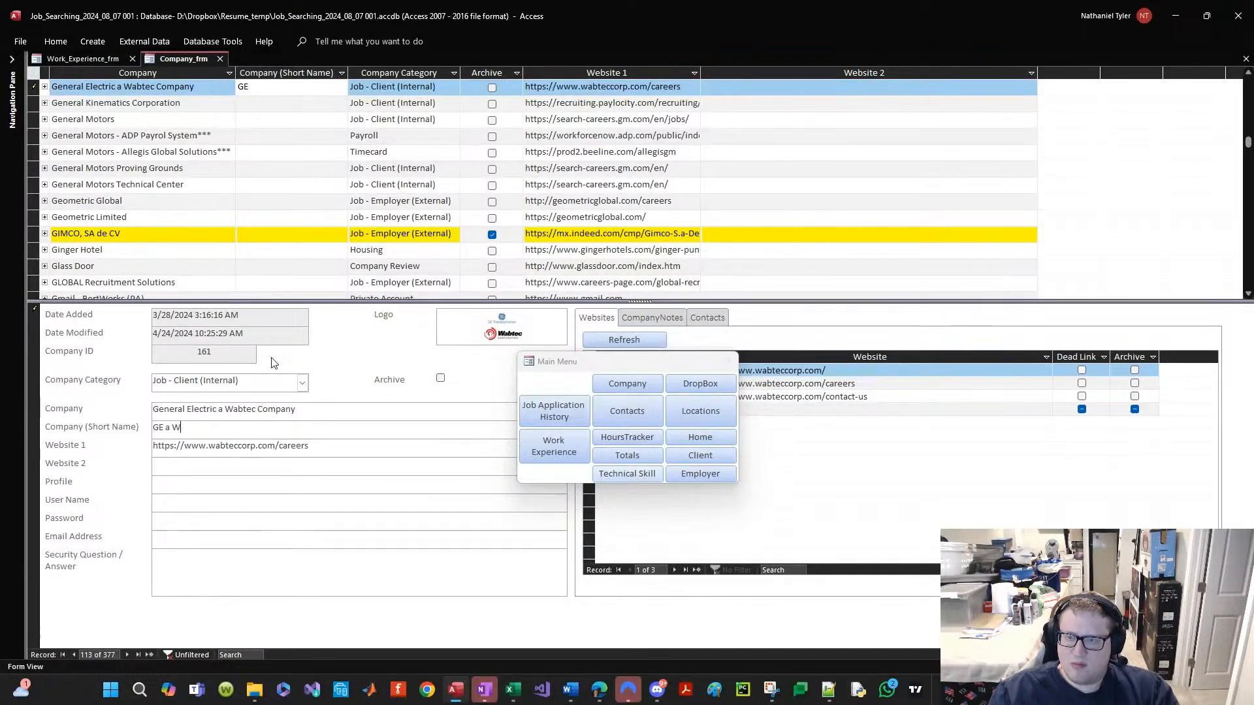
pyautogui.write('abnTEC')
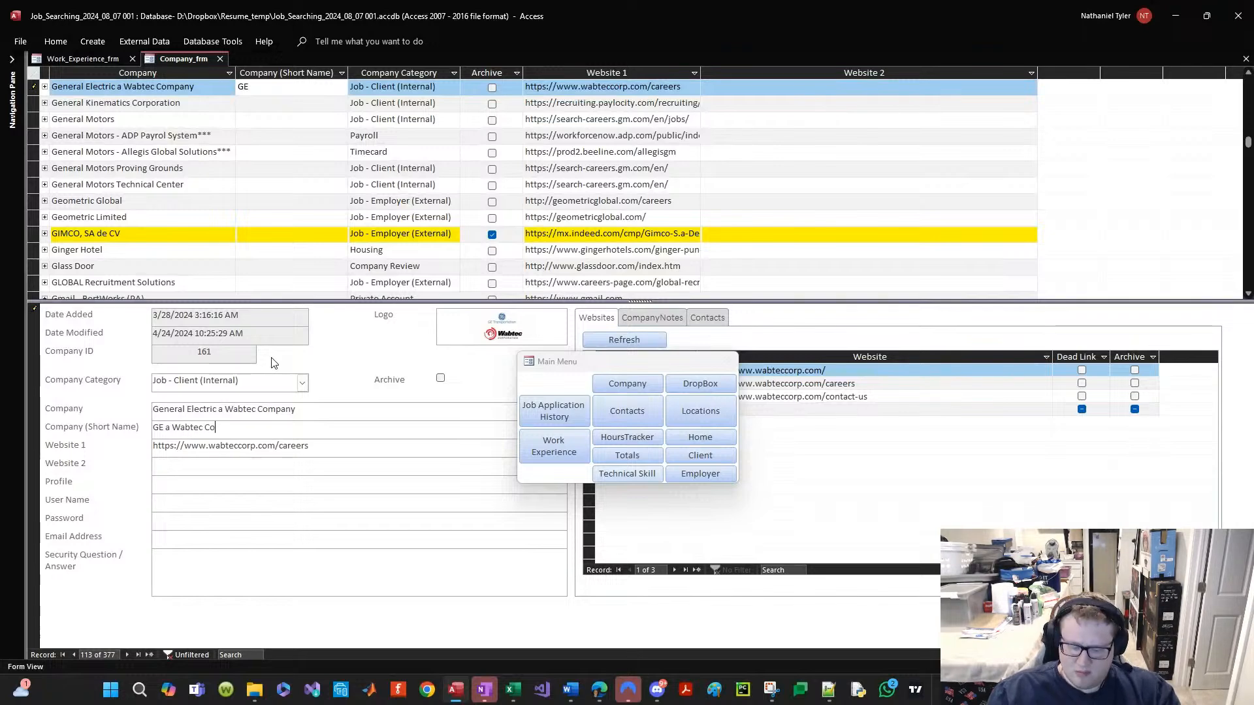
pyautogui.hotkey('ctrl', 's')
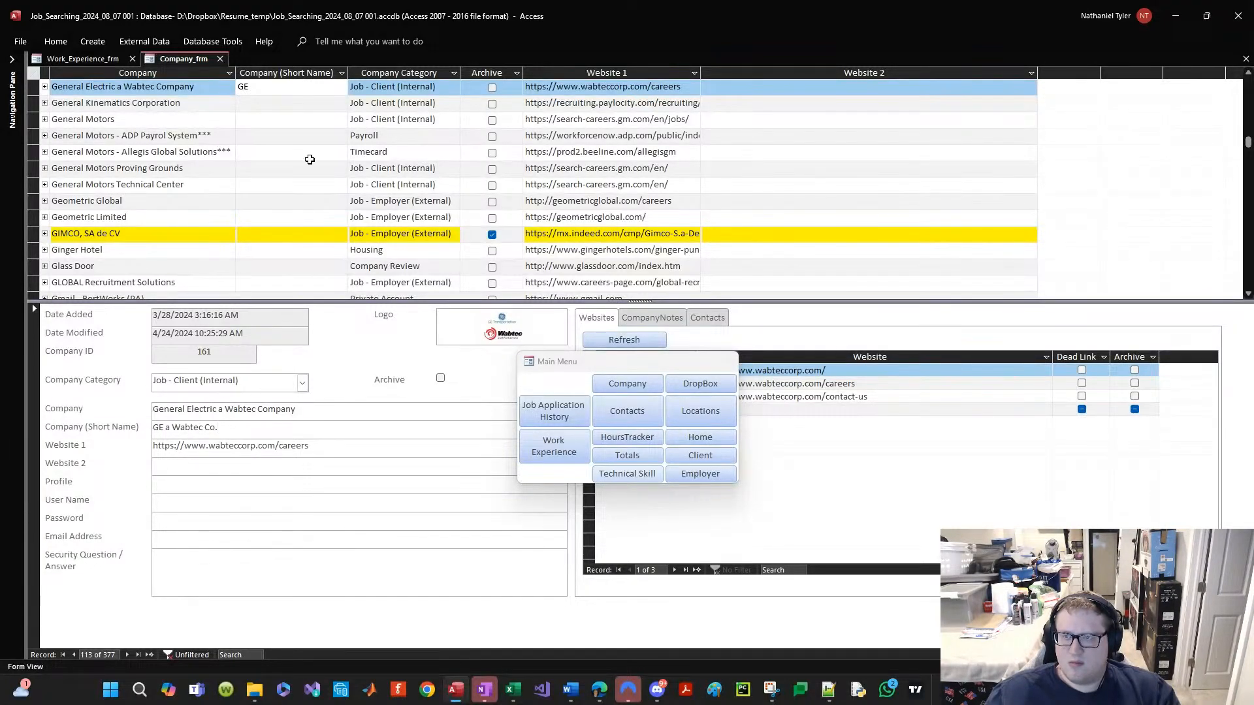
pyautogui.click(221, 59)
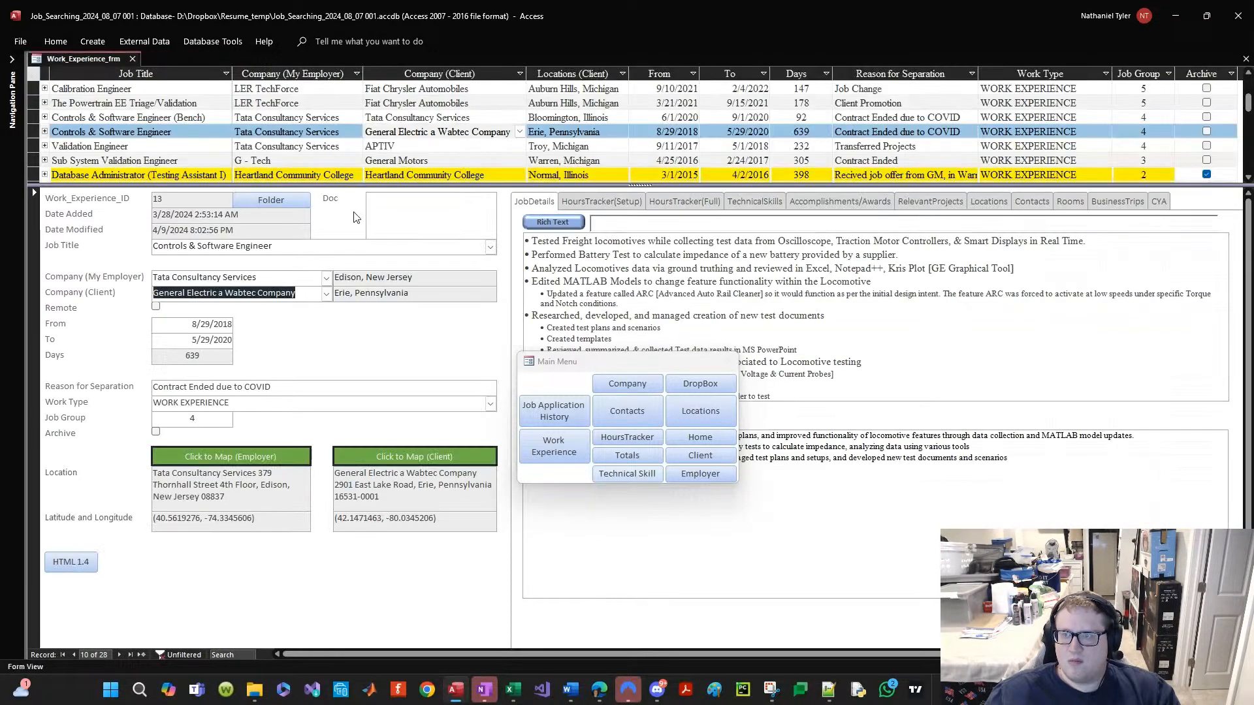
pyautogui.doubleClick(284, 292)
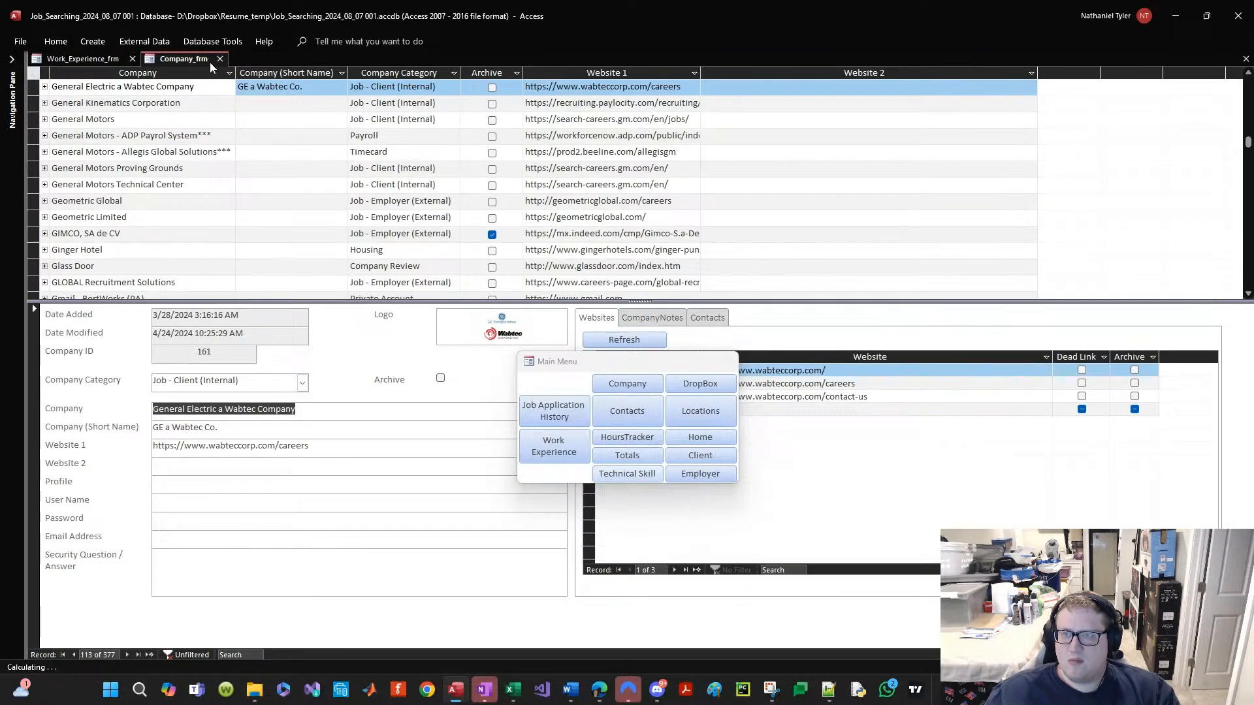
pyautogui.click(220, 58)
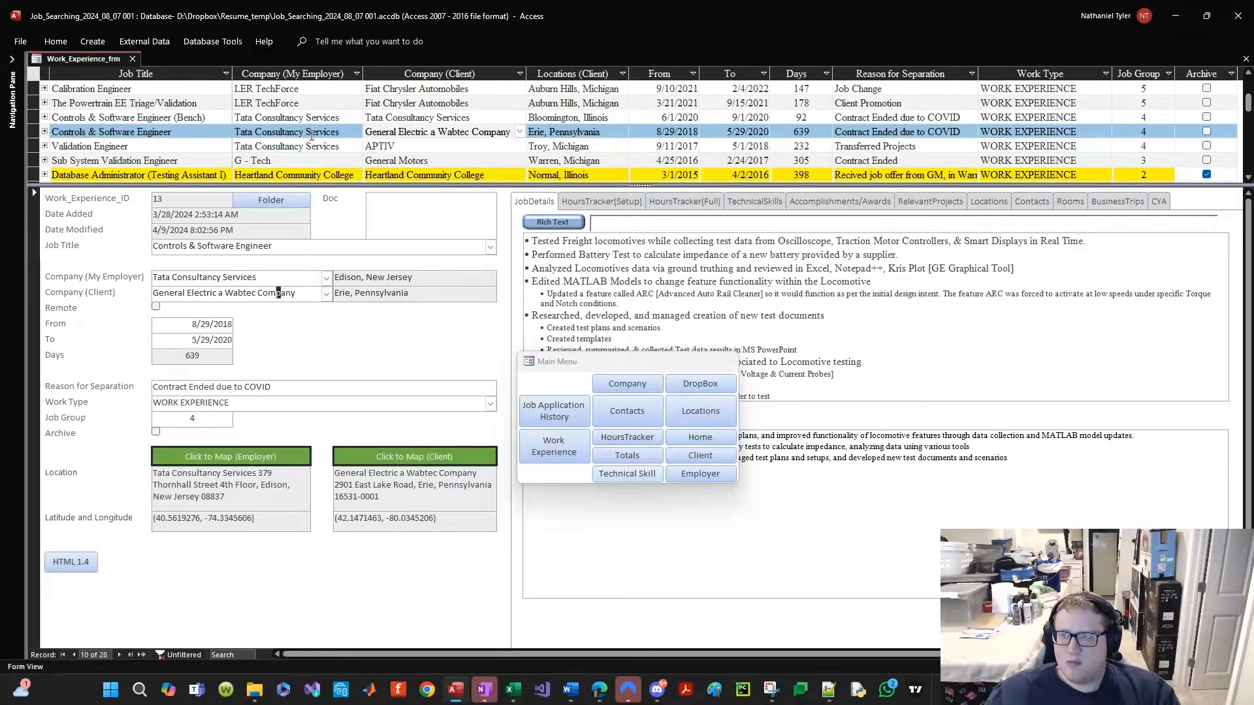
# Step: Open the General Motors company record from the Sub System Validation Engineer entry, set Company (Short Name) to GM, and close the form
pyautogui.doubleClick(396, 161)
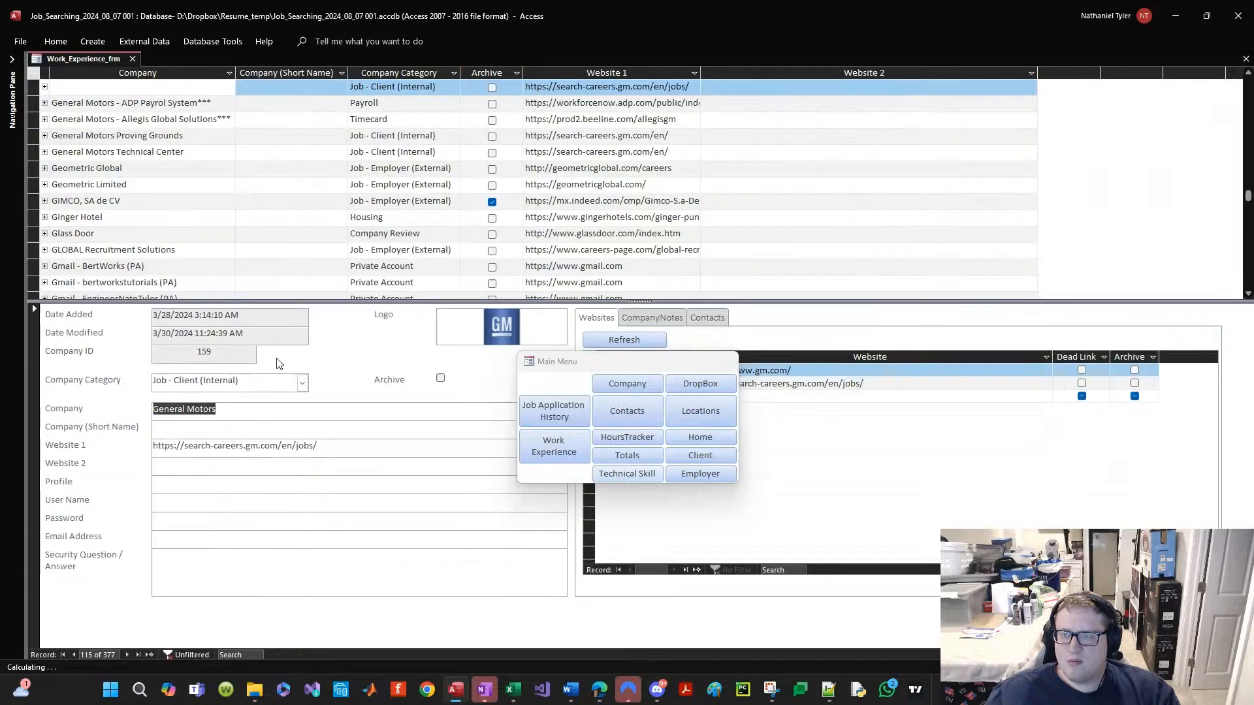
pyautogui.click(224, 430)
pyautogui.write('G')
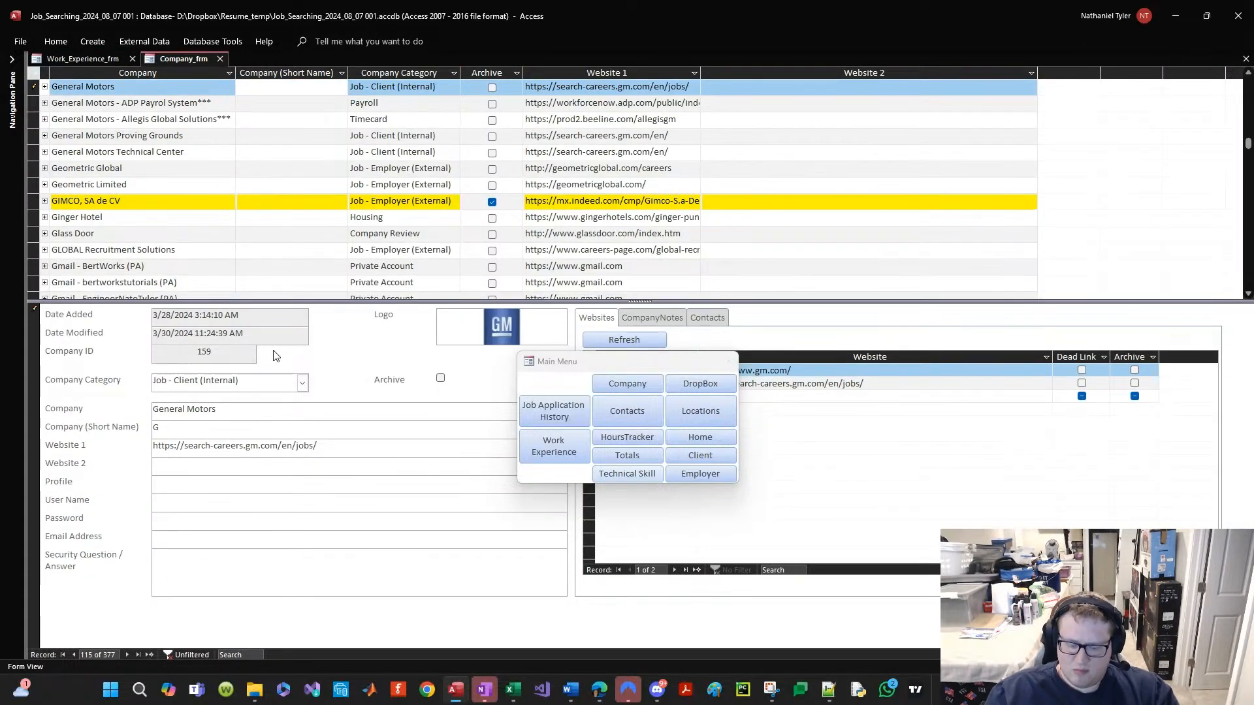
pyautogui.write('M')
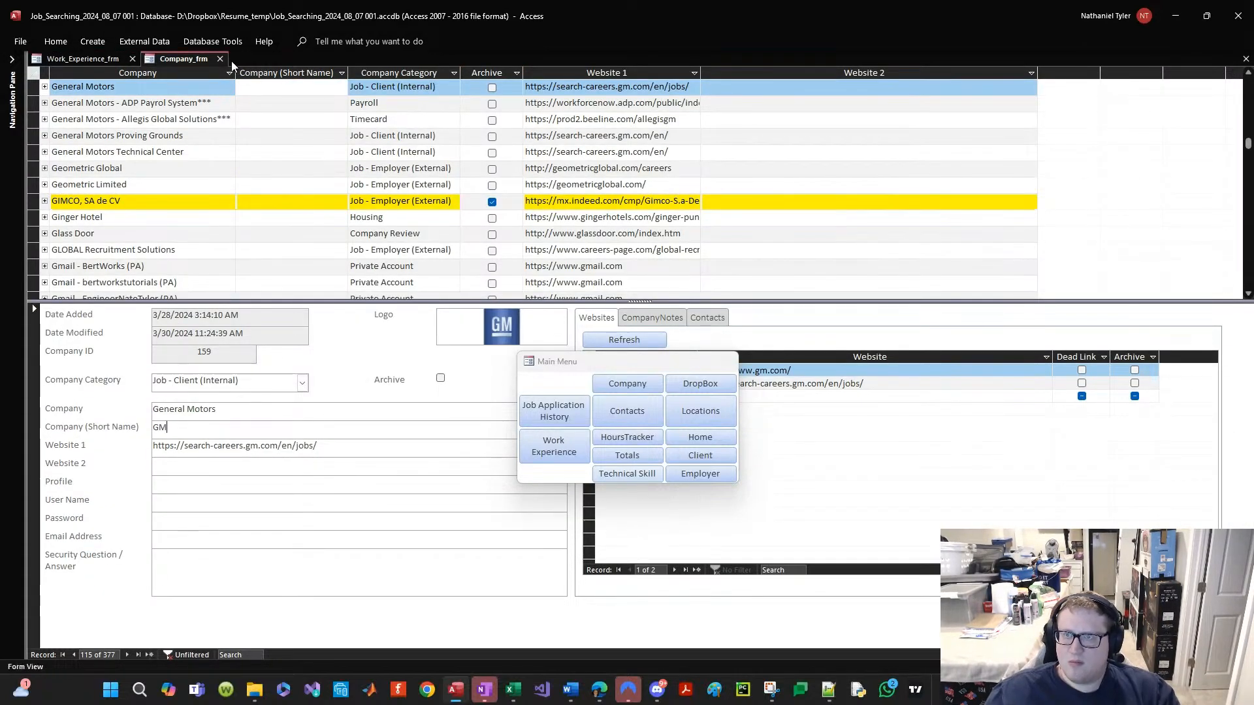
pyautogui.click(220, 59)
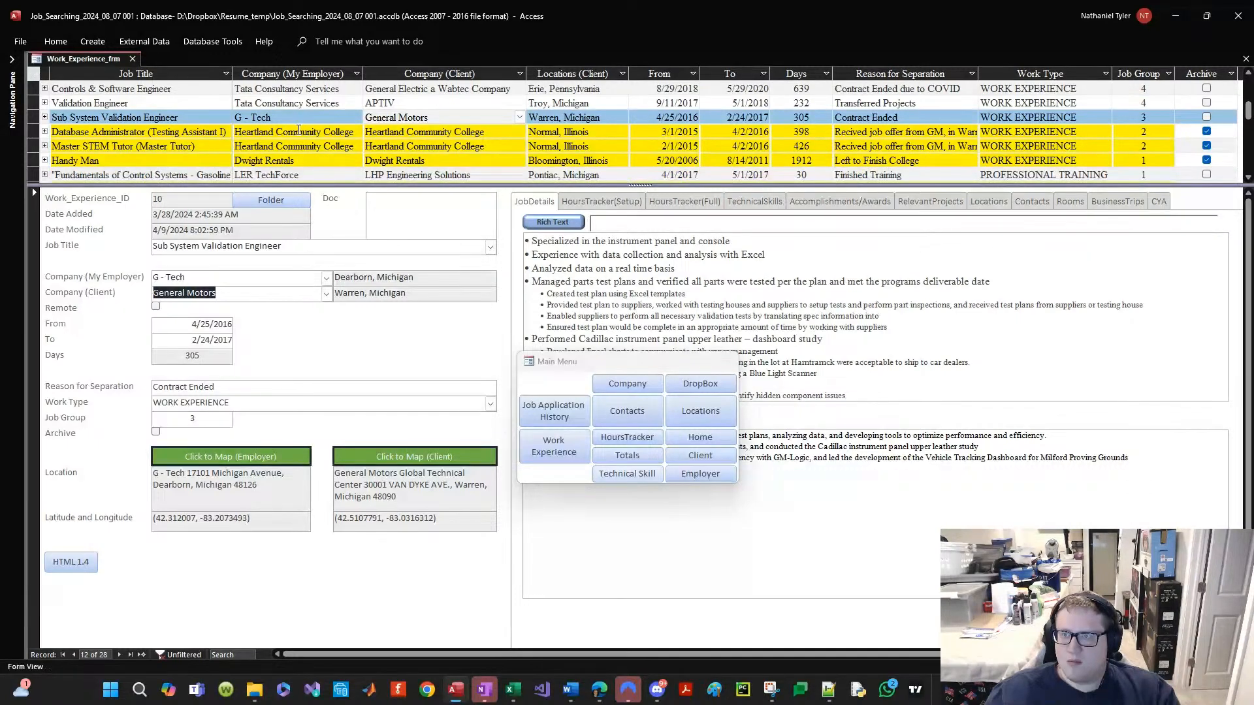
# Step: Open the Heartland Community College company record from the Database Administrator entry, set Company (Short Name) to HCC, and close the form
pyautogui.click(298, 130)
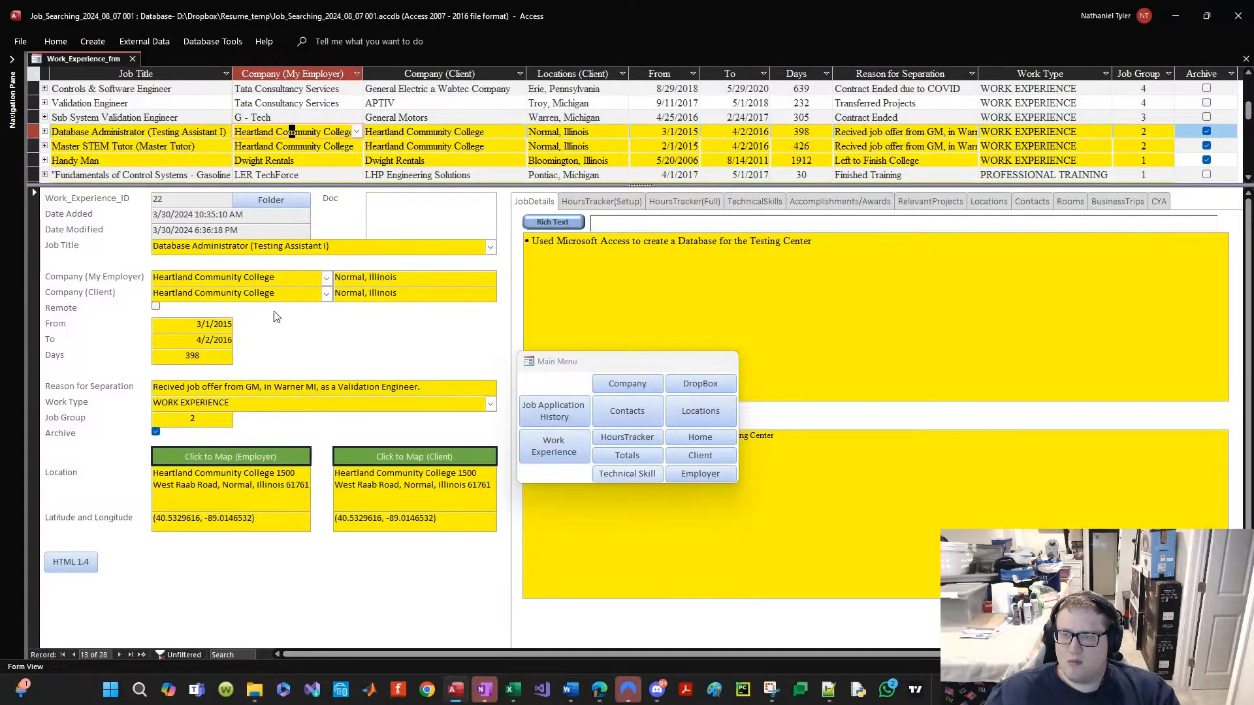
pyautogui.doubleClick(269, 277)
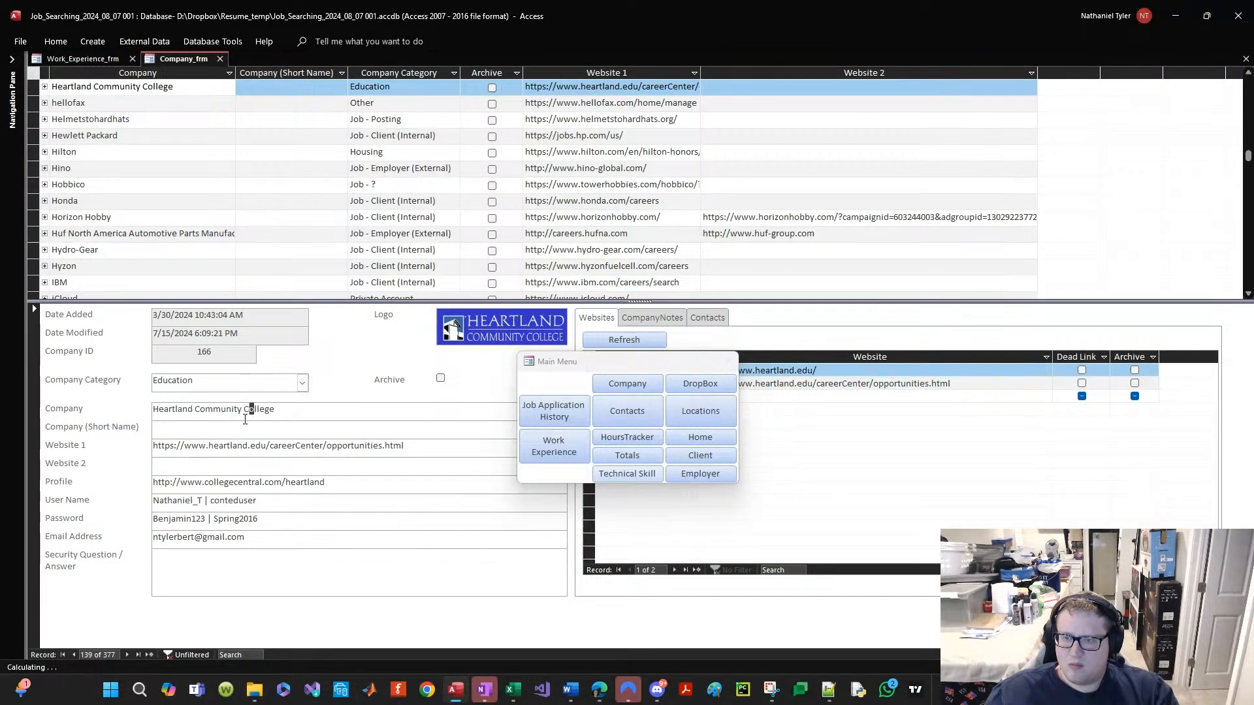
pyautogui.click(235, 428)
pyautogui.write('HCC')
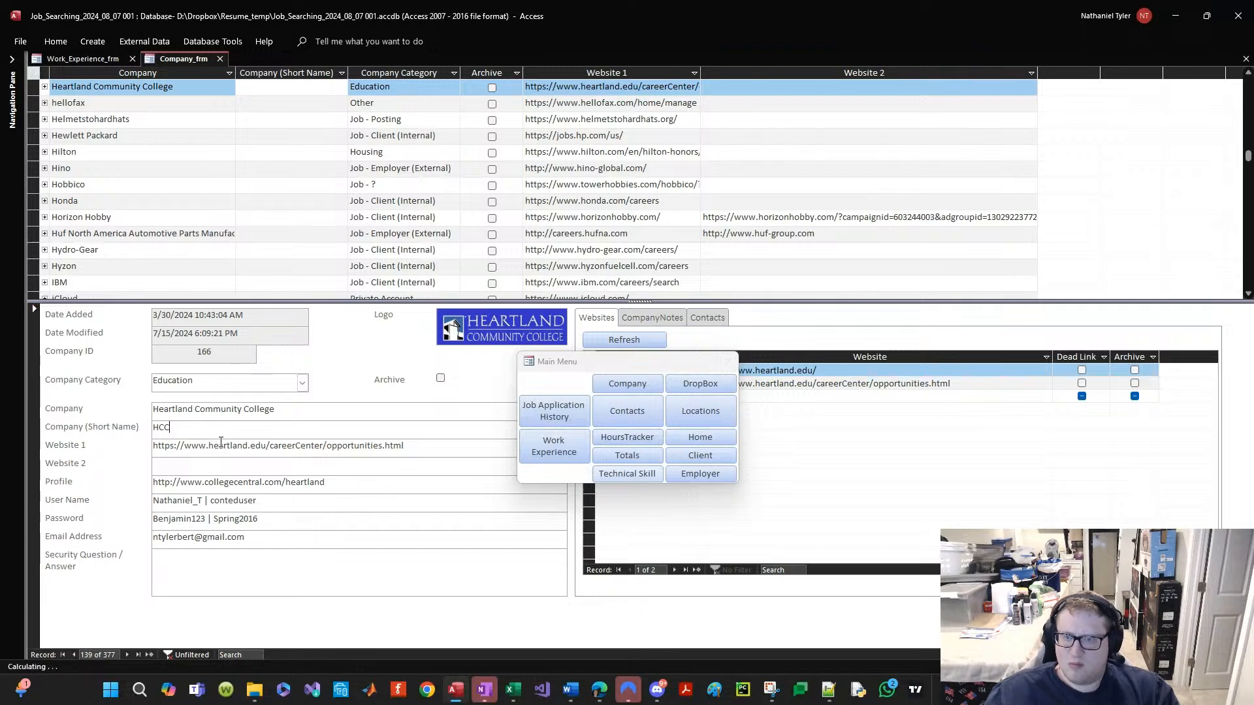
pyautogui.click(220, 60)
pyautogui.click(265, 152)
pyautogui.click(274, 160)
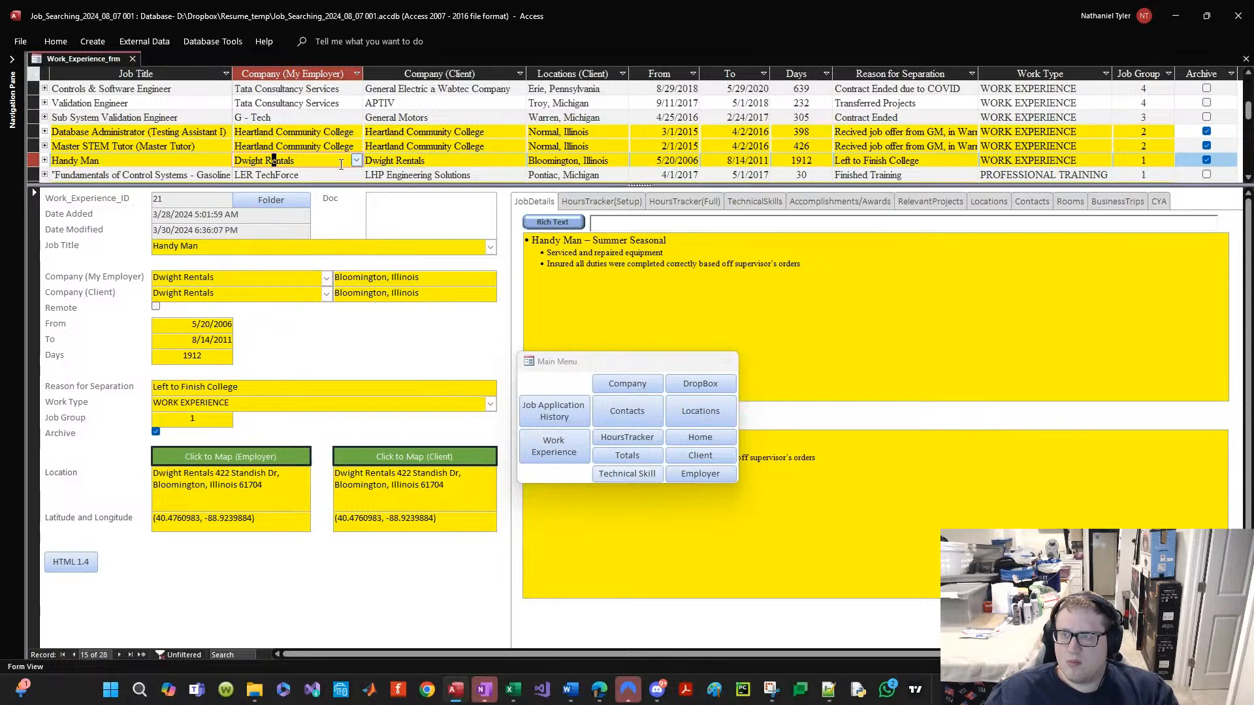
# Step: Open the G - Tech company record from the Sub System Validation Engineer entry, set Company (Short Name) to G - Tech, and close the form
pyautogui.doubleClick(289, 122)
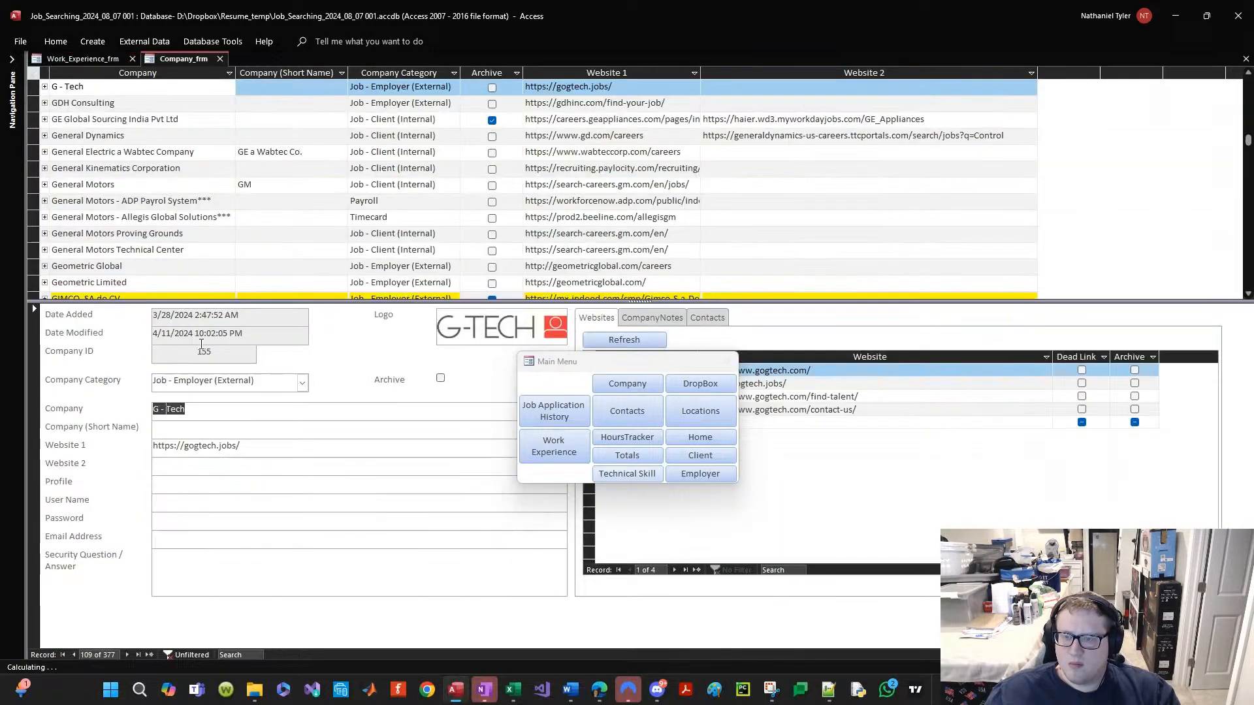
pyautogui.click(196, 434)
pyautogui.write('G - Tech')
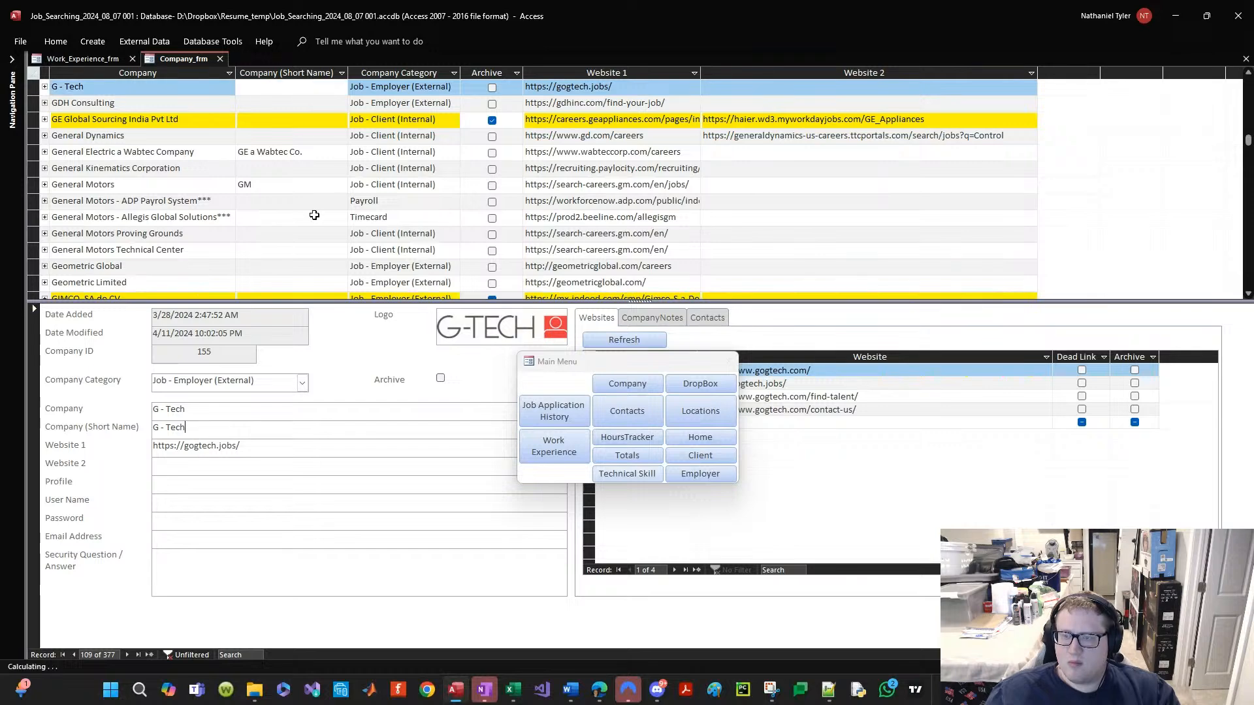
pyautogui.click(221, 59)
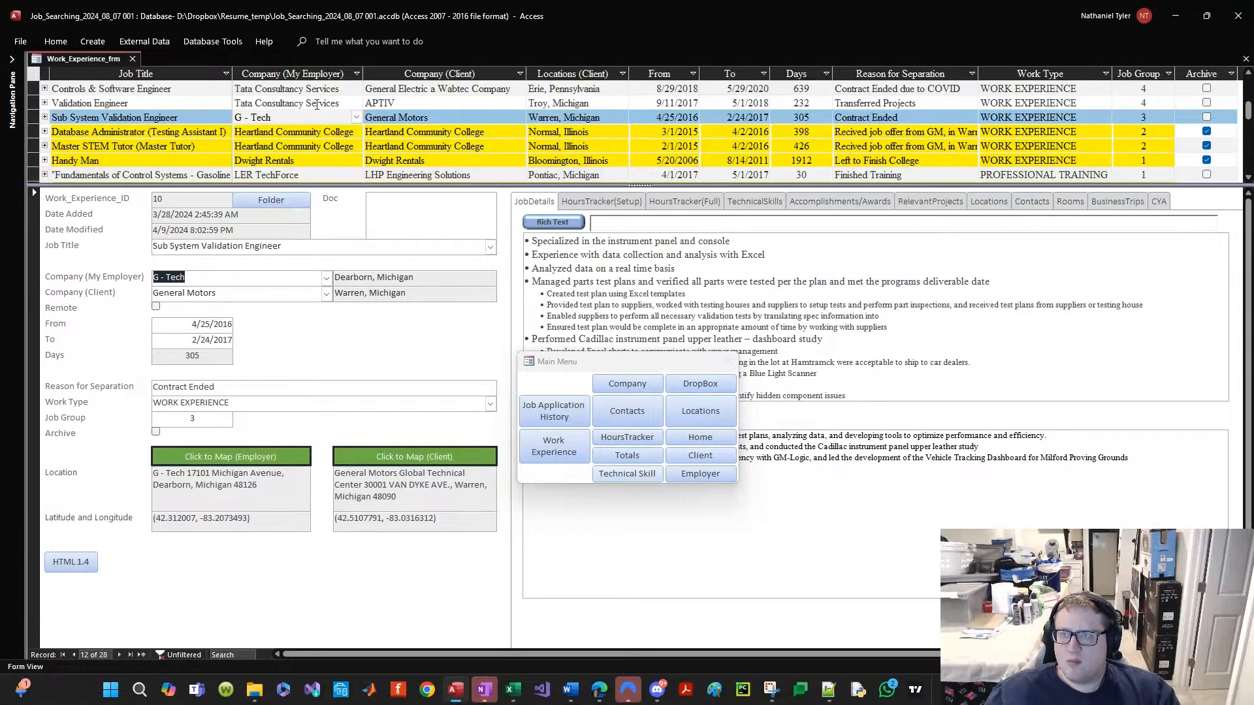
# Step: Open the Dwight Rentals company record from the Handy Man entry, copy its company name into Company (Short Name), and close the form
pyautogui.click(415, 157)
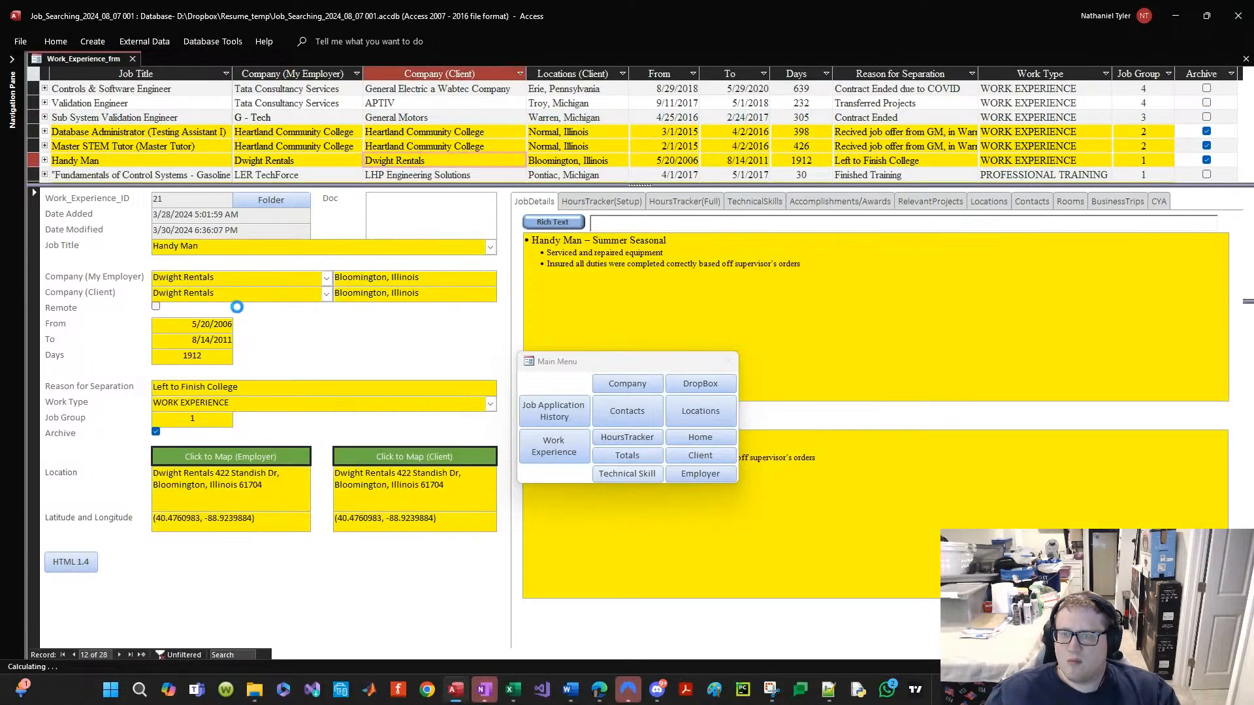
pyautogui.doubleClick(203, 294)
pyautogui.click(250, 296)
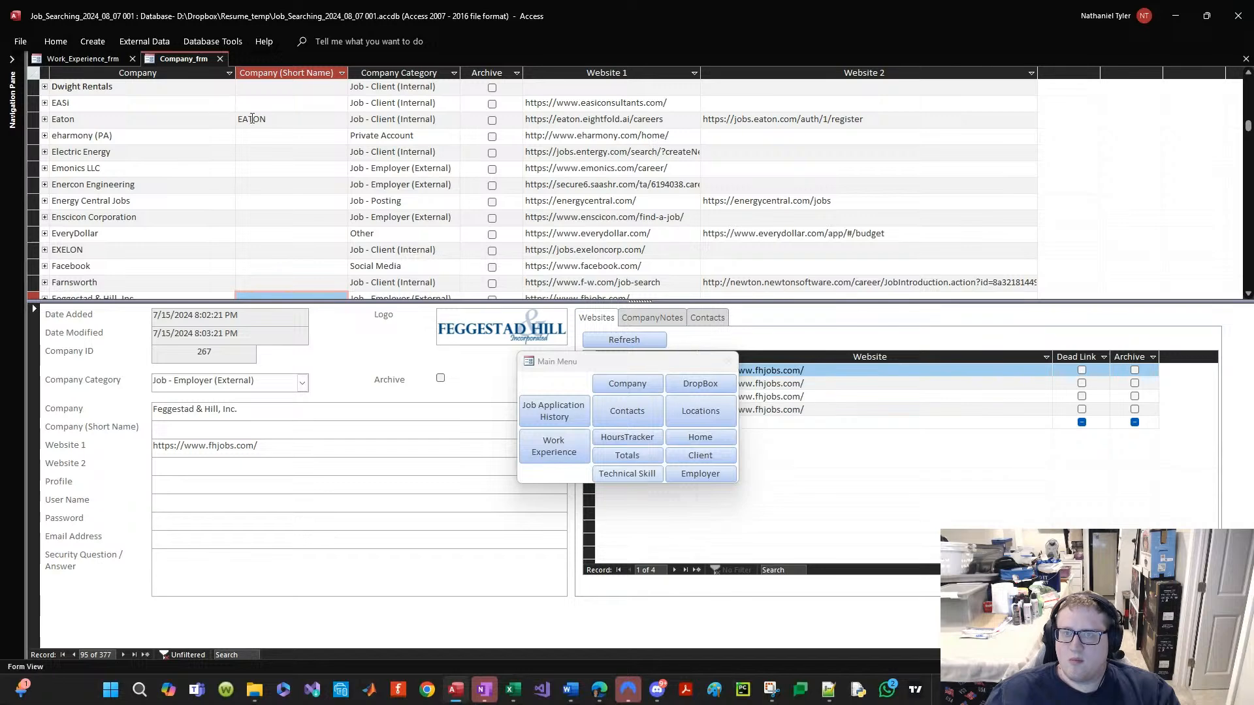
pyautogui.click(252, 91)
pyautogui.click(194, 416)
pyautogui.hotkey('ctrl', 'c')
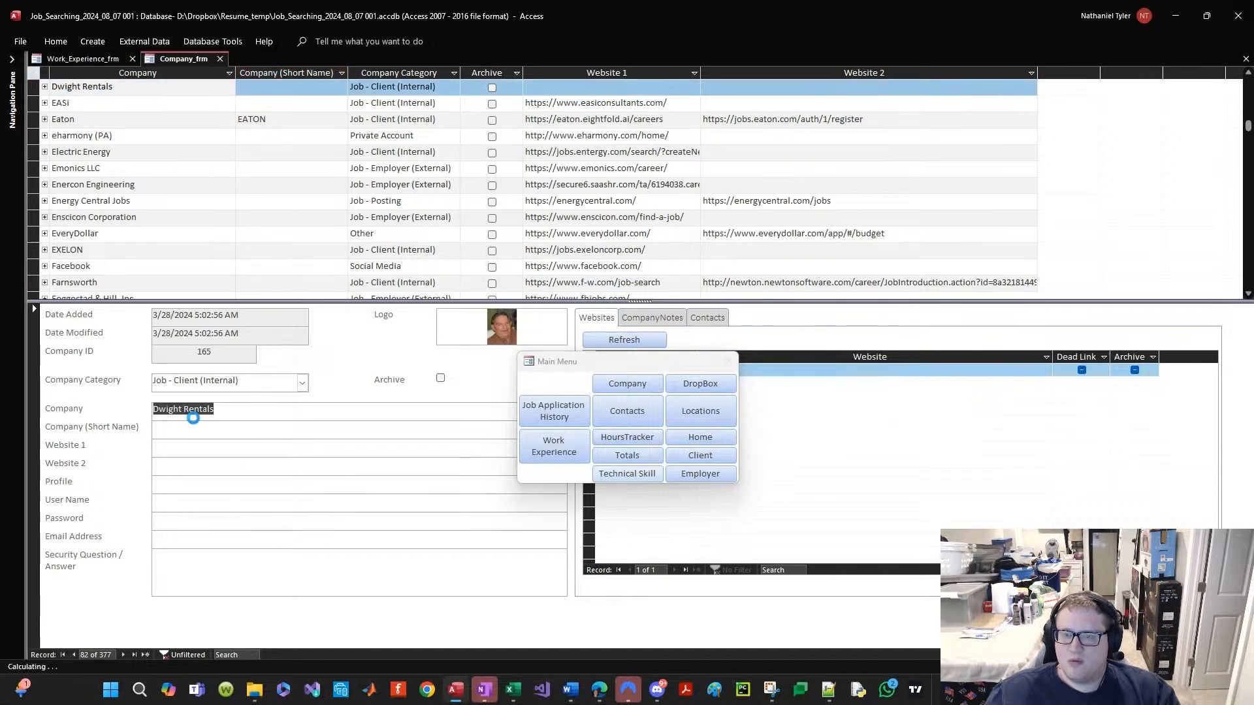
pyautogui.click(200, 431)
pyautogui.hotkey('ctrl', 'v')
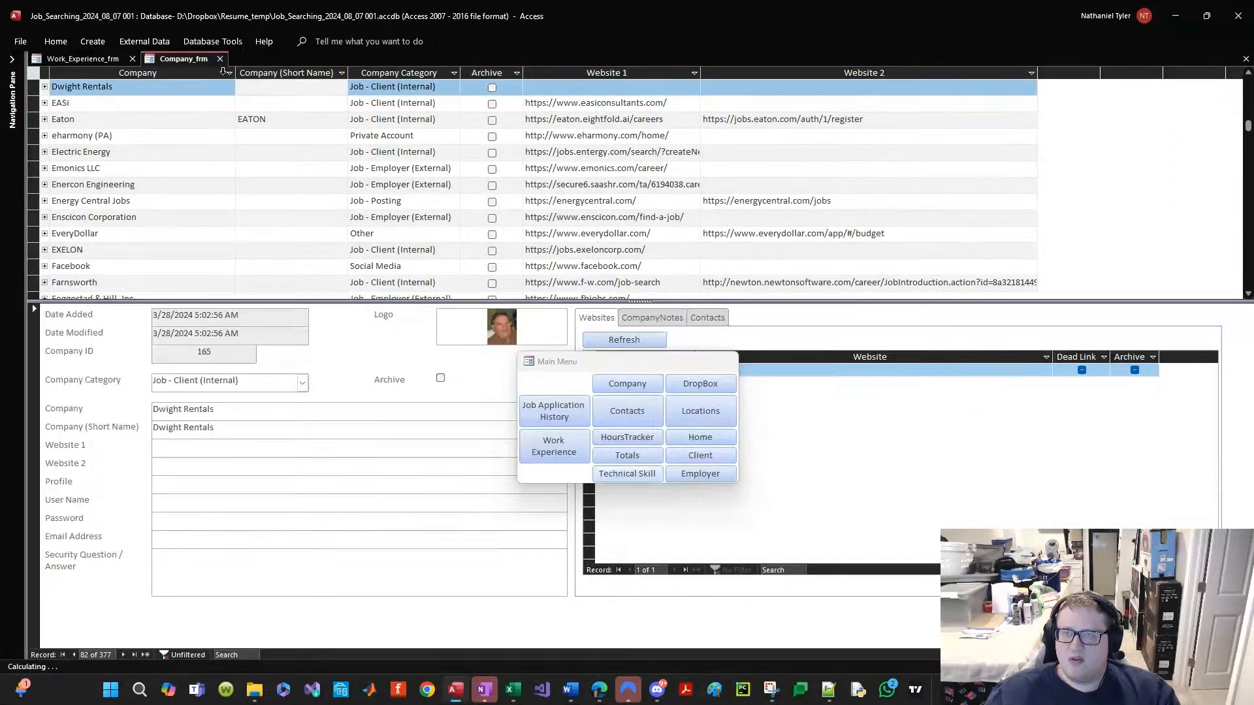
pyautogui.click(222, 68)
pyautogui.click(221, 60)
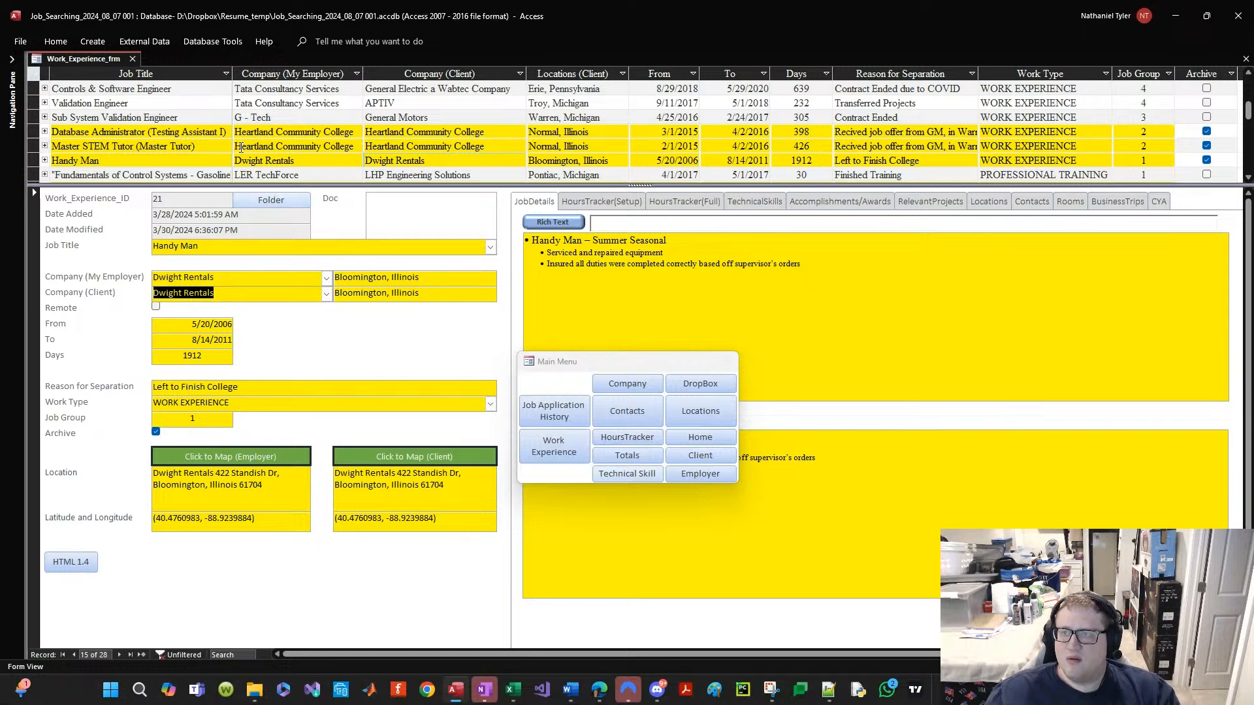
# Step: Open the LHP Engineering Solutions company record from the Fundamentals of Control Systems entry, set Company (Short Name) to LHP, save, and close the form
pyautogui.scroll(-1, 303, 135)
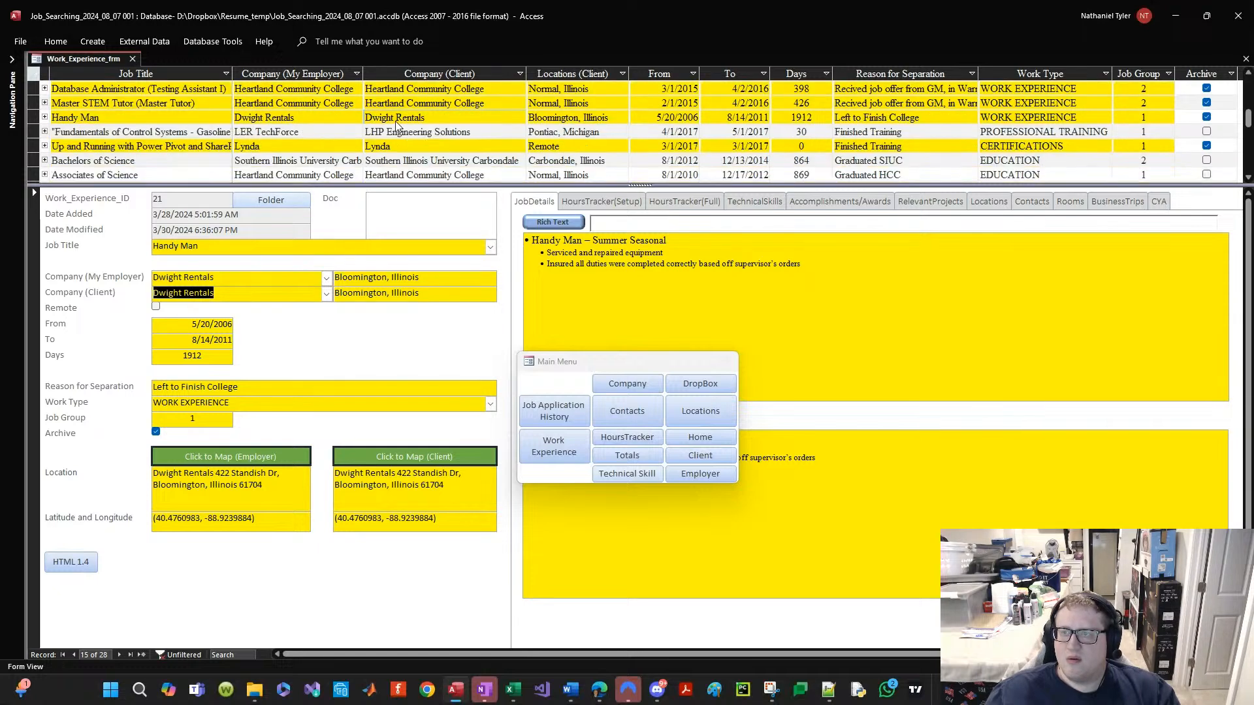
pyautogui.click(403, 132)
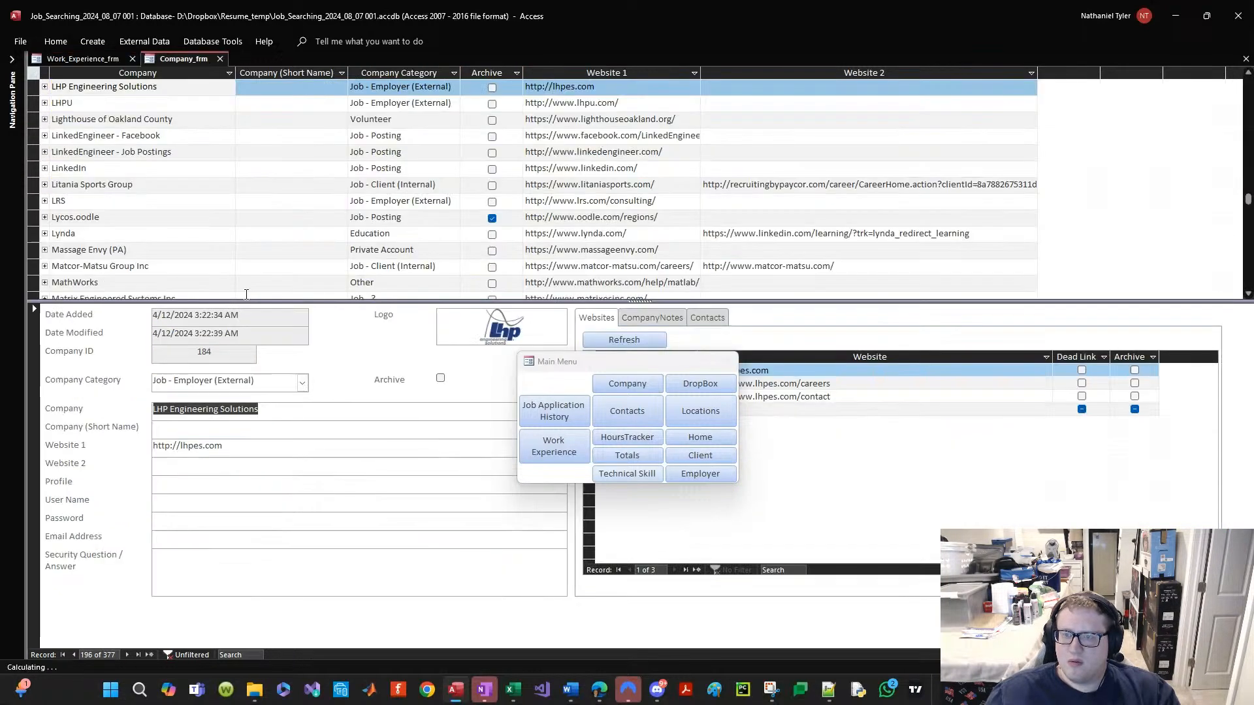
pyautogui.click(177, 410)
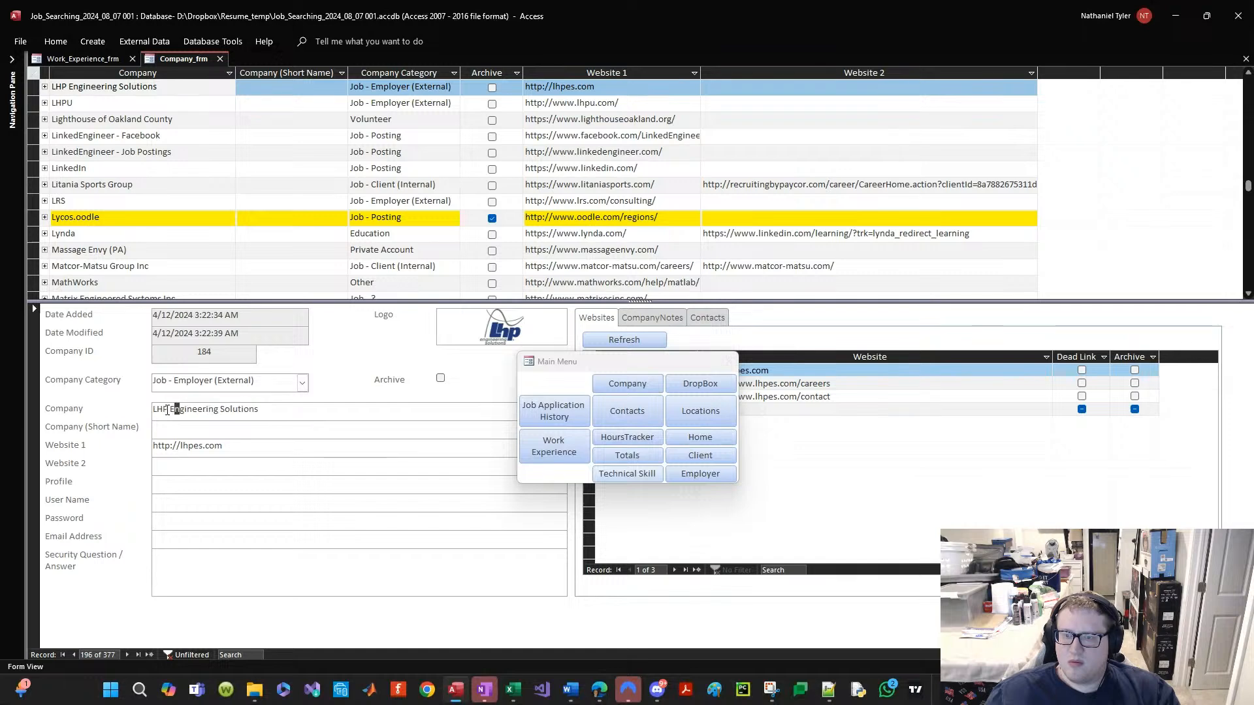
pyautogui.click(188, 430)
pyautogui.write('LHP')
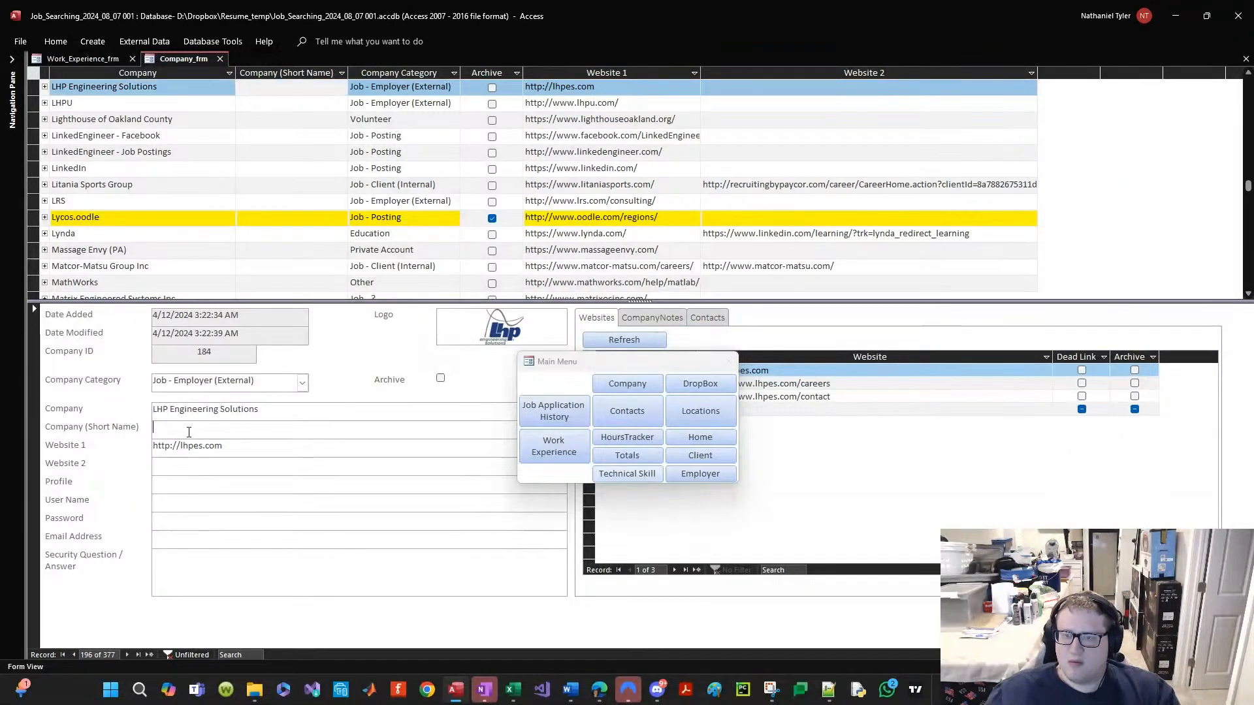
pyautogui.hotkey('ctrl', 's')
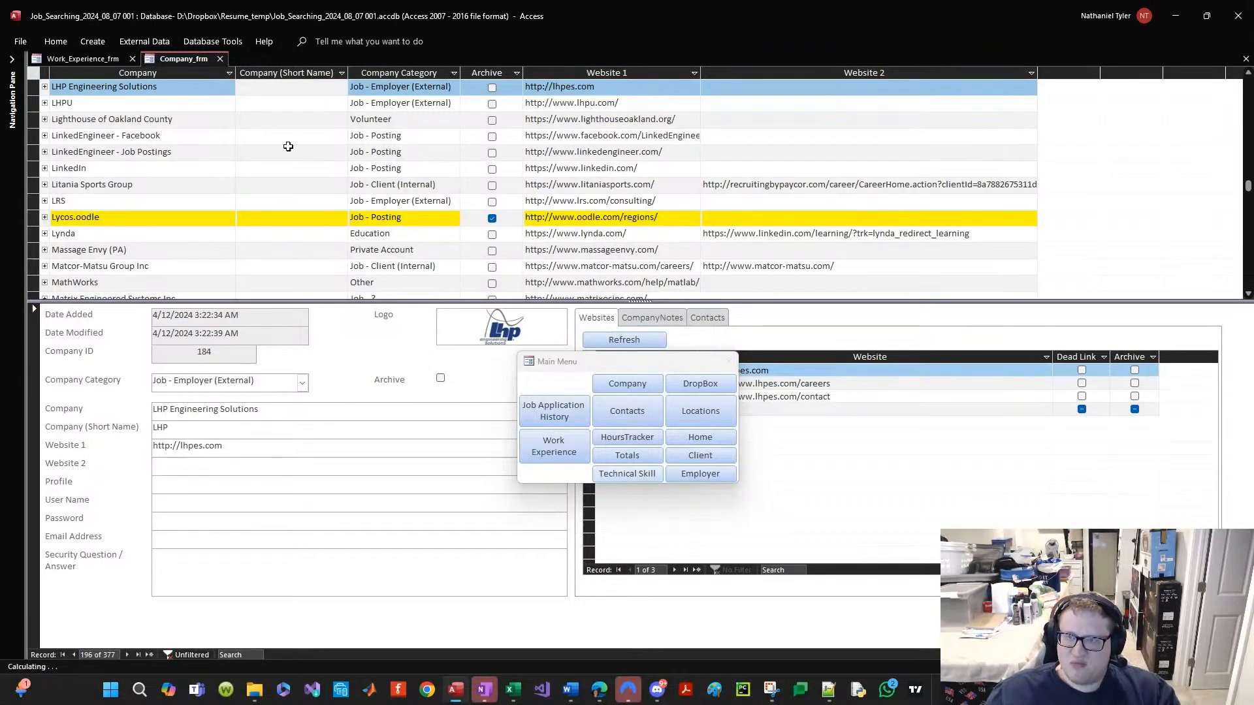
pyautogui.click(220, 59)
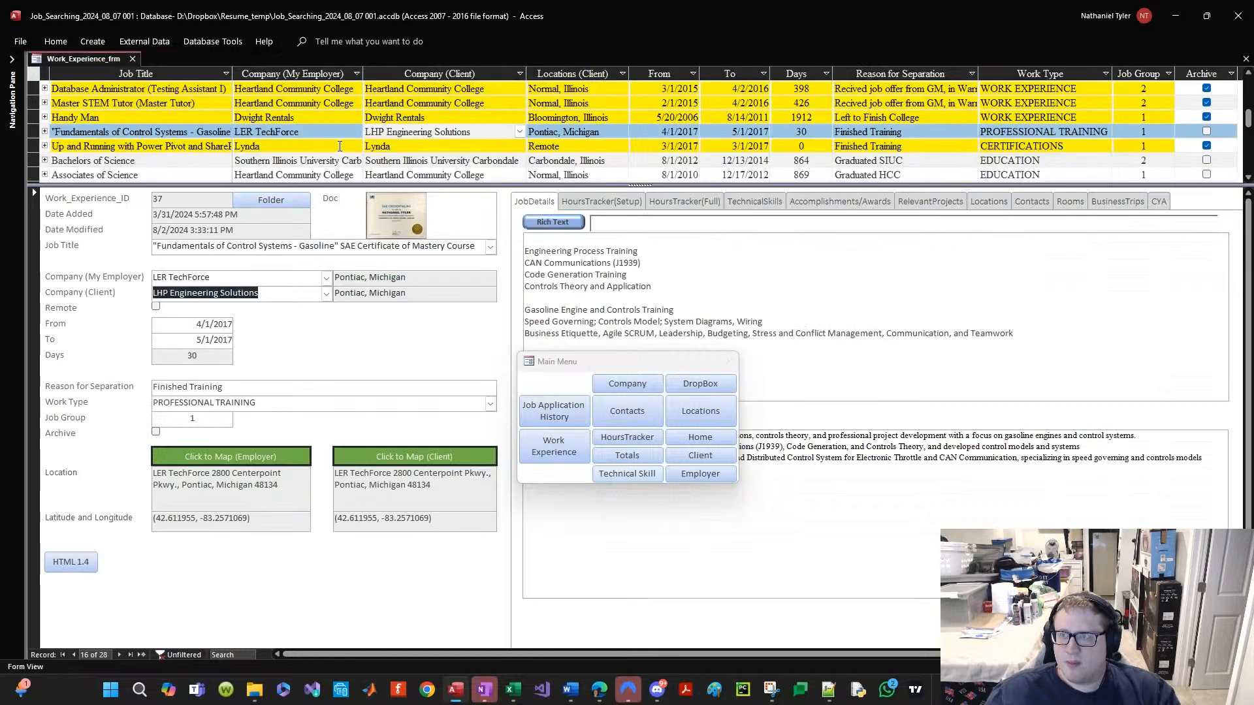
# Step: Open the Lynda company record from the Power Pivot and SharePoint entry, set Company (Short Name) to LYNDA, and close the form
pyautogui.click(332, 147)
pyautogui.doubleClick(332, 146)
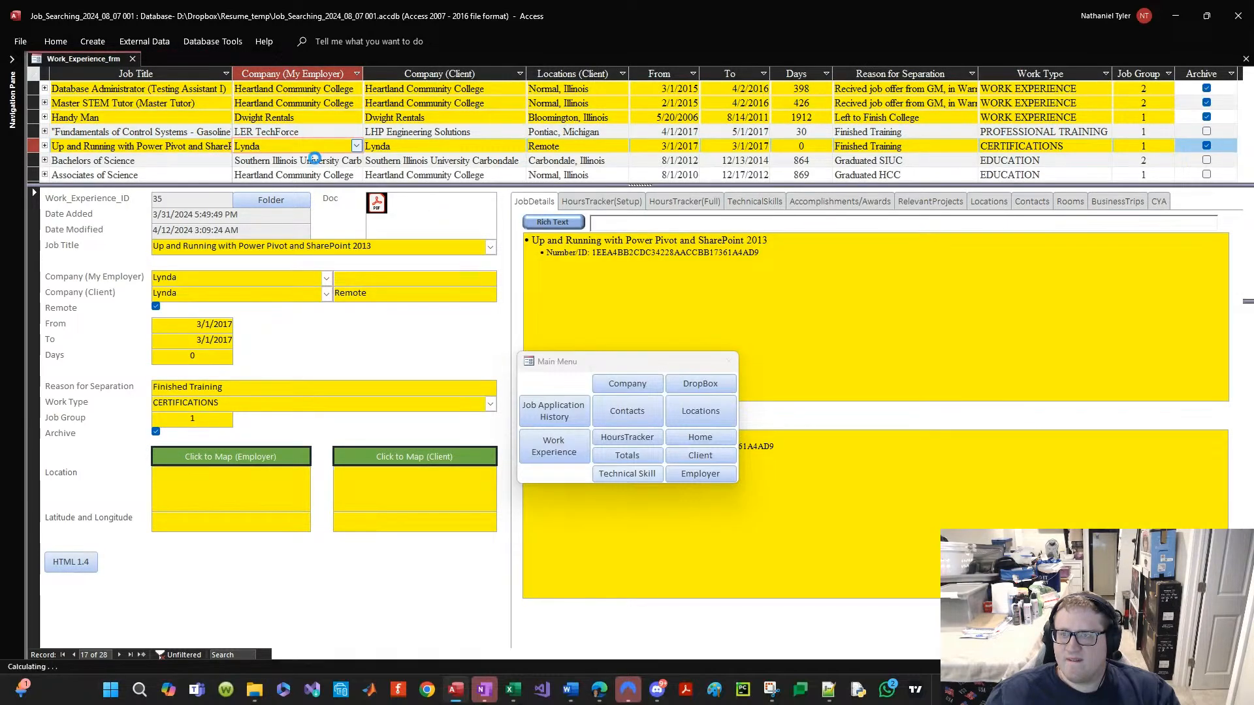
pyautogui.hotkey('ctrl', 'c')
pyautogui.click(177, 427)
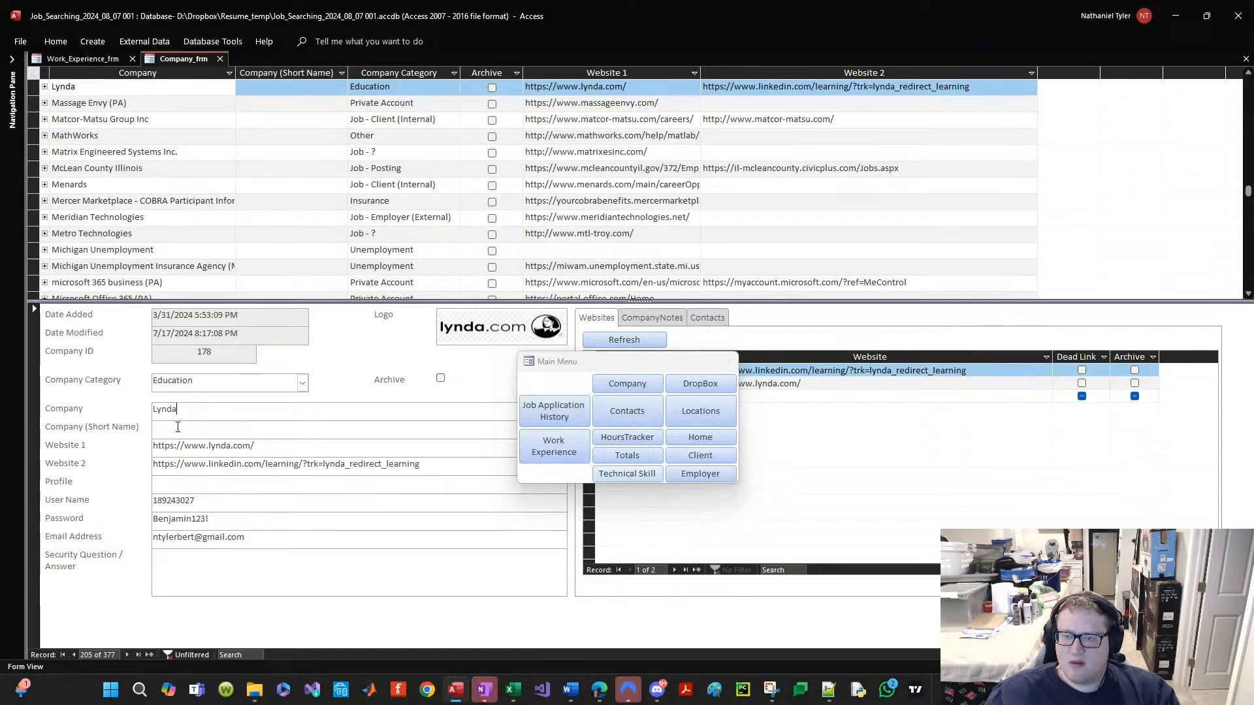
pyautogui.hotkey('ctrl', 'v')
pyautogui.click(121, 427)
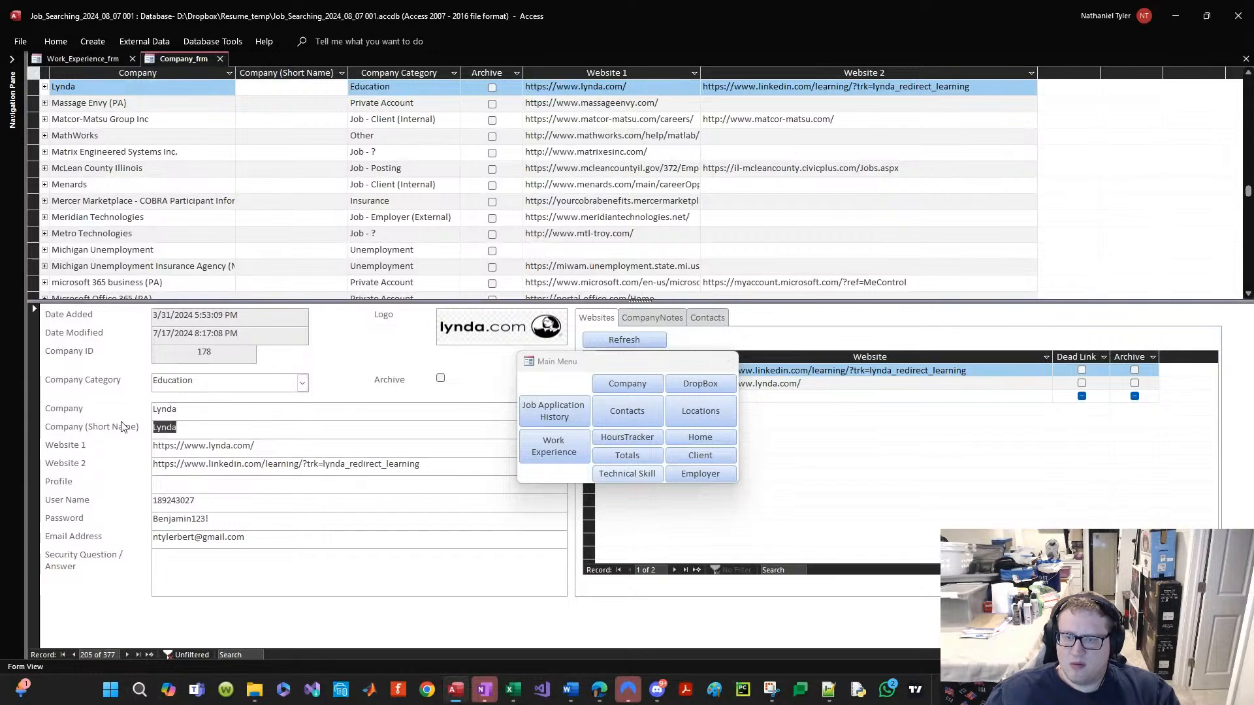
pyautogui.write('LYNDA')
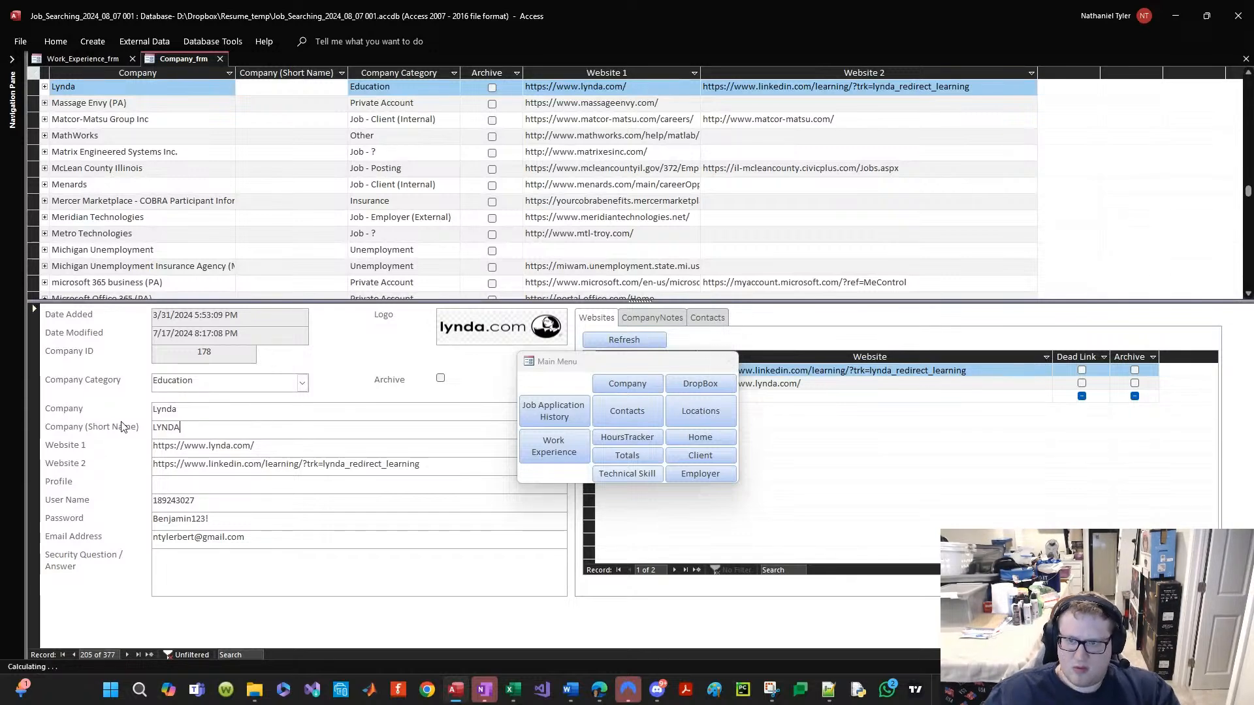
pyautogui.click(220, 59)
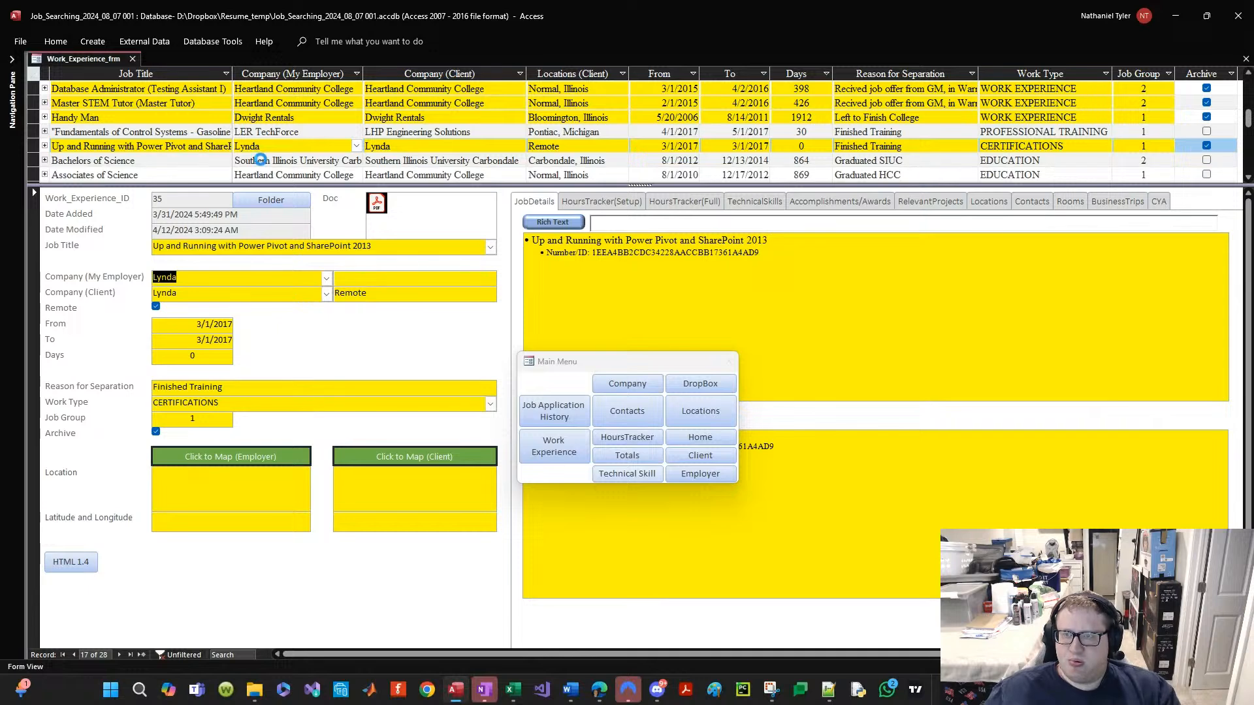
# Step: Open the Southern Illinois University Carbondale company record from the Bachelors of Science entry, set Company (Short Name) to SIUC, and close the form
pyautogui.doubleClick(260, 159)
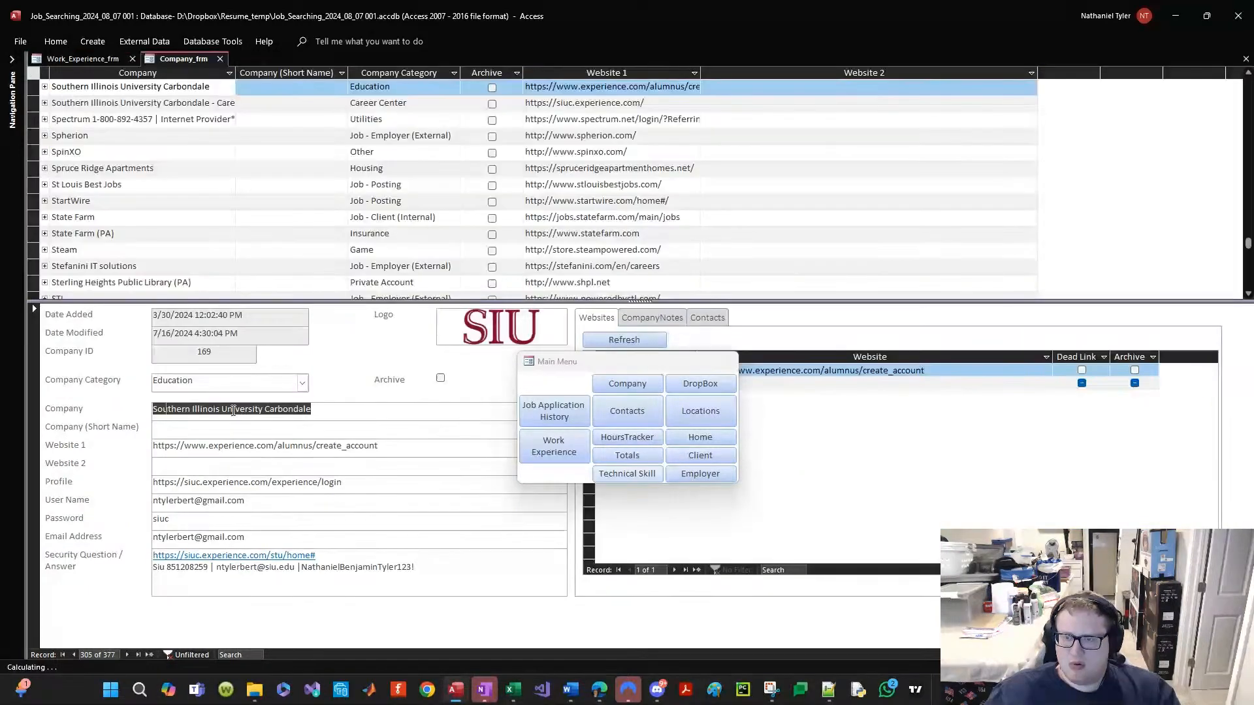
pyautogui.click(214, 428)
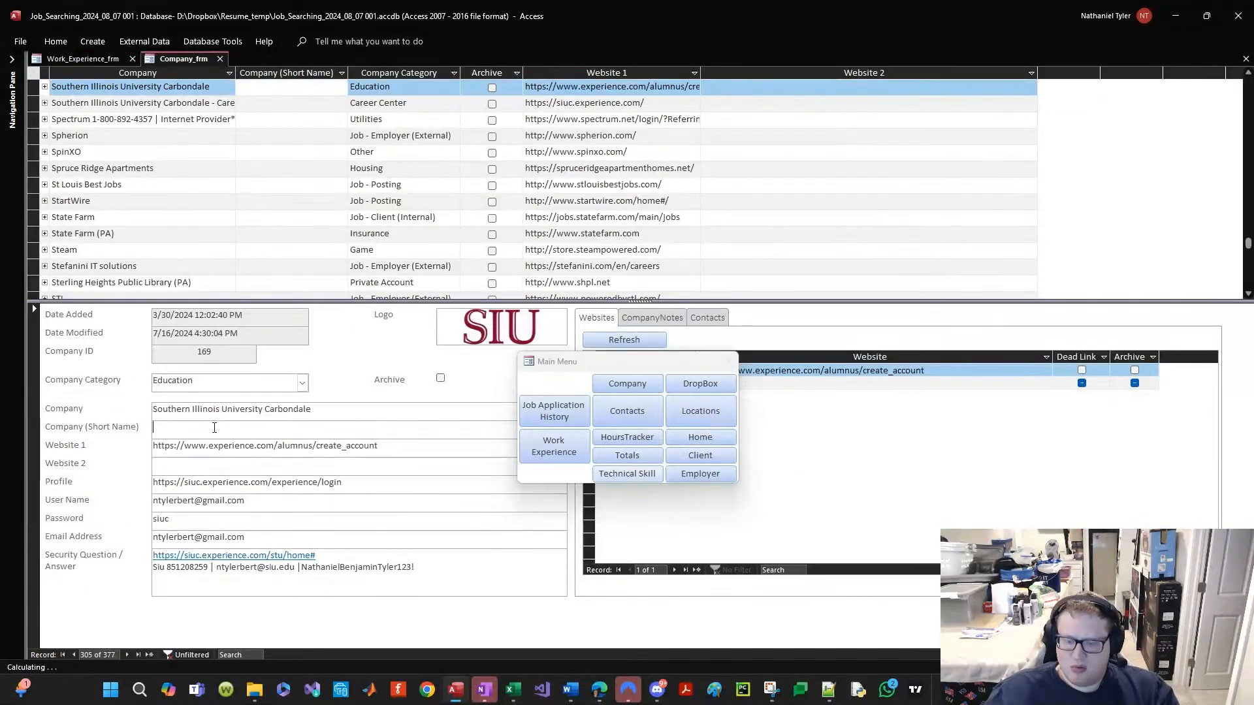
pyautogui.write('D')
pyautogui.write('SIUC')
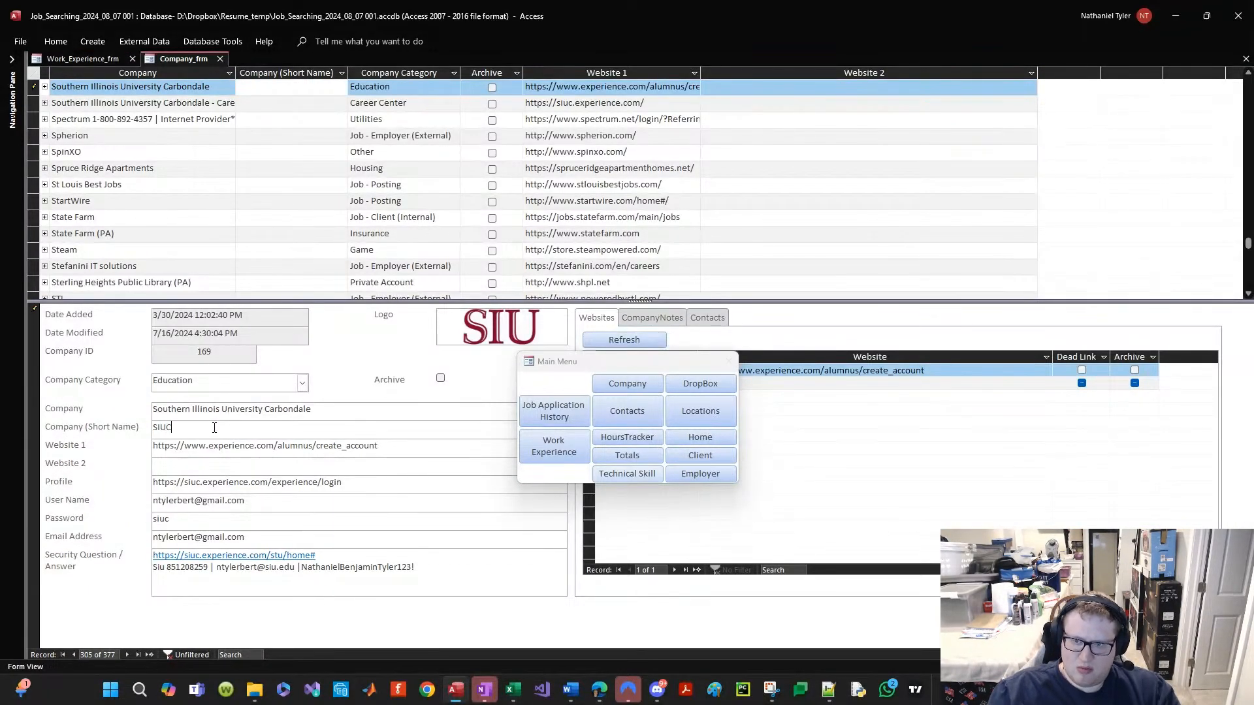
pyautogui.click(220, 58)
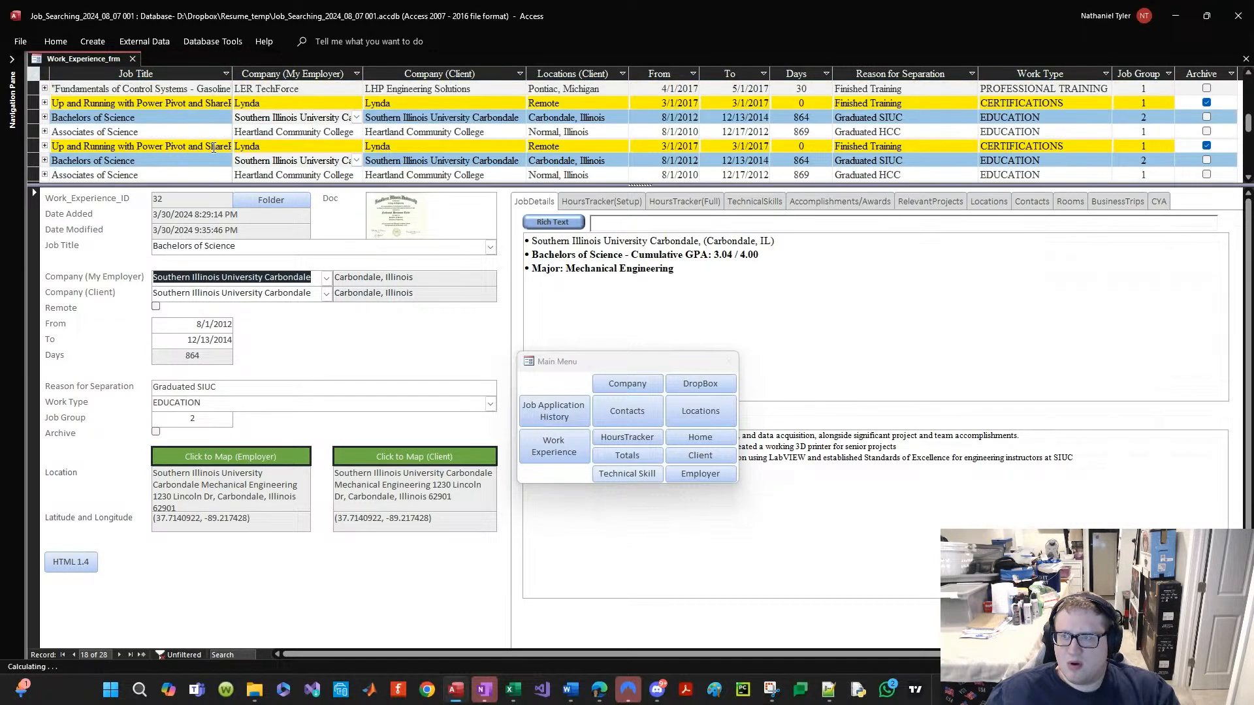
# Step: Open the Lighthouse of Oakland County company record from its Community Action Volunteer entry, copy the full name into Company (Short Name), and close the form
pyautogui.doubleClick(284, 160)
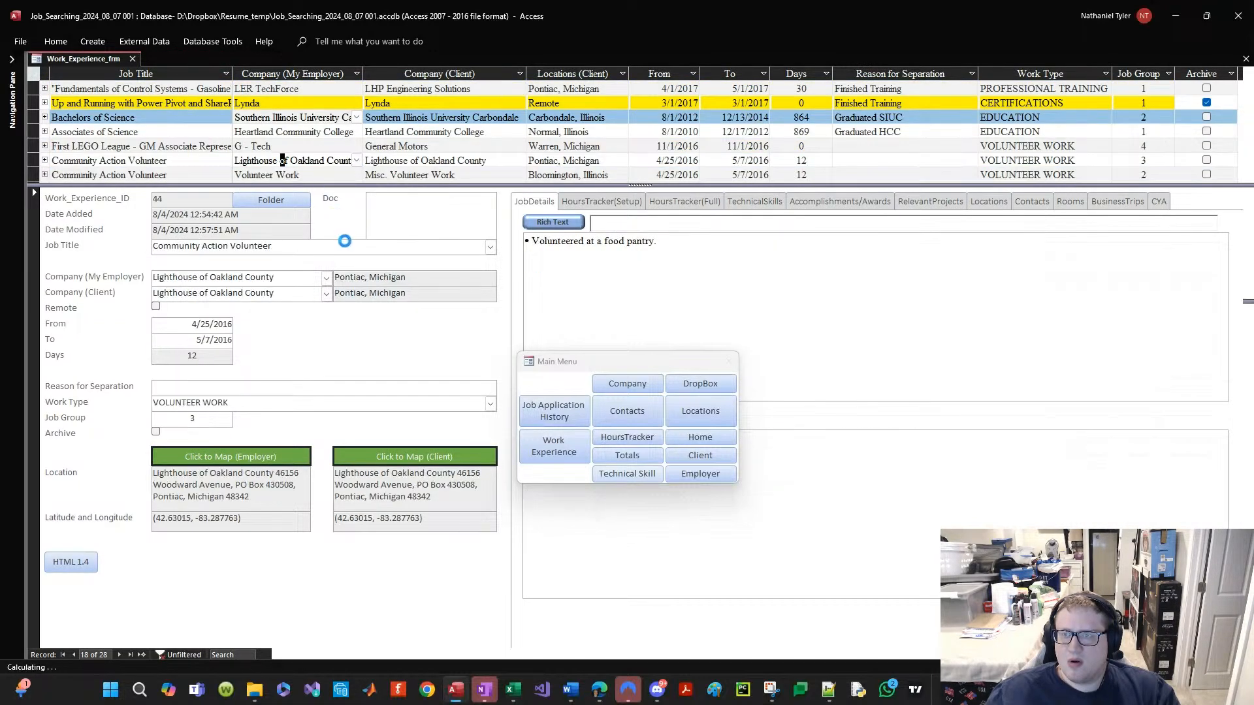
pyautogui.click(224, 425)
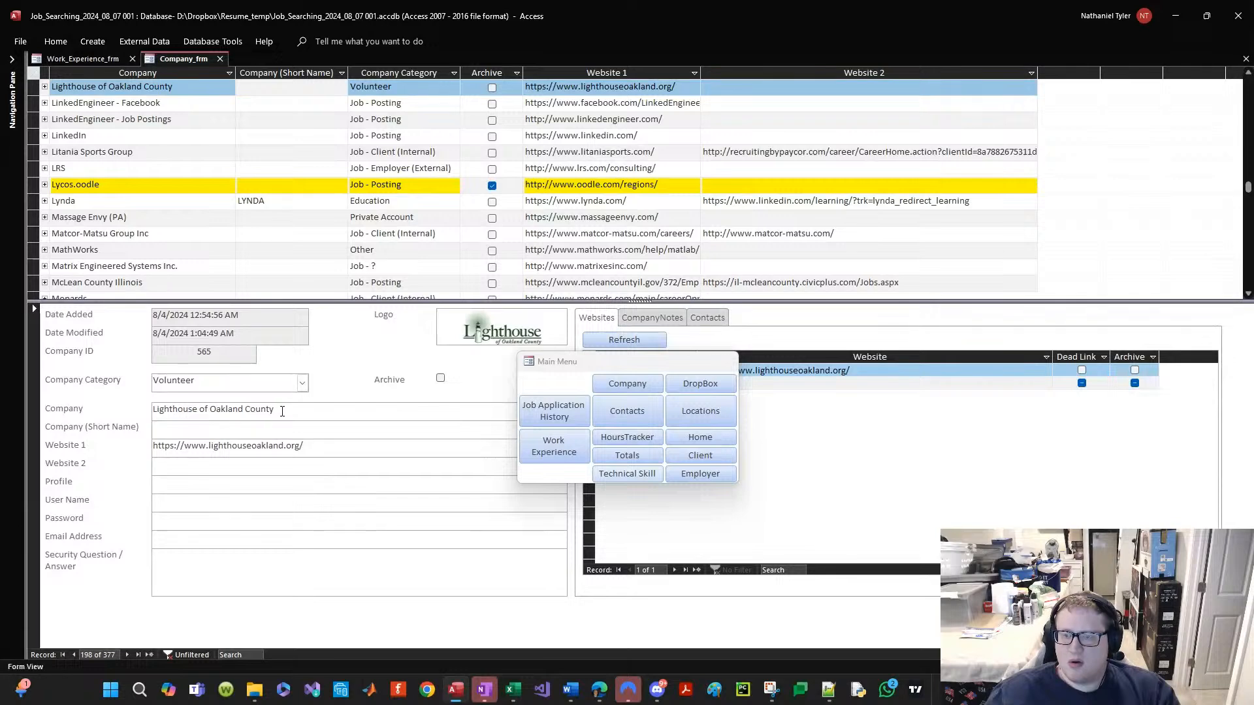
pyautogui.hotkey('shift', 'Tab')
pyautogui.hotkey('ctrl', 'c')
pyautogui.click(209, 428)
pyautogui.hotkey('ctrl', 'v')
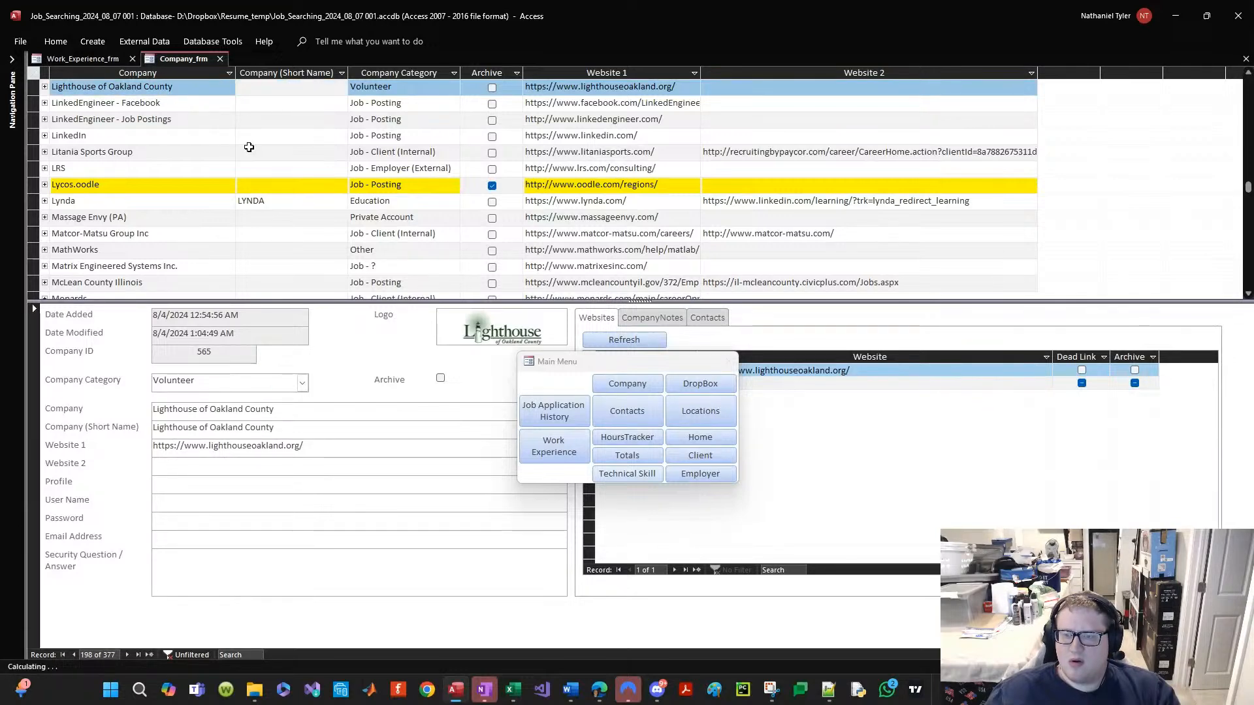
pyautogui.click(220, 59)
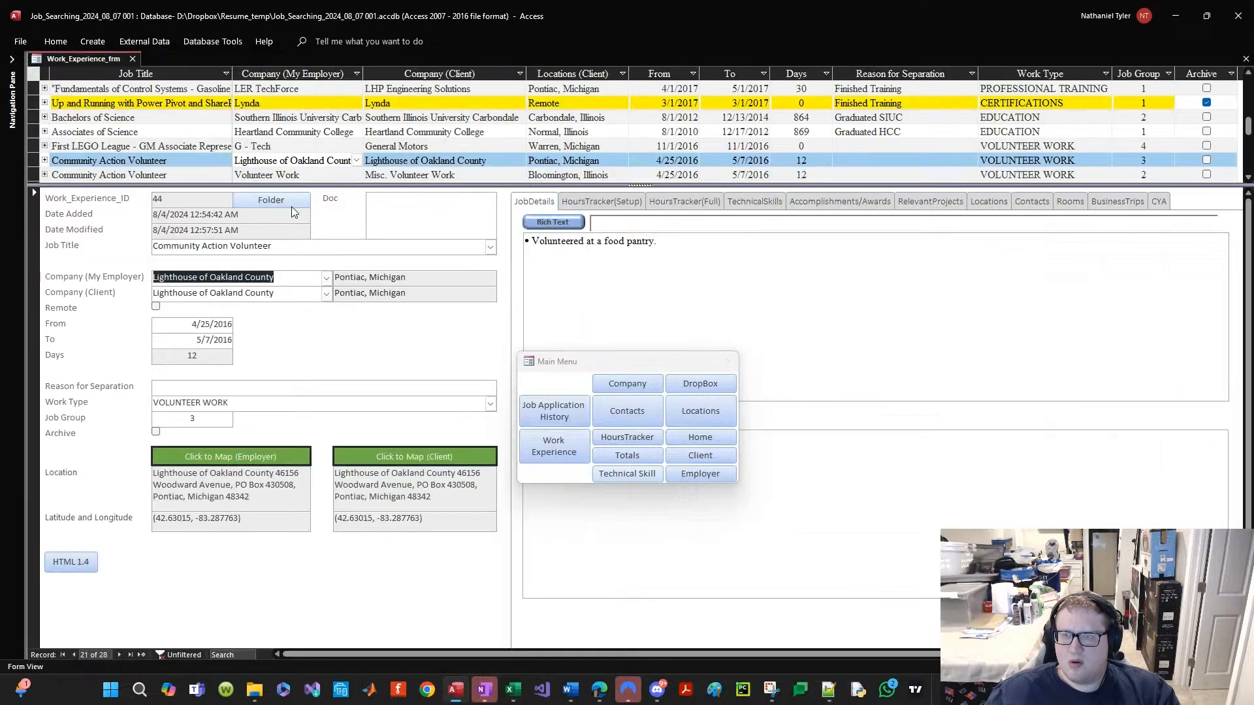
# Step: Open the Volunteer Work company record from its Community Action Volunteer entry, copy the company name into Company (Short Name), and close the form
pyautogui.doubleClick(297, 134)
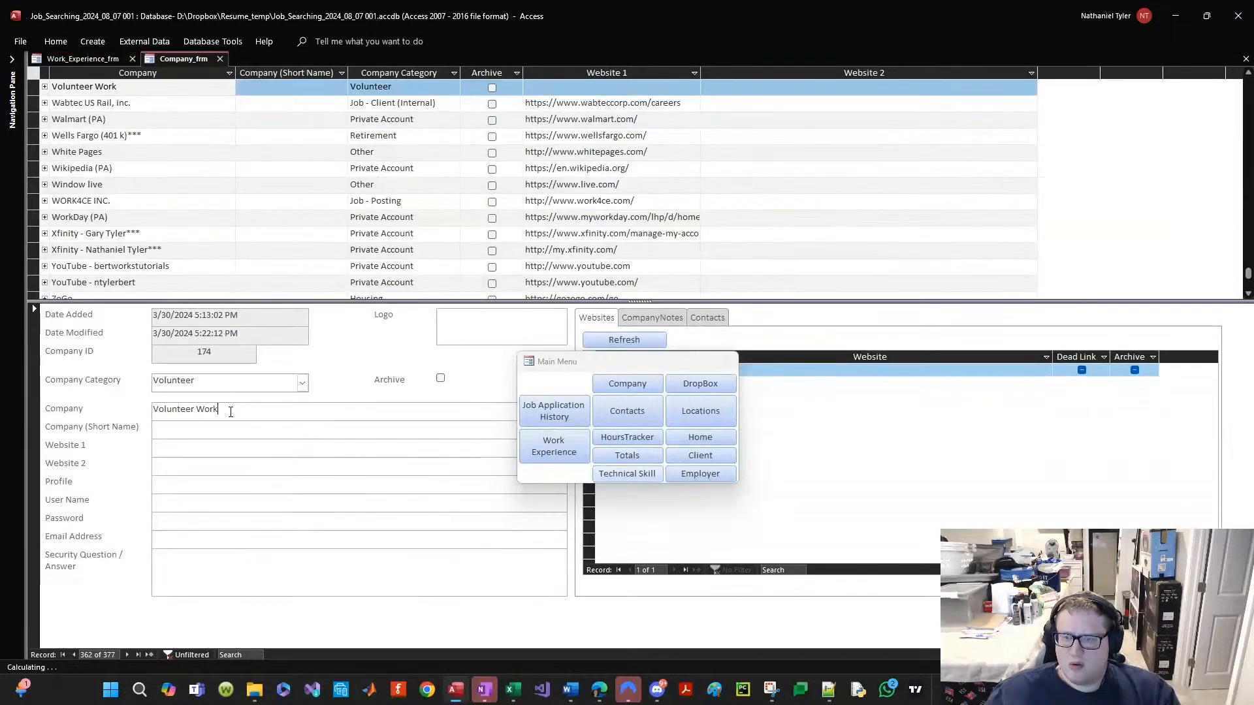
pyautogui.hotkey('ctrl', 'a')
pyautogui.hotkey('ctrl', 'c')
pyautogui.click(223, 428)
pyautogui.hotkey('ctrl', 'v')
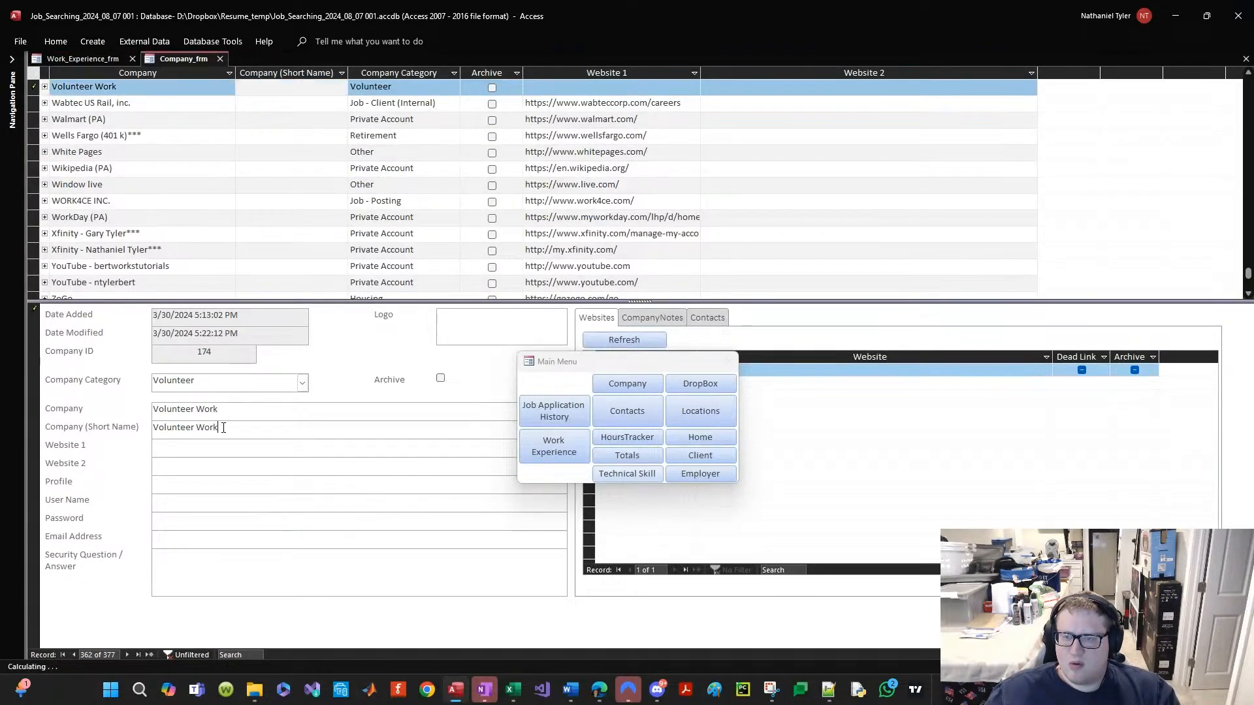
pyautogui.click(220, 59)
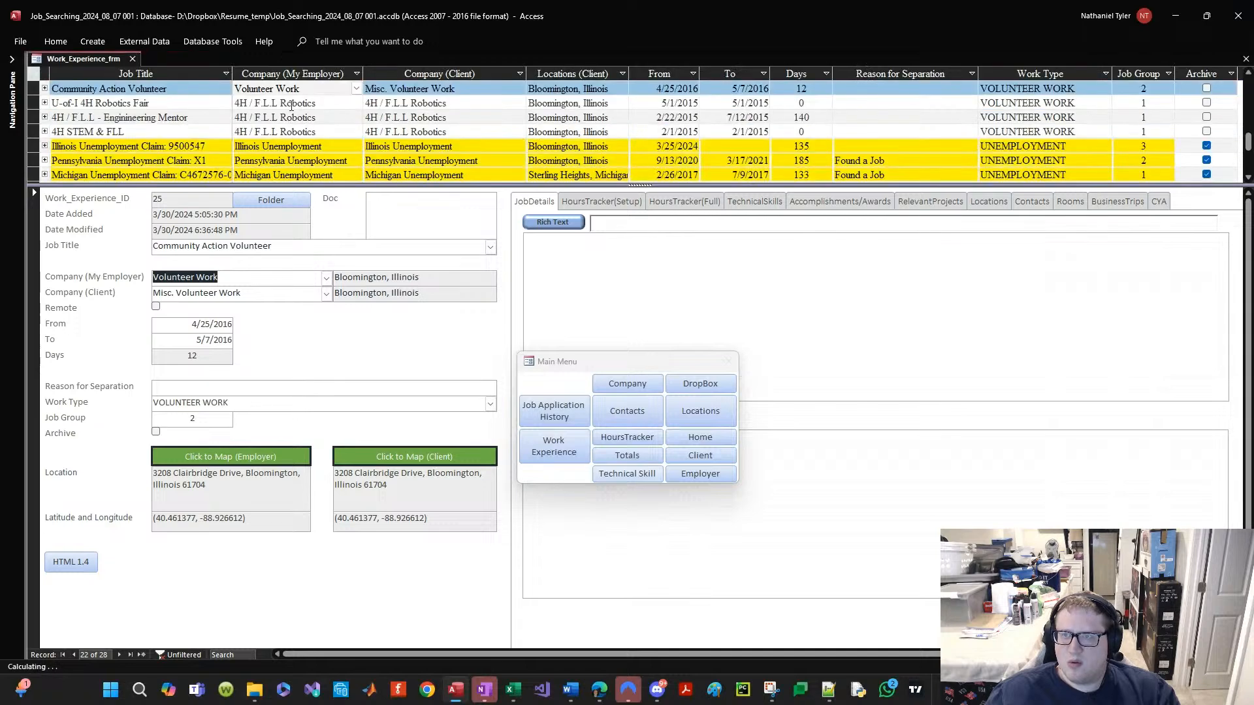
# Step: Open the 4H / F.L.L Robotics company record from the U-of-I 4H Robotics Fair entry, copy its name into Company (Short Name), and close the form
pyautogui.click(289, 103)
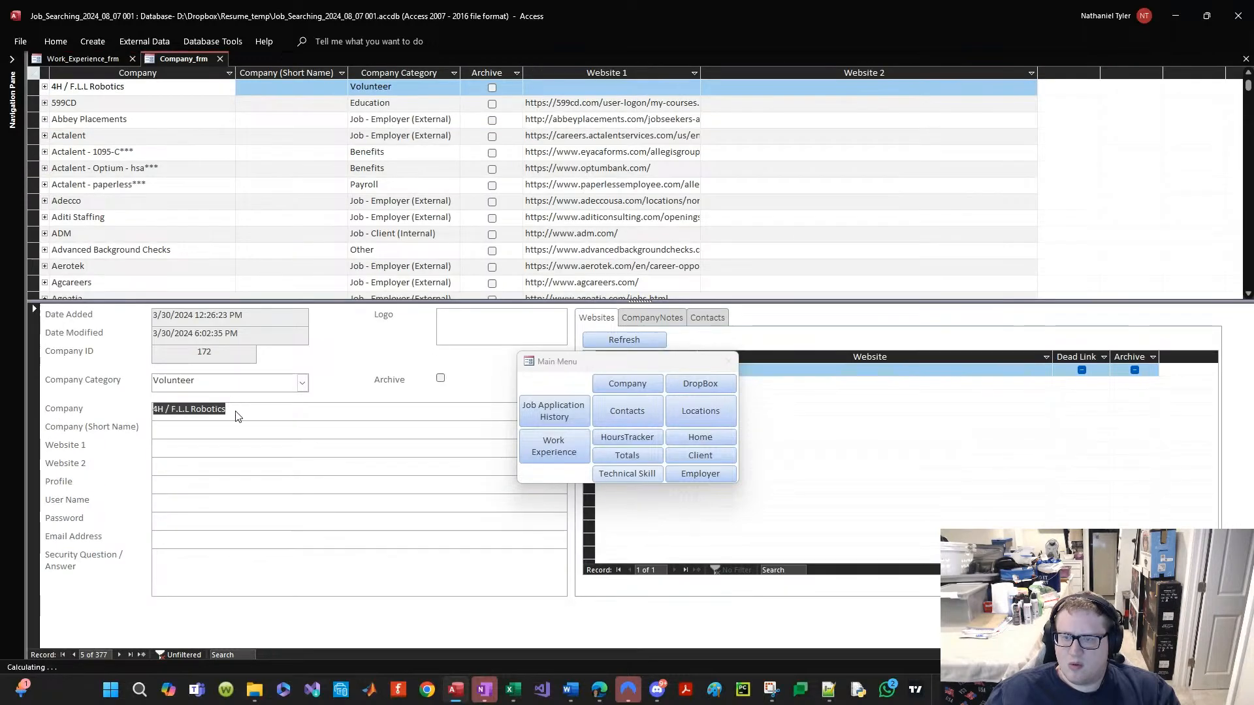
pyautogui.moveTo(238, 414); pyautogui.dragTo(111, 400)
pyautogui.hotkey('ctrl', 'c')
pyautogui.click(208, 431)
pyautogui.hotkey('ctrl', 'v')
pyautogui.click(220, 59)
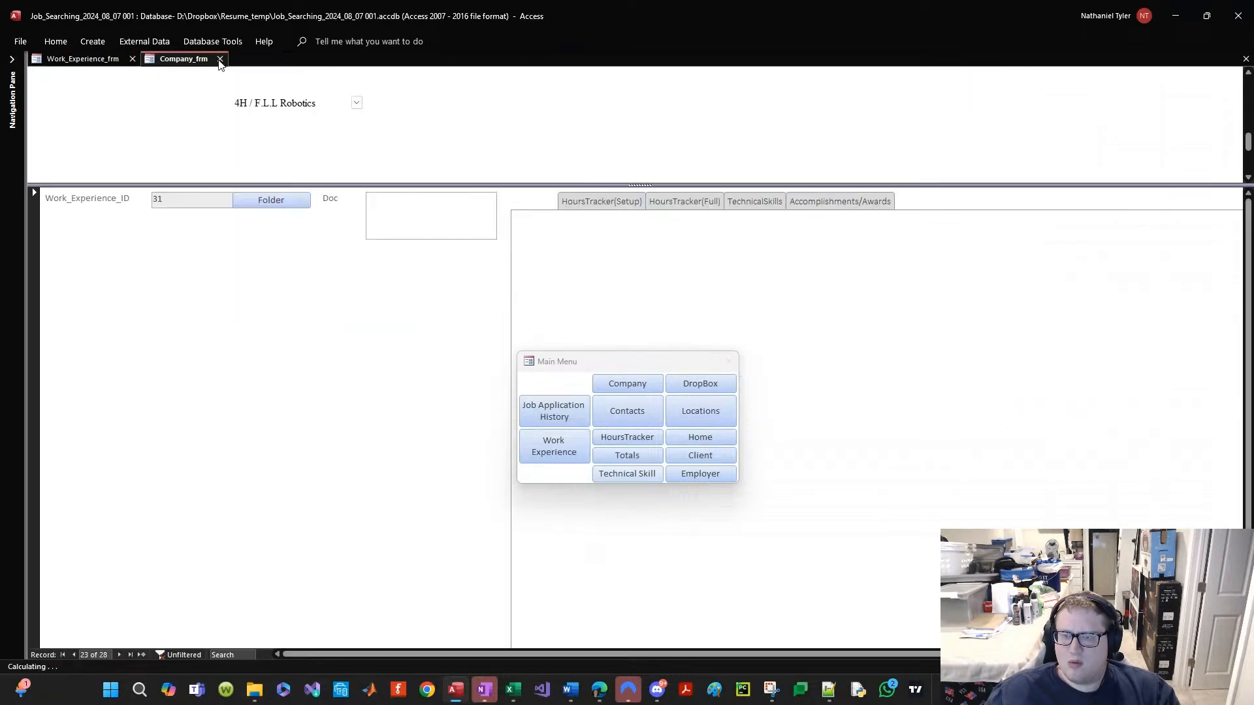
# Step: Open the Illinois Unemployment company record from its unemployment claim entry and set Company (Short Name) to IL Unemployment
pyautogui.click(294, 146)
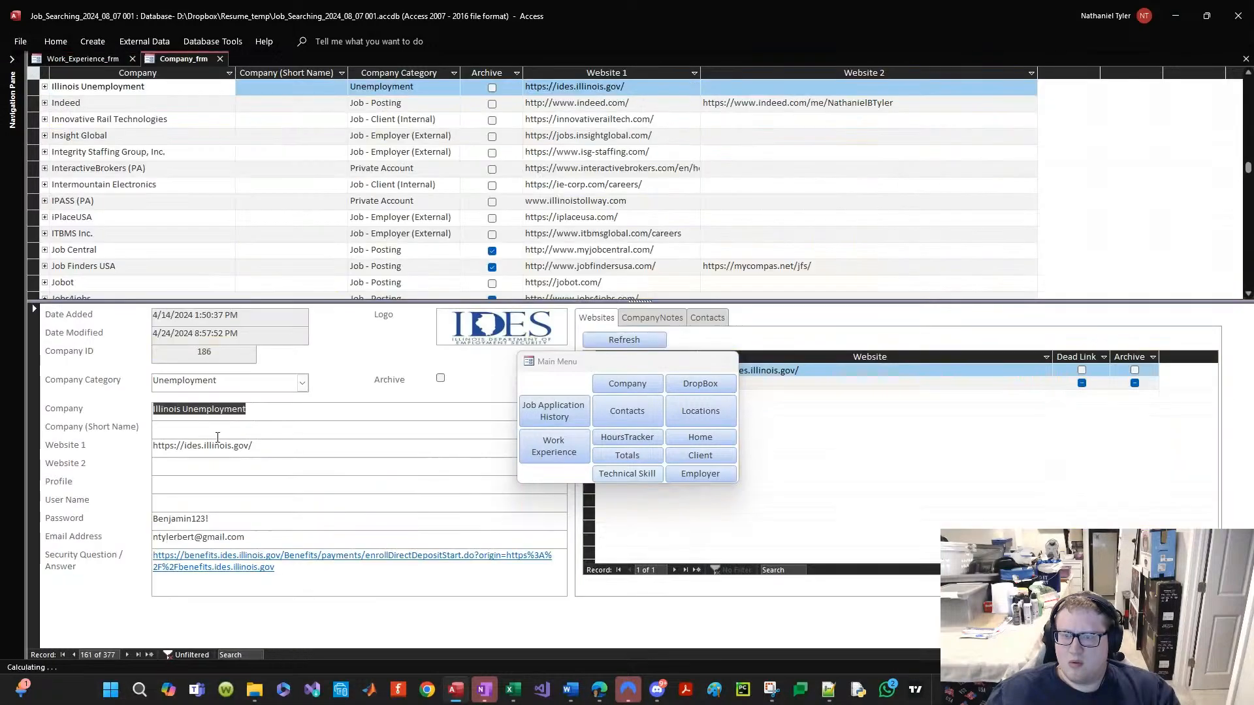
pyautogui.click(168, 427)
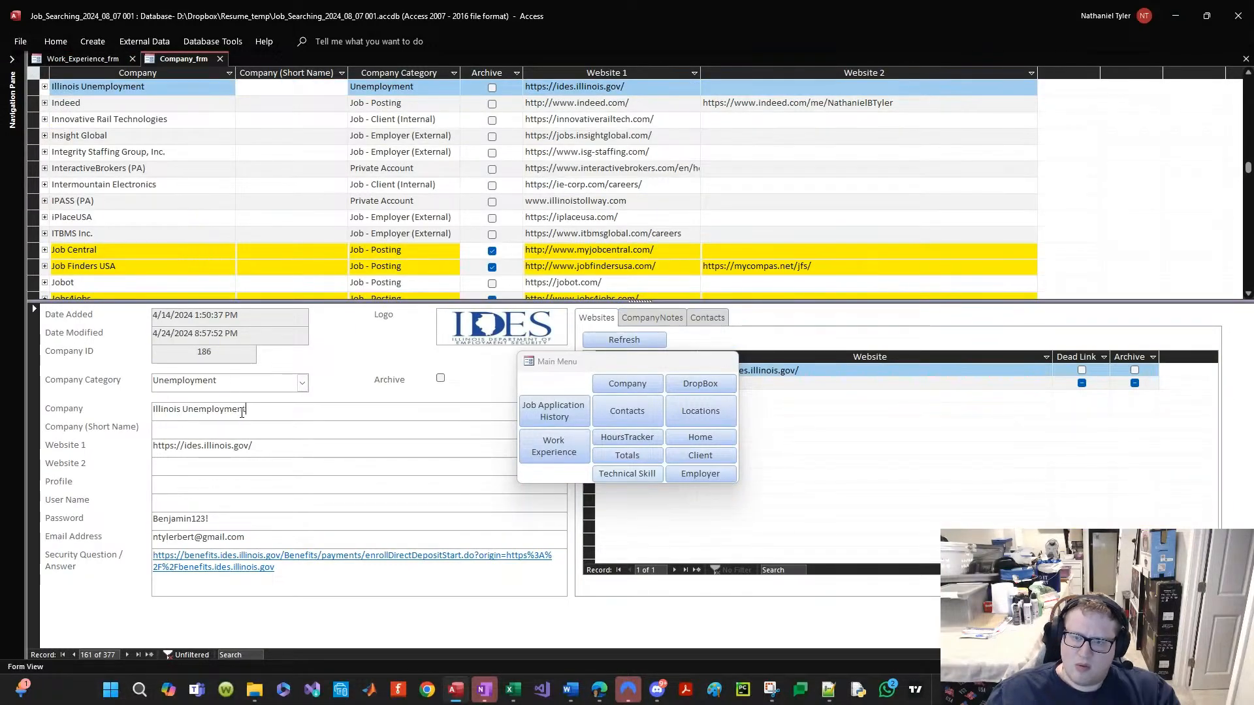
pyautogui.hotkey('ctrl', 'a')
pyautogui.hotkey('ctrl', 'c')
pyautogui.click(215, 432)
pyautogui.hotkey('ctrl', 'v')
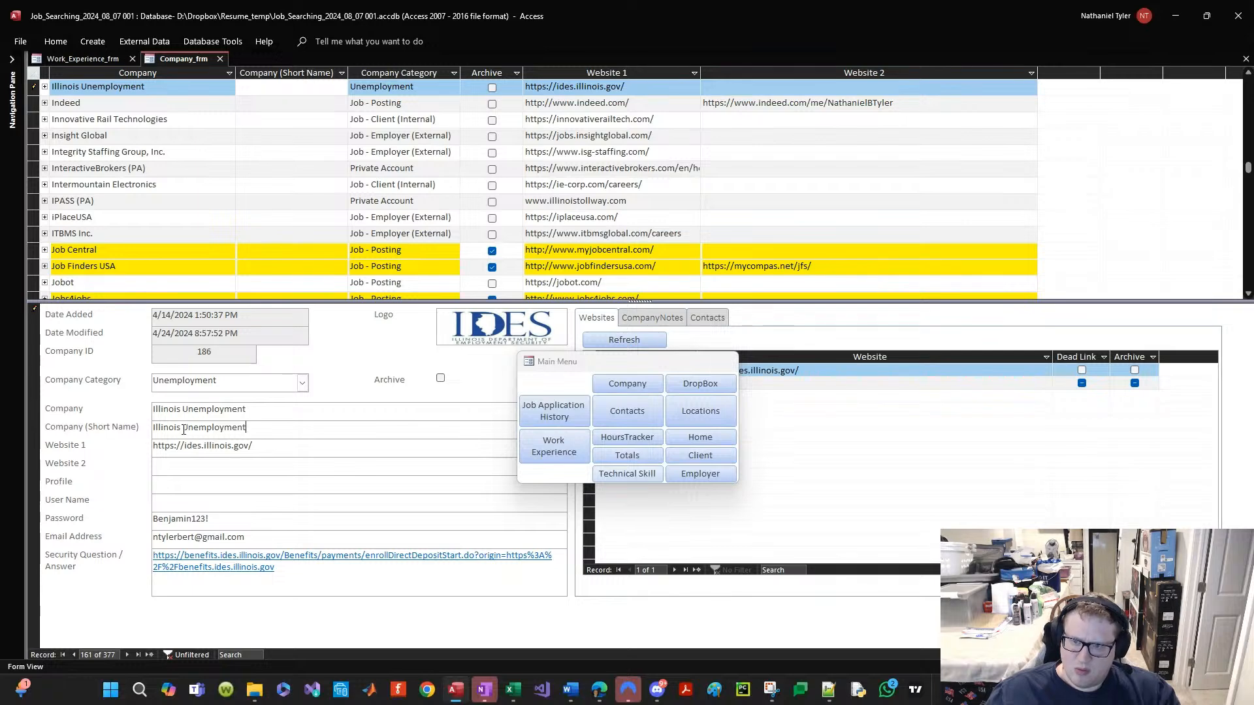
pyautogui.moveTo(177, 428)
pyautogui.mouseDown()
pyautogui.moveTo(123, 428)
pyautogui.moveTo(181, 429)
pyautogui.mouseUp()
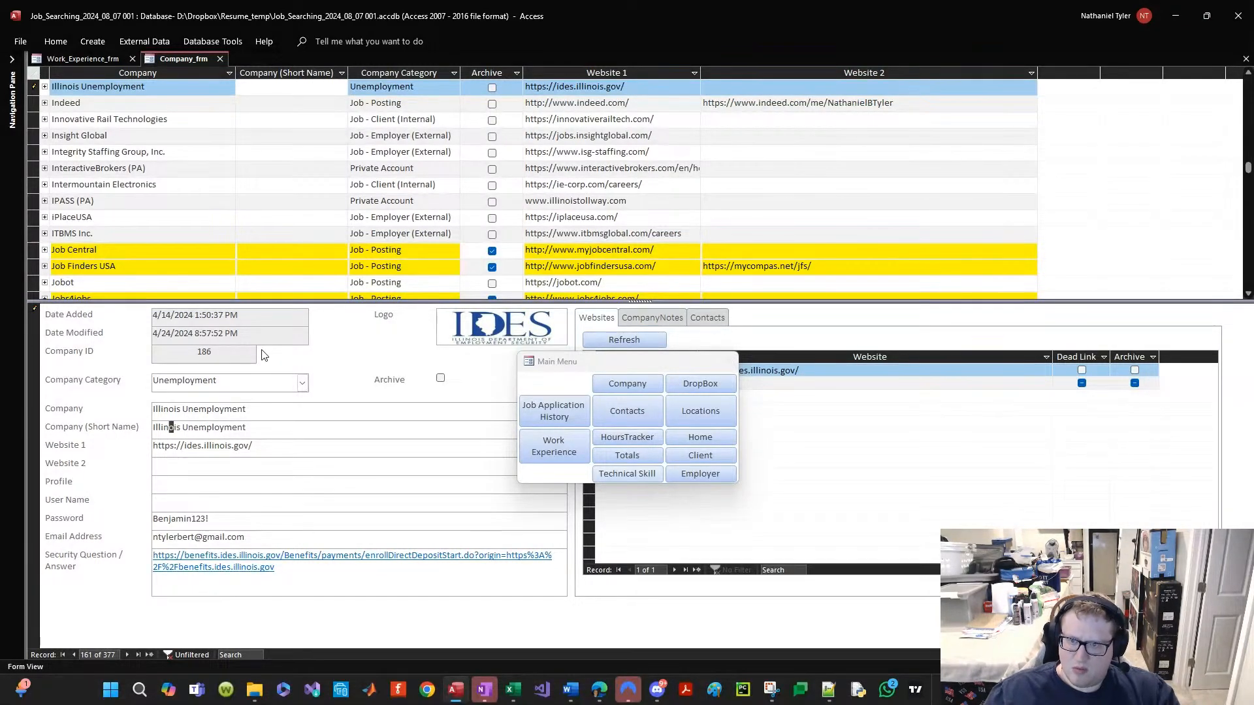
pyautogui.hotkey('ctrl', 'shift', 'Right')
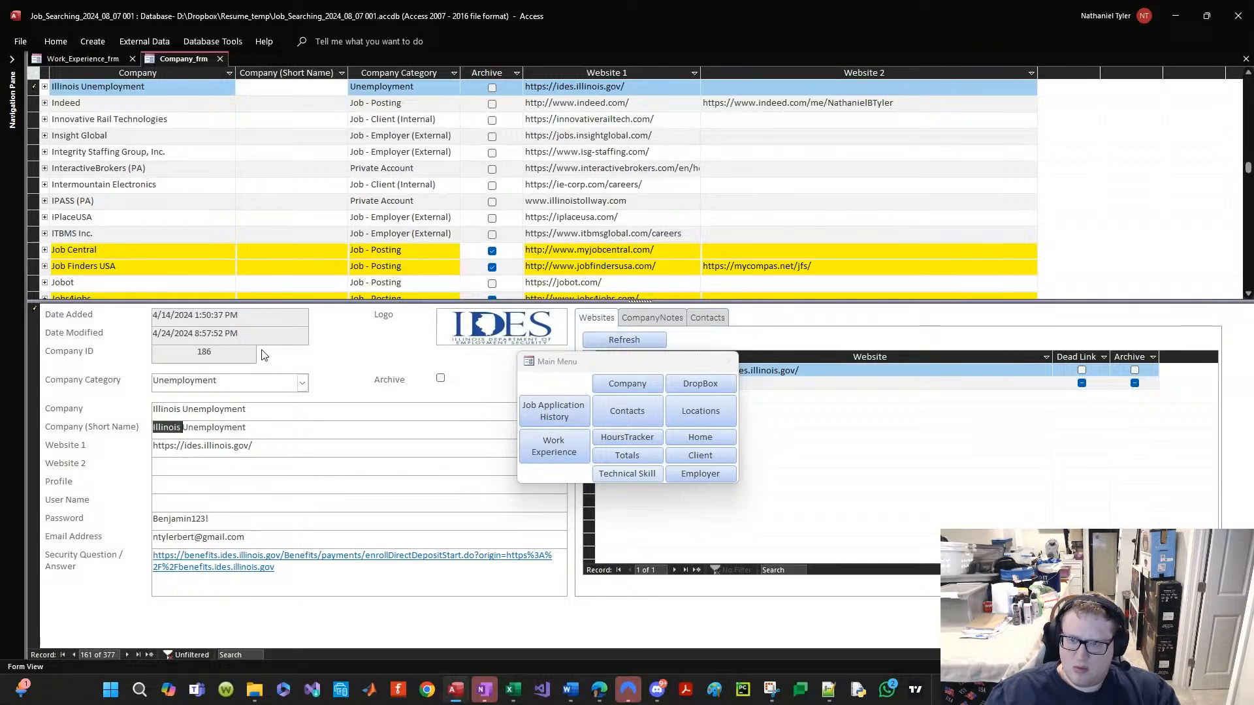
pyautogui.write('IL')
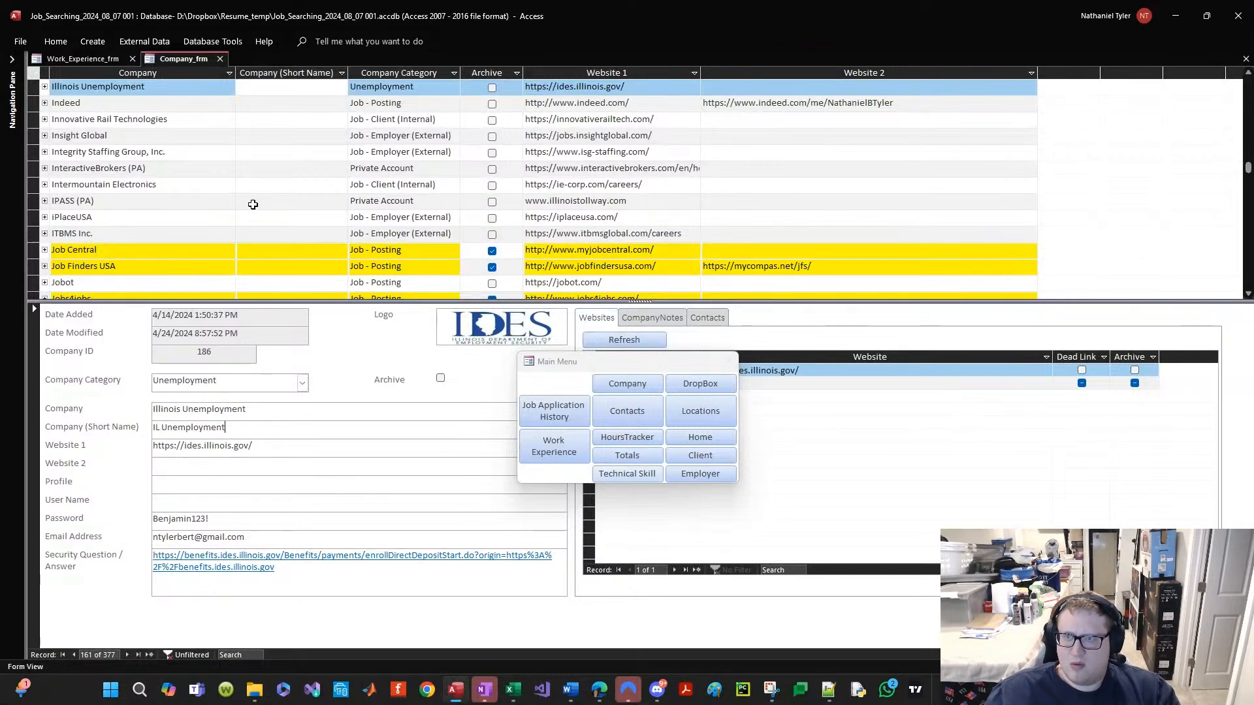
# Step: Open the Pennsylvania Unemployment company record from its unemployment claim entry, set Company (Short Name) to PA Unemployment, and close the form
pyautogui.click(220, 59)
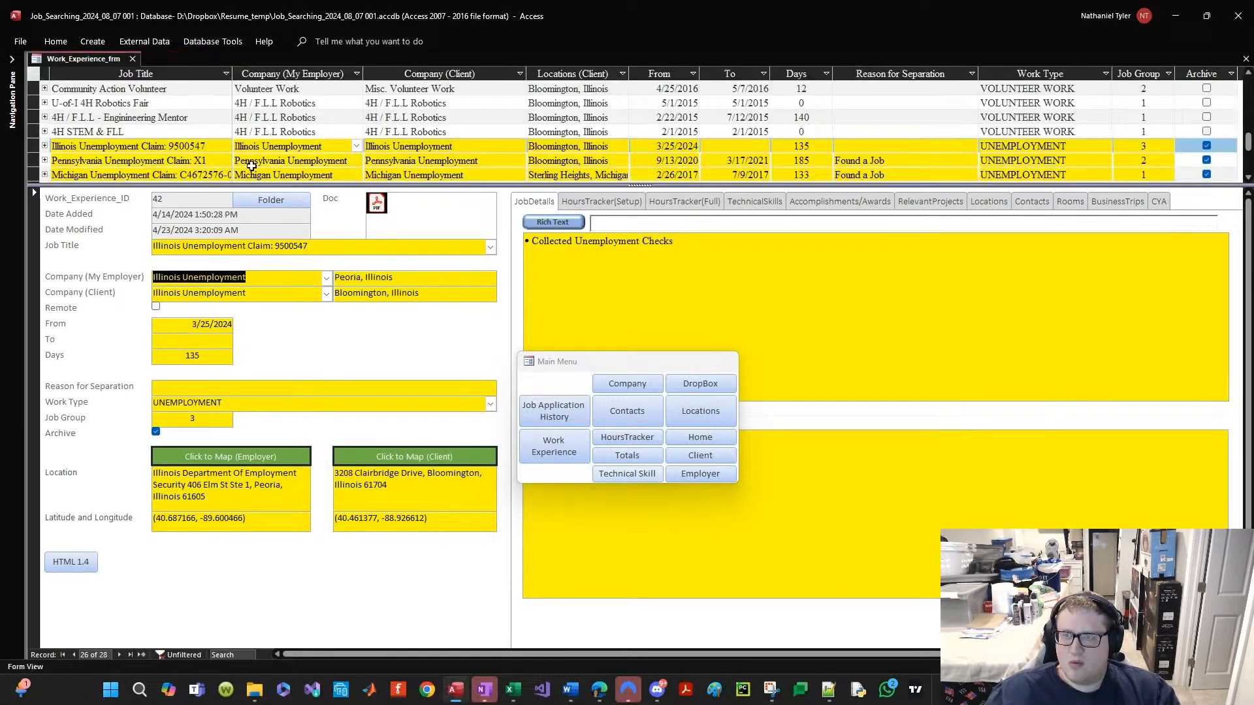
pyautogui.doubleClick(251, 166)
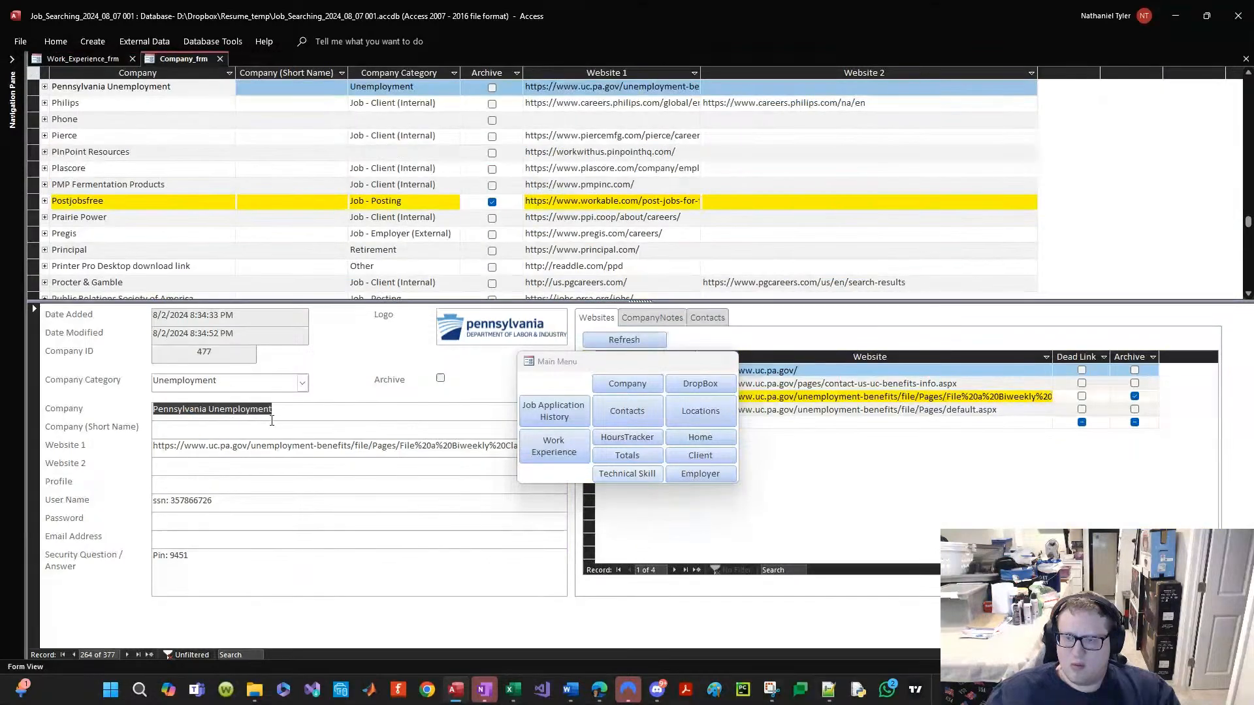
pyautogui.hotkey('ctrl', 'c')
pyautogui.click(272, 426)
pyautogui.hotkey('ctrl', 'v')
pyautogui.moveTo(207, 426); pyautogui.dragTo(5, 433)
pyautogui.write('P')
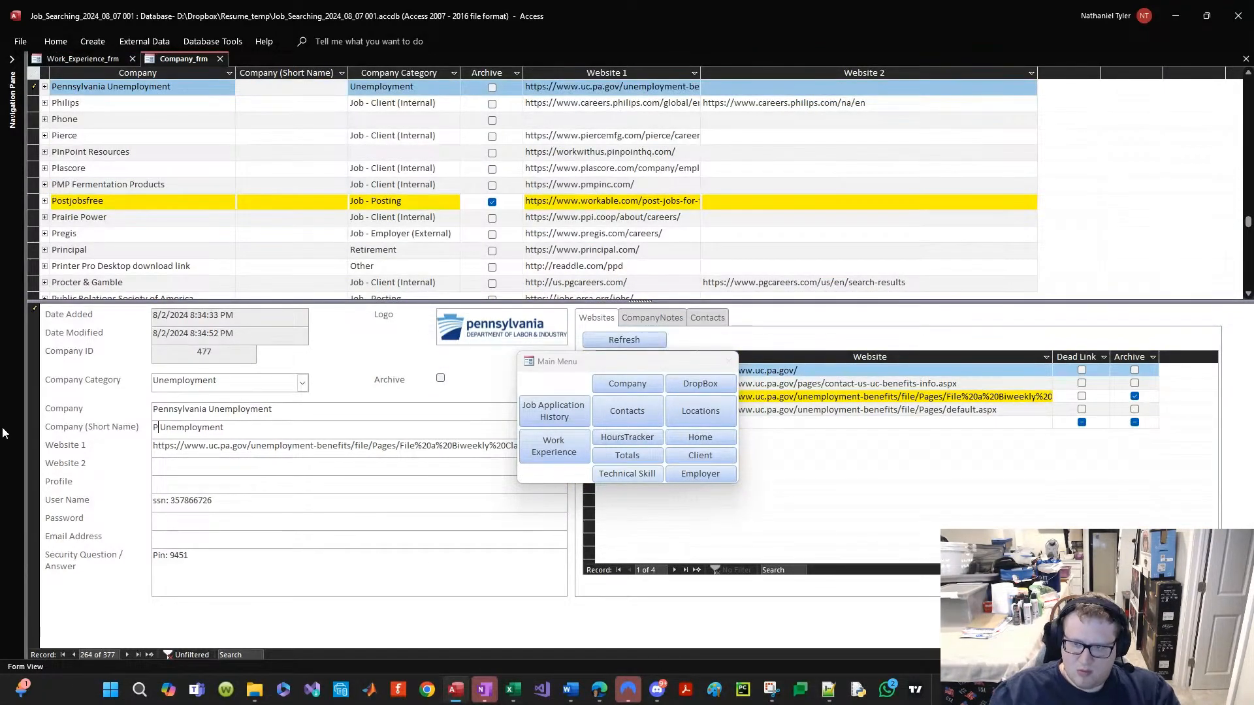
pyautogui.write('A')
pyautogui.click(220, 58)
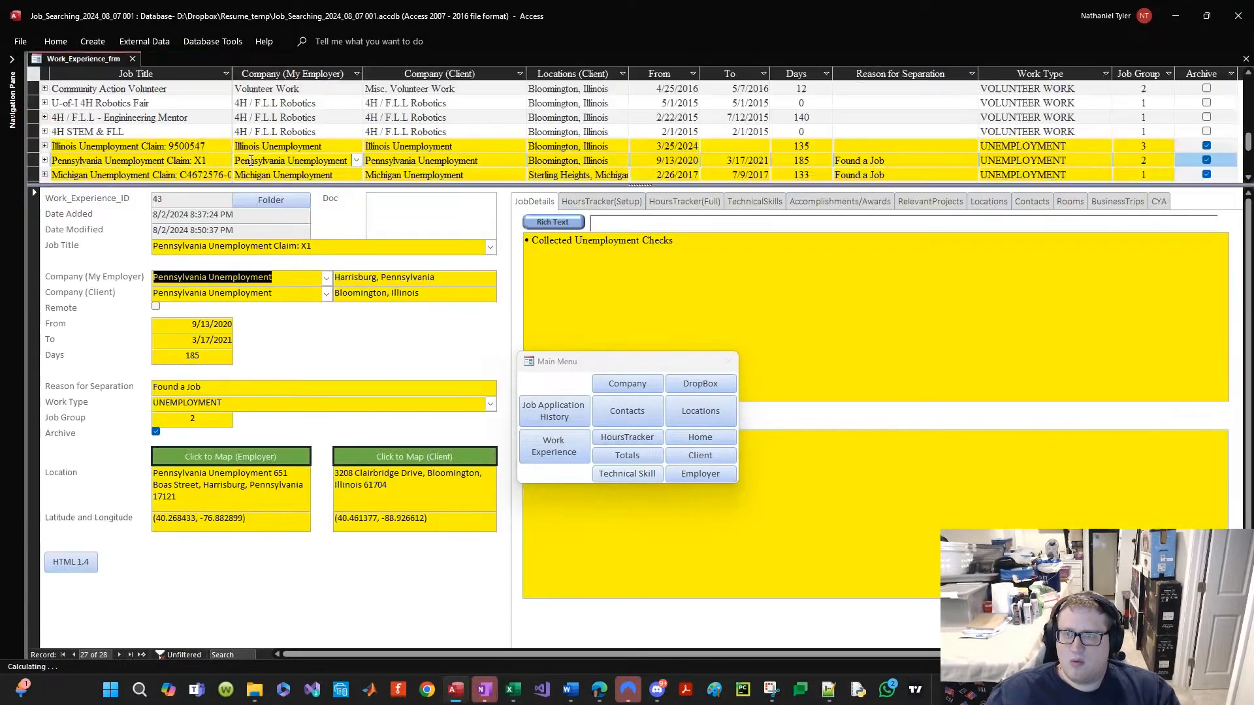
# Step: Open the Michigan Unemployment company record from its unemployment claim entry, set Company (Short Name) to MI Unemployment, and close the form
pyautogui.scroll(-2, 251, 160)
pyautogui.scroll(1, 284, 150)
pyautogui.click(283, 132)
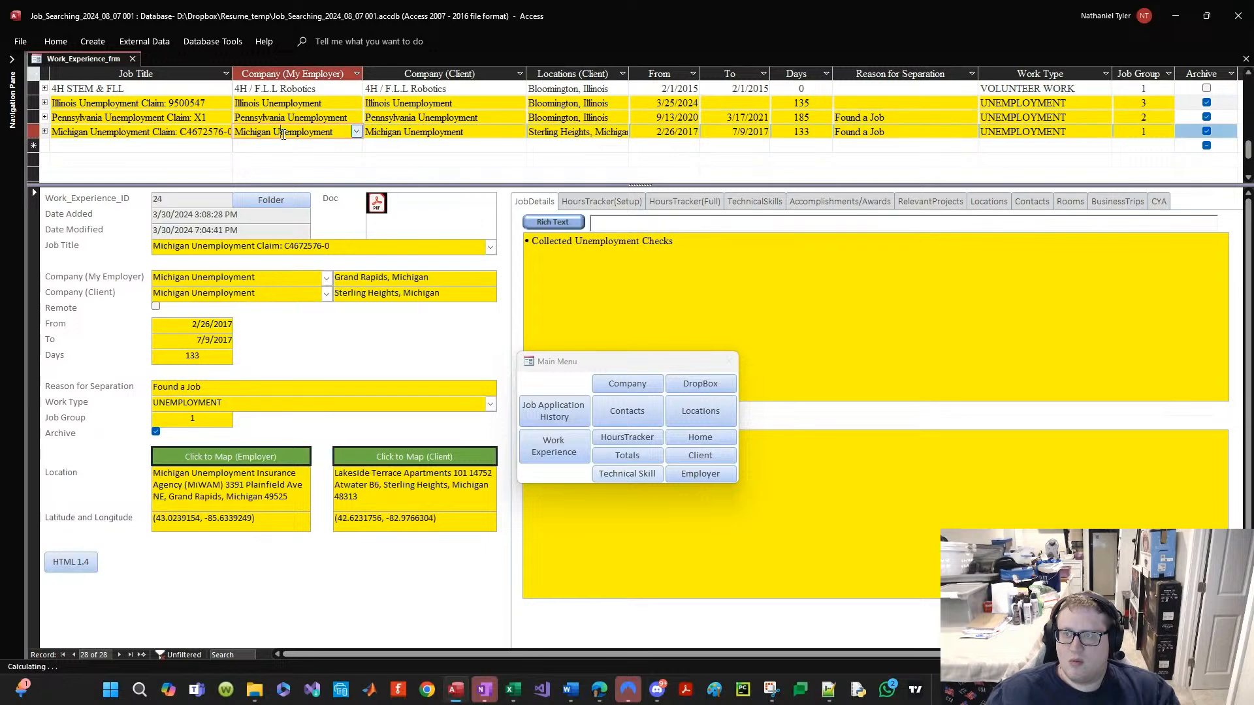
pyautogui.doubleClick(283, 134)
pyautogui.moveTo(261, 411); pyautogui.dragTo(81, 391)
pyautogui.click(206, 430)
pyautogui.hotkey('ctrl', 'v')
pyautogui.press('Home')
pyautogui.hotkey('ctrl', 'shift', 'Right')
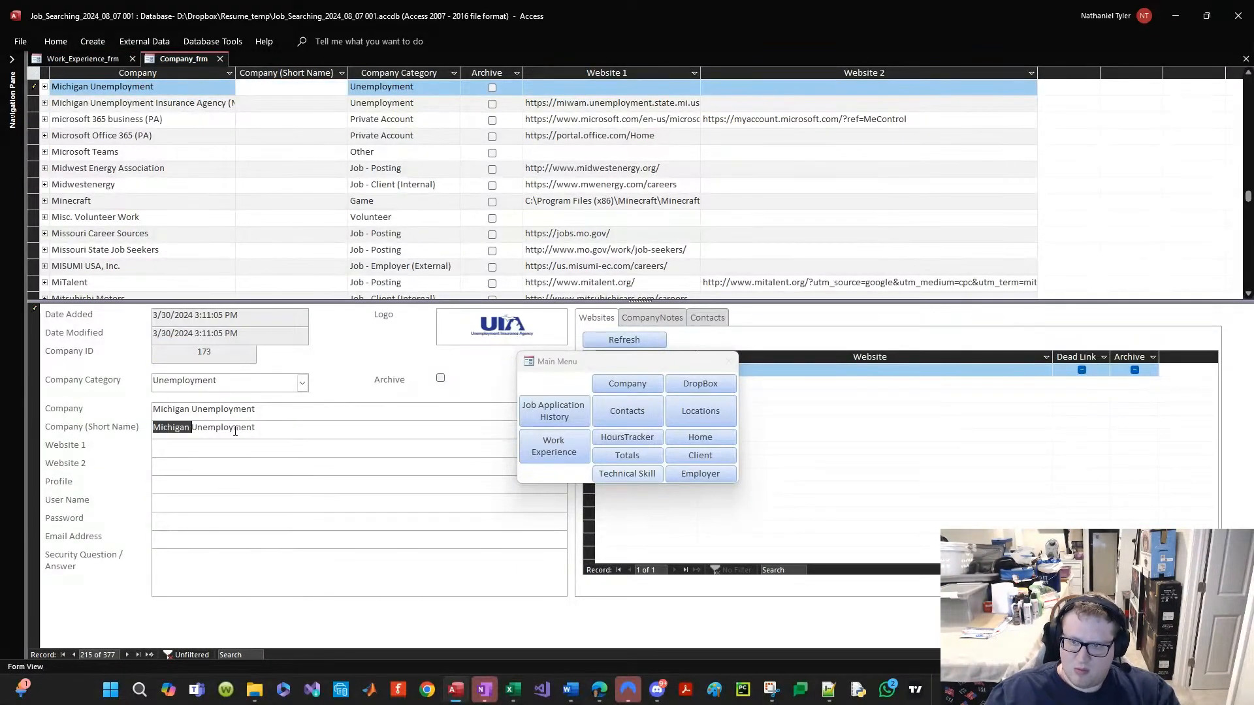
pyautogui.write('M')
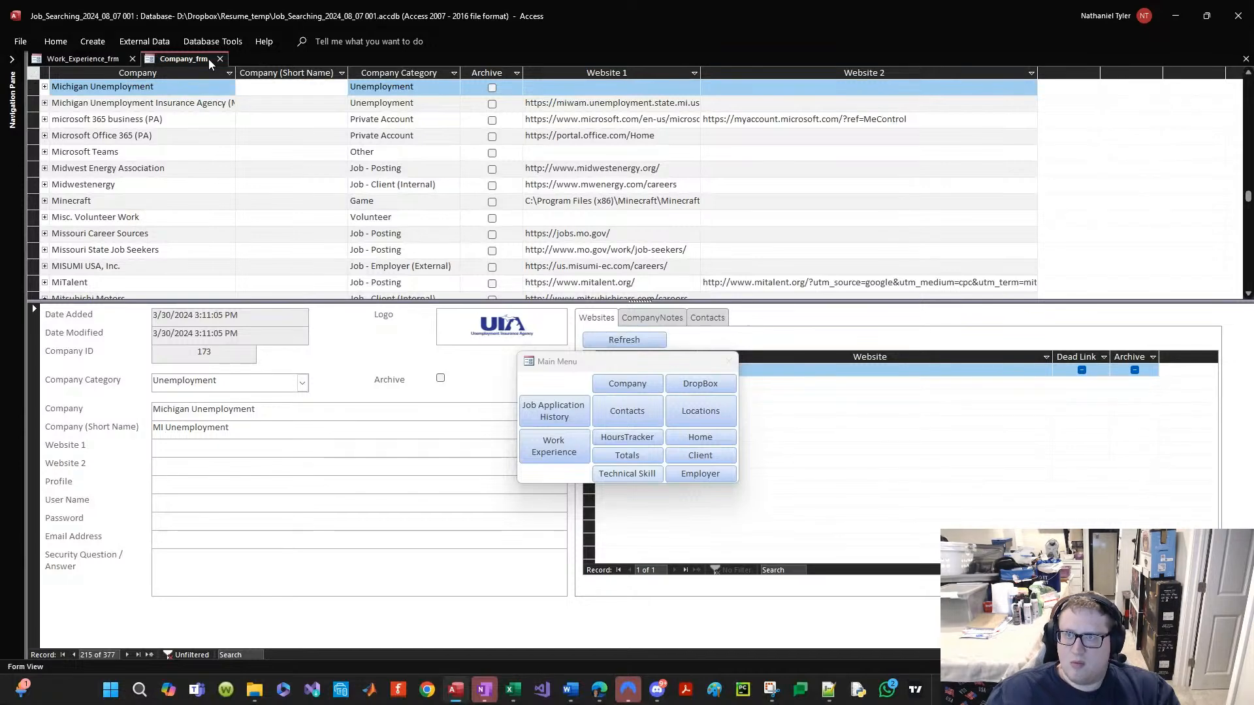
pyautogui.click(220, 59)
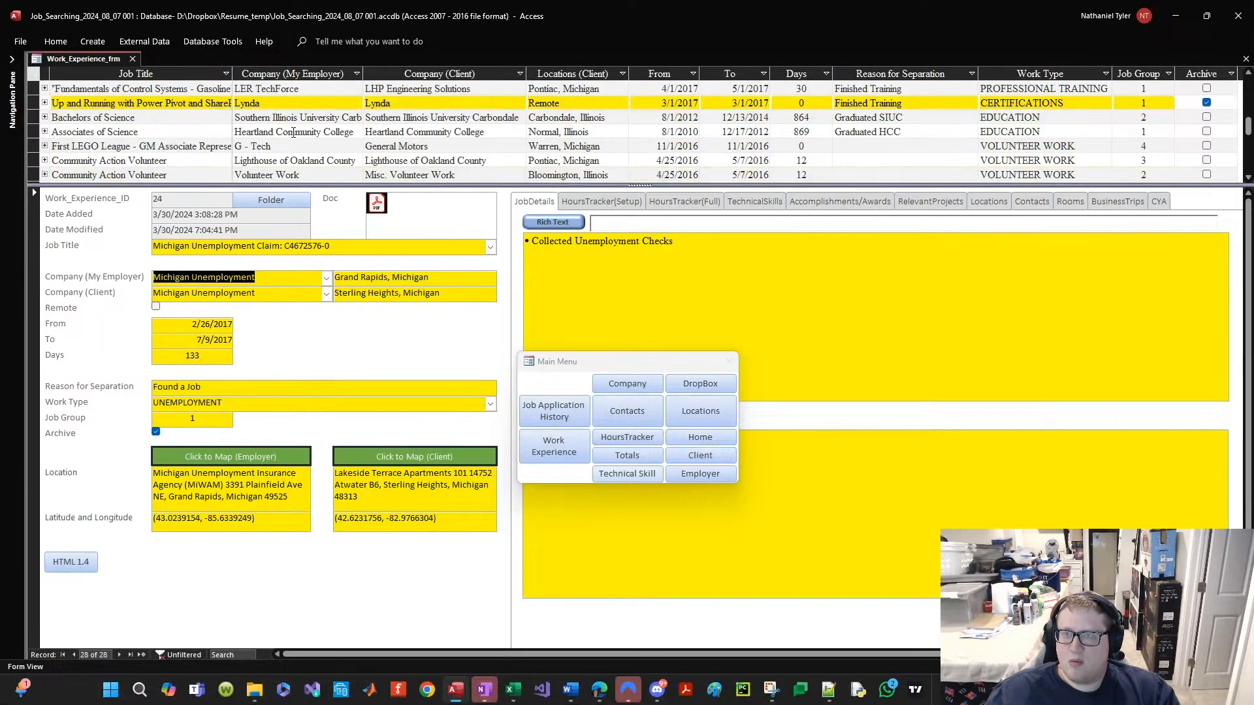
# Step: Check the short names in the LER TechForce and Fiat Chrysler Automobiles company records opened from their work experience entries
pyautogui.doubleClick(274, 95)
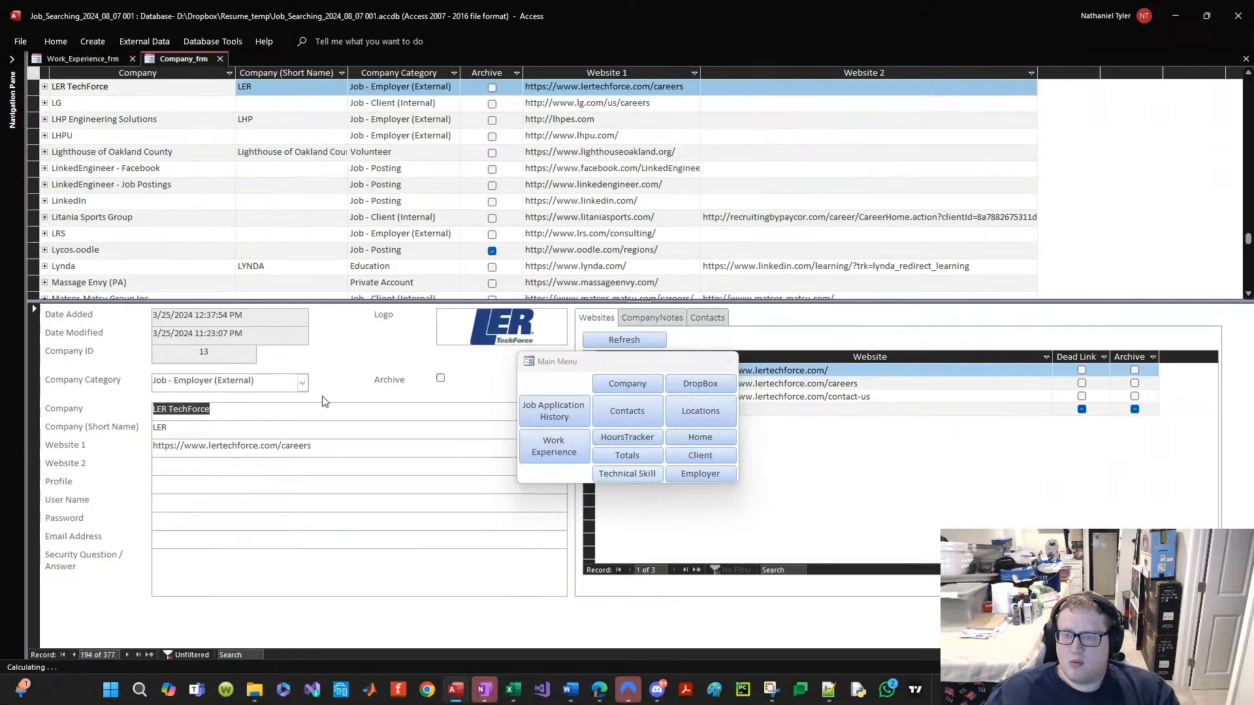
pyautogui.click(220, 59)
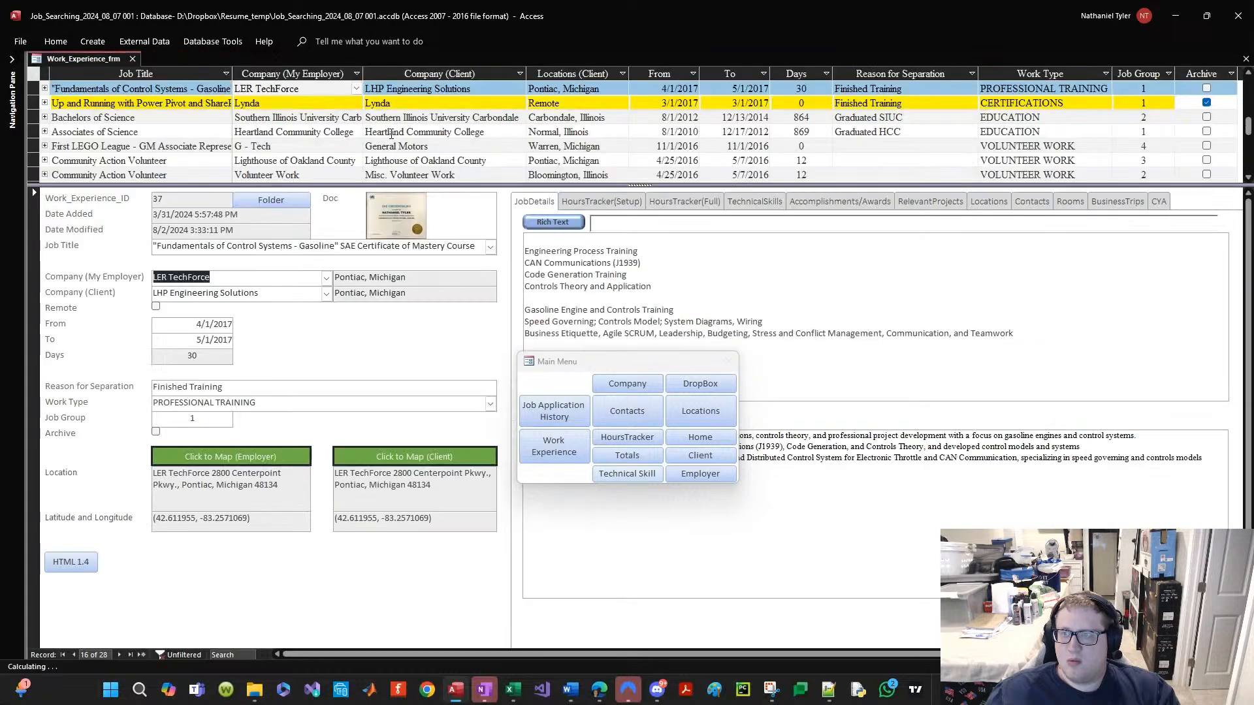
pyautogui.scroll(1, 392, 124)
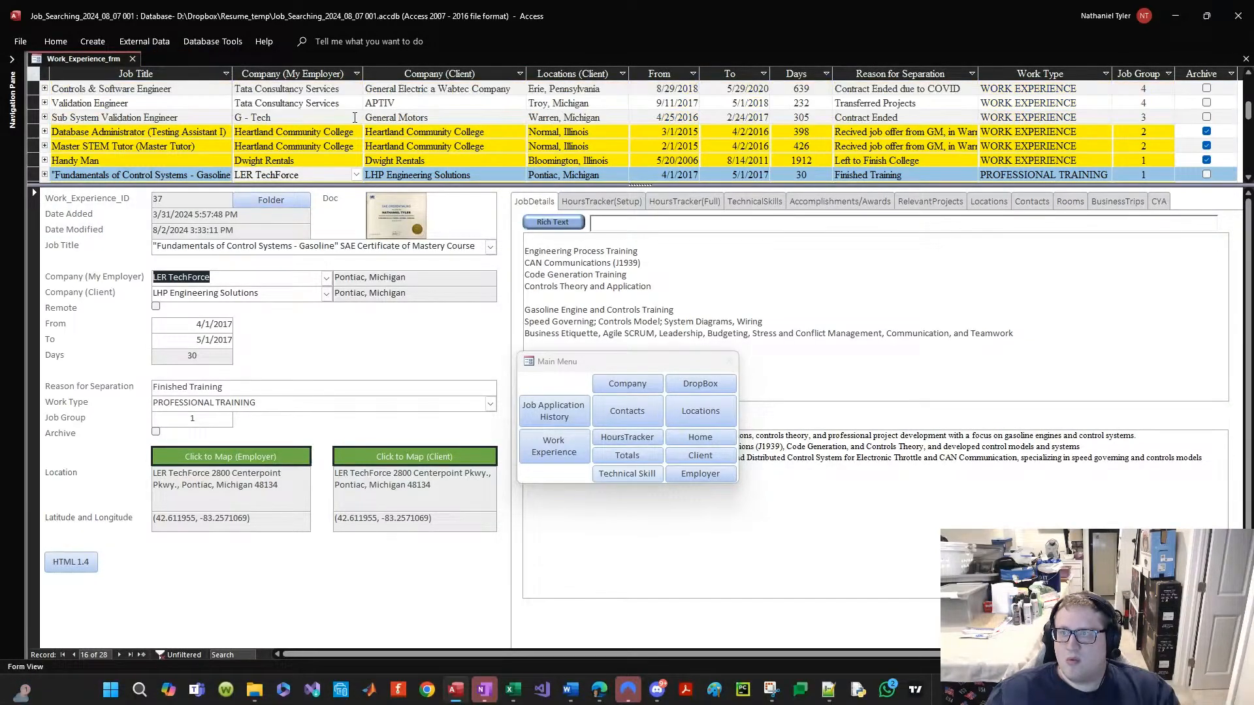
pyautogui.scroll(1, 391, 111)
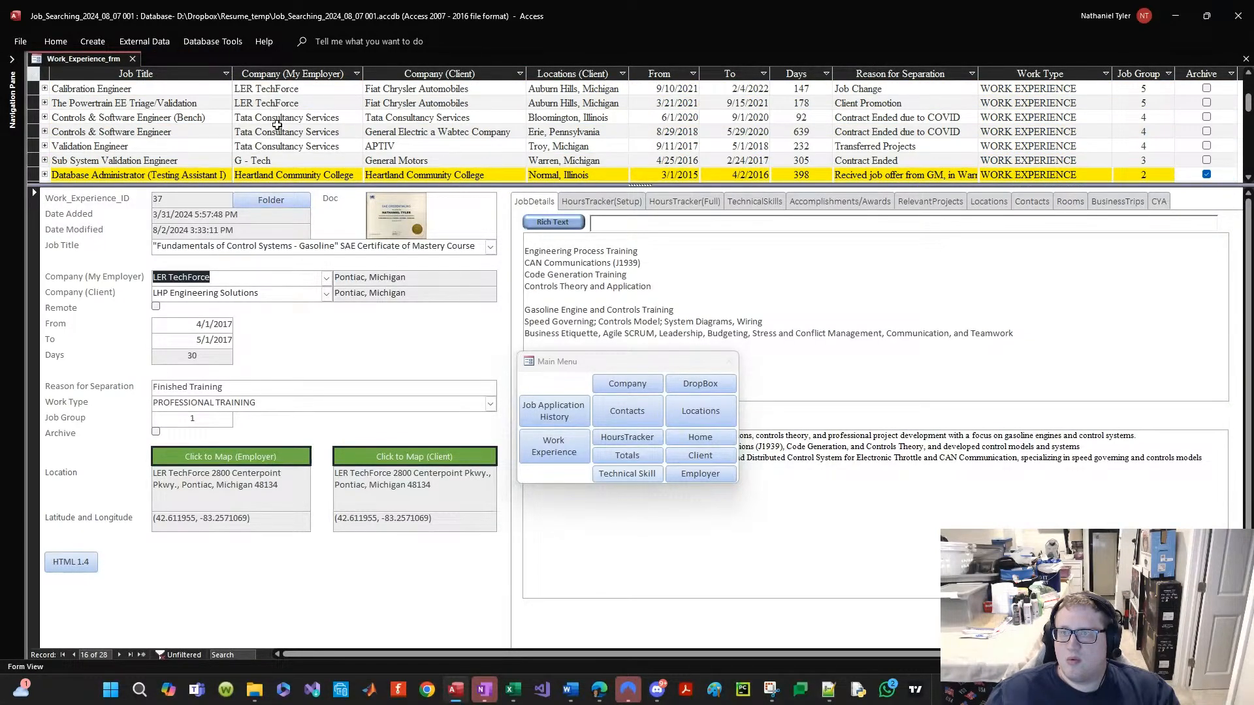
pyautogui.scroll(1, 350, 127)
pyautogui.doubleClick(390, 132)
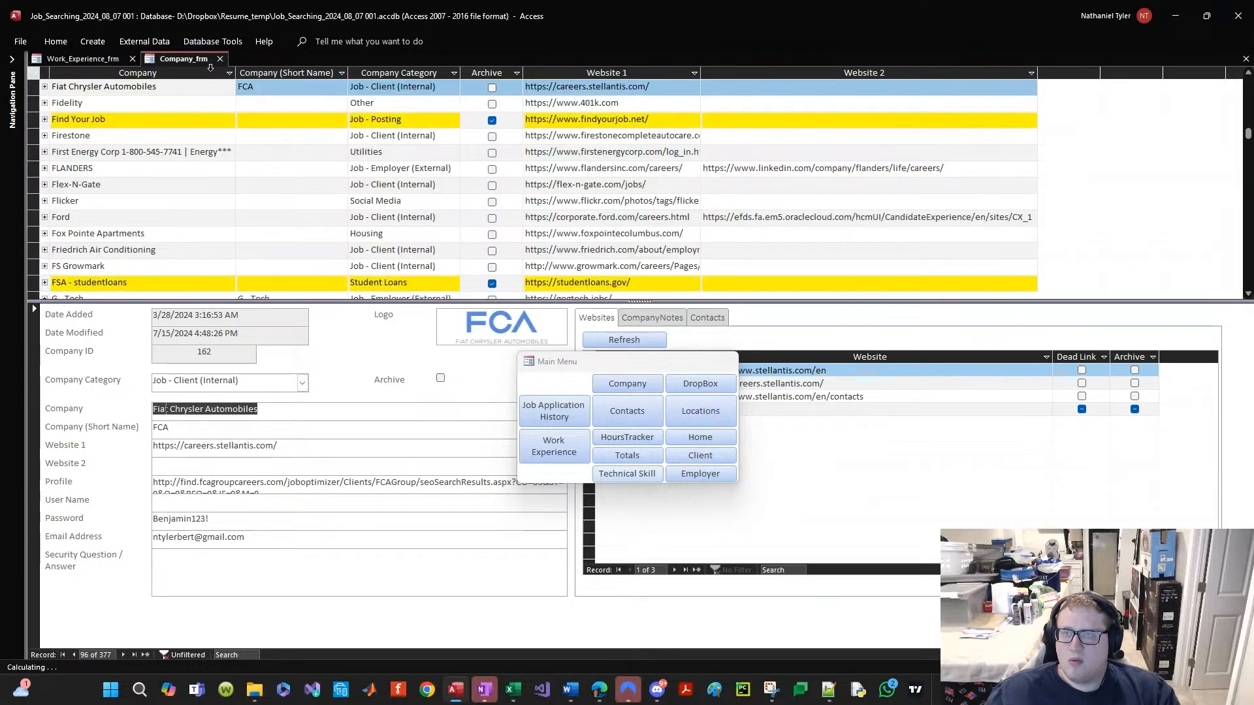
pyautogui.click(221, 60)
pyautogui.doubleClick(319, 98)
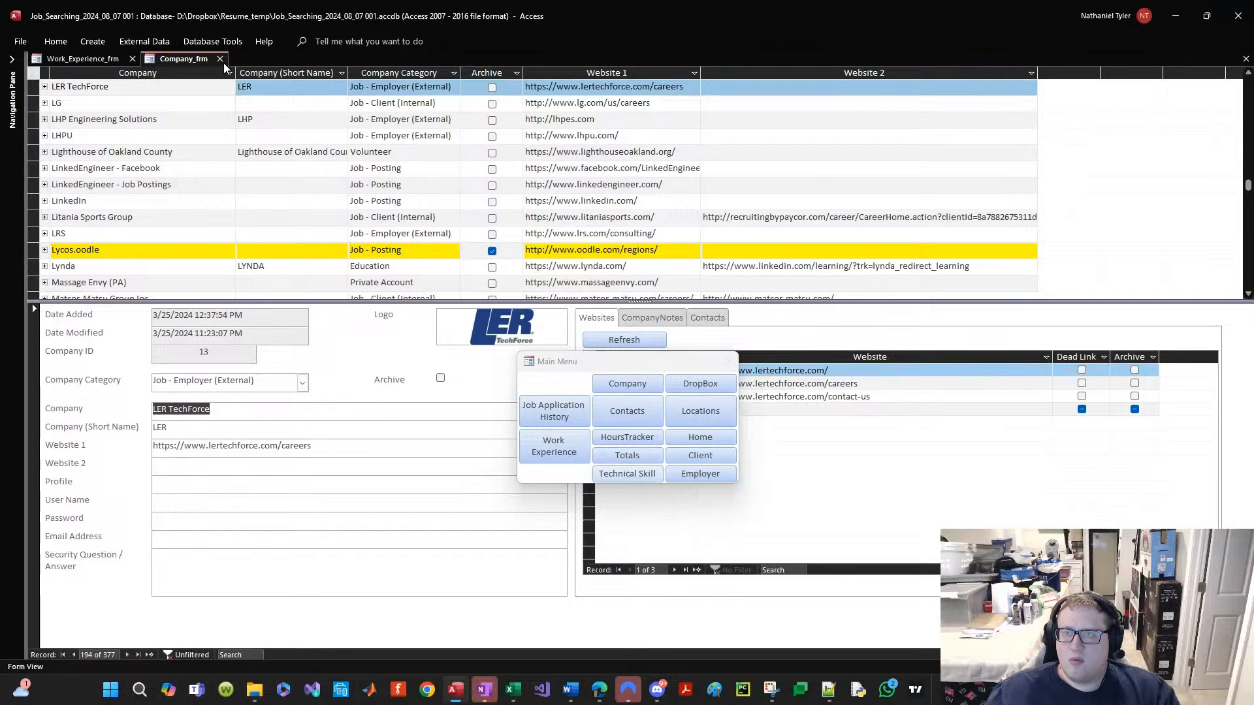
pyautogui.click(221, 60)
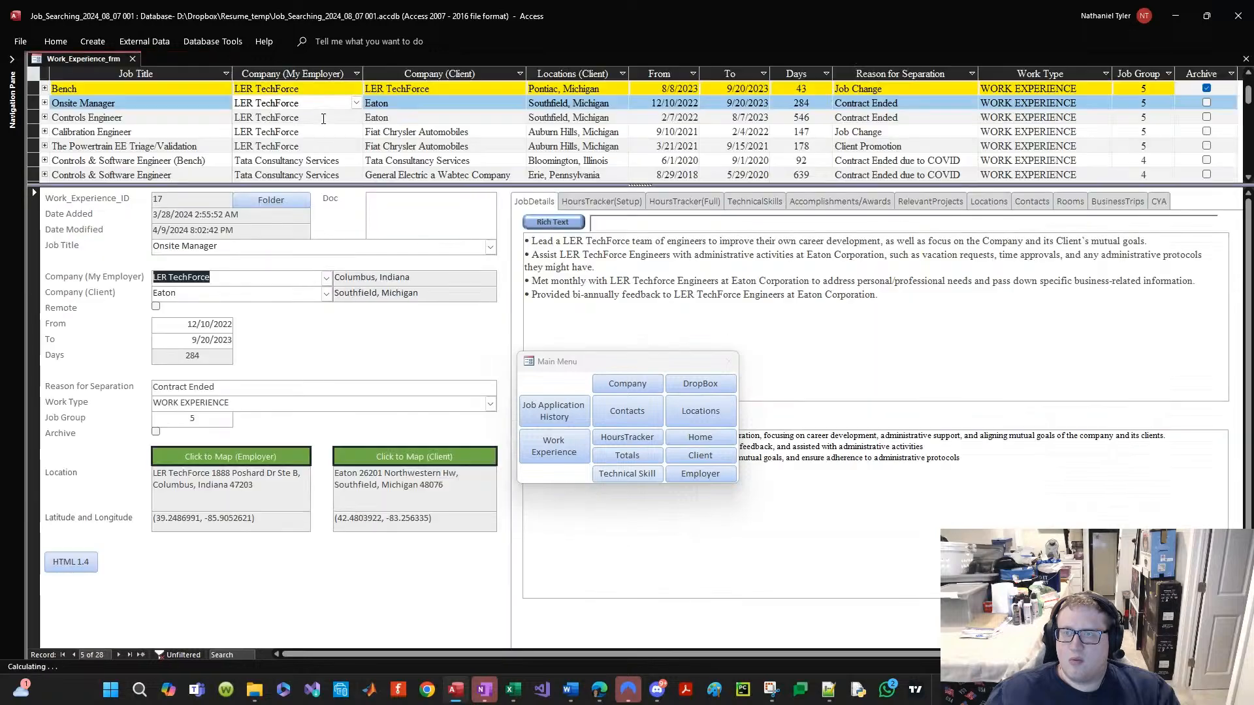
# Step: Open the Actalent company record from the Electronic System Engineer entry, set Company (Short Name) to ACTALENT, and close the form
pyautogui.doubleClick(229, 280)
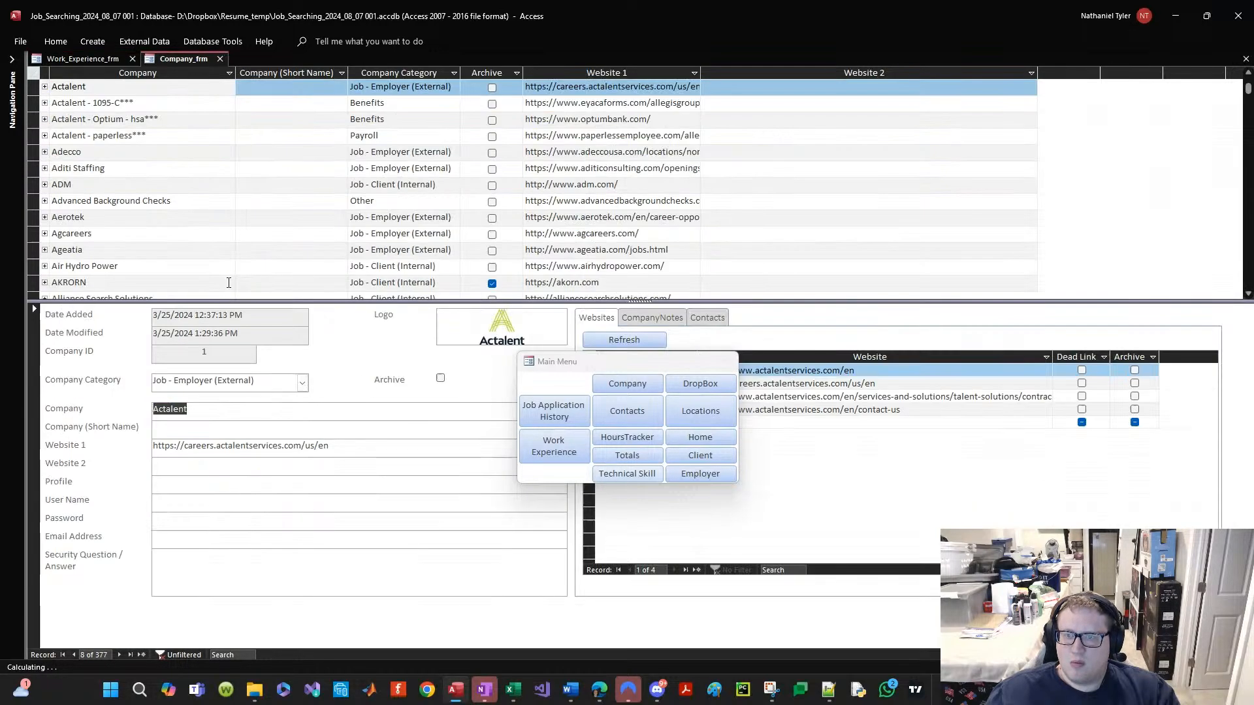
pyautogui.click(205, 426)
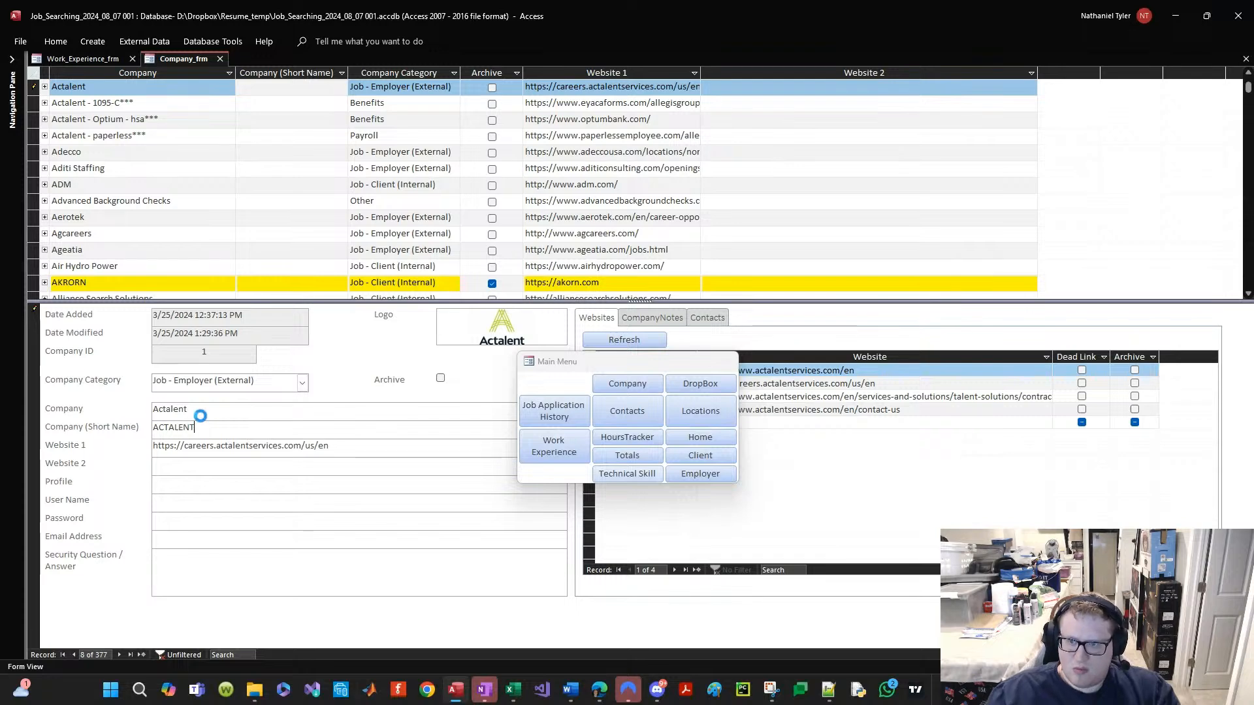
pyautogui.write('ACTALENT')
pyautogui.click(220, 59)
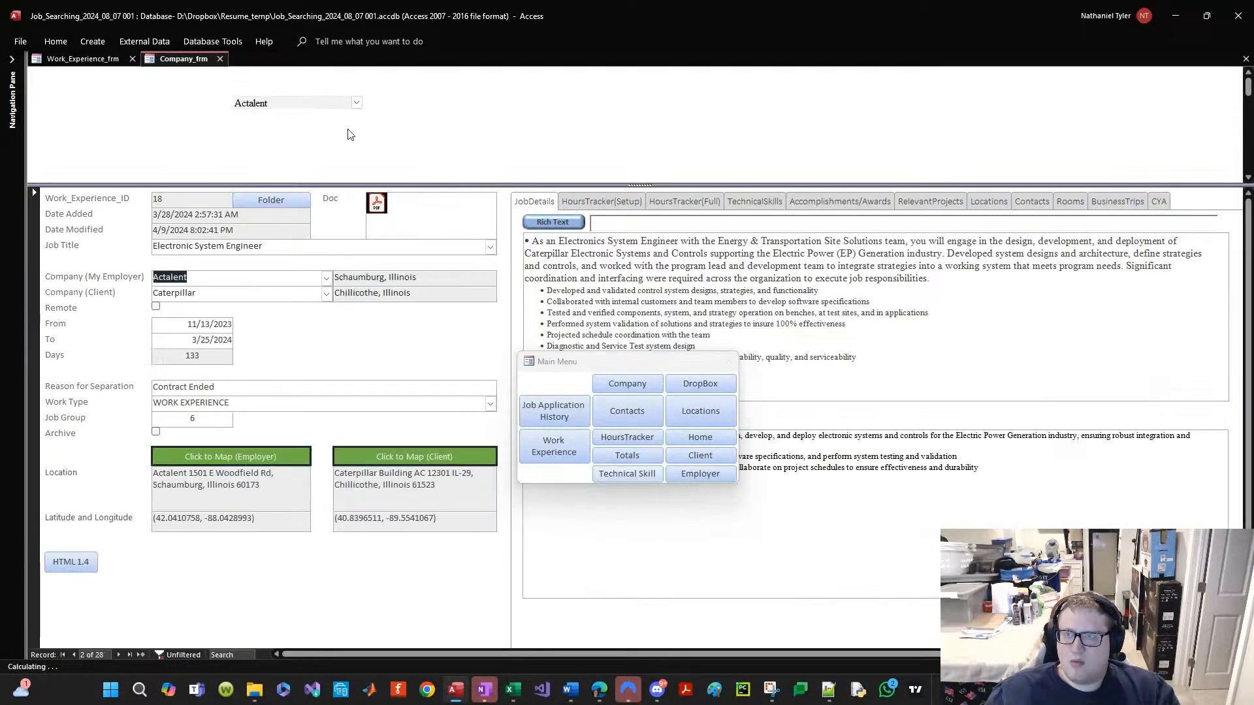
# Step: Open the Caterpillar company record from the Electronic System Engineer entry and review the short names in the company list down to Cummins
pyautogui.doubleClick(399, 105)
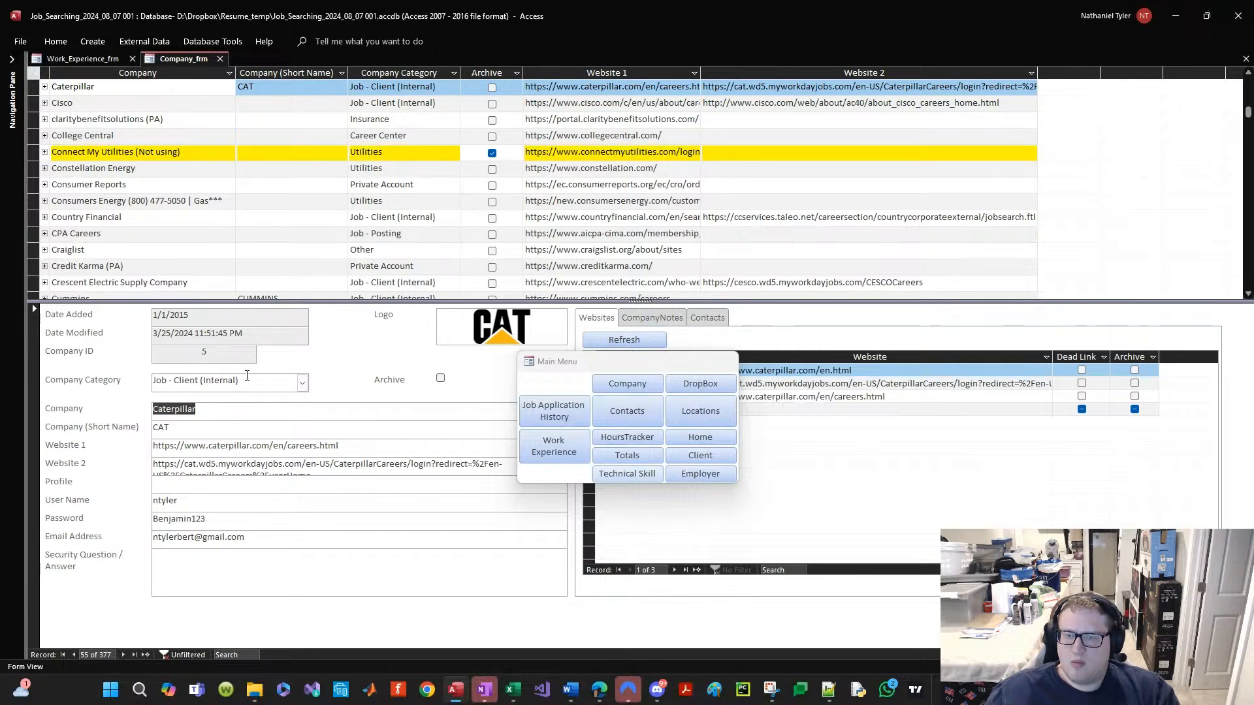
pyautogui.scroll(3, 220, 130)
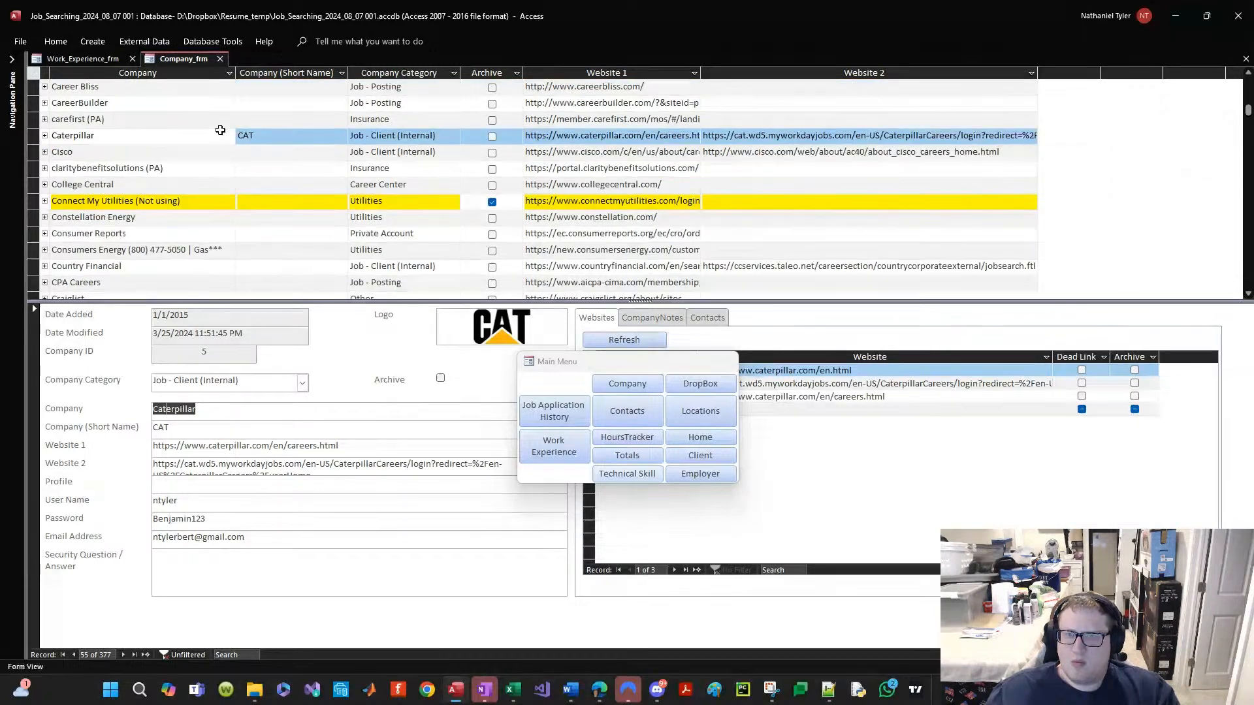
pyautogui.scroll(-4, 218, 147)
pyautogui.scroll(-1, 216, 153)
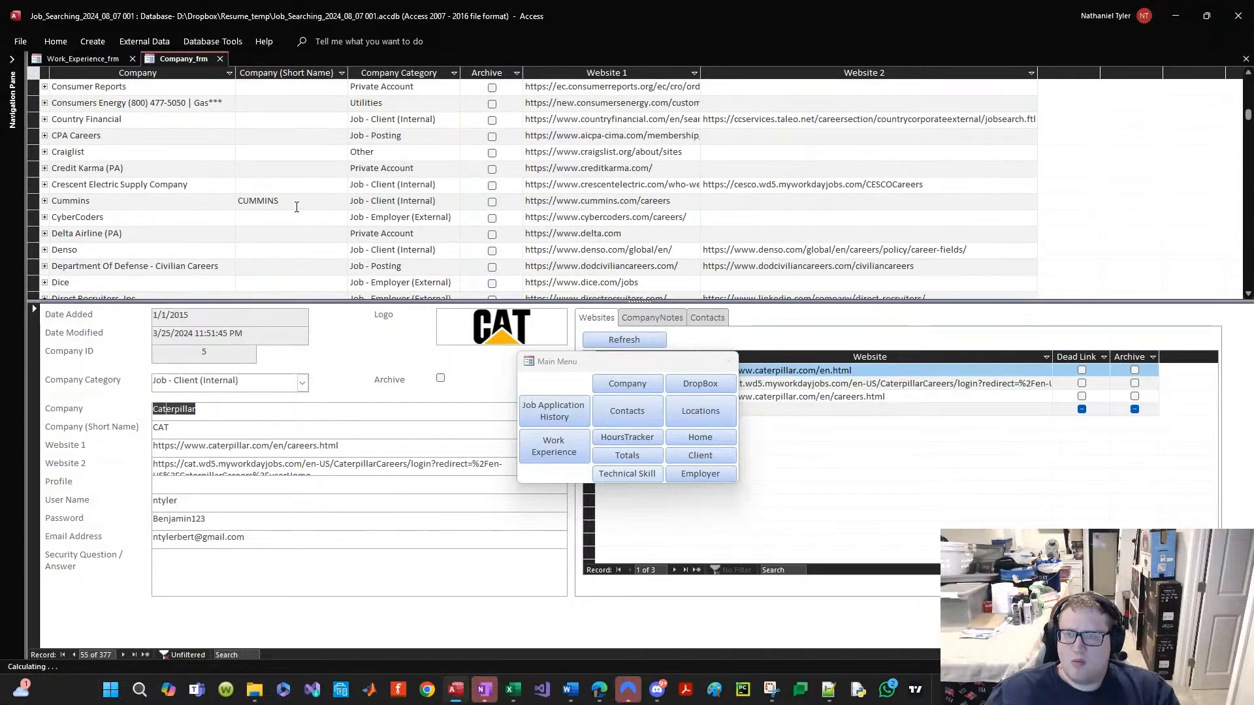
pyautogui.click(318, 201)
pyautogui.moveTo(284, 200); pyautogui.dragTo(251, 203)
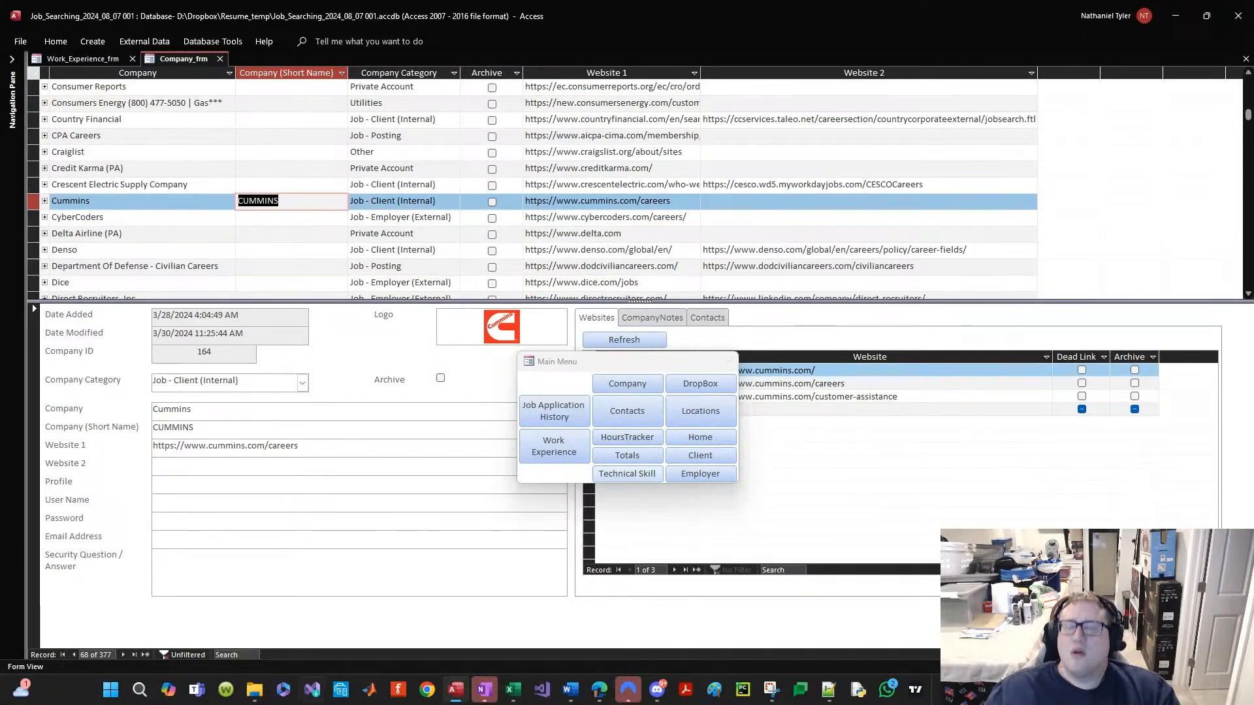
# Step: Switch to ChatGPT in the browser, ask "what is the acronym for CUMMINS", read the answer, and return to Access
pyautogui.moveTo(600, 690)
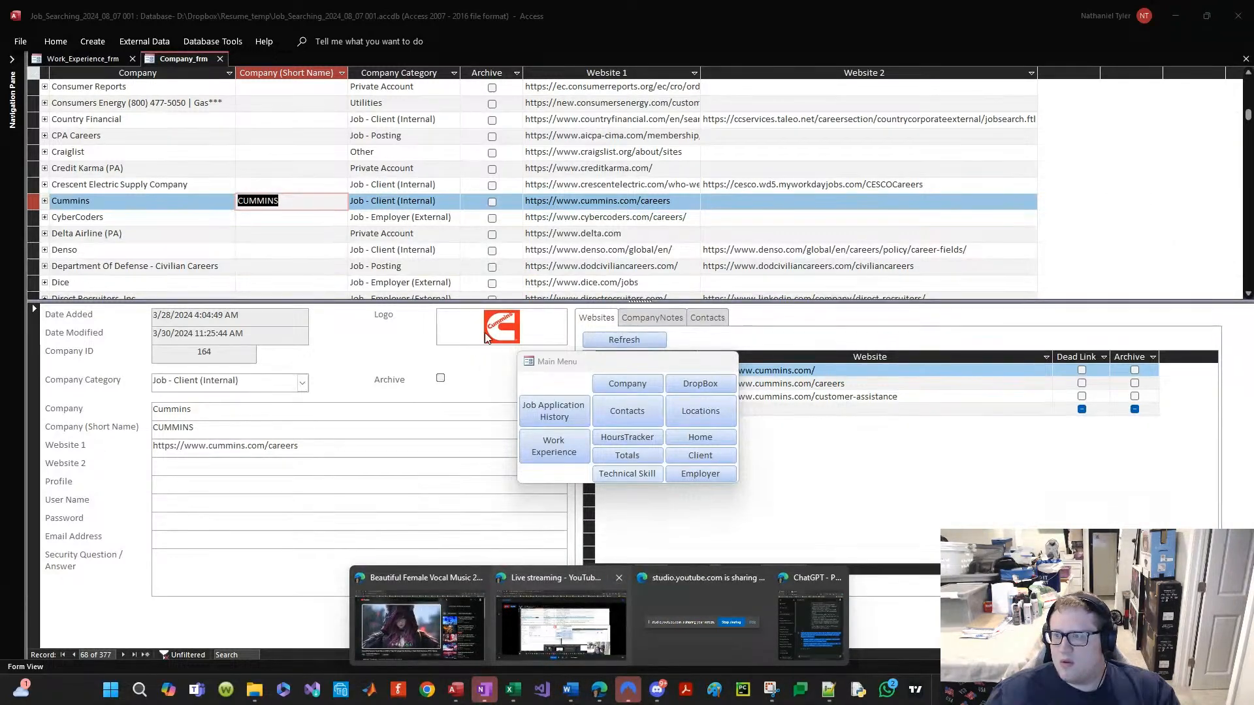
pyautogui.click(818, 628)
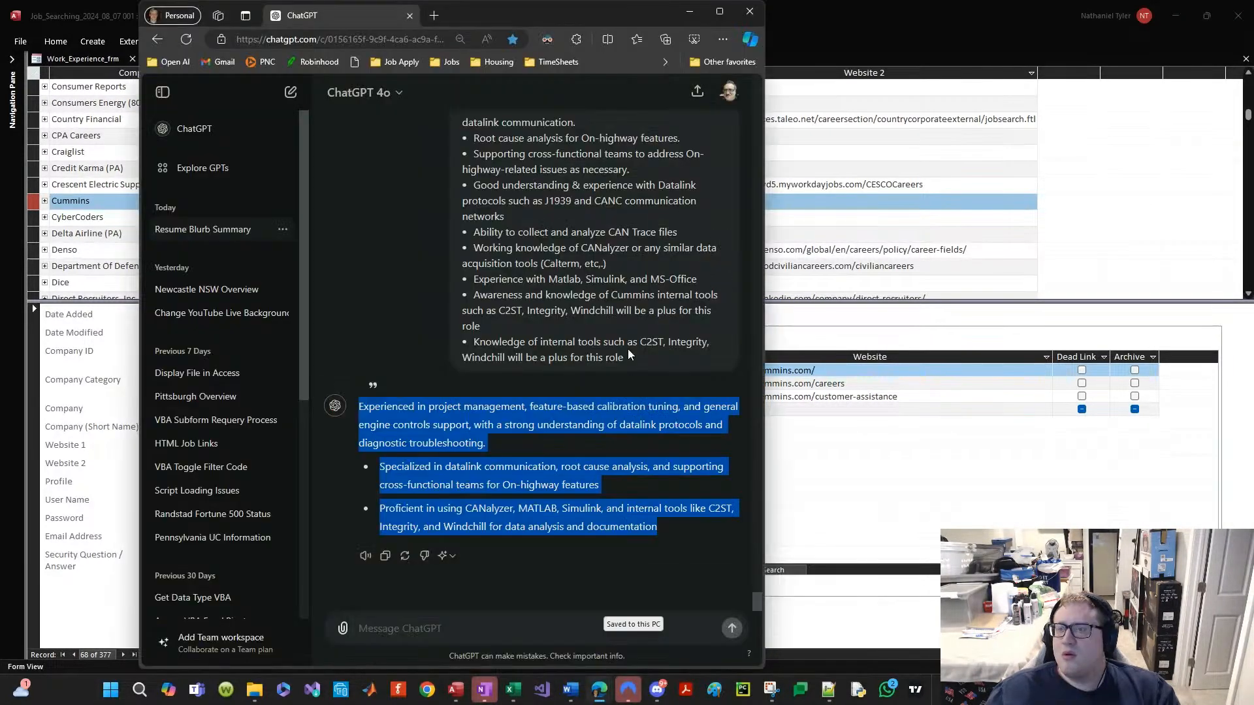
pyautogui.write('what is the ')
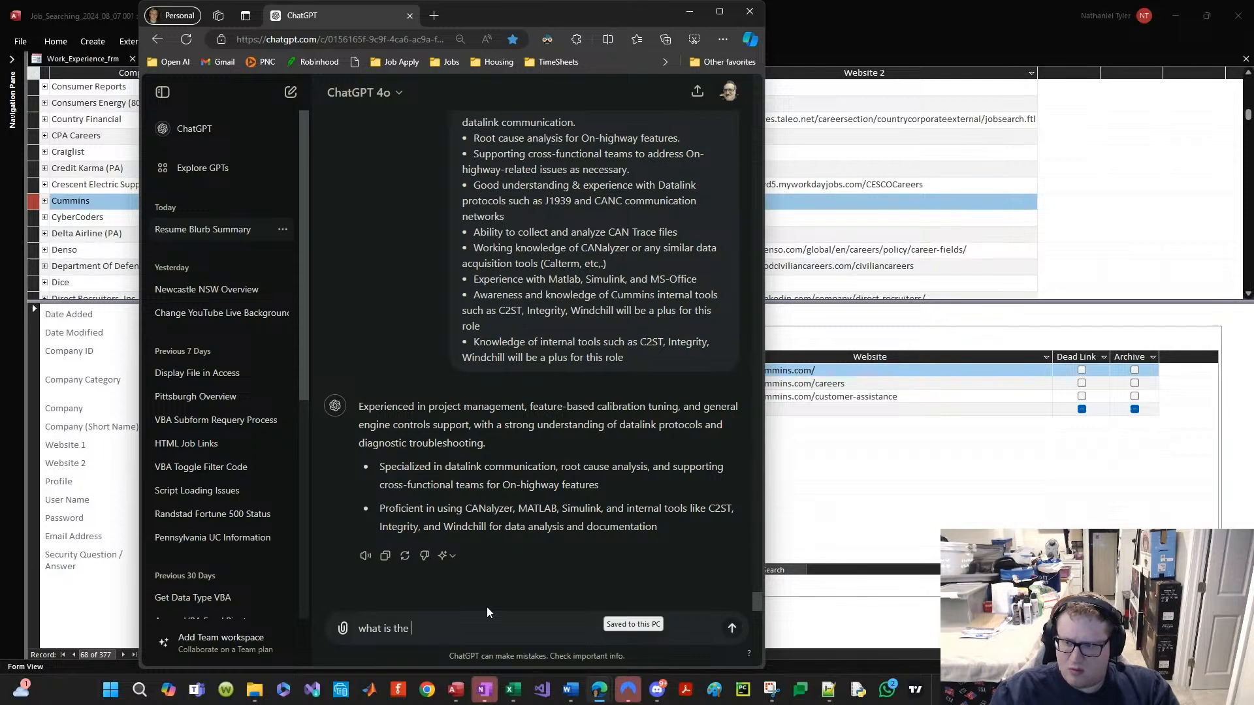
pyautogui.write('acronym for')
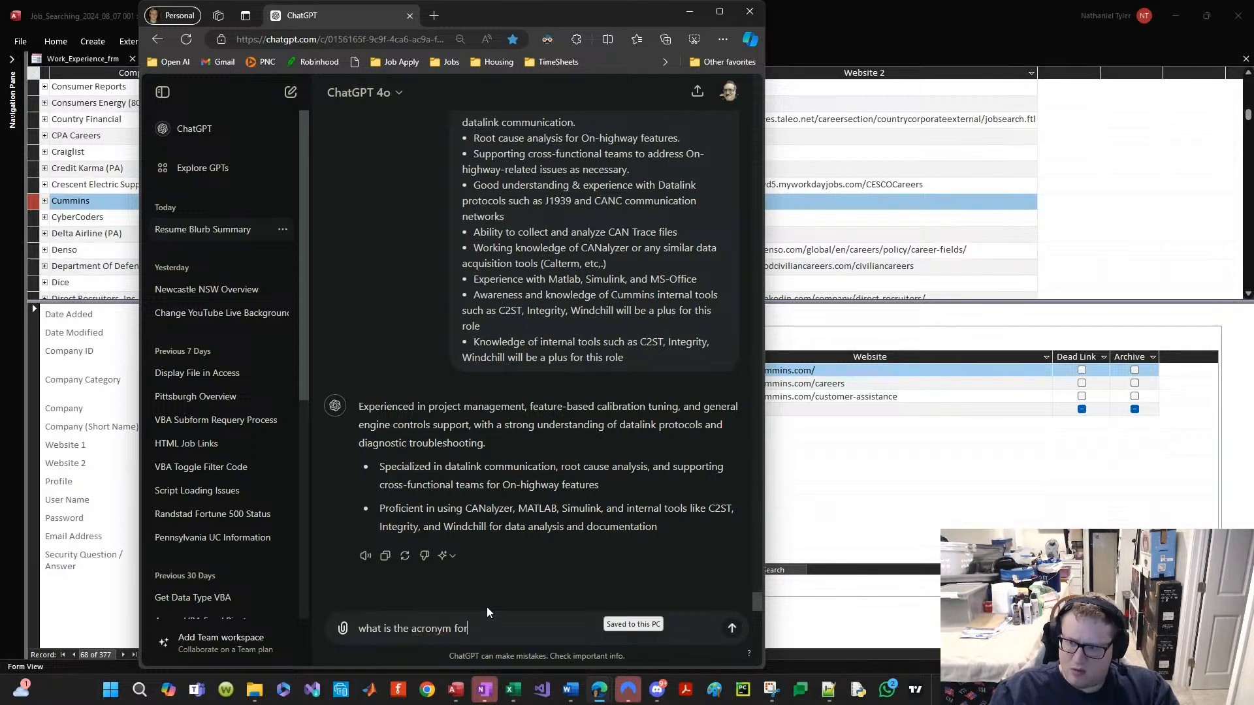
pyautogui.write(' CUMMINS')
pyautogui.press('Return')
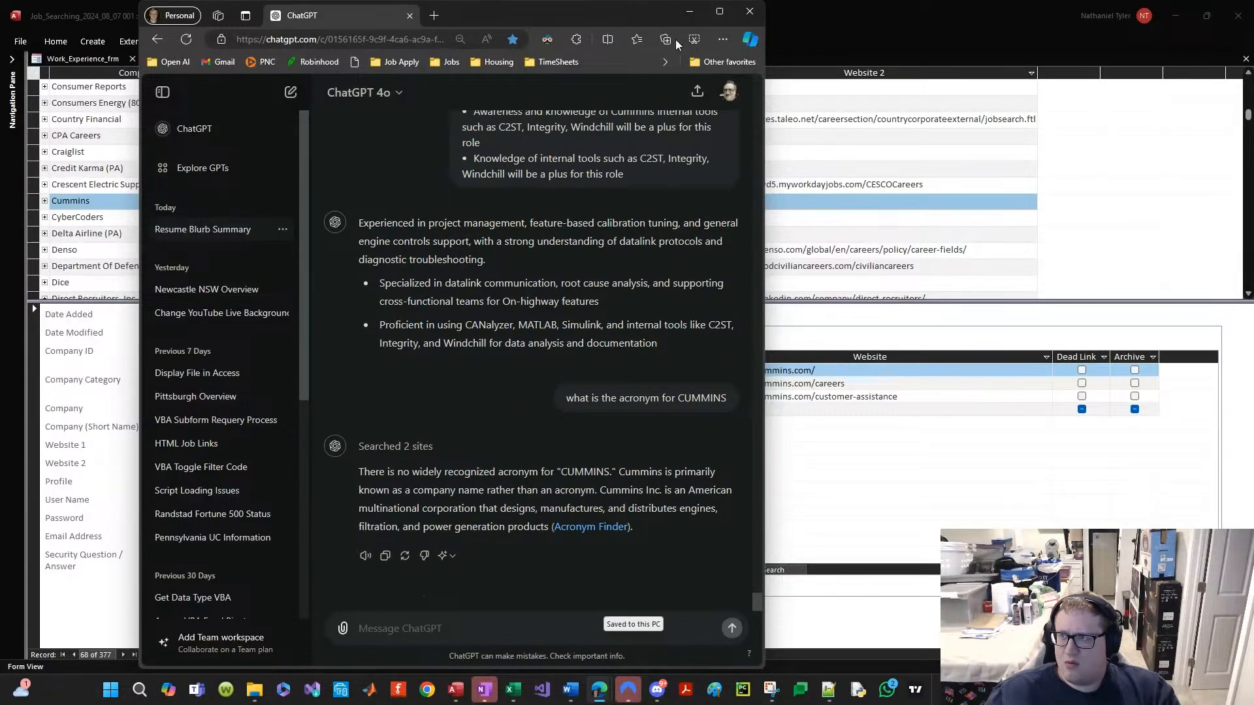
pyautogui.click(689, 11)
# Step: Close the company form and review the employer and client companies in the work experience list
pyautogui.click(276, 191)
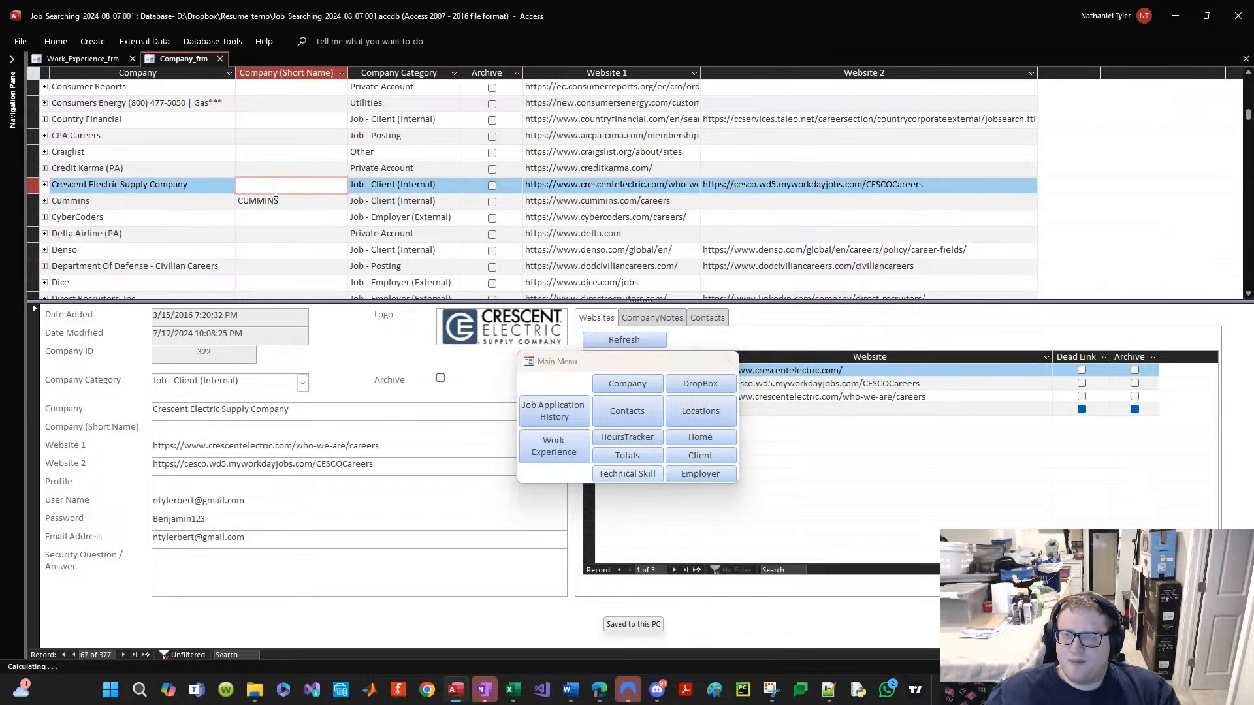
pyautogui.click(218, 47)
pyautogui.click(219, 46)
pyautogui.click(220, 59)
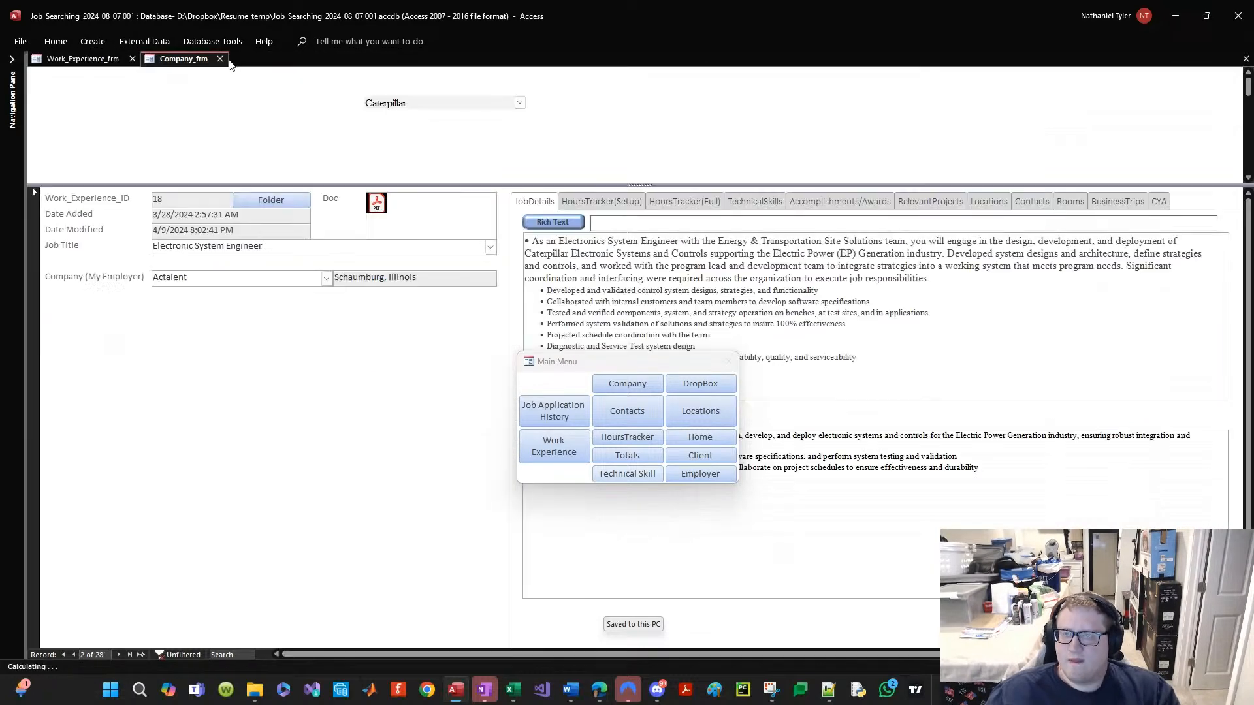
pyautogui.click(198, 278)
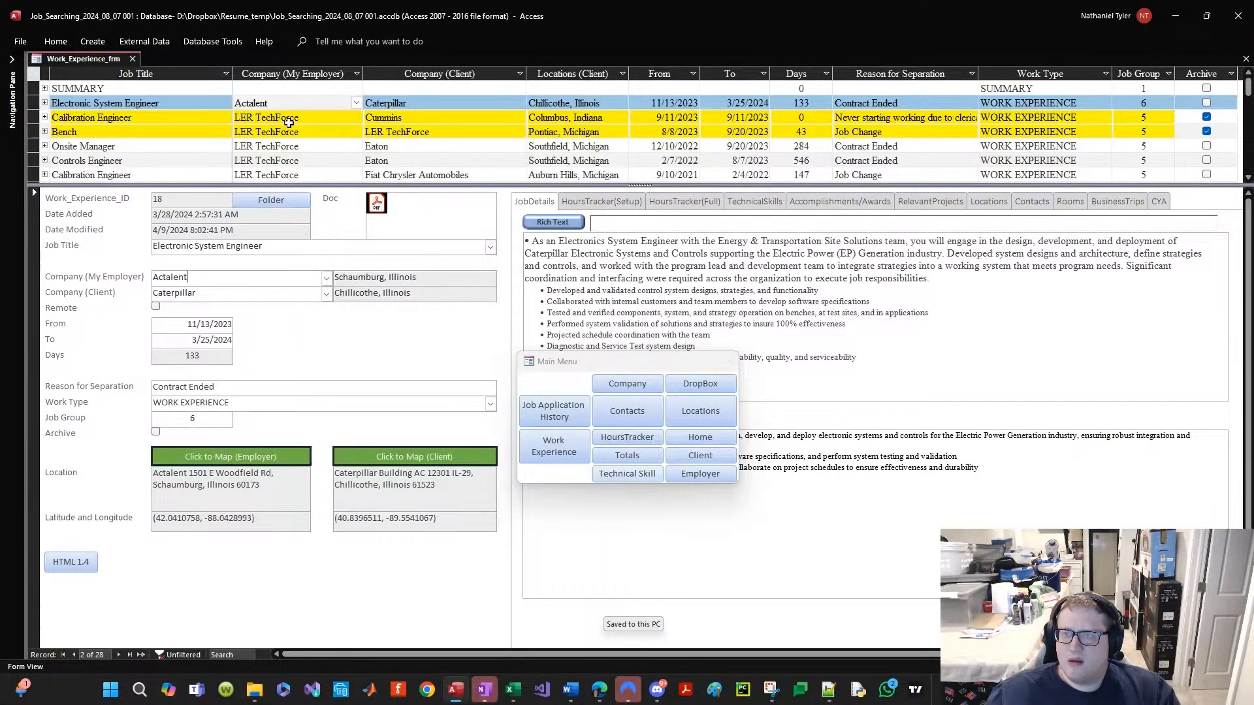
pyautogui.scroll(-3, 289, 122)
pyautogui.scroll(2, 278, 133)
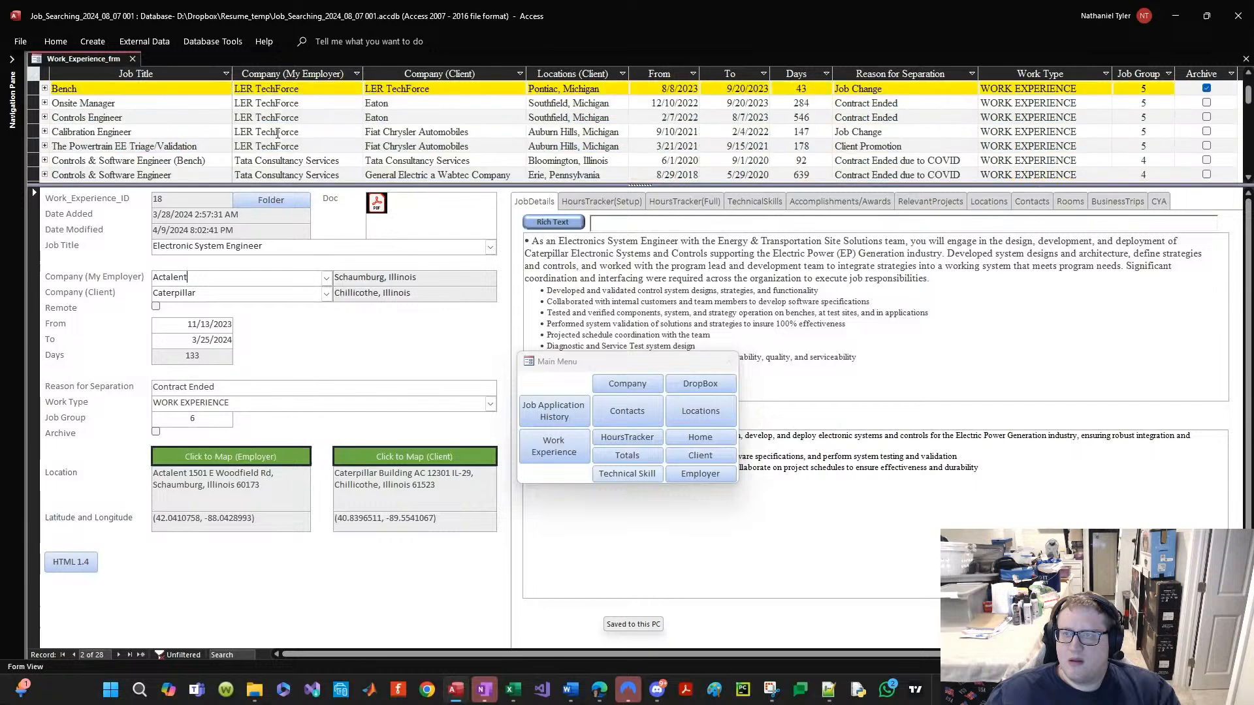
pyautogui.scroll(1, 278, 133)
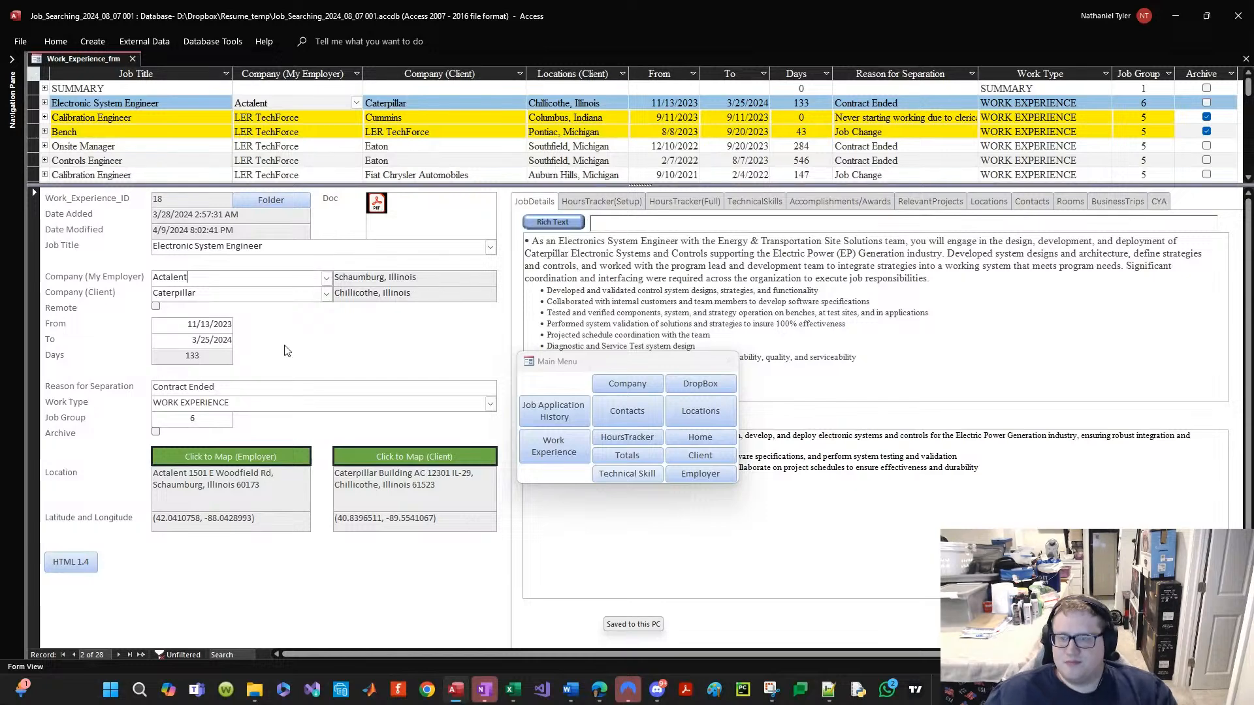
# Step: Bring up the Word resume, select the location Chillicothe, IL in the Electronic System Engineer entry for reference, and move the document away
pyautogui.moveTo(557, 1); pyautogui.dragTo(573, 117)
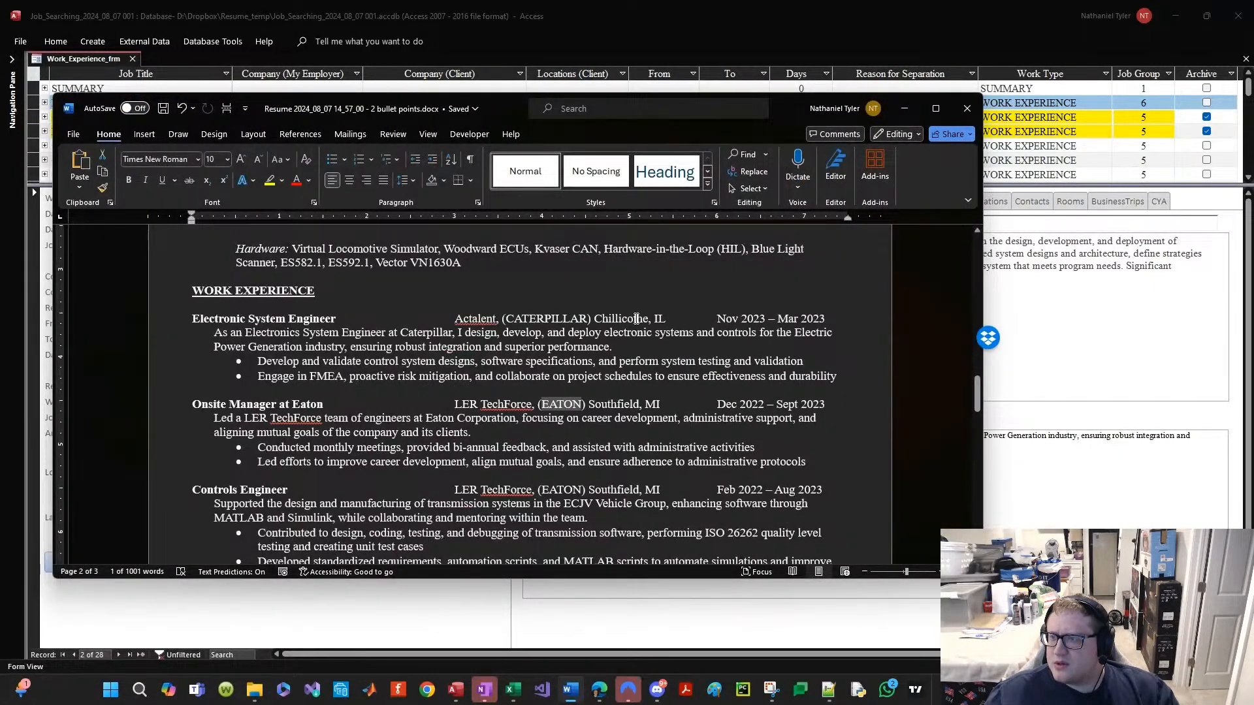
pyautogui.moveTo(636, 319); pyautogui.dragTo(658, 324)
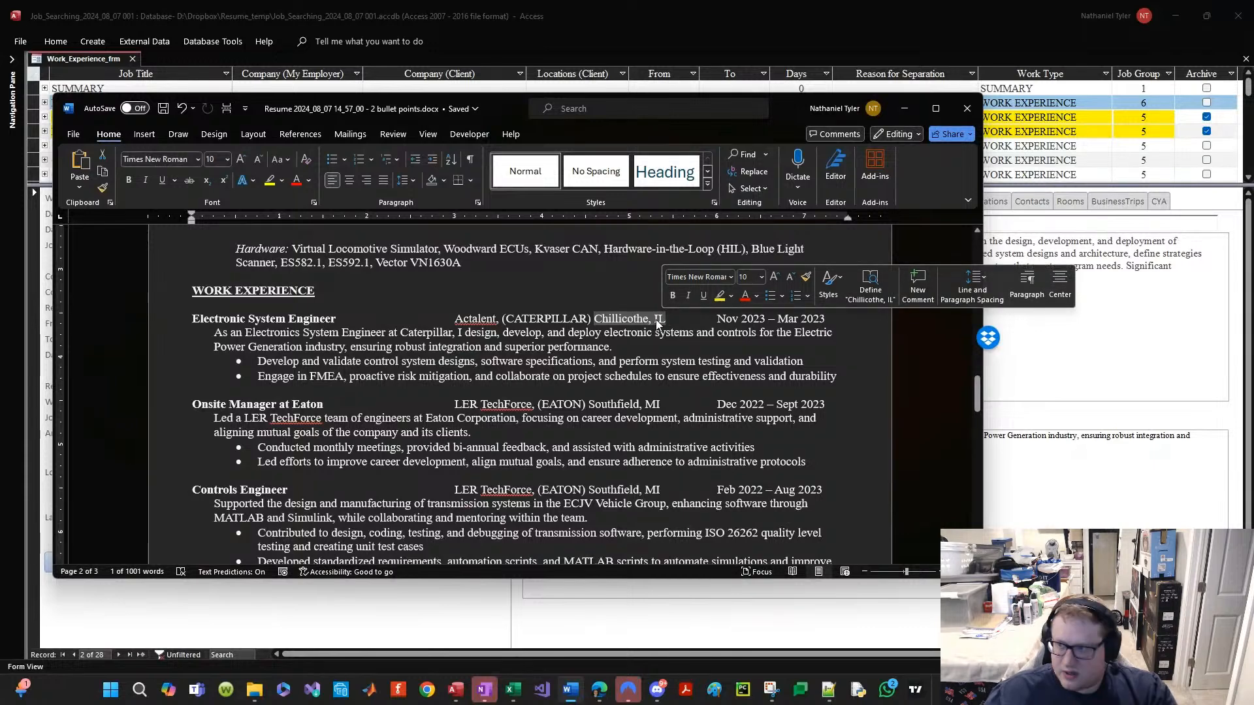
pyautogui.moveTo(779, 102); pyautogui.dragTo(815, 0)
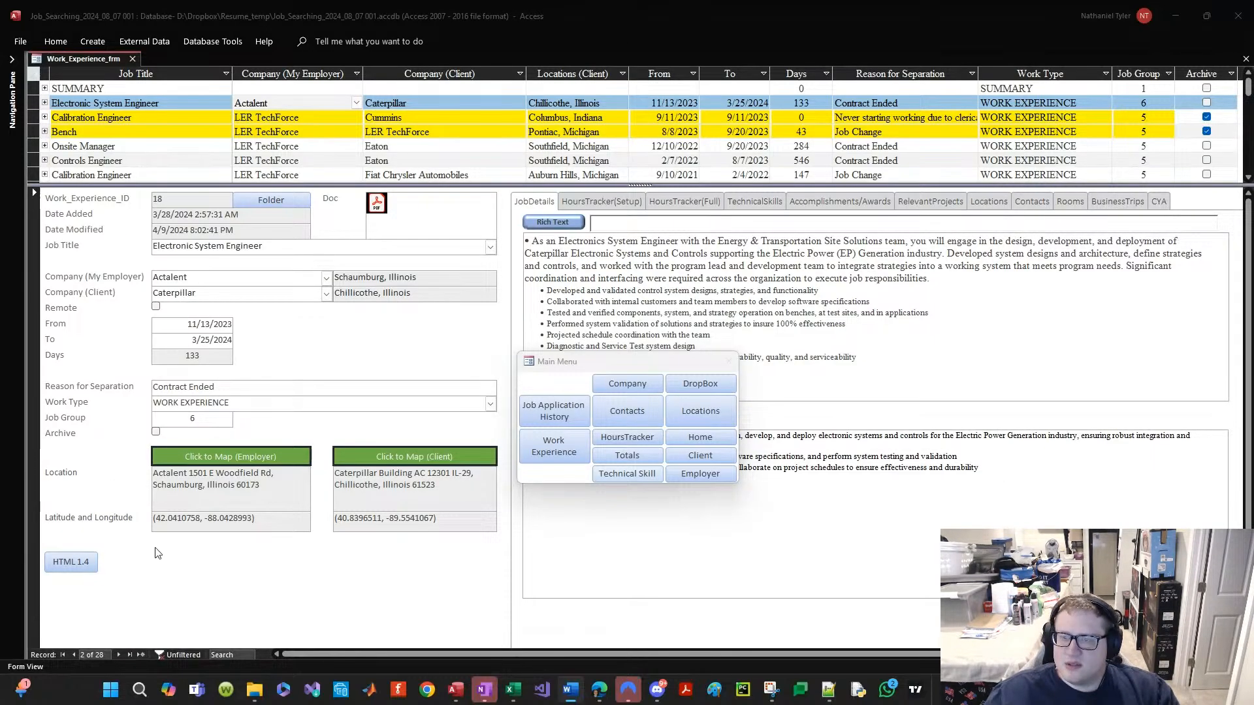
# Step: Show the locations belonging to the Electronic System Engineer entry and open the Locations form
pyautogui.doubleClick(395, 279)
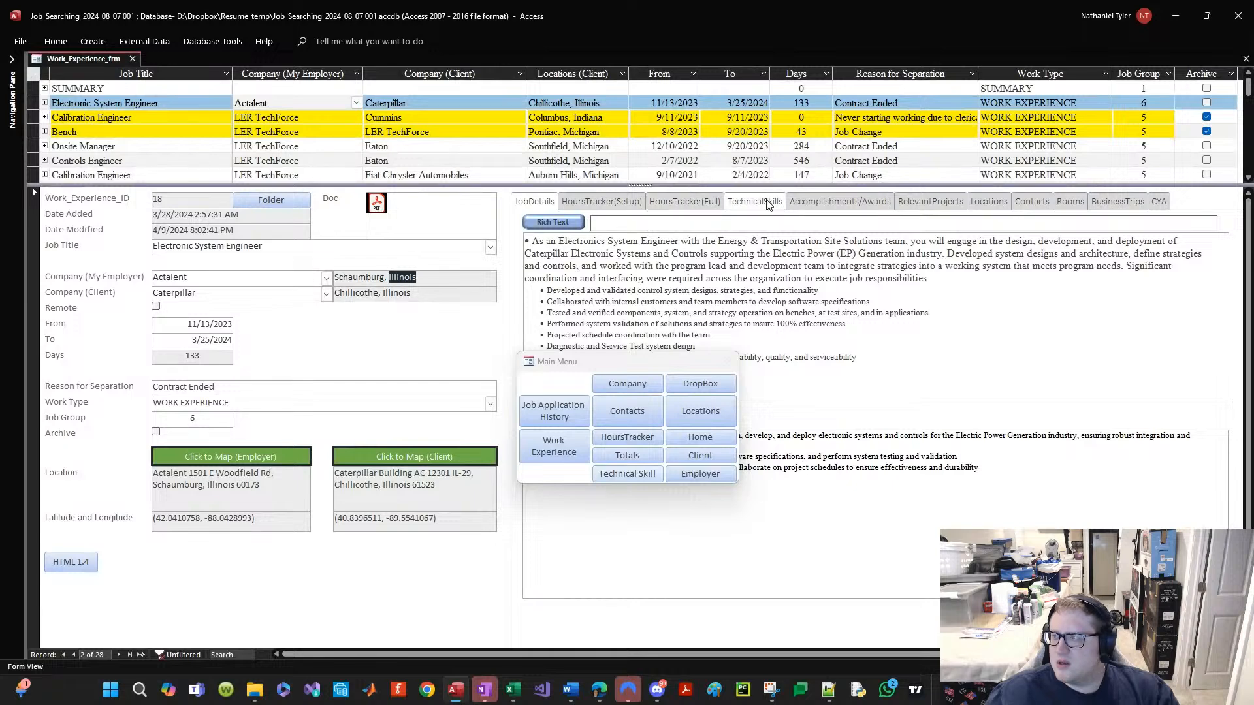
pyautogui.click(988, 201)
pyautogui.moveTo(578, 367); pyautogui.dragTo(310, 320)
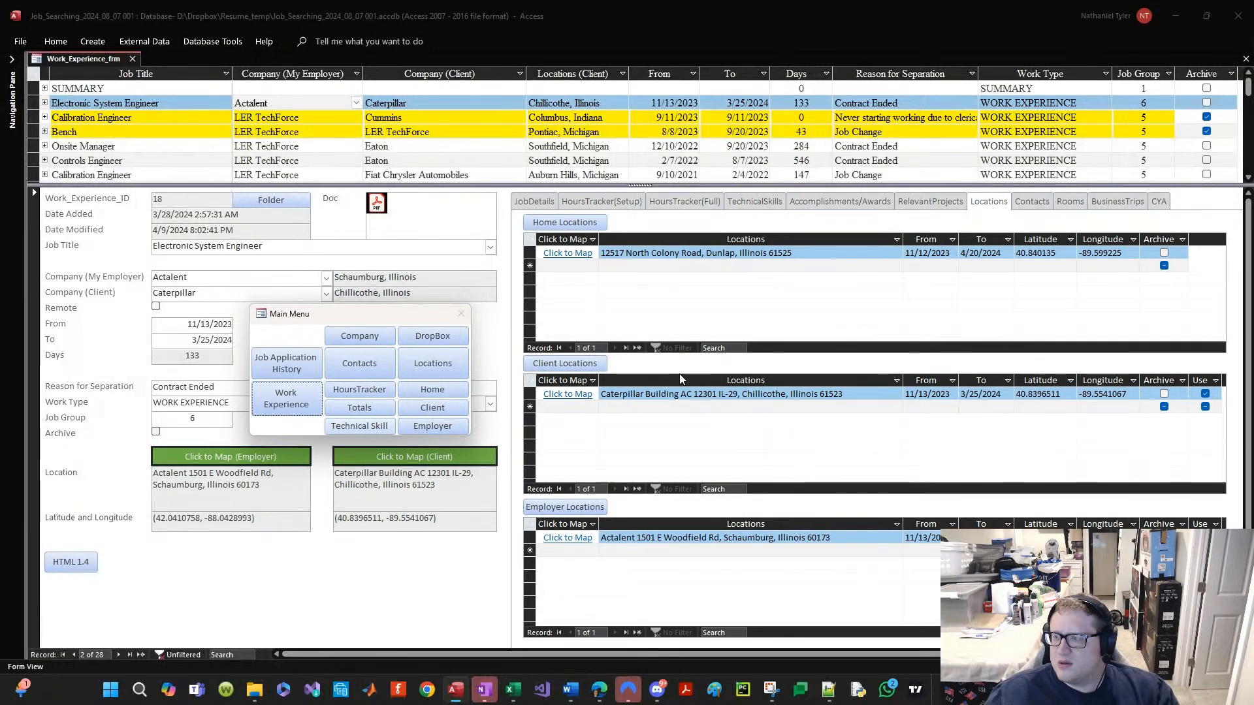
pyautogui.click(429, 363)
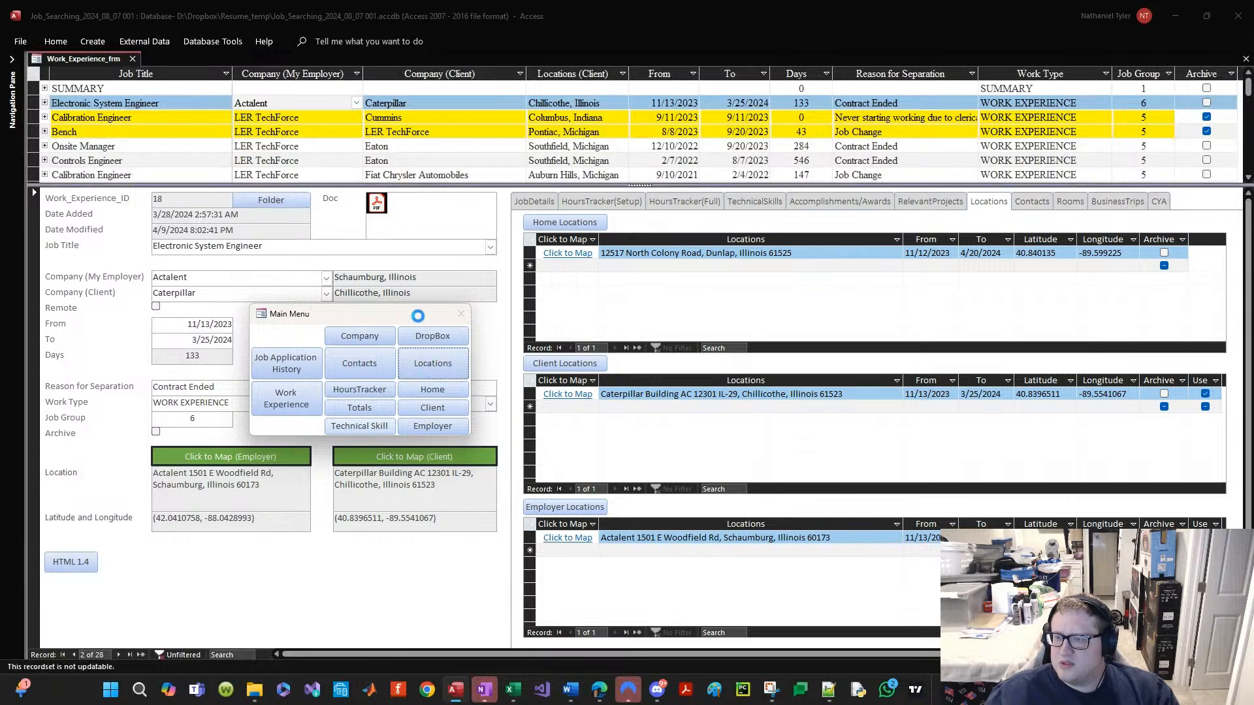
pyautogui.moveTo(398, 319); pyautogui.dragTo(873, 410)
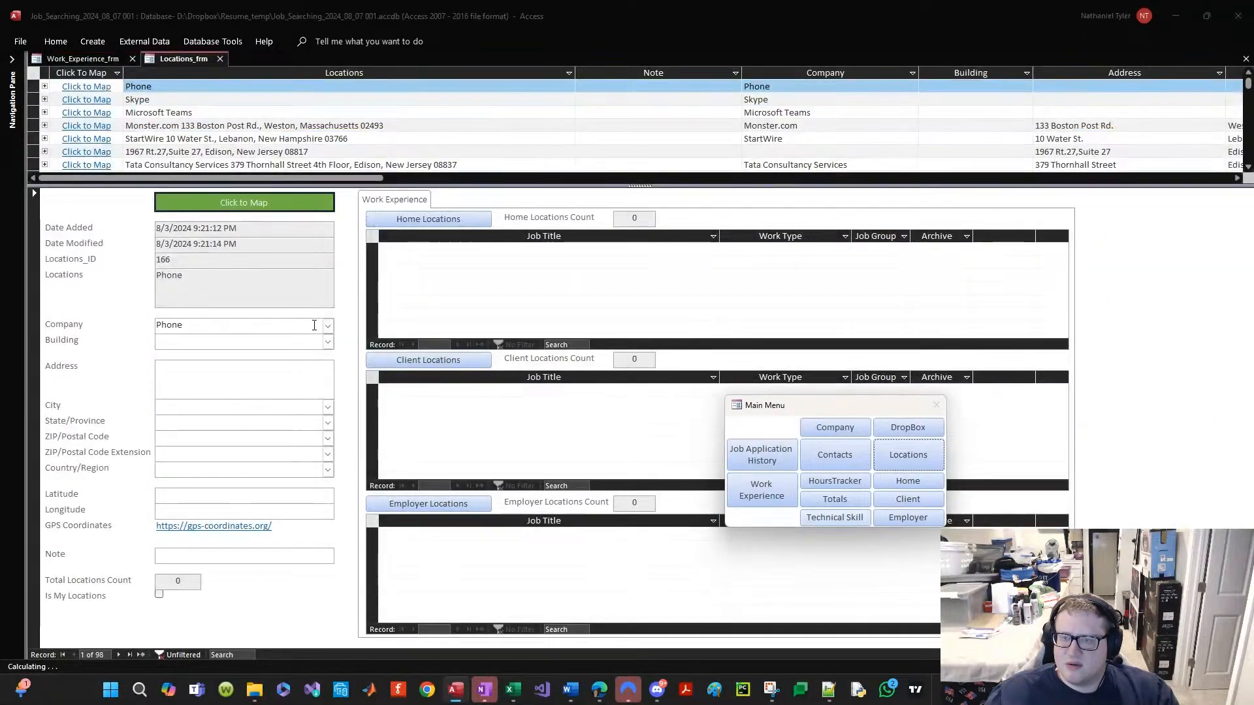
# Step: Select the Monster.com location record and open the State/Province list from its Massachusetts value
pyautogui.click(189, 126)
pyautogui.click(198, 421)
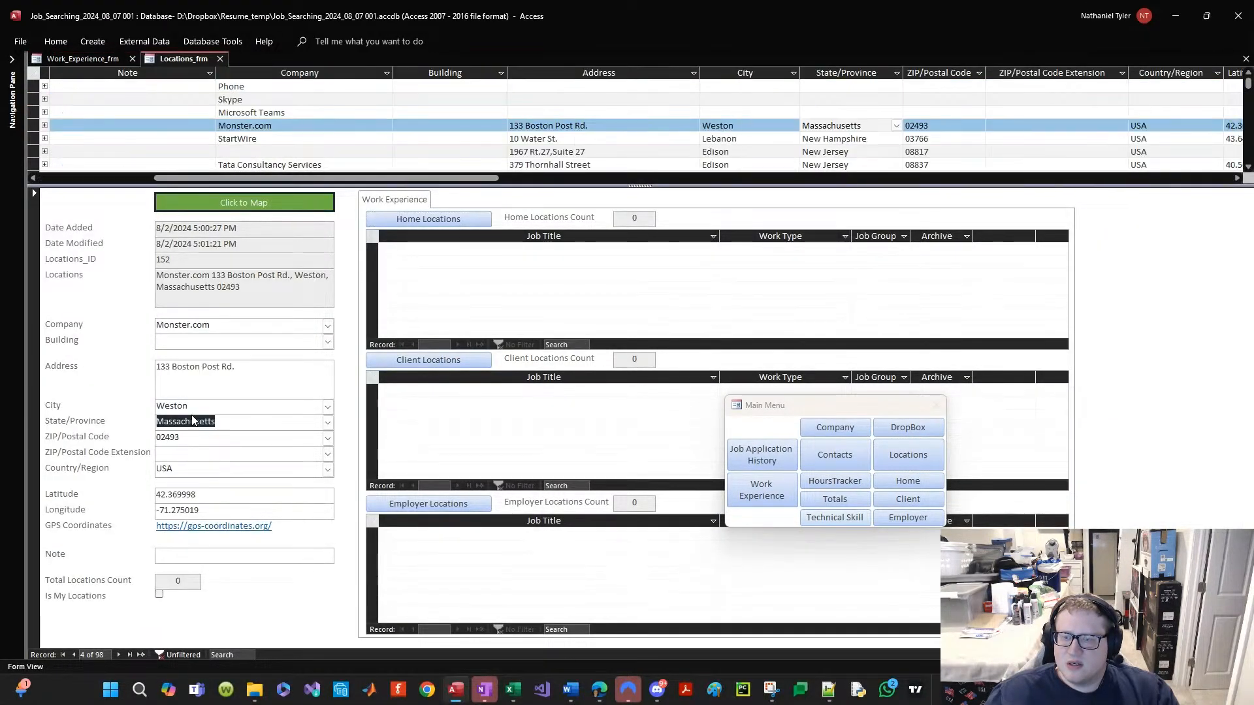
pyautogui.doubleClick(198, 422)
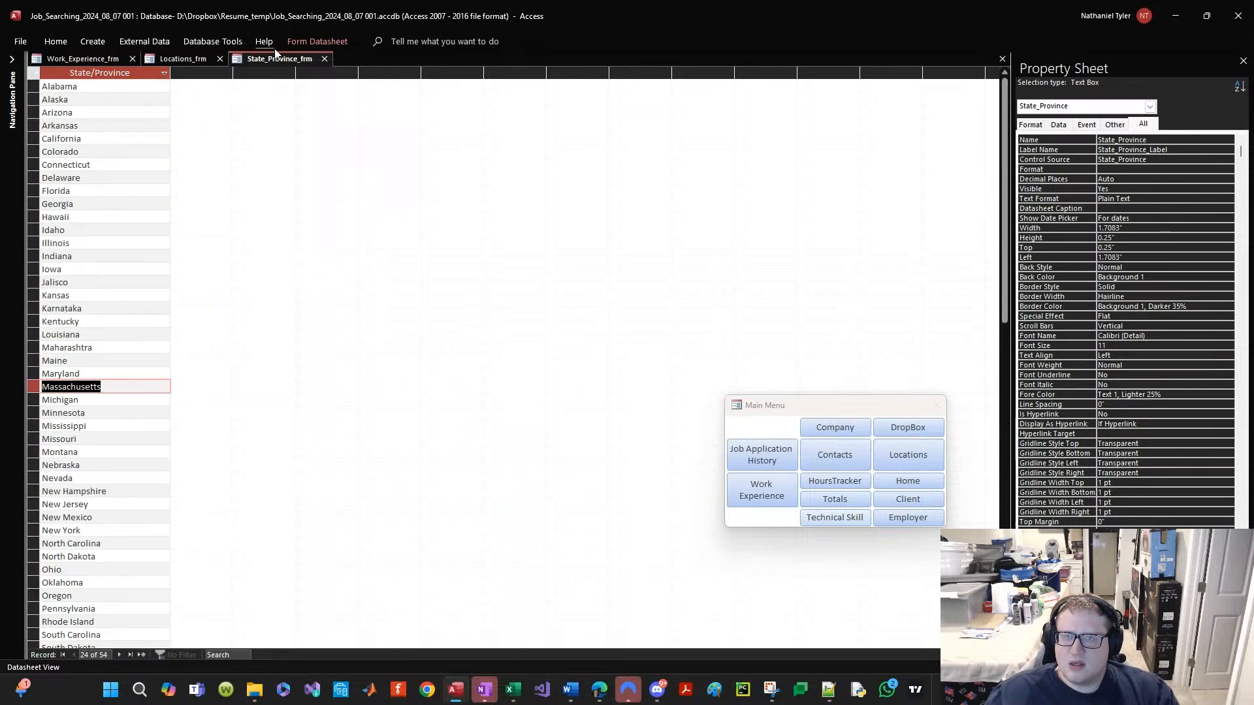
pyautogui.click(325, 59)
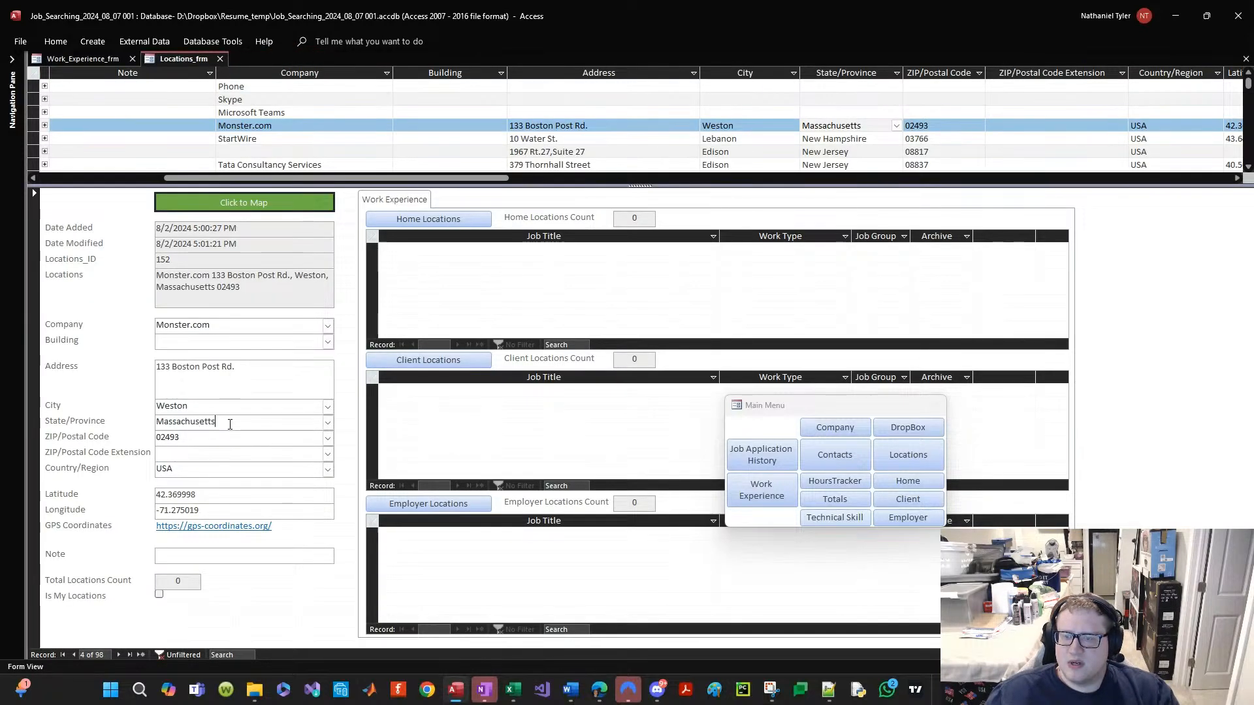
pyautogui.doubleClick(229, 424)
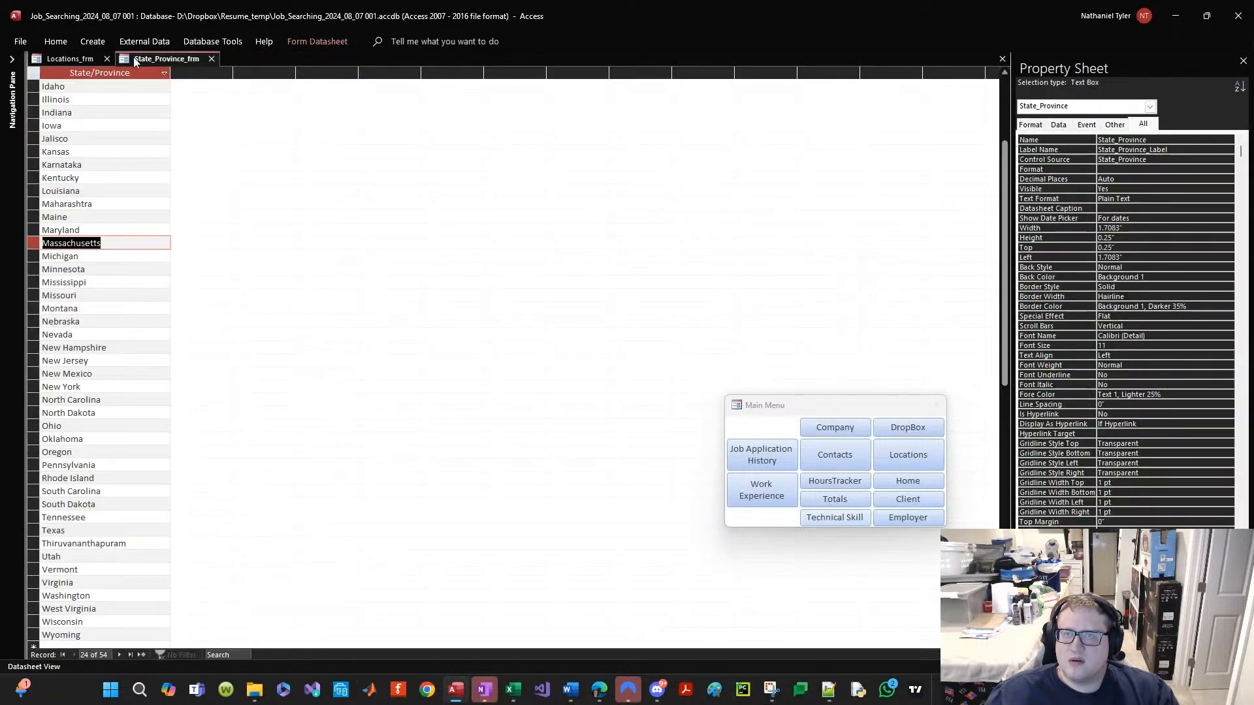
# Step: Close the open location and state forms, filter the database objects by "state", and open State_Province_tbl in Design view
pyautogui.click(106, 59)
pyautogui.click(12, 60)
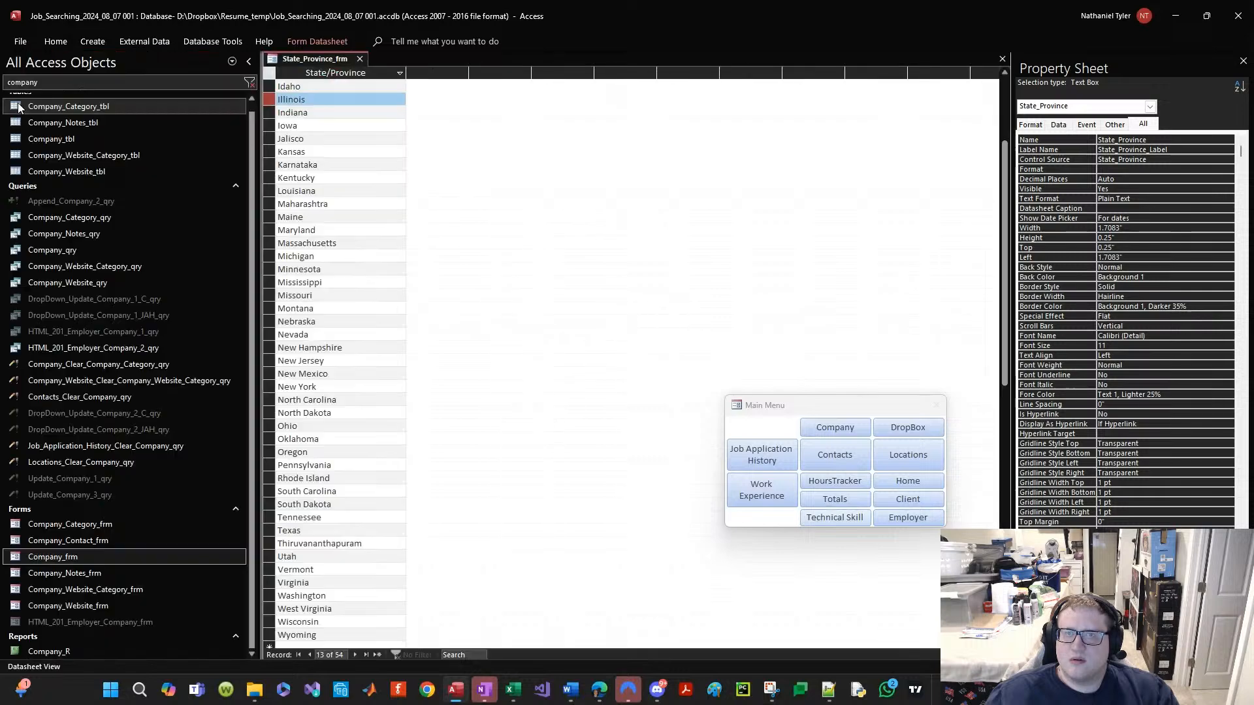
pyautogui.doubleClick(33, 82)
pyautogui.write('state')
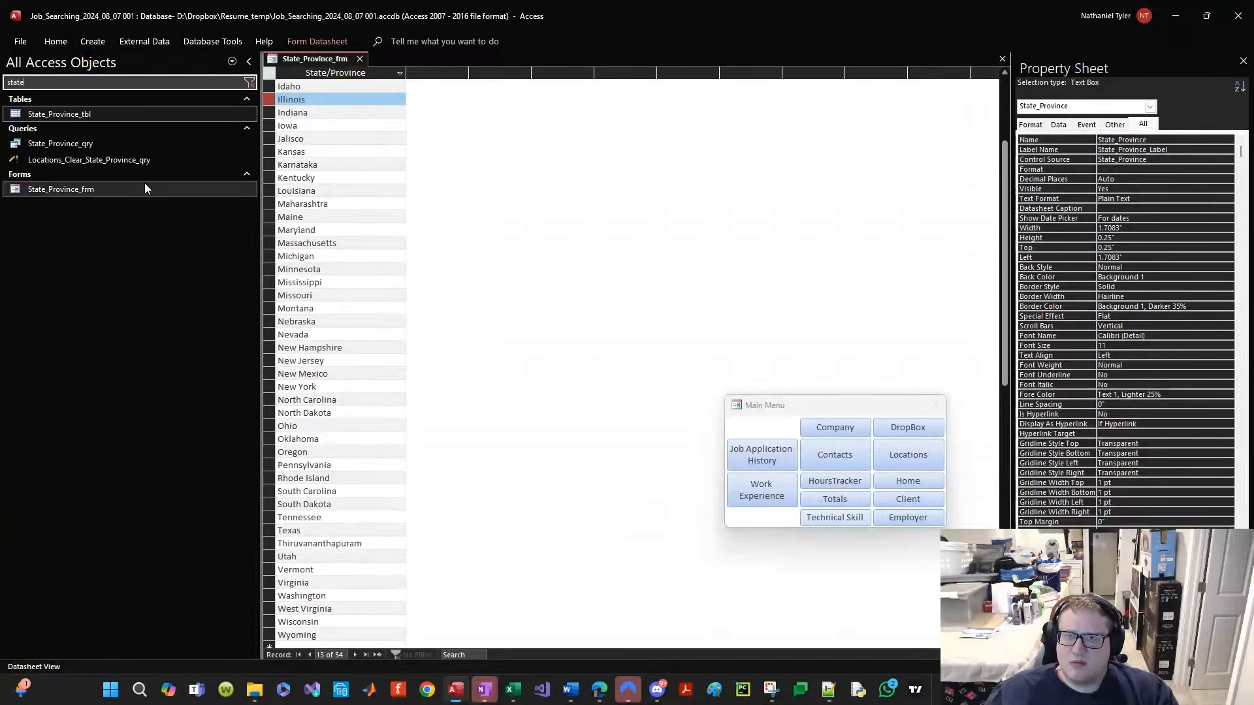
pyautogui.rightClick(92, 122)
pyautogui.click(122, 150)
pyautogui.press('Return')
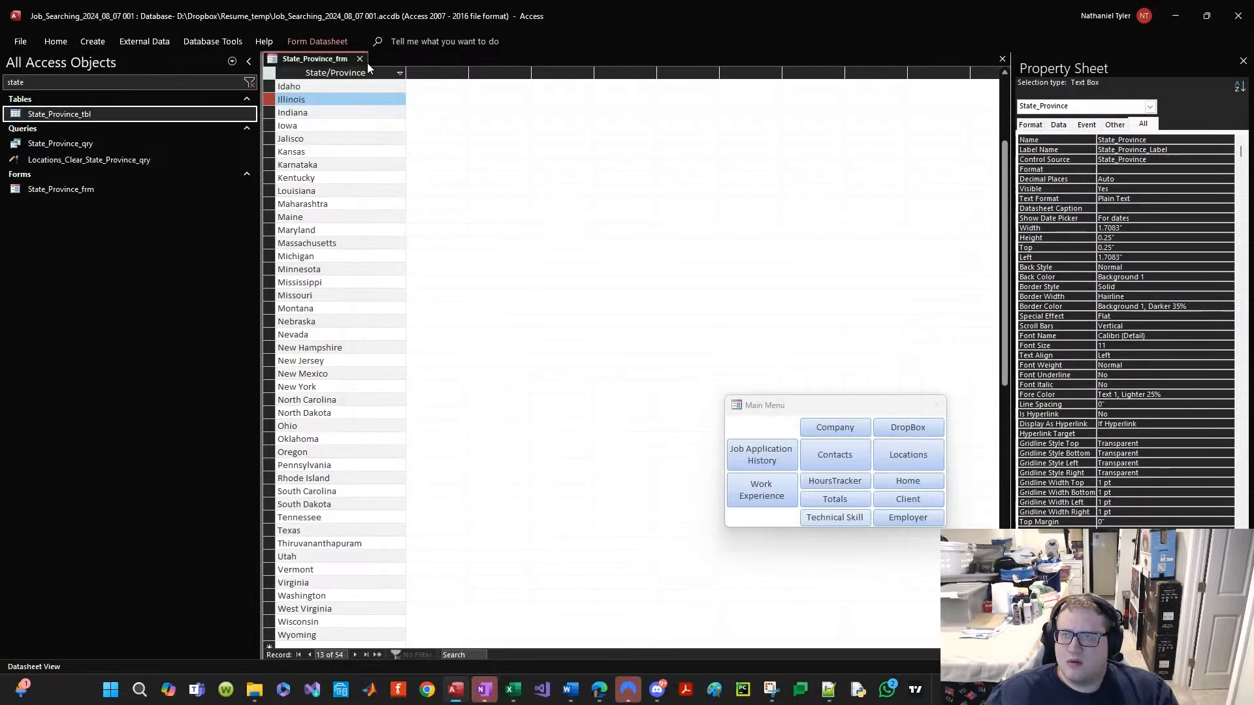
pyautogui.rightClick(136, 113)
pyautogui.click(175, 136)
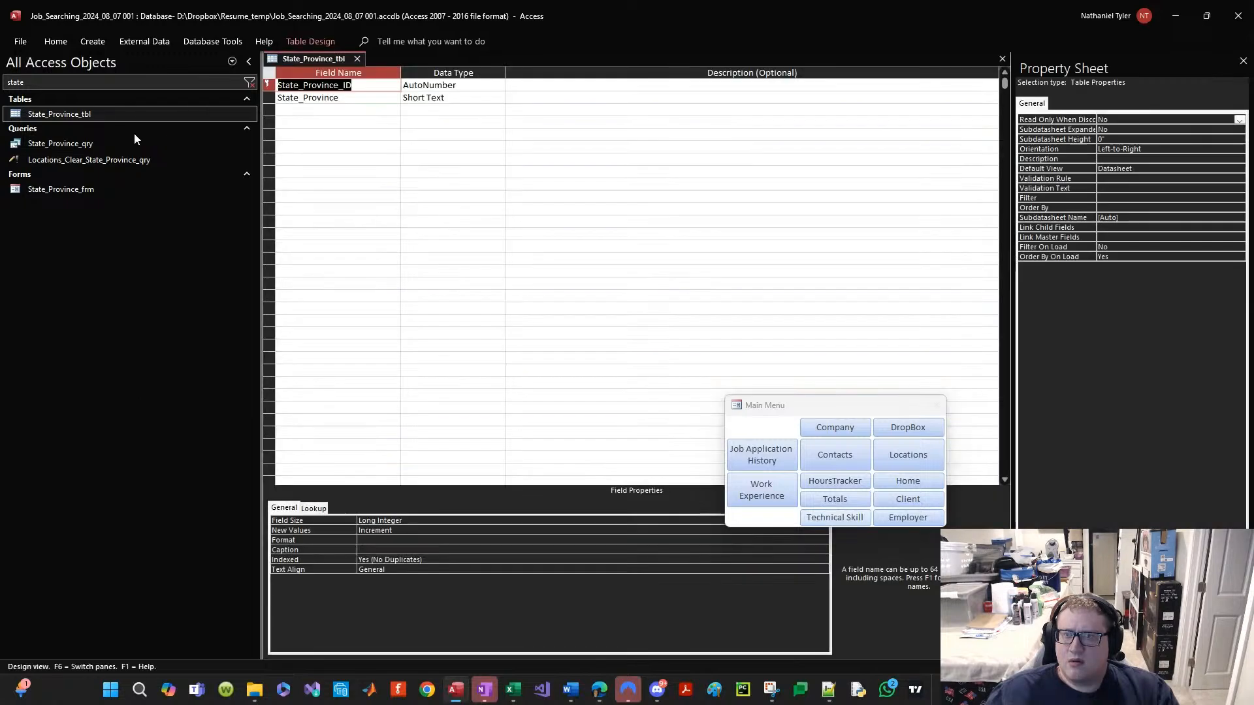
# Step: Add a Short Text field named State_Province_abv below State_Province in the table design
pyautogui.click(332, 111)
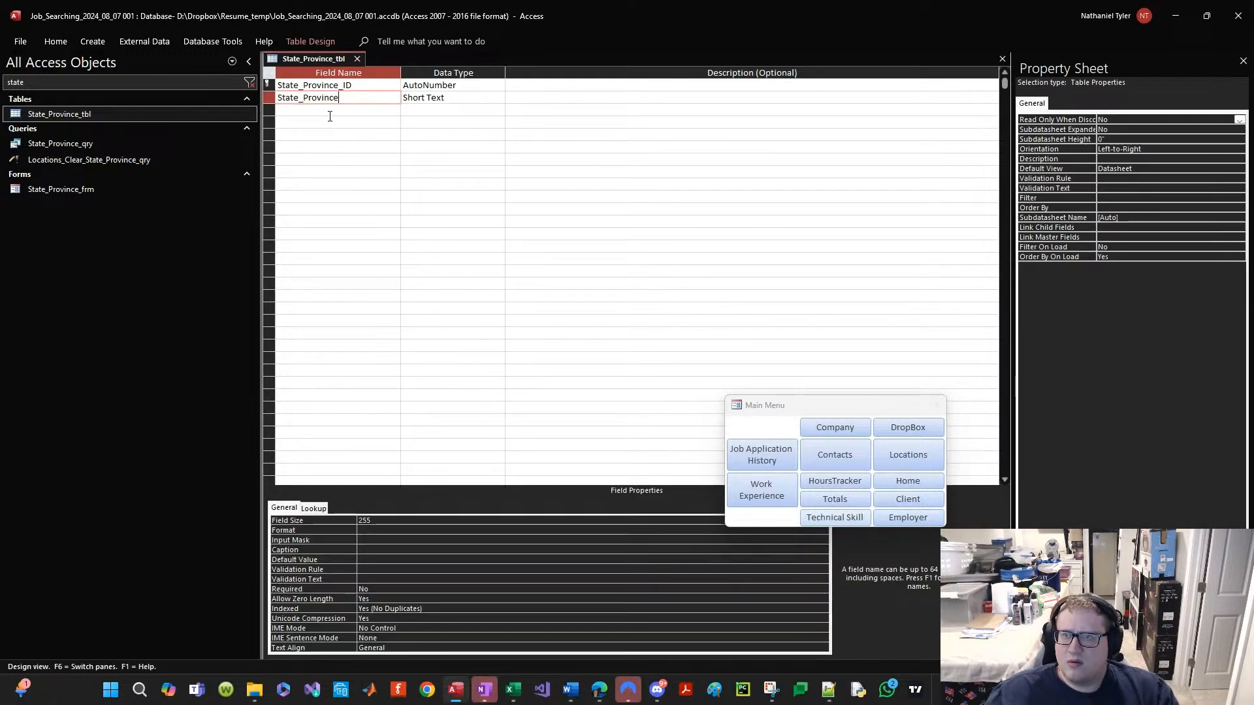
pyautogui.click(339, 111)
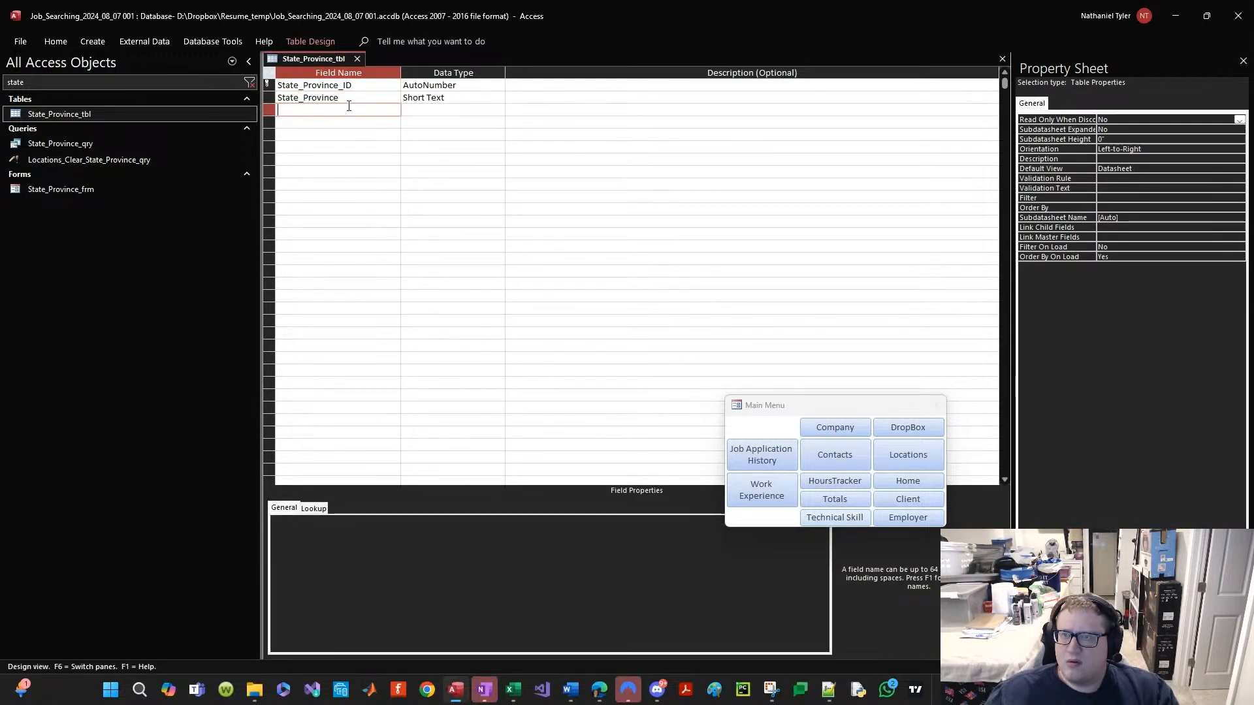
pyautogui.click(344, 100)
pyautogui.doubleClick(332, 99)
pyautogui.hotkey('ctrl', 'c')
pyautogui.click(321, 110)
pyautogui.hotkey('ctrl', 'v')
pyautogui.press('Tab')
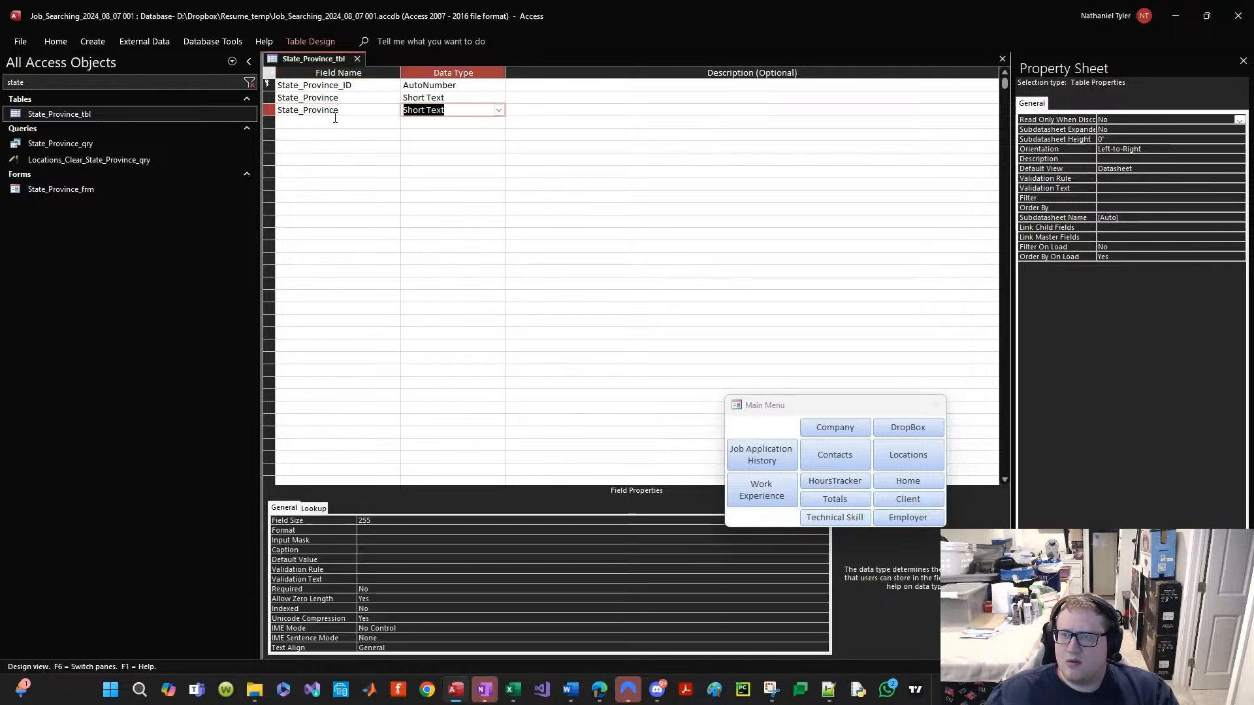
pyautogui.click(347, 110)
pyautogui.write('_abv')
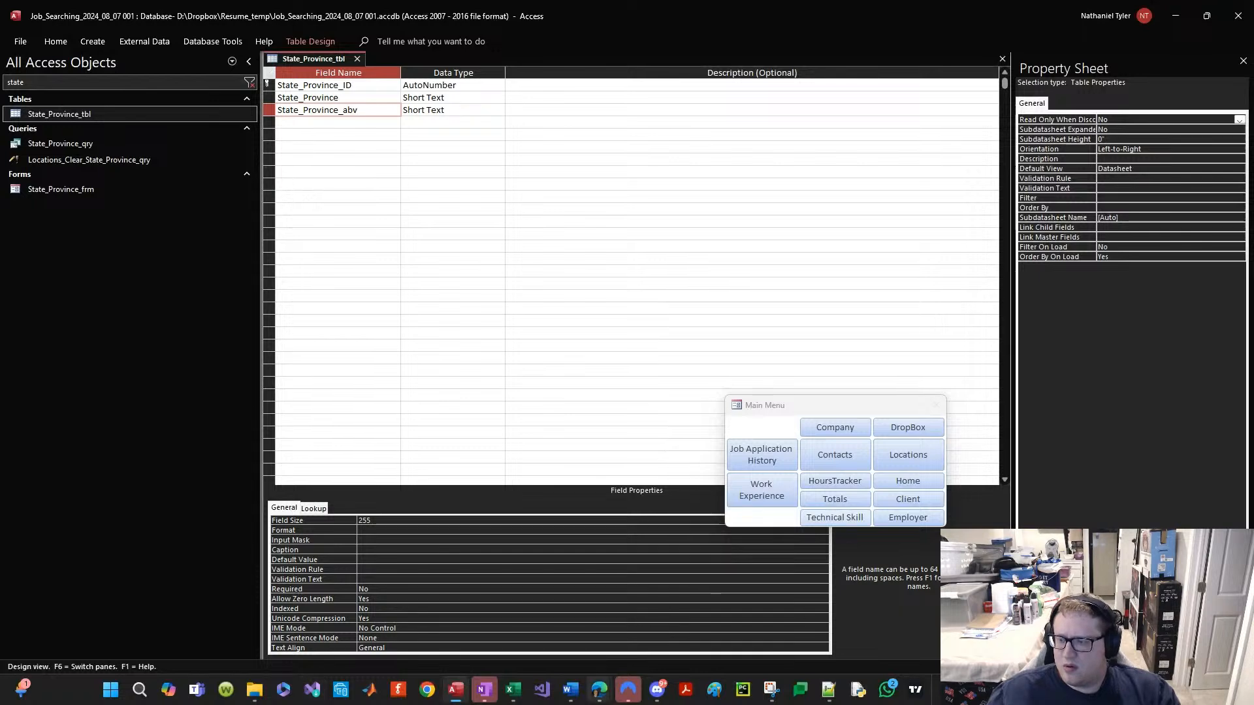
# Step: Check the word "acronym" in the ChatGPT answer in the browser, rename the new Access field State_Province_acronym, and save and close the table
pyautogui.moveTo(599, 689)
pyautogui.click(827, 647)
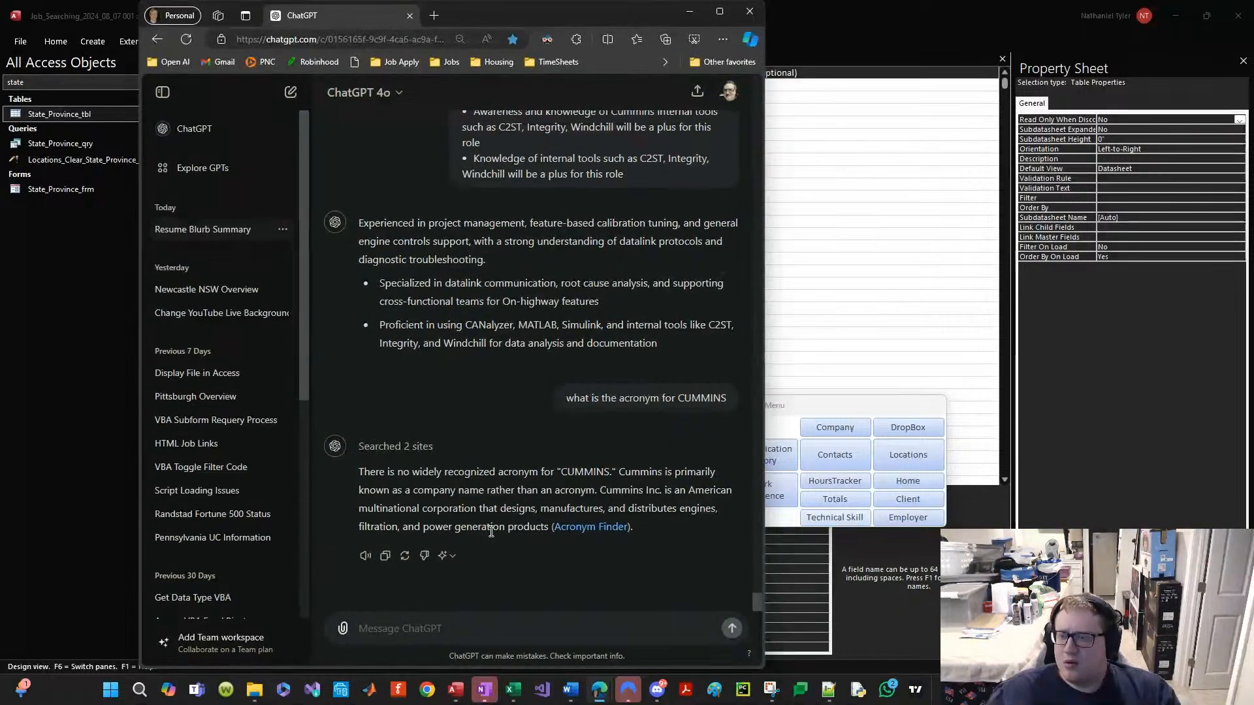
pyautogui.doubleClick(509, 473)
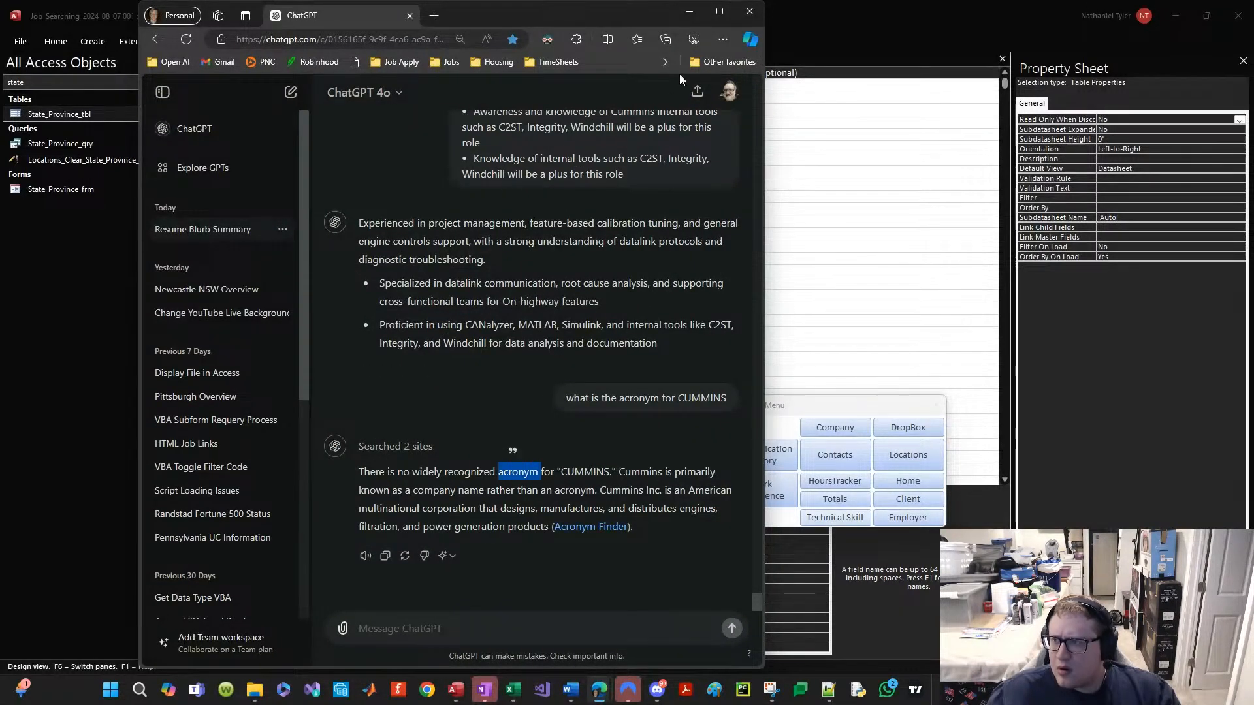
pyautogui.click(686, 14)
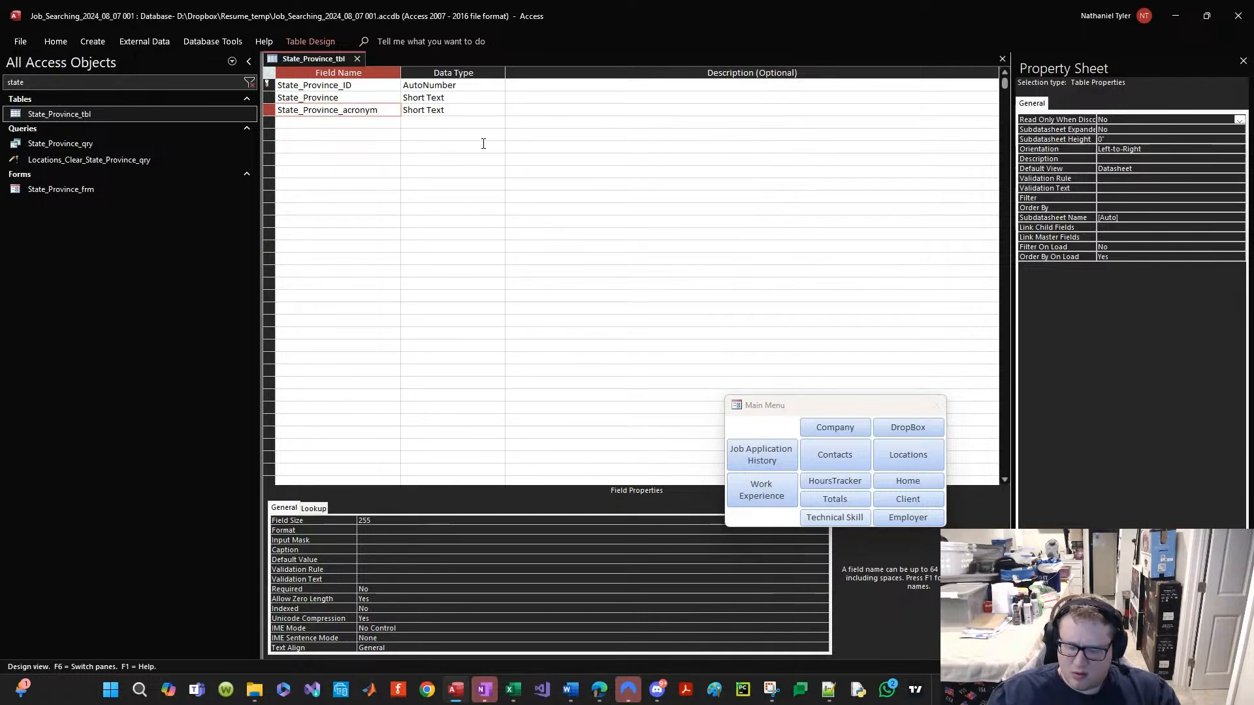
pyautogui.click(397, 129)
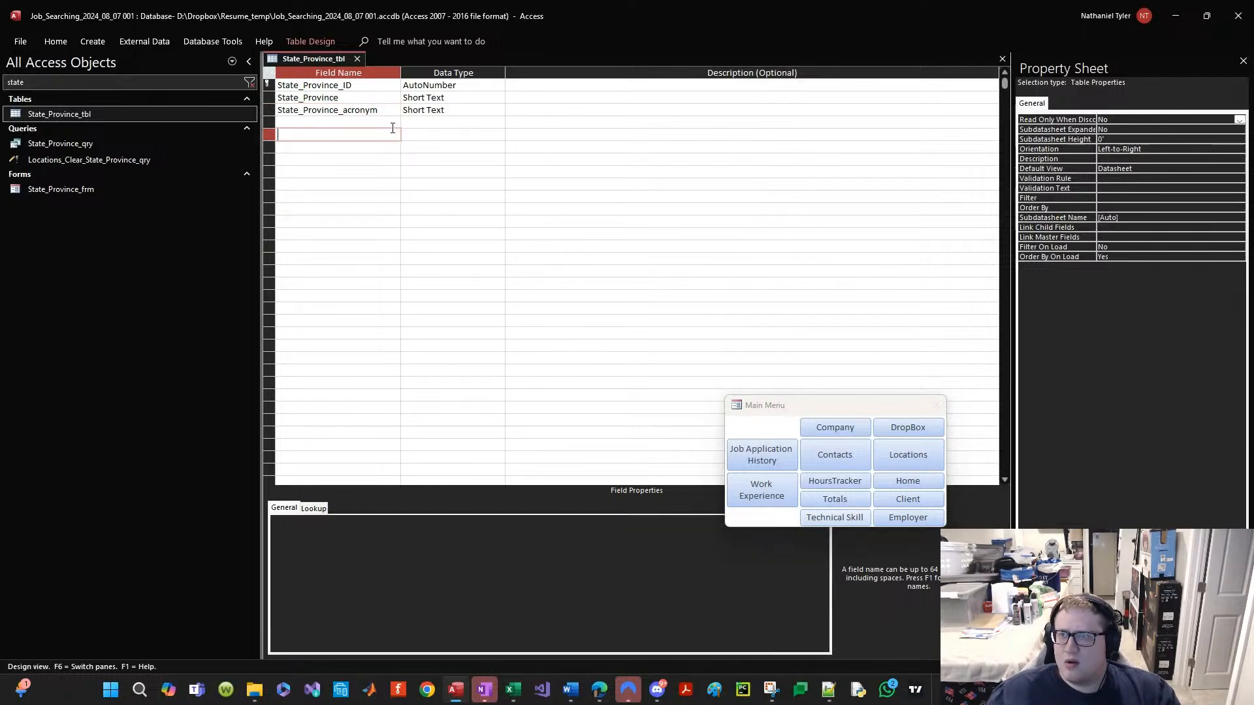
pyautogui.rightClick(320, 61)
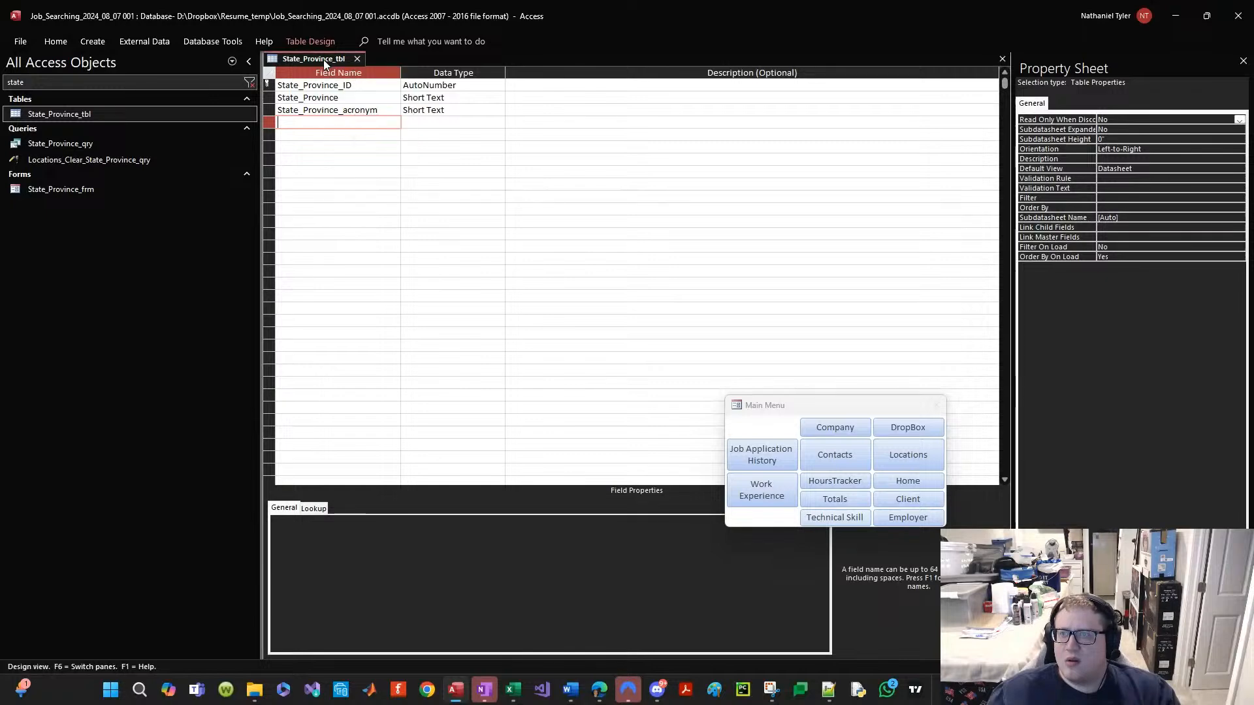
pyautogui.click(356, 57)
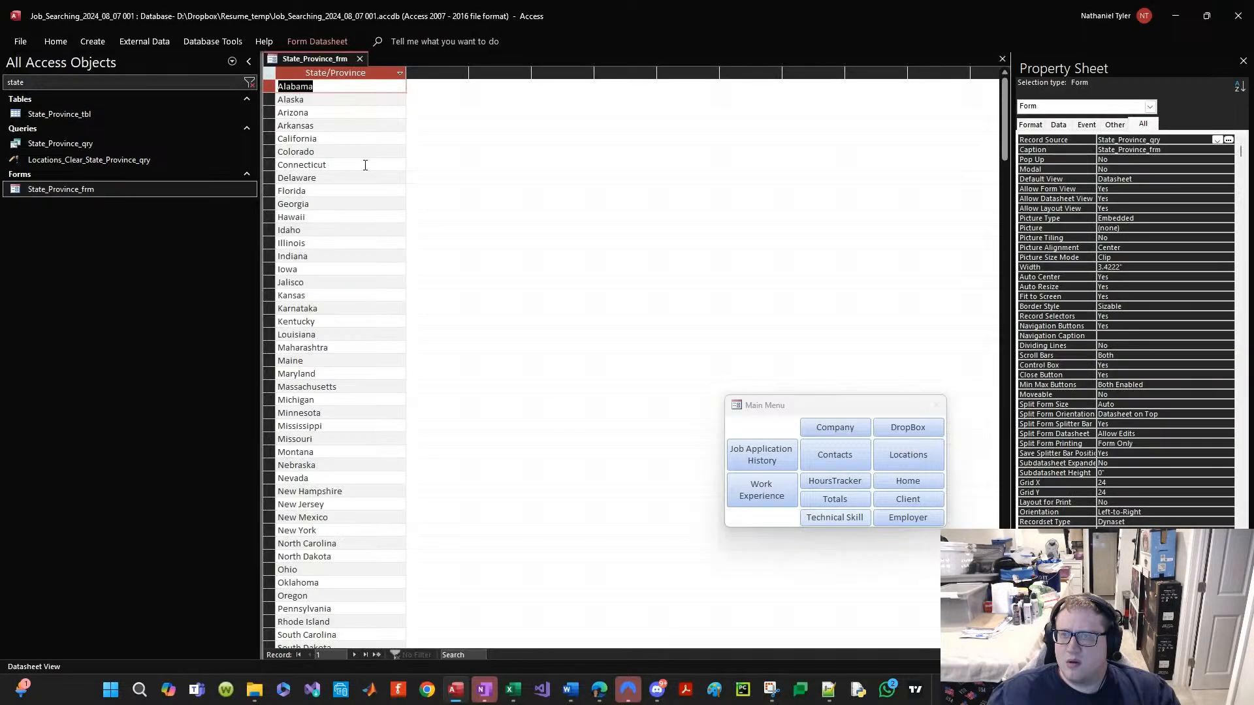
# Step: Switch State_Province_frm to Design view and add the State_Province_acronym field below State_Province
pyautogui.rightClick(332, 58)
pyautogui.click(380, 156)
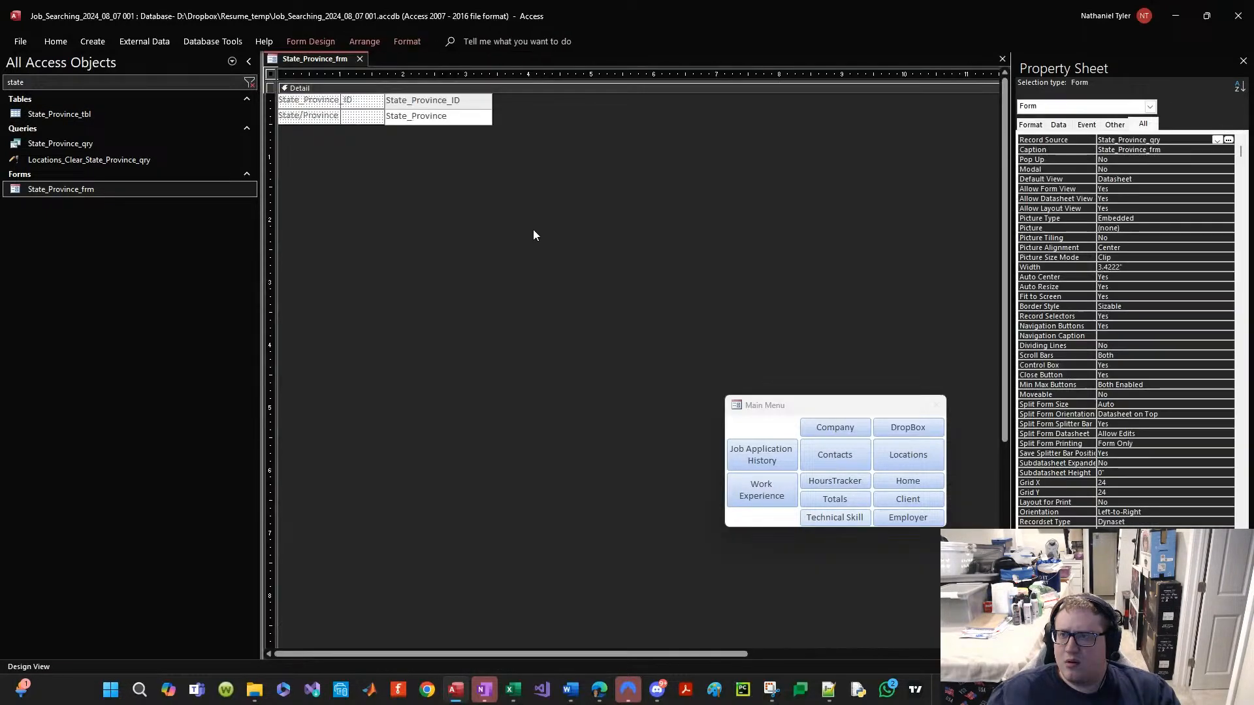
pyautogui.click(310, 41)
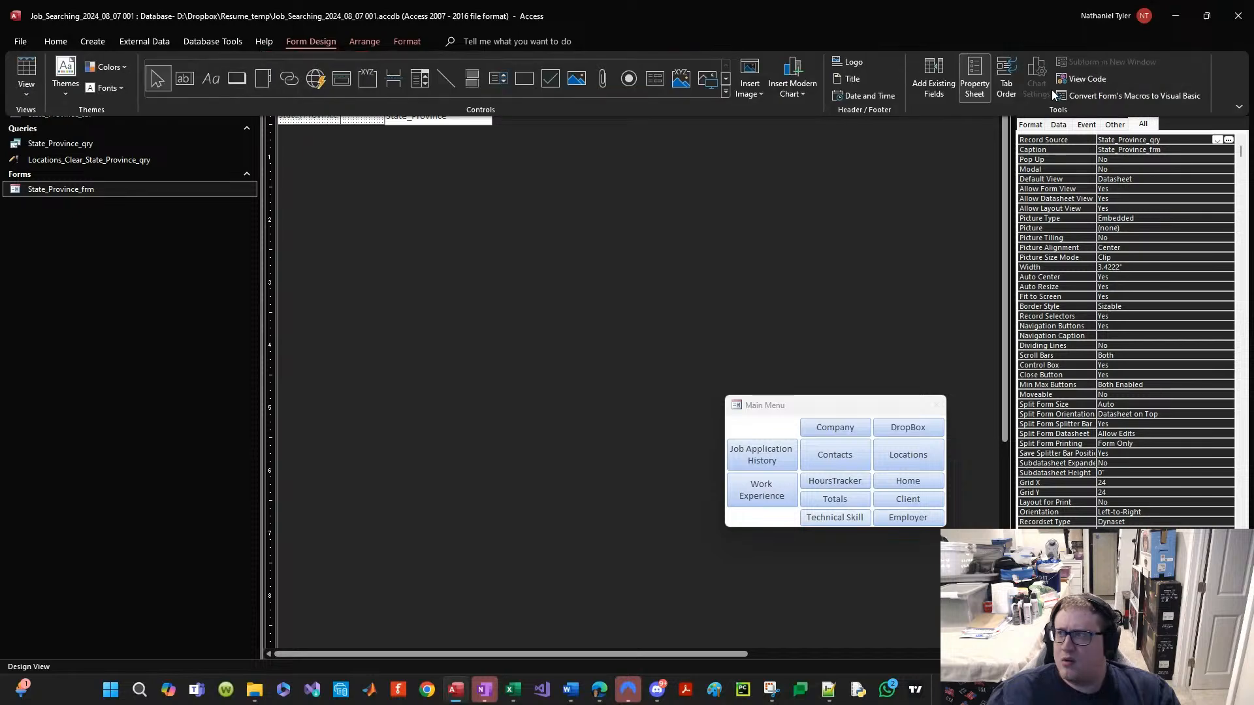
pyautogui.click(934, 77)
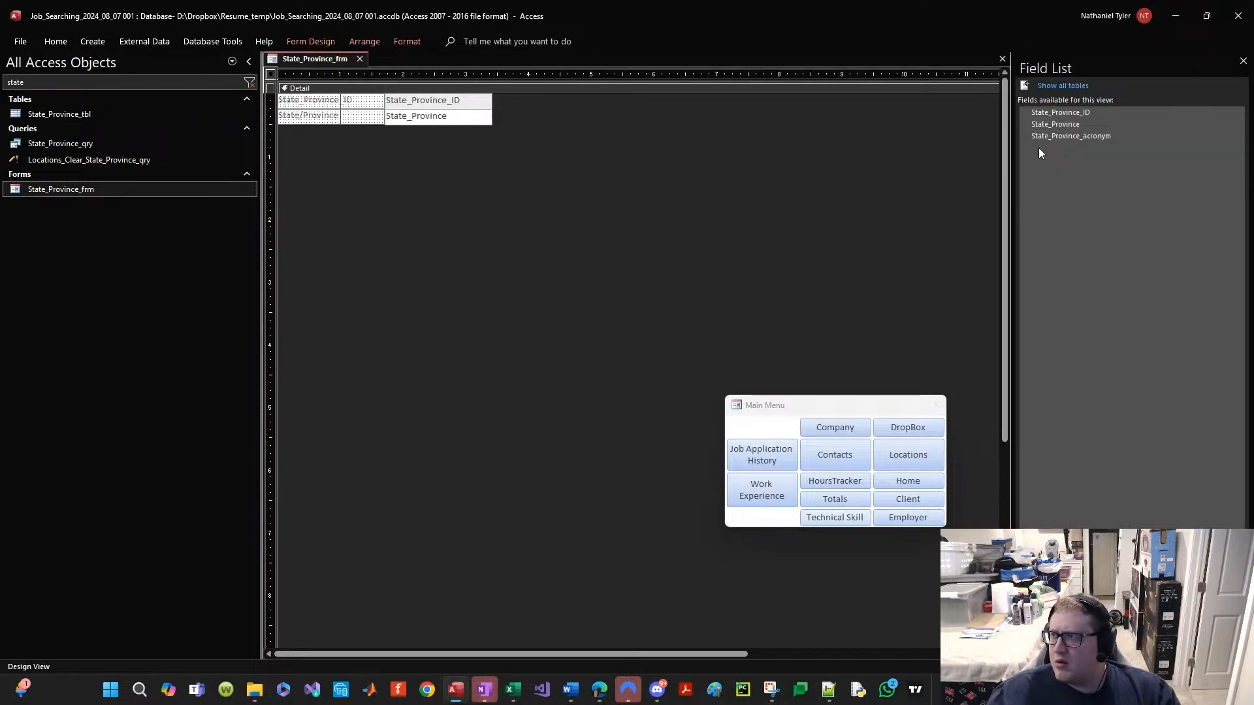
pyautogui.moveTo(1072, 136); pyautogui.dragTo(364, 127)
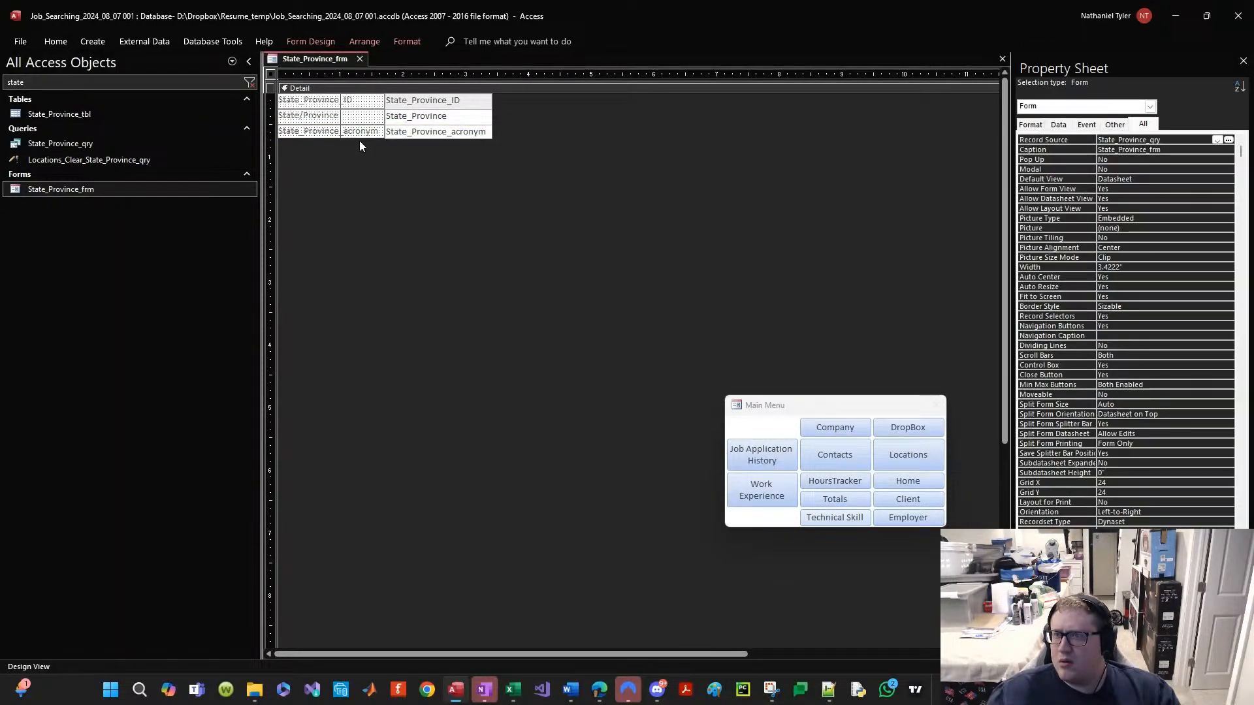
# Step: Change the new field's label on State_Province_frm to "Acronym", then save and close the form
pyautogui.click(342, 132)
pyautogui.doubleClick(342, 131)
pyautogui.press('Delete')
pyautogui.press('Delete')
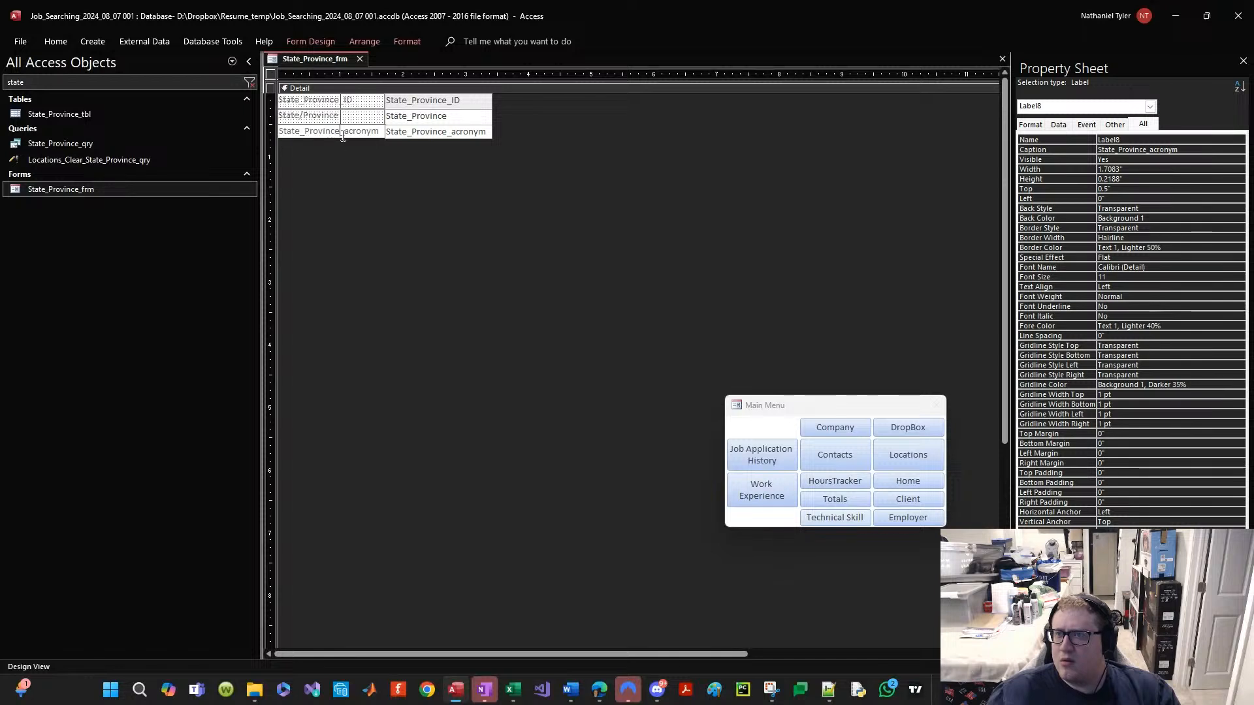
pyautogui.press('Delete')
pyautogui.write('A')
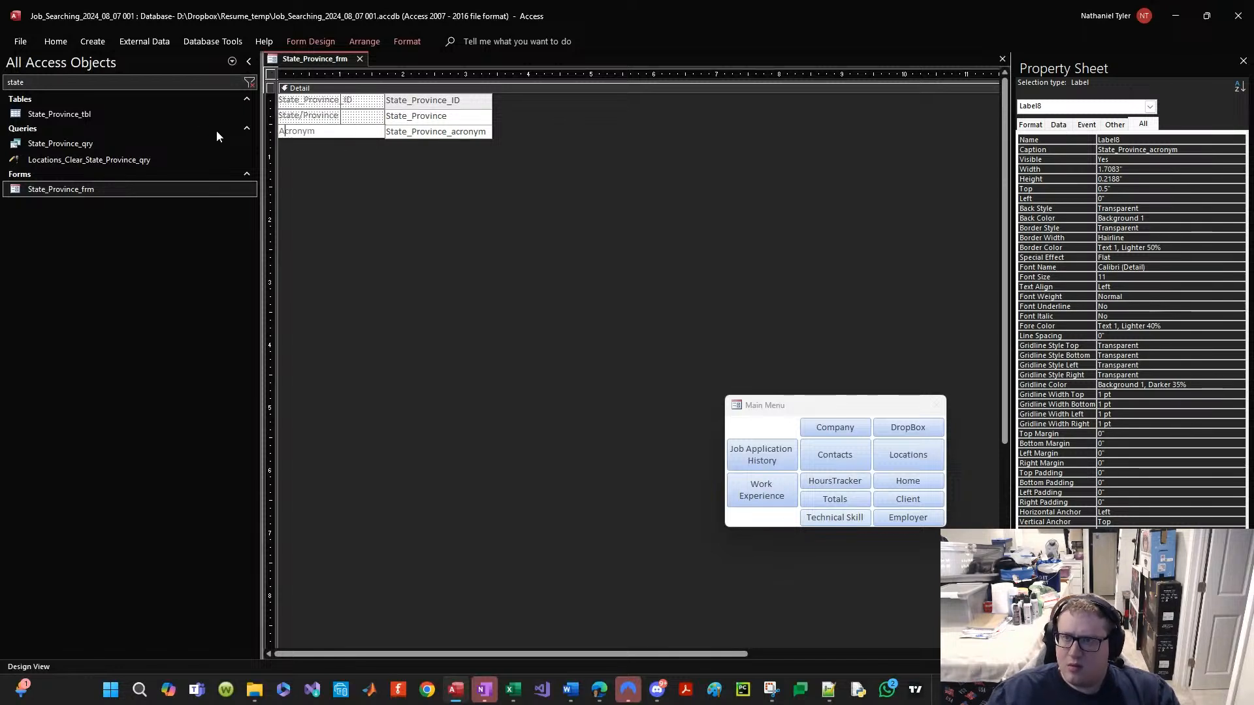
pyautogui.press('Return')
pyautogui.click(503, 201)
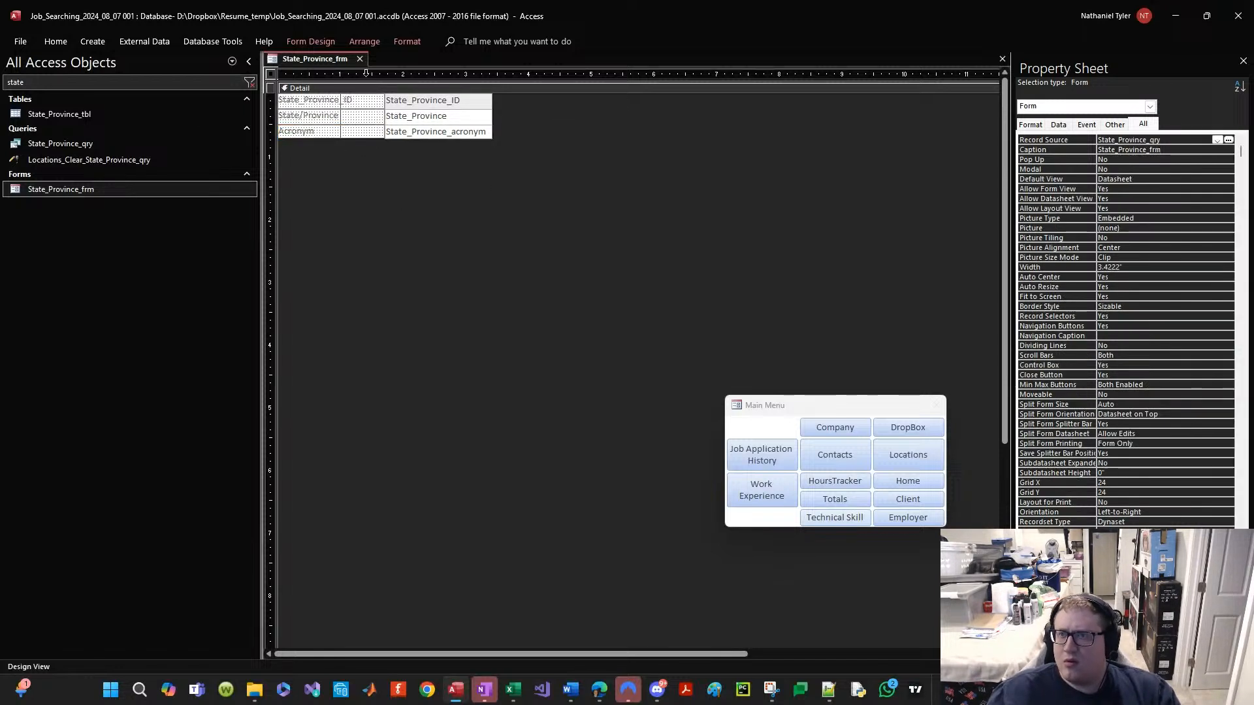
pyautogui.rightClick(346, 60)
pyautogui.click(372, 91)
# Step: Rename the acronym field in State_Province_tbl to State_Province_Acronym, then save and close the table
pyautogui.click(92, 116)
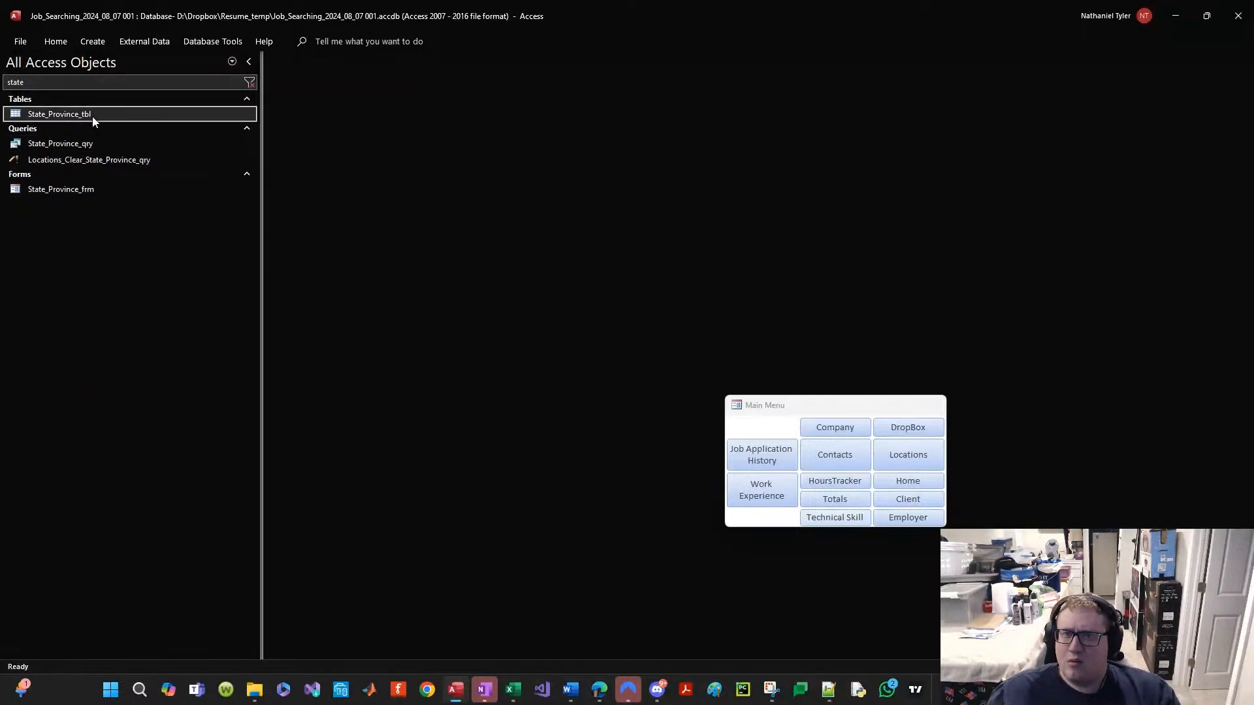
pyautogui.rightClick(92, 116)
pyautogui.click(126, 138)
pyautogui.click(355, 111)
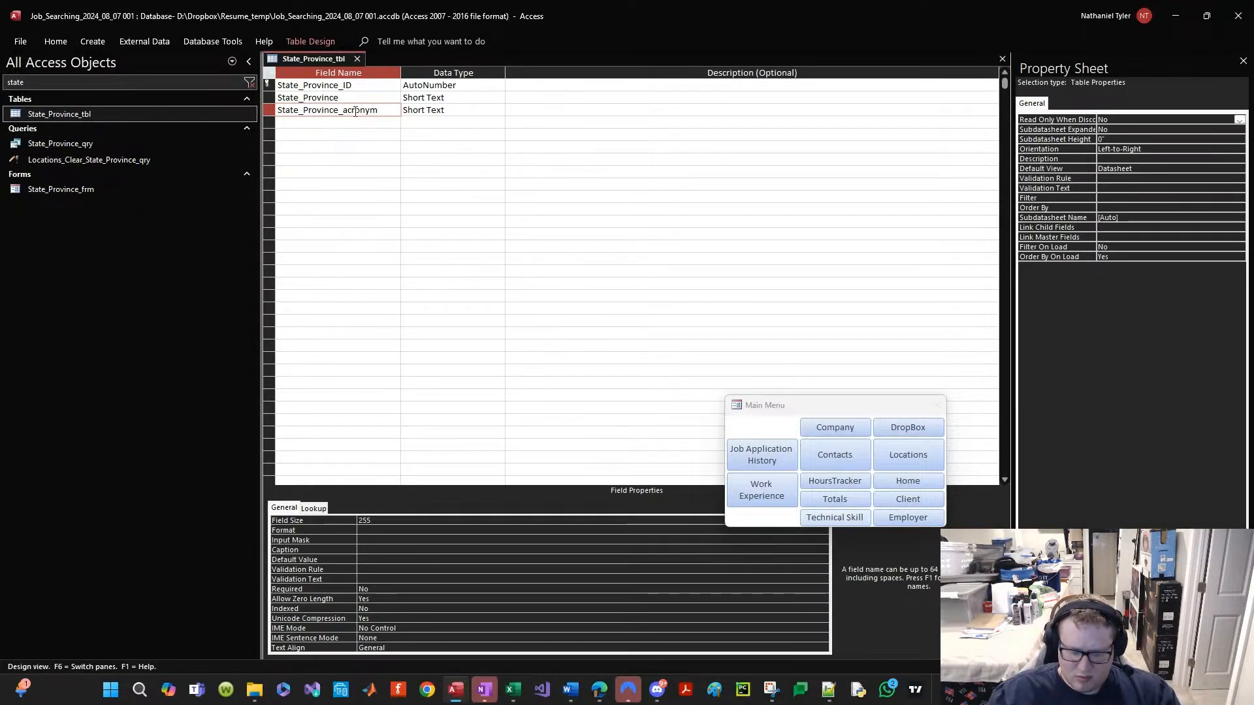
pyautogui.press('BackSpace')
pyautogui.write('A')
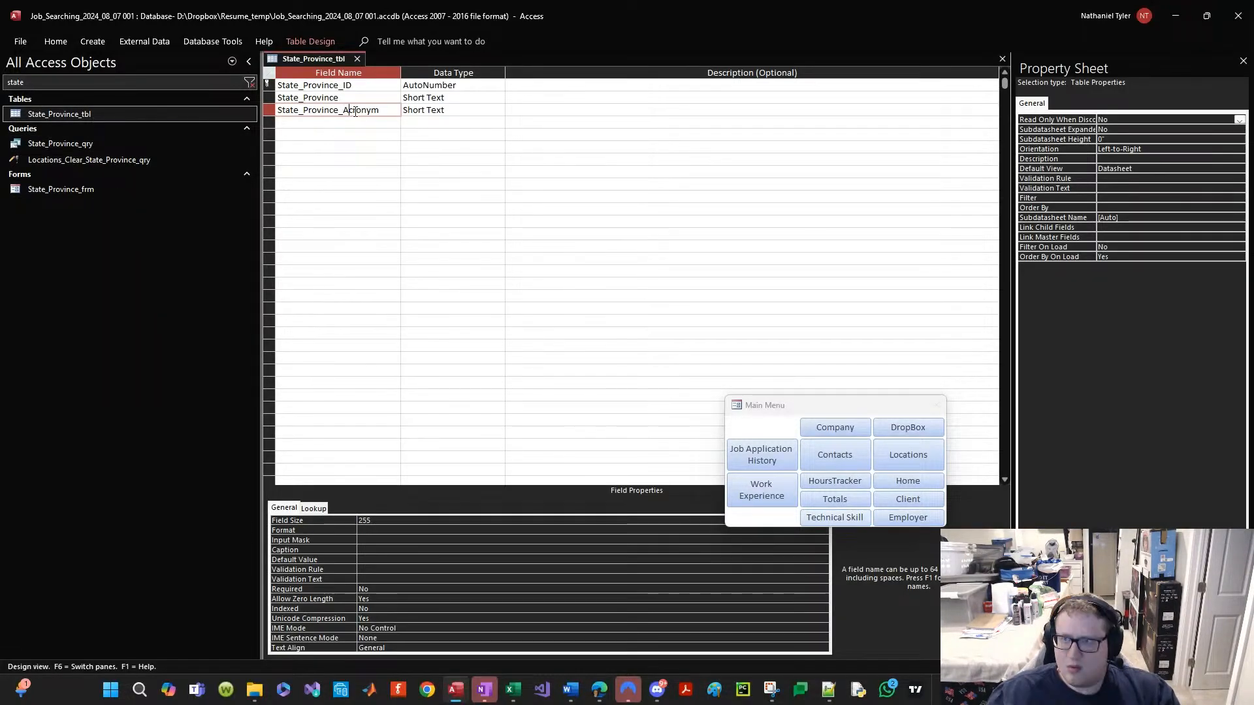
pyautogui.click(358, 60)
# Step: Open State_Province_frm in Design view and delete the State_Province_acronym field together with its label
pyautogui.rightClick(90, 181)
pyautogui.rightClick(84, 195)
pyautogui.click(129, 243)
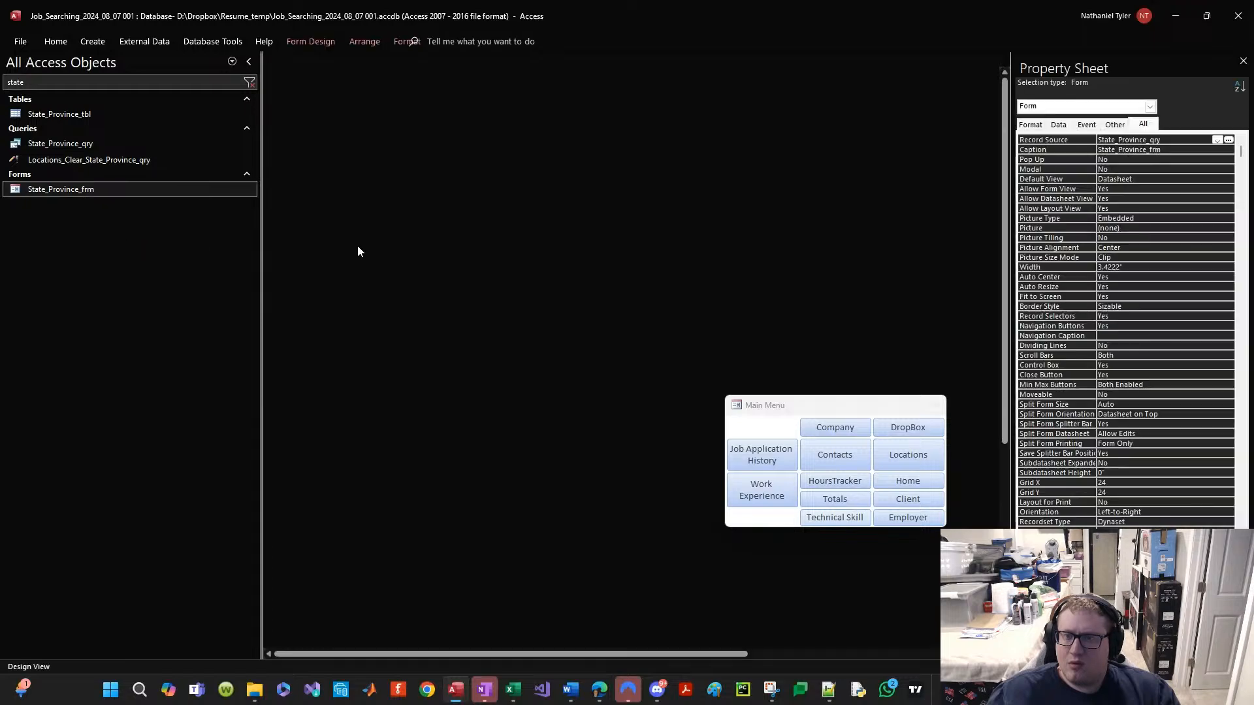
pyautogui.click(316, 132)
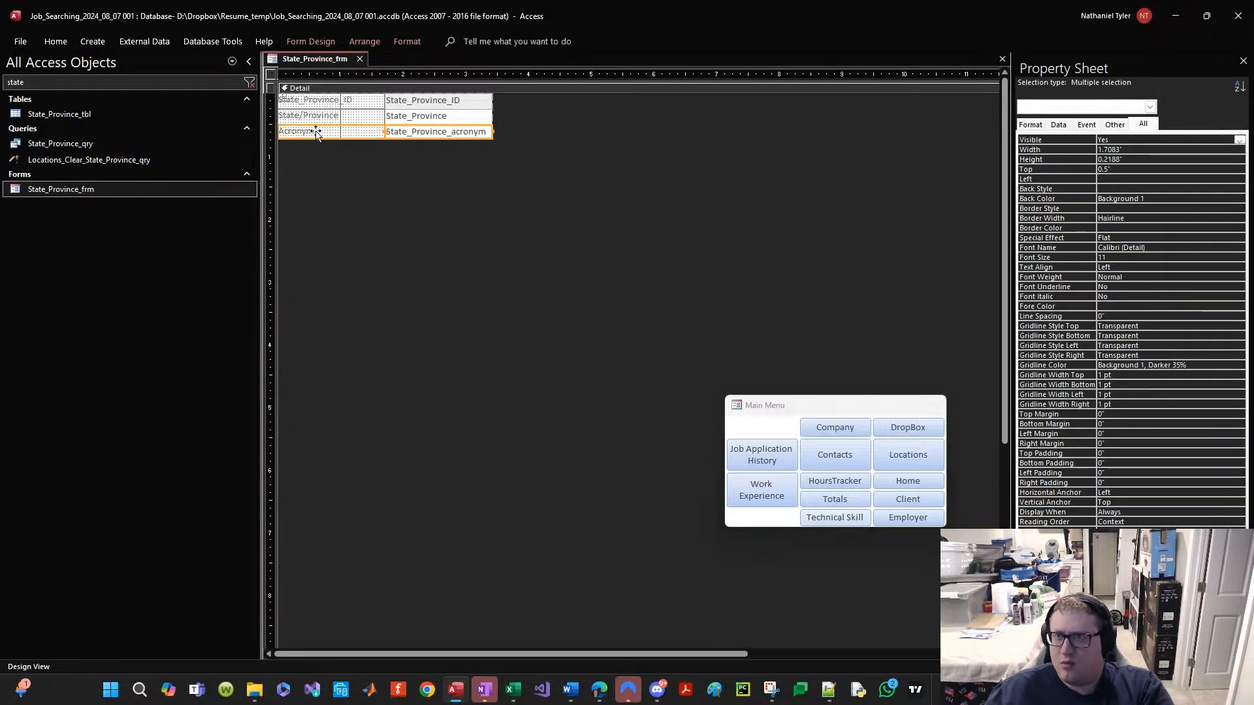
pyautogui.press('Delete')
pyautogui.press('Delete')
# Step: Check the spelling of the acronym field among the fields available to State_Province_frm, and close the form
pyautogui.click(324, 43)
pyautogui.click(323, 43)
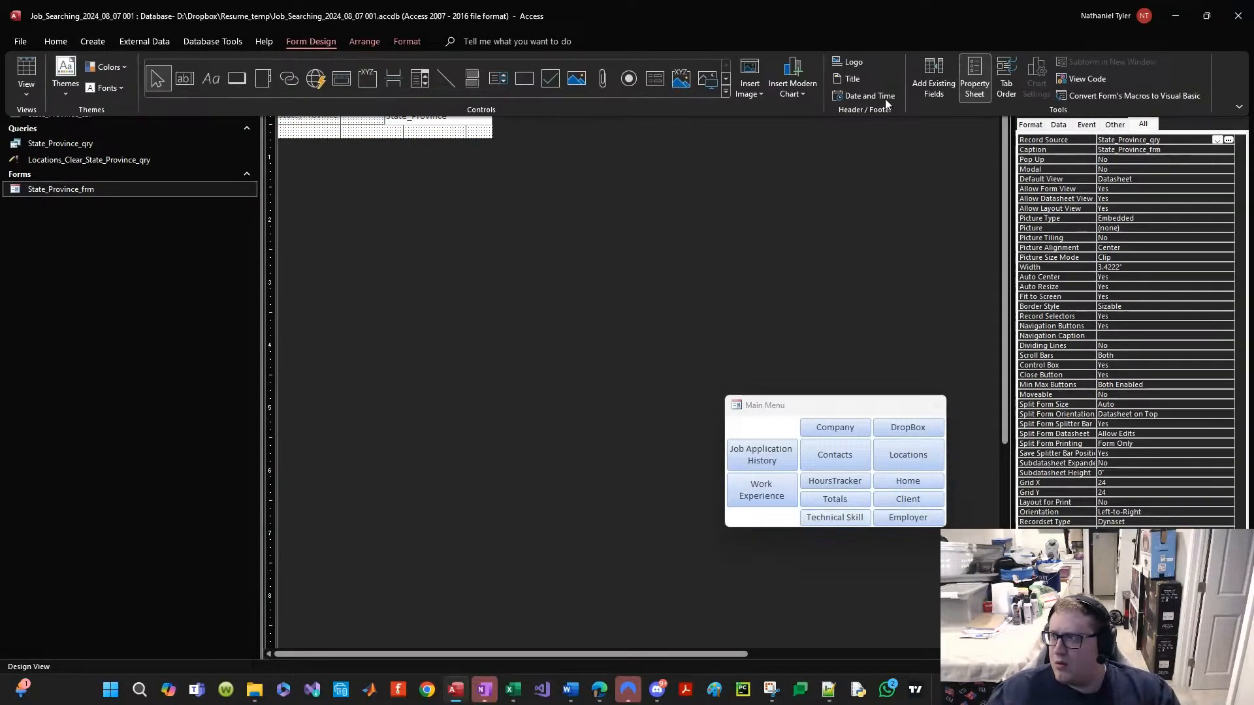
pyautogui.click(935, 85)
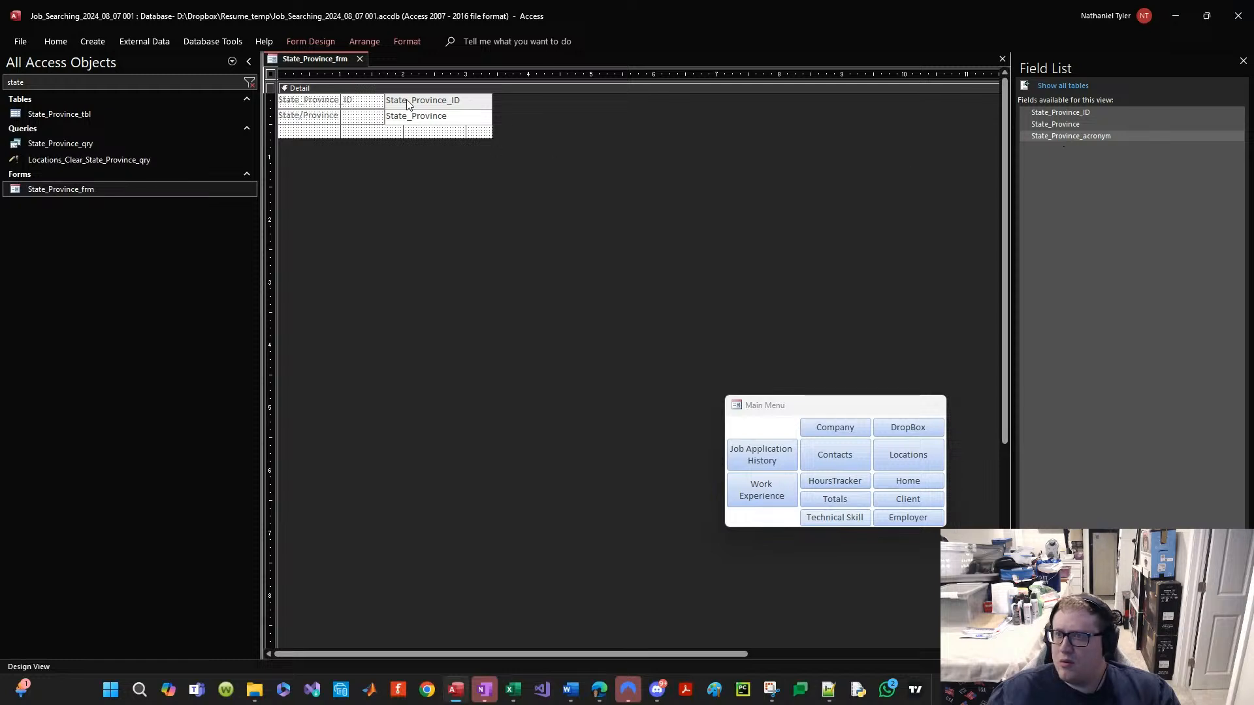
pyautogui.click(360, 59)
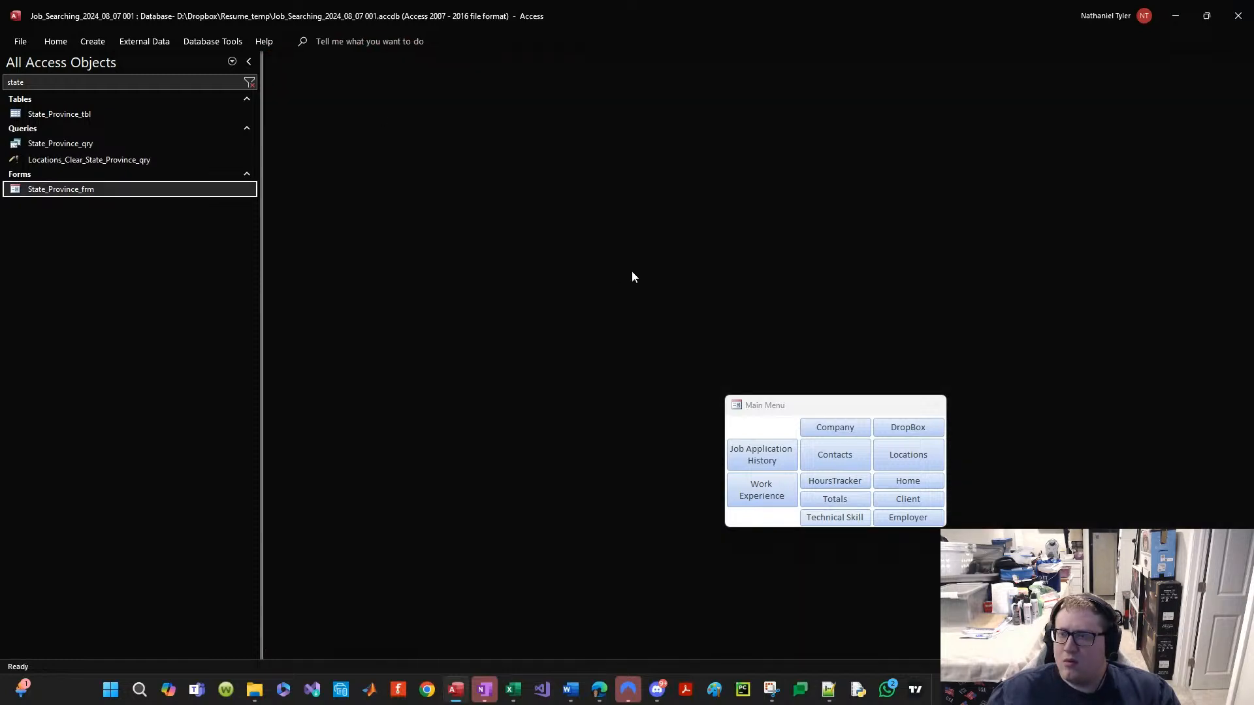
# Step: Rename the acronym field in State_Province_tbl to State_Province_Acronymx, then save and close the table
pyautogui.rightClick(105, 112)
pyautogui.click(146, 137)
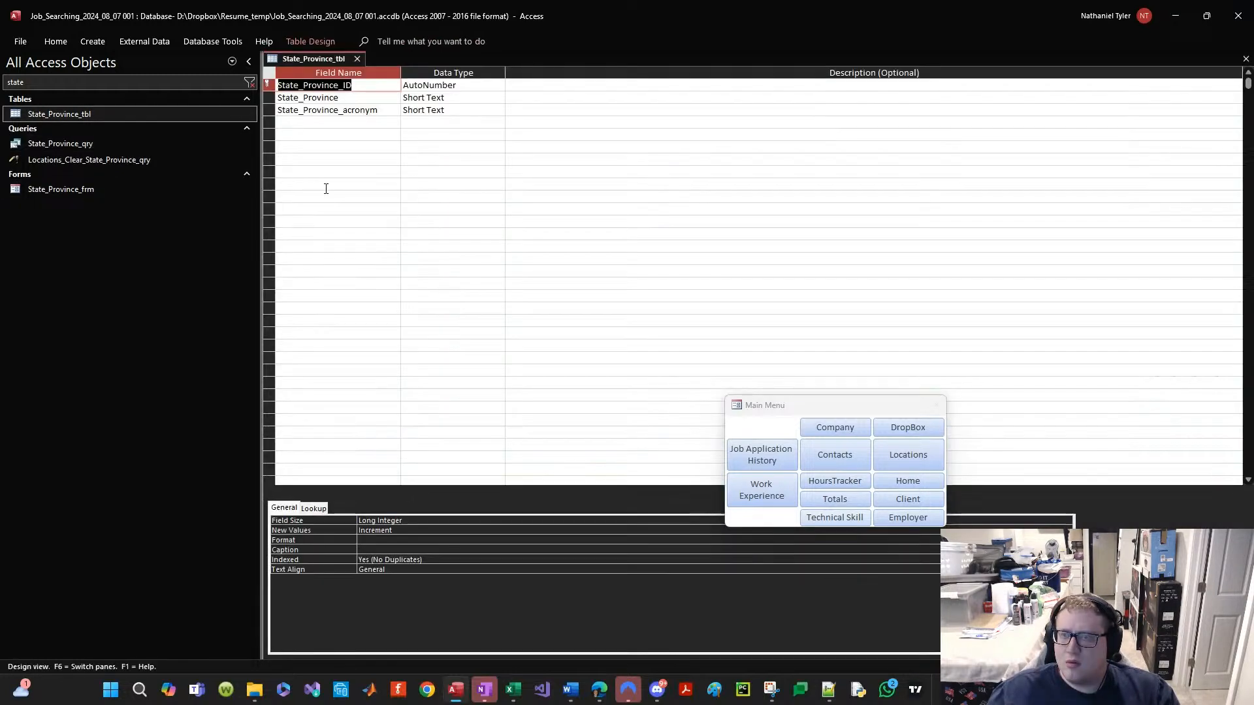
pyautogui.click(350, 111)
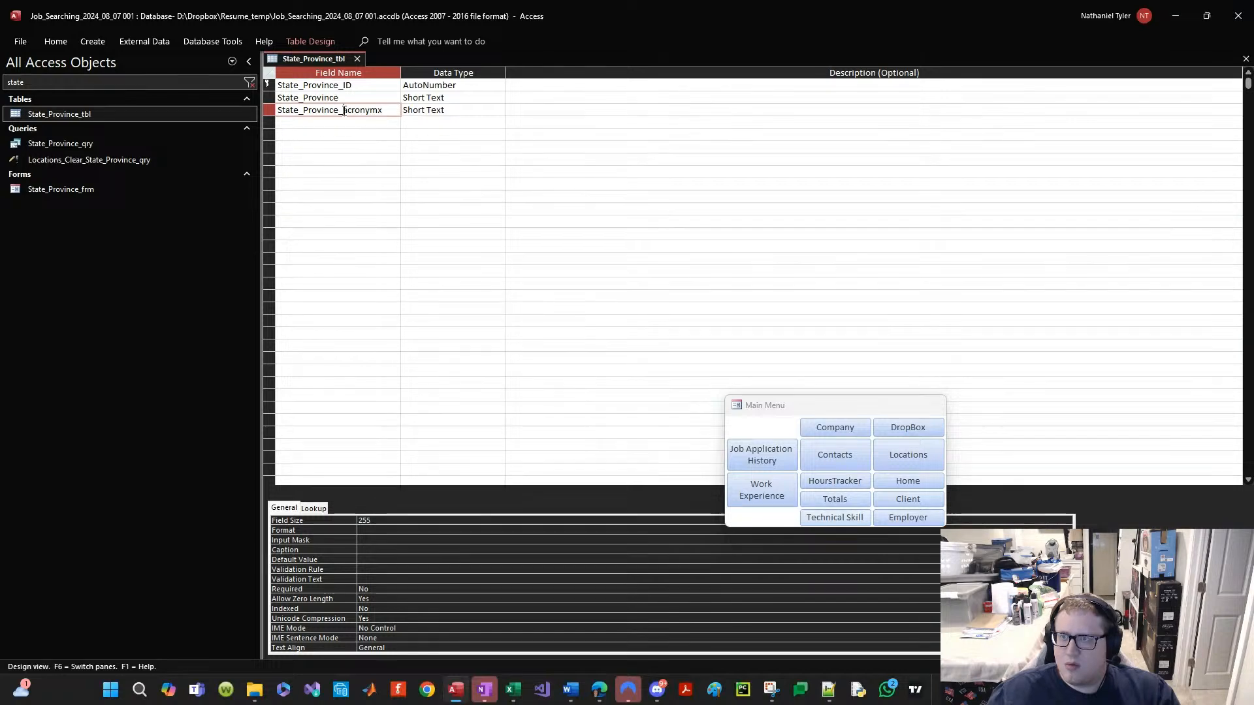
pyautogui.write('xA')
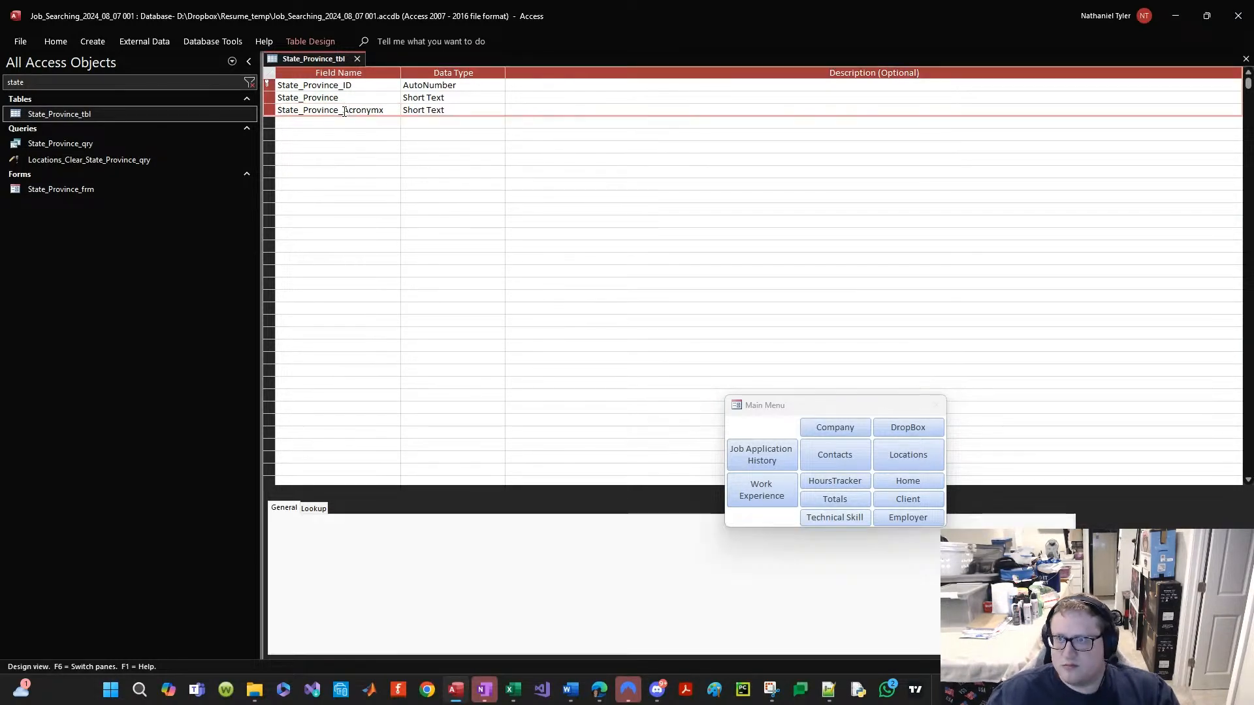
pyautogui.click(324, 135)
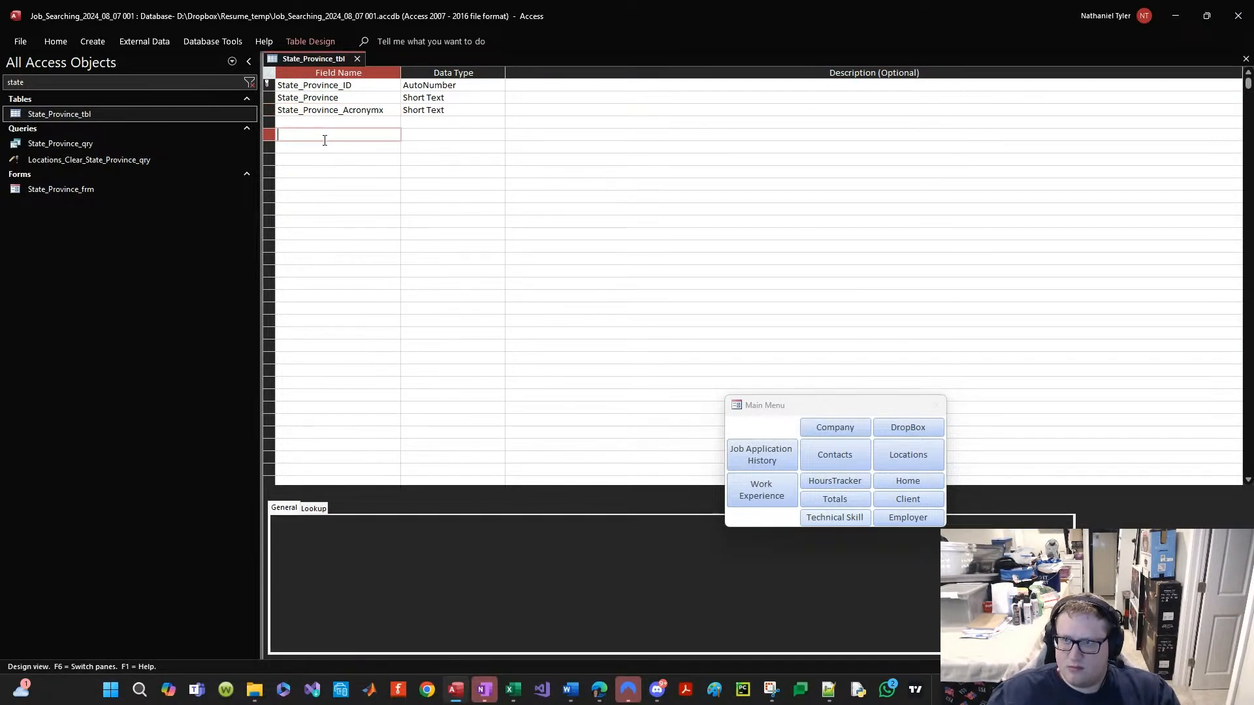
pyautogui.click(357, 59)
# Step: Remove the trailing x so the State_Province_tbl field is named State_Province_Acronym, then save and close the table
pyautogui.rightClick(142, 117)
pyautogui.click(171, 146)
pyautogui.moveTo(388, 110); pyautogui.dragTo(380, 112)
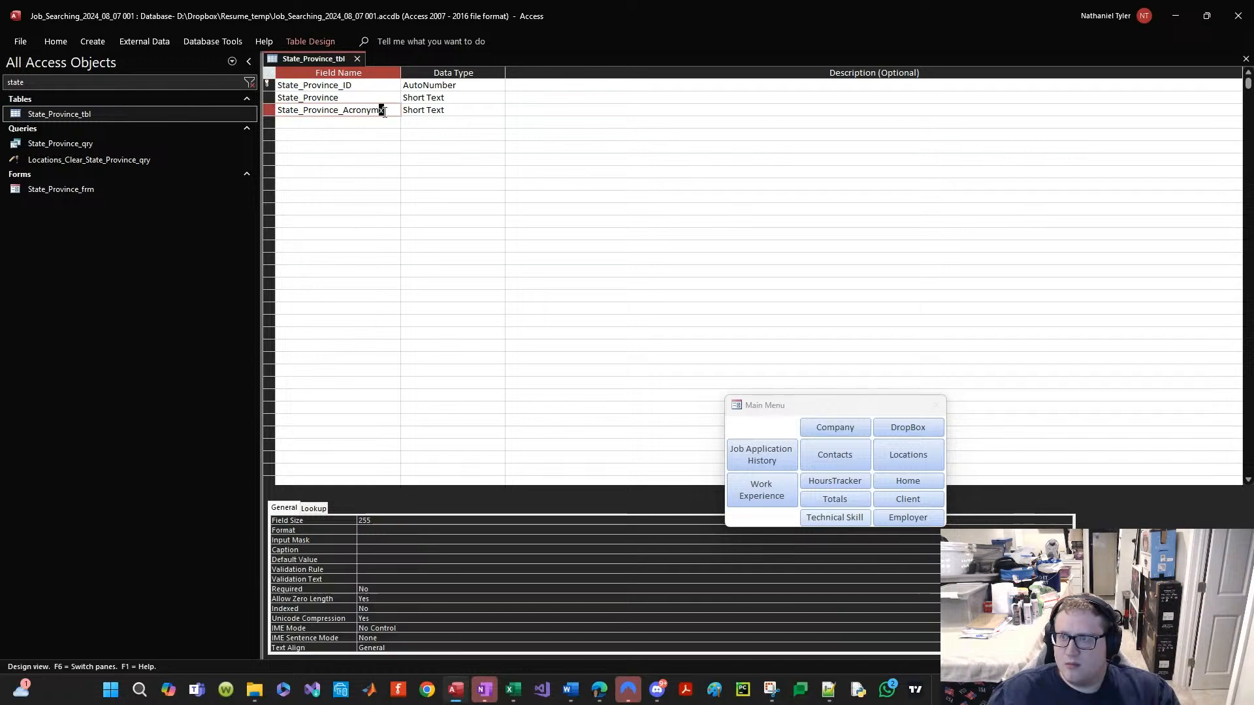
pyautogui.rightClick(335, 59)
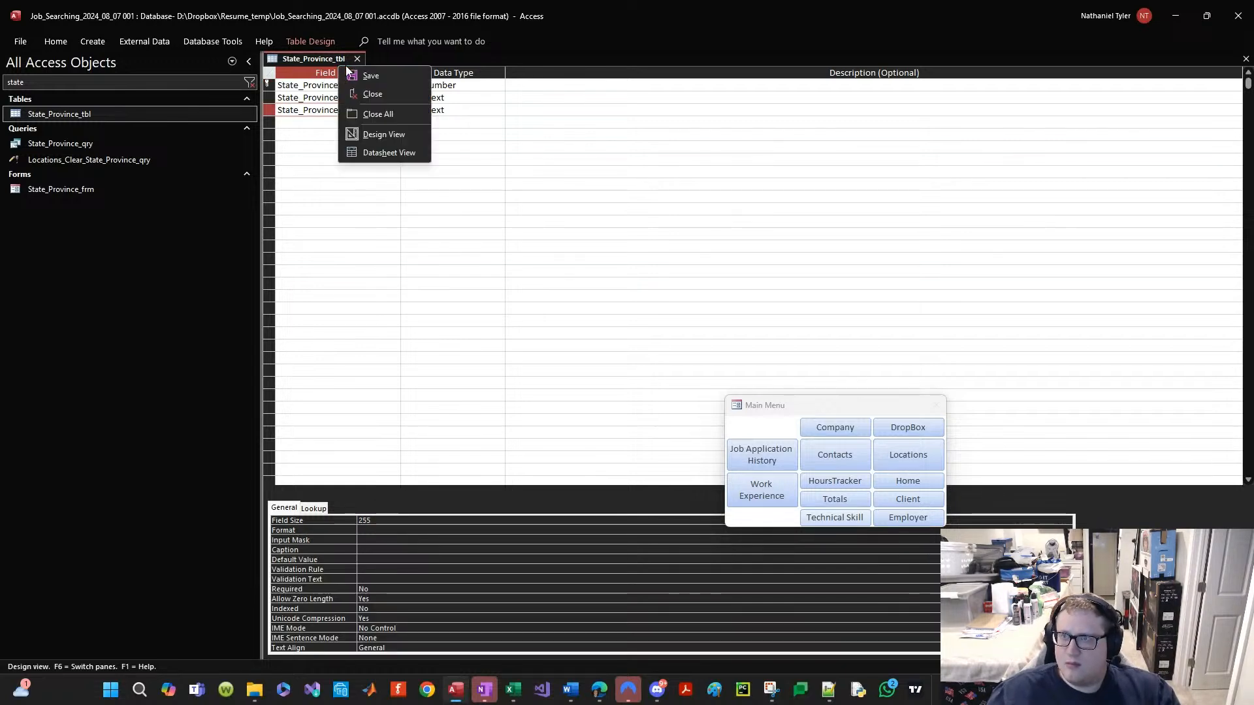
pyautogui.click(354, 57)
pyautogui.click(358, 59)
# Step: Reopen State_Province_tbl in Design view to check the acronym field's name, then close it
pyautogui.rightClick(101, 116)
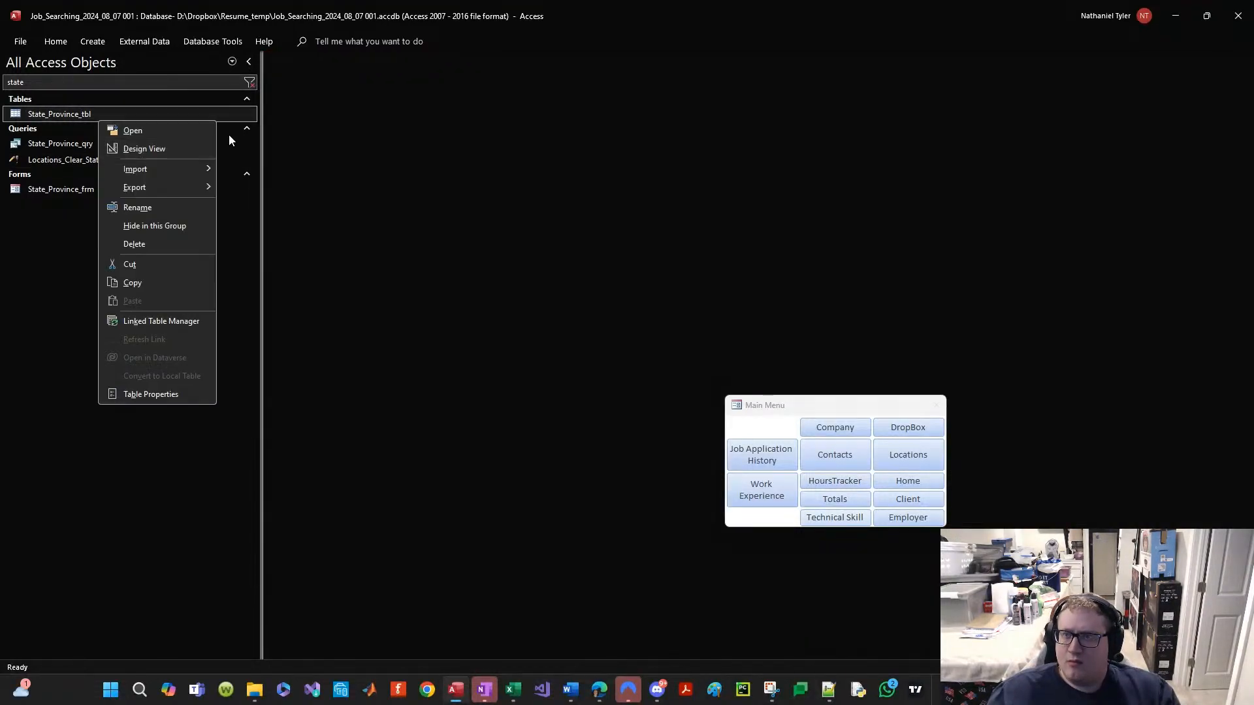
pyautogui.click(194, 148)
pyautogui.click(357, 59)
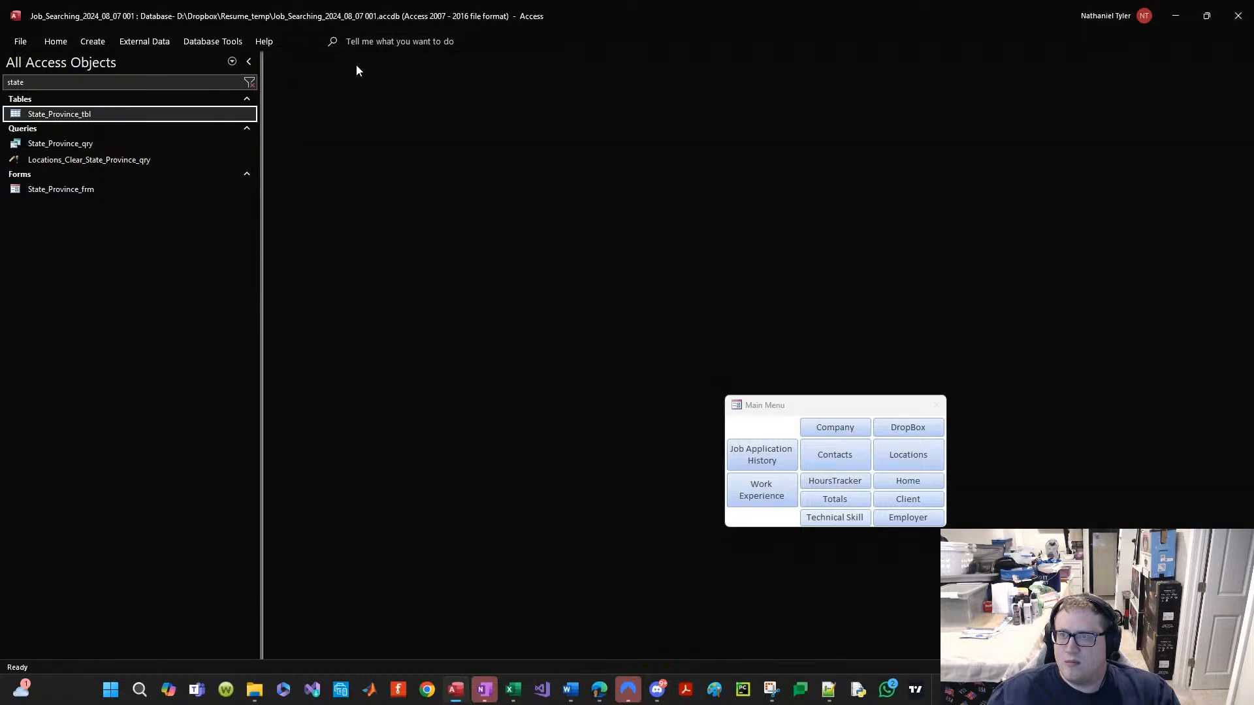
# Step: Open State_Province_frm in Design view and add the State_Province_Acronym field in the empty row below State_Province
pyautogui.rightClick(57, 207)
pyautogui.click(67, 193)
pyautogui.rightClick(67, 192)
pyautogui.click(114, 240)
pyautogui.press('F4')
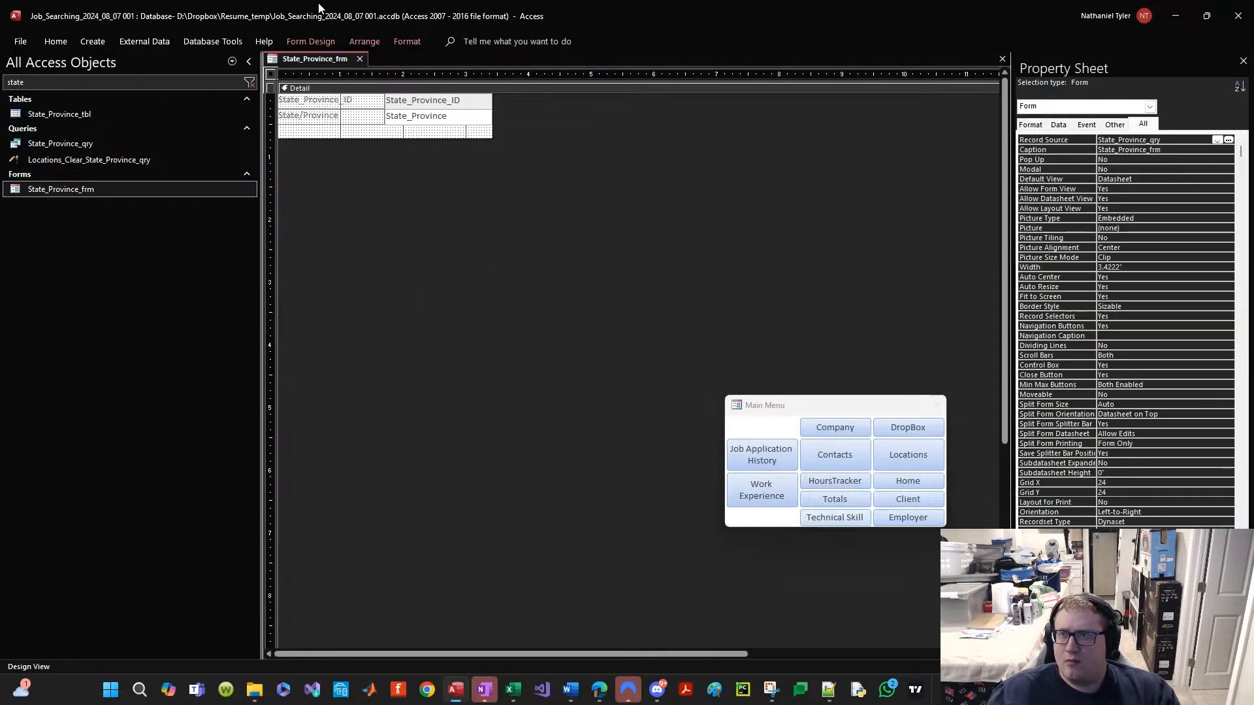
pyautogui.click(320, 43)
pyautogui.click(940, 93)
pyautogui.click(940, 93)
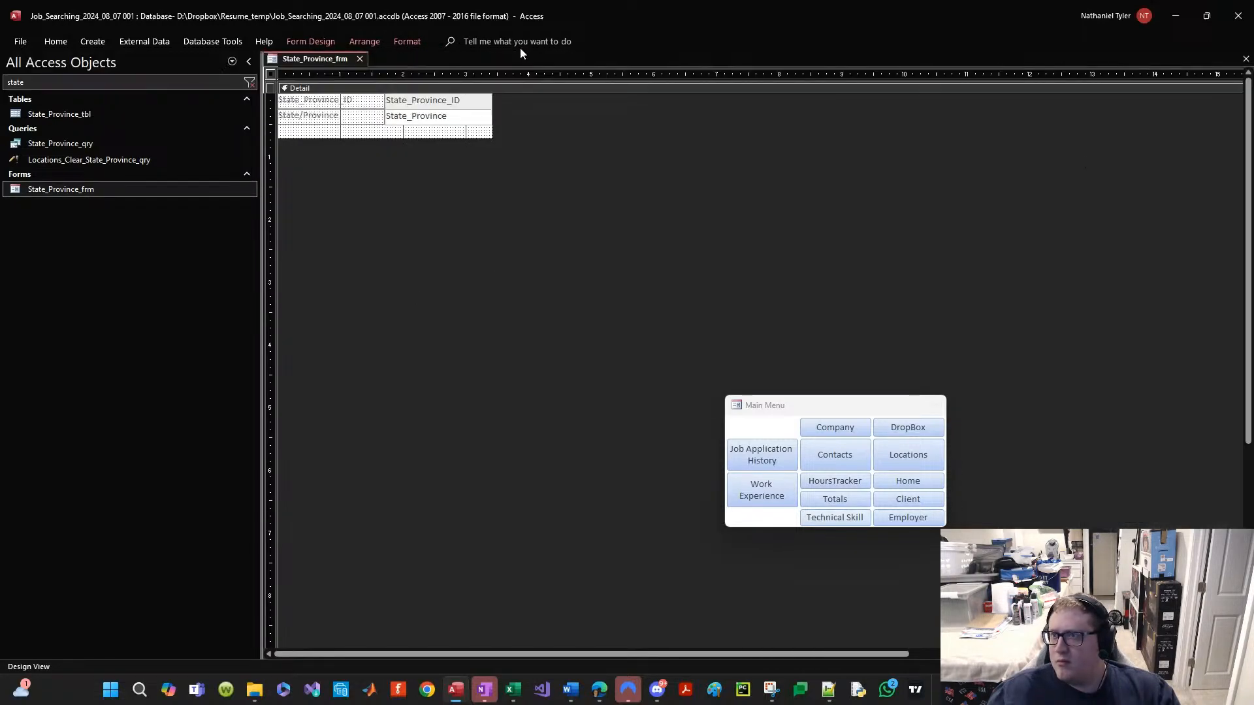
pyautogui.click(308, 41)
pyautogui.click(848, 65)
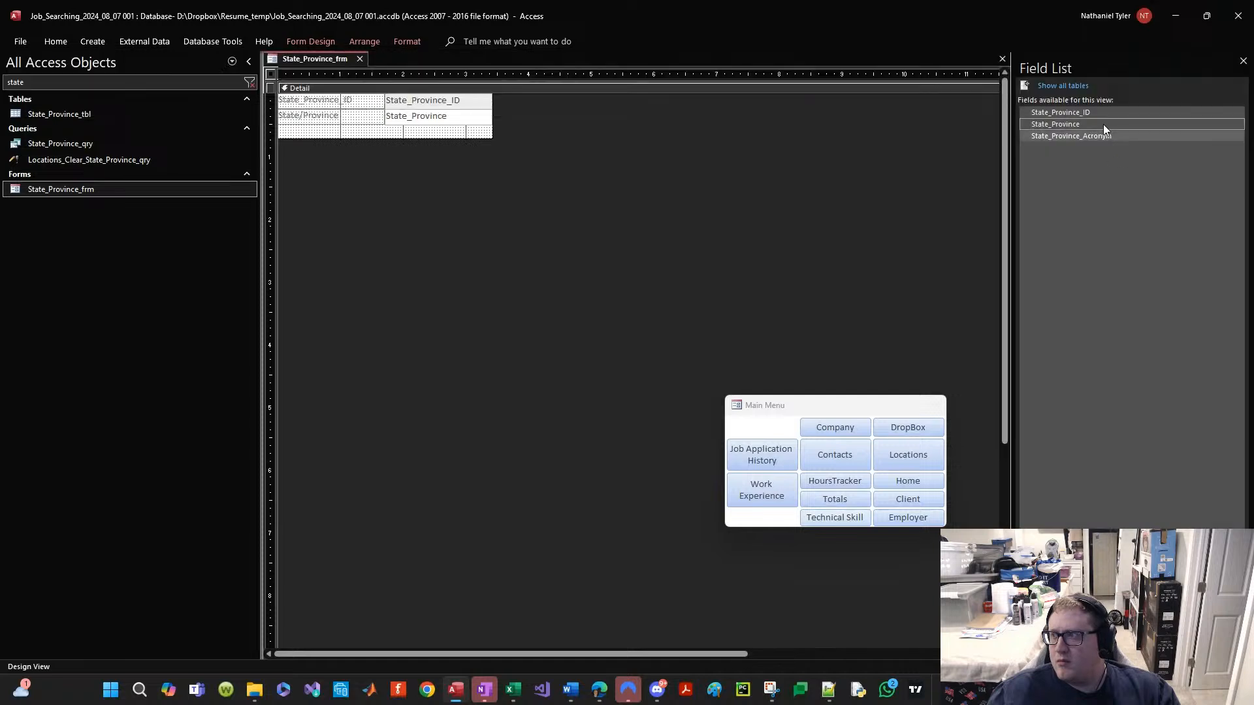
pyautogui.moveTo(1071, 135); pyautogui.dragTo(309, 131)
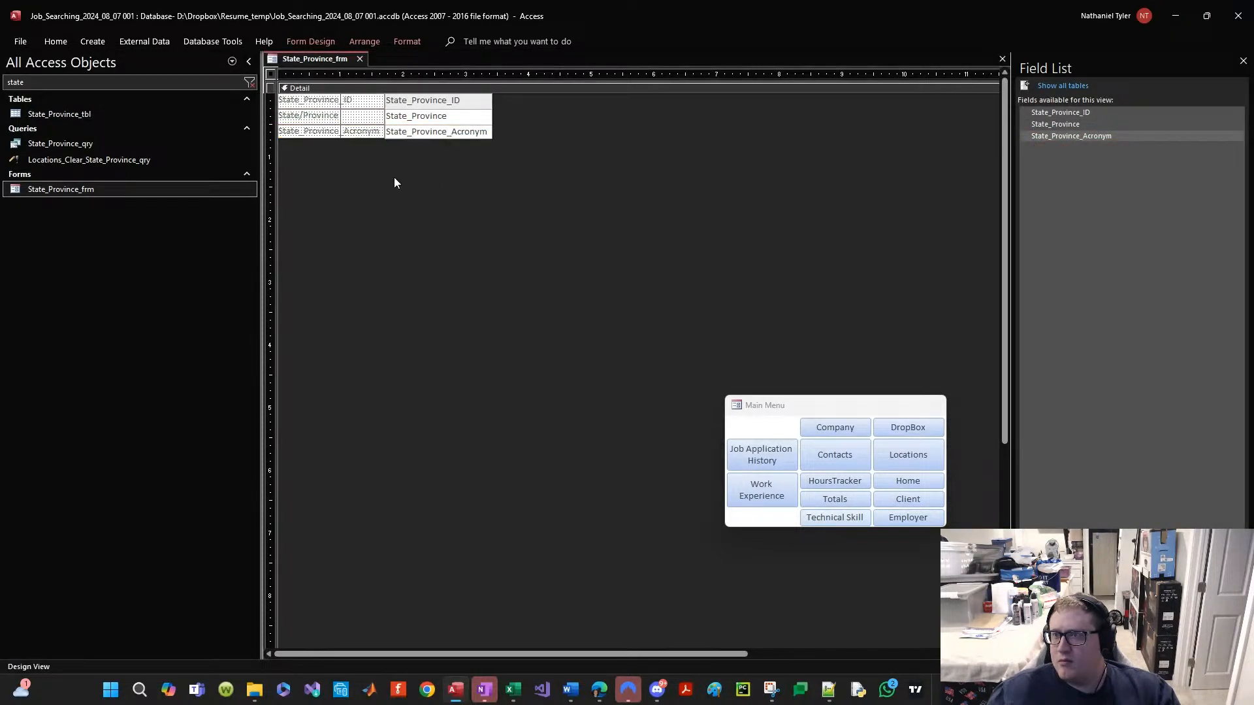
# Step: Size all labels and text boxes on State_Province_frm to the tallest control
pyautogui.moveTo(493, 183); pyautogui.dragTo(328, 104)
pyautogui.rightClick(331, 109)
pyautogui.moveTo(374, 335)
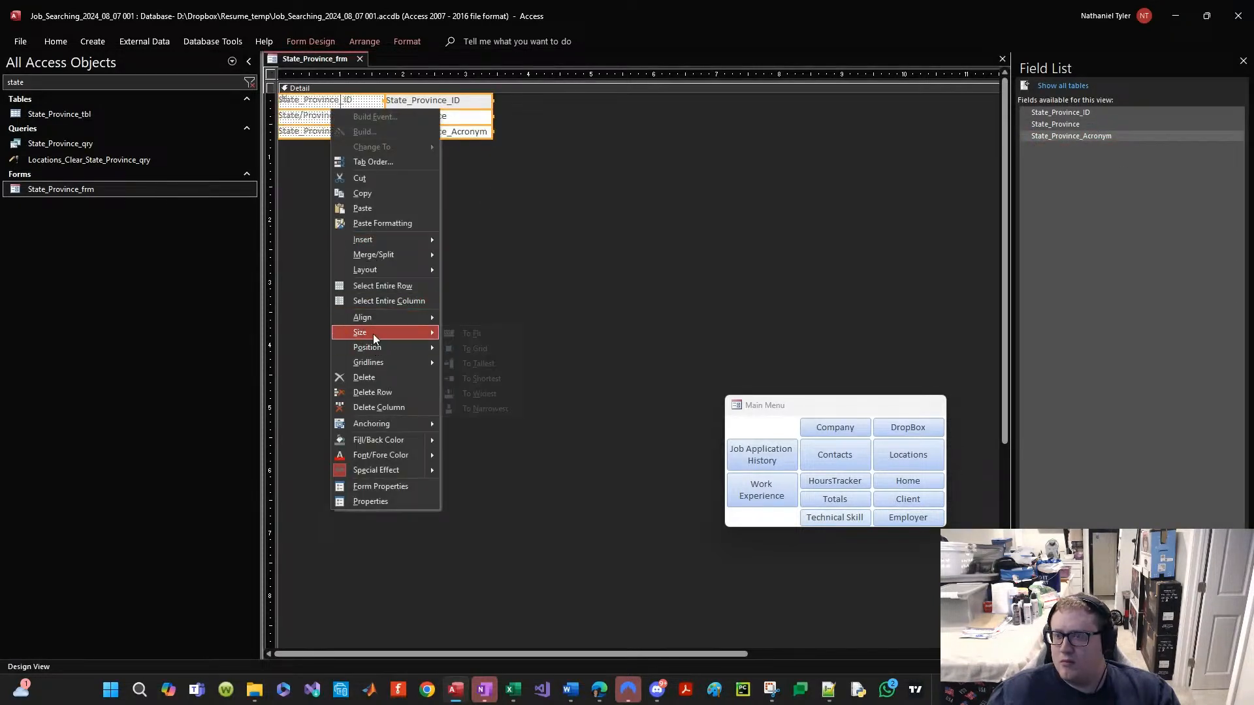
pyautogui.click(480, 362)
pyautogui.click(472, 175)
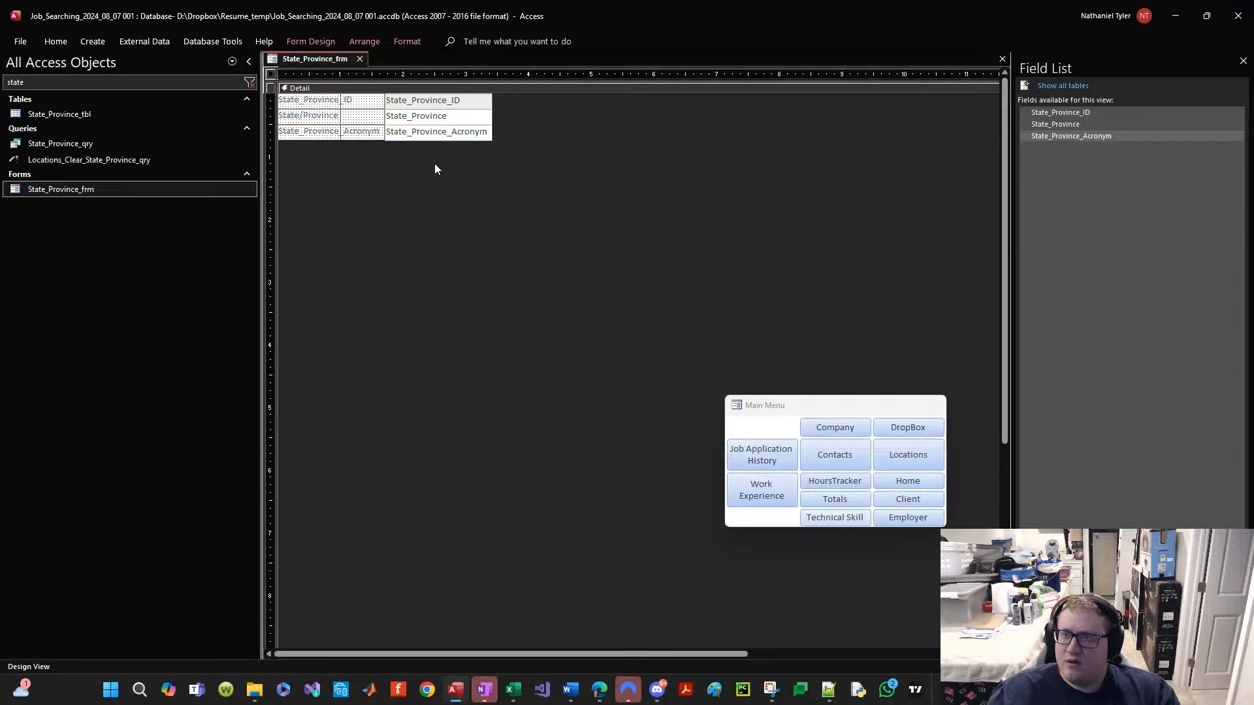
pyautogui.moveTo(466, 156); pyautogui.dragTo(378, 101)
pyautogui.click(391, 175)
# Step: Shorten the State_Province_Acronym field's label on the form to "Acronym"
pyautogui.click(346, 132)
pyautogui.click(346, 132)
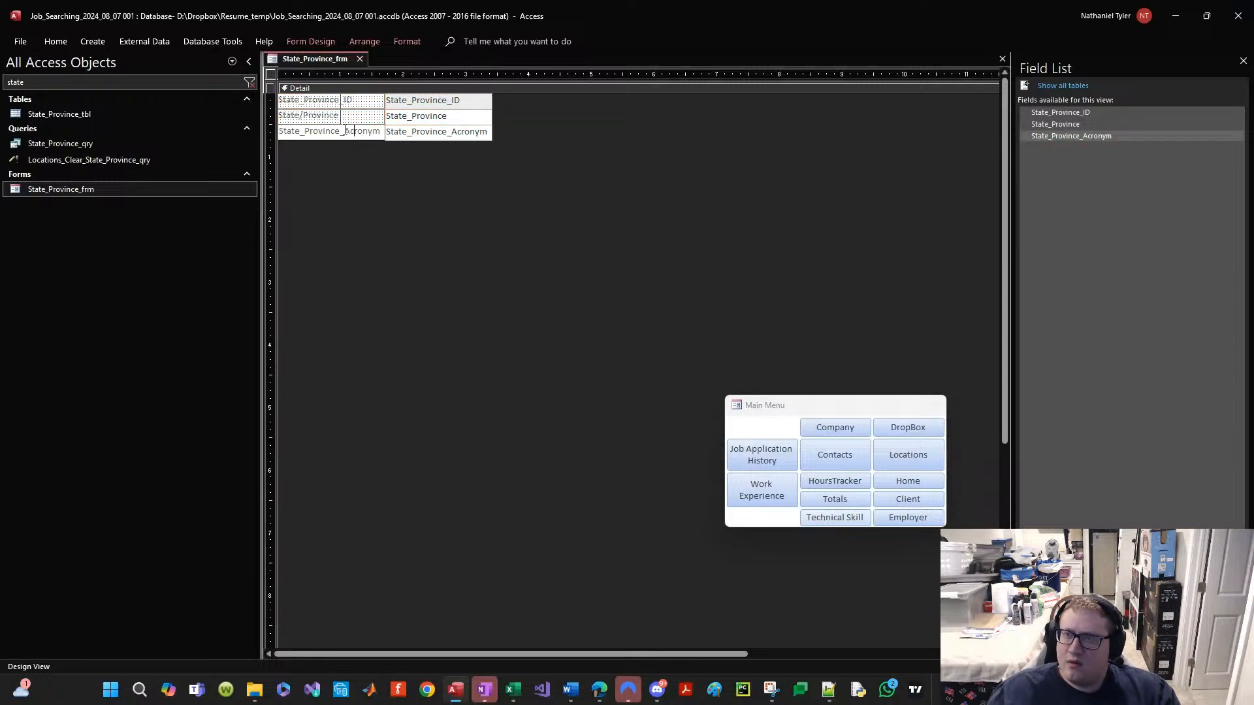
pyautogui.moveTo(346, 133); pyautogui.dragTo(180, 118)
pyautogui.press('BackSpace')
pyautogui.click(410, 174)
# Step: Show the property sheet and select the State_Province_Acronym text box
pyautogui.press('F4')
pyautogui.click(413, 134)
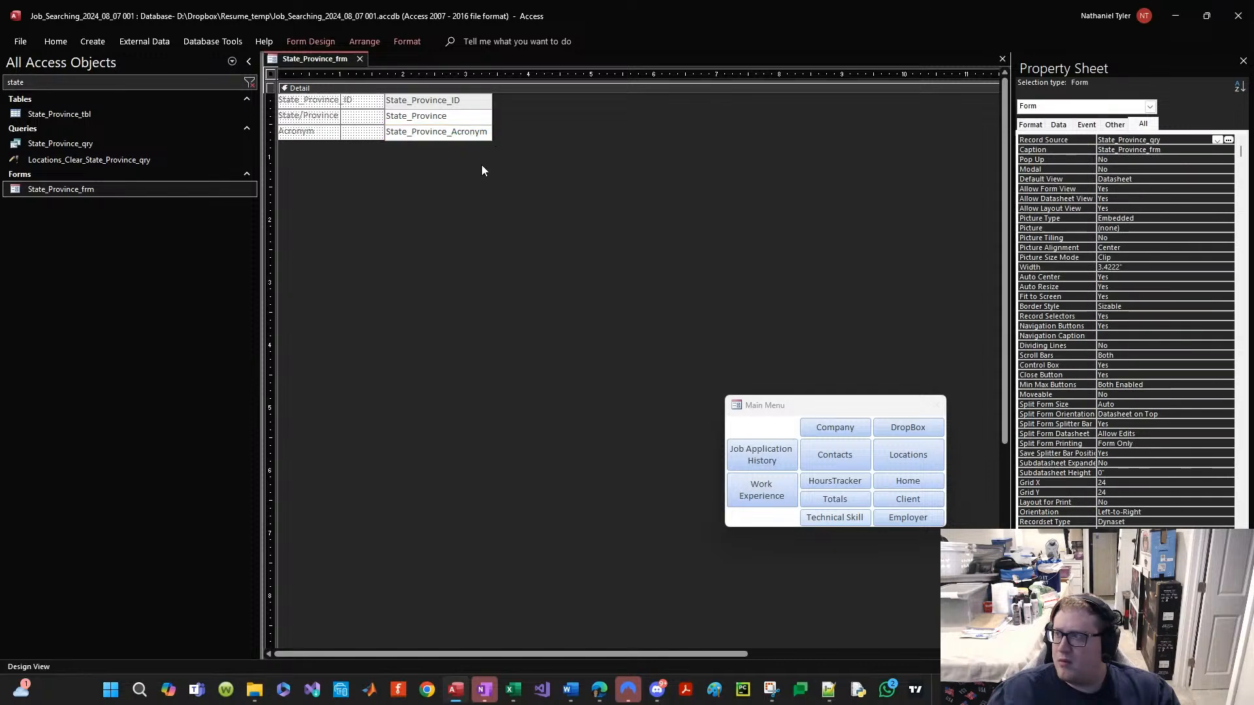
# Step: Rename the label control captioned Acronym in the form's Detail section to State_Province_Acronym_Label
pyautogui.click(345, 135)
pyautogui.click(1152, 140)
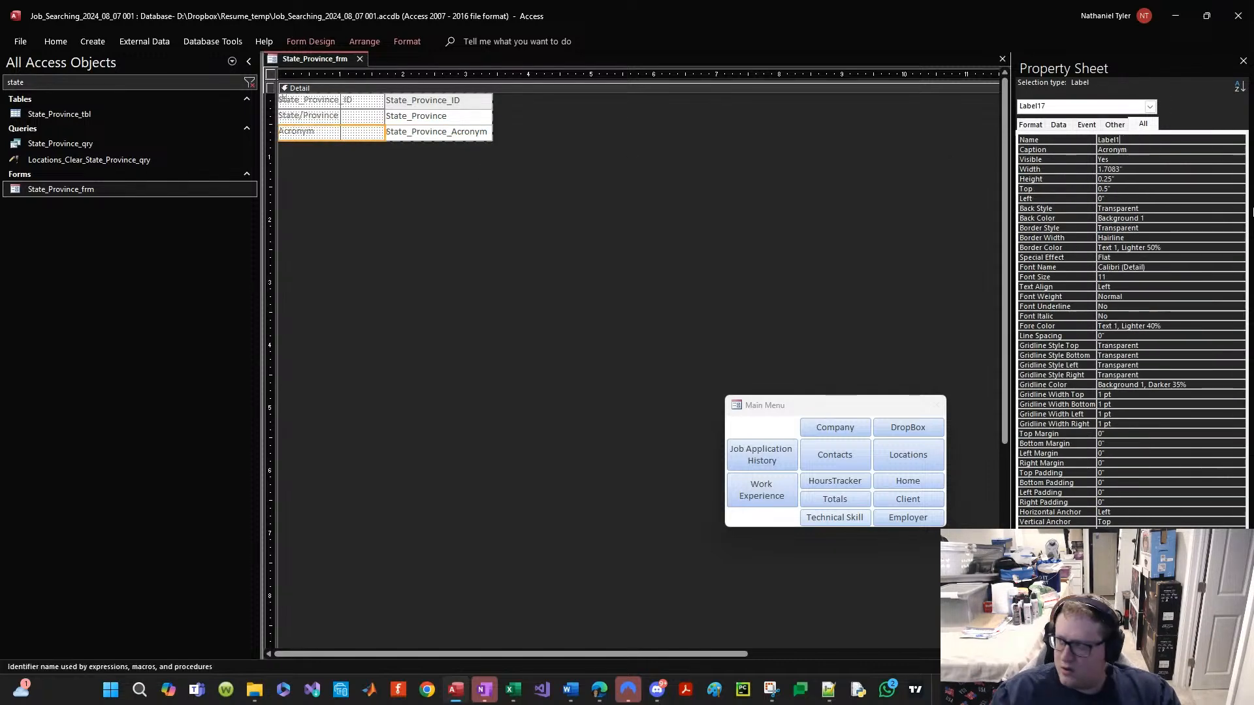
pyautogui.press('BackSpace')
pyautogui.press('BackSpace')
pyautogui.press('Home')
pyautogui.write('State_Province_Acronym')
pyautogui.write('_')
pyautogui.press('Return')
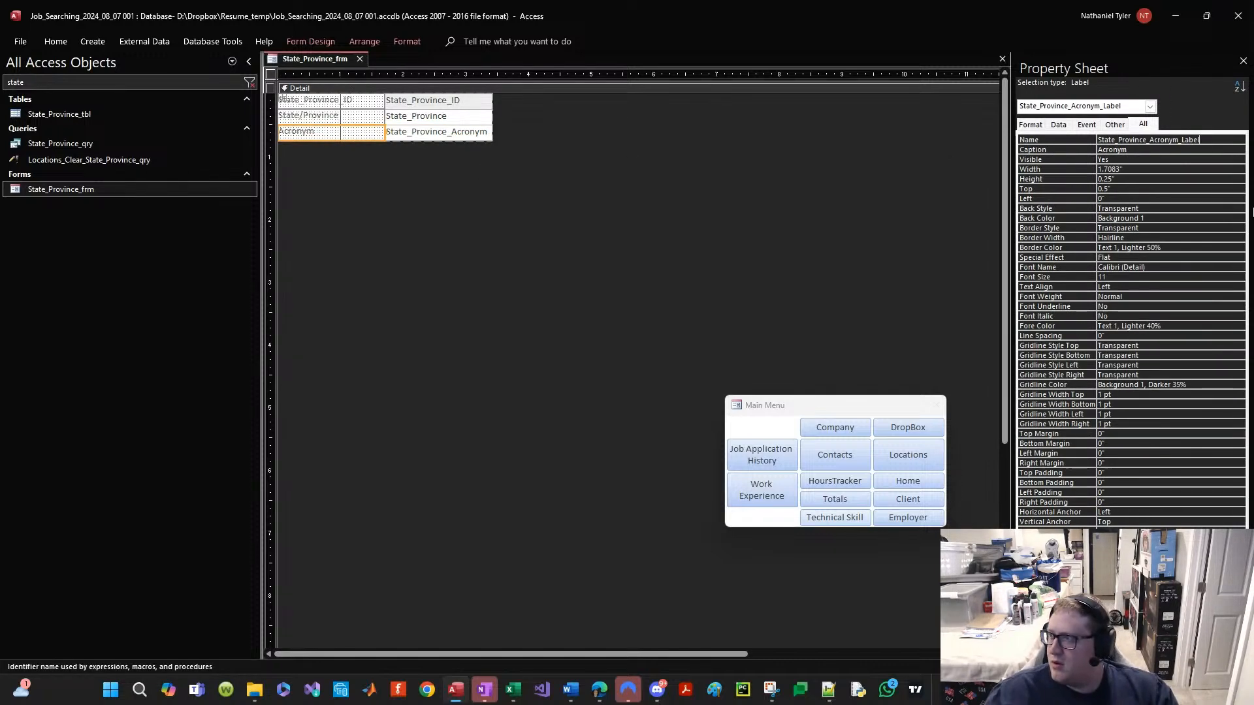
pyautogui.click(473, 228)
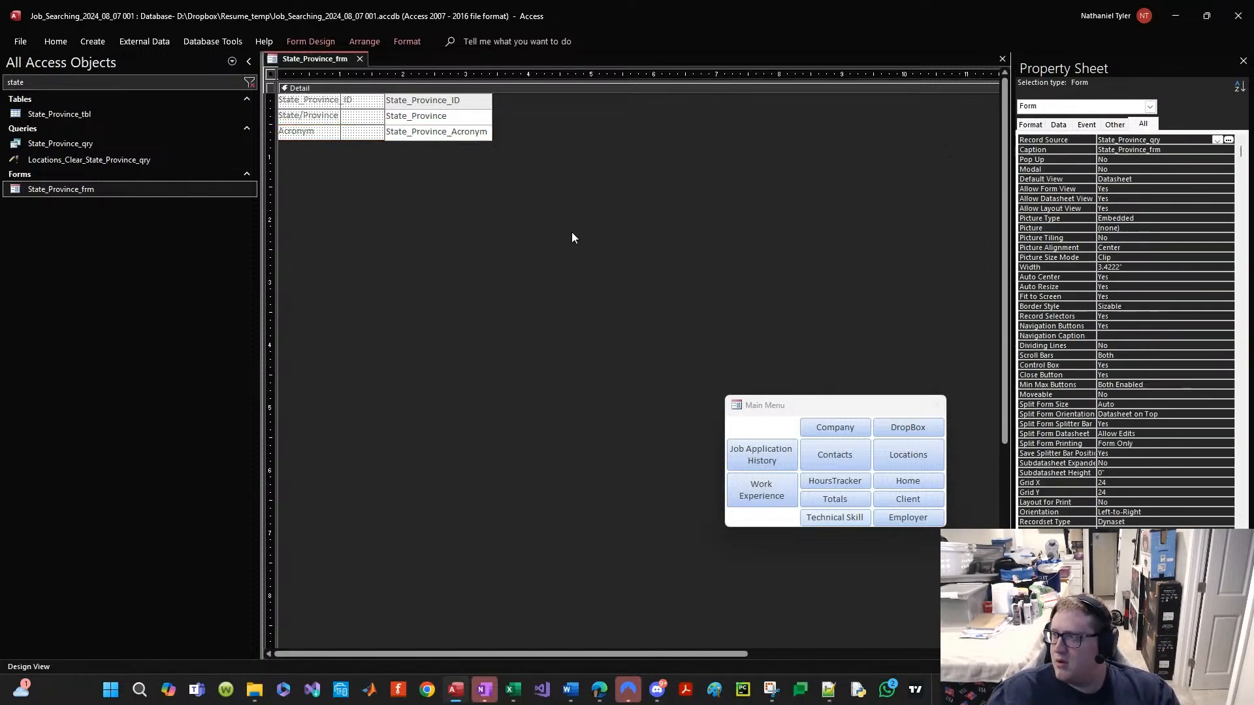
# Step: Check the Acronym label and its State_Province_Acronym text box, and save the State_Province_frm form design
pyautogui.click(332, 131)
pyautogui.click(433, 132)
pyautogui.rightClick(351, 63)
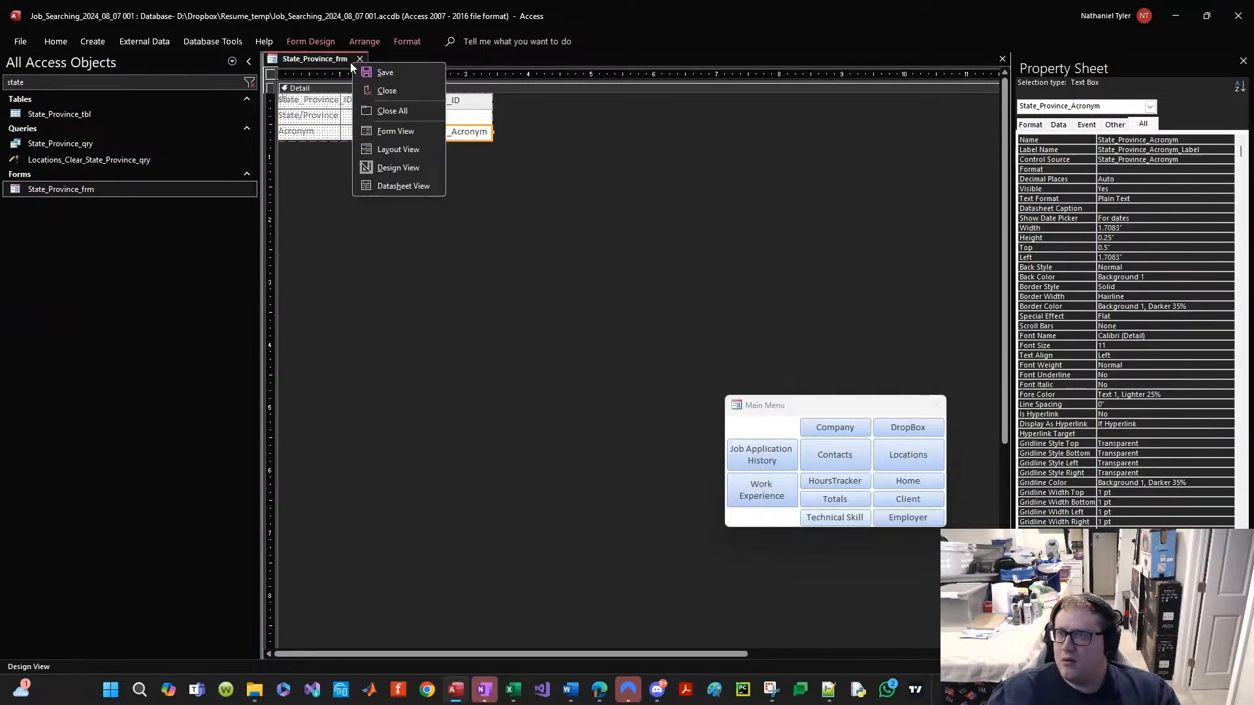
pyautogui.click(367, 69)
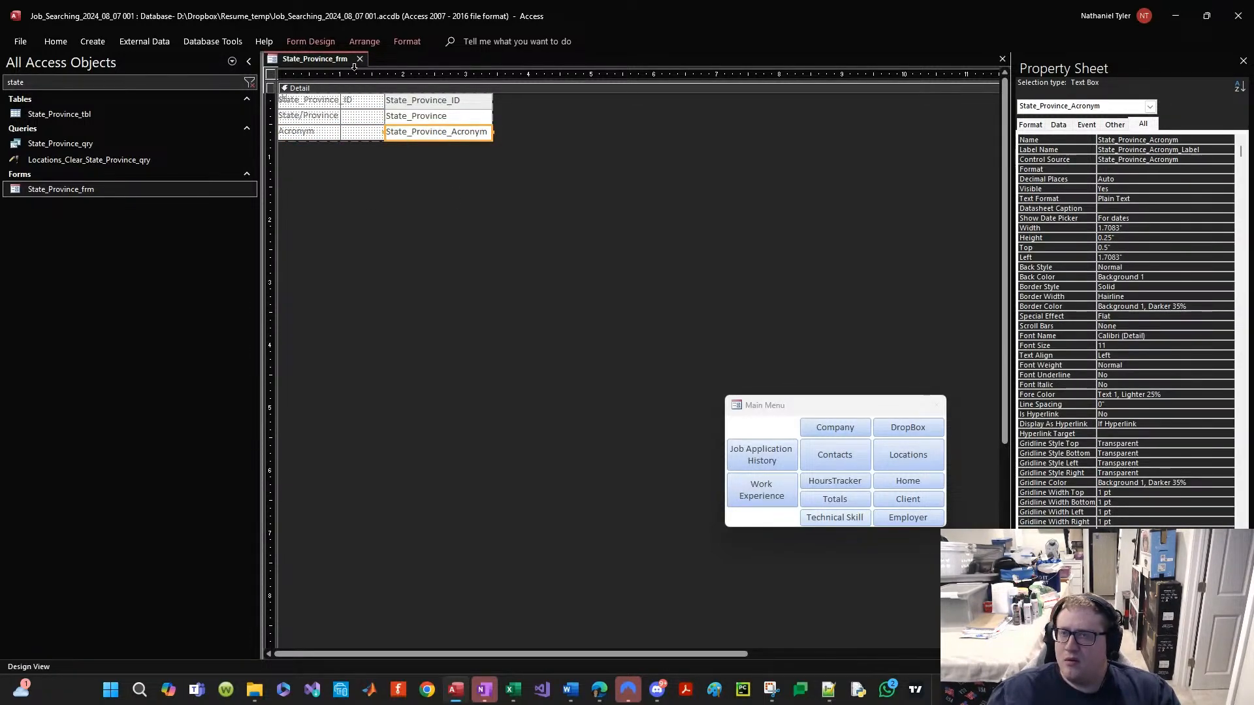
# Step: Display State_Province_frm in Form View and then in Datasheet View
pyautogui.rightClick(298, 57)
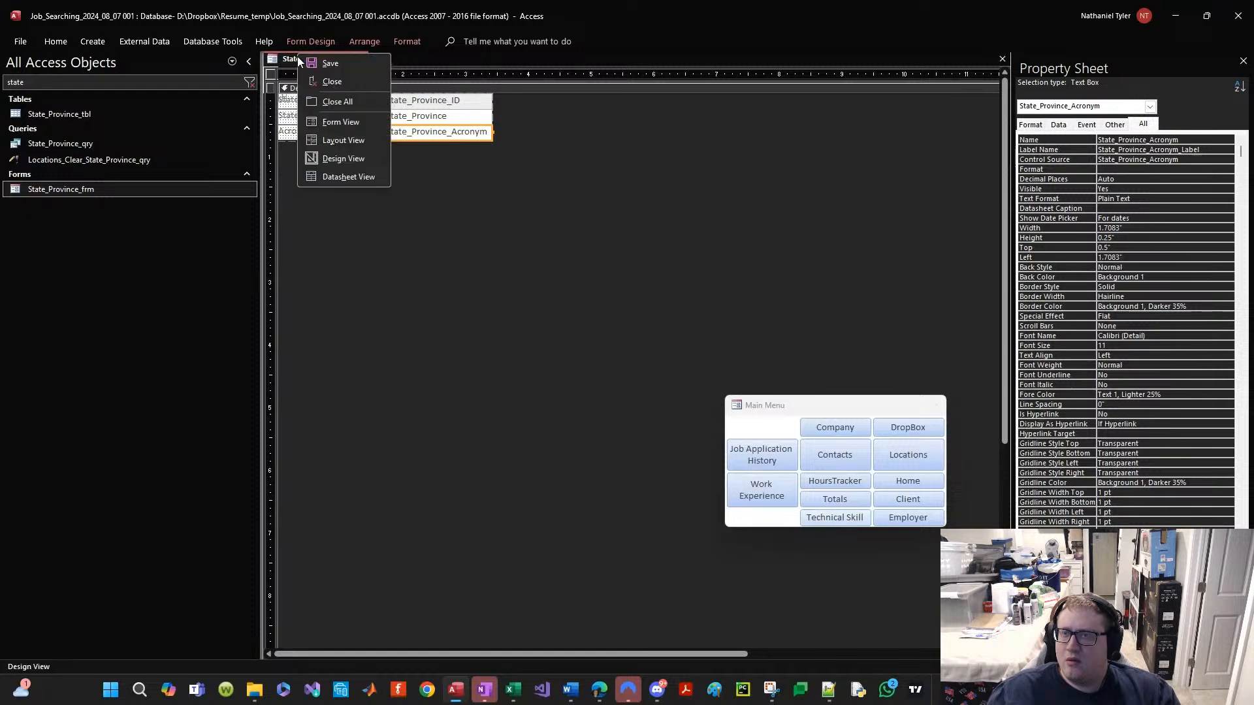
pyautogui.click(331, 124)
pyautogui.rightClick(332, 59)
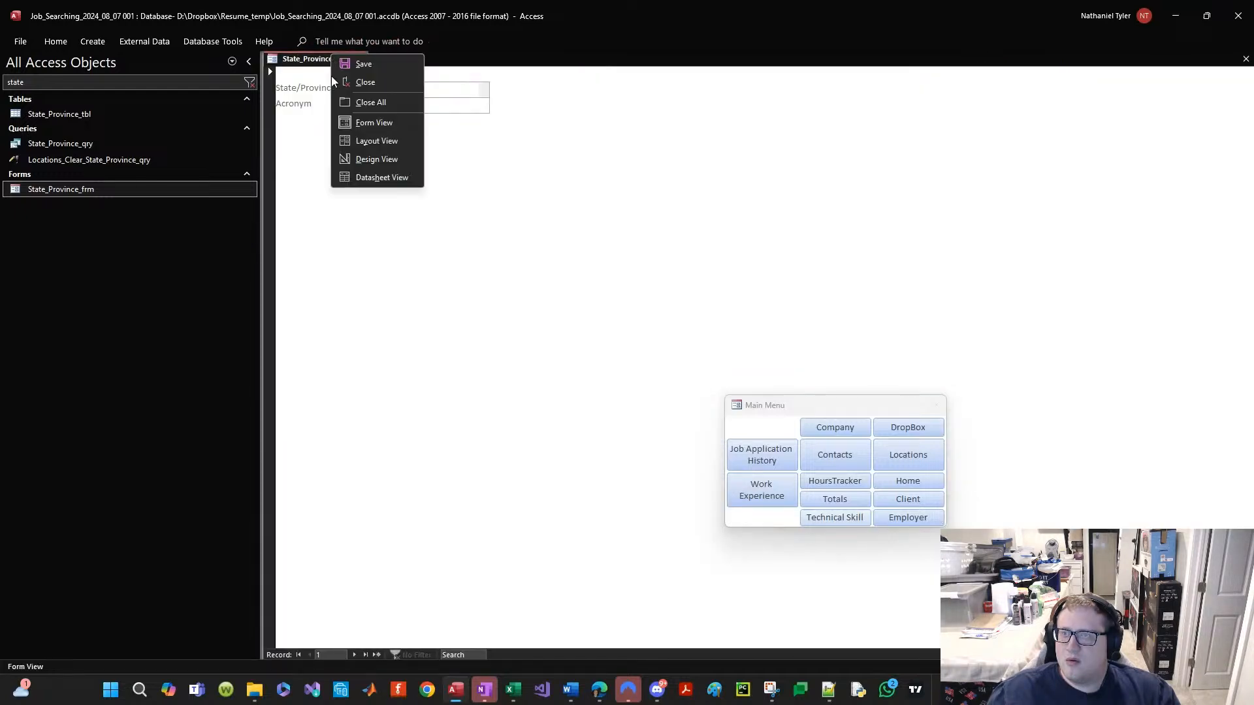
pyautogui.click(414, 174)
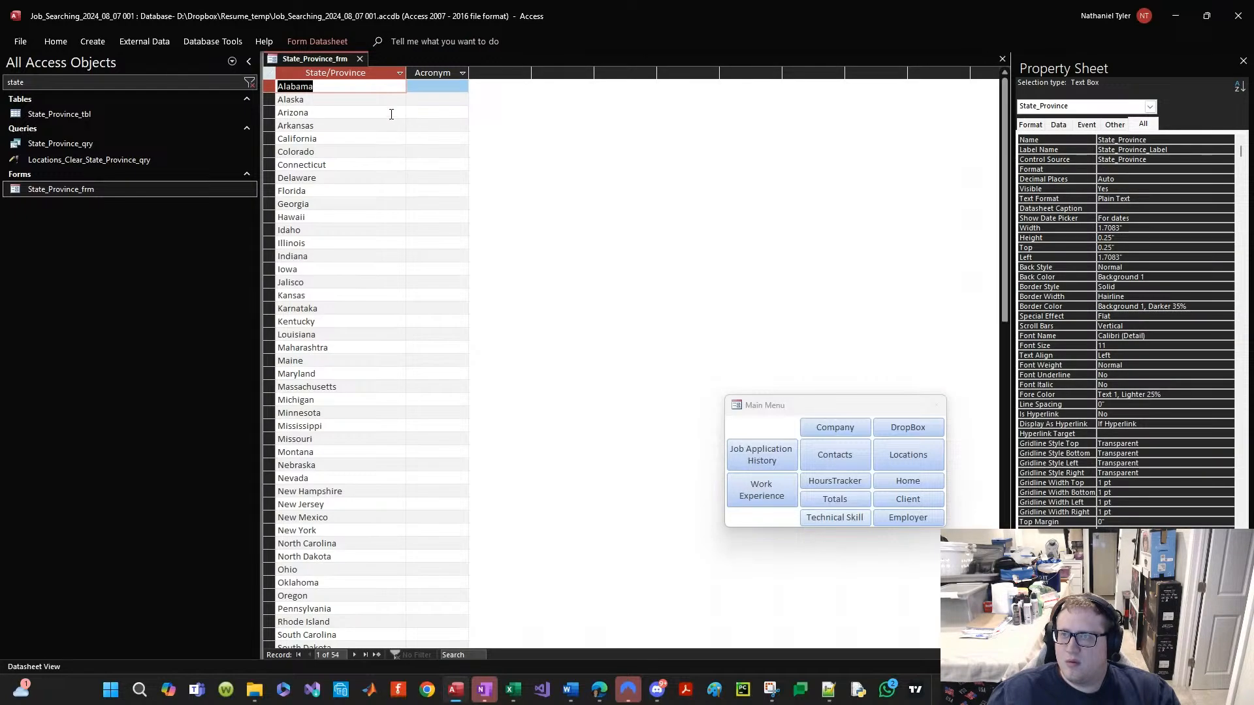
# Step: Copy the State/Province and Acronym columns of the datasheet and paste them into the blank Excel workbook, maximized
pyautogui.click(350, 69)
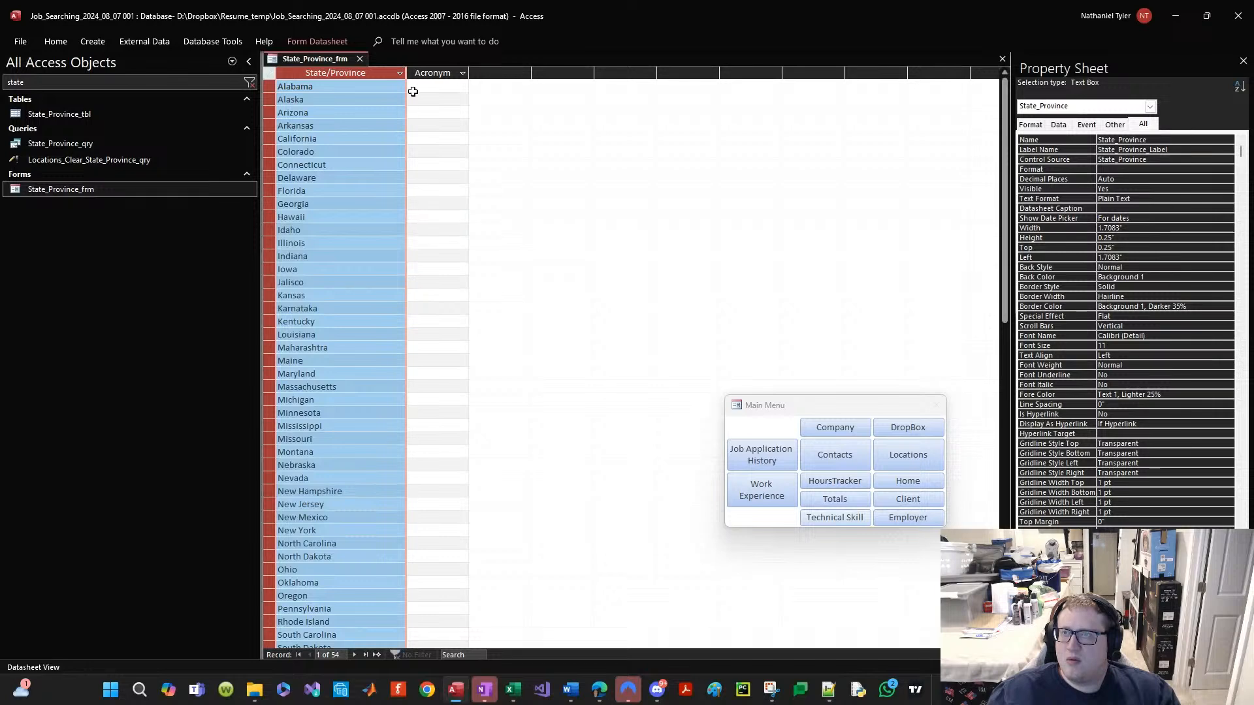
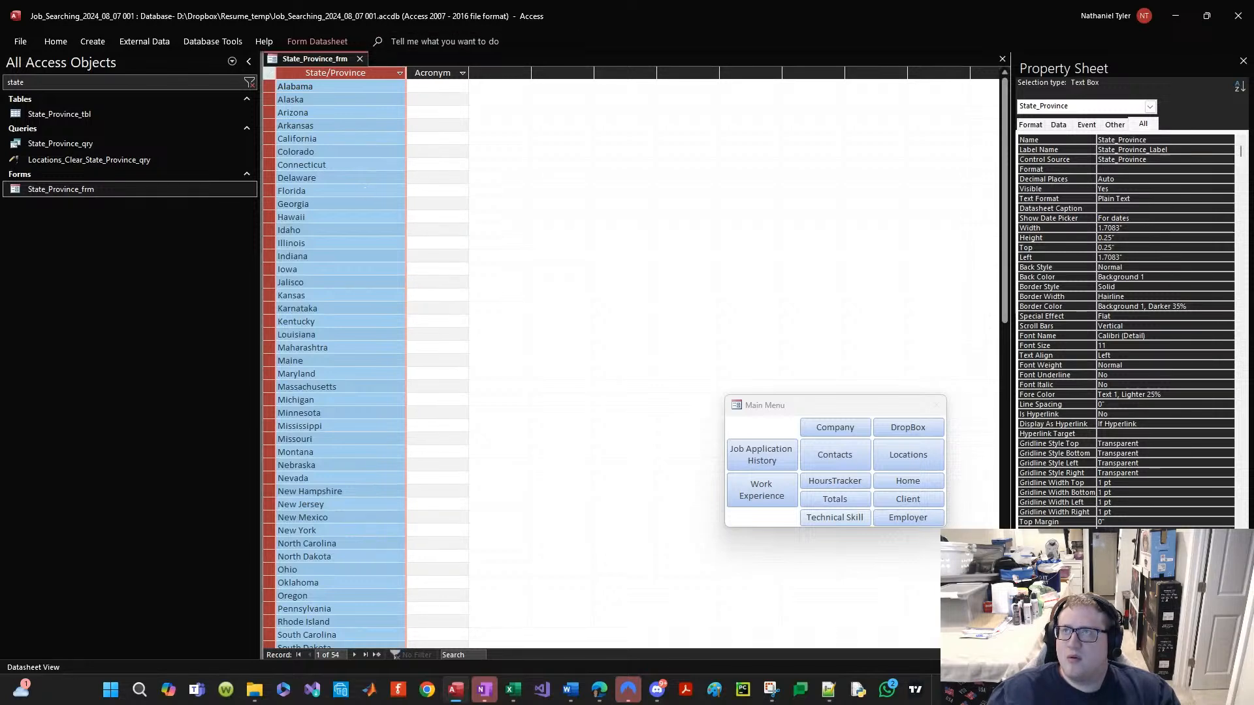
pyautogui.keyDown('shift'); pyautogui.click(433, 82); pyautogui.keyUp('shift')
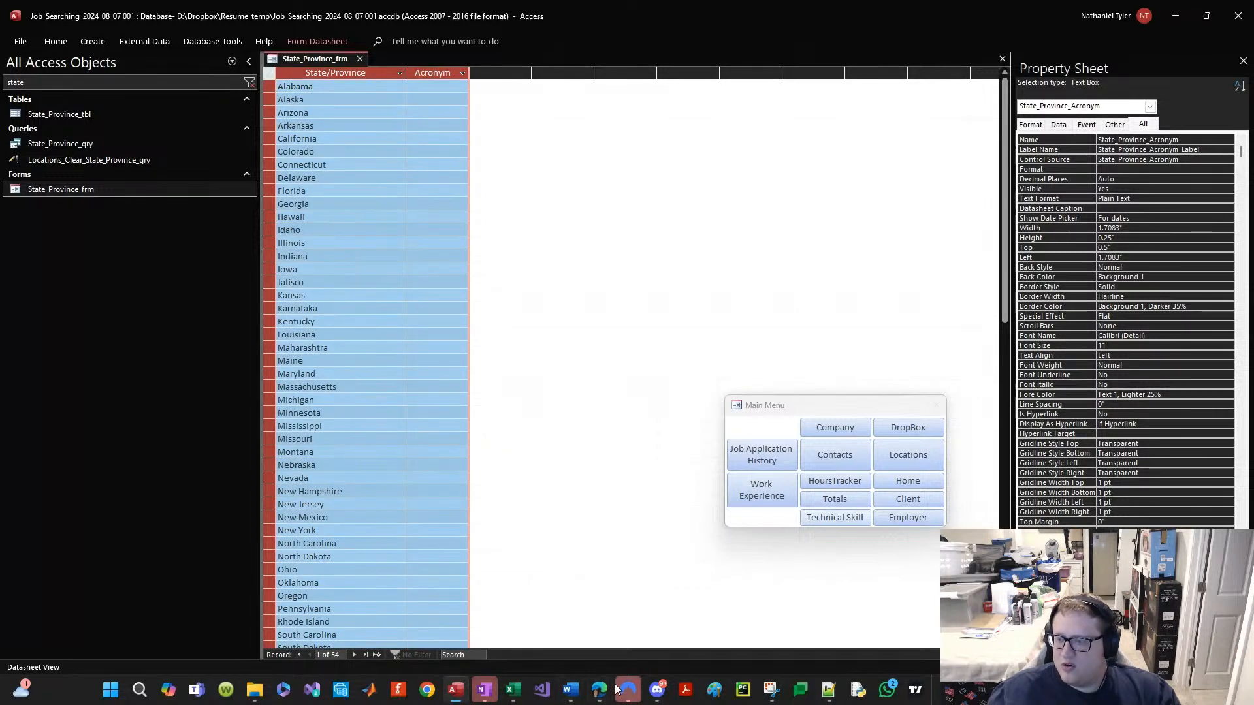
pyautogui.moveTo(671, 659)
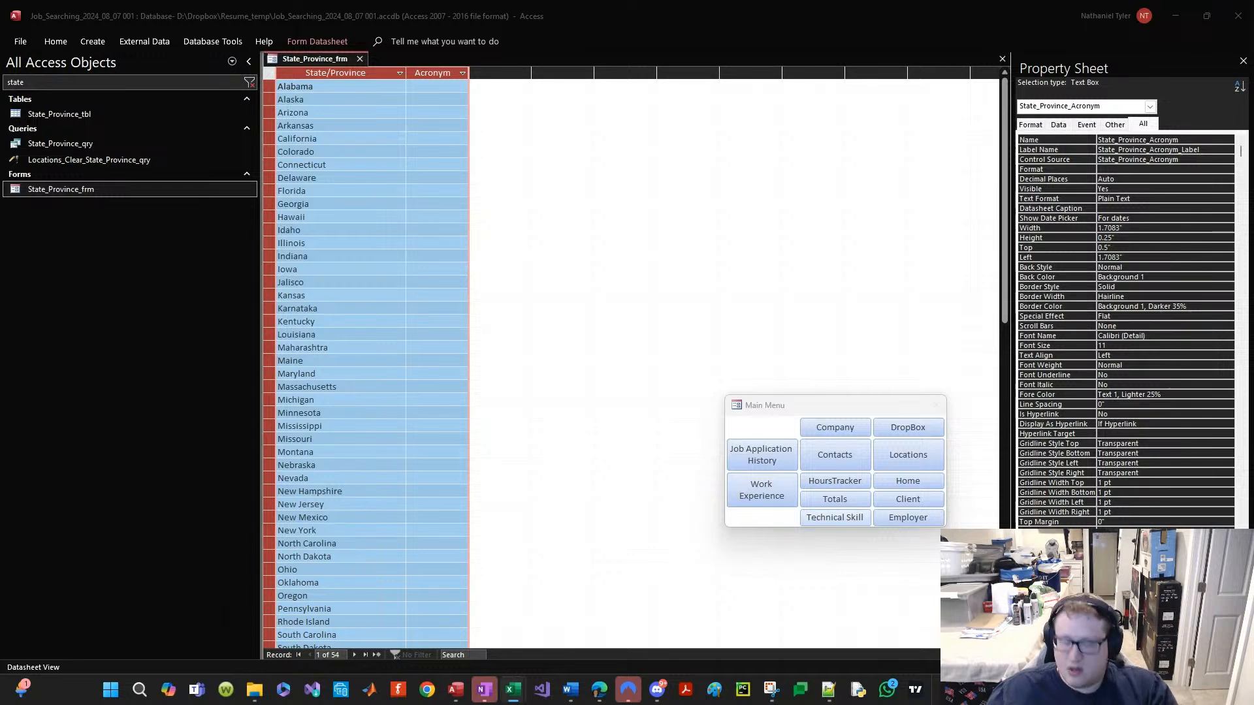
pyautogui.moveTo(849, 7); pyautogui.dragTo(624, 119)
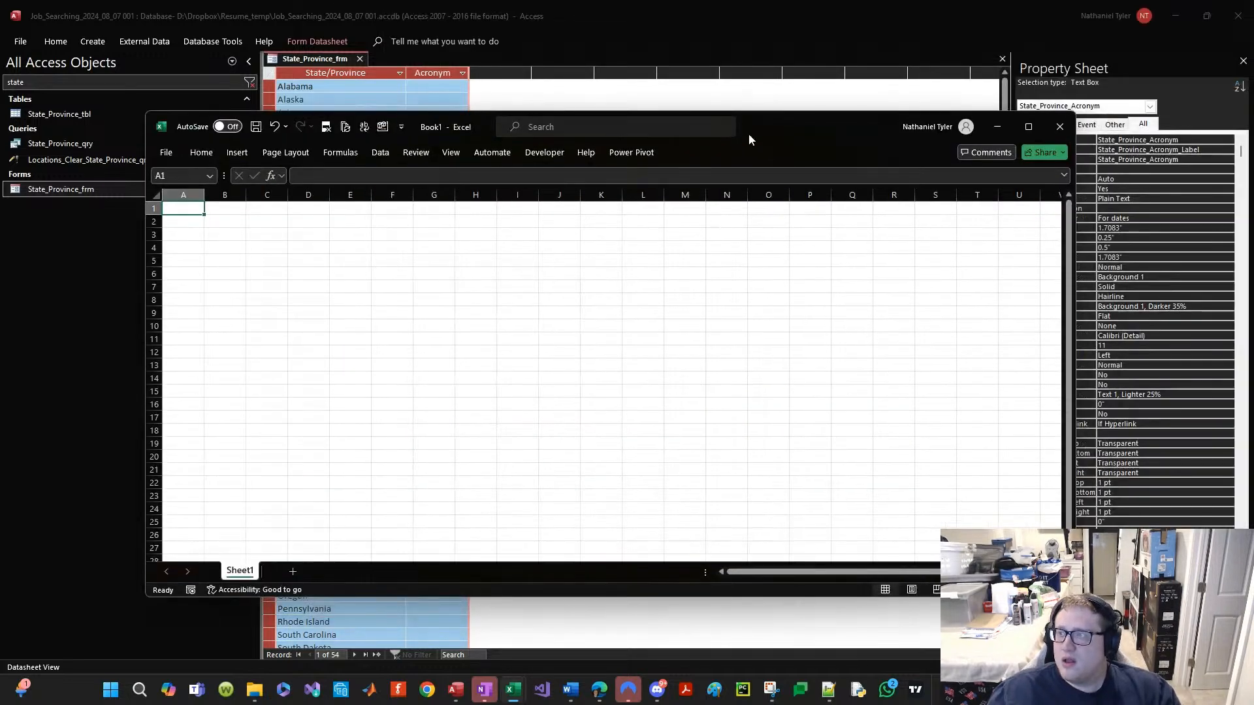
pyautogui.doubleClick(749, 135)
pyautogui.hotkey('ctrl', 'v')
# Step: Autofit the widths of columns A and B and the row heights to the pasted data
pyautogui.click(80, 84)
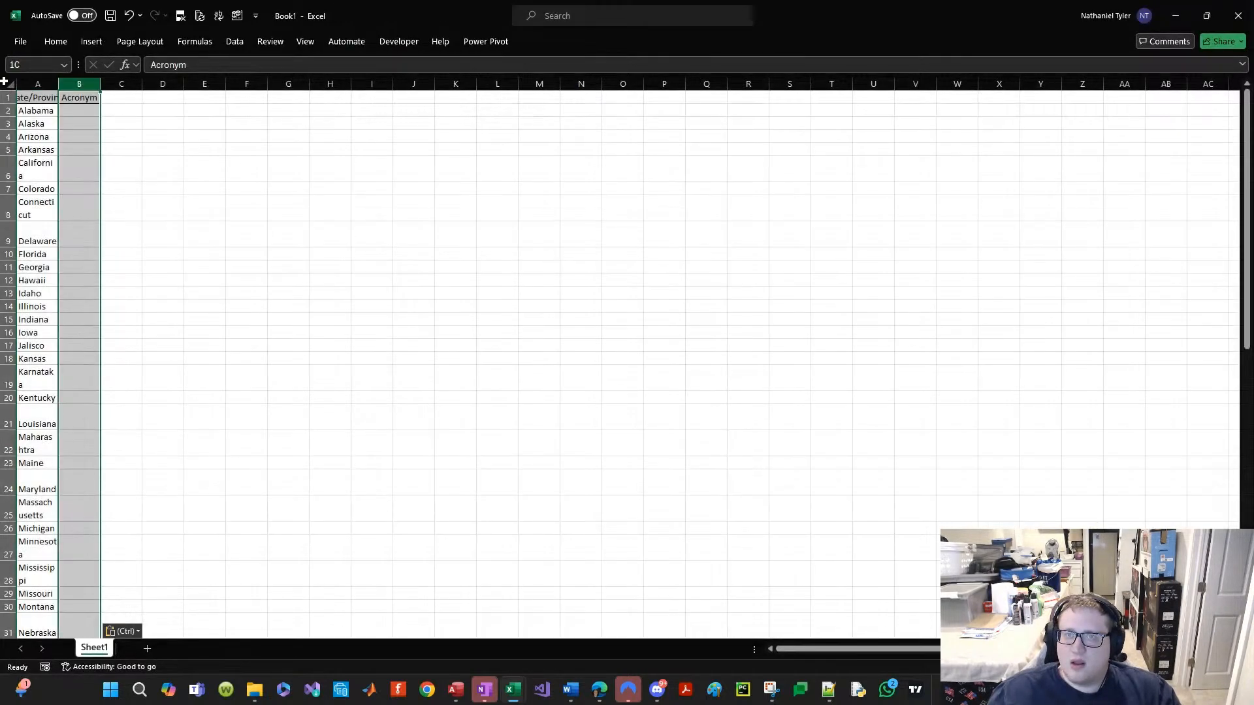
pyautogui.keyDown('shift'); pyautogui.click(51, 83); pyautogui.keyUp('shift')
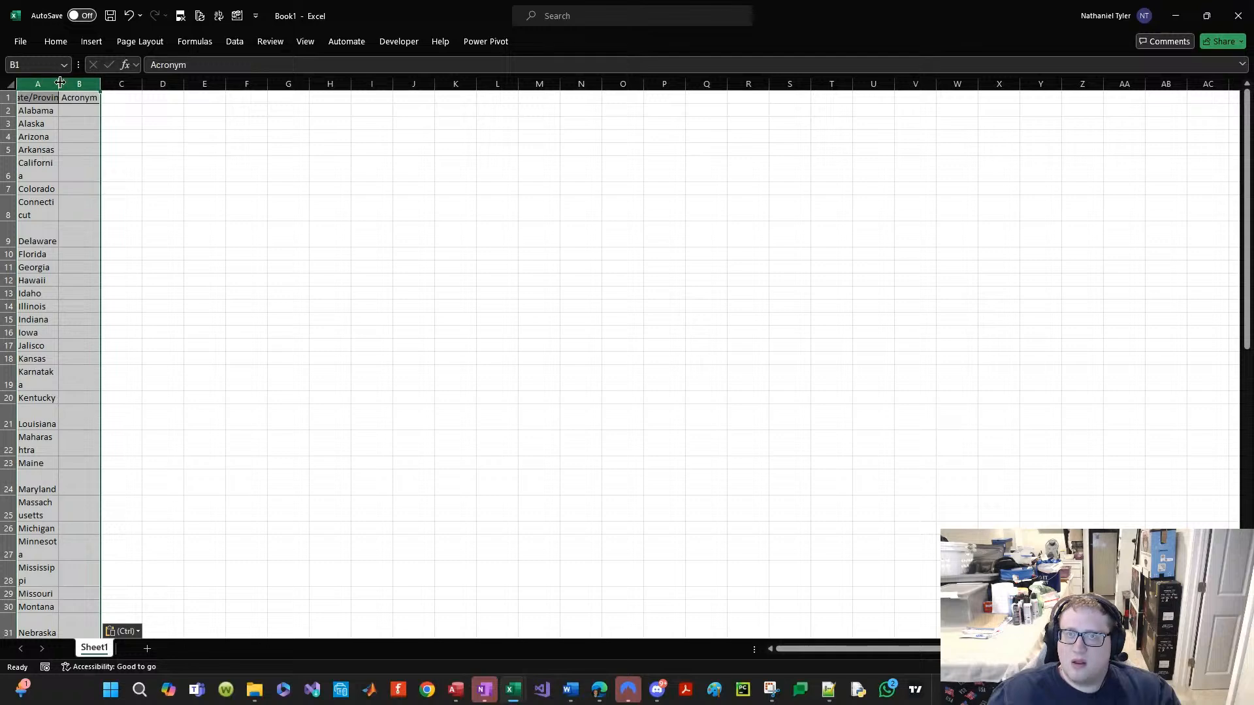
pyautogui.doubleClick(58, 83)
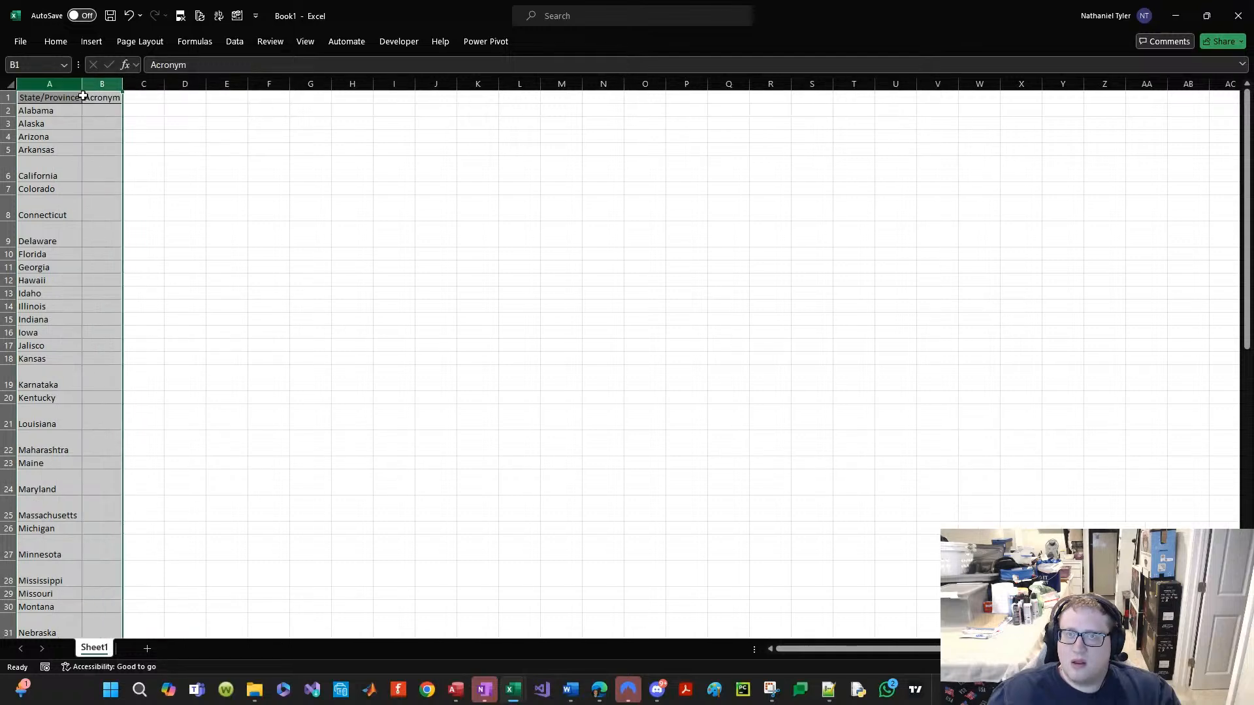
pyautogui.click(218, 17)
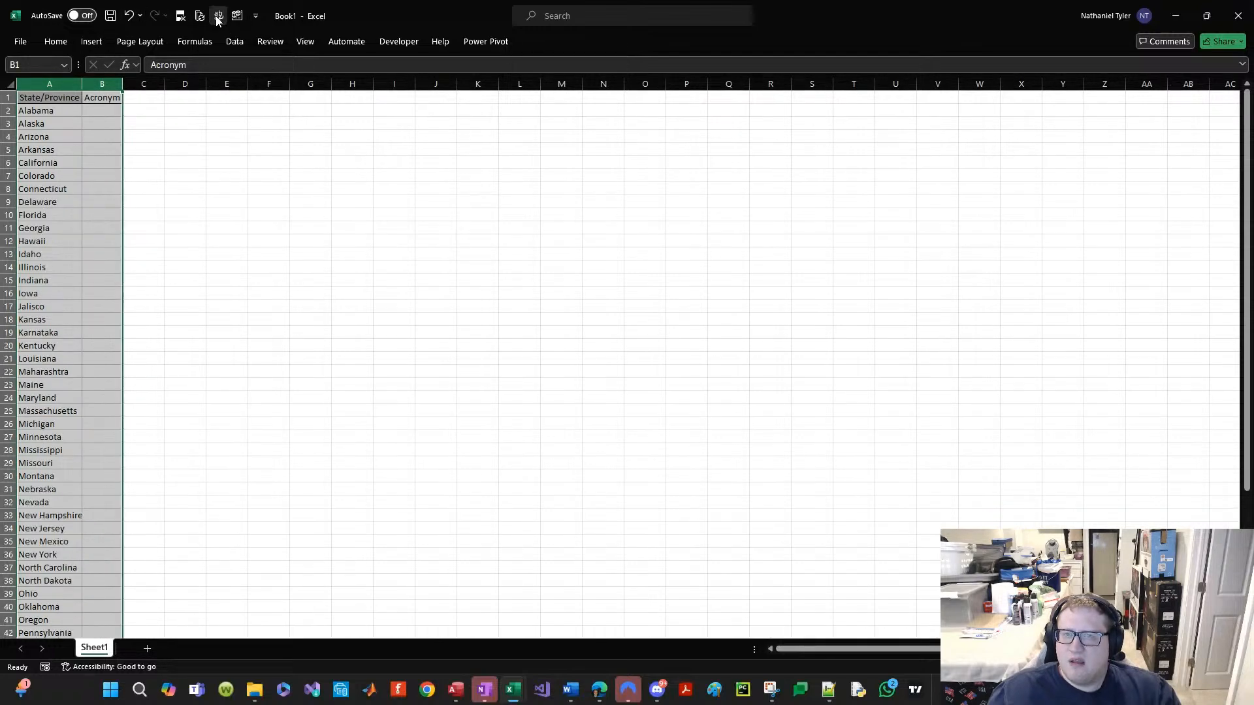
# Step: Try to turn the entire columns A and B into a table with headers
pyautogui.click(64, 43)
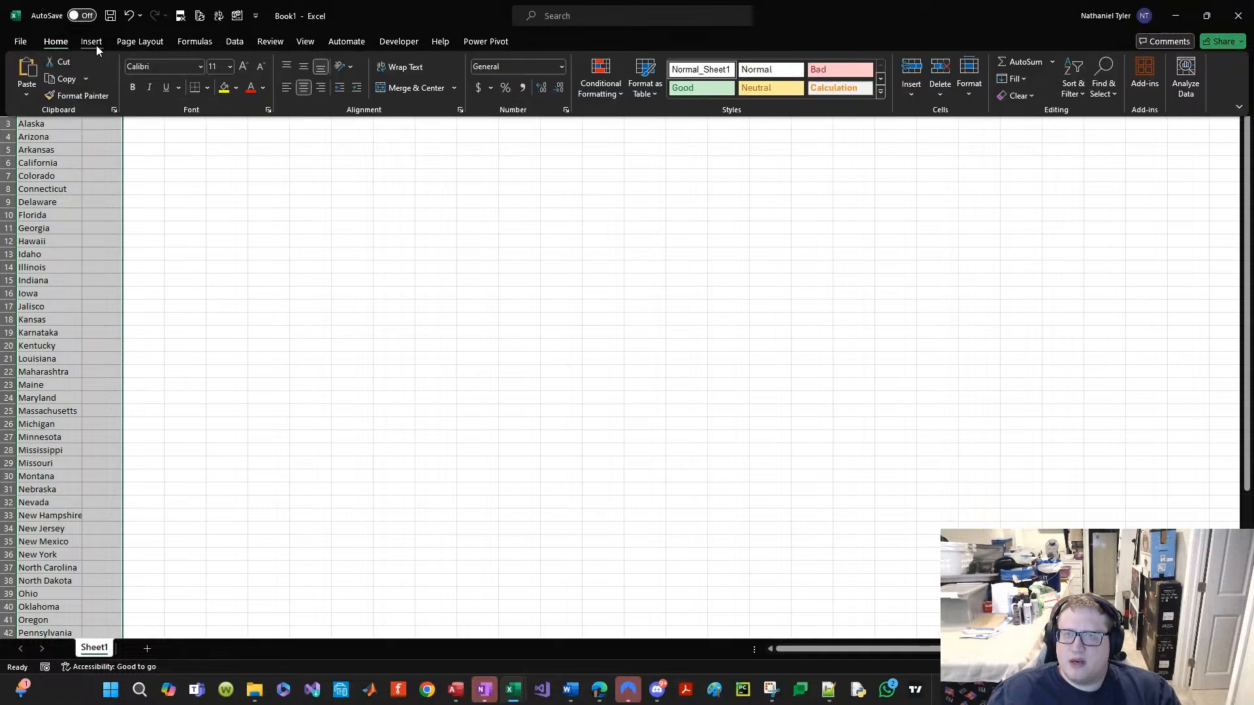
pyautogui.click(92, 41)
pyautogui.click(113, 69)
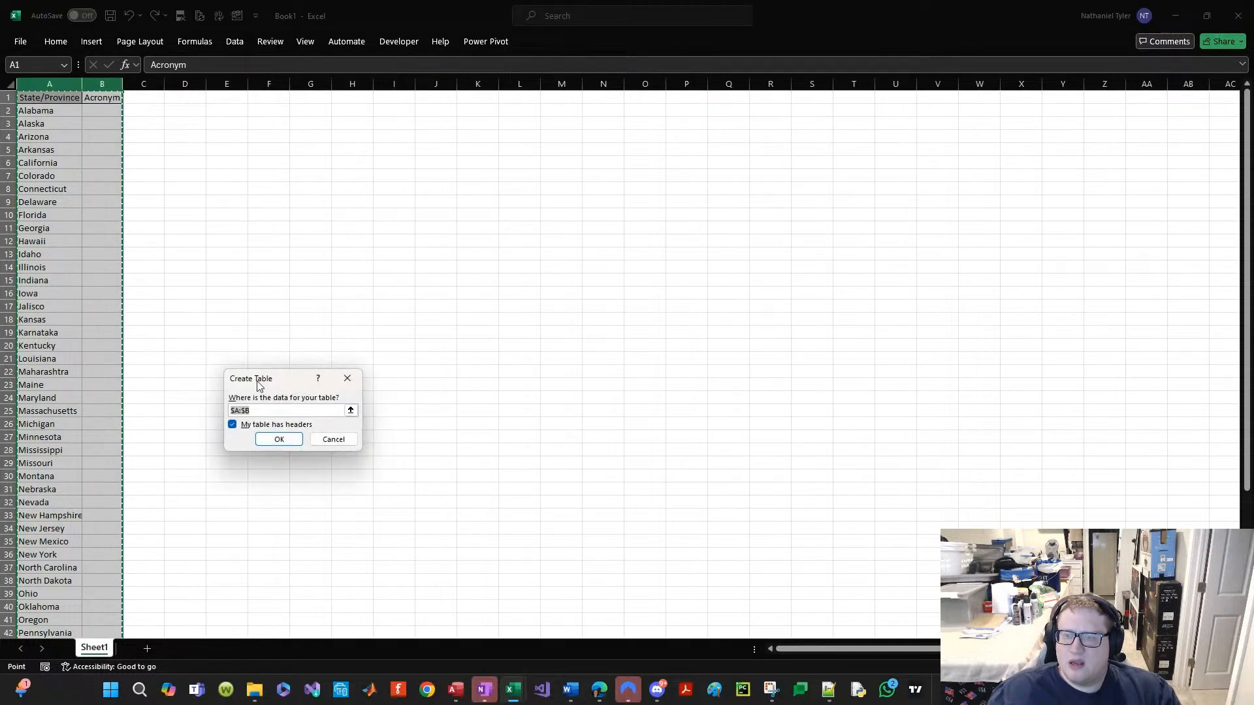
pyautogui.click(279, 439)
pyautogui.scroll(-20, 124, 308)
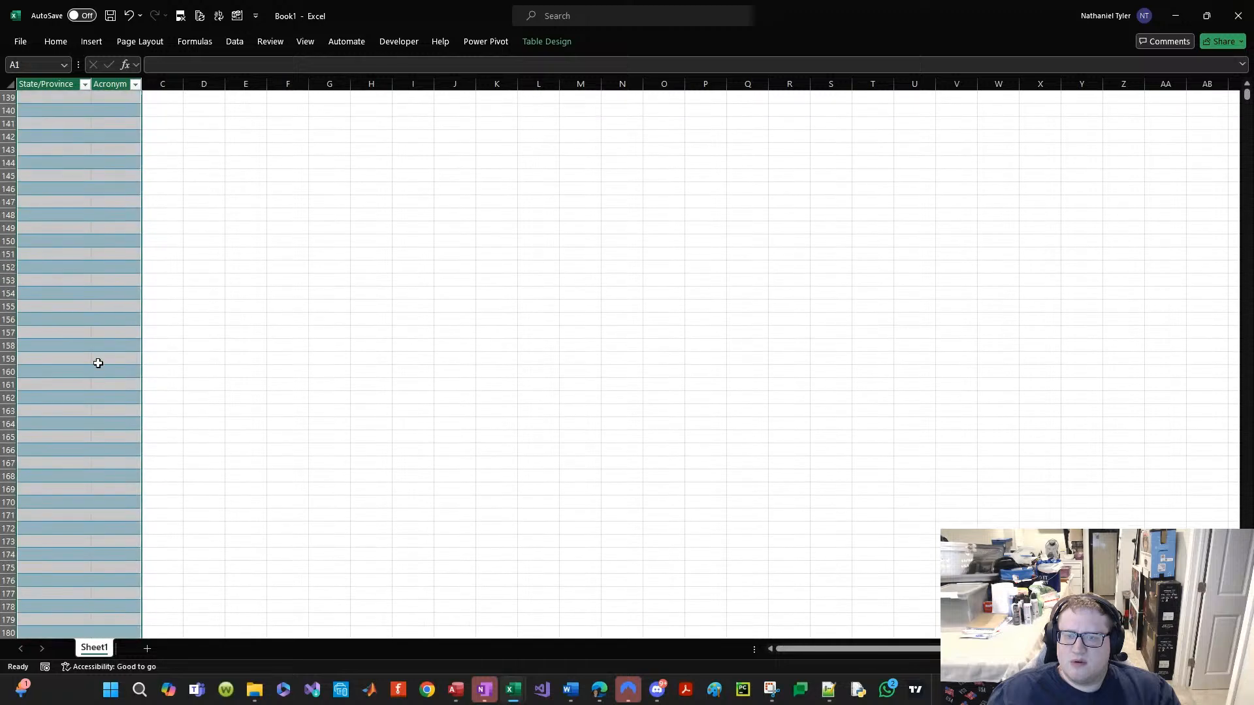
pyautogui.click(101, 363)
pyautogui.hotkey('ctrl', 'z')
# Step: Create a table with headers from only the filled State/Province and Acronym range, A1:B55
pyautogui.click(59, 97)
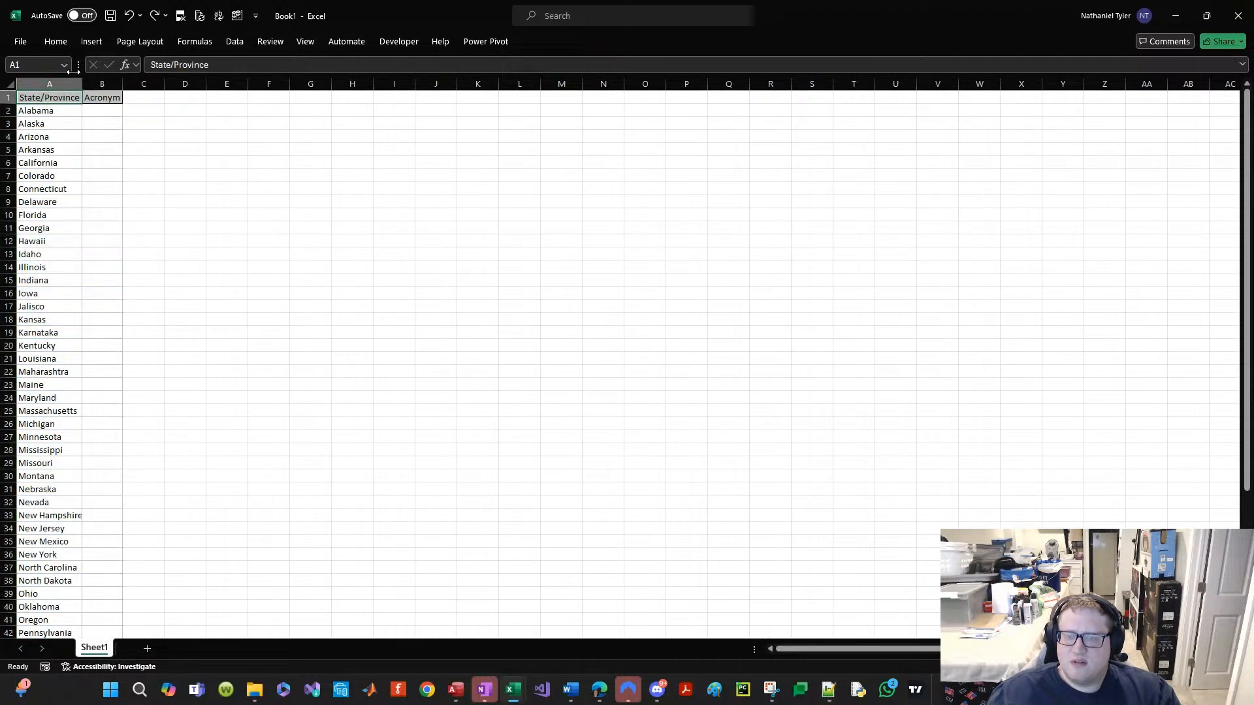
pyautogui.hotkey('ctrl', 'shift', 'Right')
pyautogui.hotkey('ctrl', 'shift', 'Down')
pyautogui.scroll(-3, 101, 121)
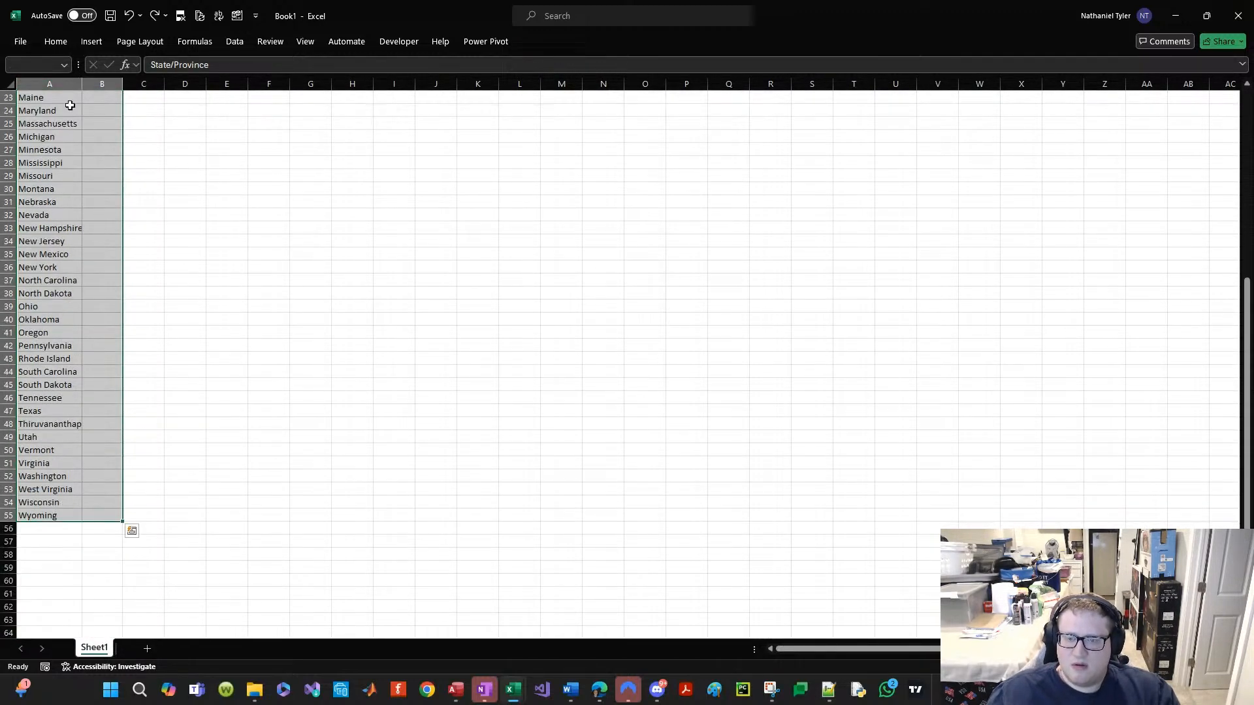
pyautogui.click(92, 42)
pyautogui.click(72, 73)
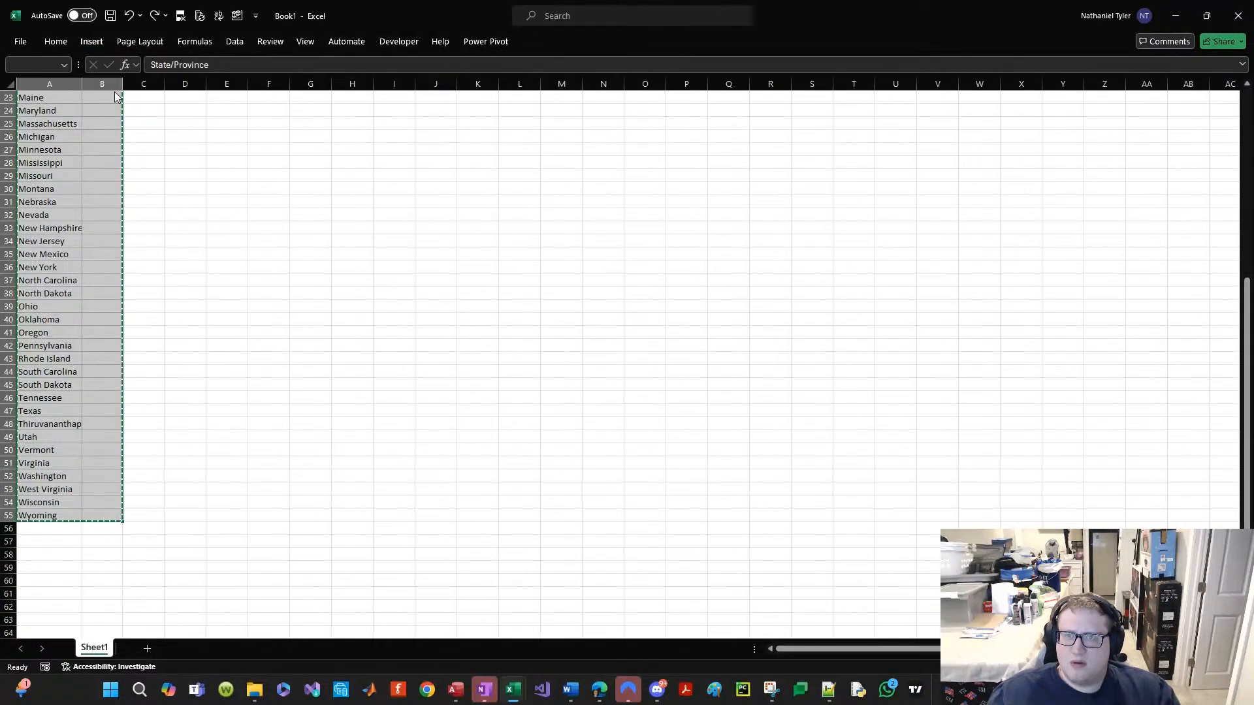
pyautogui.press('Escape')
pyautogui.click(94, 45)
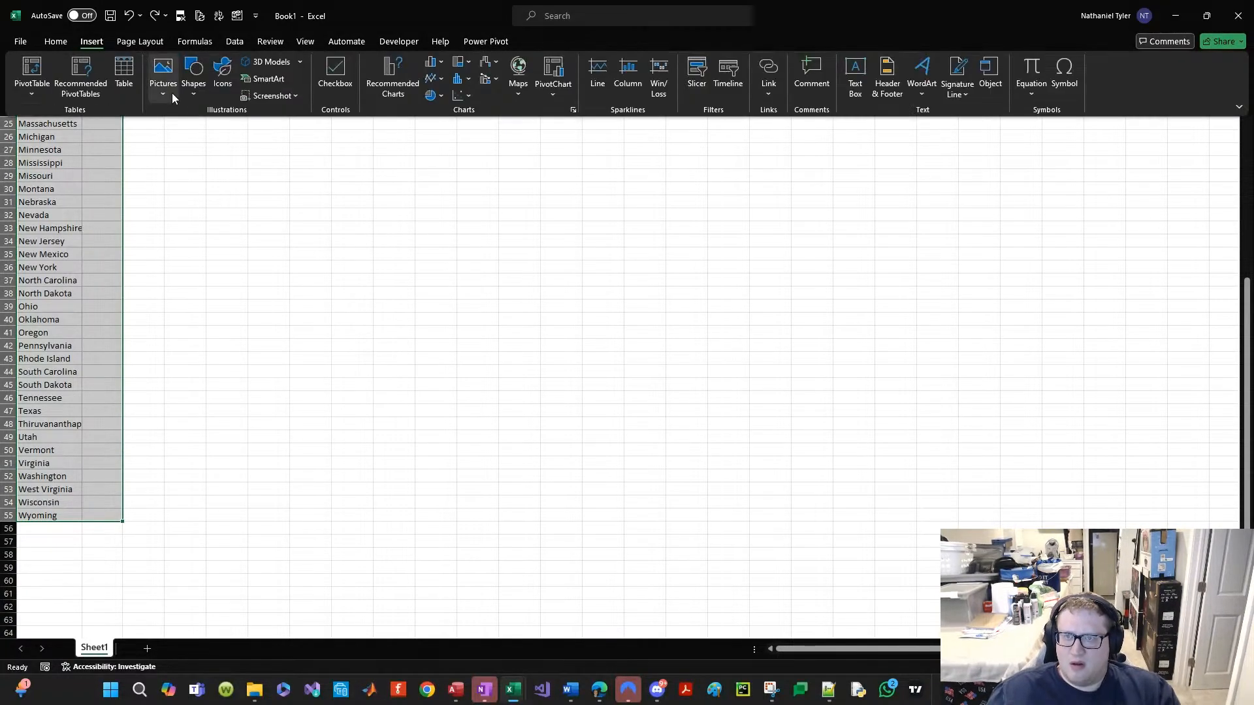
pyautogui.click(123, 75)
pyautogui.click(300, 440)
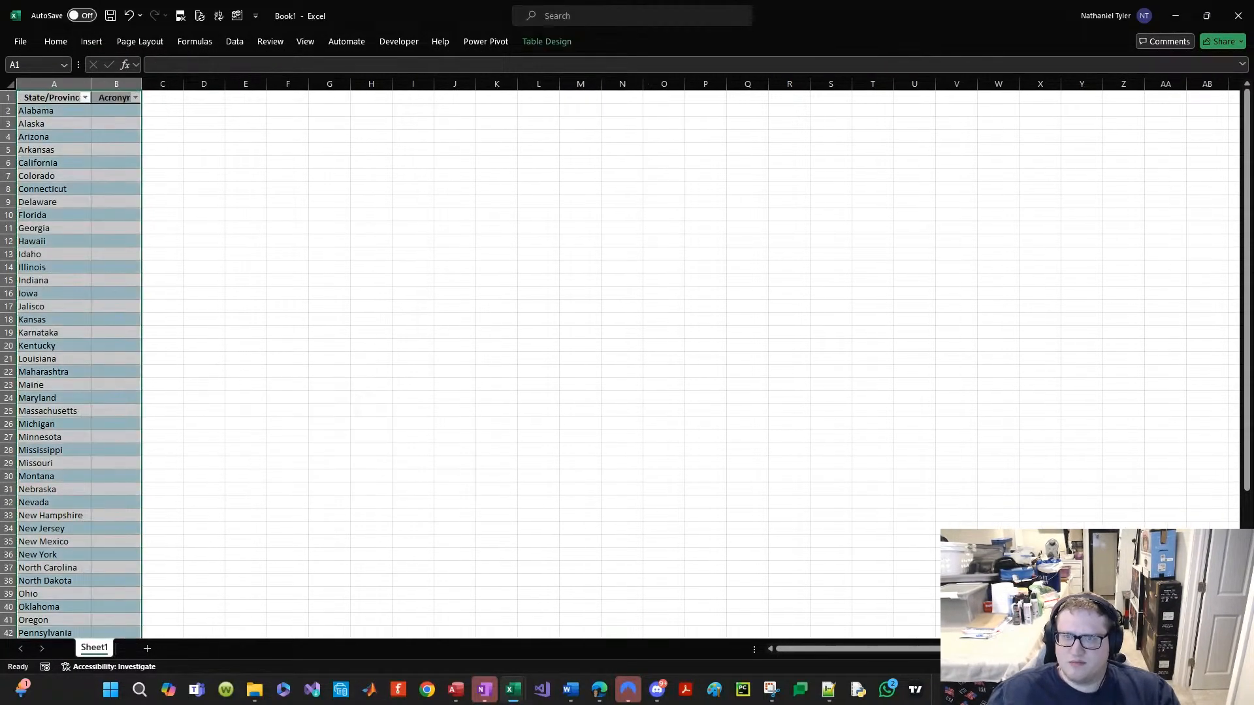
pyautogui.click(98, 238)
# Step: Start saving the new workbook and open the full Save As dialog at the Documents folder on This PC
pyautogui.hotkey('ctrl', 's')
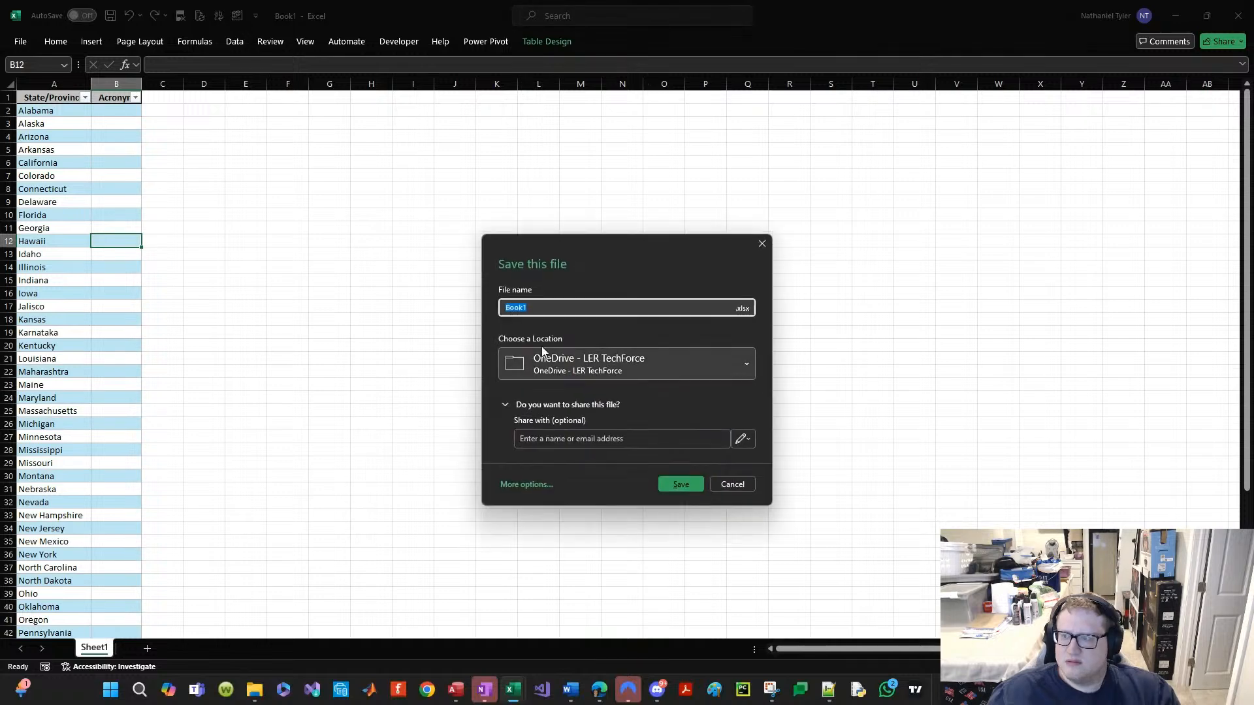
pyautogui.click(523, 484)
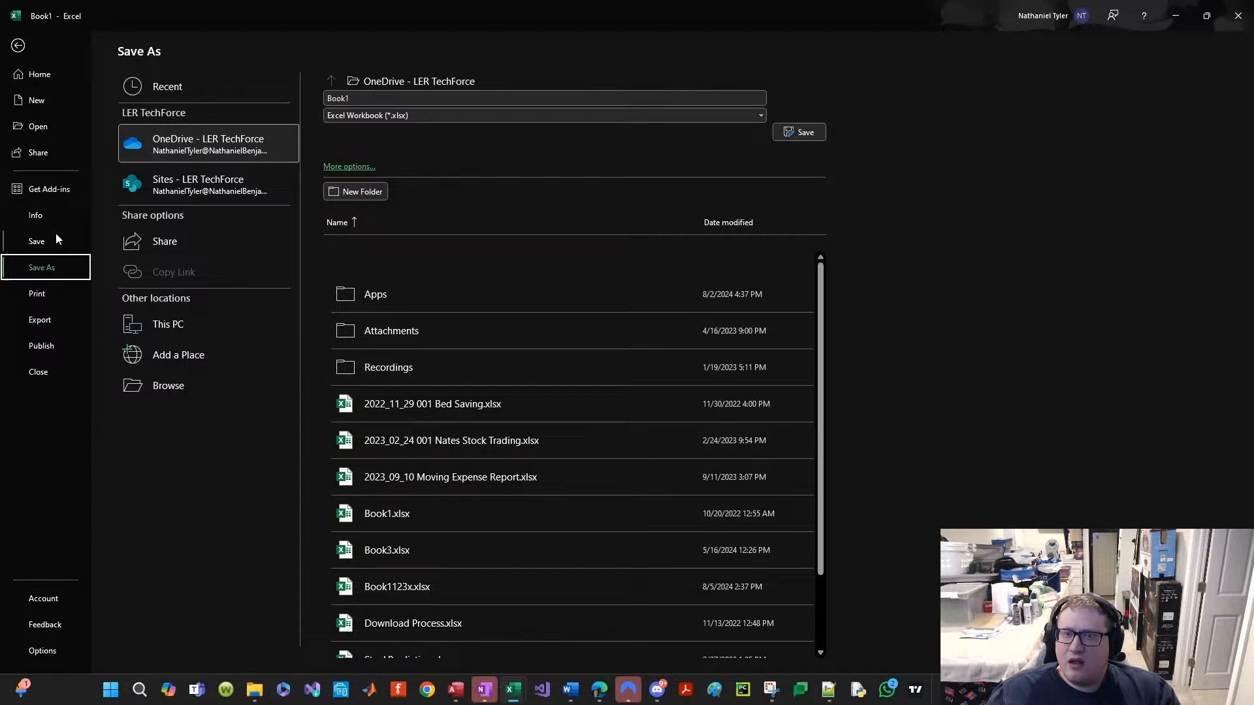
pyautogui.click(173, 324)
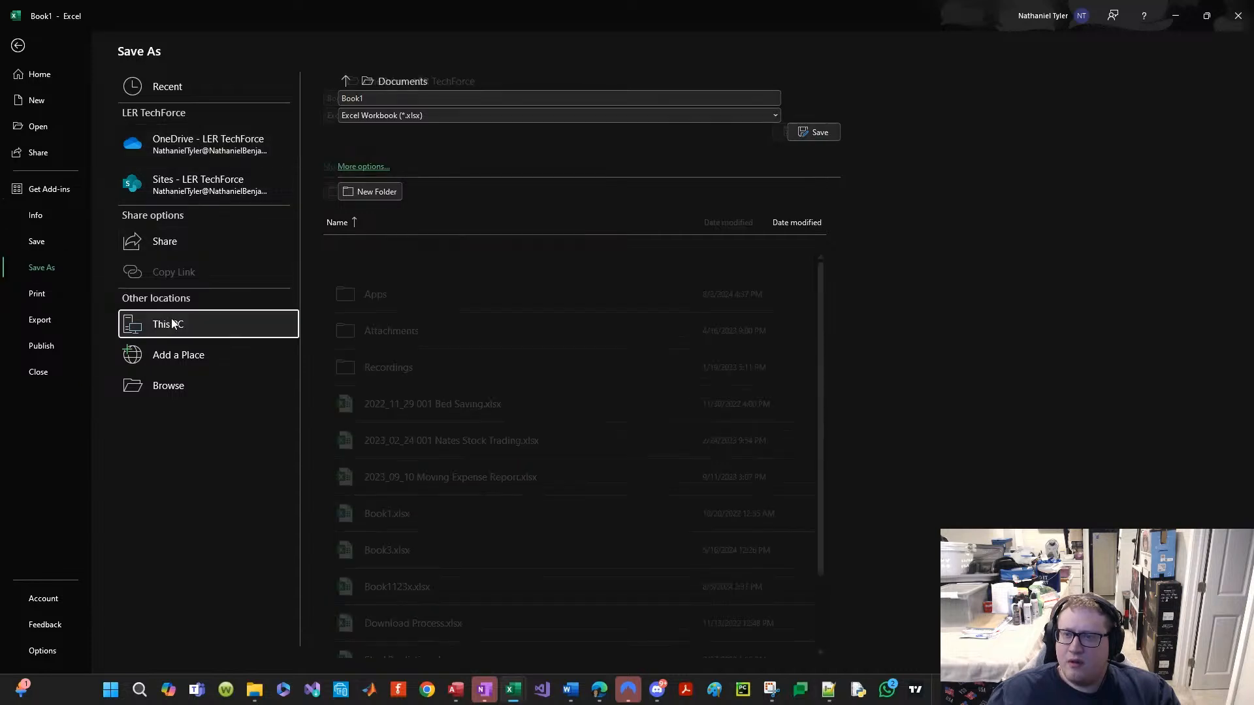
pyautogui.click(367, 193)
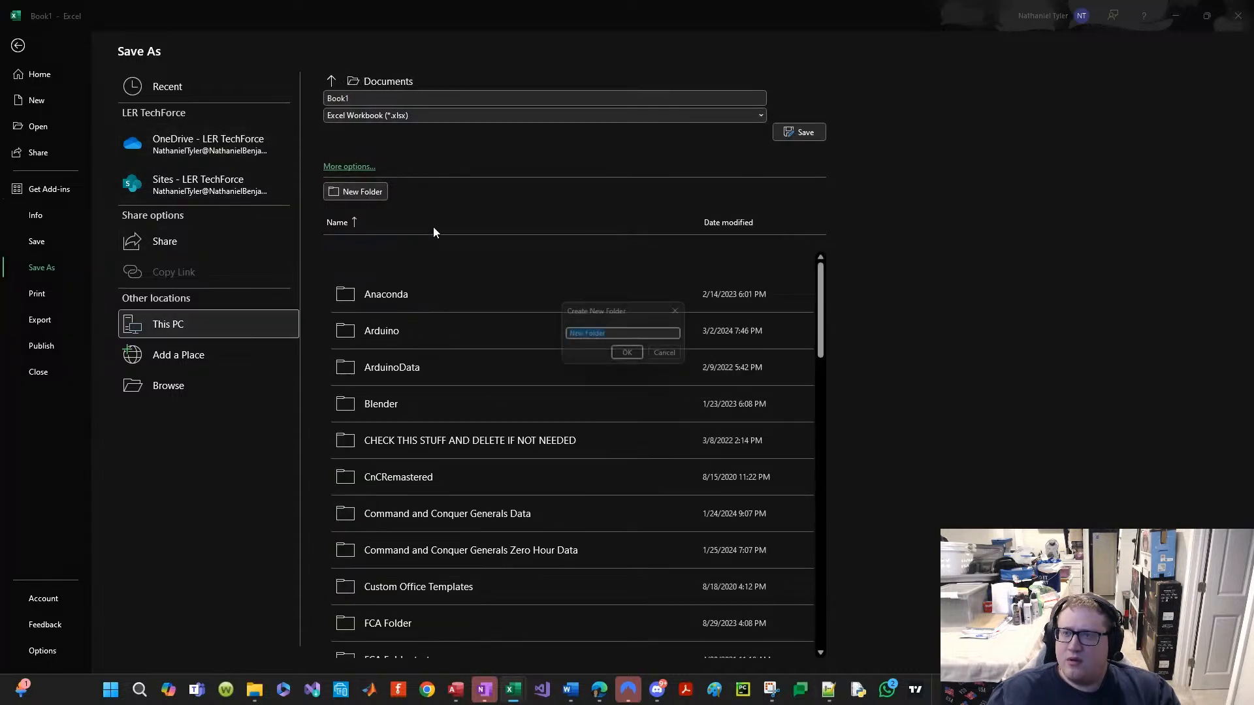
pyautogui.click(663, 353)
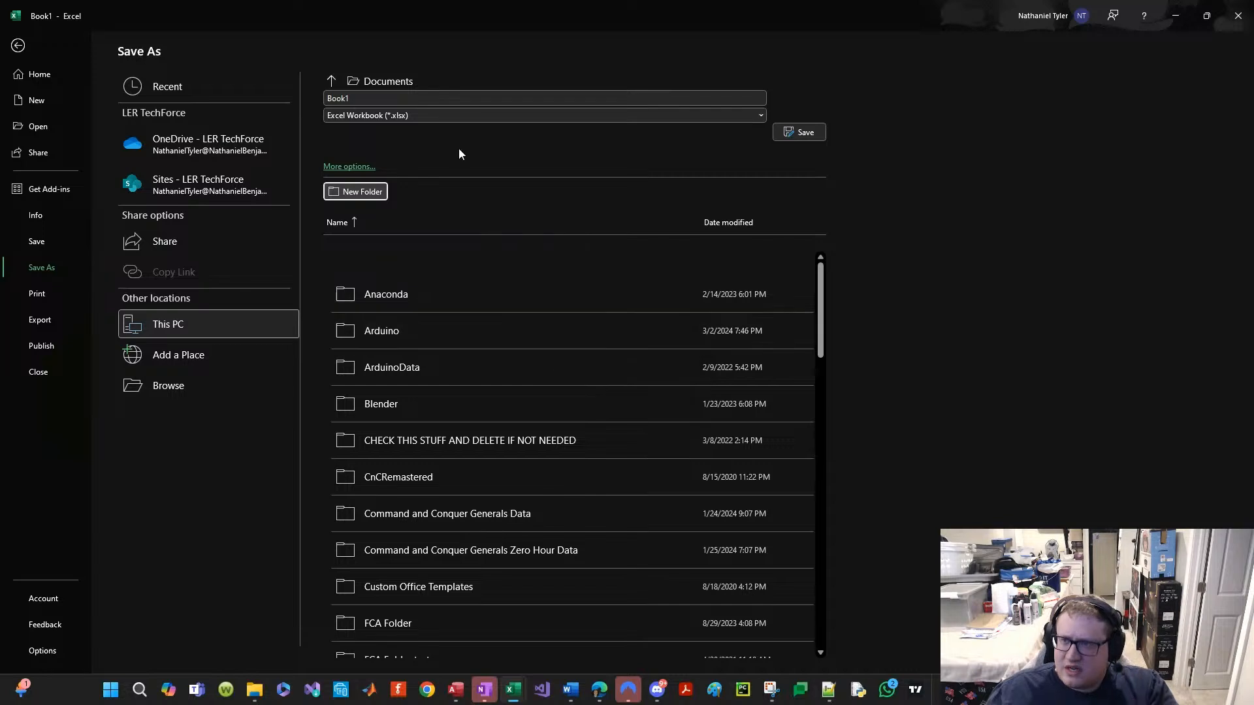
pyautogui.click(388, 81)
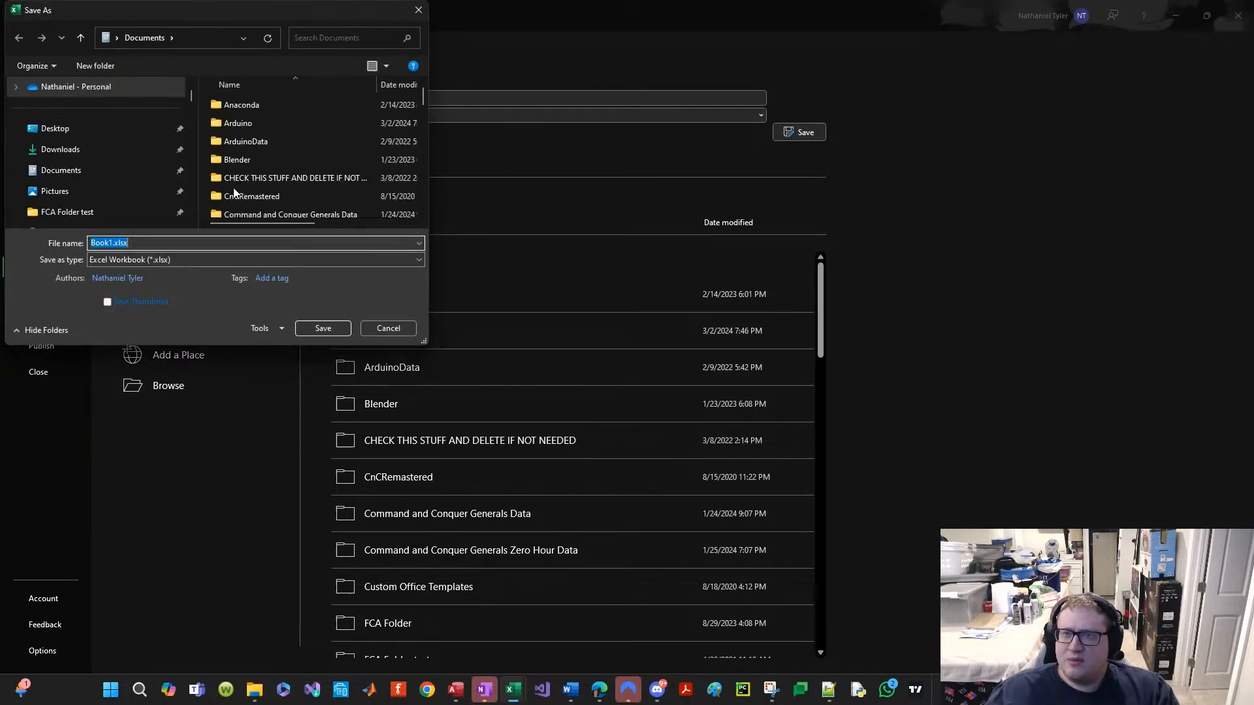
# Step: Set the save location of the new workbook to the Resume_temp folder in Dropbox
pyautogui.scroll(-3, 65, 157)
pyautogui.scroll(5, 66, 150)
pyautogui.scroll(-2, 66, 147)
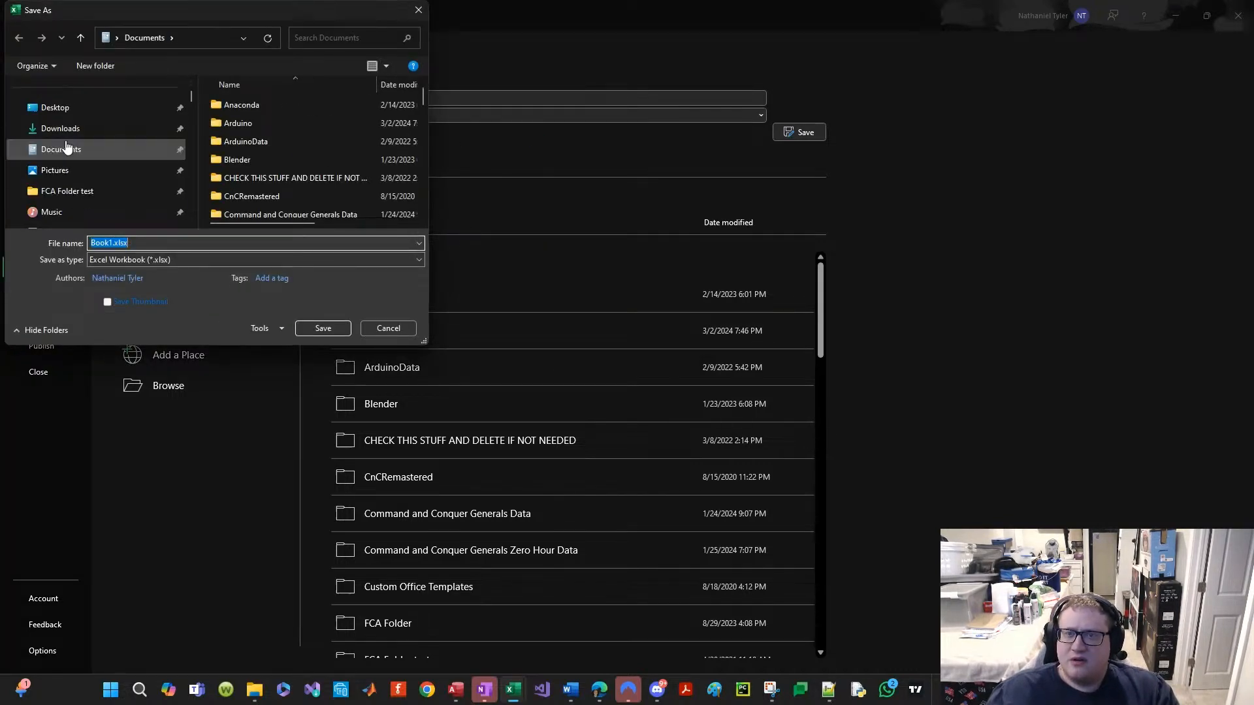
pyautogui.scroll(3, 65, 148)
pyautogui.scroll(-10, 68, 157)
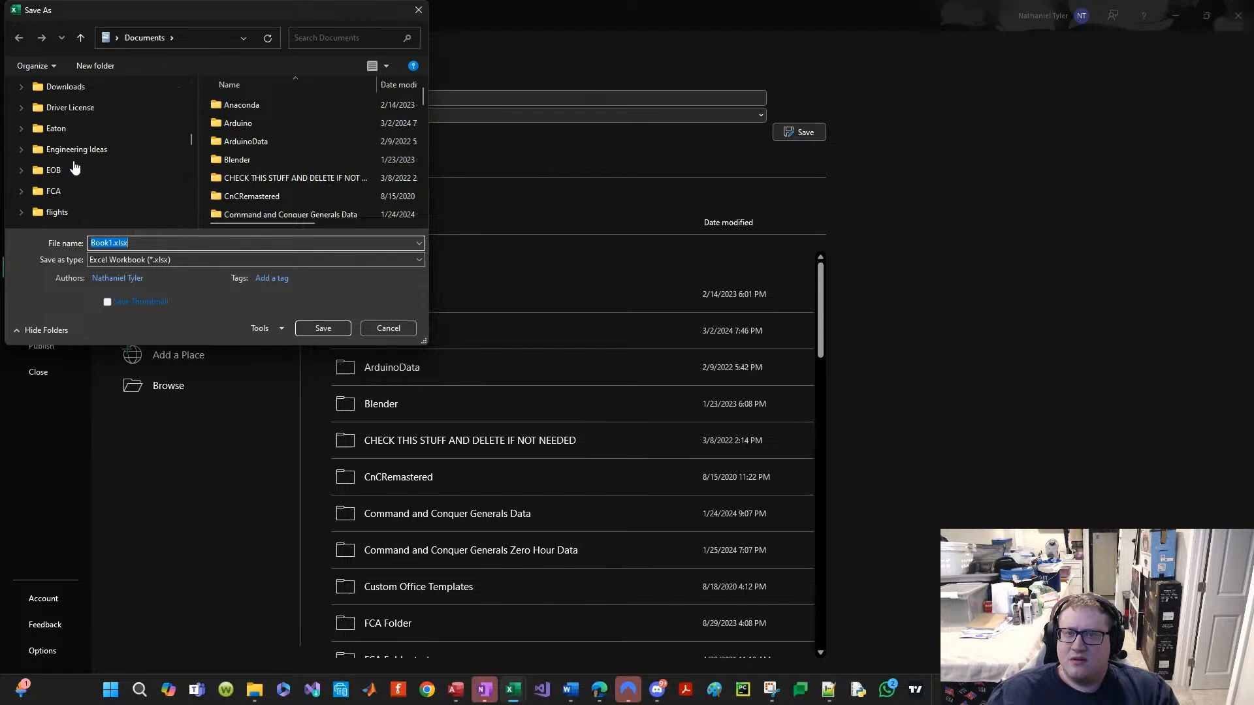
pyautogui.scroll(-8, 75, 168)
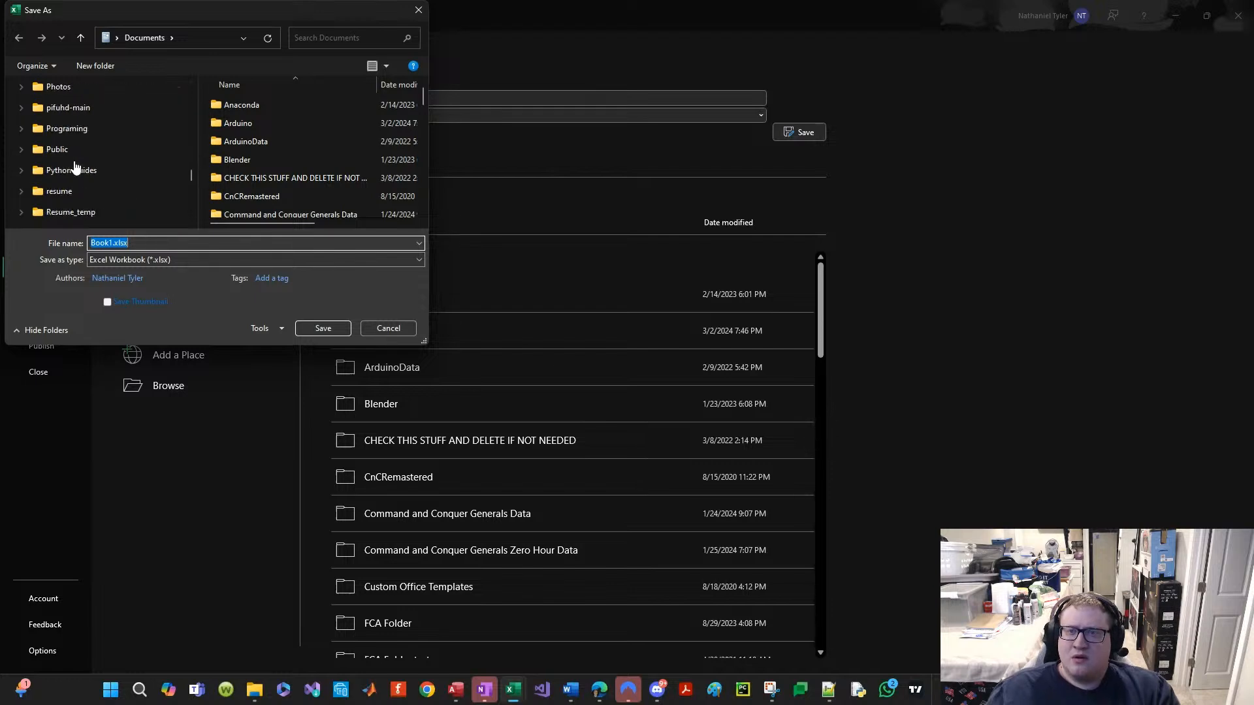
pyautogui.scroll(-10, 75, 167)
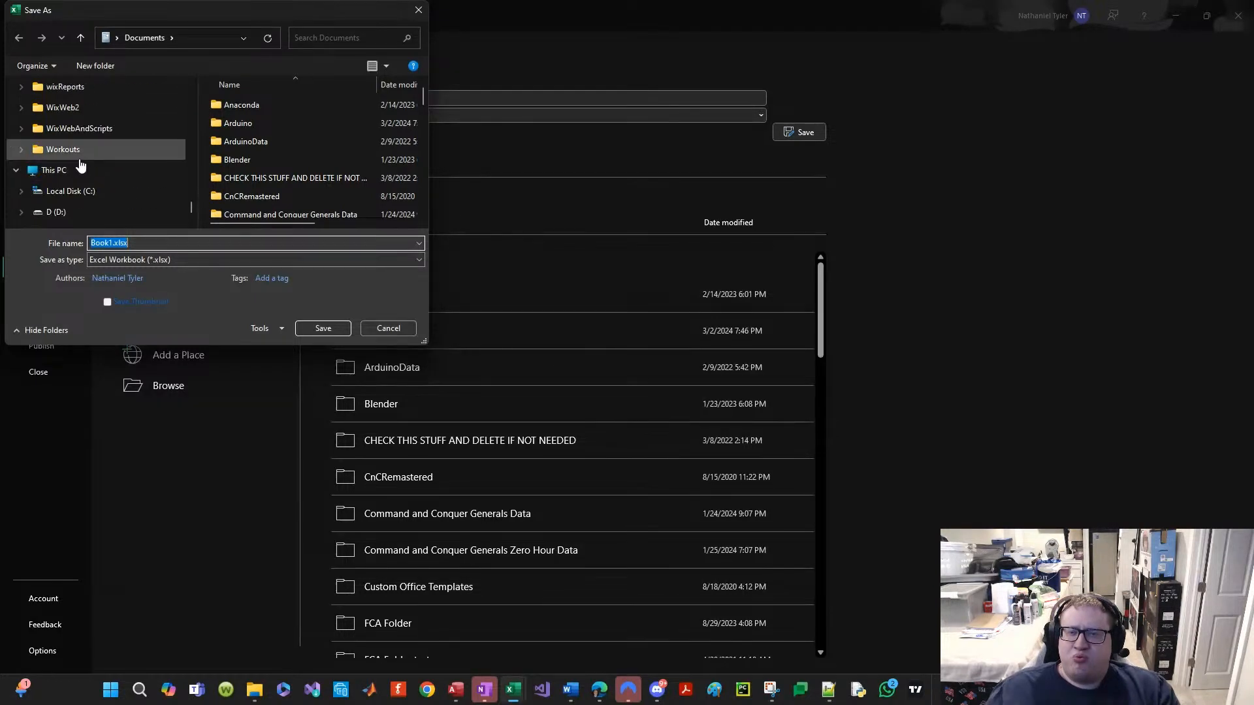
pyautogui.scroll(-1, 83, 162)
pyautogui.scroll(4, 87, 160)
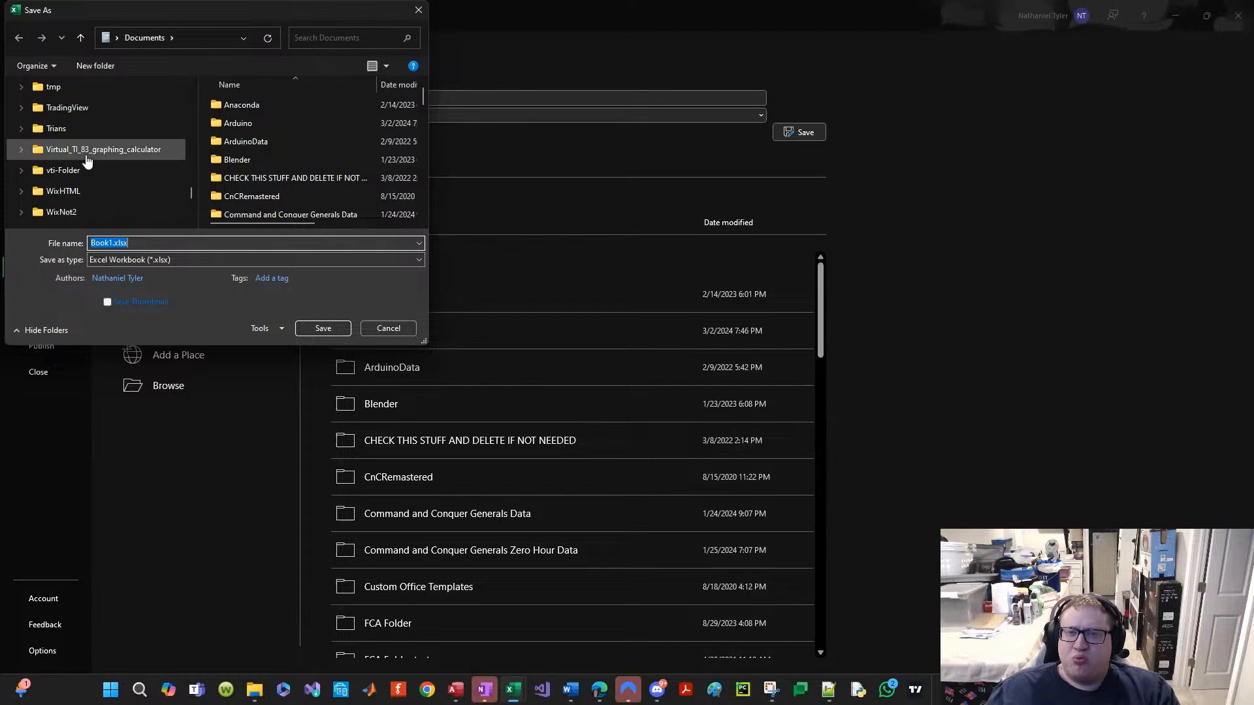
pyautogui.scroll(2, 85, 157)
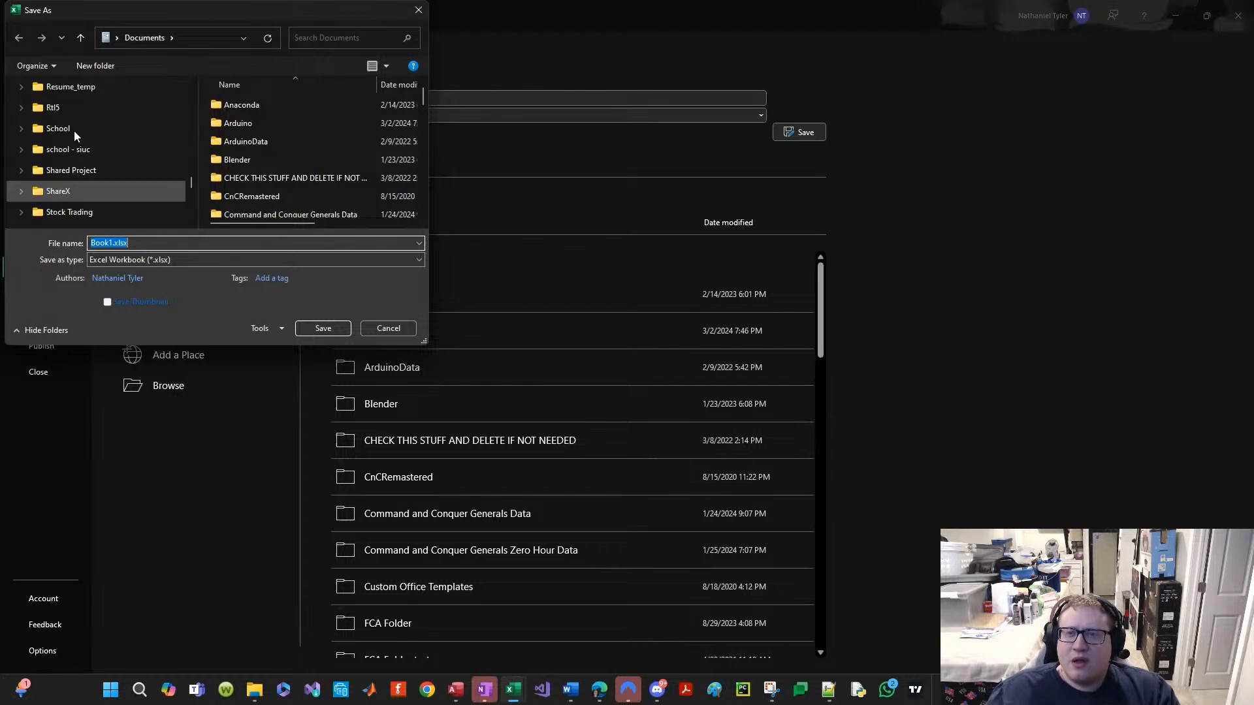
pyautogui.click(71, 96)
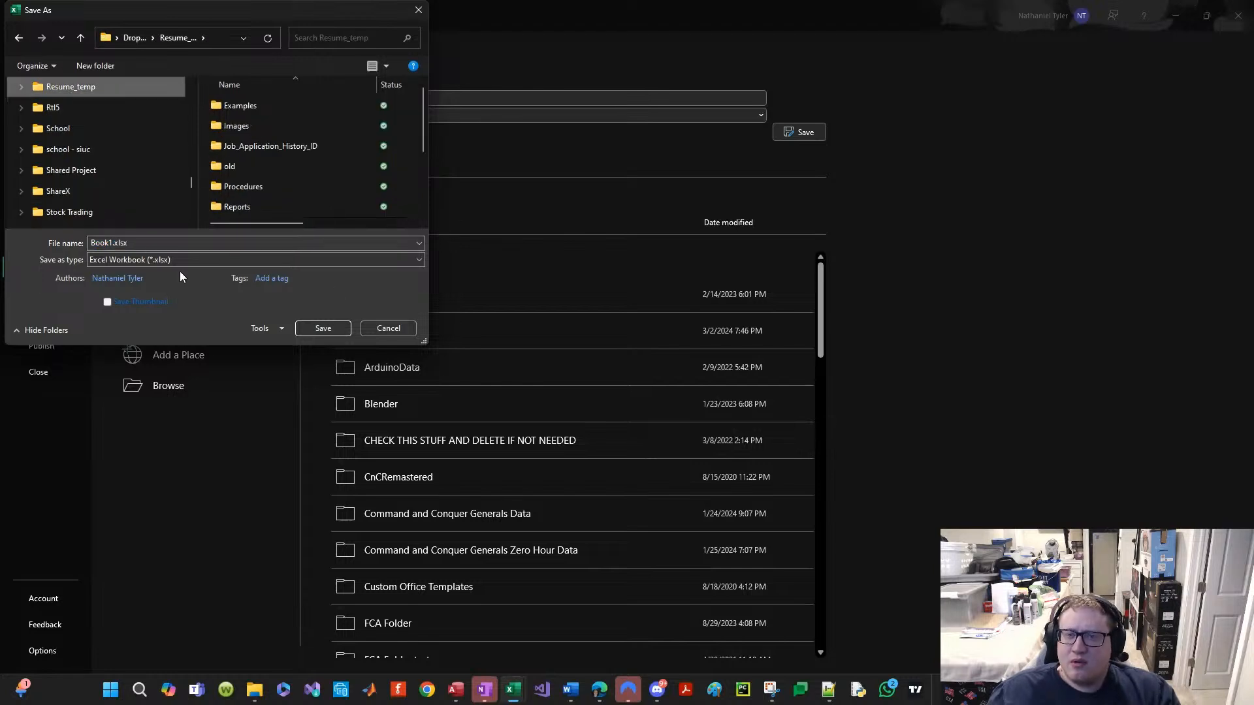
# Step: Name the workbook StateNames.xlsx and save it in the Resume_temp folder
pyautogui.click(120, 242)
pyautogui.click(121, 242)
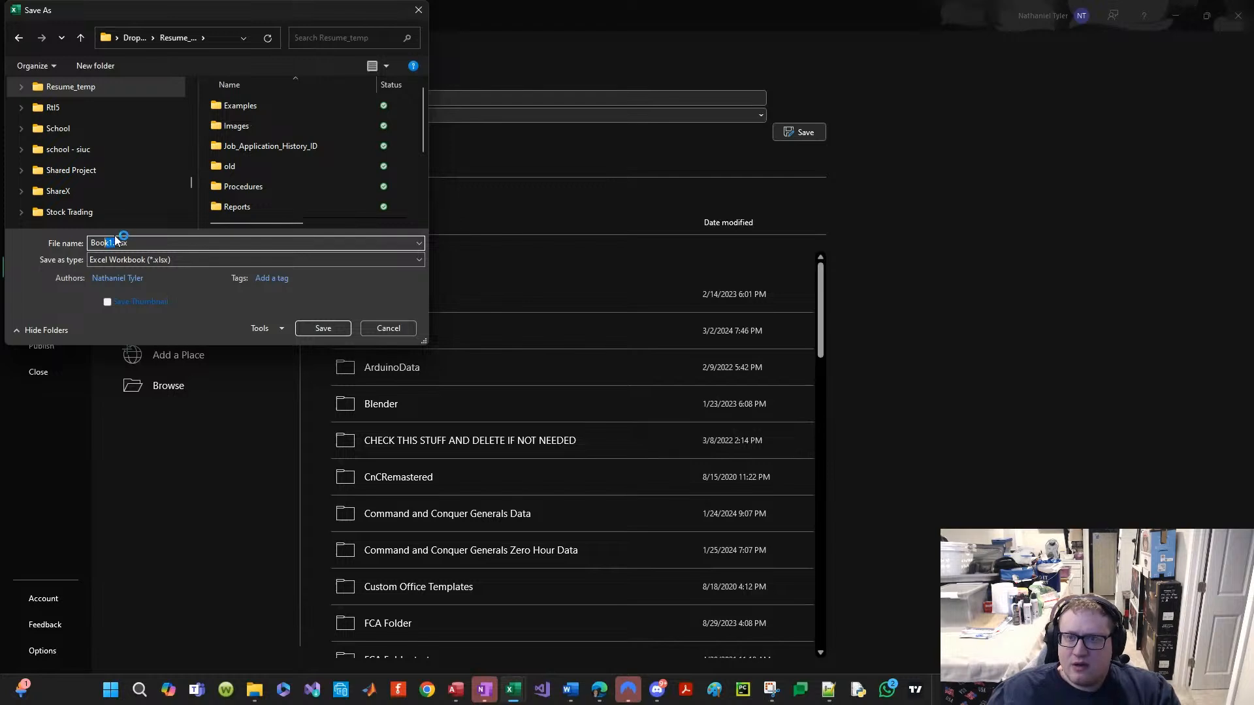
pyautogui.doubleClick(115, 243)
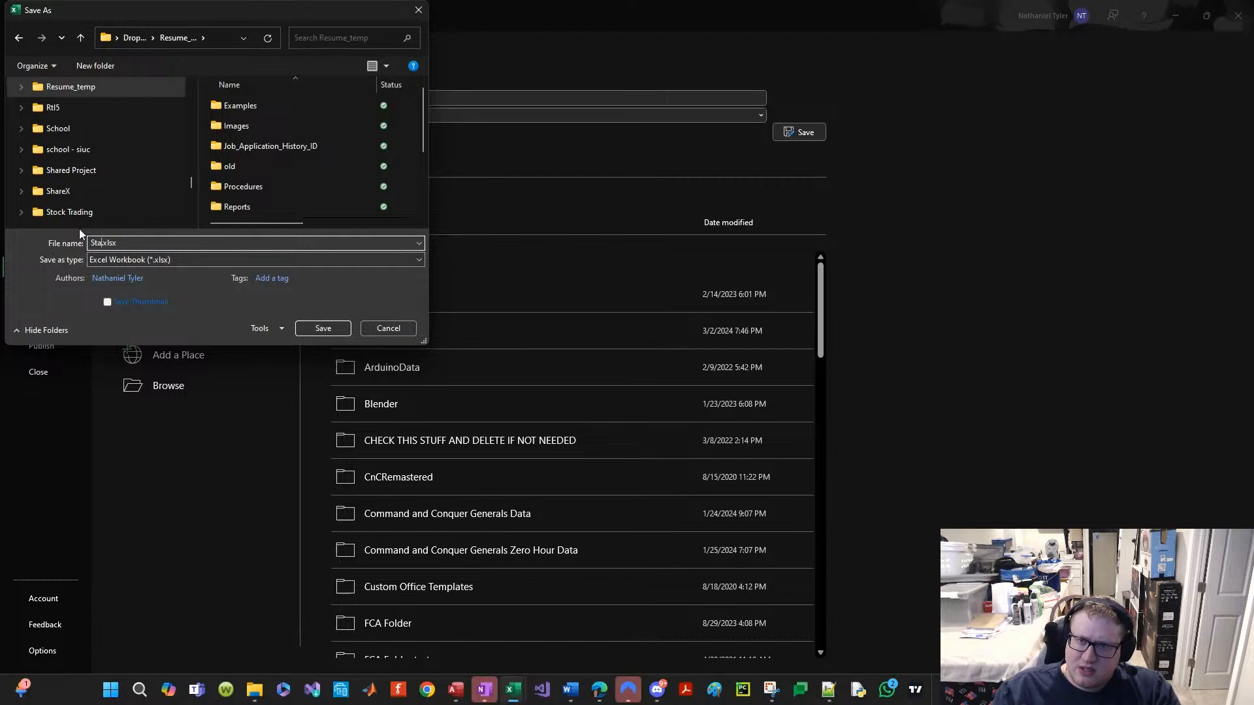
pyautogui.write('State_P')
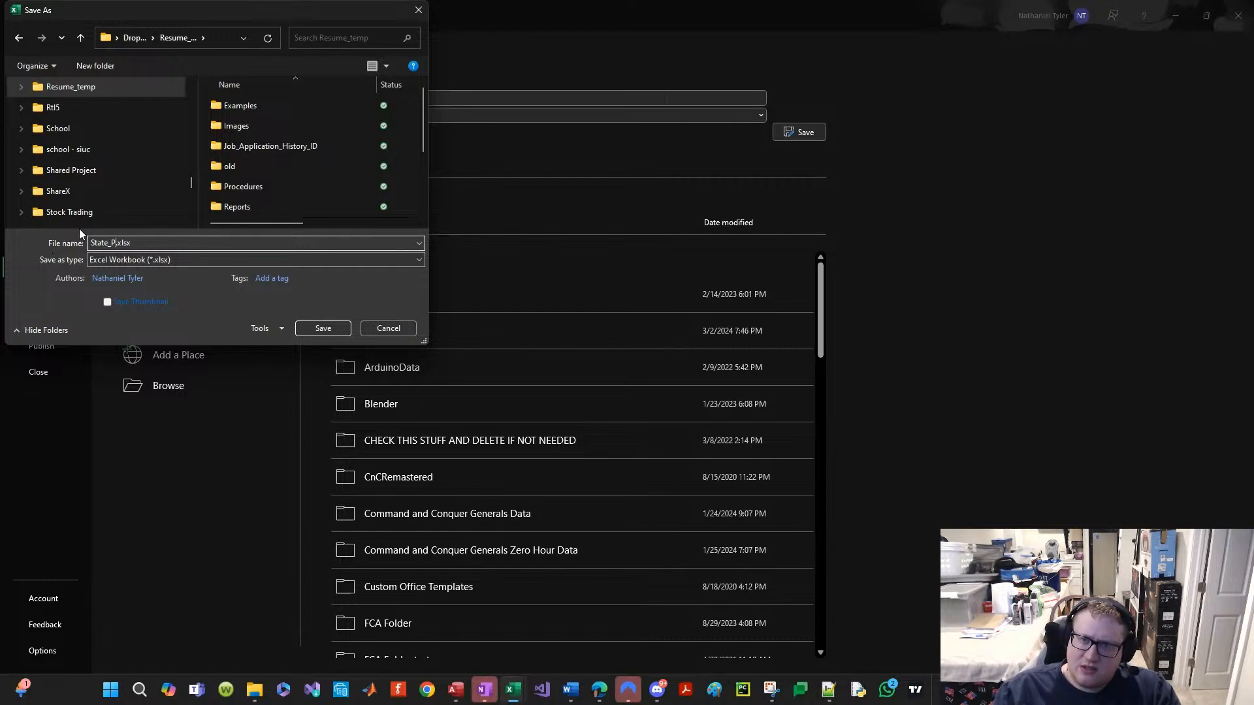
pyautogui.press('BackSpace')
pyautogui.press('BackSpace')
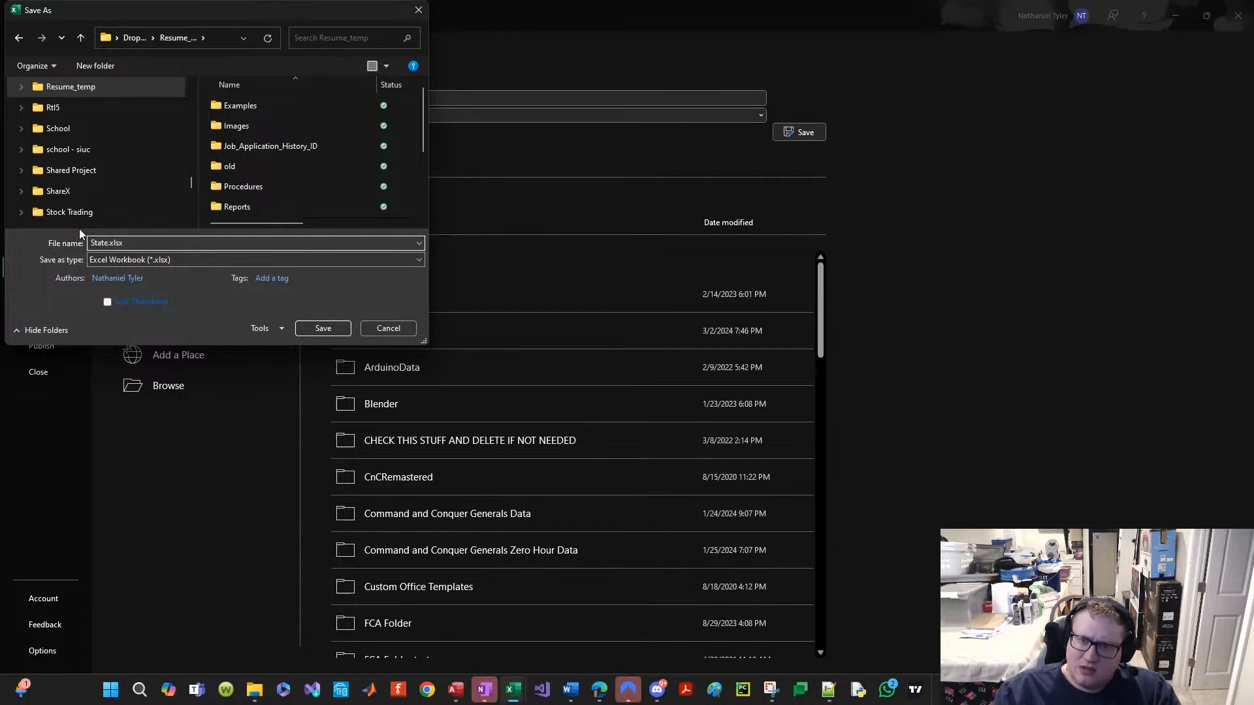
pyautogui.write('Names')
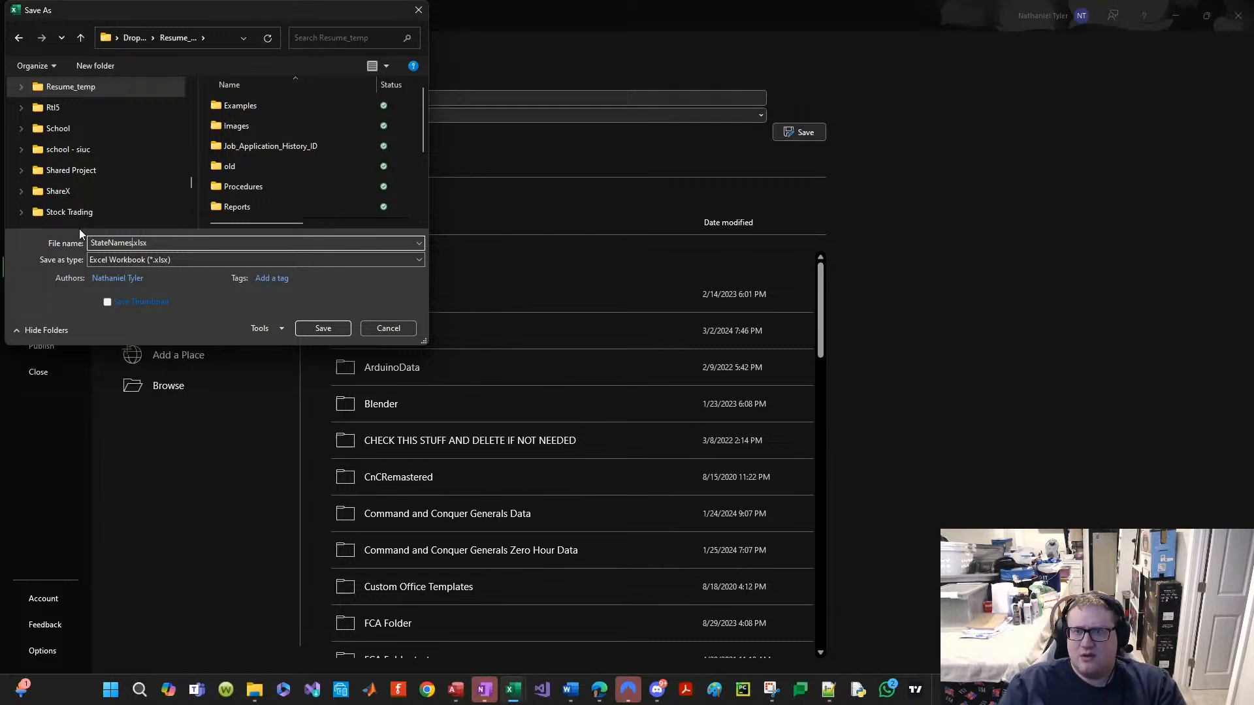
pyautogui.write('_')
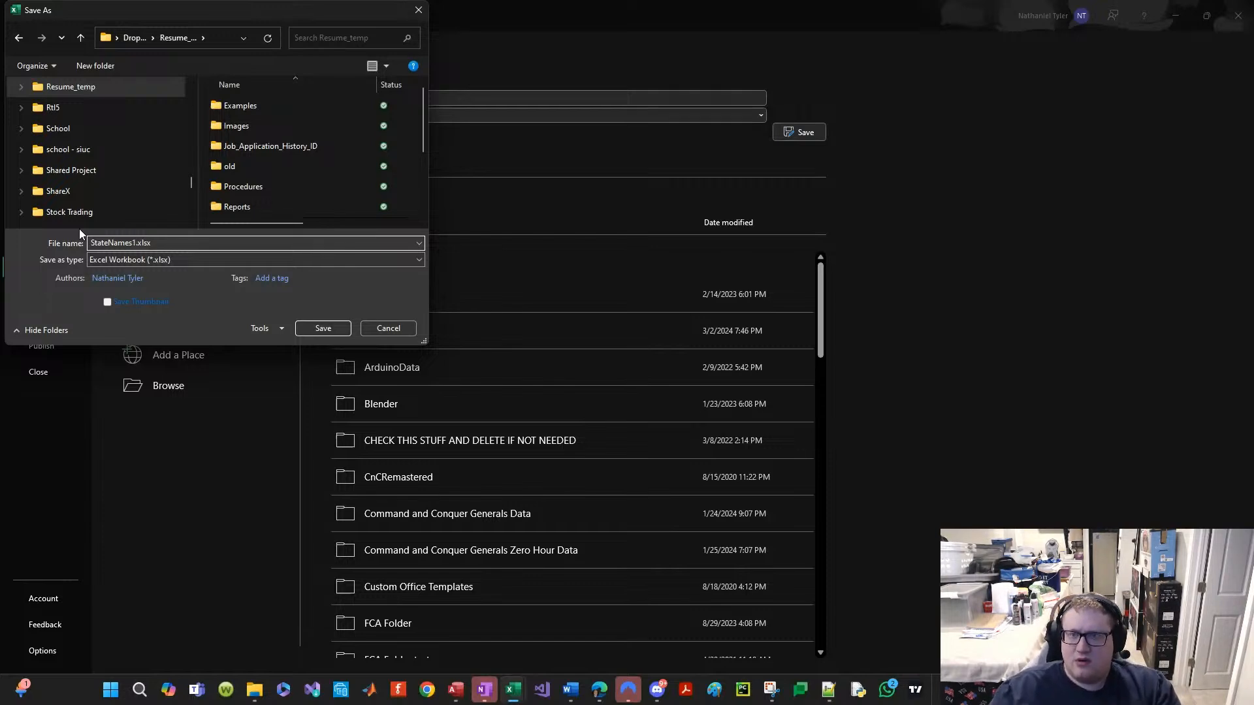
pyautogui.press('BackSpace')
pyautogui.press('Return')
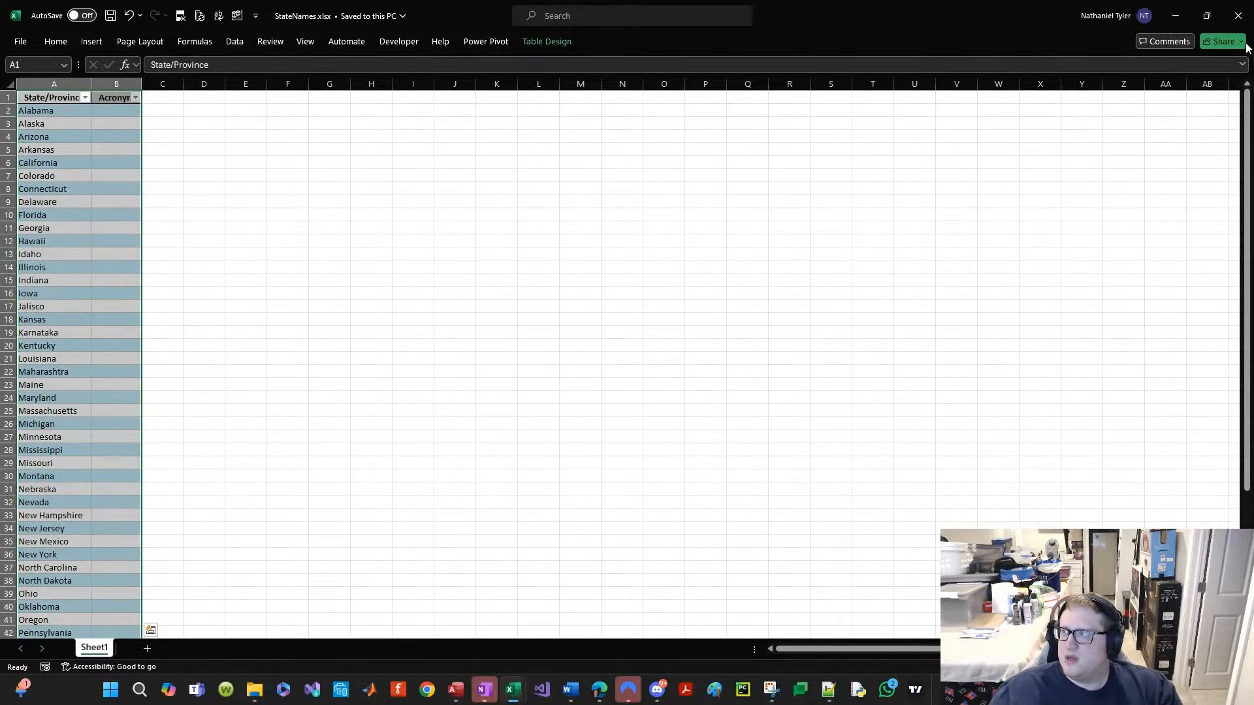
# Step: Close the Excel workbook and switch to the open ChatGPT conversation in the browser
pyautogui.click(1236, 24)
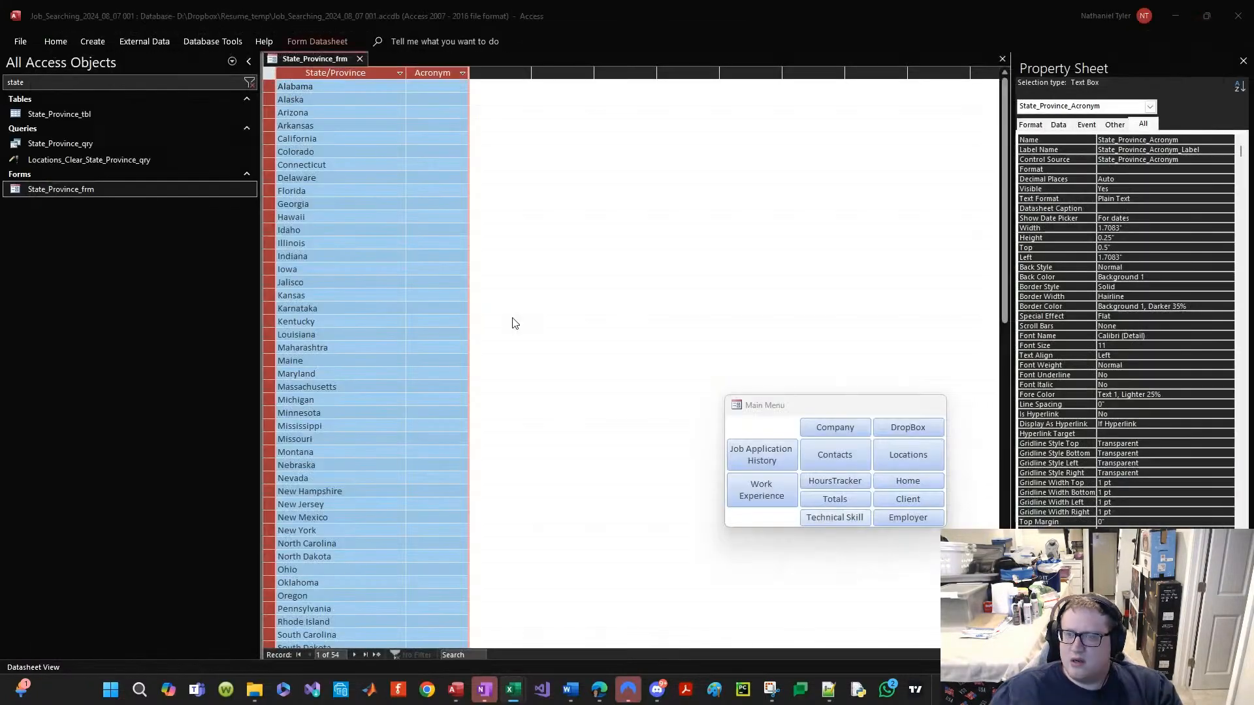
pyautogui.moveTo(599, 691)
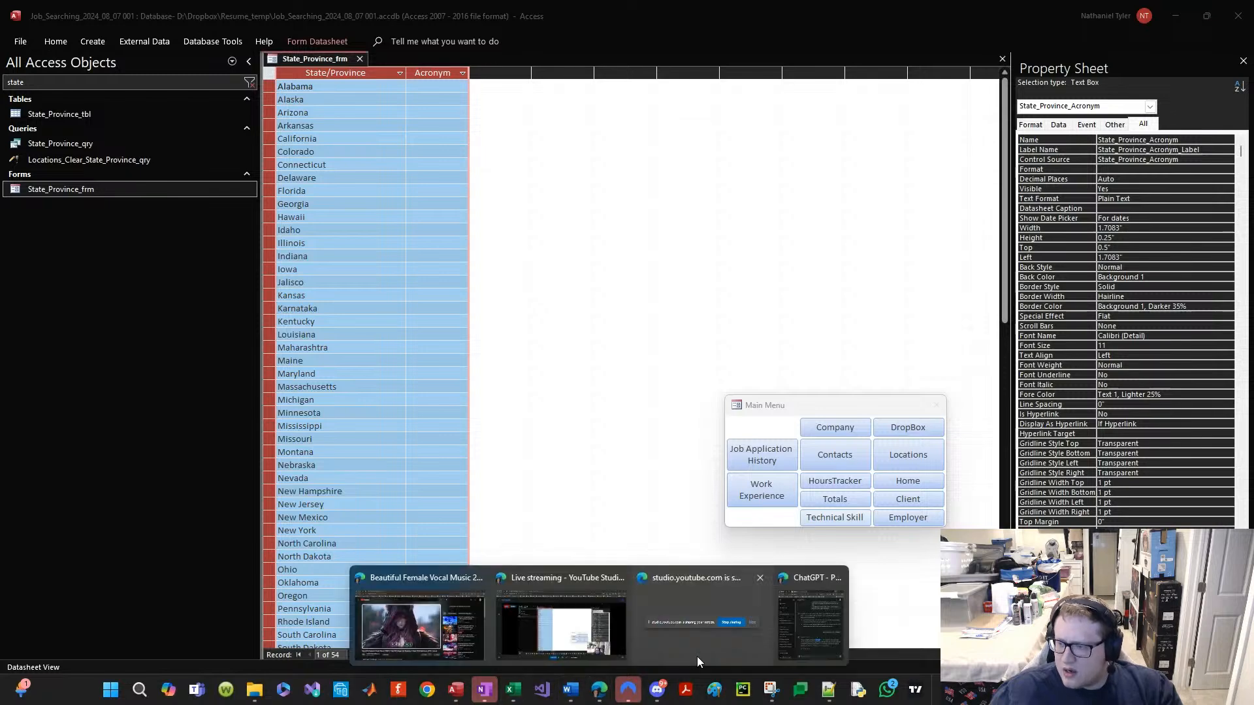
pyautogui.click(826, 637)
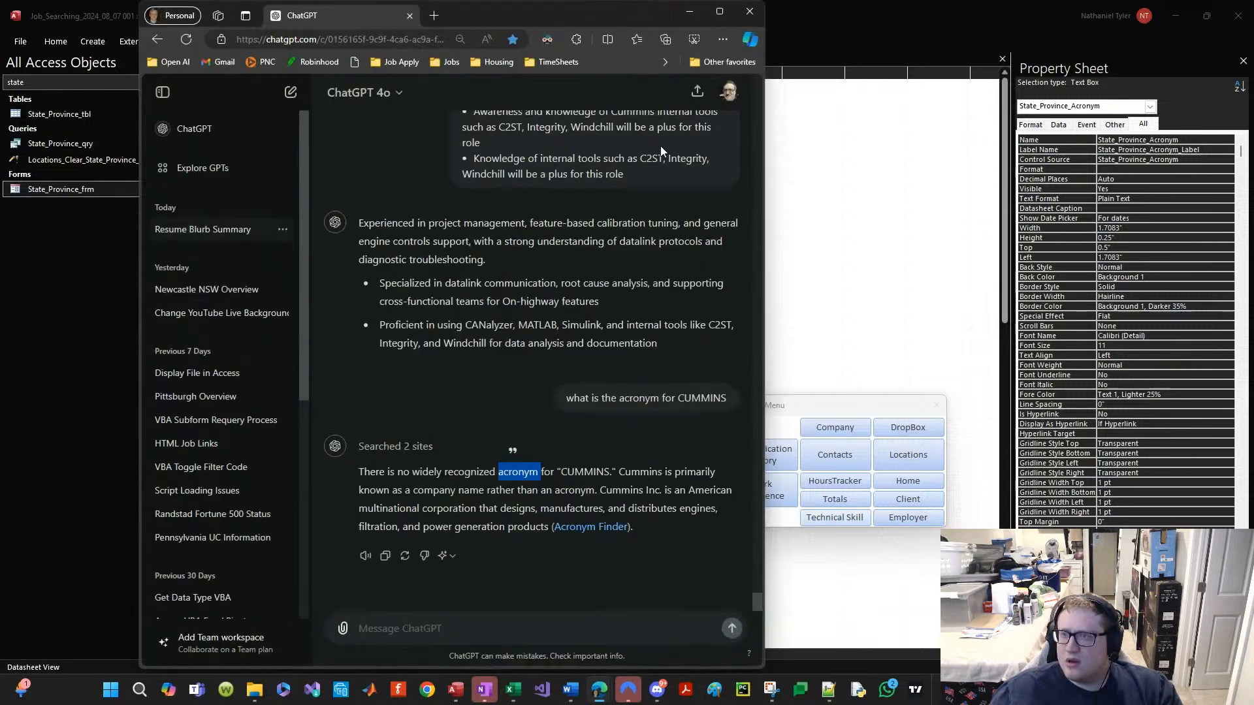
# Step: Attach StateNames.xlsx from the Dropbox Resume_temp folder on the computer to the ChatGPT message
pyautogui.click(342, 629)
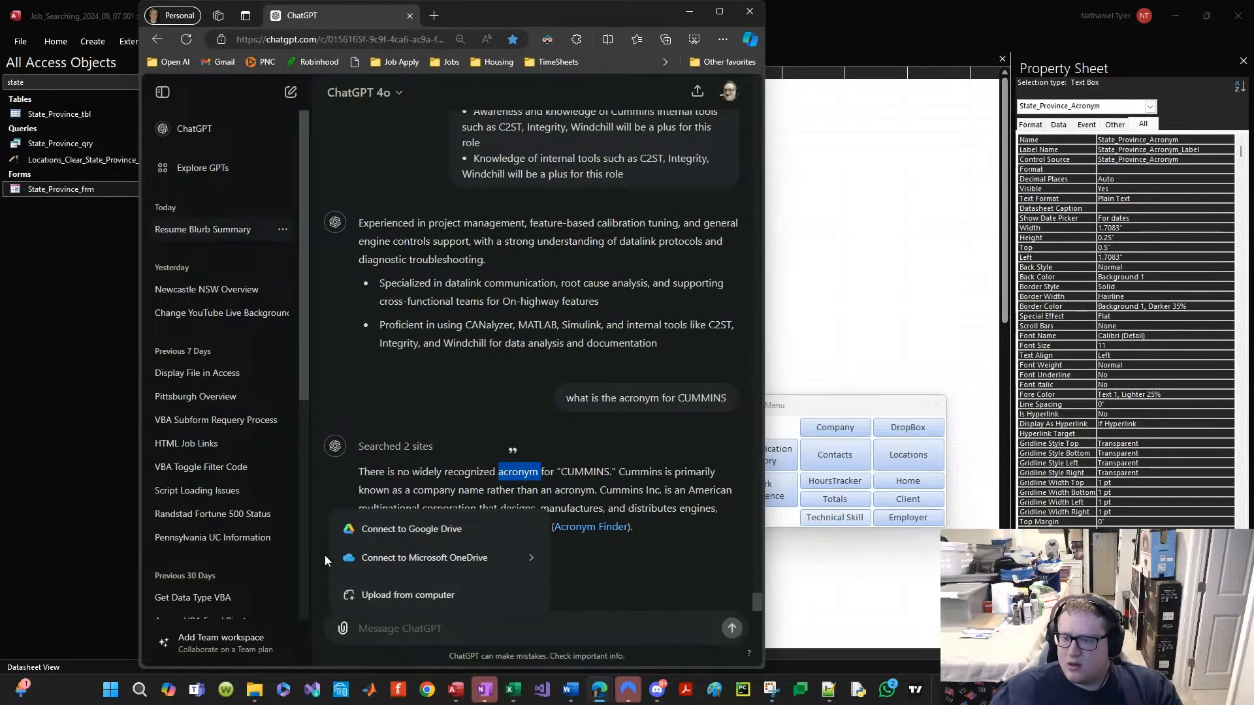
pyautogui.click(402, 596)
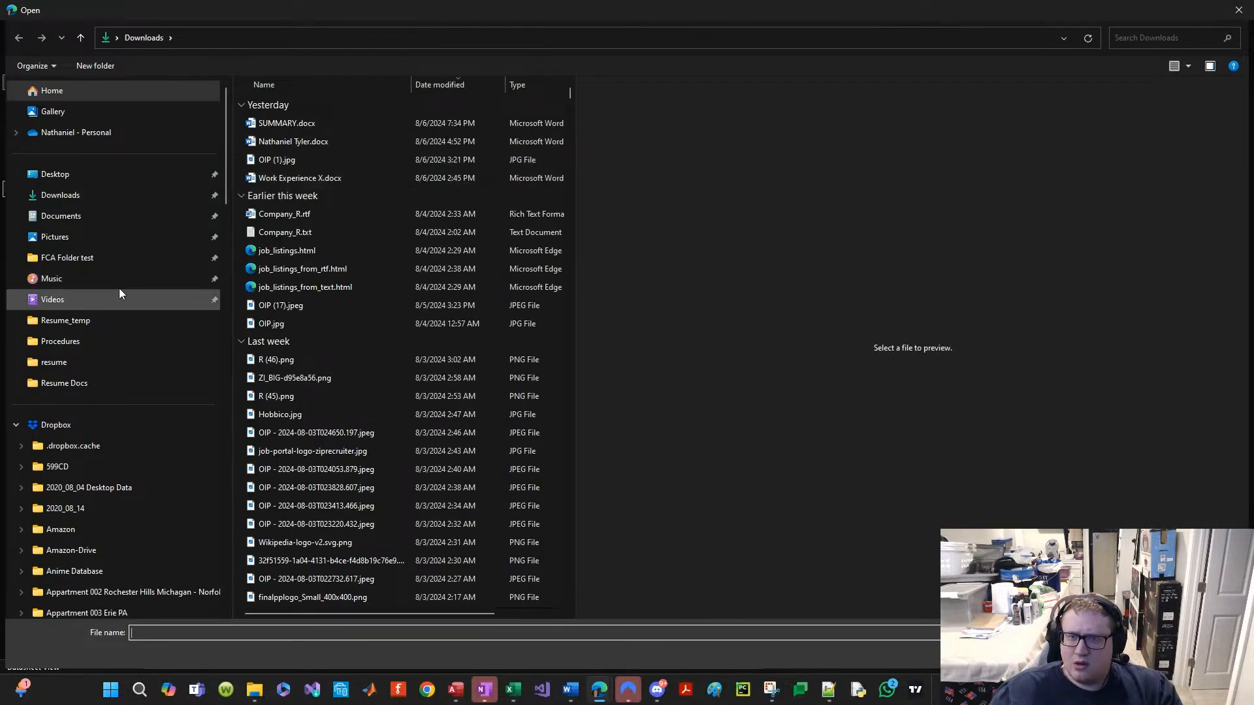
pyautogui.click(72, 382)
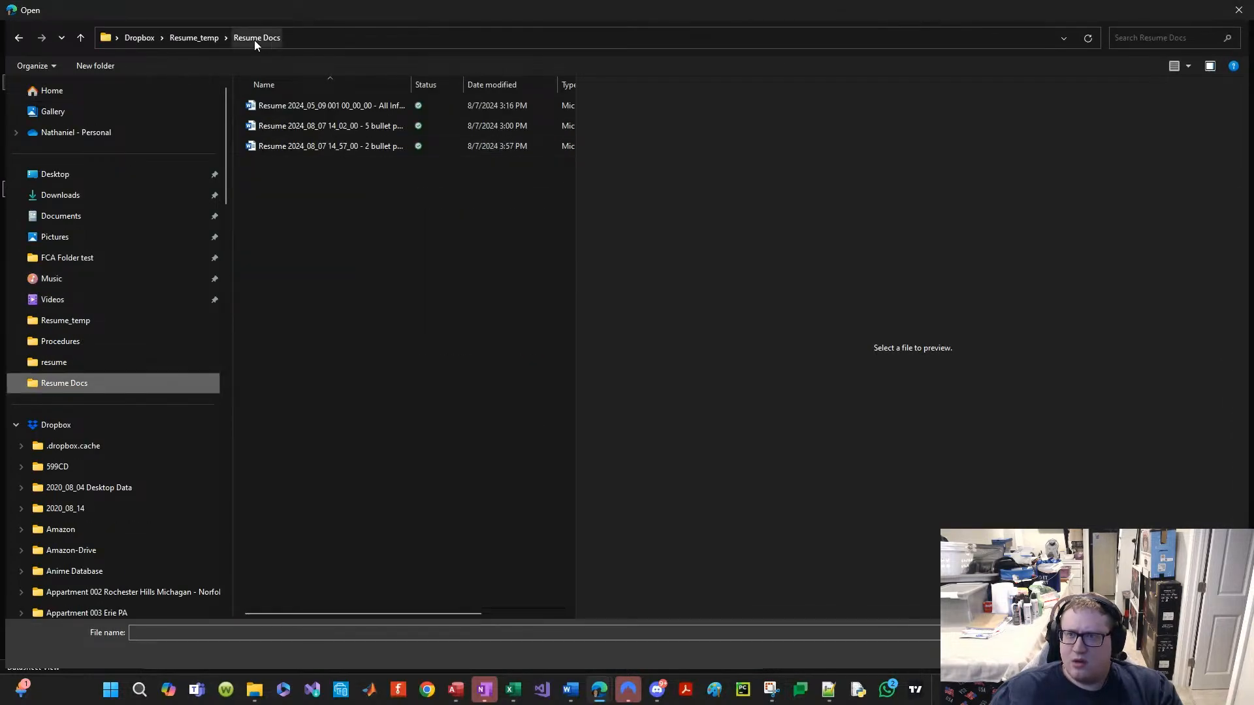
pyautogui.click(208, 43)
pyautogui.click(288, 455)
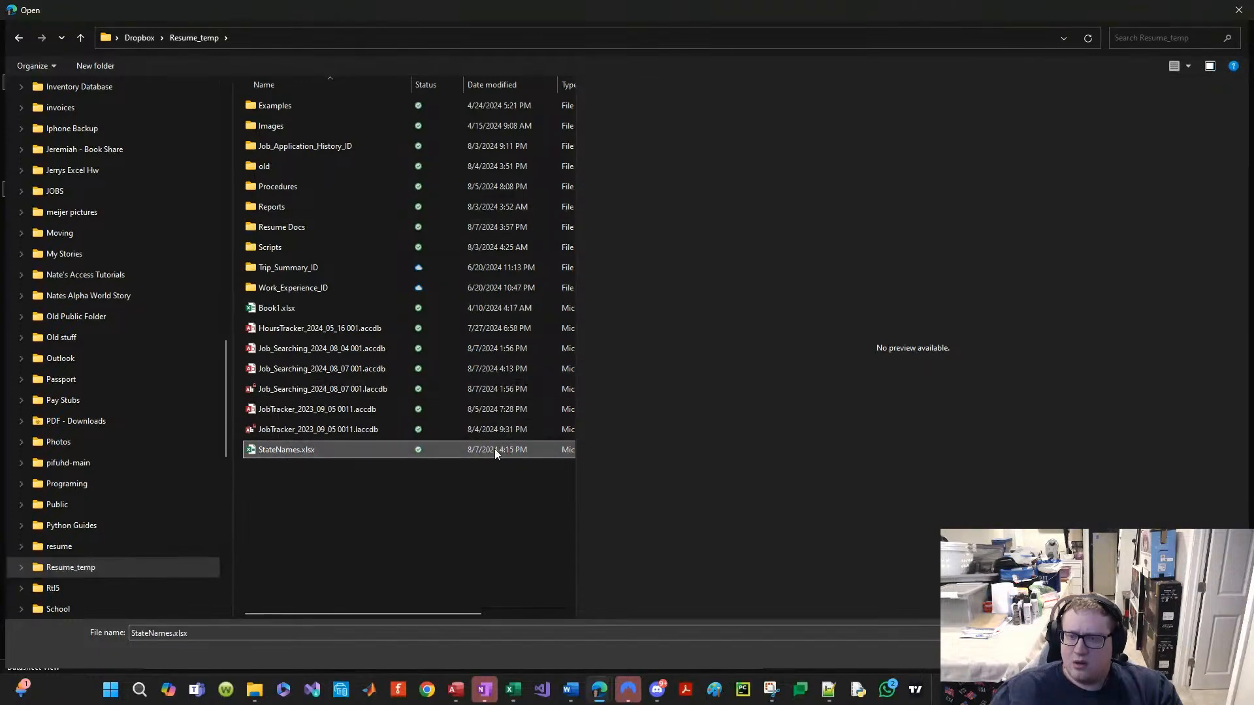
pyautogui.doubleClick(495, 449)
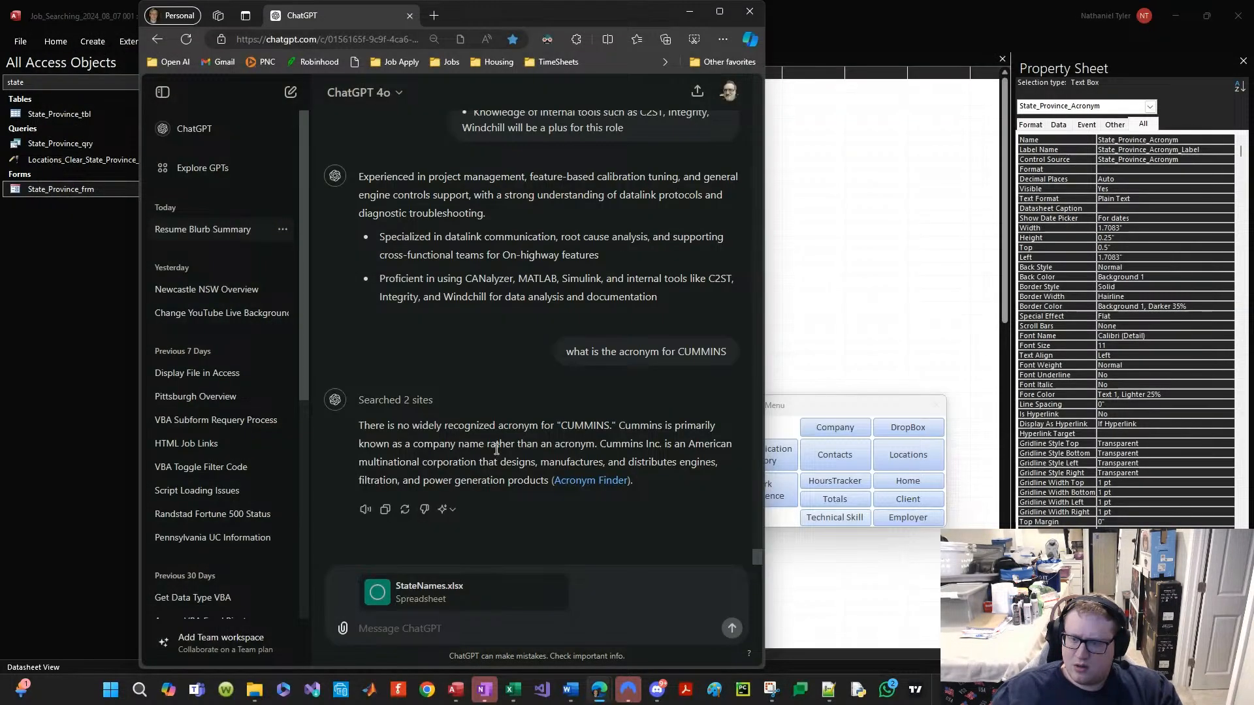
# Step: Begin the message for the attached spreadsheet with the words "Fill in the column"
pyautogui.click(447, 628)
pyautogui.write('Fill i')
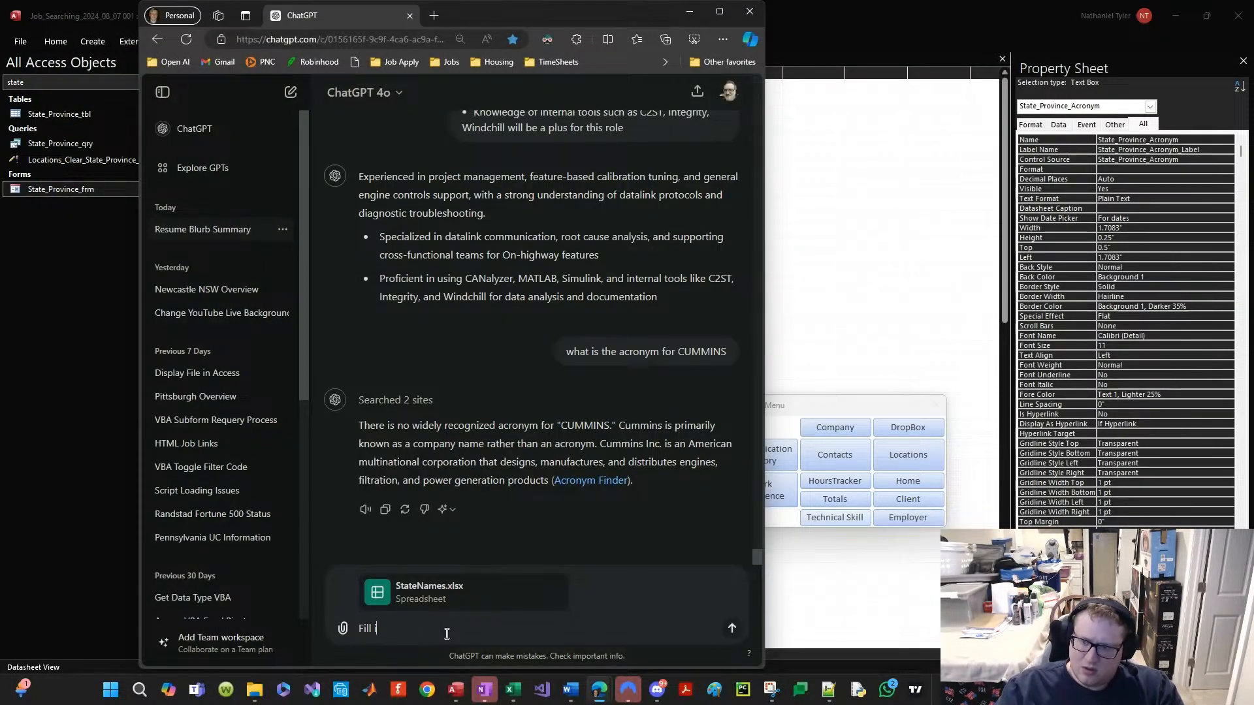
pyautogui.write('n the ')
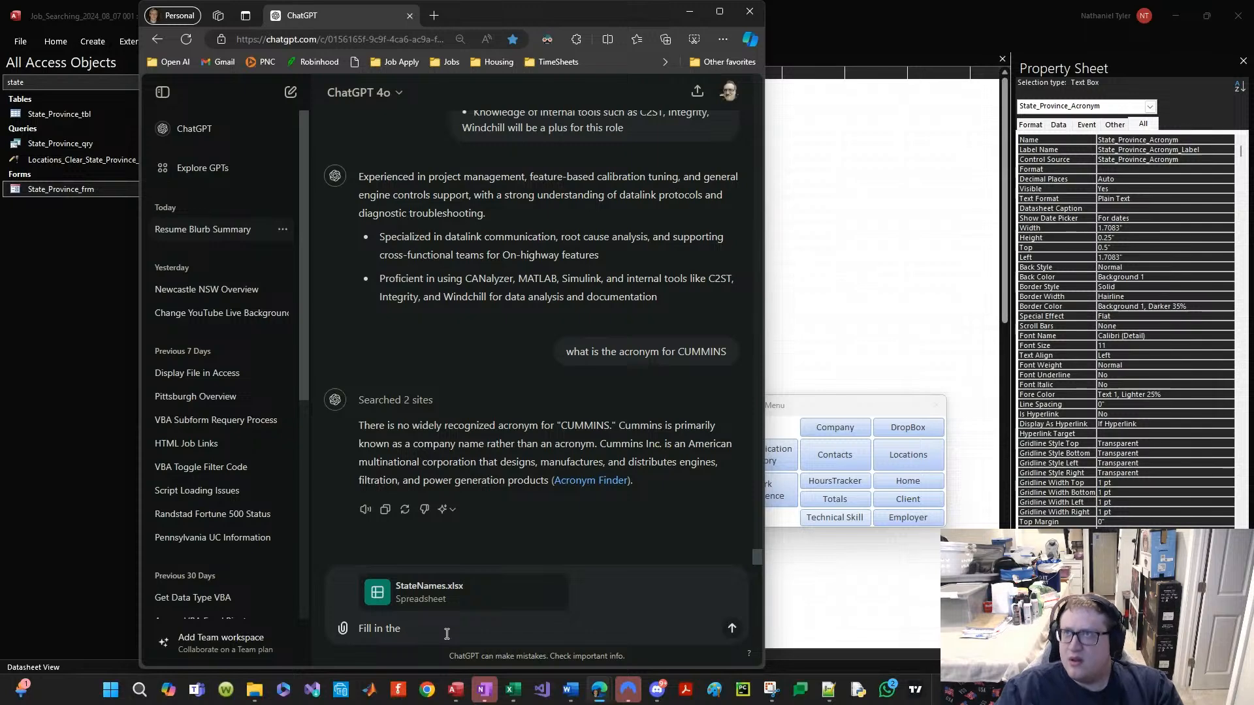
pyautogui.write('A')
pyautogui.press('BackSpace')
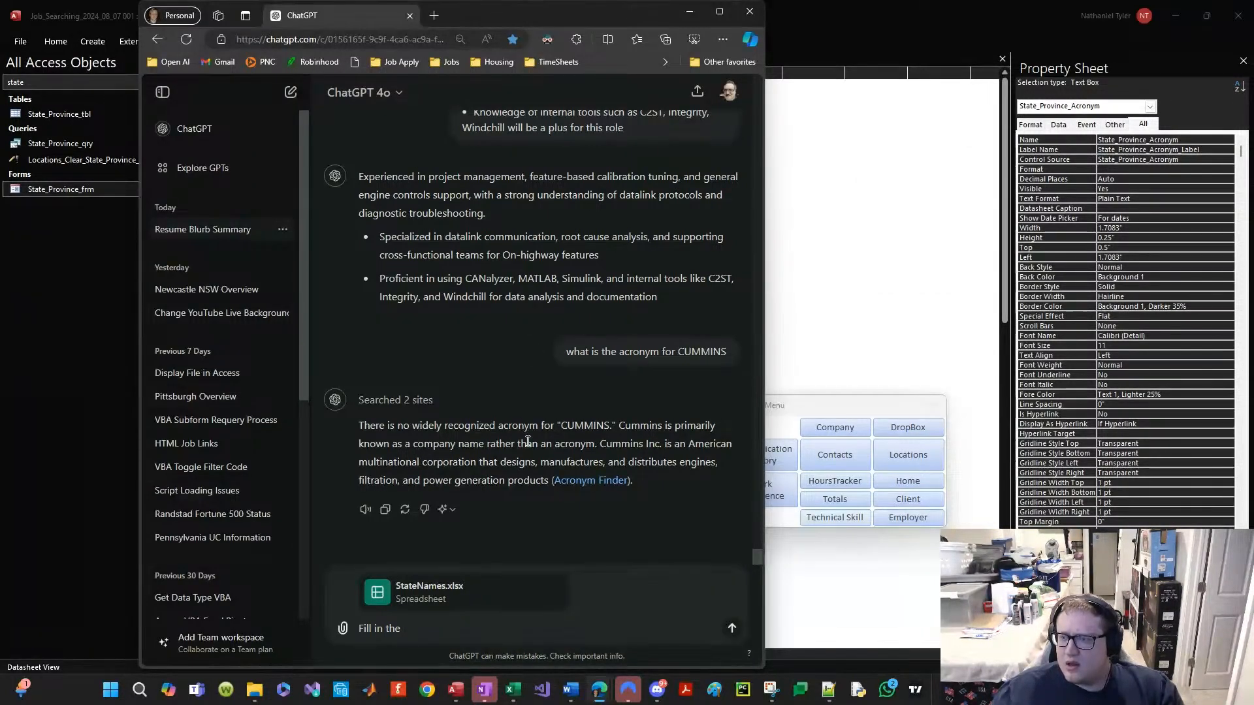
pyautogui.doubleClick(512, 428)
pyautogui.click(420, 629)
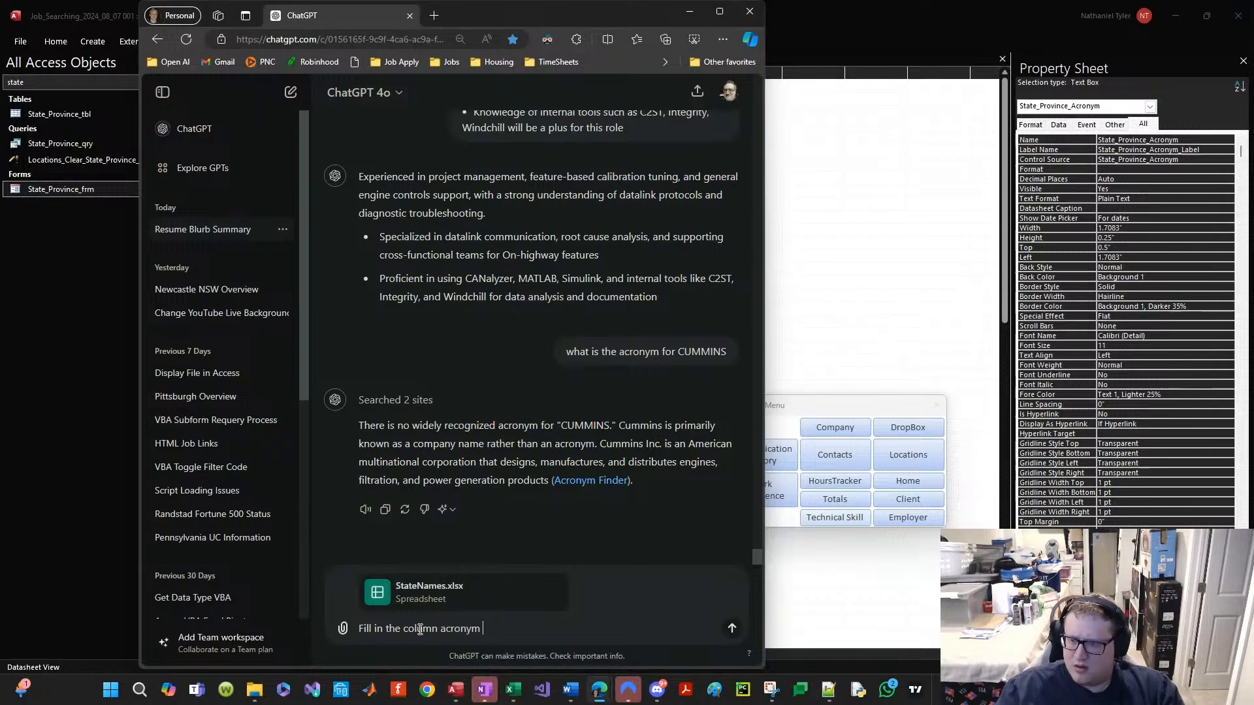
pyautogui.doubleClick(420, 629)
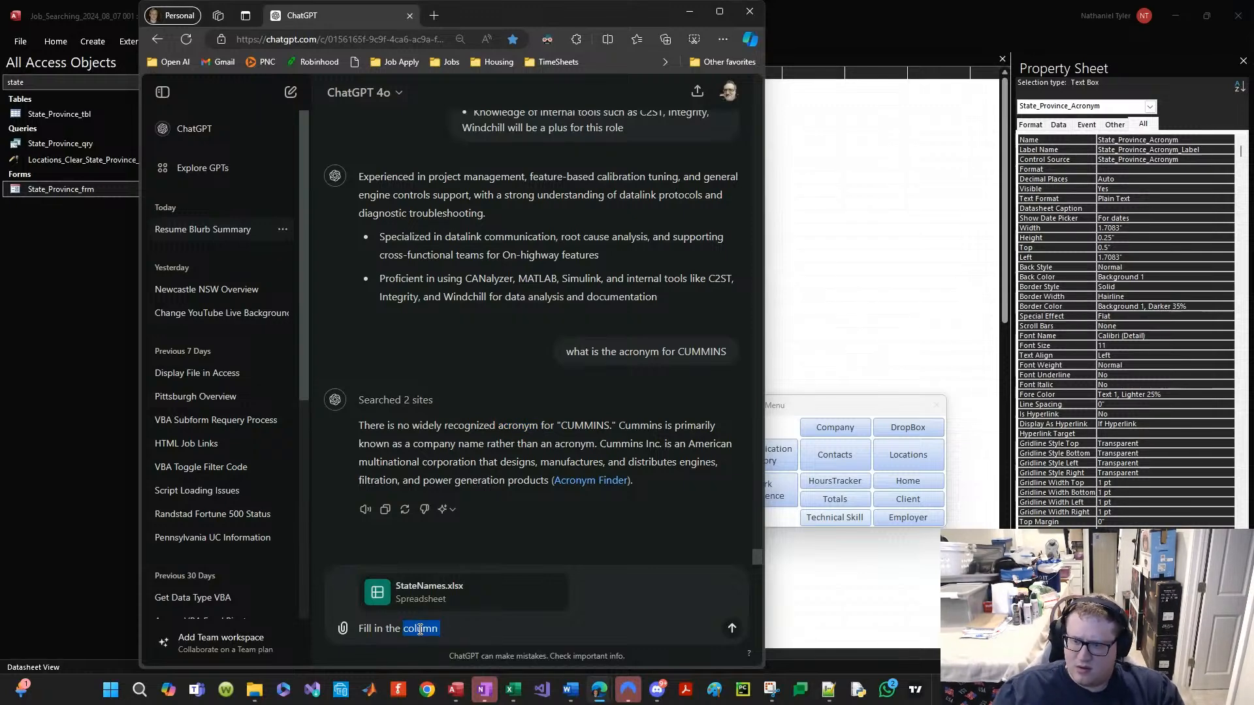
pyautogui.write('acronym')
pyautogui.hotkey('ctrl', 'z')
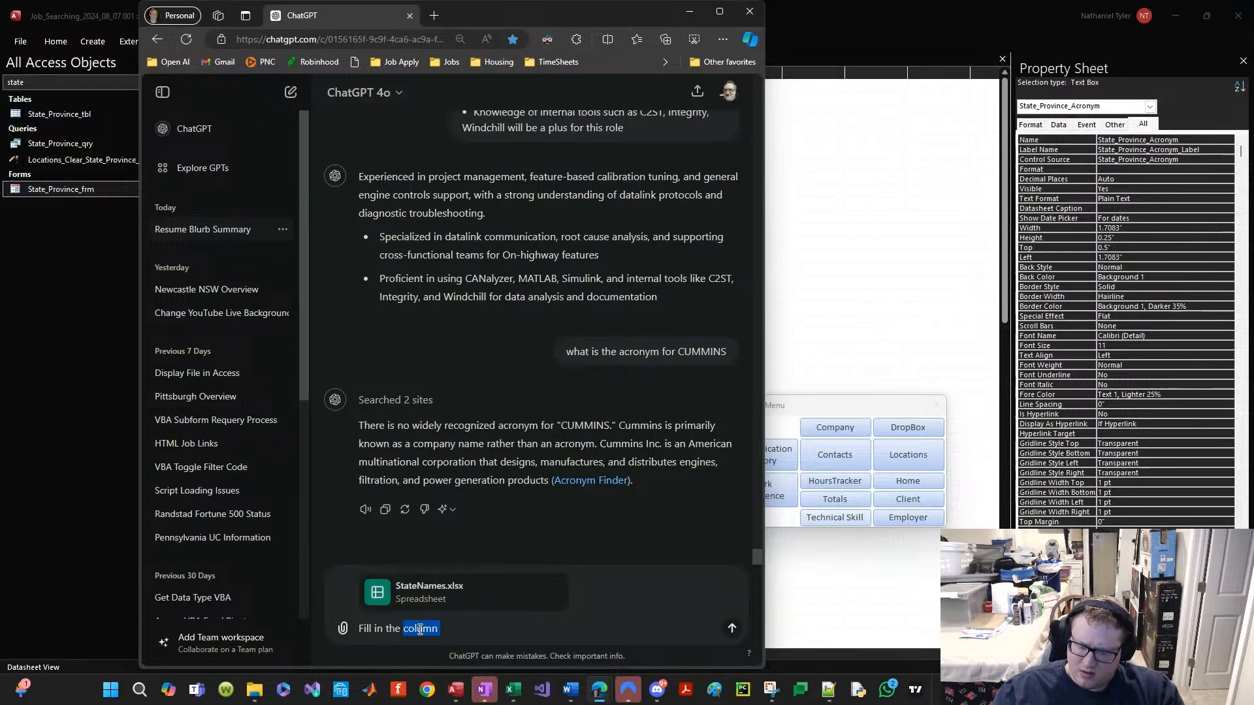
# Step: Finish the message with the capitalized, quoted column name so it reads Fill in the column "Acronym", and send it
pyautogui.press('End')
pyautogui.write('"acronym')
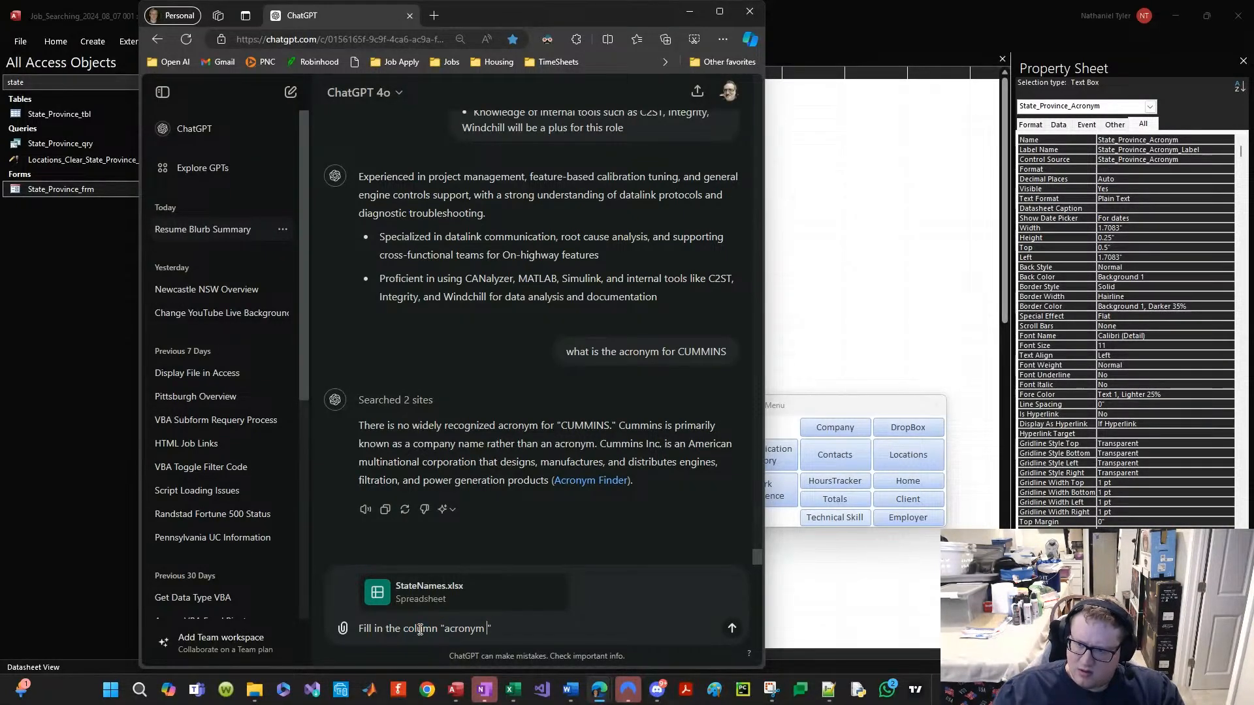
pyautogui.hotkey('ctrl', 'Left')
pyautogui.press('BackSpace')
pyautogui.hotkey('ctrl', 'Left')
pyautogui.press('Delete')
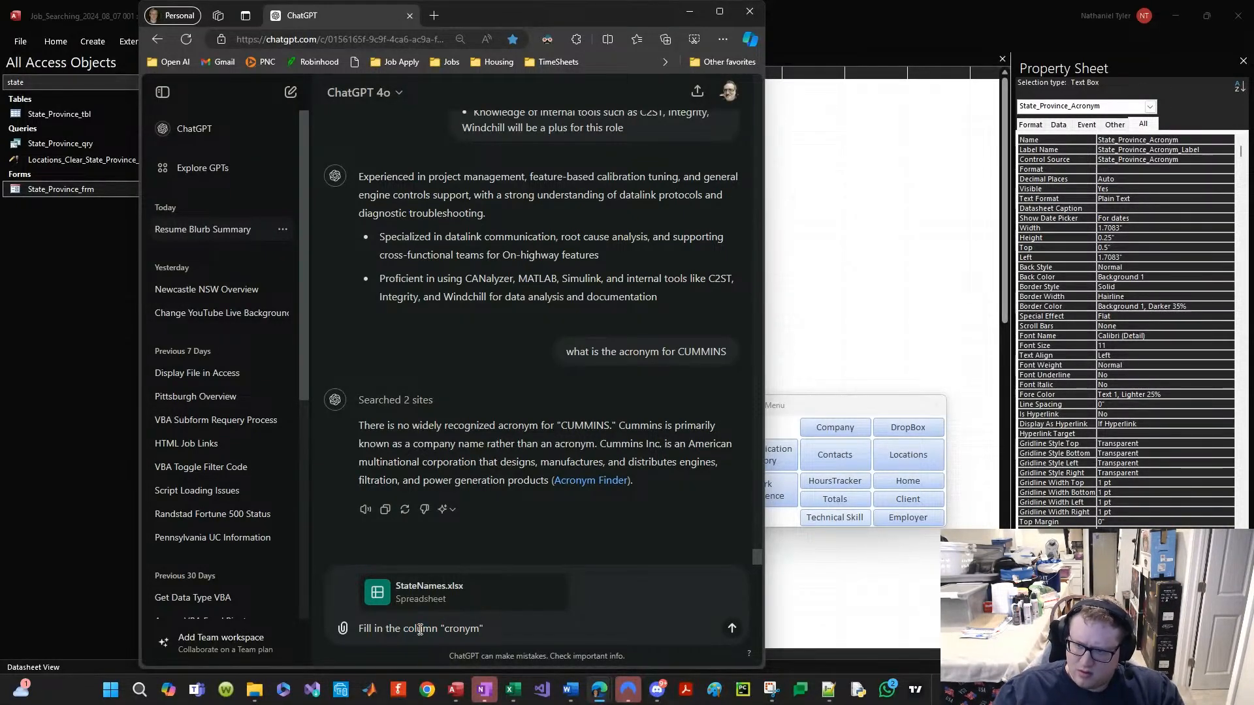
pyautogui.write('A')
pyautogui.press('Return')
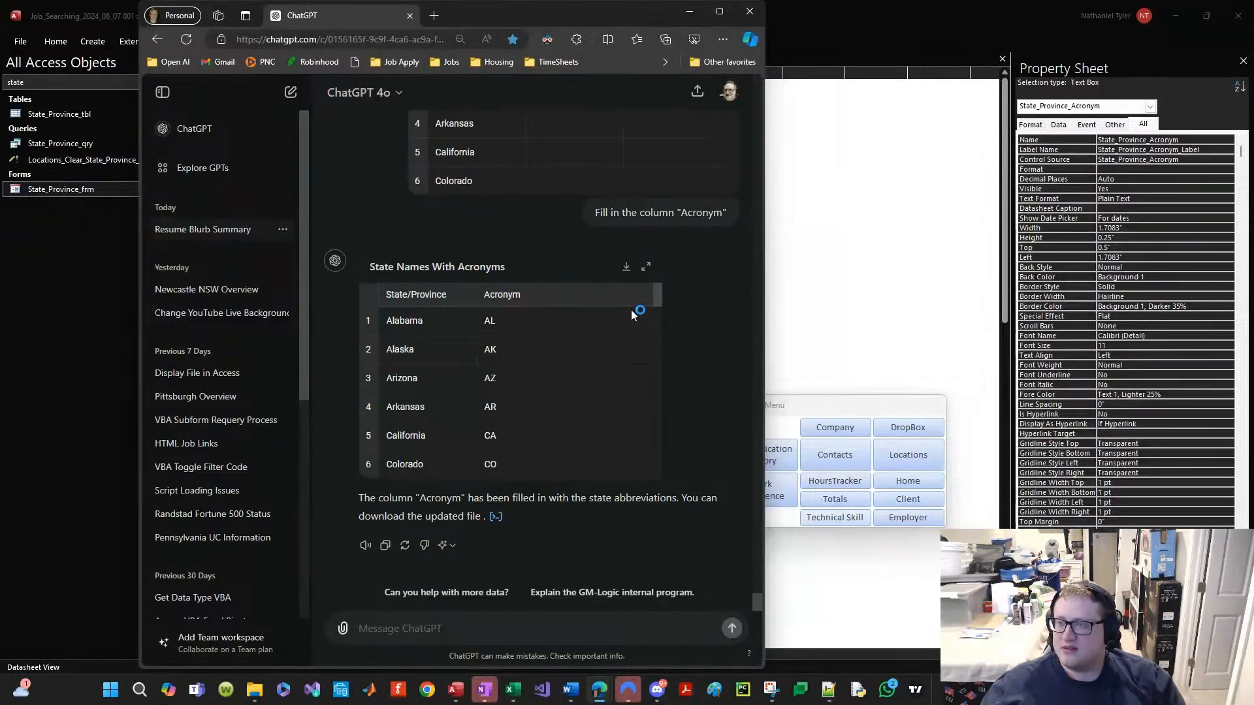
# Step: Download State_Names_with_Acronyms.csv from the ChatGPT reply and place it in the Dropbox Resume_temp folder
pyautogui.click(626, 267)
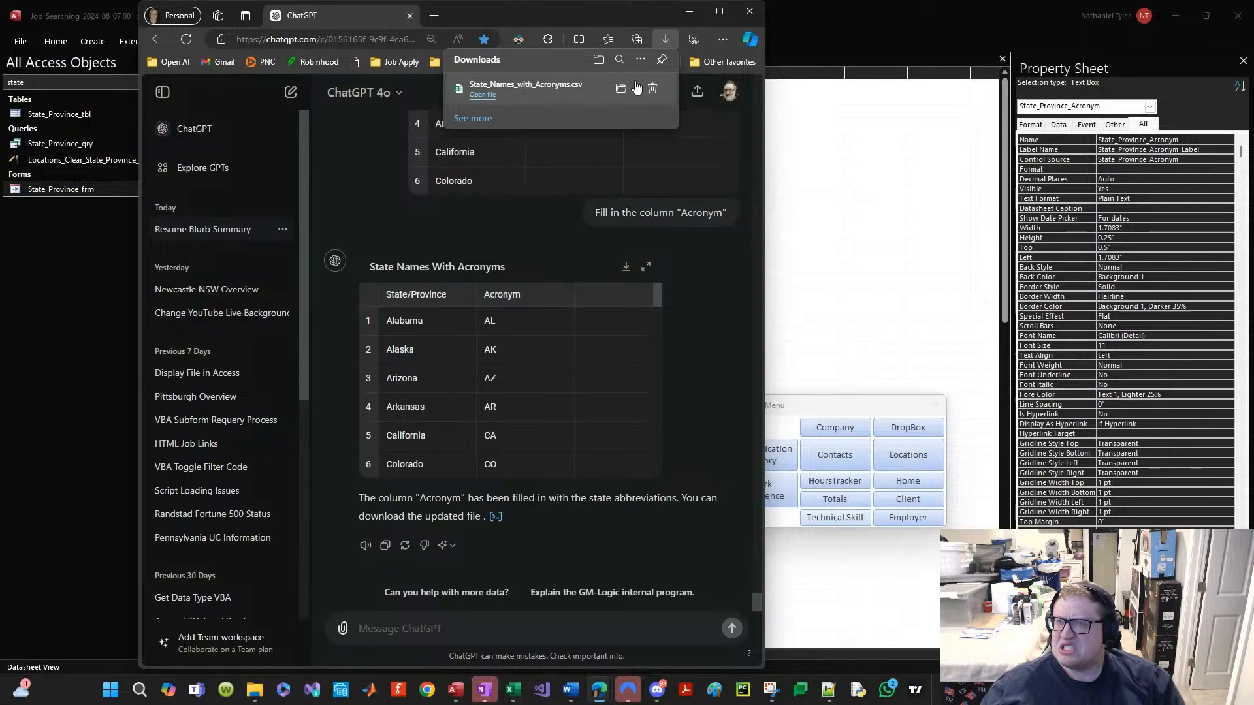
pyautogui.click(621, 90)
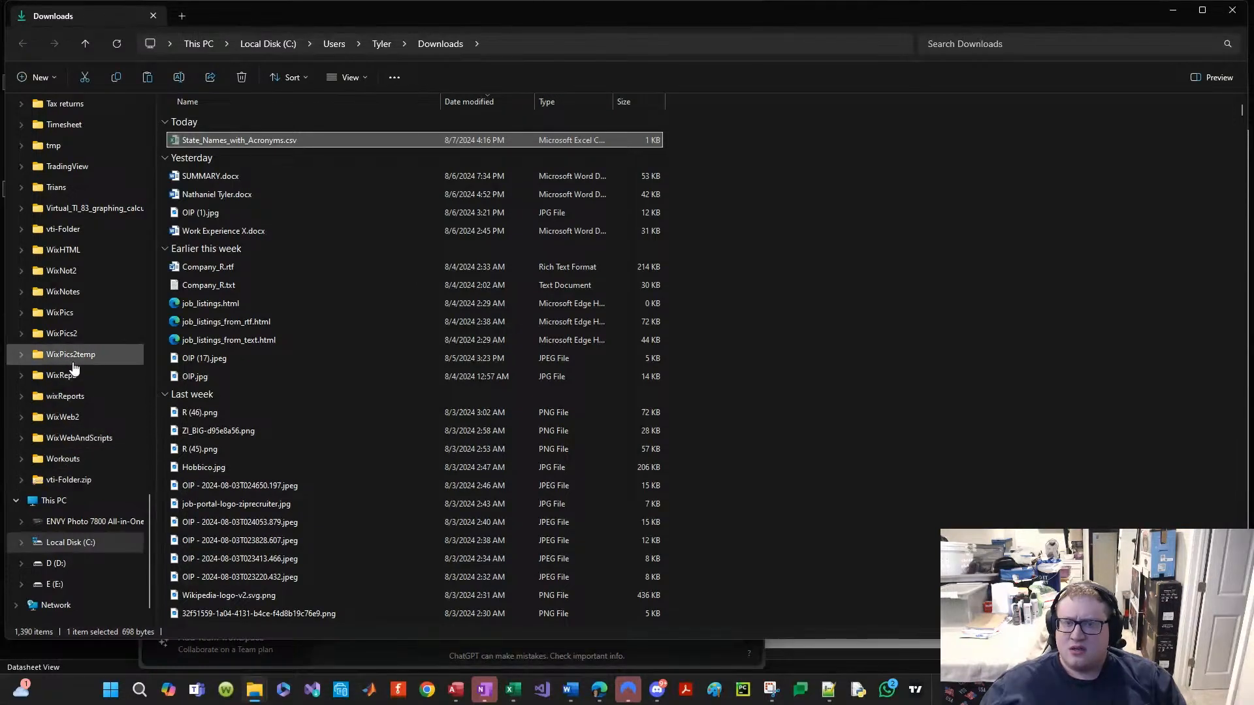
pyautogui.scroll(2, 76, 200)
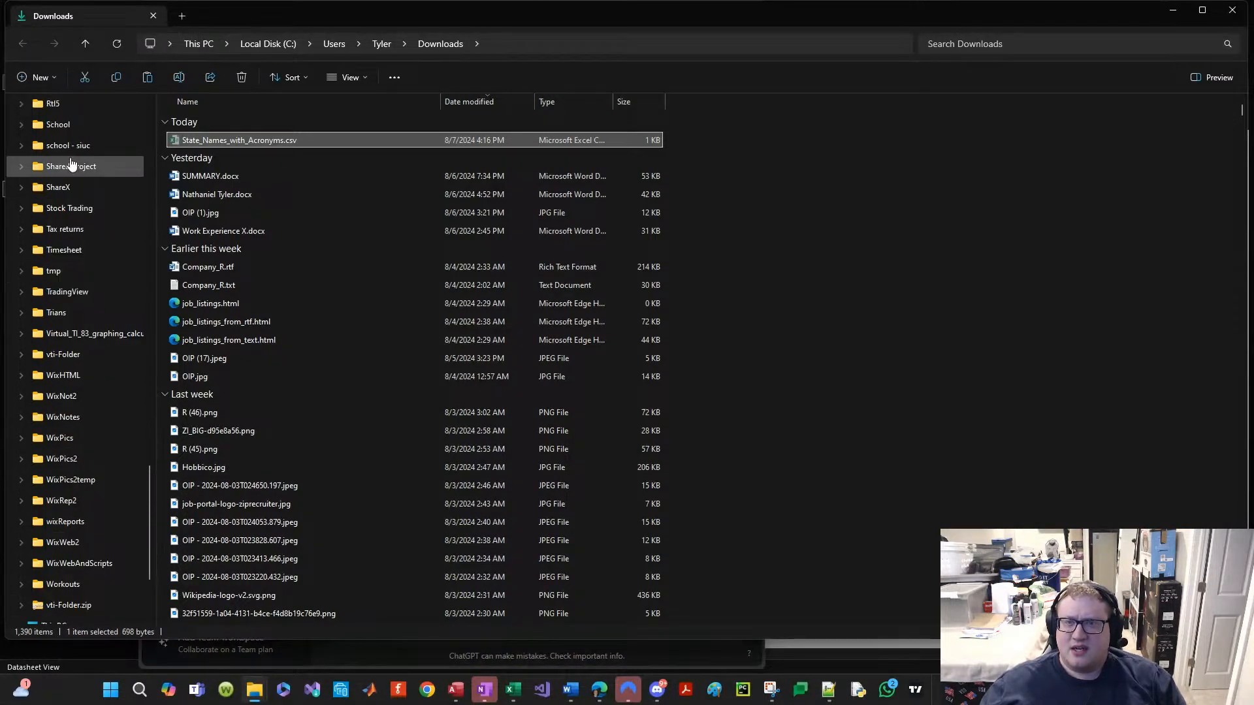
pyautogui.scroll(-2, 68, 173)
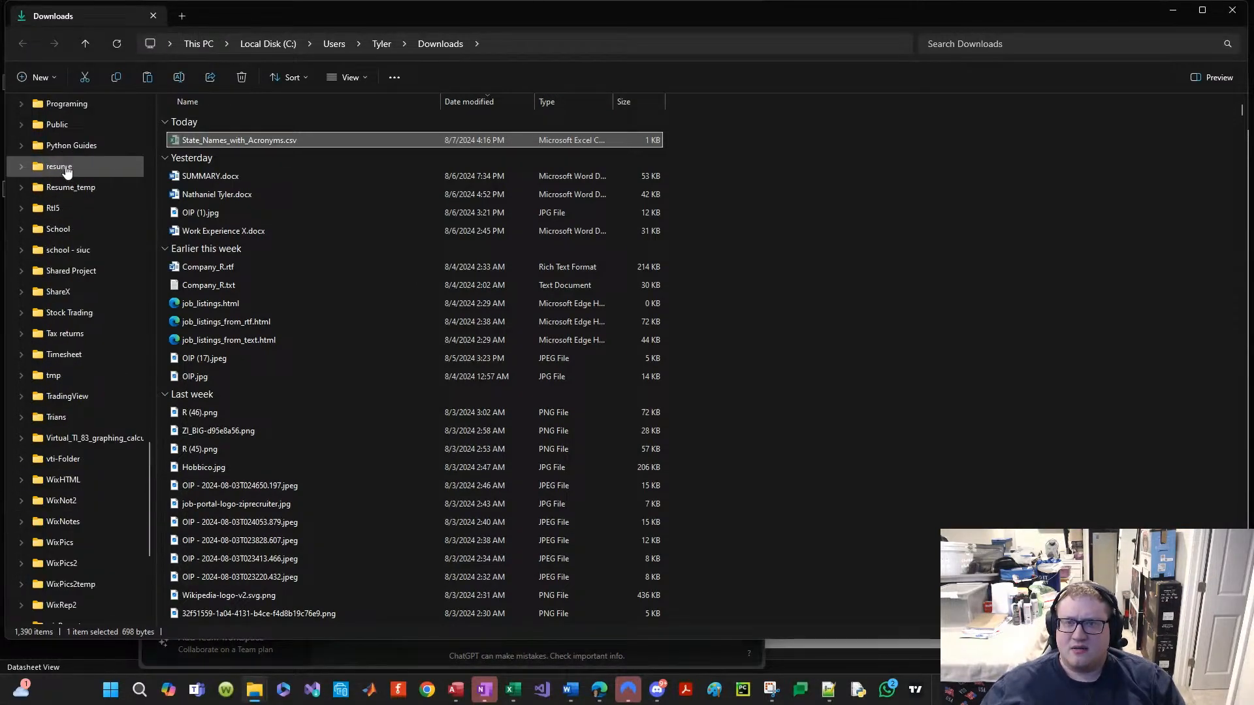
pyautogui.scroll(1, 59, 196)
pyautogui.click(71, 249)
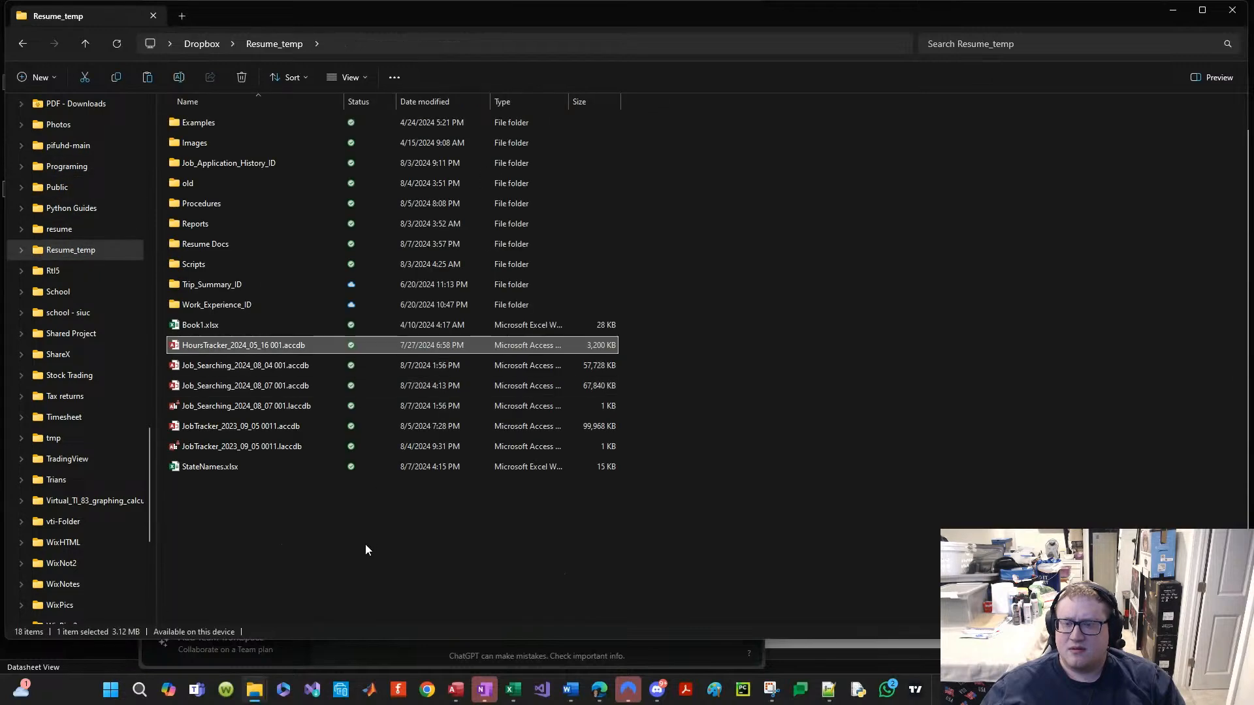
pyautogui.hotkey('ctrl', 'v')
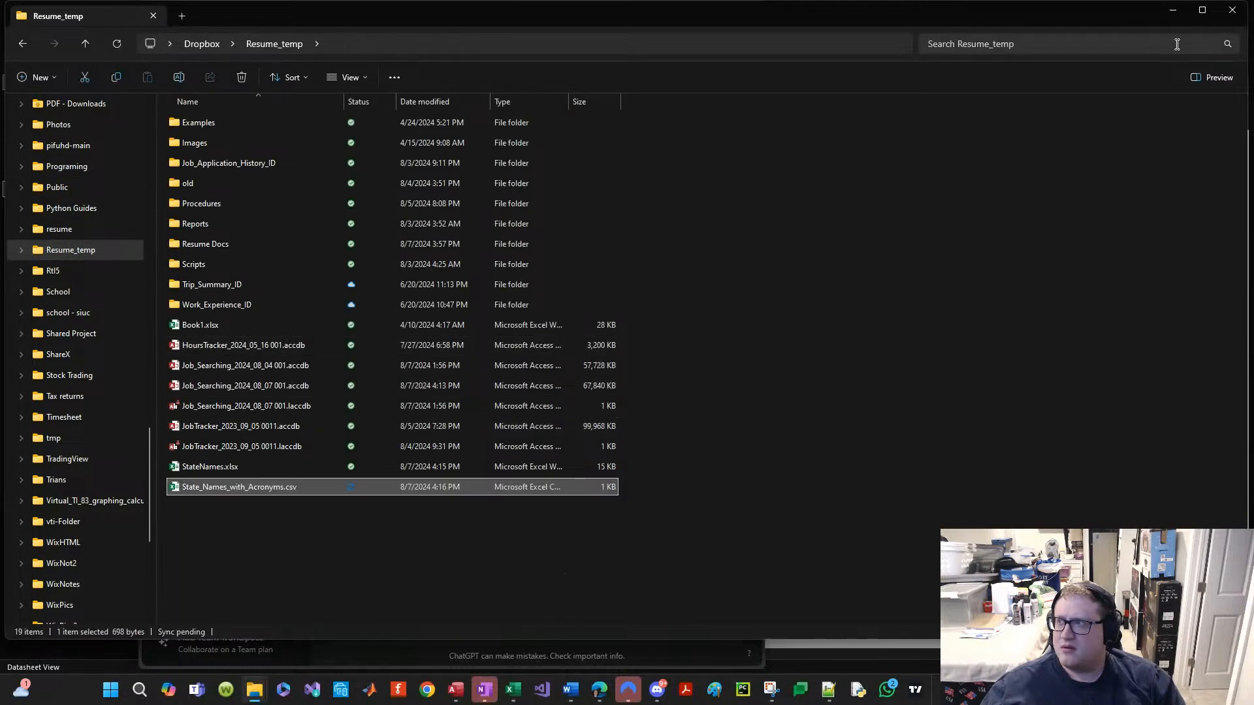
pyautogui.click(1232, 10)
# Step: Open State_Names_with_Acronyms.csv from the Resume_temp folder in Excel and bring its window over the Access form
pyautogui.click(810, 621)
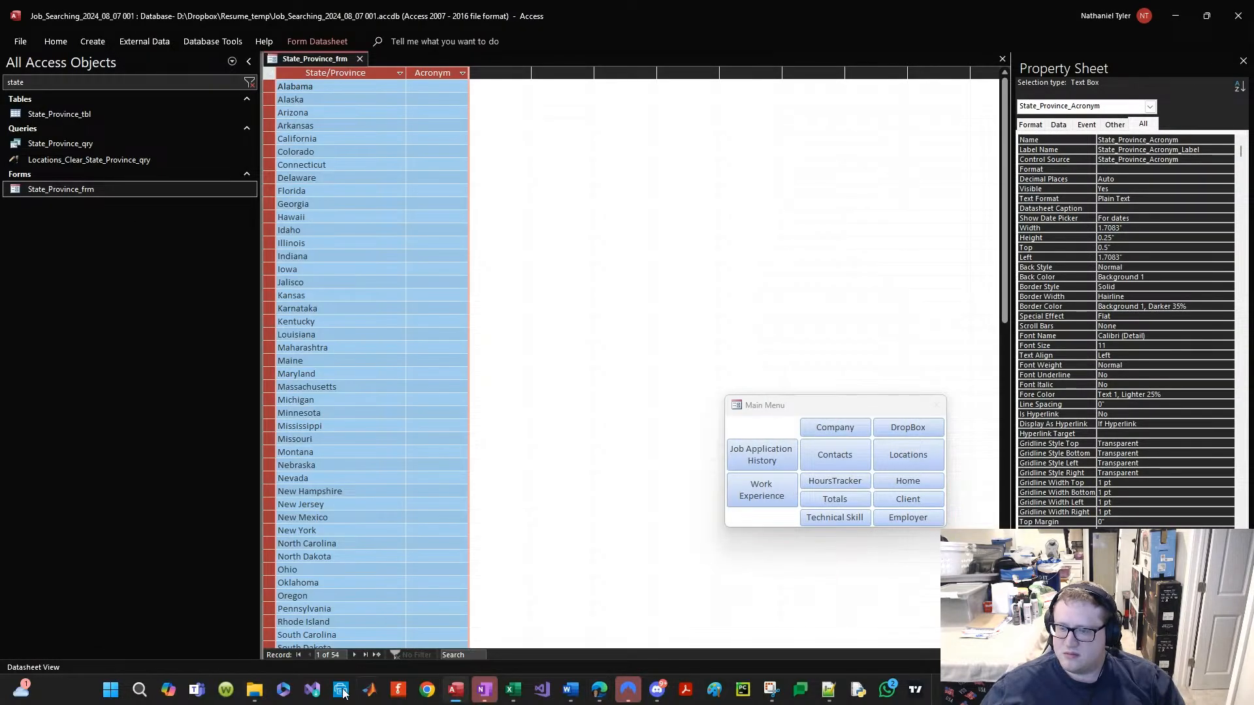
pyautogui.click(254, 693)
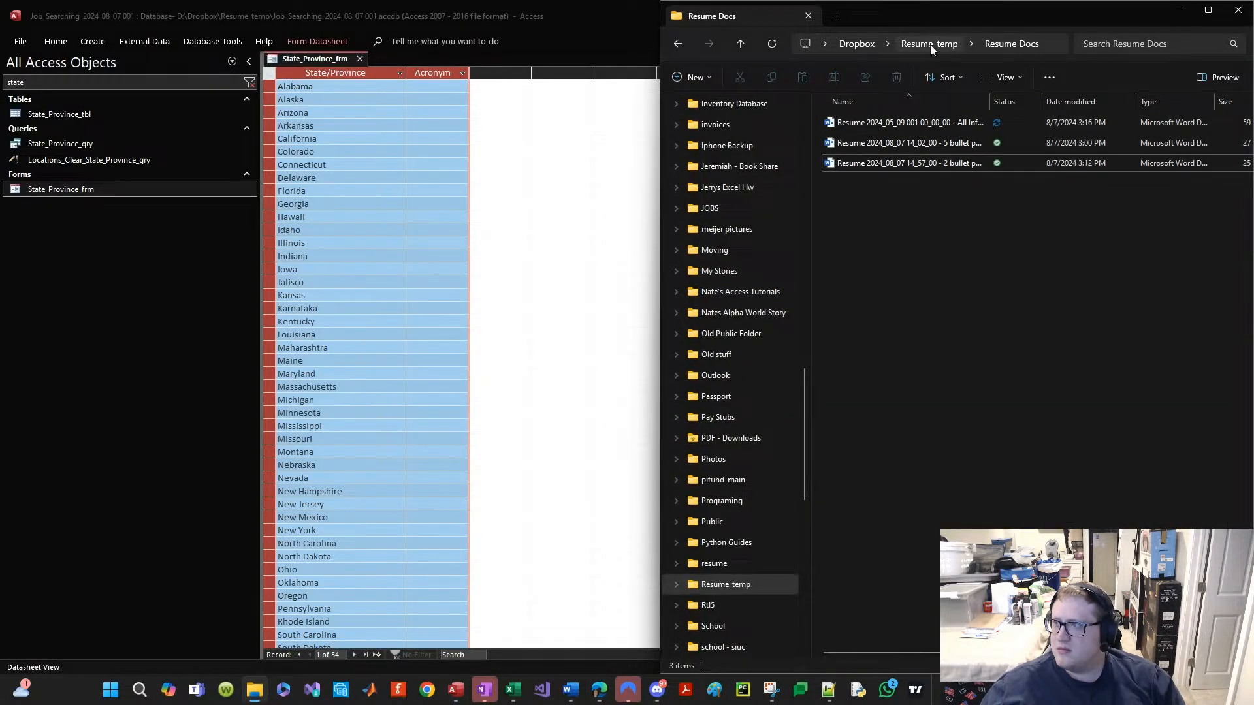
pyautogui.click(930, 44)
pyautogui.click(884, 486)
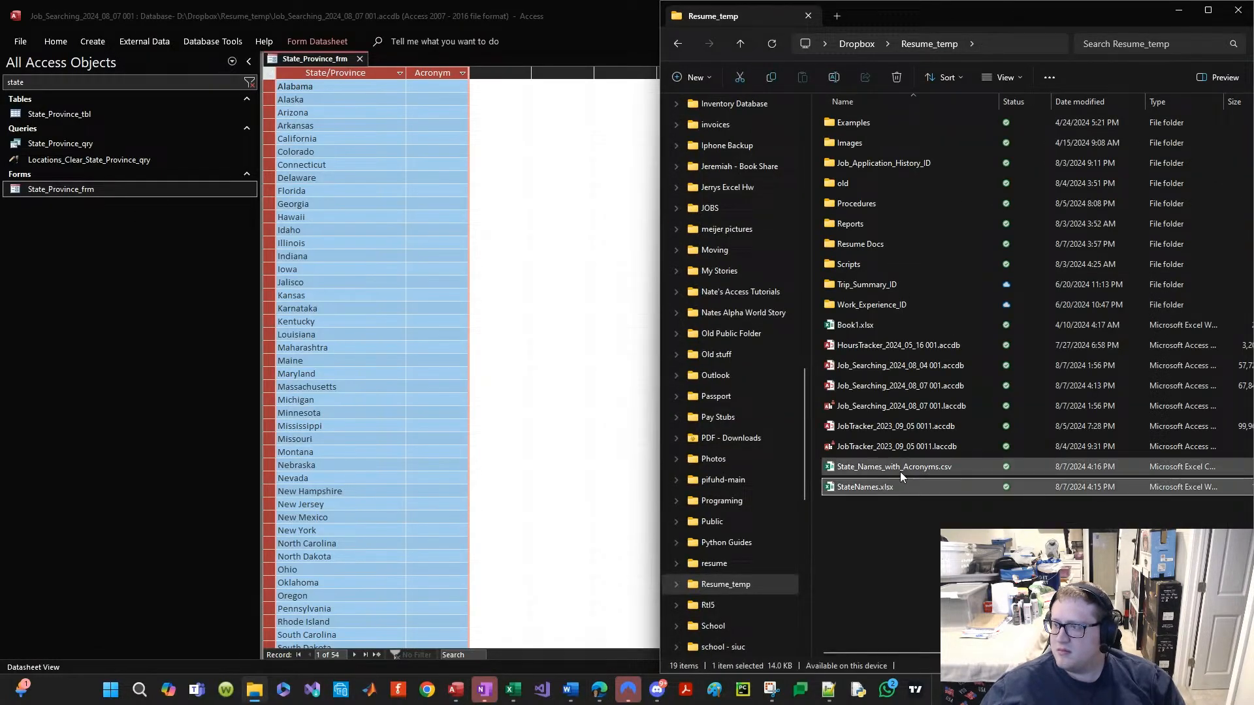
pyautogui.click(900, 472)
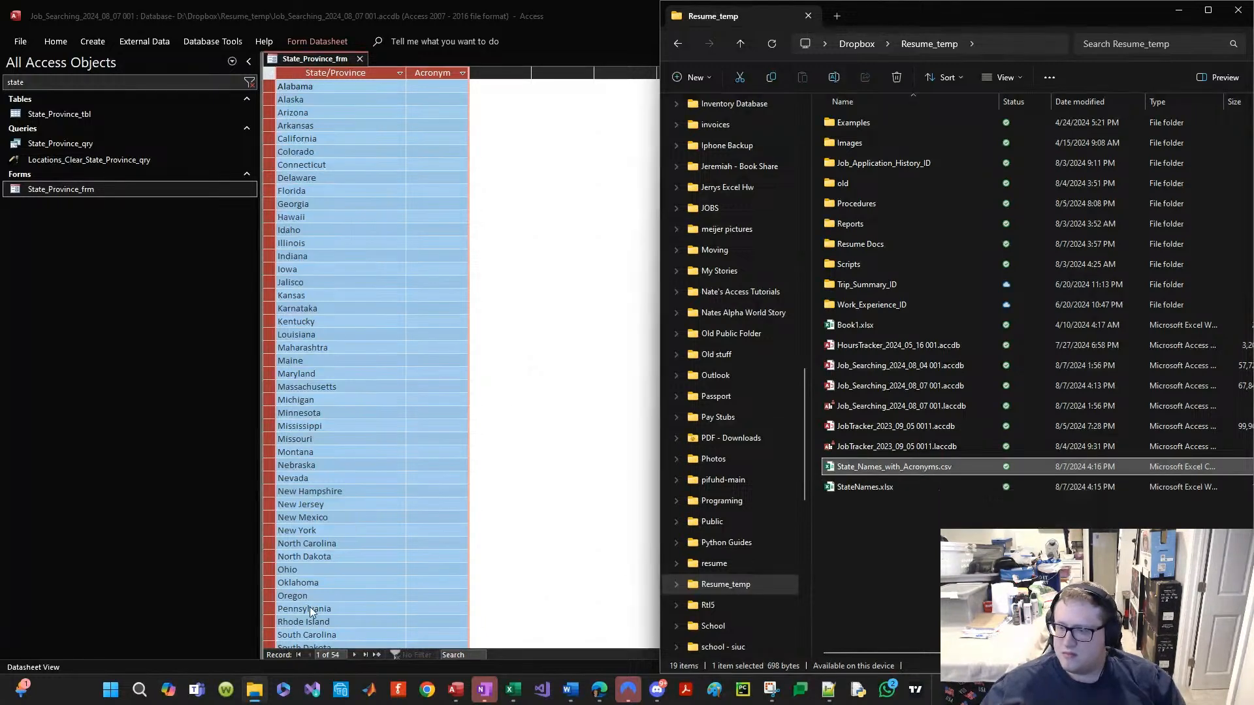
pyautogui.moveTo(511, 701)
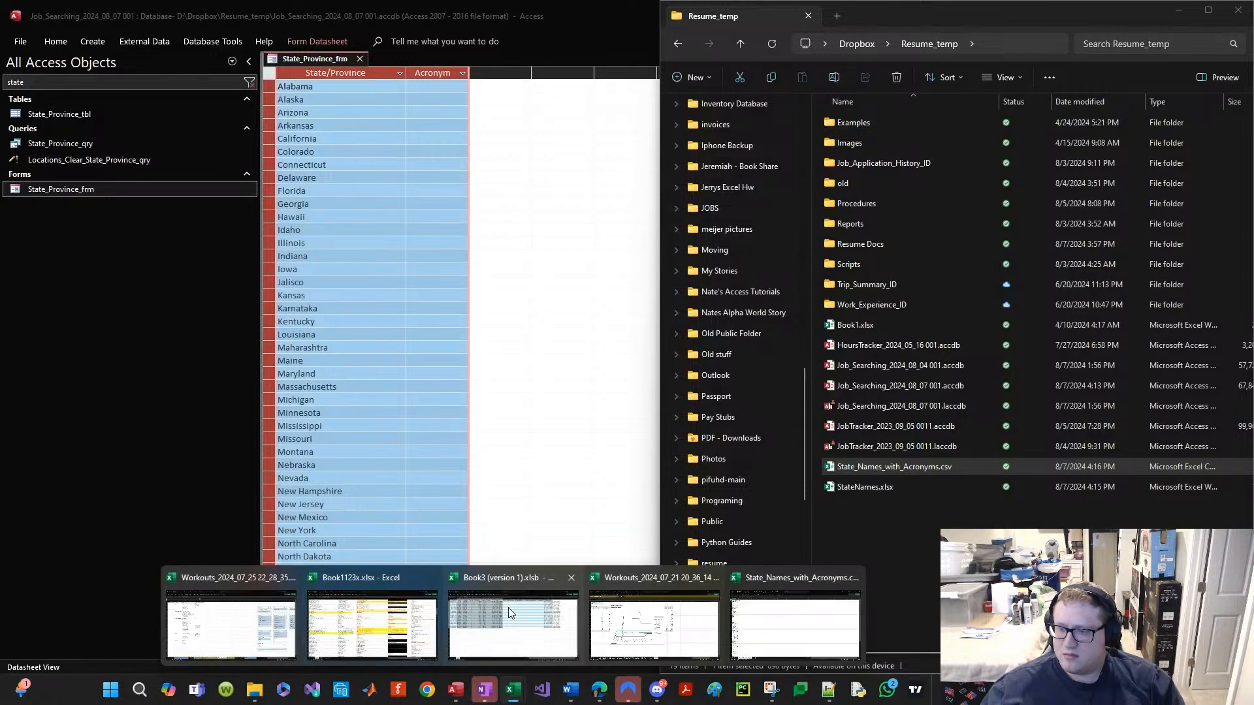
pyautogui.click(572, 16)
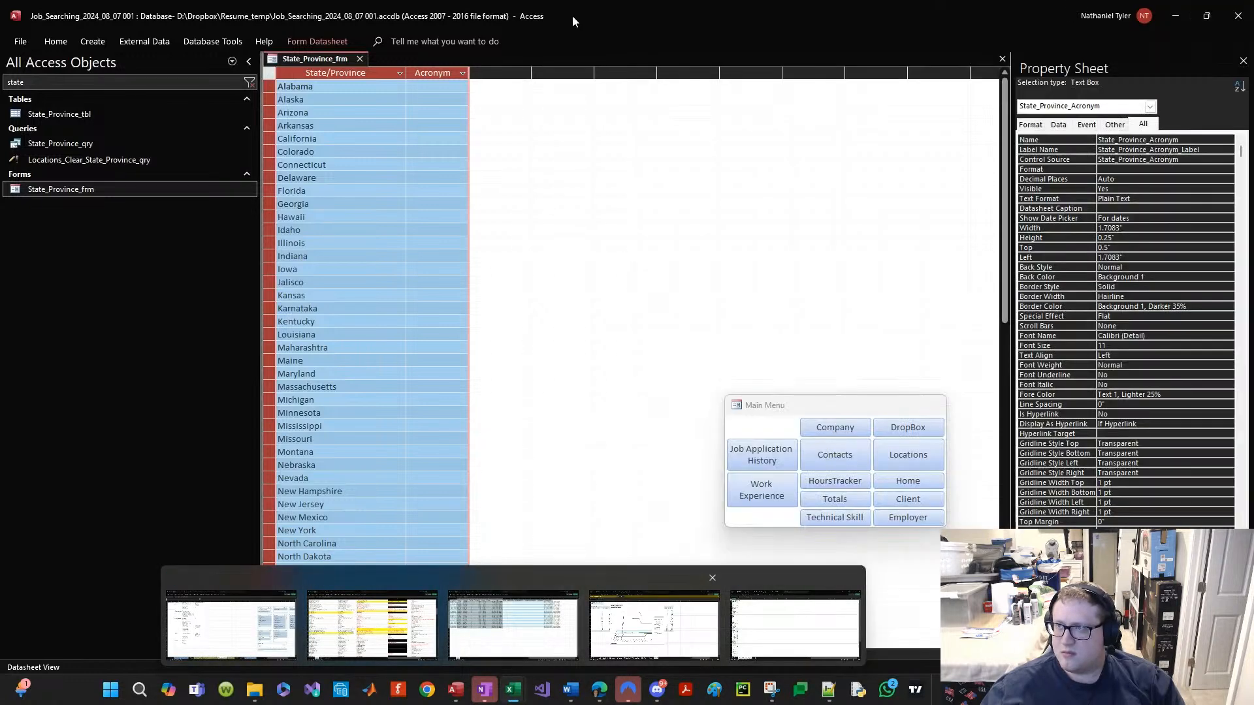
pyautogui.moveTo(828, 287); pyautogui.dragTo(859, 148)
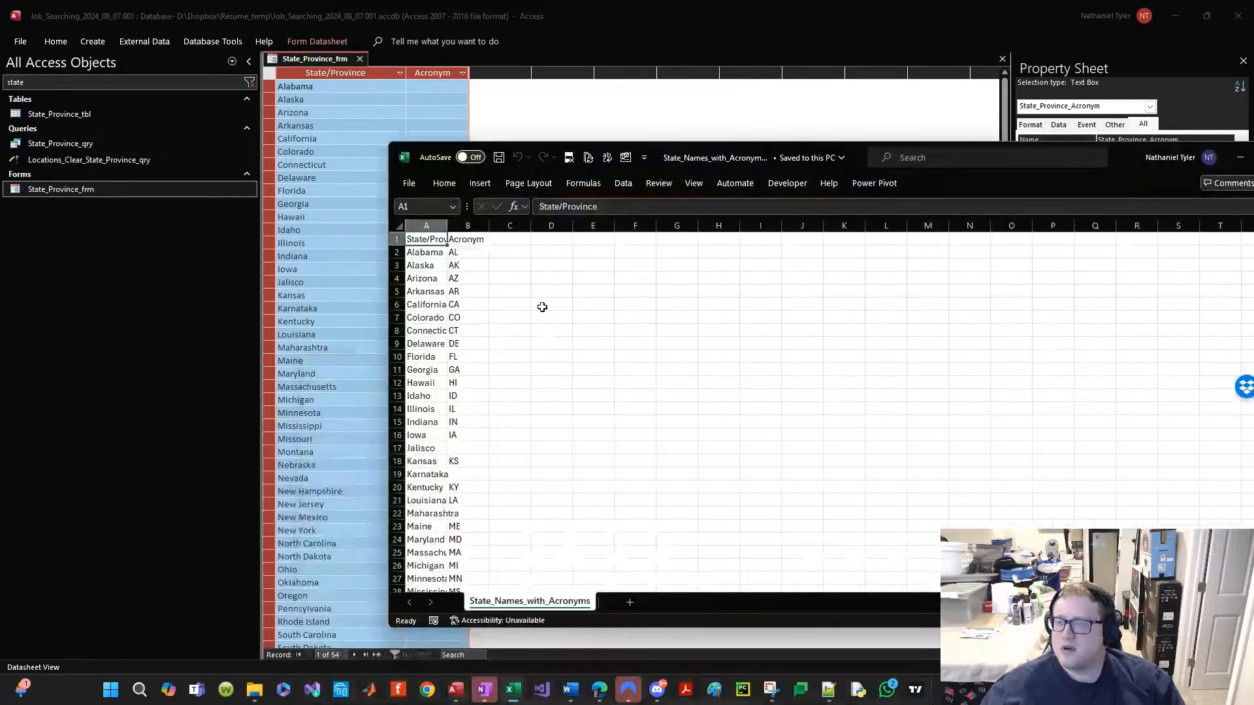
# Step: Copy the acronyms below the header, cells B2 to B55, in the State_Names_with_Acronyms sheet
pyautogui.click(540, 305)
pyautogui.scroll(-3, 500, 386)
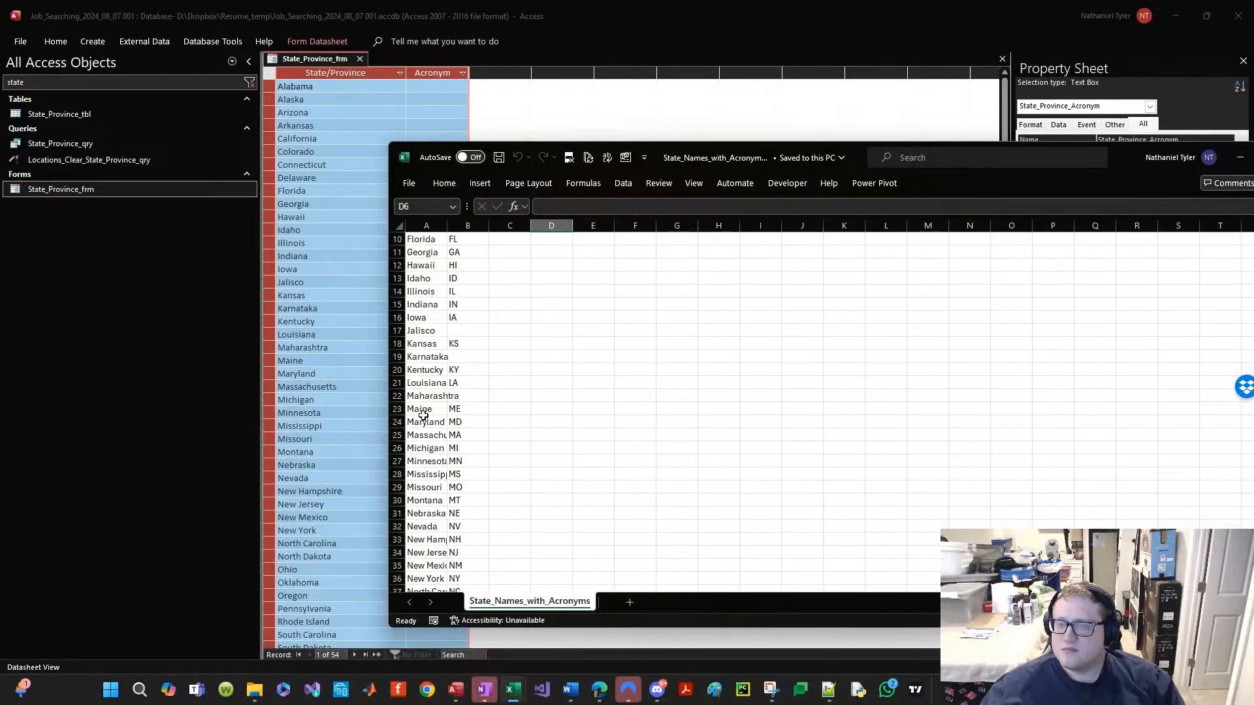
pyautogui.scroll(-9, 312, 451)
pyautogui.scroll(-7, 490, 412)
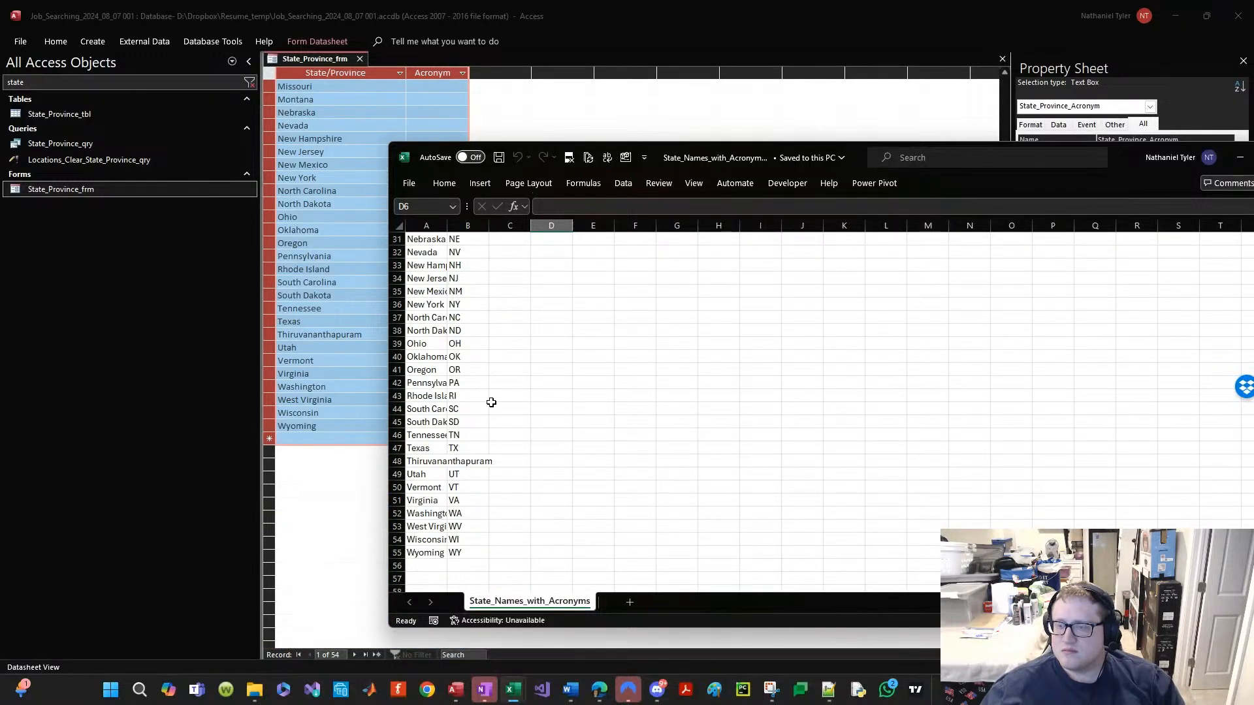
pyautogui.click(474, 344)
pyautogui.click(467, 226)
pyautogui.hotkey('ctrl', 'c')
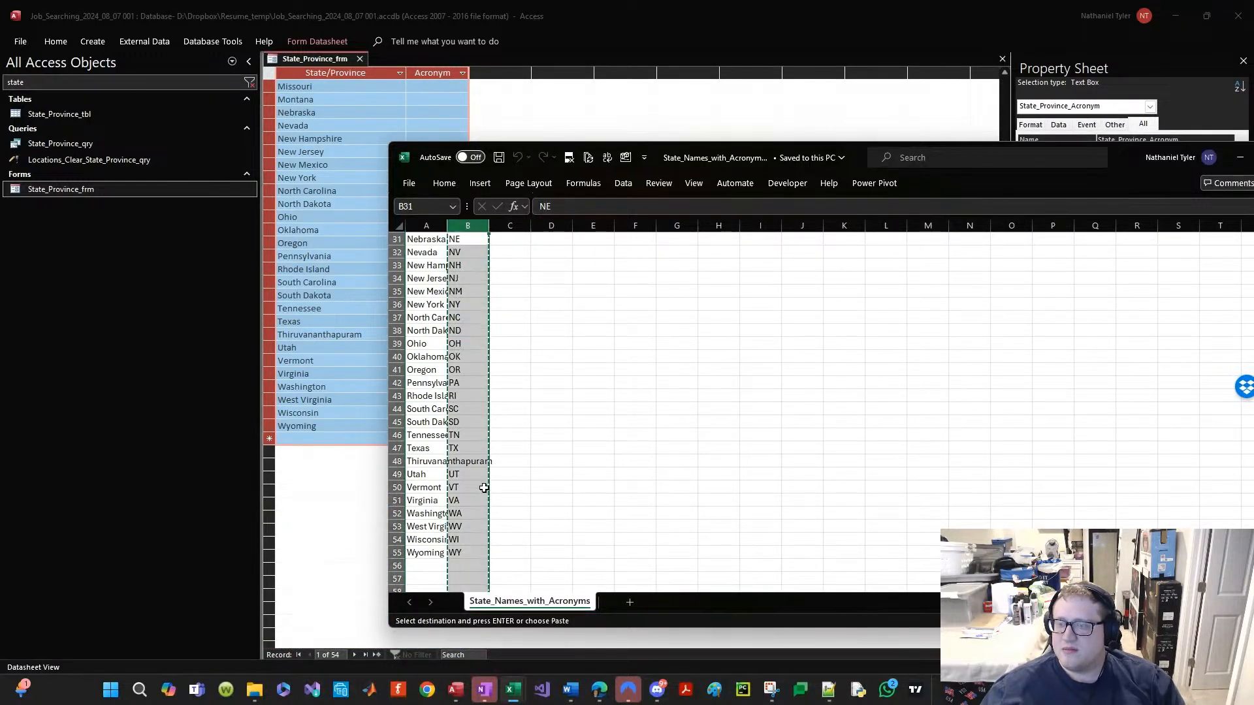
pyautogui.moveTo(462, 550); pyautogui.dragTo(457, 255)
# Step: Switch to Access, paste the copied acronyms into the Acronym column of State_Province_frm, and accept the pasted records
pyautogui.click(455, 690)
pyautogui.click(422, 76)
pyautogui.hotkey('ctrl', 'v')
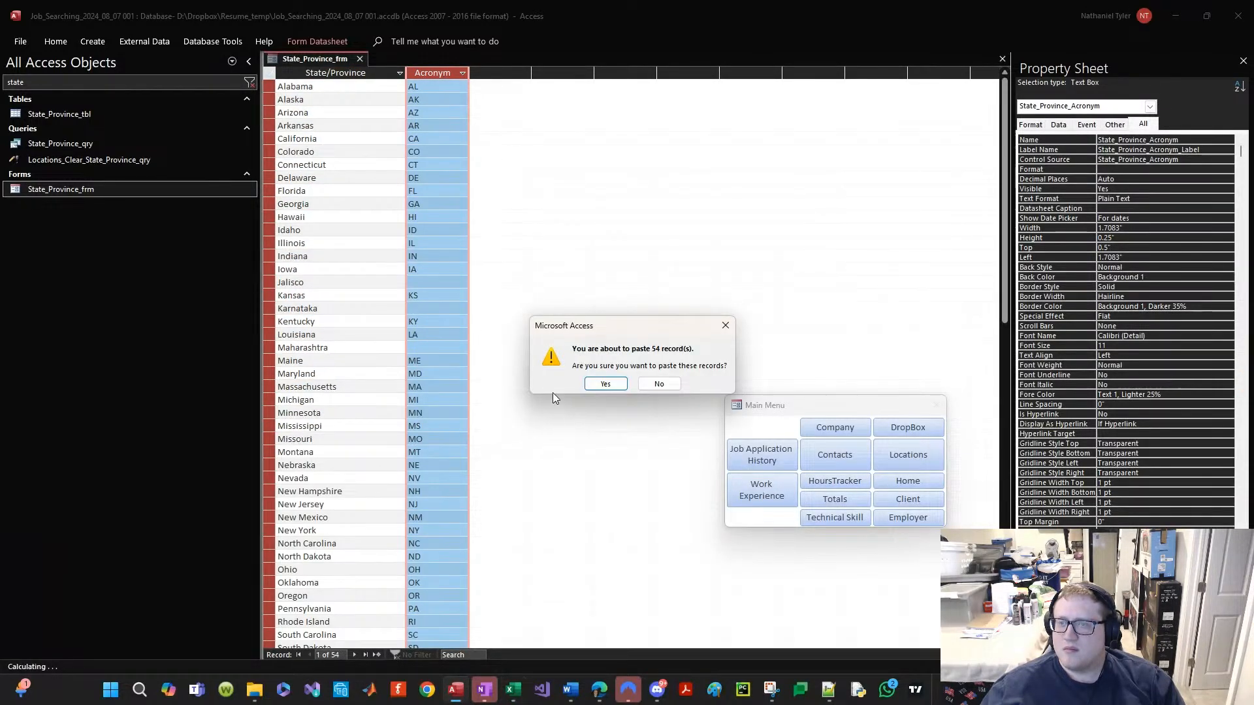
pyautogui.click(600, 384)
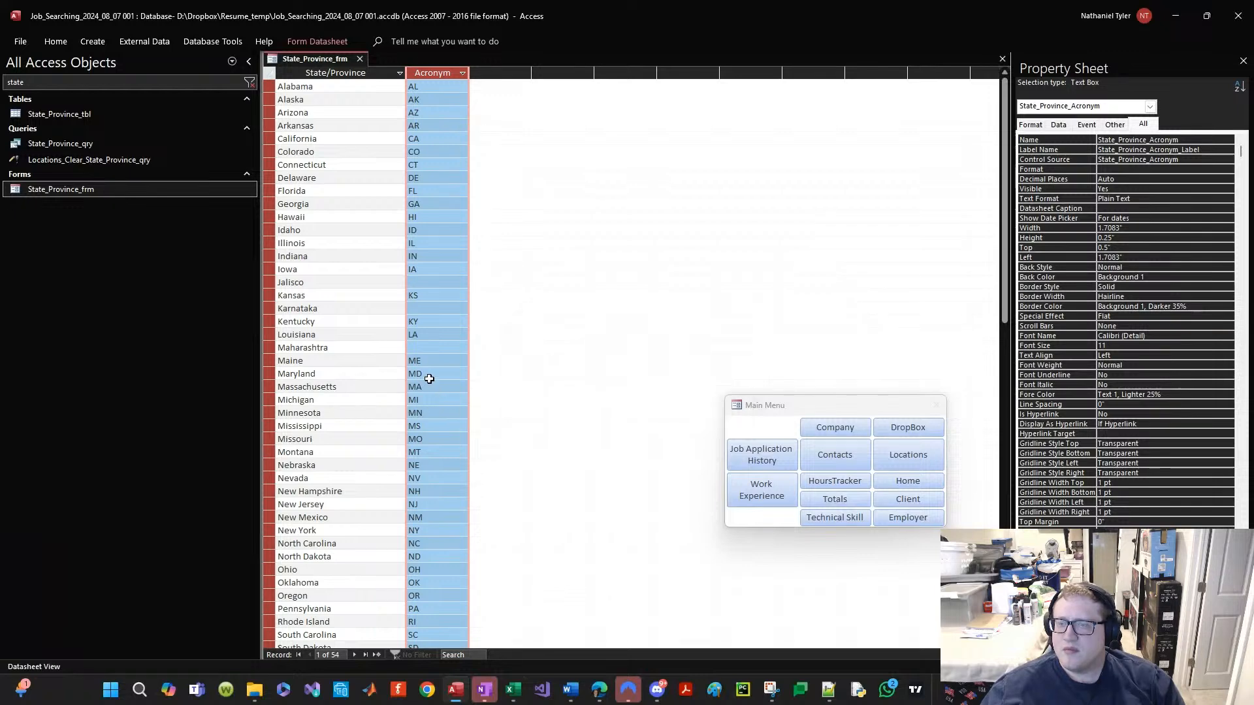
# Step: Check State_Province_frm for rows lacking an acronym, copy the name Maharashtra, and switch to the ChatGPT conversation
pyautogui.click(429, 350)
pyautogui.doubleClick(348, 347)
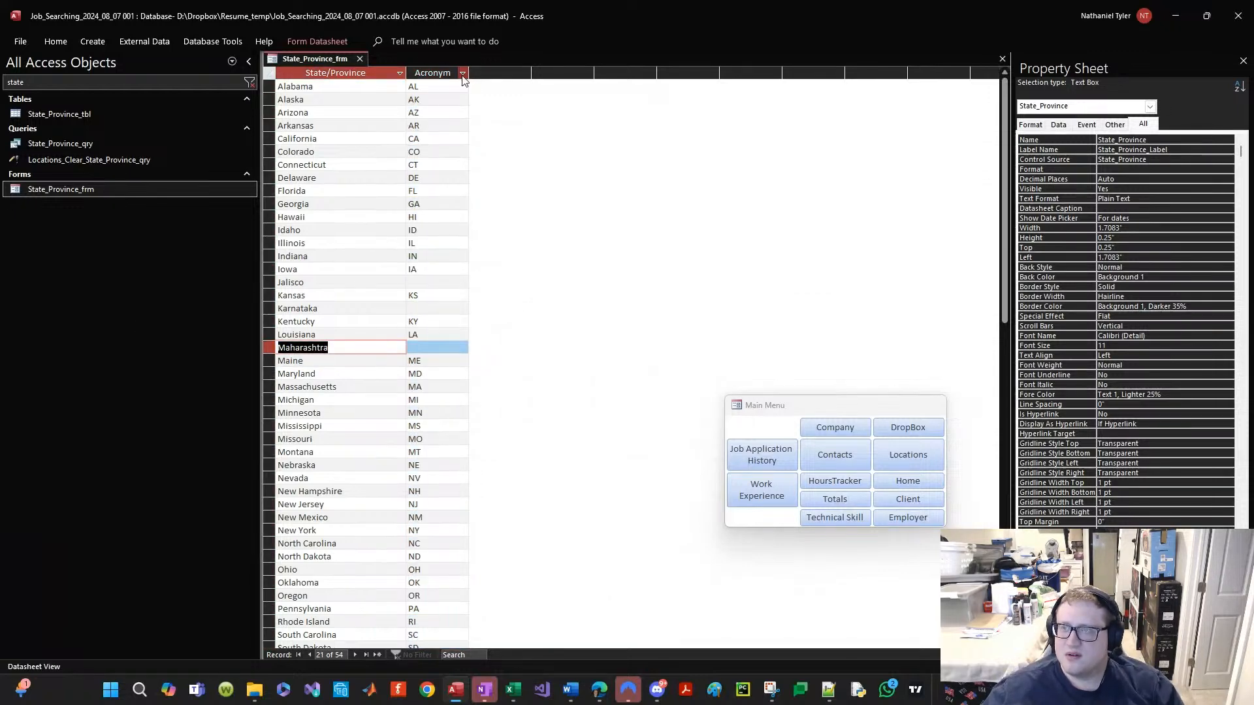
pyautogui.scroll(-7, 379, 314)
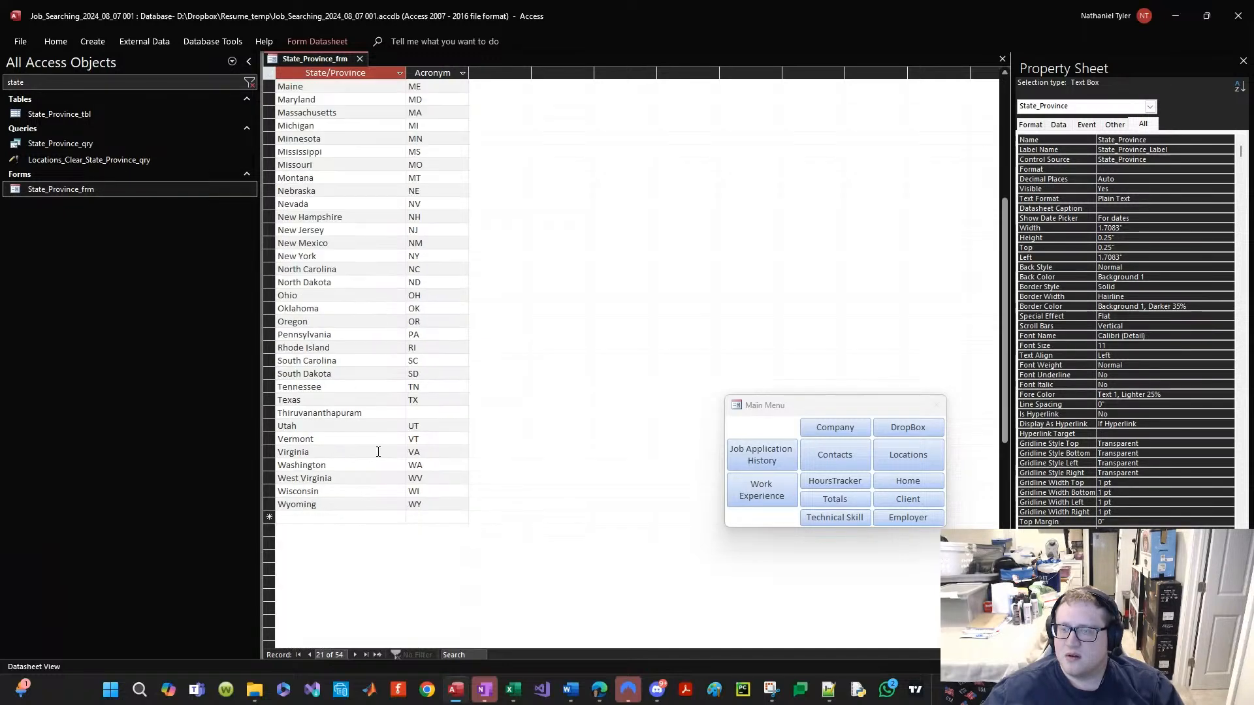
pyautogui.click(363, 412)
pyautogui.scroll(7, 390, 340)
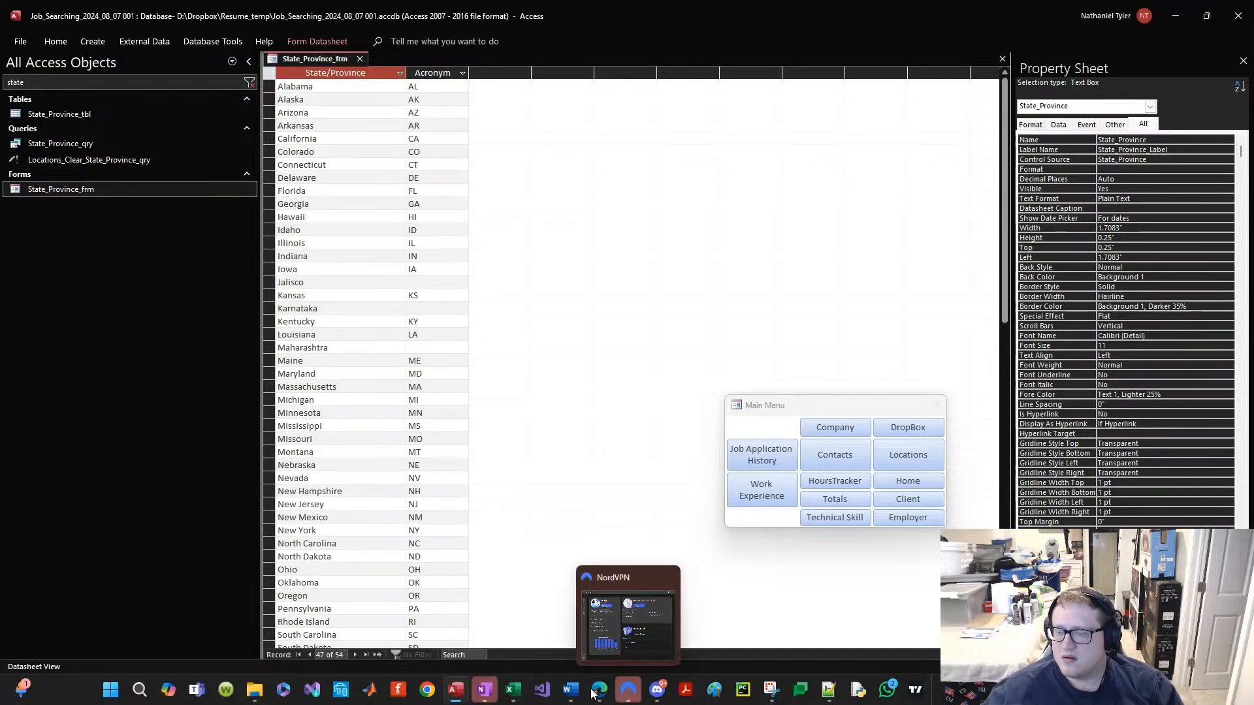
pyautogui.moveTo(599, 689)
pyautogui.moveTo(784, 623)
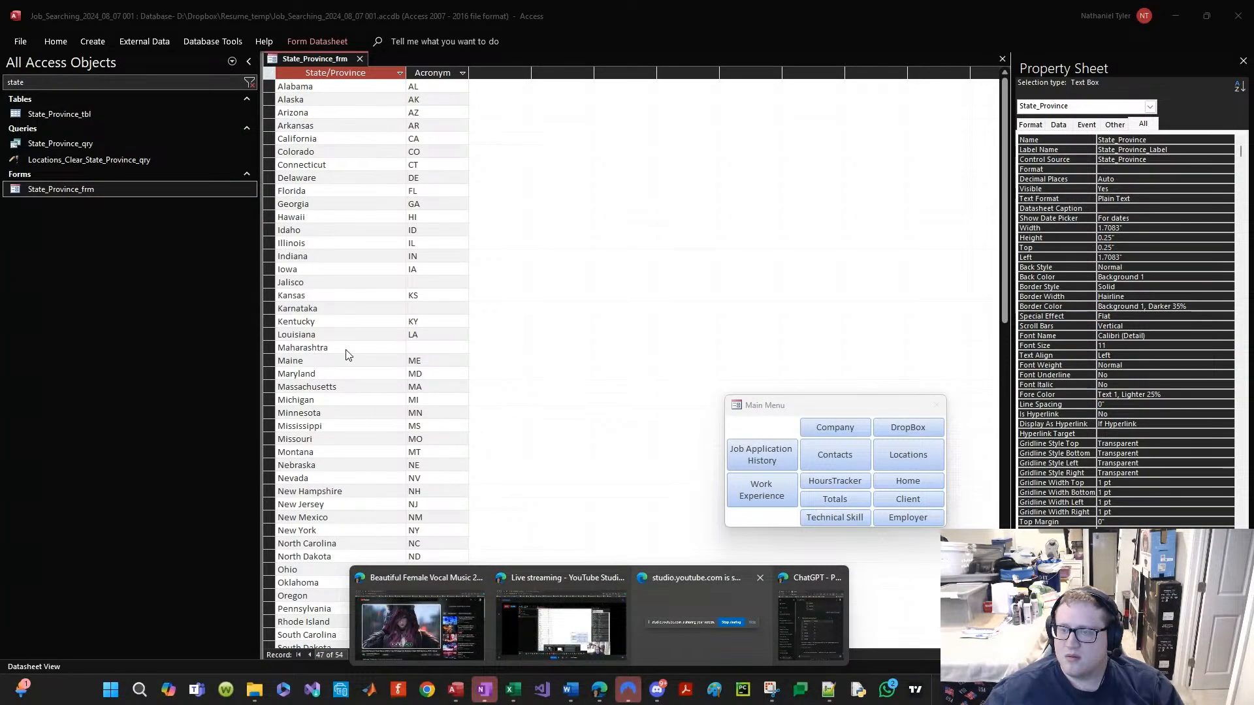
pyautogui.doubleClick(347, 351)
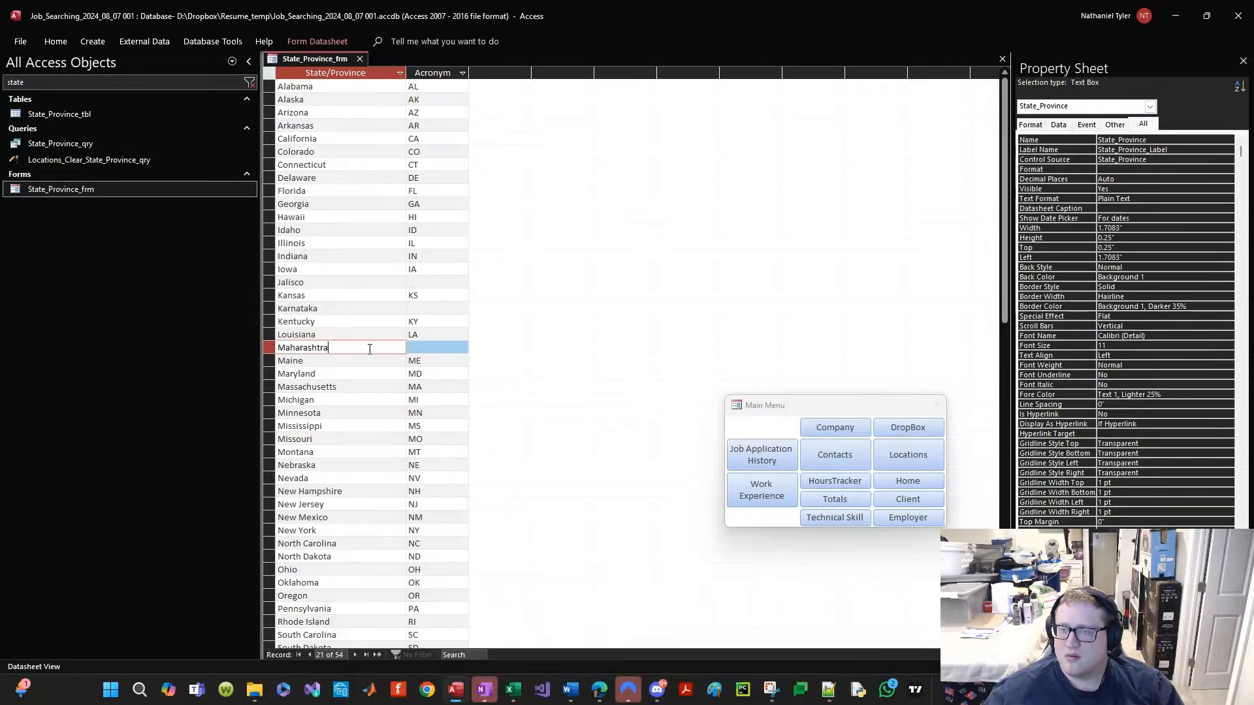
pyautogui.moveTo(624, 694)
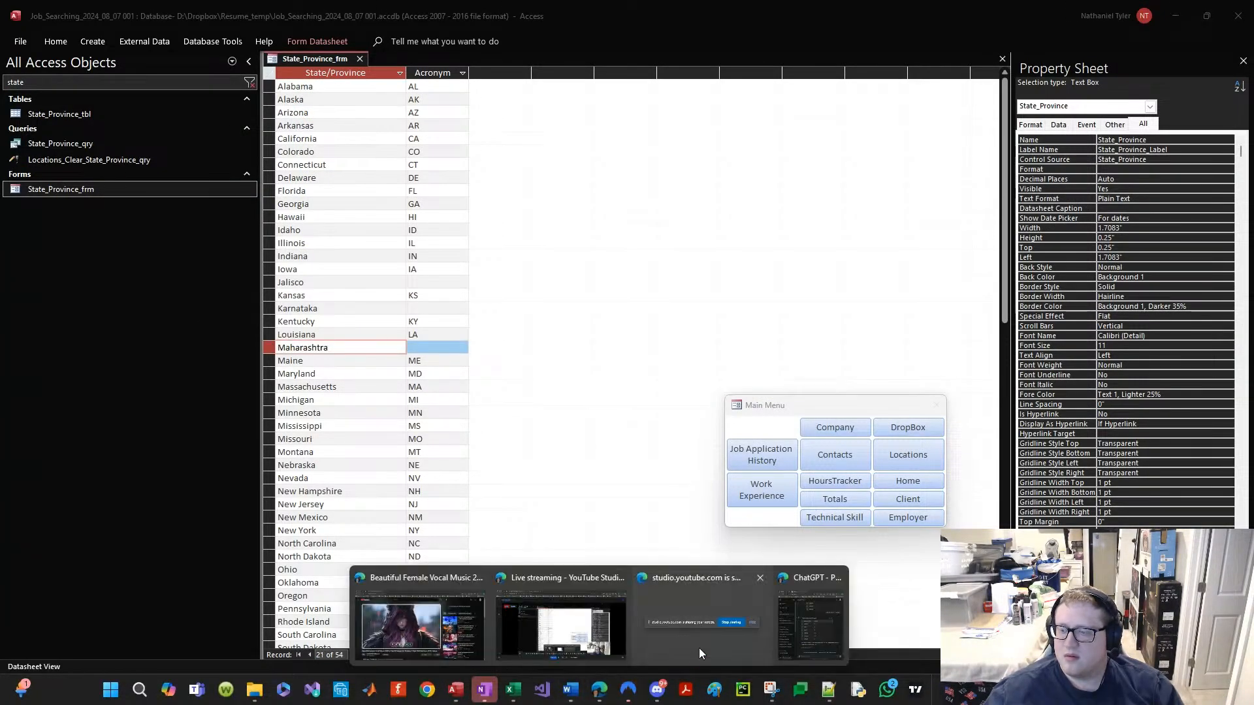
pyautogui.click(787, 625)
# Step: Ask ChatGPT "what is the acronym for Maharashtra", correcting the misspelled first word before sending
pyautogui.click(593, 628)
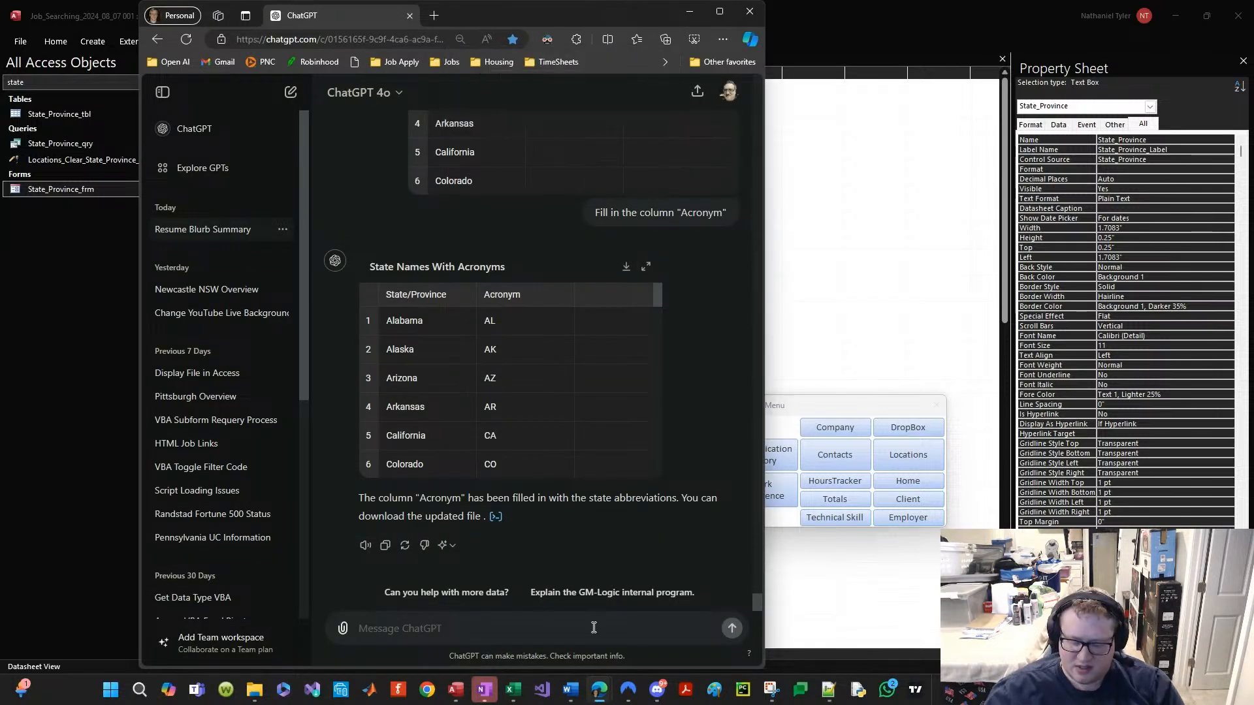
pyautogui.write('waht is the ')
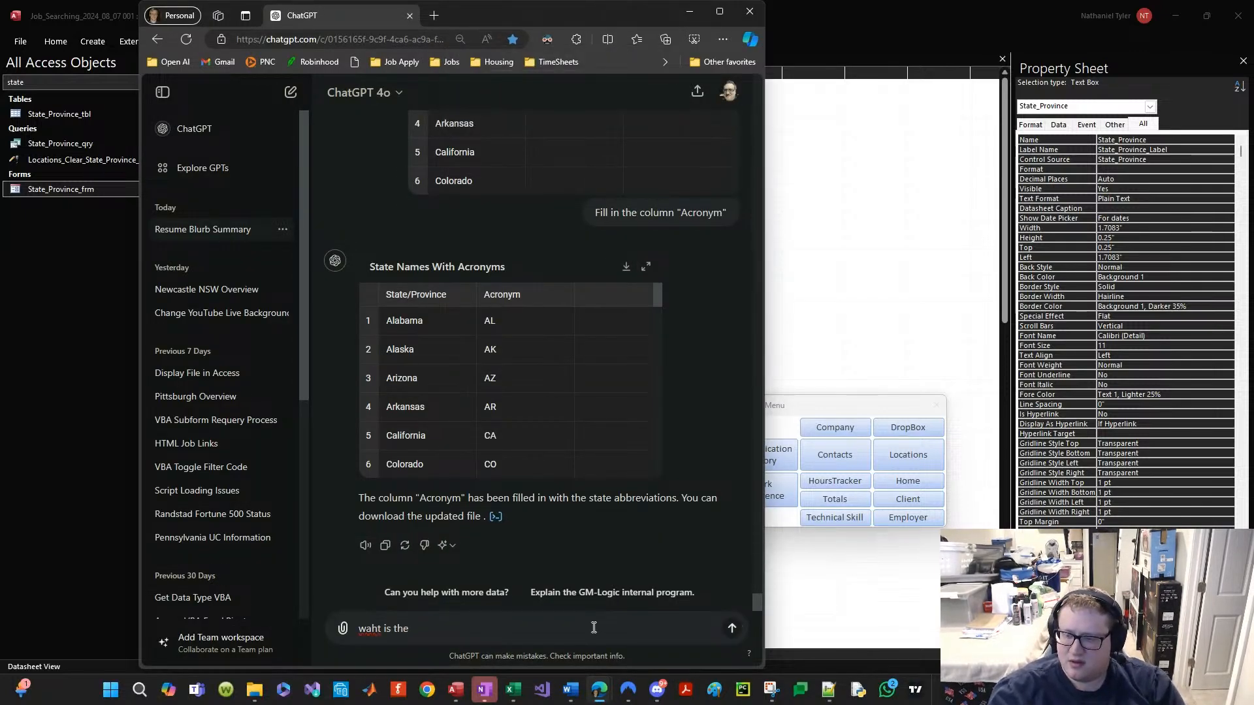
pyautogui.write('across the')
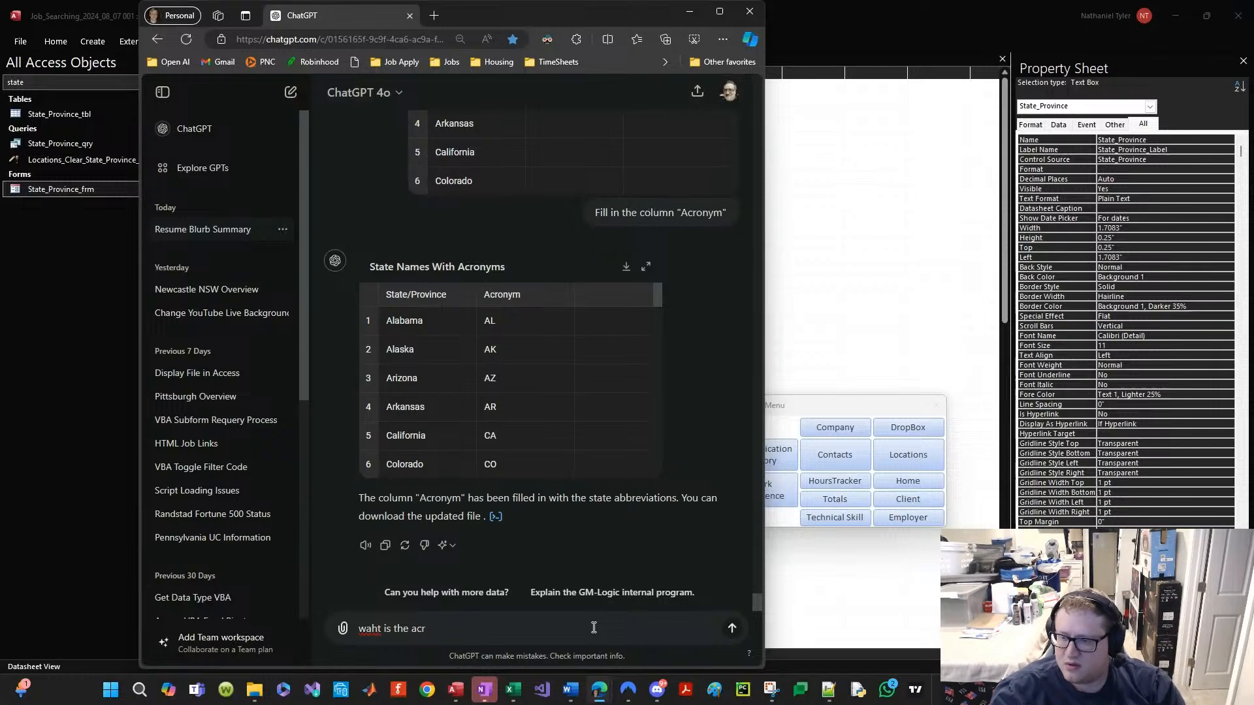
pyautogui.press('BackSpace')
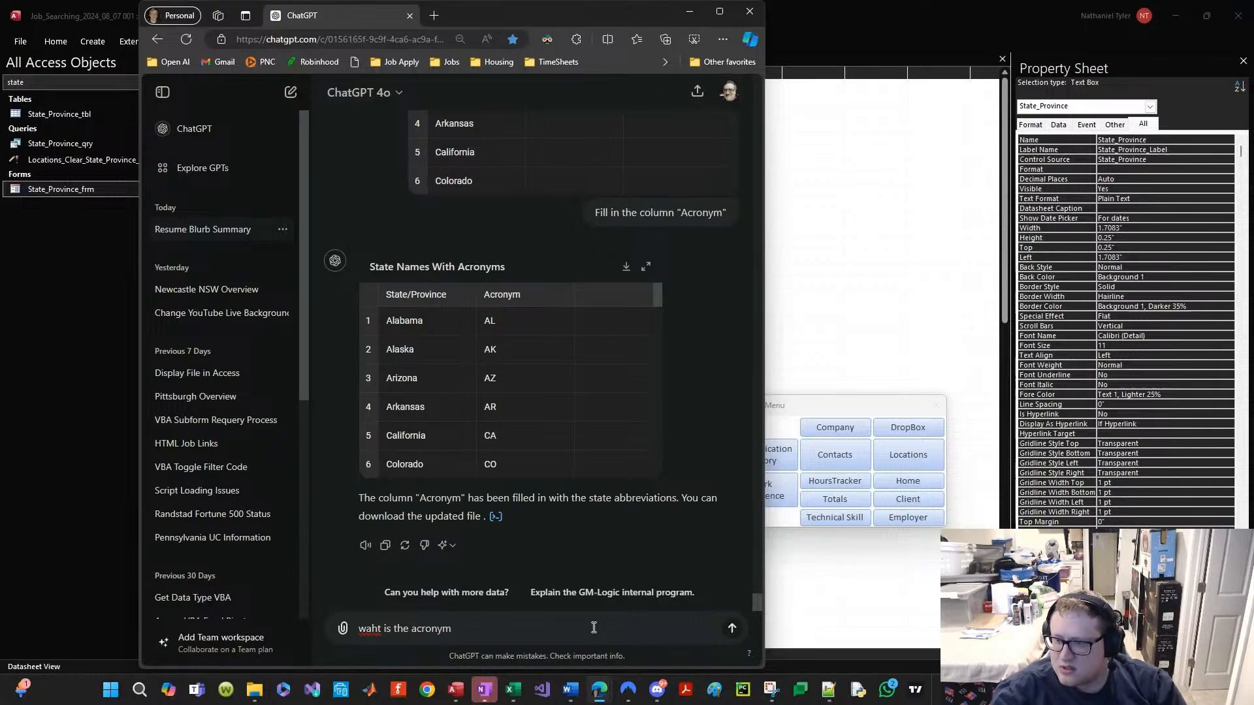
pyautogui.write('Maharashtra')
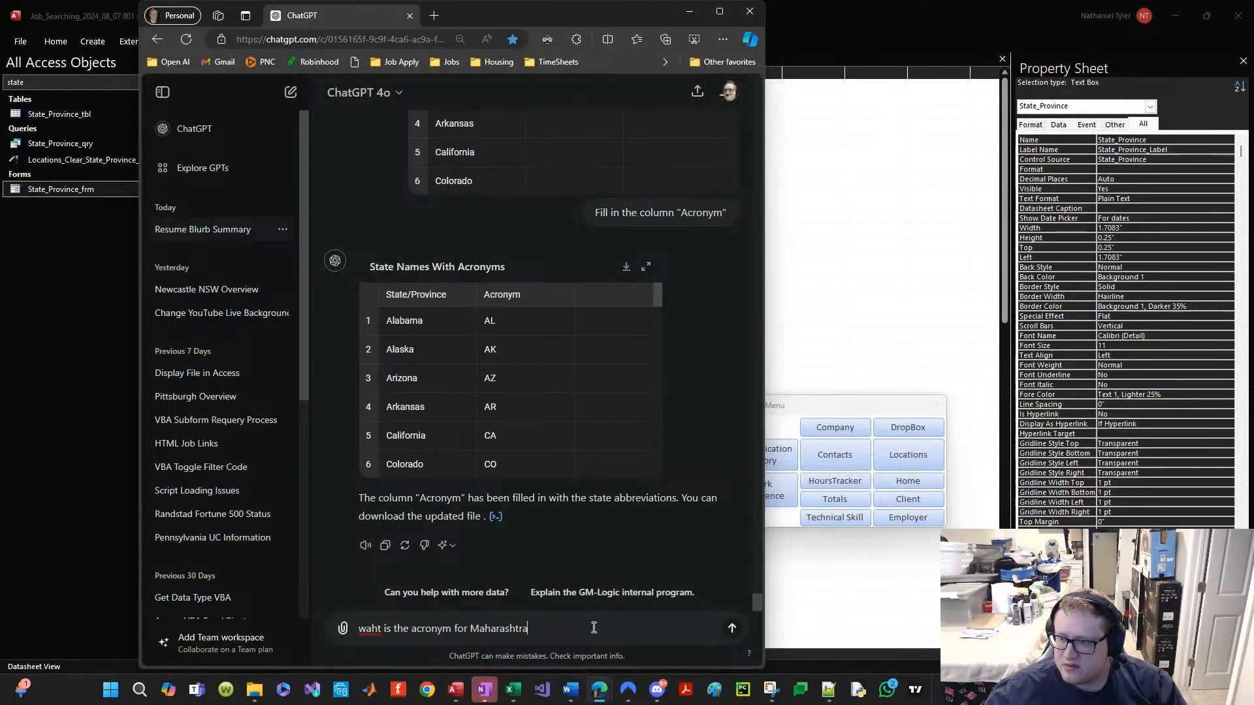
pyautogui.press('Home')
pyautogui.press('Delete')
pyautogui.press('Delete')
pyautogui.write('wh')
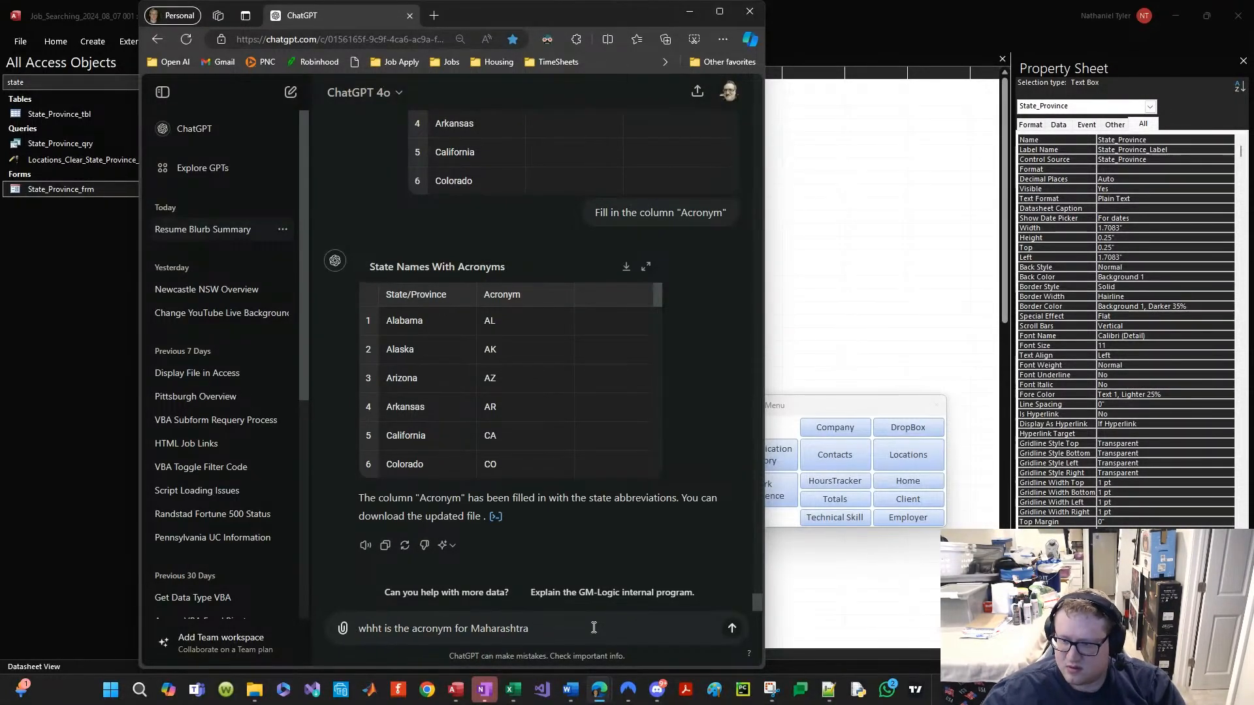
pyautogui.press('Delete')
pyautogui.write('a')
pyautogui.press('Return')
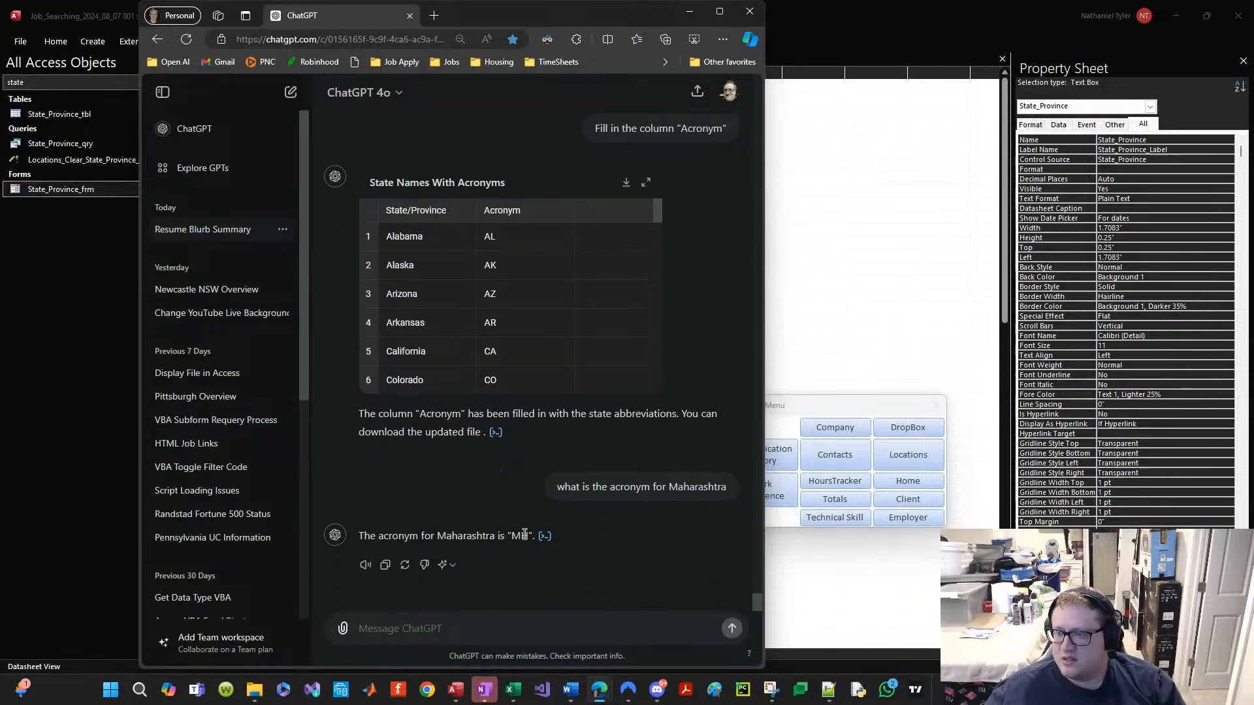
# Step: Copy MH from the ChatGPT reply and enter it as Maharashtra's acronym in the Access form
pyautogui.doubleClick(521, 536)
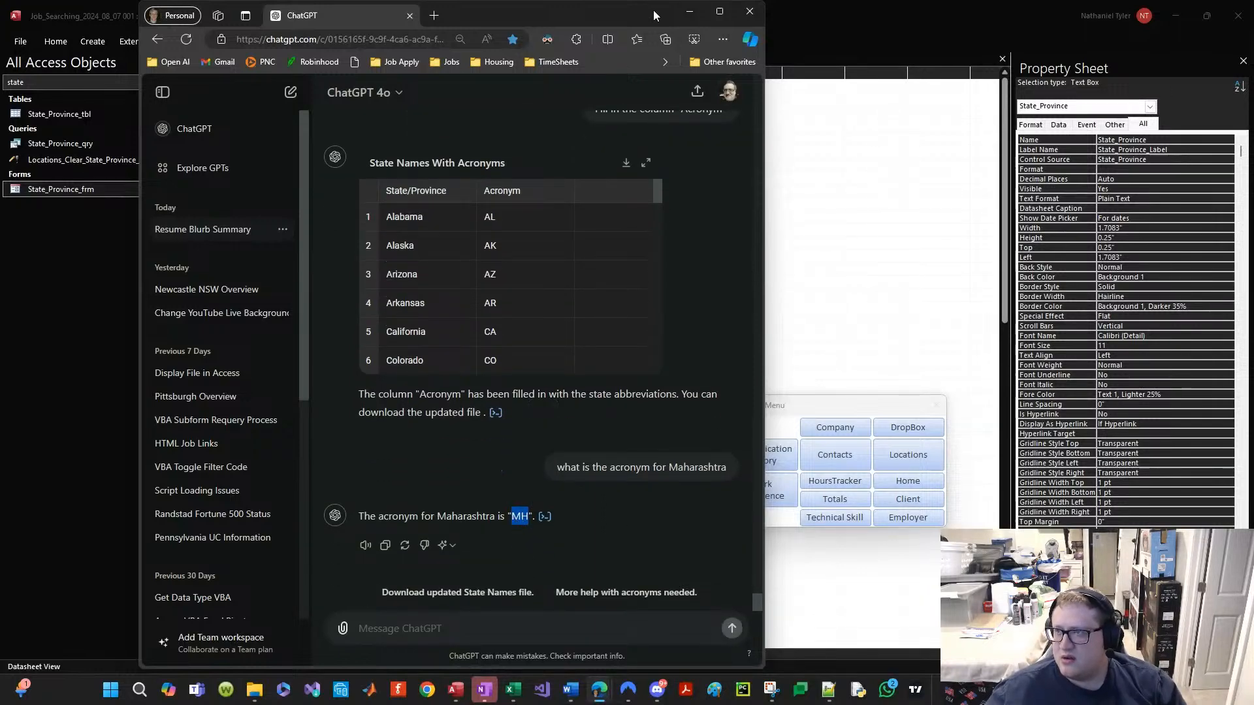
pyautogui.moveTo(621, 23); pyautogui.dragTo(908, 0)
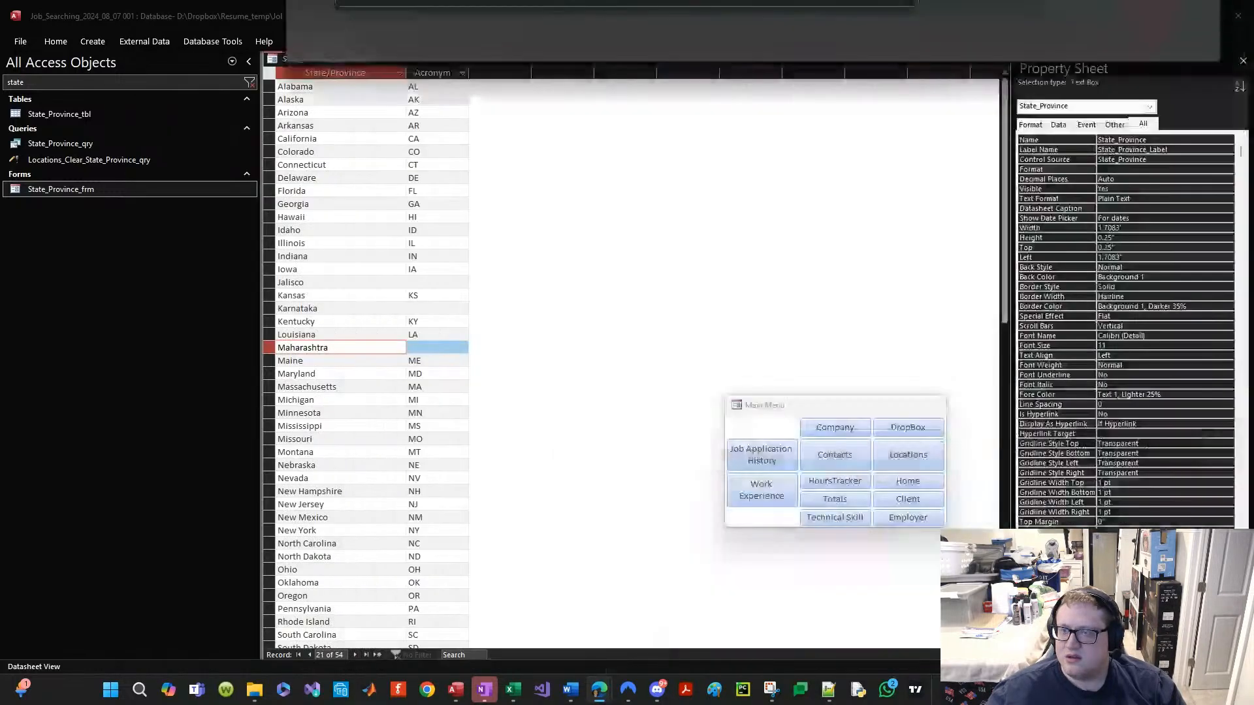
pyautogui.click(441, 347)
pyautogui.hotkey('ctrl', 'v')
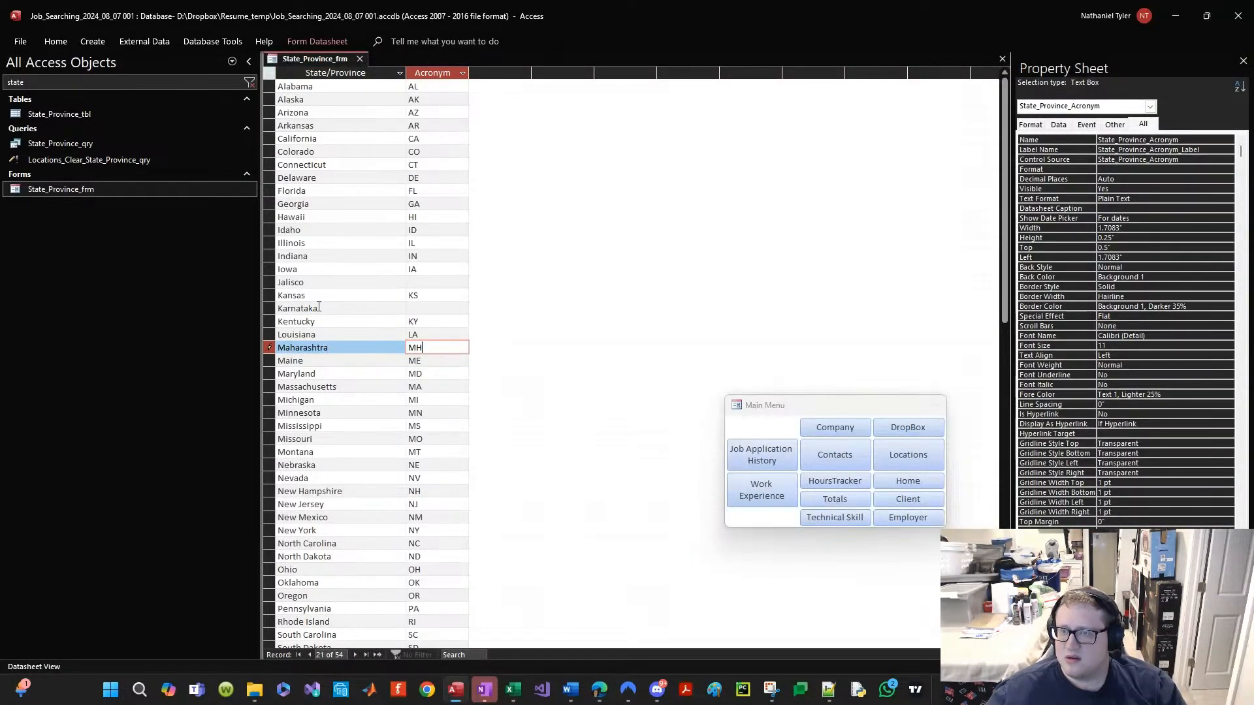
# Step: Copy the name Karnataka from the form and bring the ChatGPT window back into view
pyautogui.moveTo(320, 308); pyautogui.dragTo(182, 288)
pyautogui.hotkey('ctrl', 'c')
pyautogui.moveTo(804, 0); pyautogui.dragTo(580, 25)
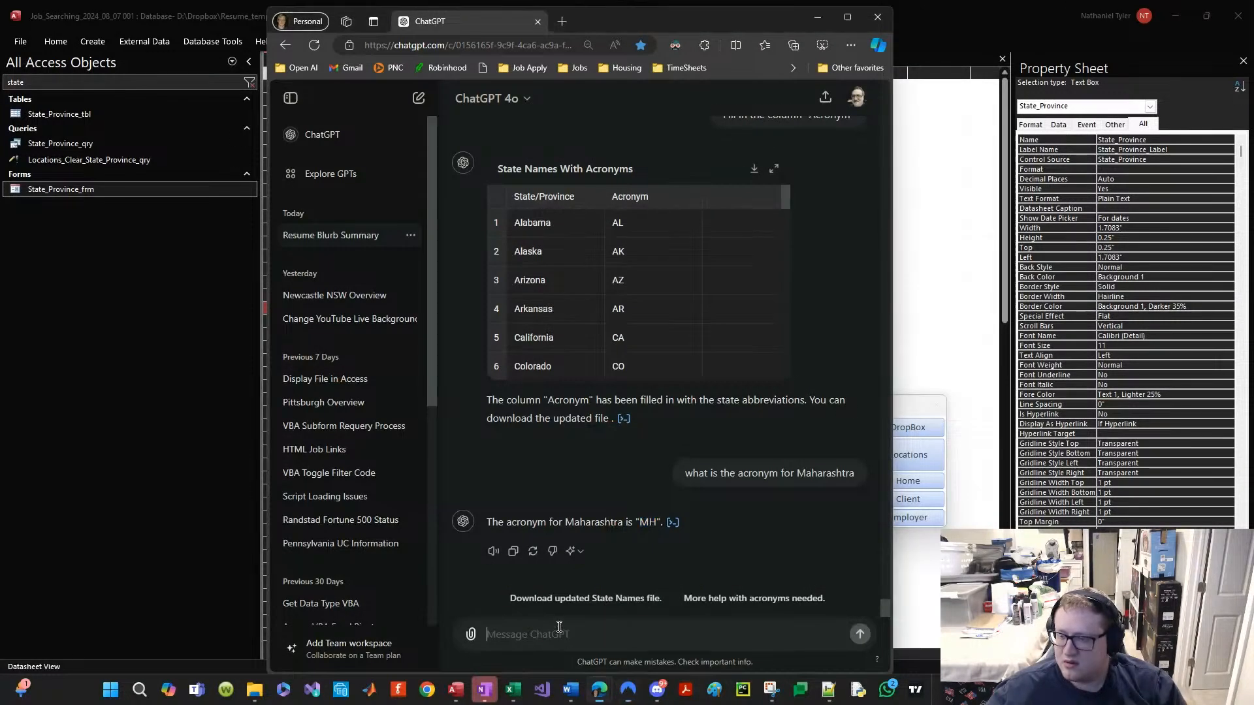
# Step: Ask ChatGPT "what about Karnataka?" using the copied state name
pyautogui.click(558, 627)
pyautogui.write('what ')
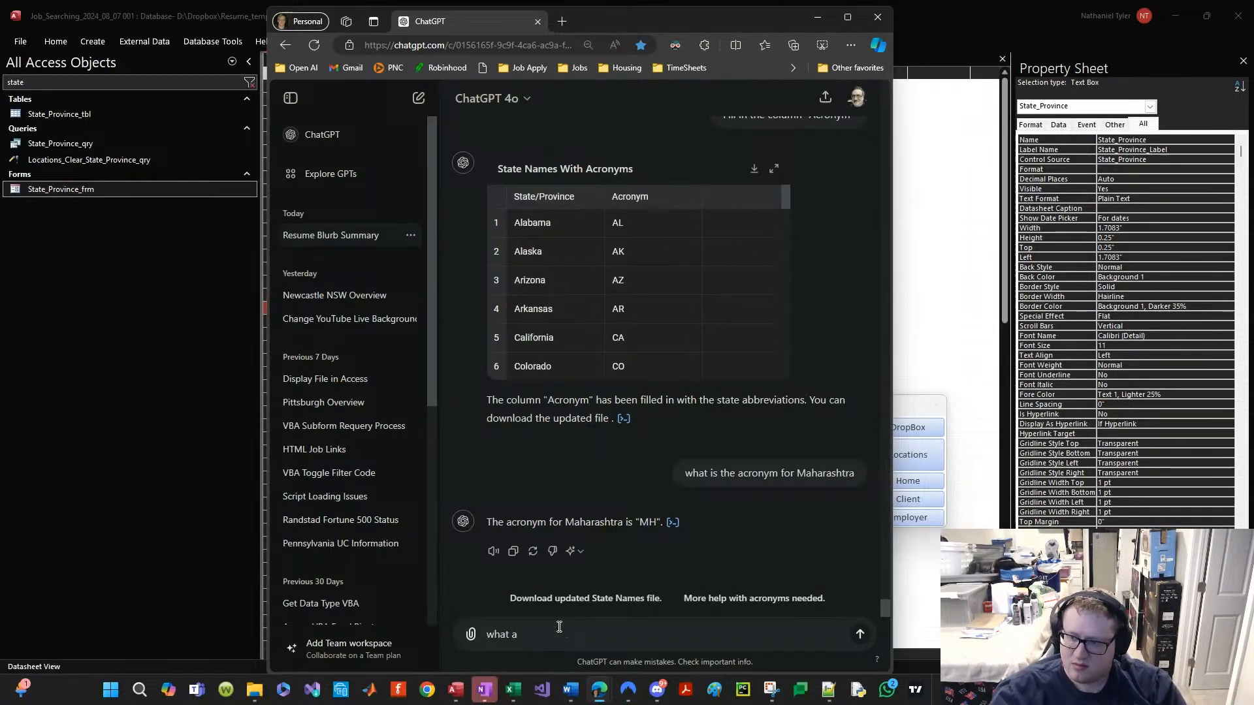
pyautogui.write('about')
pyautogui.hotkey('ctrl', 'v')
pyautogui.write('?')
pyautogui.press('Return')
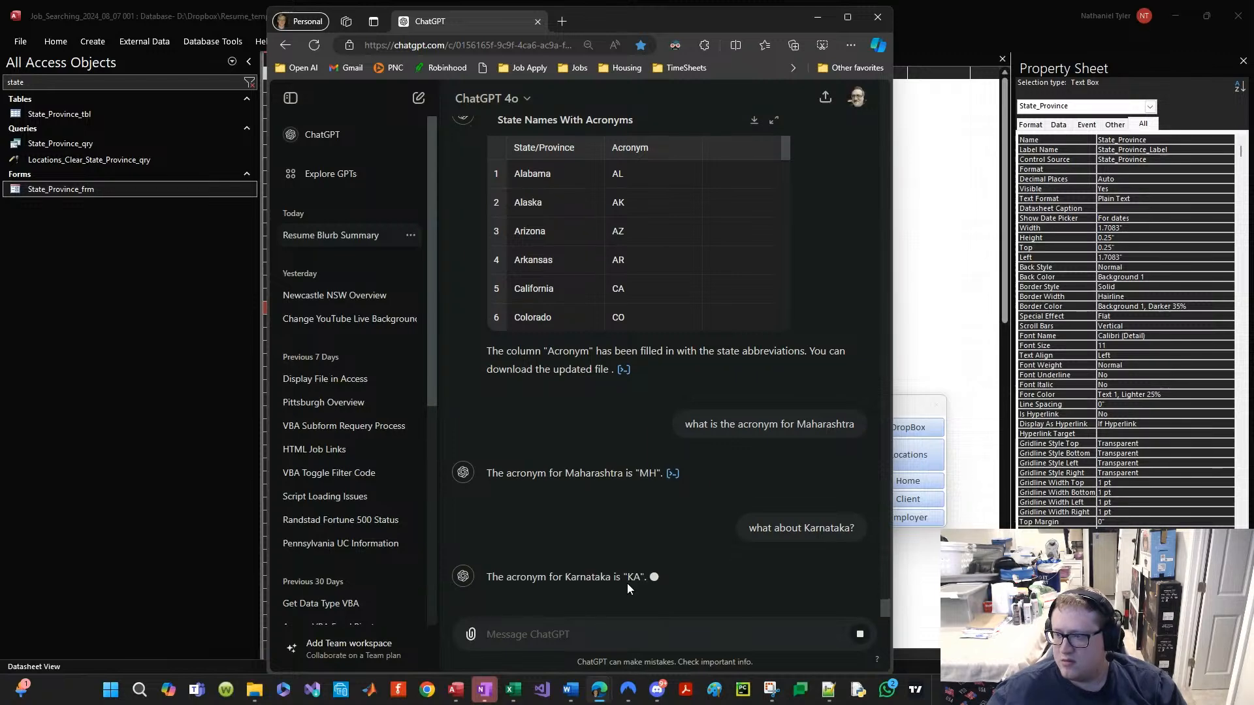
# Step: Copy KA from the ChatGPT reply and enter it as Karnataka's acronym in the Access form
pyautogui.doubleClick(633, 577)
pyautogui.hotkey('ctrl', 'c')
pyautogui.moveTo(723, 30); pyautogui.dragTo(751, 0)
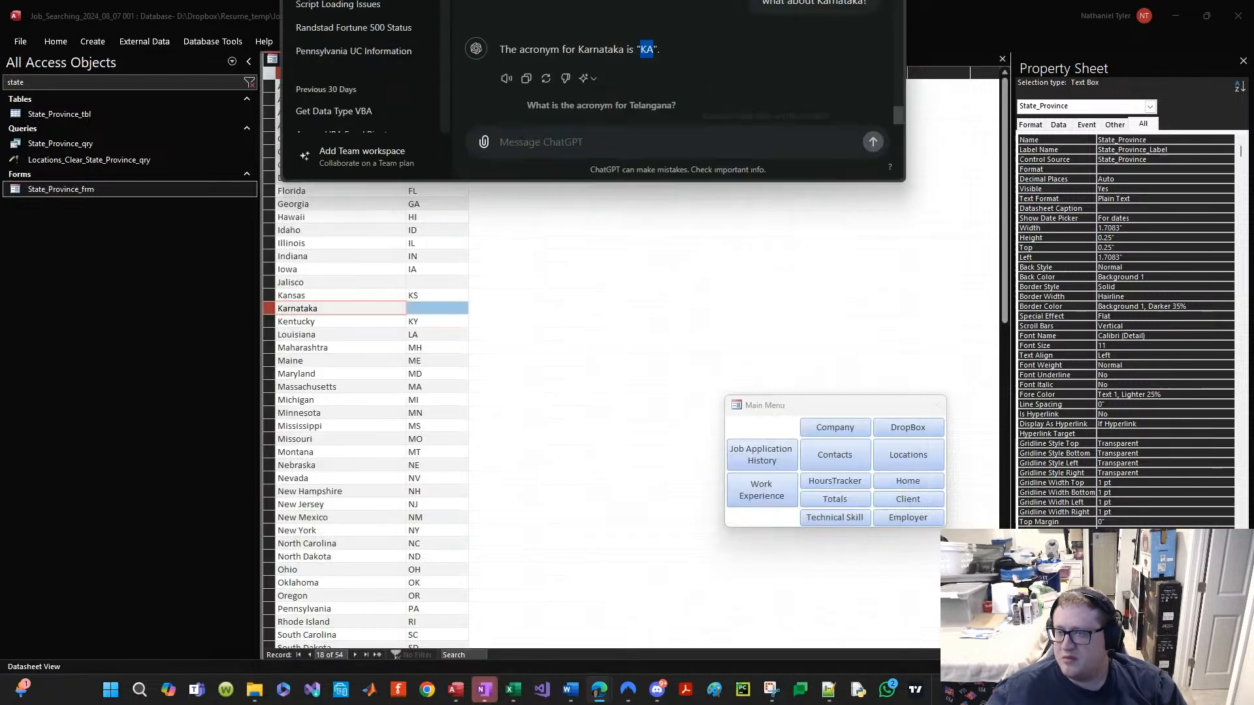
pyautogui.click(423, 309)
pyautogui.hotkey('ctrl', 'v')
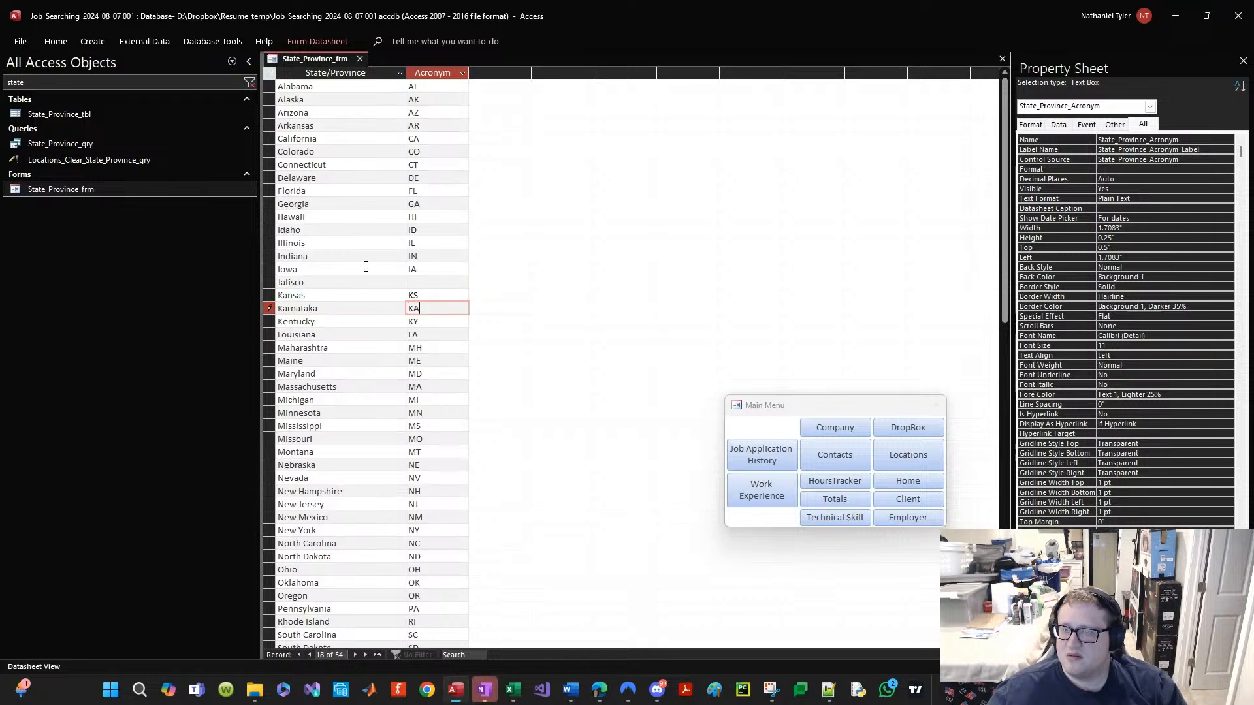
# Step: Copy the name Jalisco from the Access form and ask ChatGPT "what about Jalisco?"
pyautogui.click(318, 282)
pyautogui.click(599, 689)
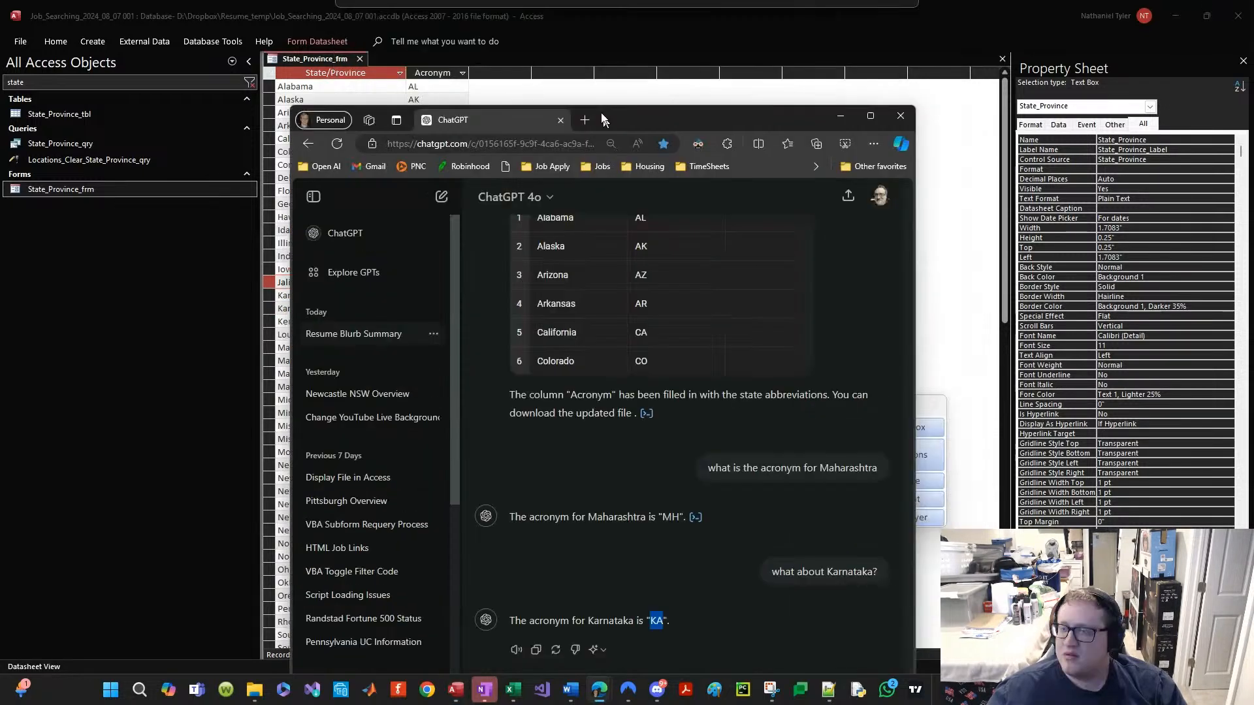
pyautogui.click(578, 650)
pyautogui.write('what ')
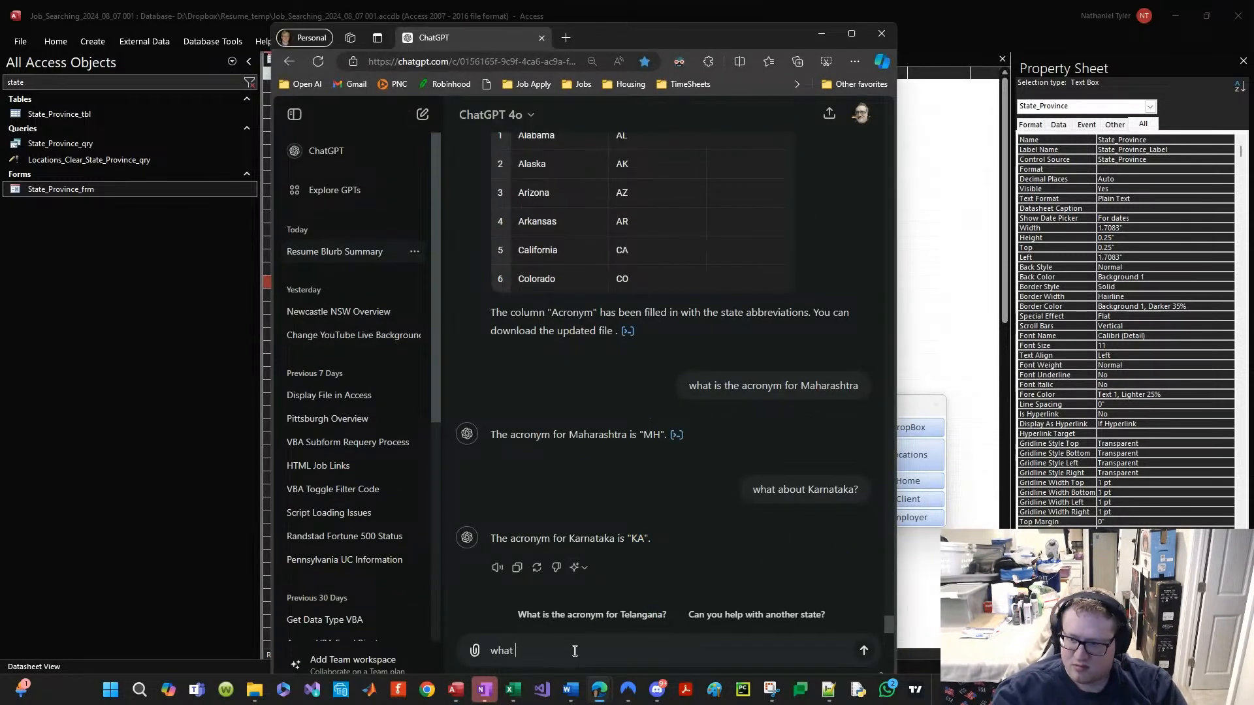
pyautogui.write('about Jalisco')
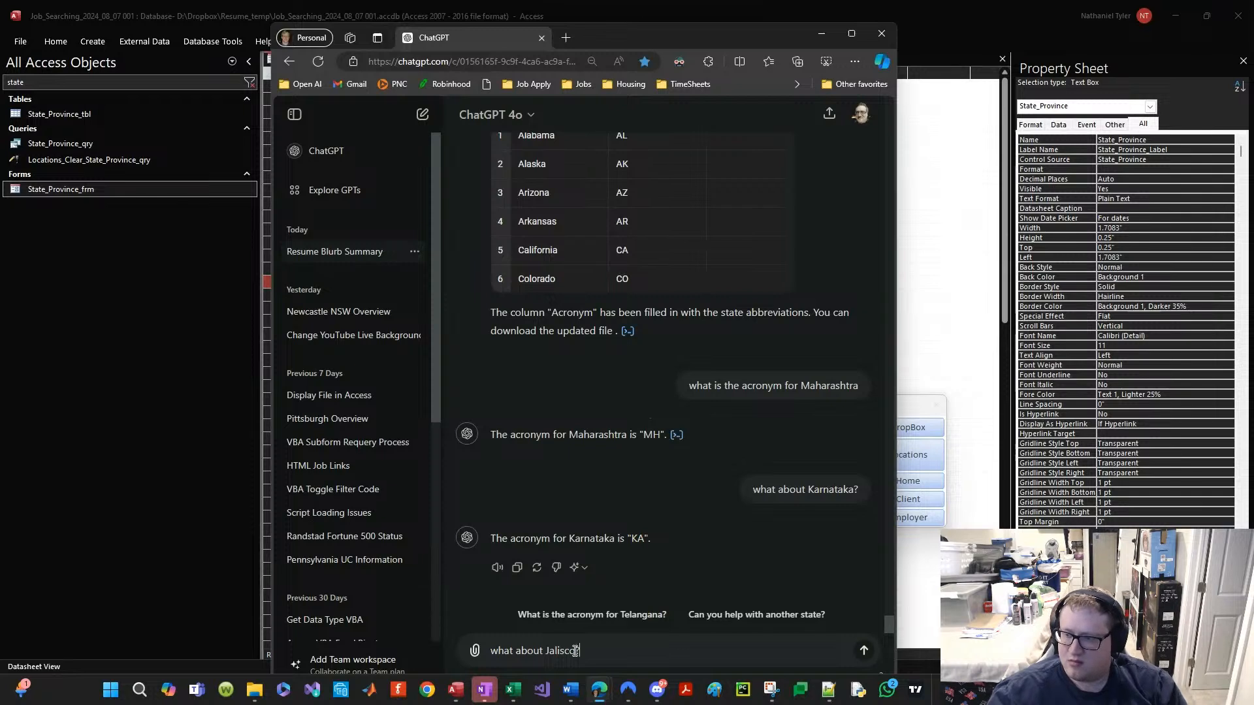
pyautogui.write('?')
pyautogui.press('Return')
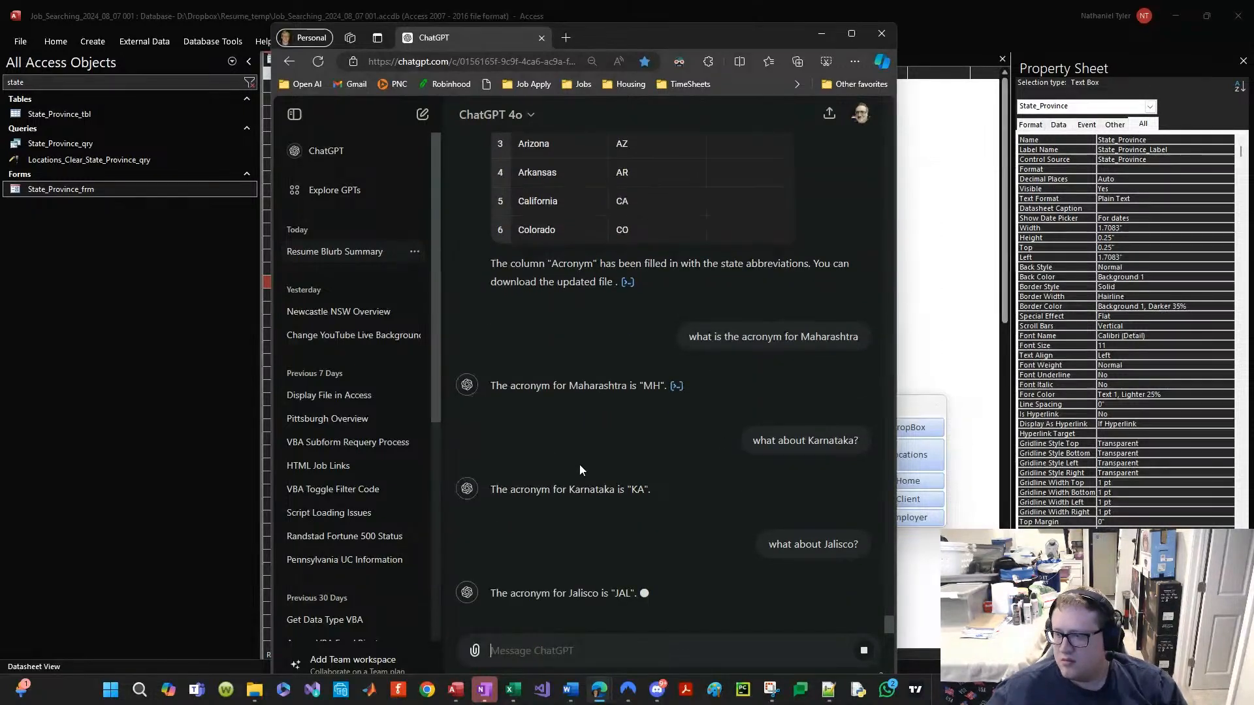
# Step: Copy JAL from the ChatGPT reply and enter it as Jalisco's acronym in the Access form
pyautogui.doubleClick(620, 556)
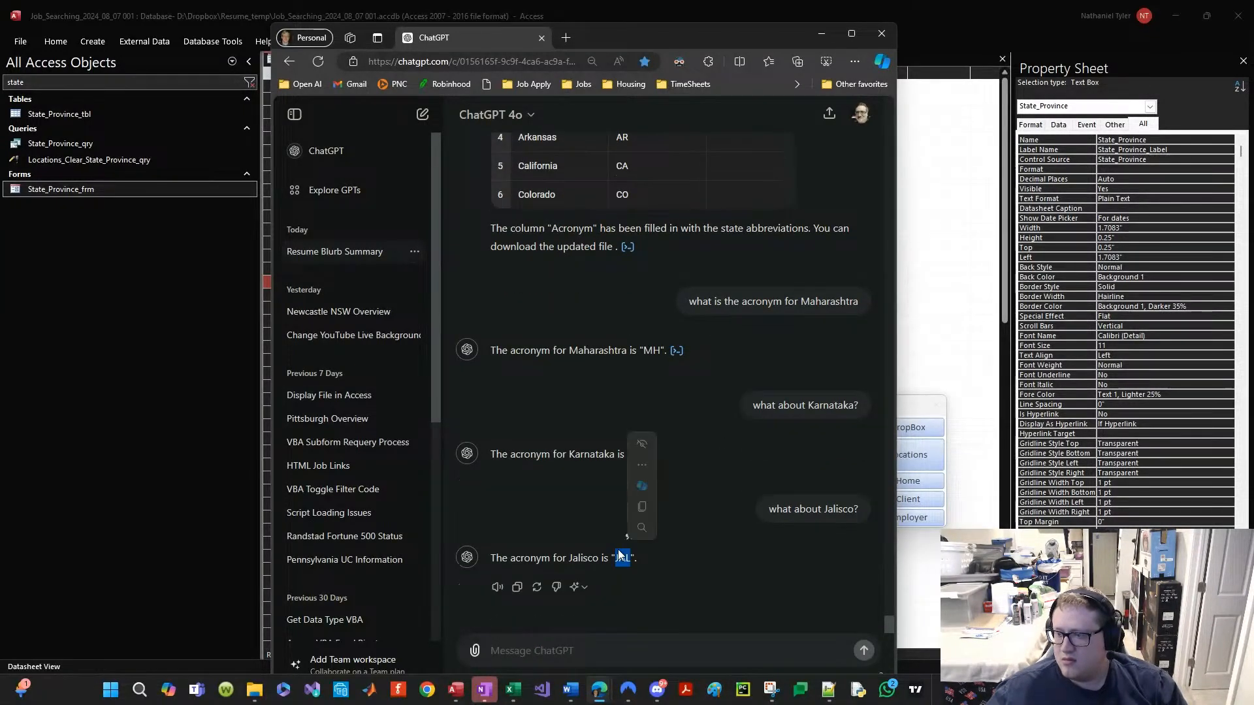
pyautogui.click(821, 34)
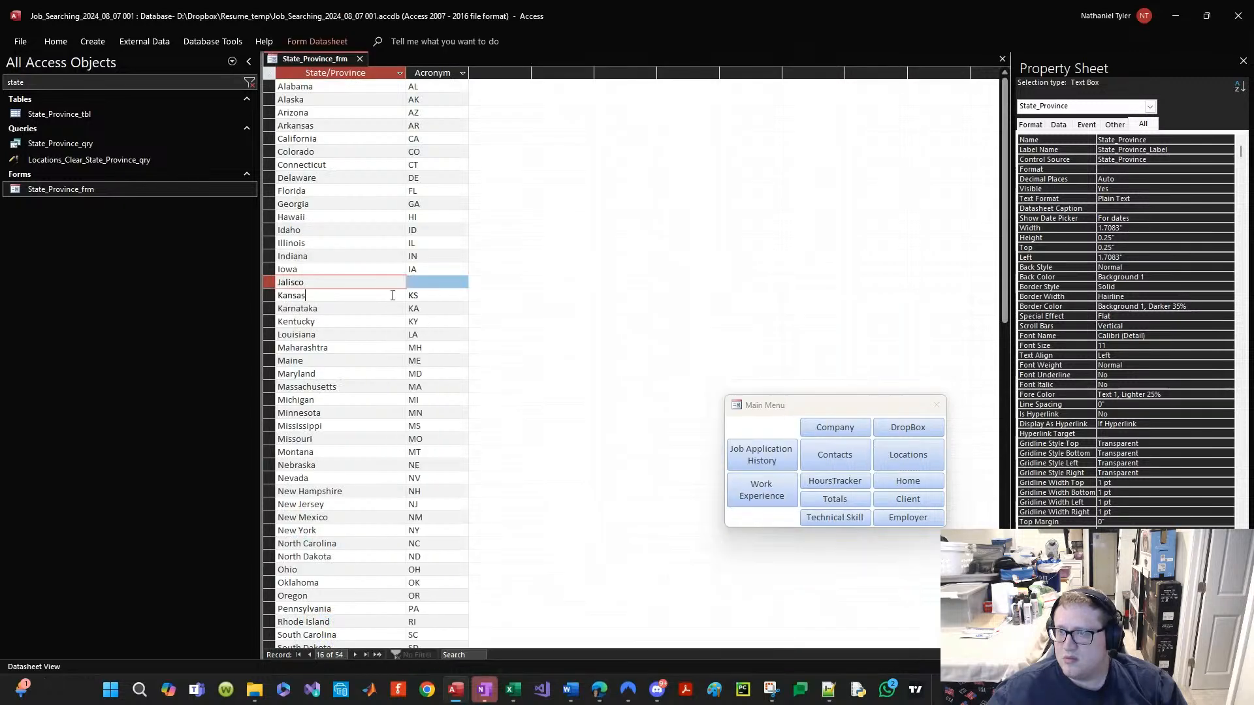
pyautogui.click(440, 285)
# Step: Copy the name Thiruvananthapuram from the Access form and ask ChatGPT "what about Thiruvananthapuram"
pyautogui.scroll(-2, 409, 405)
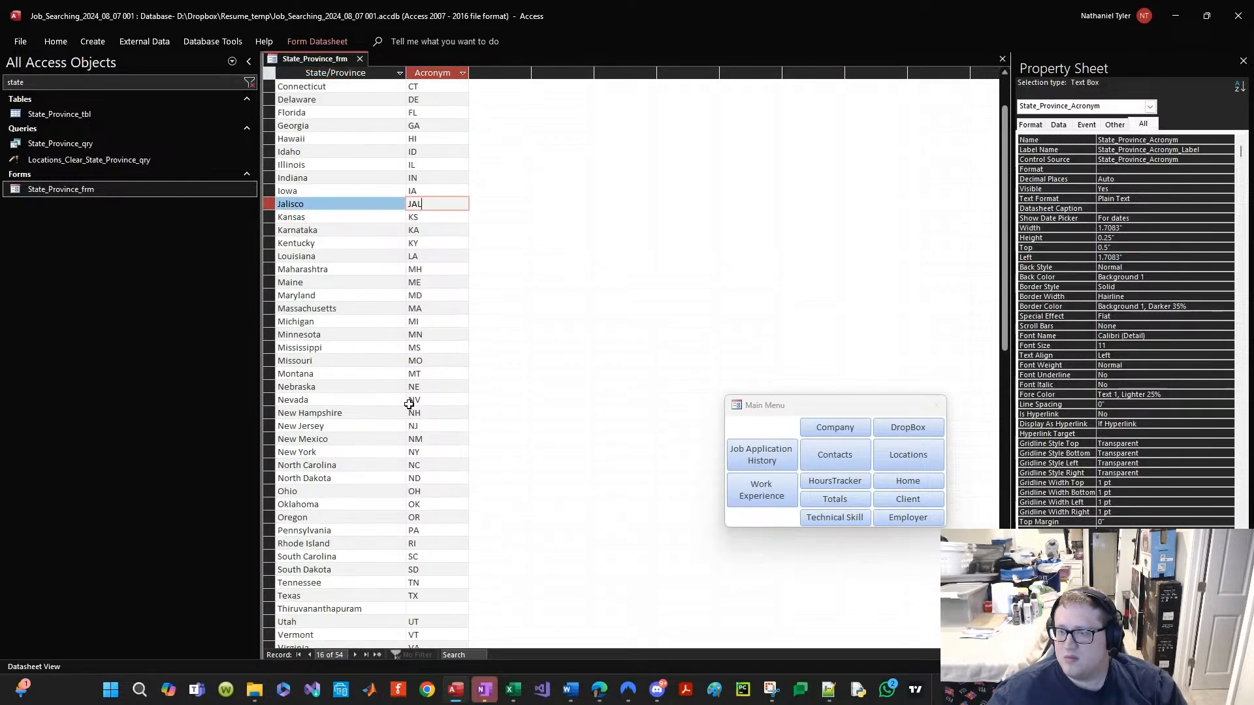
pyautogui.click(371, 615)
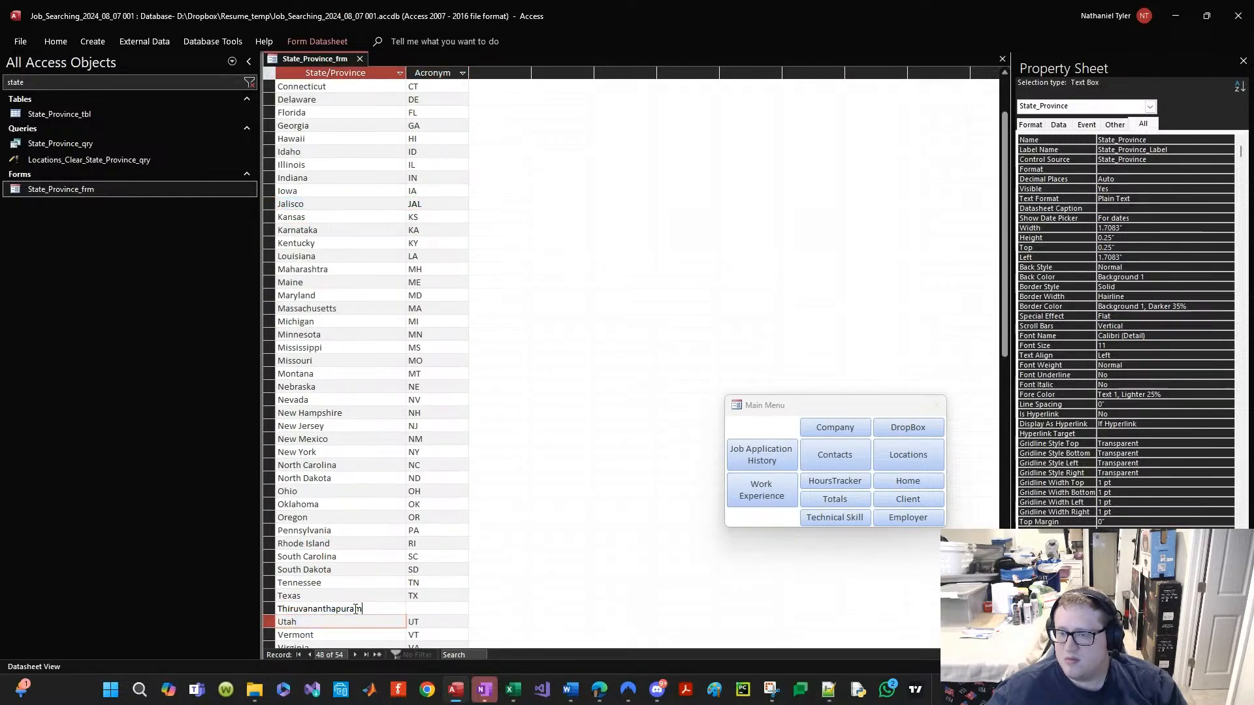
pyautogui.moveTo(516, 689)
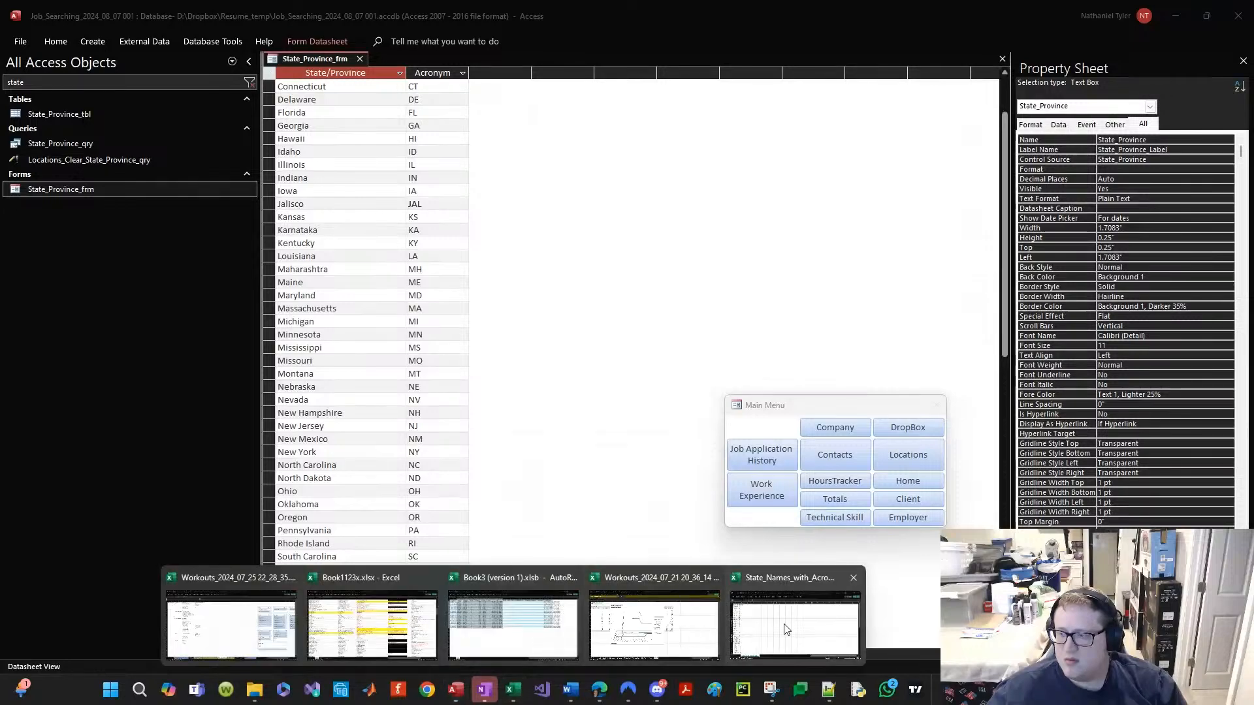
pyautogui.moveTo(604, 691)
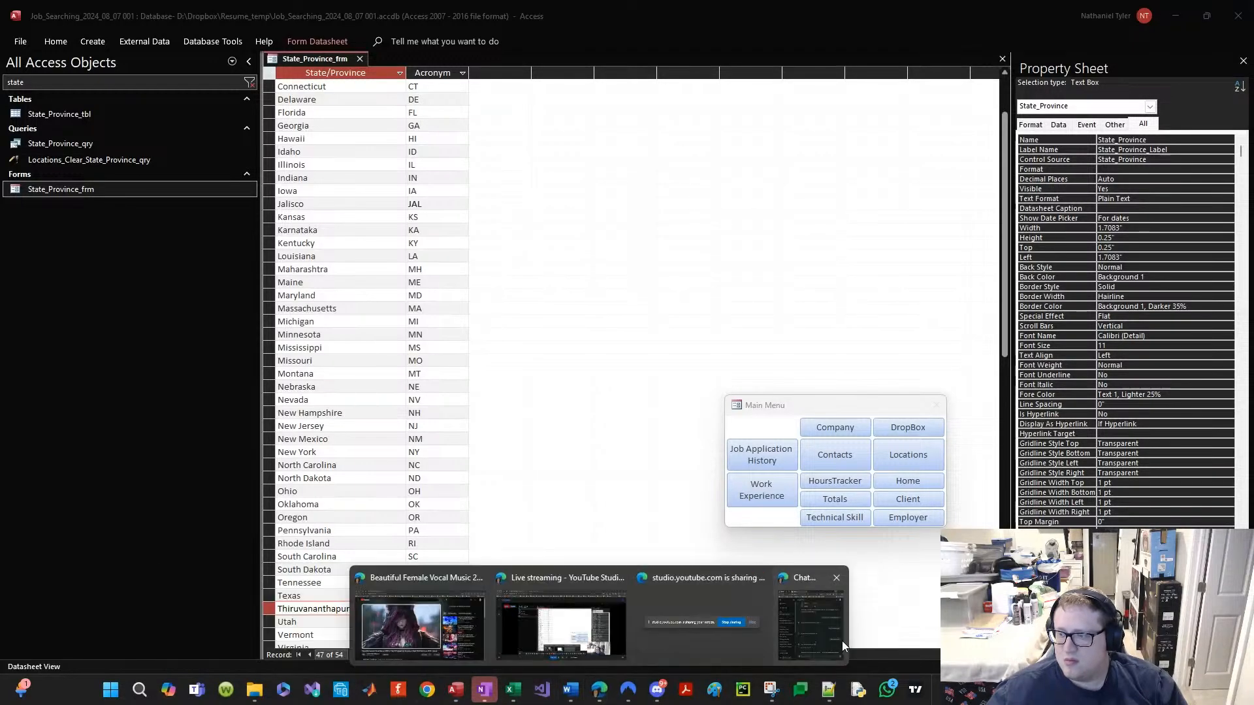
pyautogui.click(841, 641)
pyautogui.write('what about Thiruvananthapuram')
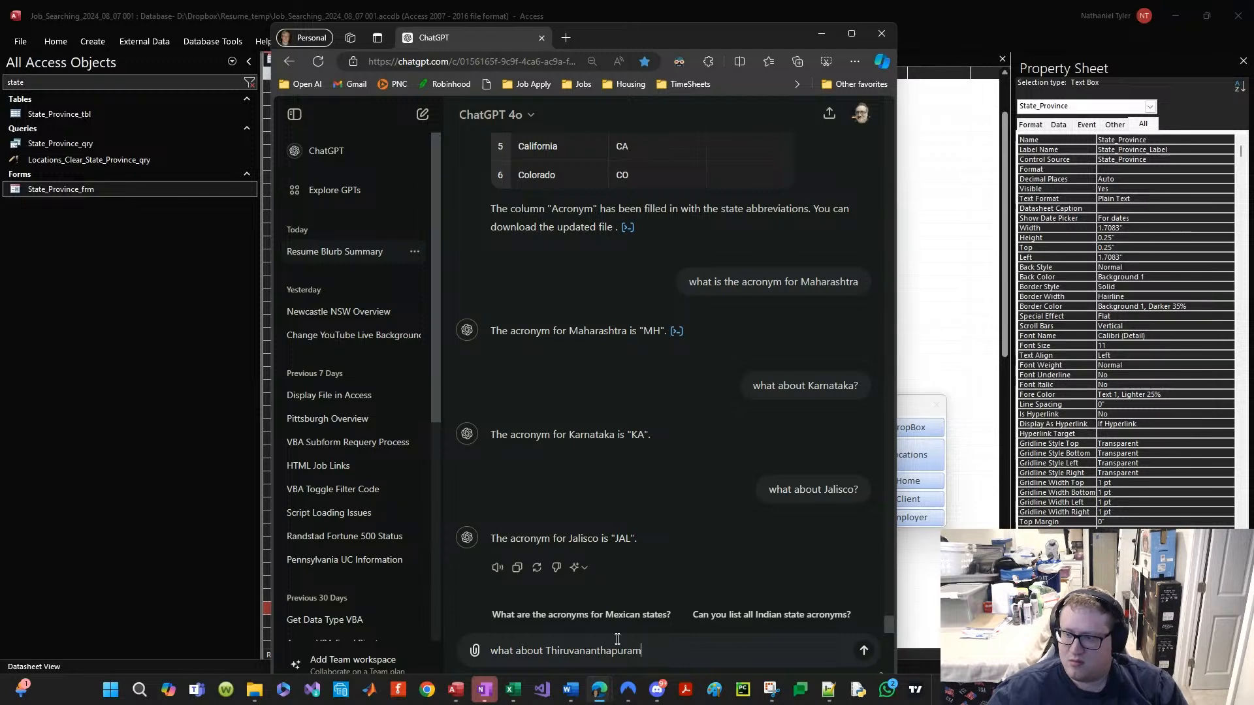
pyautogui.press('Return')
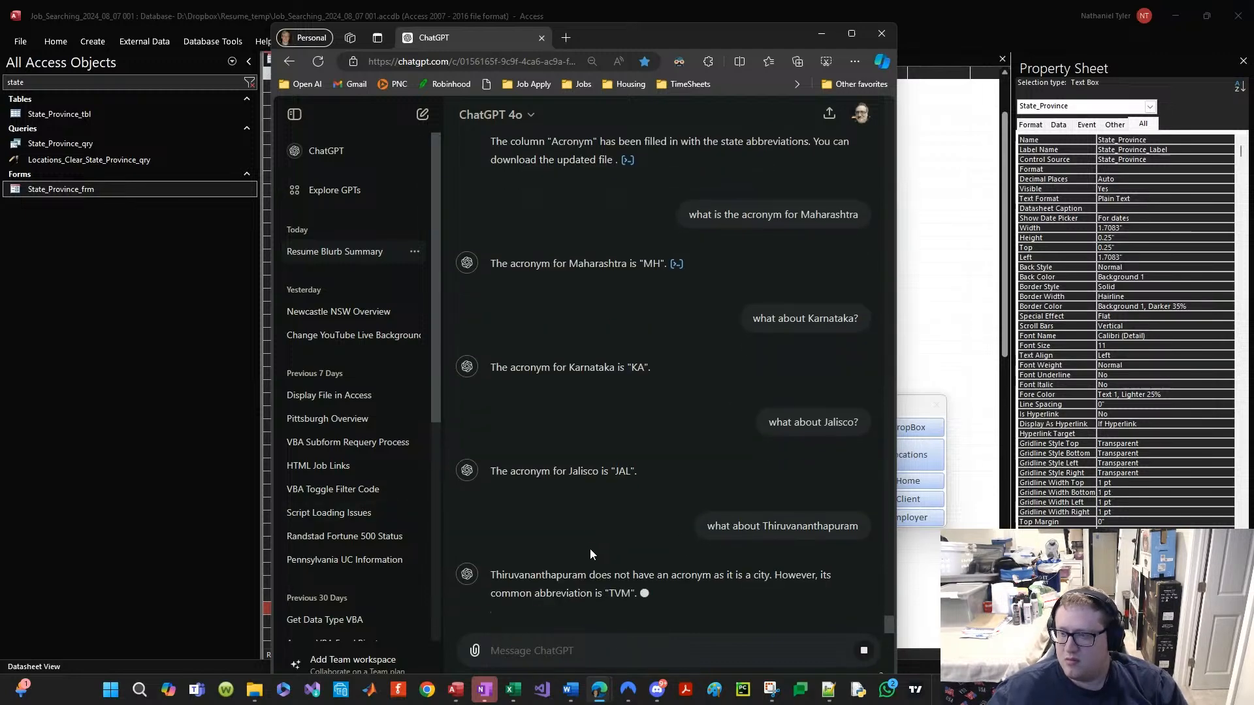
# Step: Copy TVM from the ChatGPT reply and enter it as Thiruvananthapuram's acronym in the Access form
pyautogui.doubleClick(613, 592)
pyautogui.hotkey('ctrl', 'c')
pyautogui.hotkey('alt', 'Tab')
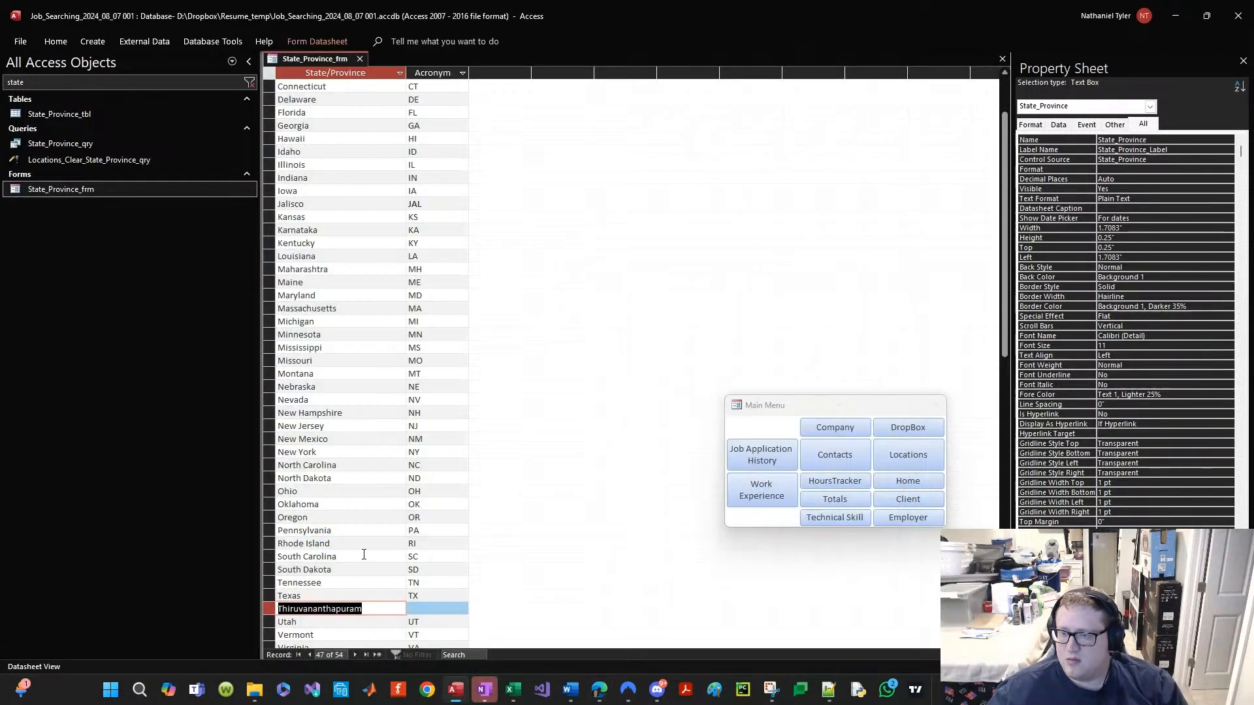
pyautogui.click(420, 608)
pyautogui.hotkey('ctrl', 'v')
pyautogui.click(432, 596)
# Step: Check the whole Acronym column of State_Province_frm for remaining blanks and close the form
pyautogui.scroll(-3, 424, 600)
pyautogui.scroll(-1, 422, 598)
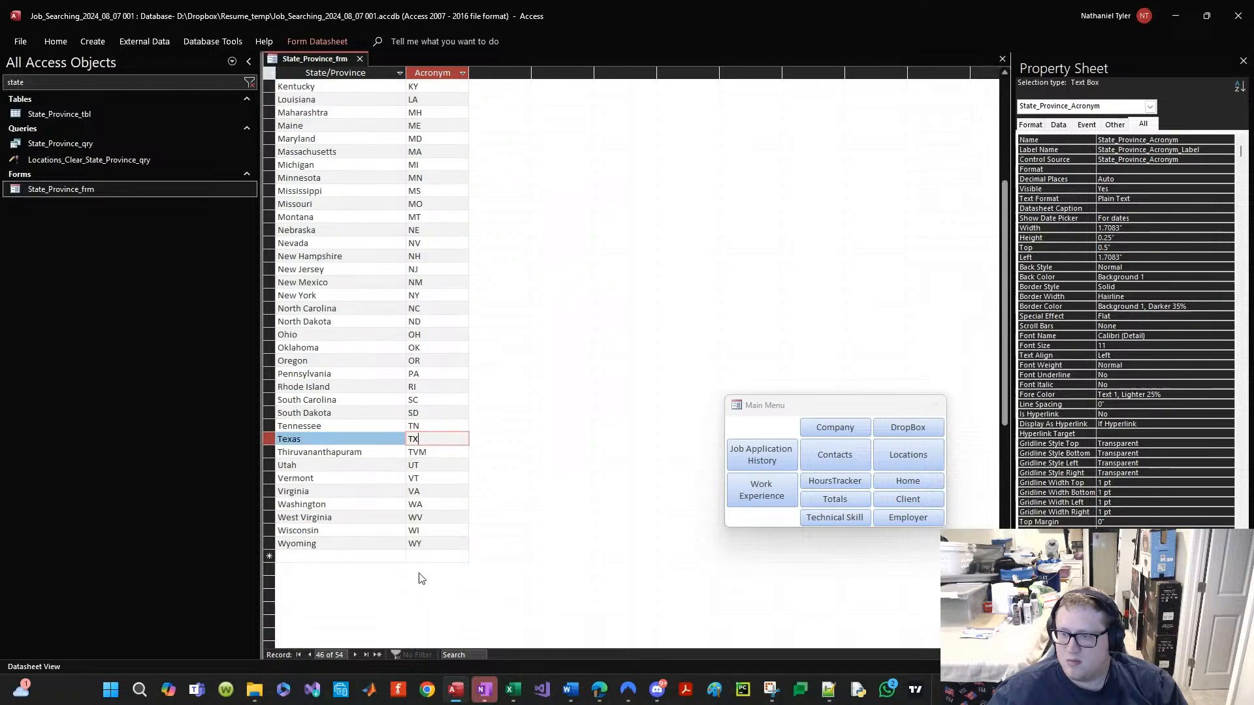
pyautogui.scroll(6, 420, 561)
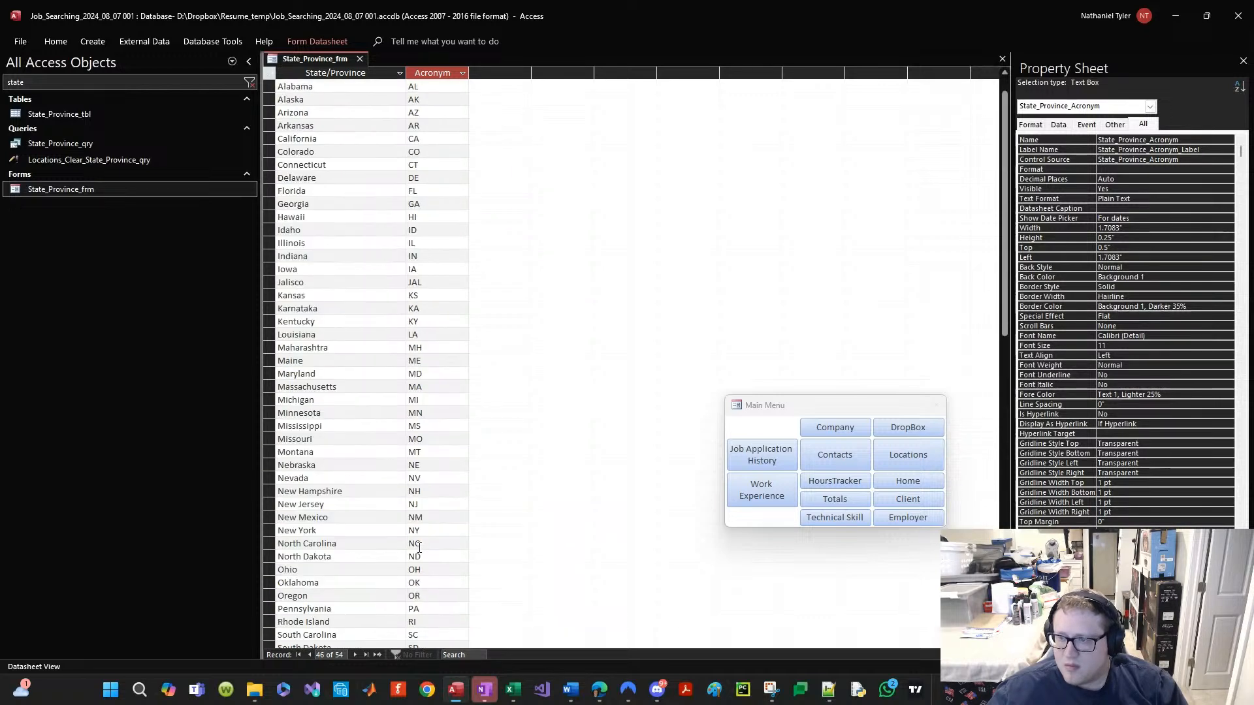
pyautogui.click(430, 74)
pyautogui.click(68, 42)
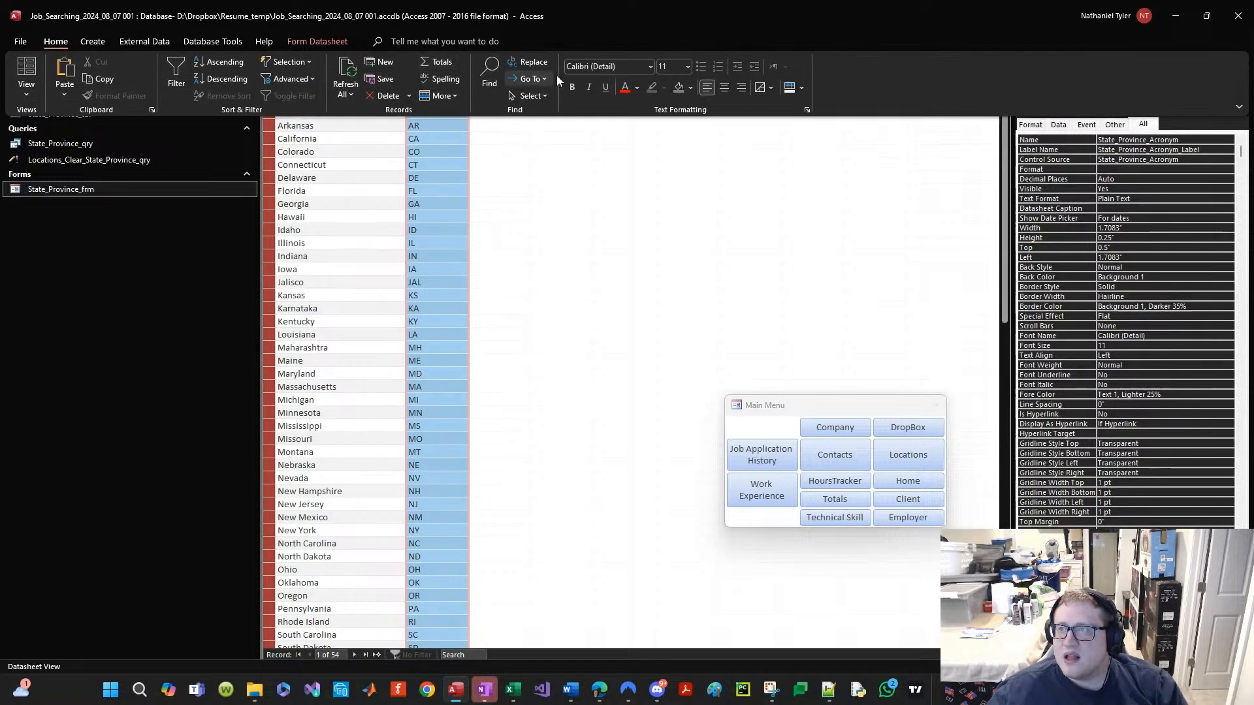
pyautogui.click(535, 230)
pyautogui.scroll(-8, 405, 308)
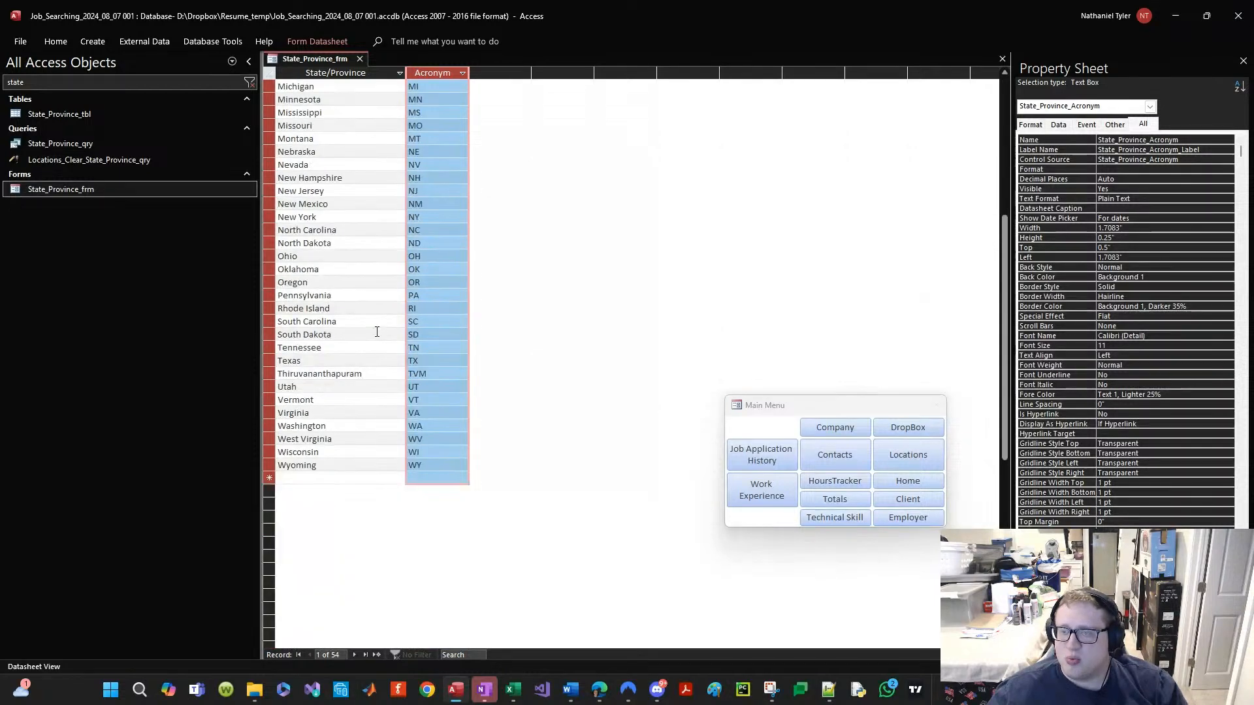
pyautogui.scroll(8, 377, 331)
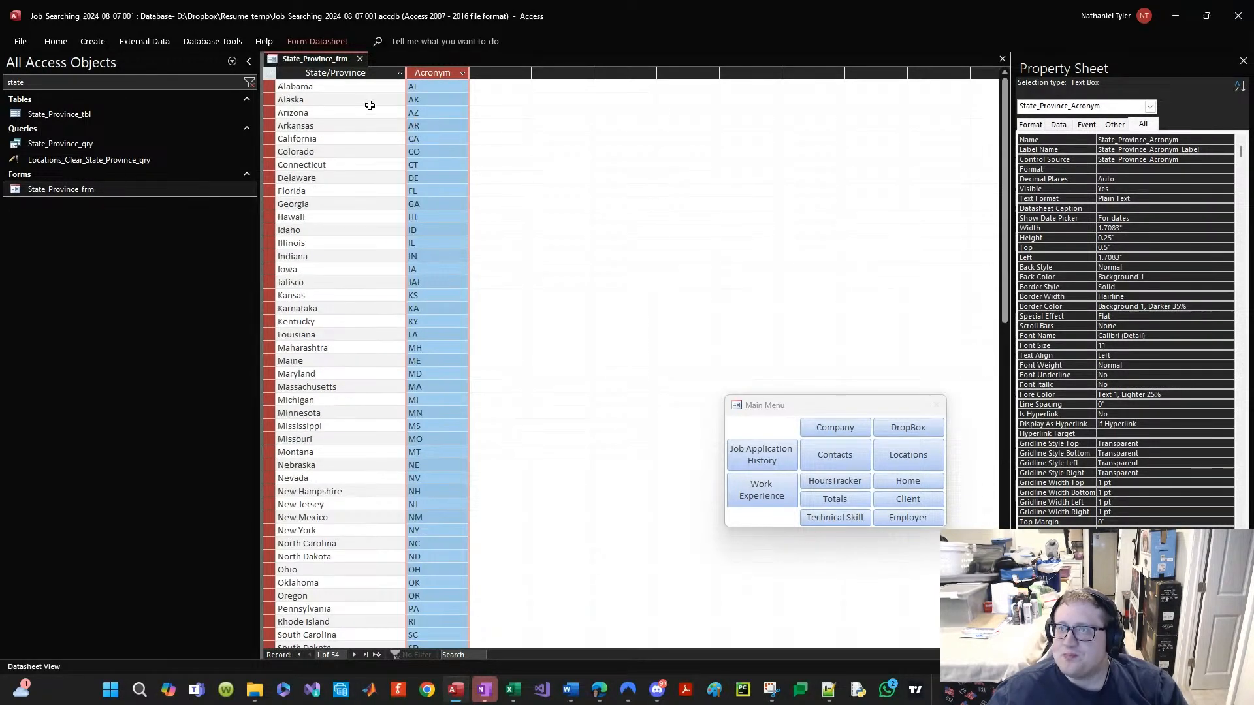
pyautogui.click(360, 58)
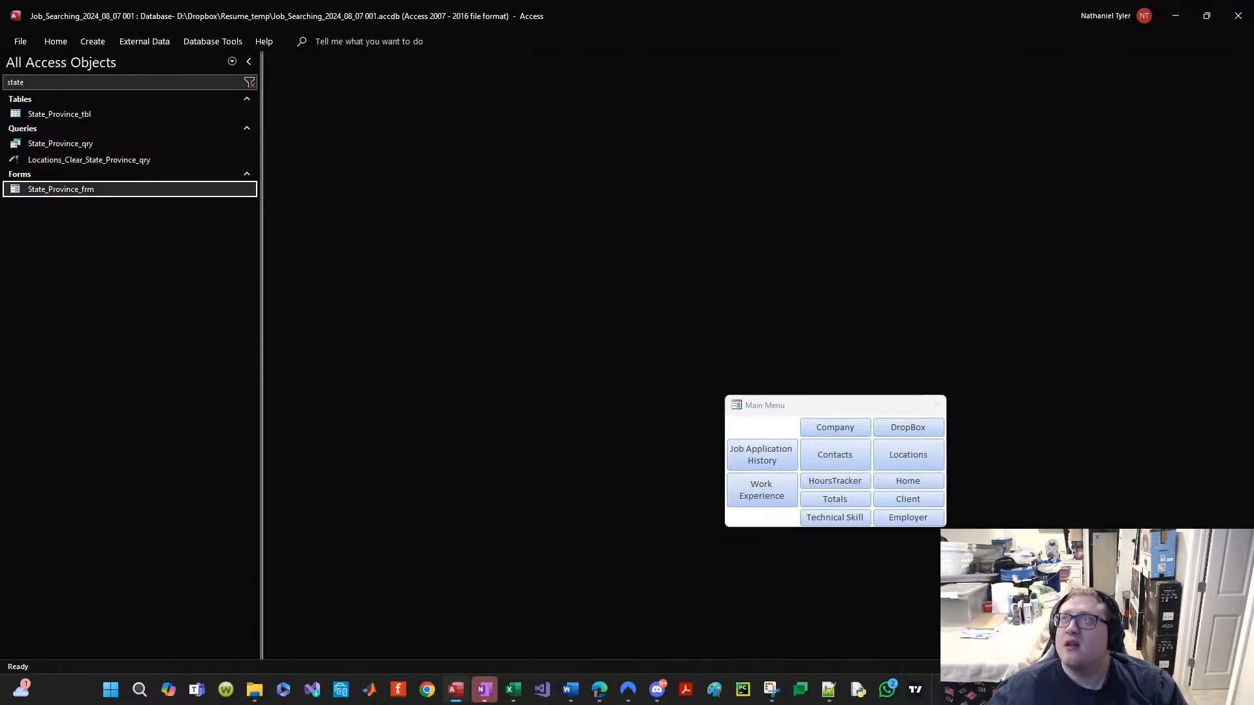
# Step: Switch to the Word resume and examine the location, employer and client in the Controls Engineer heading
pyautogui.hotkey('alt', 'Tab')
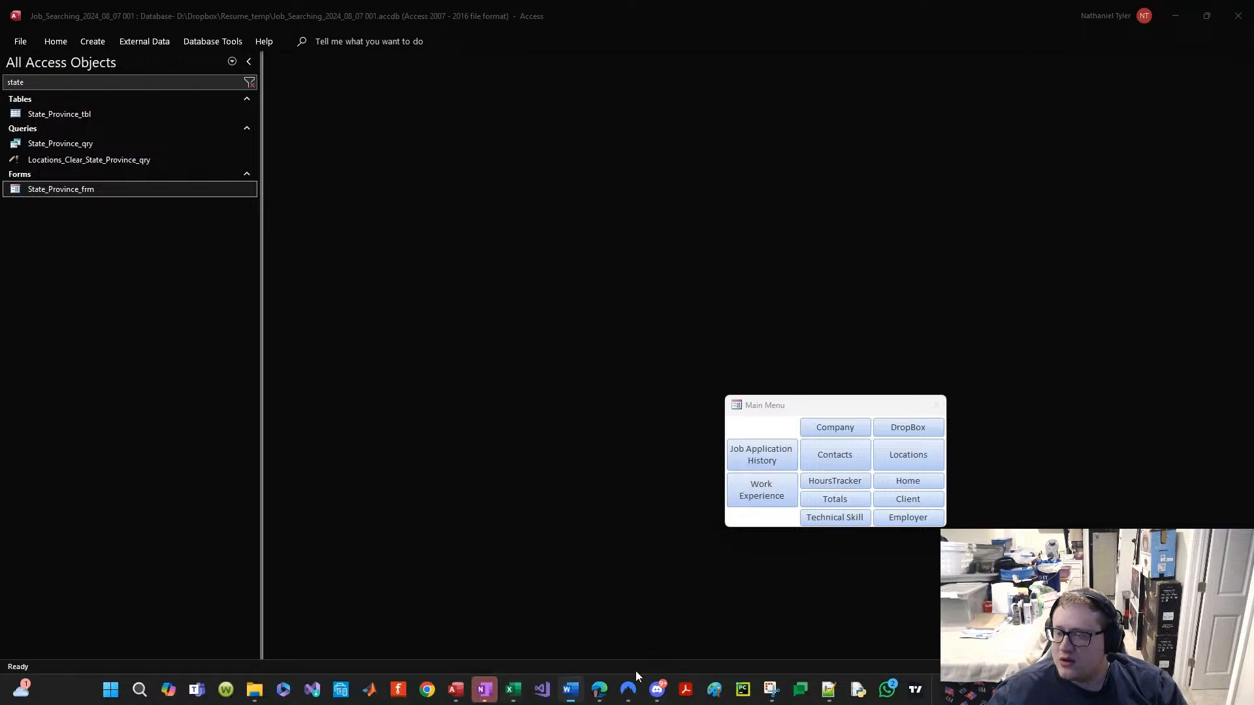
pyautogui.moveTo(659, 0); pyautogui.dragTo(594, 121)
pyautogui.scroll(-1, 710, 377)
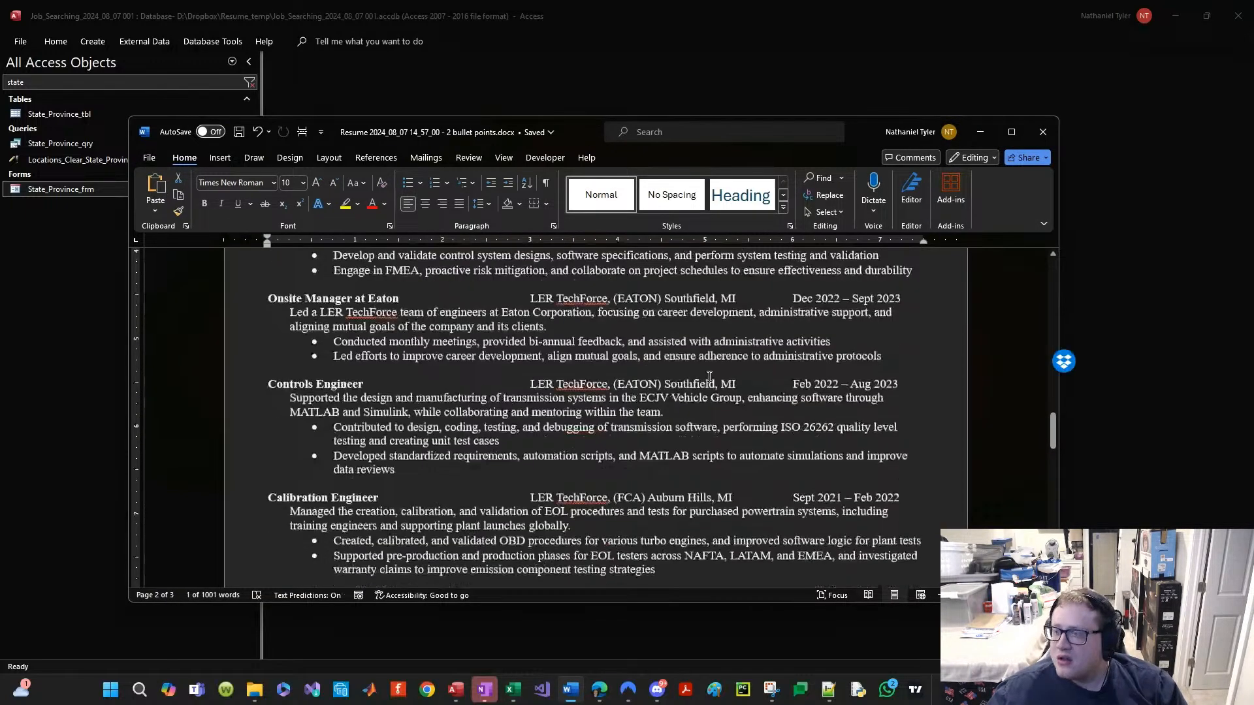
pyautogui.moveTo(655, 386); pyautogui.dragTo(735, 386)
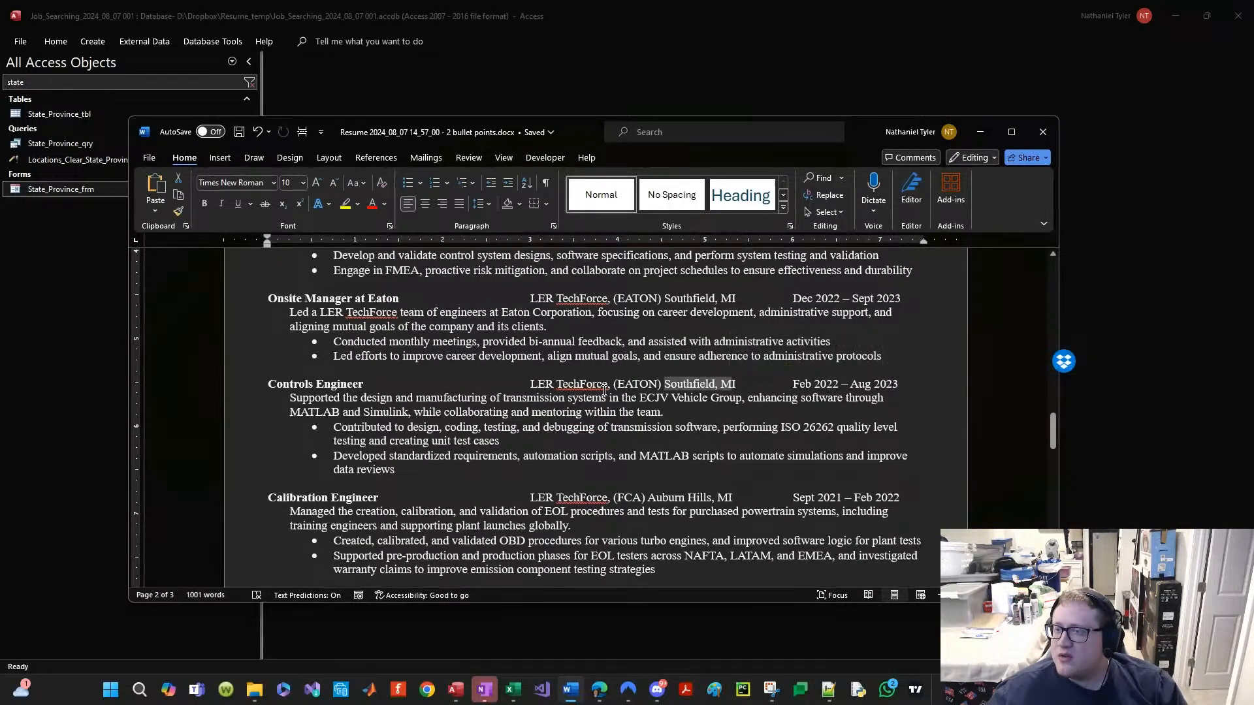
pyautogui.moveTo(532, 384); pyautogui.dragTo(604, 386)
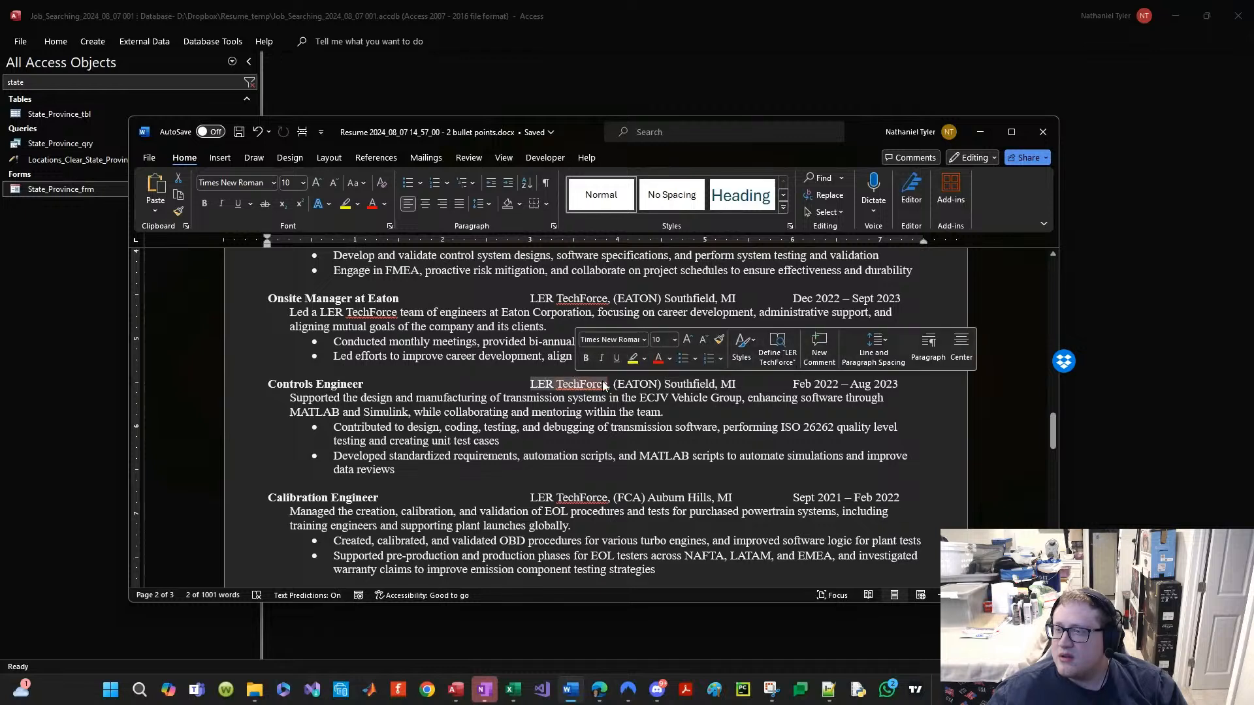
pyautogui.doubleClick(637, 385)
# Step: Examine the older job entries in the resume, including their titles, employers, locations and the Sub System Validation Engineer dates
pyautogui.scroll(-5, 591, 480)
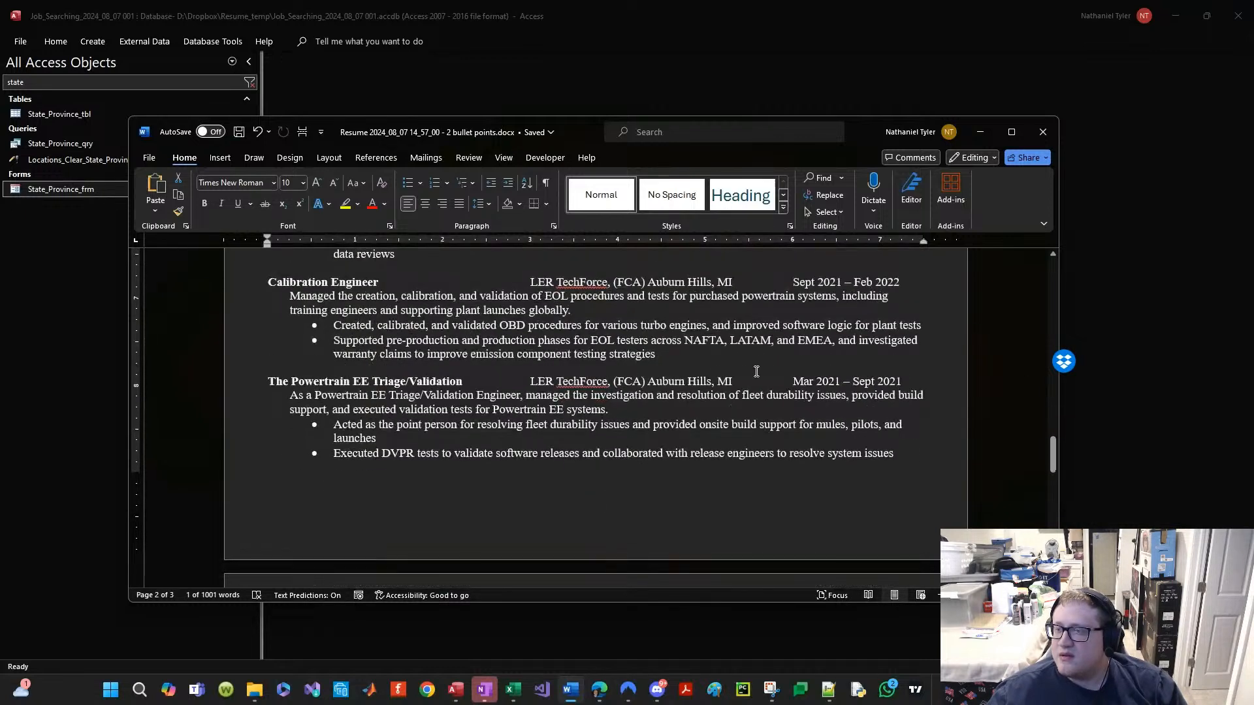
pyautogui.scroll(-9, 651, 437)
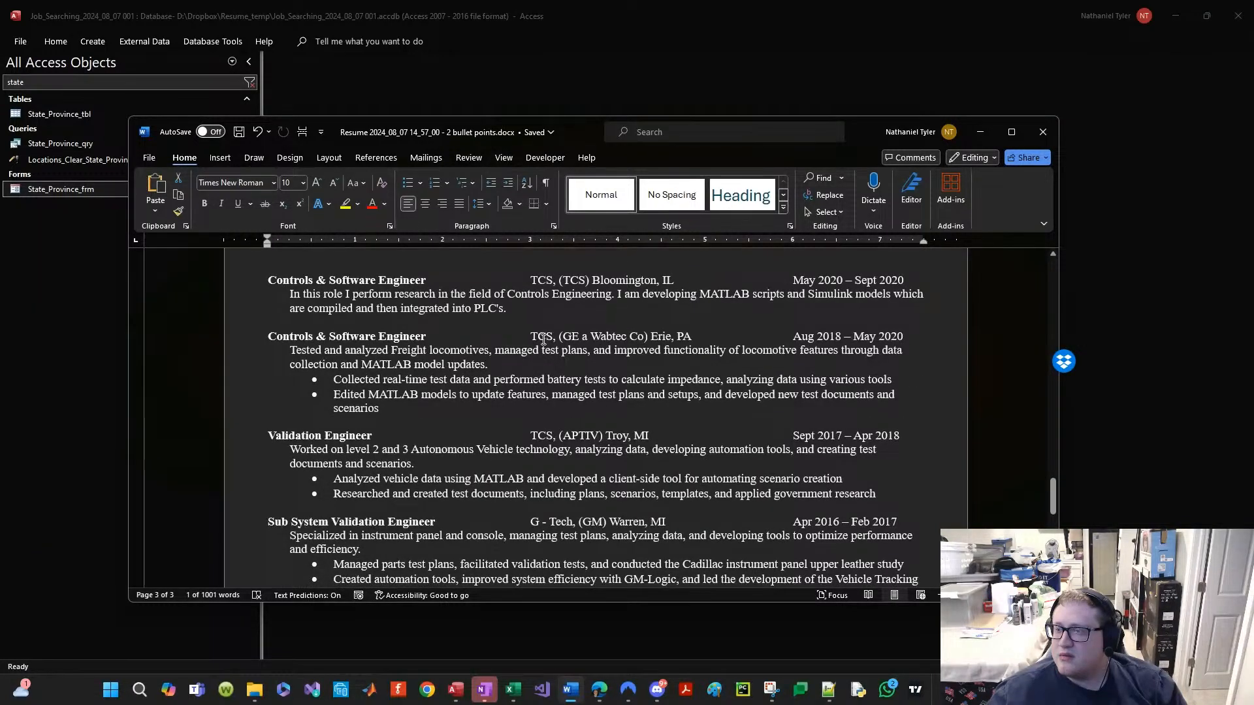
pyautogui.scroll(-2, 657, 392)
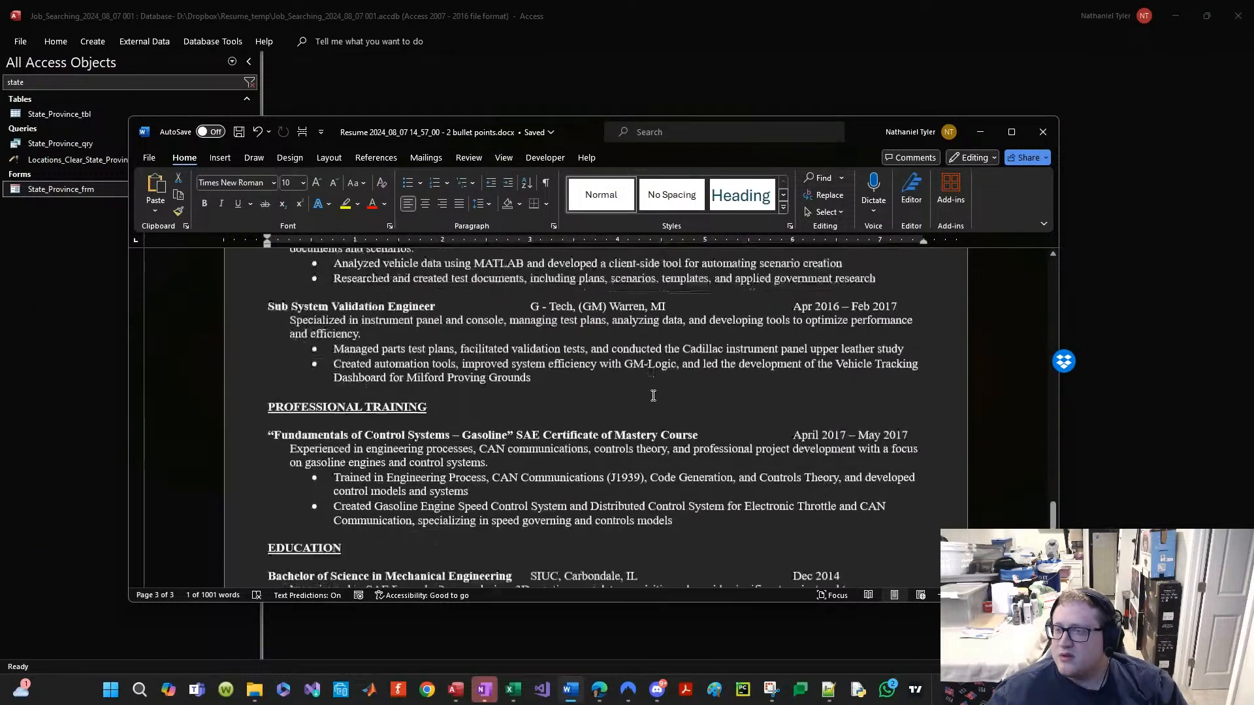
pyautogui.scroll(3, 648, 381)
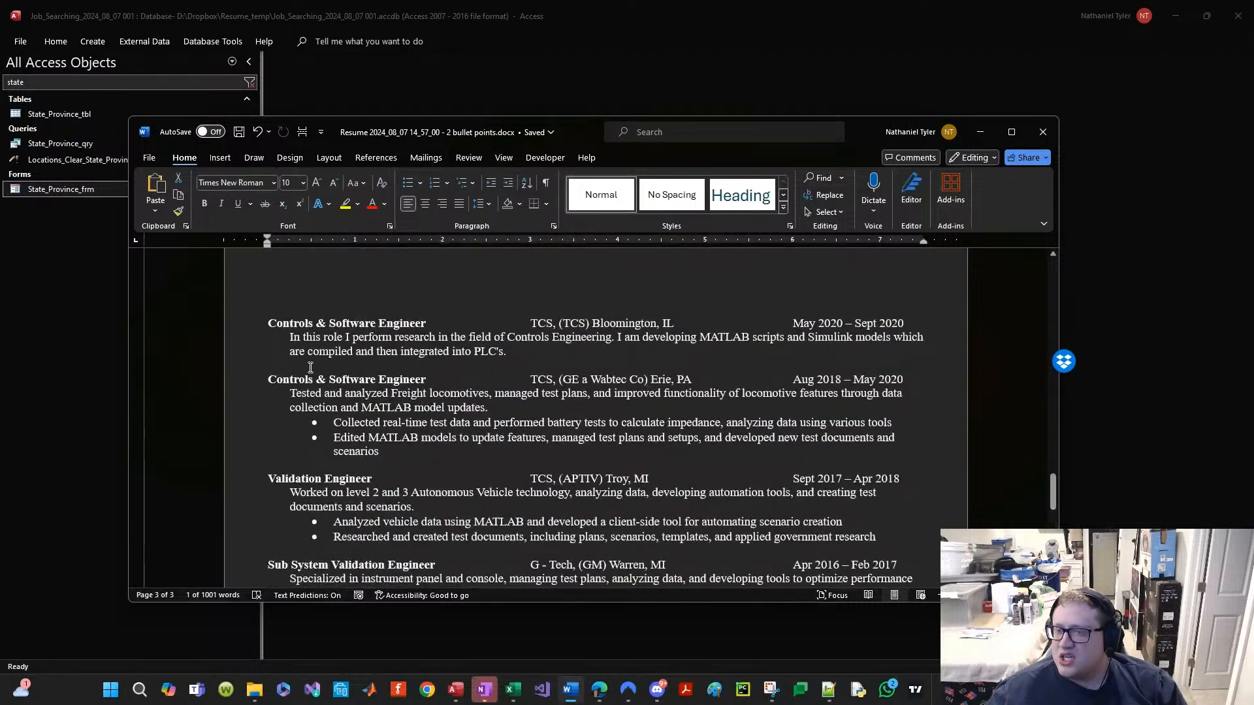
pyautogui.moveTo(337, 384); pyautogui.dragTo(382, 383)
pyautogui.click(359, 391)
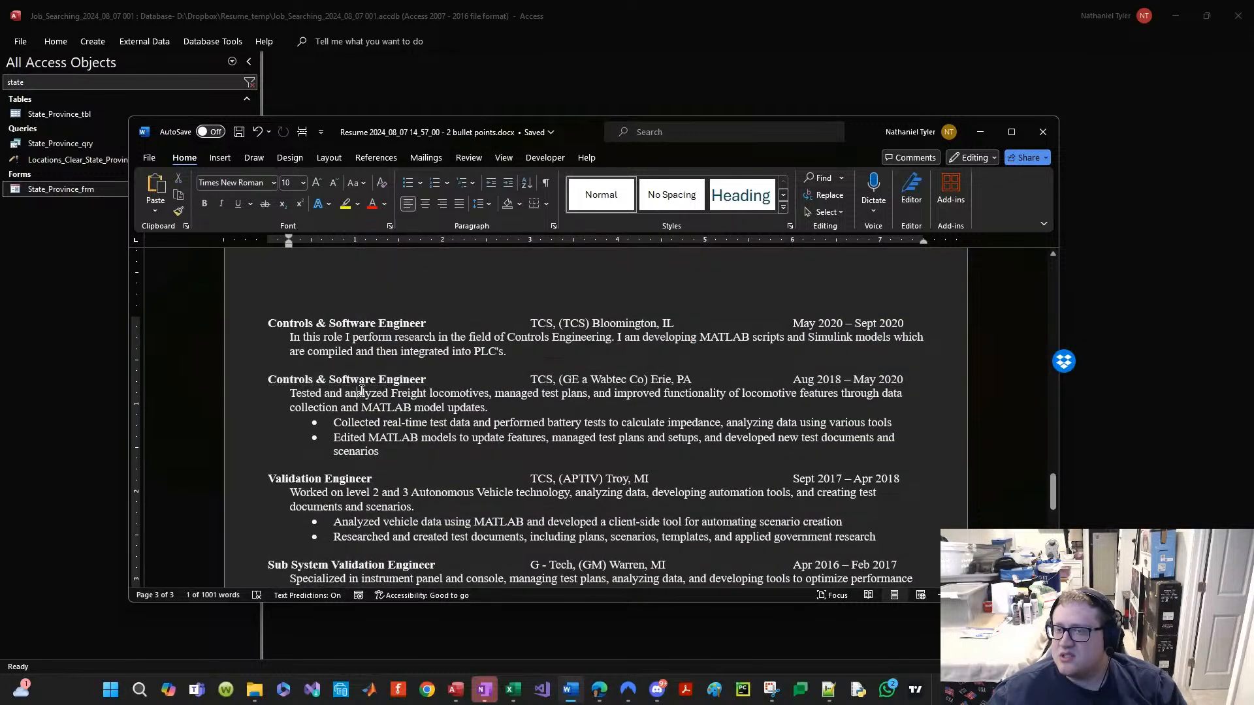
pyautogui.scroll(-2, 382, 414)
pyautogui.scroll(-3, 383, 424)
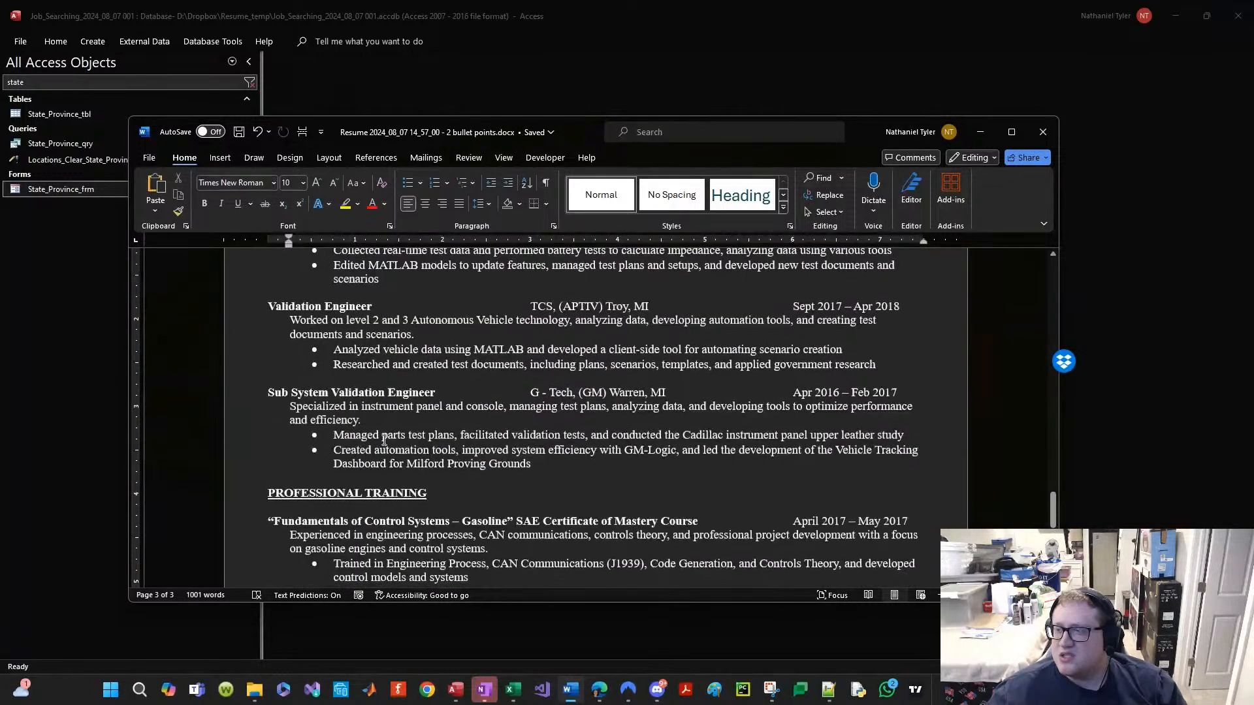
pyautogui.moveTo(795, 392)
pyautogui.mouseDown()
pyautogui.moveTo(894, 388)
pyautogui.moveTo(793, 394)
pyautogui.mouseUp()
pyautogui.click(885, 394)
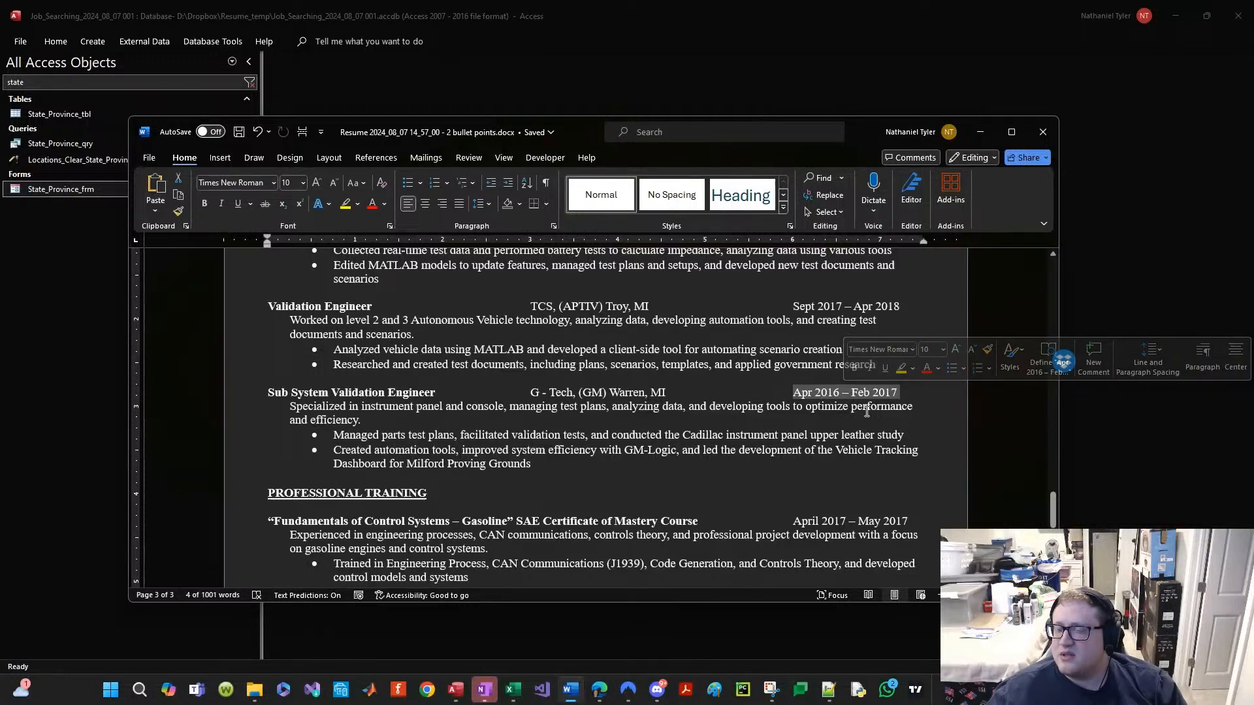
pyautogui.click(597, 414)
pyautogui.scroll(1, 666, 486)
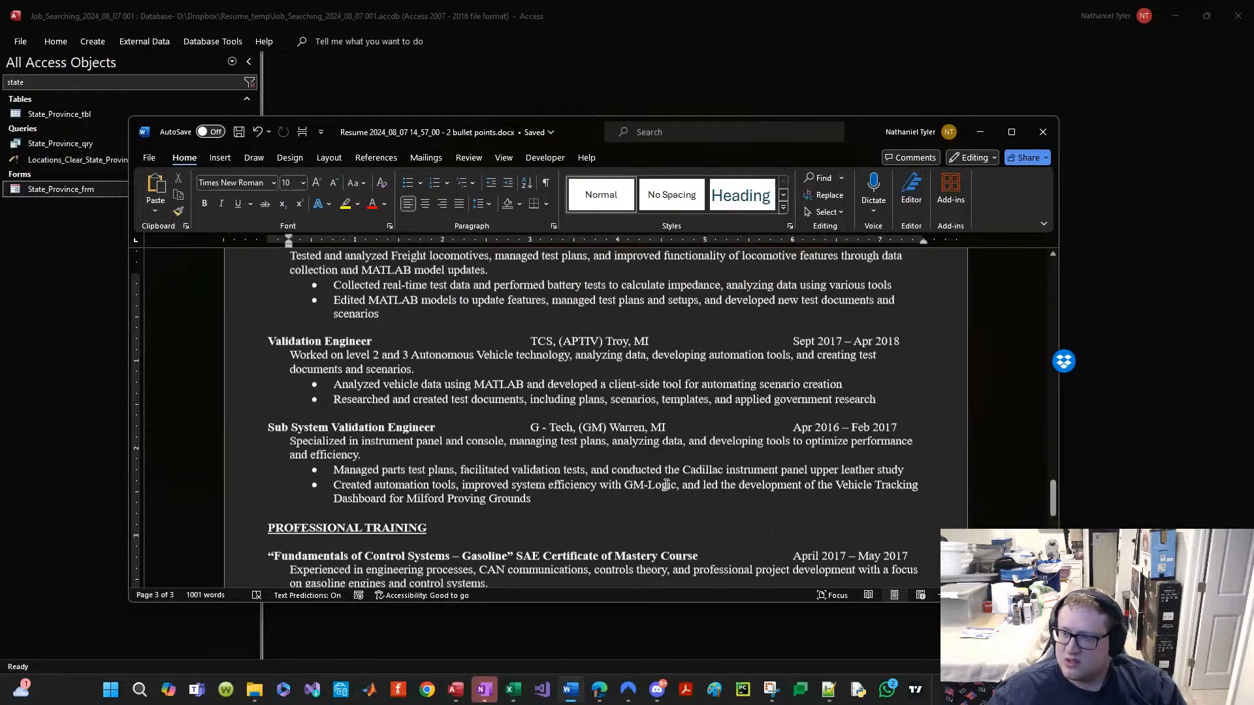
# Step: Review the rest of the resume, covering the PROFESSIONAL TRAINING, EDUCATION and VOLUNTEER WORK sections
pyautogui.scroll(2, 666, 485)
pyautogui.scroll(-6, 664, 452)
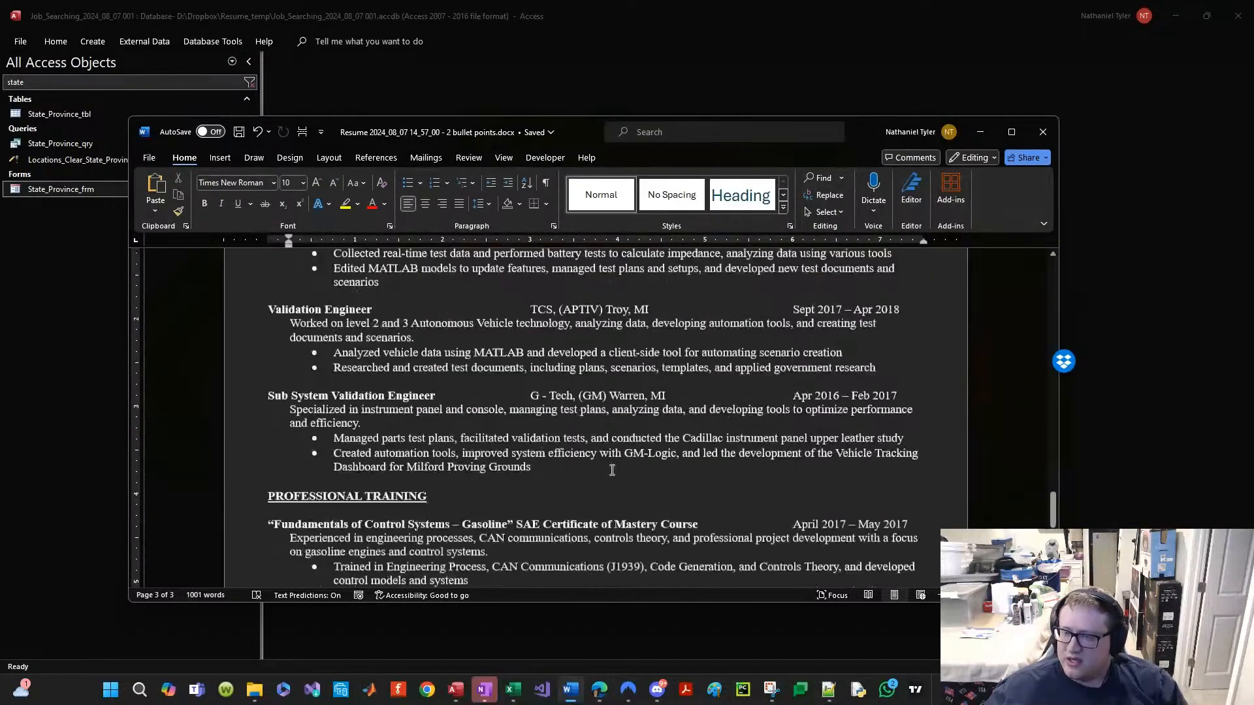
pyautogui.scroll(-2, 572, 476)
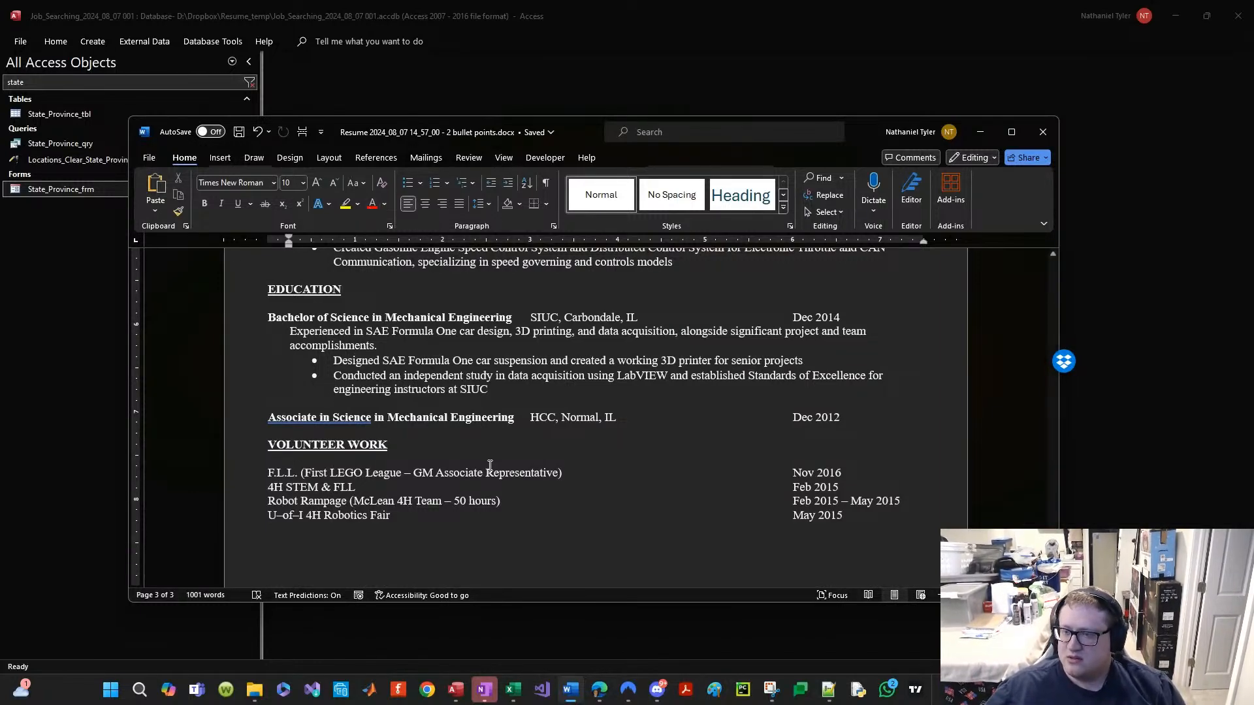
pyautogui.scroll(-2, 562, 345)
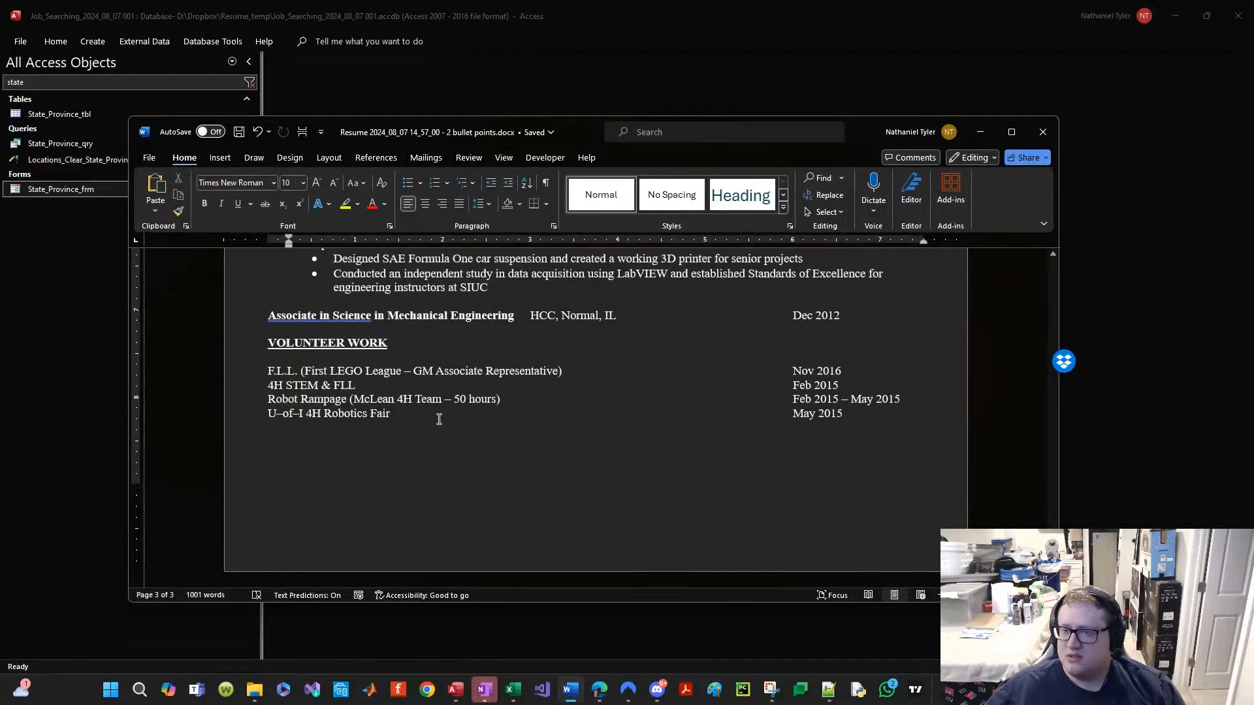
pyautogui.scroll(3, 439, 419)
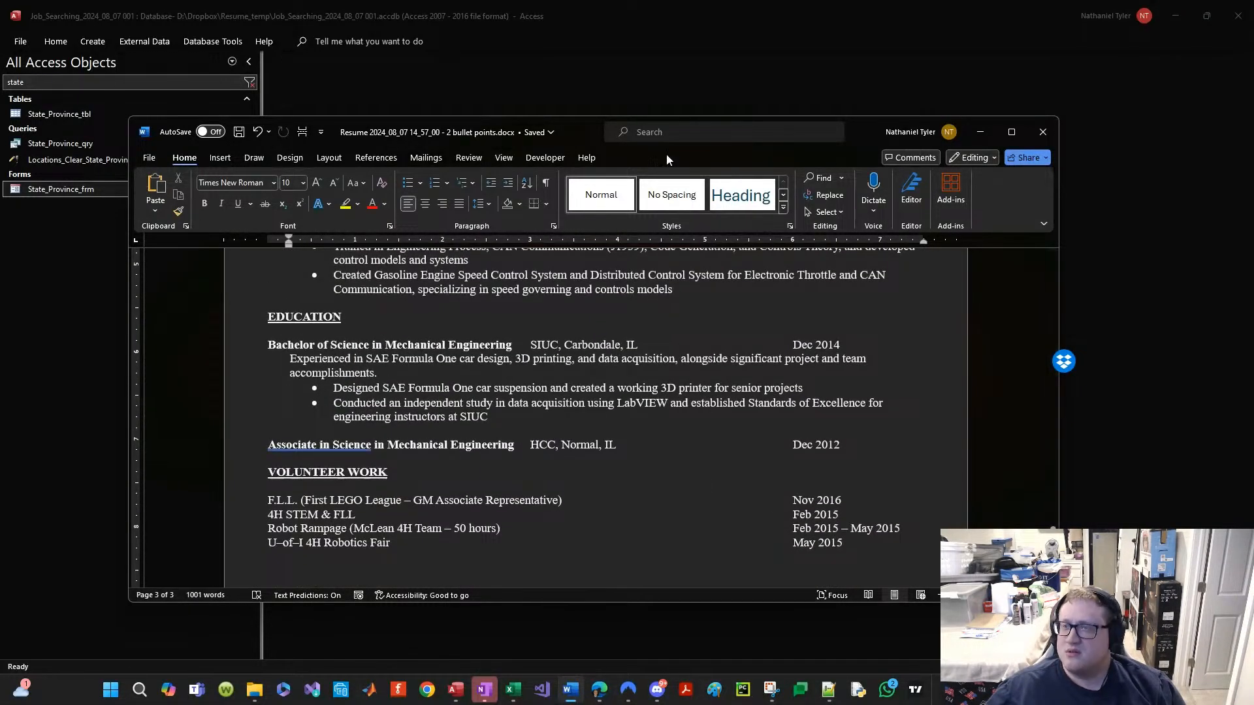
# Step: Arrange the Word resume side by side with the Access database and clear the "state" filter from the Access object list
pyautogui.moveTo(855, 135); pyautogui.dragTo(1251, 261)
pyautogui.click(313, 85)
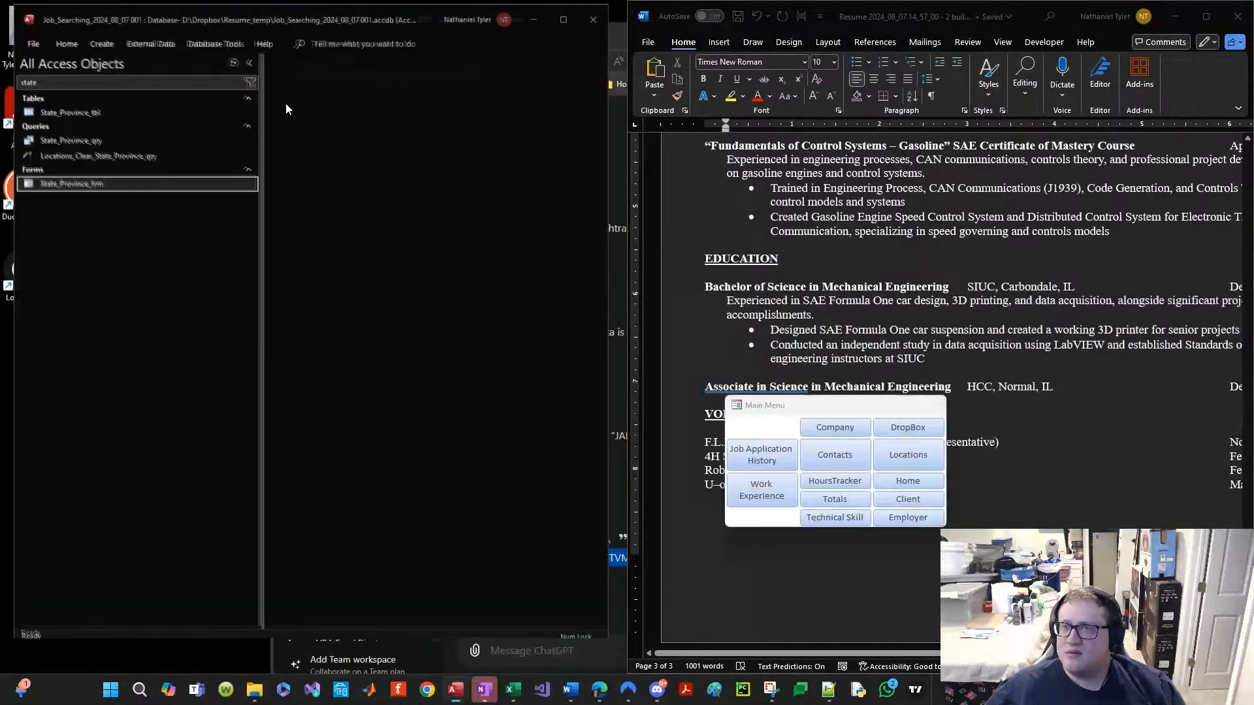
pyautogui.click(250, 83)
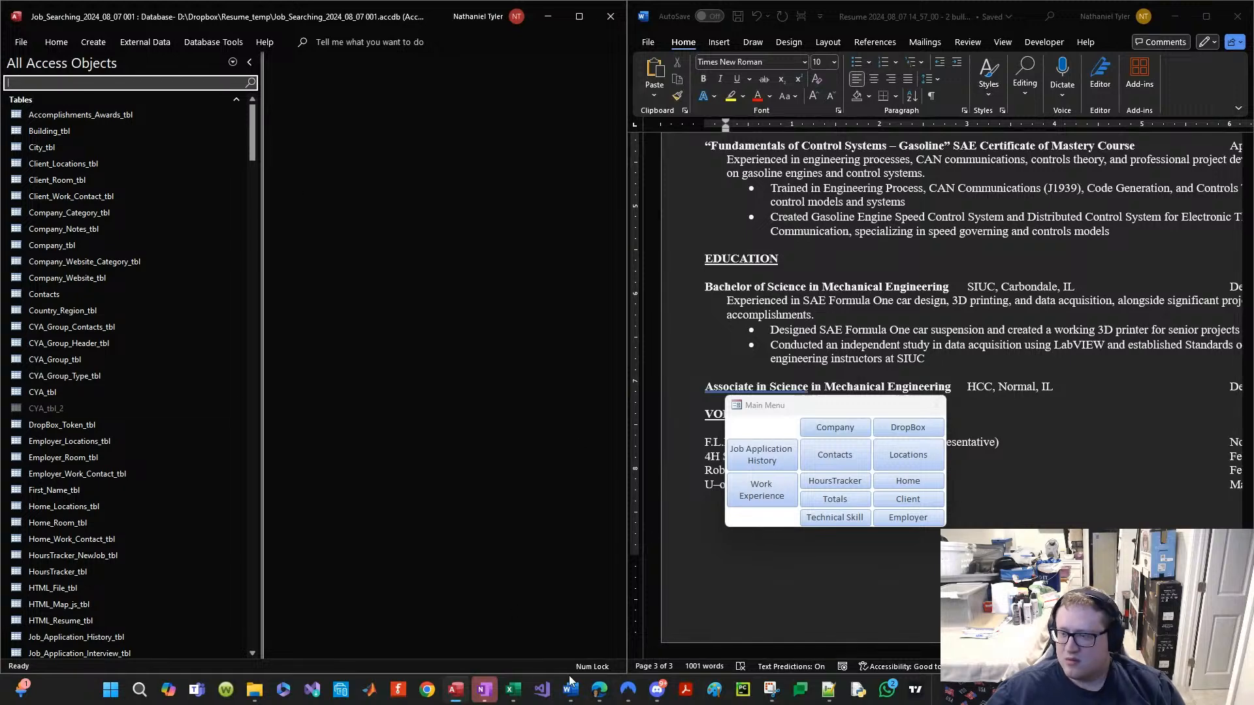
# Step: Open the Work Experience form in Access and move the Main Menu window off the resume
pyautogui.click(458, 694)
pyautogui.click(455, 693)
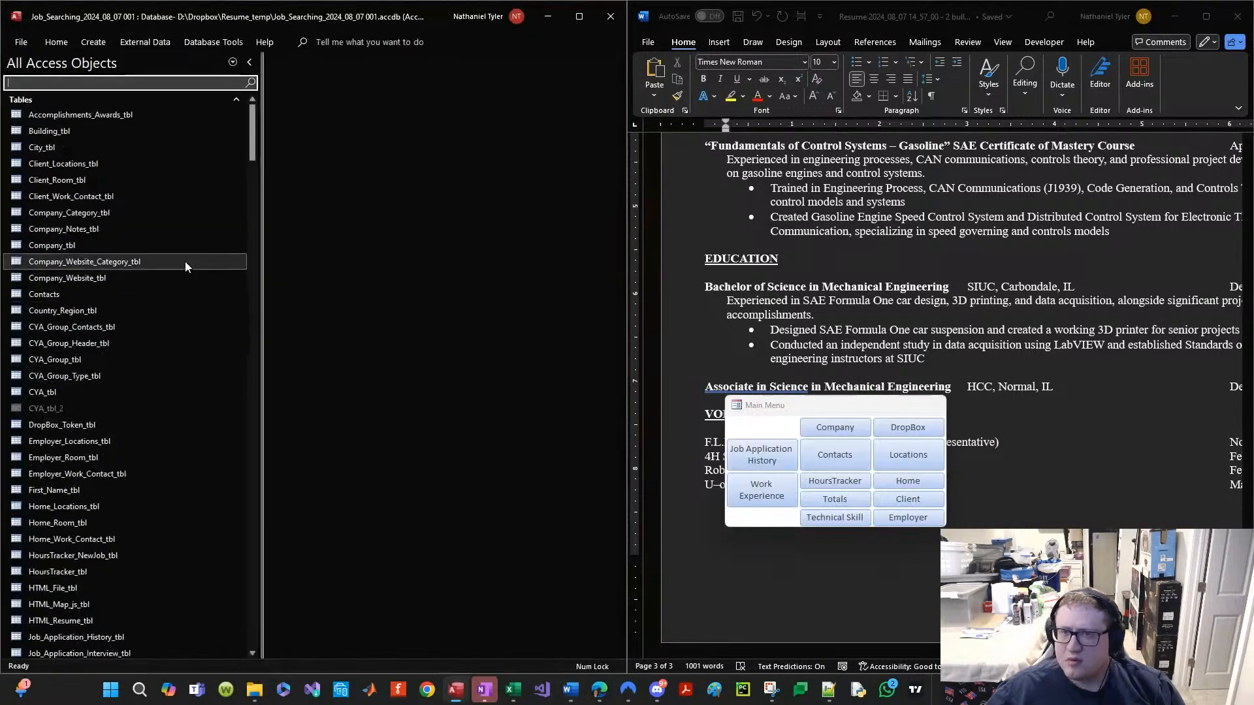
pyautogui.click(757, 493)
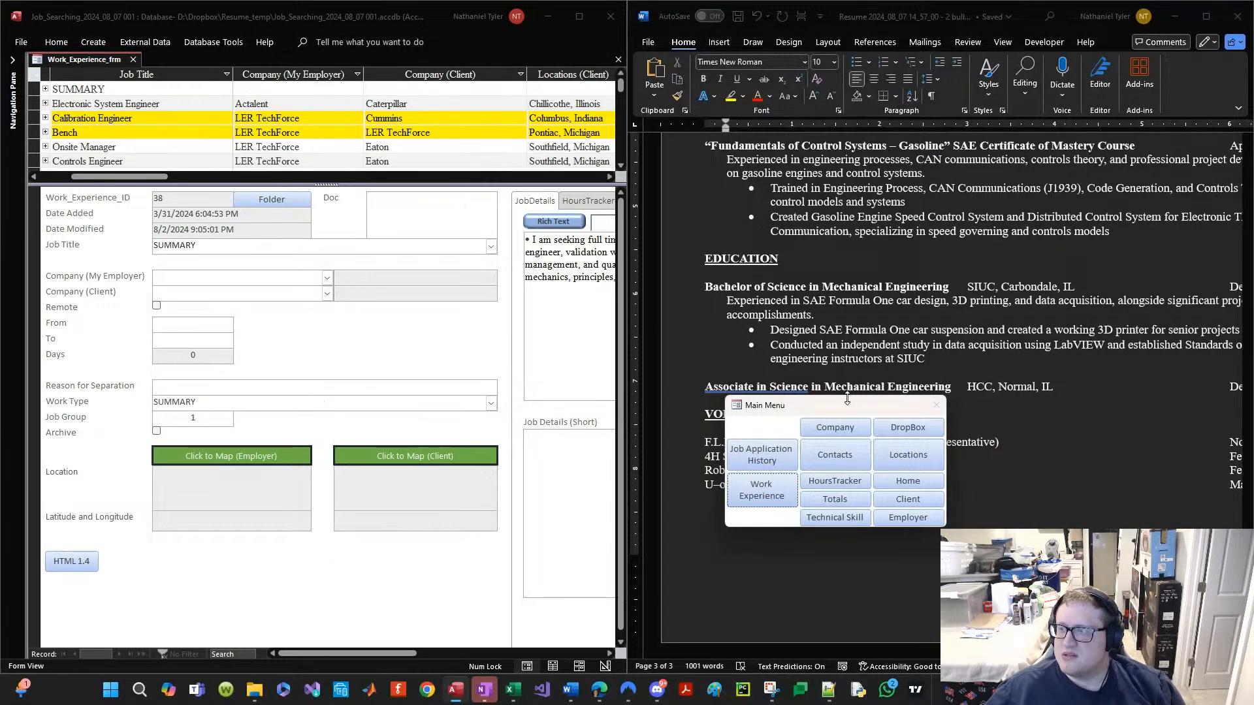
pyautogui.moveTo(847, 398); pyautogui.dragTo(392, 416)
# Step: Find and select the "Fundamentals of Control Systems - Gasoline" training record in the Work_Experience_frm list
pyautogui.scroll(-6, 189, 136)
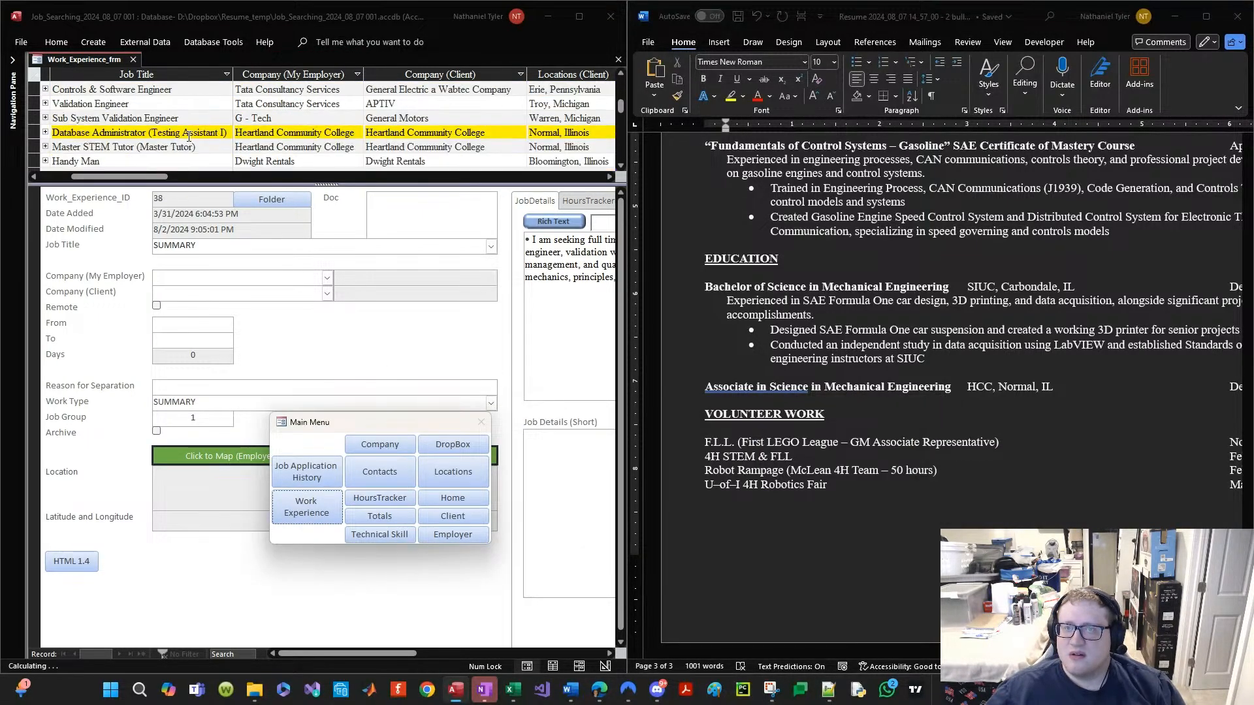
pyautogui.scroll(-1, 189, 136)
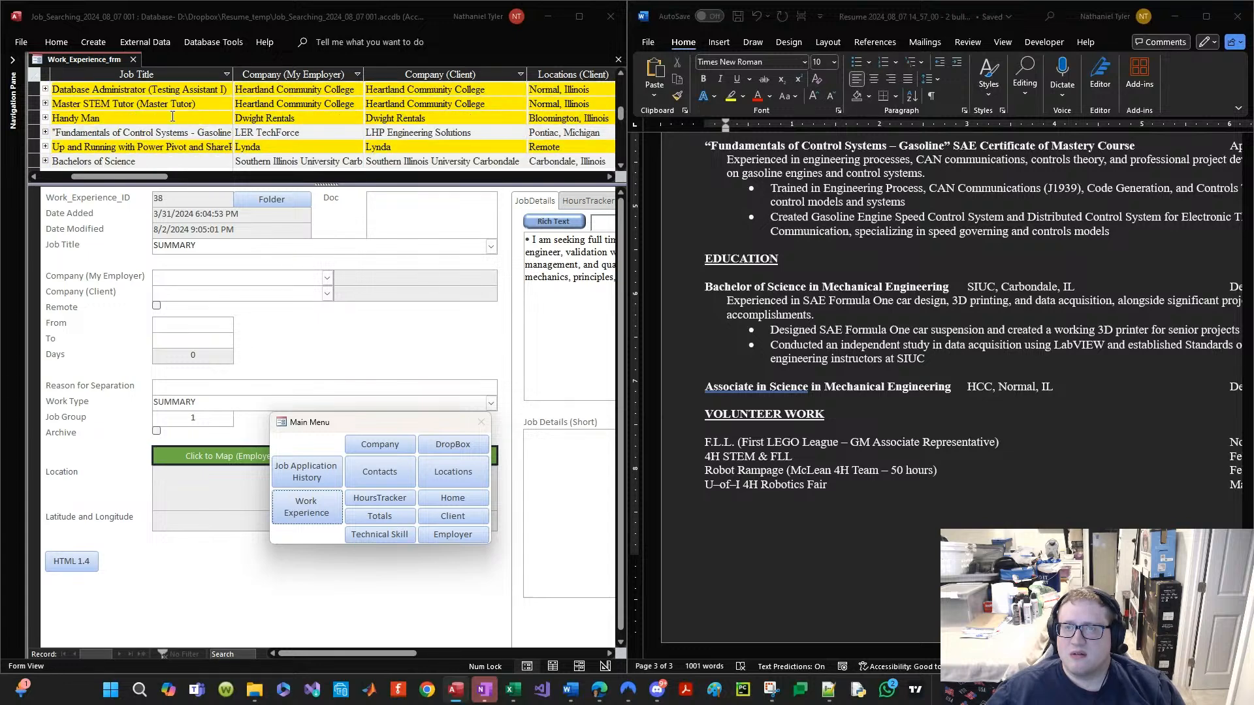
pyautogui.scroll(-1, 172, 116)
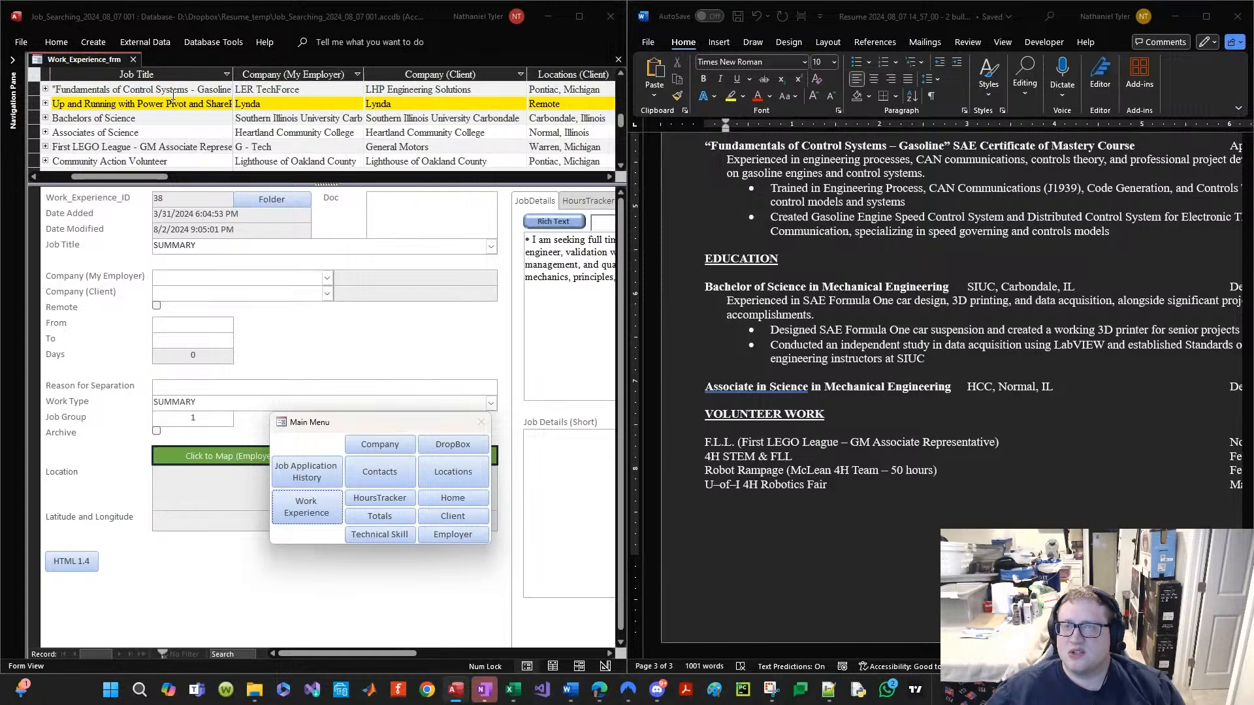
pyautogui.click(127, 91)
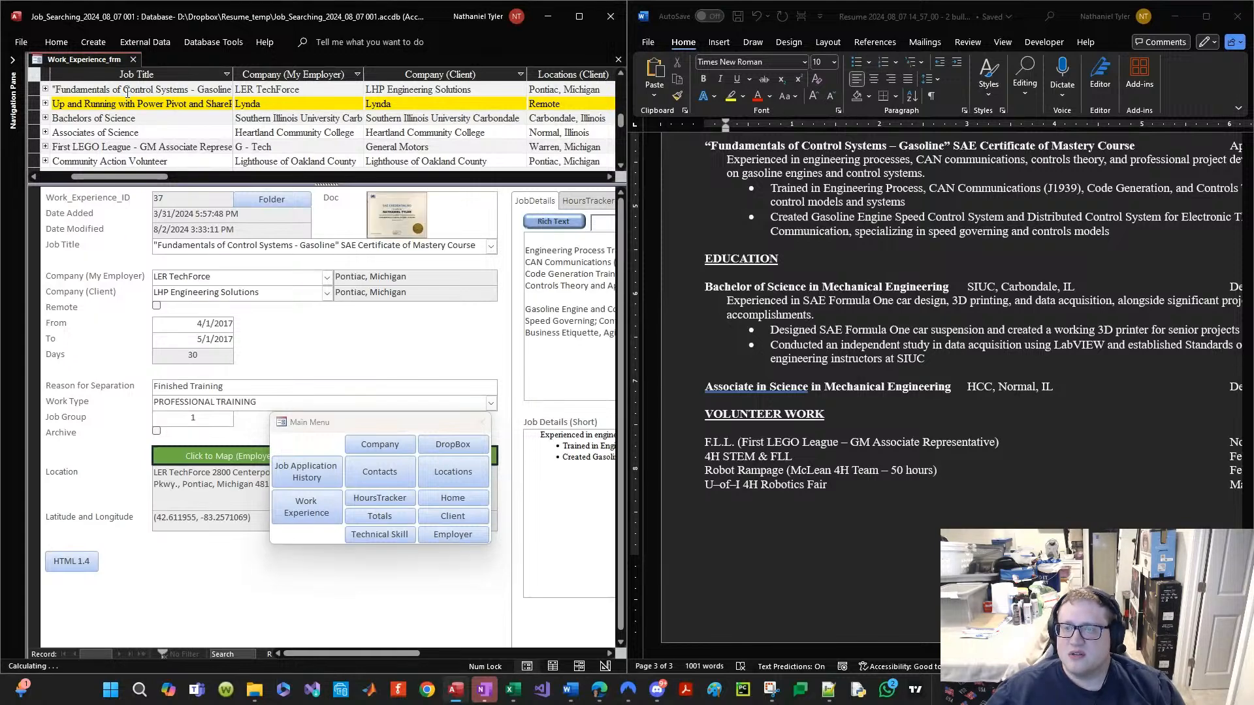
# Step: Open the record's Cert1.jpg attachment, zoom in to read the IACET provider line, then close the image and the attachment list
pyautogui.doubleClick(385, 217)
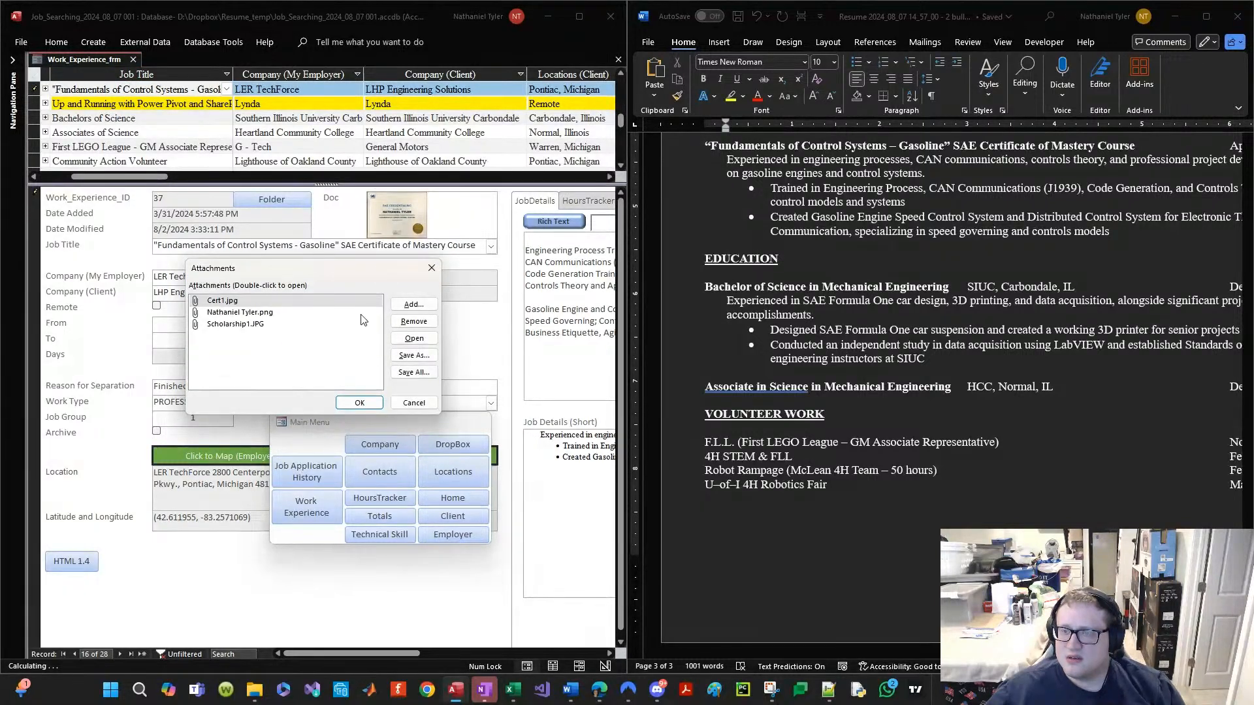
pyautogui.click(322, 304)
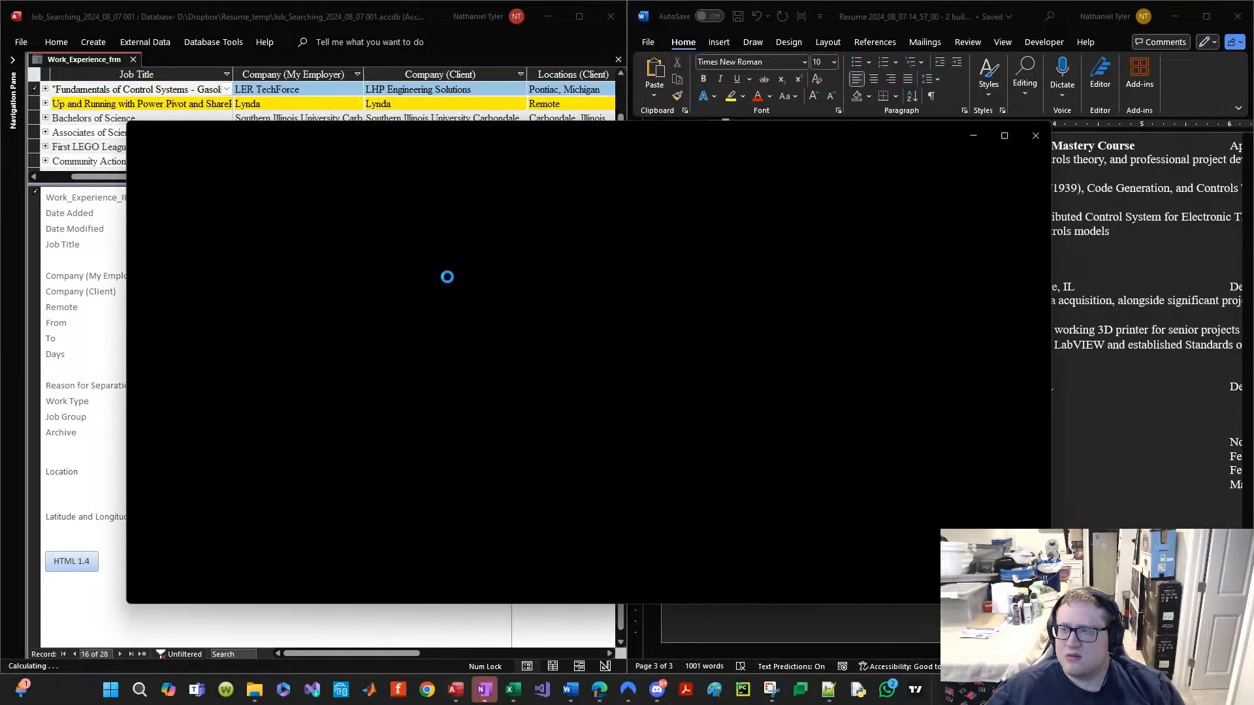
pyautogui.scroll(4, 623, 350)
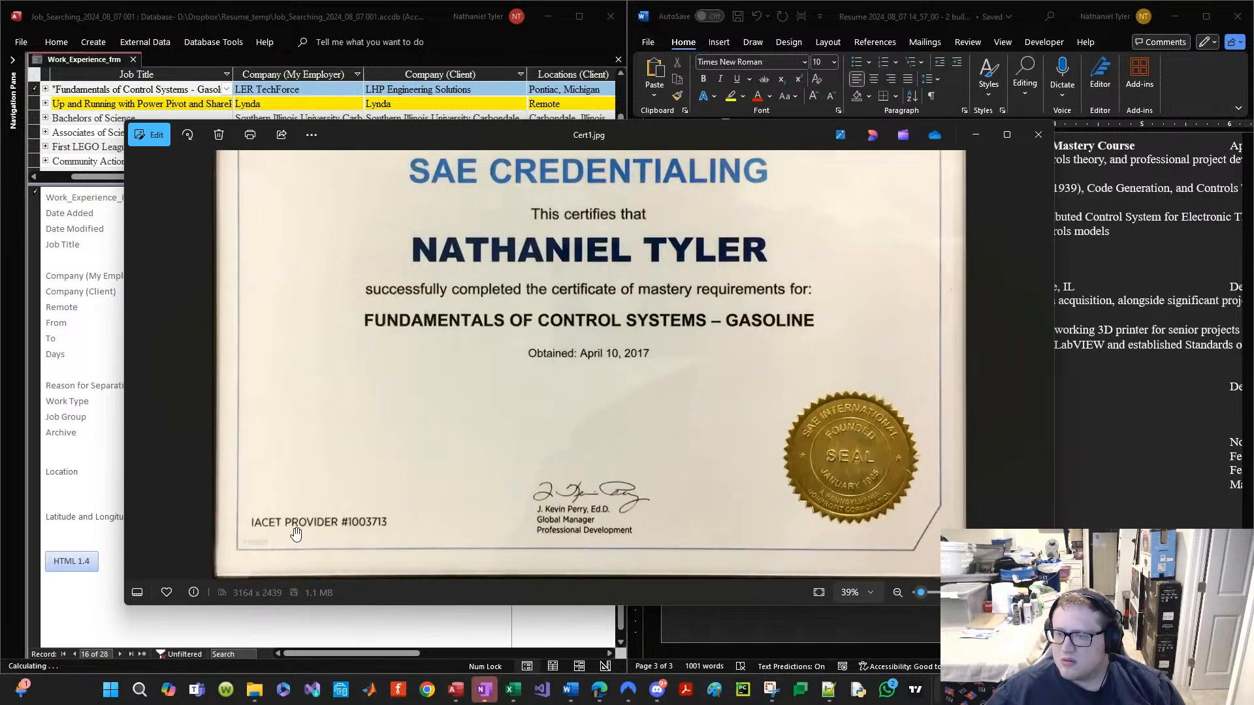
pyautogui.scroll(2, 169, 528)
pyautogui.moveTo(315, 498); pyautogui.dragTo(337, 468)
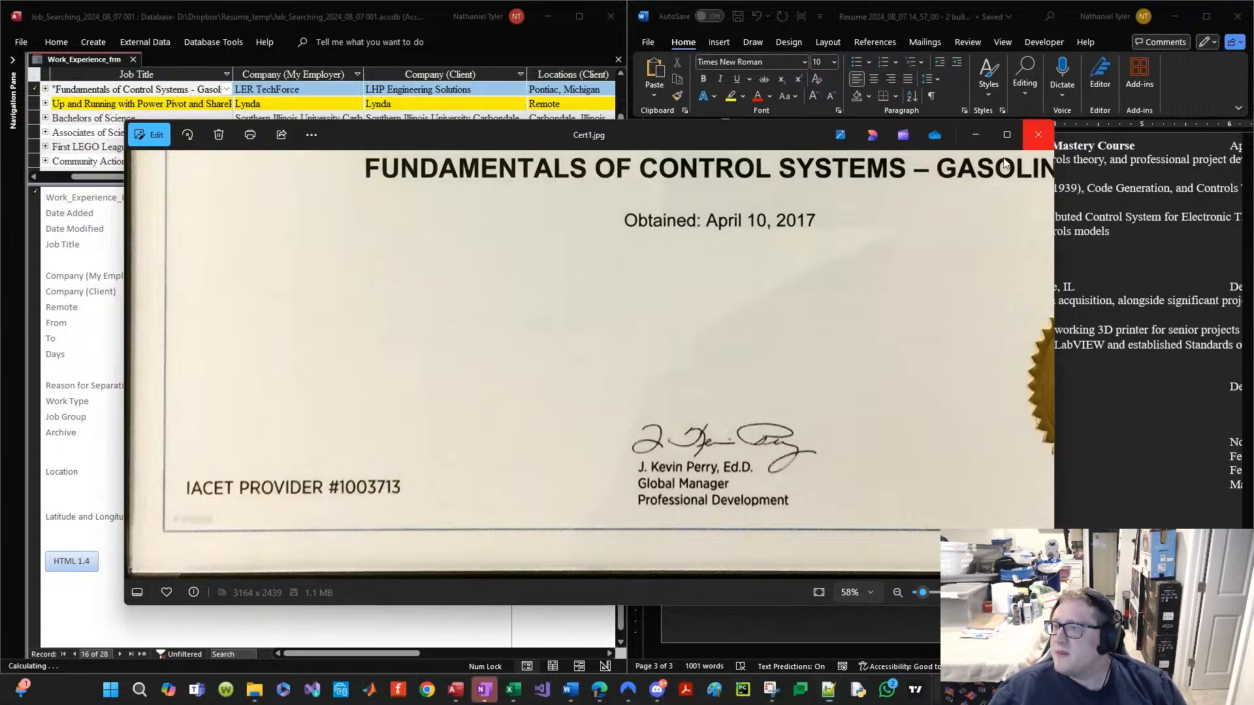
pyautogui.click(1038, 134)
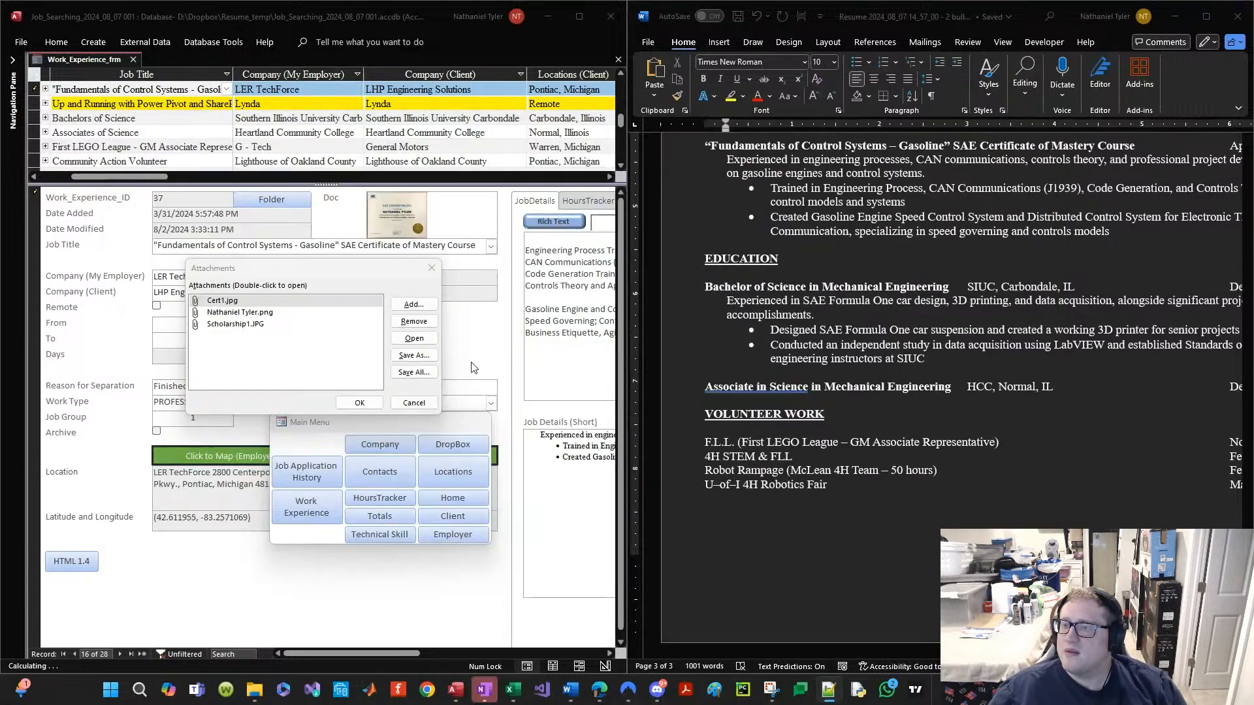
pyautogui.click(431, 269)
# Step: Maximize the Access window, move the Main Menu below the short job details, and reselect the "Fundamentals of Control Systems" record
pyautogui.click(554, 444)
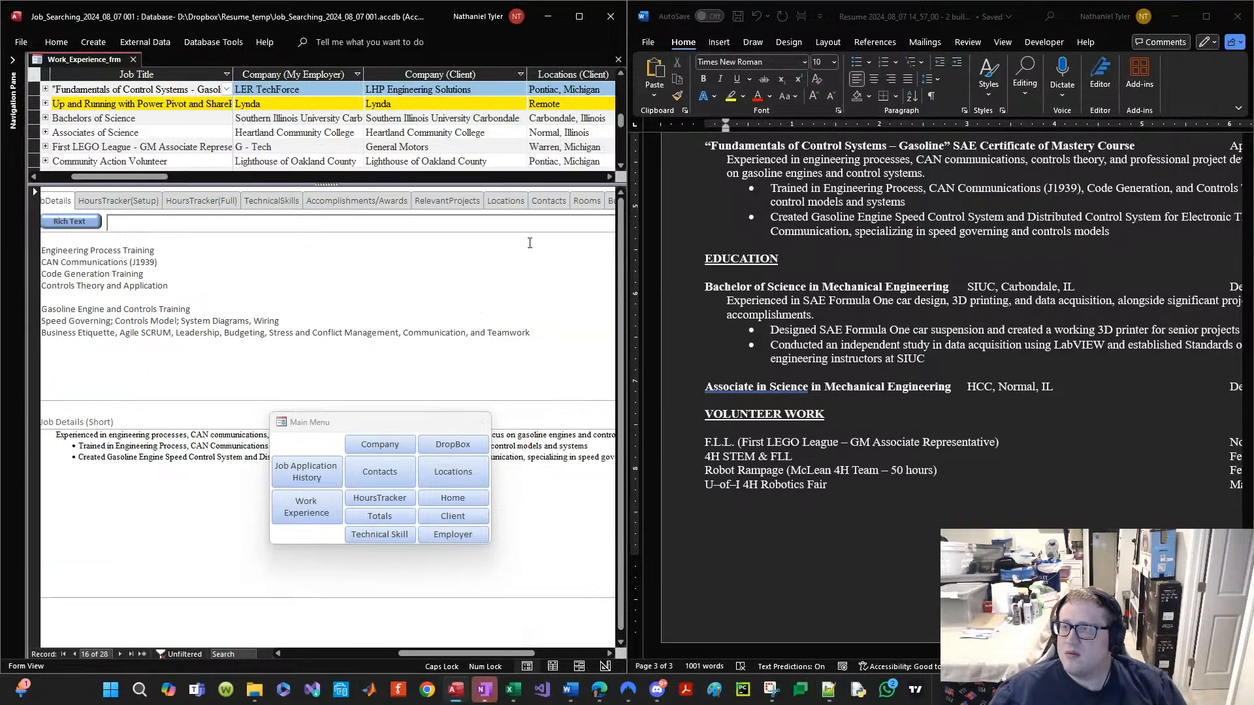
pyautogui.click(578, 17)
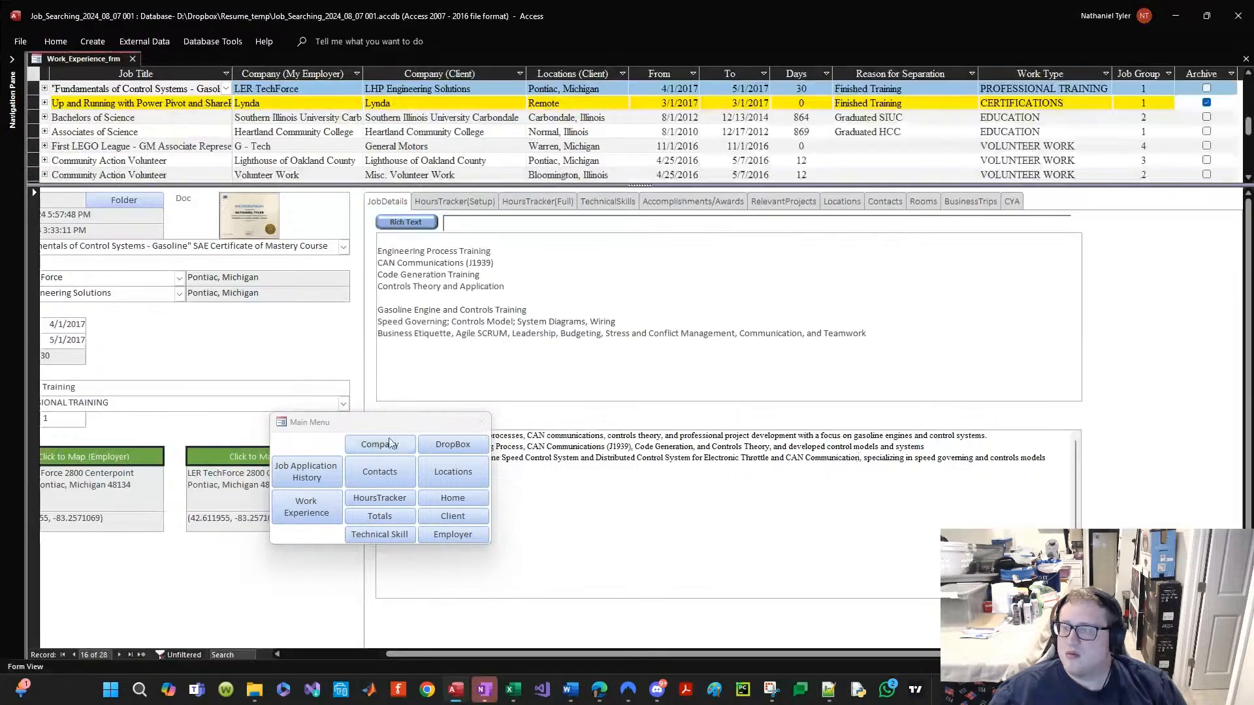
pyautogui.moveTo(408, 433); pyautogui.dragTo(503, 520)
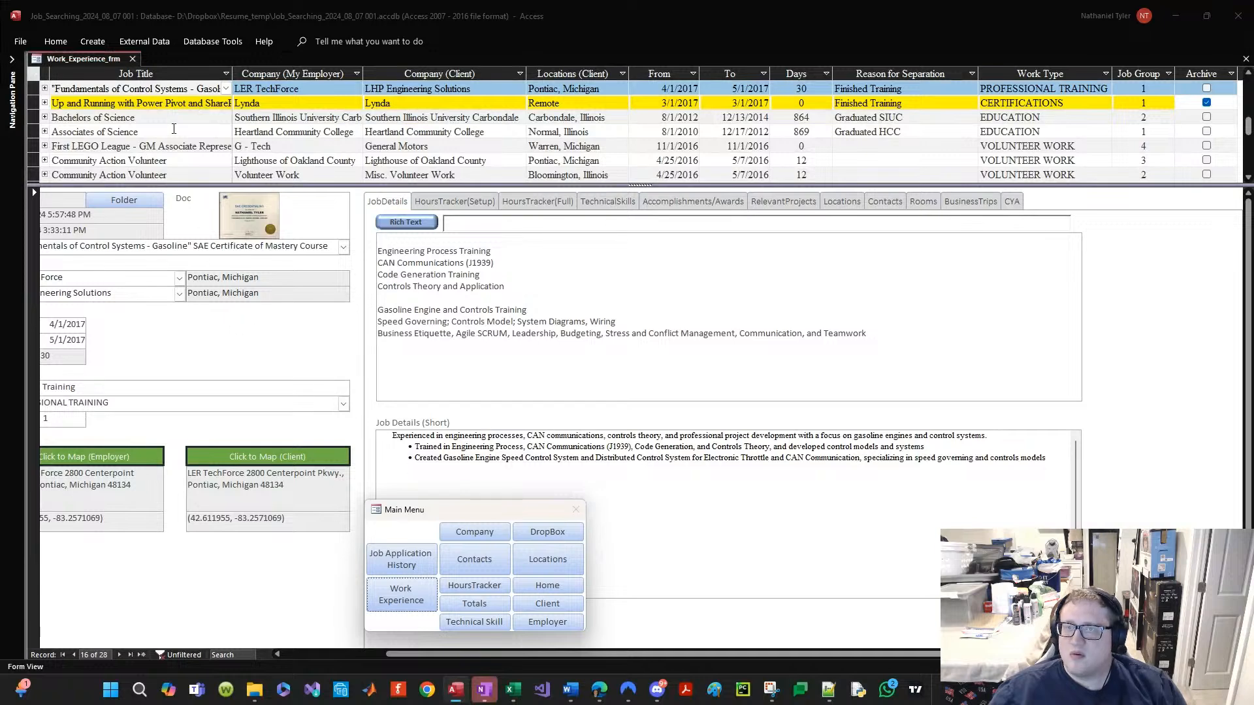
pyautogui.click(163, 87)
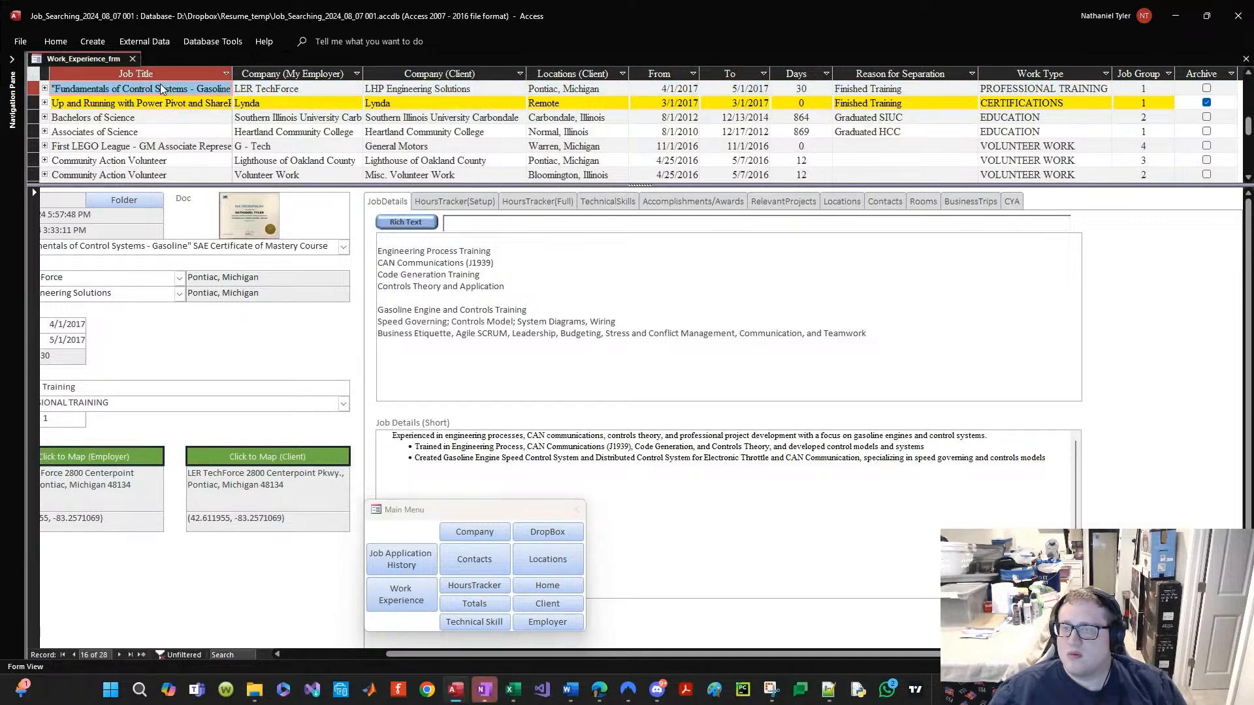
pyautogui.press('Down')
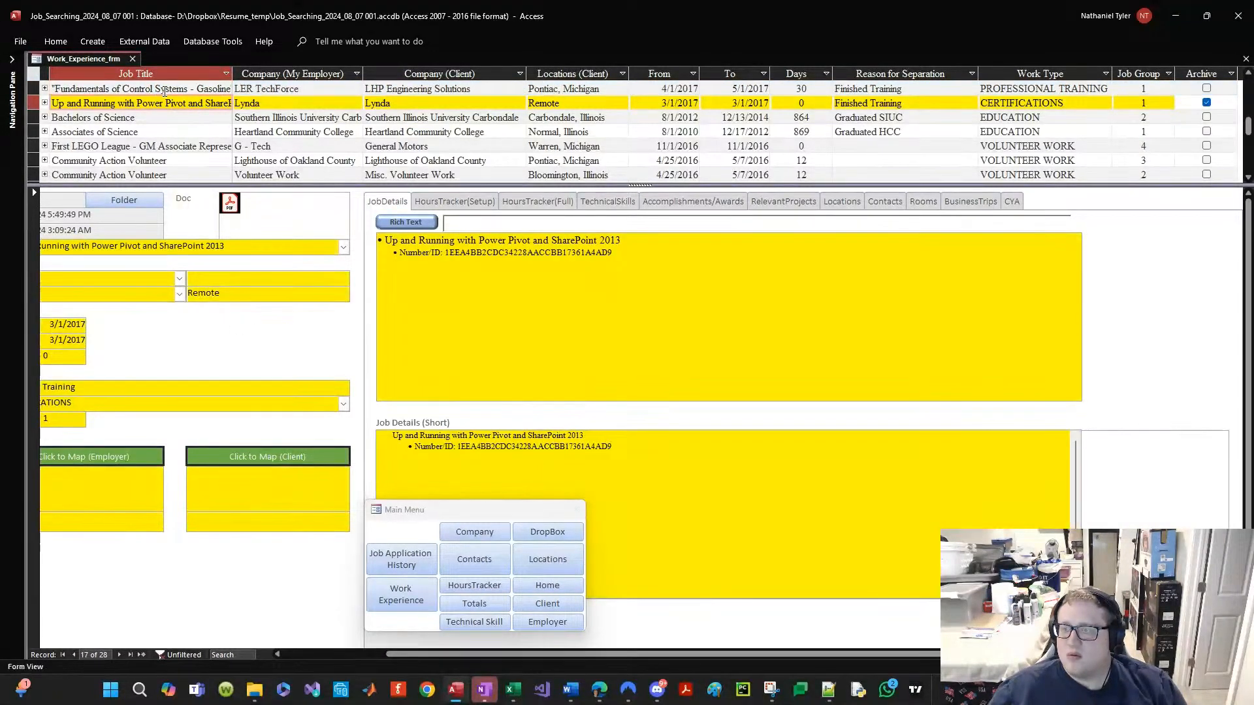
pyautogui.click(169, 88)
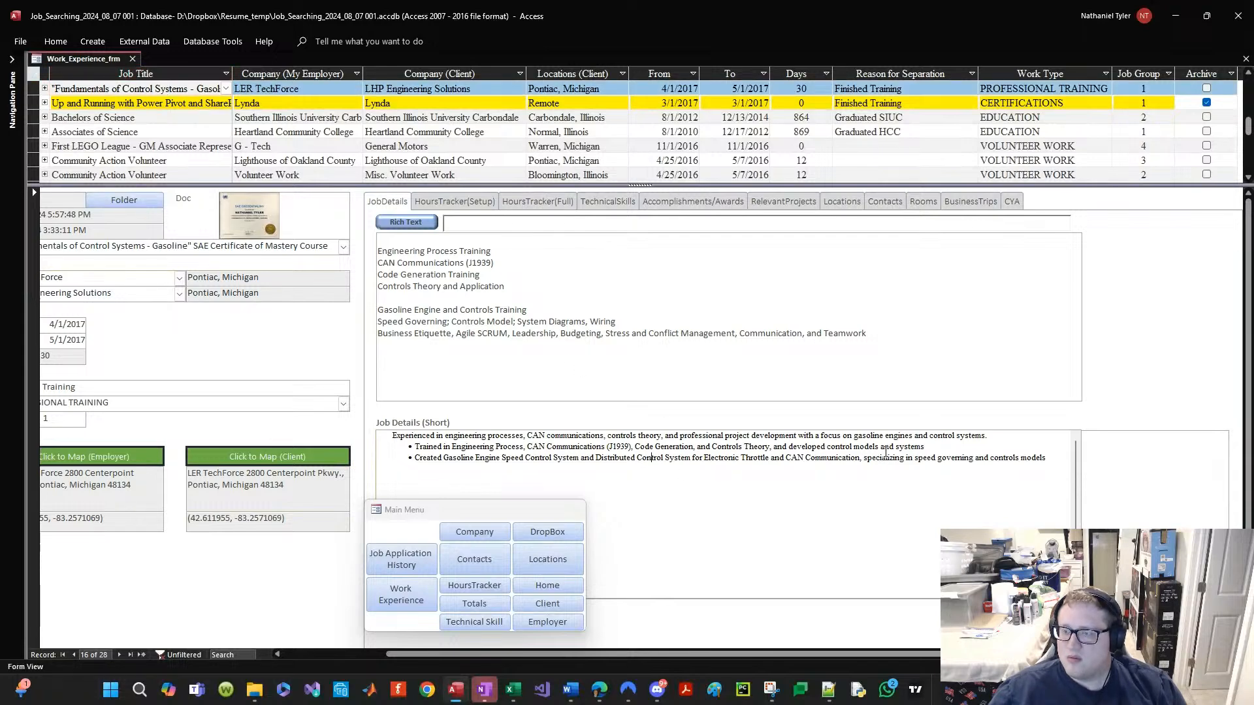
# Step: Add a last bullet to Job Details (Short) reading IACET PROVIDER followed by the provider number from the certificate
pyautogui.press('End')
pyautogui.press('Return')
pyautogui.write('n')
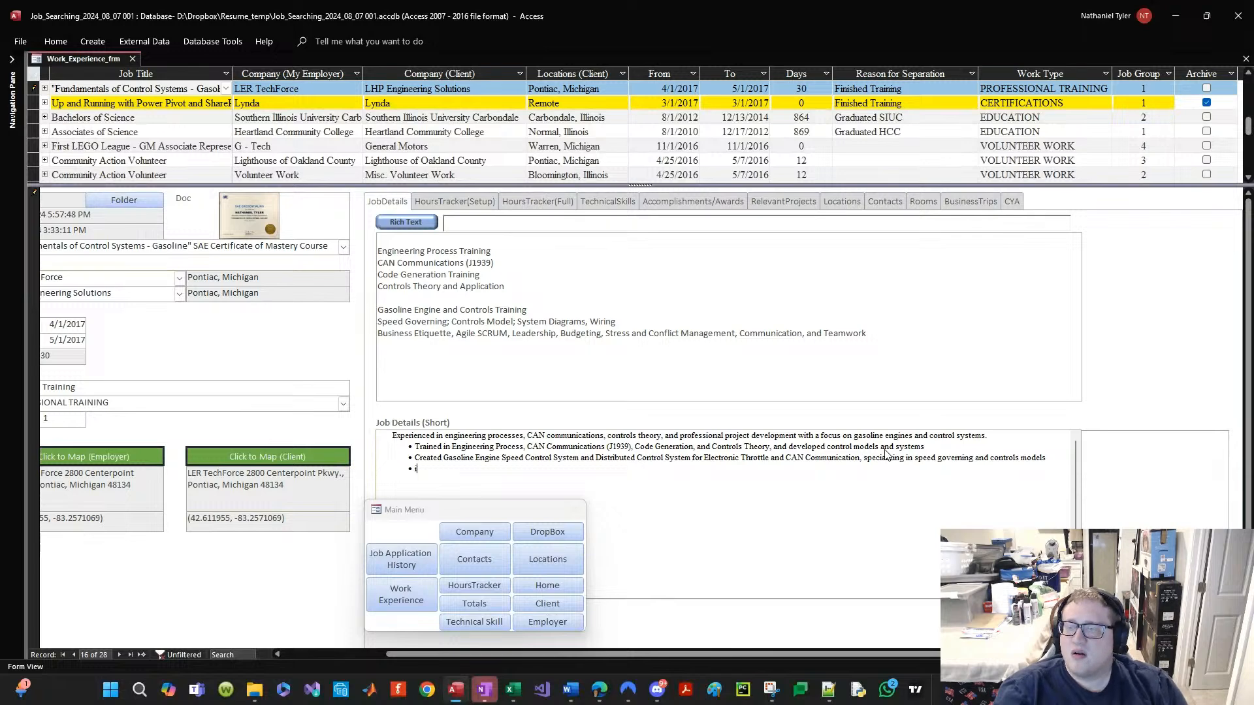
pyautogui.press('BackSpace')
pyautogui.write('IAC')
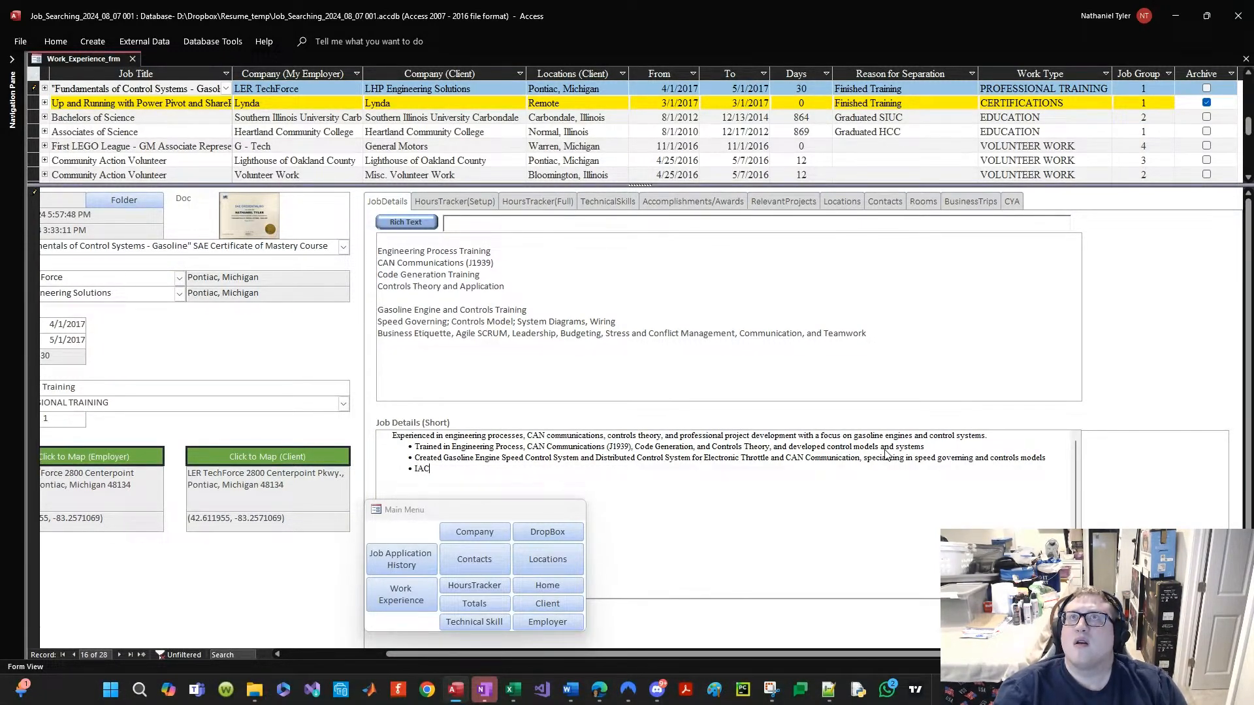
pyautogui.write('ET PRO')
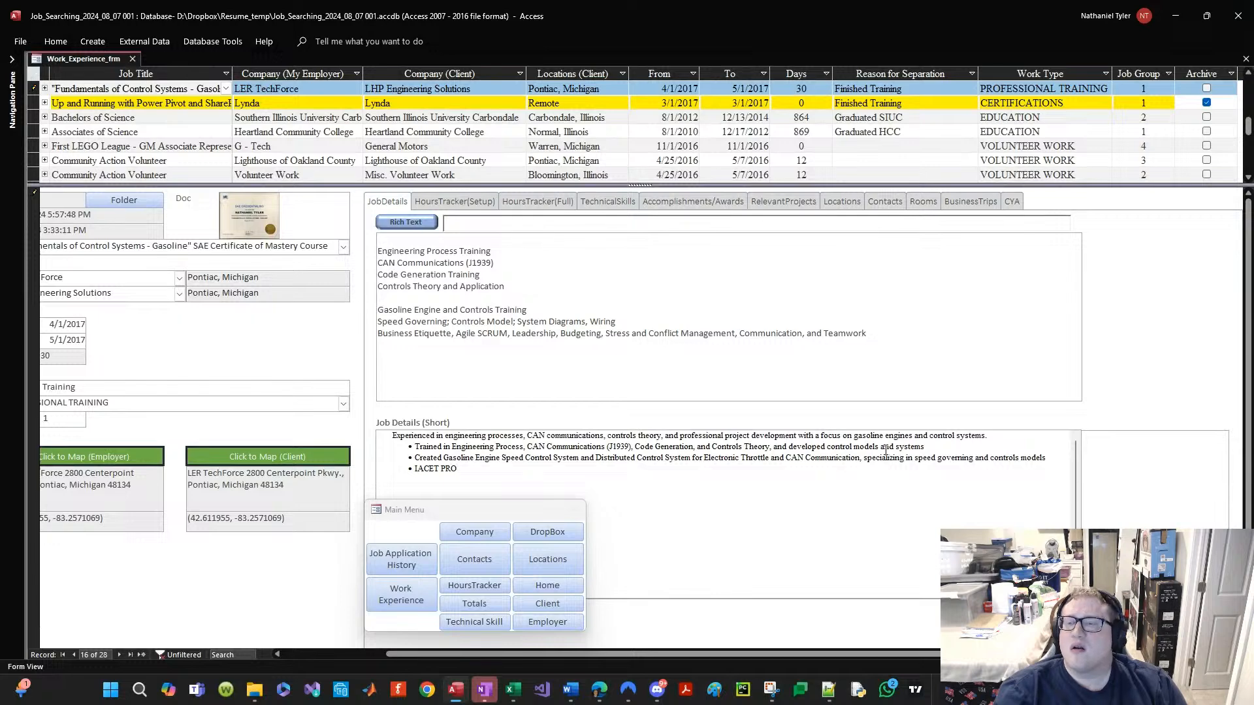
pyautogui.write('VIDER')
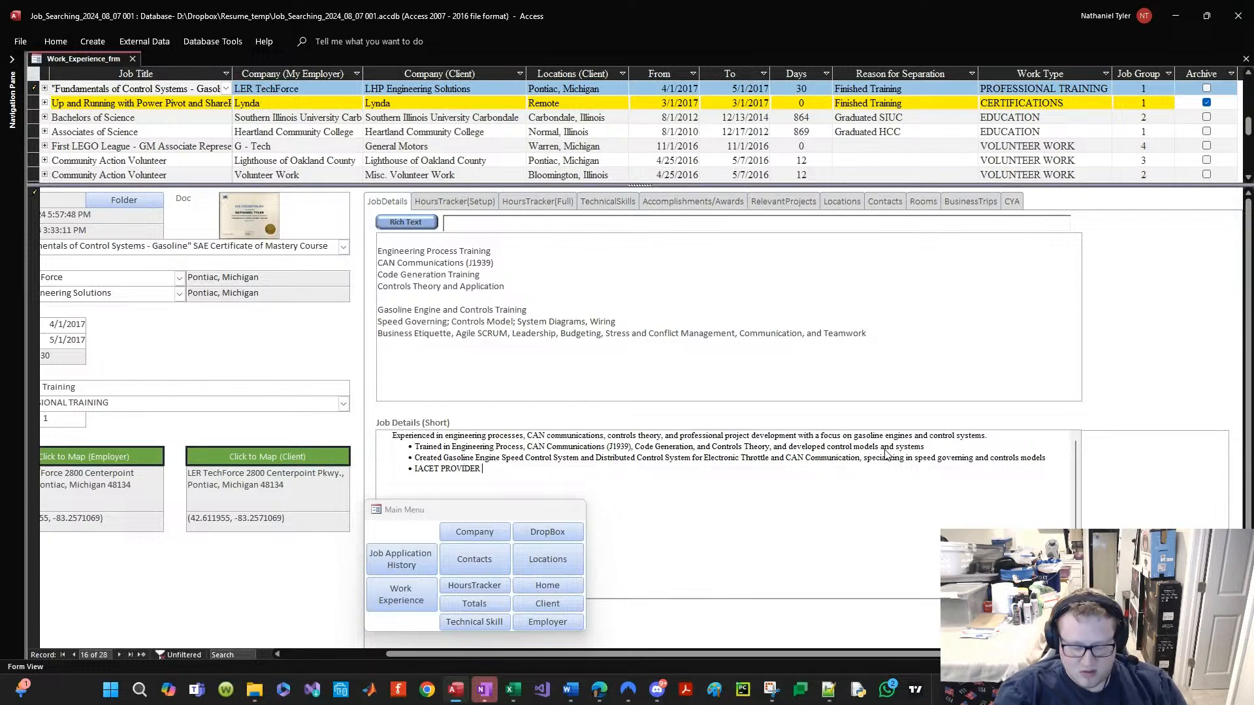
pyautogui.write(' #1003713')
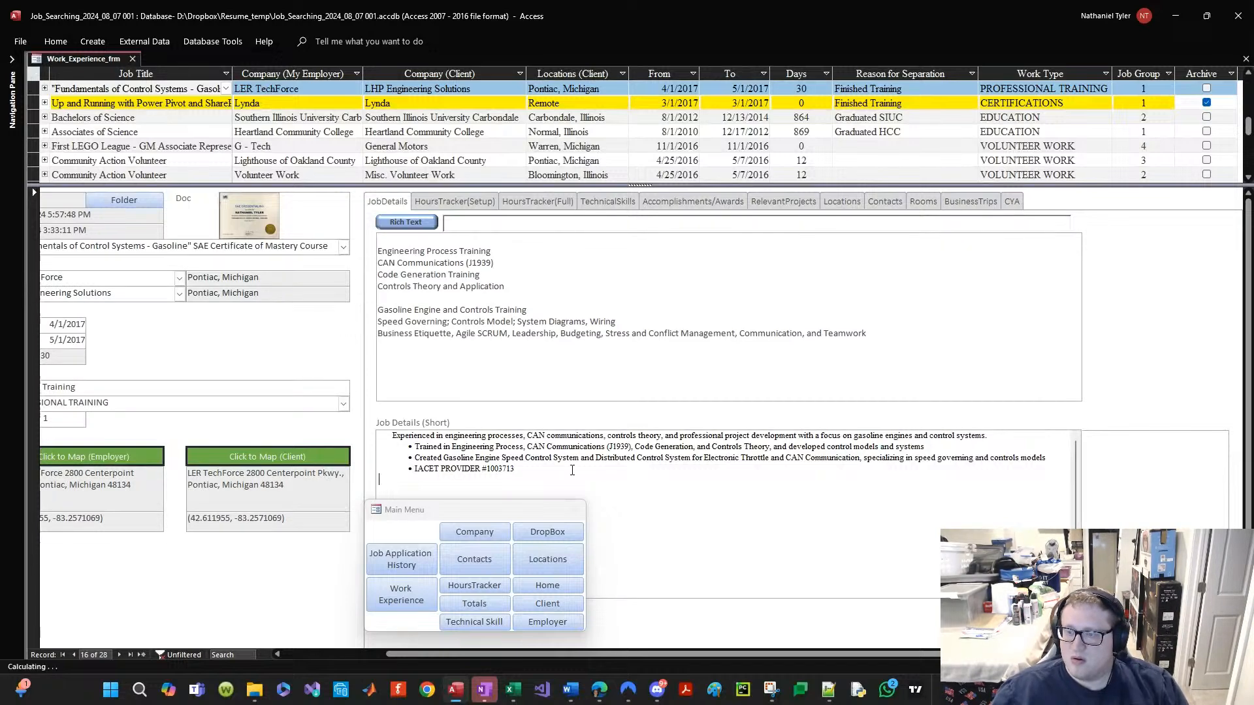
# Step: Move the Main Menu window clear of the Job Details (Short) text and save the menu form
pyautogui.moveTo(520, 514); pyautogui.dragTo(272, 490)
pyautogui.rightClick(272, 489)
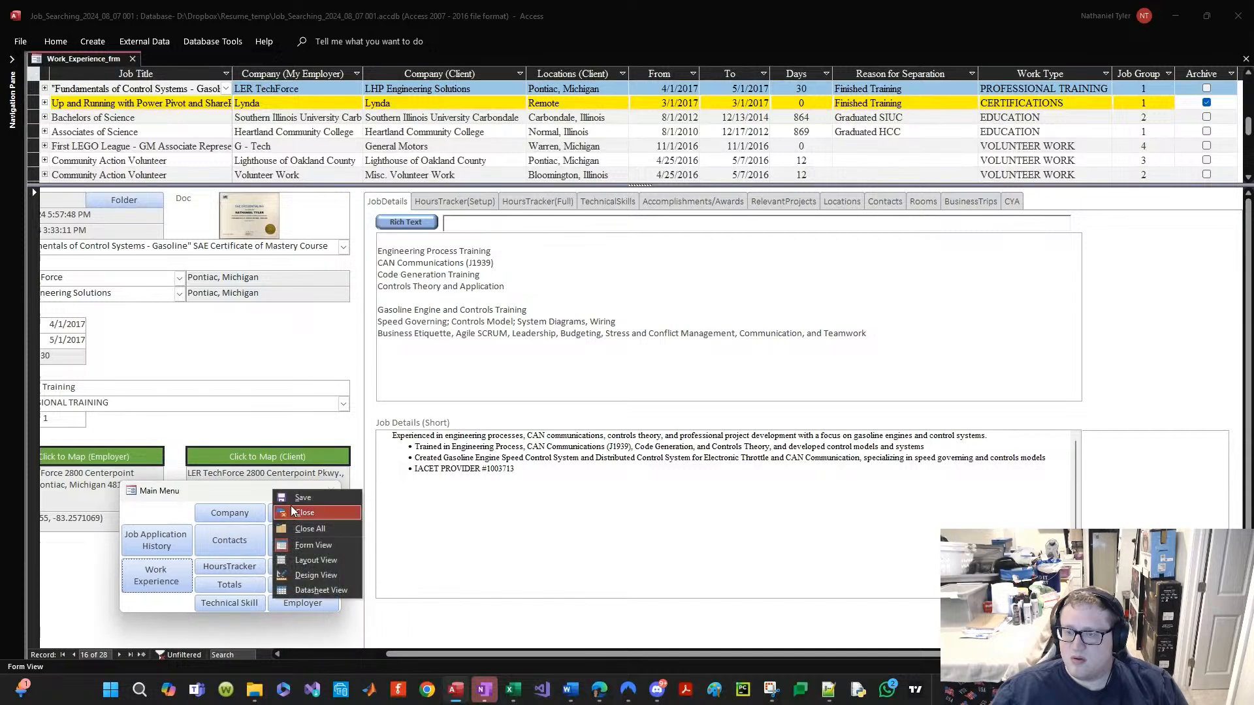
pyautogui.click(298, 501)
pyautogui.rightClick(298, 501)
pyautogui.click(305, 508)
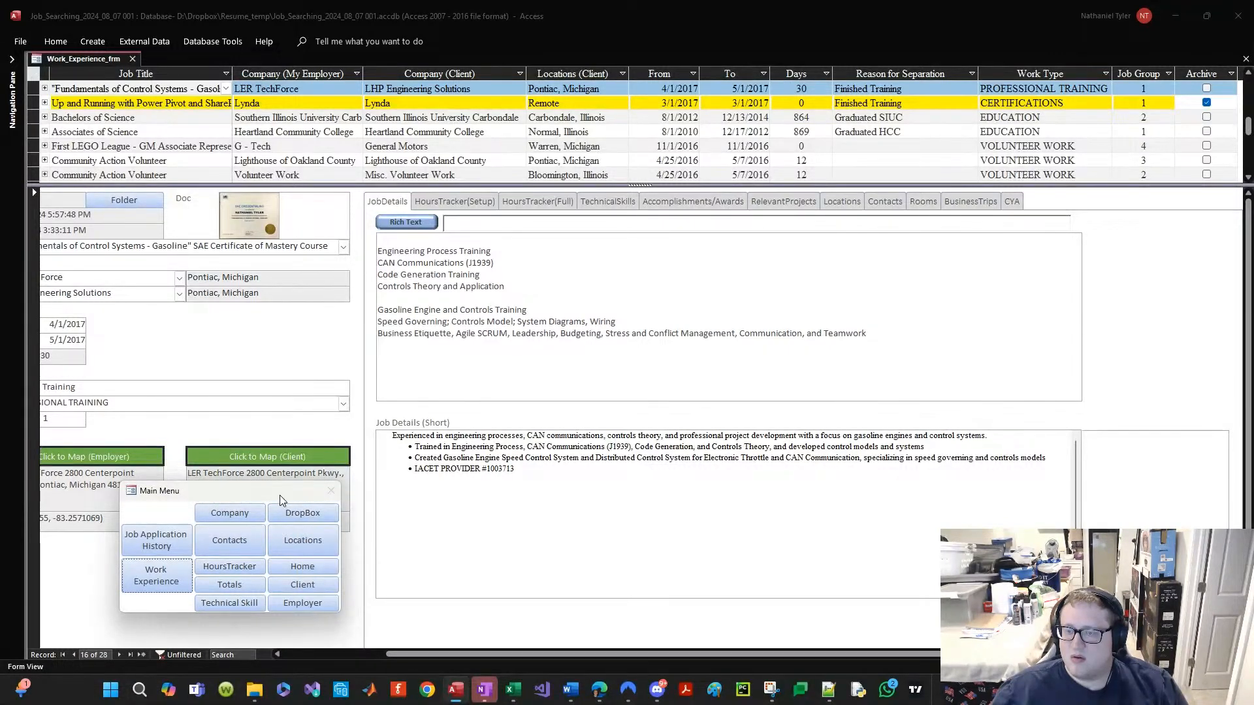
pyautogui.rightClick(239, 478)
pyautogui.moveTo(279, 491)
pyautogui.mouseDown()
pyautogui.moveTo(240, 478)
pyautogui.moveTo(299, 499)
pyautogui.mouseUp()
pyautogui.click(248, 488)
pyautogui.click(551, 472)
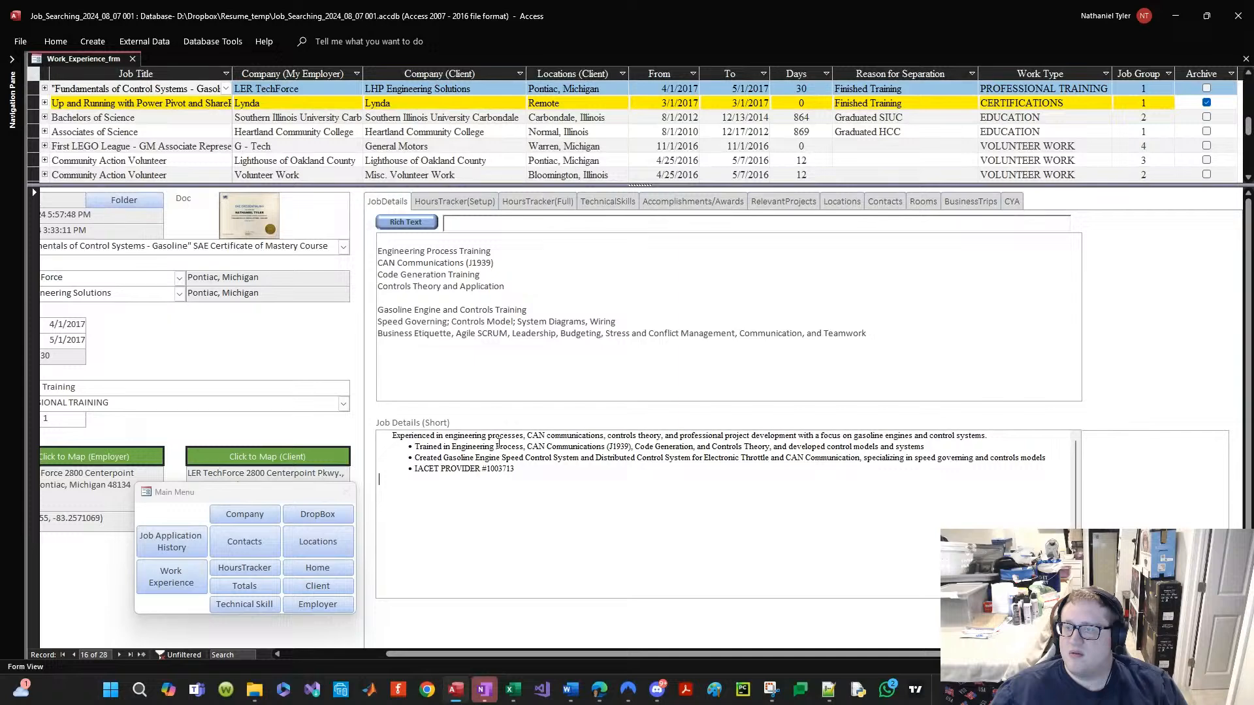
# Step: Switch Work_Experience_frm to Design View and select the Work_Experience_TabCtl tab control that holds the job details
pyautogui.click(463, 357)
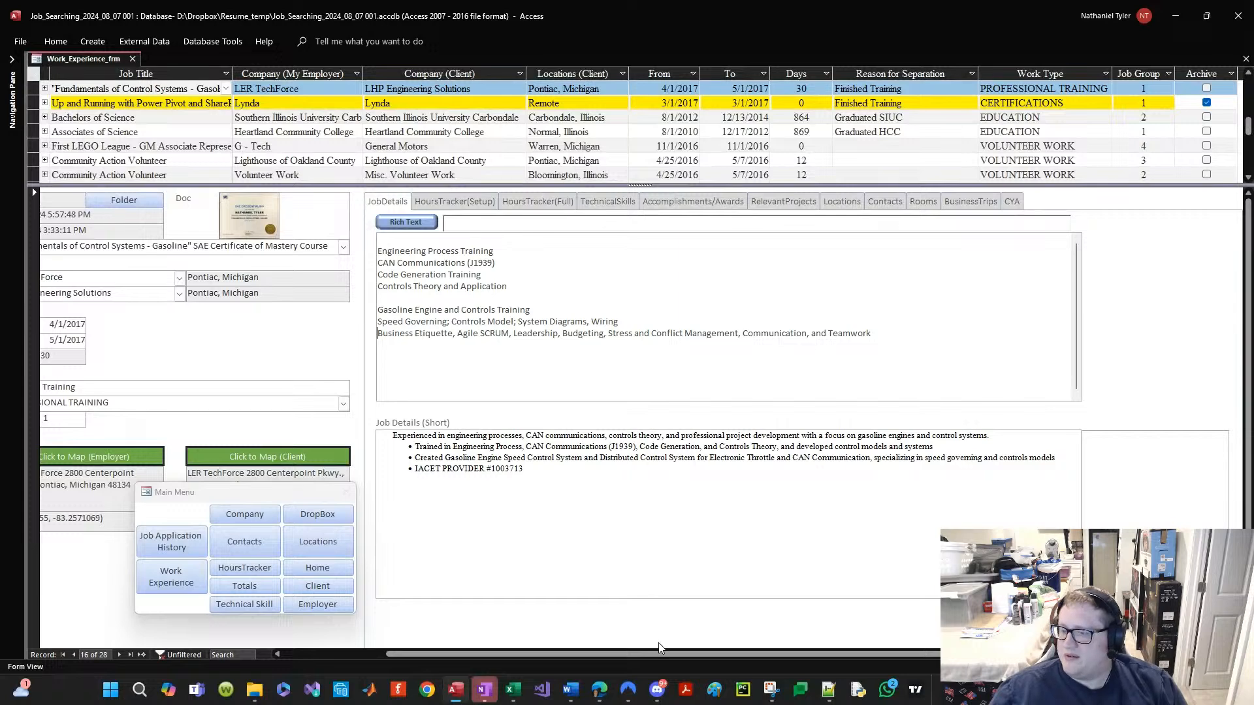
pyautogui.moveTo(657, 654); pyautogui.dragTo(246, 406)
pyautogui.rightClick(336, 635)
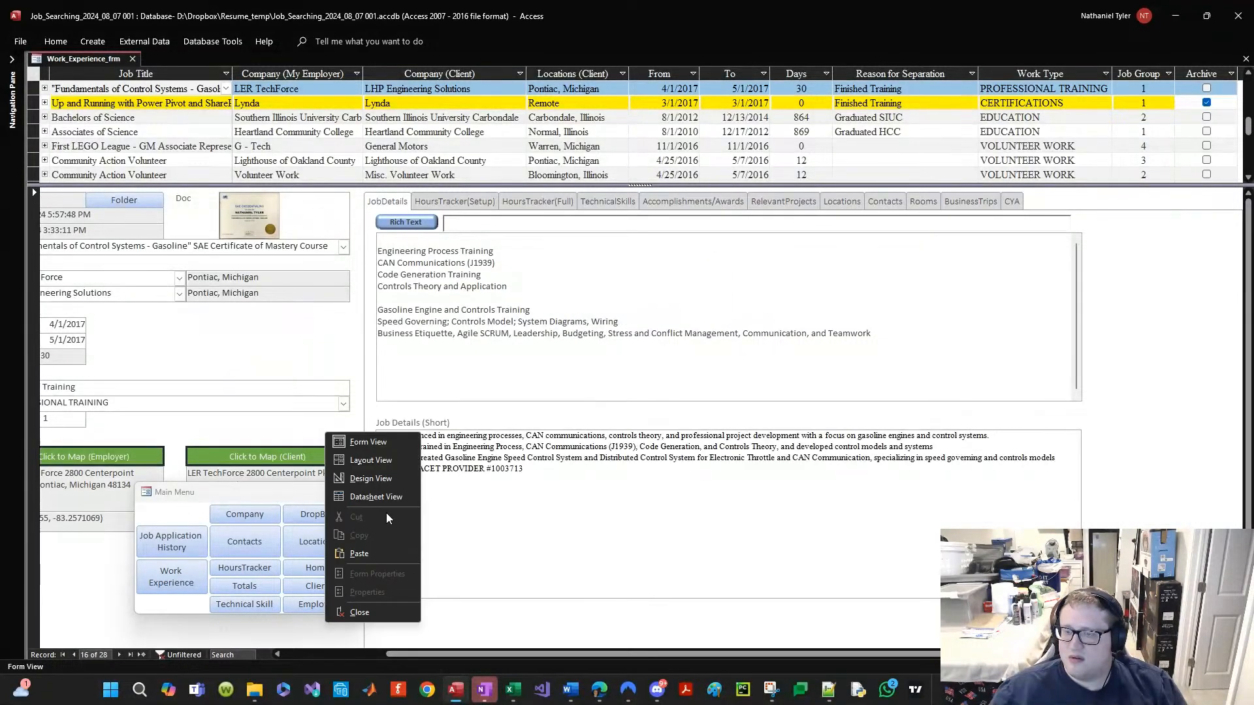
pyautogui.click(369, 480)
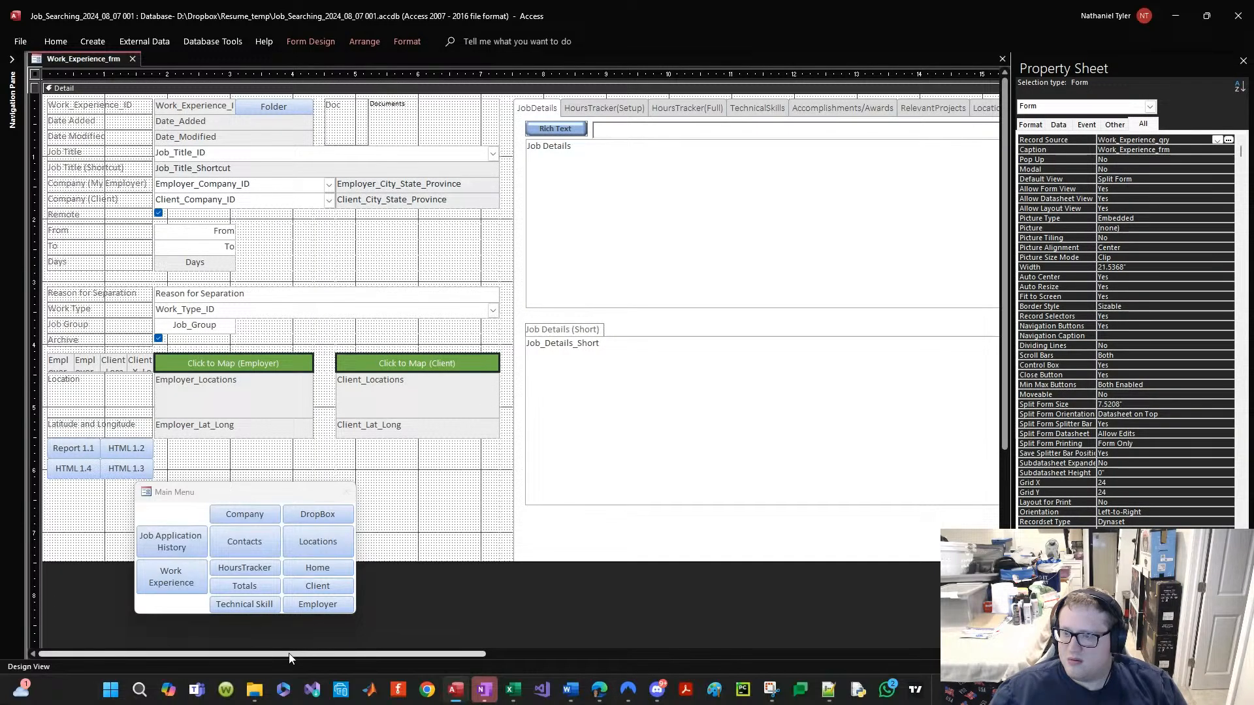
pyautogui.moveTo(289, 656); pyautogui.dragTo(783, 655)
pyautogui.click(967, 225)
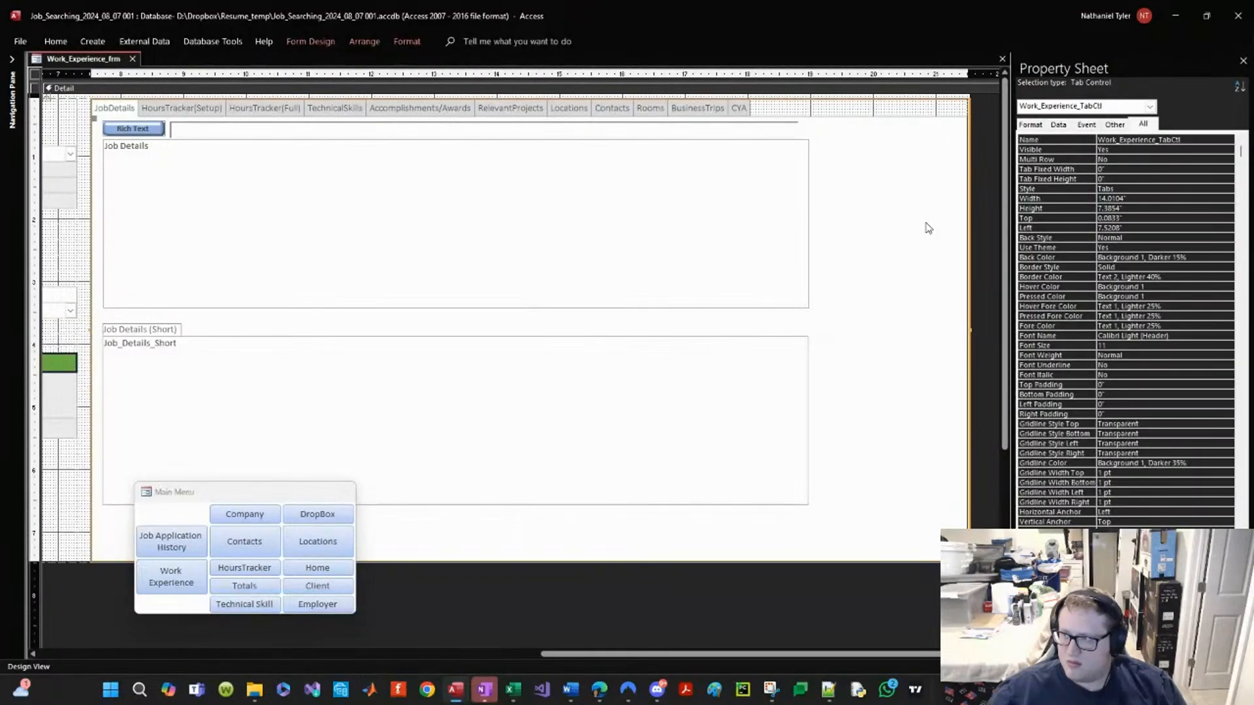
# Step: Narrow the Work_Experience_TabCtl tab control to 11.5104" wide and pull the form's outer edge in to meet it
pyautogui.hotkey('shift', 'Left')
pyautogui.hotkey('shift', 'Left')
pyautogui.hotkey('shift', 'Left')
pyautogui.hotkey('shift', 'Left')
pyautogui.hotkey('shift', 'Left')
pyautogui.hotkey('shift', 'Left')
pyautogui.hotkey('shift', 'Left')
pyautogui.hotkey('shift', 'Left')
pyautogui.hotkey('shift', 'Left')
pyautogui.hotkey('shift', 'Left')
pyautogui.hotkey('shift', 'Left')
pyautogui.hotkey('shift', 'Left')
pyautogui.hotkey('shift', 'Left')
pyautogui.hotkey('shift', 'Left')
pyautogui.hotkey('shift', 'Left')
pyautogui.hotkey('shift', 'Left')
pyautogui.hotkey('shift', 'Left')
pyautogui.hotkey('shift', 'Left')
pyautogui.hotkey('shift', 'Left')
pyautogui.hotkey('shift', 'Left')
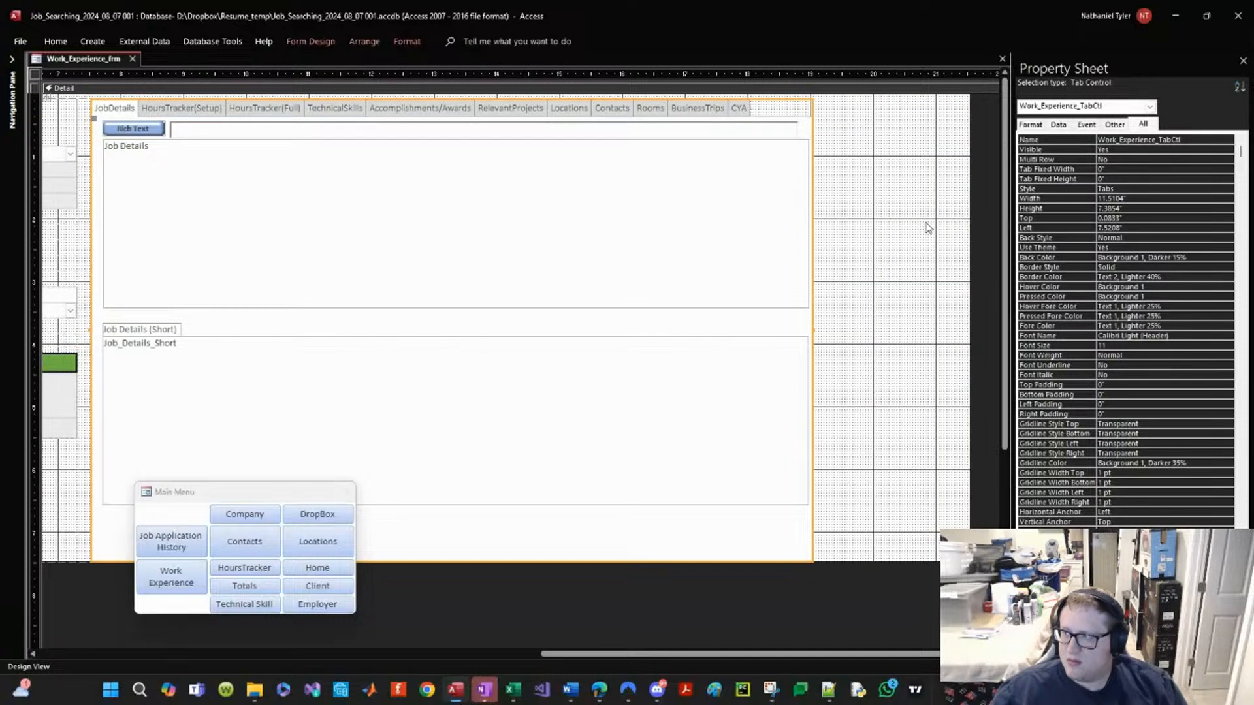
pyautogui.moveTo(970, 239); pyautogui.dragTo(552, 308)
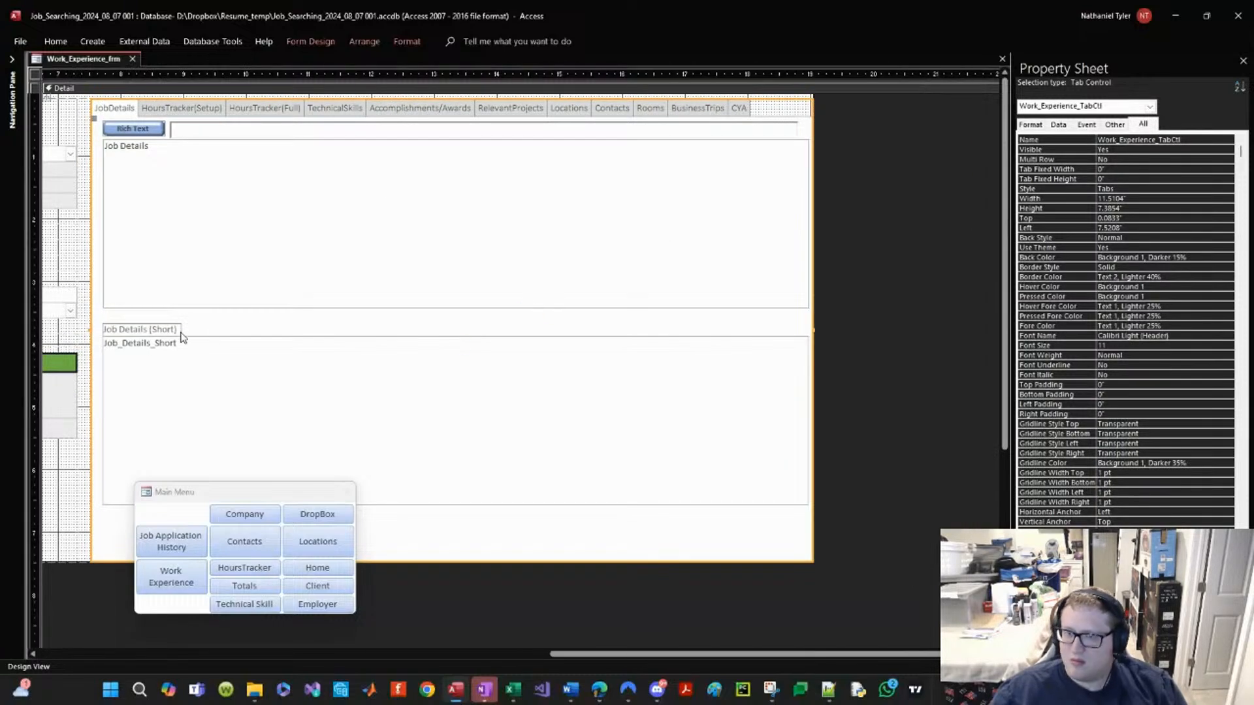
pyautogui.moveTo(586, 662); pyautogui.dragTo(22, 577)
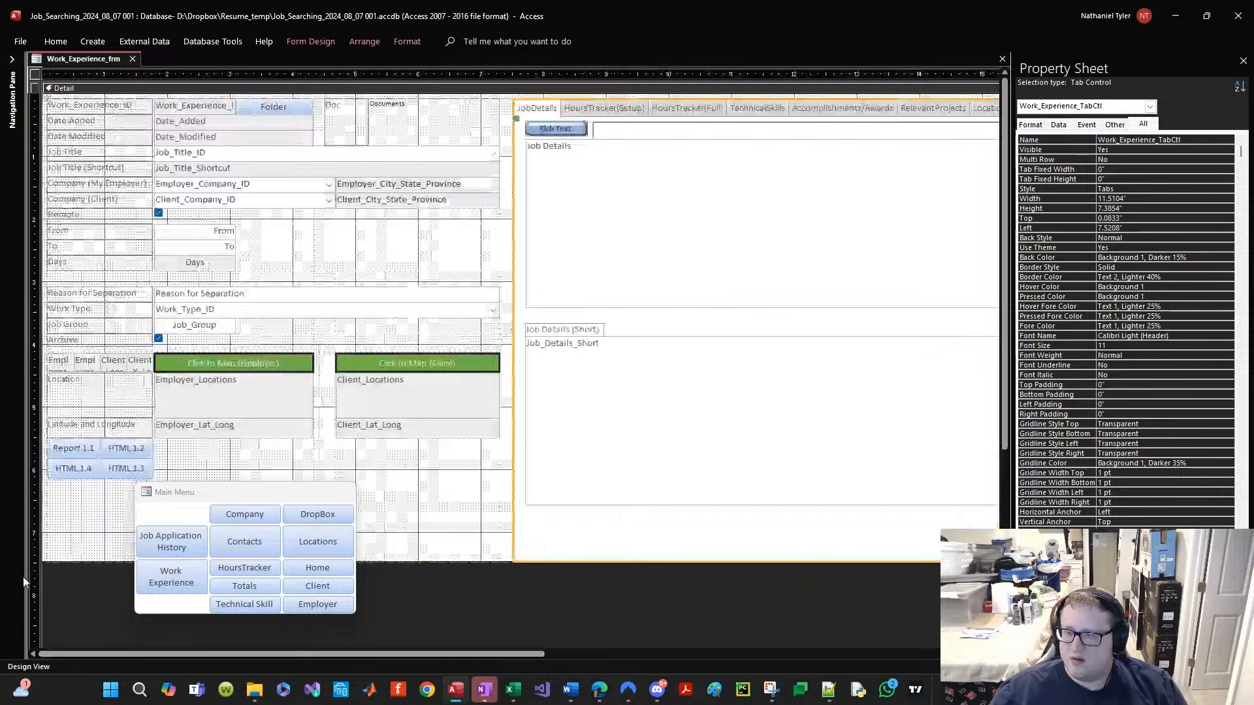
# Step: Compare the layout of the tab pages through RelevantProjects and check the size and position properties of the HoursTracker(Full) subform
pyautogui.click(604, 107)
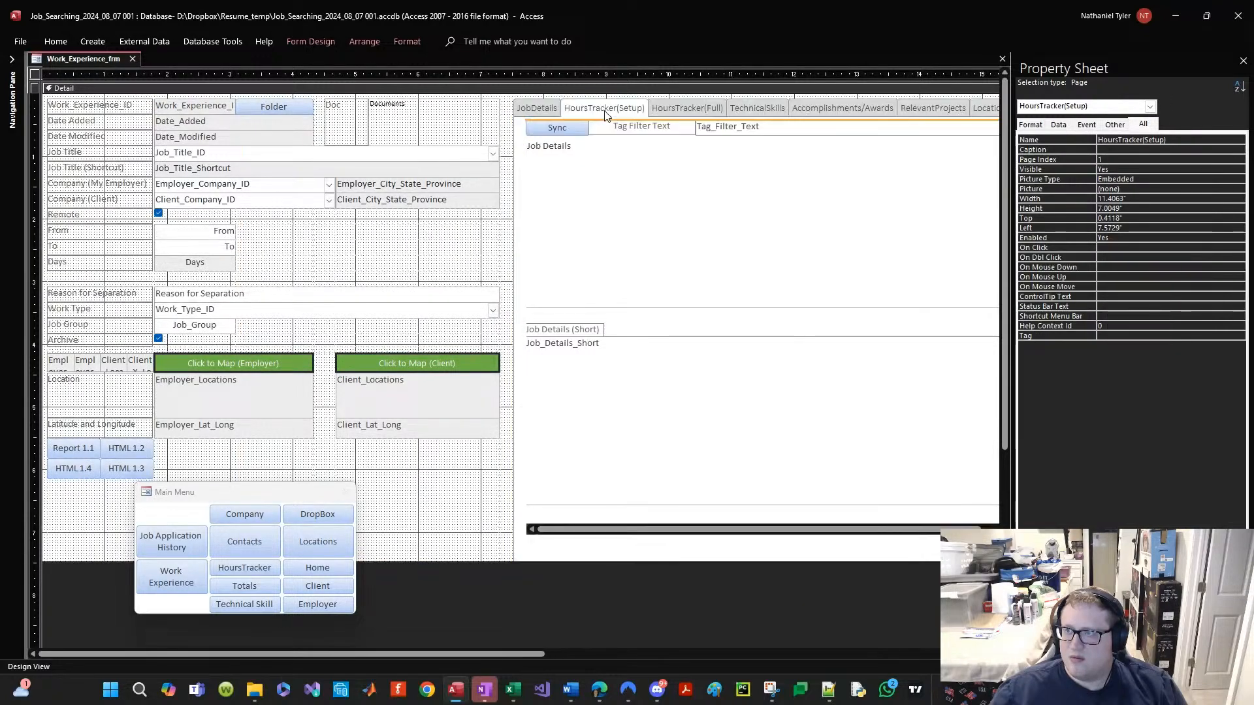
pyautogui.click(673, 107)
pyautogui.click(784, 109)
pyautogui.click(849, 108)
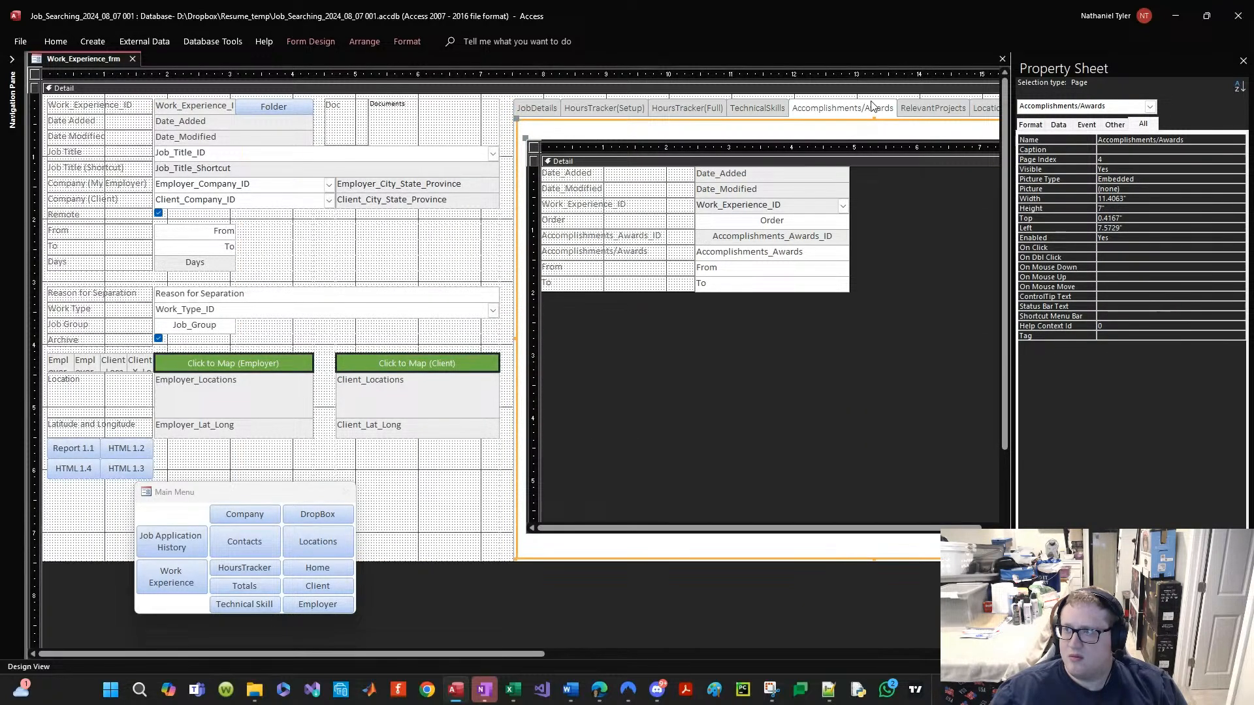
pyautogui.click(915, 108)
pyautogui.click(660, 112)
pyautogui.click(606, 110)
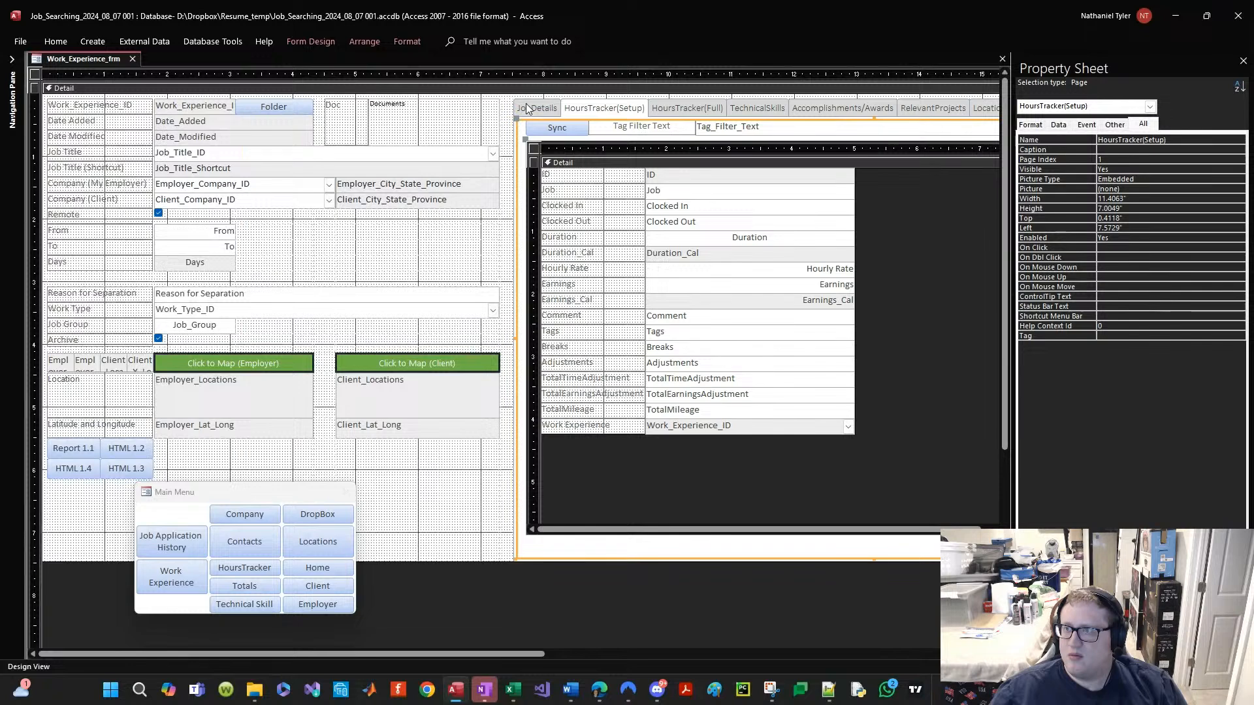
pyautogui.click(661, 109)
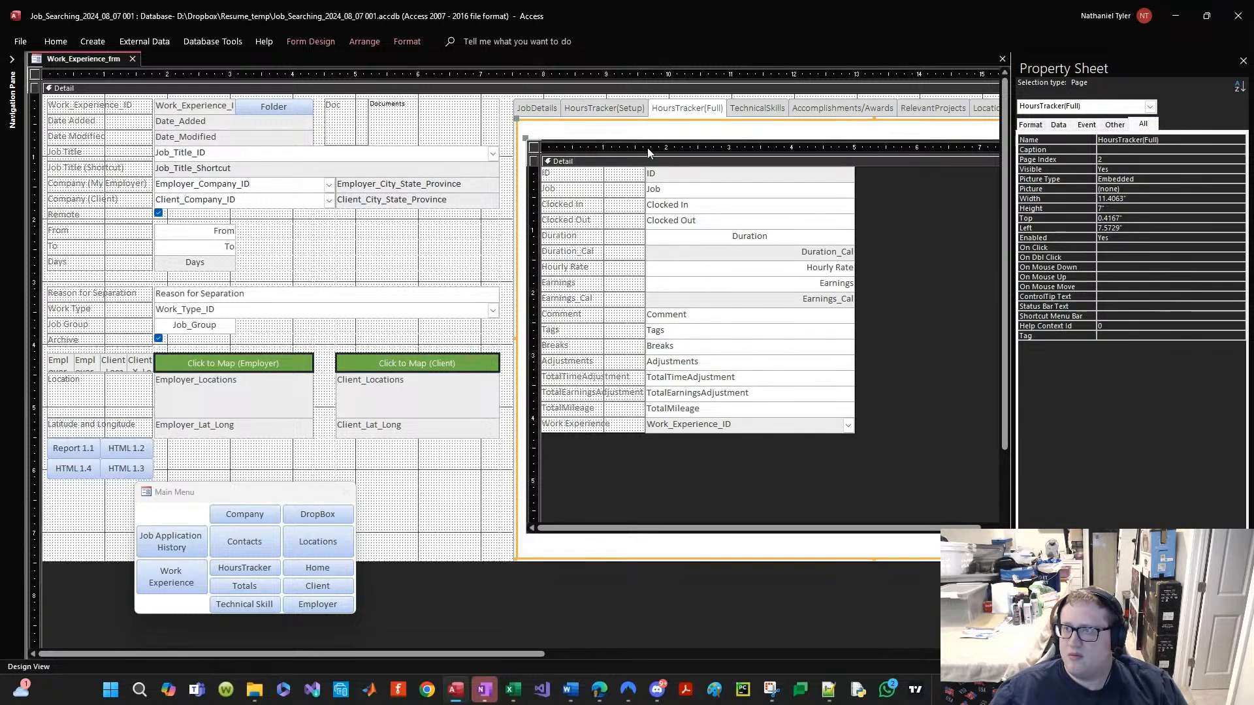
pyautogui.click(781, 109)
pyautogui.click(686, 108)
pyautogui.click(689, 190)
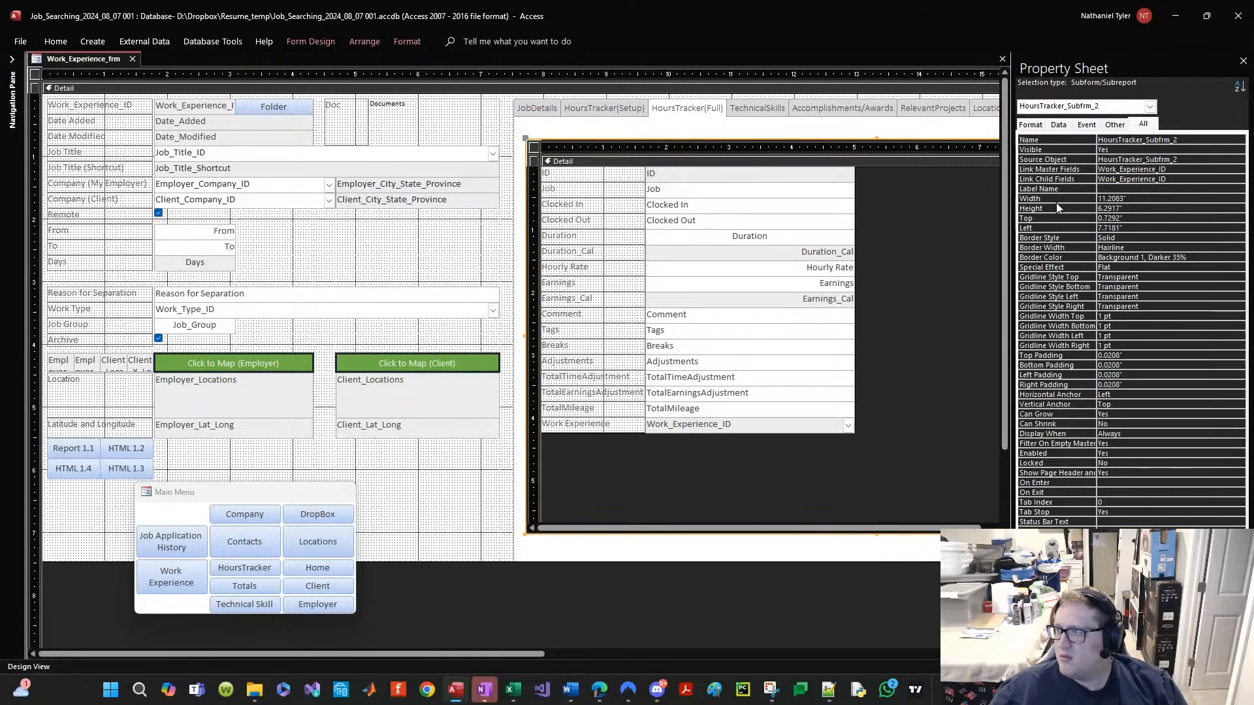
pyautogui.click(1047, 218)
# Step: Recheck the alignment of controls and subforms across the tab pages from JobDetails through Locations
pyautogui.click(605, 109)
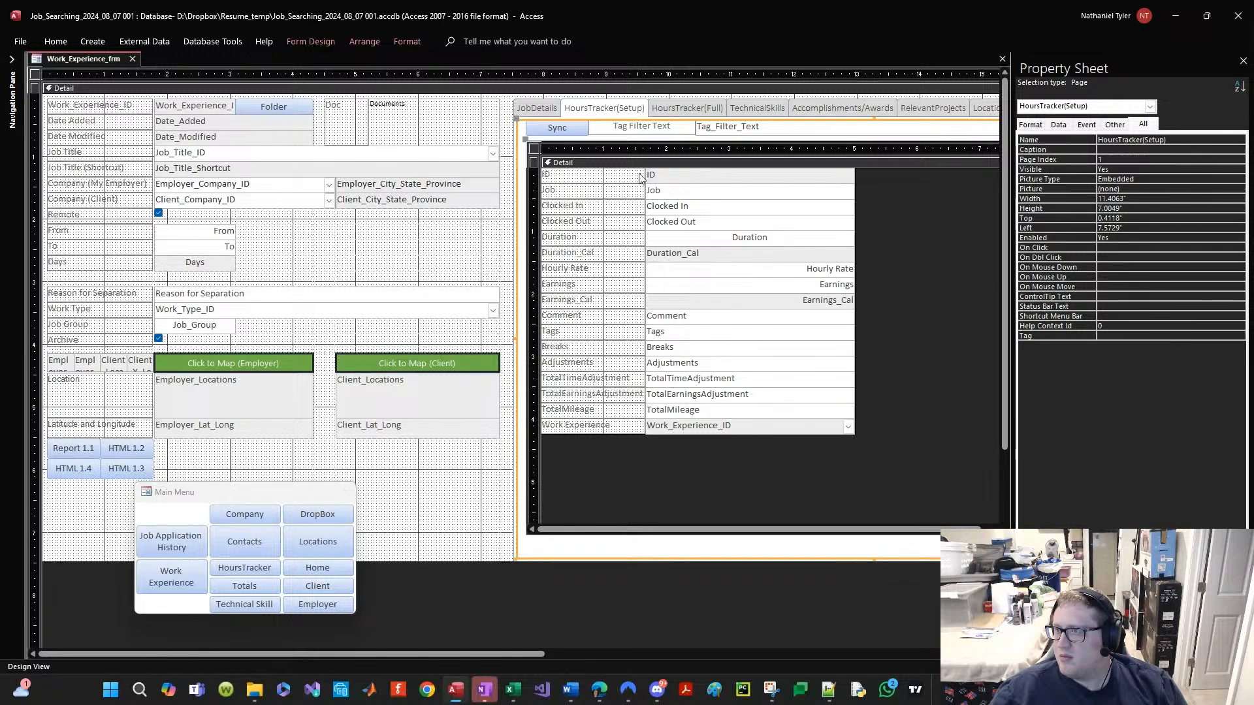
pyautogui.click(692, 109)
pyautogui.click(588, 106)
pyautogui.click(556, 108)
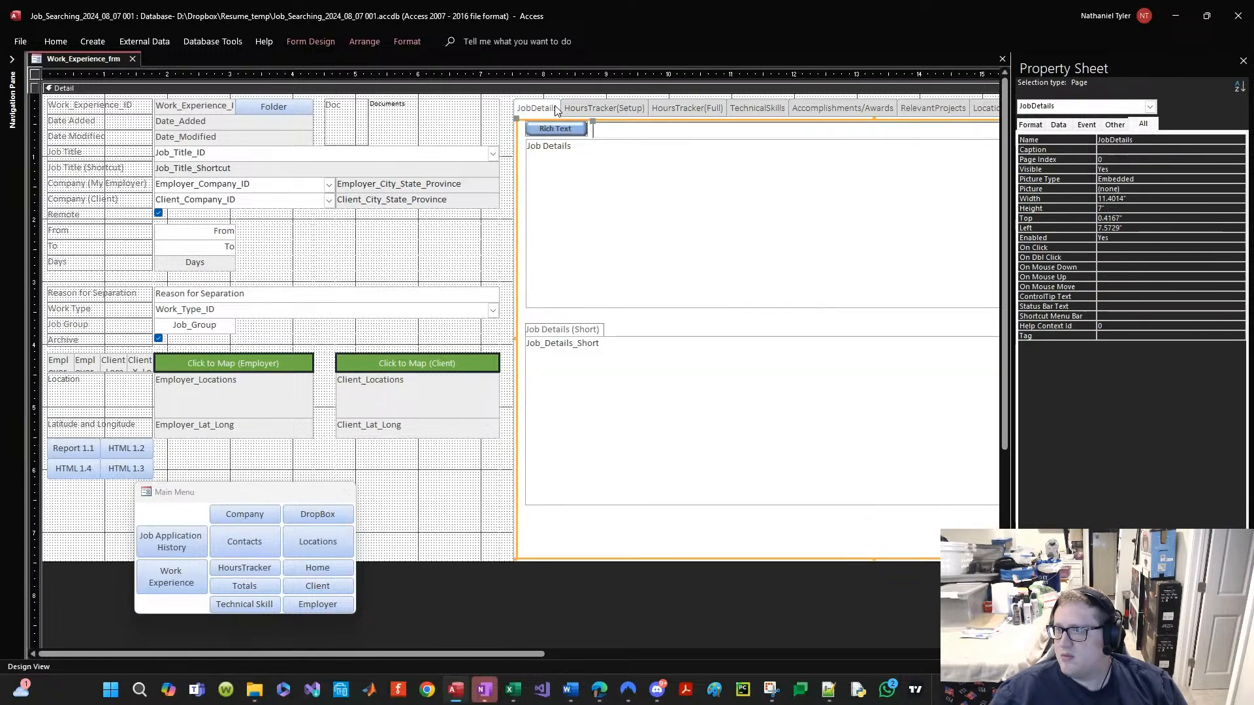
pyautogui.click(611, 111)
pyautogui.click(719, 110)
pyautogui.click(805, 109)
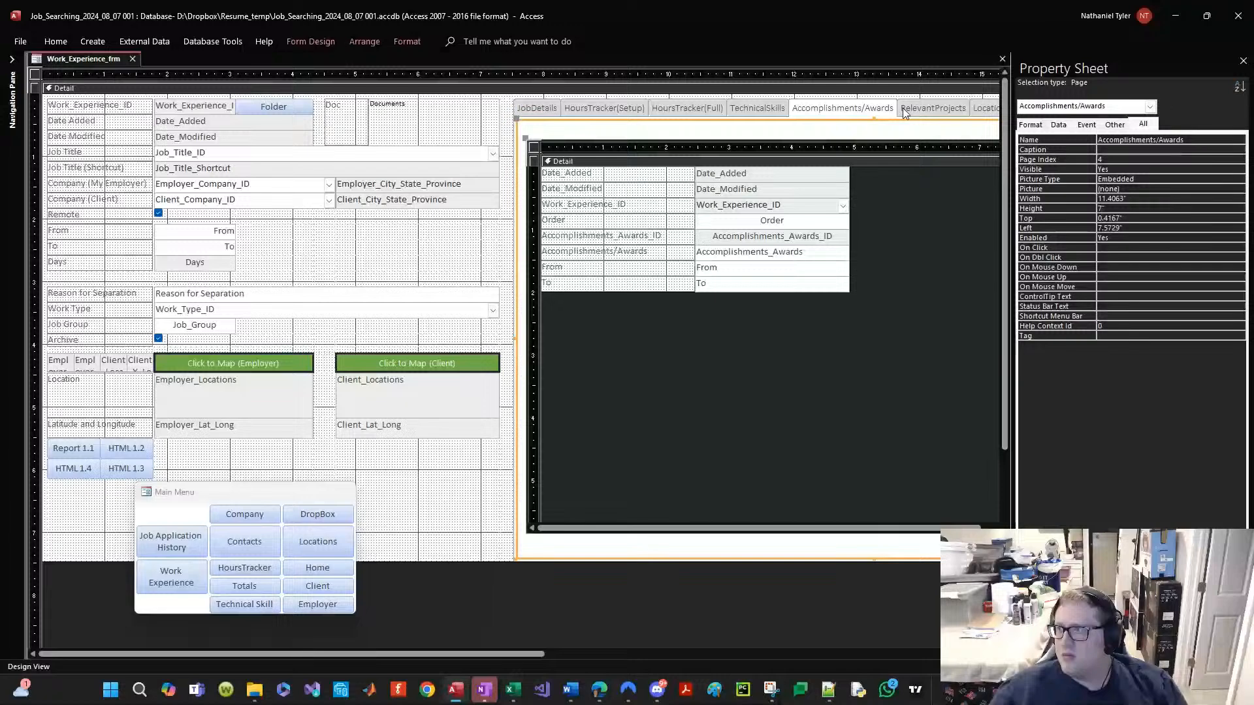
pyautogui.click(933, 108)
pyautogui.click(985, 108)
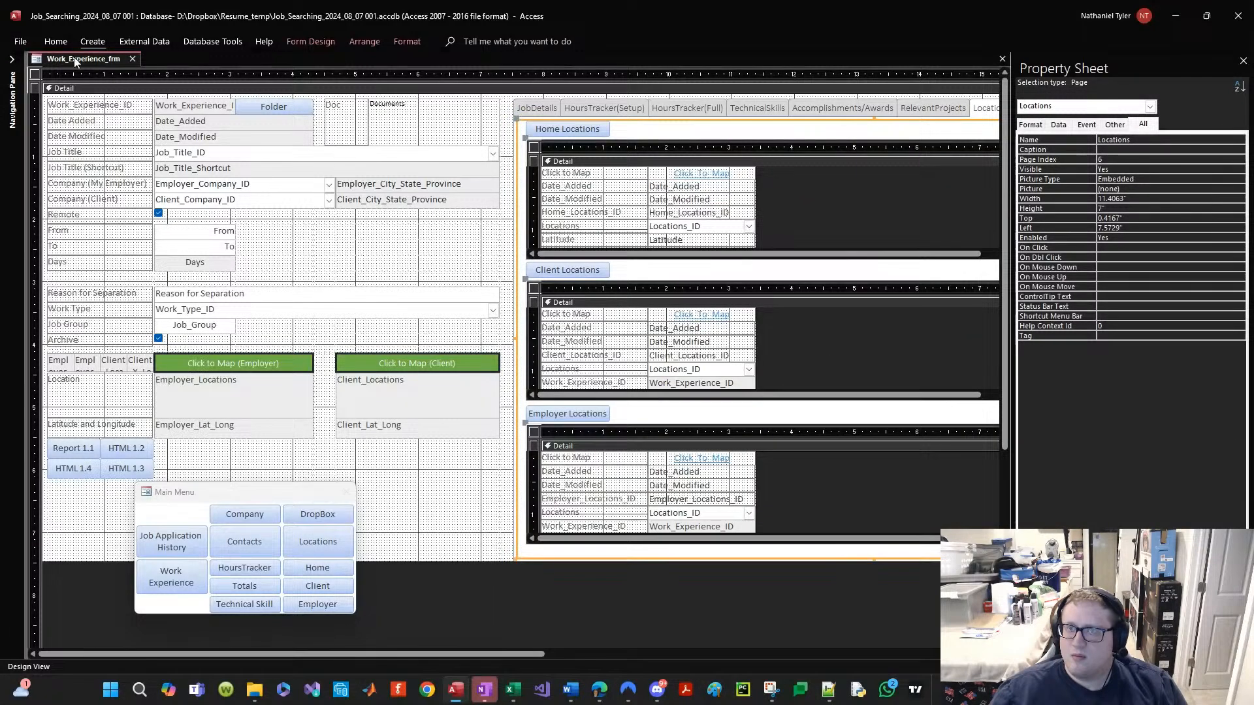
# Step: Reopen the Work Experience form in Form View and compare the Electronic System Engineer and SUMMARY records
pyautogui.click(189, 579)
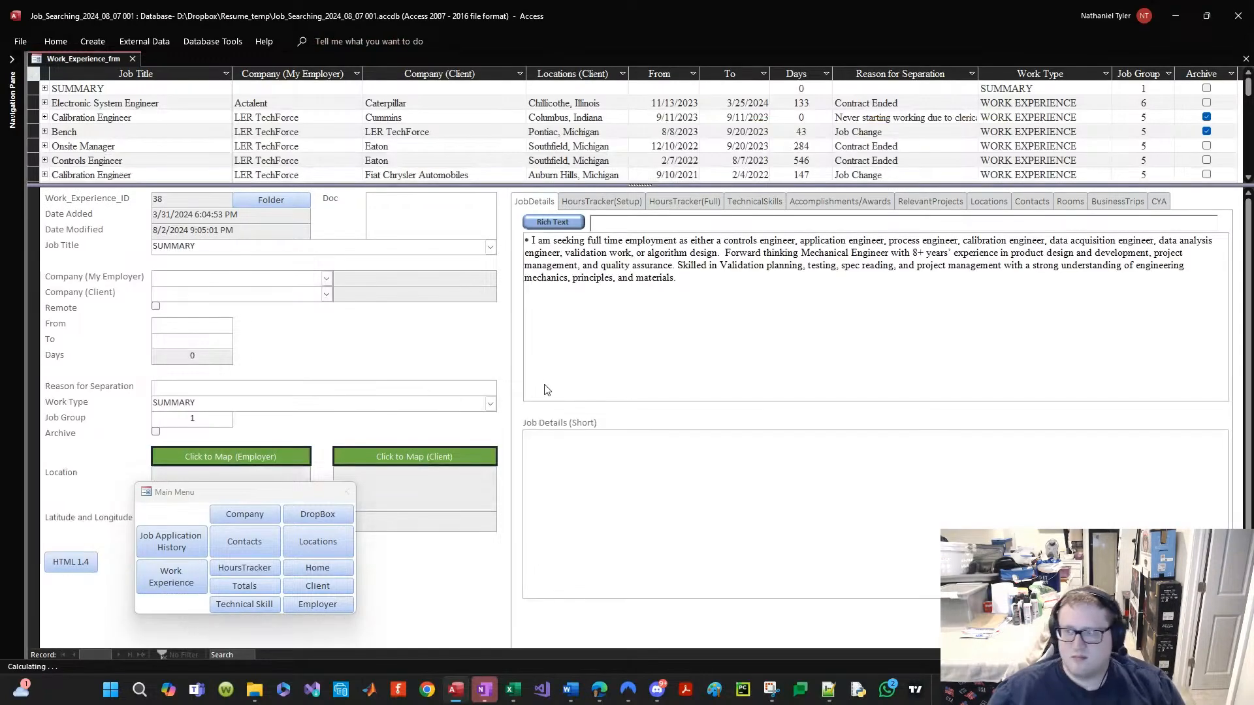
pyautogui.click(661, 341)
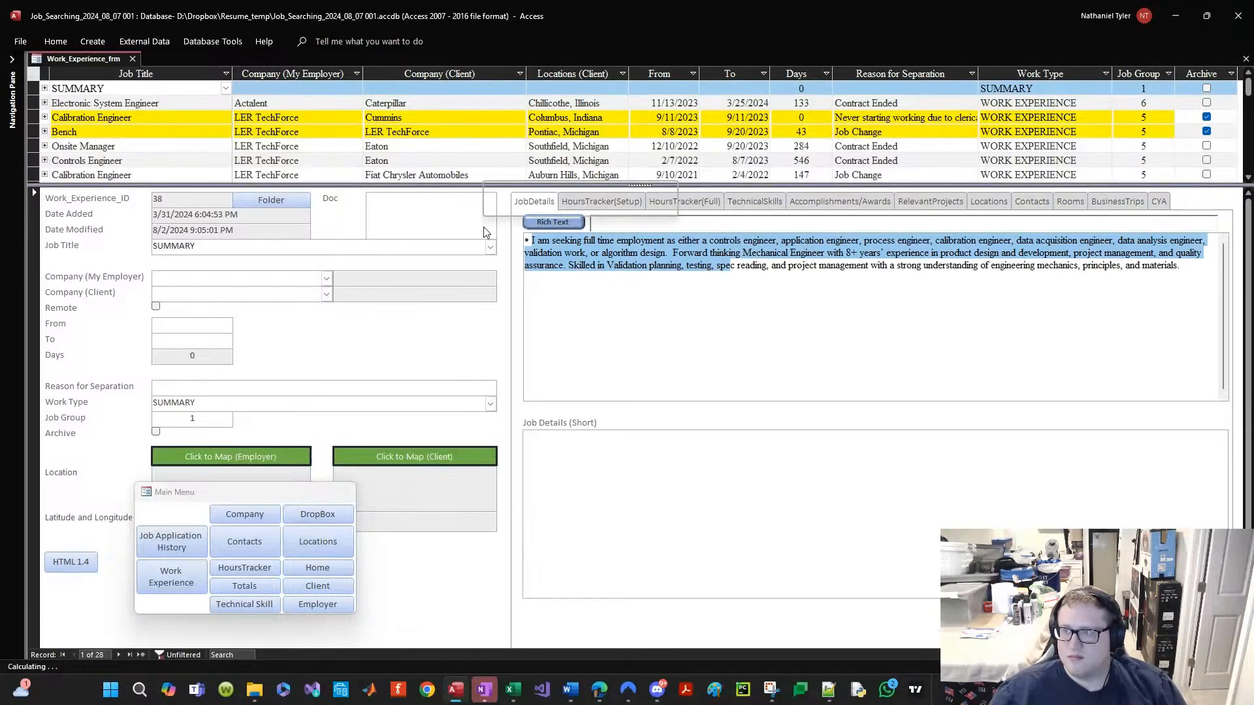
pyautogui.click(115, 104)
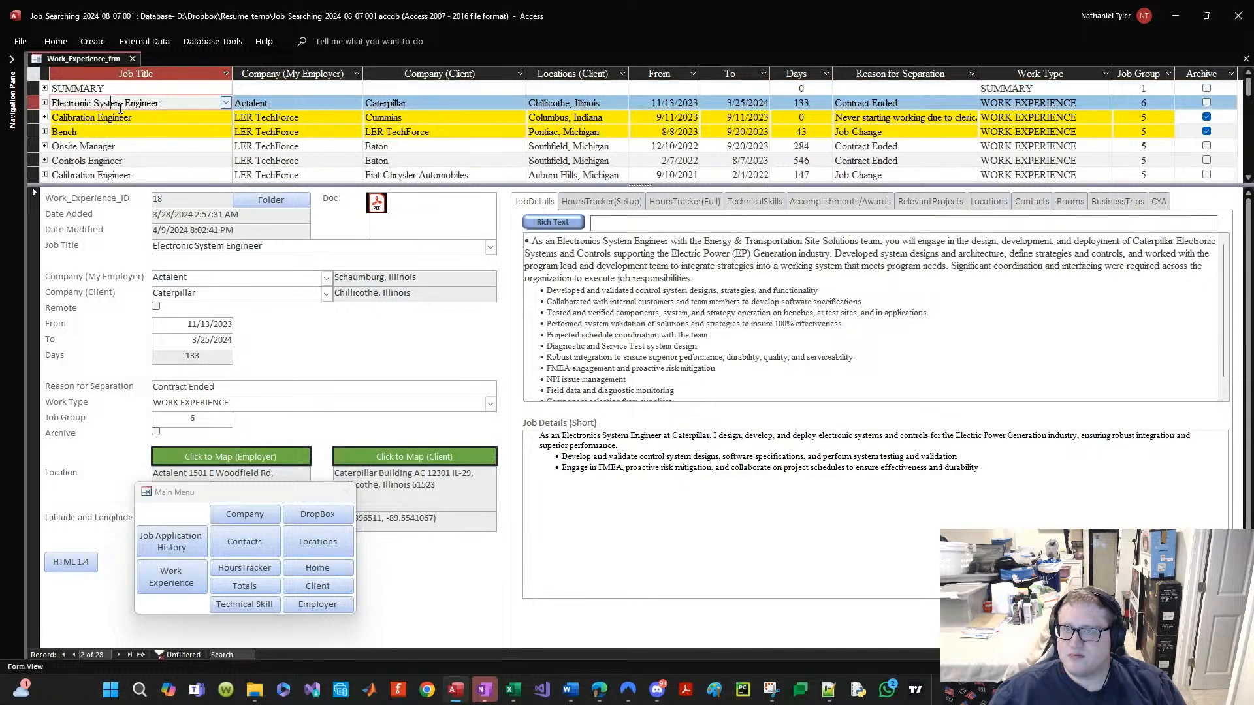
pyautogui.click(160, 89)
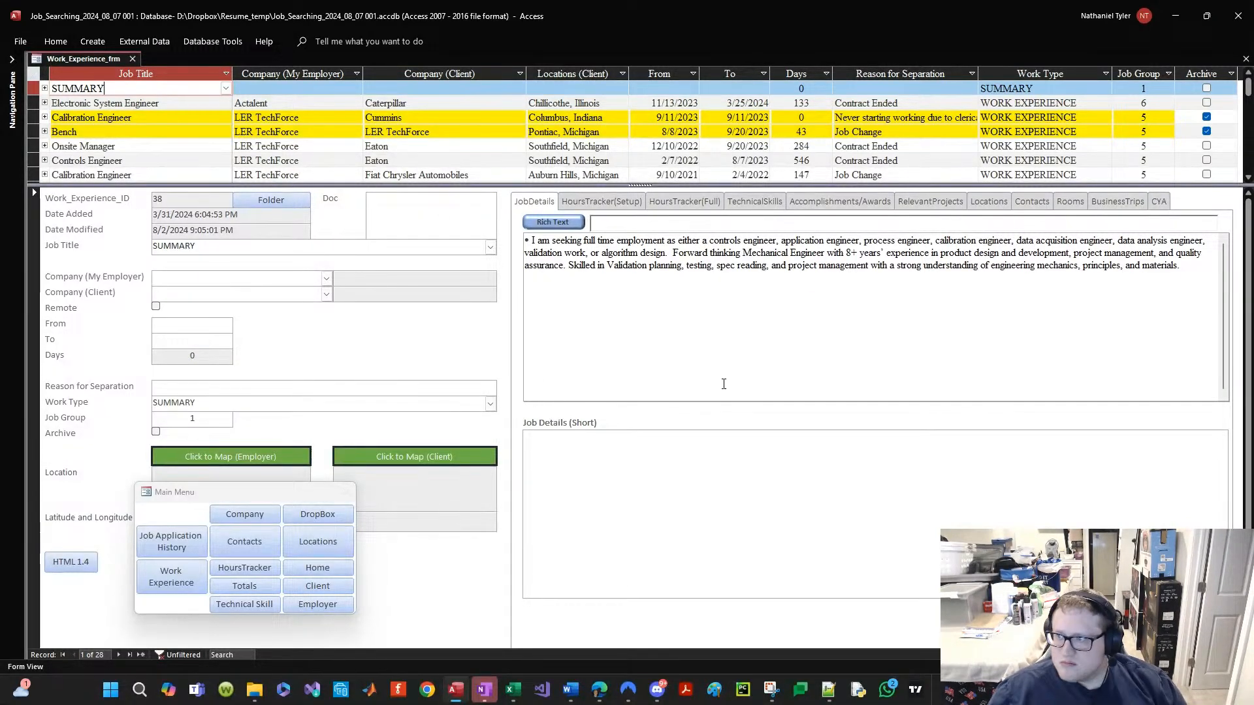
# Step: Save the Work Experience form and select the whole Job Details text of the SUMMARY record
pyautogui.rightClick(107, 62)
pyautogui.click(121, 72)
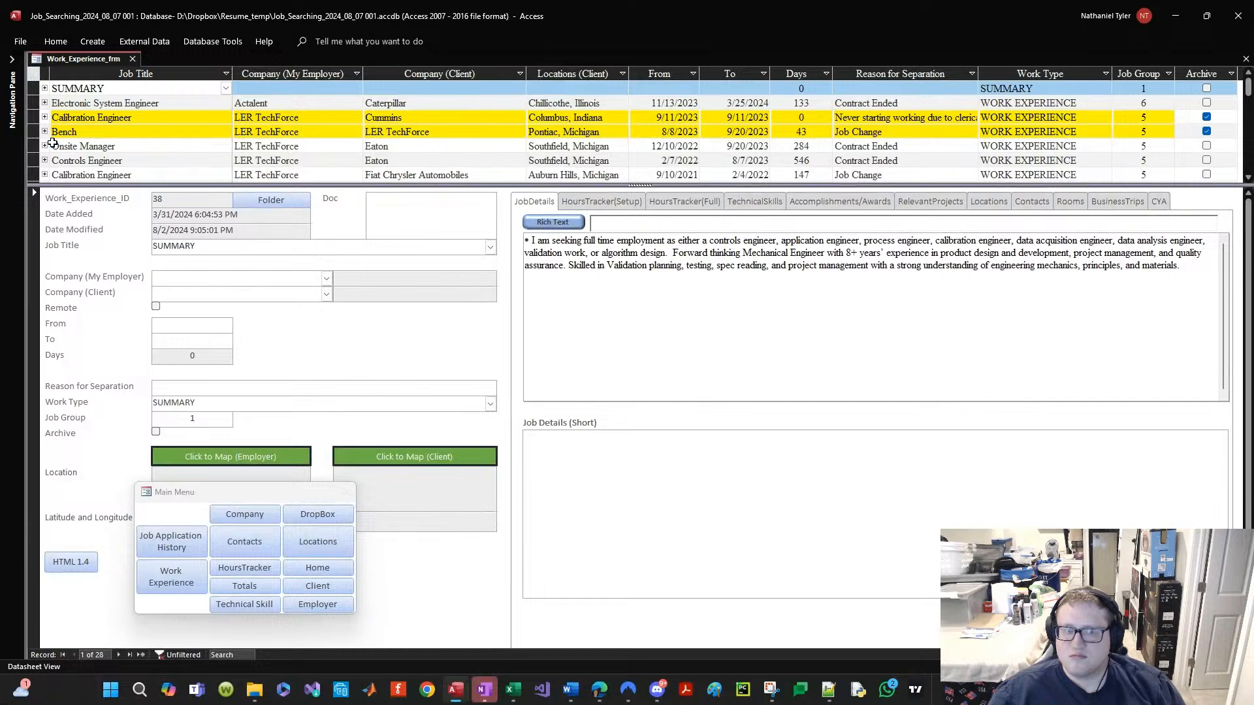
pyautogui.click(623, 327)
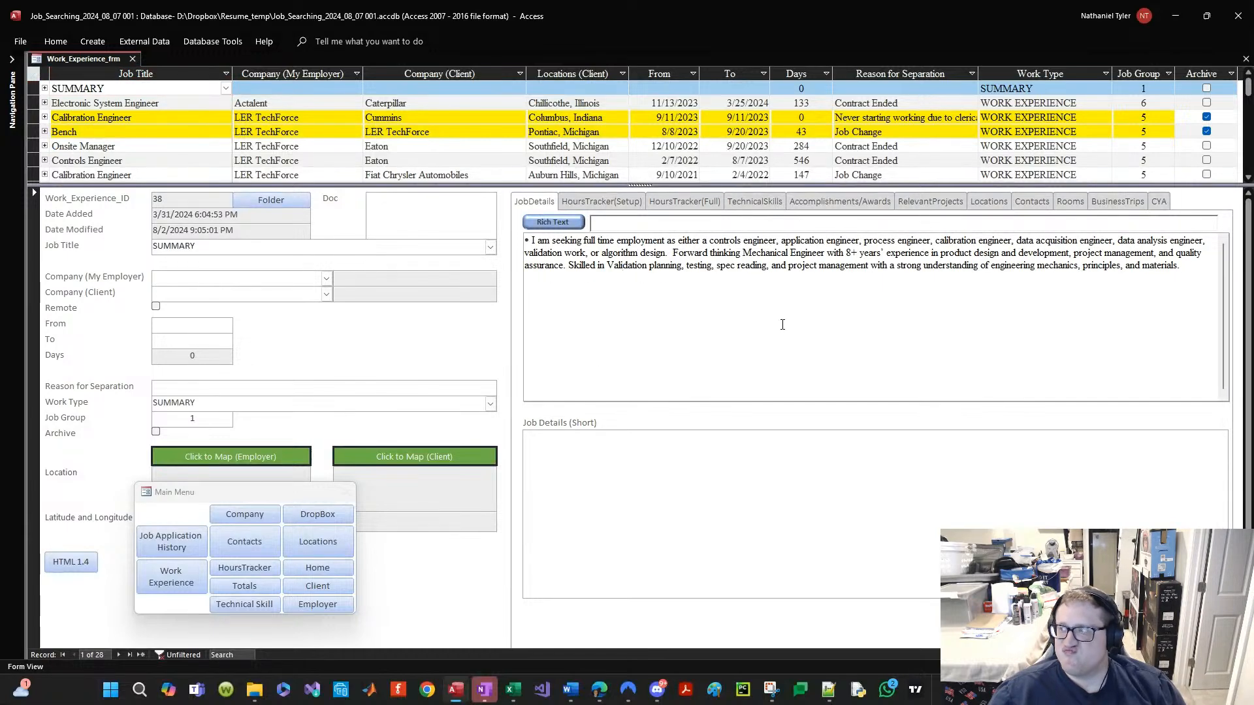
pyautogui.hotkey('ctrl', 'a')
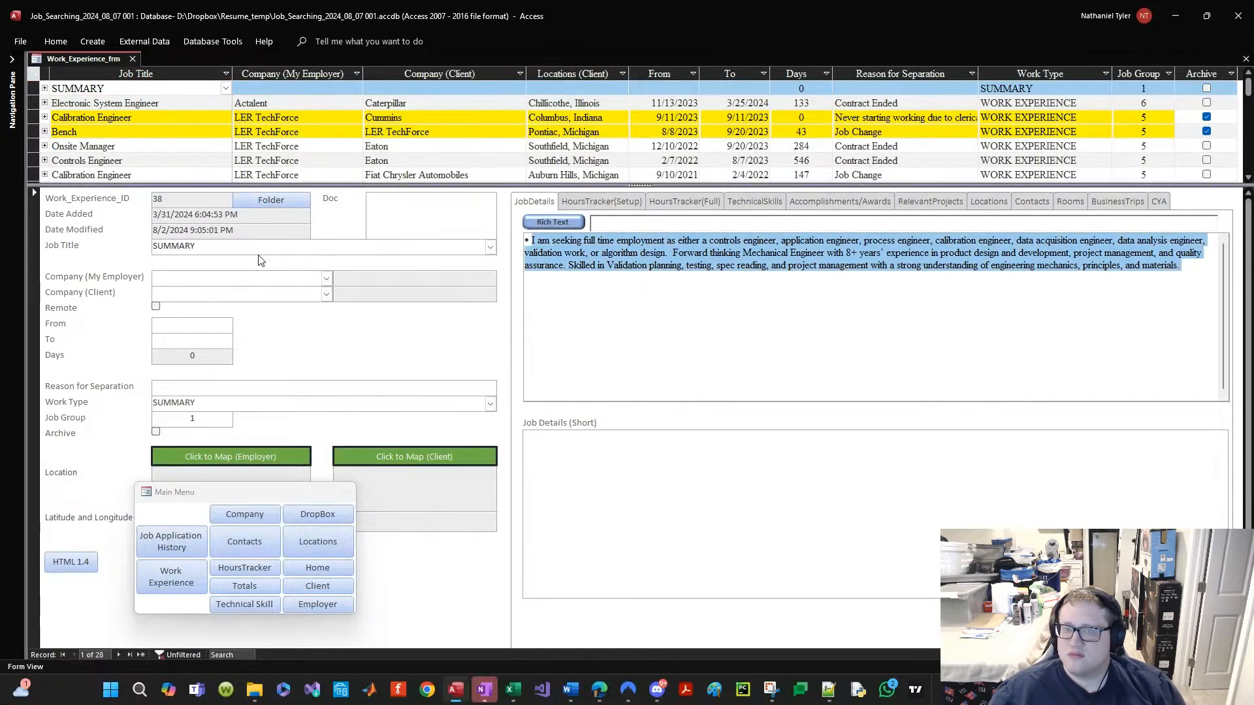
# Step: Look at the resume in Word, return to Access and step through the volunteer work records
pyautogui.hotkey('alt', 'Tab')
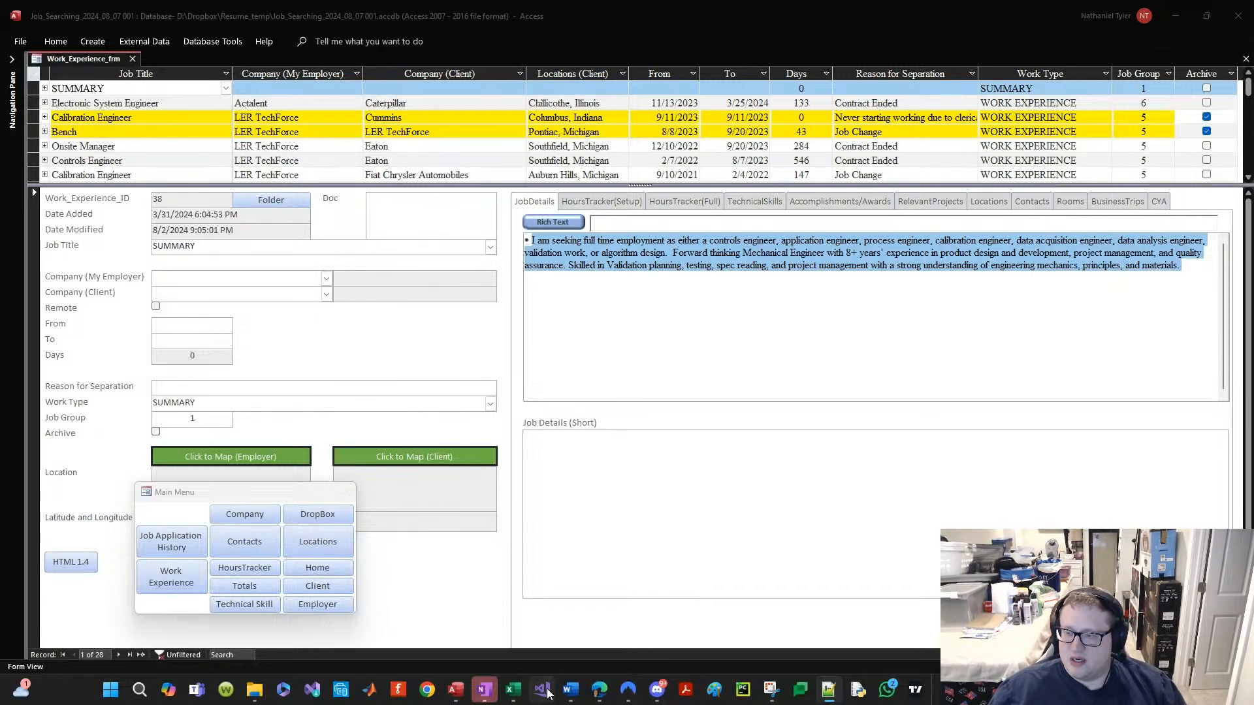
pyautogui.click(570, 690)
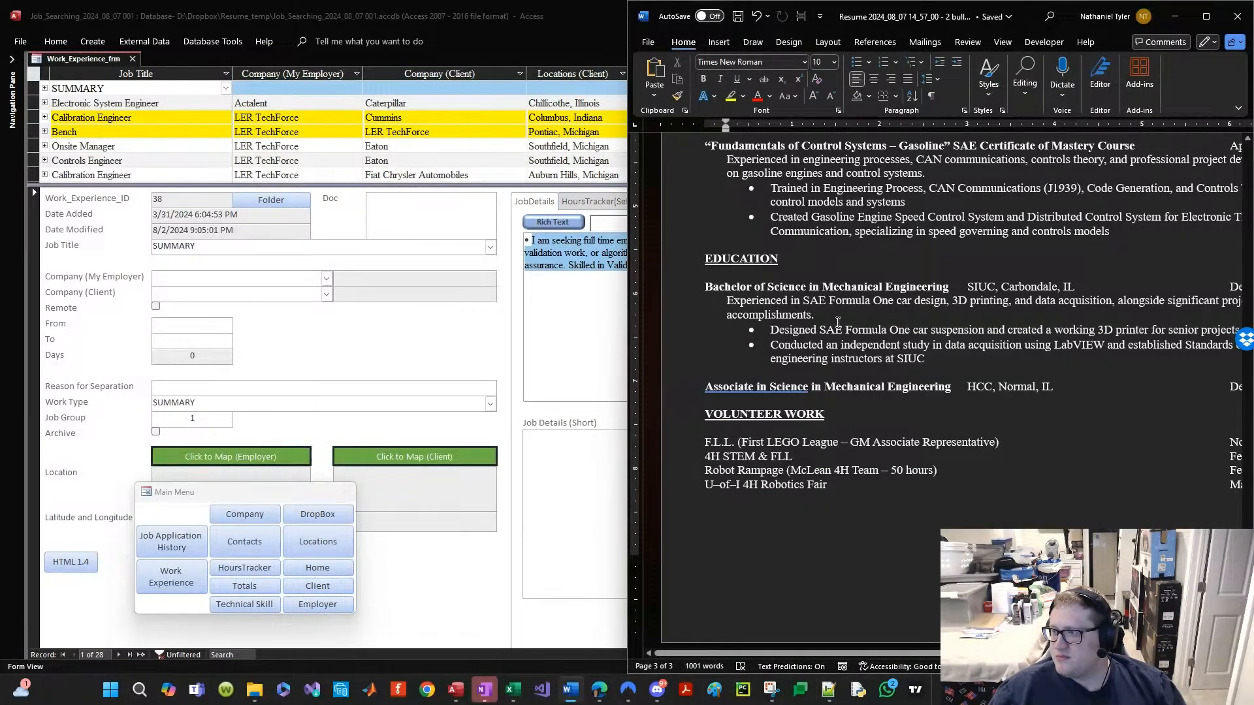
pyautogui.click(396, 290)
pyautogui.scroll(-6, 98, 116)
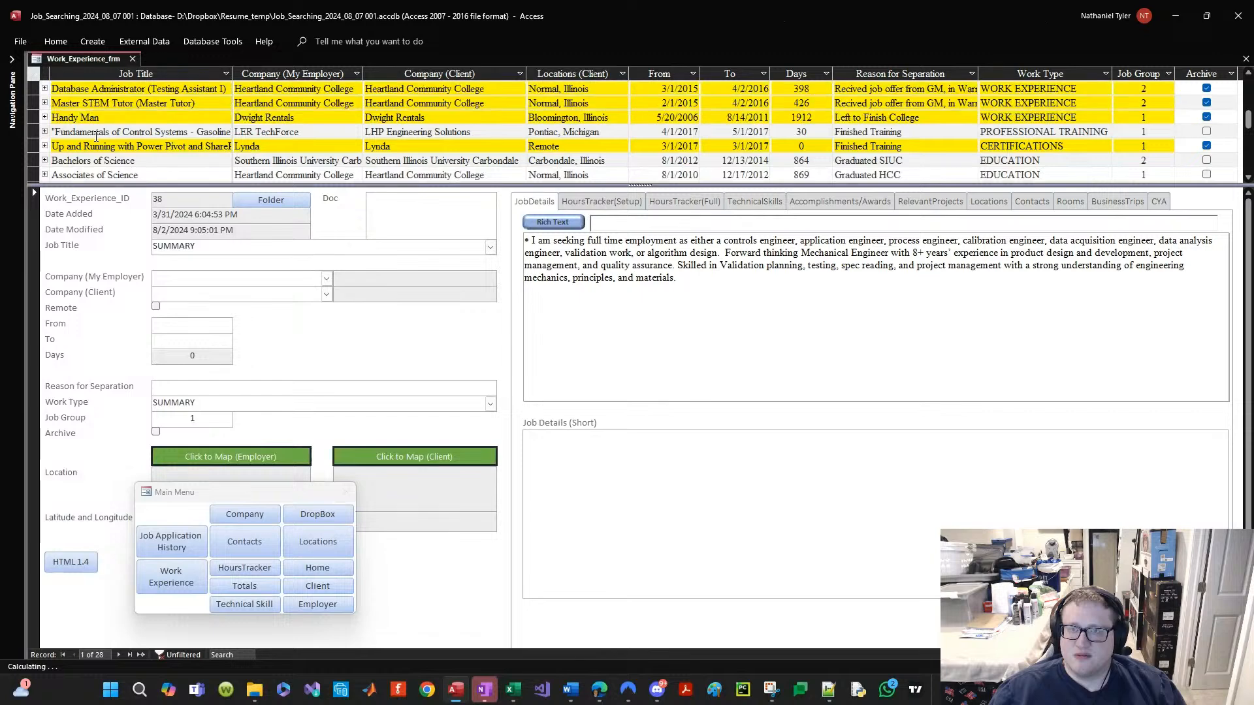
pyautogui.click(133, 155)
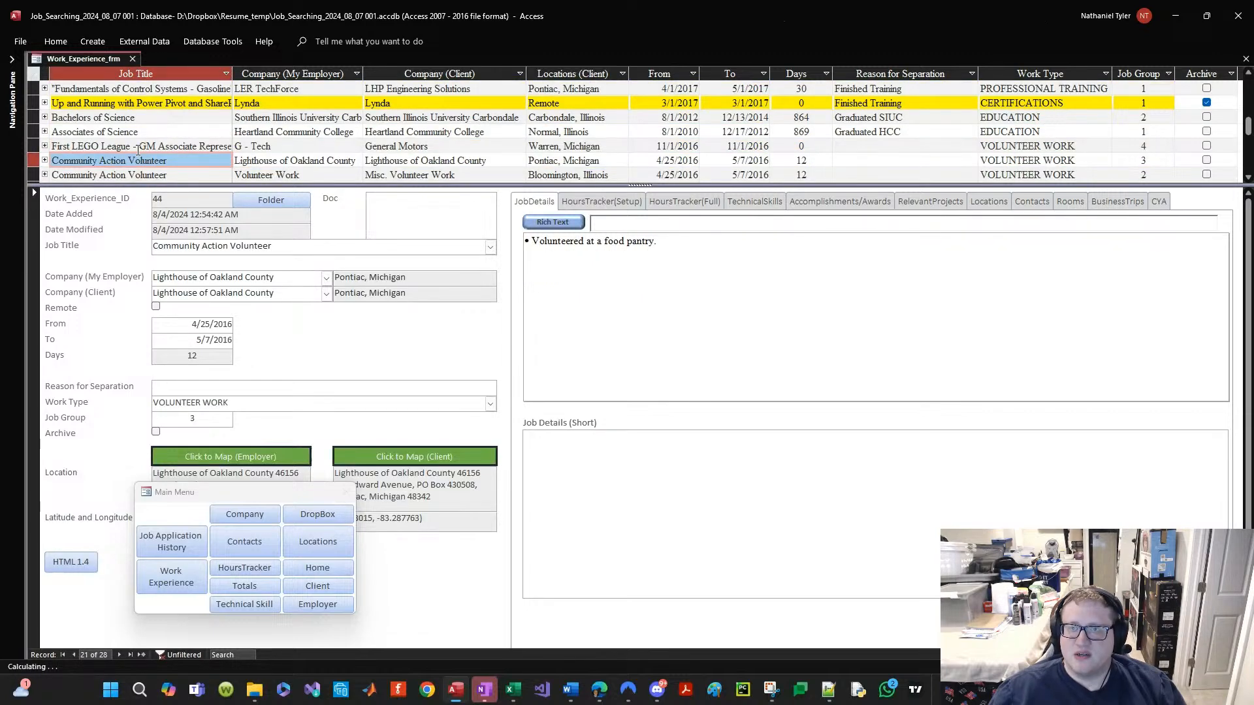
pyautogui.press('Down')
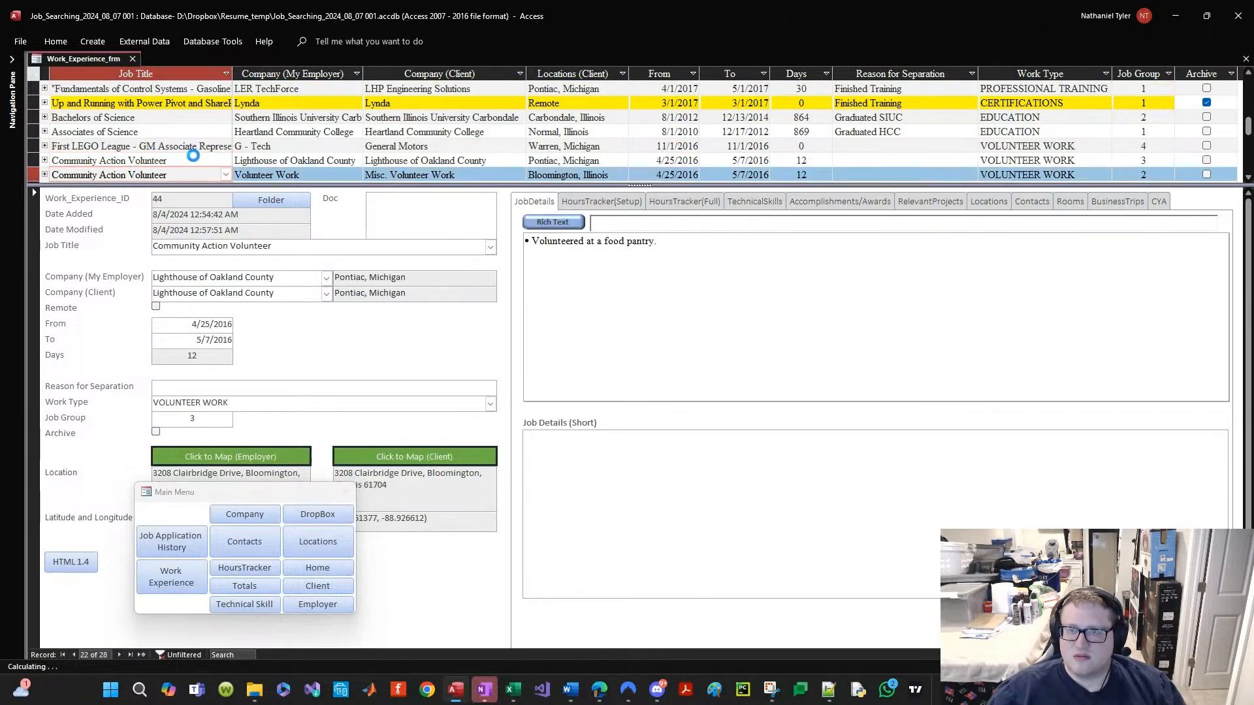
pyautogui.press('Down')
pyautogui.press('Down')
pyautogui.press('Down')
pyautogui.press('Down')
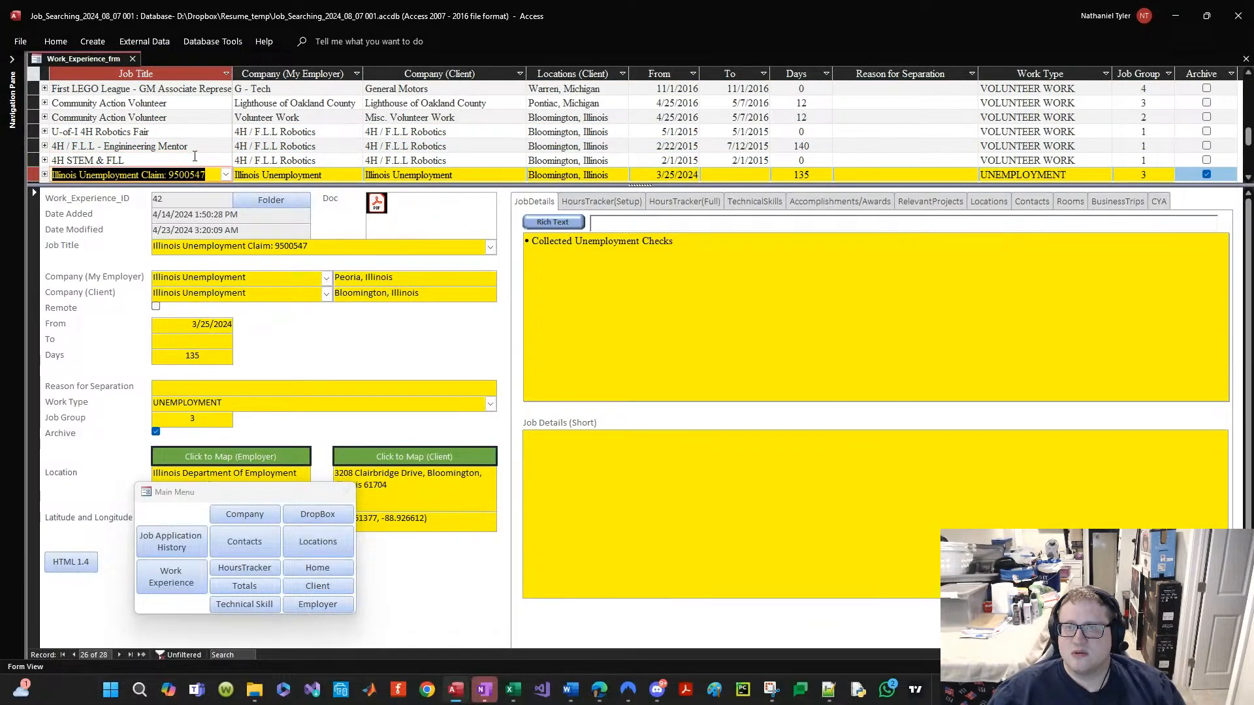
# Step: Select the volunteer work records from the Lighthouse of Oakland County entry through 4H STEM & FLL
pyautogui.click(1249, 72)
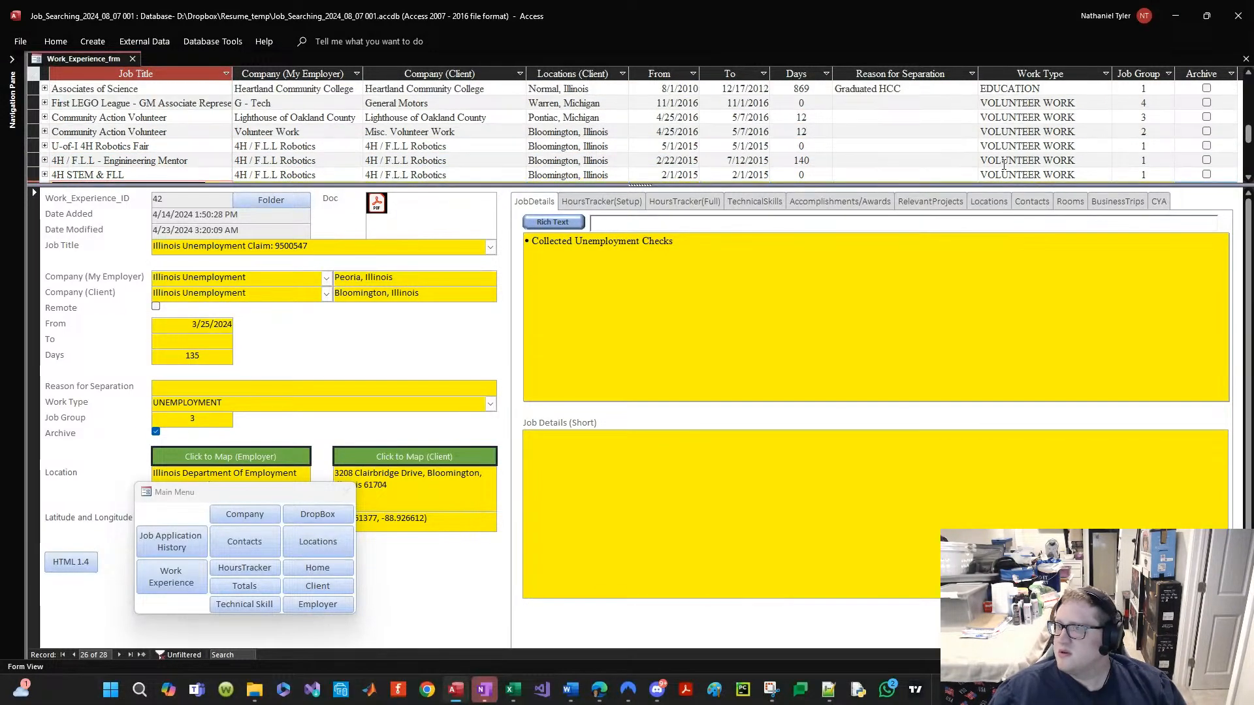
pyautogui.click(160, 132)
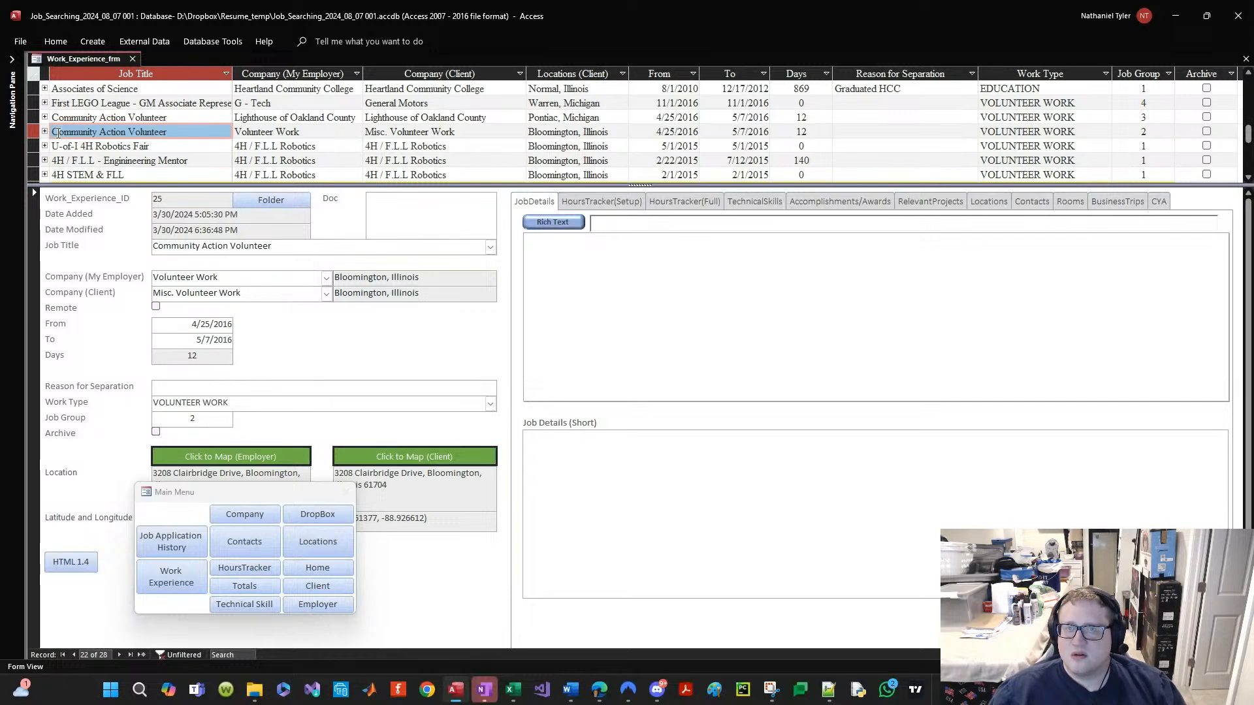
pyautogui.moveTo(35, 118); pyautogui.dragTo(35, 175)
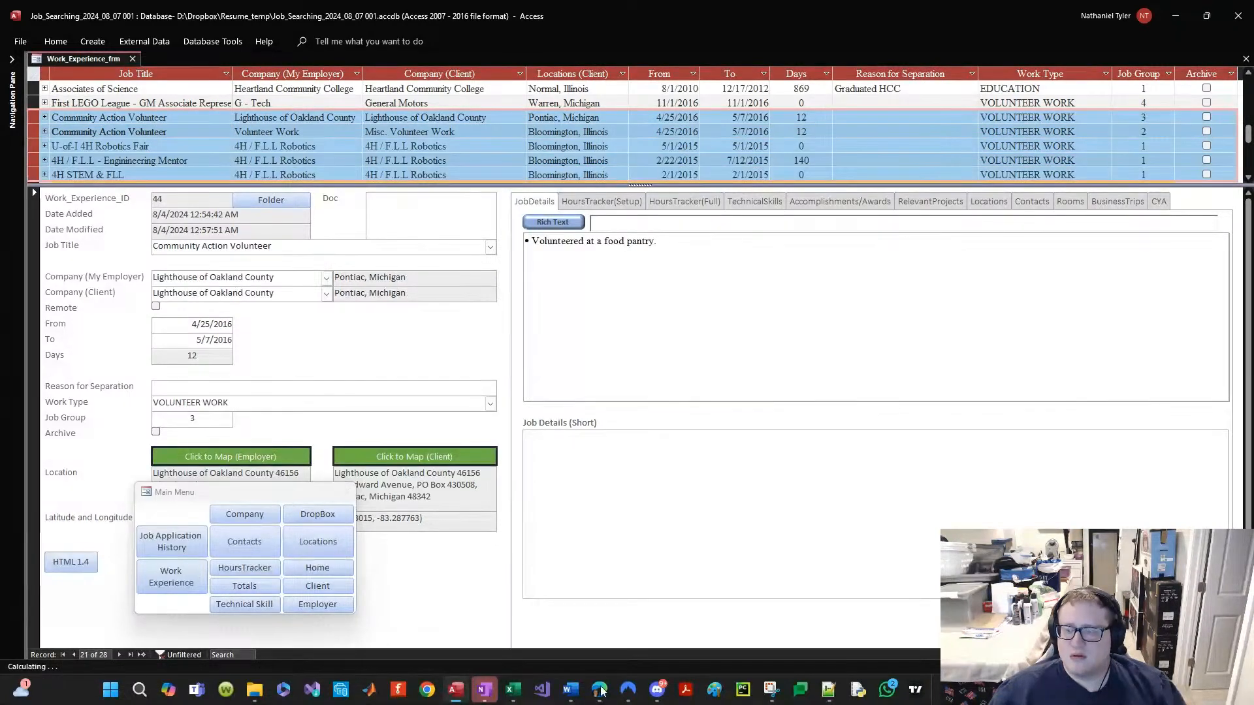
# Step: Switch to the Word resume and review its Volunteer Work entries against the selected Access records
pyautogui.click(571, 690)
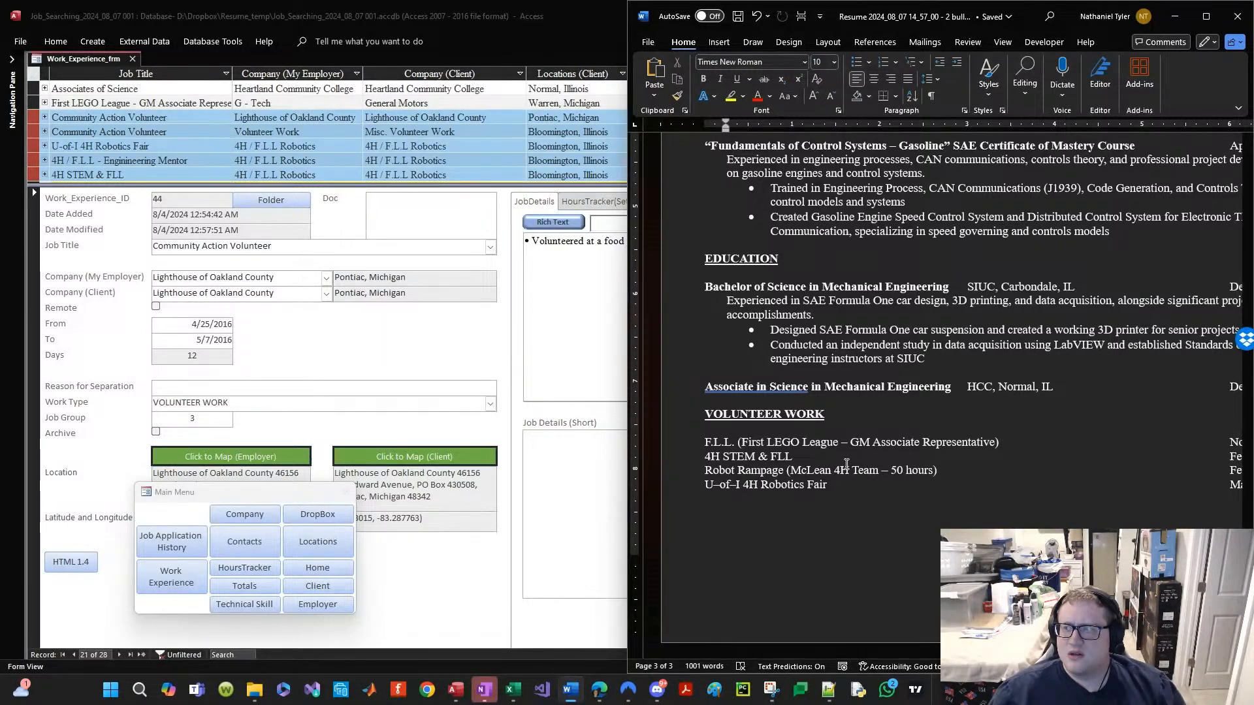
pyautogui.click(870, 472)
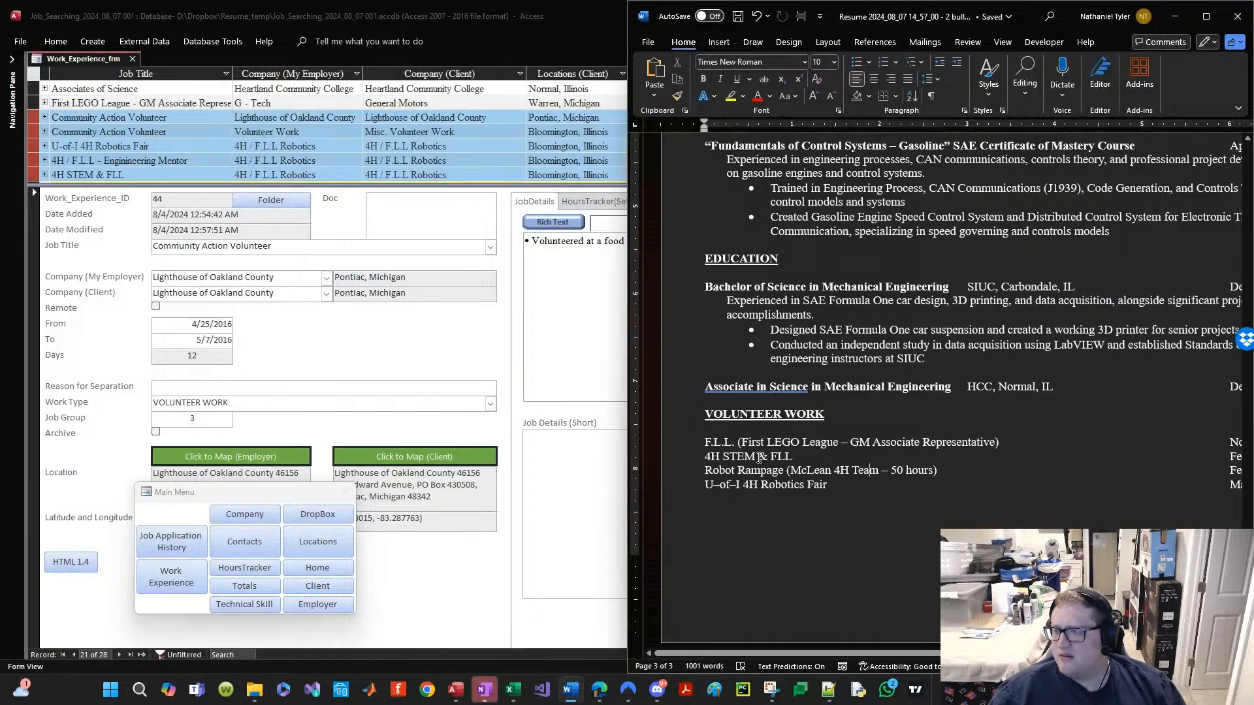
pyautogui.moveTo(709, 441); pyautogui.dragTo(973, 444)
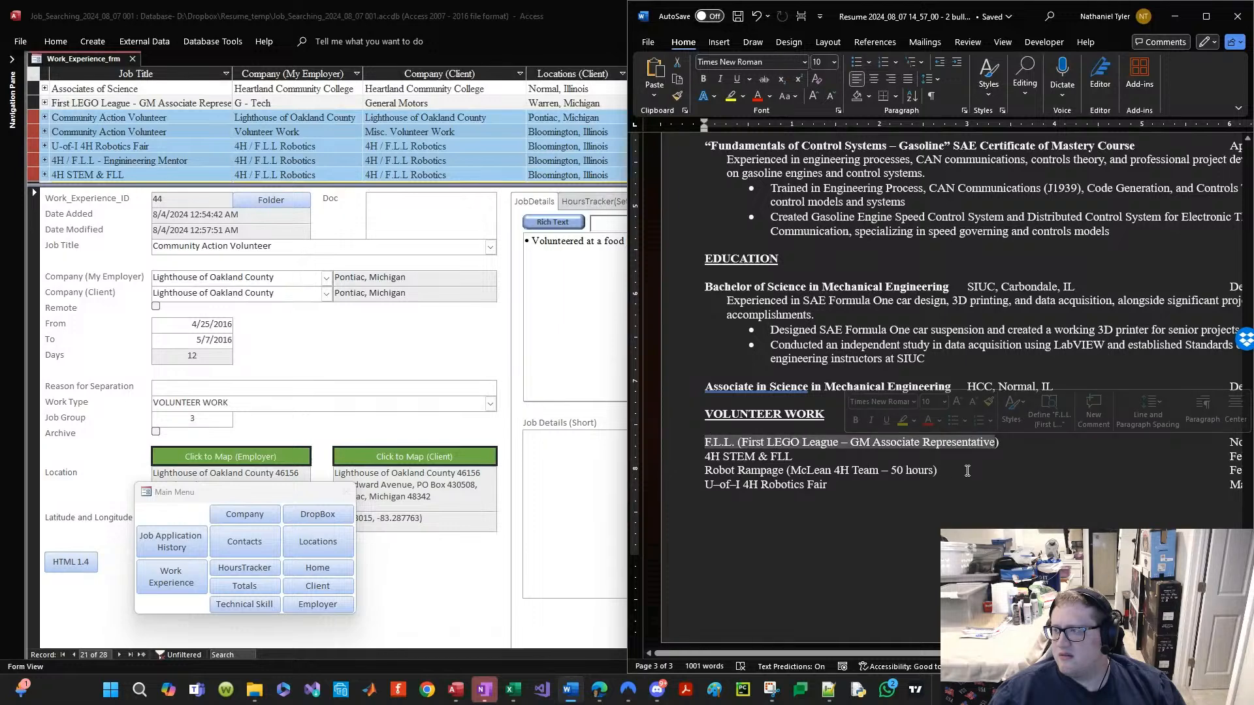
pyautogui.click(862, 487)
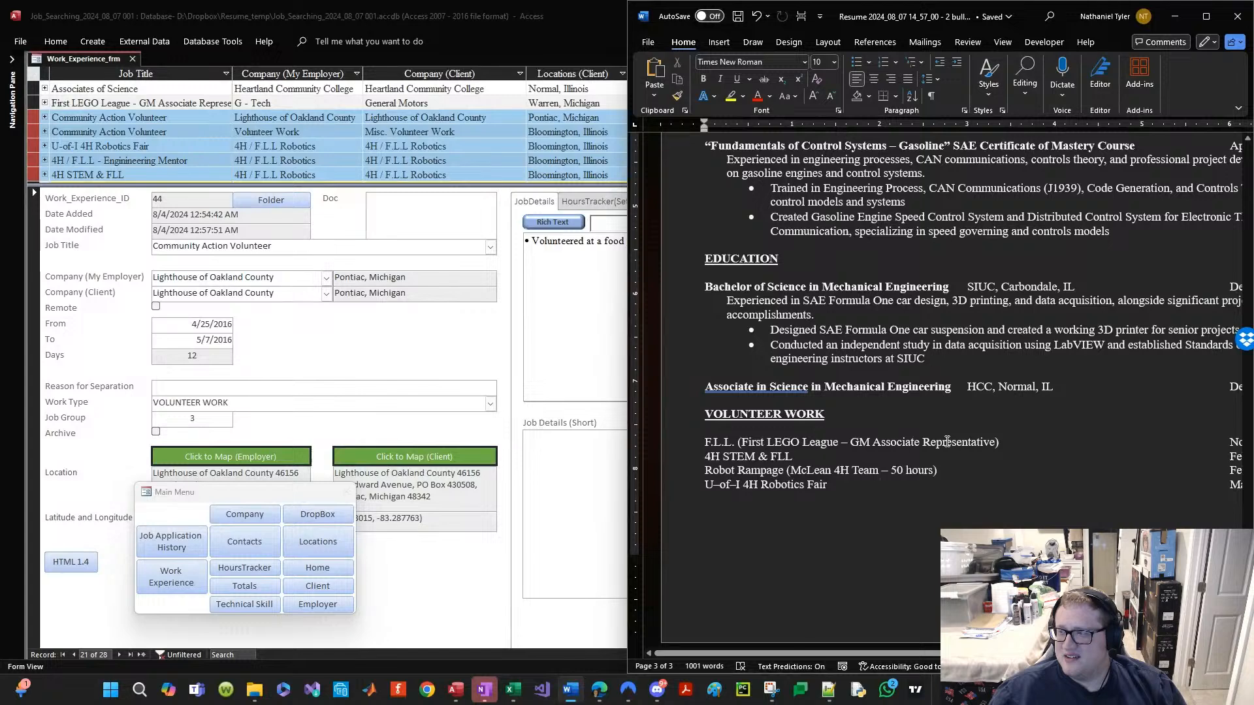
# Step: Shorten "Representative" to "Rep" in the resume's F.L.L. (First LEGO League) volunteer entry
pyautogui.moveTo(941, 445); pyautogui.dragTo(990, 444)
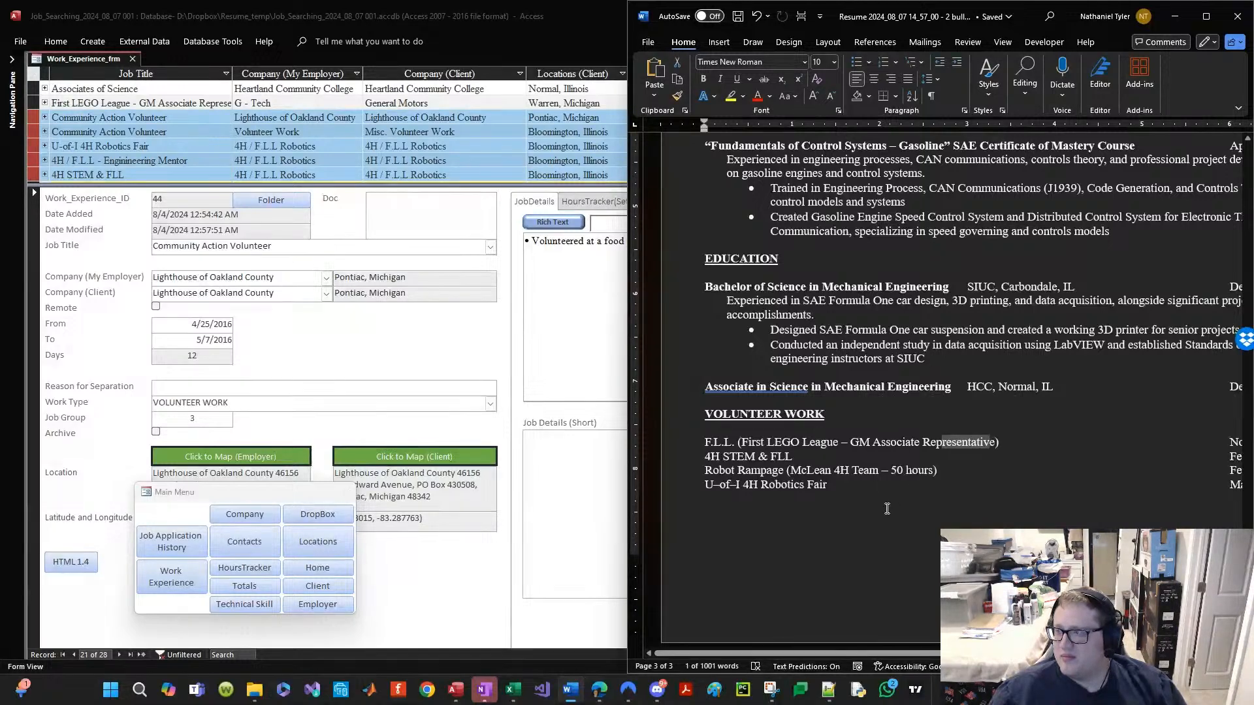
pyautogui.click(944, 451)
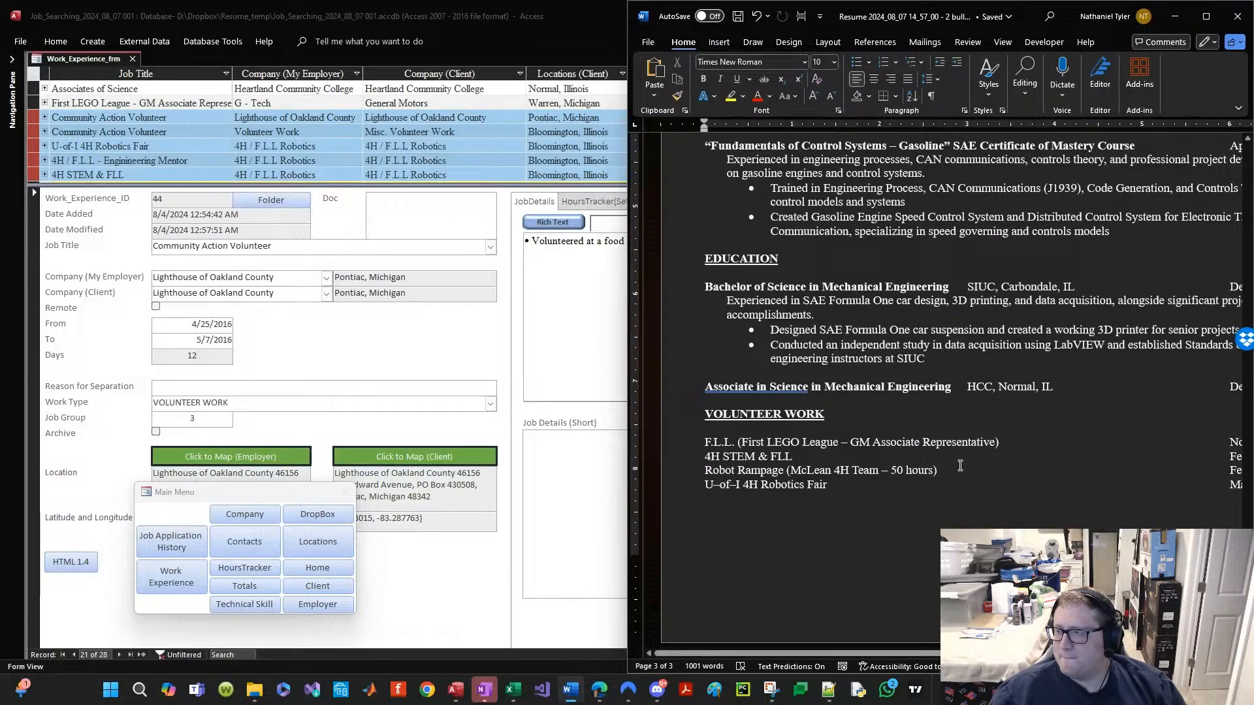
pyautogui.moveTo(941, 443); pyautogui.dragTo(996, 442)
pyautogui.press('BackSpace')
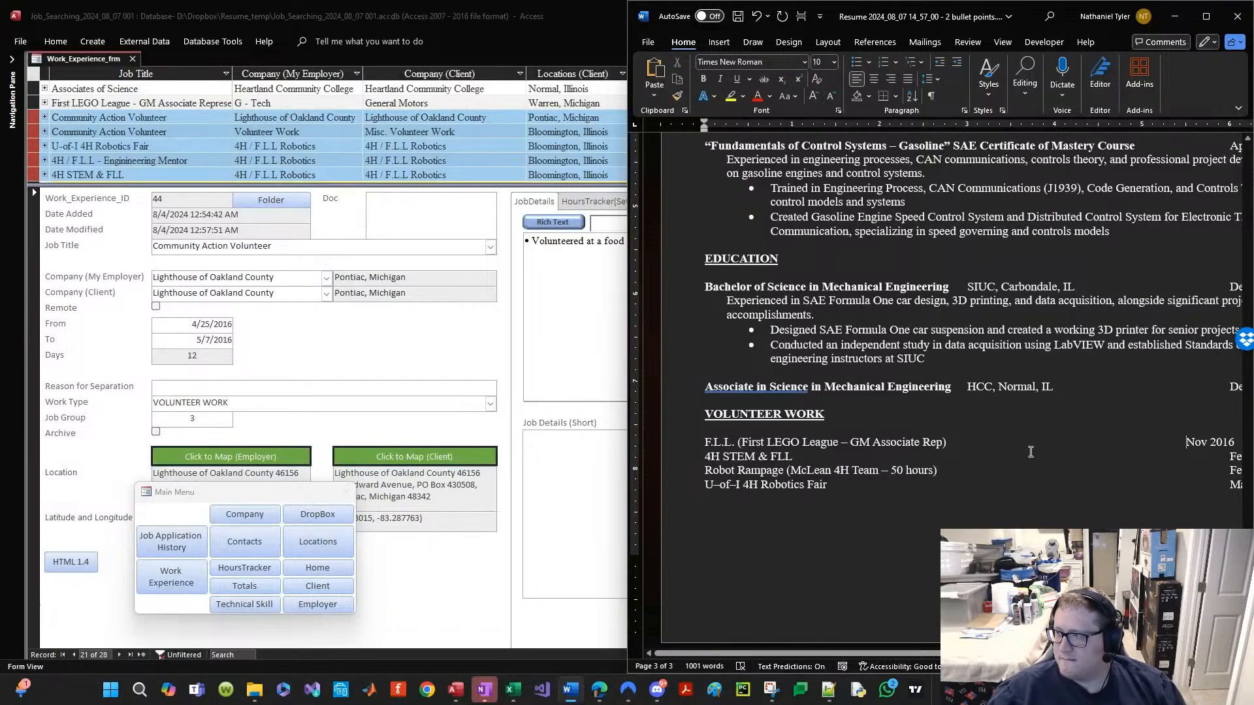
# Step: Realign the date of the F.L.L. (First LEGO League) entry with the other volunteer entry dates
pyautogui.press('Tab')
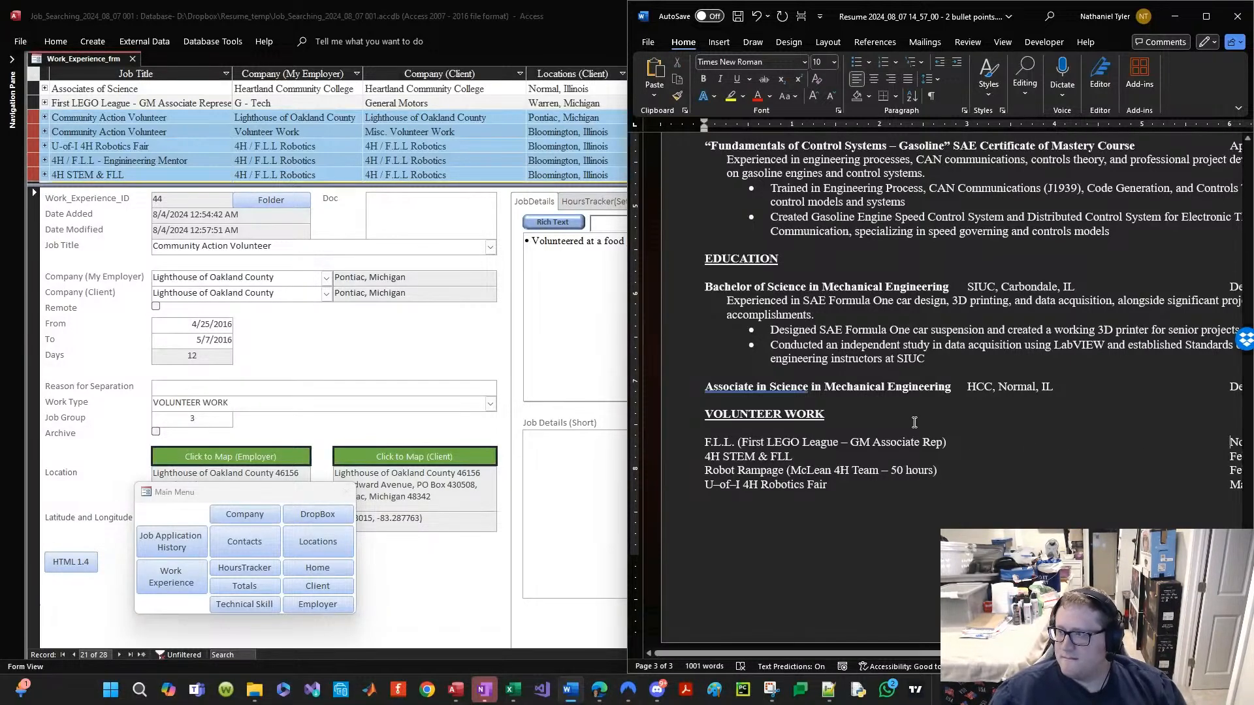
pyautogui.click(980, 443)
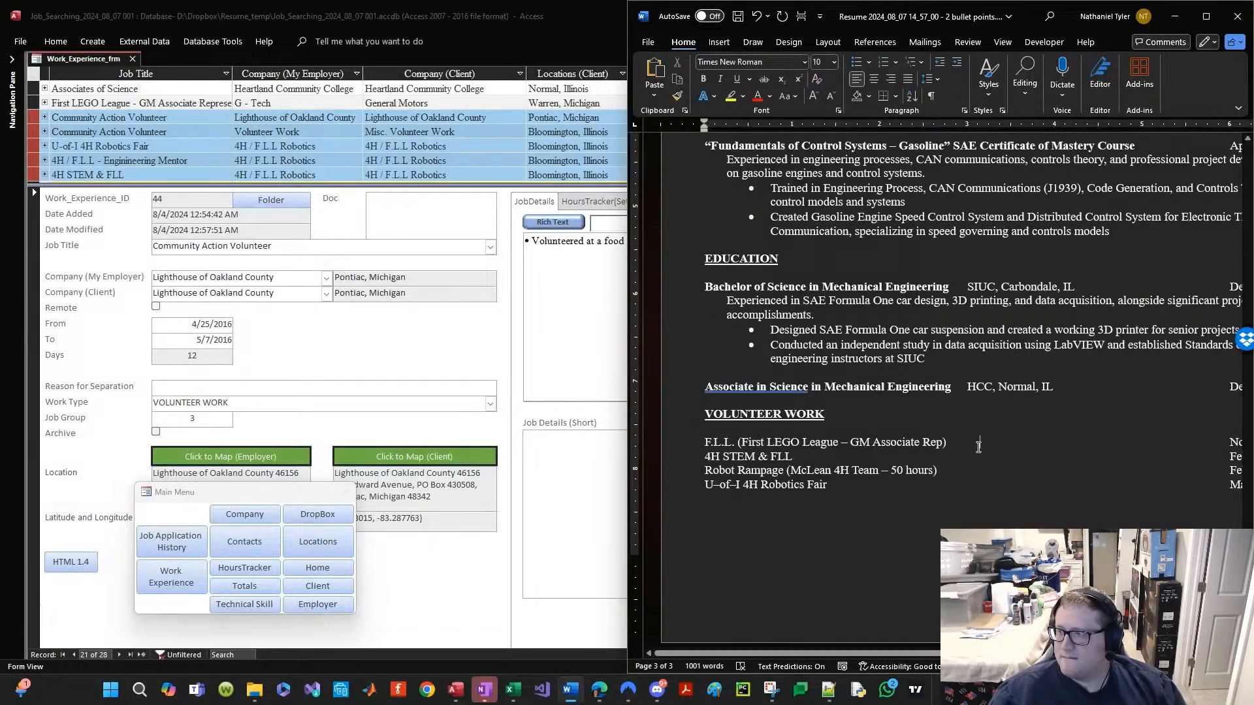
# Step: Check the Lighthouse of Oakland County and U-of-I 4H Robotics Fair records in Access against the Word resume's volunteer entries
pyautogui.click(197, 119)
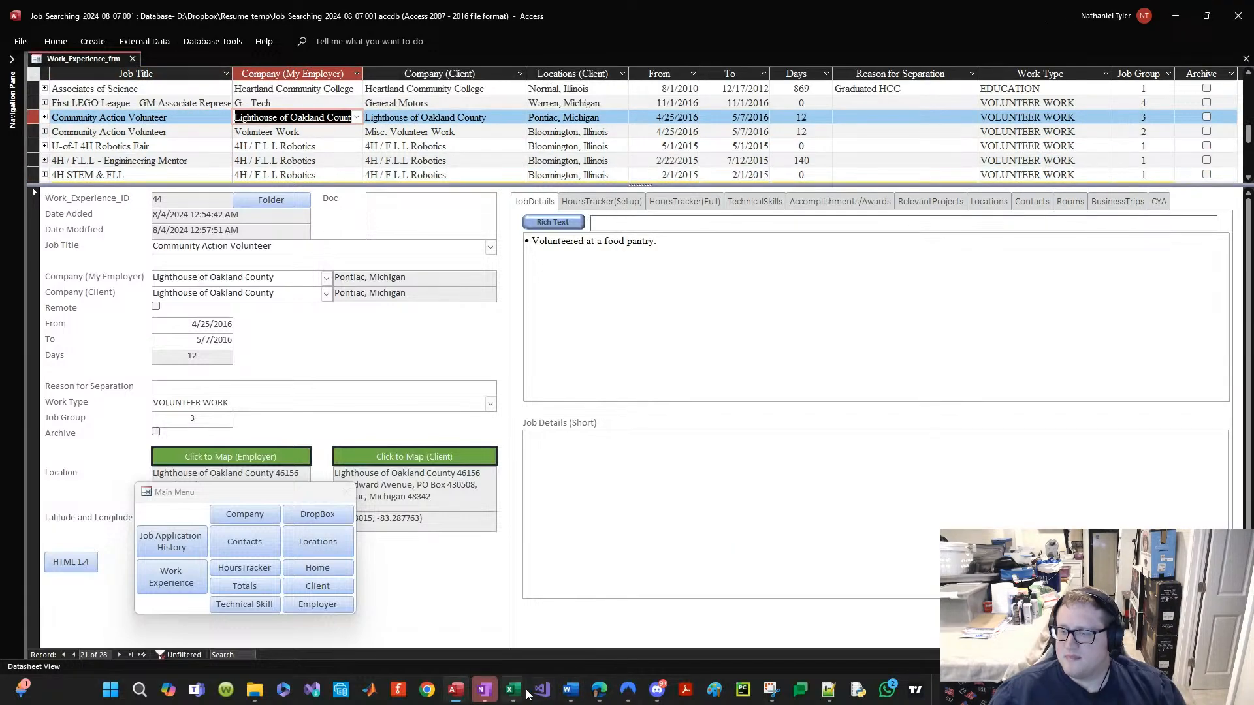
pyautogui.click(570, 690)
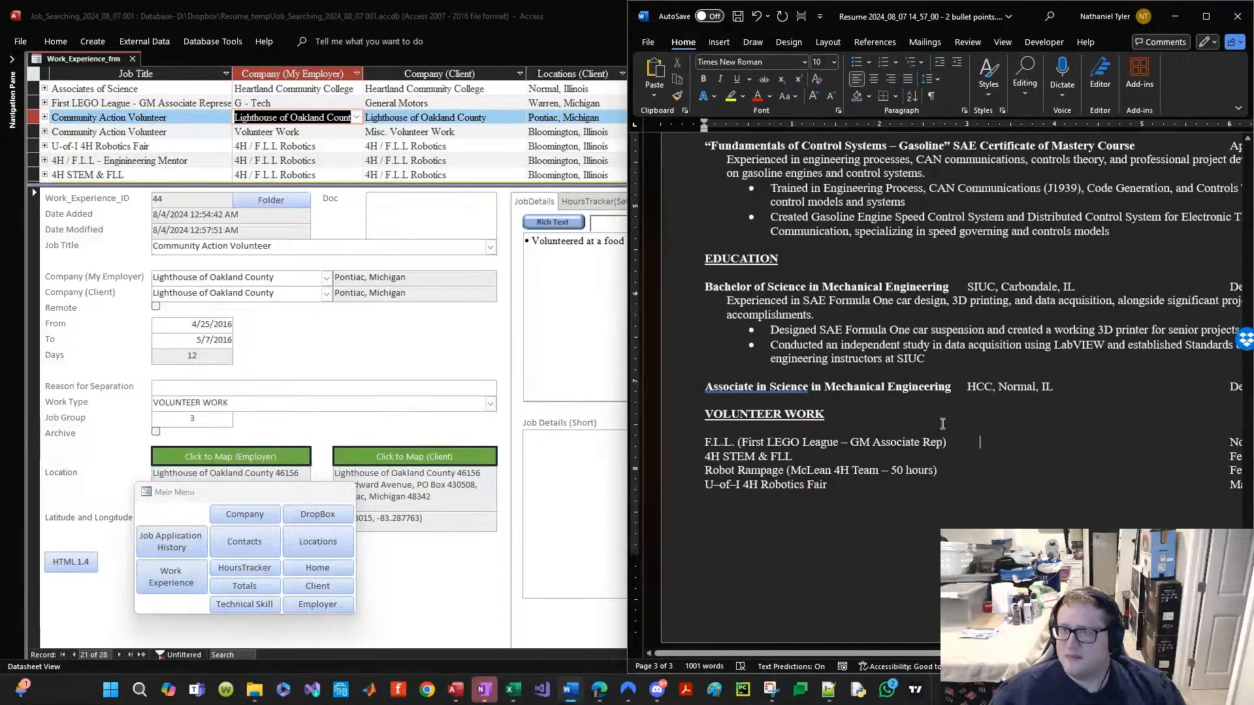
pyautogui.click(175, 148)
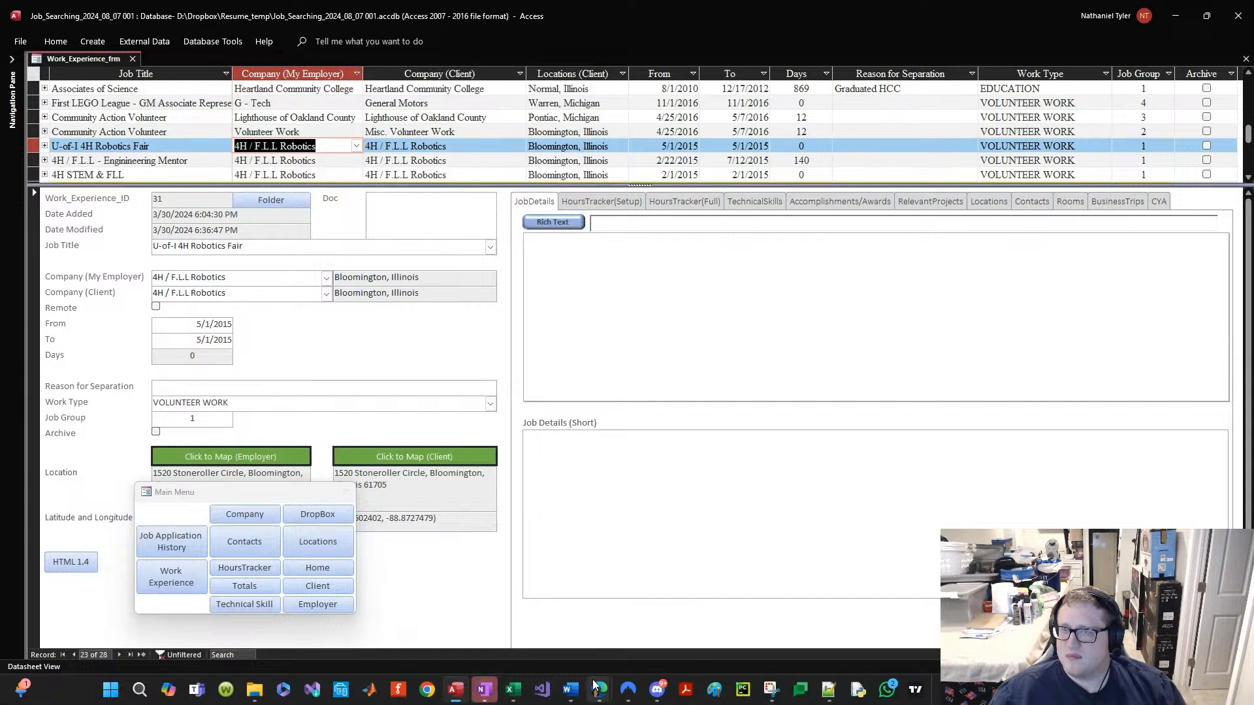
pyautogui.click(169, 147)
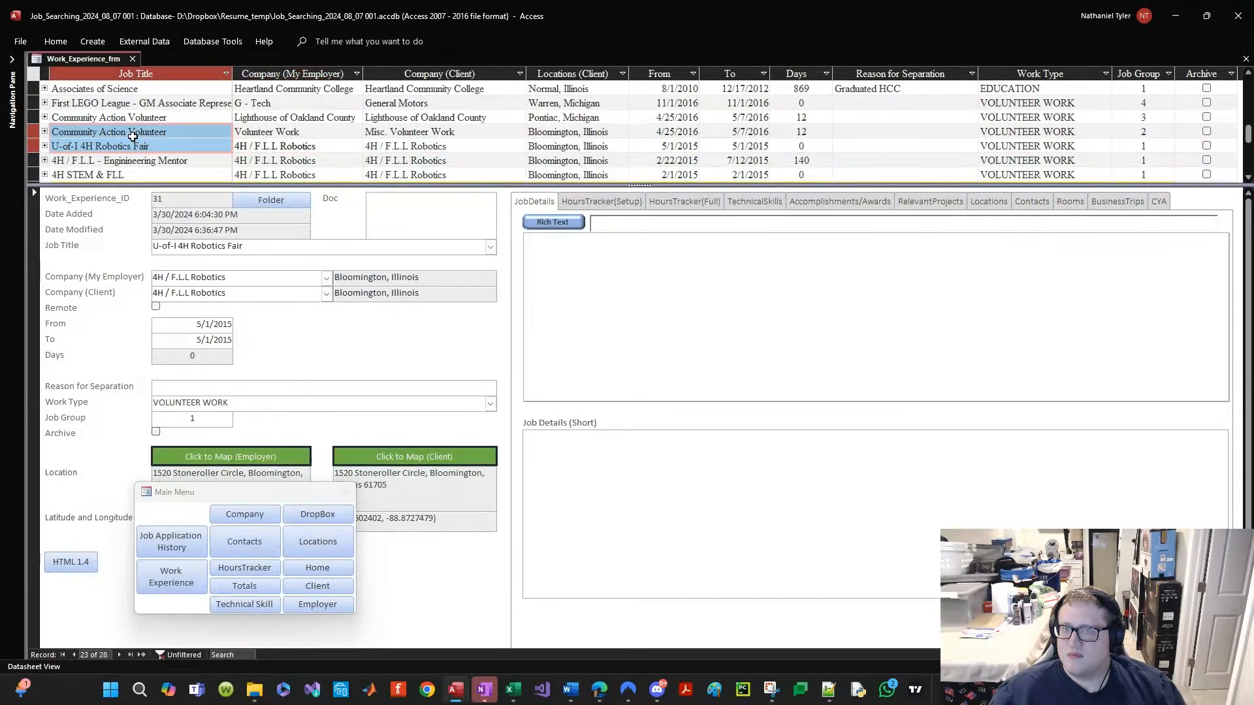
pyautogui.click(164, 148)
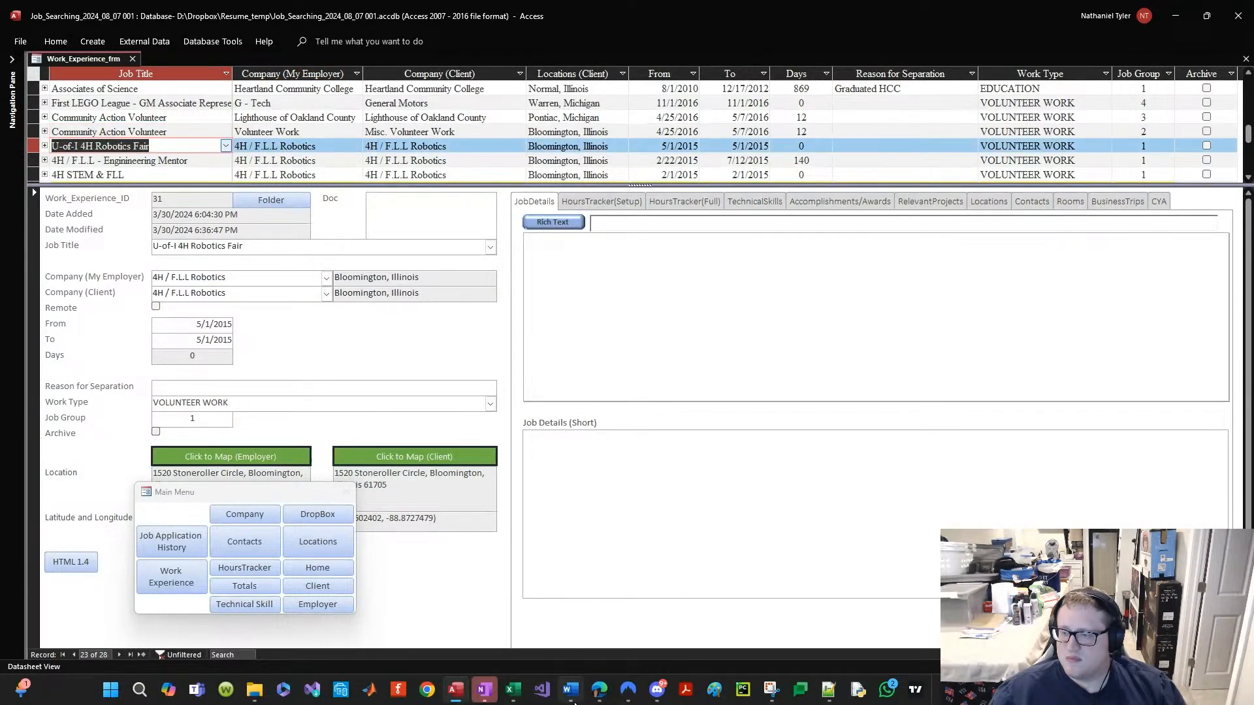
pyautogui.click(571, 689)
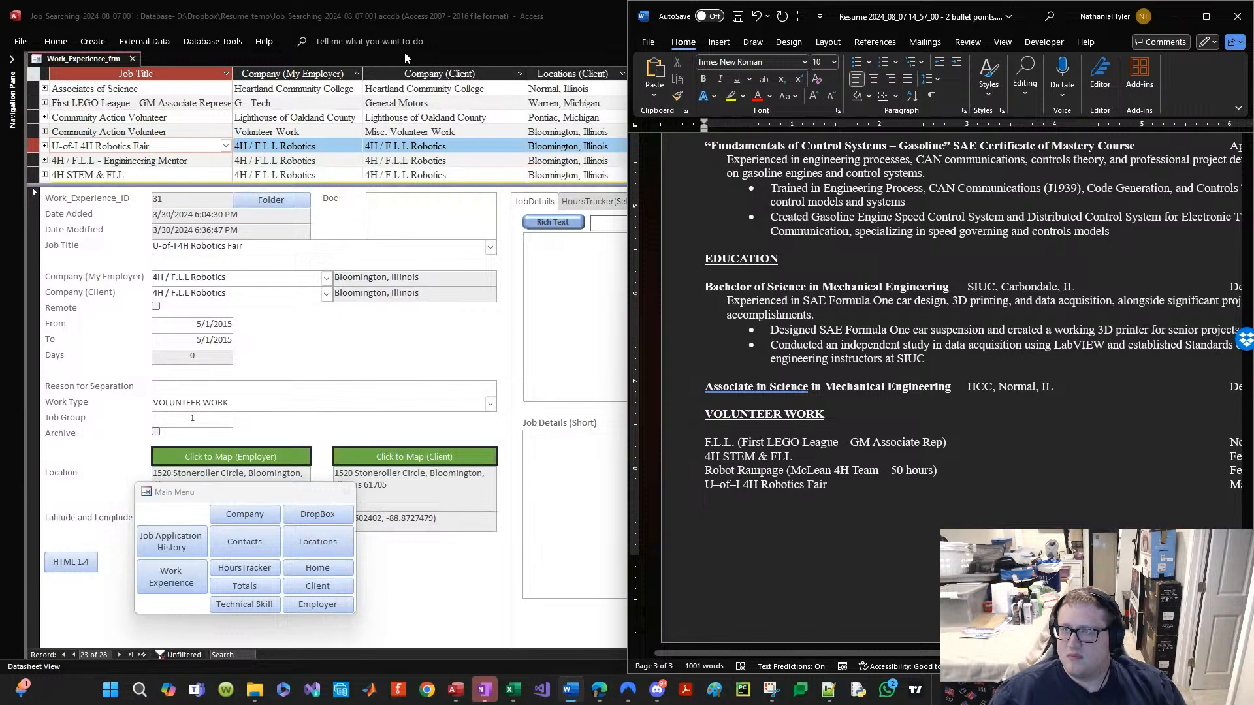
# Step: Place Access beside the Word resume and copy the employer 4H / F.L.L Robotics into the U–of–I 4H Robotics Fair entry, keeping its date aligned
pyautogui.moveTo(405, 26); pyautogui.dragTo(1, 117)
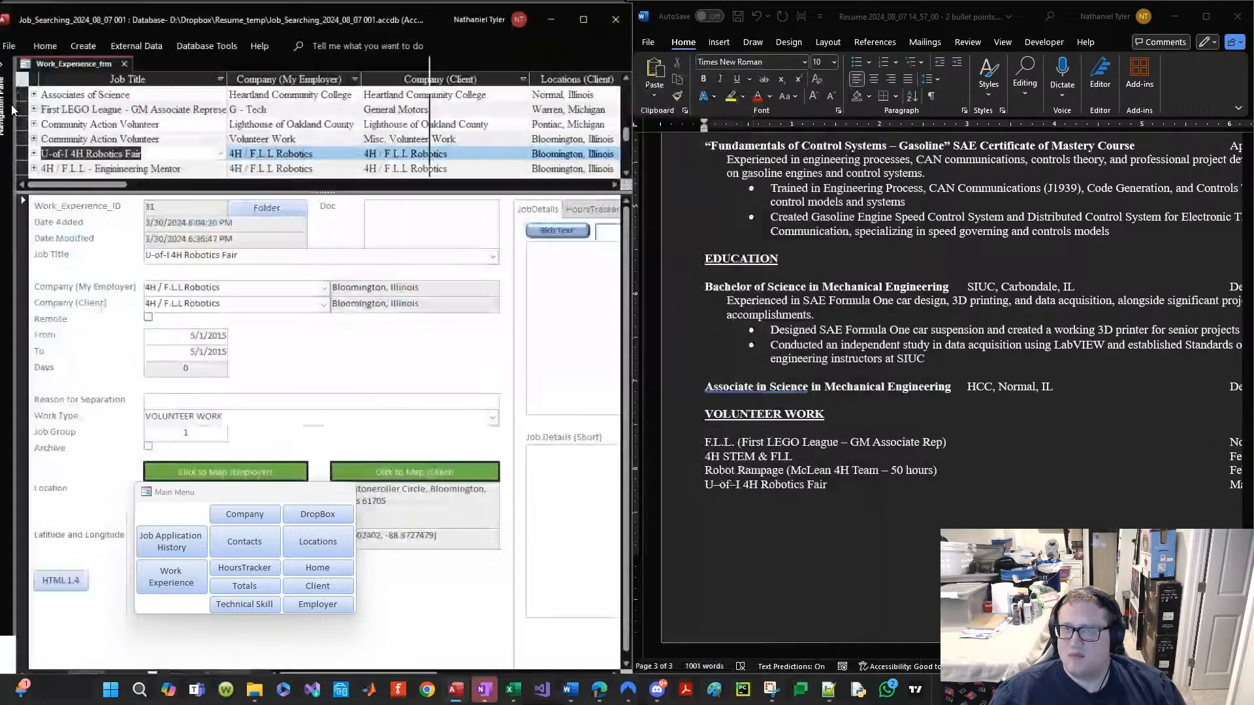
pyautogui.click(254, 148)
pyautogui.hotkey('ctrl', 'c')
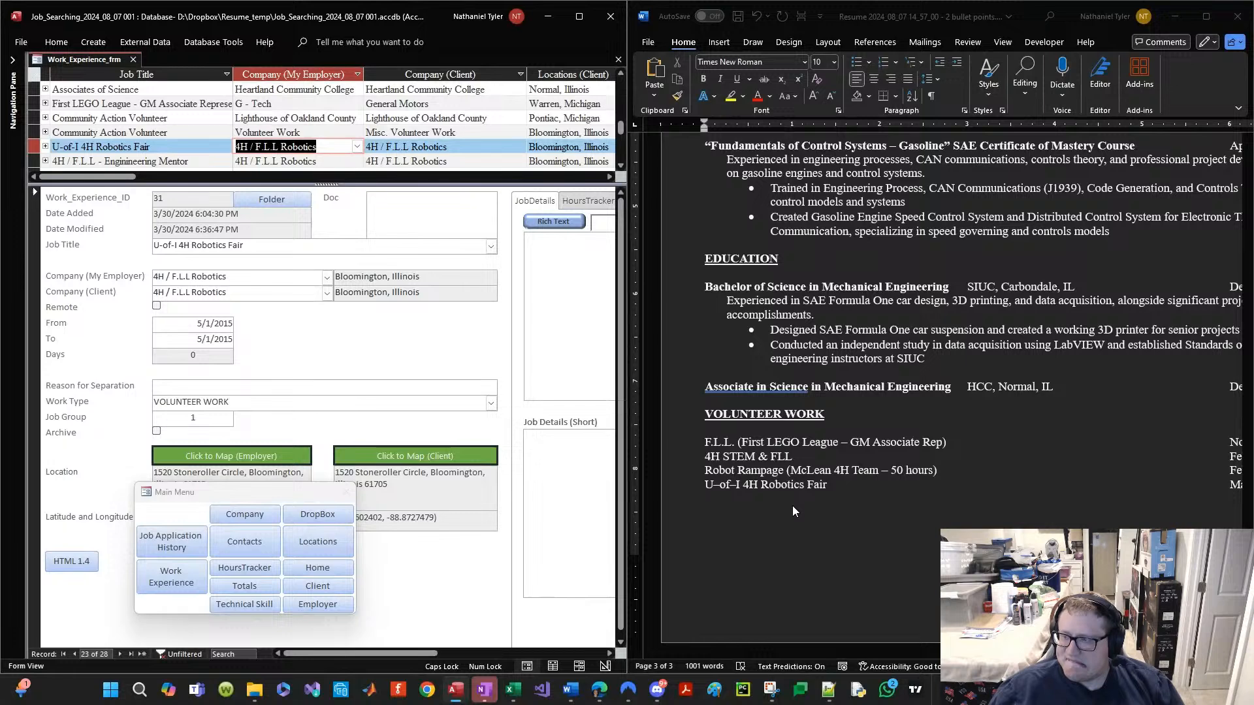
pyautogui.click(862, 487)
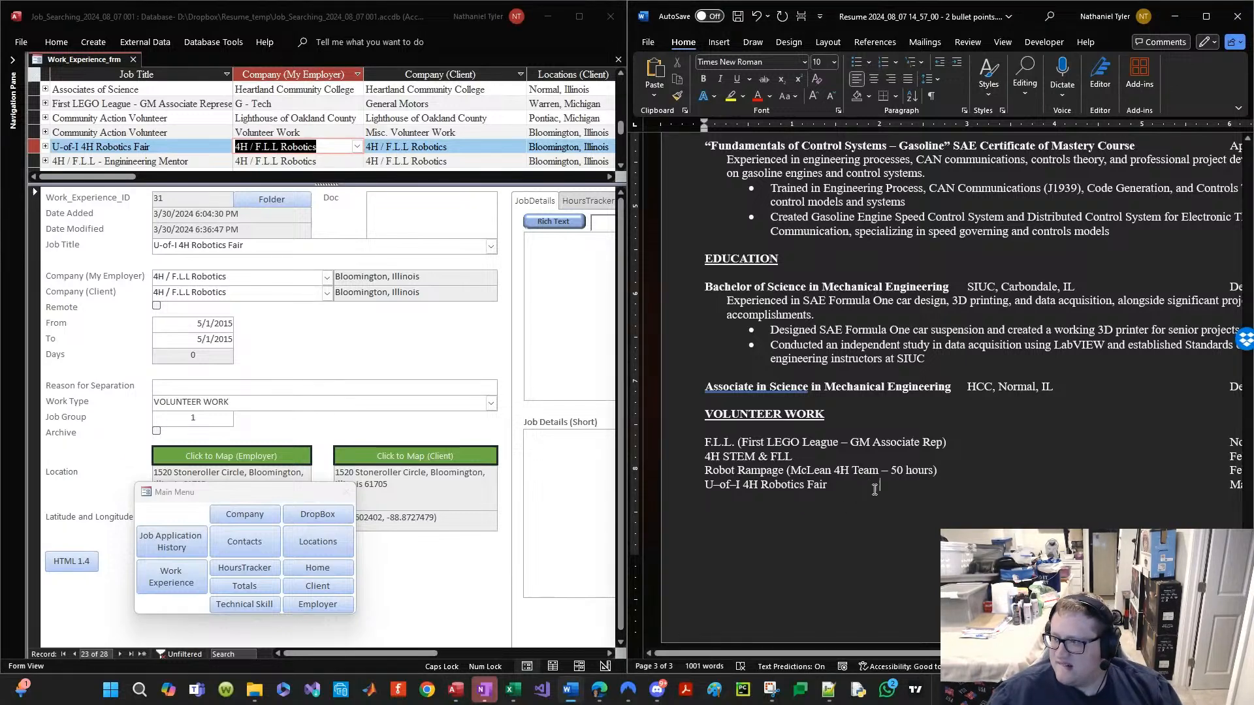
pyautogui.press('Tab')
pyautogui.hotkey('ctrl', 'v')
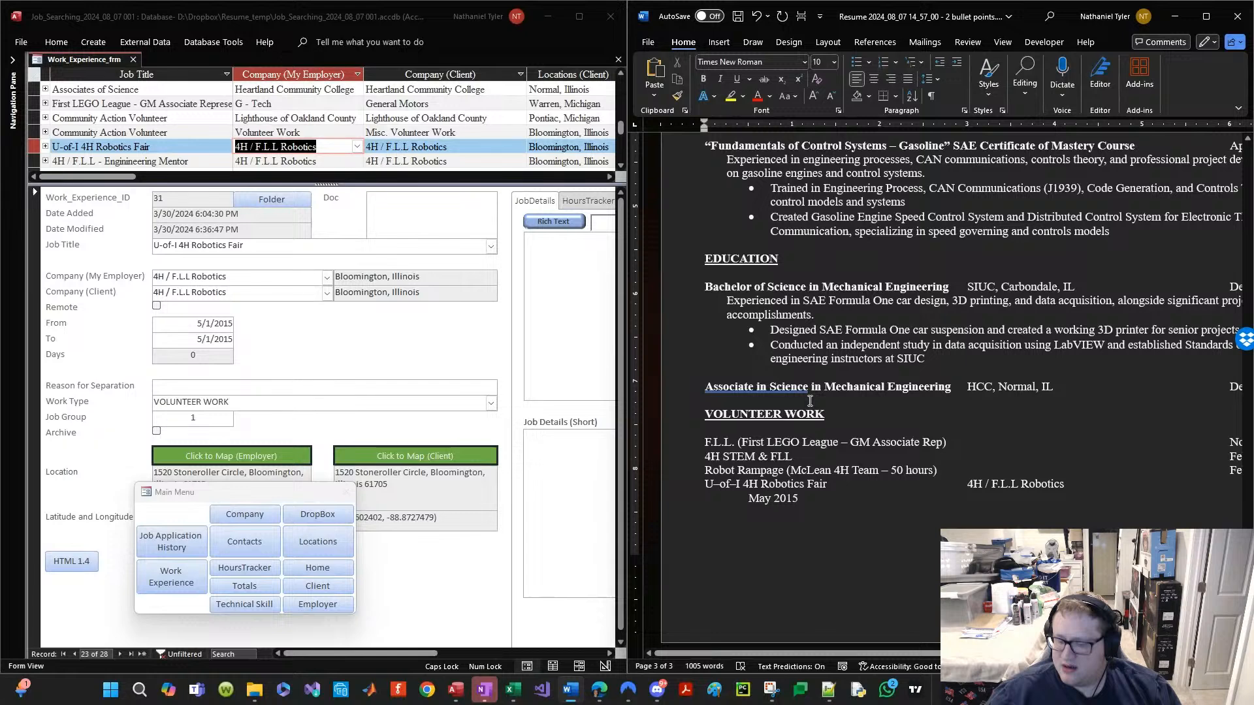
pyautogui.press('Delete')
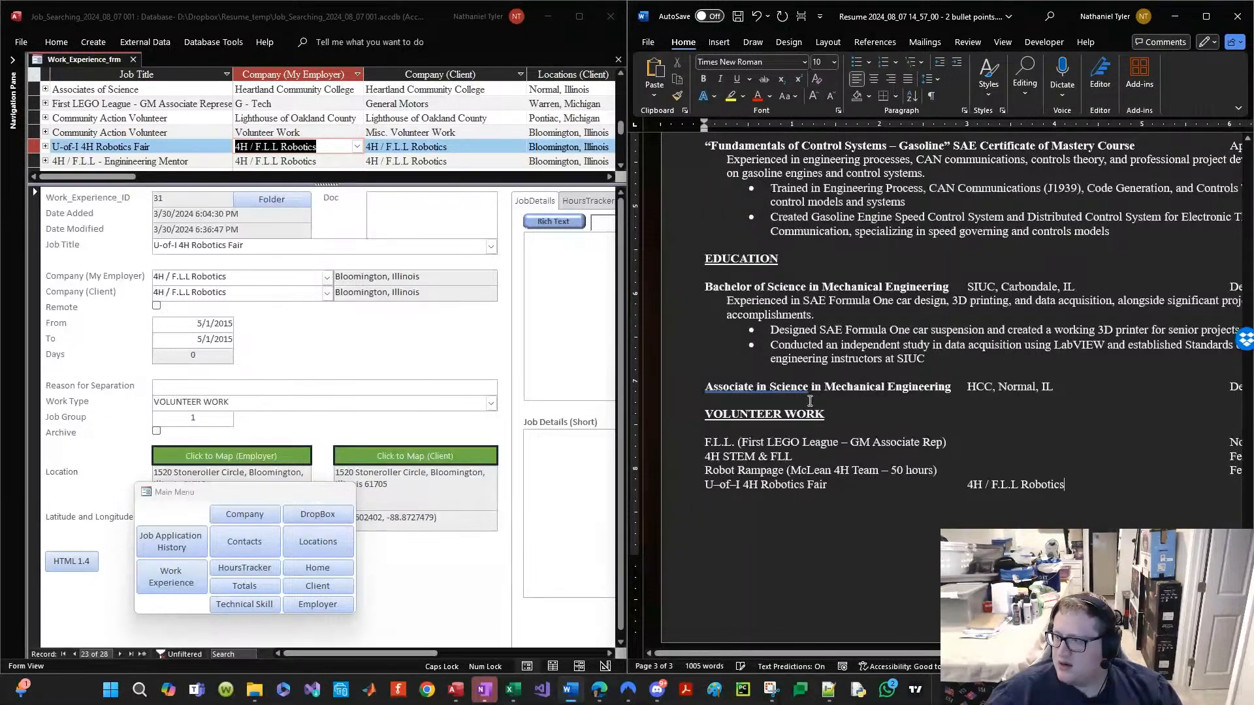
pyautogui.hotkey('shift', 'Right')
pyautogui.hotkey('shift', 'Right')
pyautogui.press('Delete')
pyautogui.press('Tab')
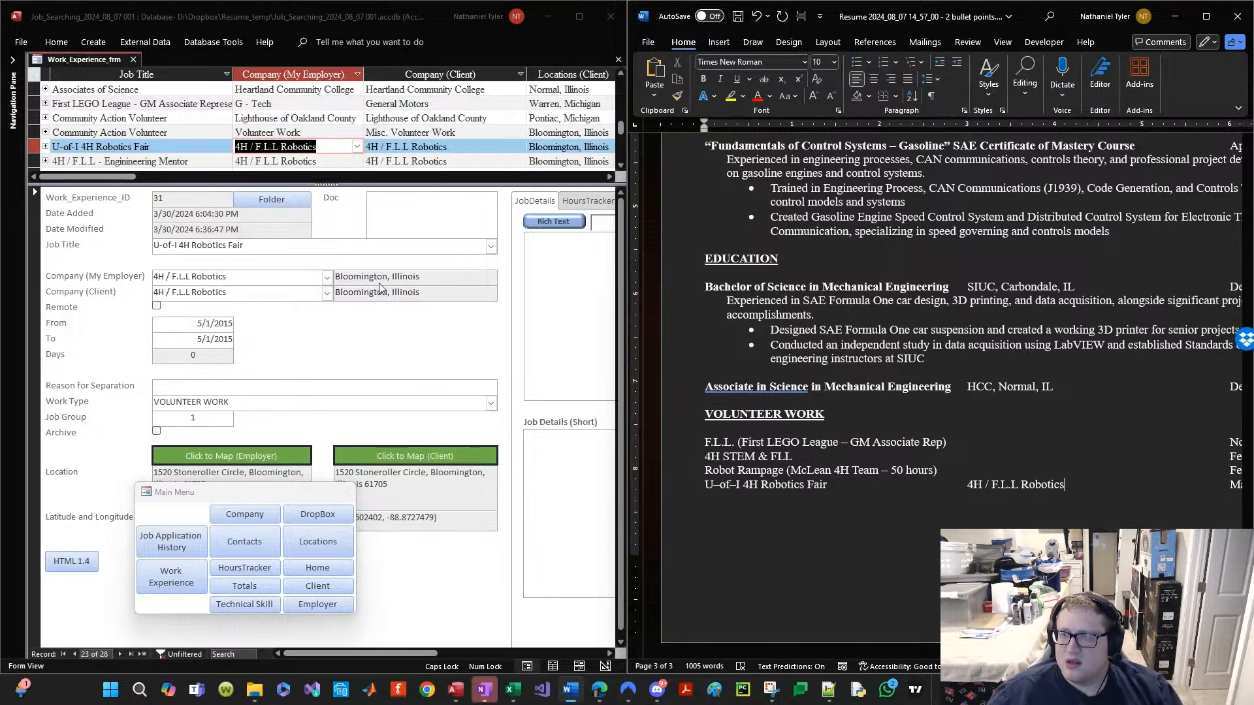
# Step: Add the location ", Bloomington, IL" after the employer in the U–of–I 4H Robotics Fair entry and keep its date on the same line
pyautogui.hotkey('alt', 'Tab')
pyautogui.click(1109, 479)
pyautogui.write(', ')
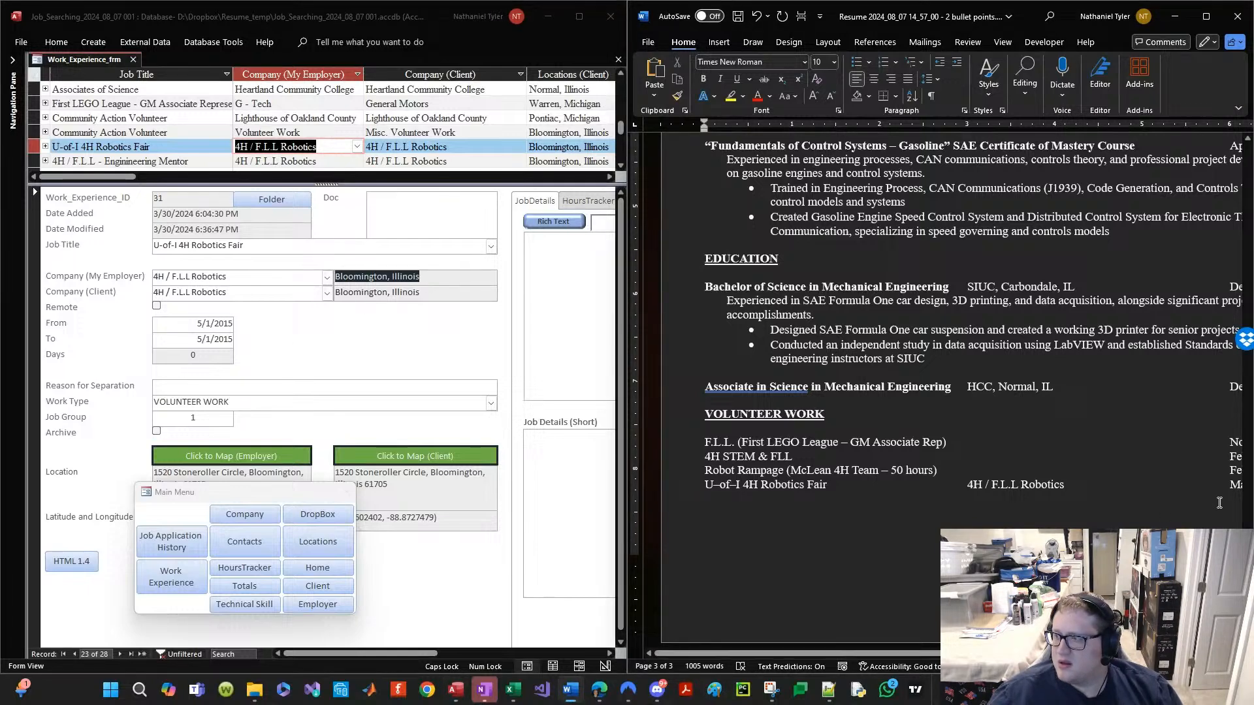
pyautogui.write('Bloomington, il')
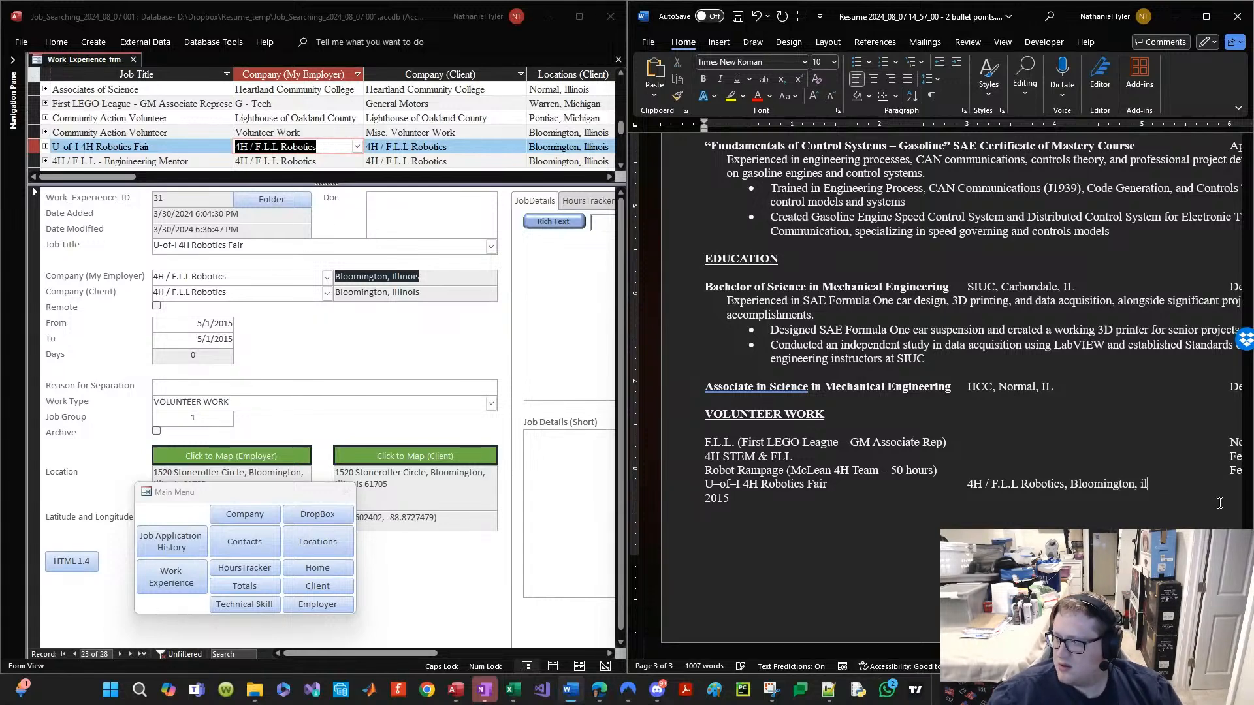
pyautogui.press('BackSpace')
pyautogui.press('BackSpace')
pyautogui.write('IL Ma')
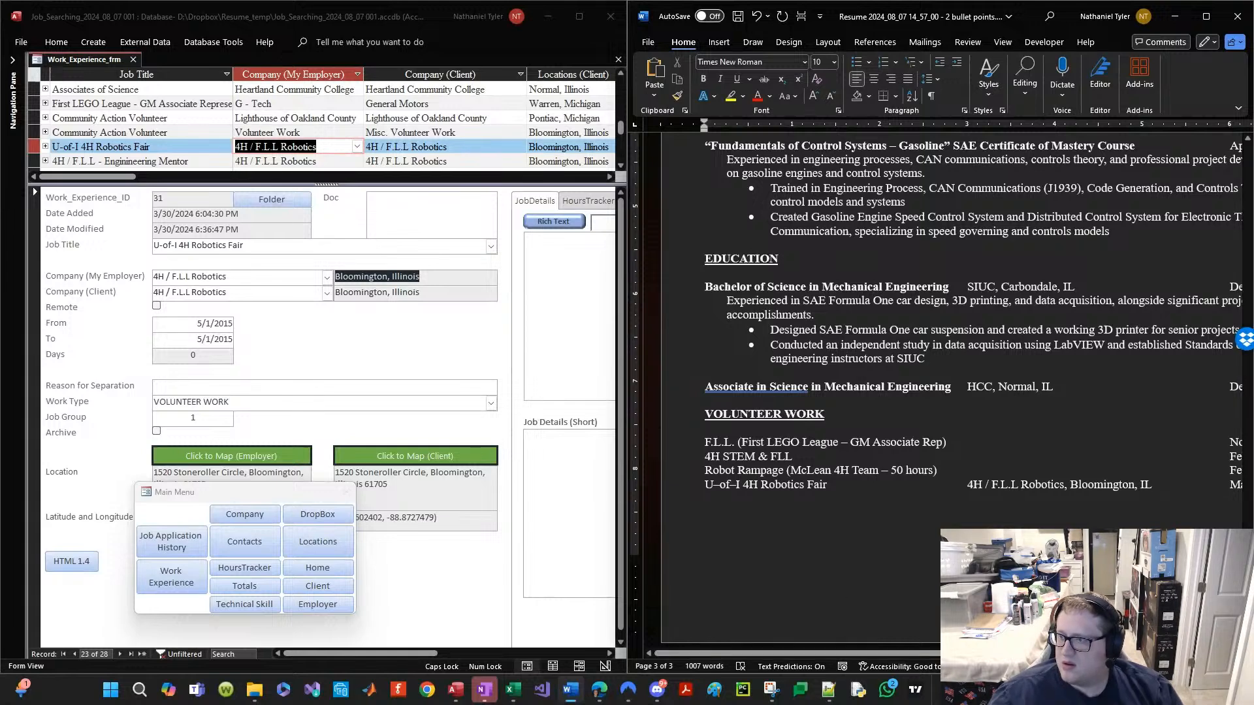
# Step: Copy "4H / F.L.L Robotics, Bloomington, IL" into the resume's 4H STEM & FLL entry and keep its date on the same line
pyautogui.scroll(-2, 242, 128)
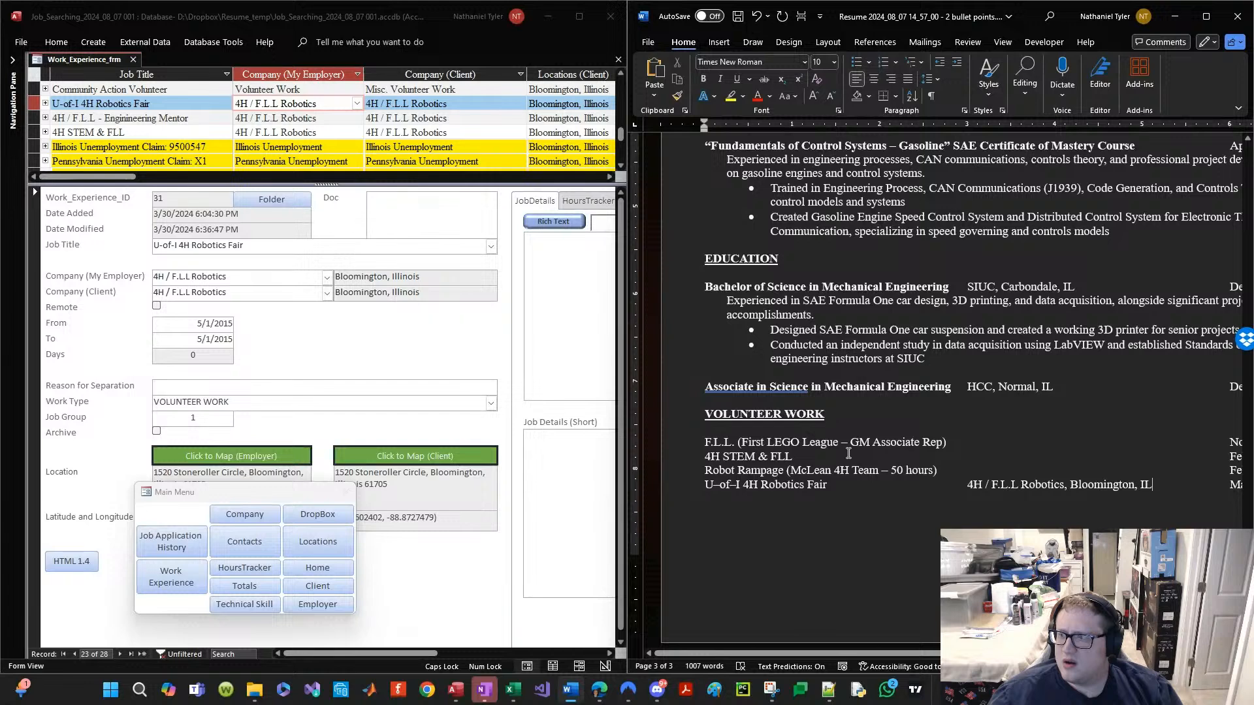
pyautogui.scroll(2, 85, 117)
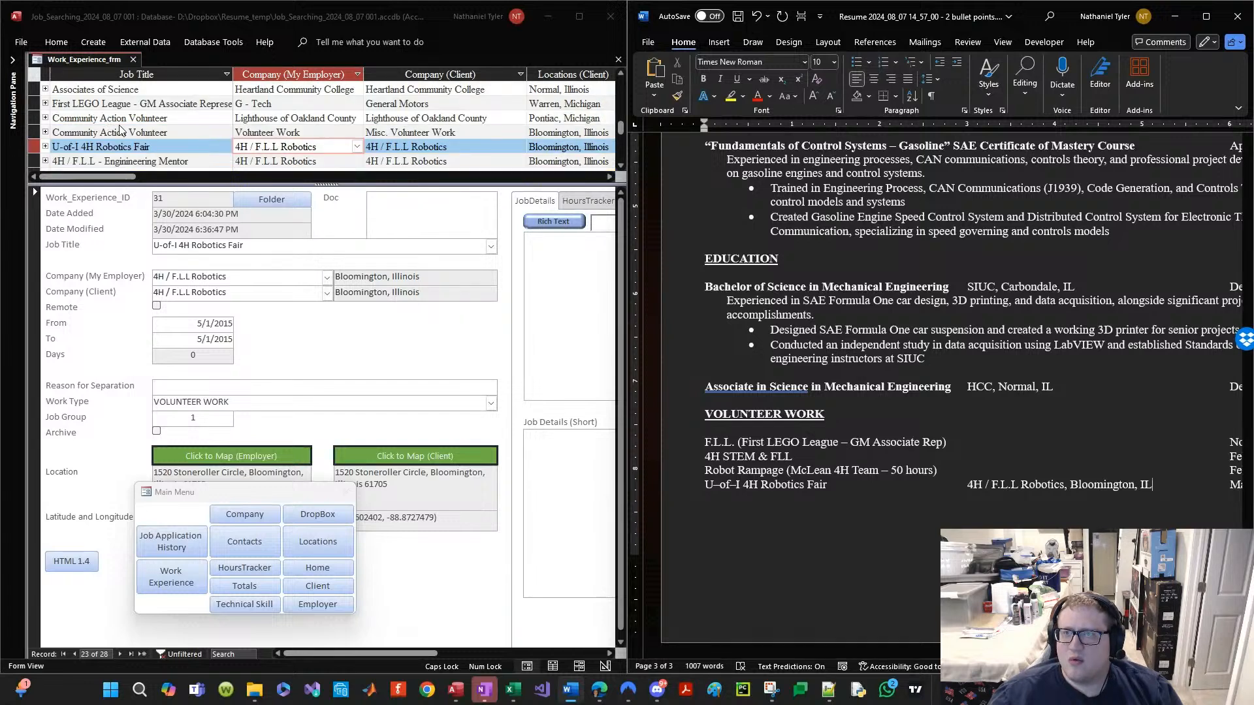
pyautogui.scroll(-2, 124, 130)
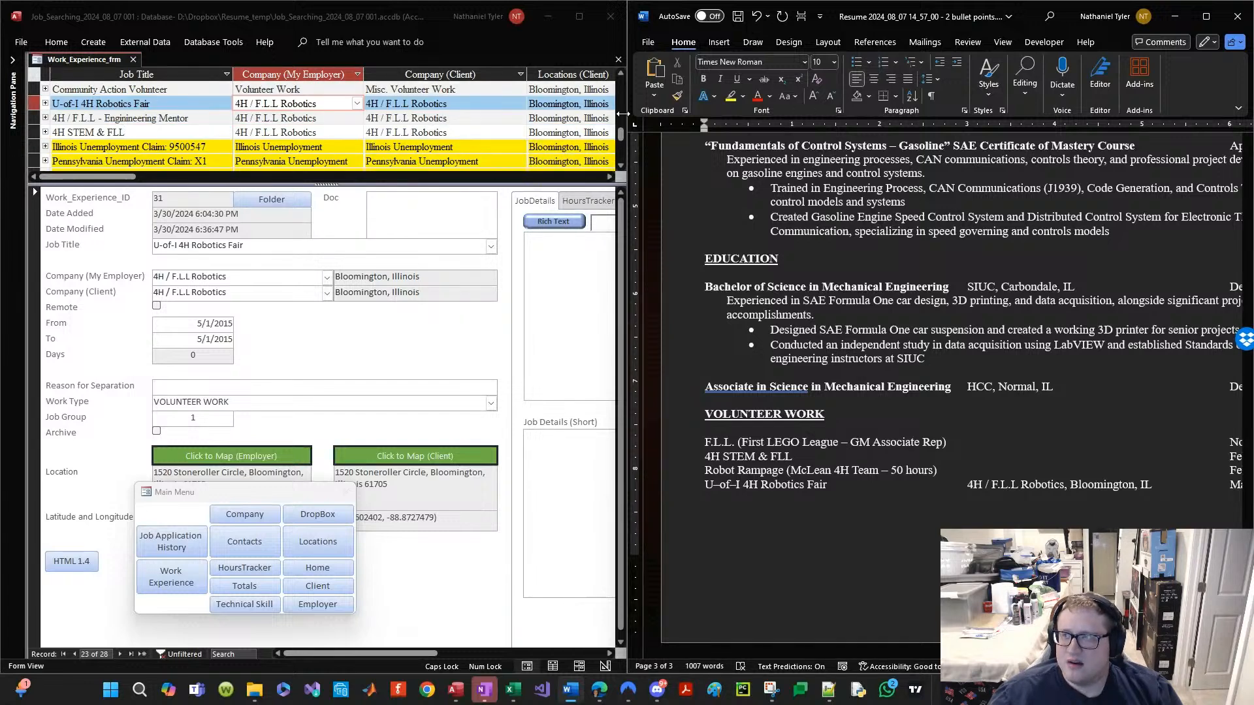
pyautogui.click(619, 72)
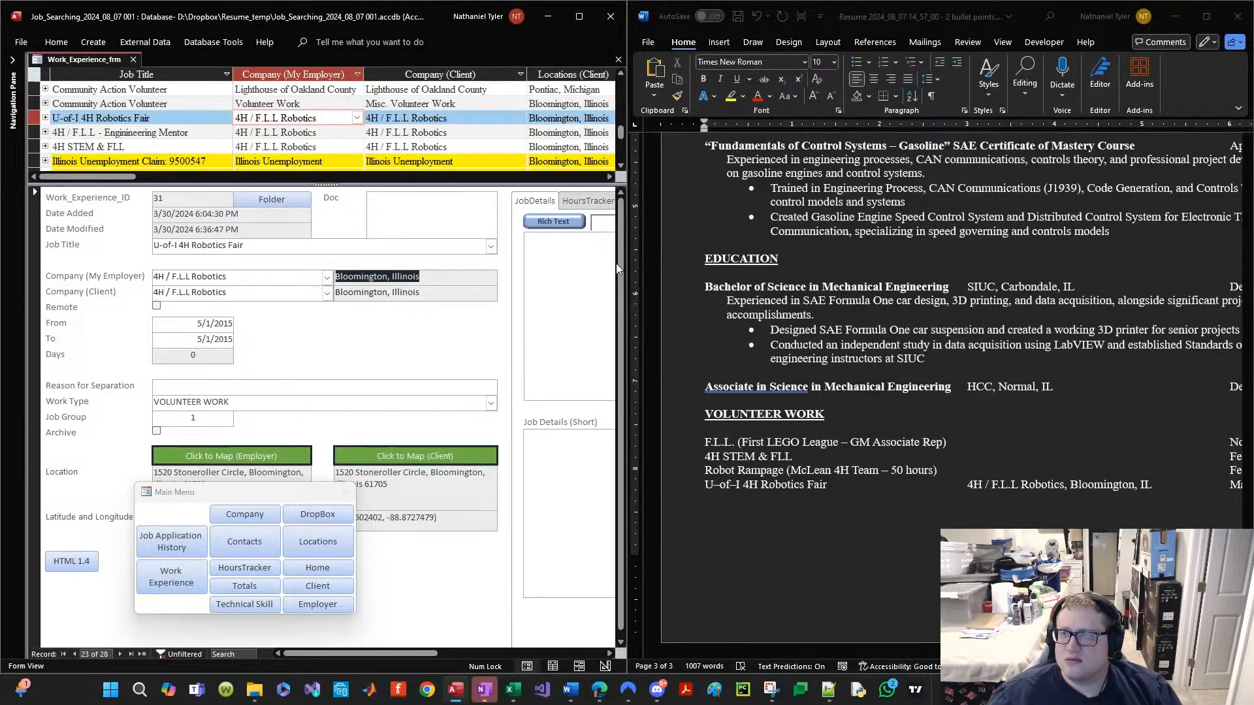
pyautogui.click(989, 488)
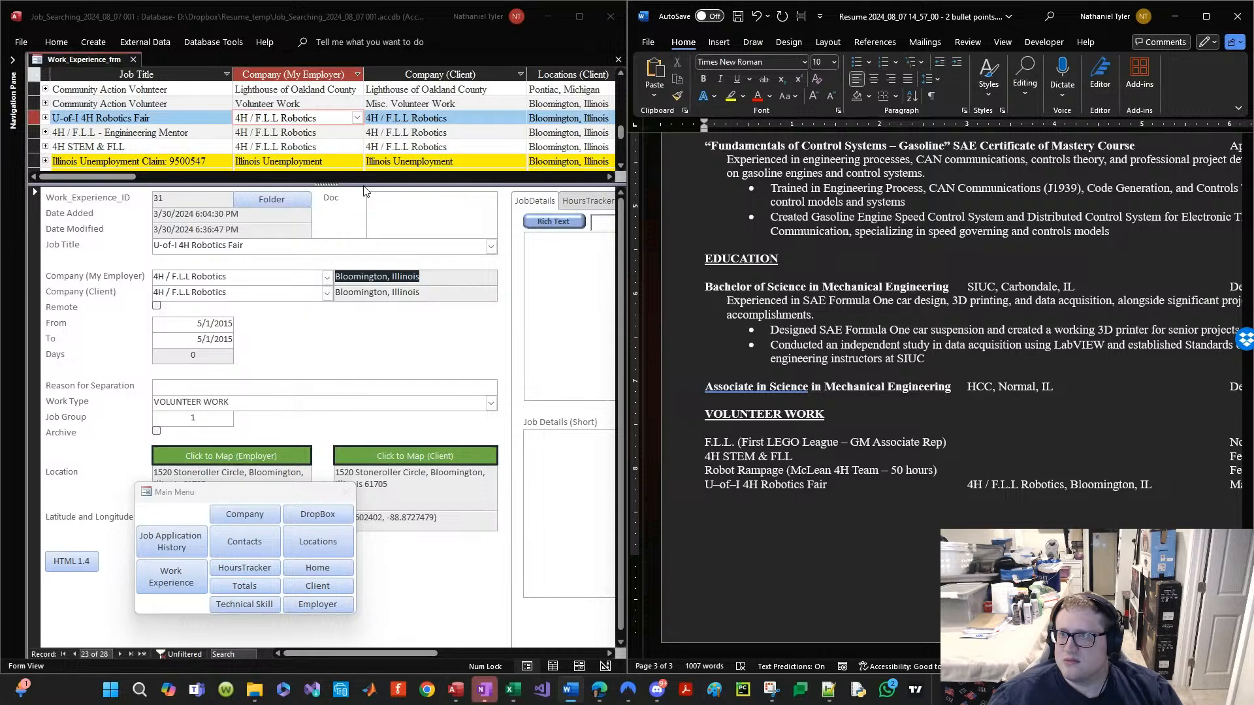
pyautogui.moveTo(984, 489); pyautogui.dragTo(1147, 487)
pyautogui.hotkey('ctrl', 'c')
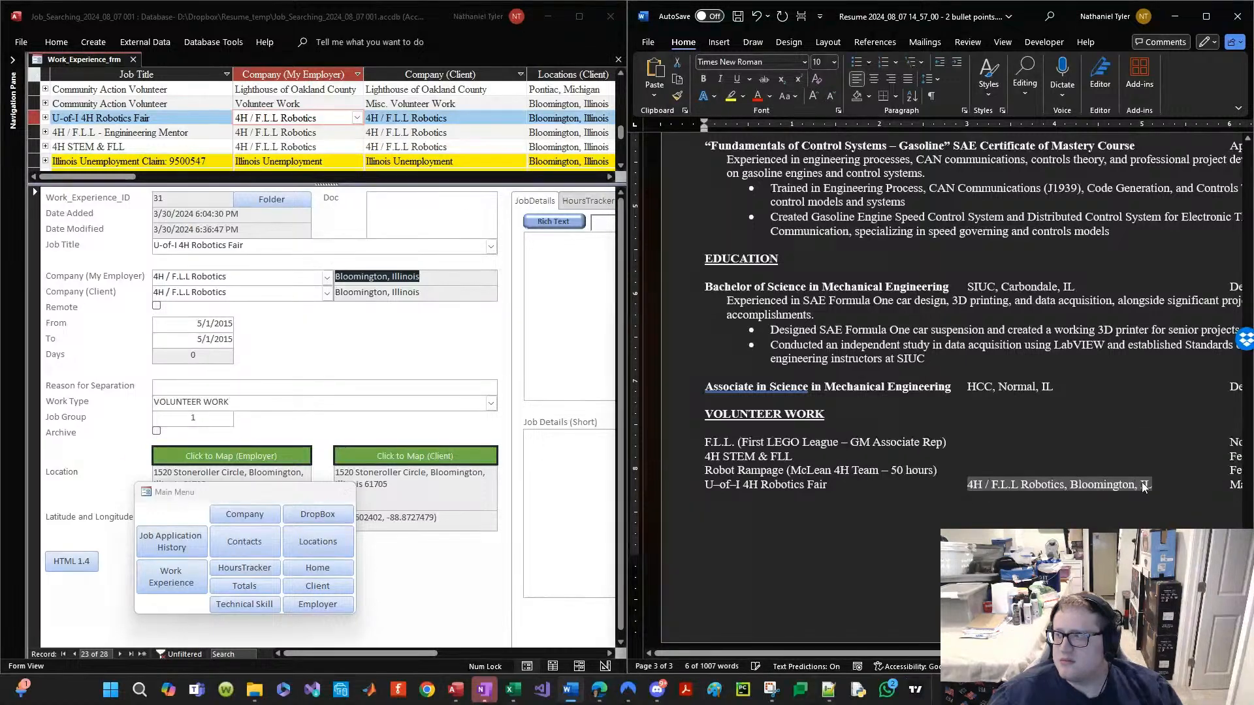
pyautogui.click(1005, 462)
pyautogui.hotkey('ctrl', 'v')
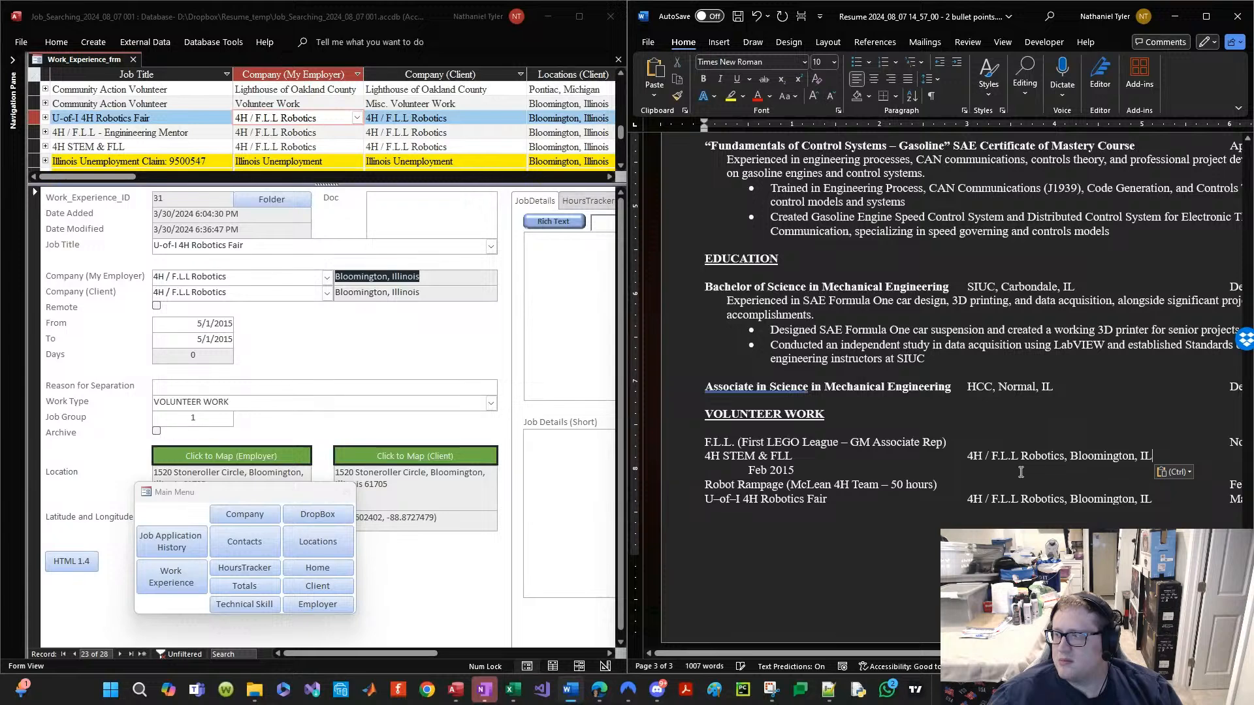
pyautogui.press('BackSpace')
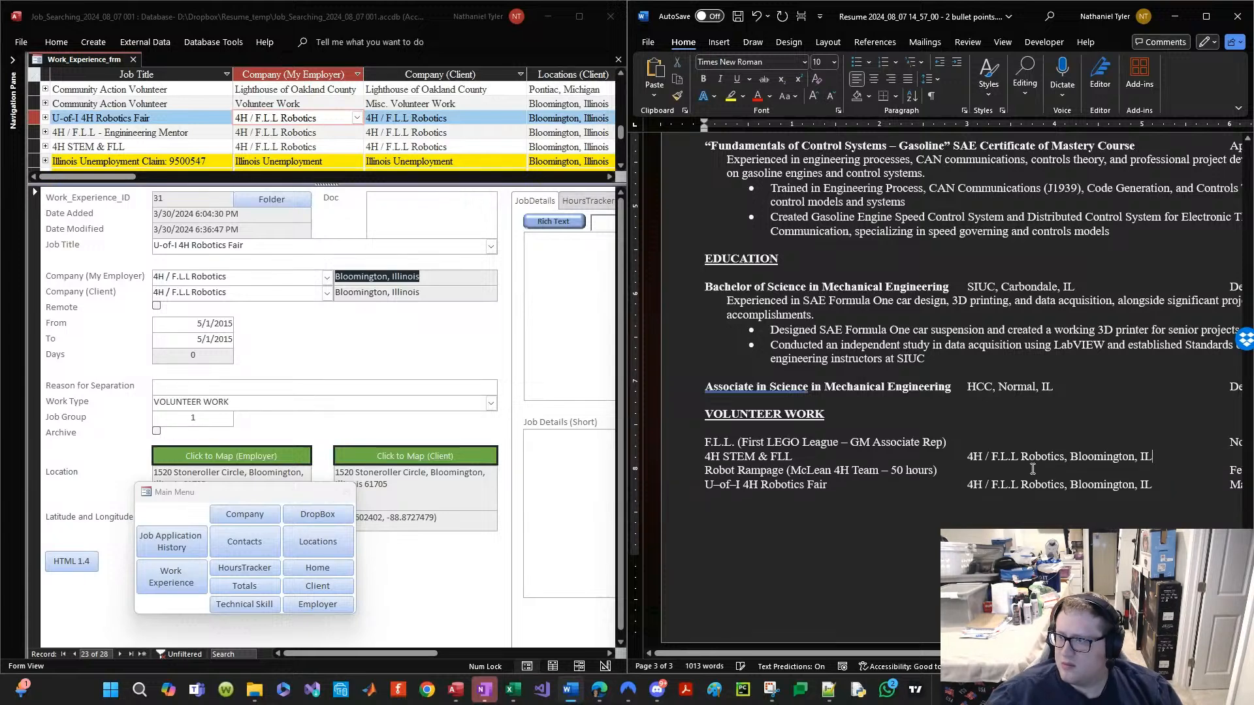
pyautogui.hotkey('shift', 'Right')
pyautogui.press('Delete')
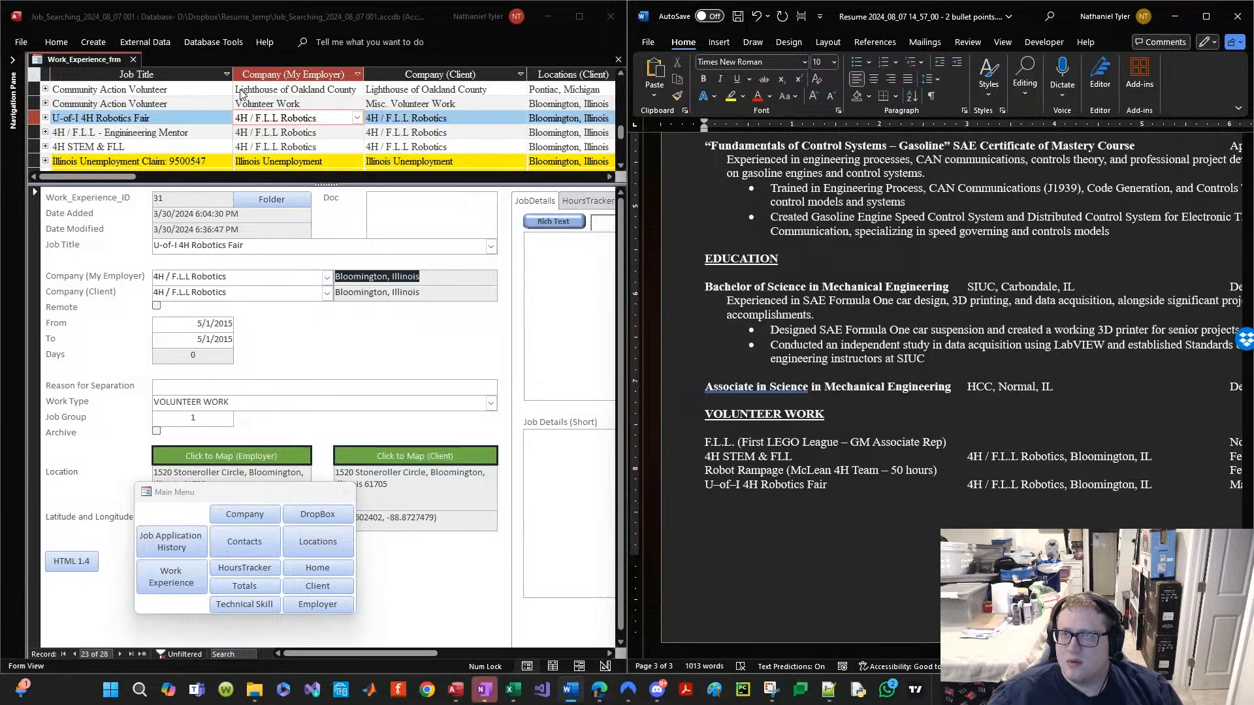
# Step: Compare the two Community Action Volunteer records in Access with the resume's Robot Rampage and Robotics Fair entries
pyautogui.click(214, 109)
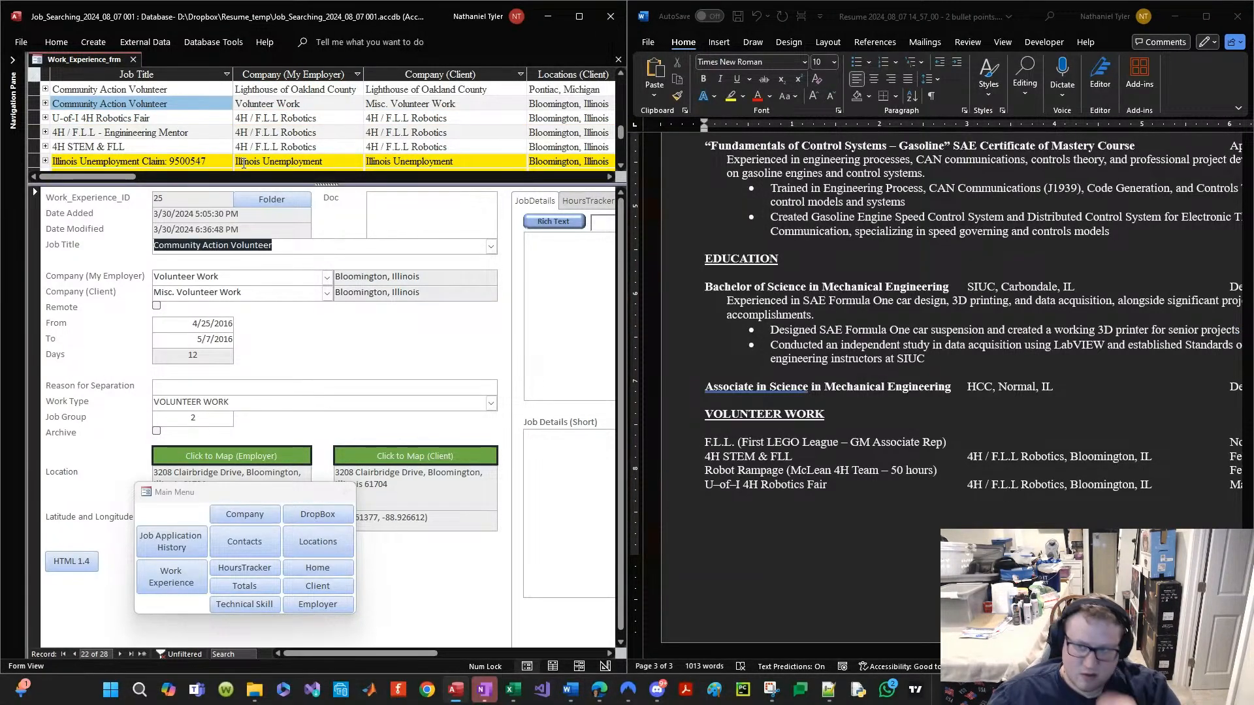
pyautogui.click(951, 468)
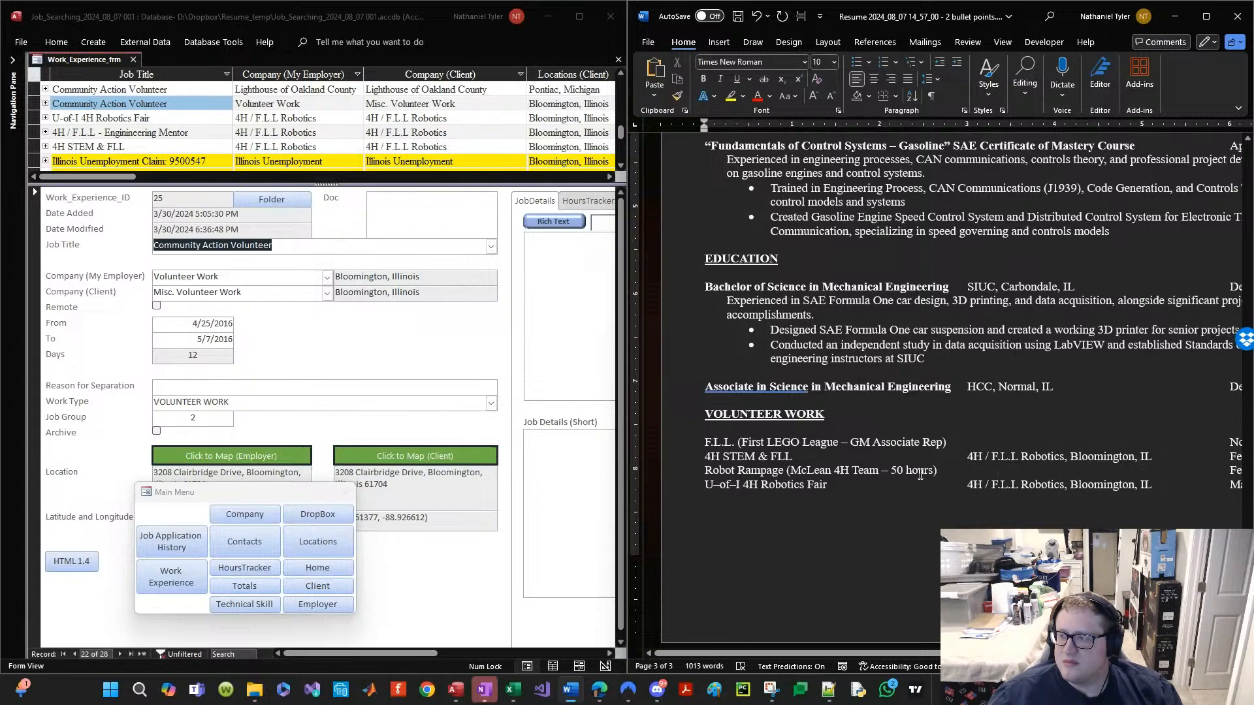
pyautogui.moveTo(921, 474); pyautogui.dragTo(882, 472)
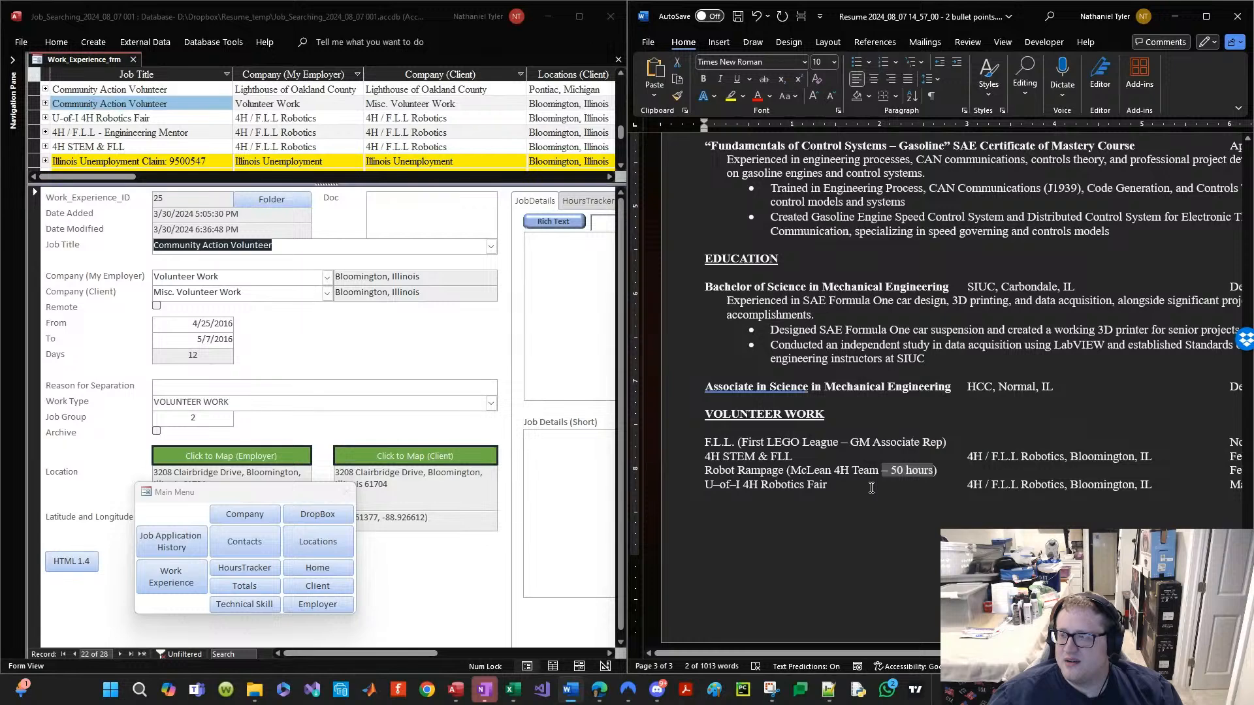
pyautogui.click(238, 189)
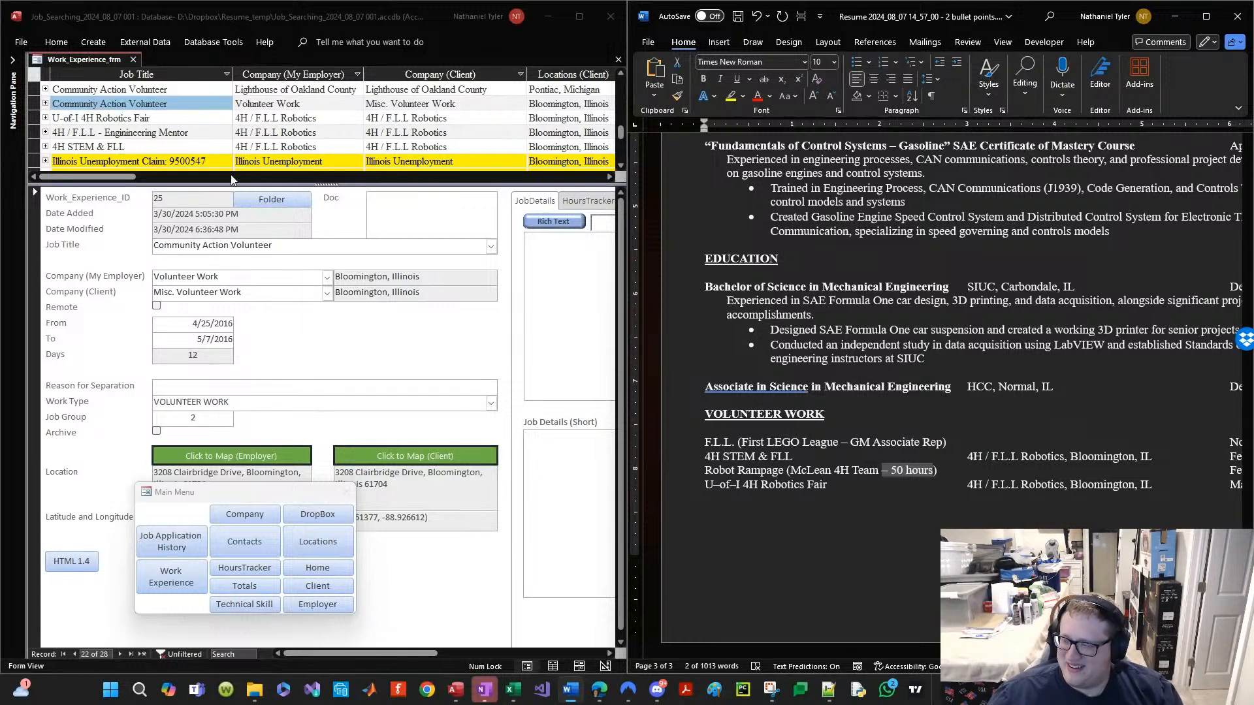
pyautogui.click(179, 89)
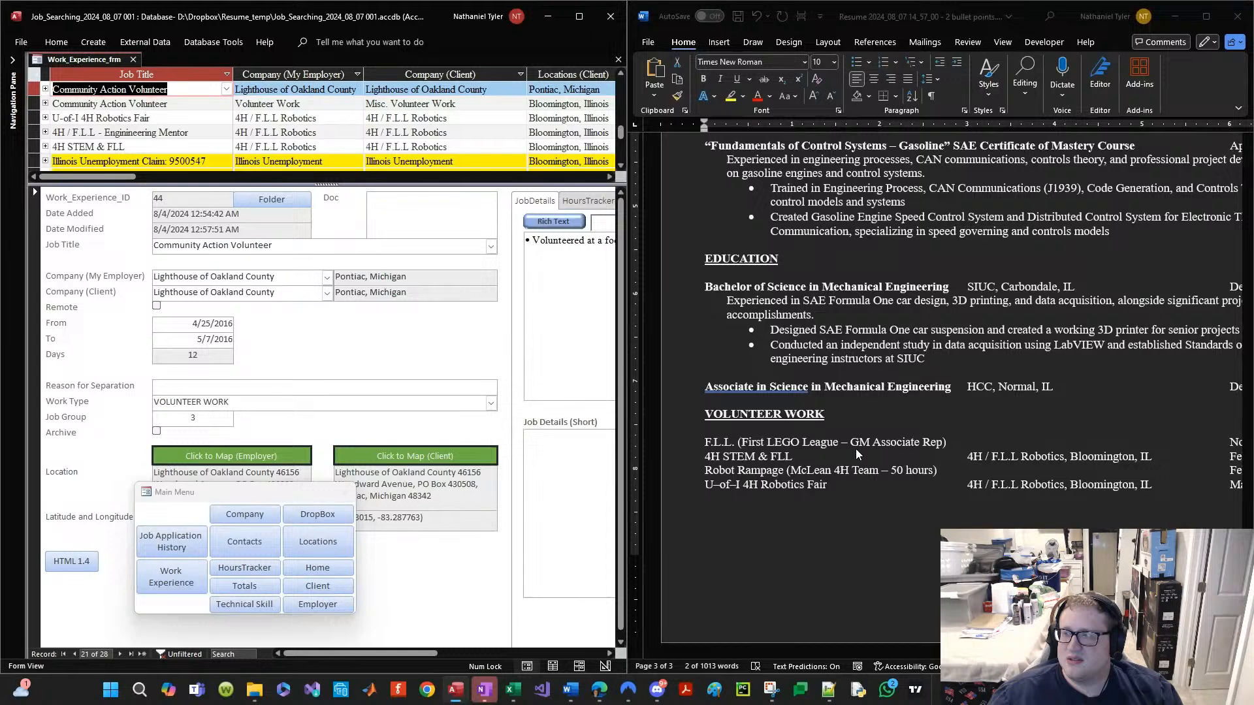
pyautogui.click(846, 489)
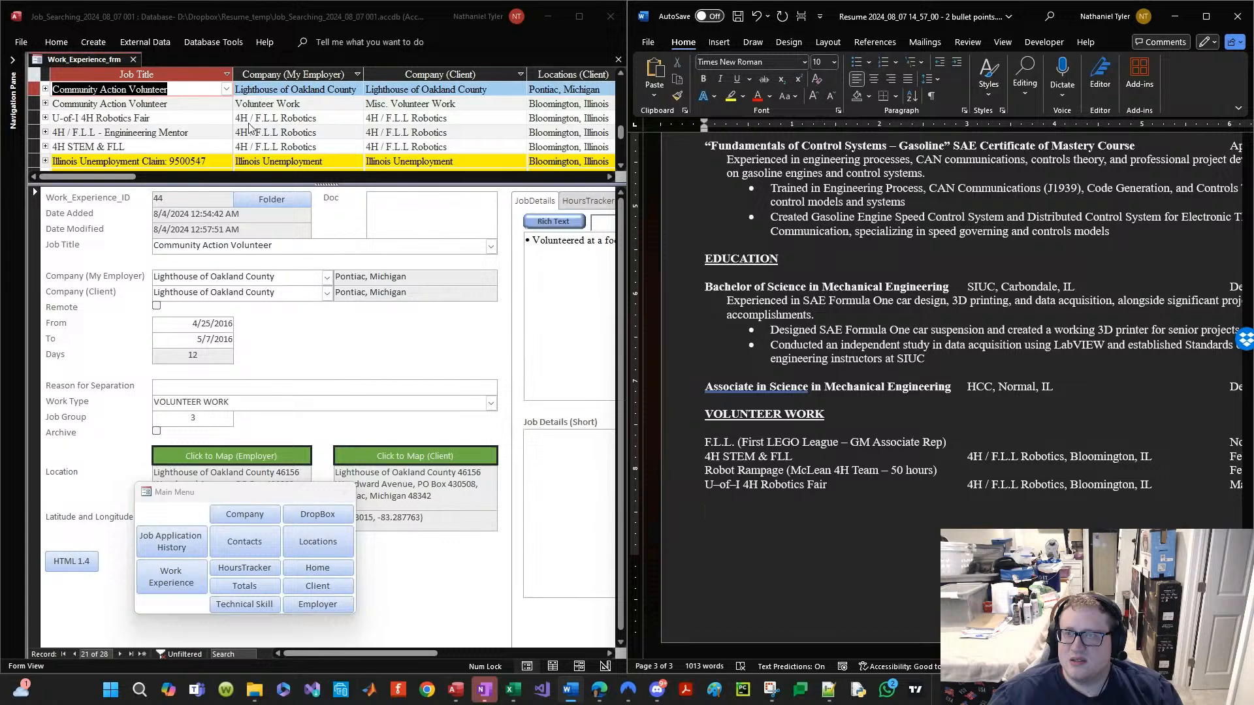
# Step: Shorten the job title "First LEGO League - GM Associate Representative" to "First LEGO League - GM Associate Rep" in the Access job title list
pyautogui.click(162, 104)
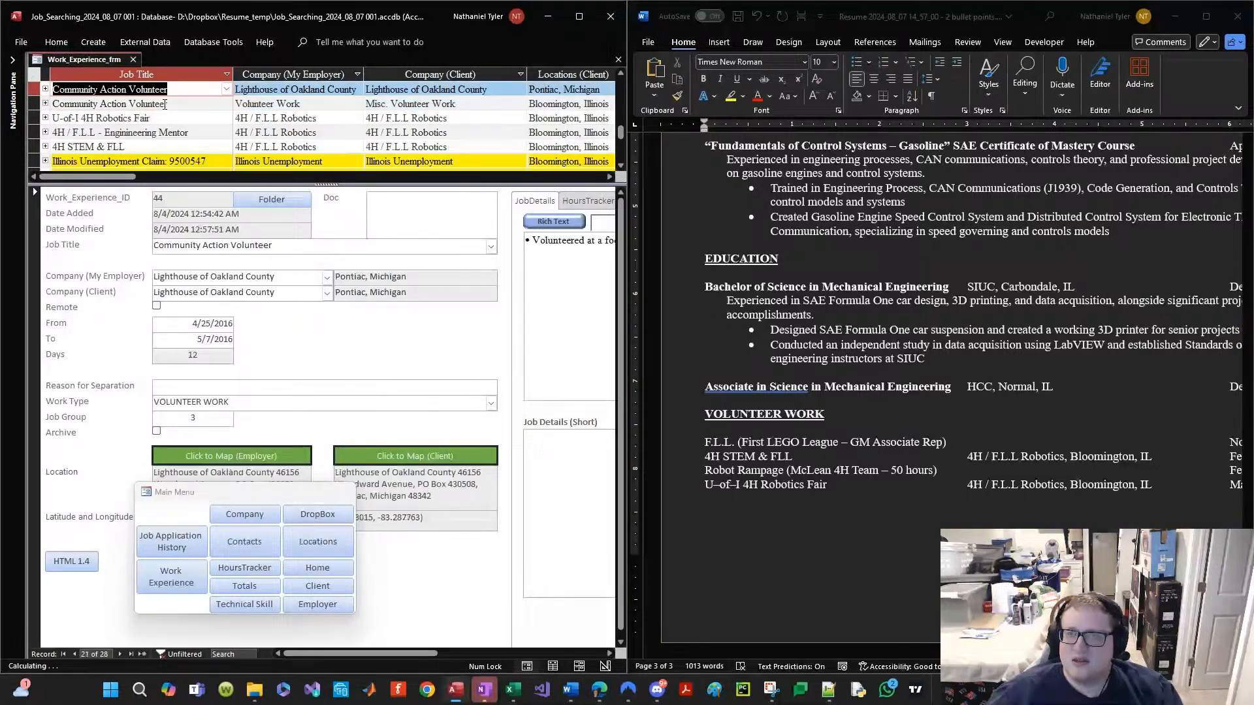
pyautogui.press('Up')
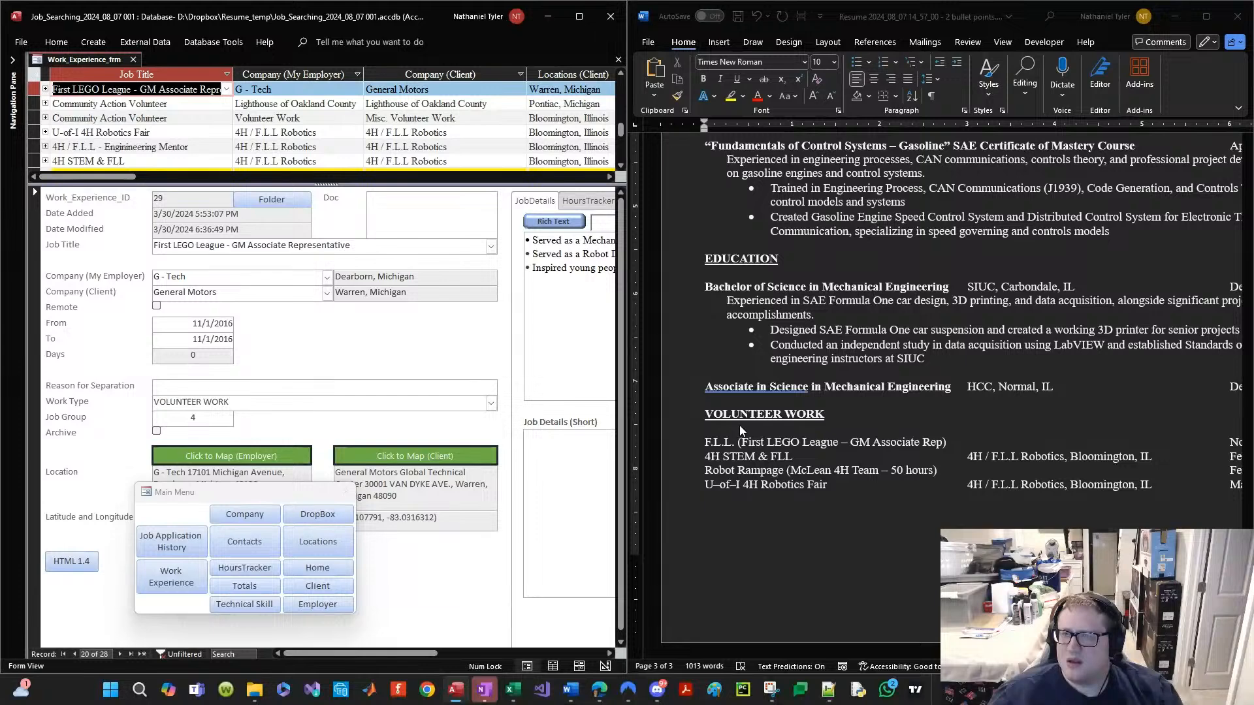
pyautogui.click(143, 89)
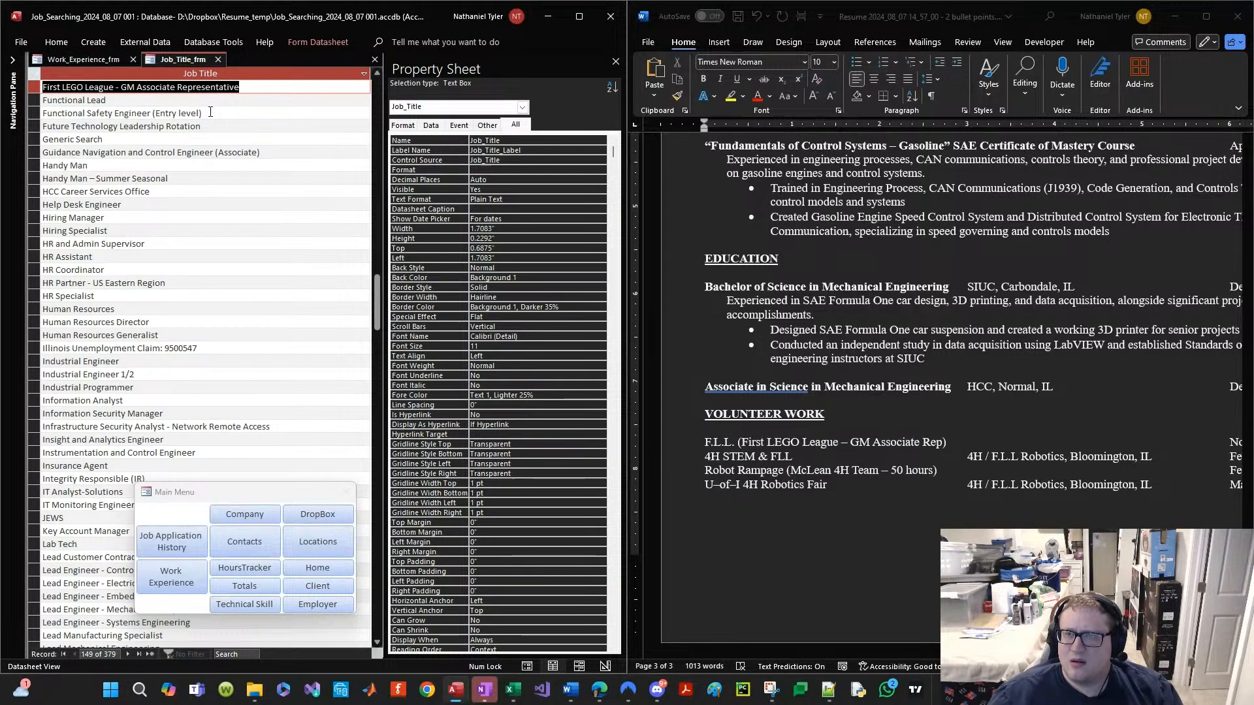
pyautogui.click(194, 87)
pyautogui.hotkey('shift', 'End')
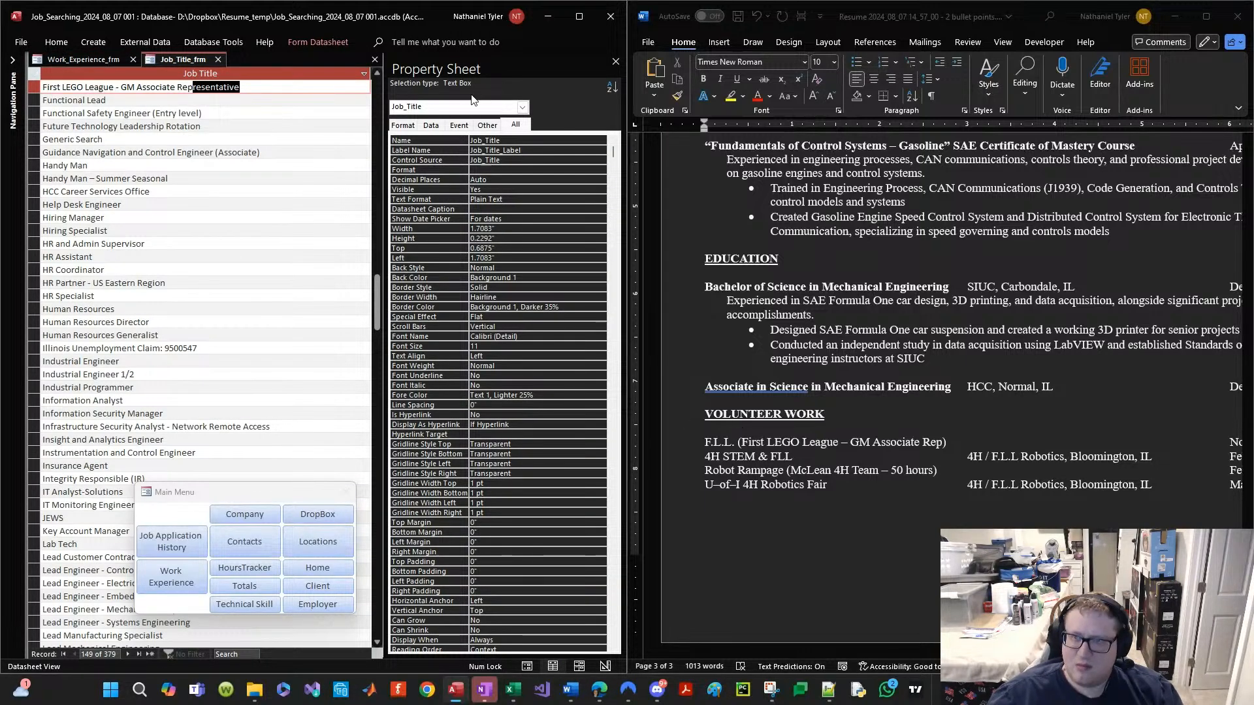
pyautogui.press('Delete')
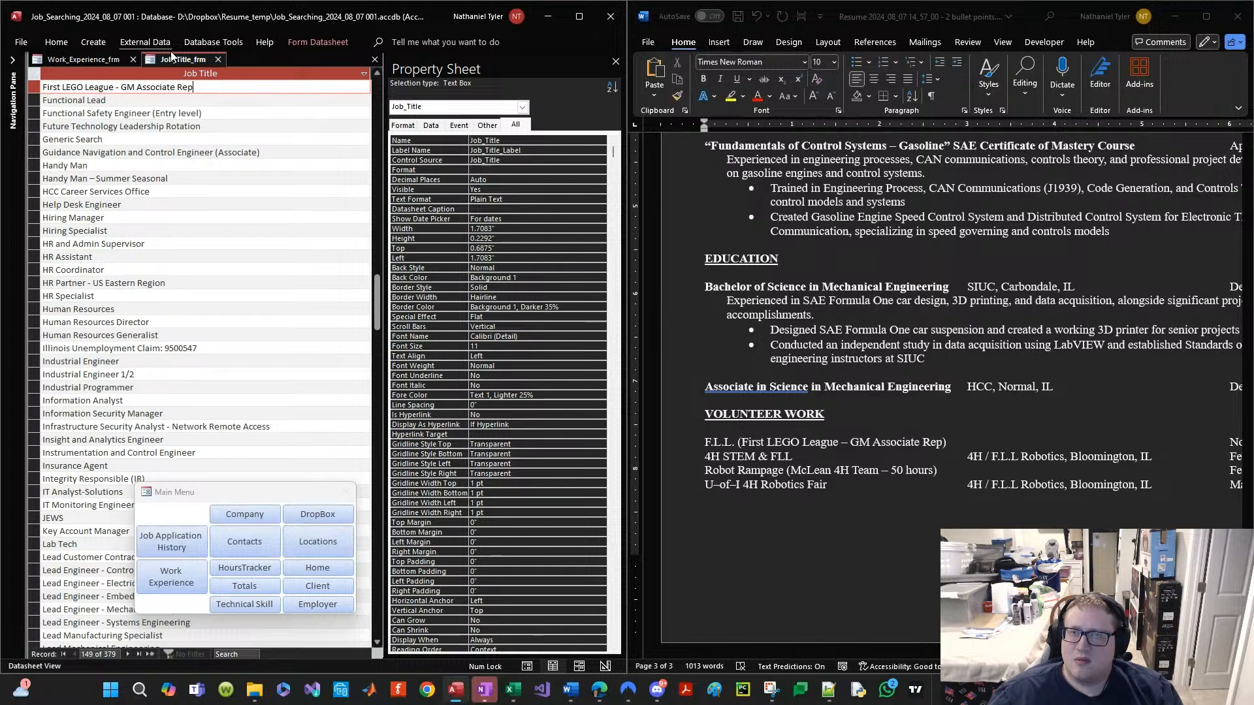
pyautogui.click(218, 60)
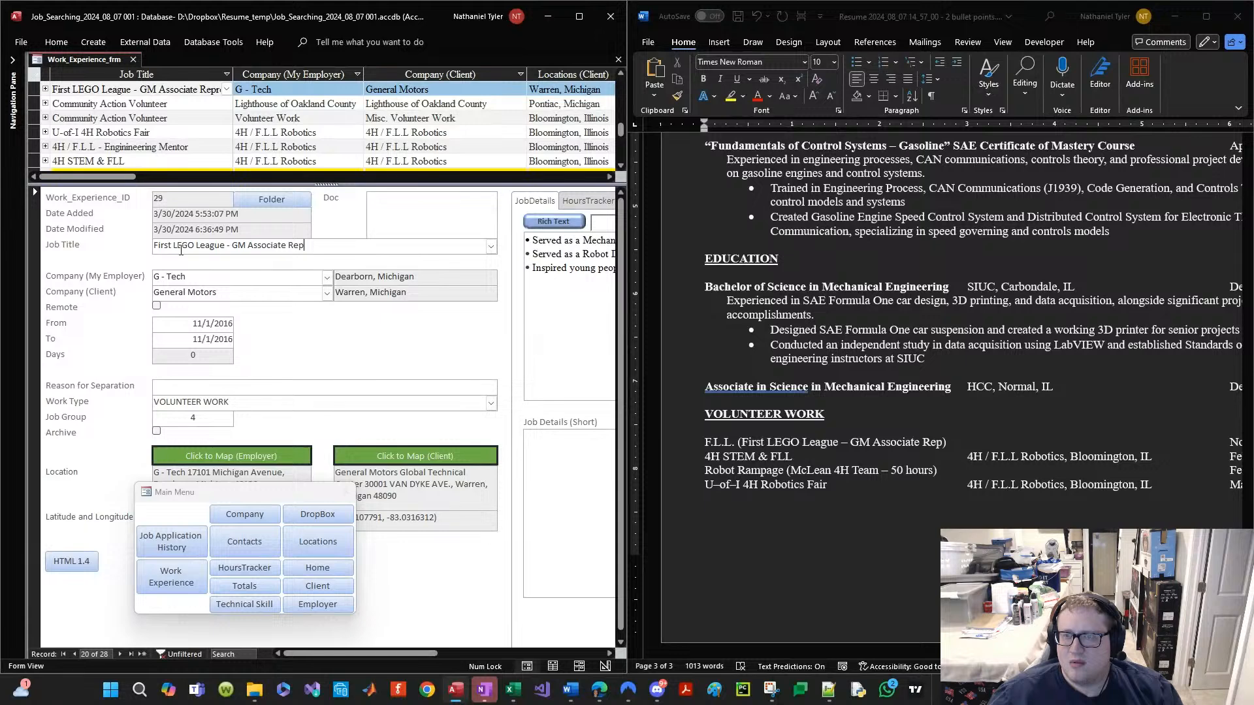
# Step: Abbreviate "First LEGO League" in the GM Associate Rep job title so that it reads "F.L.L. GM Associate Rep"
pyautogui.click(105, 92)
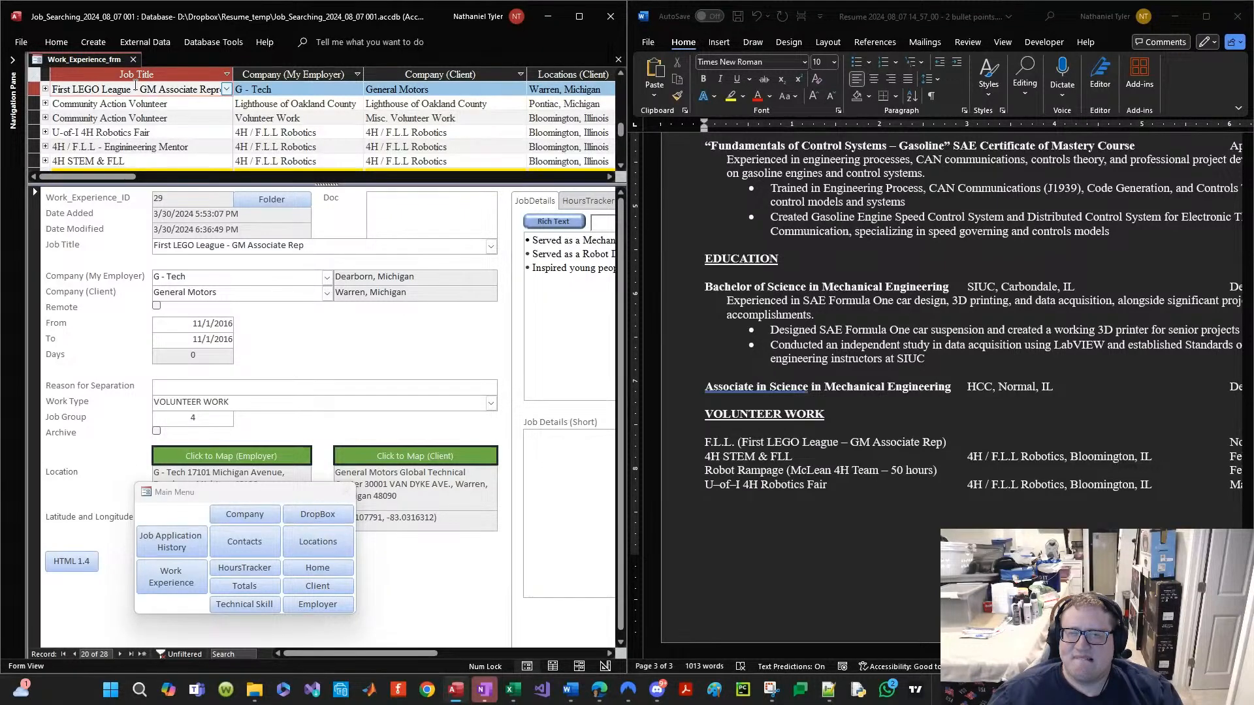
pyautogui.doubleClick(136, 88)
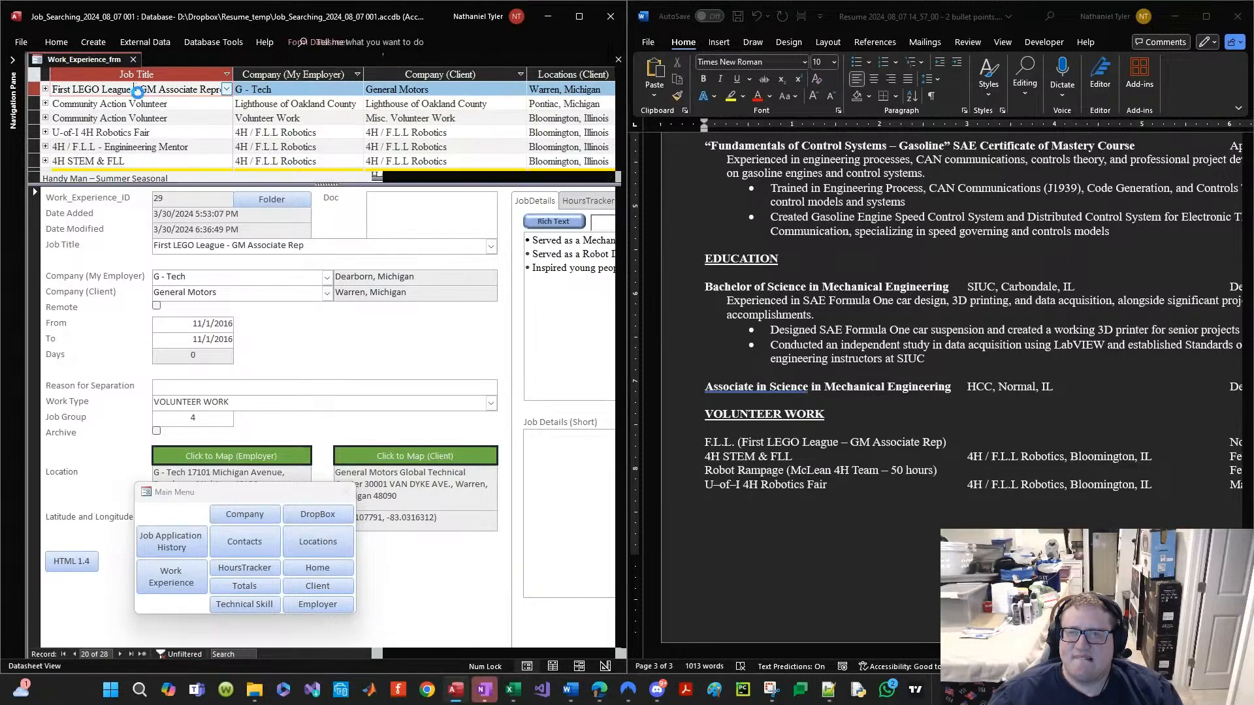
pyautogui.click(114, 87)
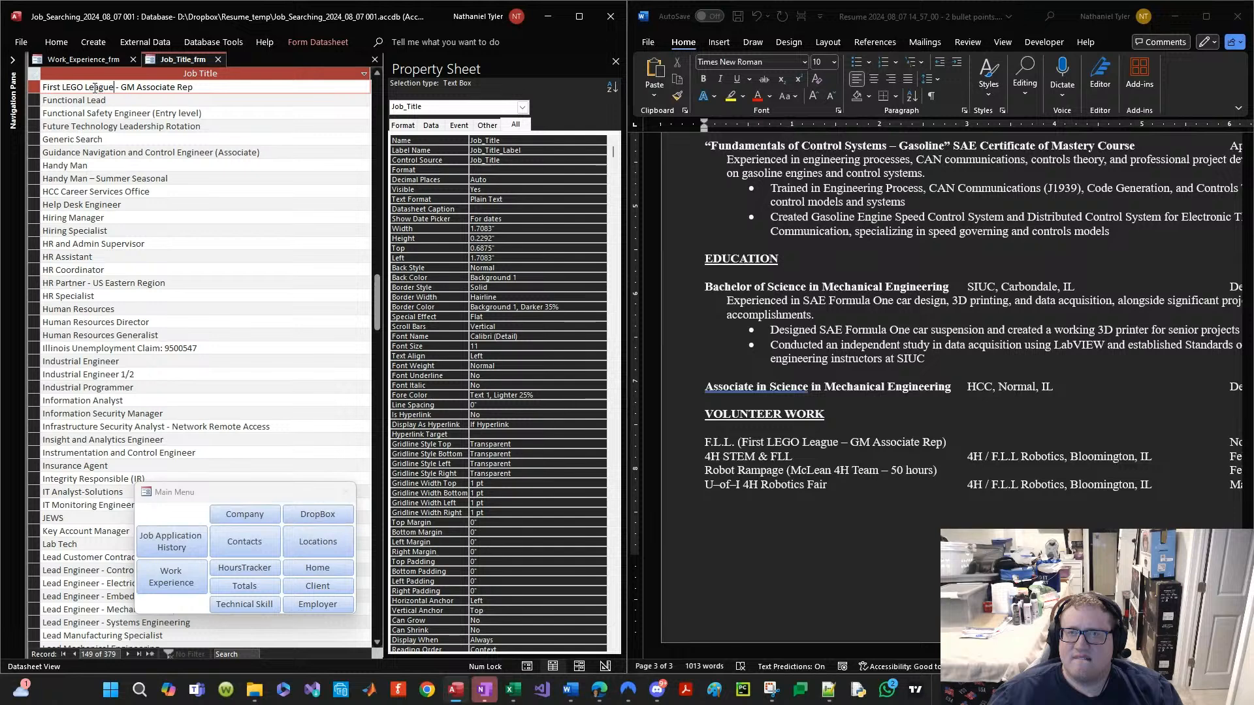
pyautogui.moveTo(114, 87); pyautogui.dragTo(16, 70)
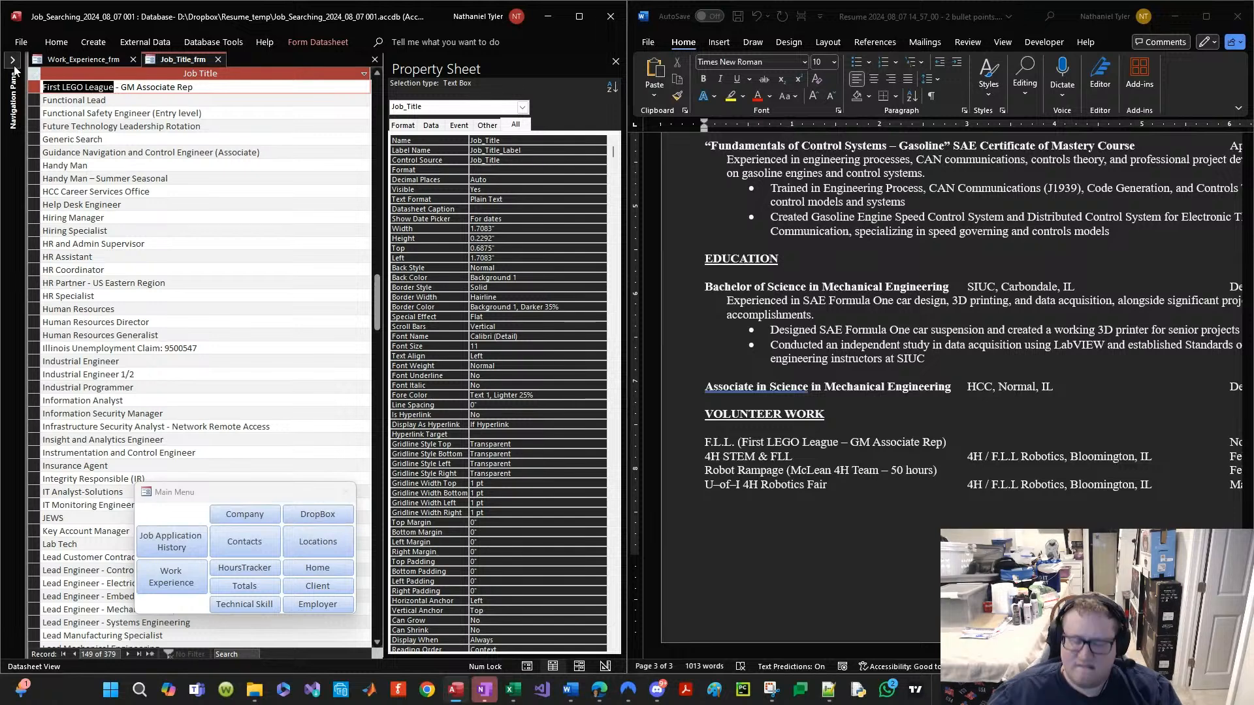
pyautogui.write('F.')
pyautogui.write('L.')
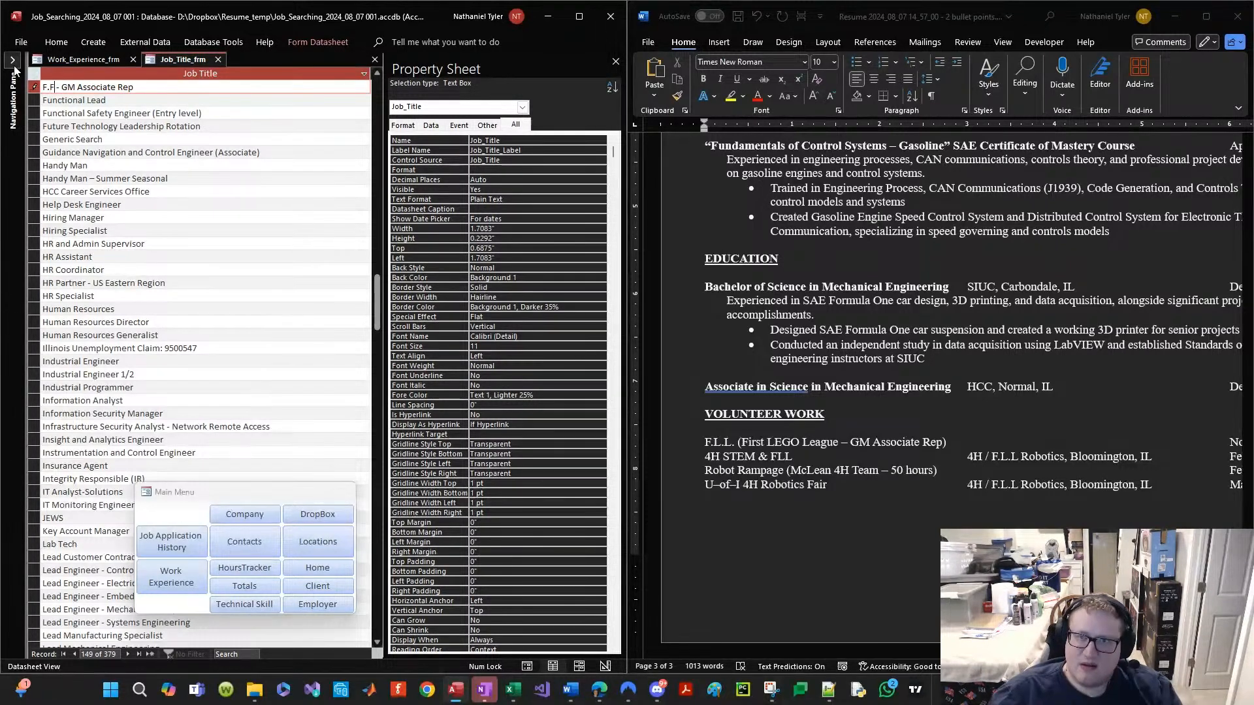
pyautogui.write('L')
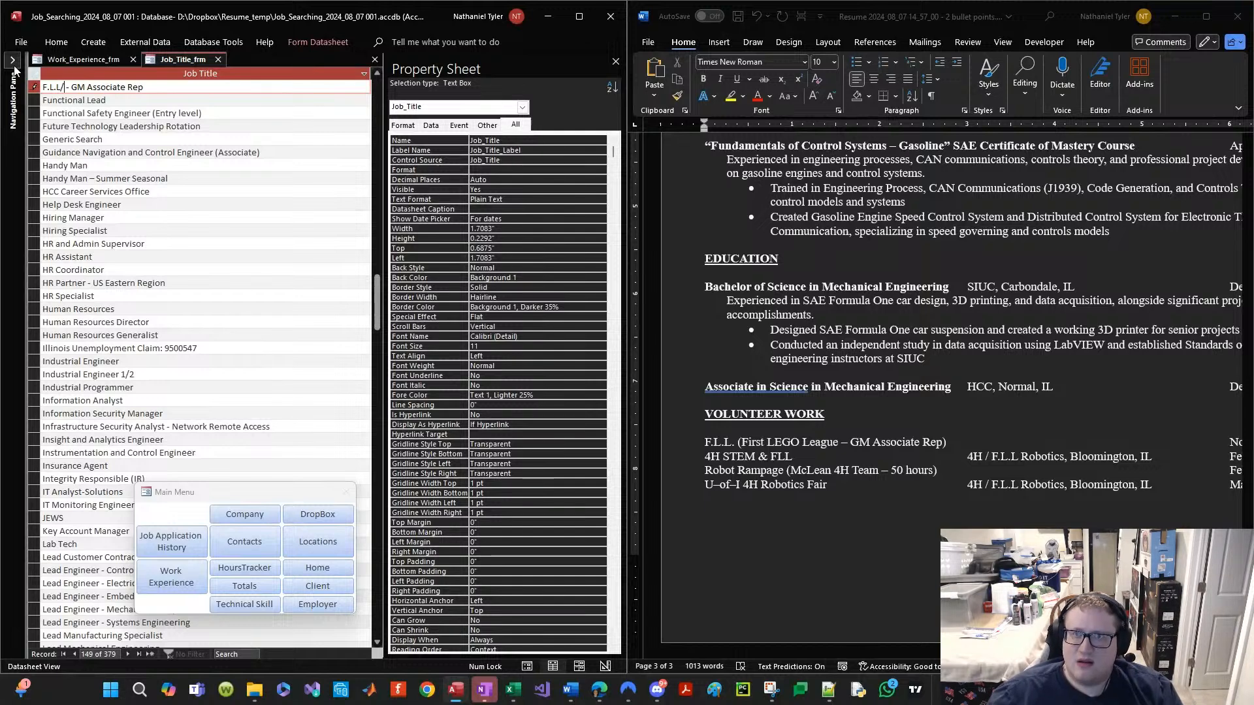
pyautogui.write('.')
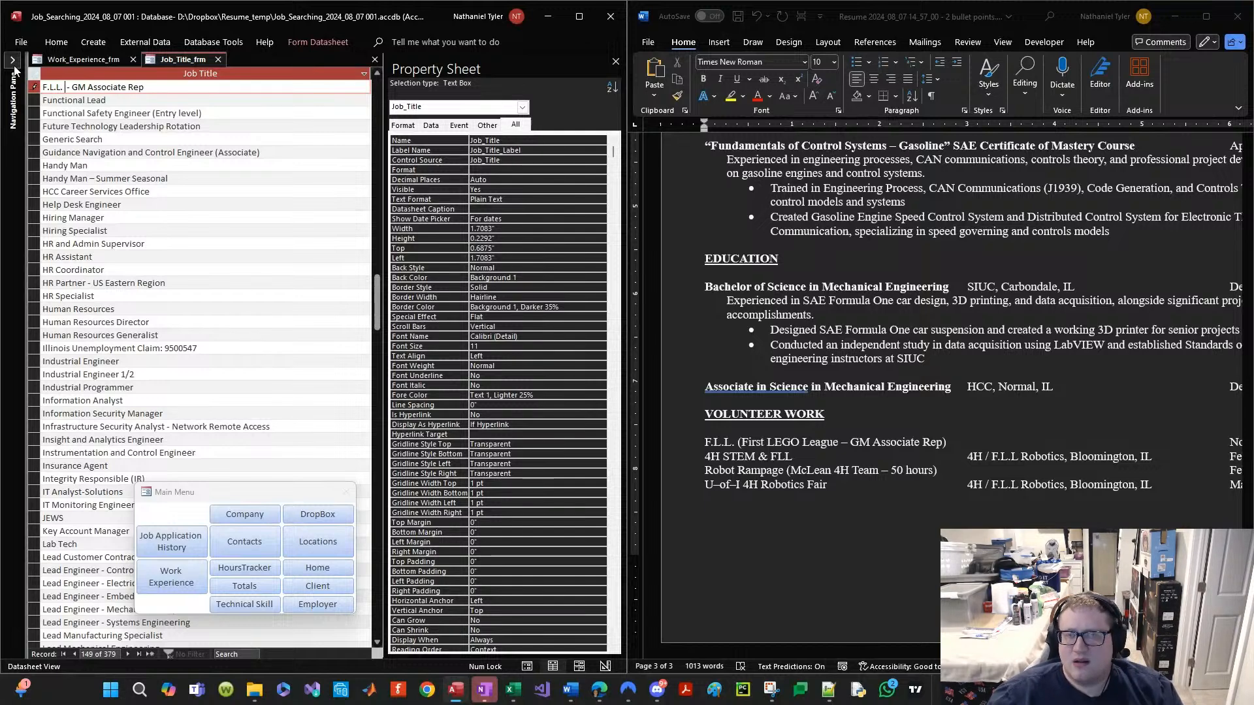
pyautogui.press('Delete')
pyautogui.press('Delete')
pyautogui.press('End')
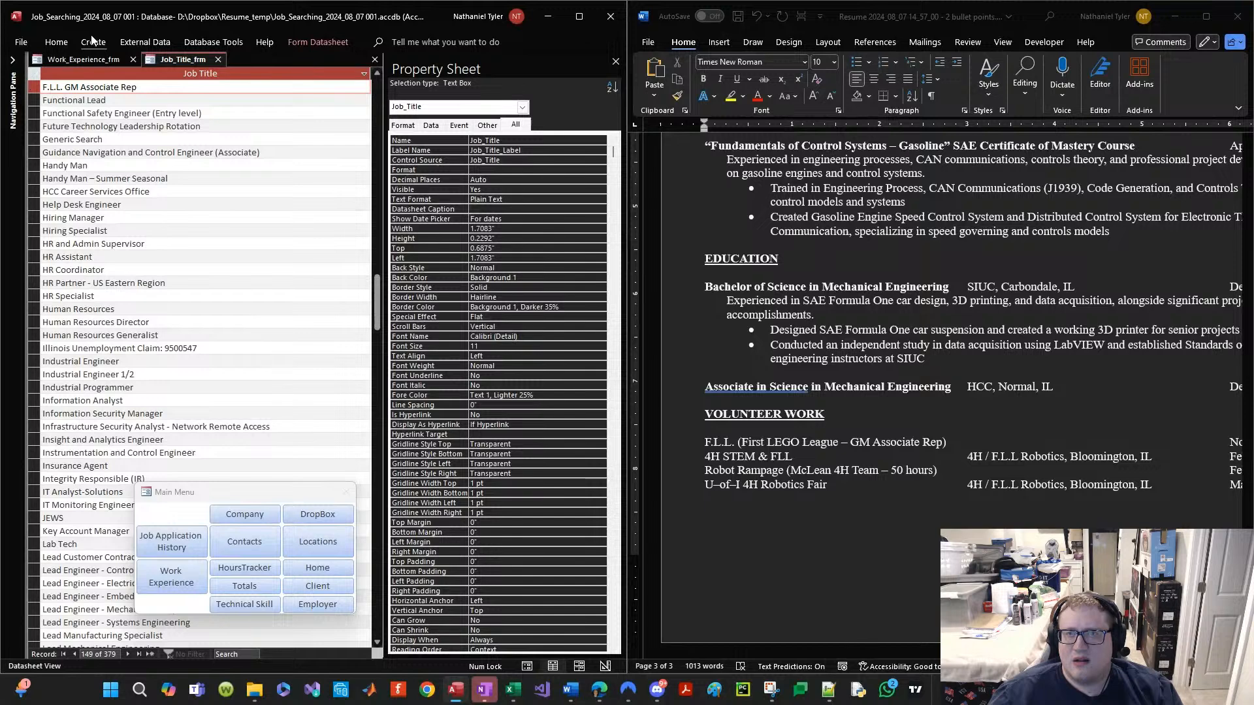
pyautogui.click(218, 59)
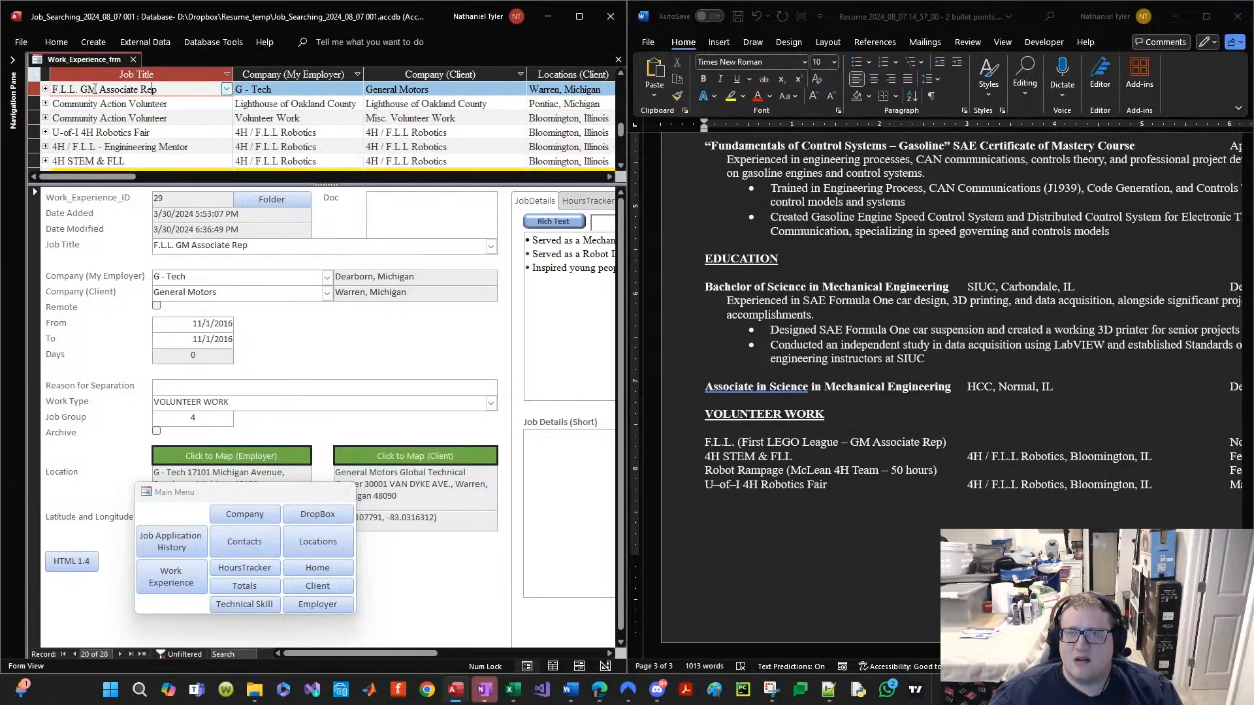
# Step: Insert a hyphen in the job title so that it reads "F.L.L. - GM Associate Rep", and check it against the resume entry
pyautogui.doubleClick(105, 88)
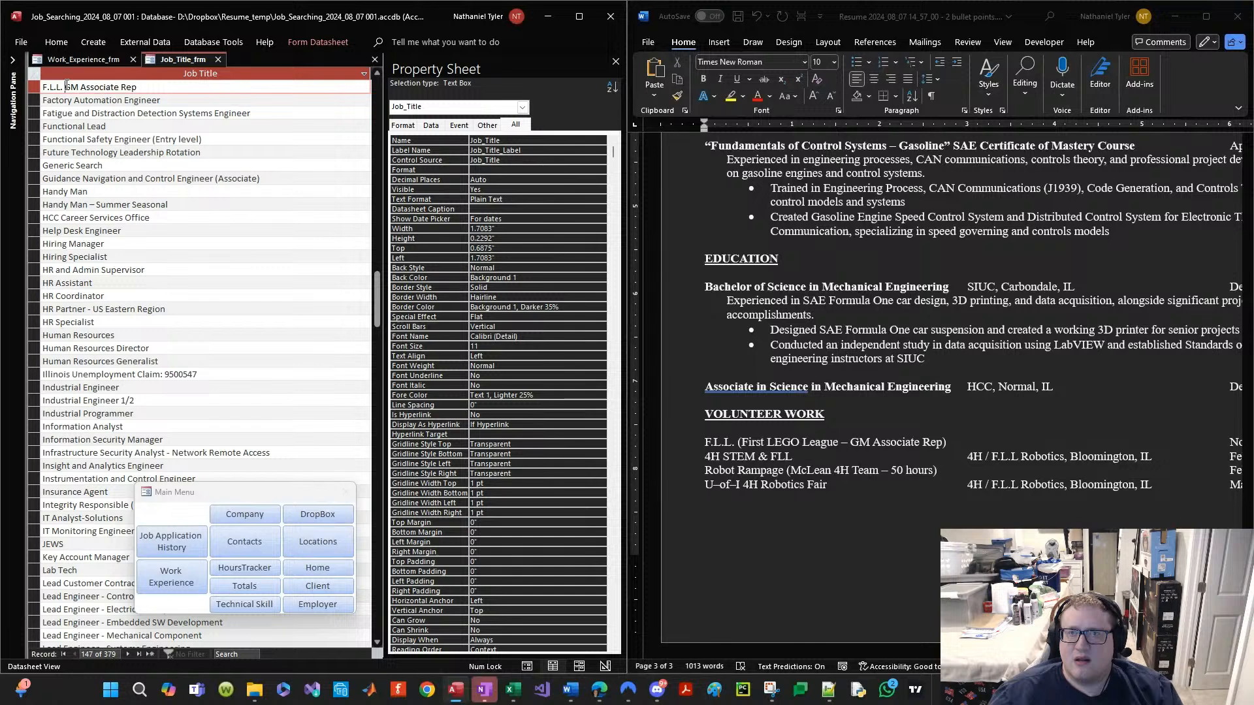
pyautogui.write('-')
pyautogui.press('BackSpace')
pyautogui.press('BackSpace')
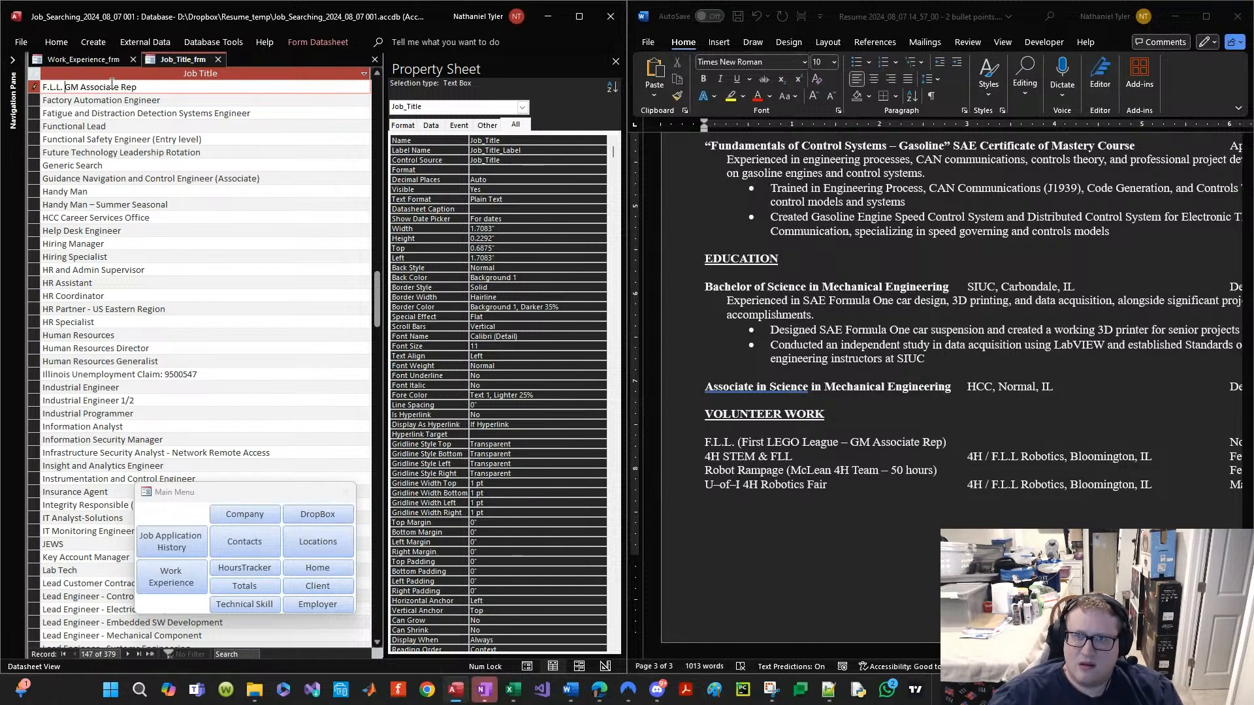
pyautogui.click(218, 60)
pyautogui.click(178, 132)
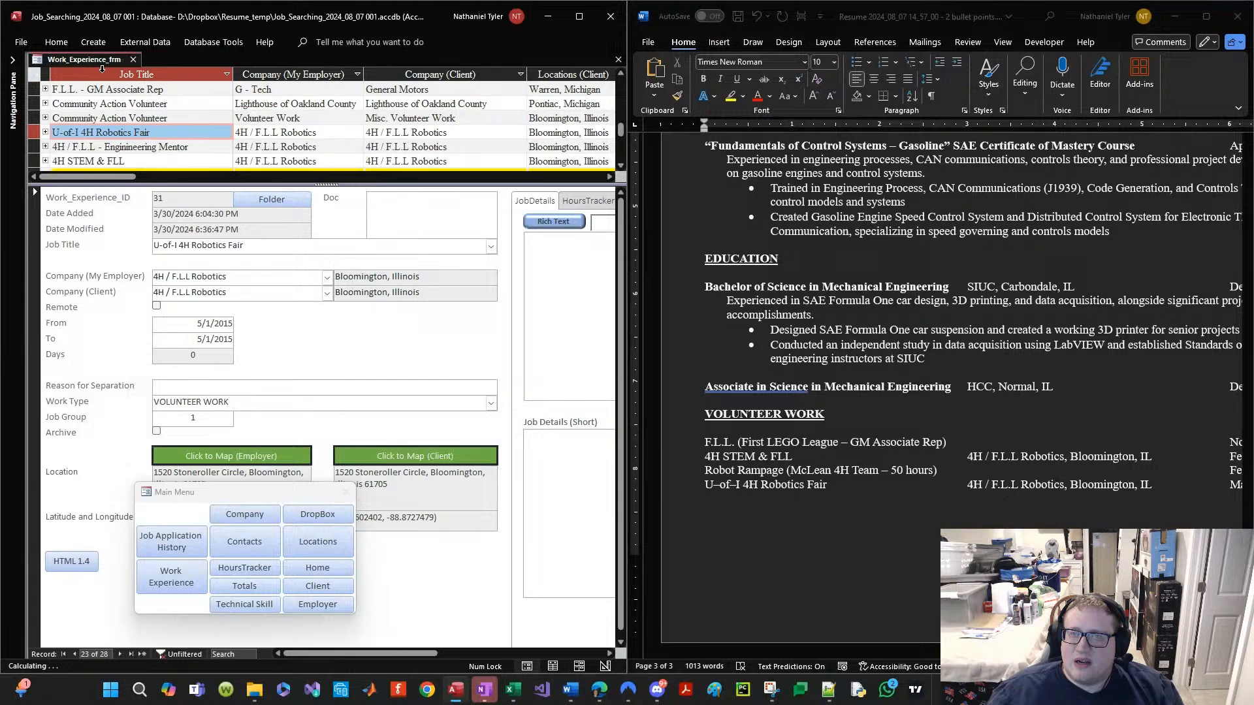
pyautogui.click(124, 91)
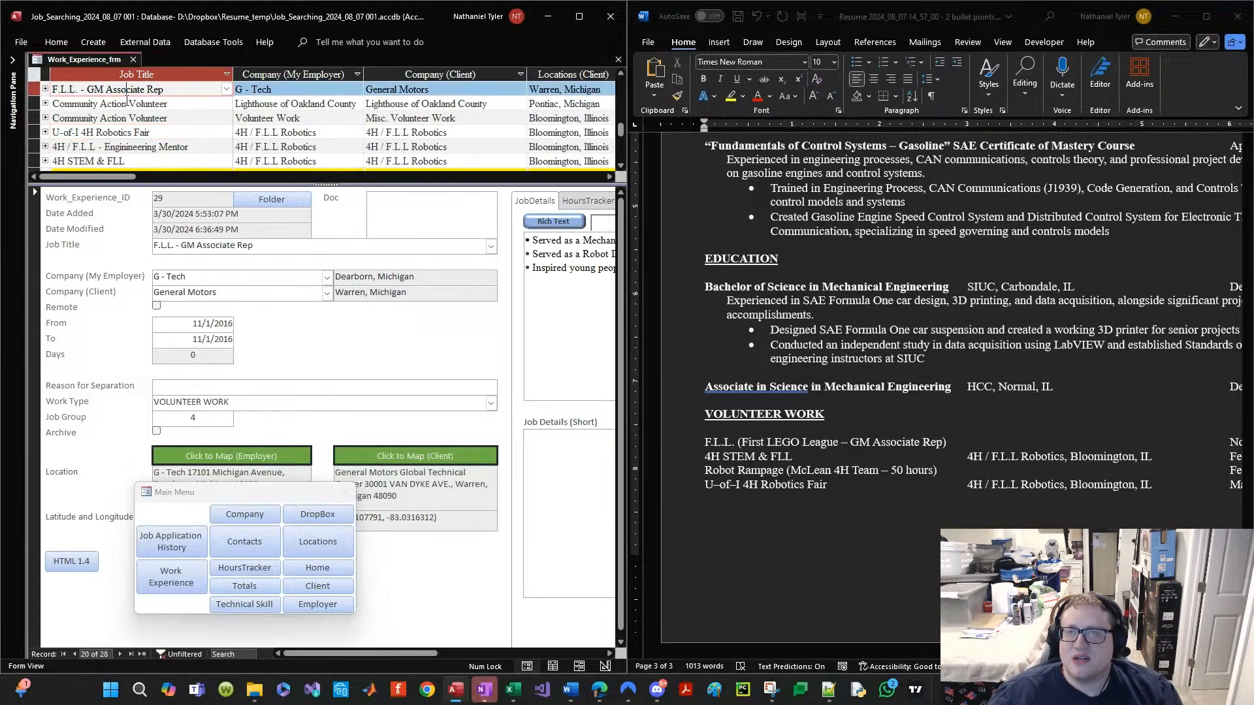
pyautogui.moveTo(167, 90); pyautogui.dragTo(53, 90)
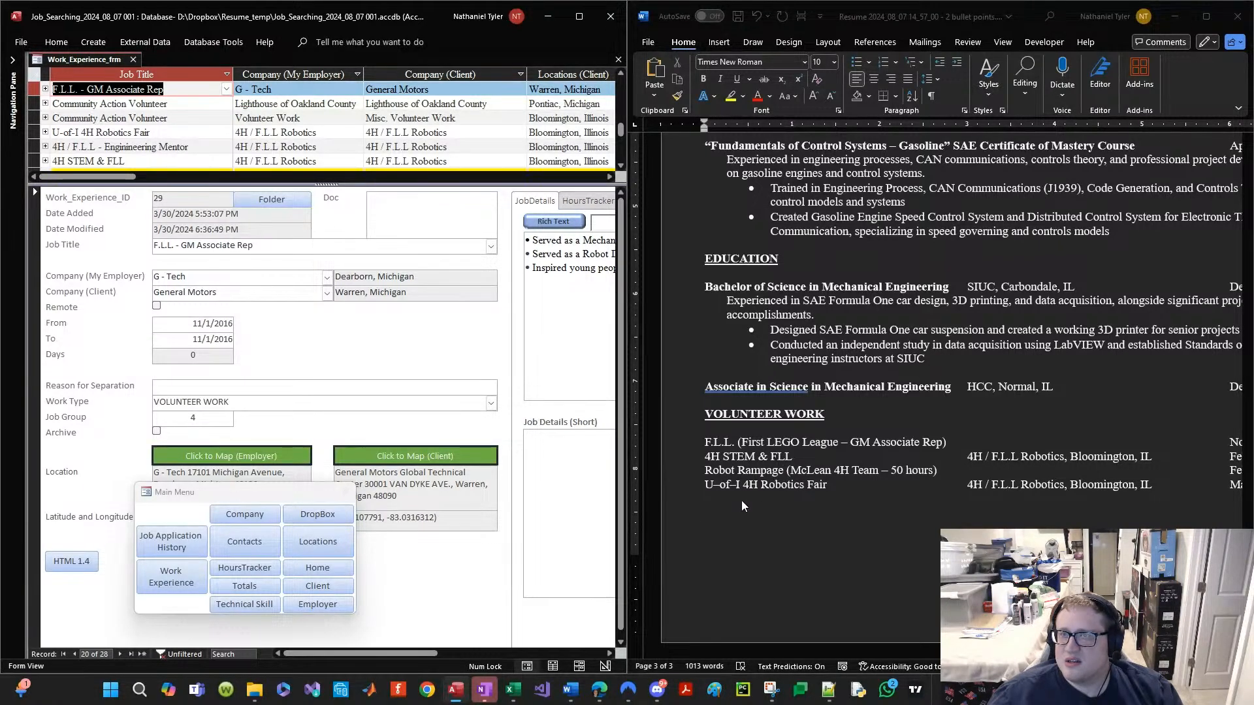
pyautogui.click(798, 507)
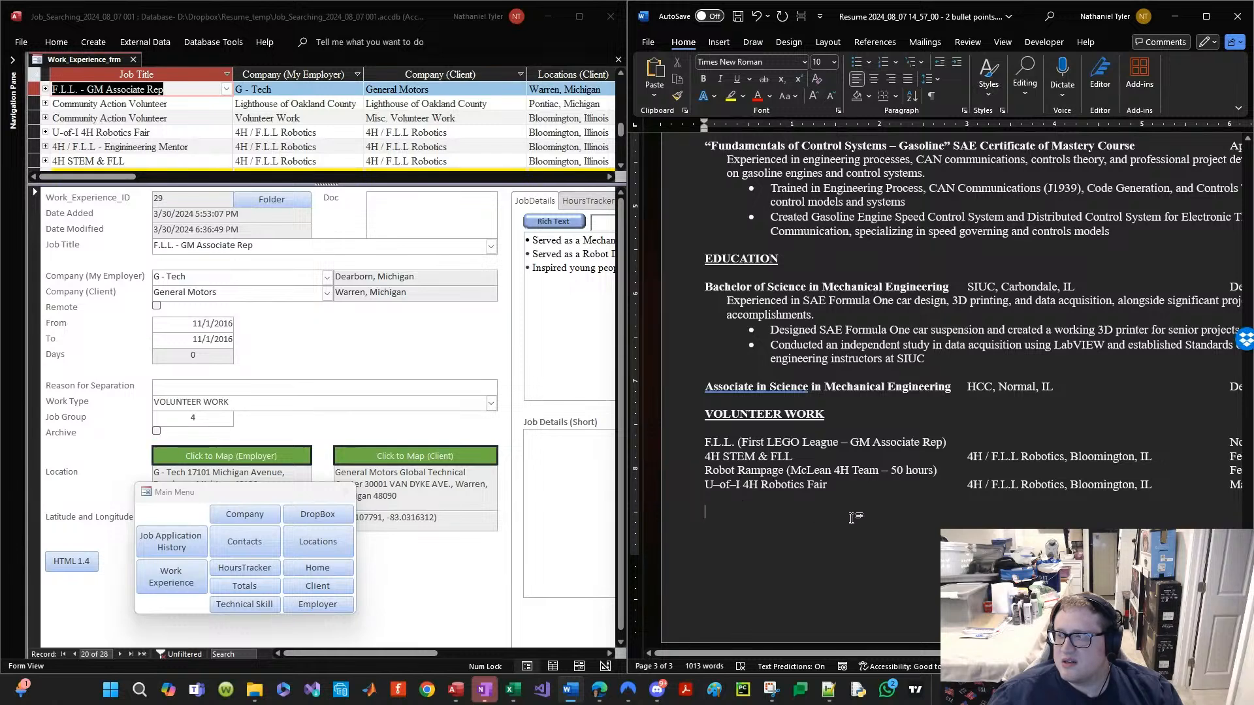
# Step: Add the missing period after "F.L.L" in the job titles "4H / F.L.L. - Enginineering Mentor" and "4H / F.L.L. Robotics Head Coach"
pyautogui.doubleClick(103, 149)
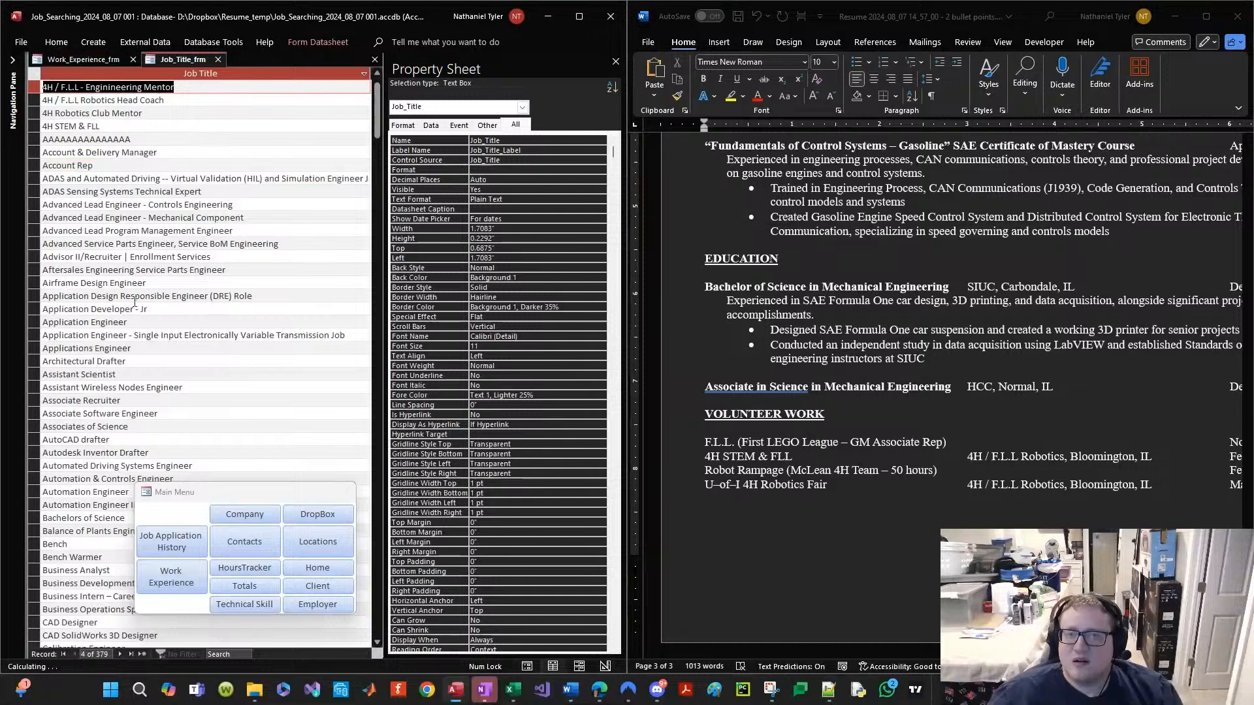
pyautogui.click(79, 87)
pyautogui.write('.')
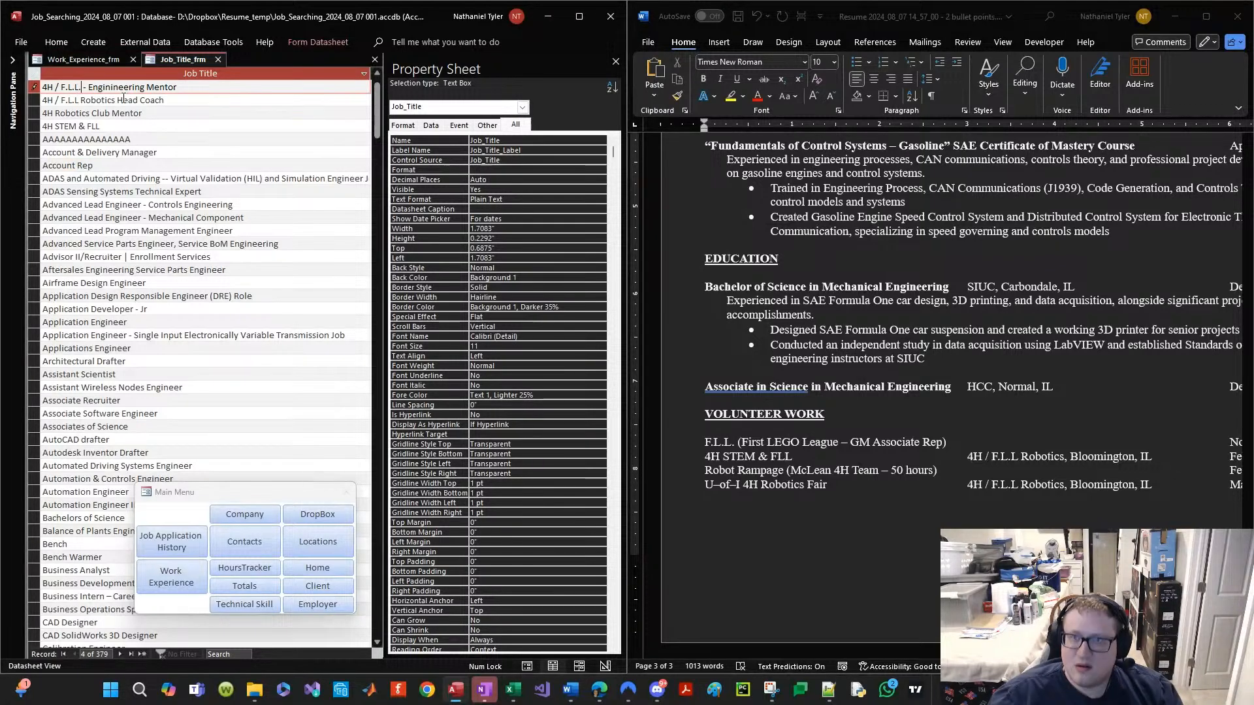
pyautogui.click(78, 100)
pyautogui.write('.')
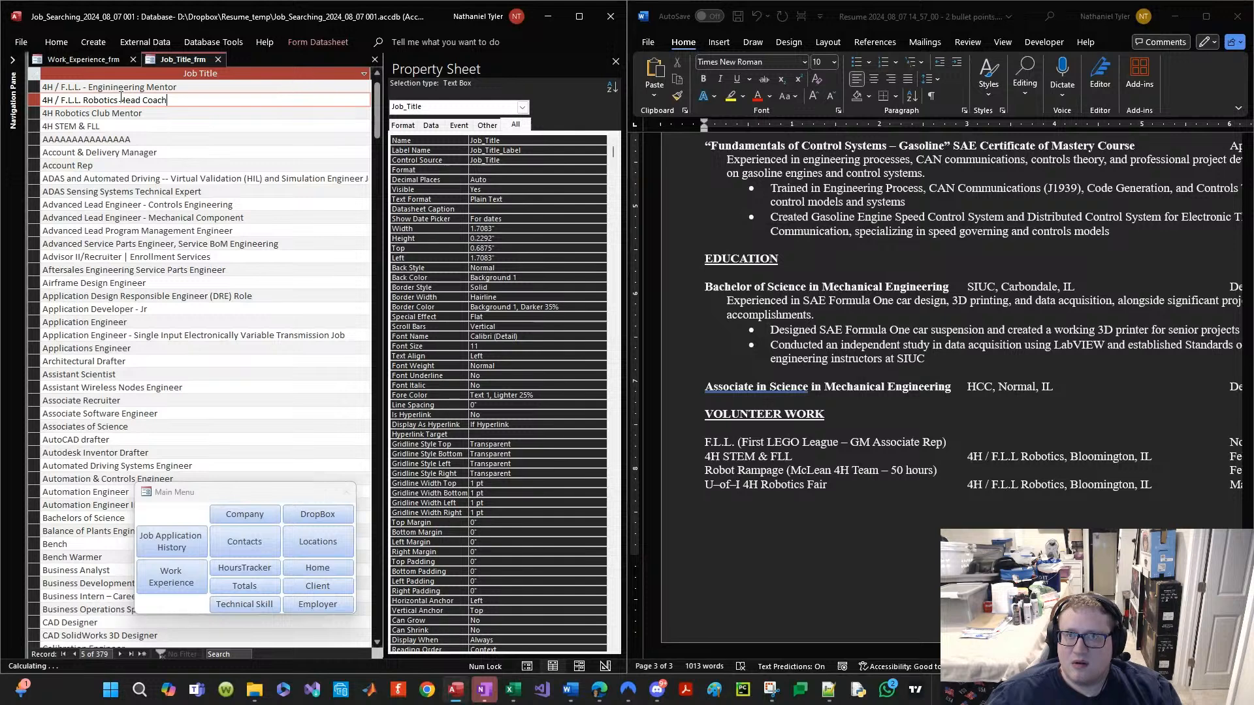
pyautogui.click(219, 59)
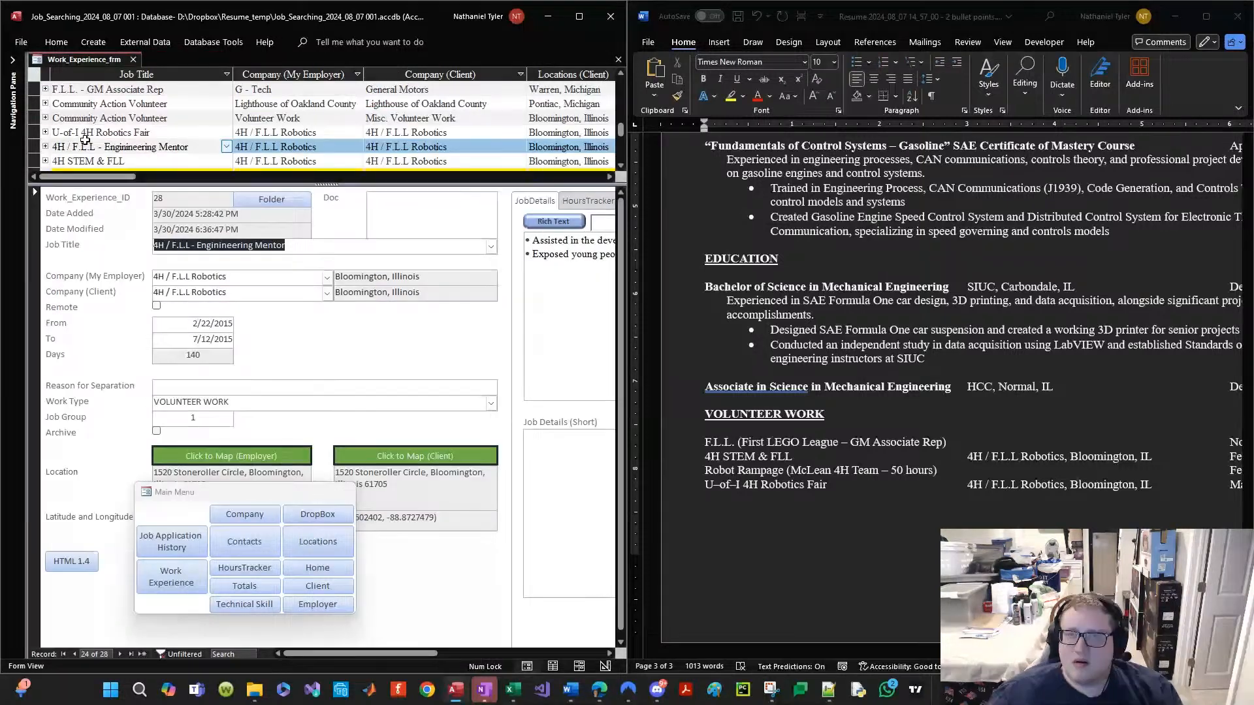
pyautogui.click(105, 119)
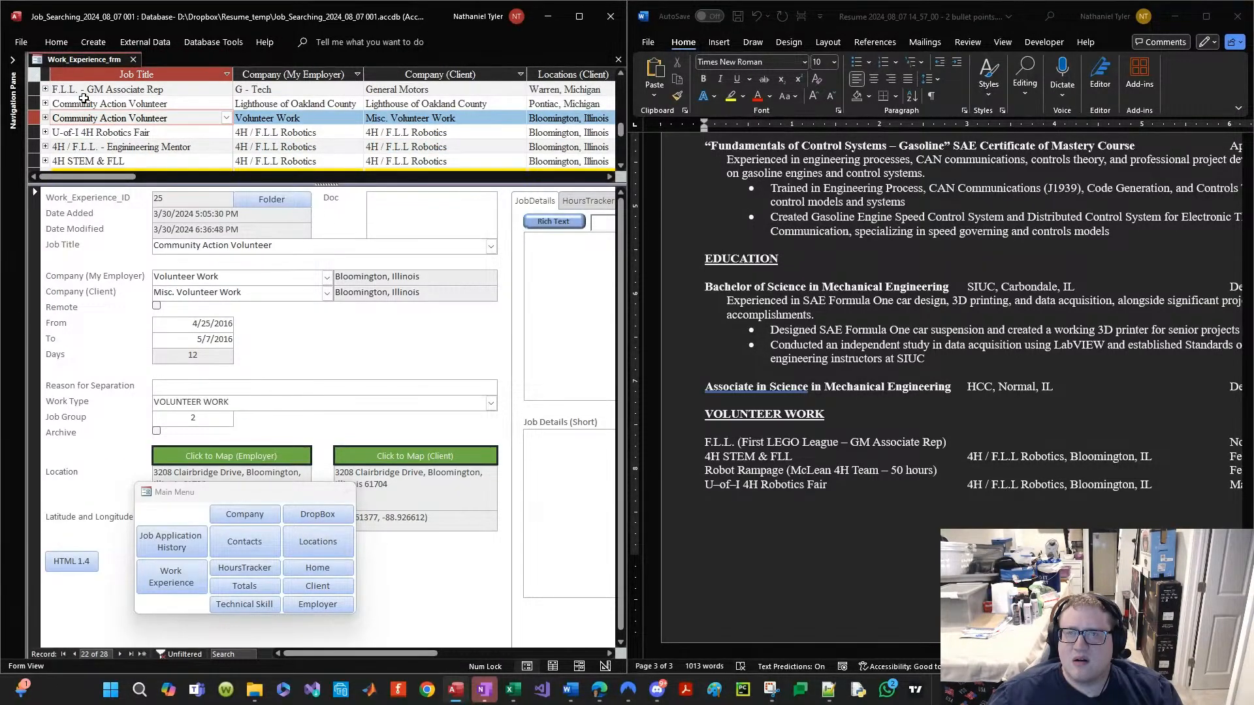
pyautogui.click(84, 101)
pyautogui.click(188, 146)
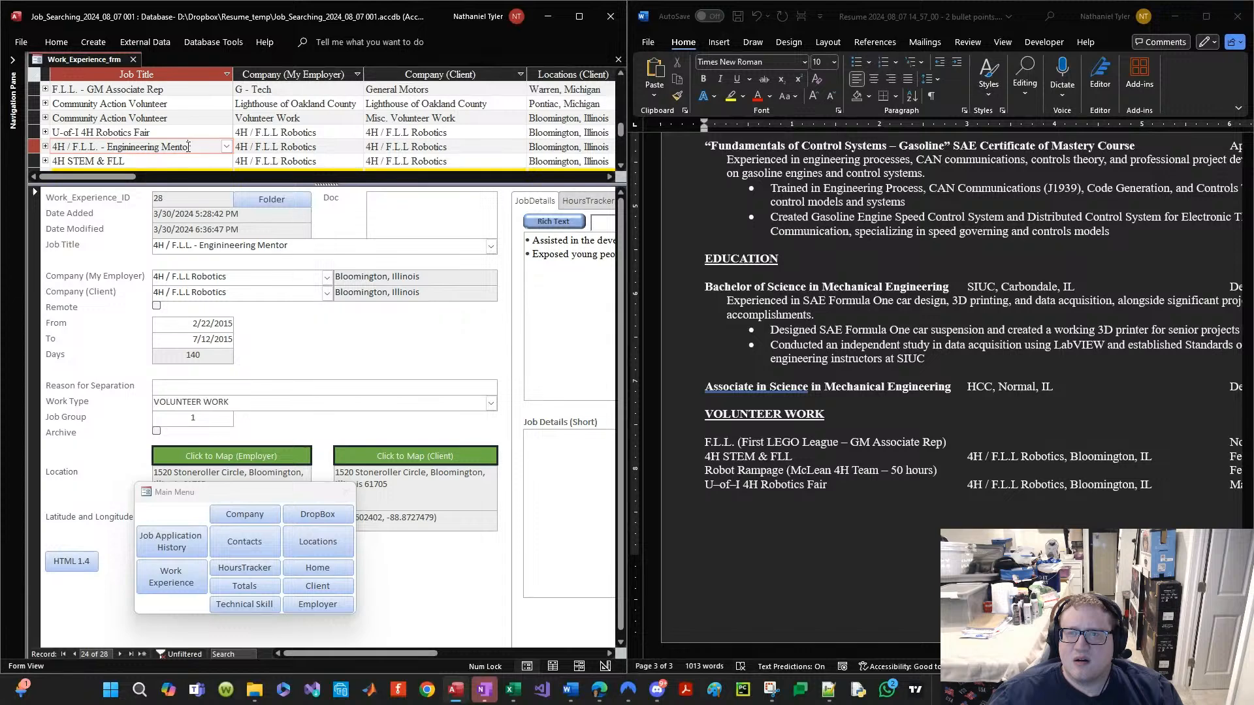
# Step: Try copying the client General Motors from the GM Associate Rep record into the resume's F.L.L. entry, and undo the paste
pyautogui.click(149, 77)
pyautogui.click(158, 90)
pyautogui.click(259, 95)
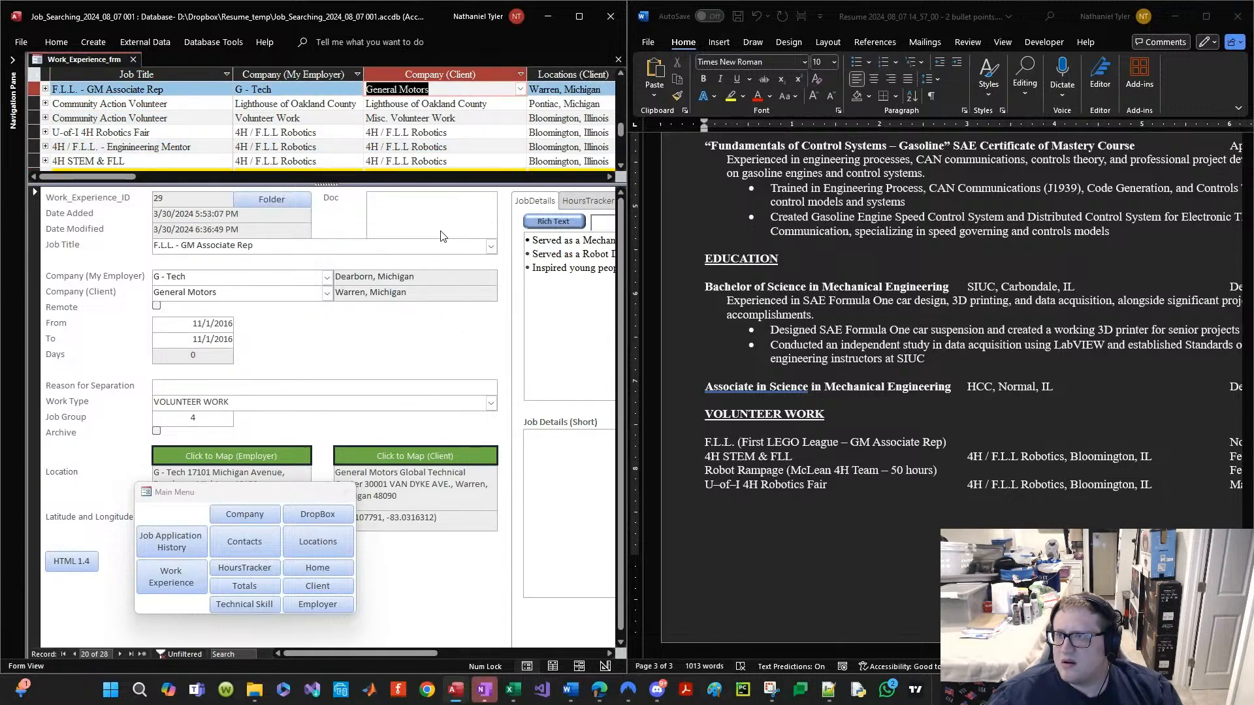
pyautogui.press('Tab')
pyautogui.hotkey('ctrl', 'c')
pyautogui.click(1002, 472)
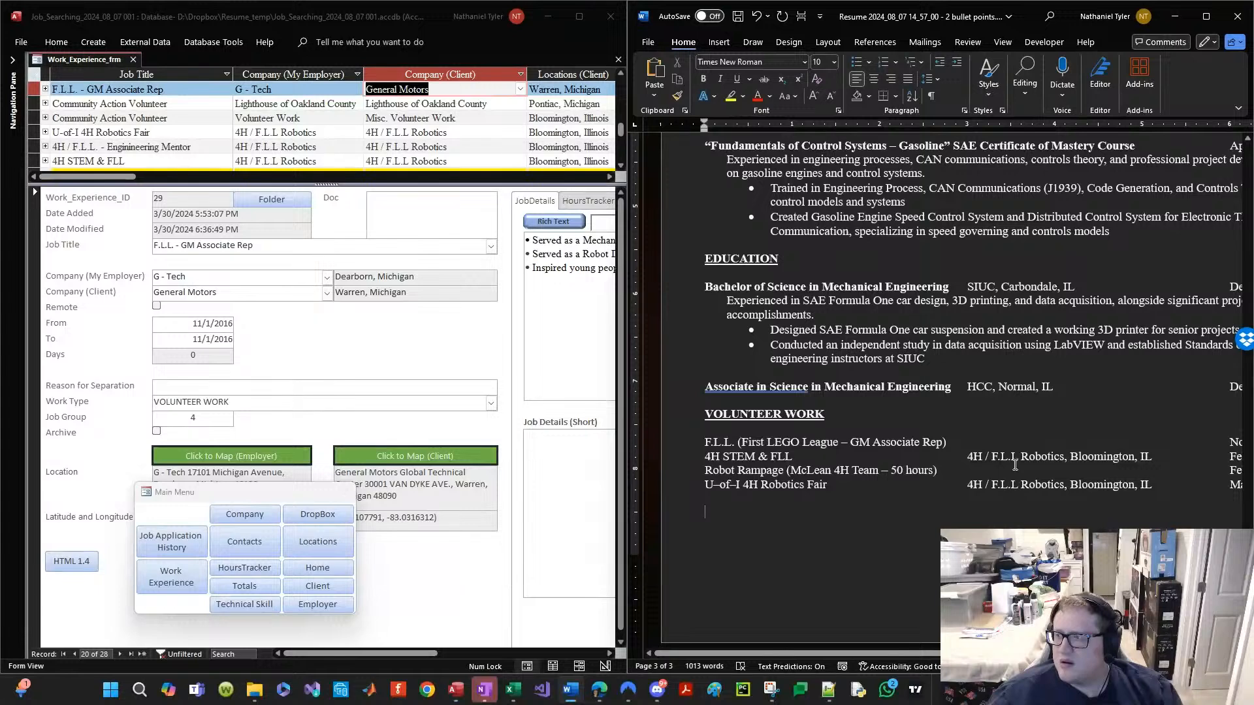
pyautogui.click(984, 455)
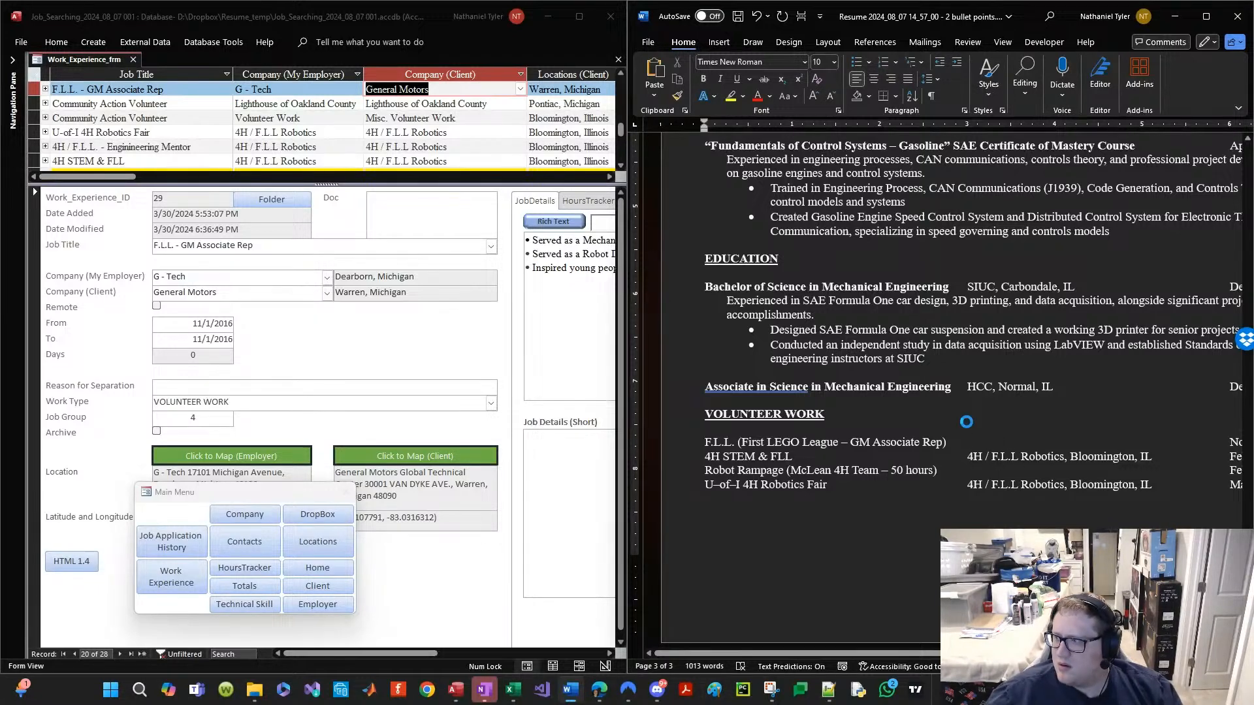
pyautogui.hotkey('ctrl', 'v')
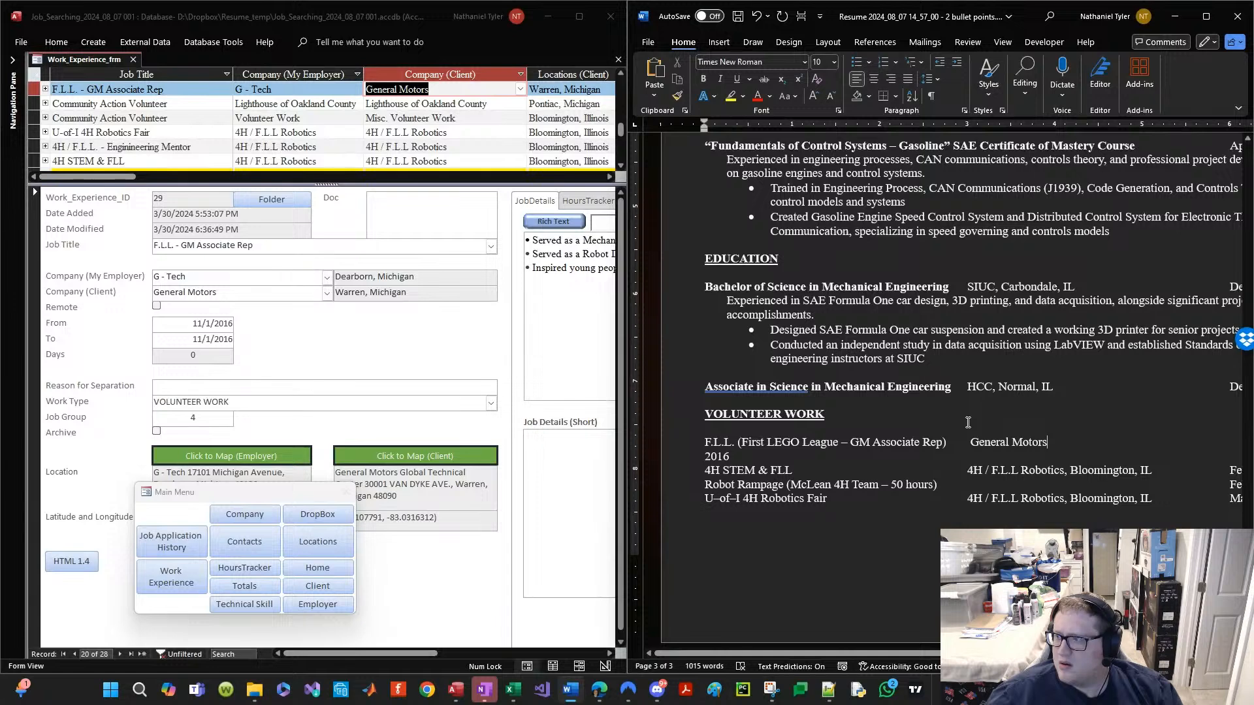
pyautogui.hotkey('ctrl', 'z')
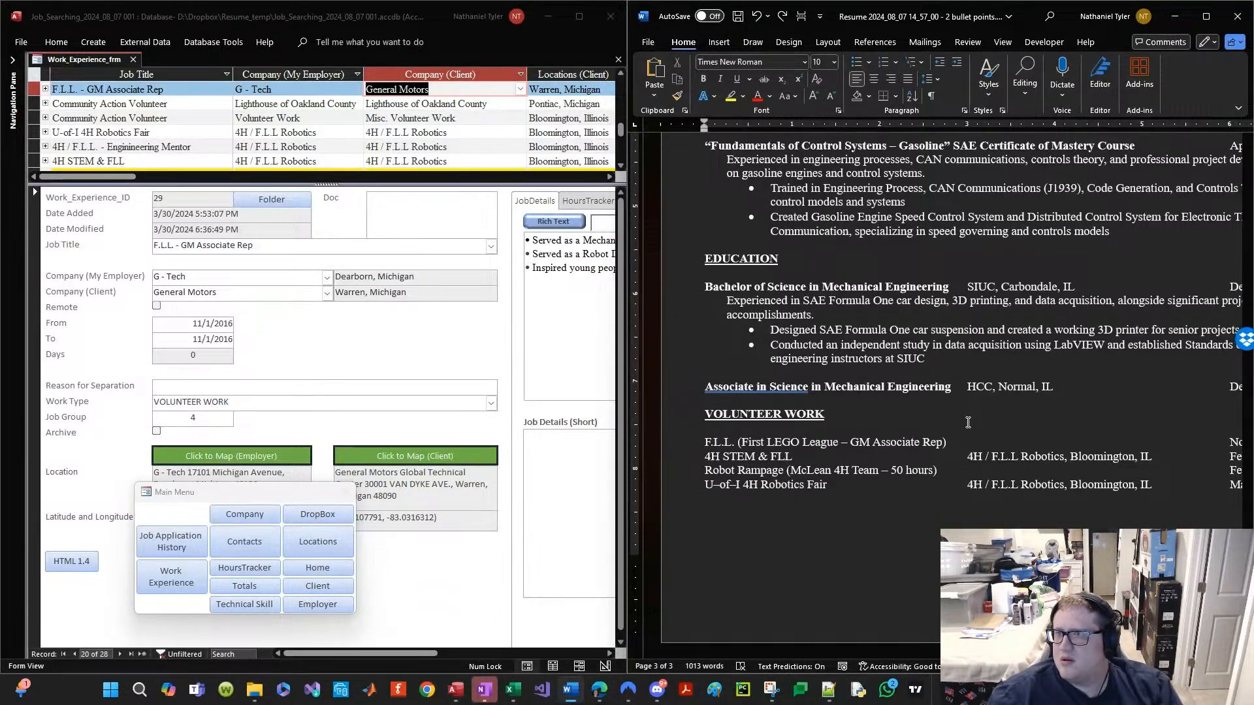
# Step: Examine the employer and client fields of the F.L.L. - GM Associate Rep record against the resume's volunteer entry
pyautogui.hotkey('alt', 'Tab')
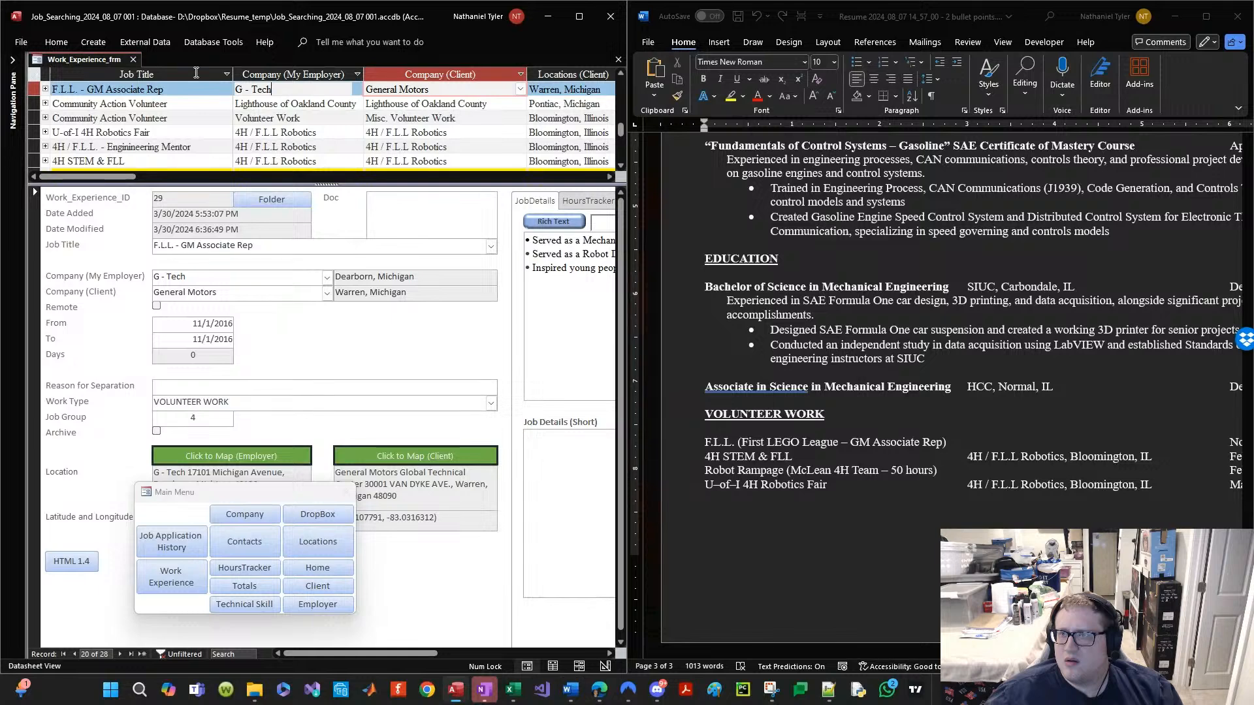
pyautogui.hotkey('shift', 'Tab')
pyautogui.hotkey('alt', 'Tab')
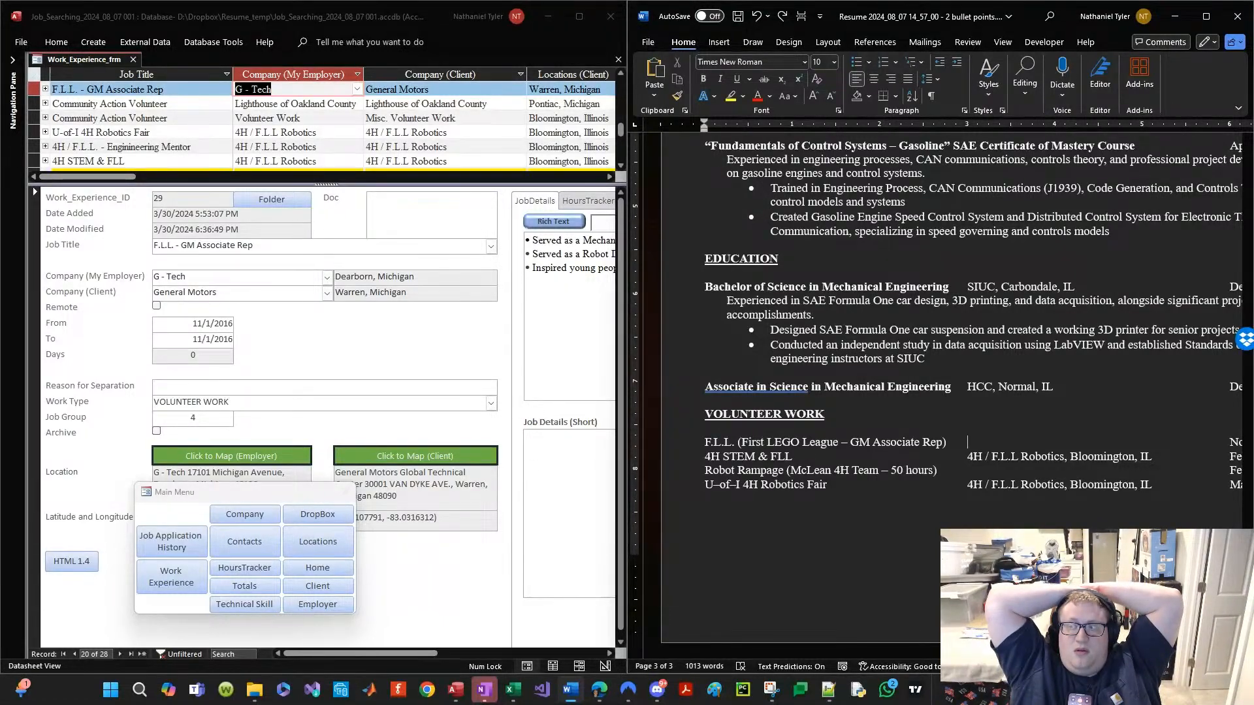
pyautogui.press('Tab')
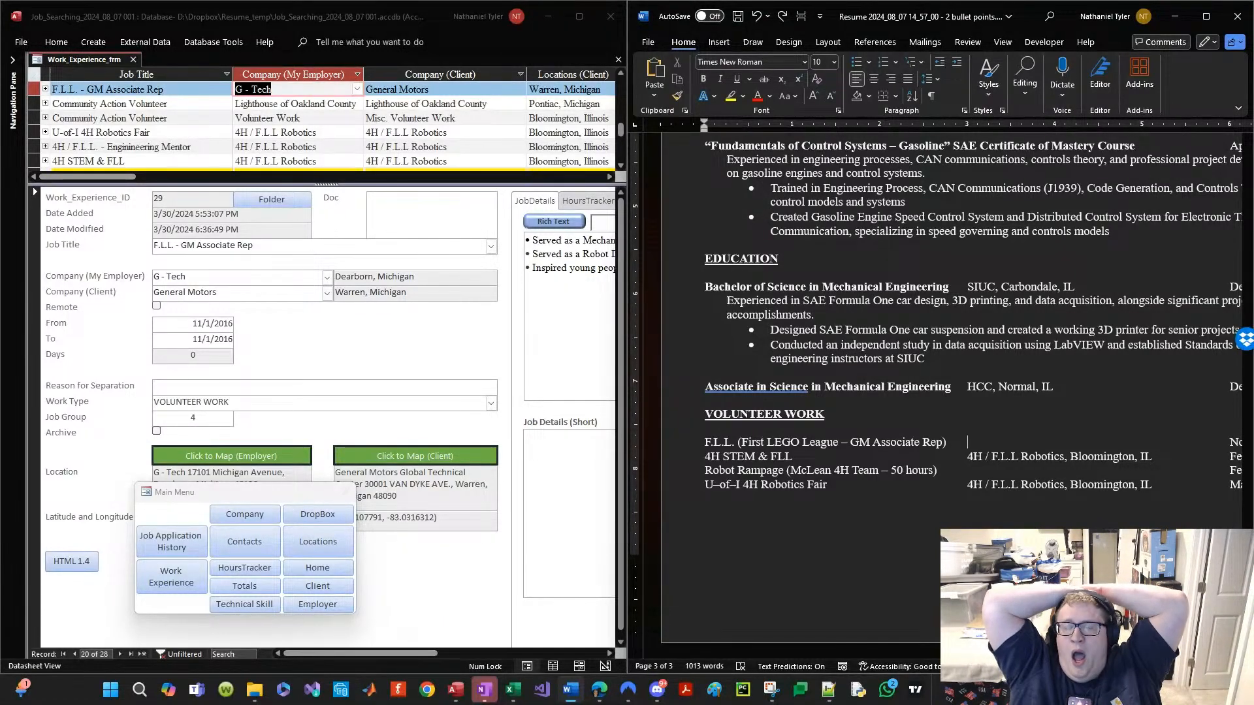
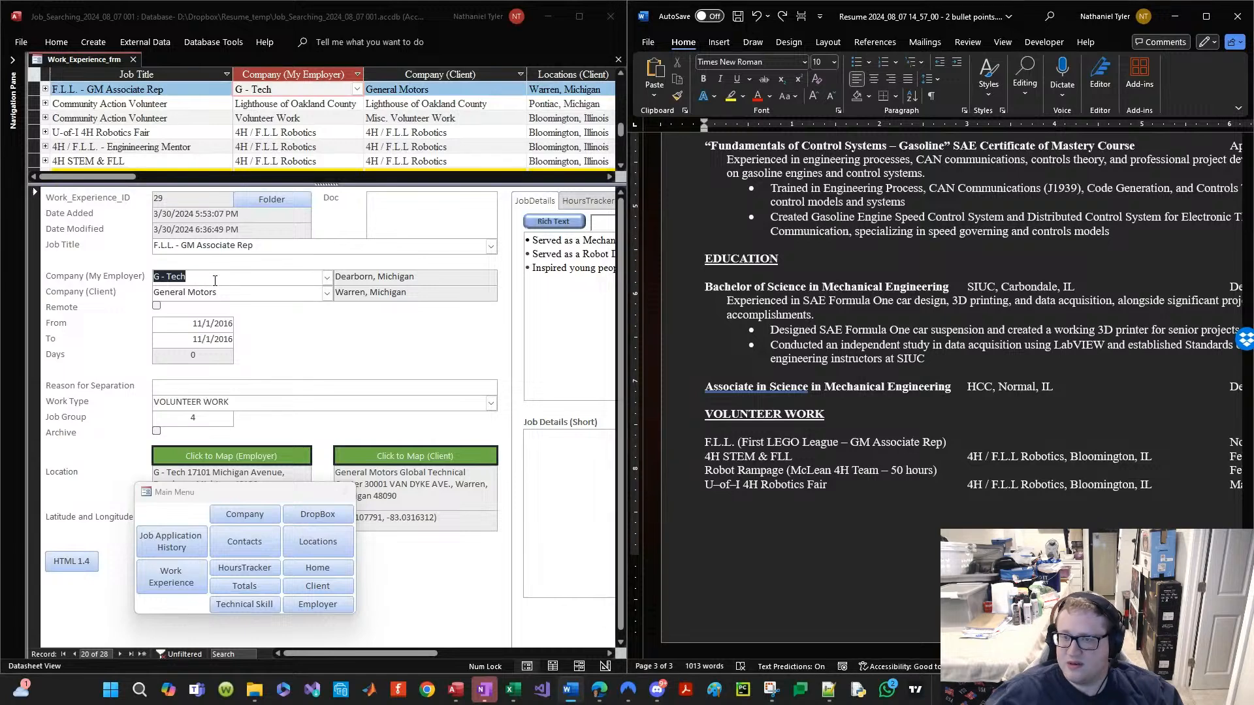
pyautogui.click(232, 293)
pyautogui.click(248, 293)
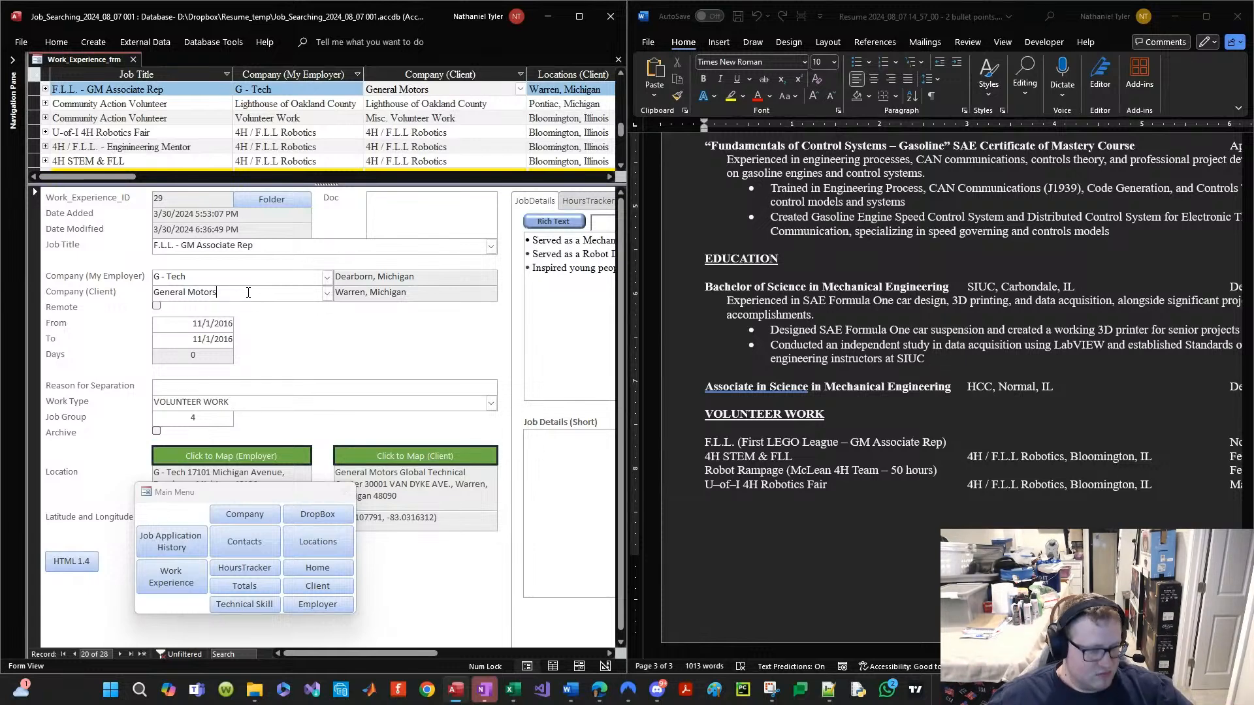
pyautogui.click(393, 460)
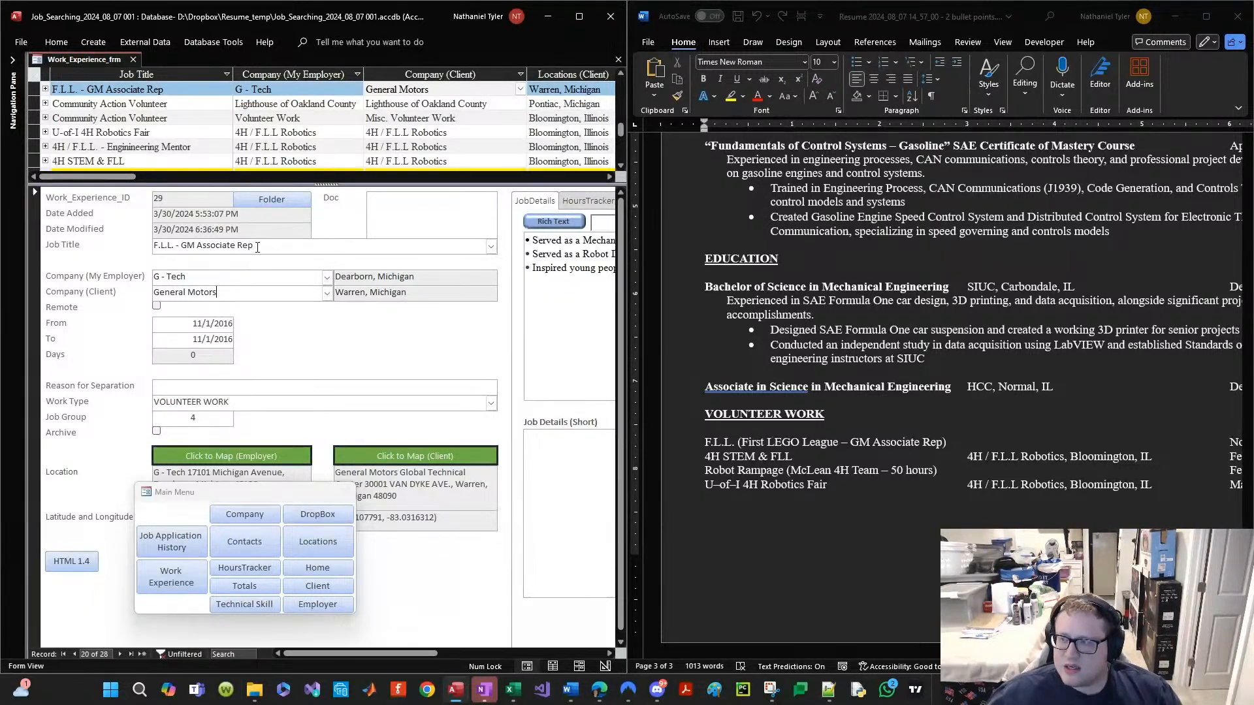
pyautogui.click(131, 132)
pyautogui.click(150, 103)
pyautogui.click(174, 91)
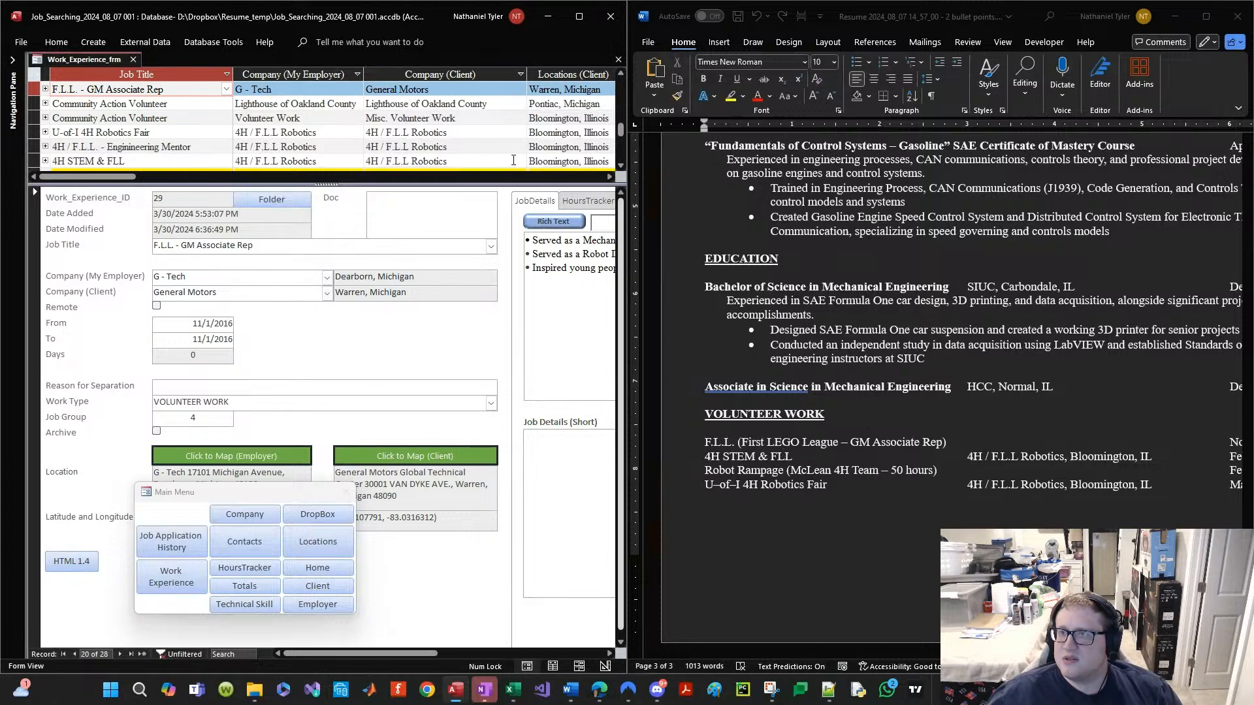
pyautogui.click(269, 89)
# Step: Copy "G - Tech, (GM) Warren, MI" from the Sub System Validation Engineer entry into the resume's F.L.L. volunteer entry, removing the extra line break
pyautogui.scroll(6, 1040, 296)
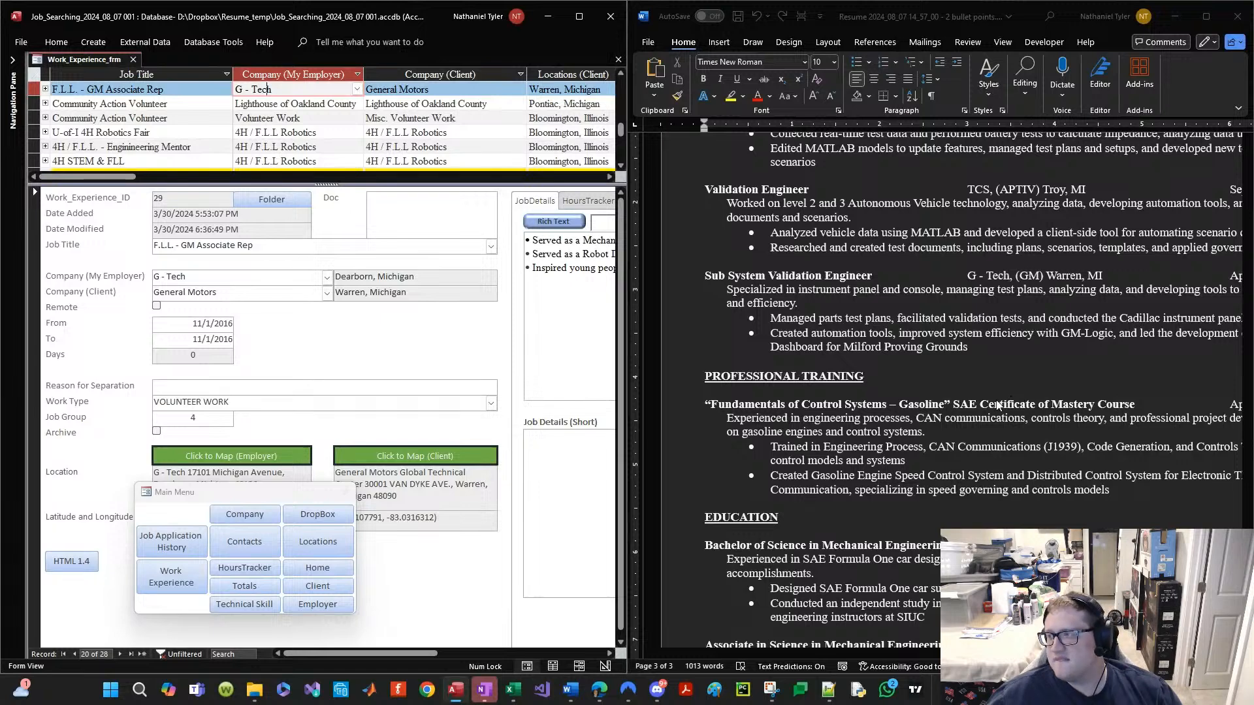
pyautogui.scroll(-2, 997, 406)
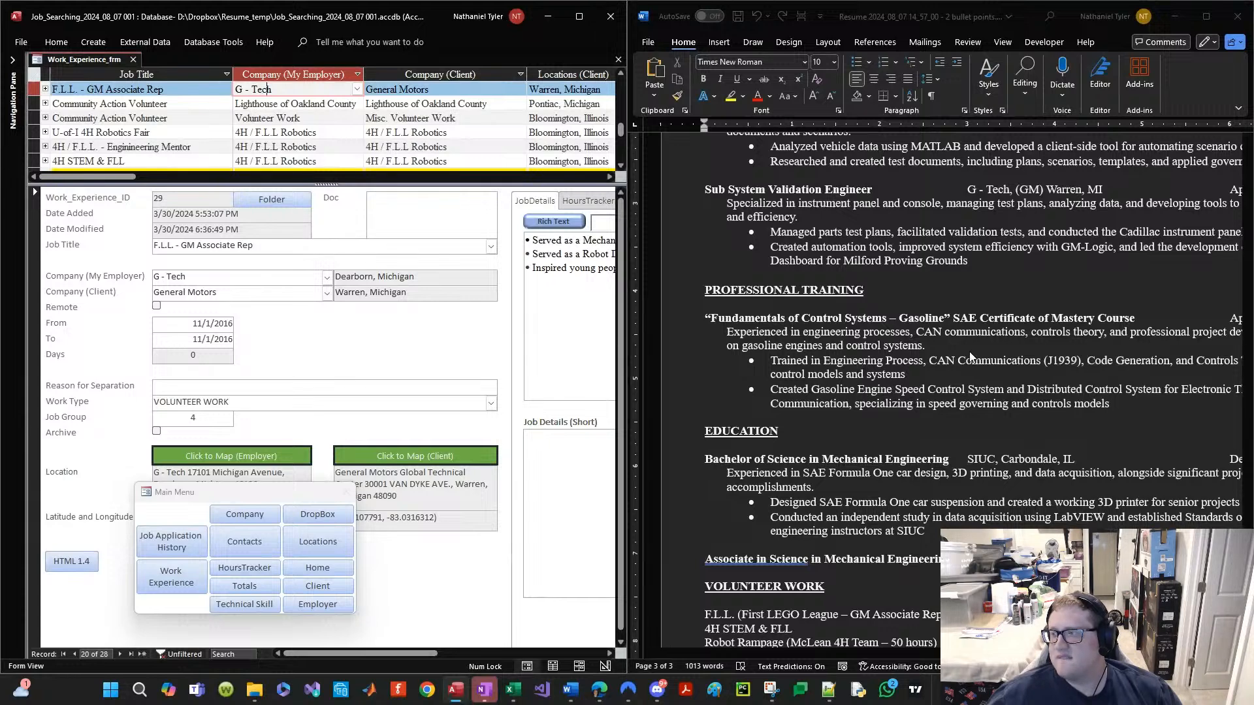
pyautogui.click(950, 314)
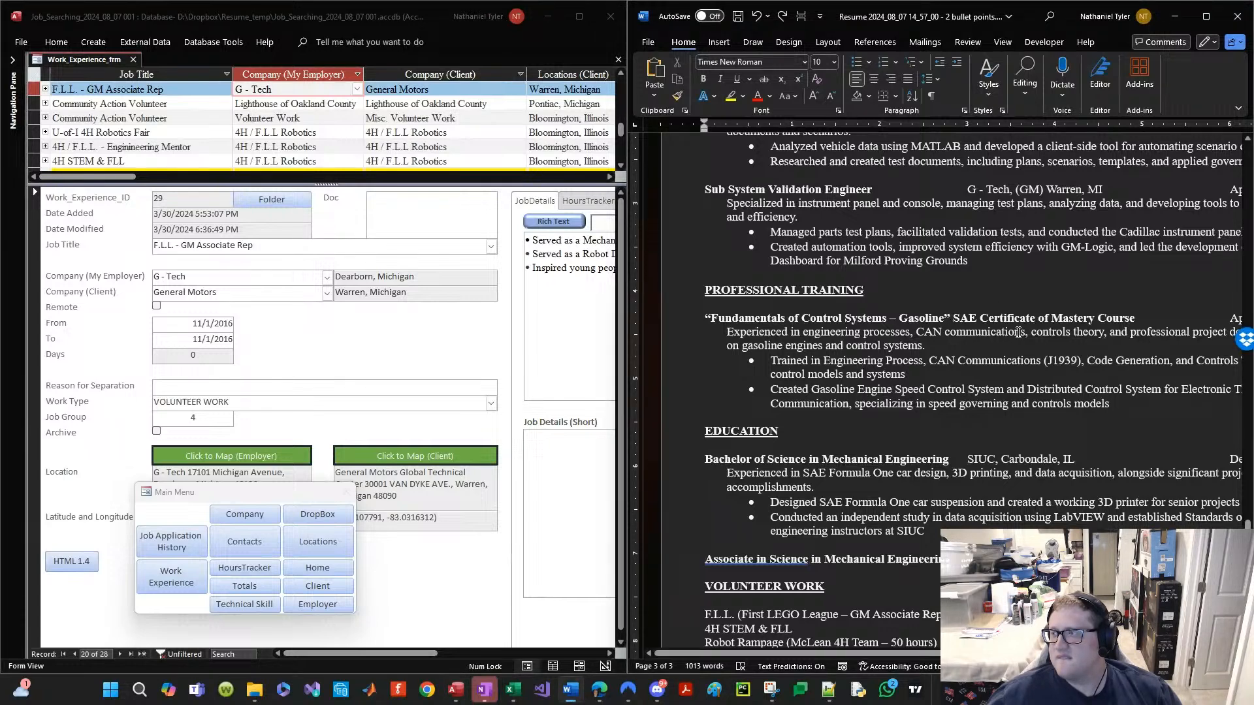
pyautogui.scroll(1, 1032, 326)
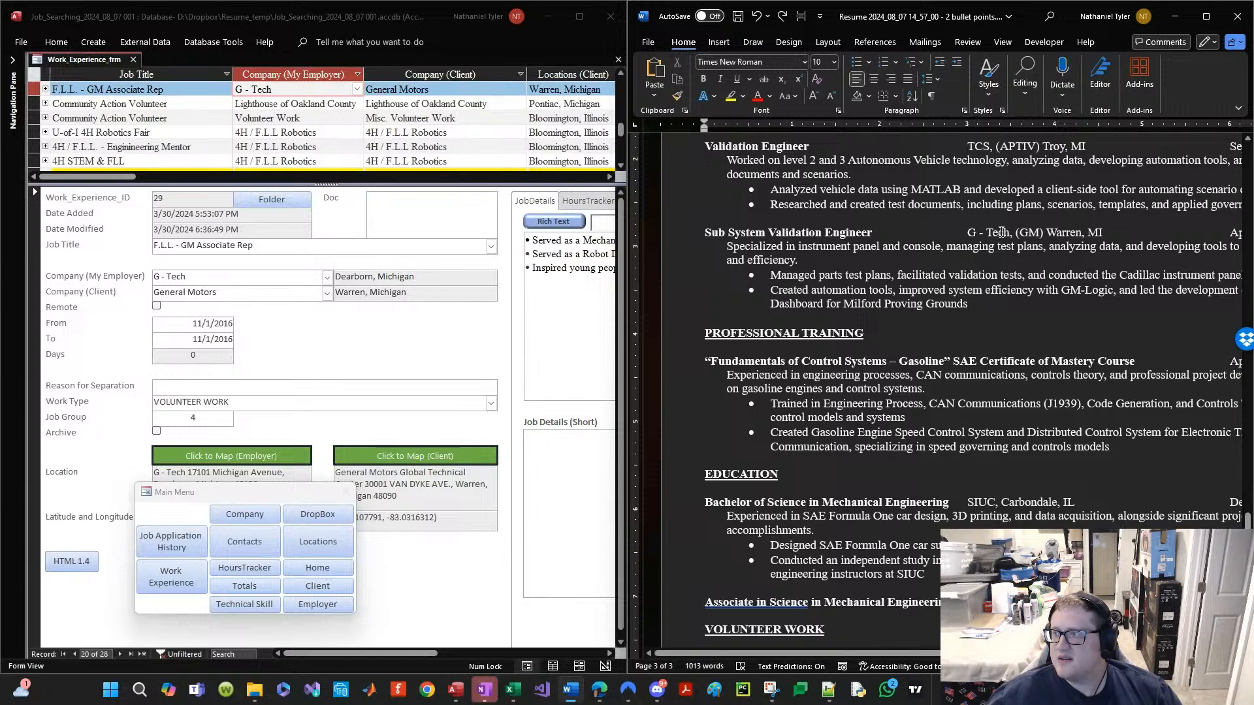
pyautogui.moveTo(968, 228); pyautogui.dragTo(1103, 230)
pyautogui.hotkey('ctrl', 'c')
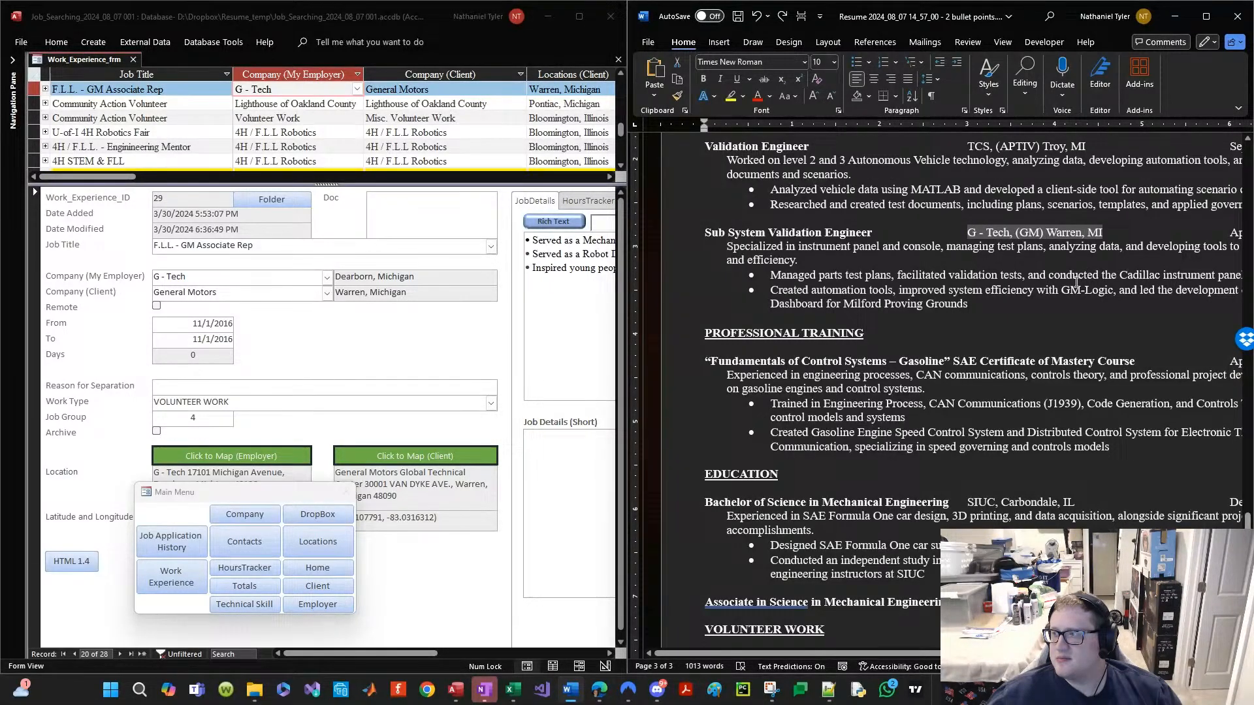
pyautogui.scroll(-3, 1023, 469)
pyautogui.scroll(-1, 1024, 469)
pyautogui.click(1006, 486)
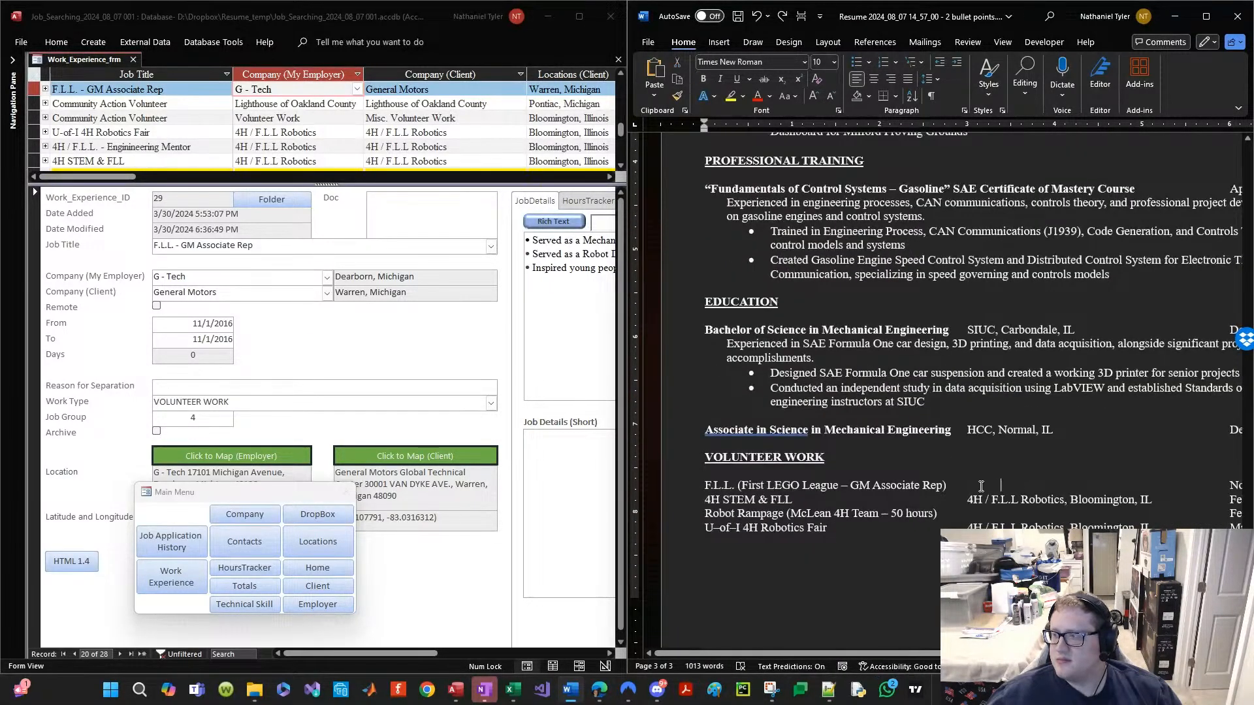
pyautogui.hotkey('ctrl', 'v')
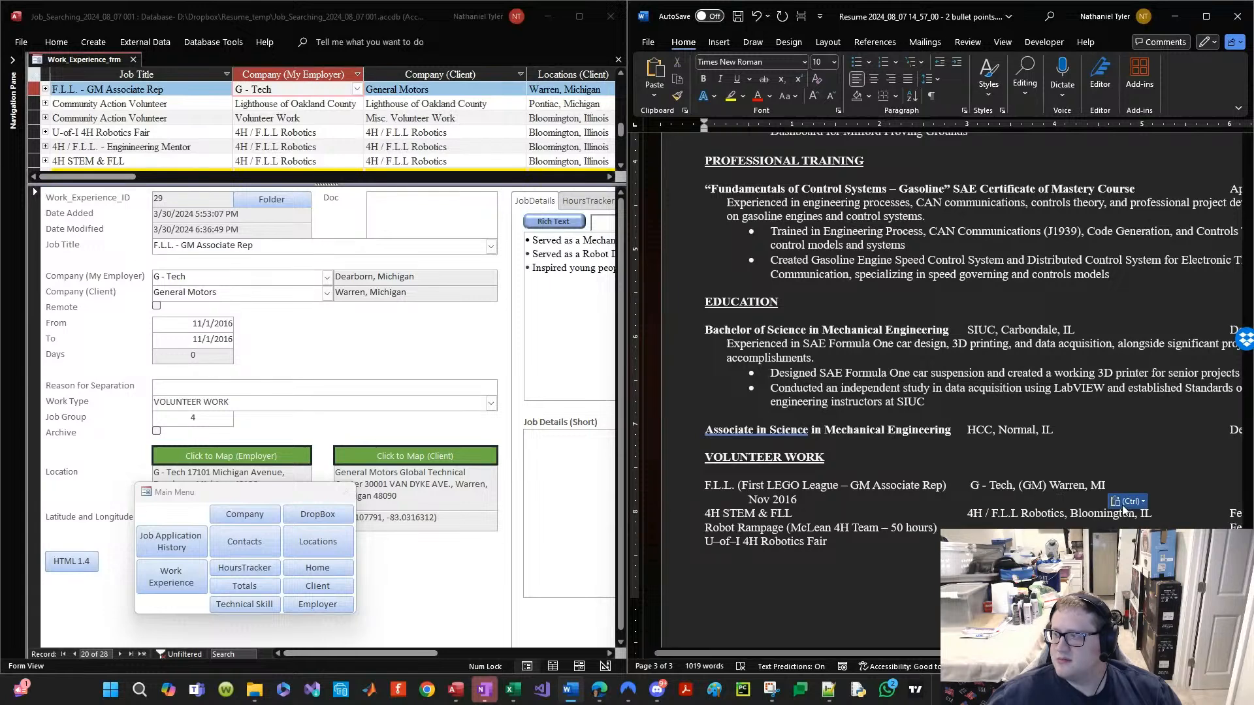
pyautogui.press('Delete')
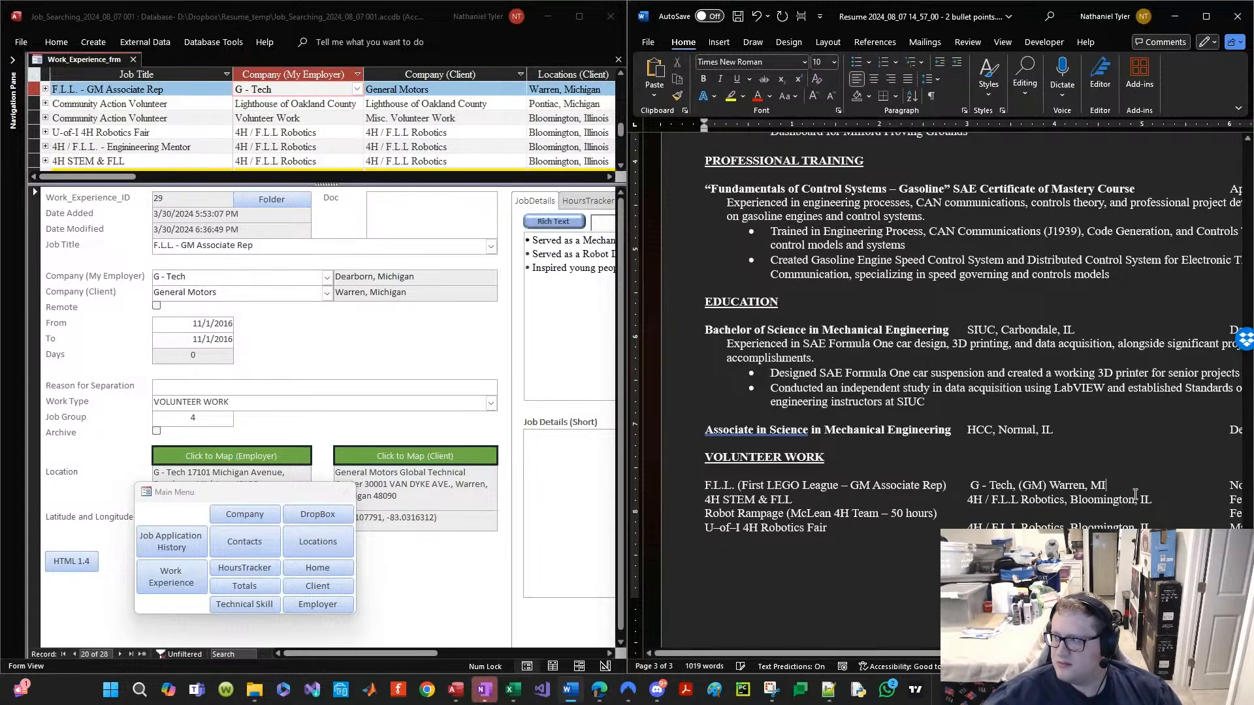
# Step: Examine the employer, location and date alignment of the F.L.L. and 4H STEM & FLL entries in the resume
pyautogui.press('Down')
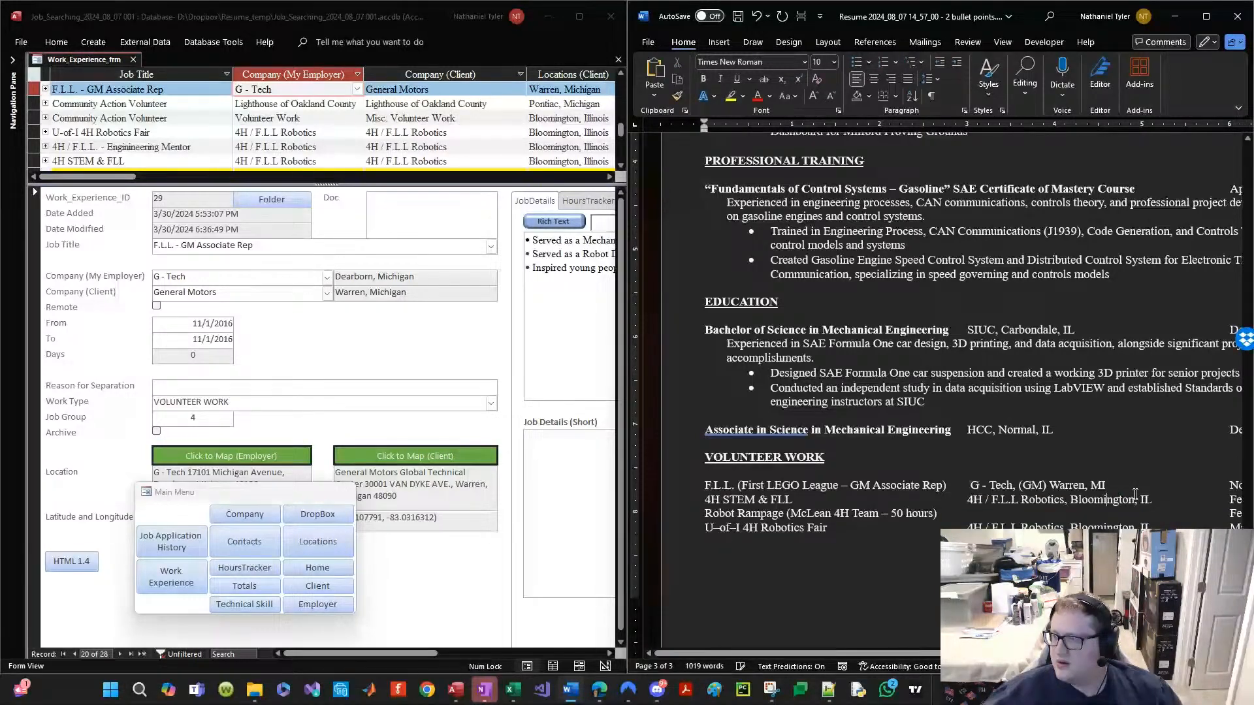
pyautogui.press('Left')
pyautogui.press('Left')
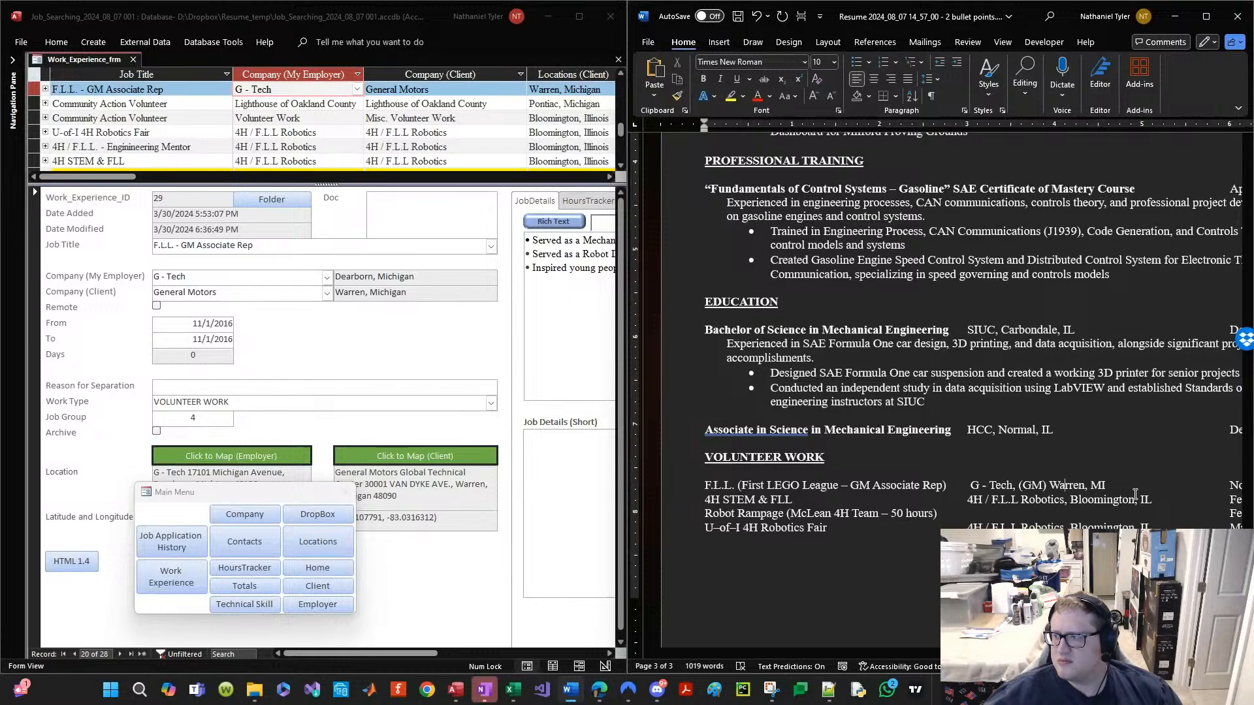
pyautogui.hscroll(2, 1135, 494)
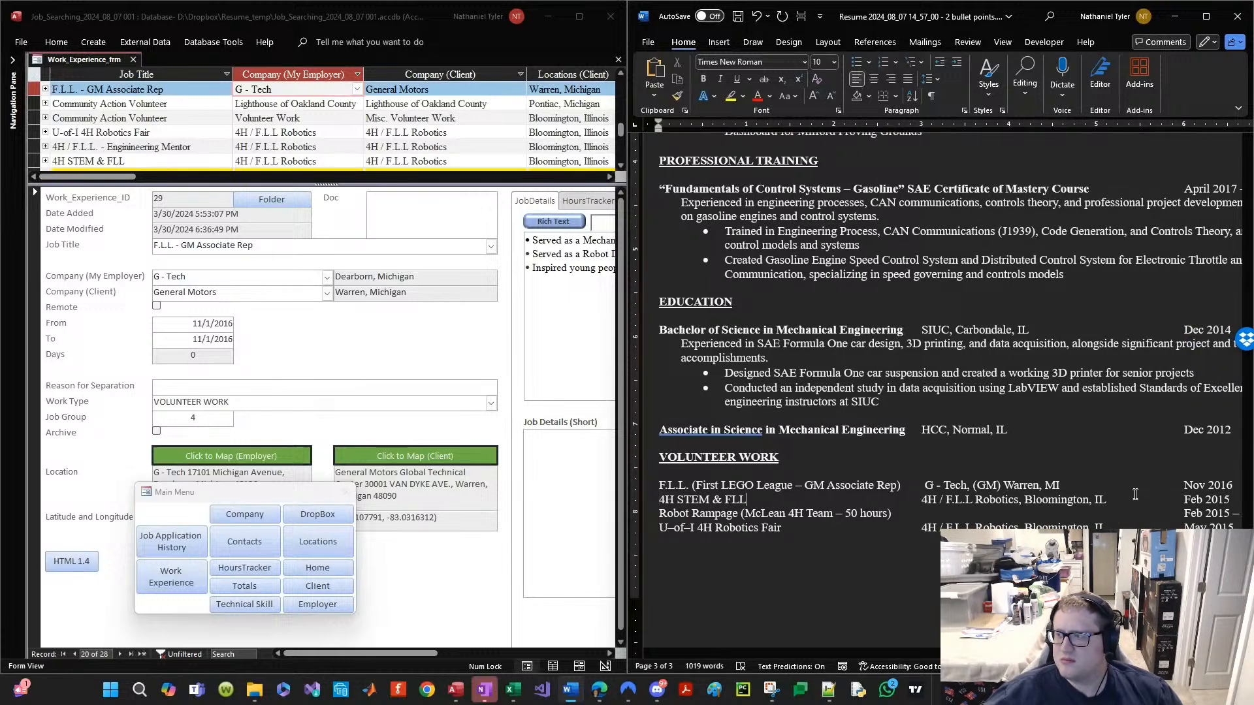
pyautogui.press('Right')
pyautogui.press('Left')
pyautogui.press('Left')
pyautogui.press('Left')
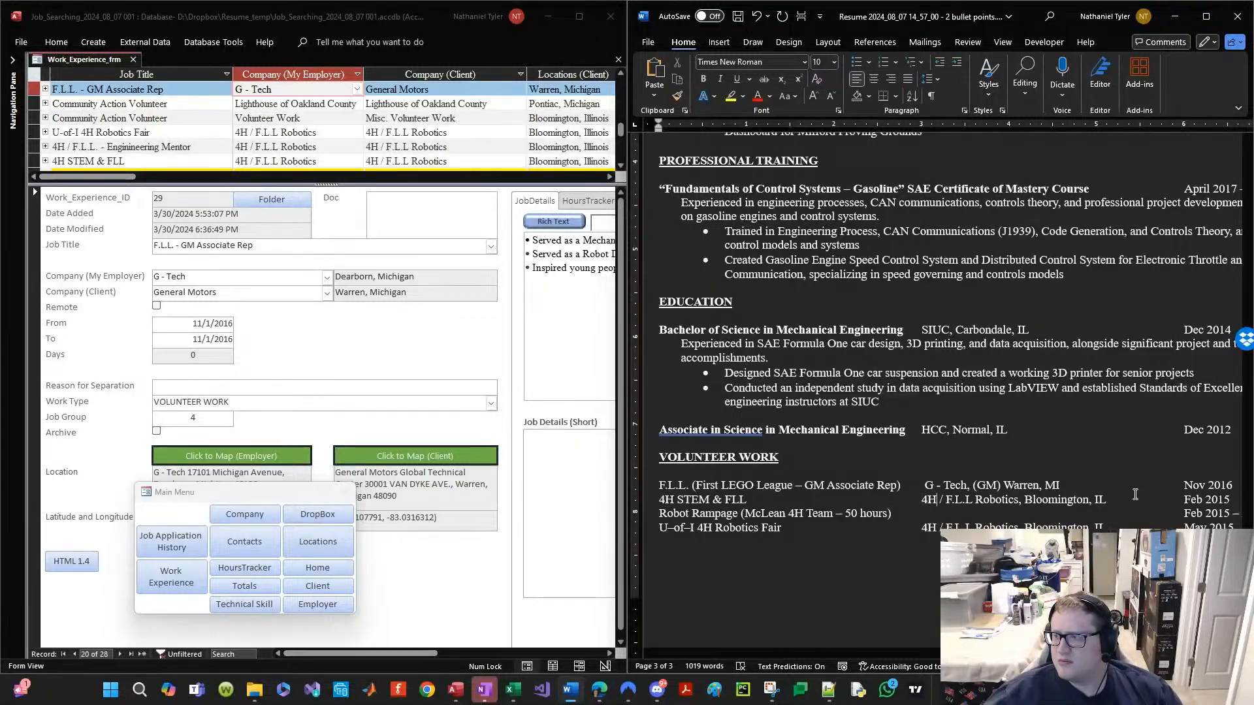
pyautogui.hotkey('ctrl', 'shift', 'Right')
pyautogui.hotkey('ctrl', 'shift', 'Right')
pyautogui.hotkey('ctrl', 'shift', 'Right')
pyautogui.hotkey('ctrl', 'shift', 'Right')
pyautogui.hotkey('ctrl', 'shift', 'Right')
pyautogui.hotkey('ctrl', 'shift', 'Right')
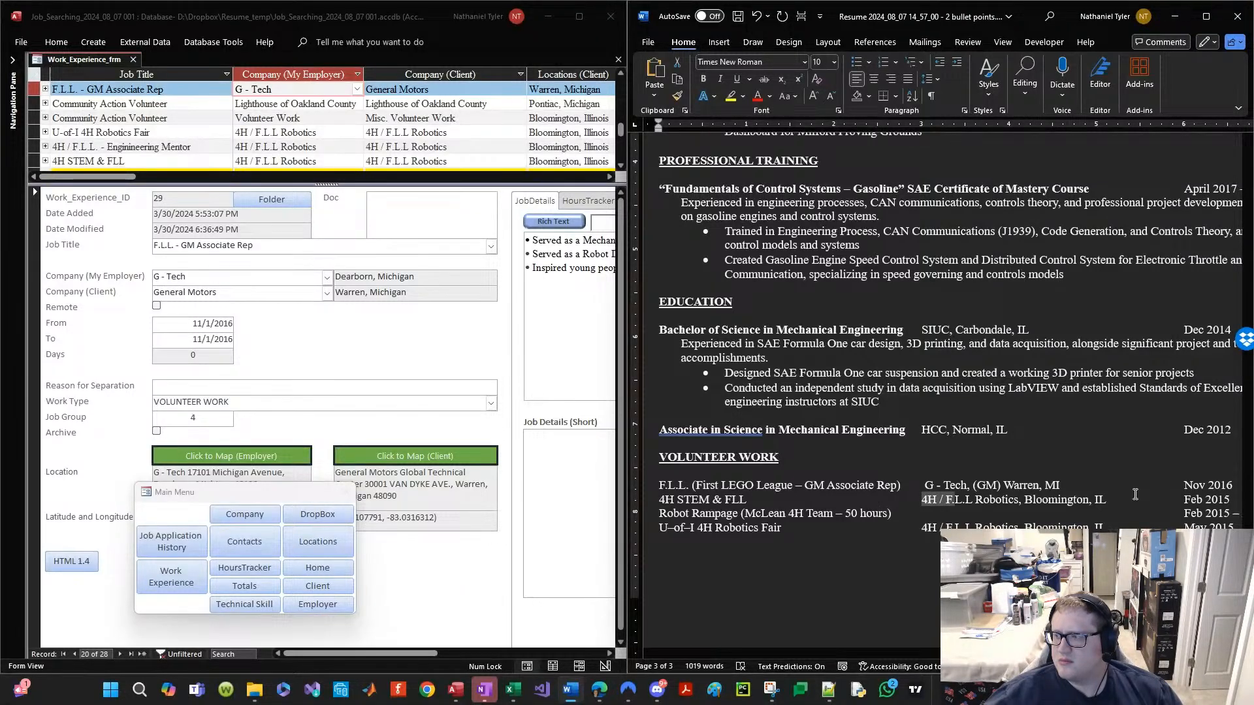
pyautogui.hotkey('ctrl', 'shift', 'Right')
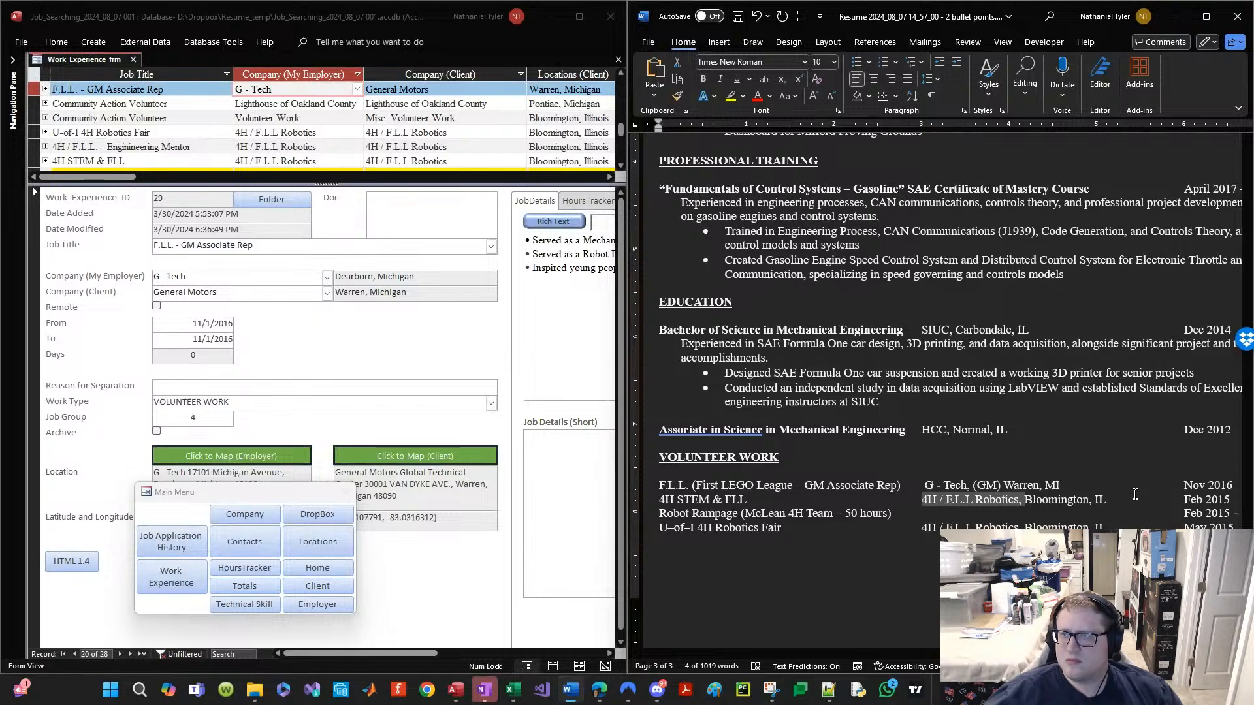
# Step: Switch to the Access record for Community Action Volunteer at Lighthouse of Oakland County and copy its employer name
pyautogui.click(168, 89)
pyautogui.click(162, 103)
pyautogui.hotkey('ctrl', 'c')
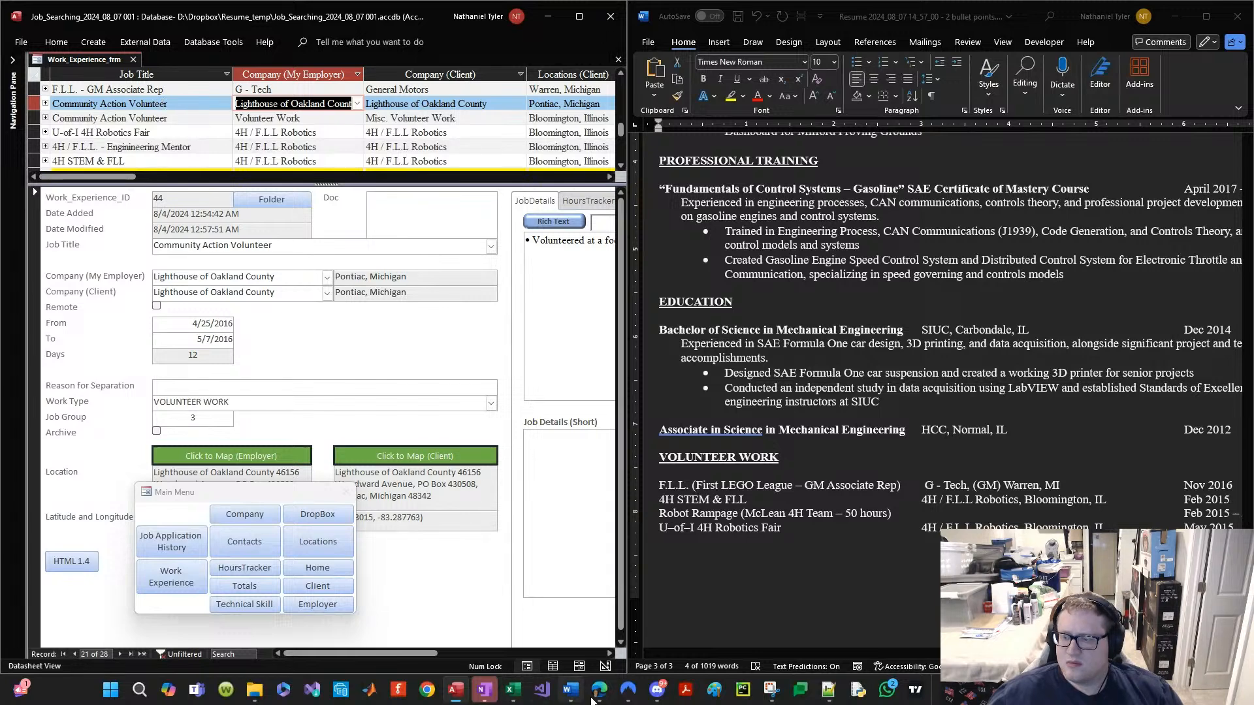
# Step: Switch to ChatGPT in the browser and ask "what is the job name of a food pantry drive collector"
pyautogui.moveTo(595, 697)
pyautogui.click(789, 626)
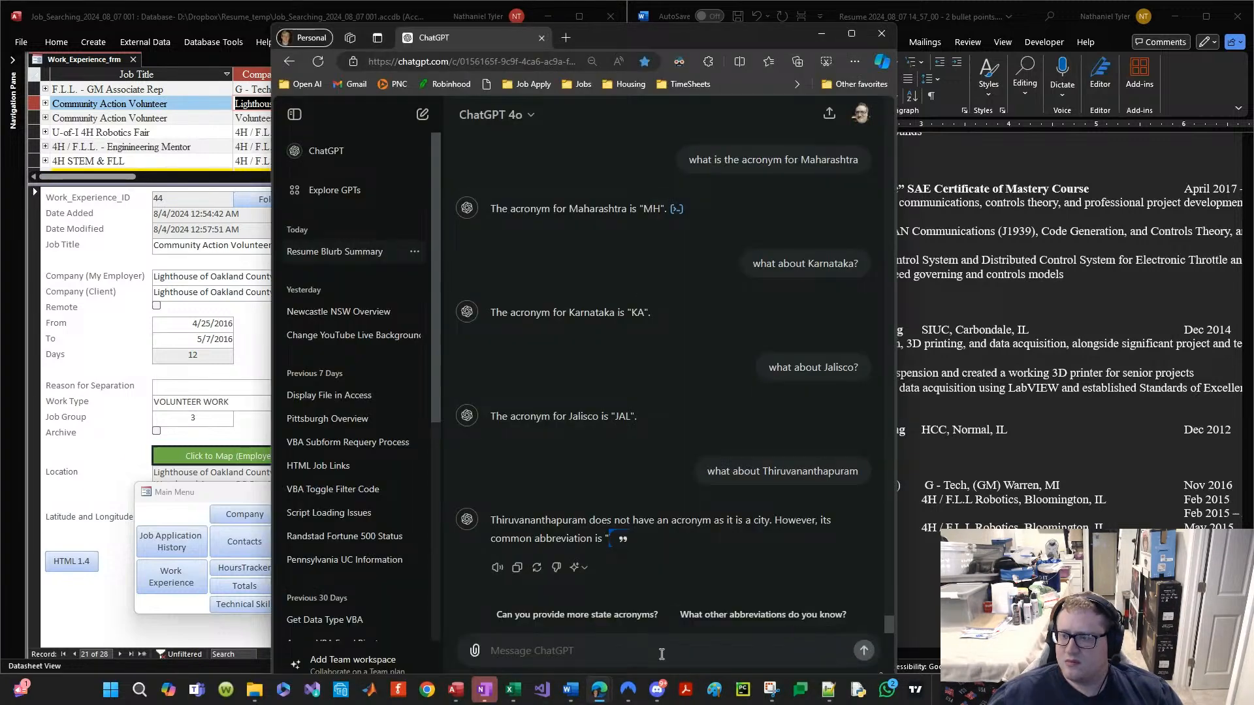
pyautogui.write('what is the ')
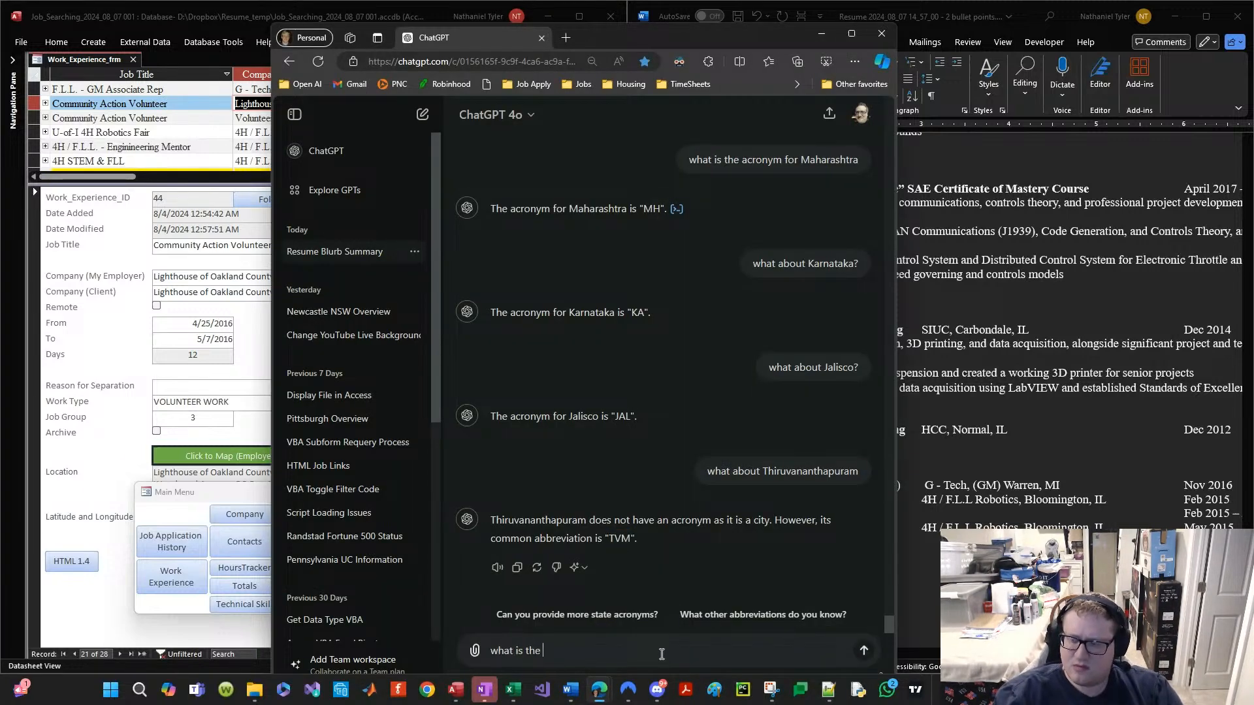
pyautogui.write('job name of t')
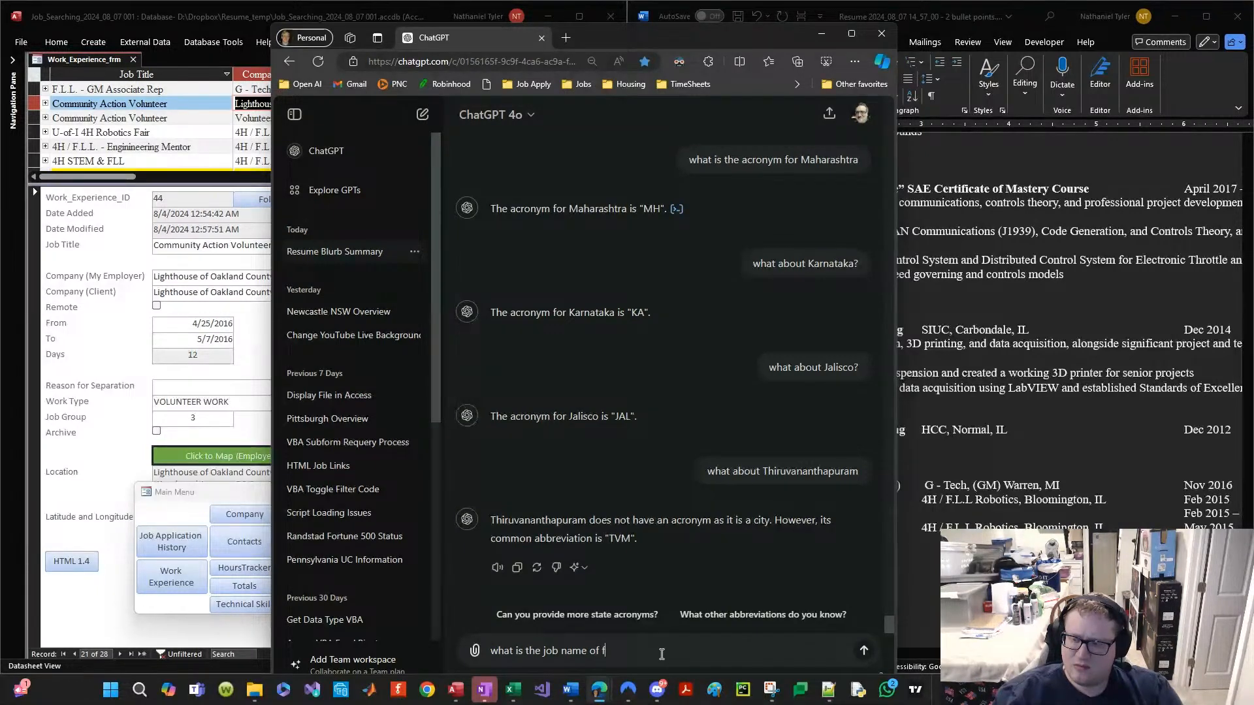
pyautogui.write('ood pan')
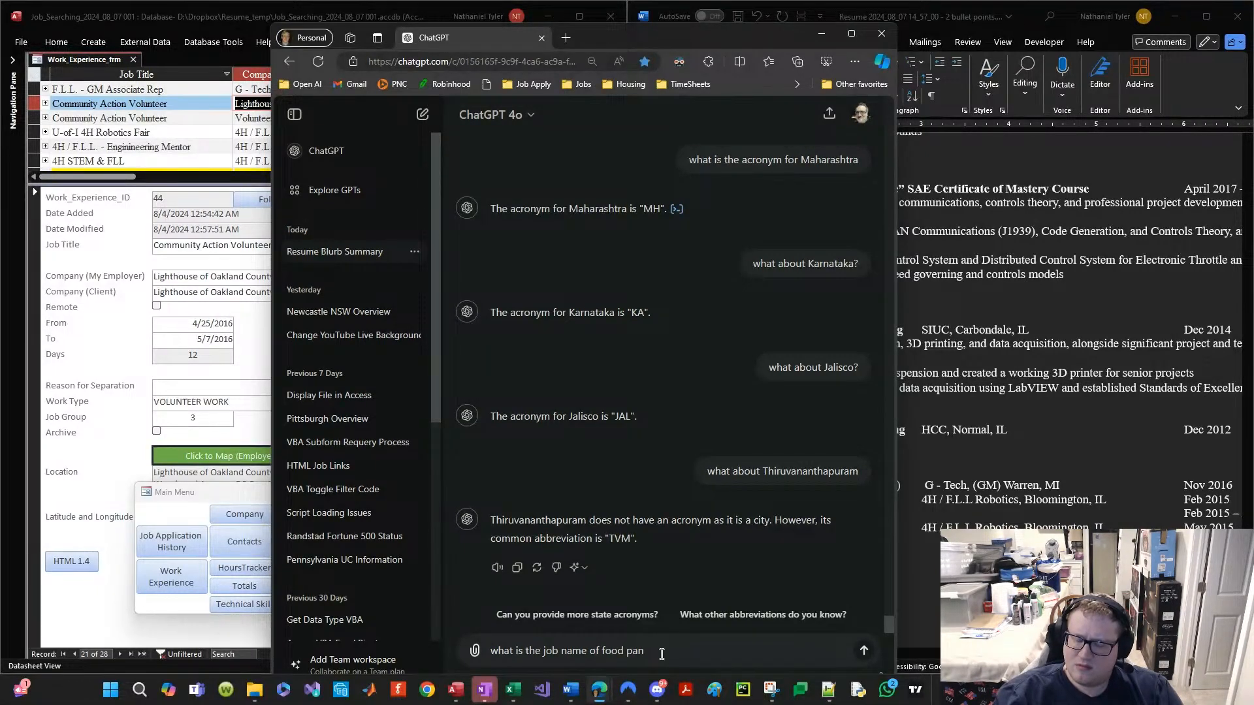
pyautogui.write('try ')
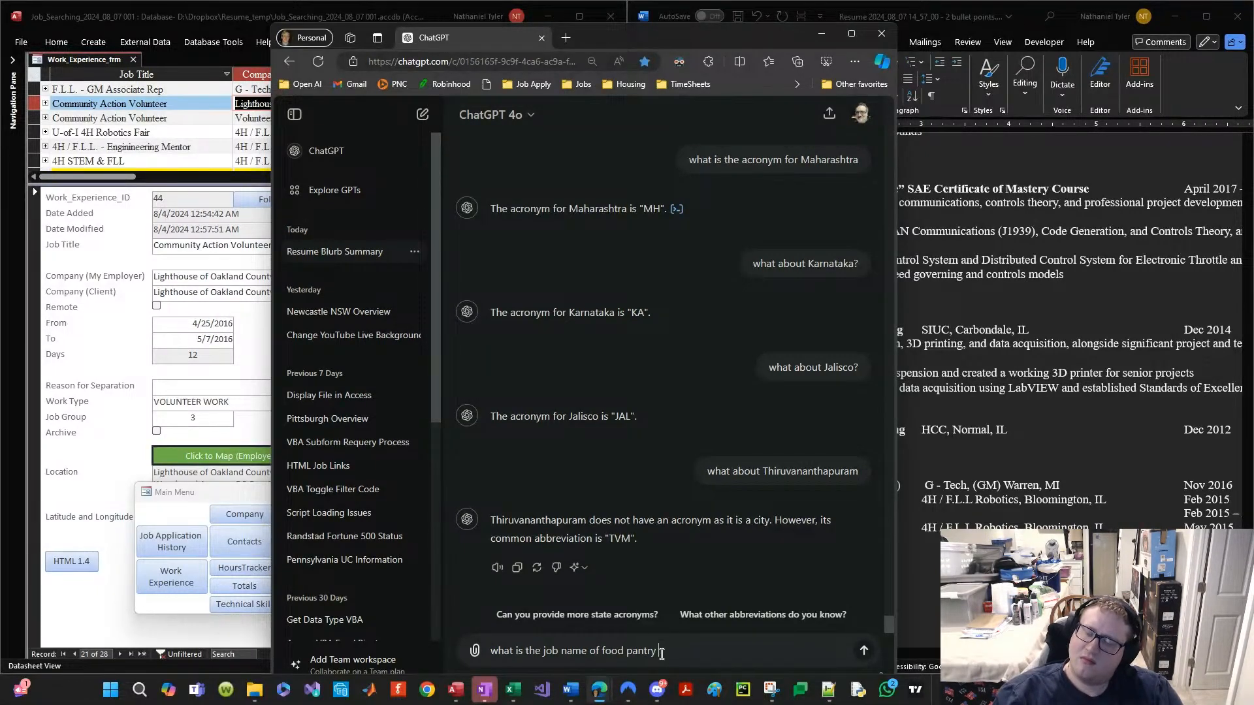
pyautogui.write('drive')
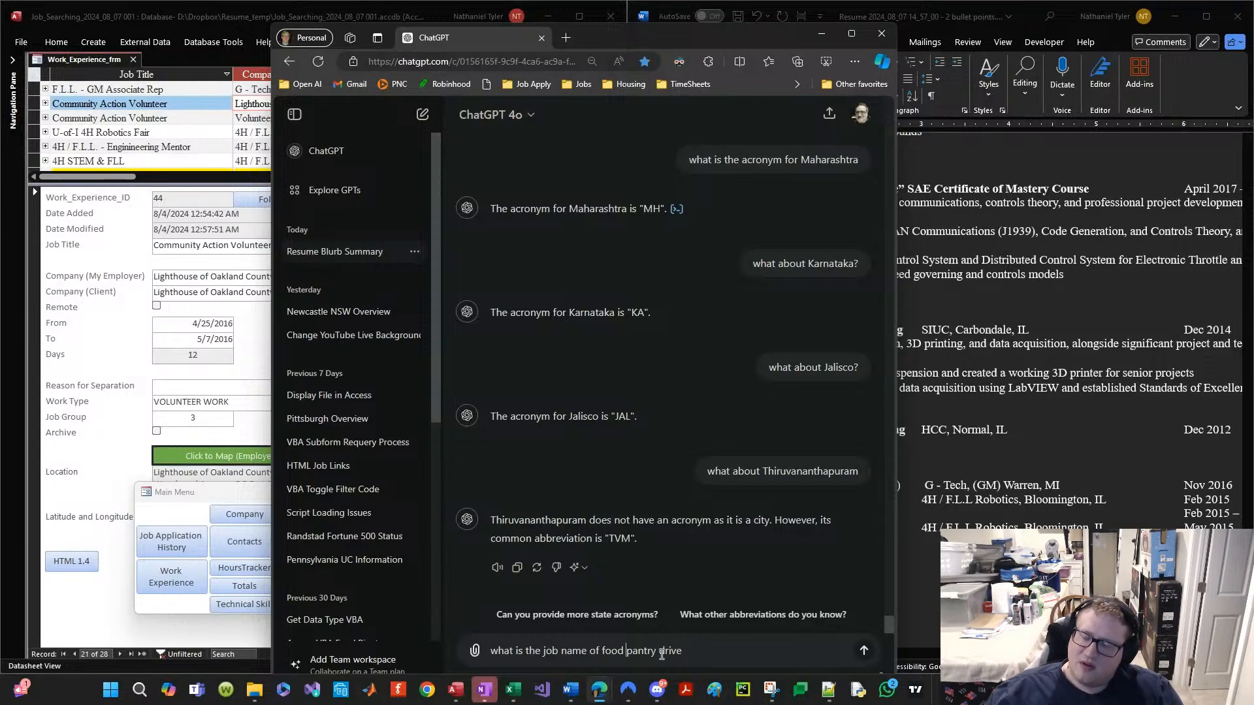
pyautogui.hotkey('ctrl', 'Left')
pyautogui.write('a')
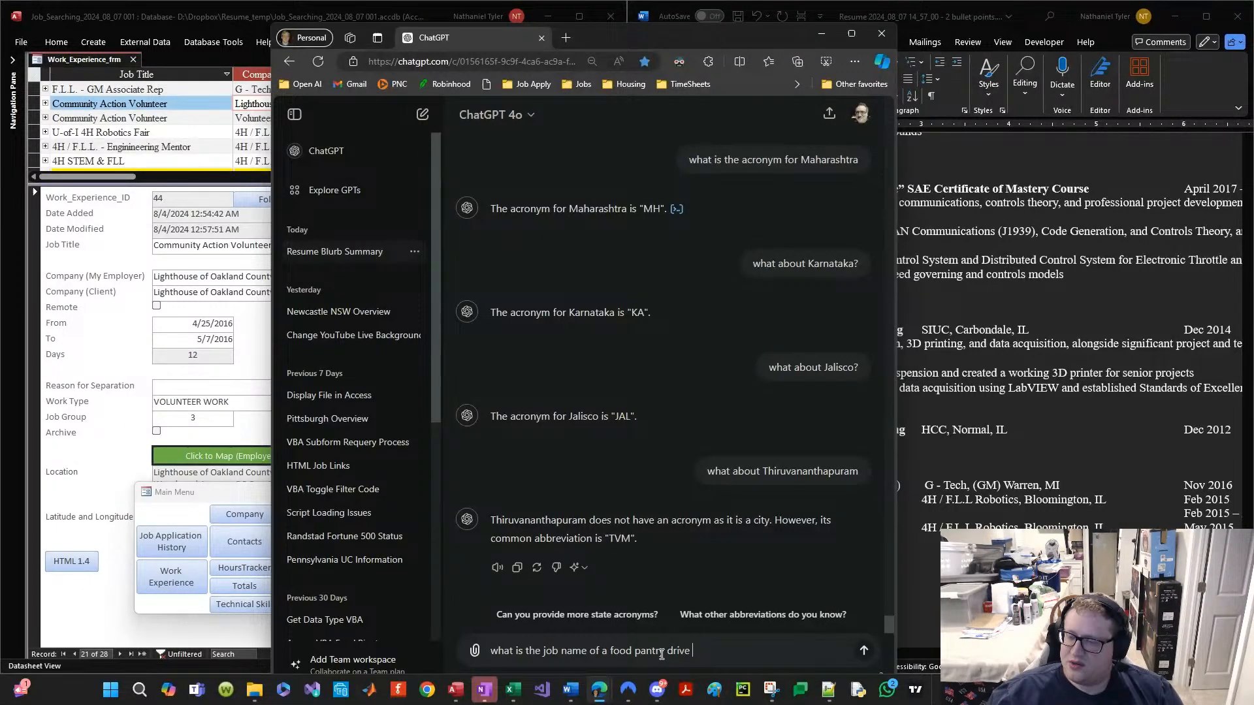
pyautogui.hotkey('ctrl', 'v')
pyautogui.hotkey('ctrl', 'z')
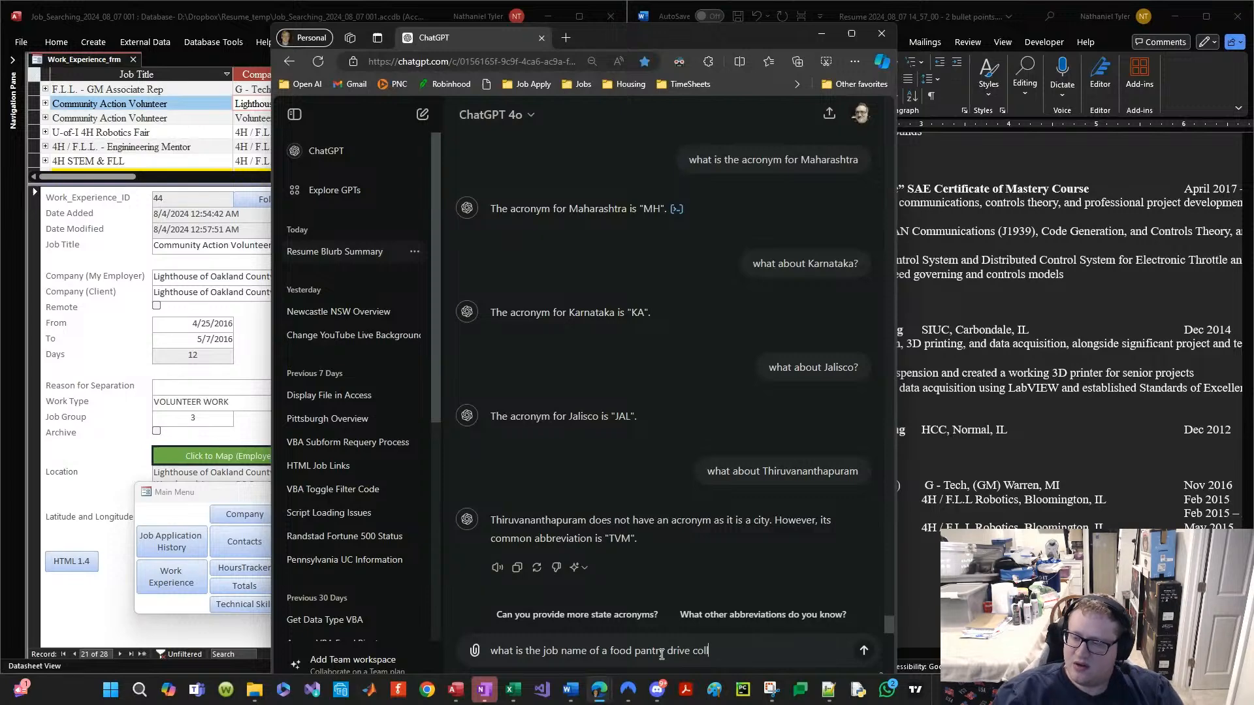
pyautogui.write('collector?')
pyautogui.hotkey('shift', 'Return')
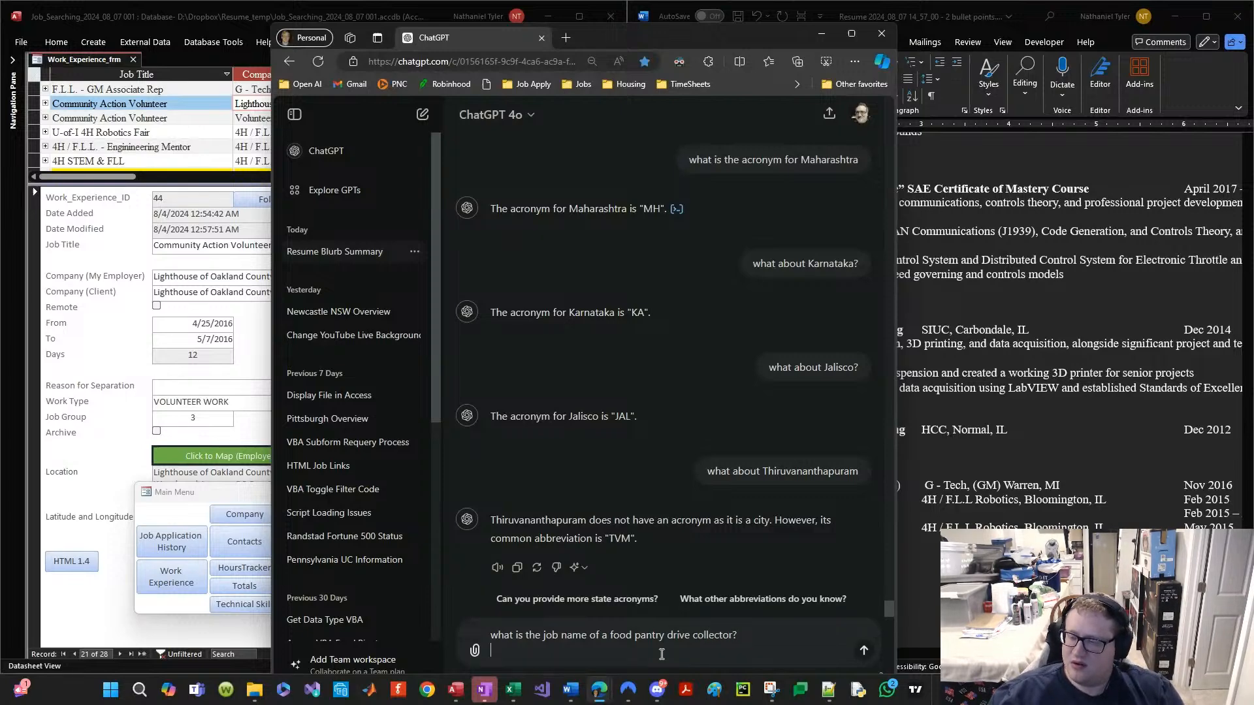
pyautogui.press('BackSpace')
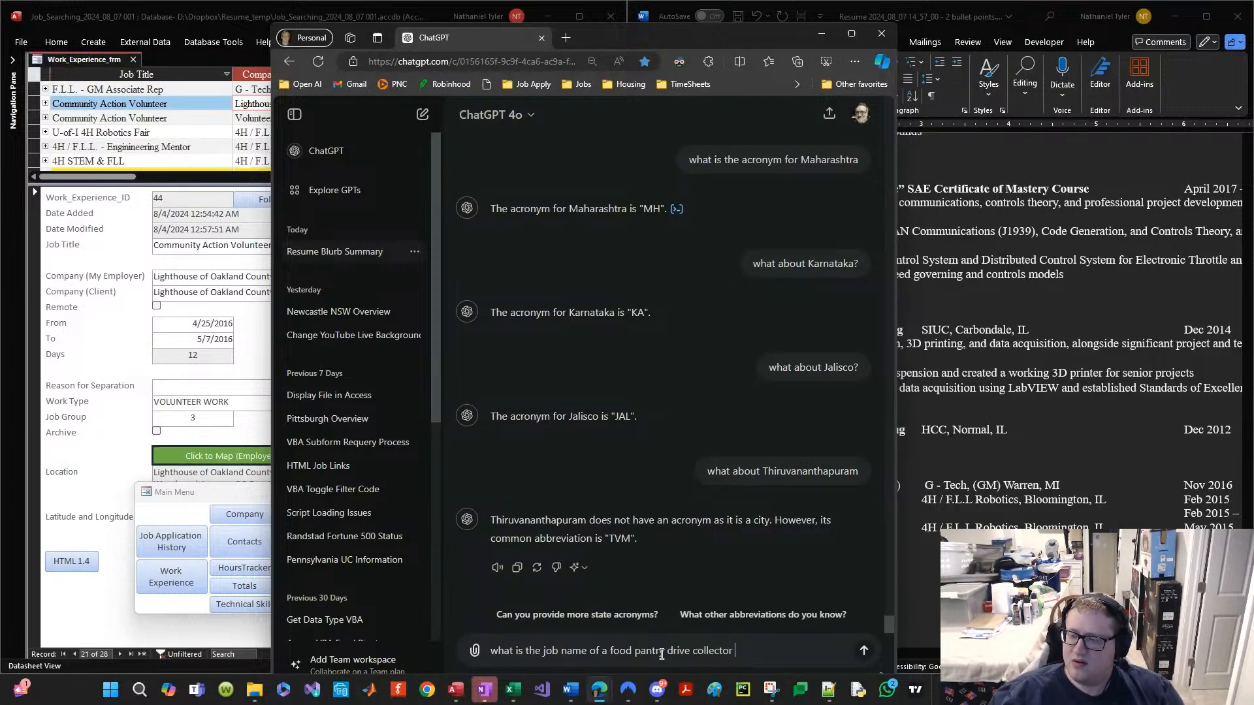
pyautogui.press('Return')
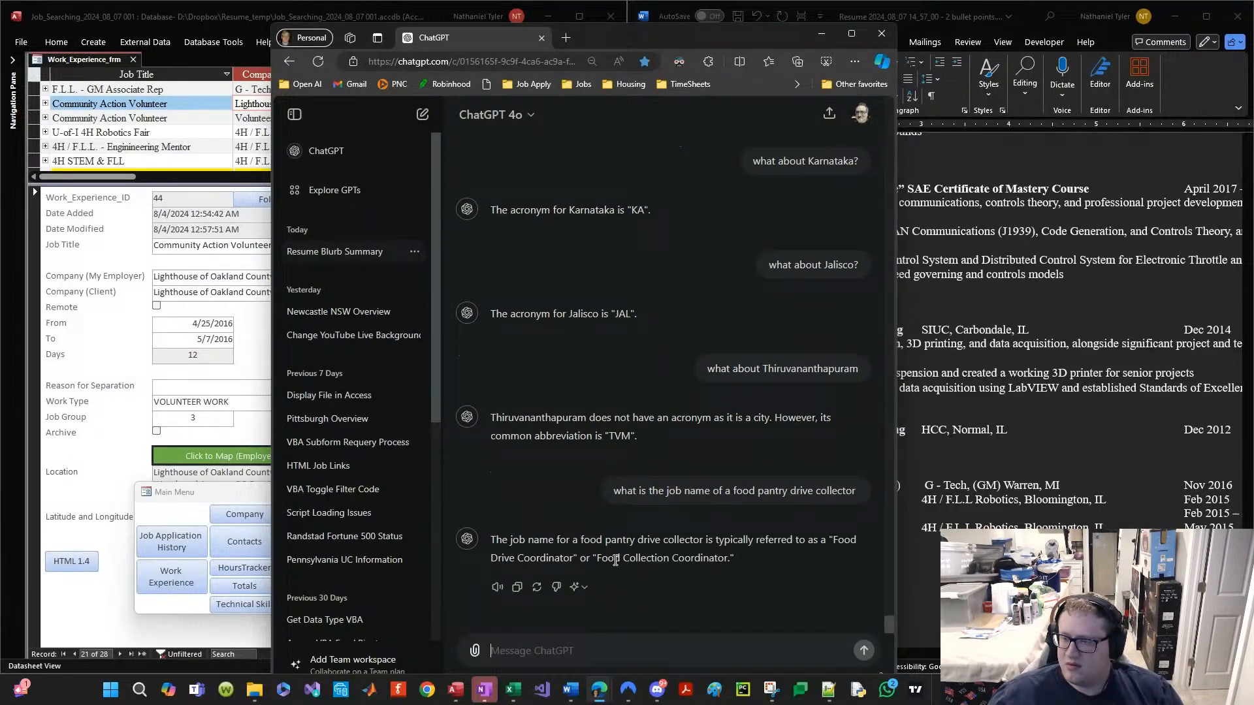
# Step: Copy the suggested job name "Food Collection Coordinator" from ChatGPT's answer
pyautogui.moveTo(596, 558)
pyautogui.mouseDown()
pyautogui.moveTo(706, 537)
pyautogui.moveTo(606, 542)
pyautogui.mouseUp()
pyautogui.hotkey('ctrl', 'c')
pyautogui.doubleClick(702, 539)
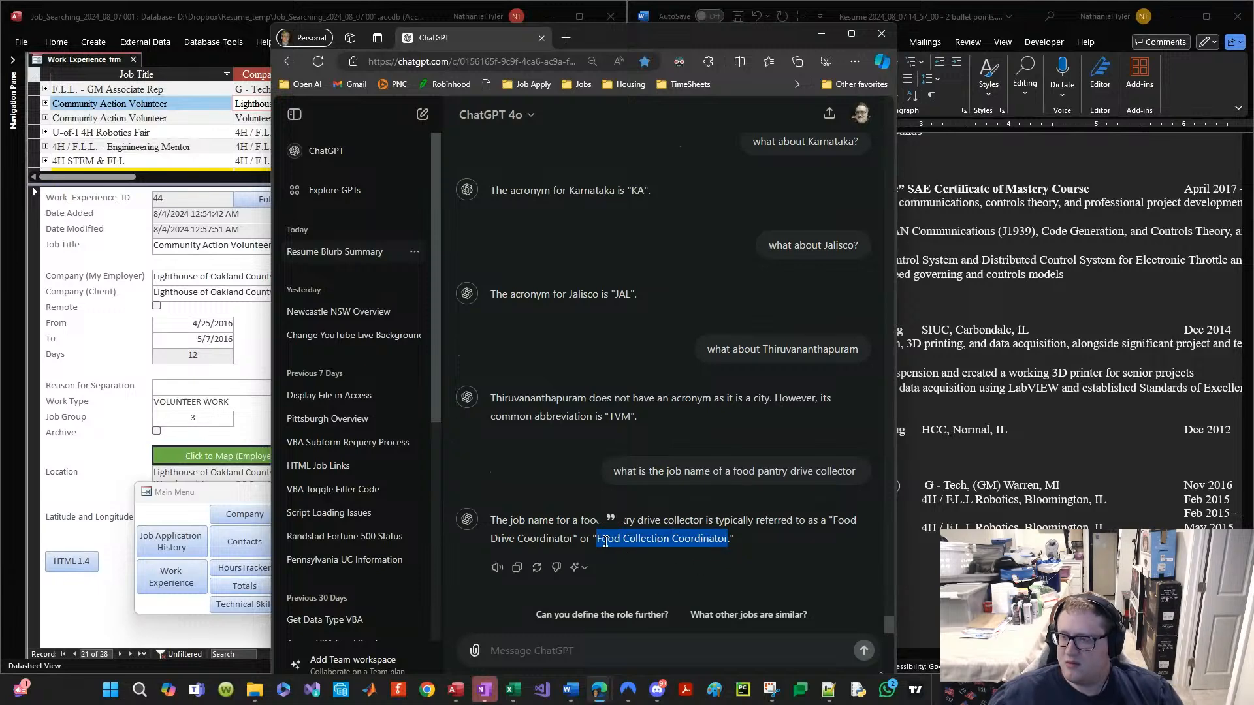
# Step: Switch to Access and set the Lighthouse of Oakland County record's job title to "Food Collection Coordinator", adding it as a new job title
pyautogui.click(147, 105)
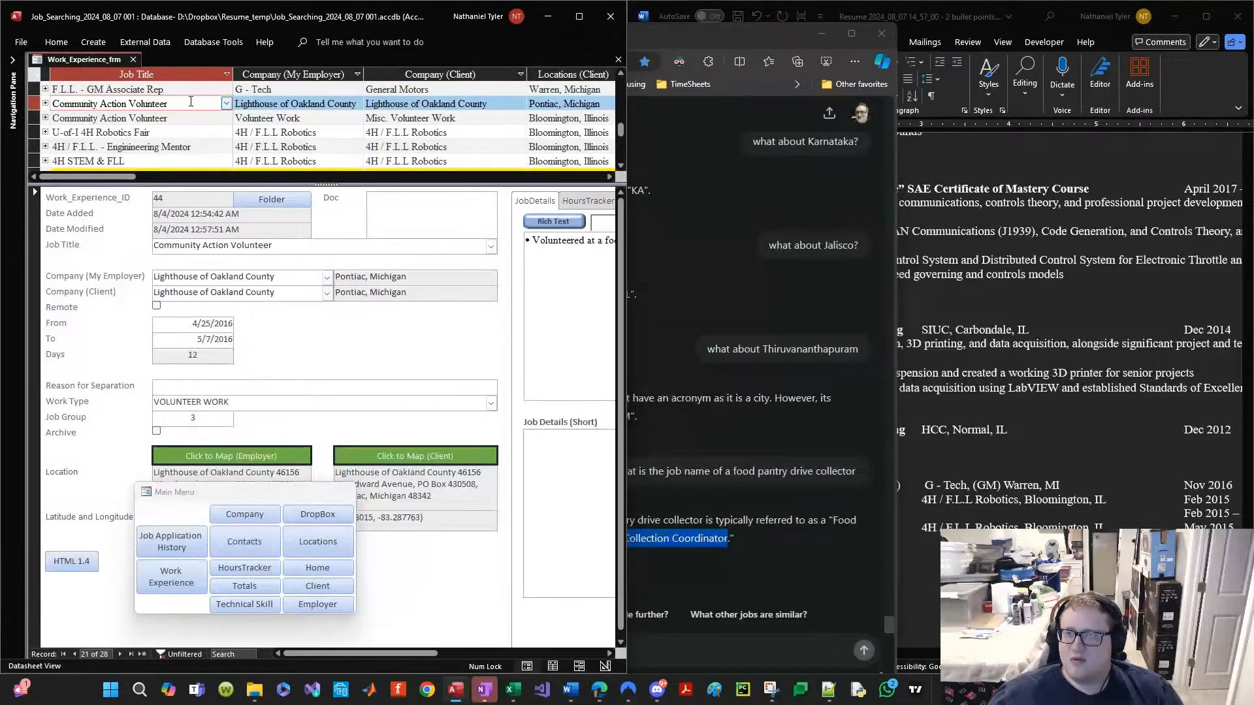
pyautogui.moveTo(148, 103); pyautogui.dragTo(101, 102)
pyautogui.doubleClick(173, 103)
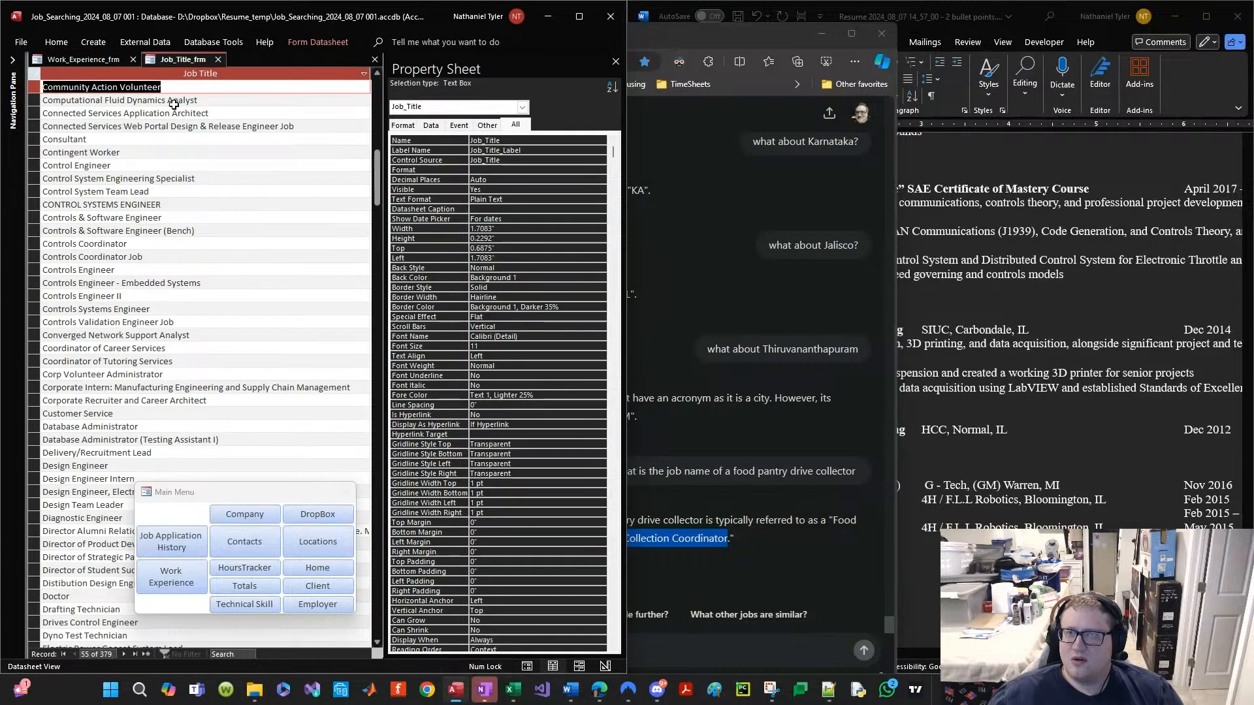
pyautogui.click(218, 60)
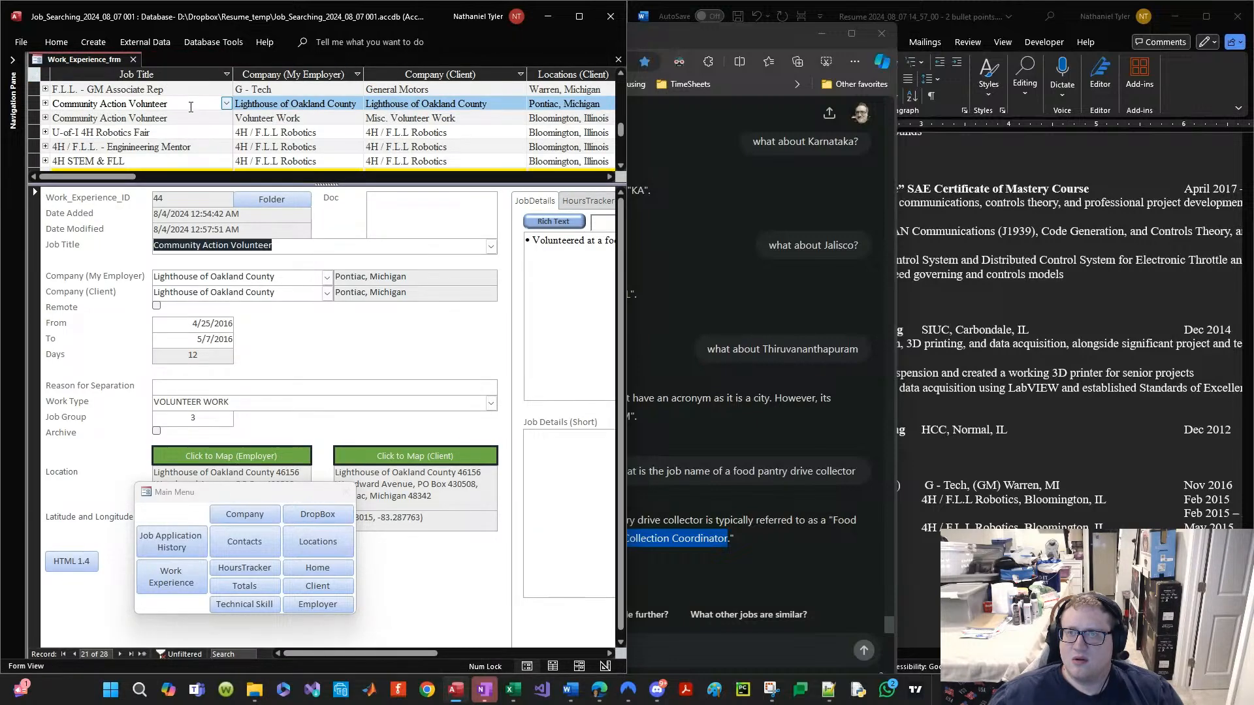
pyautogui.hotkey('ctrl', 'v')
pyautogui.press('Return')
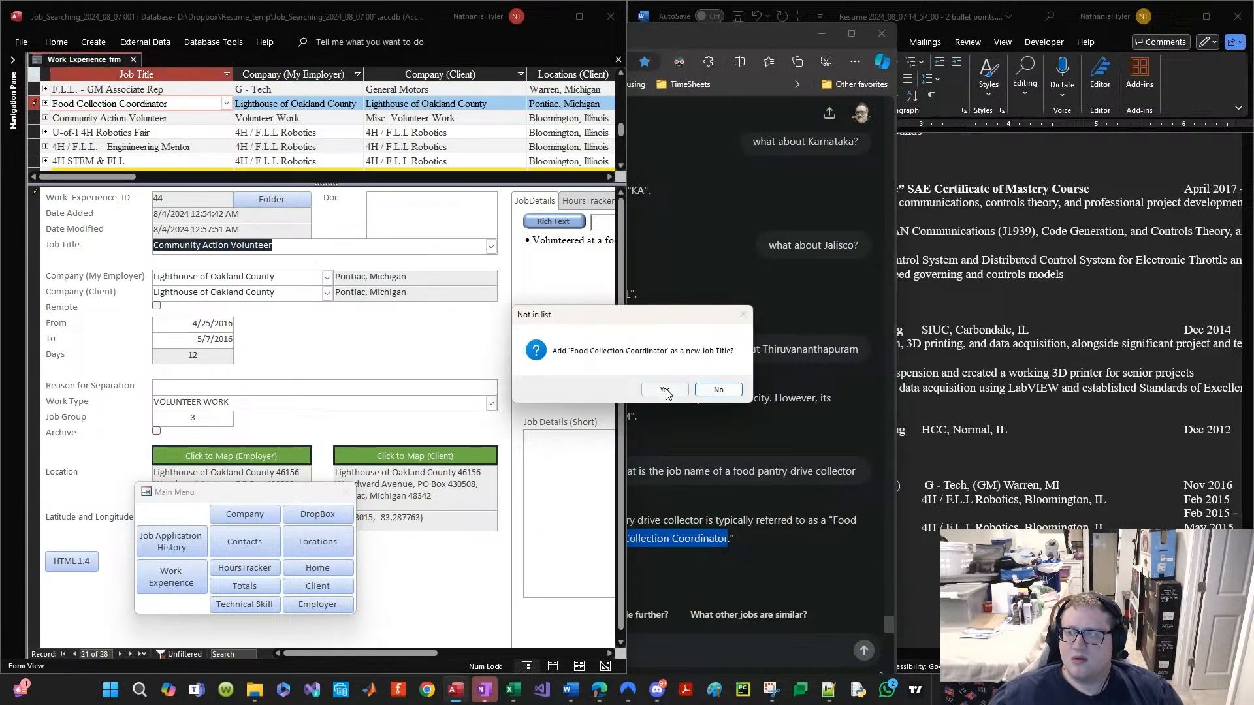
pyautogui.press('Return')
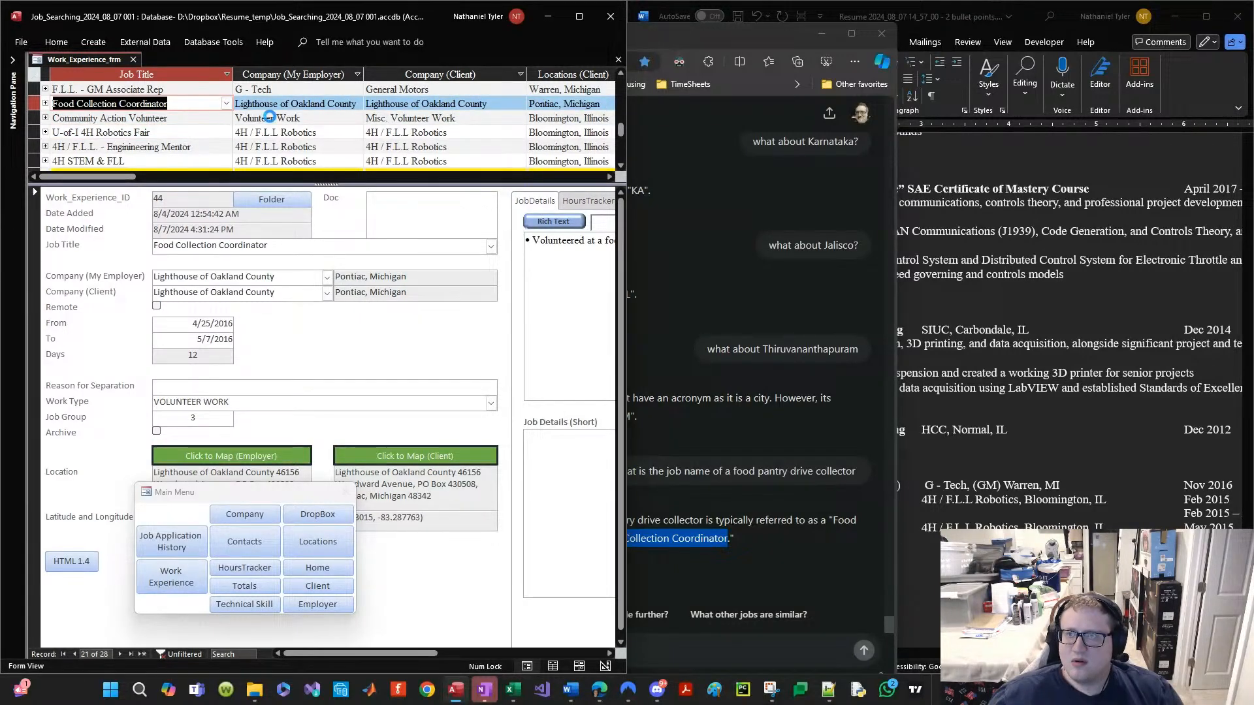
# Step: Maximize Access and examine the full hours log and its comments for the Community Action Volunteer record under Volunteer Work
pyautogui.click(271, 117)
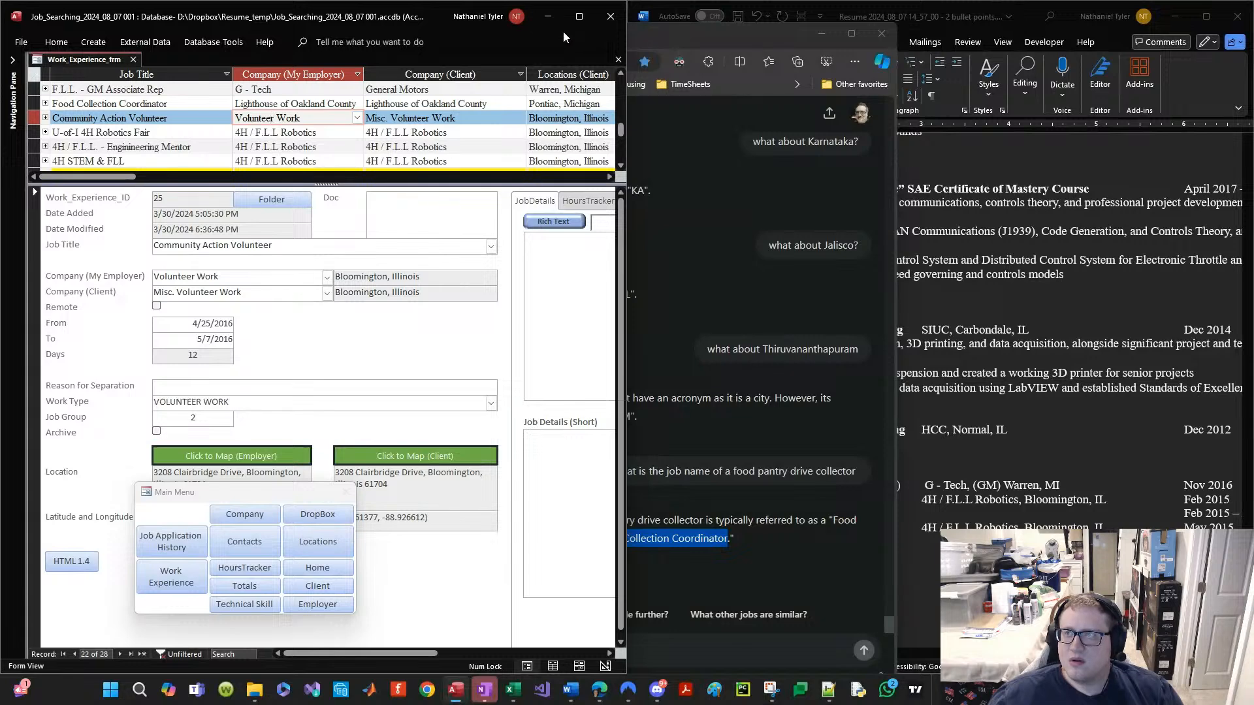
pyautogui.click(578, 15)
pyautogui.click(684, 202)
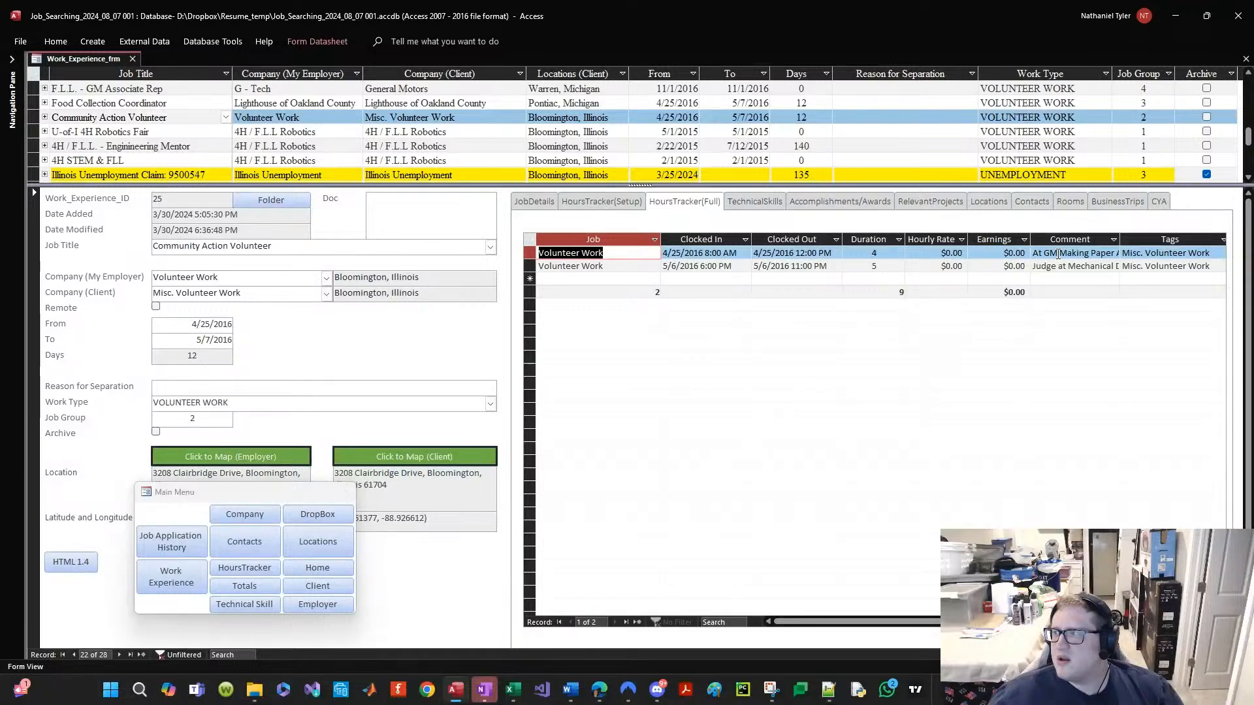
pyautogui.moveTo(1059, 266); pyautogui.dragTo(938, 260)
pyautogui.click(1069, 268)
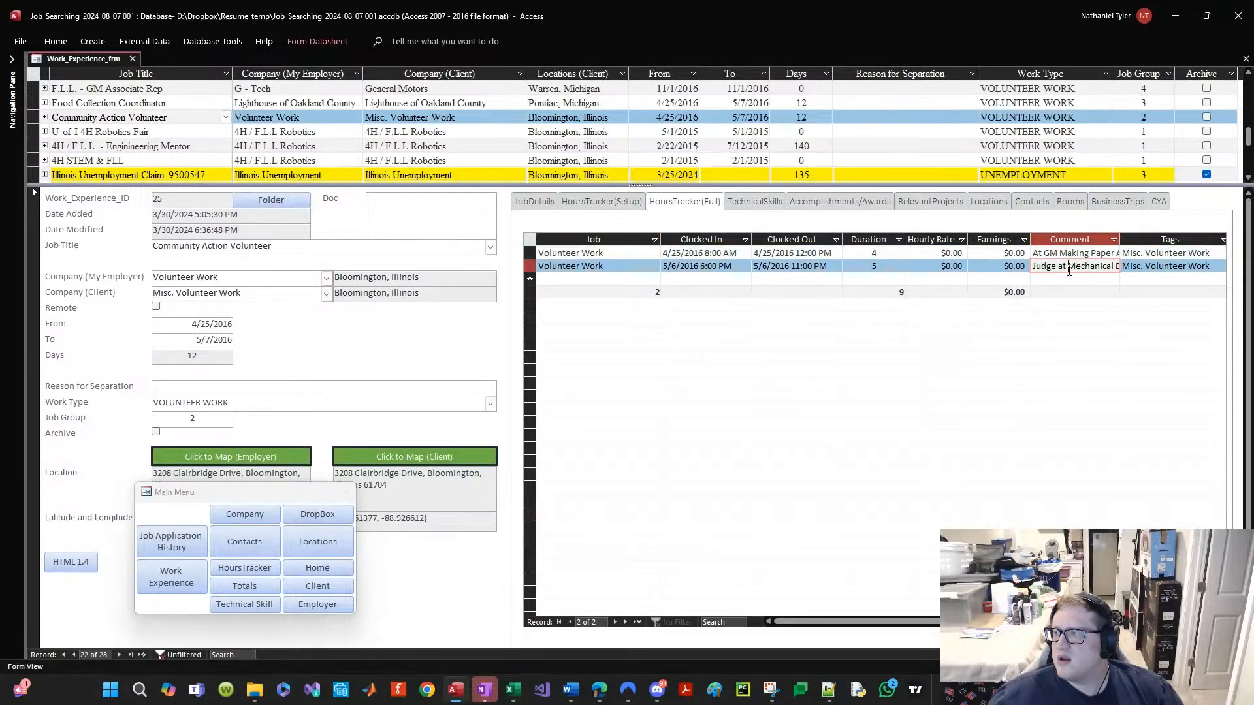
pyautogui.click(1062, 278)
pyautogui.click(1073, 266)
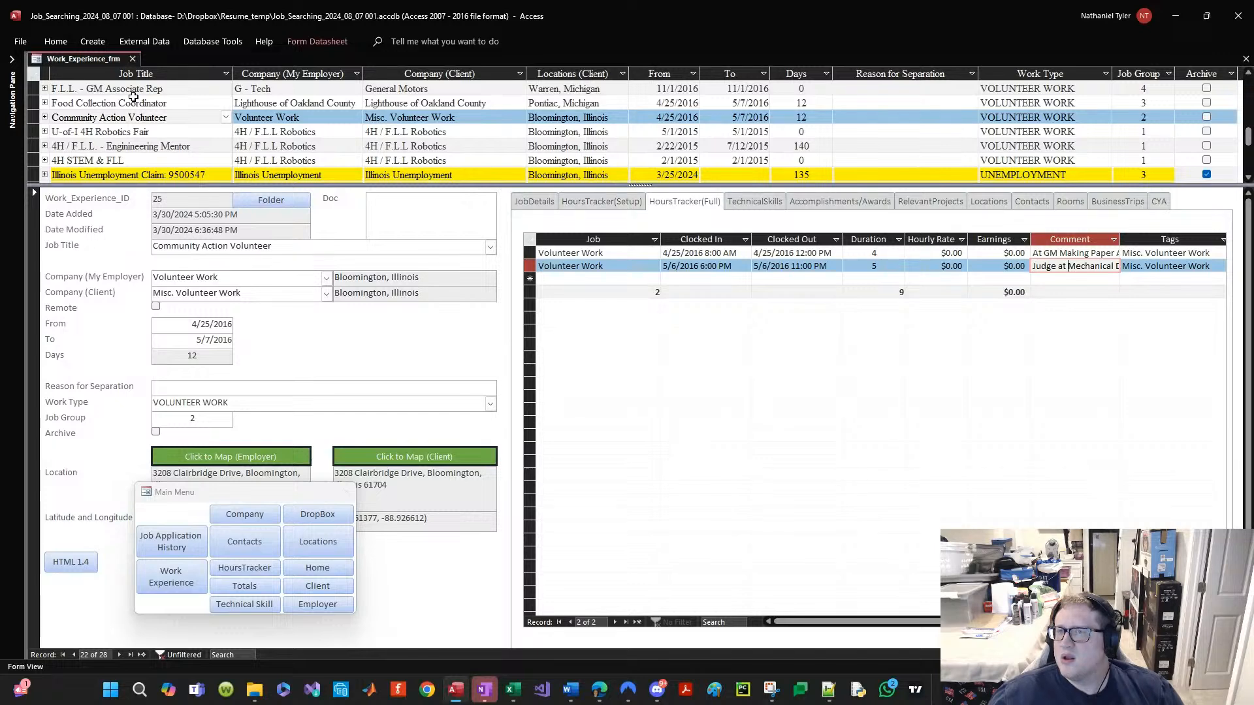
# Step: Compare the U-of-I 4H Robotics Fair record with the Community Action Volunteer record's logged dates and its Mechanical Design Competition judging comment
pyautogui.click(105, 131)
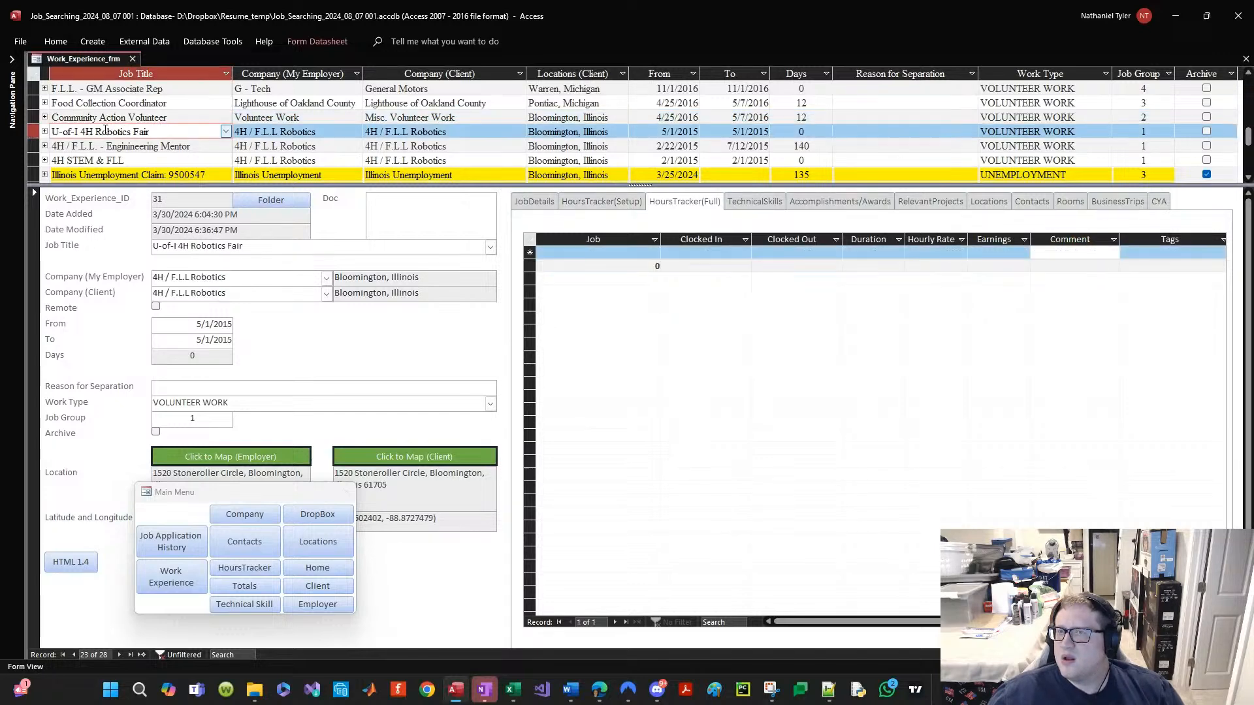
pyautogui.click(168, 120)
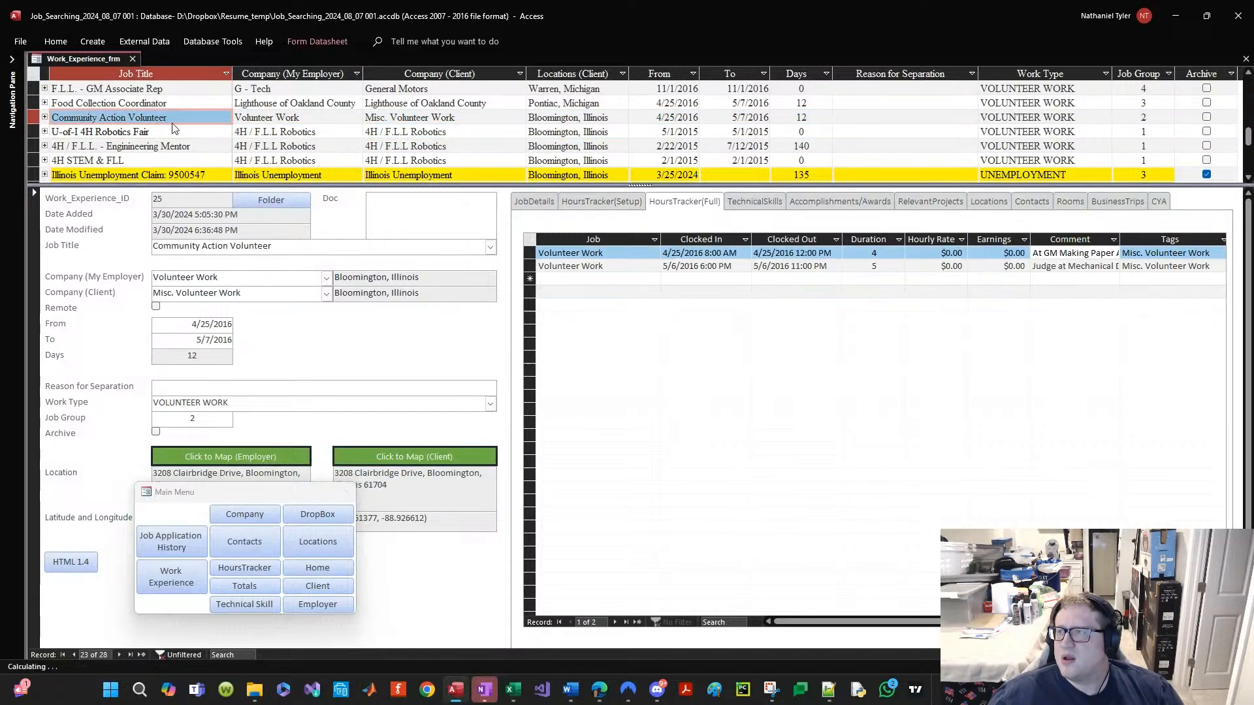
pyautogui.click(774, 265)
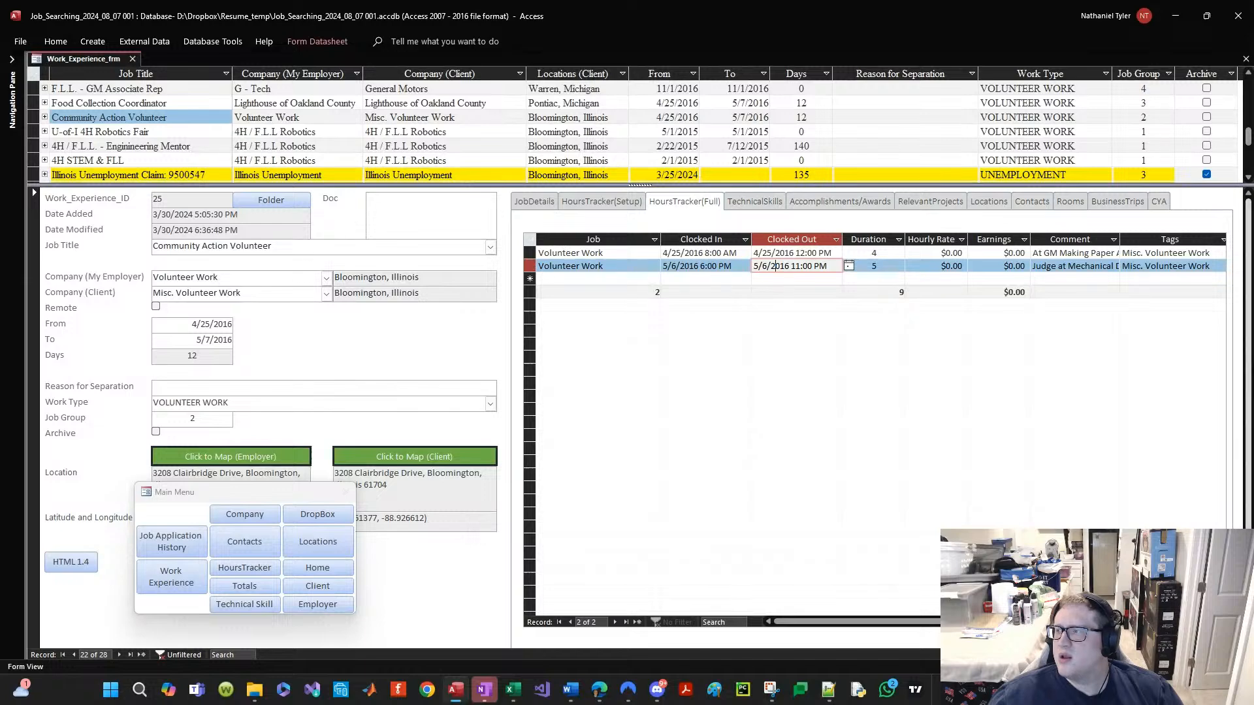
pyautogui.moveTo(1049, 268); pyautogui.dragTo(1166, 263)
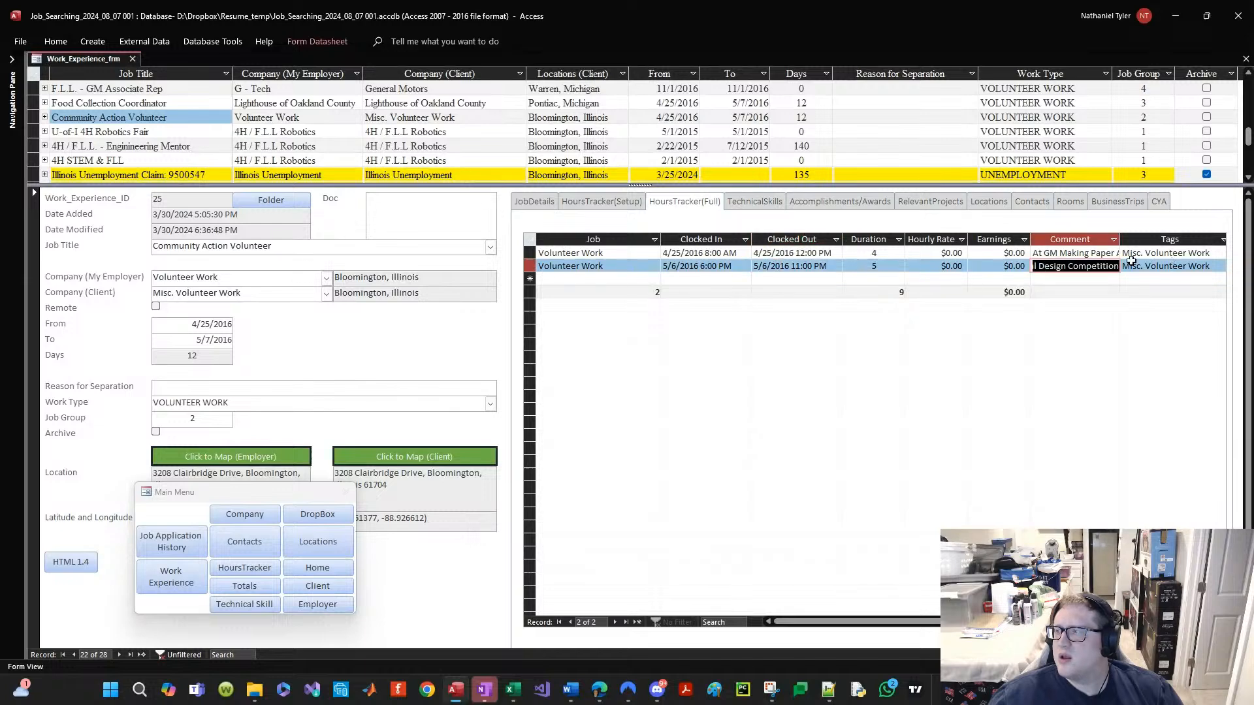
pyautogui.click(1081, 266)
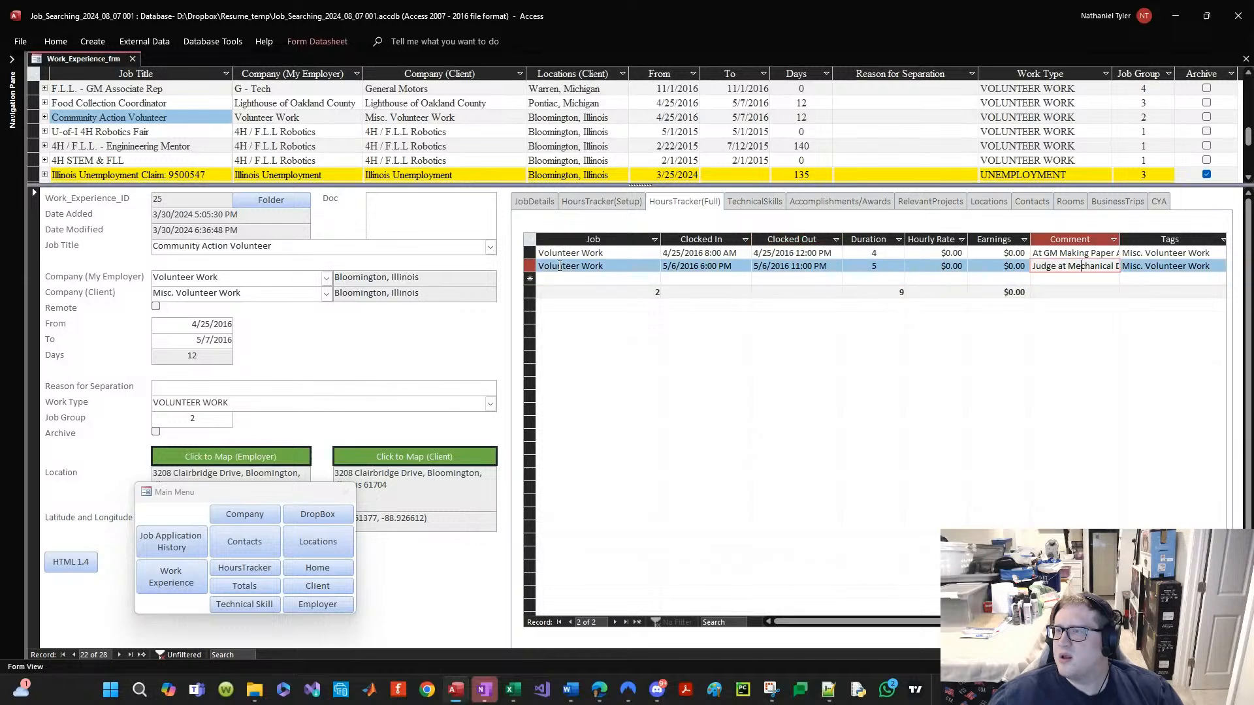
pyautogui.click(529, 267)
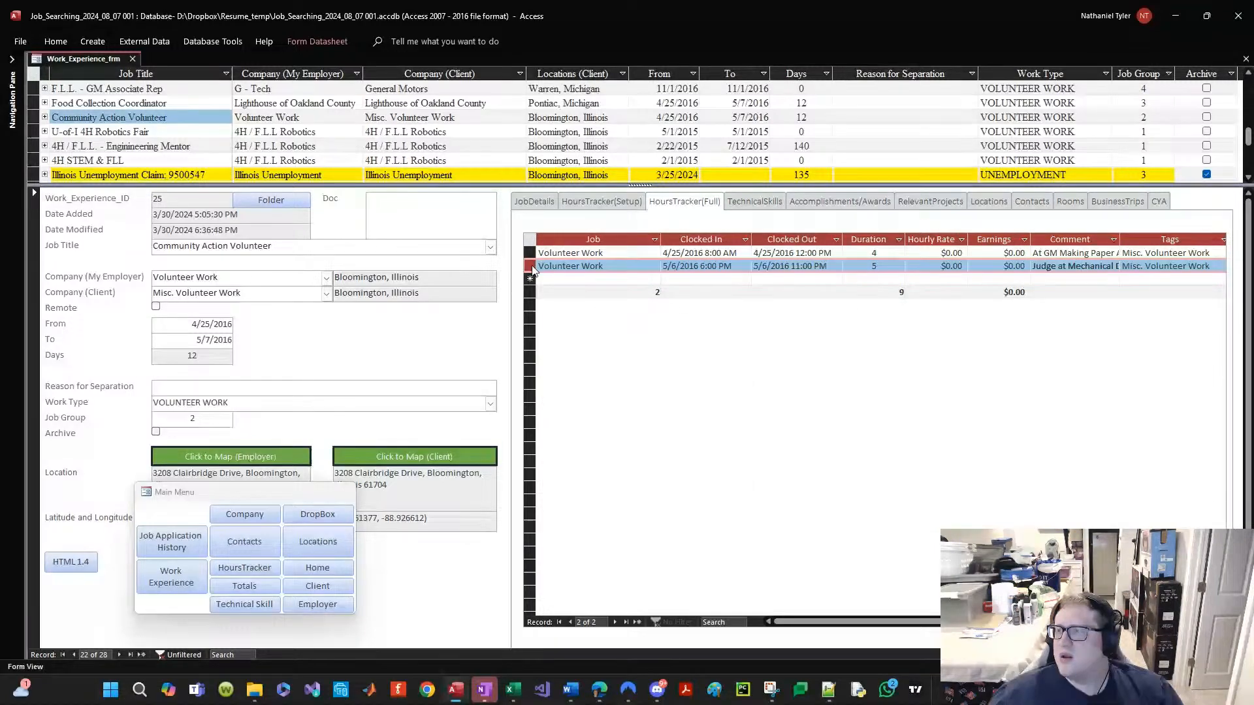
pyautogui.click(156, 103)
pyautogui.click(168, 132)
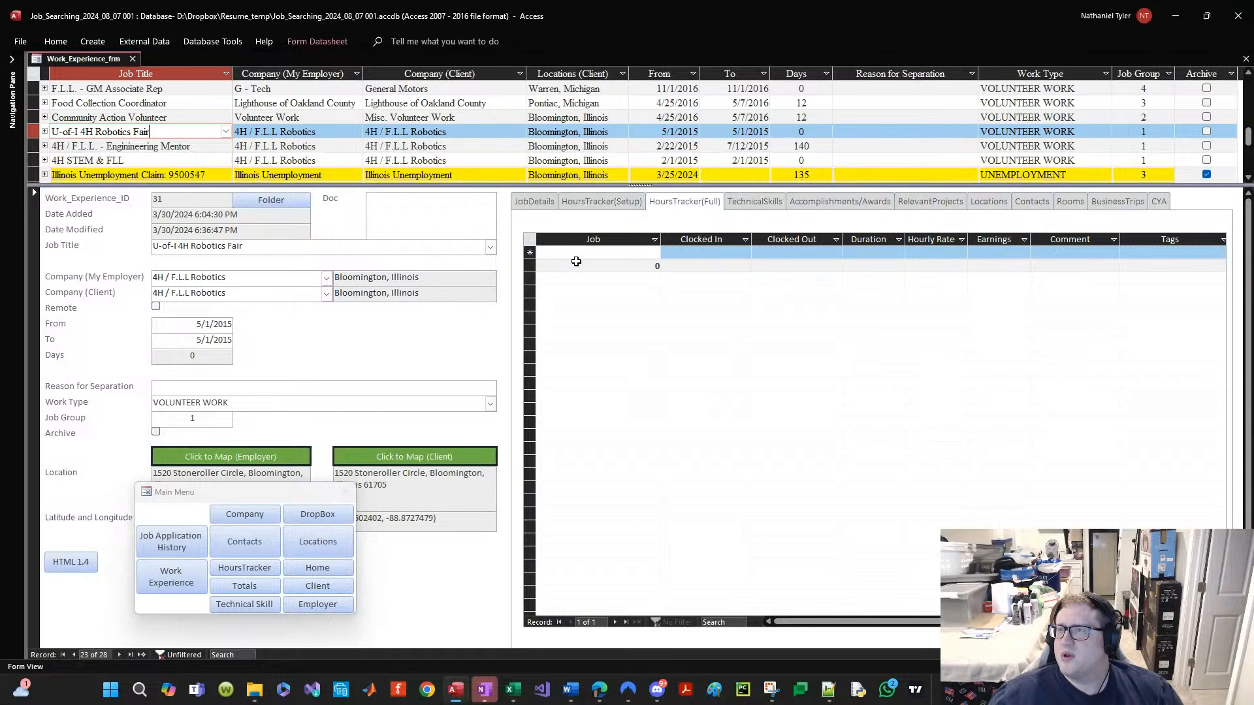
pyautogui.click(655, 118)
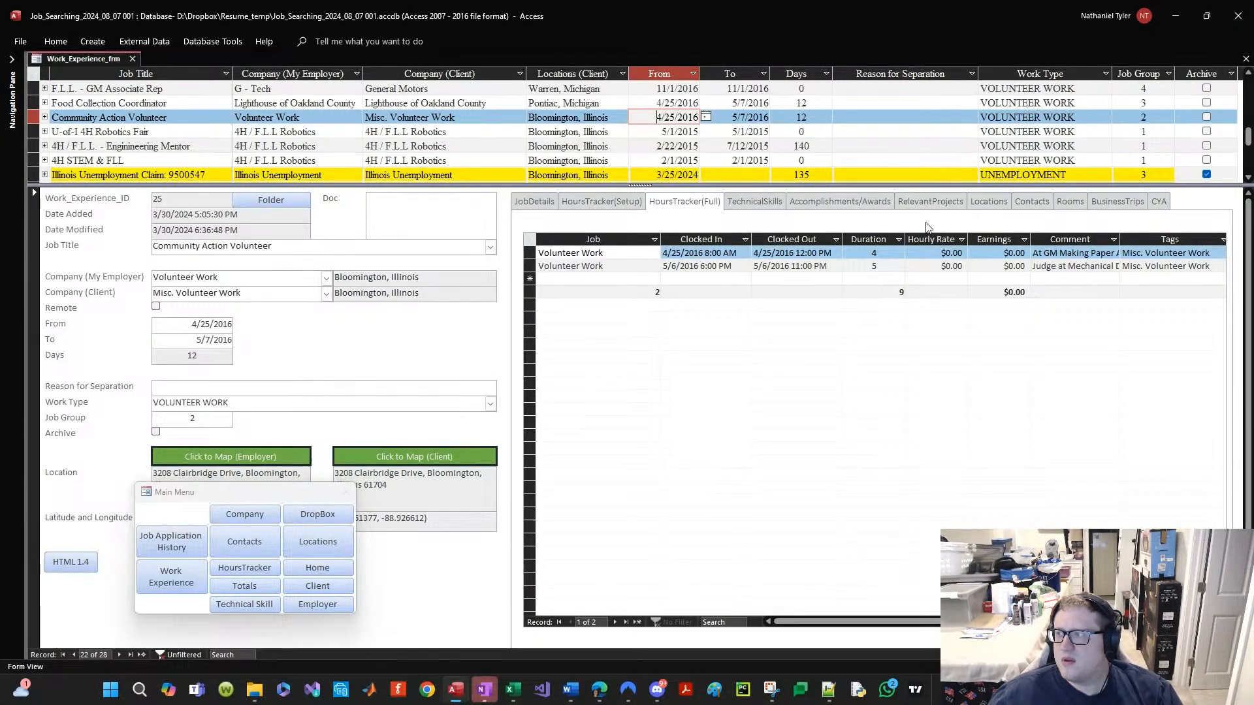
pyautogui.moveTo(1034, 266); pyautogui.dragTo(879, 240)
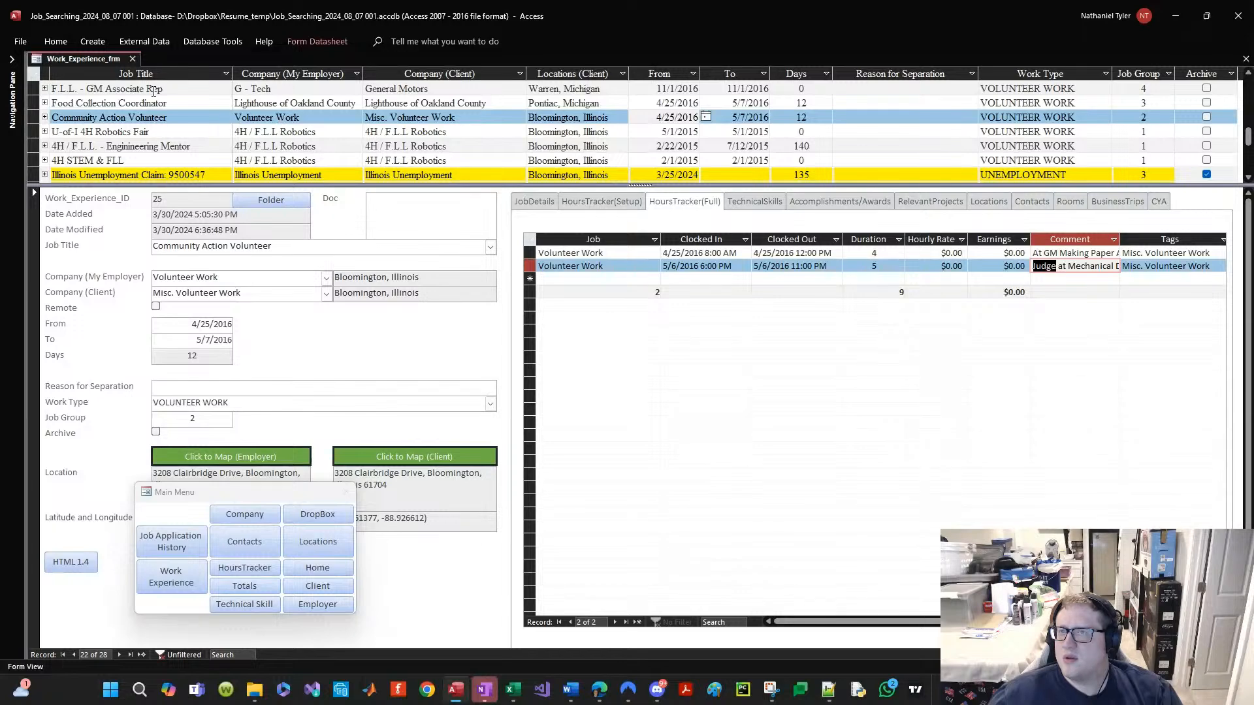
pyautogui.rightClick(78, 60)
pyautogui.click(95, 72)
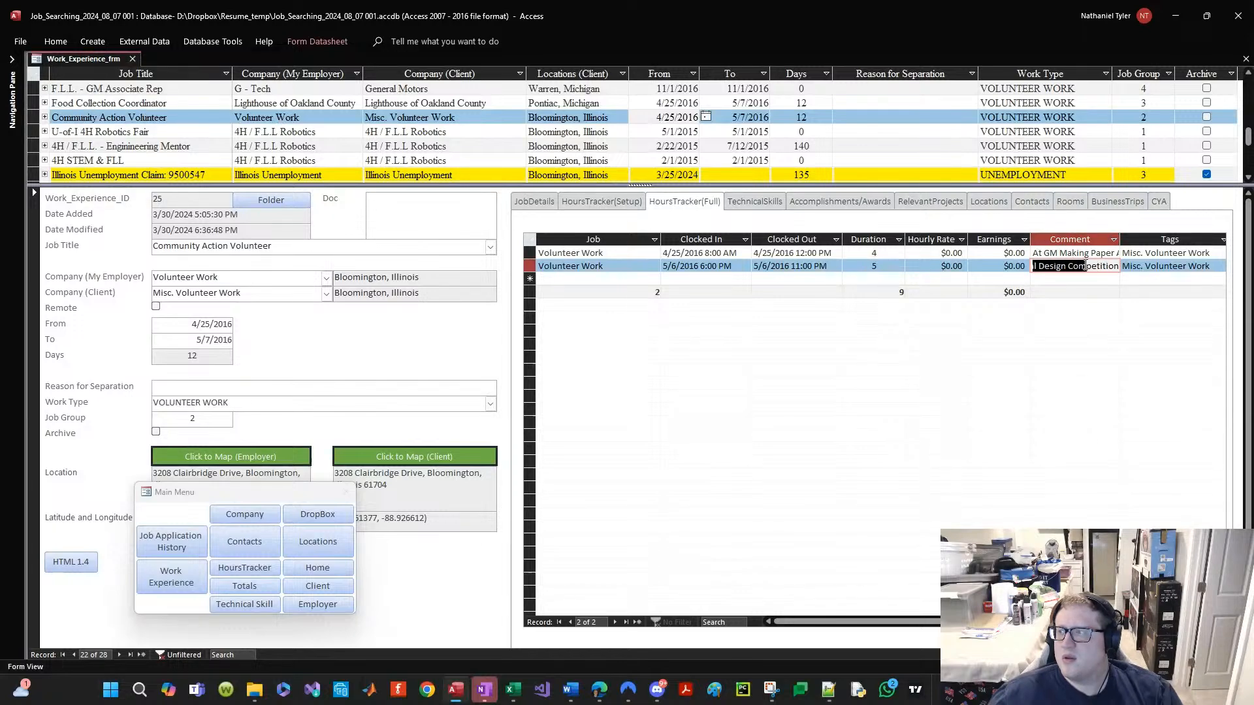
pyautogui.click(1009, 265)
pyautogui.press('Tab')
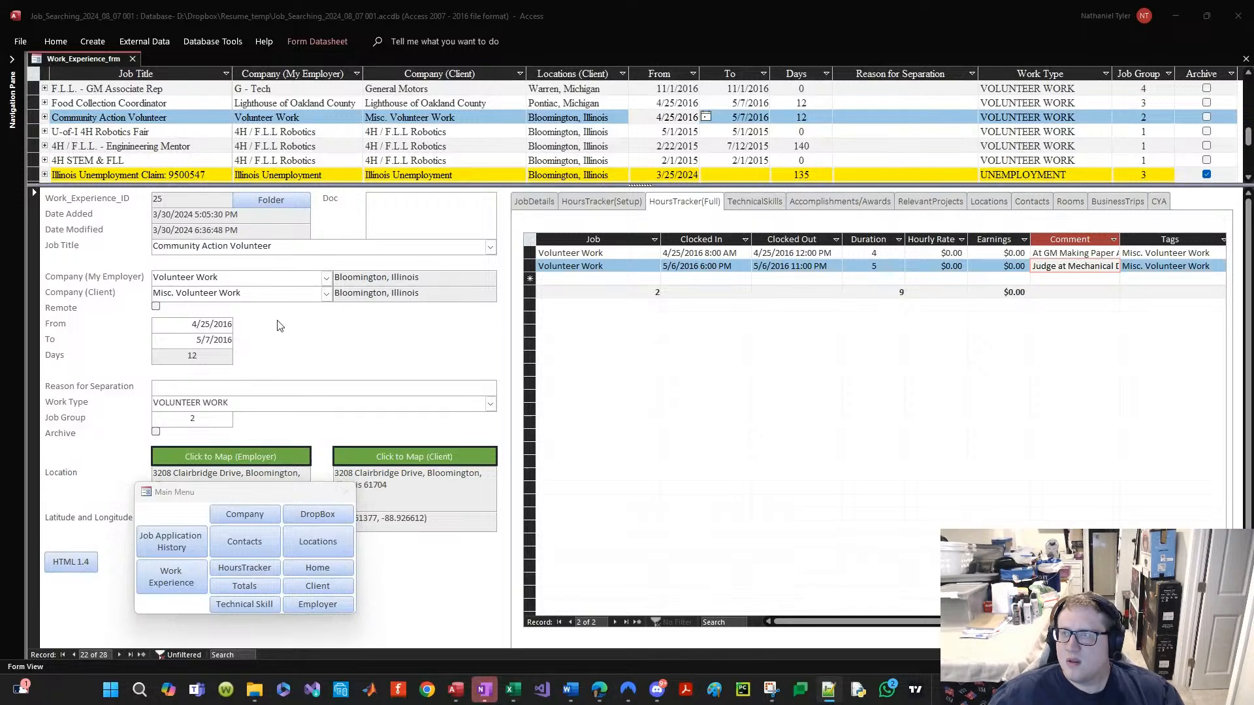
pyautogui.click(149, 130)
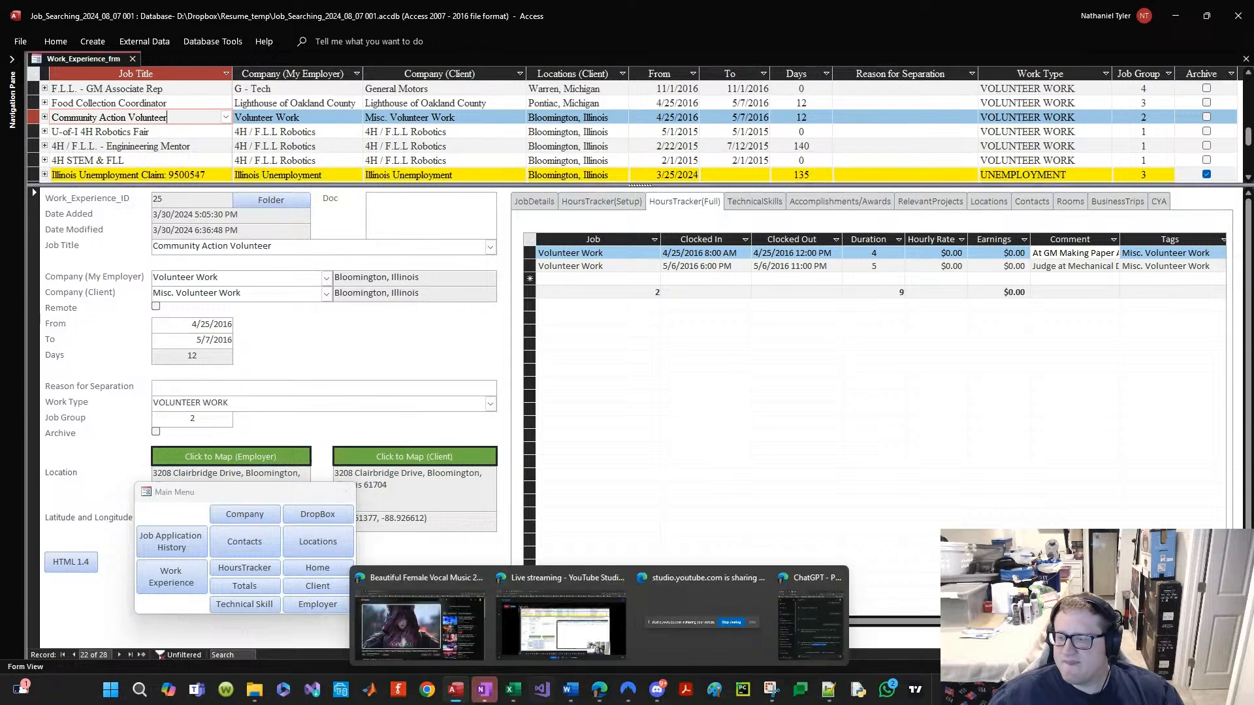
# Step: Switch to the Word resume and bring its volunteer work section into view
pyautogui.click(582, 687)
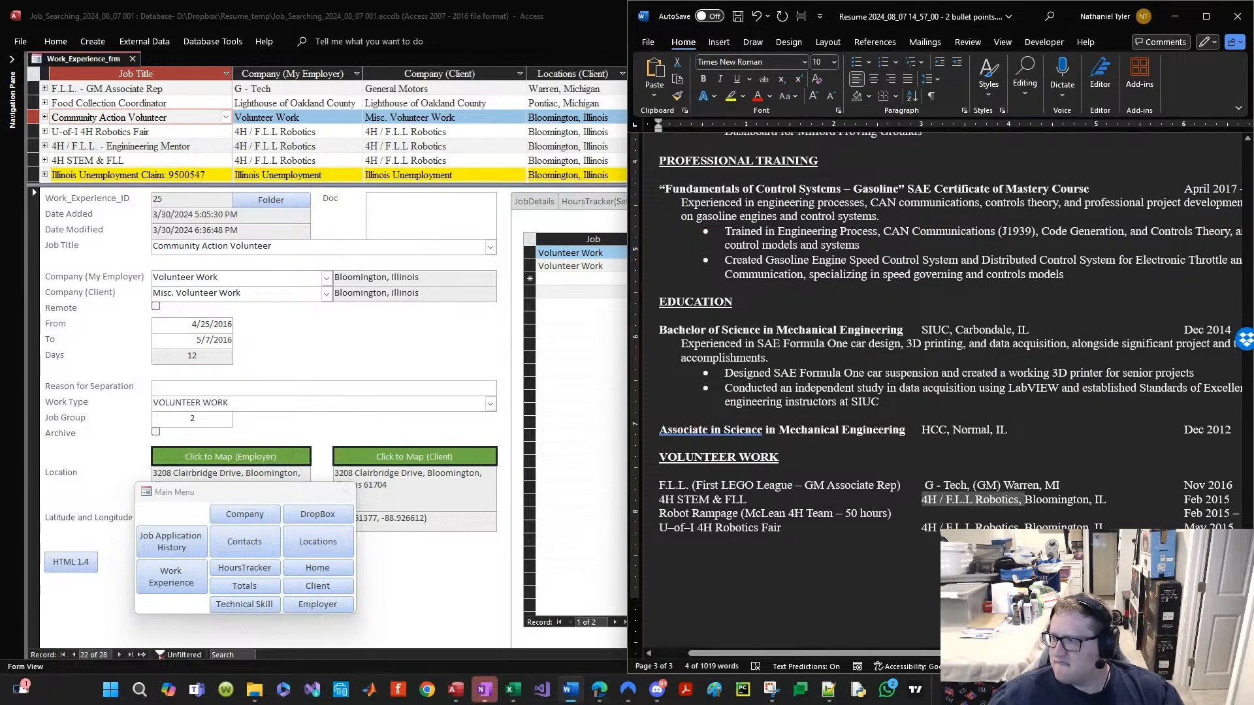
pyautogui.moveTo(874, 654)
pyautogui.mouseDown()
pyautogui.moveTo(928, 654)
pyautogui.moveTo(817, 656)
pyautogui.moveTo(863, 658)
pyautogui.mouseUp()
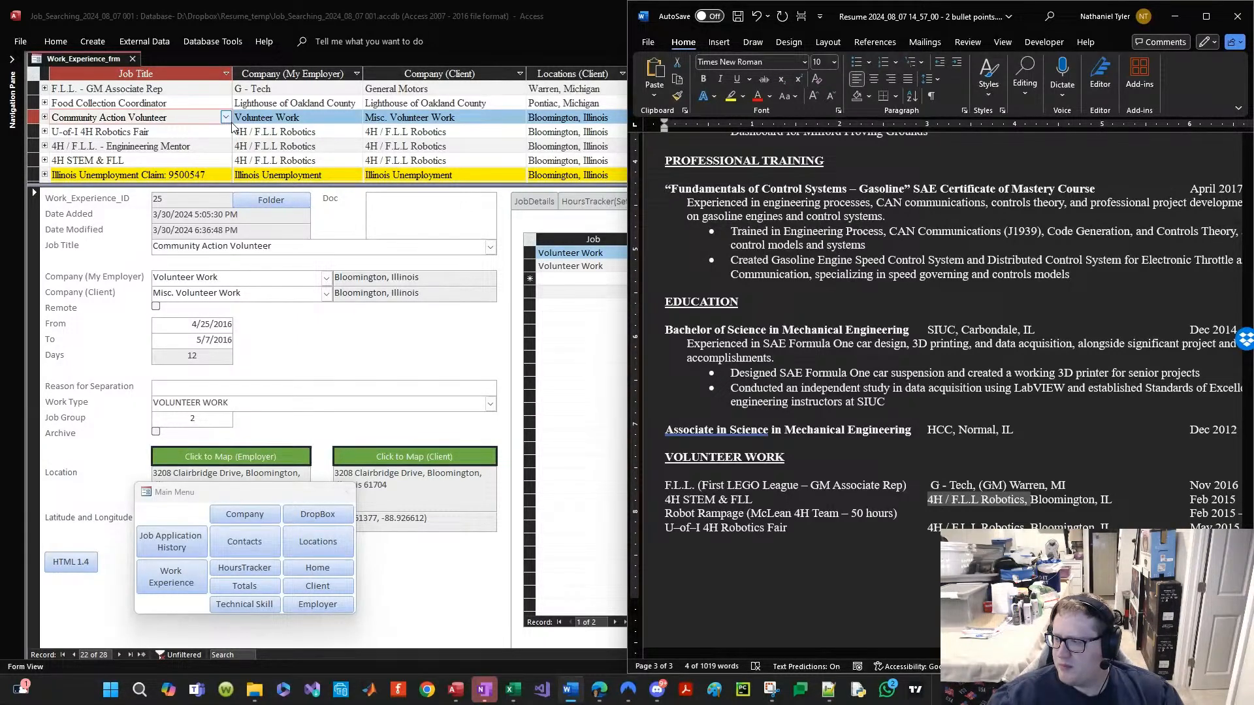
# Step: Try removing "G - Tech, (GM)" before "Warren, MI" in the resume's F.L.L. entry and realigning its Nov 2016 date
pyautogui.press('Left')
pyautogui.press('Up')
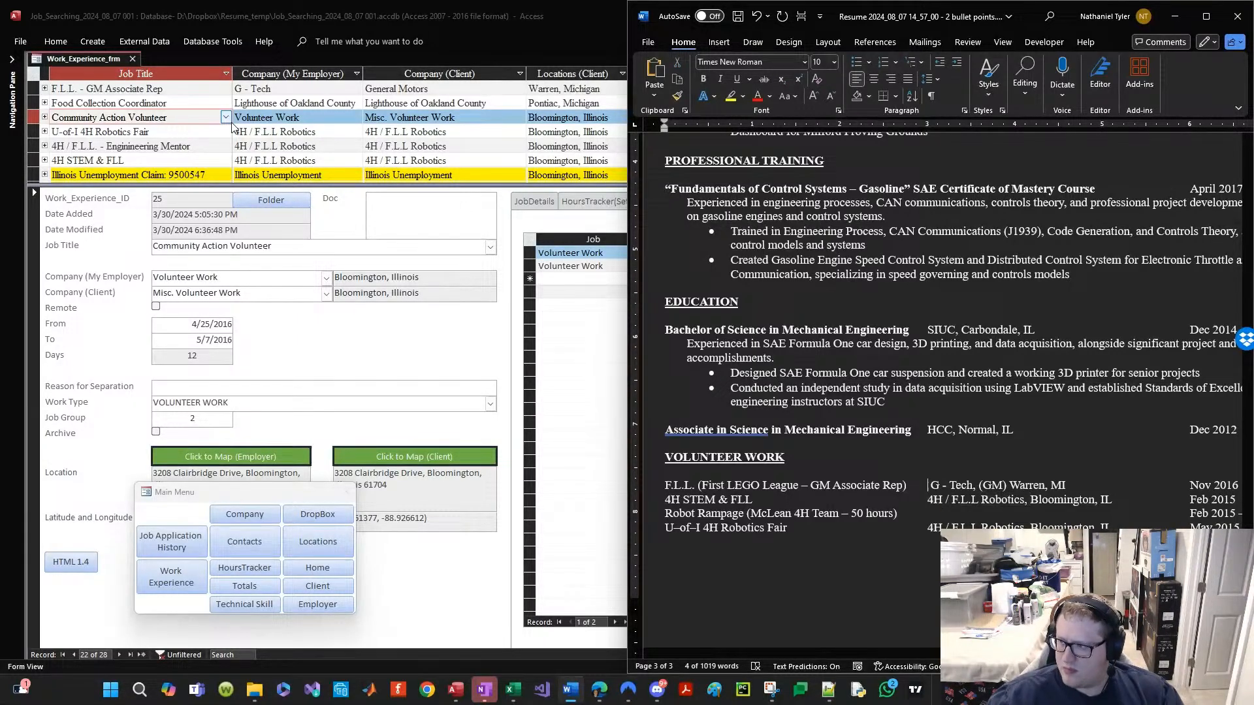
pyautogui.hotkey('shift', 'Right')
pyautogui.hotkey('shift', 'Right')
pyautogui.hotkey('shift', 'Right')
pyautogui.hotkey('shift', 'Right')
pyautogui.hotkey('shift', 'Right')
pyautogui.hotkey('shift', 'Right')
pyautogui.hotkey('shift', 'Right')
pyautogui.hotkey('shift', 'Right')
pyautogui.hotkey('shift', 'Right')
pyautogui.hotkey('shift', 'Right')
pyautogui.hotkey('shift', 'Right')
pyautogui.hotkey('shift', 'Right')
pyautogui.hotkey('shift', 'Right')
pyautogui.hotkey('shift', 'Right')
pyautogui.hotkey('shift', 'Right')
pyautogui.hotkey('shift', 'Right')
pyautogui.hotkey('shift', 'Right')
pyautogui.hotkey('shift', 'Right')
pyautogui.hotkey('shift', 'Right')
pyautogui.hotkey('shift', 'Right')
pyautogui.hotkey('shift', 'Right')
pyautogui.hotkey('shift', 'Right')
pyautogui.hotkey('shift', 'Right')
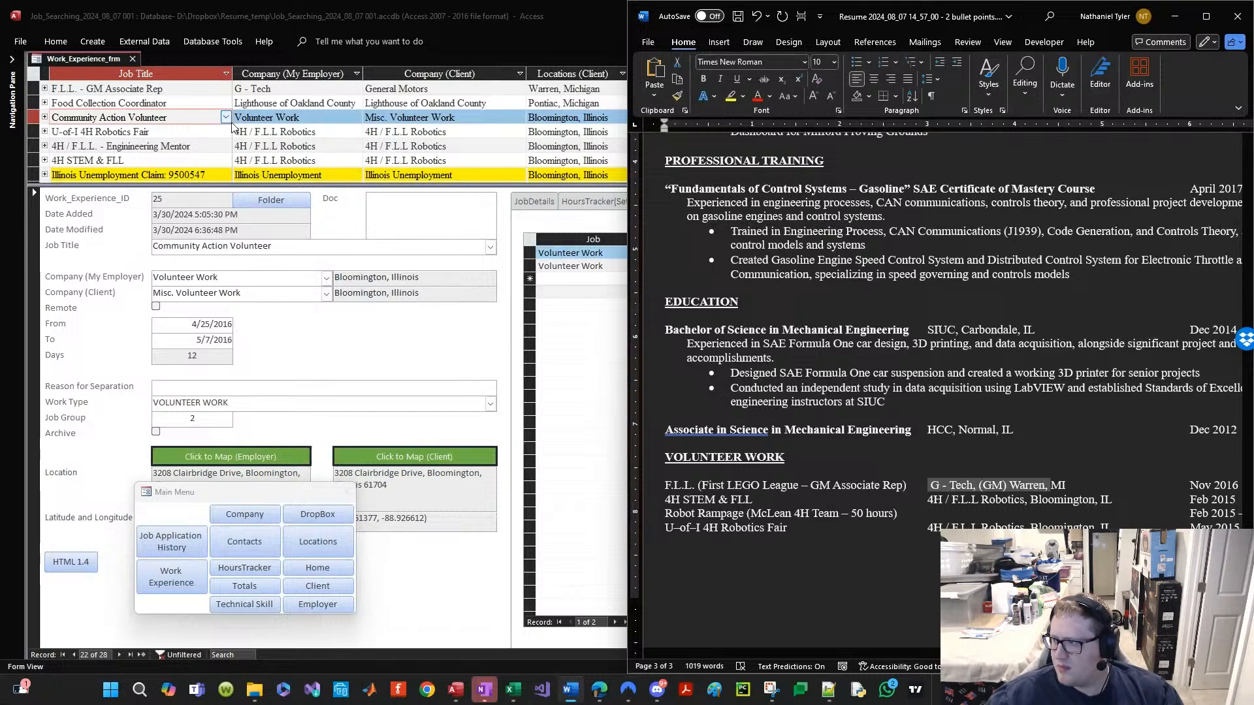
pyautogui.hotkey('shift', 'Left')
pyautogui.hotkey('shift', 'Left')
pyautogui.hotkey('shift', 'Left')
pyautogui.hotkey('shift', 'Left')
pyautogui.hotkey('shift', 'Left')
pyautogui.hotkey('shift', 'Left')
pyautogui.press('Delete')
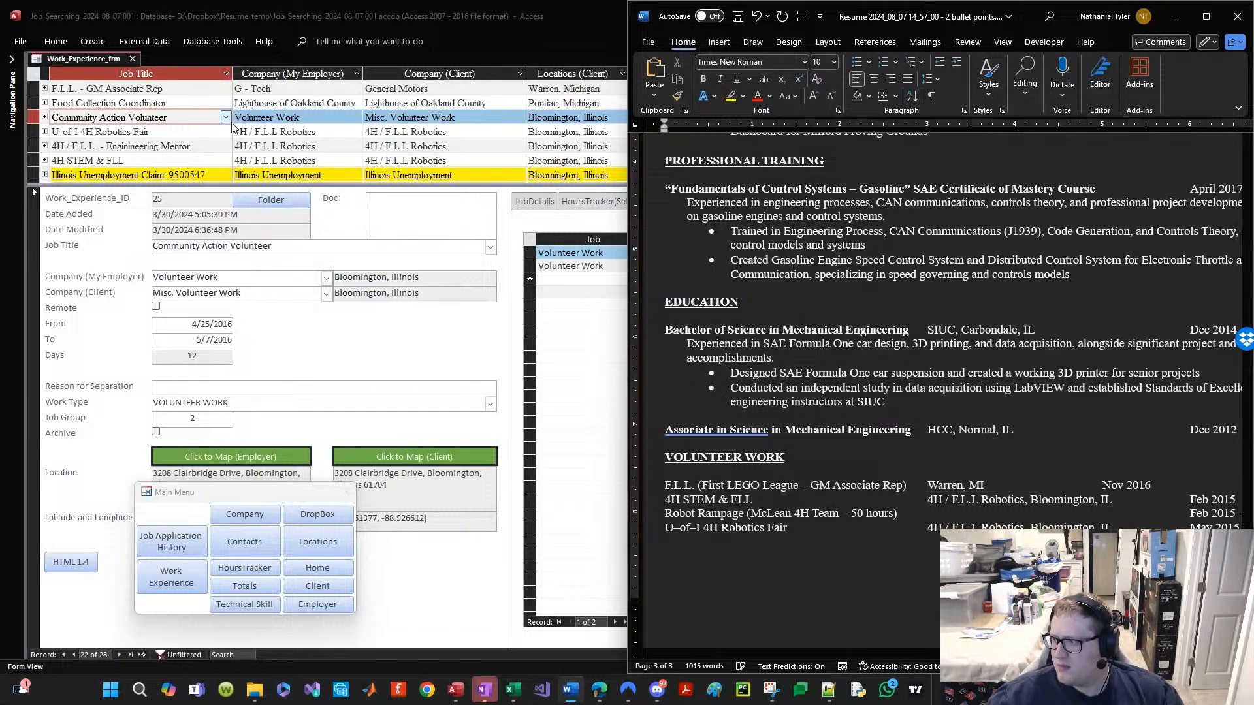
pyautogui.press('Tab')
pyautogui.press('Tab')
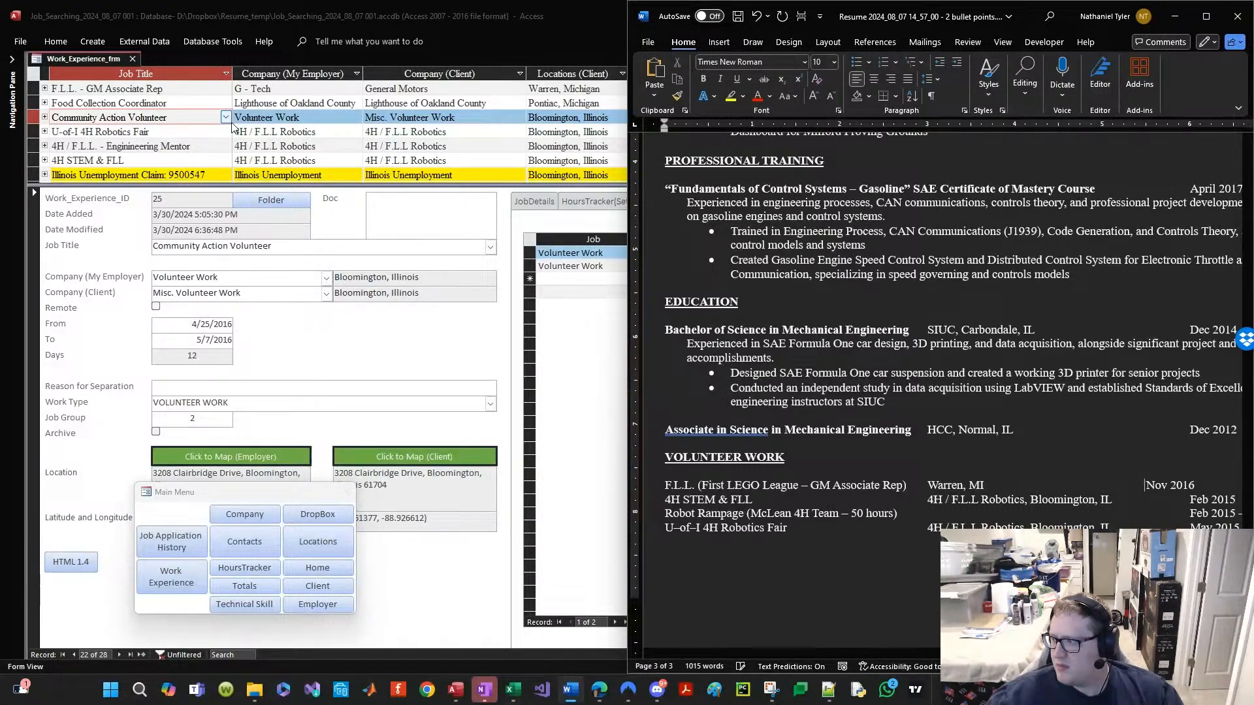
# Step: Try removing "4H / F.L.L Robotics," before "Bloomington, IL" in the resume's 4H STEM & FLL entry
pyautogui.press('Down')
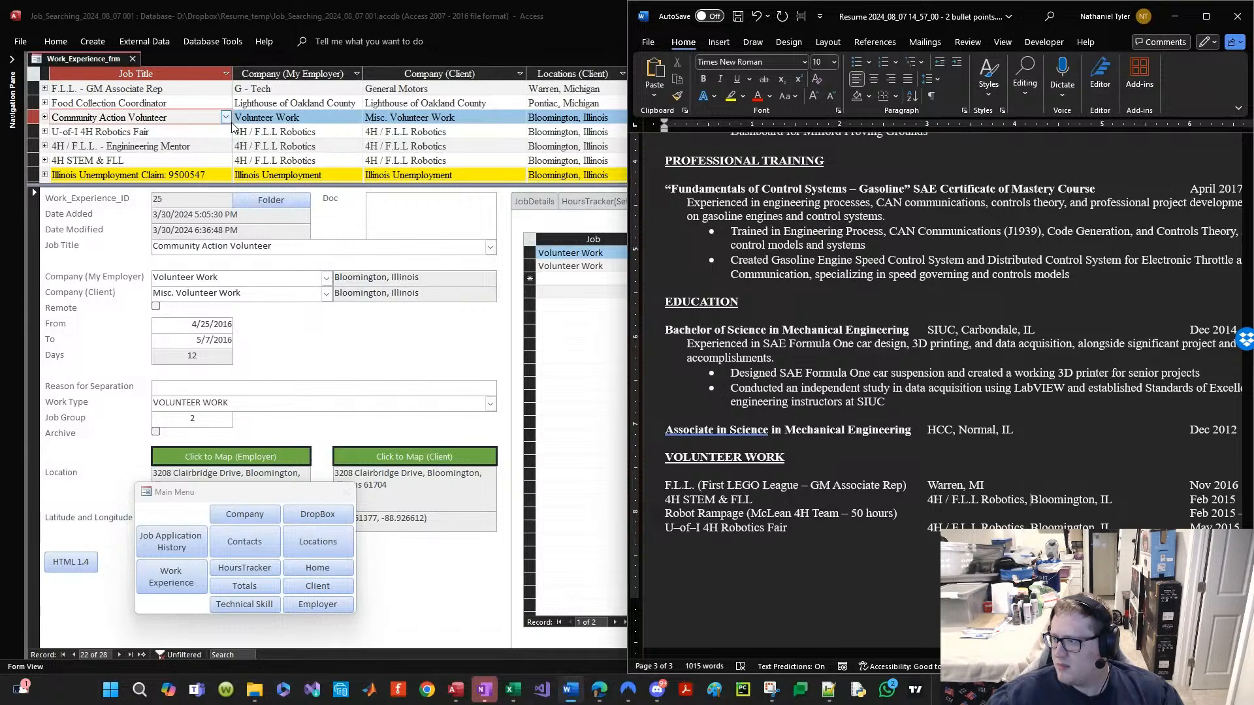
pyautogui.hotkey('shift', 'Left')
pyautogui.hotkey('shift', 'Left')
pyautogui.hotkey('shift', 'Left')
pyautogui.hotkey('shift', 'Left')
pyautogui.hotkey('shift', 'Left')
pyautogui.hotkey('shift', 'Left')
pyautogui.hotkey('shift', 'Left')
pyautogui.hotkey('shift', 'Left')
pyautogui.hotkey('shift', 'Left')
pyautogui.hotkey('shift', 'Left')
pyautogui.hotkey('shift', 'Left')
pyautogui.hotkey('shift', 'Left')
pyautogui.hotkey('shift', 'Left')
pyautogui.hotkey('shift', 'Left')
pyautogui.hotkey('shift', 'Left')
pyautogui.hotkey('shift', 'Left')
pyautogui.hotkey('shift', 'Left')
pyautogui.hotkey('shift', 'Left')
pyautogui.hotkey('shift', 'Left')
pyautogui.hotkey('shift', 'Left')
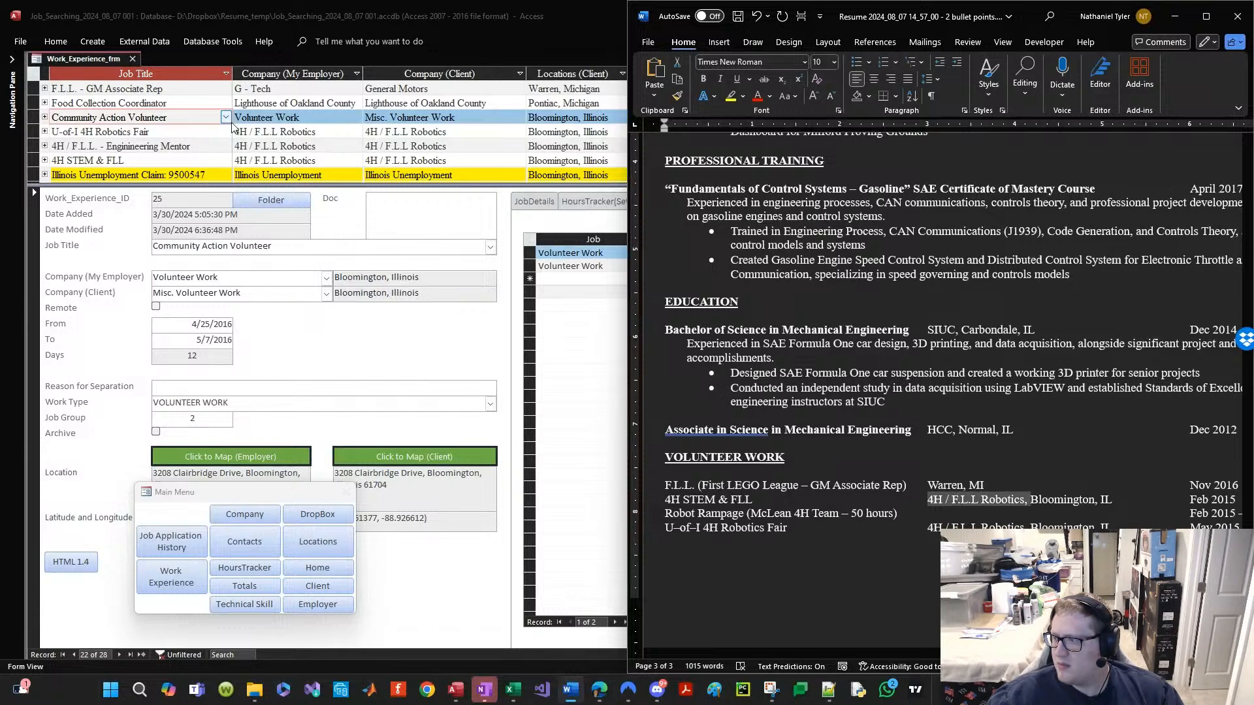
pyautogui.press('Delete')
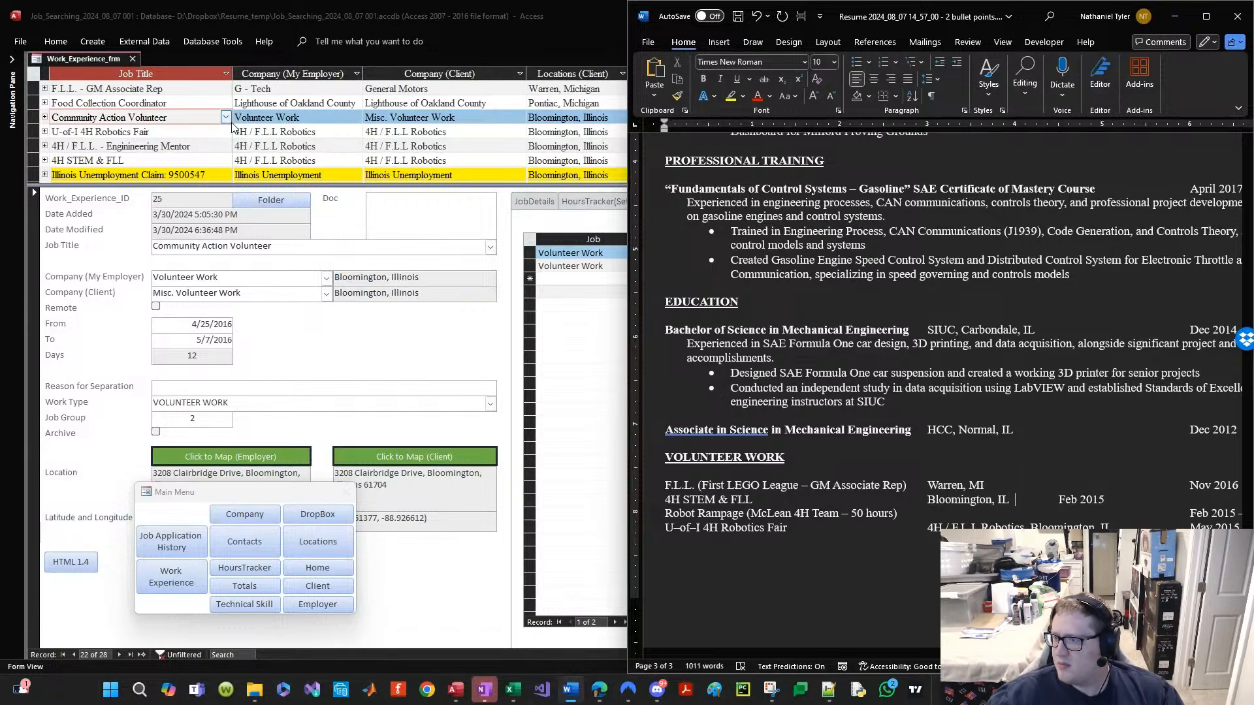
# Step: Undo the employer removals and the date realignment in the F.L.L. and 4H STEM & FLL entries
pyautogui.hotkey('ctrl', 'z')
pyautogui.hotkey('ctrl', 'z')
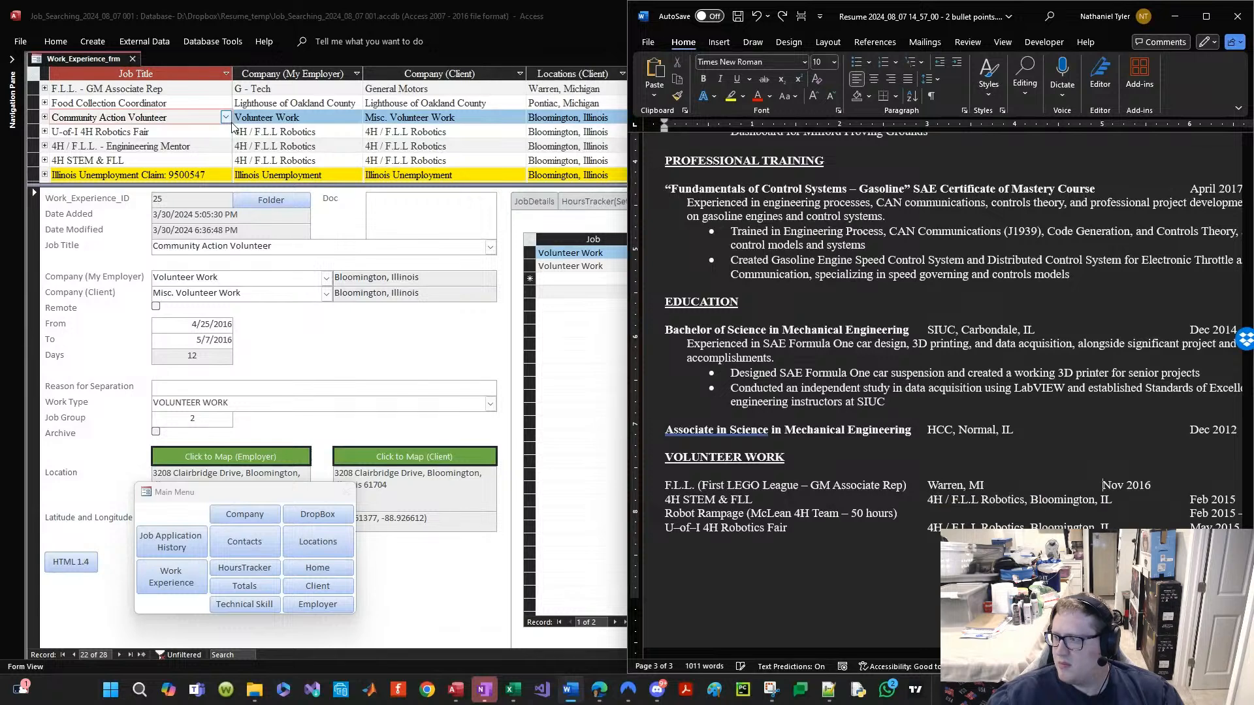
pyautogui.hotkey('ctrl', 'z')
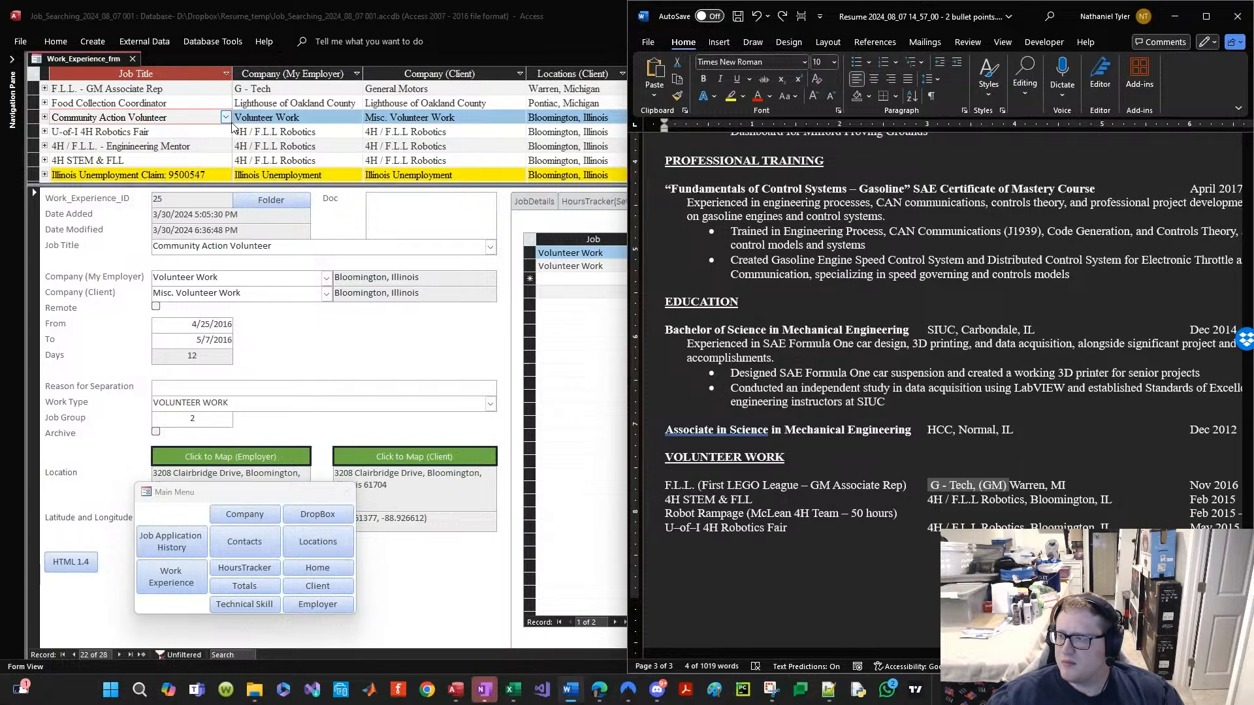
# Step: Delete "G - Tech, (GM) Warren, MI" from the F.L.L. entry in the resume's volunteer work section
pyautogui.press('Left')
pyautogui.hotkey('ctrl', 'shift', 'Right')
pyautogui.hotkey('ctrl', 'shift', 'Right')
pyautogui.hotkey('ctrl', 'shift', 'Right')
pyautogui.hotkey('ctrl', 'shift', 'Right')
pyautogui.hotkey('ctrl', 'shift', 'Right')
pyautogui.hotkey('ctrl', 'shift', 'Right')
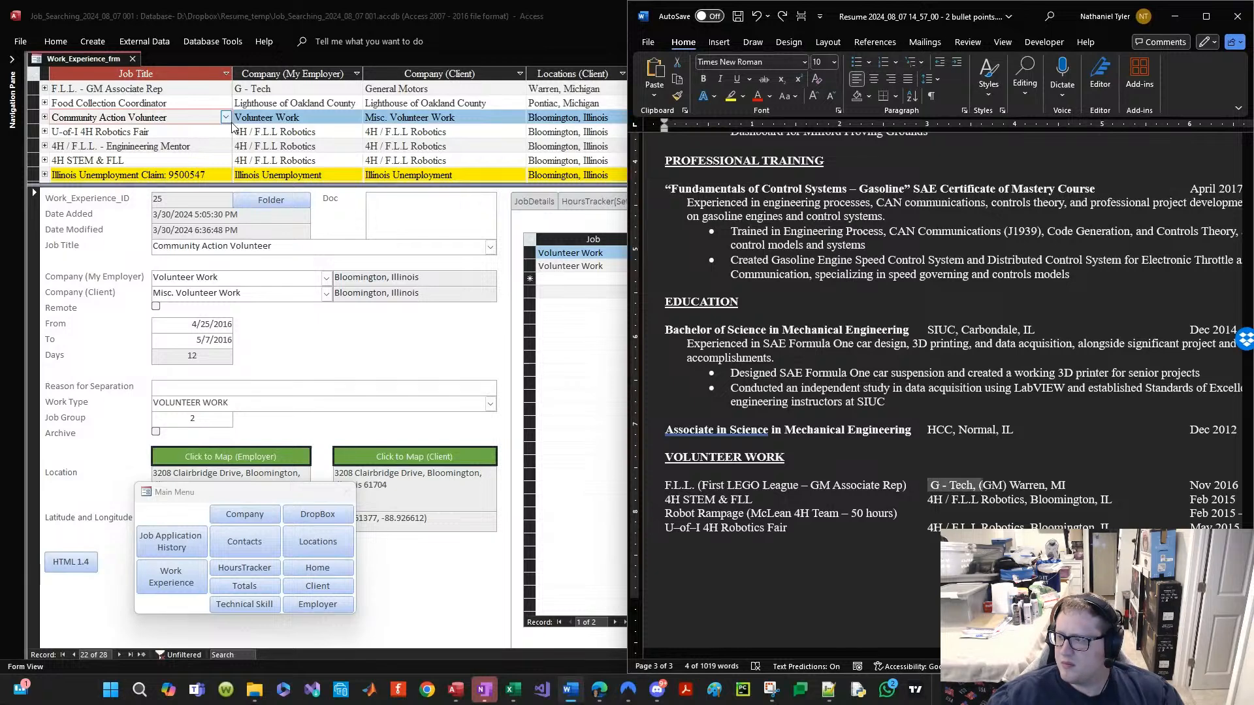
pyautogui.hotkey('ctrl', 'shift', 'Right')
pyautogui.hotkey('ctrl', 'shift', 'Right')
pyautogui.hotkey('ctrl', 'shift', 'Right')
pyautogui.hotkey('ctrl', 'shift', 'Right')
pyautogui.hotkey('ctrl', 'shift', 'Right')
pyautogui.hotkey('ctrl', 'shift', 'Right')
pyautogui.press('Delete')
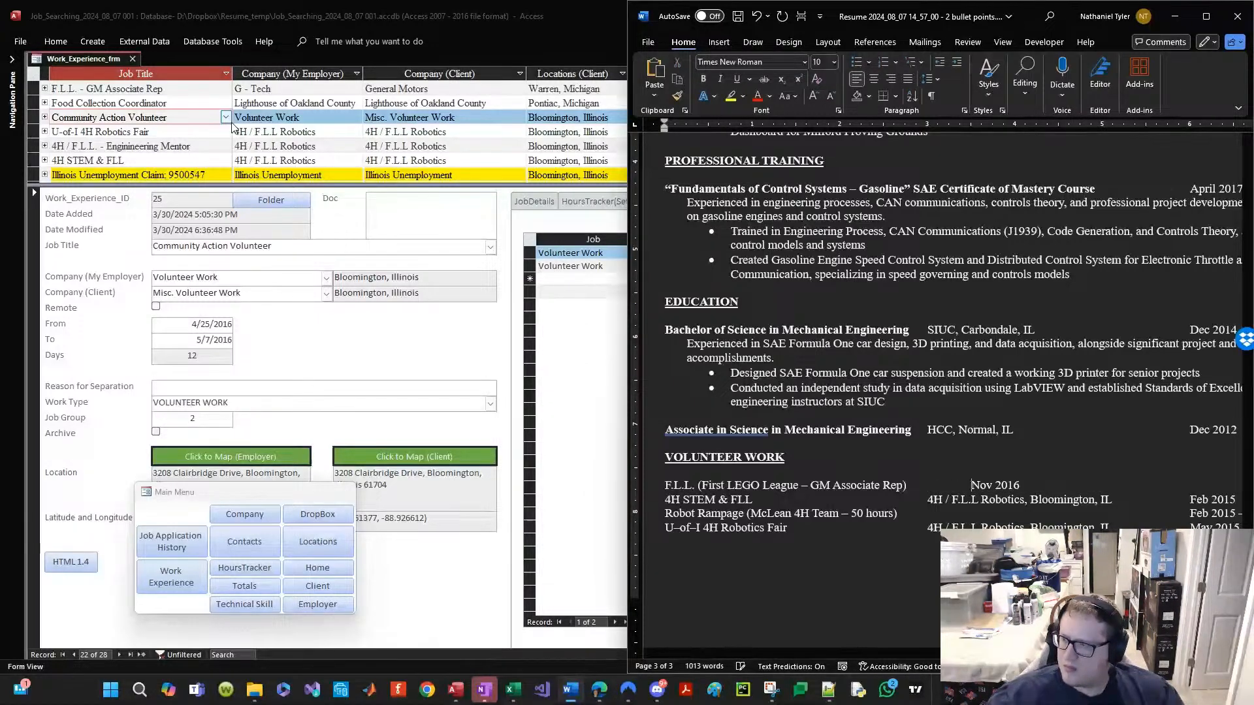
# Step: Move the Nov 2016 date of the resume's F.L.L. volunteer entry back into line with the date column
pyautogui.press('Tab')
pyautogui.press('Tab')
pyautogui.press('Tab')
pyautogui.press('Tab')
pyautogui.press('Tab')
# Step: Delete "4H / F.L.L Robotics, Bloomington, IL" from the 4H STEM & FLL entry and realign its Feb 2015 date
pyautogui.press('Down')
pyautogui.hotkey('ctrl', 'shift', 'Left')
pyautogui.hotkey('ctrl', 'shift', 'Left')
pyautogui.hotkey('ctrl', 'shift', 'Left')
pyautogui.hotkey('ctrl', 'shift', 'Left')
pyautogui.hotkey('ctrl', 'shift', 'Left')
pyautogui.hotkey('ctrl', 'shift', 'Left')
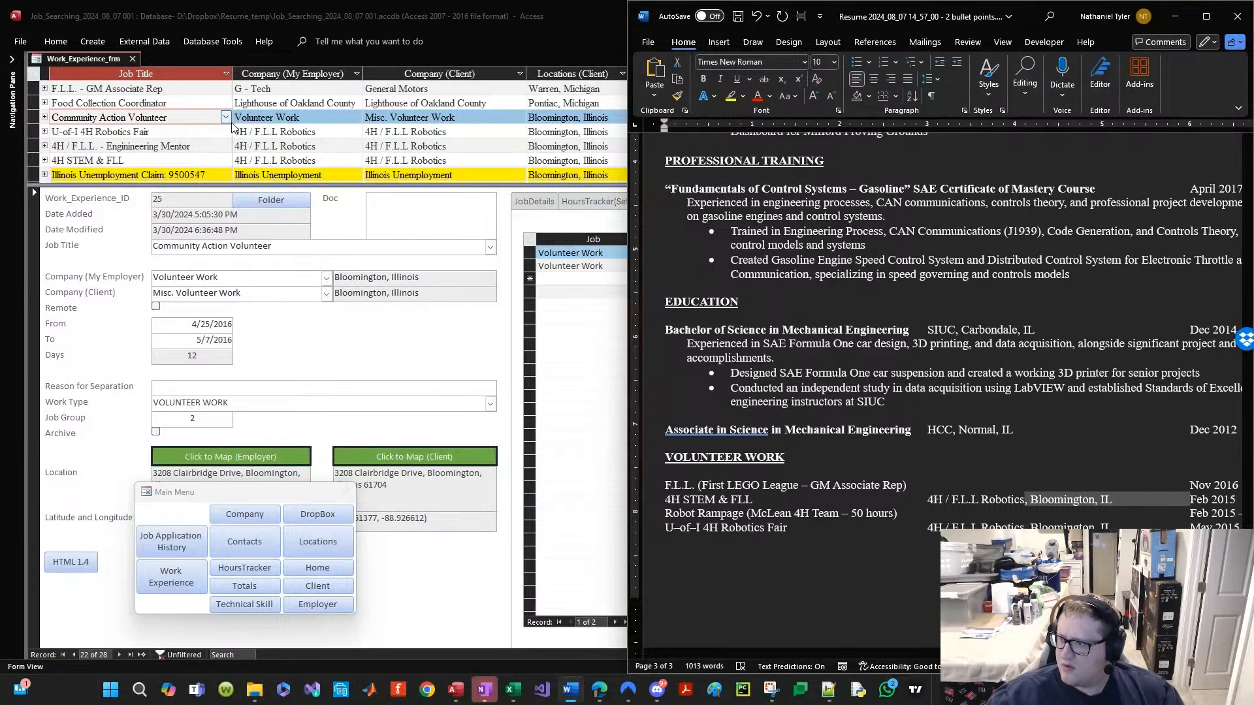
pyautogui.hotkey('ctrl', 'shift', 'Left')
pyautogui.hotkey('ctrl', 'shift', 'Left')
pyautogui.hotkey('ctrl', 'shift', 'Left')
pyautogui.hotkey('ctrl', 'shift', 'Left')
pyautogui.hotkey('ctrl', 'shift', 'Left')
pyautogui.hotkey('ctrl', 'shift', 'Left')
pyautogui.hotkey('ctrl', 'shift', 'Left')
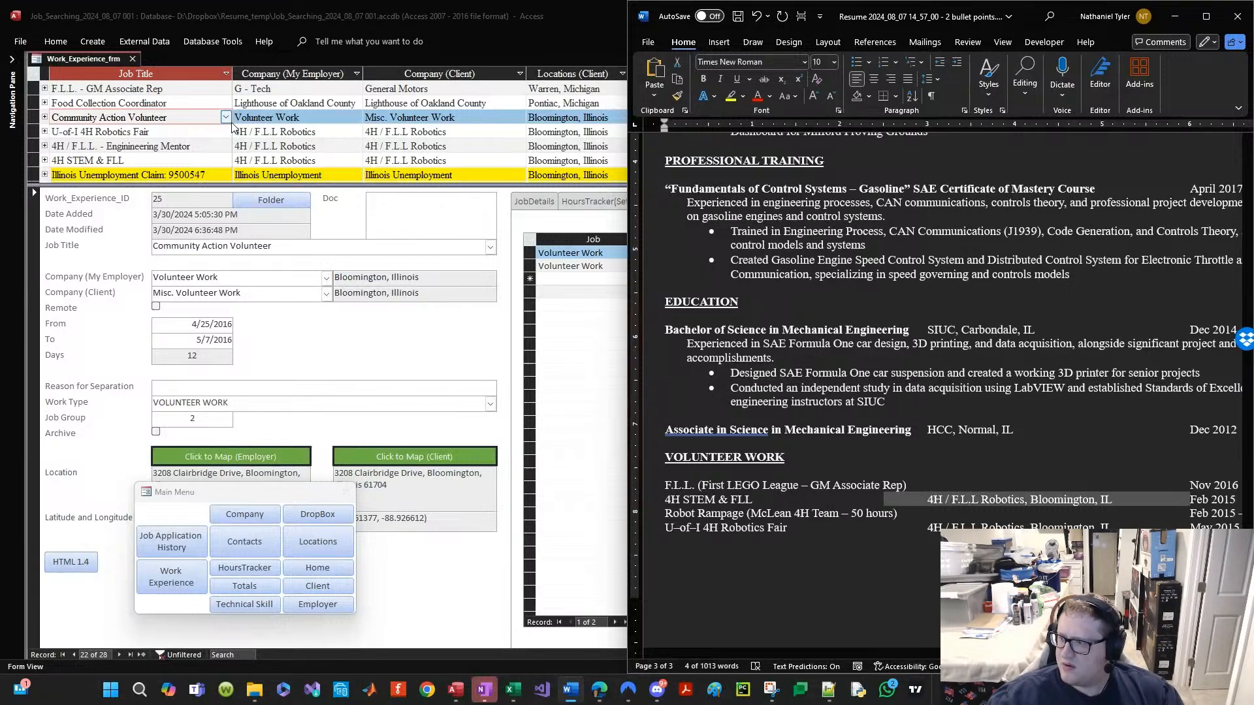
pyautogui.press('Delete')
pyautogui.press('Tab')
pyautogui.press('Tab')
pyautogui.press('Tab')
pyautogui.press('Tab')
pyautogui.press('Down')
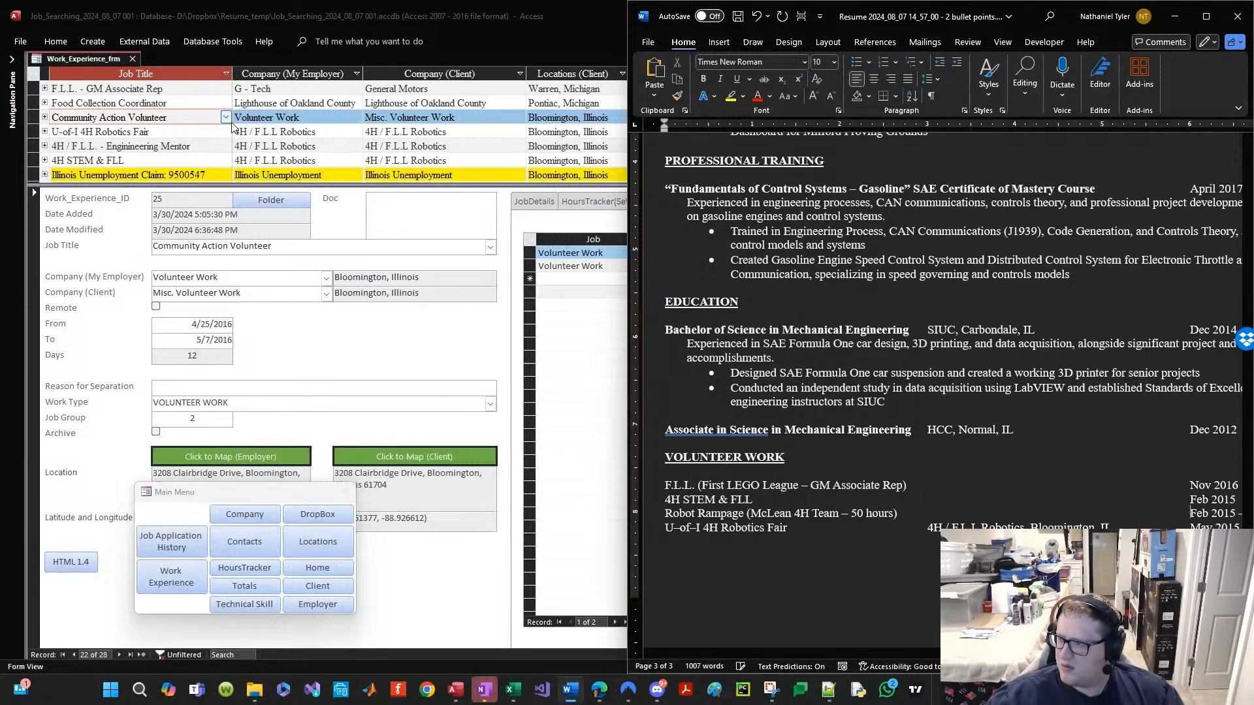
# Step: Delete "4H / F.L.L Robotics, Bloomington, IL" from the U-of-I 4H Robotics Fair entry and realign its May 2015 date
pyautogui.press('Down')
pyautogui.hotkey('ctrl', 'shift', 'Left')
pyautogui.hotkey('ctrl', 'shift', 'Left')
pyautogui.hotkey('ctrl', 'shift', 'Left')
pyautogui.hotkey('ctrl', 'shift', 'Left')
pyautogui.hotkey('ctrl', 'shift', 'Left')
pyautogui.hotkey('ctrl', 'shift', 'Left')
pyautogui.hotkey('ctrl', 'shift', 'Left')
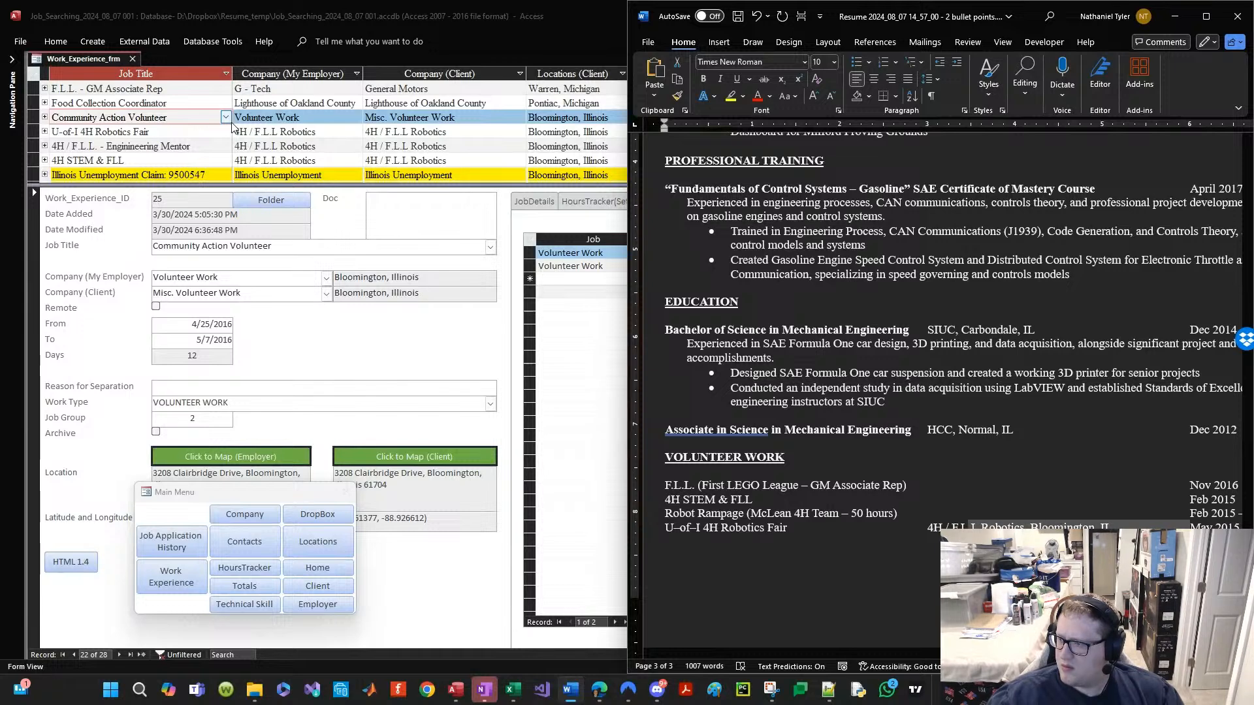
pyautogui.hotkey('shift', 'Left')
pyautogui.hotkey('shift', 'Left')
pyautogui.hotkey('shift', 'Left')
pyautogui.hotkey('shift', 'Left')
pyautogui.hotkey('shift', 'Left')
pyautogui.hotkey('shift', 'Left')
pyautogui.hotkey('shift', 'Left')
pyautogui.hotkey('shift', 'Right')
pyautogui.press('Delete')
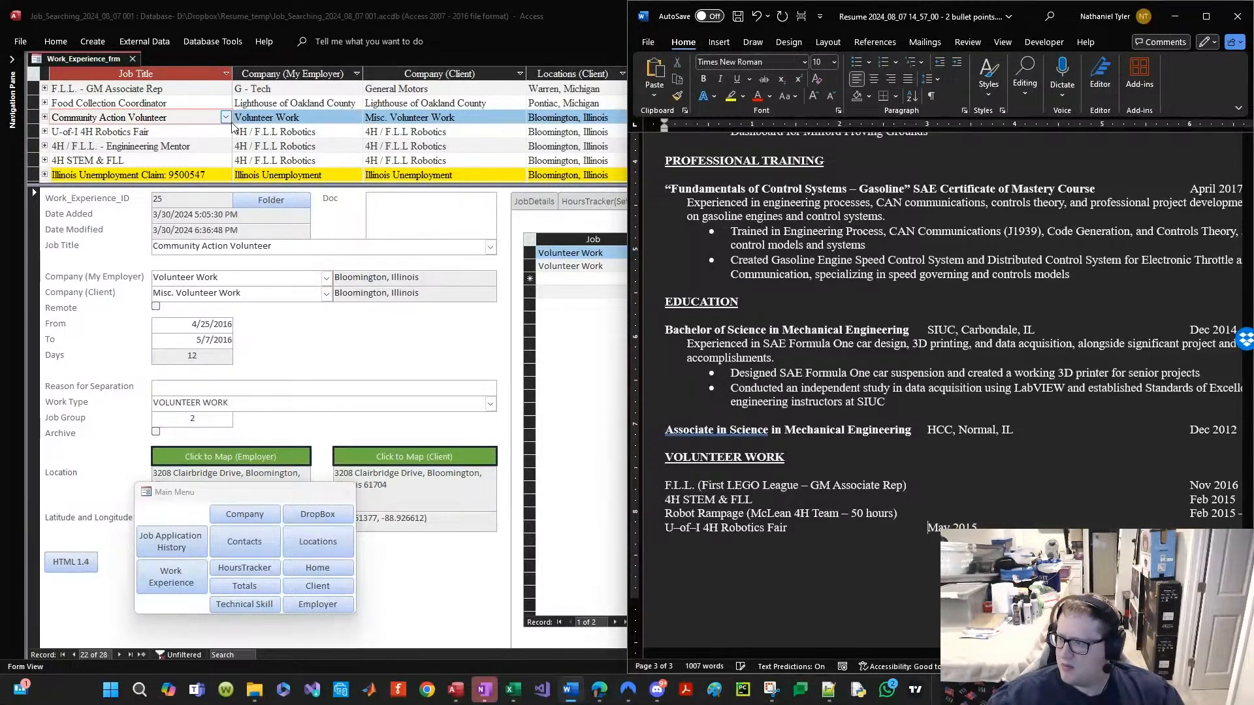
pyautogui.press('Tab')
pyautogui.press('Tab')
pyautogui.press('Tab')
pyautogui.press('Tab')
pyautogui.press('Tab')
pyautogui.press('Tab')
pyautogui.press('Down')
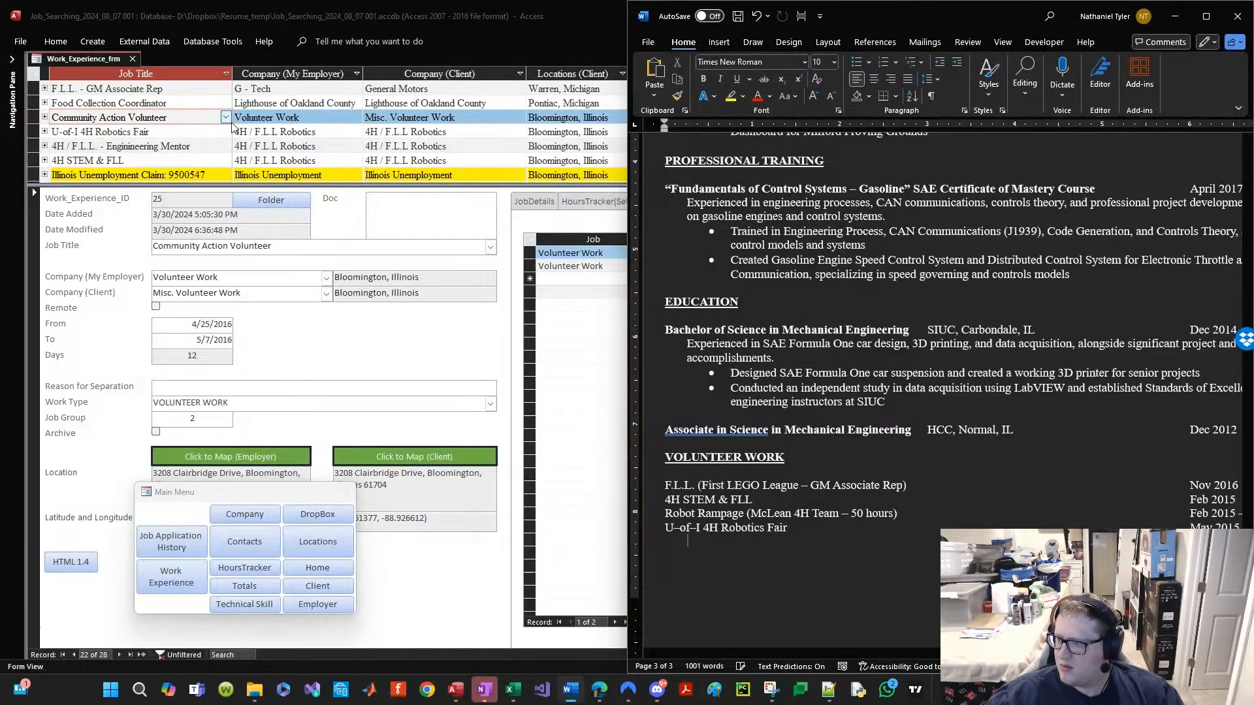
pyautogui.press('Down')
pyautogui.press('Down')
pyautogui.press('Up')
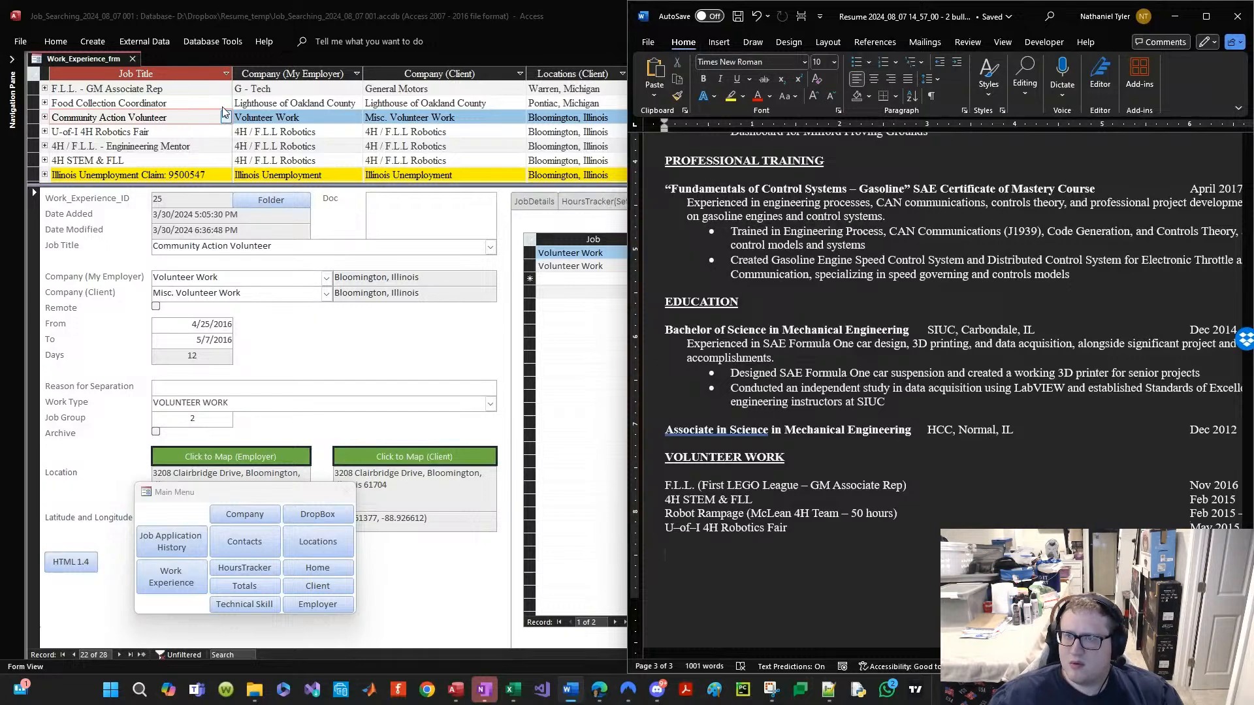
# Step: Enlarge the Access window to view the volunteer records at full width, and dock it back beside the resume
pyautogui.doubleClick(437, 16)
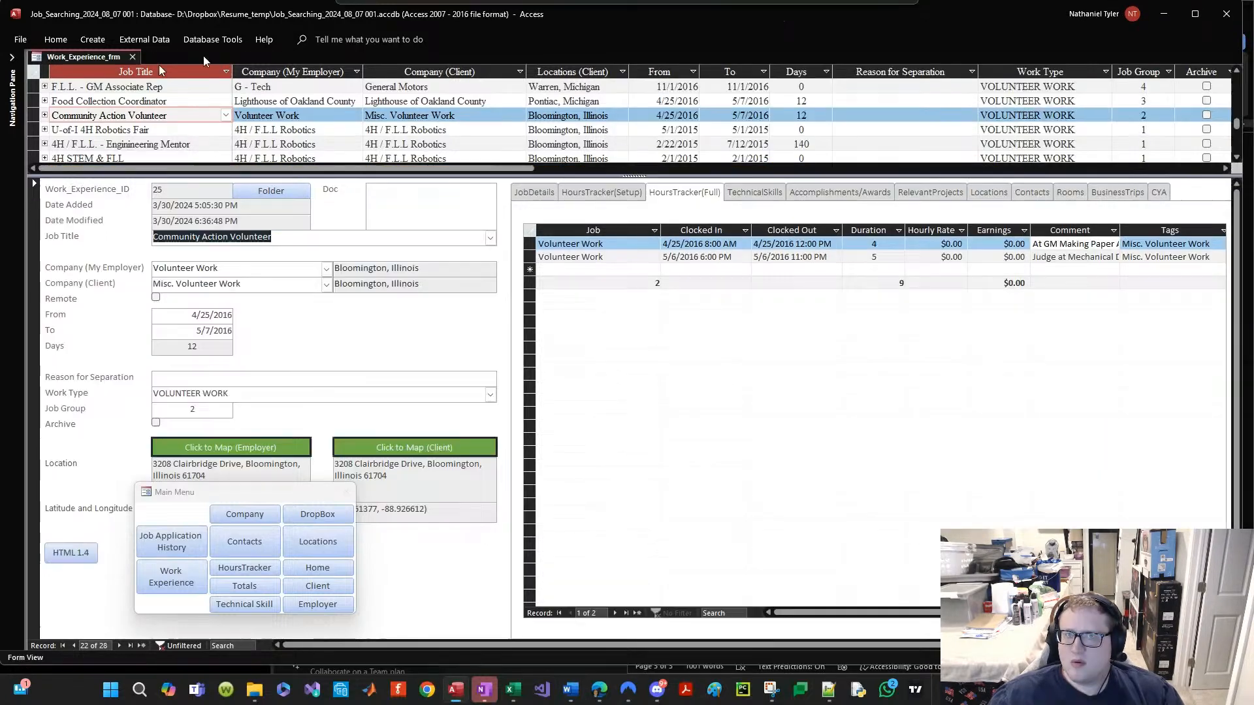
pyautogui.moveTo(196, 16); pyautogui.dragTo(0, 131)
pyautogui.click(162, 119)
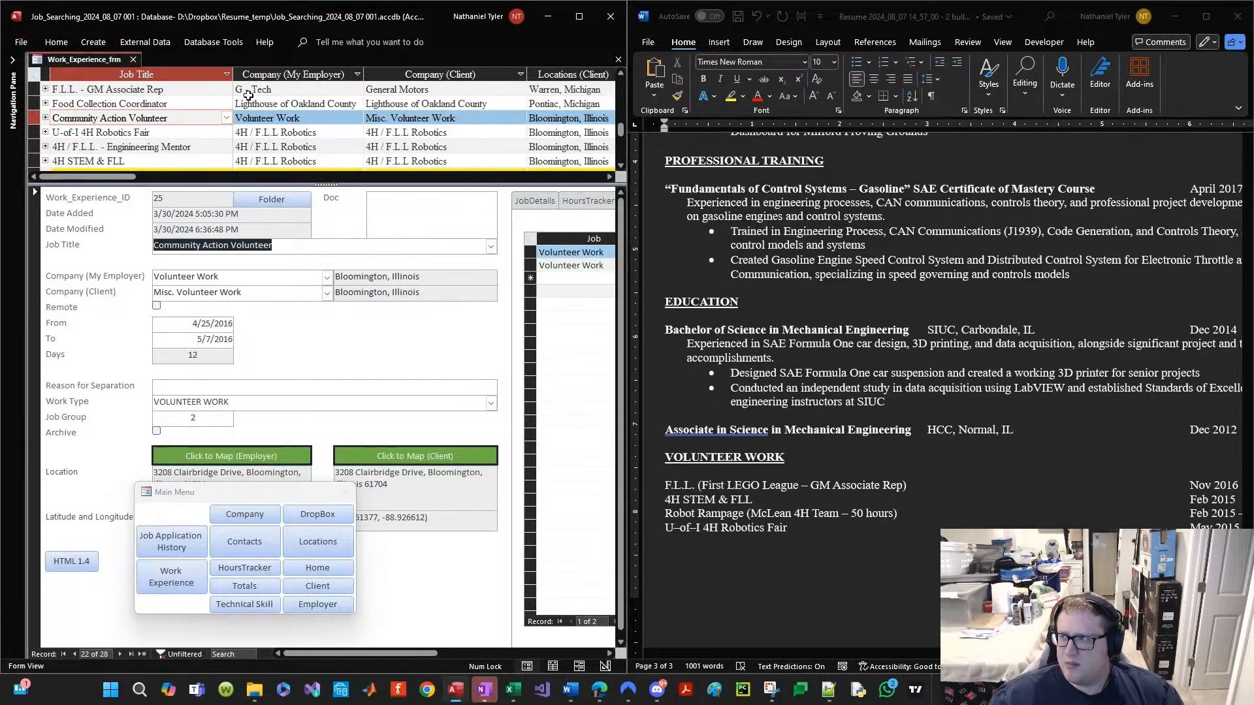
# Step: Examine the professional training, education and volunteer work sections of the Word resume
pyautogui.click(1043, 251)
pyautogui.scroll(2, 1042, 250)
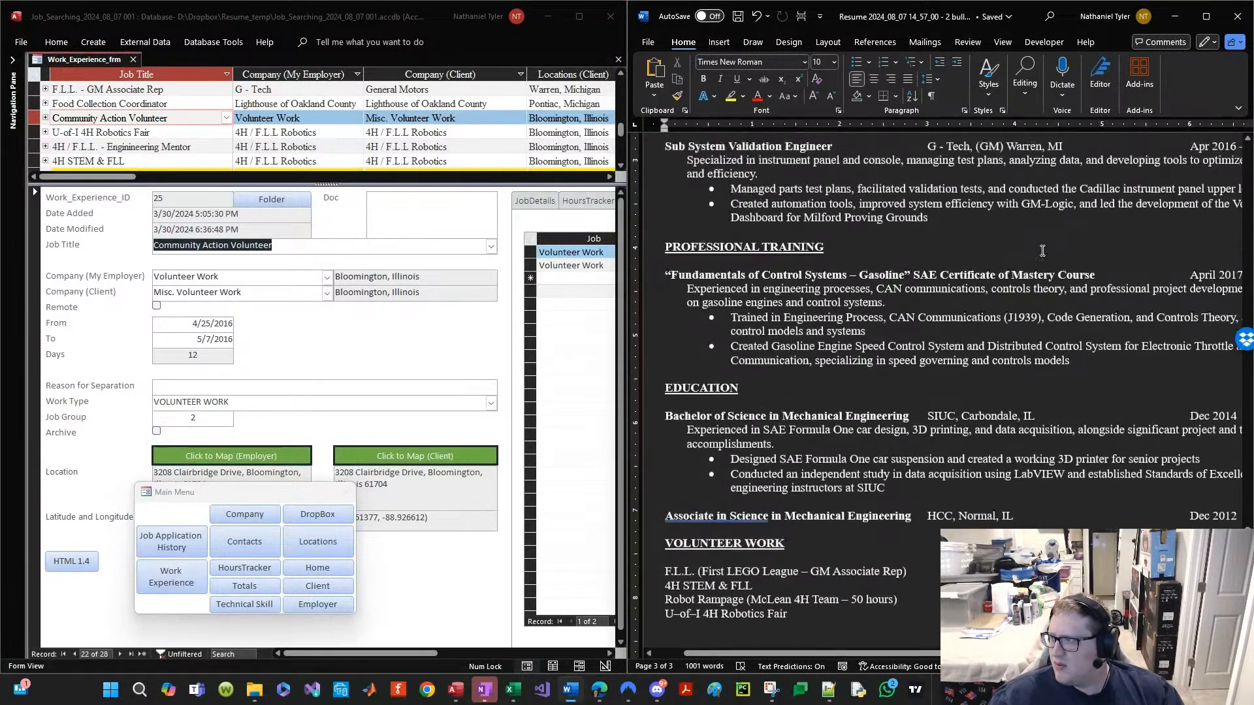
pyautogui.moveTo(904, 275); pyautogui.dragTo(1095, 275)
pyautogui.click(994, 387)
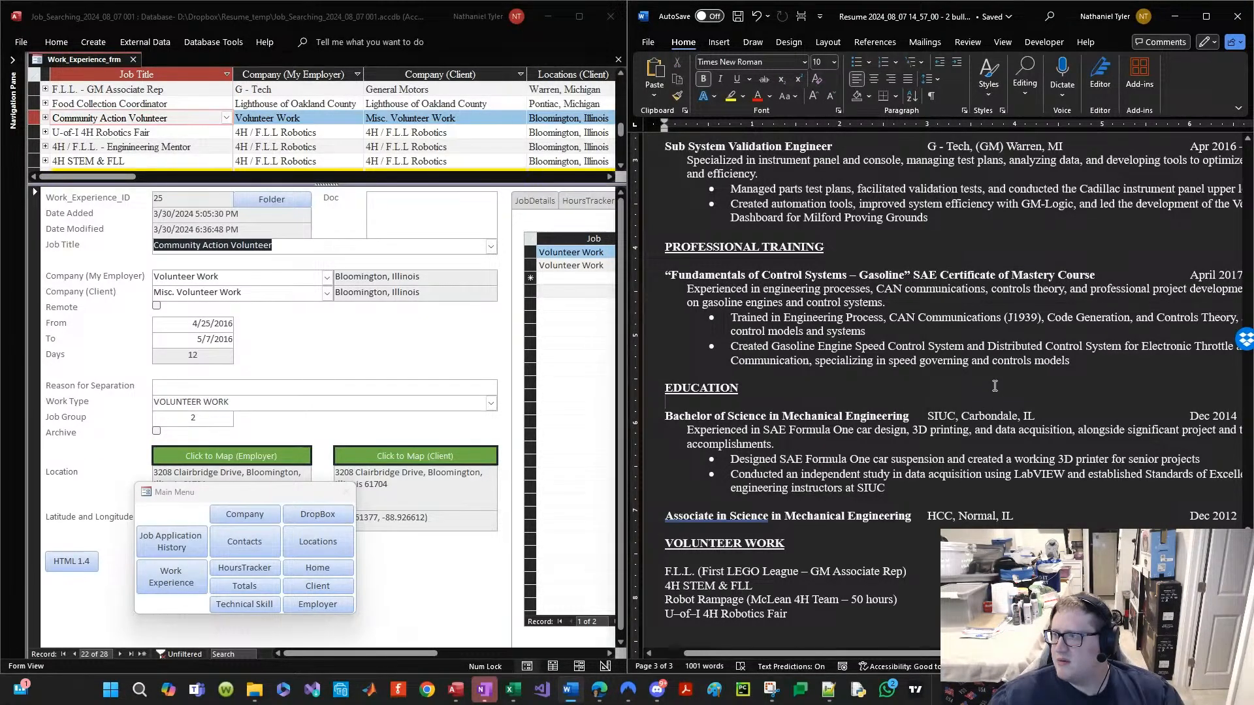
pyautogui.scroll(-3, 973, 375)
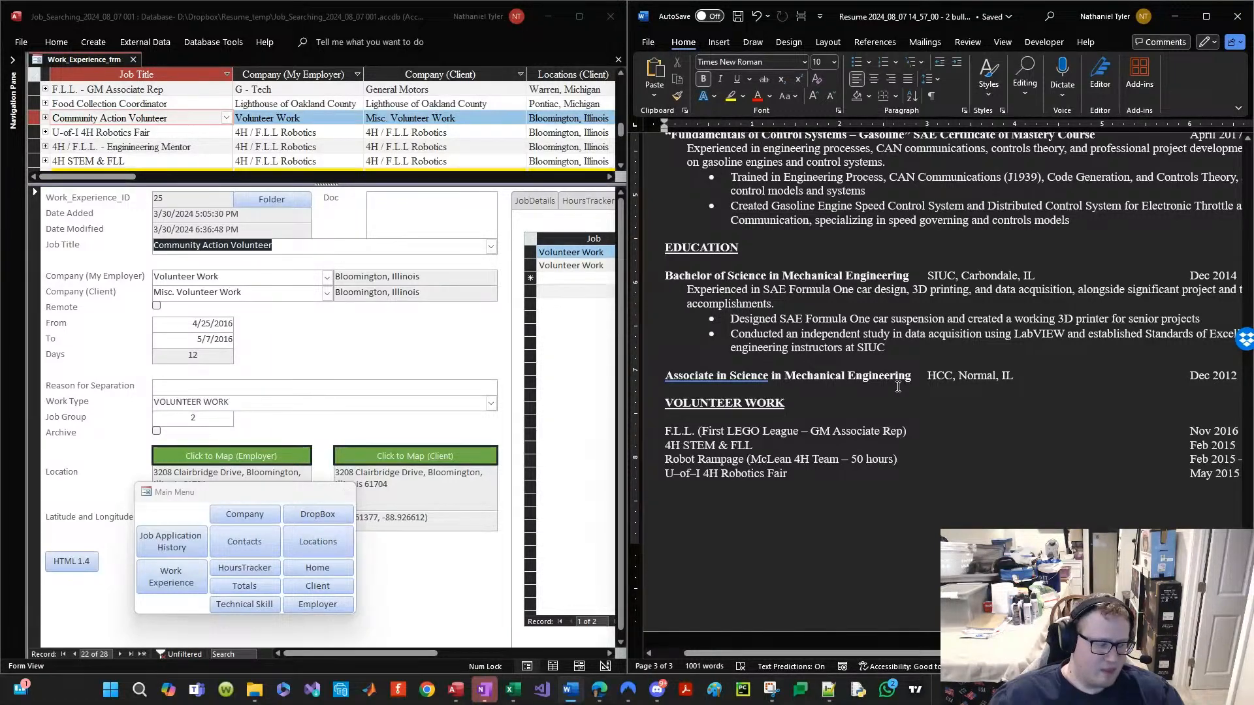
pyautogui.scroll(1, 674, 330)
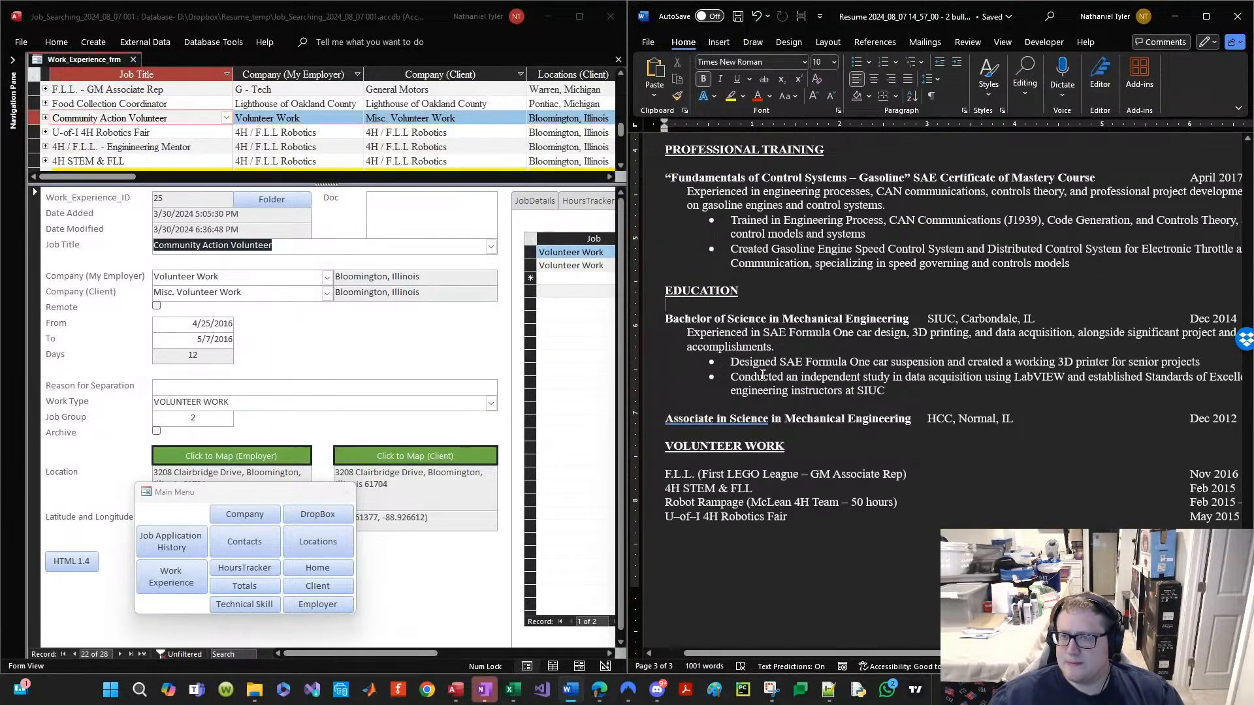
pyautogui.scroll(-1, 771, 554)
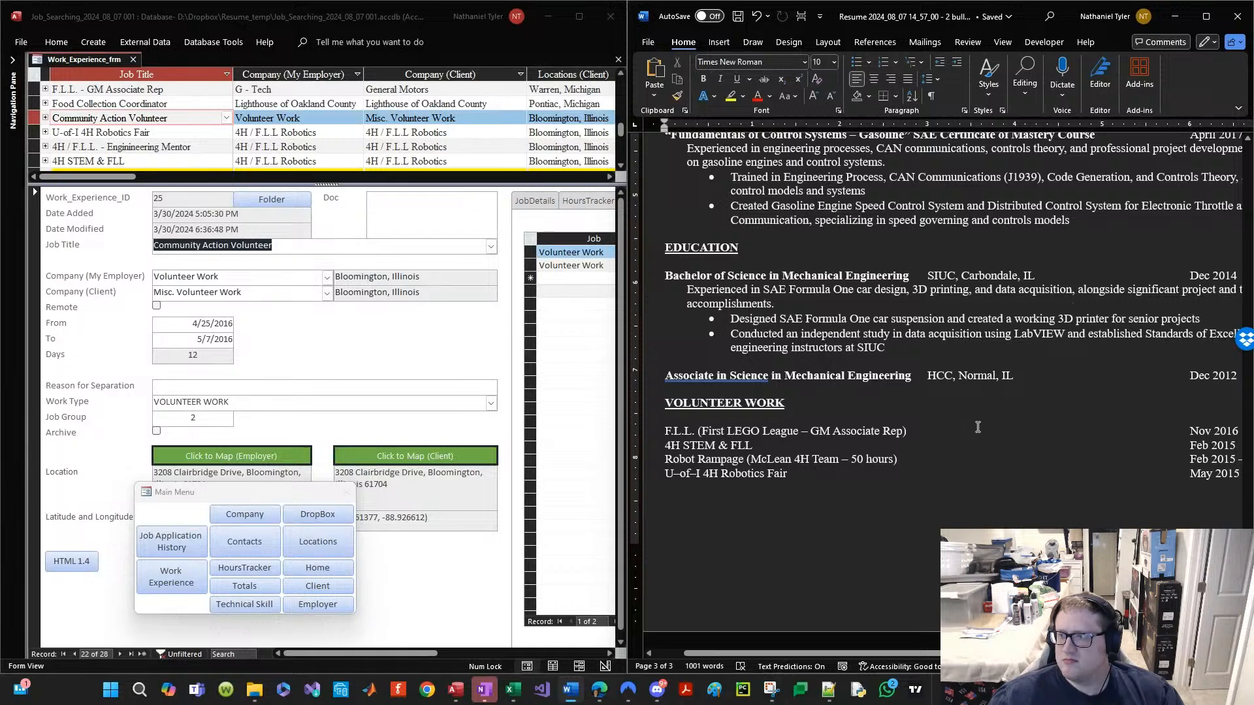
# Step: Add a "?" placeholder between the title and the date in each of the four volunteer work entries
pyautogui.moveTo(1000, 427); pyautogui.dragTo(1049, 428)
pyautogui.write('?')
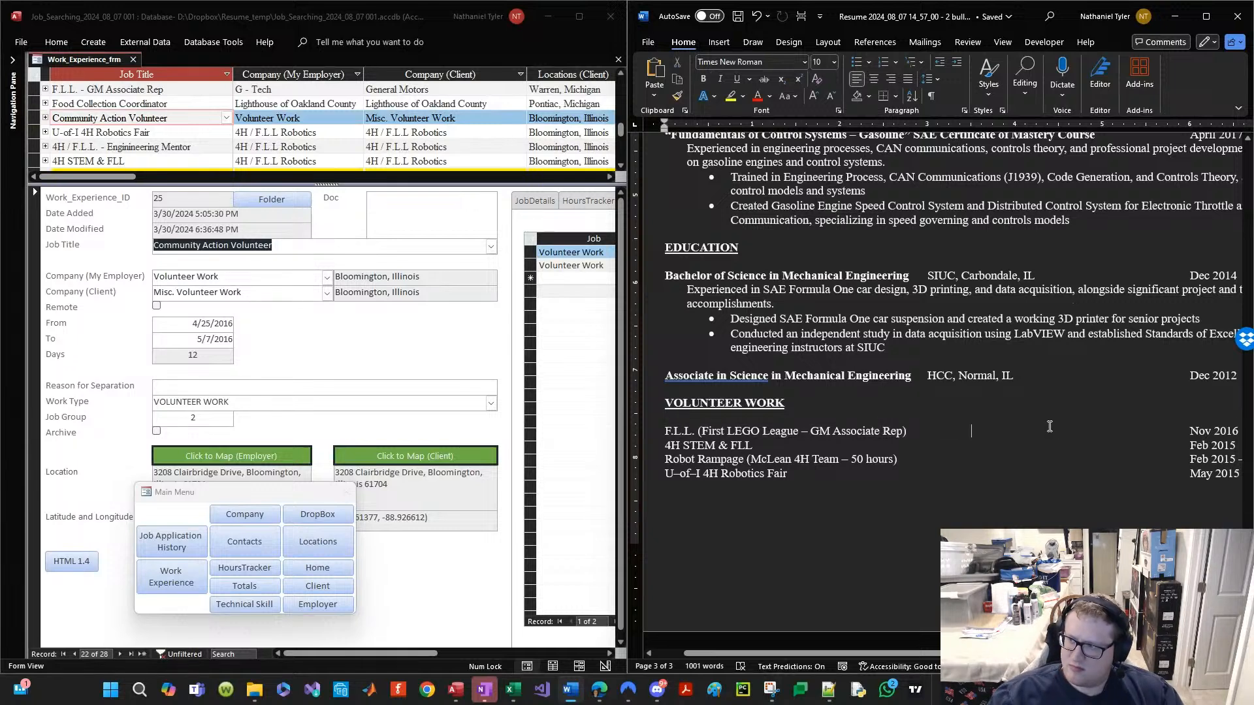
pyautogui.press('Down')
pyautogui.write('?')
pyautogui.press('Down')
pyautogui.write('?')
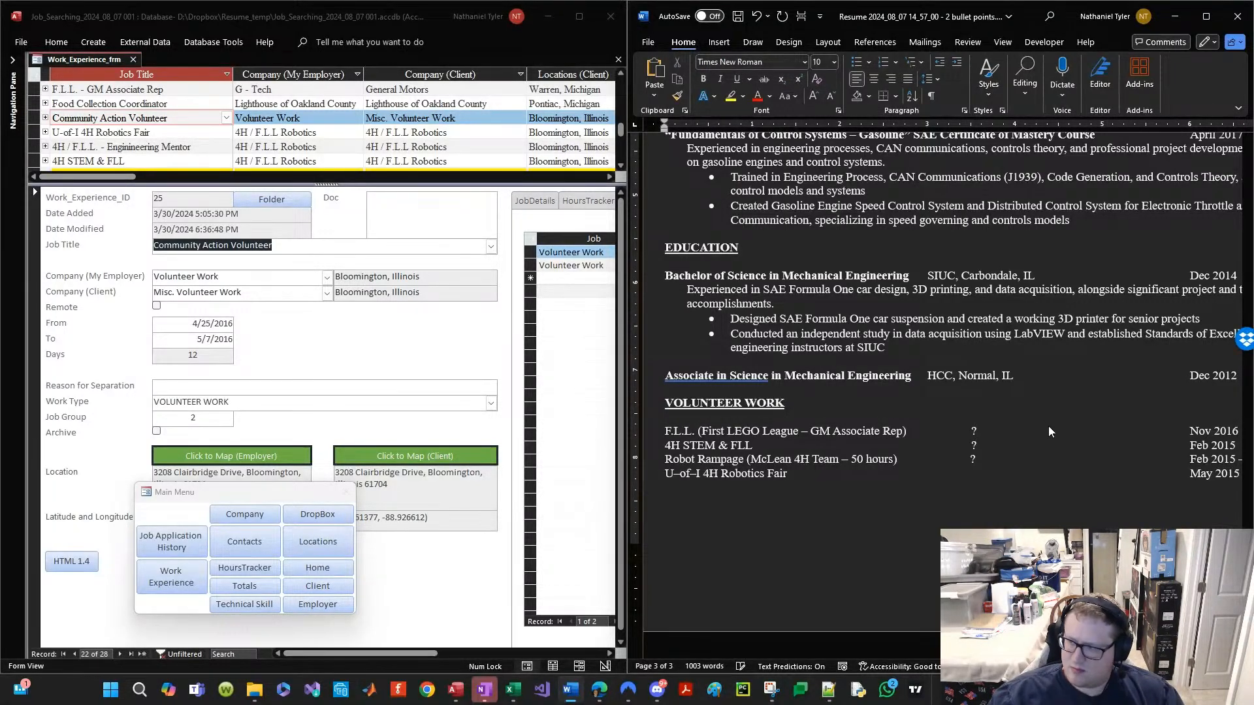
pyautogui.press('Down')
pyautogui.write('?')
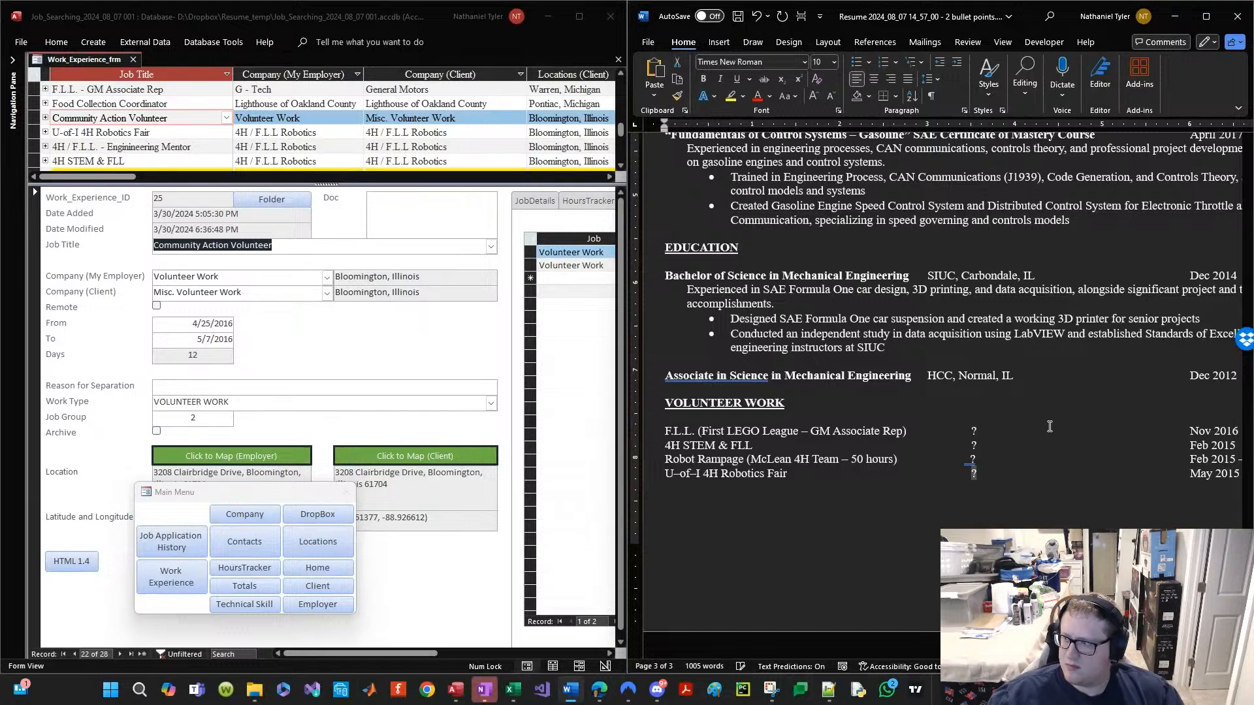
# Step: Undo the last change to the volunteer entries' placeholders and save the resume
pyautogui.press('Up')
pyautogui.press('Left')
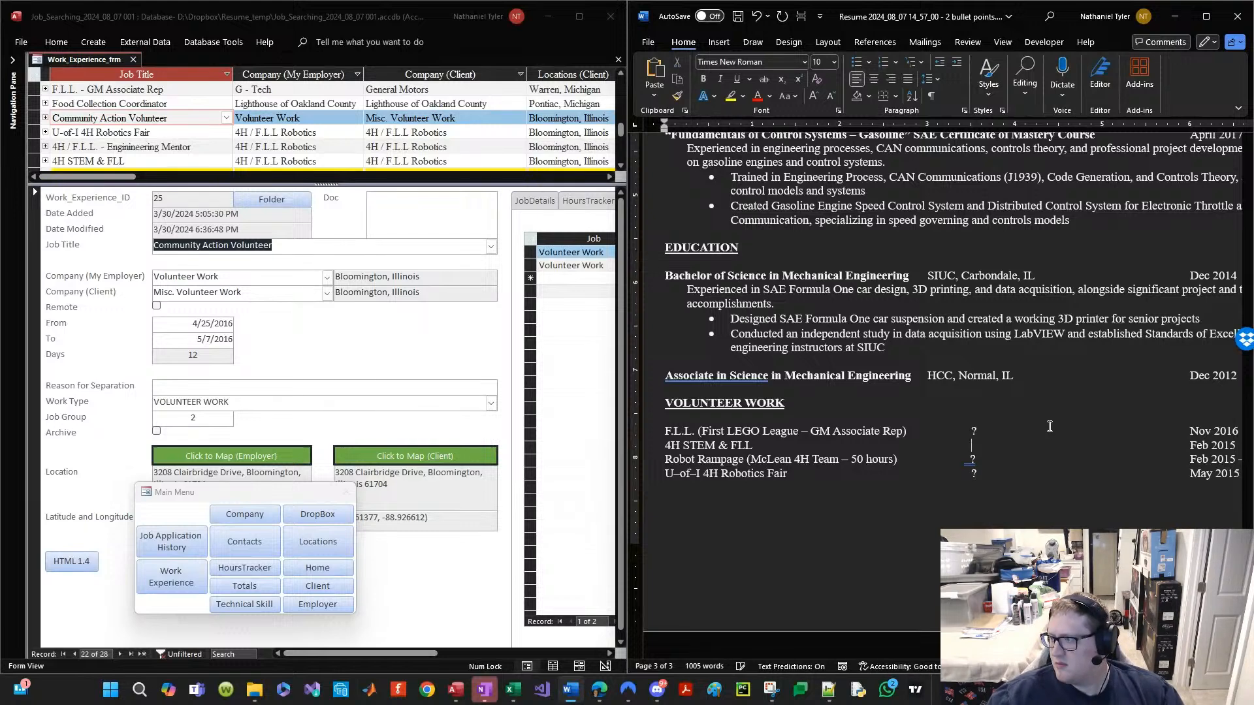
pyautogui.hotkey('ctrl', 'z')
pyautogui.press('Down')
pyautogui.press('Down')
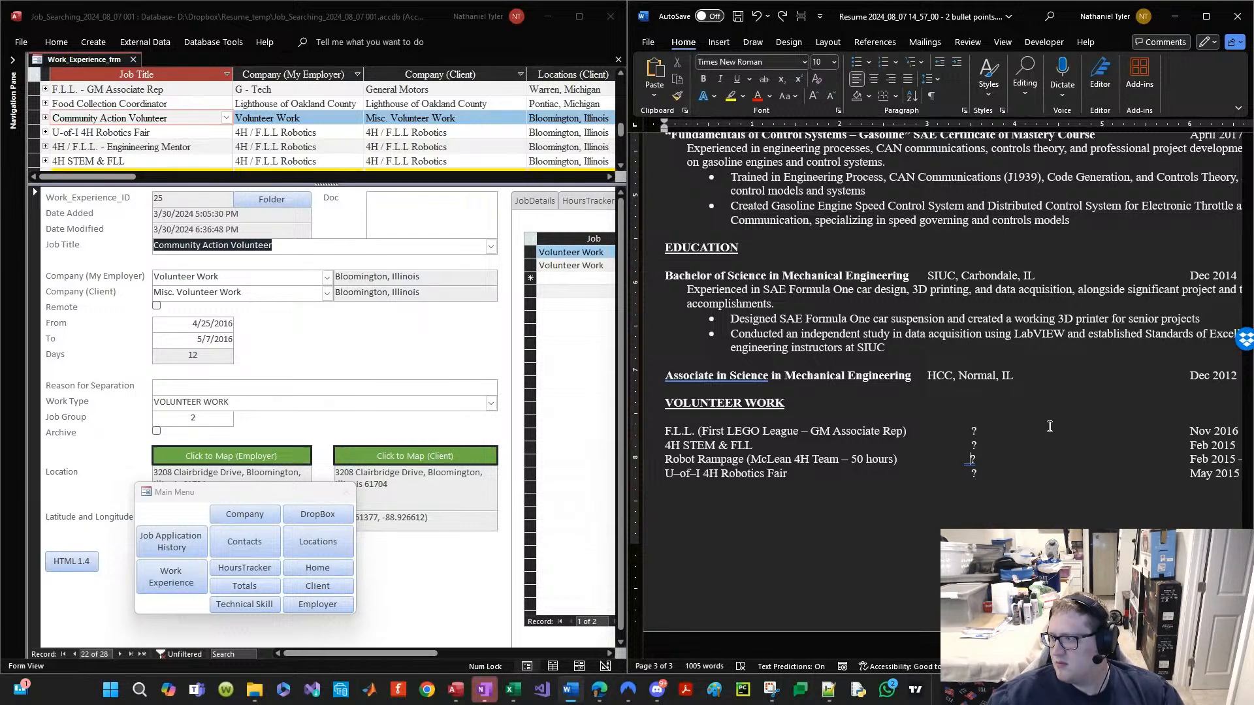
pyautogui.hotkey('ctrl', 's')
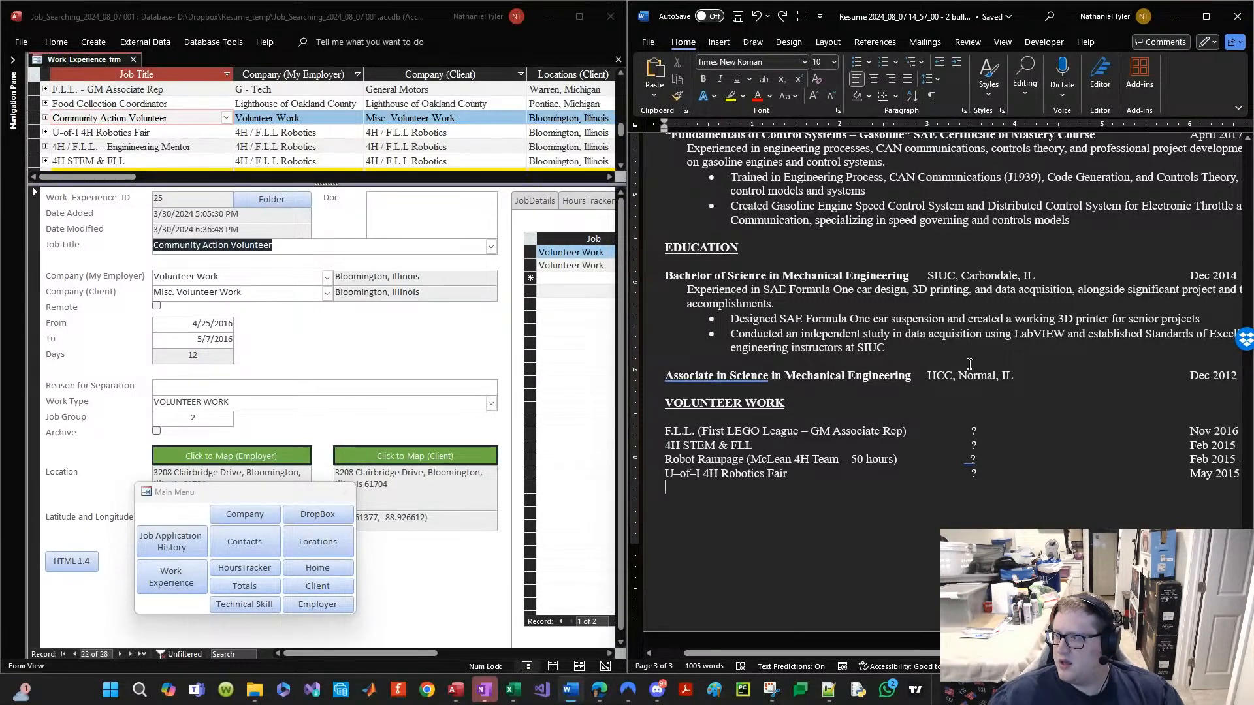
# Step: Compare the layout of the four volunteer work entries with the resume's training and education sections
pyautogui.scroll(3, 1122, 266)
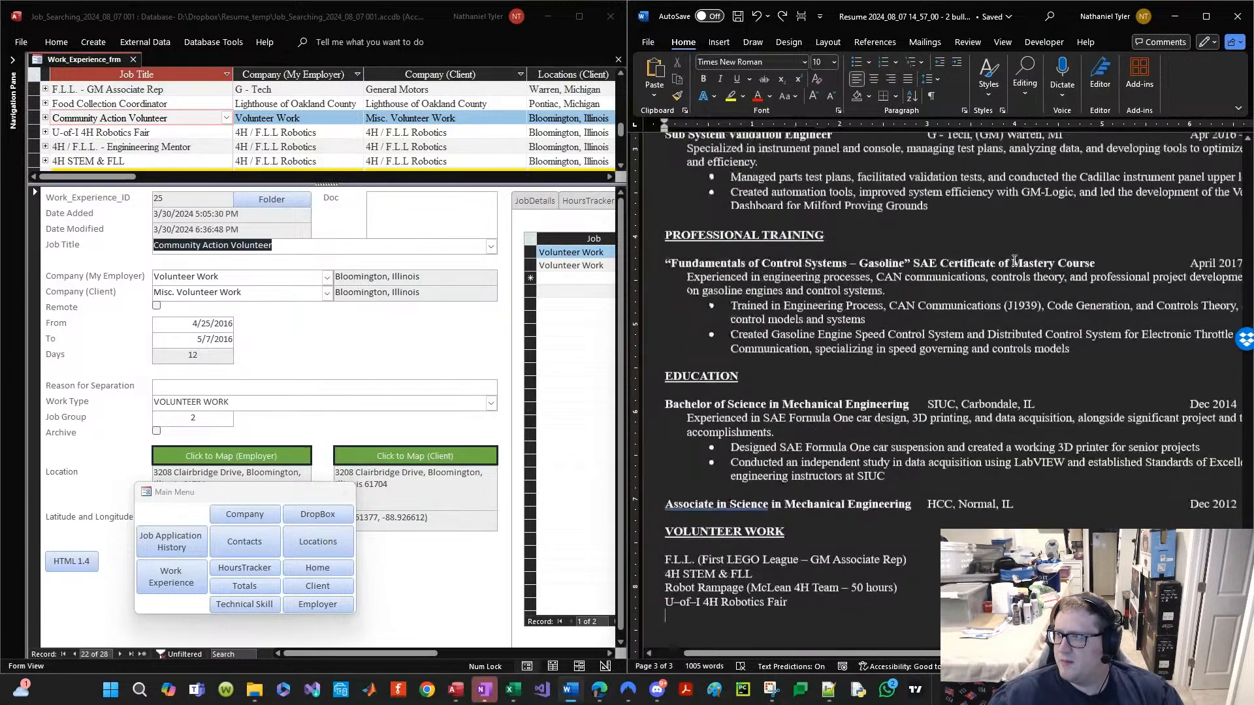
pyautogui.scroll(-3, 1121, 267)
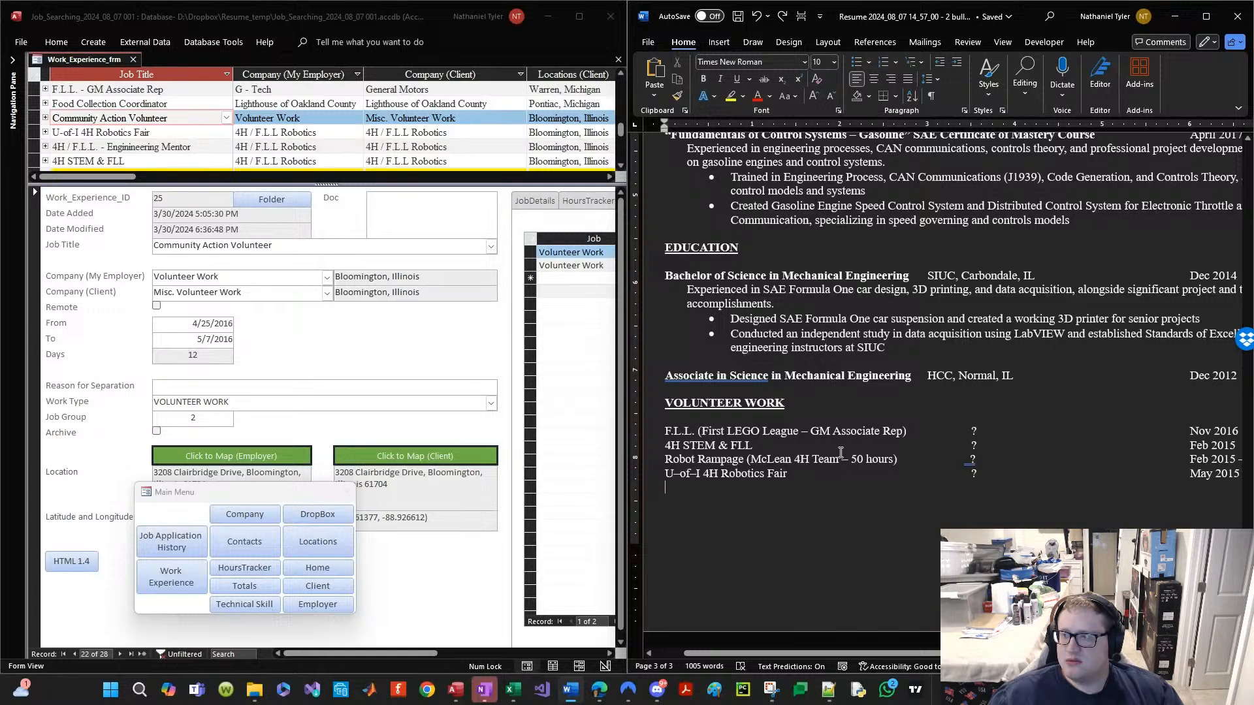
pyautogui.moveTo(647, 431); pyautogui.dragTo(693, 493)
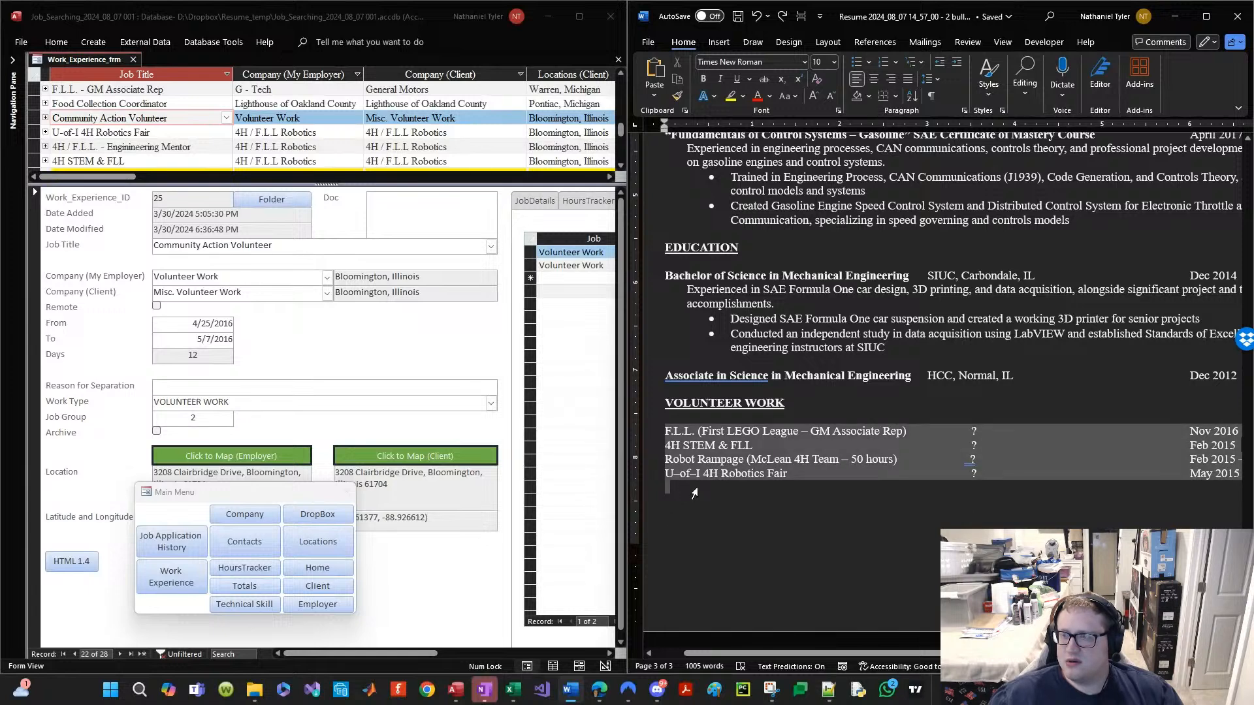
pyautogui.click(975, 432)
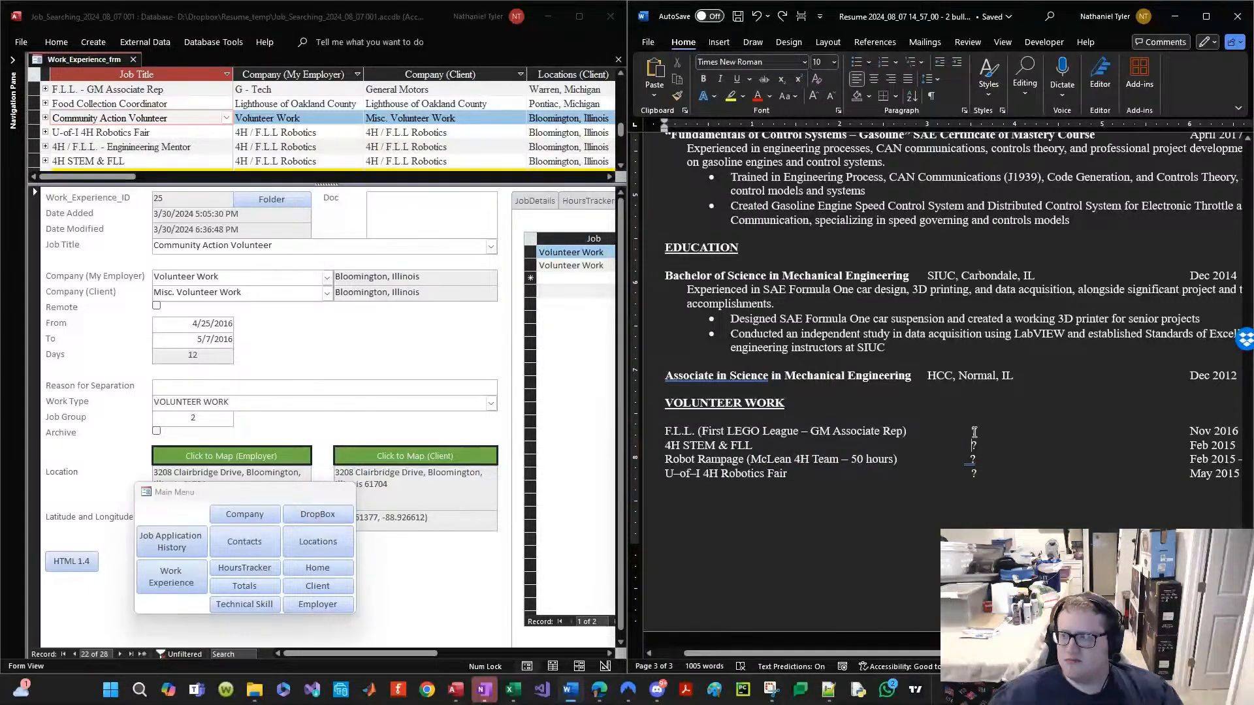
pyautogui.moveTo(973, 444); pyautogui.dragTo(975, 431)
pyautogui.click(975, 432)
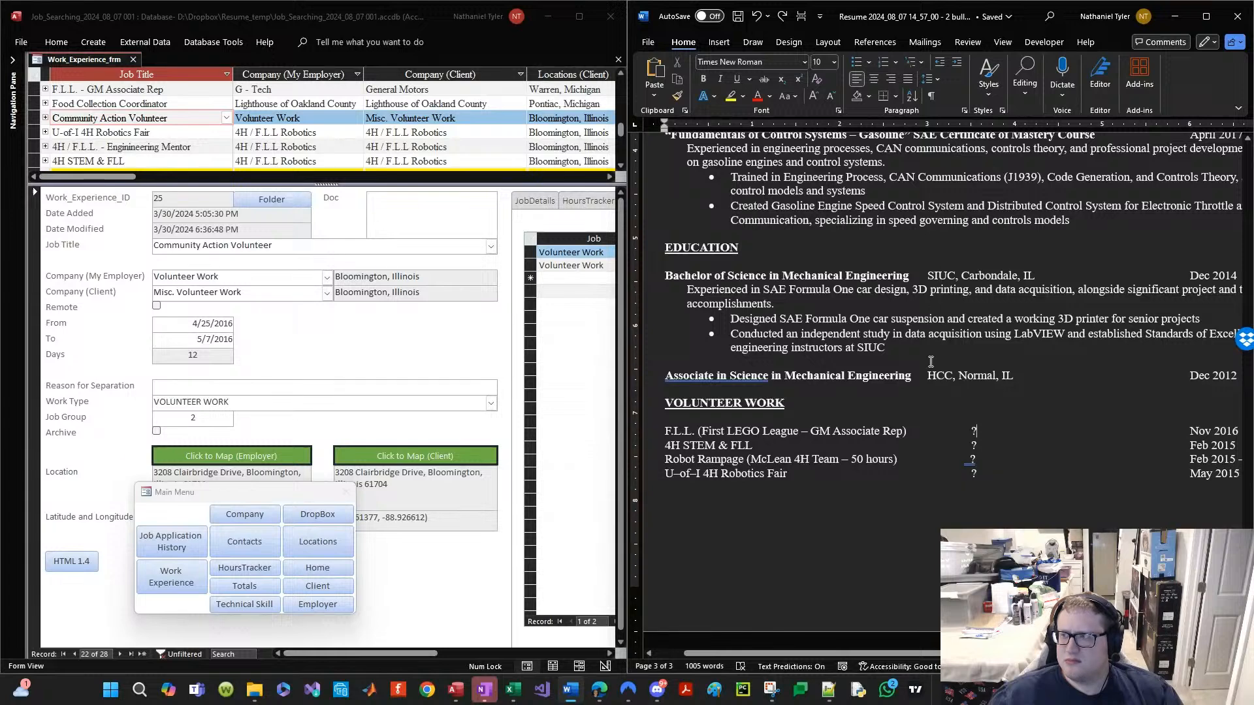
pyautogui.scroll(3, 960, 326)
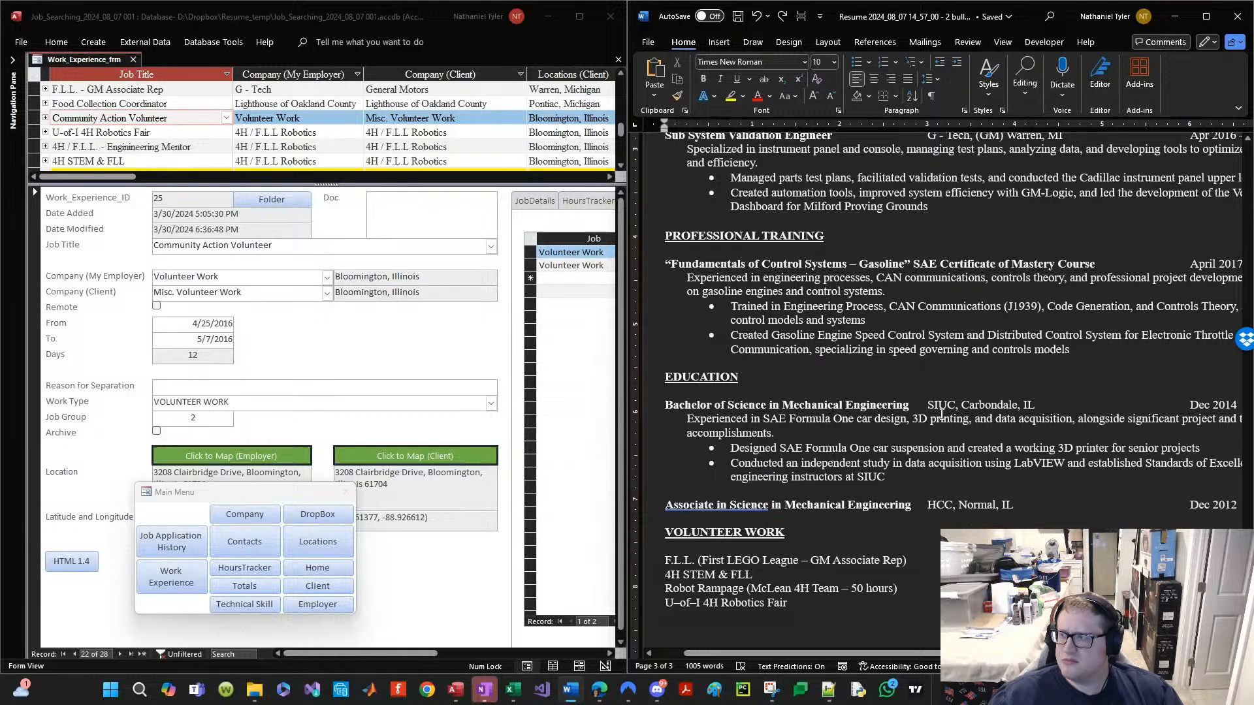
pyautogui.scroll(-1, 942, 413)
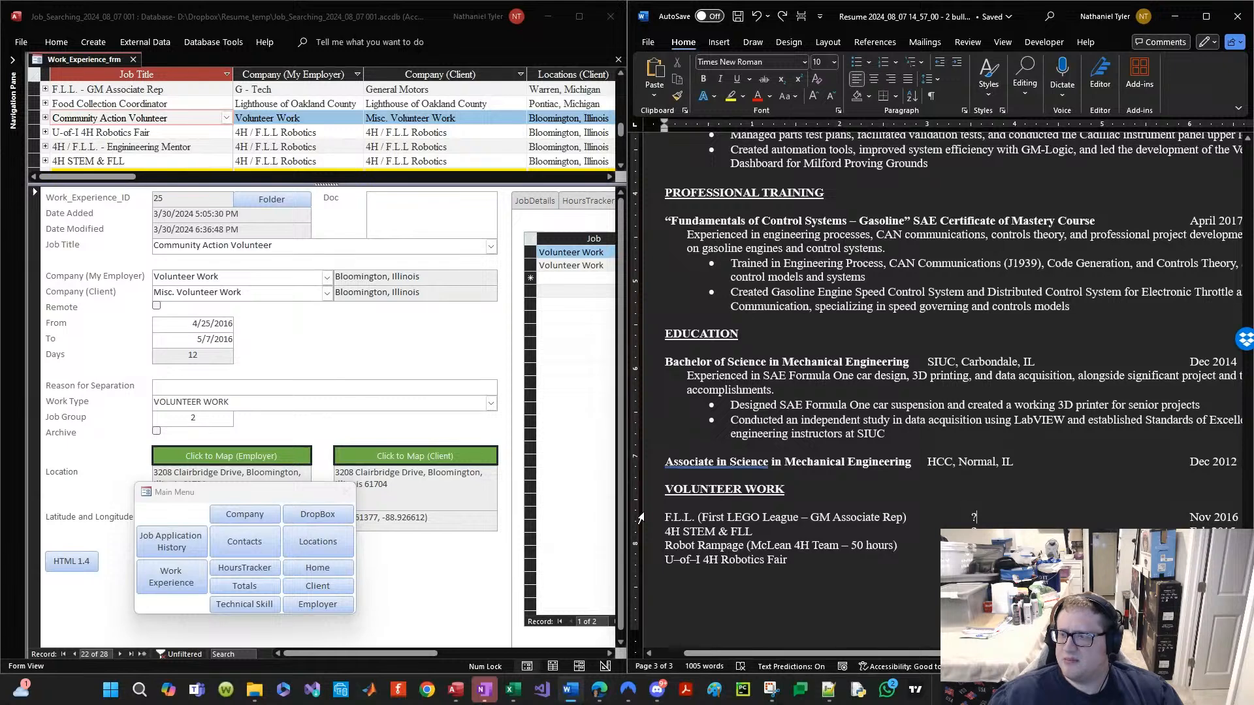
pyautogui.moveTo(640, 518)
pyautogui.mouseDown()
pyautogui.moveTo(646, 574)
pyautogui.moveTo(638, 517)
pyautogui.mouseUp()
pyautogui.click(907, 595)
pyautogui.click(721, 560)
pyautogui.click(691, 590)
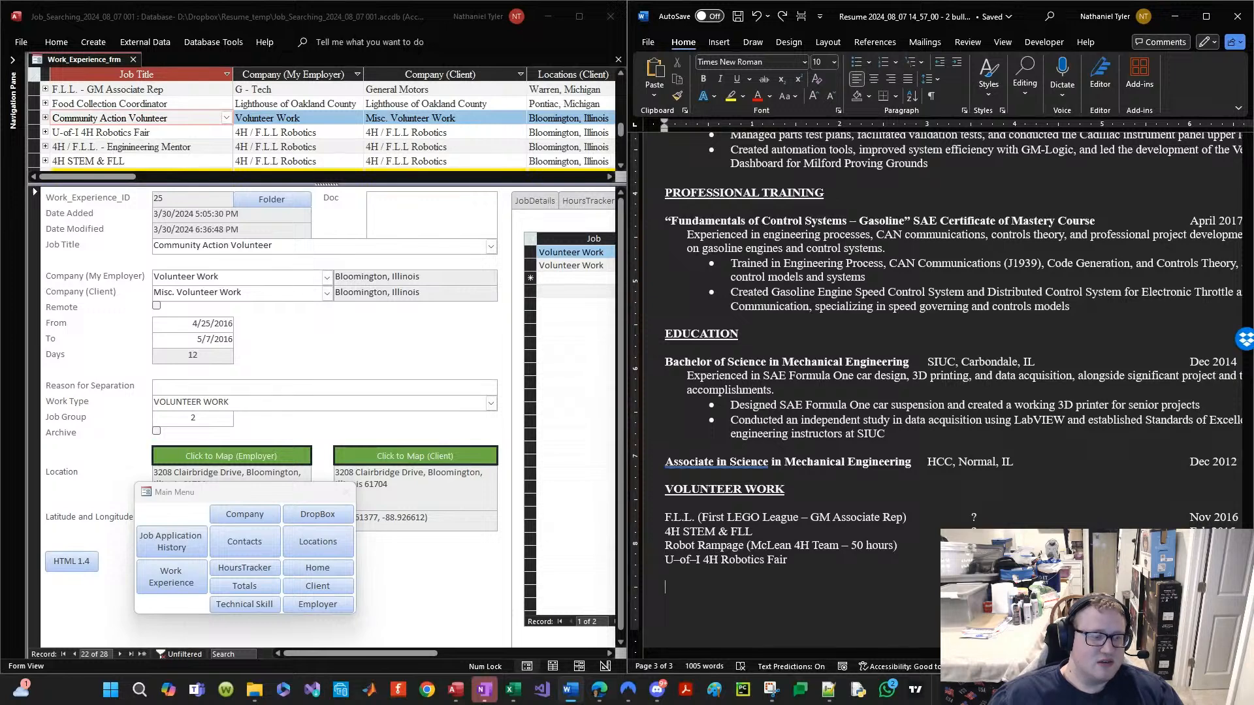
pyautogui.hotkey('alt', 'Tab')
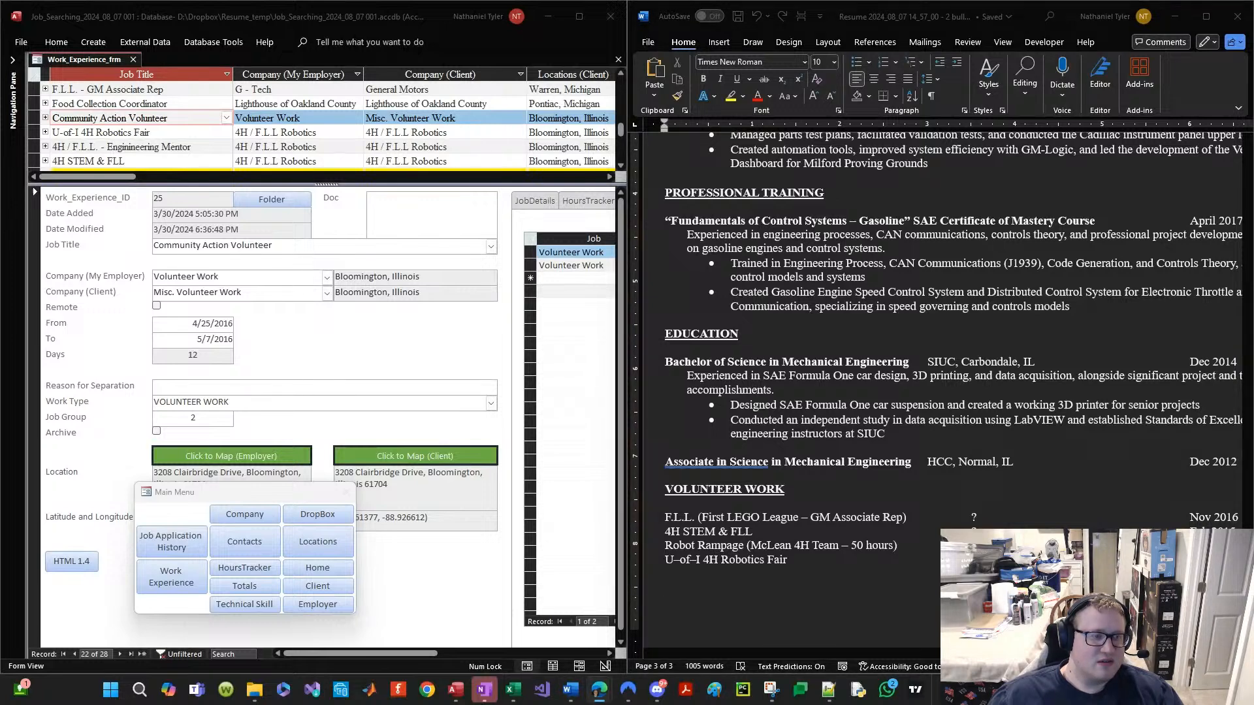